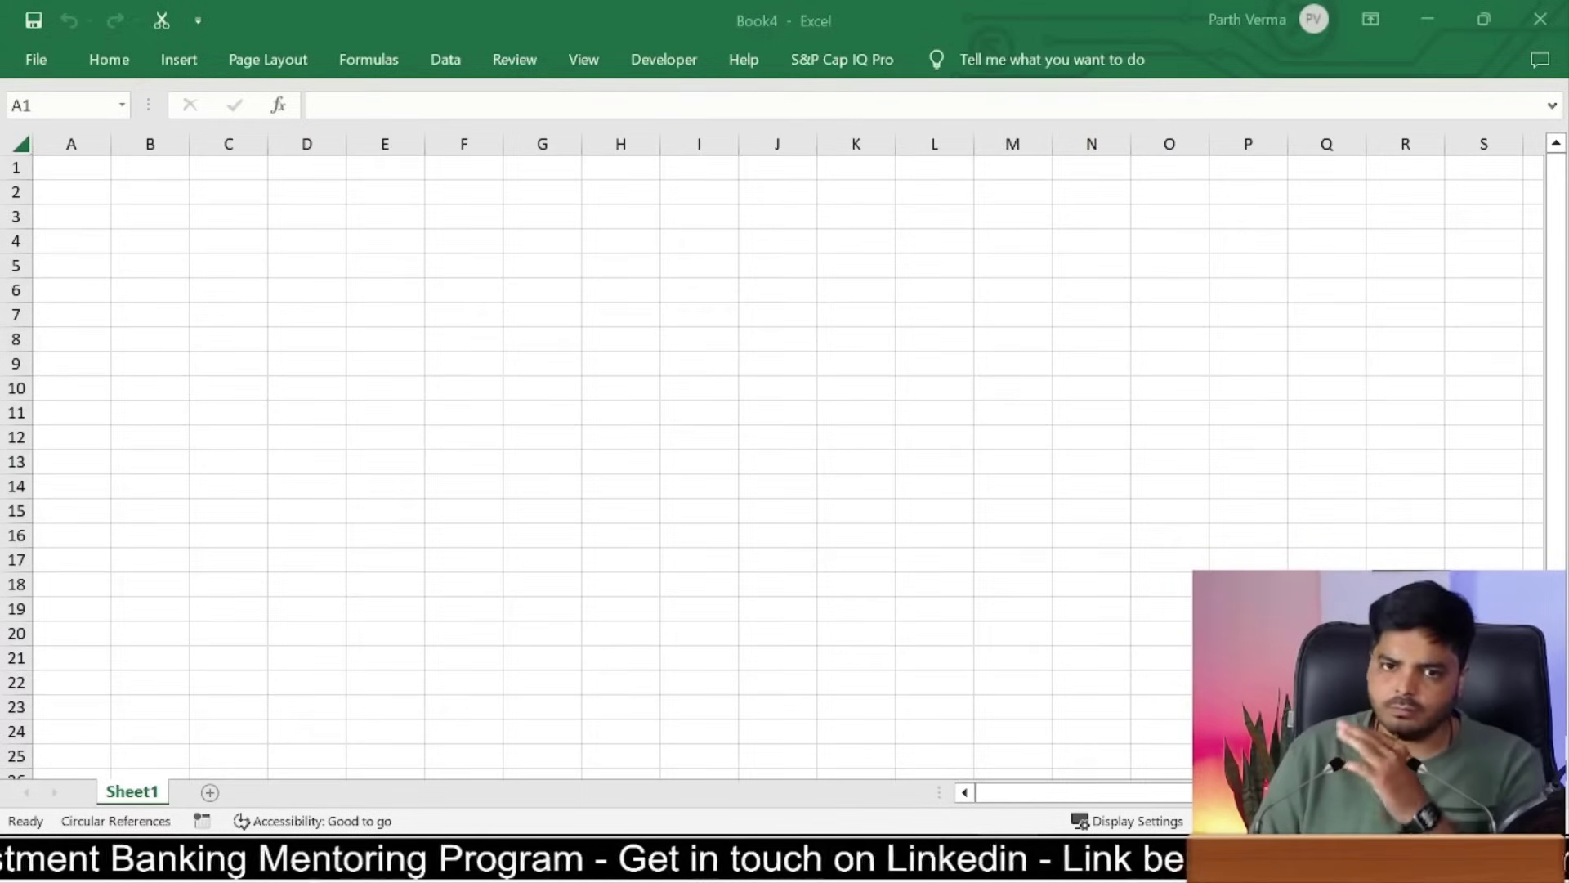
Step: Minimize the blank Excel workbook Book4 to get it out of the way
left_click(71, 167)
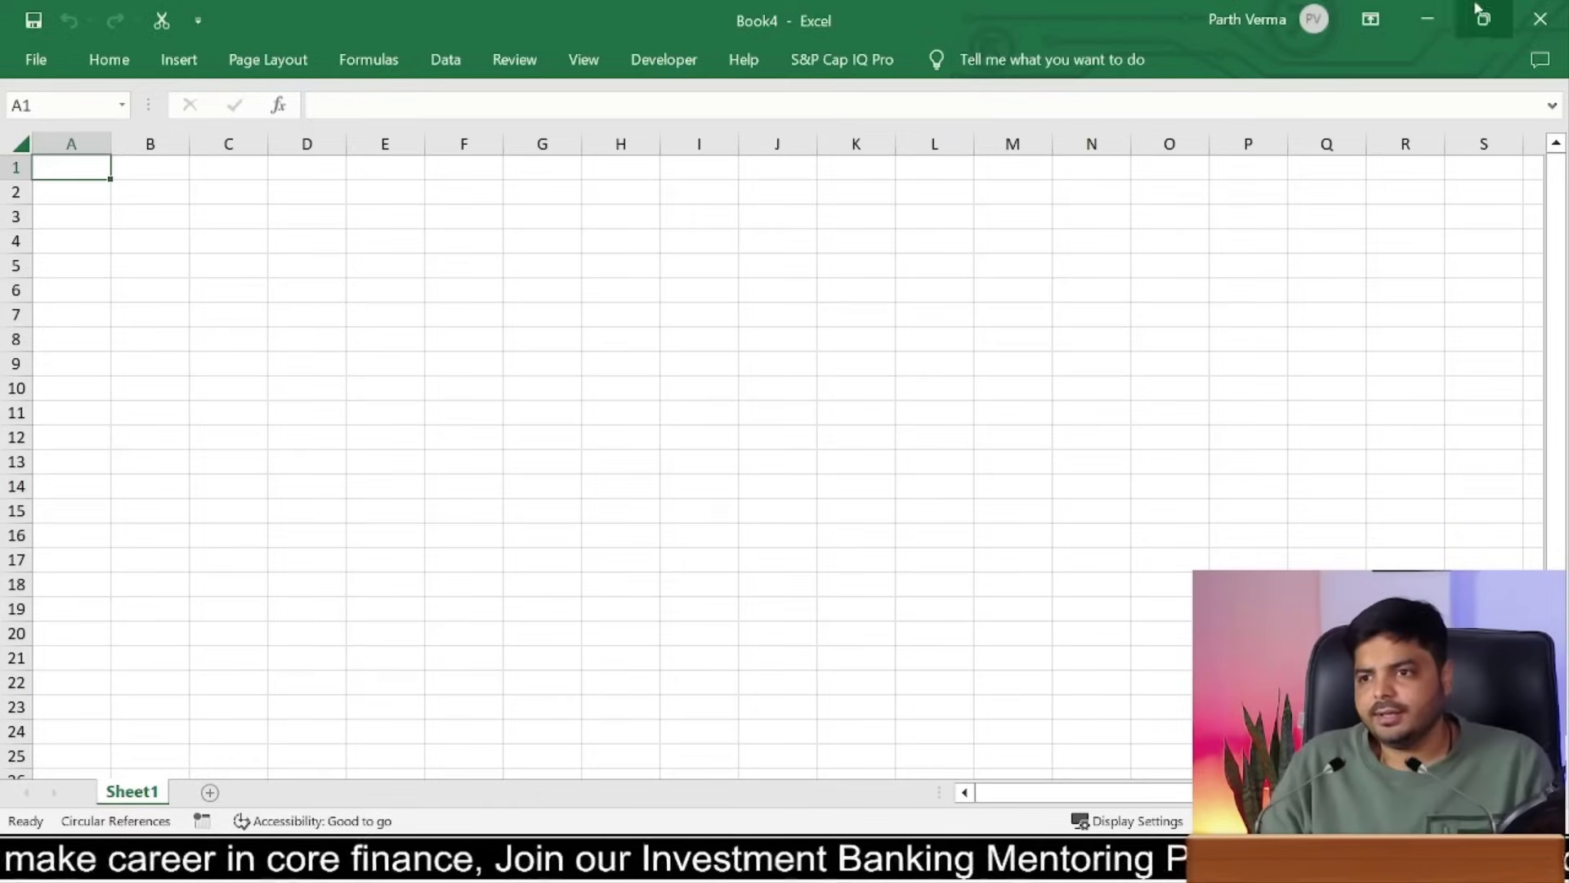
left_click(1417, 19)
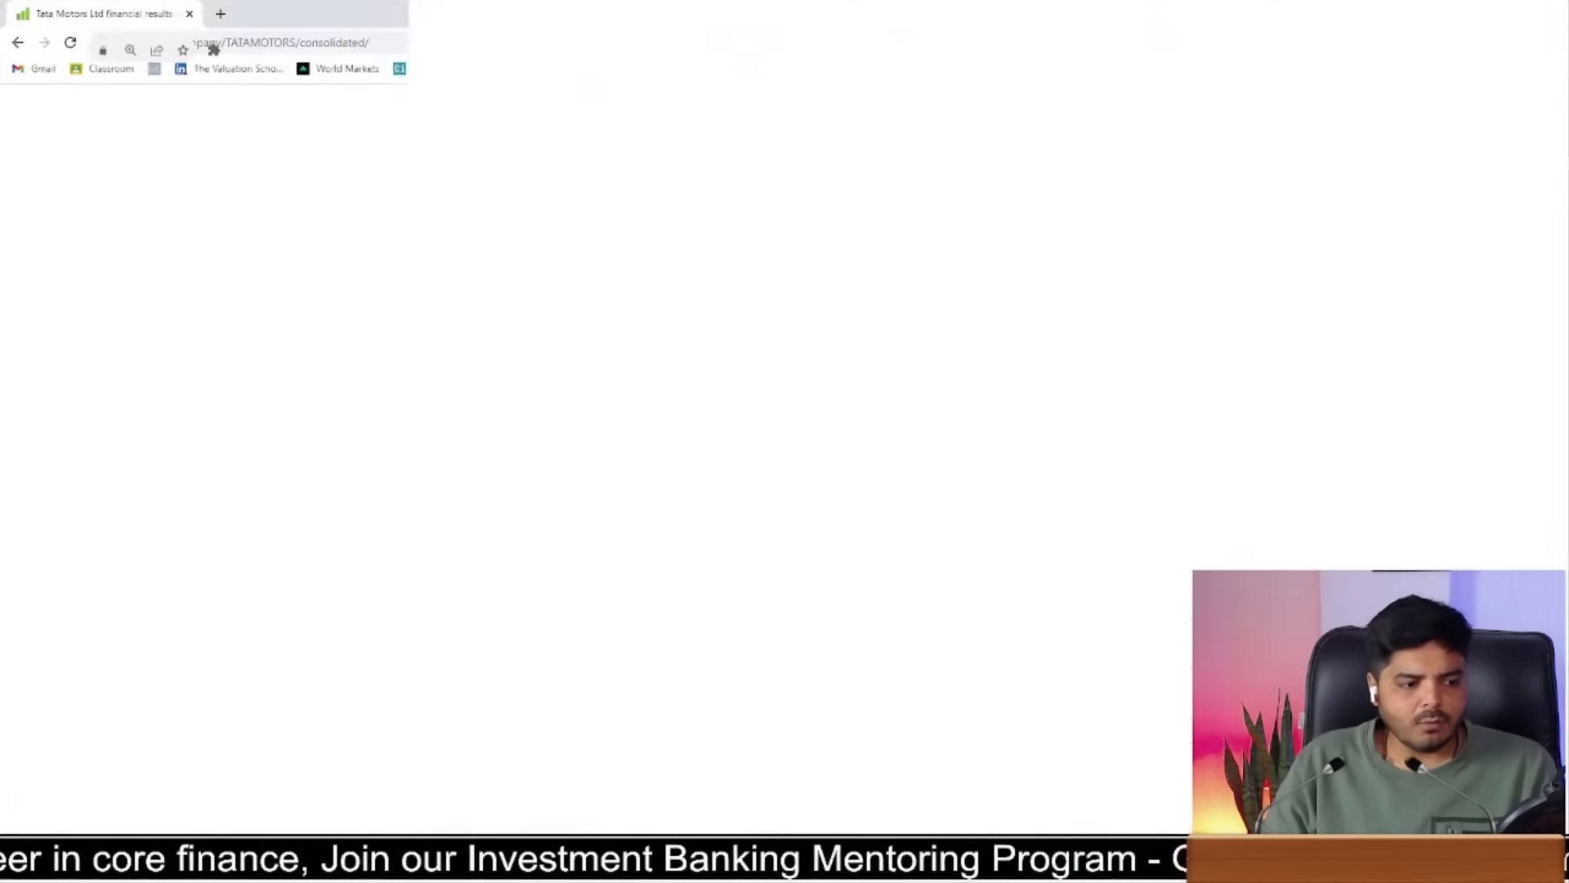
Step: Return to the Screener dashboard and reduce Chrome's page zoom from 125% to 100%
left_click(210, 234)
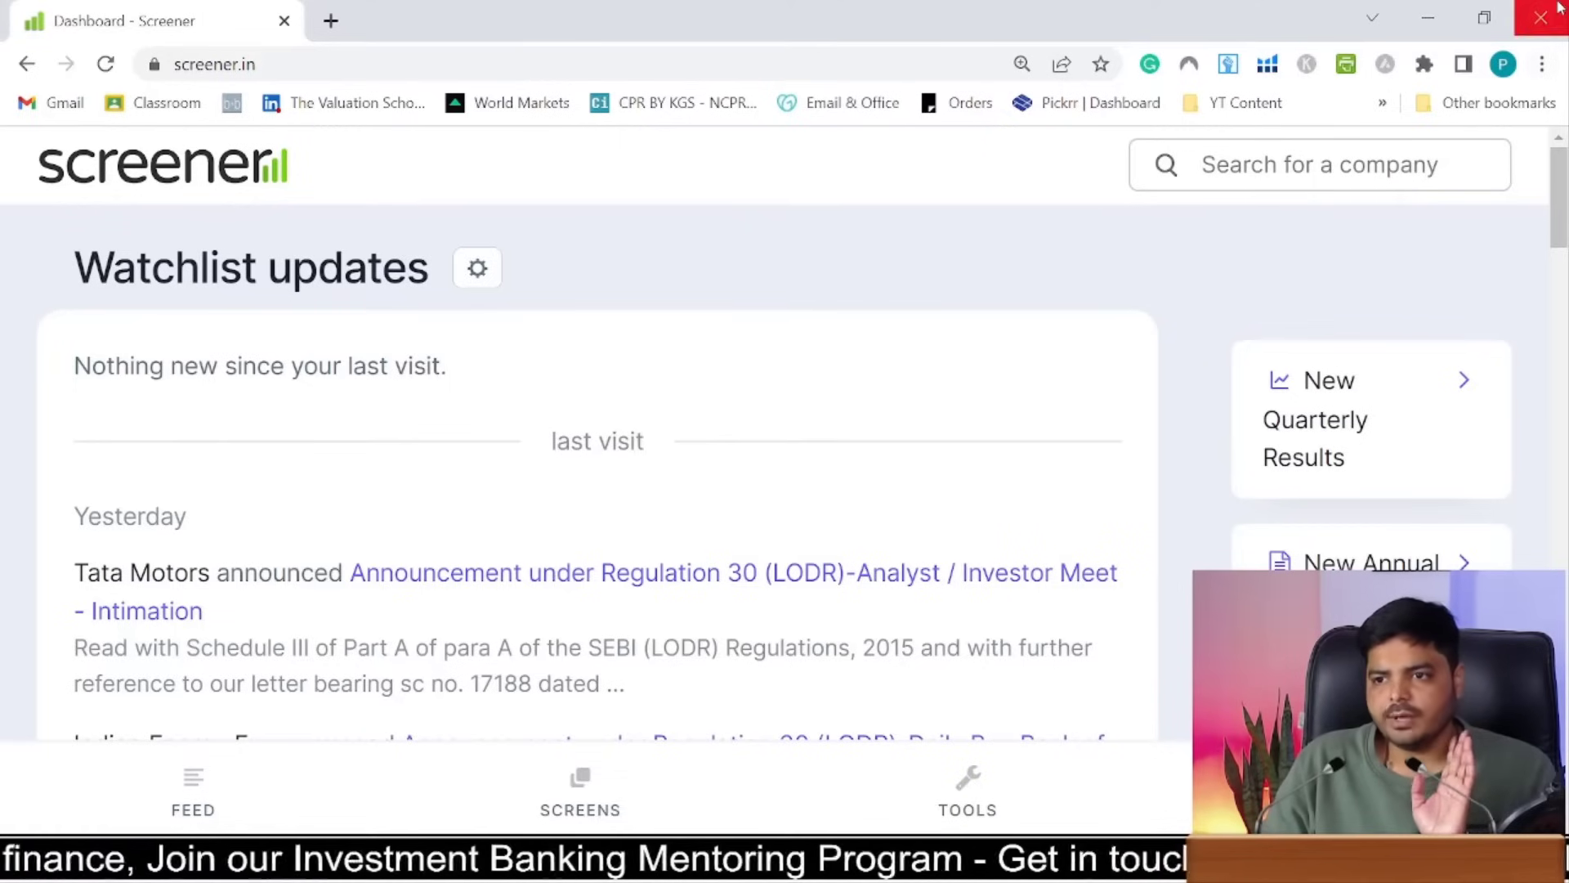
left_click(1541, 64)
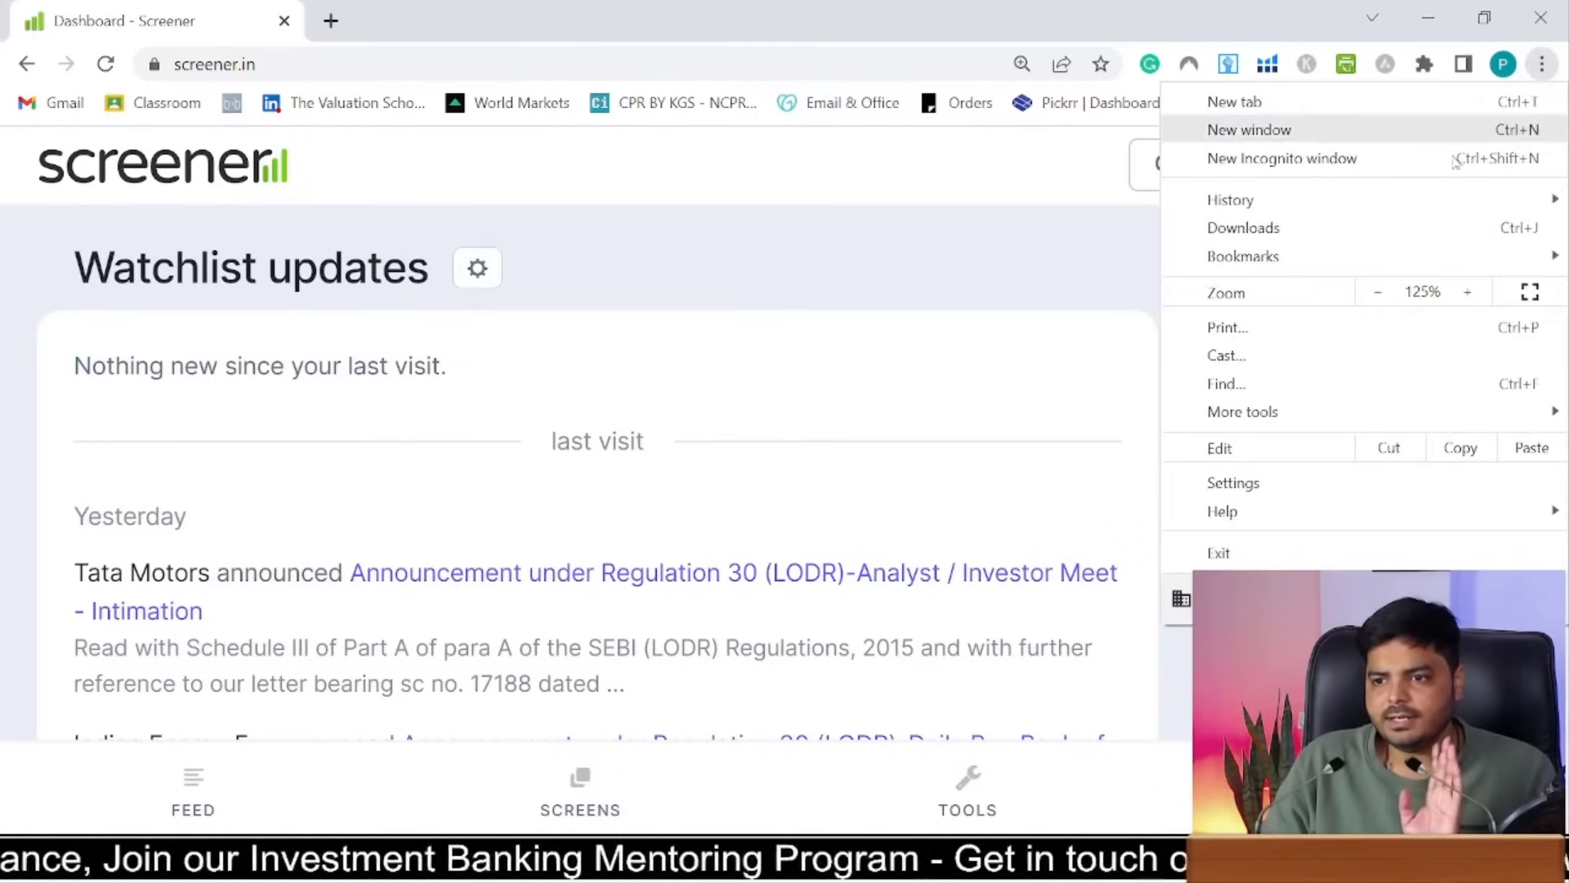
left_click(1381, 292)
left_click(1381, 293)
left_click(827, 242)
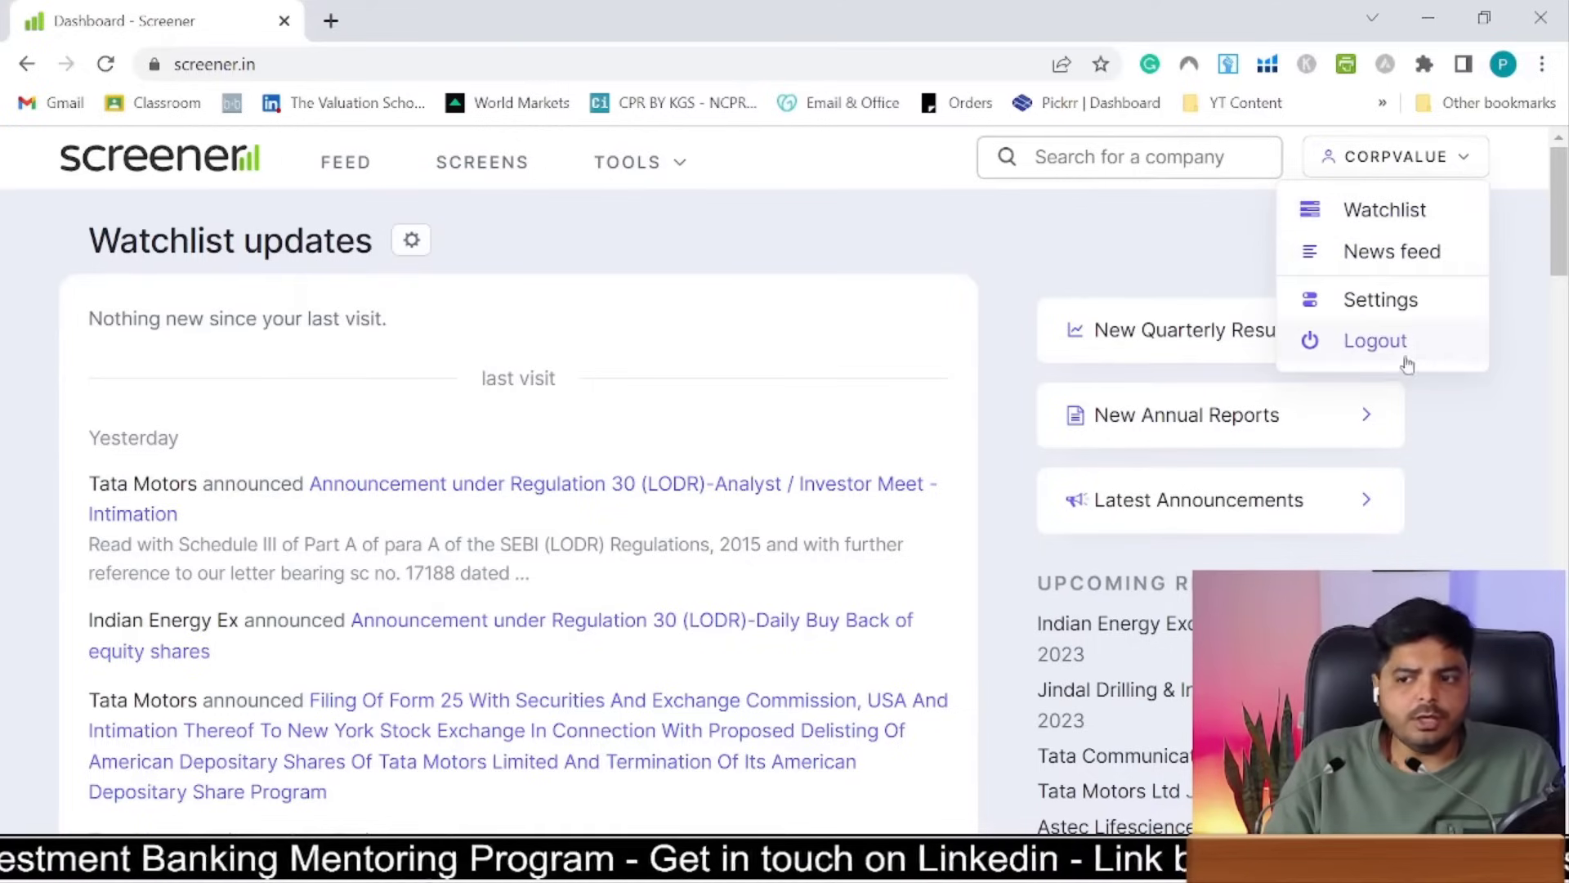
left_click(1088, 159)
Step: Search 'tata' and open the Tata Motors Ltd company page on Screener
type("tata")
key("Return")
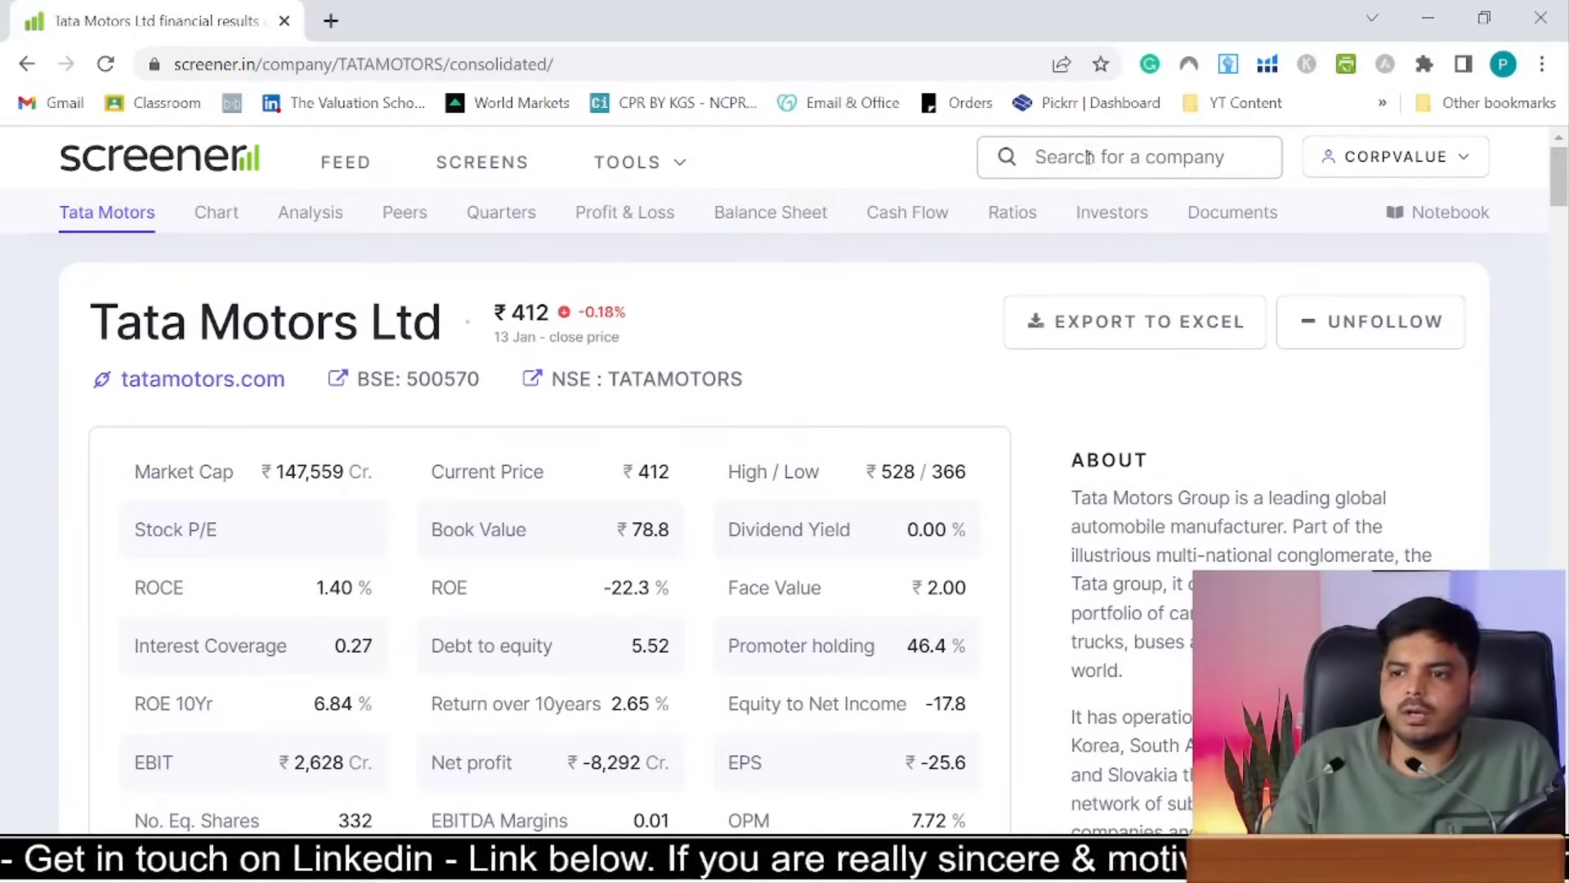
scroll(1560, 245, "down", 5)
left_click_drag(1564, 286, 1563, 351)
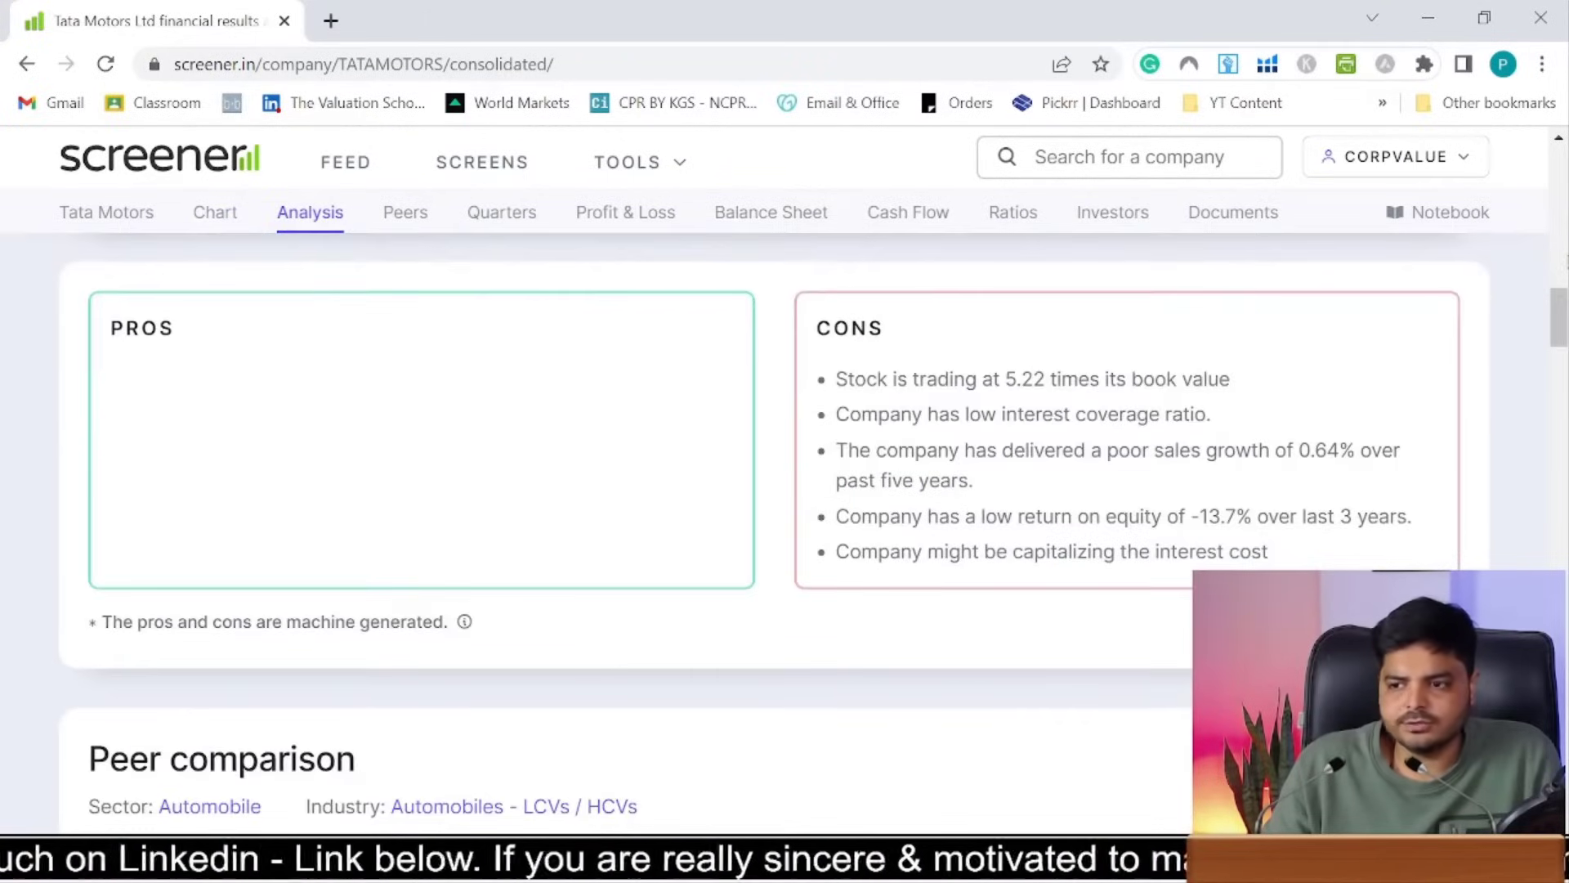
mouse_move(1558, 319)
left_mouse_down()
mouse_move(1561, 489)
mouse_move(1555, 411)
left_mouse_up()
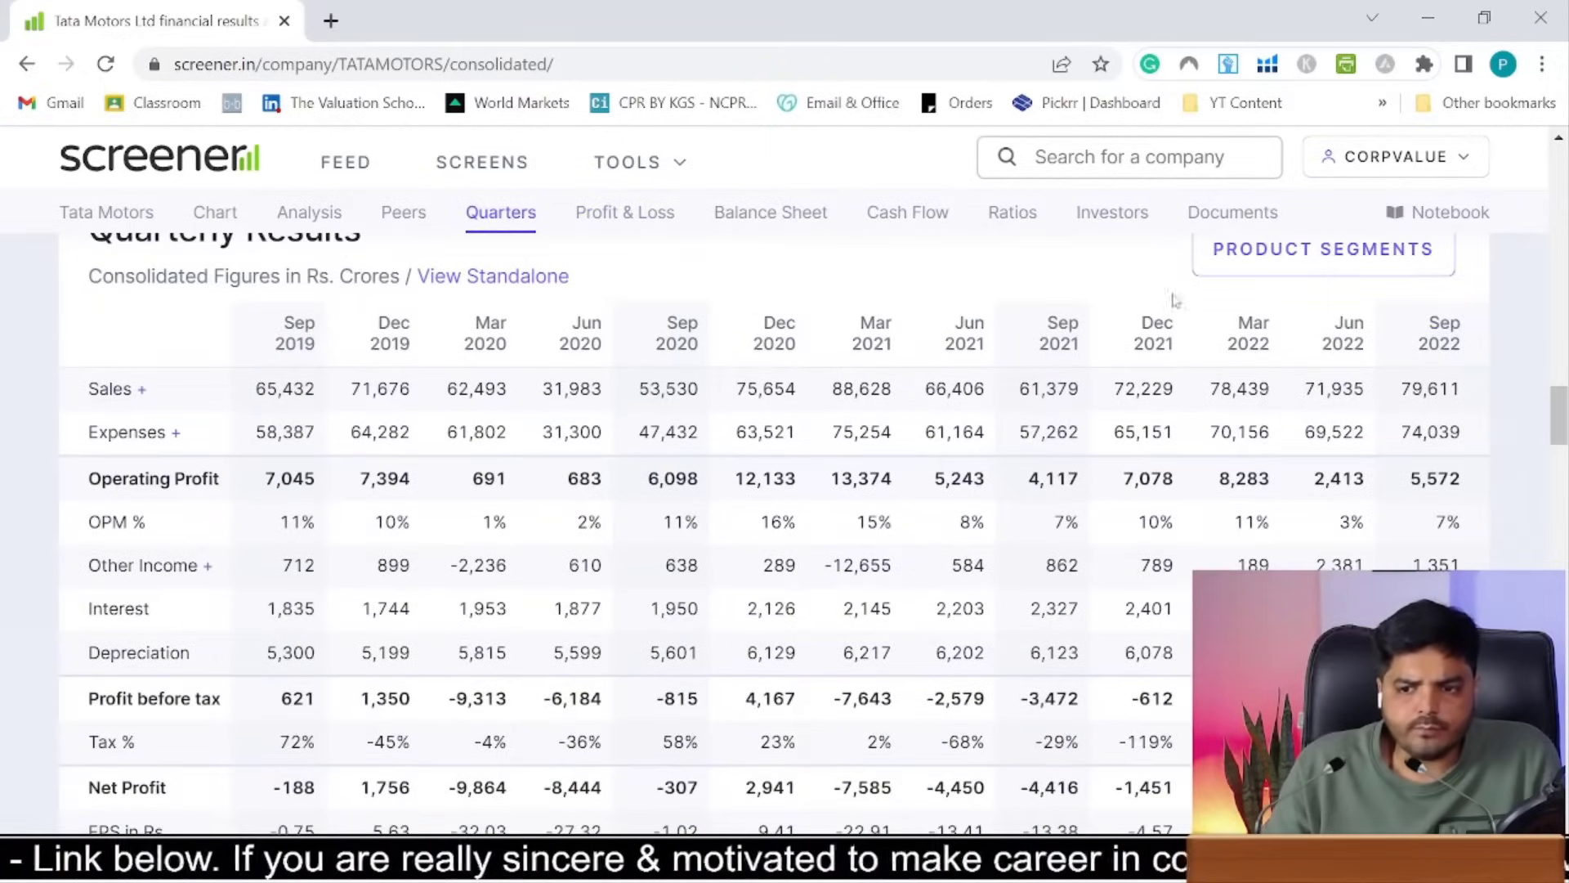
scroll(1487, 433, "down", 7)
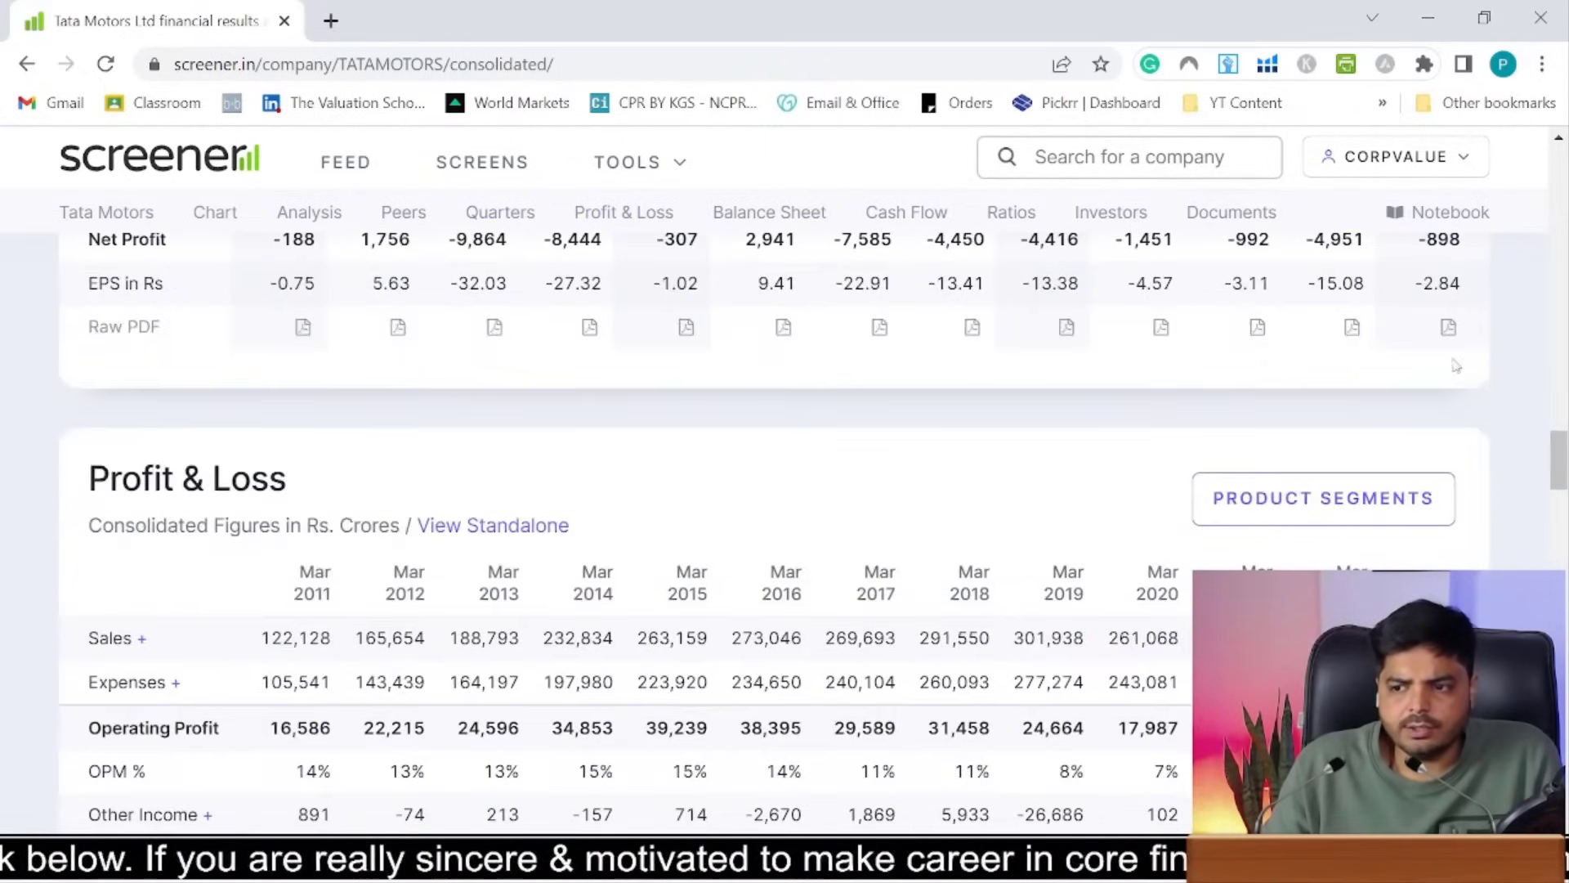
Step: Check a quarterly results PDF, close it, and scroll to the Documents section
left_click(1447, 328)
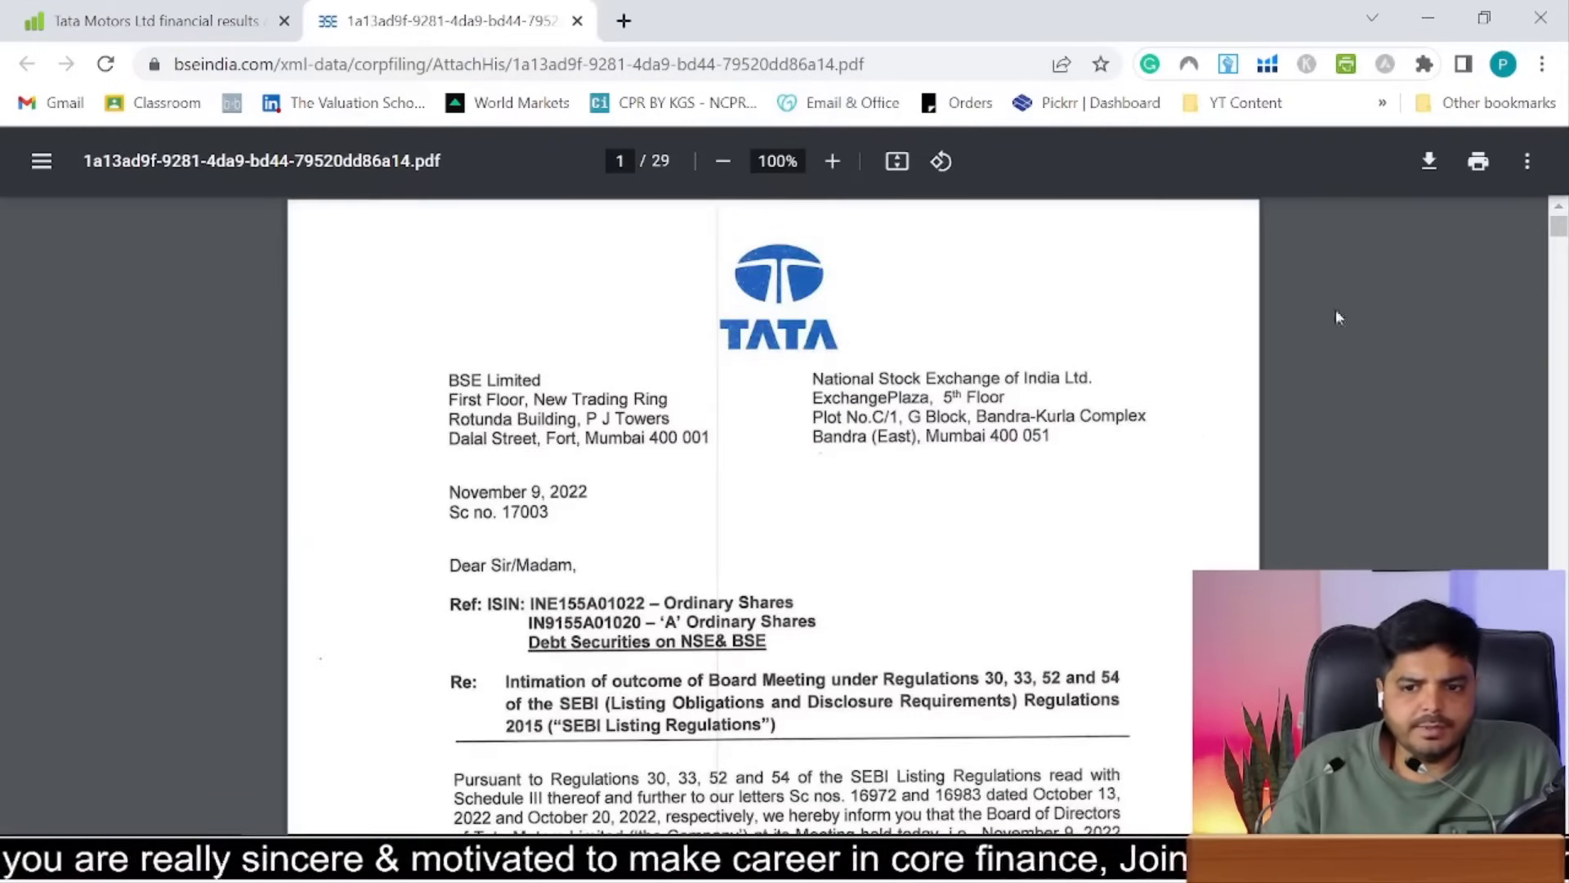
left_click_drag(1553, 234, 1556, 353)
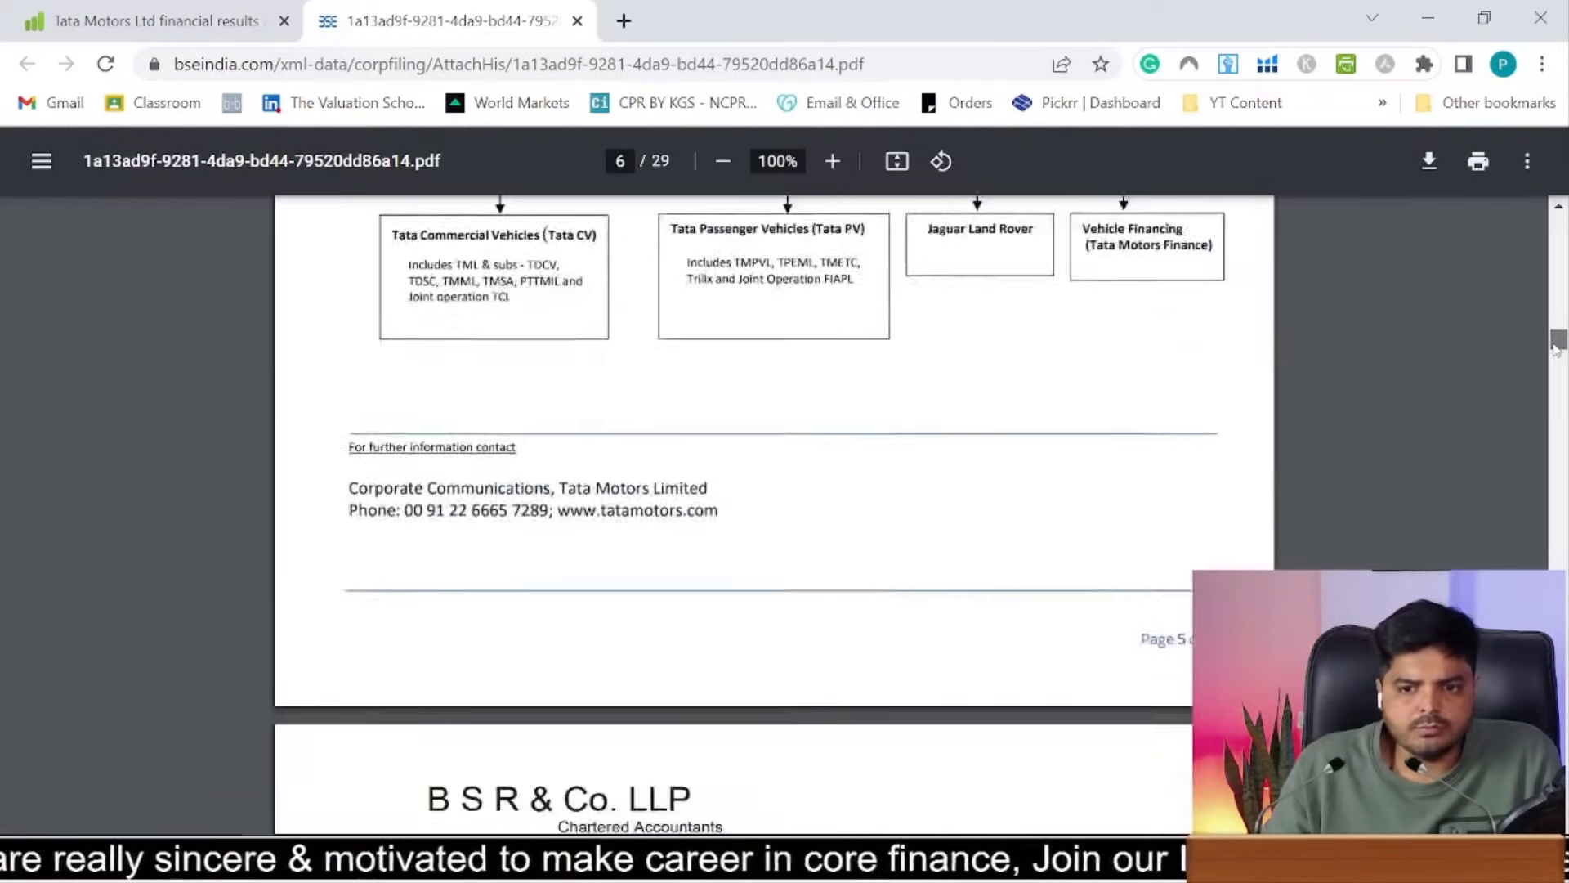
left_click(577, 21)
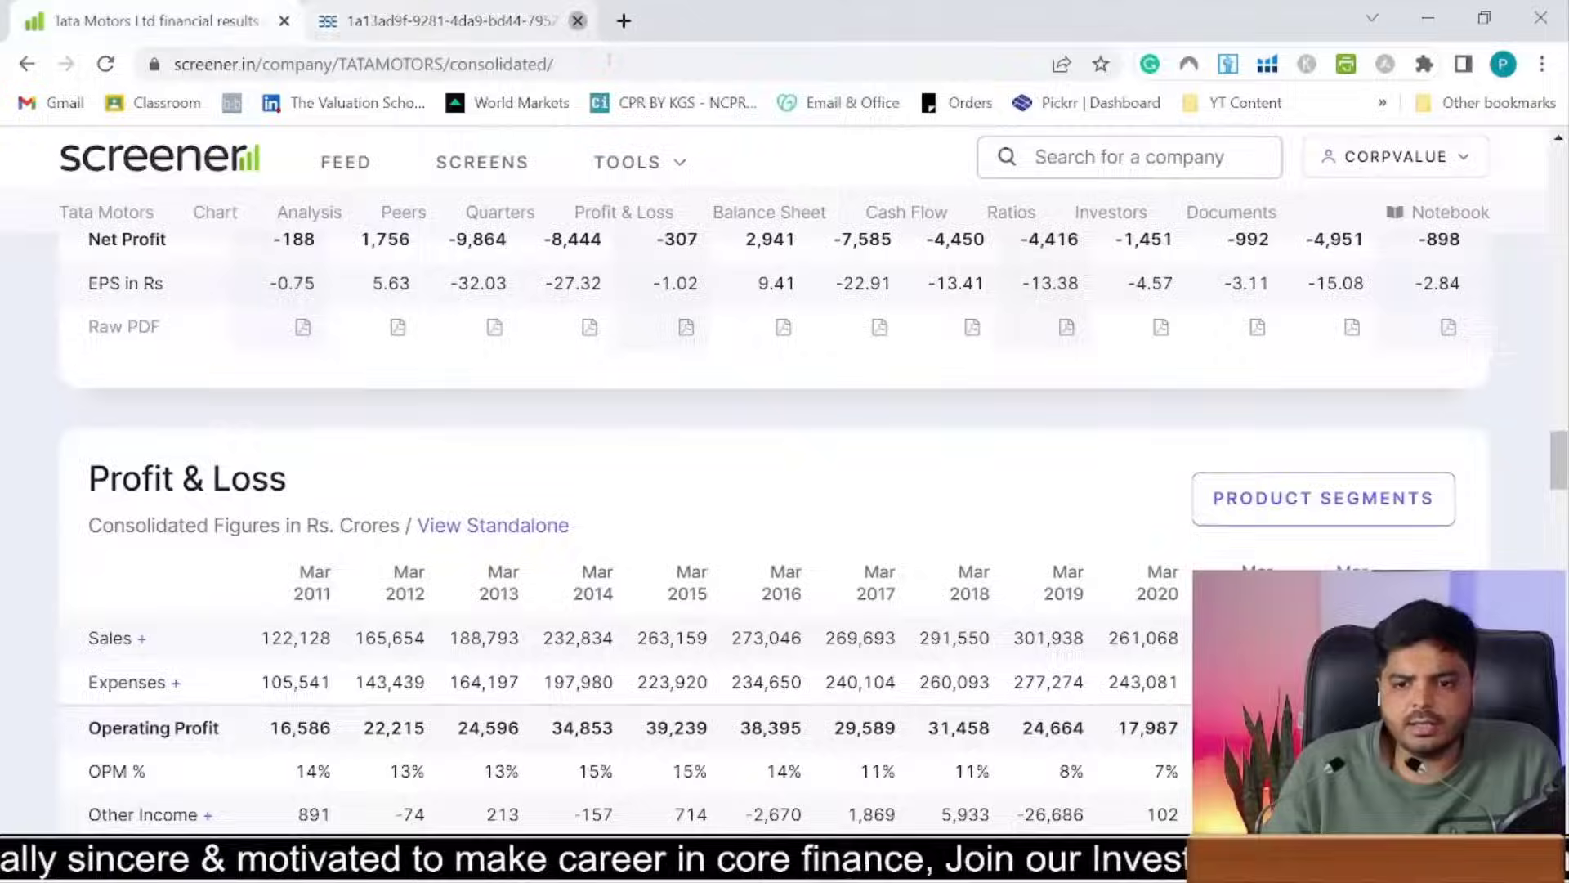
left_click_drag(1554, 484, 1555, 696)
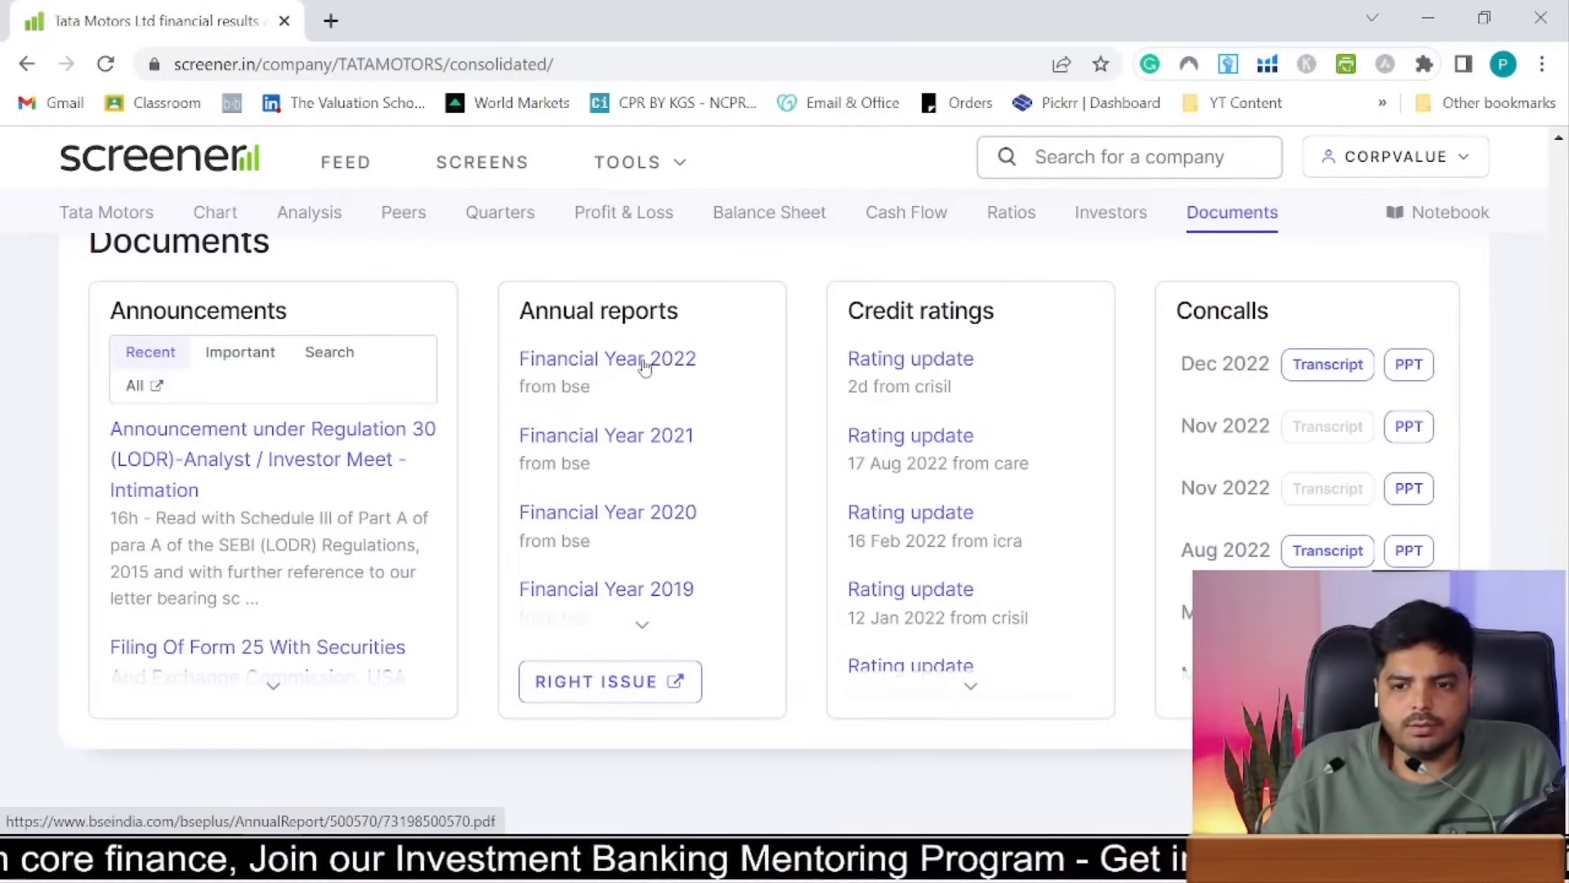
Step: Open the Financial Year 2022 annual report and save the PDF to Downloads
left_click(645, 367)
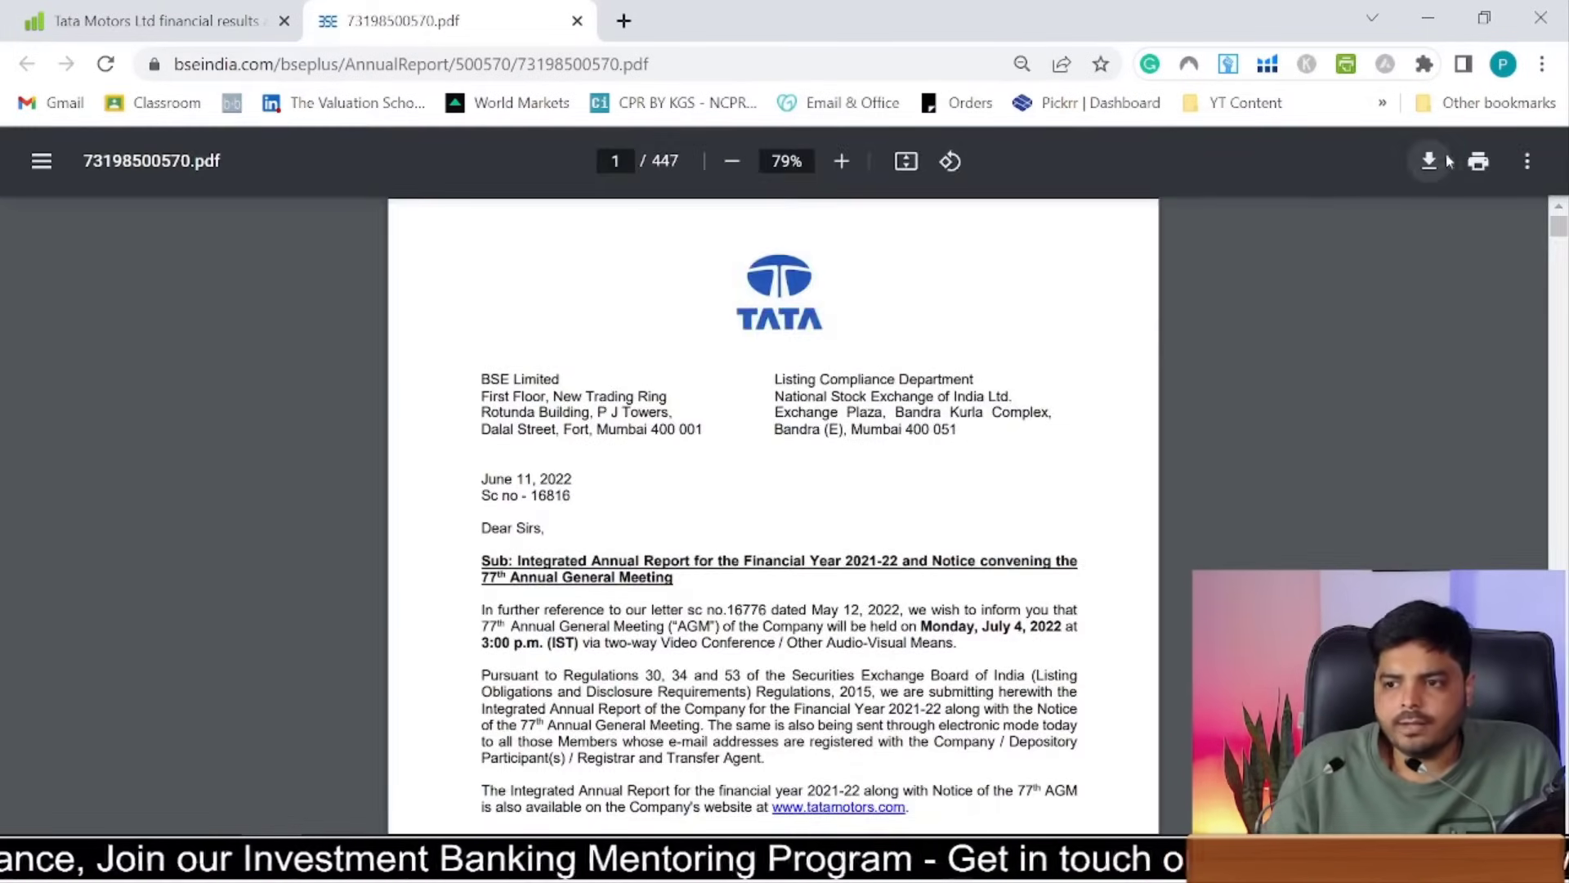
left_click(1429, 161)
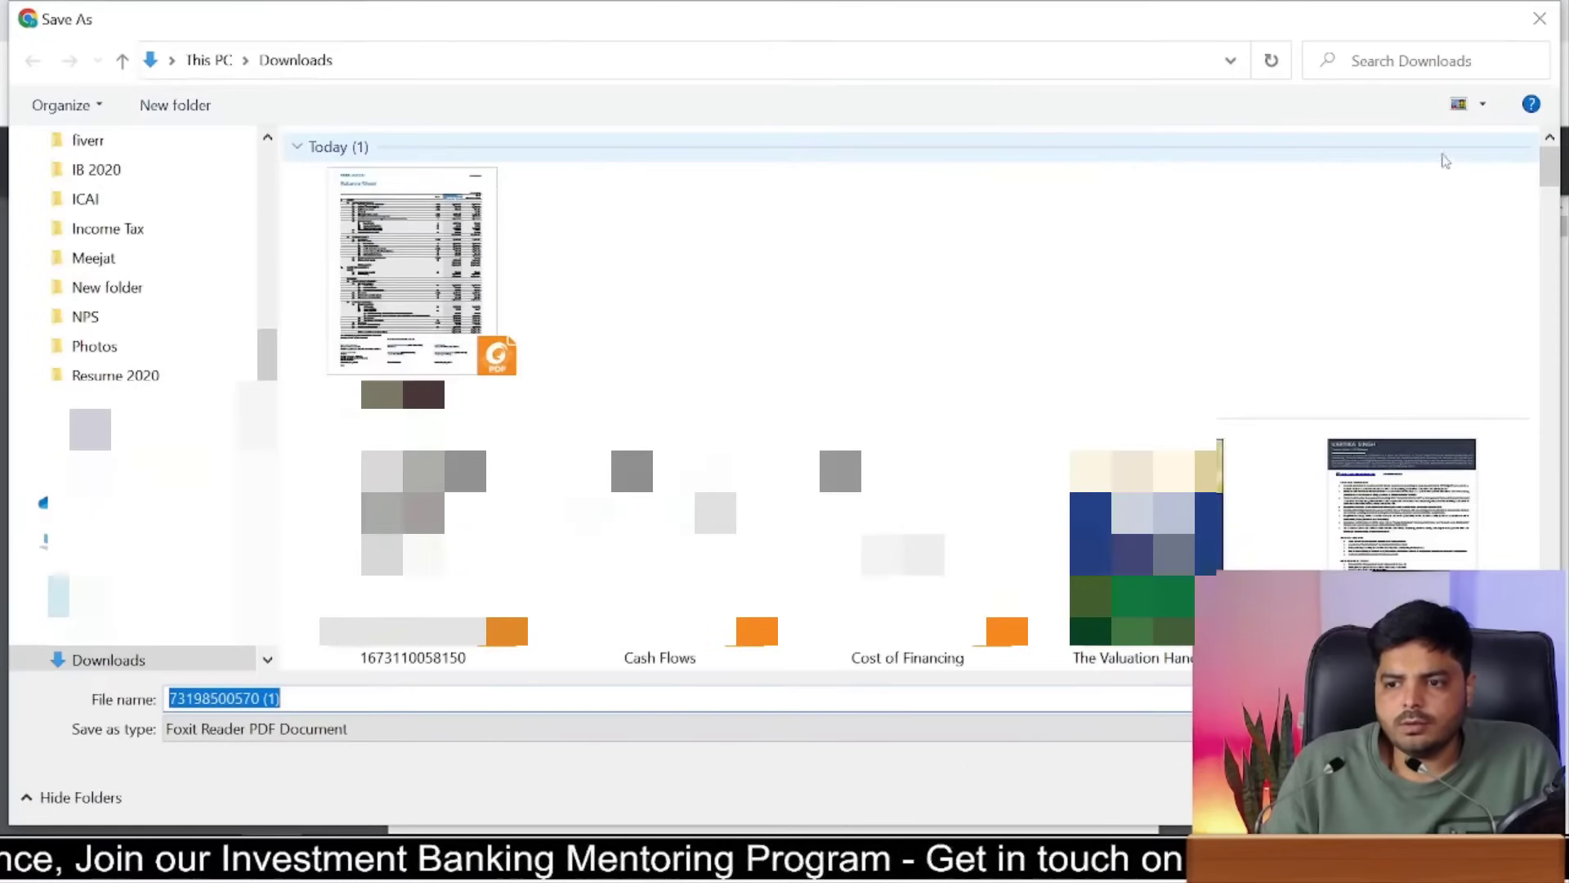
key("Return")
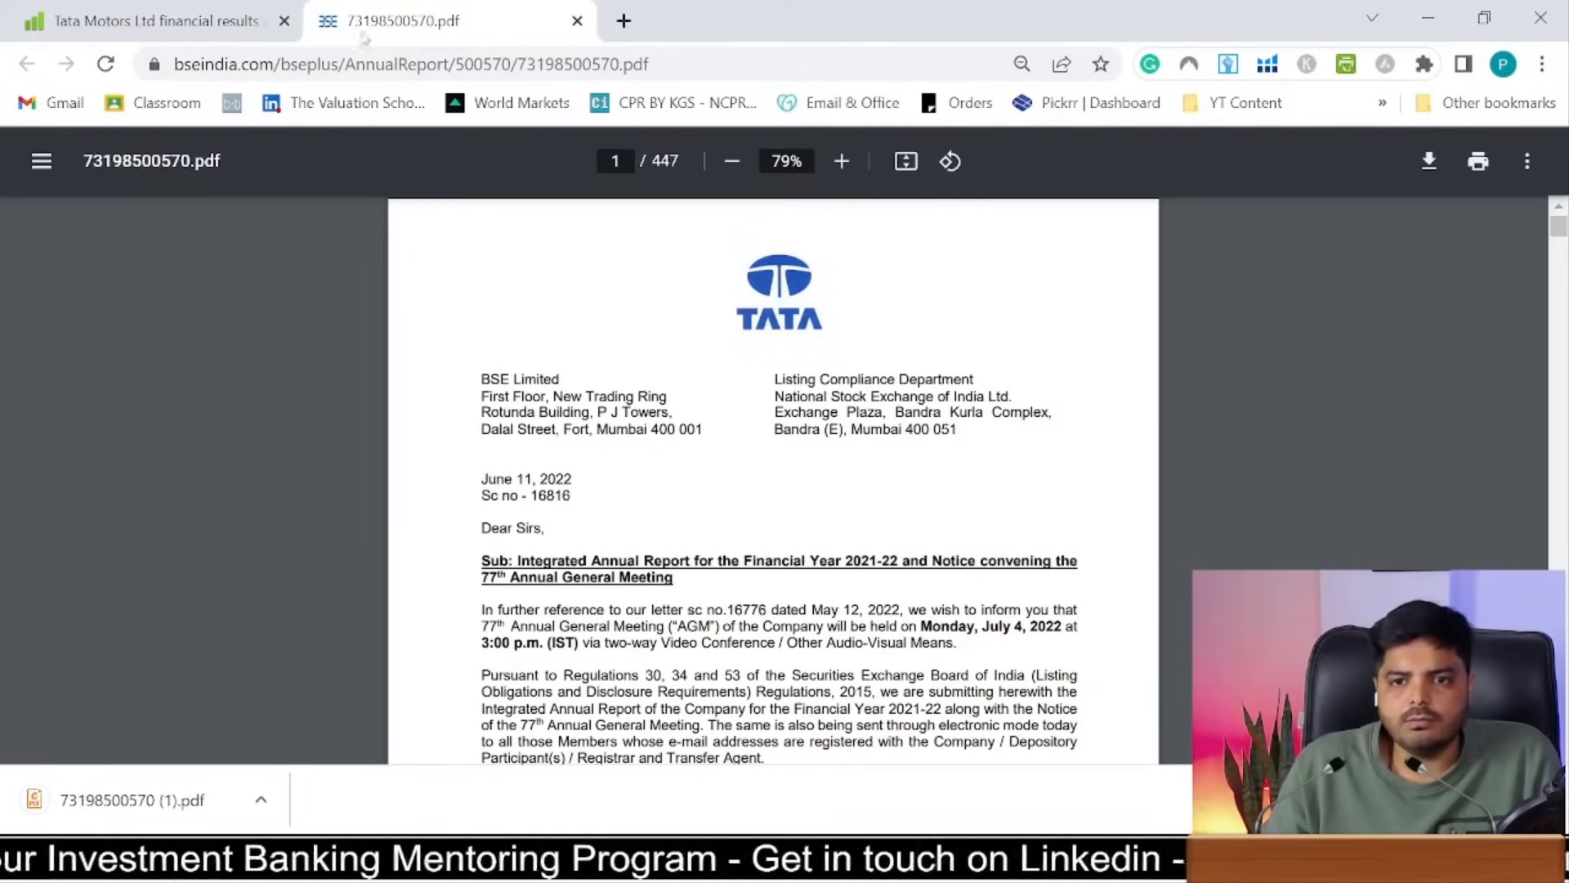
Step: Return to the Screener Tata Motors page and scroll through it
left_click(172, 31)
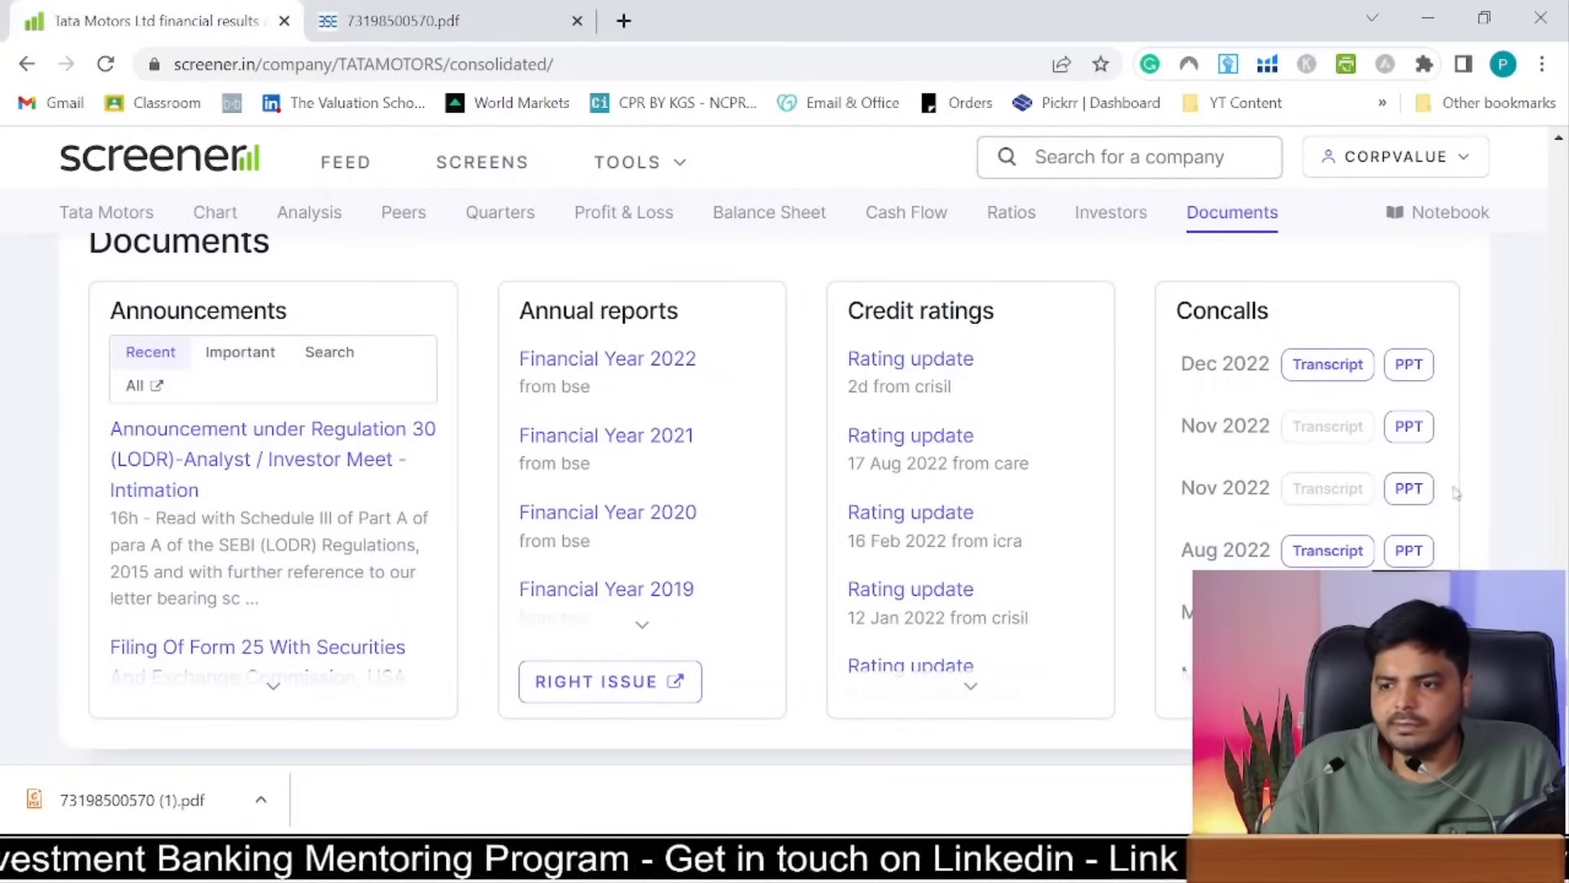
scroll(731, 498, "down", 3)
scroll(730, 497, "up", 8)
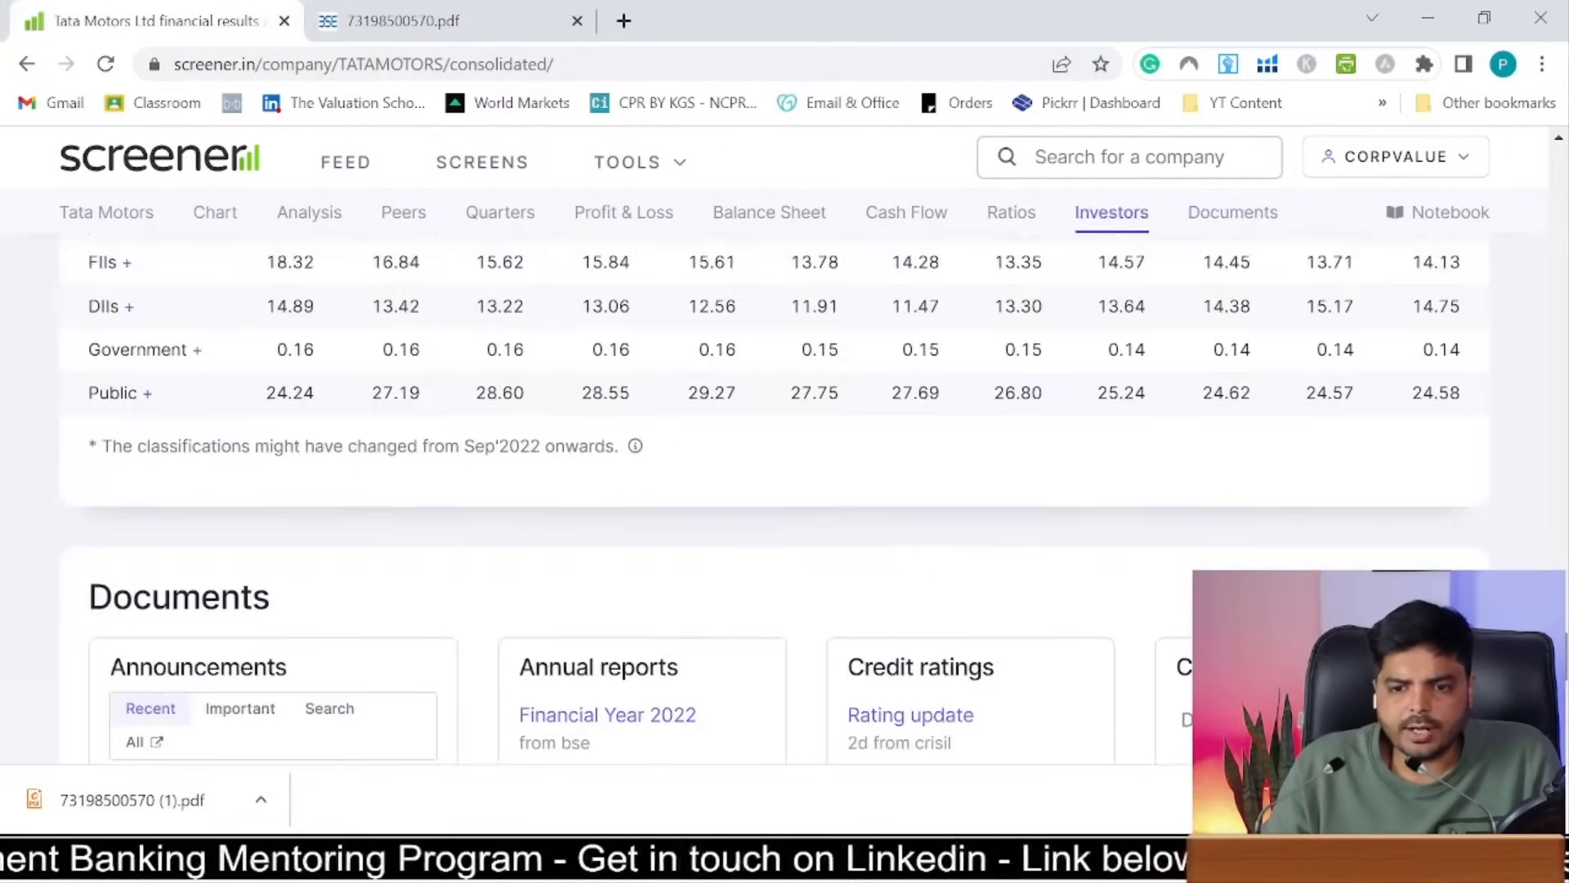
scroll(731, 498, "up", 1)
scroll(730, 498, "down", 3)
scroll(731, 498, "up", 15)
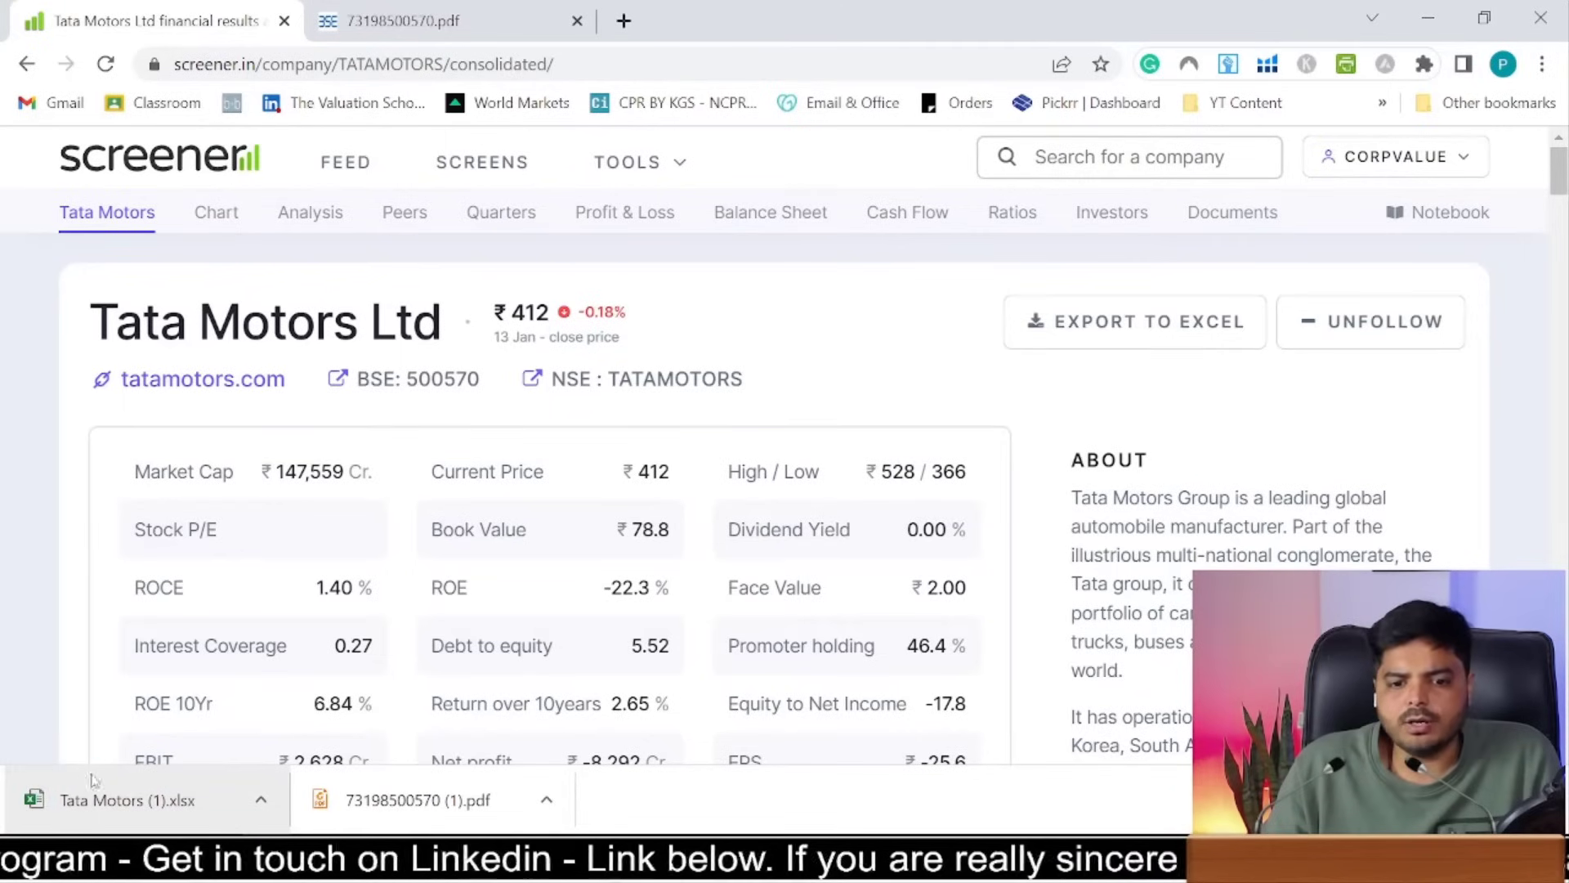
Step: Open the Tata Motors (1).xlsx export, minimize it, and close the annual report tab
left_click(94, 783)
left_click(1428, 19)
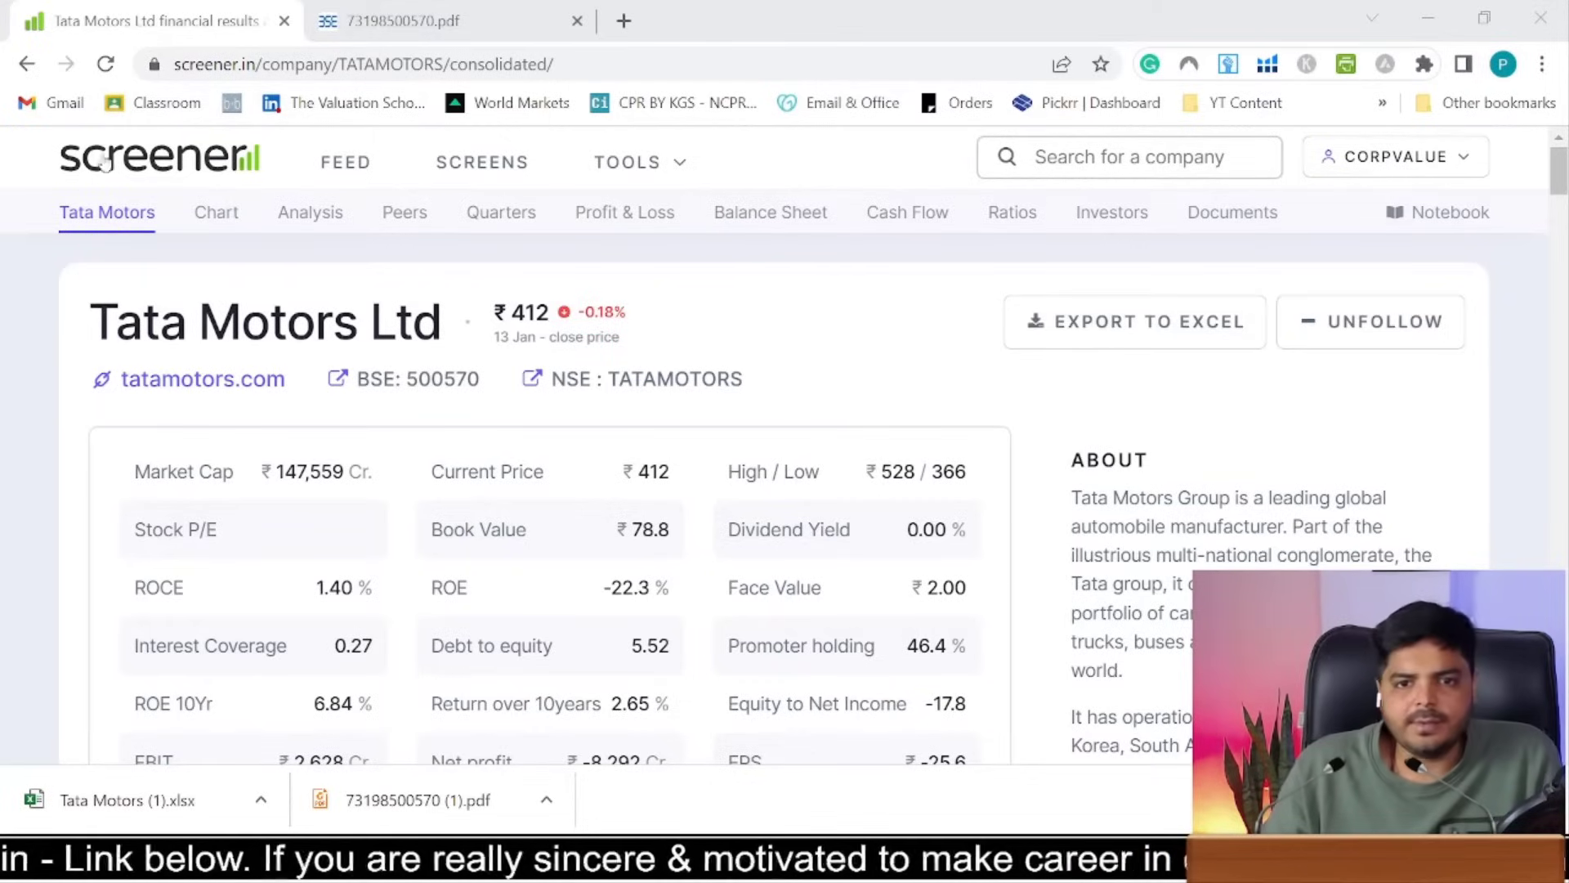
left_click(425, 25)
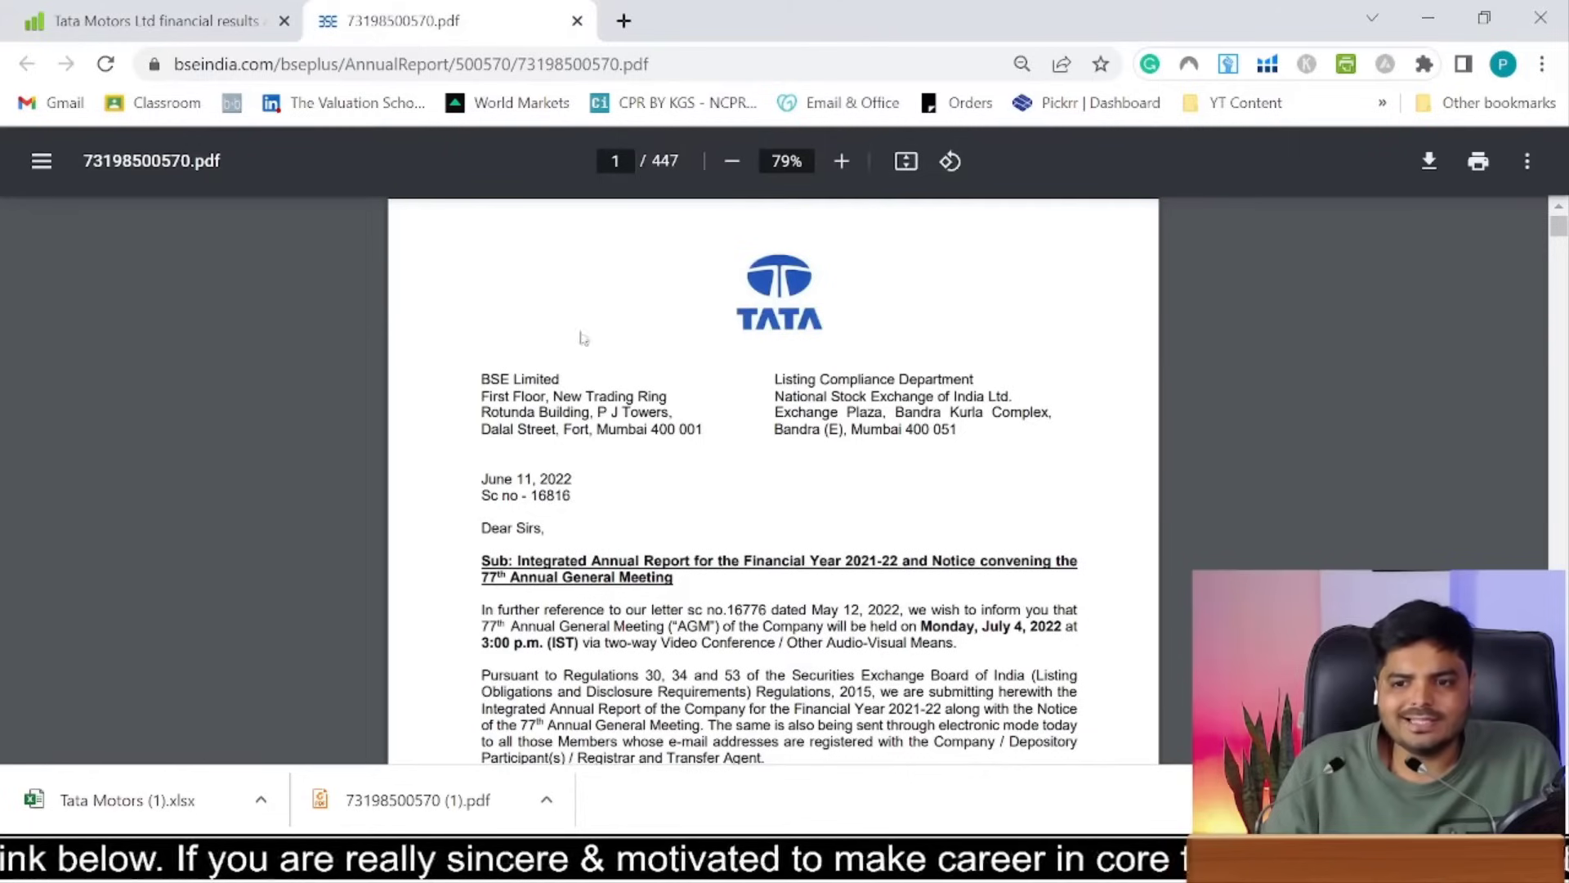
left_click(576, 22)
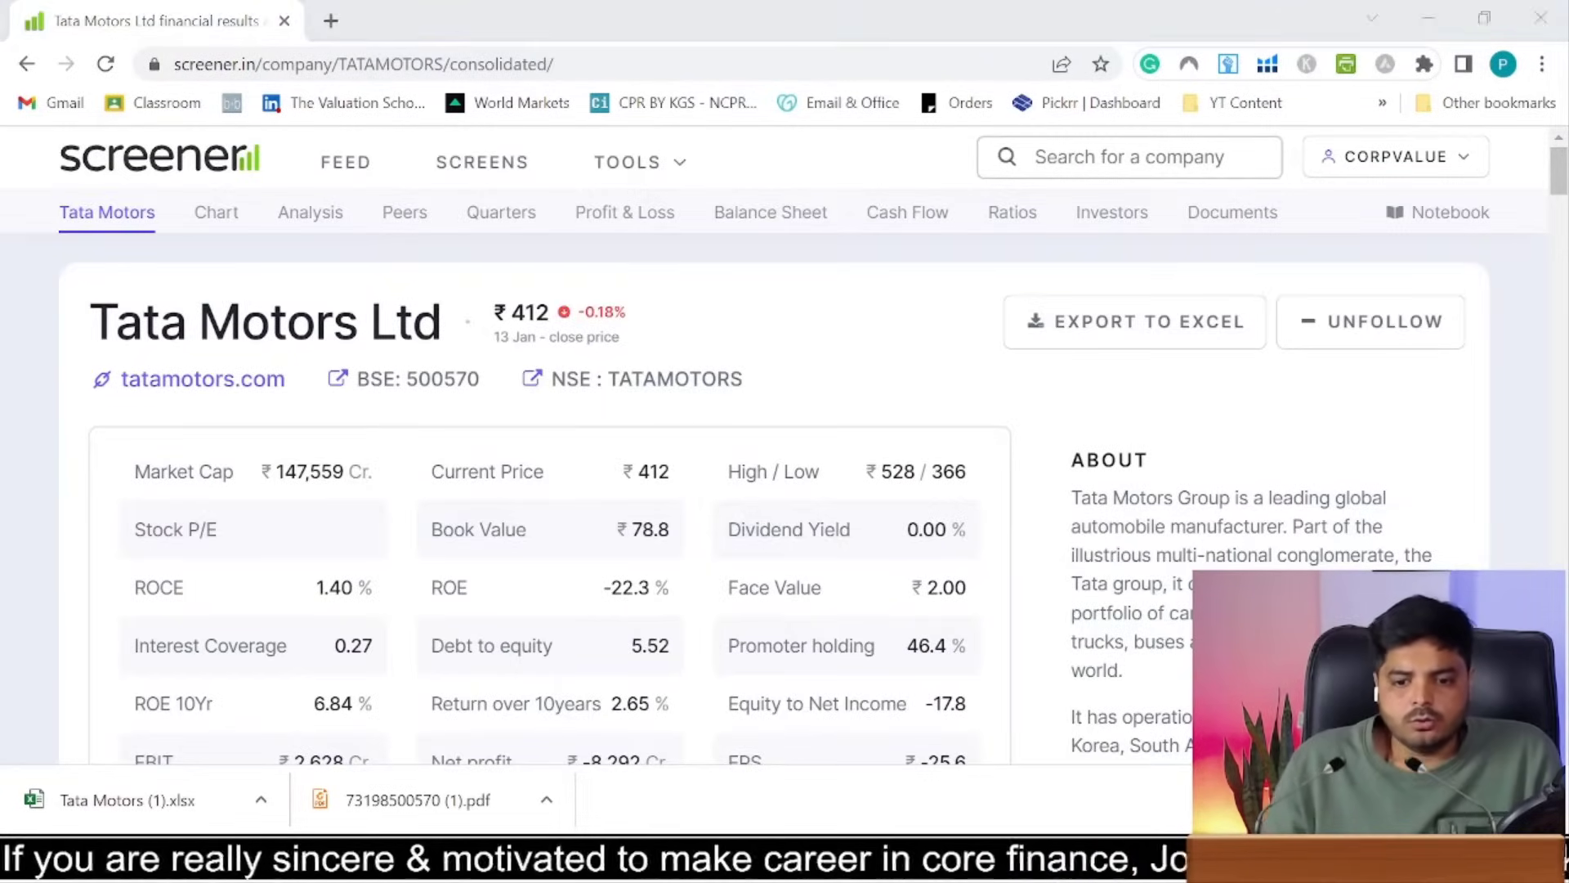
key("super+e")
double_click(360, 300)
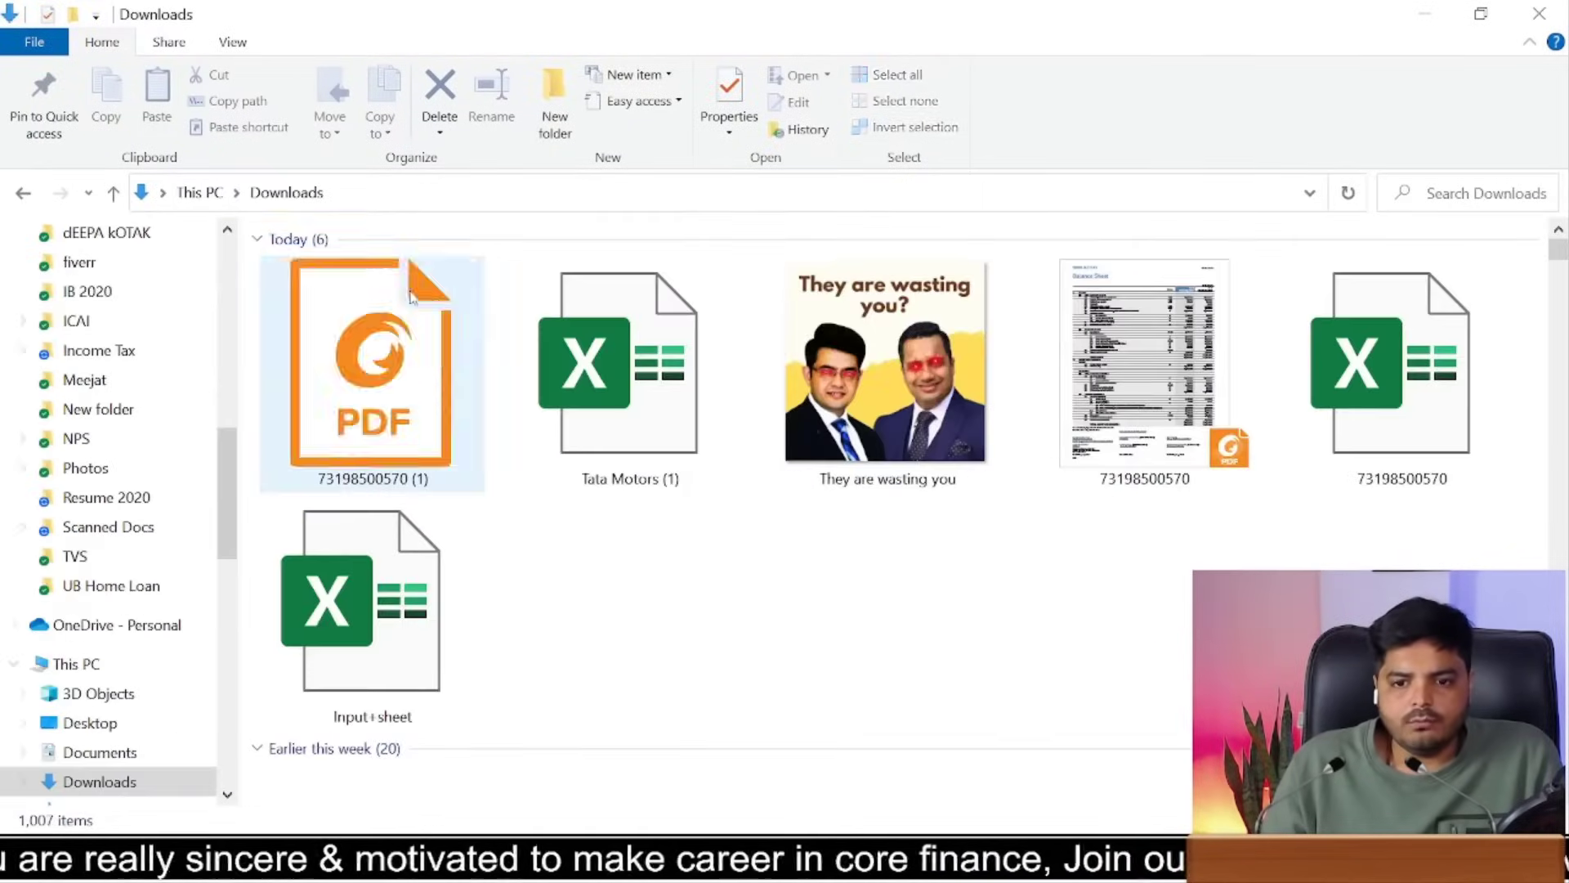
double_click(319, 401)
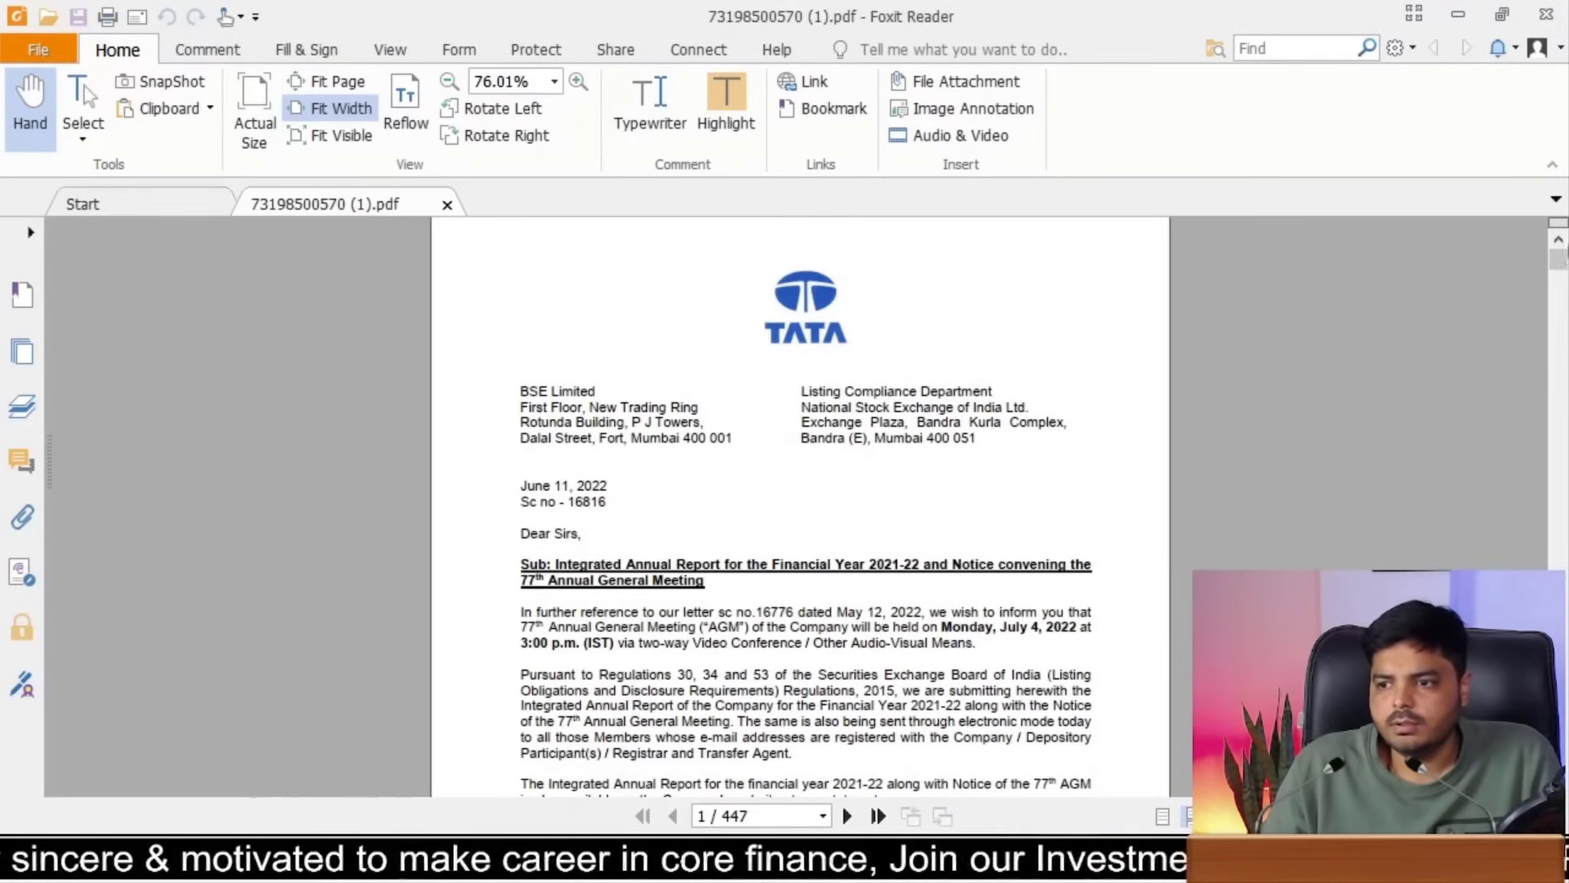
Step: Scroll through the standalone Balance Sheet, Profit and Loss, Cash Flow and Equity pages 193–198
scroll(801, 506, "down", 5)
scroll(801, 507, "down", 15)
scroll(801, 507, "down", 20)
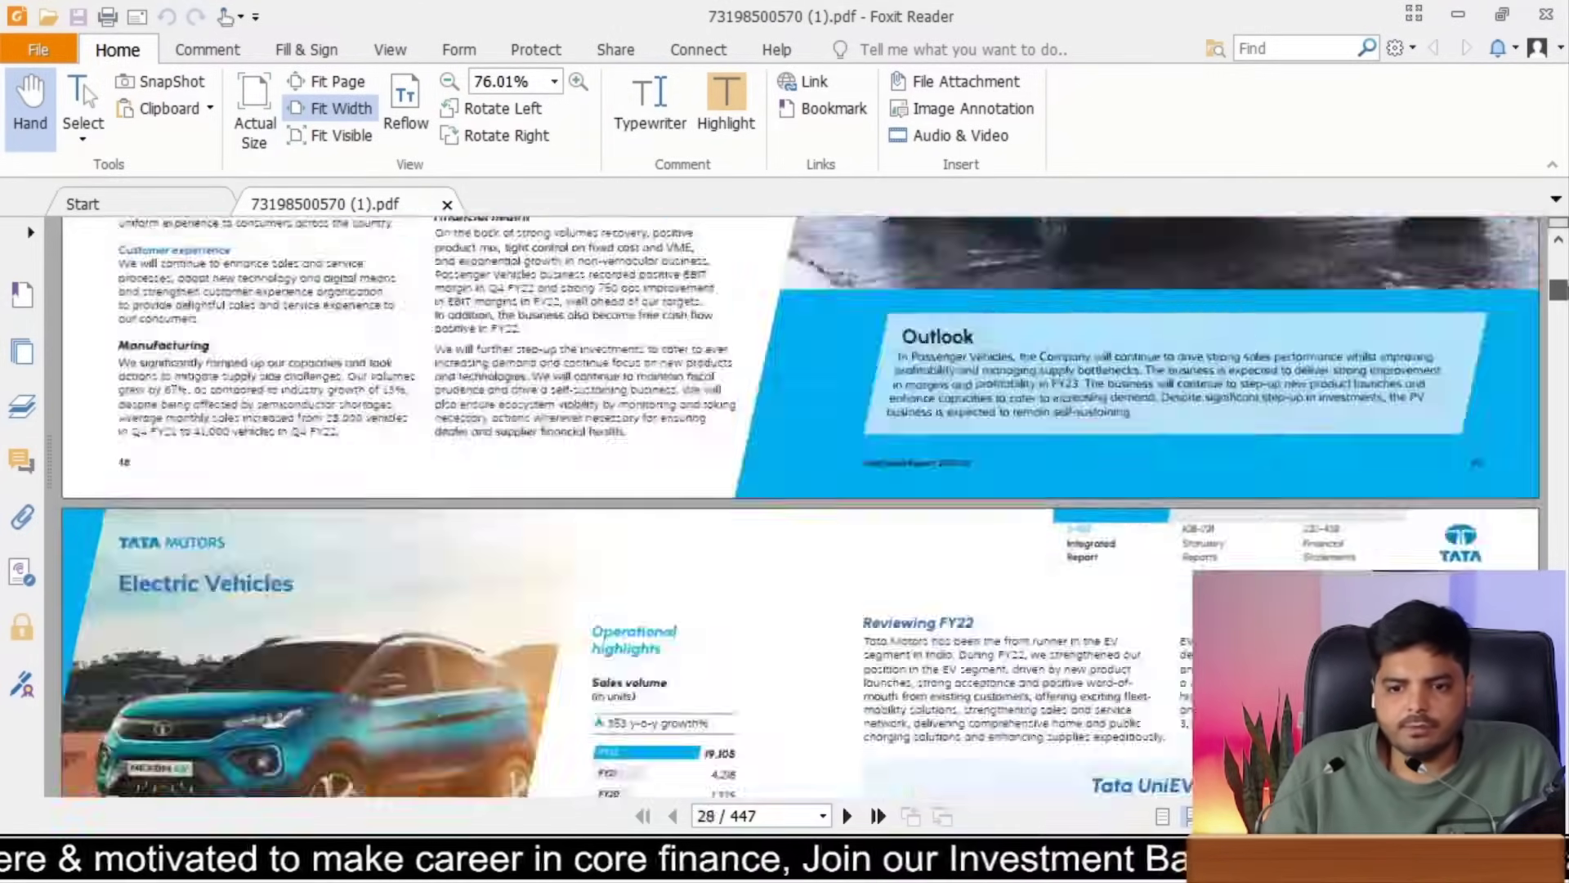
scroll(801, 507, "down", 10)
scroll(801, 507, "down", 15)
scroll(801, 507, "down", 15)
scroll(800, 507, "down", 10)
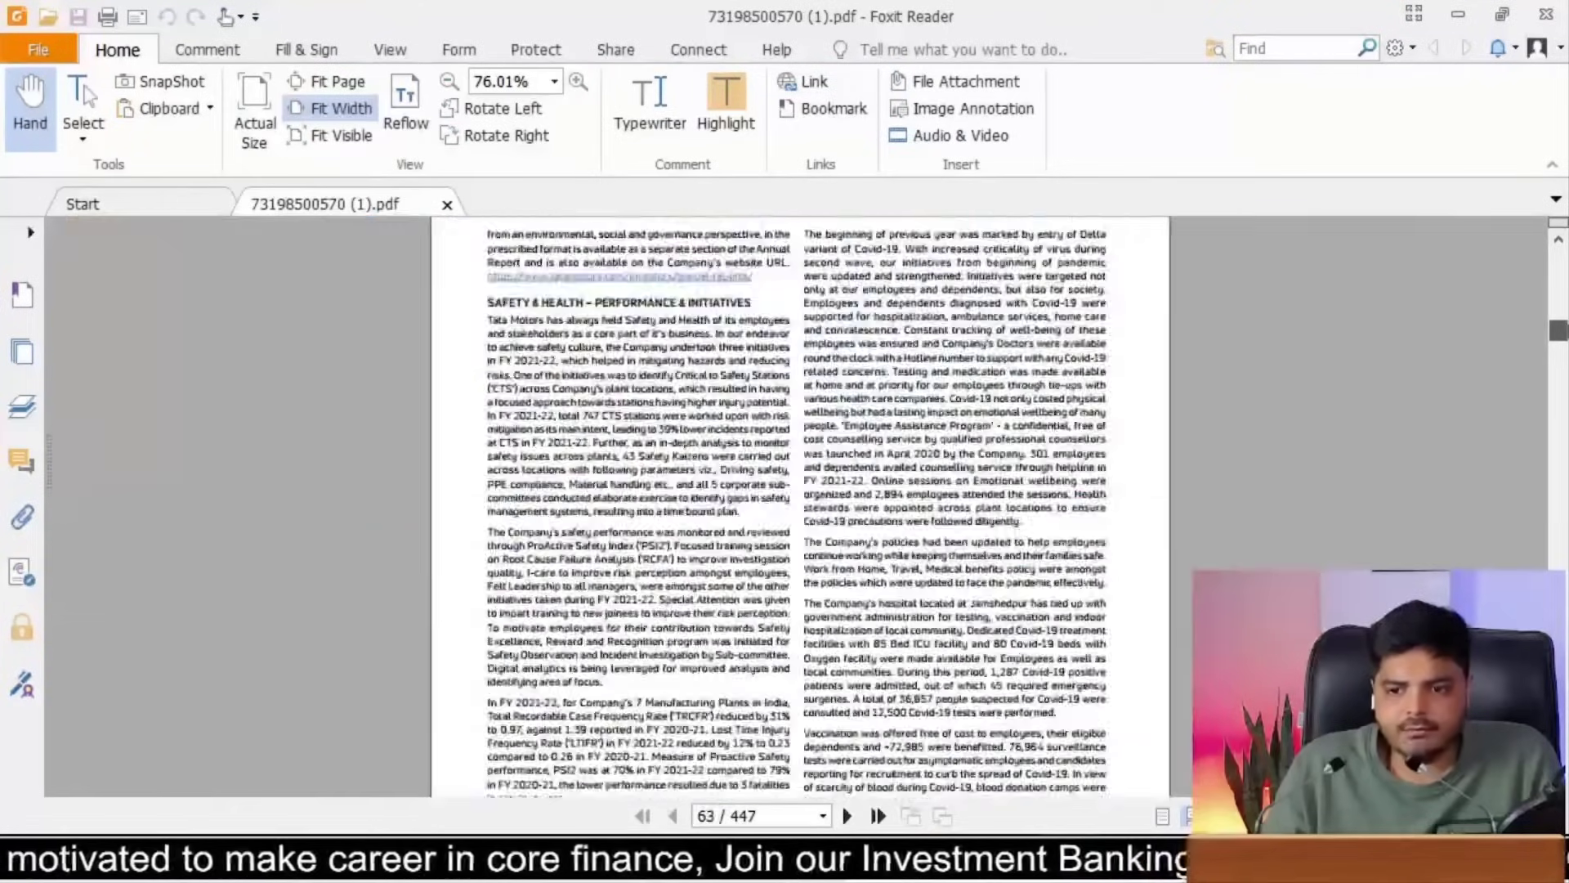
scroll(800, 507, "down", 5)
scroll(801, 507, "down", 15)
scroll(801, 507, "down", 3)
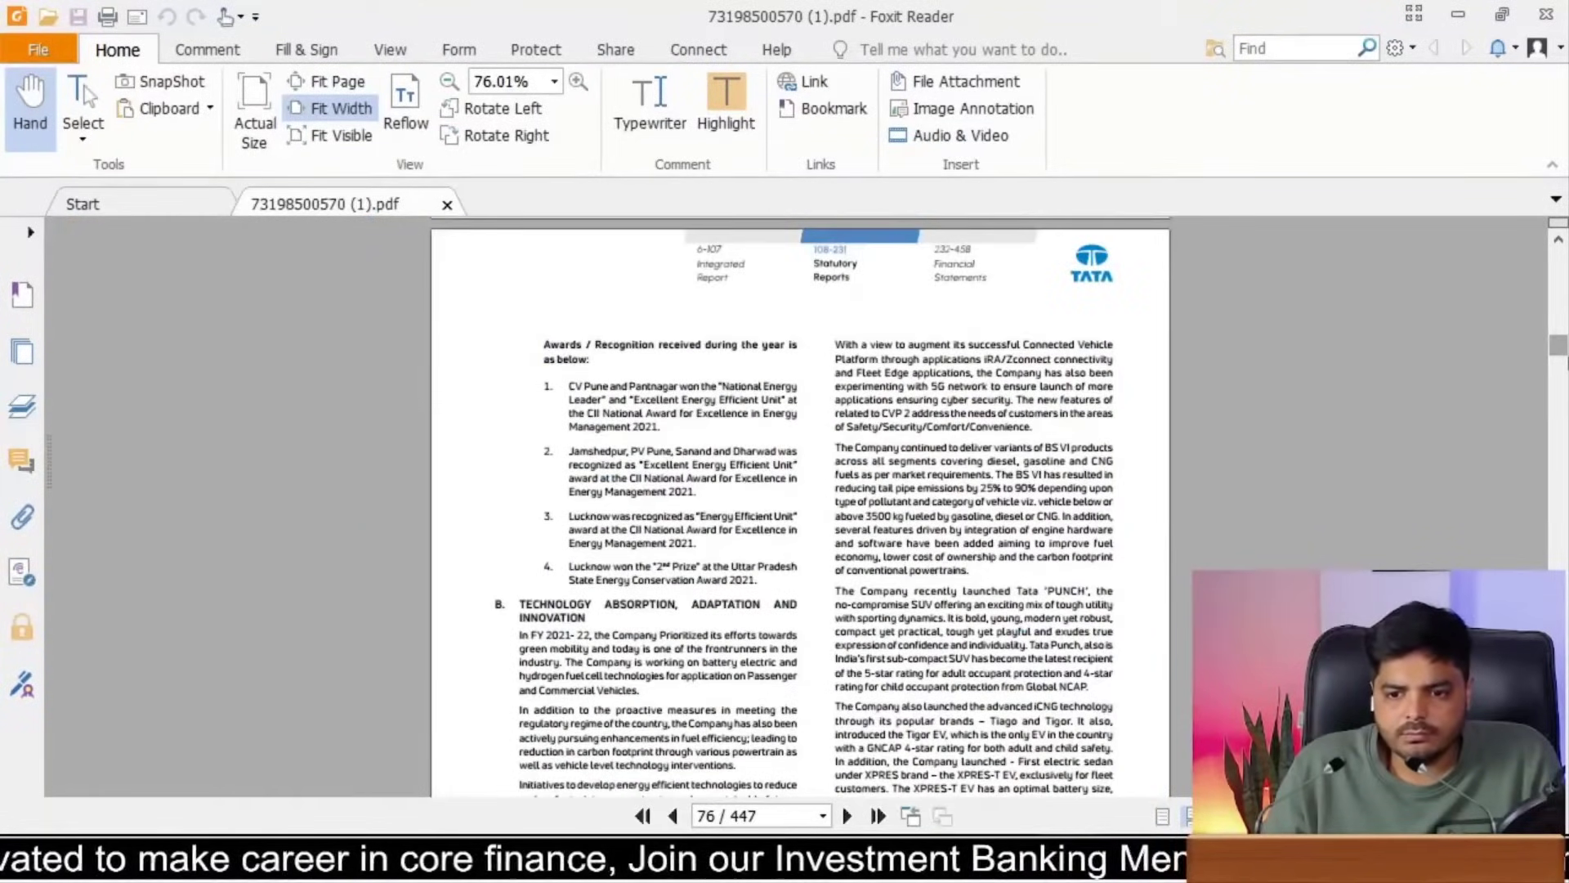
scroll(1560, 370, "down", 20)
scroll(1561, 372, "down", 15)
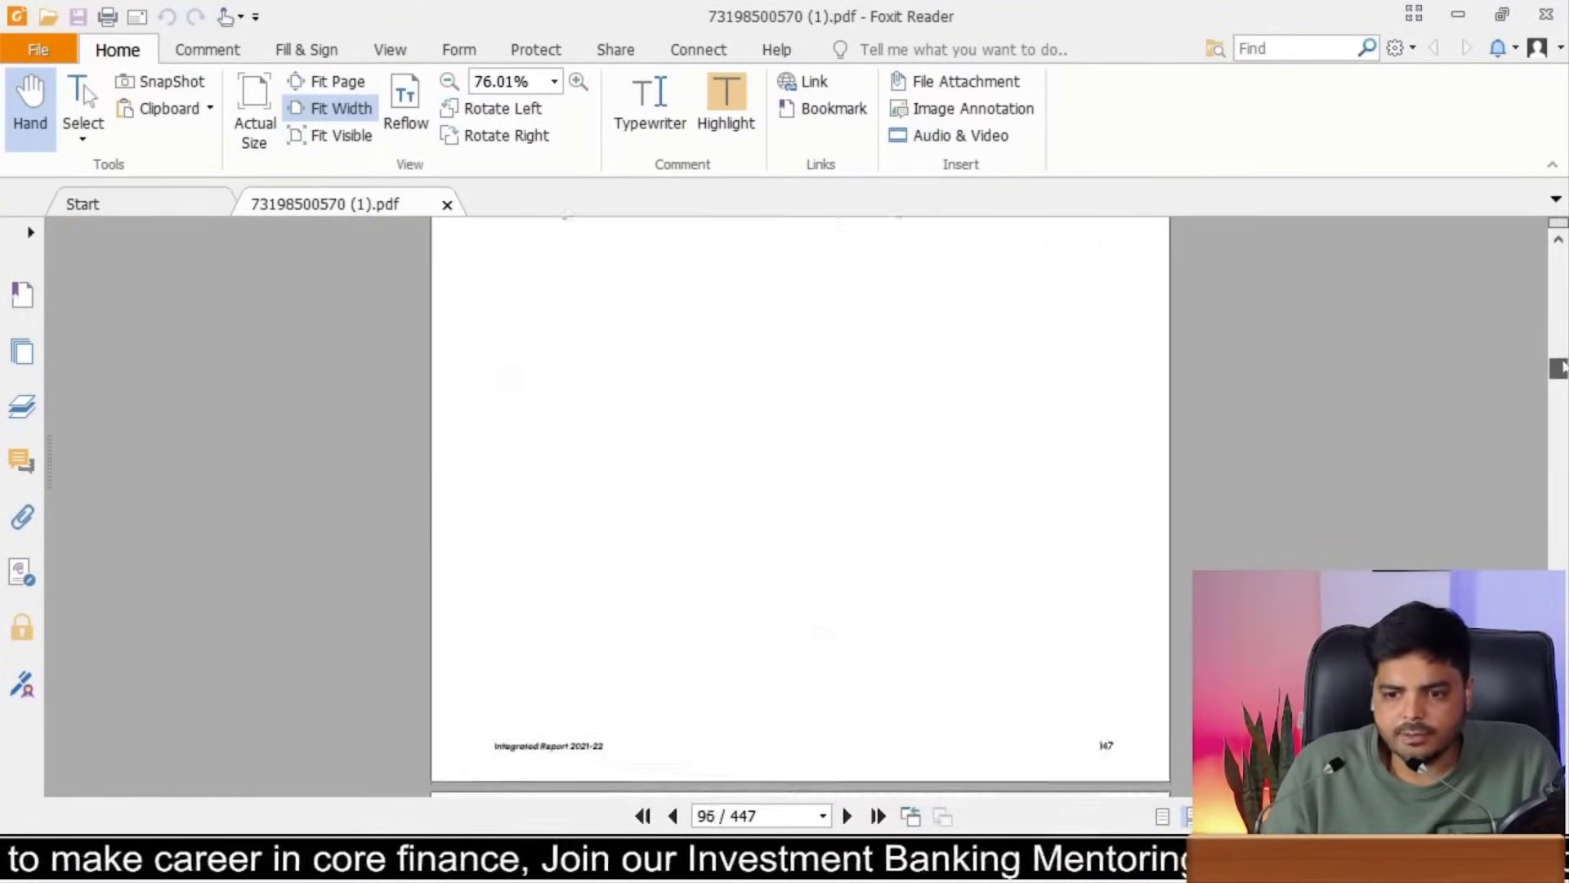
scroll(1560, 376, "down", 8)
scroll(1559, 381, "down", 15)
scroll(1558, 381, "down", 7)
scroll(1558, 392, "down", 14)
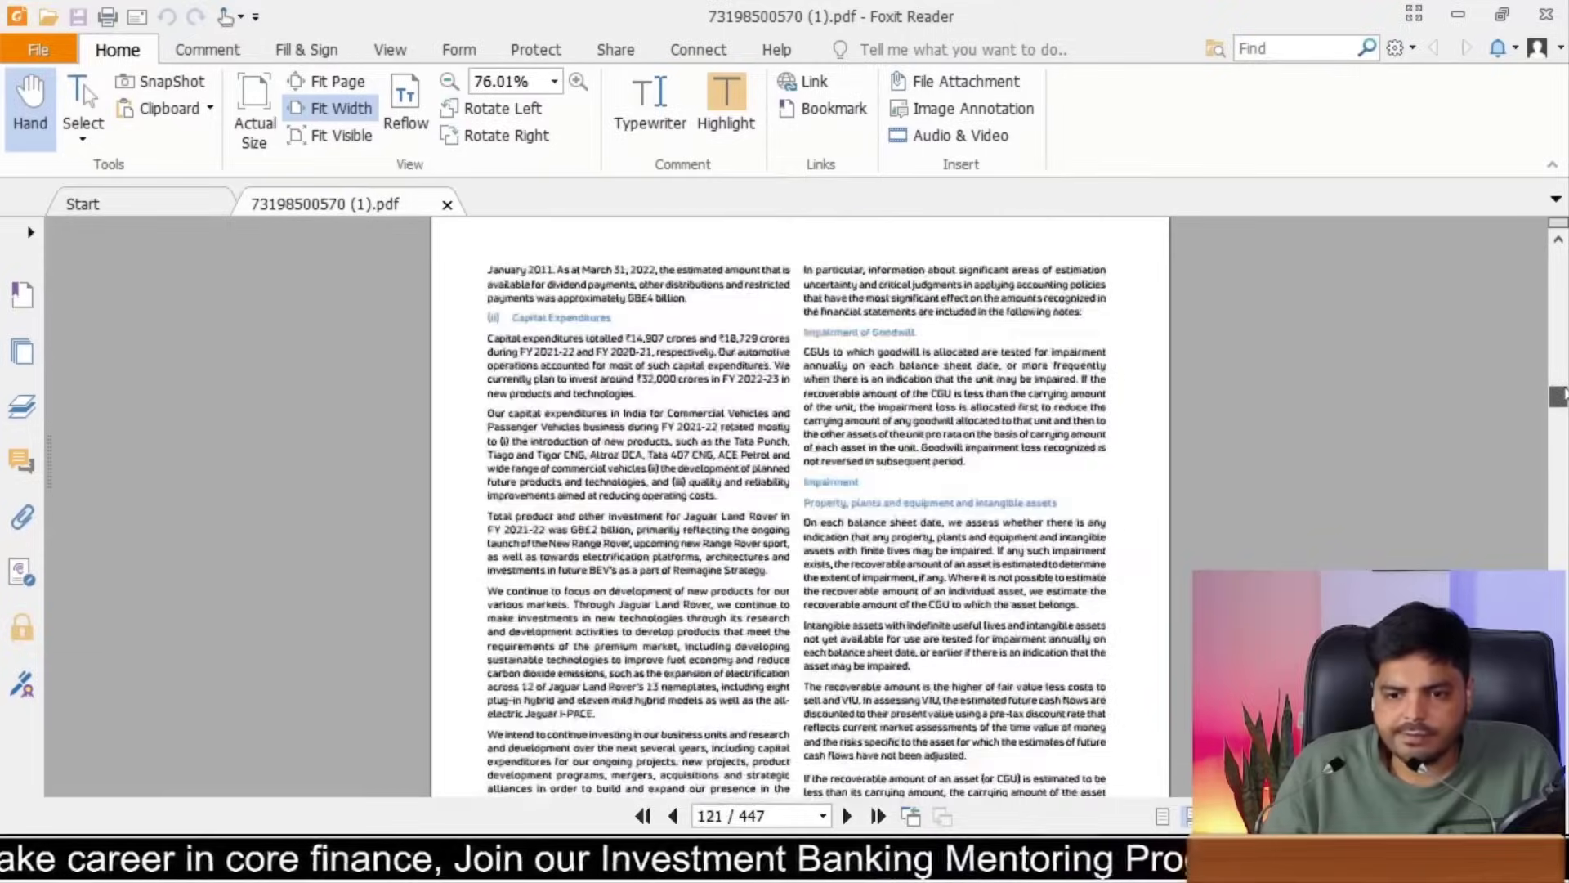
scroll(1558, 402, "down", 10)
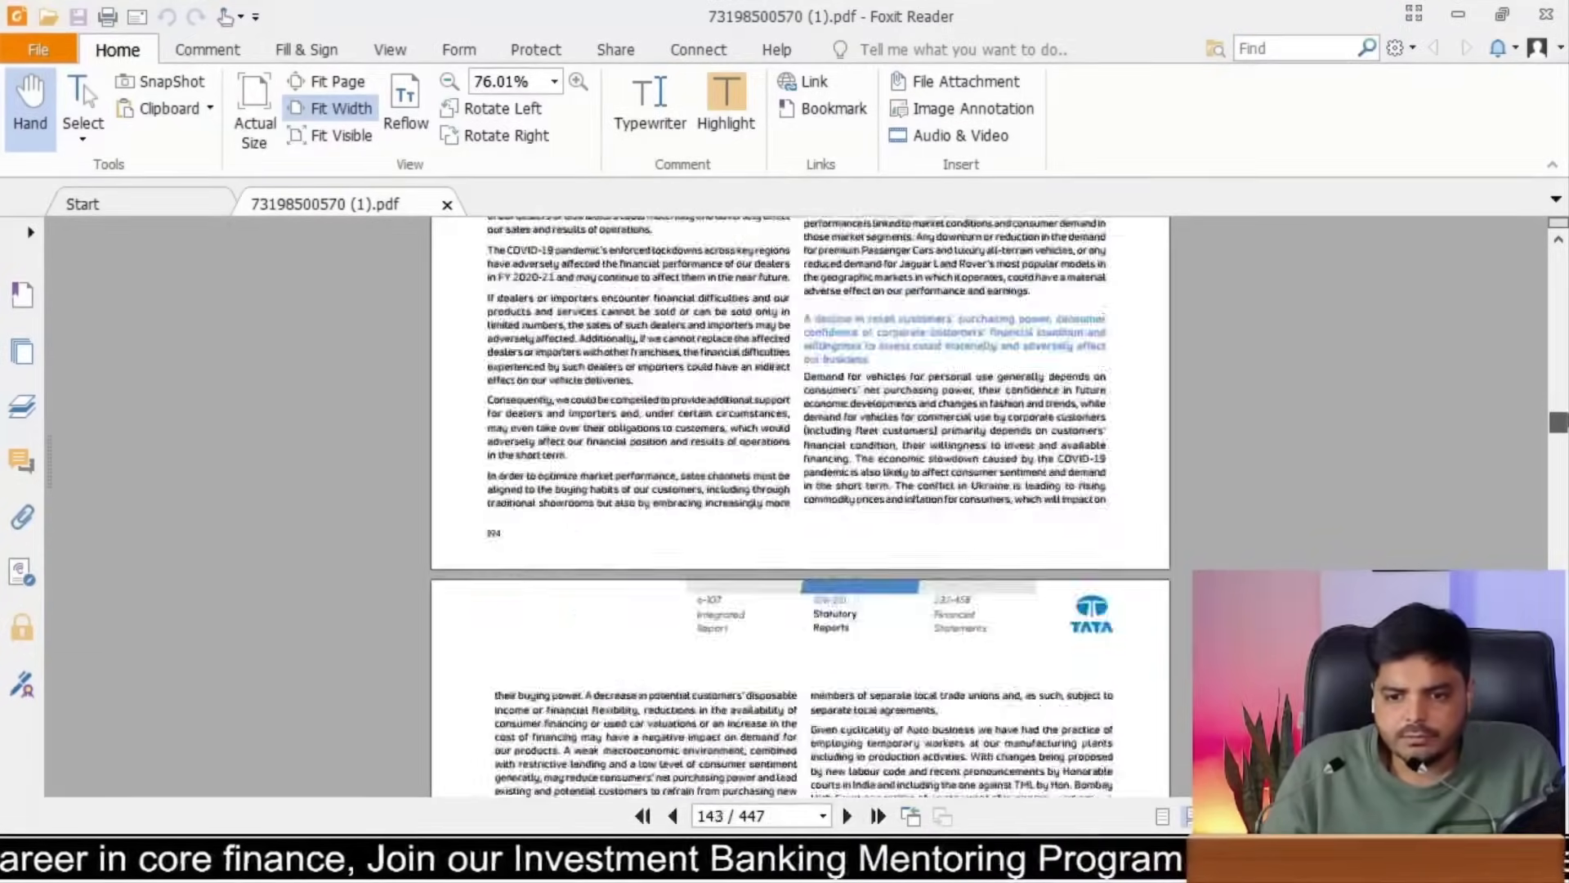
scroll(1559, 425, "down", 10)
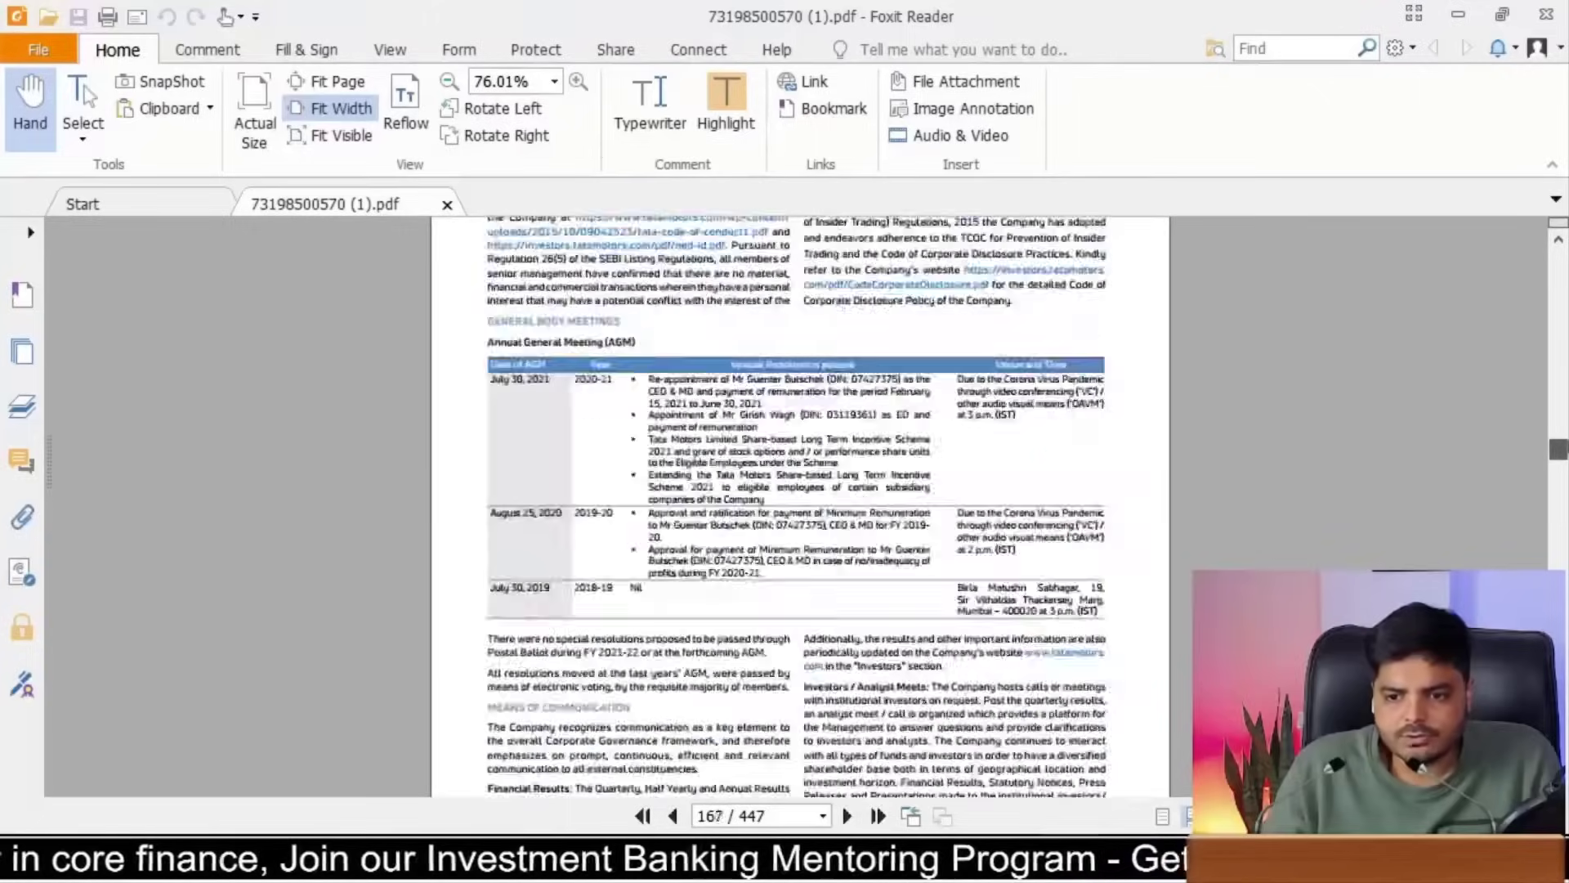
scroll(1558, 458, "down", 12)
scroll(1558, 461, "down", 12)
scroll(1558, 468, "down", 4)
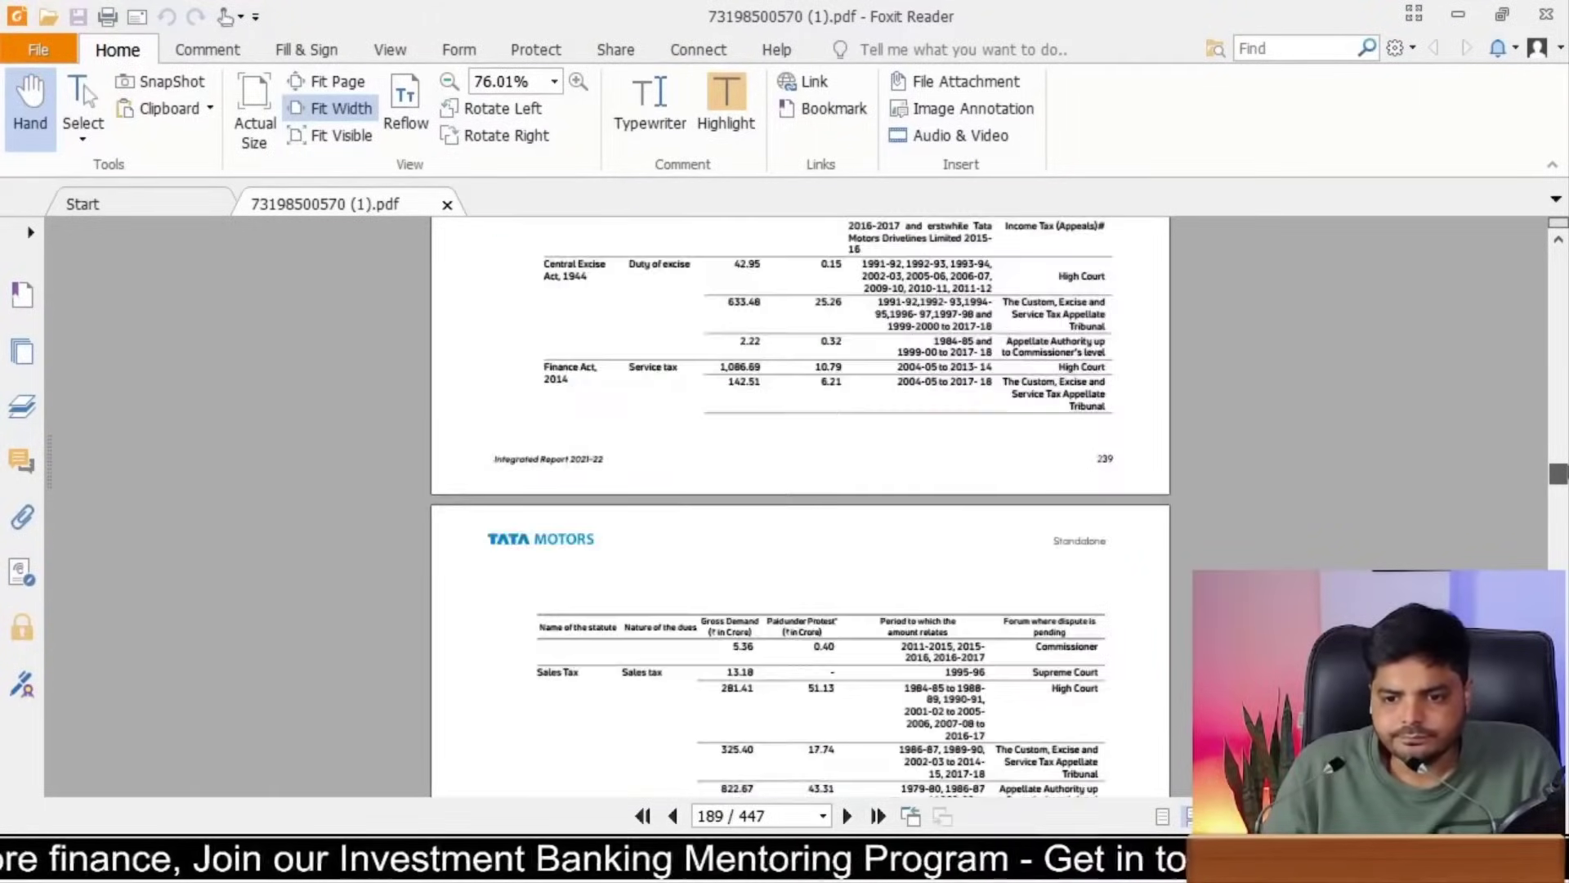
scroll(1558, 472, "down", 6)
scroll(1558, 474, "down", 10)
scroll(1559, 474, "up", 6)
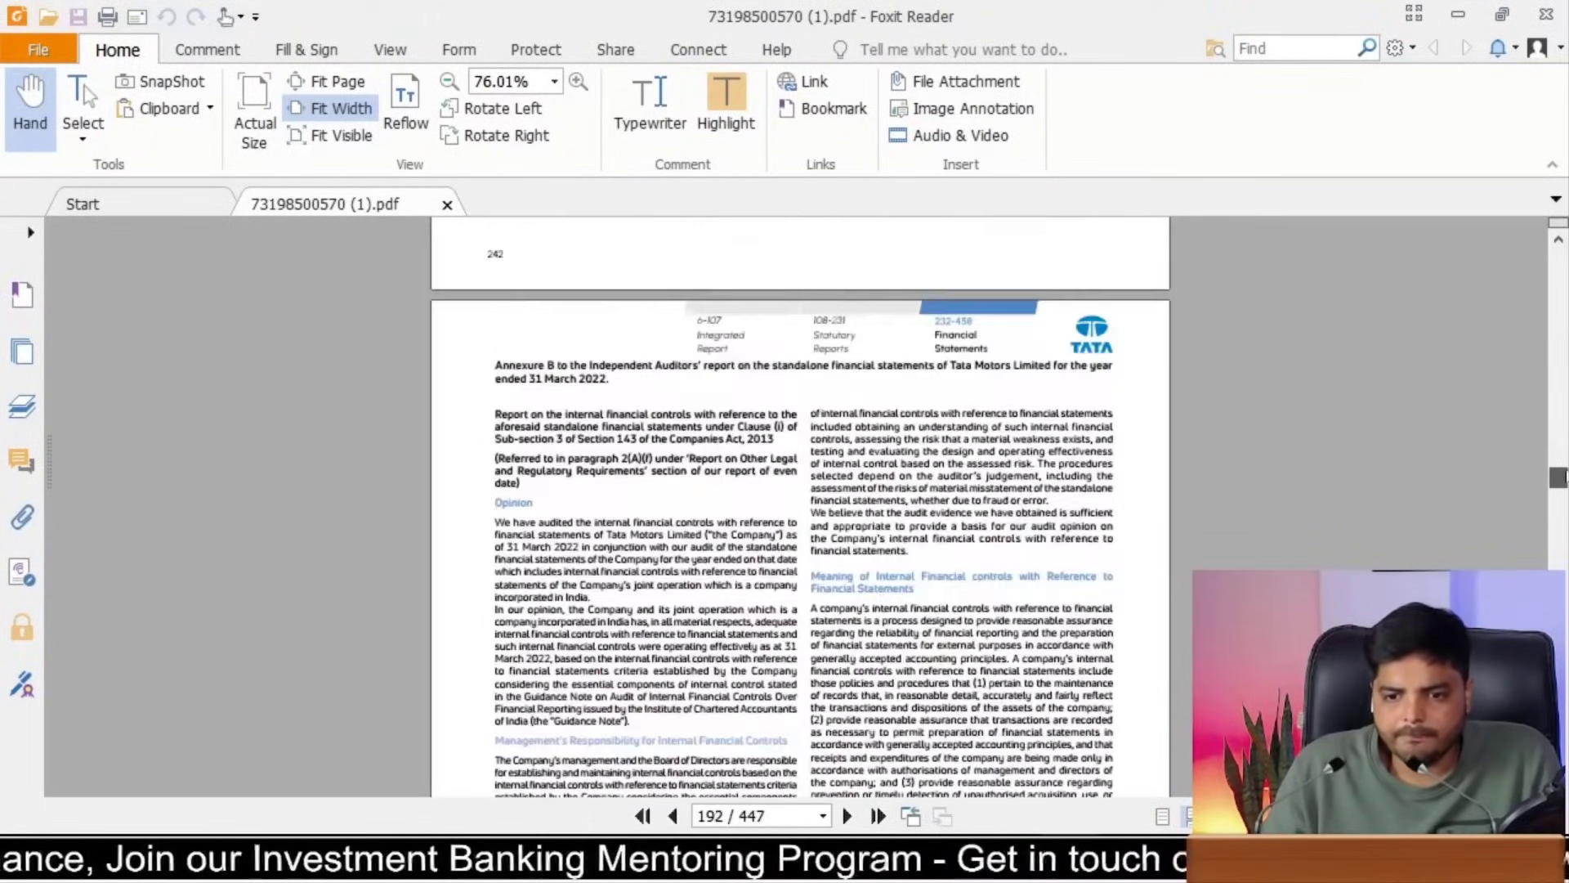
scroll(691, 506, "down", 5)
scroll(691, 506, "up", 2)
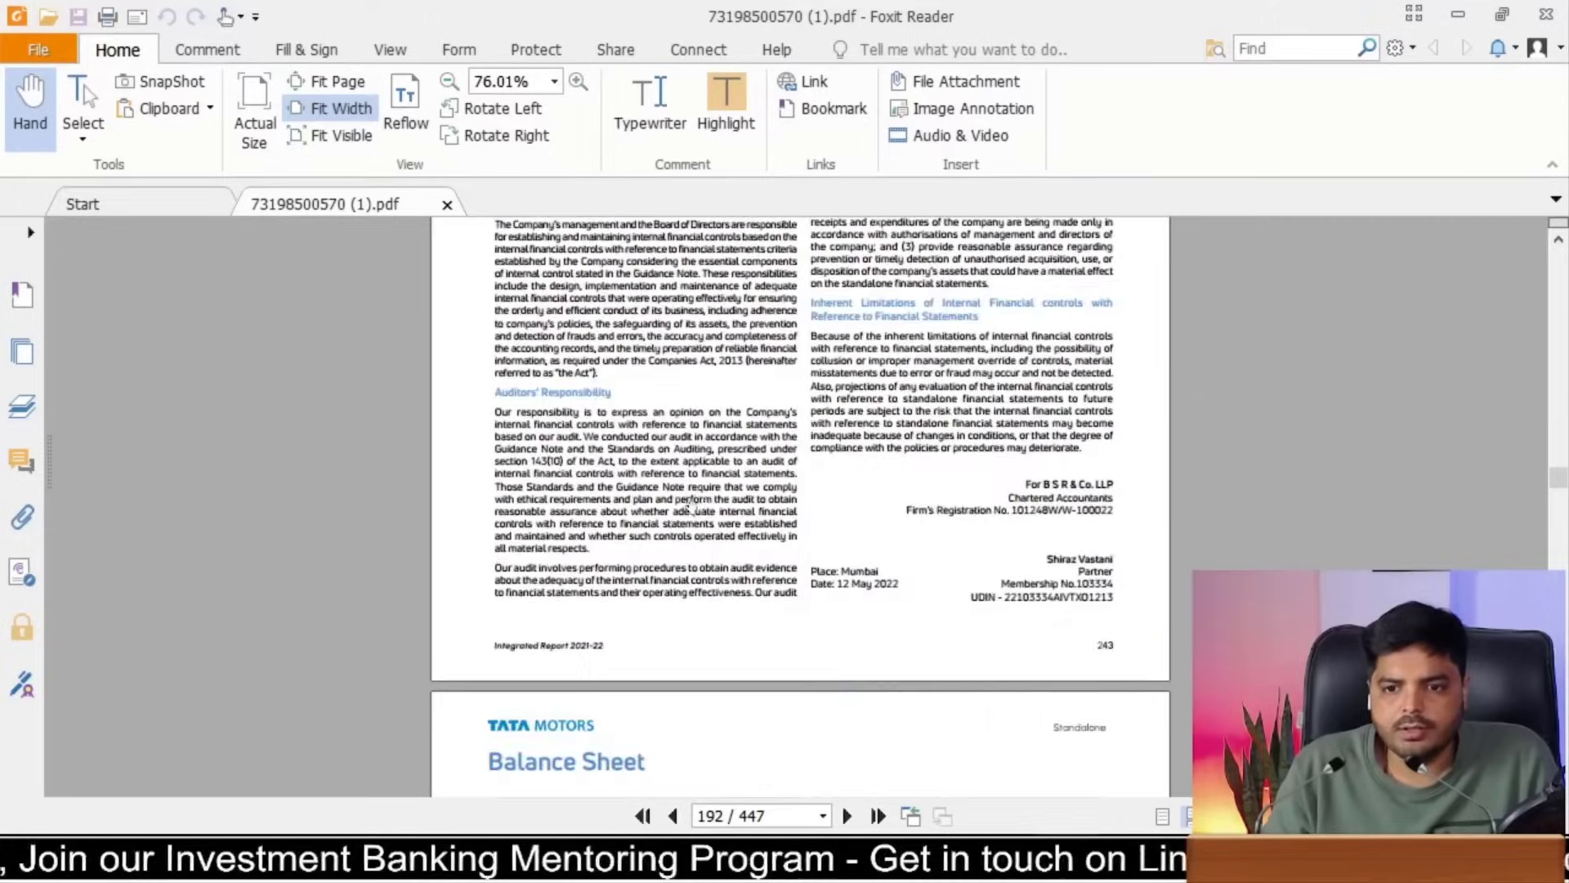
scroll(692, 506, "up", 5)
scroll(691, 506, "down", 5)
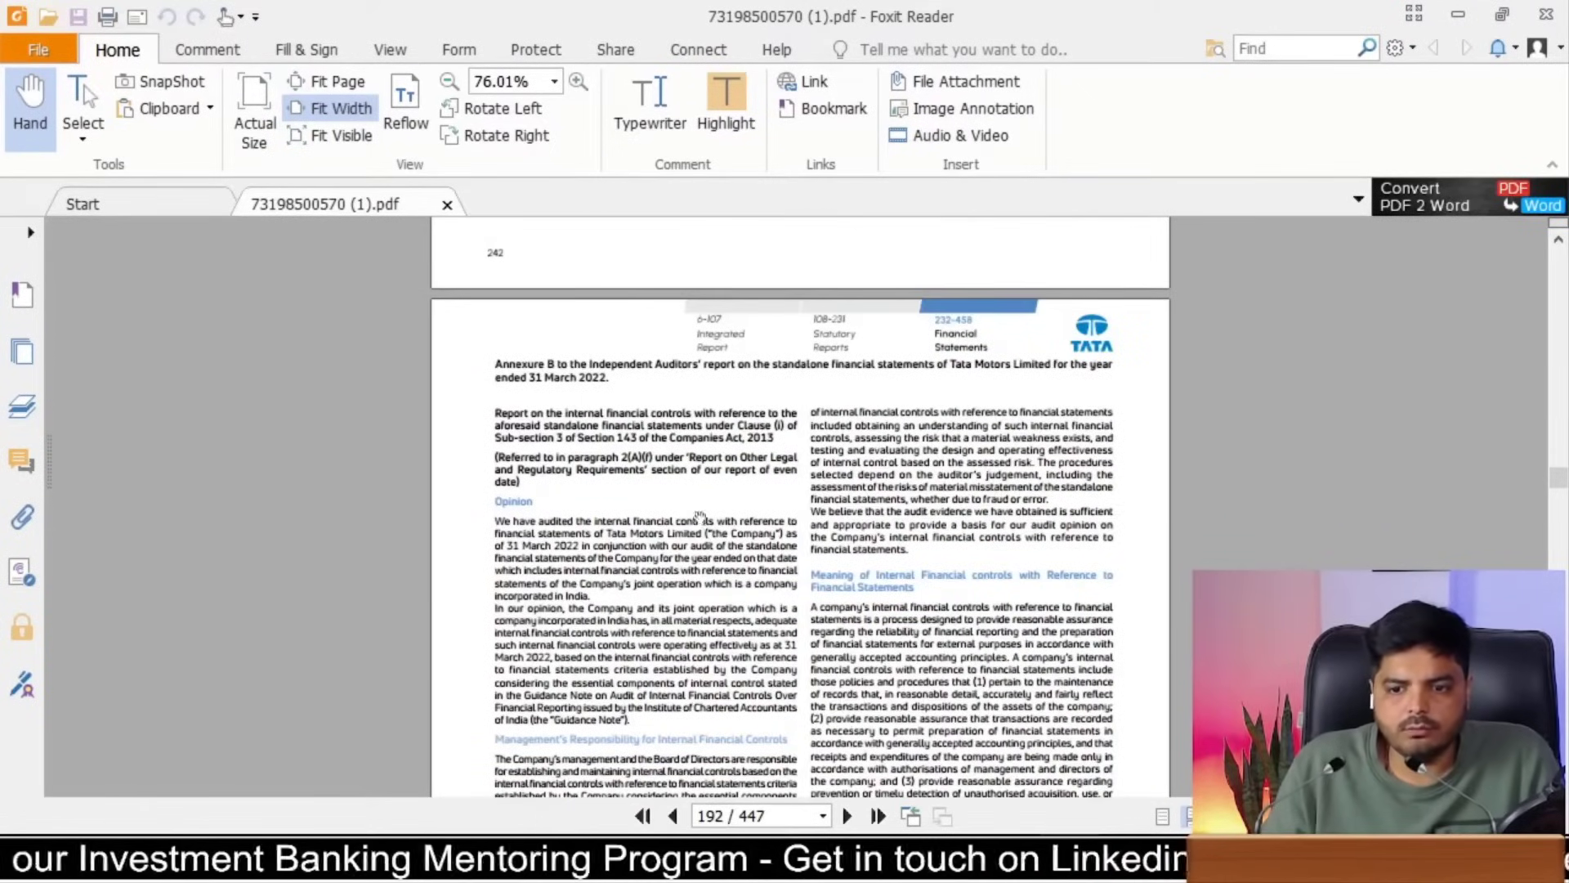
scroll(864, 468, "down", 1)
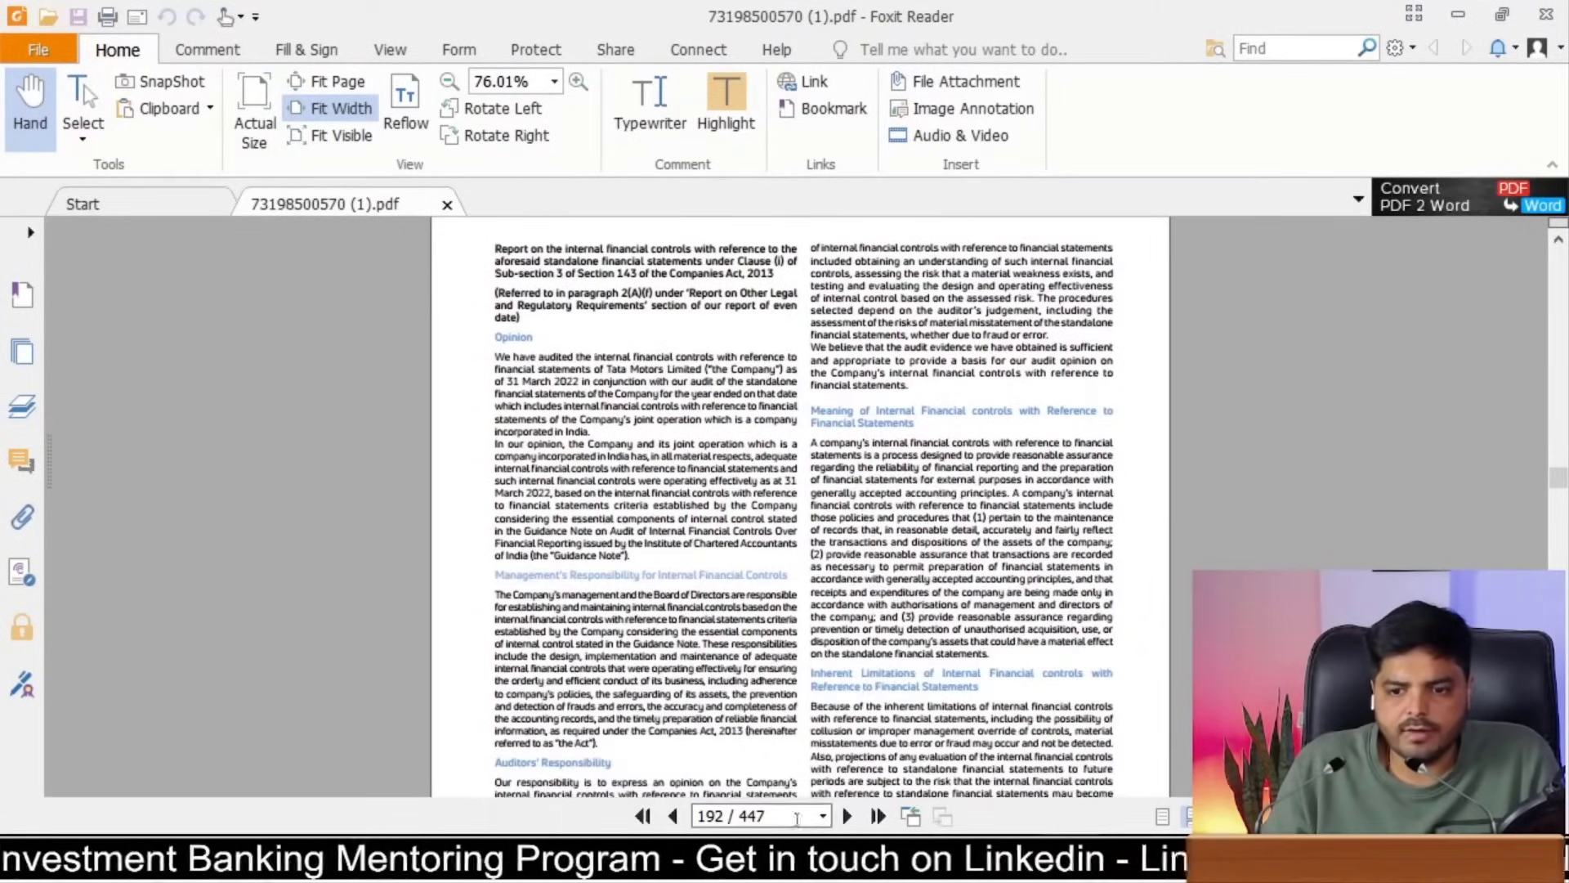
scroll(774, 659, "down", 8)
scroll(773, 658, "down", 5)
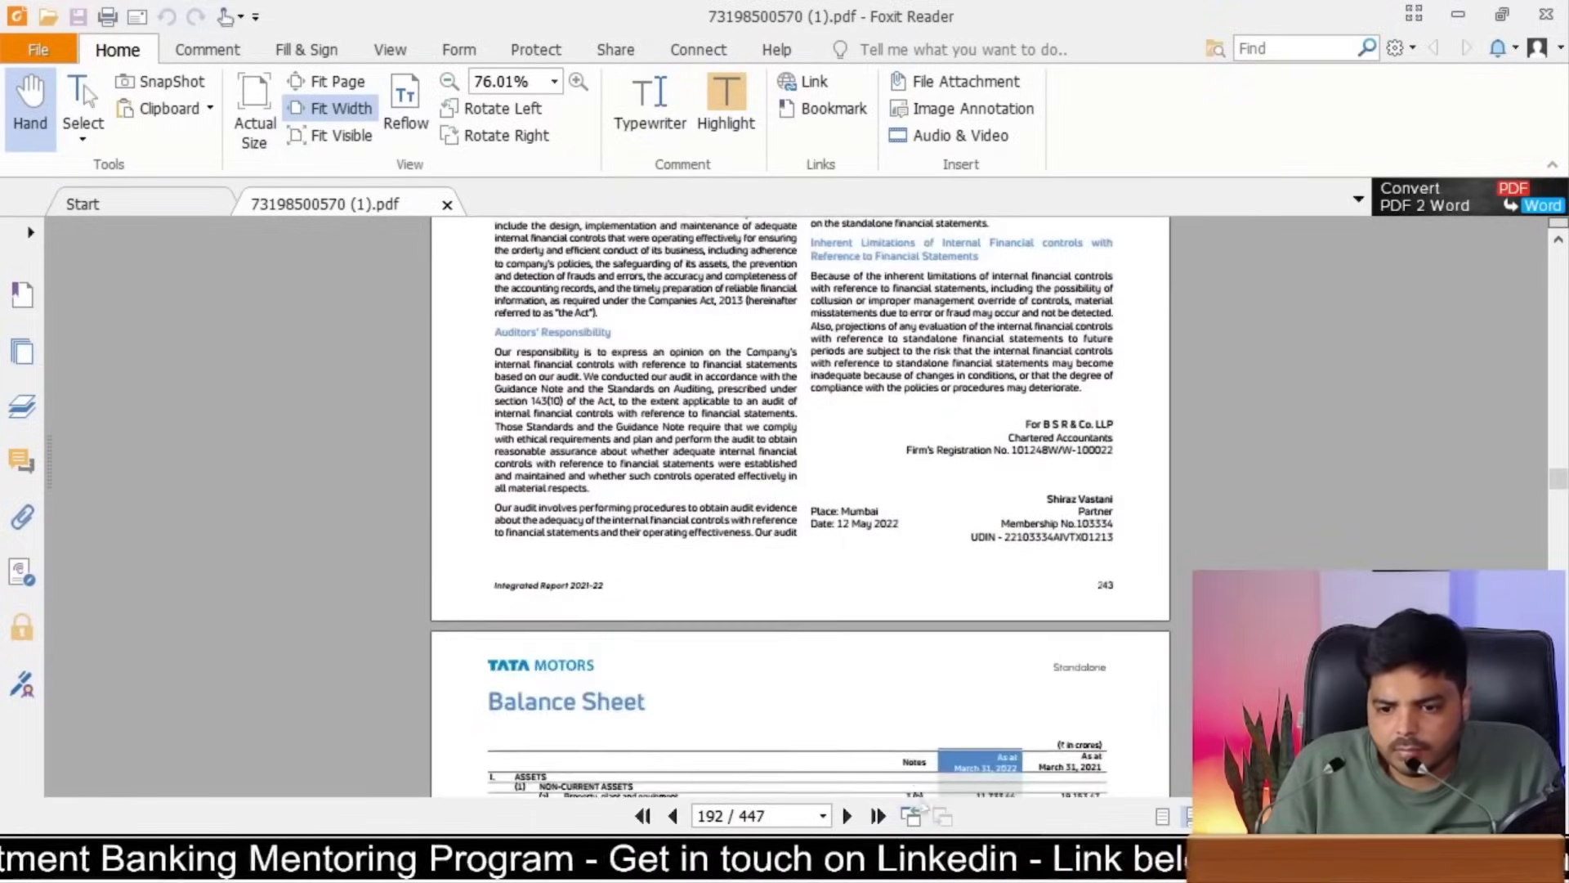
scroll(911, 689, "down", 11)
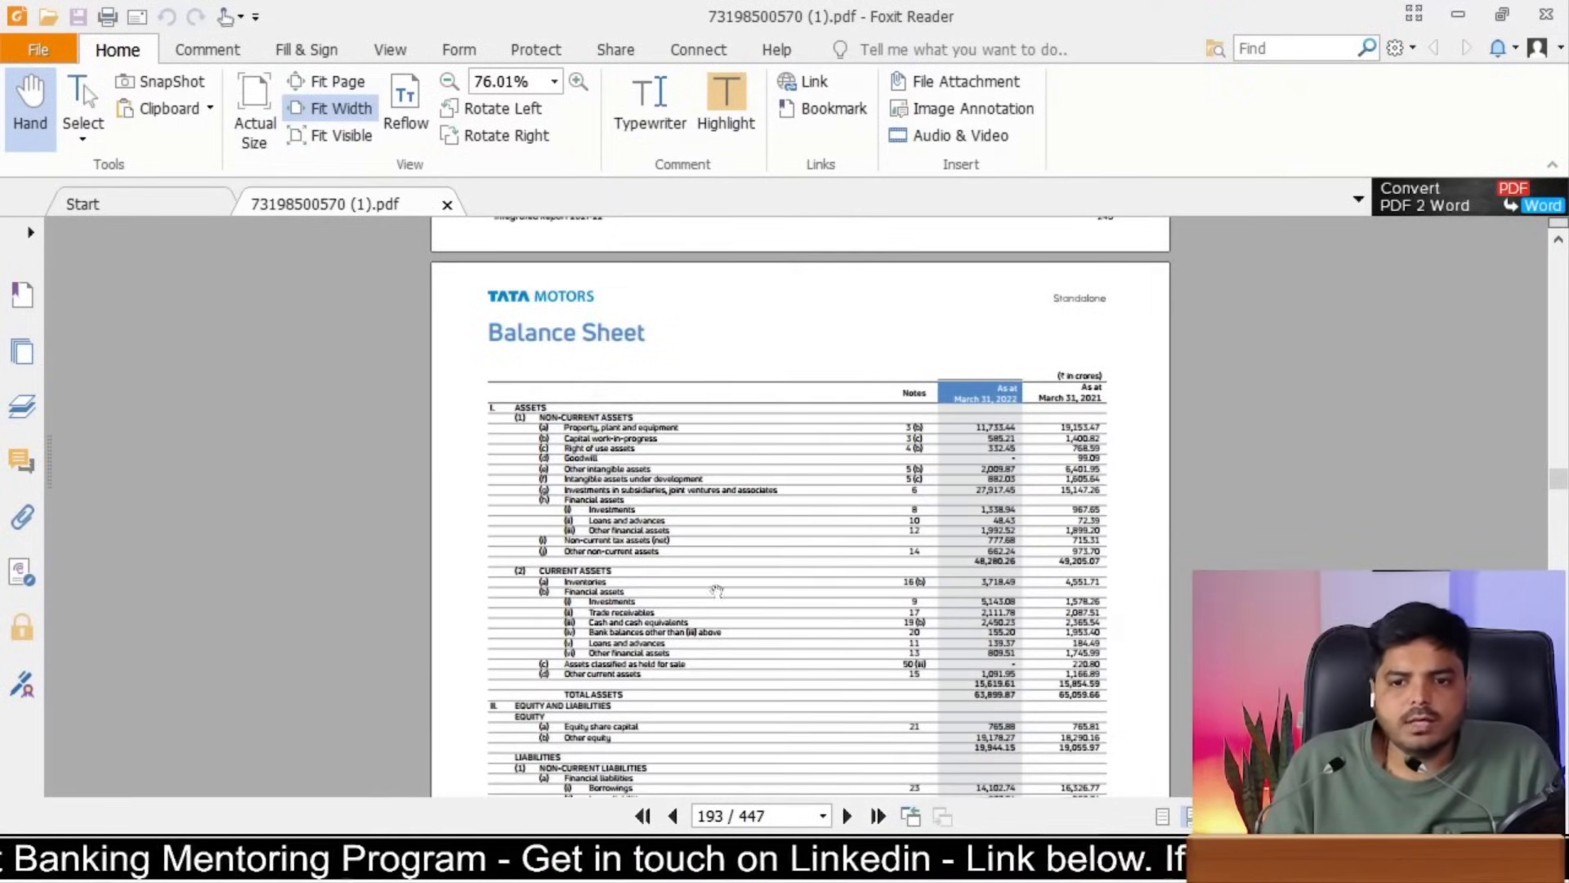
scroll(710, 623, "down", 4)
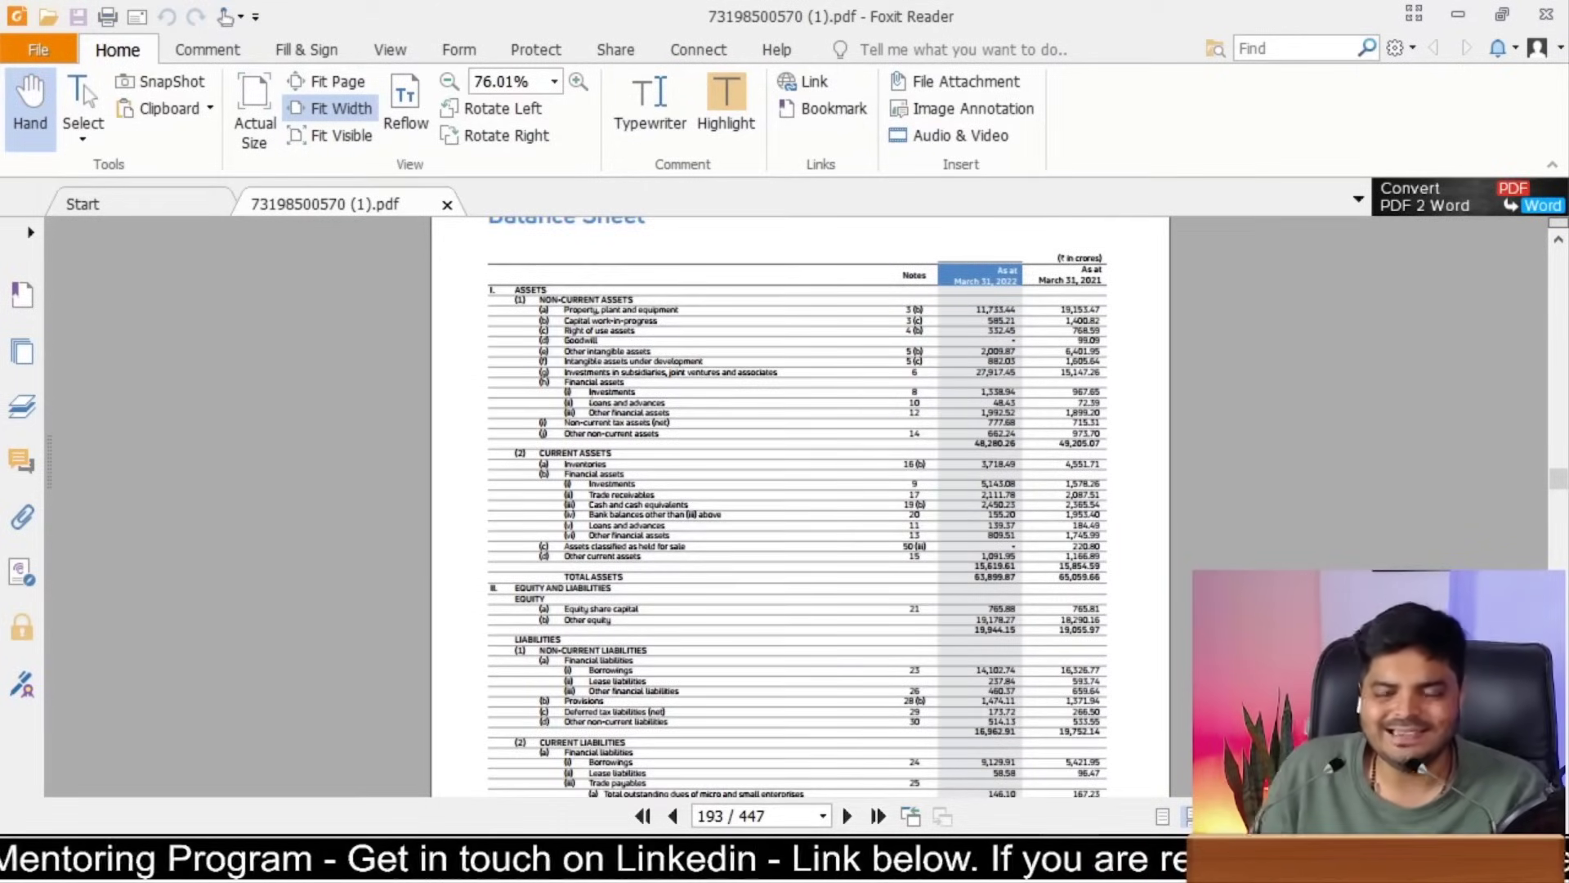
scroll(710, 572, "down", 10)
scroll(710, 572, "down", 14)
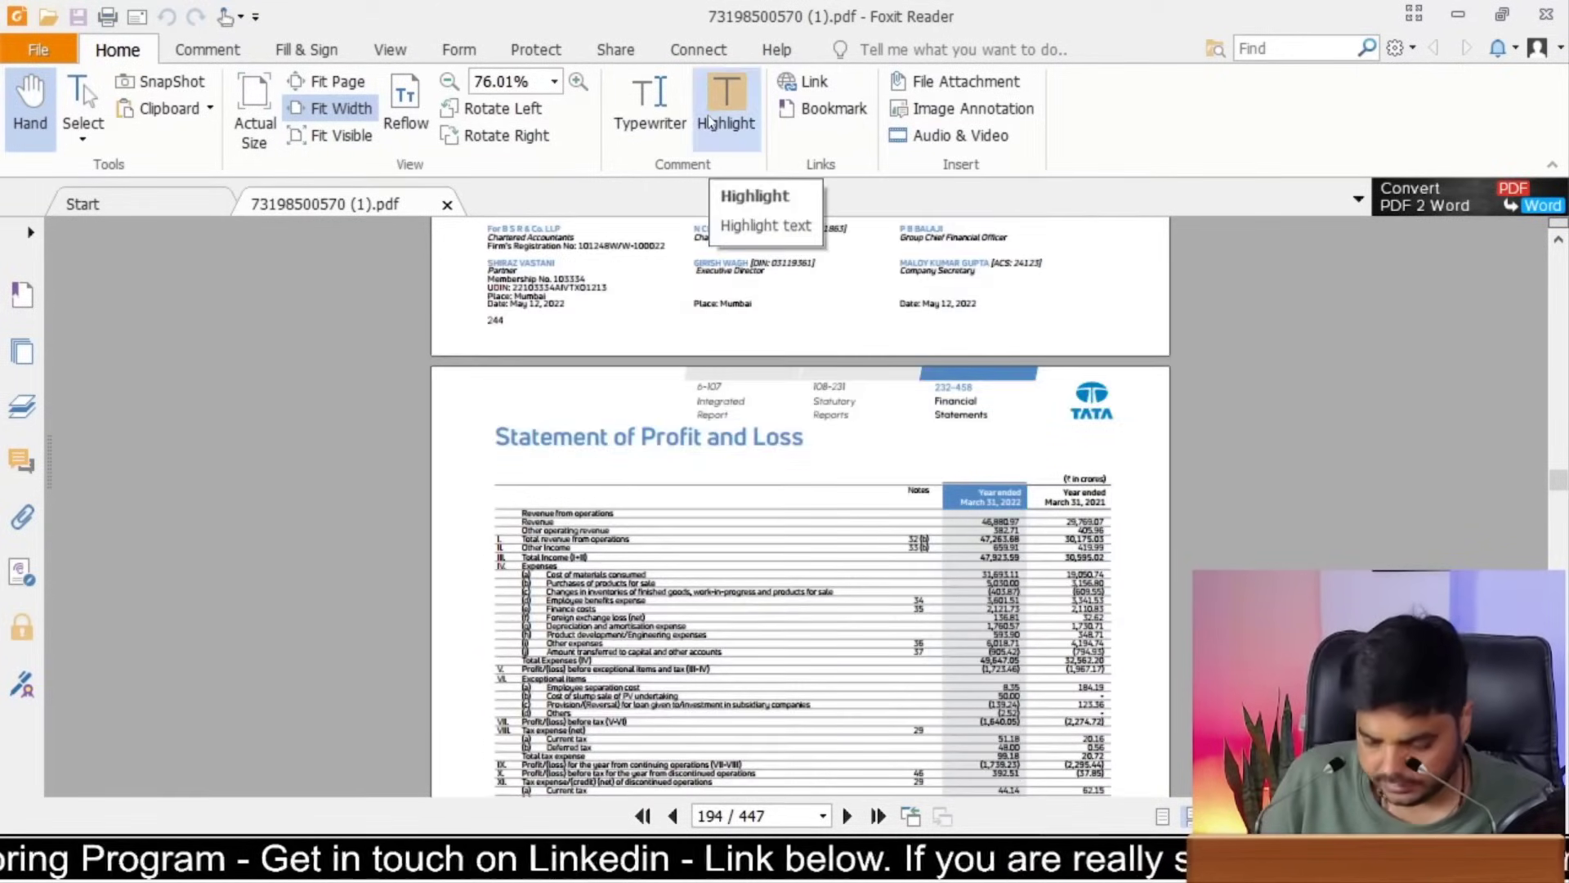
scroll(710, 123, "down", 2)
scroll(710, 123, "down", 15)
scroll(711, 122, "down", 12)
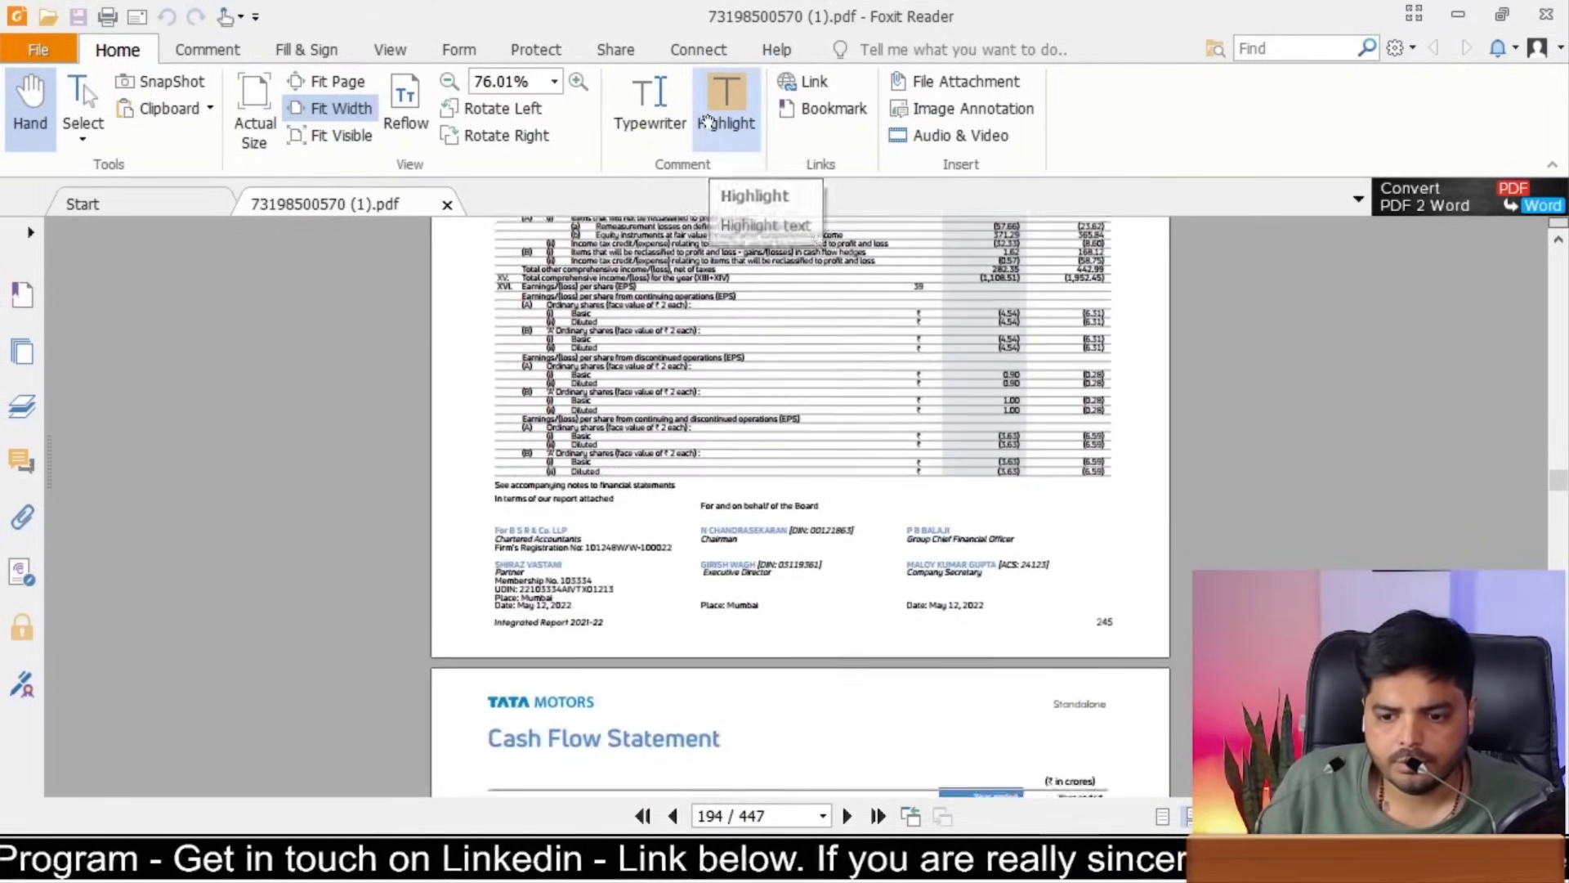
scroll(708, 122, "down", 7)
scroll(708, 123, "down", 8)
scroll(708, 122, "down", 8)
scroll(707, 122, "down", 7)
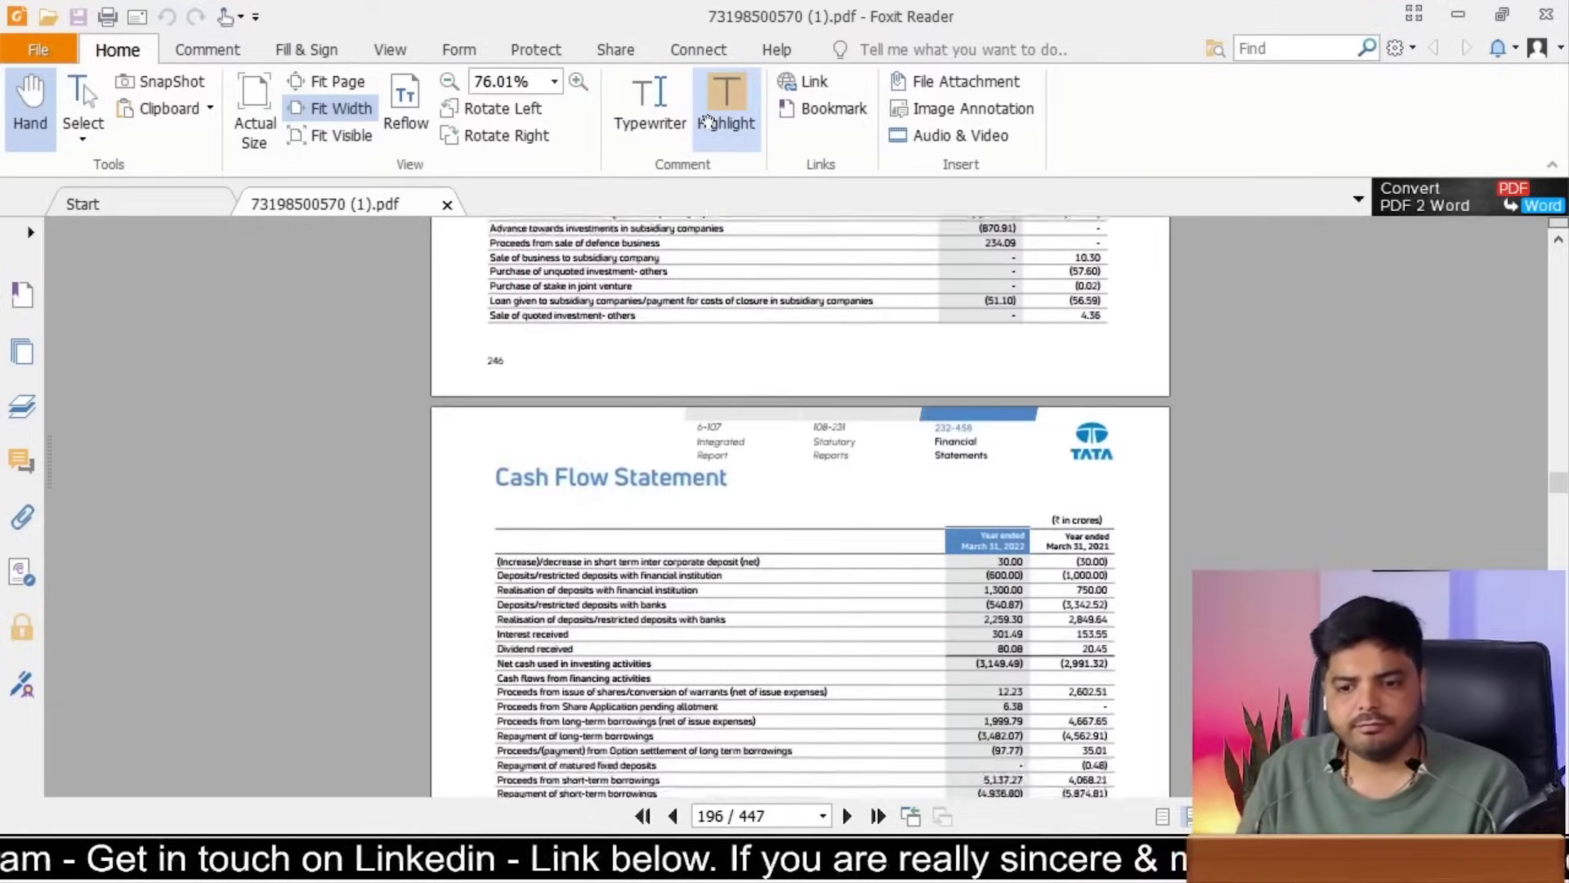
scroll(708, 122, "down", 7)
scroll(708, 123, "down", 3)
scroll(708, 123, "down", 1)
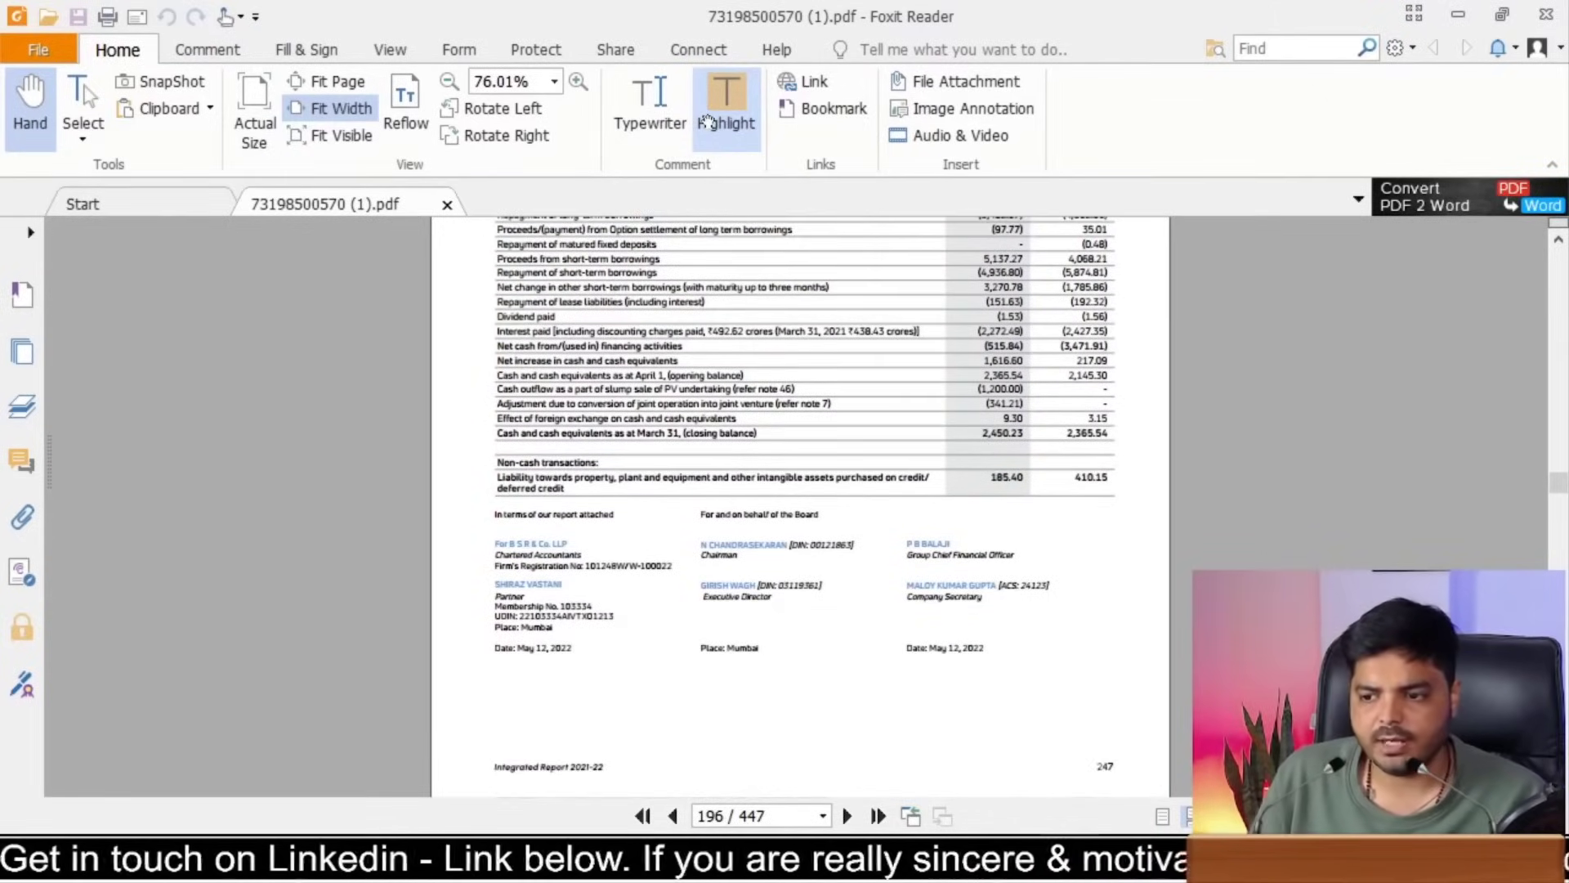
scroll(707, 122, "down", 1)
scroll(708, 122, "down", 4)
scroll(708, 122, "down", 7)
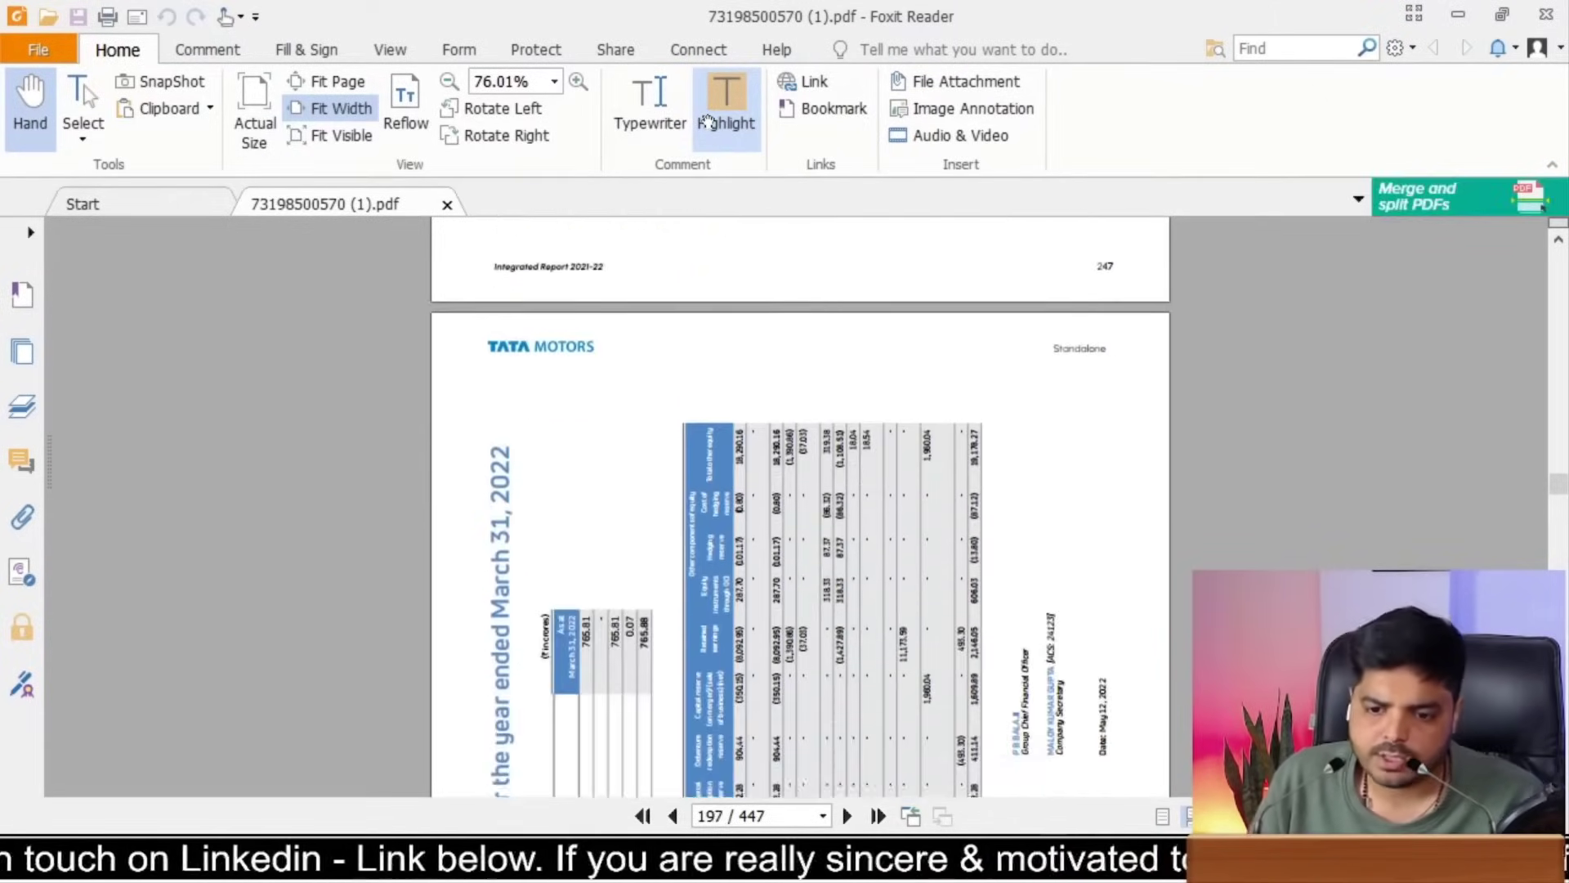
scroll(708, 122, "down", 5)
scroll(707, 122, "down", 1)
scroll(708, 123, "down", 3)
scroll(707, 123, "down", 1)
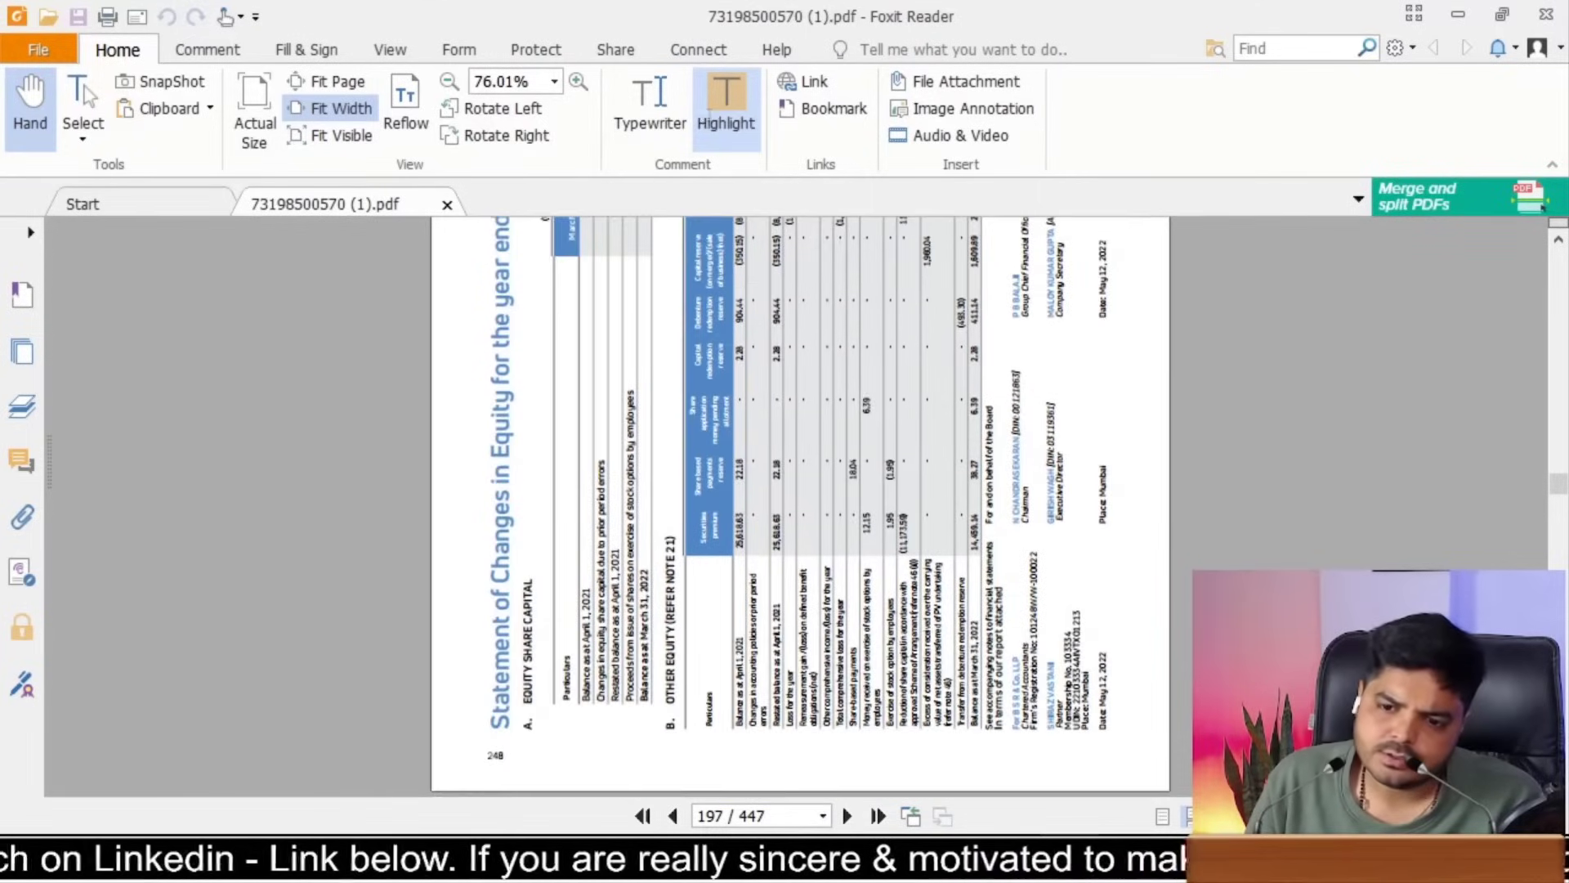
scroll(708, 123, "down", 5)
scroll(708, 123, "down", 6)
scroll(708, 122, "down", 10)
scroll(707, 123, "down", 6)
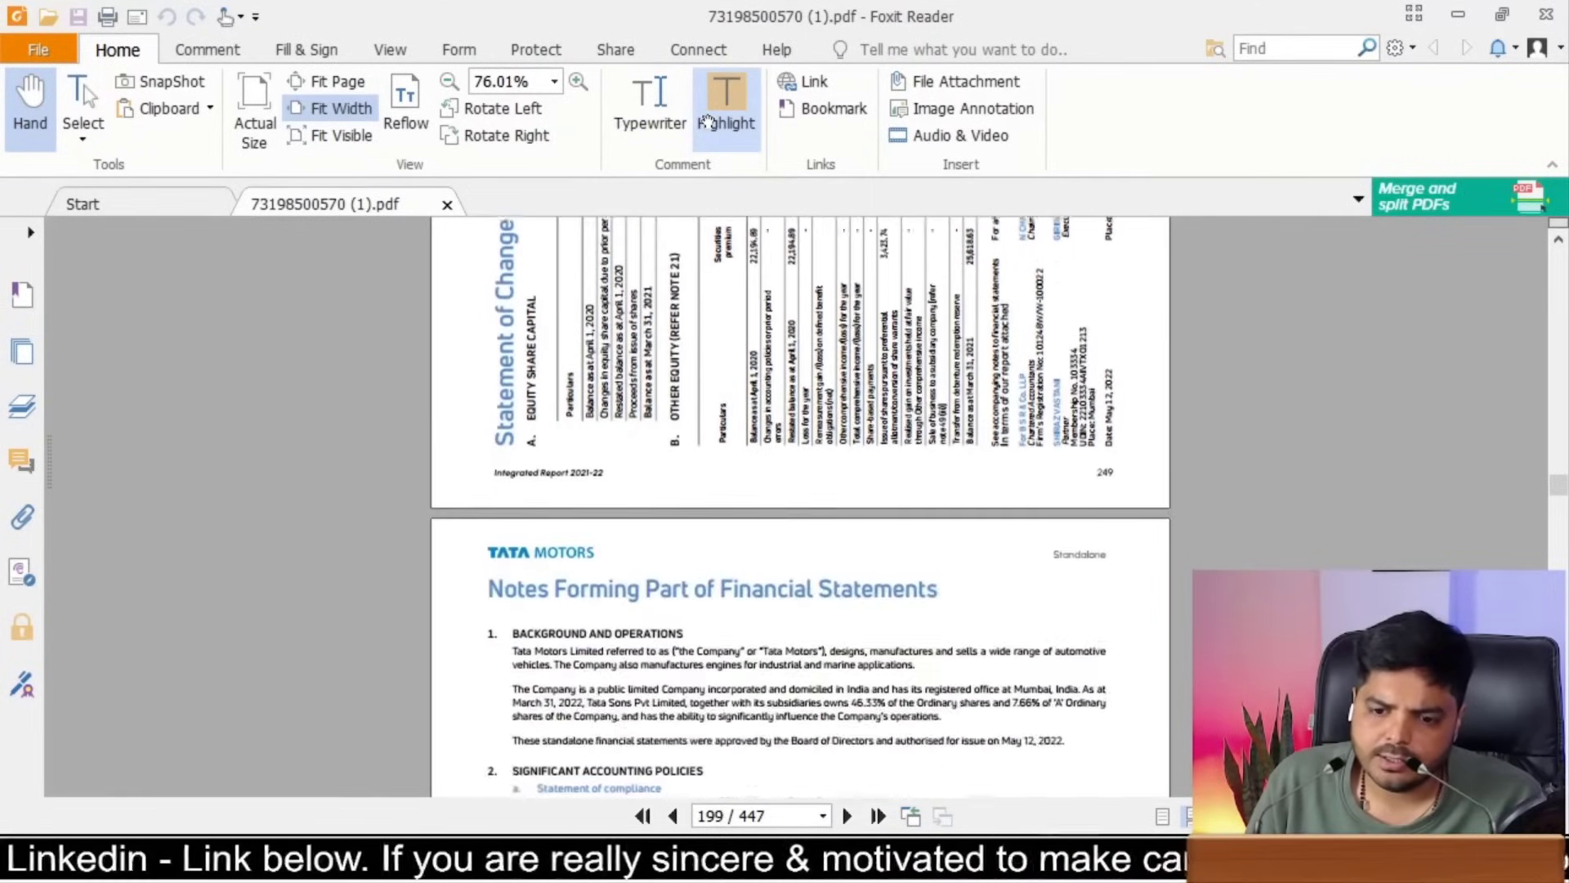
scroll(708, 123, "down", 6)
scroll(707, 123, "up", 3)
scroll(708, 123, "up", 4)
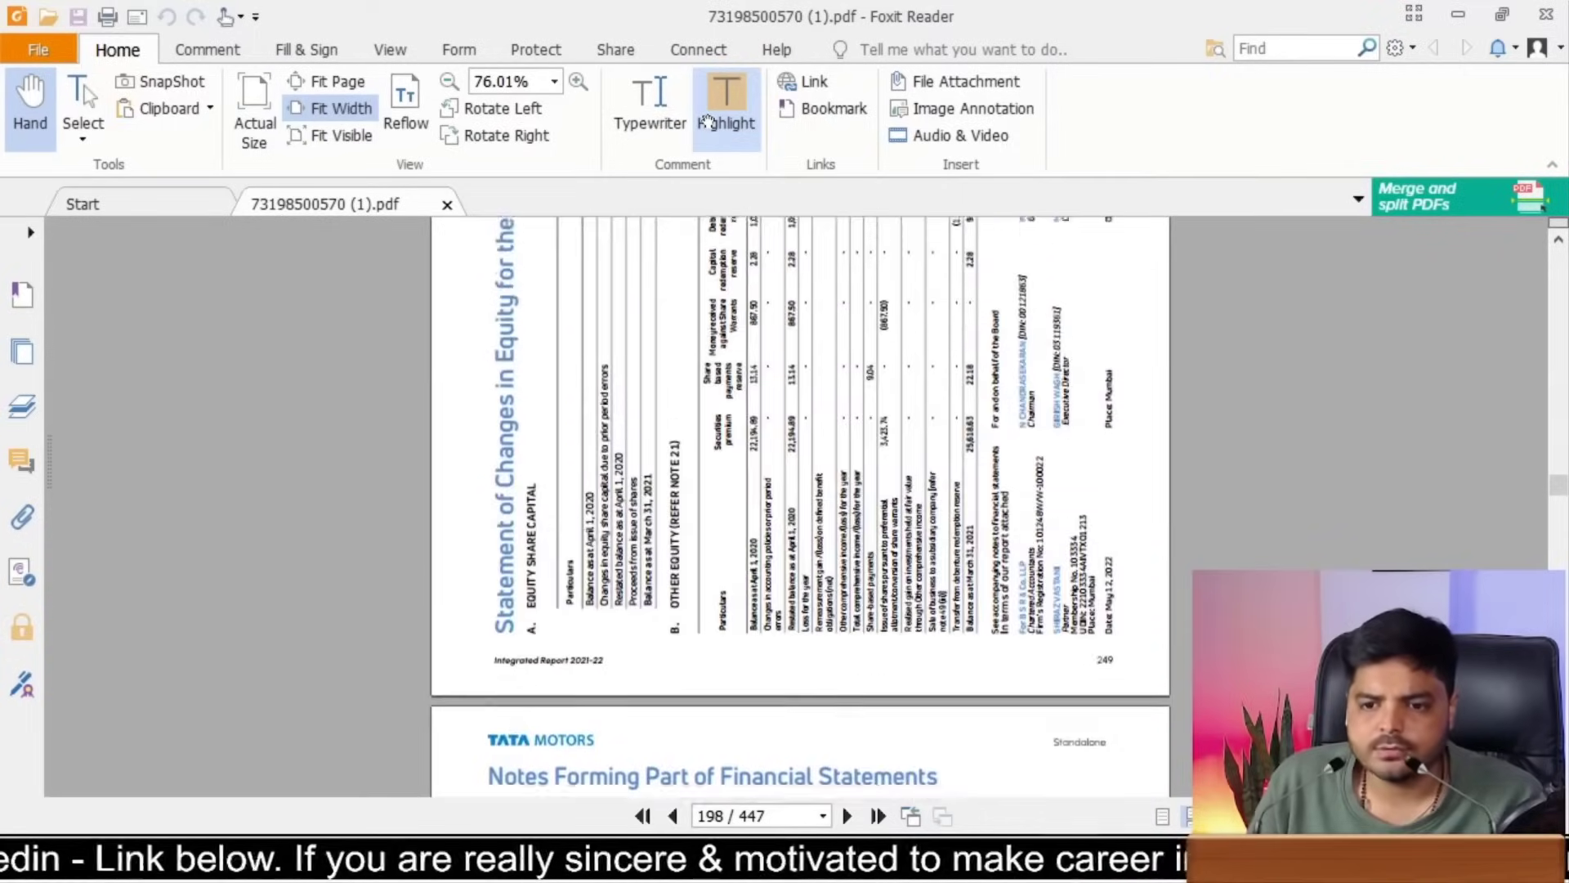
scroll(708, 123, "up", 6)
scroll(707, 122, "up", 4)
scroll(707, 122, "up", 7)
scroll(707, 123, "up", 5)
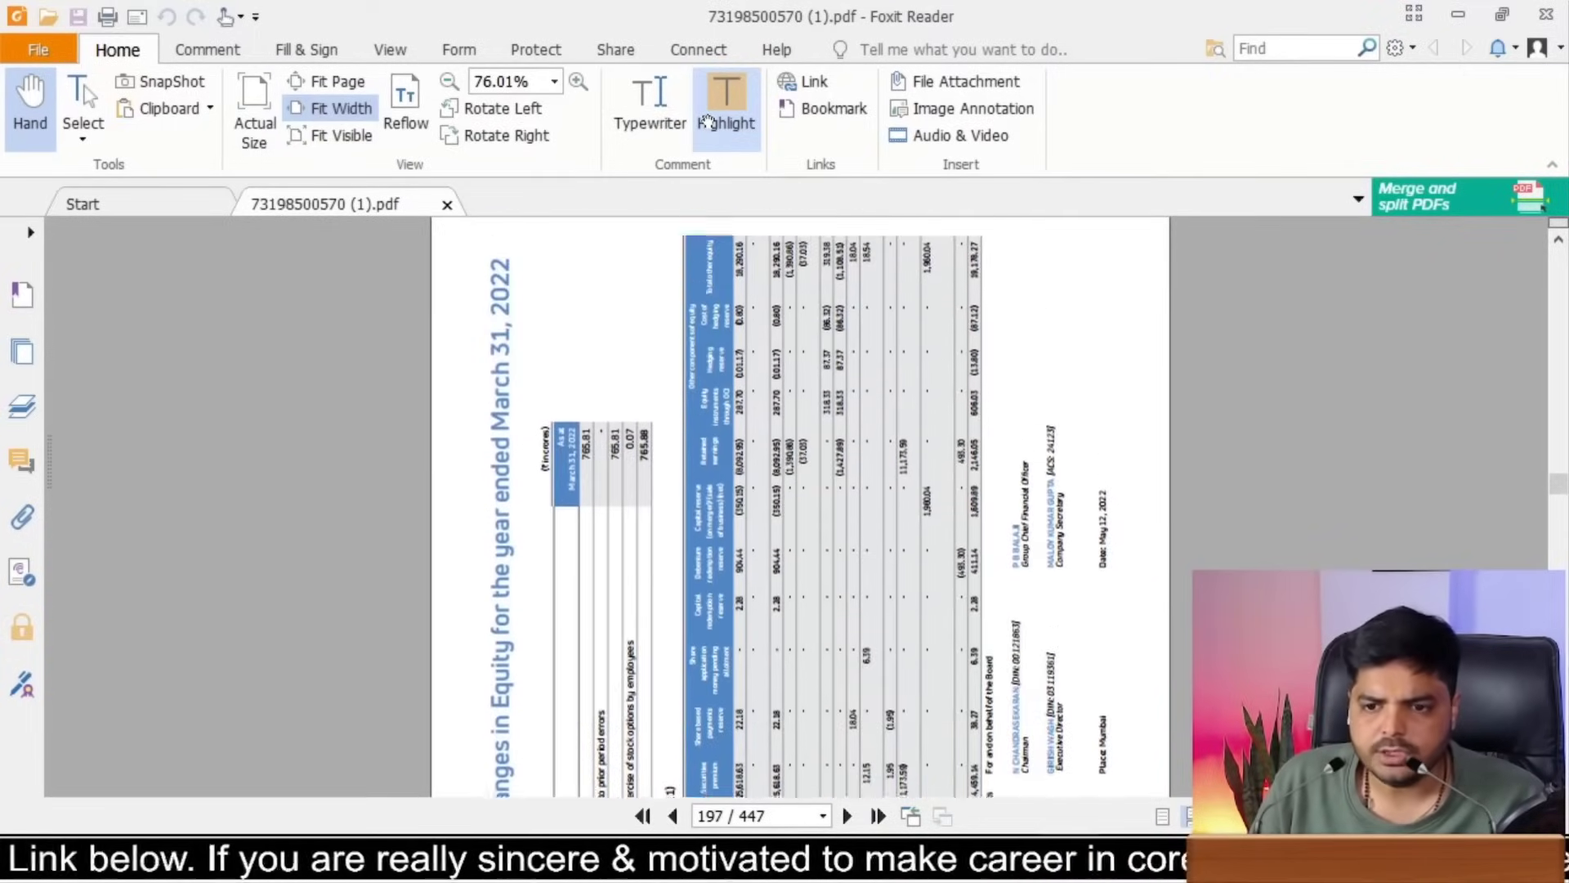
scroll(708, 123, "up", 7)
scroll(708, 123, "up", 5)
scroll(708, 123, "up", 1)
scroll(708, 123, "up", 1)
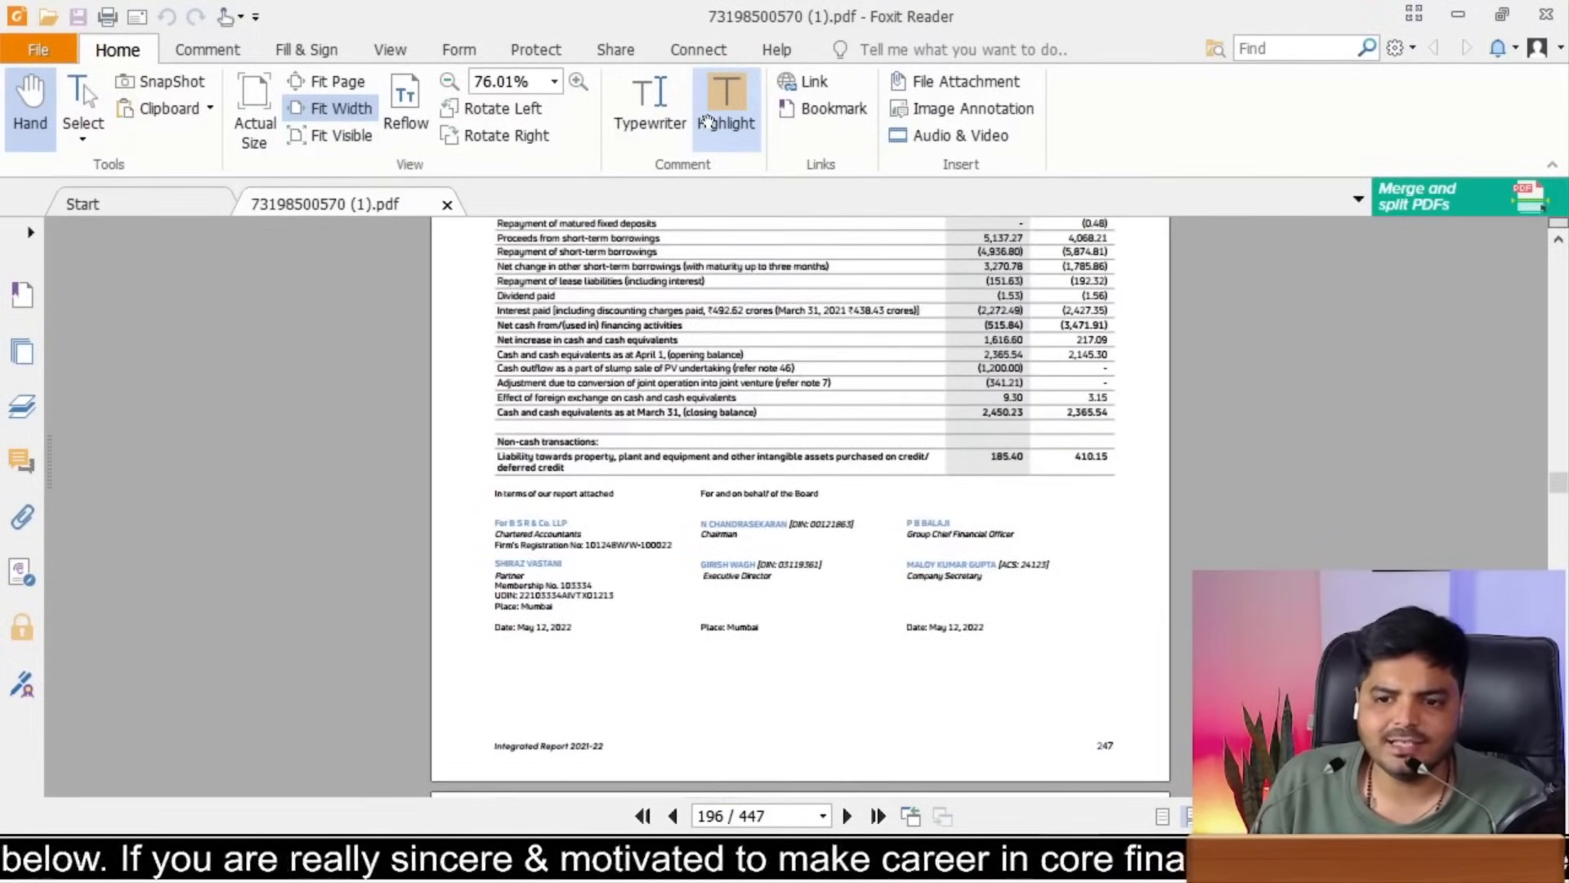
scroll(708, 123, "up", 3)
scroll(707, 122, "up", 2)
scroll(708, 122, "up", 2)
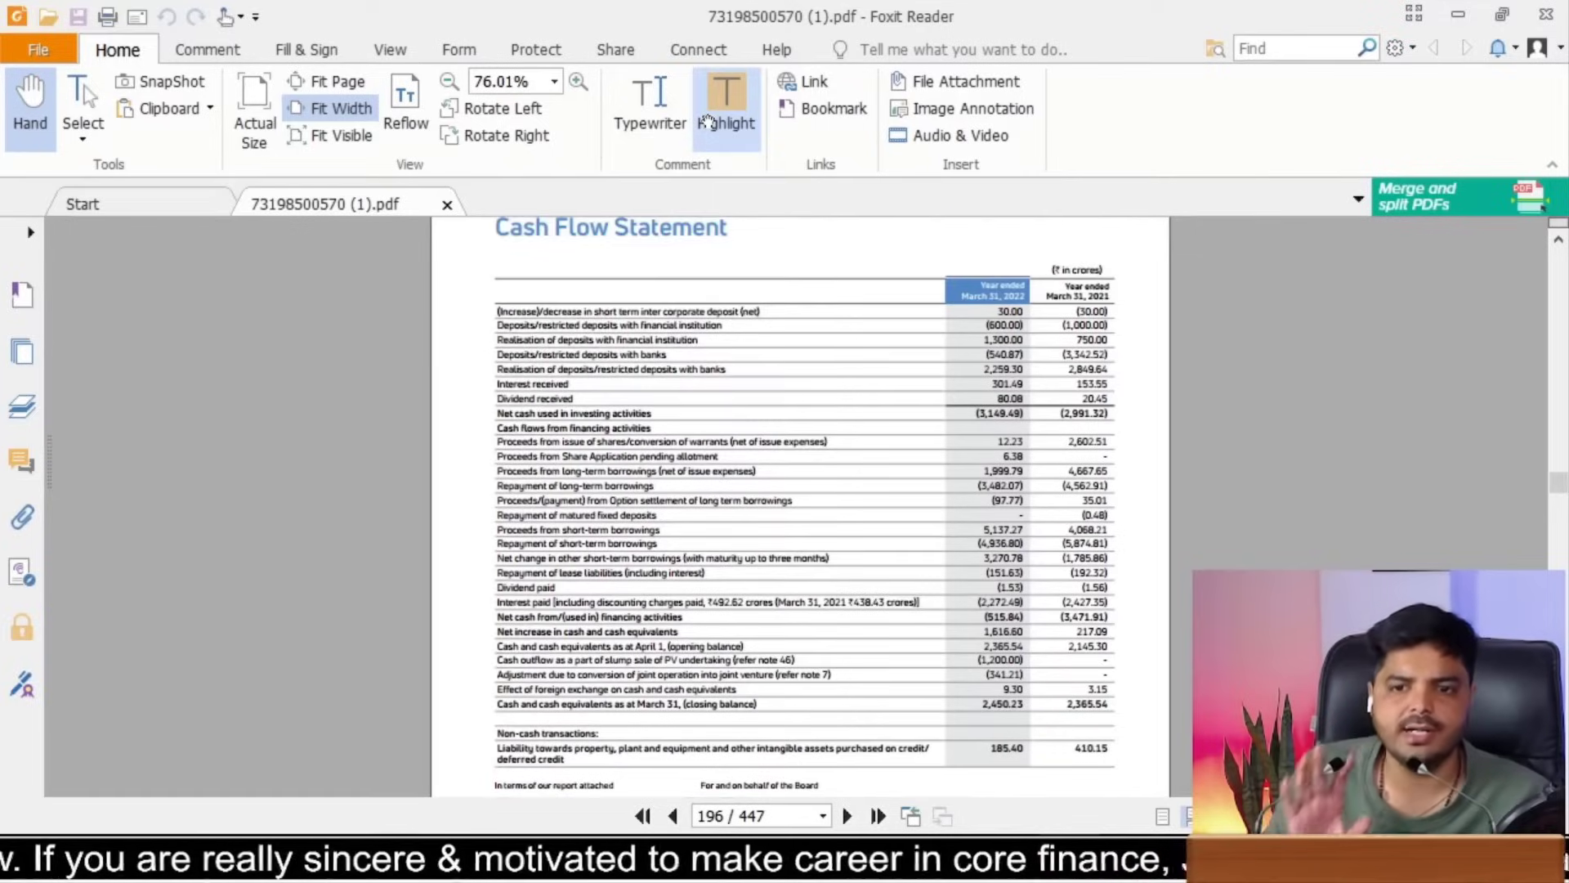
Step: Reopen the downloaded annual report PDF in Chrome from its Downloads list
left_click(1458, 13)
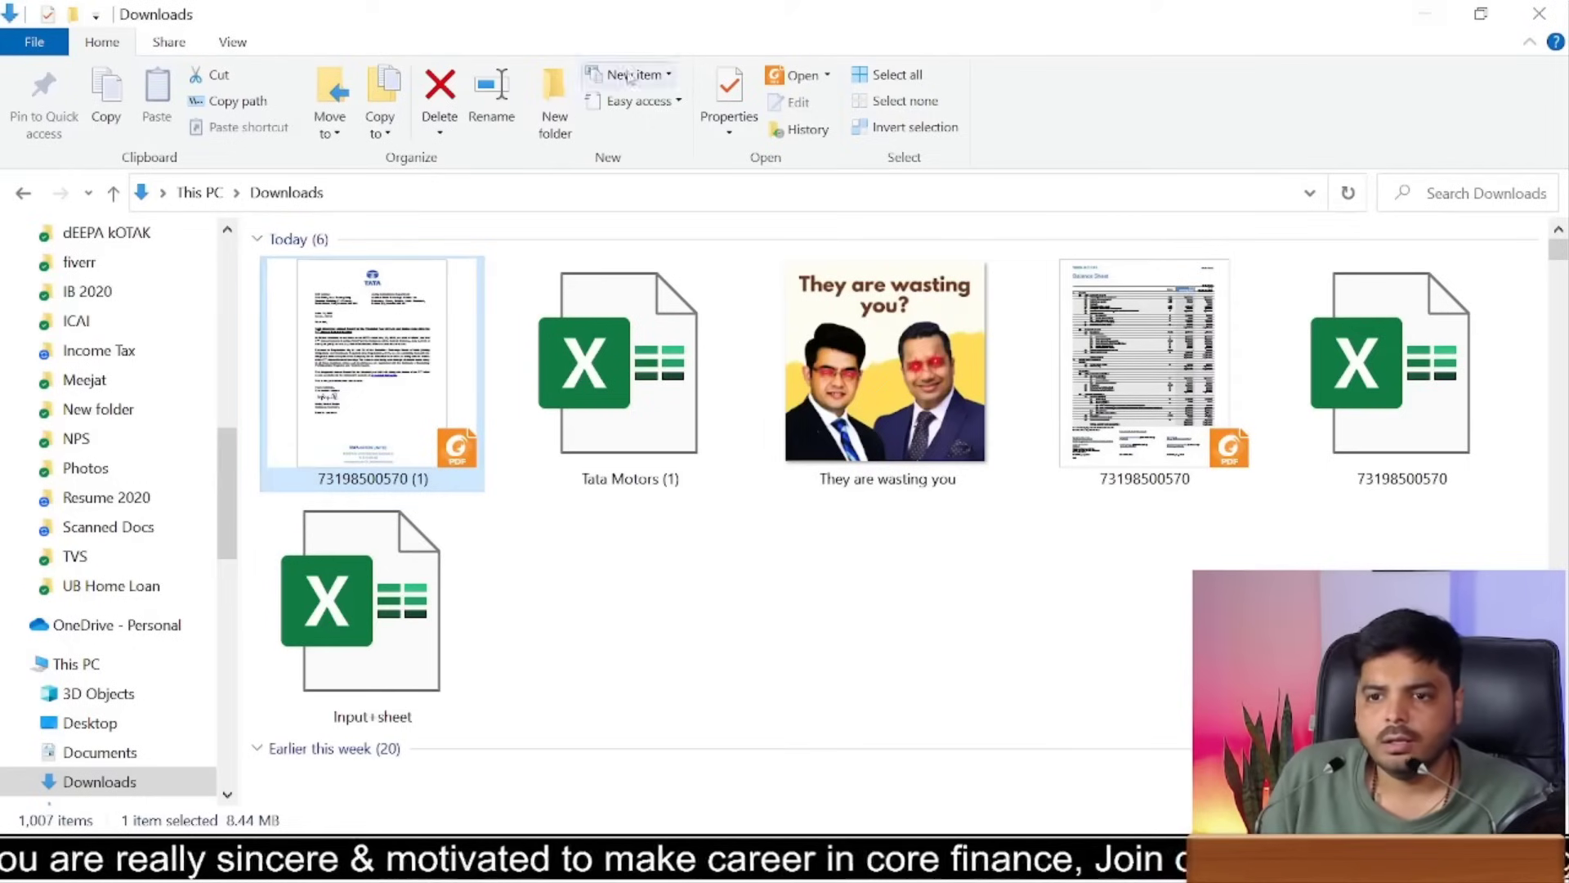
left_click(1409, 8)
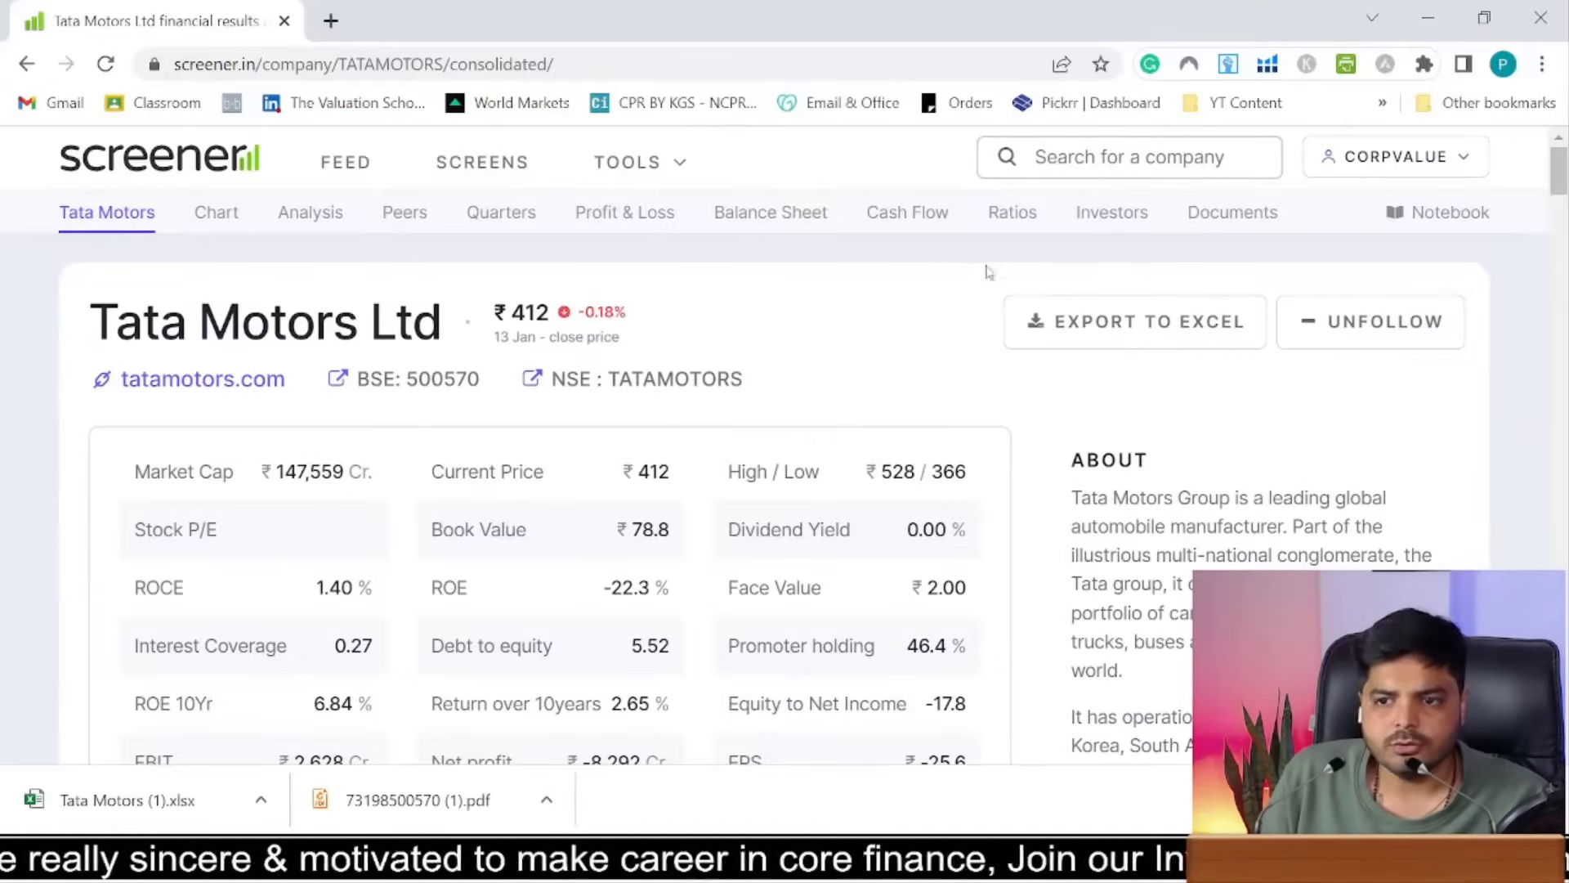
left_click(1542, 64)
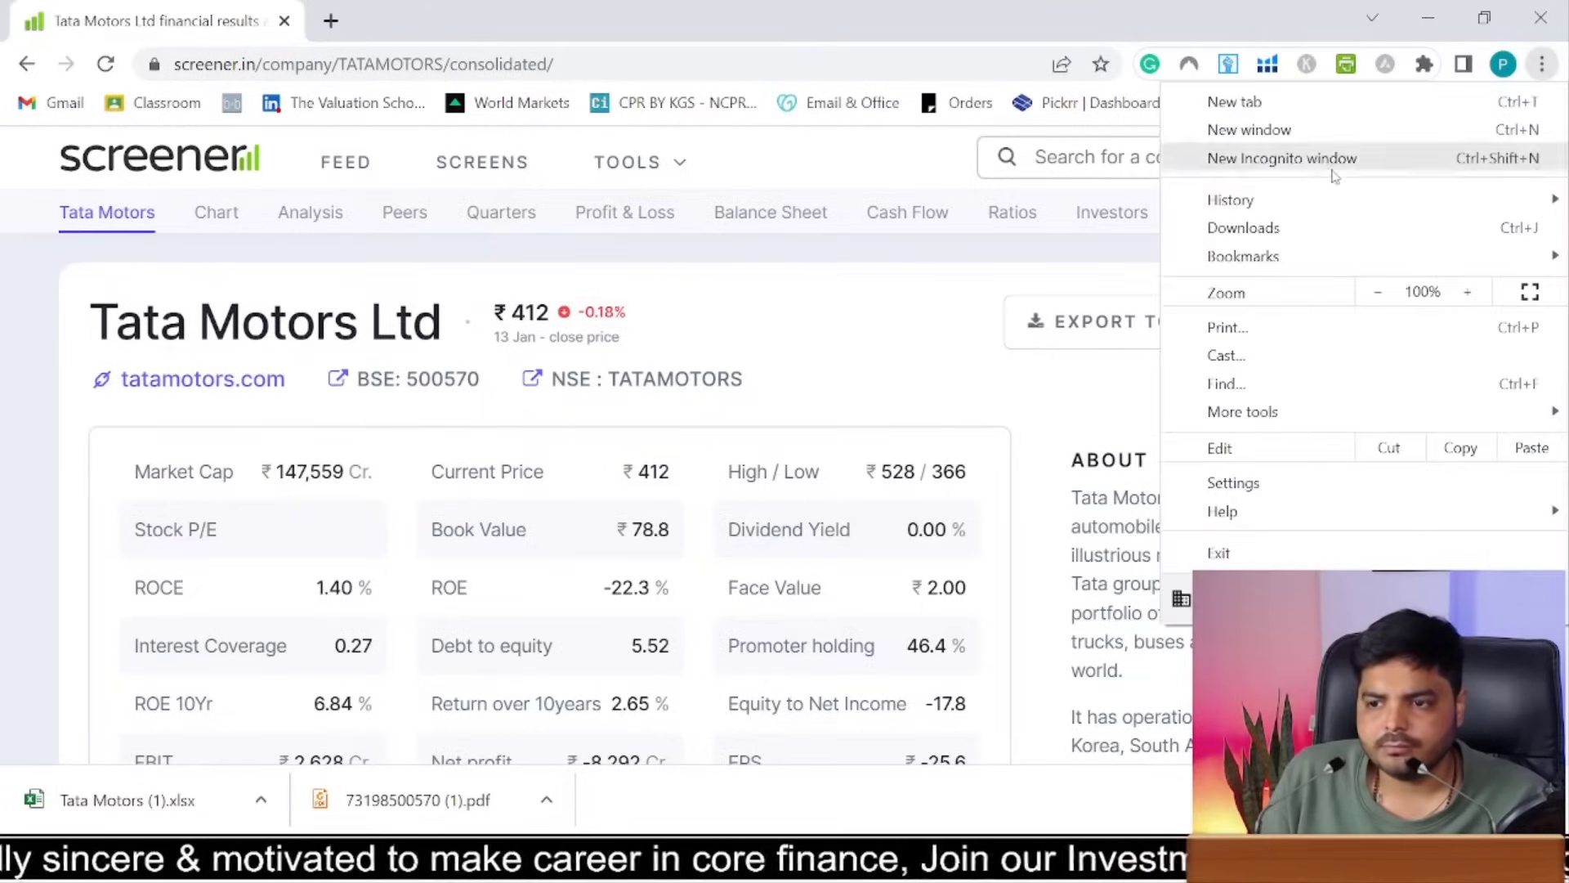
left_click(1243, 232)
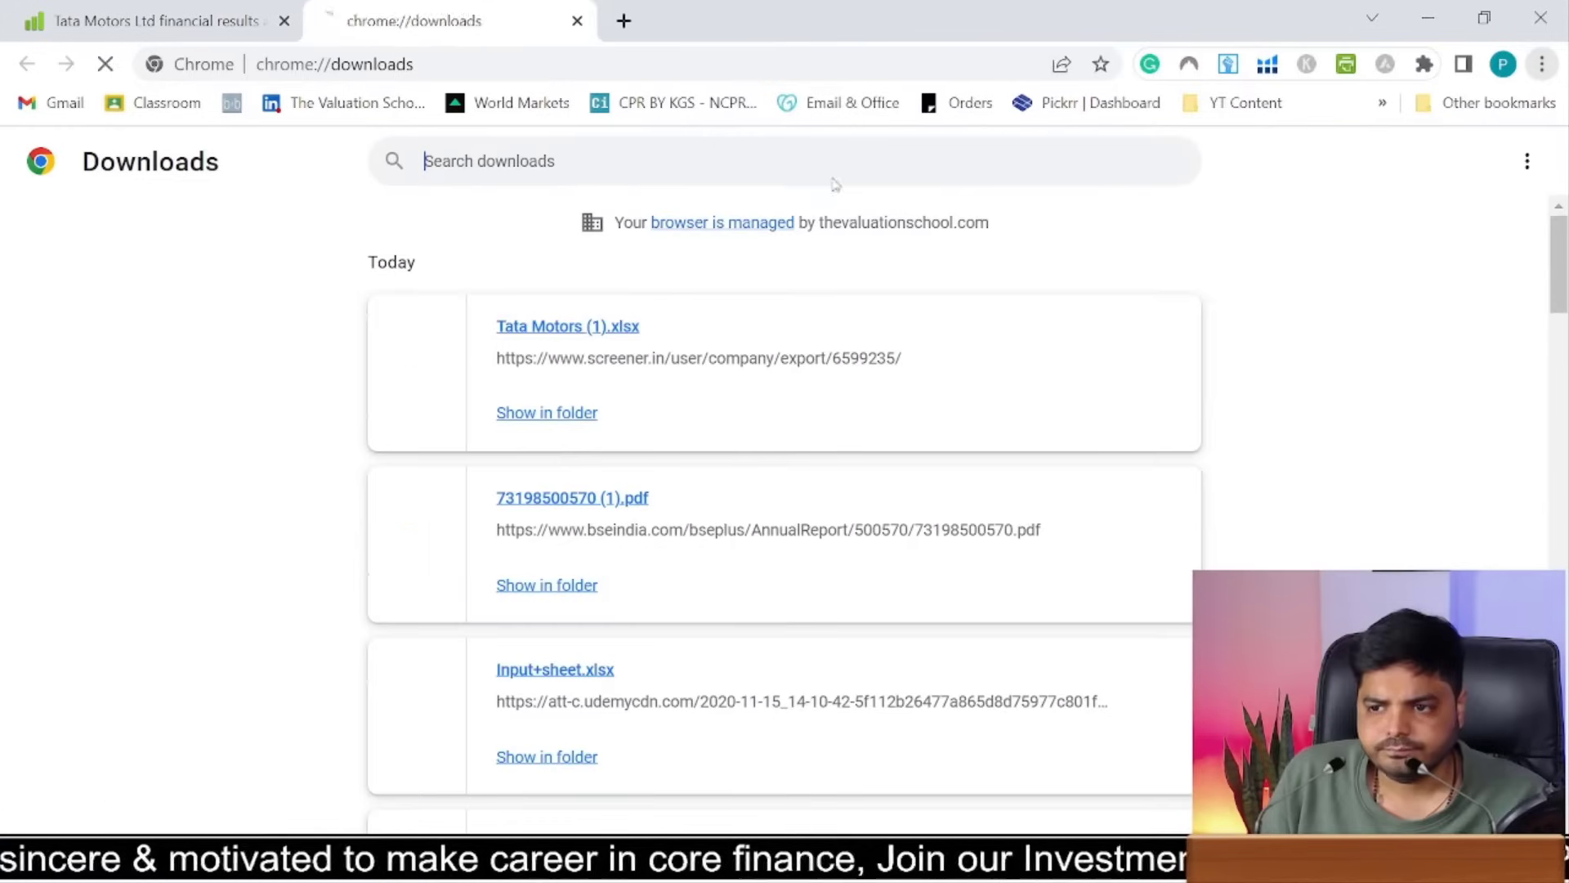
left_click(577, 500)
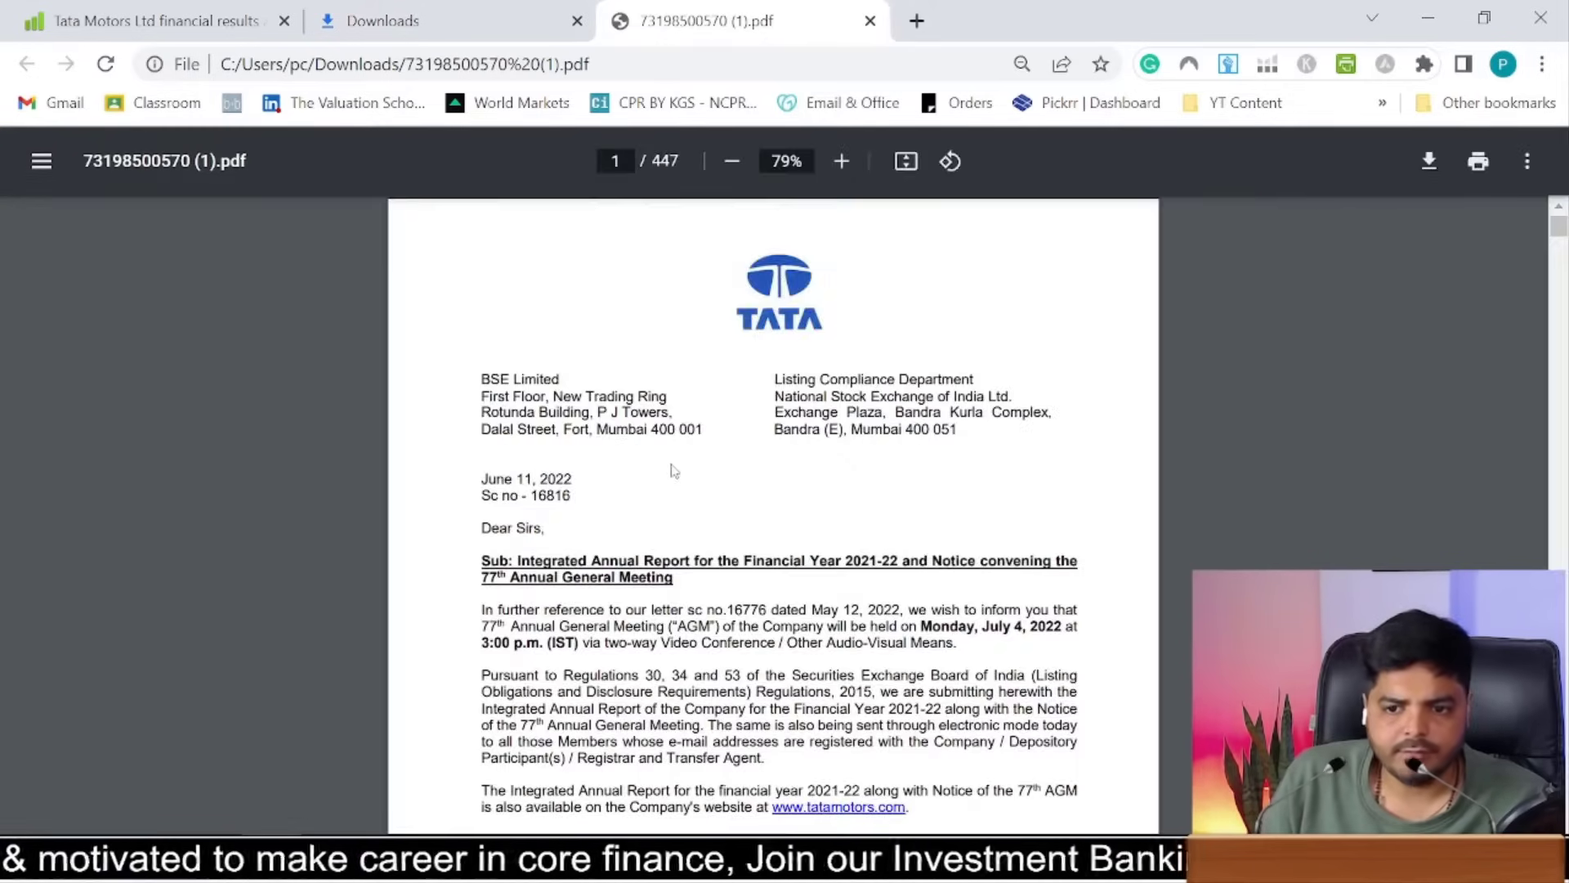
Step: Save pages 193–196 of the annual report as a separate PDF in Downloads
key("ctrl+p")
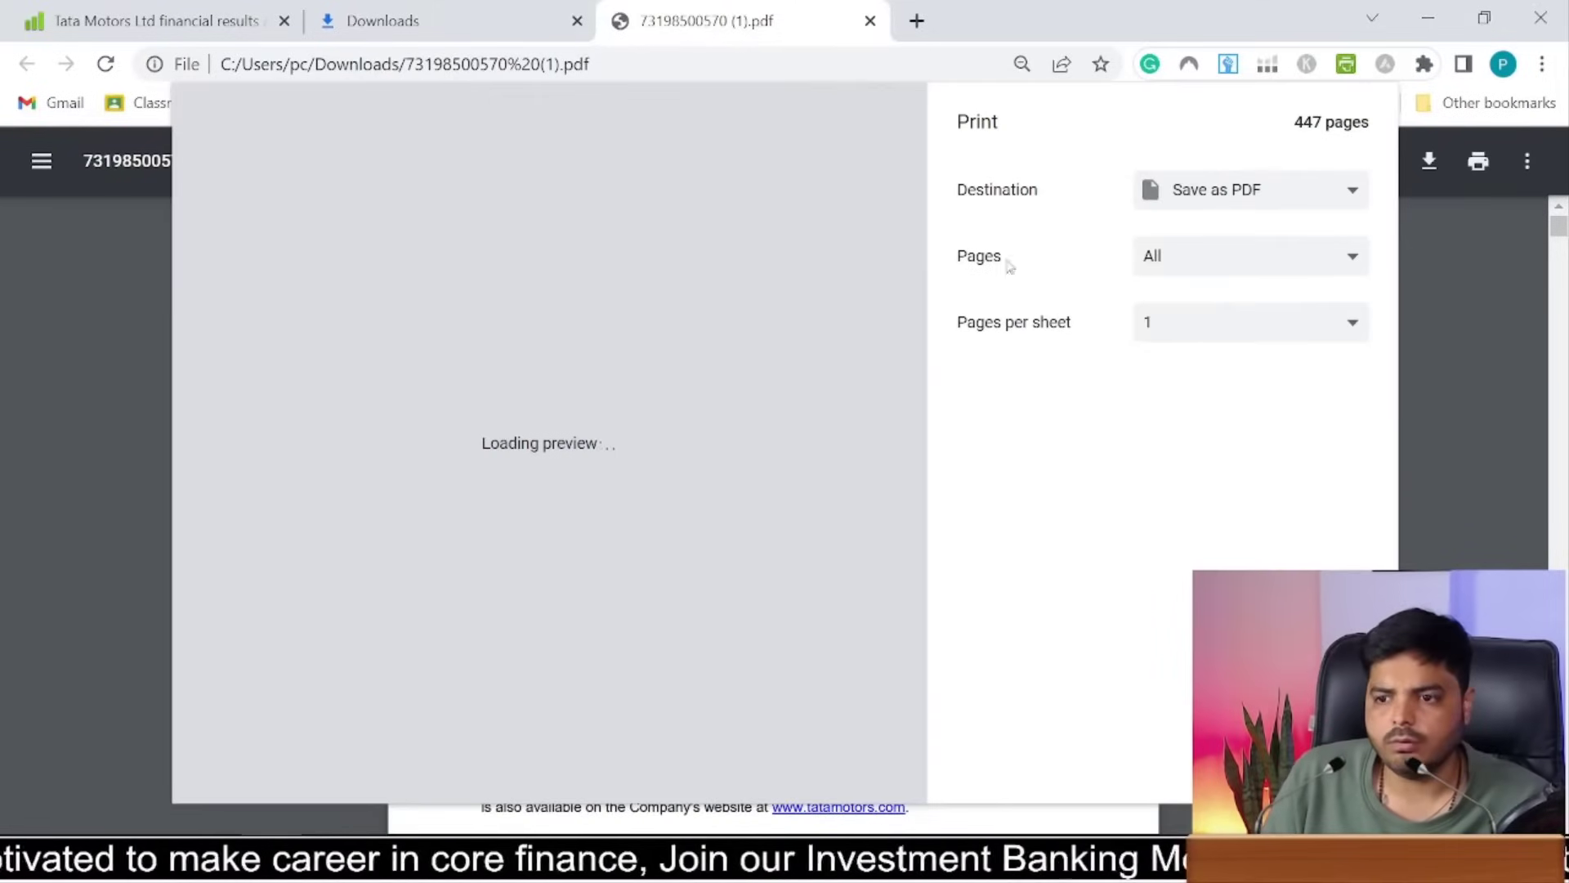
left_click(1242, 259)
left_click(1250, 347)
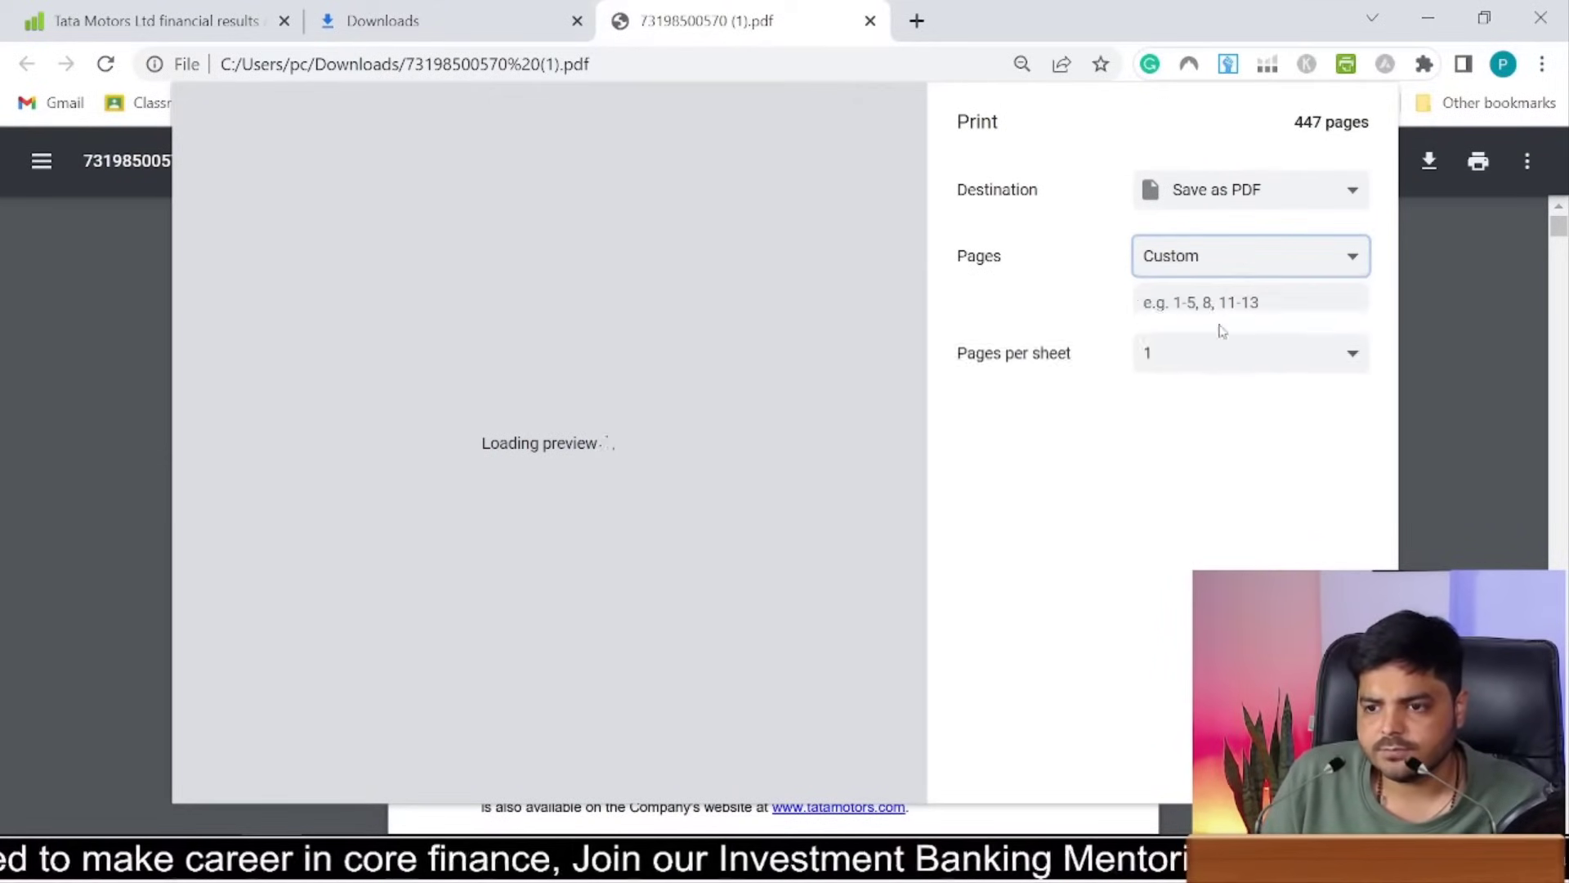
type("193-196")
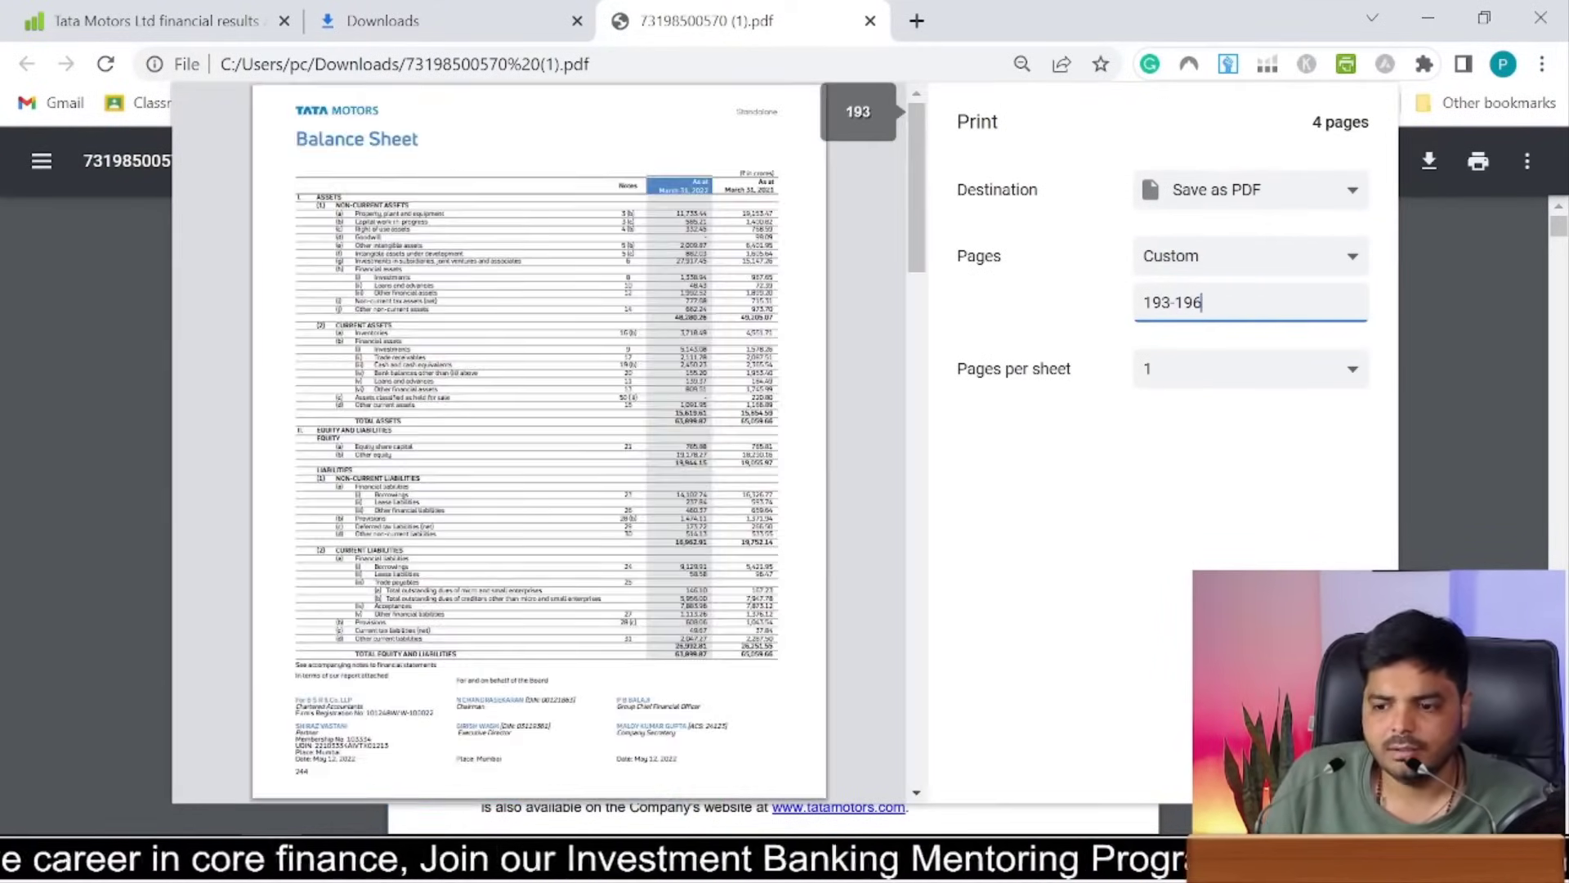
key("Return")
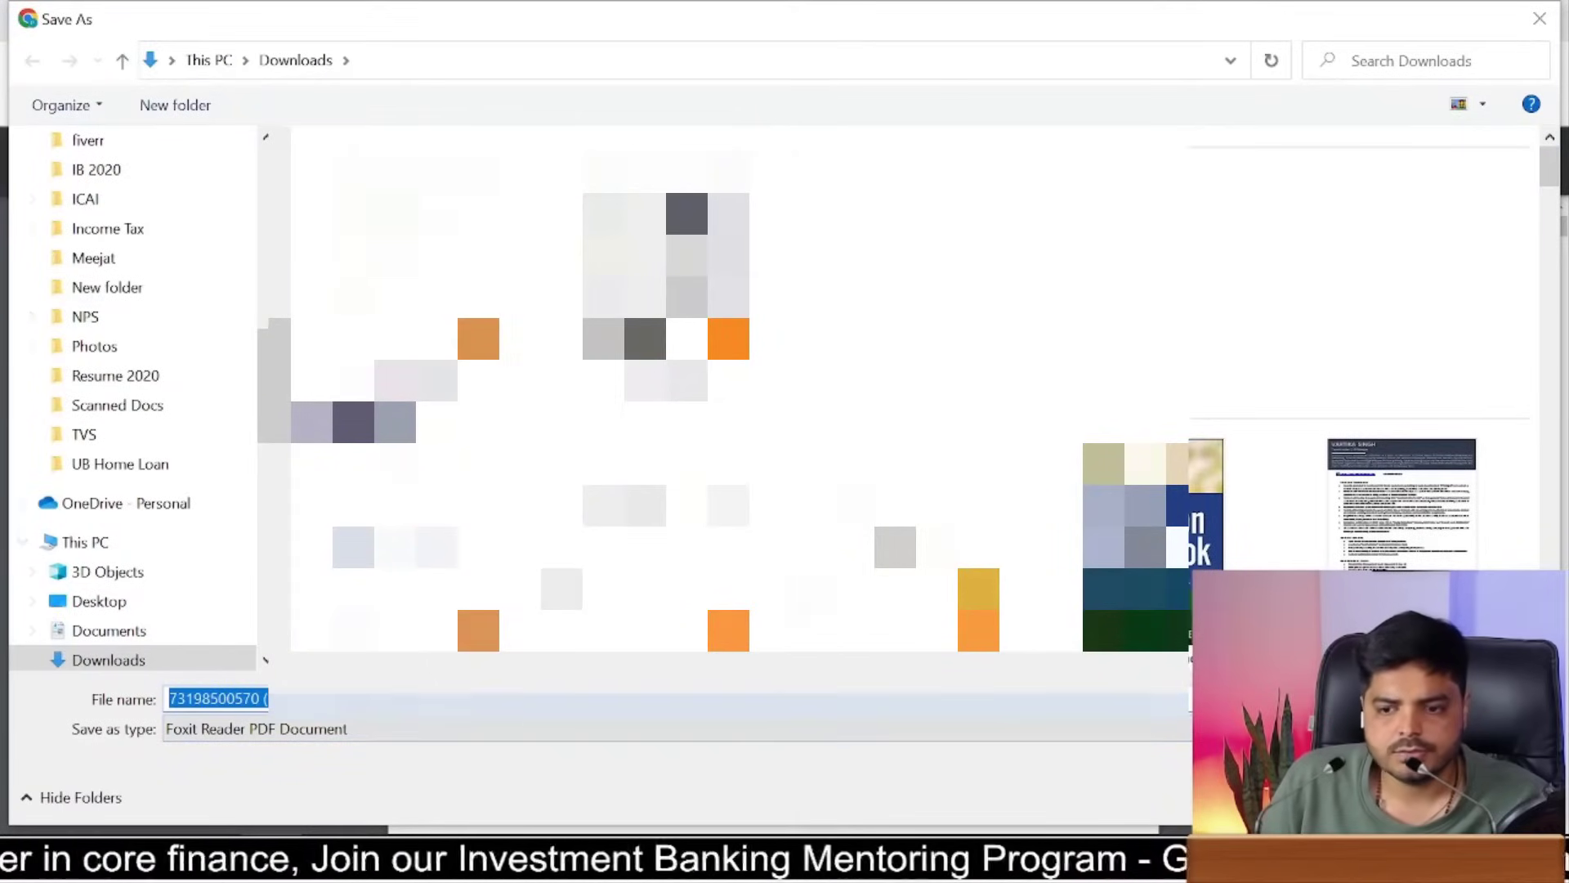
key("Return")
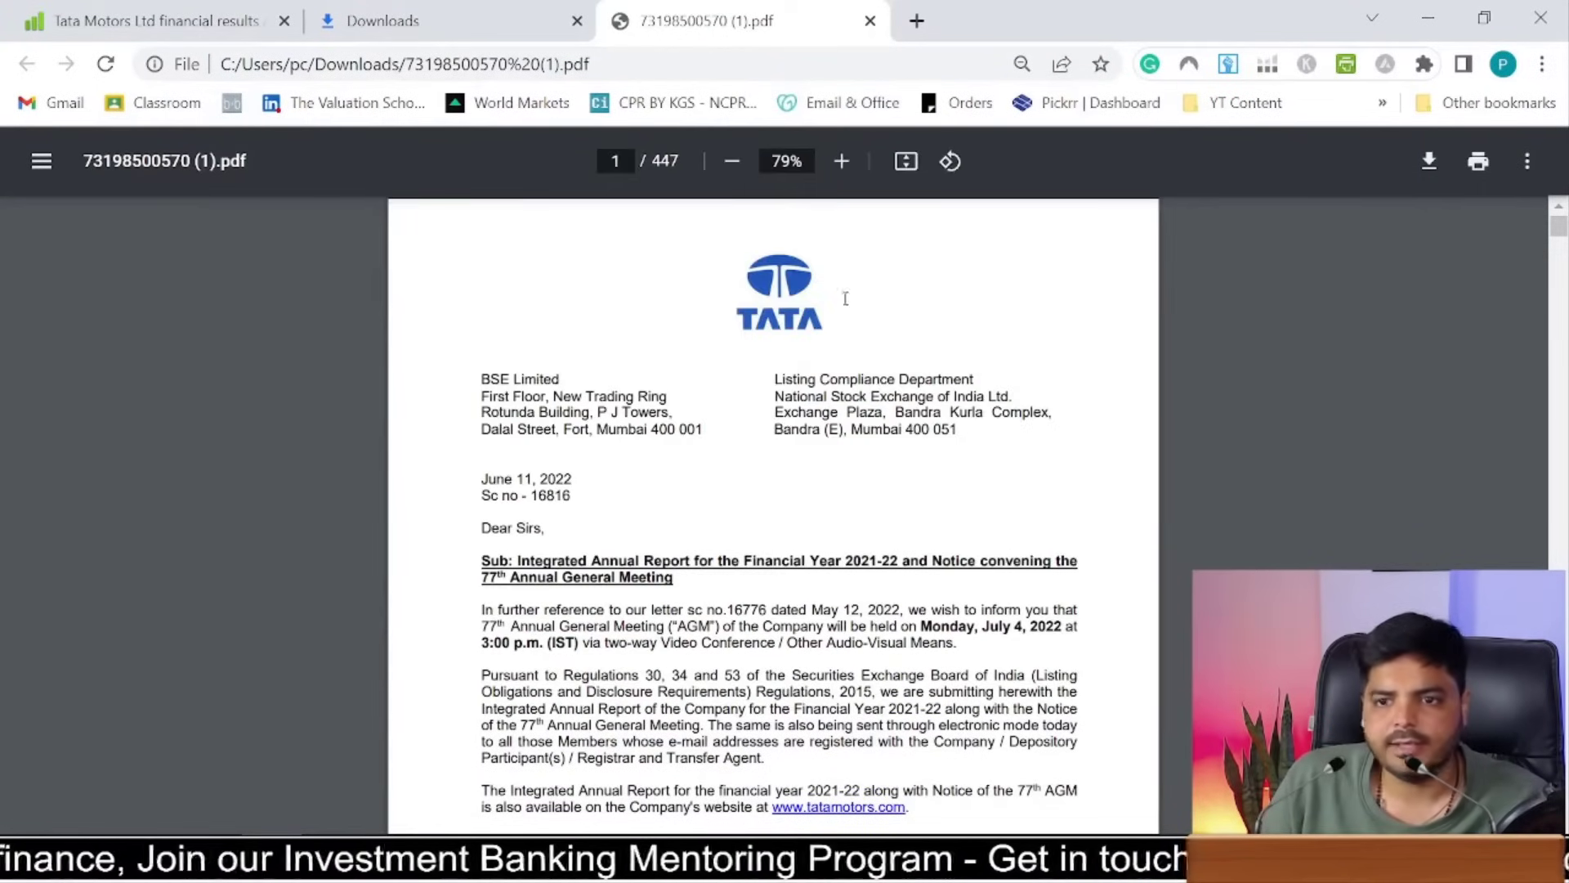
Step: Google 'convert pdf into excel' and open iLovePDF's PDF to Excel result
left_click(828, 66)
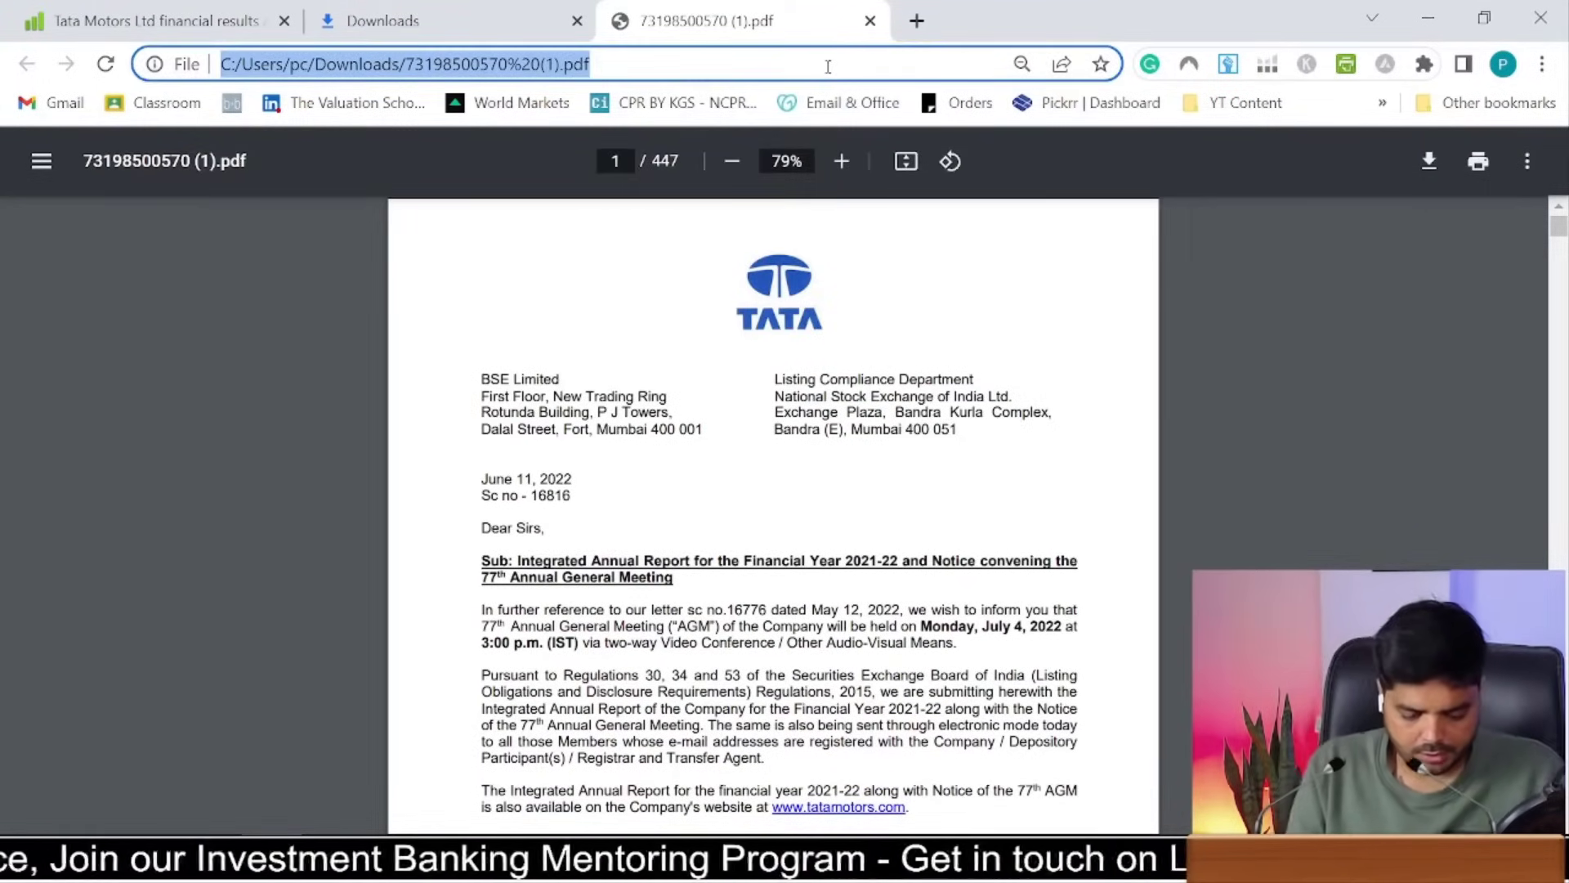
type("co")
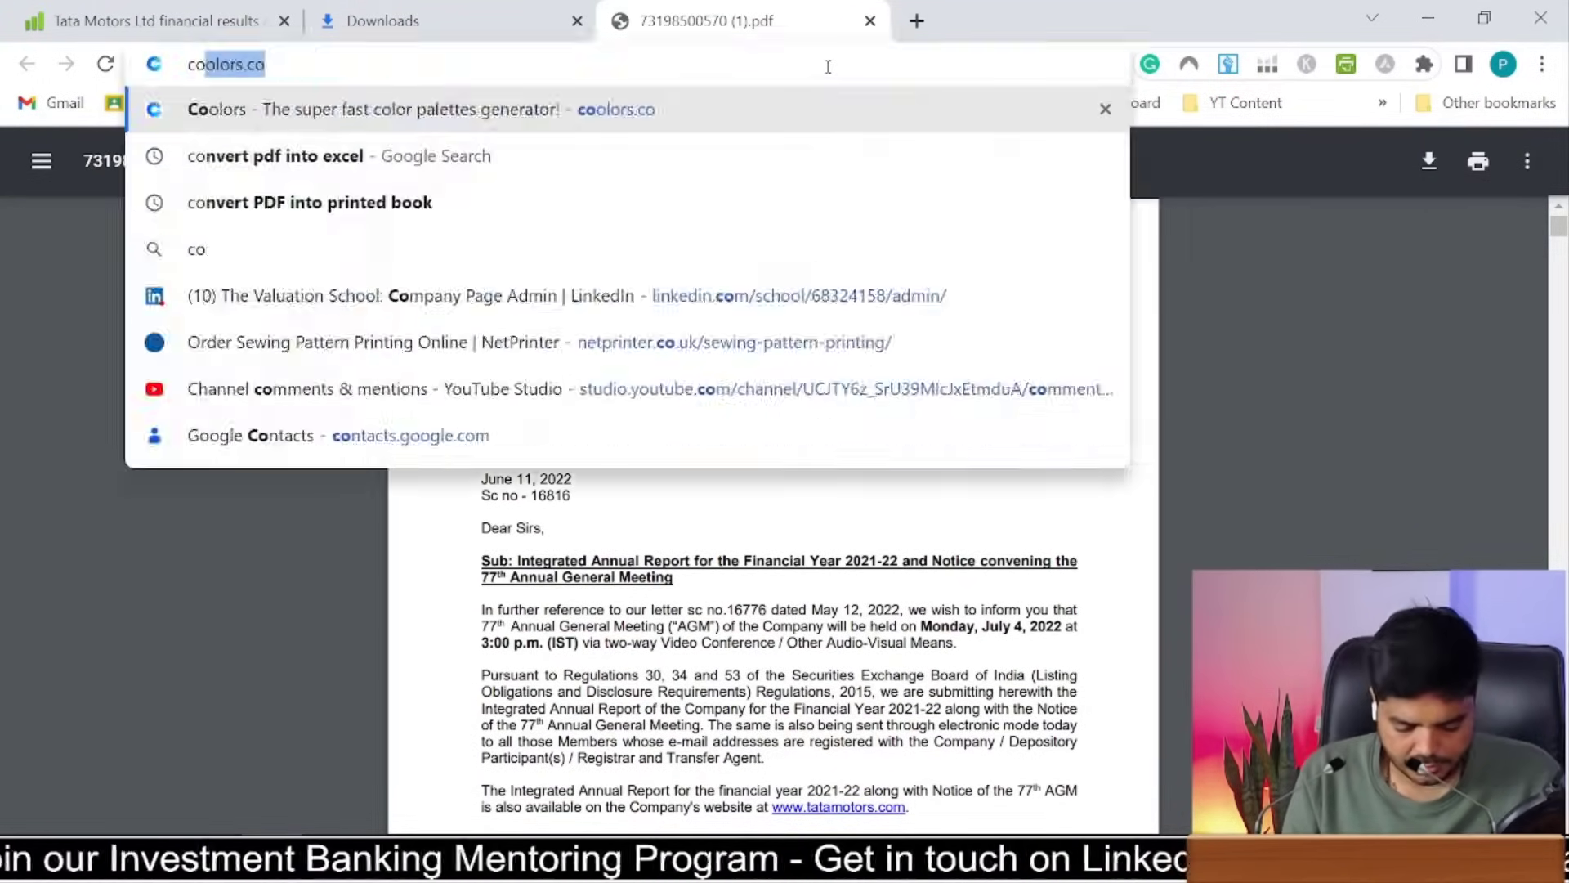
type("nvert pdf into excel")
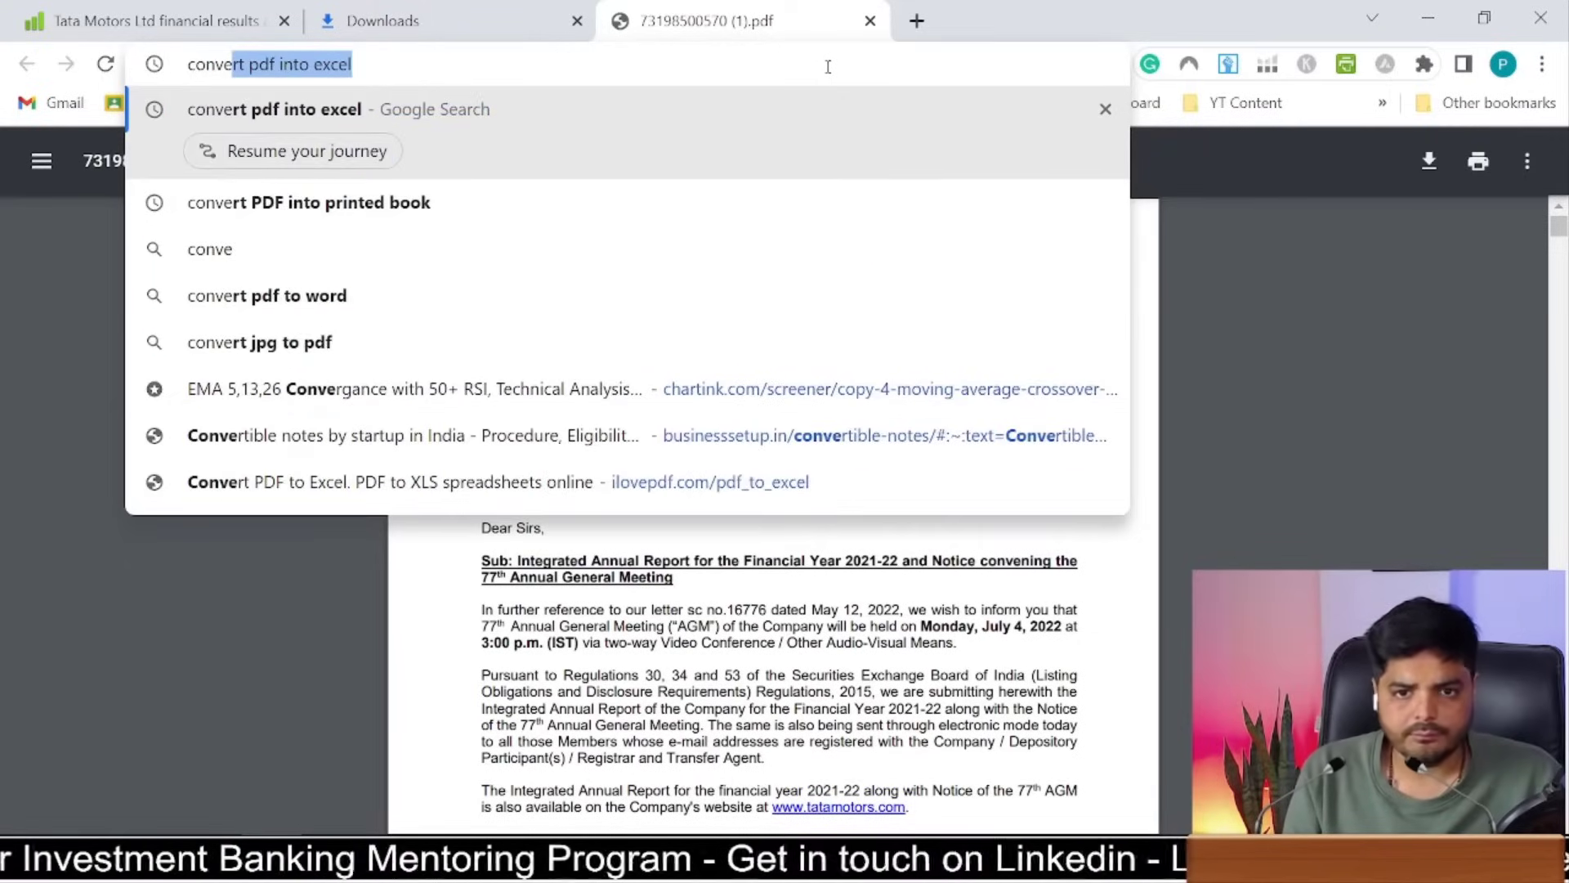
key("Return")
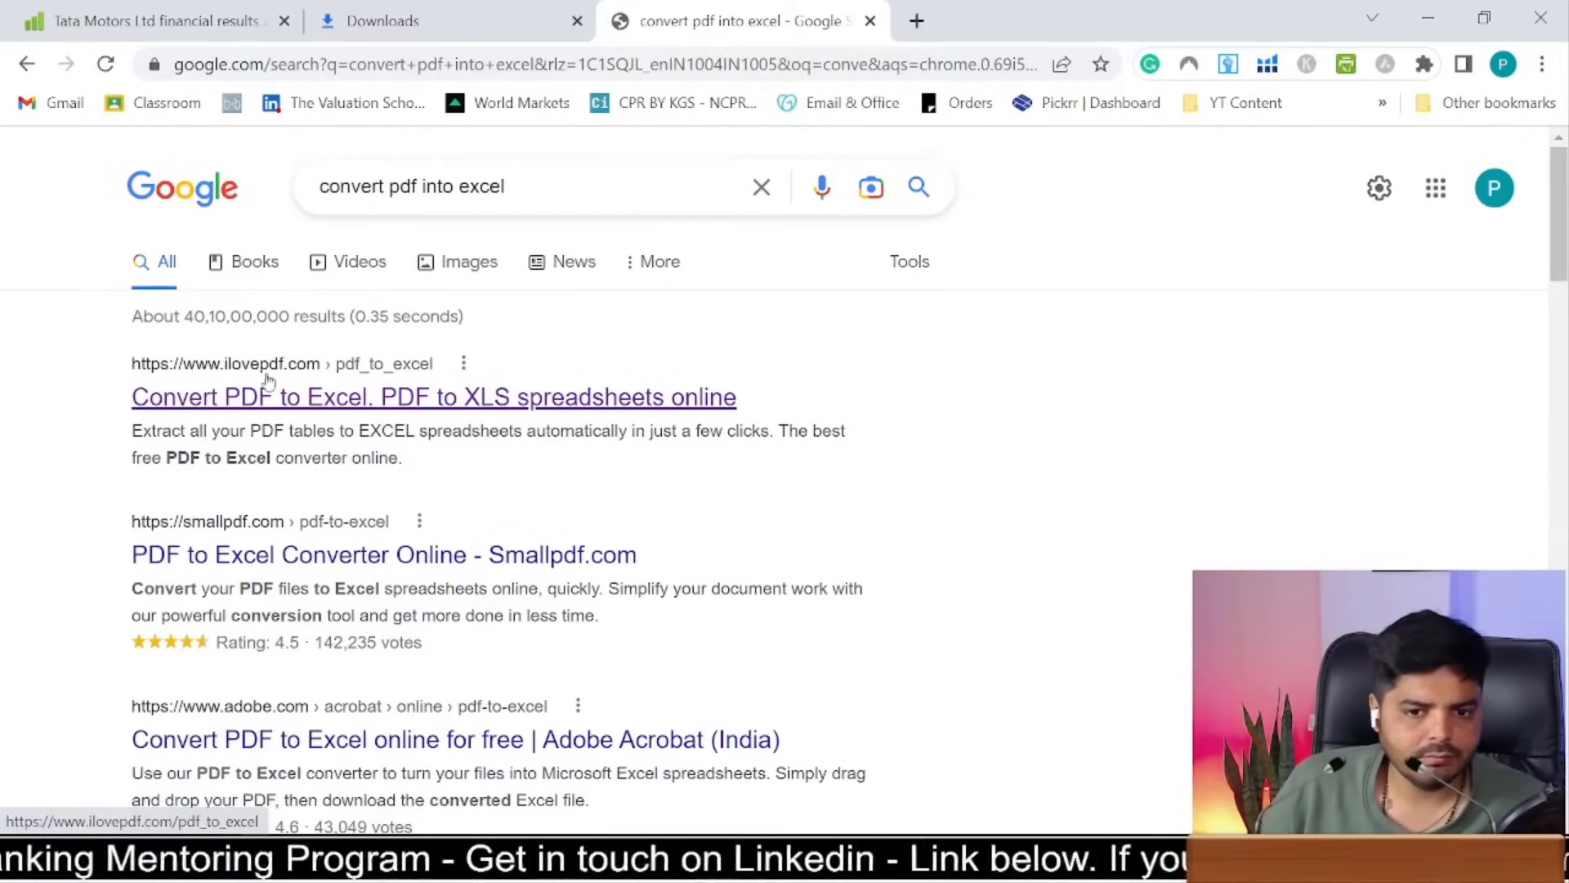
left_click(331, 384)
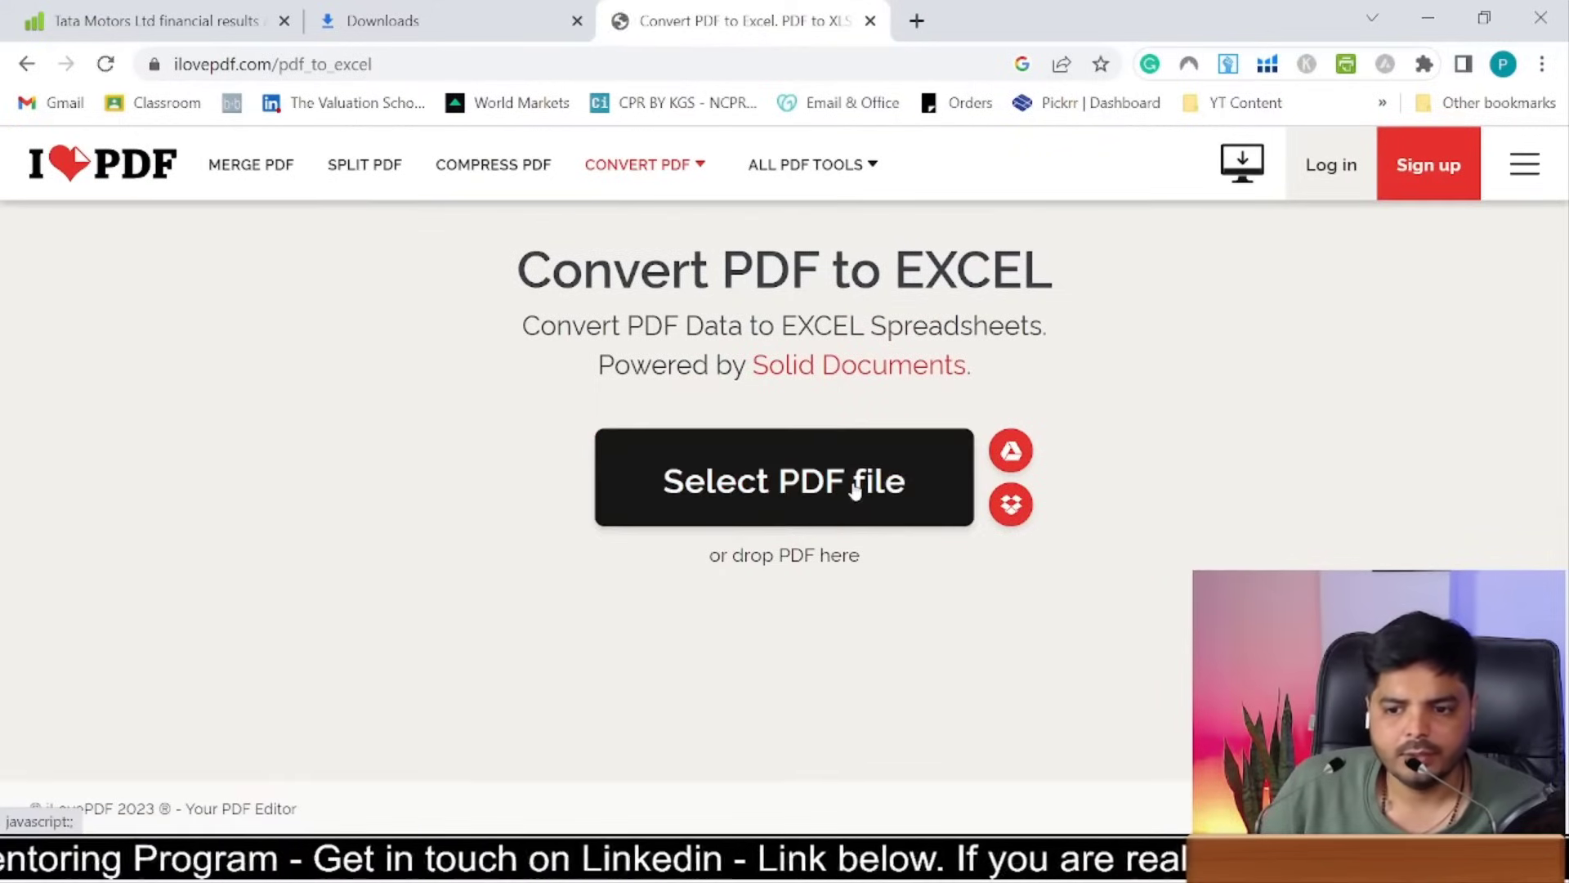
left_click(857, 486)
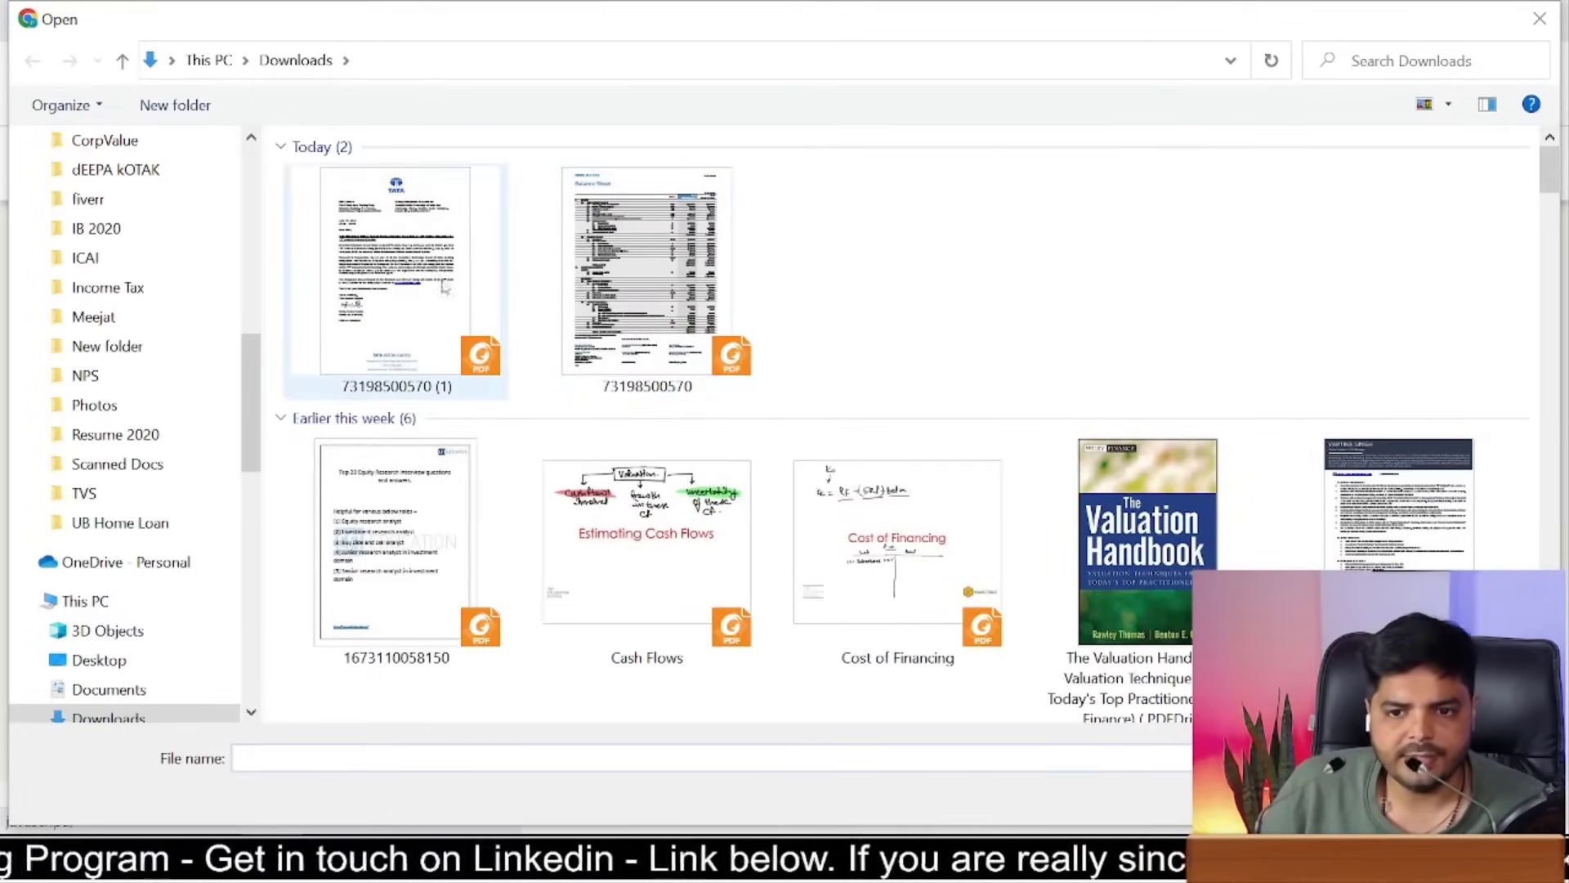
left_click(704, 282)
double_click(698, 274)
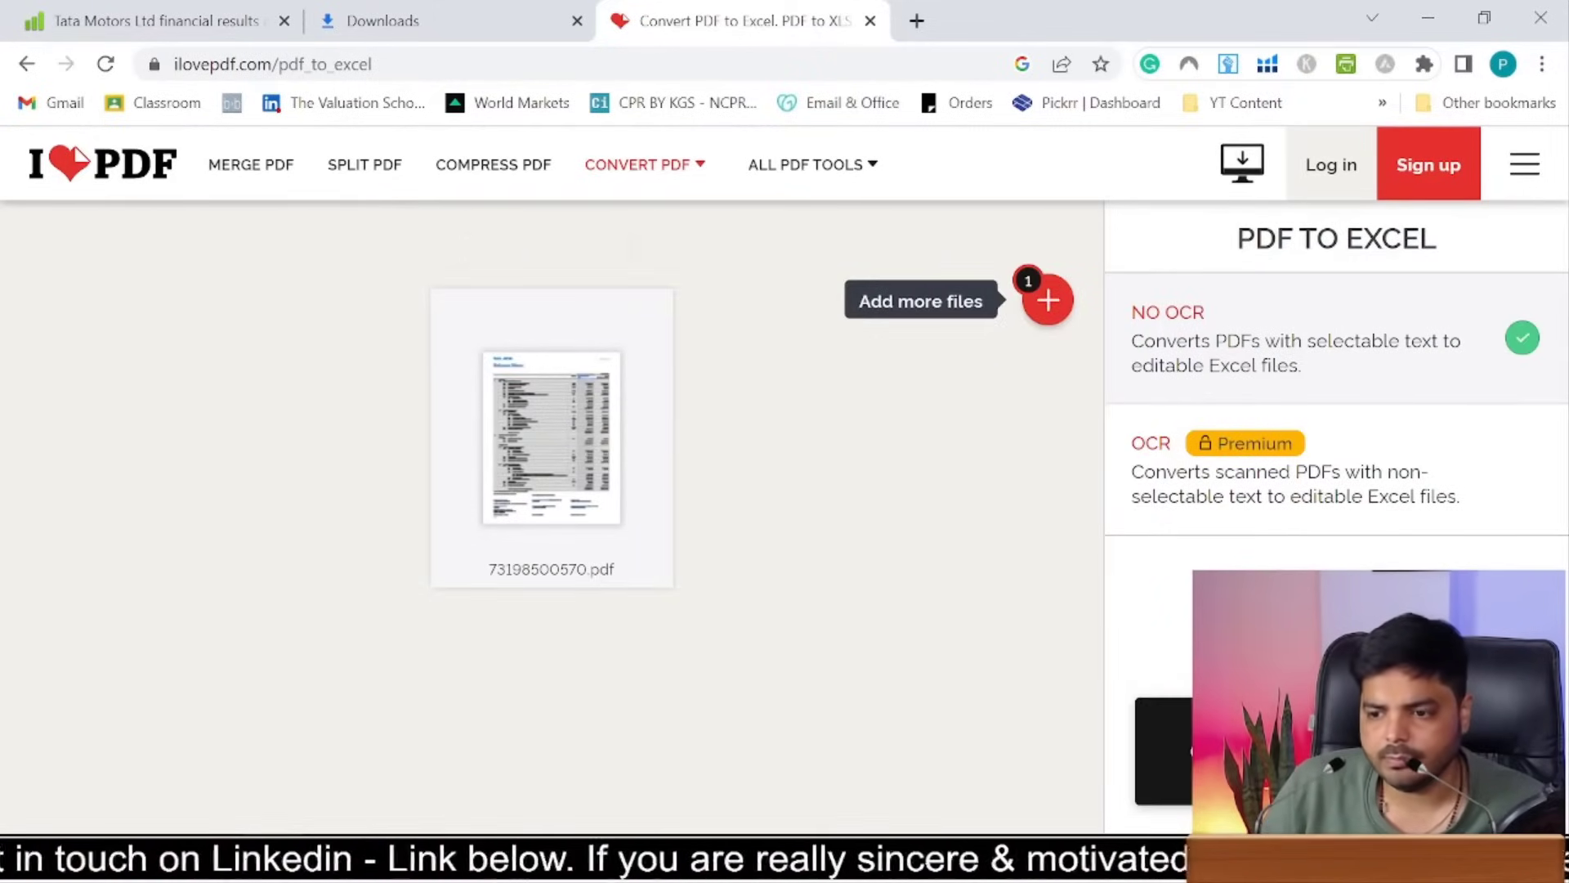
left_click(1164, 750)
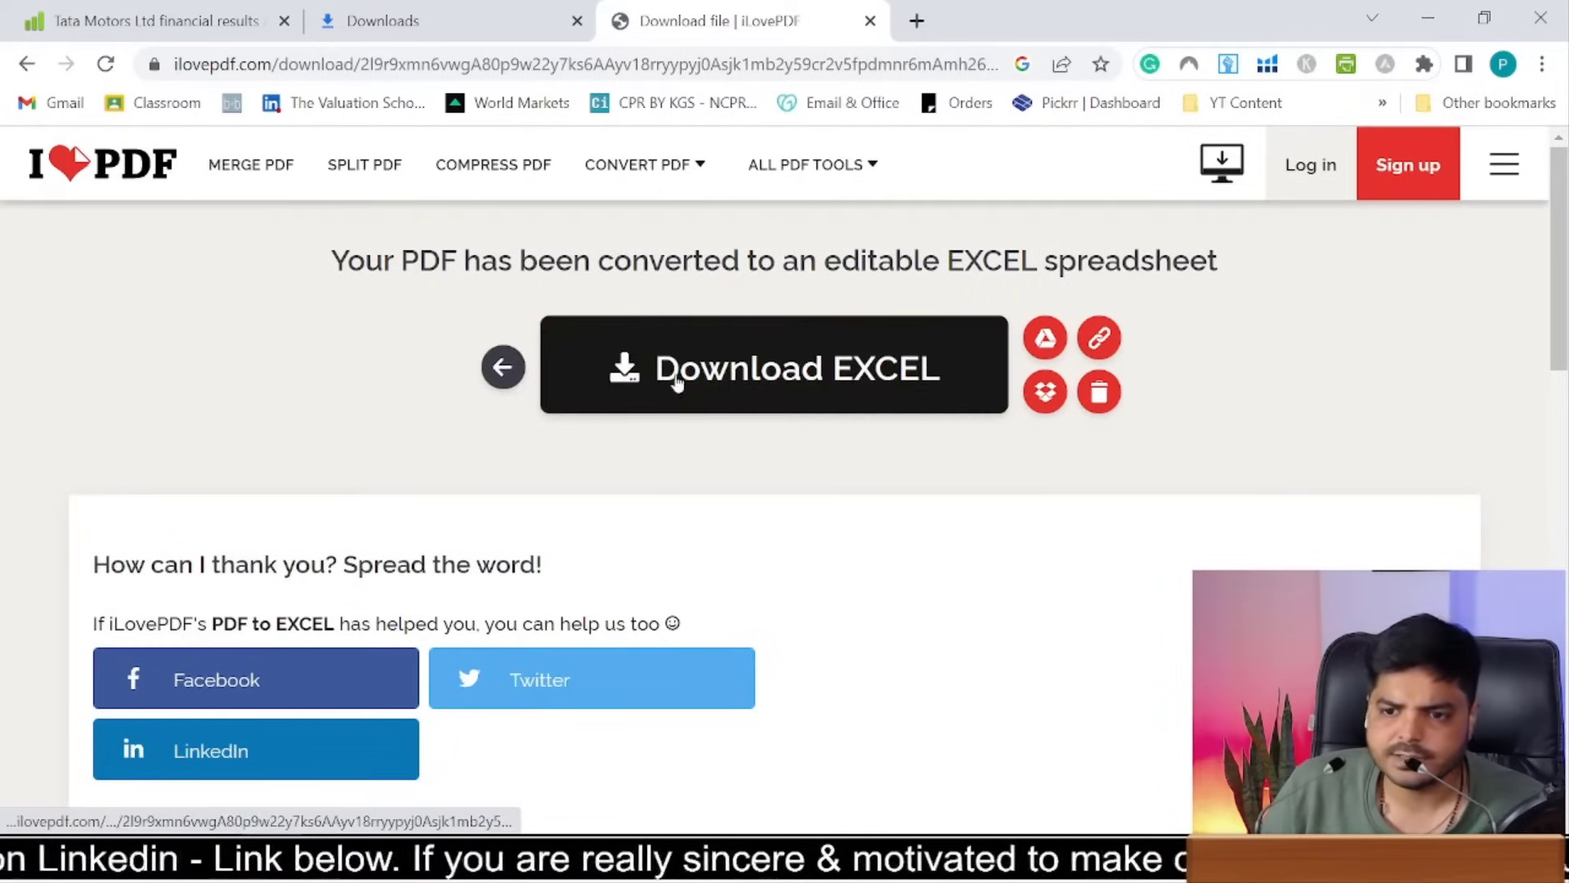
left_click(679, 378)
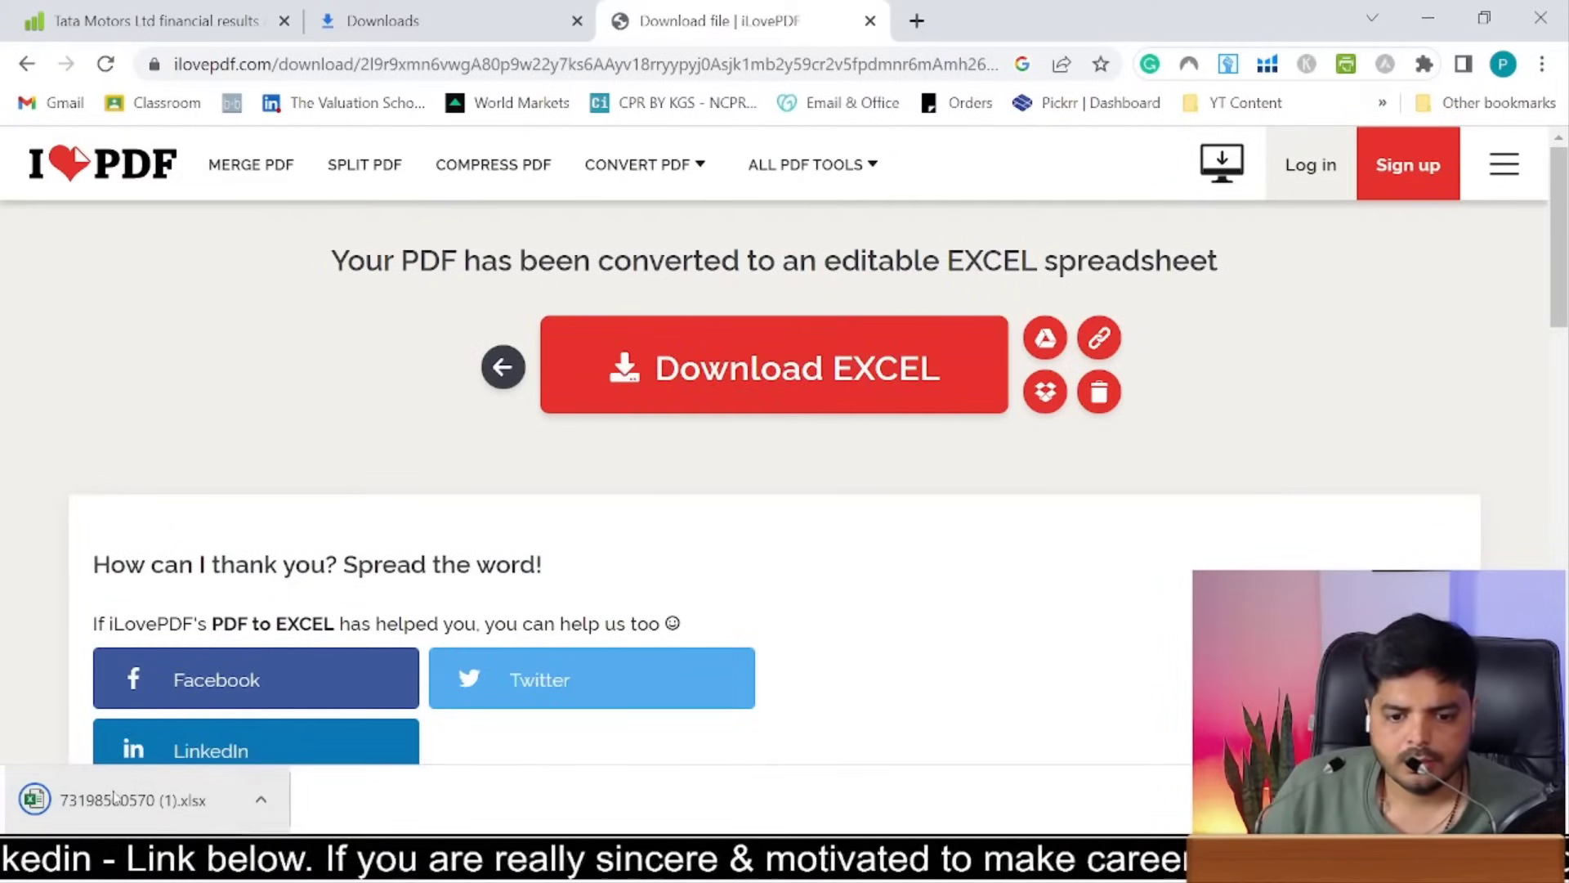
left_click(122, 796)
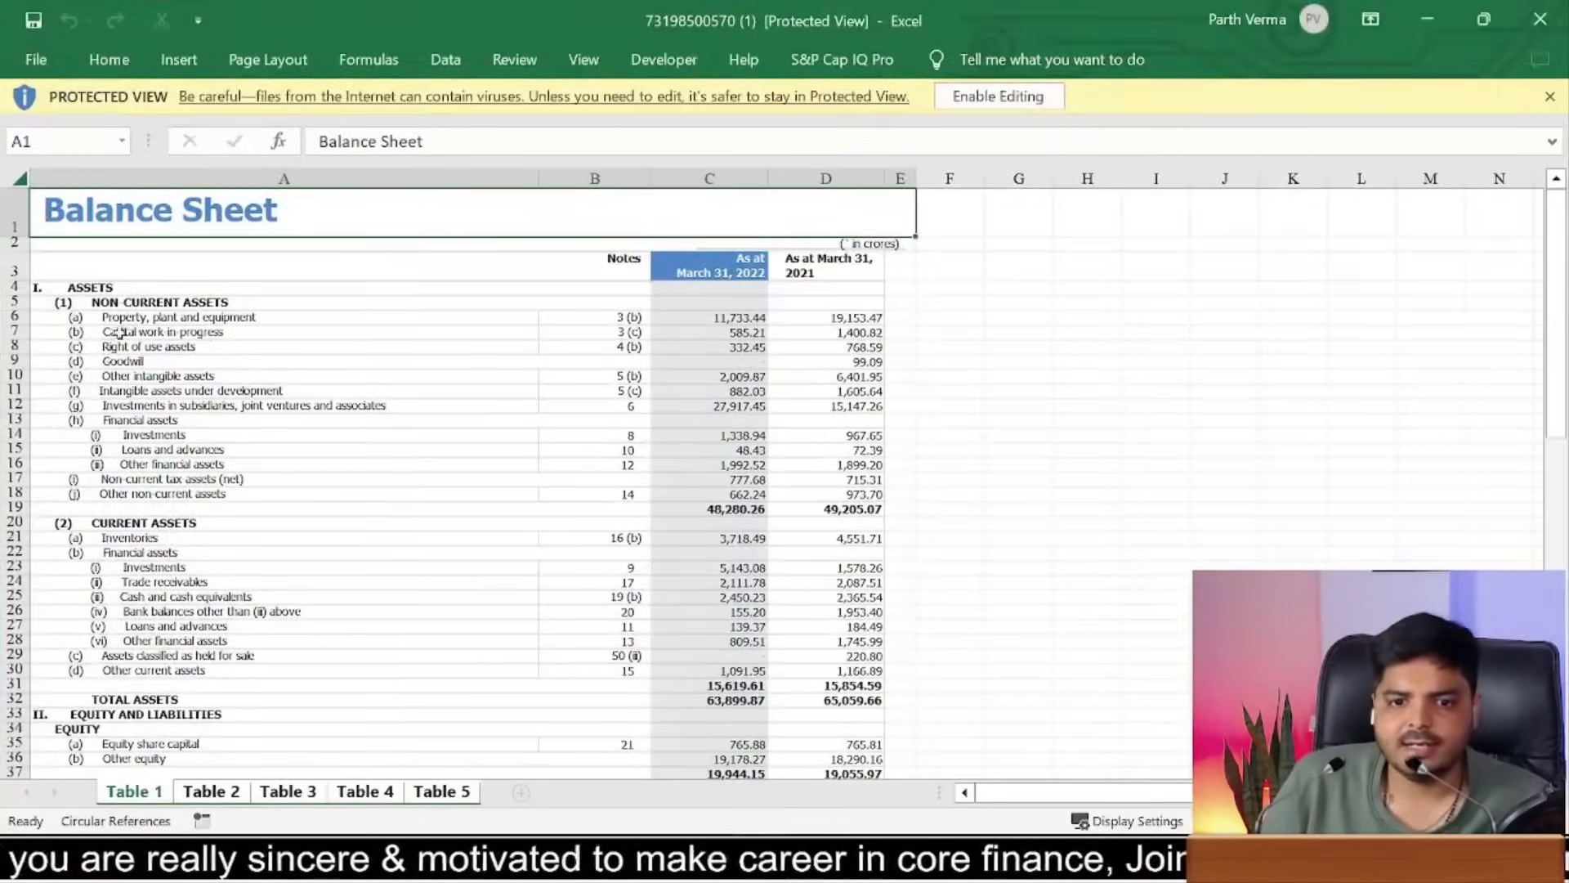
Step: Enable editing, review the Table 1 Balance Sheet figures, then move to Table 2's Profit and Loss
left_click_drag(62, 302, 769, 417)
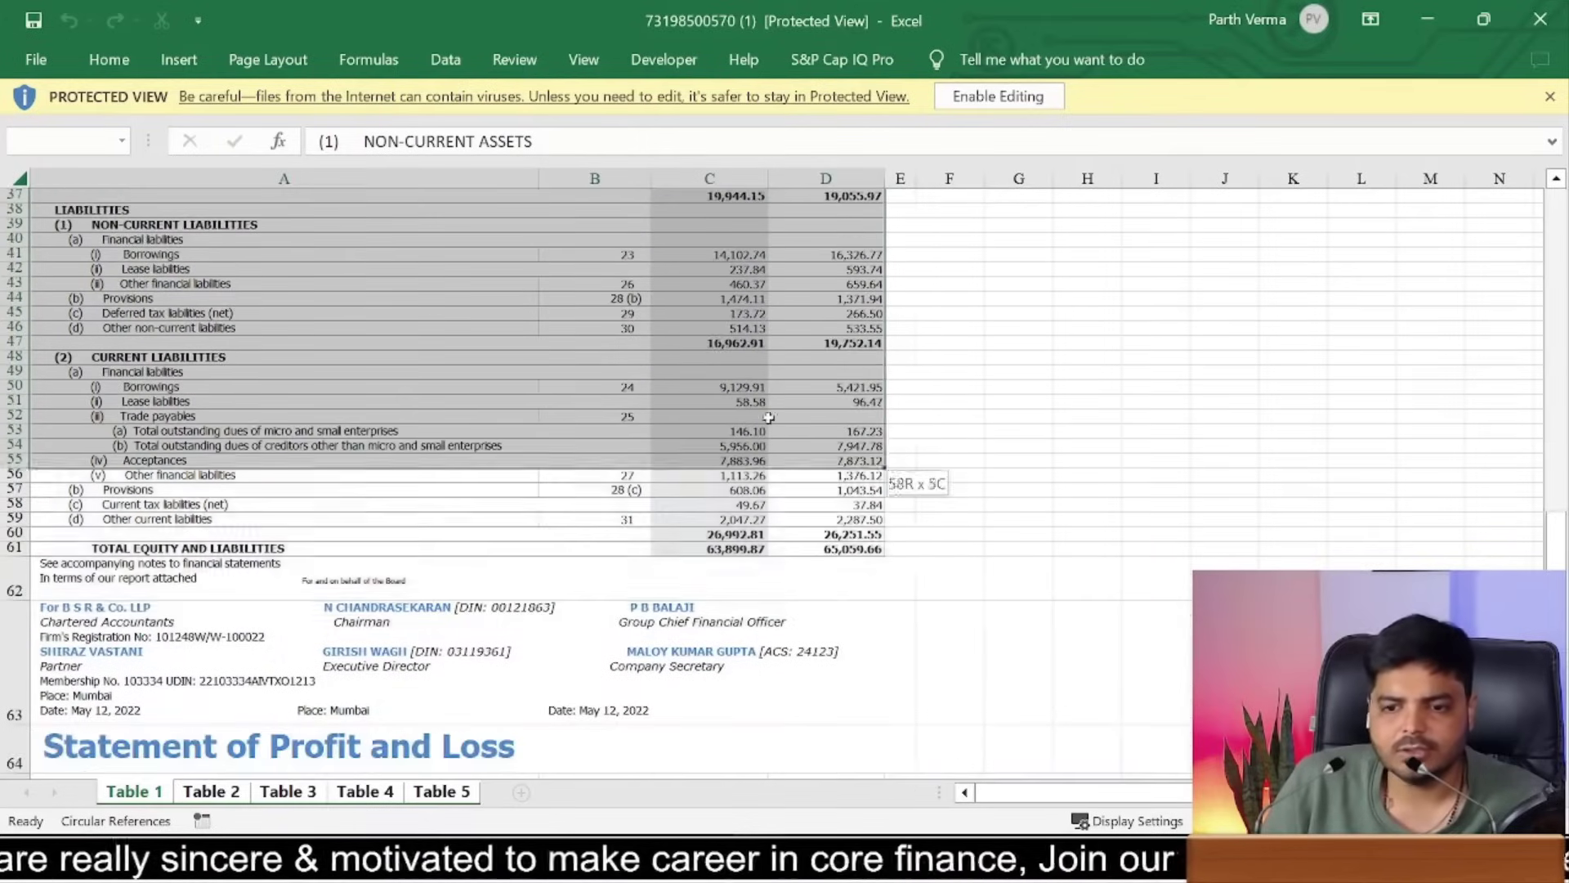
left_click_drag(739, 284, 889, 344)
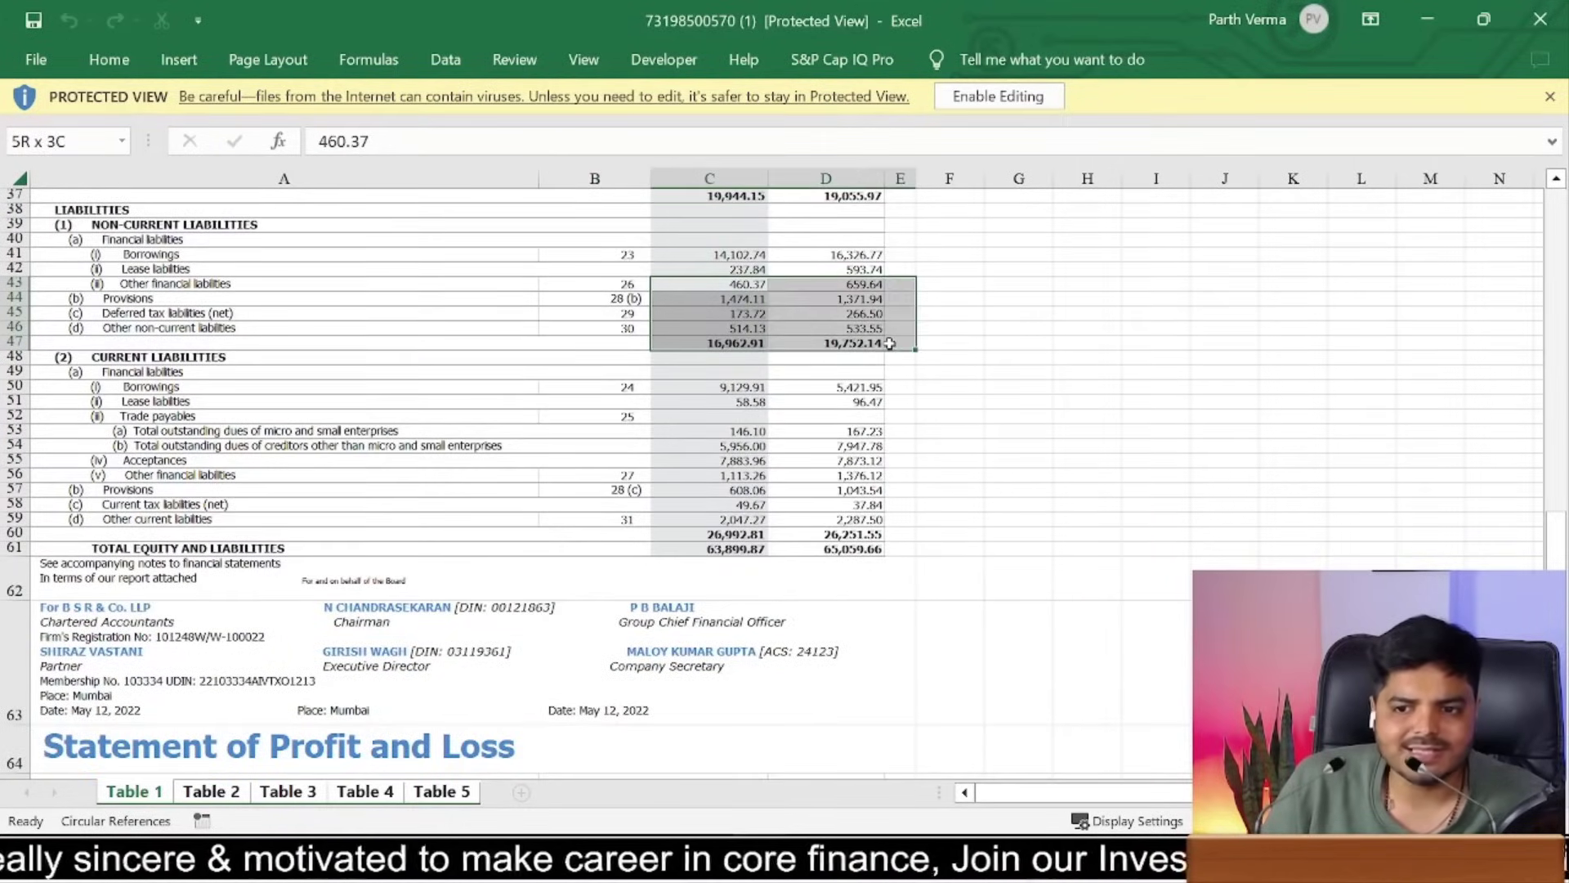
left_click(1015, 95)
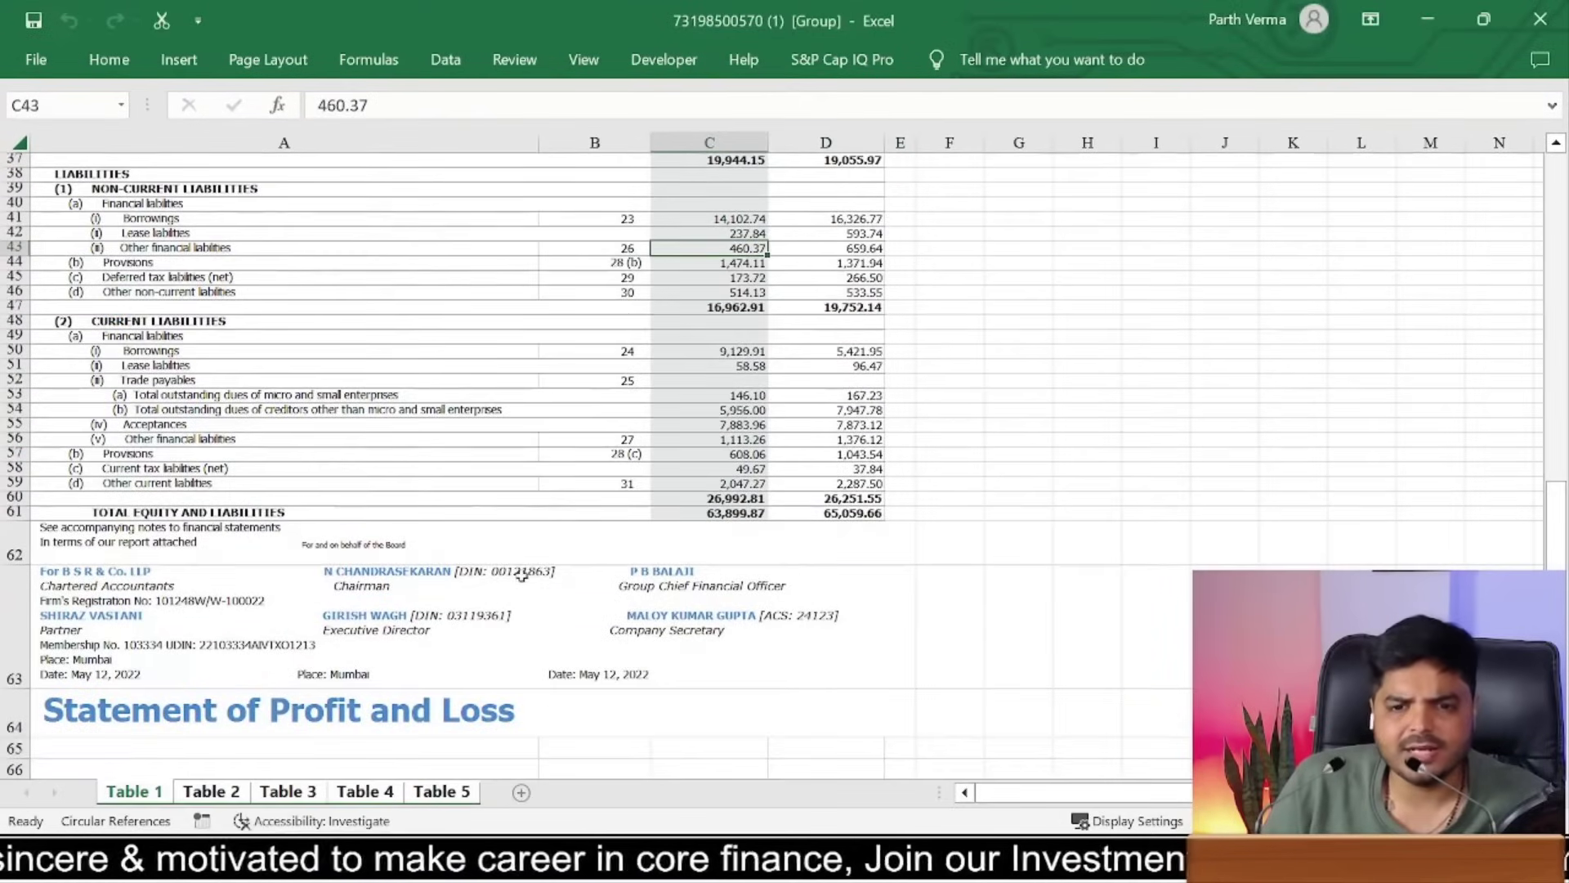
left_click_drag(303, 365, 646, 693)
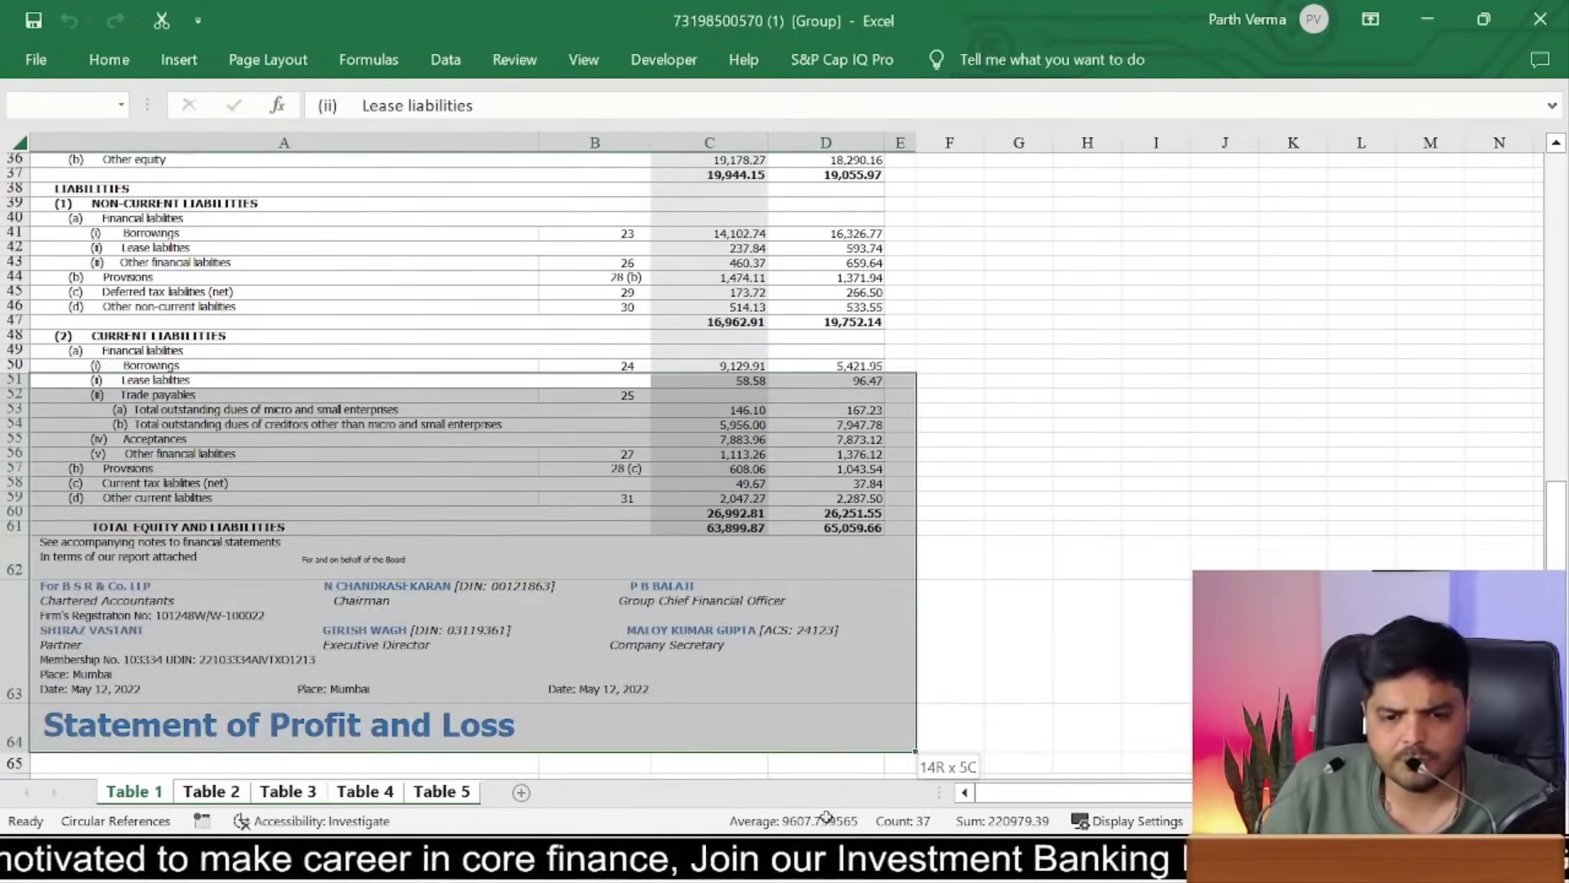
mouse_move(645, 693)
left_mouse_down()
mouse_move(734, 381)
mouse_move(677, 57)
left_mouse_up()
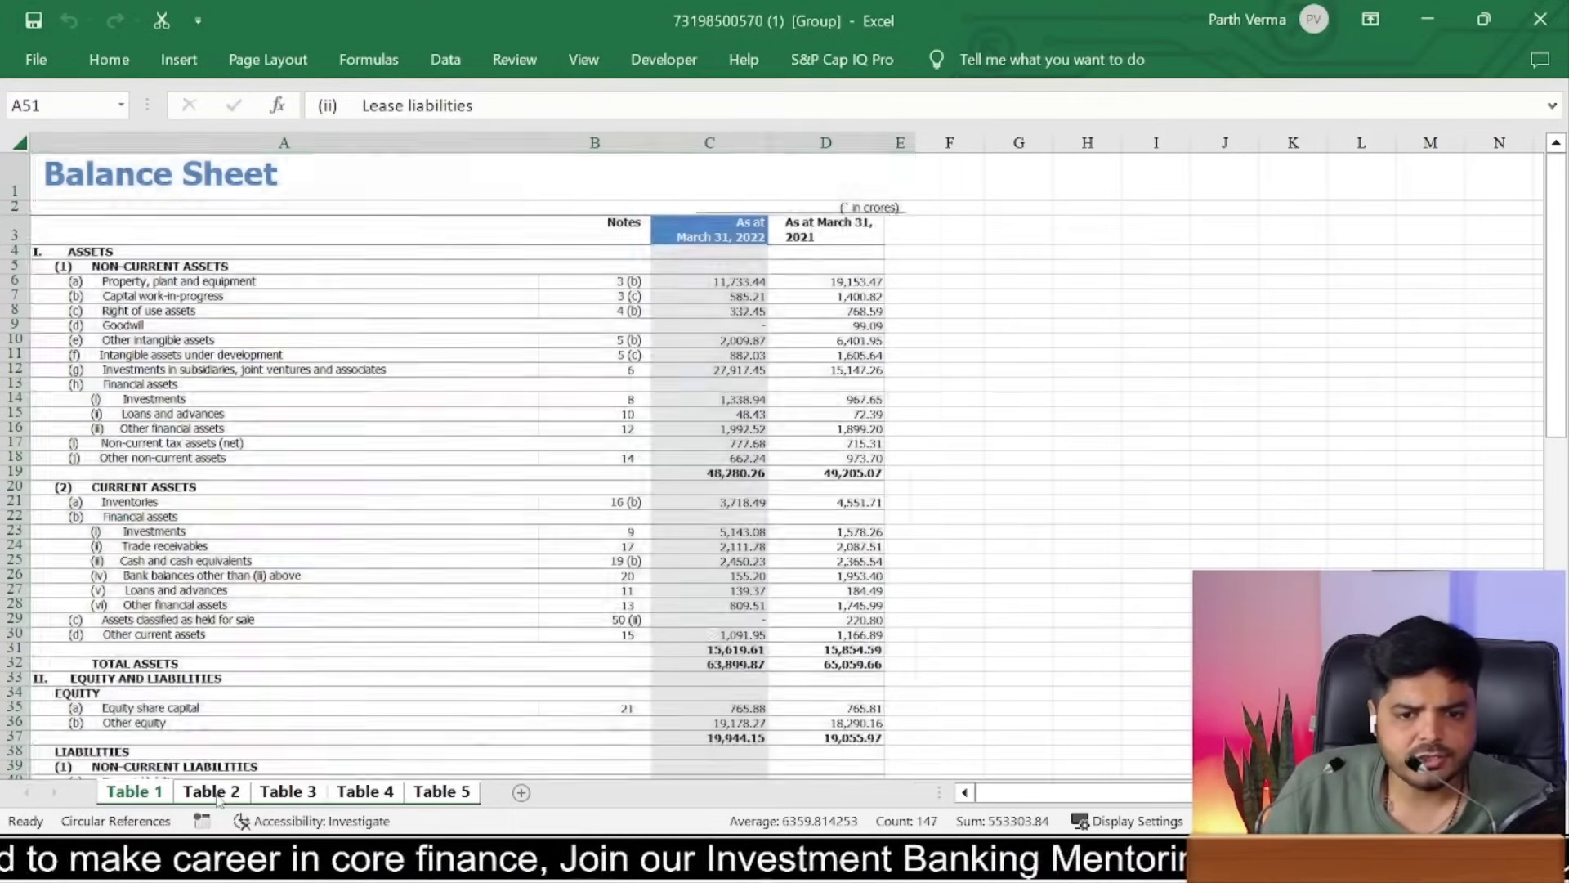
left_click(211, 791)
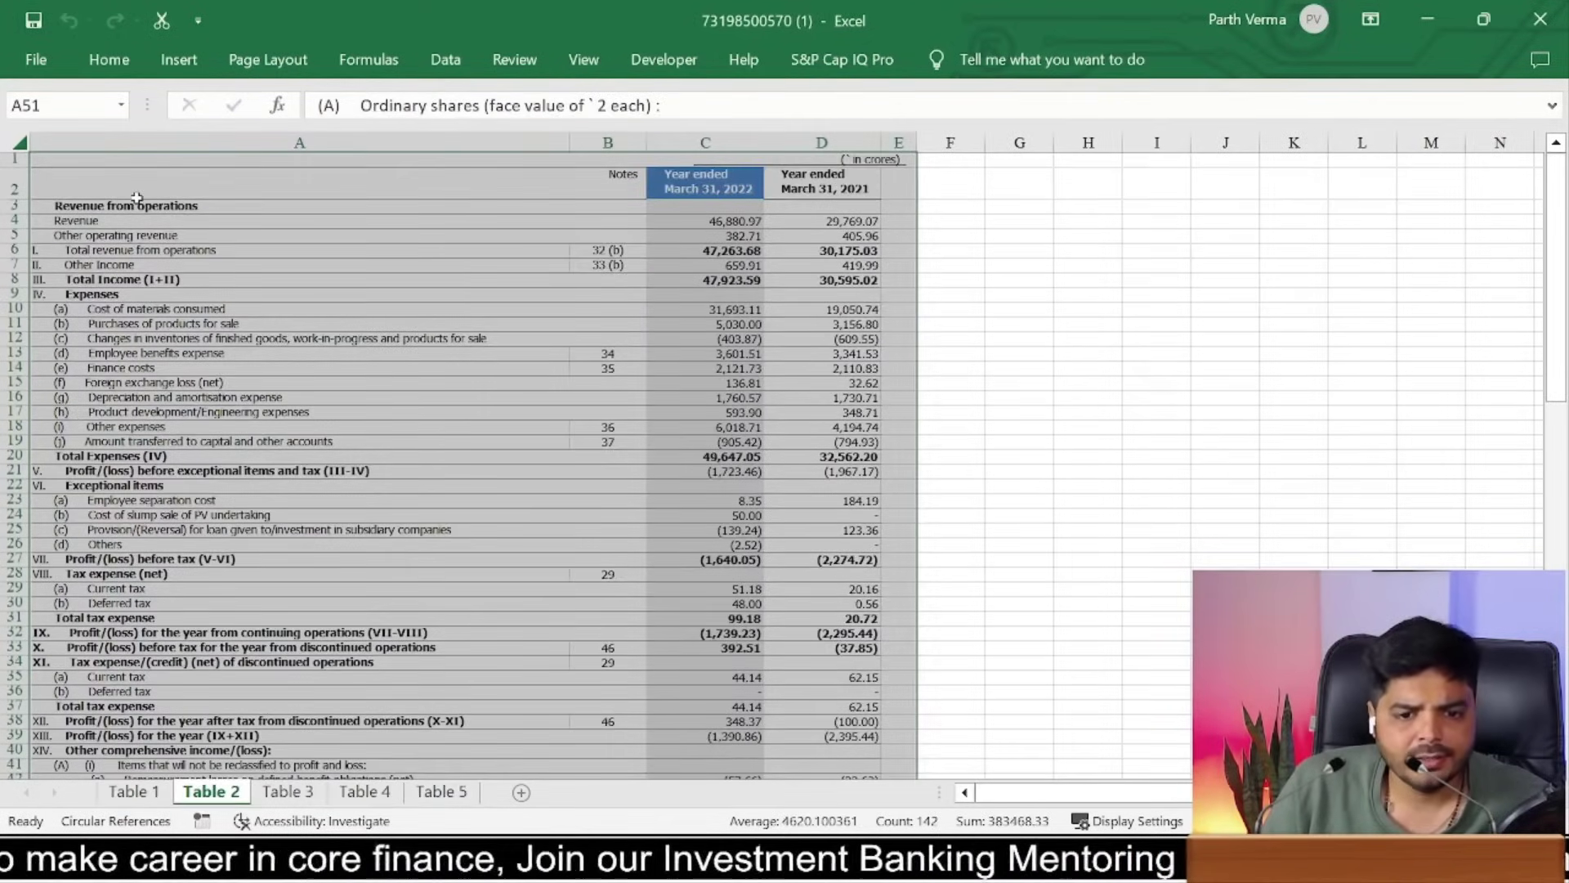
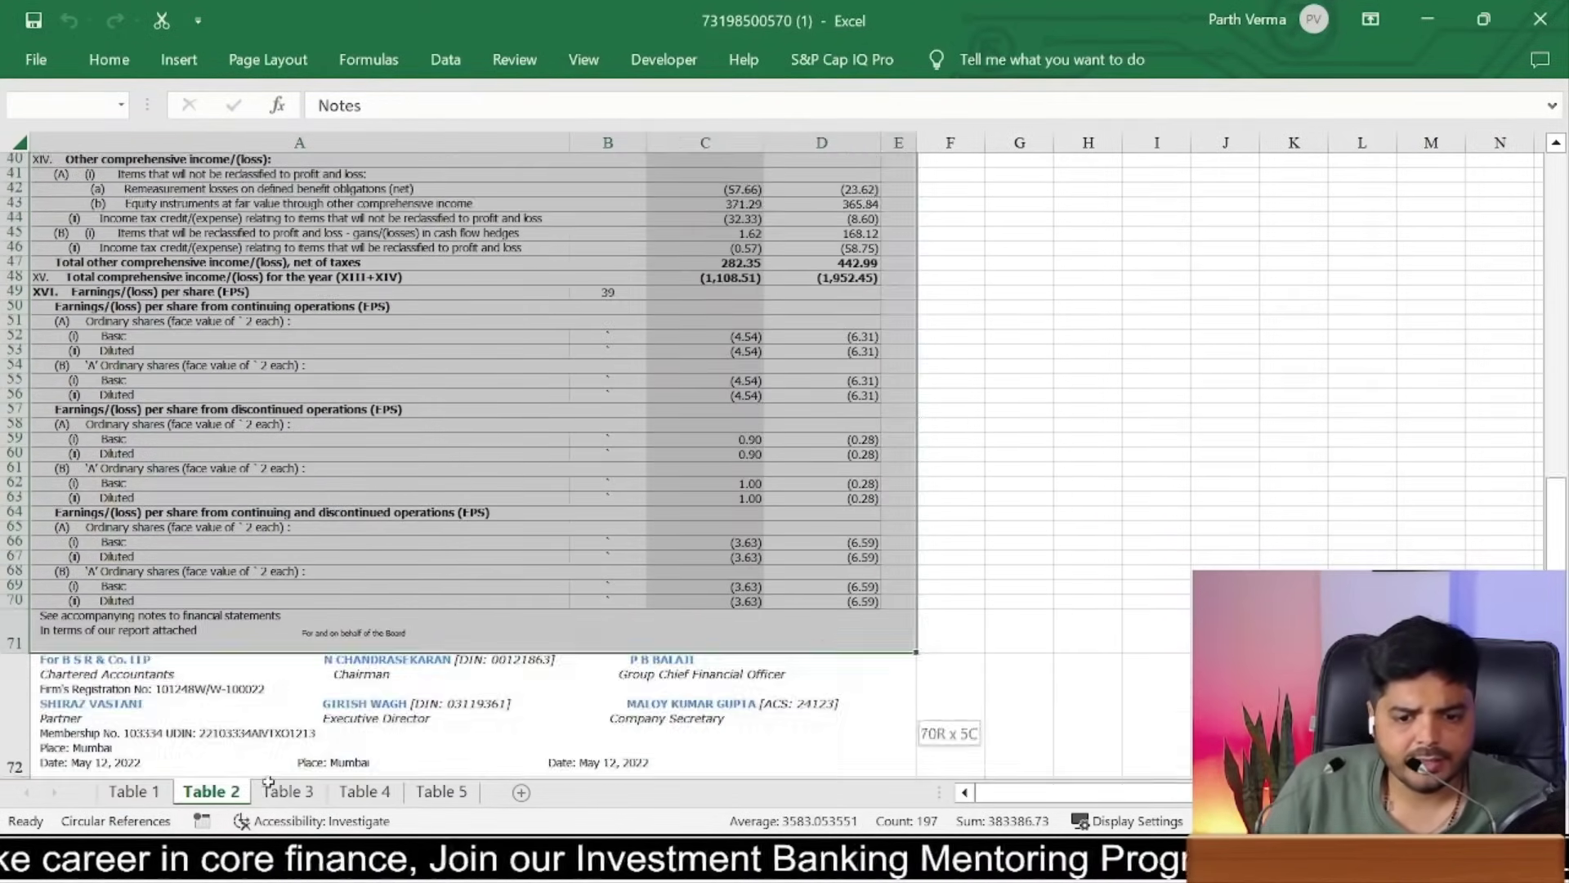
Step: Review the Table 3 cash flow, Table 4 and Table 5 equity statement sheets
left_click(282, 790)
left_click_drag(114, 206, 373, 817)
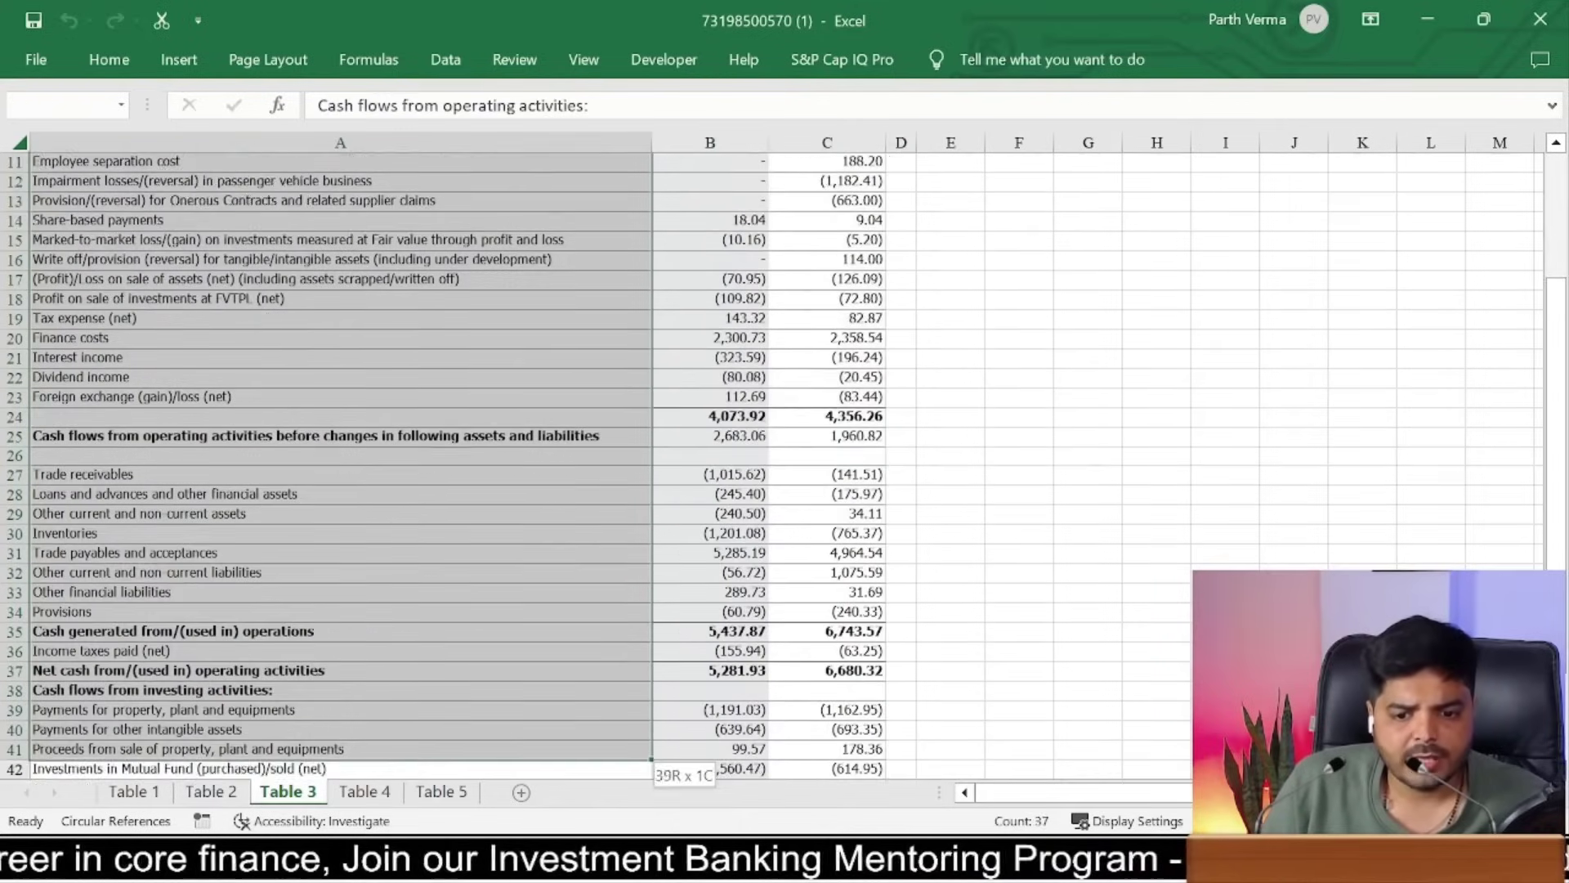
left_click(364, 791)
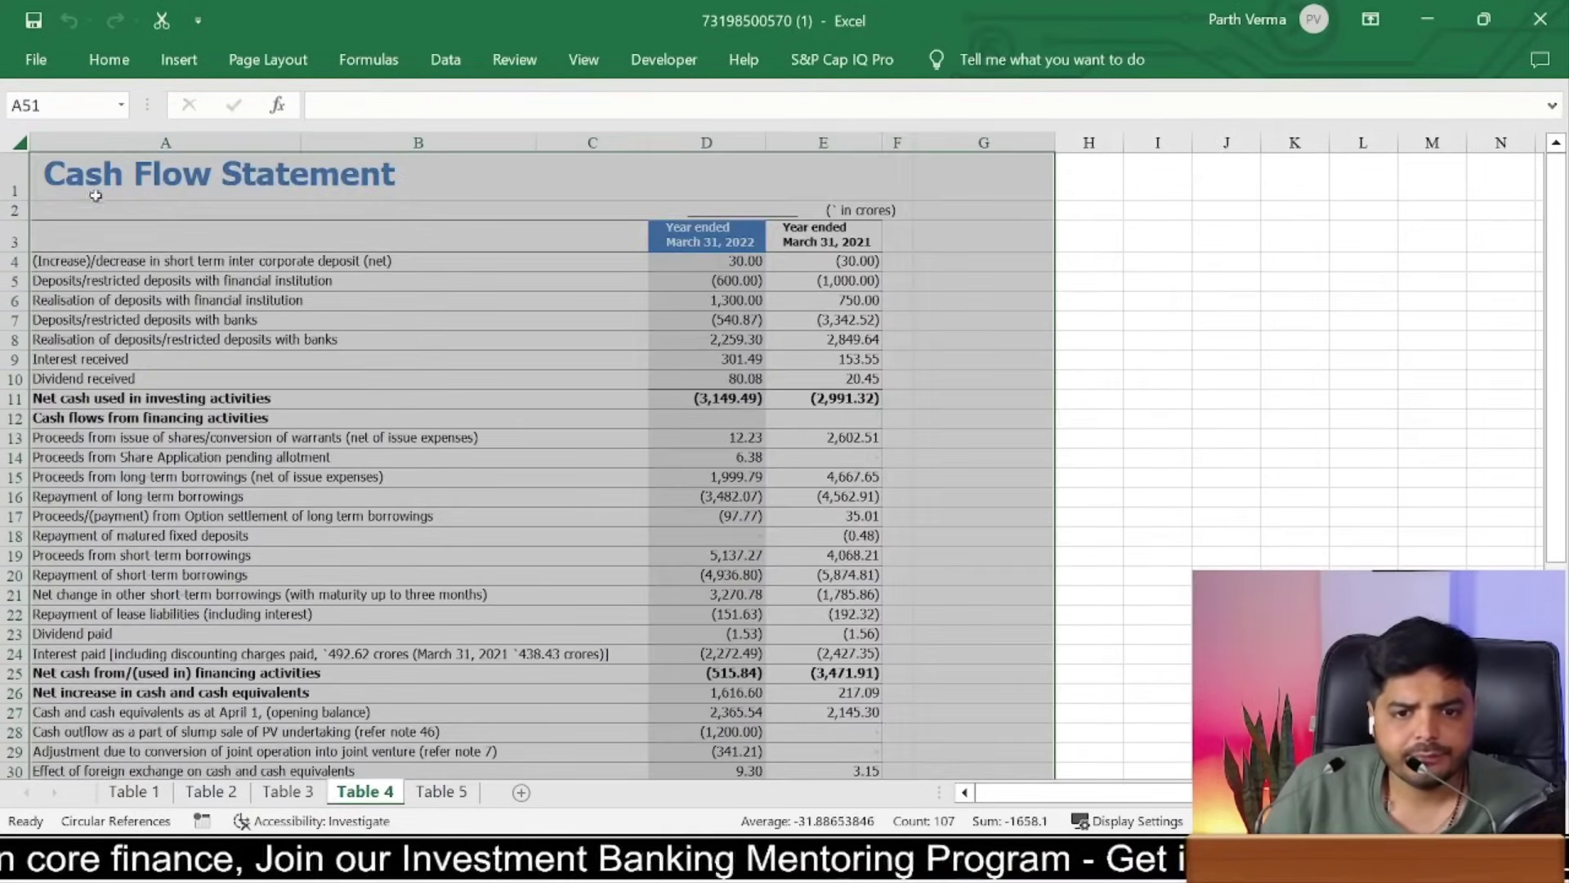
mouse_move(98, 280)
left_mouse_down()
mouse_move(466, 823)
mouse_move(605, 774)
left_mouse_up()
left_click(426, 796)
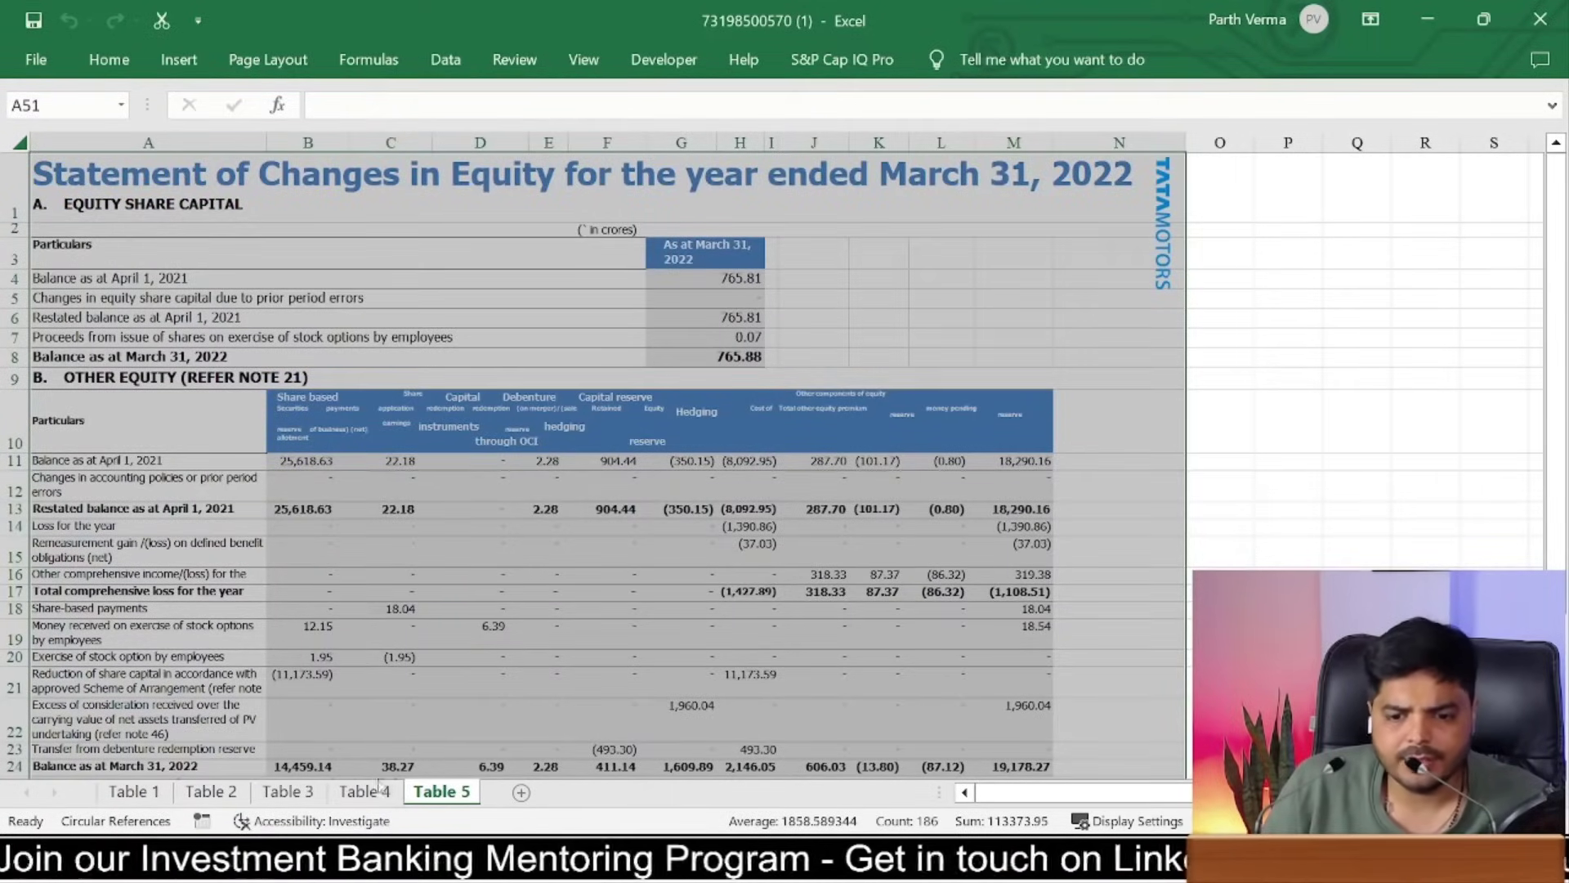
Step: Return to the Table 1 Balance Sheet at A6 and briefly show the S&P Cap IQ Pro tools
left_click(133, 791)
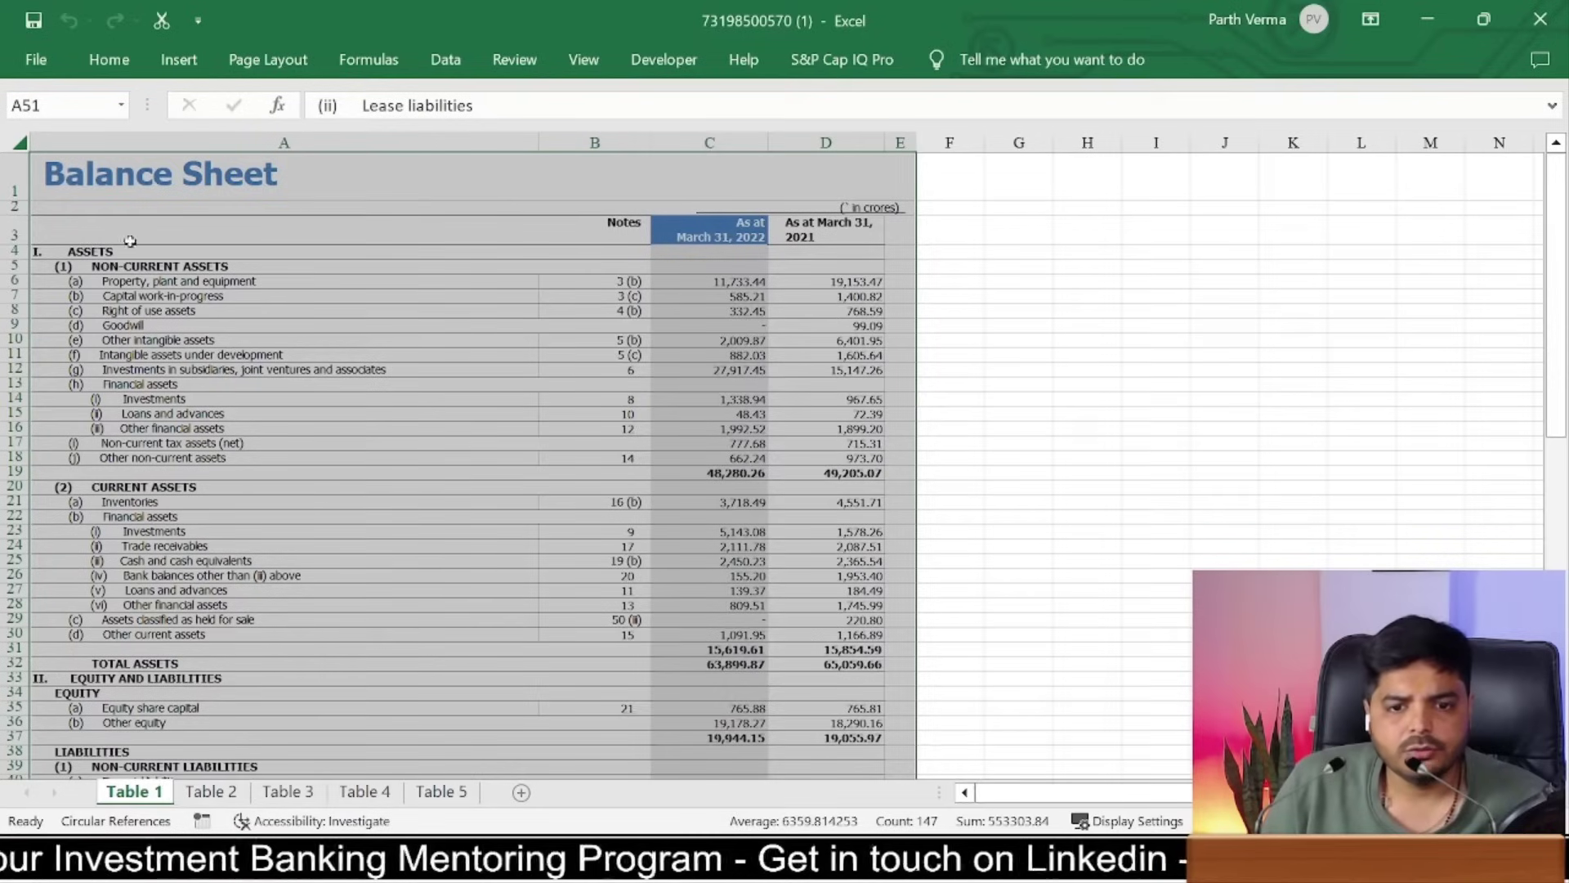
left_click(127, 282)
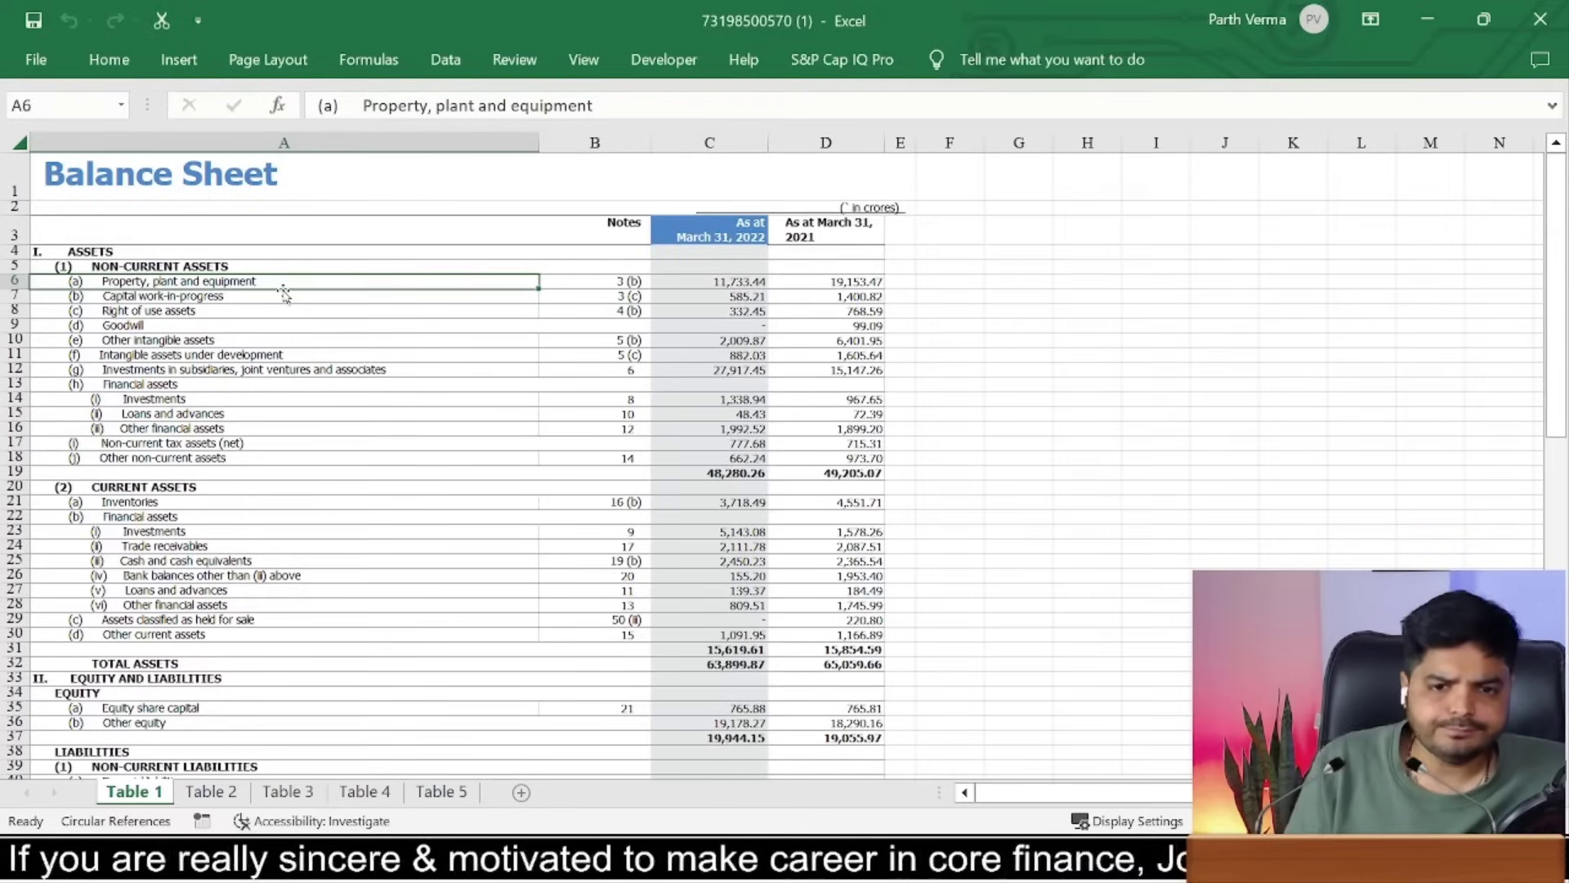
left_click(849, 59)
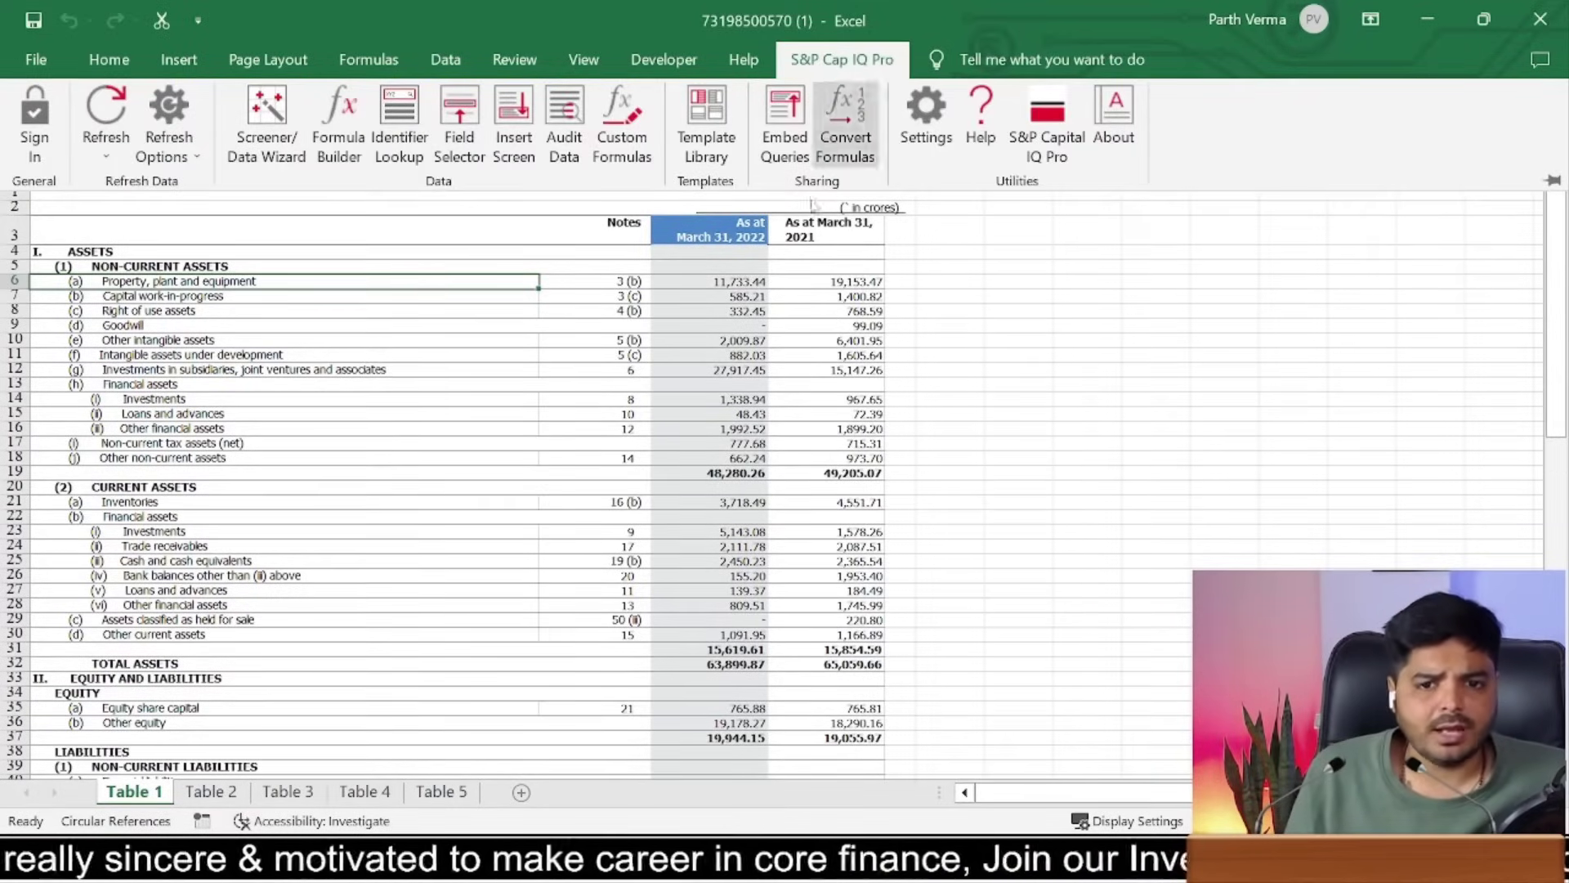
left_click(376, 421)
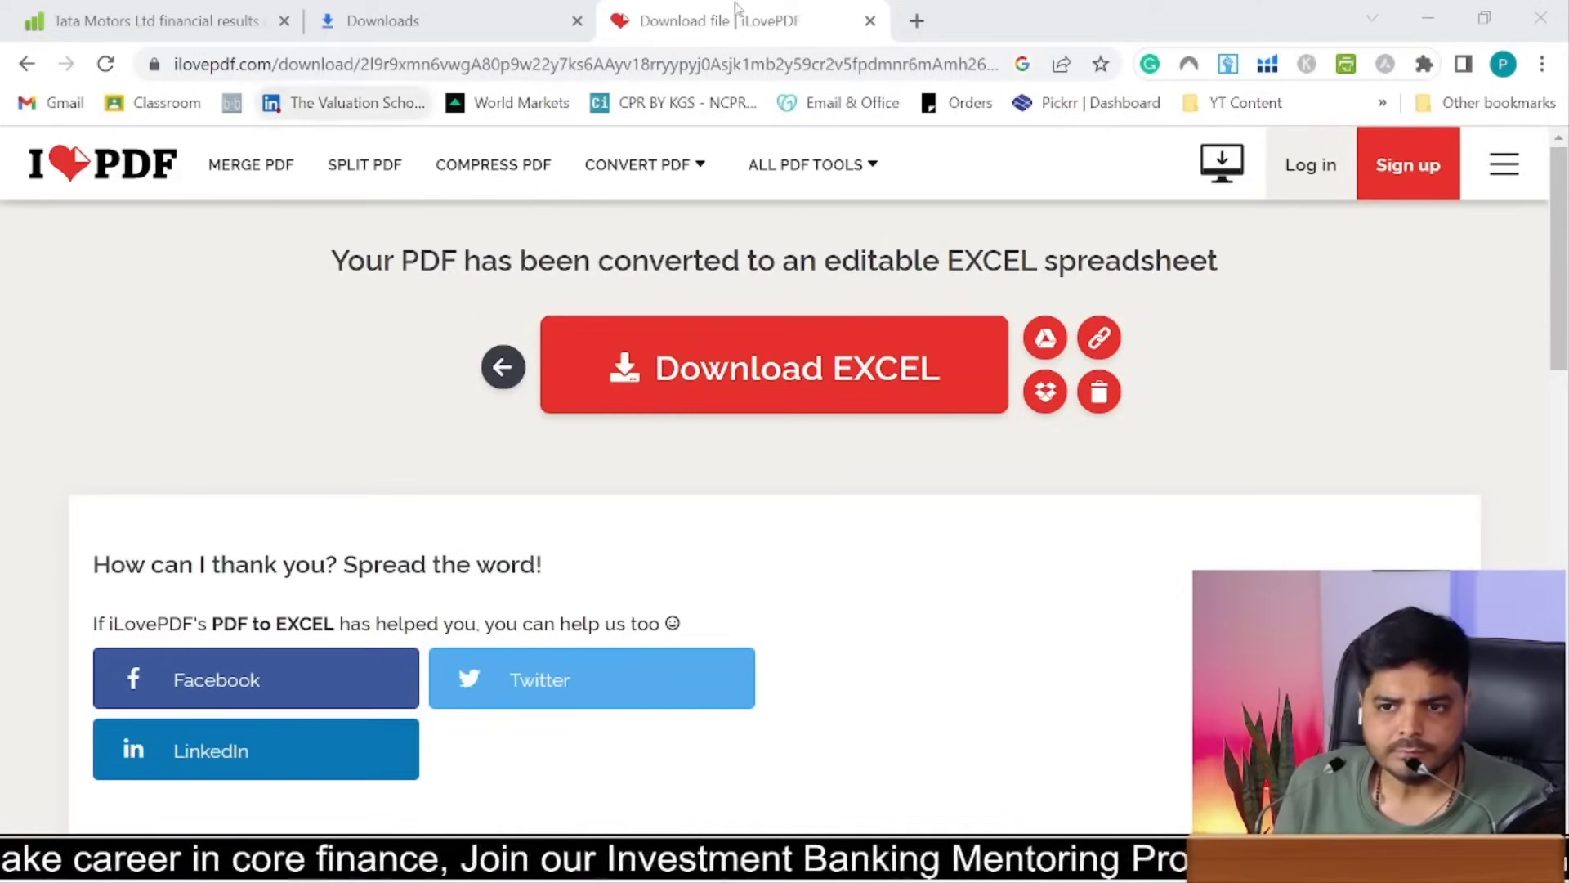
Step: Close the iLovePDF tab, check Book4, then return to screener.in's Tata Motors tab and show Excel's workbook thumbnails
left_click(869, 22)
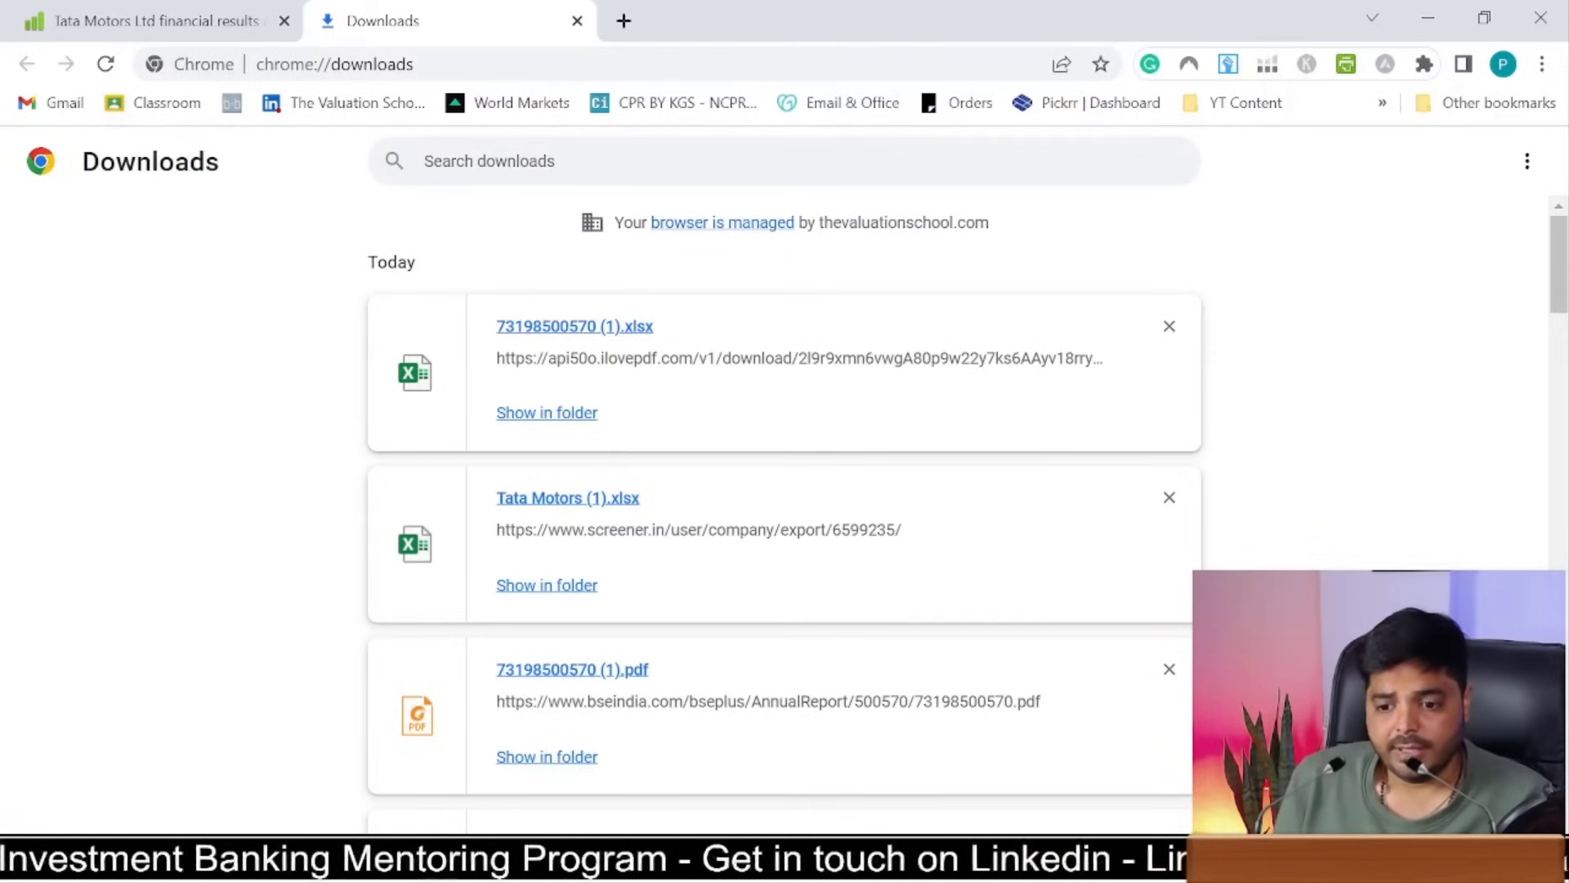
left_click(760, 742)
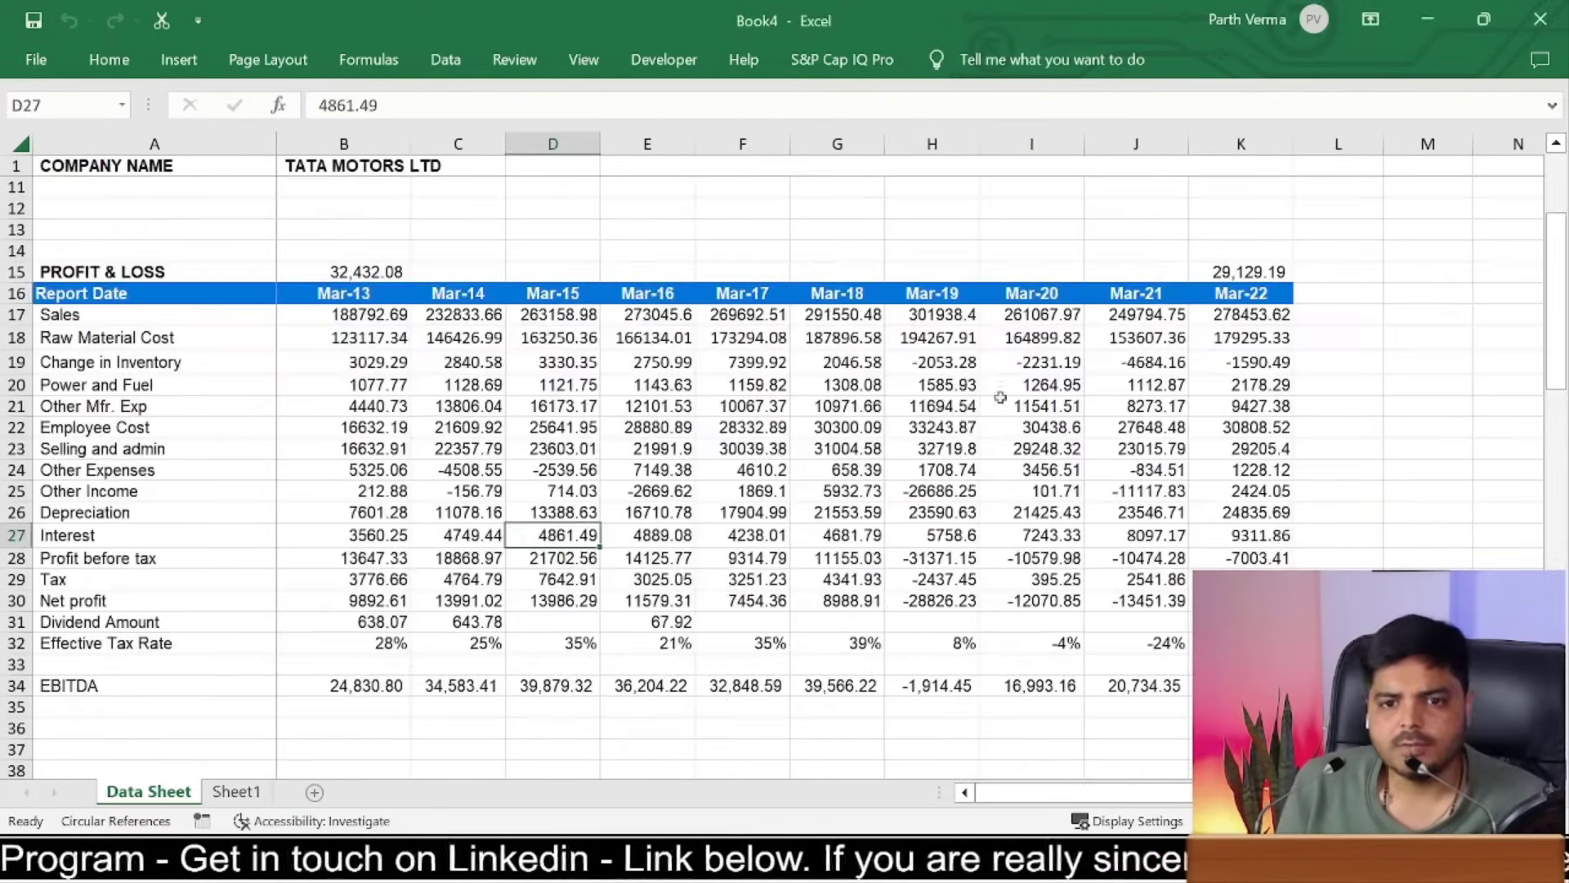
left_click(1447, 12)
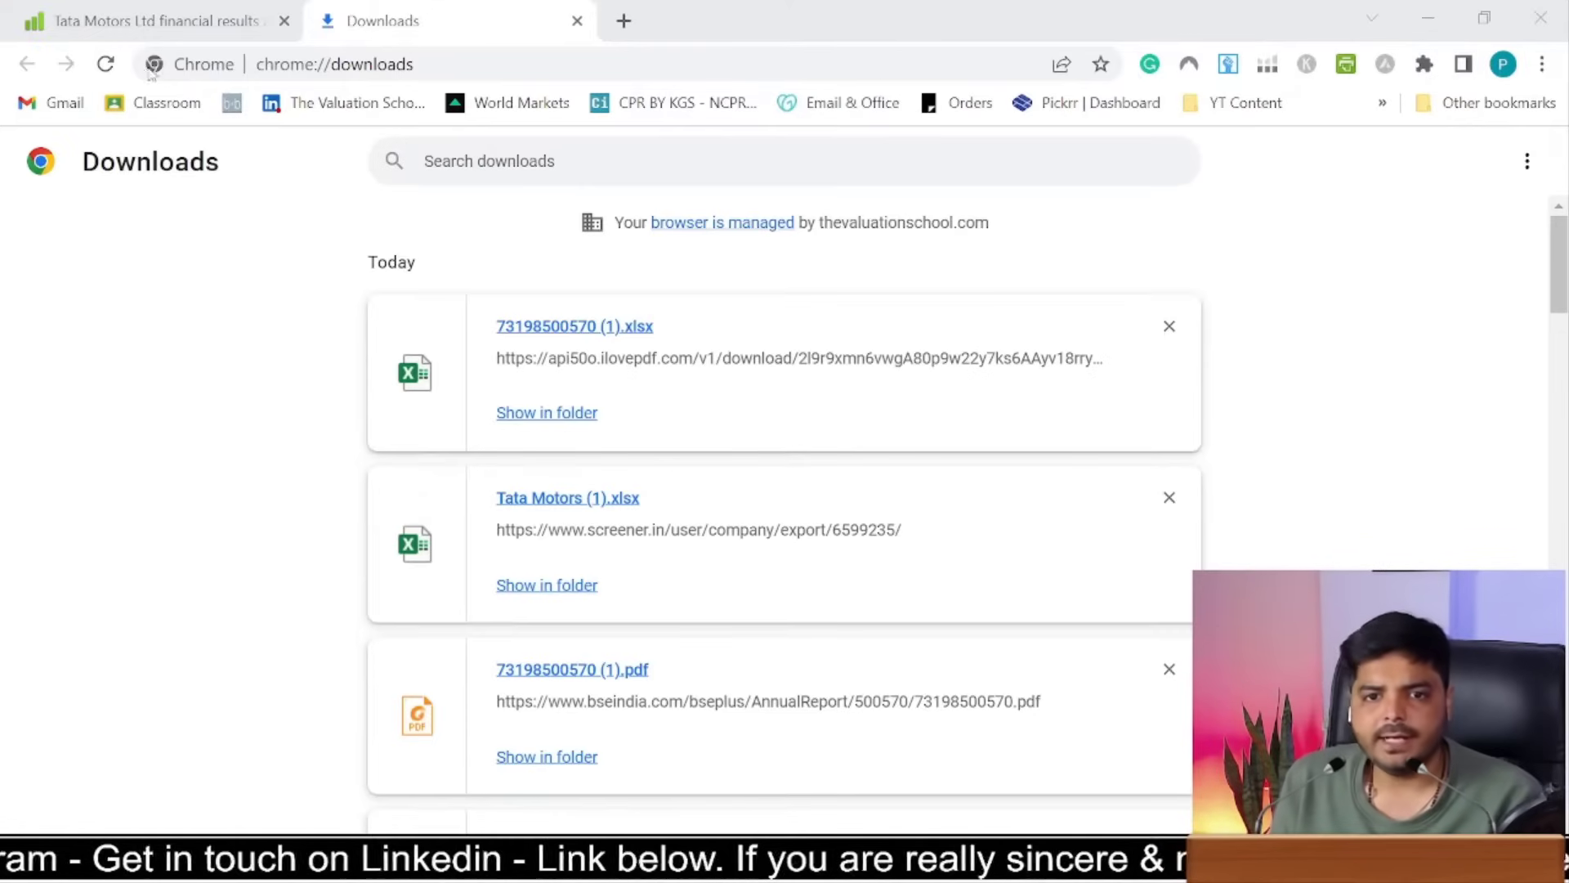
key("ctrl+shift+Tab")
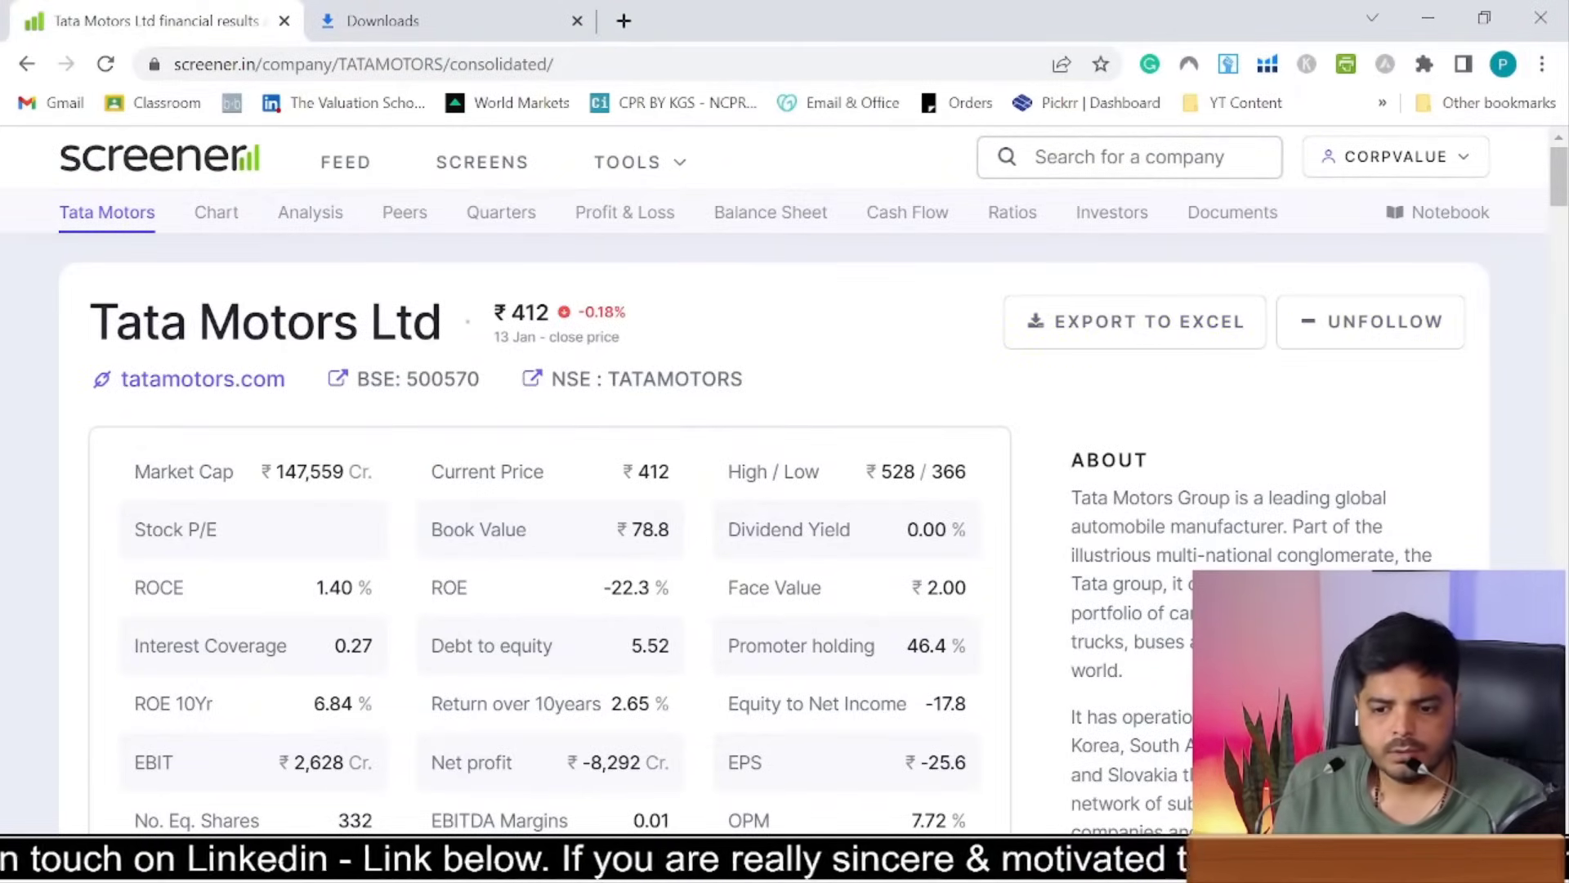
left_click(762, 866)
mouse_move(1022, 753)
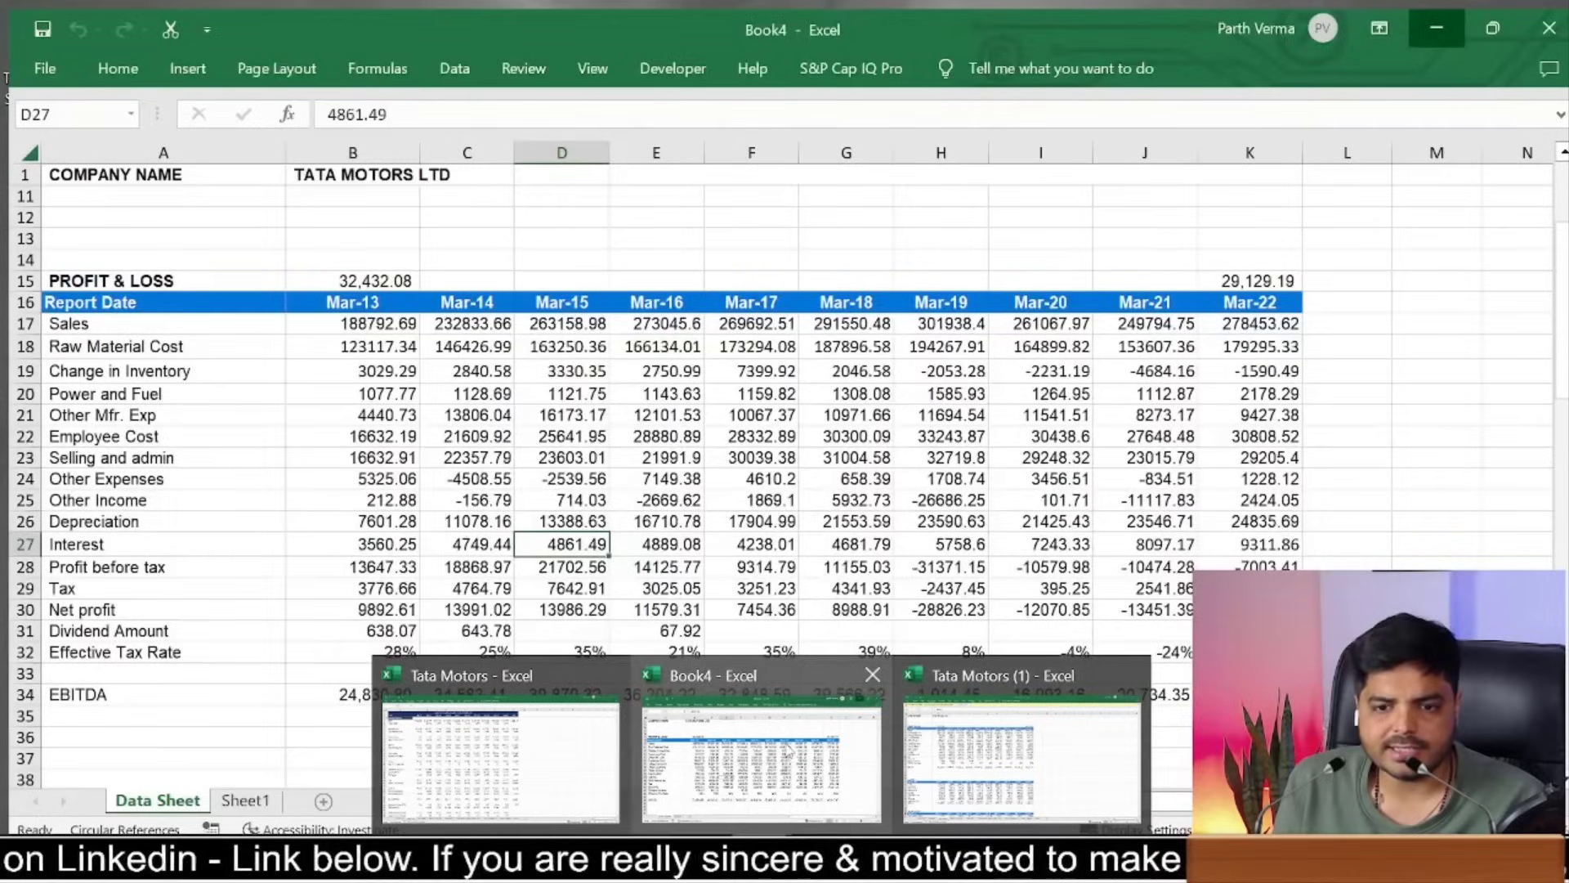
Step: Bring up Book4 and review its Tata Motors Data Sheet across A1:K93, ending on the E2 warning banner
mouse_move(760, 742)
left_click(789, 750)
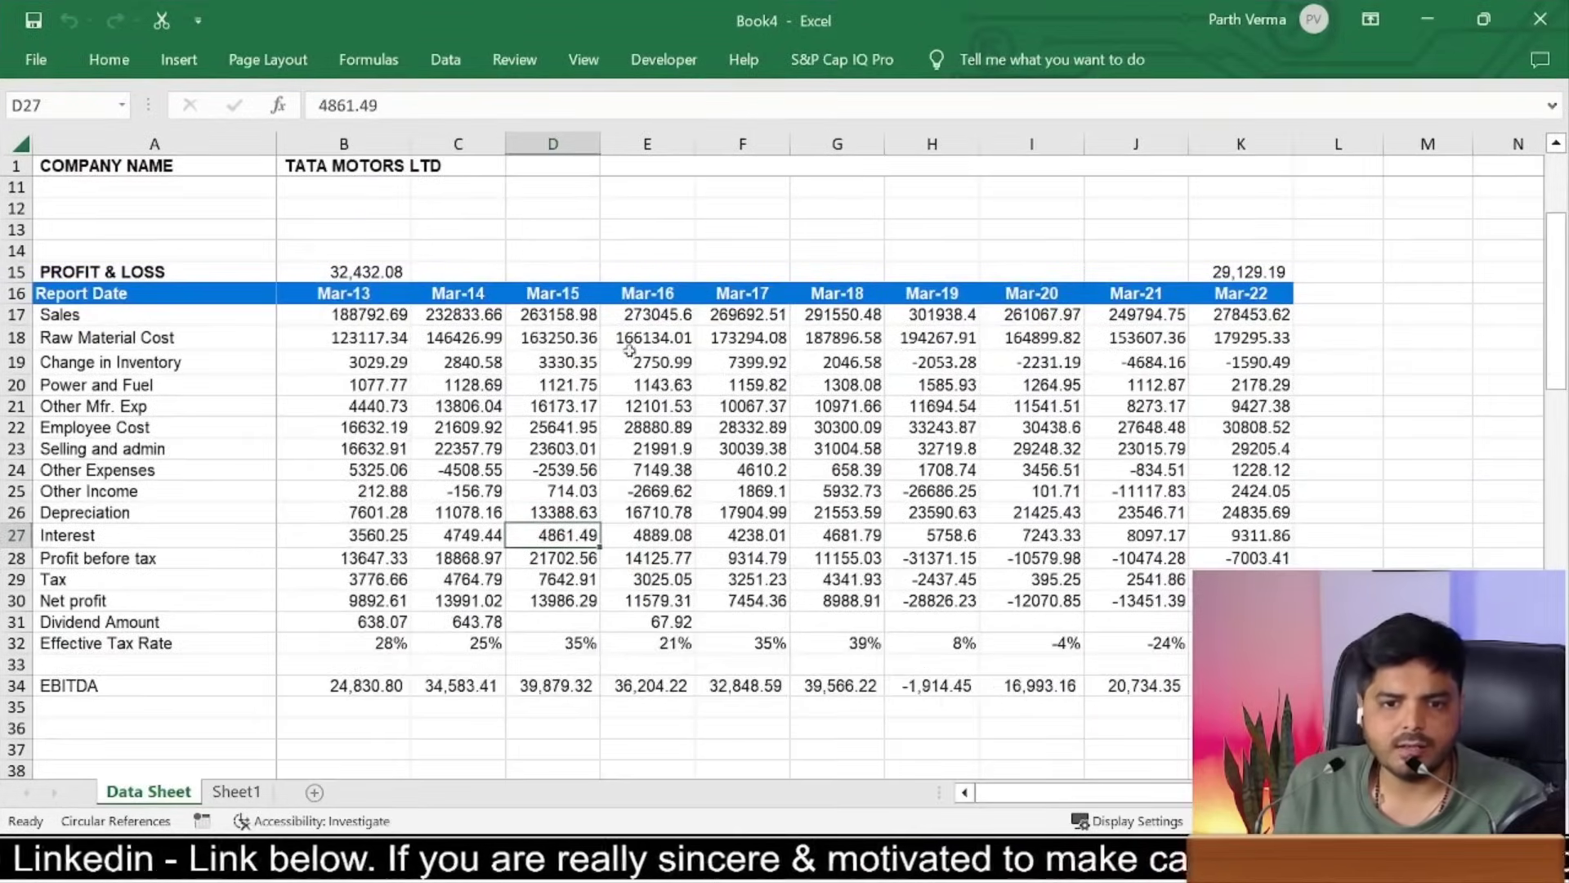
scroll(768, 474, "up", 3)
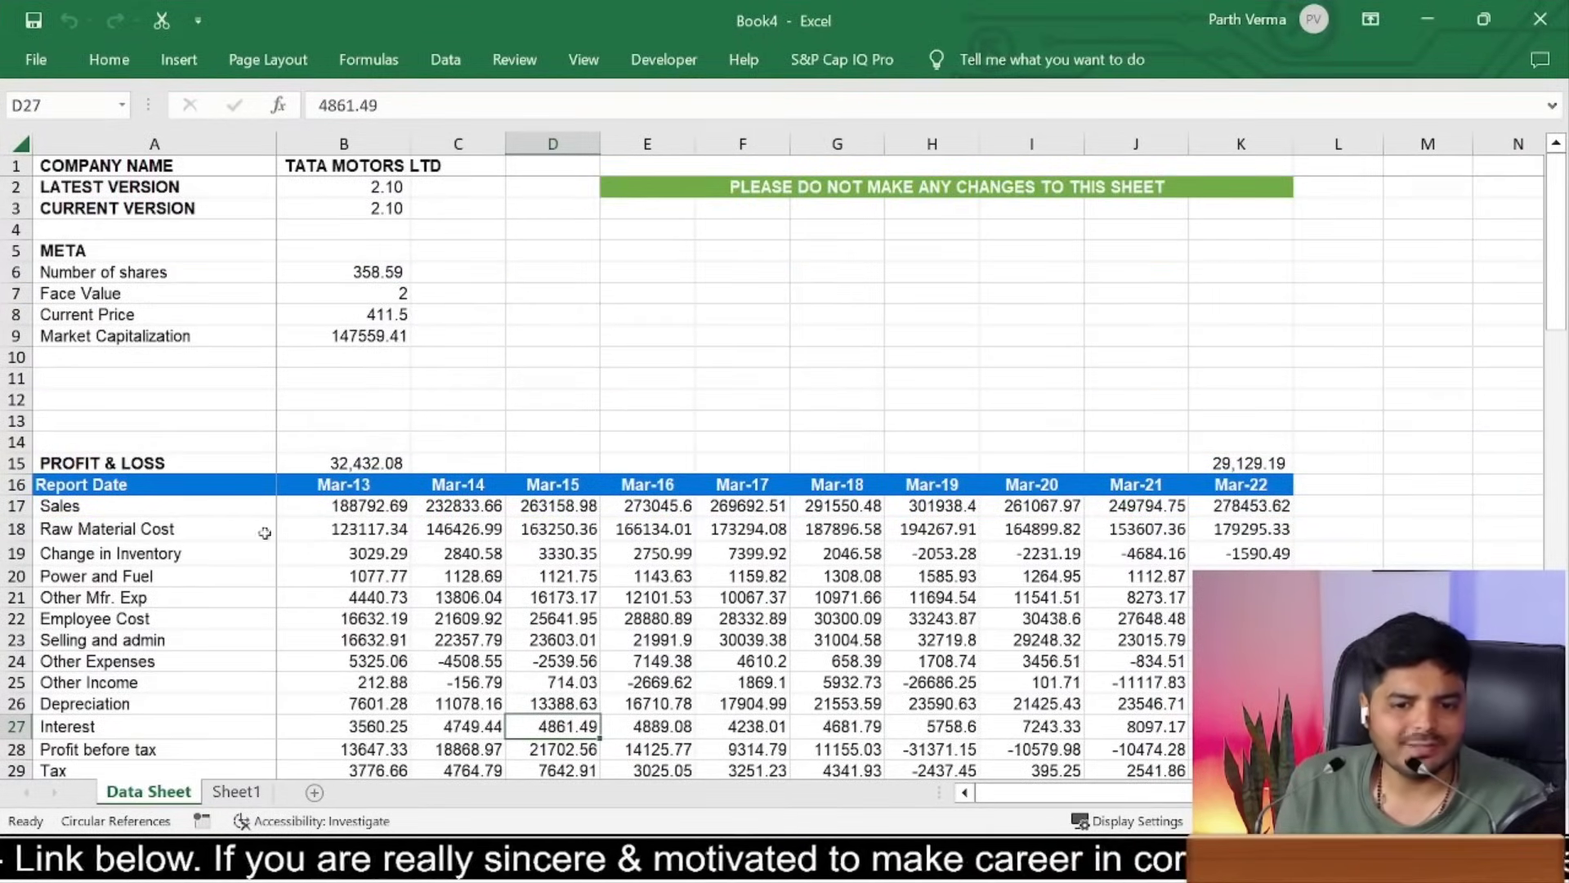
left_click_drag(122, 168, 1242, 776)
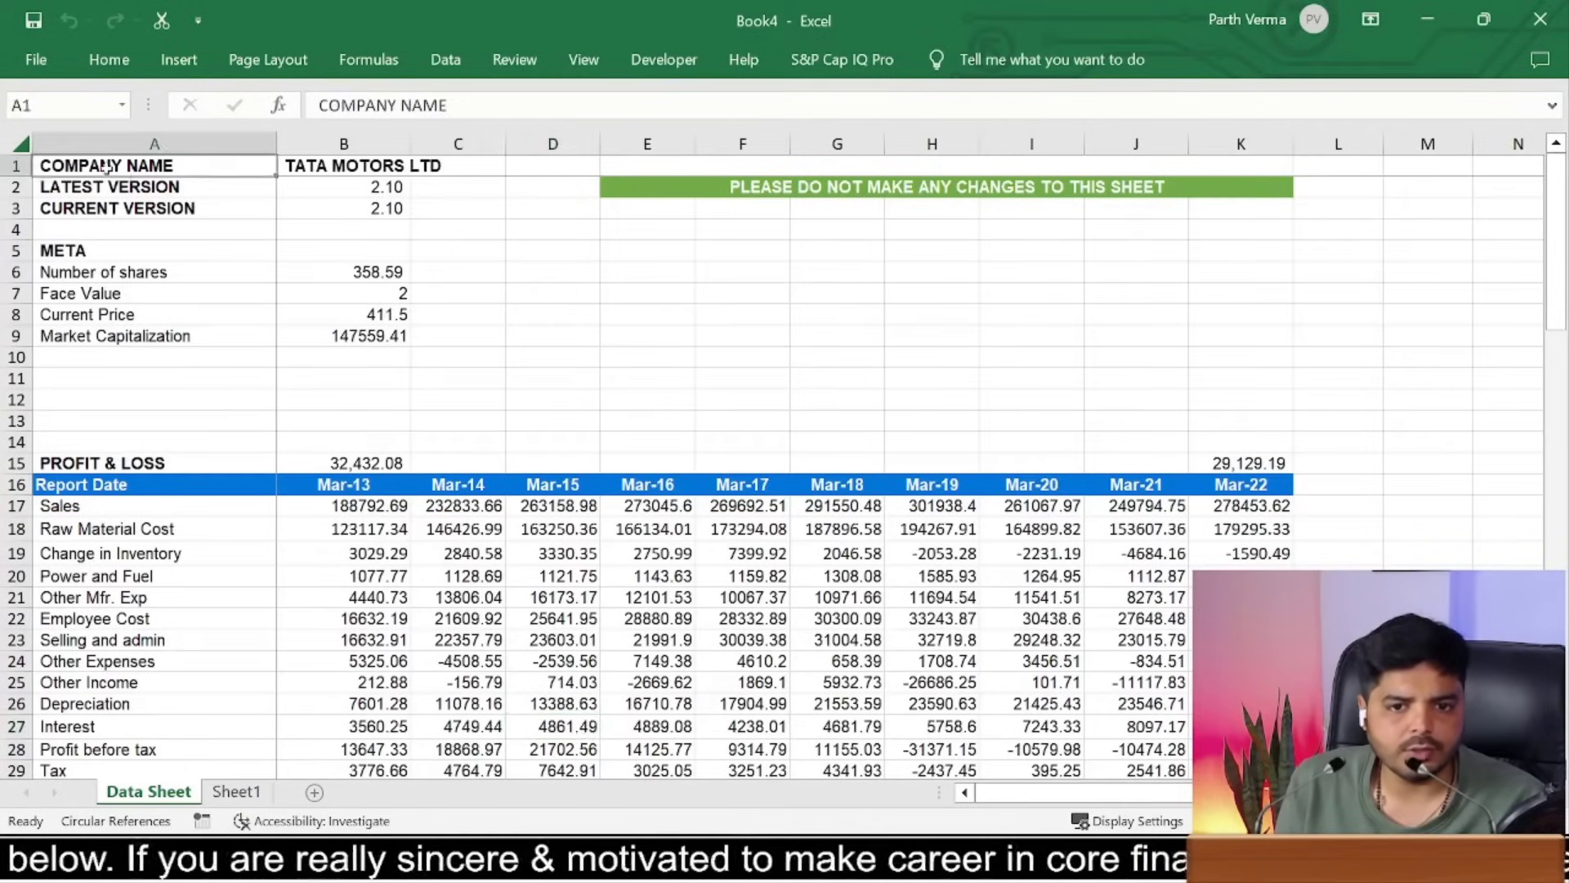
left_click_drag(1157, 809, 1156, 817)
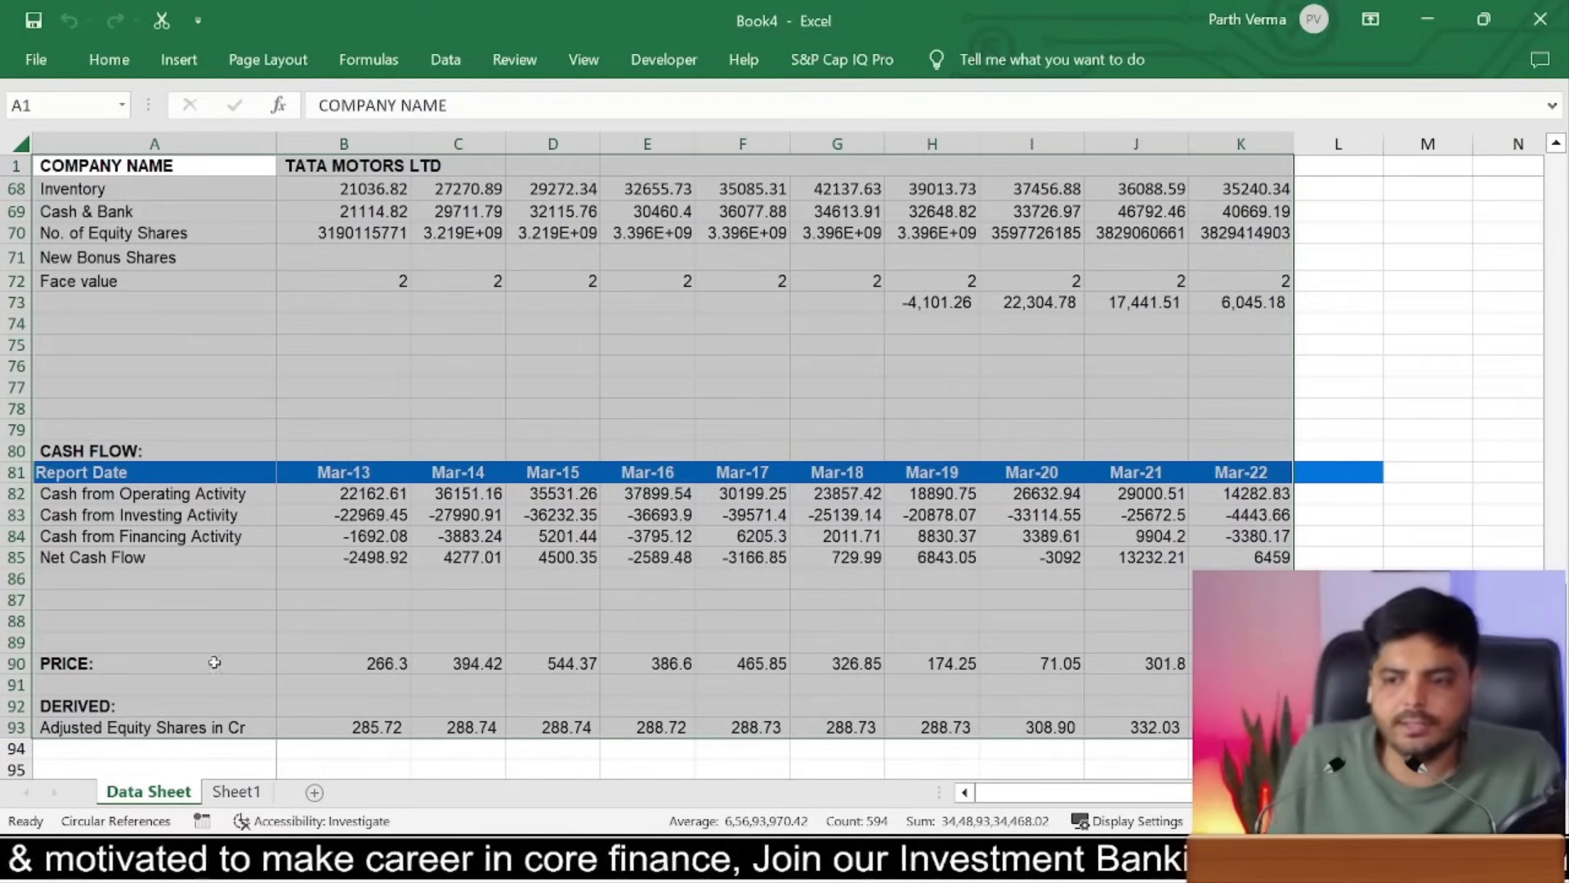
scroll(1390, 278, "up", 6)
scroll(1307, 245, "up", 16)
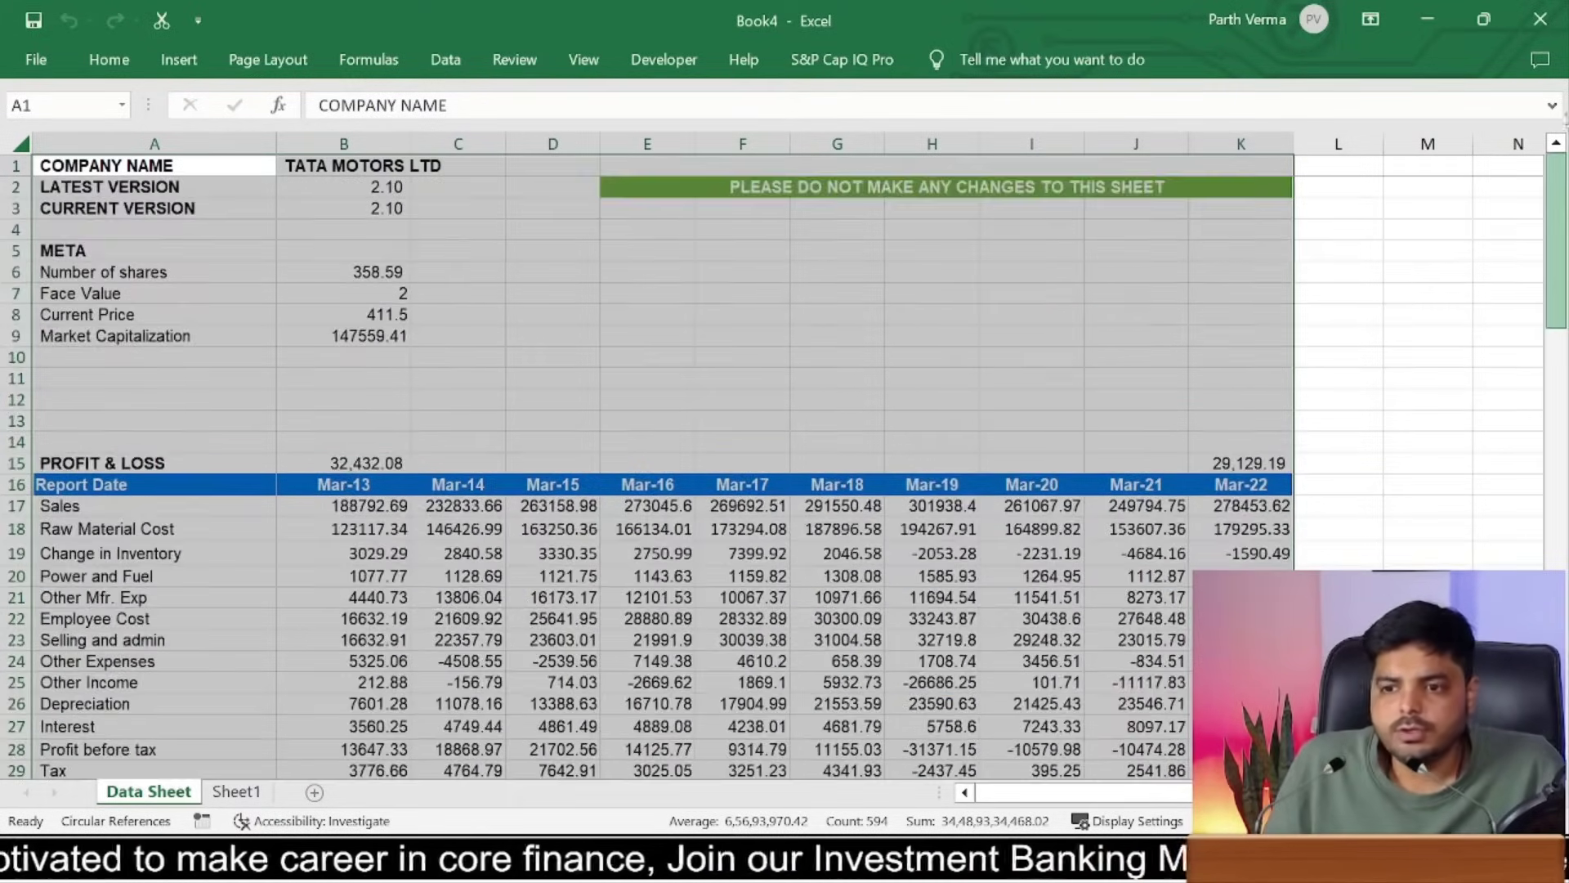
left_click(1168, 213)
left_click(835, 179)
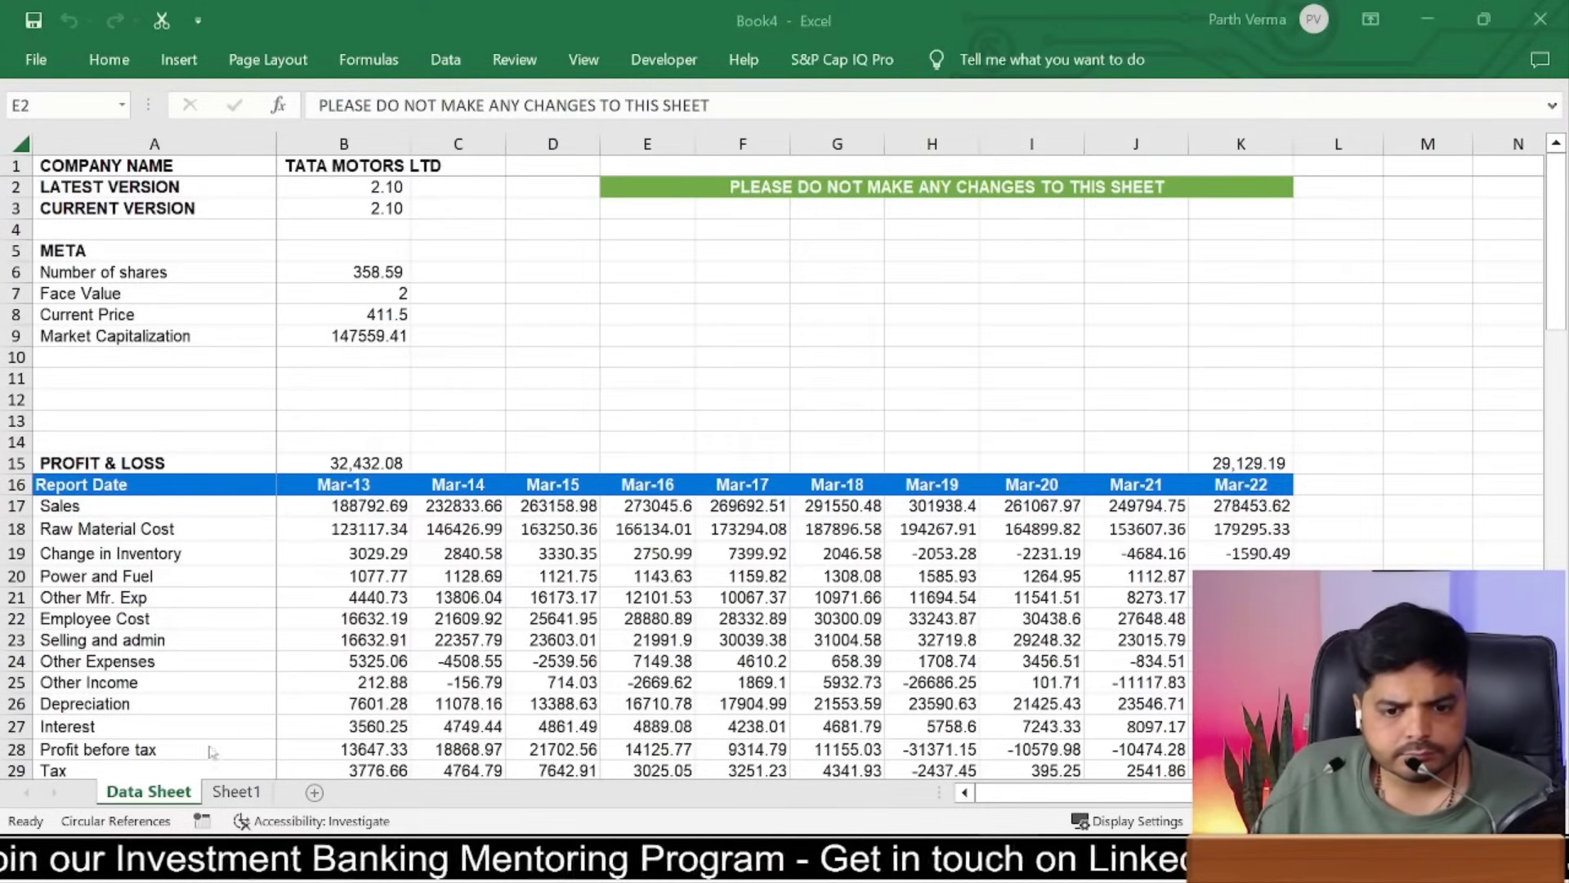
Step: Rename Sheet1 to Financials> and give its tab a dark blue colour
left_click(250, 793)
left_click_drag(101, 796, 102, 797)
double_click(129, 791)
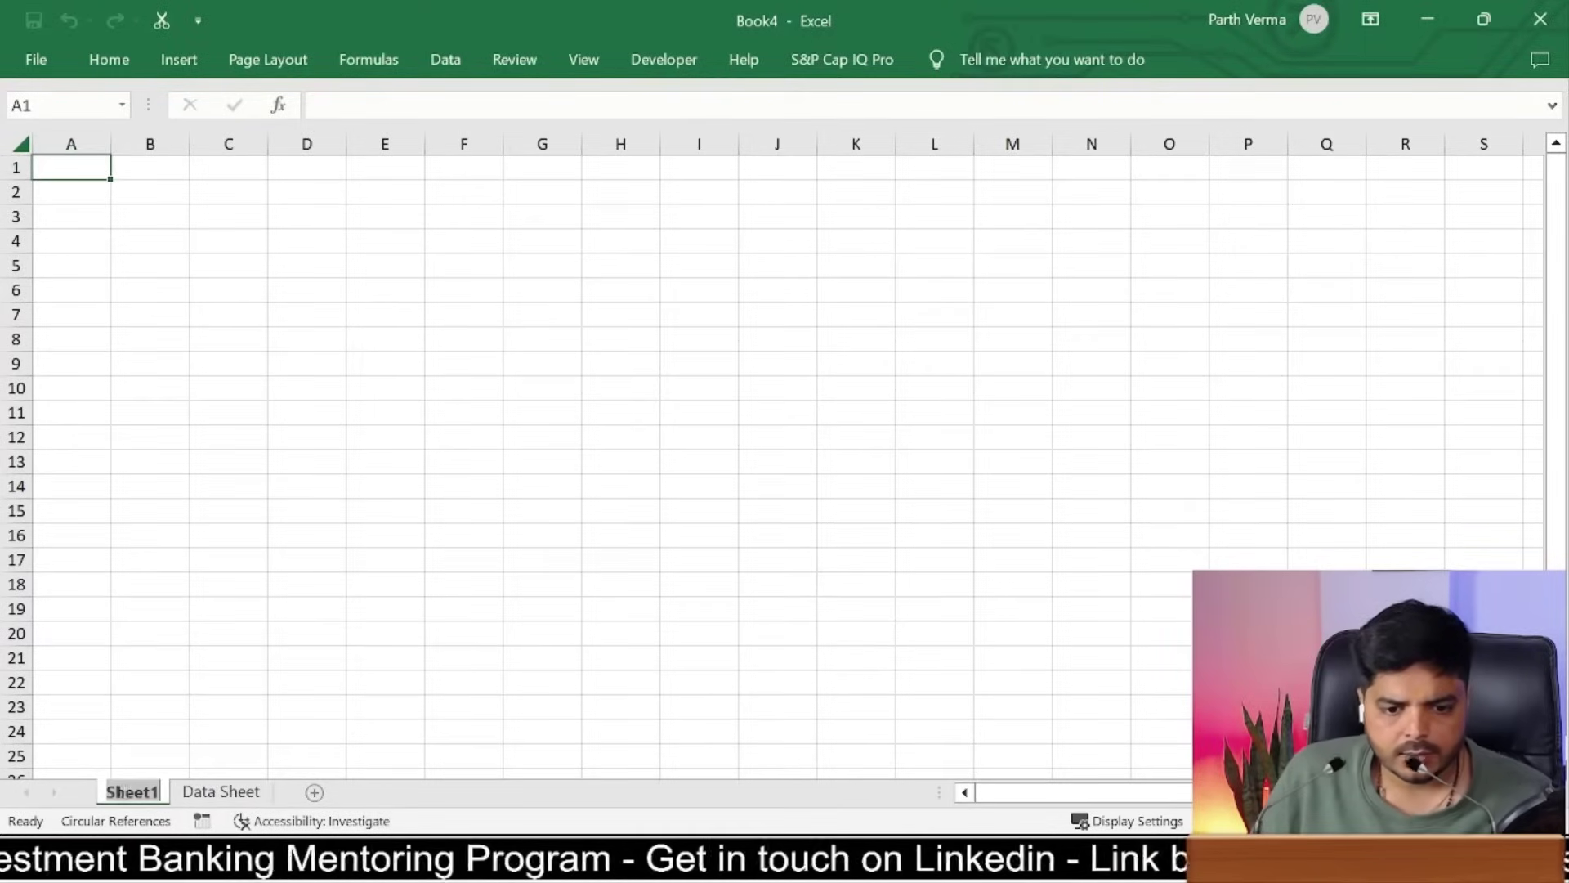
type("Financi")
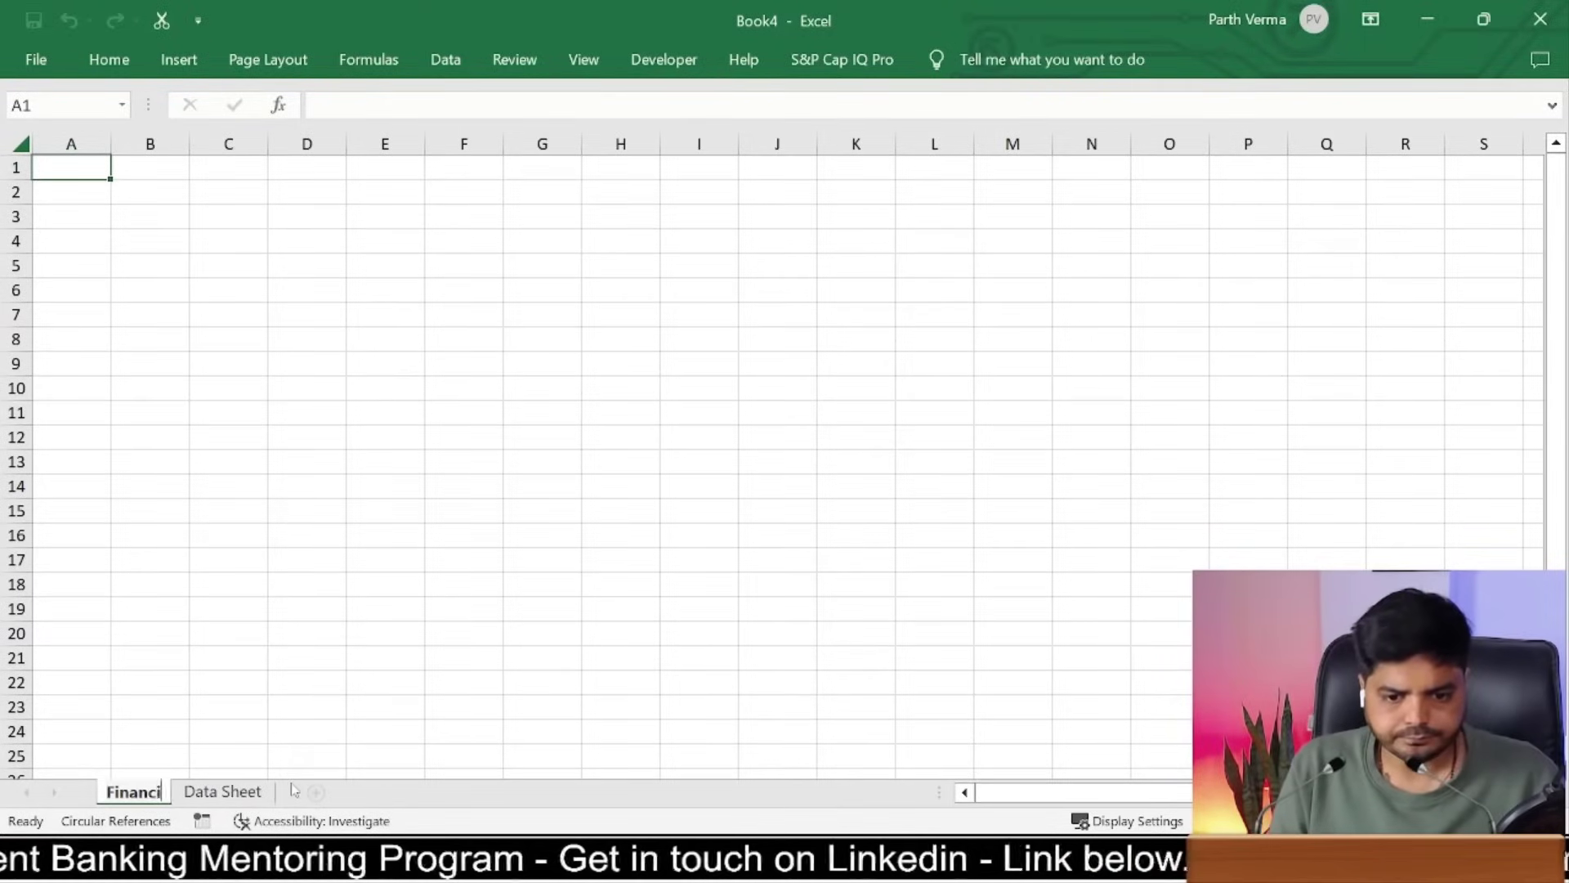
type("als")
key("Return")
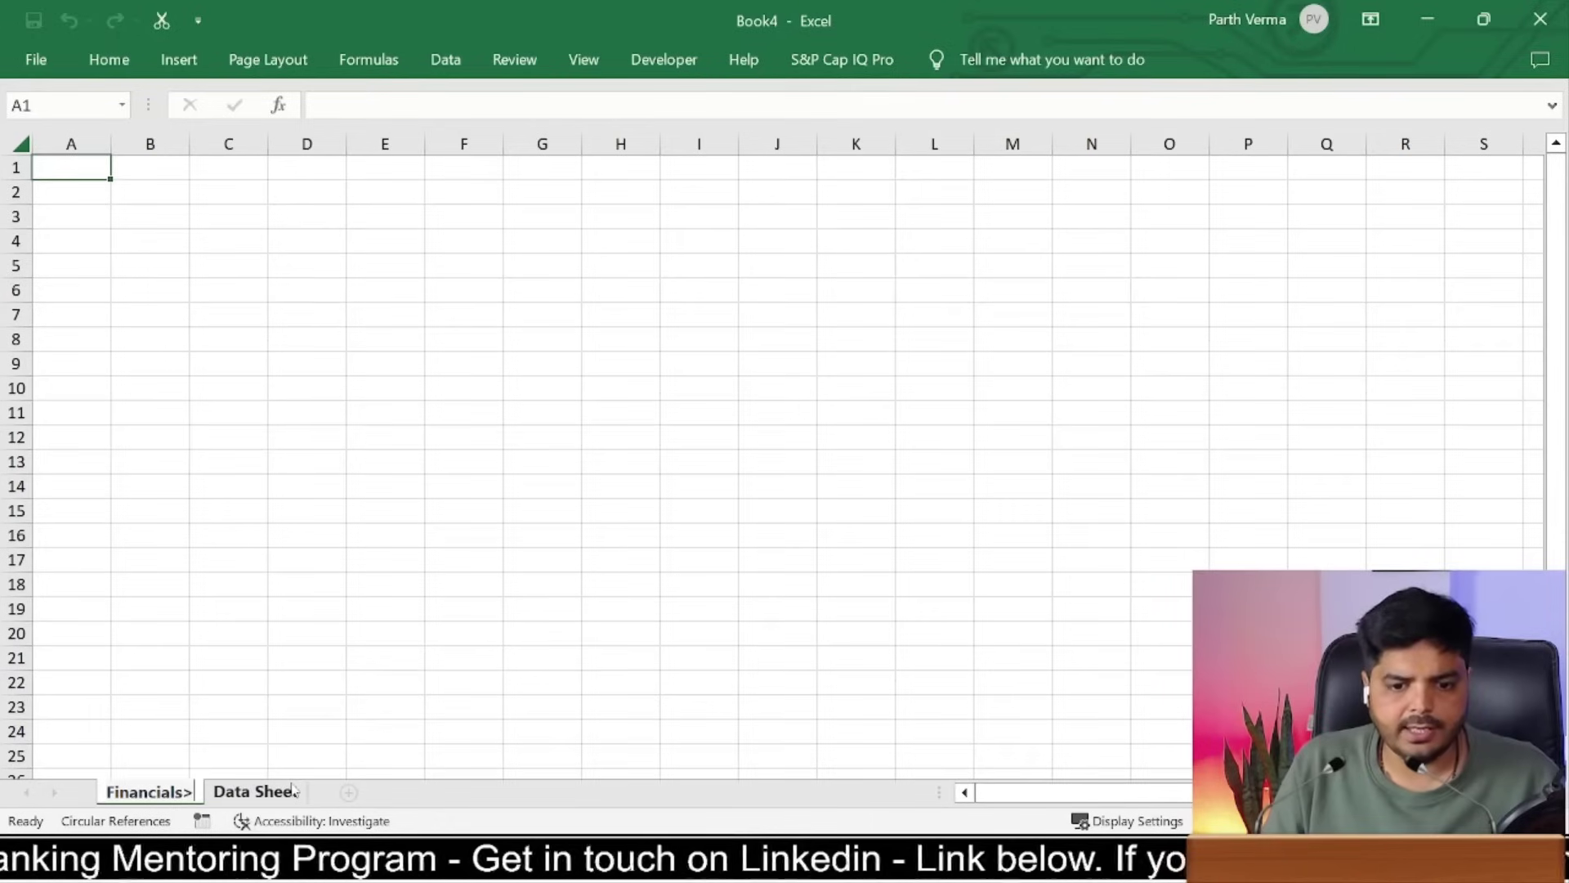
left_click(255, 795)
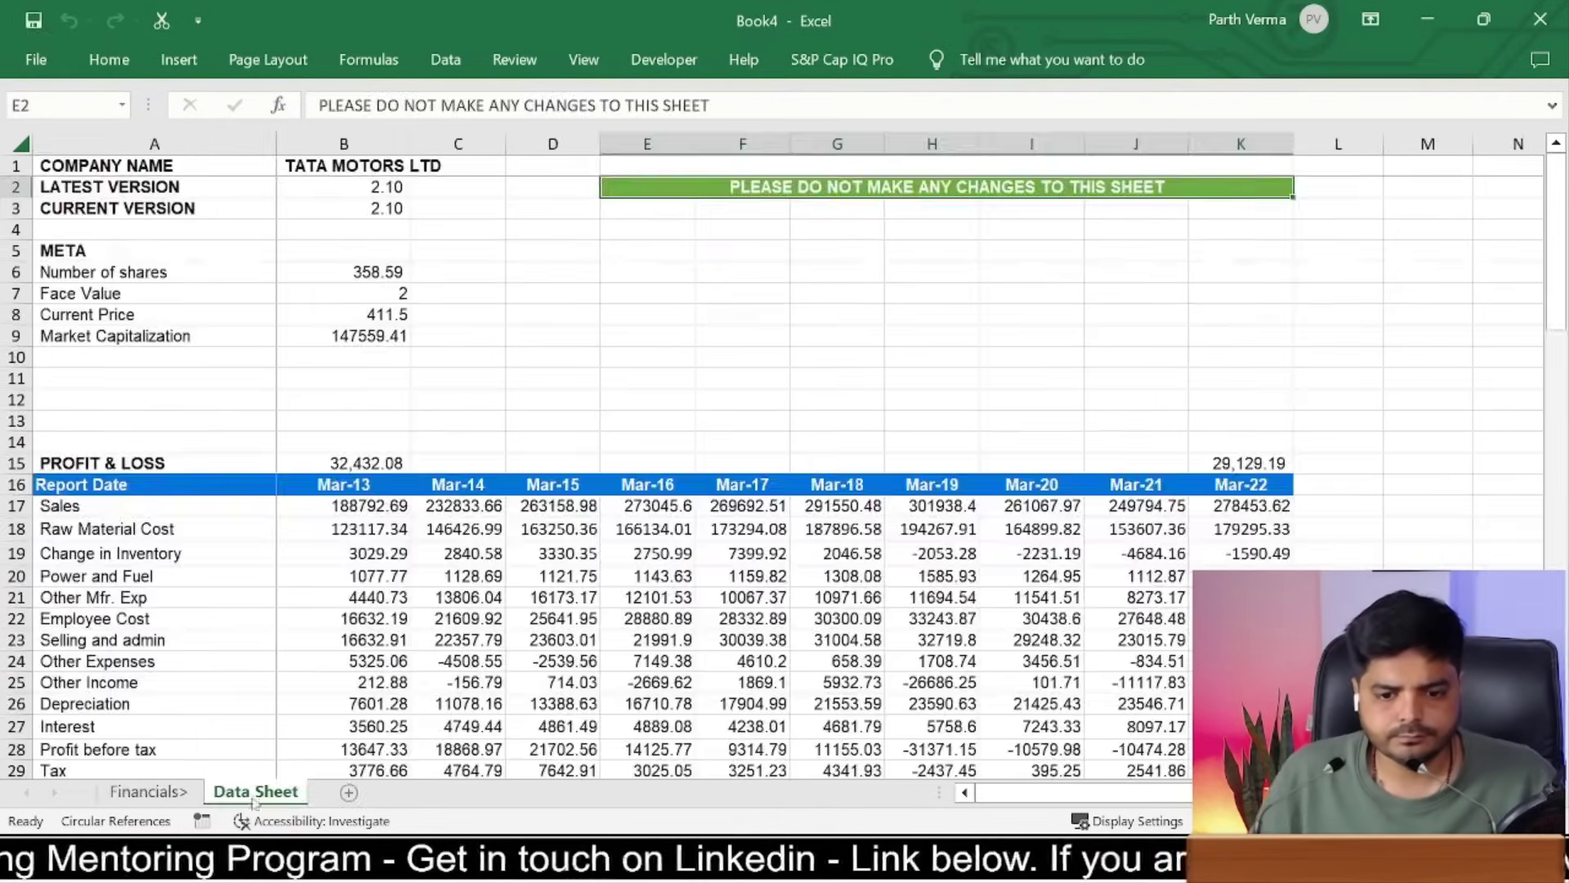
right_click(161, 791)
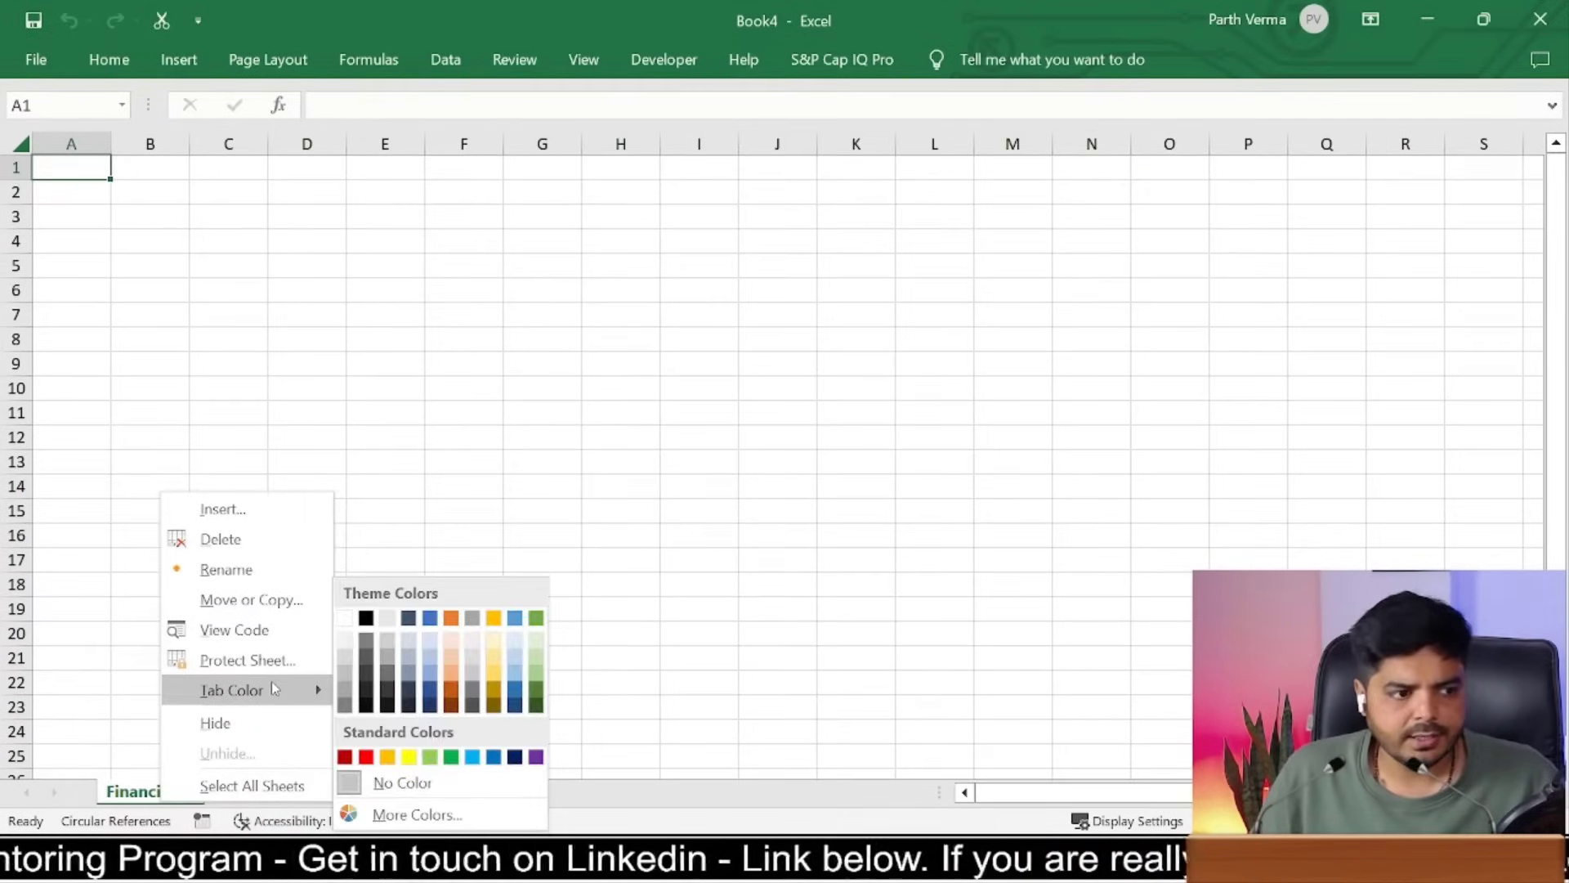
mouse_move(232, 690)
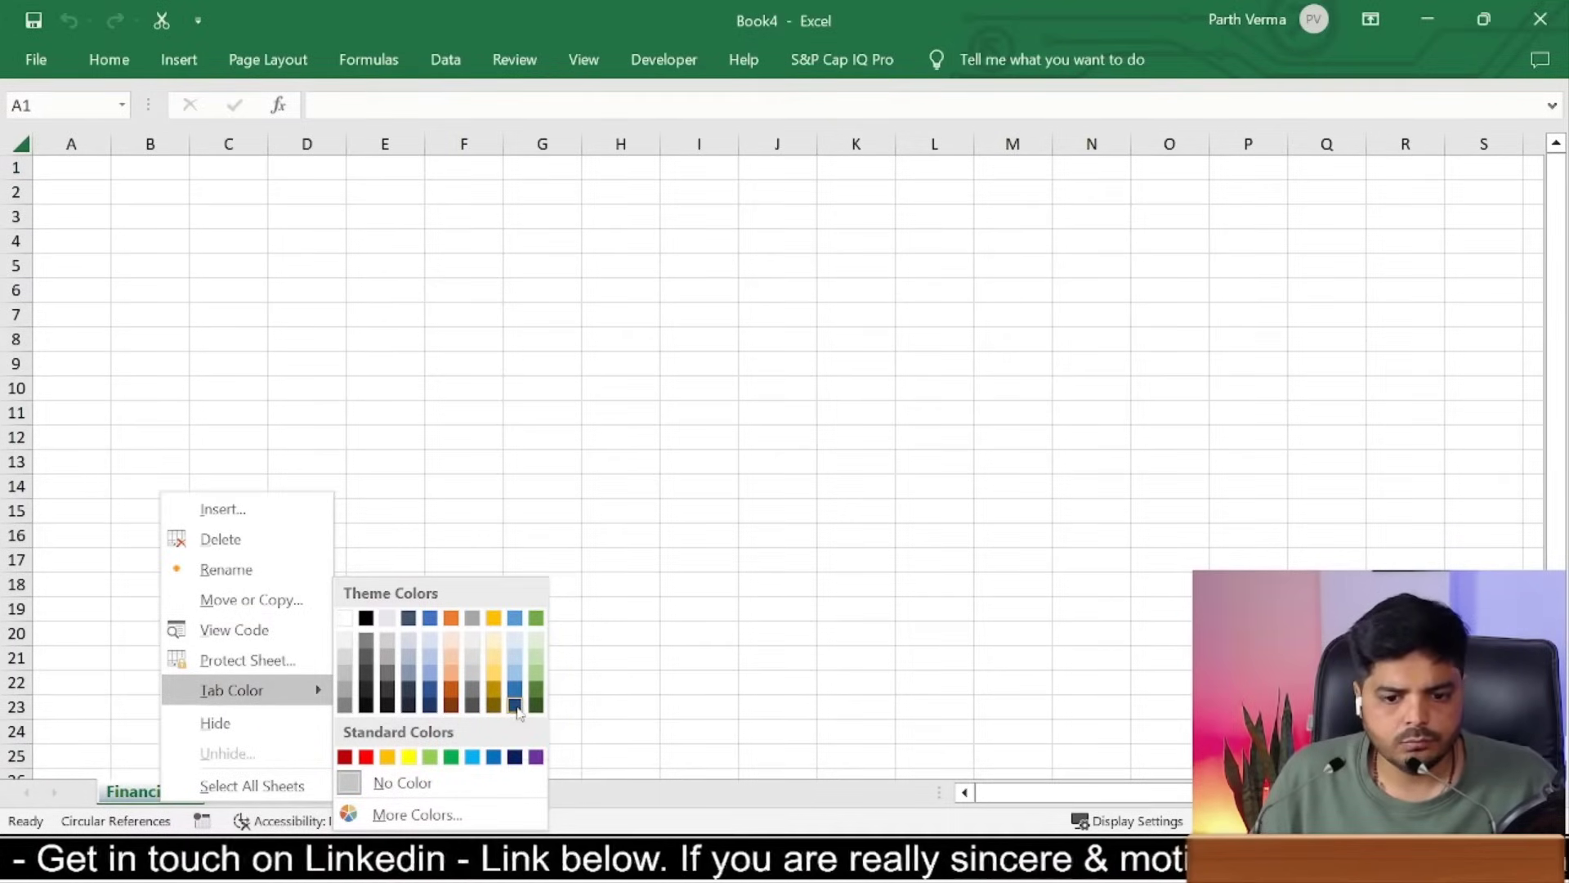
left_click(515, 704)
left_click(438, 681)
Step: Insert a blank worksheet before Data Sheet and name it HistoricalFS
left_click(229, 793)
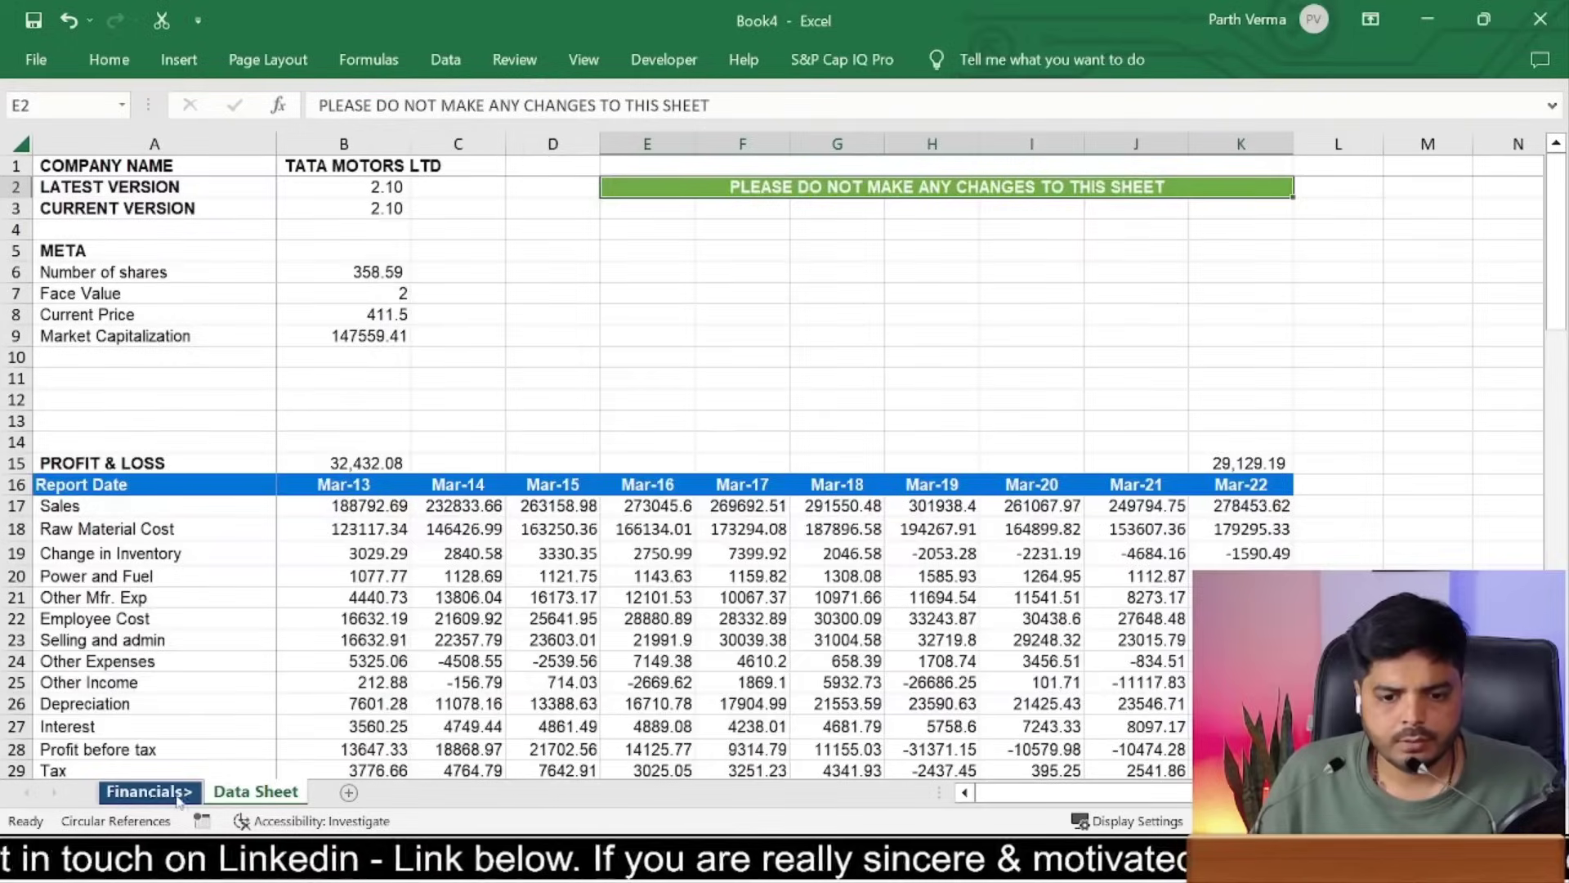
right_click(270, 792)
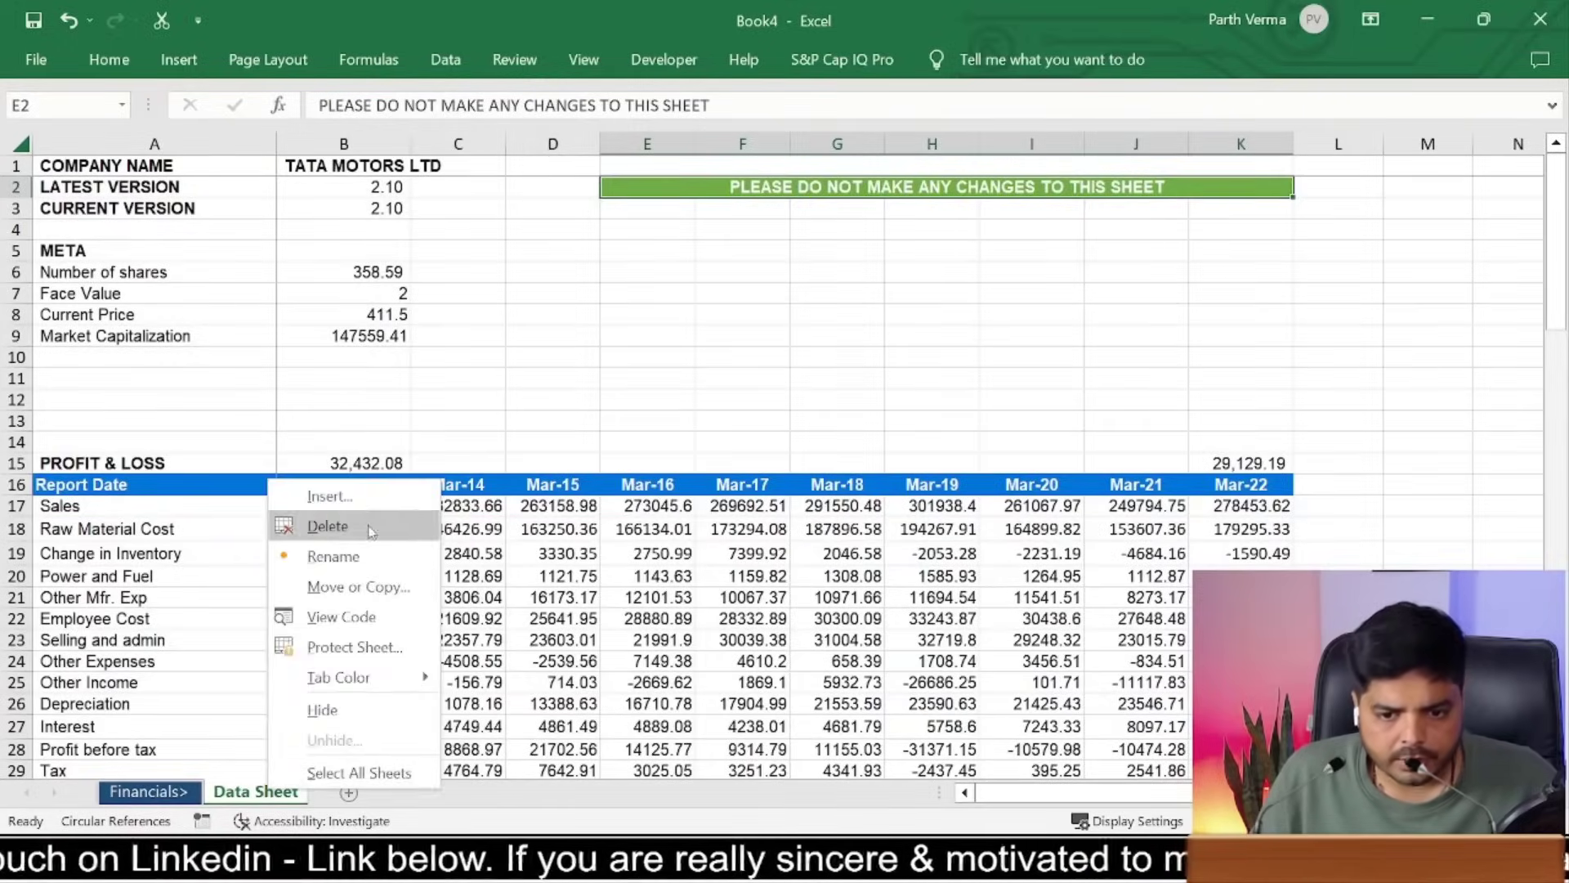
left_click(346, 496)
left_click(582, 796)
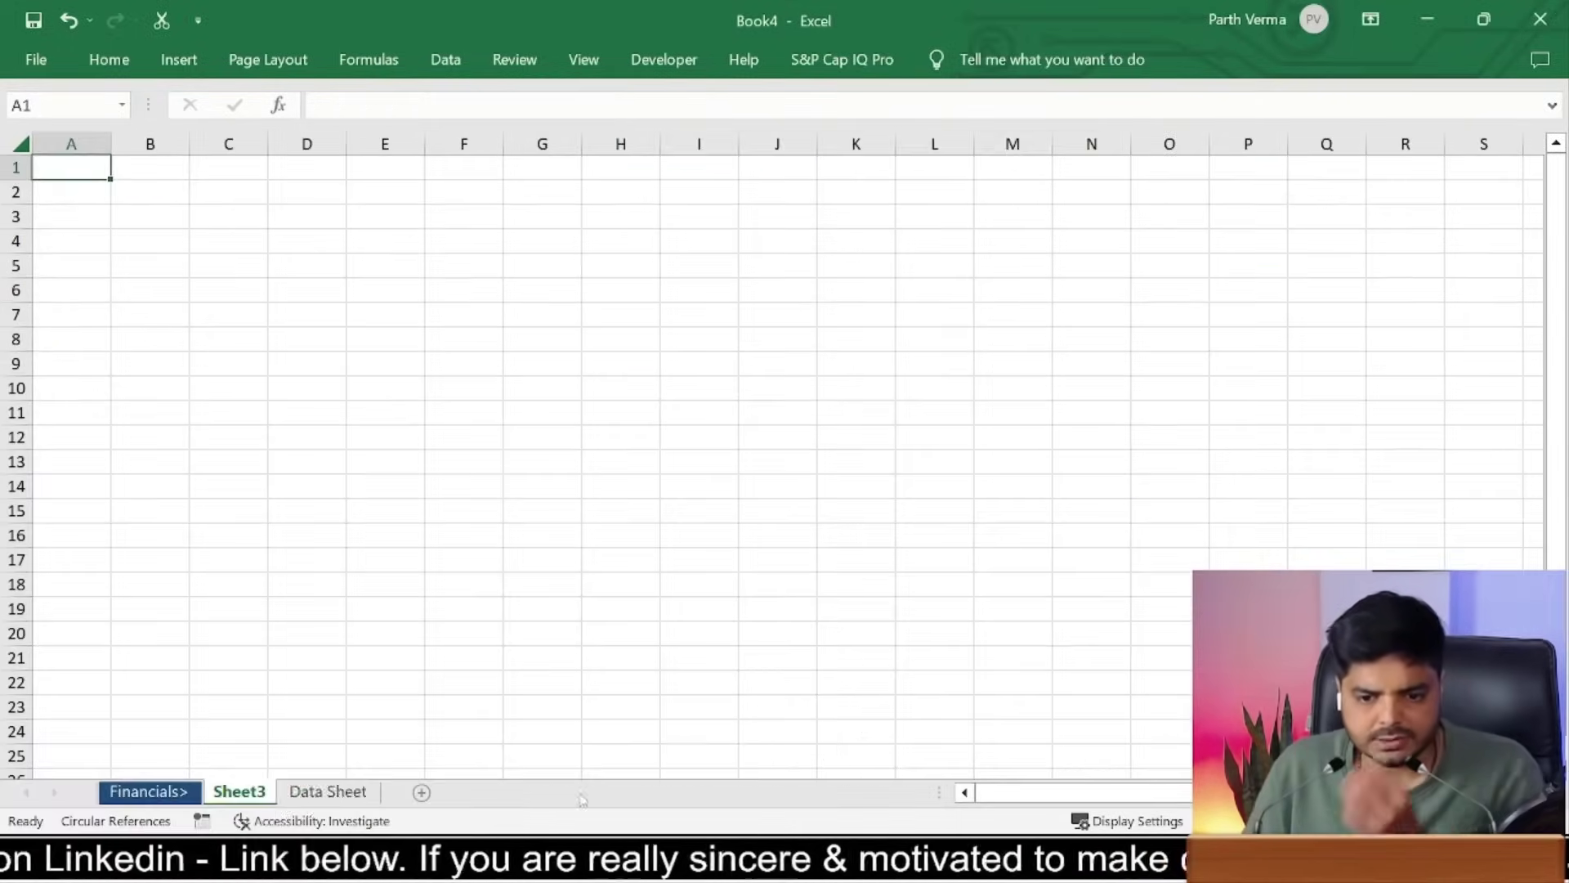
double_click(244, 788)
type("H")
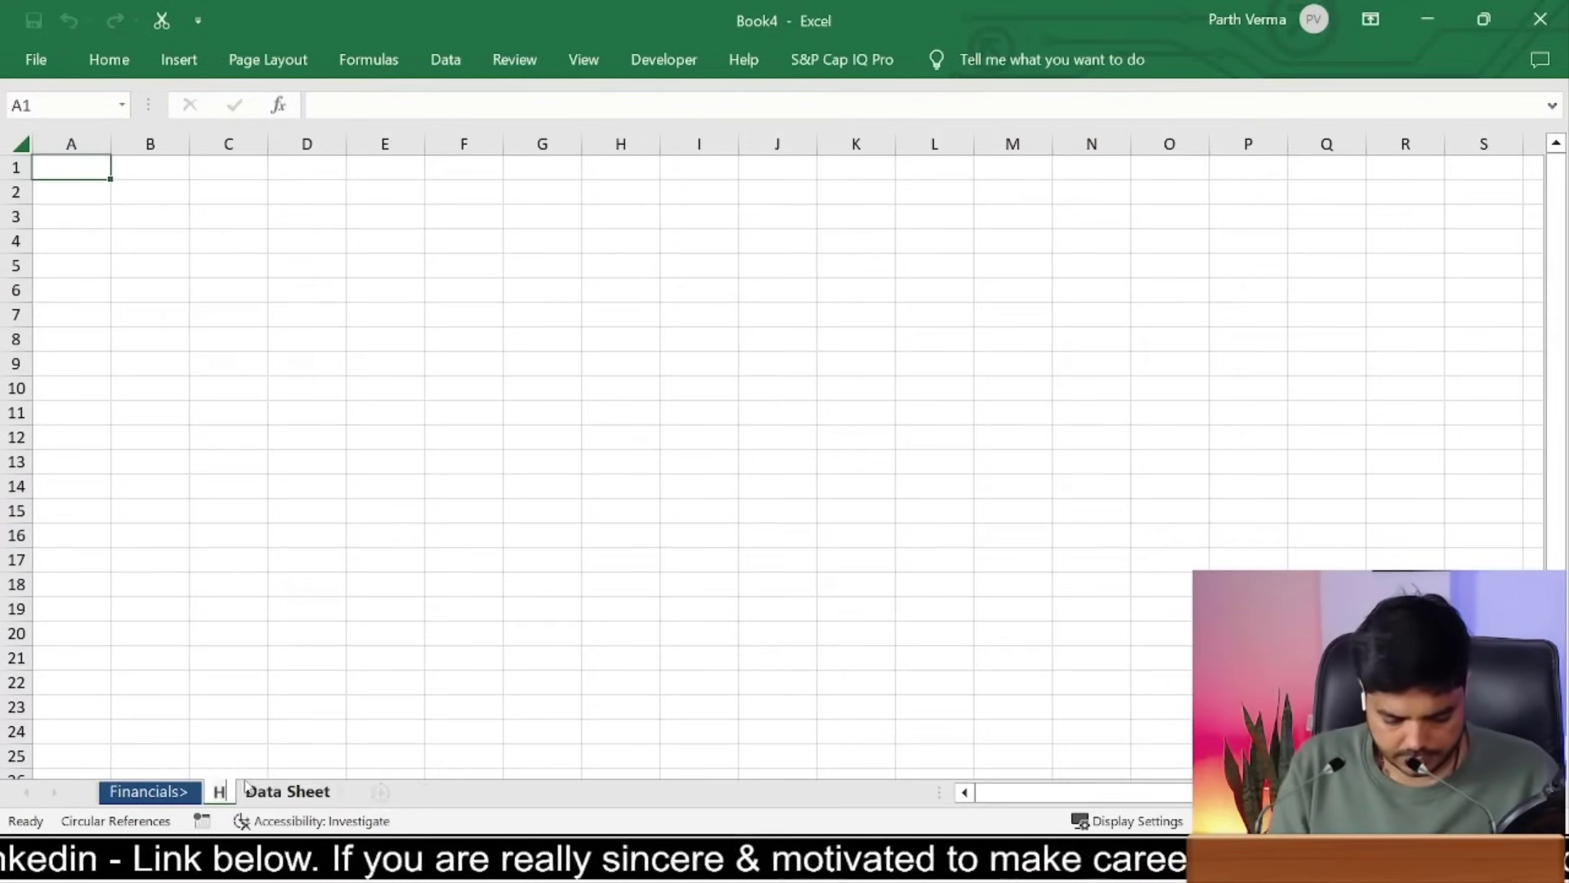
type("istoricalF")
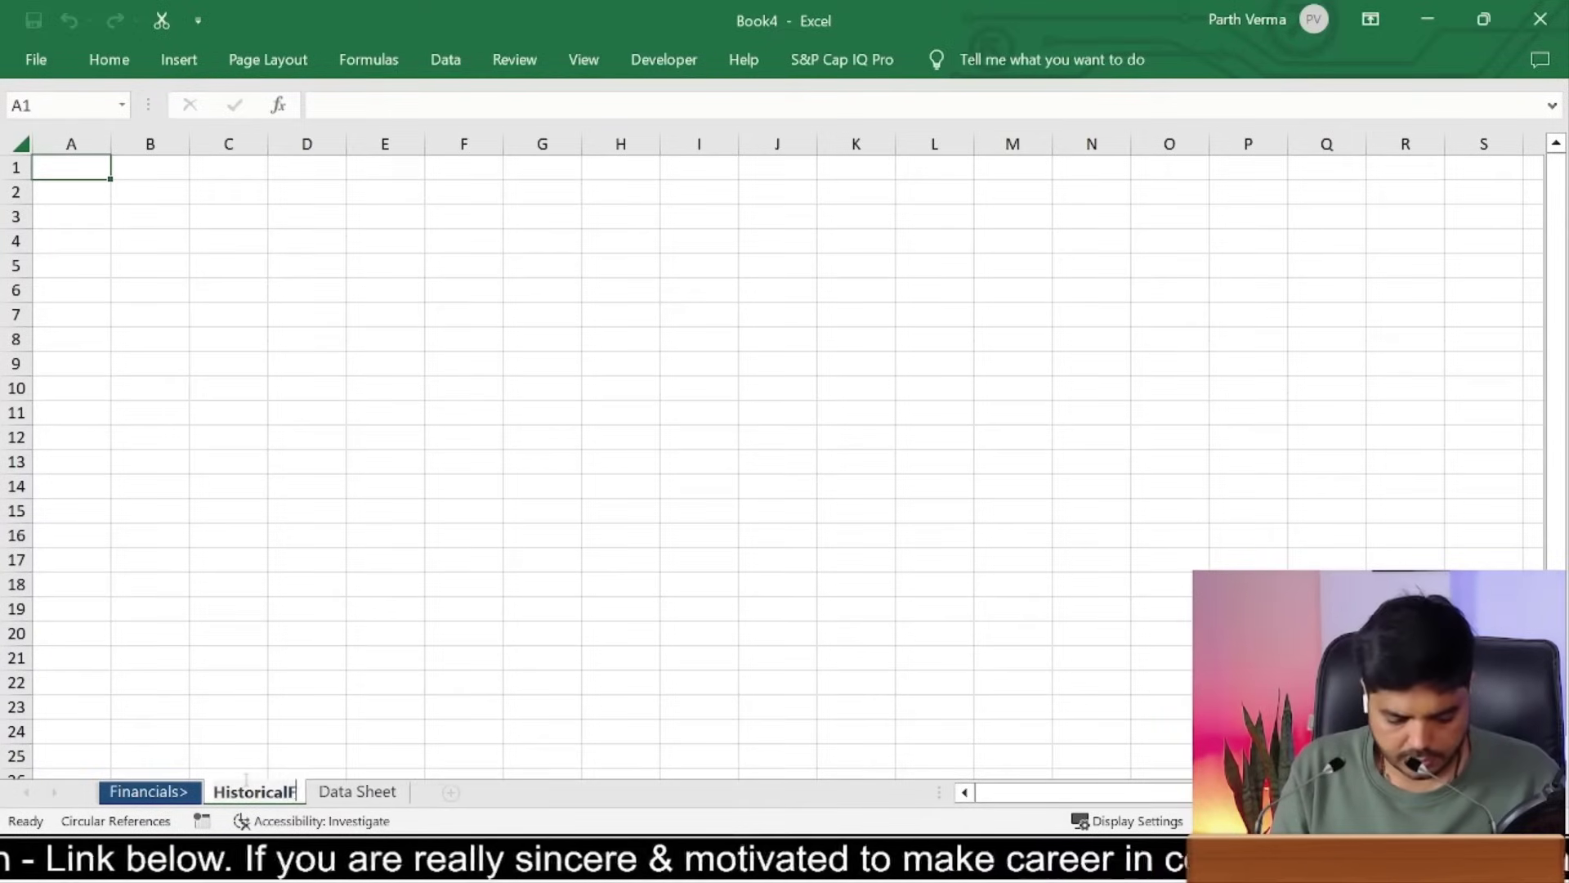
type("S")
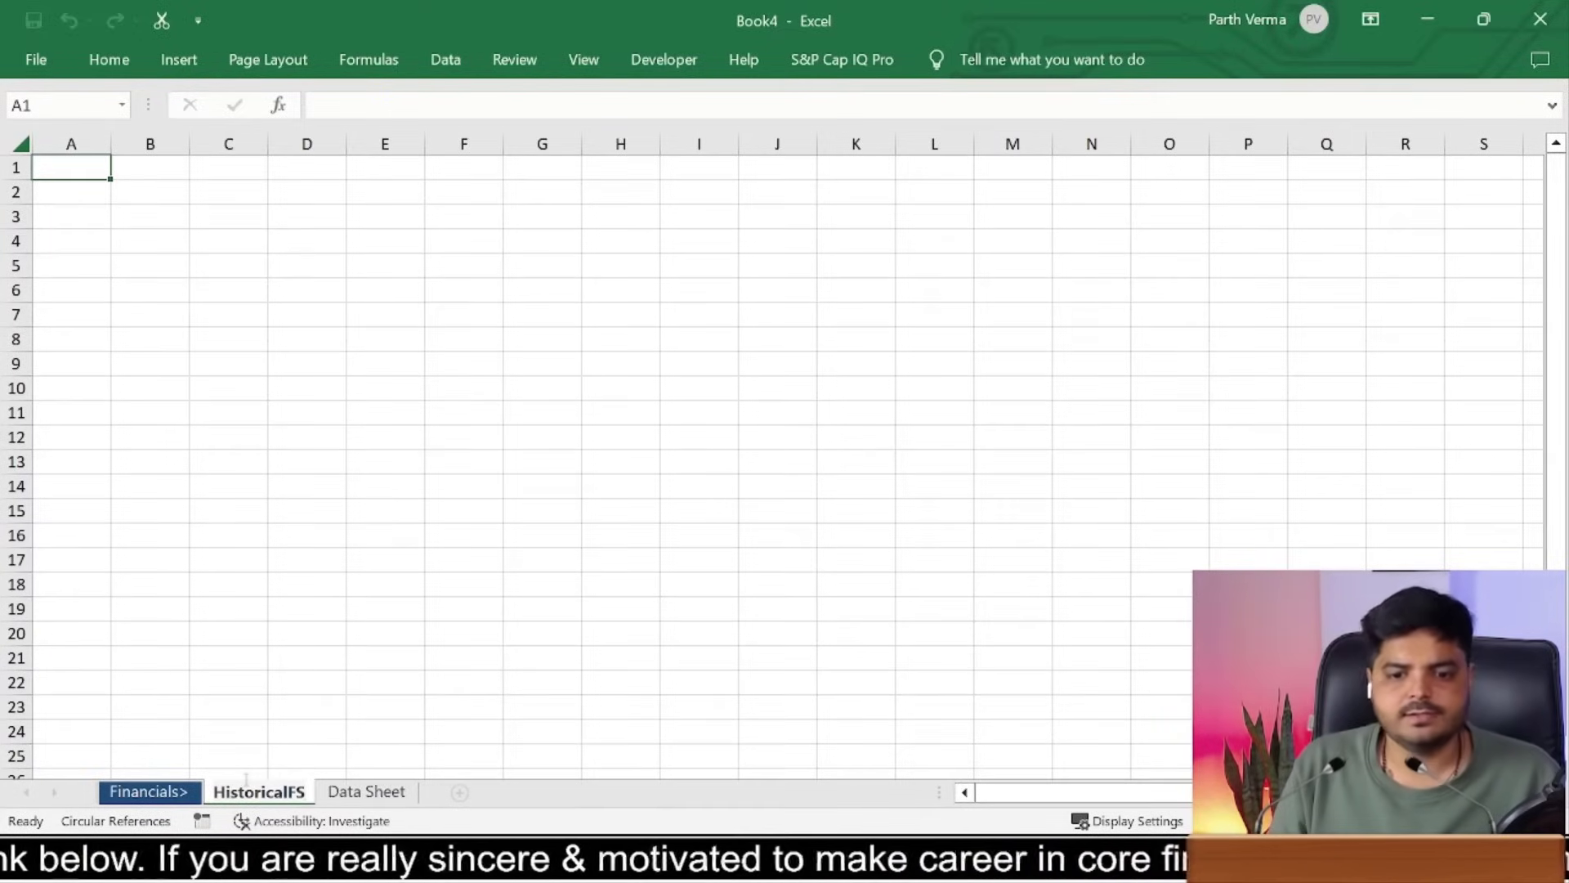
key("Return")
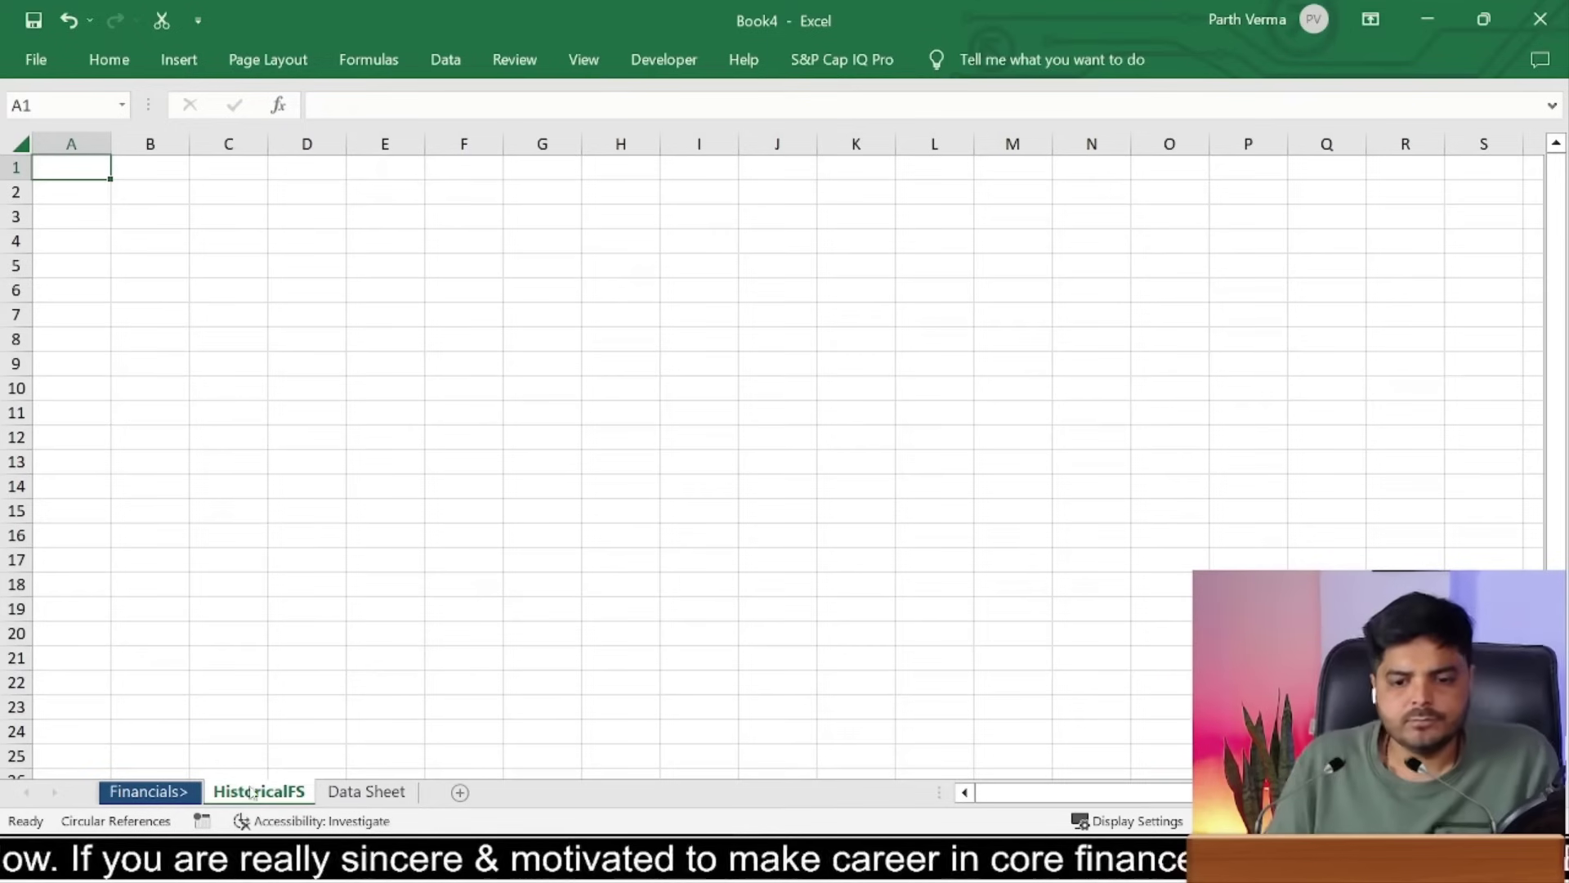
Step: Insert another blank worksheet before Data Sheet and name it Data>
right_click(366, 791)
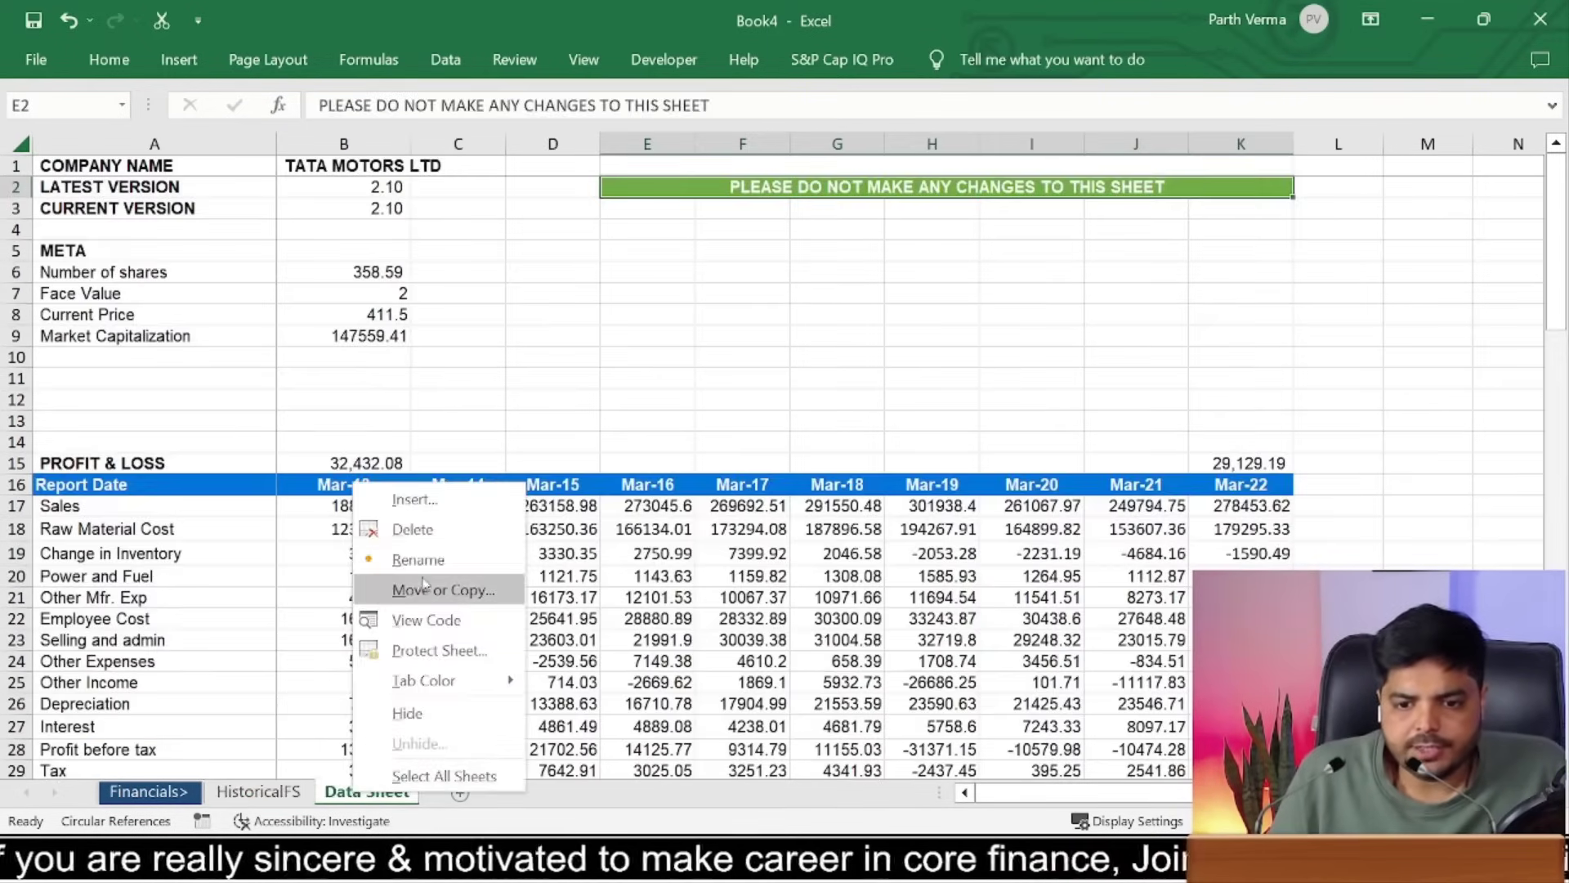
left_click(438, 500)
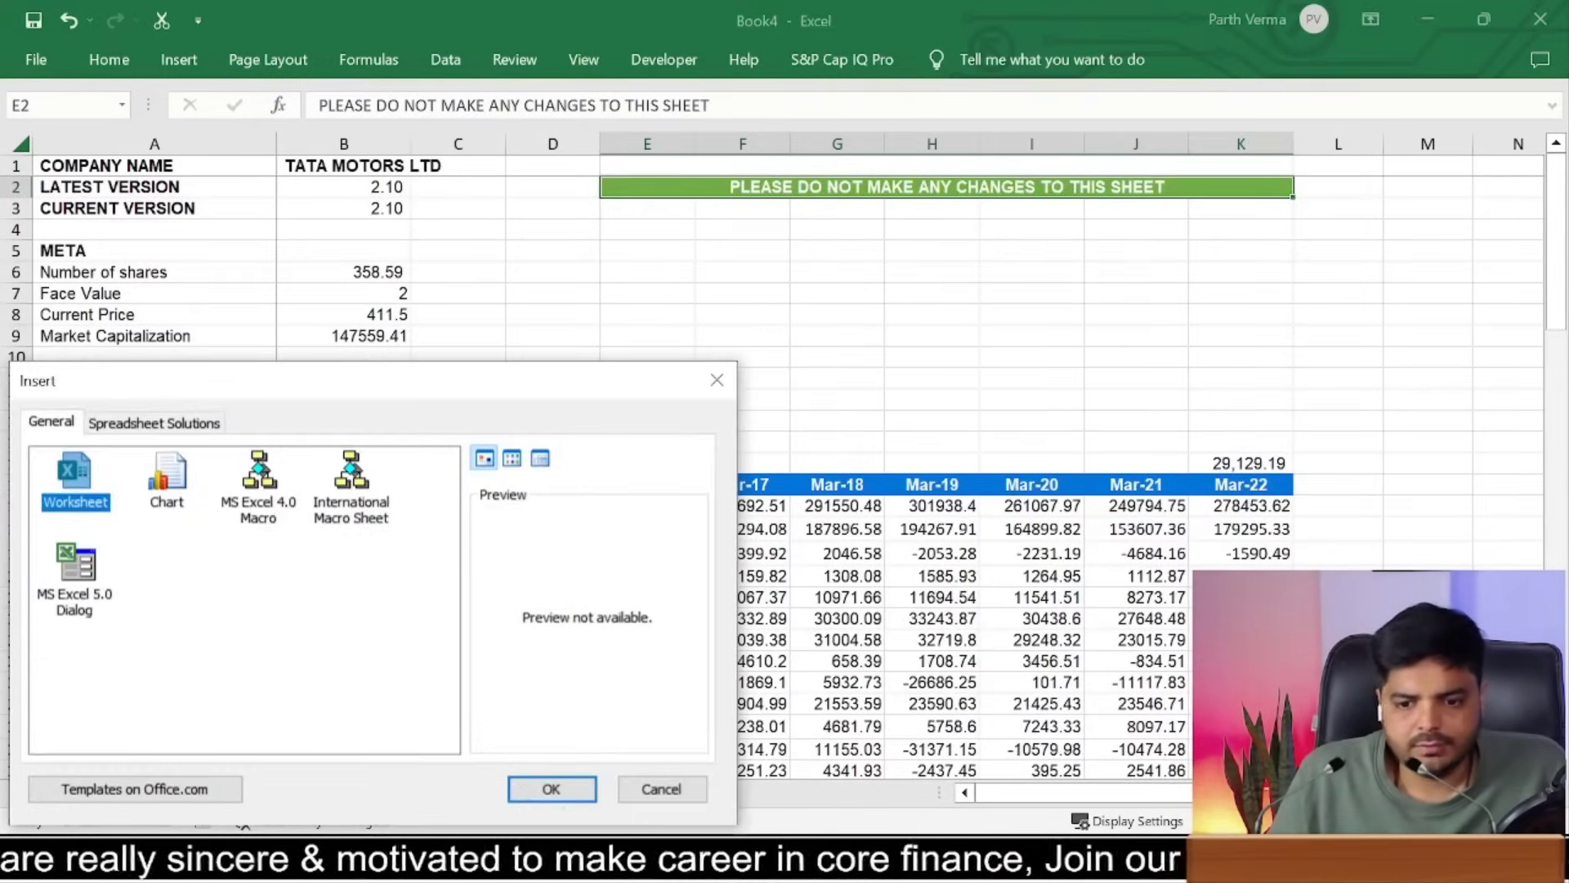
left_click(564, 790)
double_click(352, 791)
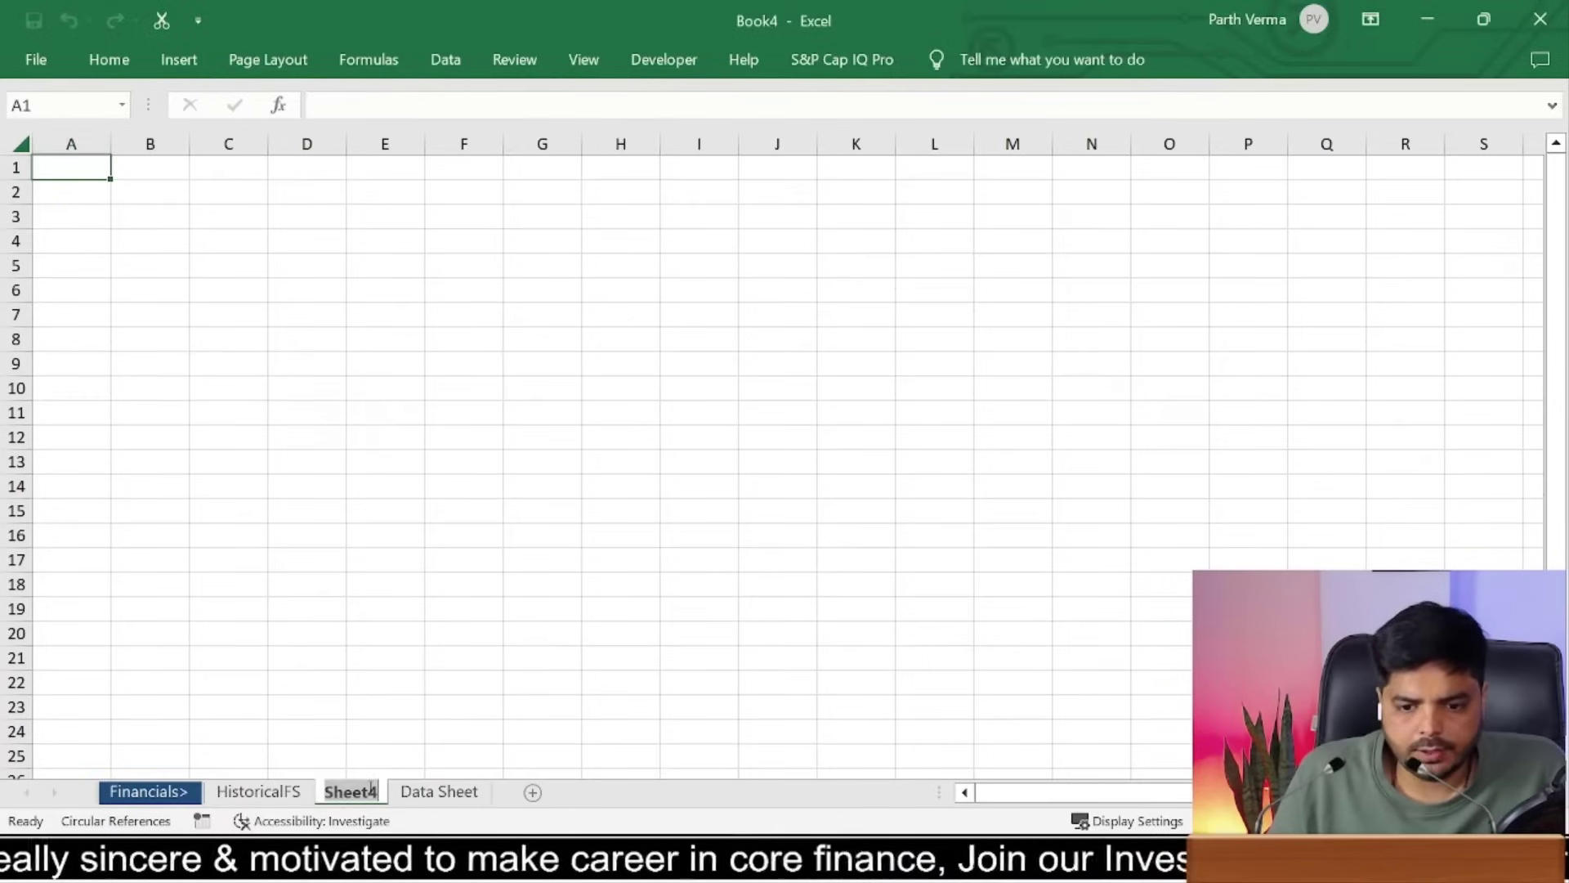
type("Data")
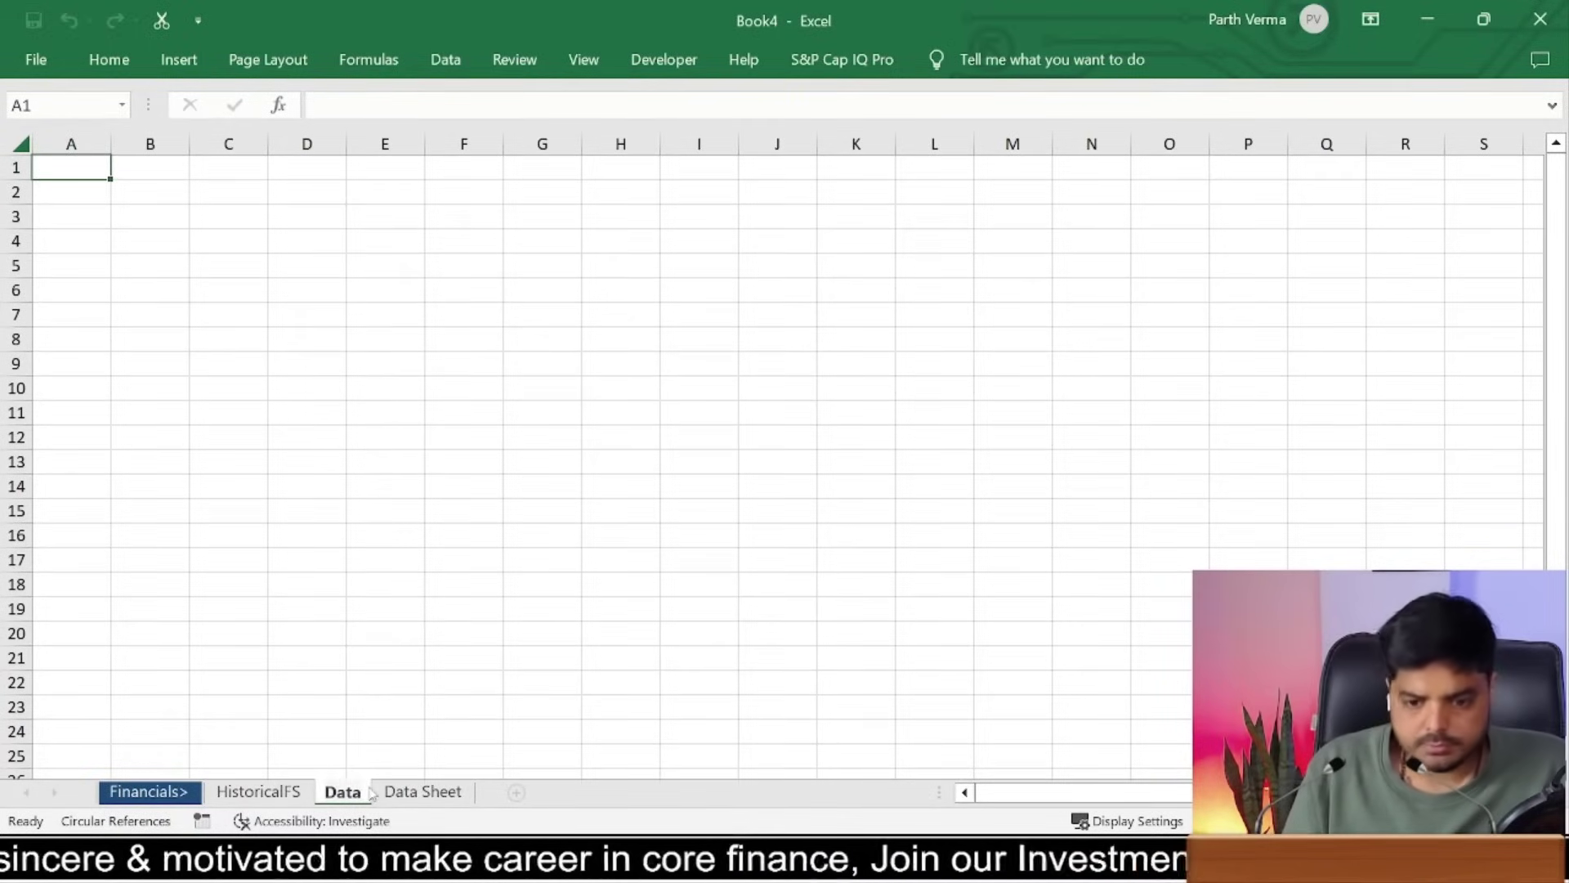
type(">")
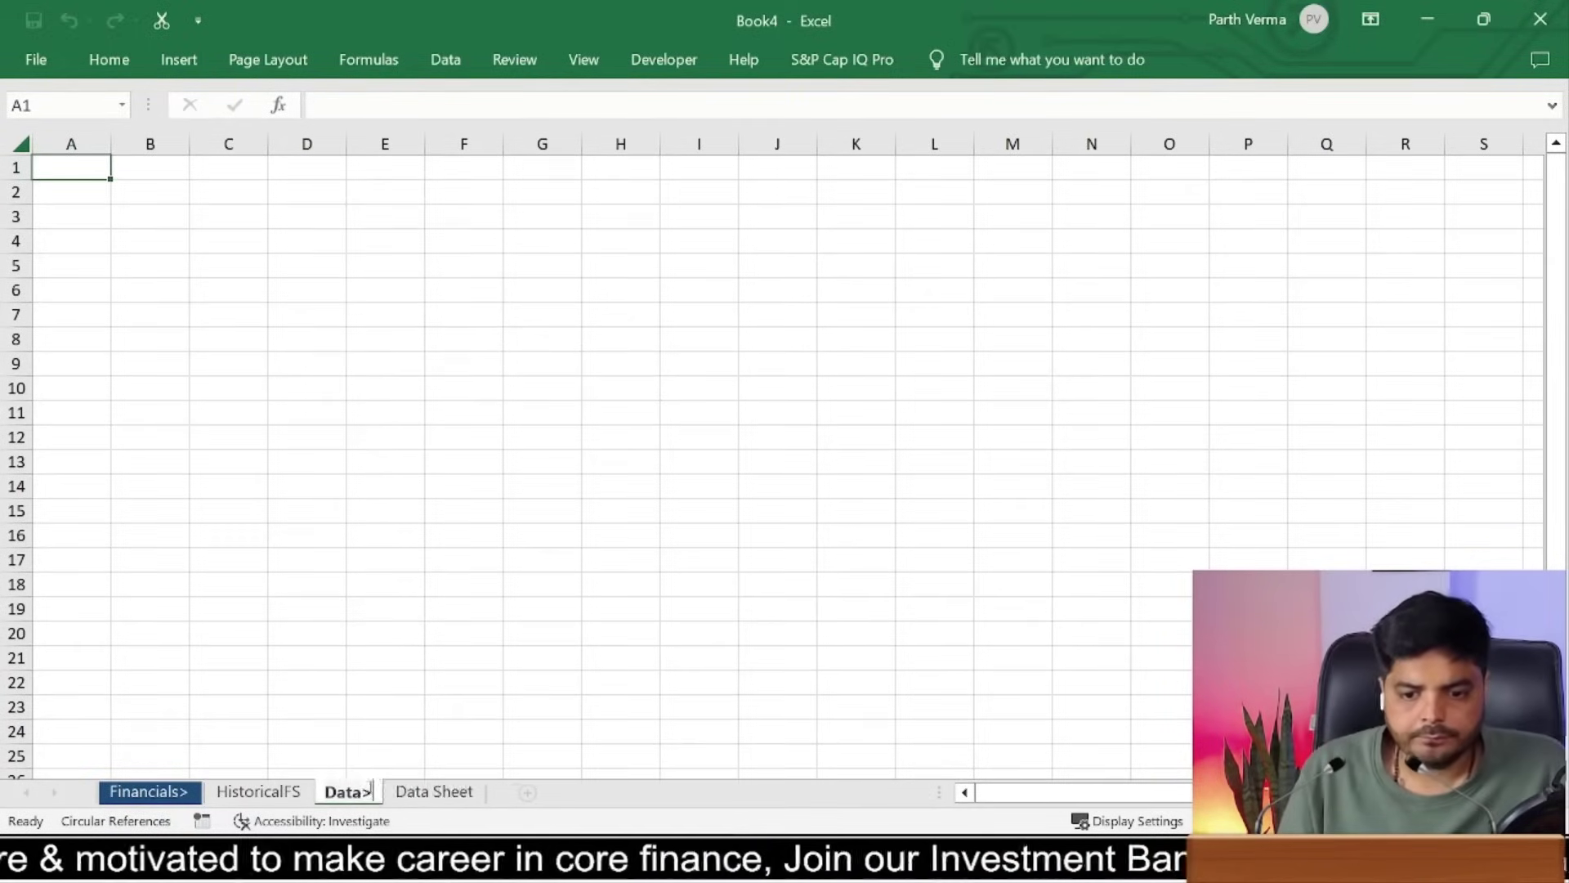
left_click(433, 791)
Step: Colour the Data> tab dark blue, then check the Financials> and HistoricalFS sheets
right_click(370, 791)
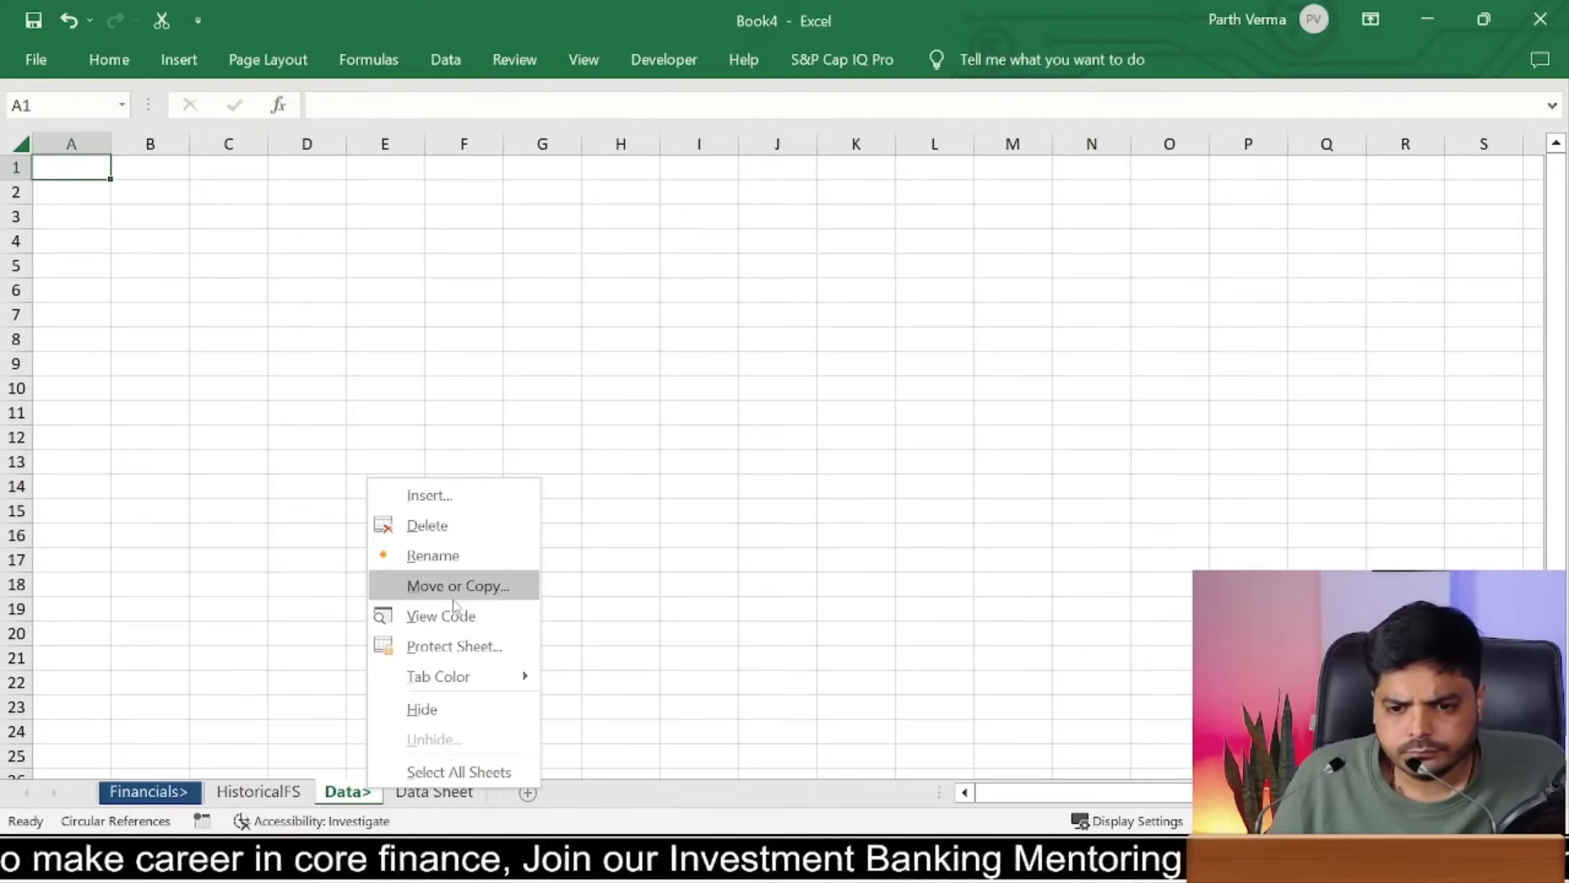
mouse_move(439, 675)
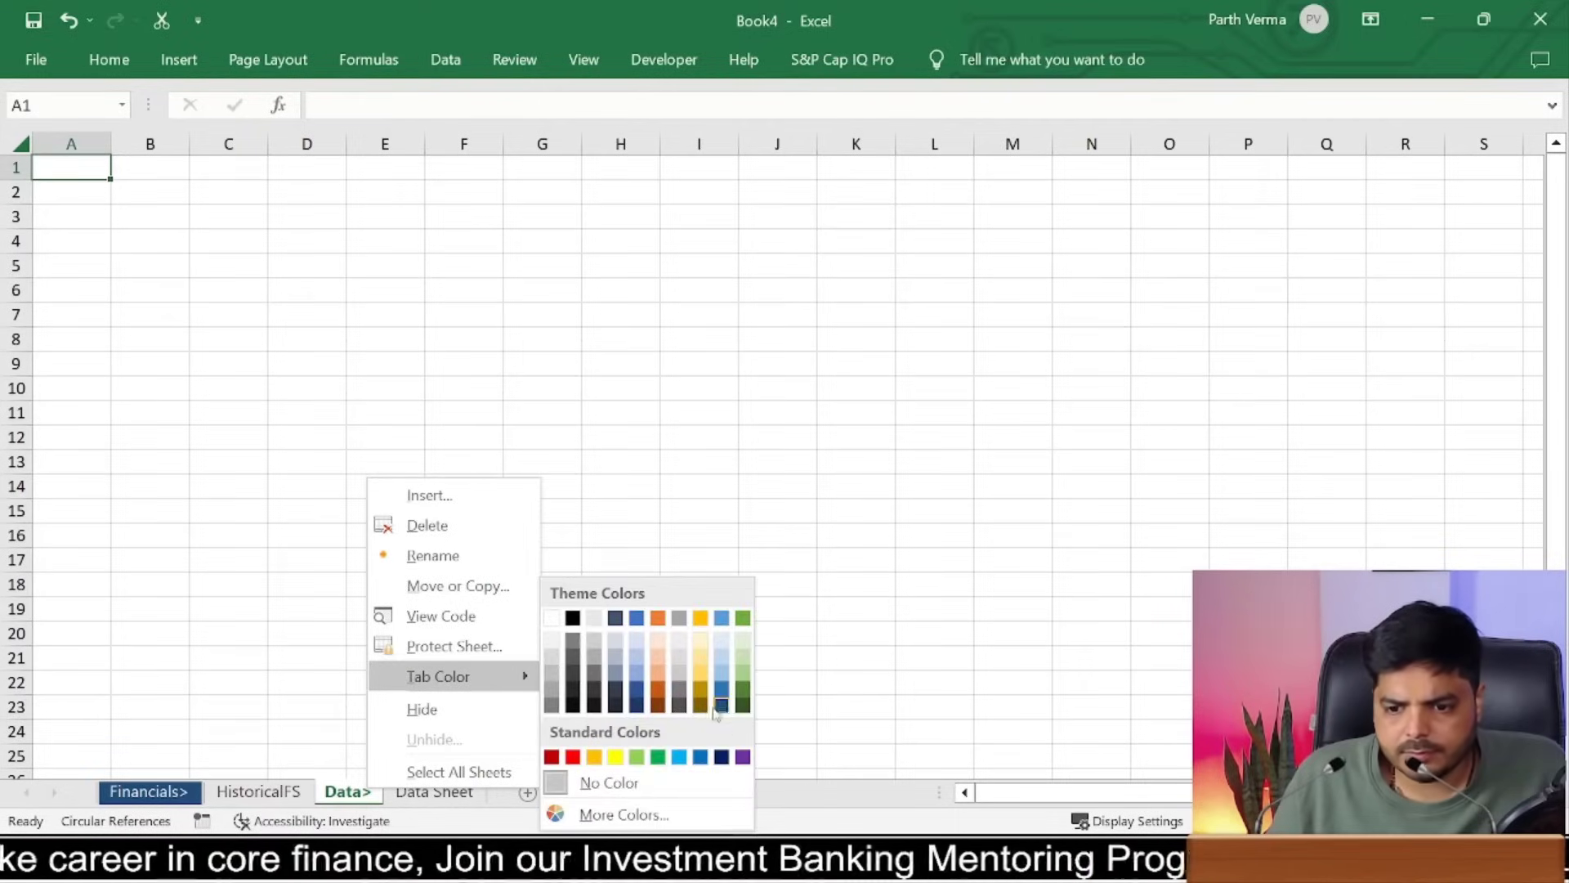
left_click(719, 706)
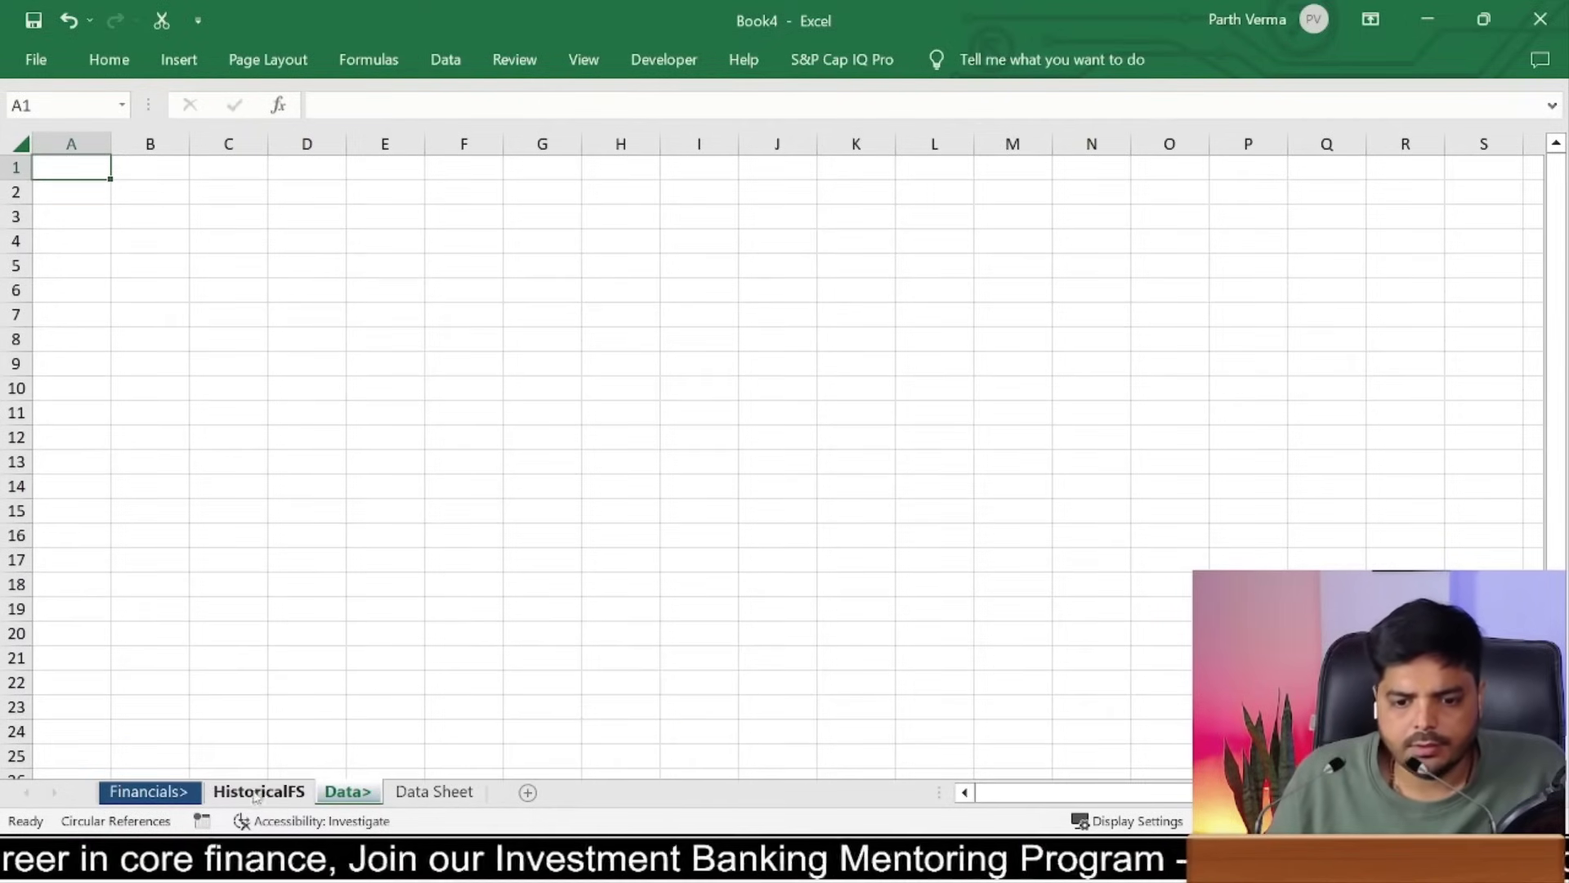
left_click(149, 791)
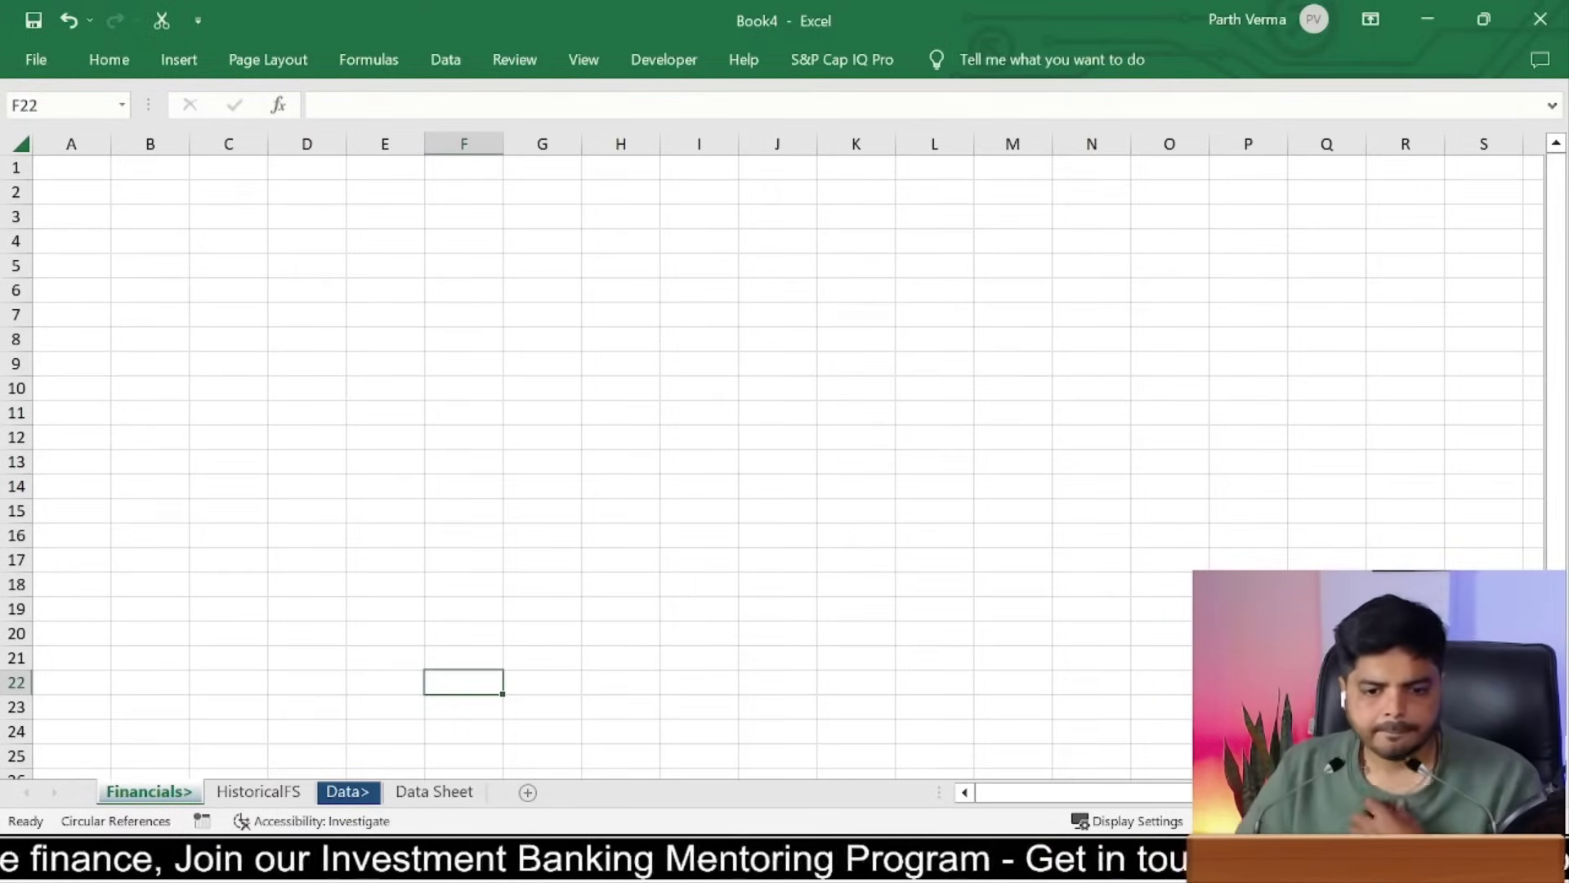
left_click(270, 792)
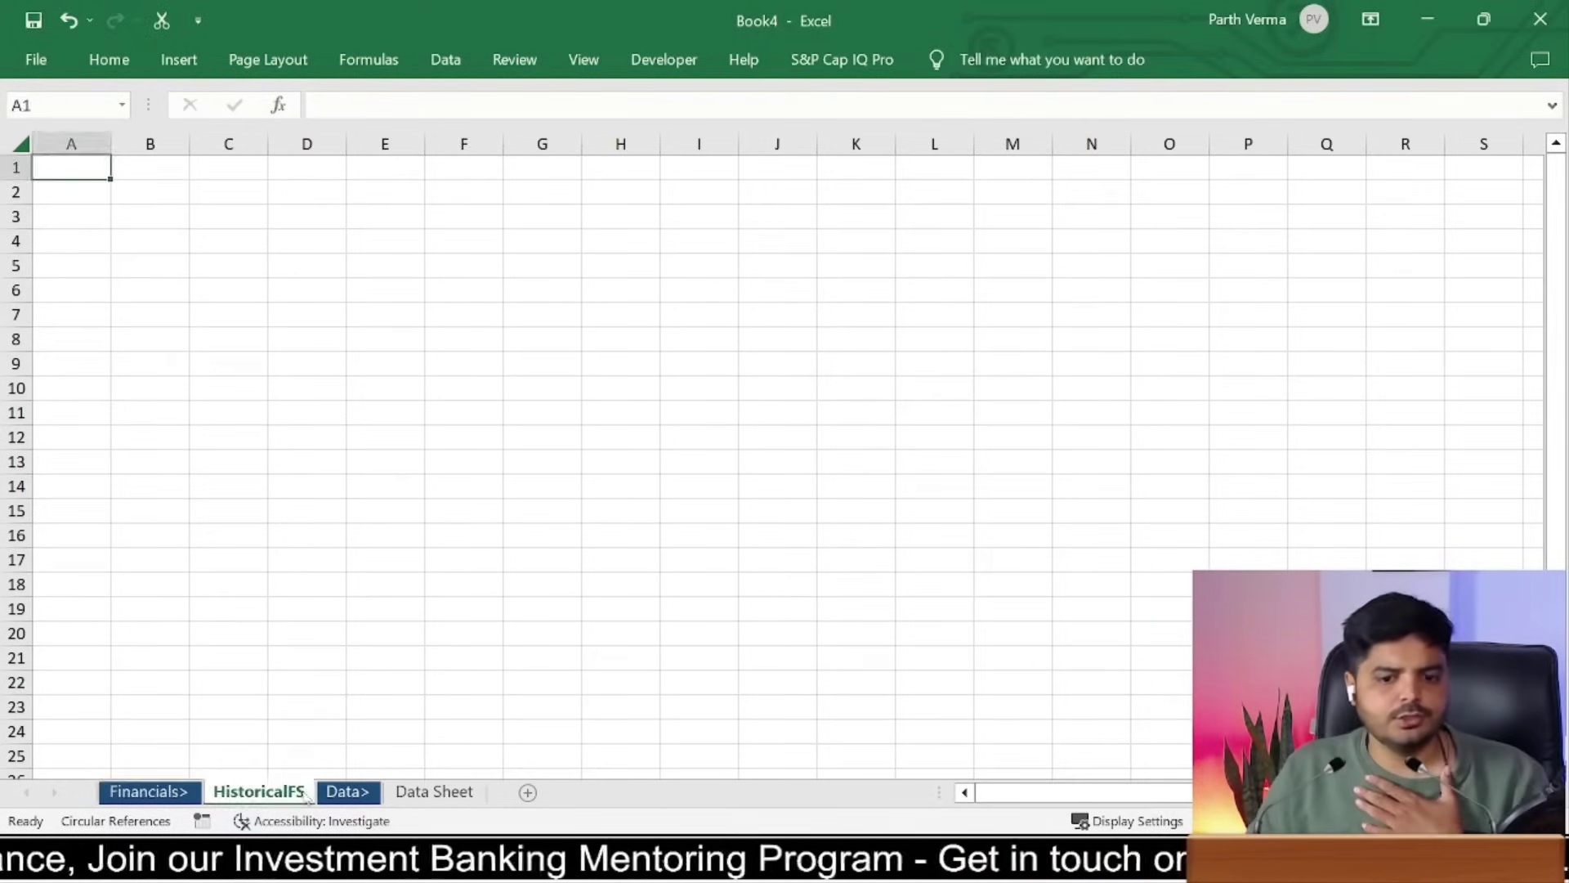
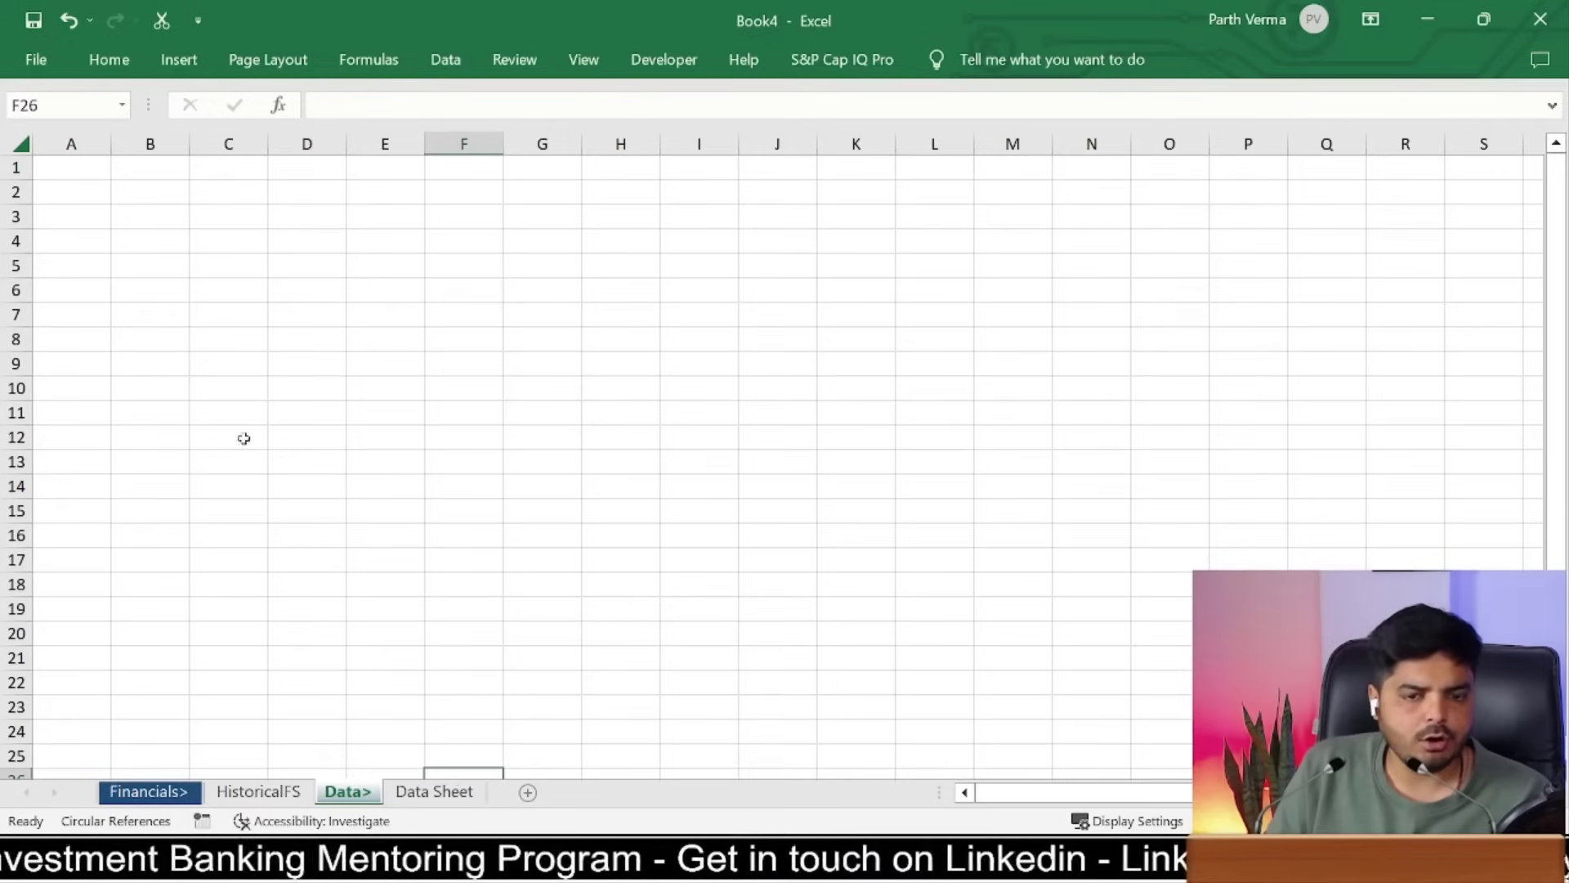
Step: Review the TATA MOTORS figures on Data Sheet, then go to the empty HistoricalFS sheet
left_click(485, 792)
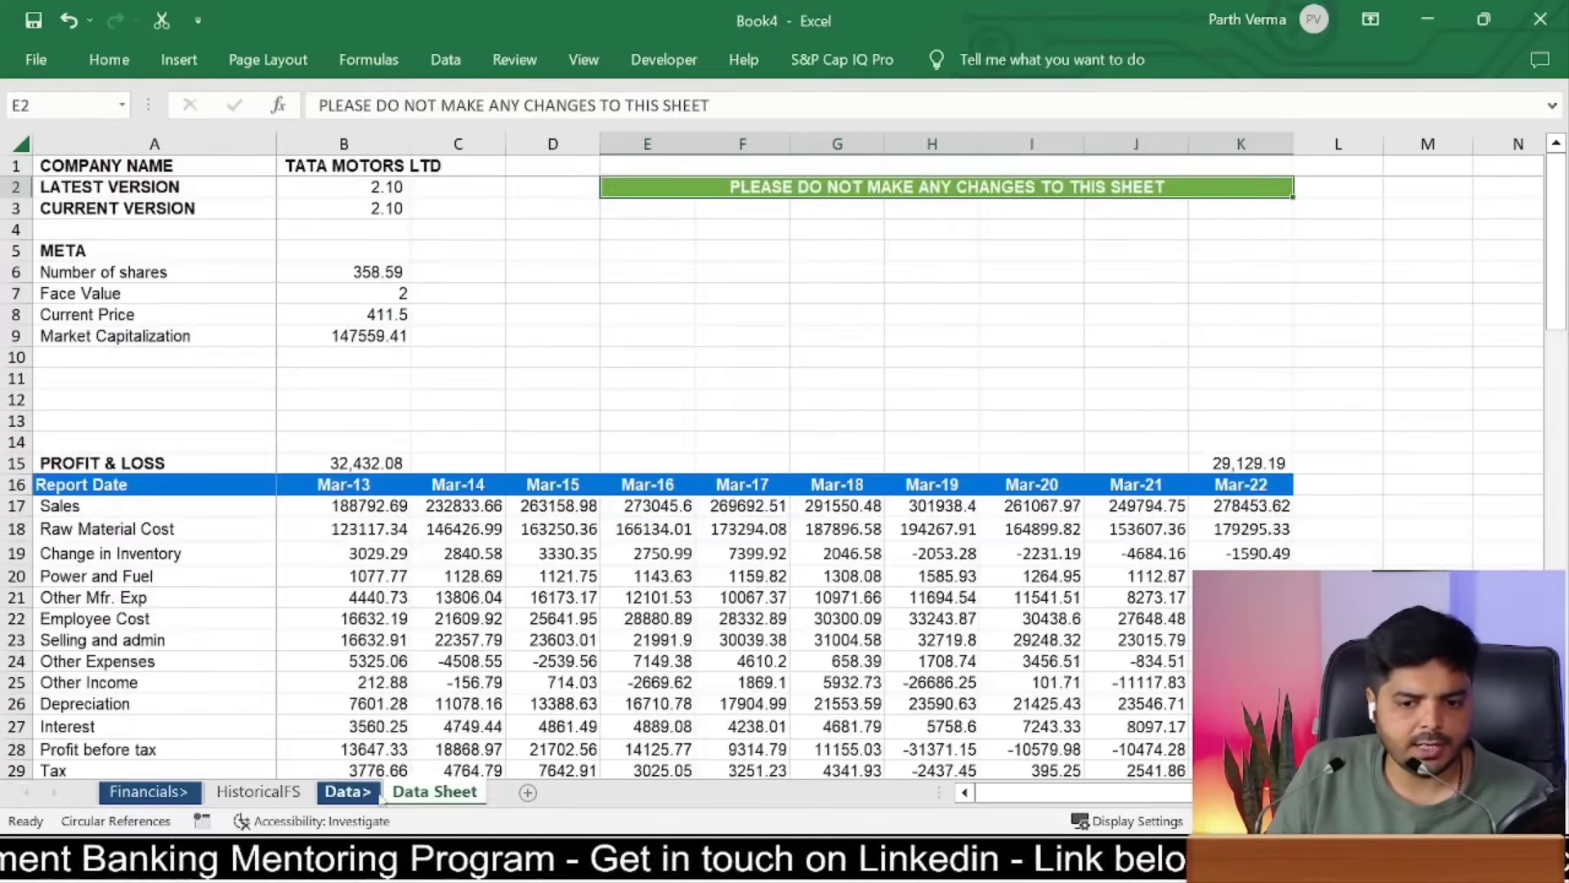
left_click(351, 793)
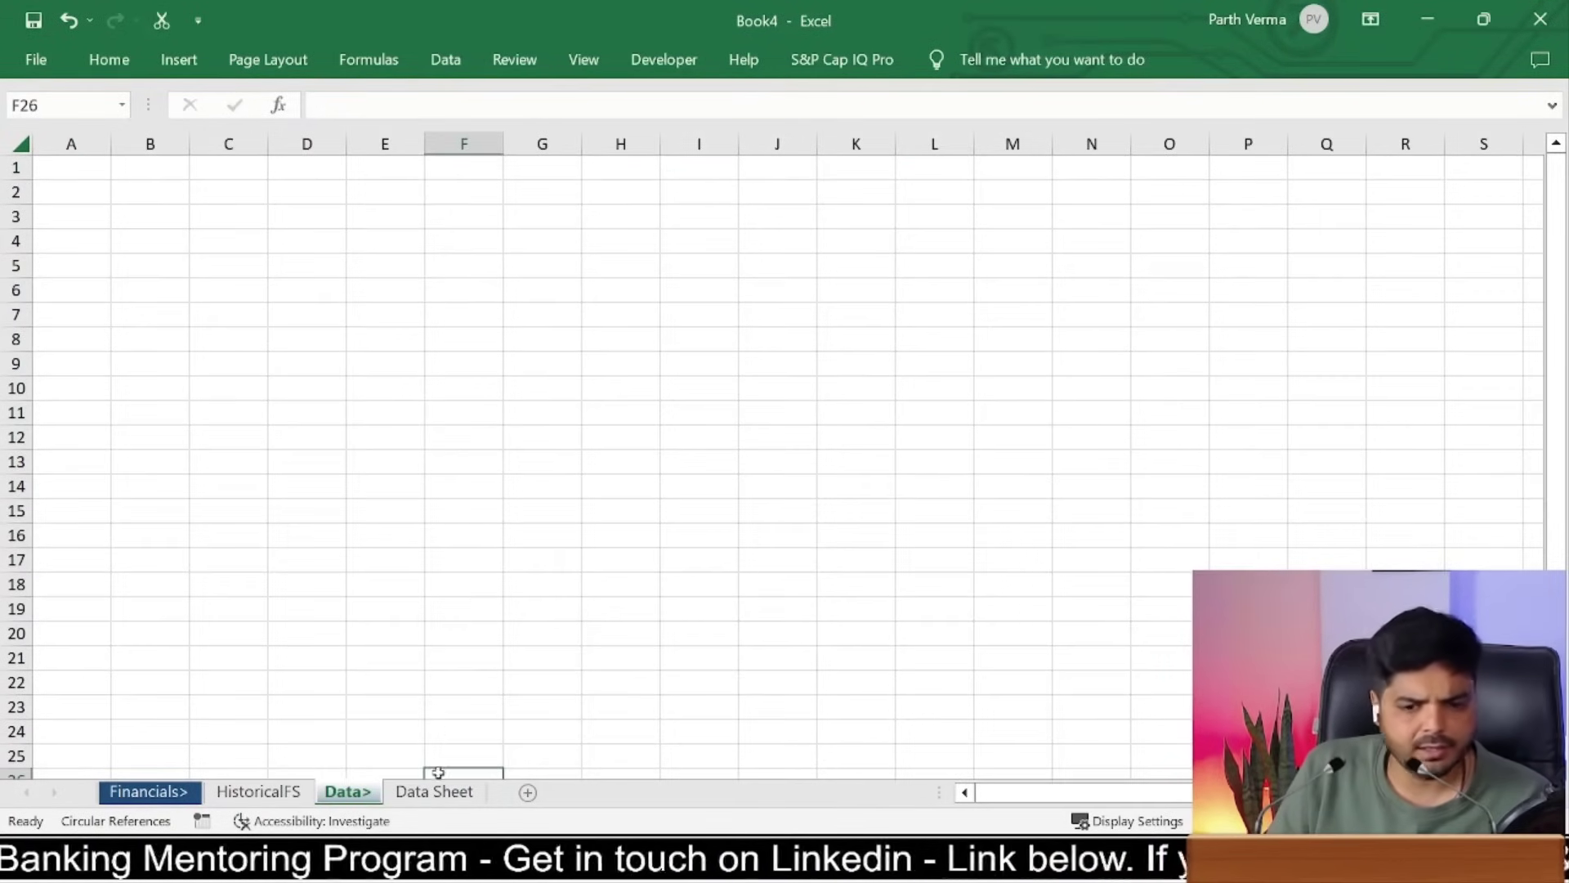
left_click(458, 794)
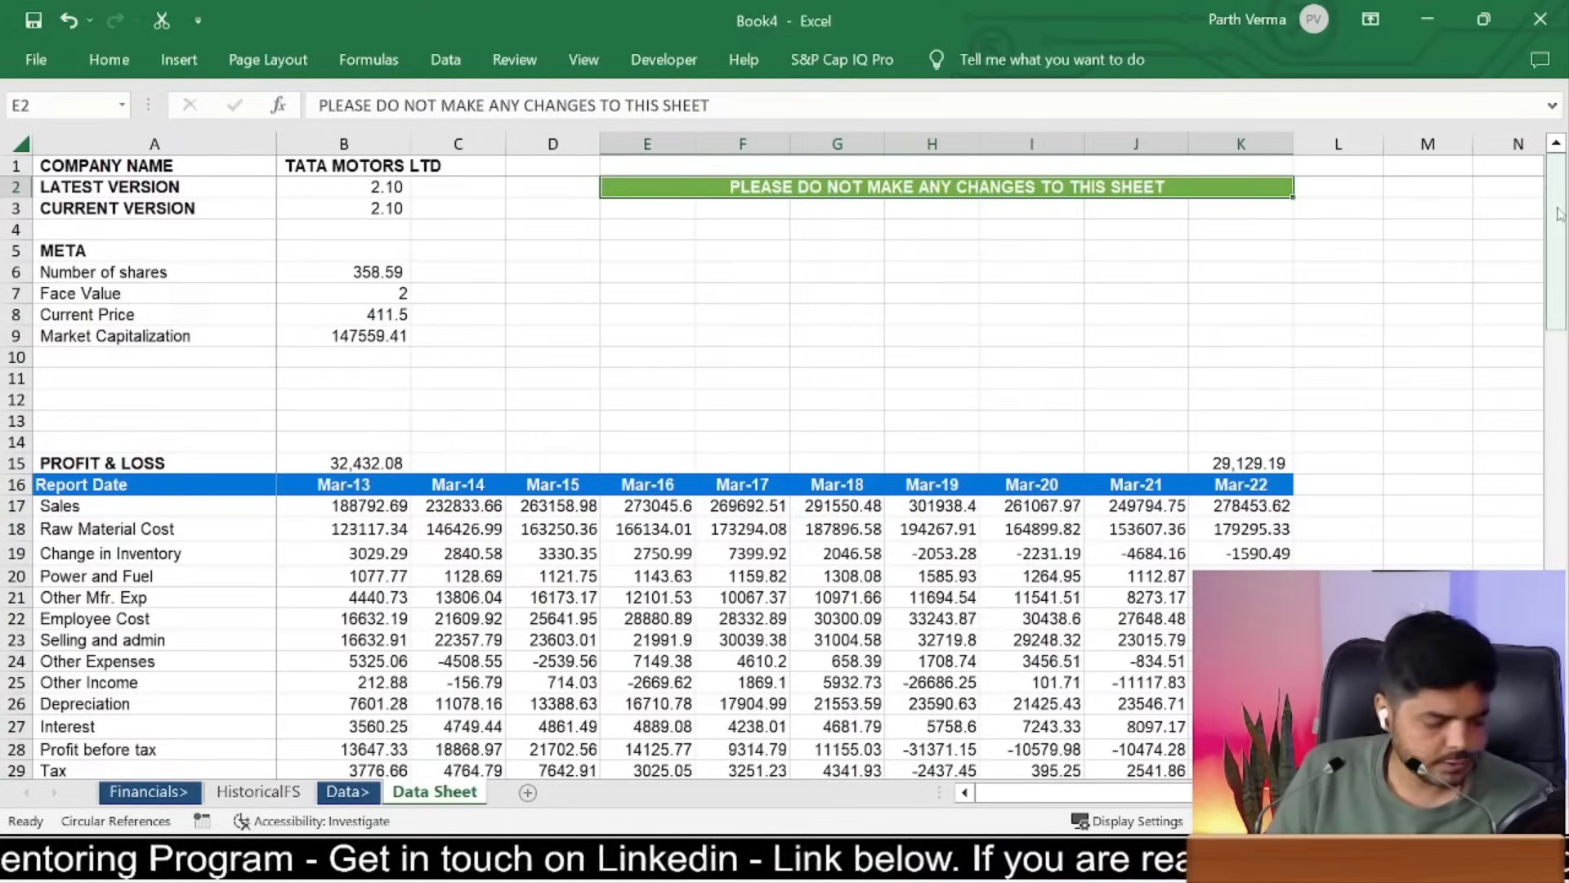
left_click(258, 791)
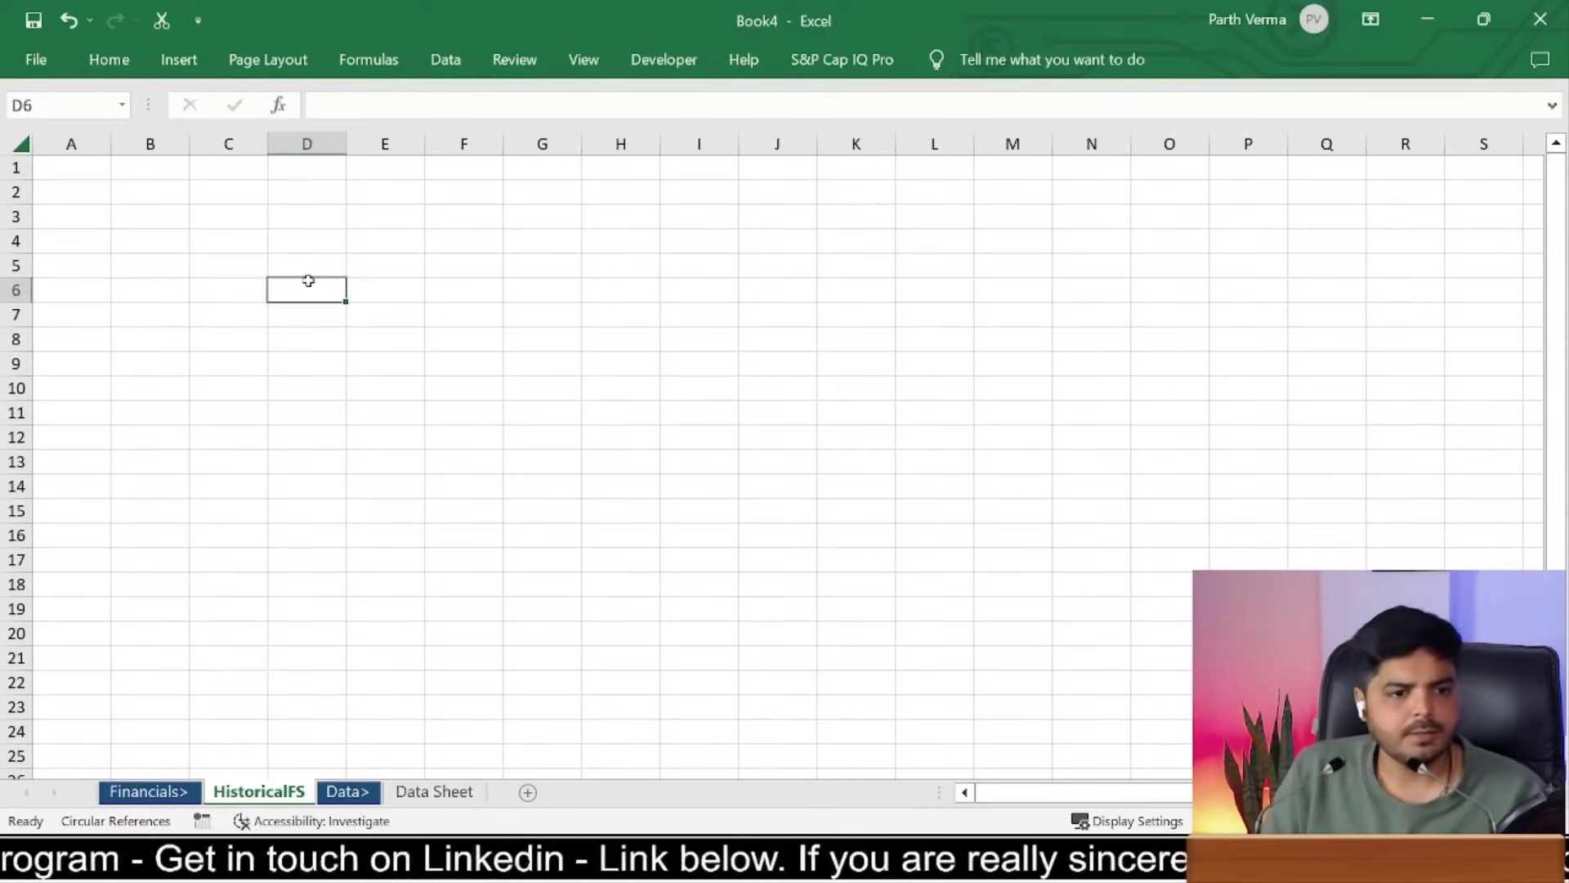
Step: Turn off gridlines on the HistoricalFS sheet
key("alt+w")
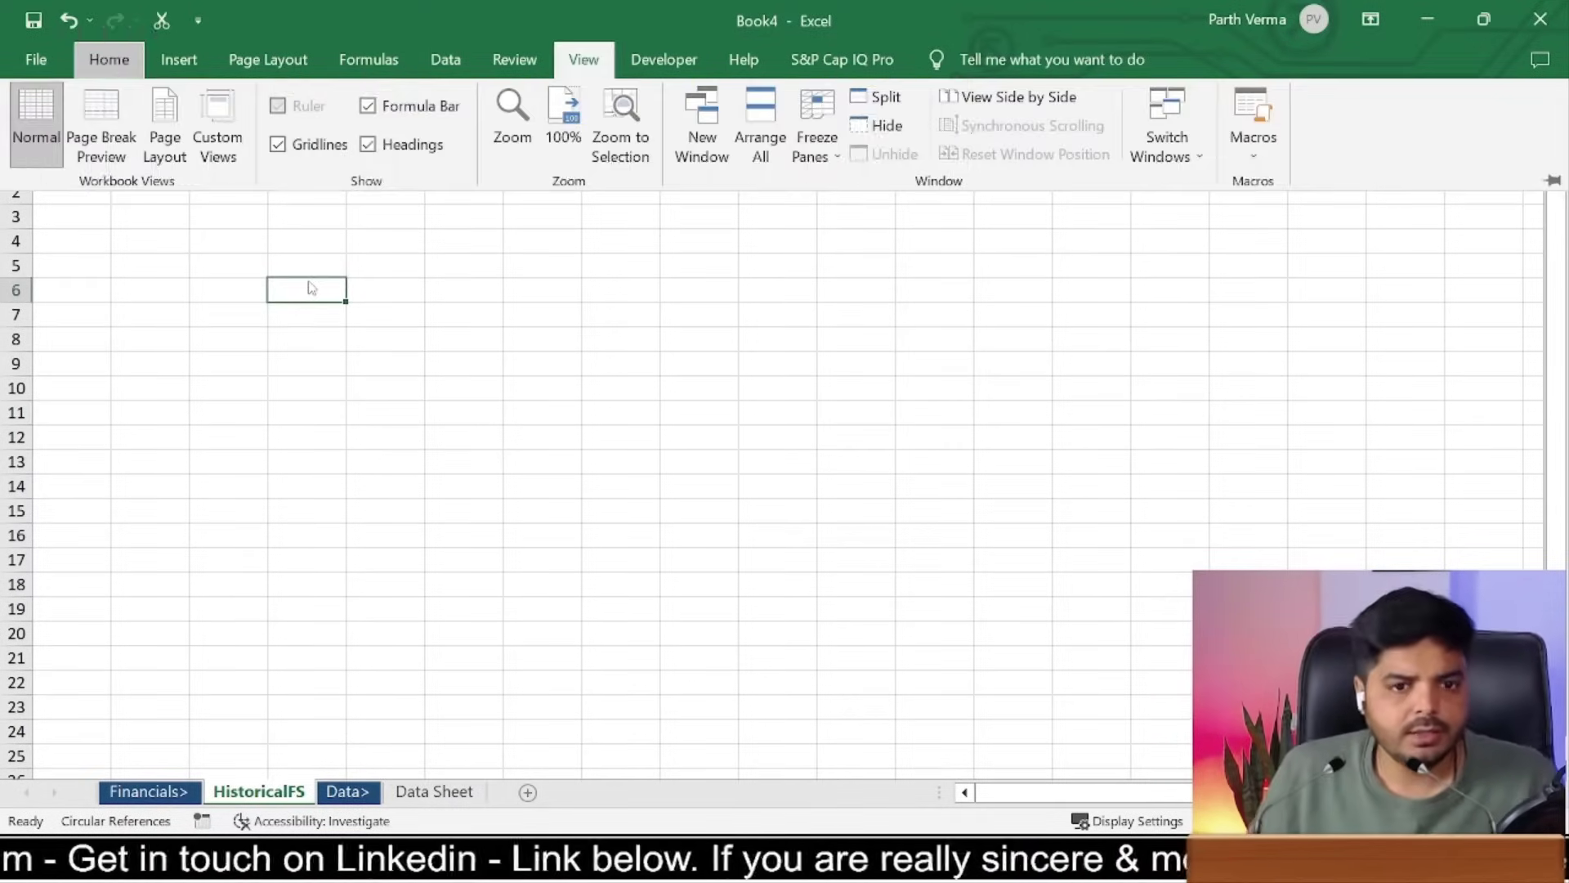
key("v")
key("g")
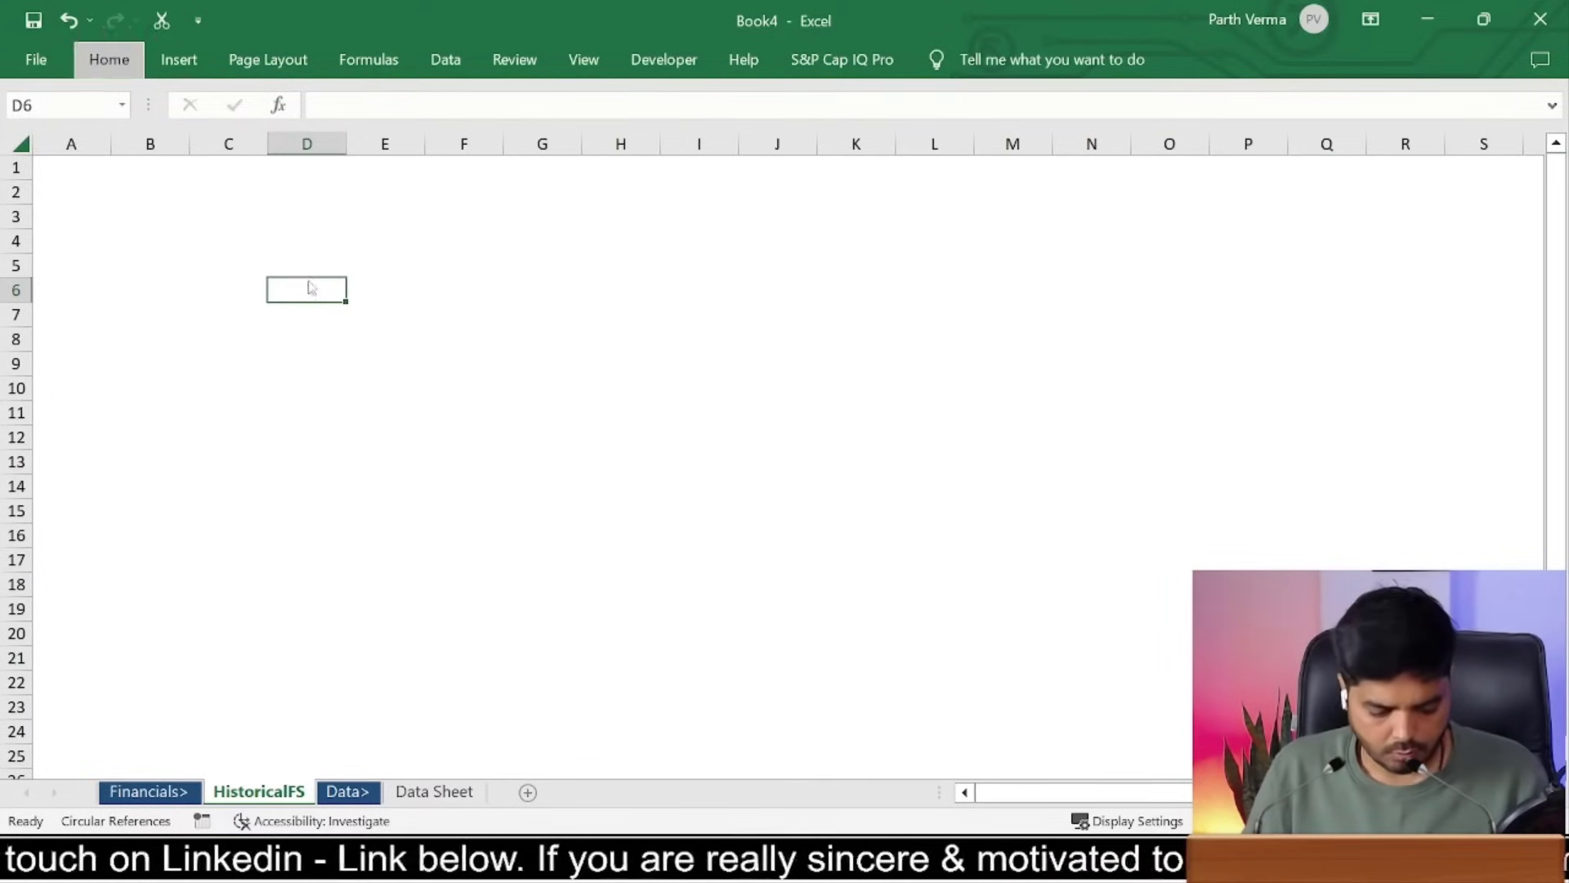
key("alt+w")
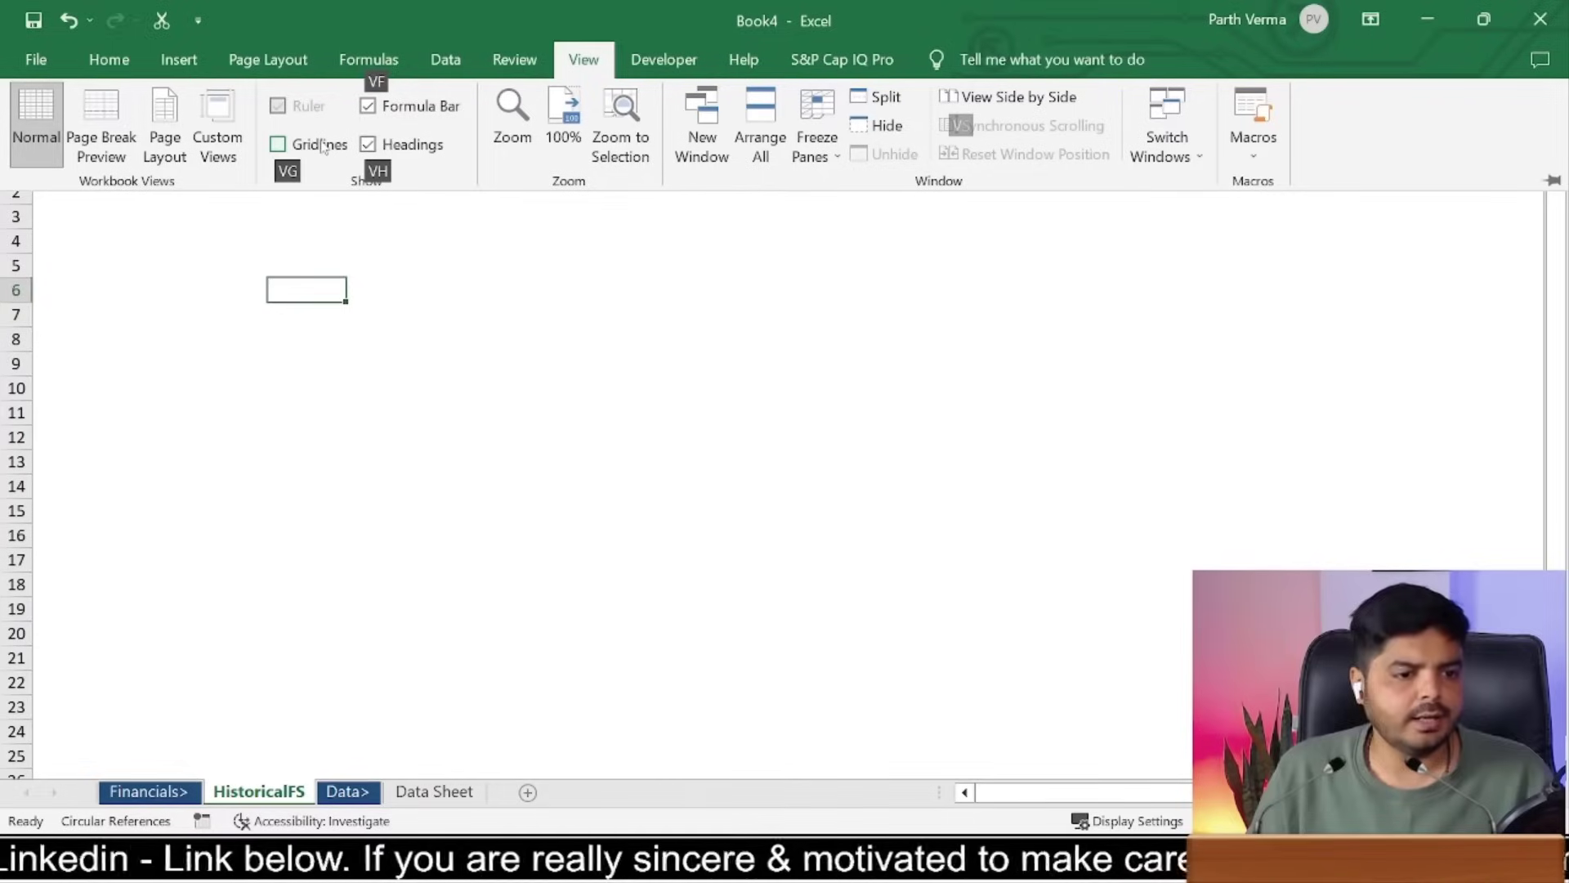
left_click(372, 425)
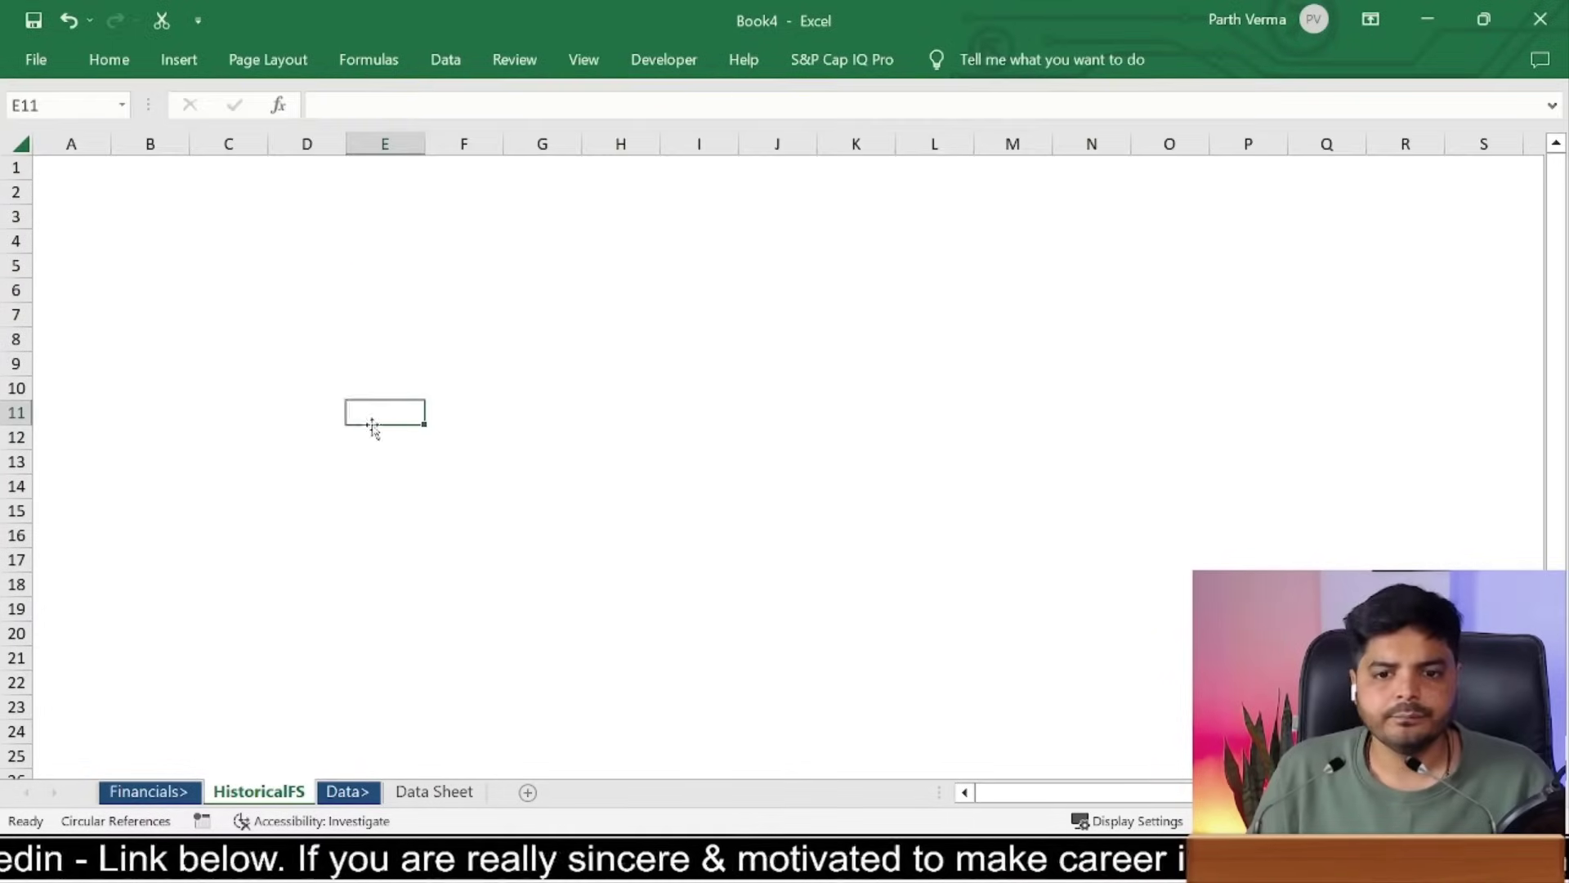
Step: Set column A's width to 1.15
left_click(85, 174)
key("ctrl+space")
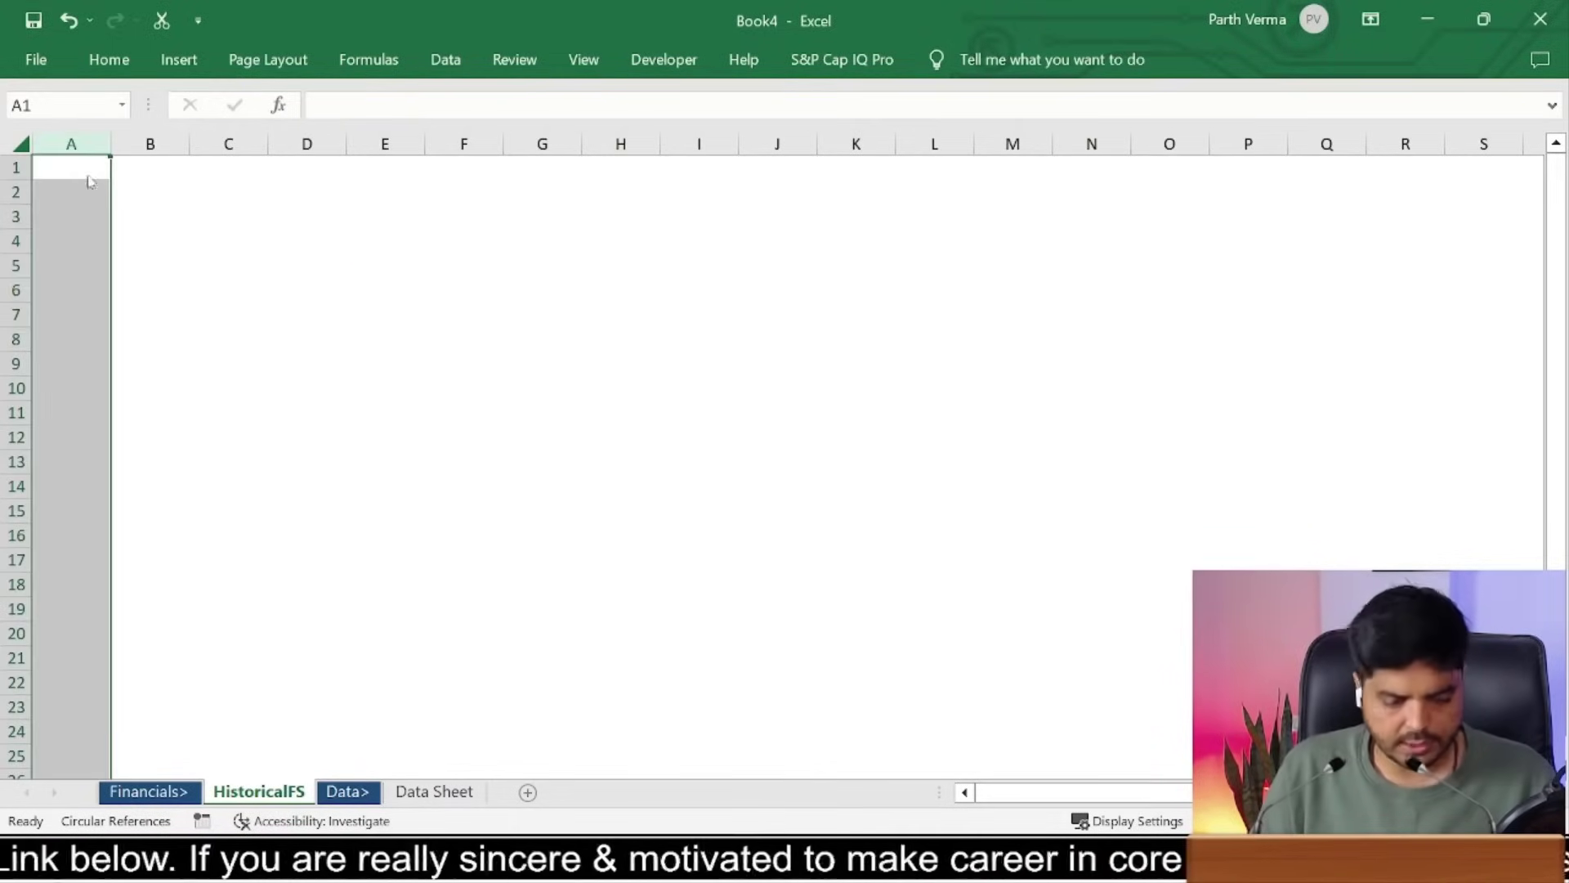
key("alt")
key("h")
type("ow")
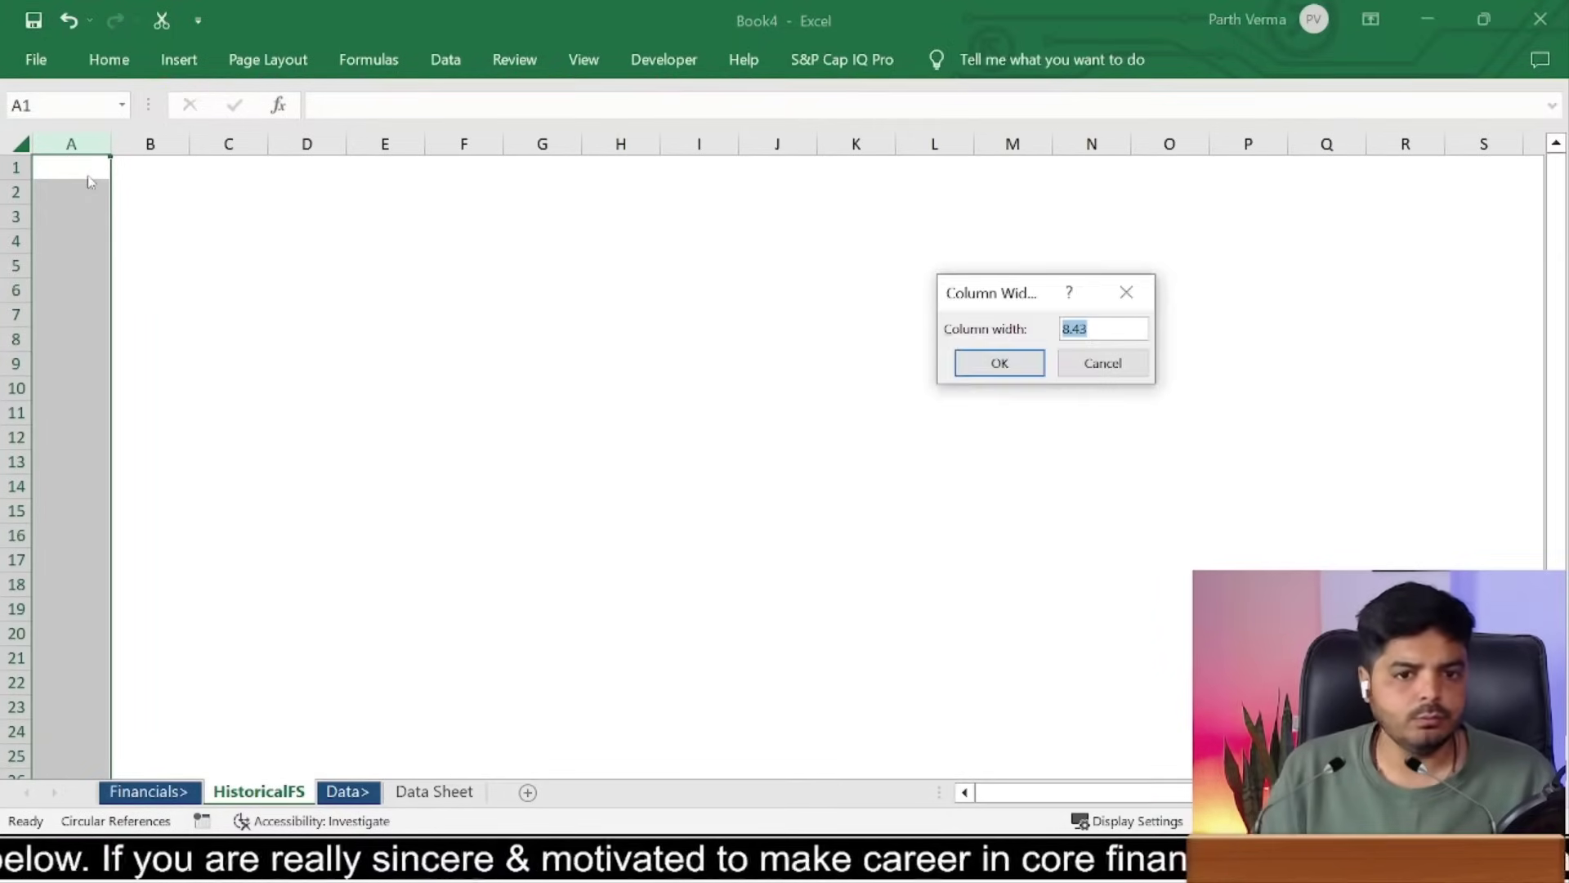
type("1.15")
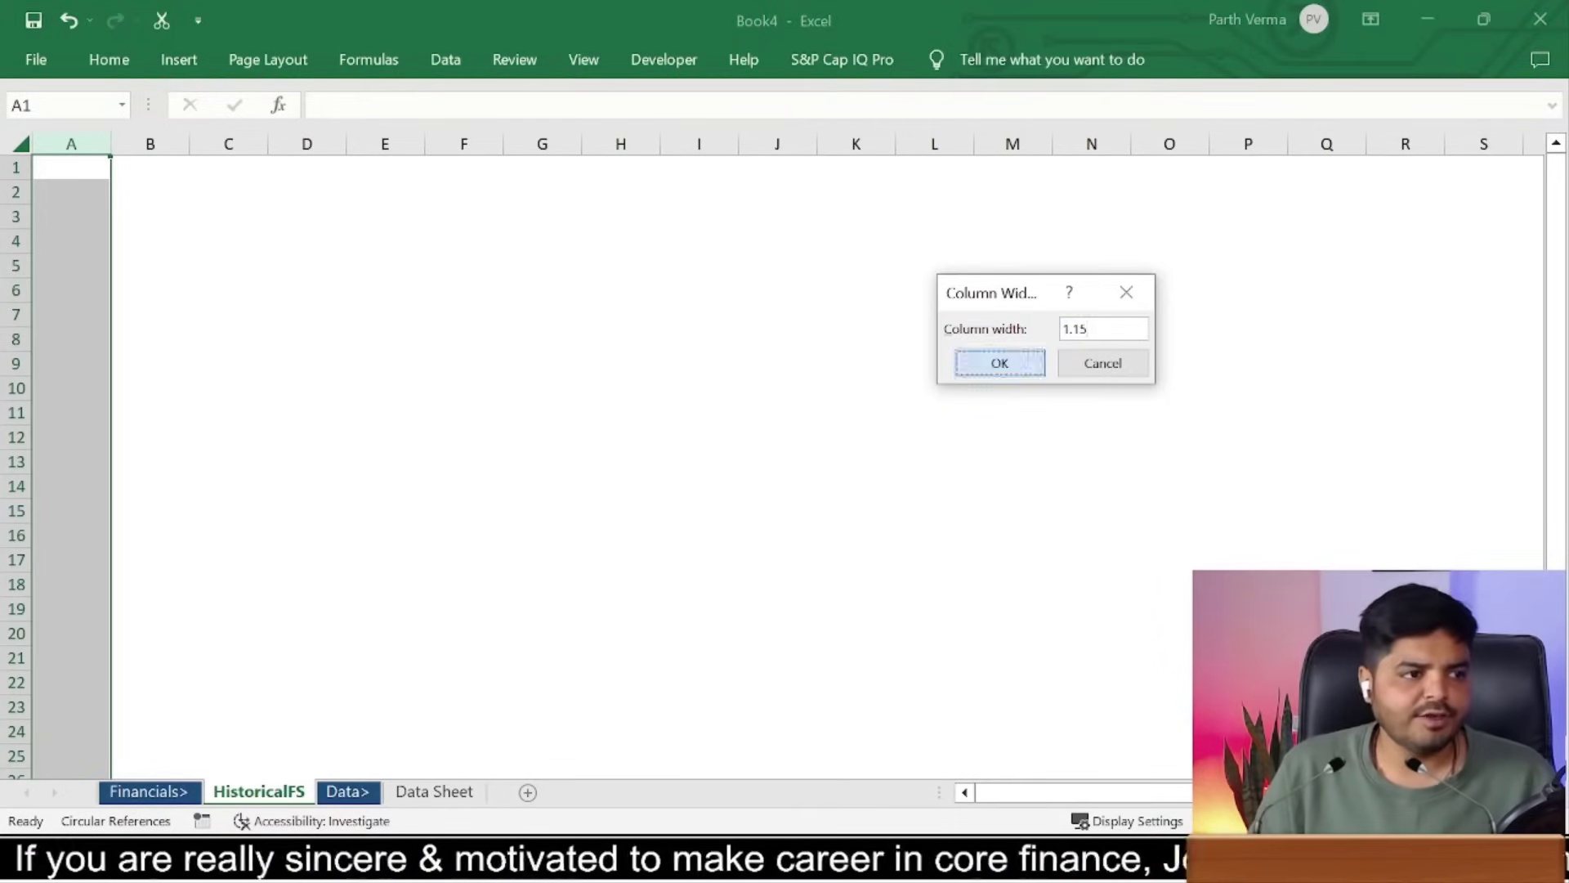
key("Return")
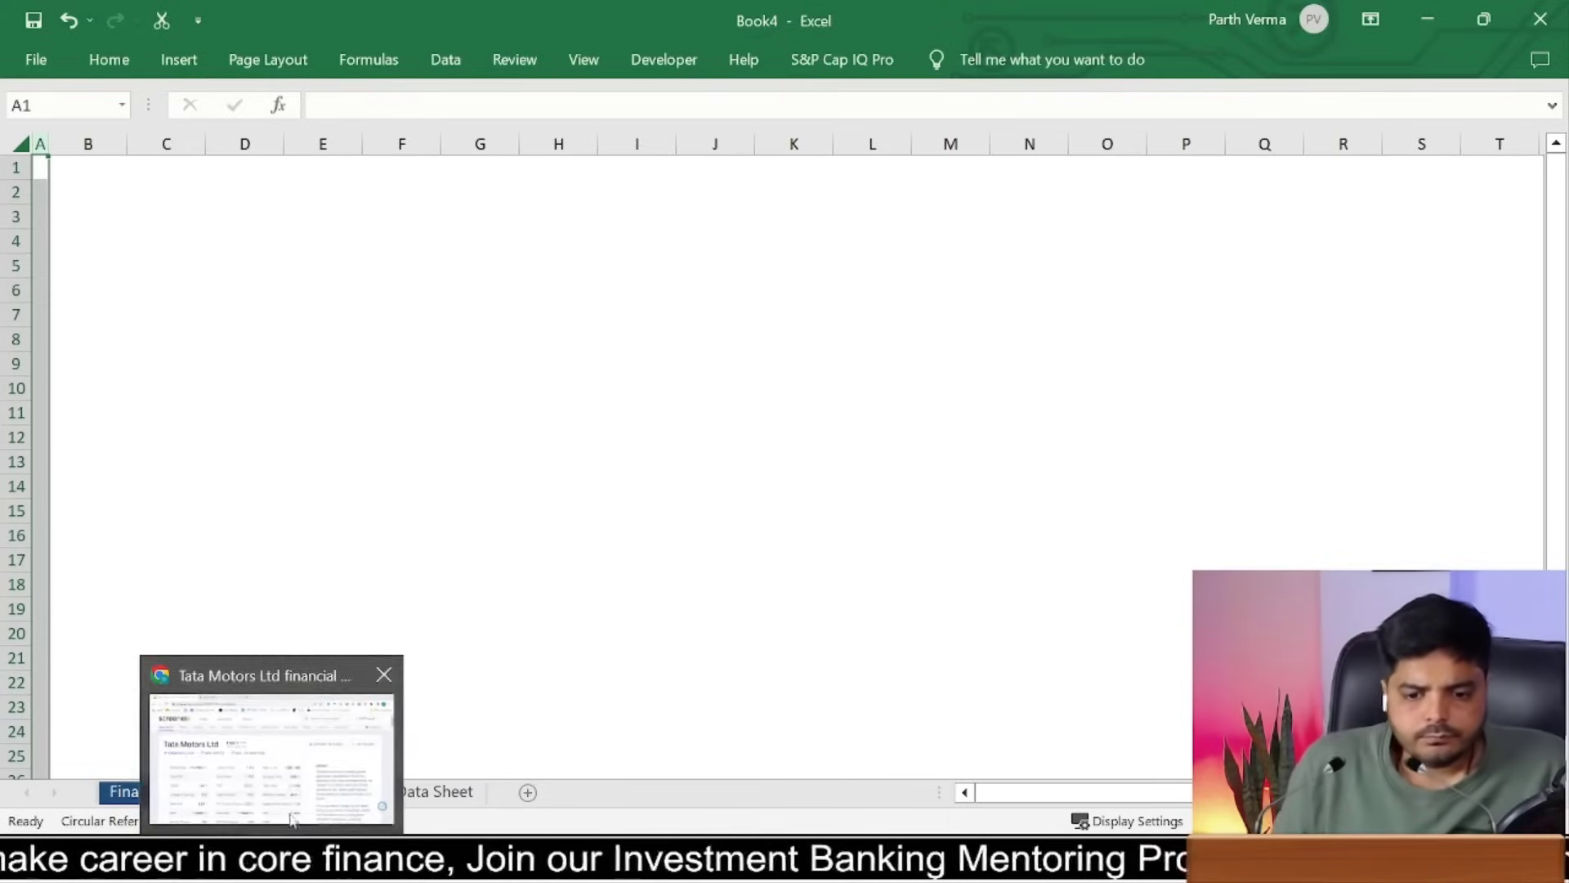
left_click(448, 586)
left_click(90, 169)
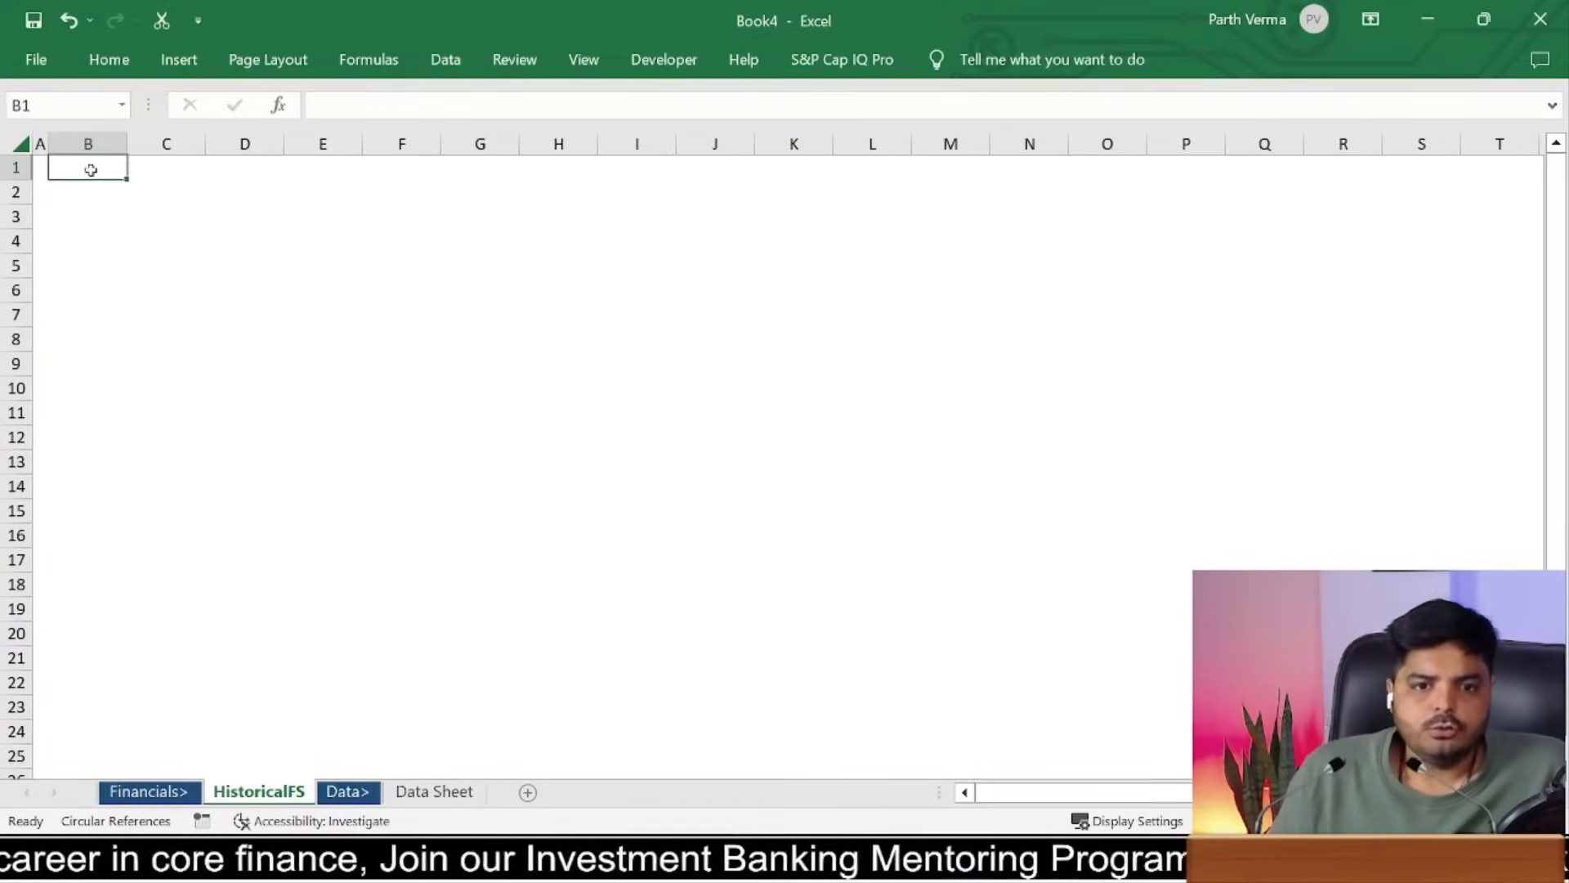
left_click(90, 198)
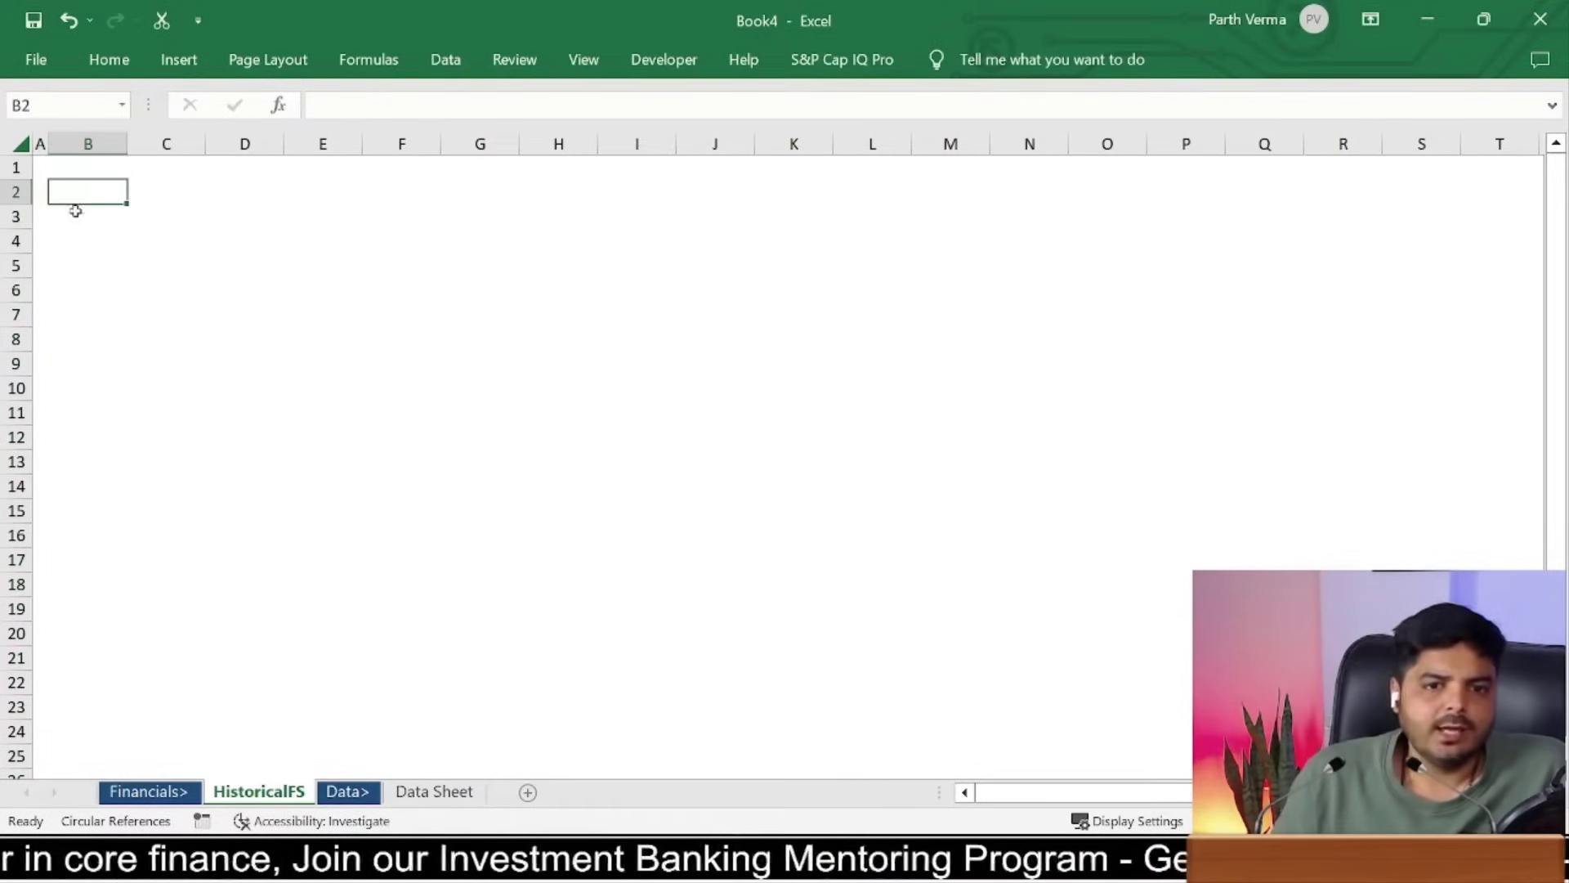
left_click(100, 164)
left_click(109, 223)
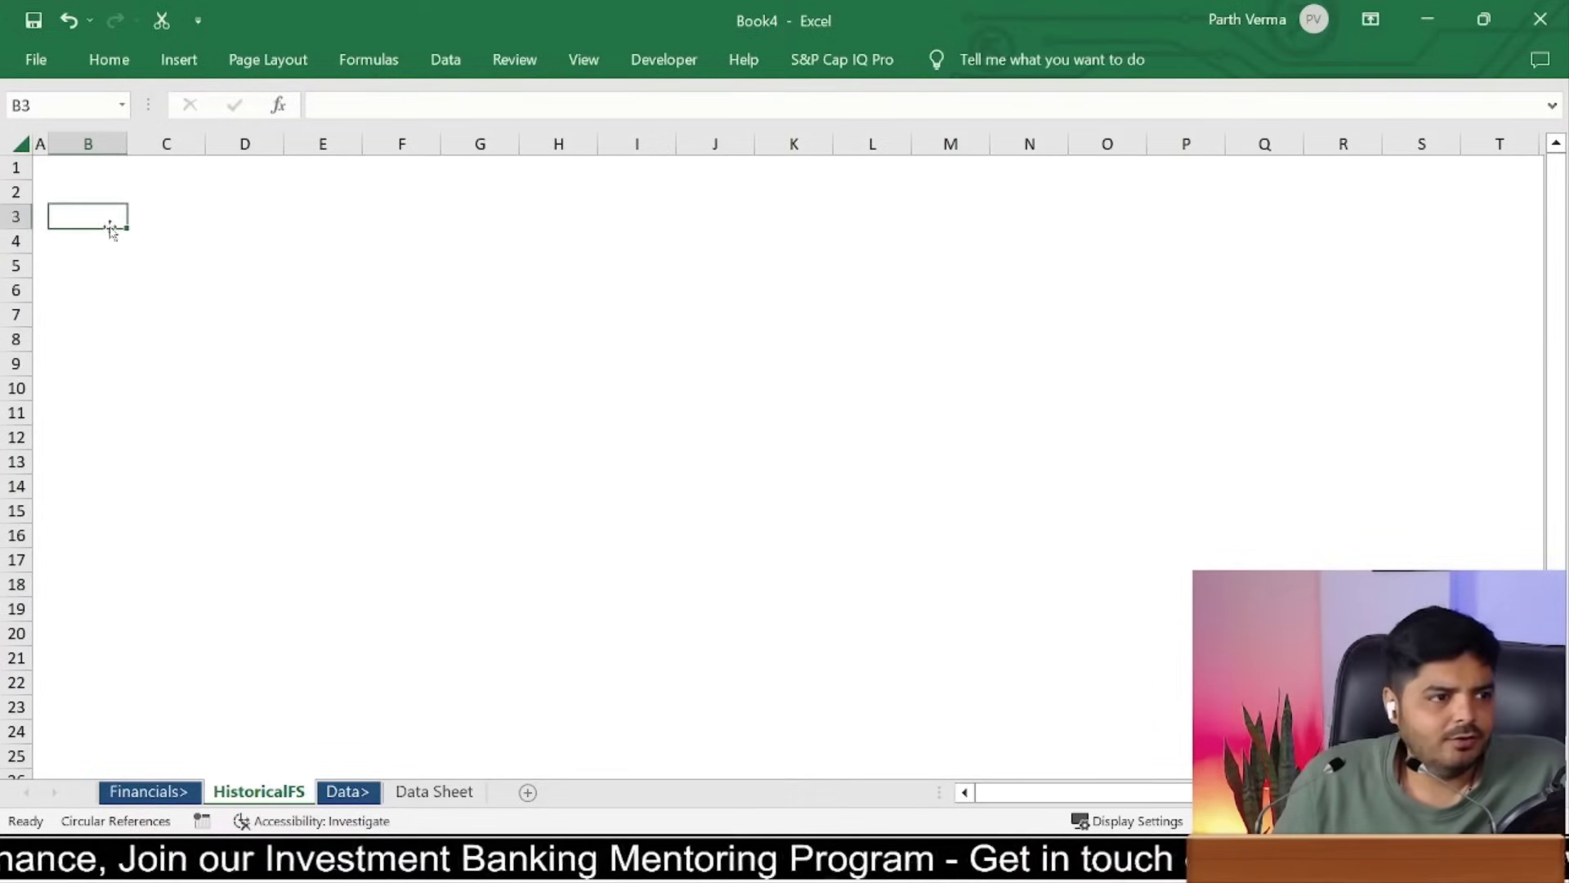
left_click(102, 192)
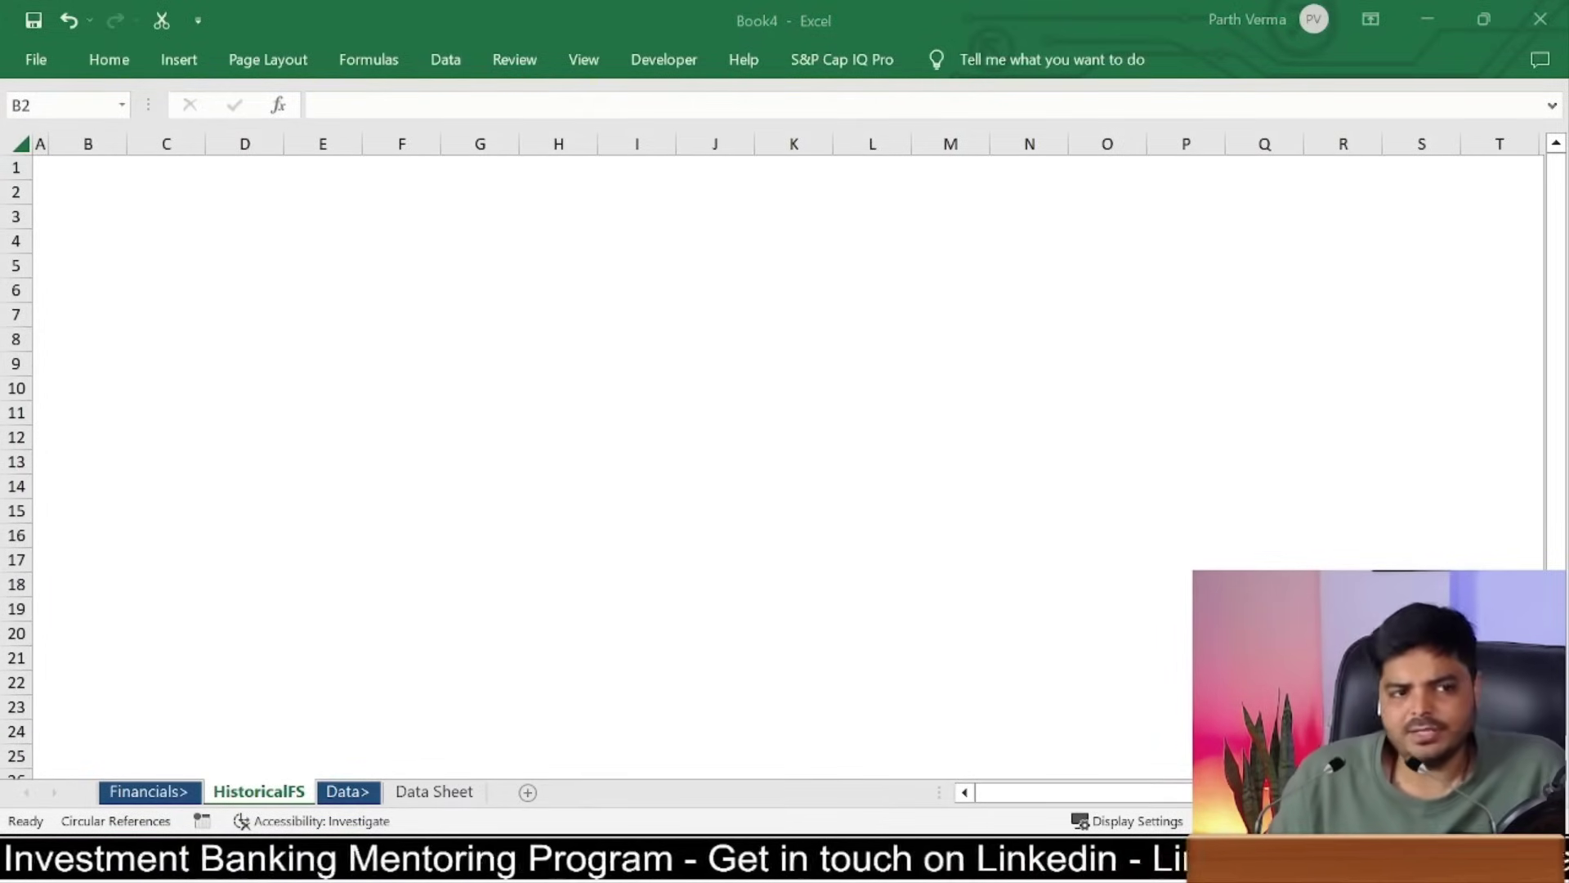
left_click(112, 188)
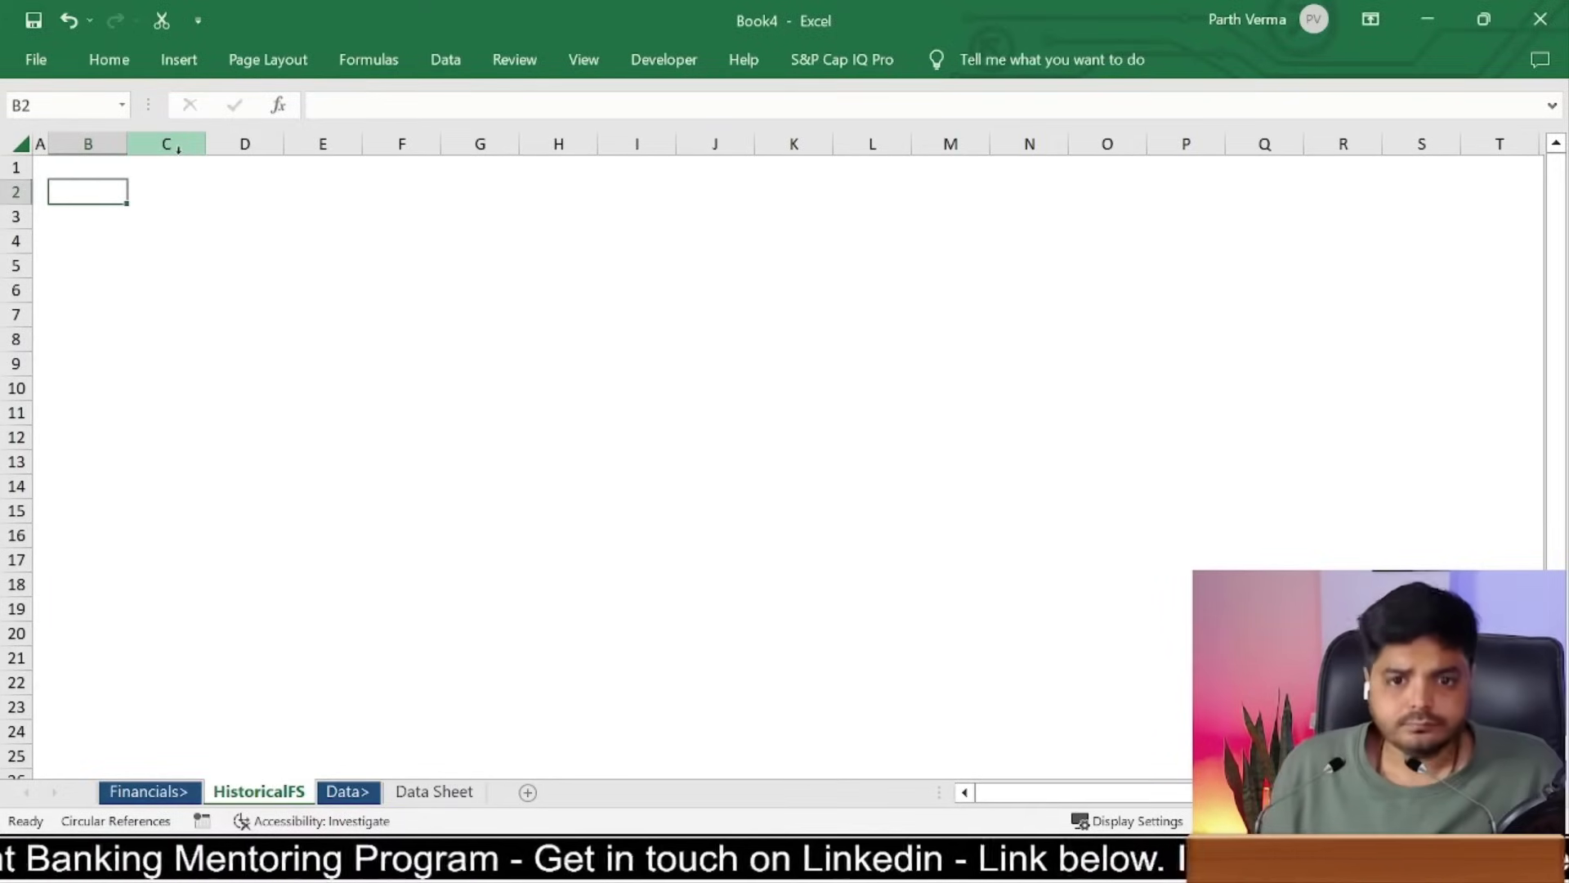
key("shift+Right")
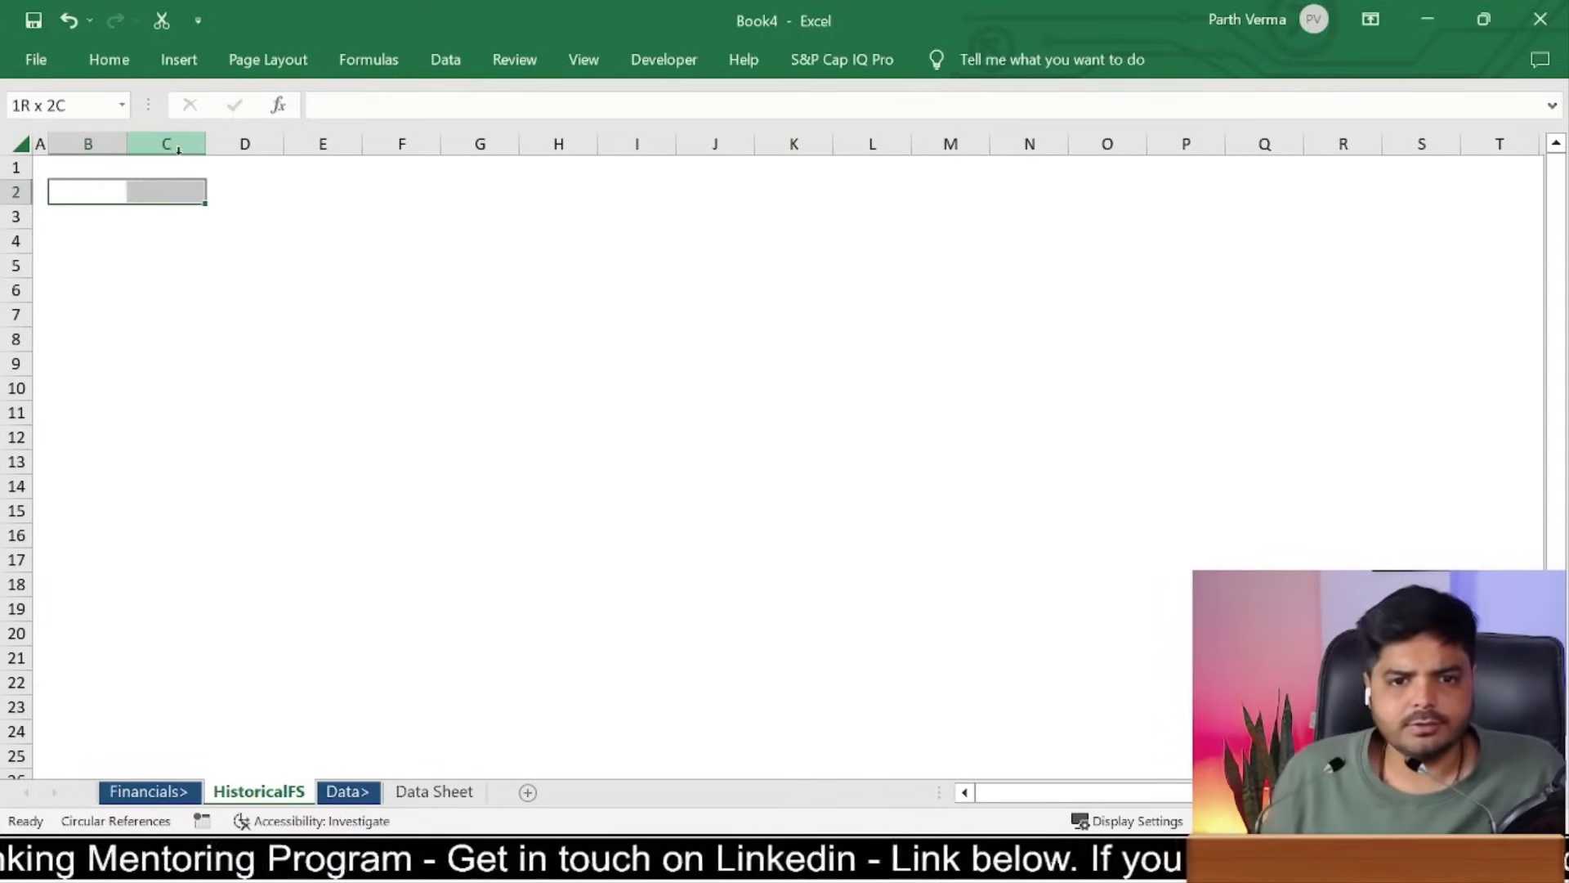
left_click(108, 198)
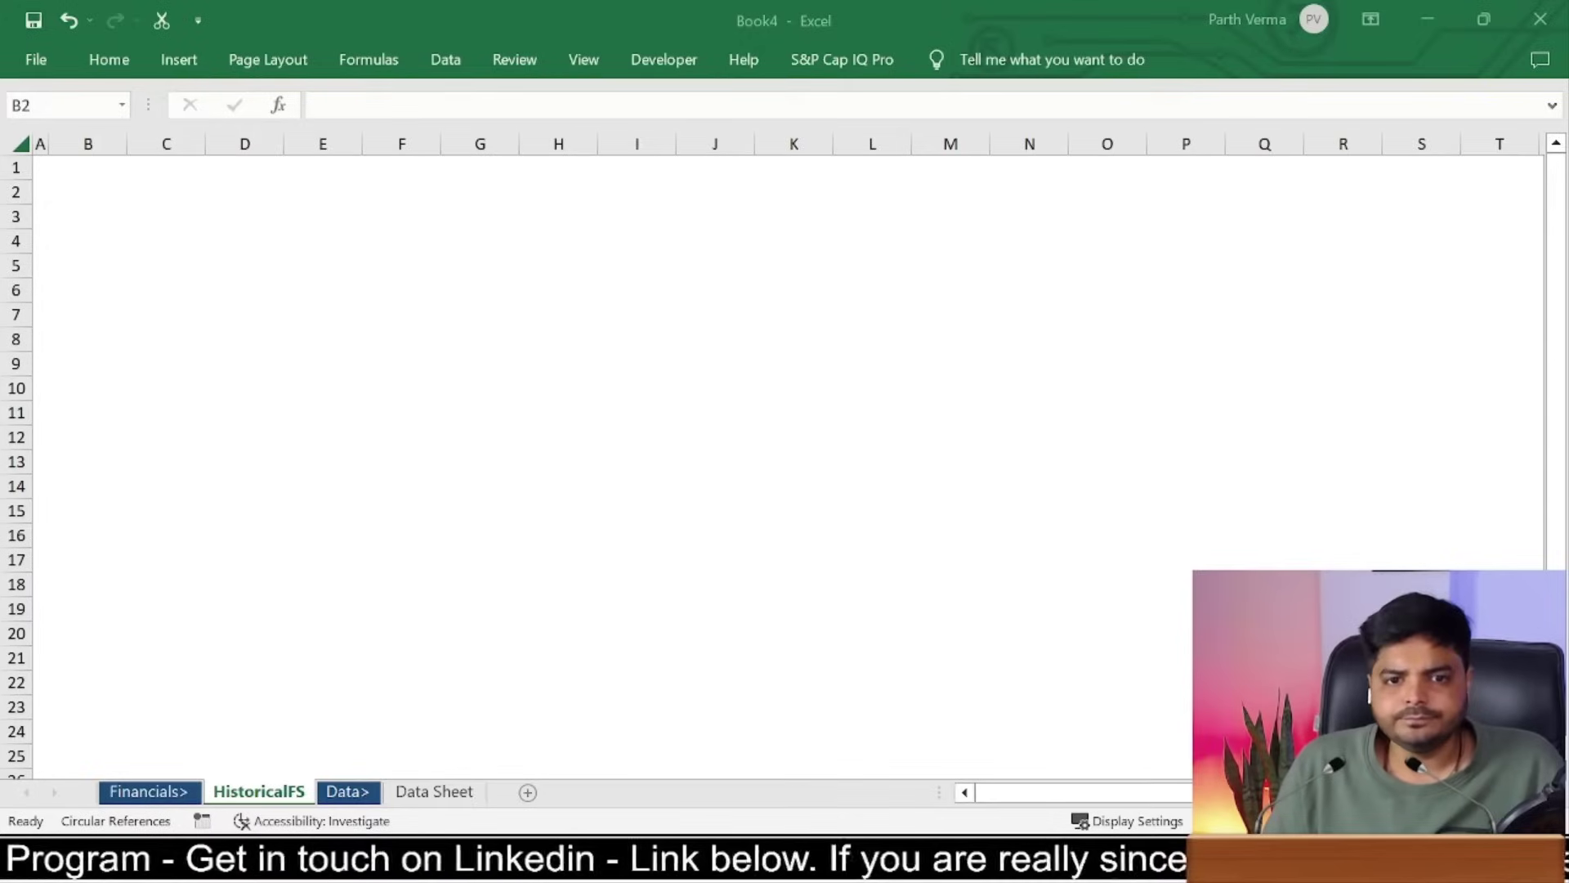
left_click(100, 186)
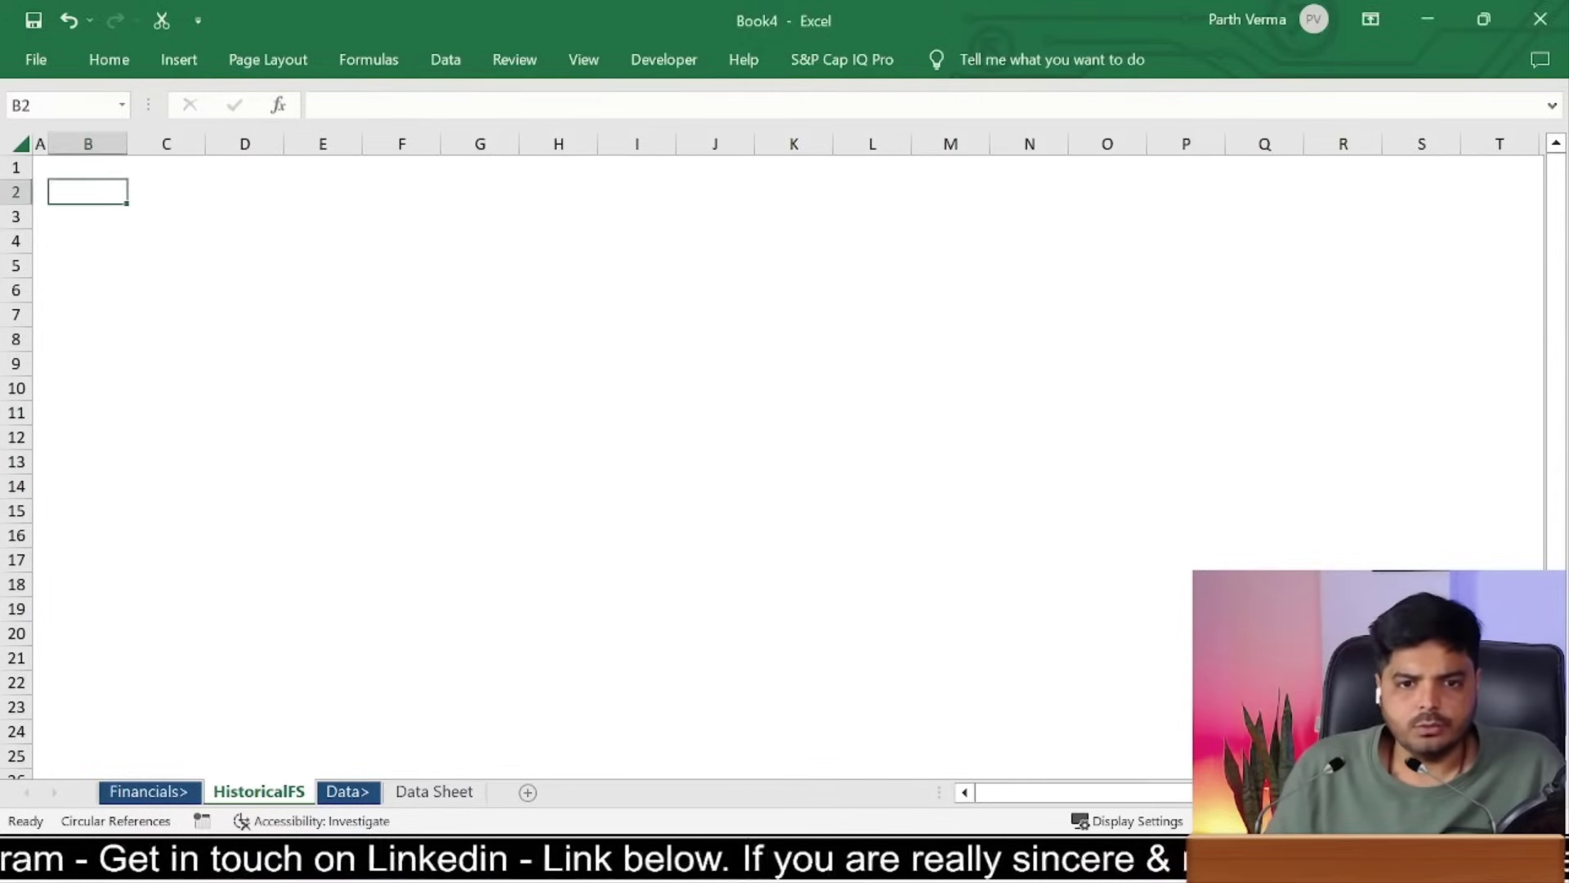
type("Years")
key("ctrl+Return")
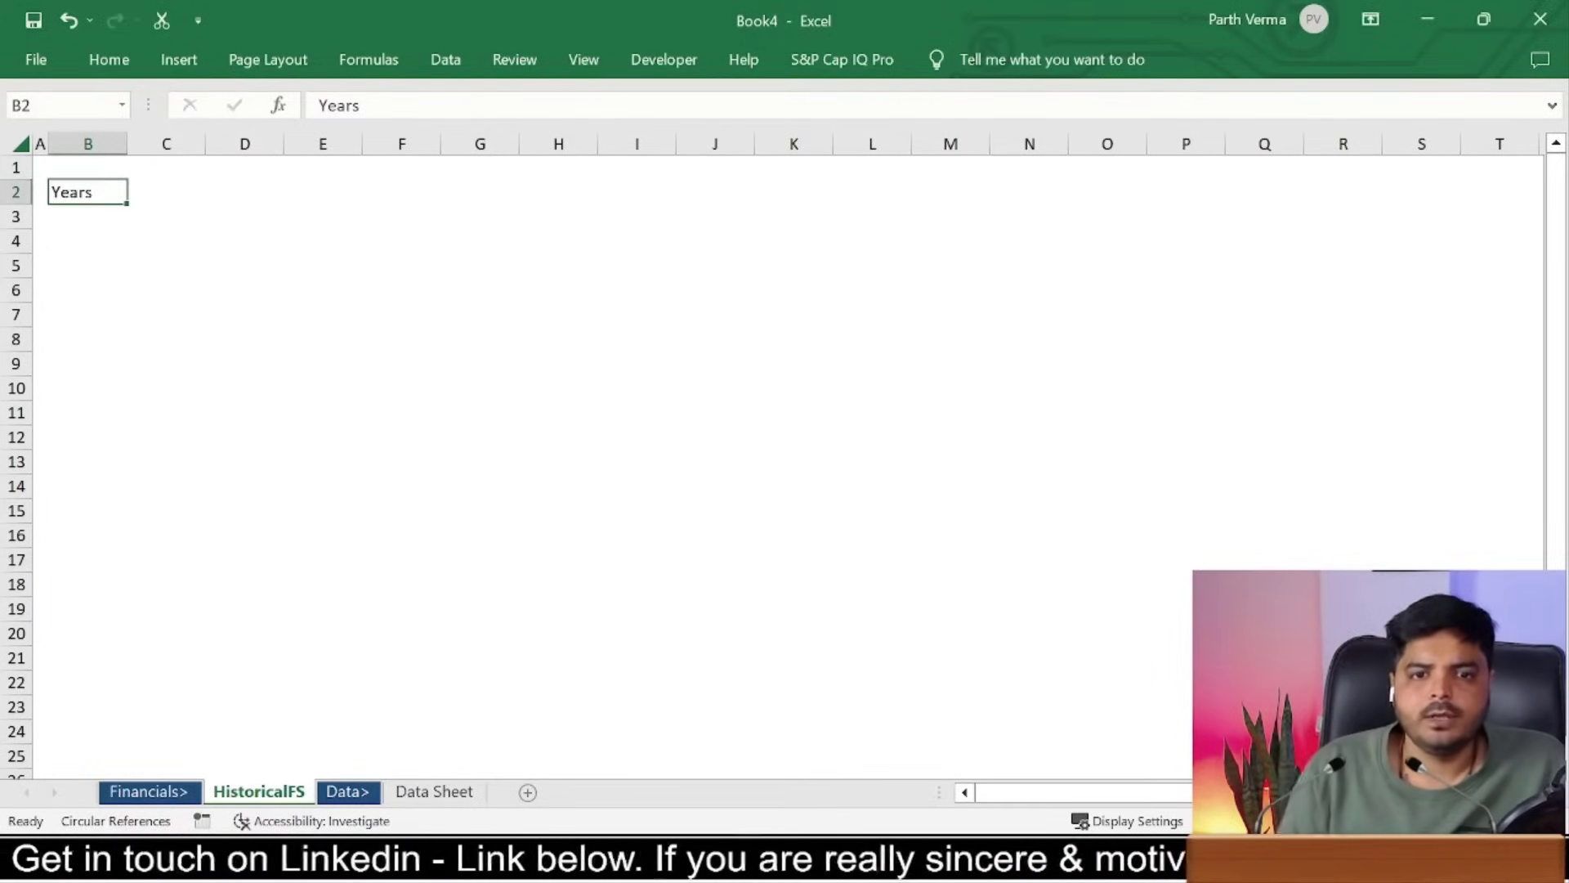
left_click(36, 60)
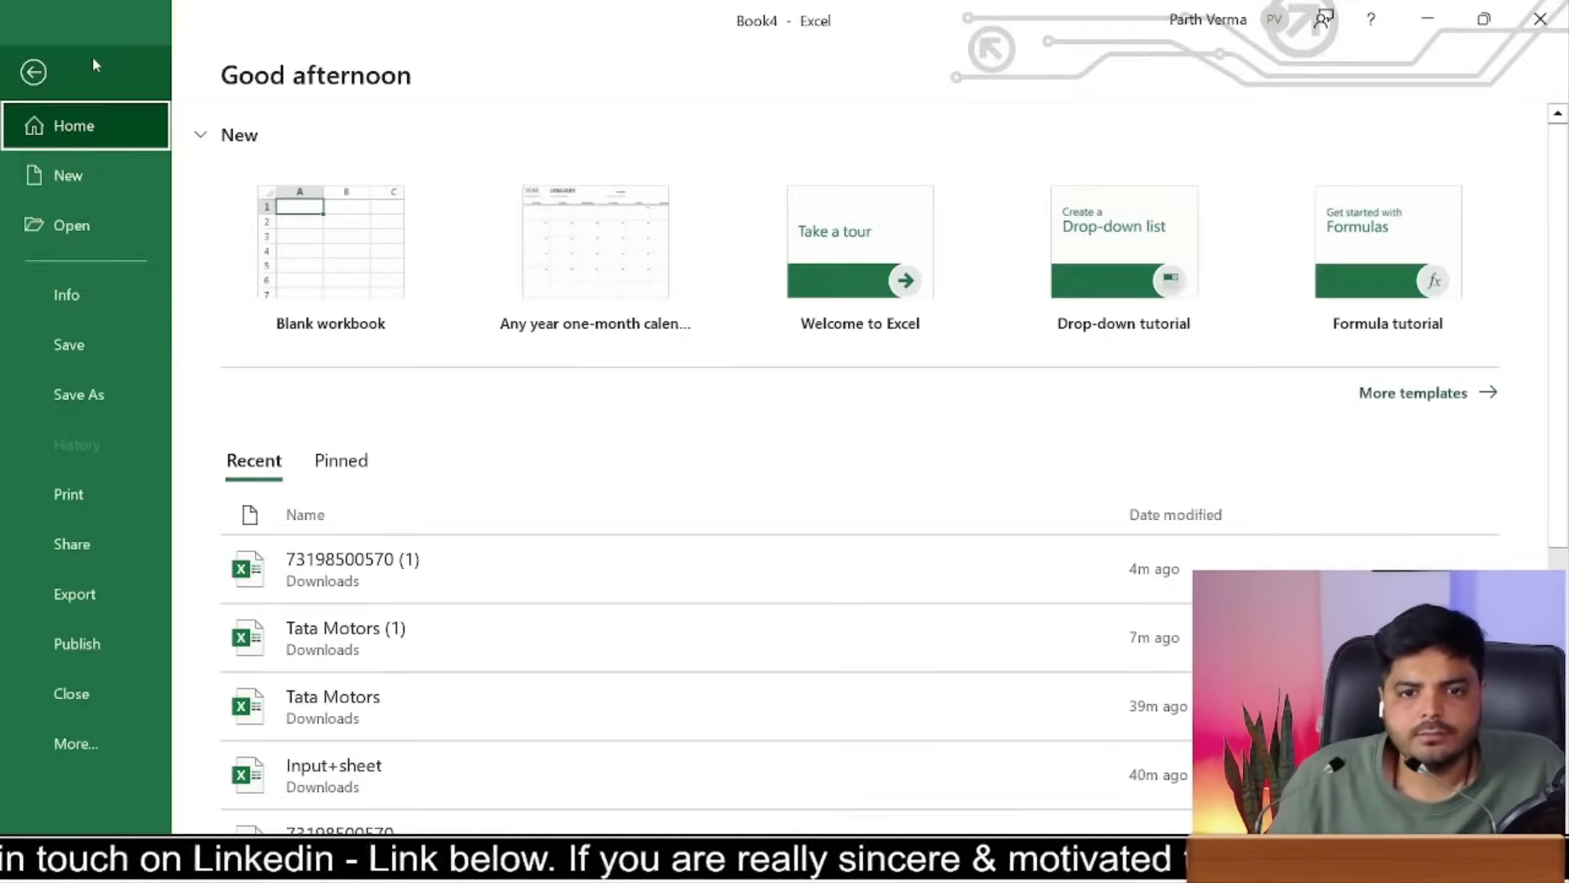
key("Escape")
left_click(97, 65)
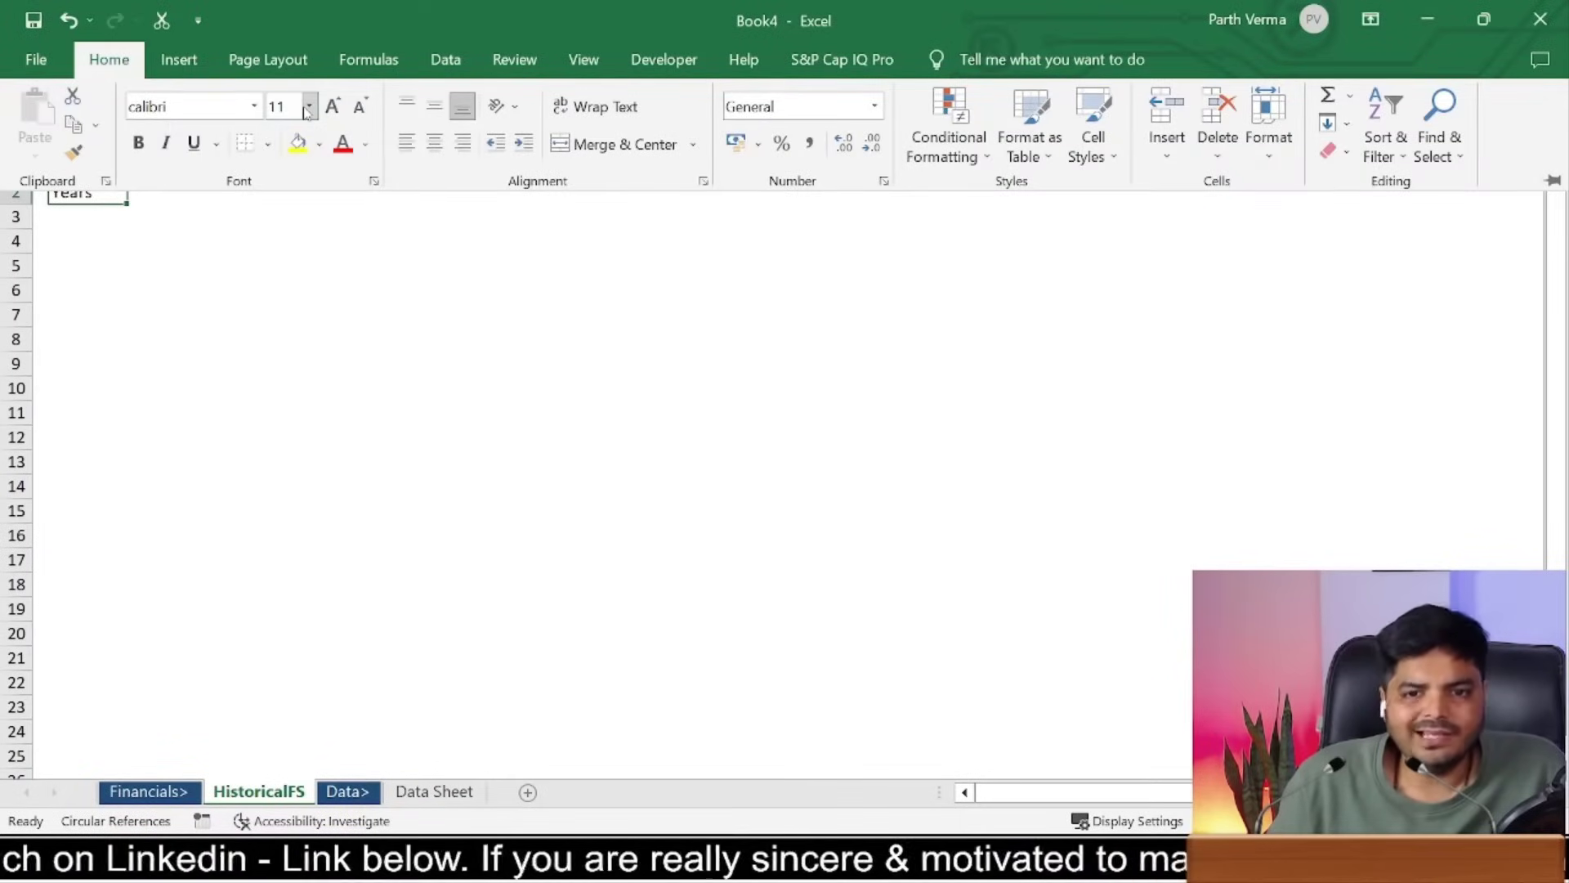
left_click(228, 265)
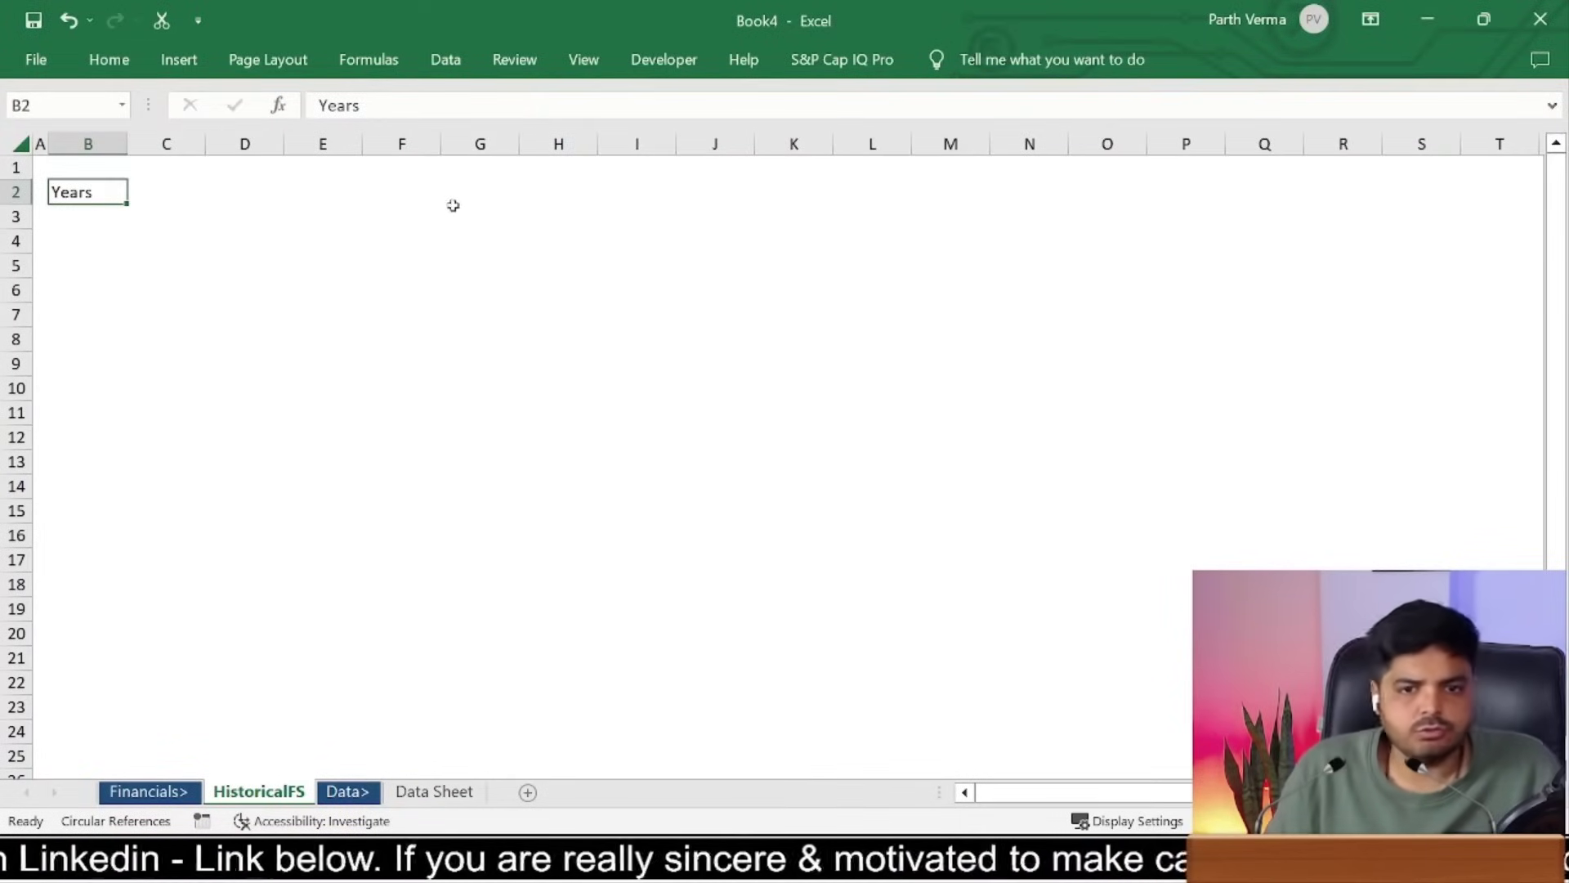
left_click(124, 53)
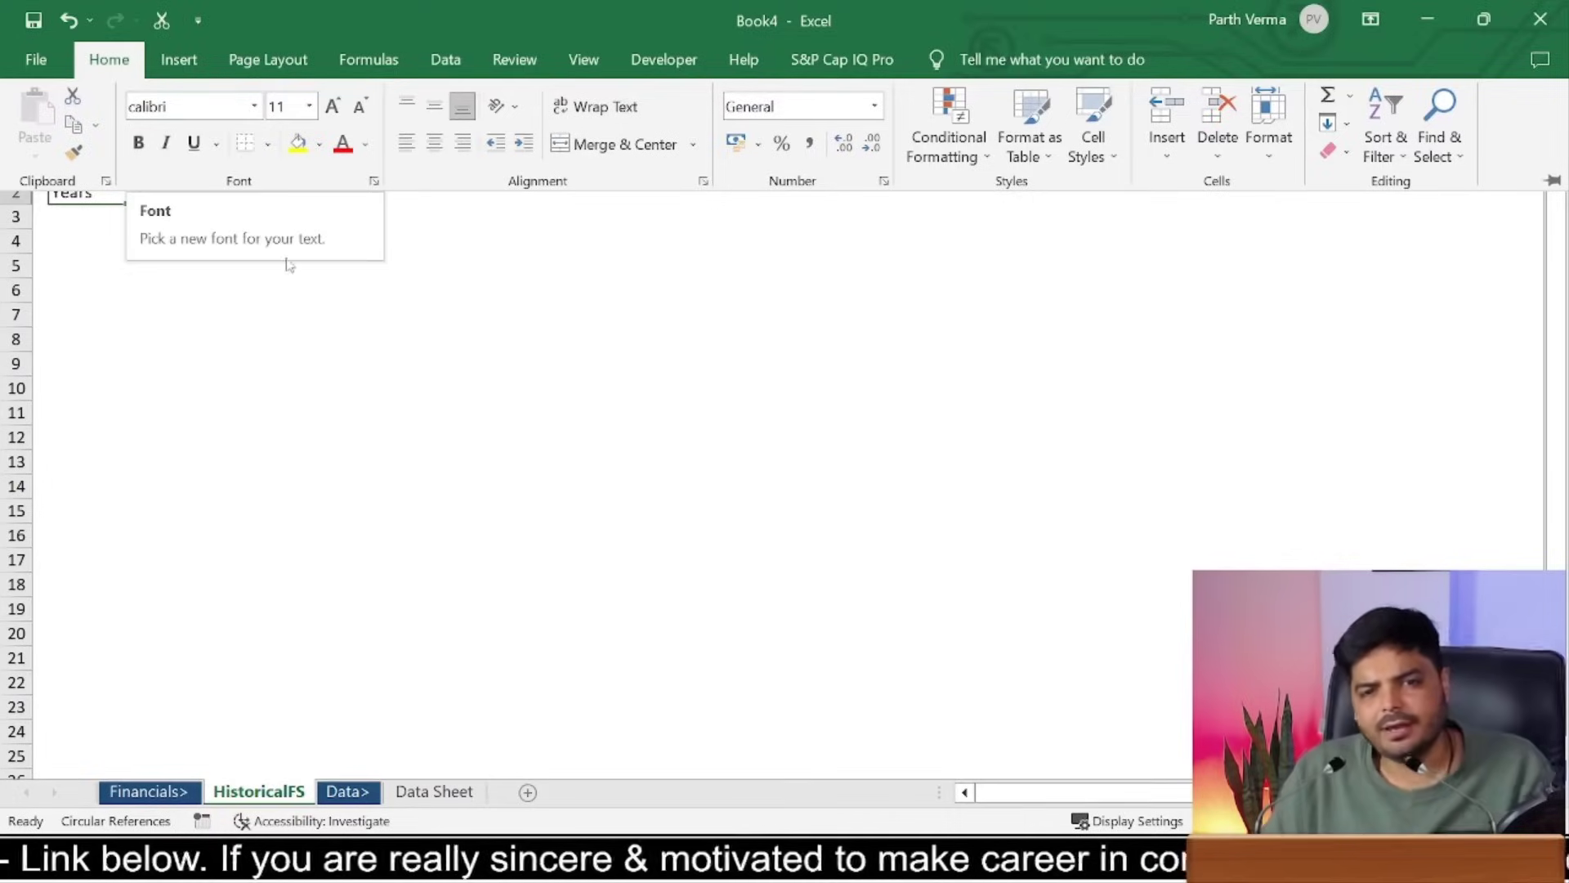
left_click(333, 333)
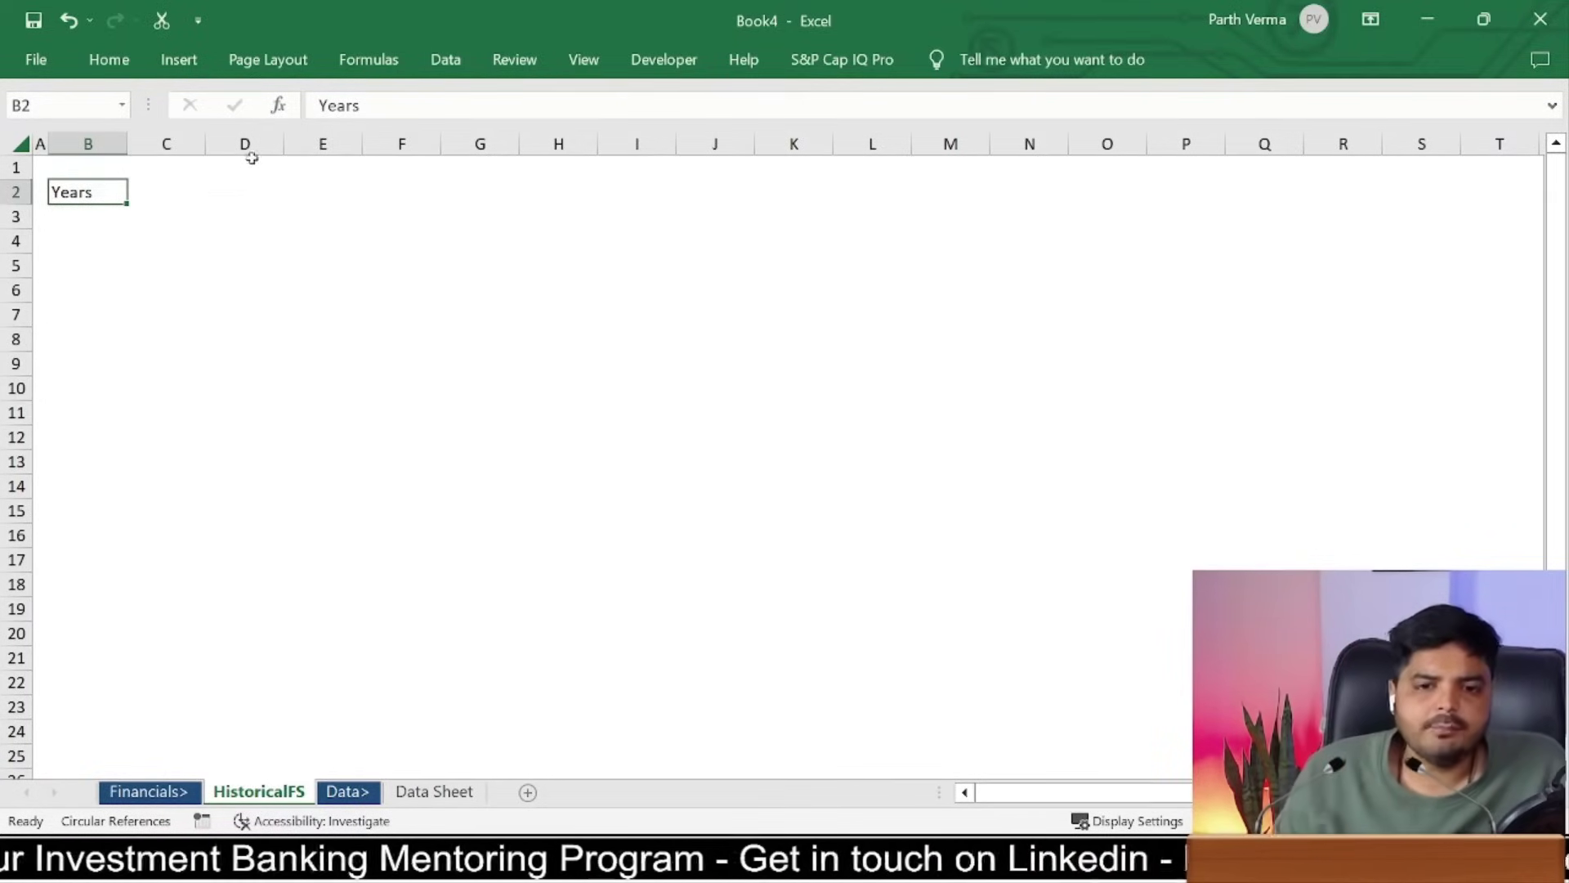
left_click(441, 791)
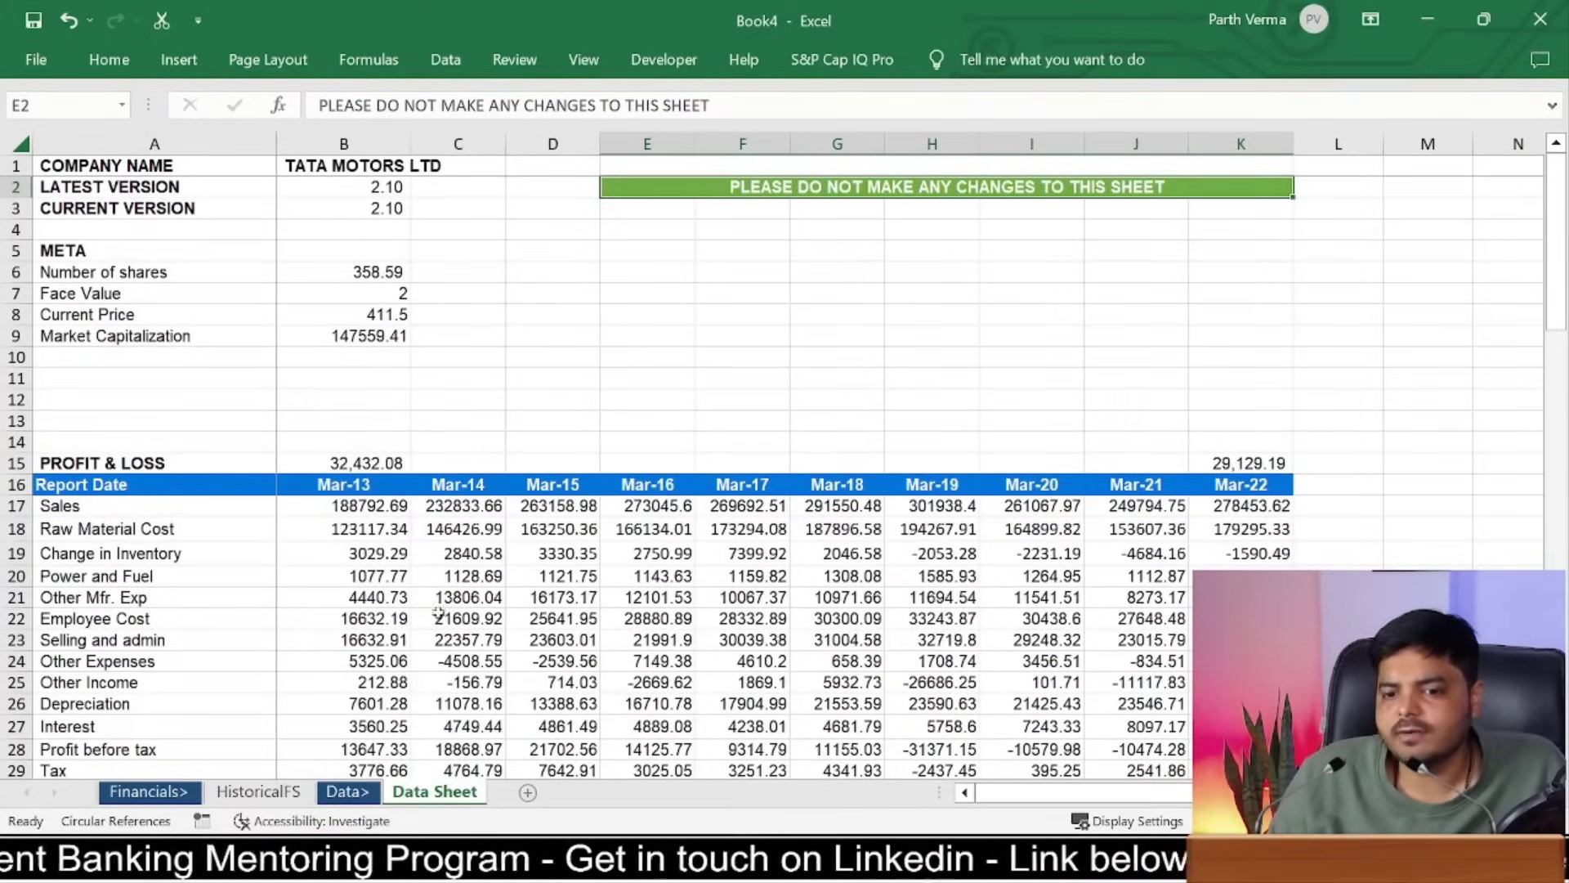
left_click(236, 793)
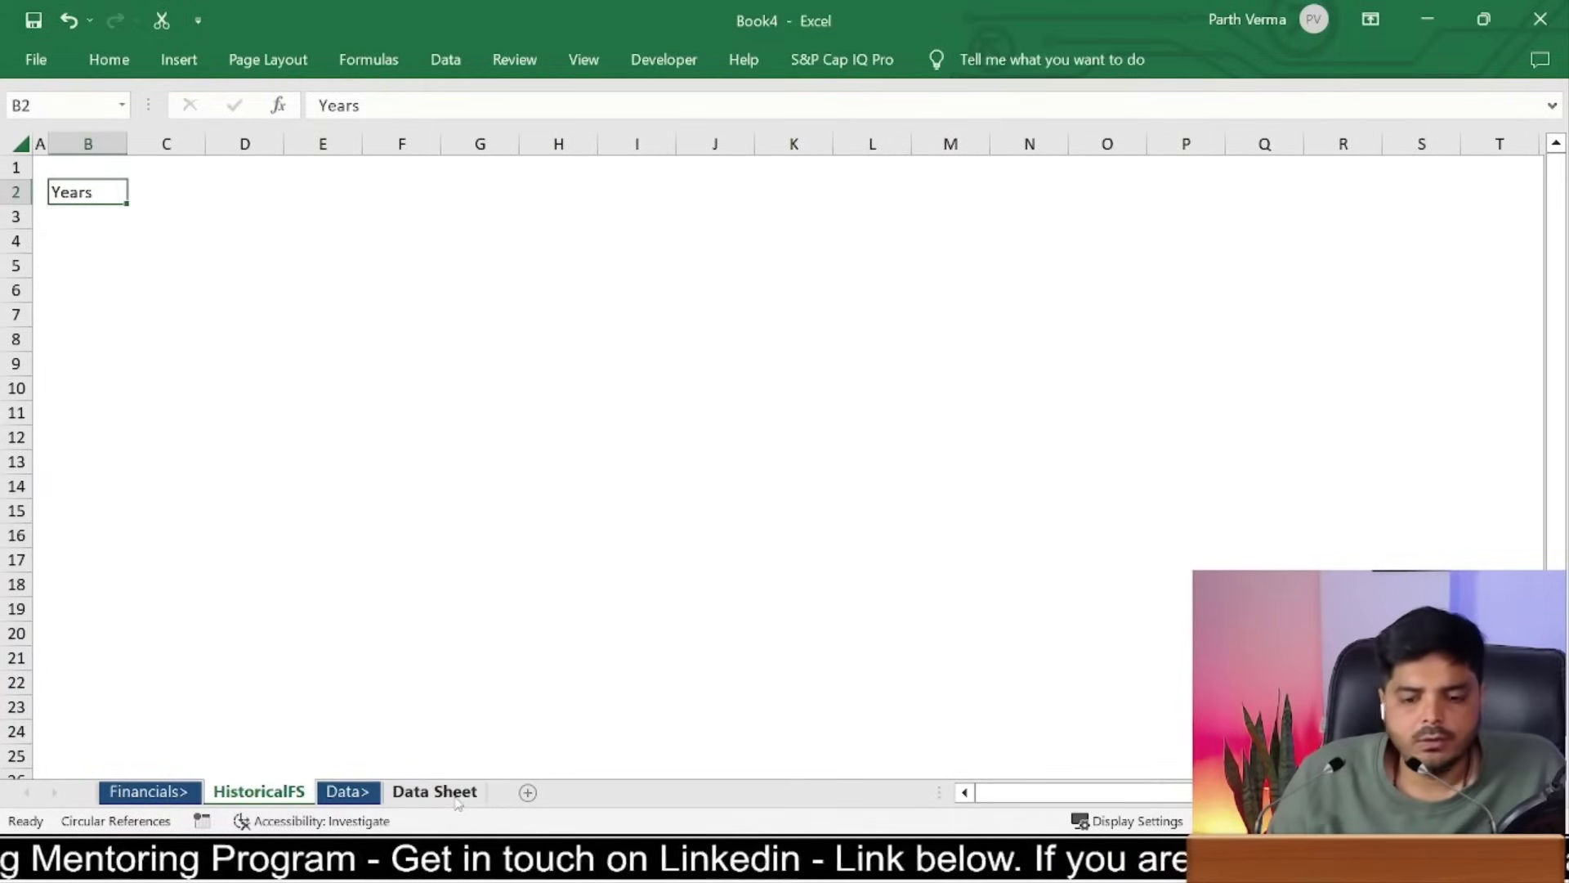
left_click(144, 223)
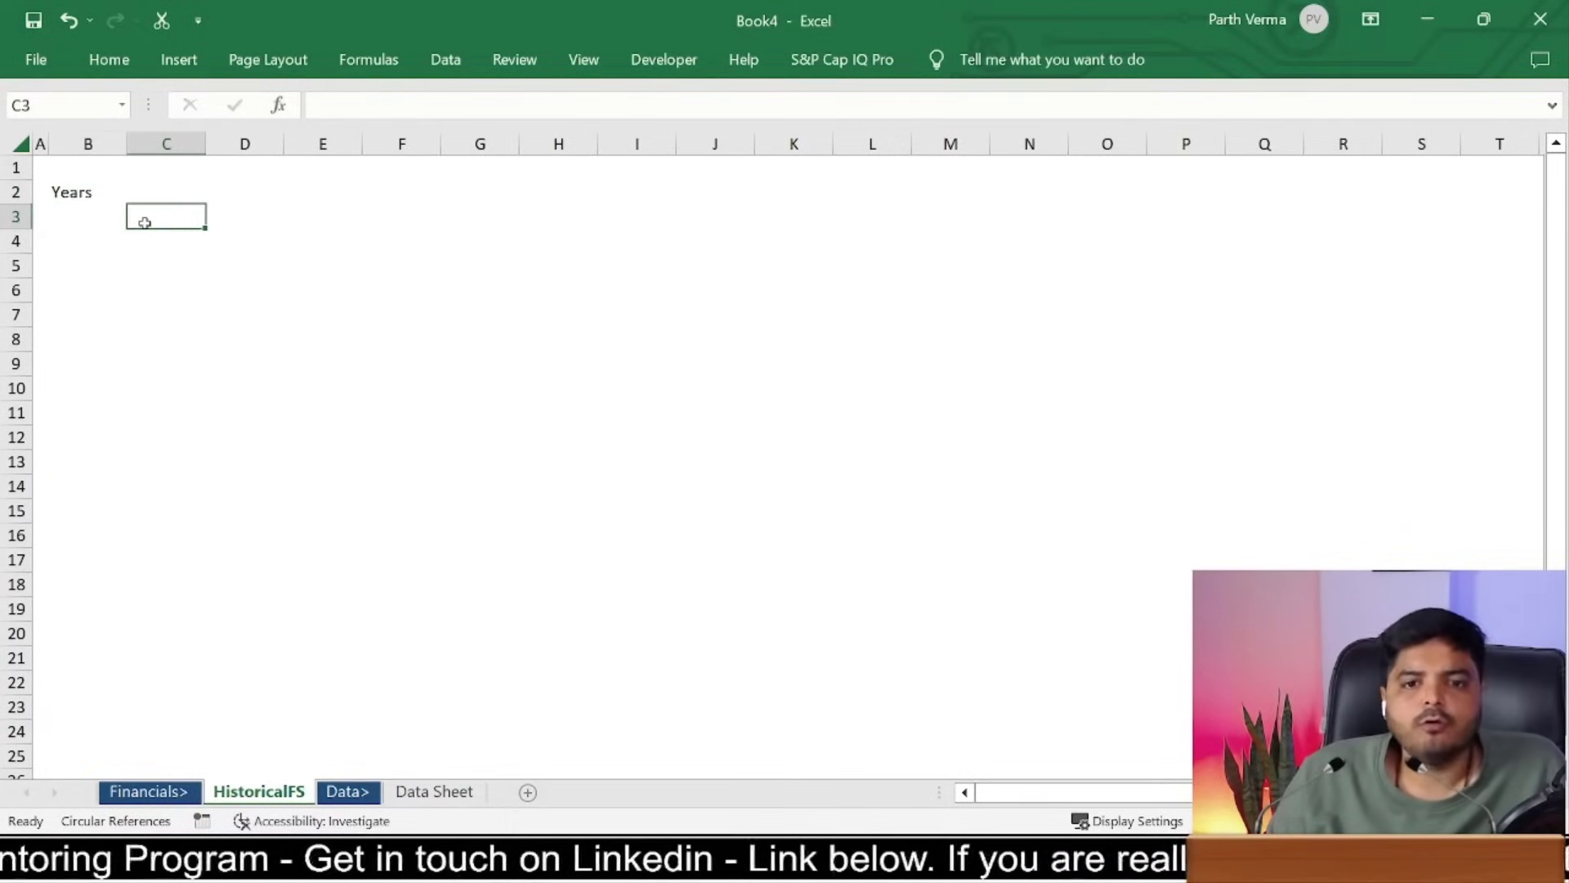
type("fdfdfdfd")
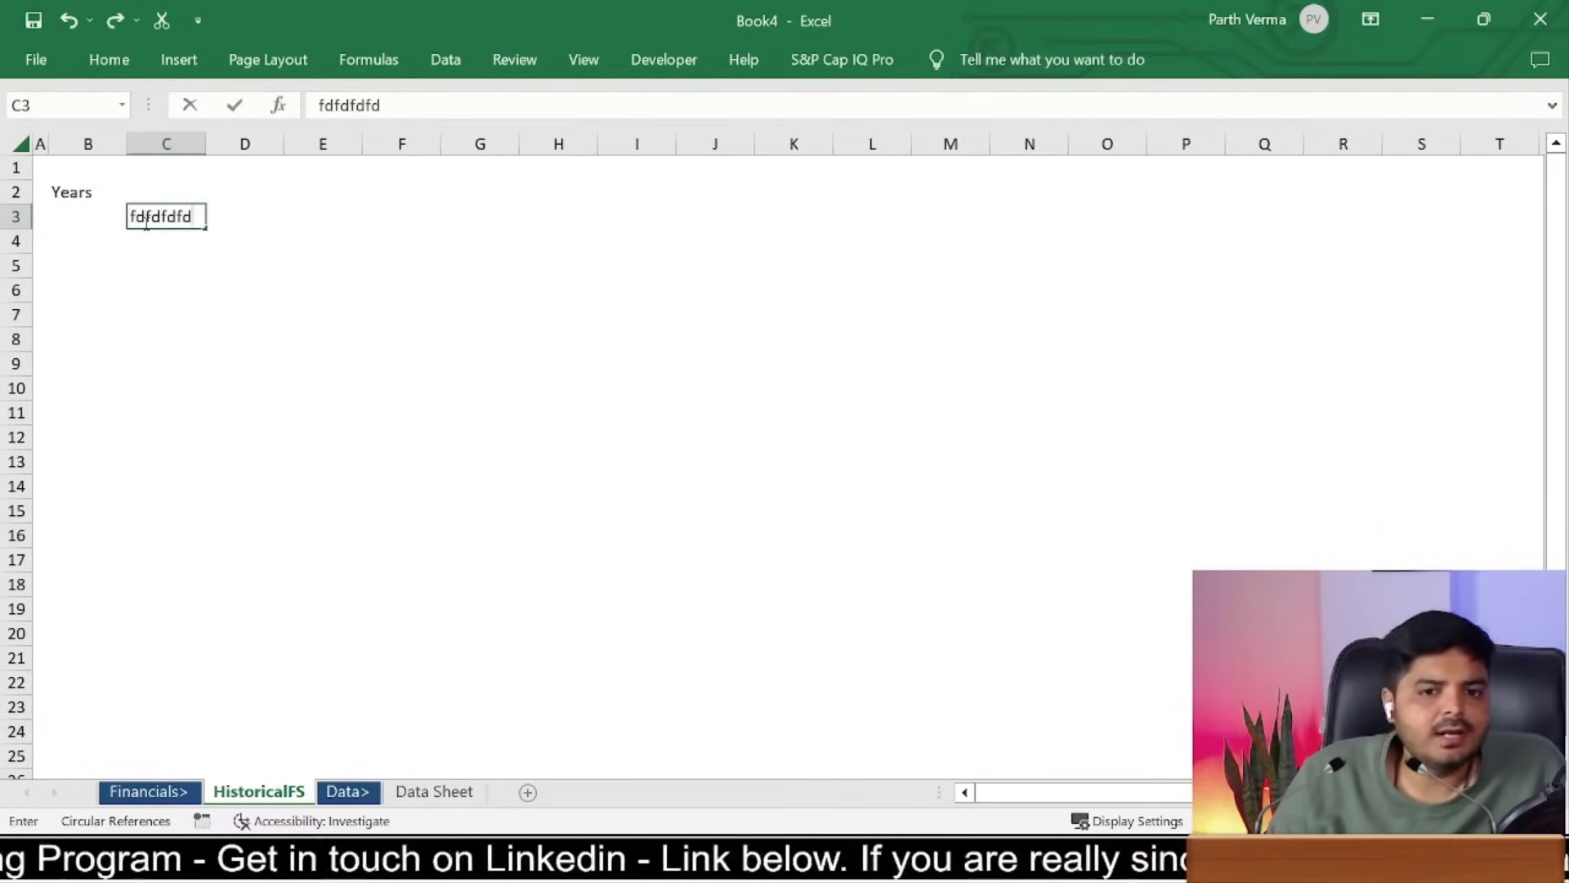
key("Escape")
left_click(434, 791)
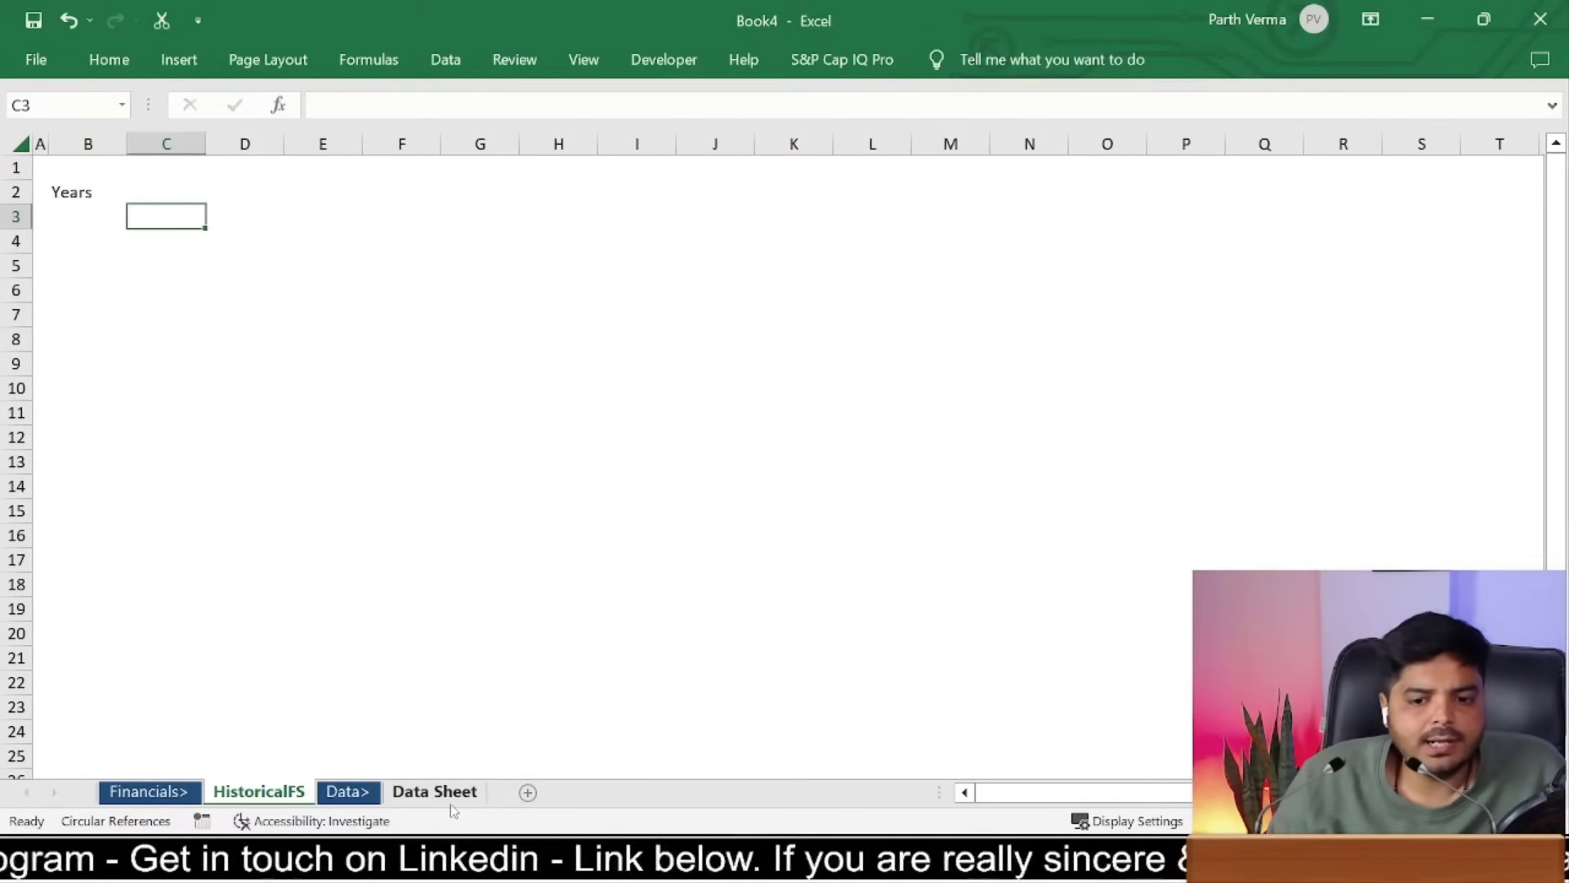
left_click(242, 793)
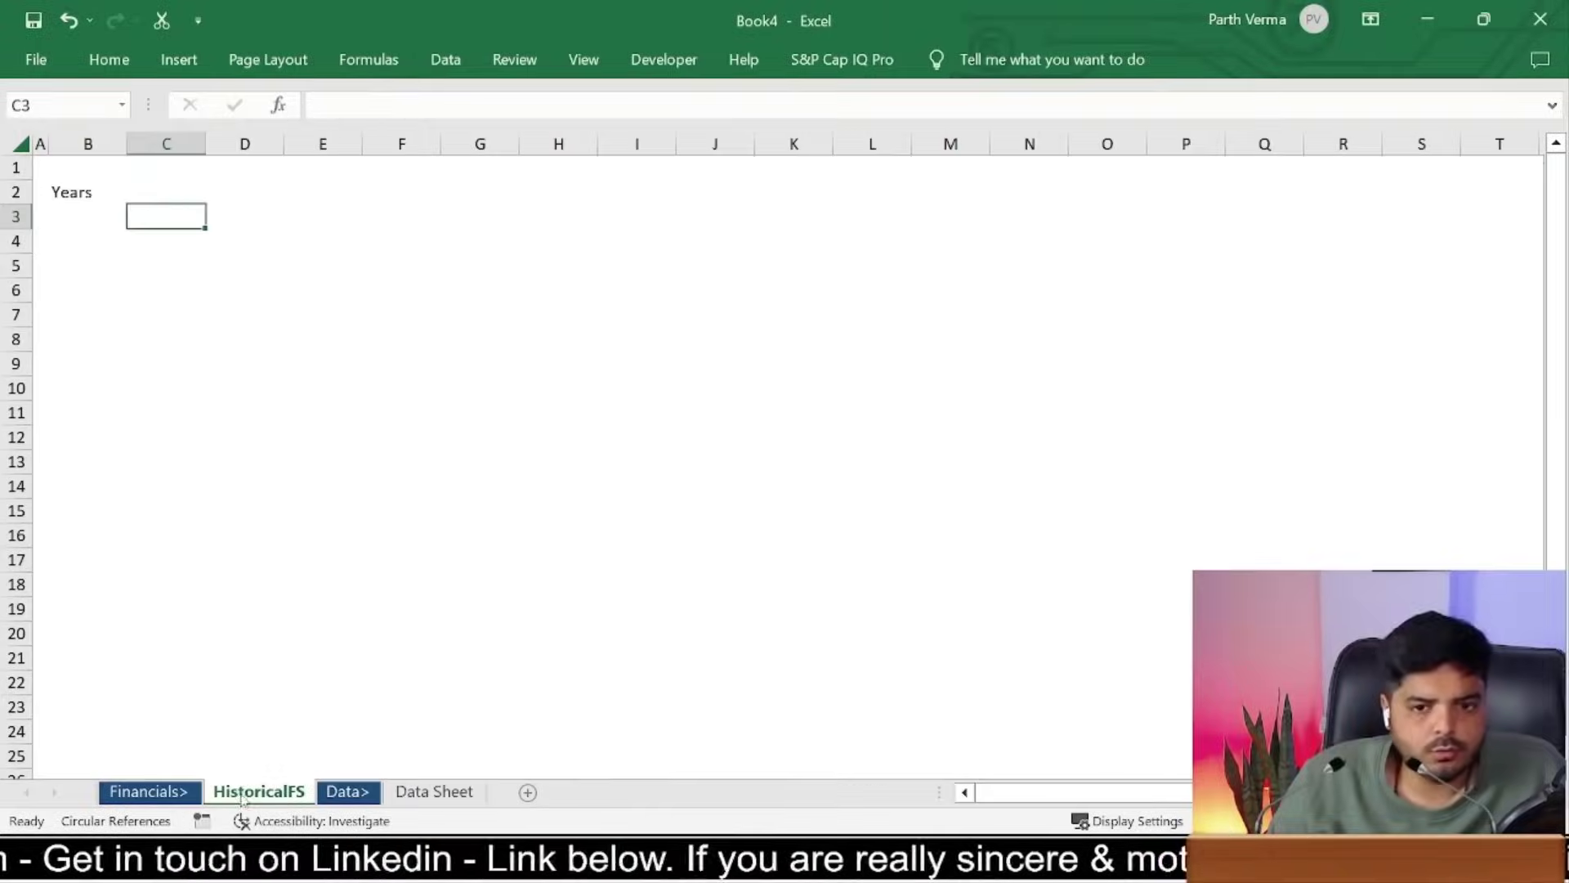
Step: In B2, enter ="Historical Financial Statement - "& linked to Data Sheet cell B1
left_click(67, 188)
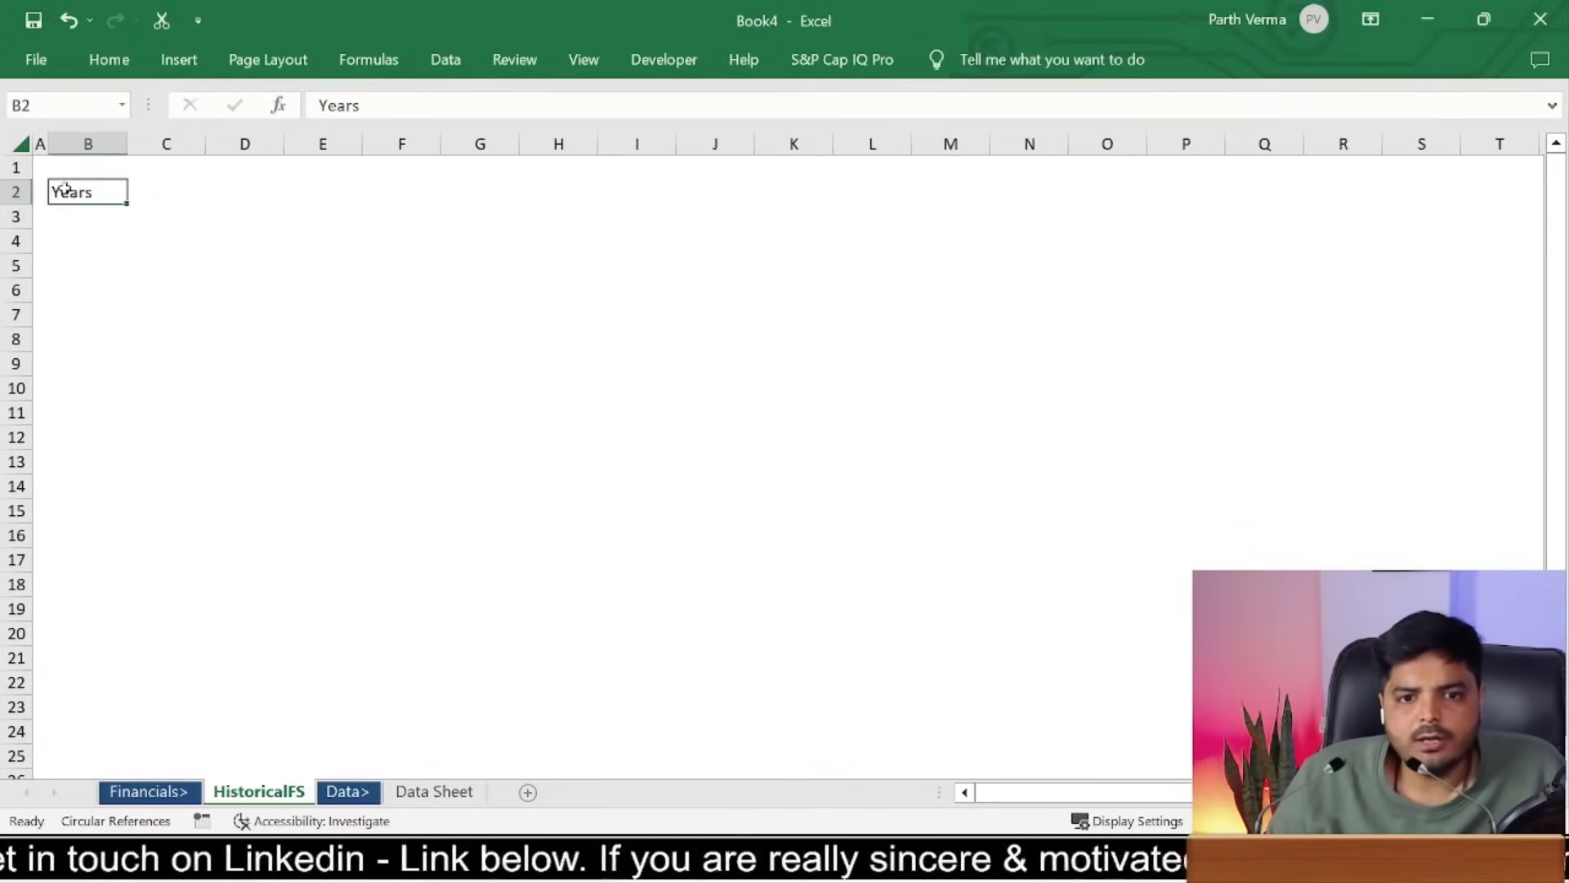
type("Hi")
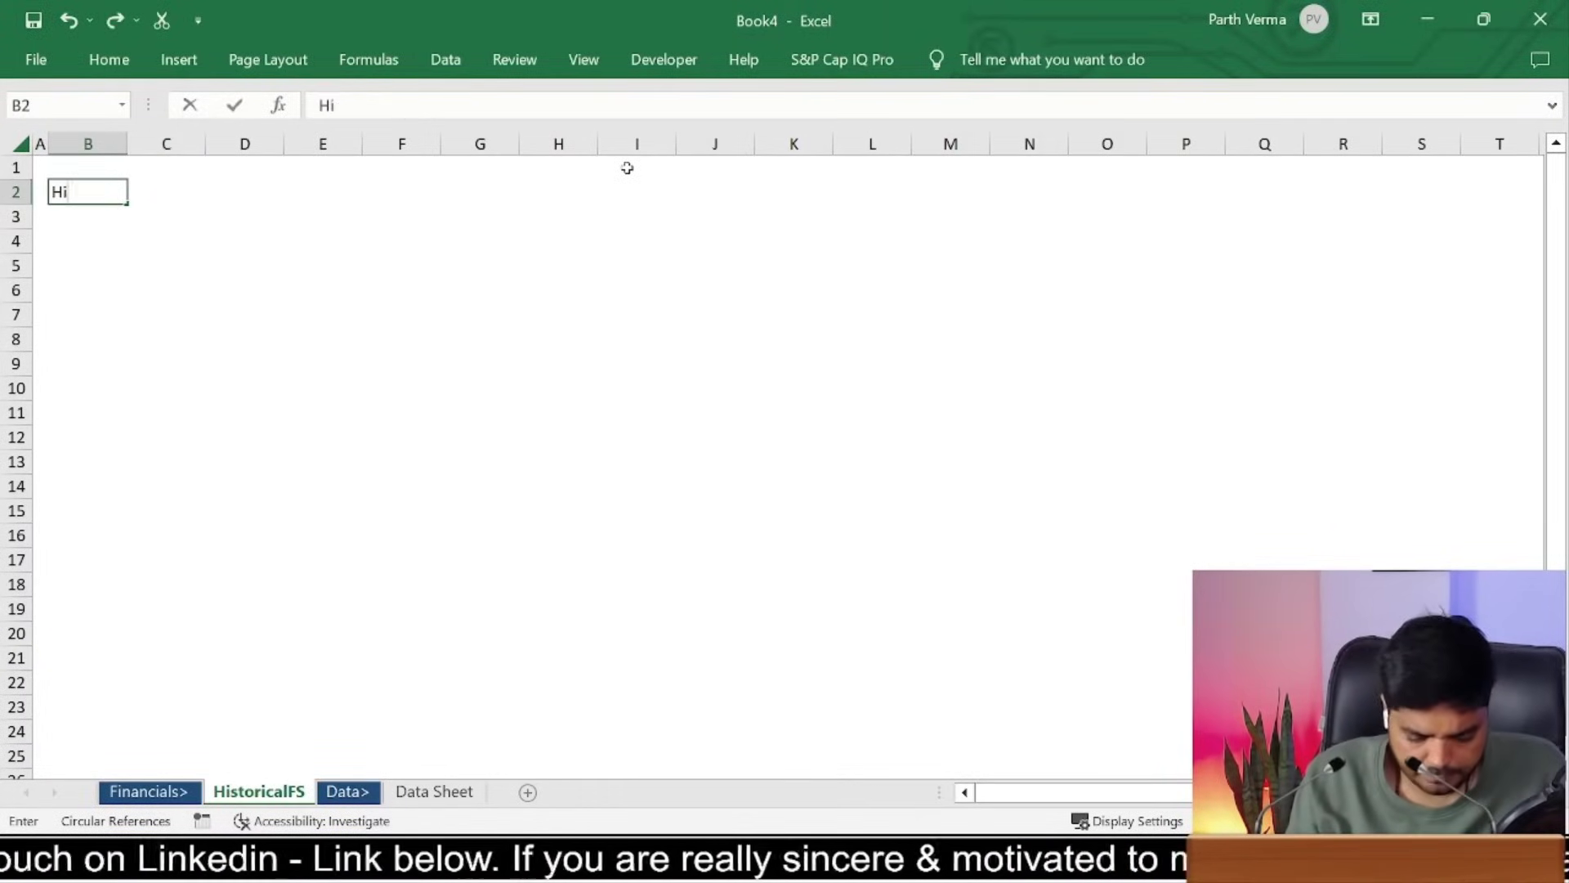
type("s")
type("=")
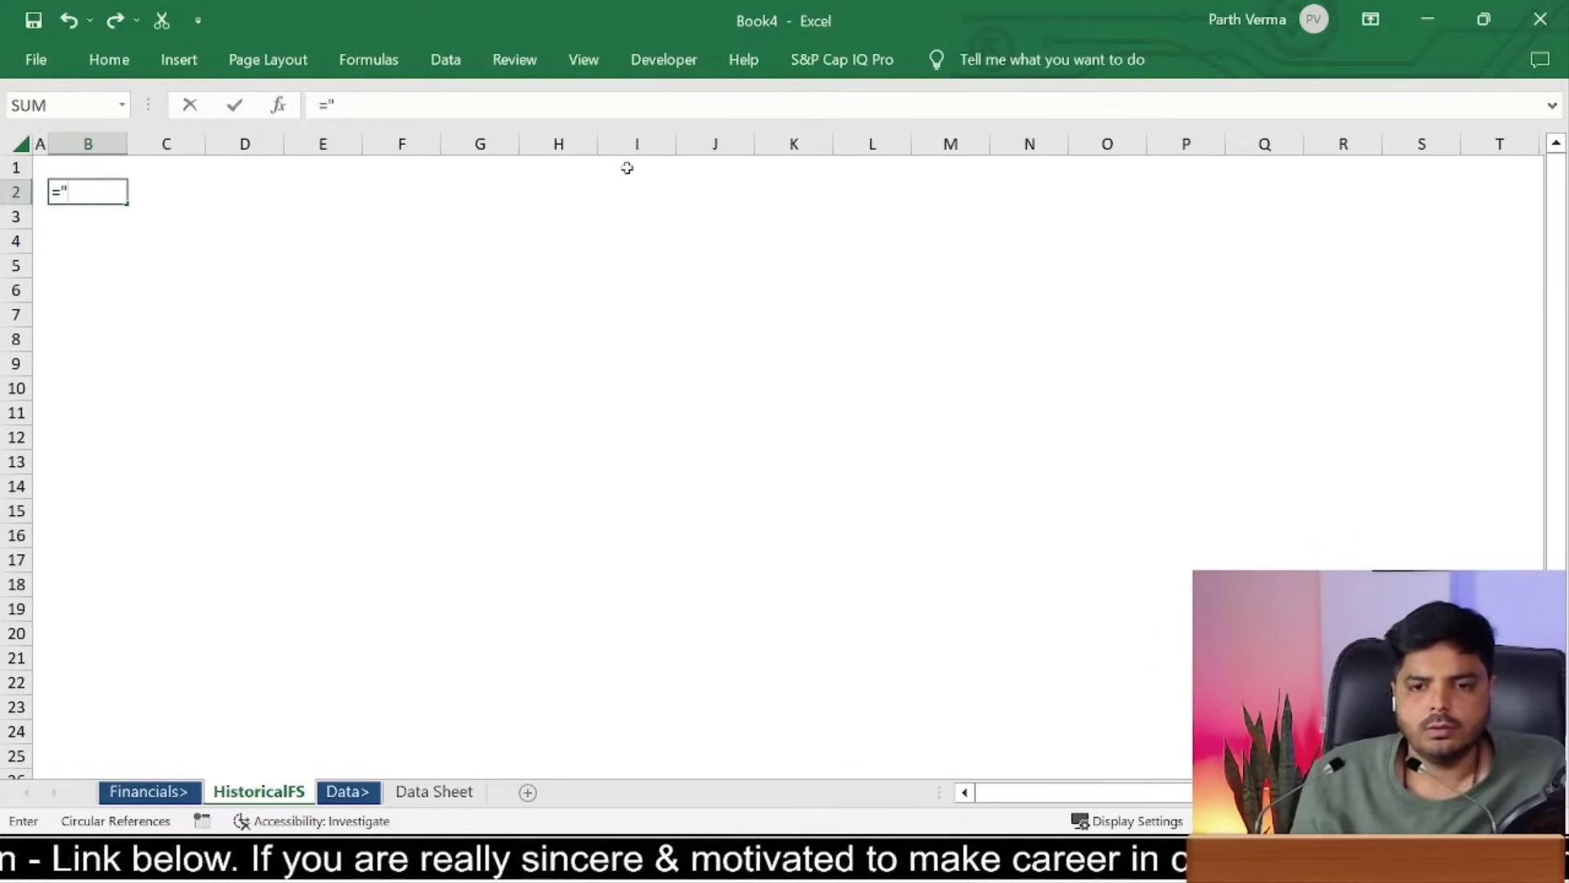
type("Histor")
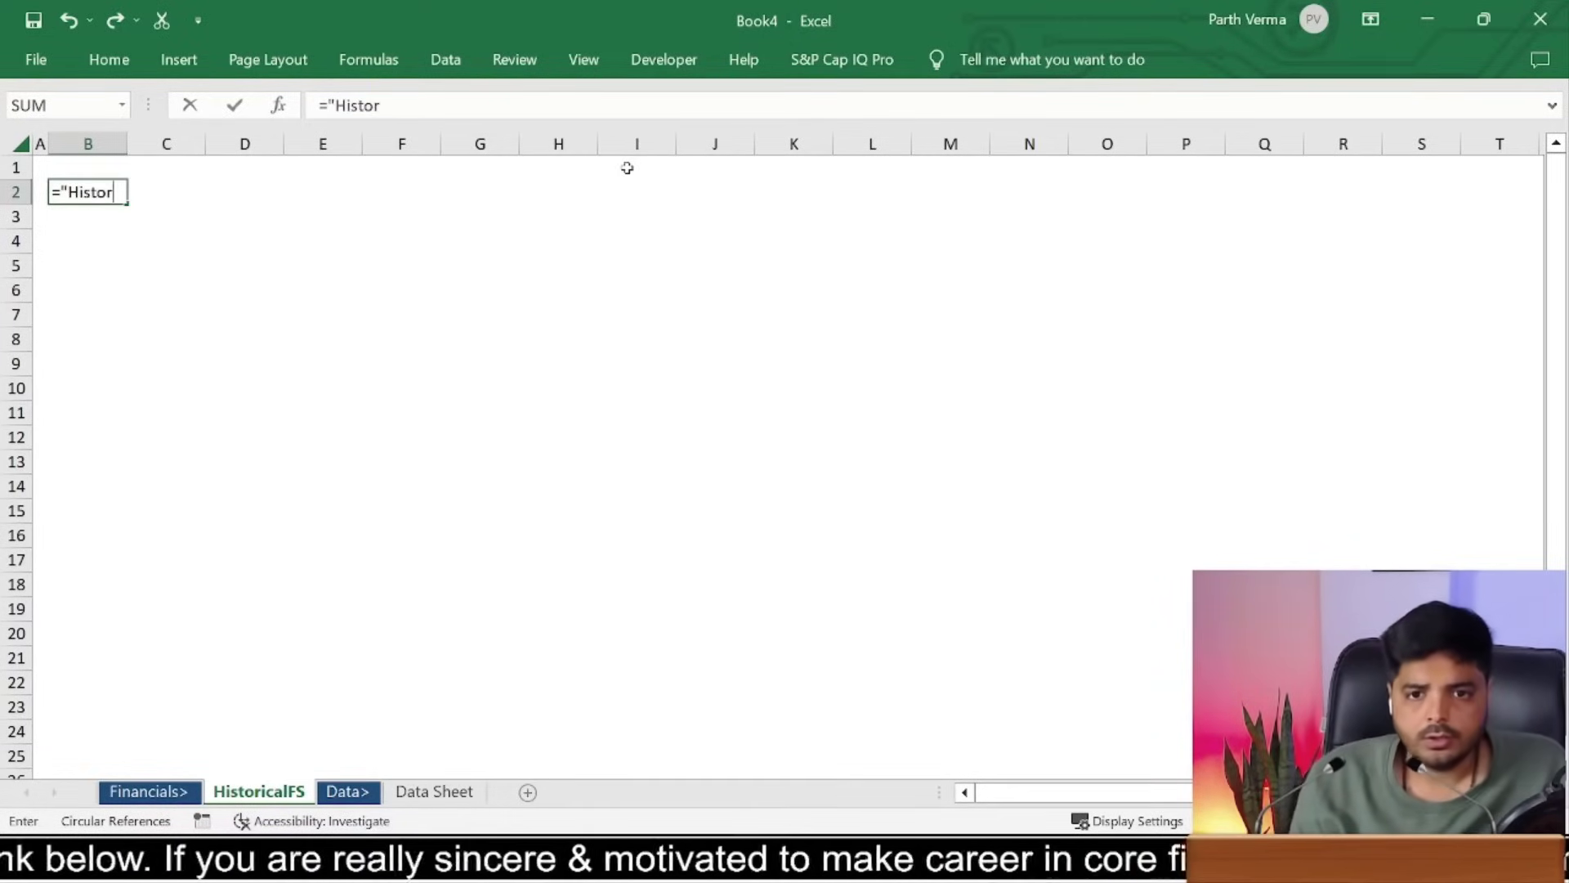
type("ical Financ")
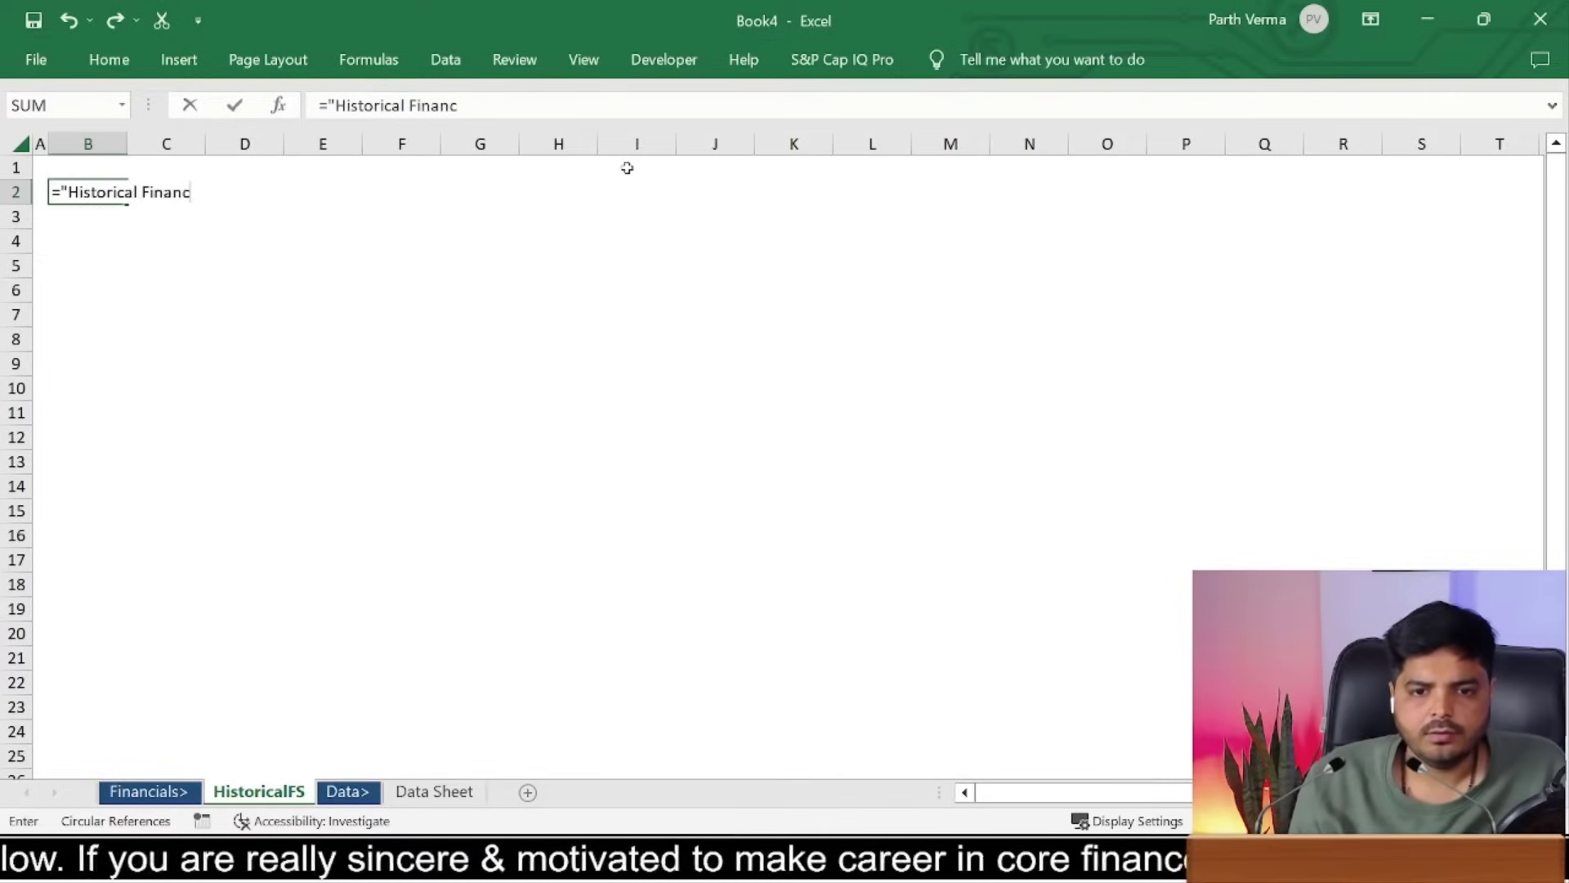
type("ial Statement -")
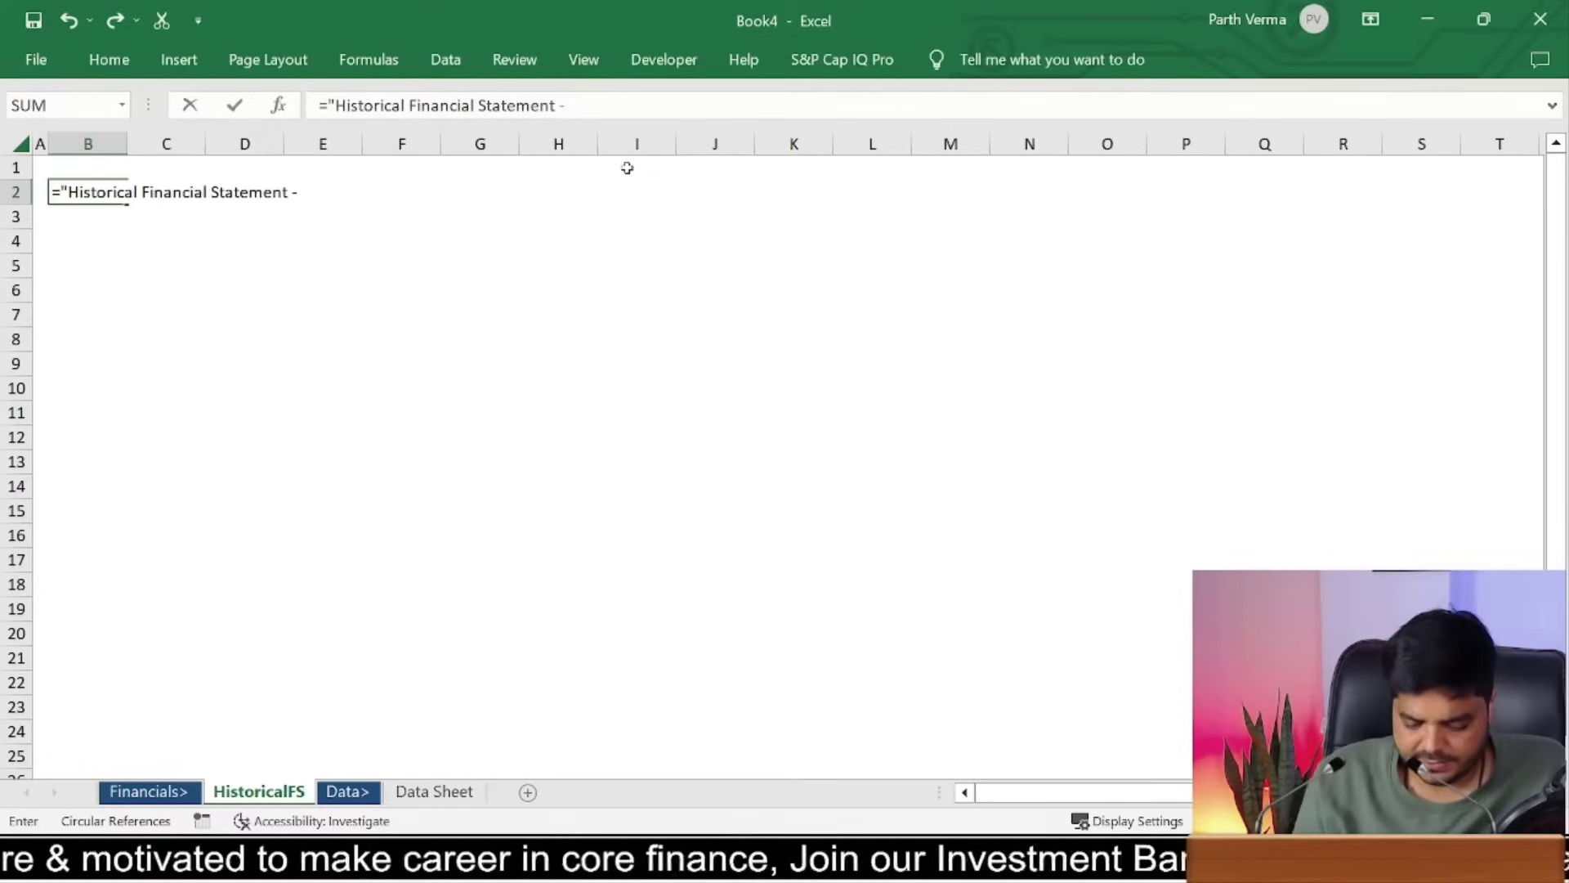
type("&")
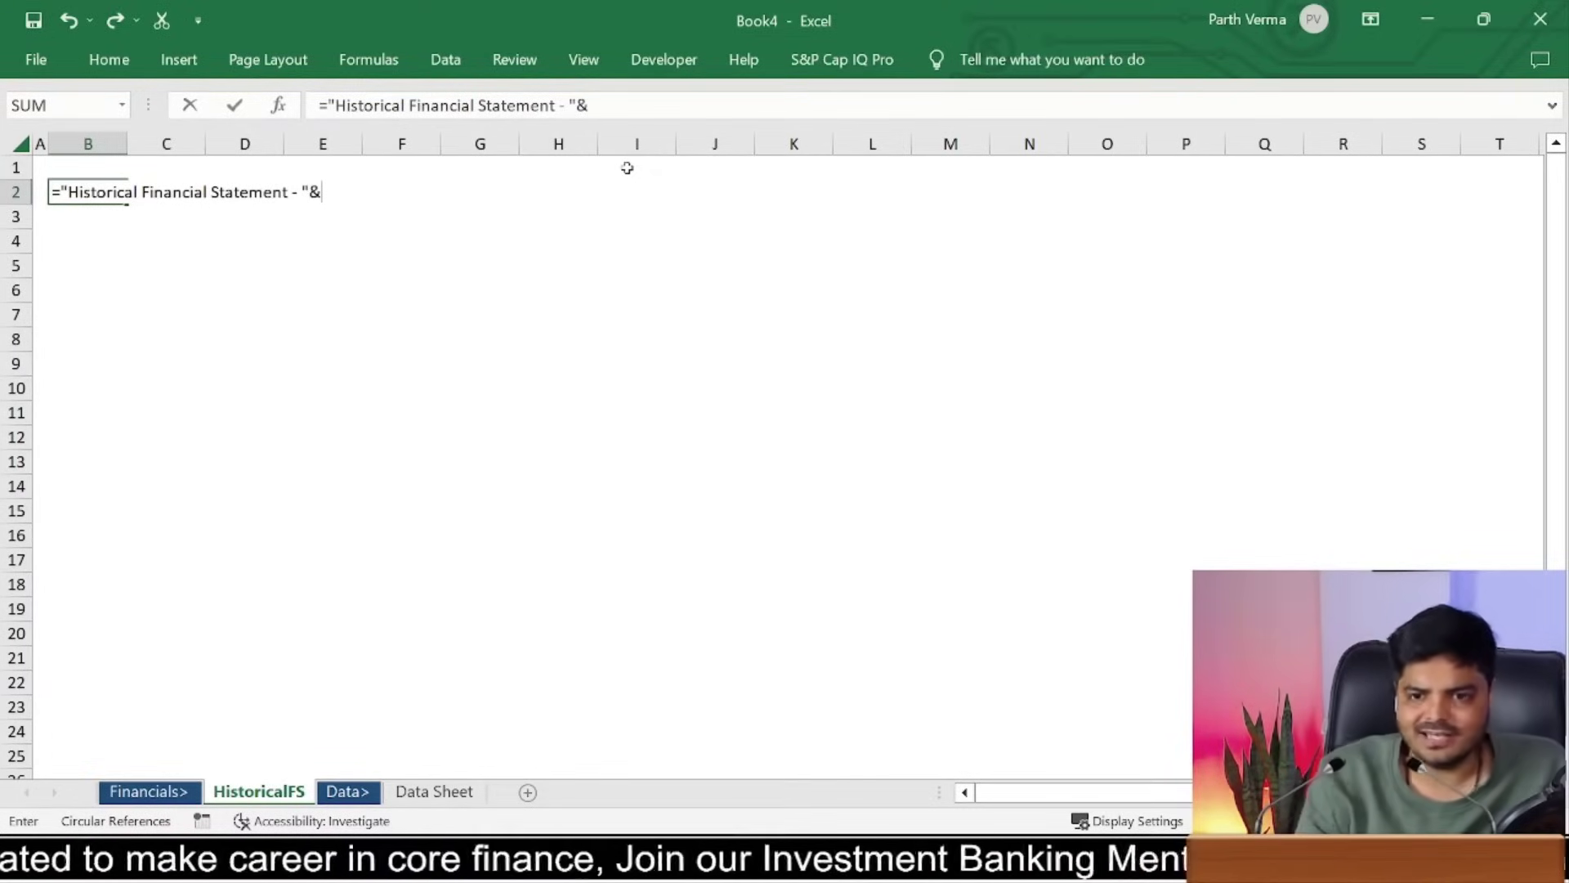
left_click(421, 792)
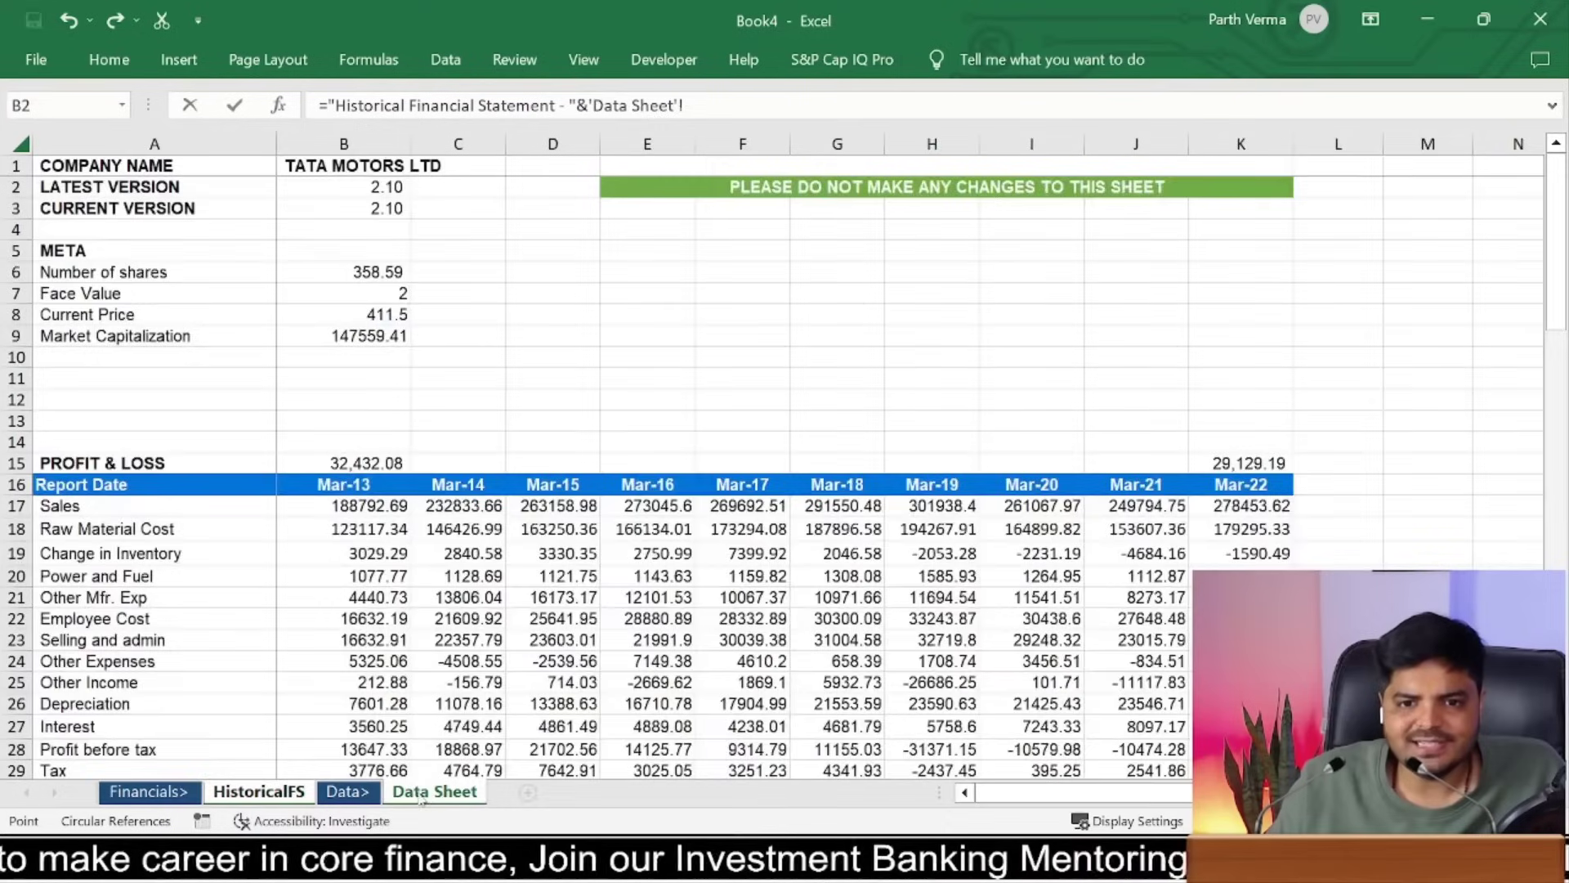
left_click(316, 169)
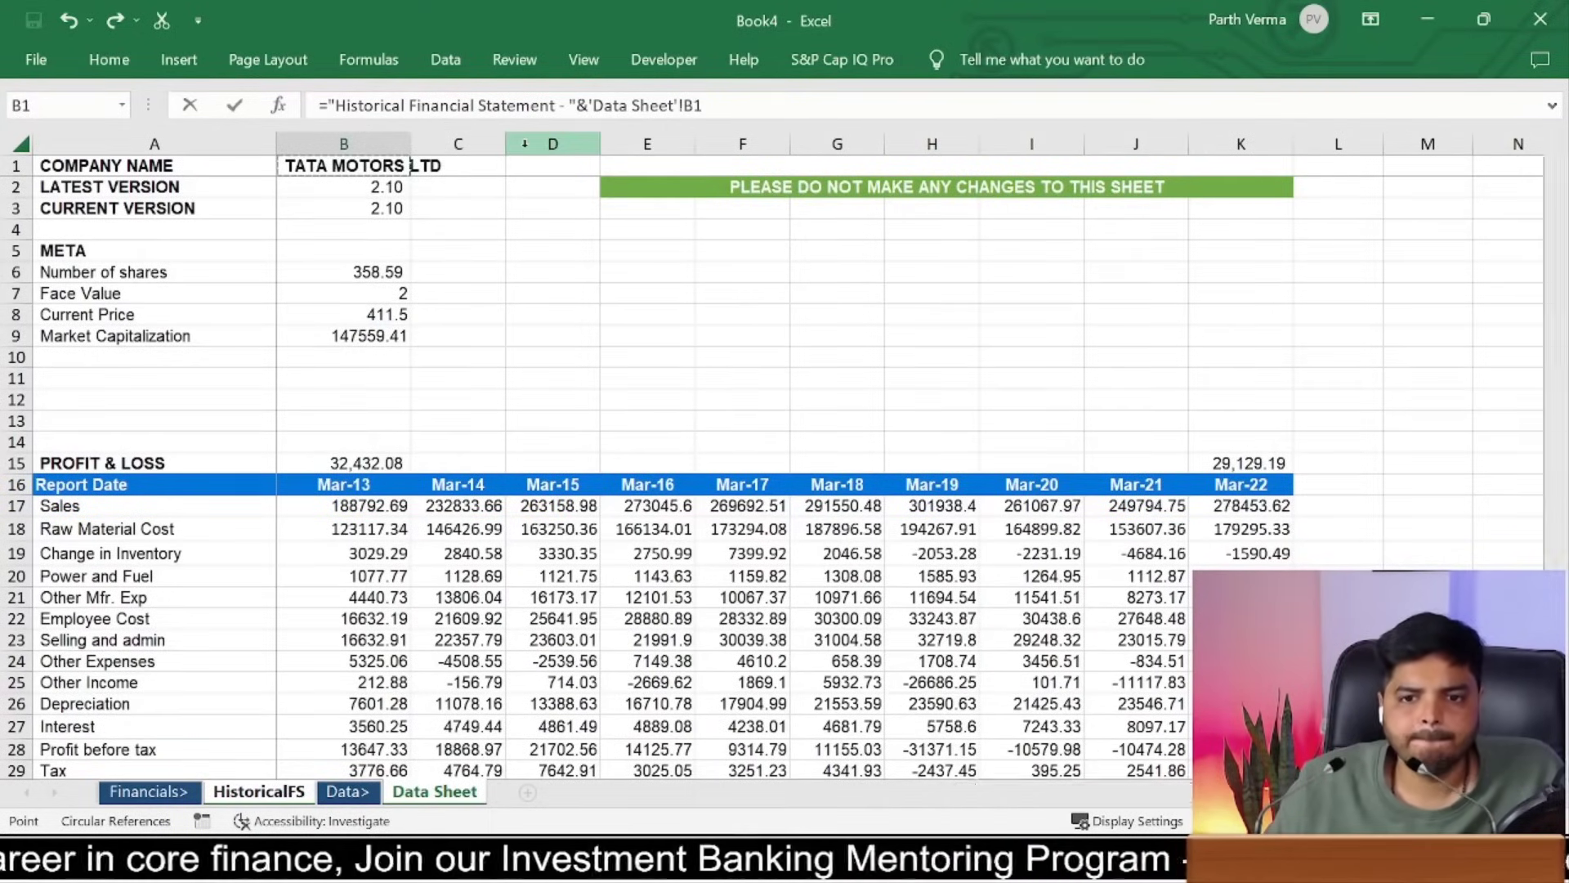
key("Return")
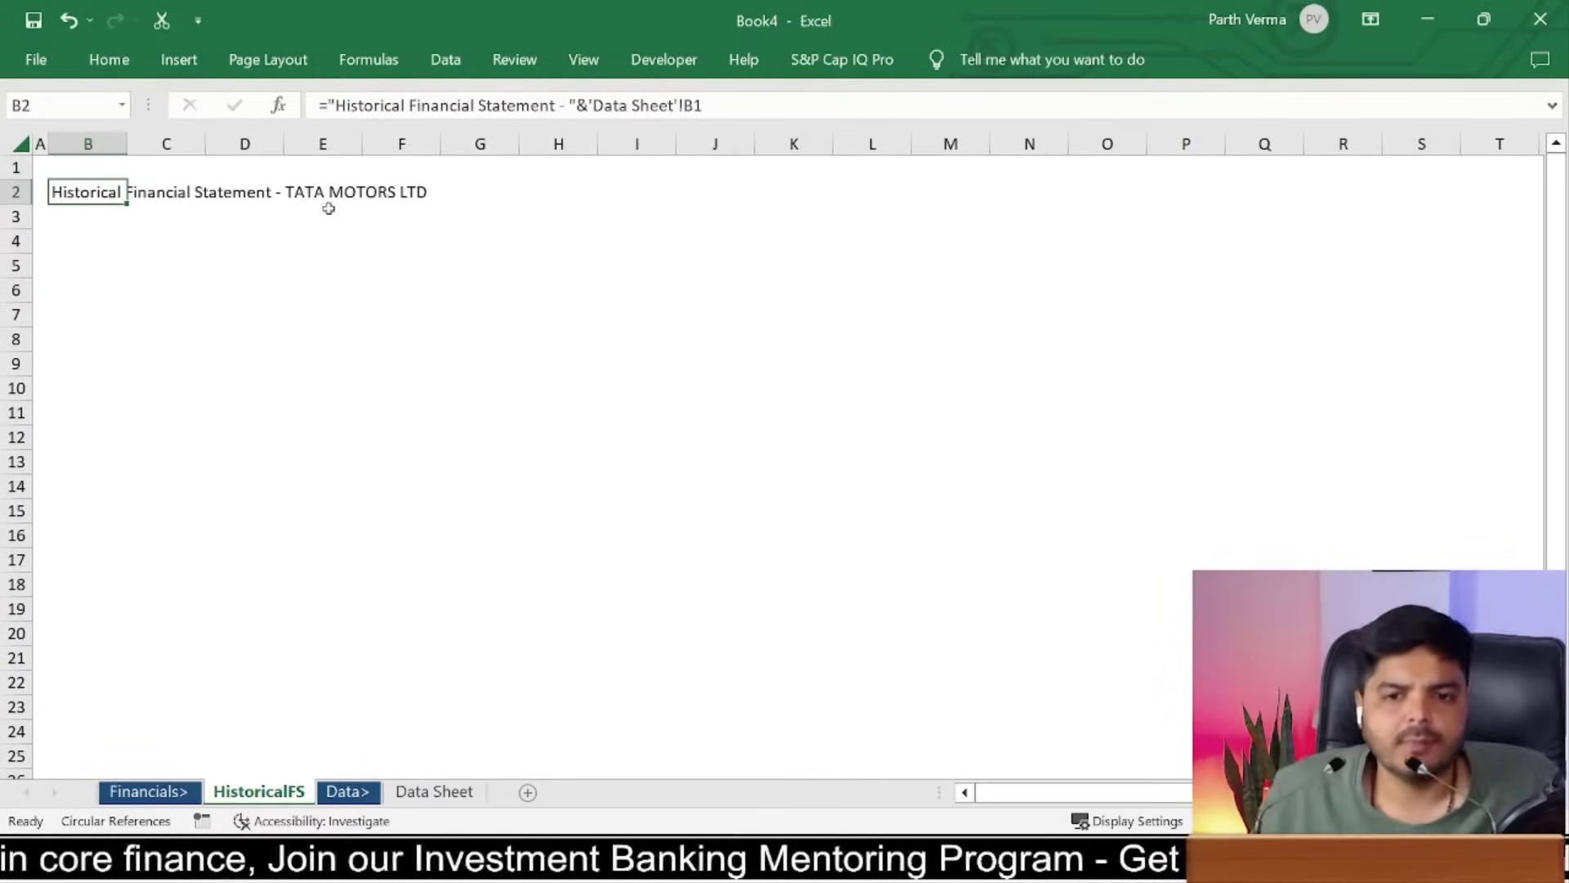
Step: Compare the new title on HistoricalFS with the company name on Data Sheet
left_click(439, 774)
left_click(434, 790)
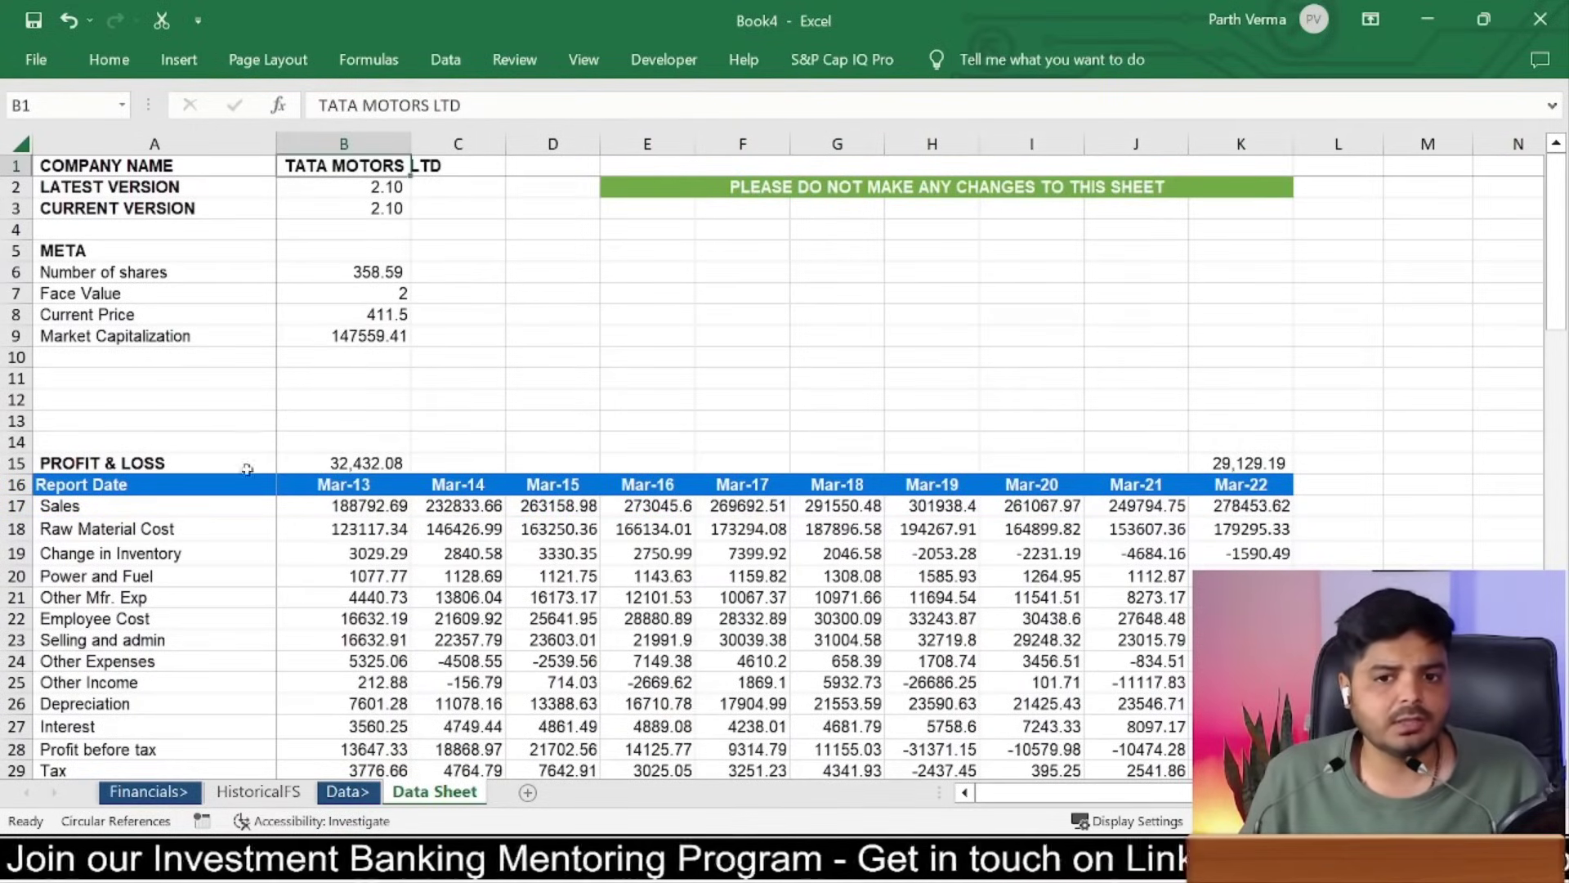
left_click(258, 791)
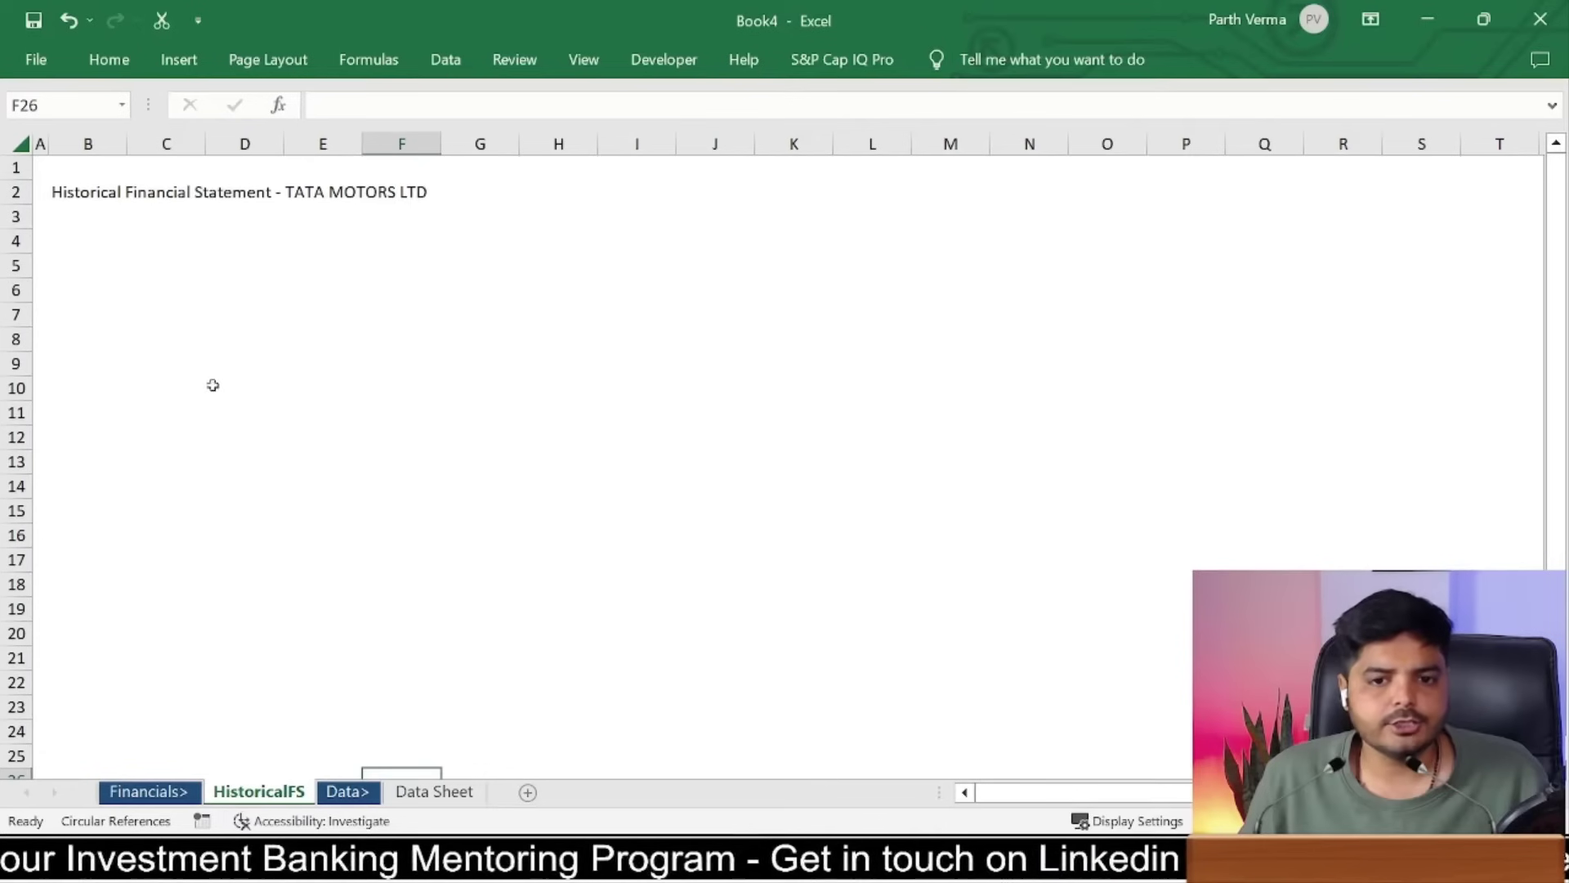
left_click(434, 791)
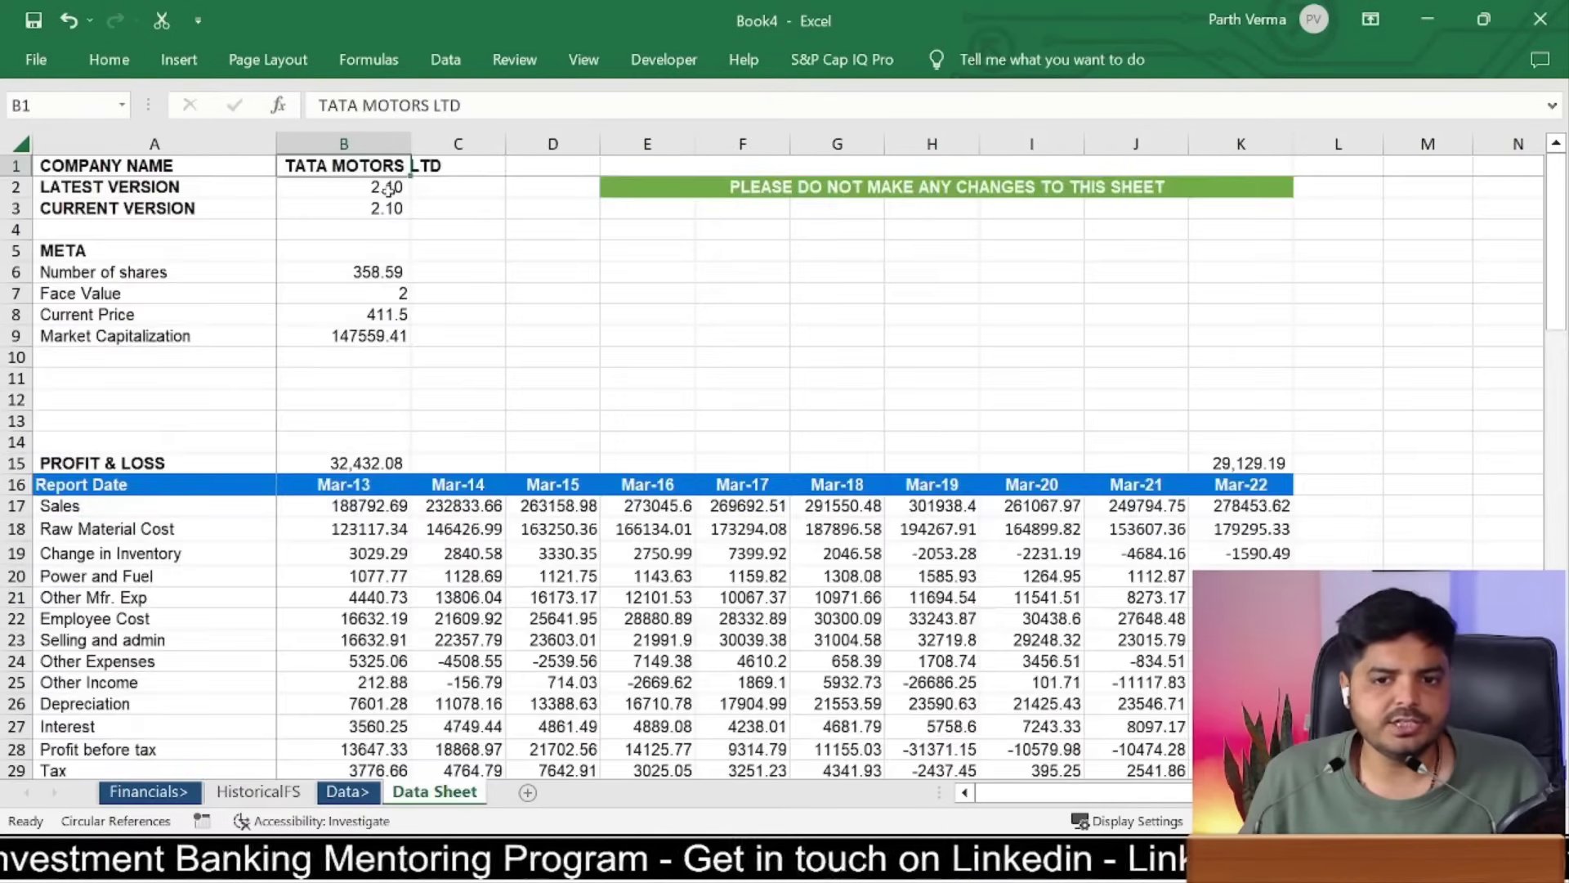
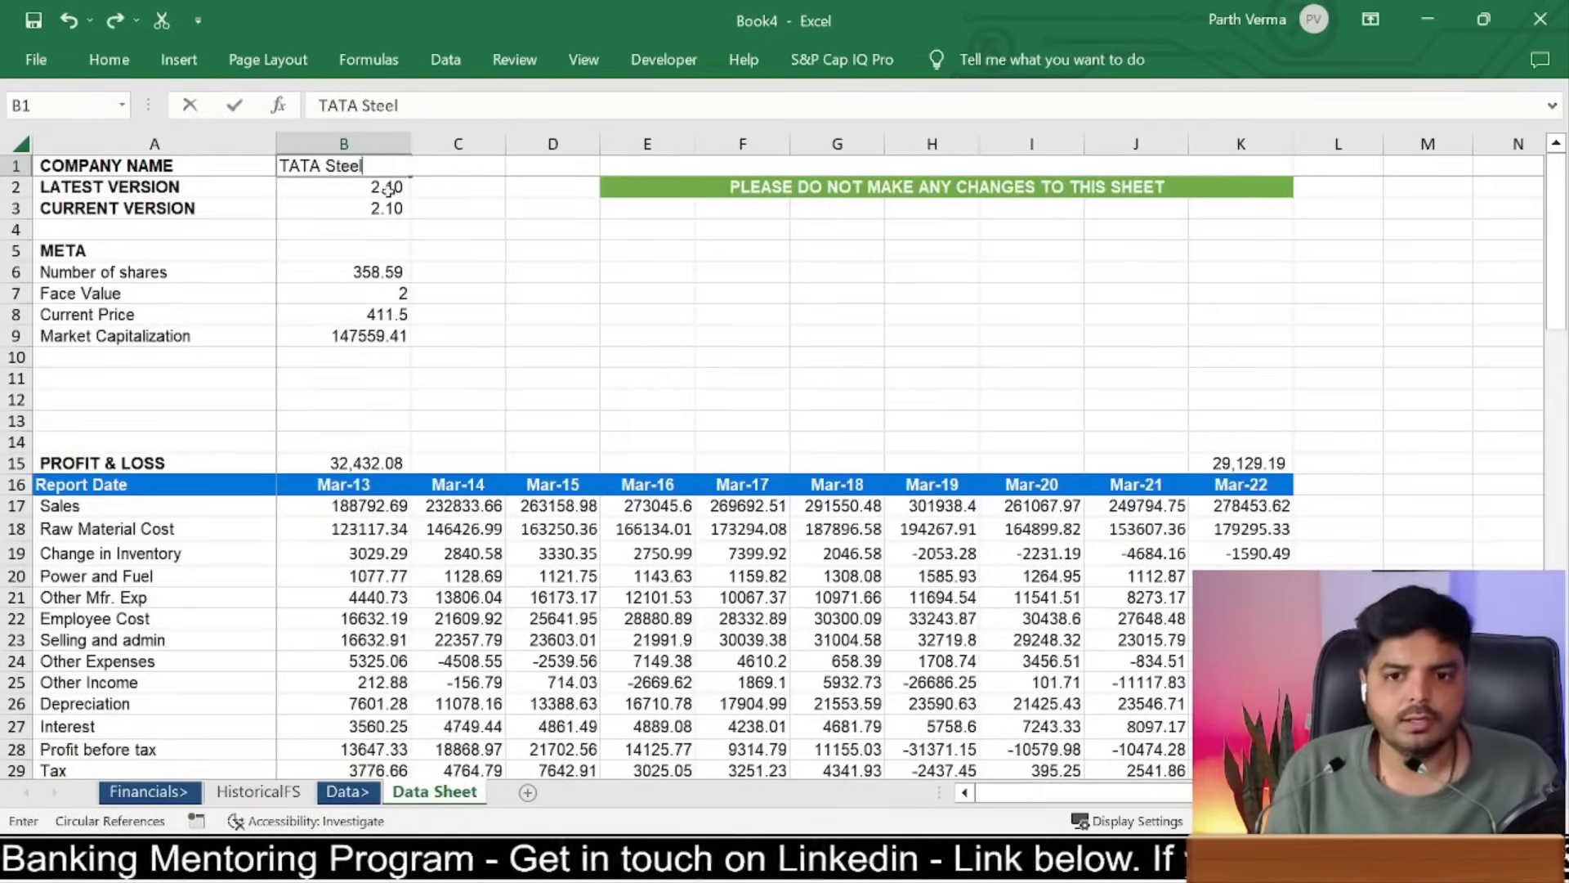
Step: Enter TATA Steel as the company name, confirm the HistoricalFS title updates, then undo back to TATA MOTORS LTD
key("ctrl+Return")
left_click(295, 791)
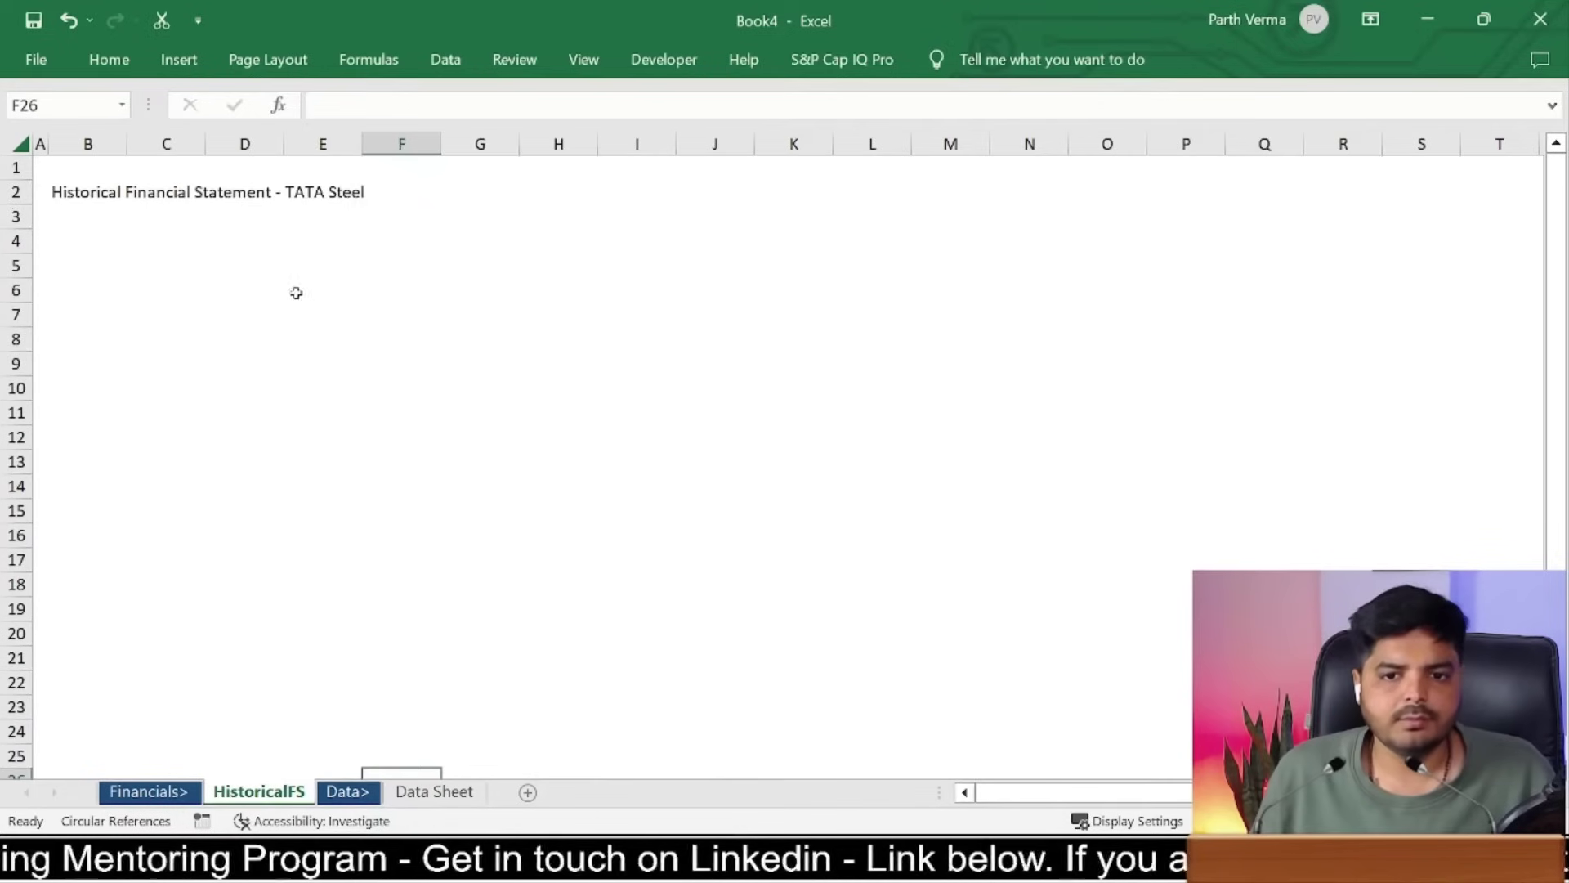
key("ctrl+z")
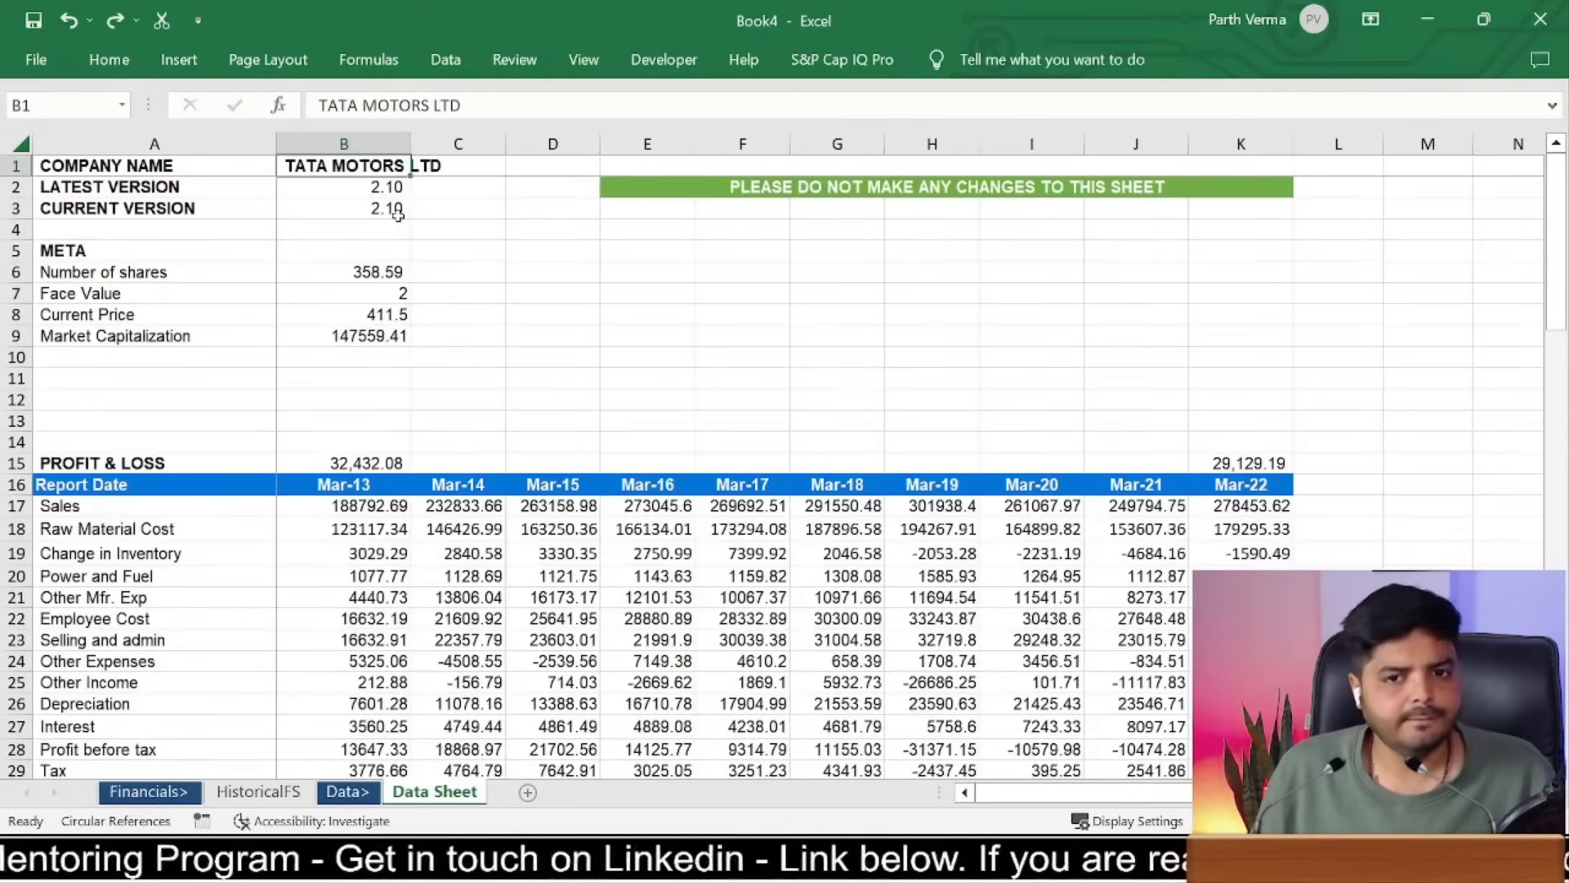
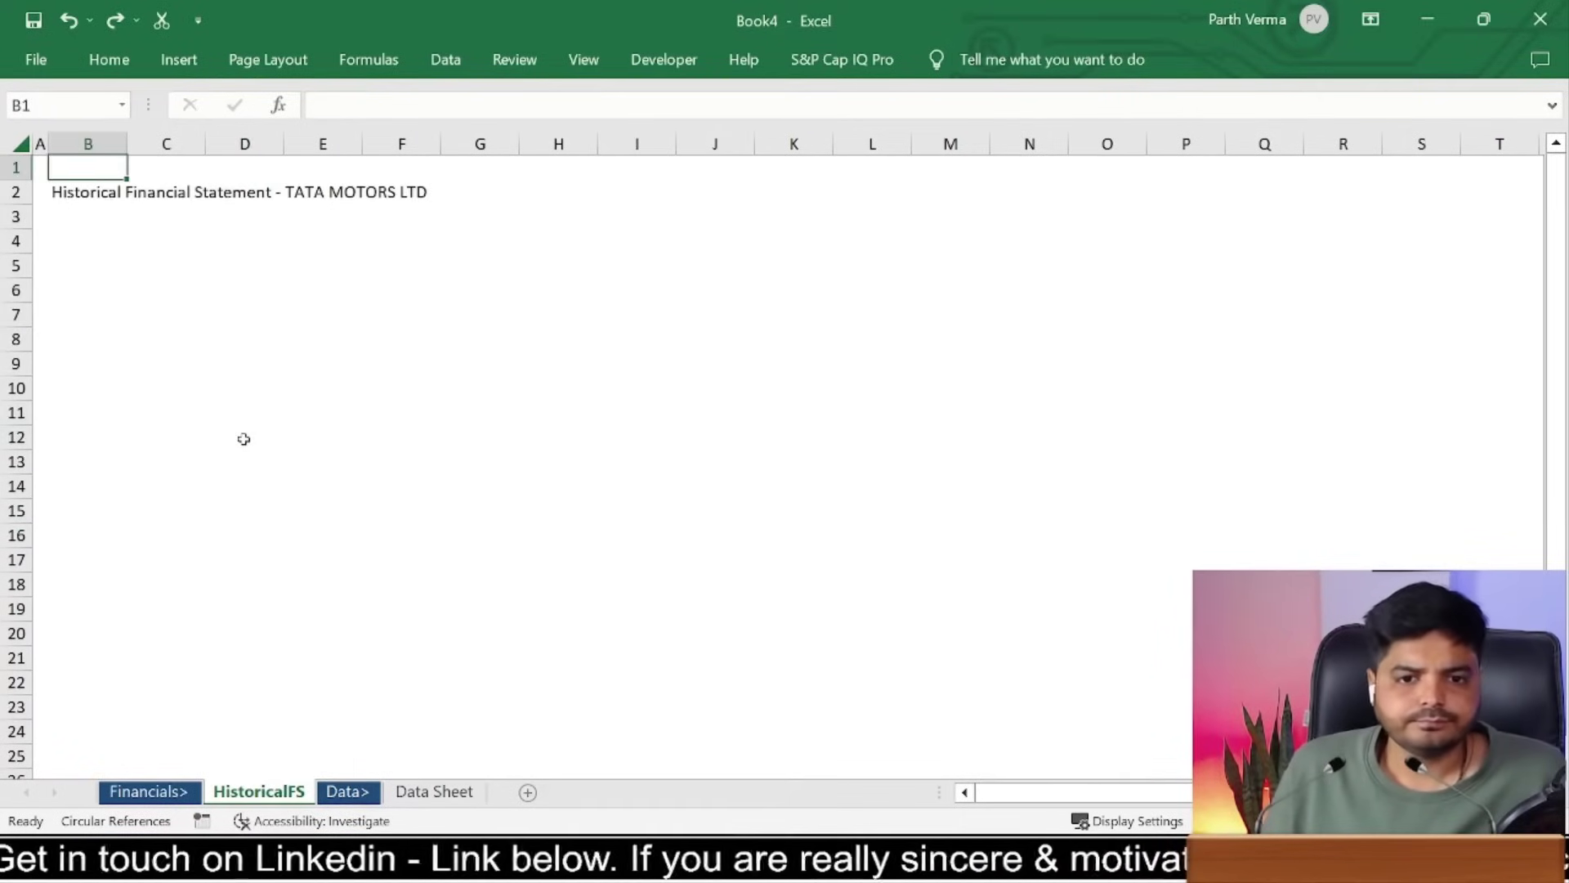
Step: Enter the label 'Years' in B3 on HistoricalFS
key("Down")
key("Down")
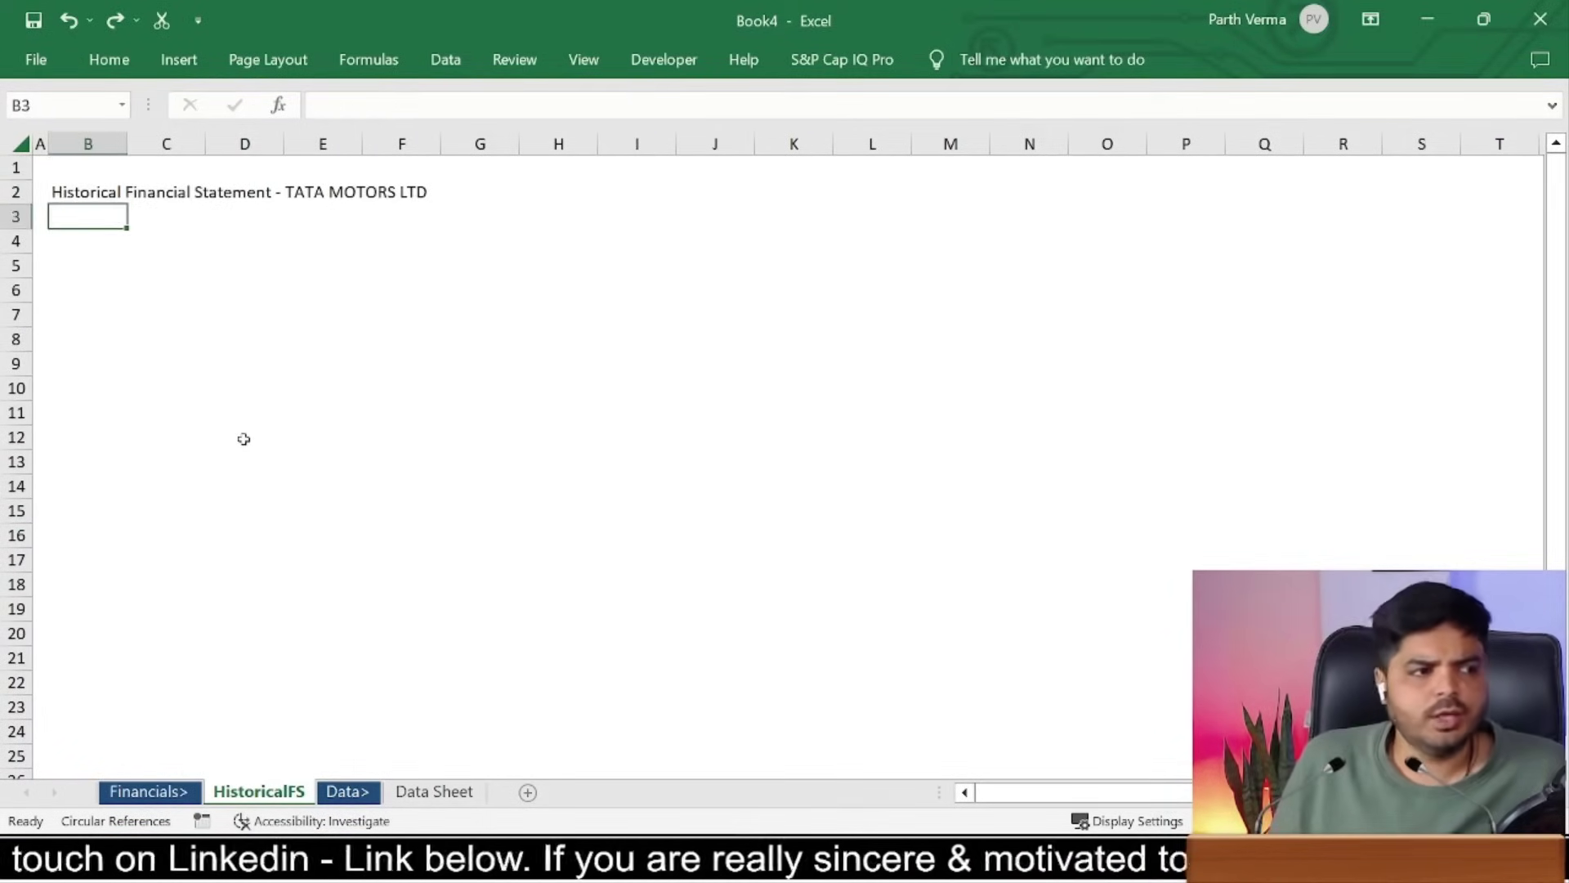
type("Yea")
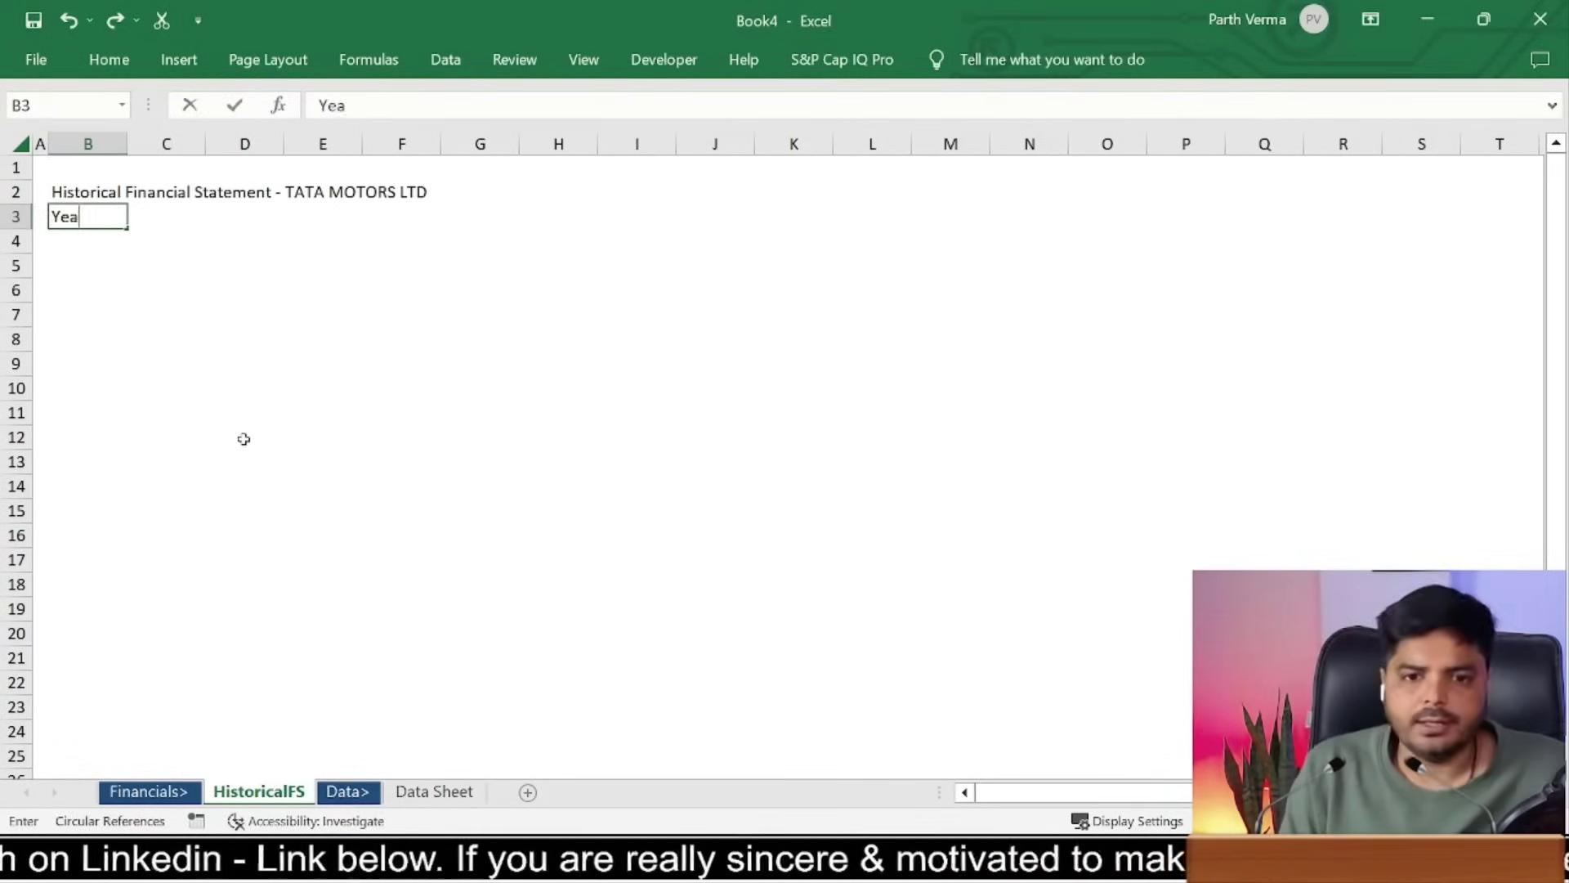
type("rs")
key("ctrl+Return")
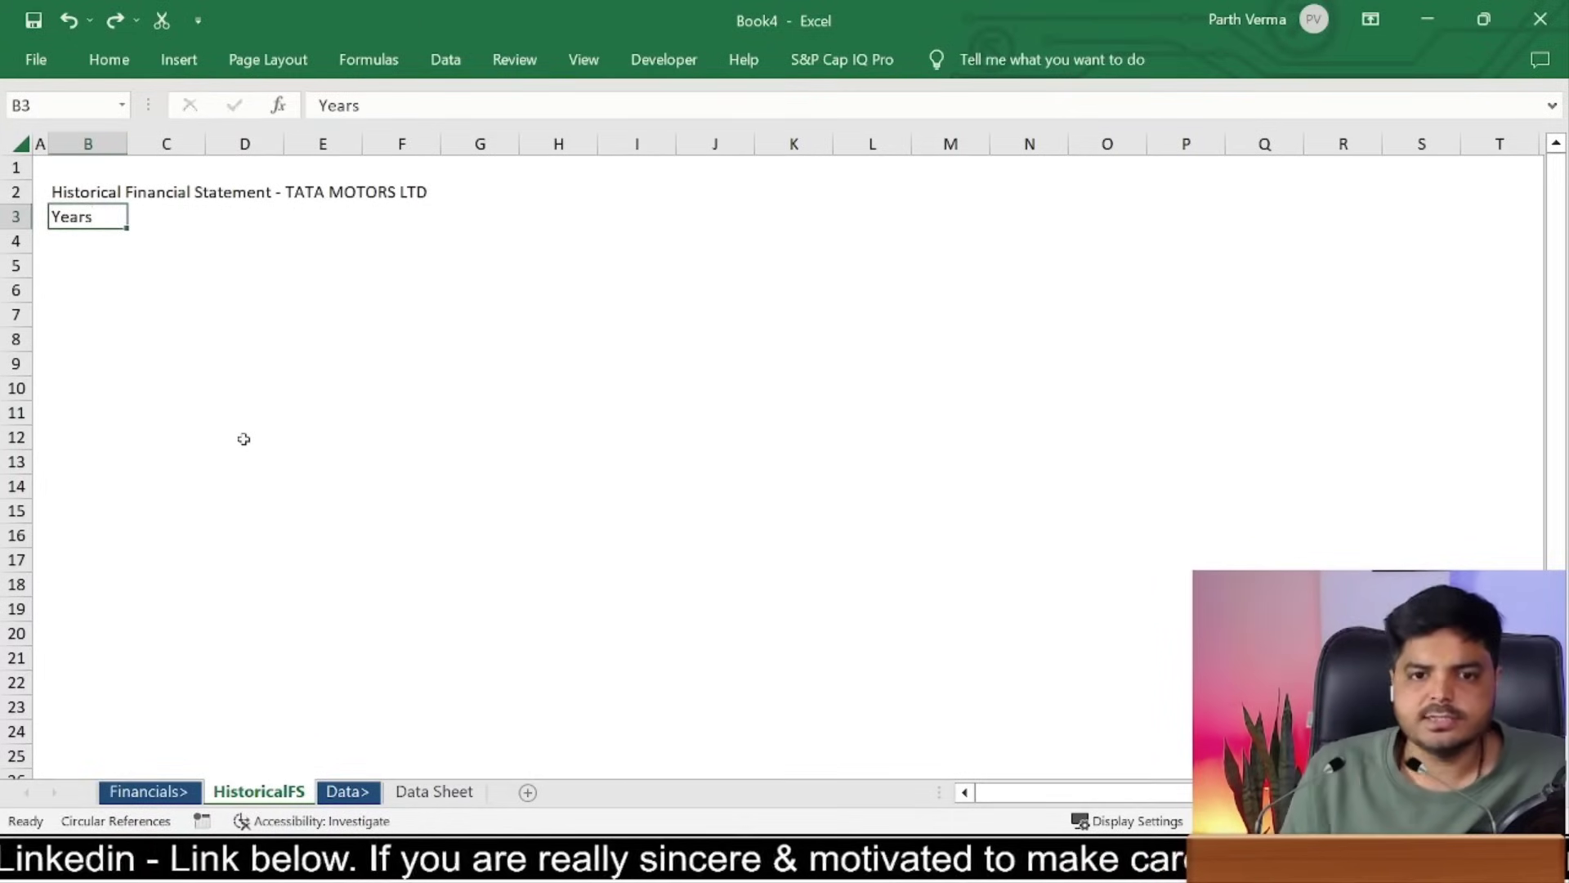
key("Right")
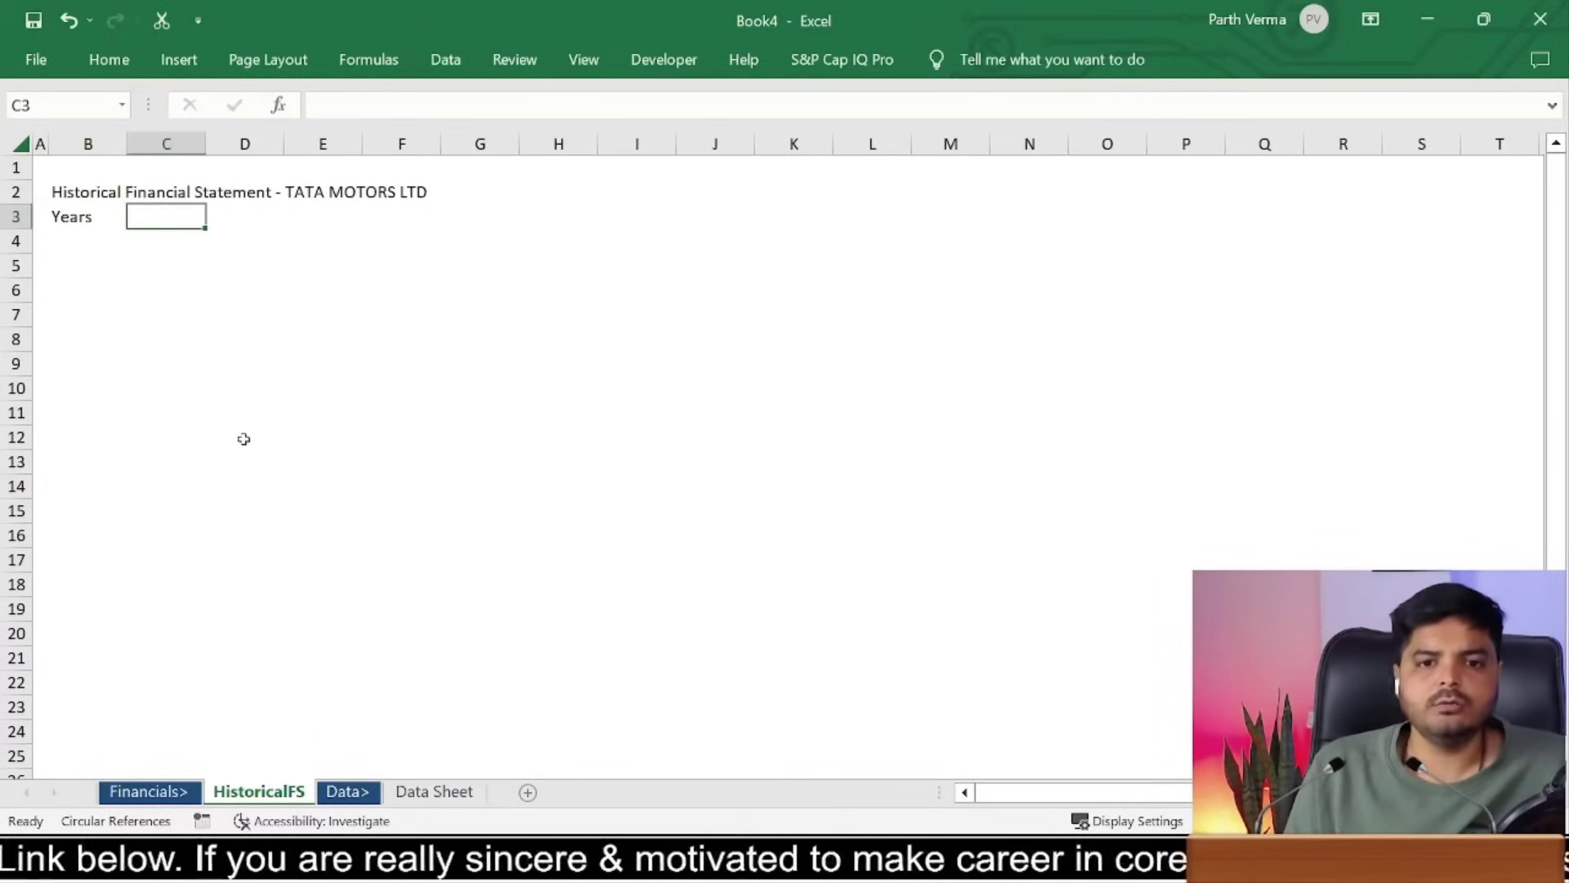
Step: Link C3 to the first report date with ='Data Sheet'!B16
type("=")
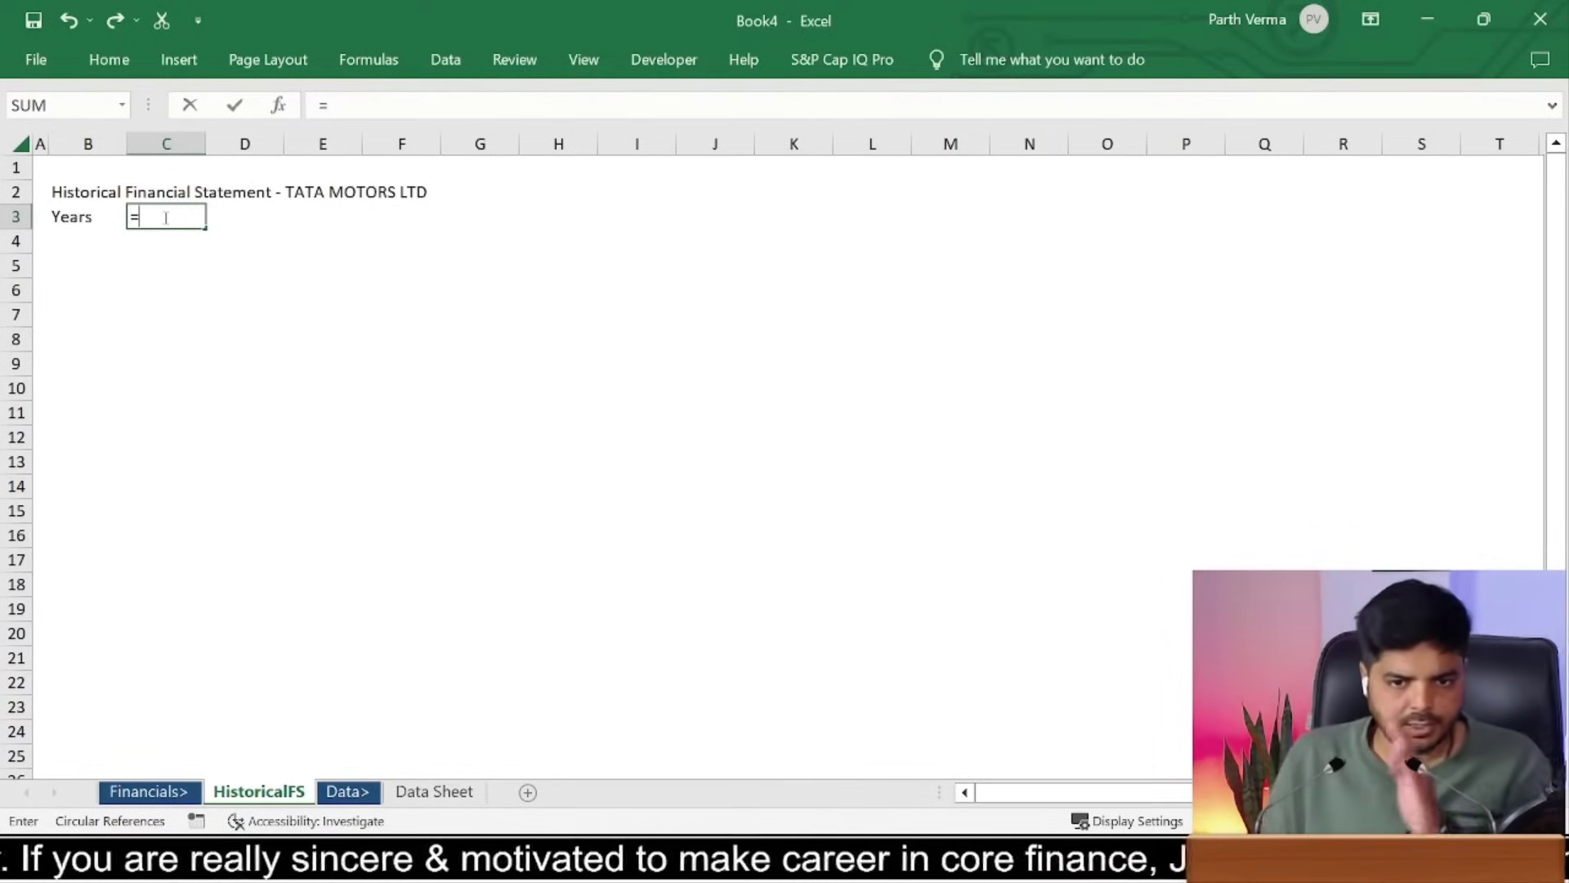
left_click(429, 791)
mouse_move(1542, 333)
left_mouse_down()
mouse_move(1560, 294)
mouse_move(1561, 327)
left_mouse_up()
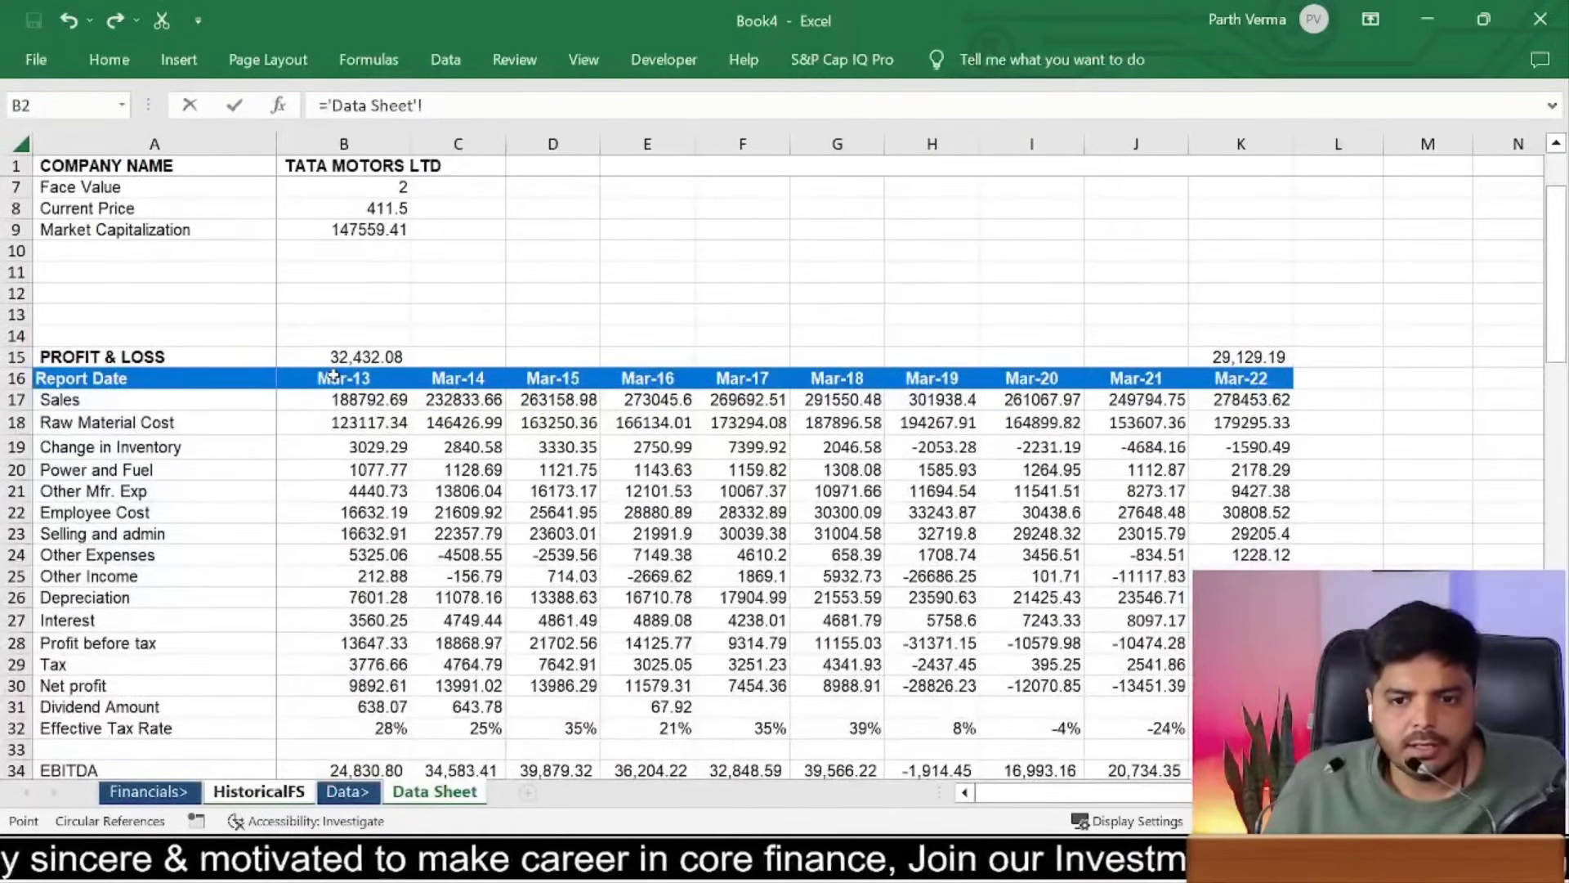
key("ctrl+Return")
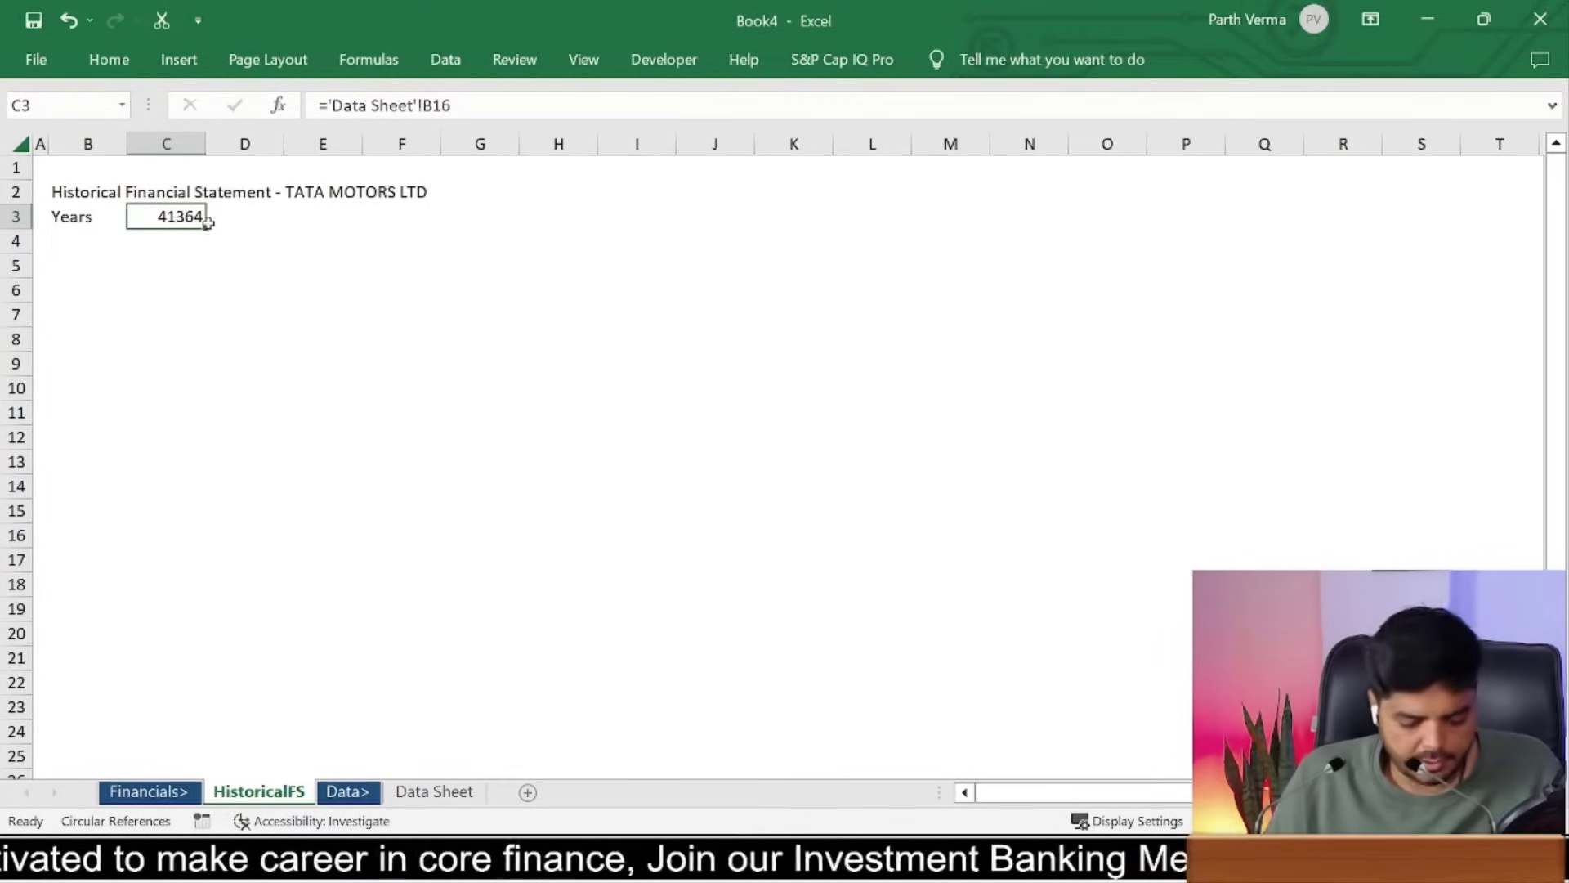
Step: Give C3 the custom mmm-yy date format so it shows Mar-13, then copy it
key("ctrl+1")
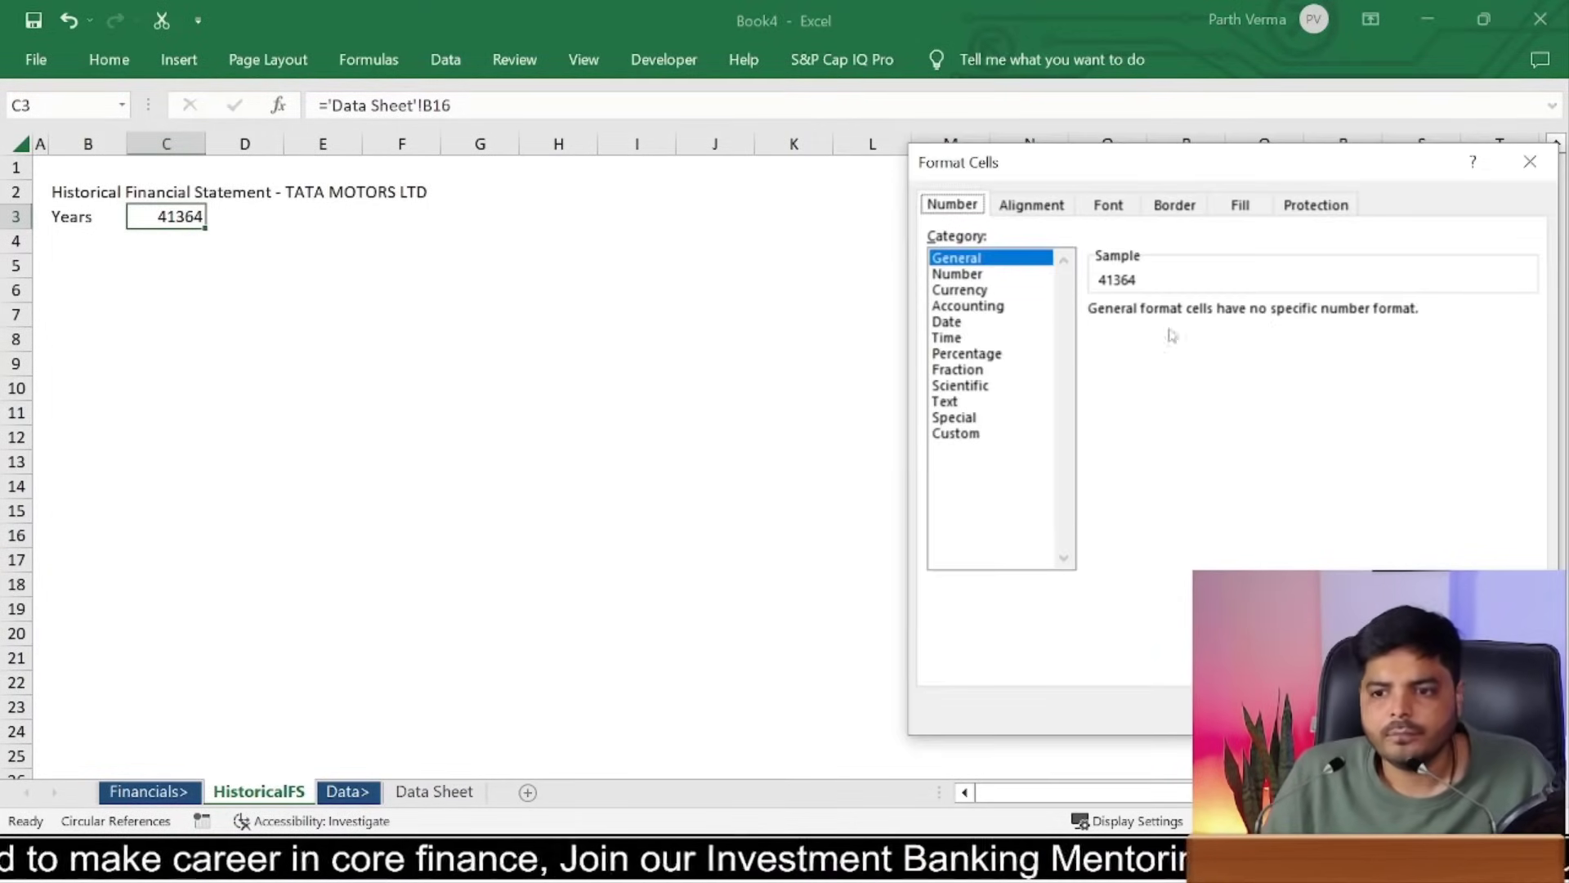
left_click(972, 324)
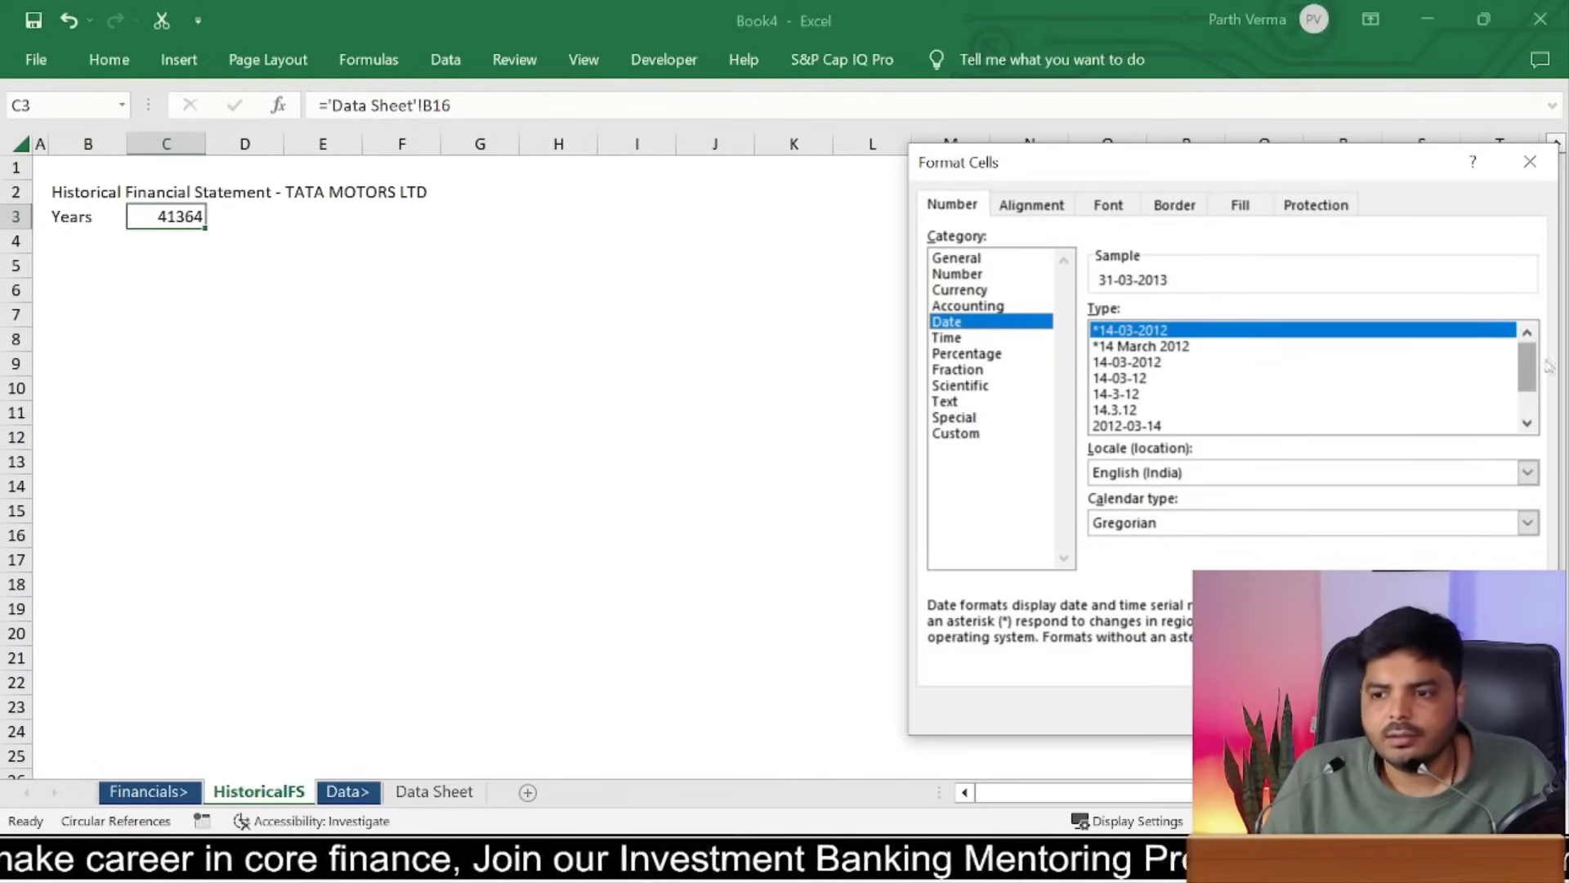
mouse_move(1532, 368)
left_mouse_down()
mouse_move(1541, 396)
mouse_move(1530, 342)
mouse_move(1538, 393)
left_mouse_up()
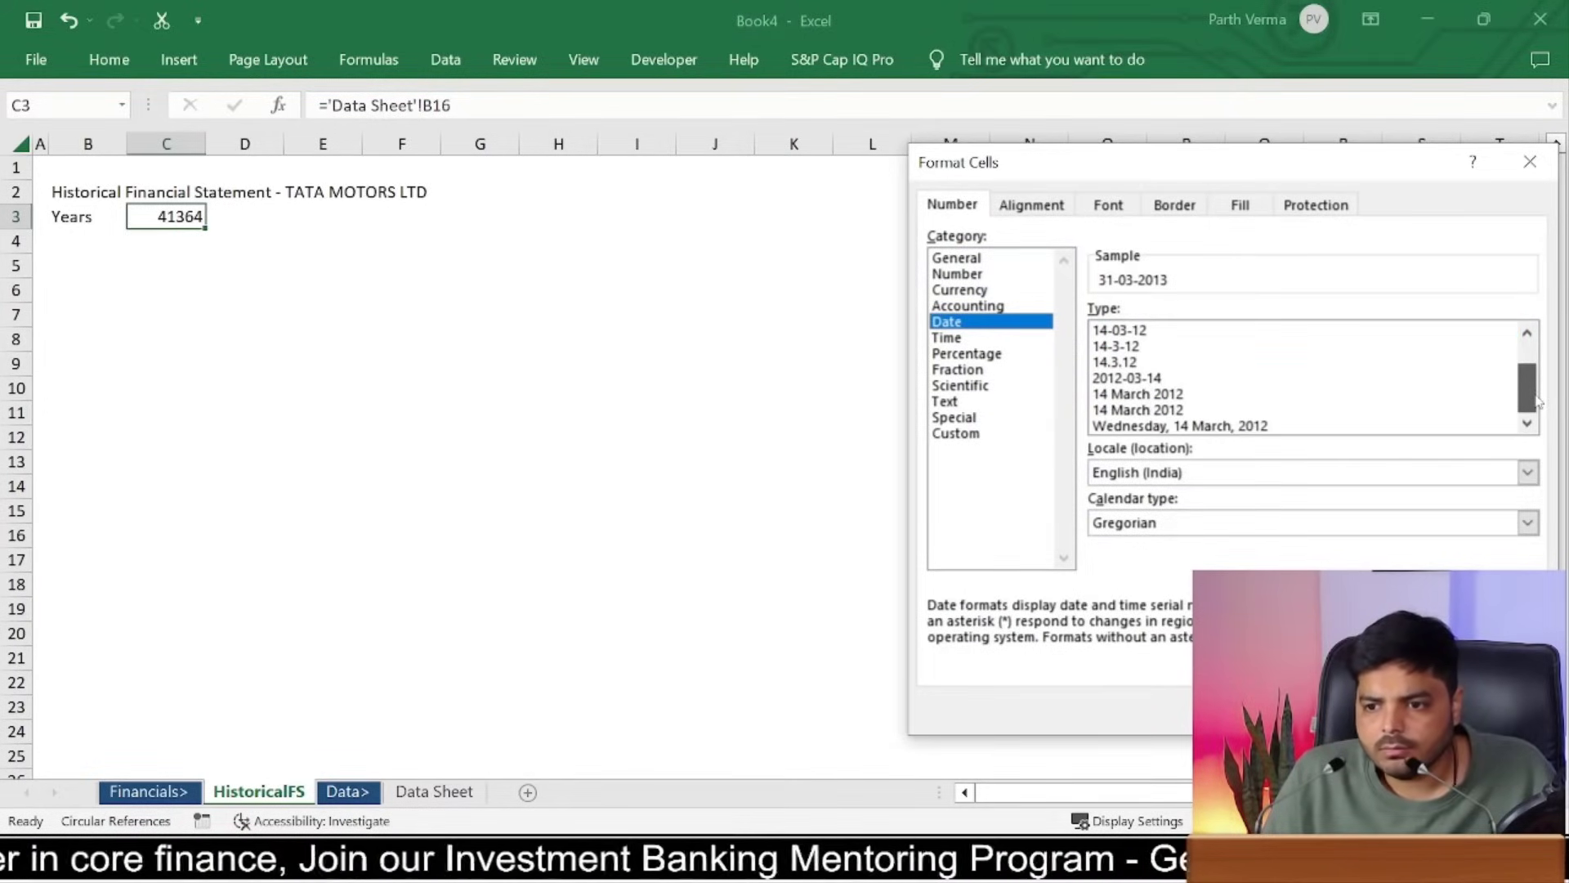
key("Escape")
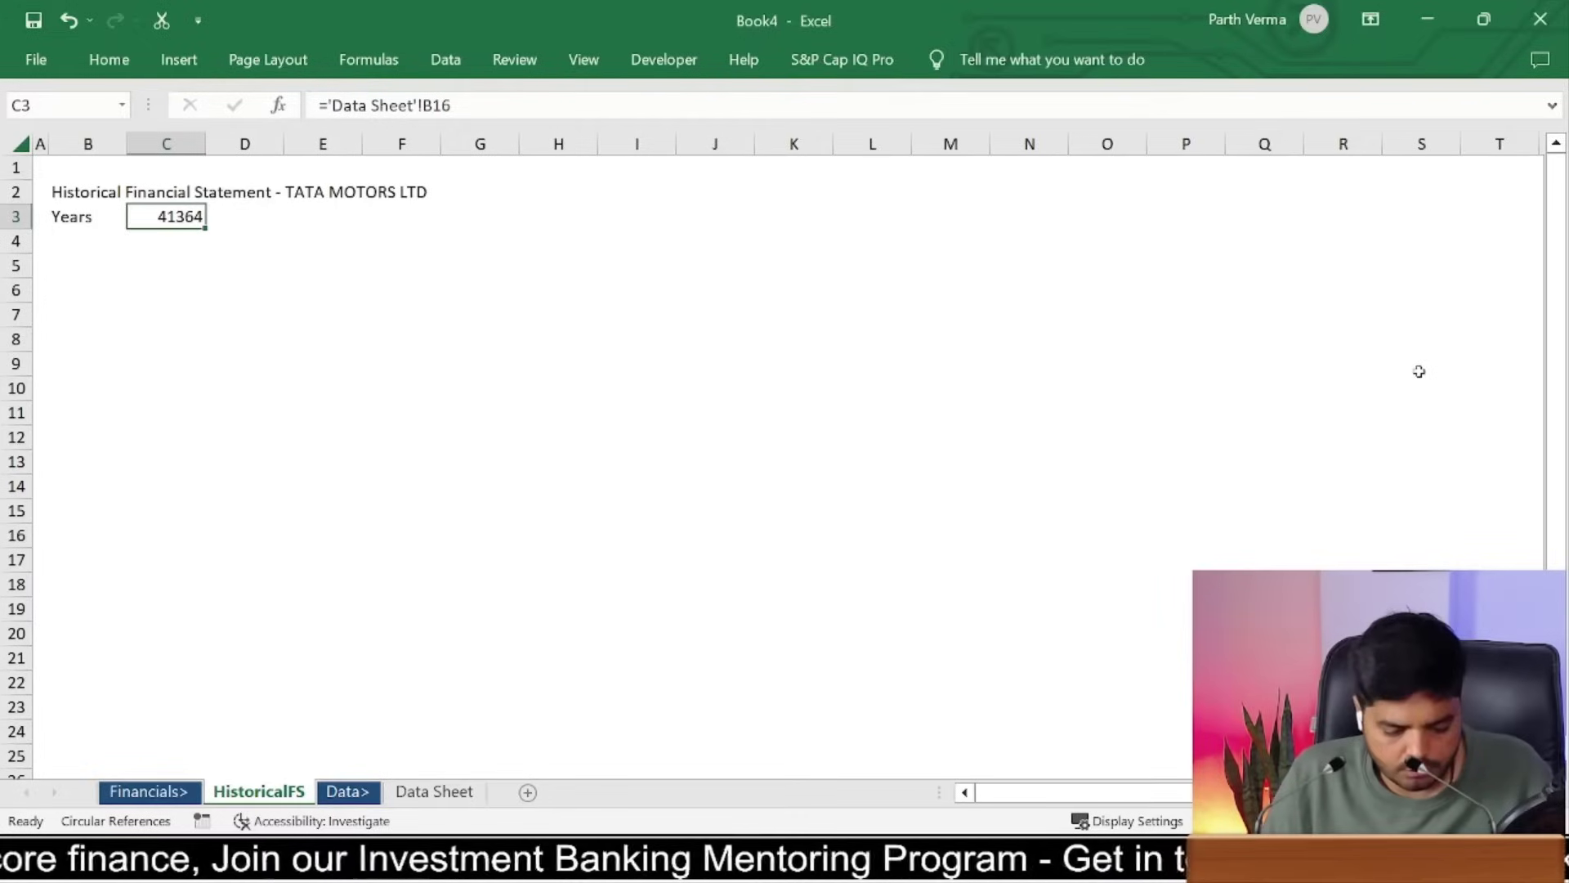
key("ctrl+shift+3")
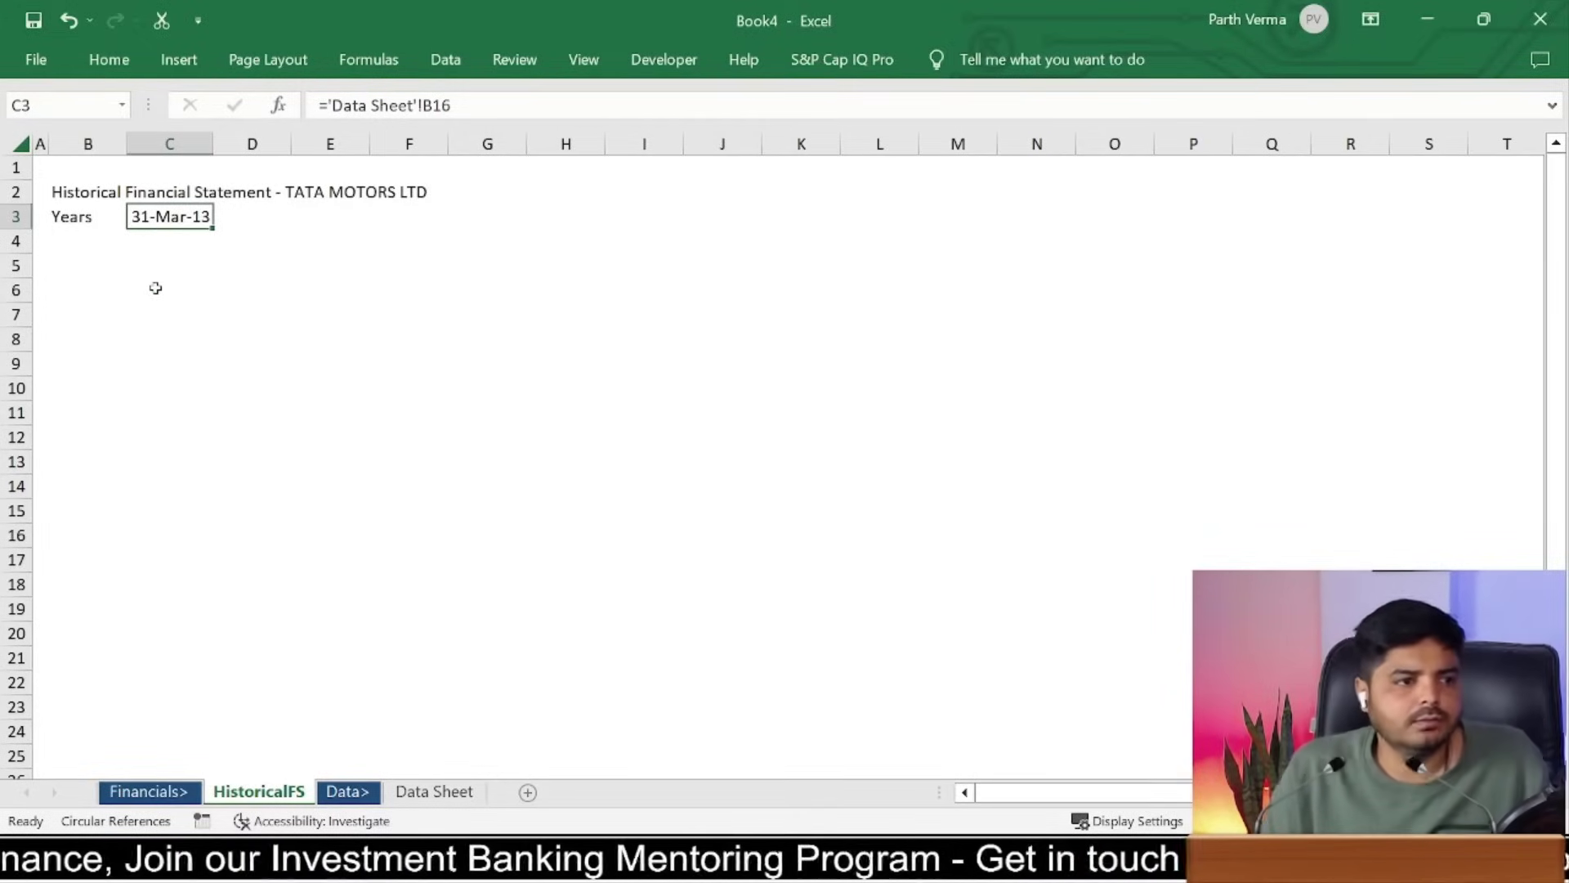
key("alt+Tab")
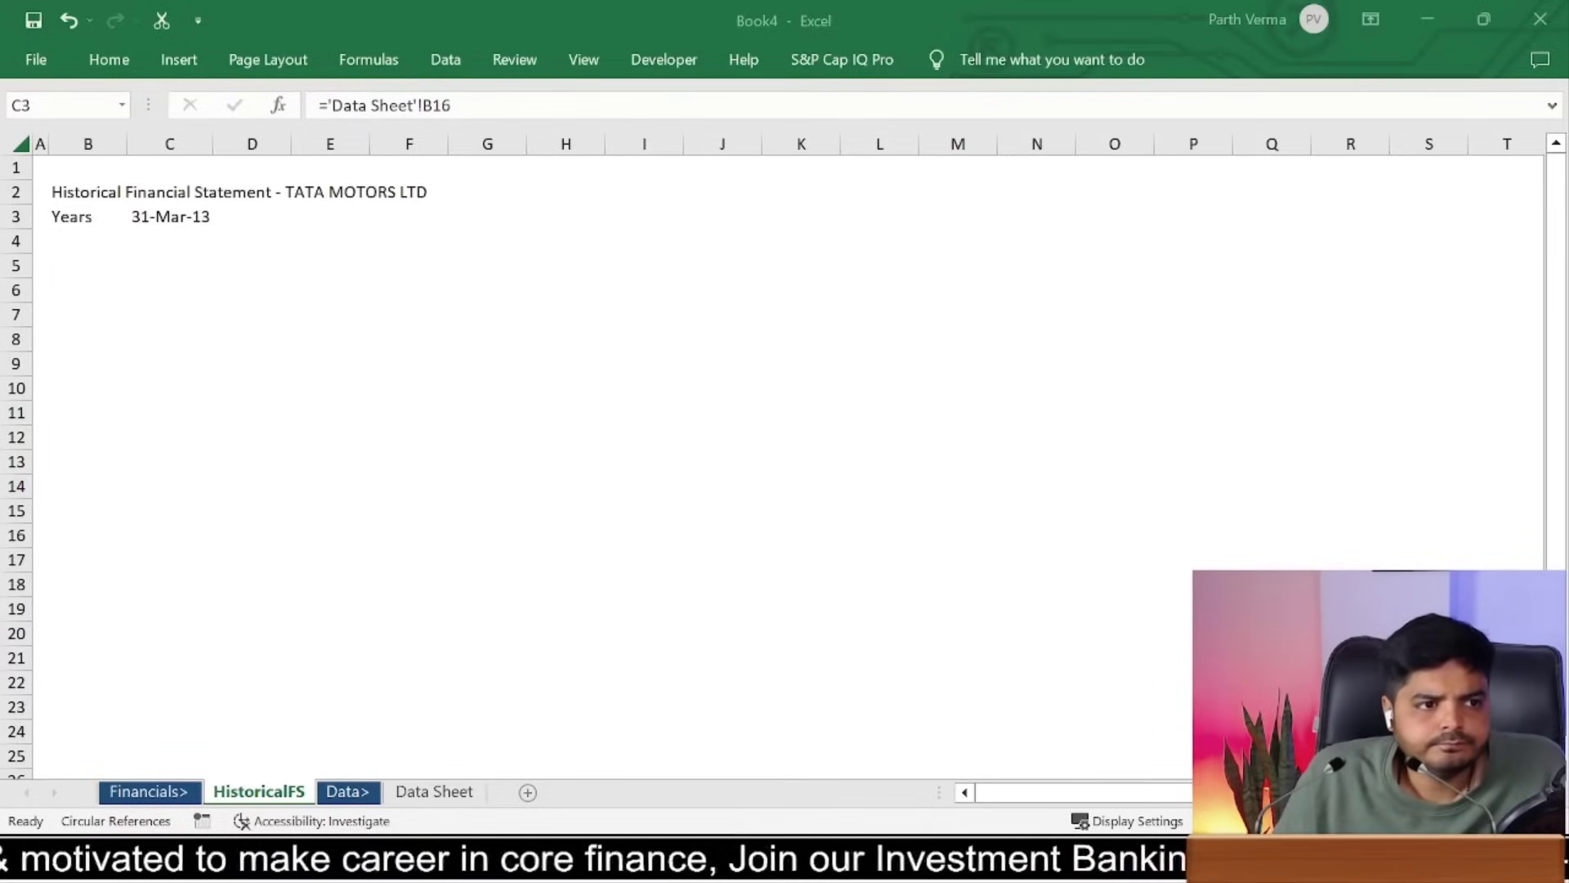
key("alt+Tab")
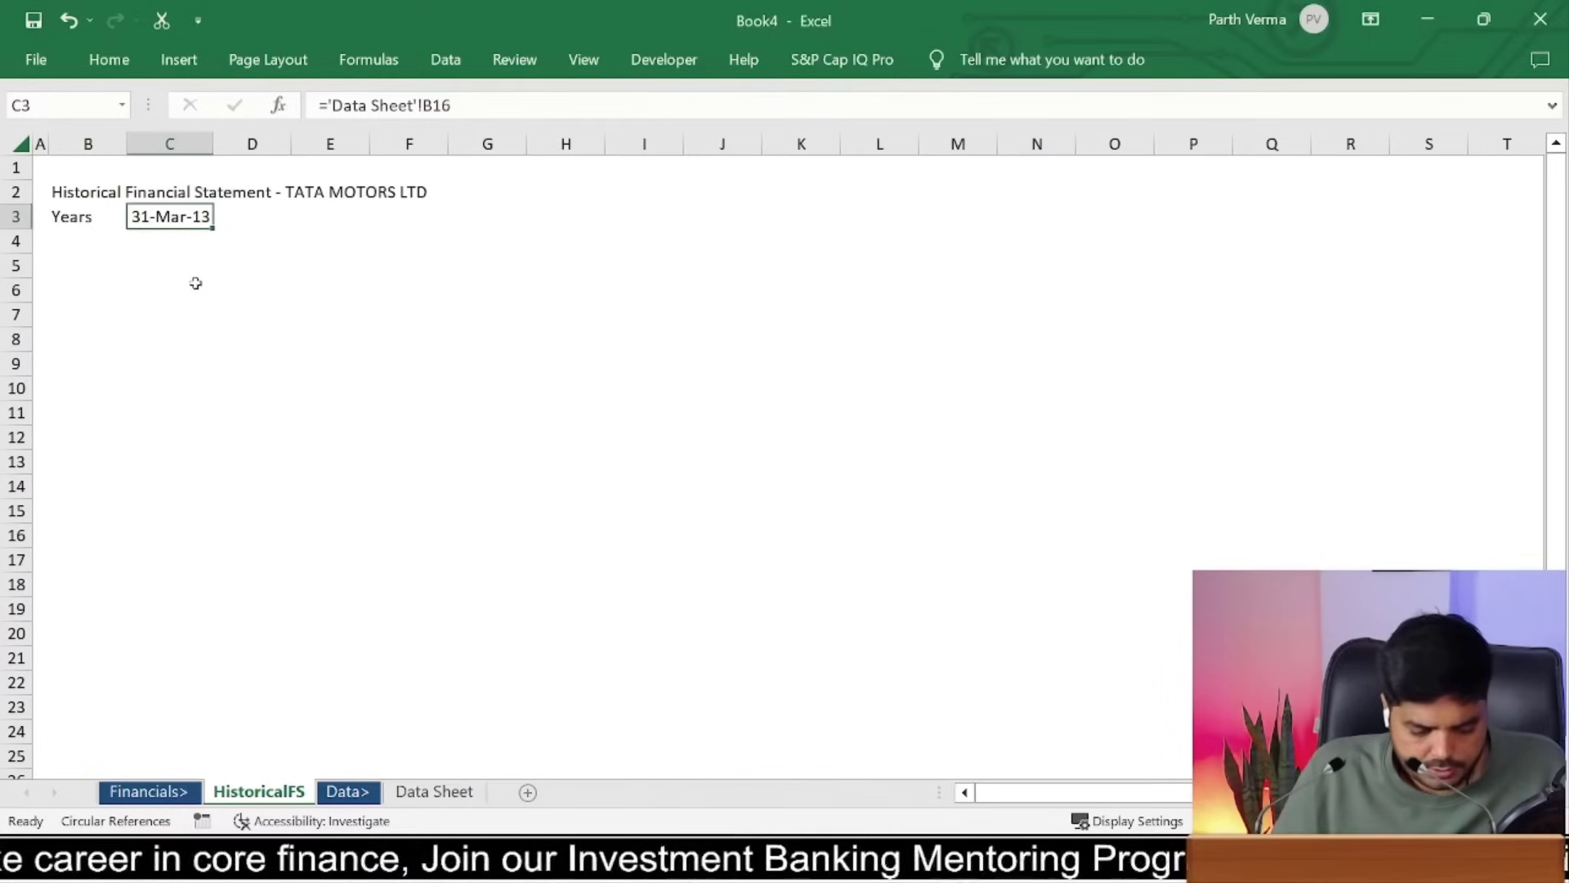
key("ctrl+1")
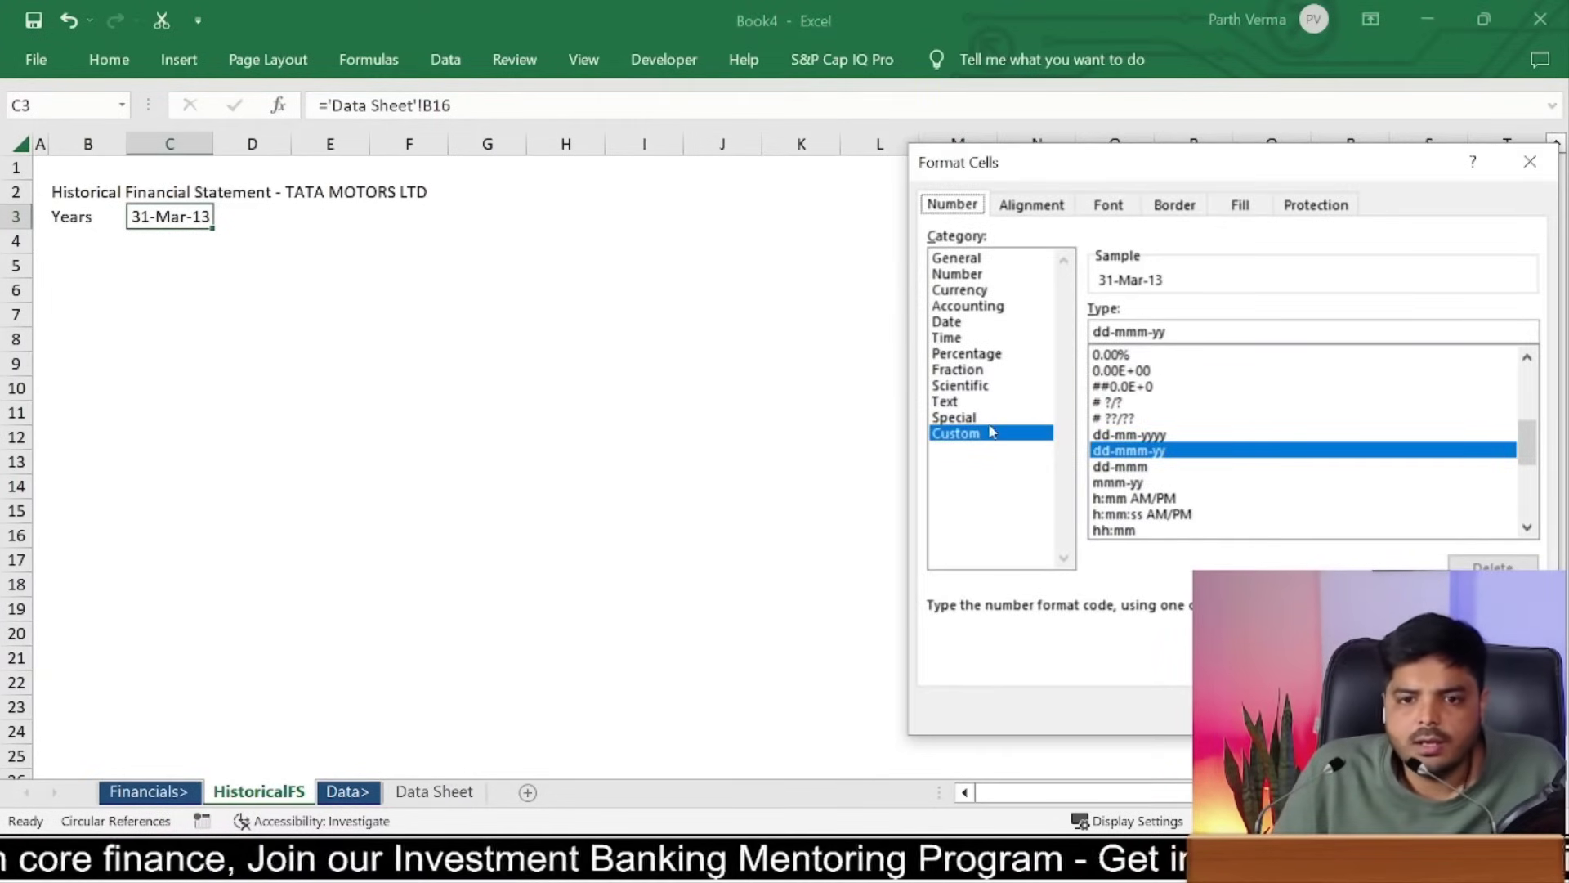
left_click(1136, 485)
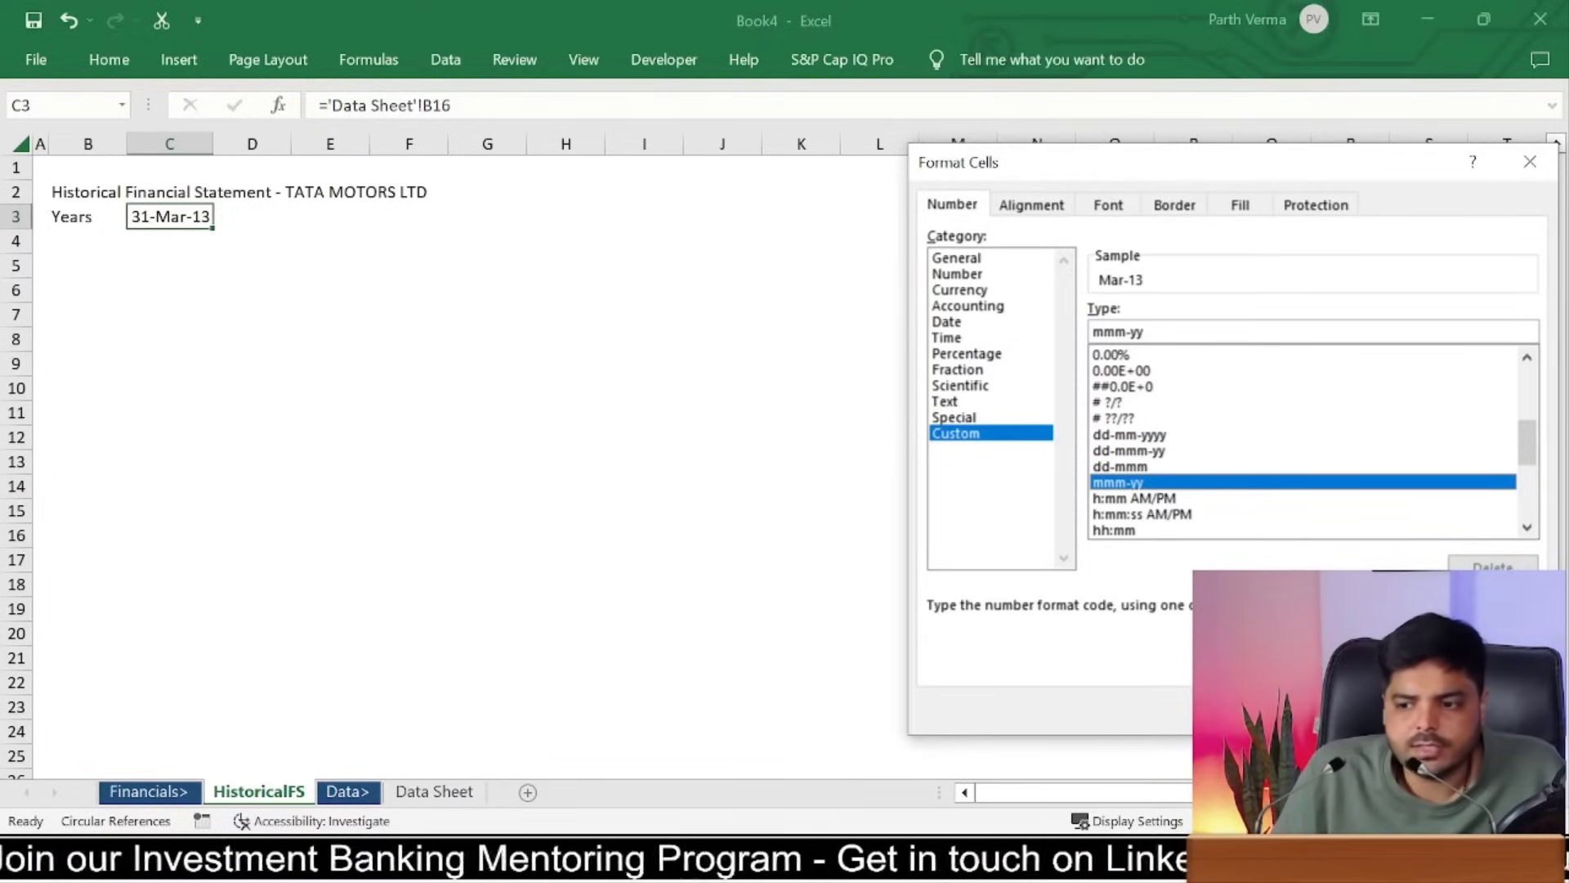
key("Return")
key("ctrl+c")
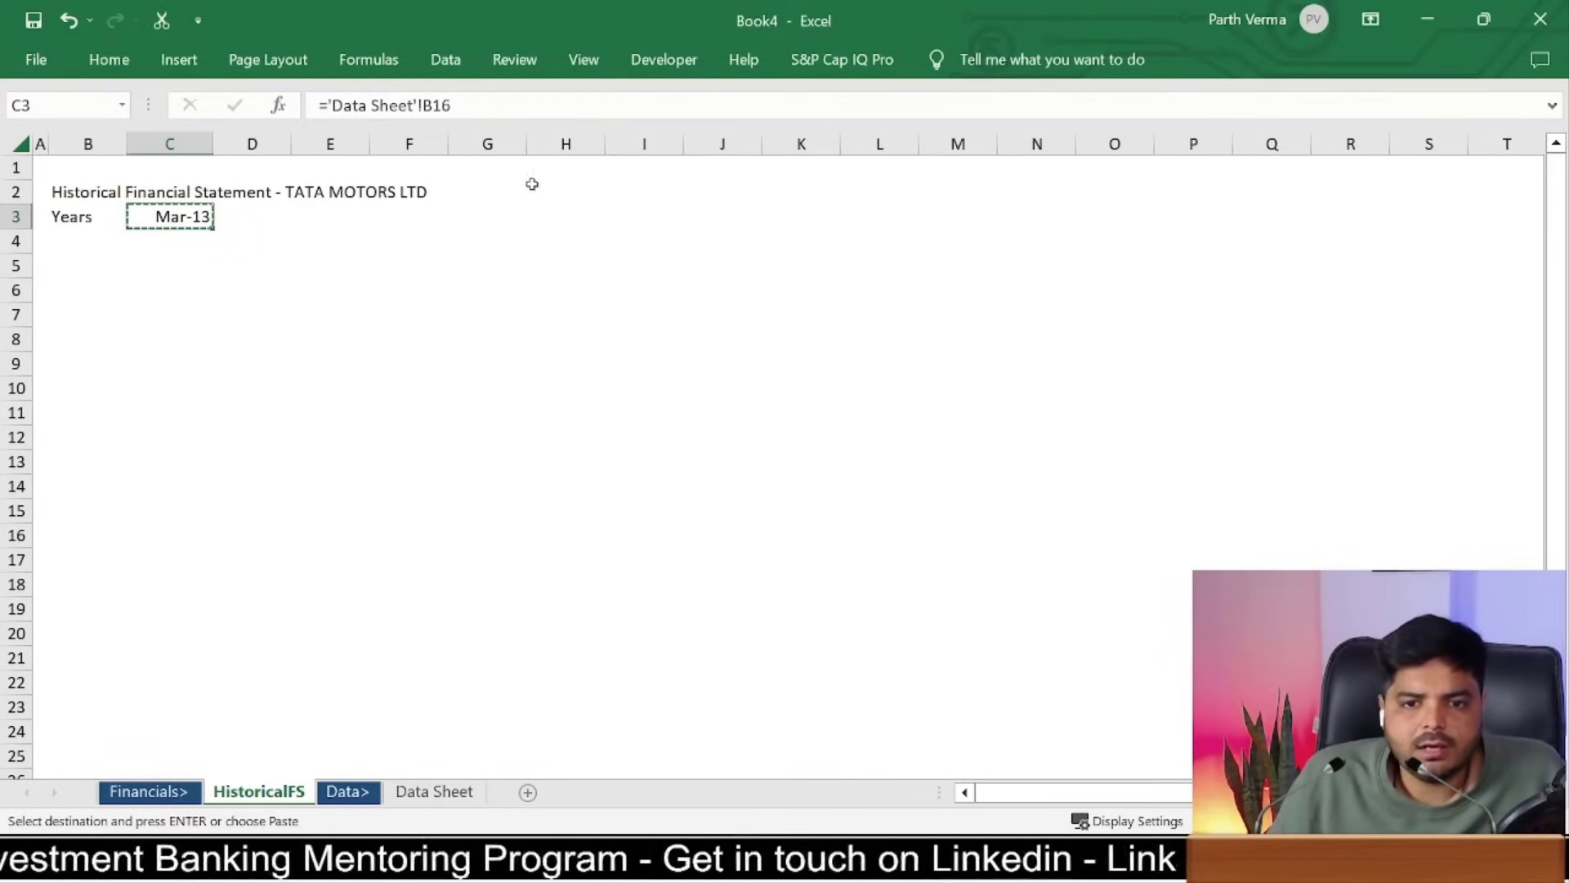
Step: Fill the year headers Mar-13 to Mar-22 across C3:L3 and add a right-aligned 'LTM' header in M3
mouse_move(212, 230)
left_mouse_down()
mouse_move(847, 240)
mouse_move(922, 226)
left_mouse_up()
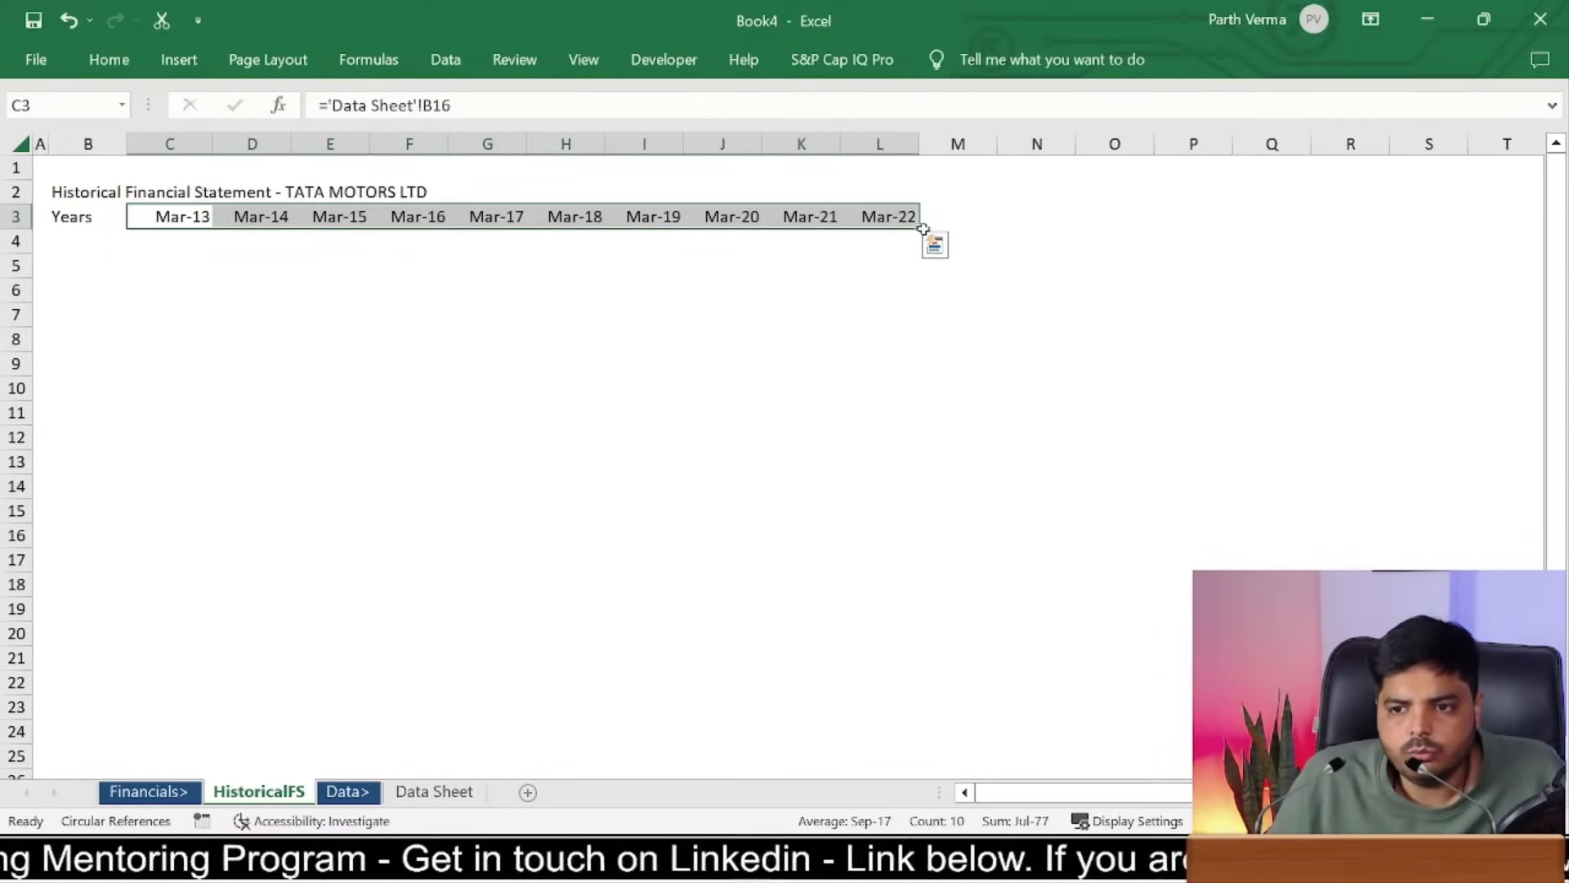
left_click_drag(922, 229, 980, 219)
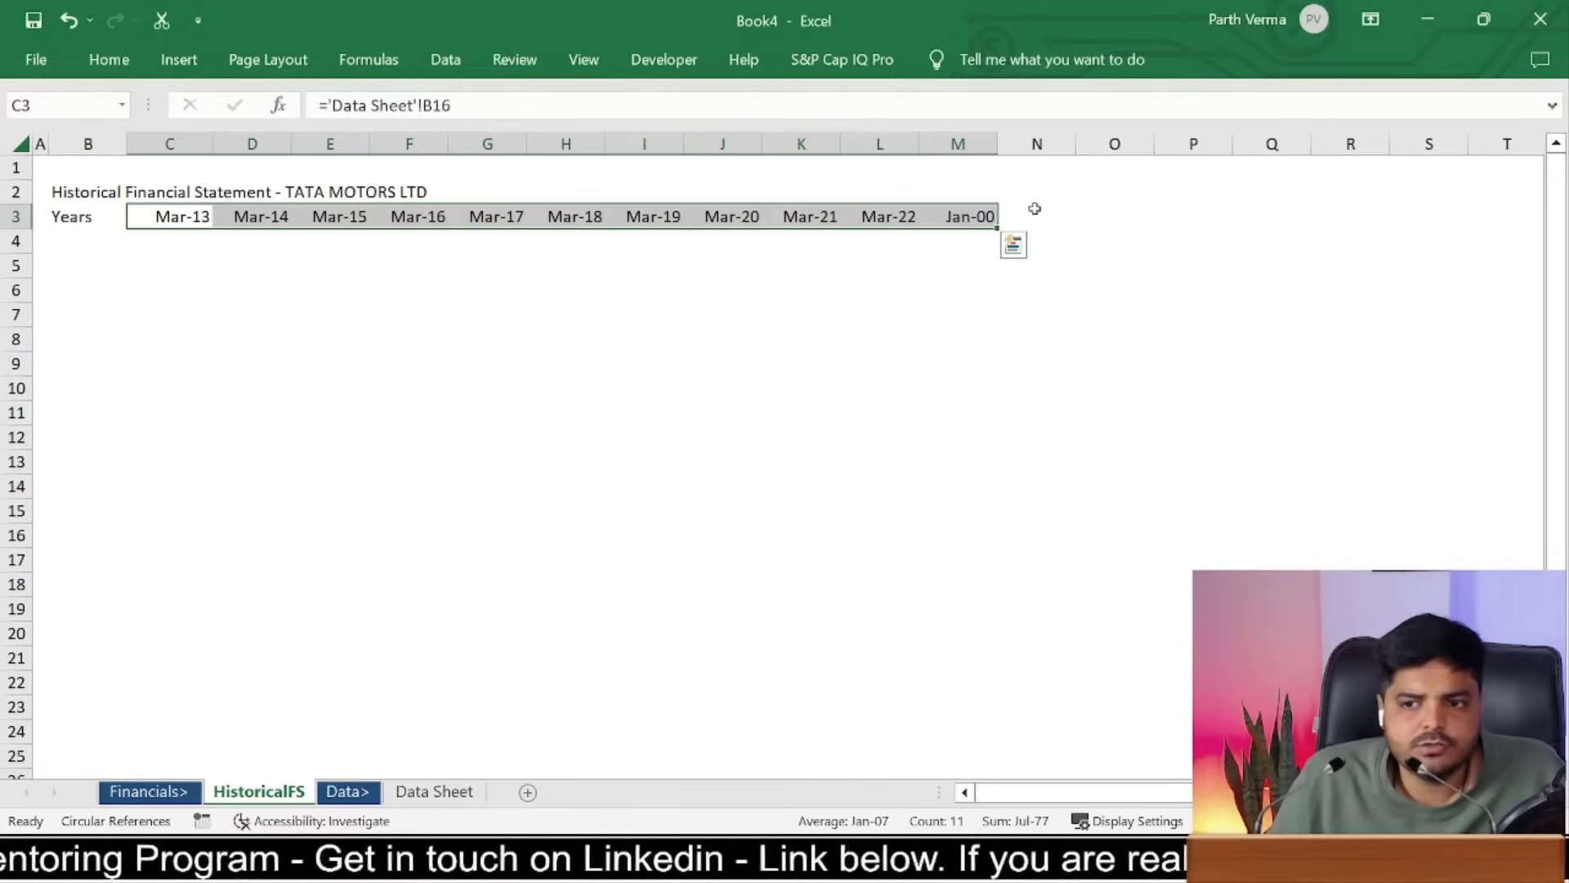
left_click(962, 214)
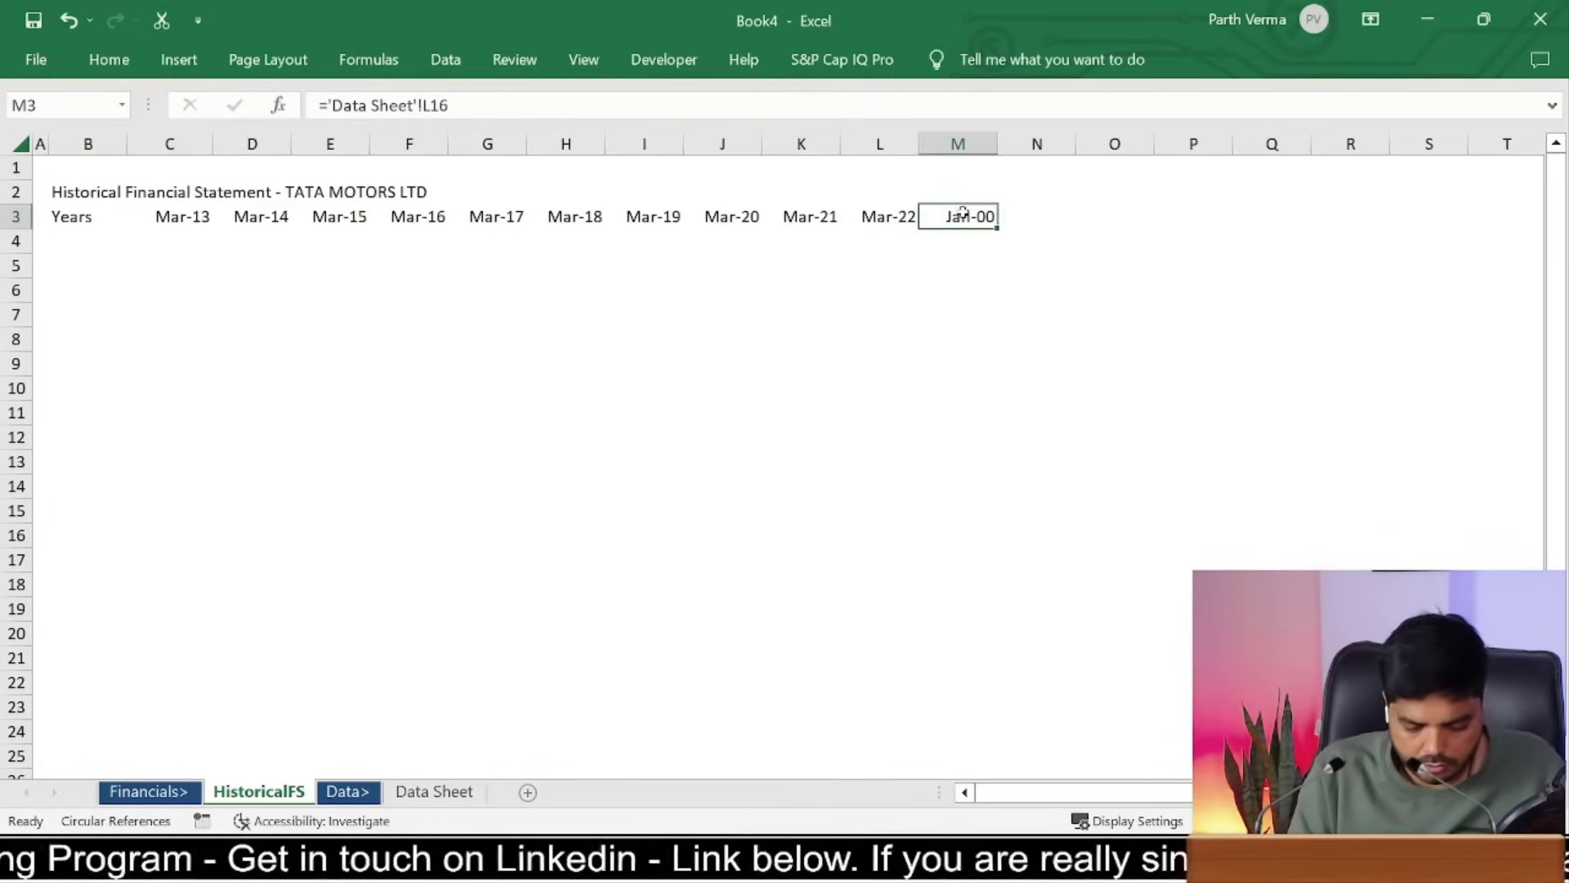
type("LTM")
key("ctrl+Return")
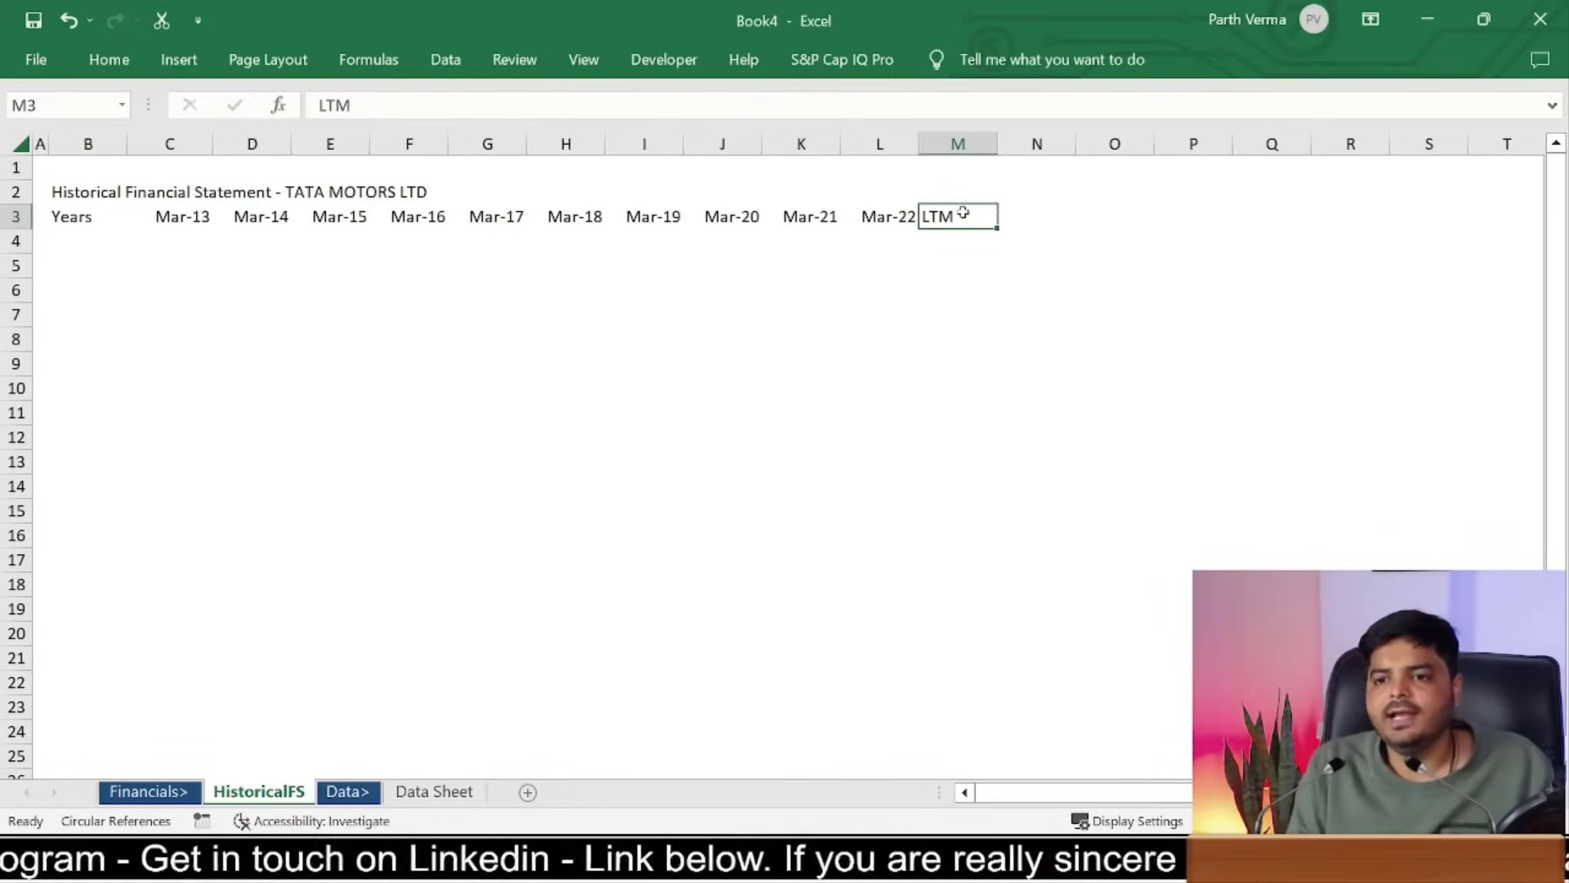
key("alt+h")
key("a")
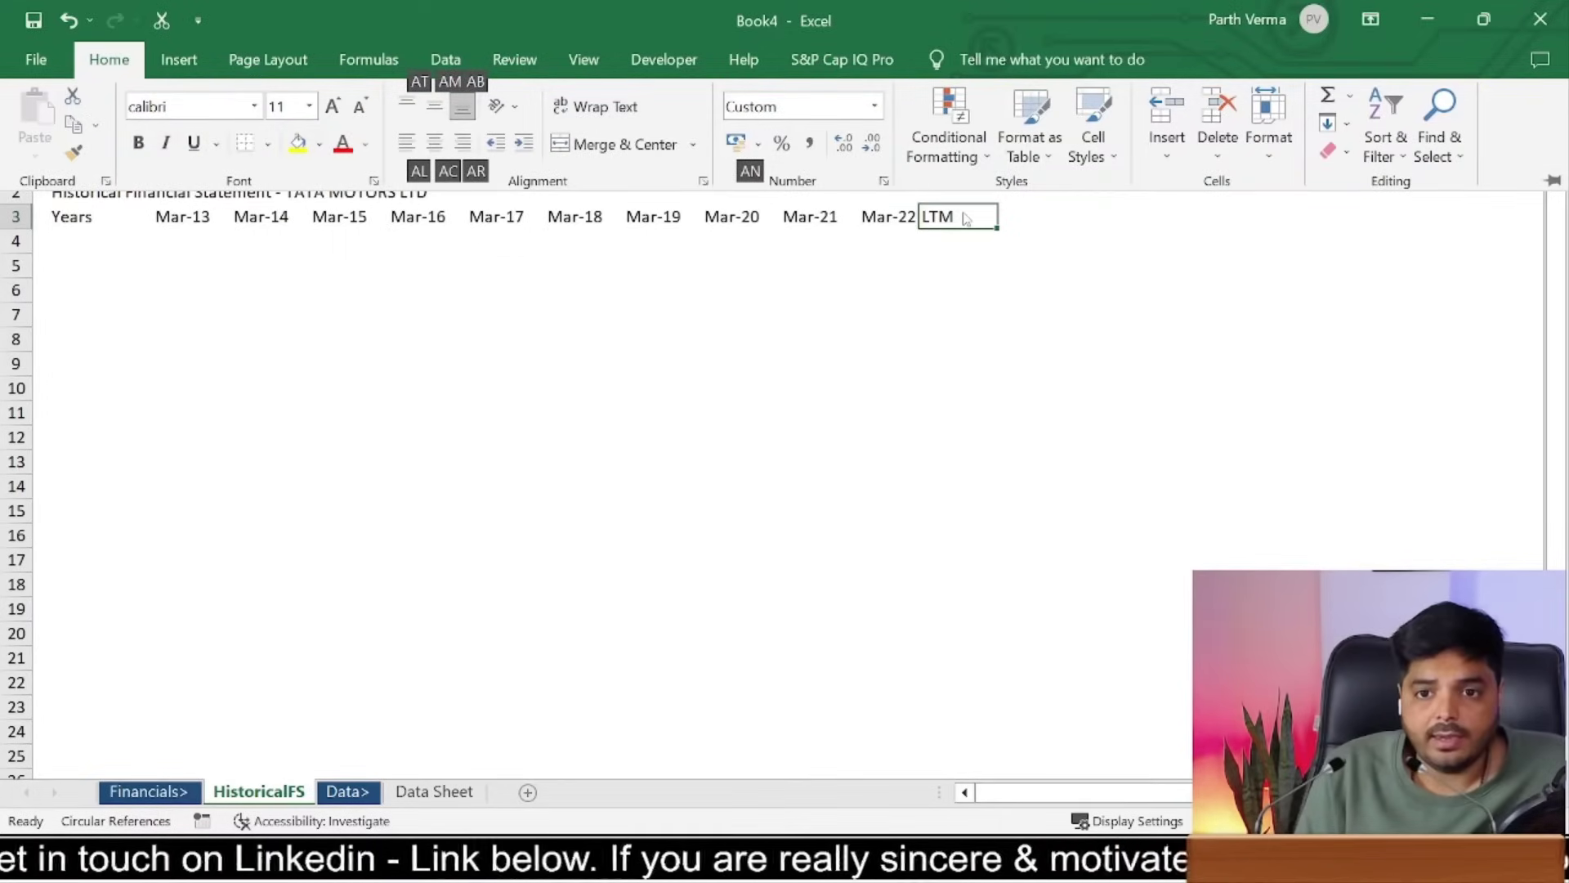
key("r")
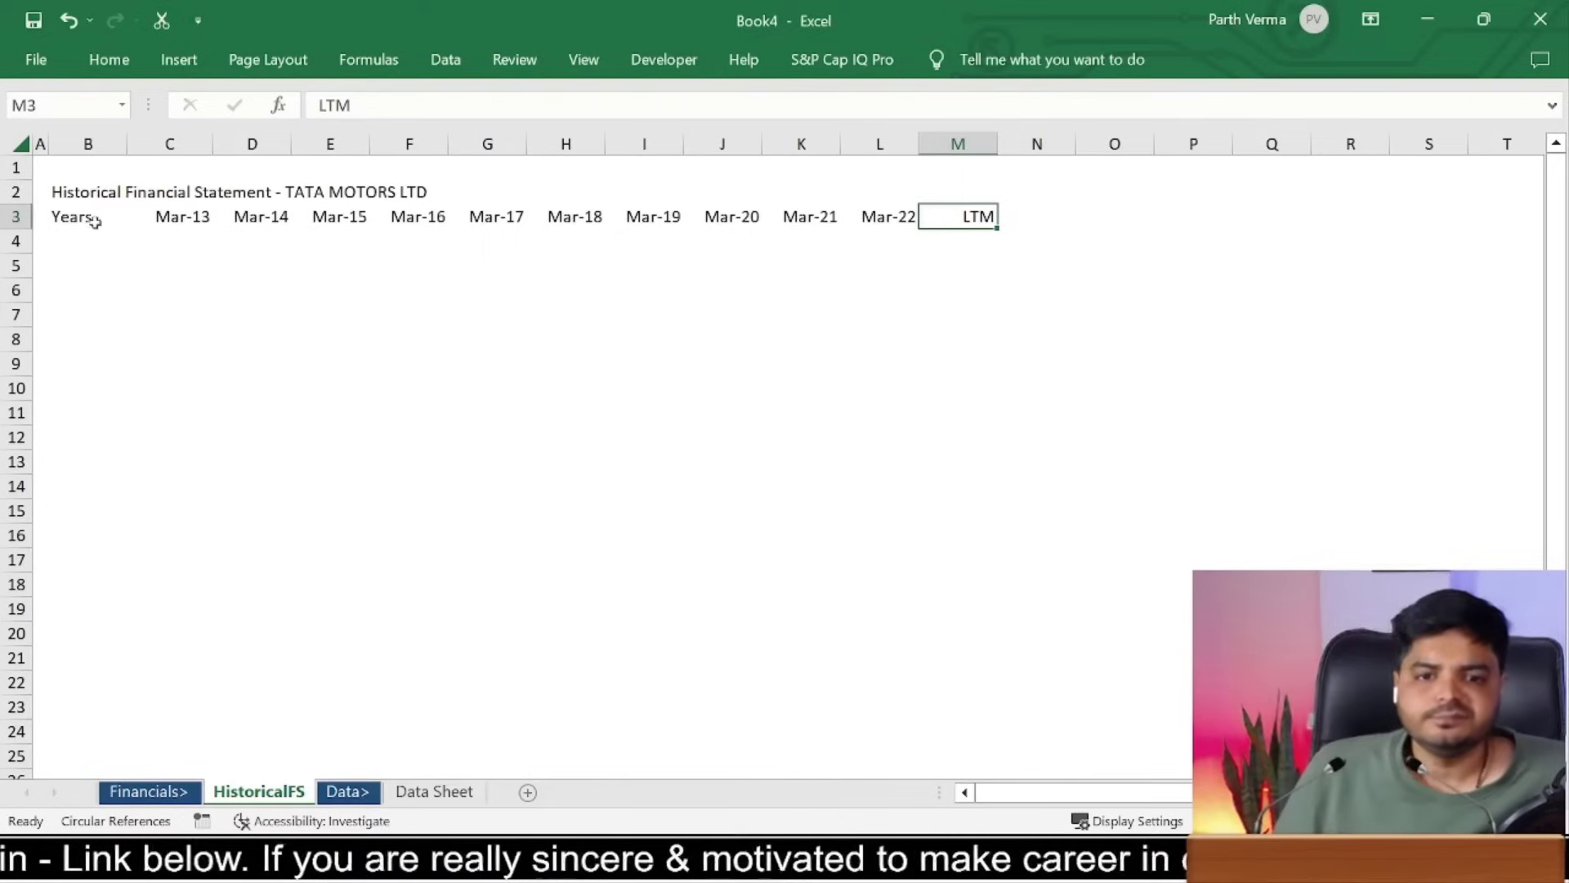
Step: Format the title and year header rows with white text on a dark blue fill
mouse_move(65, 198)
left_mouse_down()
mouse_move(1021, 215)
mouse_move(1000, 230)
left_mouse_up()
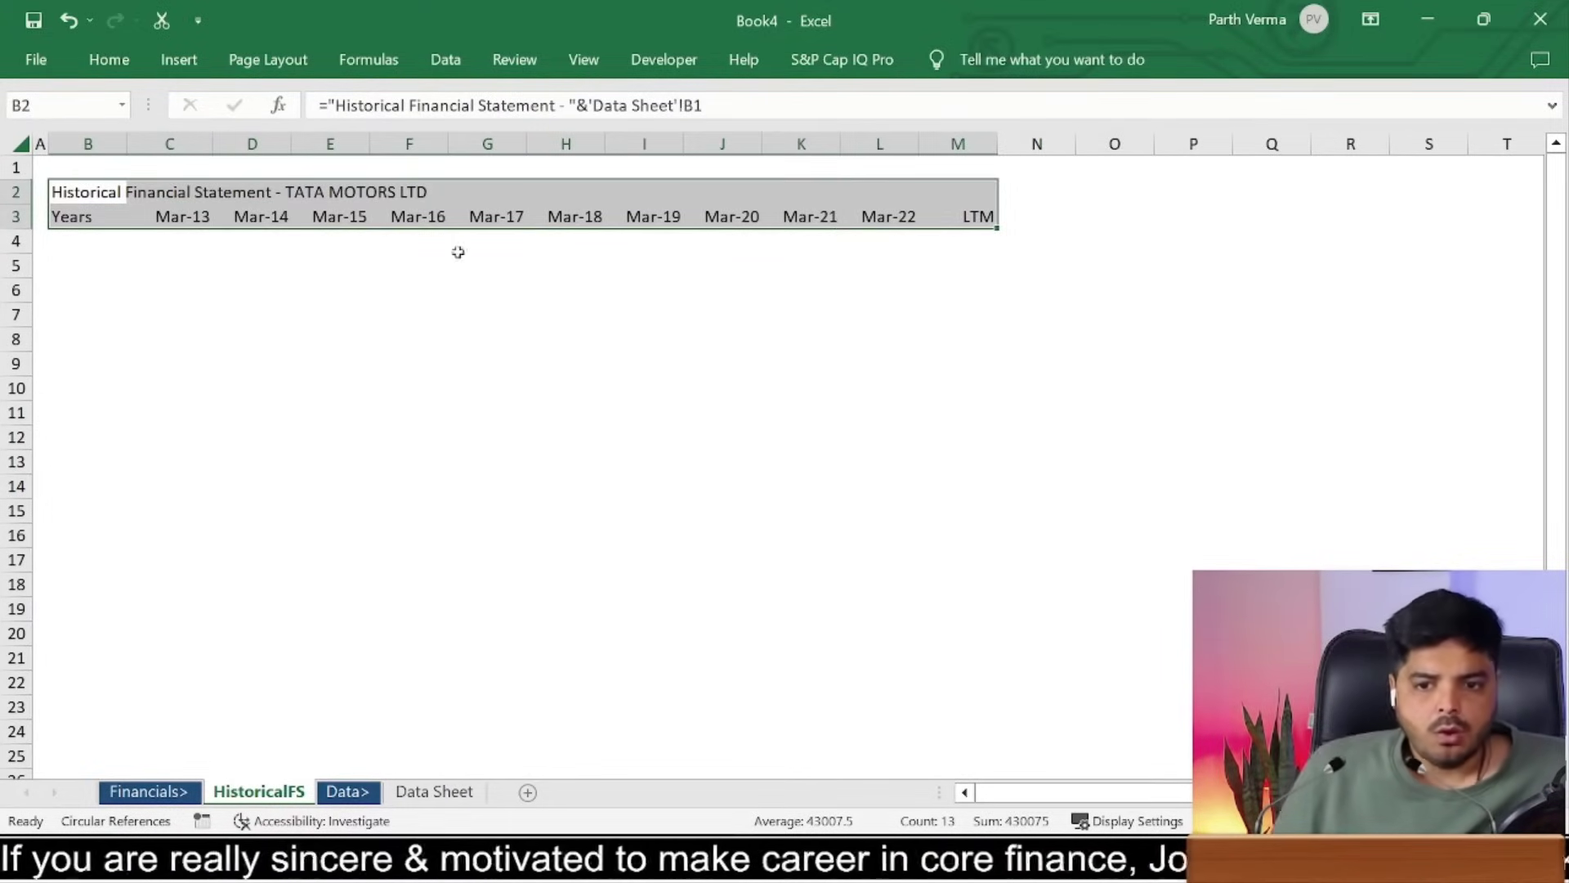
key("alt")
key("h")
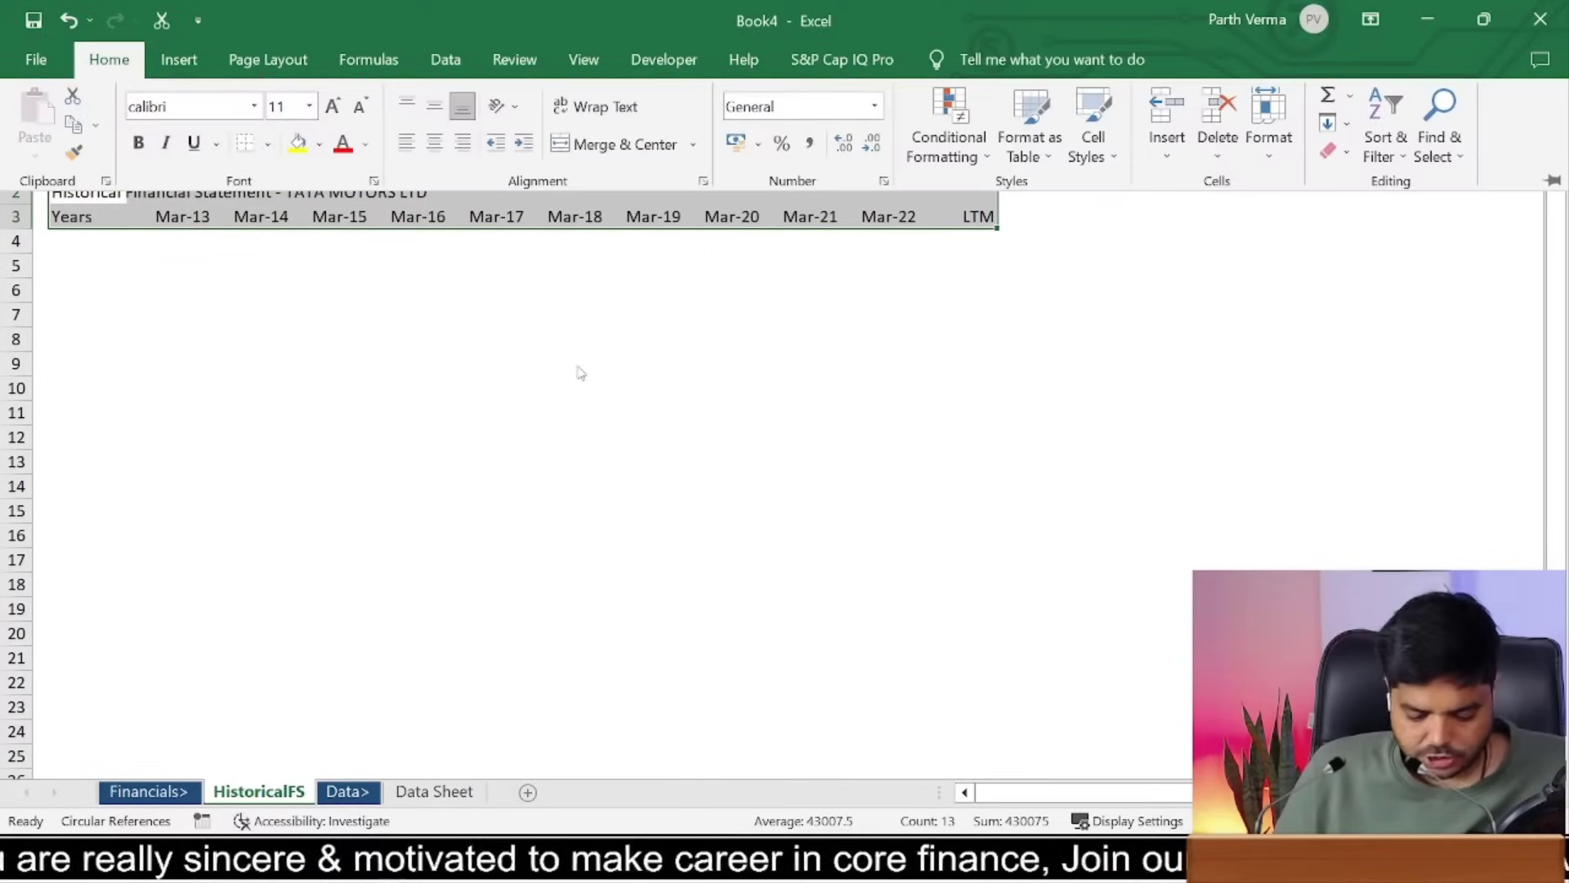
key("f")
key("c")
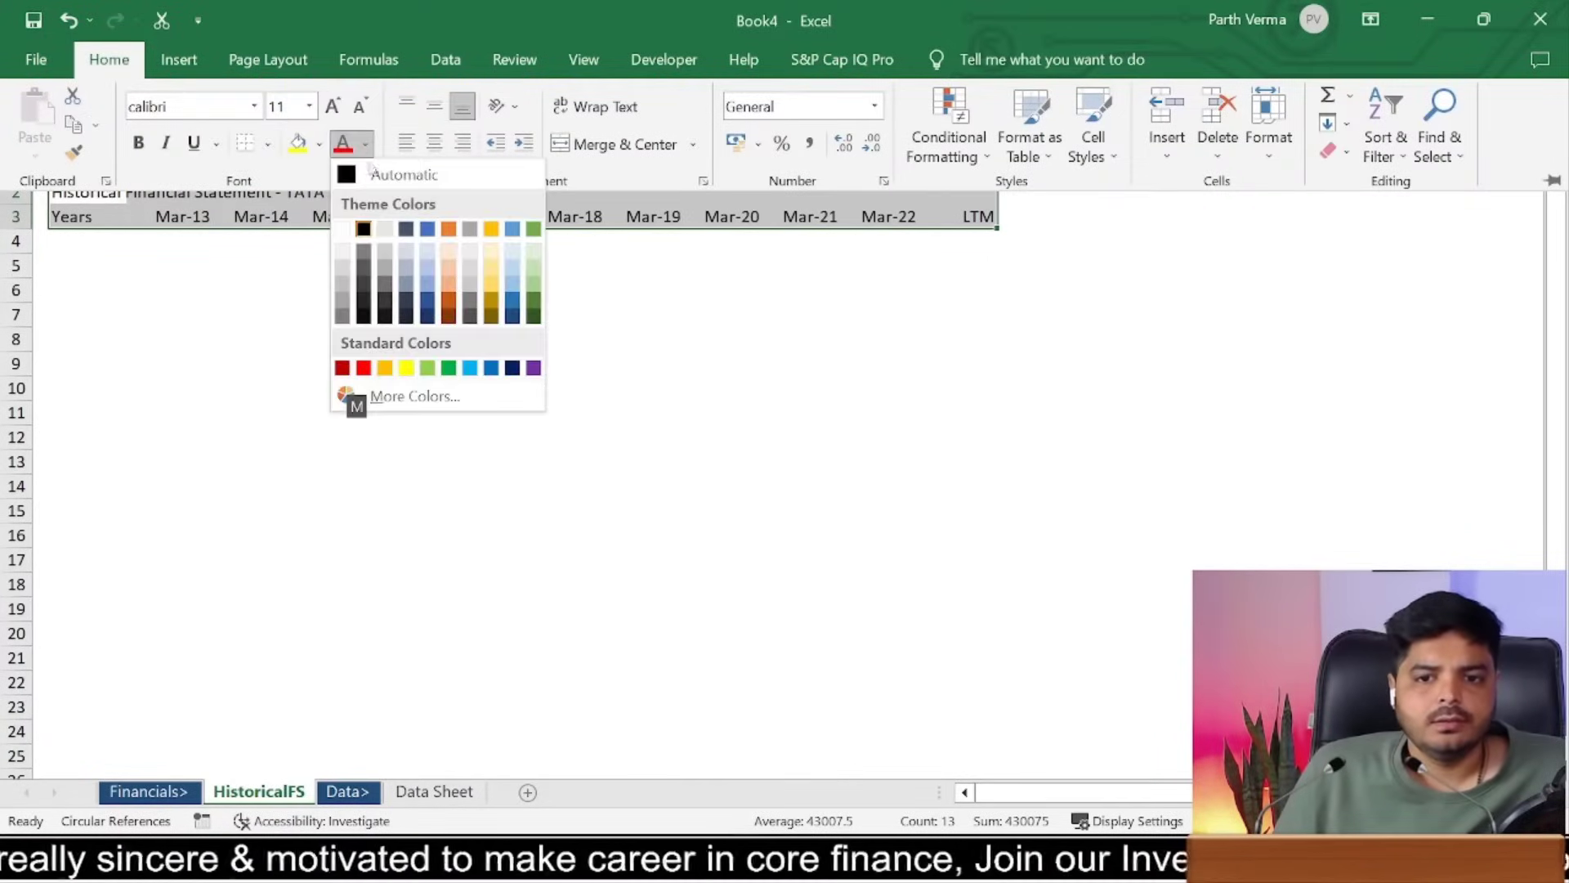
left_click(343, 230)
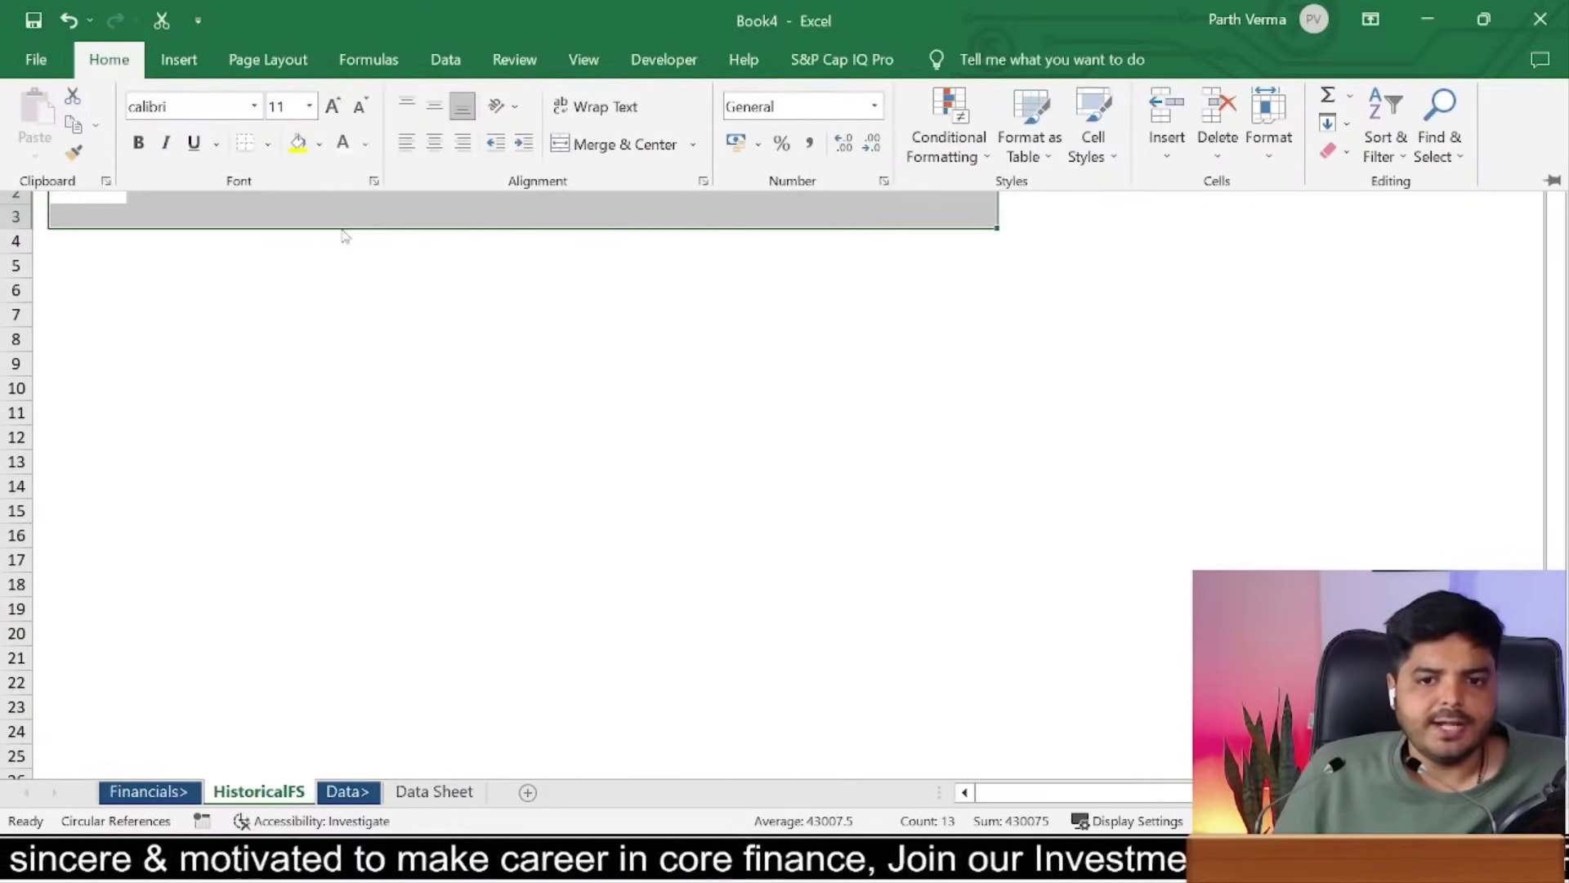
left_click(320, 199)
type("h")
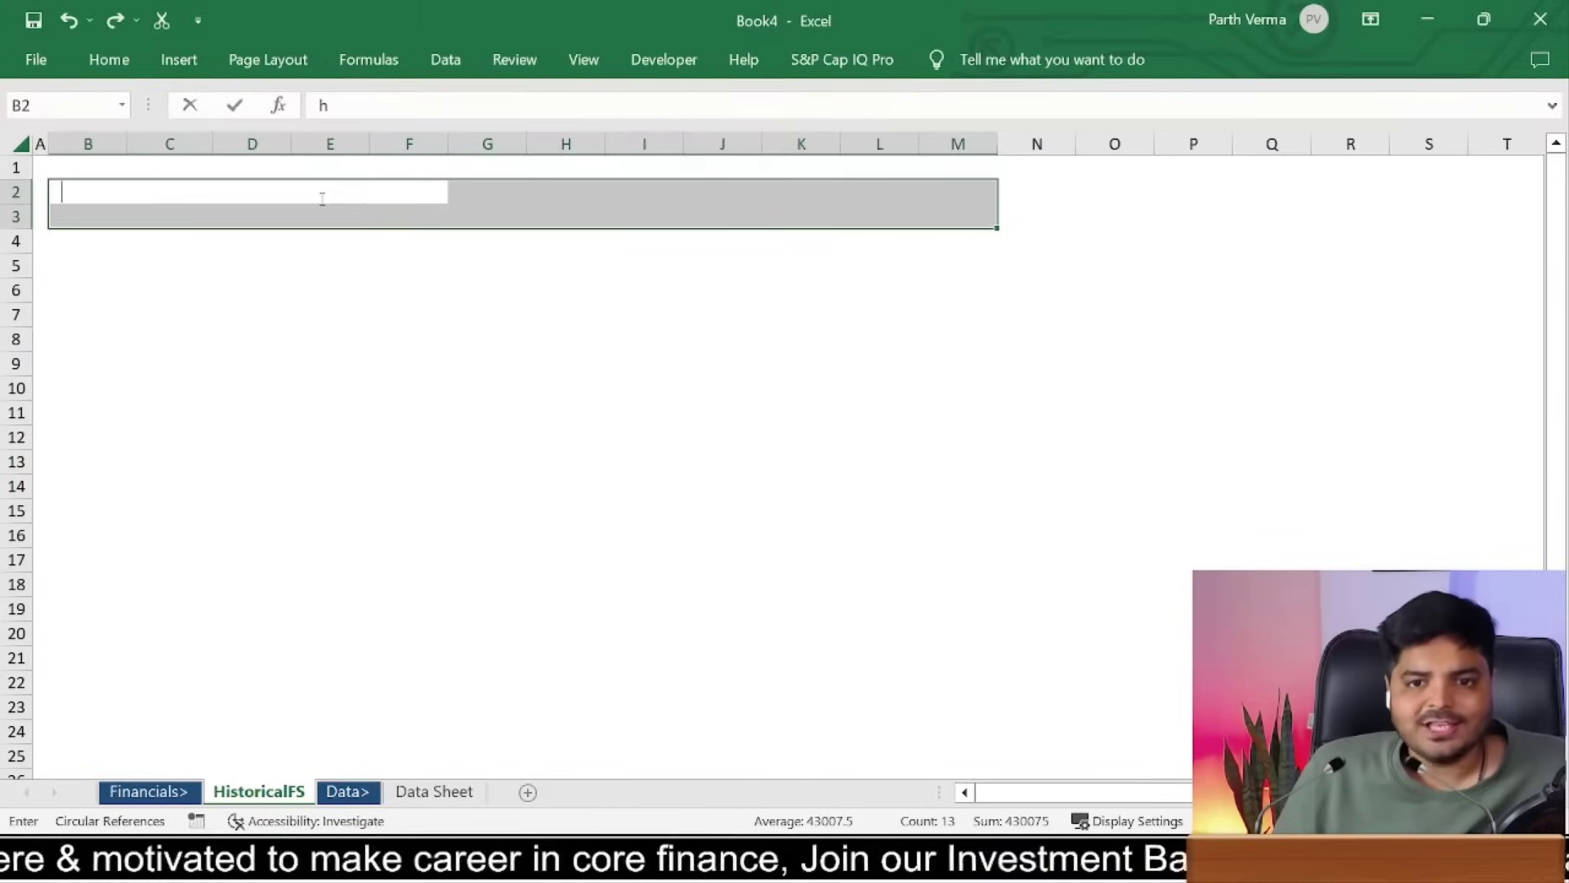
key("Escape")
key("alt")
key("h")
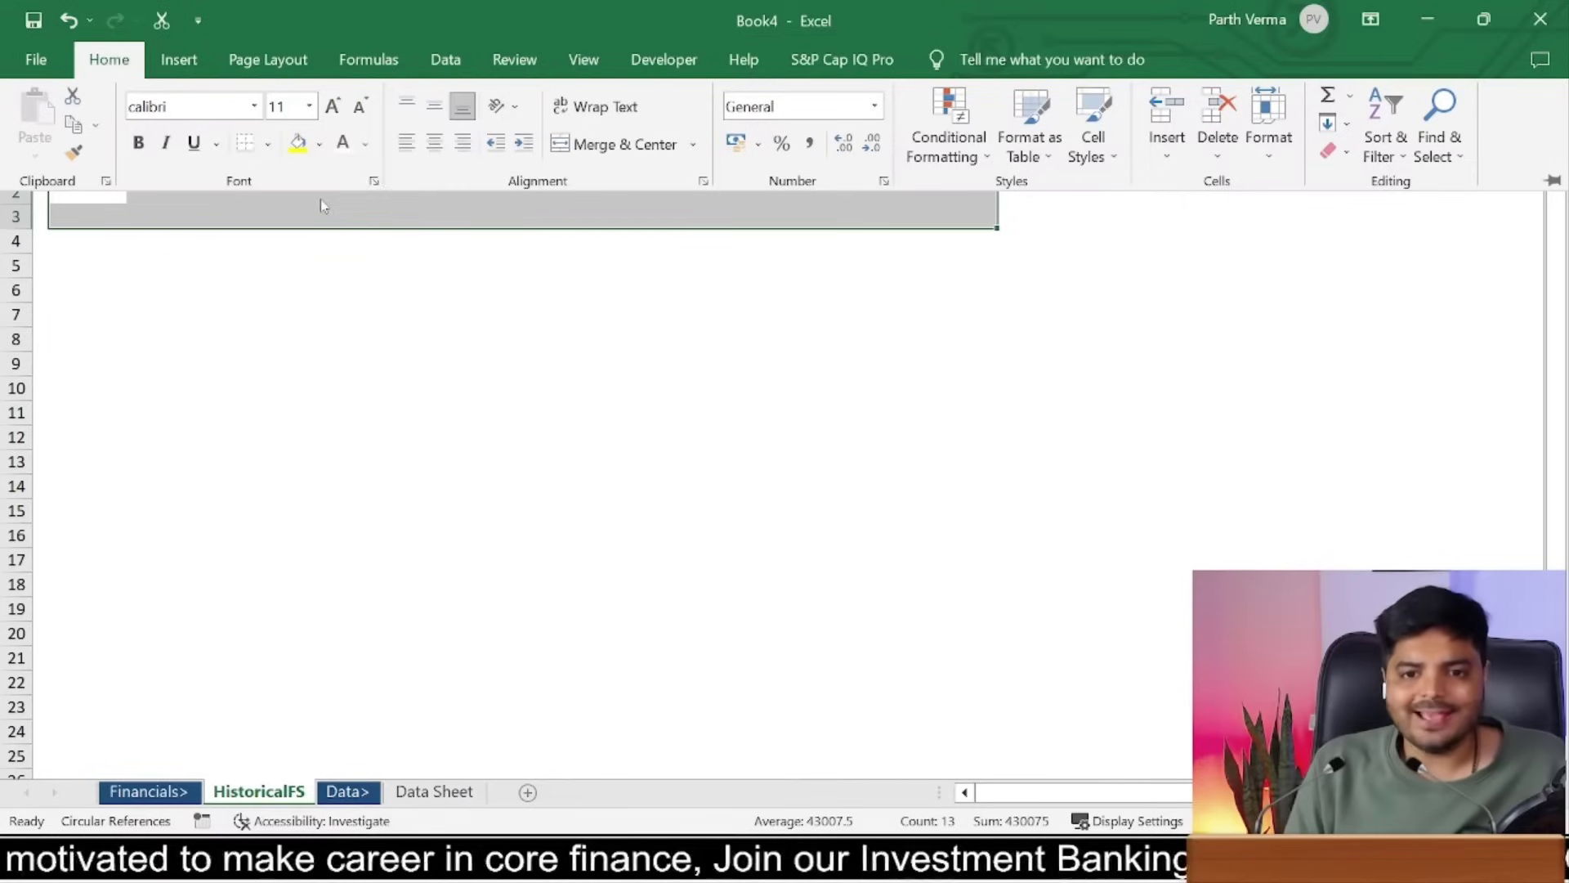
key("h")
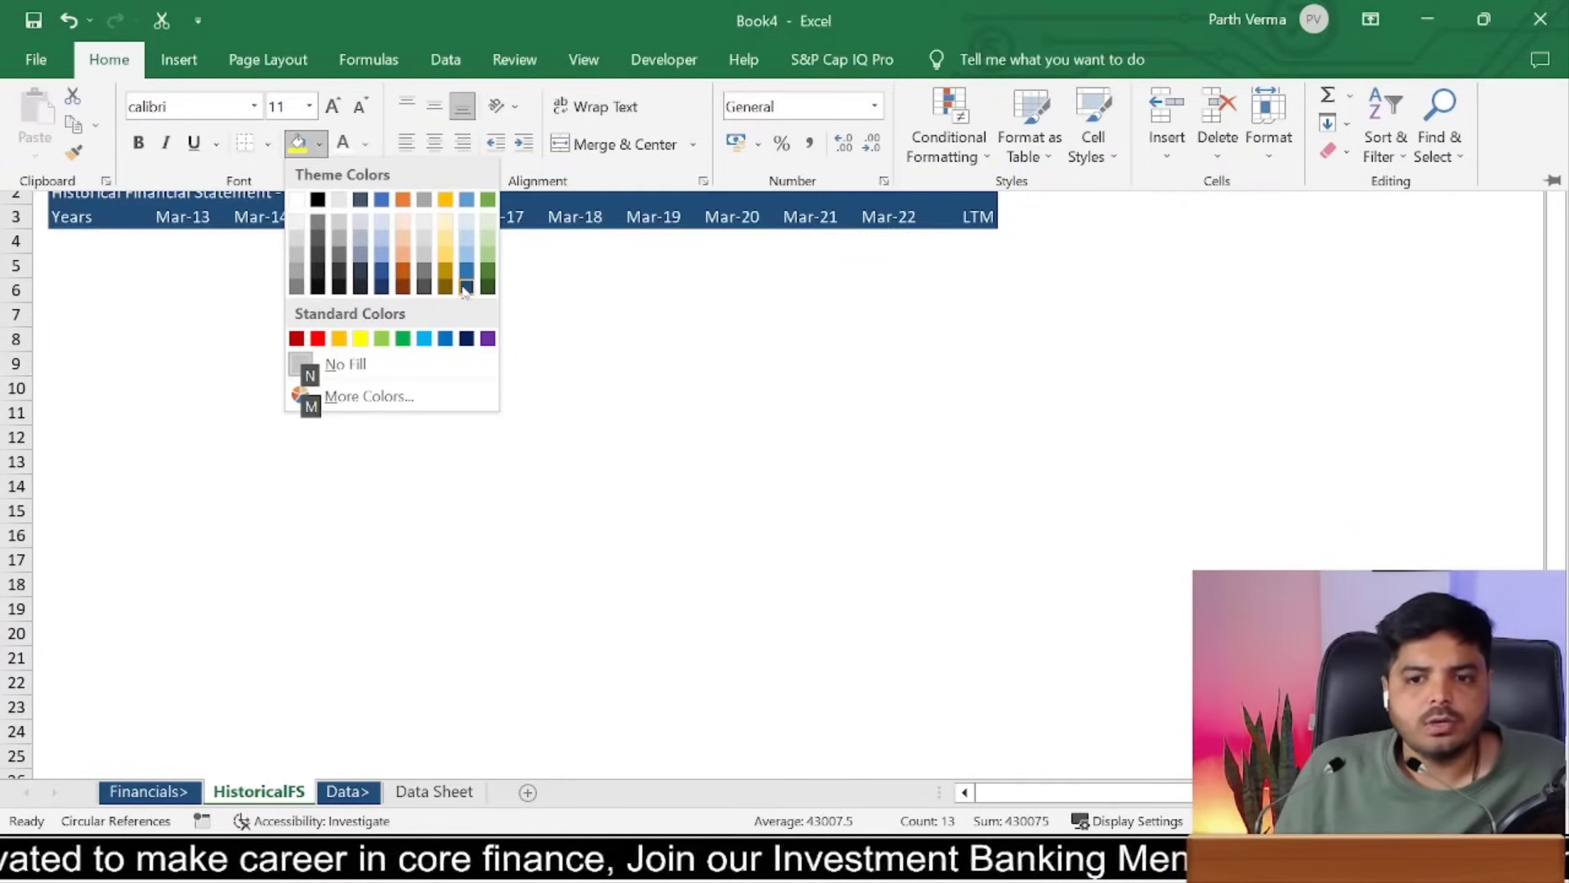
left_click(465, 287)
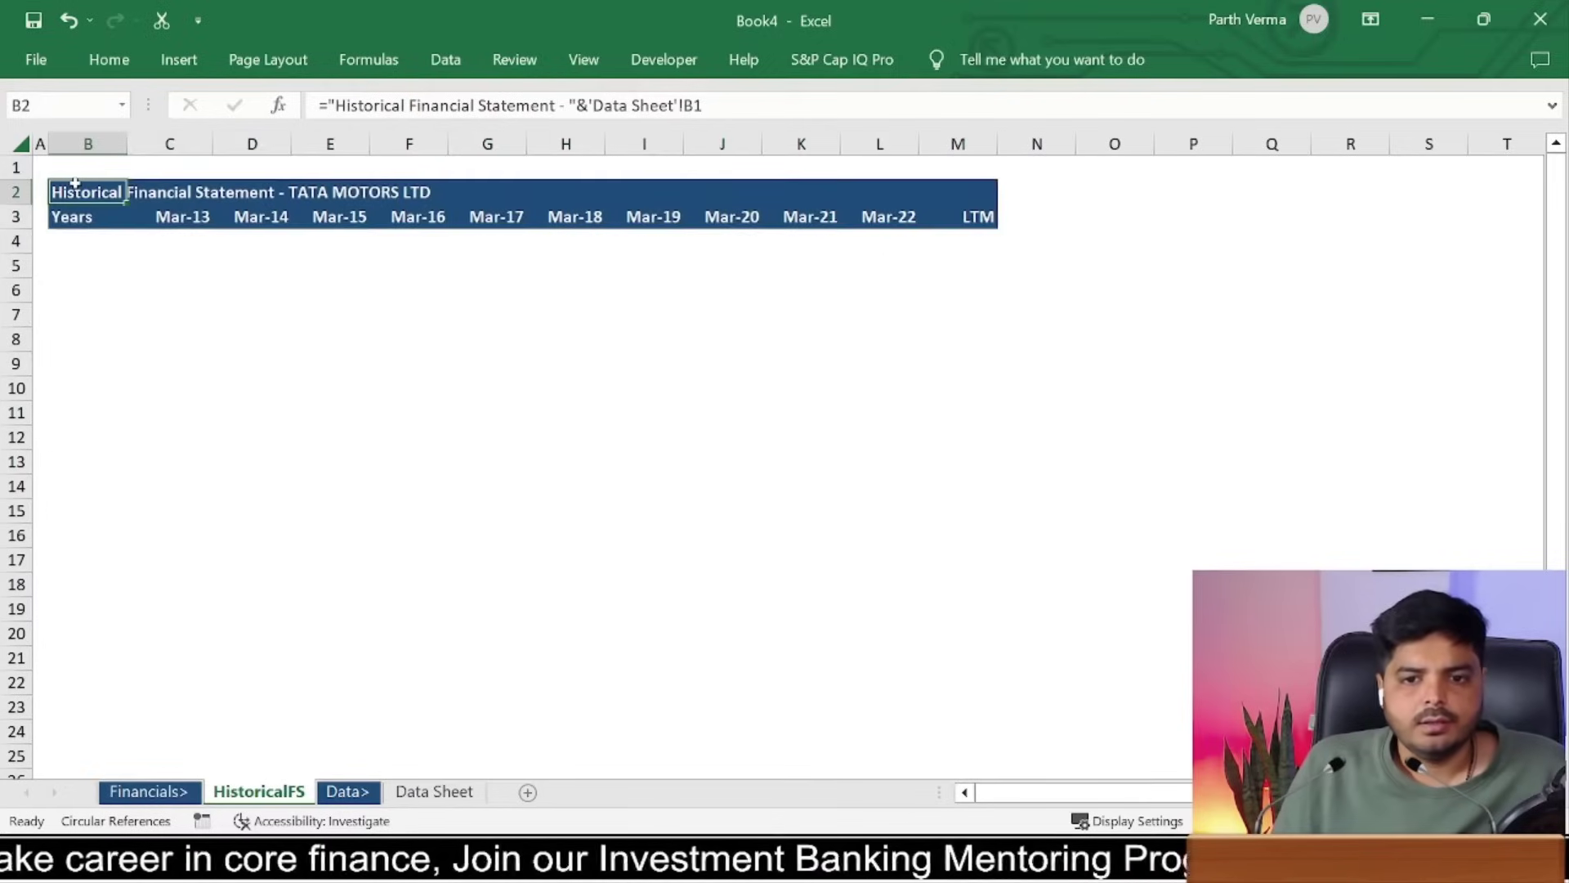
Step: Merge and center the row 2 title across B2:M2
left_click_drag(74, 187, 952, 186)
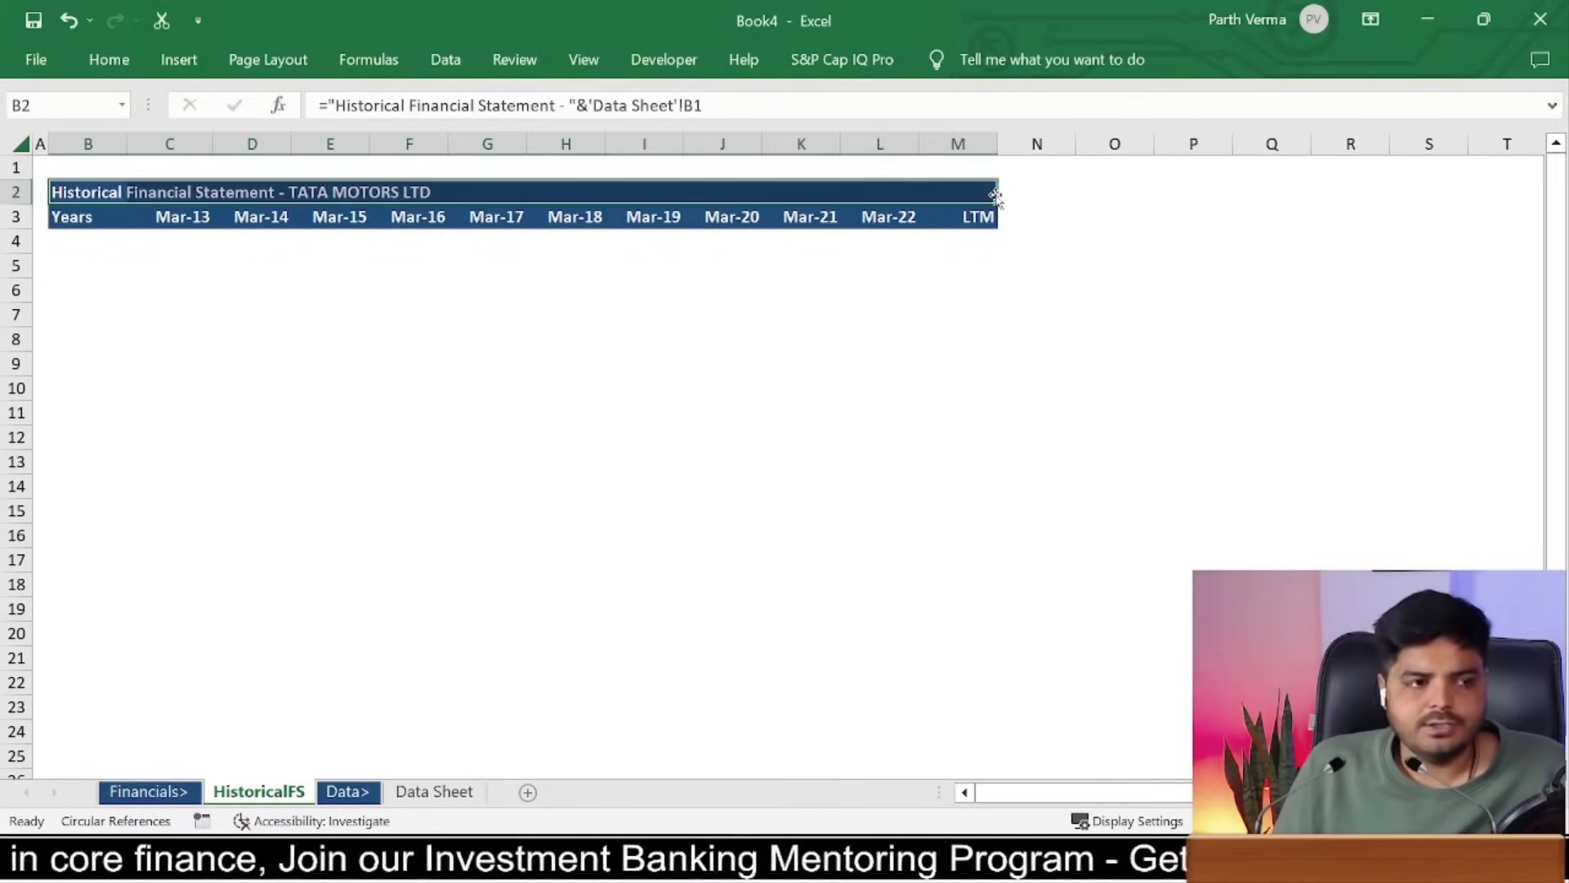
key("alt+h")
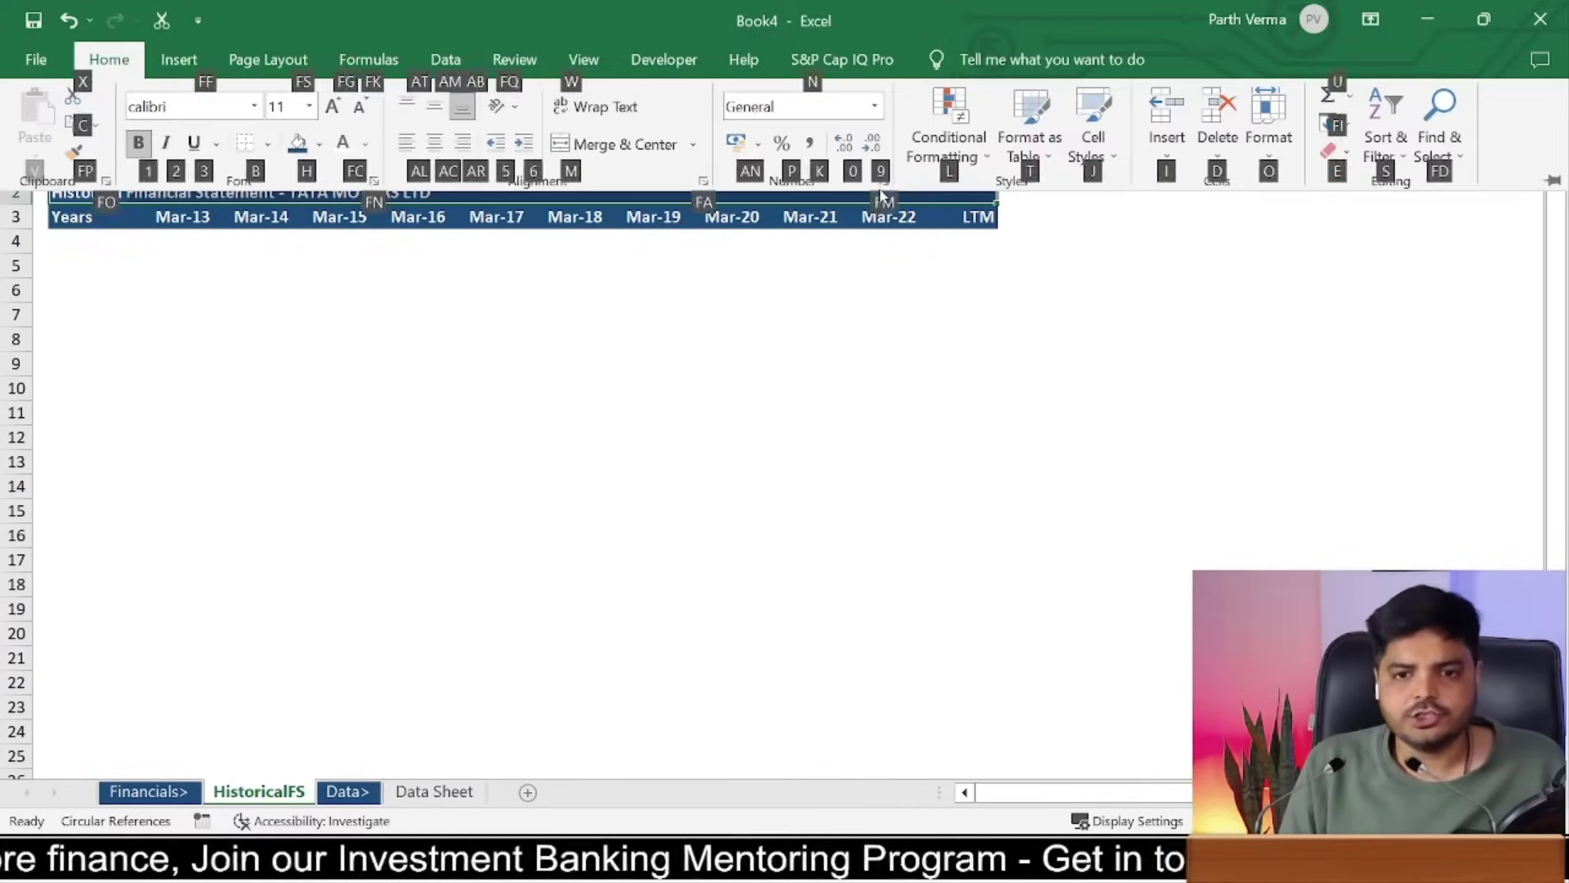
key("m")
key("c")
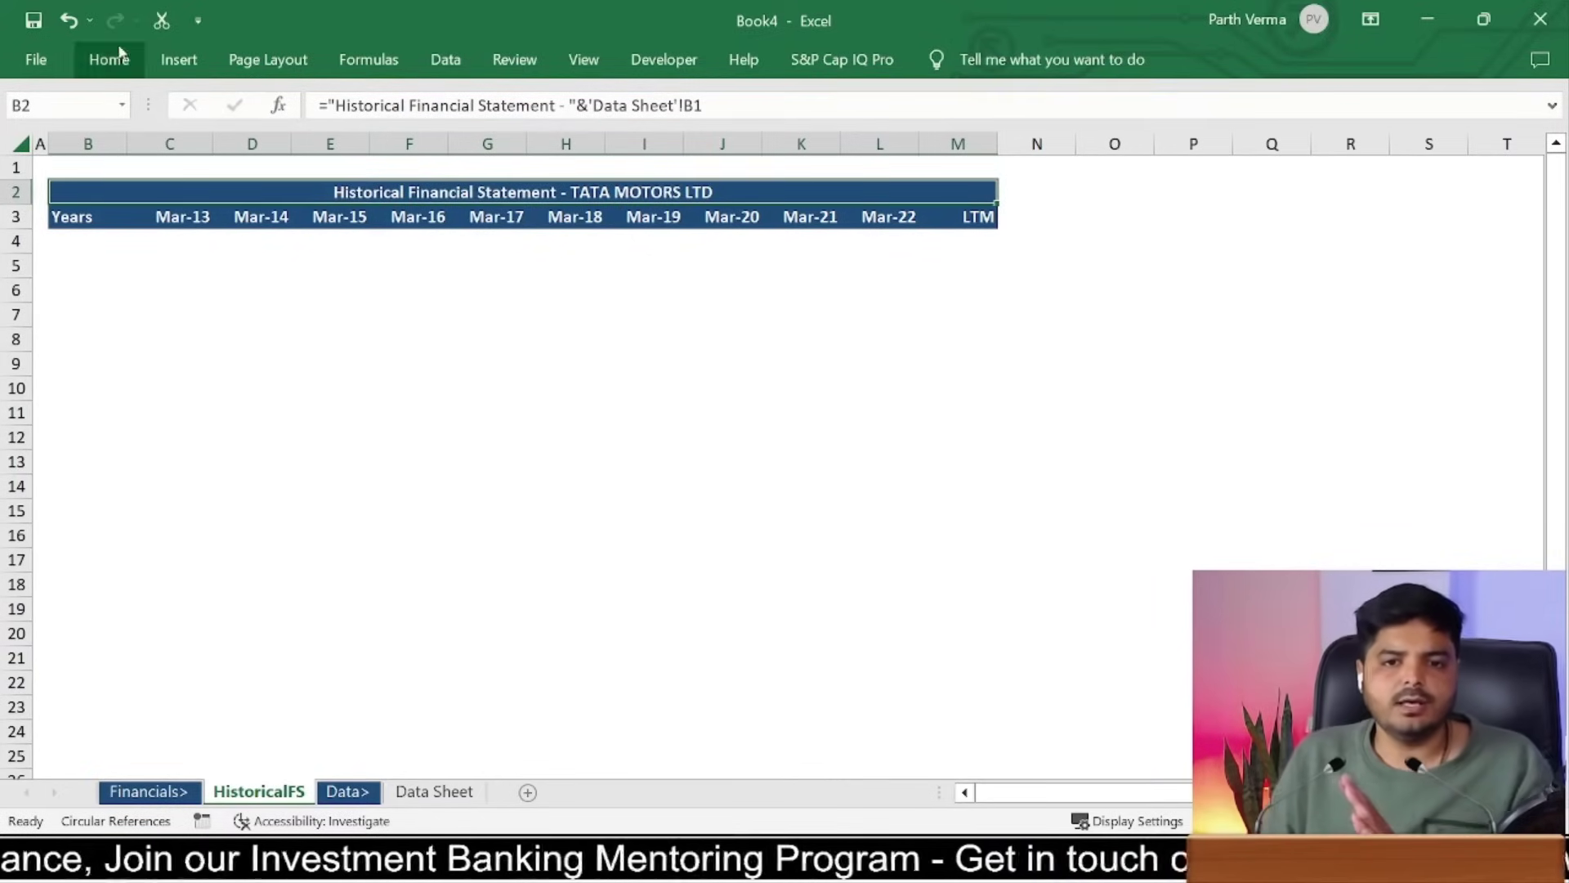
left_click(108, 59)
left_click(633, 145)
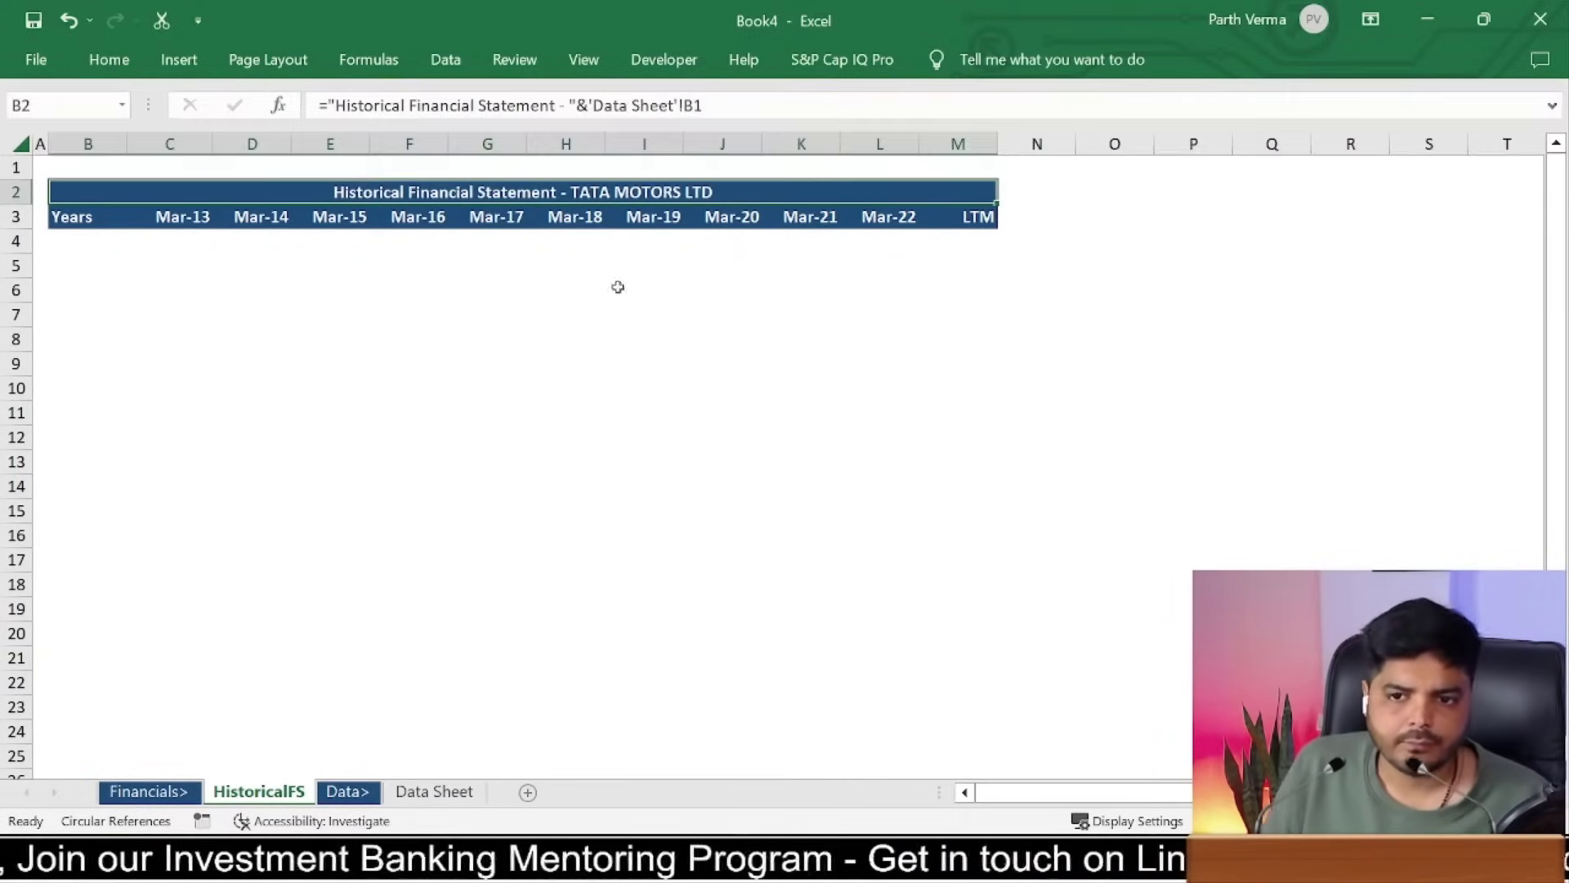
key("ctrl+z")
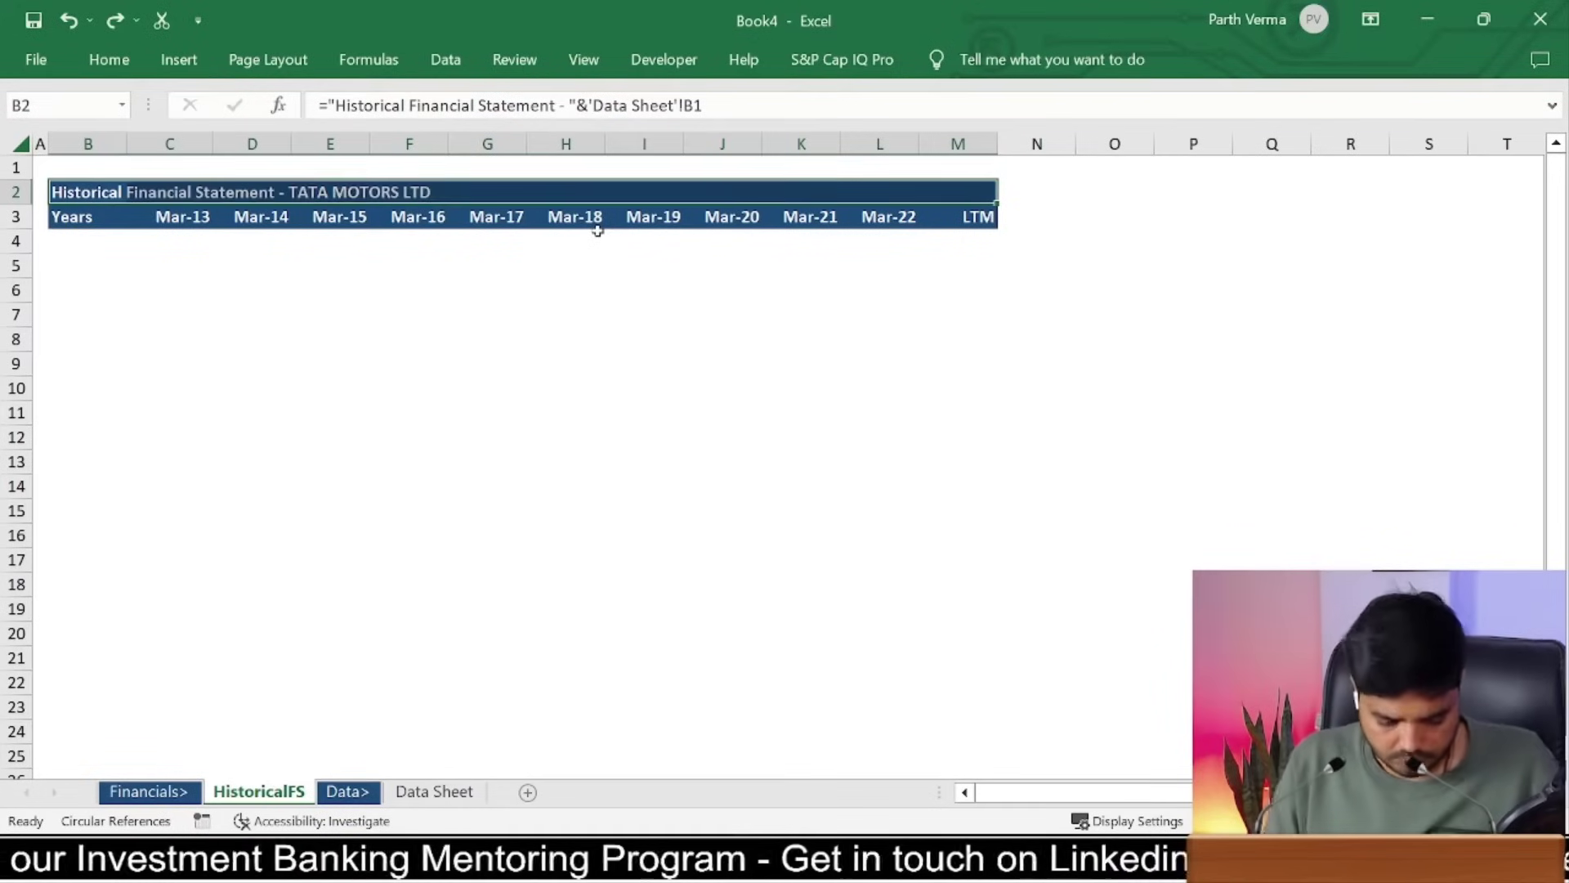
key("alt+h")
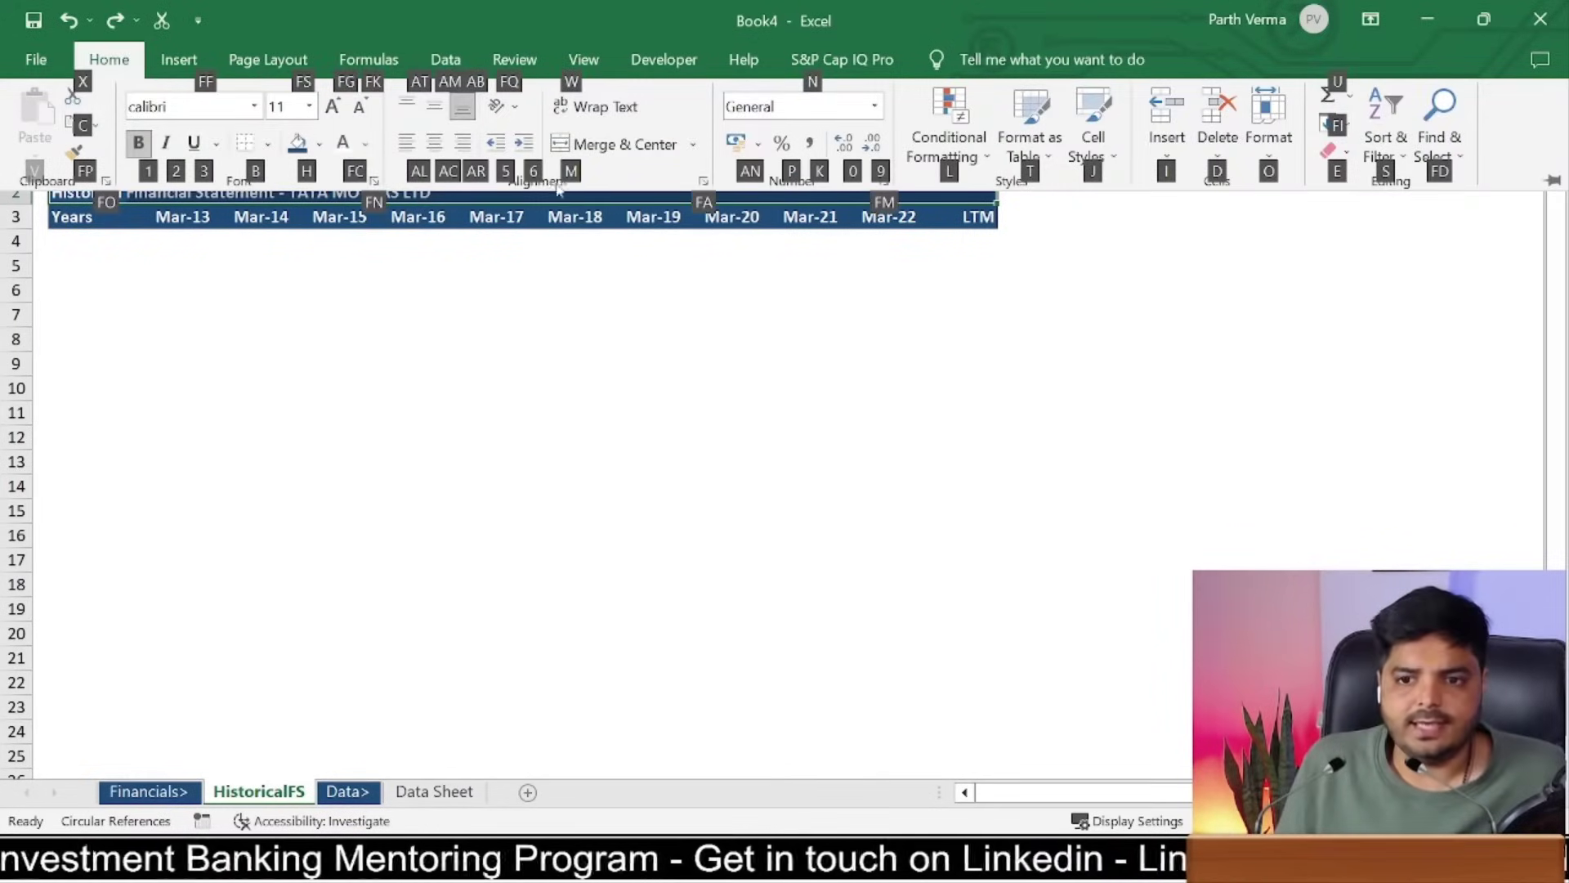
key("m")
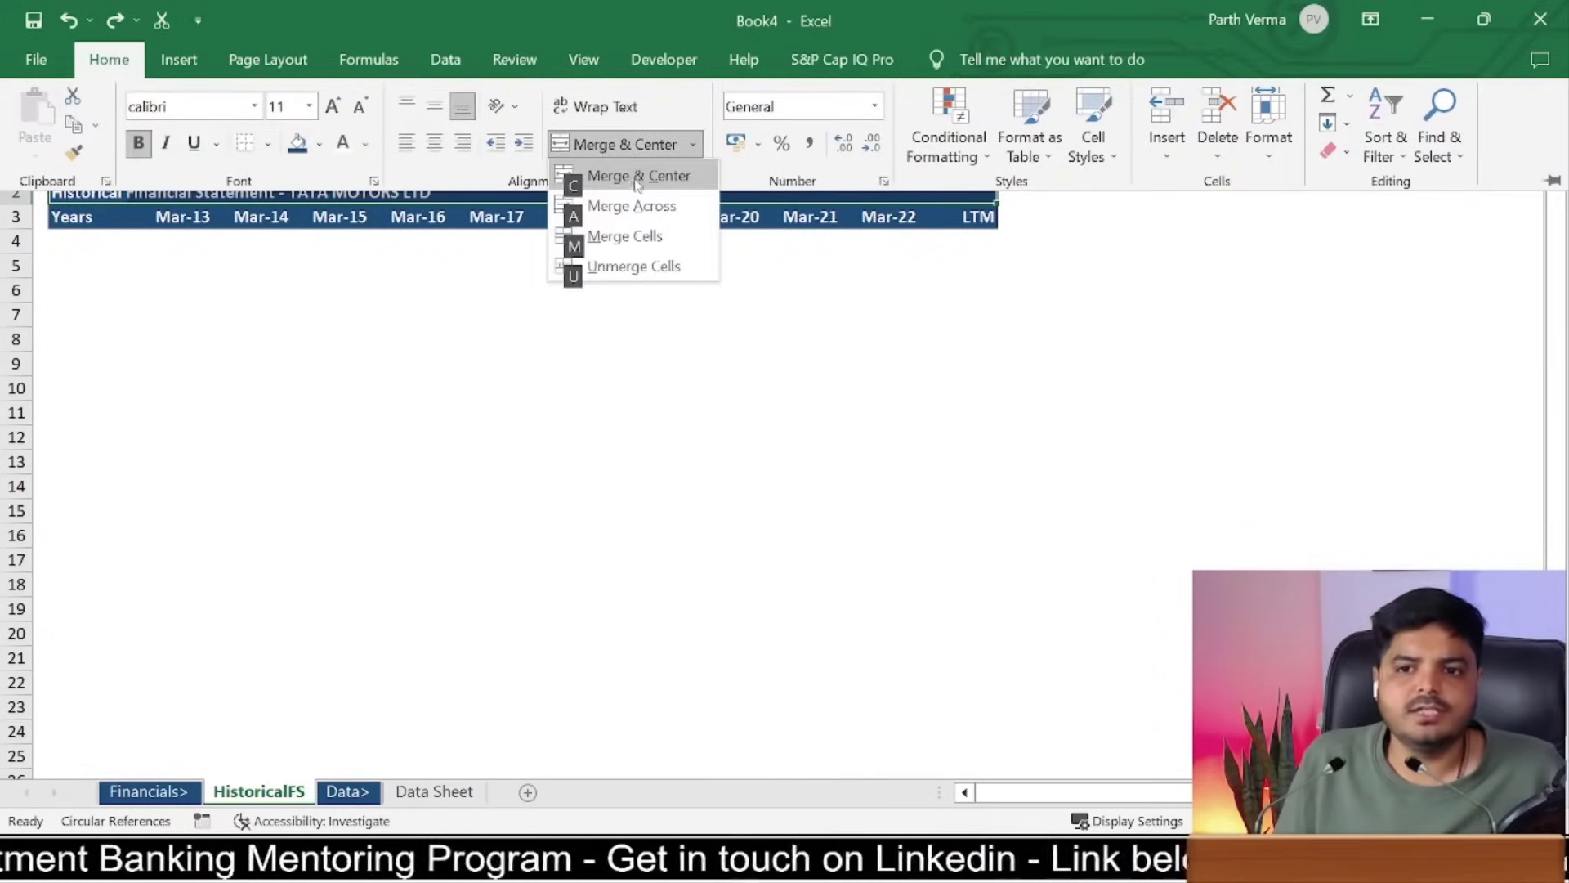
key("c")
left_click(634, 365)
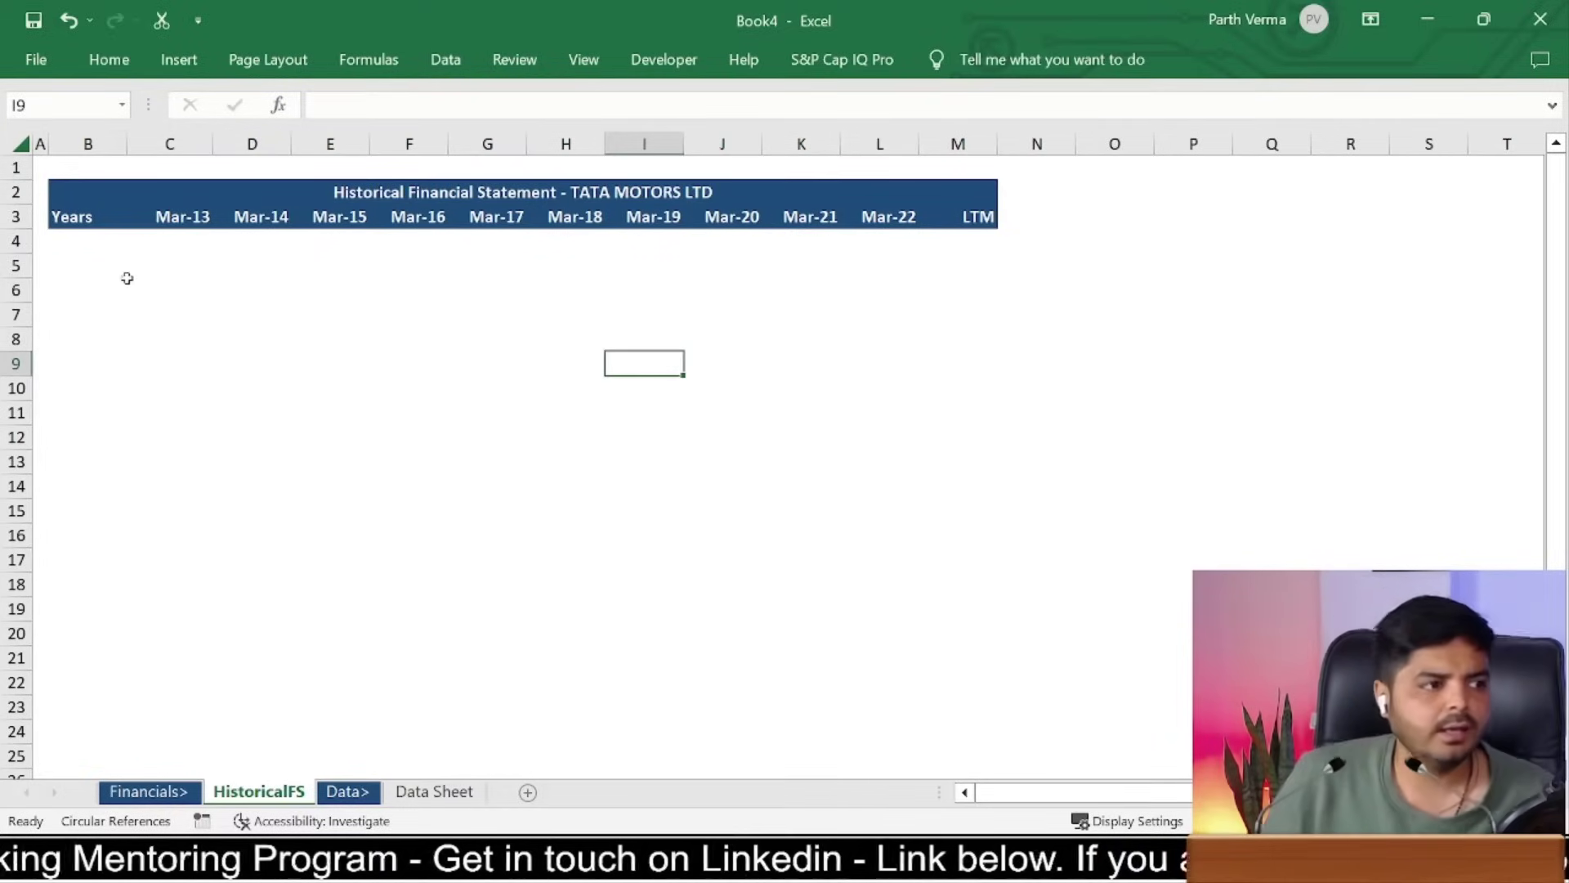
Step: Add a bold 'Income Statement' heading in B4 with a # marker in A4, then go to Data Sheet
left_click(119, 243)
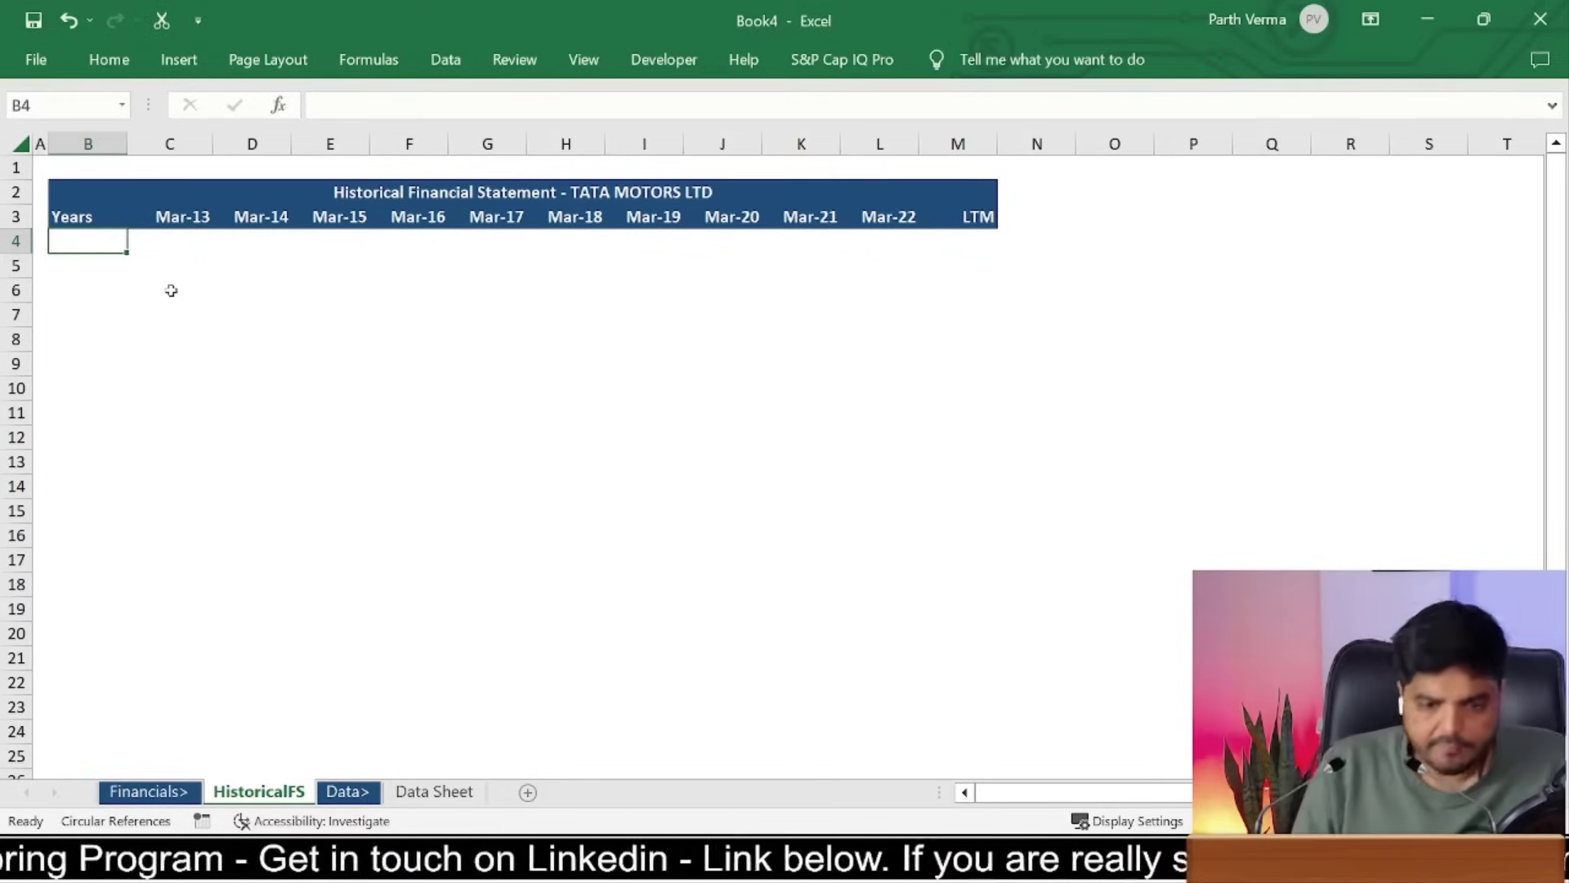
type("Income Statement")
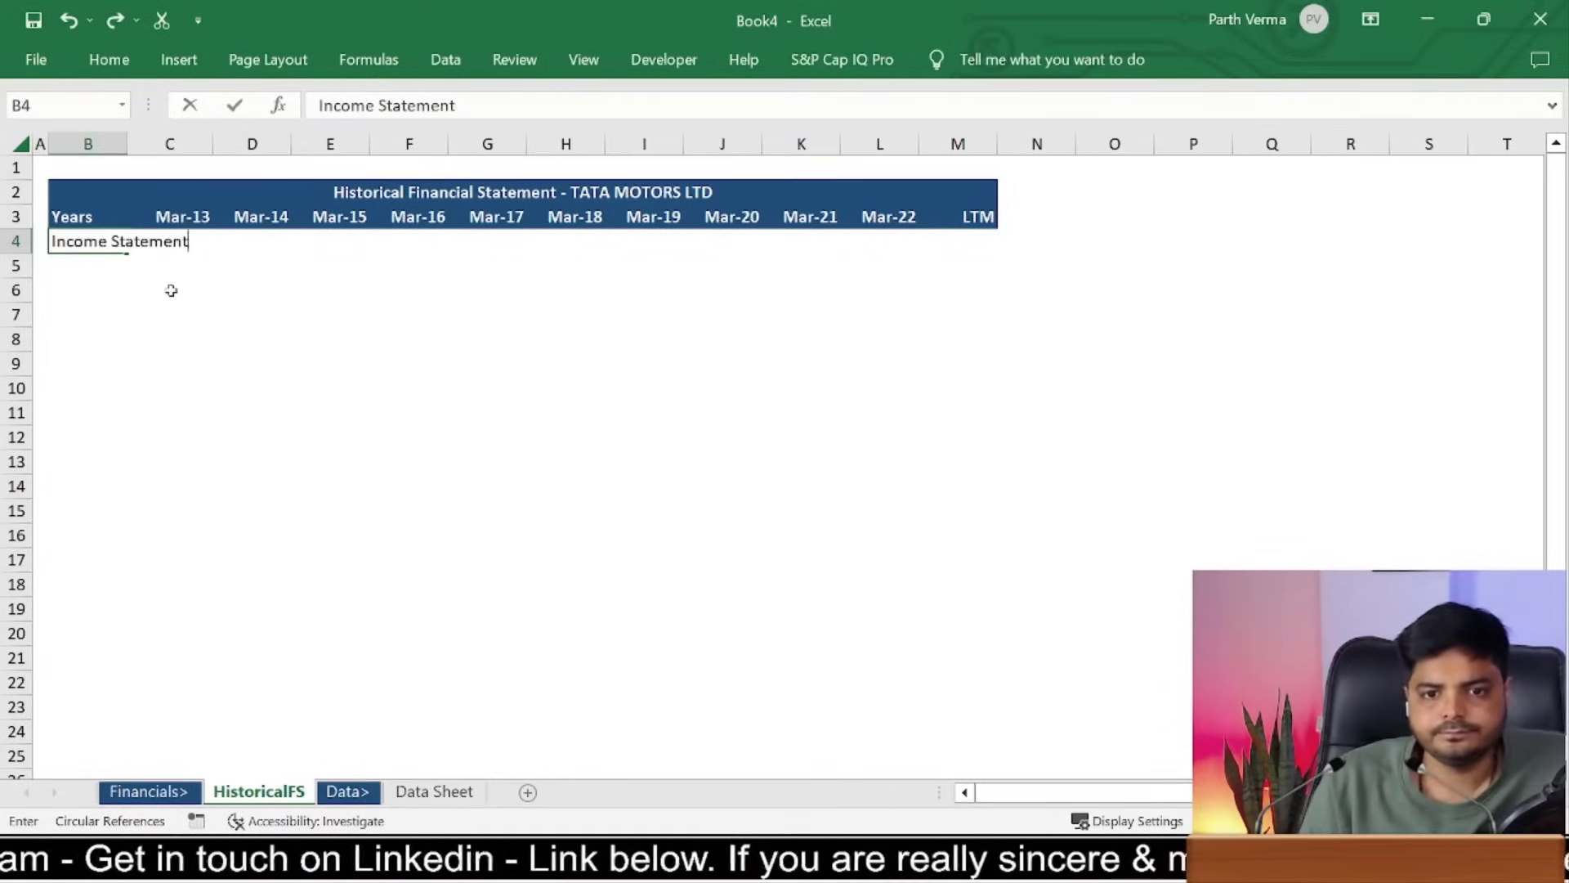
key("ctrl+Return")
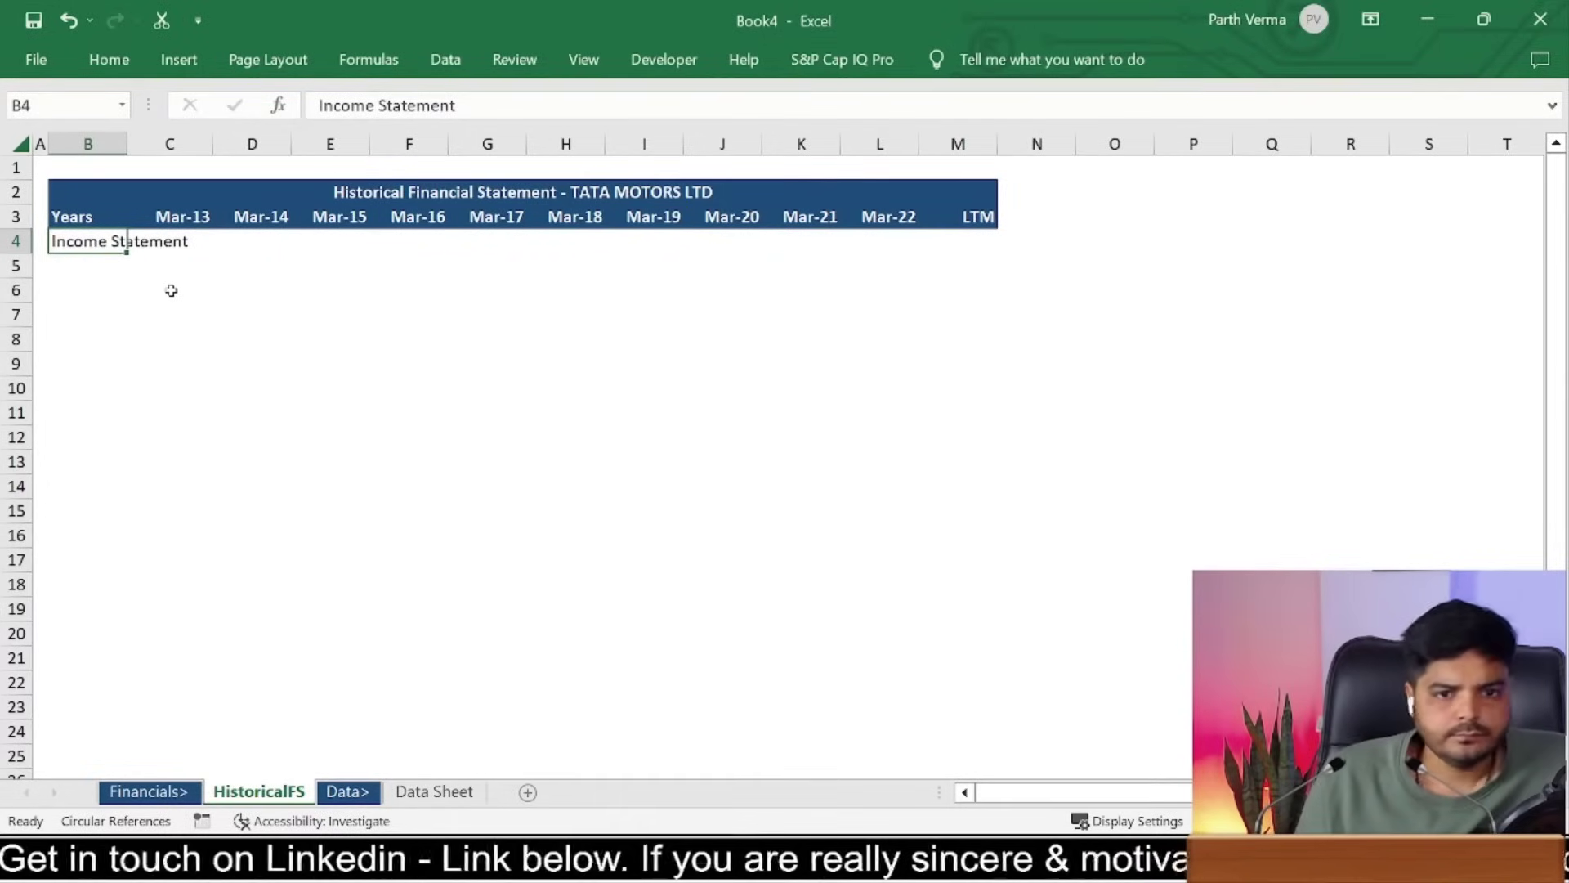
key("ctrl+b")
key("Left")
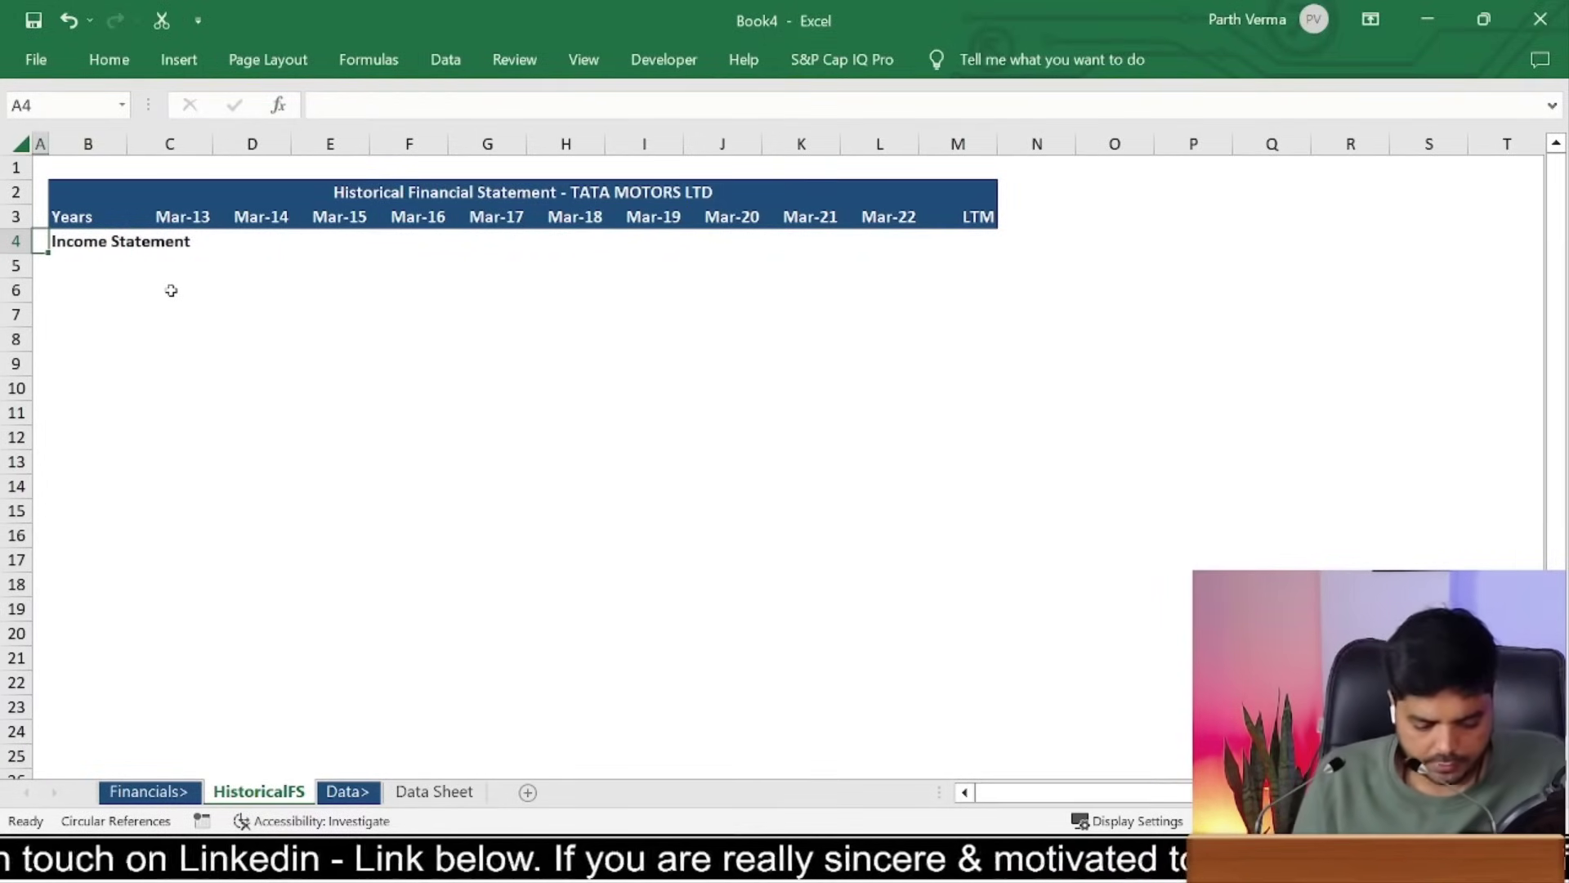
type("#")
key("Return")
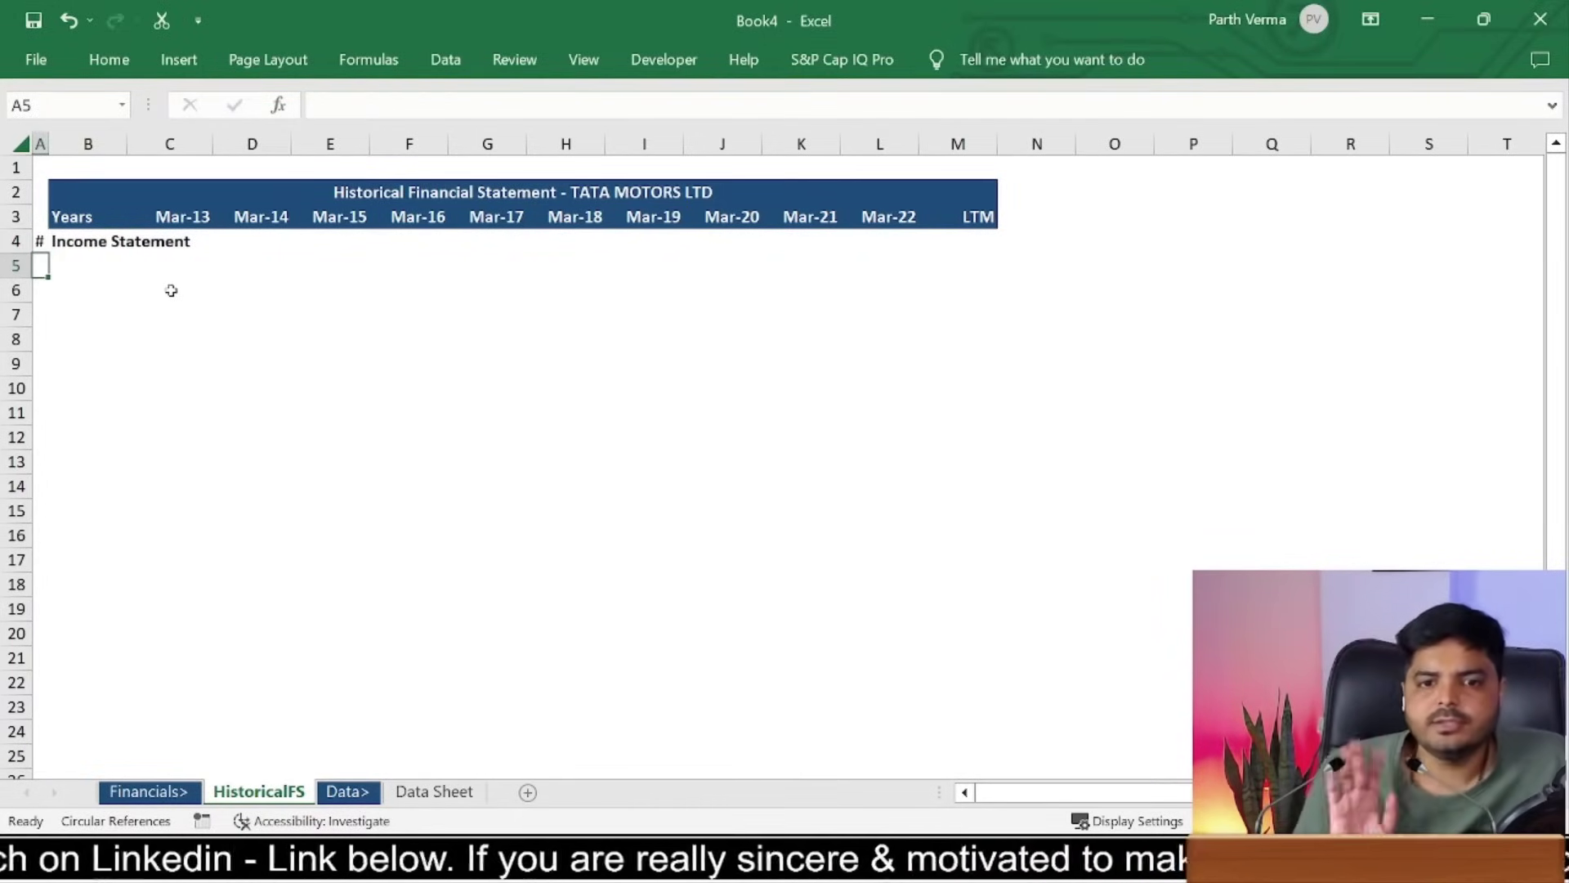
key("Right")
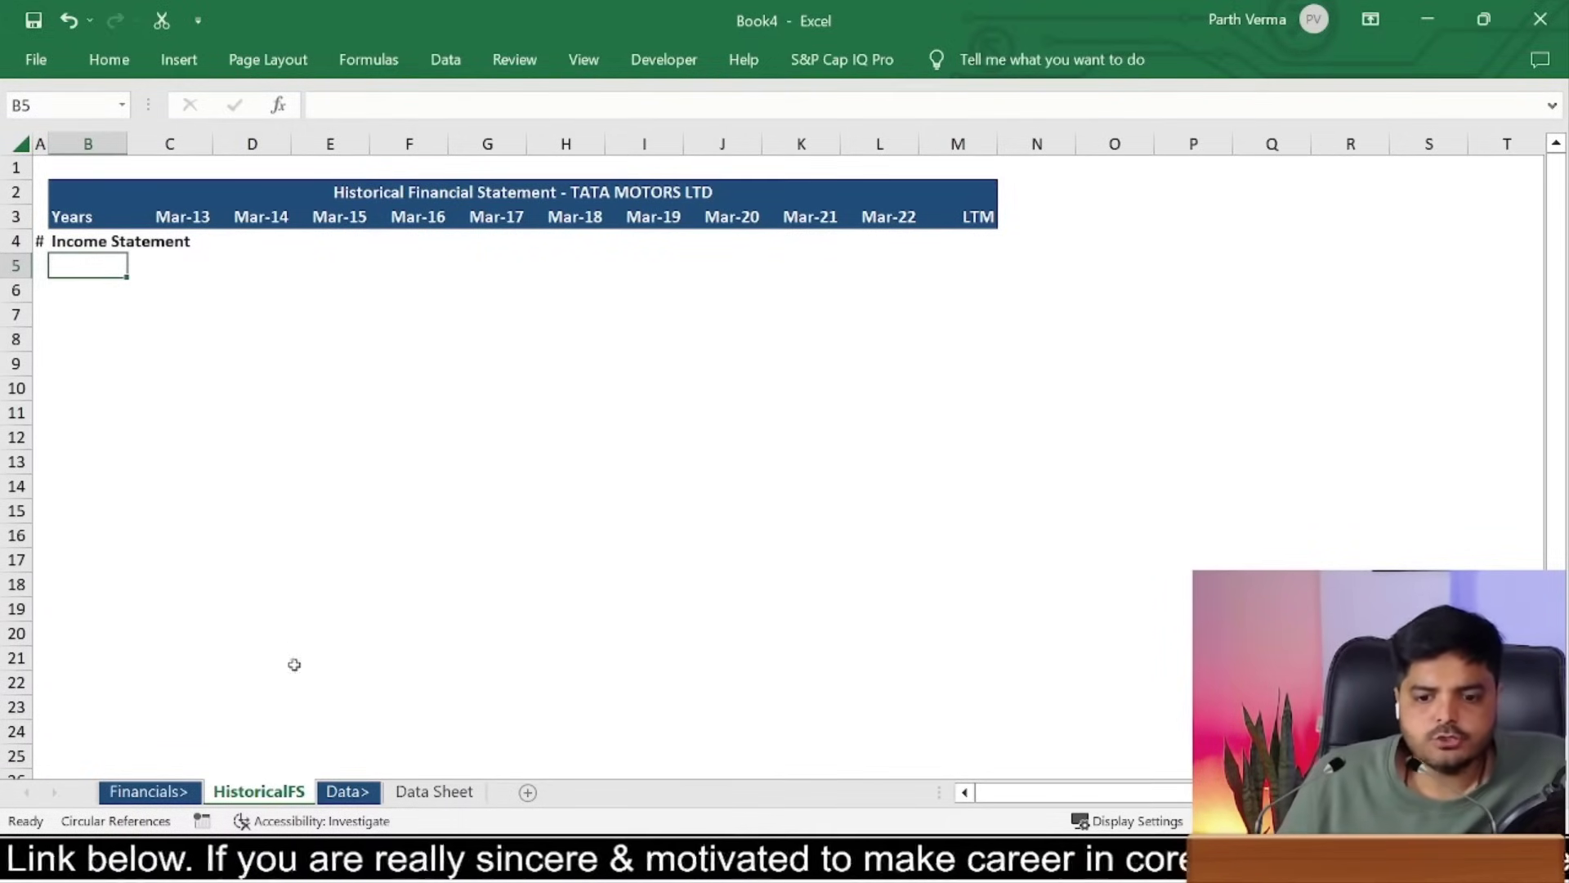
left_click(433, 792)
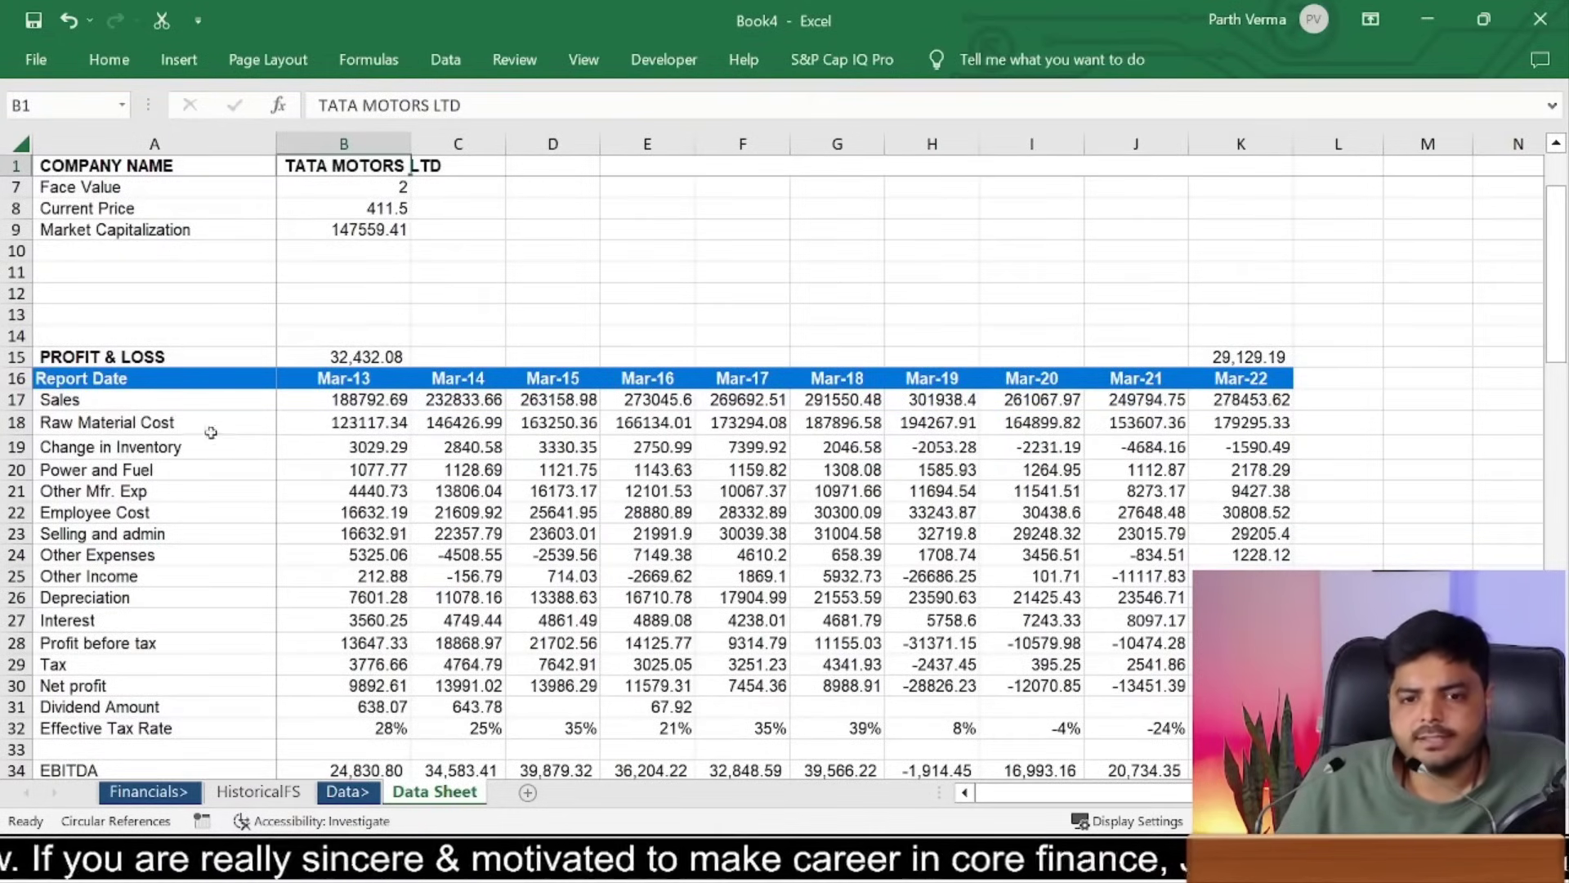
Step: Select the Profit & Loss line item labels from Sales down, then bring up the Downloads folder
left_click_drag(154, 425, 170, 768)
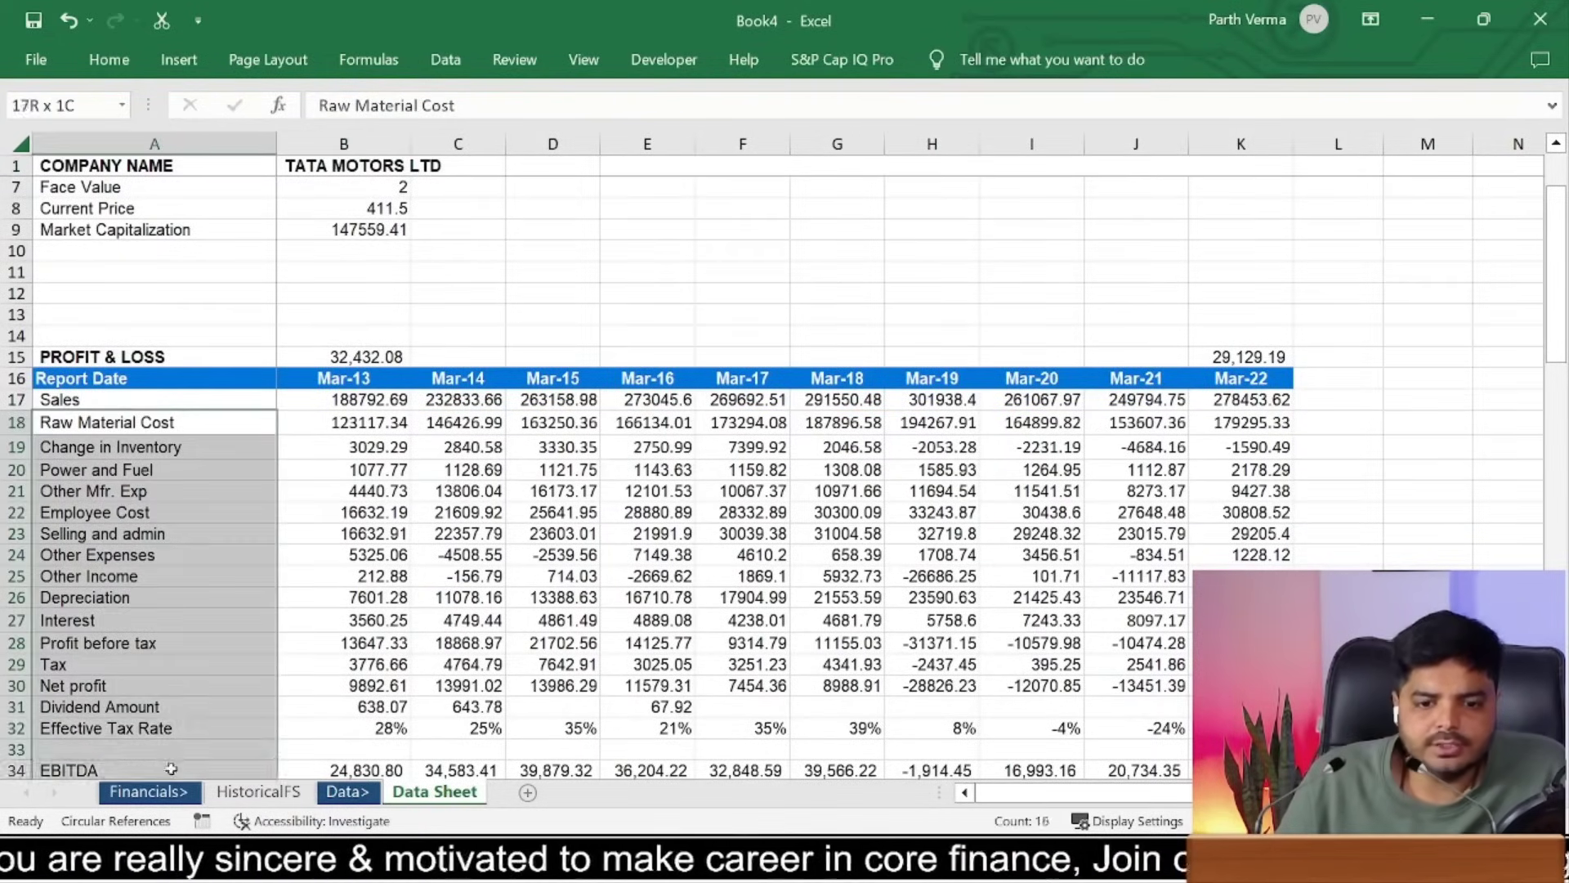
mouse_move(90, 399)
left_mouse_down()
mouse_move(135, 755)
mouse_move(146, 735)
left_mouse_up()
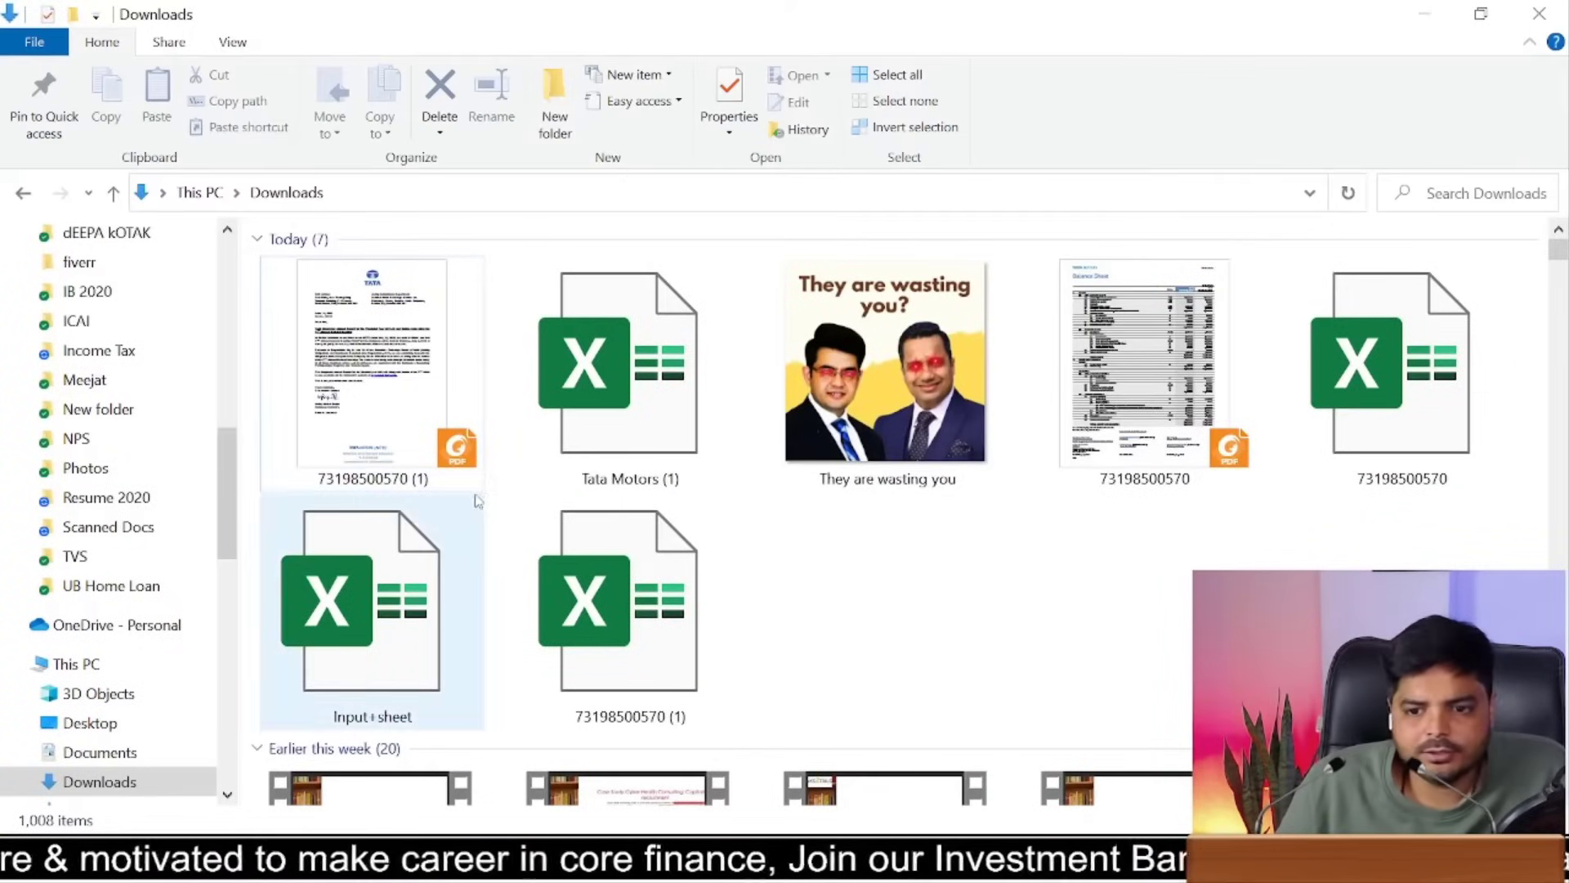
left_click(629, 368)
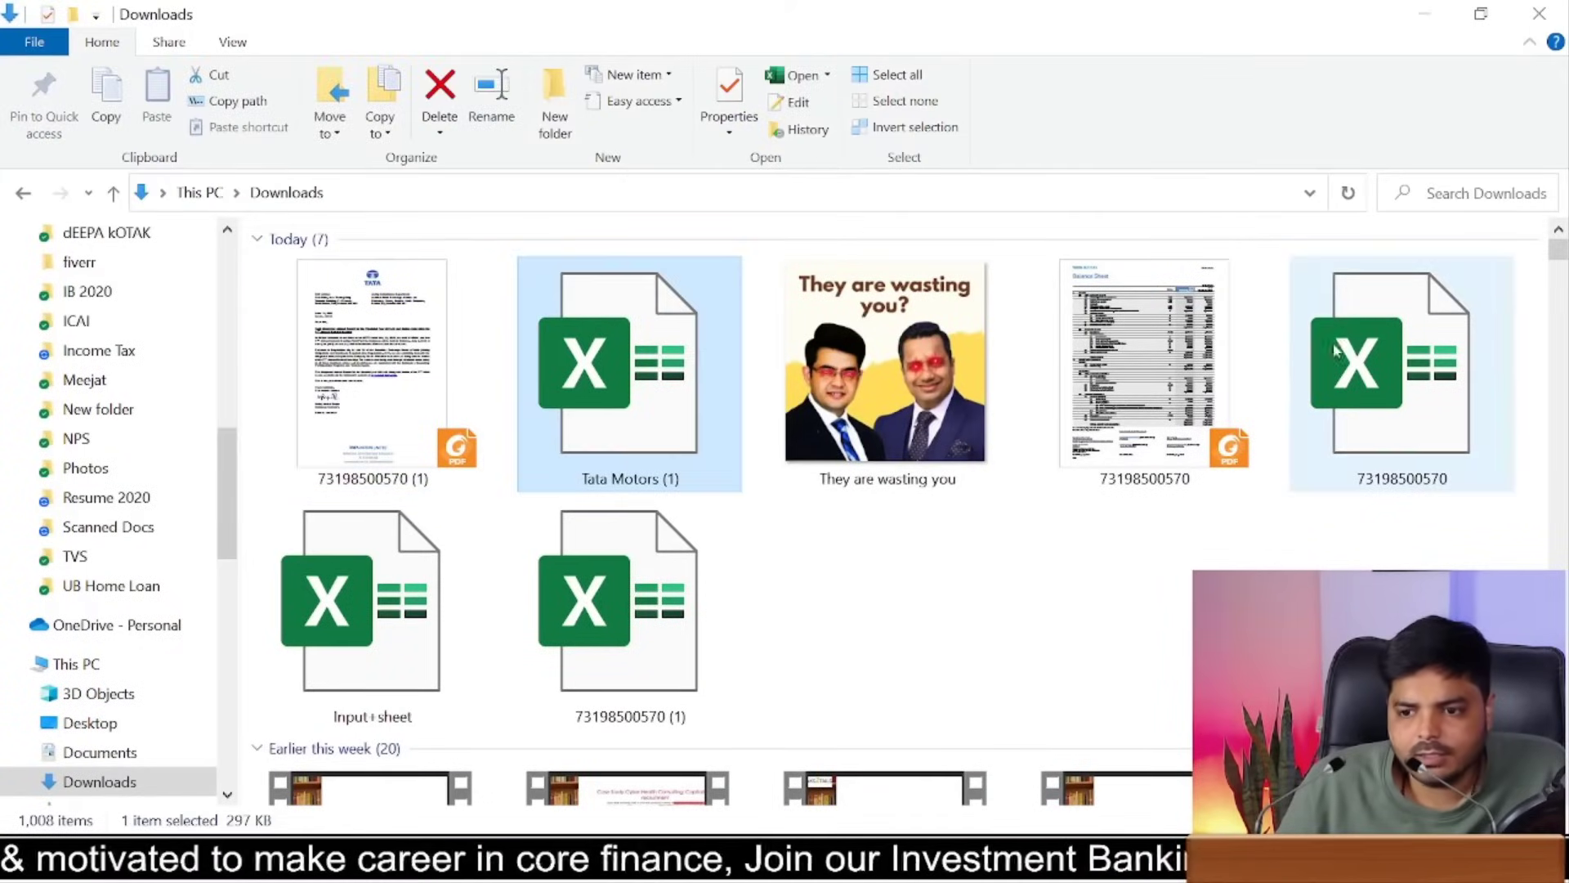
Step: Open 73198500570.pdf to check the Statement of Profit and Loss, then return to Excel
double_click(1226, 365)
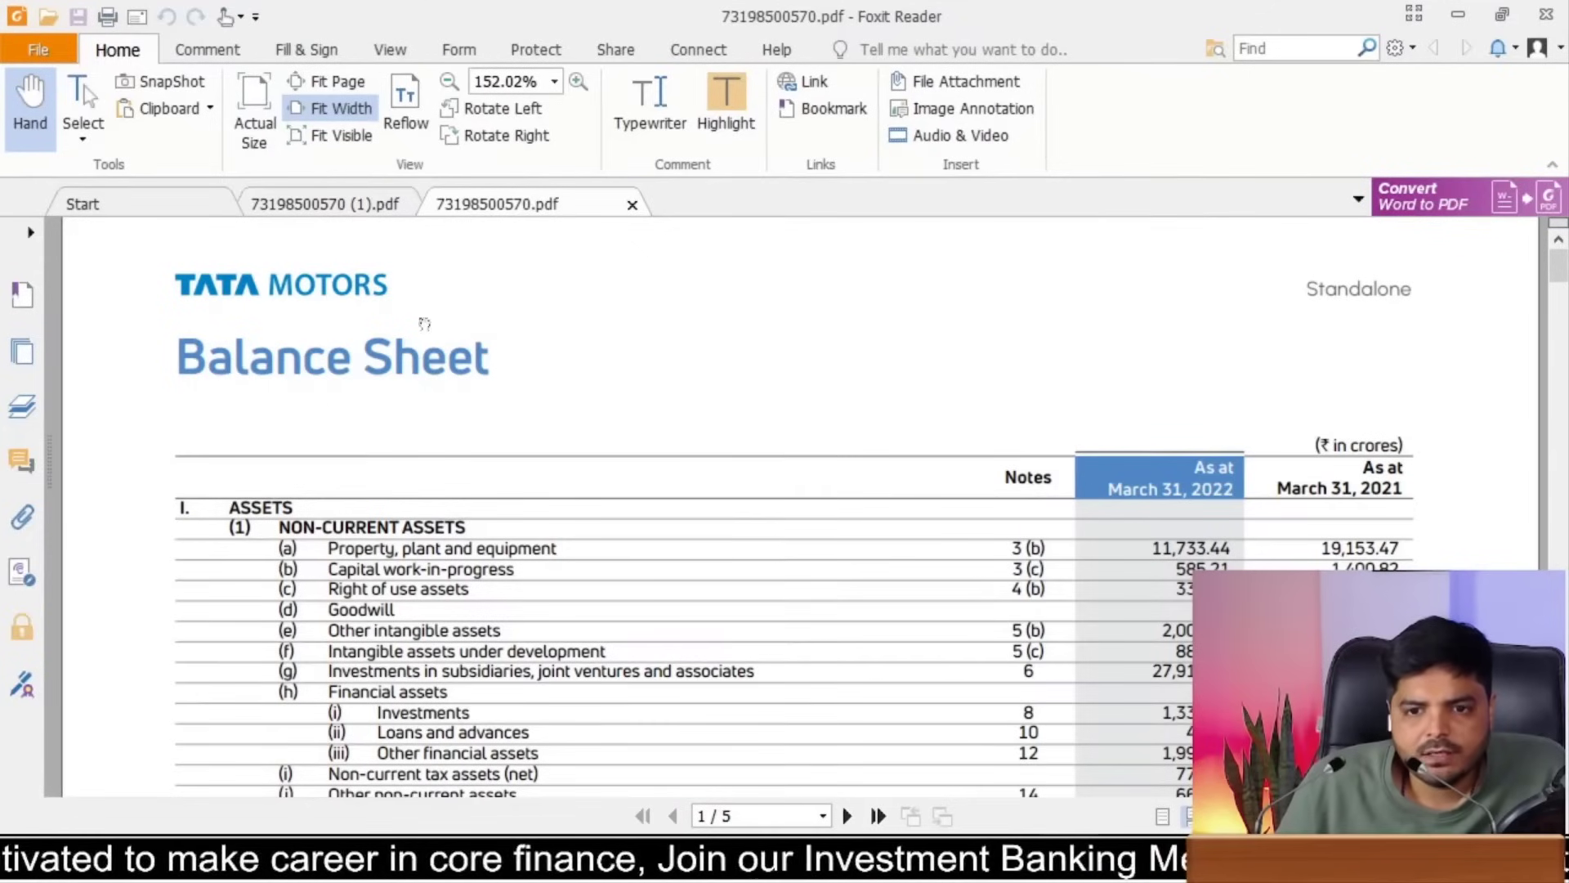
left_click_drag(1557, 265, 1558, 397)
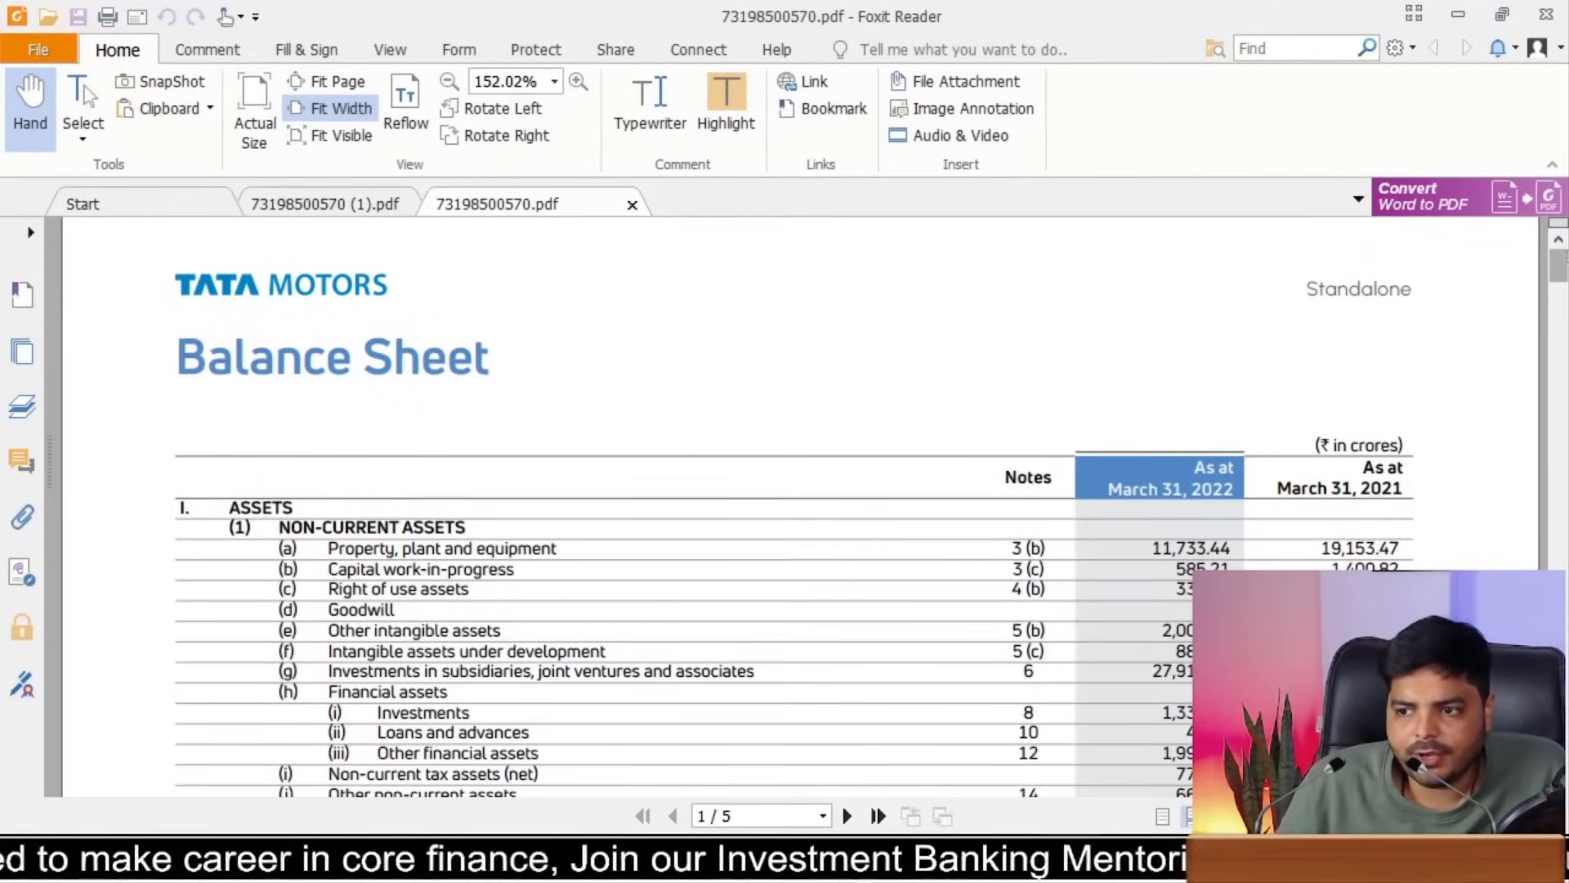
scroll(938, 473, "up", 5)
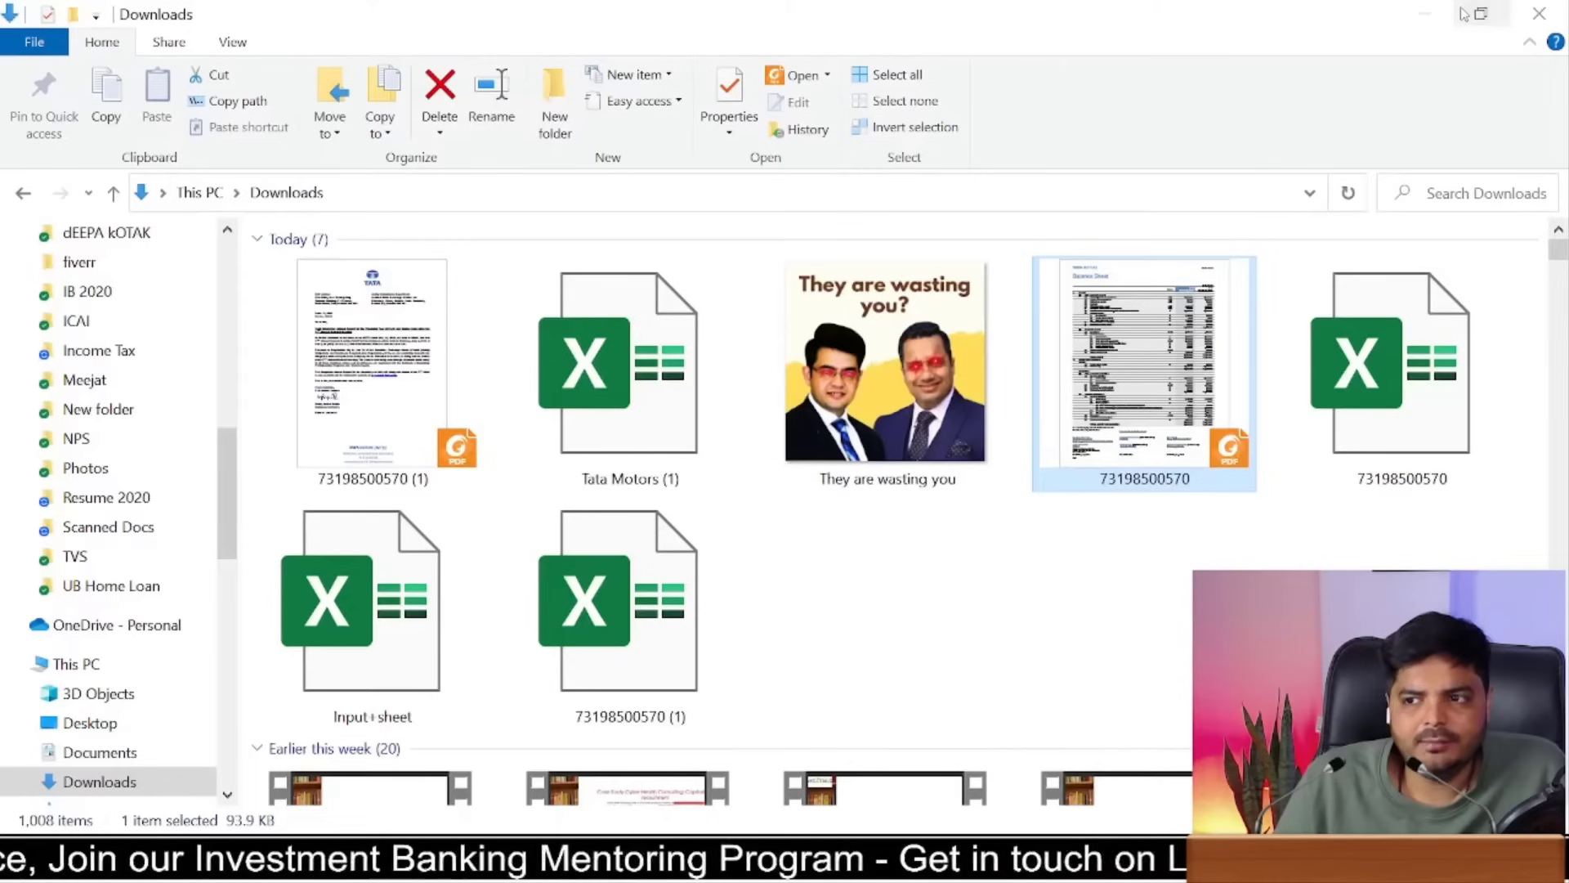
left_click(1458, 14)
left_click(1429, 14)
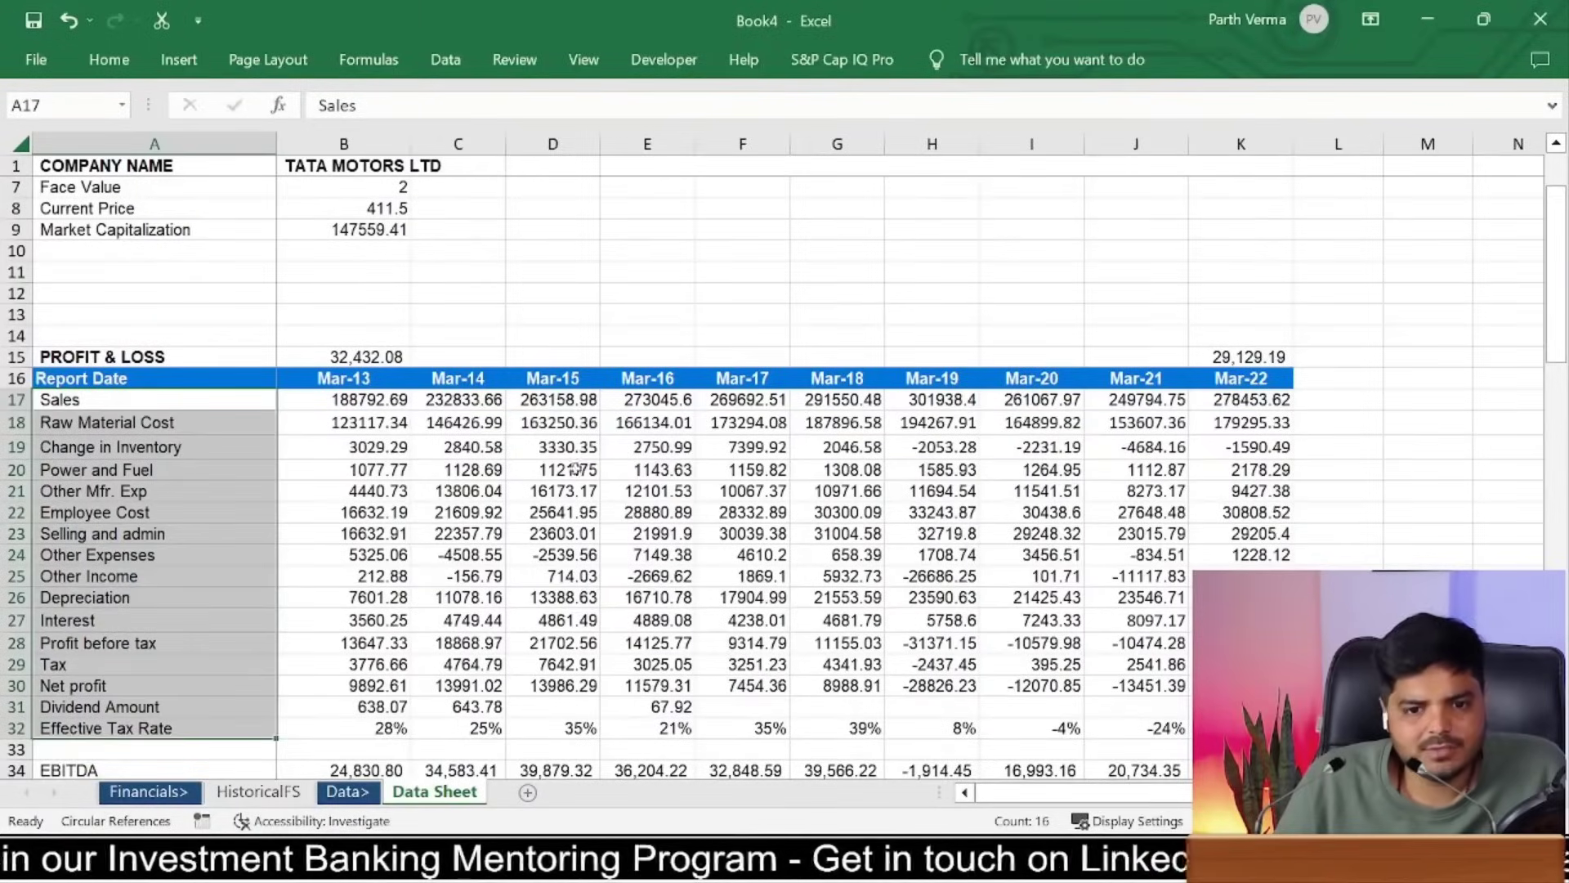
Step: Enter the 'Sales' label in B5 on HistoricalFS
left_click(258, 791)
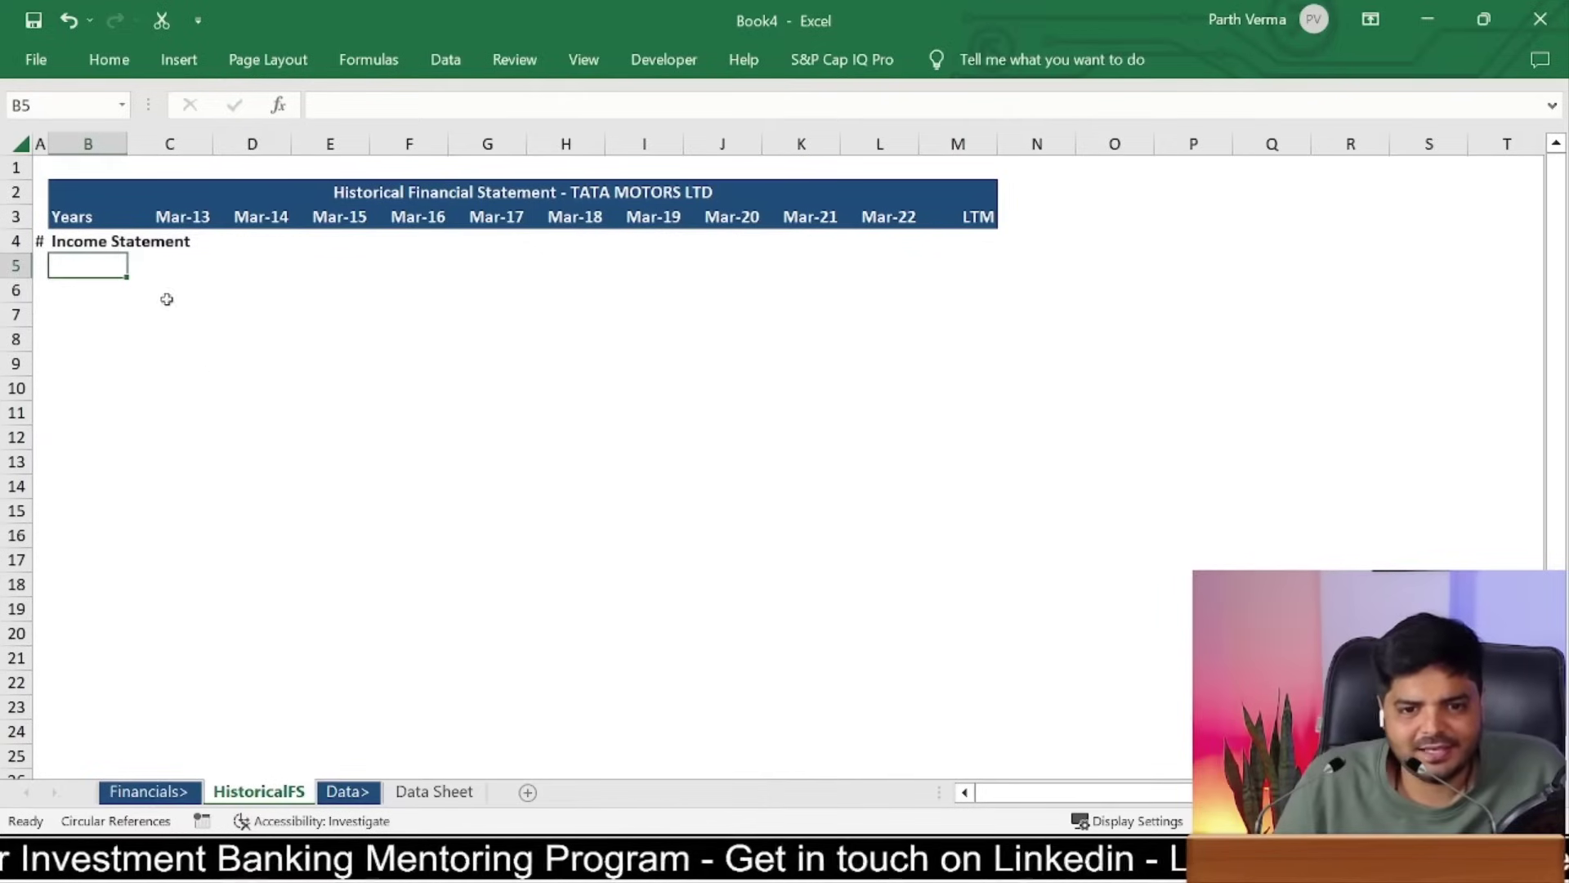
type("Sale")
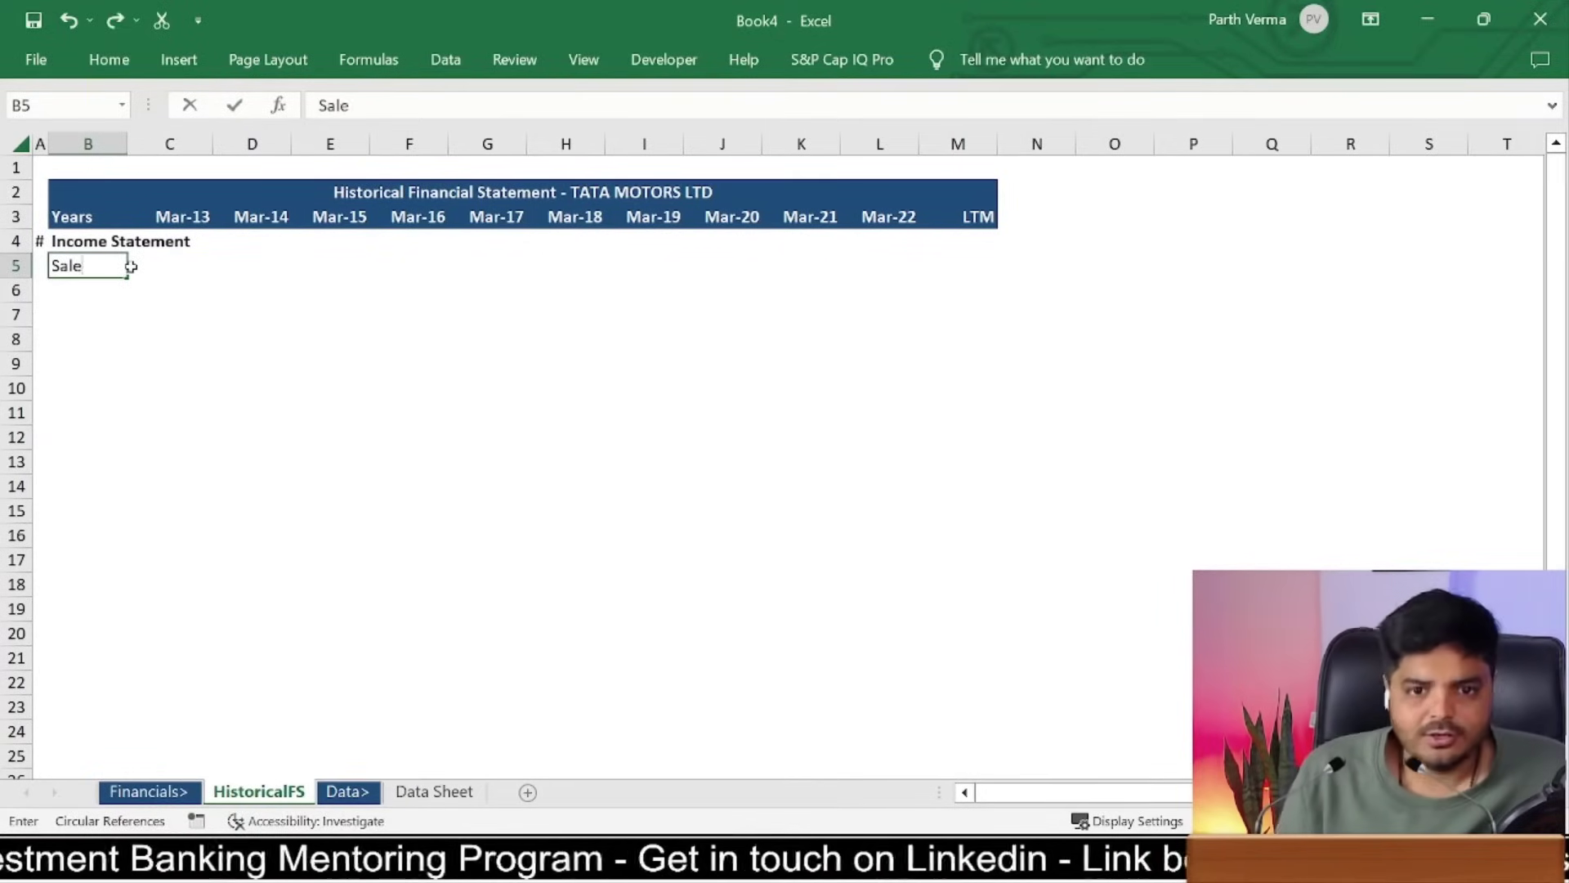
type("s")
key("ctrl+Return")
Step: Enter =IFERROR('Data Sheet'!B17,0) in C5 to show Mar-13 sales of 188792.7
left_click(131, 265)
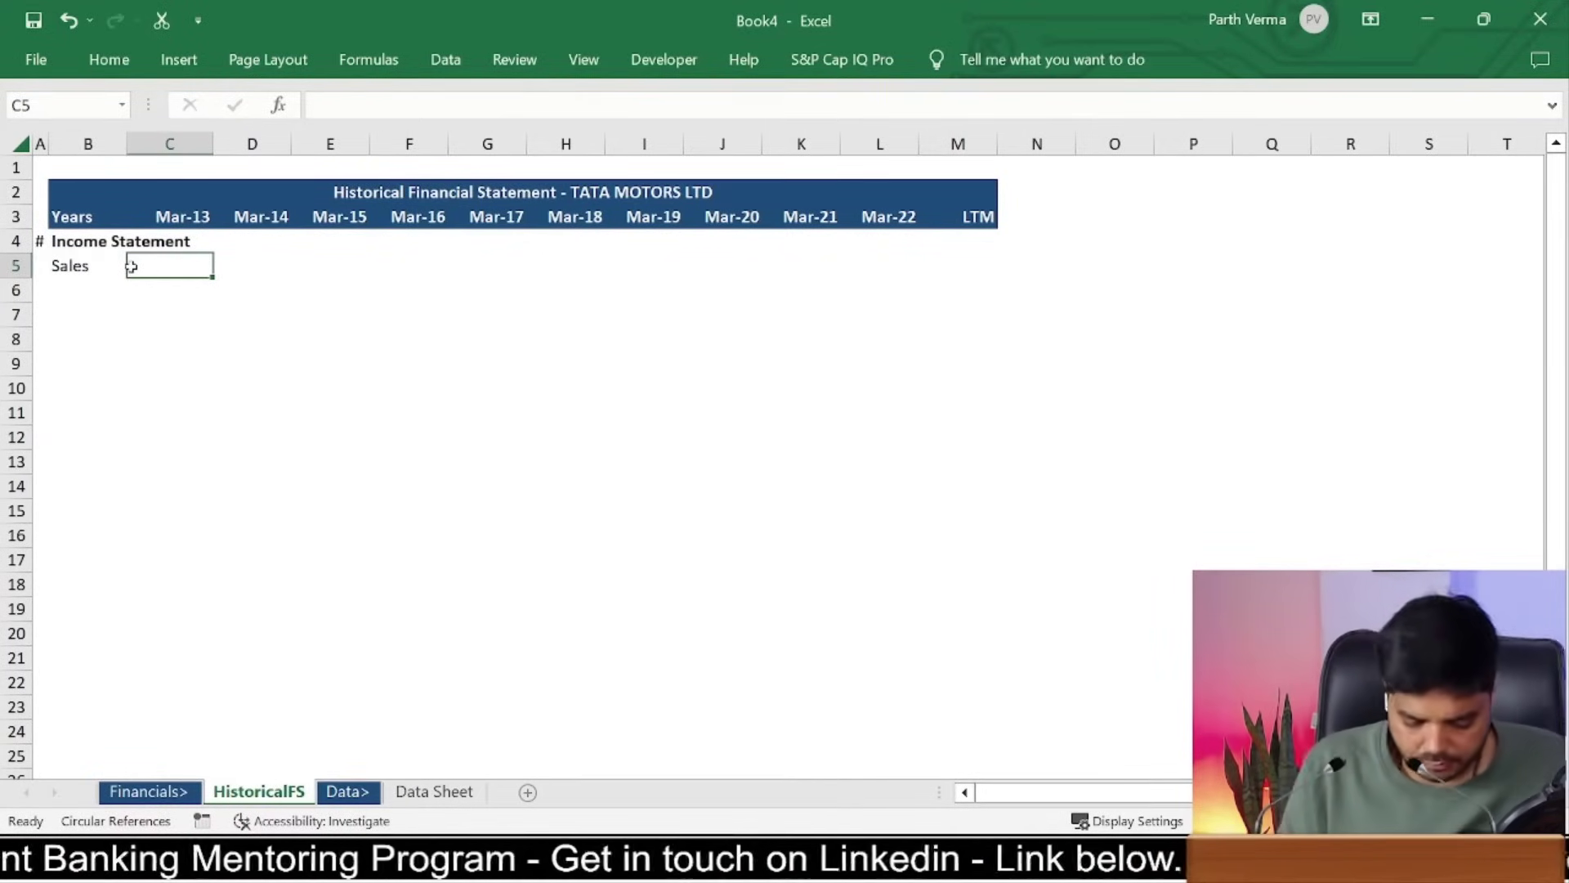
type("=")
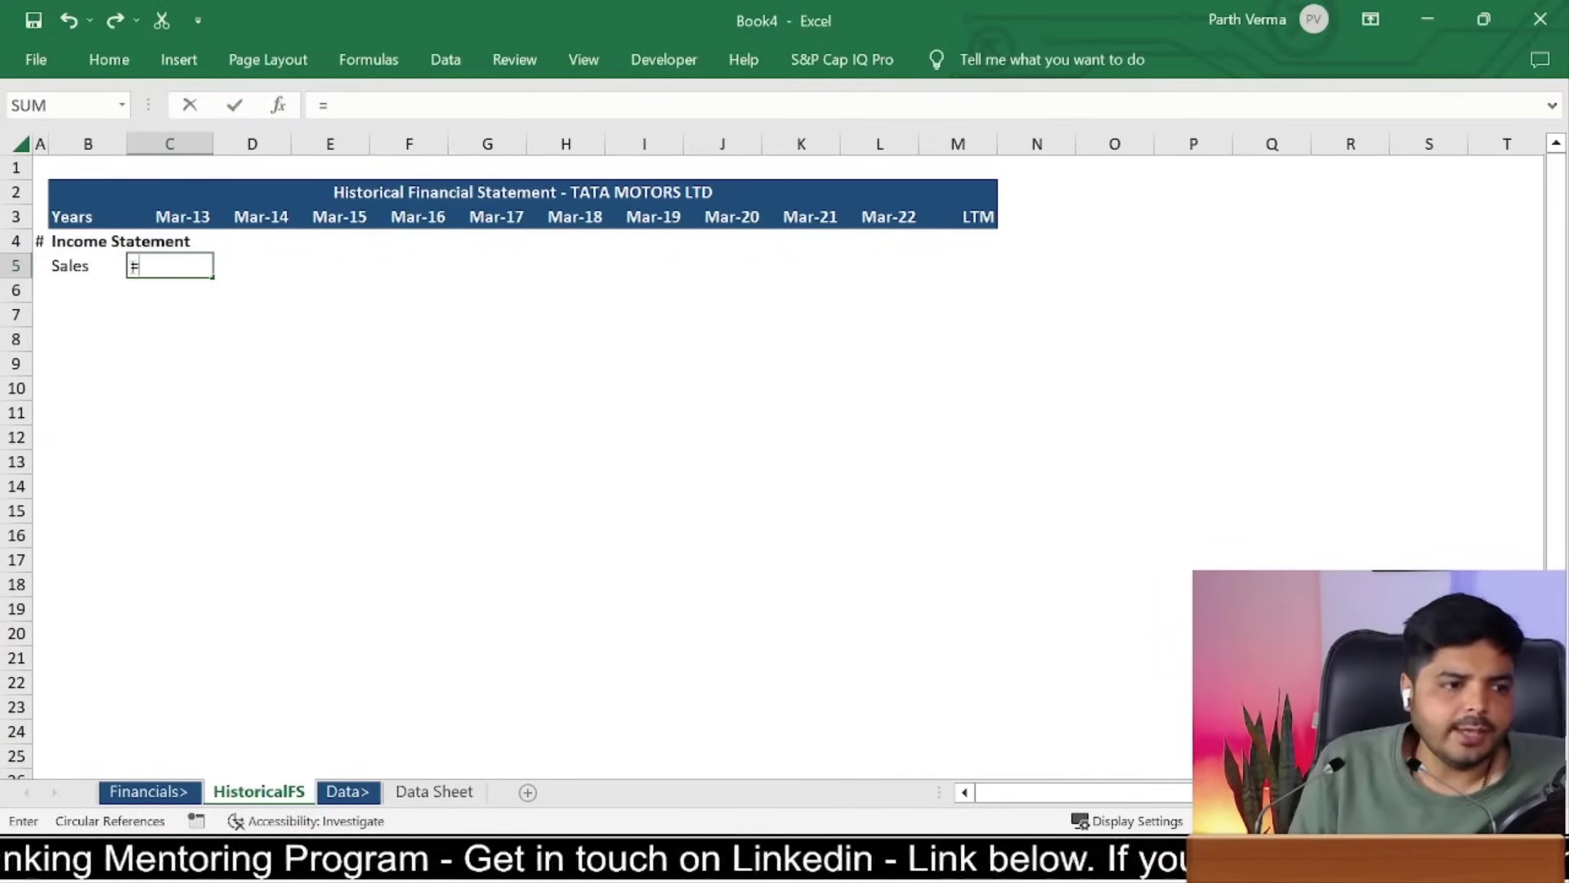
type("if")
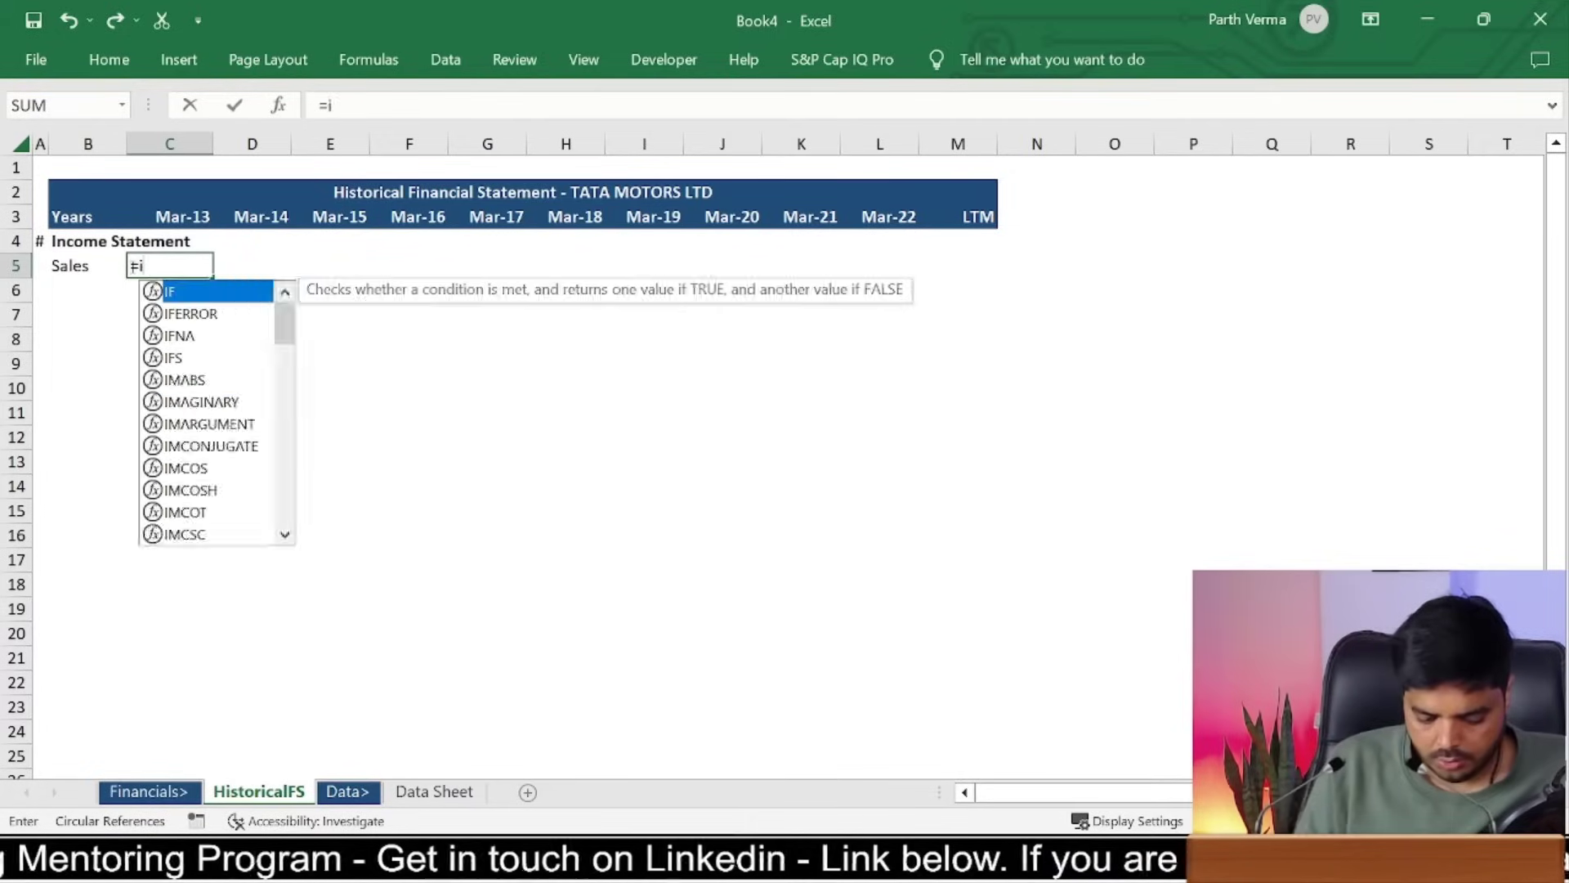
key("BackSpace")
key("BackSpace")
key("BackSpace")
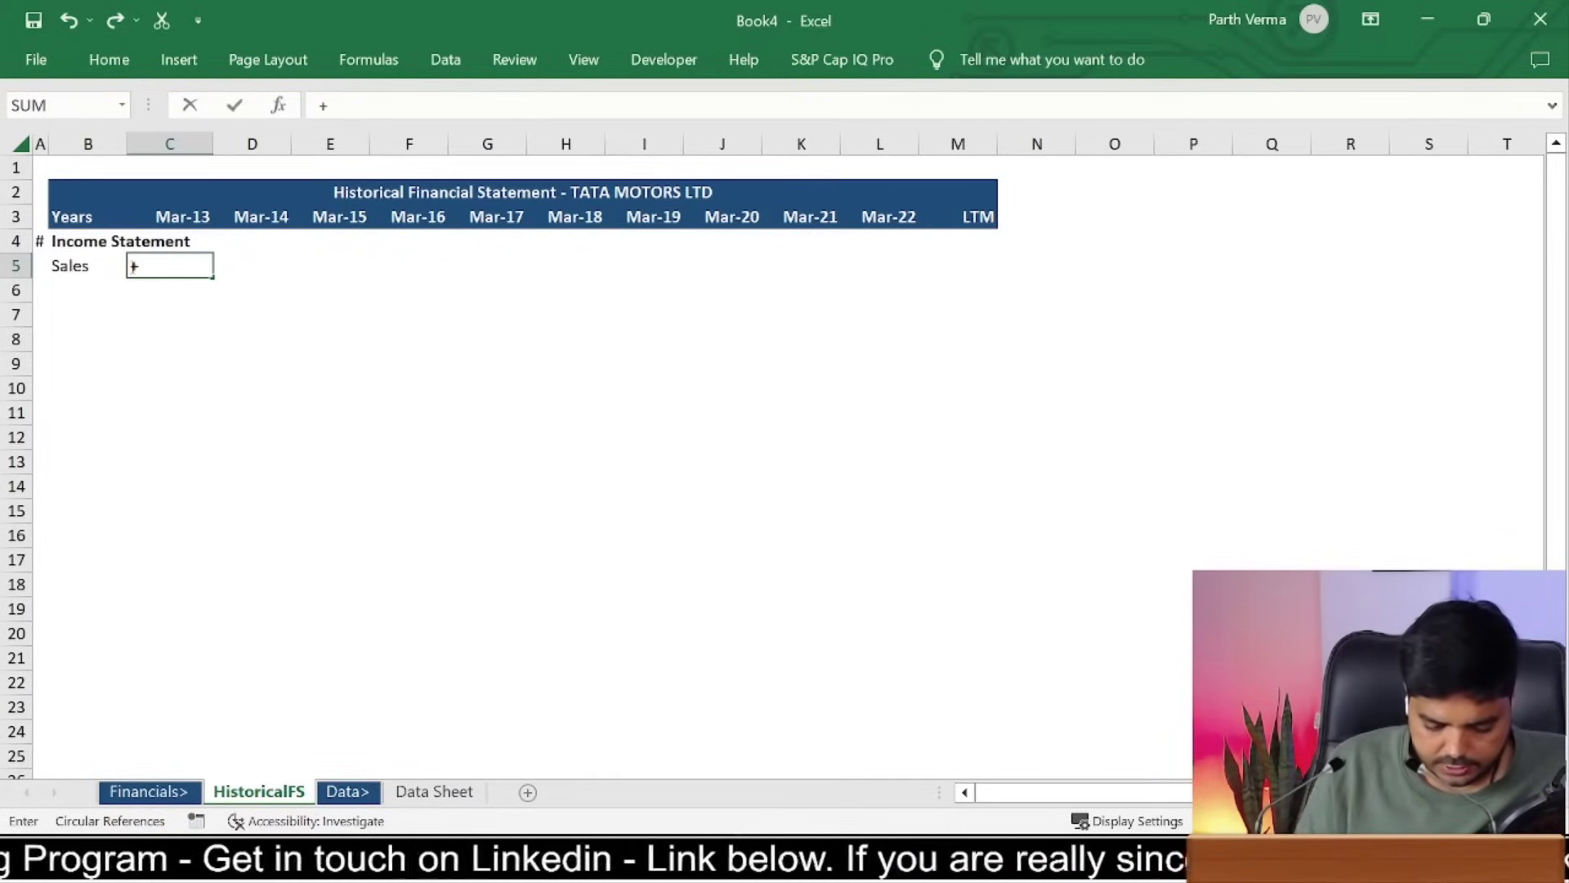
type("#N/A")
key("ctrl+Return")
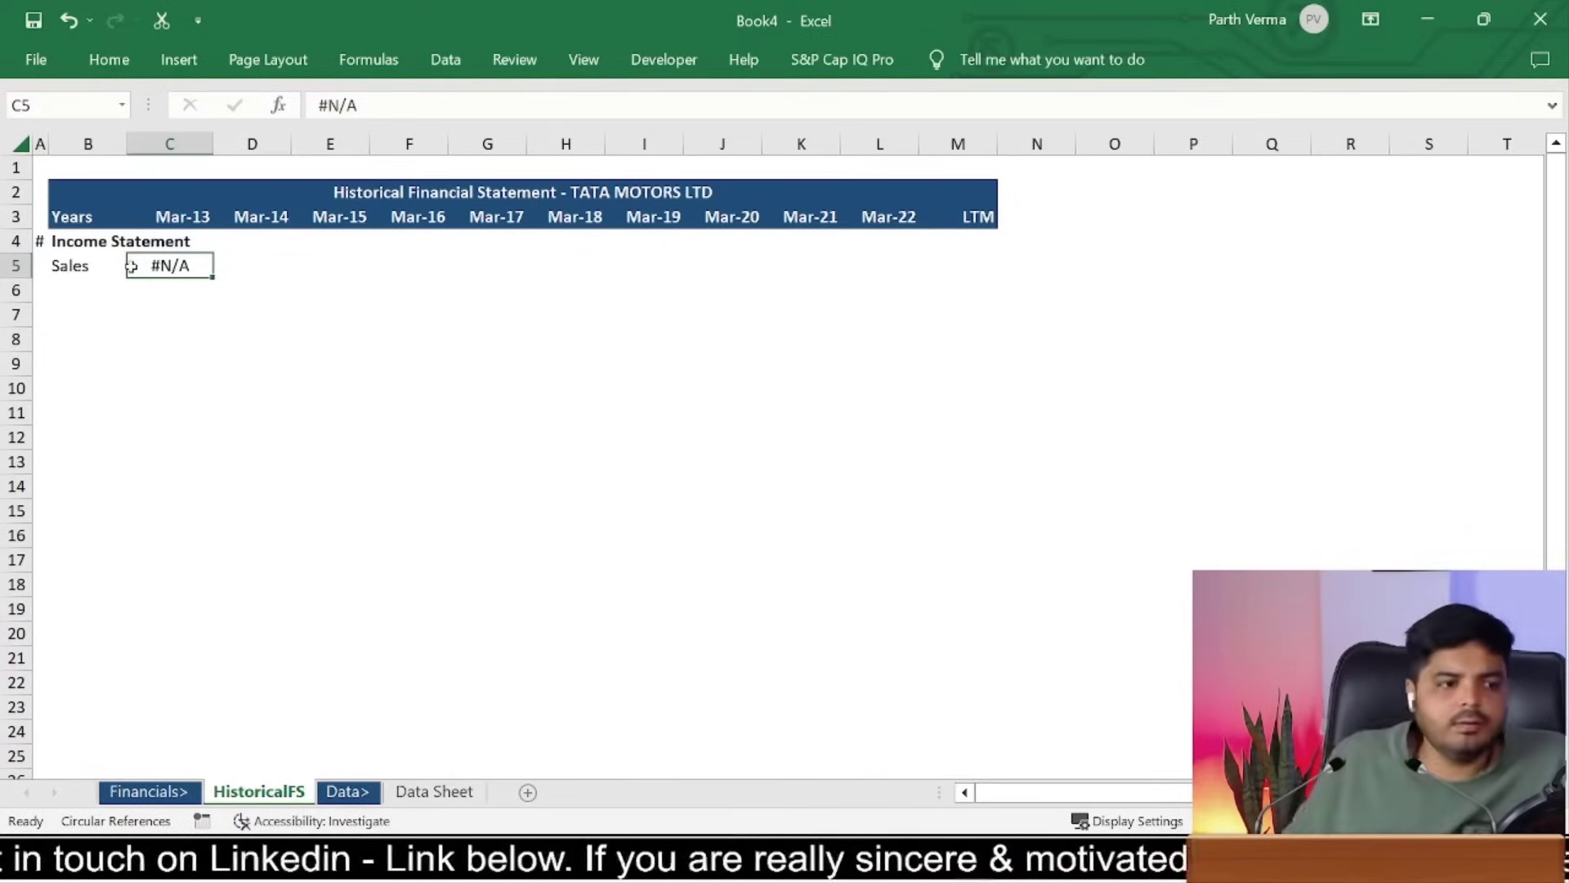
type("=")
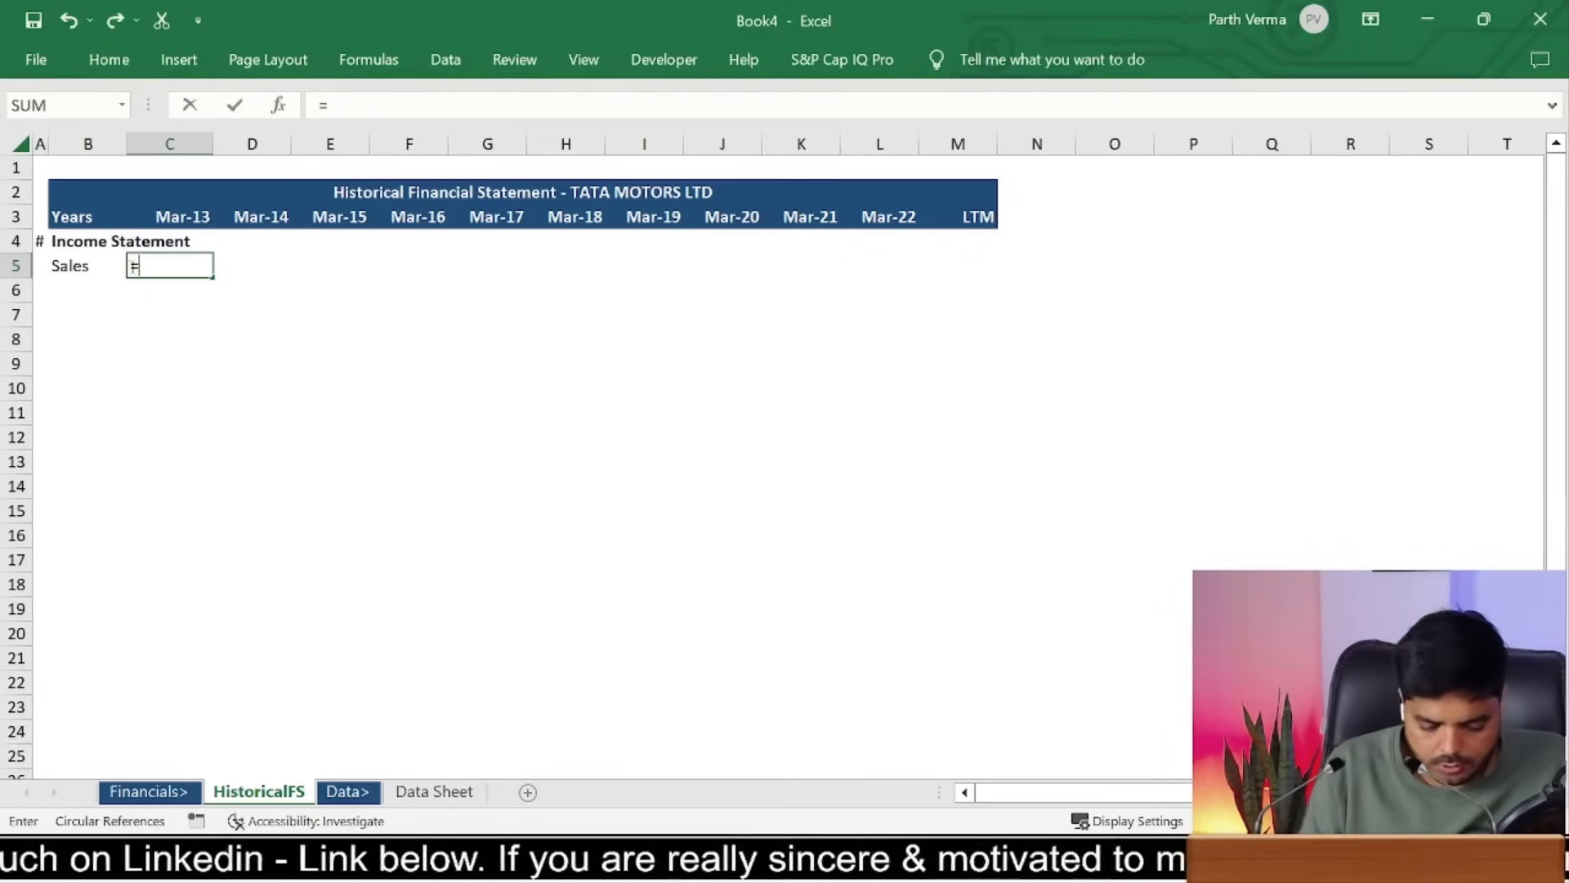
type("ife")
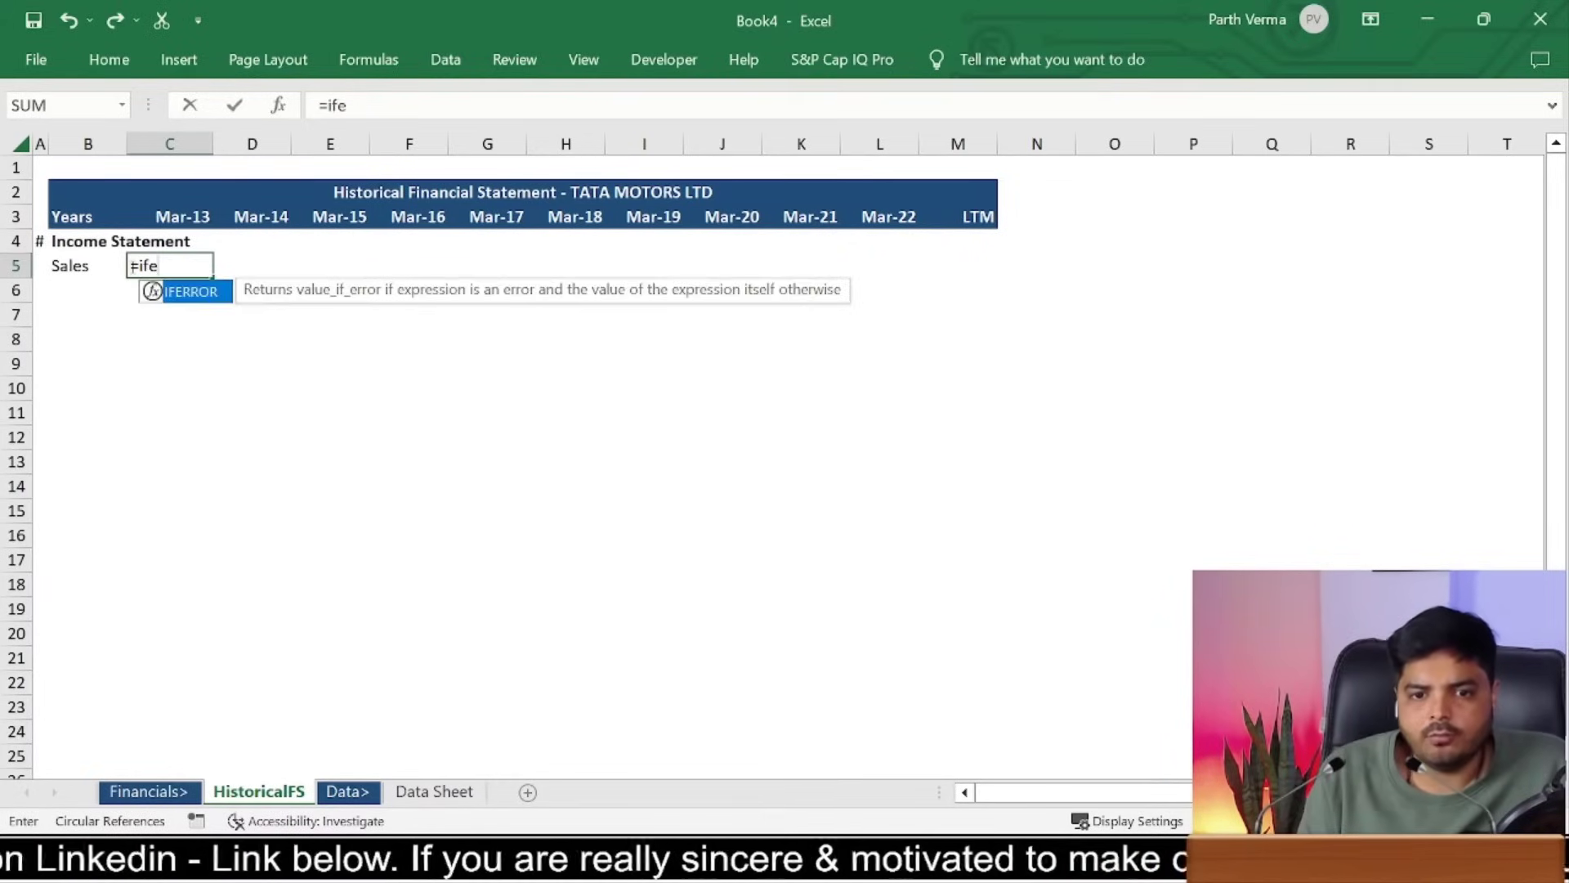
type("rror(")
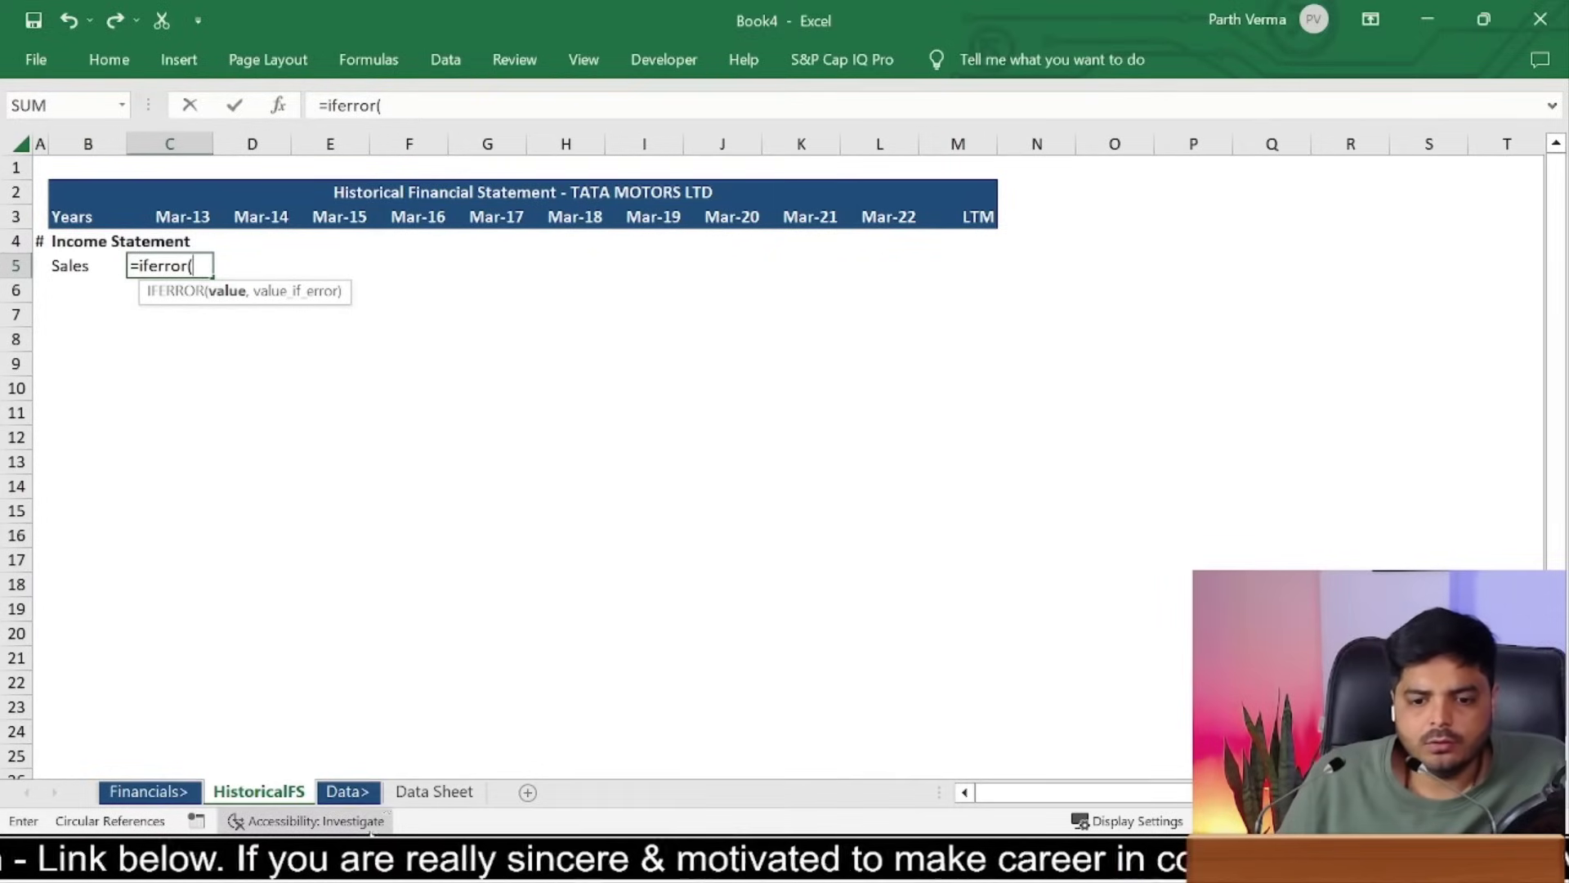
left_click(408, 791)
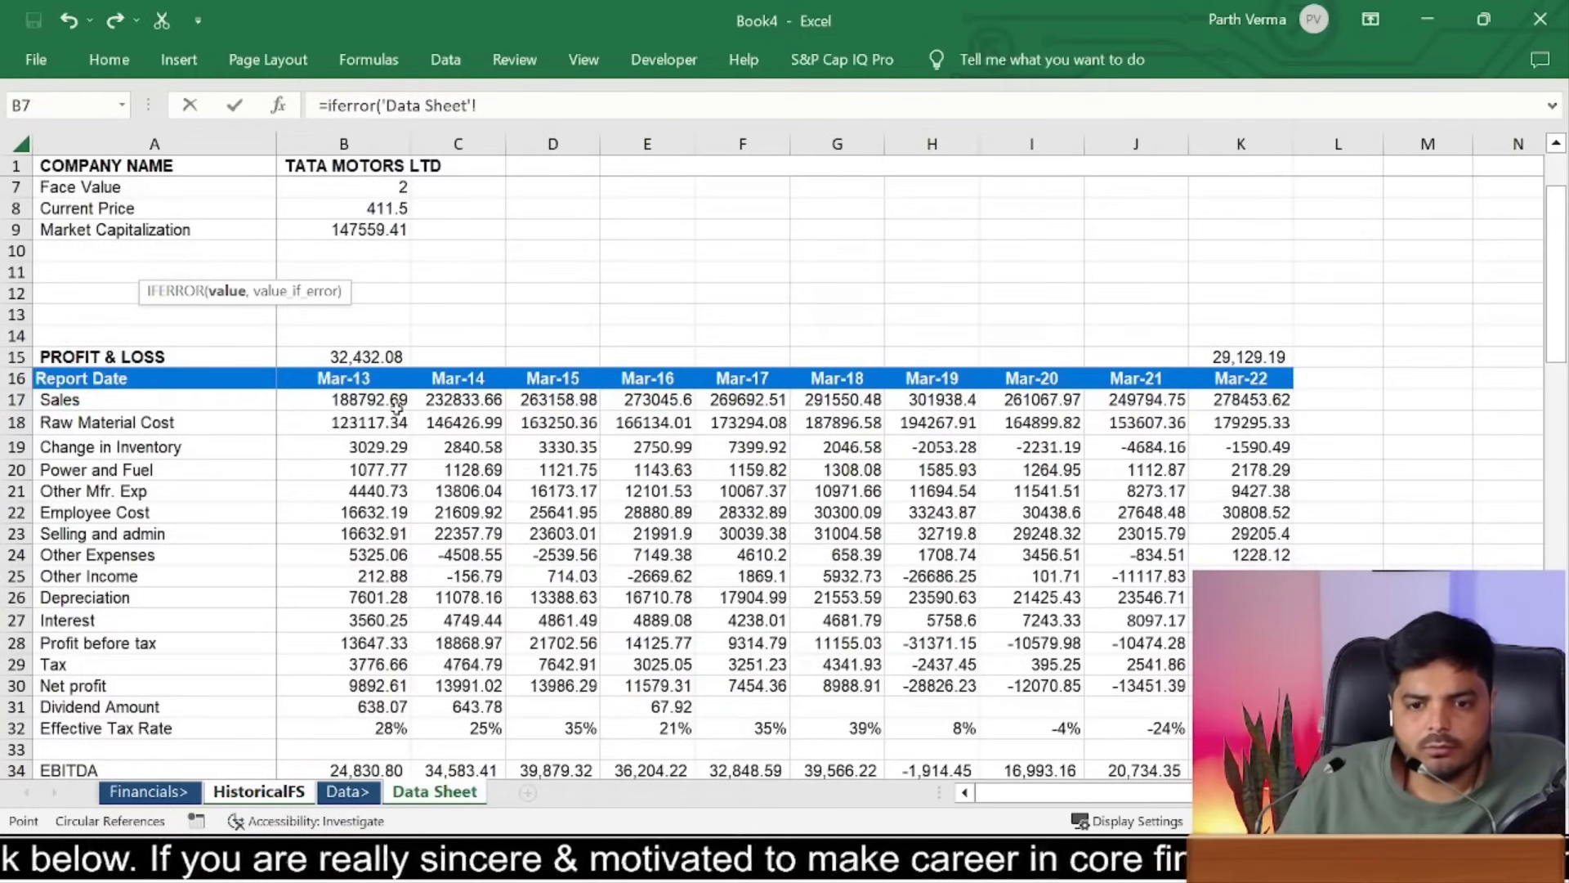
left_click(398, 408)
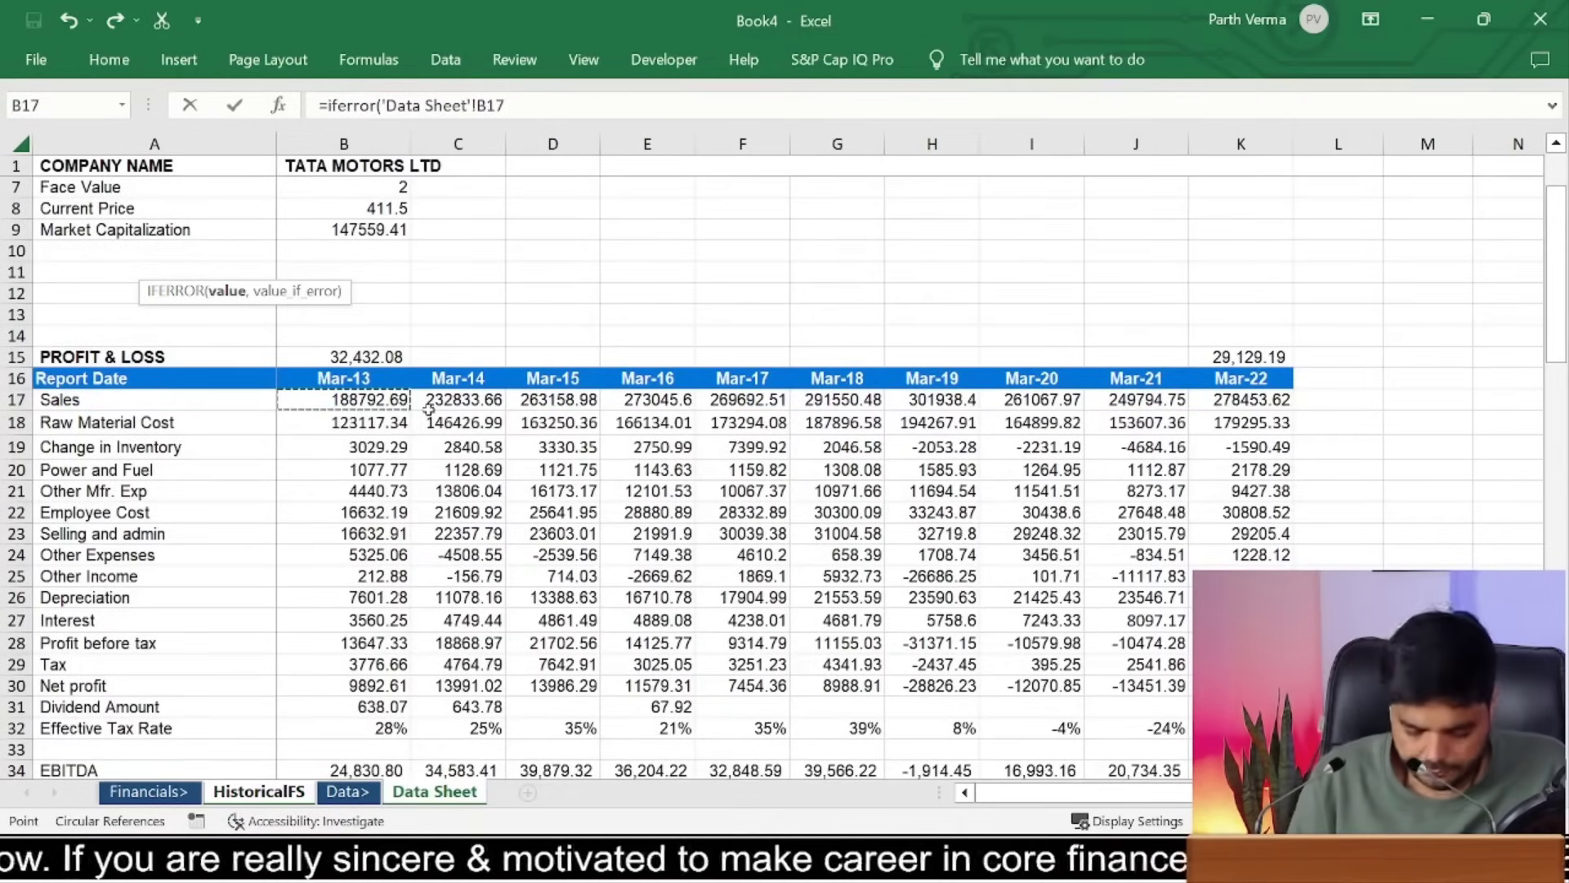
type(",0")
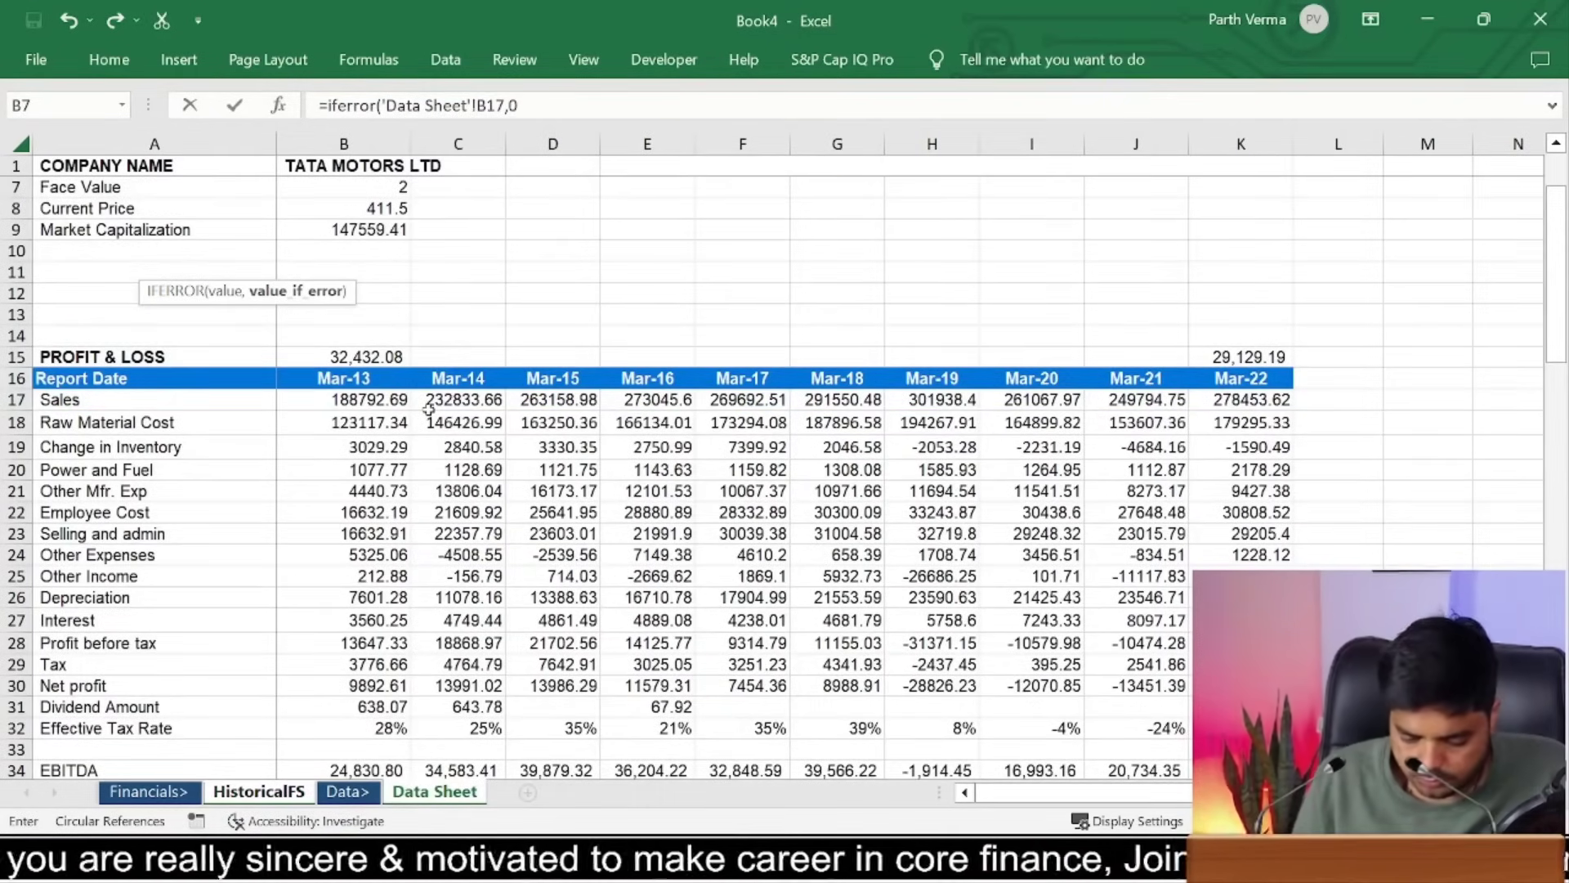
key("Return")
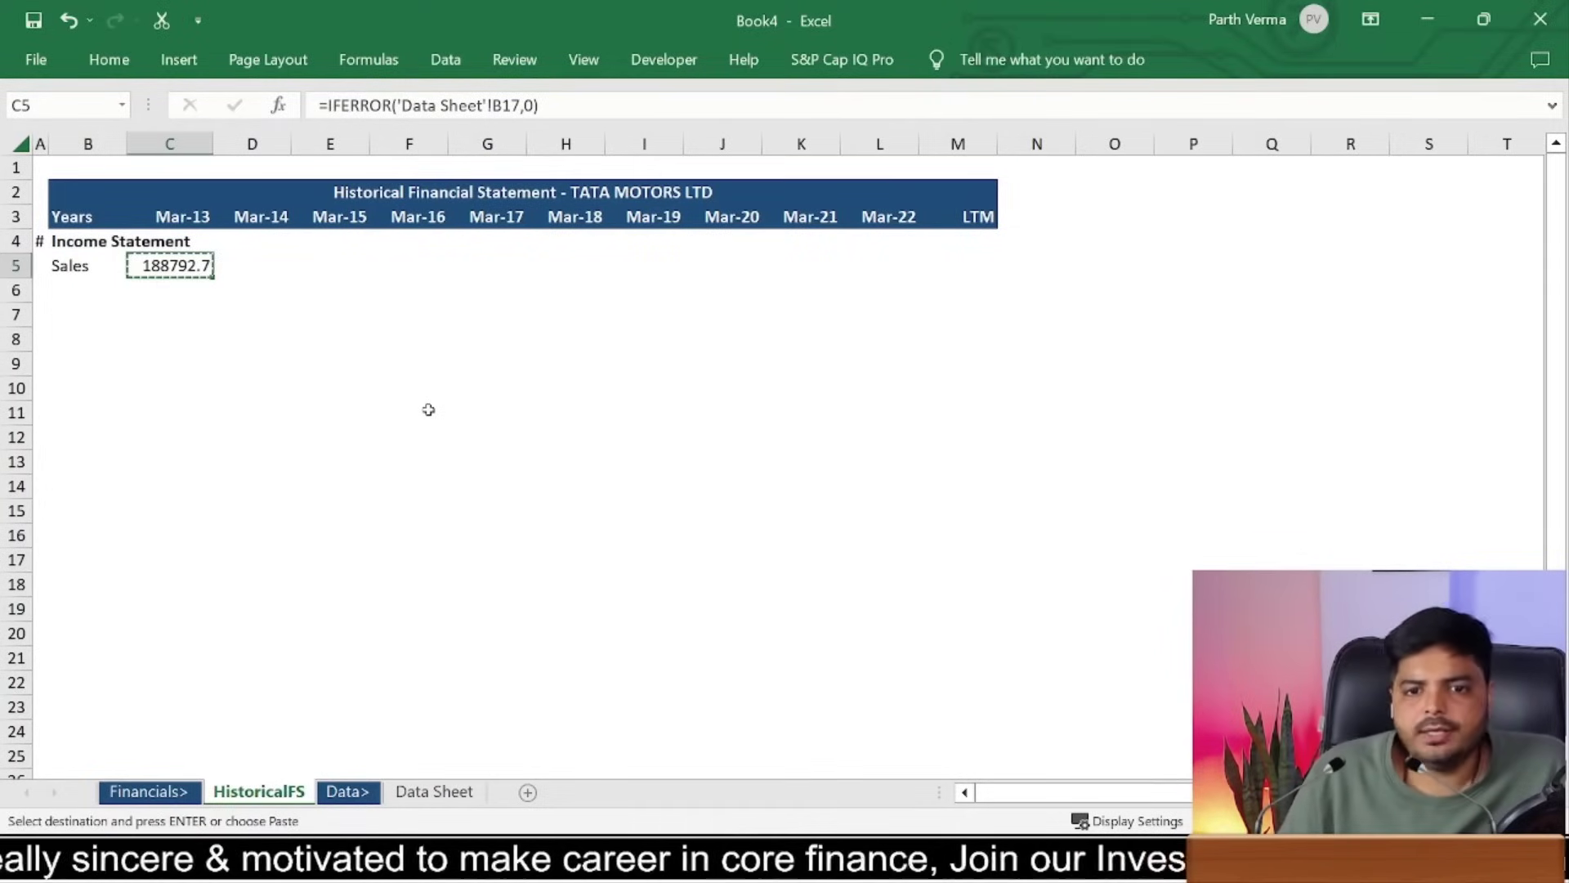
Step: Paste the Sales formula across D5:L5 for Mar-14 to Mar-22 and check the results
key("shift+Right")
key("shift+Right")
key("shift+Right")
key("shift+Right")
key("shift+Right")
key("shift+Right")
key("shift+Right")
key("shift+Right")
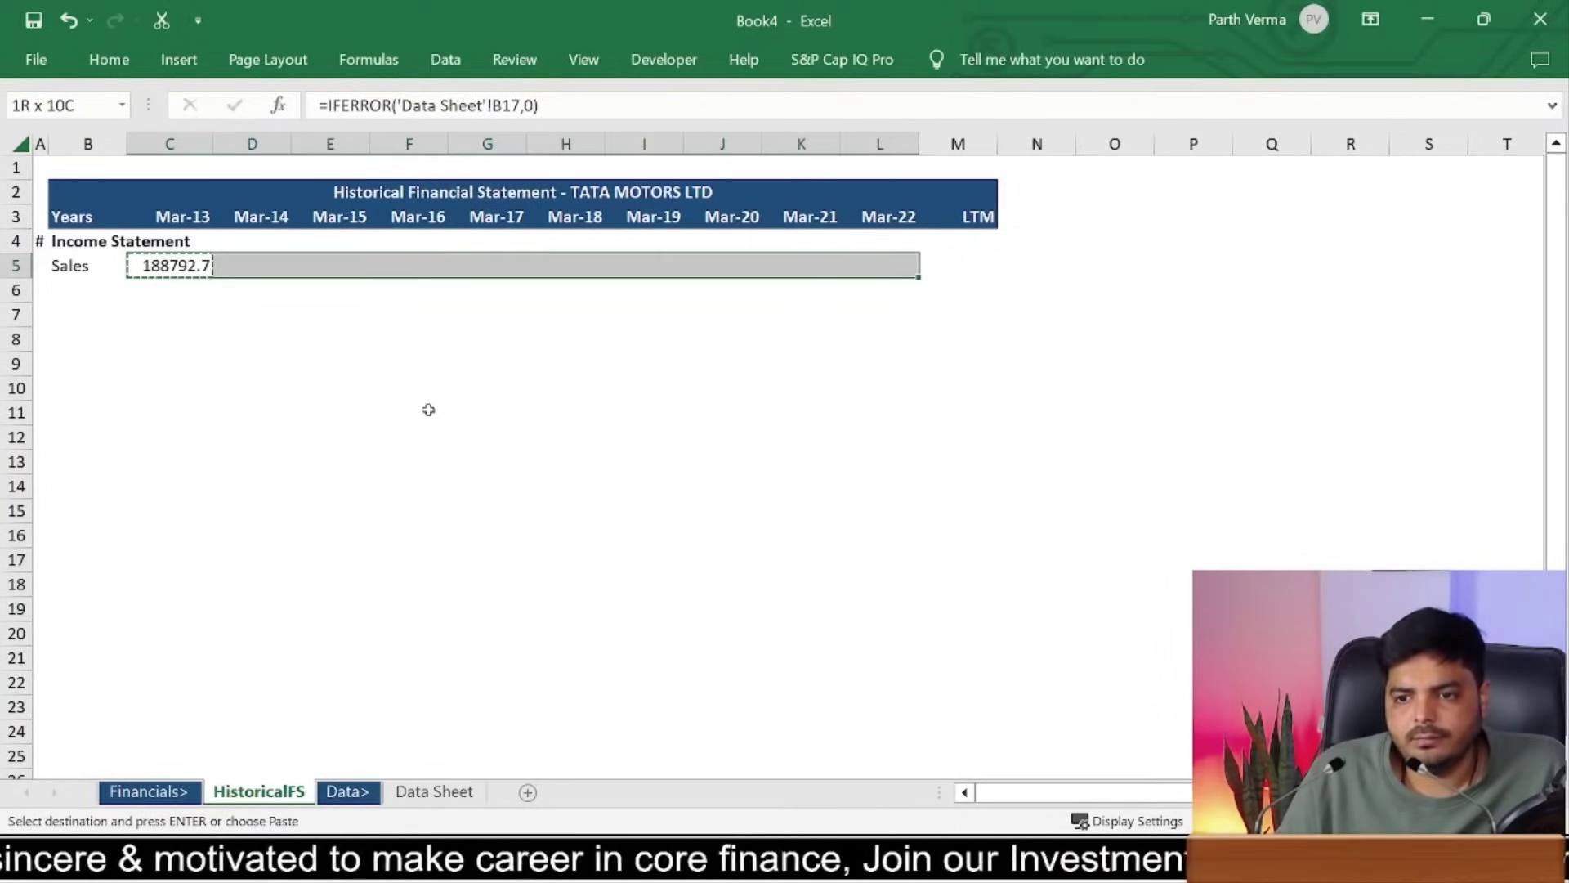
type("232833.7\t263159\t273045.6\t269692.5\t291550.5\t301938.4\t261068\t249794.8\t278453.6")
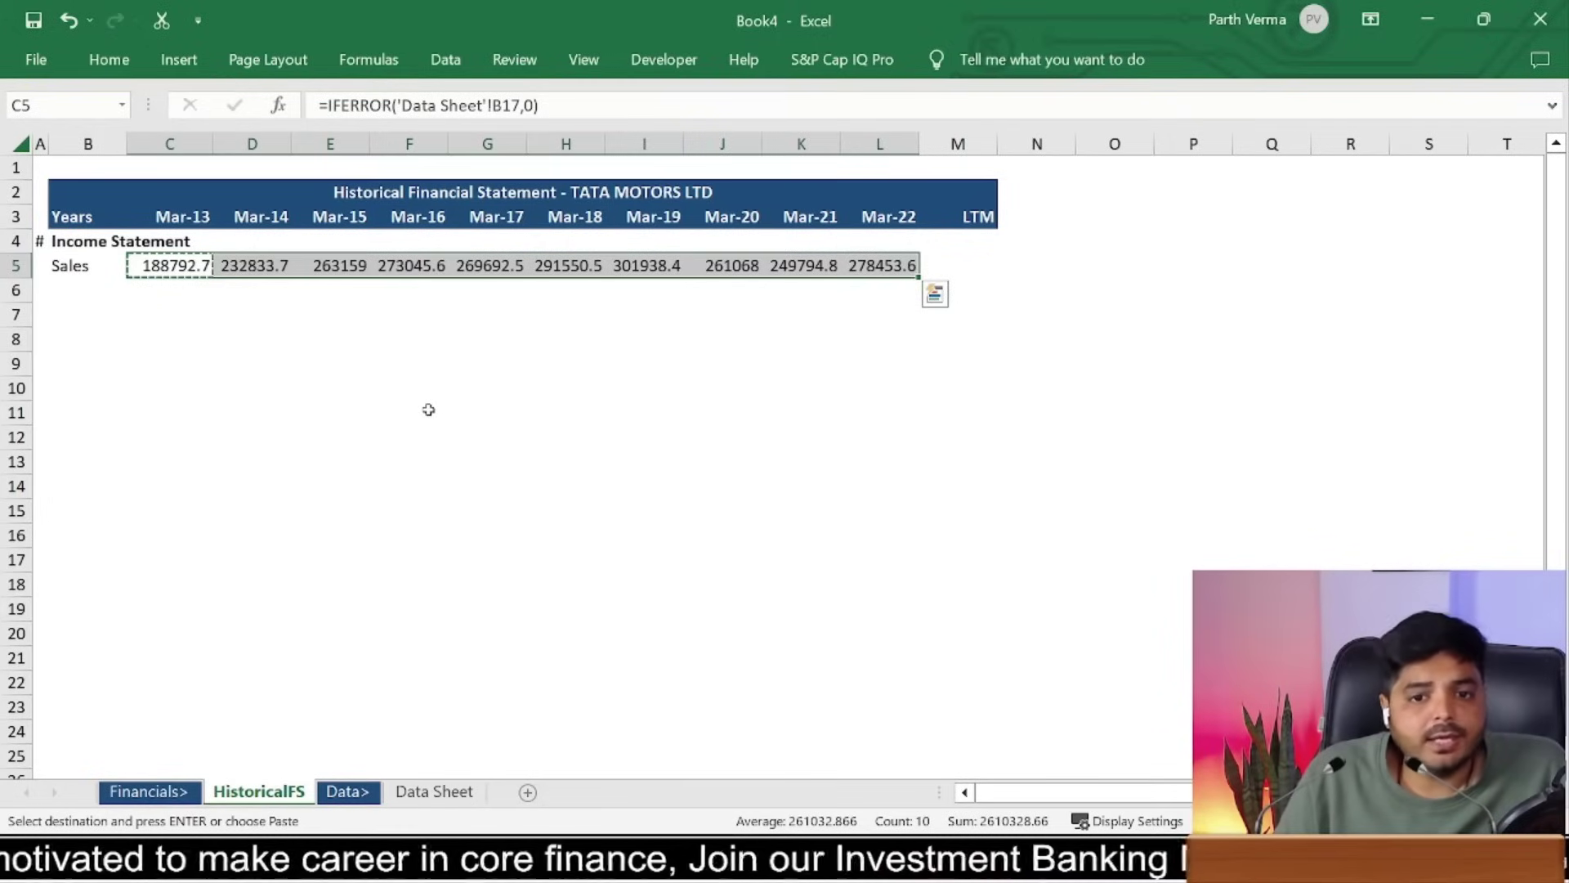
key("Left")
key("Right")
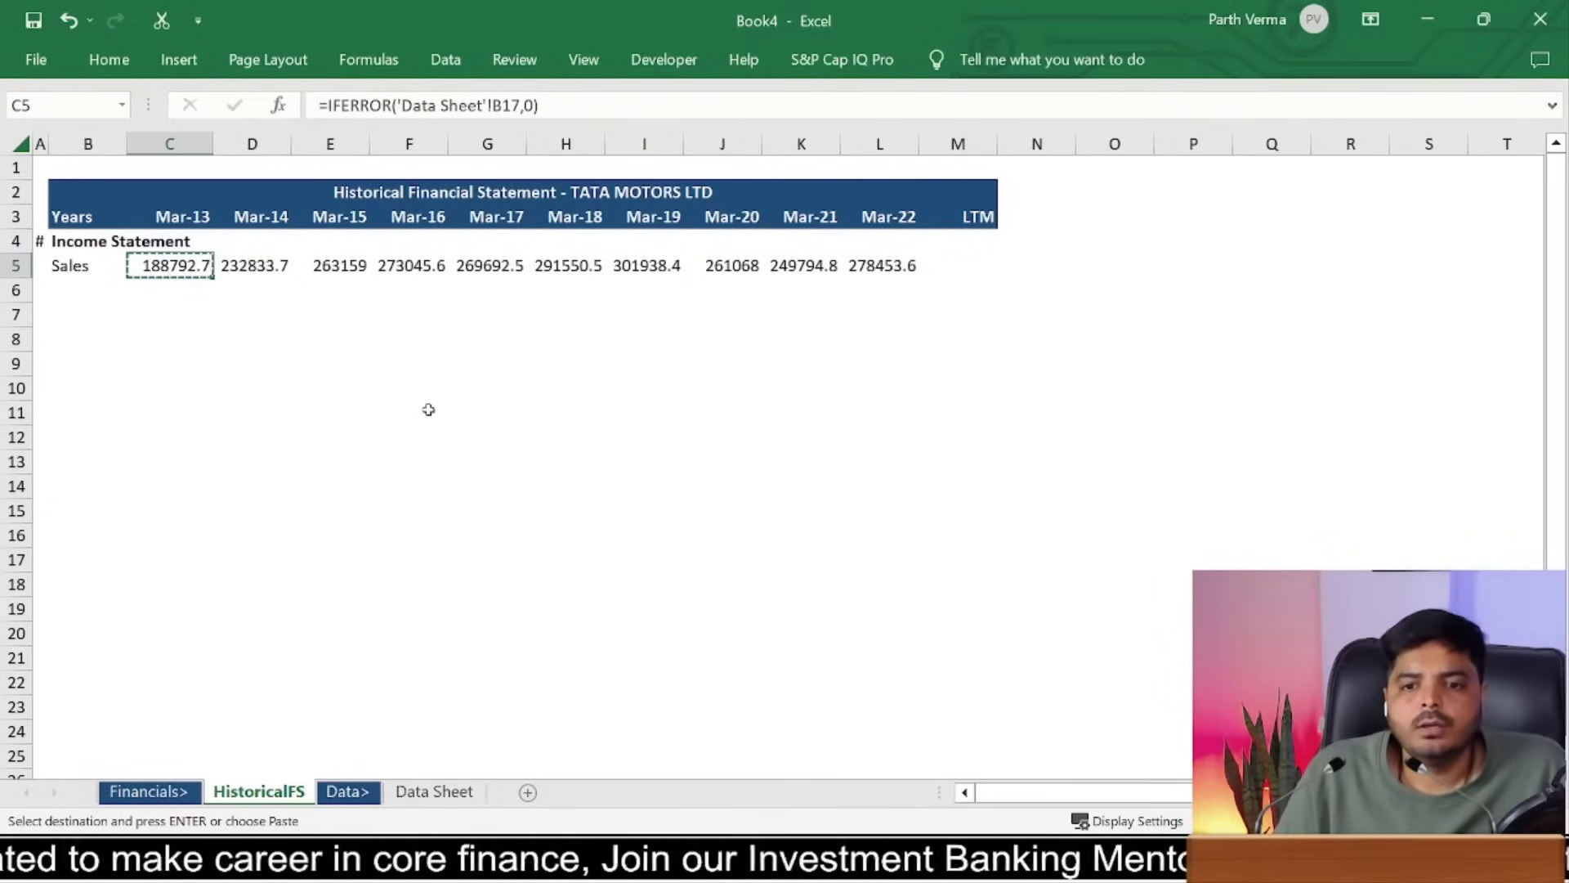
key("Left")
key("Right")
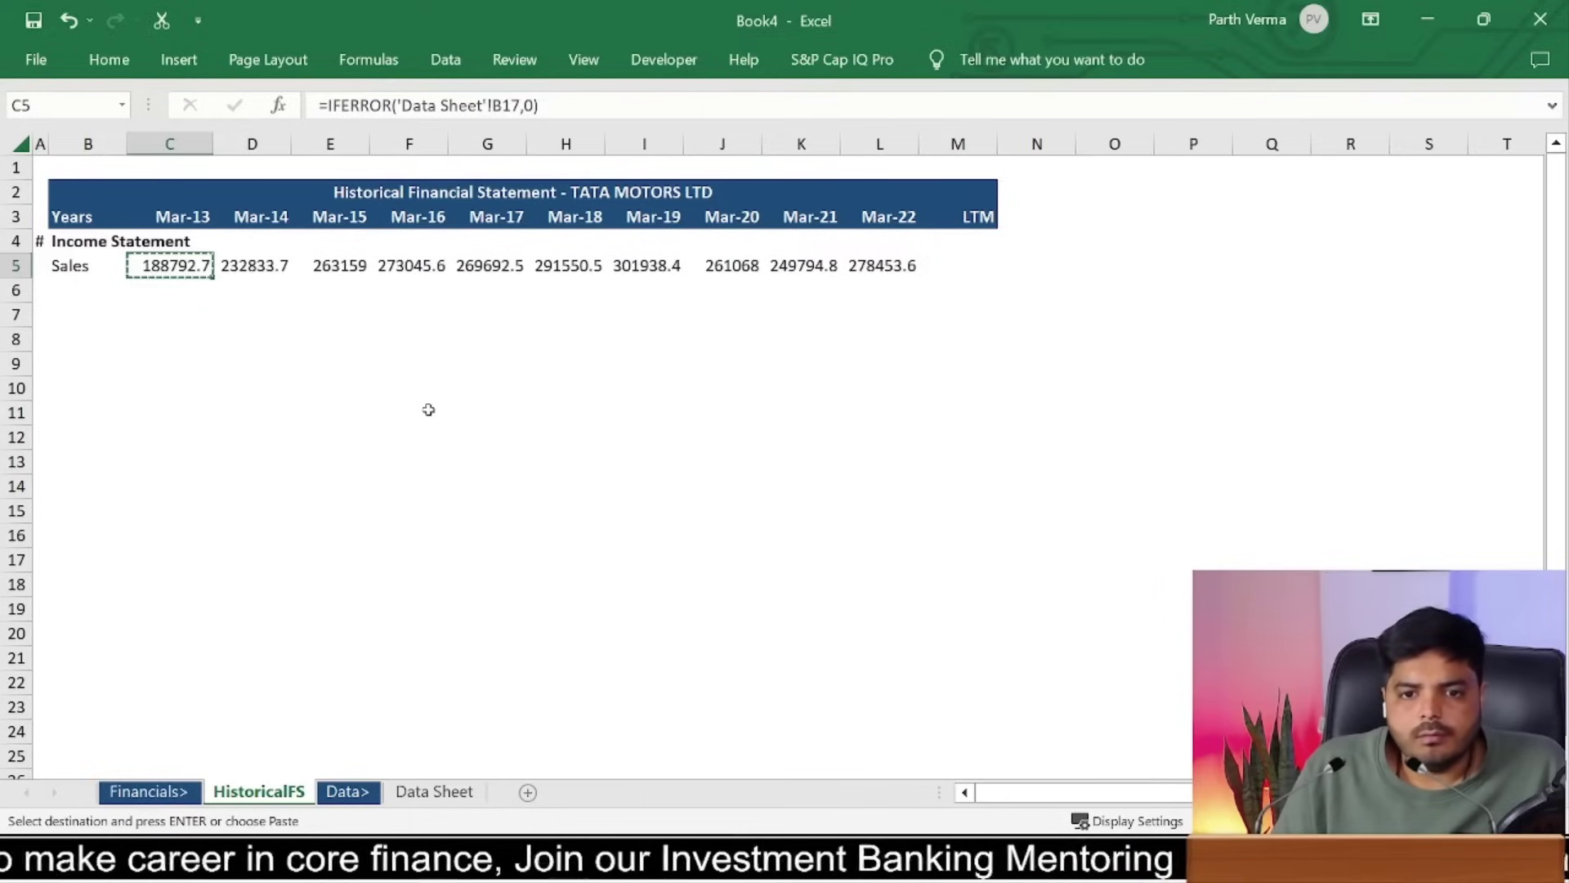
key("Right")
key("Right")
key("Right")
key("Right")
key("Right")
key("Right")
key("Right")
key("Right")
key("Left")
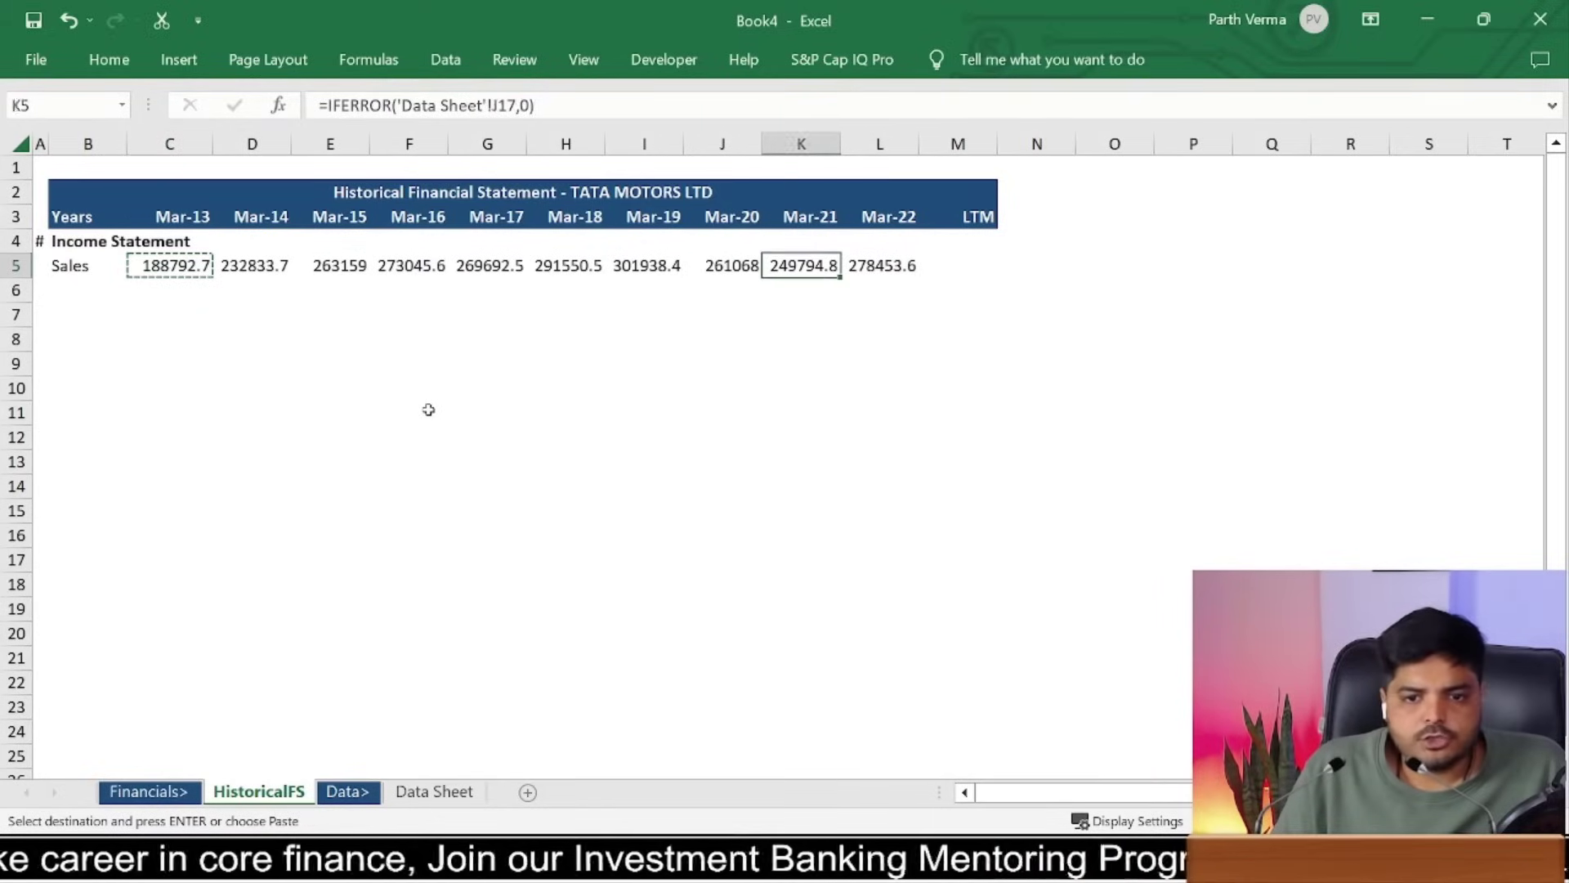
key("Left")
key("Left")
key("Left")
key("Left")
key("Left")
key("Left")
key("Left")
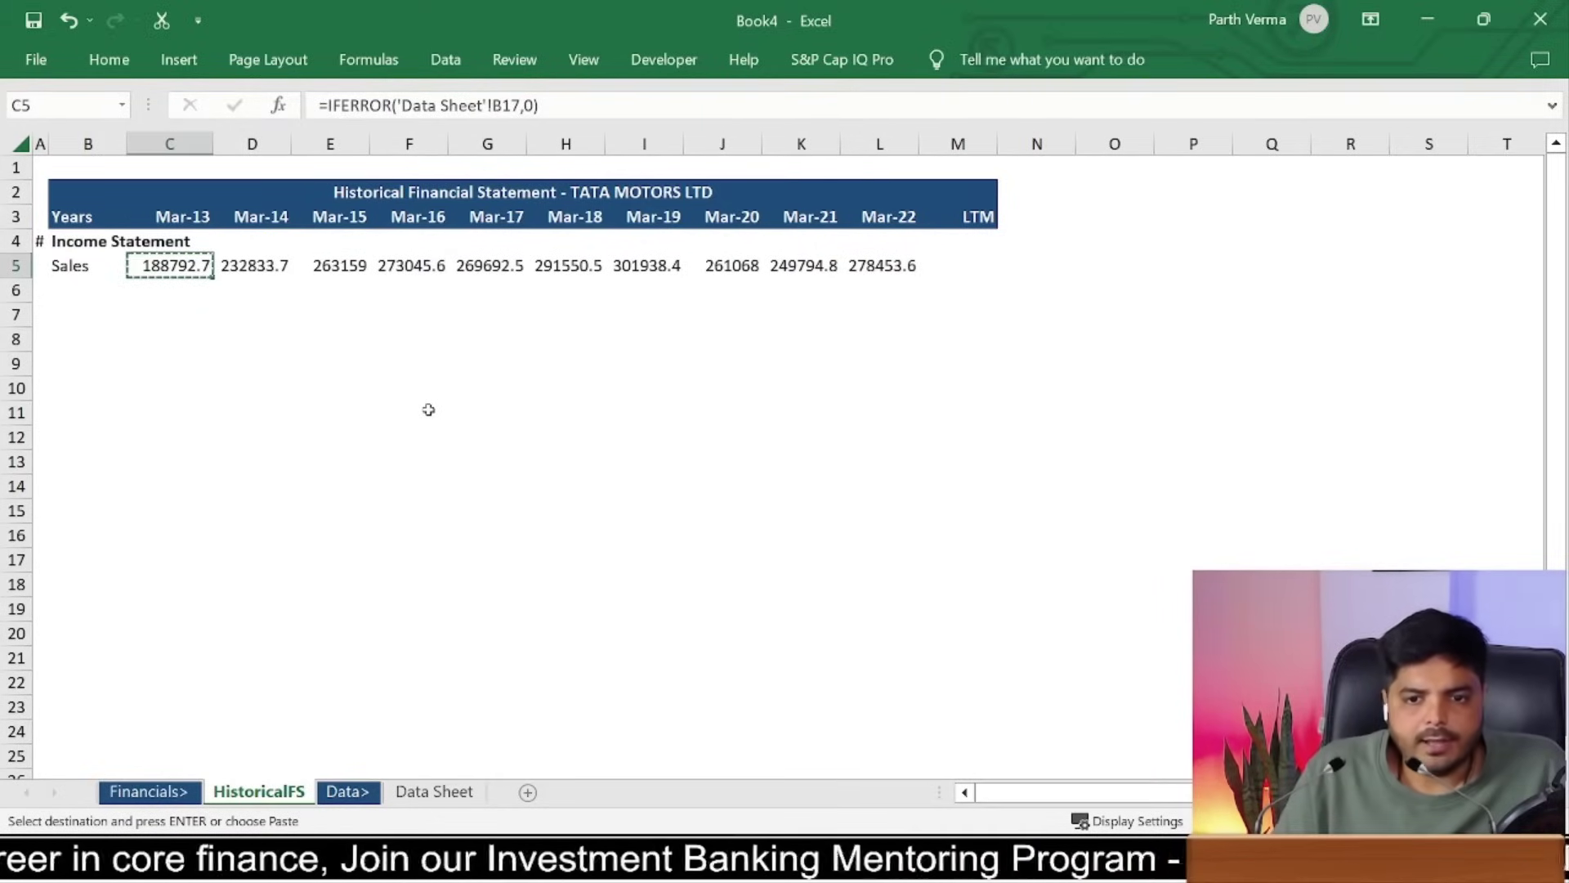
key("ctrl+shift+Right")
key("ctrl+1")
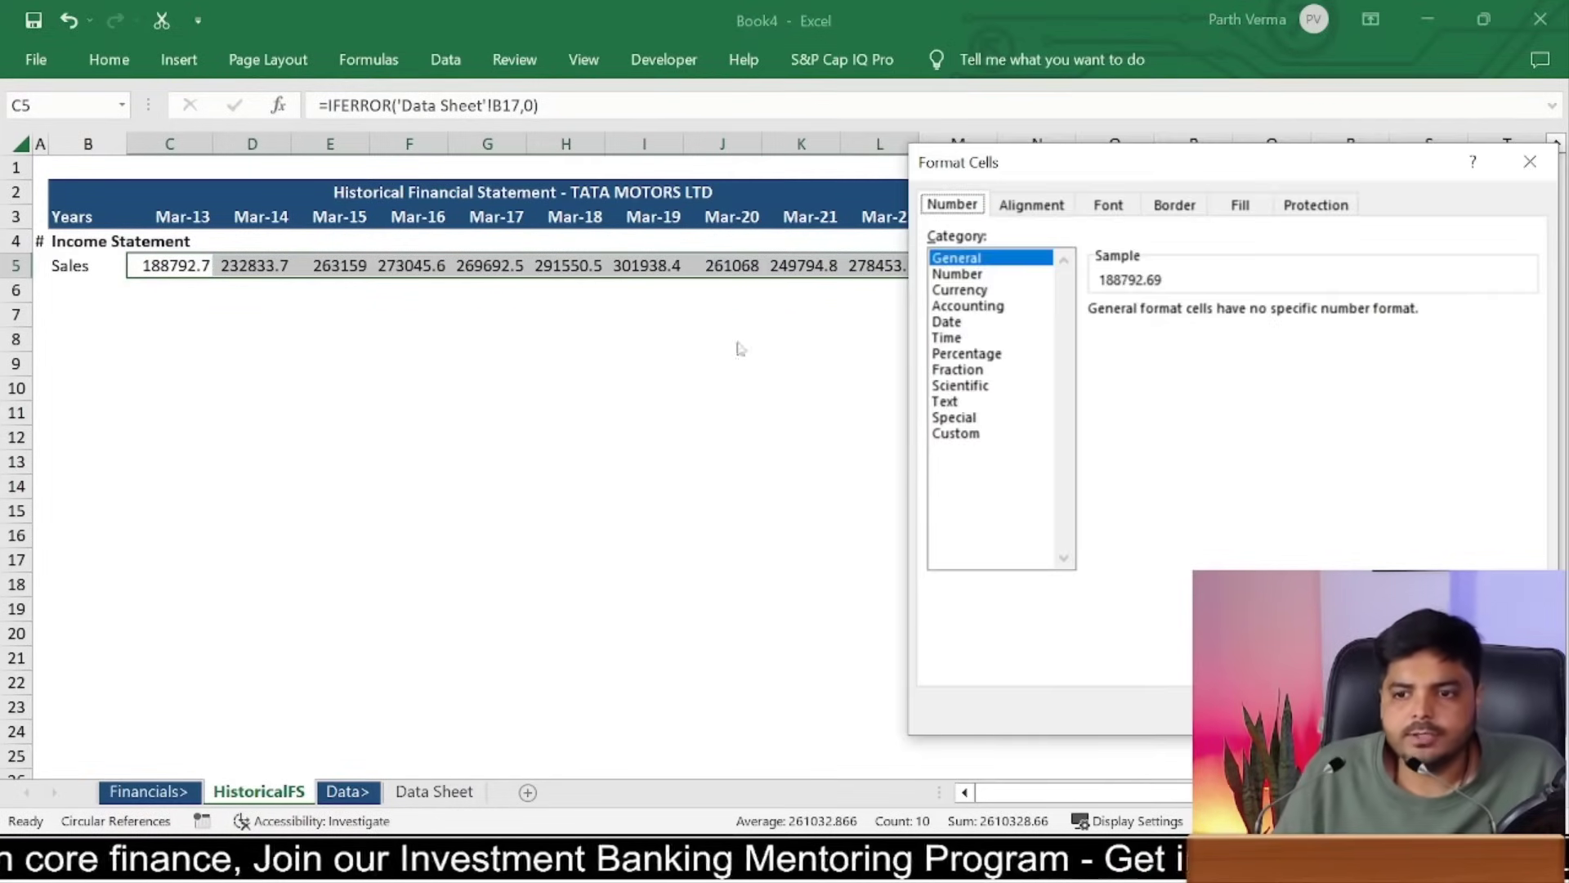
Step: Apply the custom format ₹ #,##0.0;(₹ #,##0.0);- to the Sales figures C5:L5
left_click(964, 290)
left_click(1527, 340)
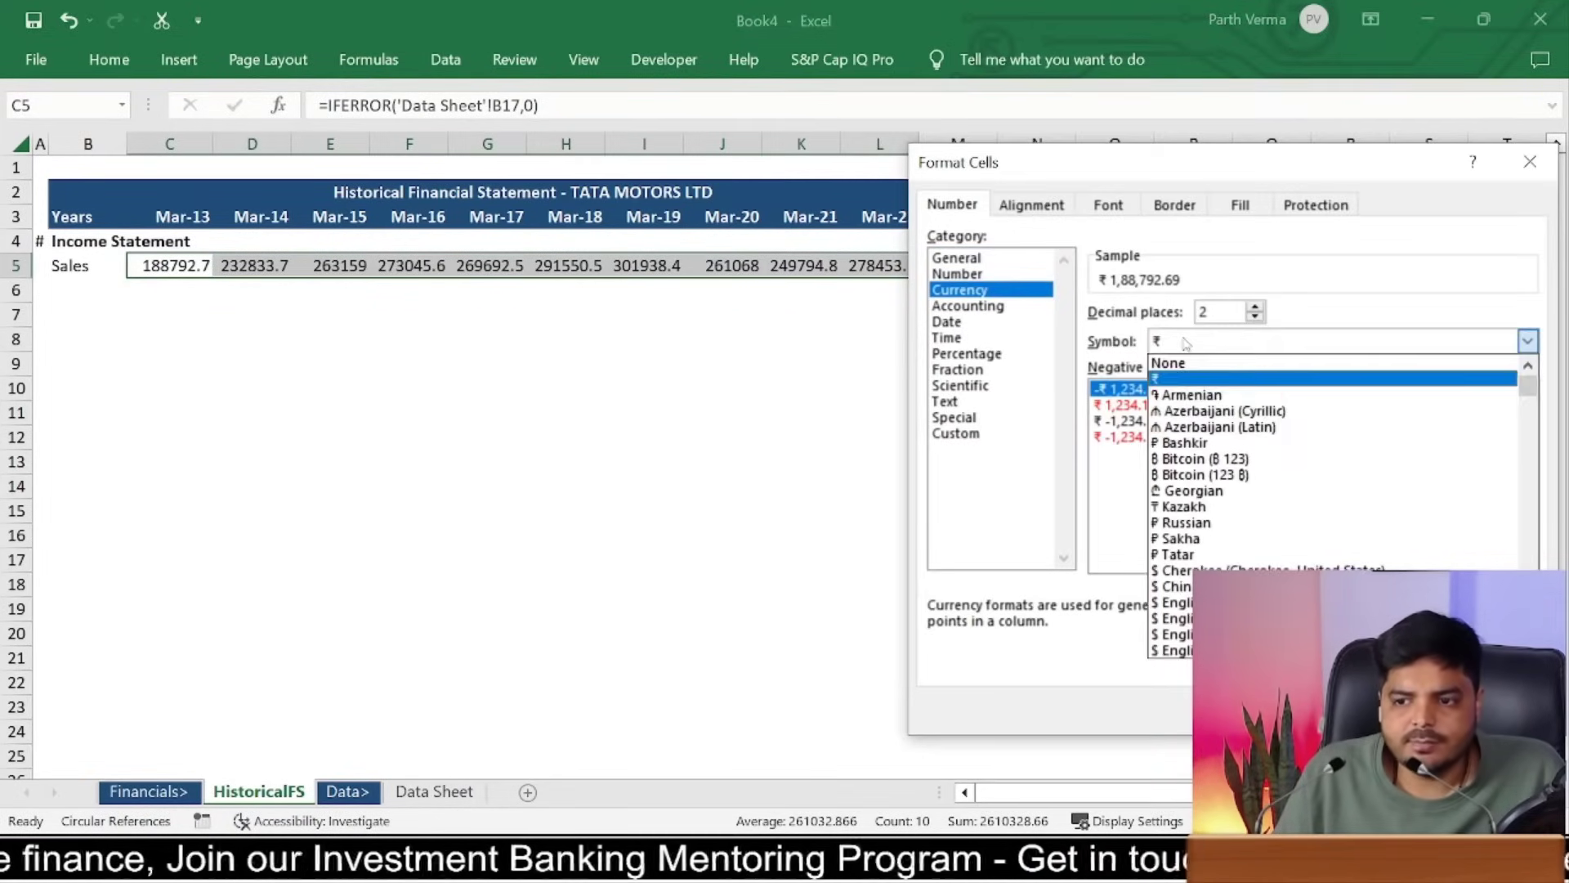
left_click(1138, 357)
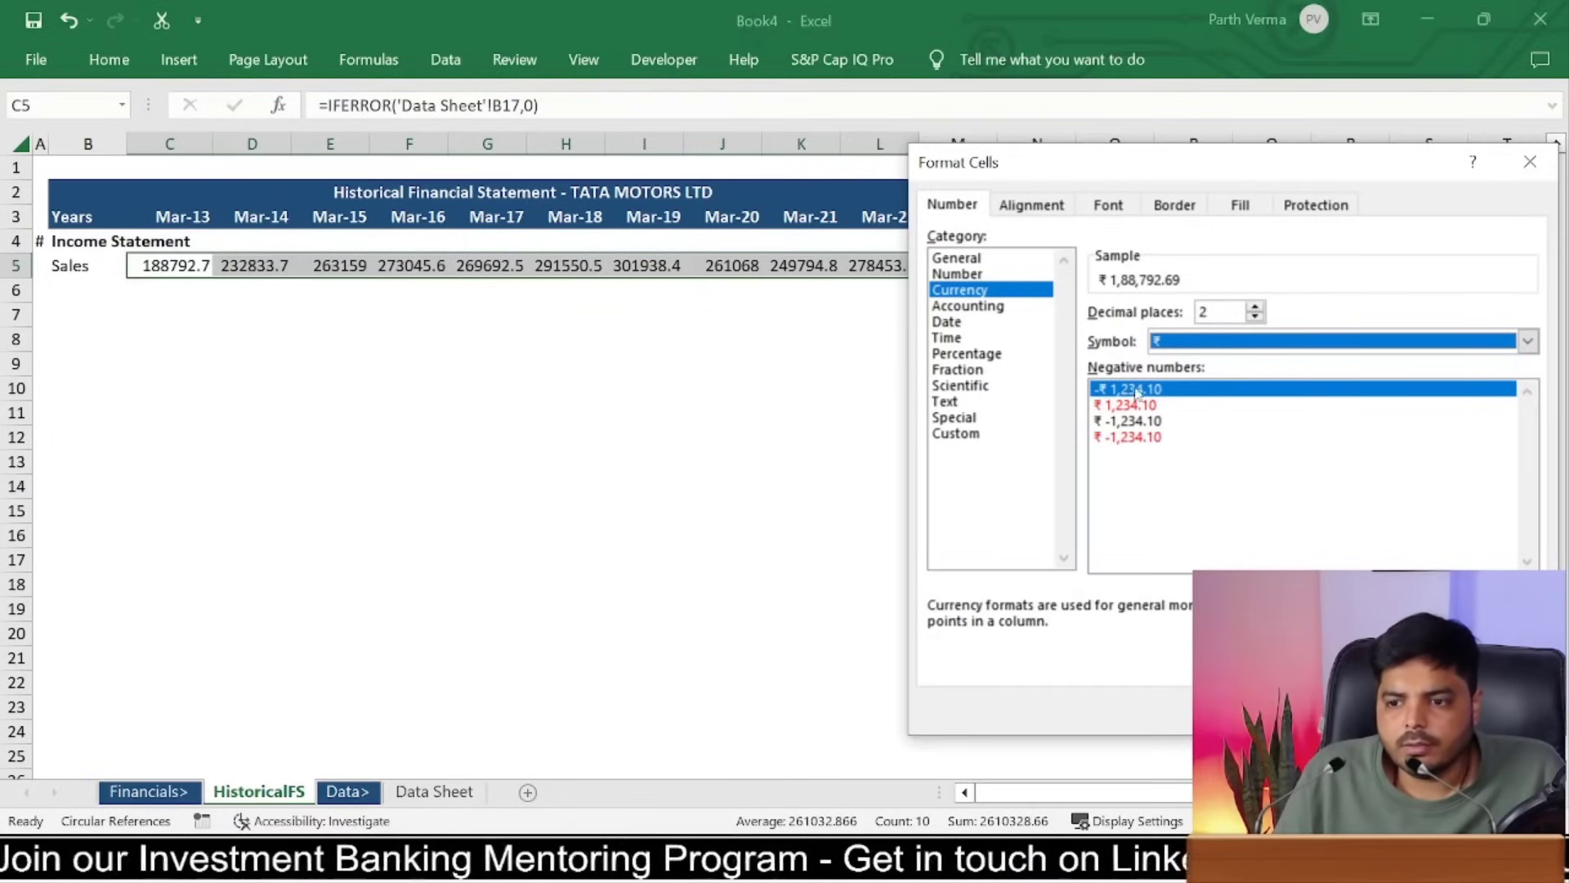
left_click(1157, 390)
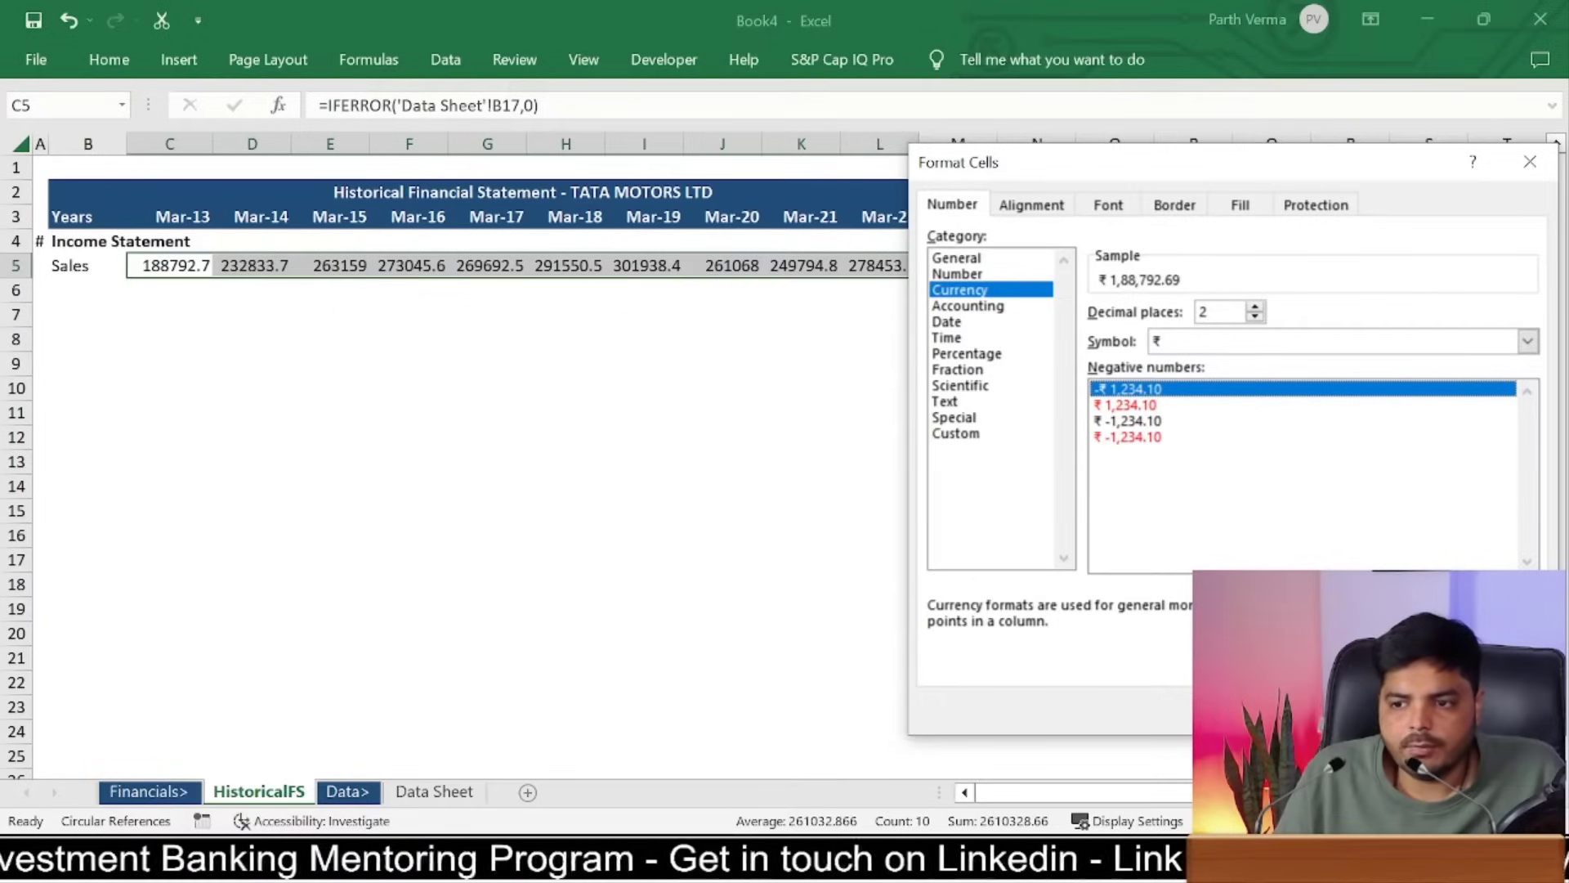
left_click(1007, 437)
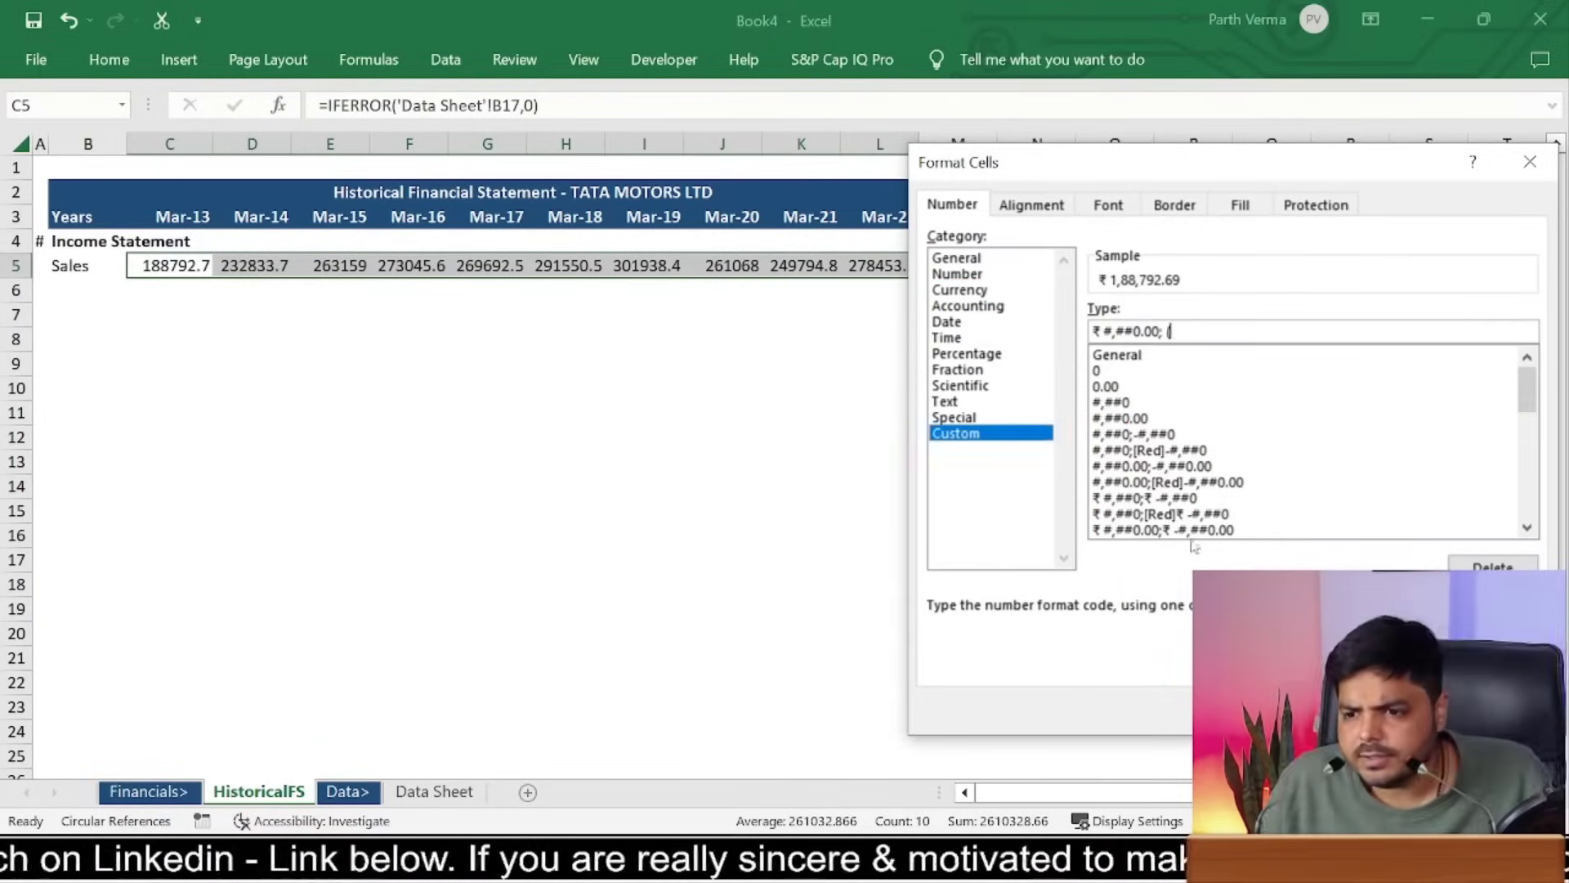
left_click(1191, 530)
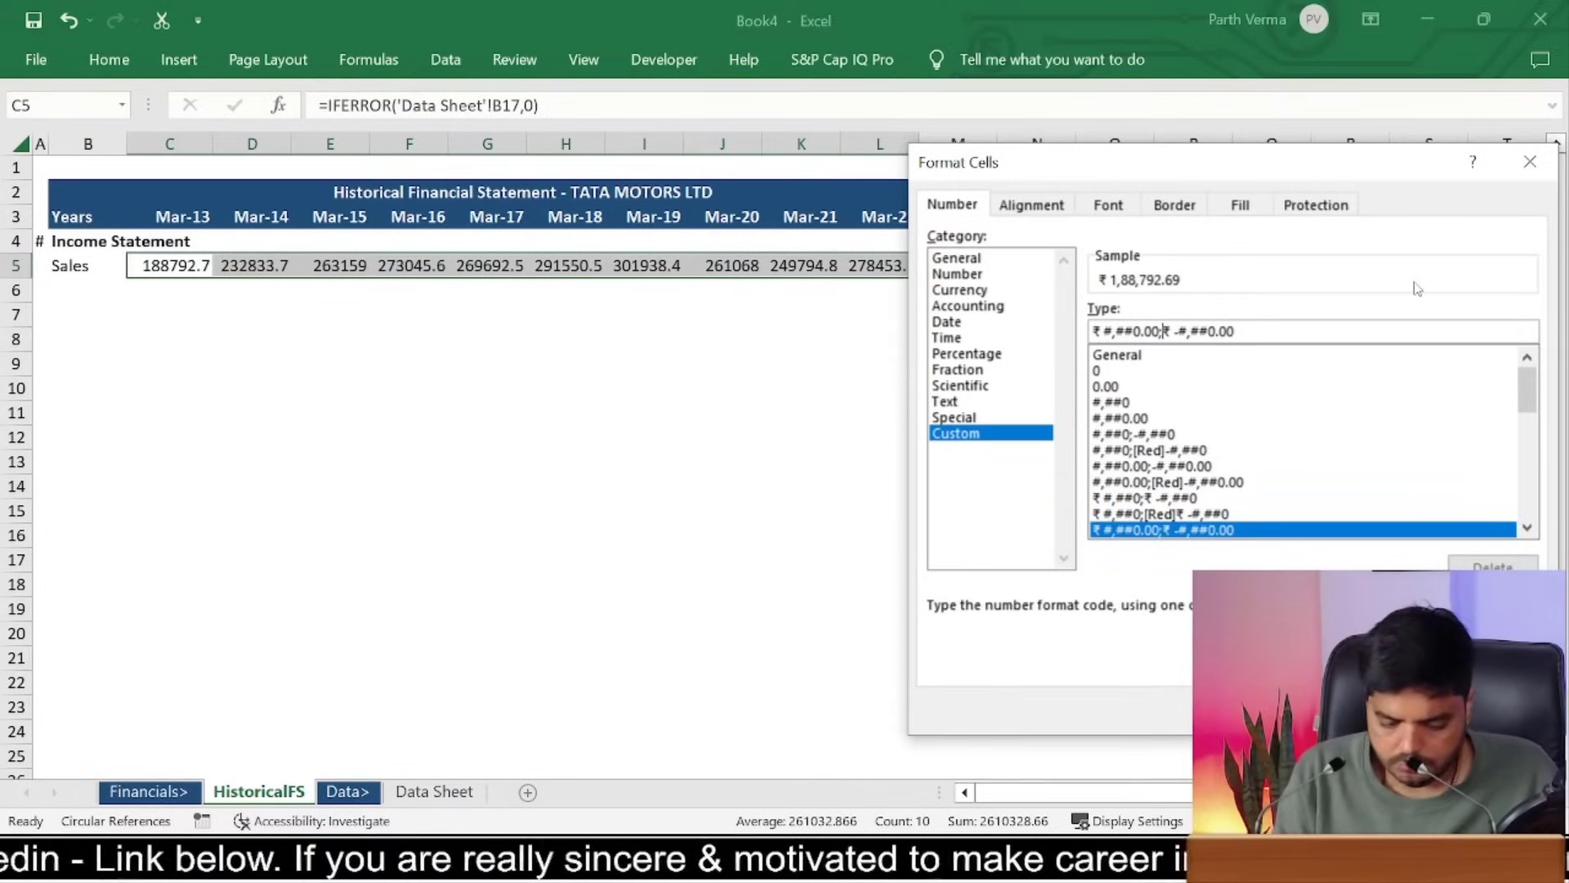
type("(")
key("Right")
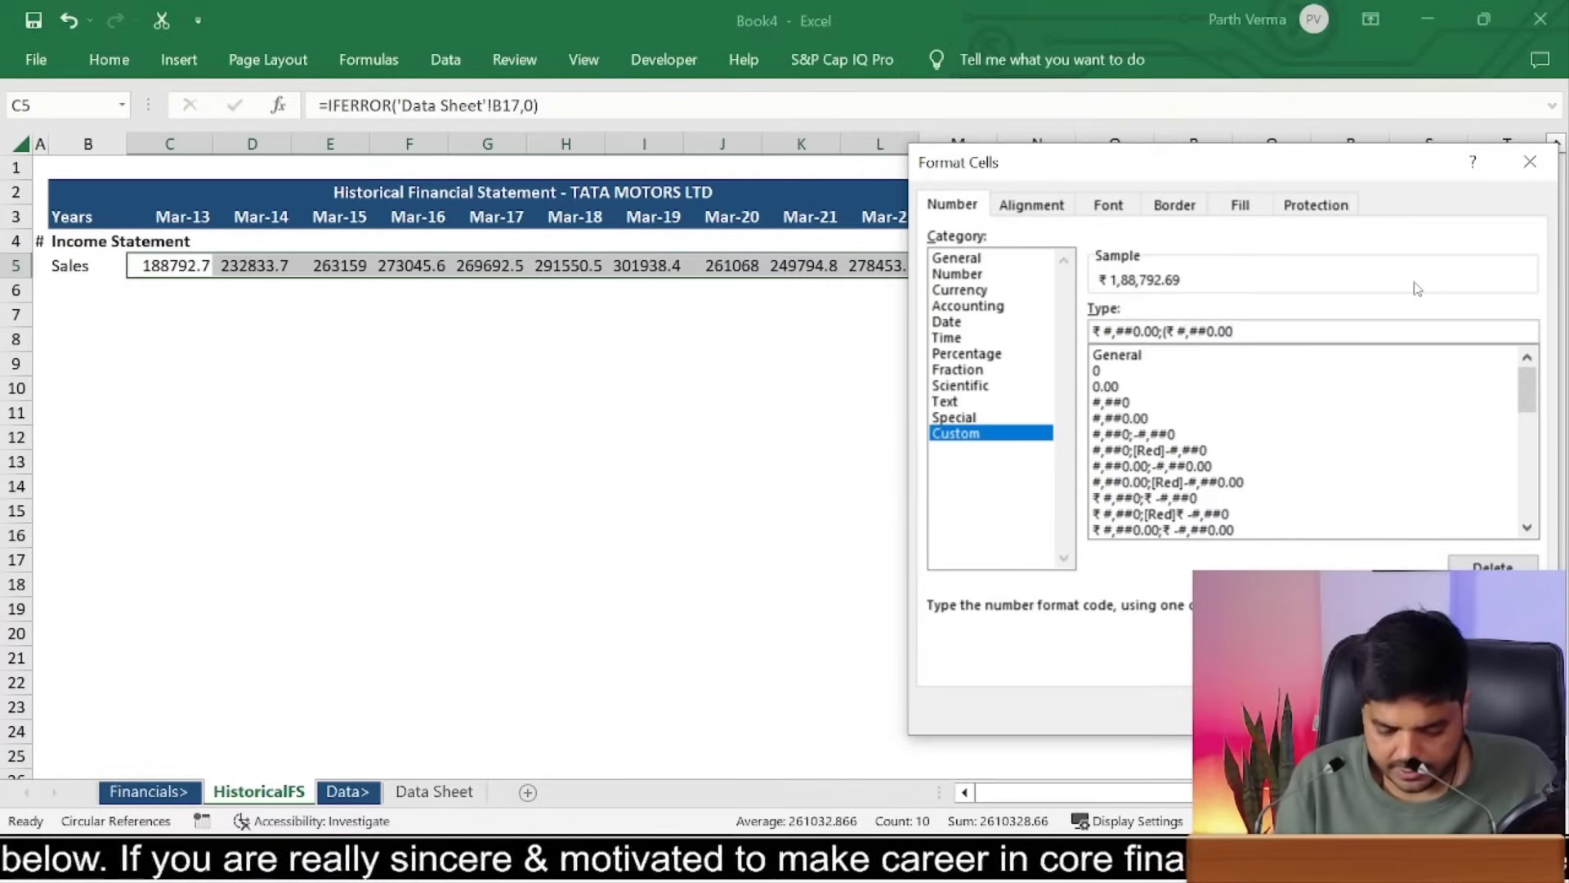
type(")")
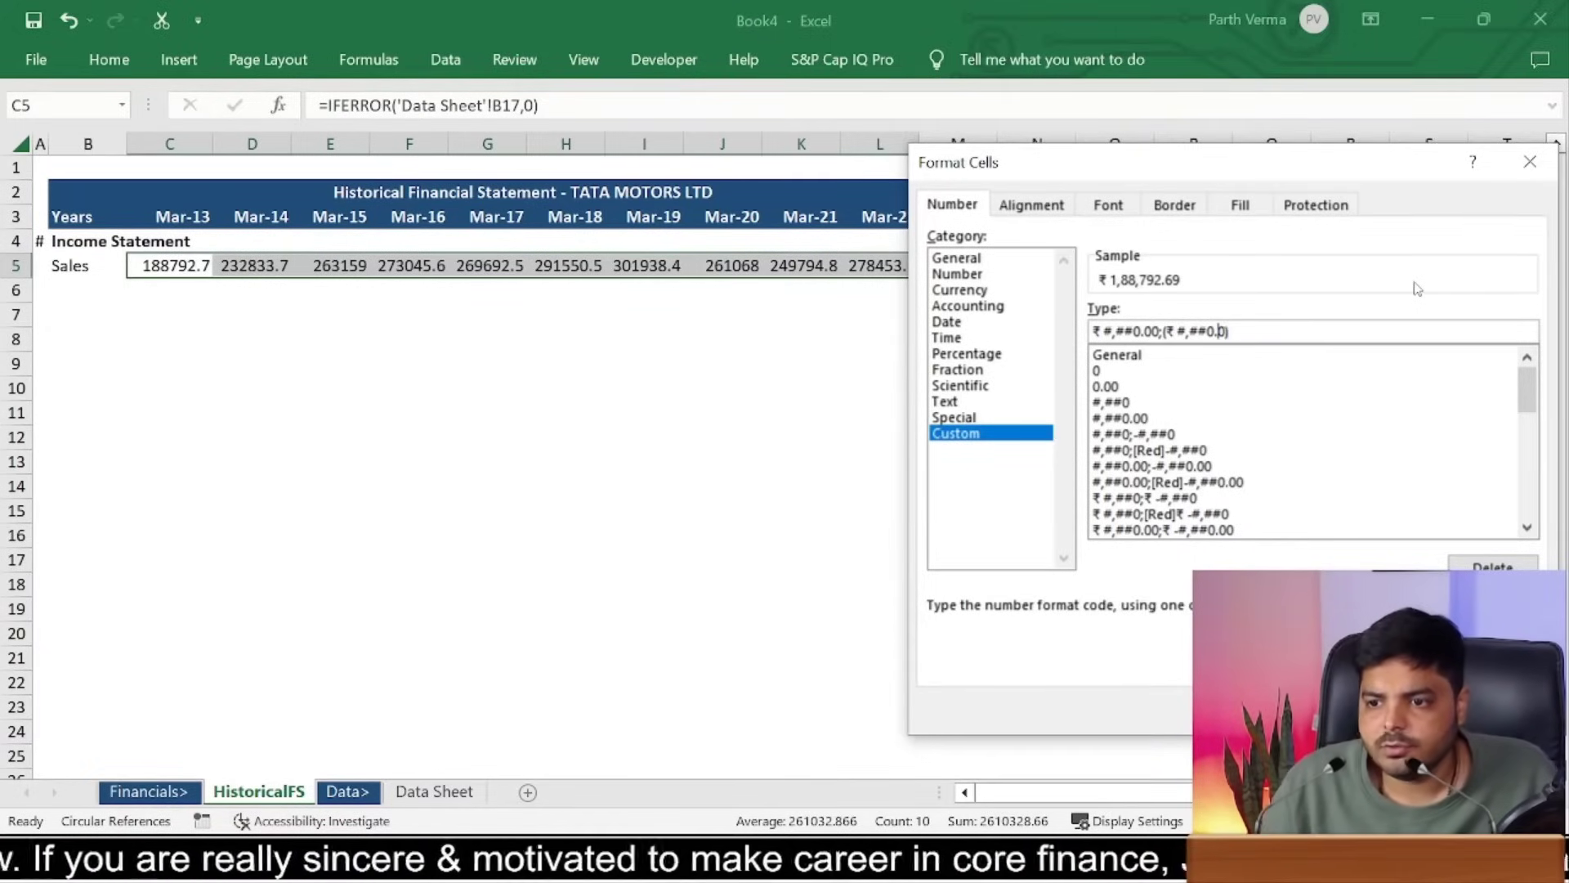
key("BackSpace")
type(";")
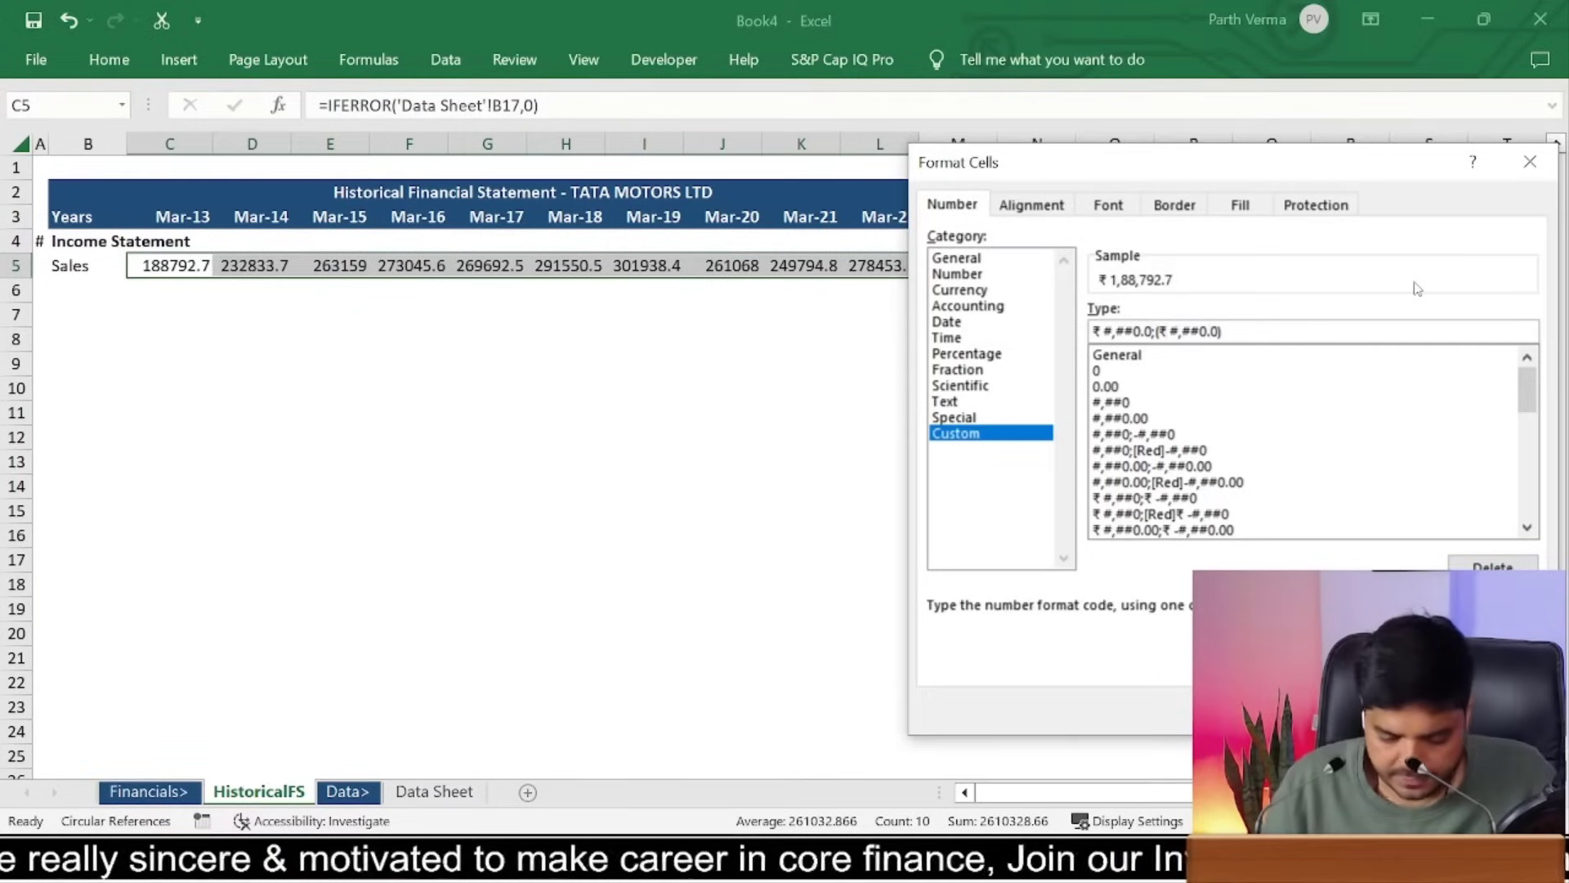
type(";")
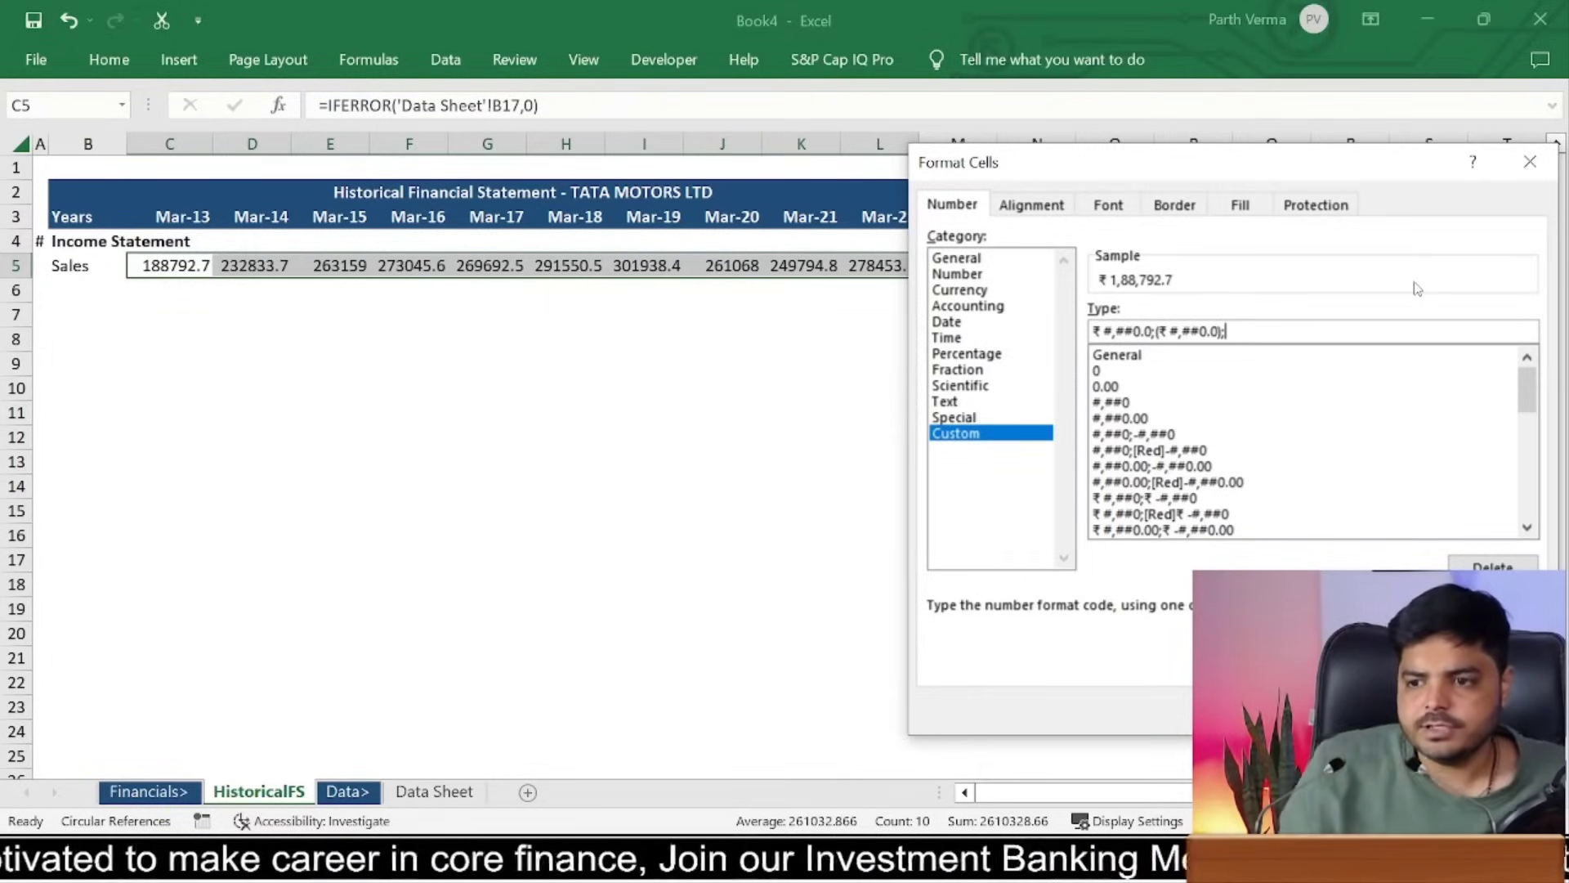
left_click_drag(1104, 156, 373, 87)
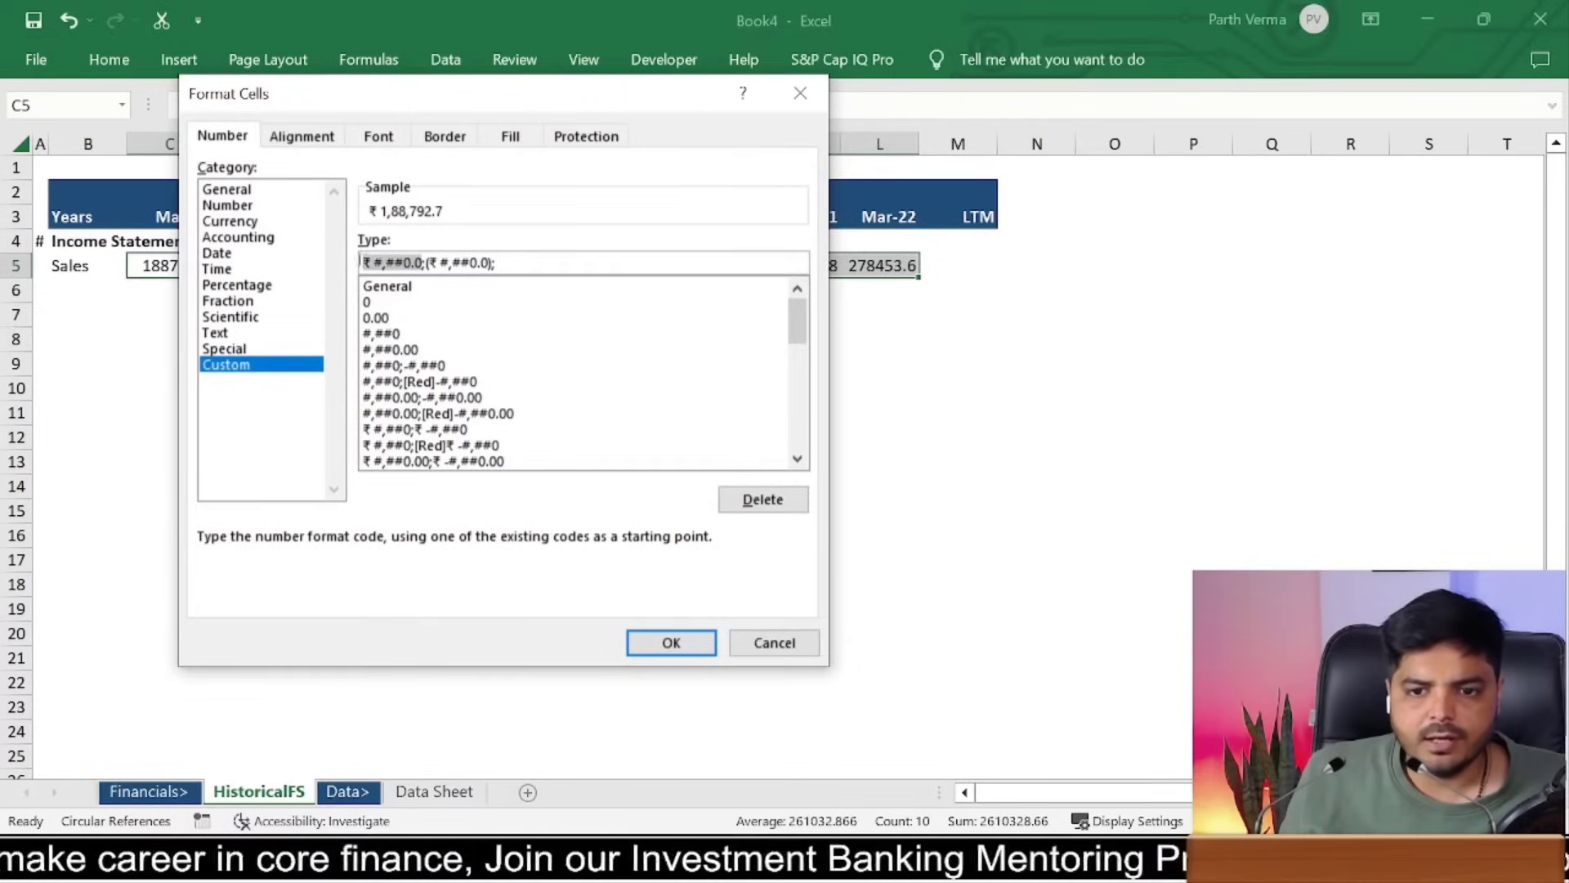
left_click(426, 259)
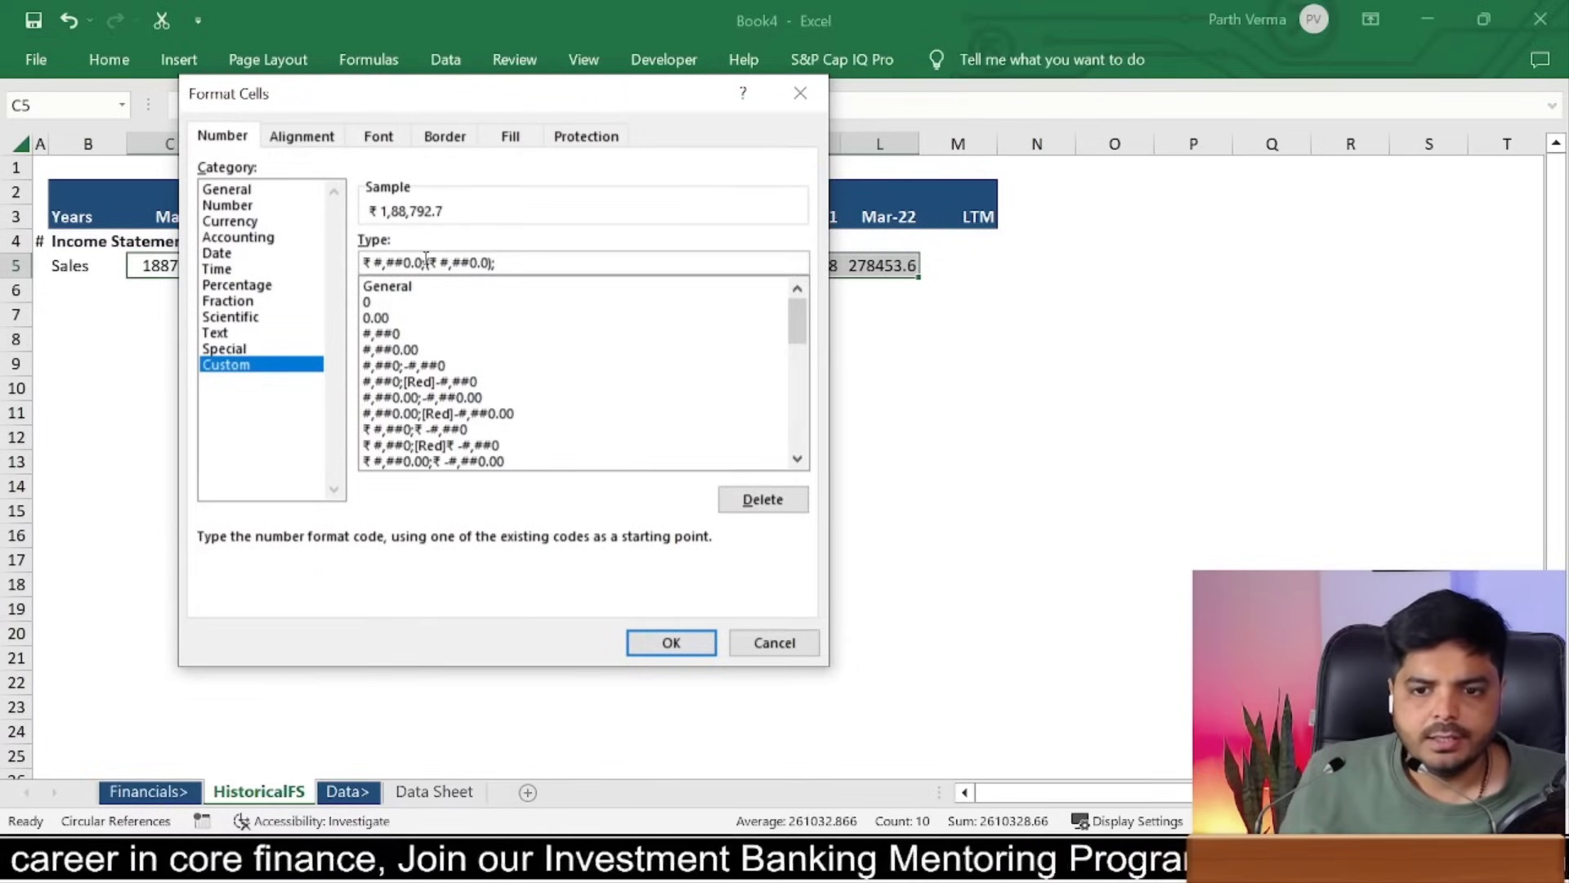
left_click_drag(438, 258, 486, 258)
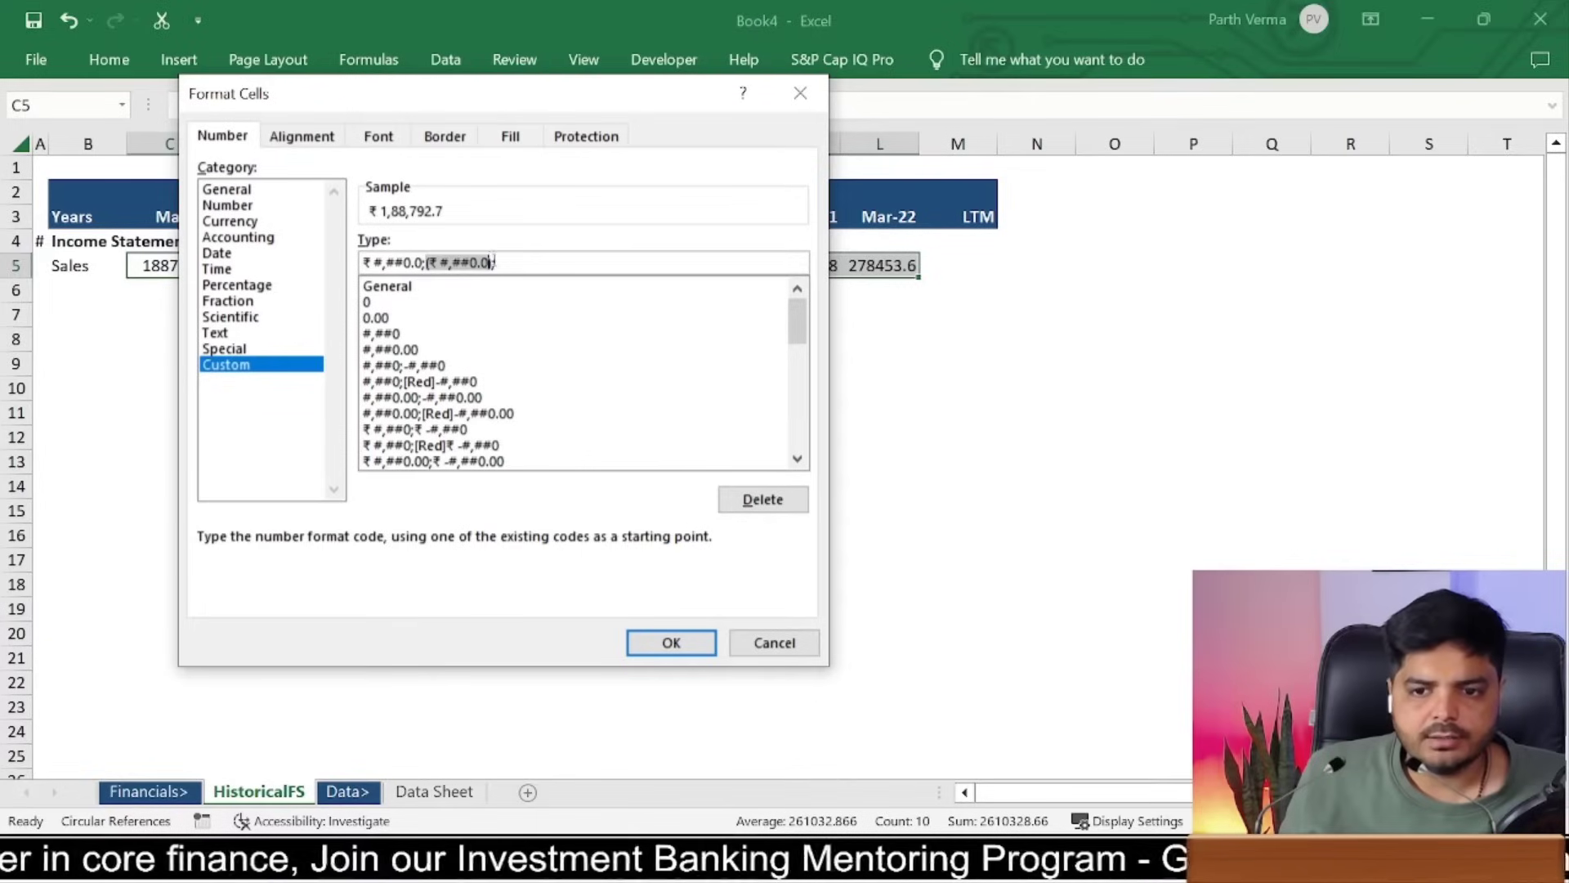
left_click(679, 257)
type(";-")
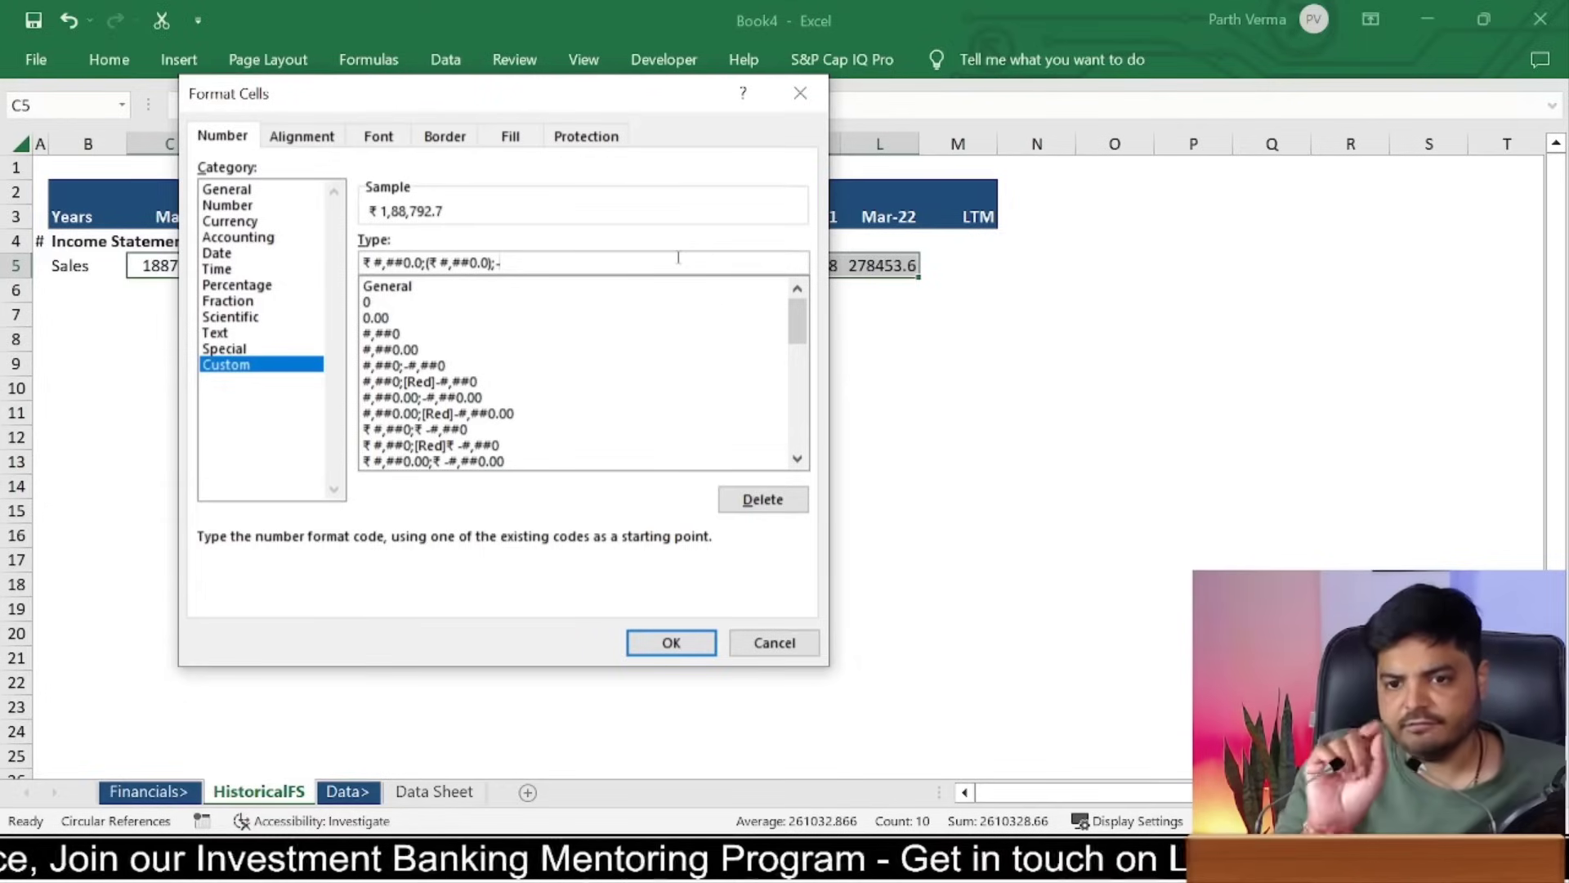
key("Return")
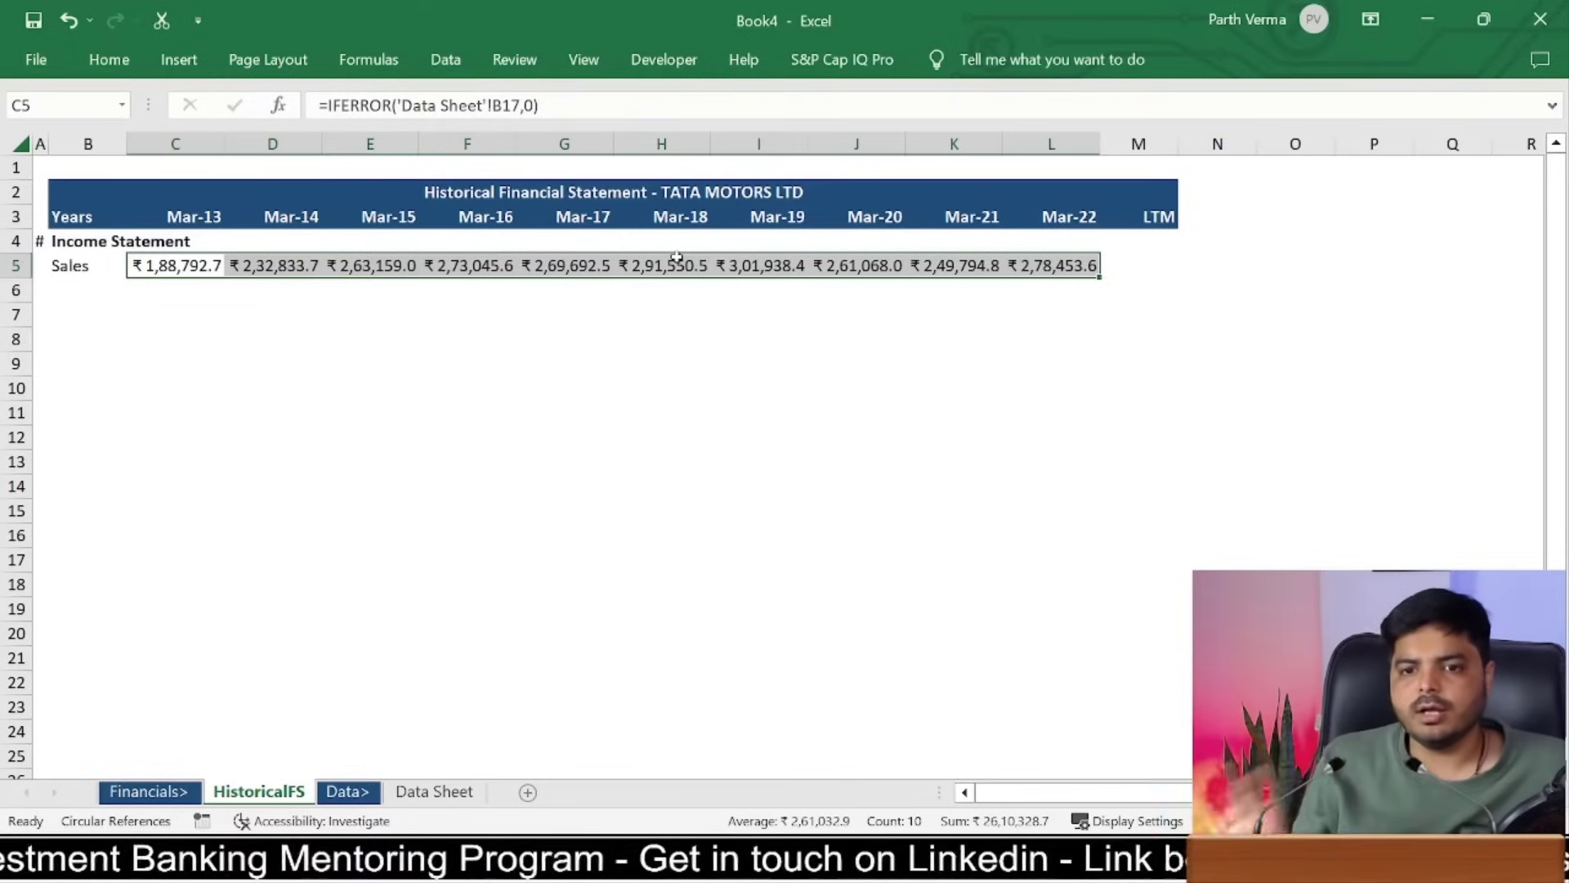
left_click(678, 338)
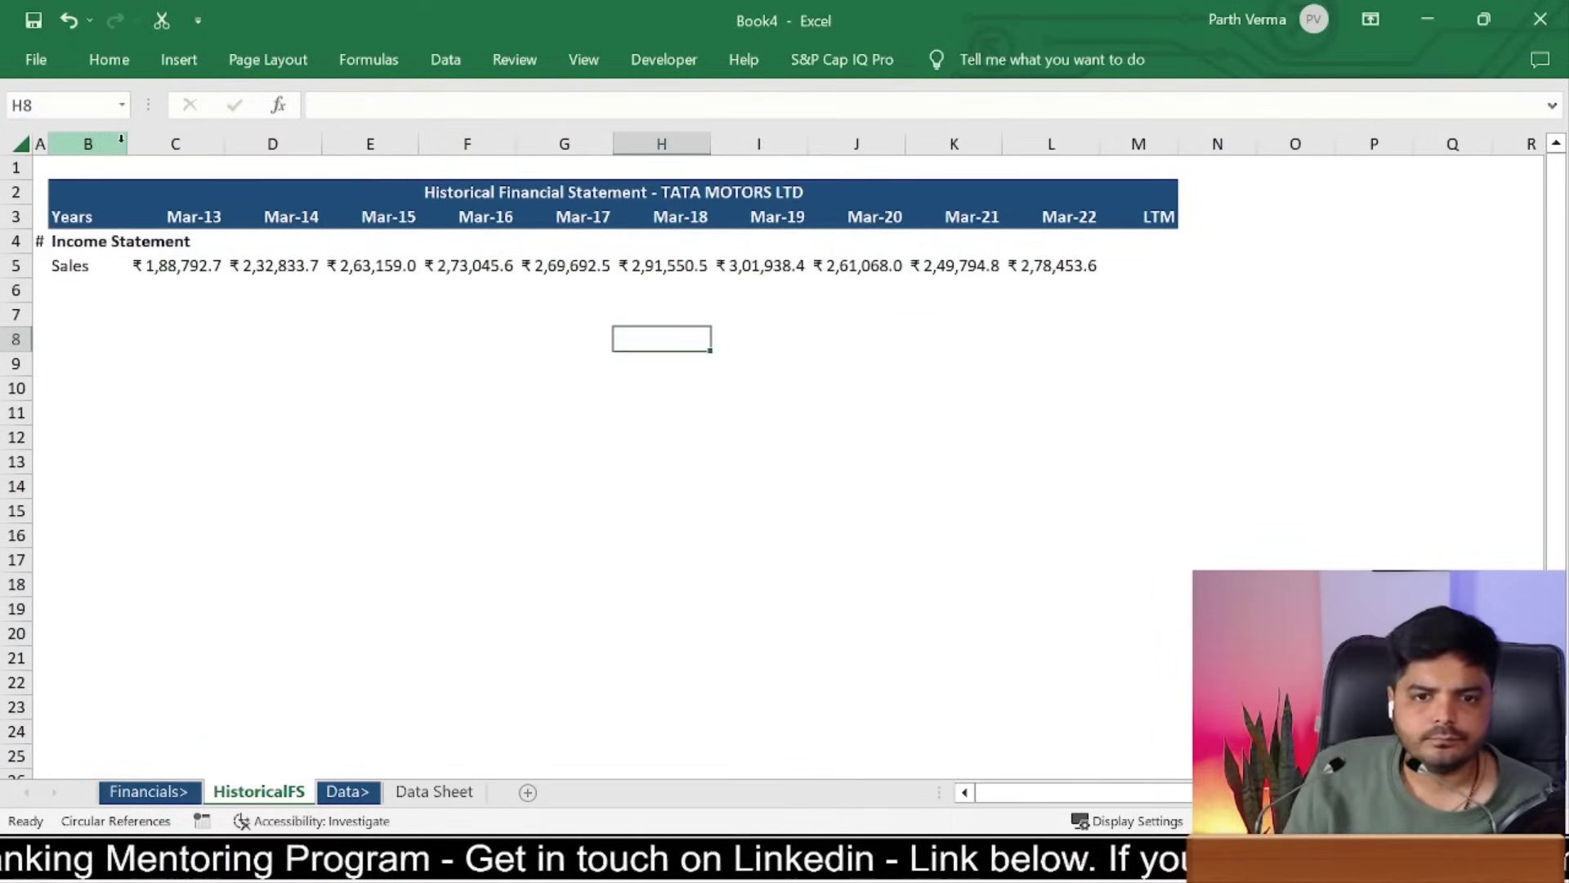
Step: Widen column B to fit the labels
left_click_drag(127, 143, 310, 125)
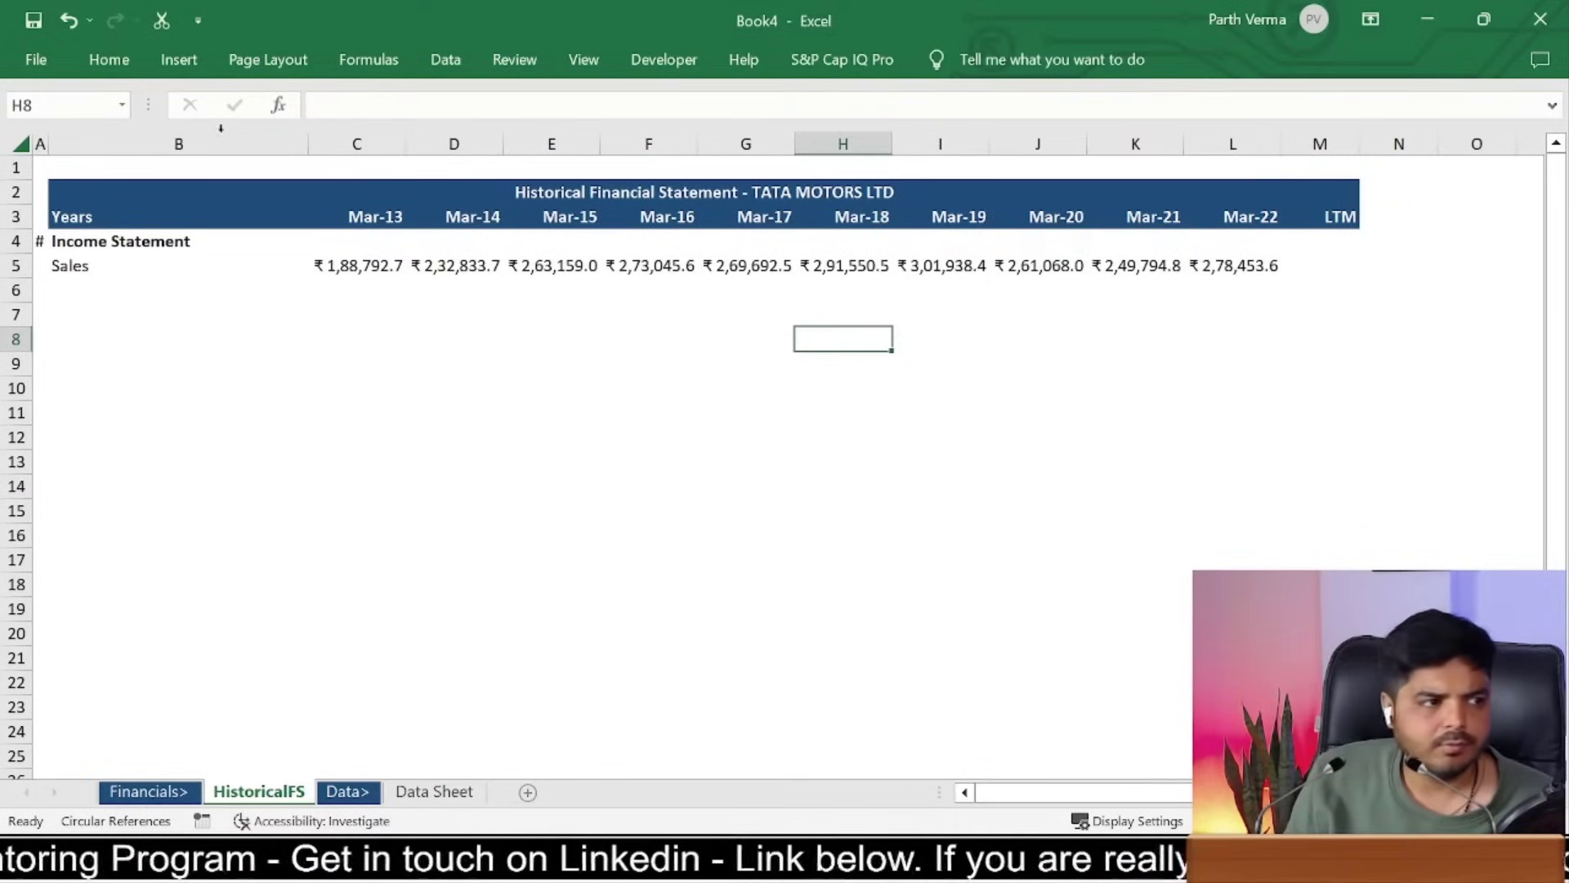
left_click_drag(308, 144, 246, 142)
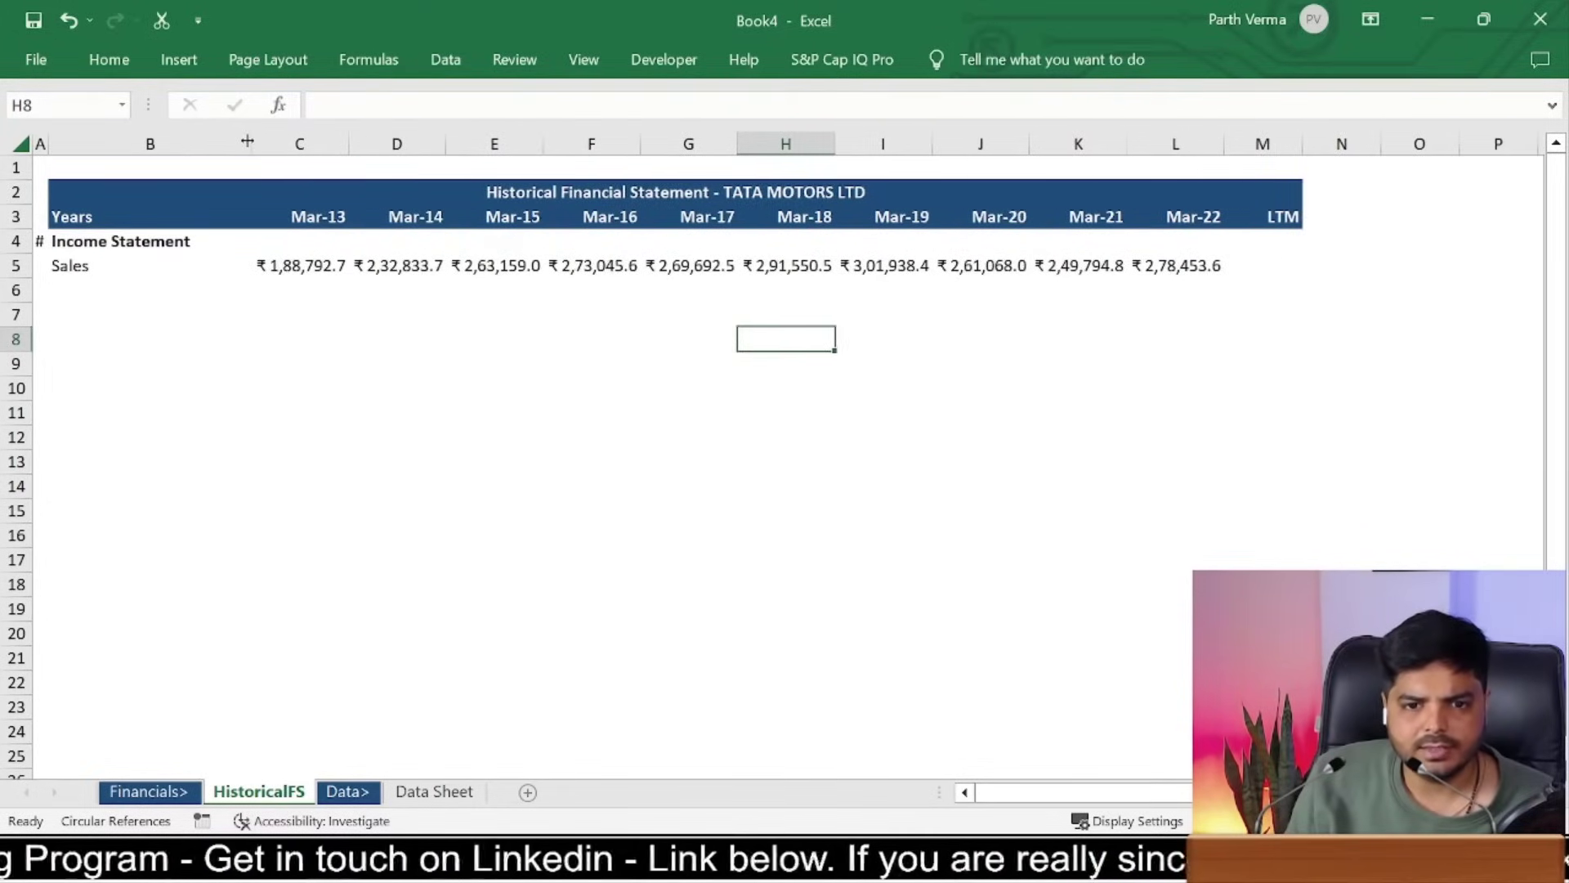
left_click(415, 463)
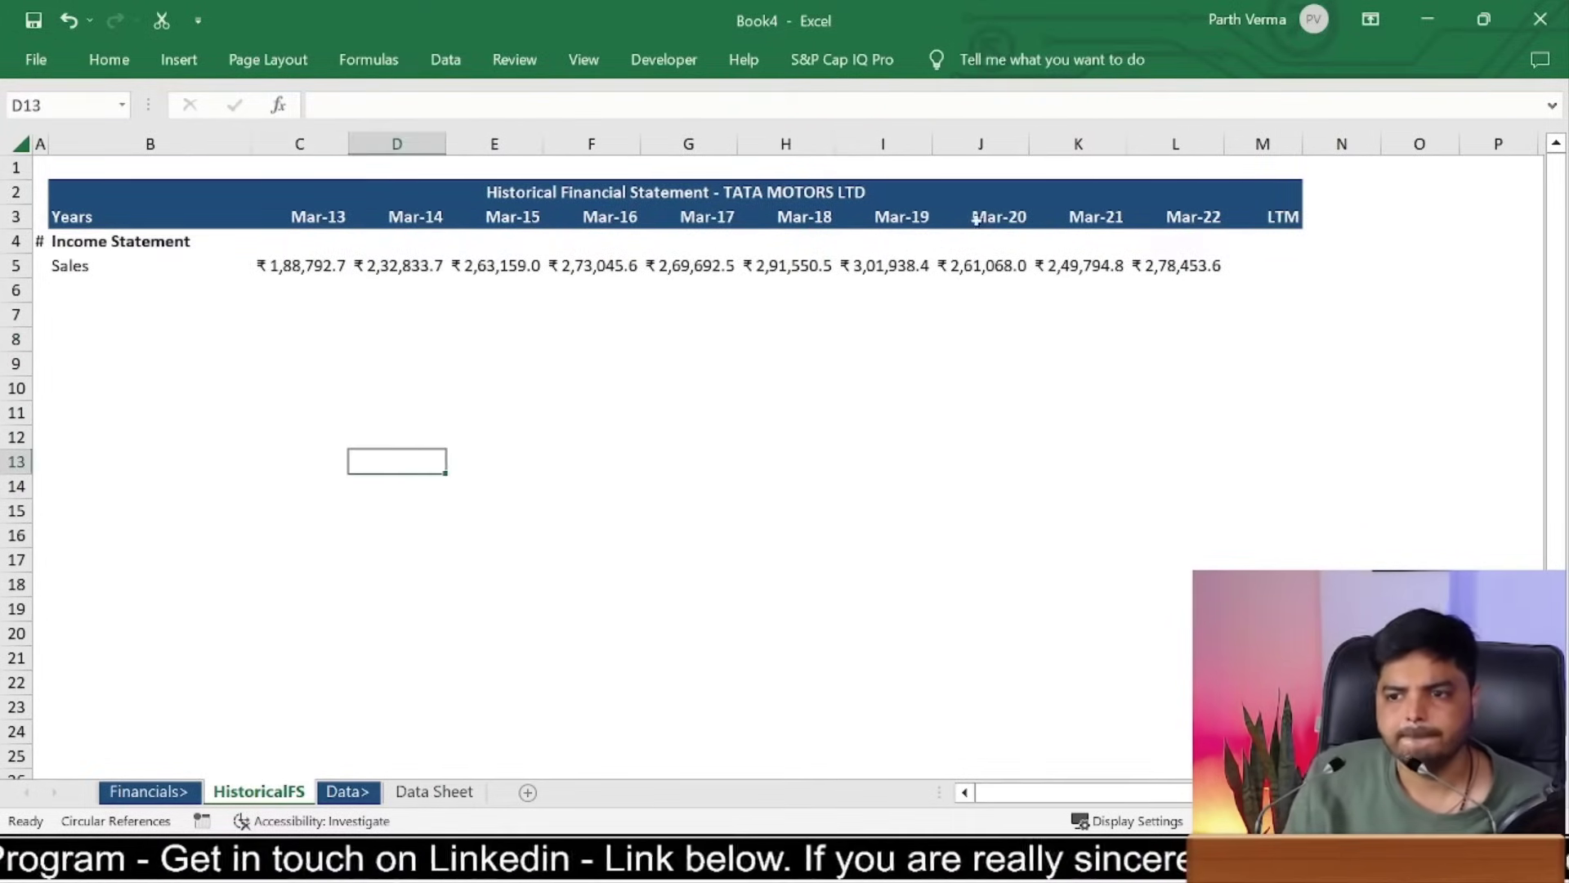
Step: Enter =IFERROR(SUM('Data Sheet'!H42:K42),0) in M5, summing the last four quarters to 302214.4
left_click(1282, 263)
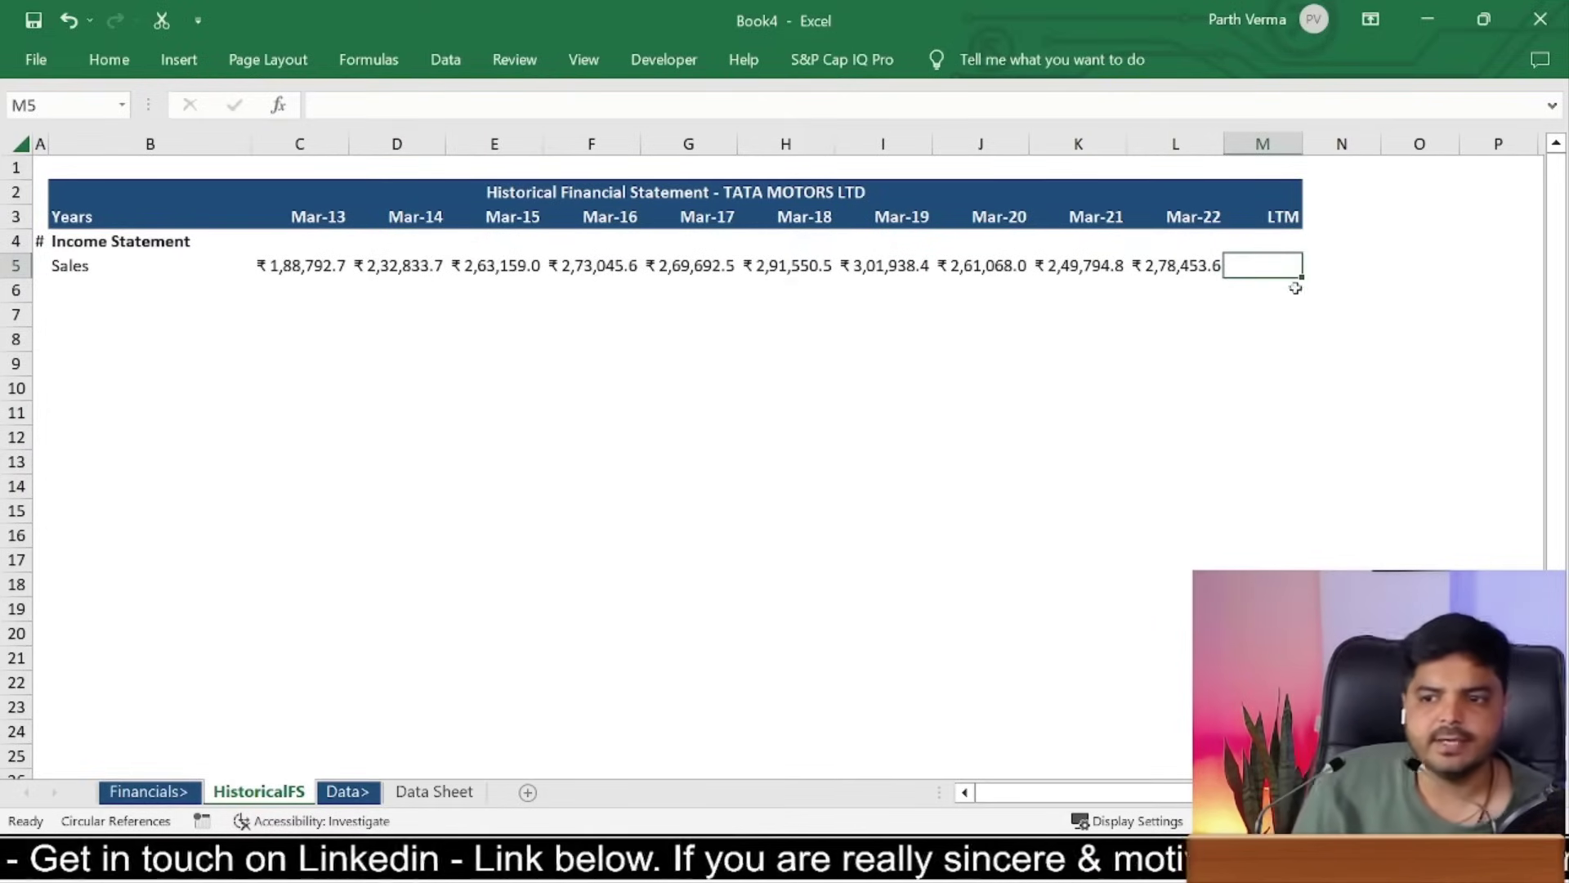
type("=")
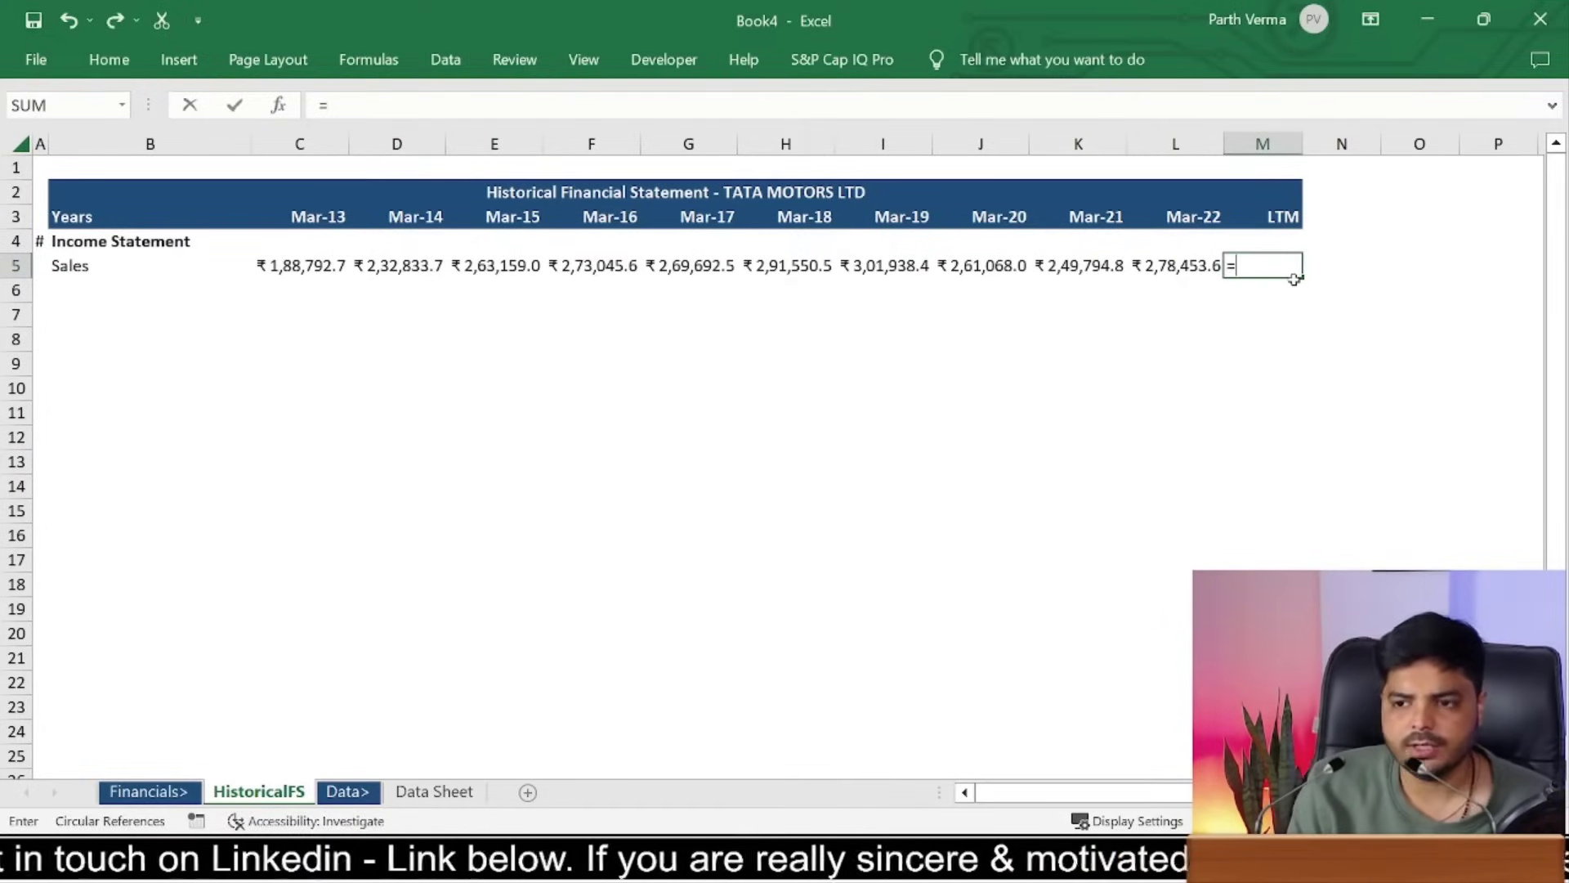
type("ifer")
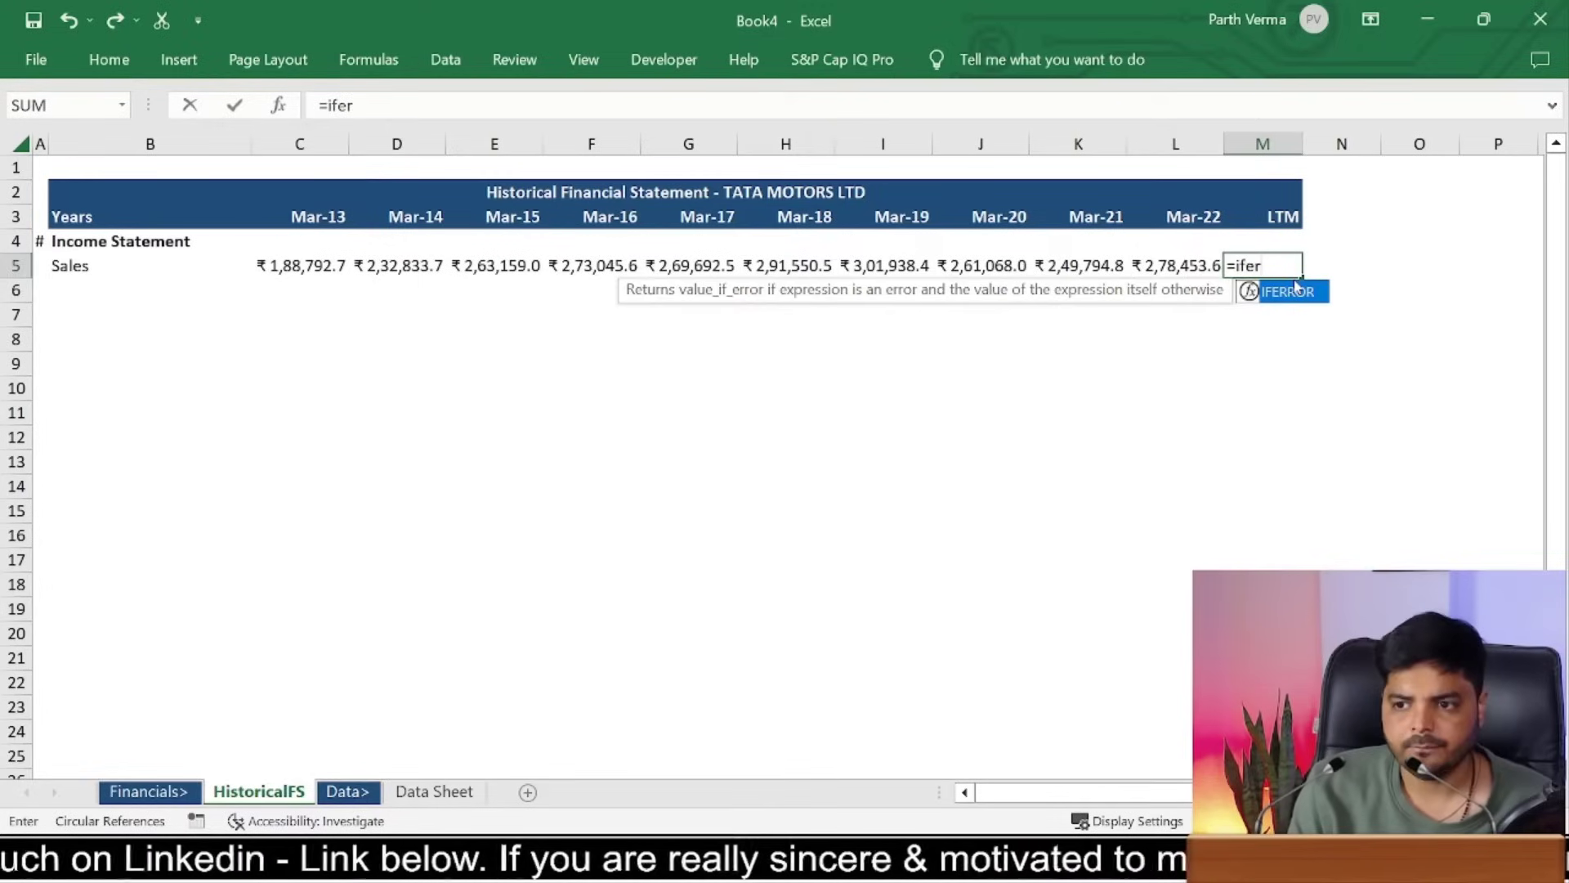
type("ror(")
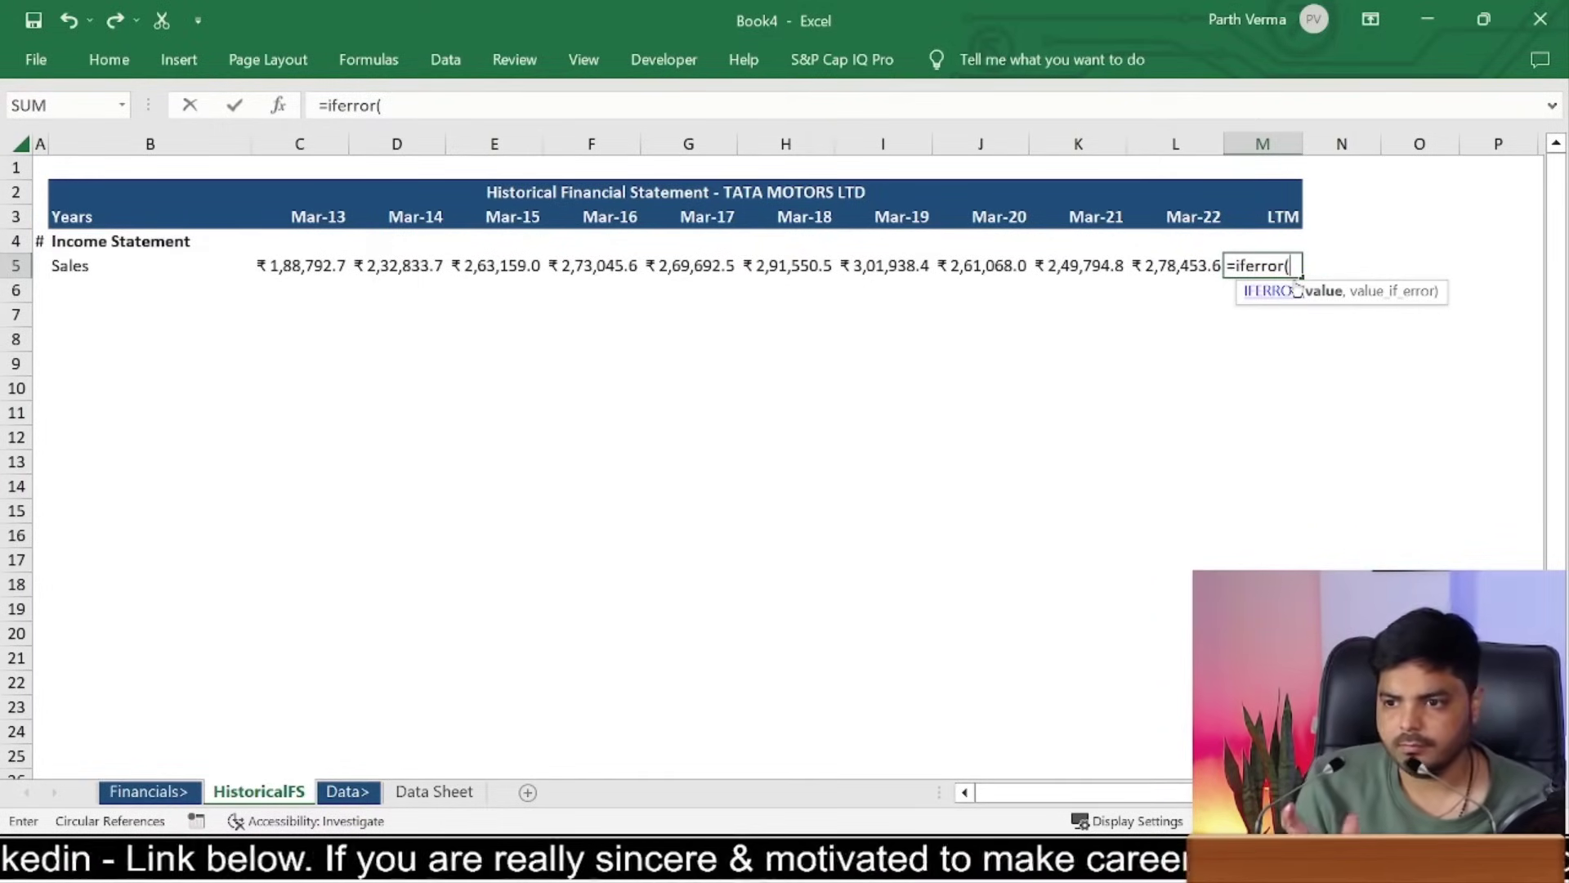
type("sum")
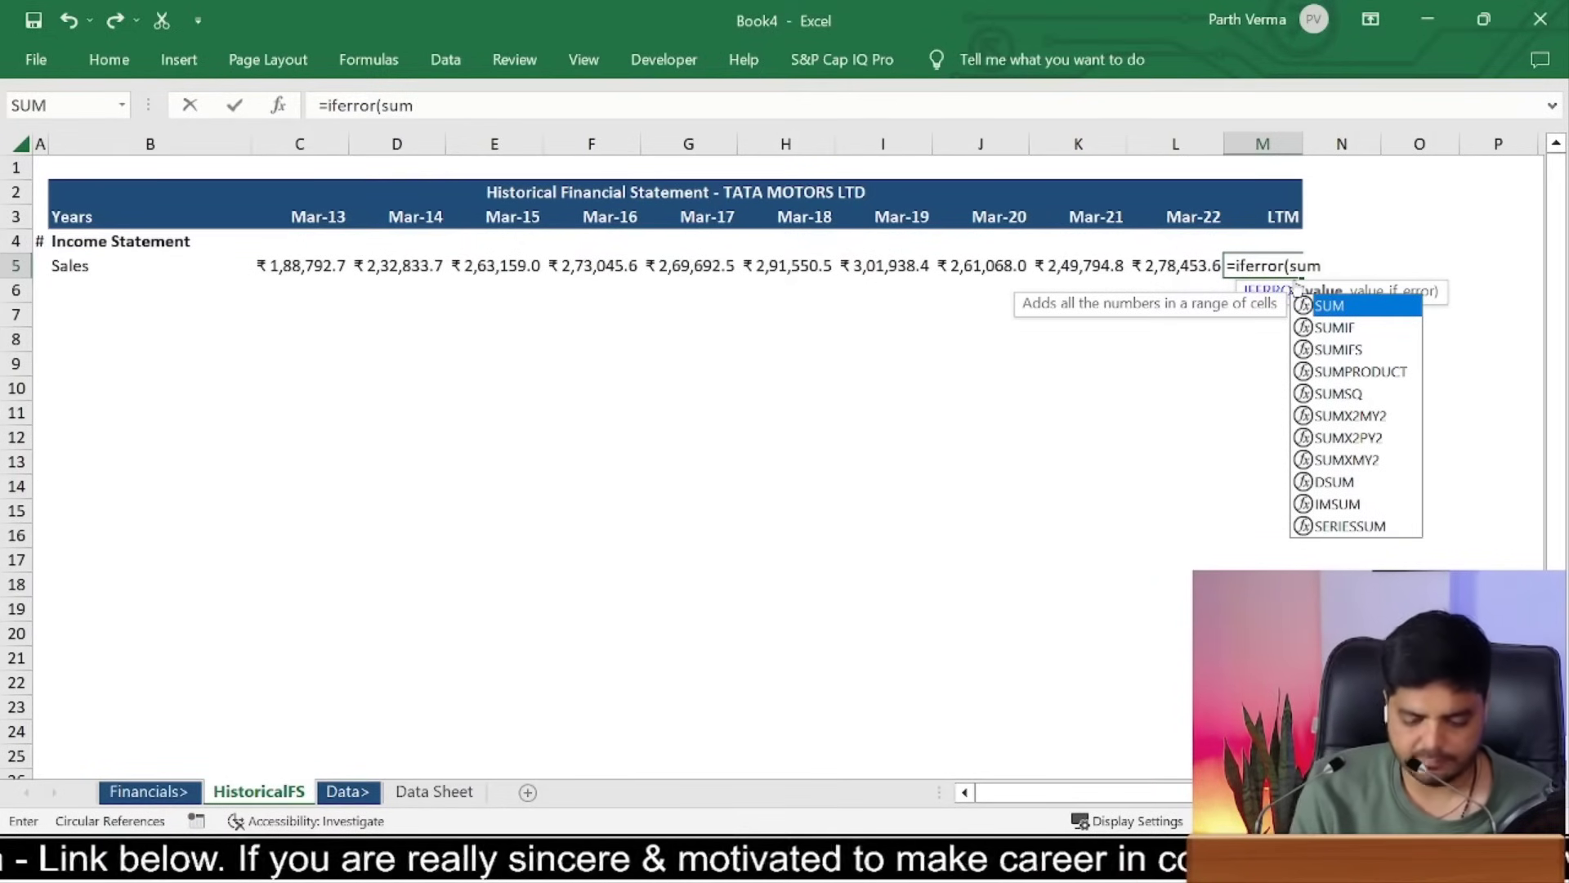
type("(")
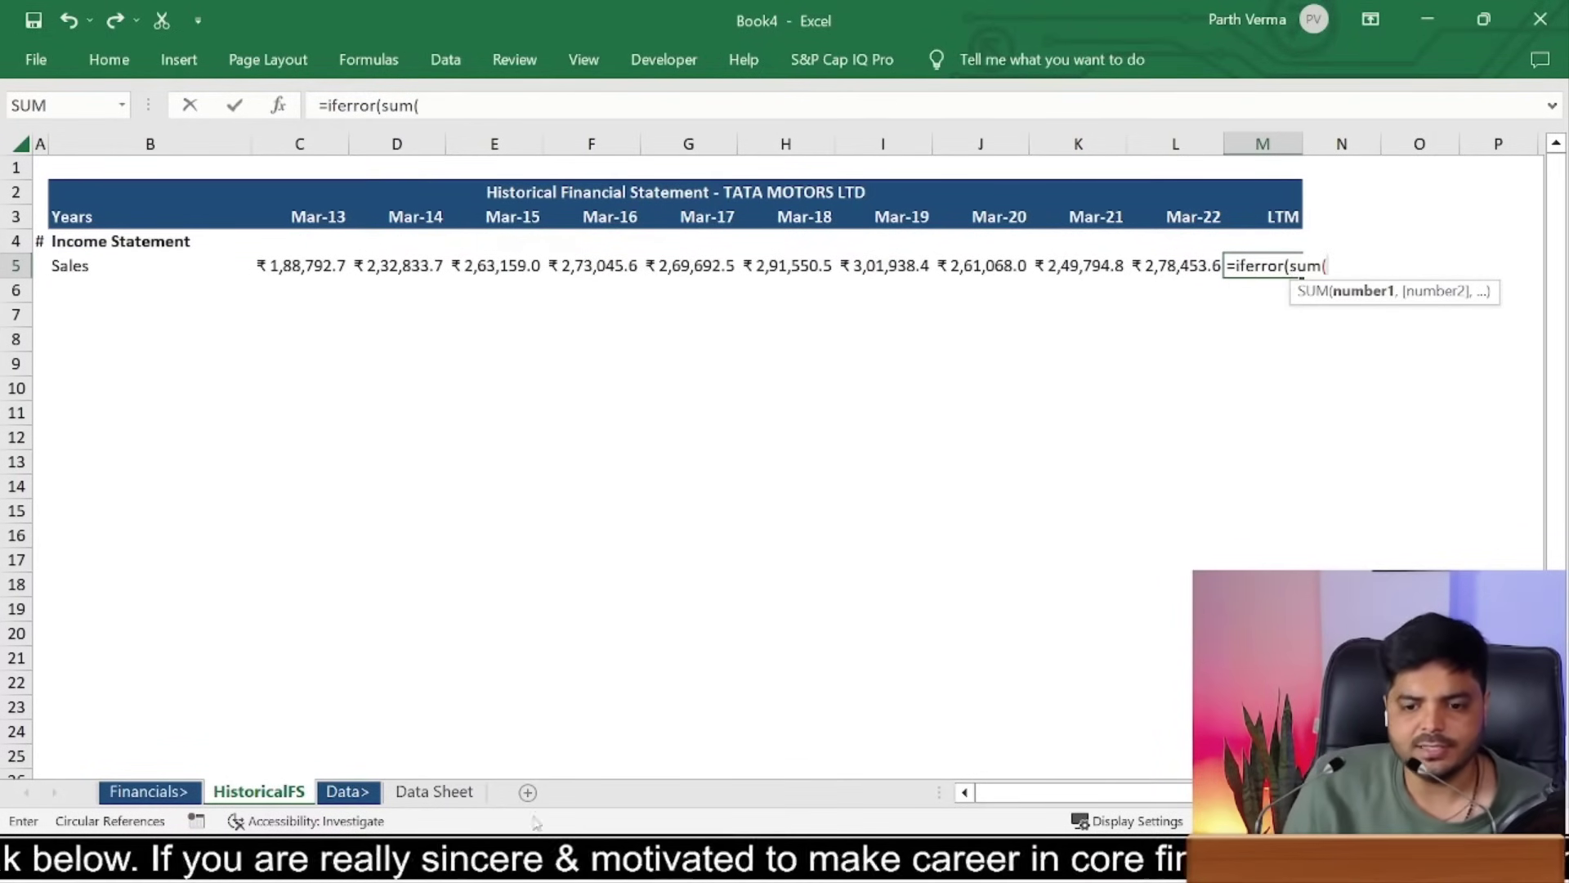
left_click(463, 791)
left_click_drag(1562, 314, 1562, 629)
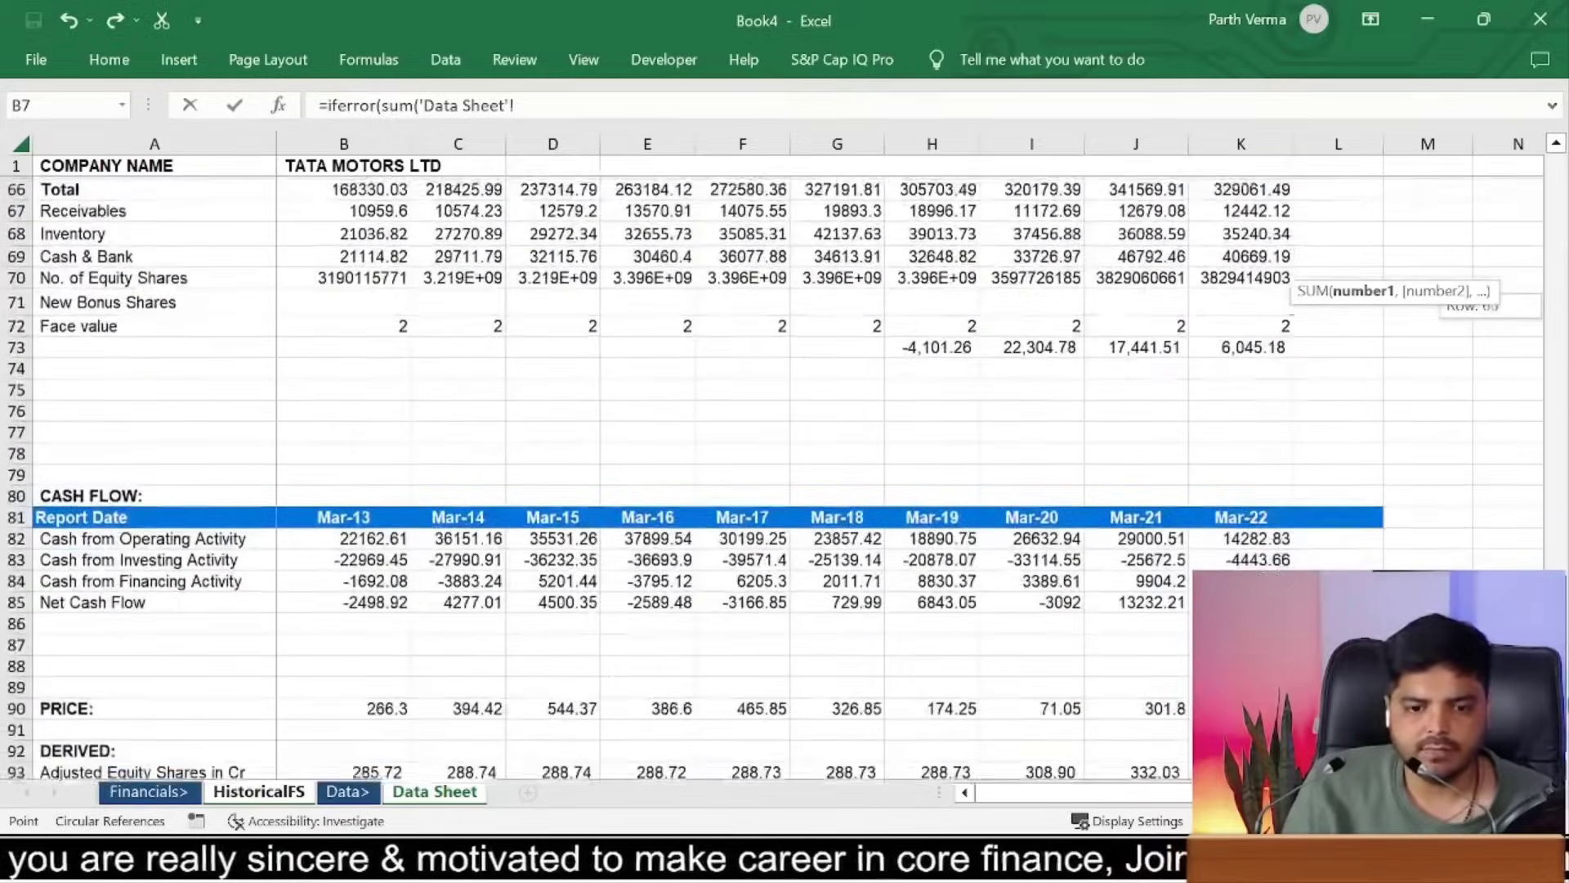
scroll(98, 468, "up", 7)
scroll(98, 468, "up", 4)
scroll(98, 468, "up", 1)
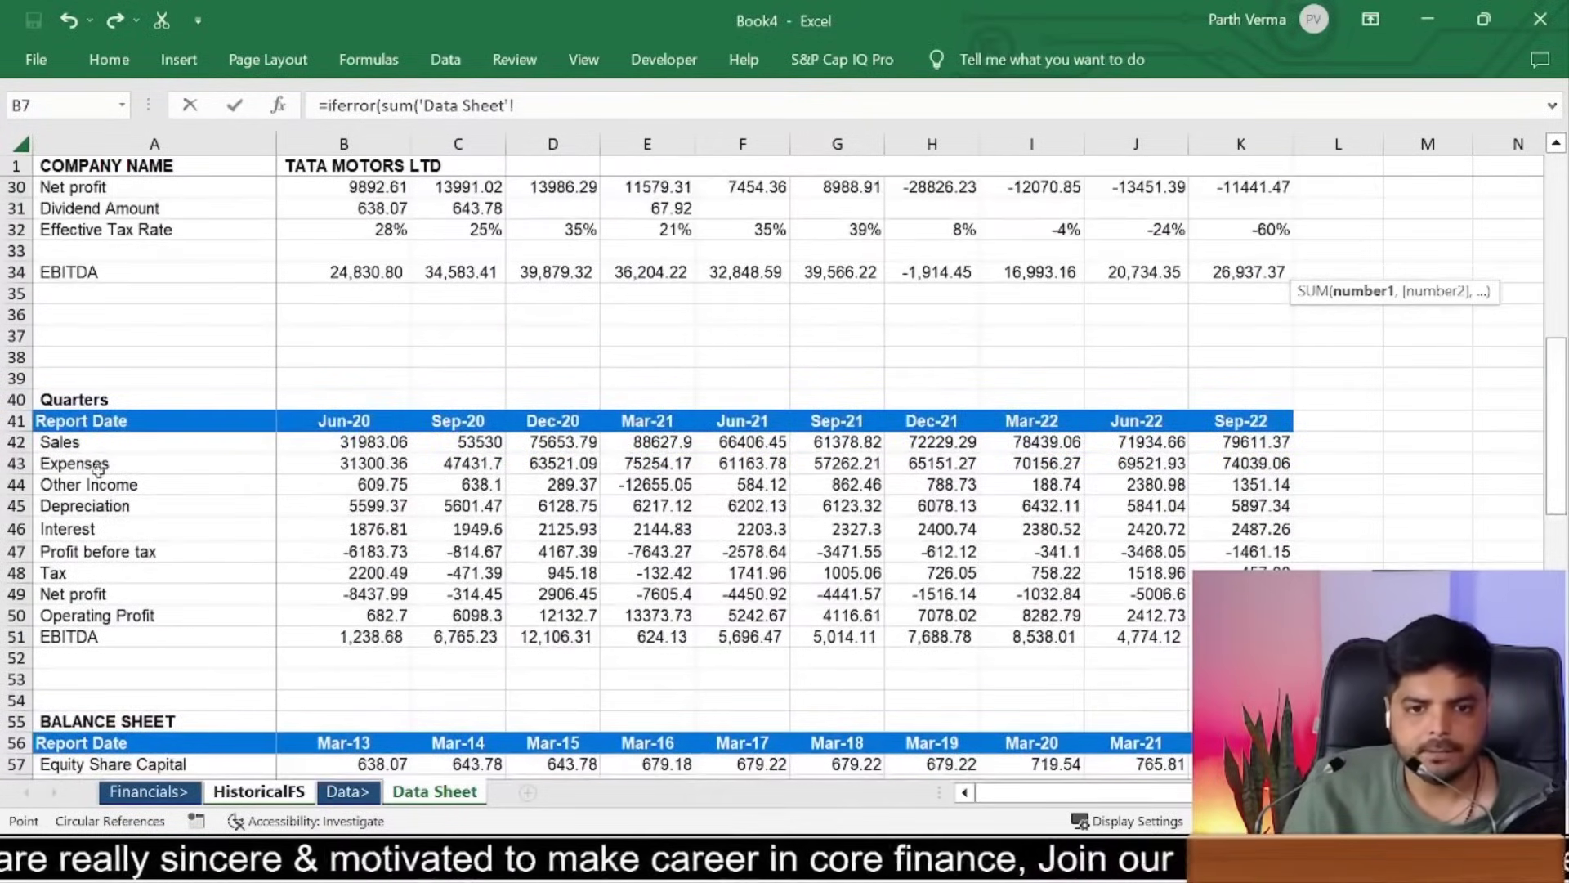
left_click_drag(1251, 442, 951, 442)
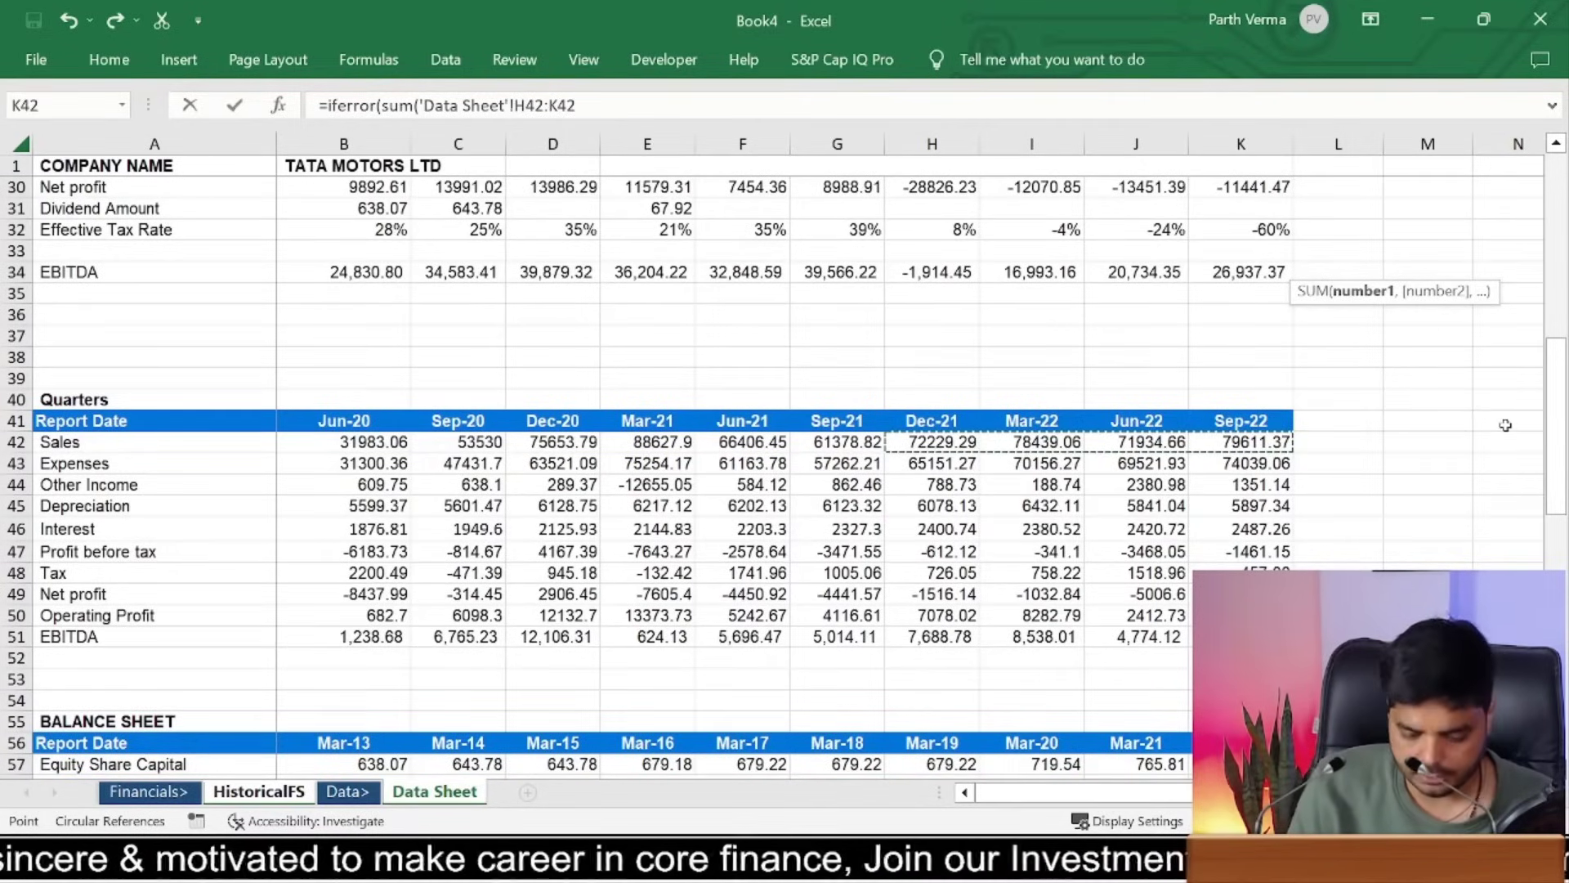
type(")")
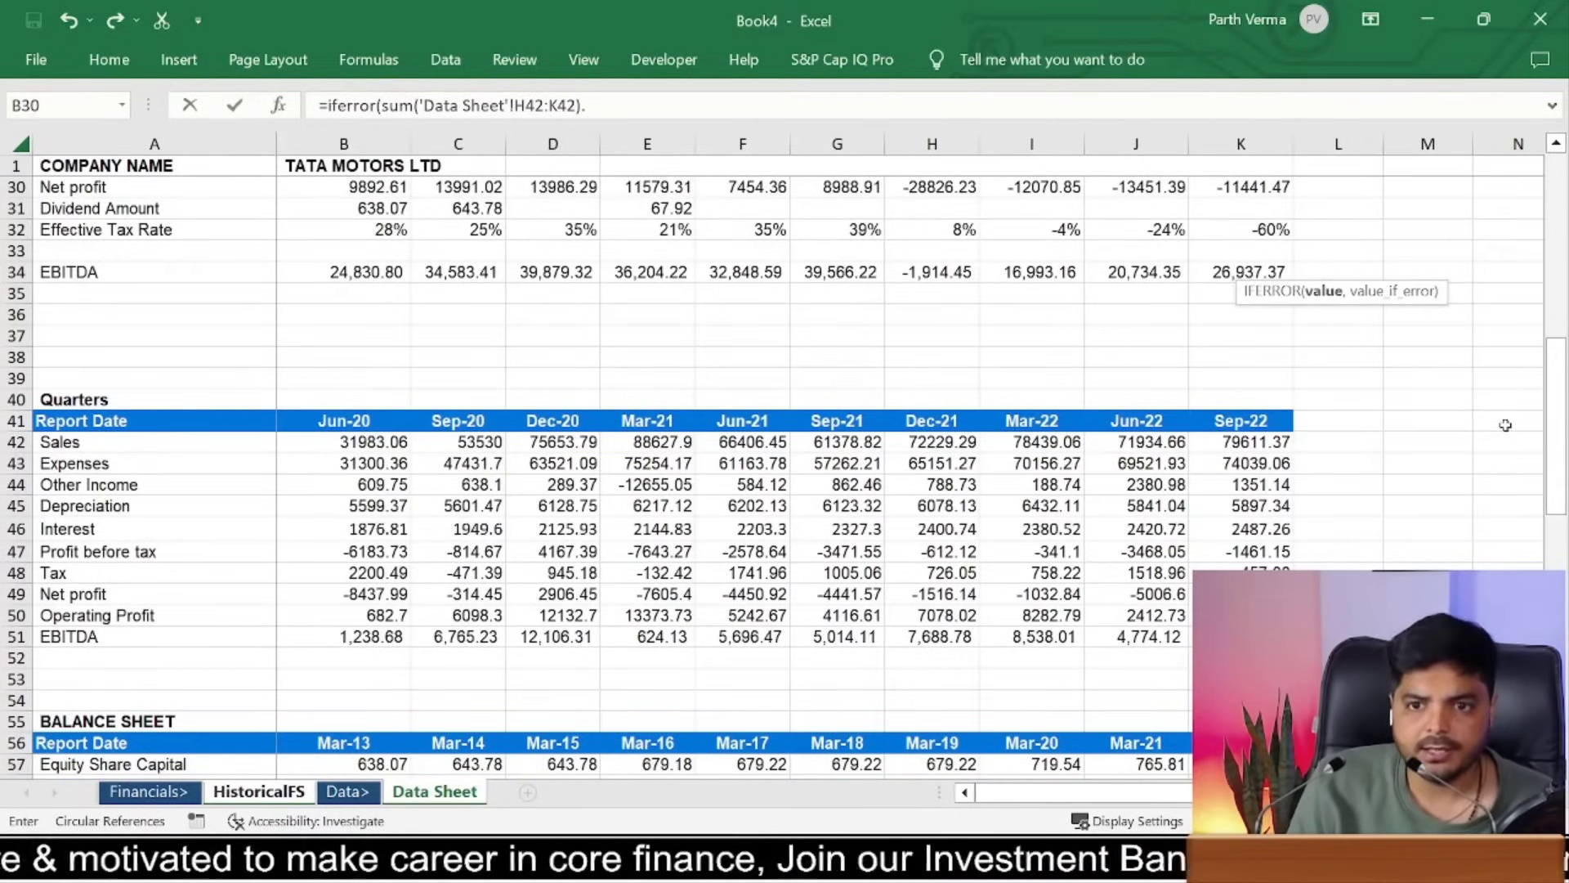
type(",0)")
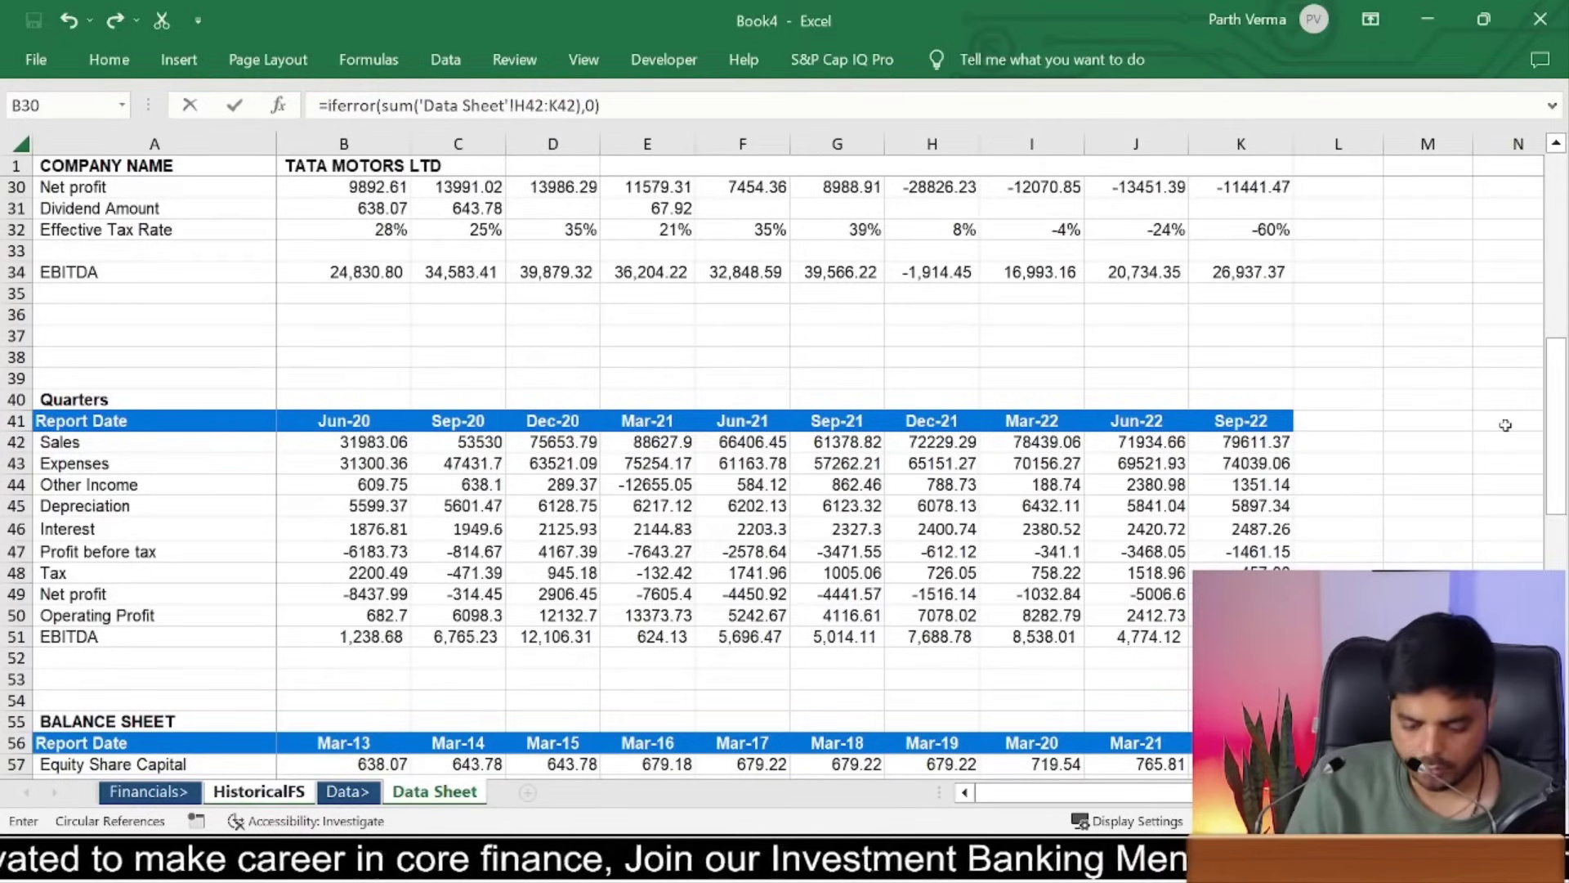
key("Return")
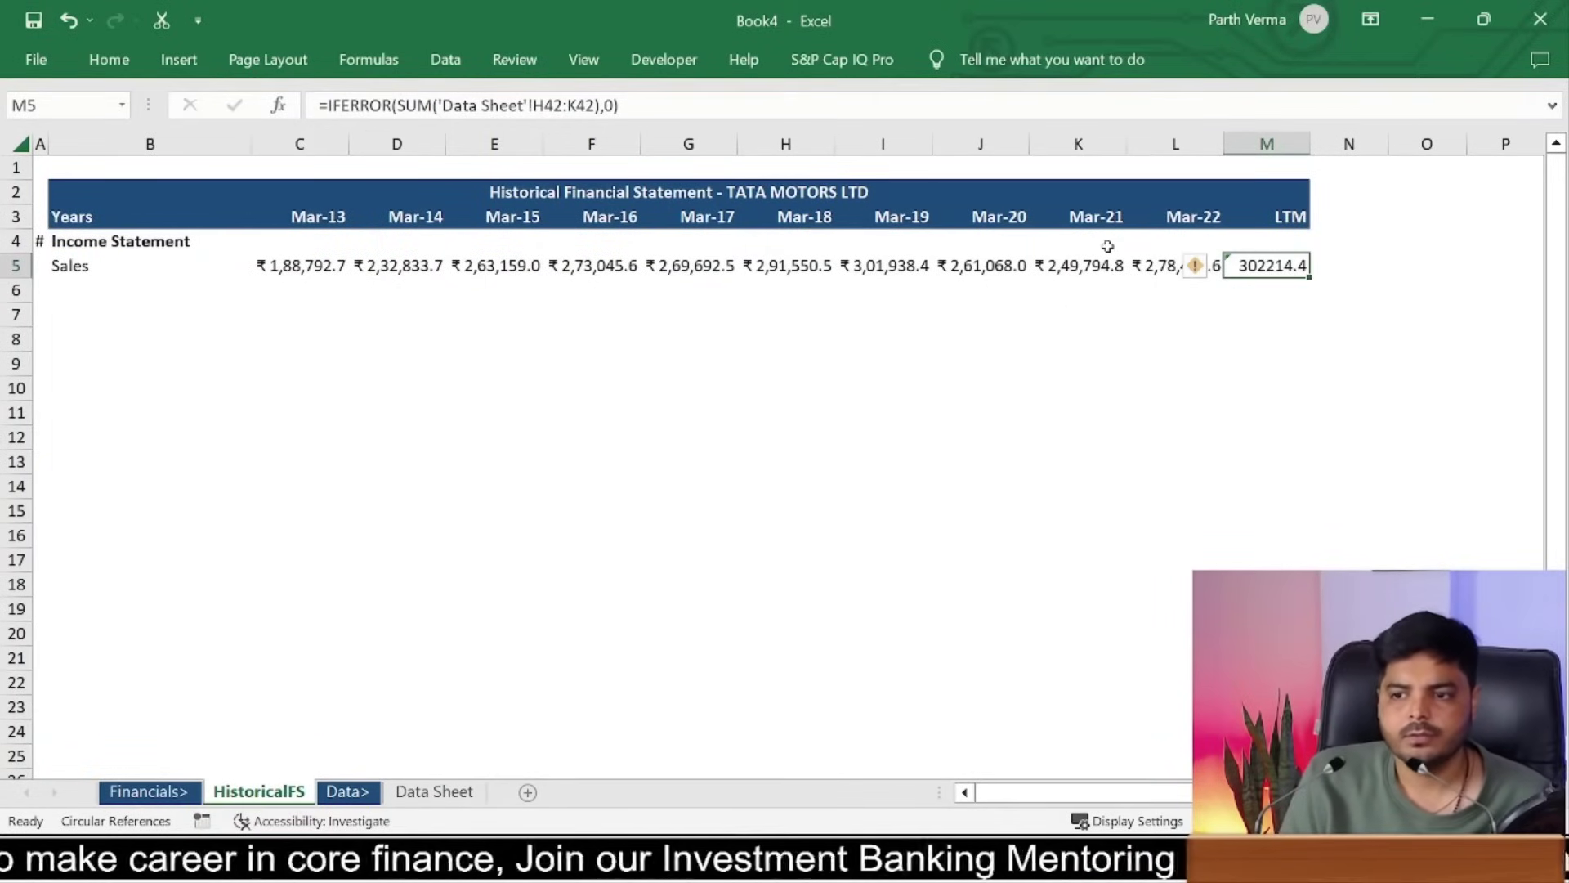
Step: Paste L5's rupee format onto M5 and autofit column M to show ₹3,02,214.4
key("Left")
key("ctrl+c")
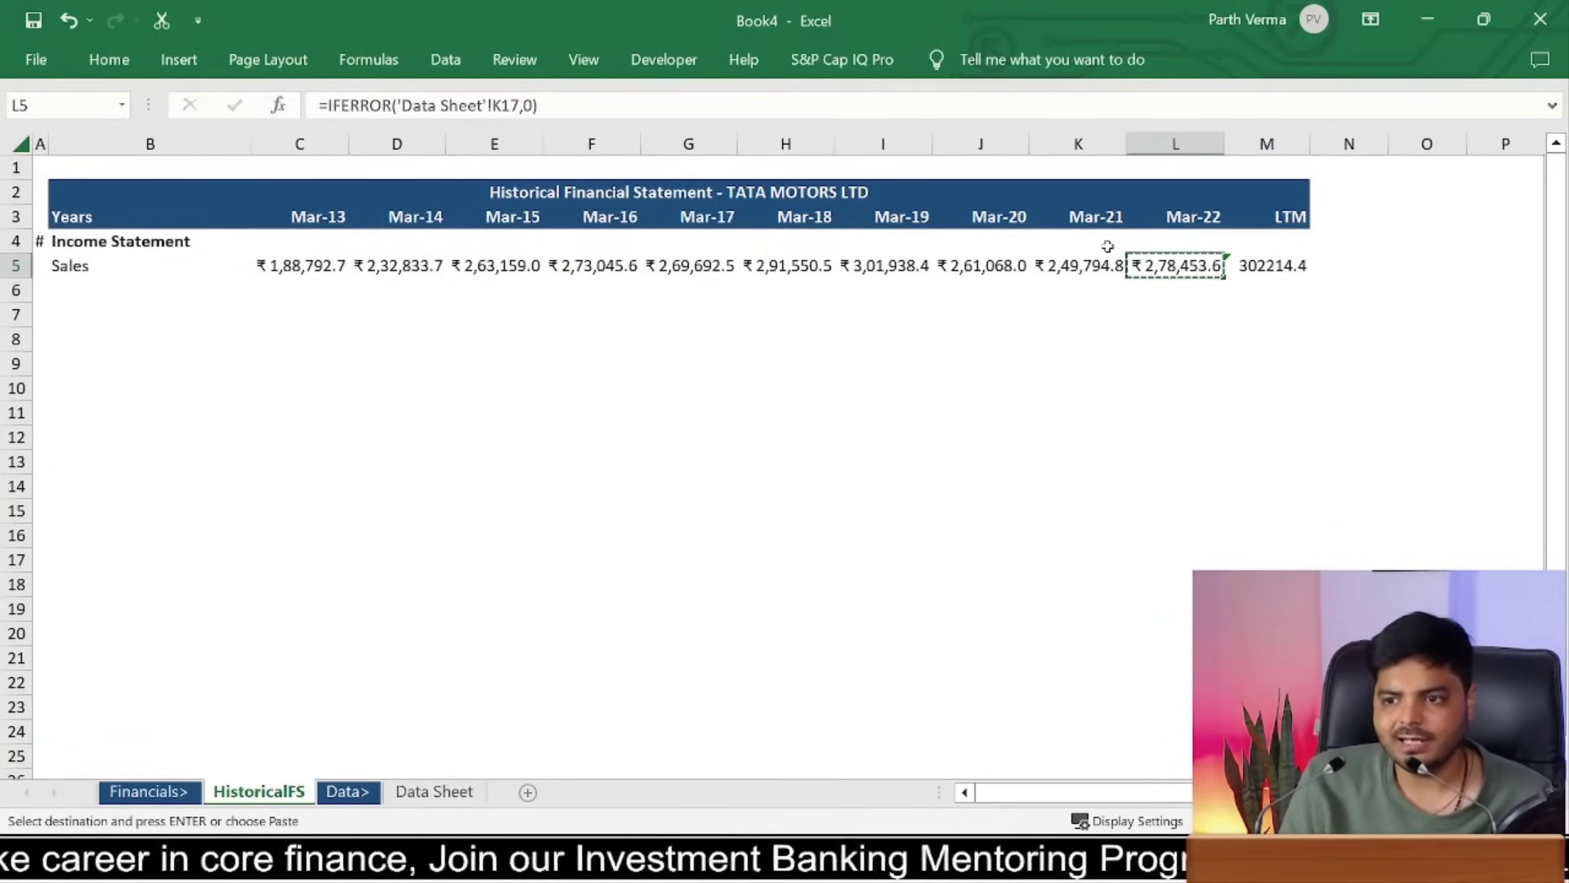
key("Right")
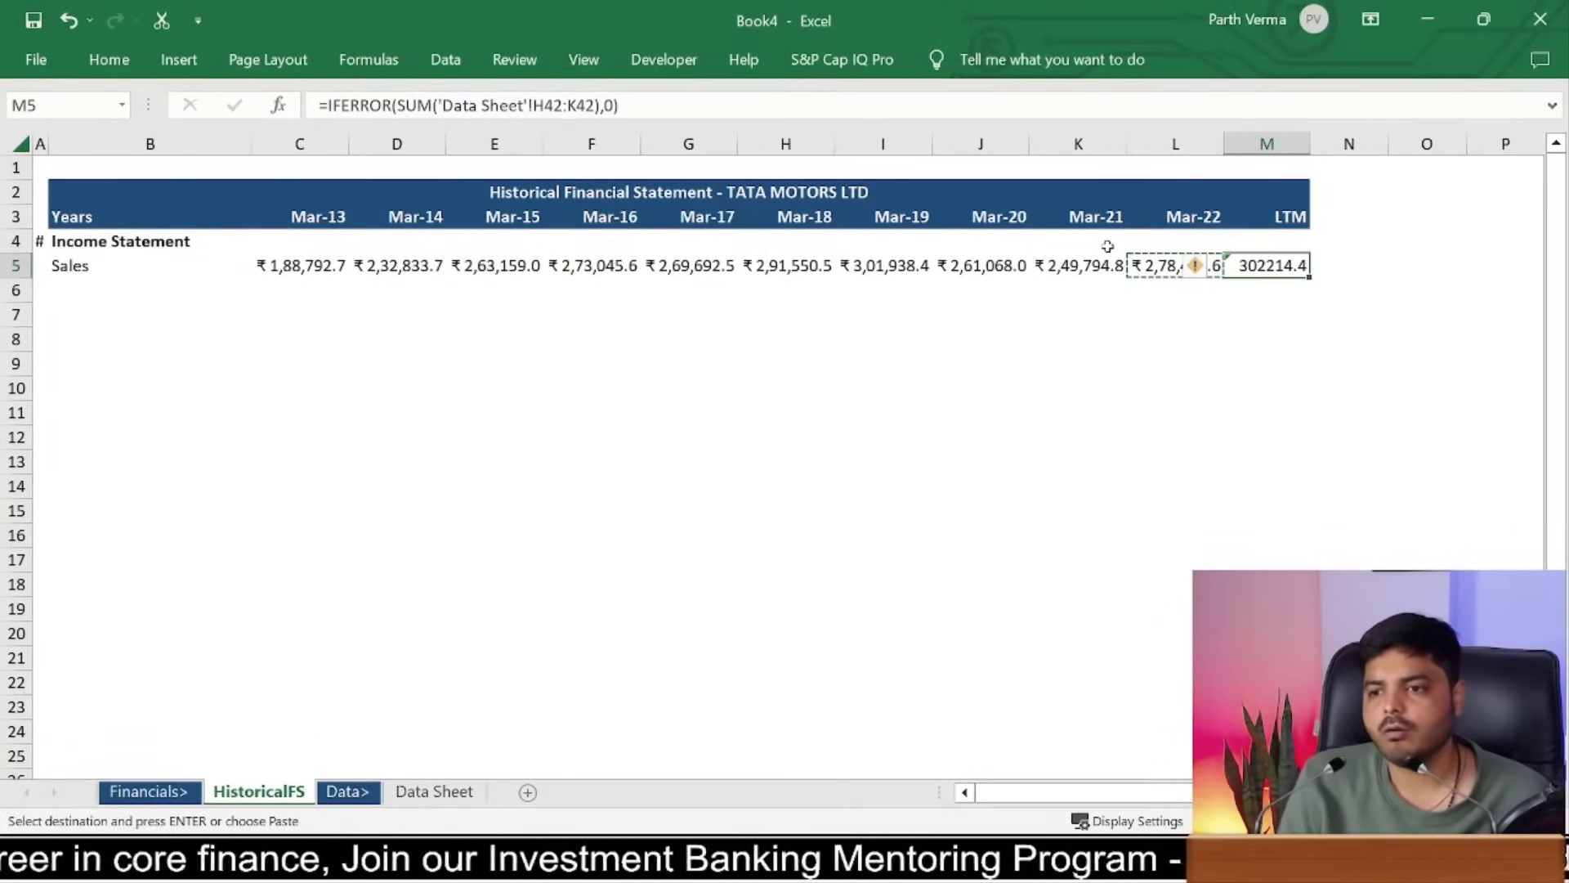
key("ctrl+alt+v")
key("t")
key("Return")
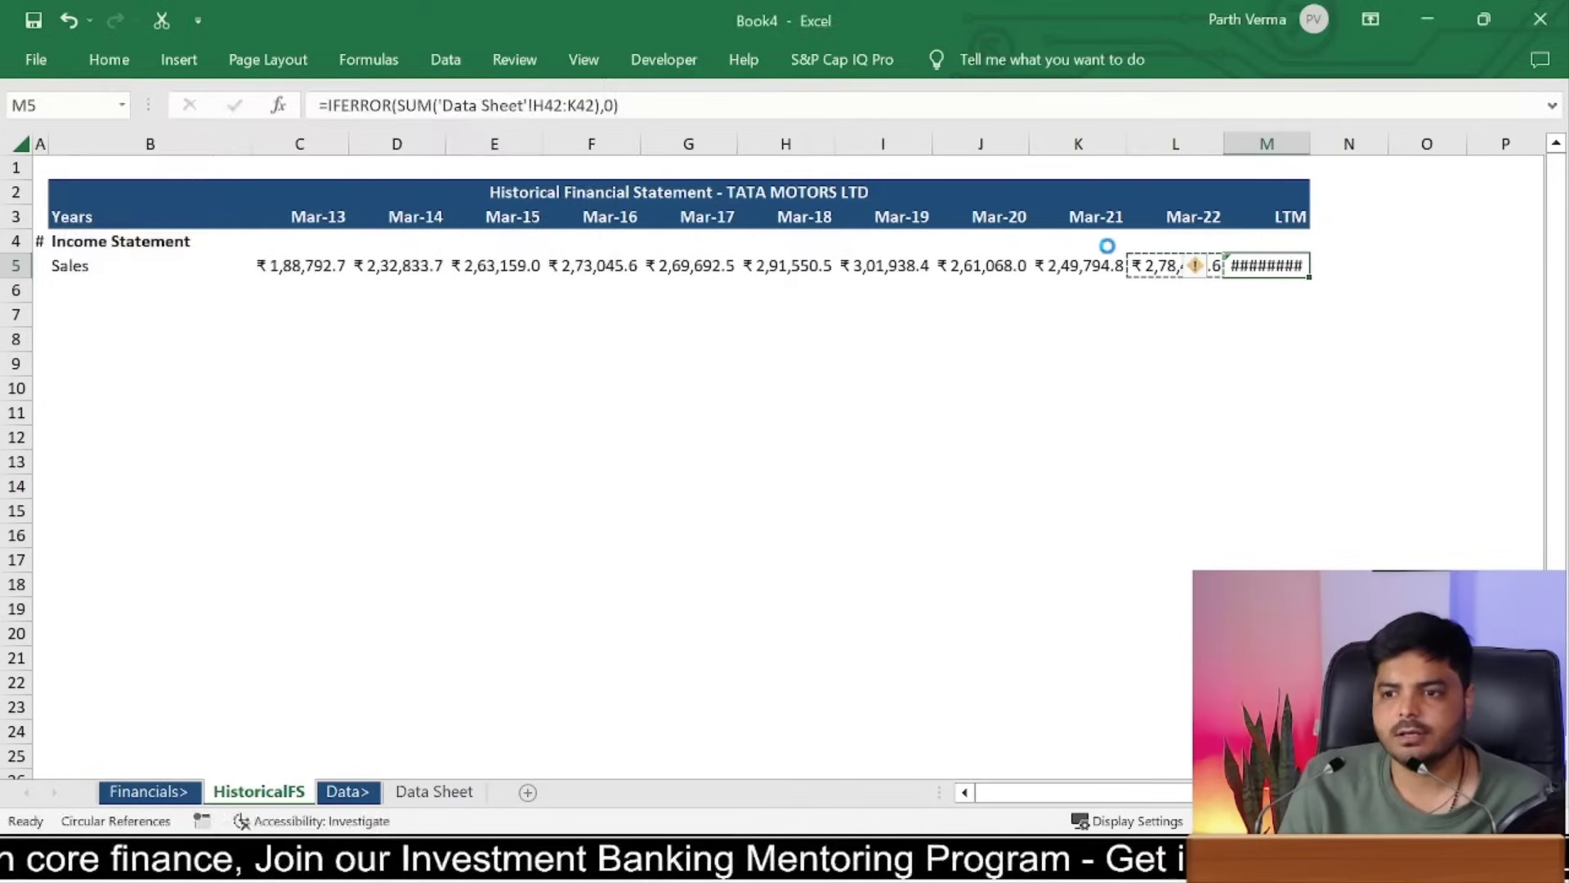
key("alt+h")
key("o")
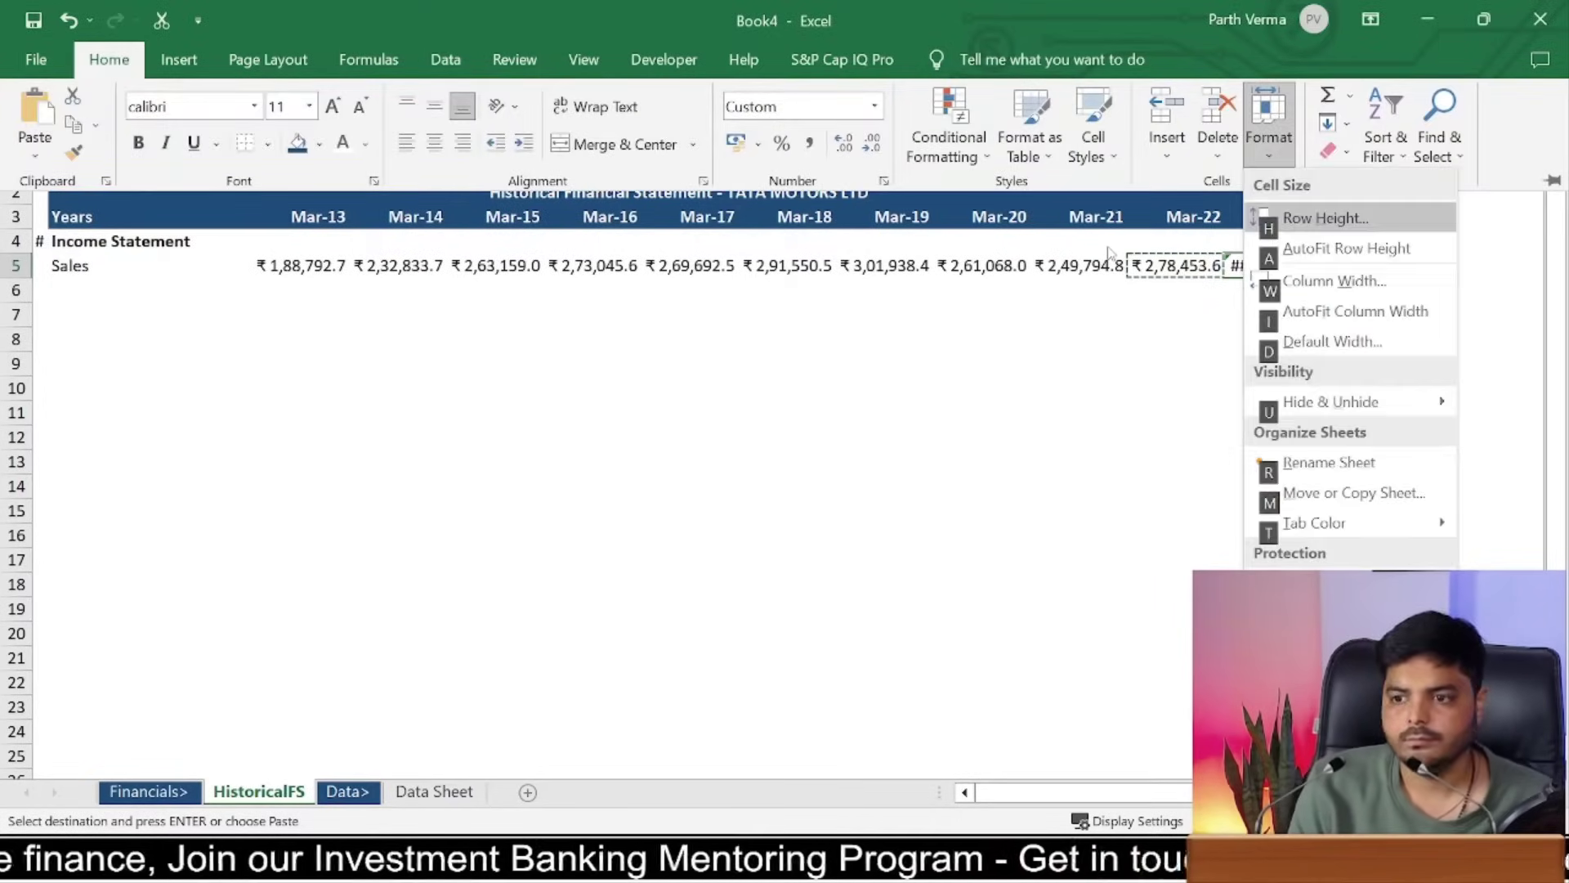
key("i")
Step: Ignore the error warning on L5 and verify the Mar-22 and LTM formulas
key("Left")
key("Right")
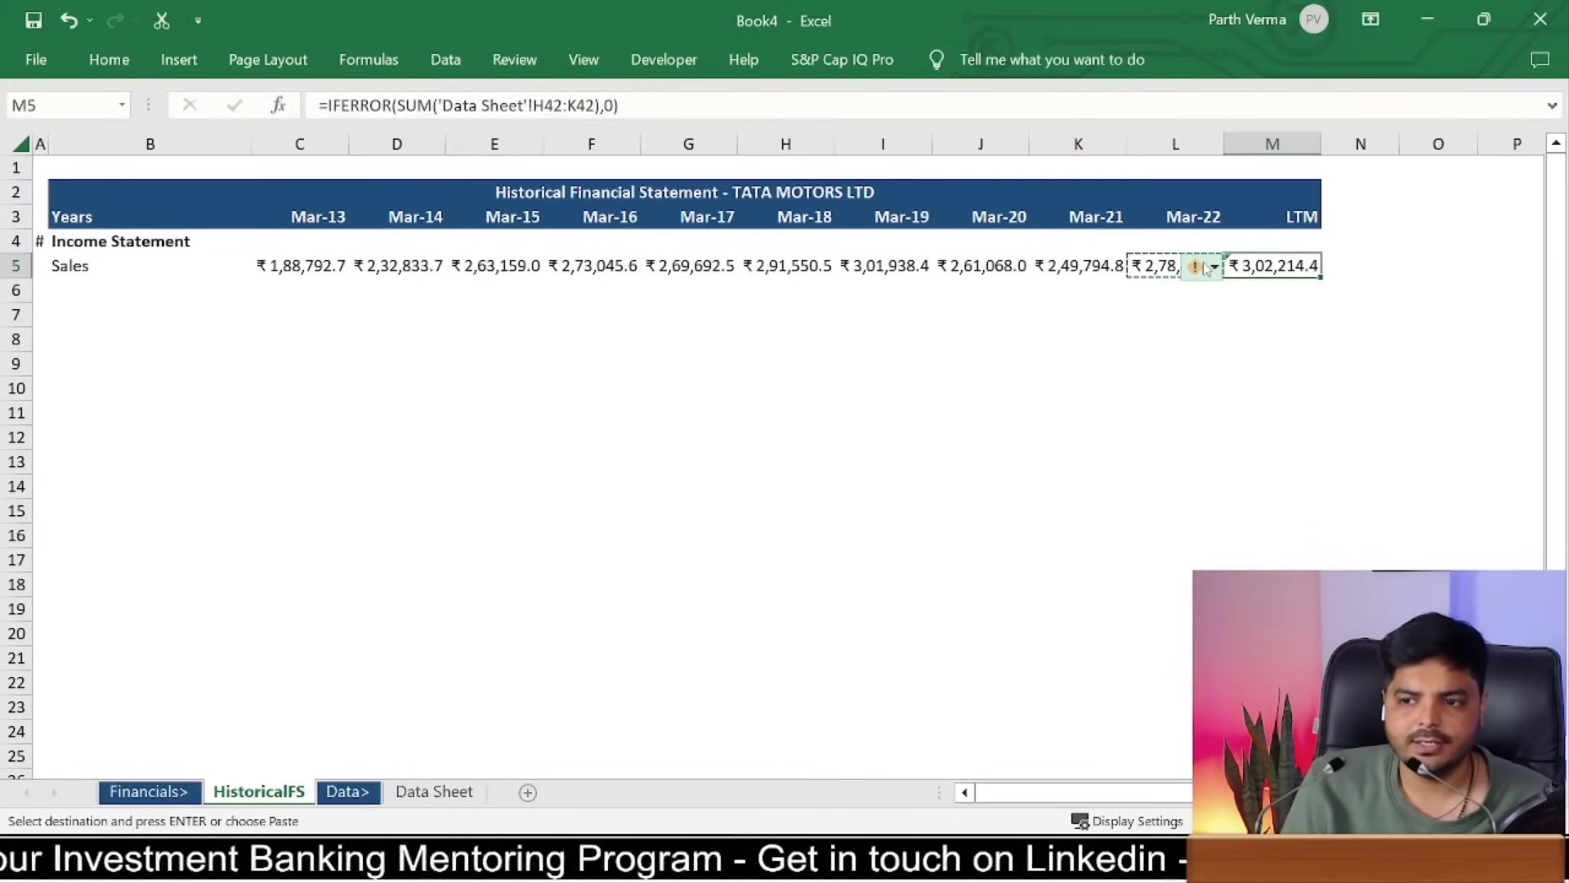
mouse_move(1194, 266)
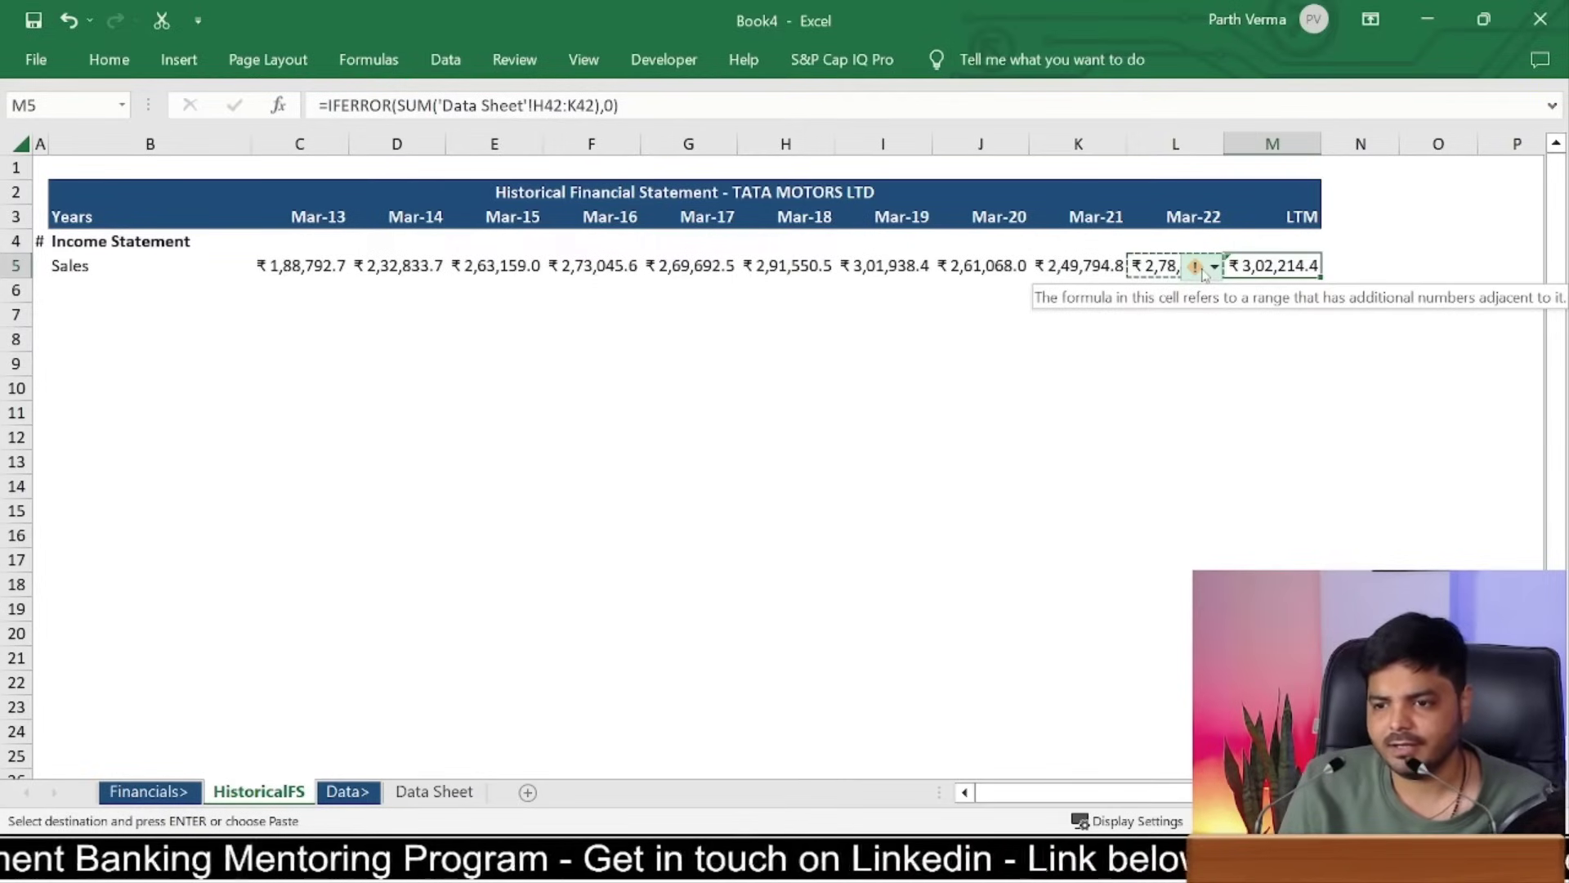
left_click(1203, 274)
left_click(1237, 389)
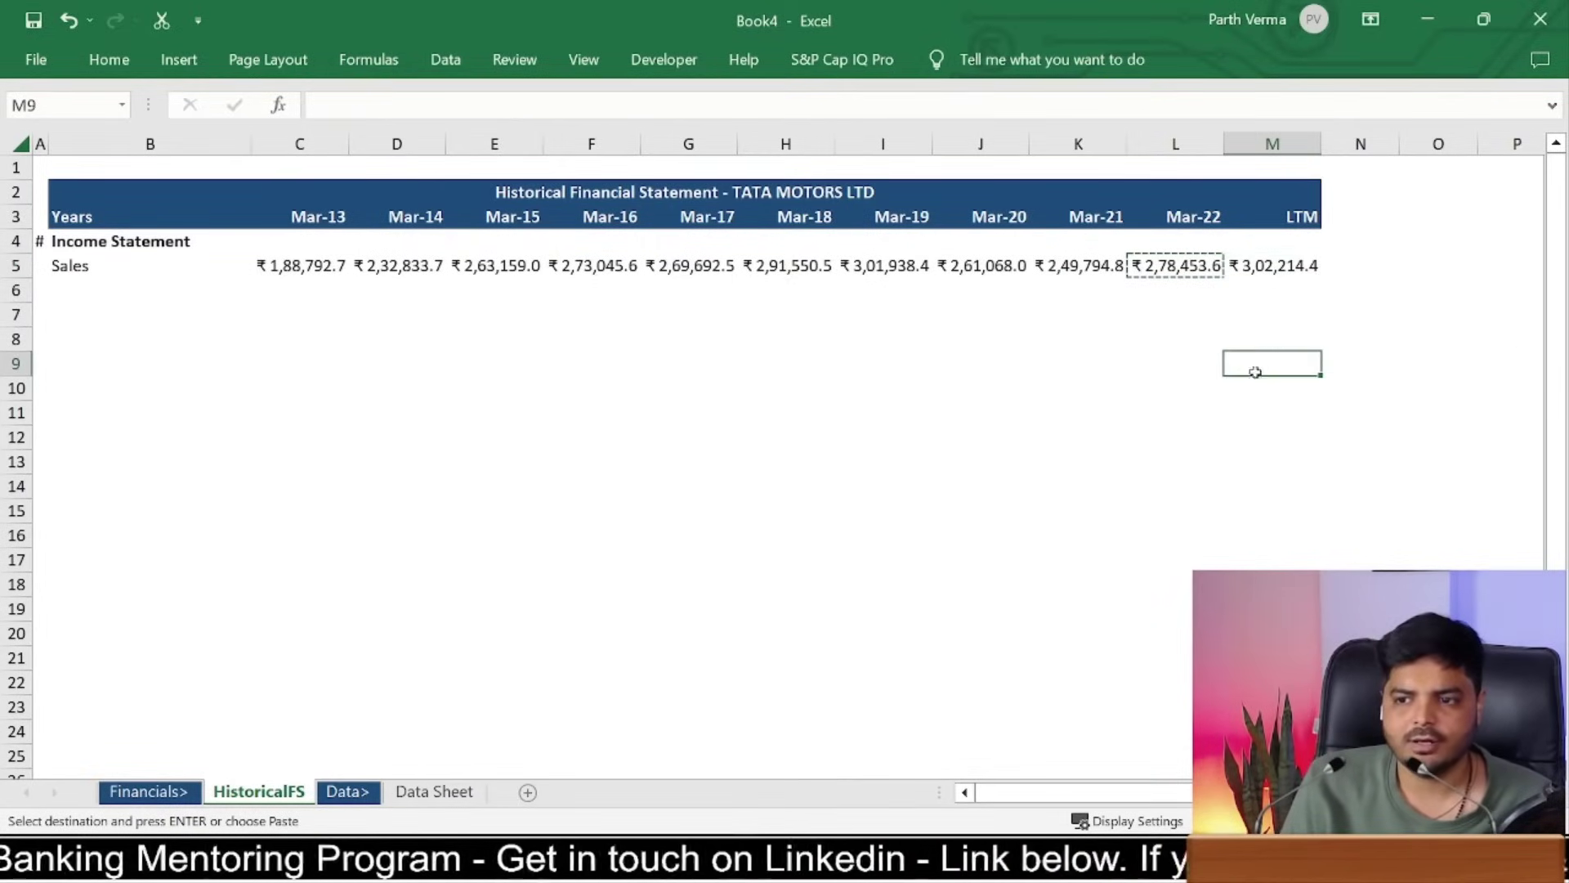
left_click(1176, 314)
key("Escape")
left_click(1193, 272)
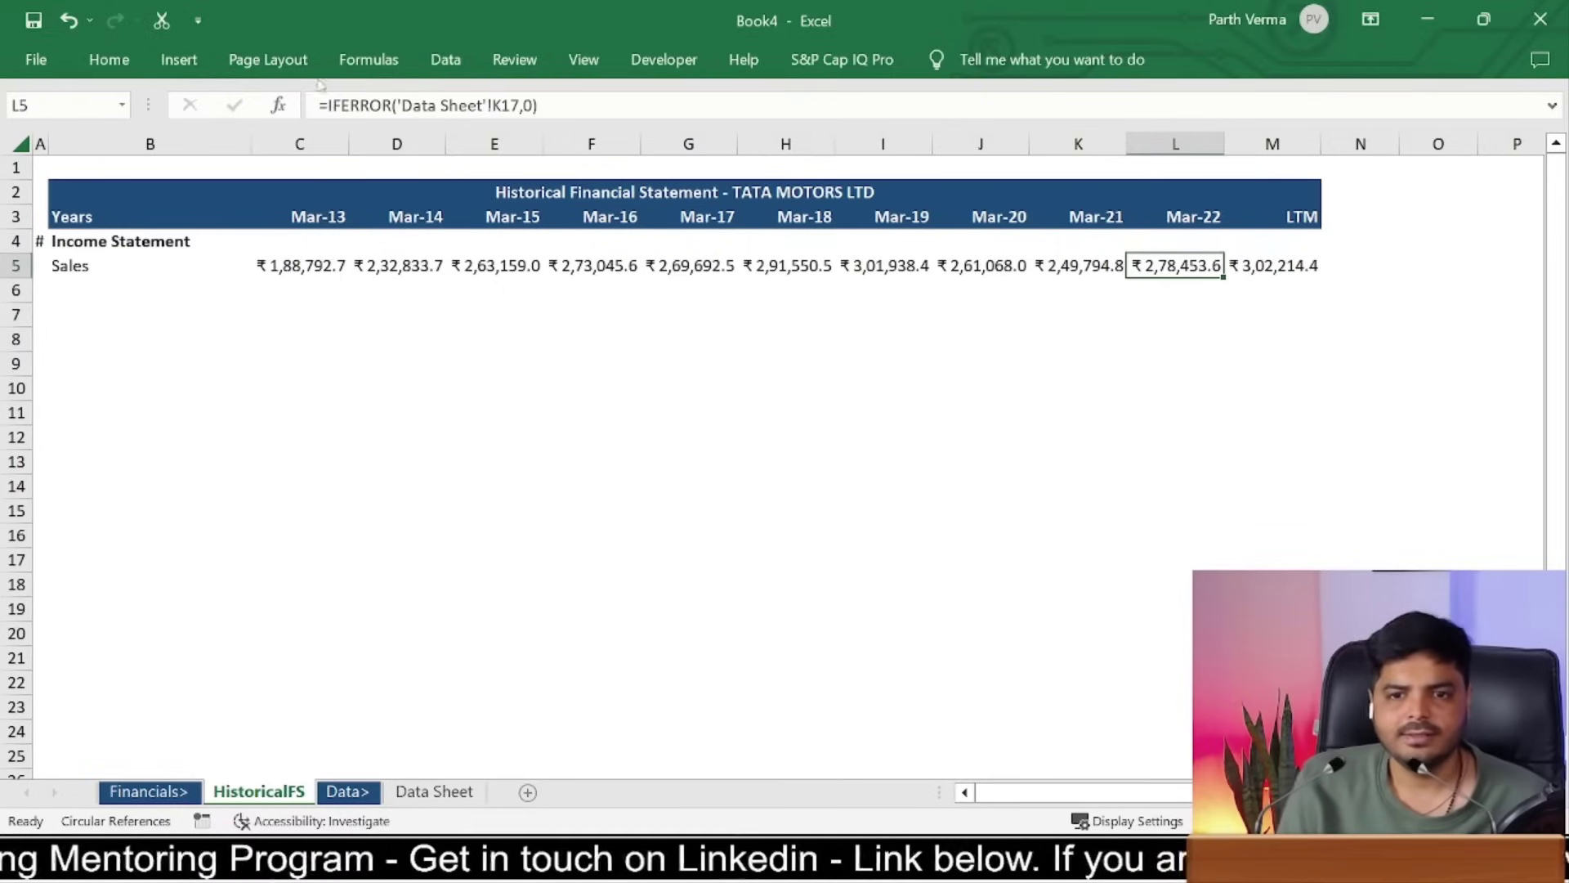
left_click(1290, 266)
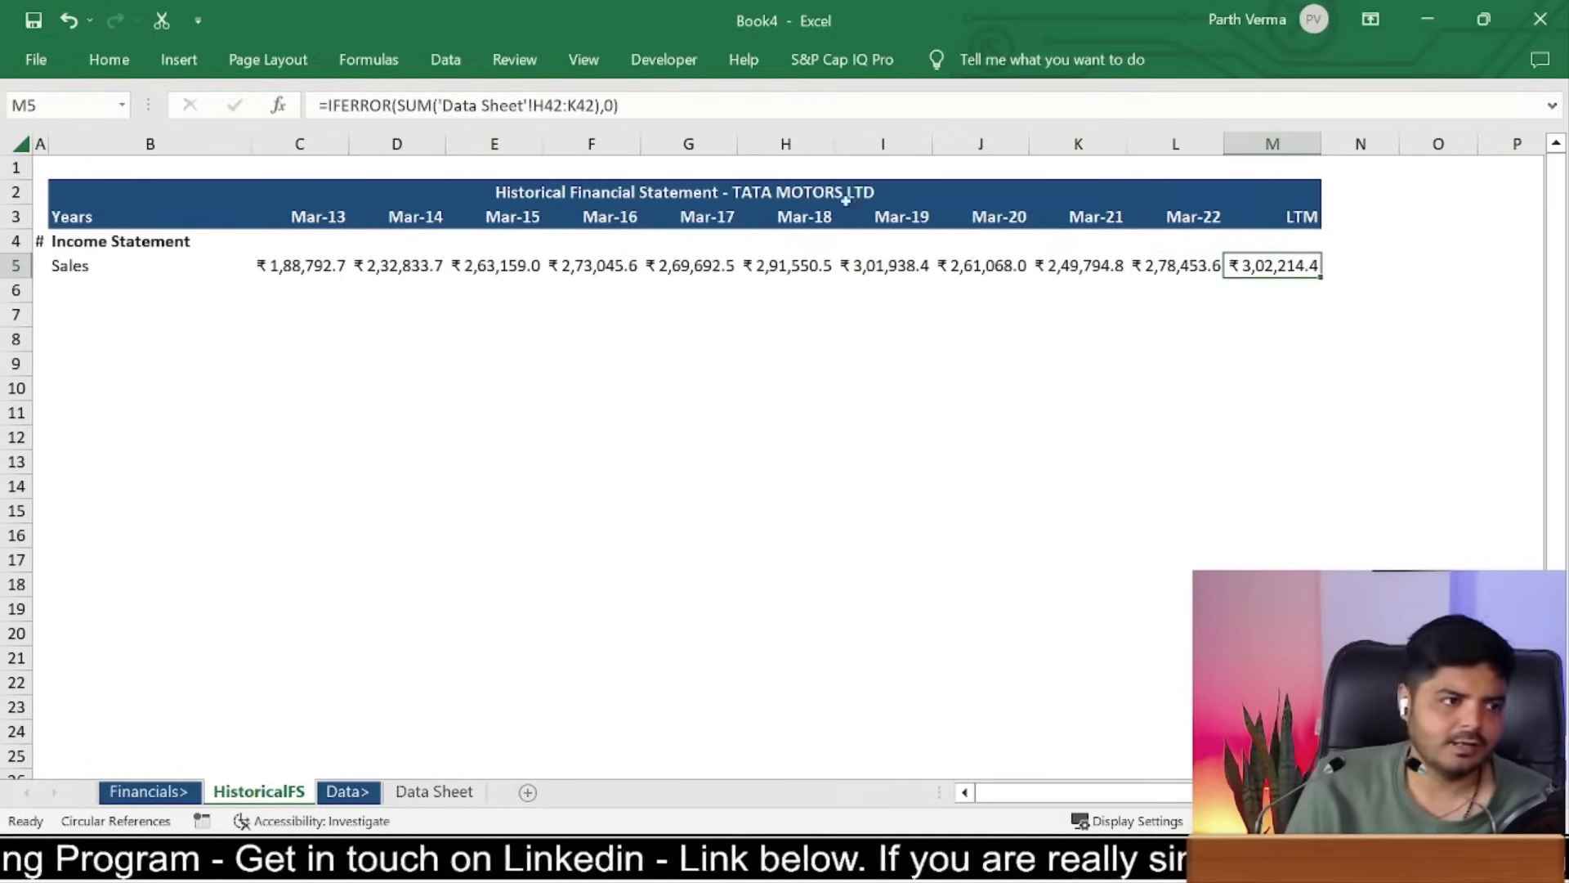
left_click(82, 290)
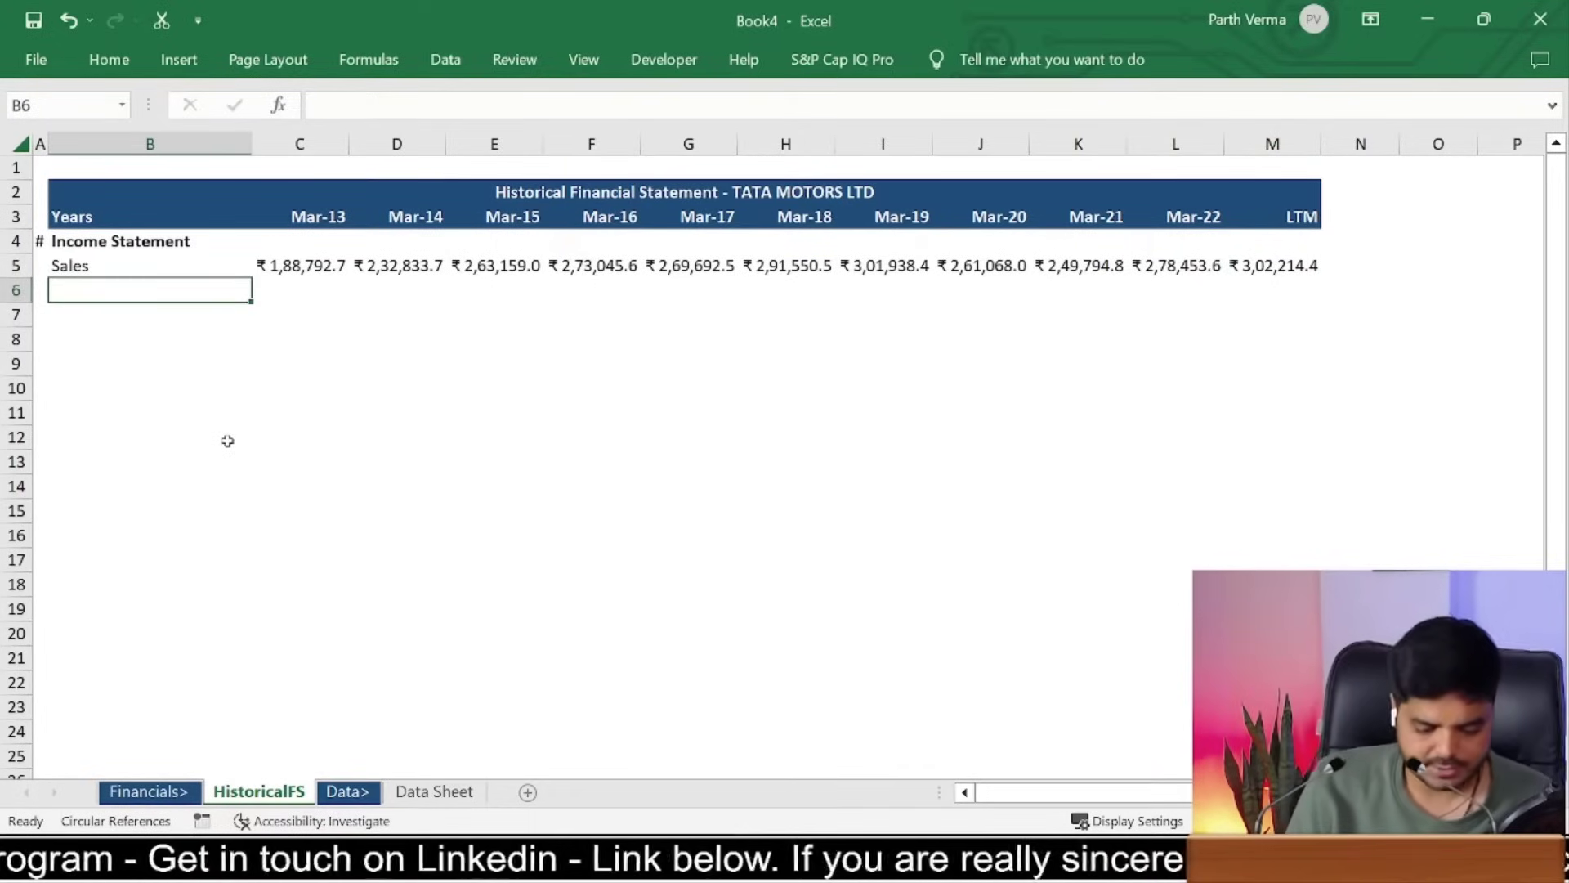
Step: Label B6 'Sales Growth' and put a right-aligned dash in C6 for Mar-13
type("Sales Growth")
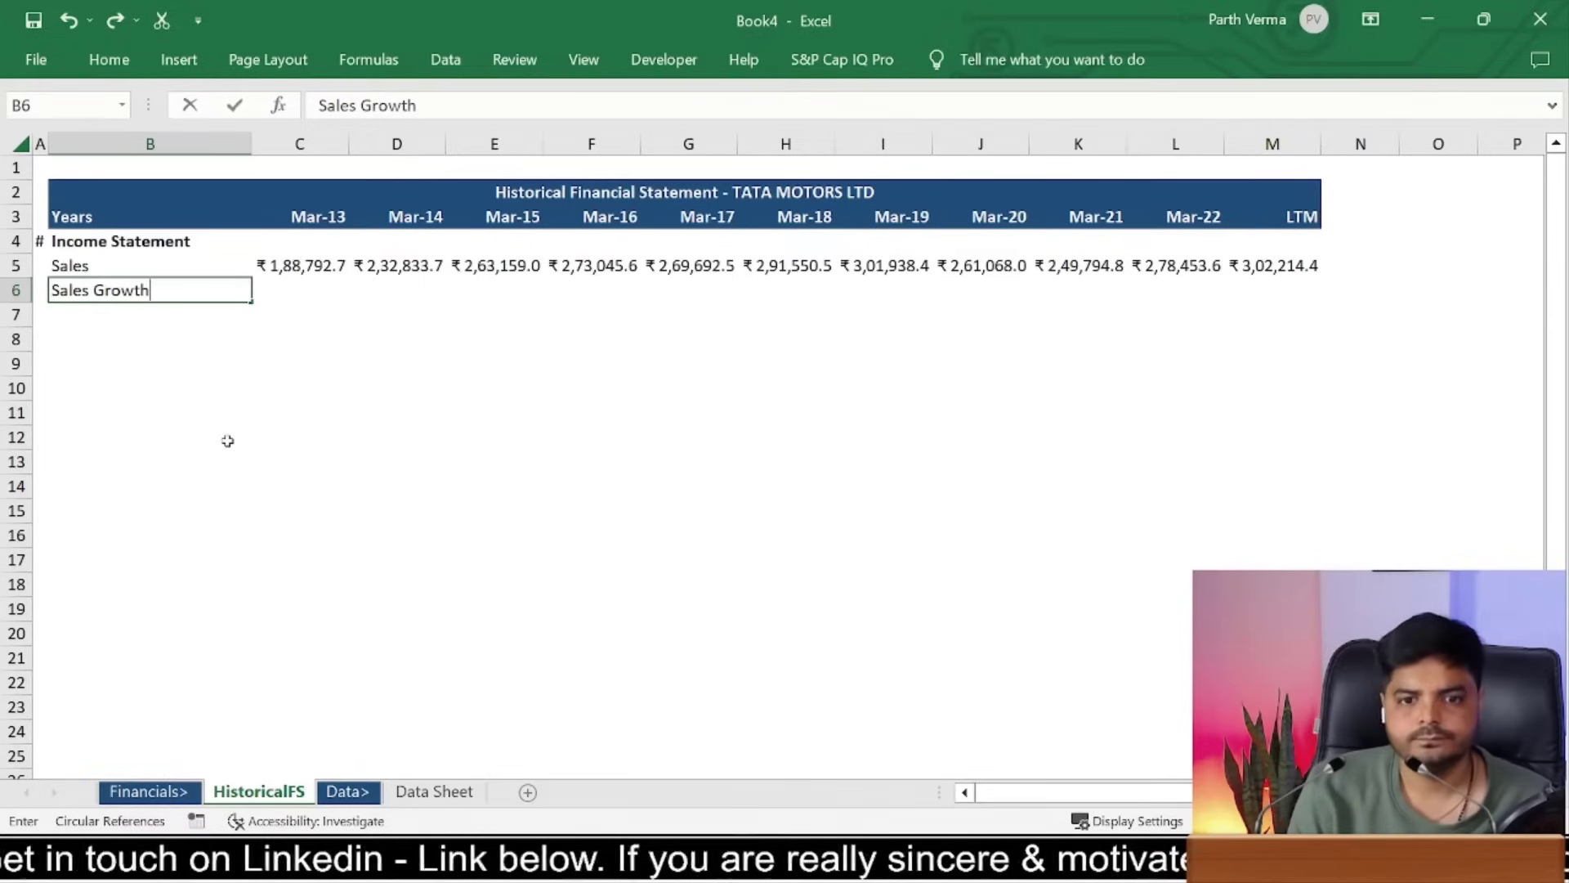
key("Tab")
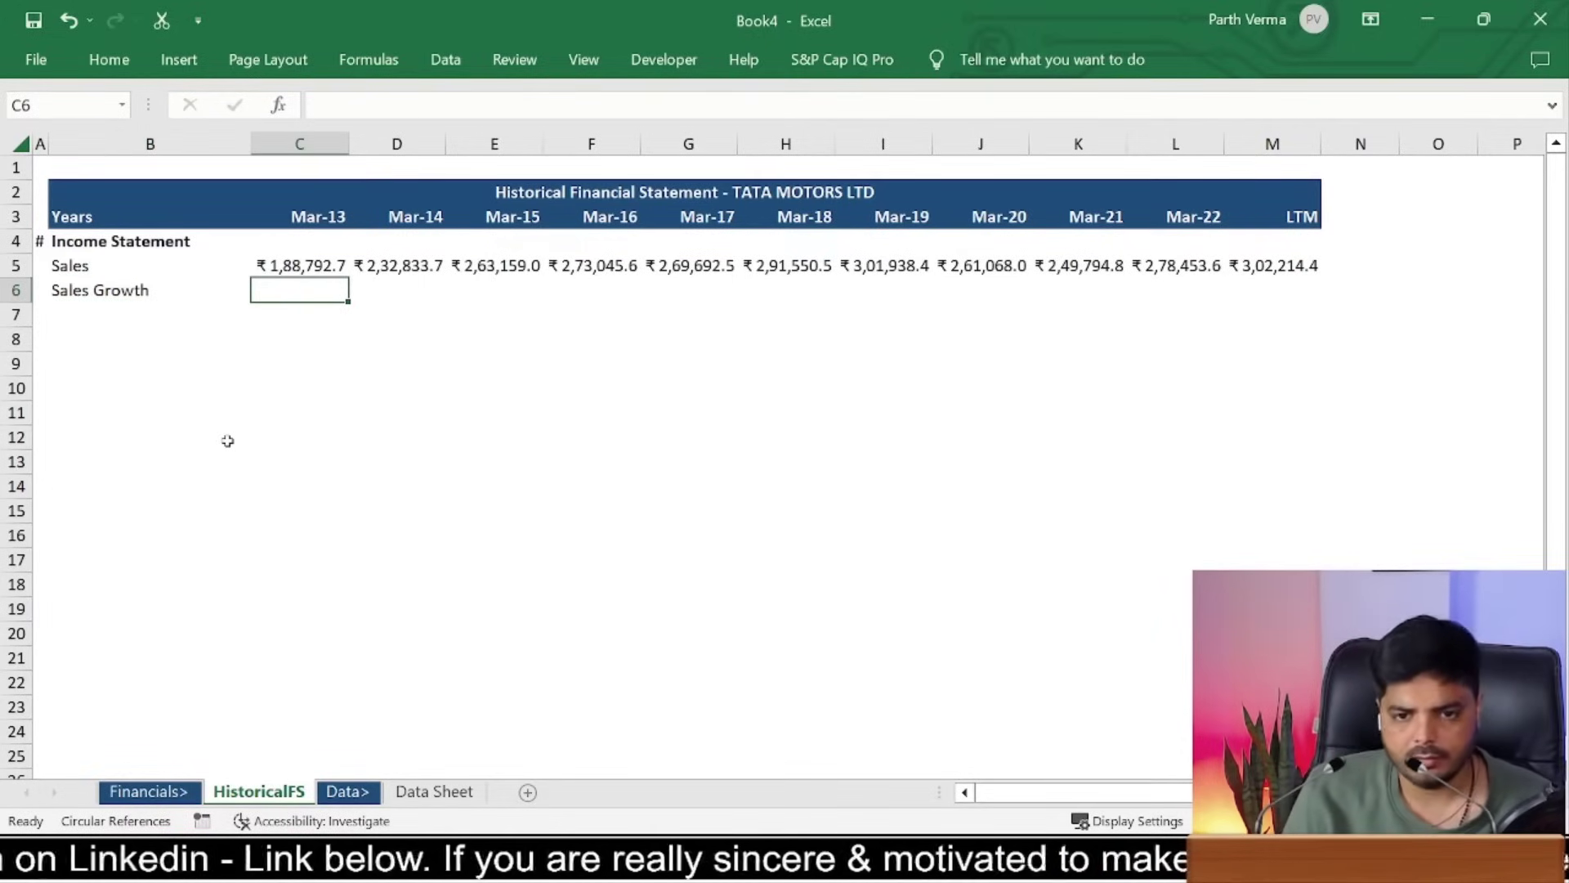
type("-")
key("Tab")
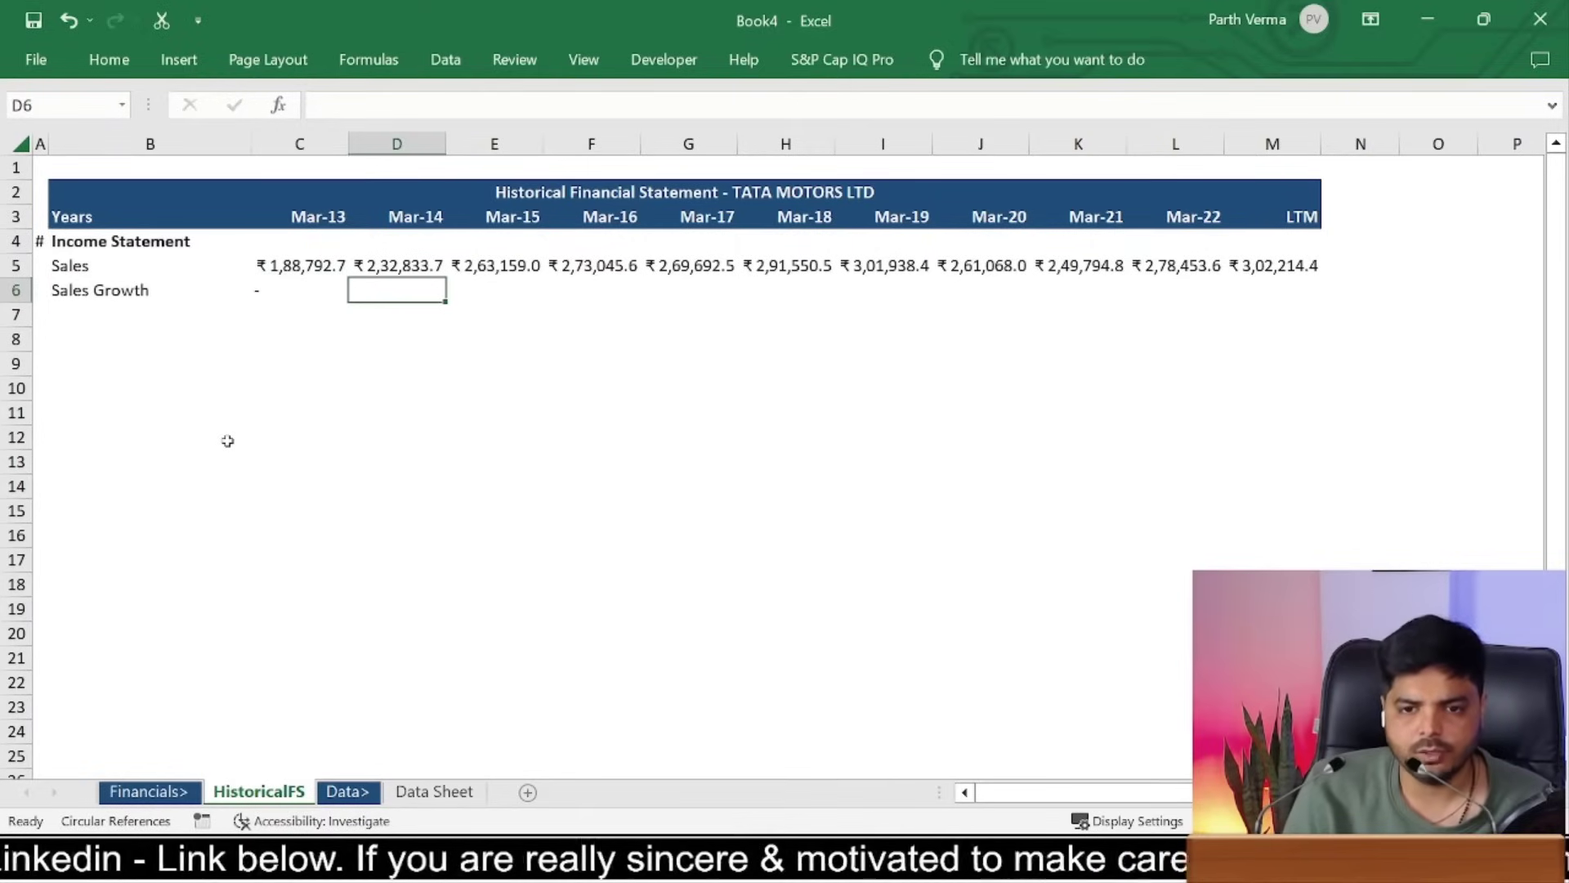
key("Left")
key("alt+h")
key("a")
key("r")
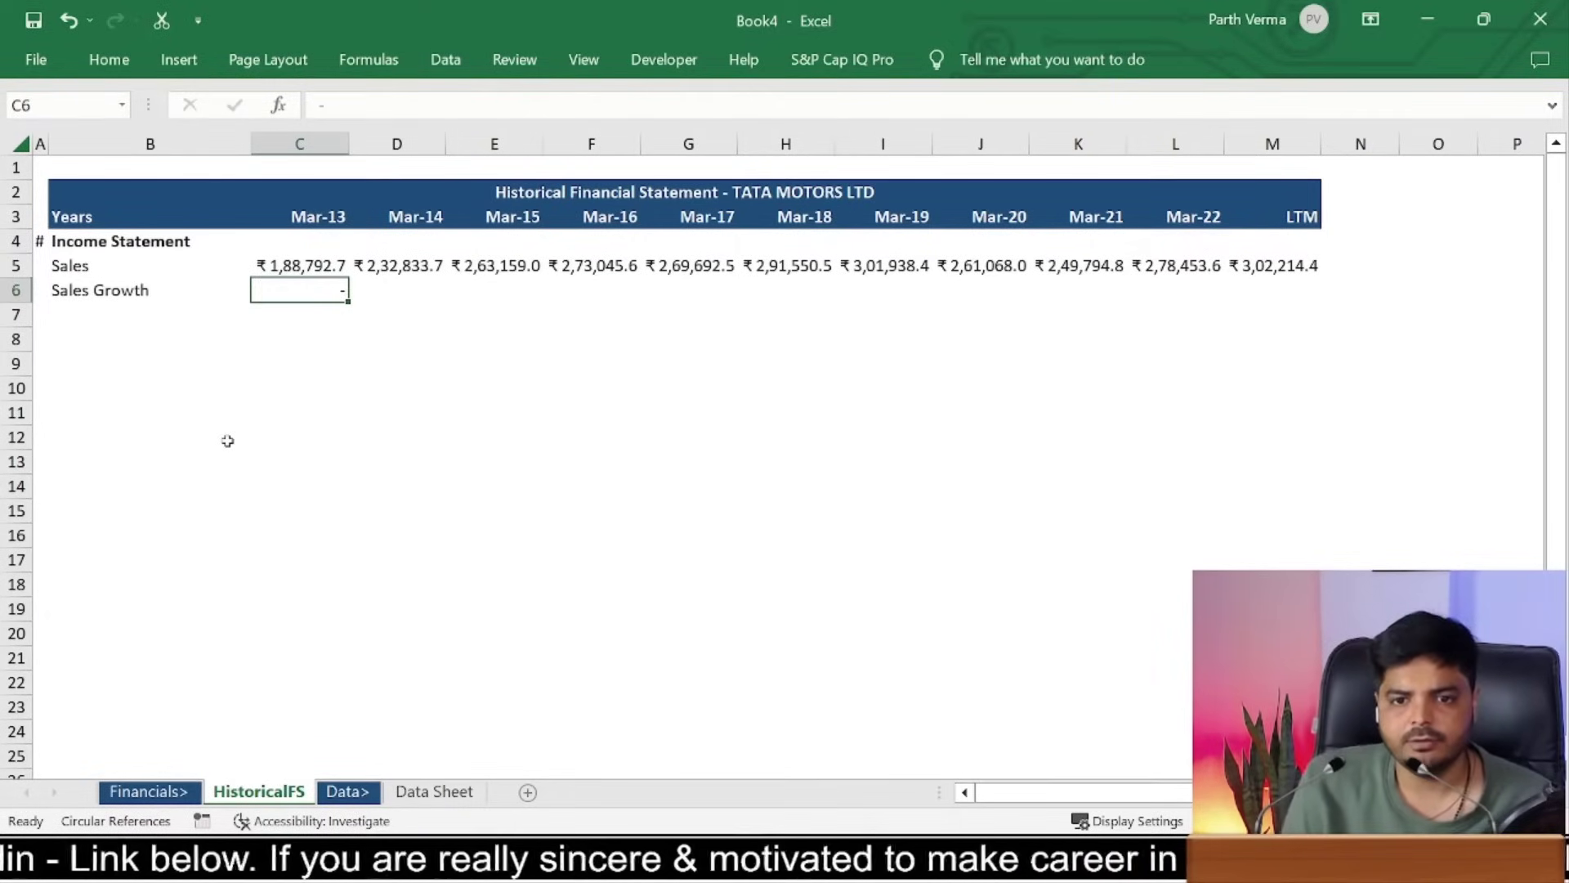
Step: Enter the growth formula =D5/C5-1 in D6
left_click(402, 287)
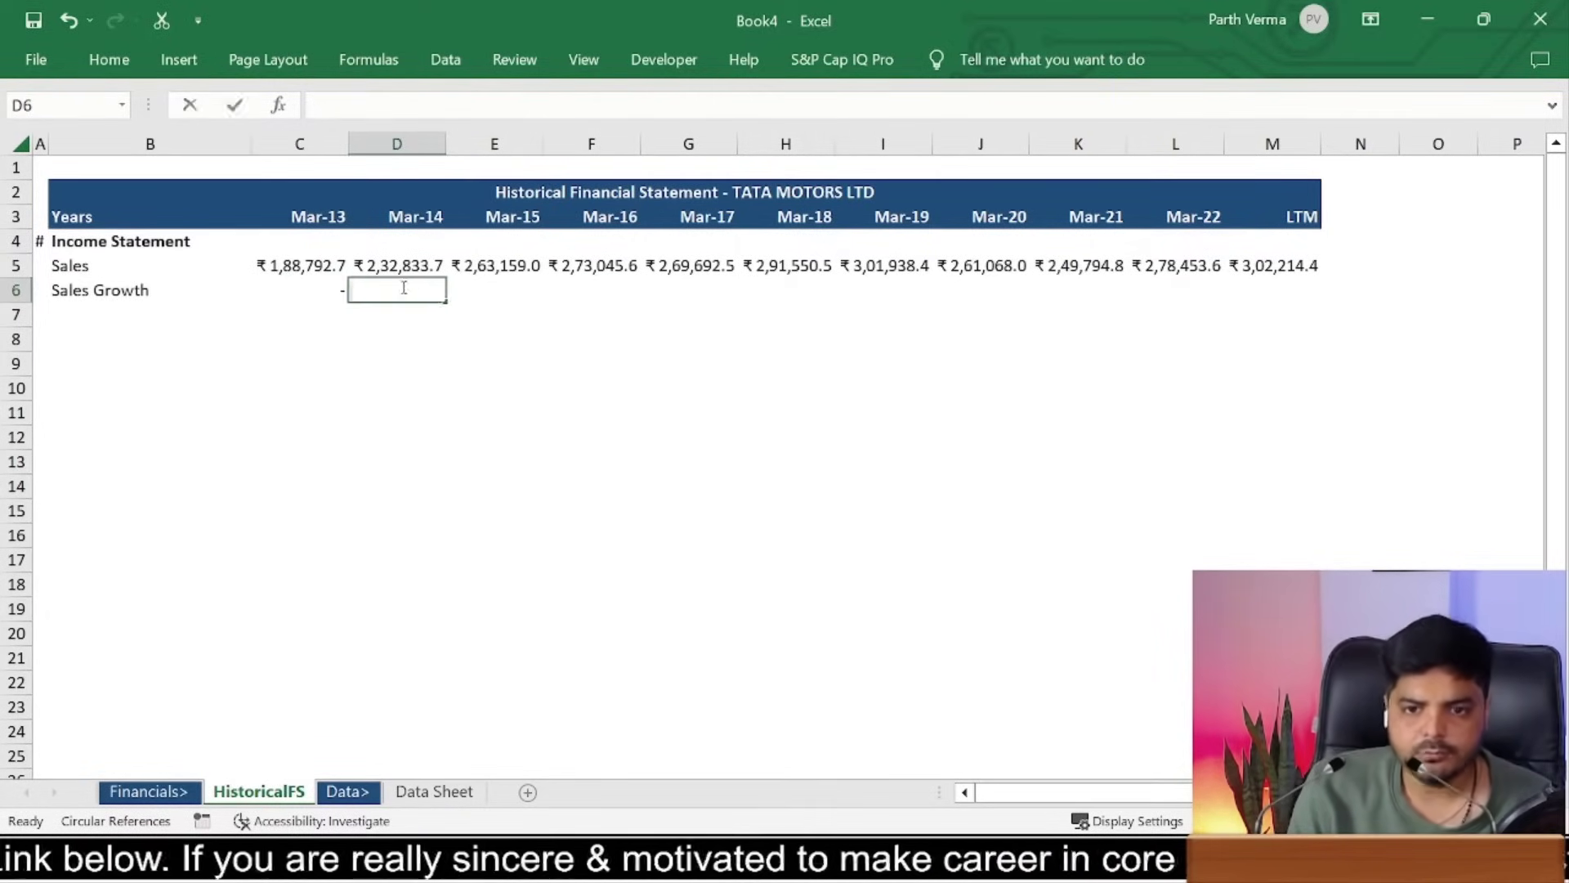
type("=")
key("Up")
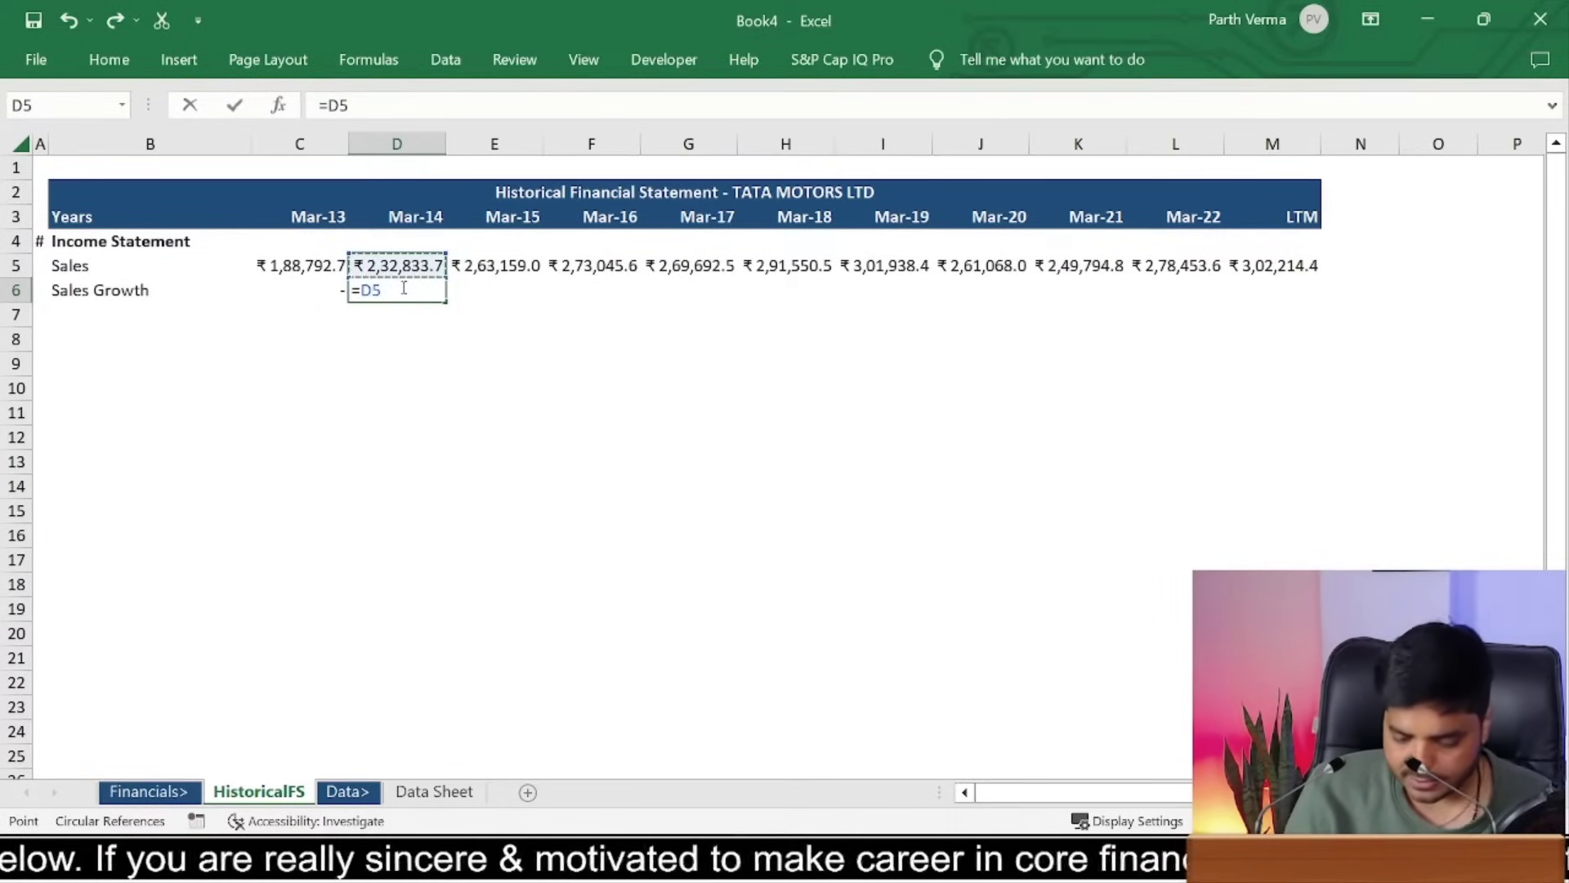
type("/")
key("Left")
key("Up")
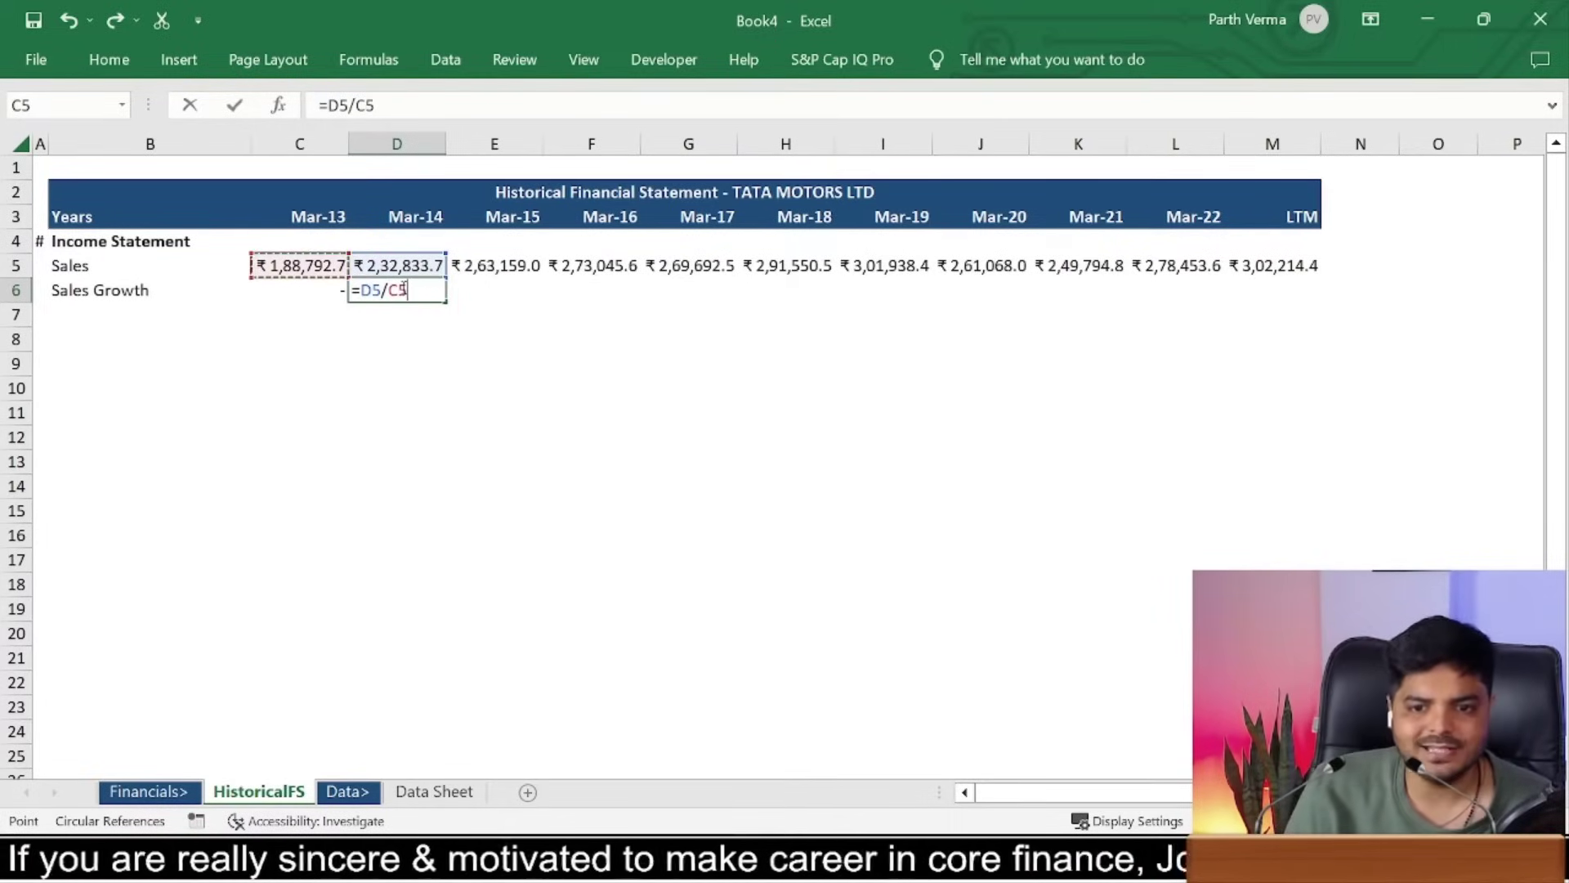
type("-1")
key("ctrl+Return")
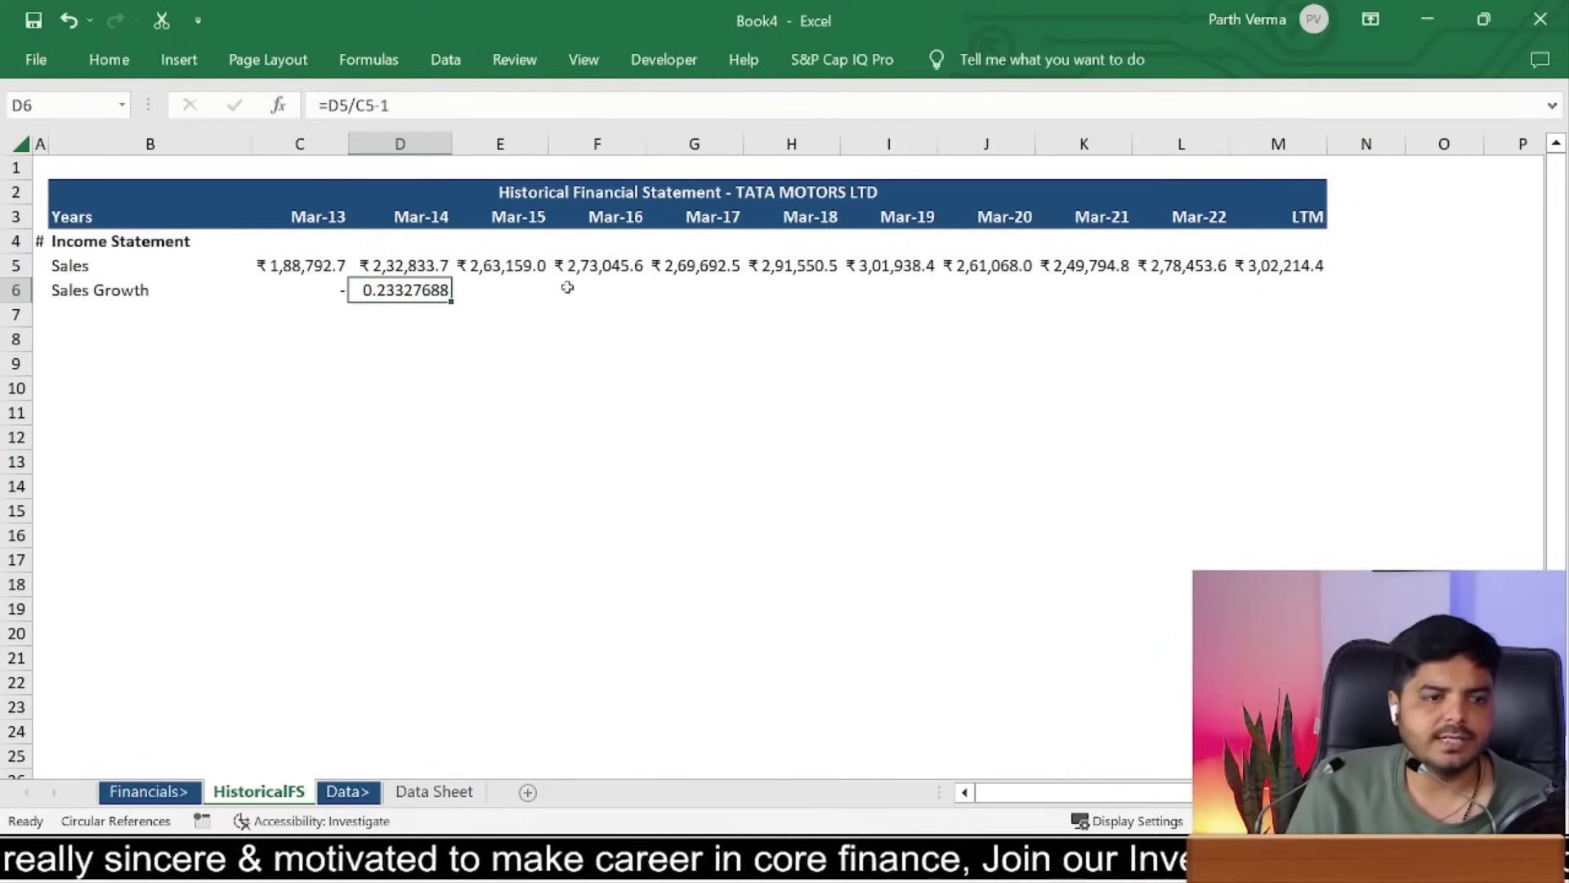
Step: Format D6 as a percentage with two decimals, showing 23.33%
key("alt")
key("h")
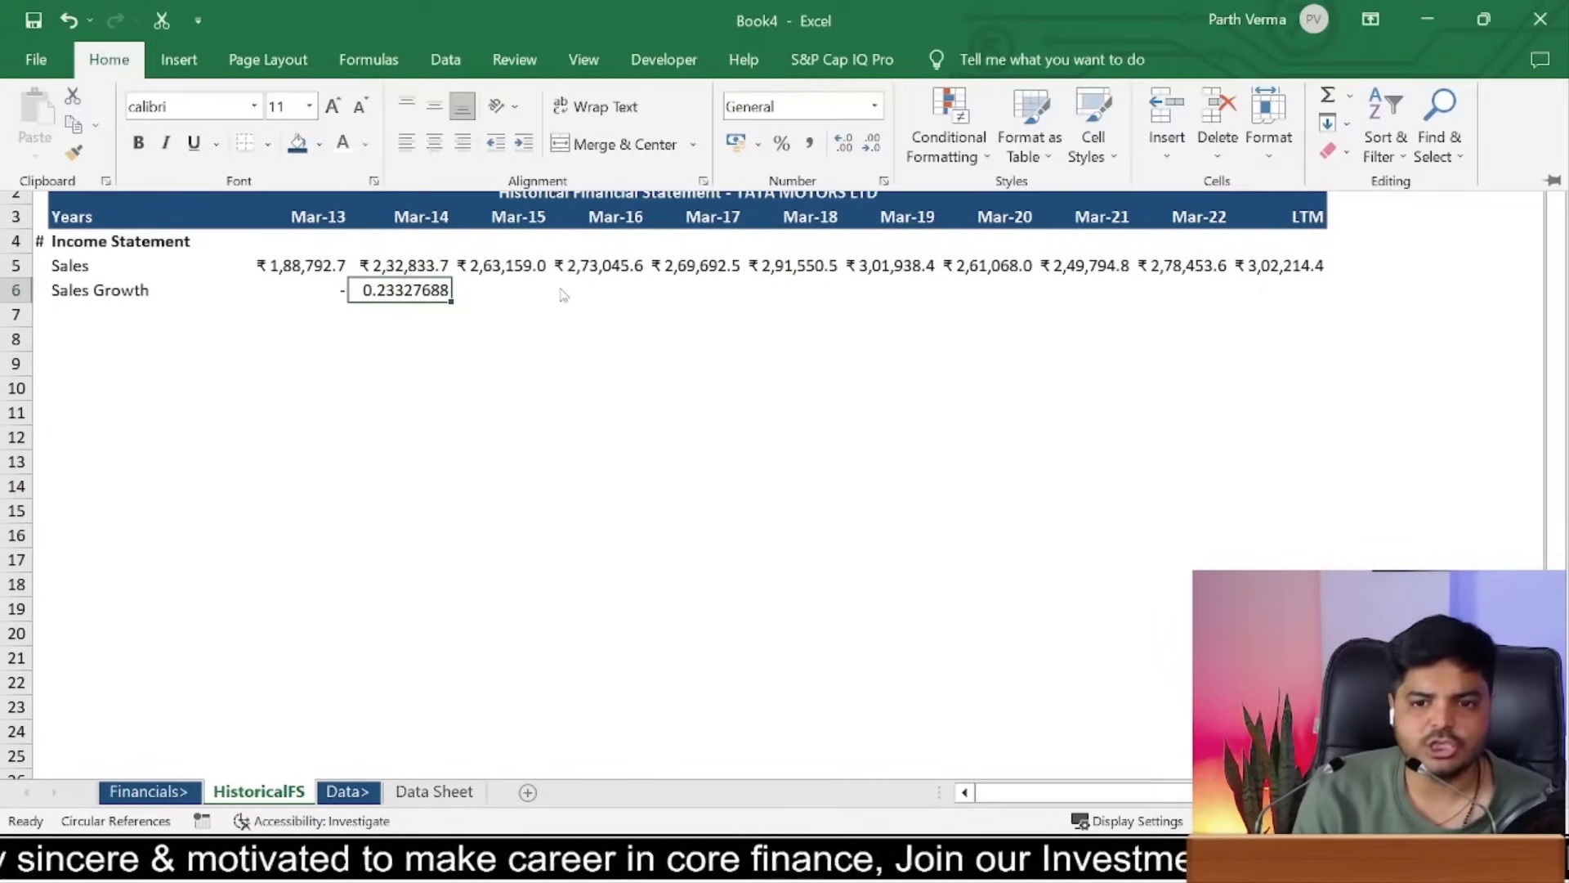
key("p")
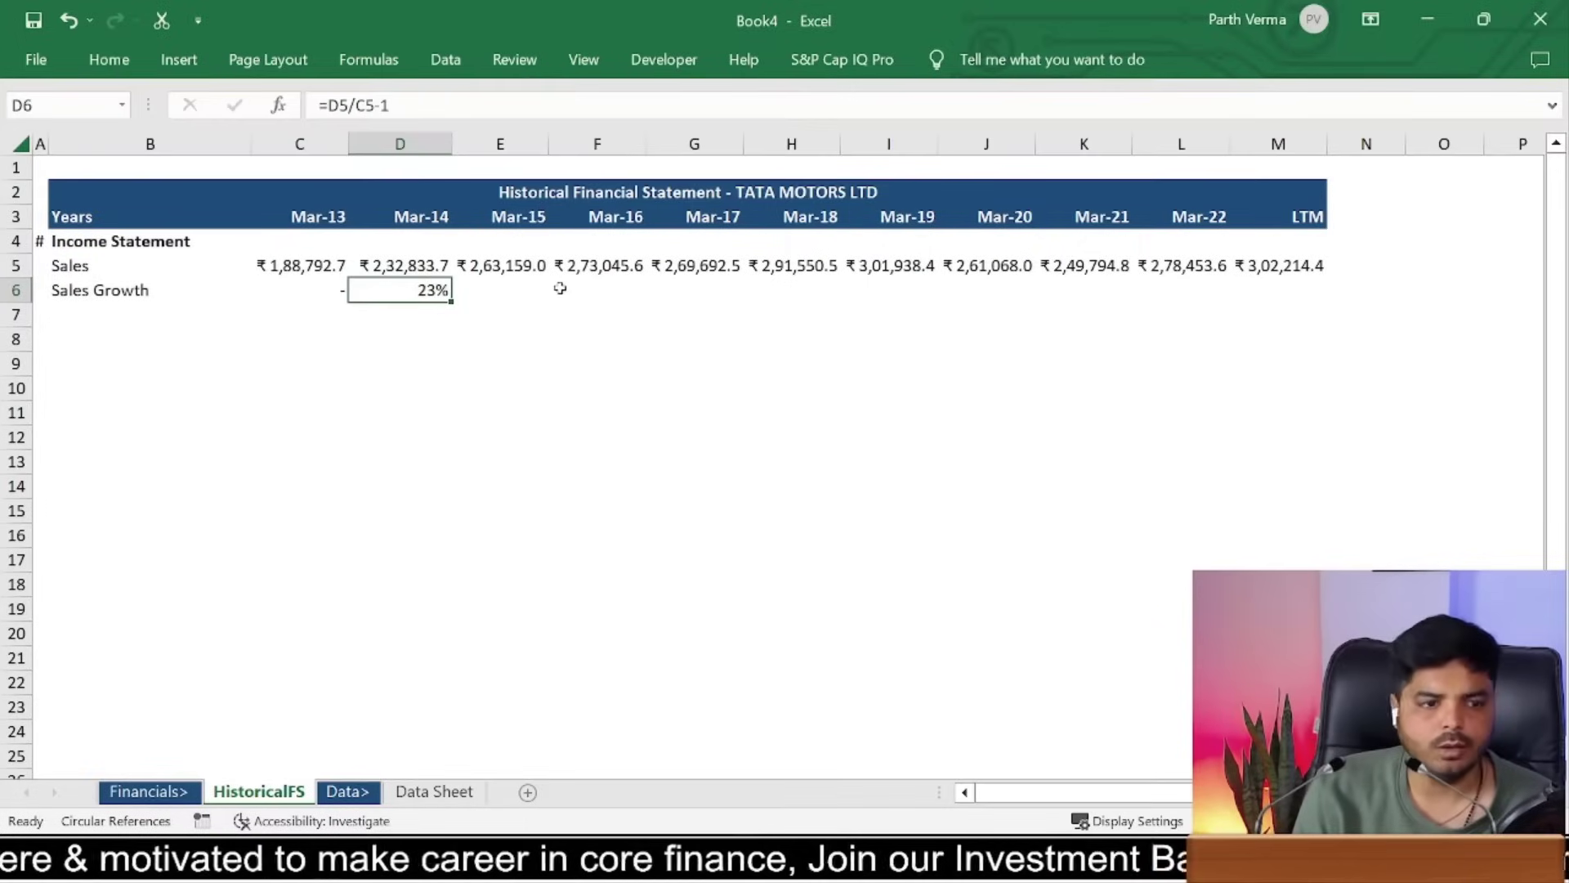
key("alt")
key("h")
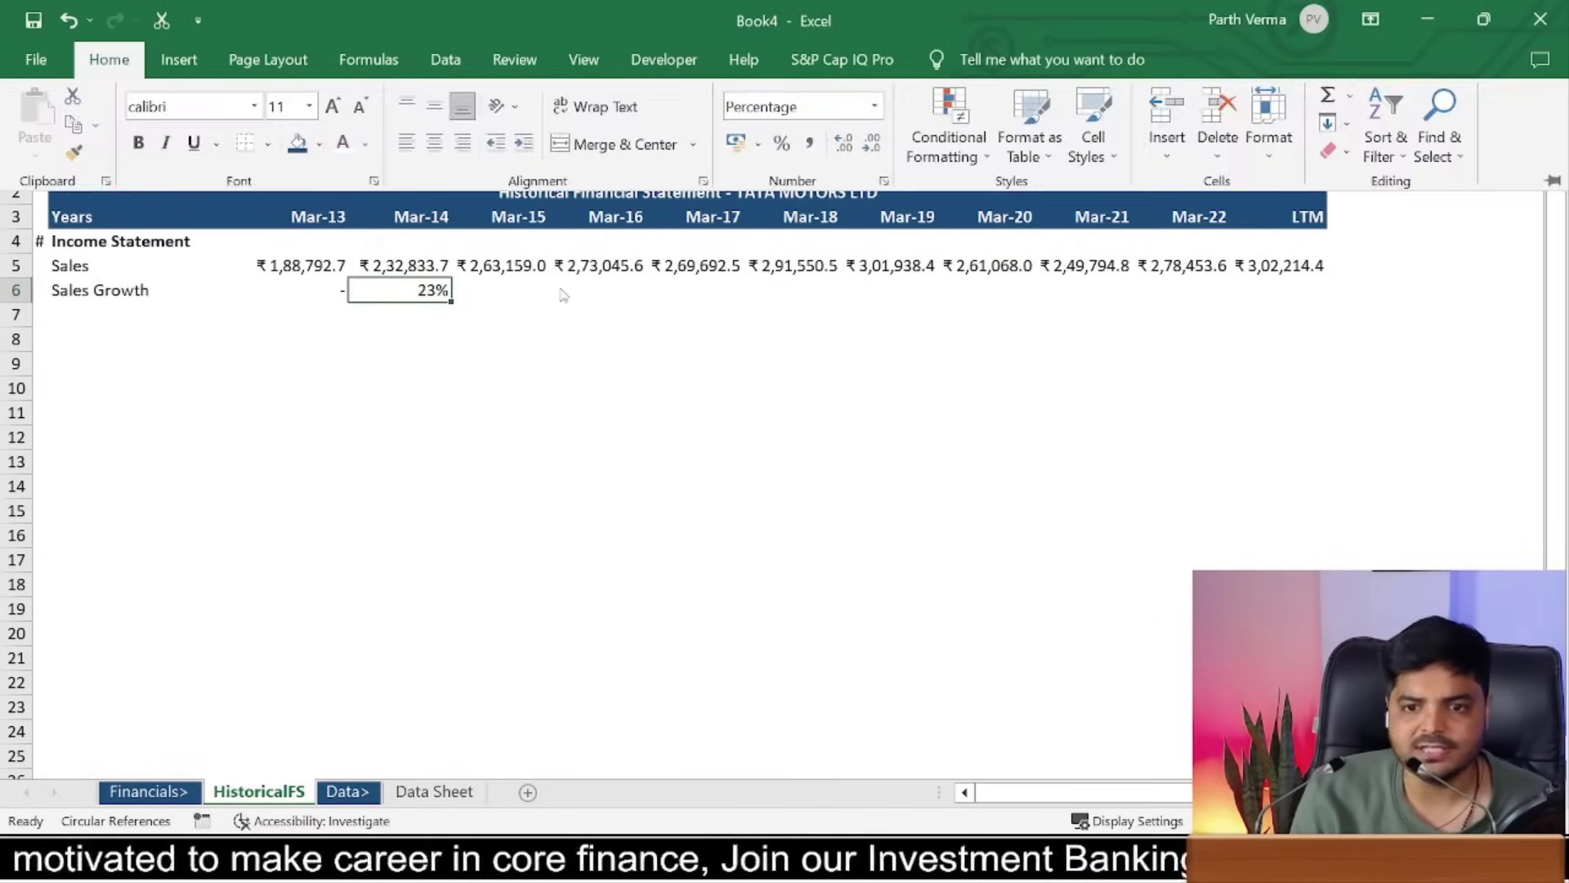
key("0")
key("alt")
key("h")
key("0")
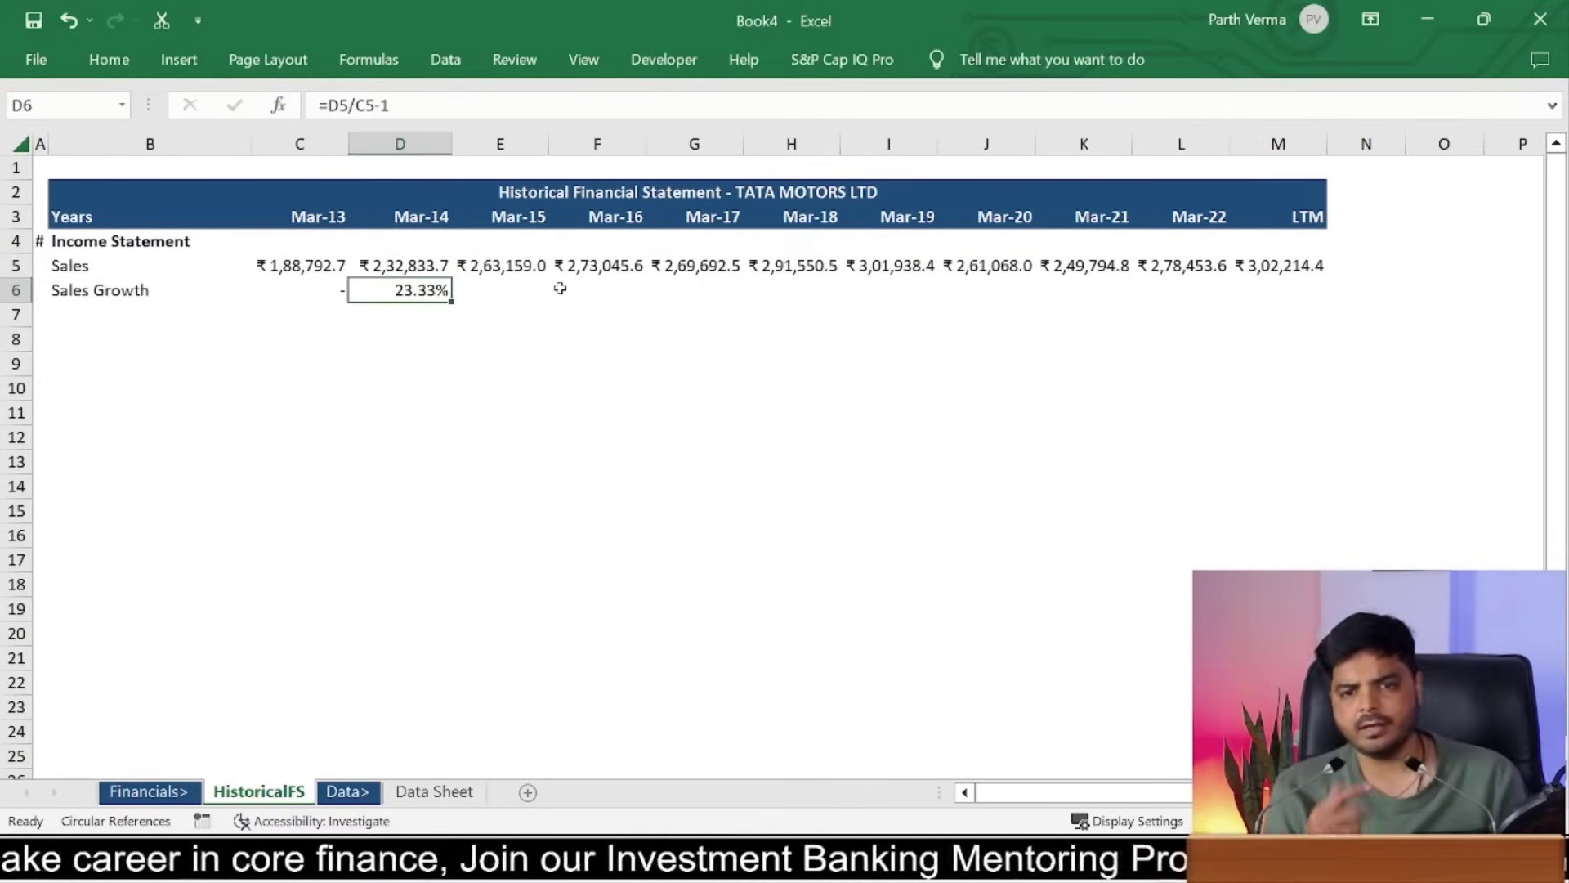
Step: Copy D6's growth formula and select D6:M6 for pasting
key("ctrl+c")
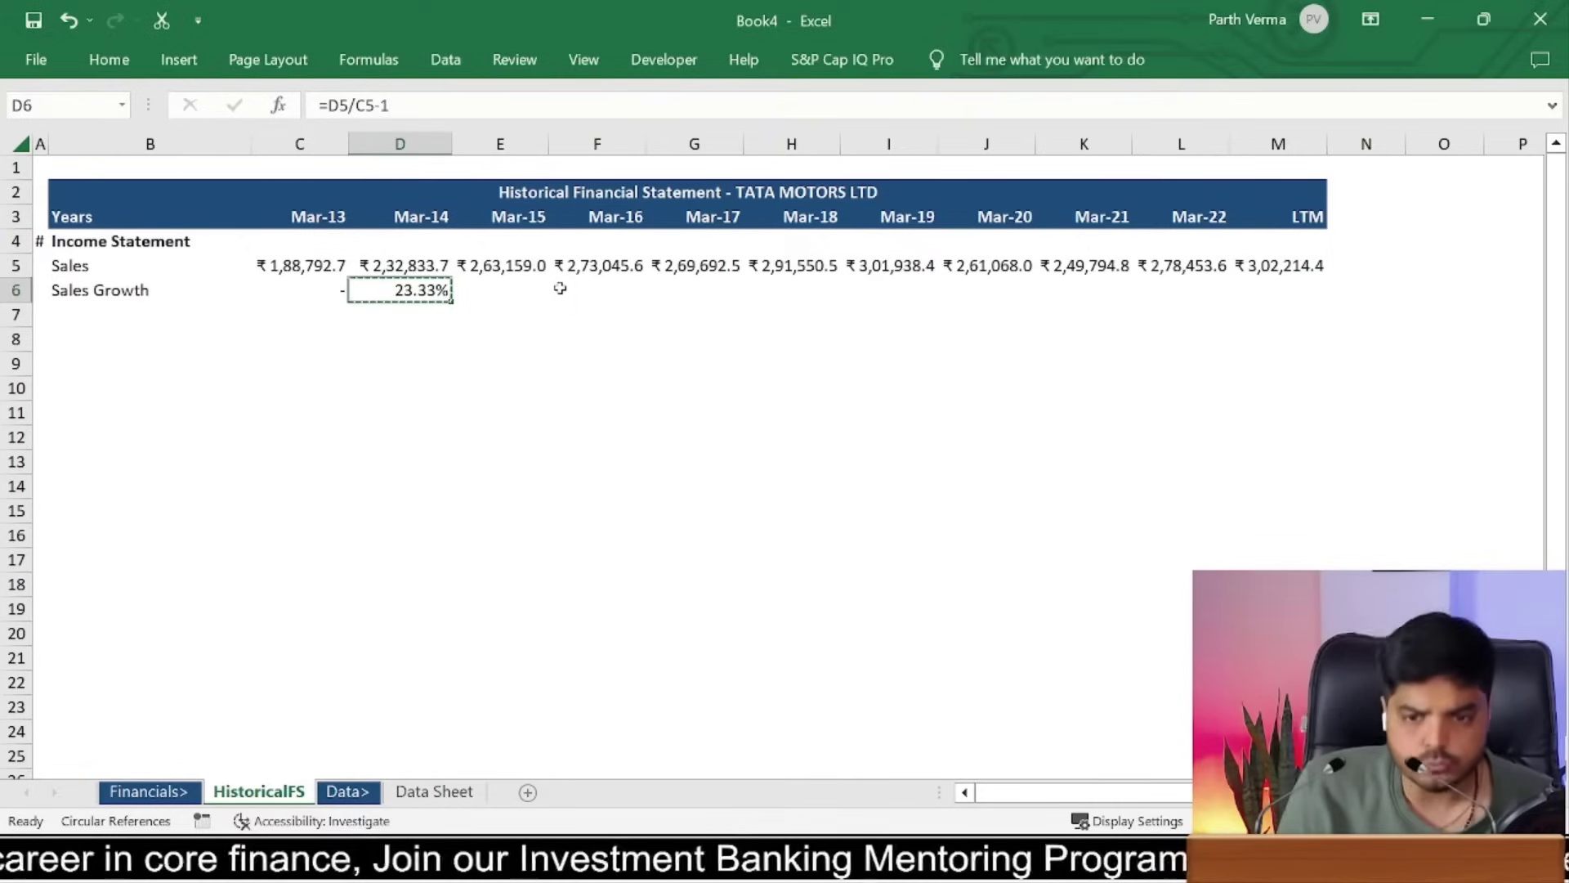
key("Up")
key("ctrl+Right")
key("Down")
key("ctrl+shift+Left")
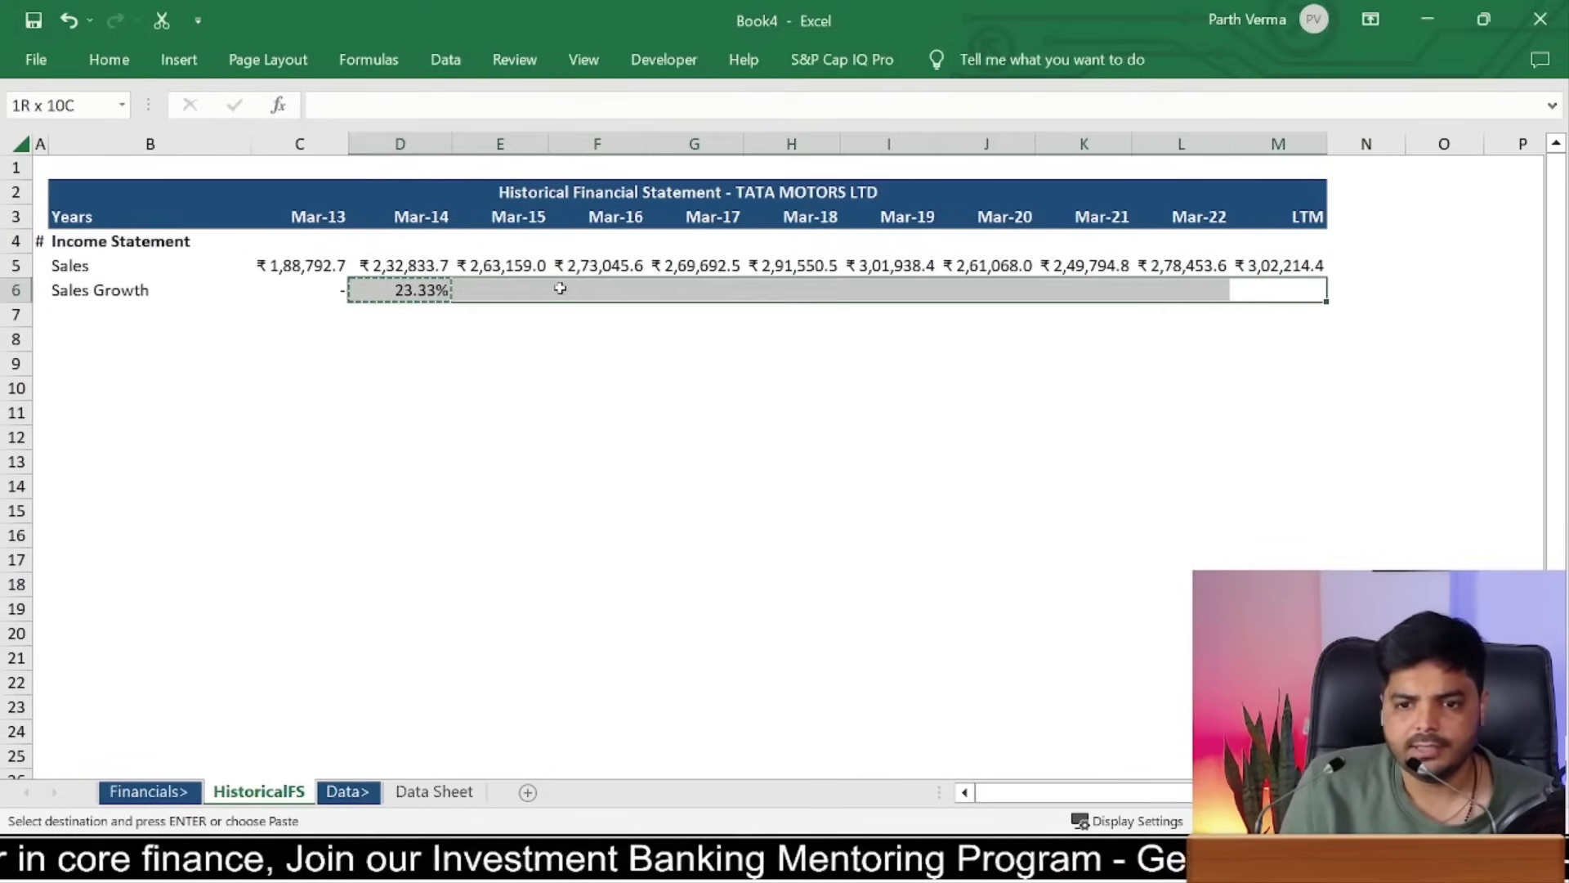
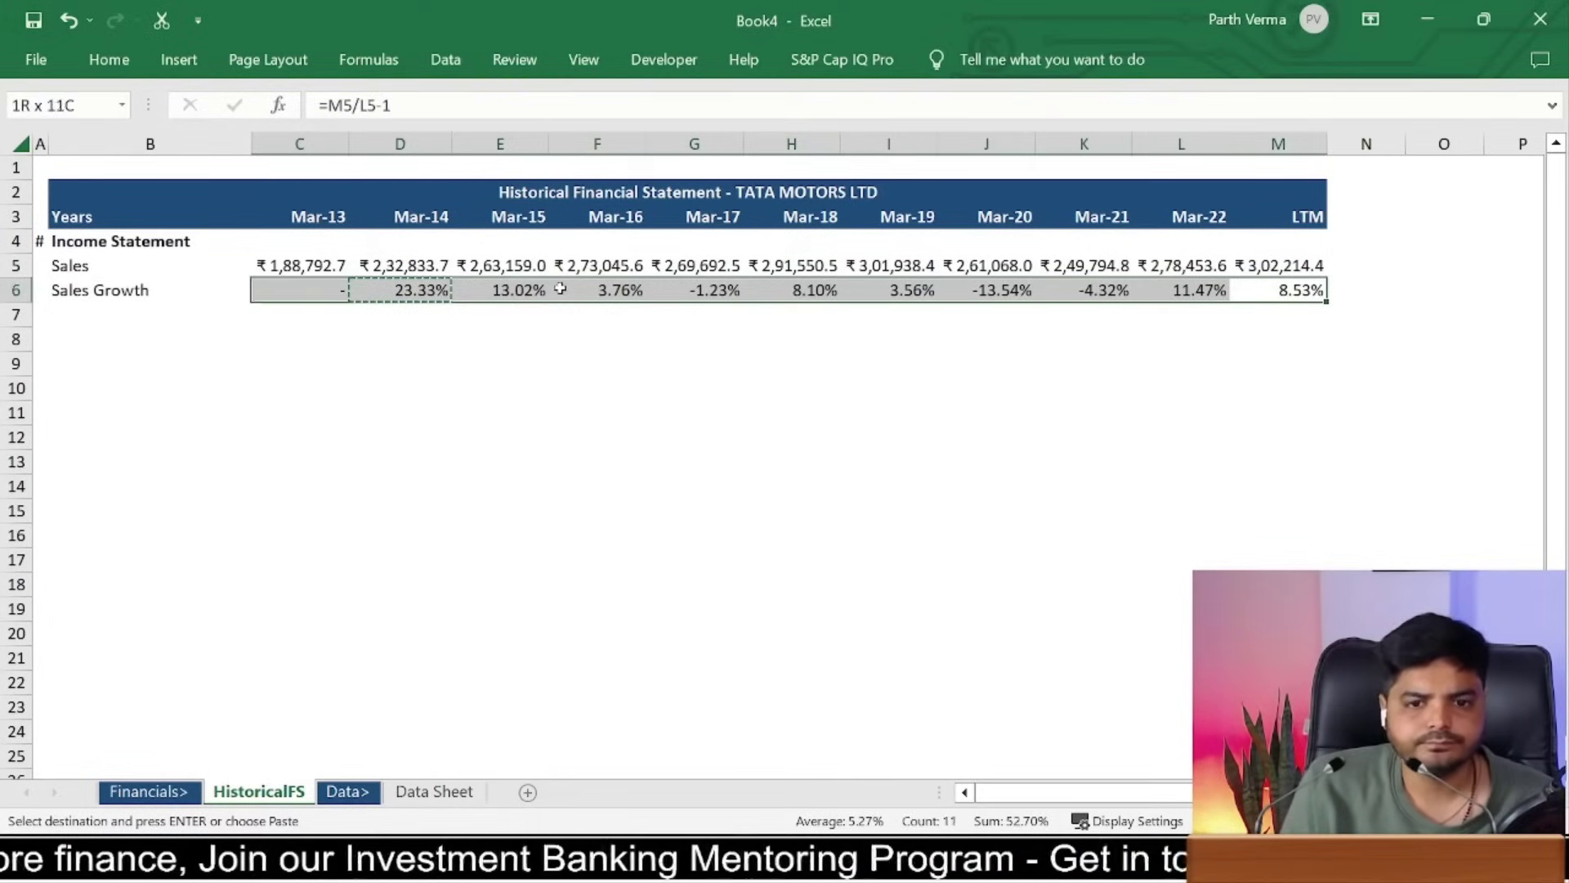
key("ctrl+shift+Left")
key("ctrl+shift+Left")
Step: Italicize the Sales Growth row across B6:M6
key("shift+Right")
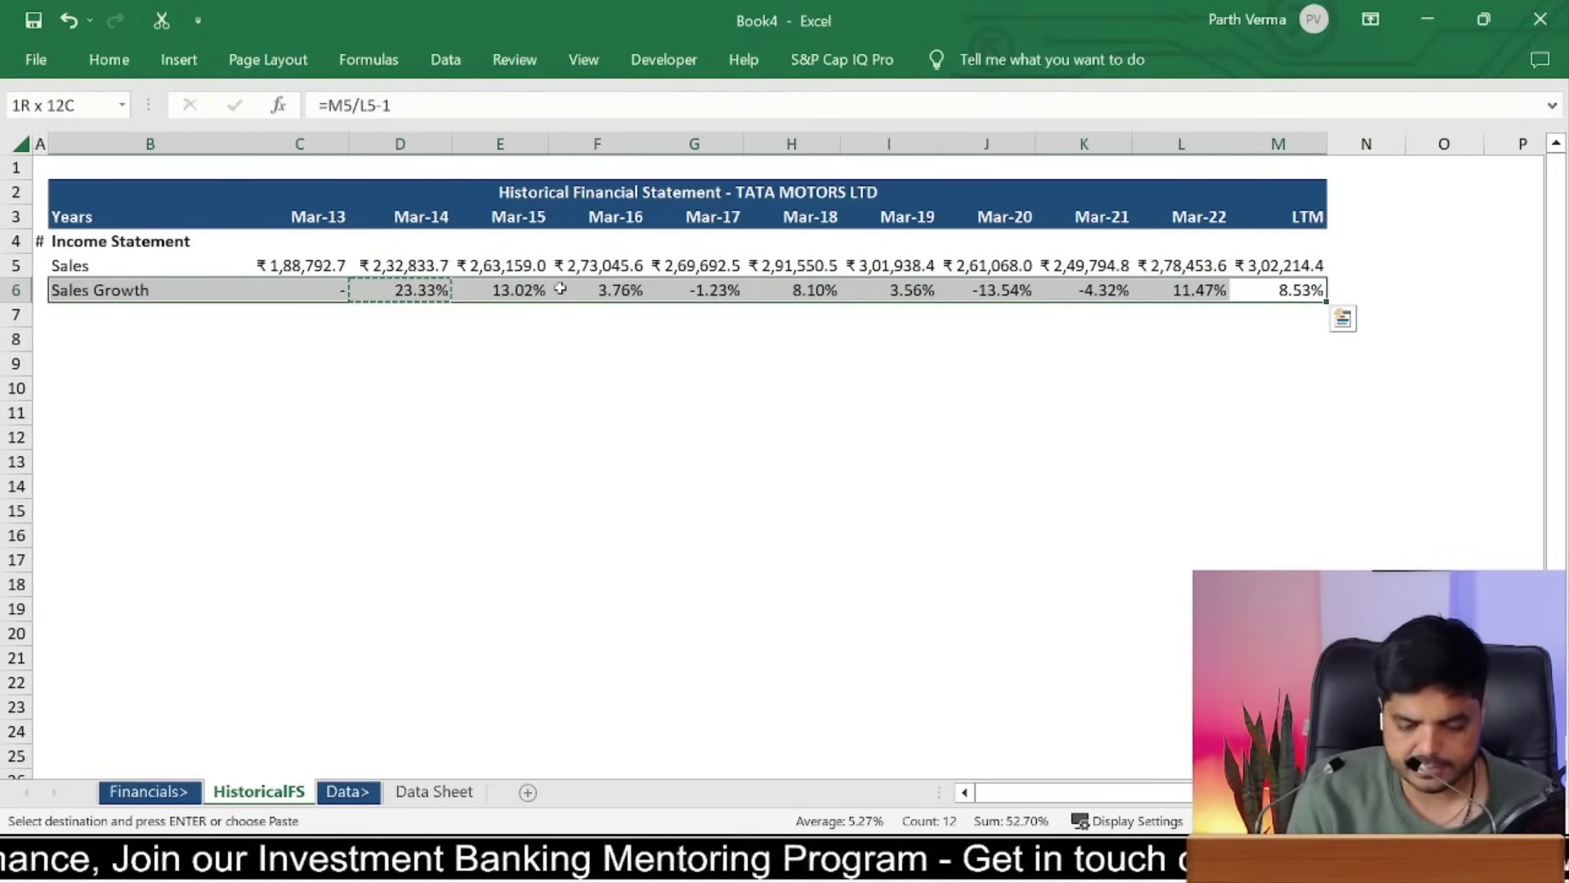
key("ctrl+i")
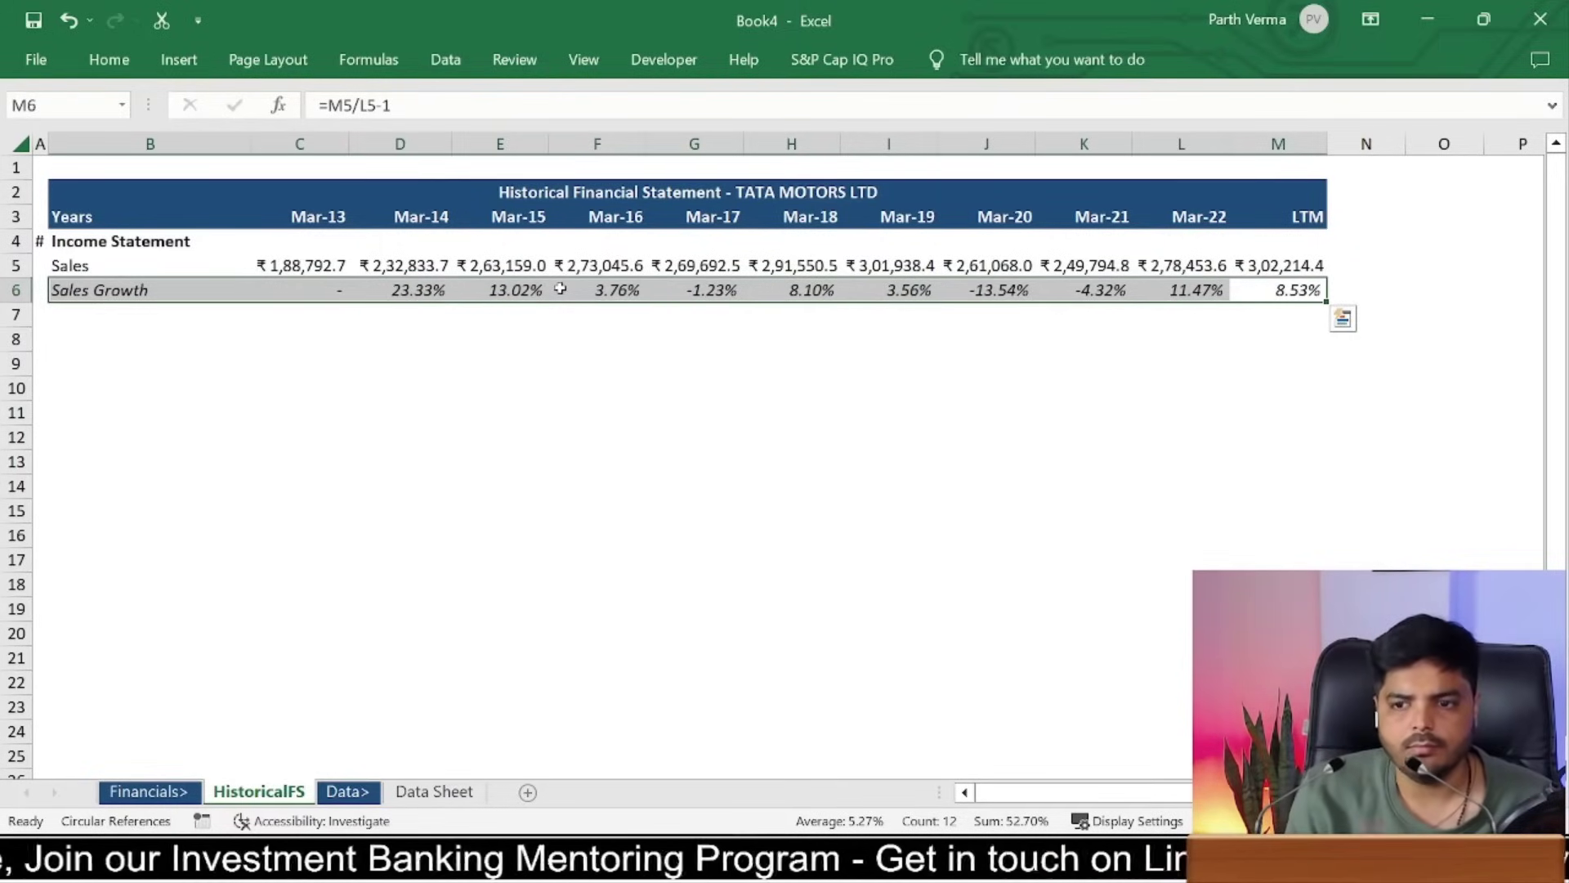
key("Up")
key("Down")
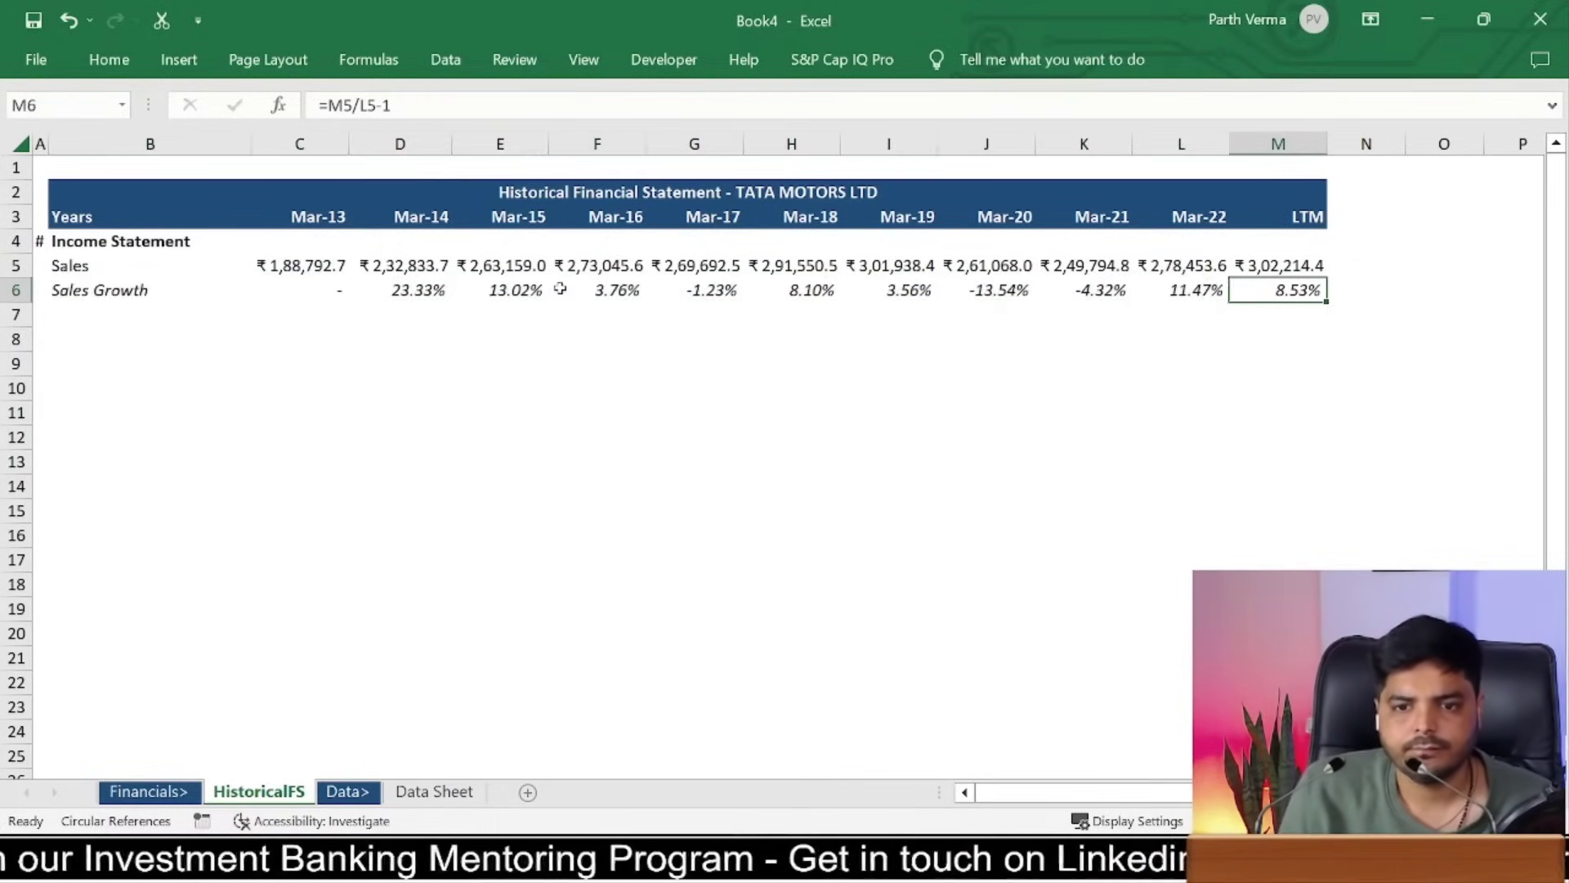
key("Down")
key("Down")
key("Up")
key("Up")
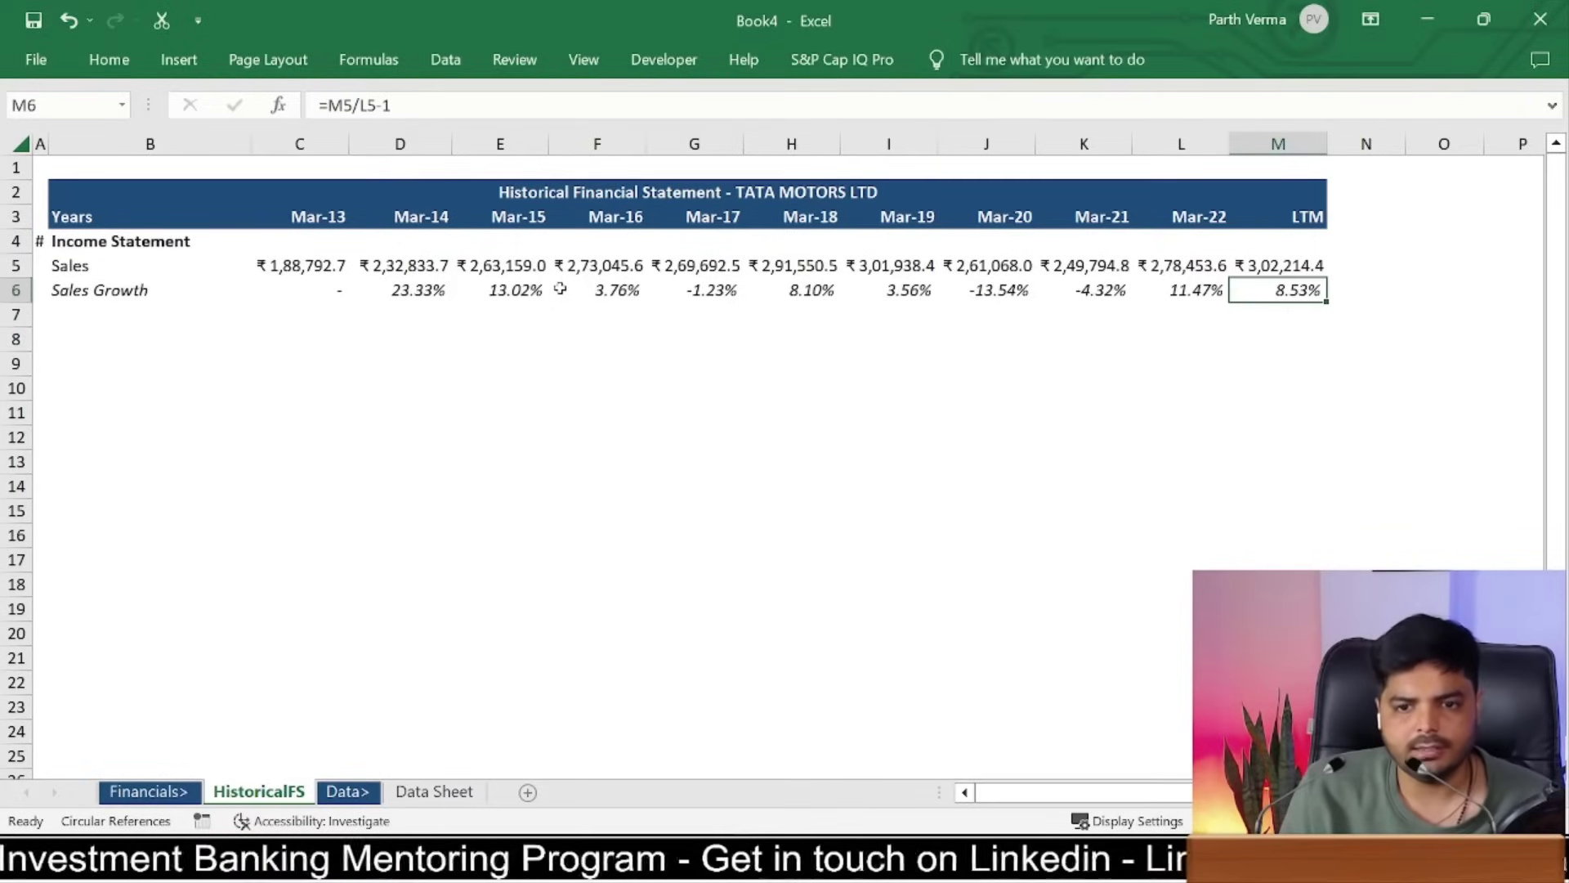
Step: Set the Sales Growth row's font colour to grey (White, Background 1, Darker 35%)
key("ctrl+shift+Left")
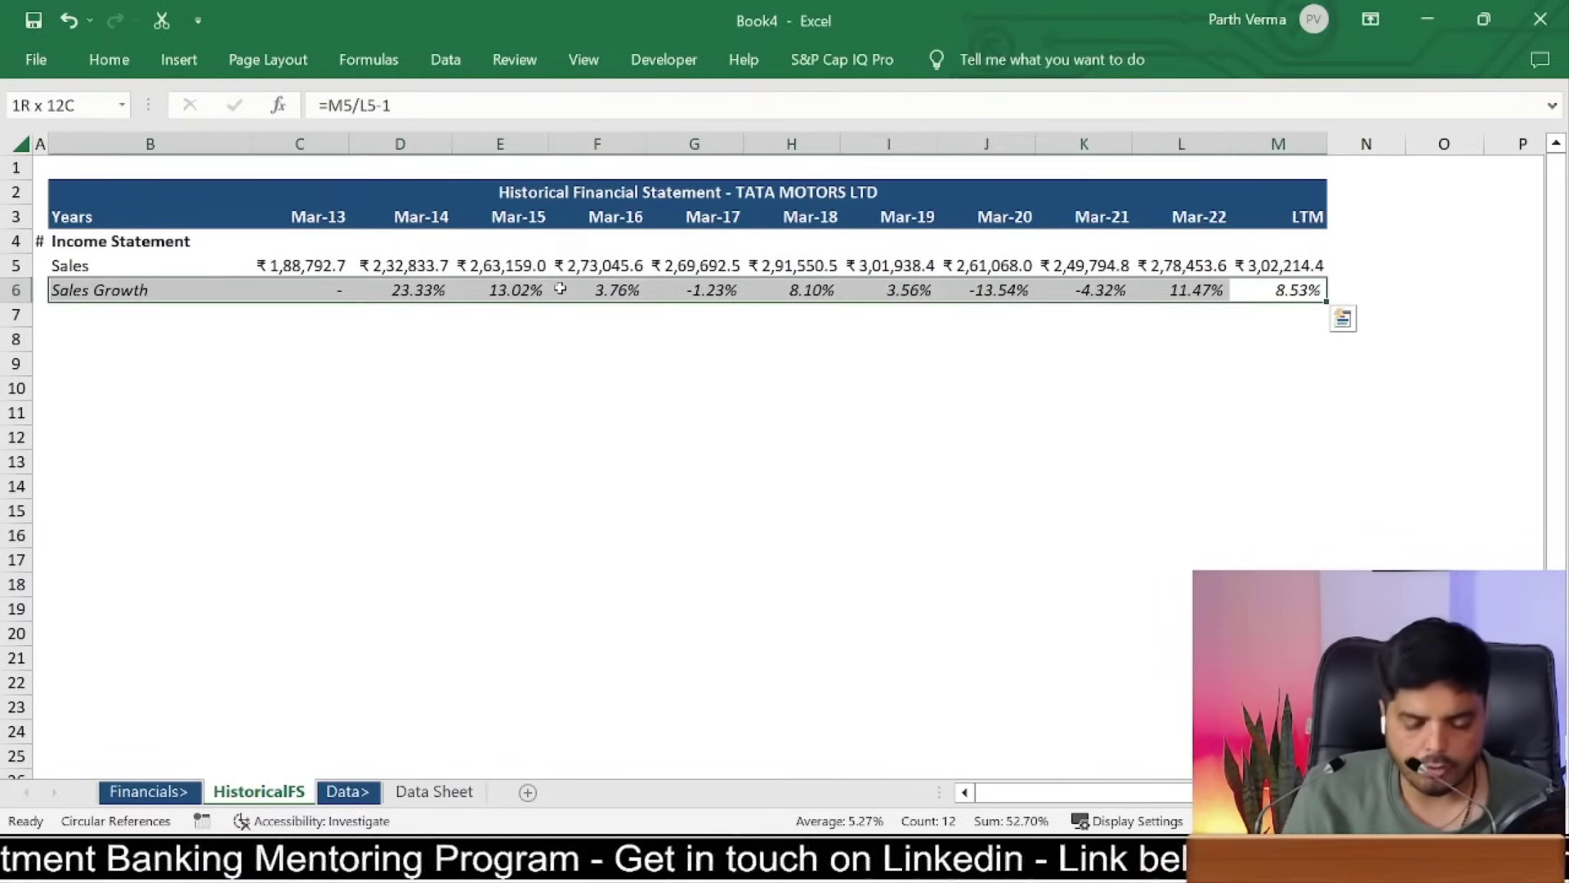
left_click(109, 59)
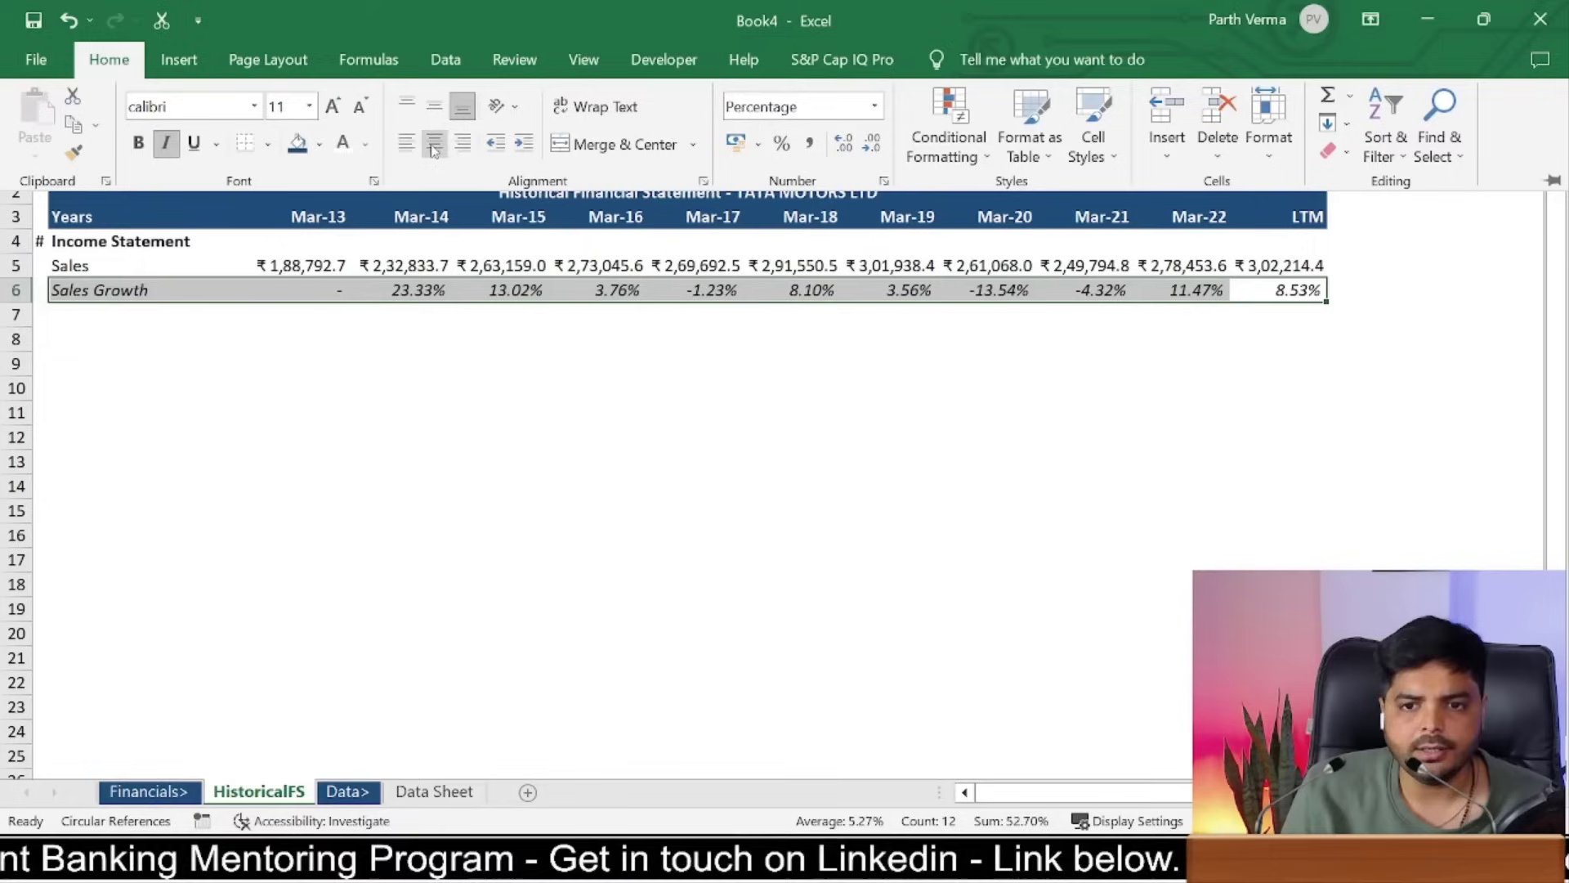
left_click(365, 144)
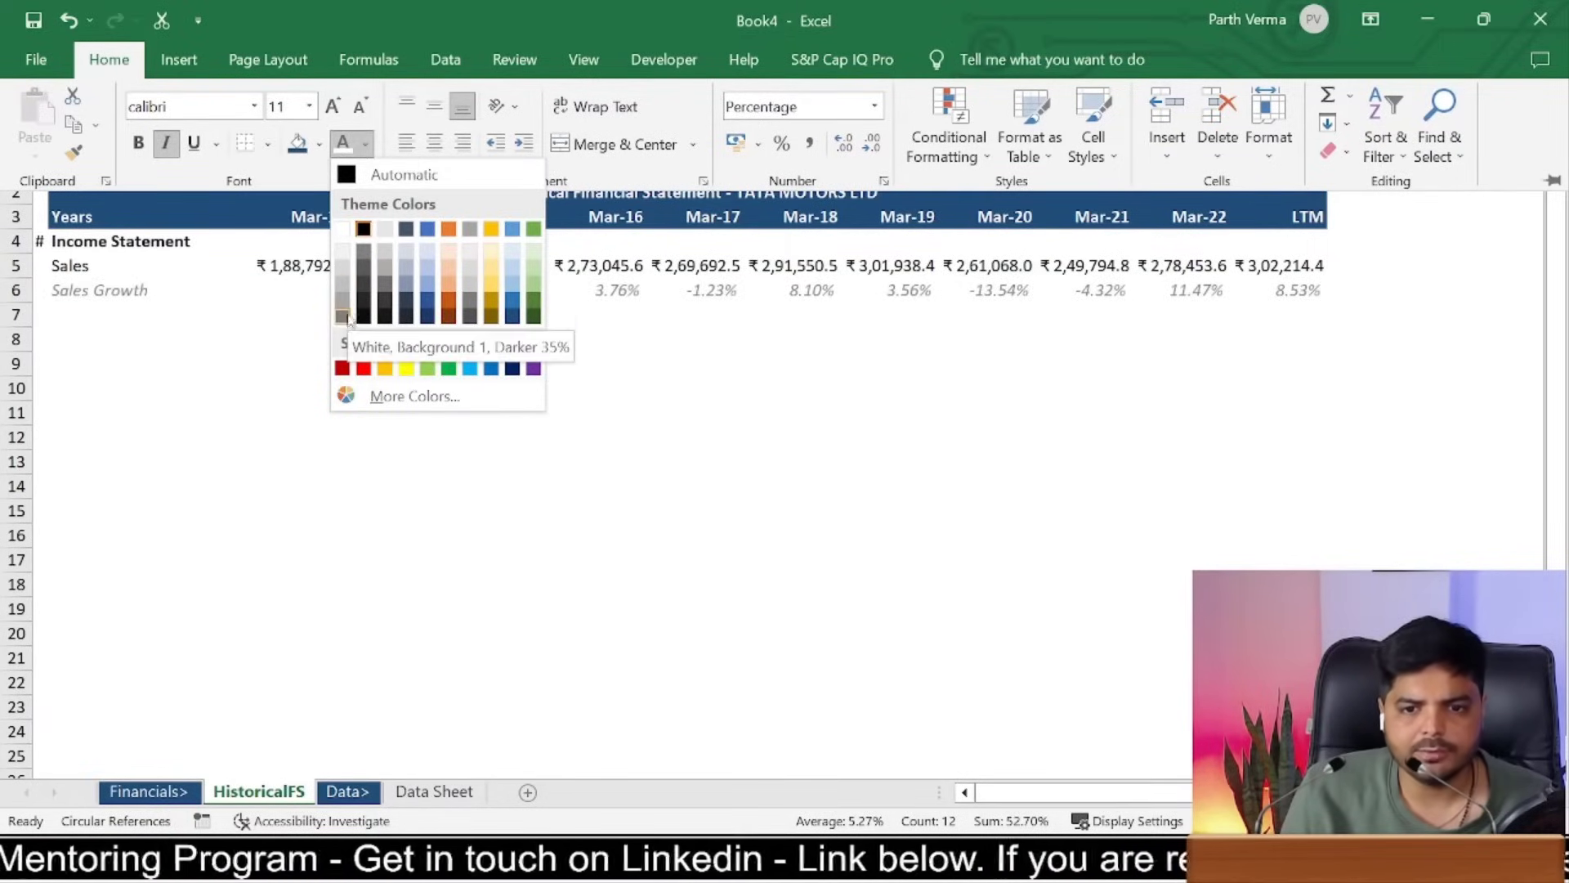
left_click(343, 316)
key("ctrl+F1")
left_click(102, 322)
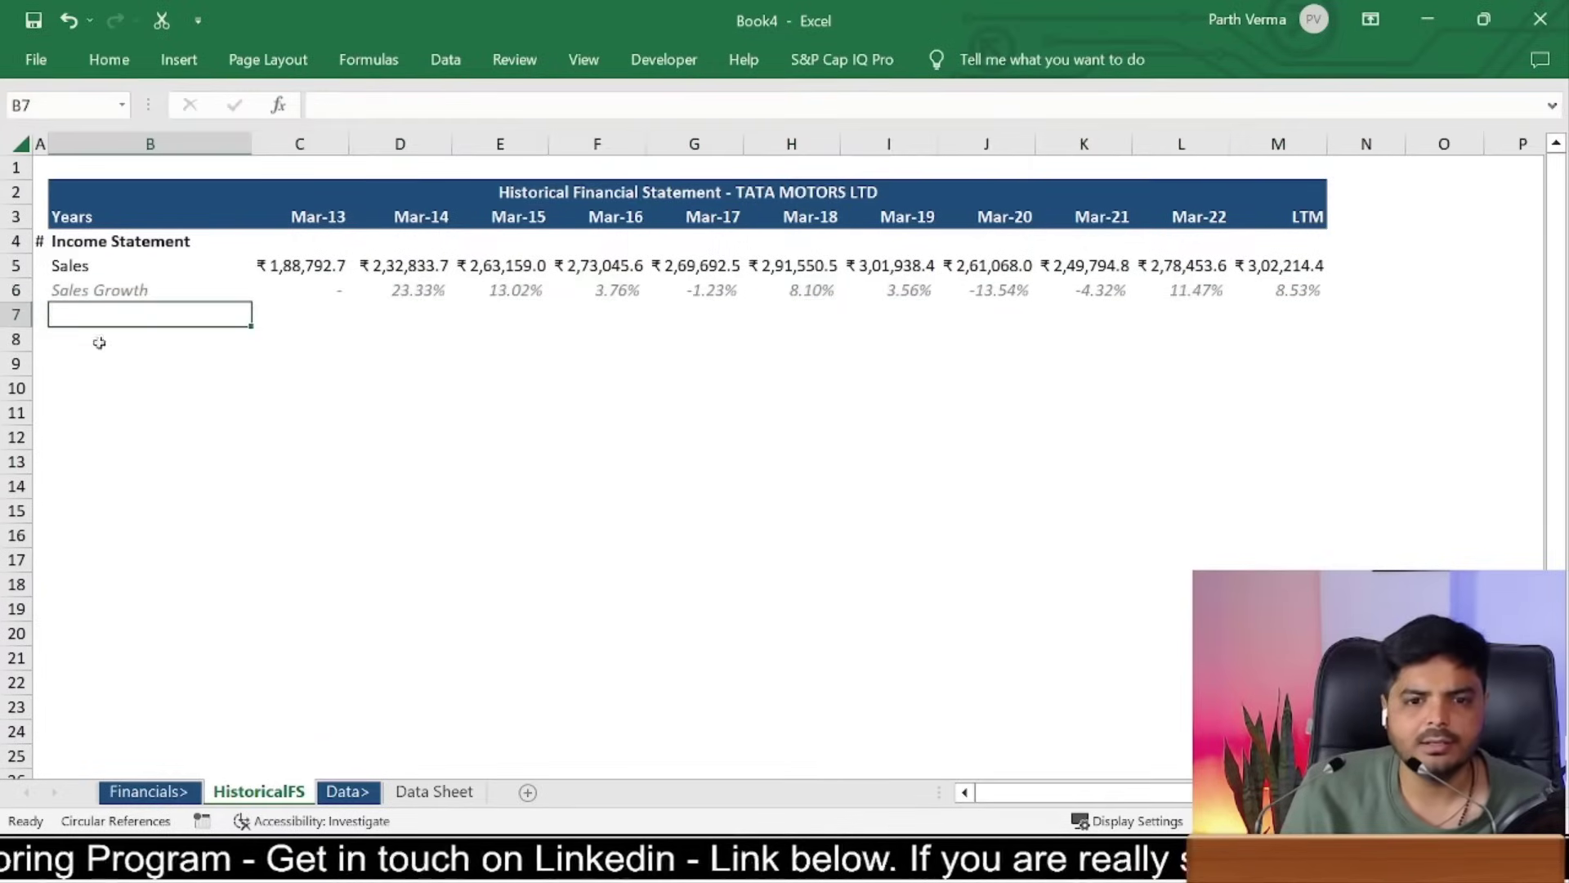
left_click(307, 348)
Step: Widen columns C through M (Mar-13 to LTM) together to a width of 12.71
left_click(1312, 398)
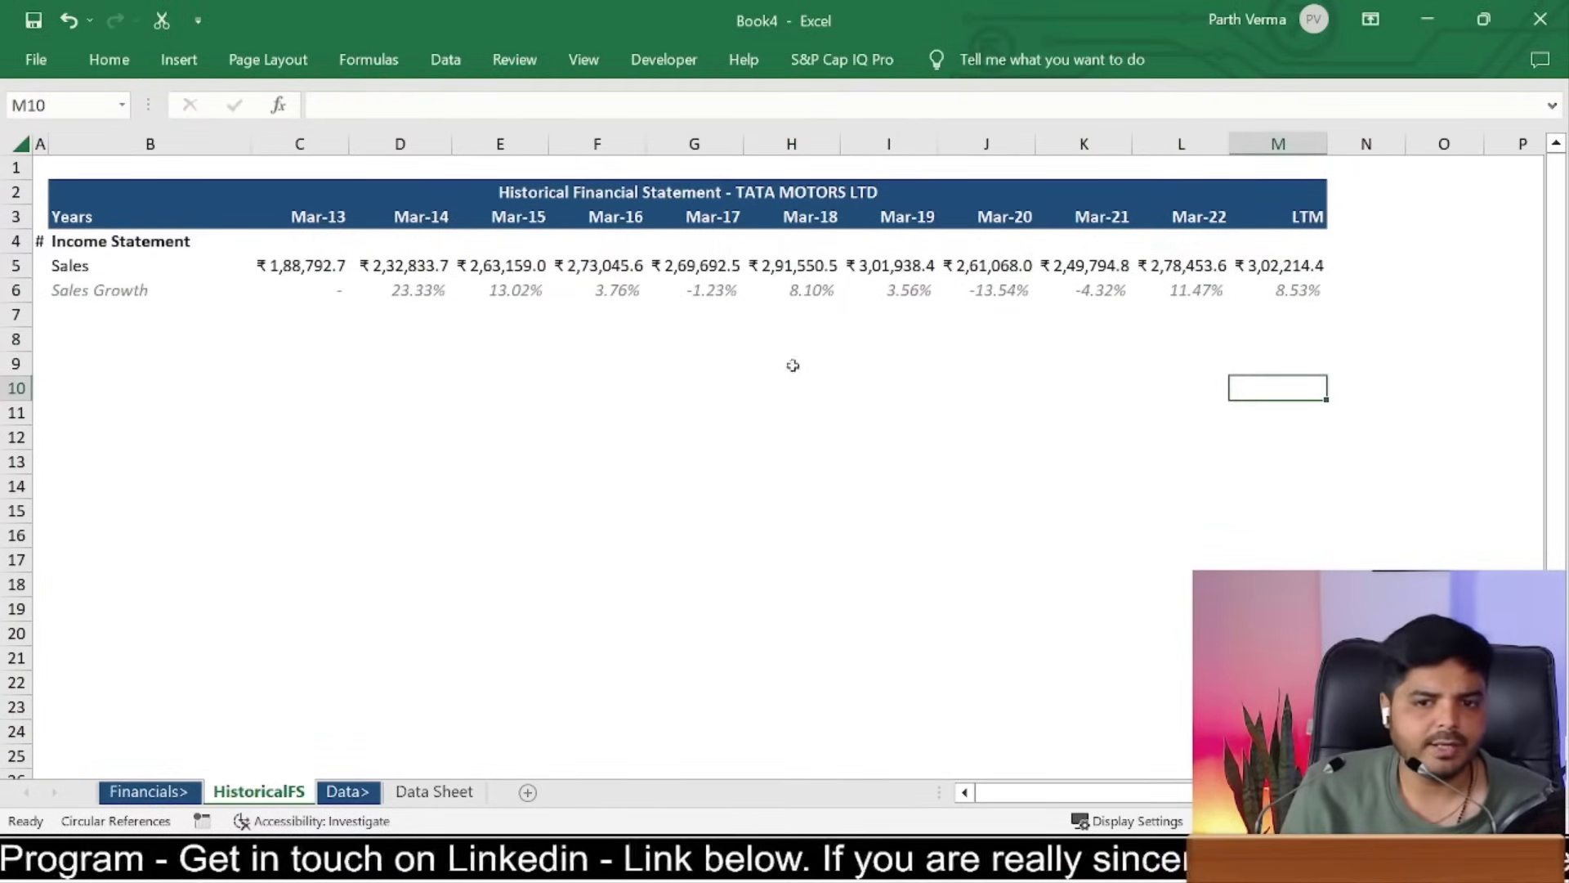
left_click(448, 259)
left_click(331, 145)
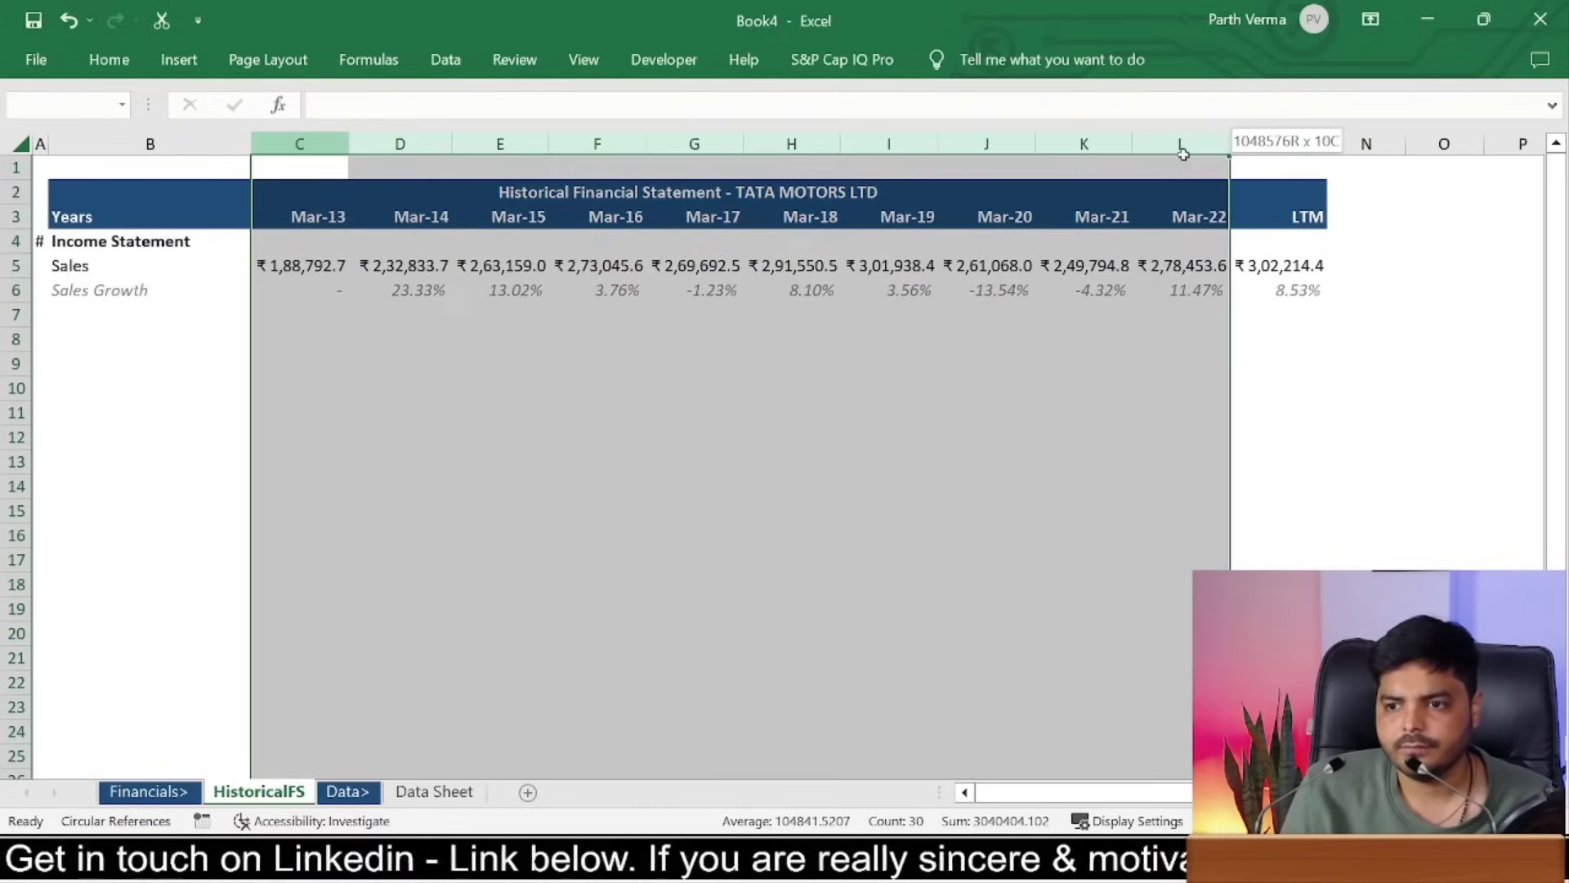
left_click_drag(331, 145, 1276, 147)
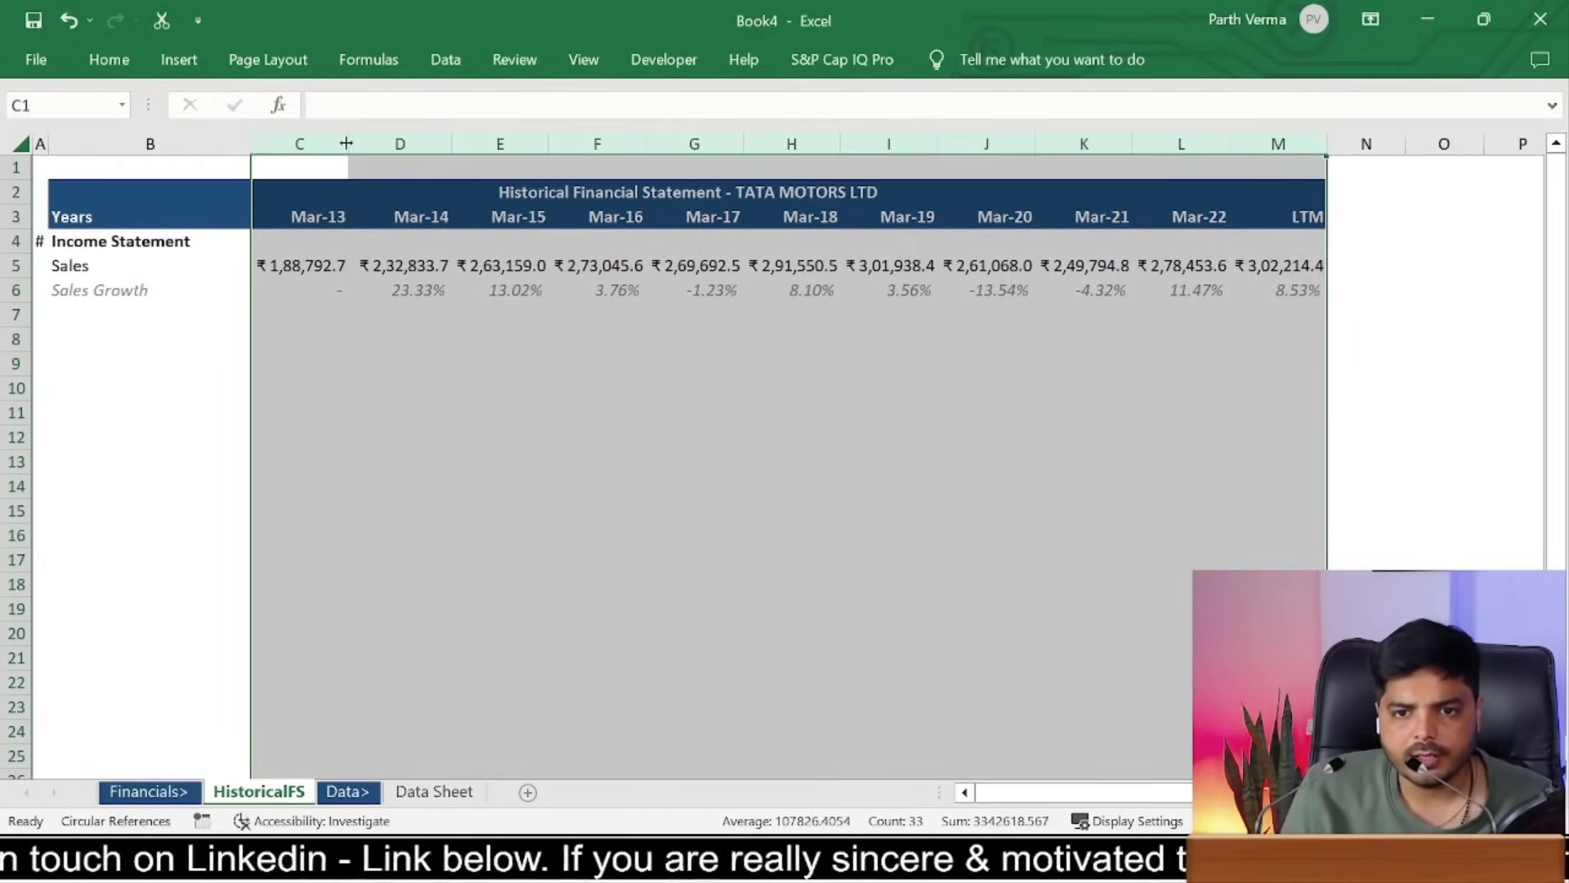
left_click_drag(353, 144, 362, 144)
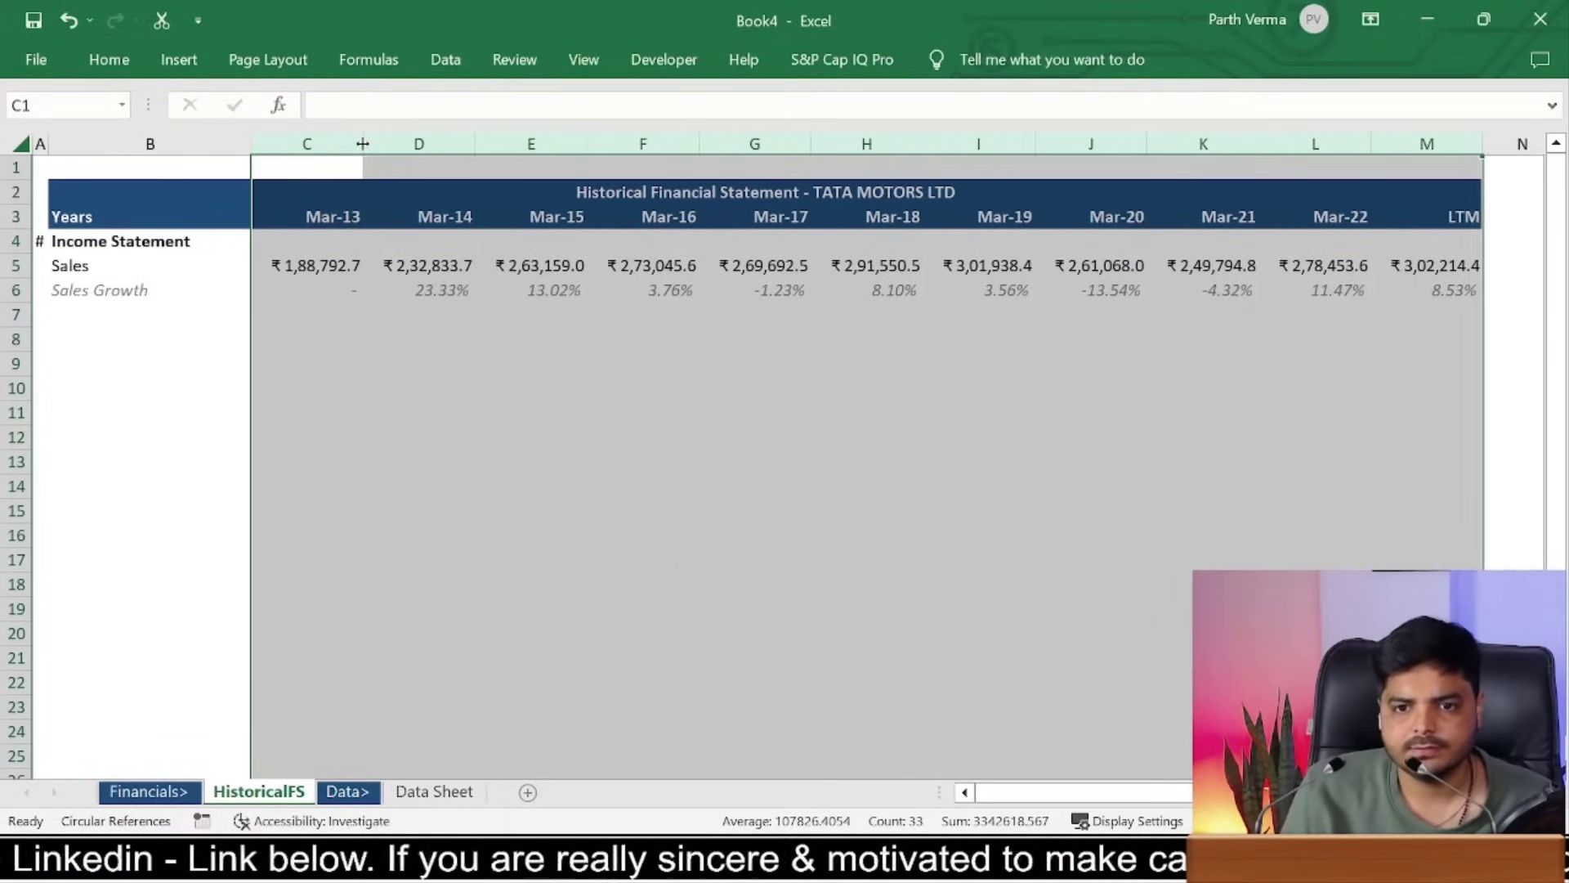
left_click(689, 561)
left_click(380, 527)
key("Left")
key("Up")
key("Up")
key("Up")
Step: Enter the label 'COGS' in cell B8 below Sales Growth
key("Left")
key("Up")
key("Up")
key("Up")
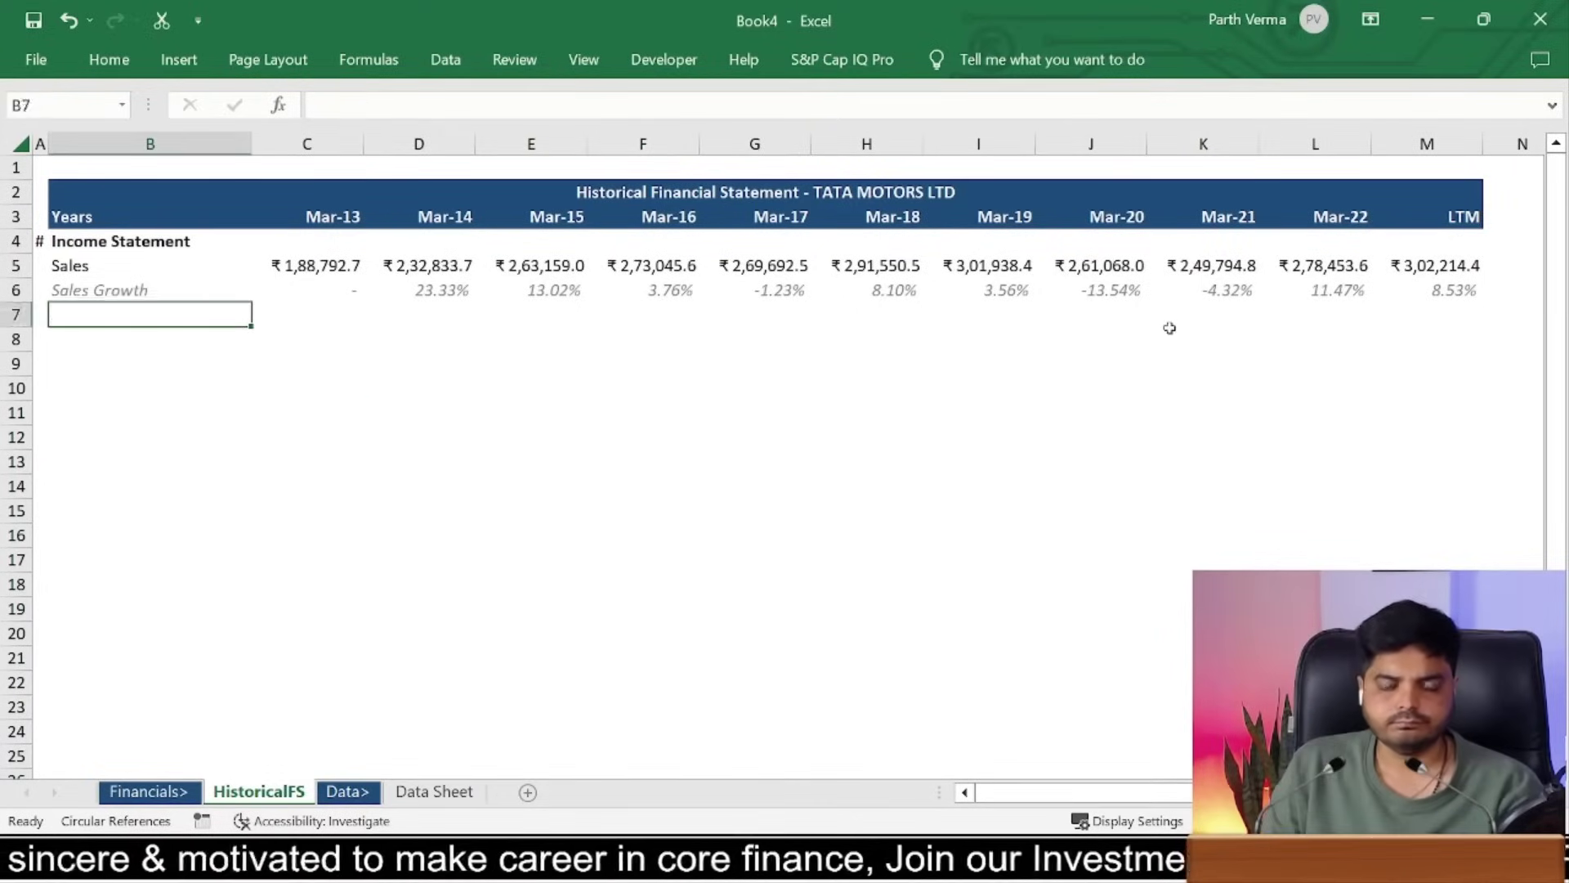
key("Down")
key("Down")
key("Up")
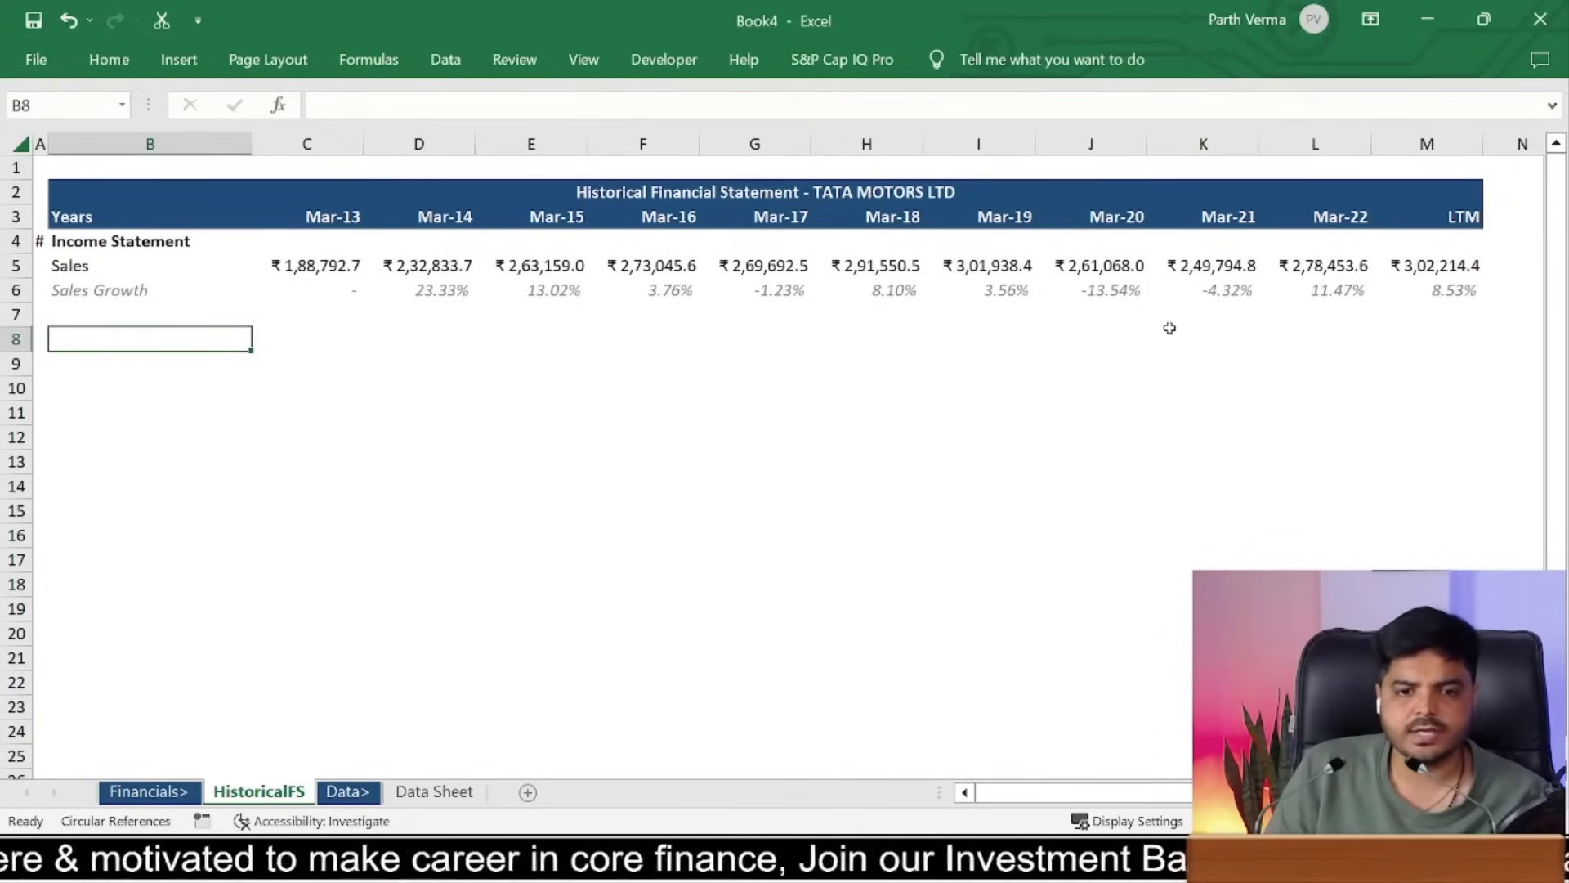
key("Up")
key("Up")
key("Down")
key("Down")
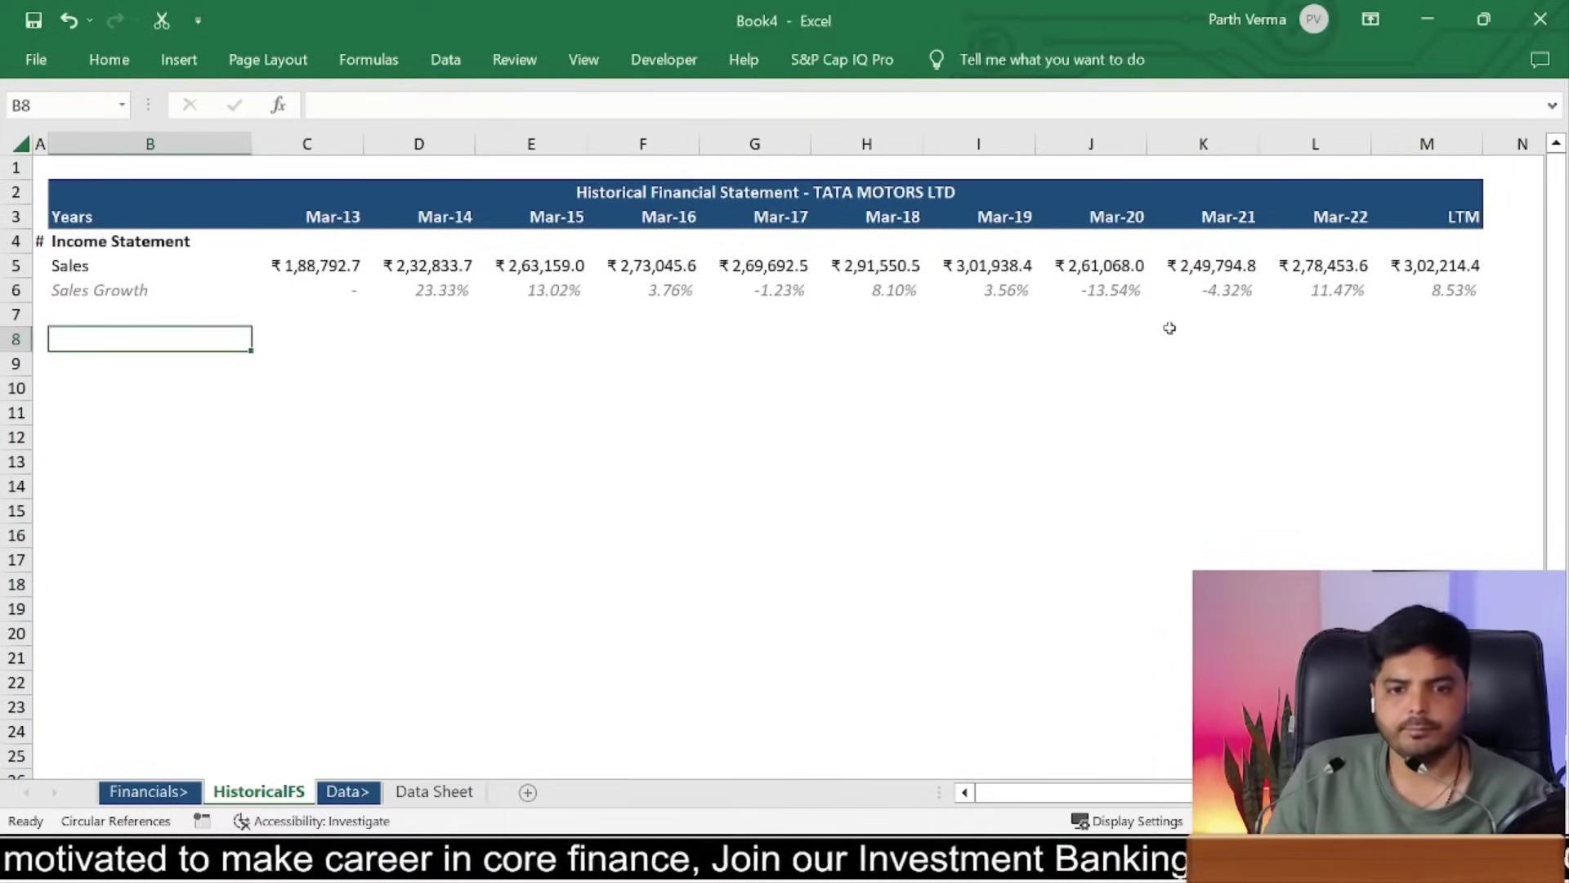
type("COGS")
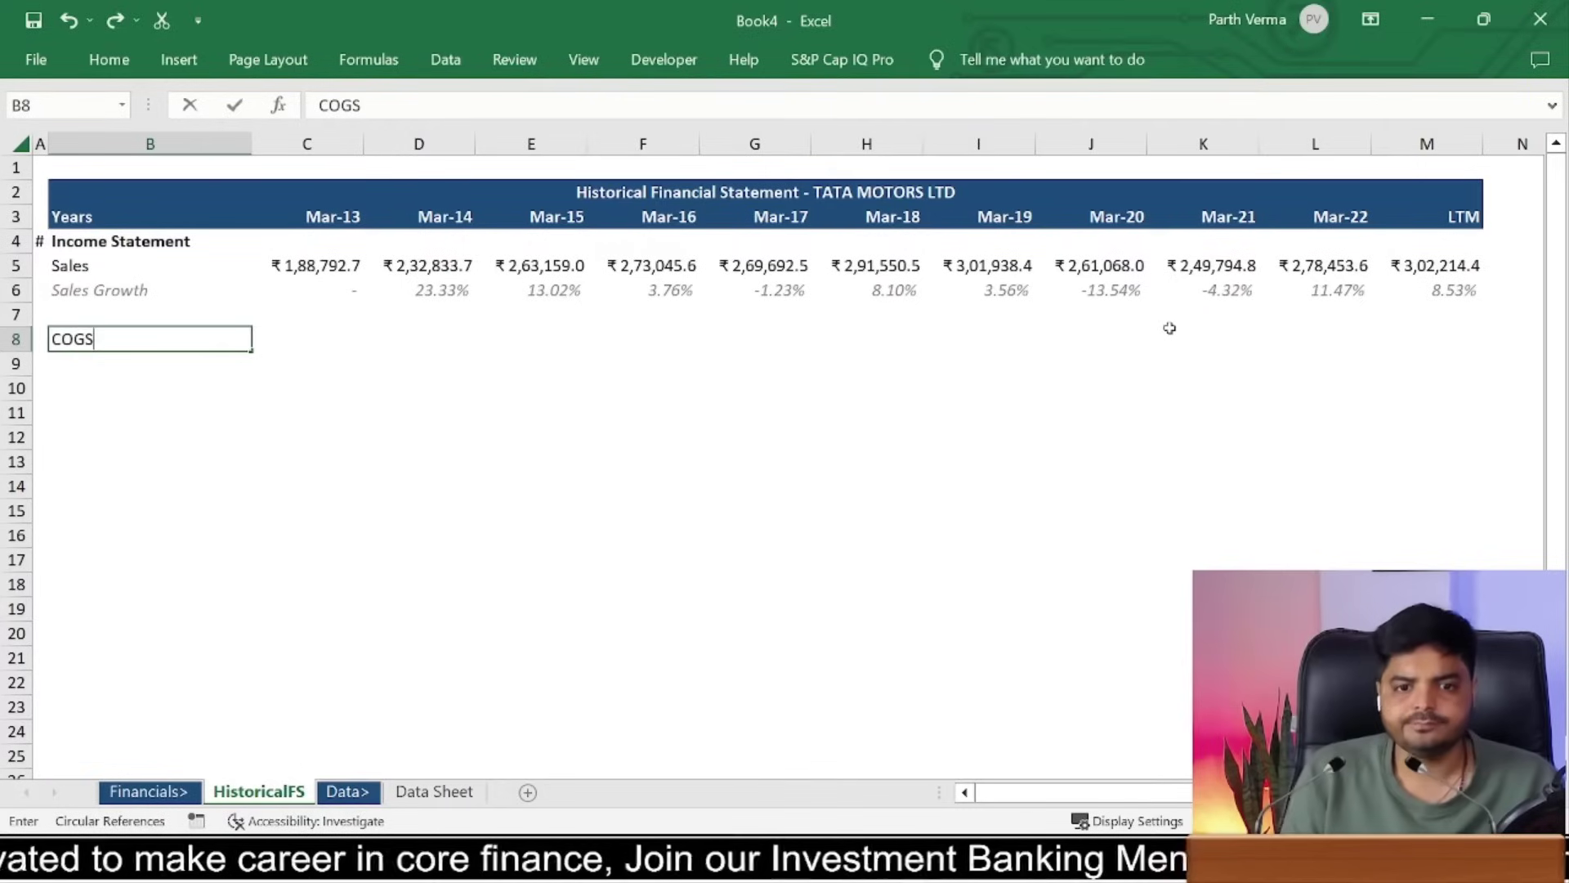
key("ctrl+Return")
key("Up")
Step: Begin the Mar-13 COGS formula in C8 with =iferror(sum(
key("Down")
key("Down")
key("Up")
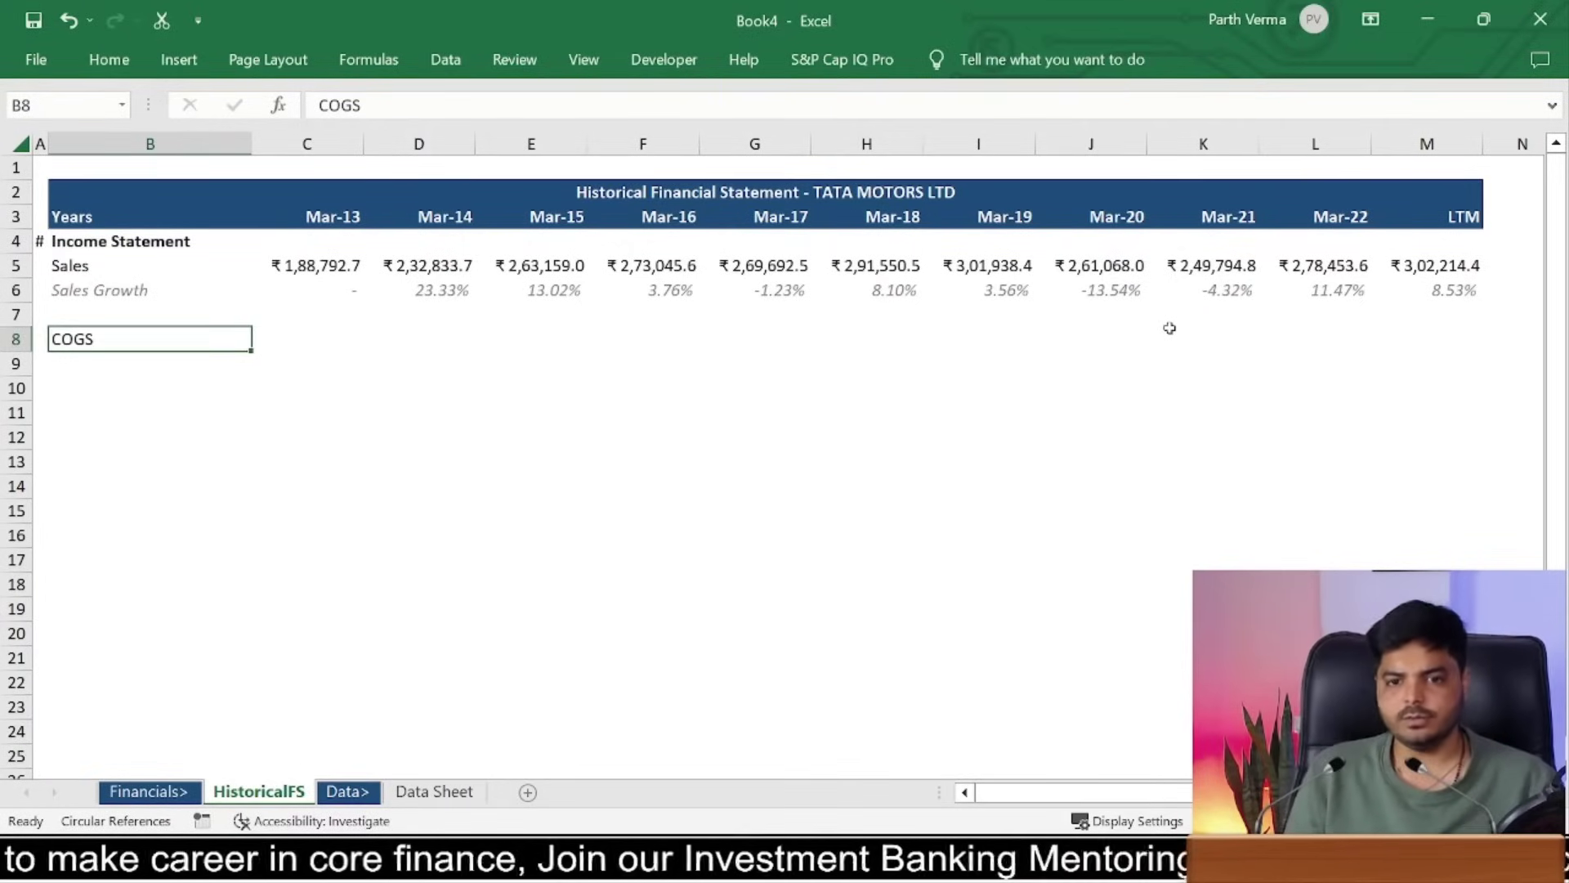
key("Right")
key("Right")
key("Left")
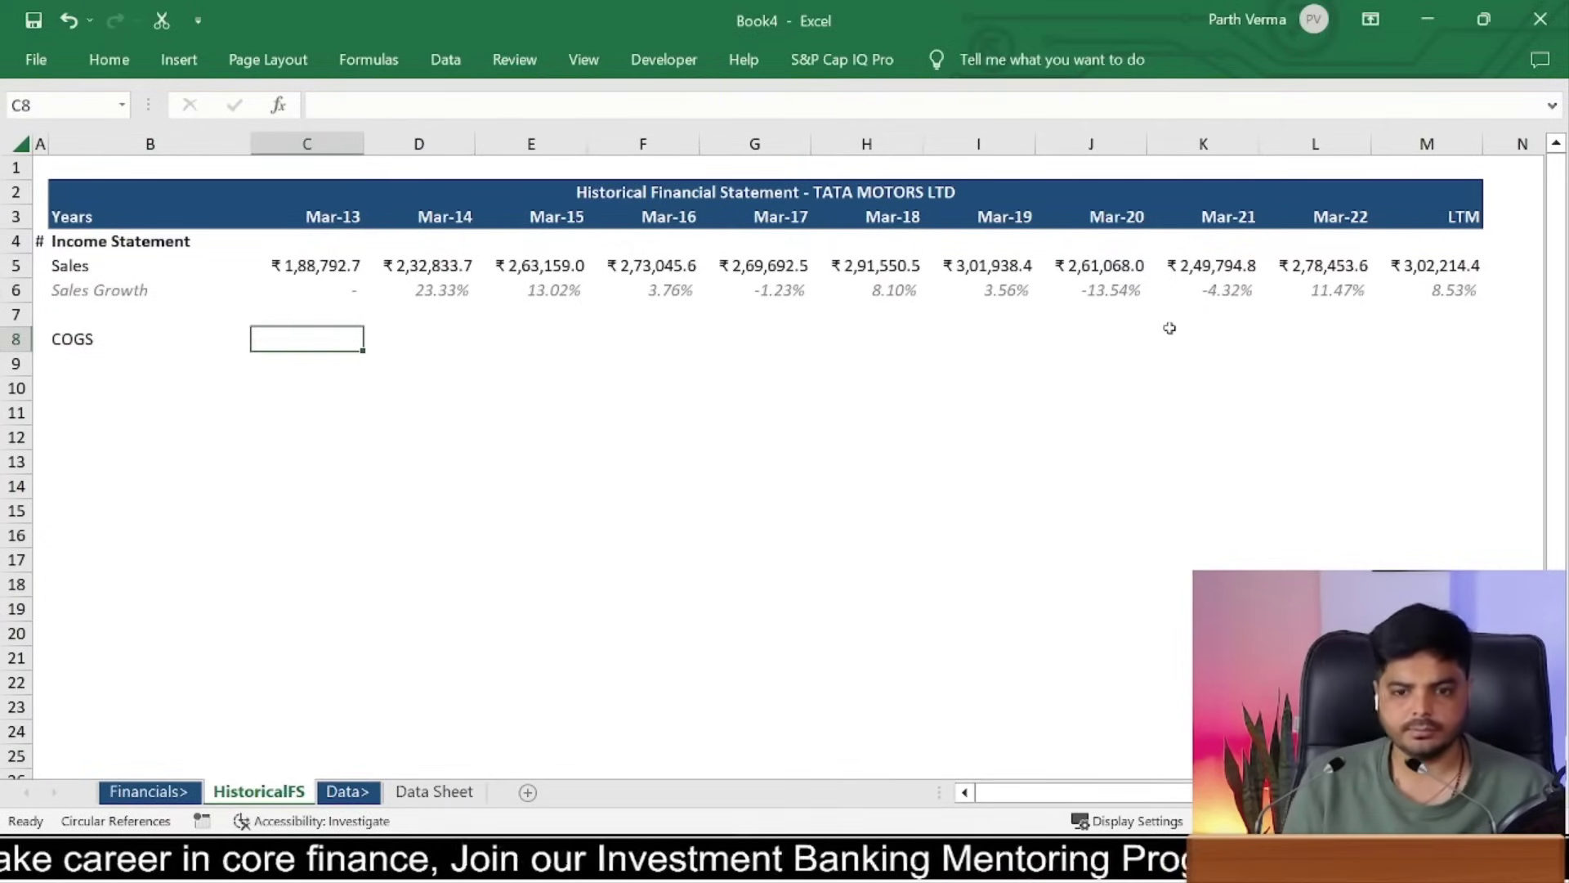
type("=")
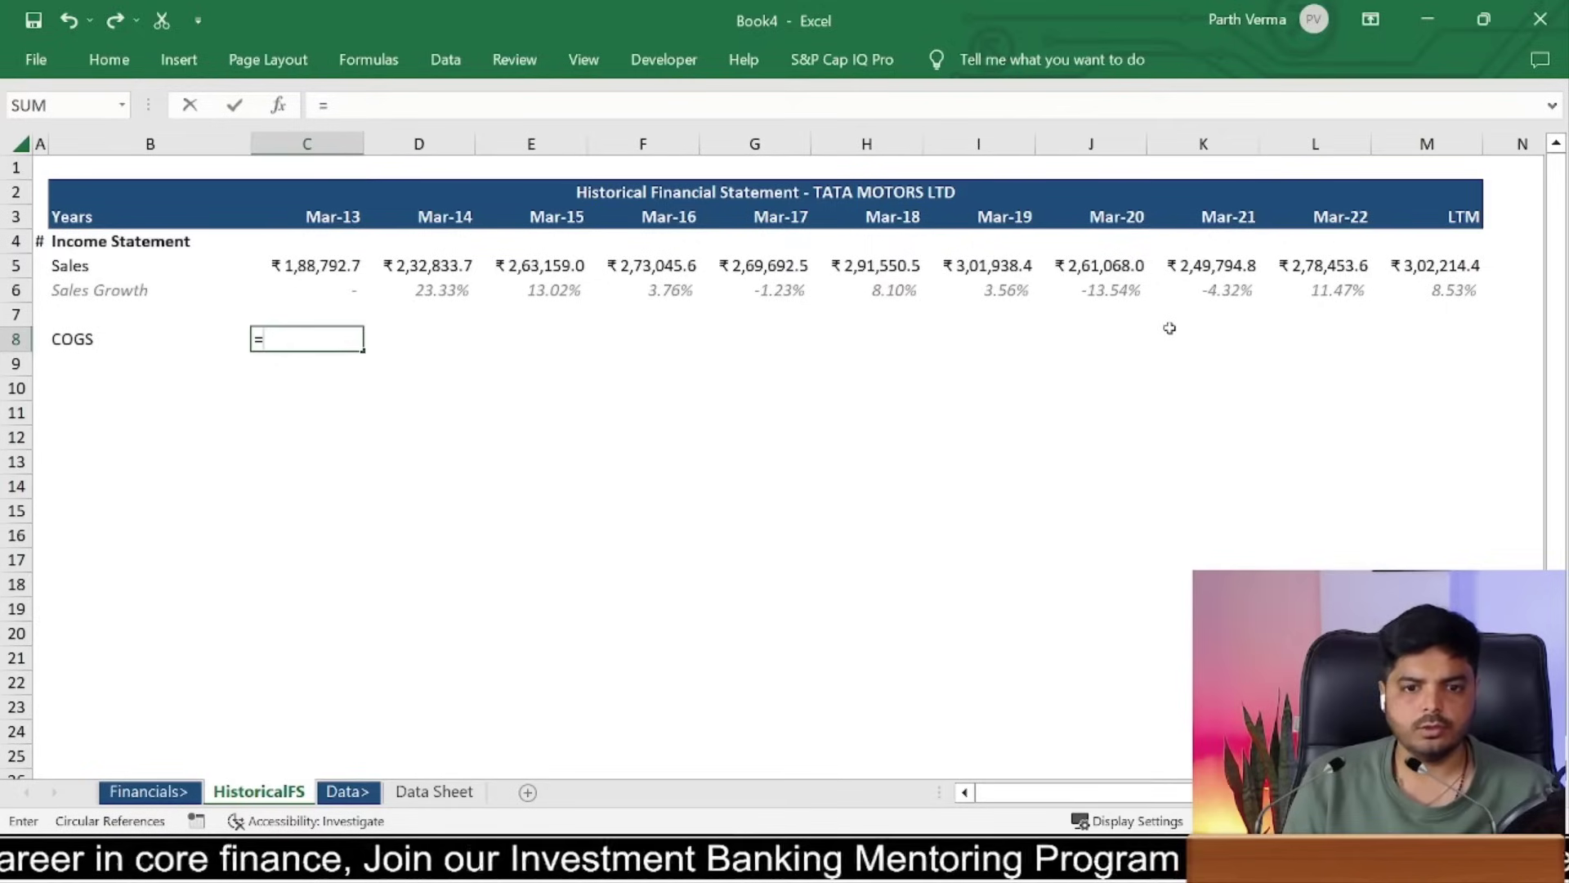
type("if")
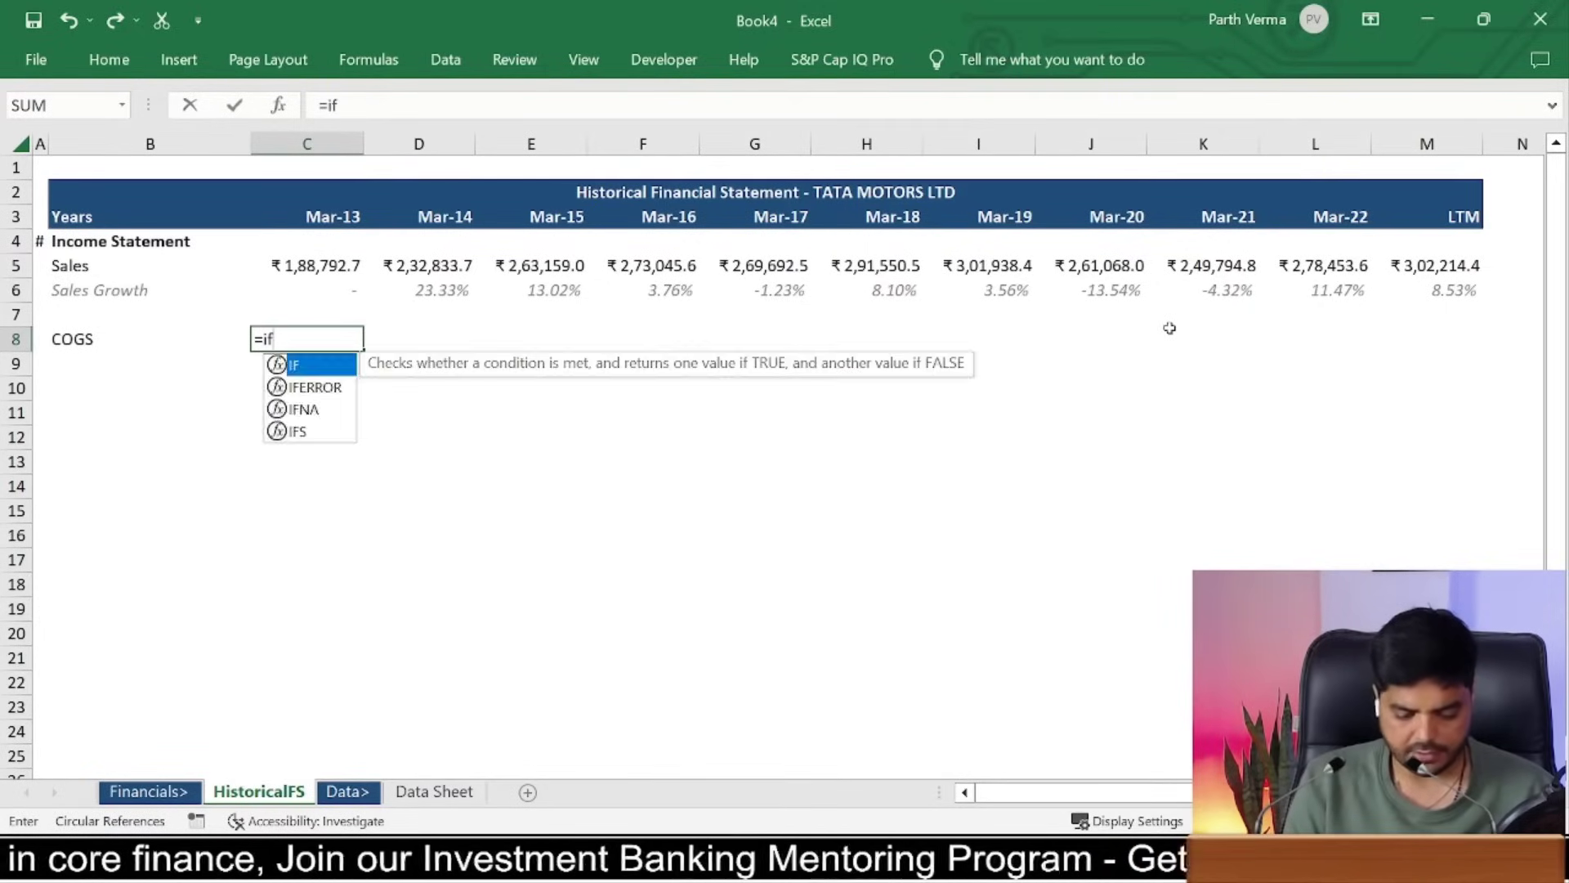
type("error(")
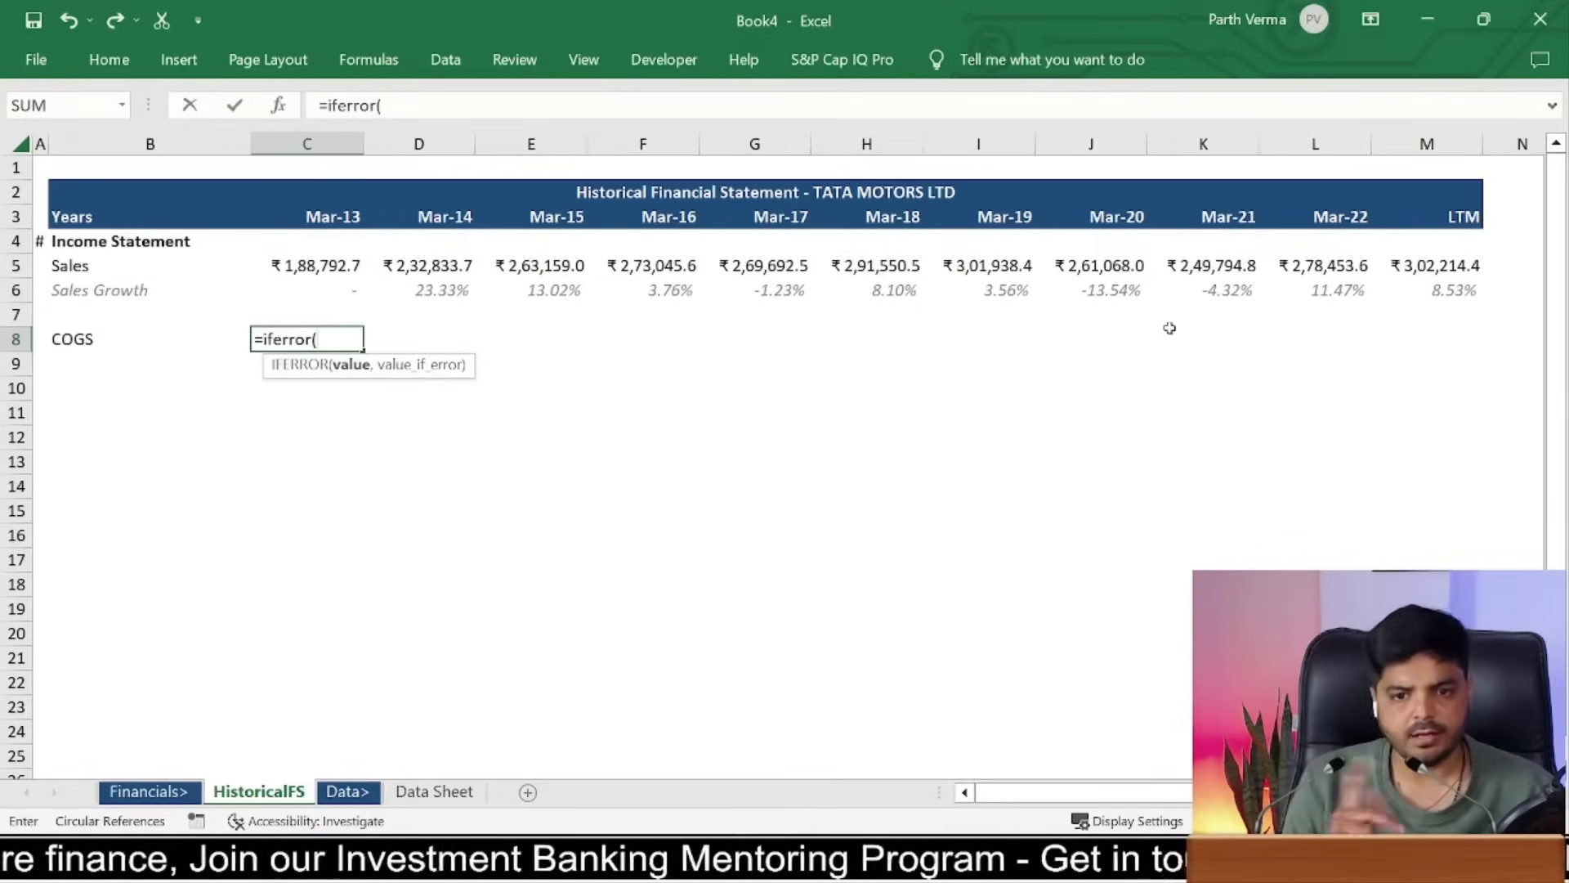
type("sum(")
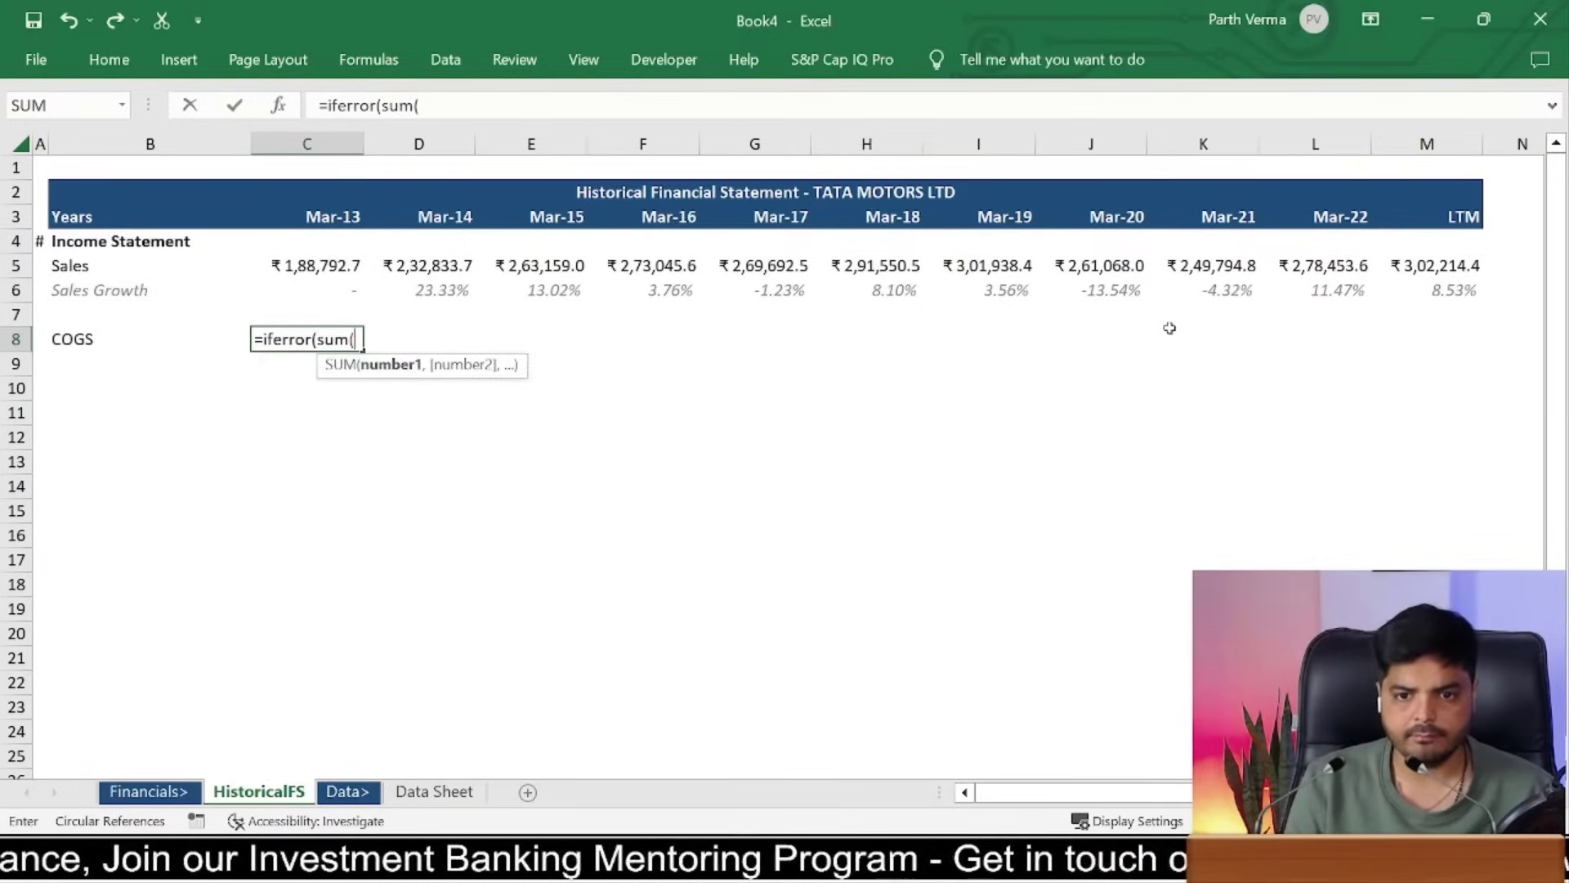
Step: Sum Data Sheet Mar-13 Raw Material Cost plus Power and Fuel through Employee Cost
left_click(433, 791)
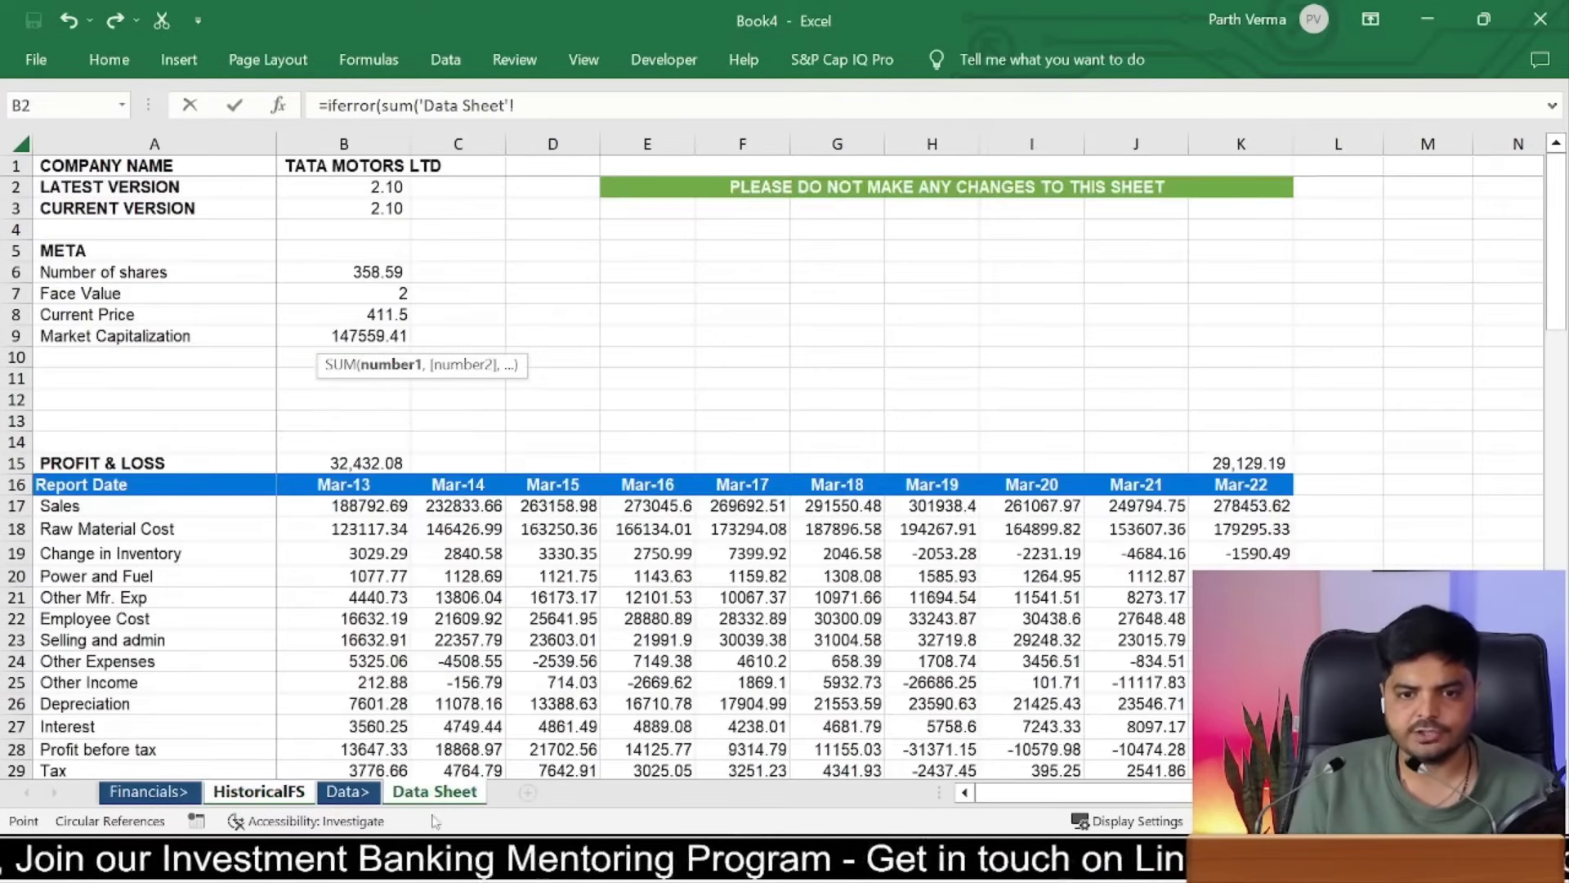
left_click(380, 529)
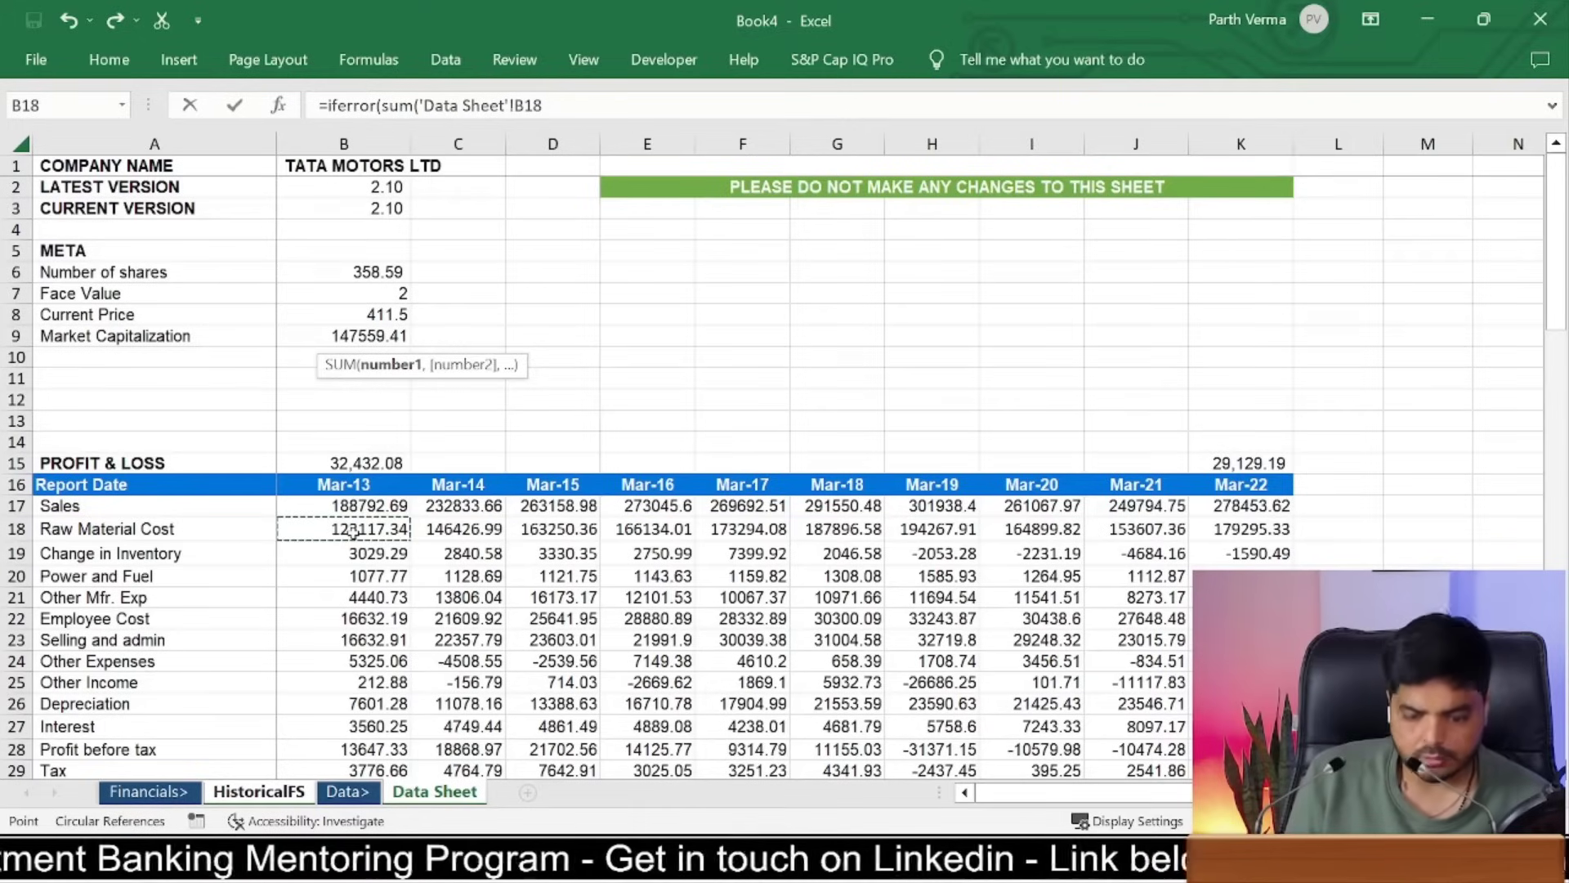
type(",")
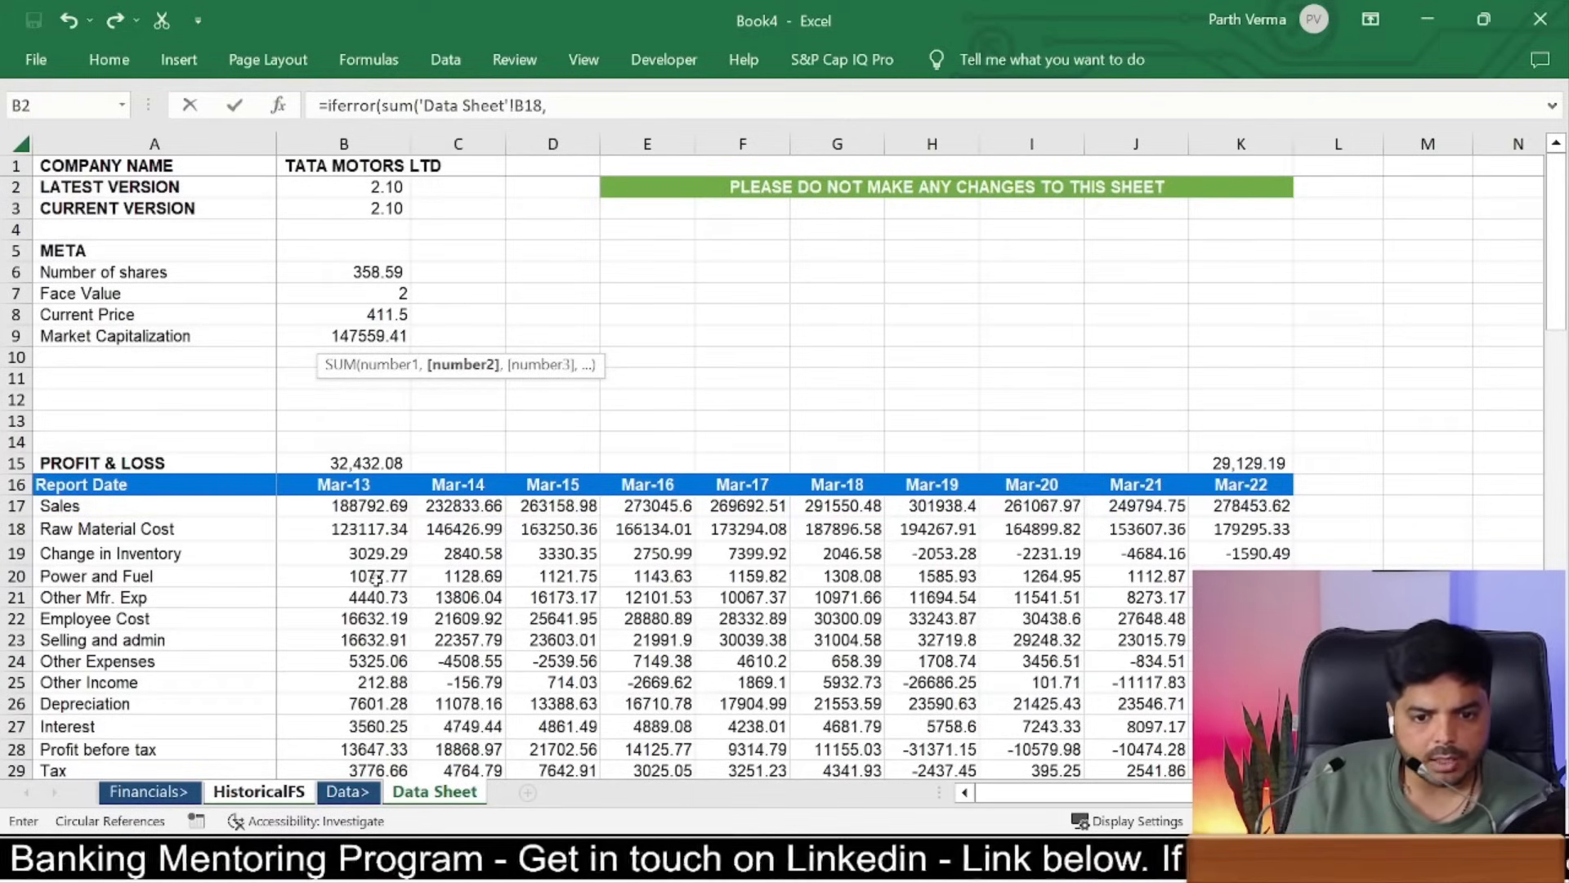
left_click(376, 578)
left_click_drag(376, 584, 380, 618)
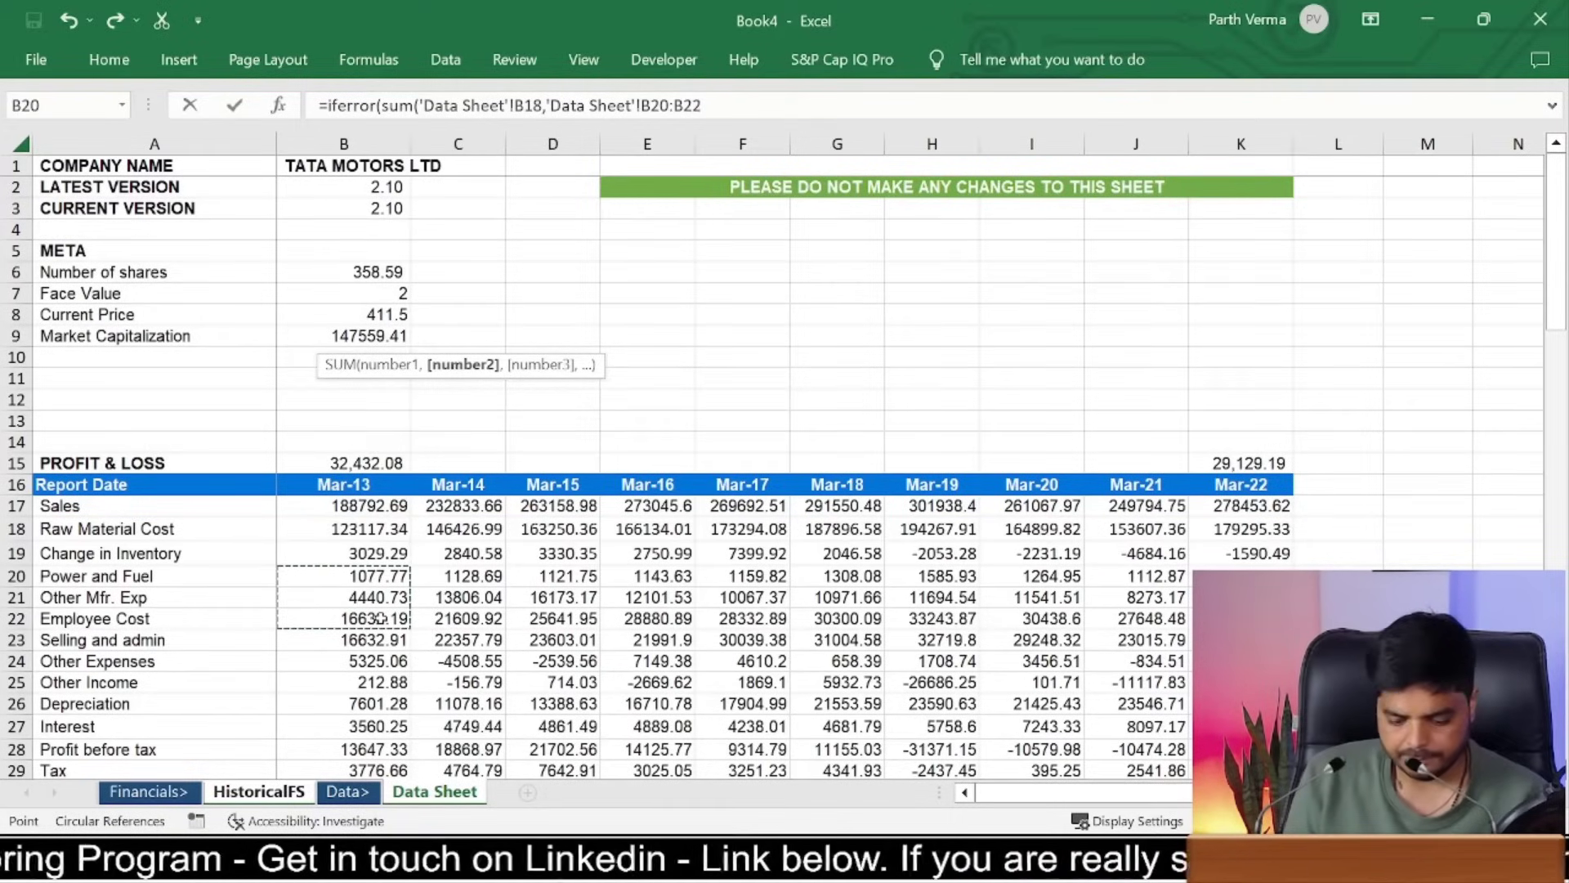
type(")")
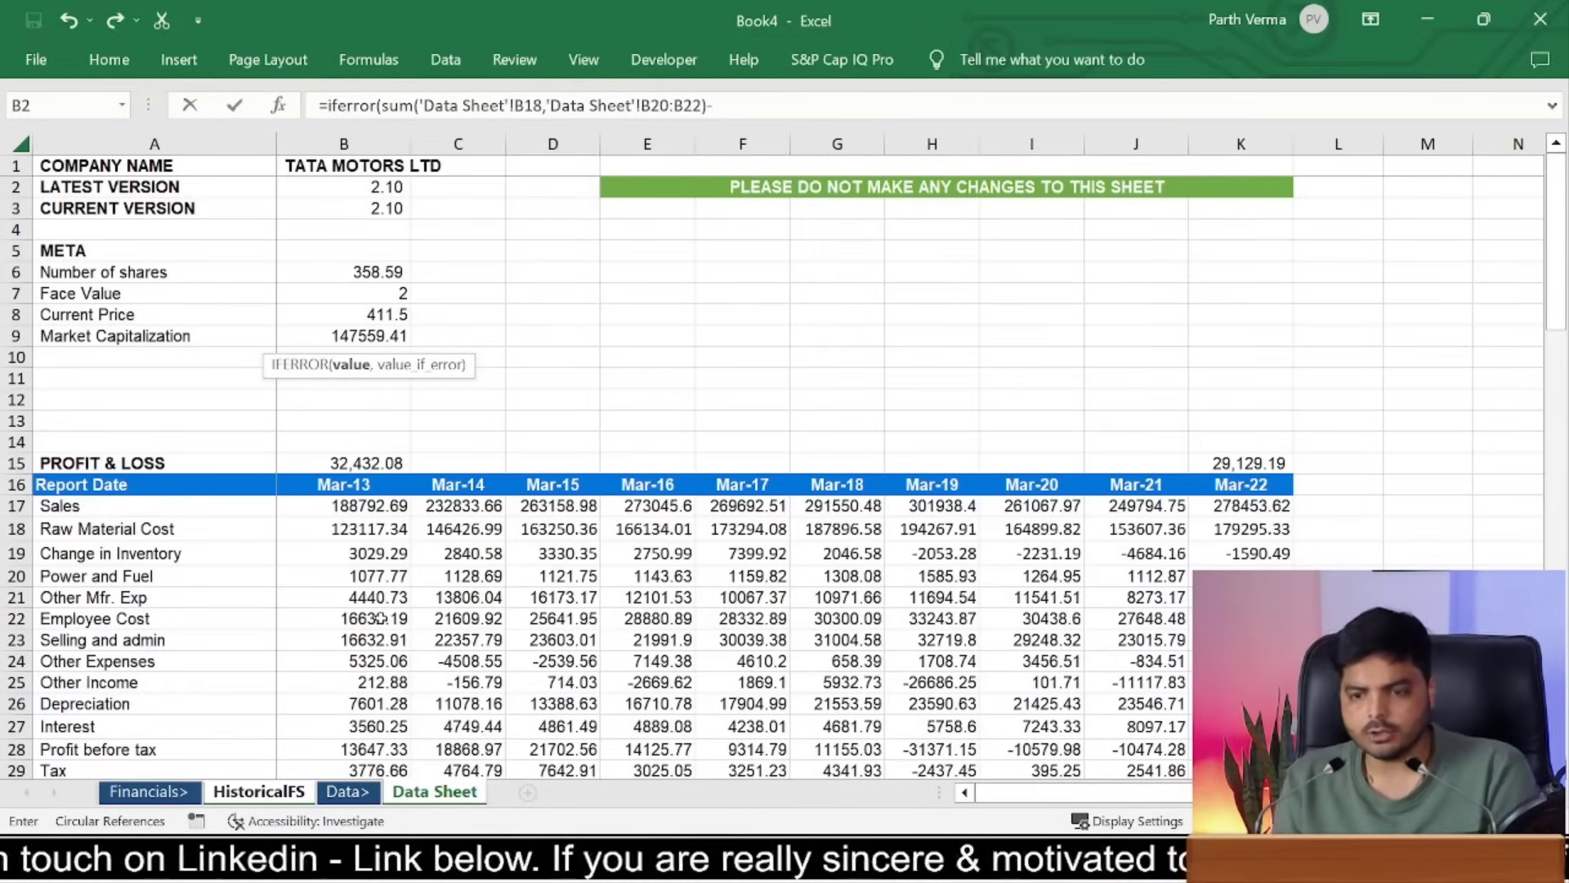
Step: Subtract -1*'Data Sheet'!B19 Change in Inventory, return 0 on error, and commit C8
key("BackSpace")
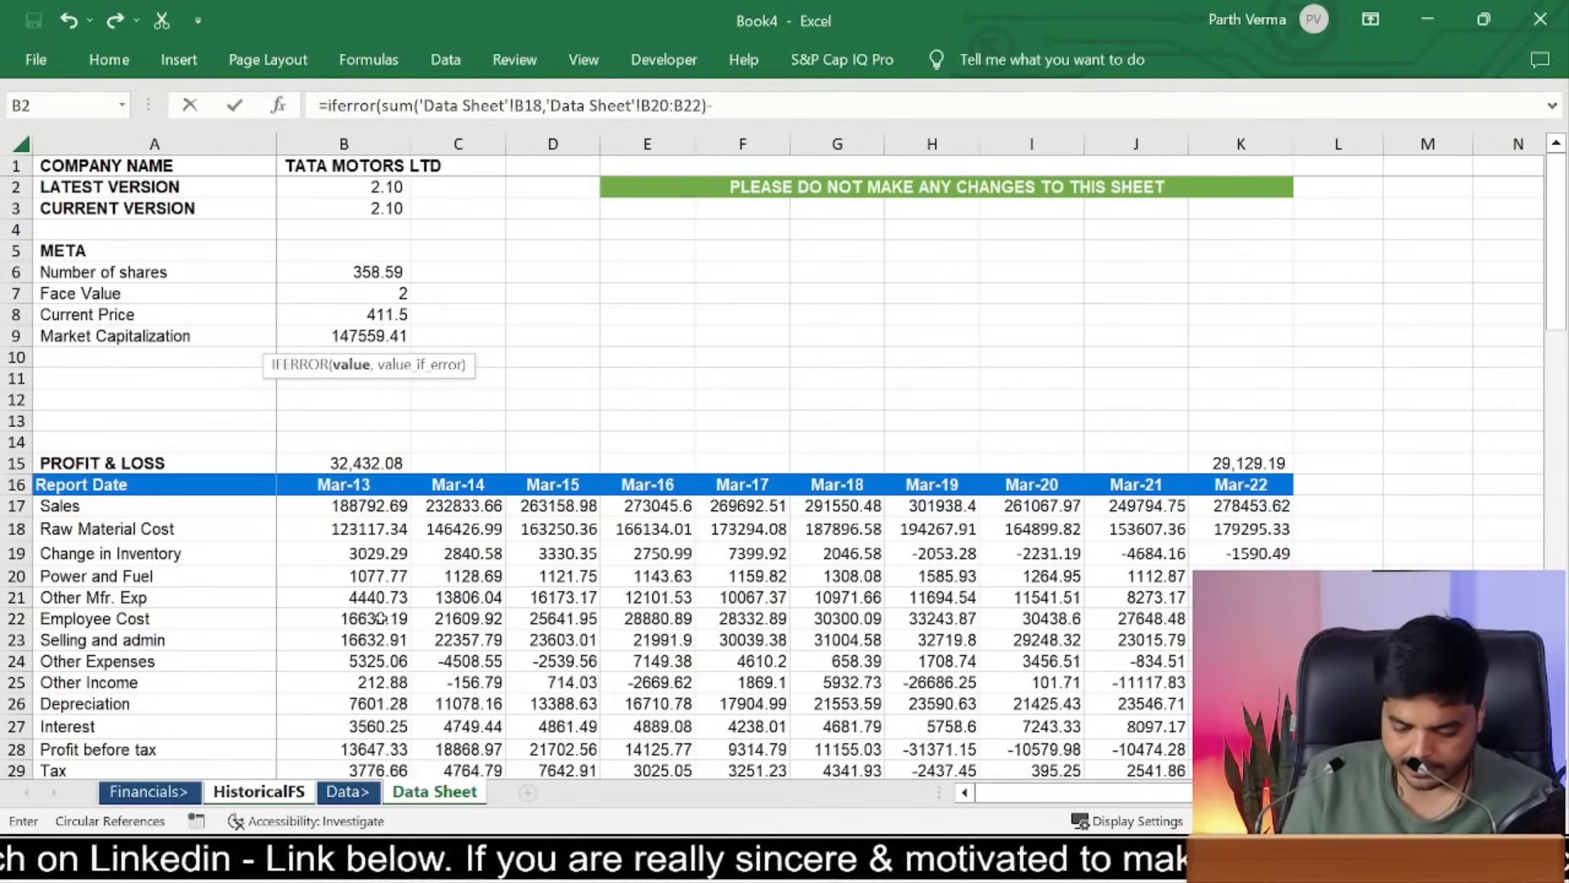
type("1*")
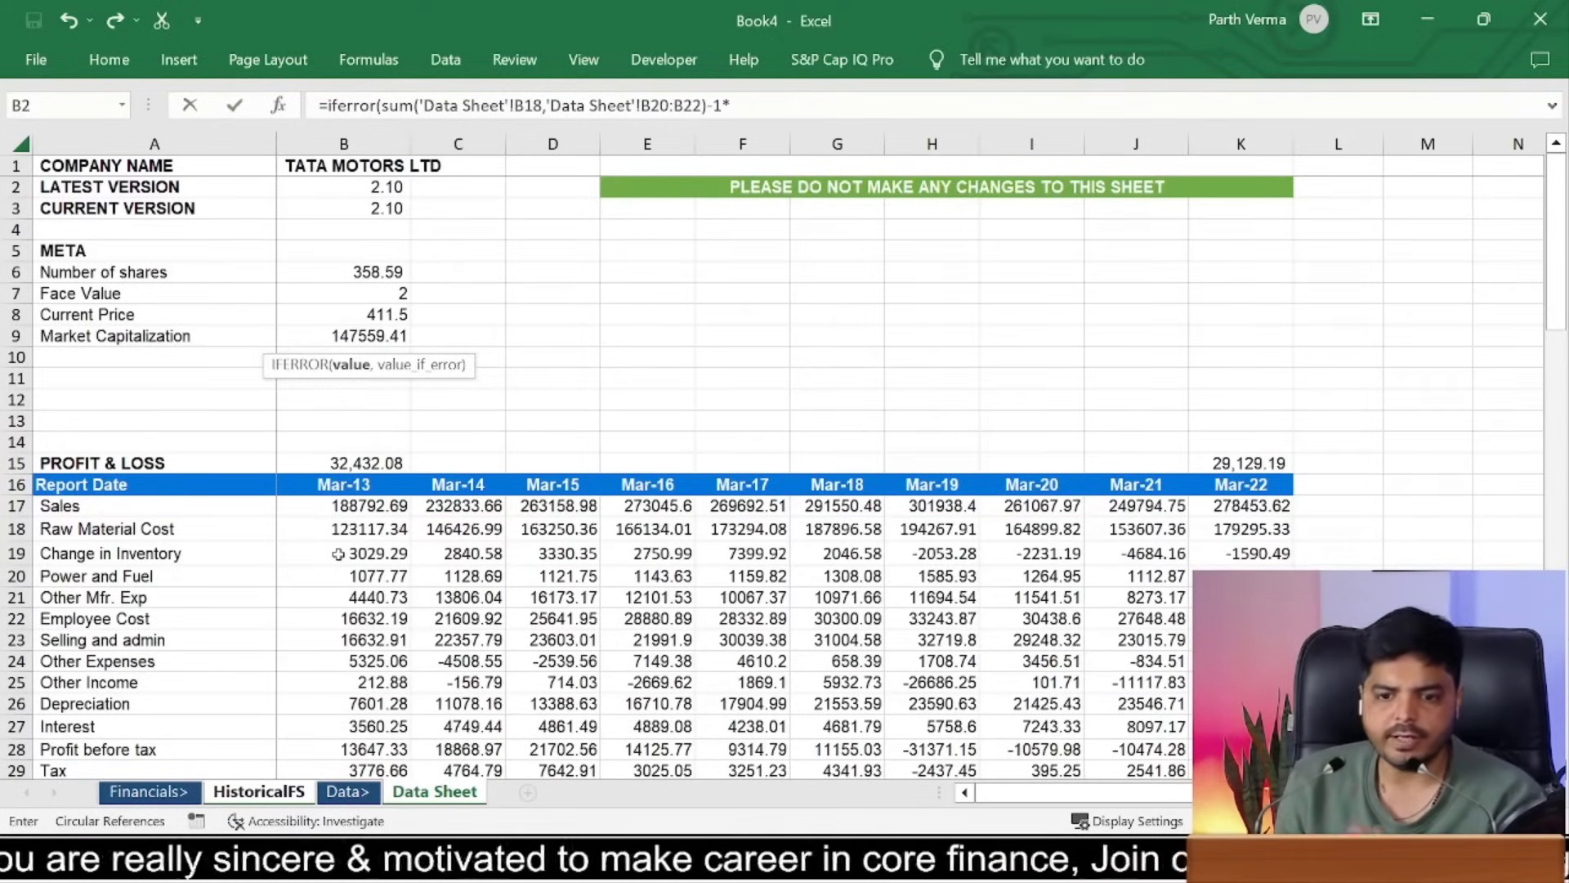
left_click(337, 554)
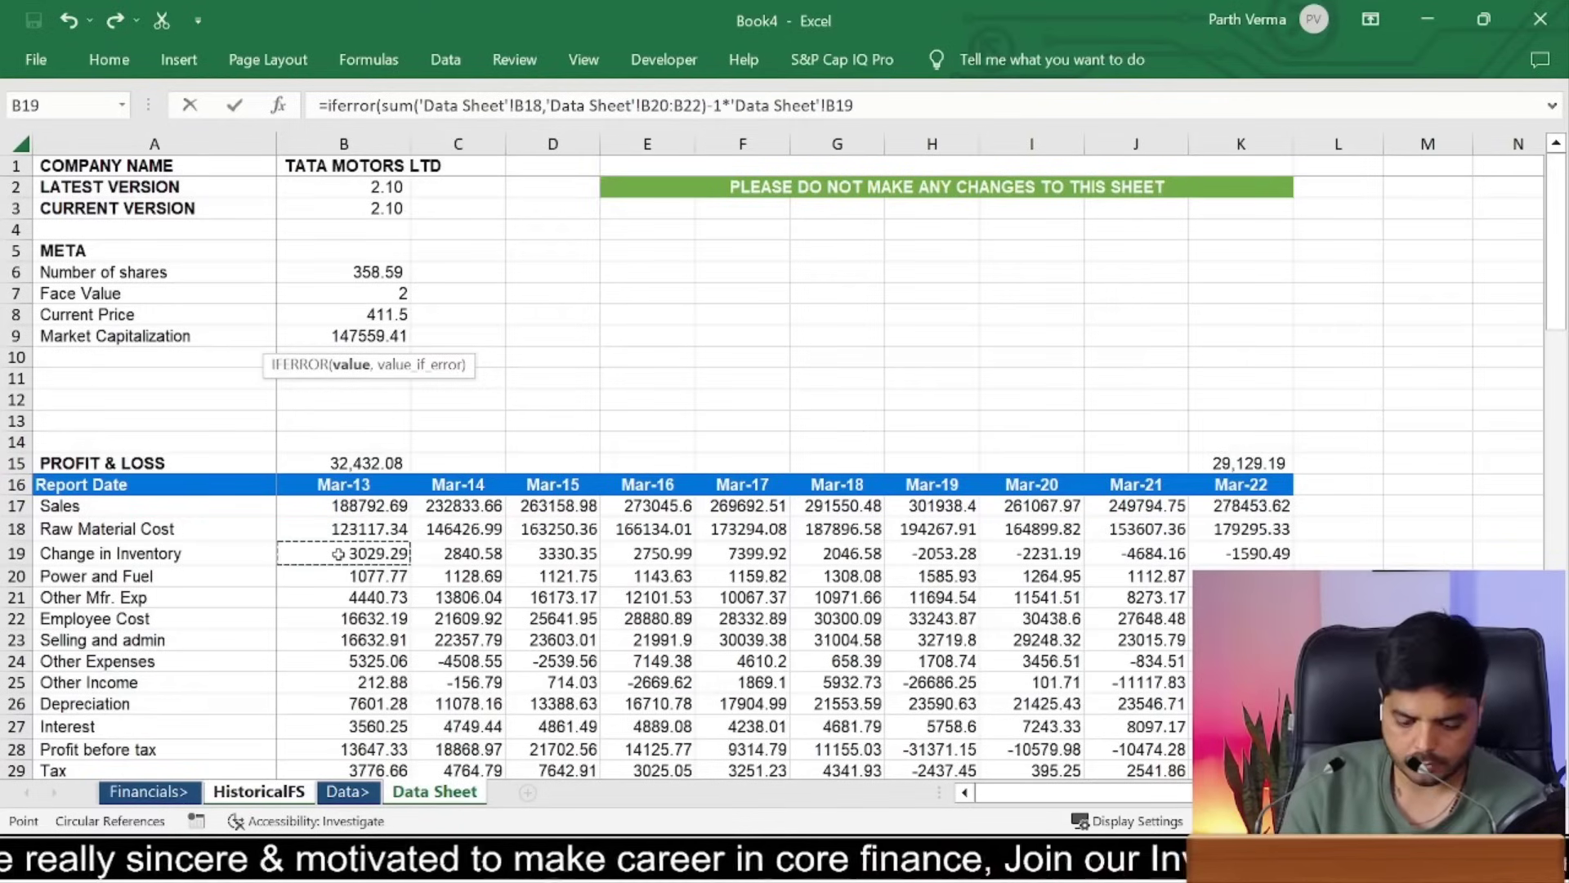
type(")")
key("BackSpace")
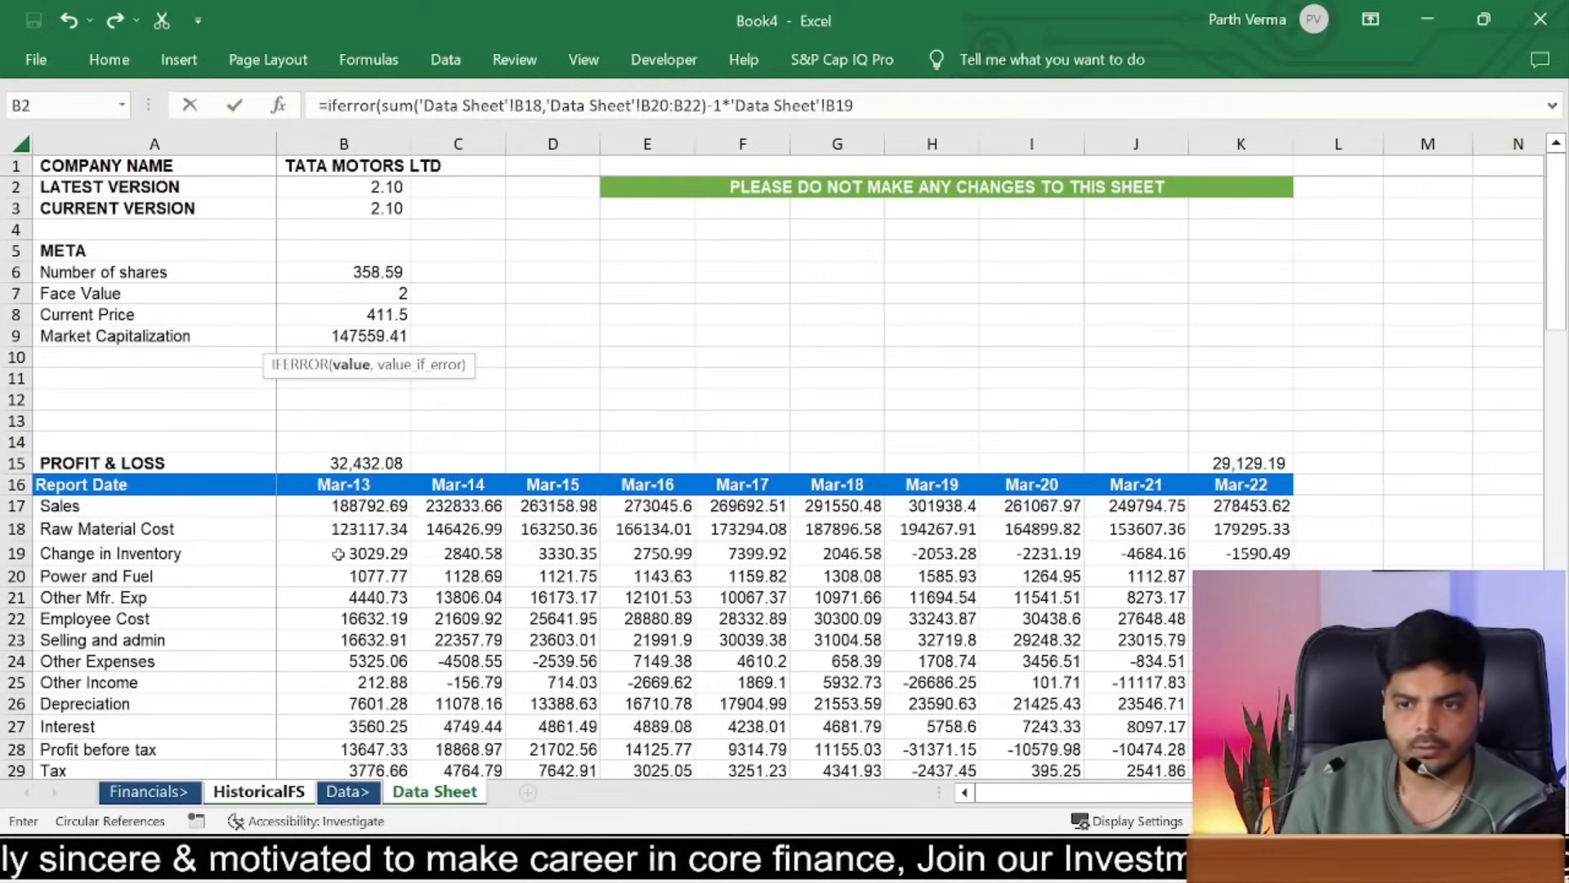
type(",0")
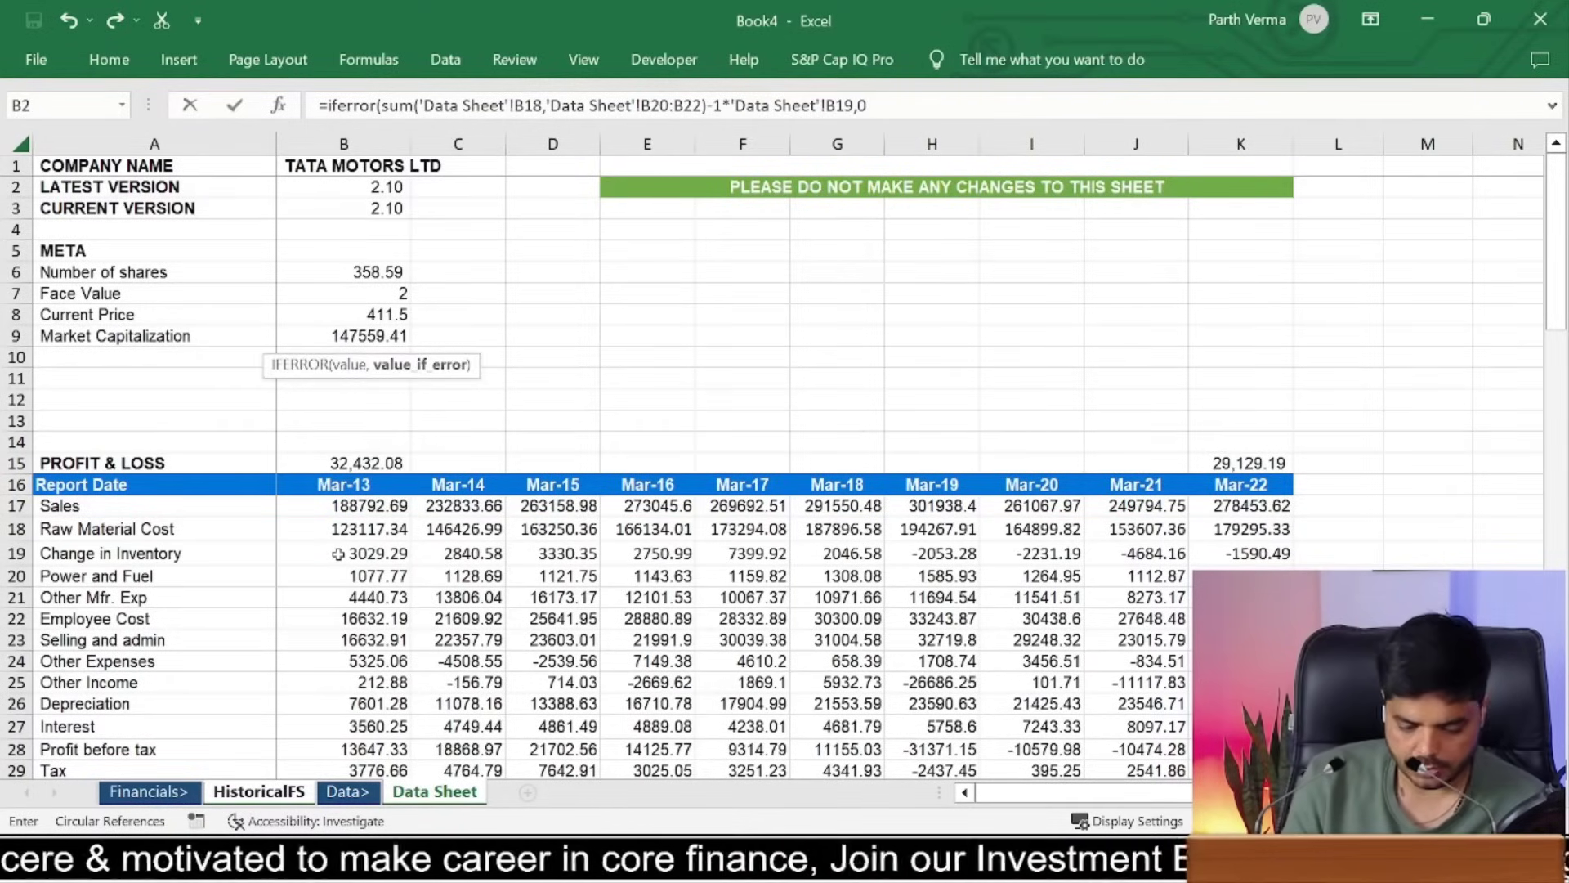
type(")")
key("Return")
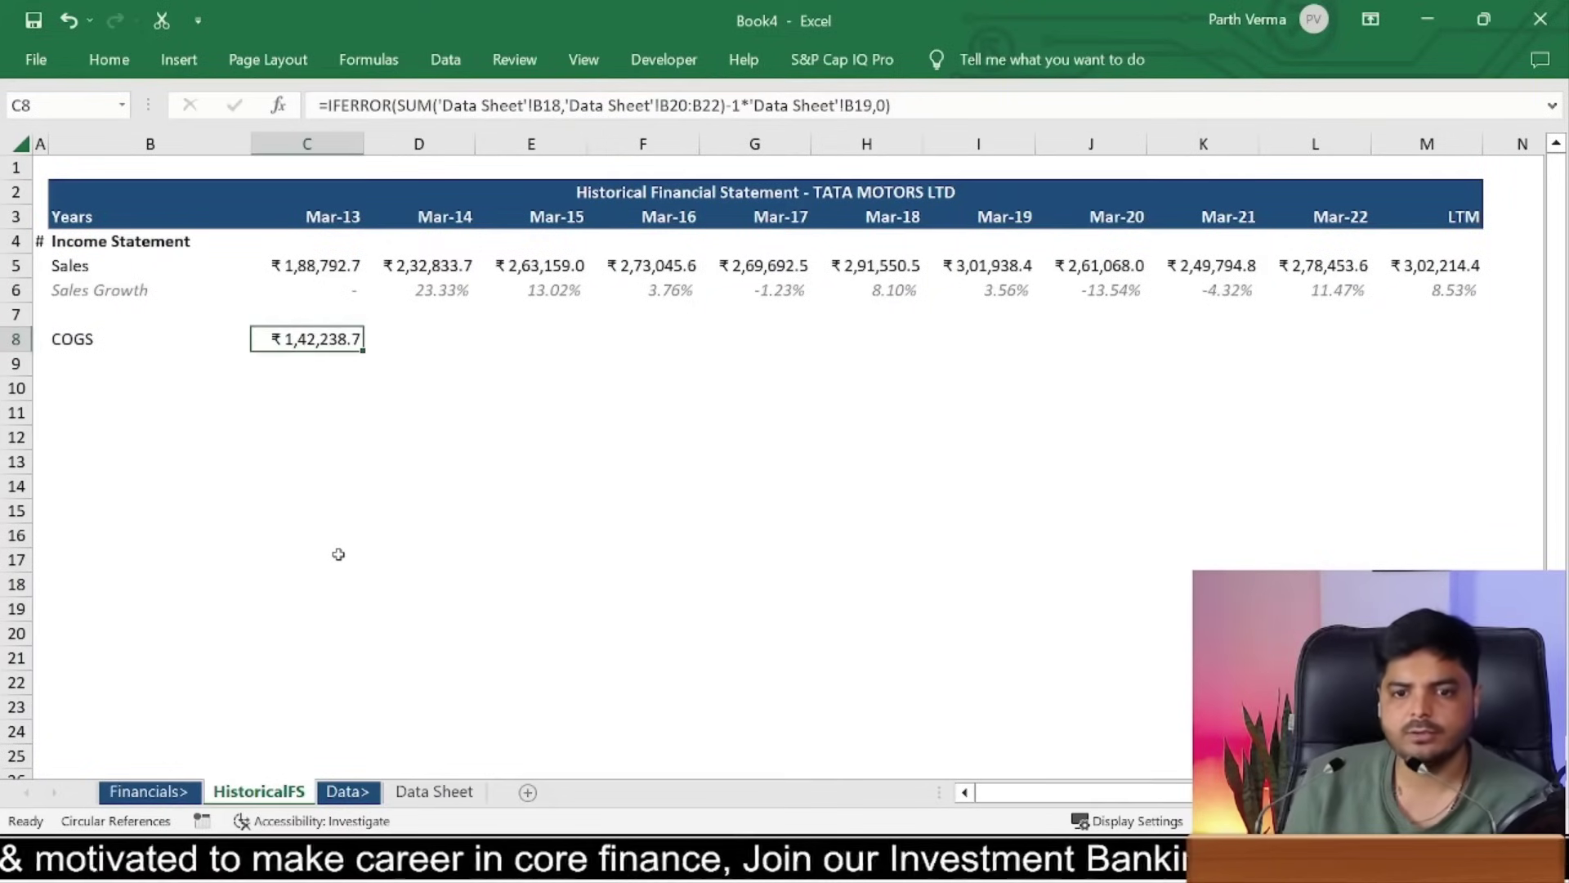
Step: Copy the C8 COGS formula across D8:M8 through the LTM column
key("ctrl+c")
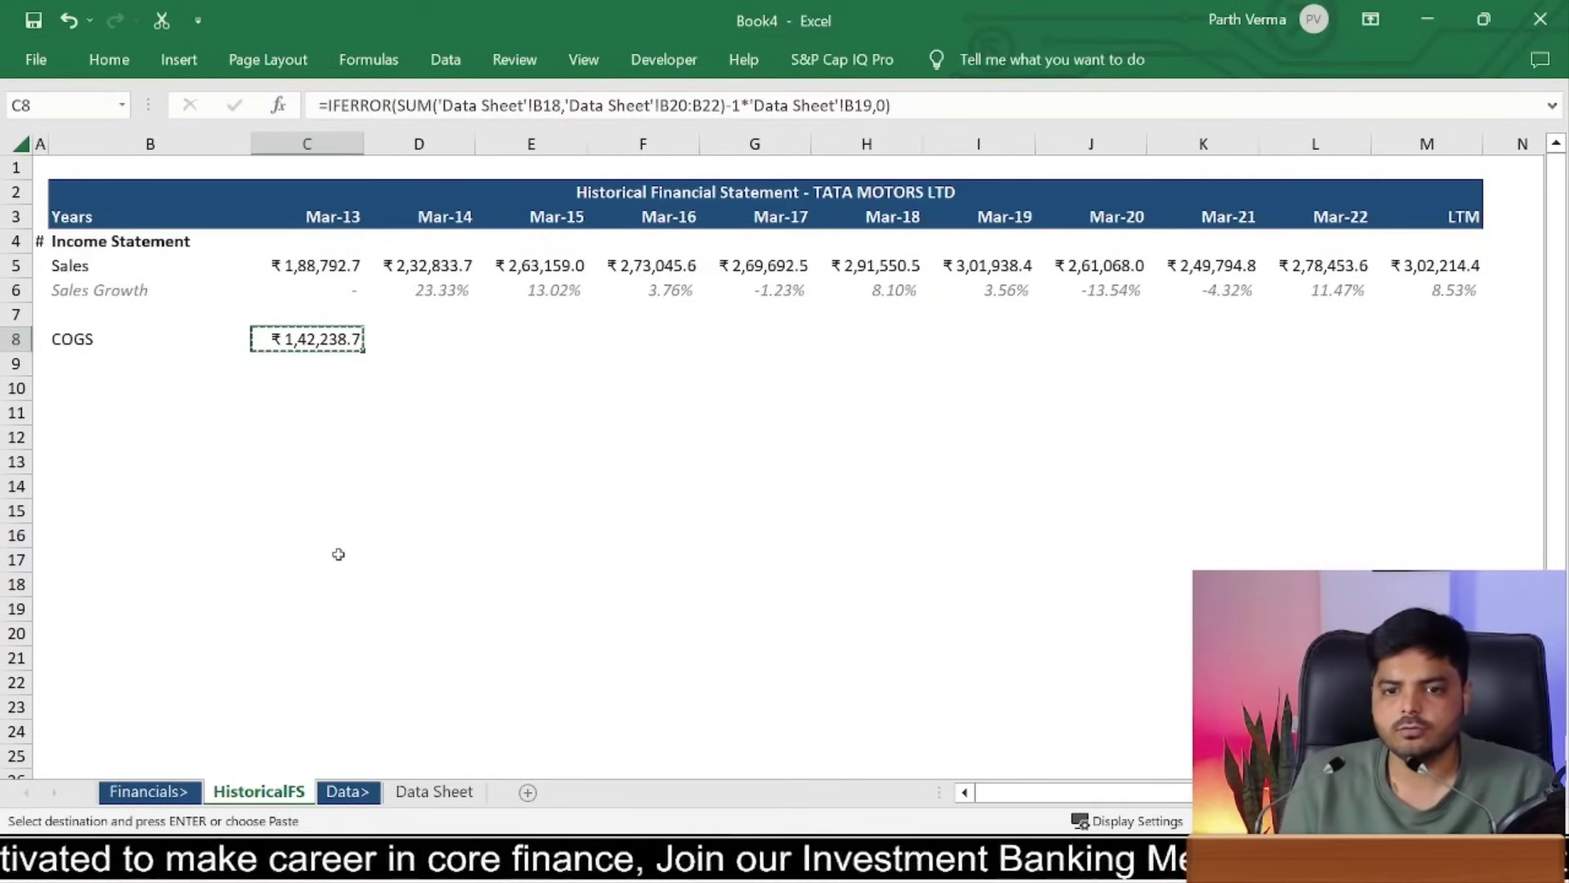
key("shift+Right")
key("shift+Right")
key("shift+Right")
key("shift+Right")
key("shift+Right")
key("shift+Right")
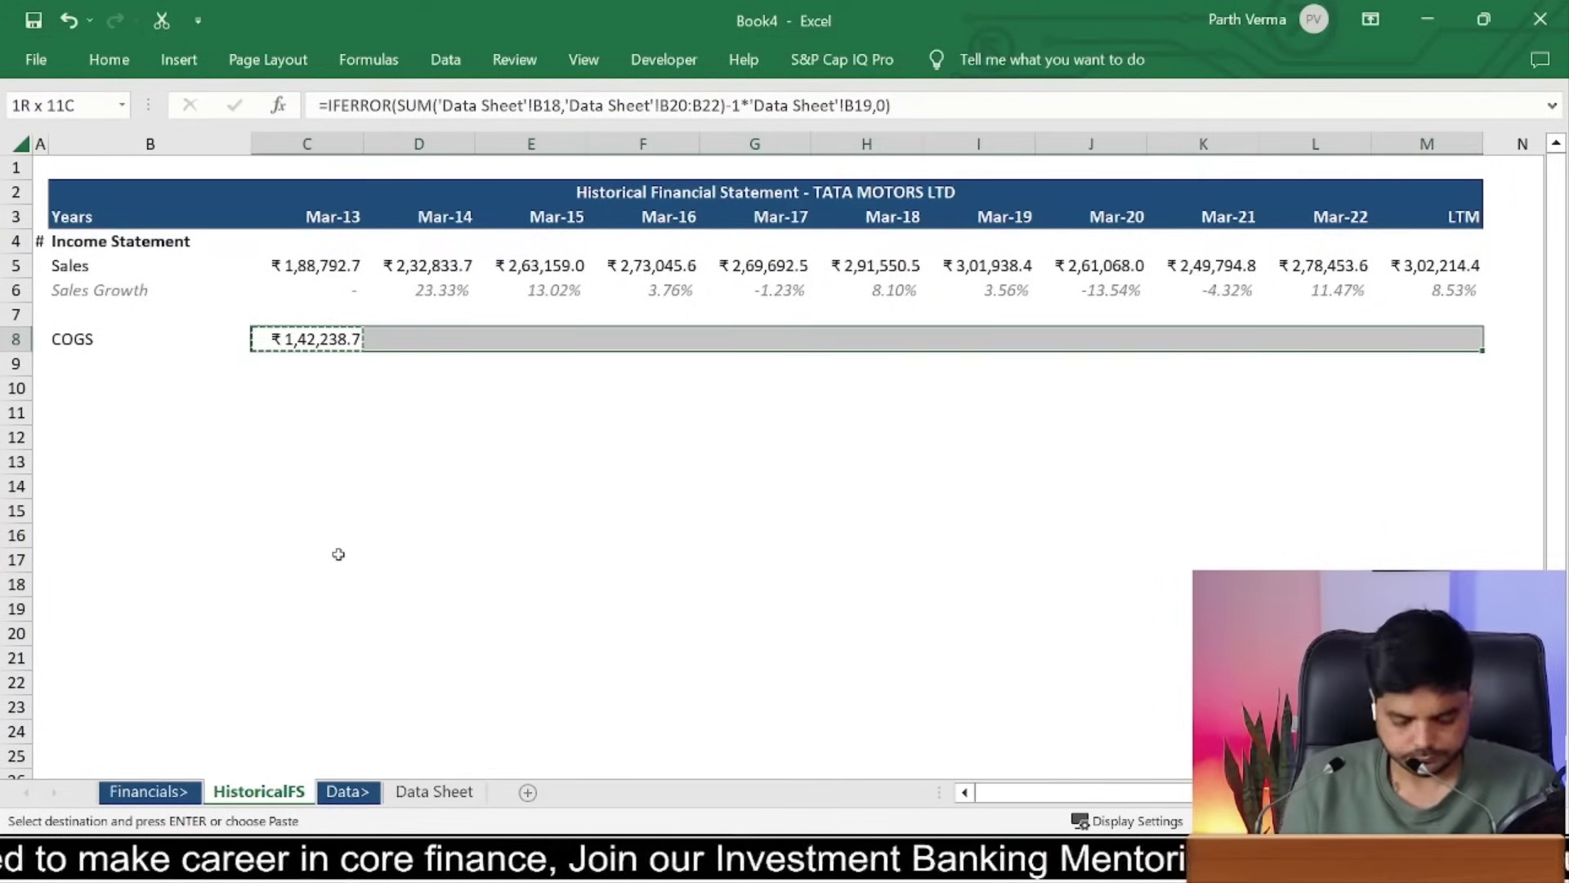
key("ctrl+v")
key("Left")
key("Left")
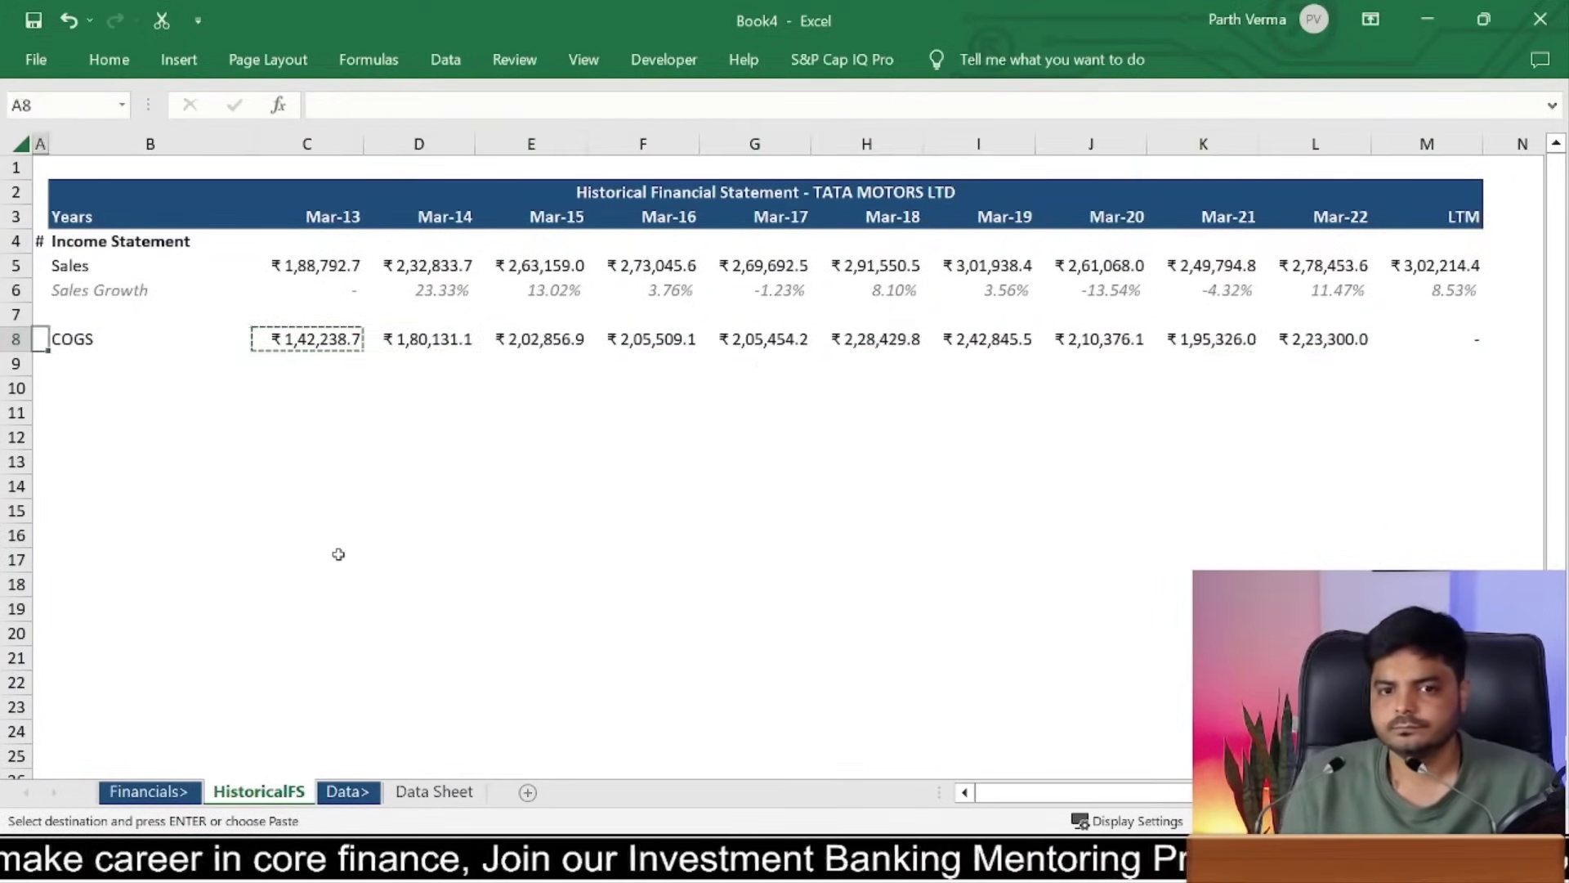
key("Right")
key("Right")
key("Right")
key("Right")
key("Right")
key("Right")
key("Right")
key("Right")
key("Right")
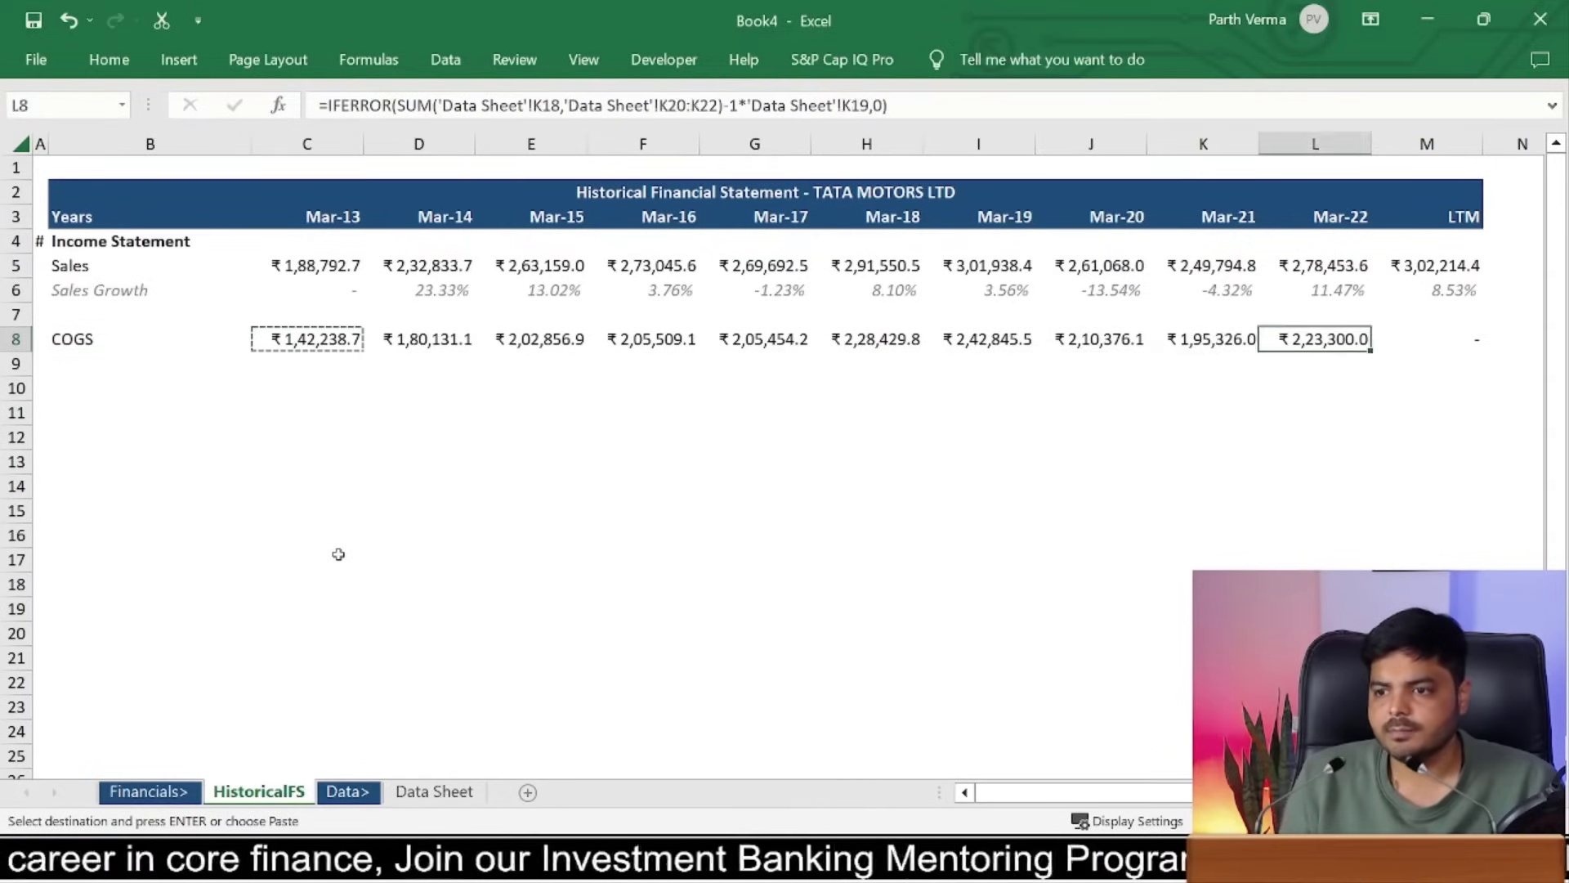
key("Right")
Step: Inspect the LTM COGS formula in M8 and trace its Data Sheet precedents
key("F2")
key("Escape")
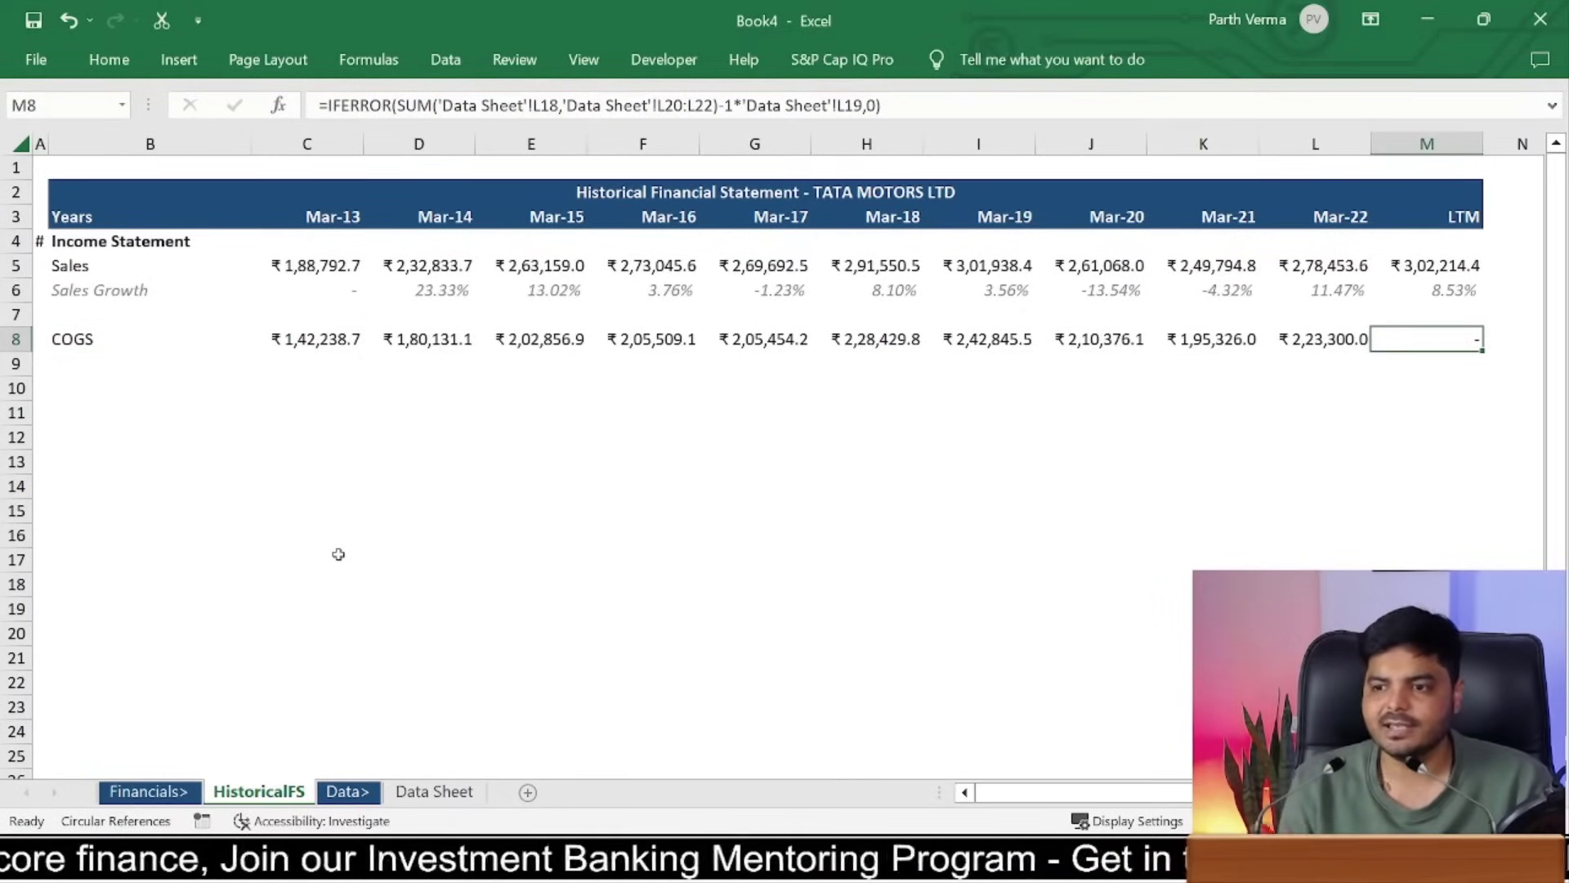
key("ctrl+bracketleft")
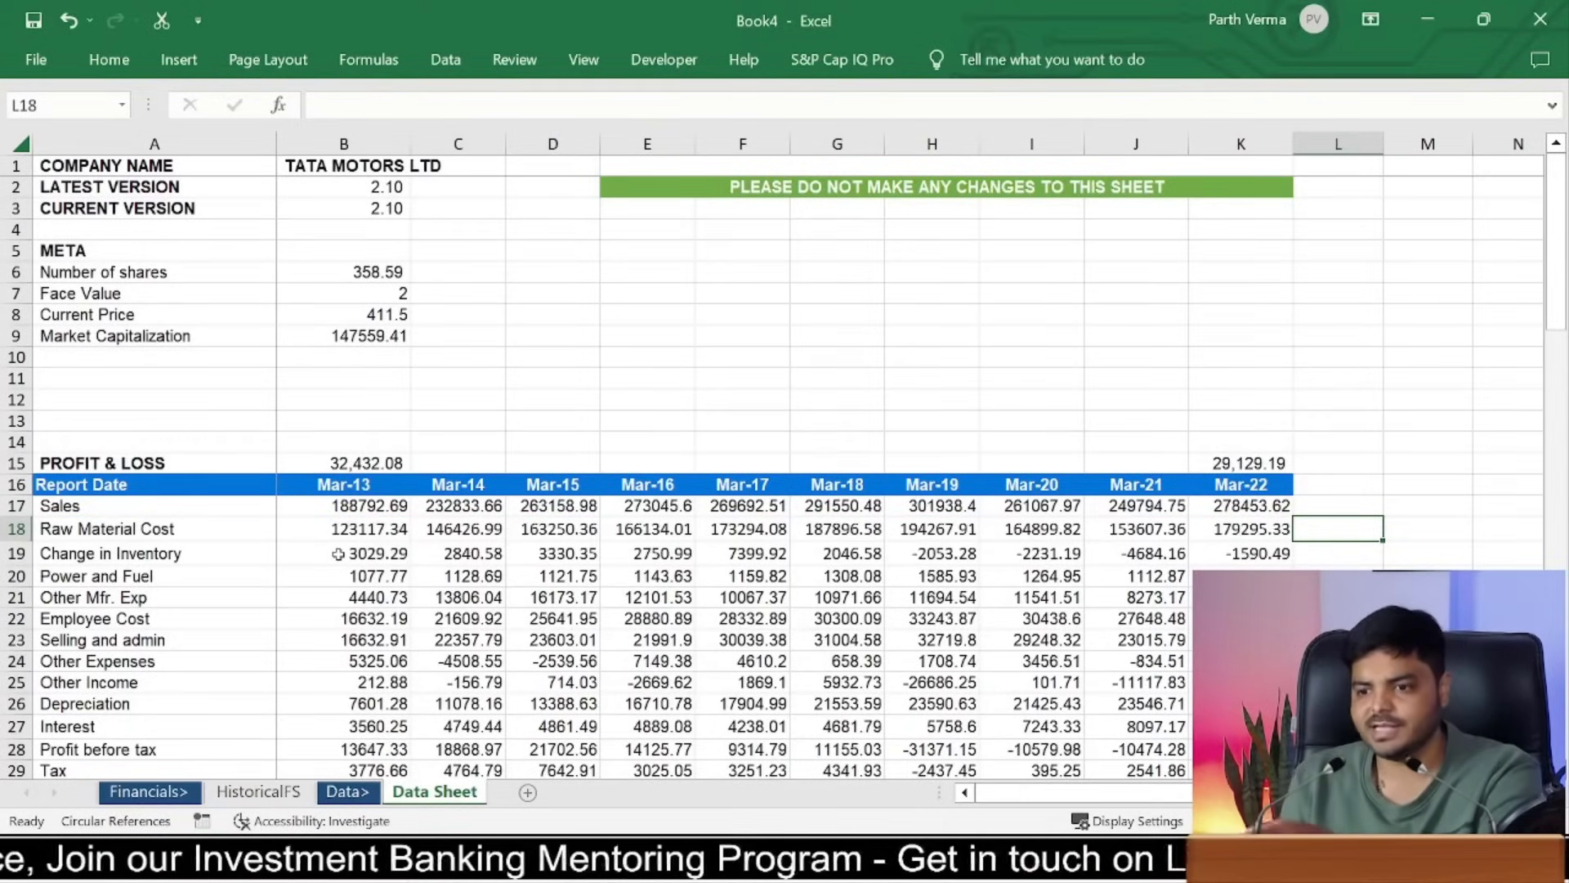
Step: Confirm the LTM COGS source cells on the Data Sheet are empty, then go back to HistoricalFS!M8
key("F5")
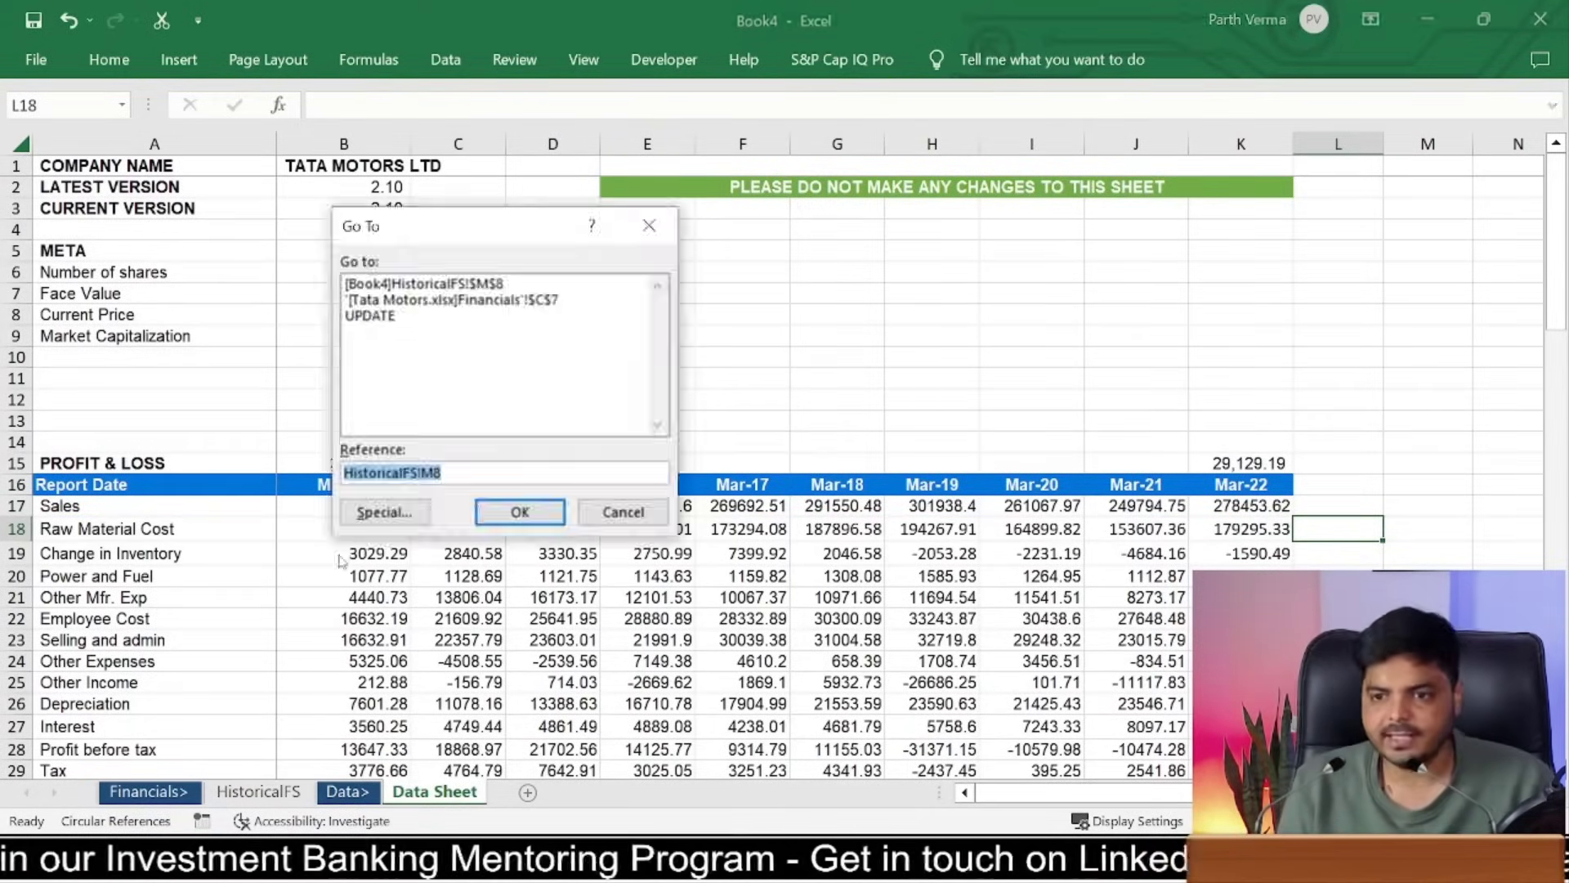
key("Return")
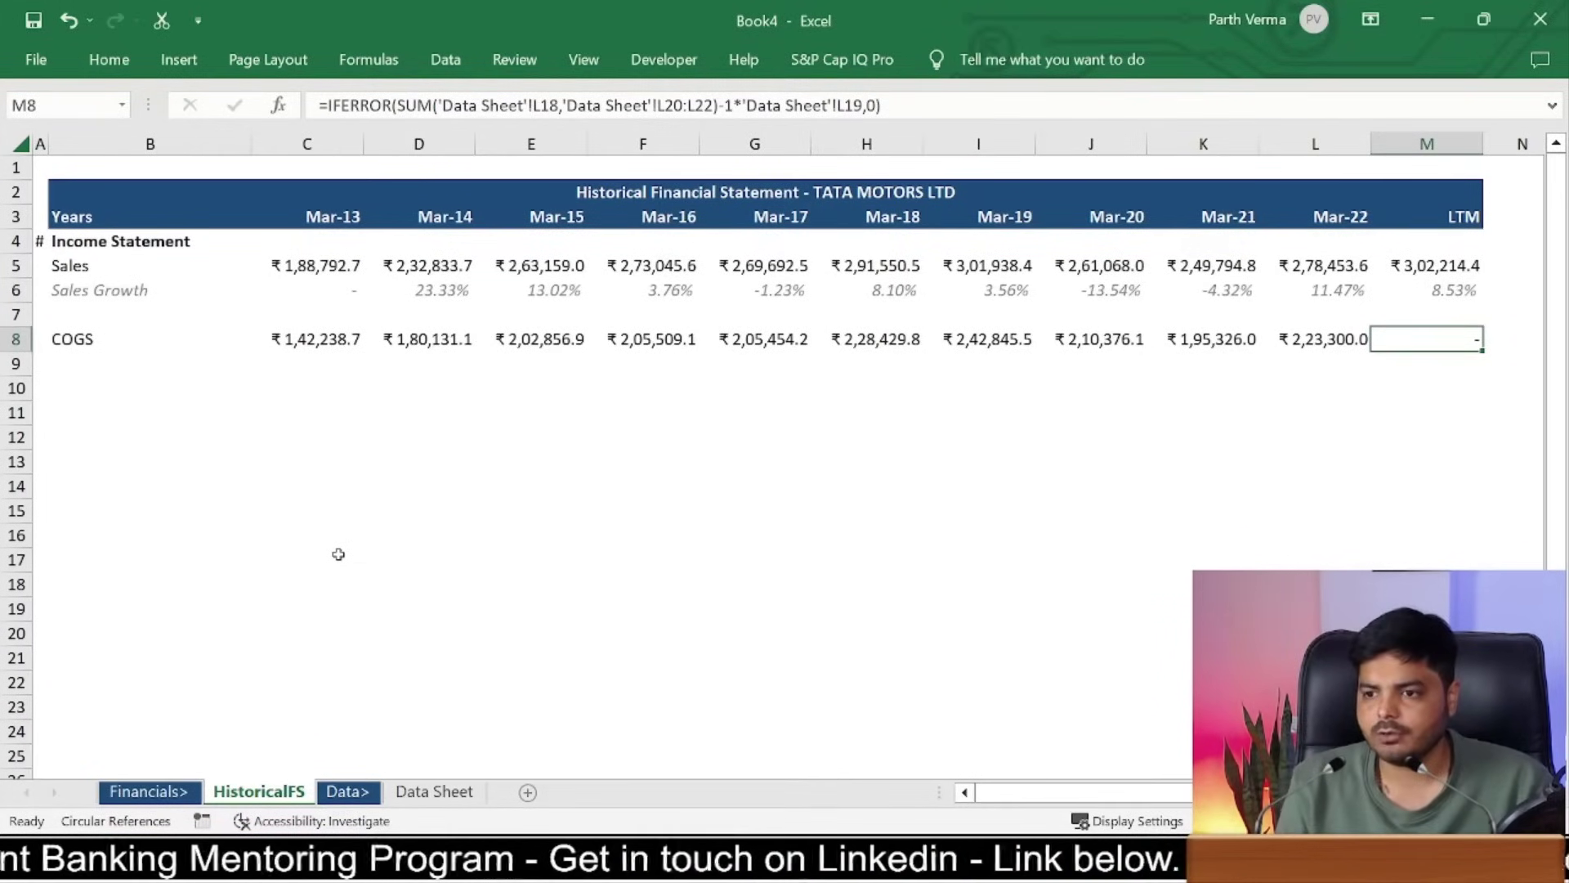
key("ctrl+bracketleft")
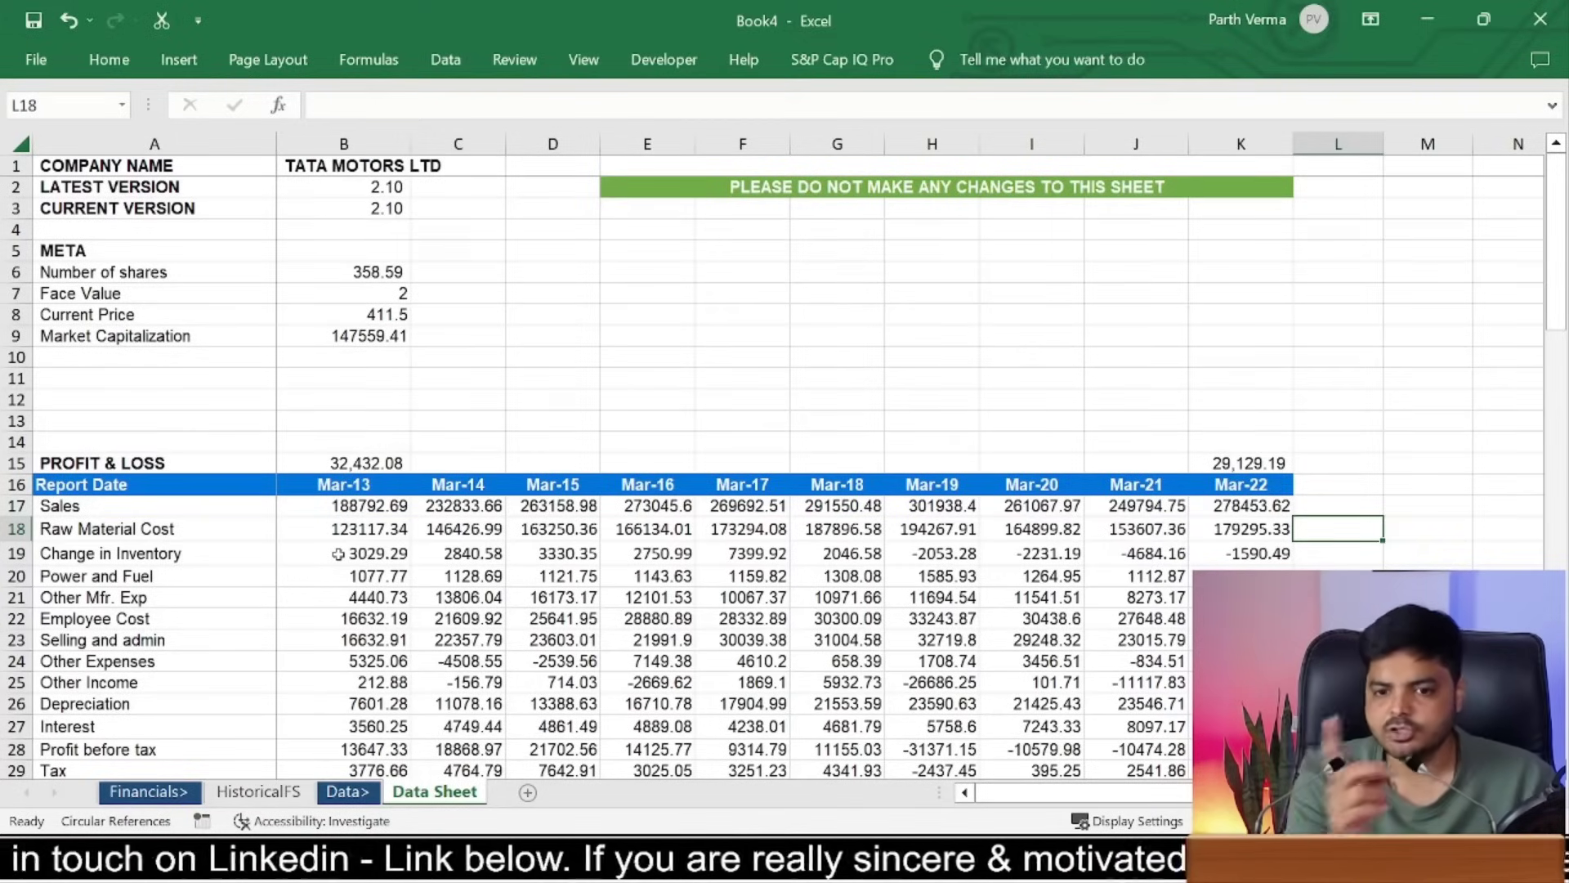
key("F5")
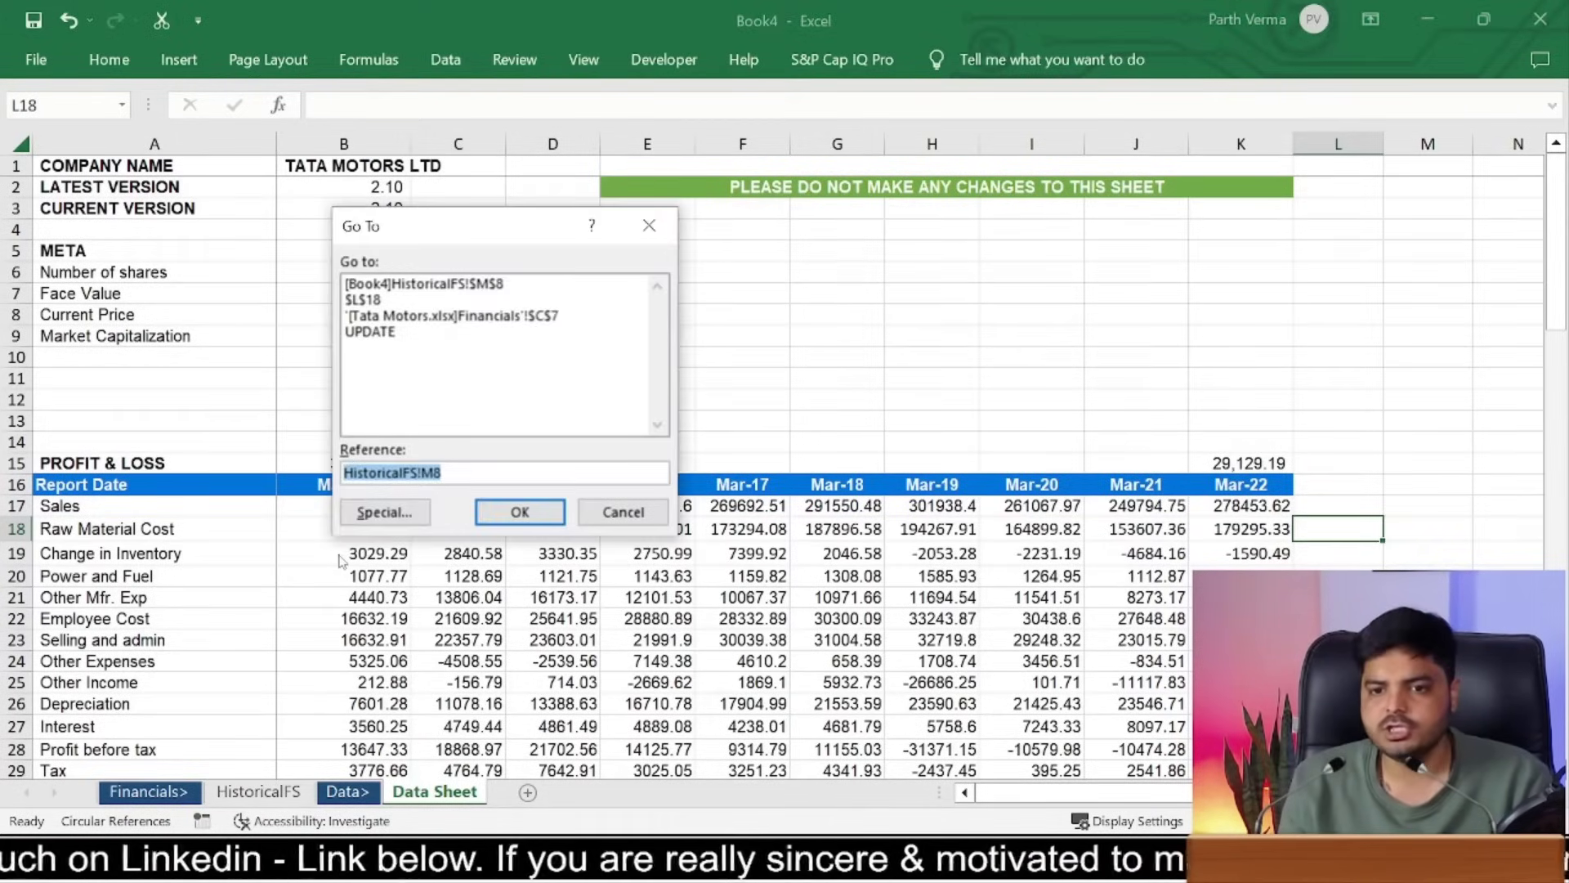
key("Return")
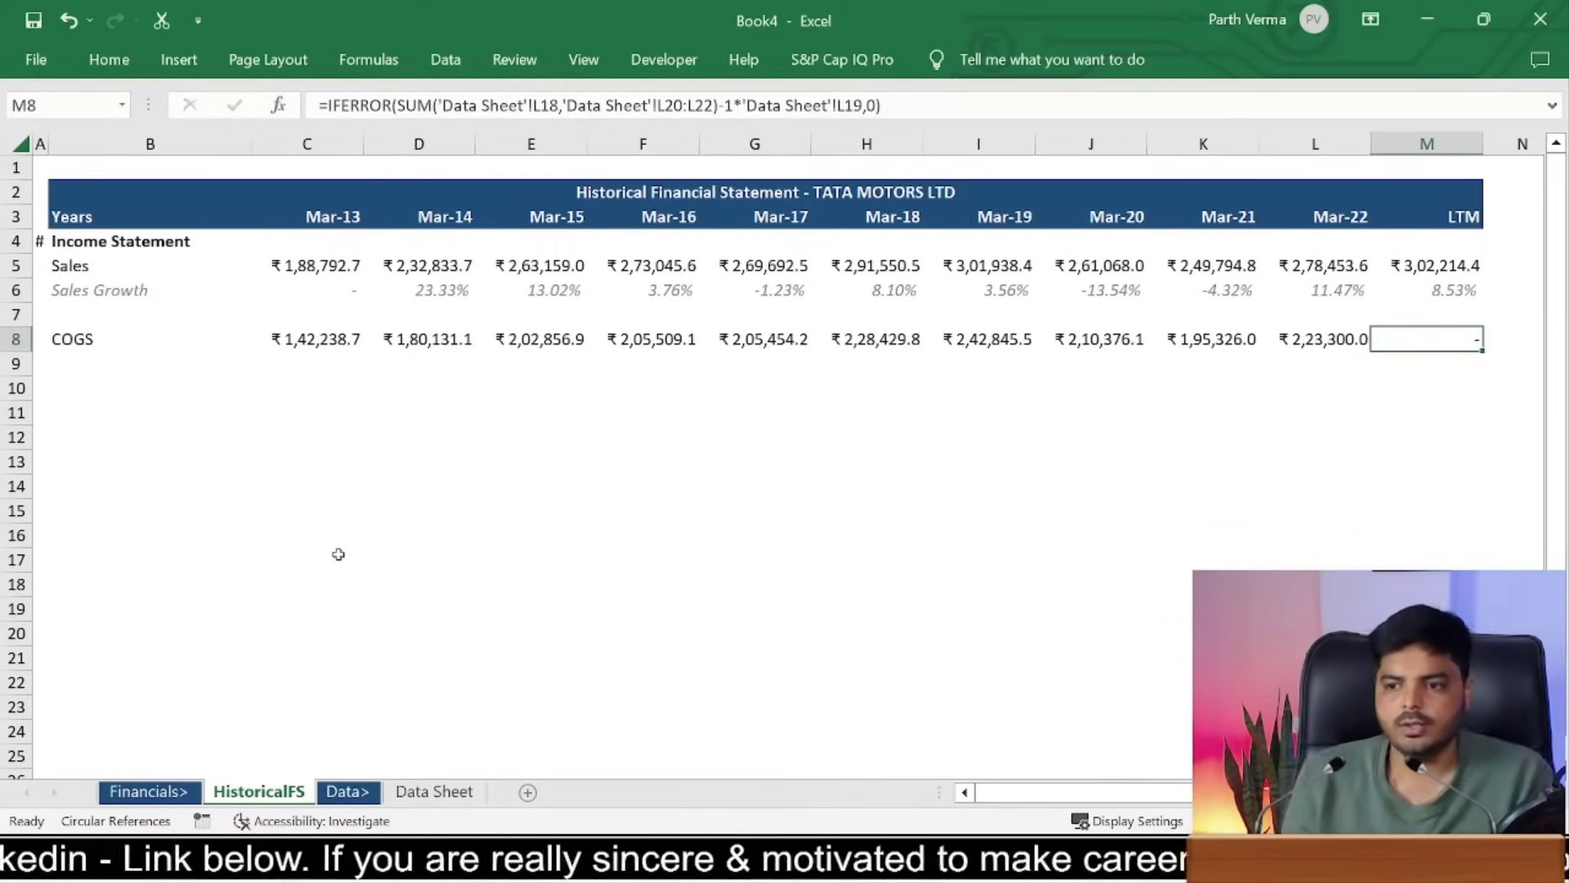
key("Left")
key("Left")
key("Left")
key("Left")
key("Left")
key("Left")
key("Left")
key("Left")
key("Left")
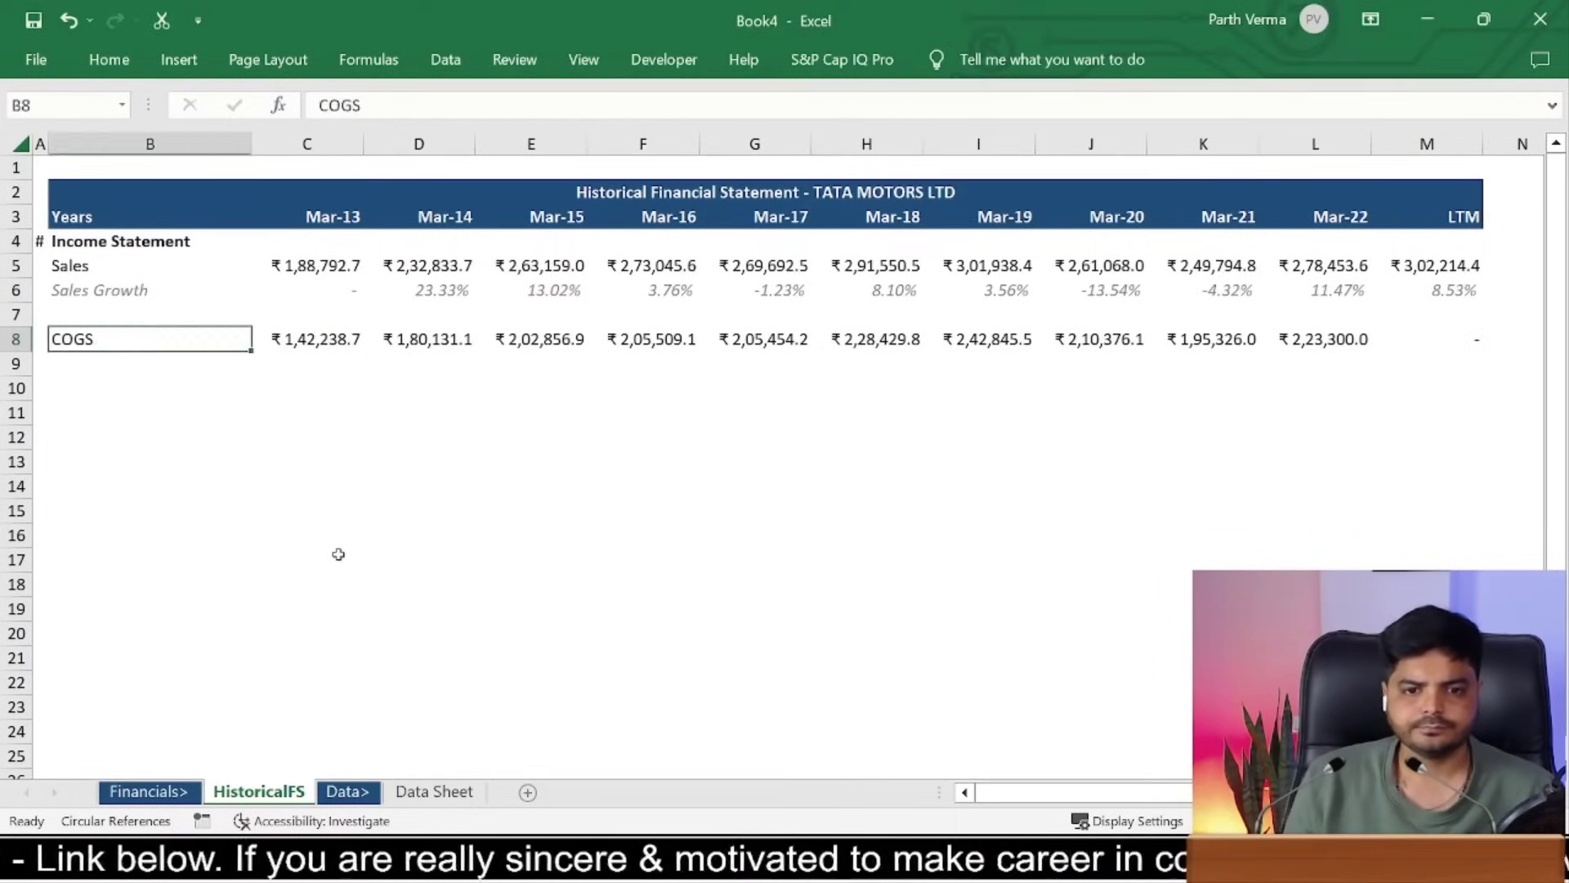
key("Down")
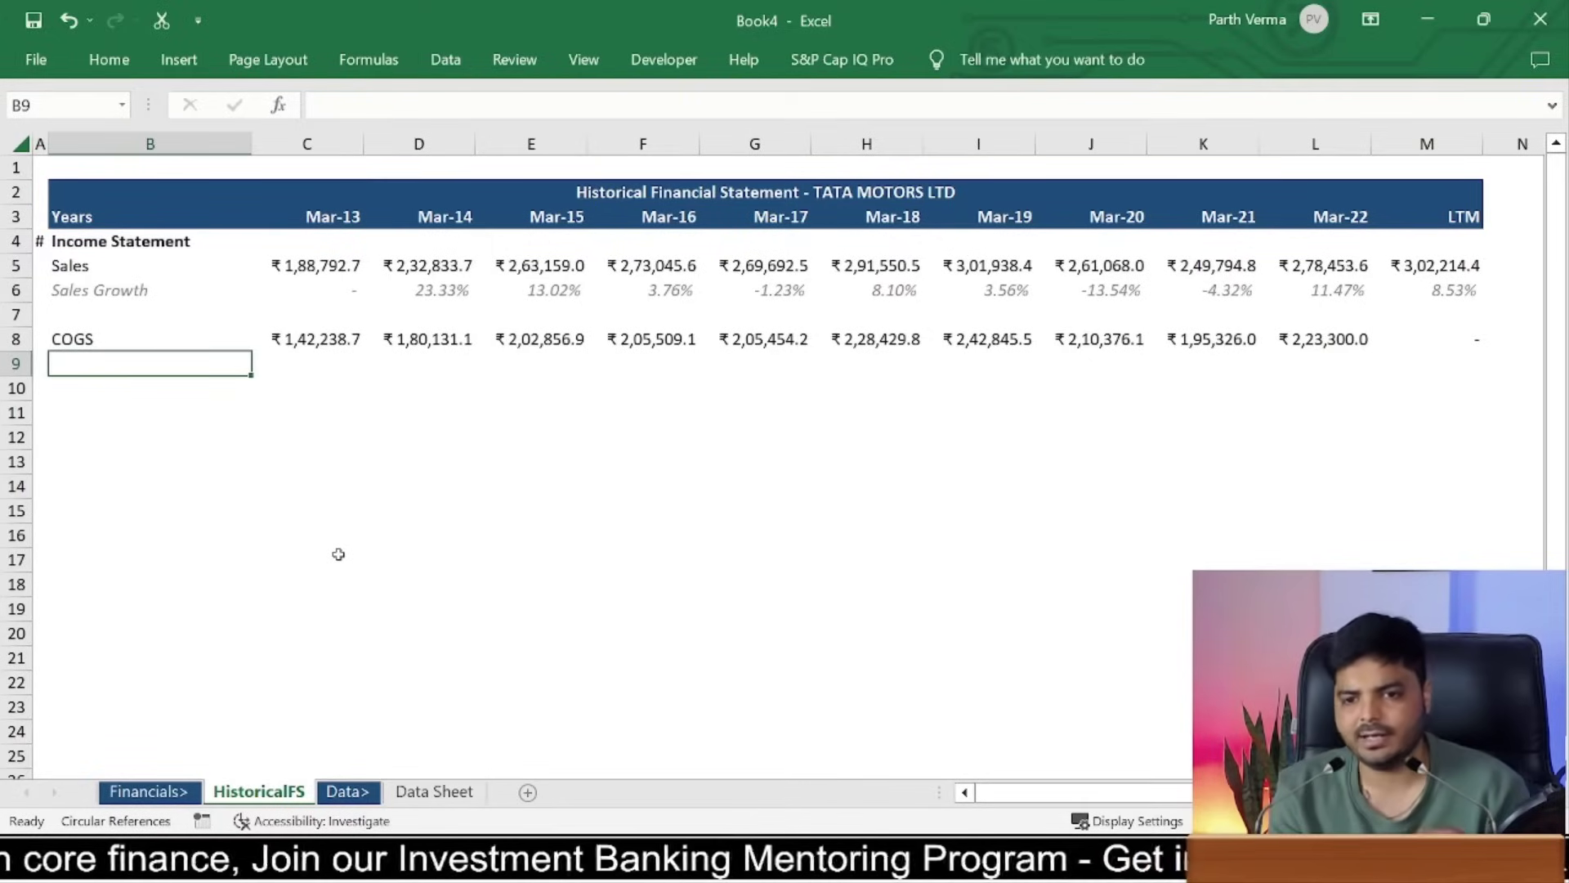
Step: Label row 9 'COGS % Sales', replacing an initial Gross margins label
type("G")
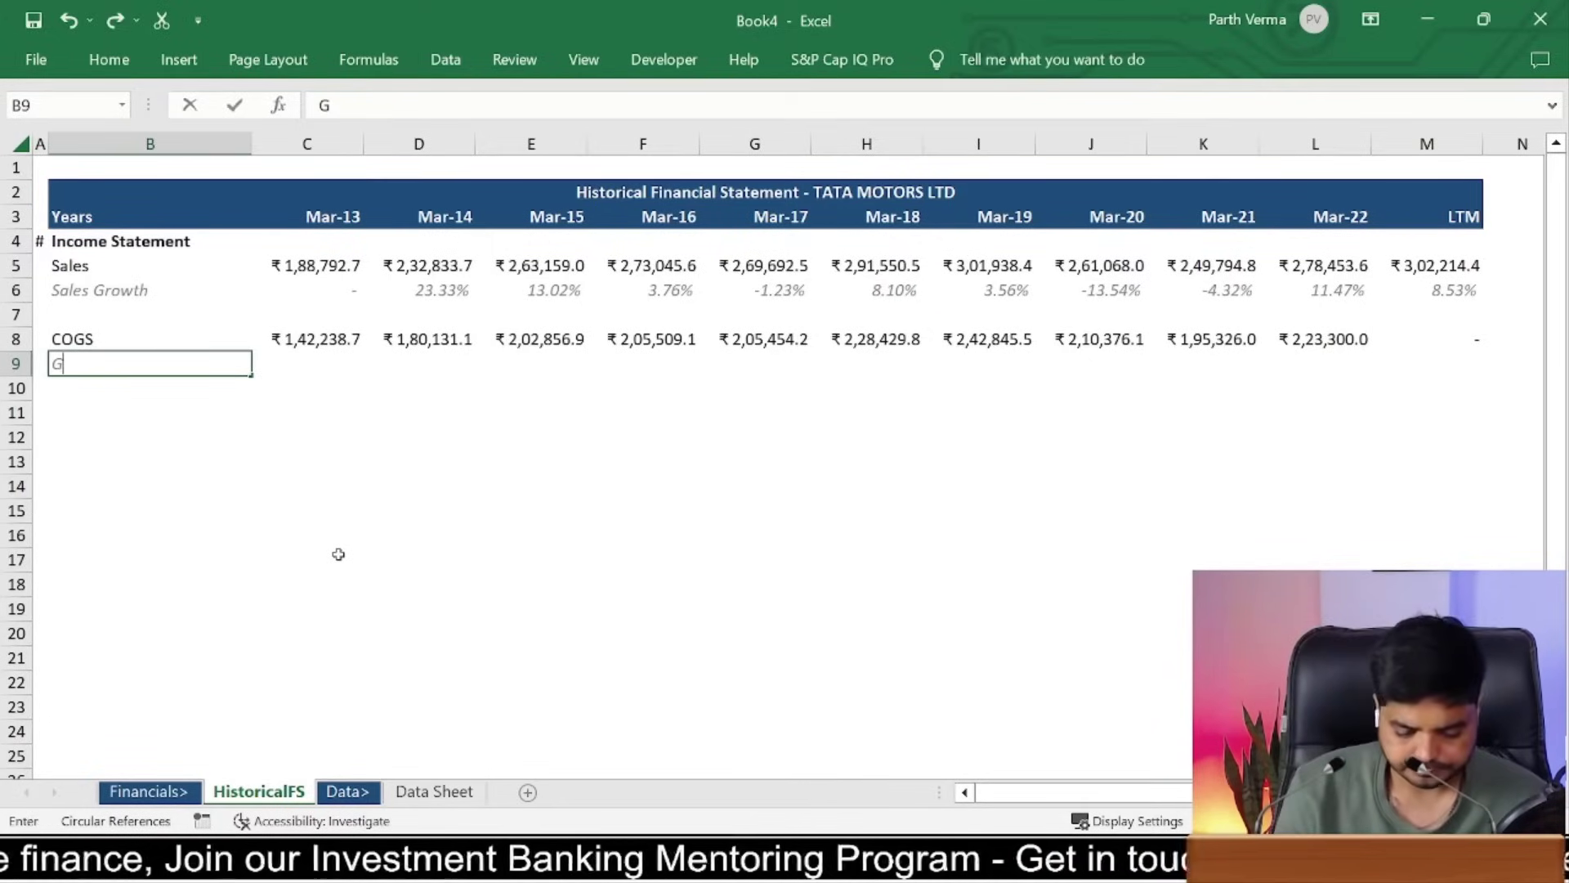
type("ross margins")
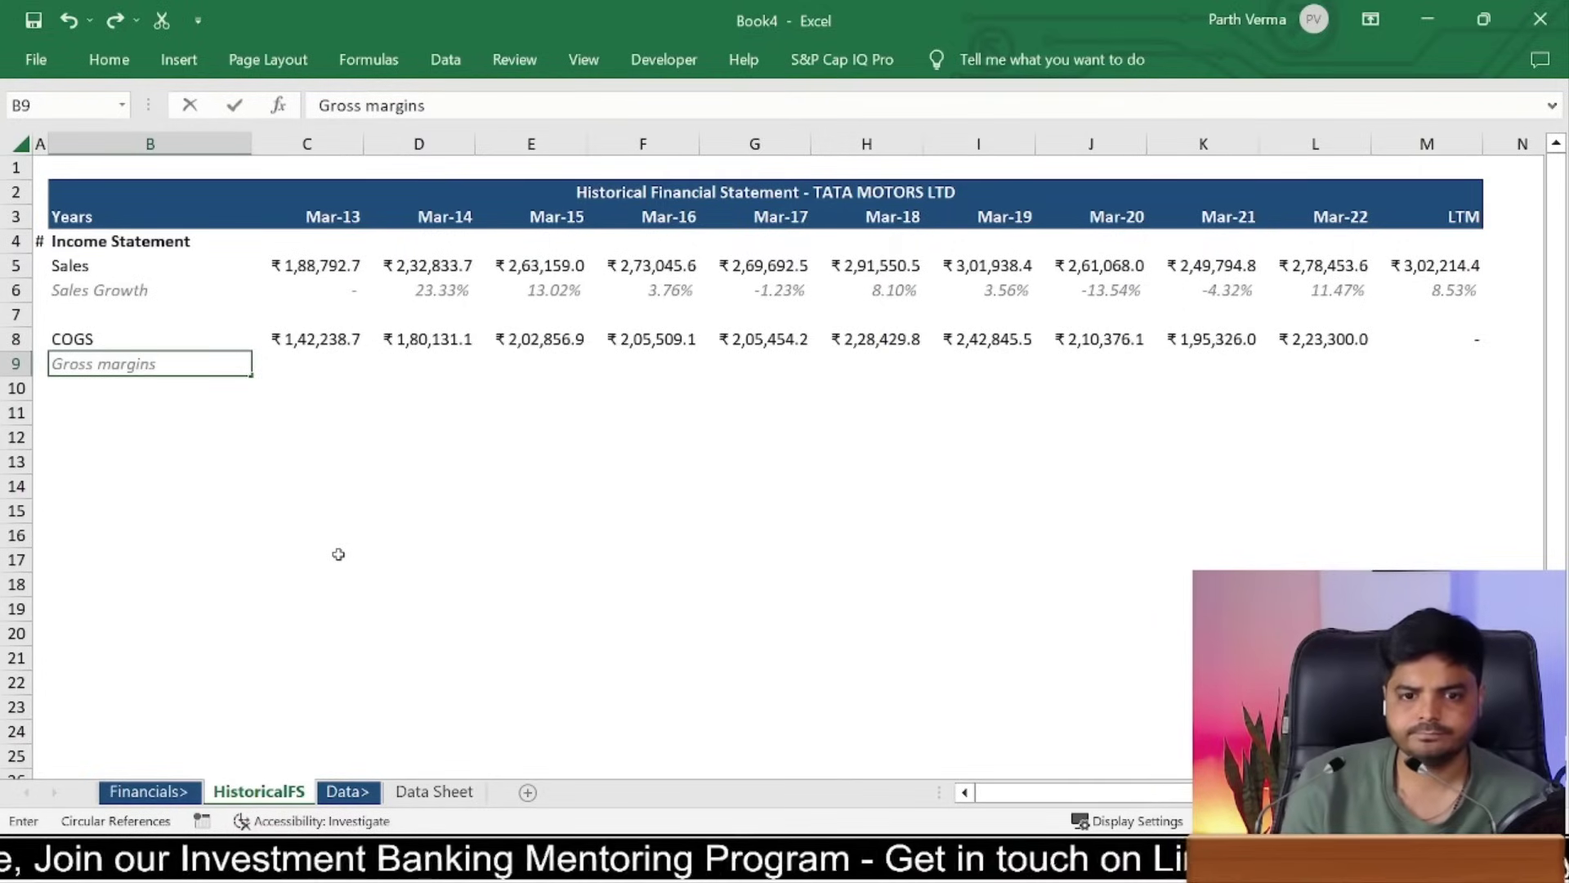
key("ctrl+Return")
key("Up")
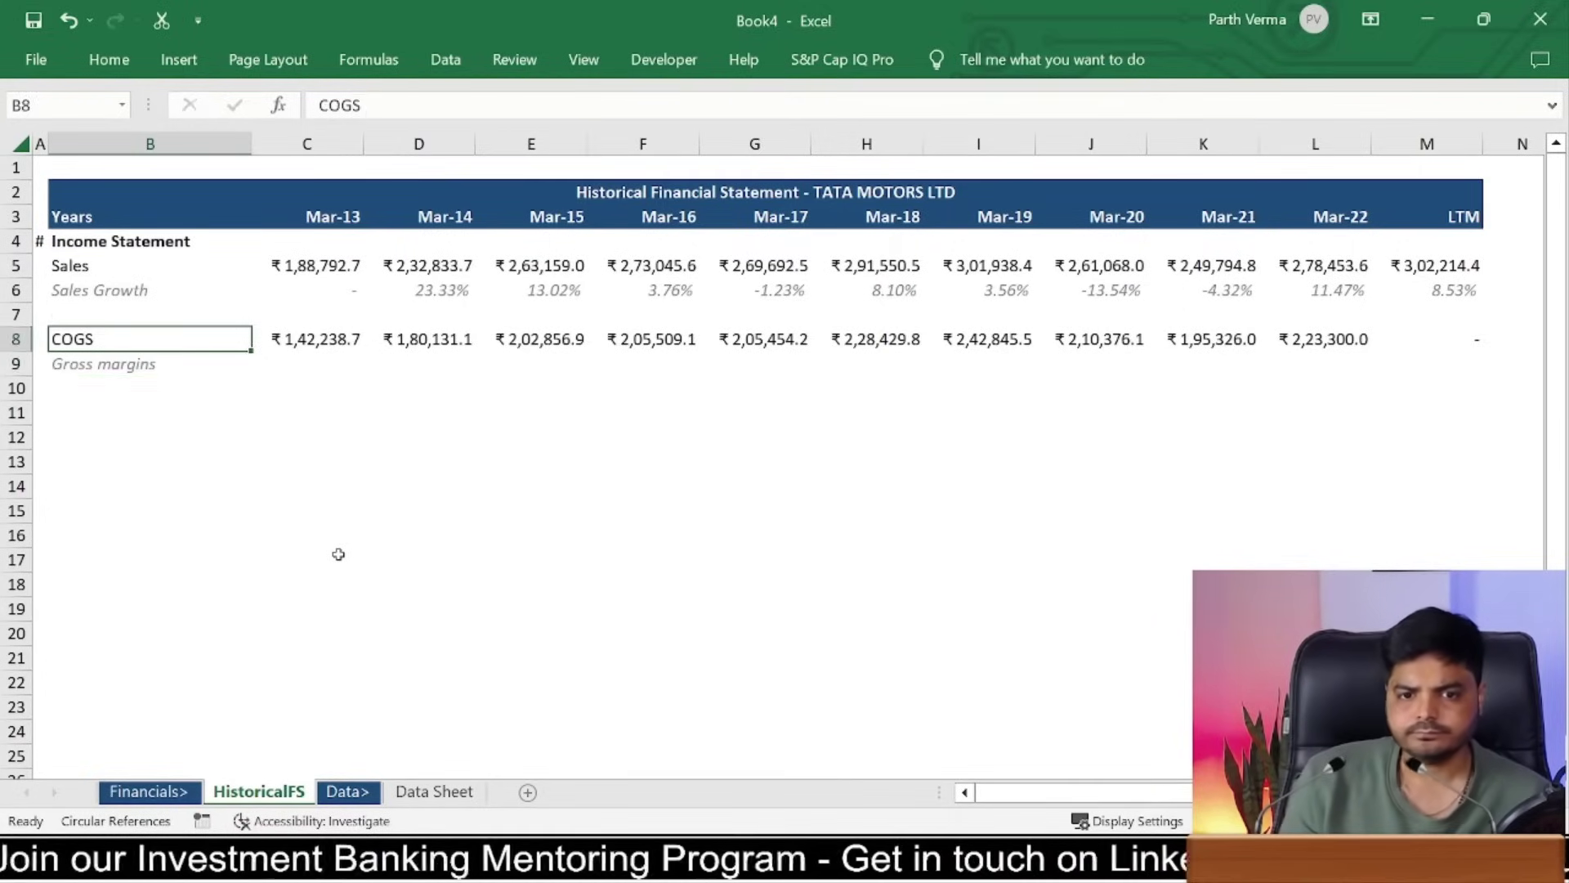
key("Down")
key("Right")
type("=")
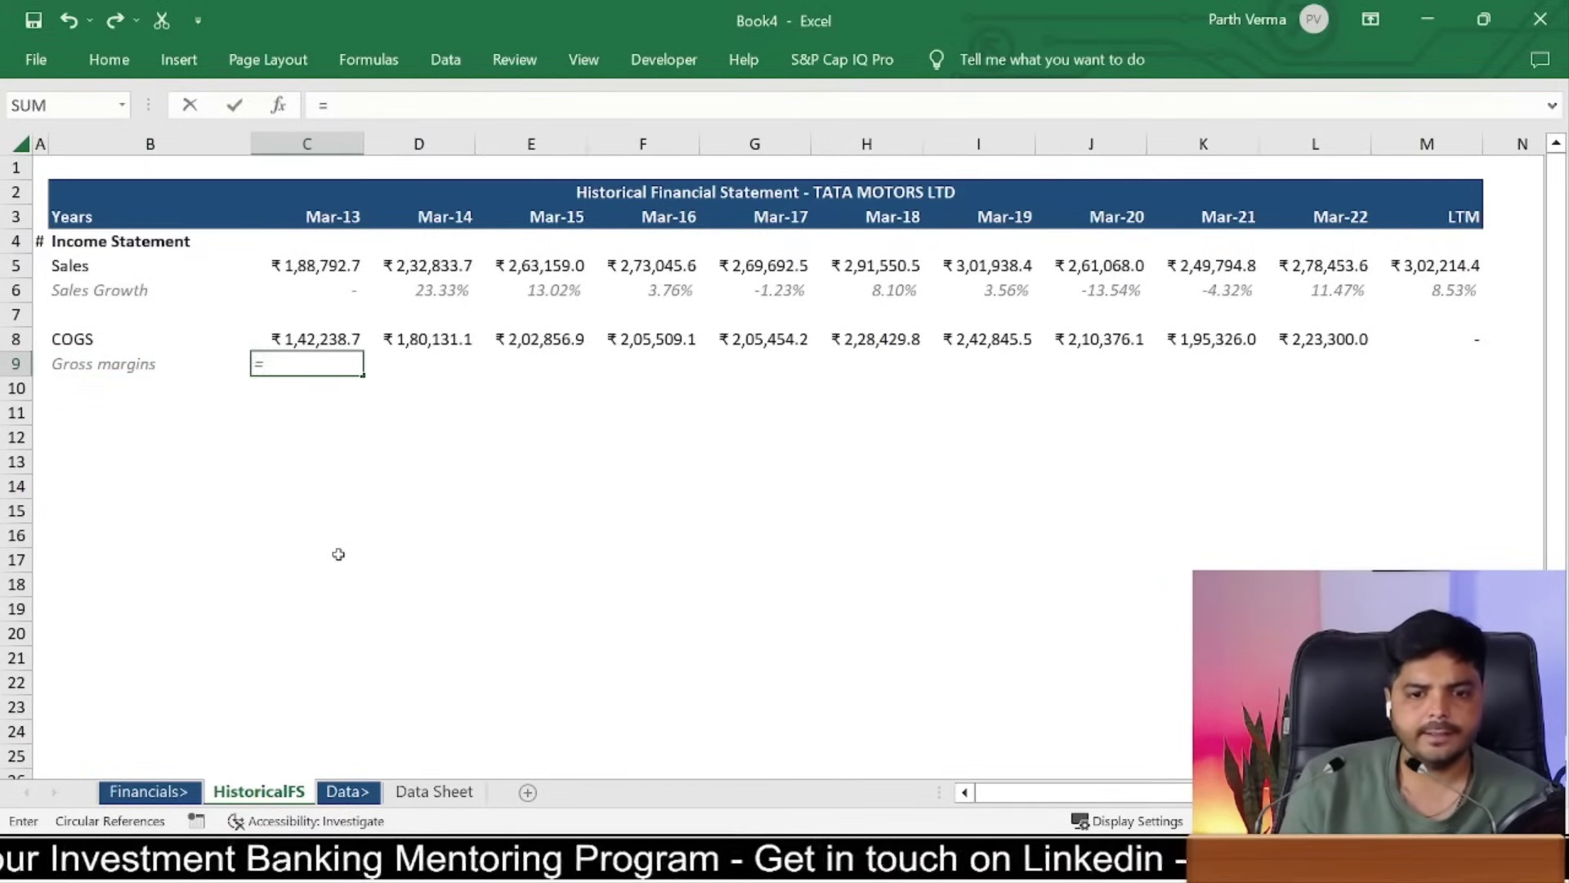
key("Escape")
key("Left")
type("C")
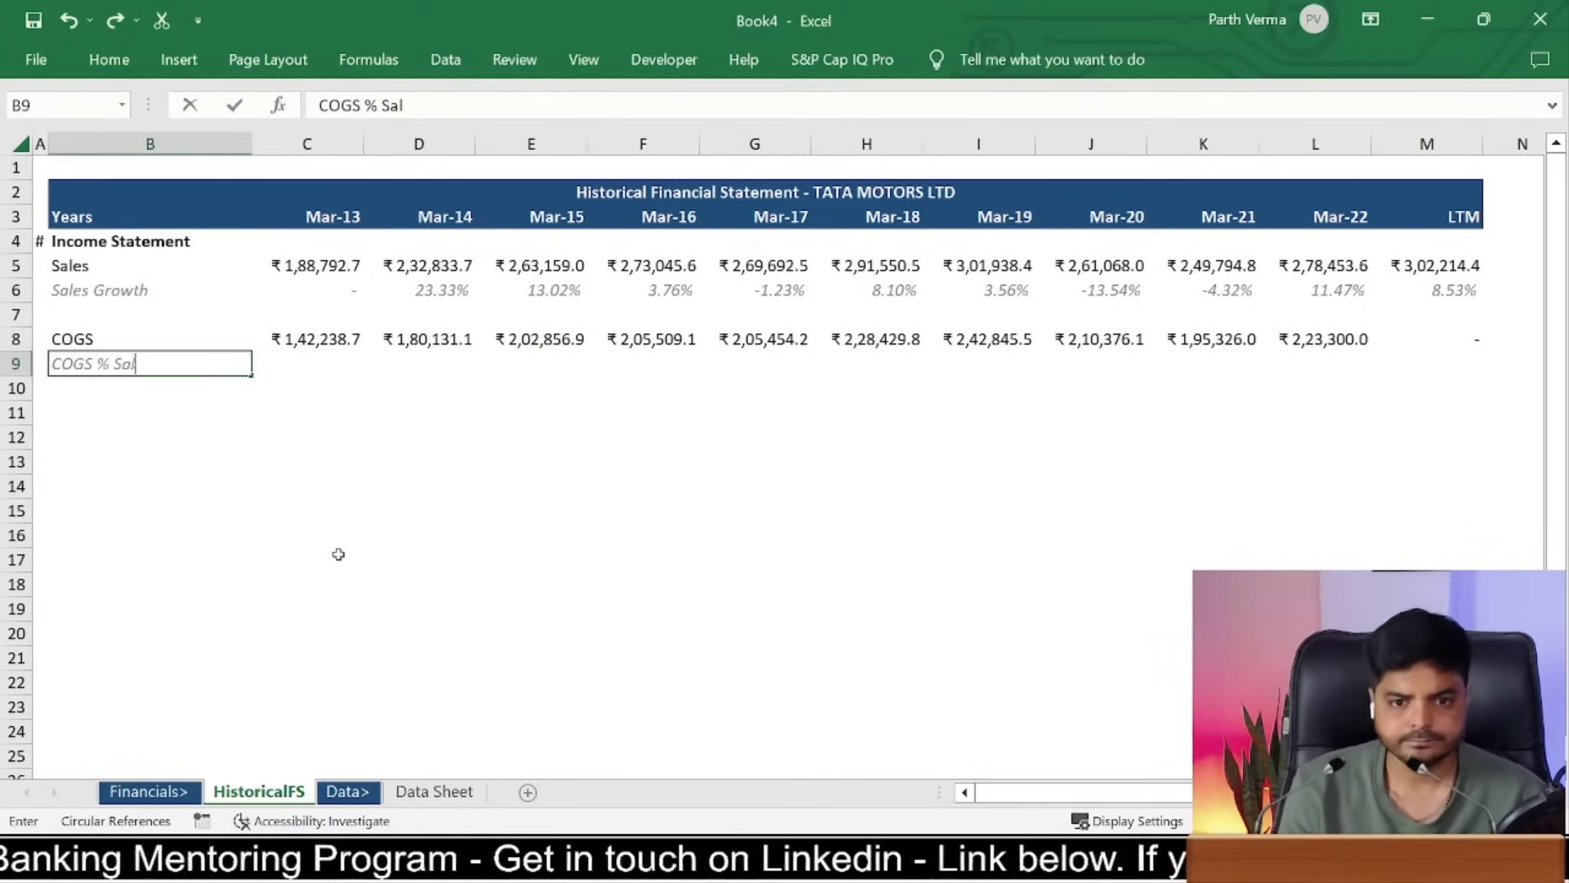
type("es")
key("ctrl+Return")
Step: Start the Mar-13 formula in C9 as =C8/ to divide COGS by Sales
key("Up")
key("Down")
key("Right")
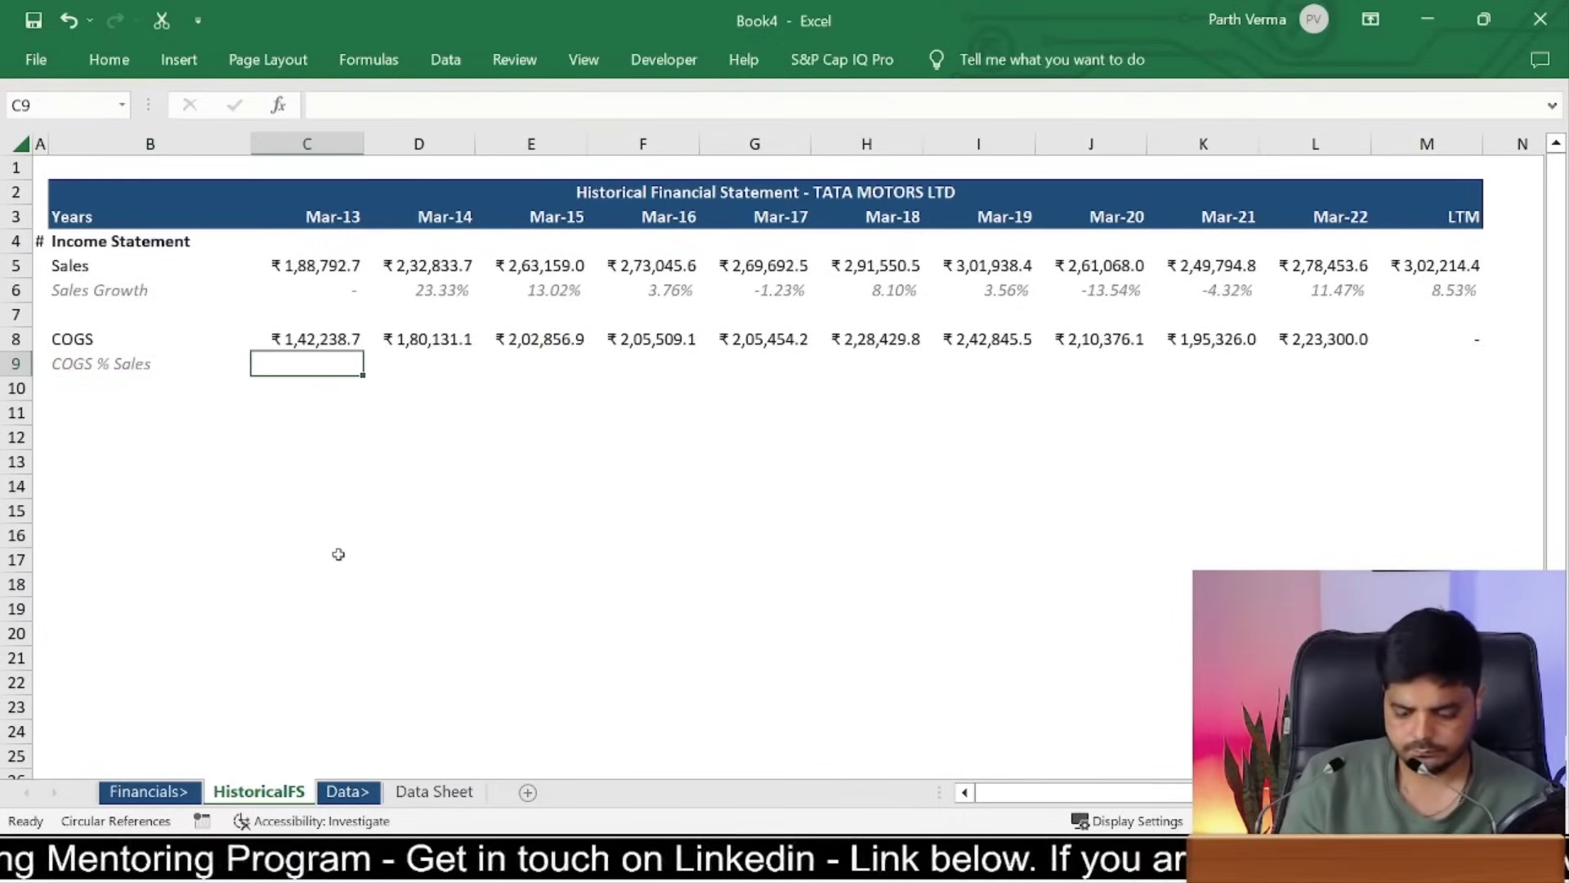
type("=")
key("Up")
type("/")
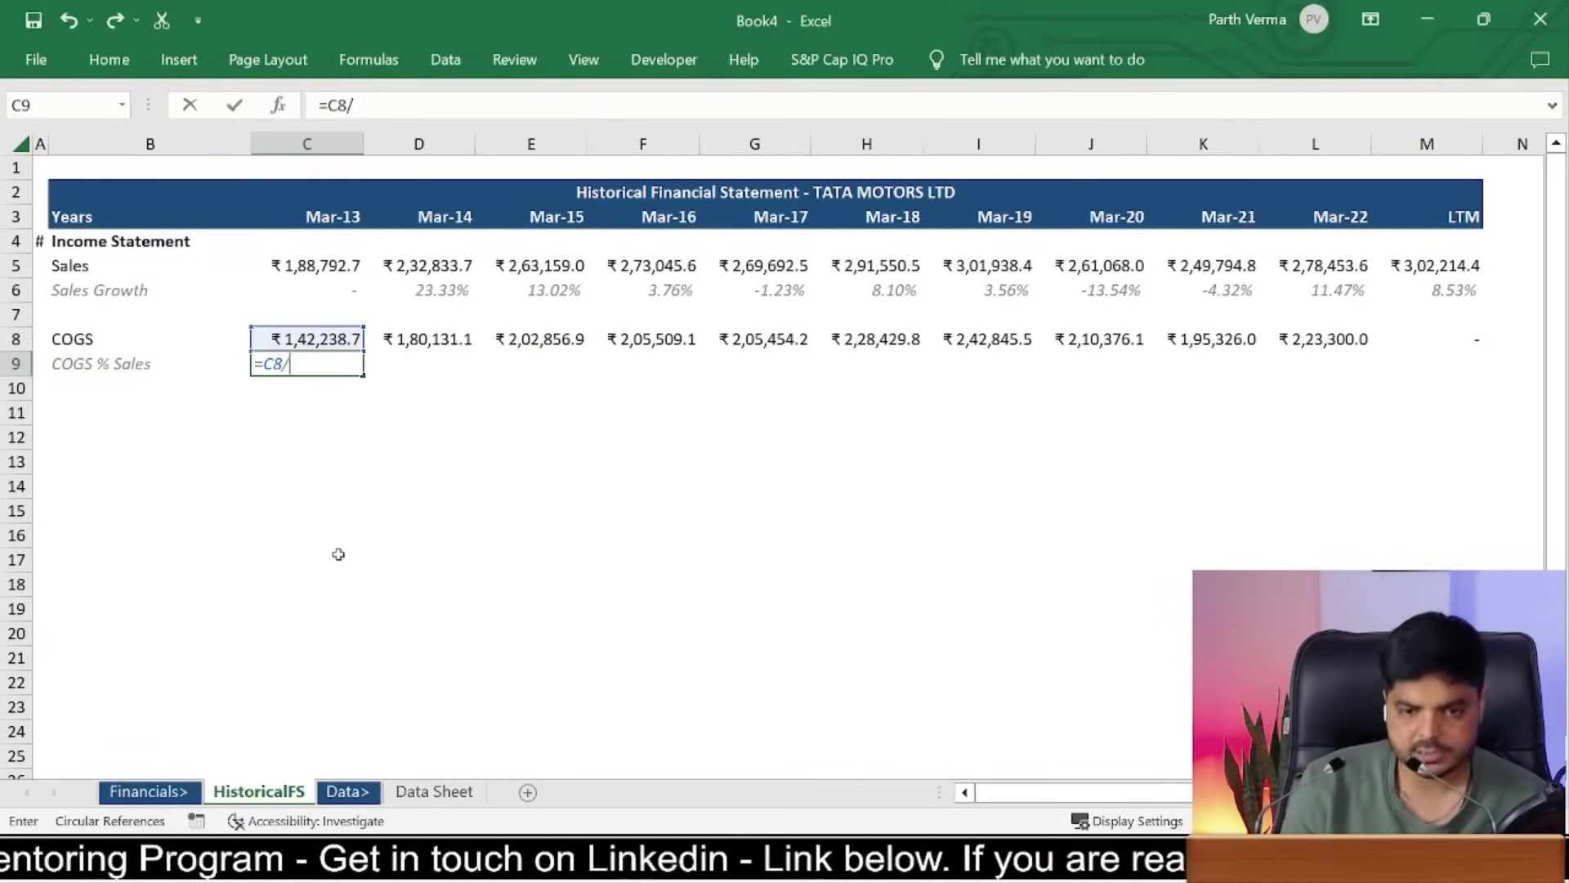
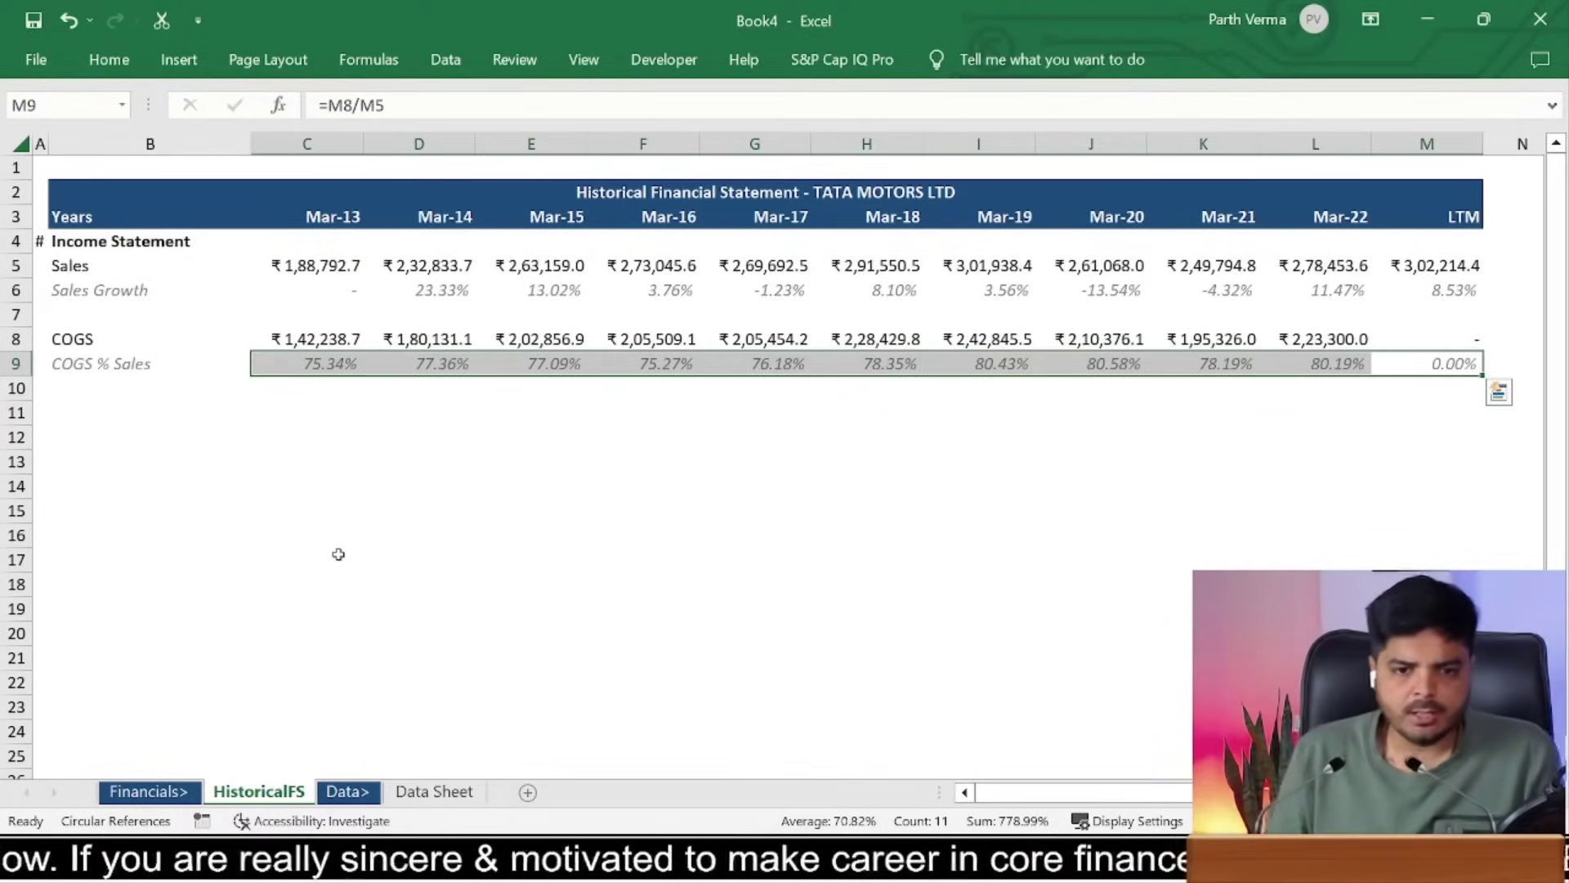
Step: Label B11 'Gross Profit' and enter =C5-C8 (Sales minus COGS) in C11
key("Left")
key("Left")
key("Left")
key("Left")
key("Left")
key("Left")
key("Left")
key("Left")
key("Left")
key("Left")
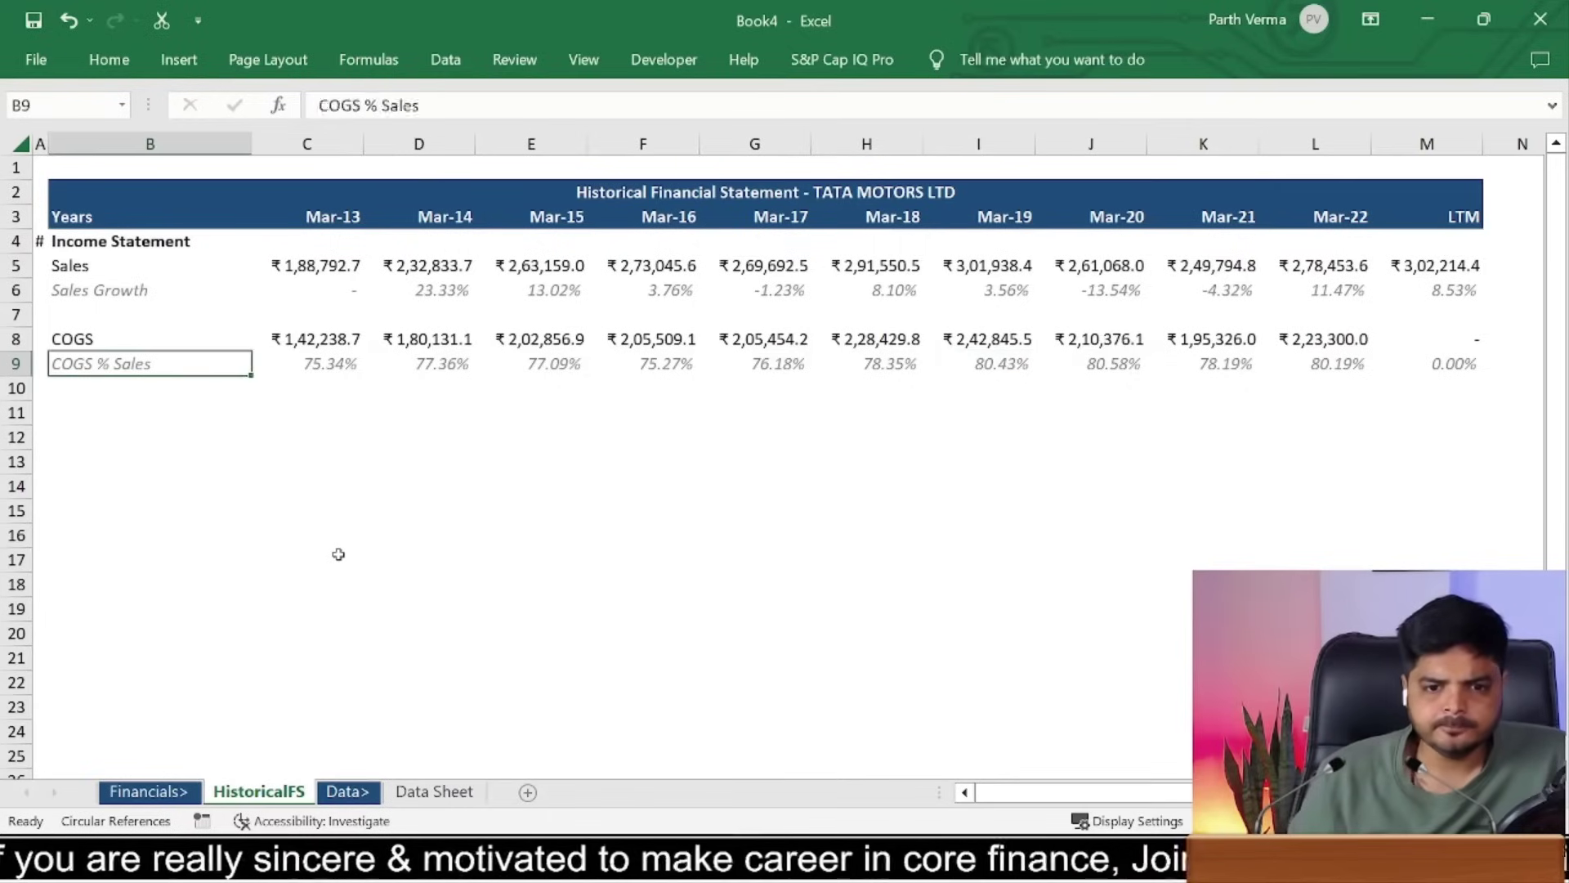
key("Down")
key("Down")
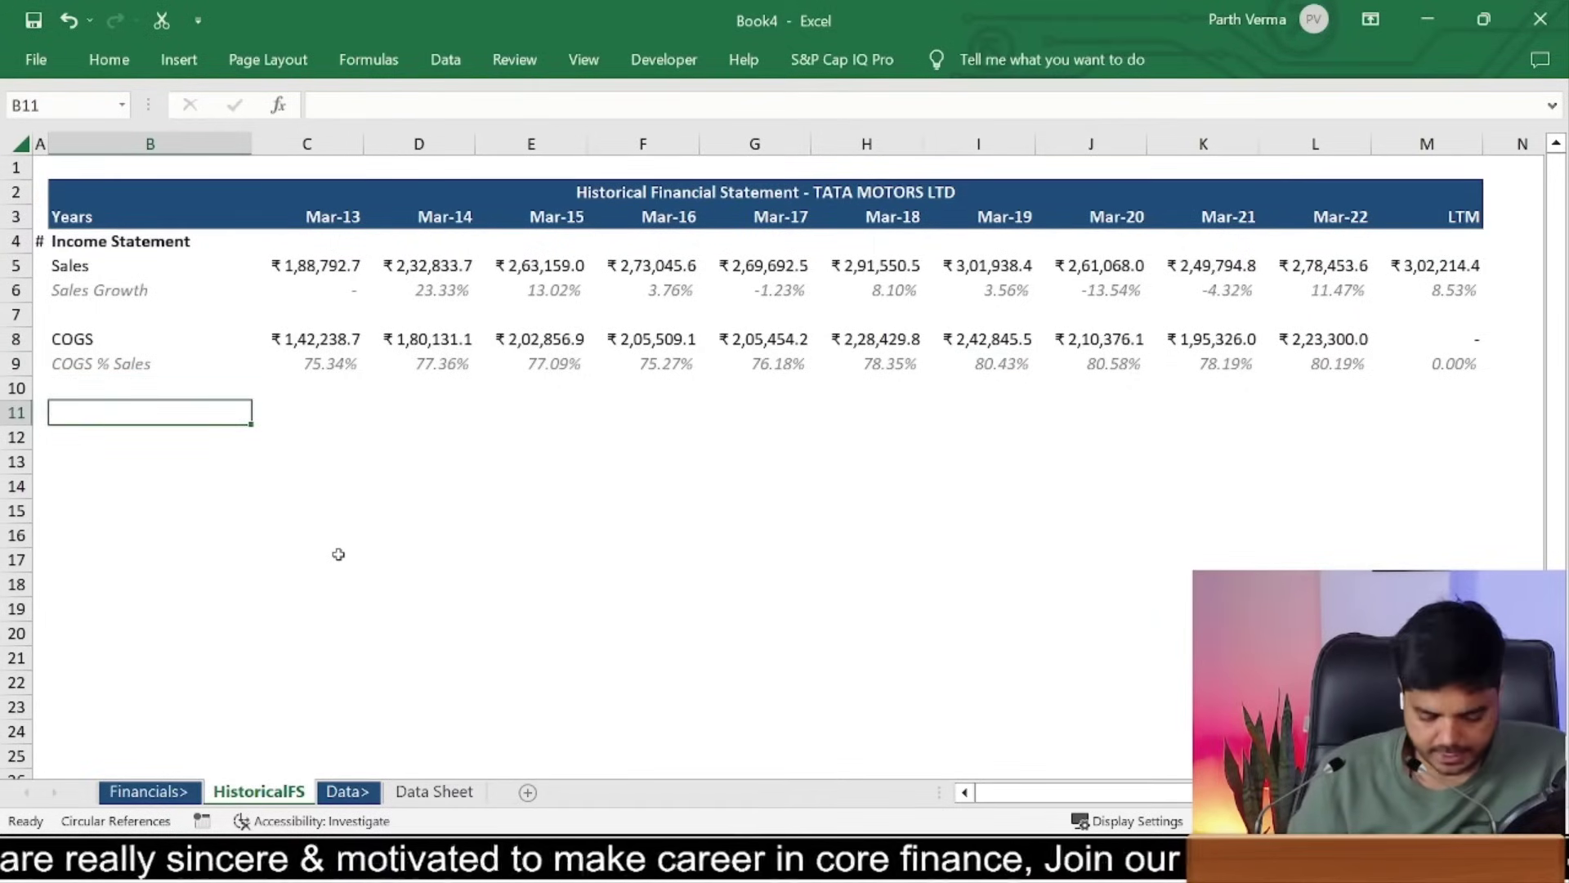
type("Gross Pro")
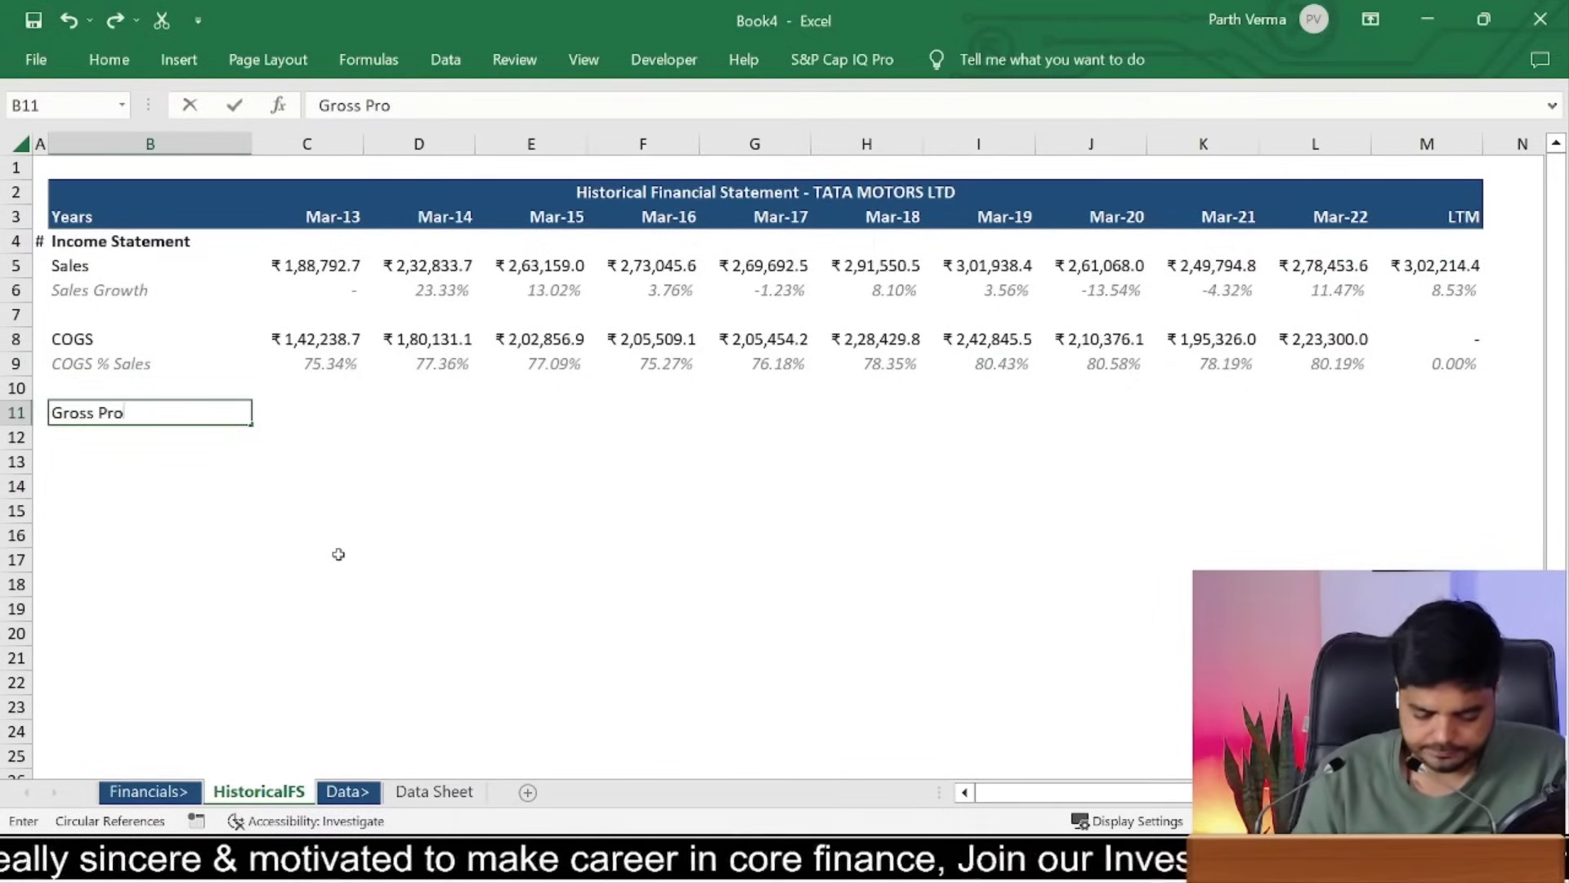
type("fit")
key("ctrl+Return")
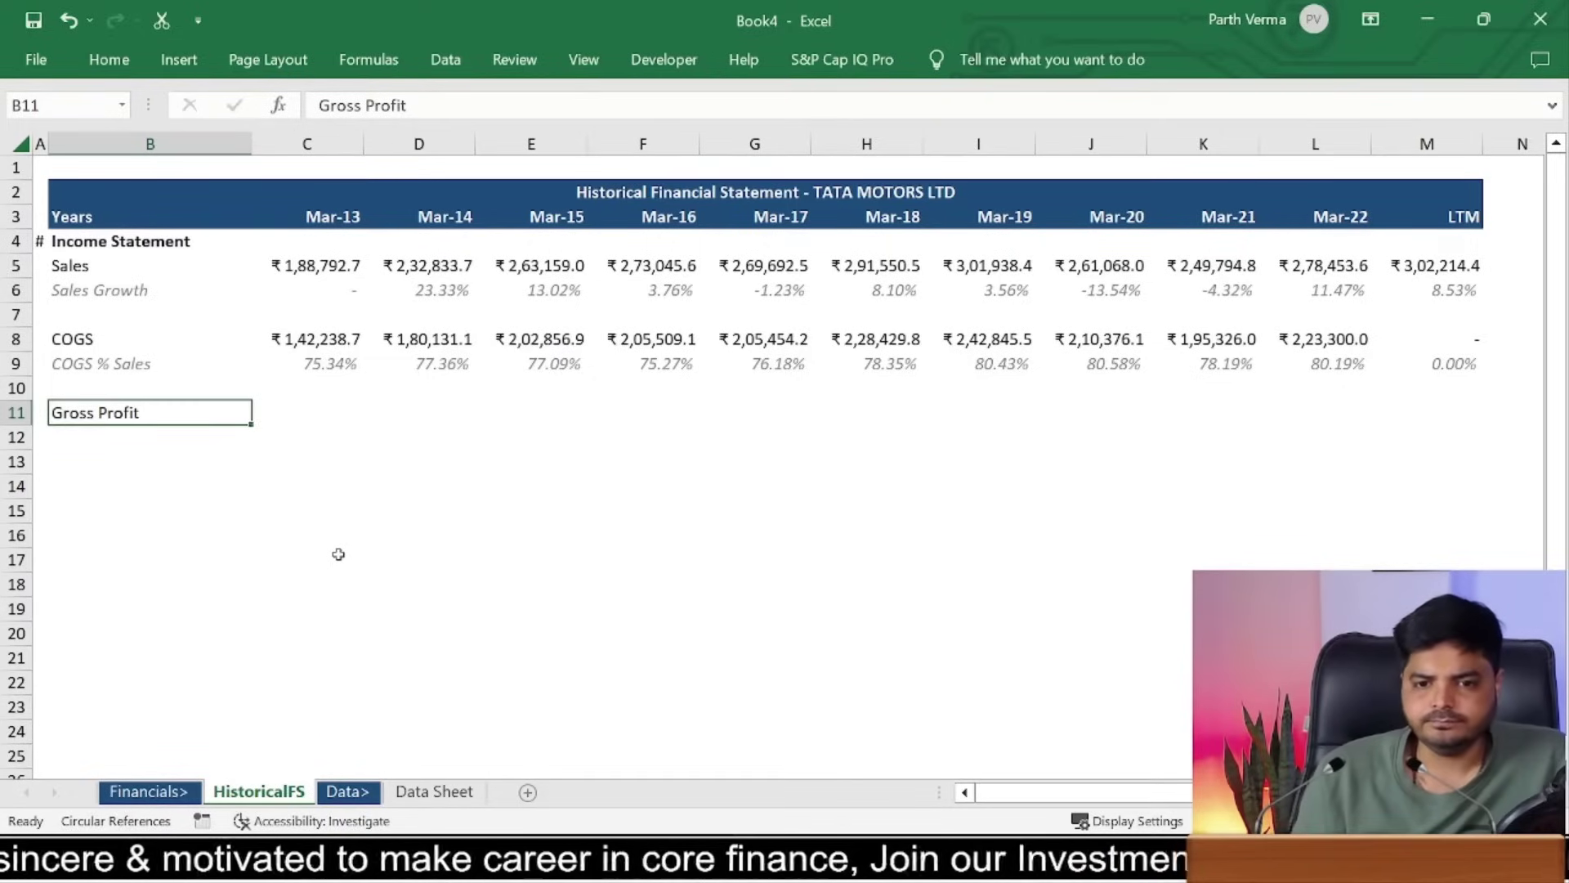
key("Right")
type("=")
key("Up")
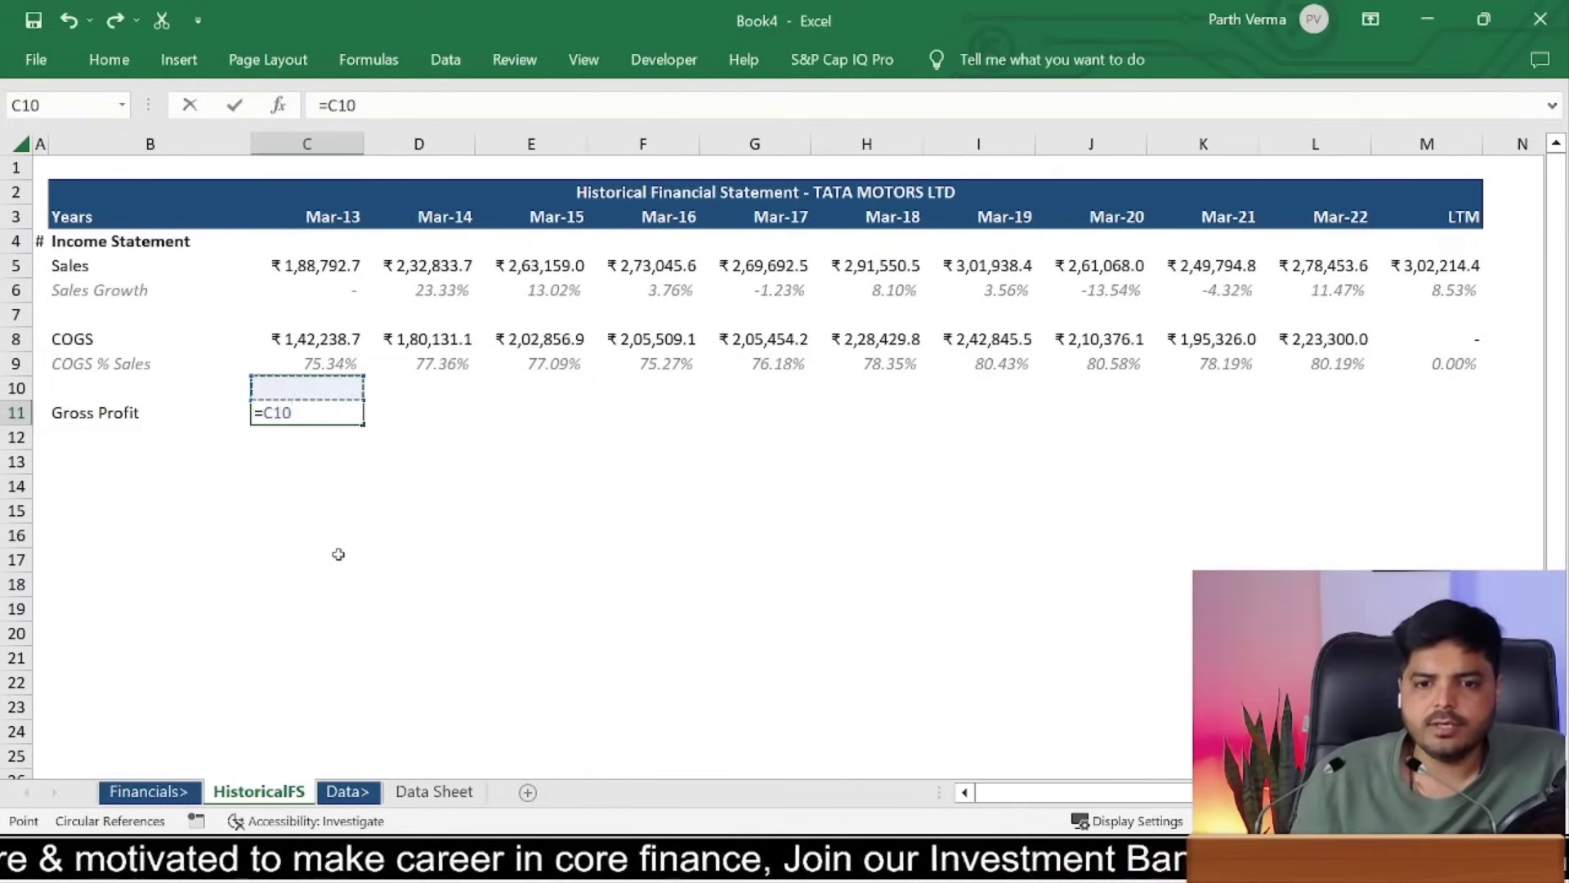
key("Up")
key("Up")
key("Up")
key("Up")
key("Up")
type("-")
Step: Copy the Gross Profit formula across C11:M11 through the LTM column
key("Up")
key("Up")
key("Up")
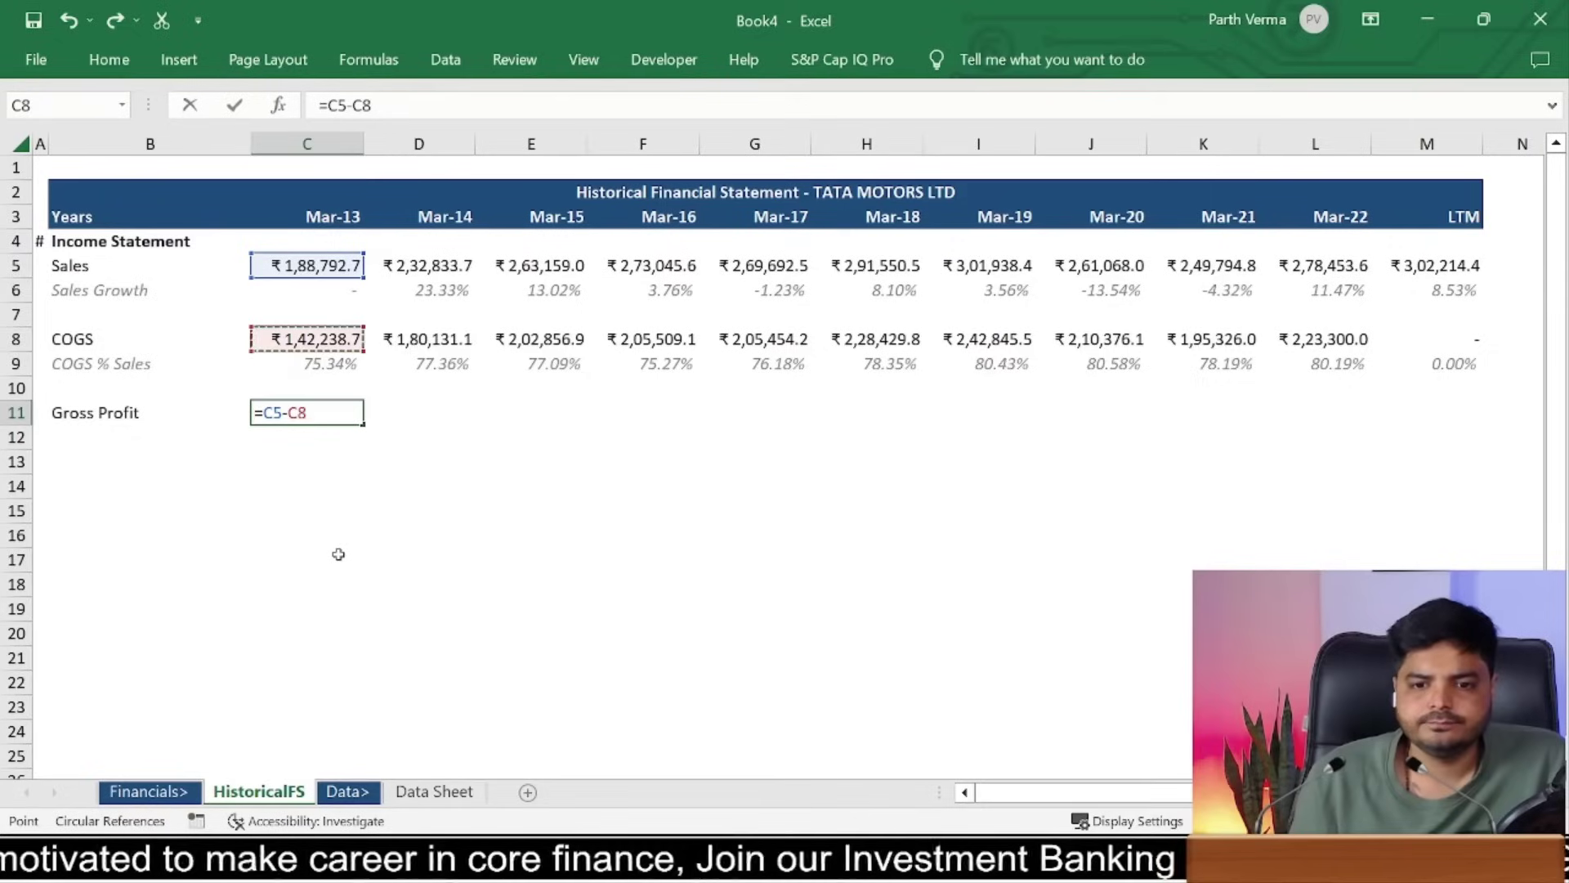
key("ctrl+Return")
key("ctrl+c")
key("Up")
key("Up")
key("Up")
key("ctrl+Right")
key("Down")
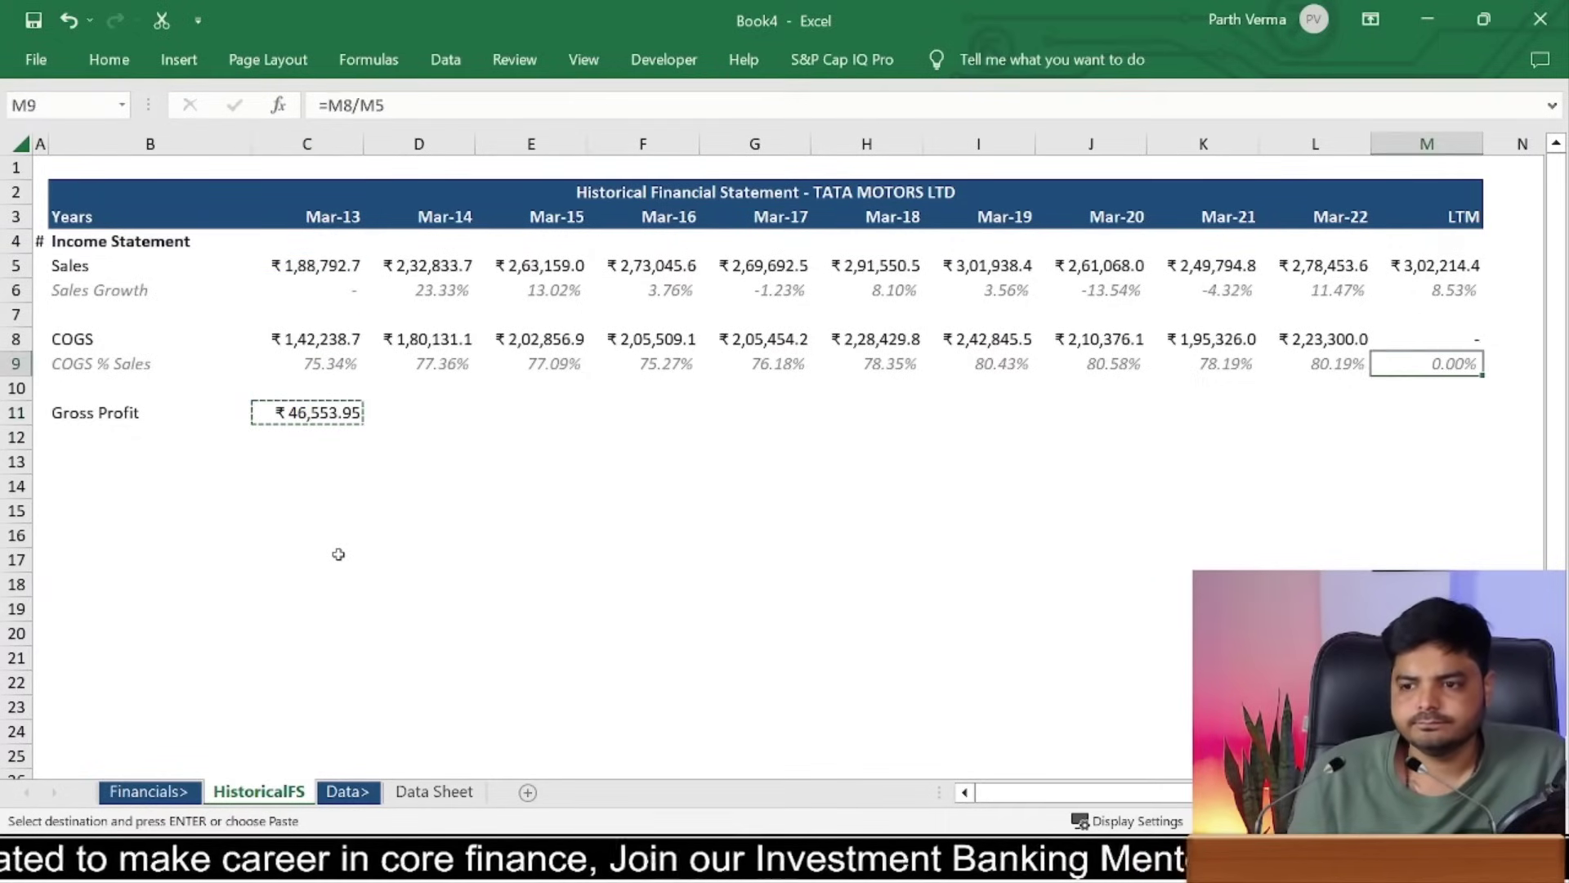
key("Down")
key("Down")
key("ctrl+shift+Left")
key("Return")
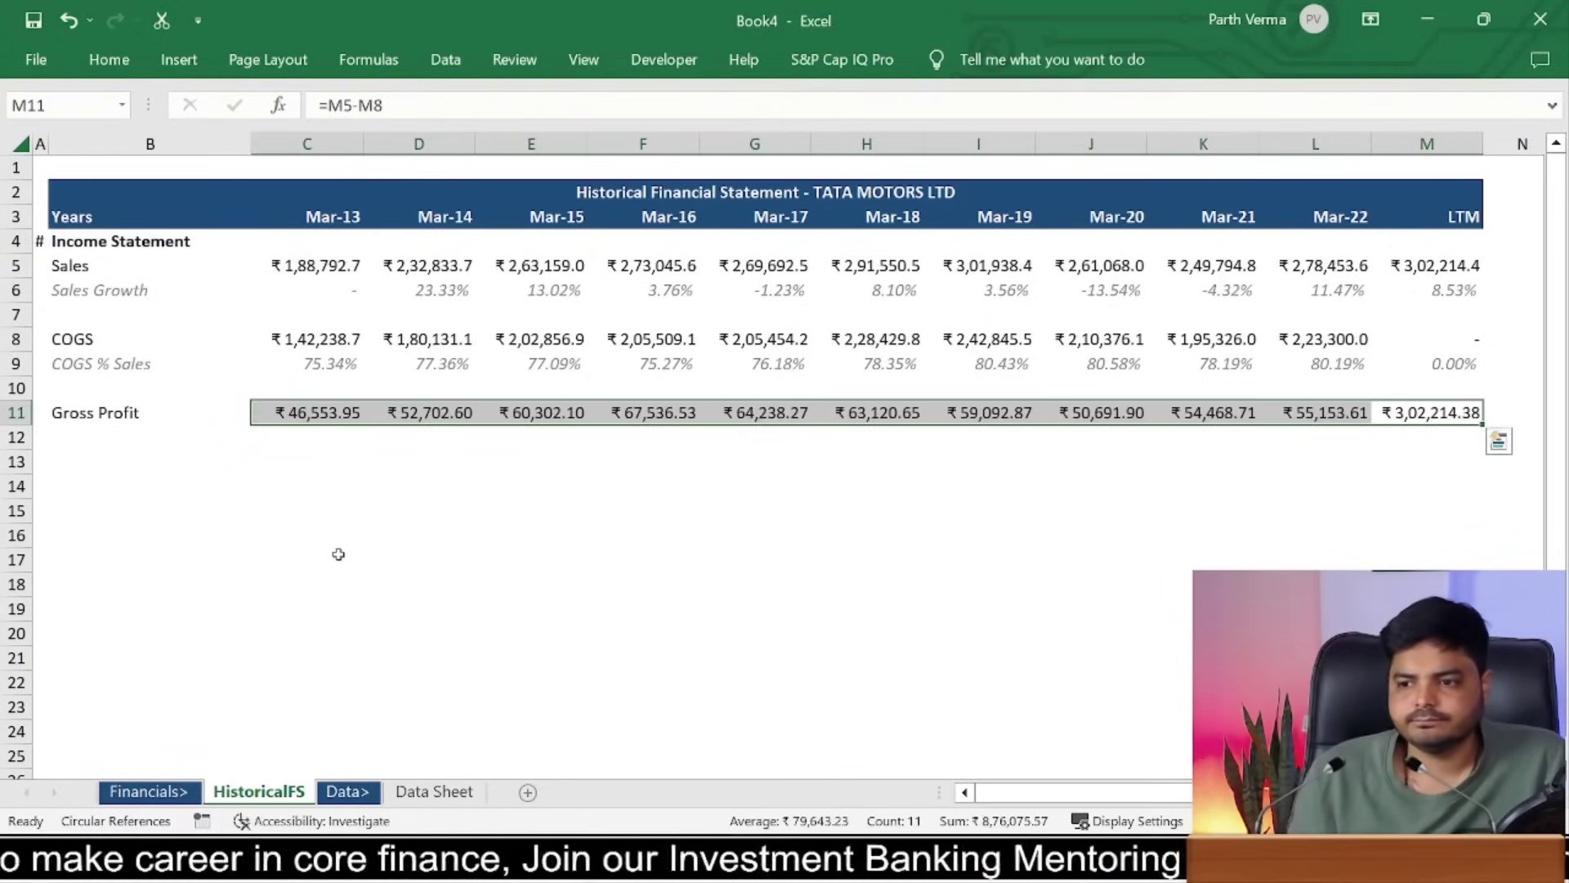
key("Up")
key("Down")
key("Up")
key("Up")
key("Up")
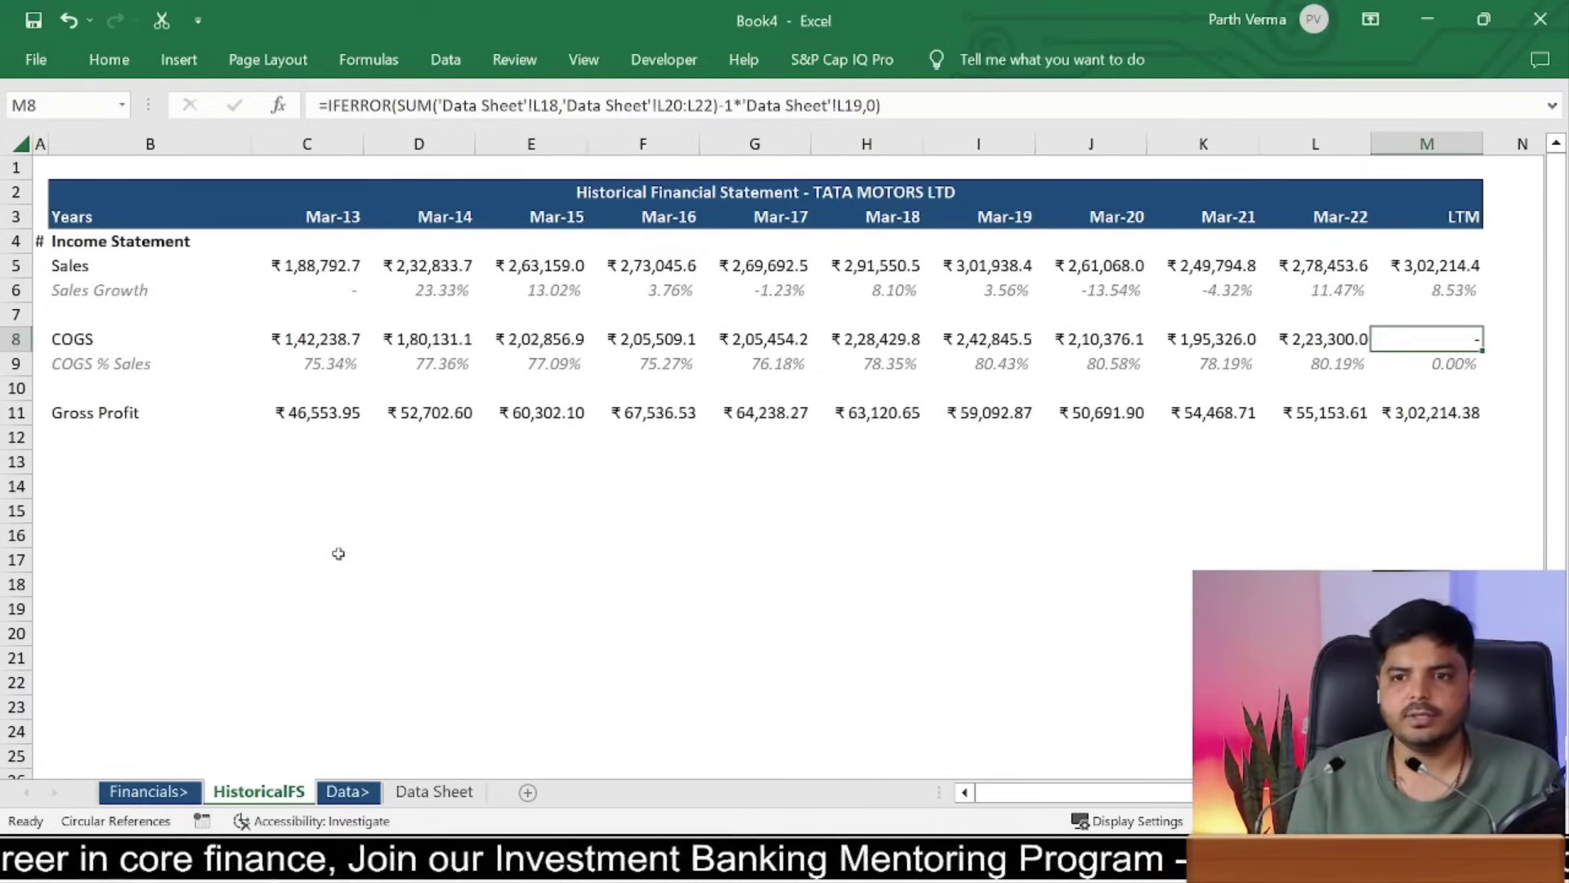
Step: Change LTM COGS to =IFERROR(SUM('Data Sheet'!H43:K43),0), summing the last four quarterly Expenses
mouse_move(439, 112)
left_mouse_down()
mouse_move(942, 96)
mouse_move(860, 99)
left_mouse_up()
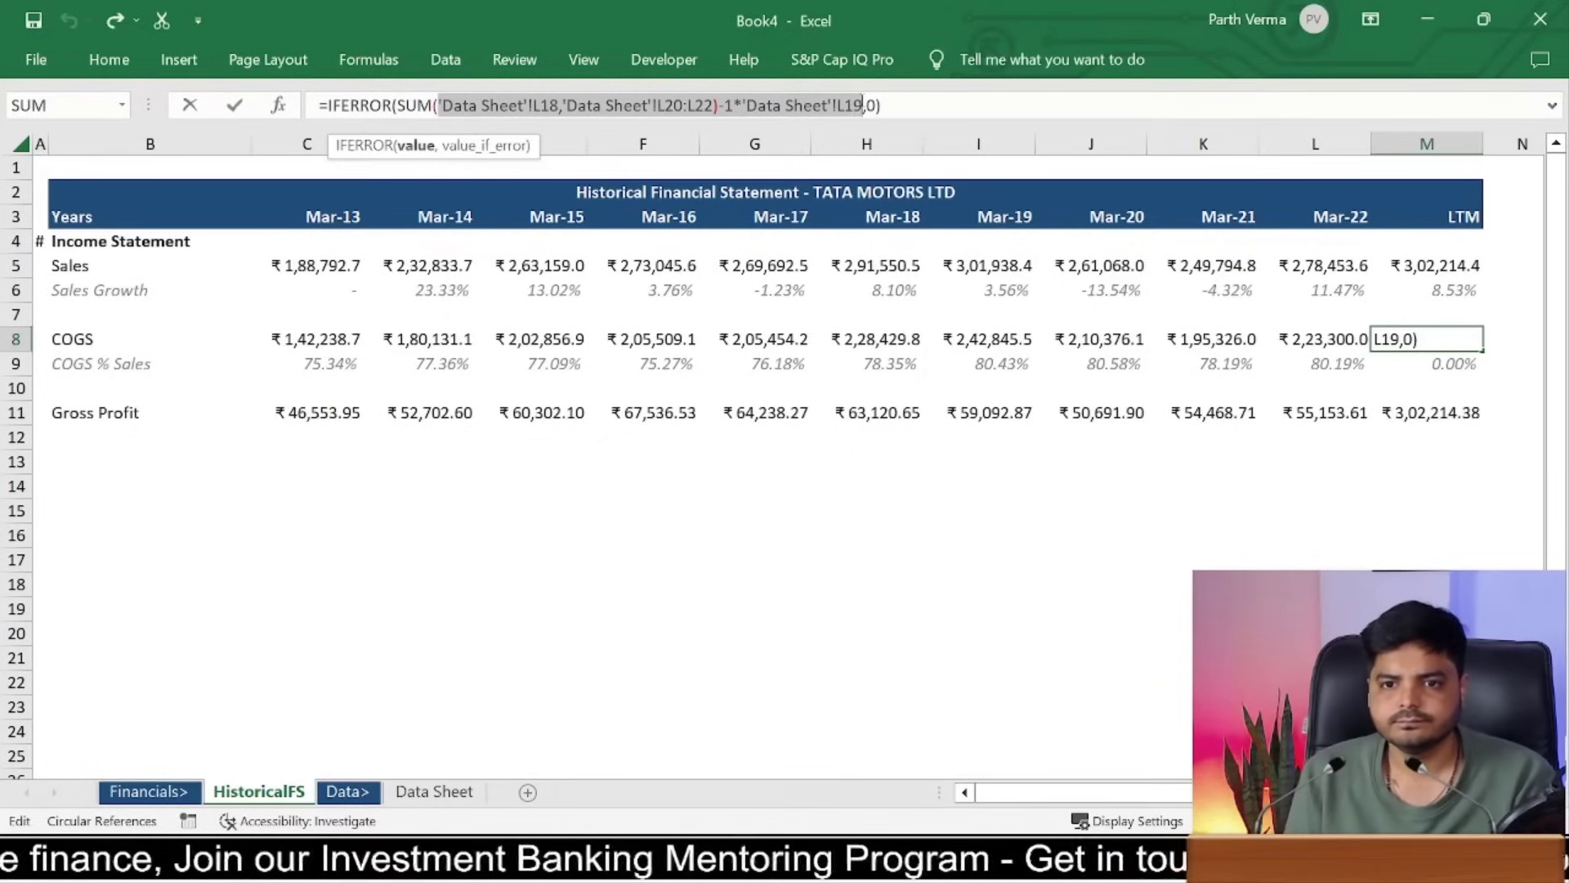
key("BackSpace")
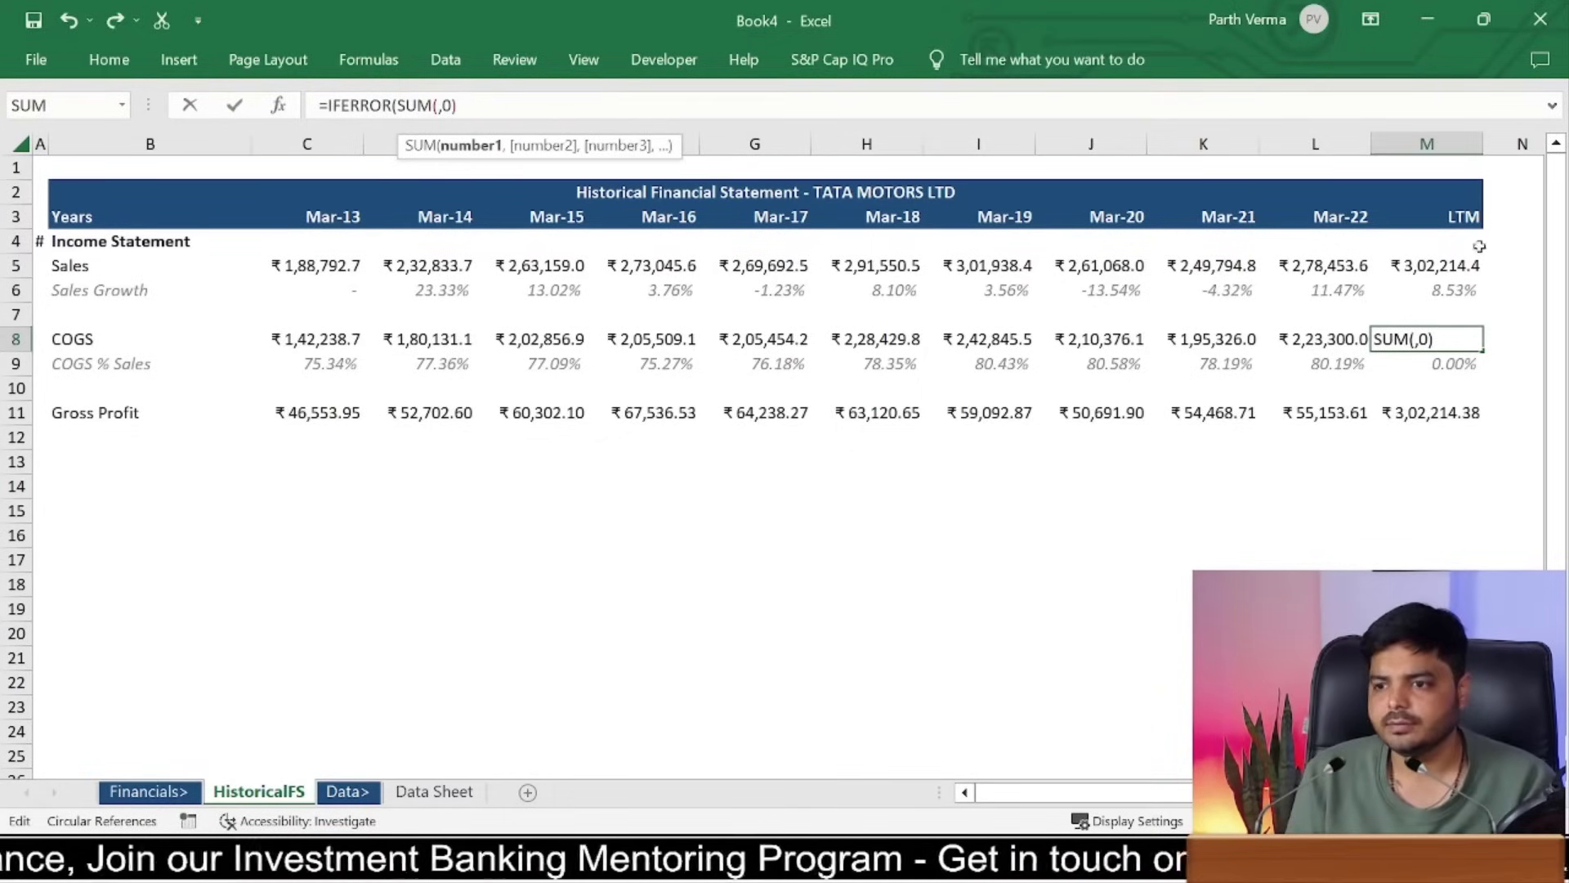
left_click(434, 791)
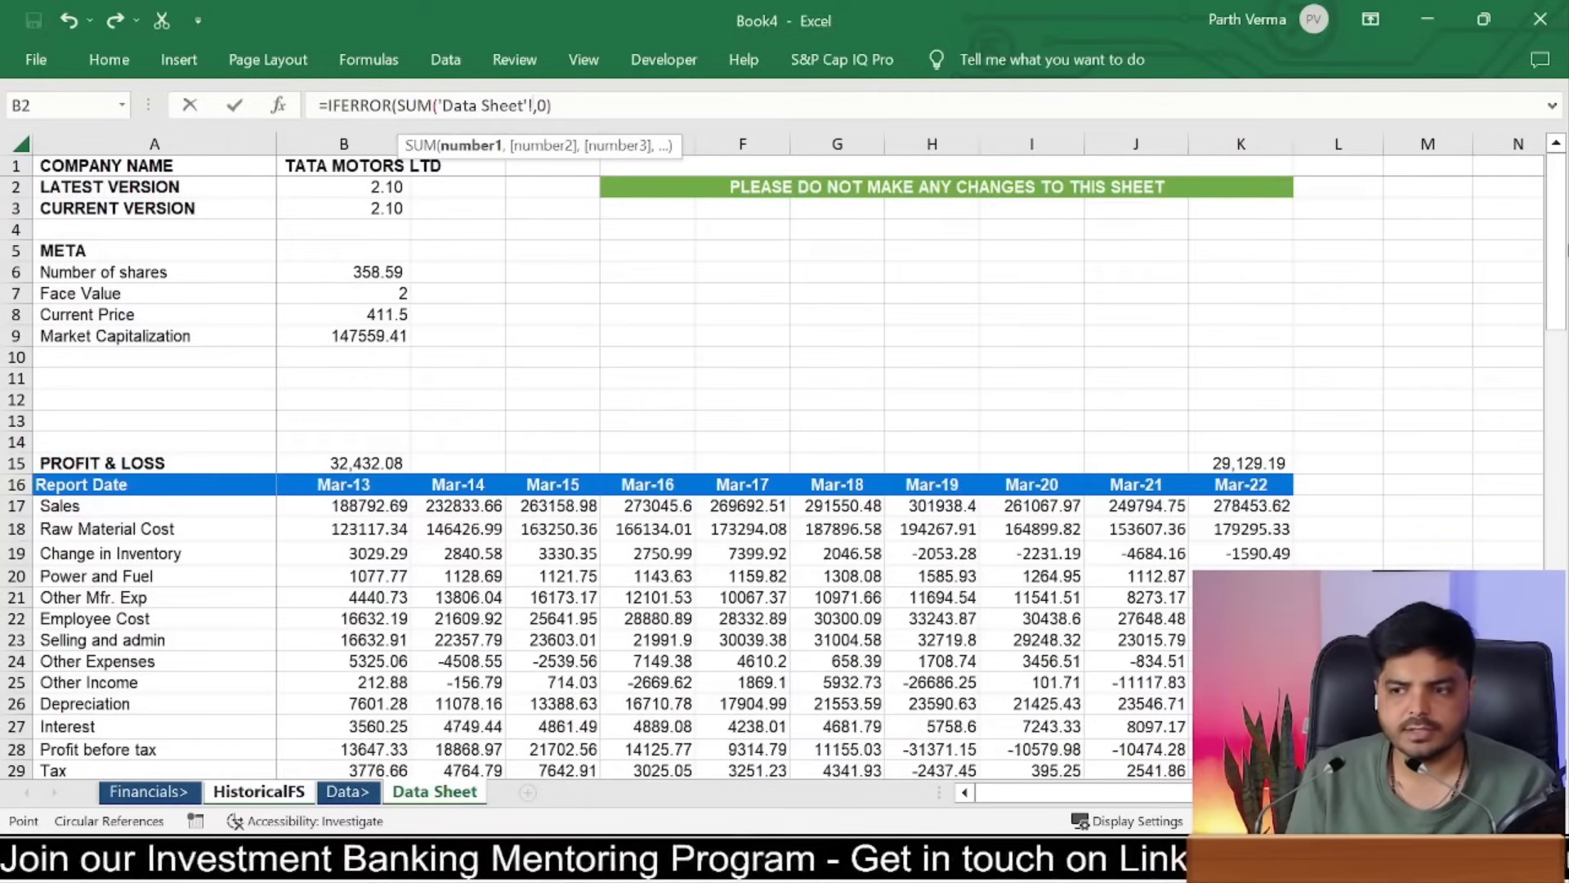
scroll(155, 452, "down", 5)
scroll(155, 452, "down", 5)
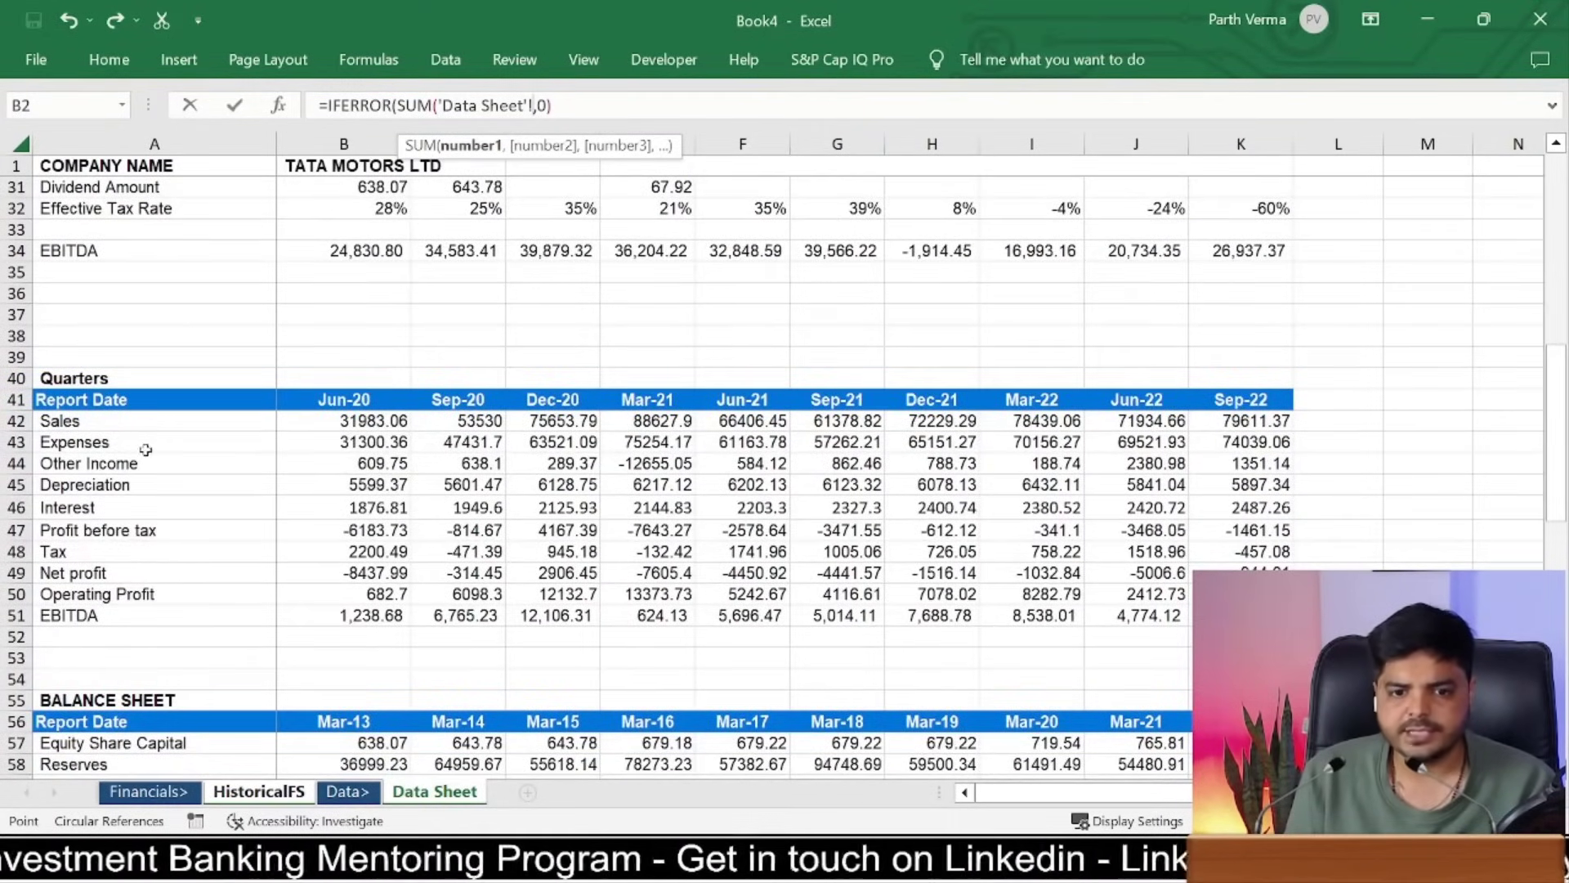
left_click_drag(1287, 441, 967, 446)
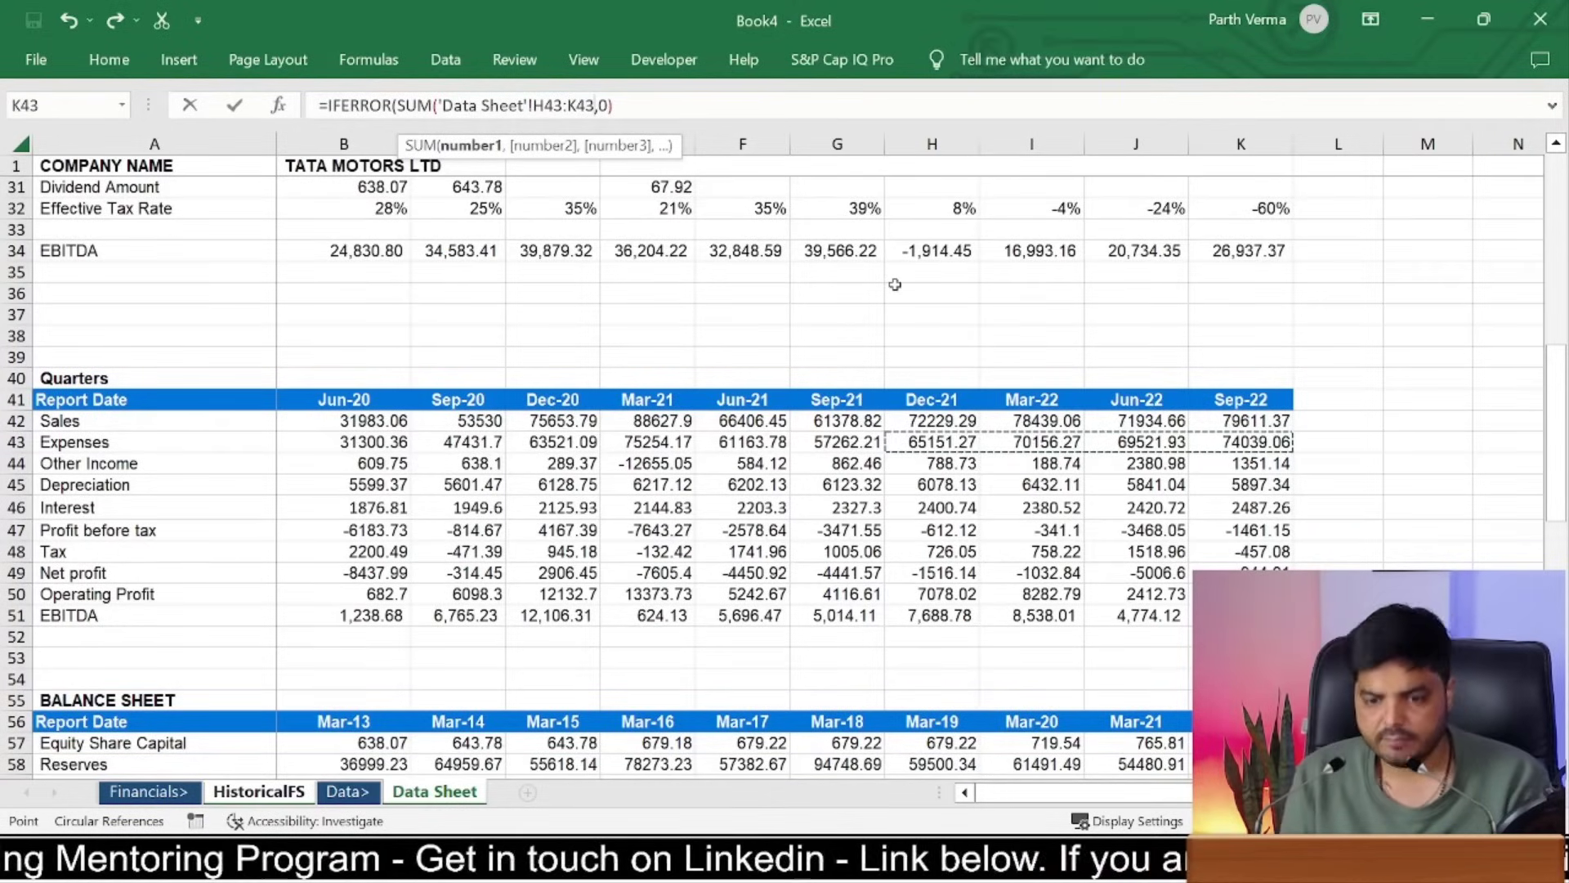
key("Return")
key("Return")
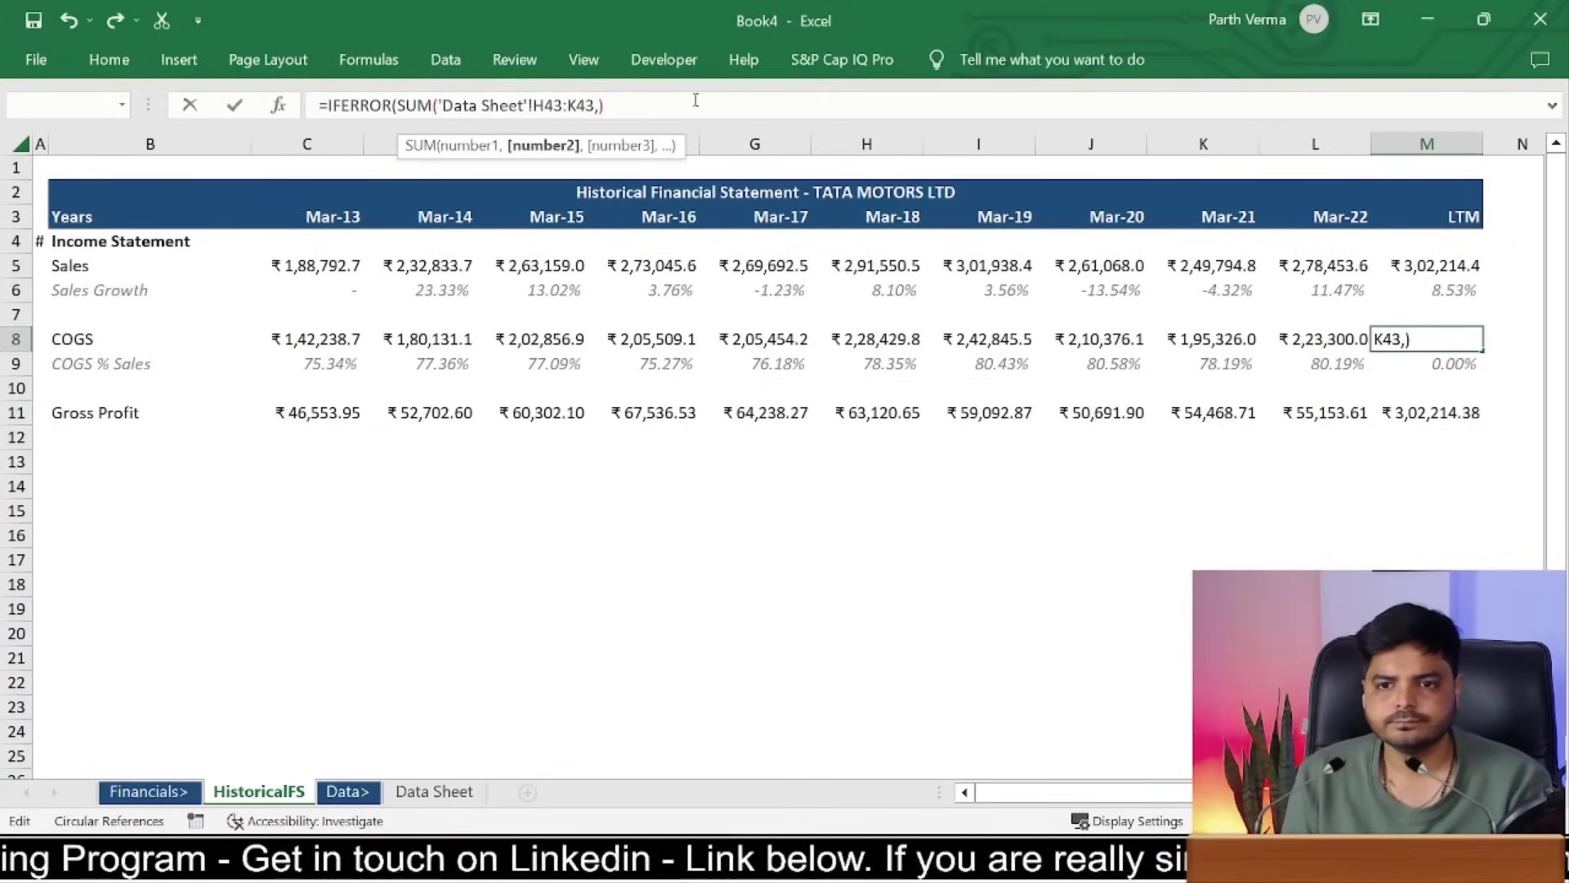
key("BackSpace")
key("Right")
type(",")
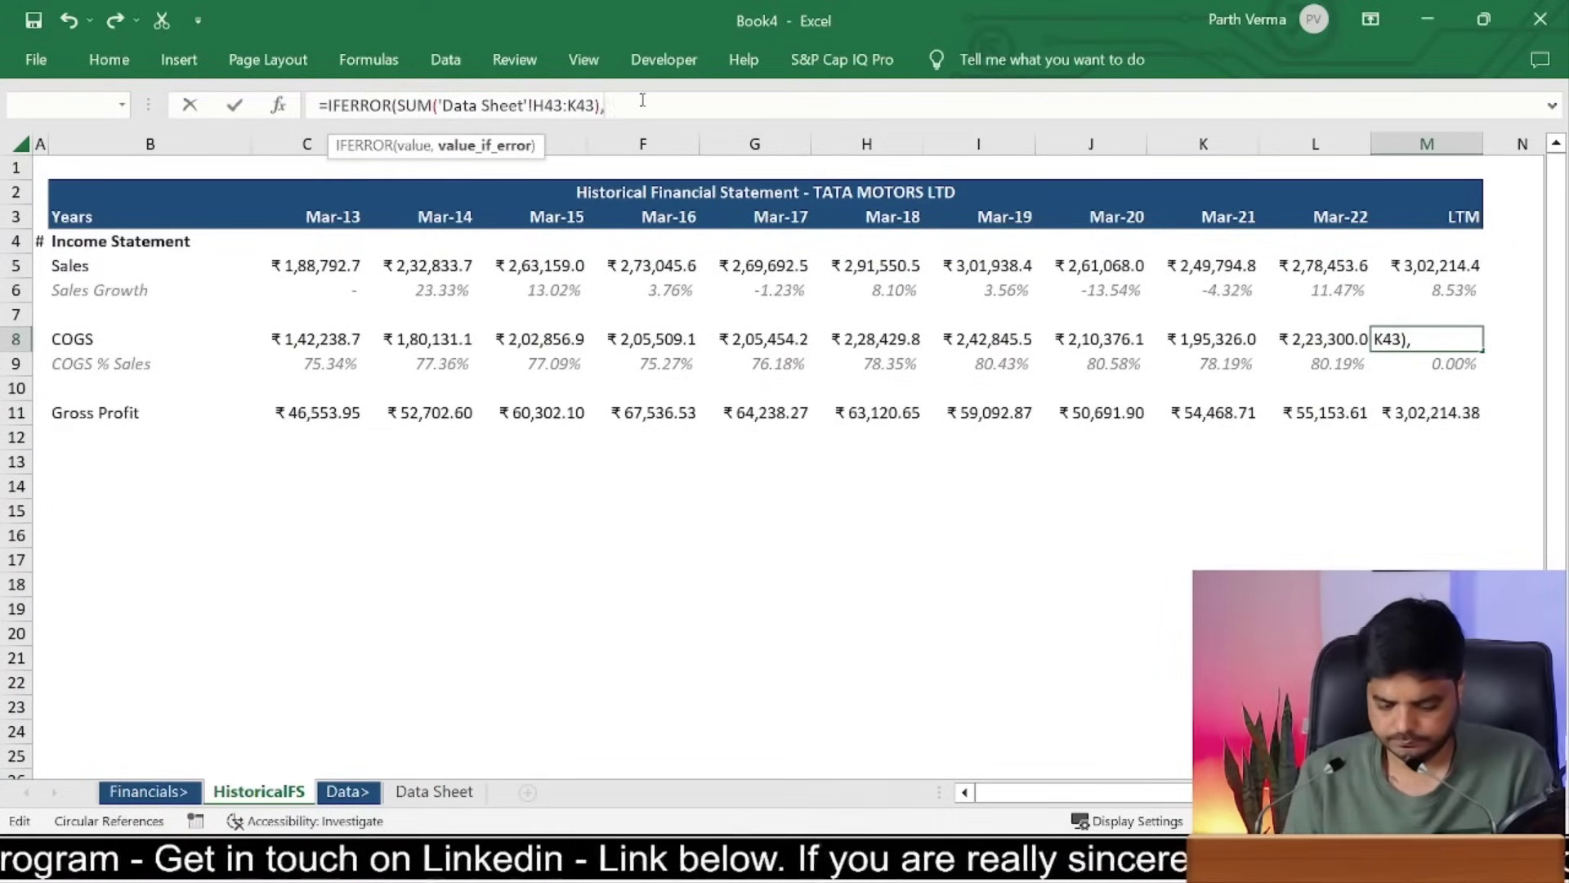
type("0)")
key("ctrl+Return")
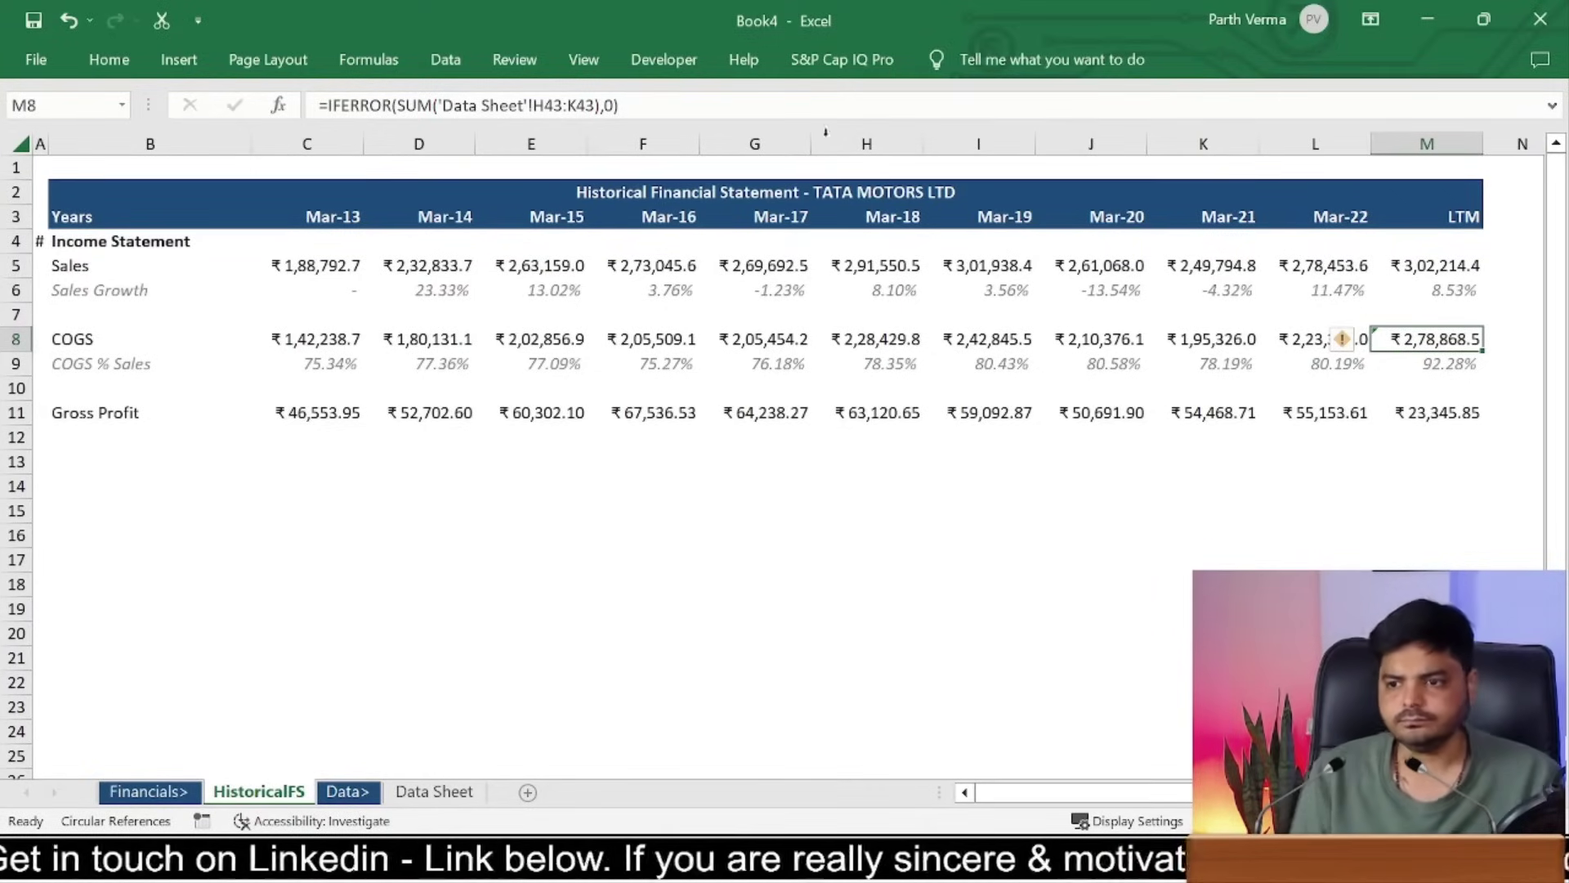
Step: Dismiss the omitted-adjacent-cells warning on the LTM COGS cell with Ignore Error
left_click(1342, 342)
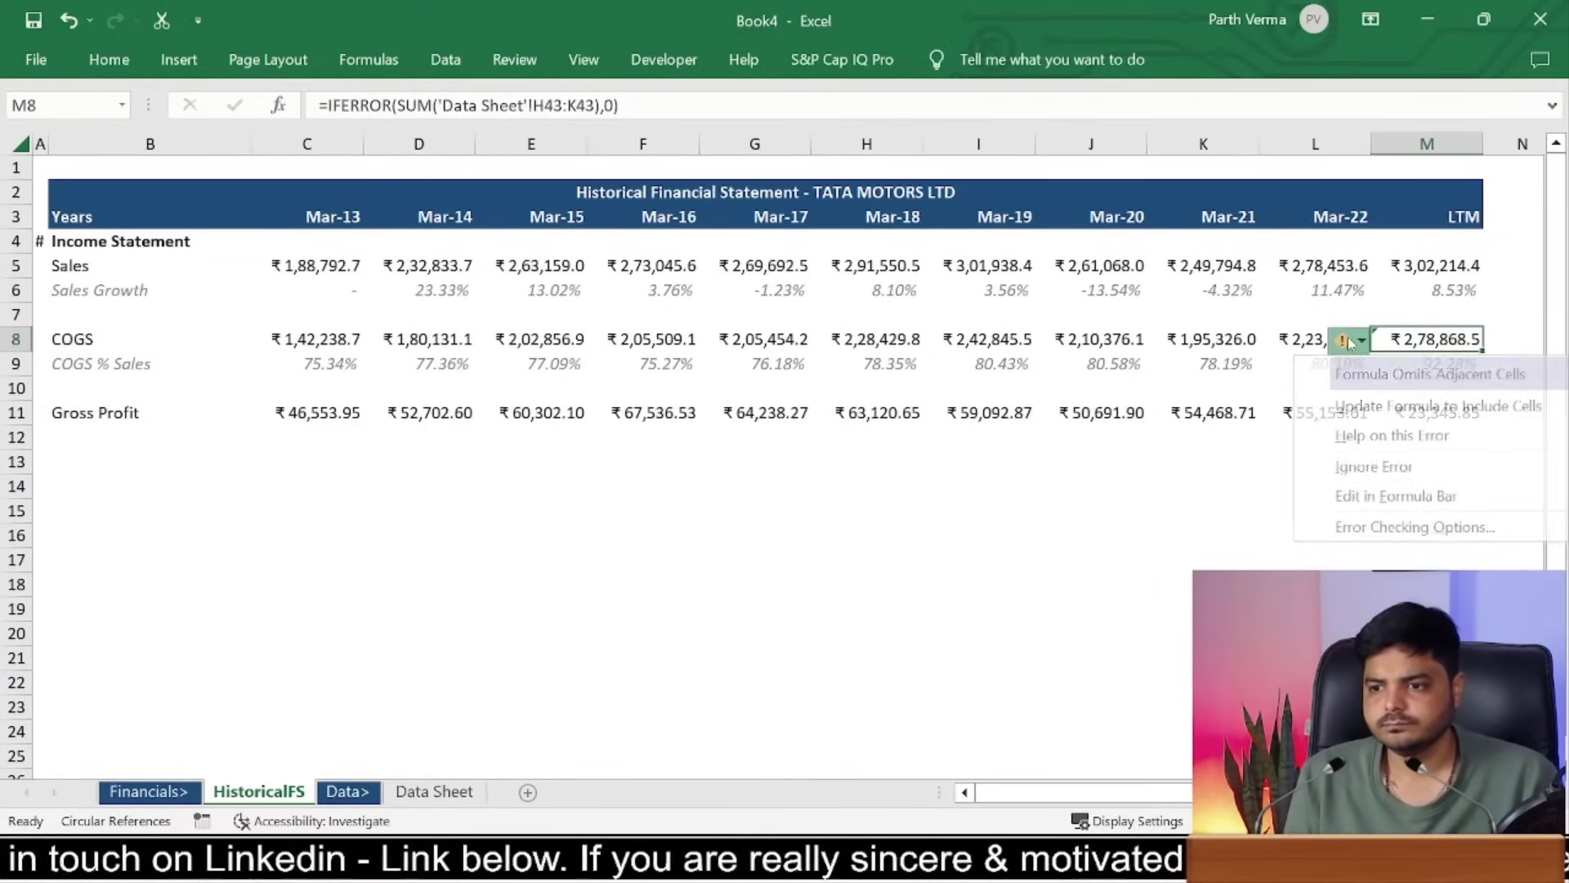
left_click(1411, 483)
left_click(1265, 525)
left_click(277, 430)
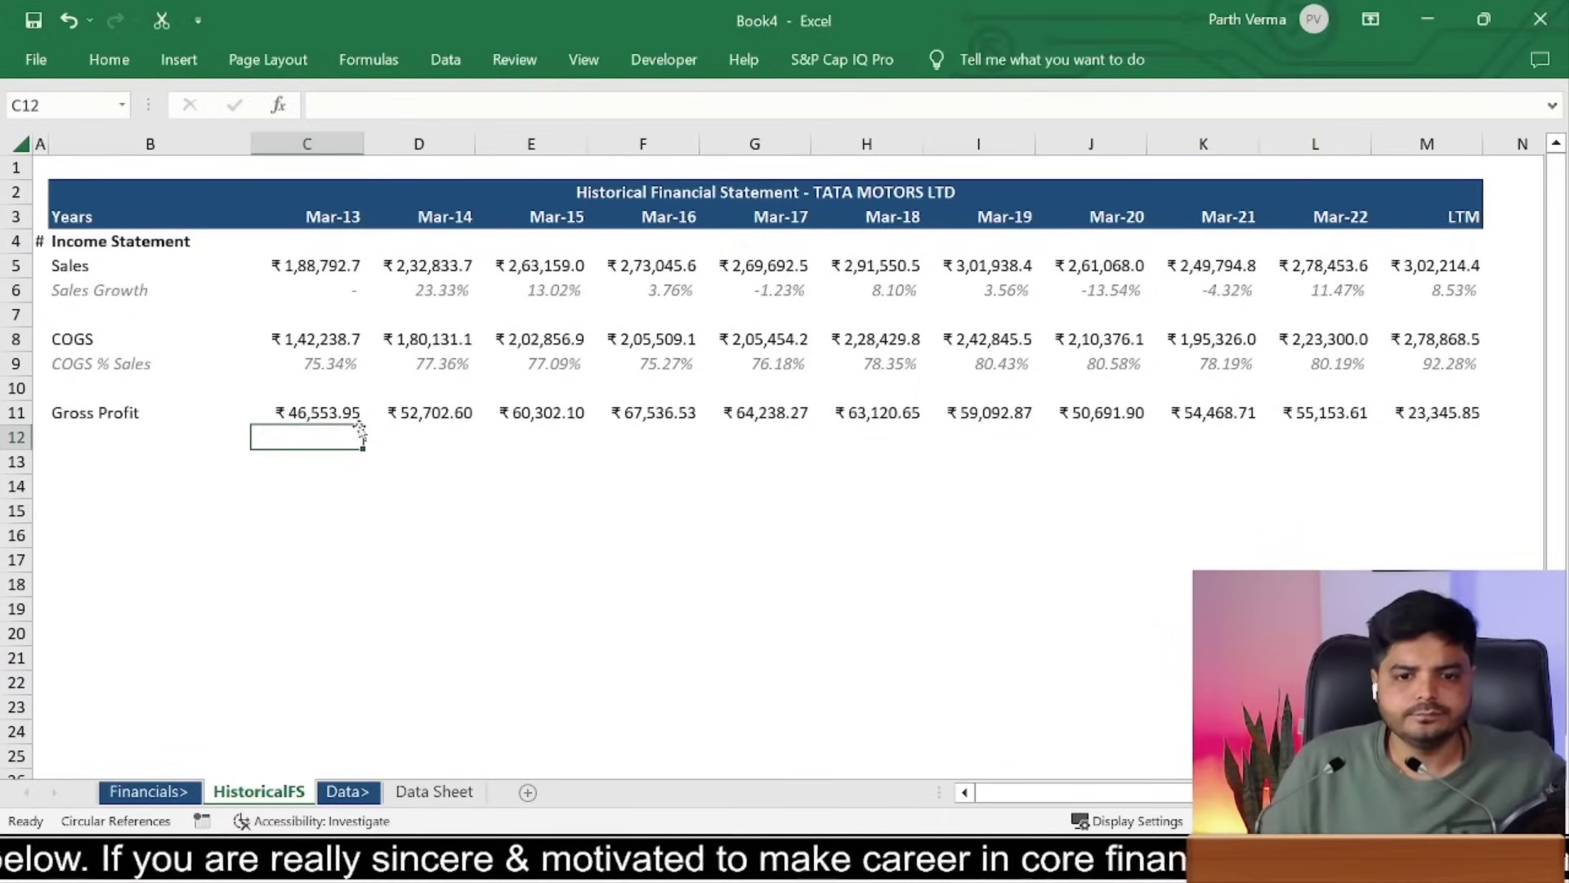
key("Left")
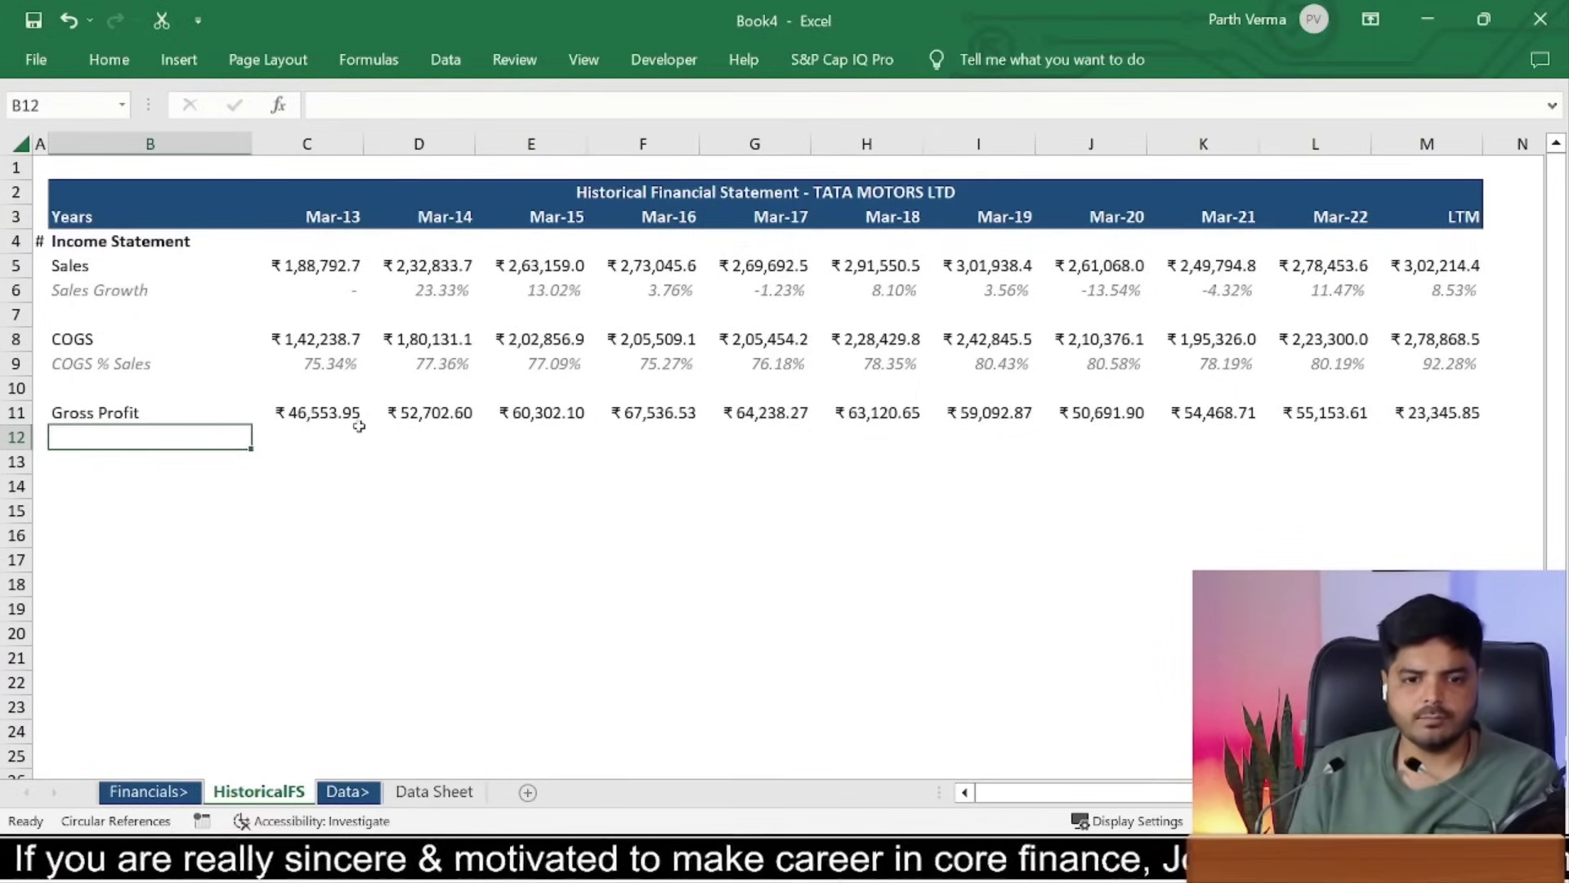
key("Down")
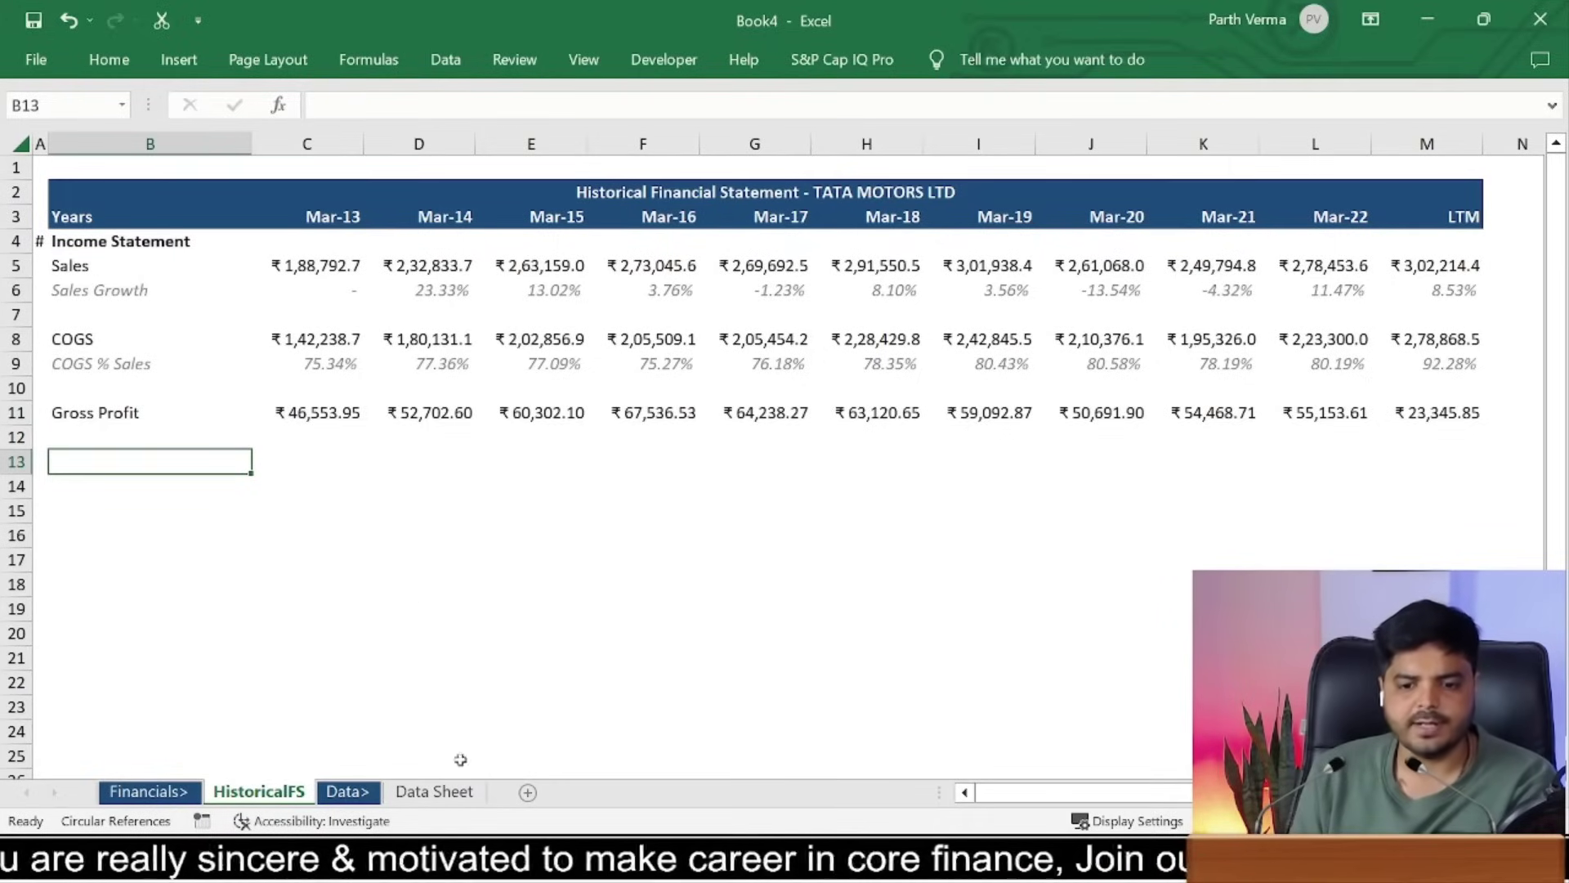
left_click(441, 792)
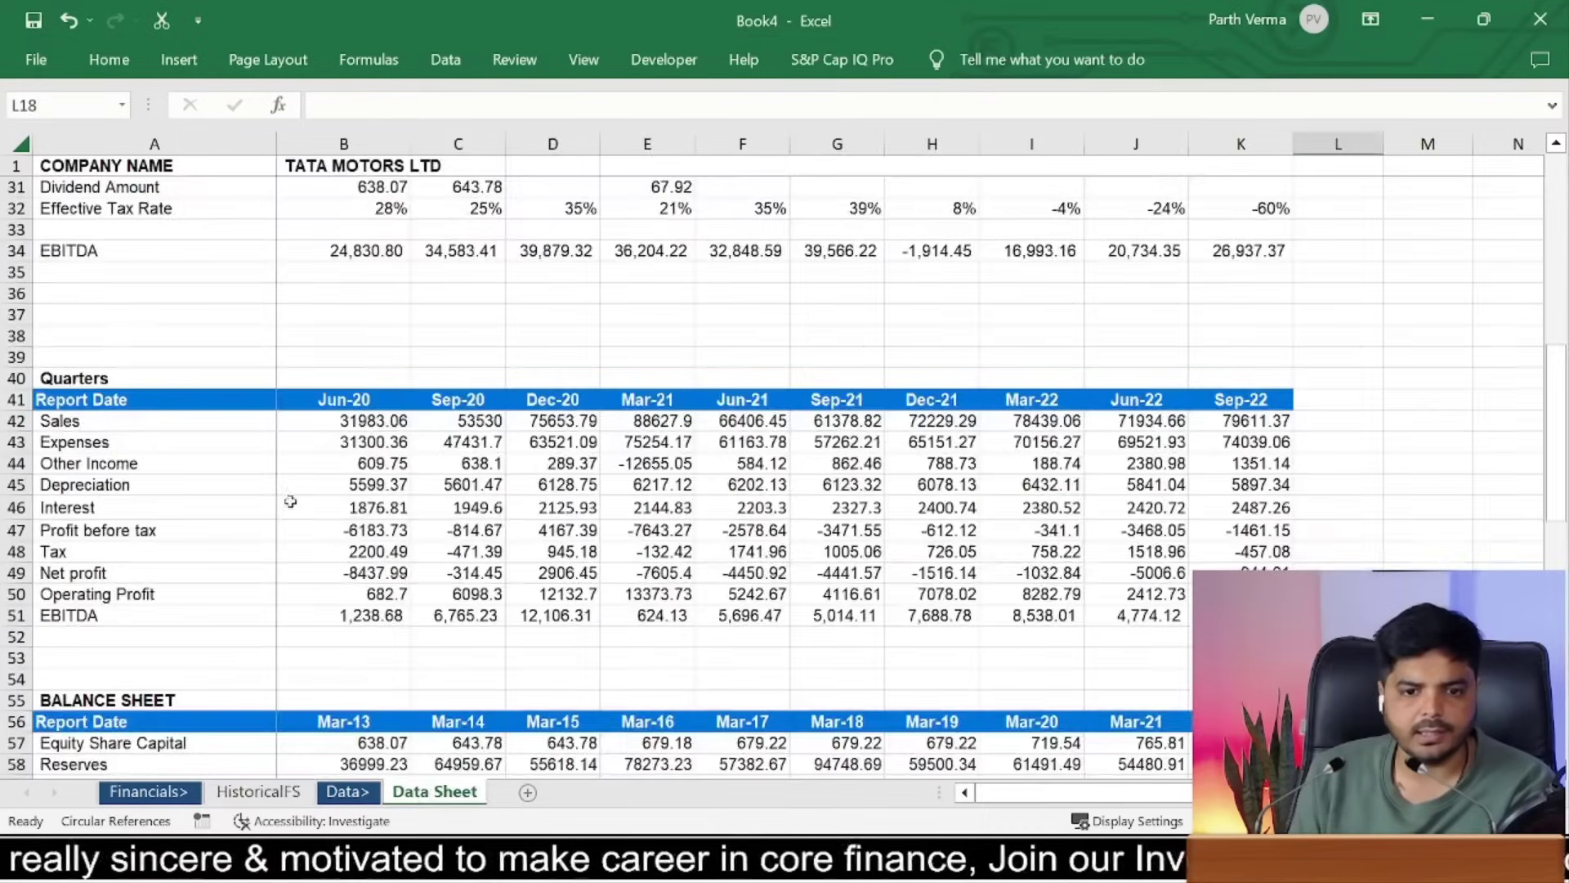
left_click(95, 468)
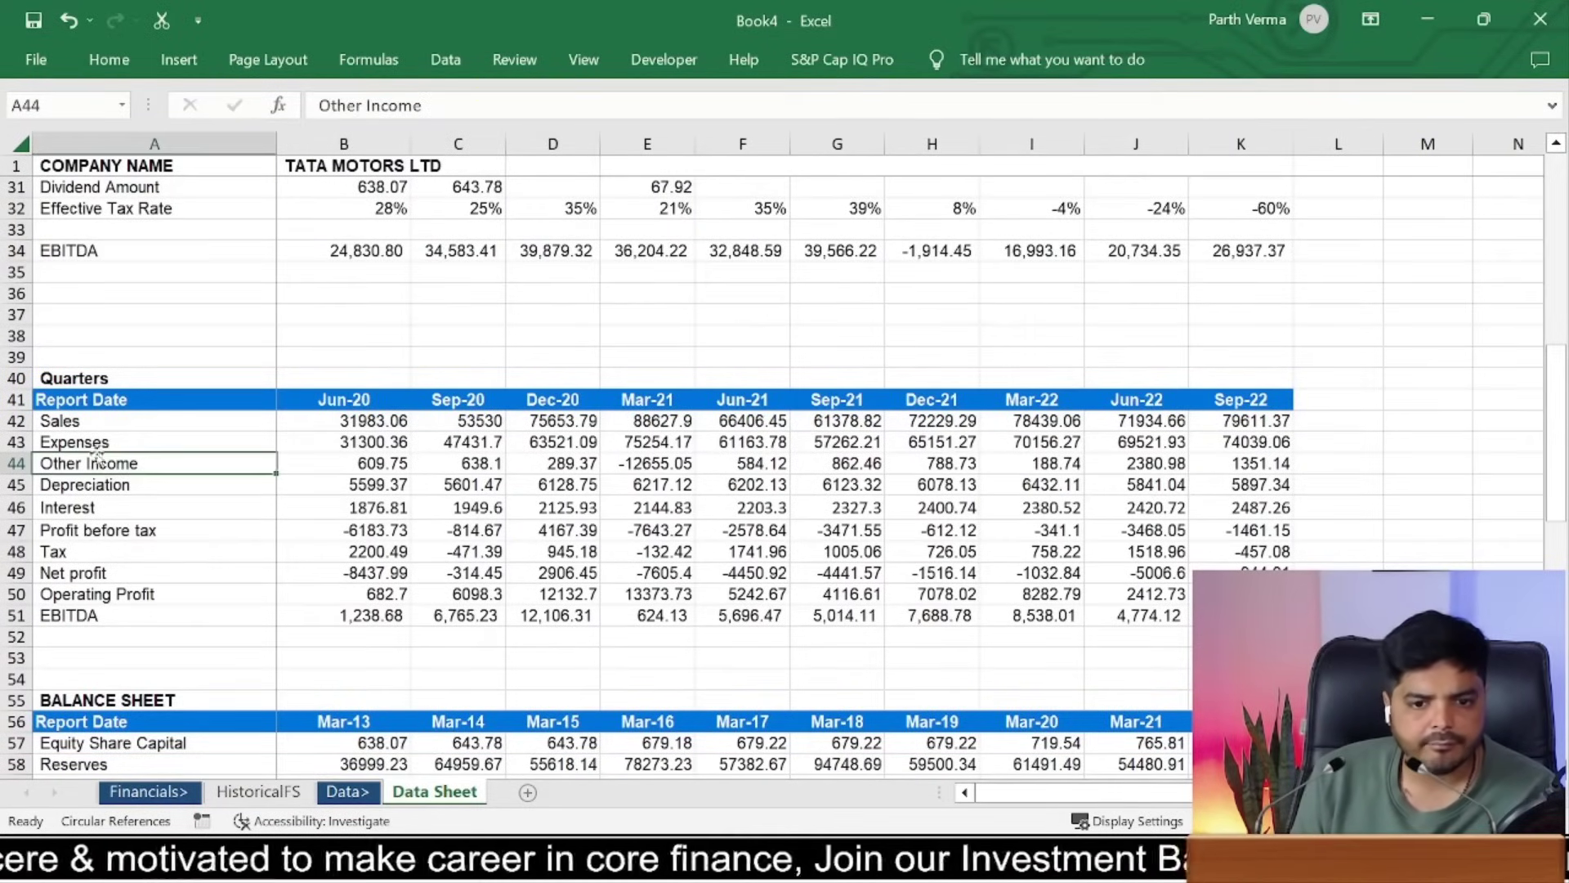
left_click(97, 445)
left_click_drag(188, 251, 186, 143)
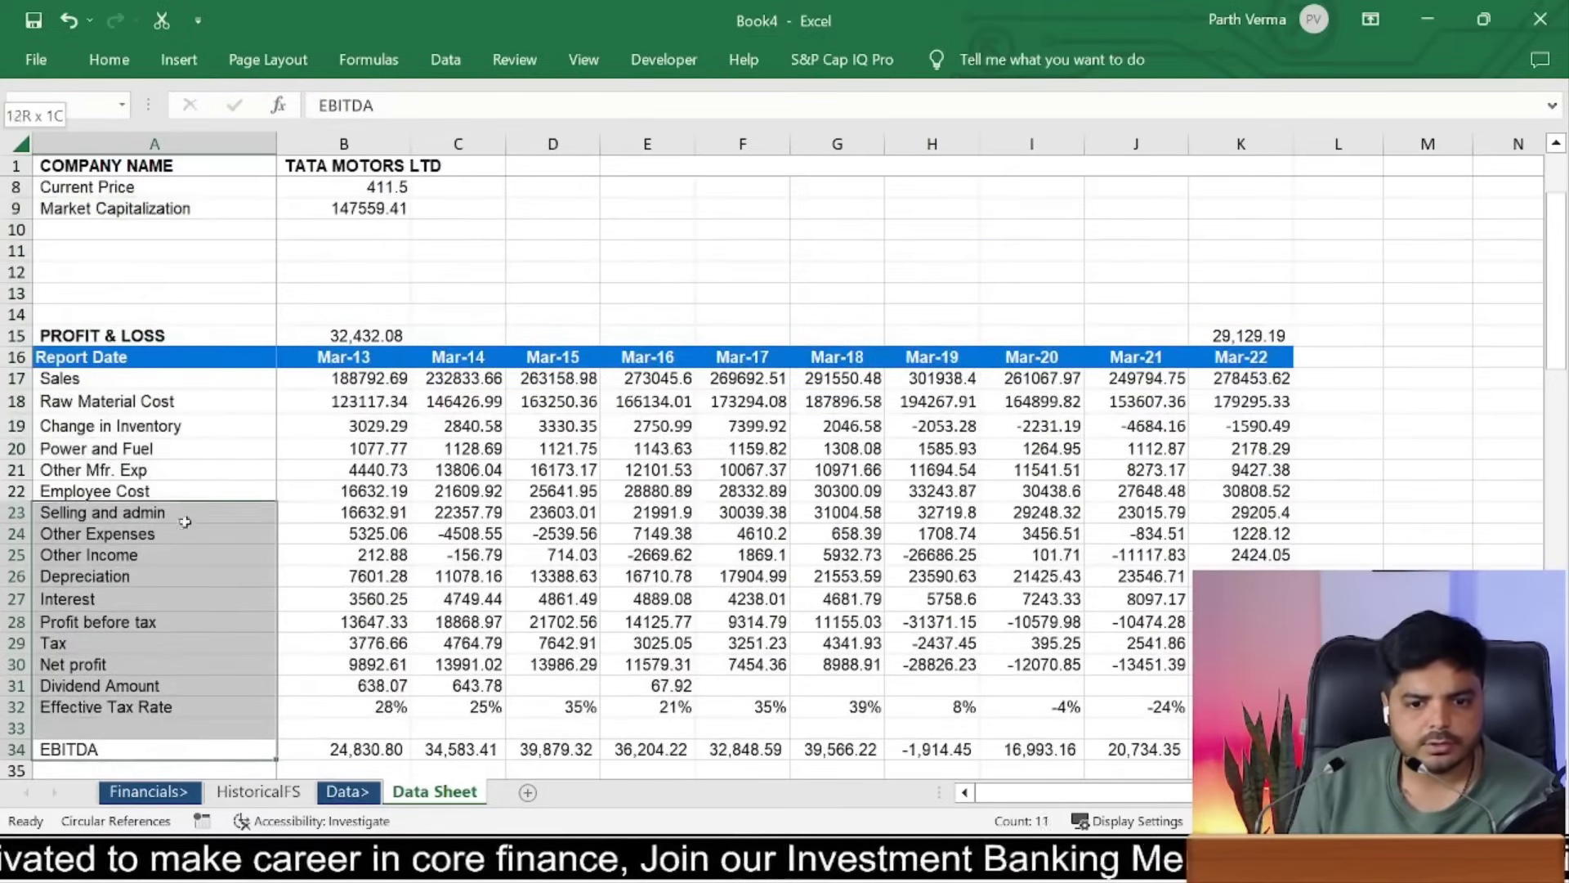
left_click_drag(187, 143, 130, 533)
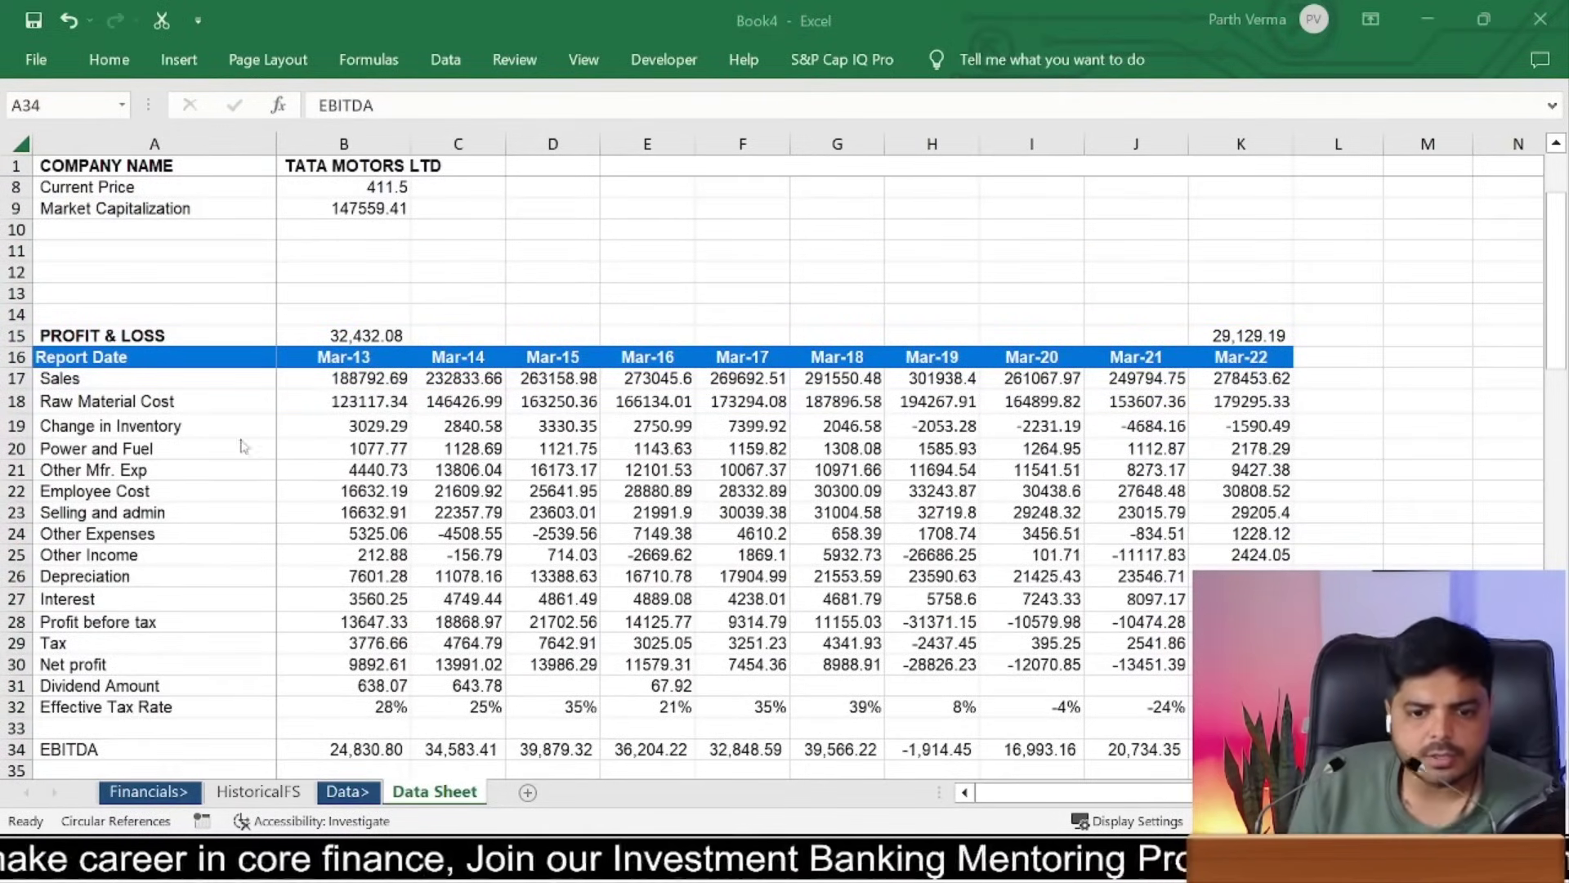
left_click(162, 533)
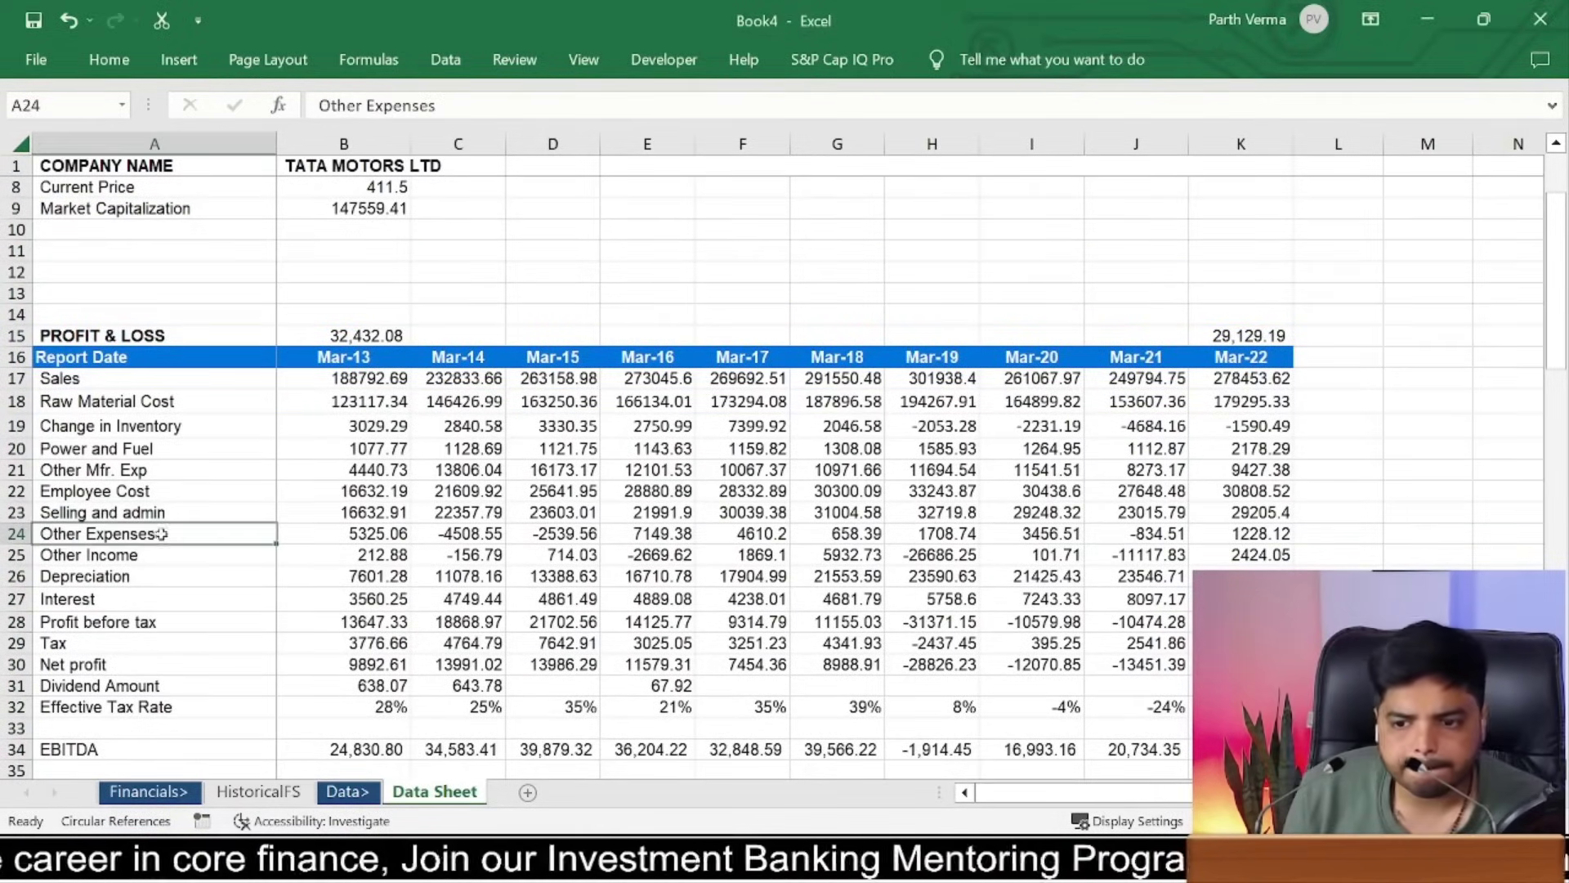
left_click(189, 456)
left_click_drag(233, 552, 1216, 552)
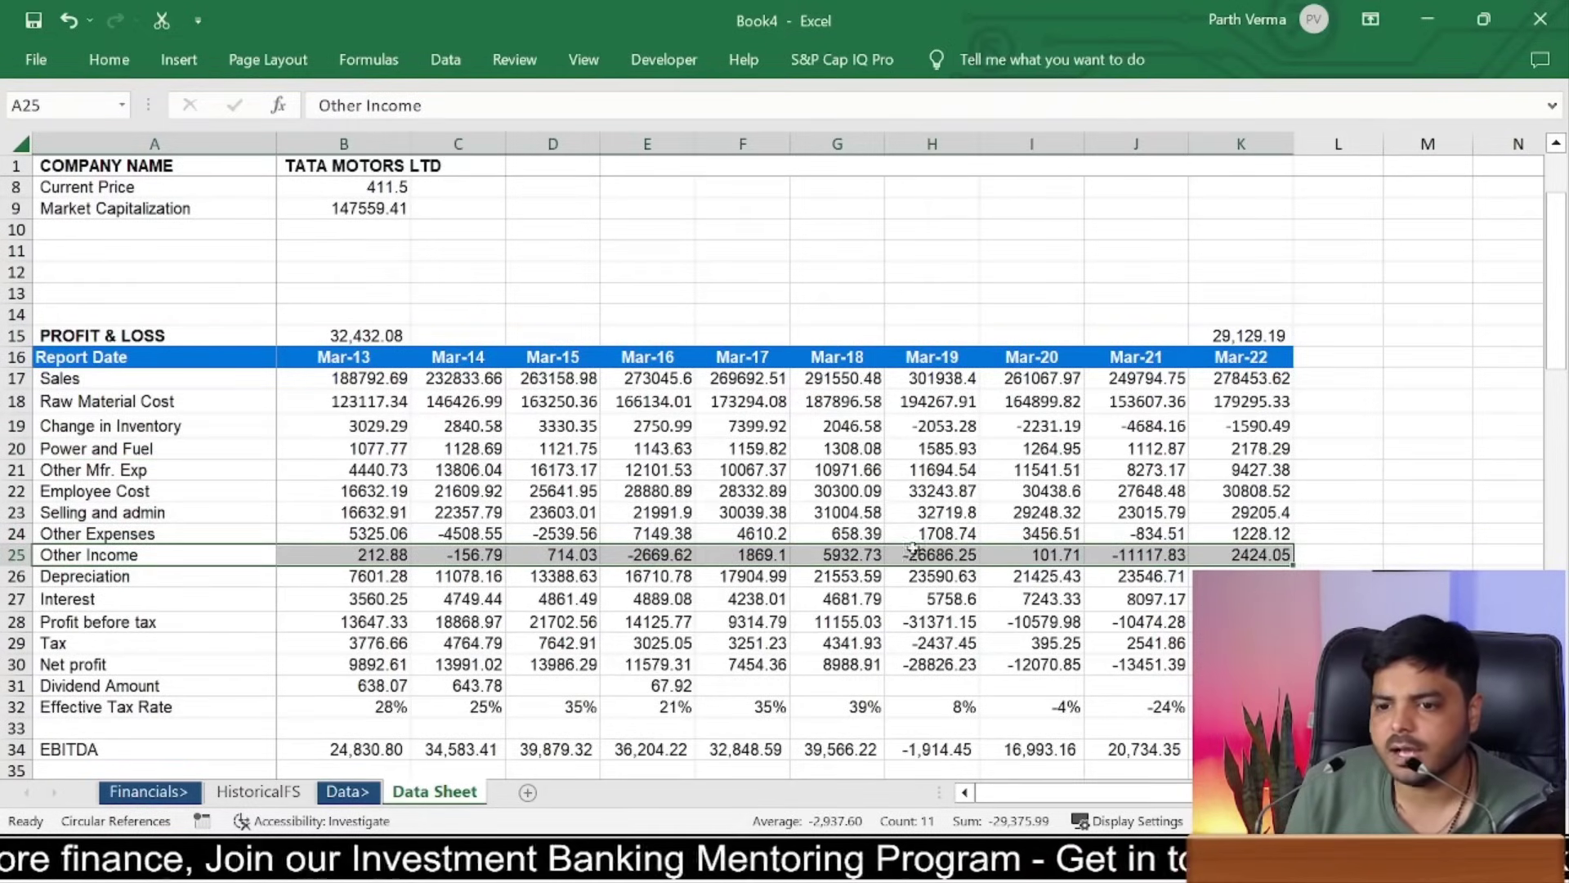
left_click(931, 555)
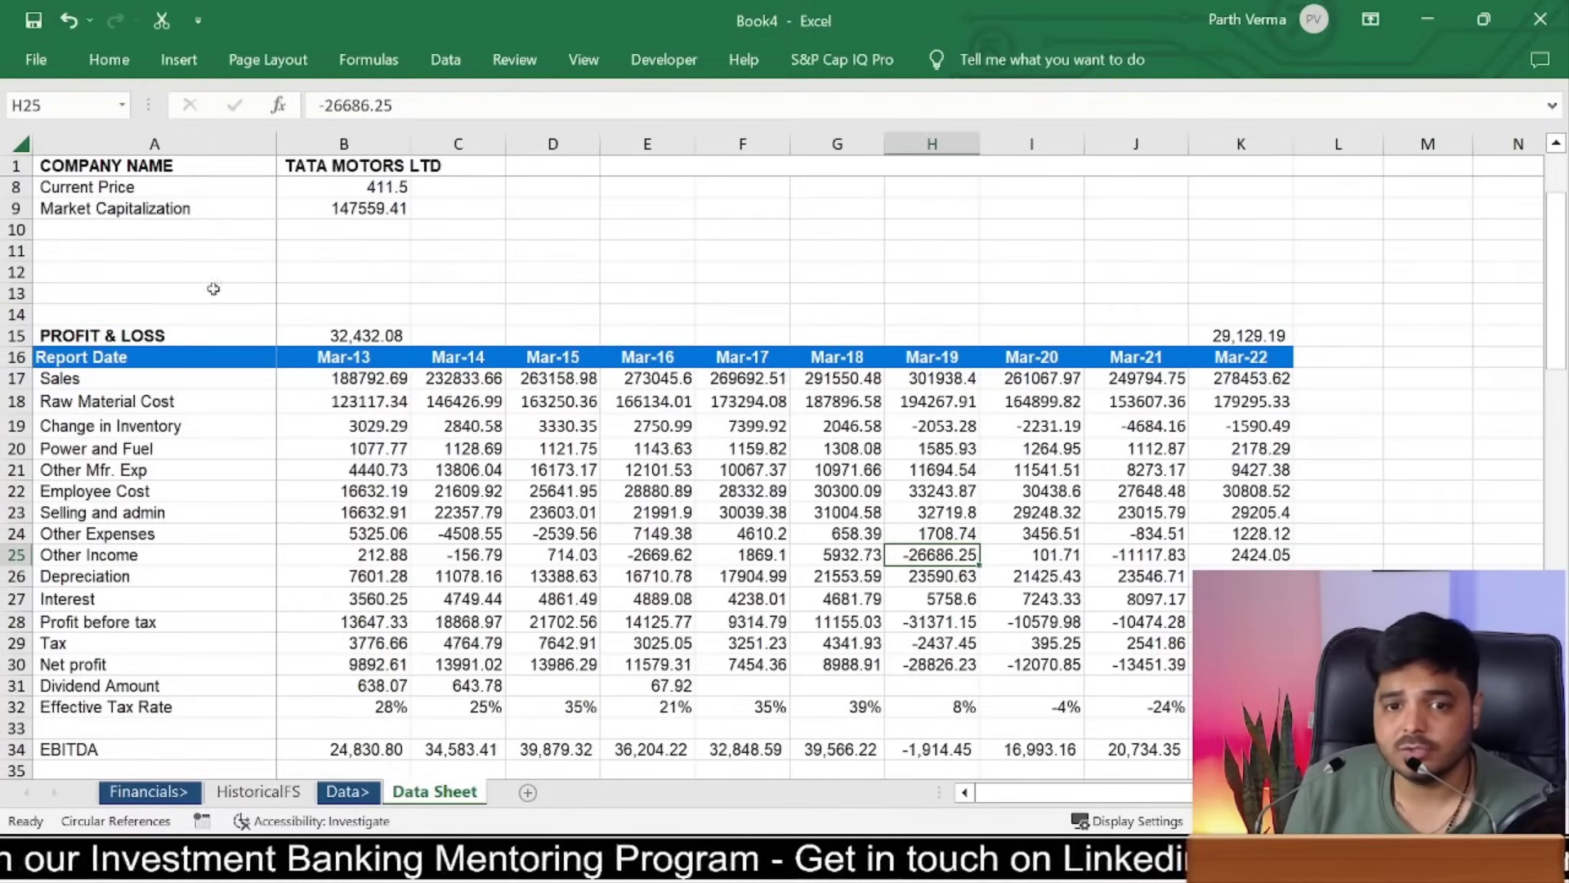
mouse_move(295, 377)
left_mouse_down()
mouse_move(742, 582)
mouse_move(257, 121)
mouse_move(344, 313)
mouse_move(414, 340)
mouse_move(399, 339)
left_mouse_up()
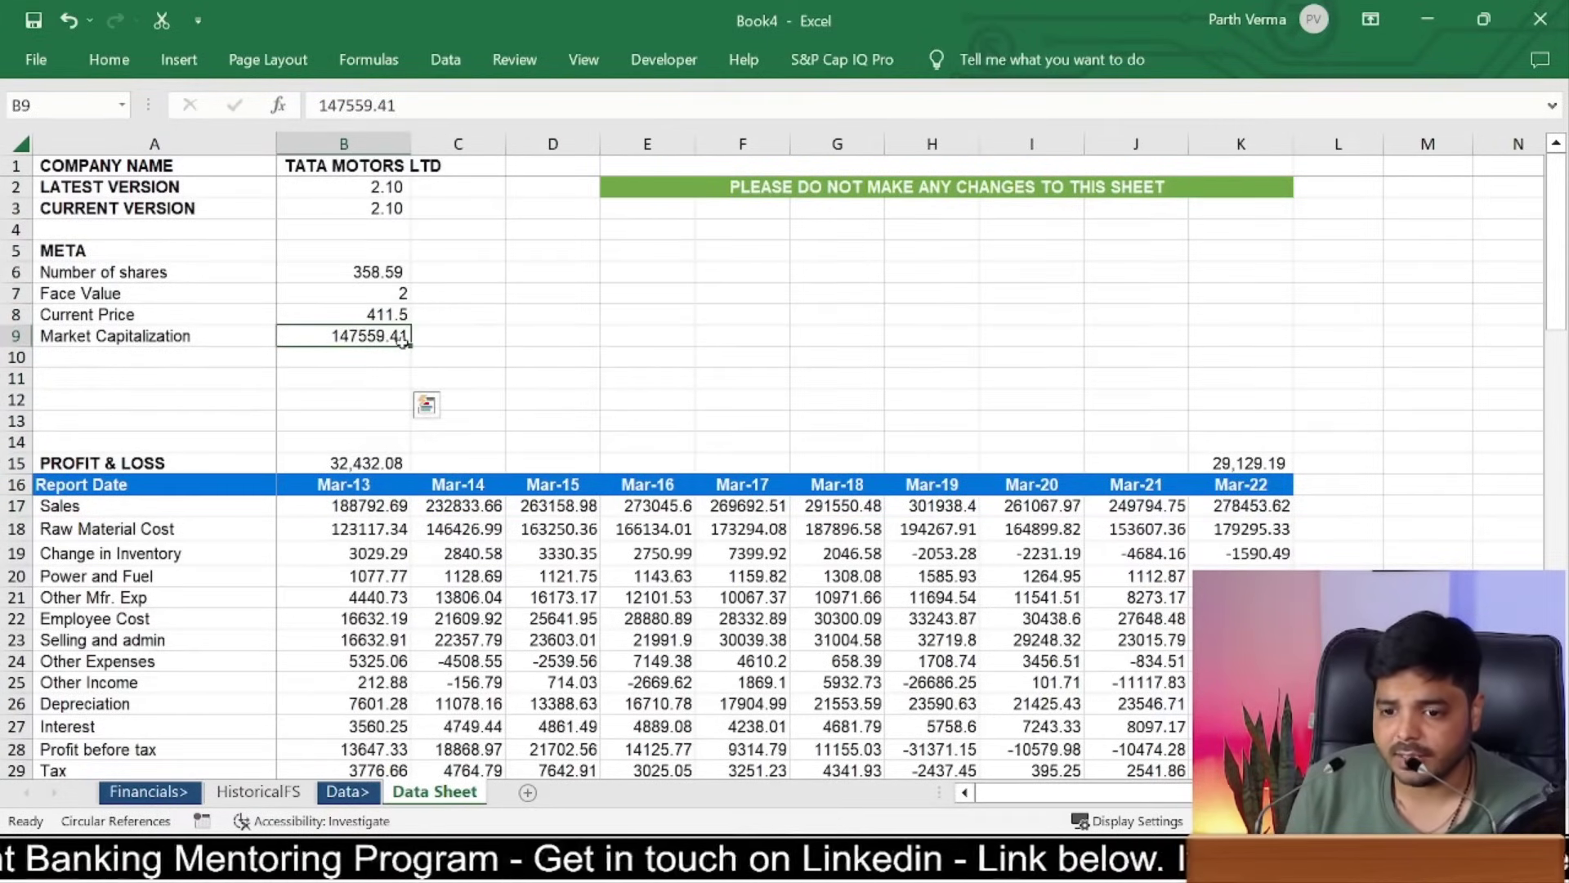
left_click_drag(72, 682, 1242, 682)
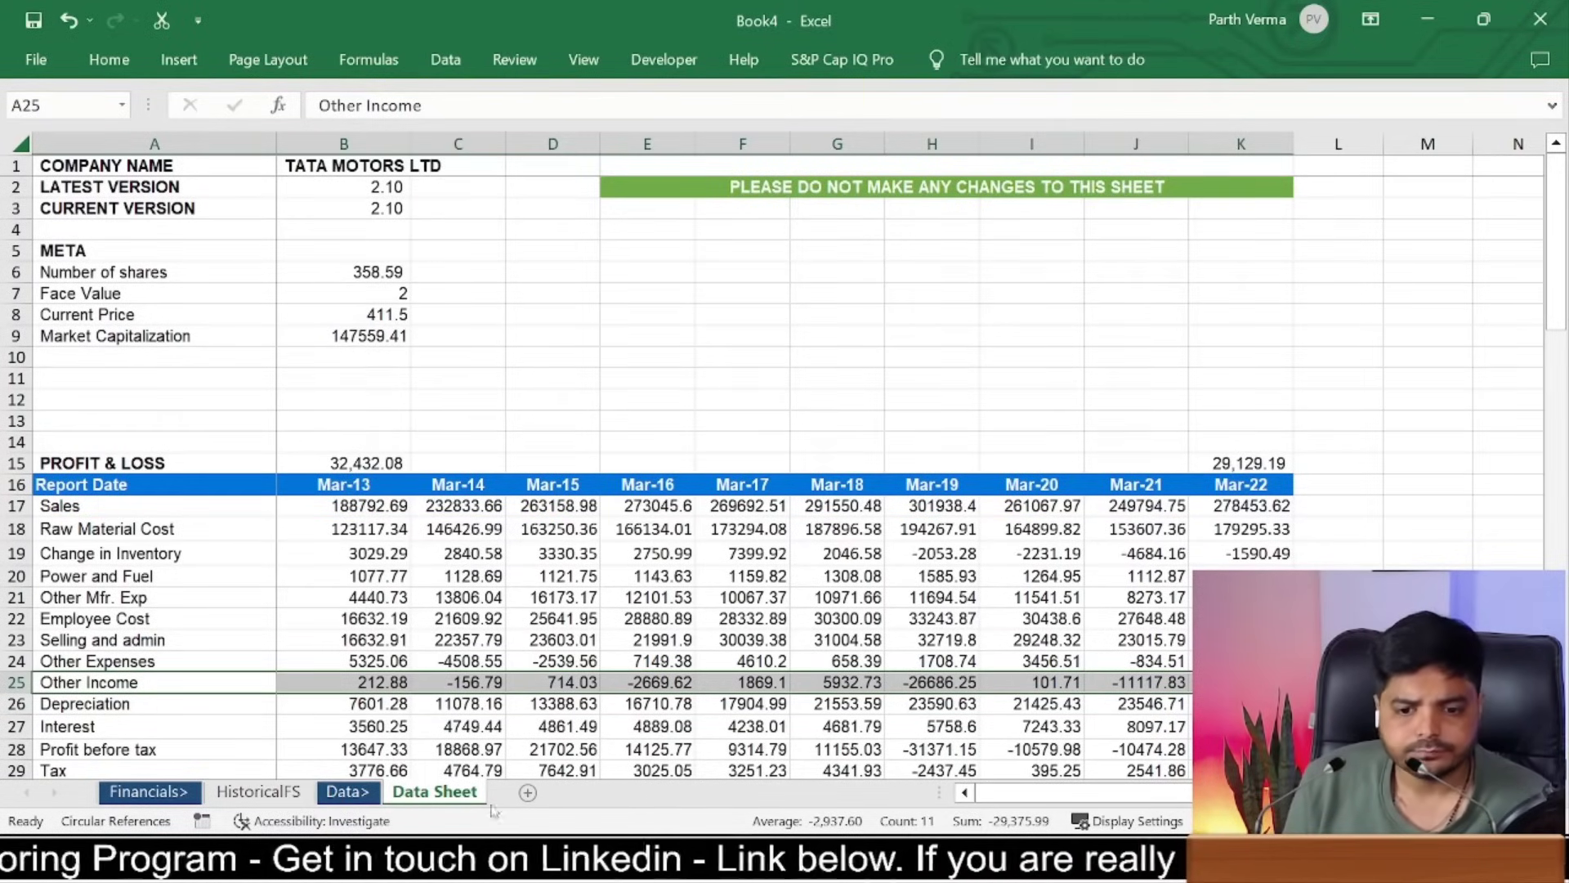
left_click(102, 619)
key("shift+Up")
key("shift+Up")
key("shift+Up")
key("shift+Up")
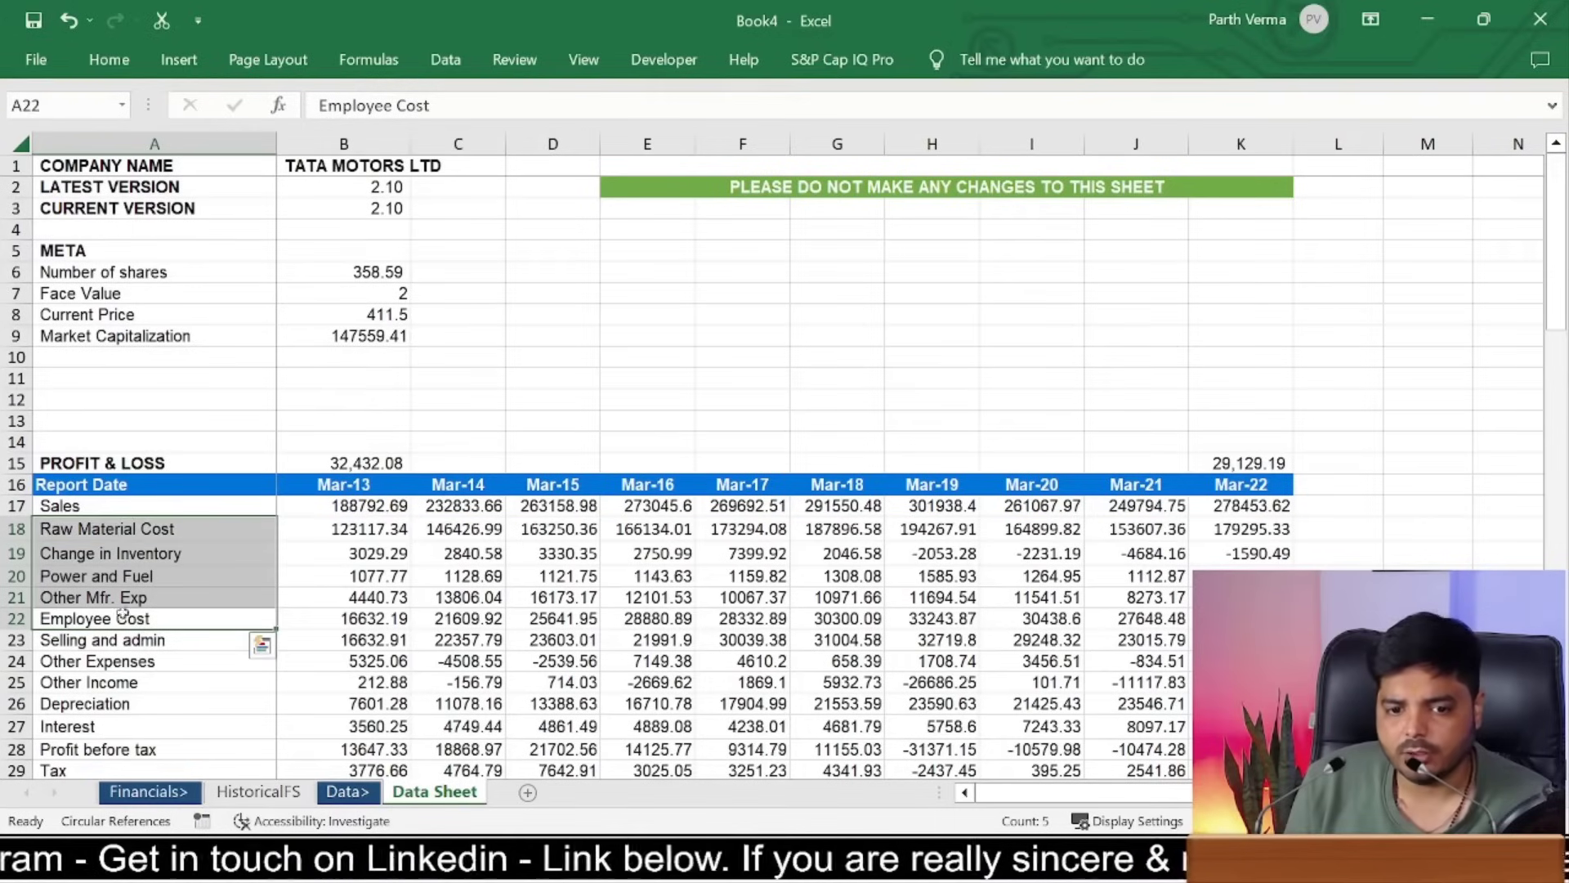
left_click(110, 644)
left_click_drag(106, 643, 116, 662)
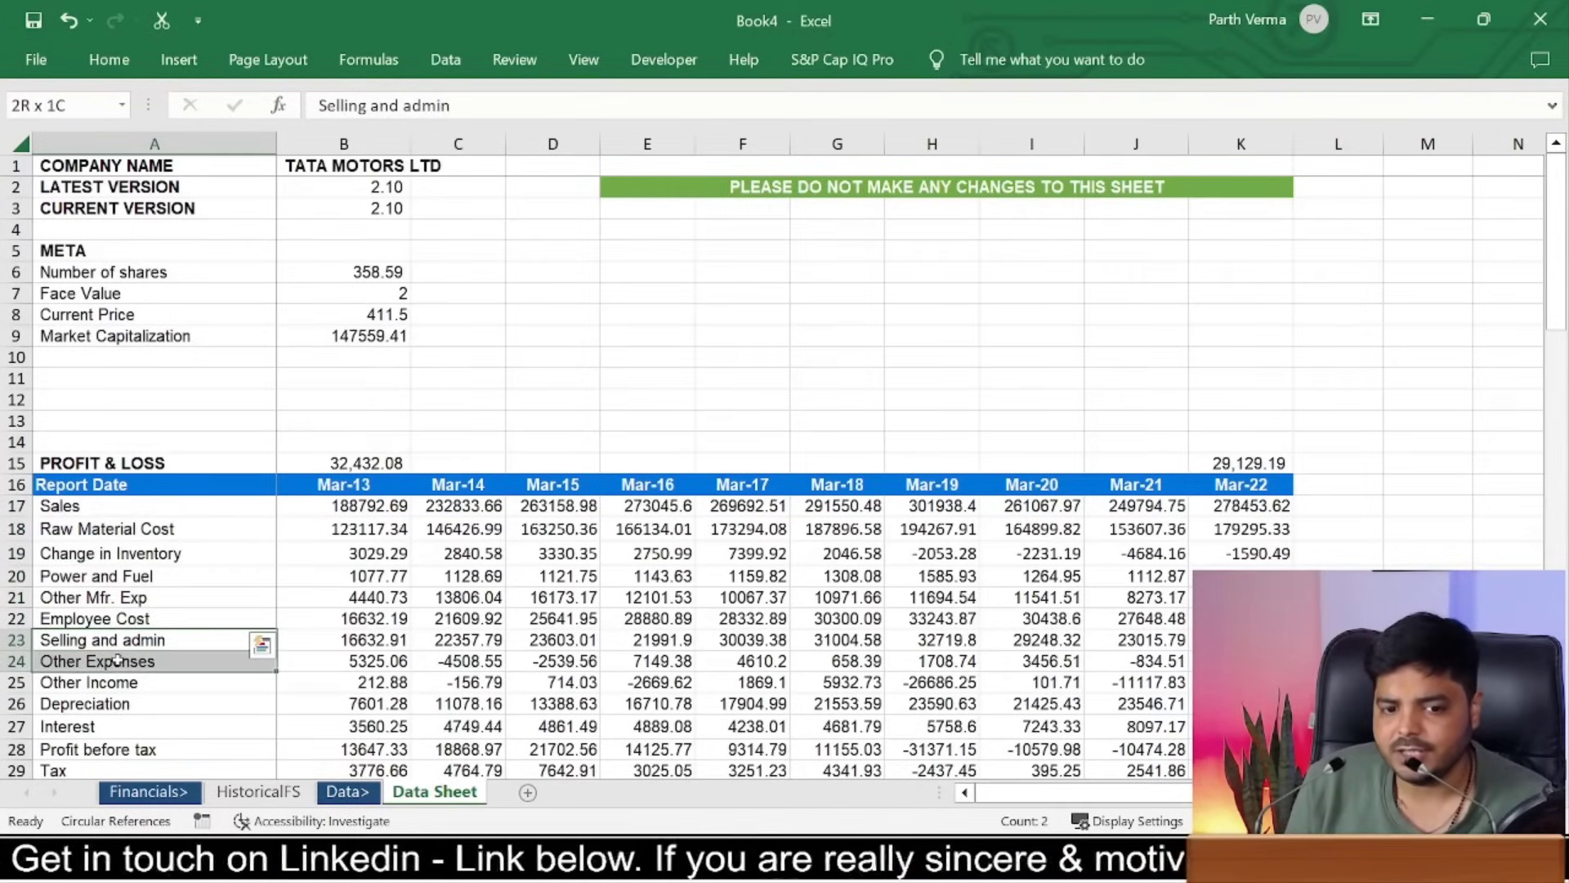
key("shift+Right")
key("shift+Right")
key("shift+Right")
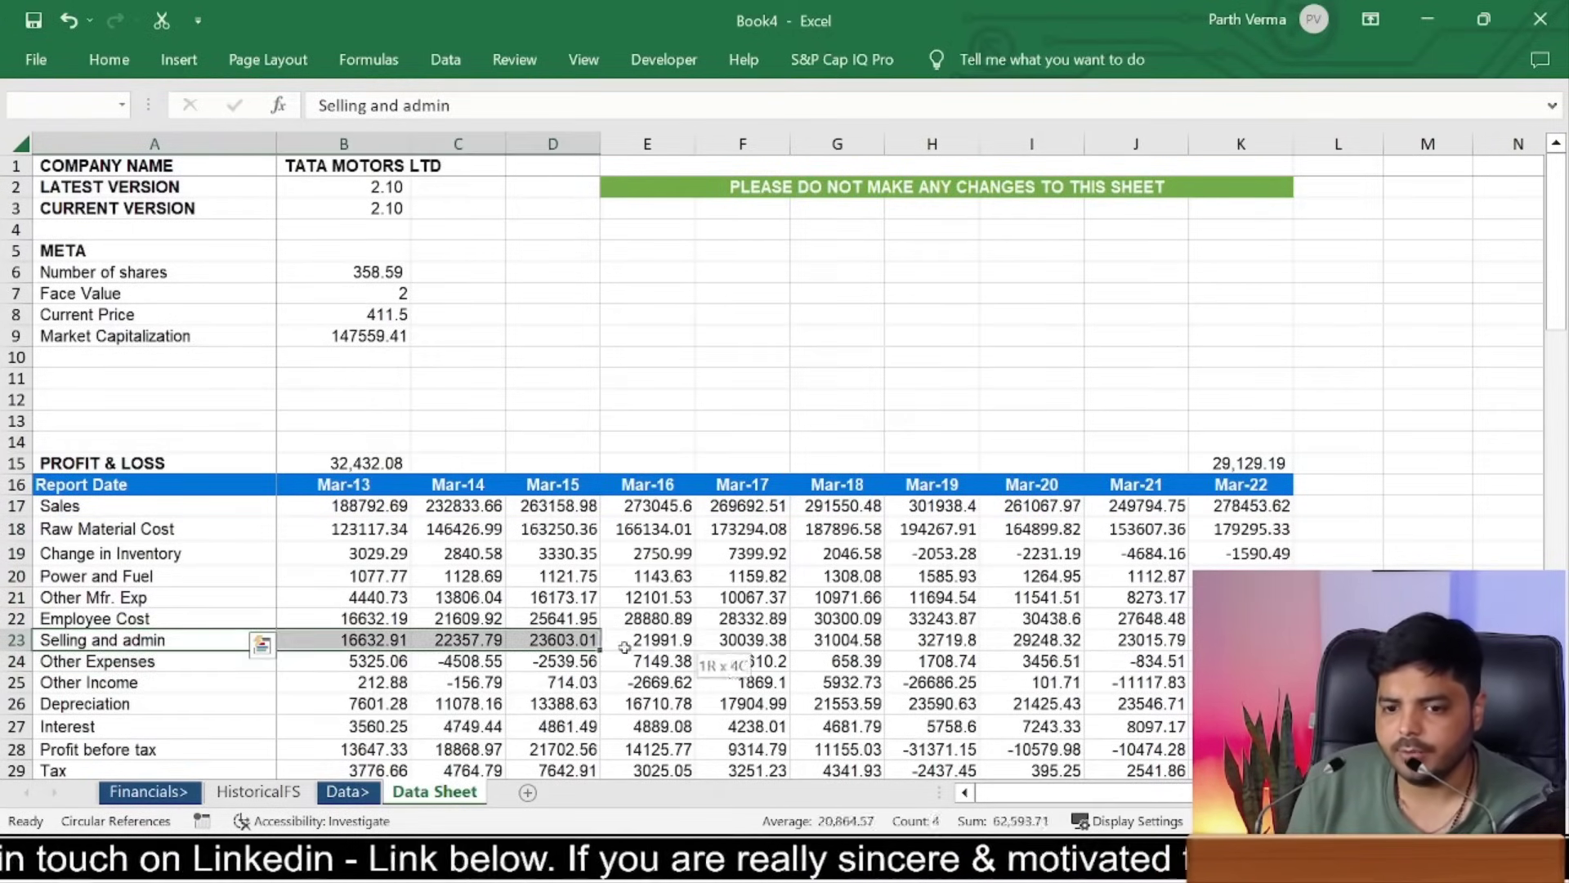
key("shift+Right")
key("shift+Right")
key("shift+Right")
key("shift+Right")
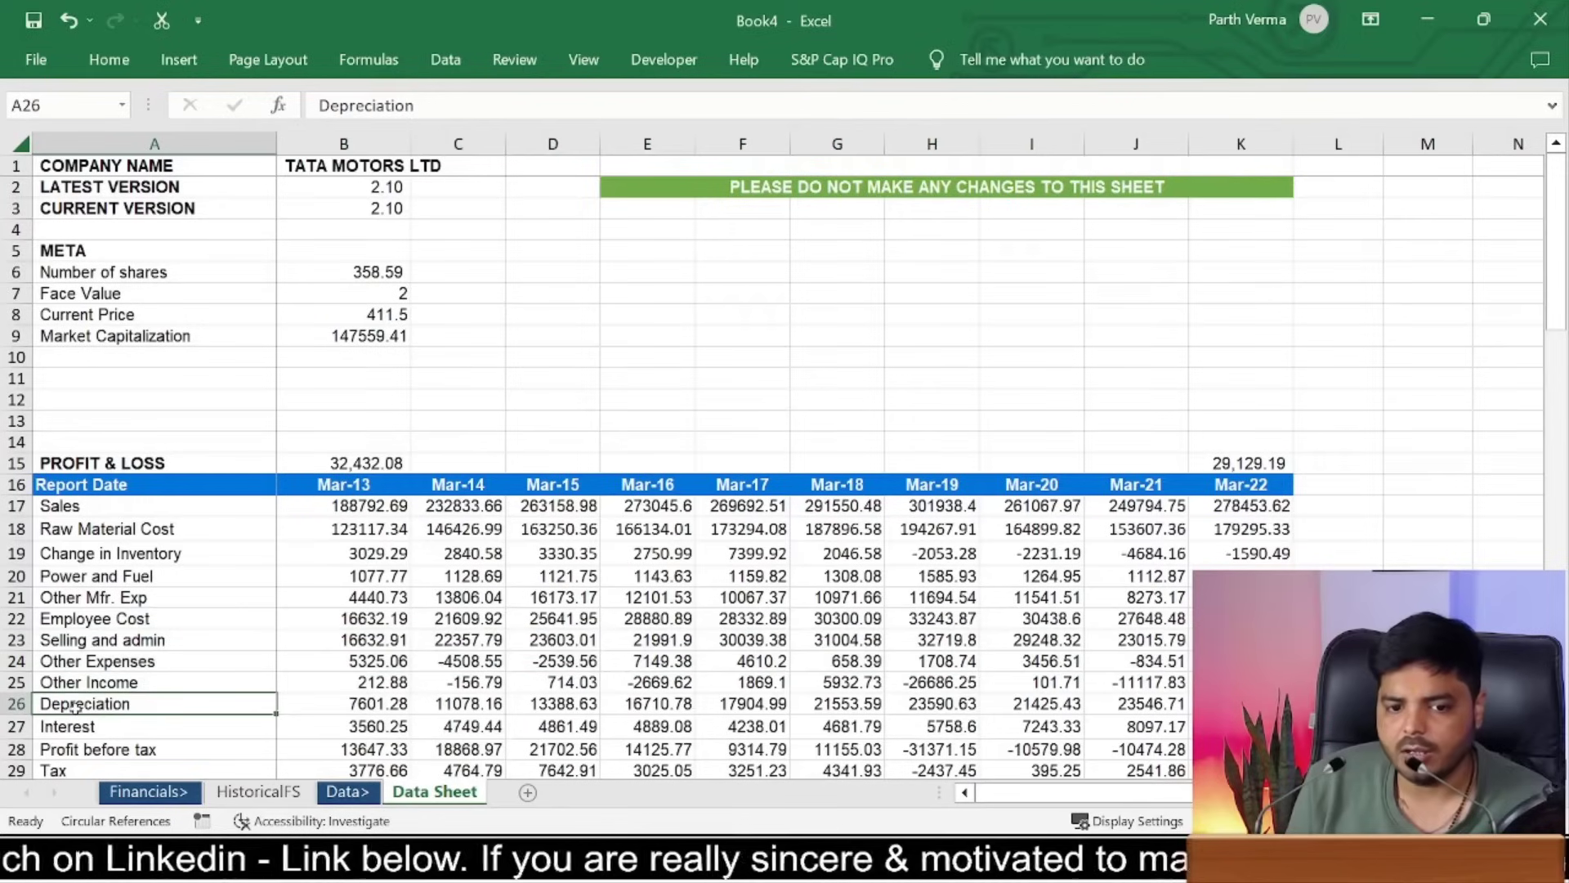
left_click_drag(75, 705, 82, 721)
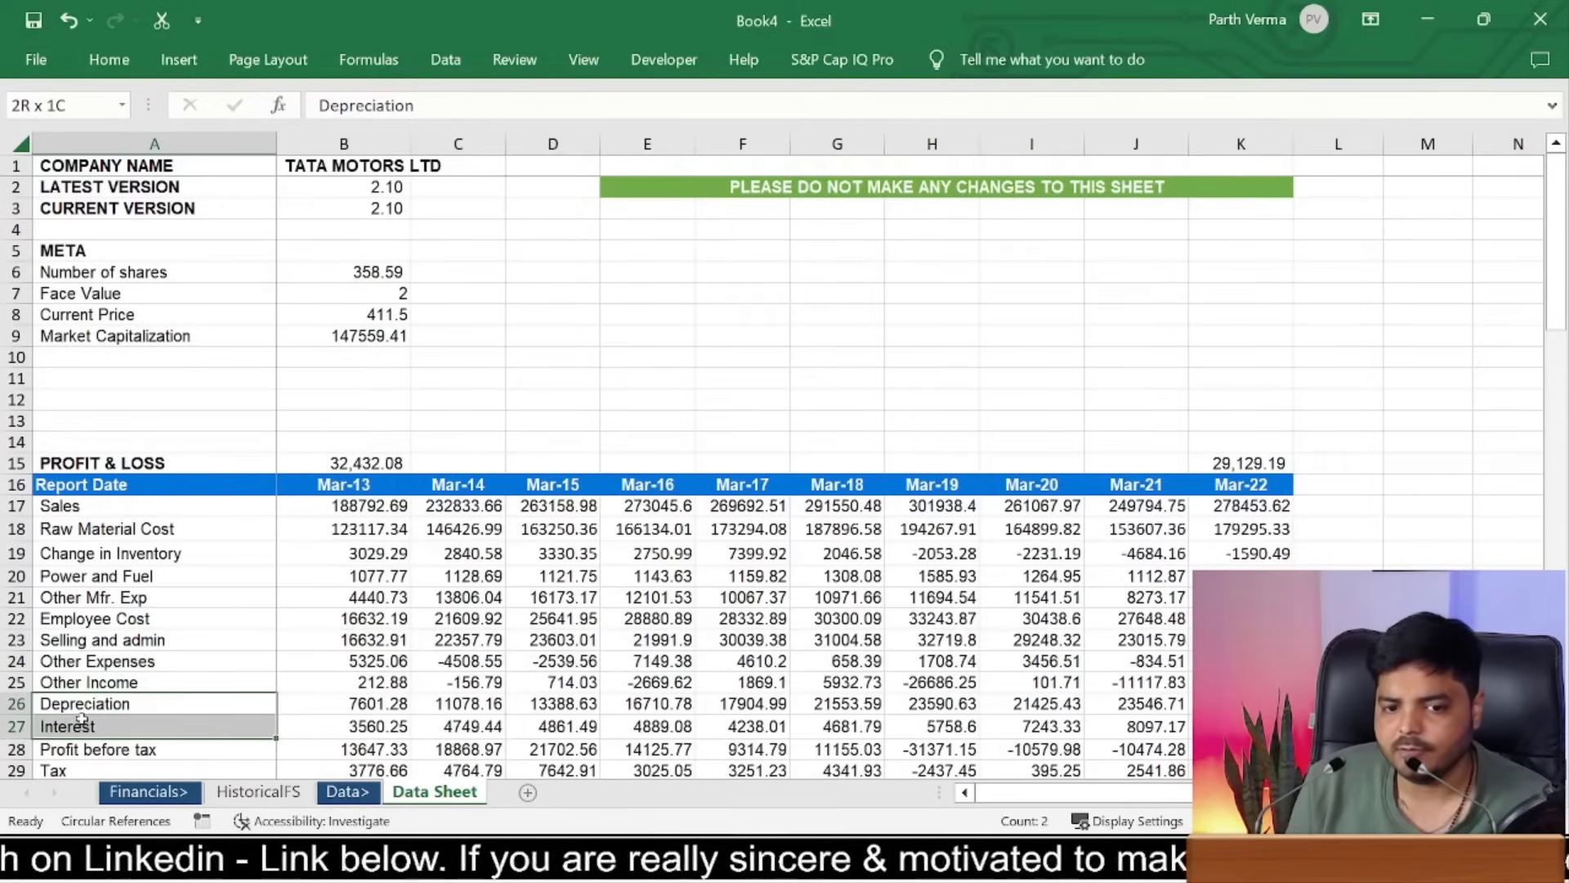
left_click(258, 791)
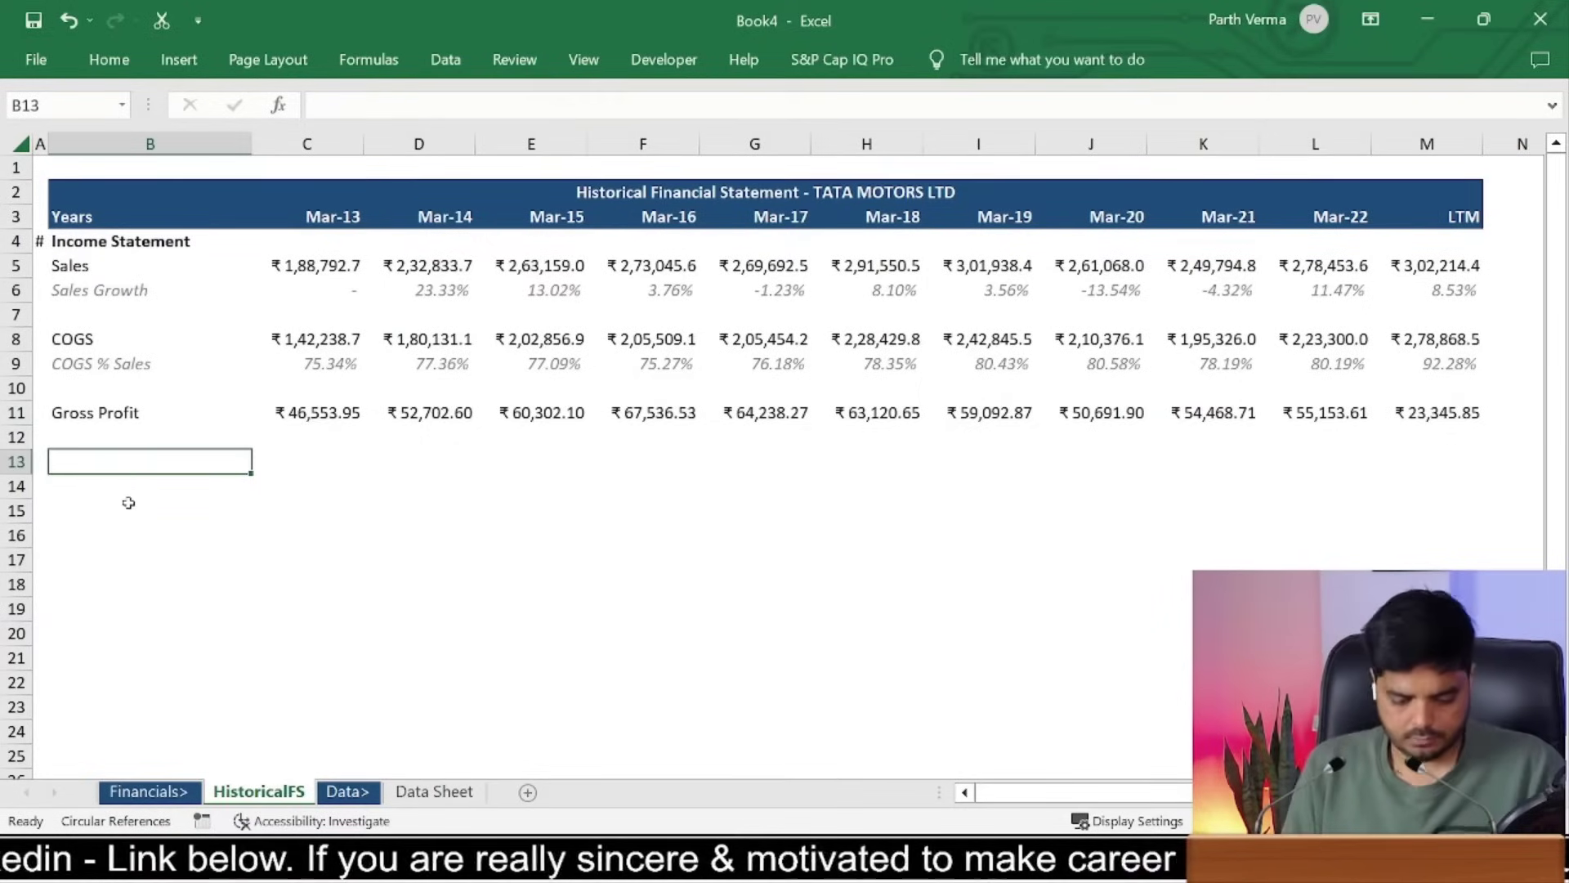
Step: Label row 13 'Selling & General Expenses'
type("Sell")
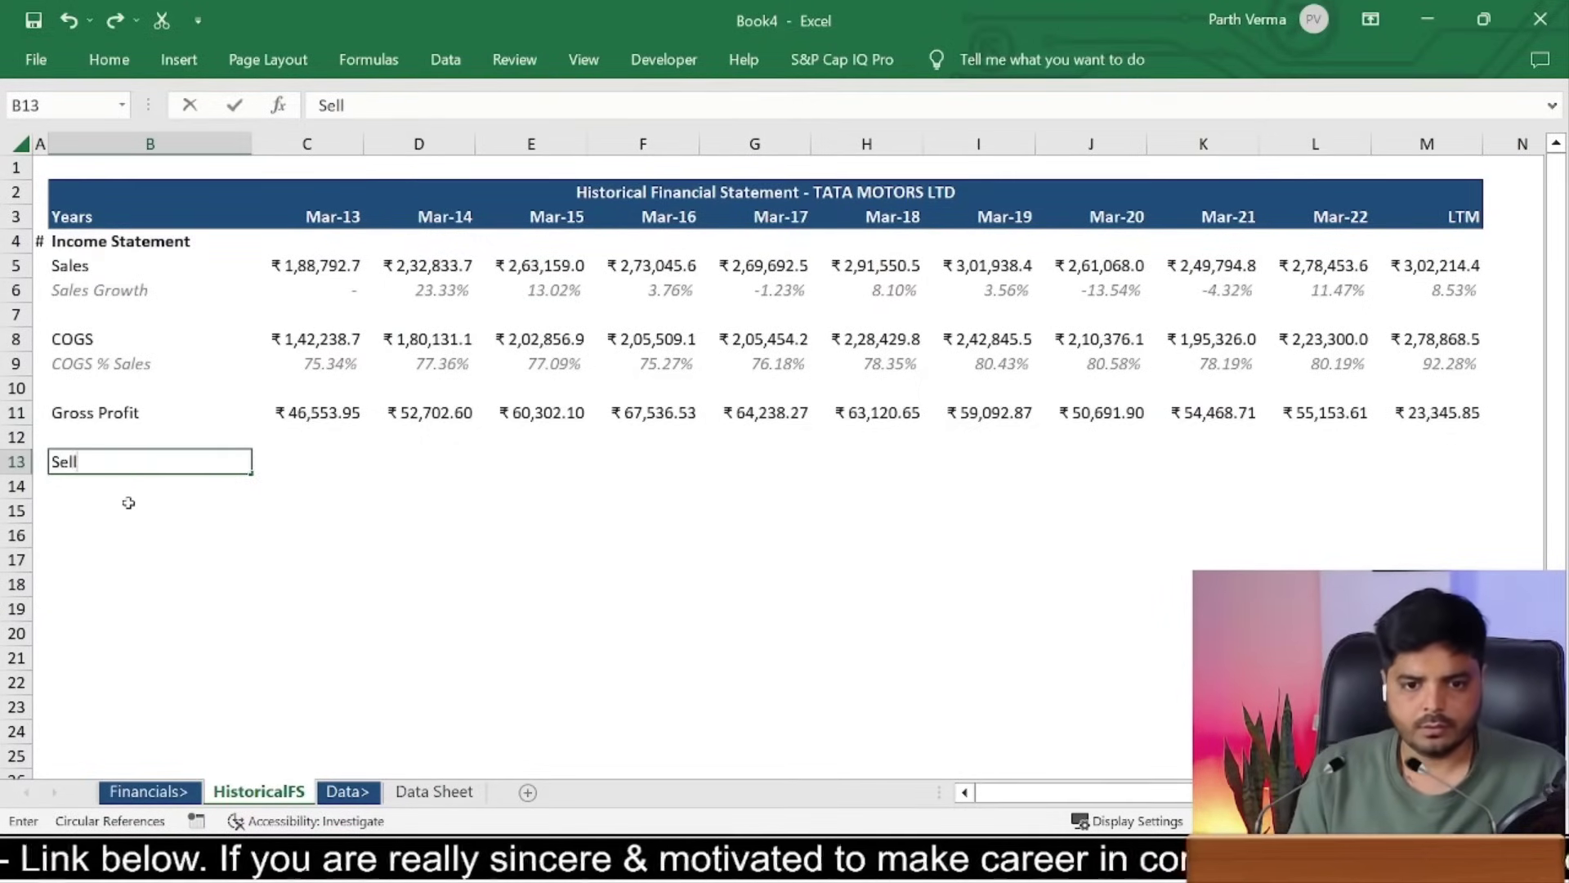
type("ing & G")
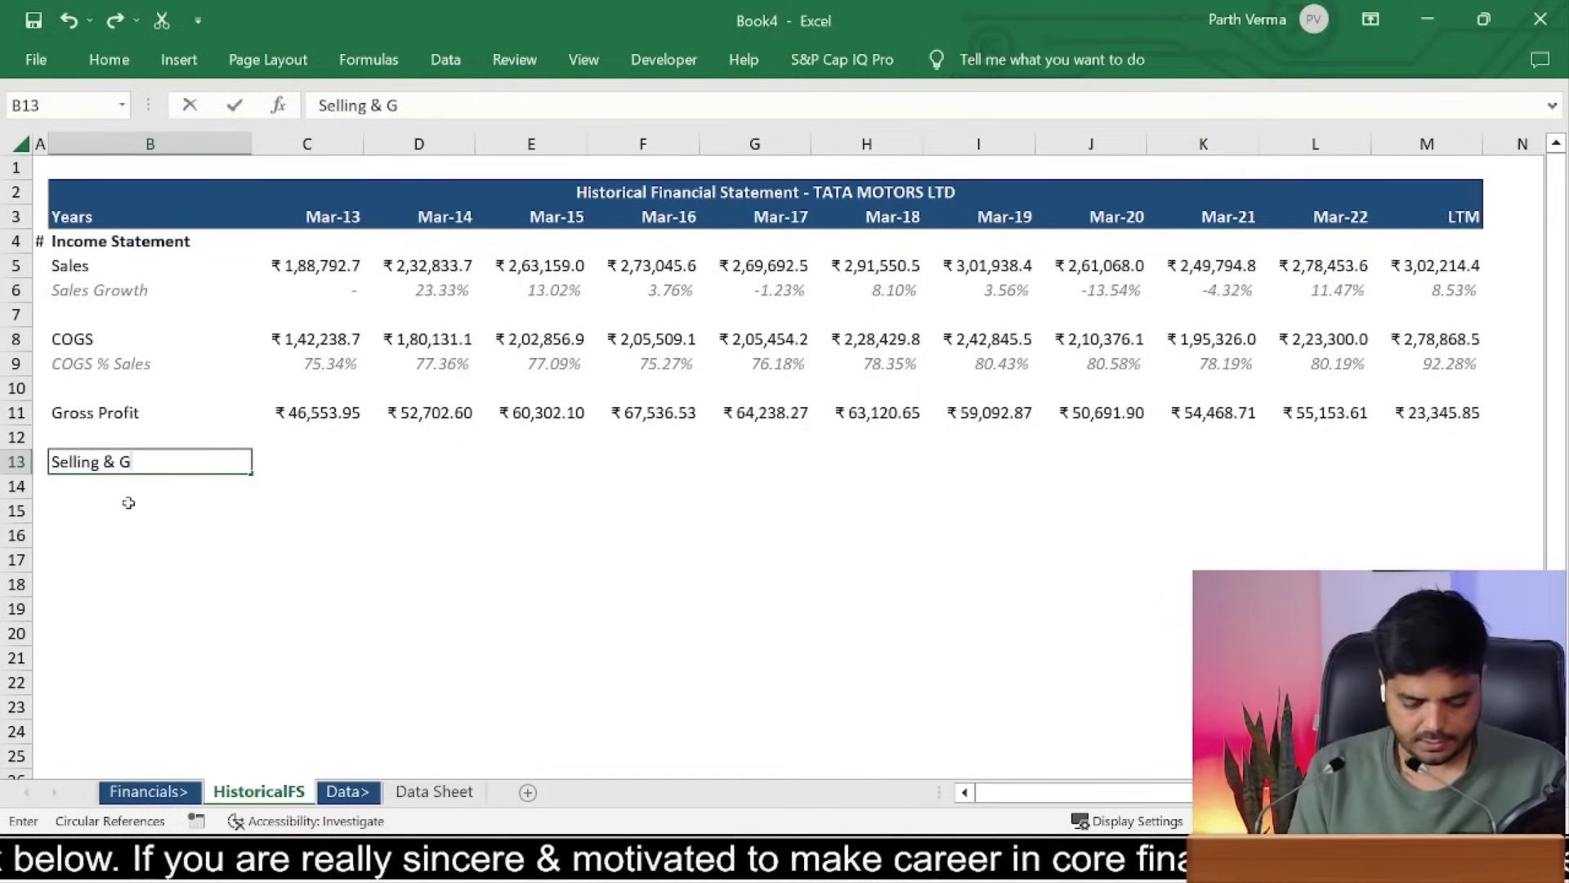
type("eneral Expenses")
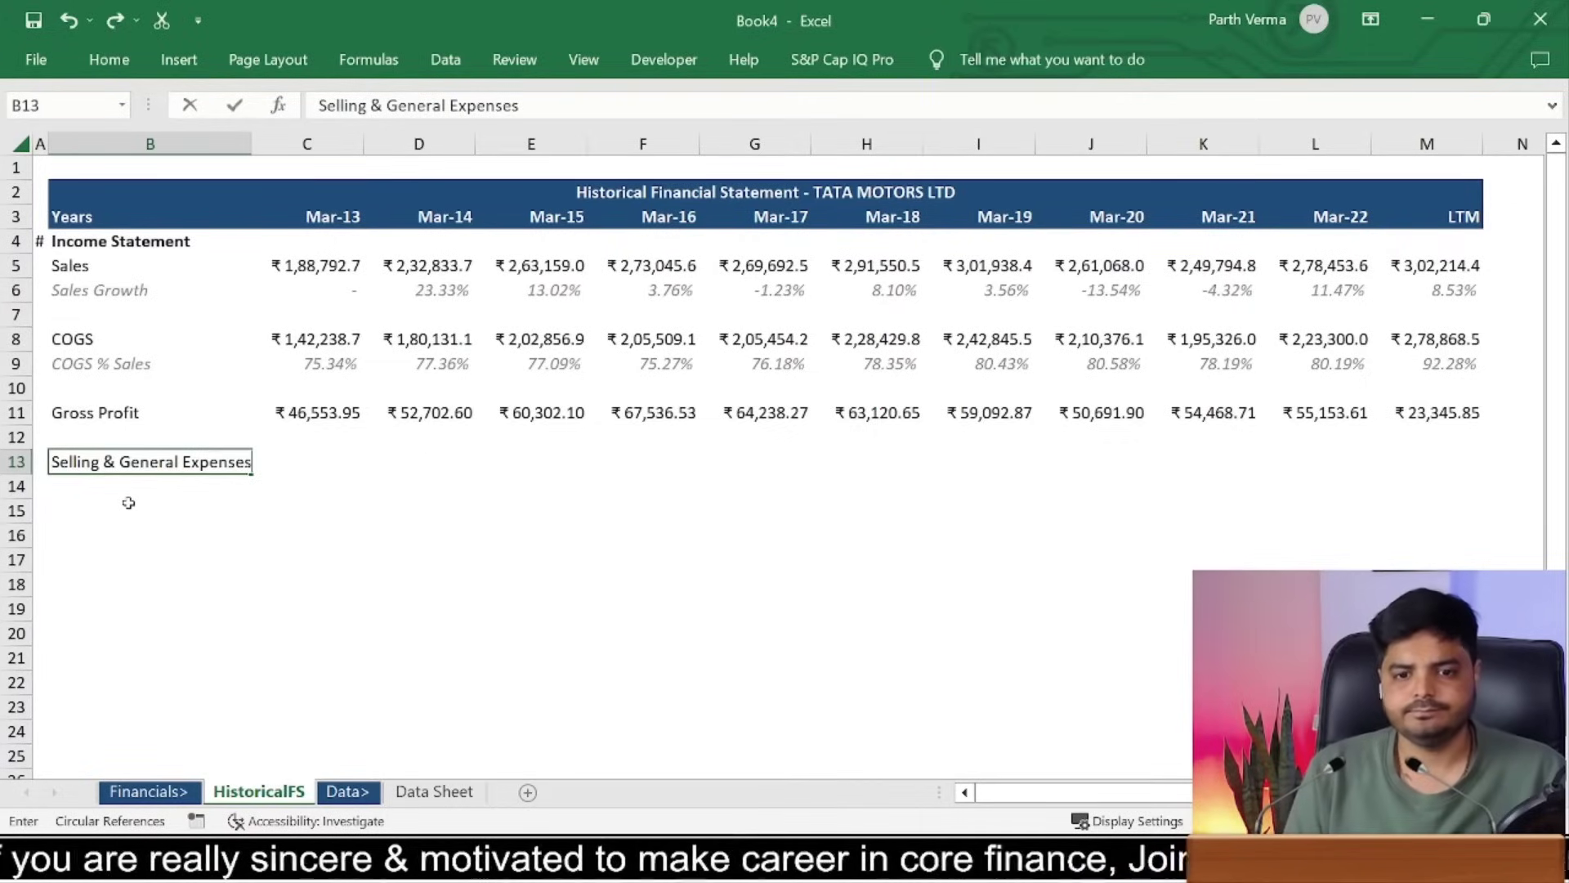
key("Up")
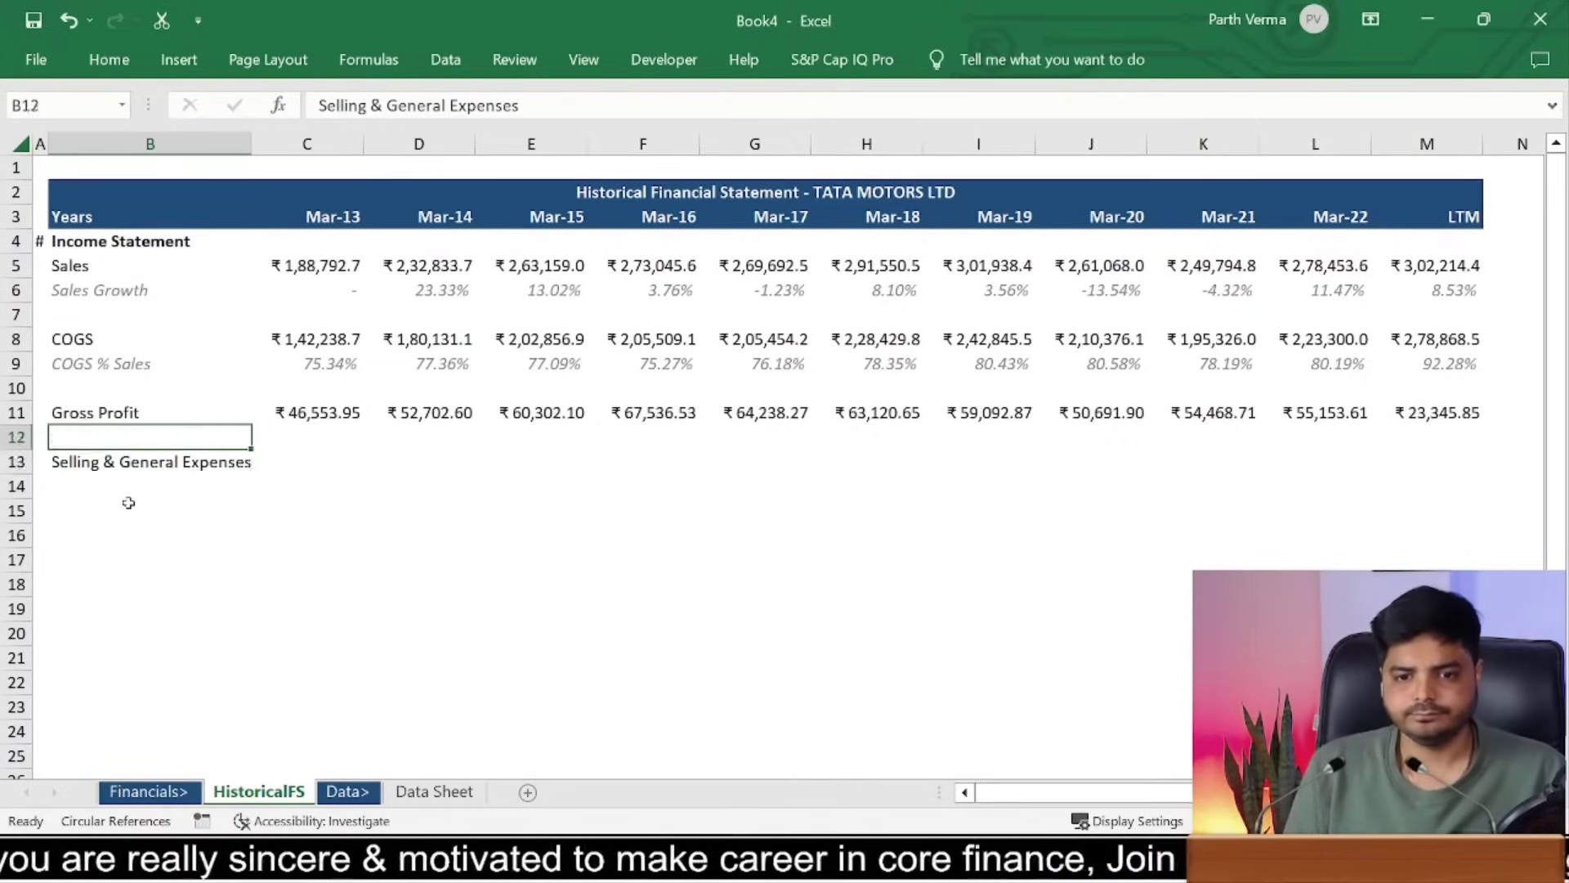
key("Down")
Step: Enter =IFERROR(SUM('Data Sheet'!B23:B24),0) in C13, summing Selling and admin plus Other Expenses
key("Right")
type("=")
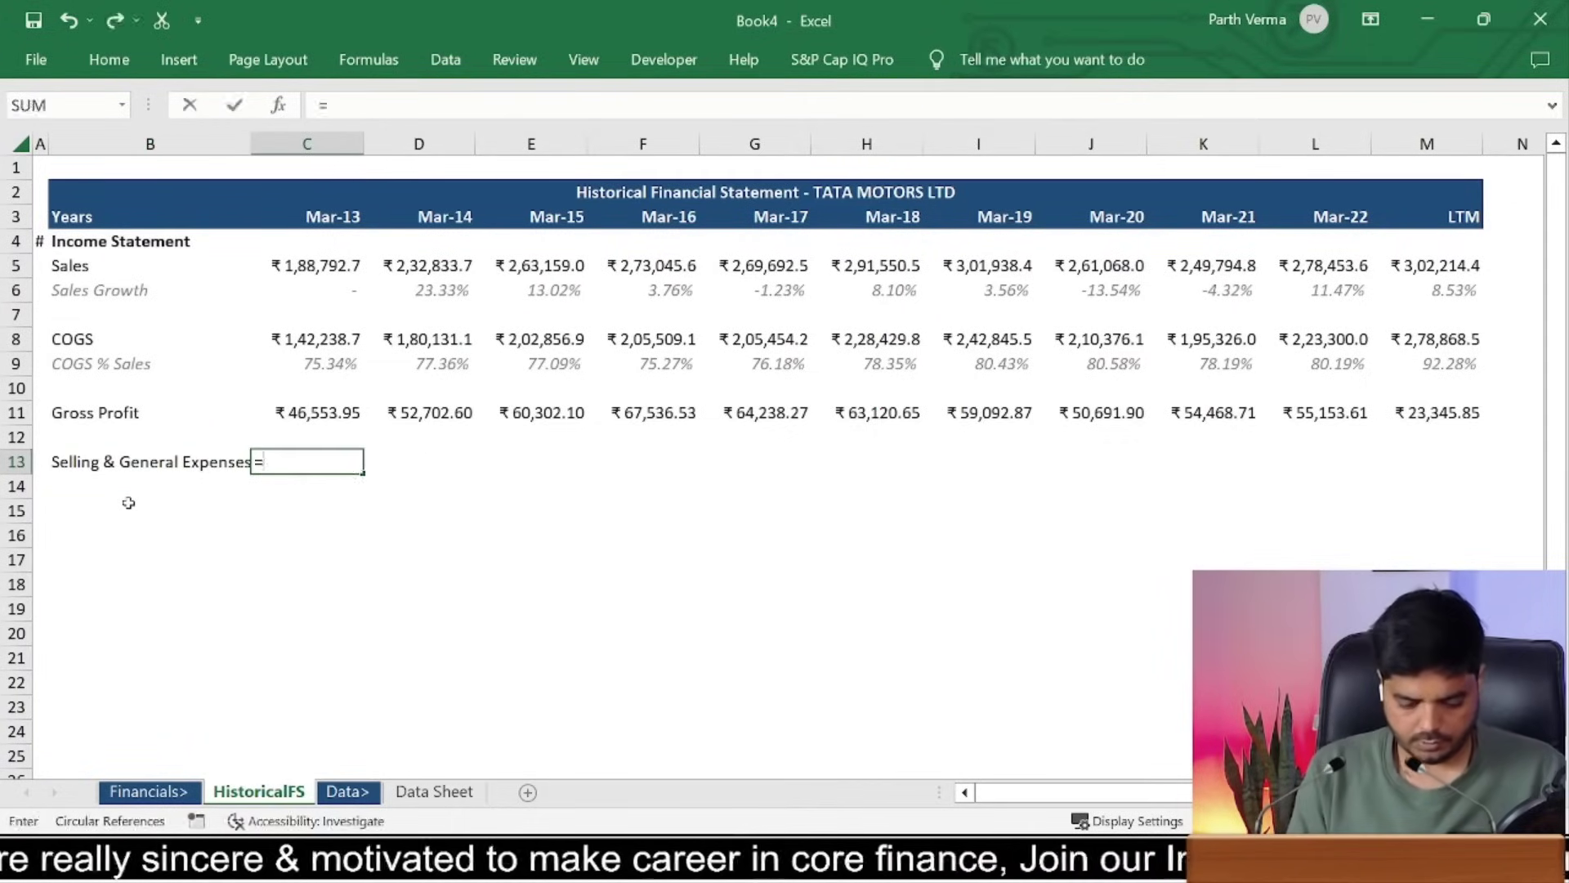
type("iferro")
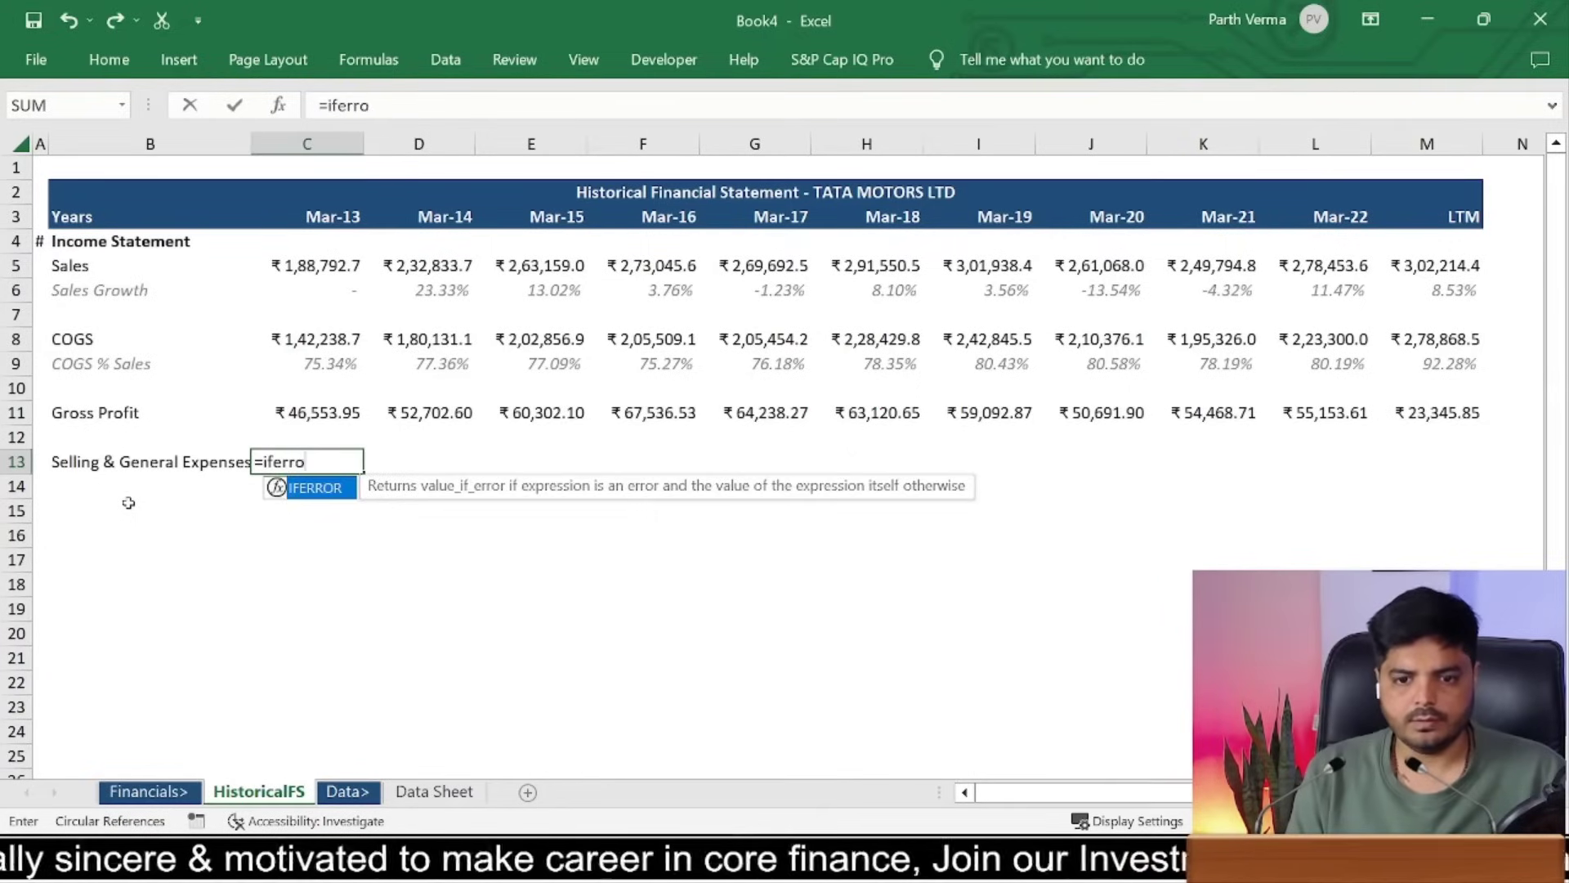
type("r(su")
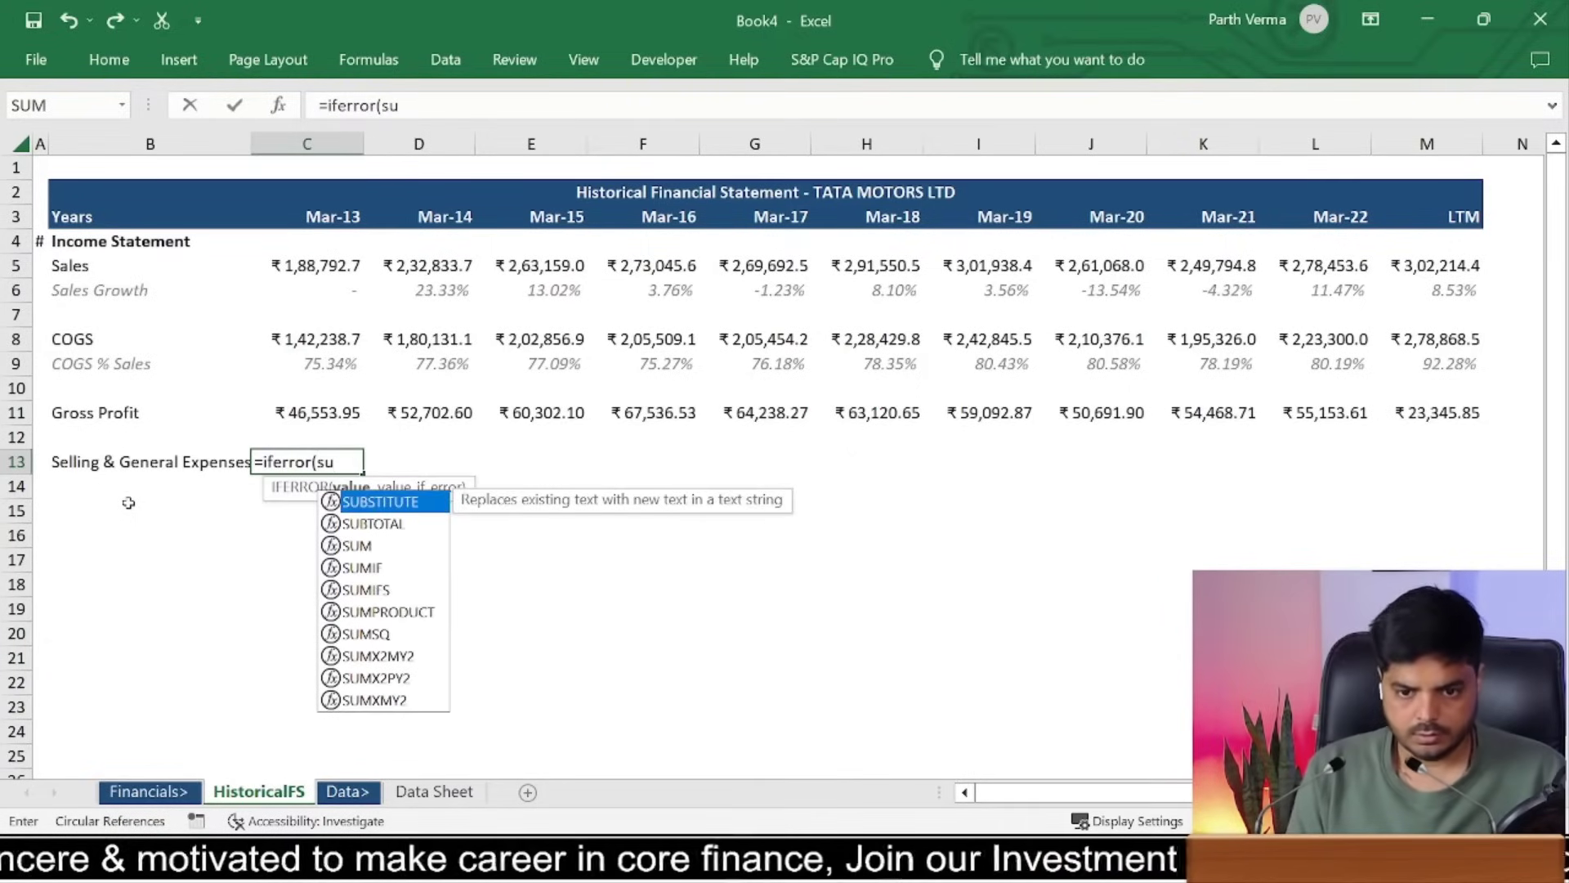
type("m(")
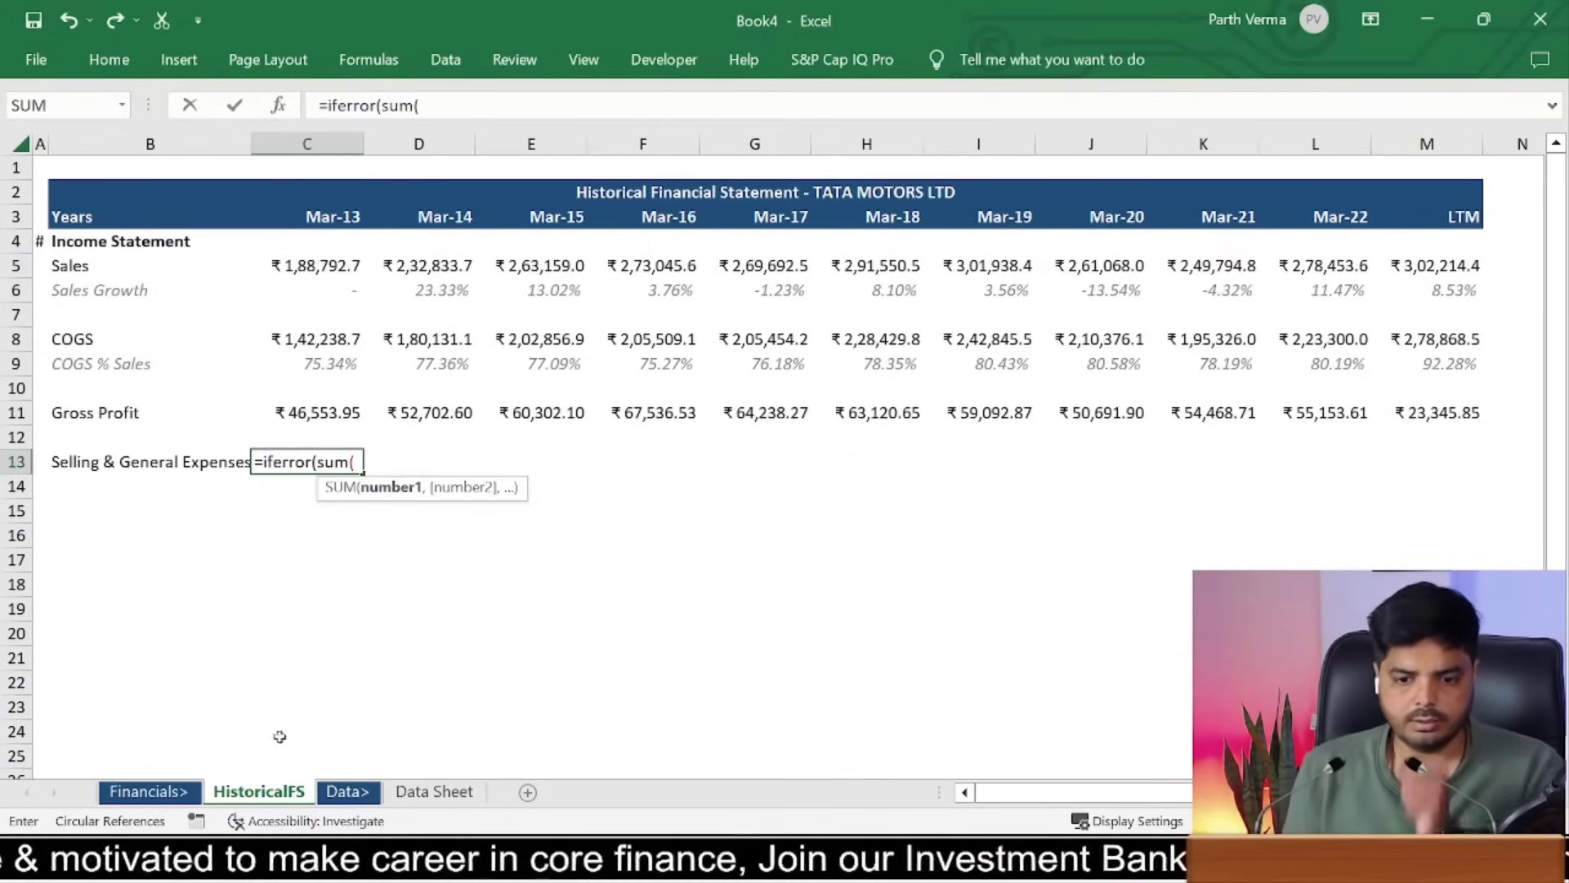
left_click(441, 792)
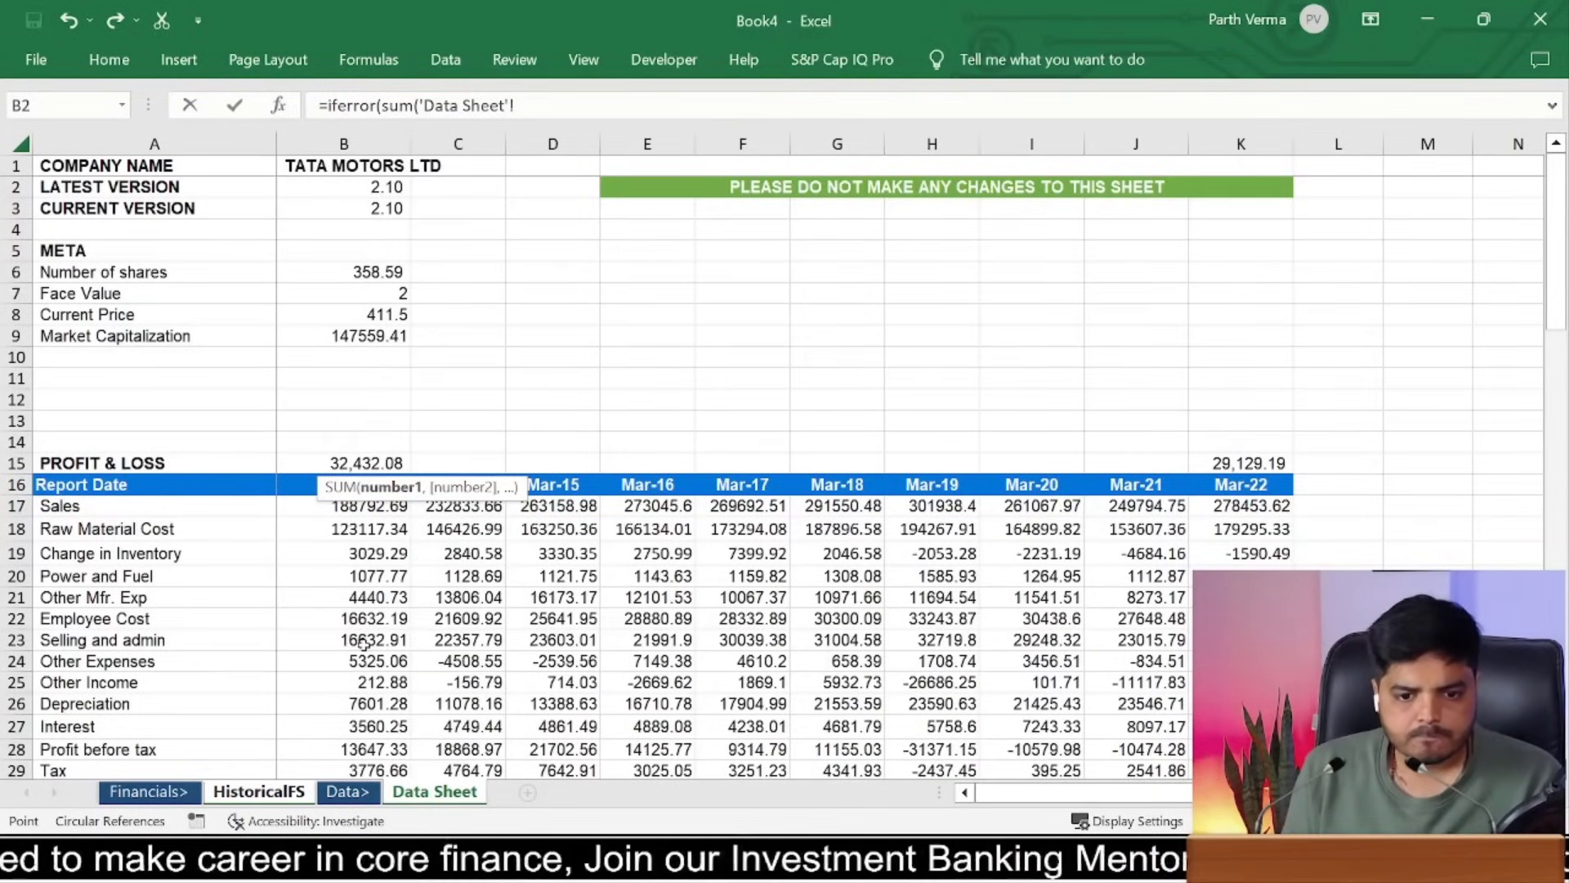
left_click(363, 643)
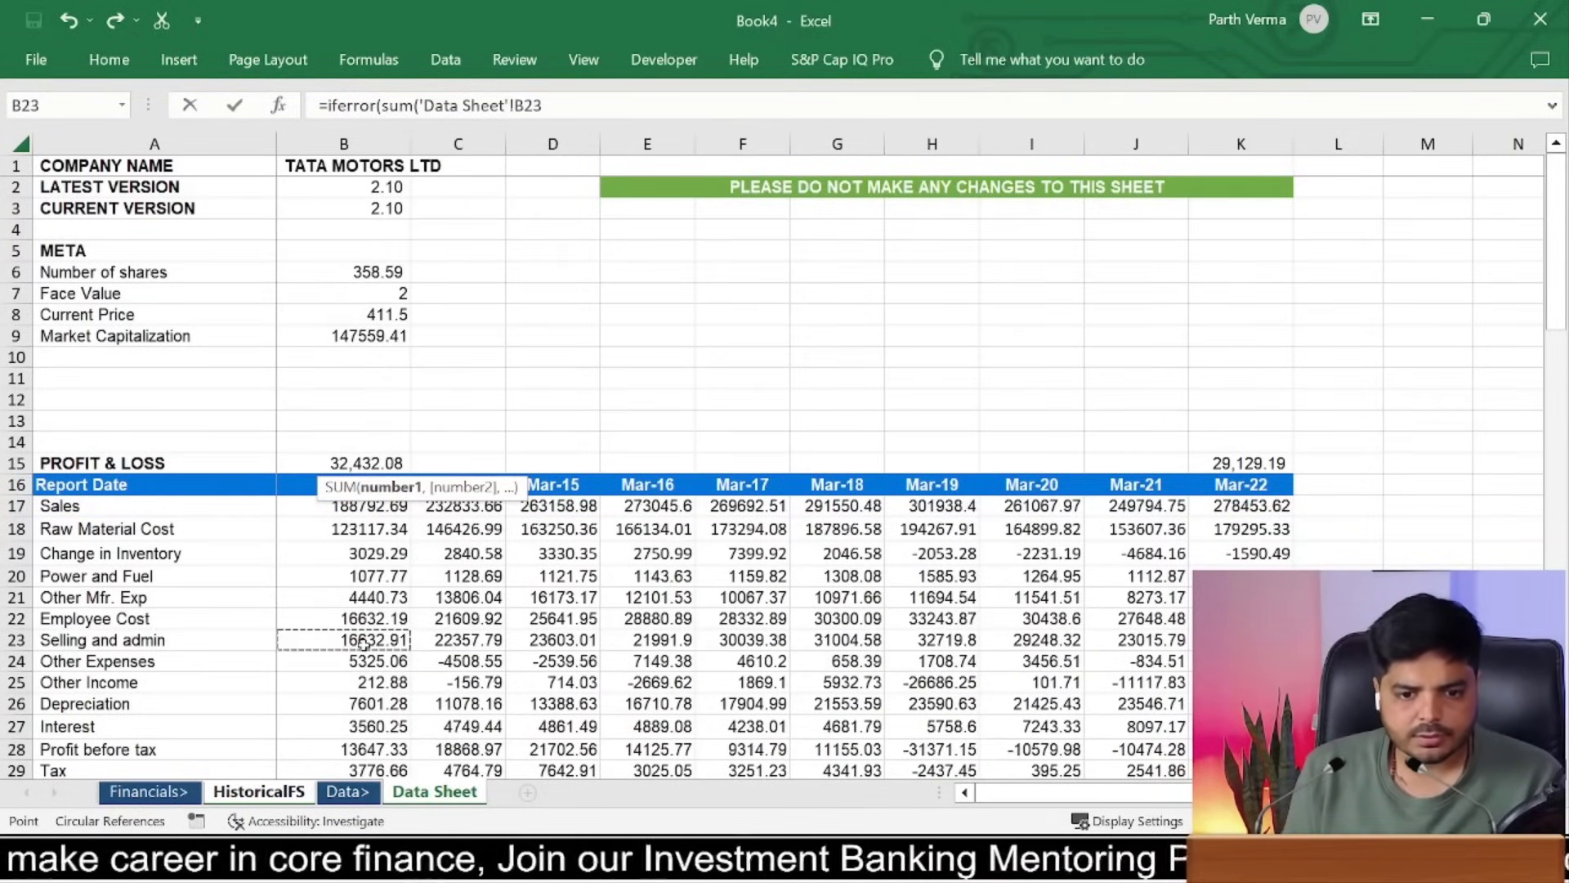
left_click_drag(363, 643, 364, 652)
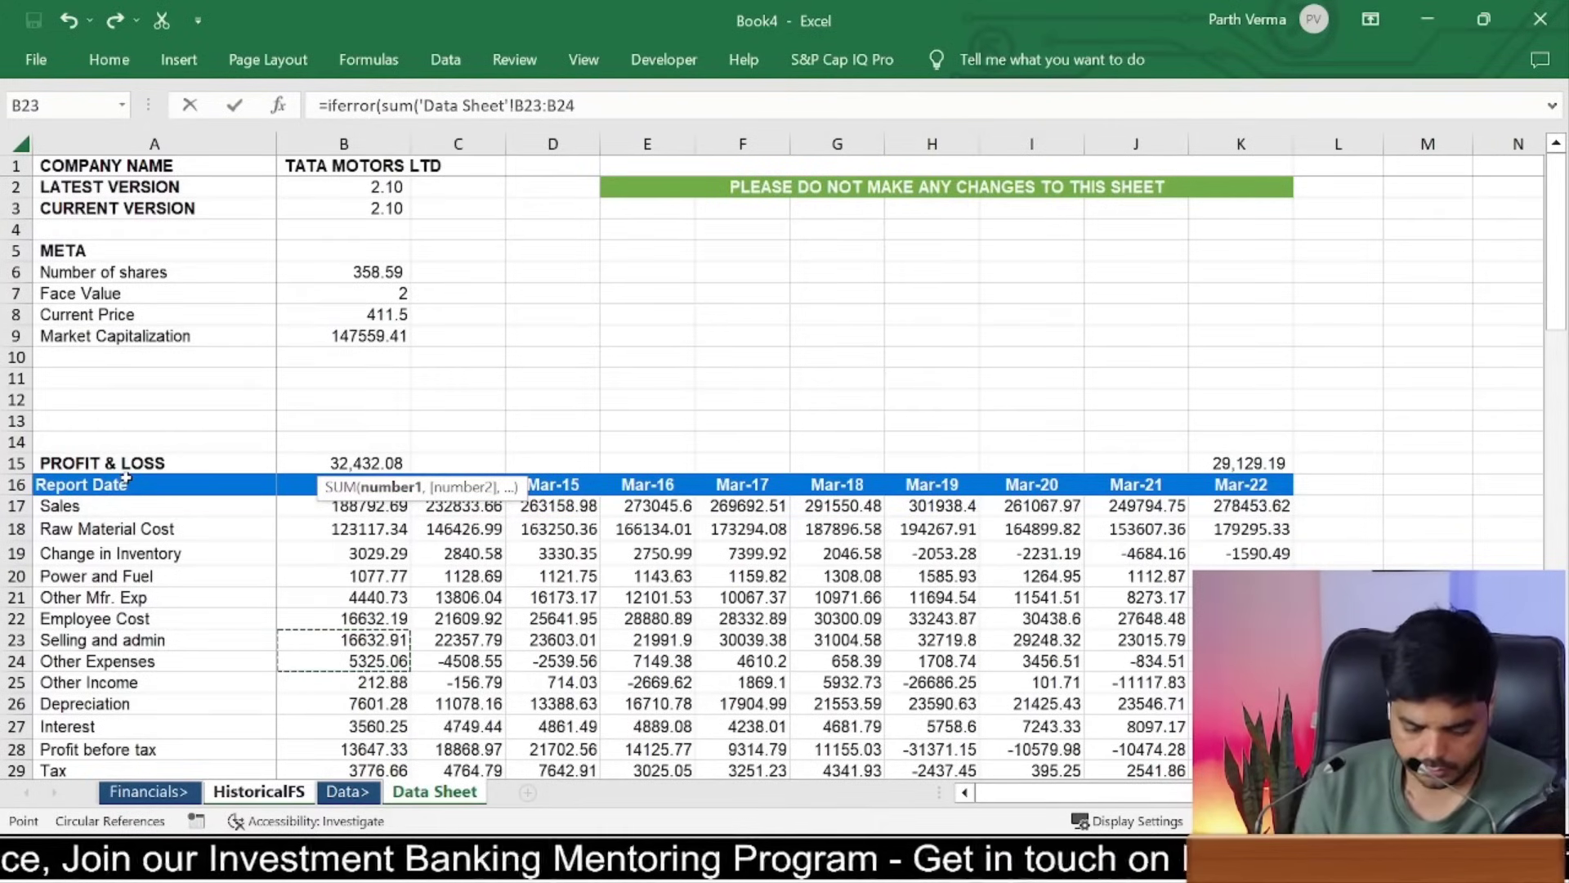
type("),0")
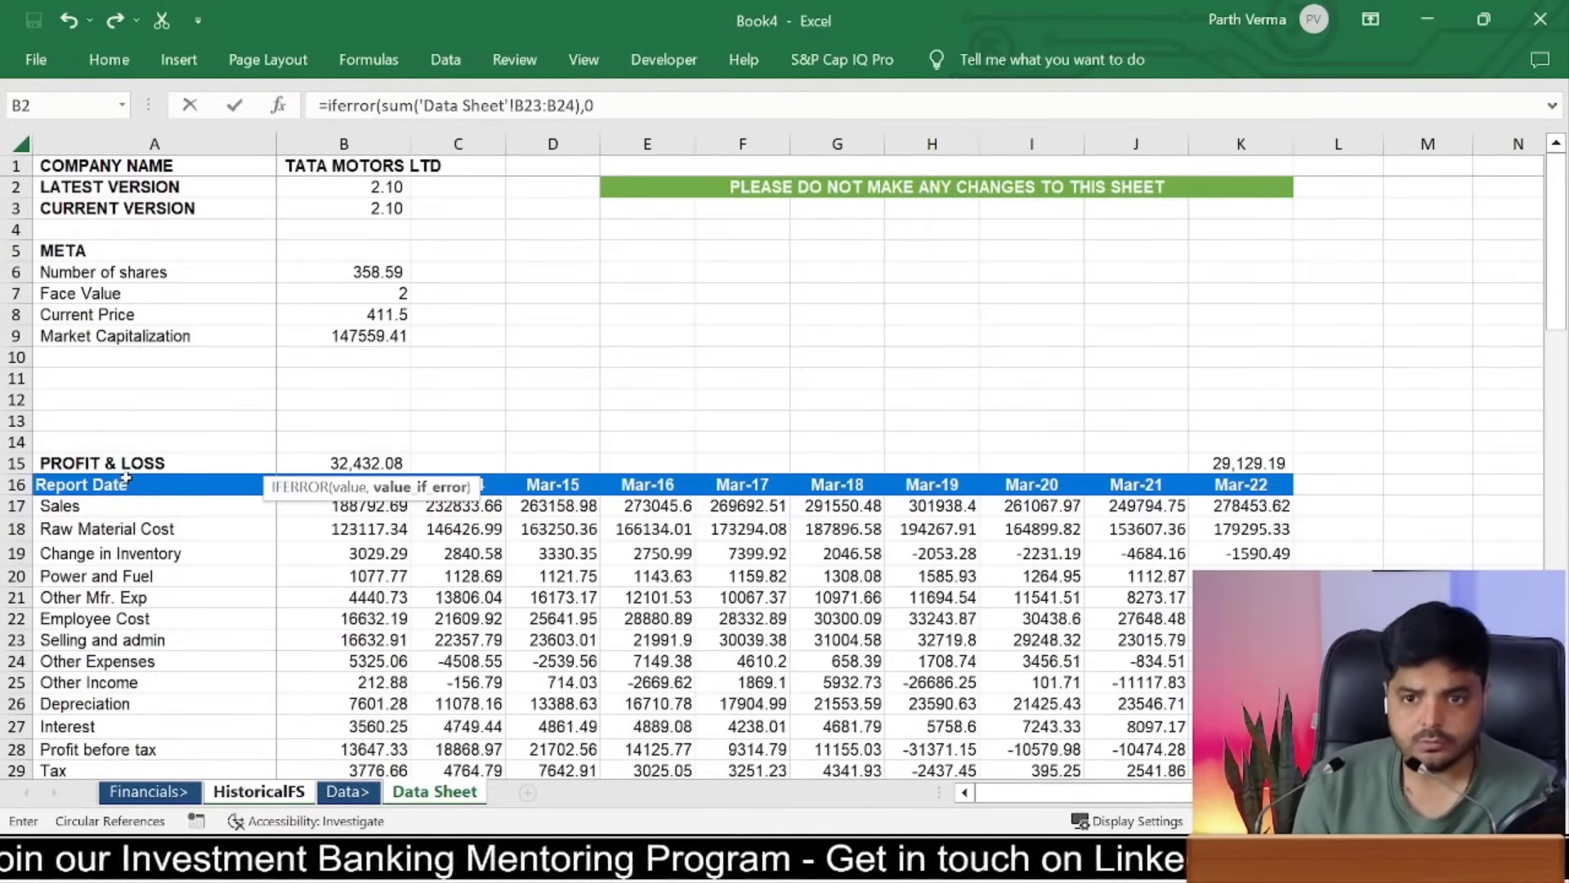
type(")")
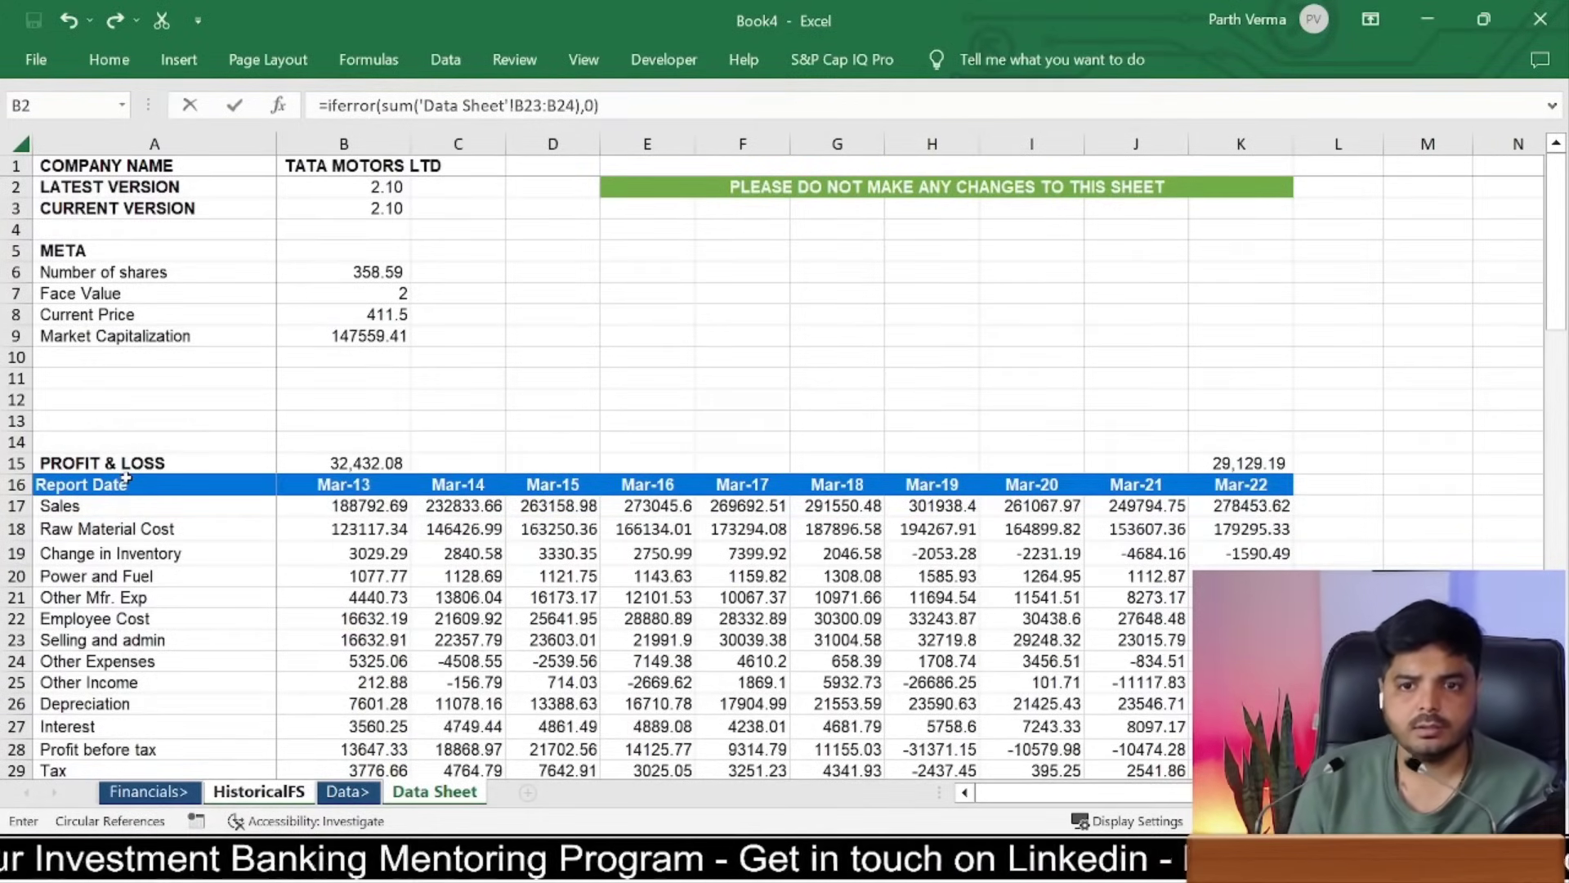
key("Return")
Step: Copy the Mar-13 Selling & General Expenses formula into C13:L13 for Mar-14 to Mar-22
key("ctrl+c")
key("Up")
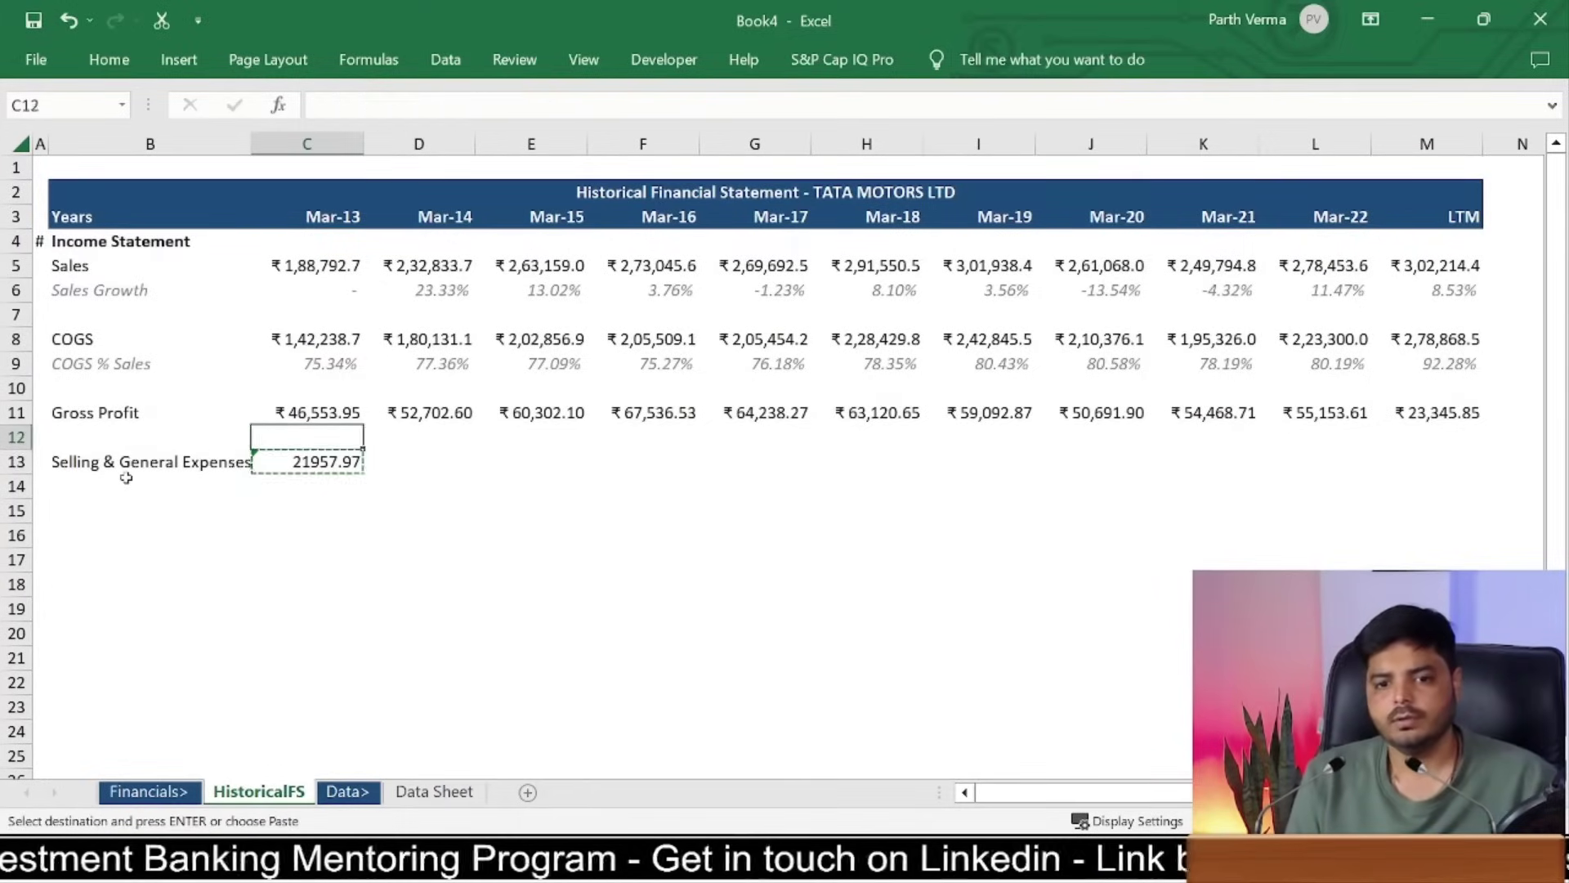
key("ctrl+Right")
key("ctrl+Left")
key("Up")
key("Right")
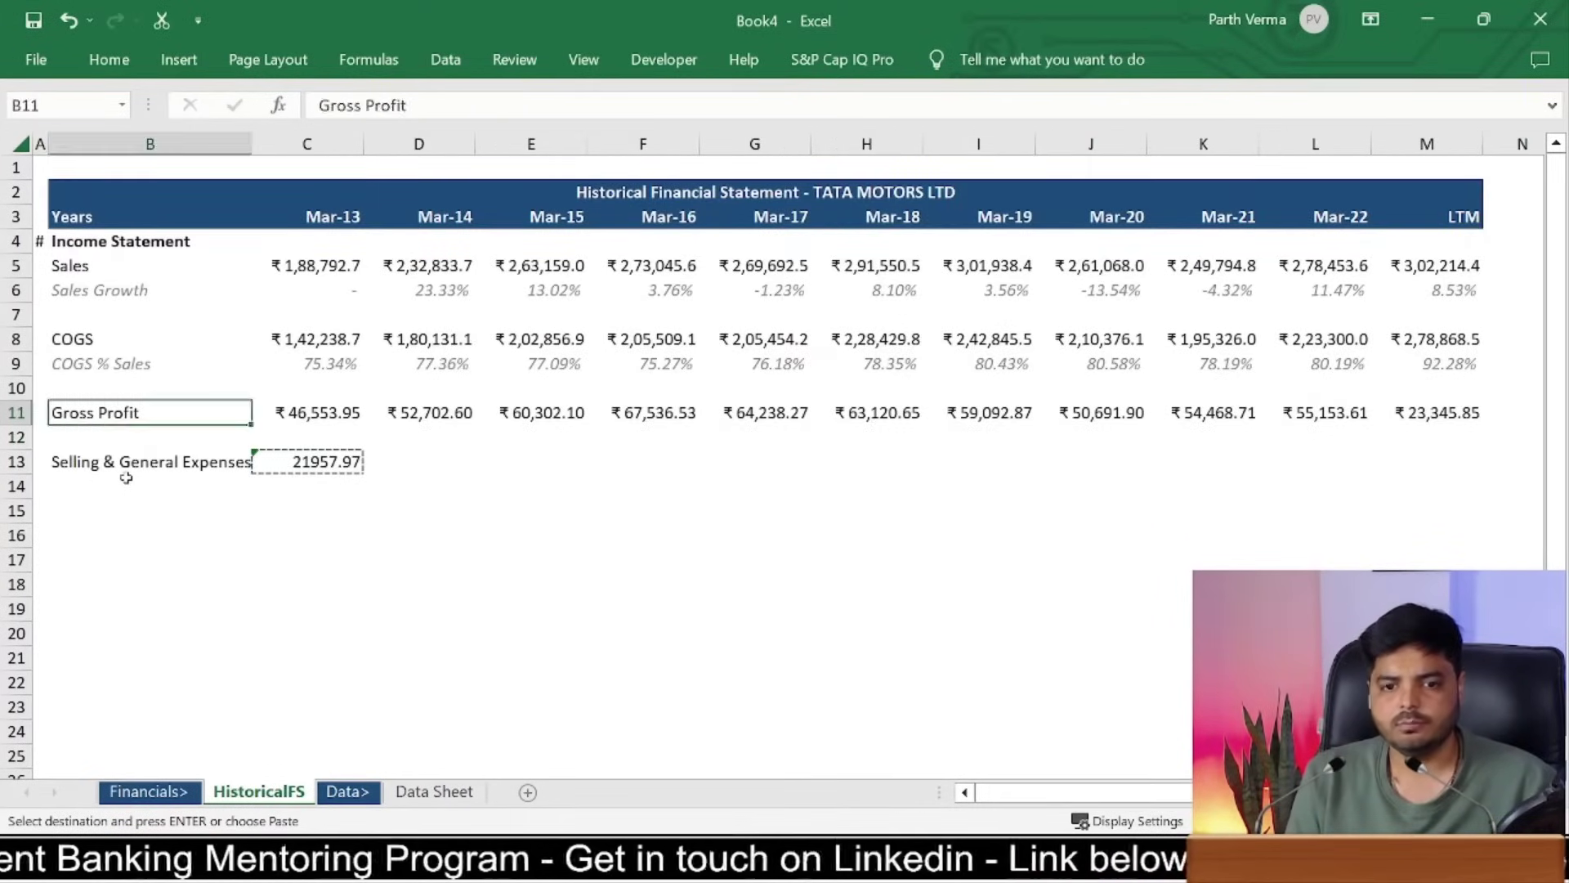
key("ctrl+Right")
key("Down")
key("Left")
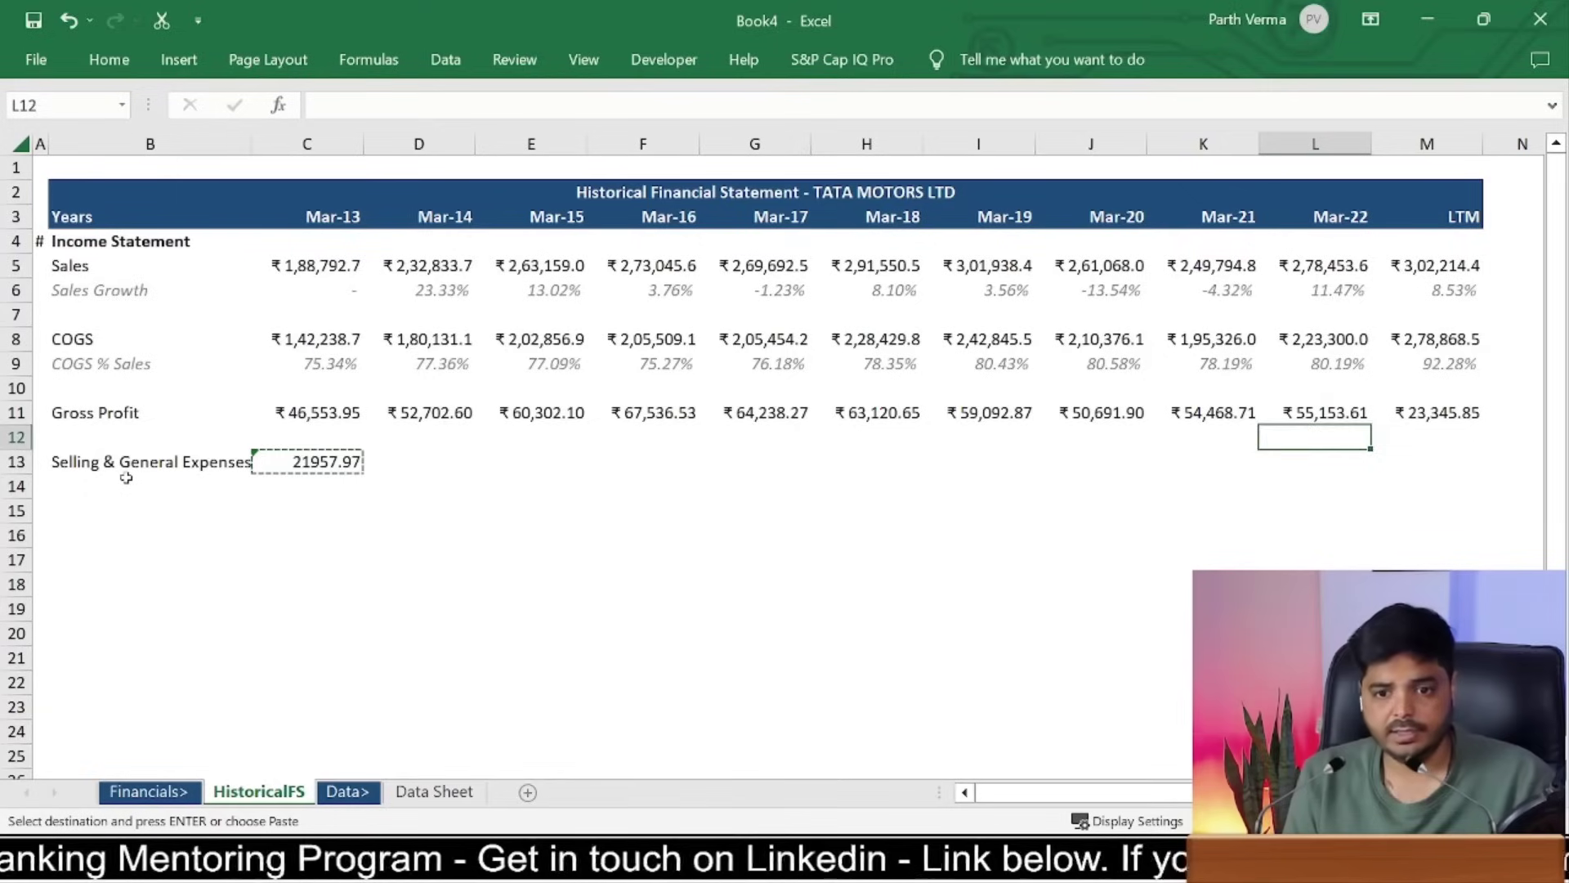
key("Down")
key("ctrl+shift+Left")
key("ctrl+v")
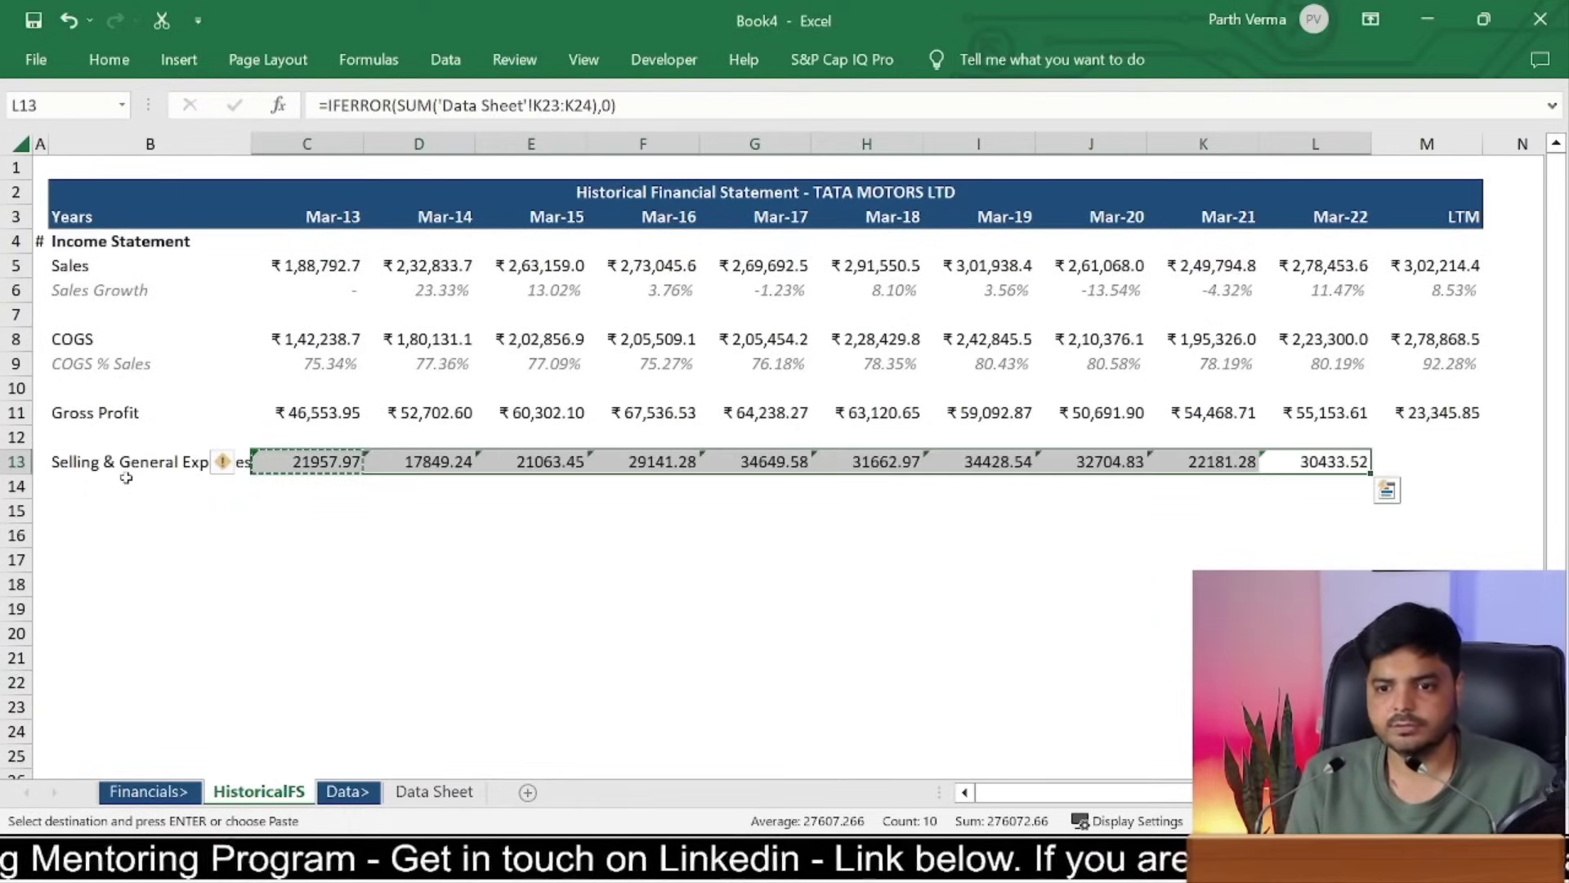
Step: Paste the Gross Profit ₹ number format onto the Selling & General Expenses row
key("Up")
key("Up")
key("Up")
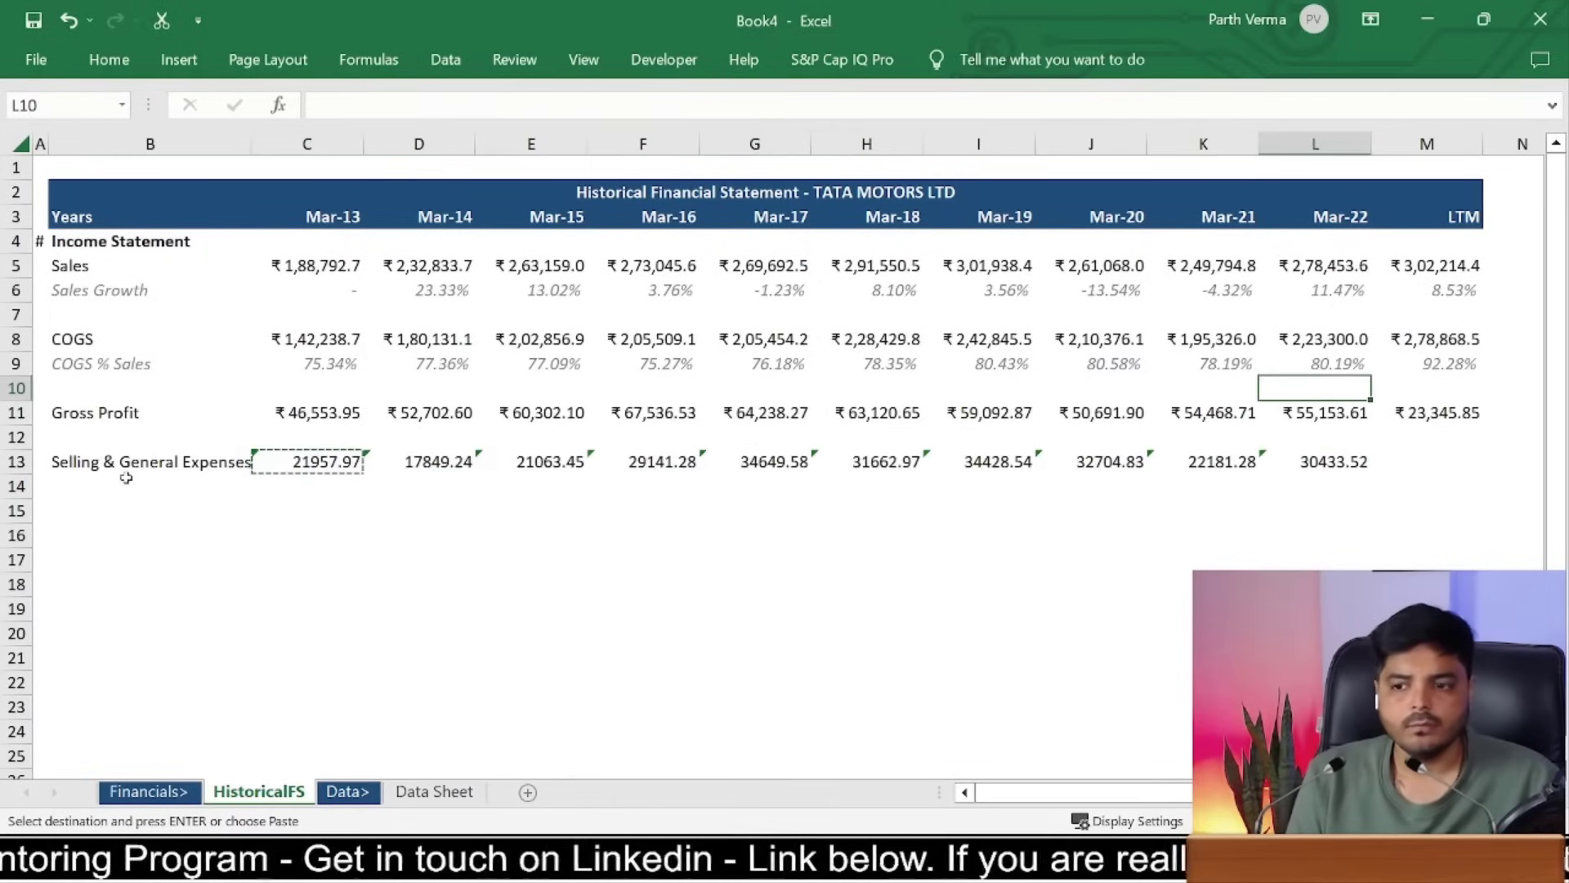
key("Left")
key("Left")
key("Left")
key("Left")
key("Down")
key("ctrl+c")
key("Down")
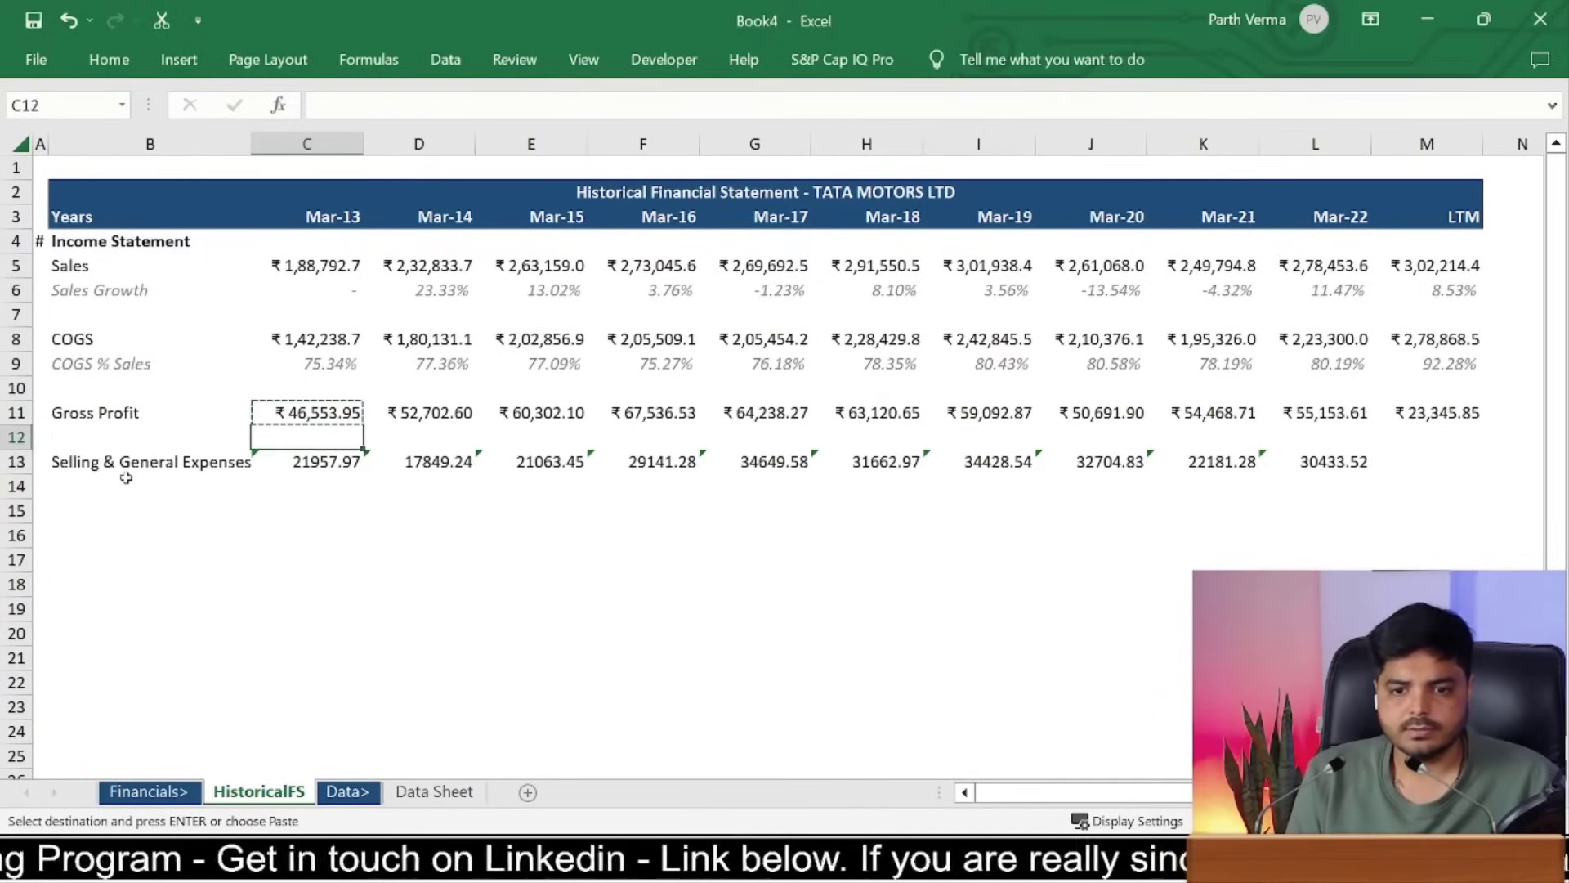
key("Down")
key("ctrl+shift+Right")
key("shift+Right")
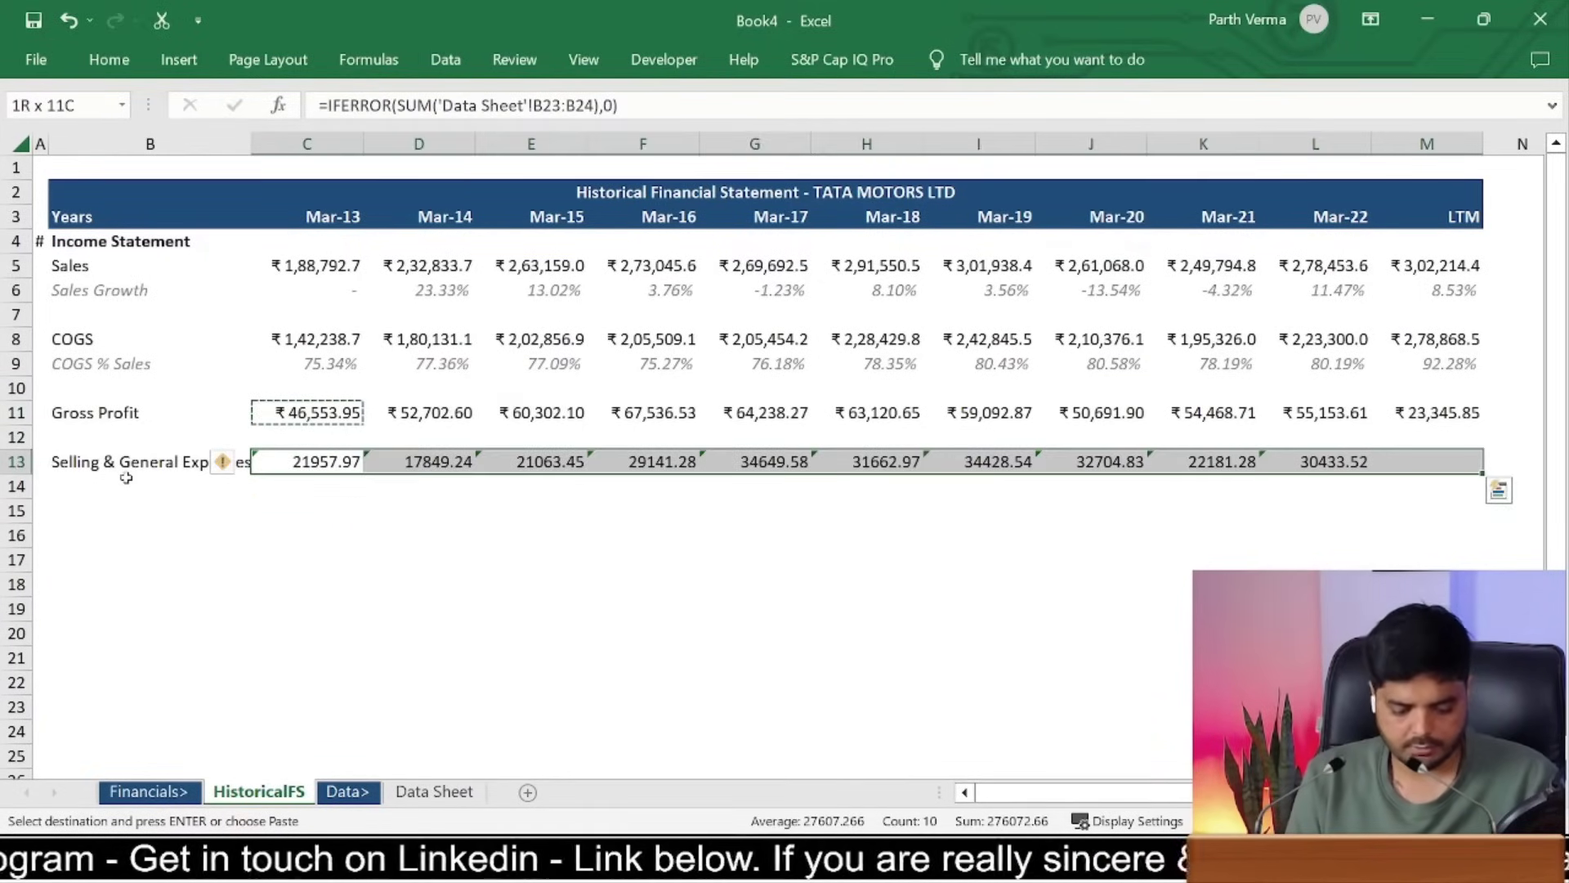
key("ctrl+alt+v")
key("t")
key("Return")
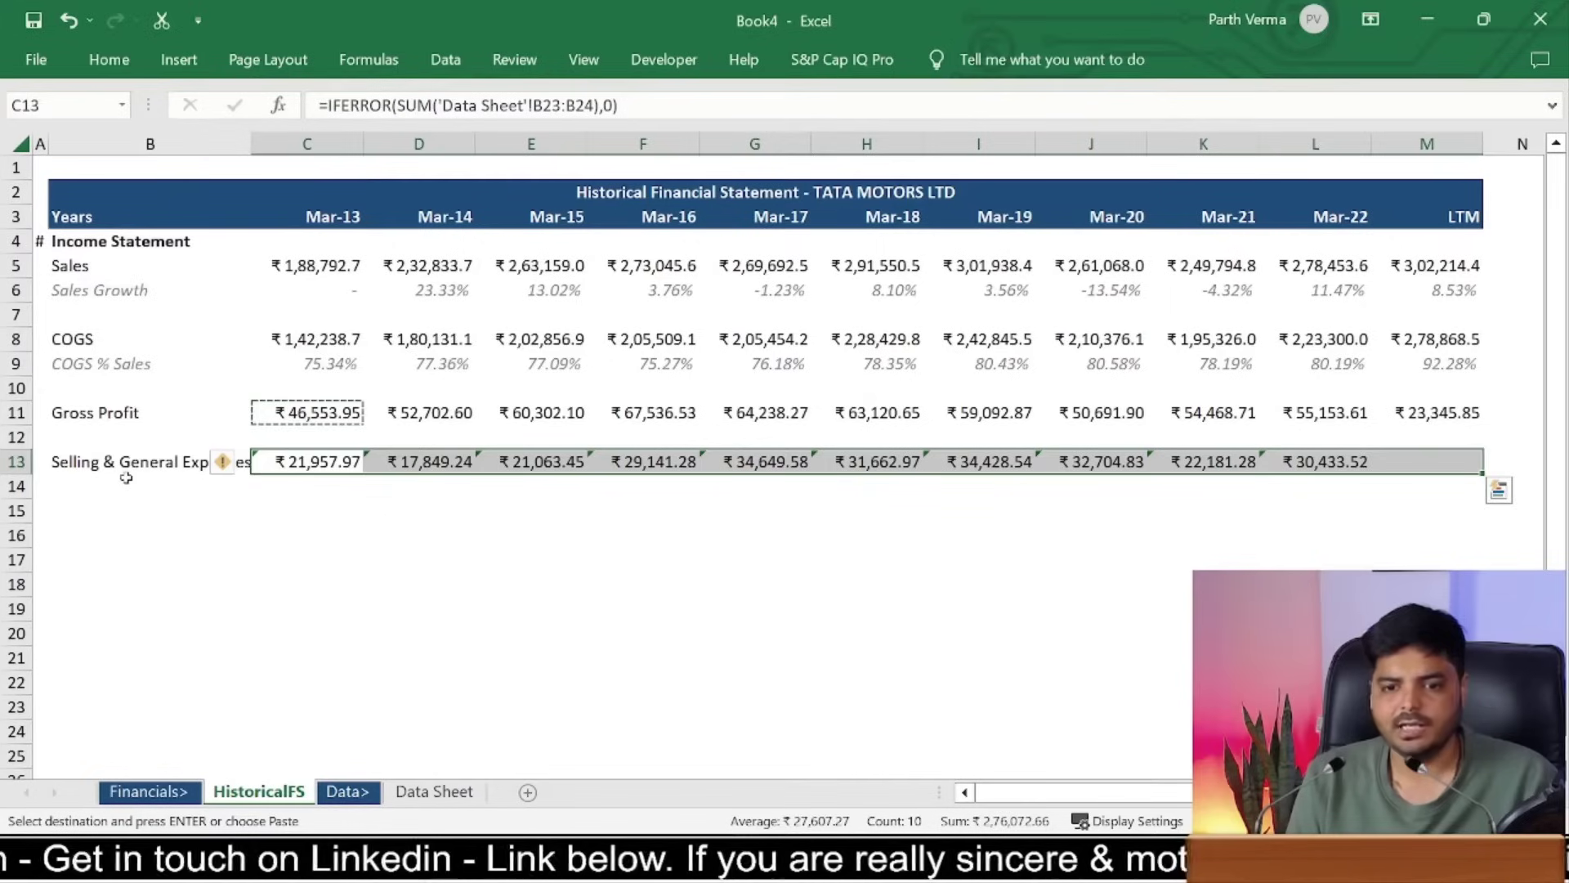
Step: Clear the omits-adjacent-cells warnings on the Mar-13 to Mar-22 expenses with Ignore Error
key("Left")
key("Right")
key("ctrl+shift+Right")
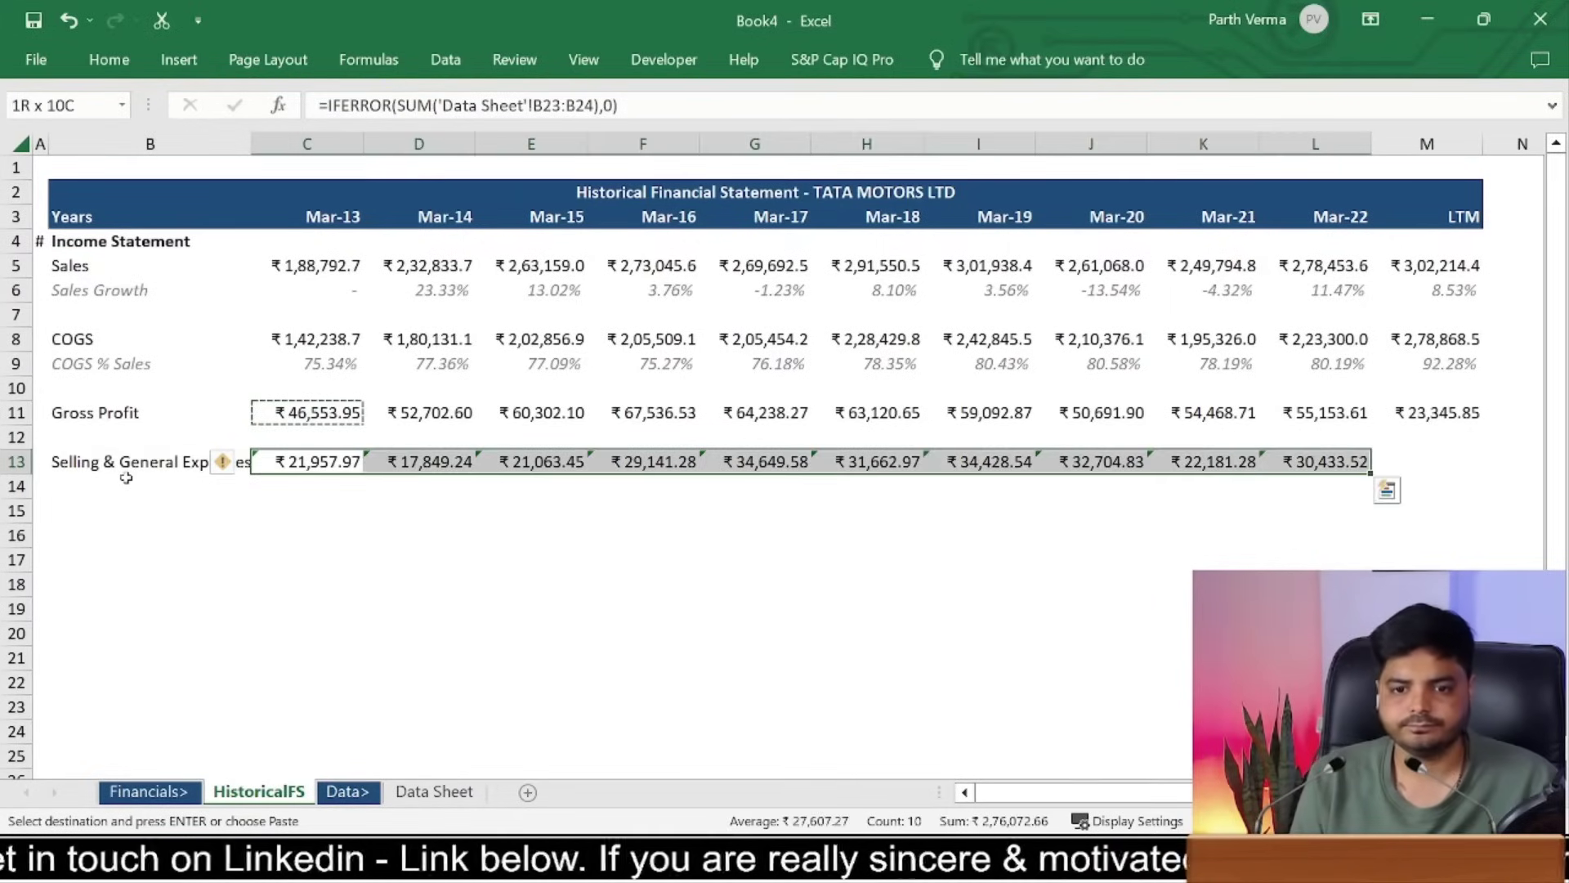
left_click(237, 462)
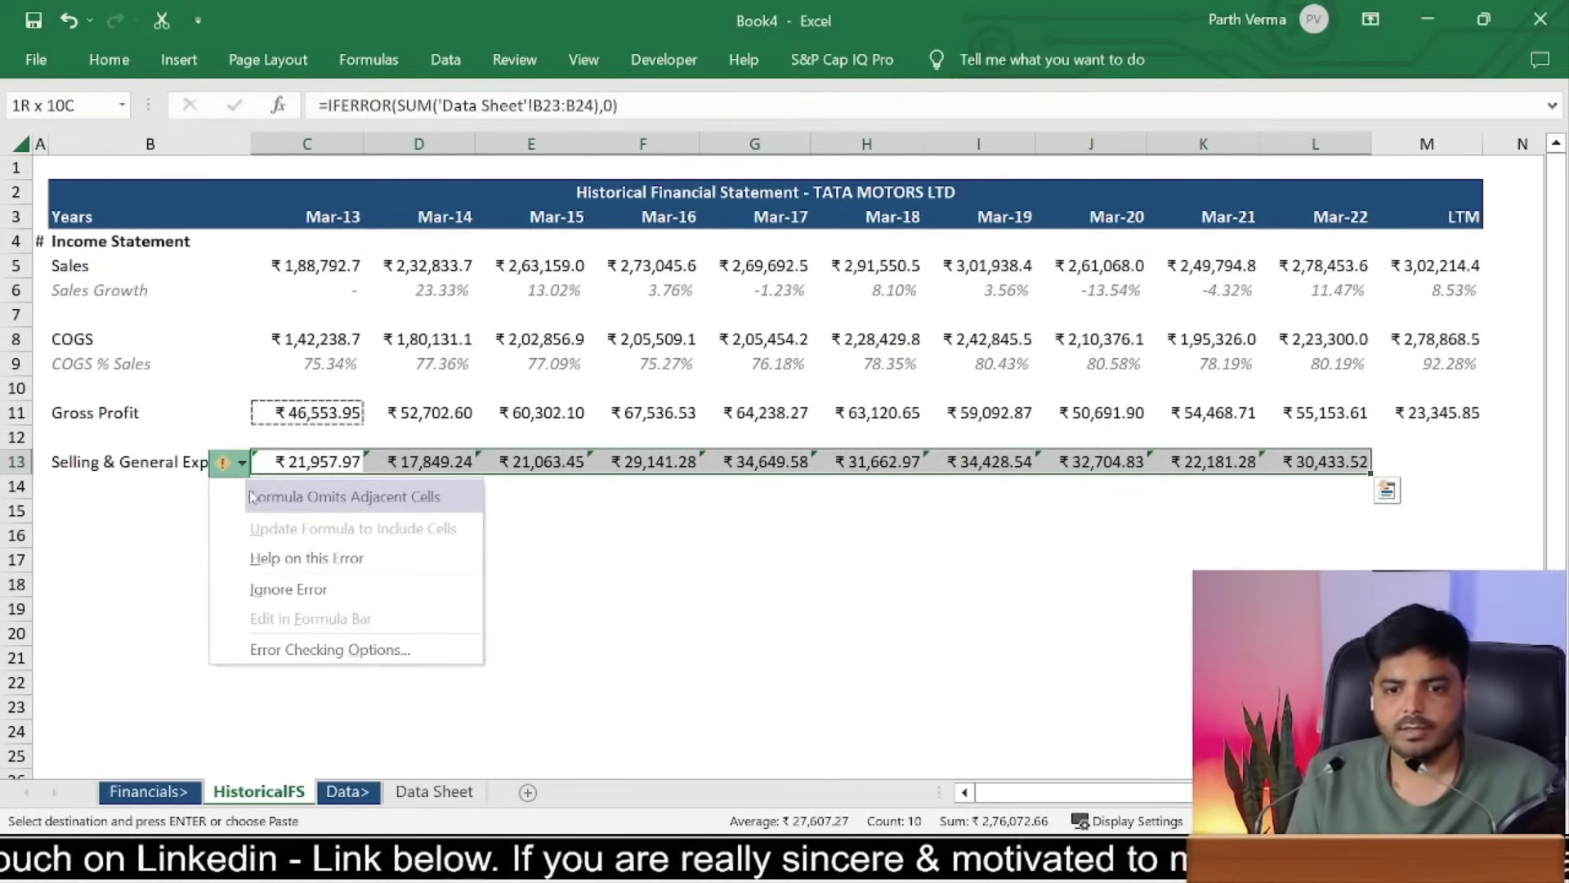
left_click(290, 588)
left_click(306, 582)
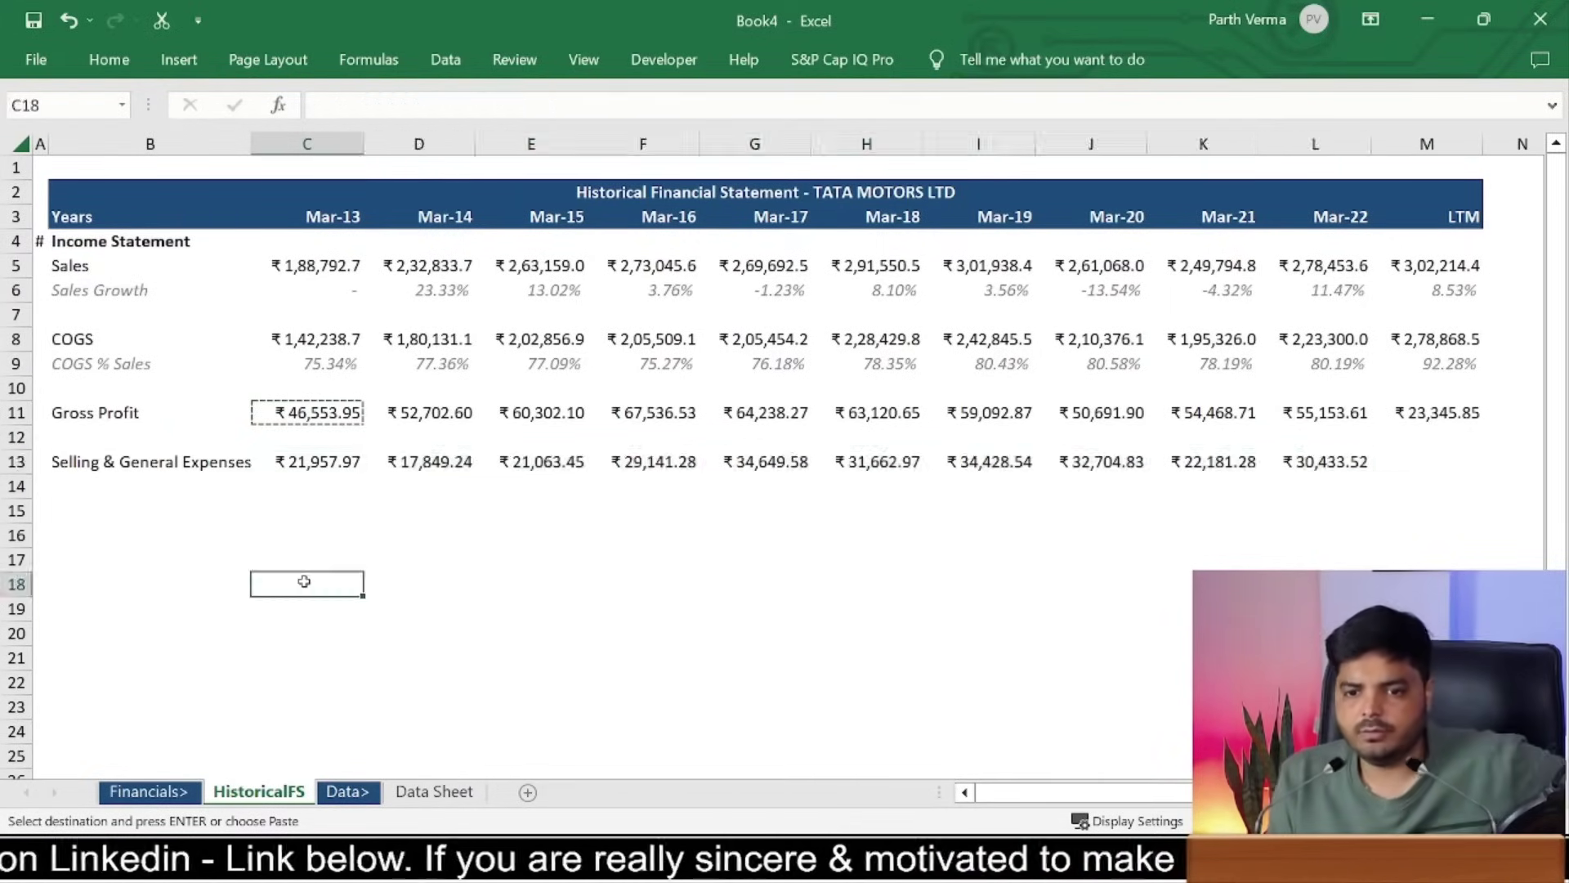
left_click(1423, 468)
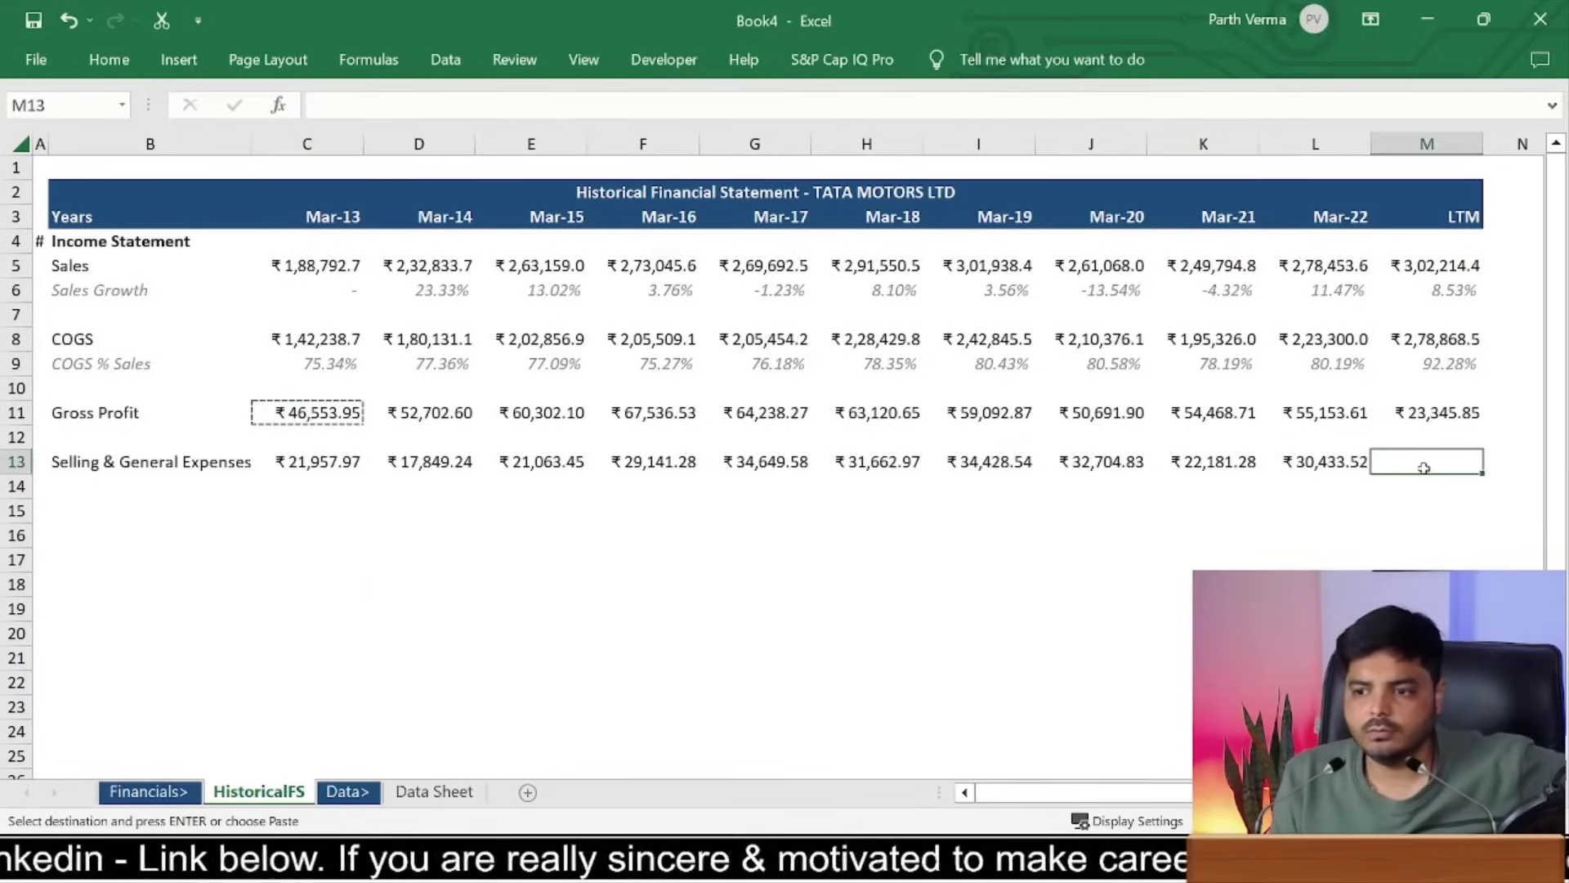
Step: On the Data Sheet, scroll to the quarterly section and select the Depreciation and Interest rows
left_click(434, 791)
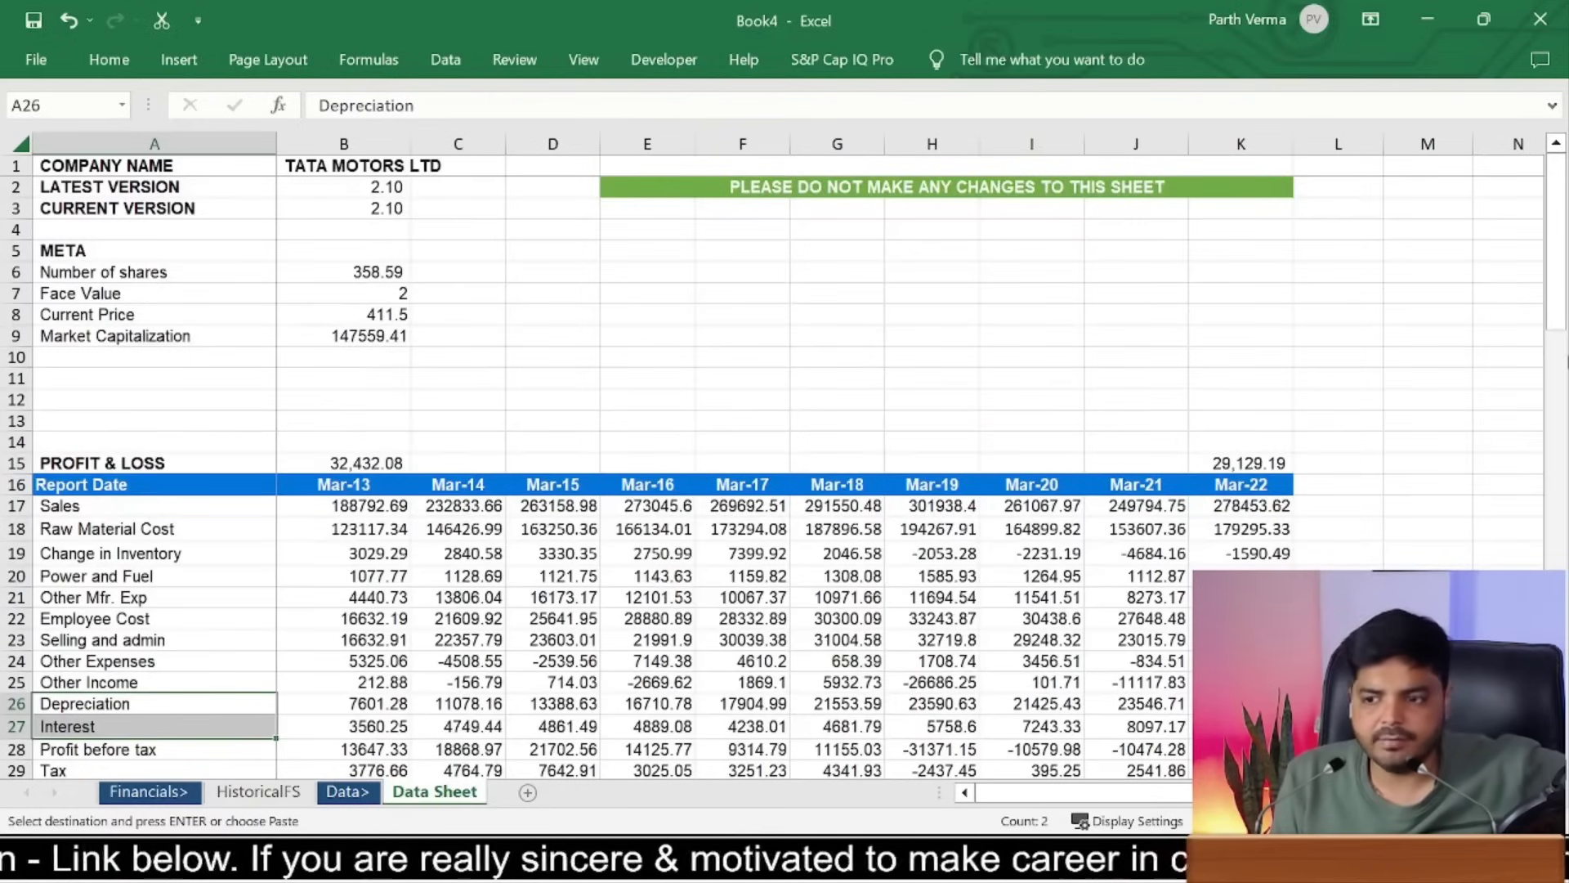
left_click_drag(1559, 309, 1559, 470)
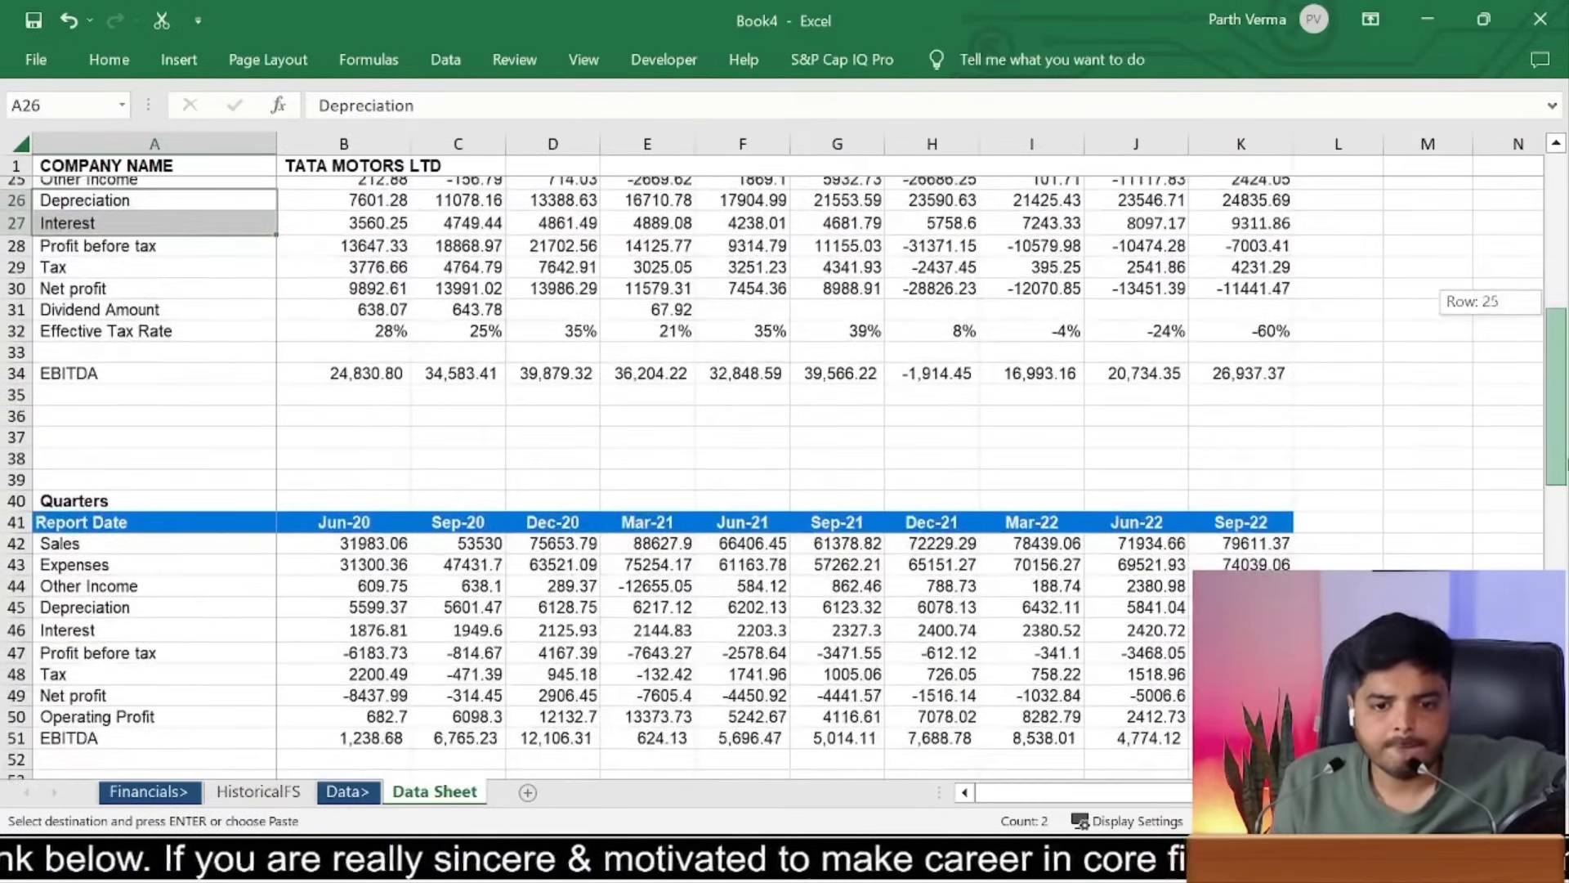
left_click(75, 574)
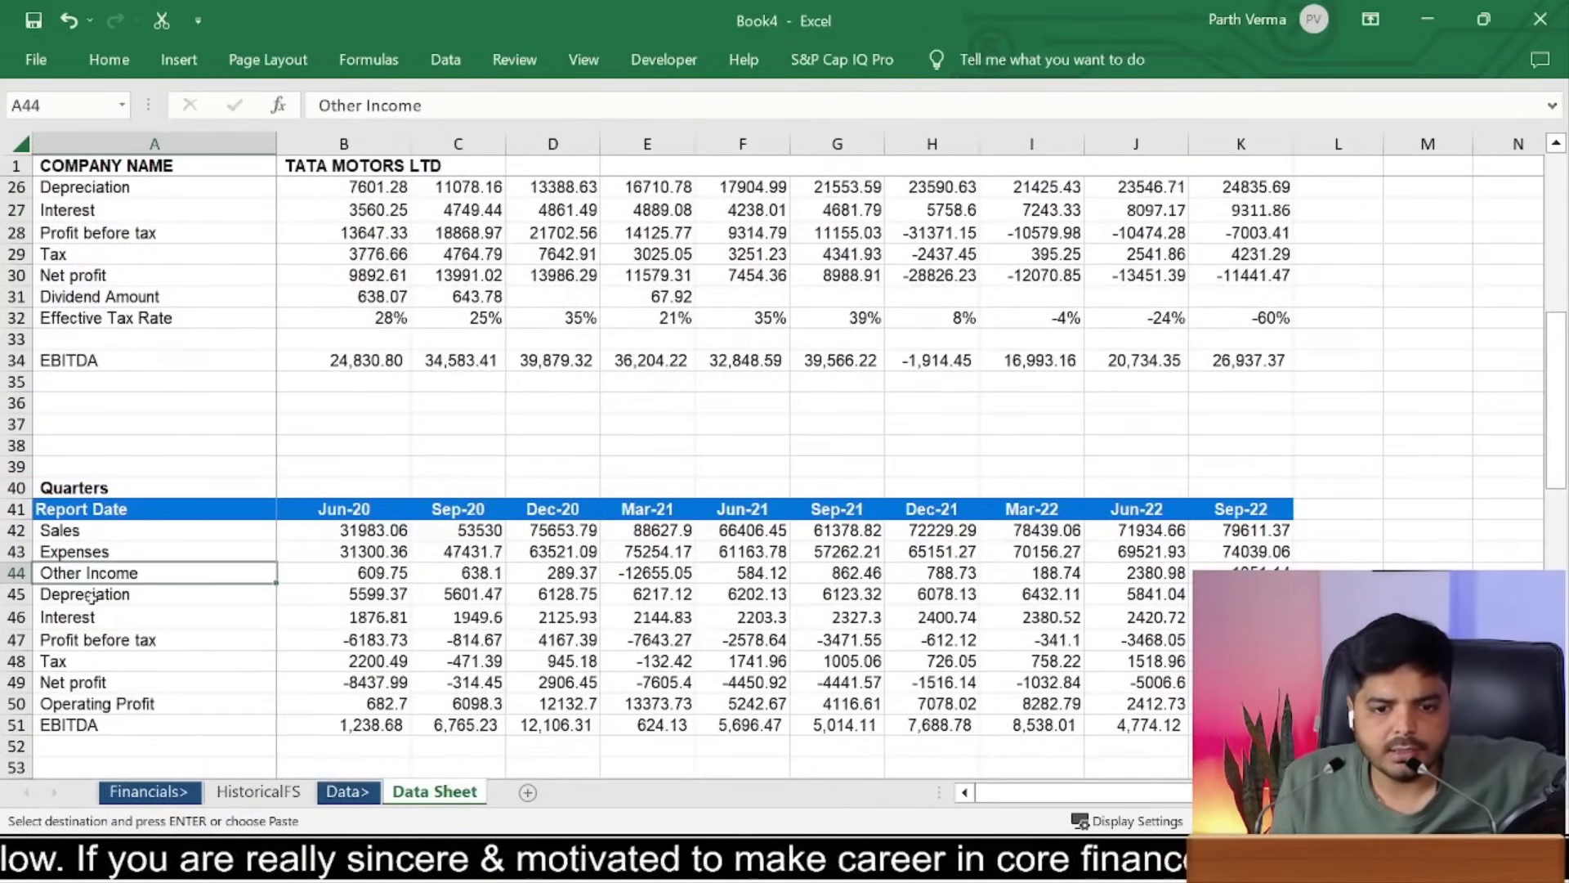
left_click(92, 598)
left_click_drag(91, 597, 95, 618)
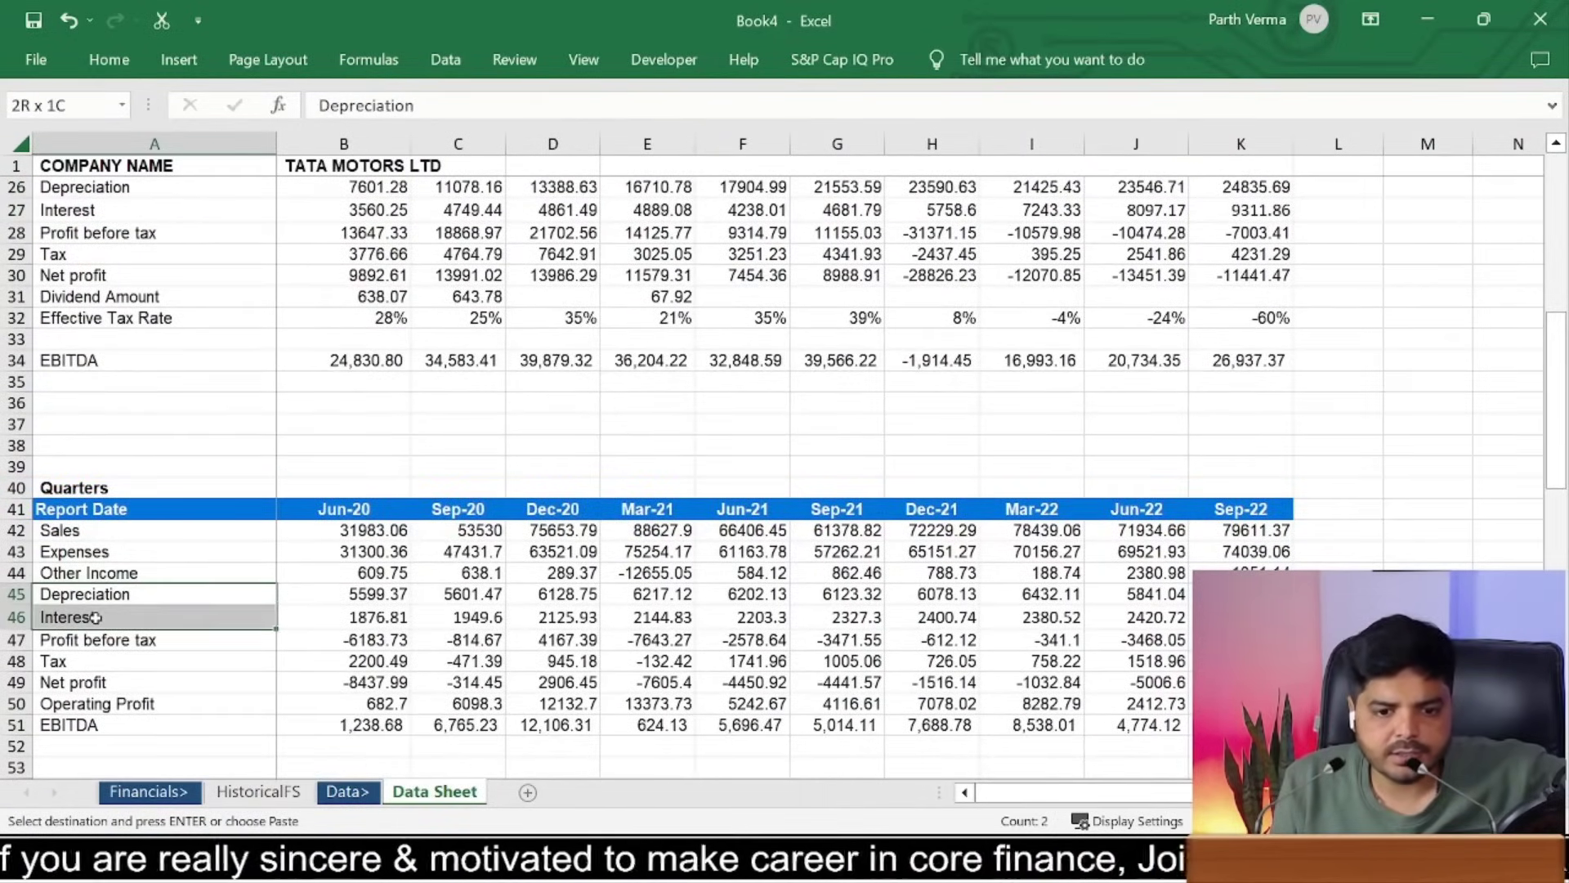
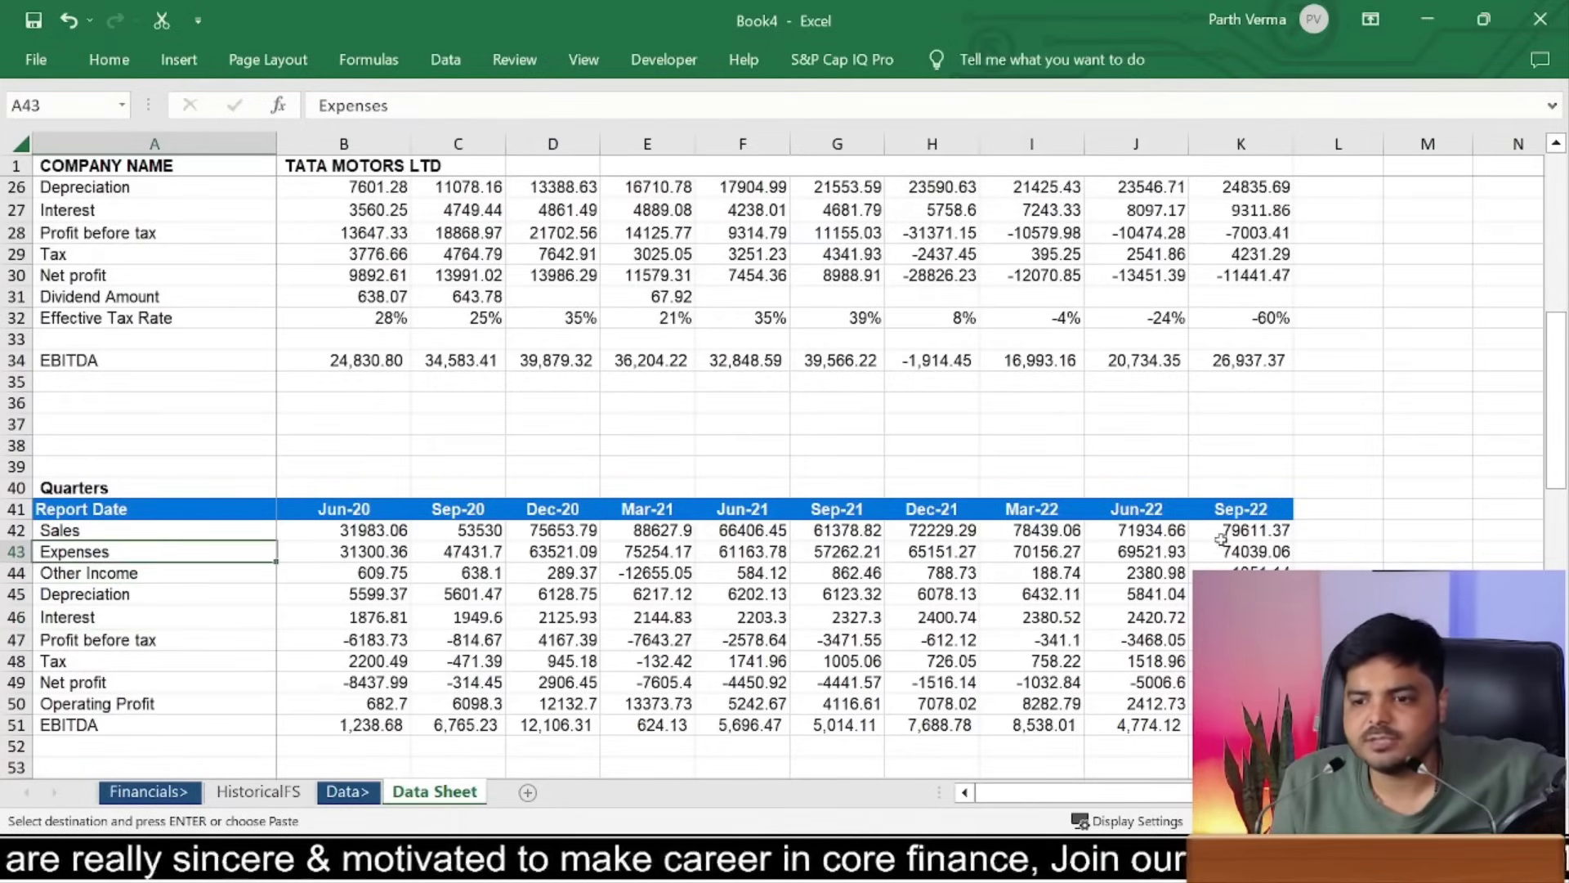
Step: Go to the HistoricalFS sheet and pick the empty cell below Selling & General Expenses
left_click(1258, 546)
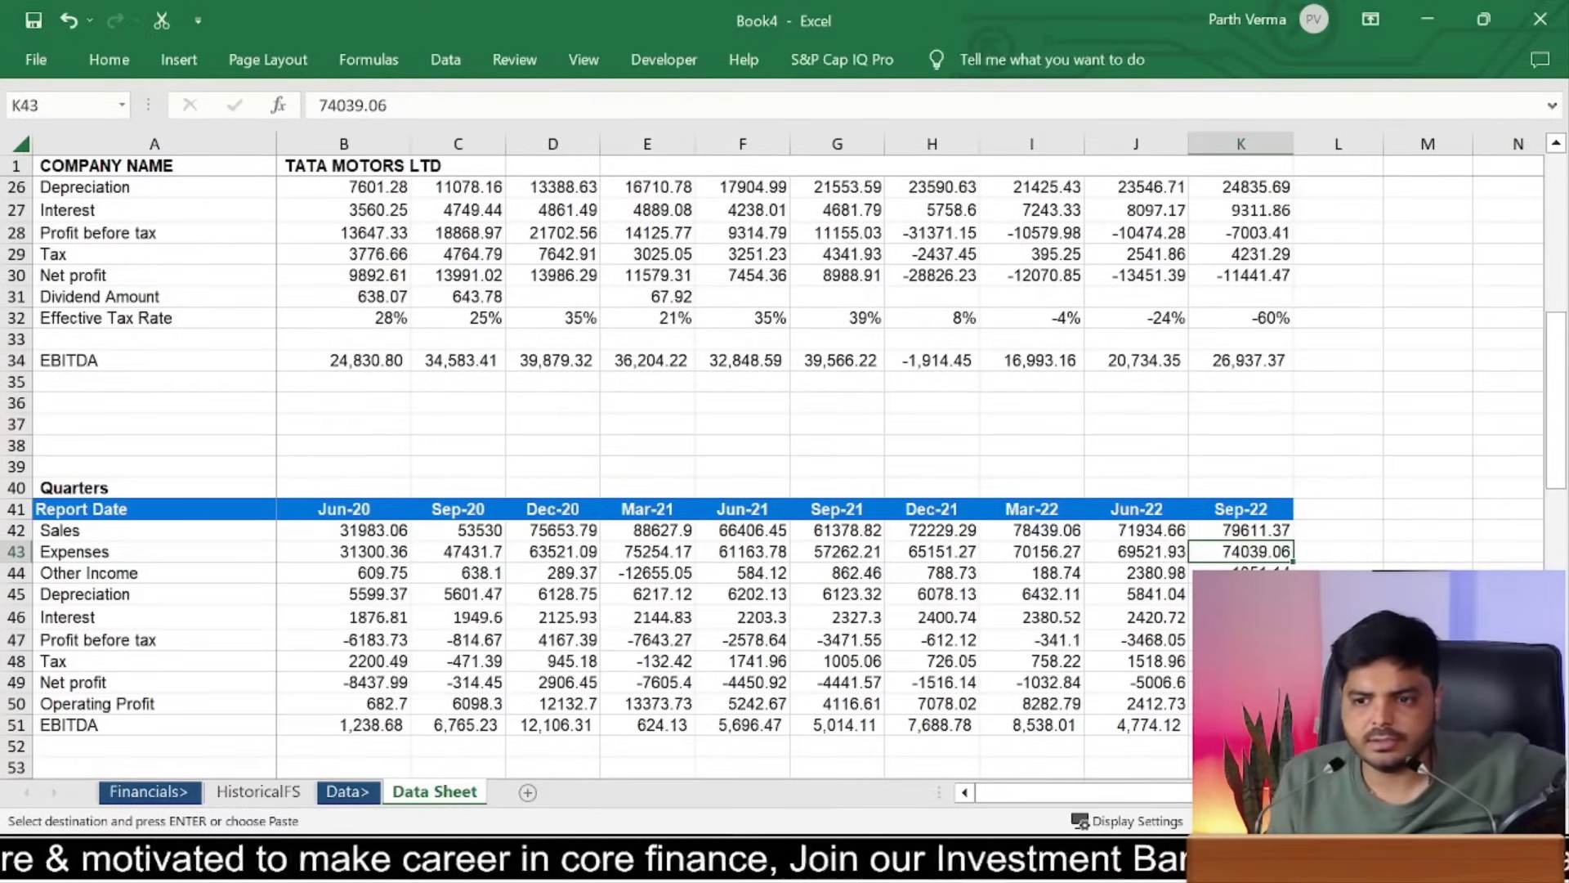
left_click(233, 793)
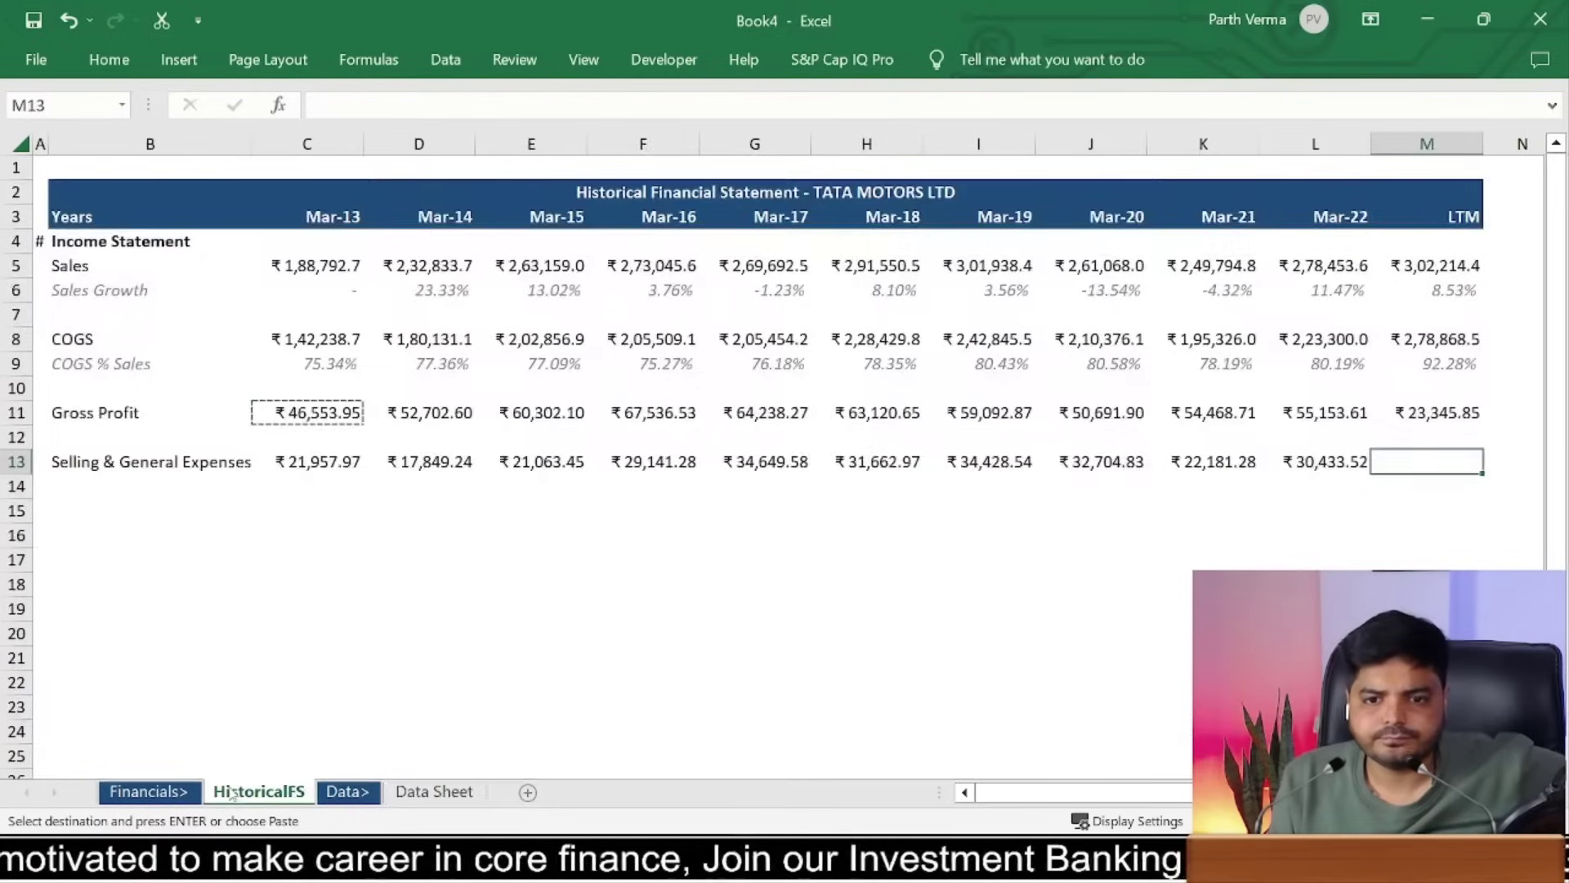
left_click(194, 462)
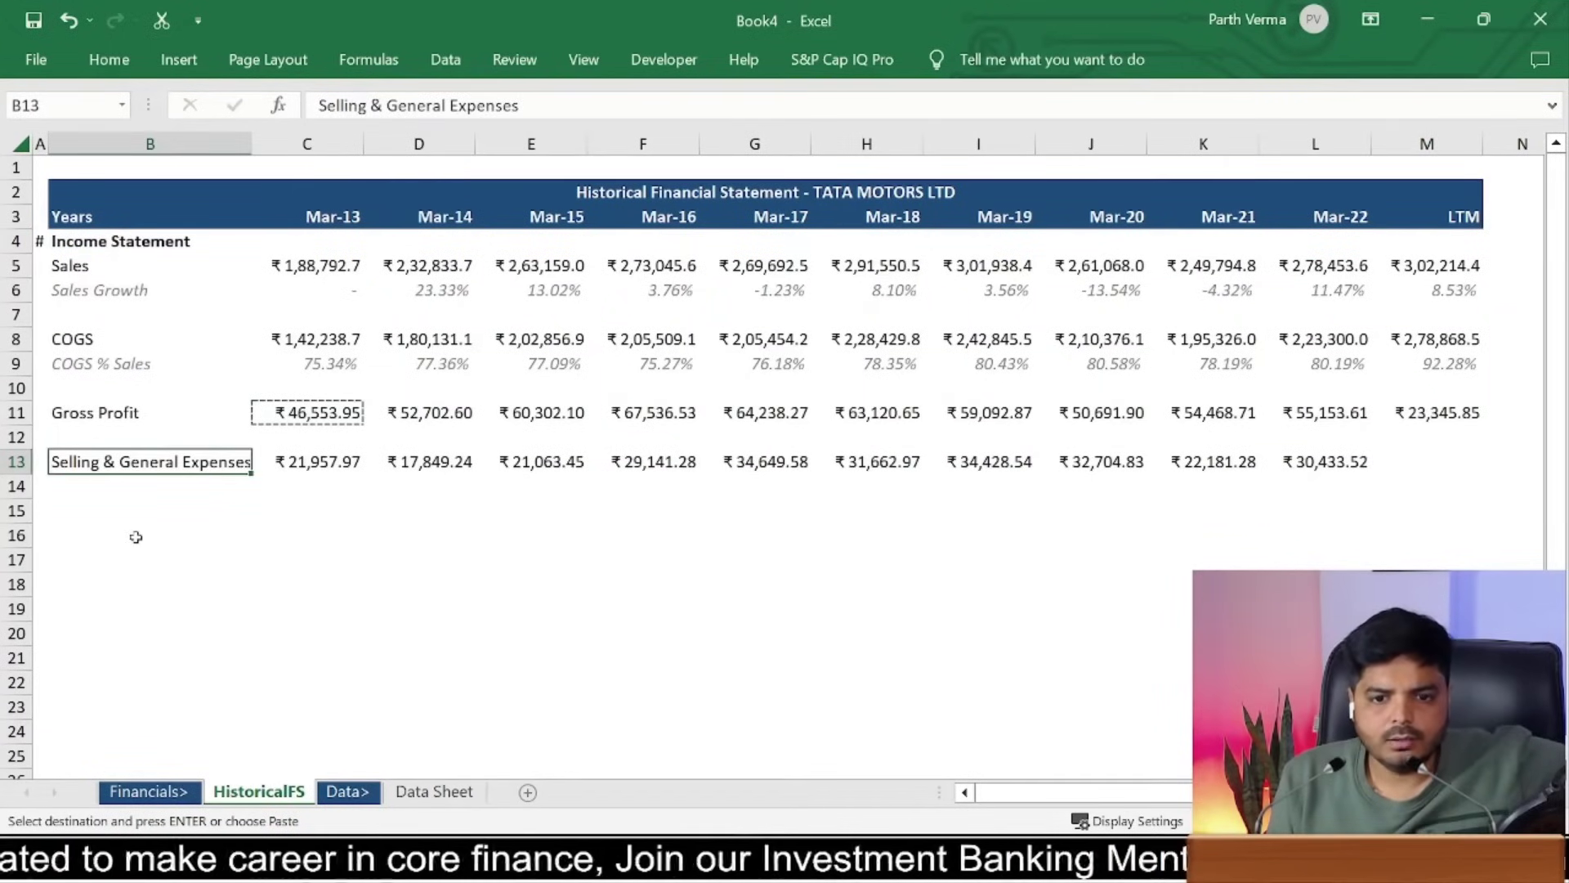
left_click(104, 505)
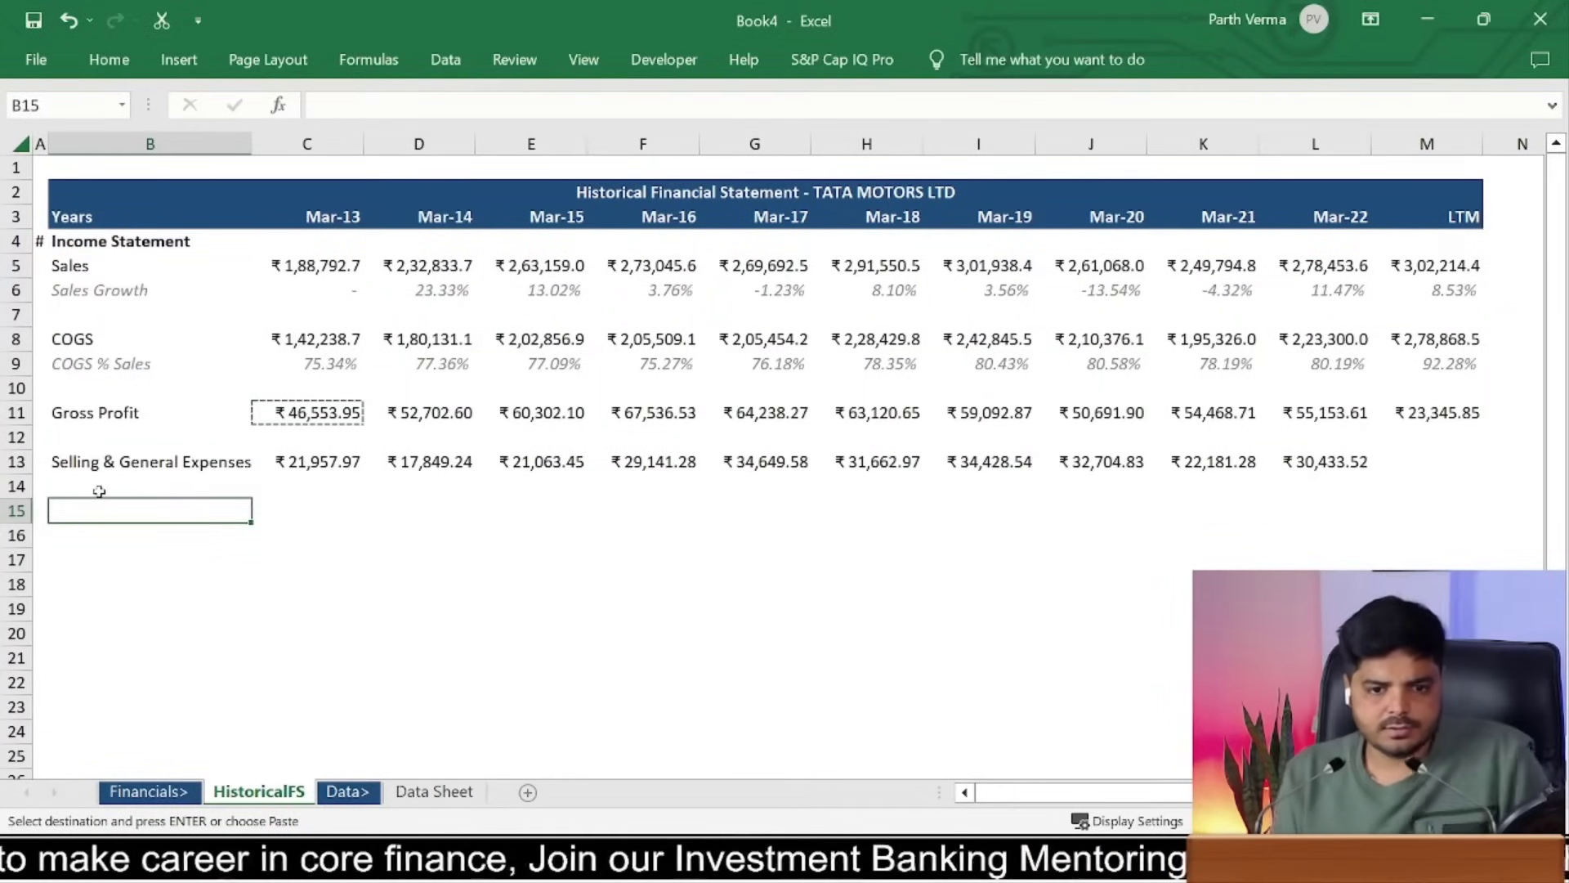
type("EBITDA")
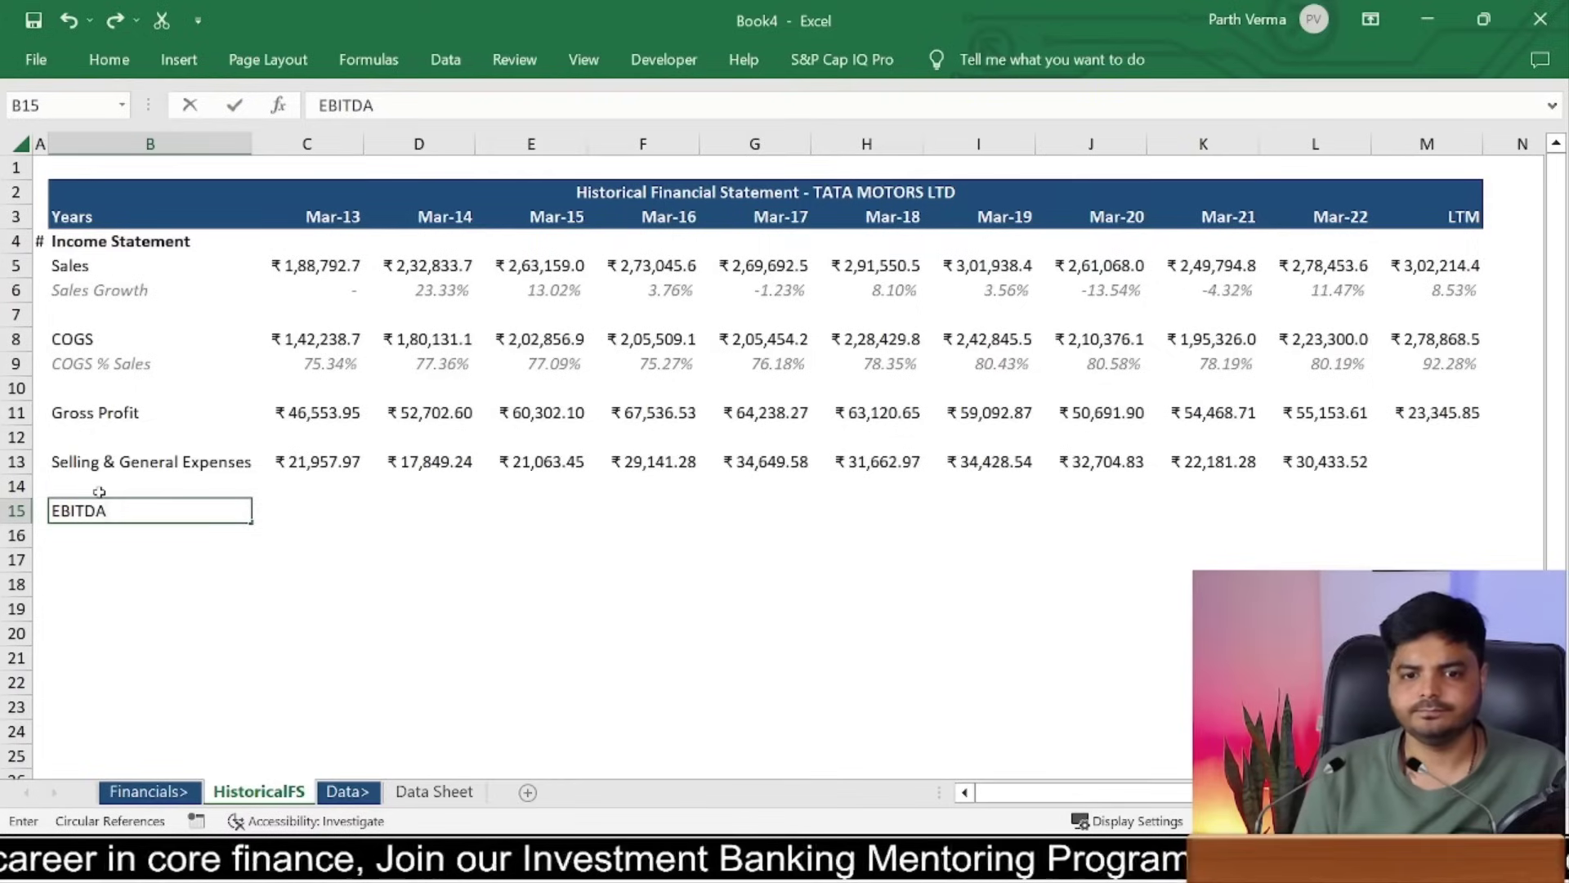
key("Escape")
Step: Enter the italic label 'S&G Exp % Sales' in B14
left_click(99, 491)
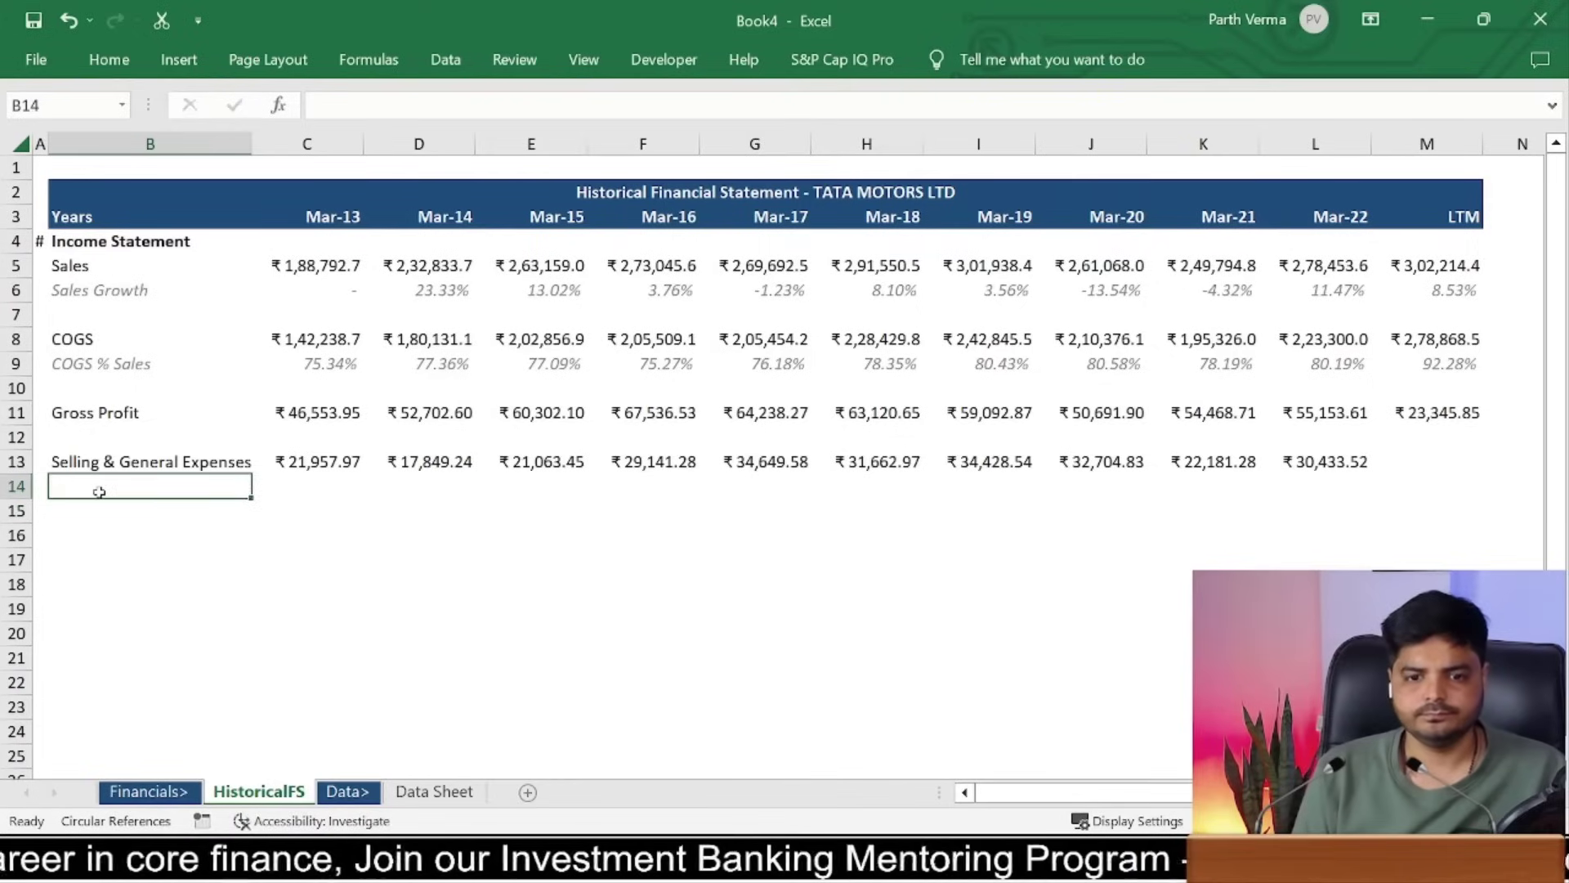
type("Selling")
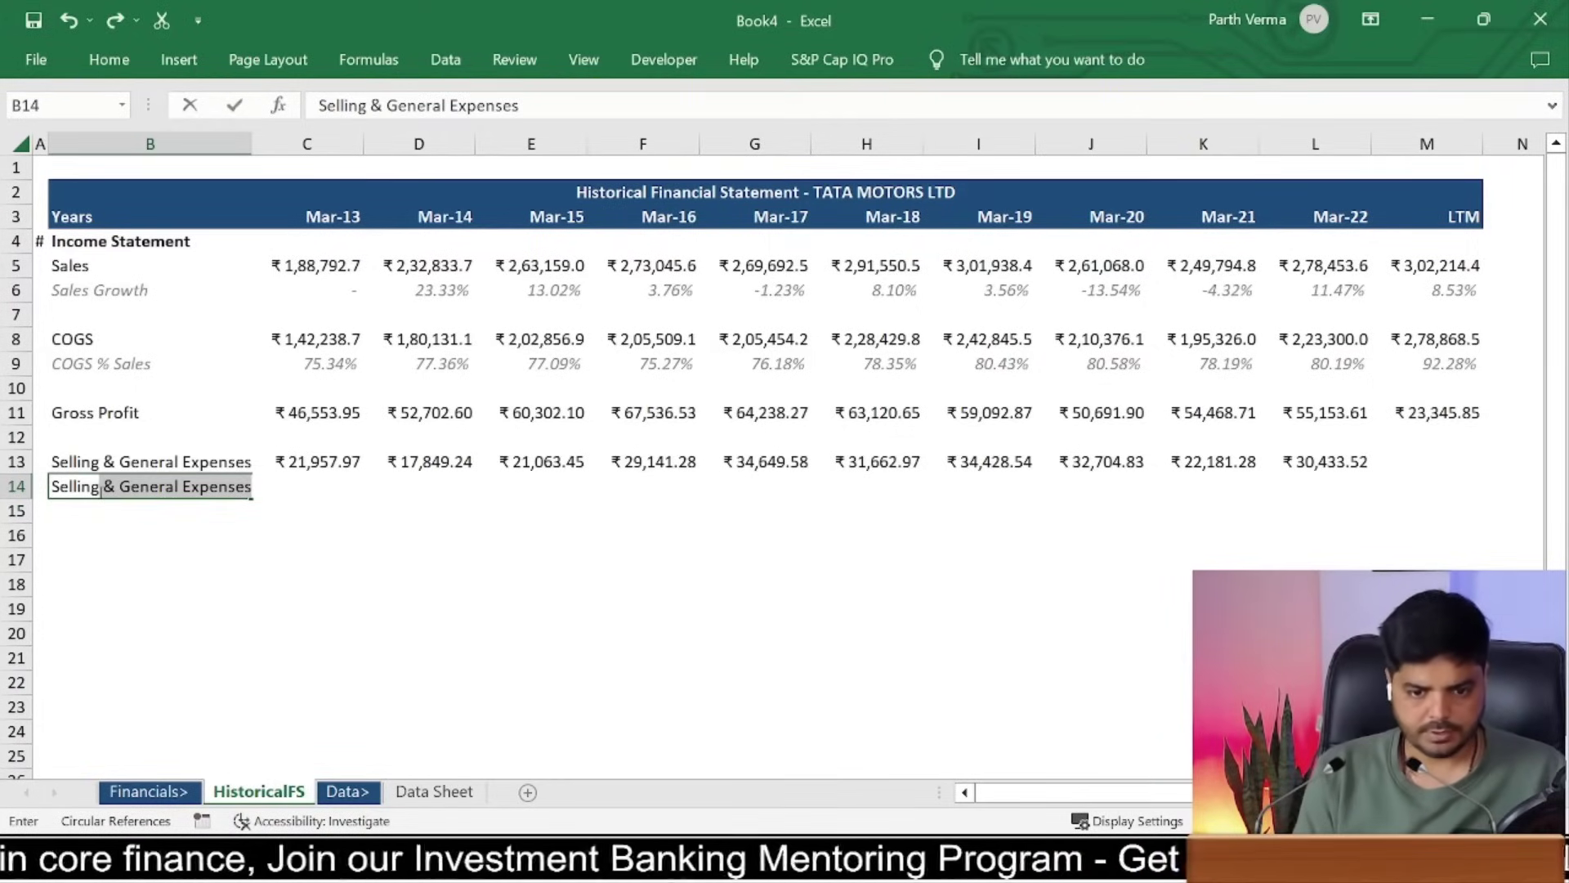
key("BackSpace")
key("BackSpace")
key("BackSpace")
key("BackSpace")
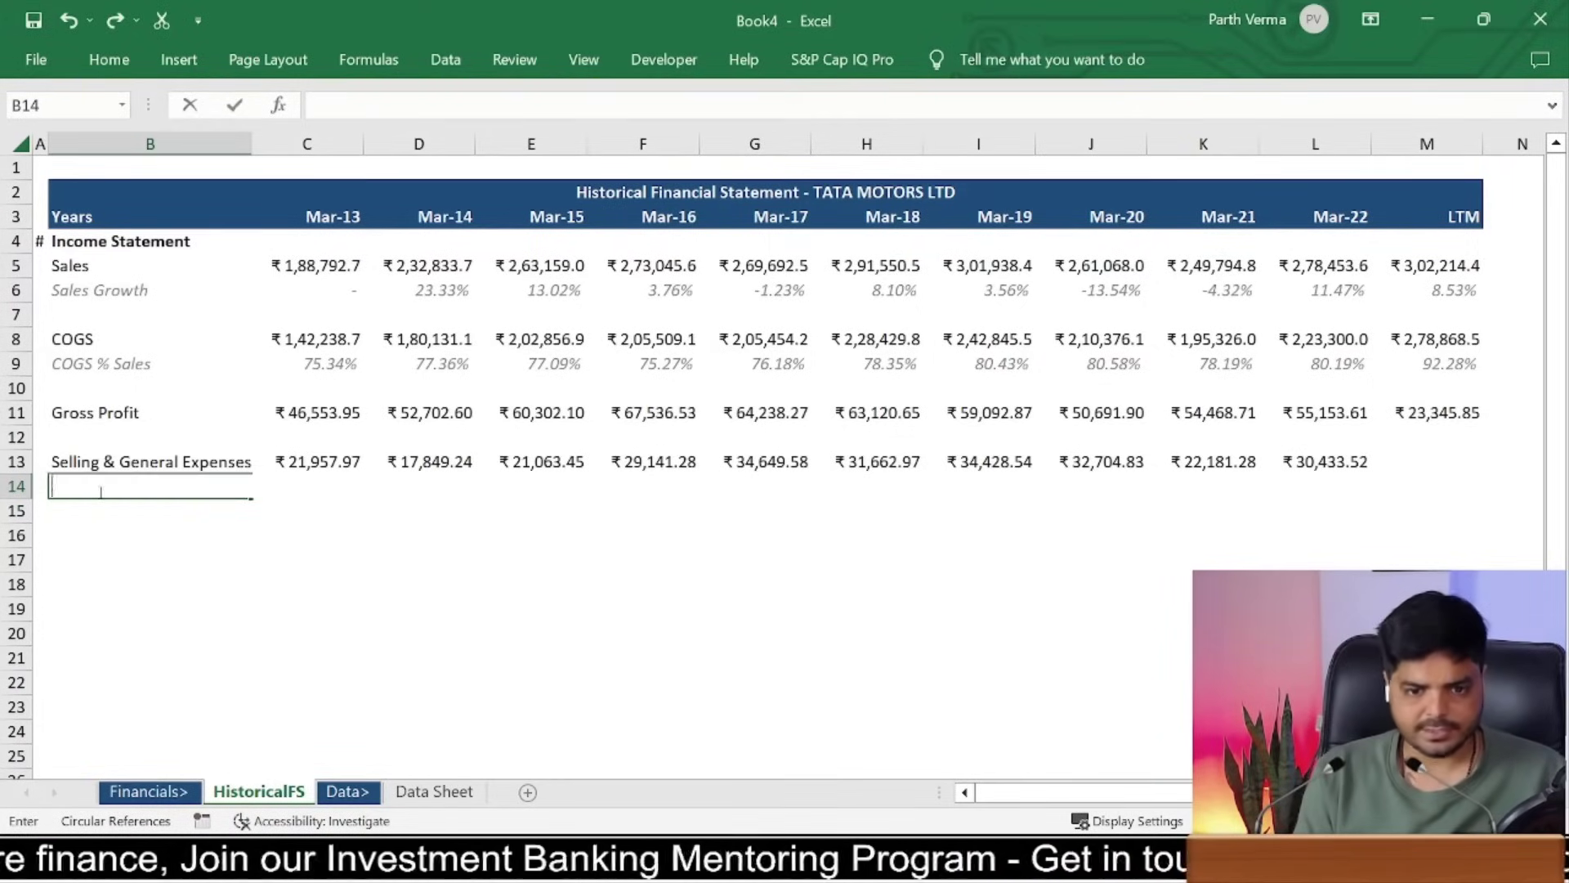
type("S&G Exp %")
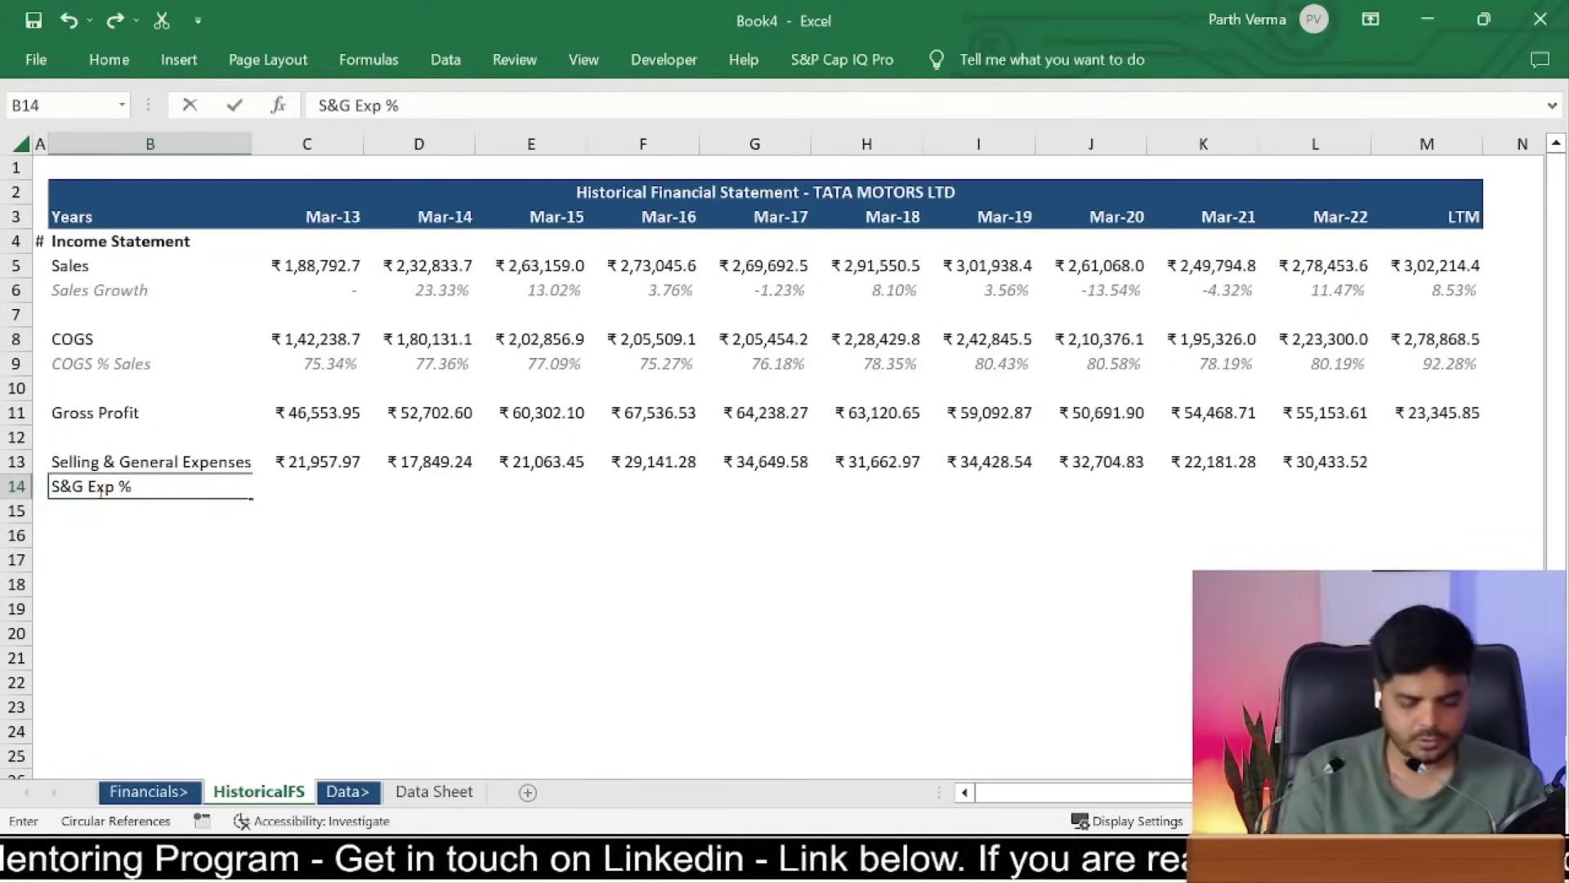
type("Sales")
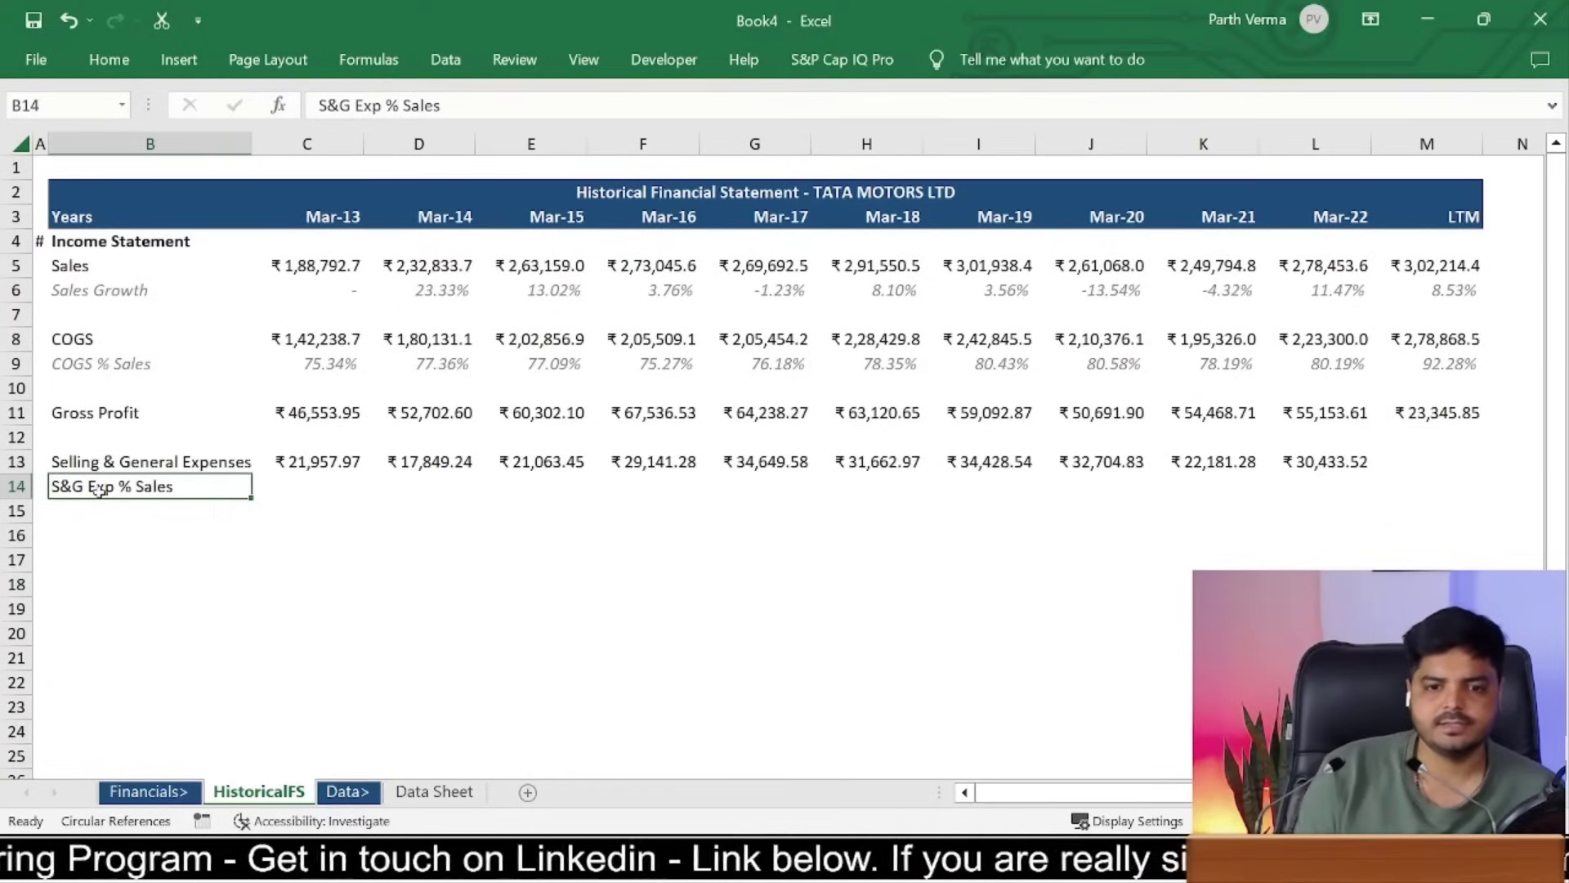
key("ctrl+Return")
key("ctrl+i")
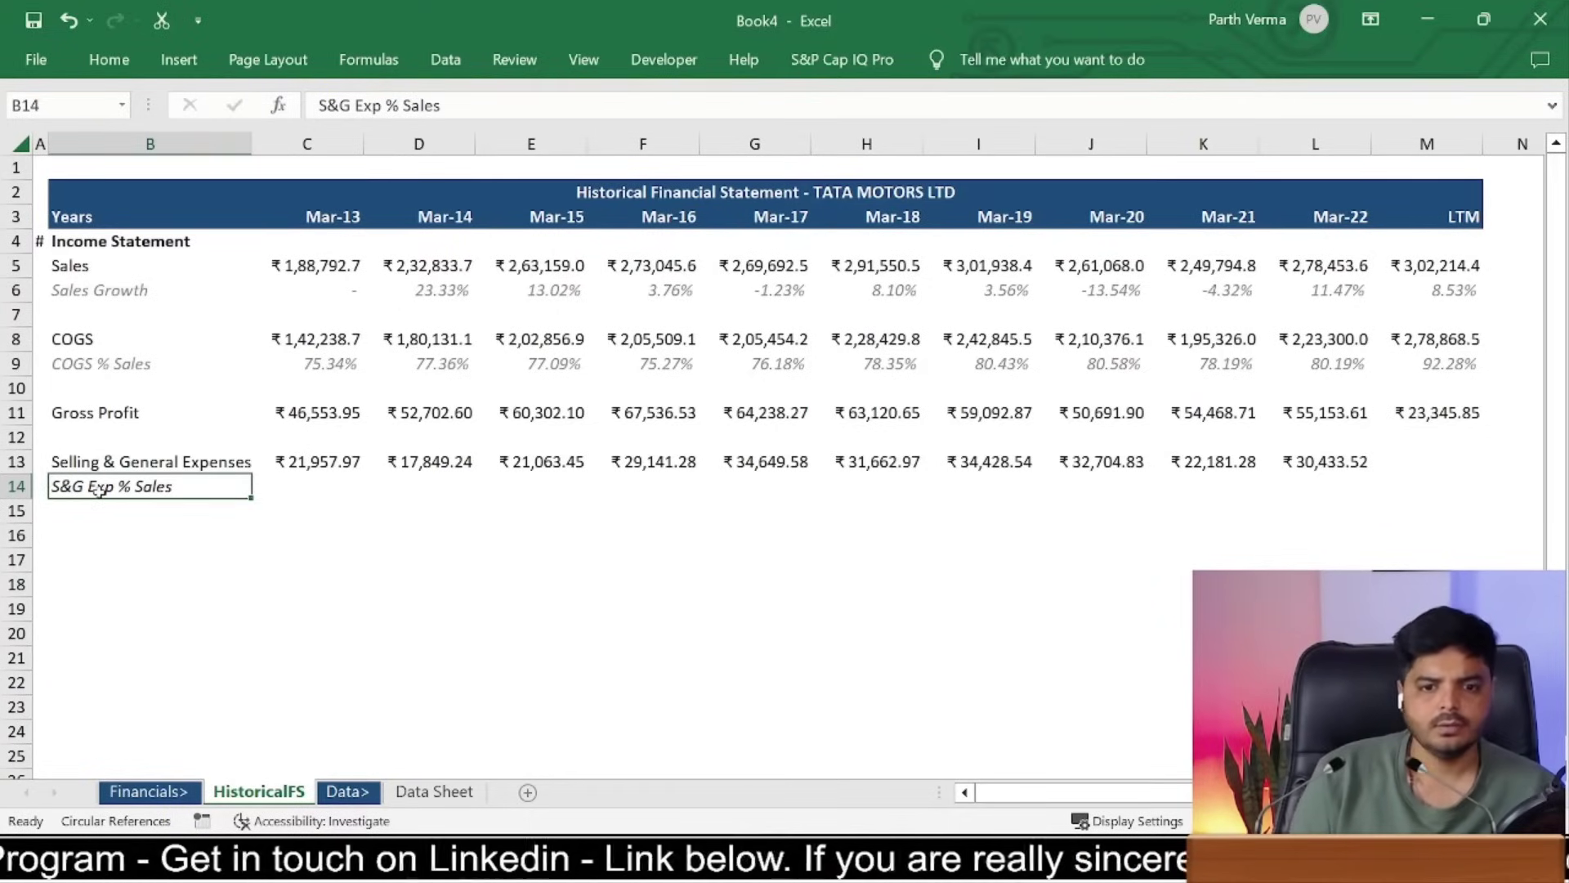
Step: Give row 14 (B14:M14) a light grey font colour
left_click(127, 63)
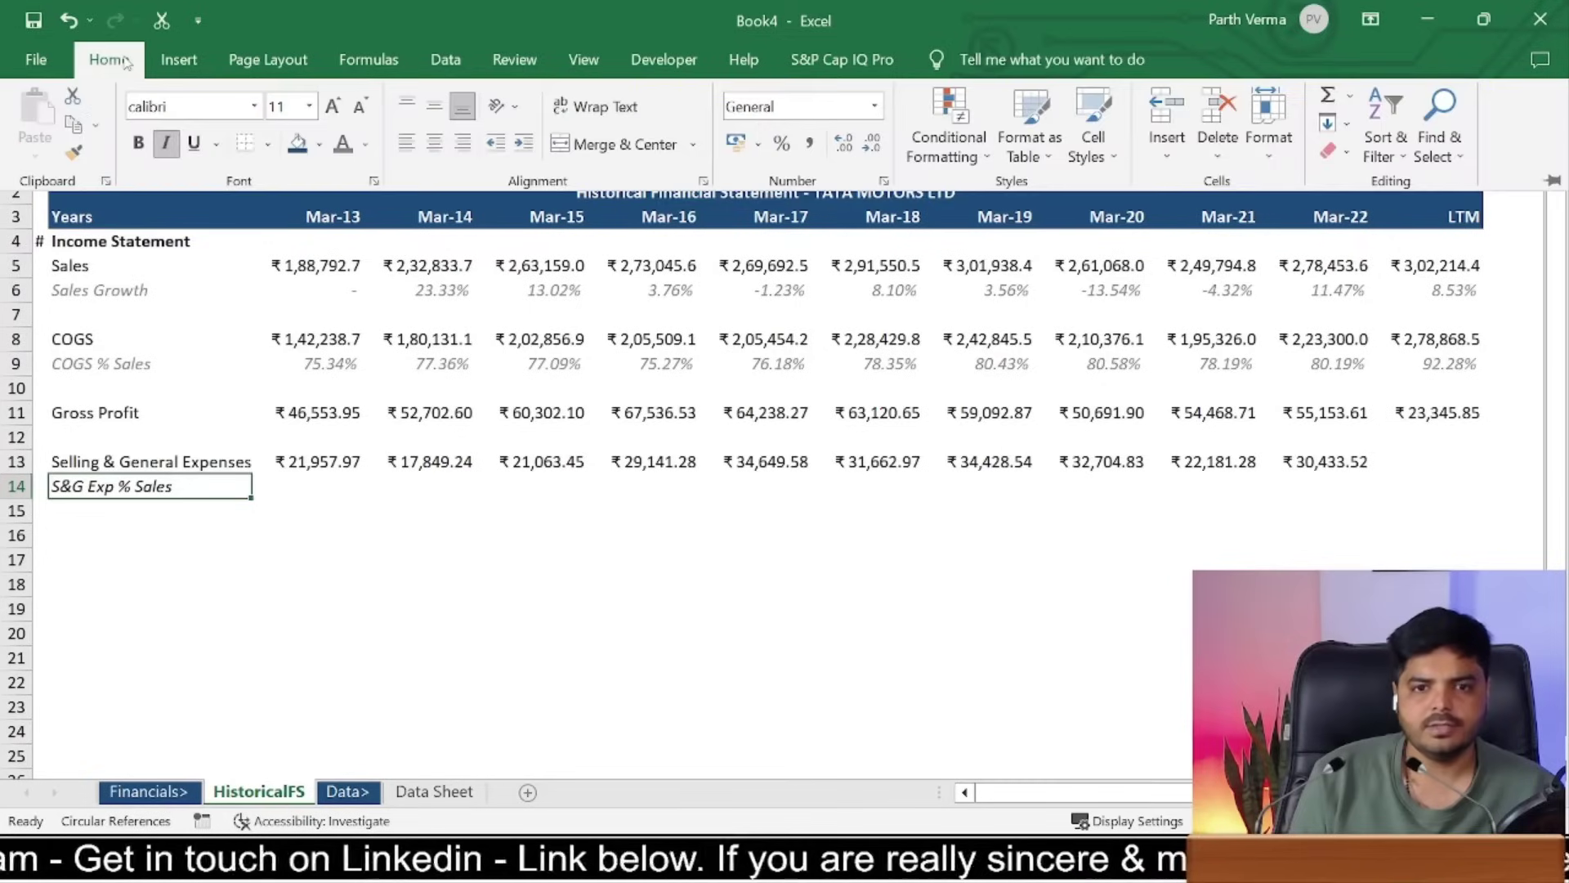
left_click(127, 63)
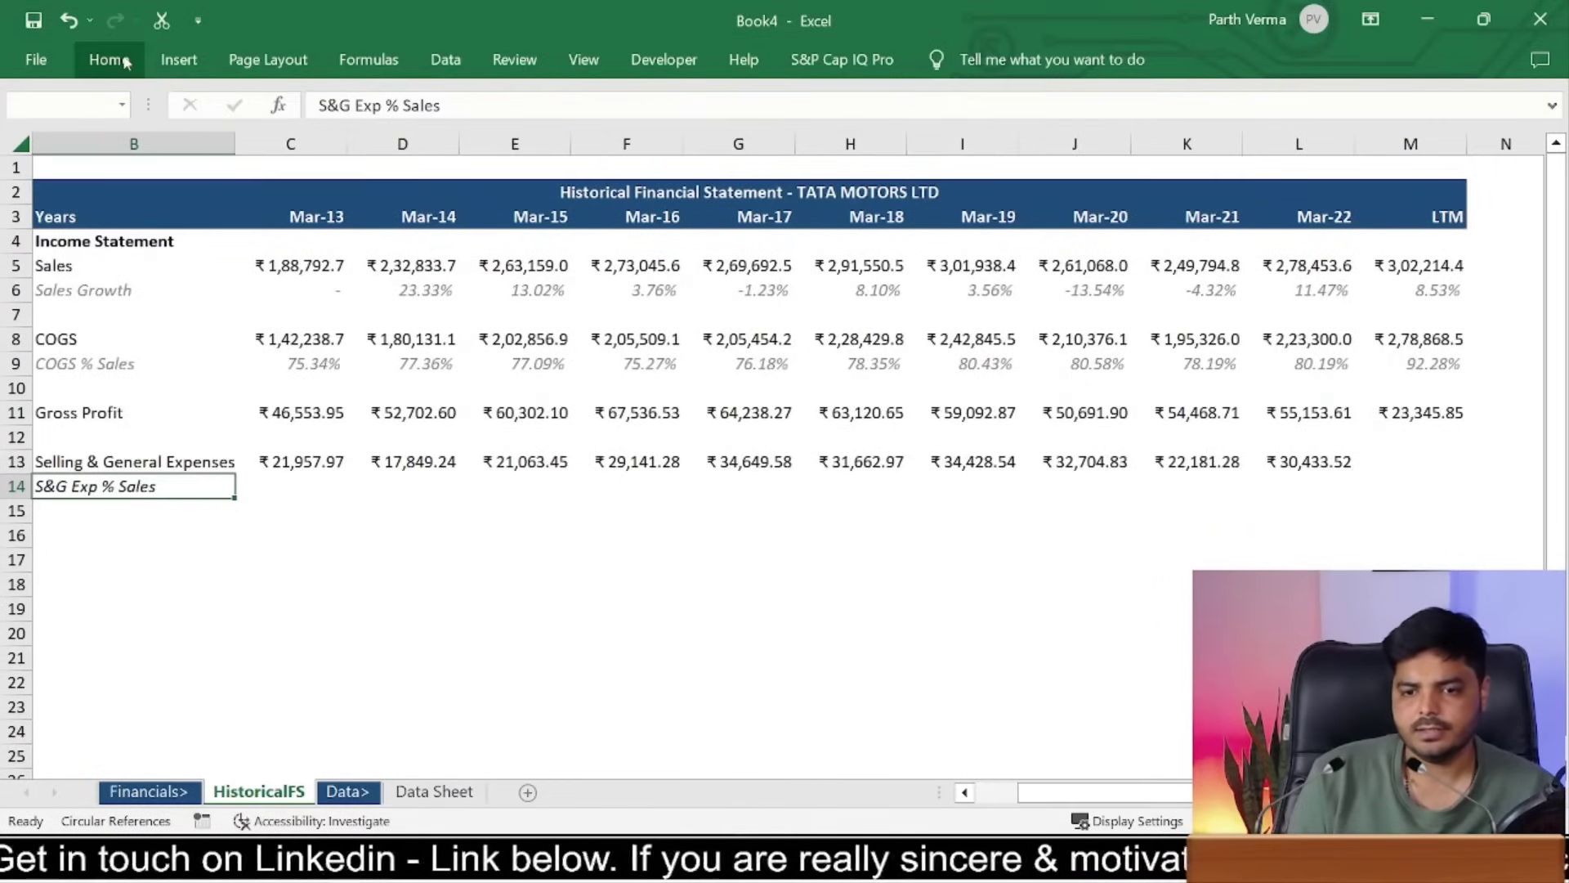
key("shift+Right")
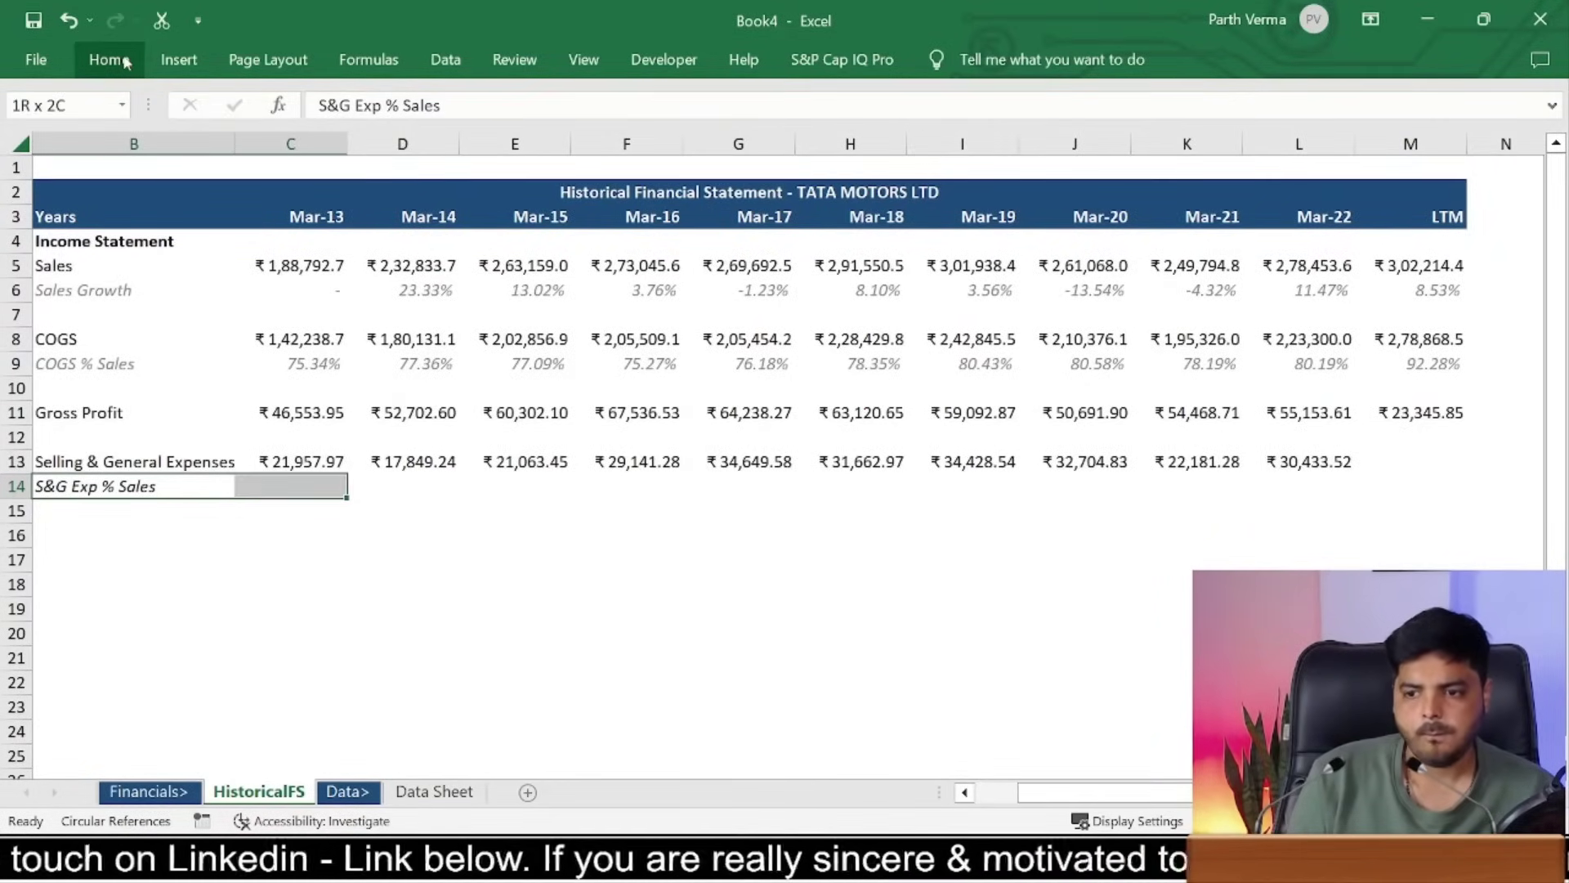
key("shift+Right")
key("shift+Right")
key("shift+Right")
key("shift+Right")
key("shift+Right")
key("shift+Left")
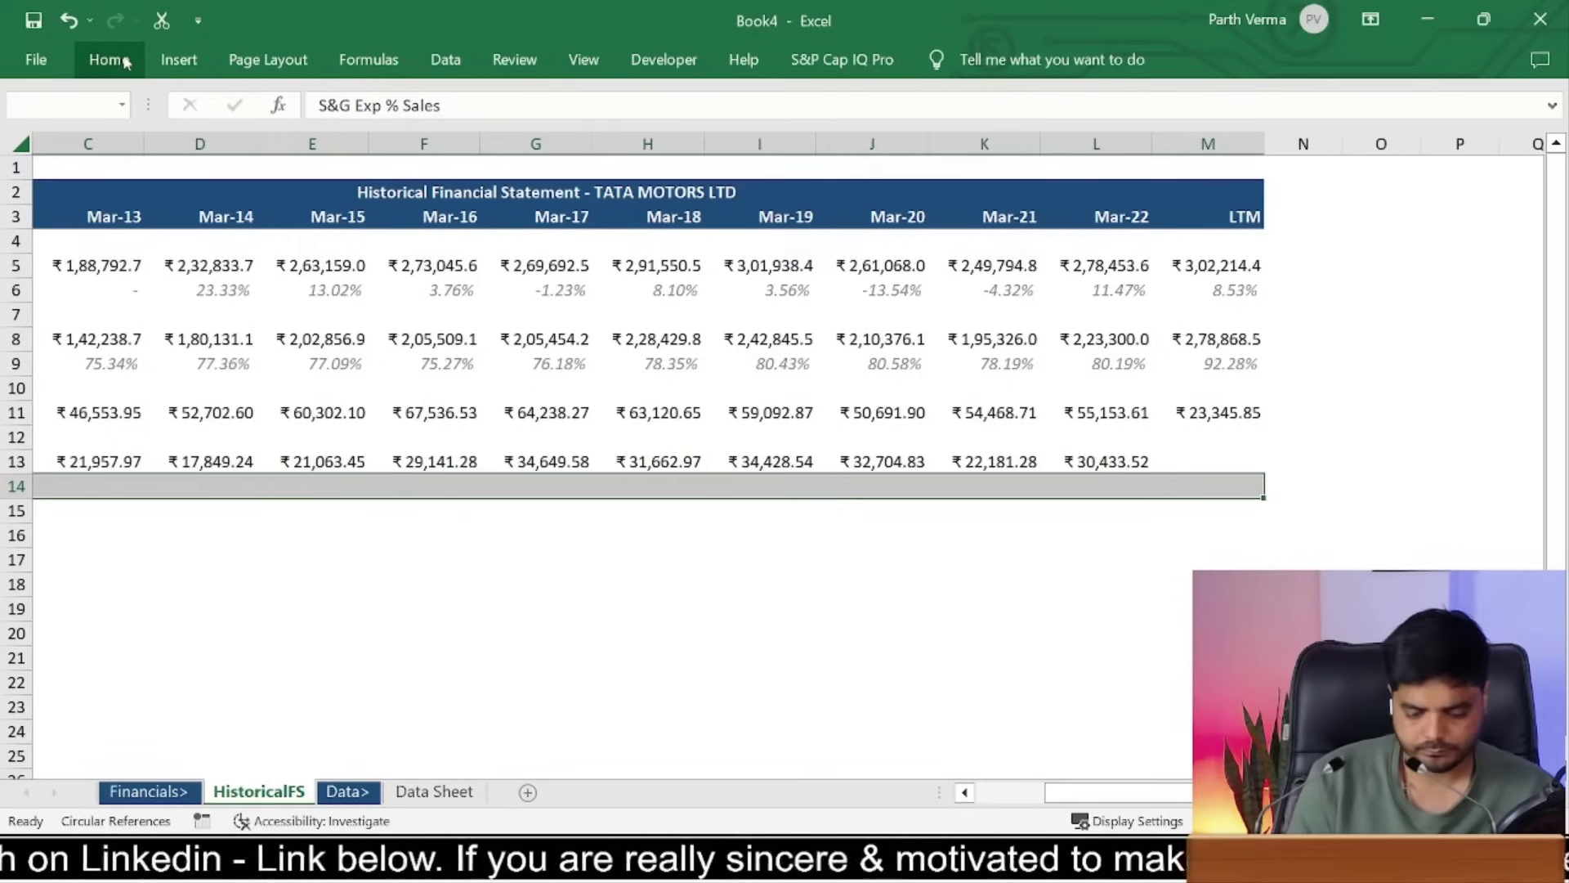
key("ctrl+BackSpace")
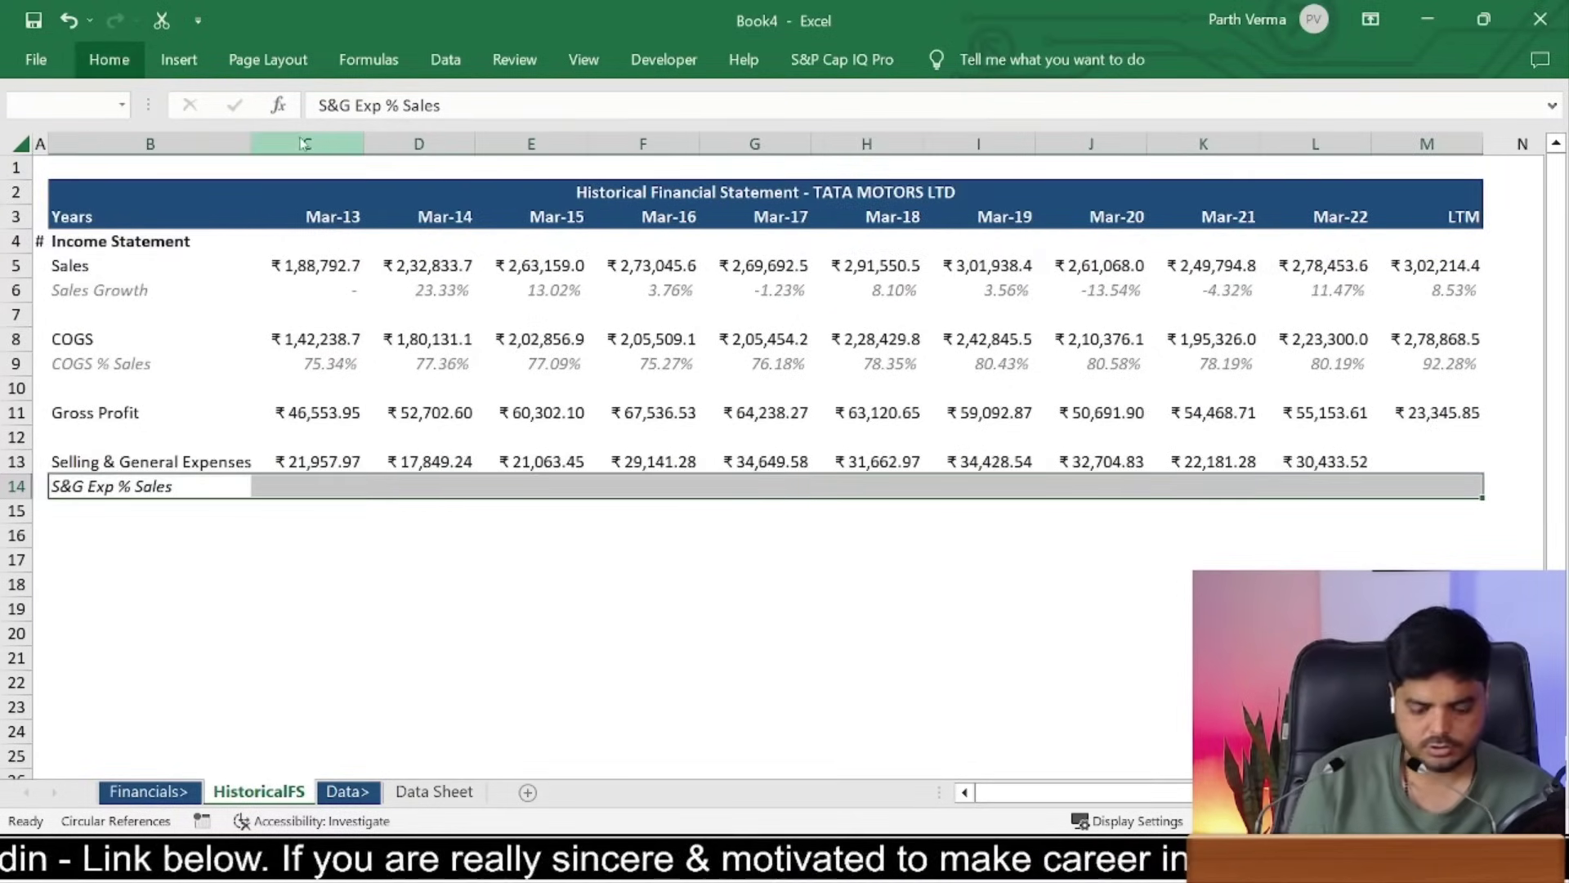
key("alt")
key("f")
key("Escape")
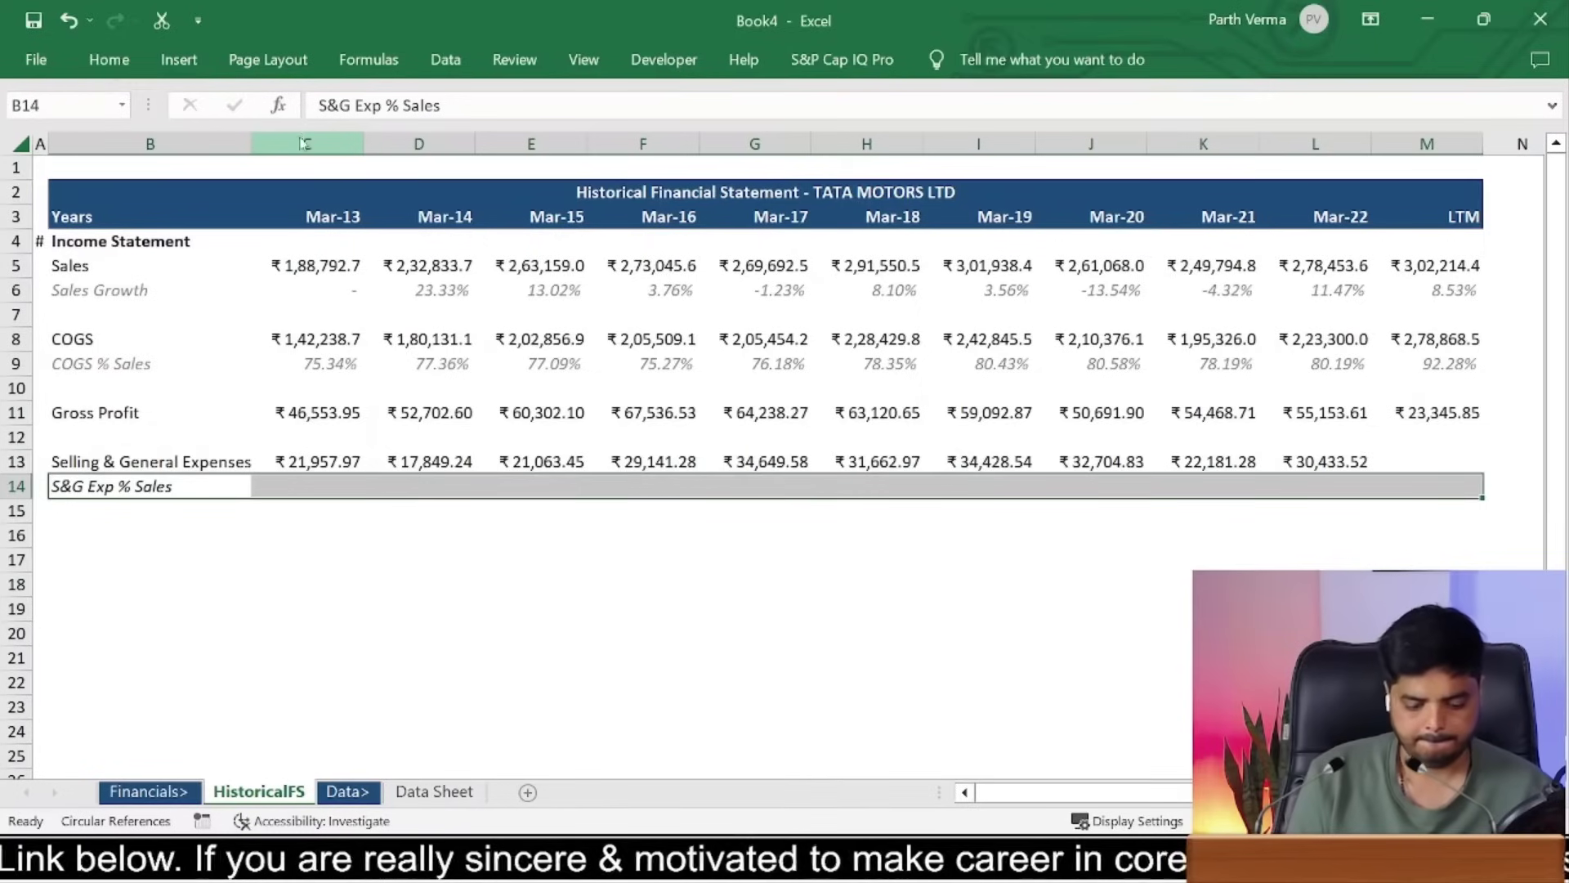
key("Escape")
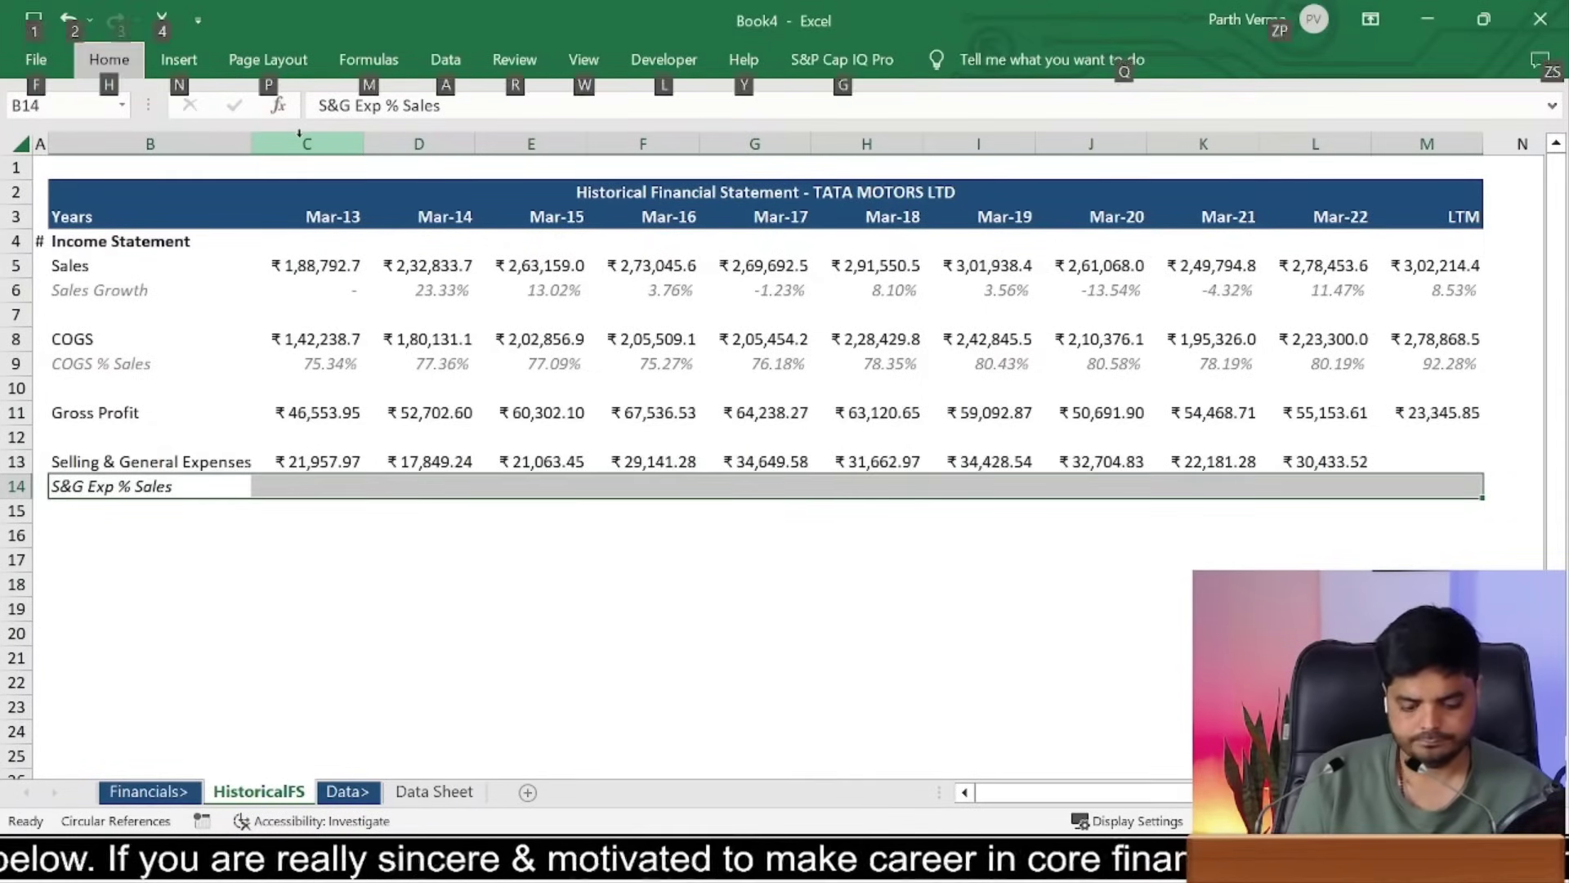
left_click(108, 60)
left_click(342, 144)
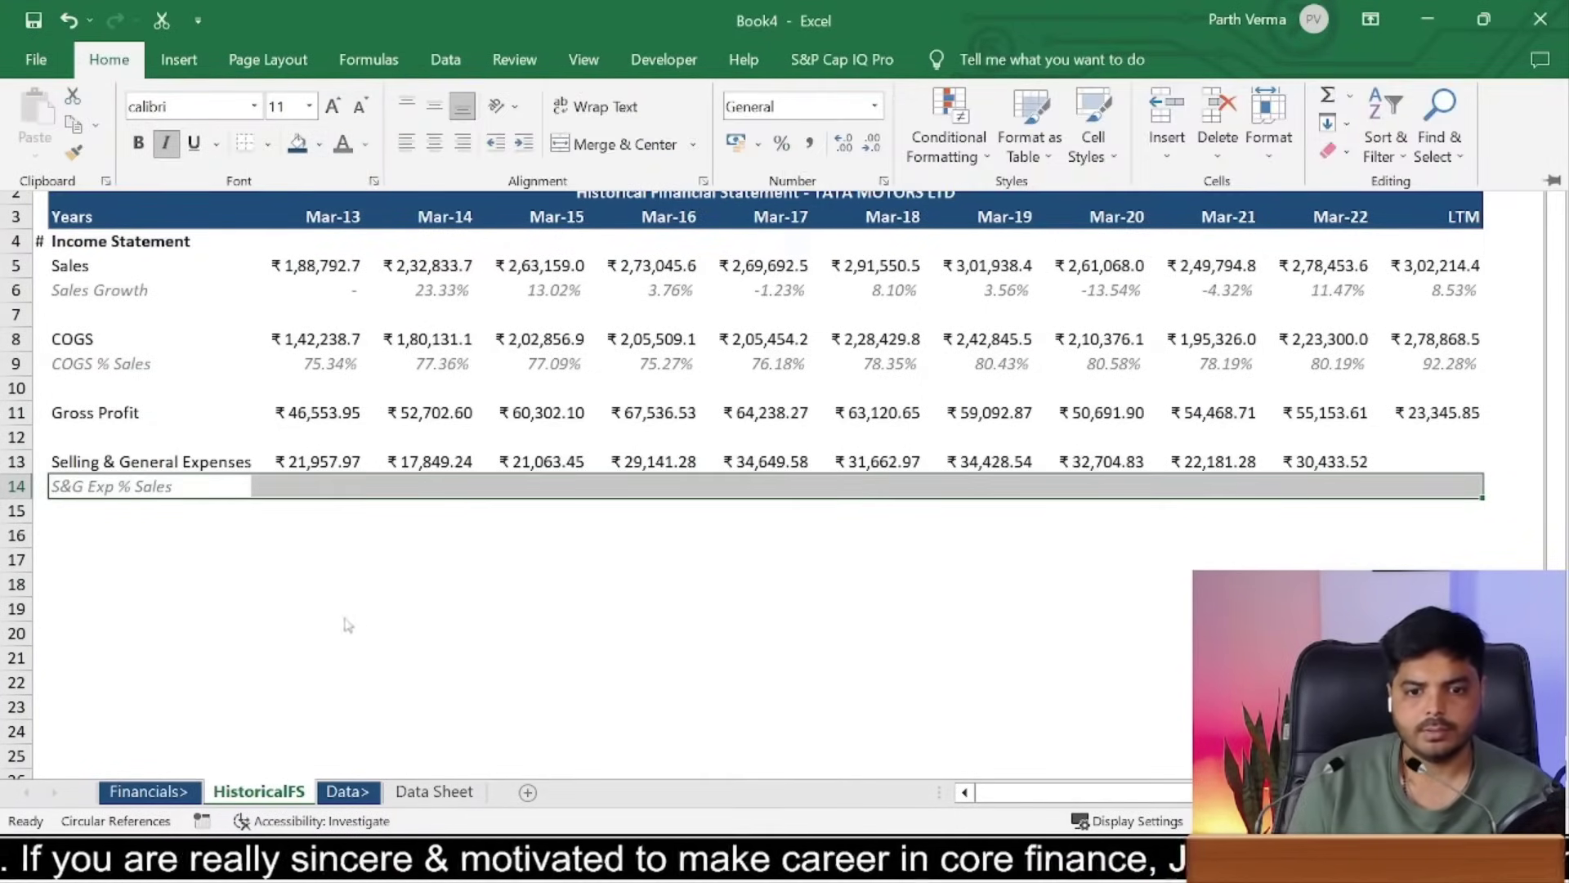
left_click(180, 535)
left_click(344, 487)
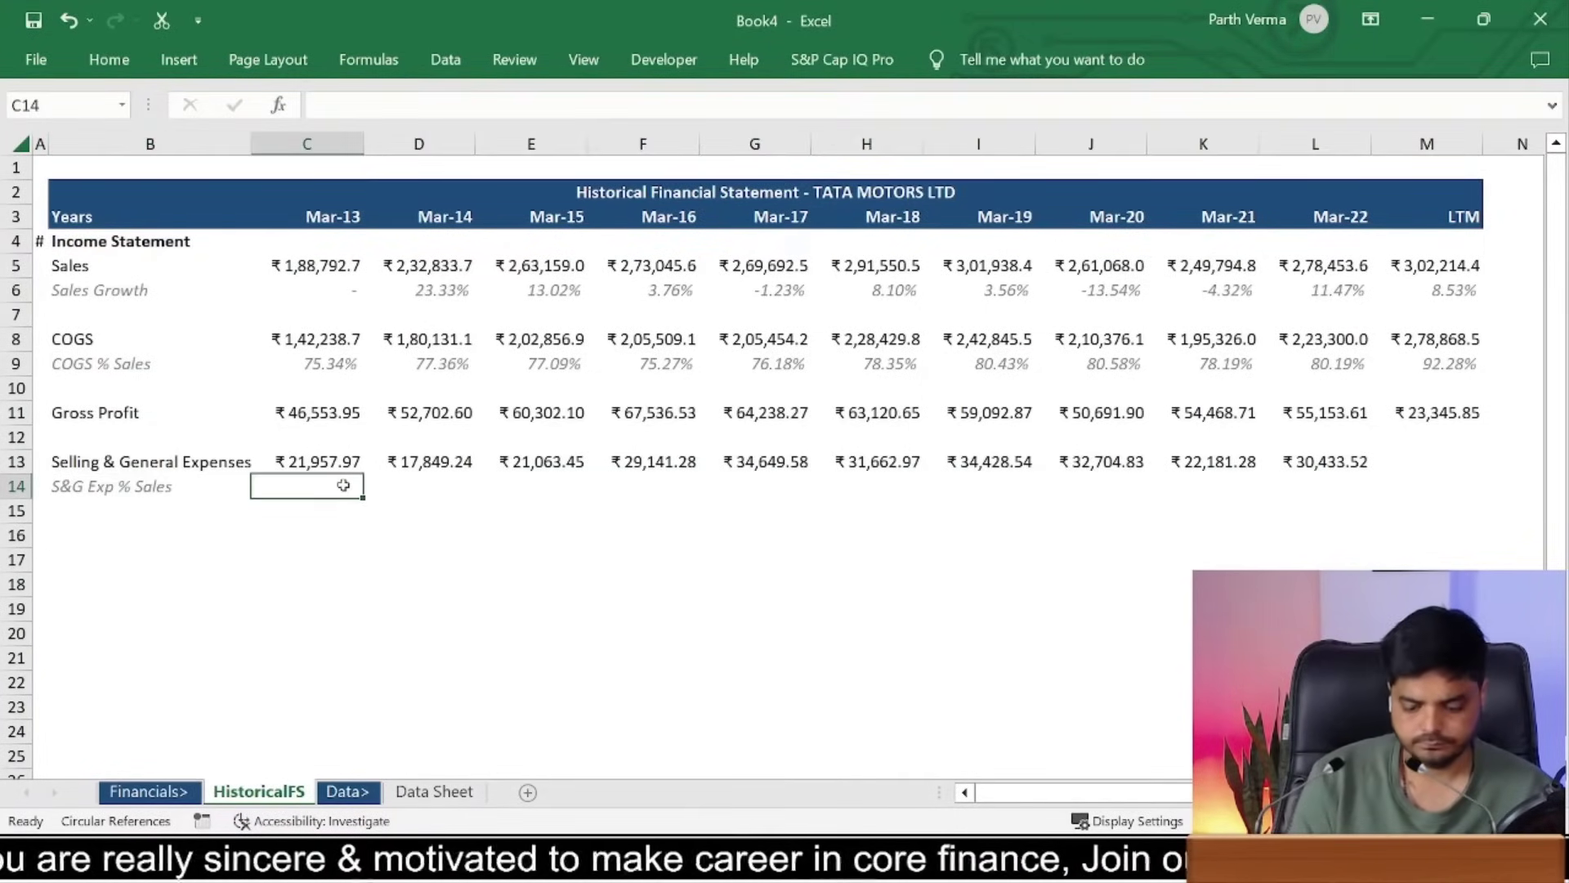
Step: In C14, divide Mar-13 S&G expenses by Sales and format it as a percentage
type("=")
key("Up")
type("/")
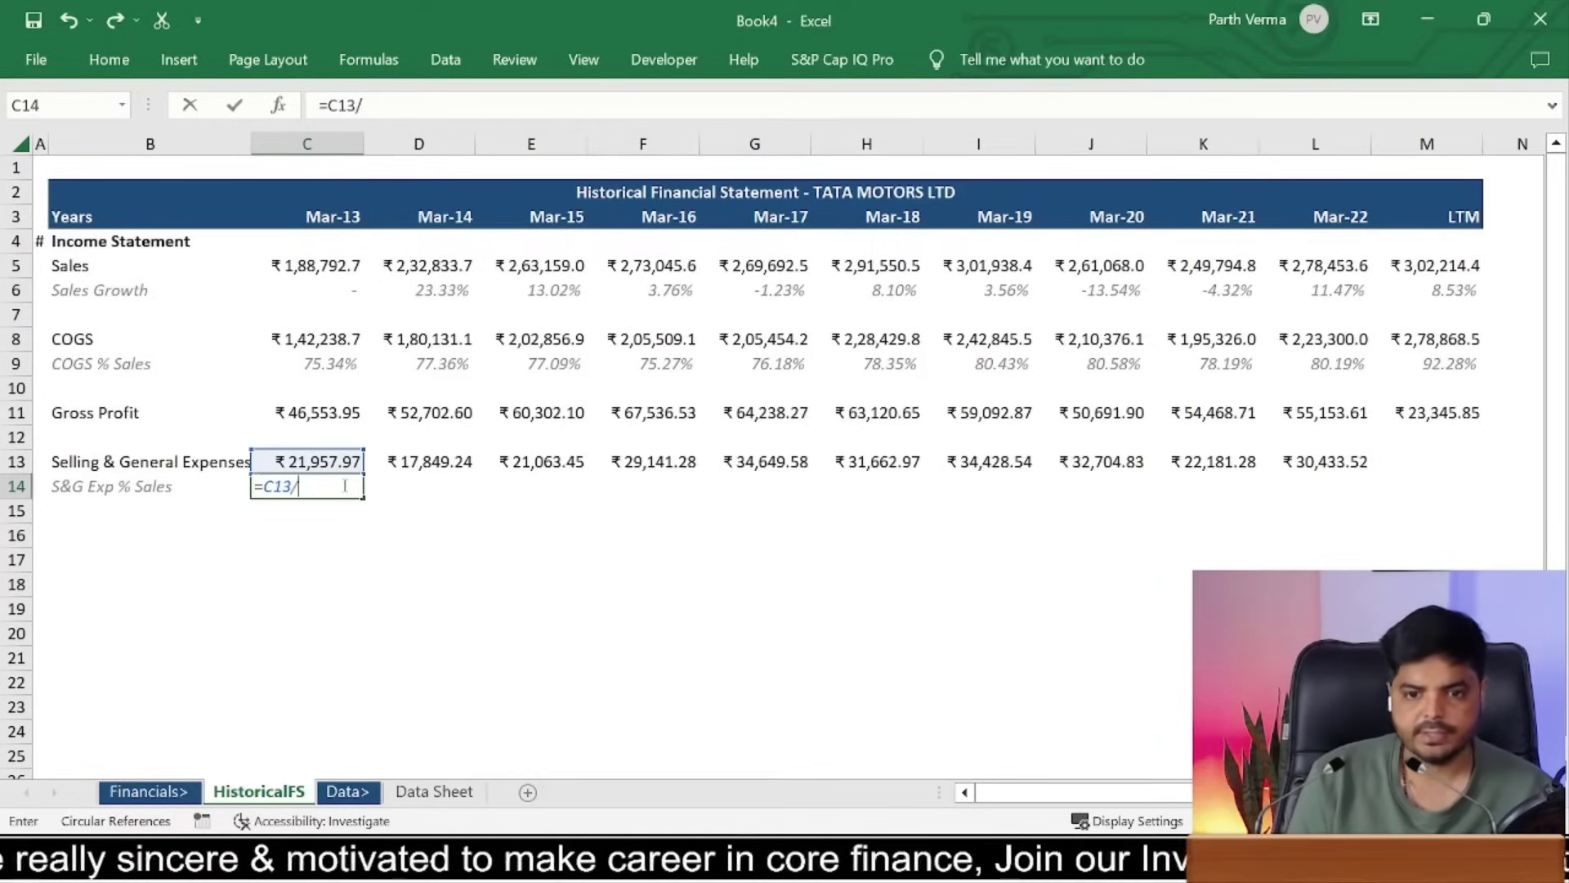
key("Up")
key("Up")
key("Up")
key("Up")
key("Up")
key("Up")
key("Up")
key("Up")
key("Return")
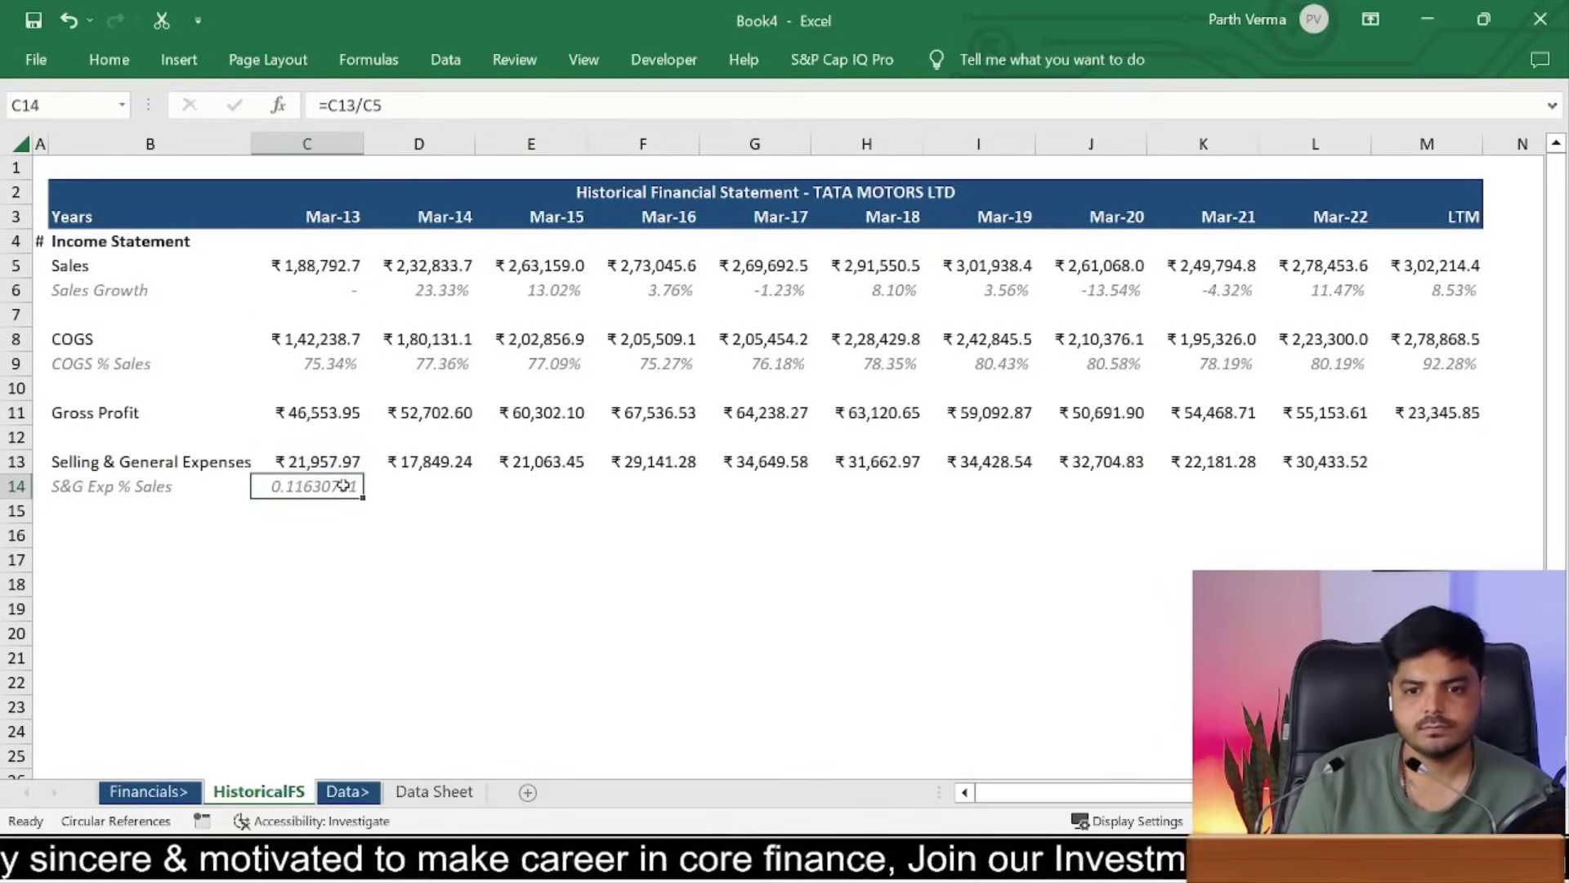
key("alt+h")
key("p")
key("alt+h")
key("0")
key("alt+h")
key("0")
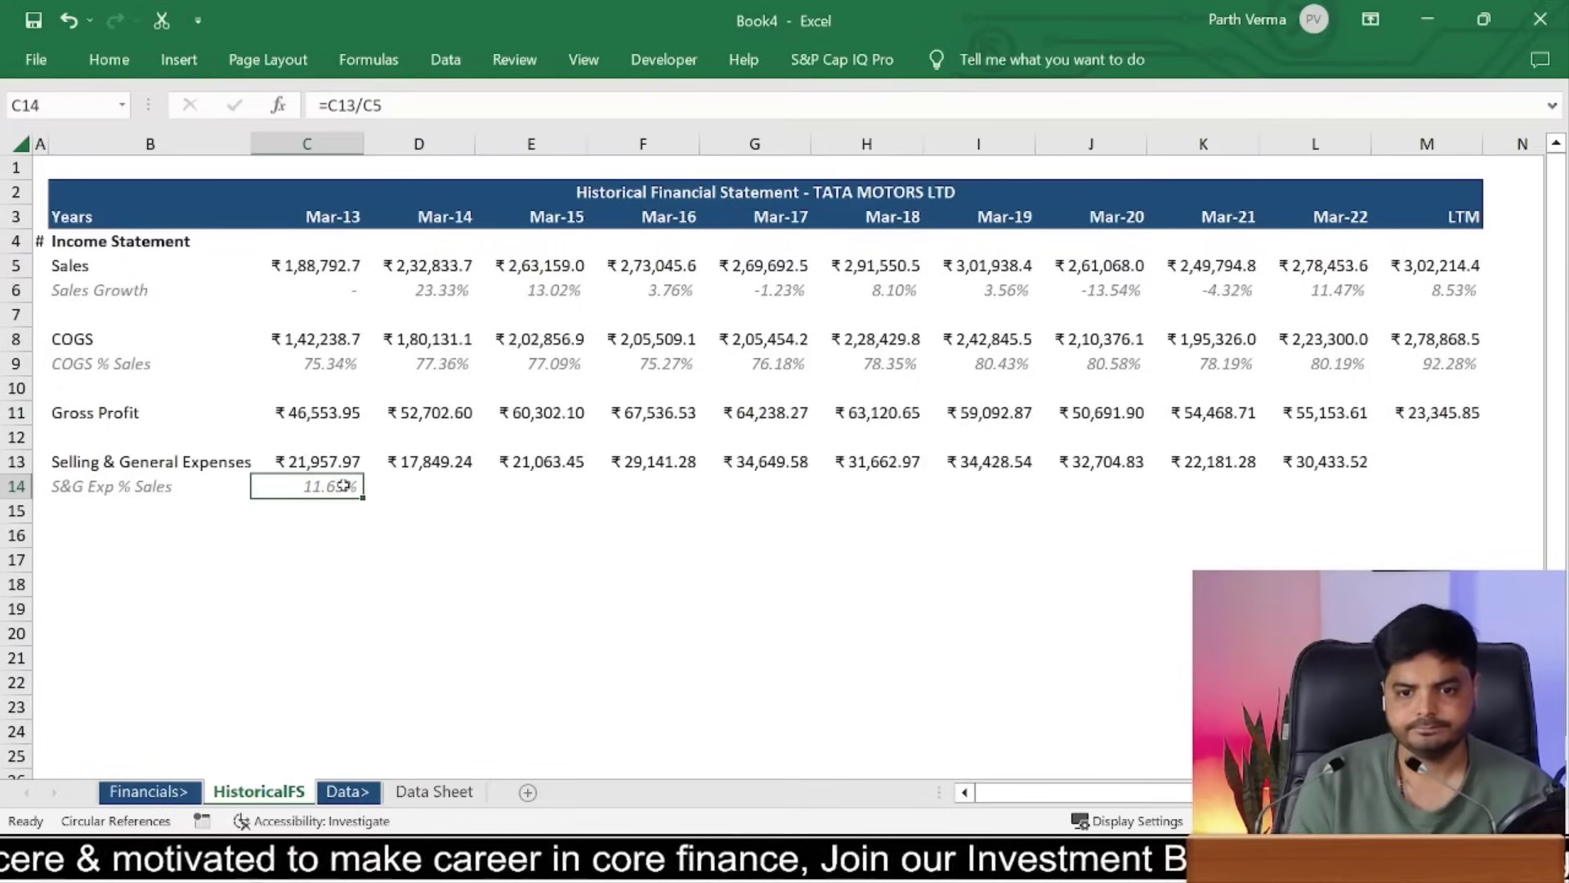
Step: Copy the S&G percentage formula across row 14 through the LTM column
key("ctrl+c")
key("Up")
key("Right")
key("Right")
key("ctrl+Right")
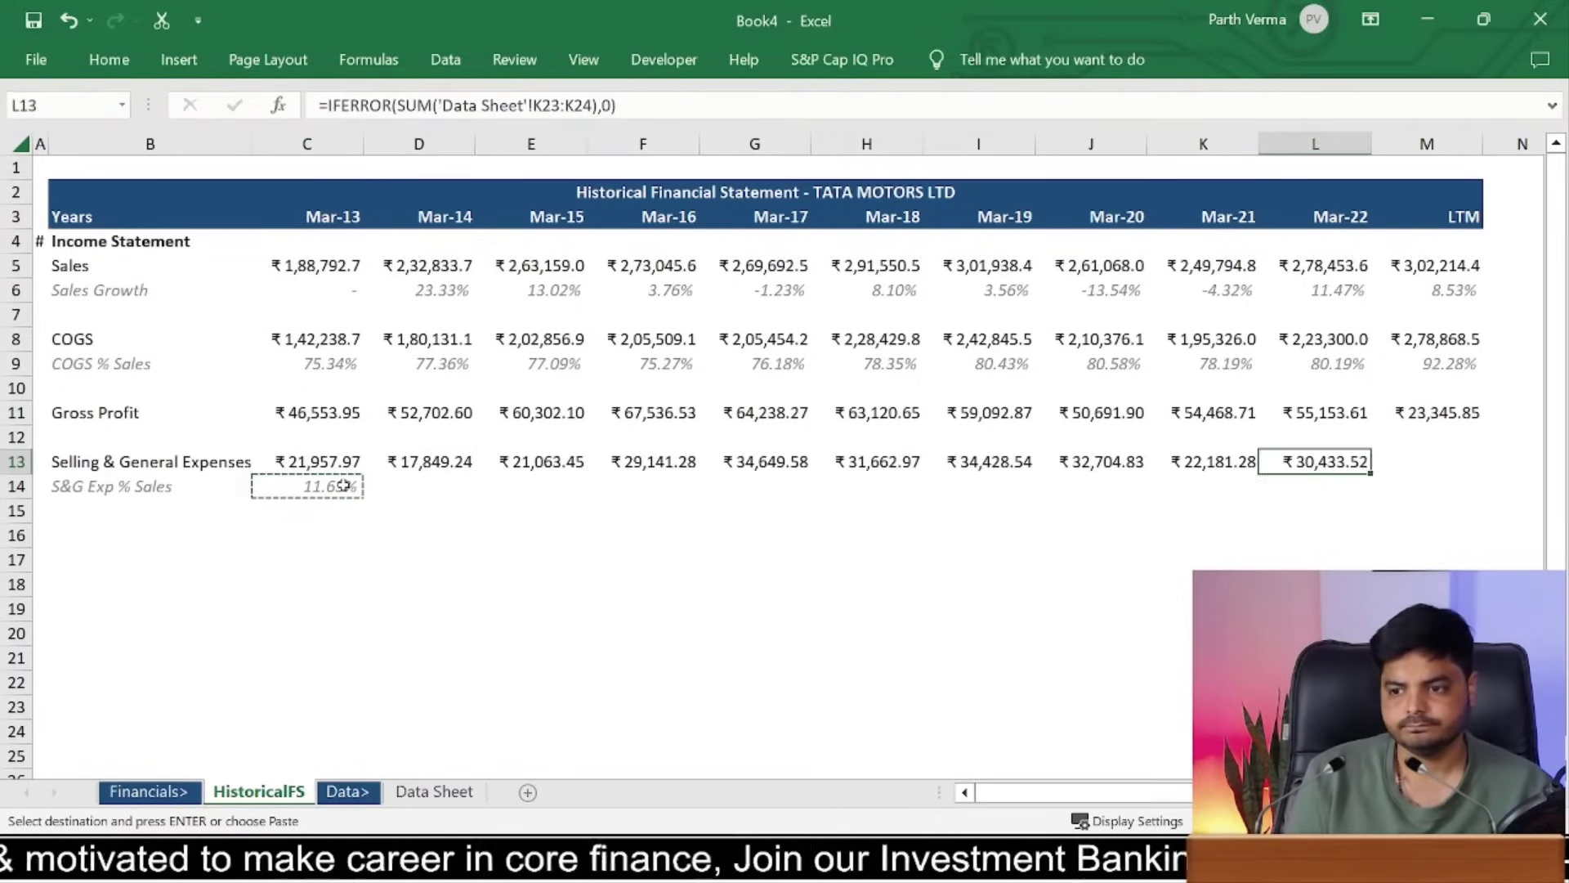
key("Right")
key("Down")
key("ctrl+shift+Left")
key("ctrl+v")
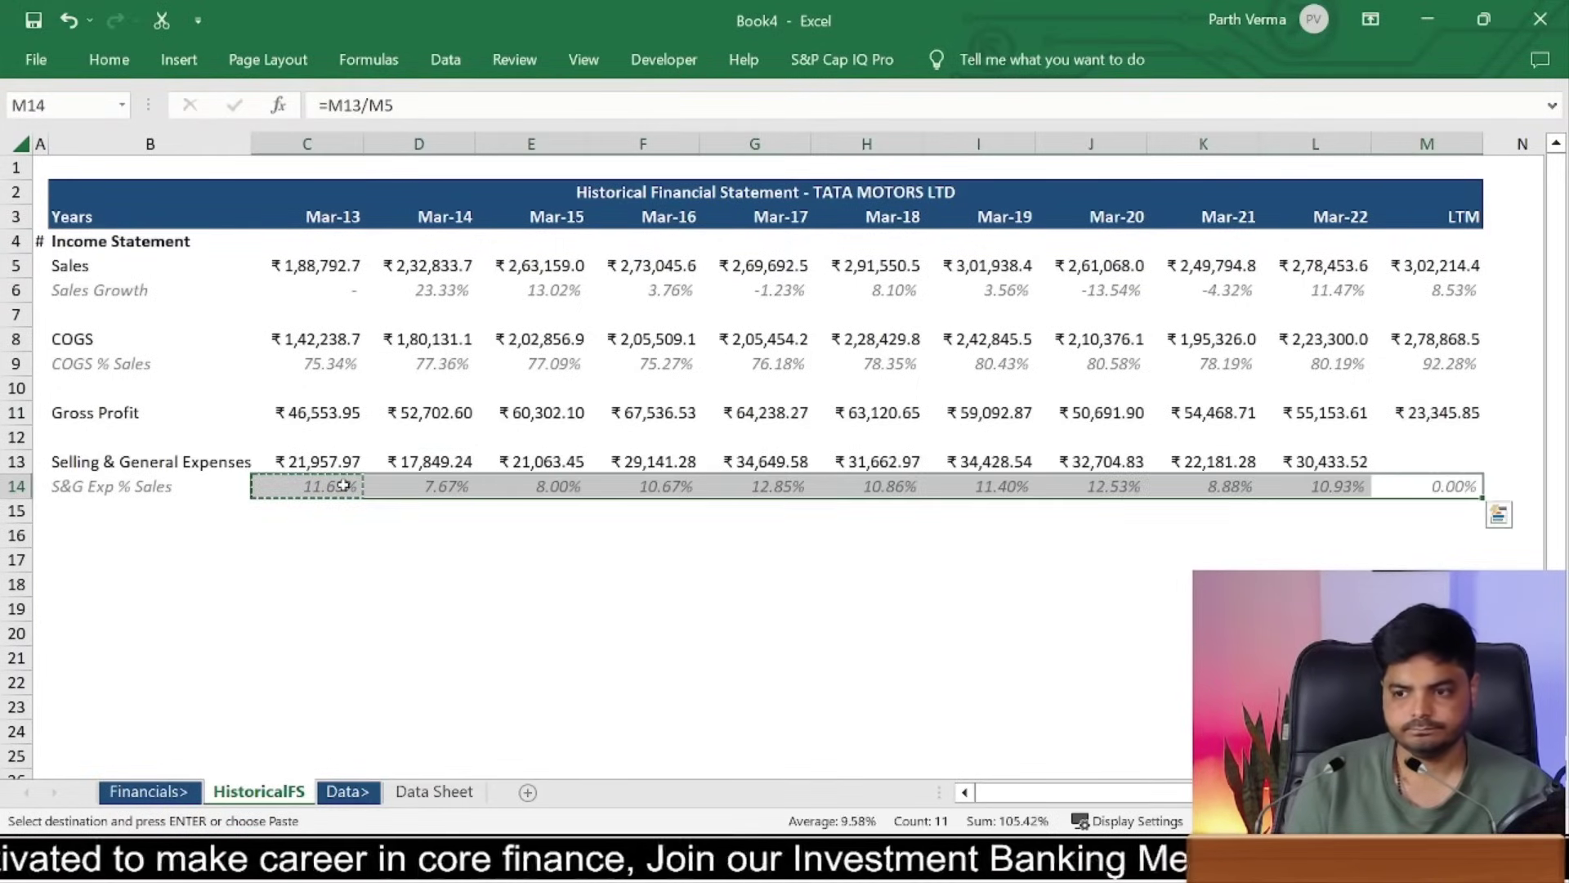
key("Left")
key("Left")
key("Left")
key("Left")
key("Left")
key("Left")
key("Left")
key("Left")
key("Left")
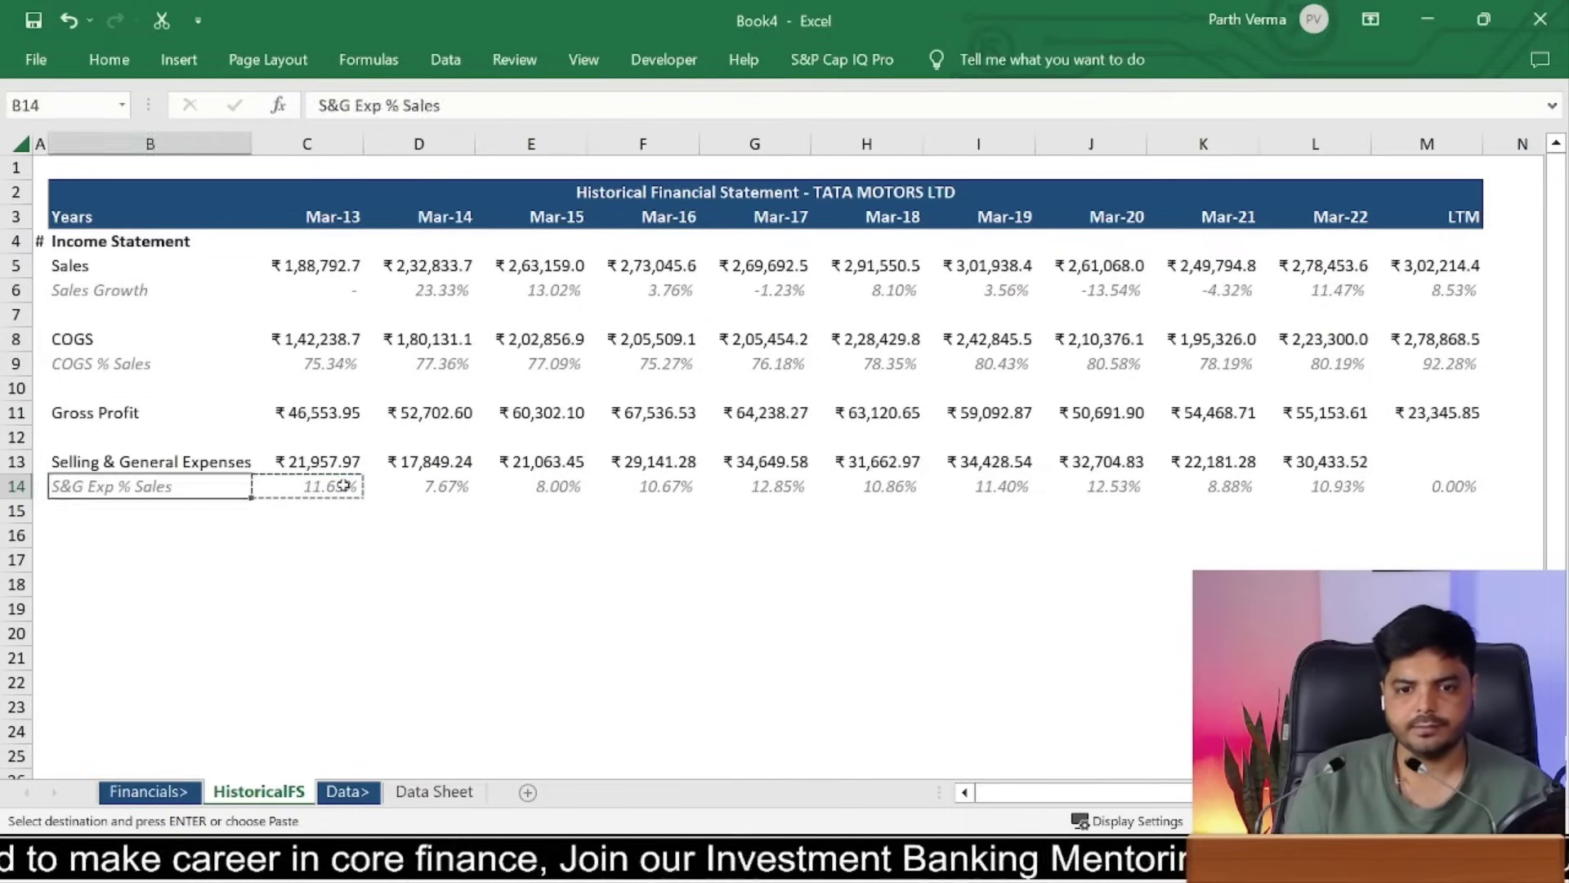
key("Left")
key("Right")
key("Right")
key("Left")
key("Left")
key("Left")
Step: Label B16 'EBITDA' and enter =C11-C13 in C16
key("Right")
key("Down")
key("Down")
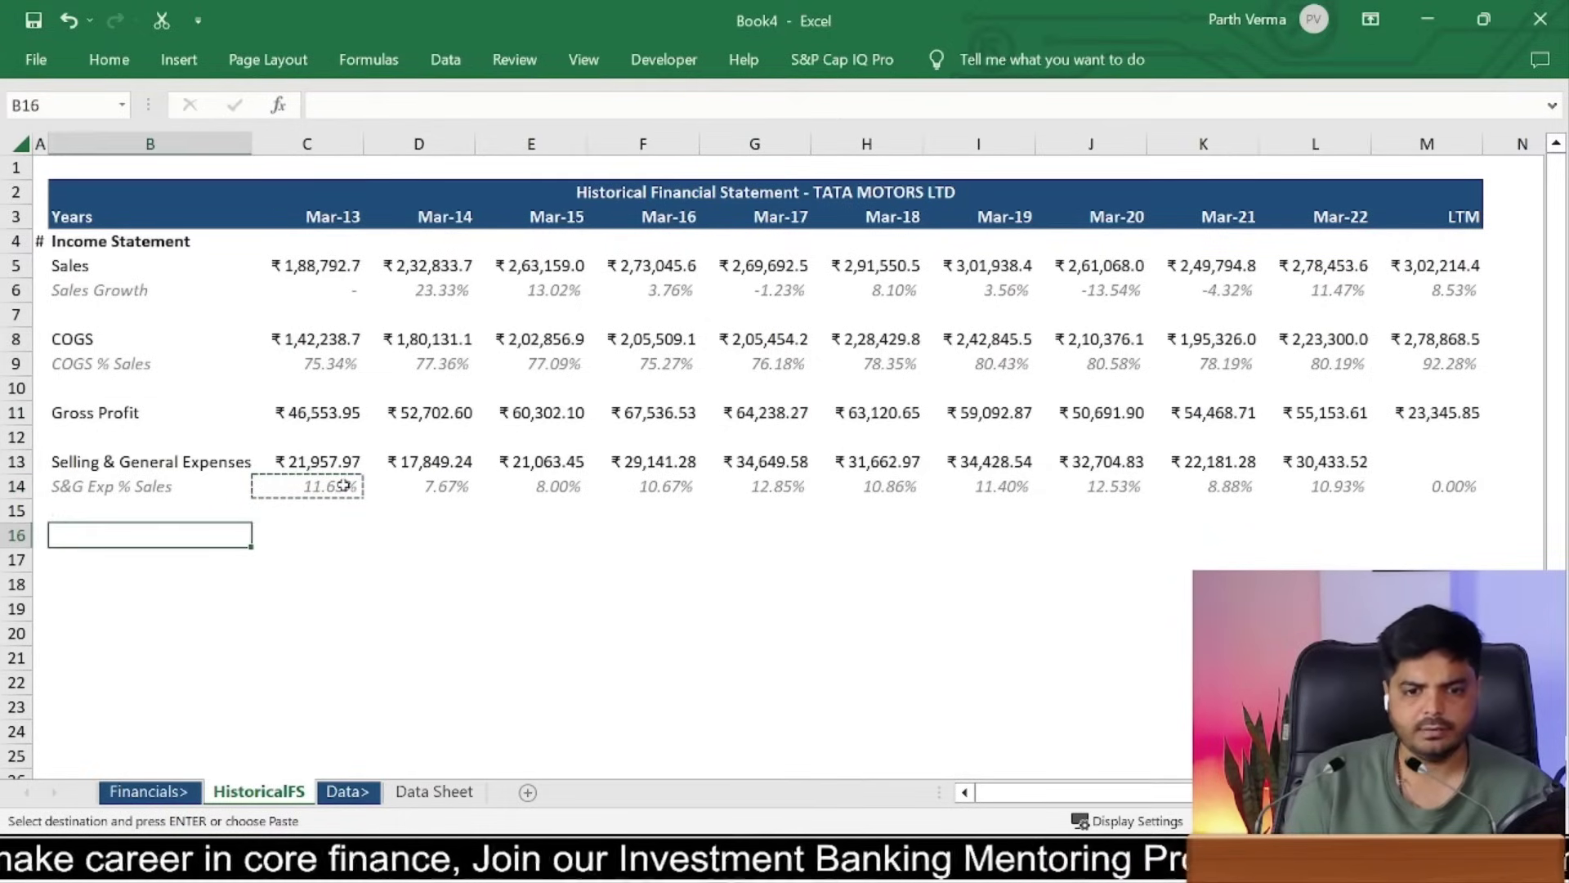
type("EBITDA")
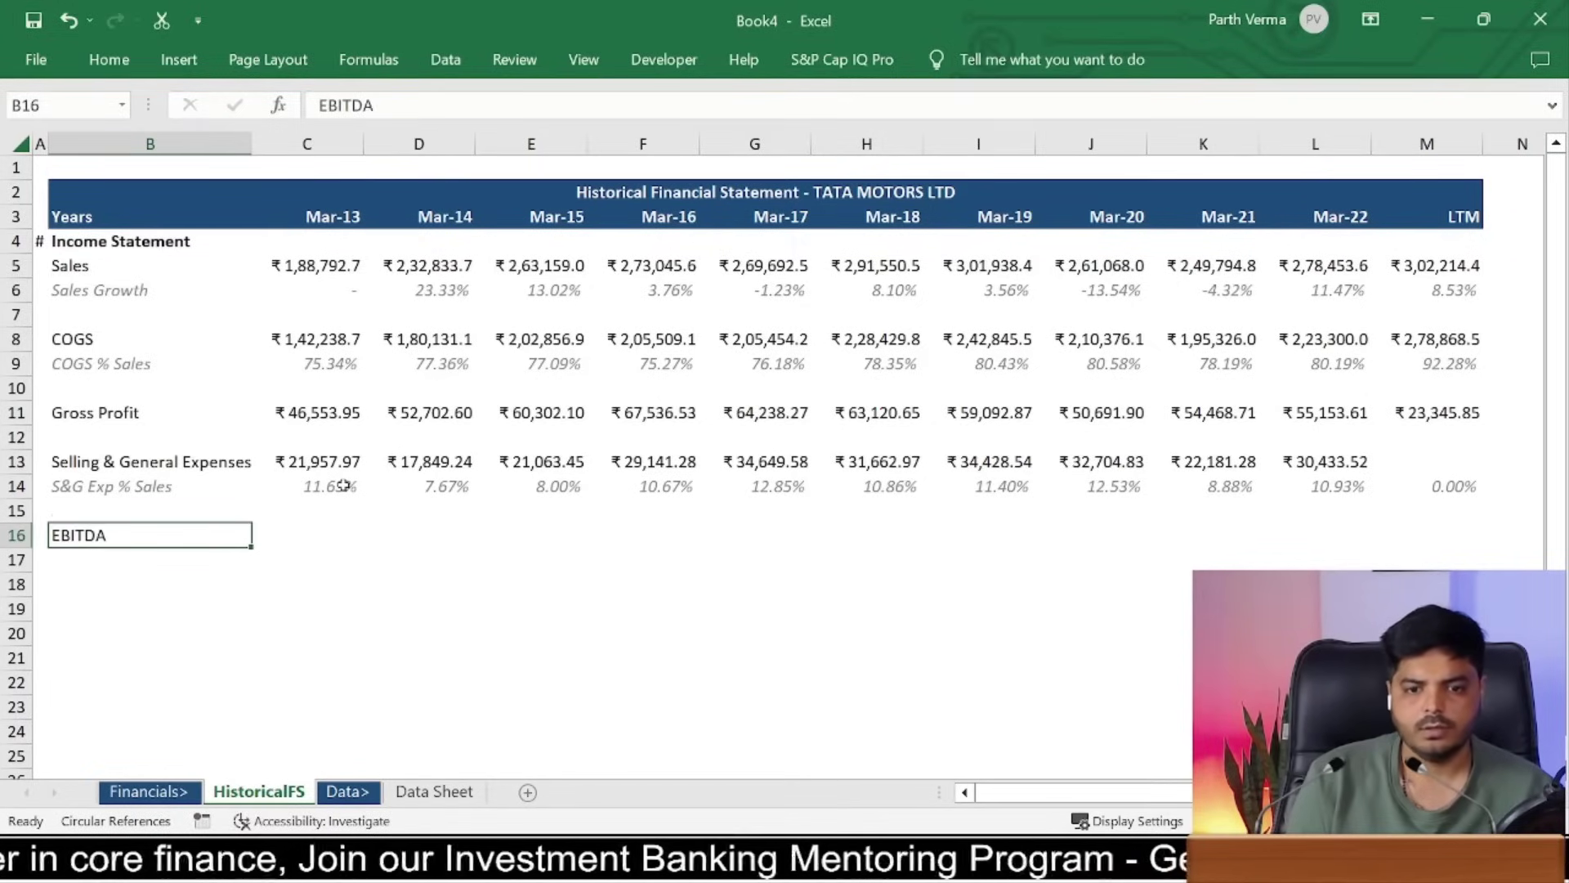
key("Right")
type("=")
key("Up")
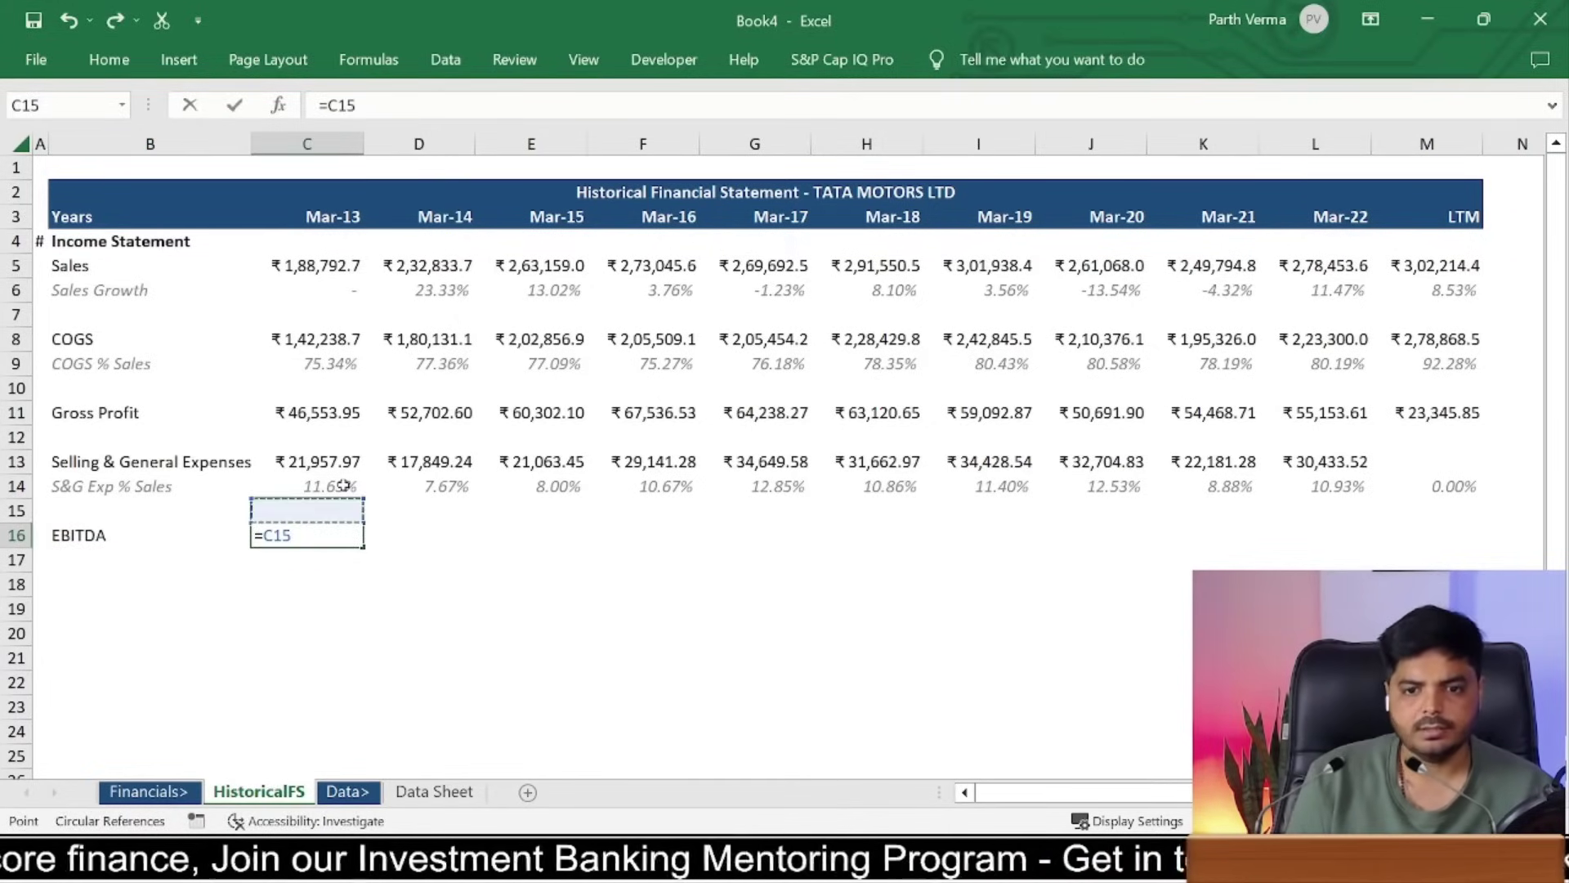
key("Up")
key("Up")
type("-")
Step: Paste the EBITDA formula across C16:M16, Mar-13 through LTM
key("Up")
key("Up")
key("Up")
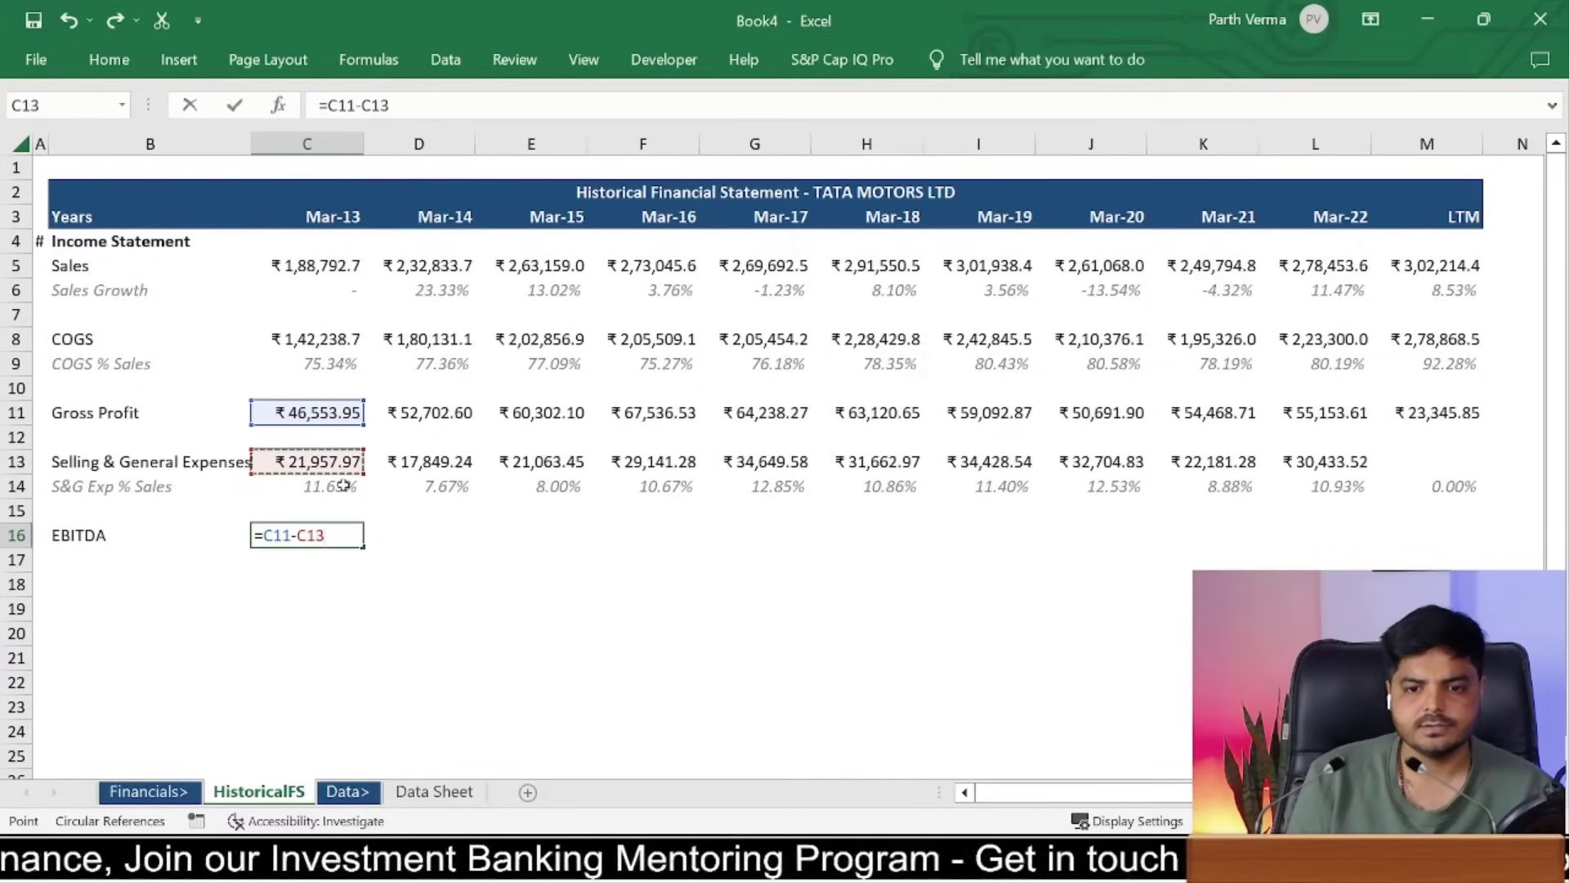
key("ctrl+Return")
key("ctrl+c")
key("Up")
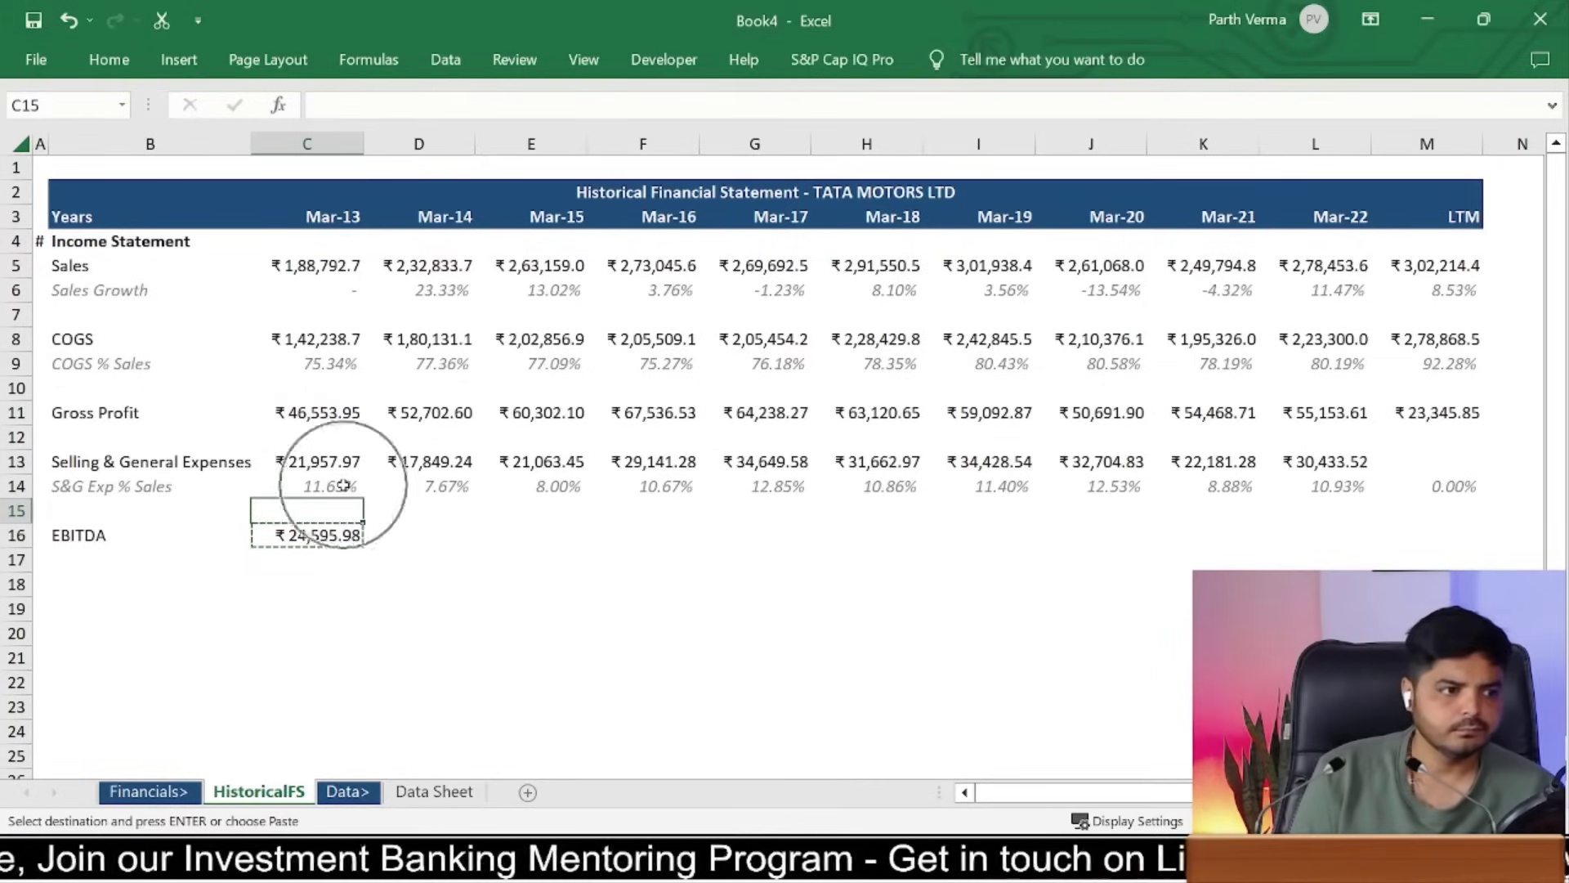
key("Up")
key("Up")
key("ctrl+Right")
key("Right")
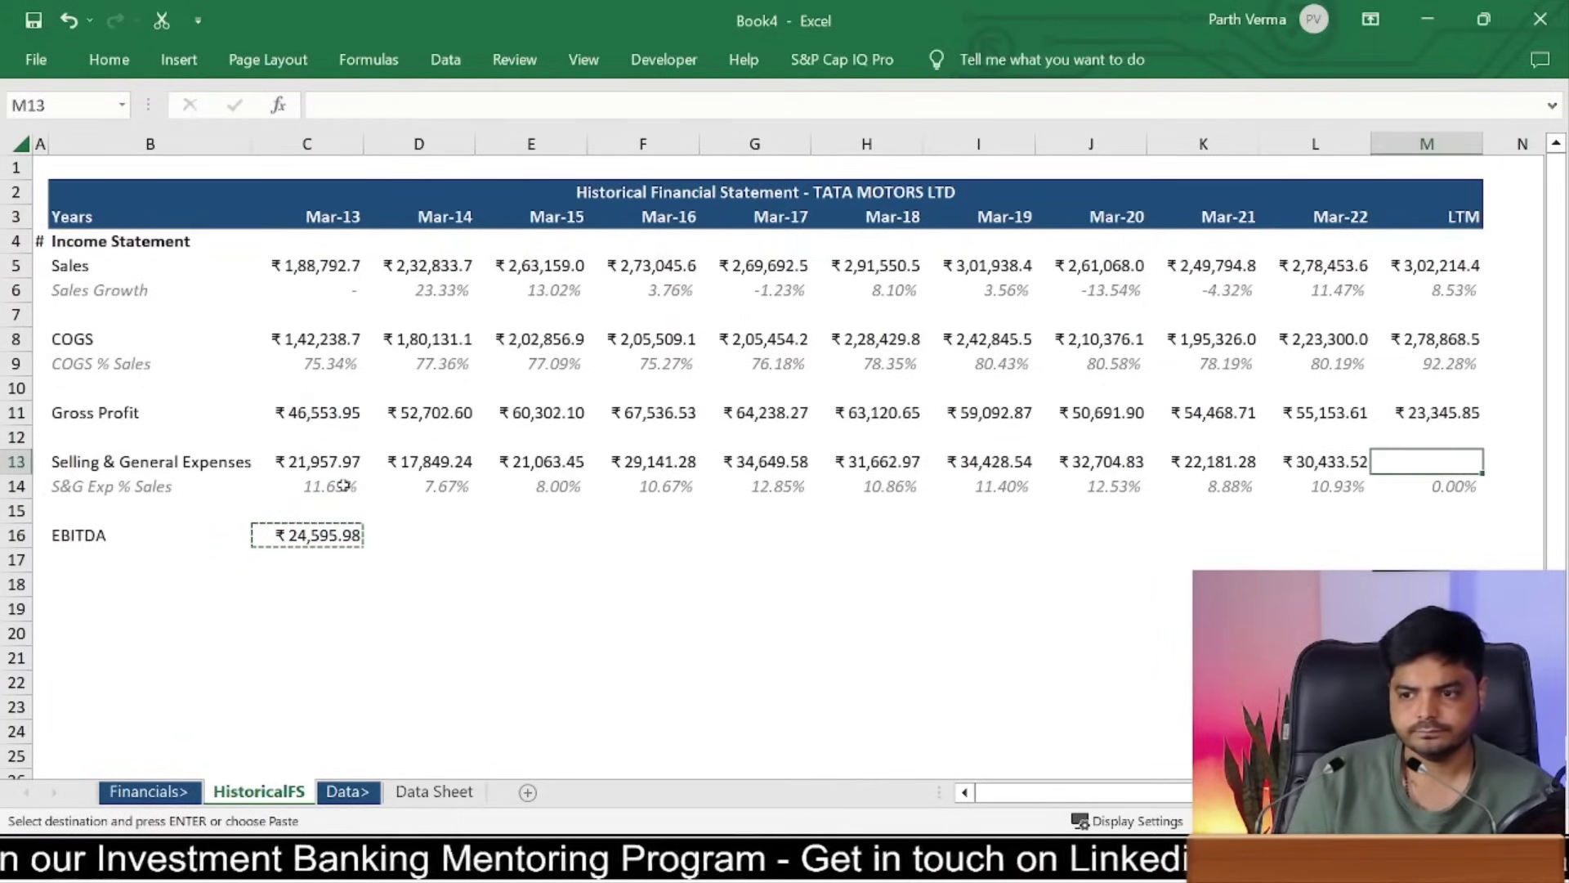
key("Down")
key("Down")
key("Down")
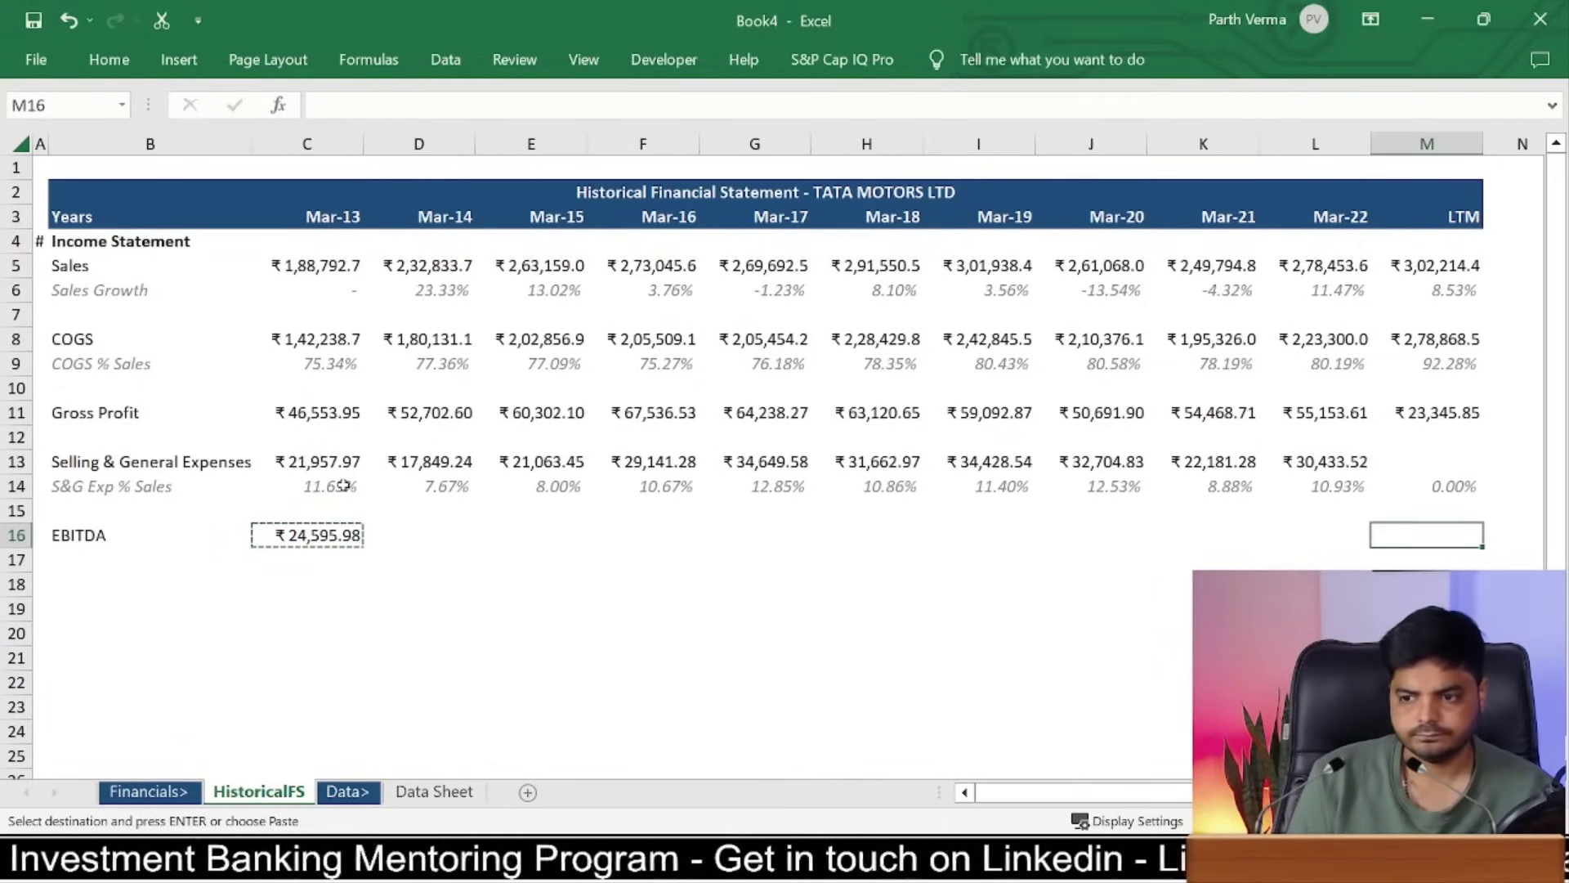
key("ctrl+shift+Left")
key("ctrl+v")
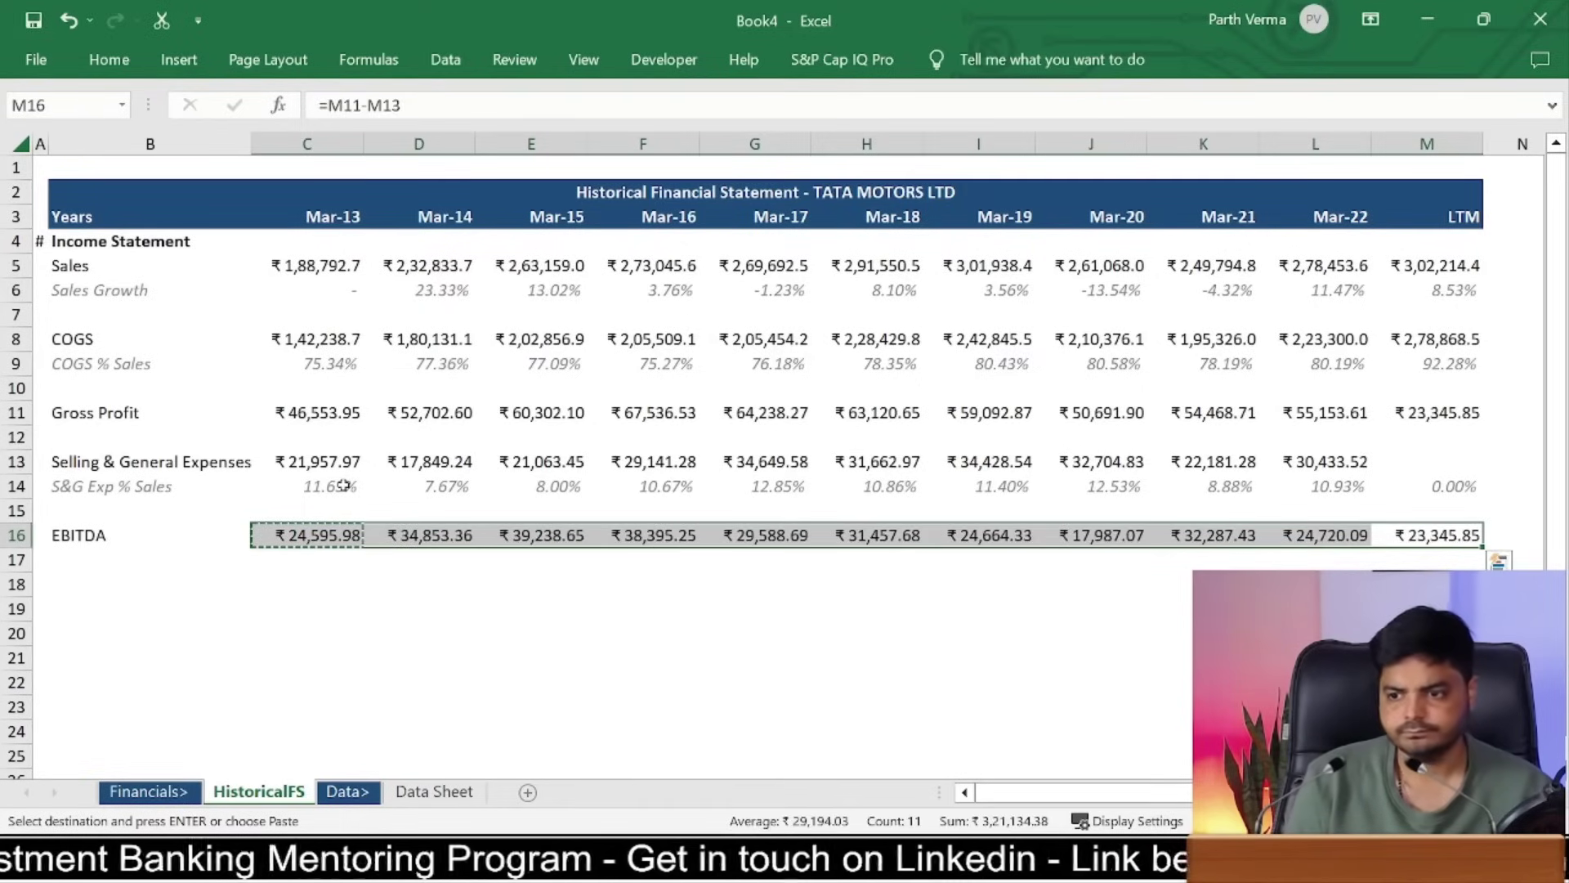
key("Left")
key("Left")
key("Left")
key("Left")
key("Left")
key("Left")
key("Right")
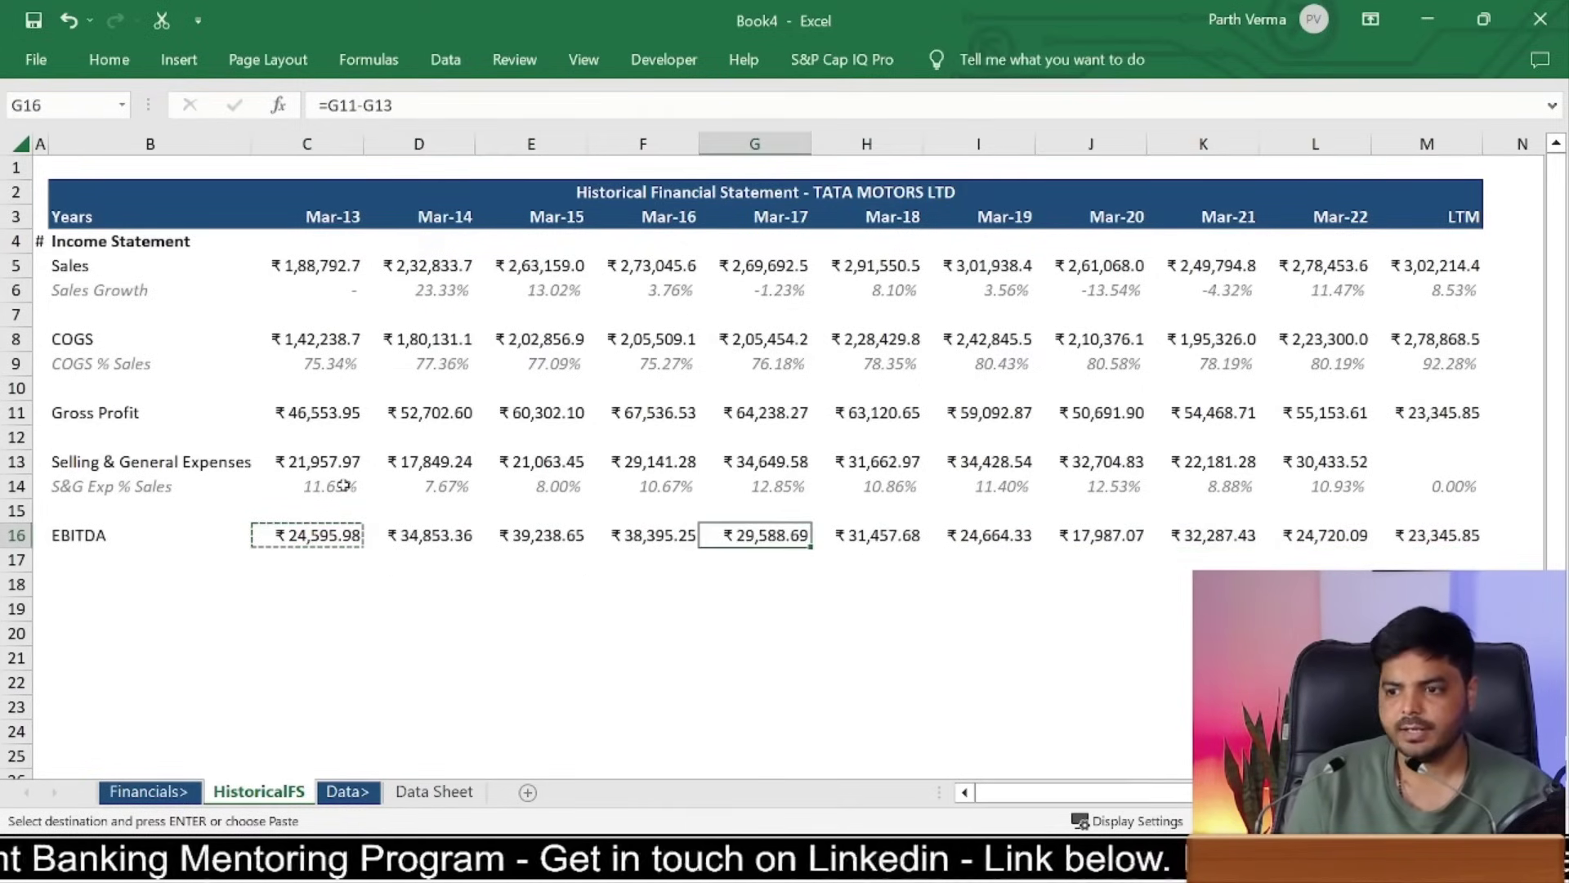
key("Right")
key("Right")
key("Right")
key("Right")
key("Right")
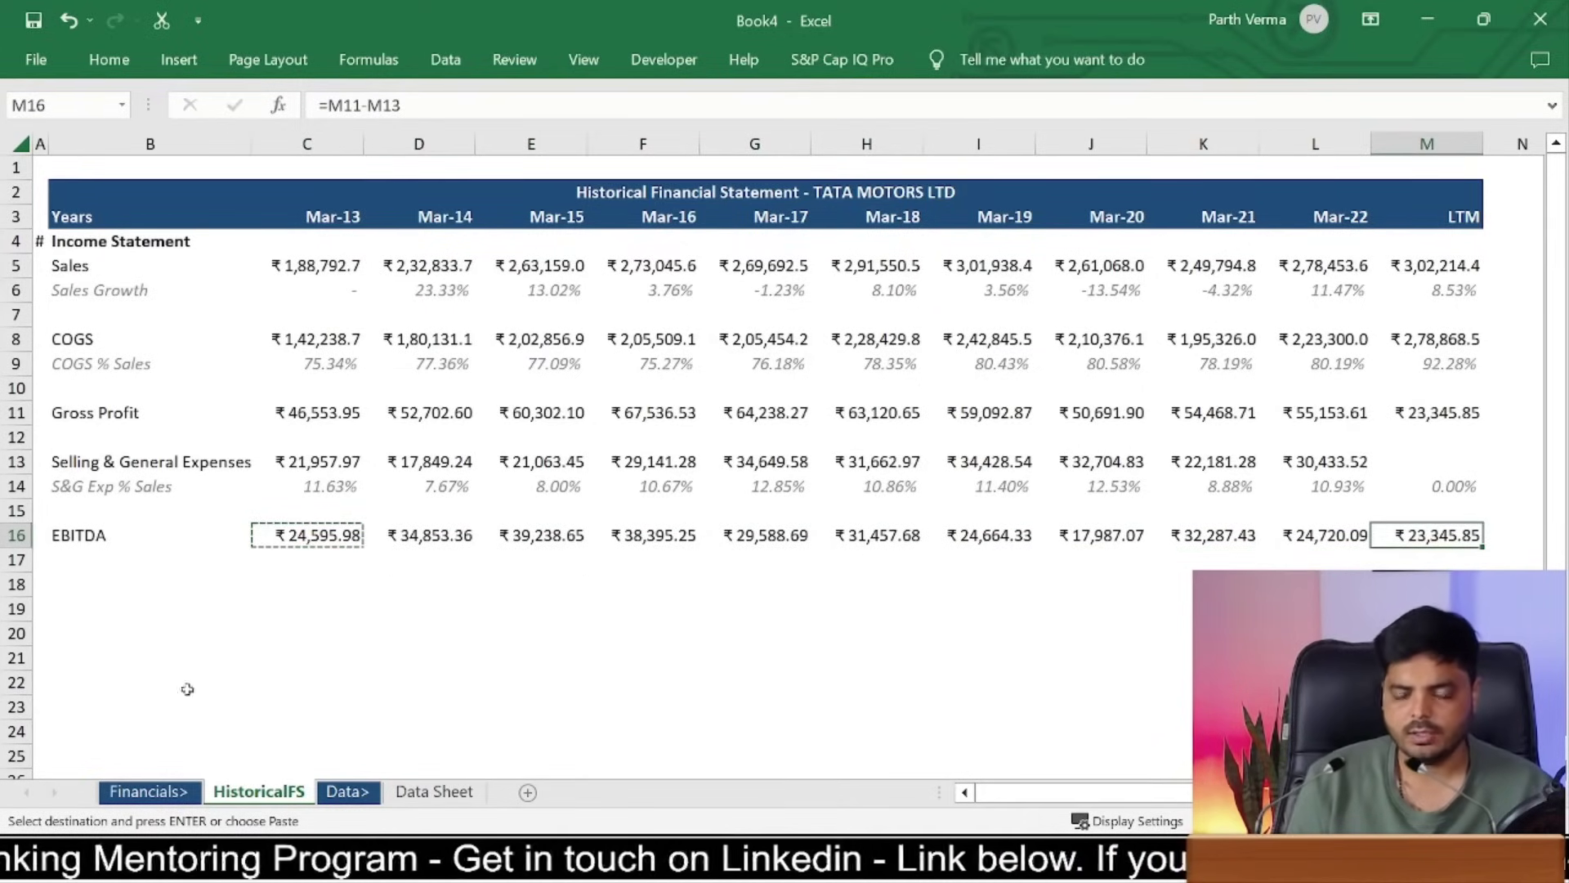
Step: Locate the latest four quarterly EBITDA figures in Data Sheet row 51
left_click(434, 791)
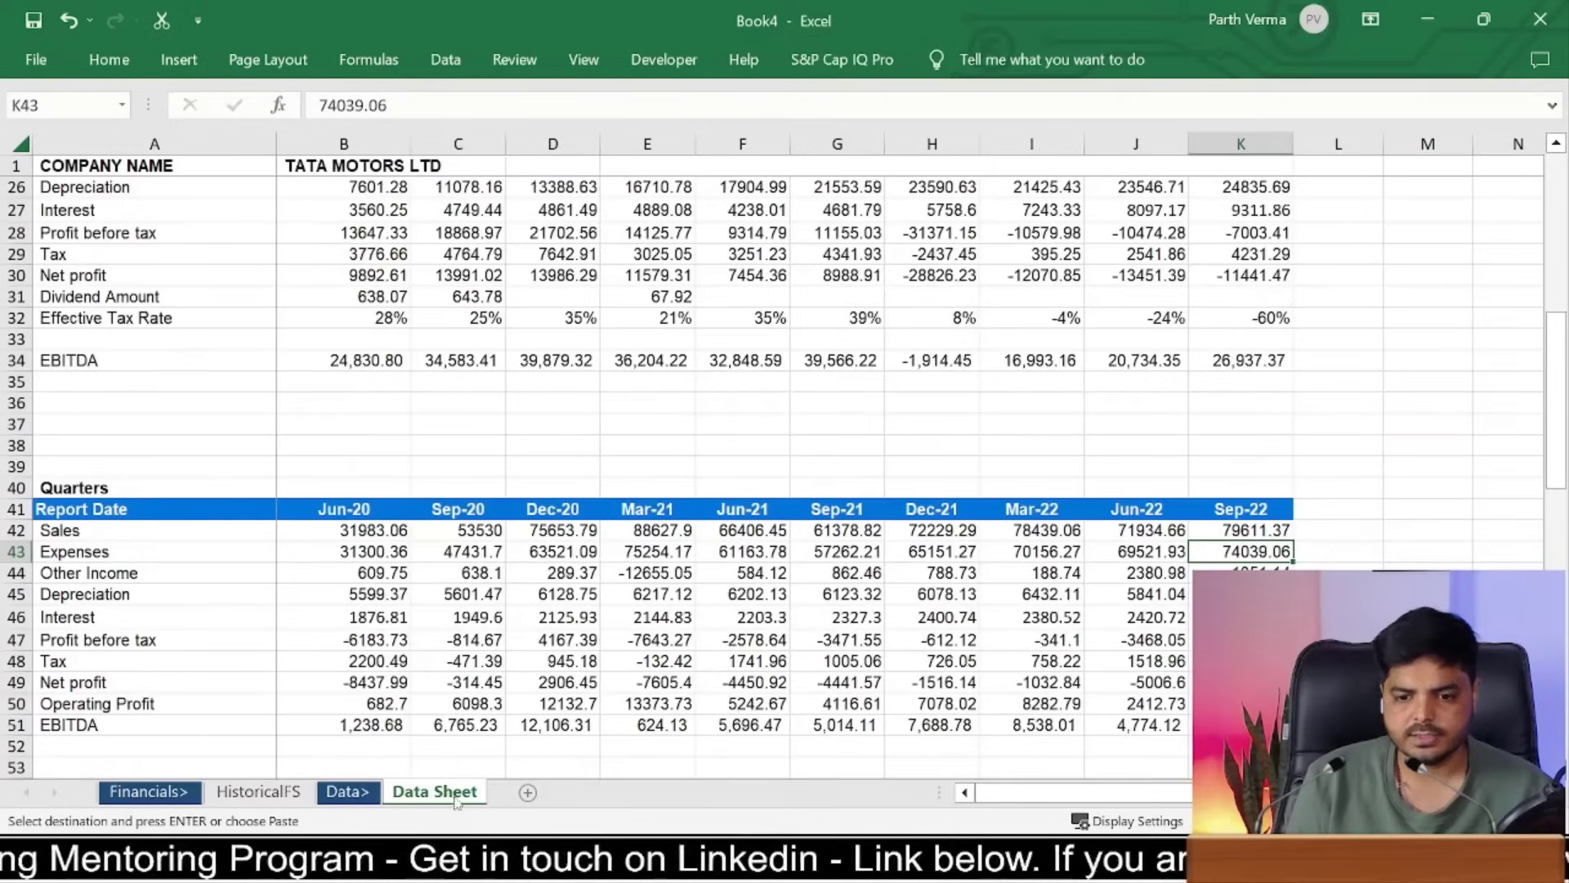
left_click(148, 733)
left_click_drag(1242, 725, 1046, 721)
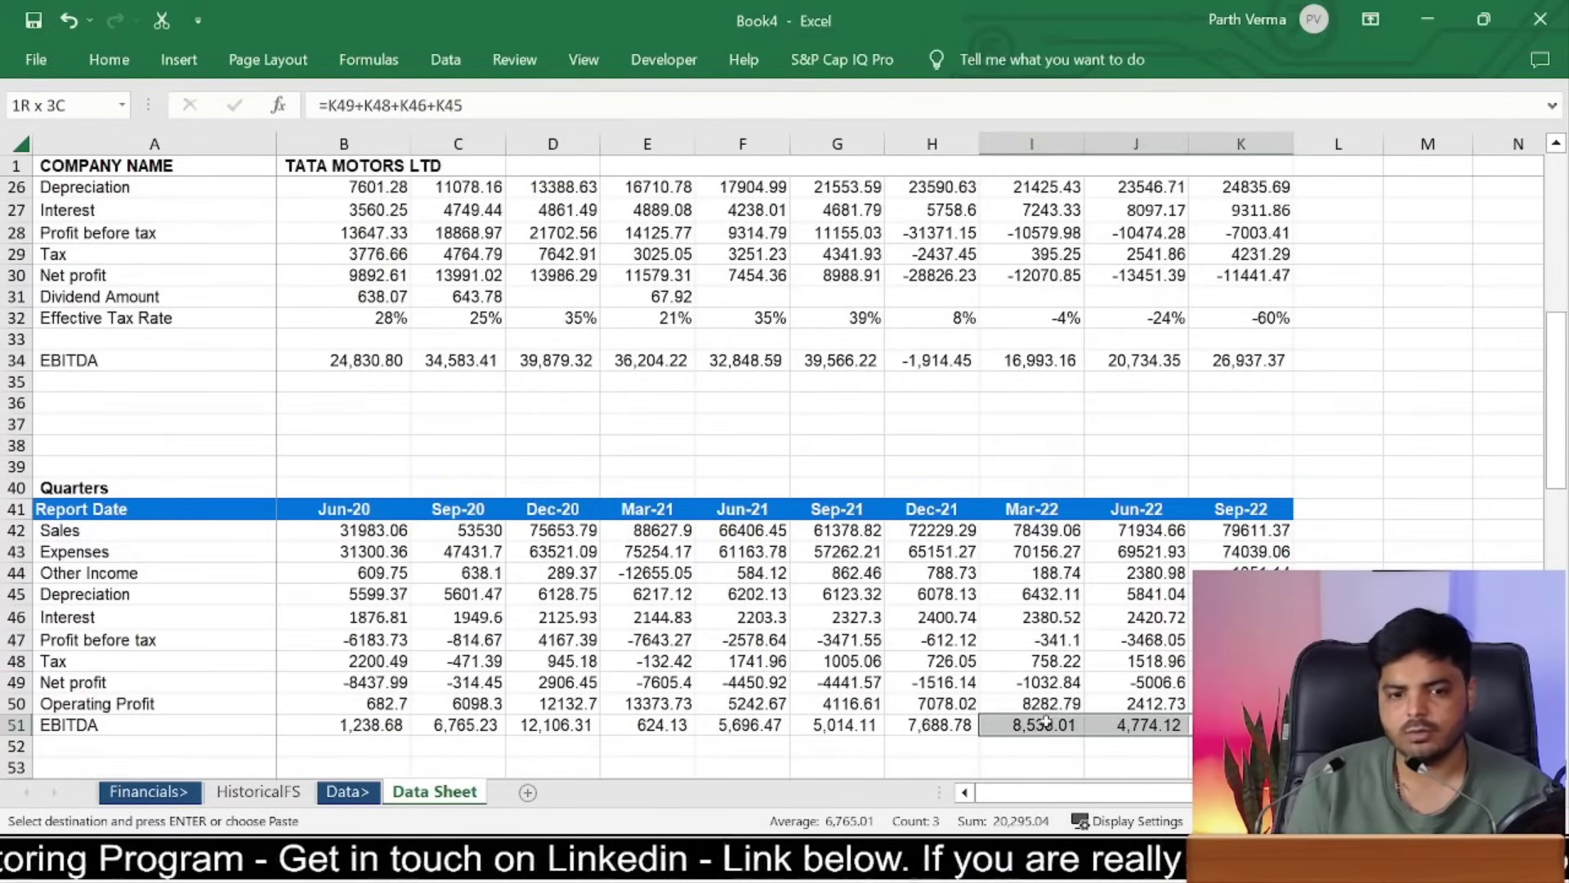
left_click(301, 798)
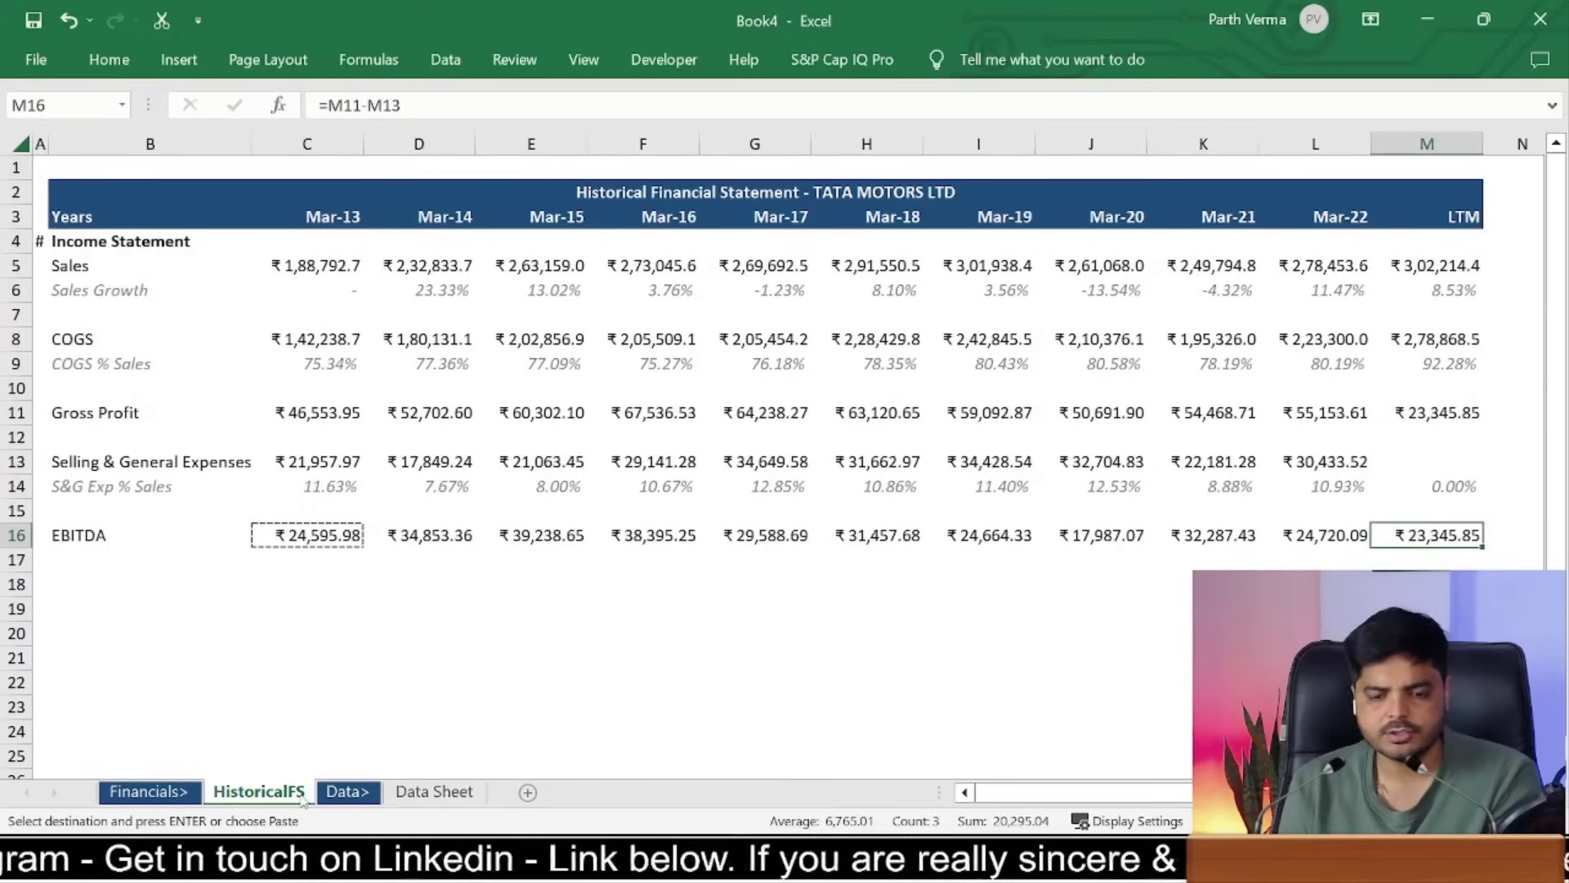
Step: Enter =IFERROR(SUM('Data Sheet'!H51:K51),0) as the LTM EBITDA in M16
type("=")
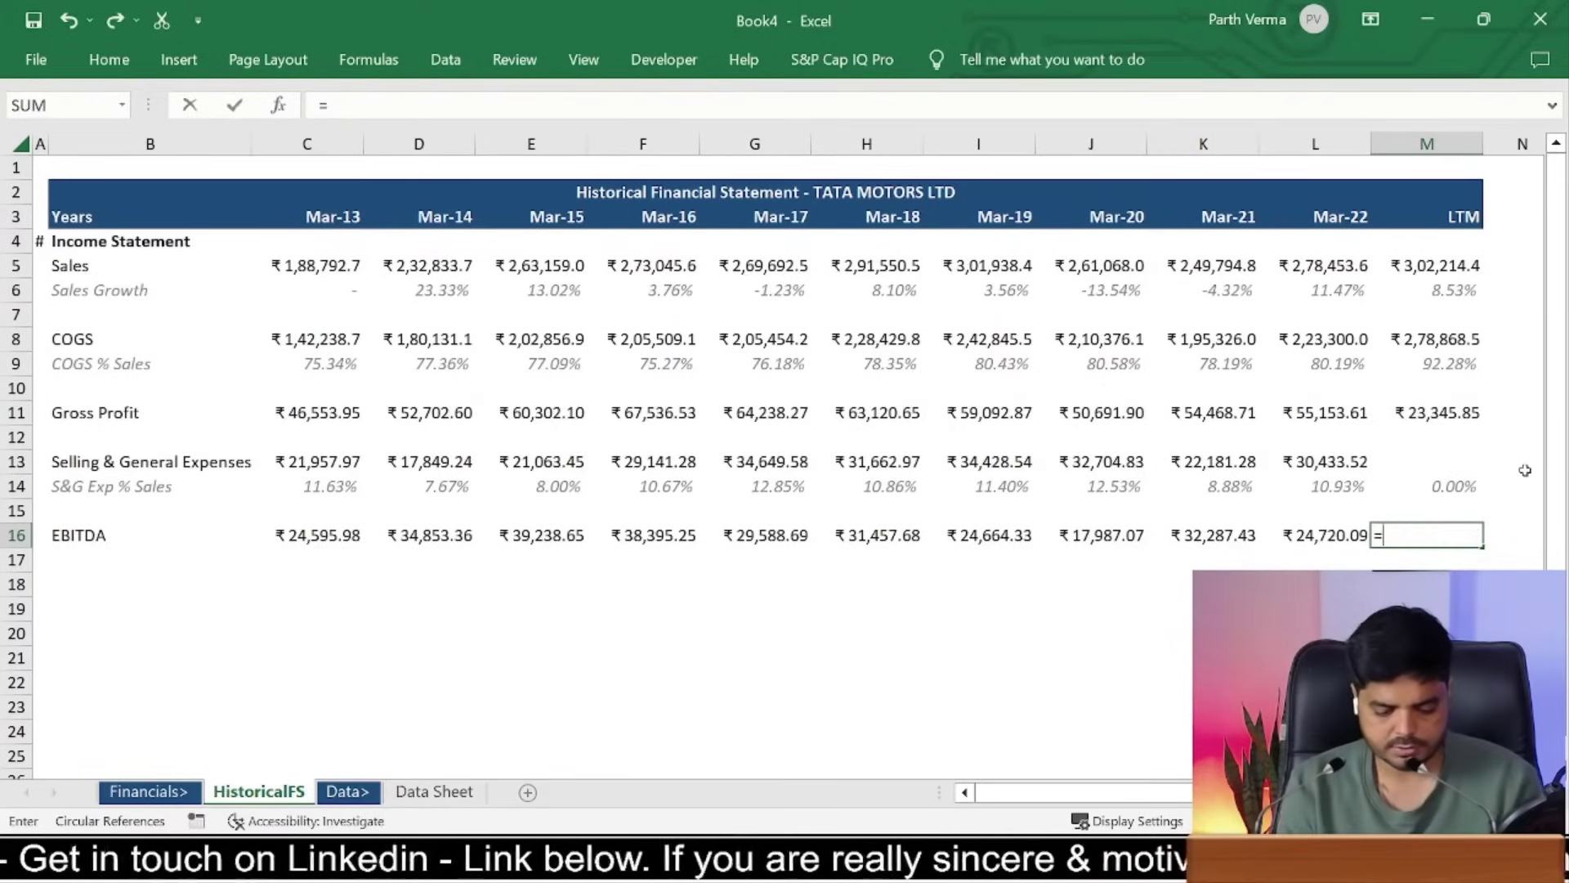
type("ifeer")
key("BackSpace")
key("BackSpace")
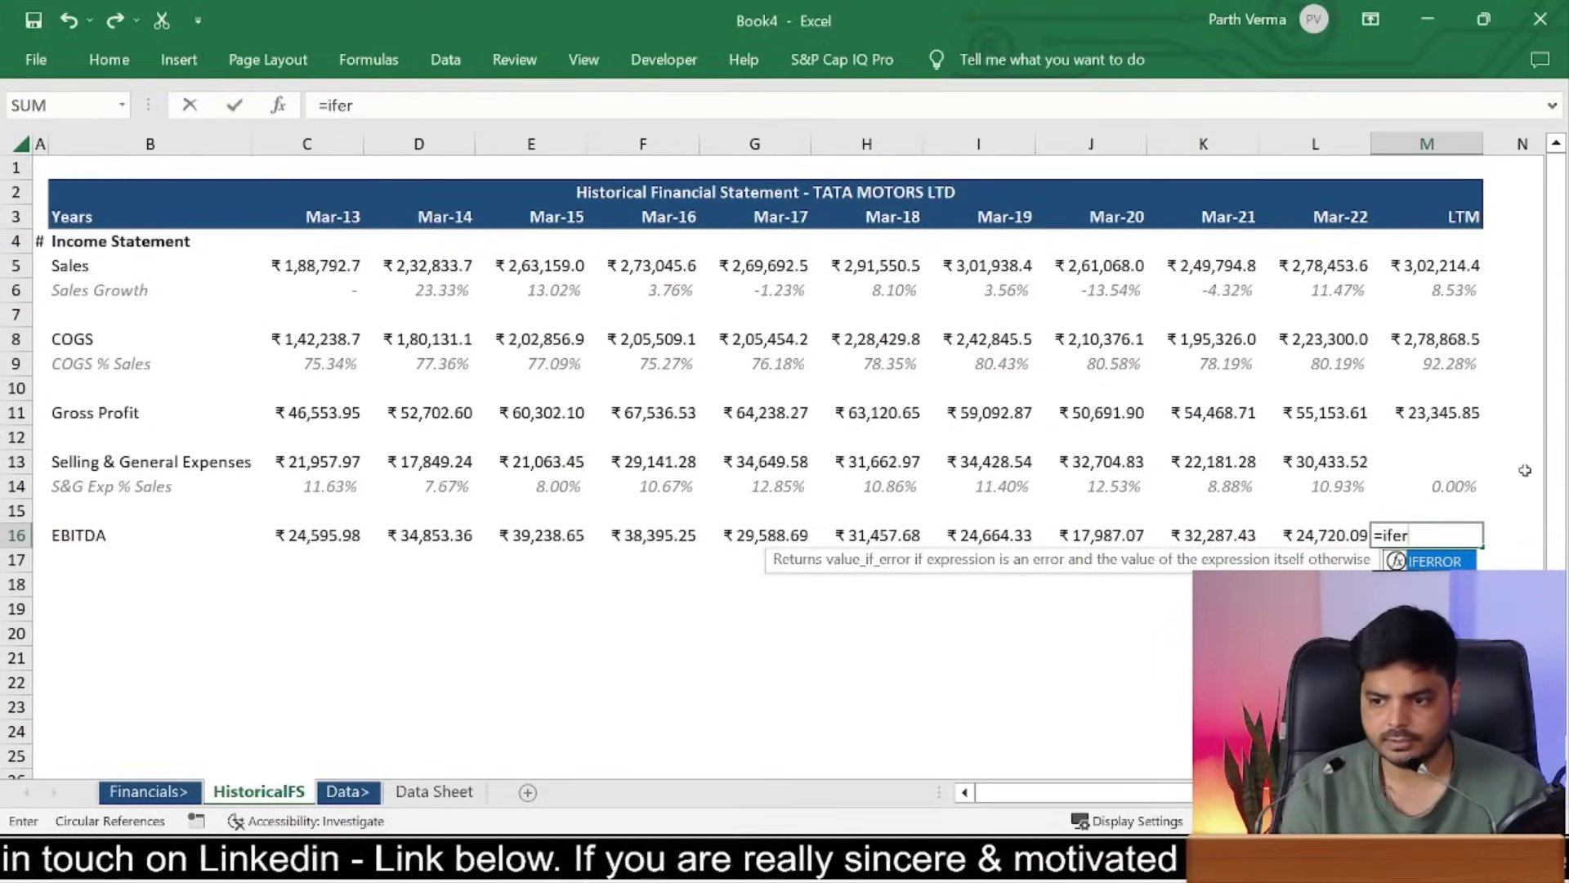
key("BackSpace")
type("f")
key("BackSpace")
key("BackSpace")
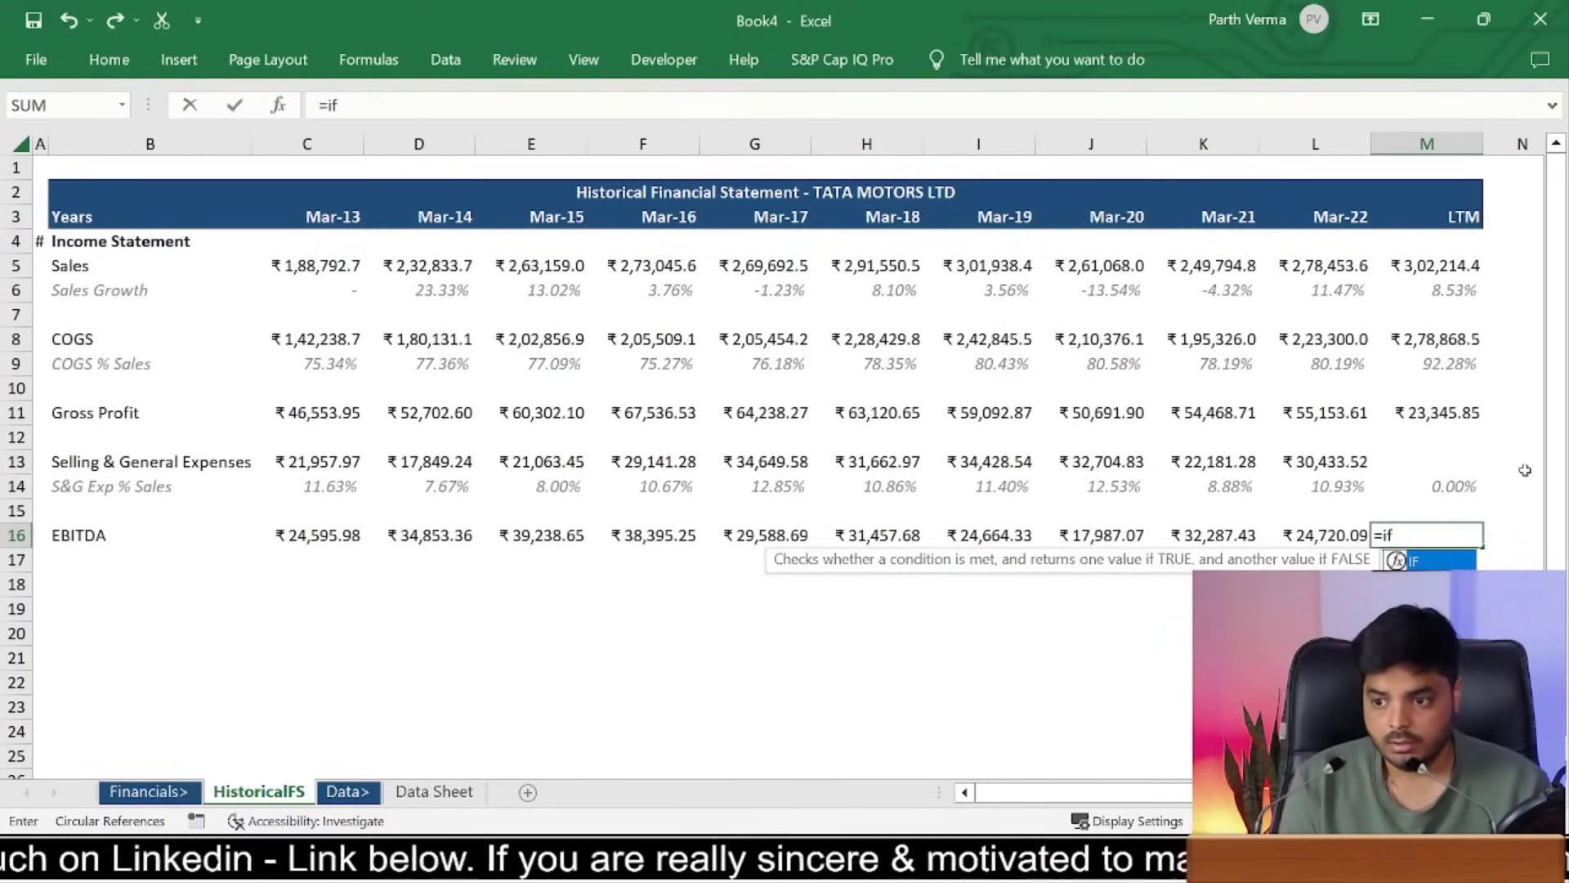
type("error(")
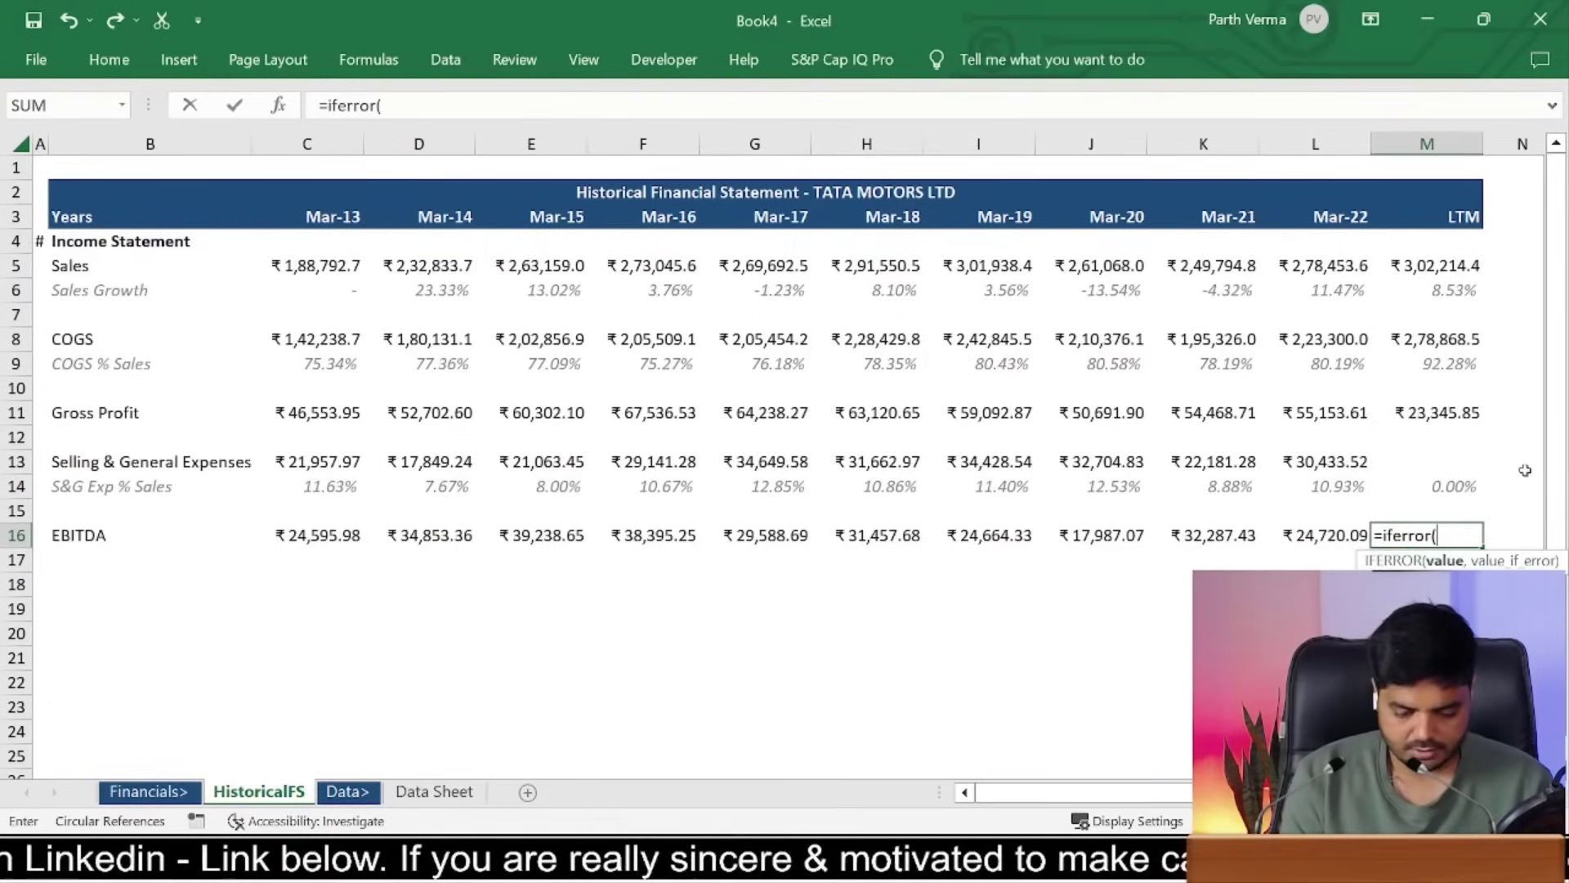
type("sum(")
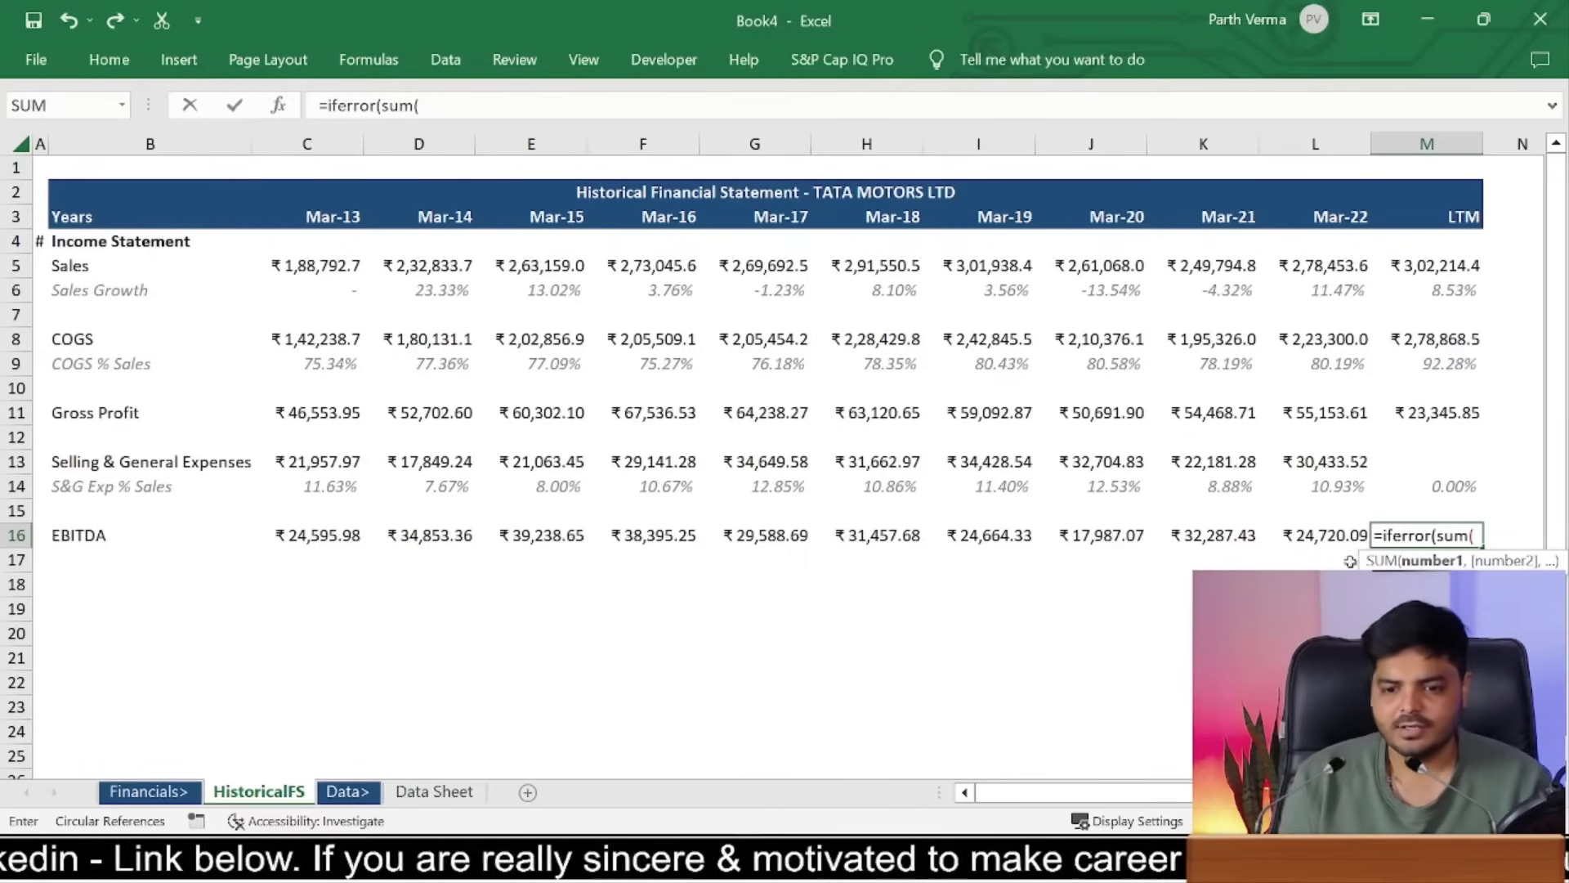
left_click(464, 791)
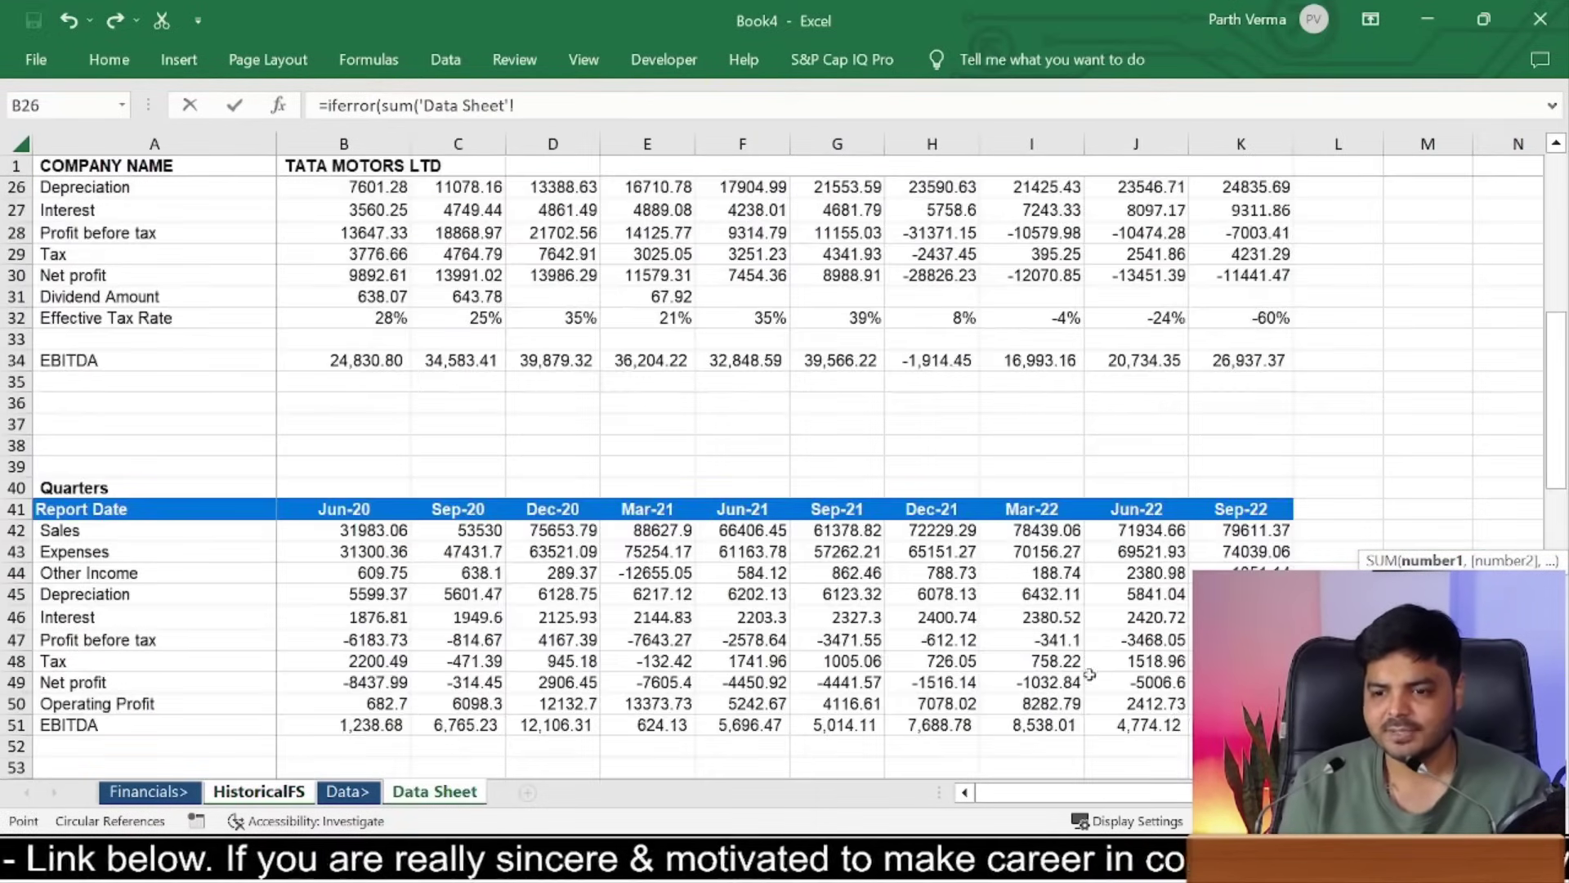
left_click_drag(1225, 725, 948, 730)
key("Return")
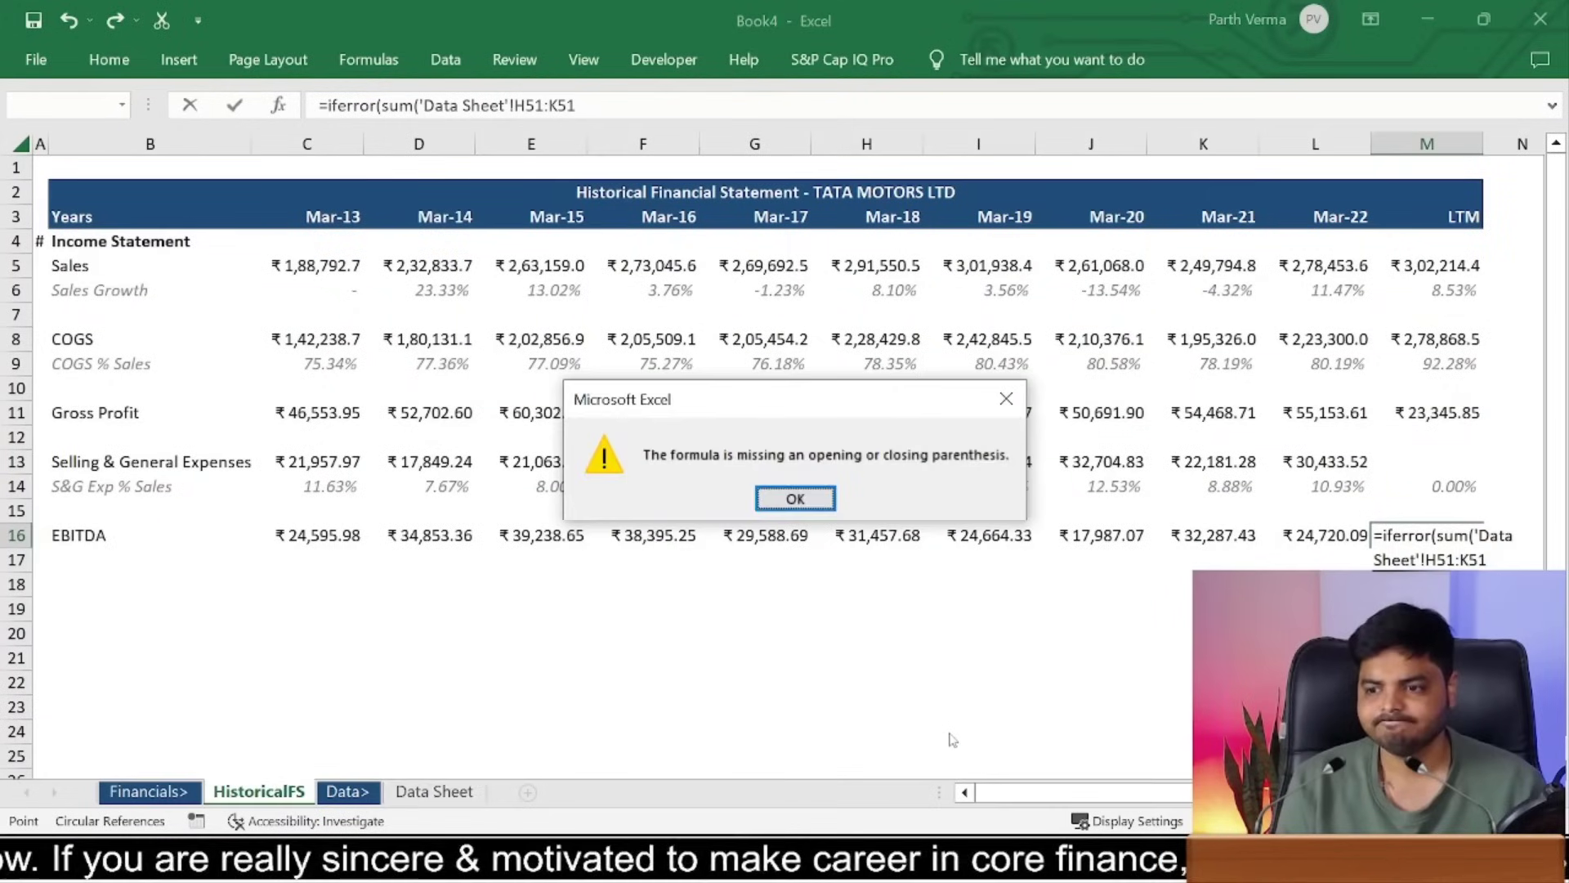
key("Return")
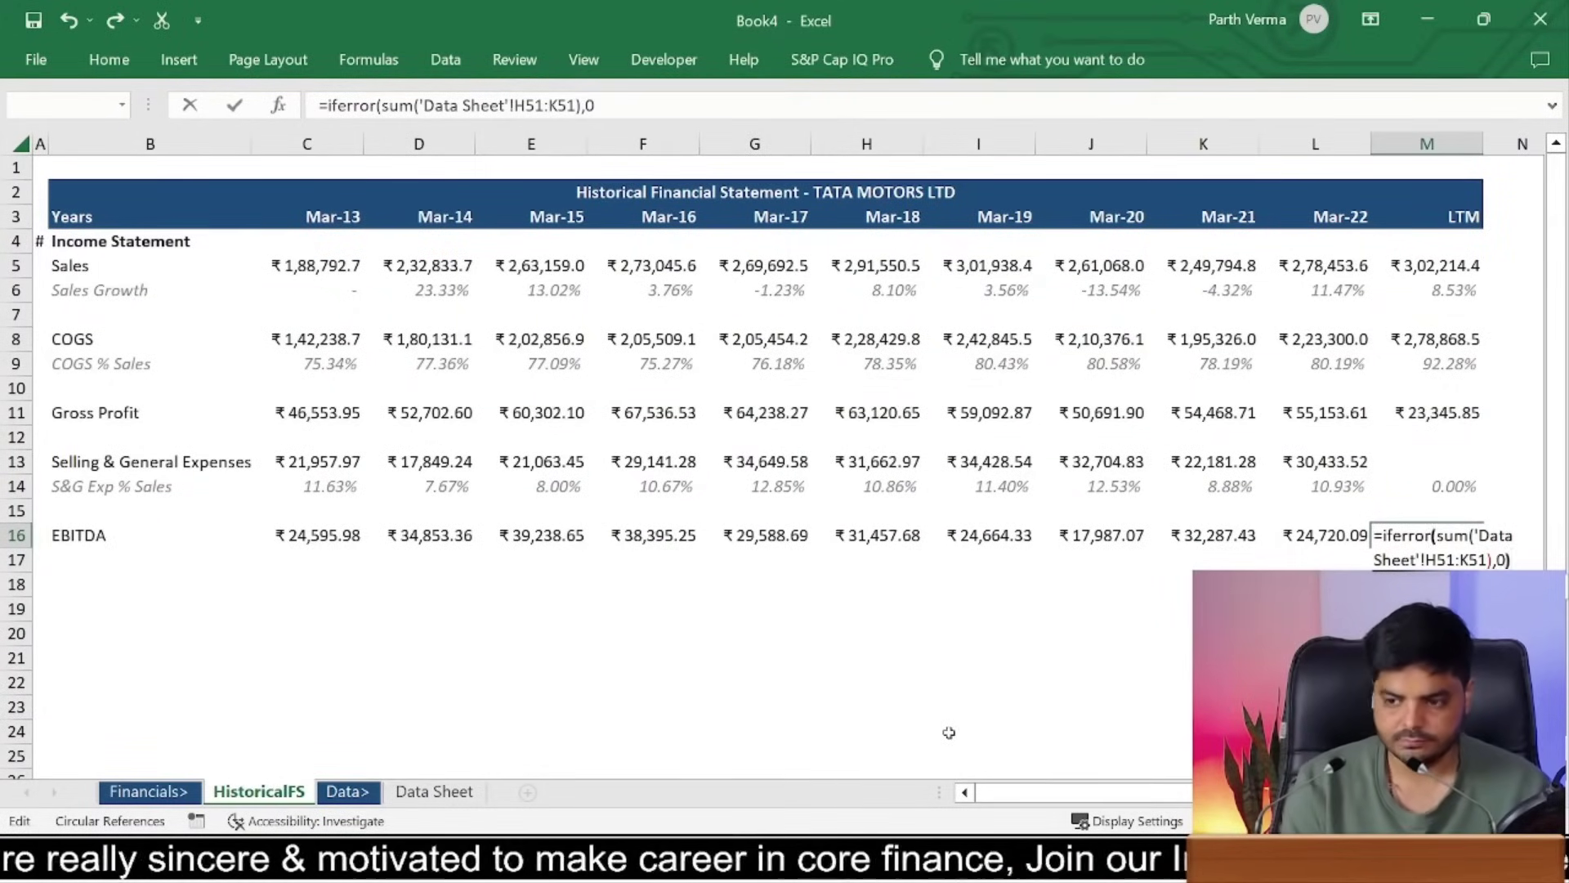
key("Return")
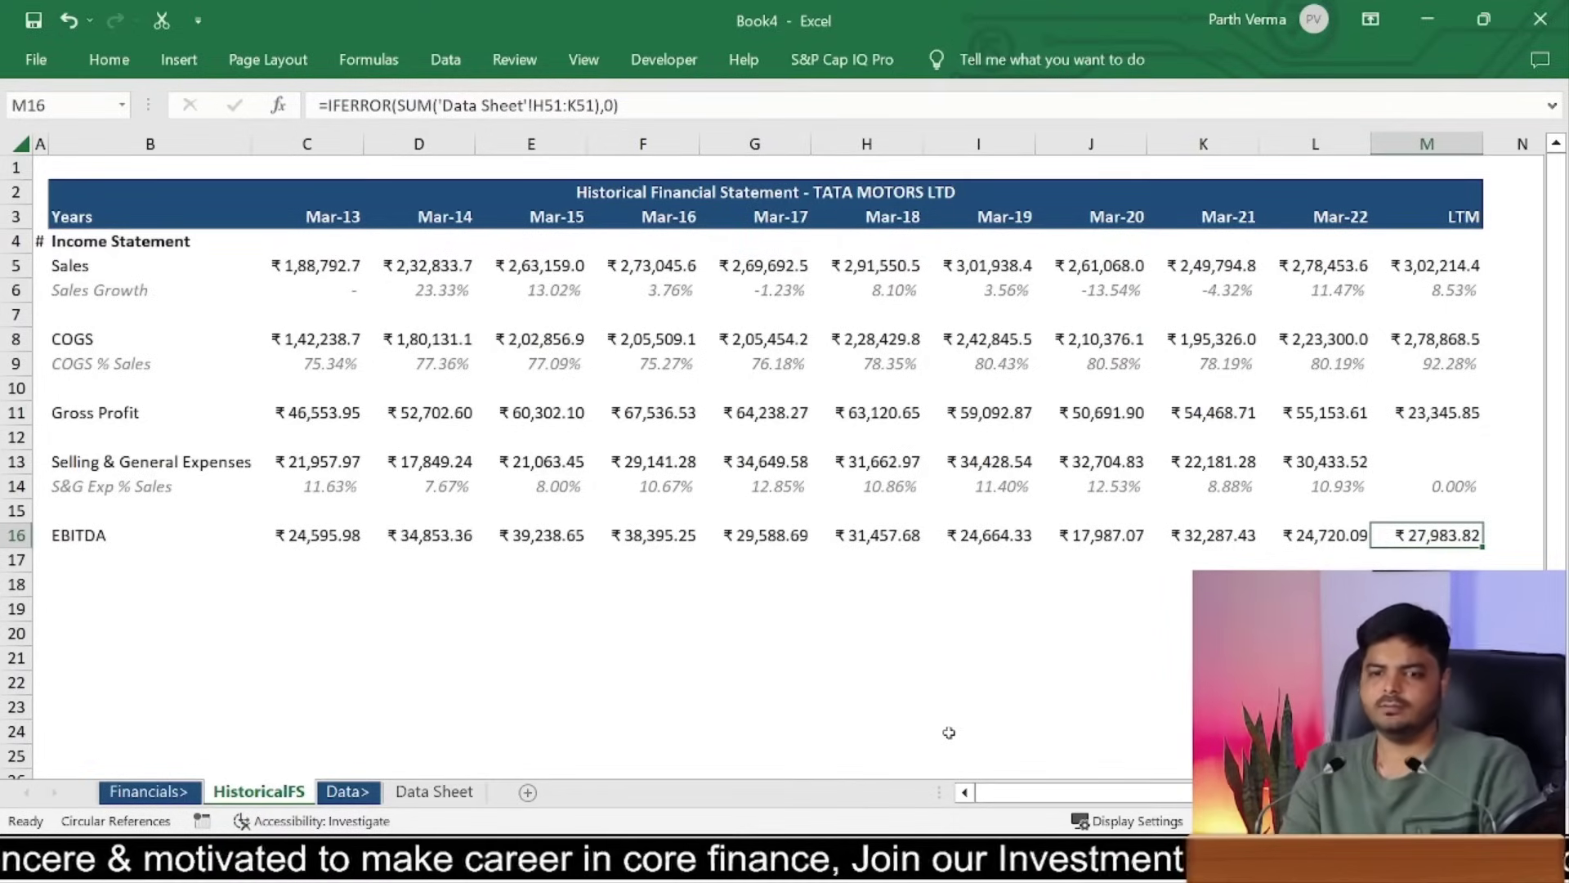
Step: Review the LTM column, where EBITDA now shows ₹27,983.82
key("Up")
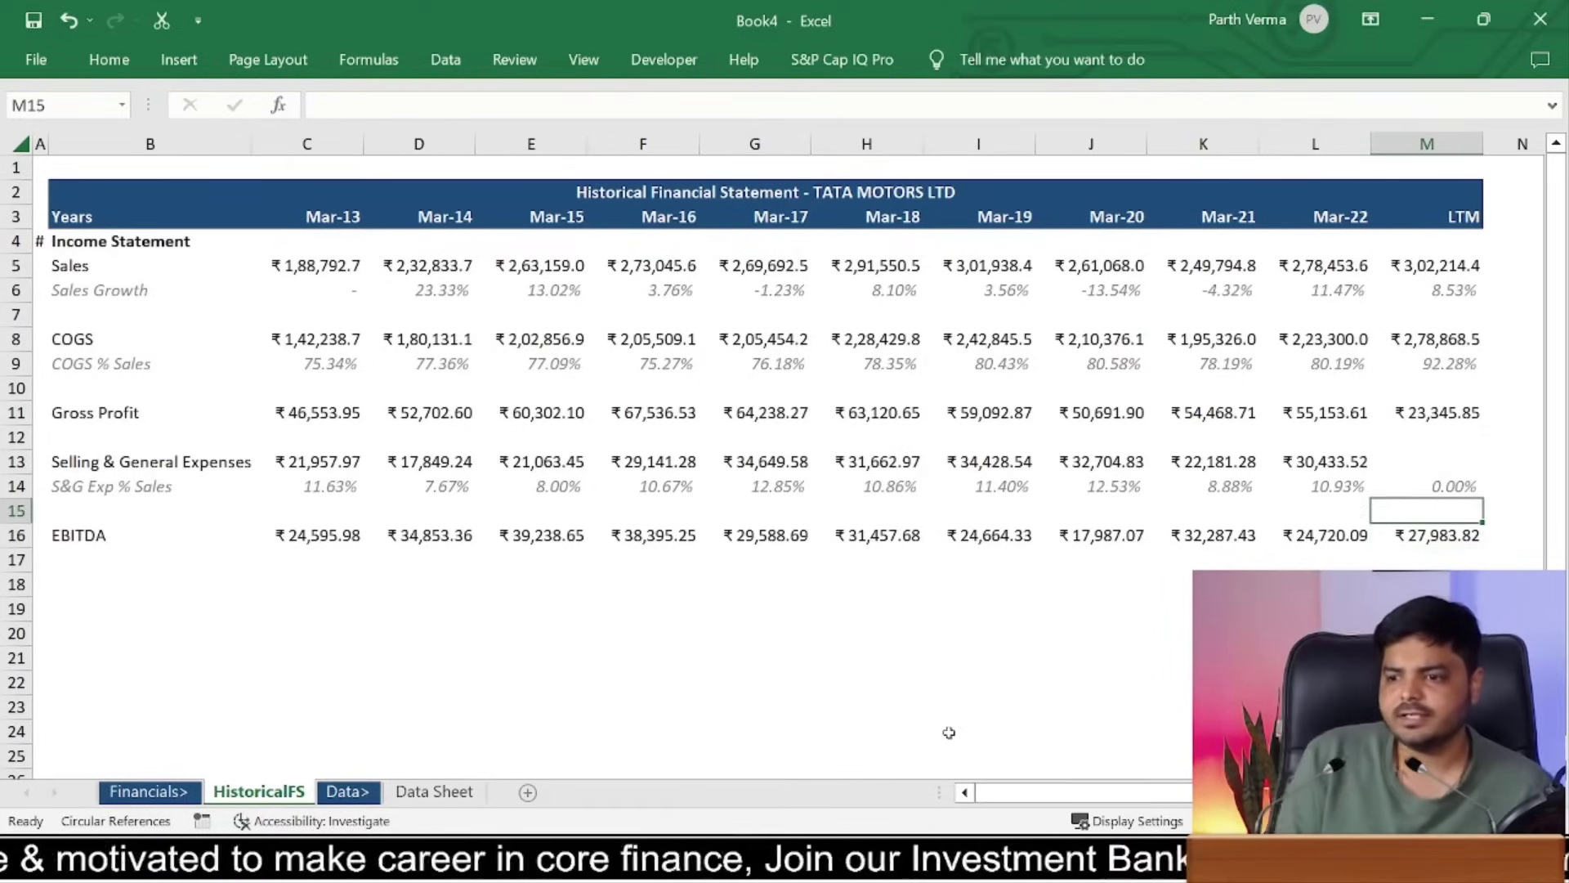
key("Up")
key("Up")
key("Up")
key("Up")
key("Down")
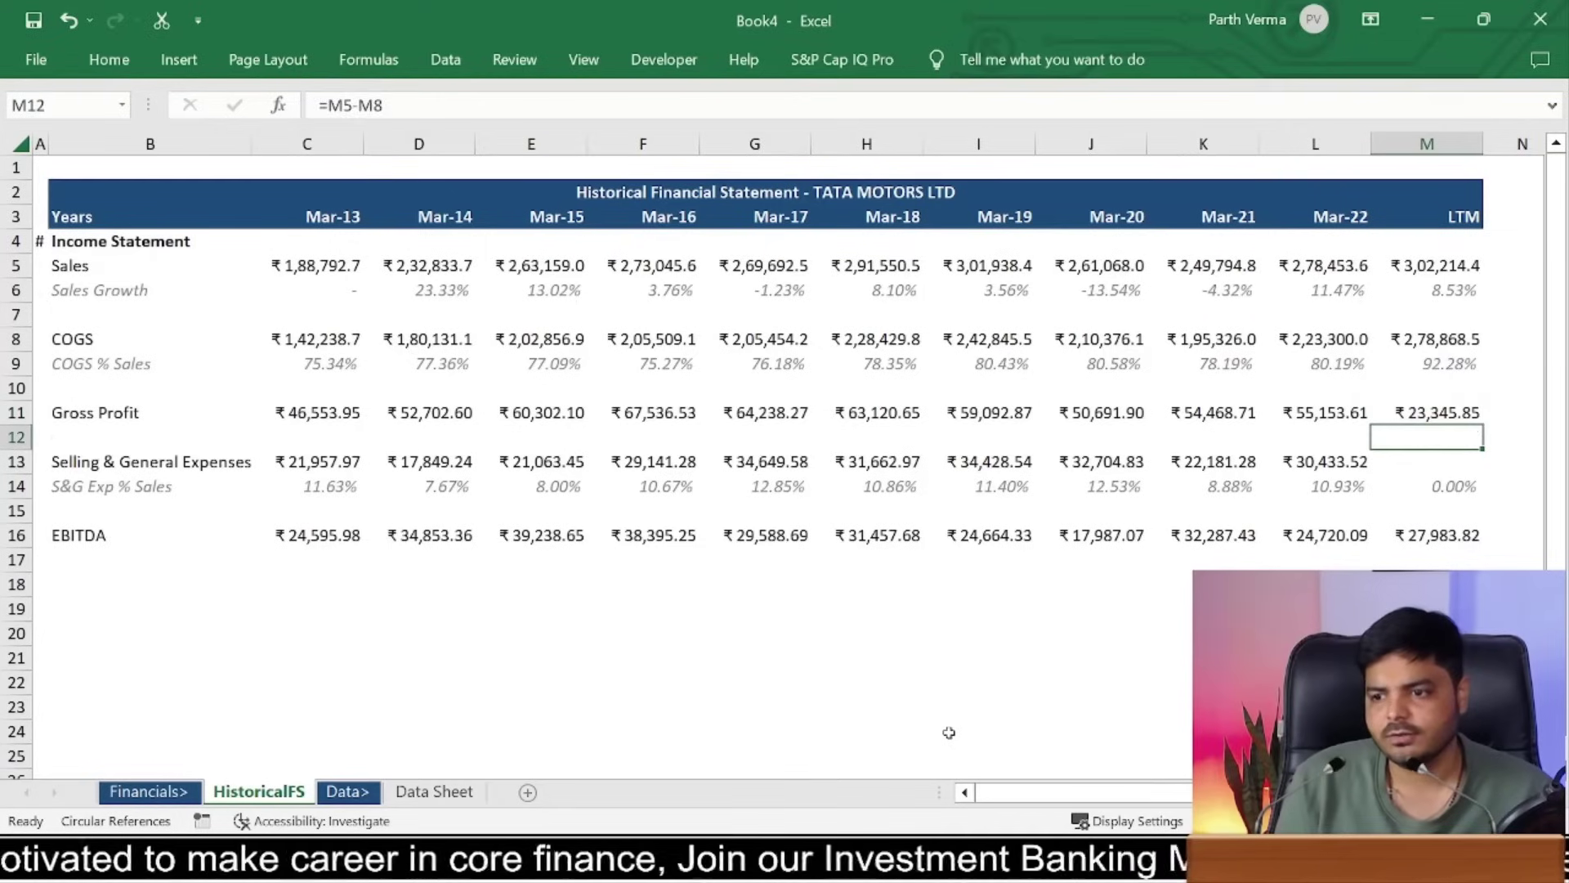
key("Down")
key("Down")
key("Down")
key("Down")
key("Down")
key("Up")
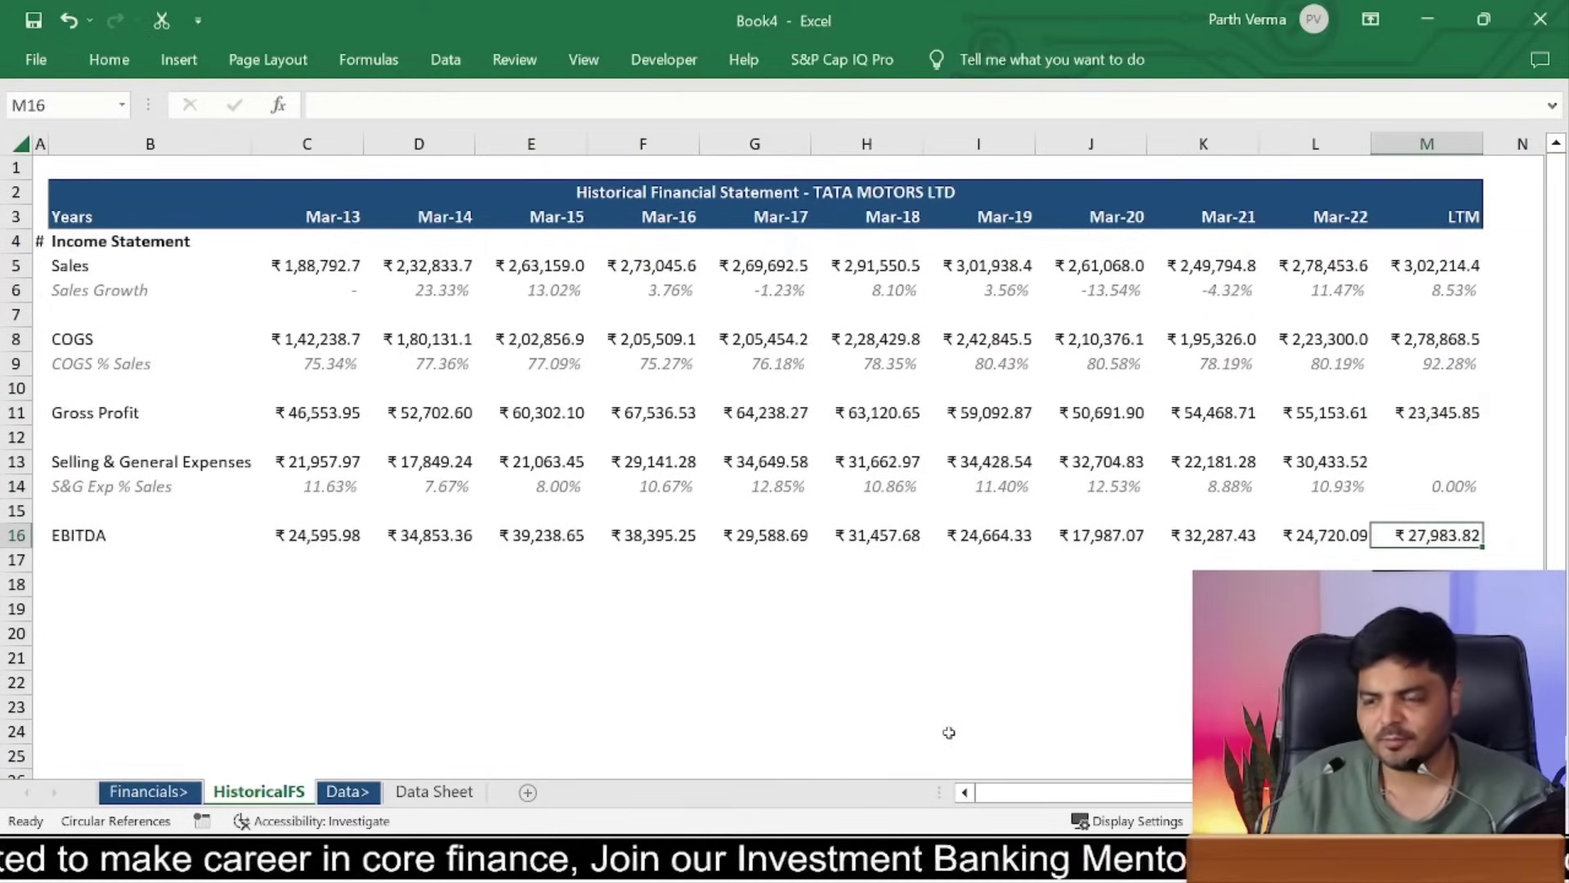
key("Up")
key("Up")
key("Up")
key("Up")
key("Up")
key("Down")
key("Down")
key("Down")
key("Down")
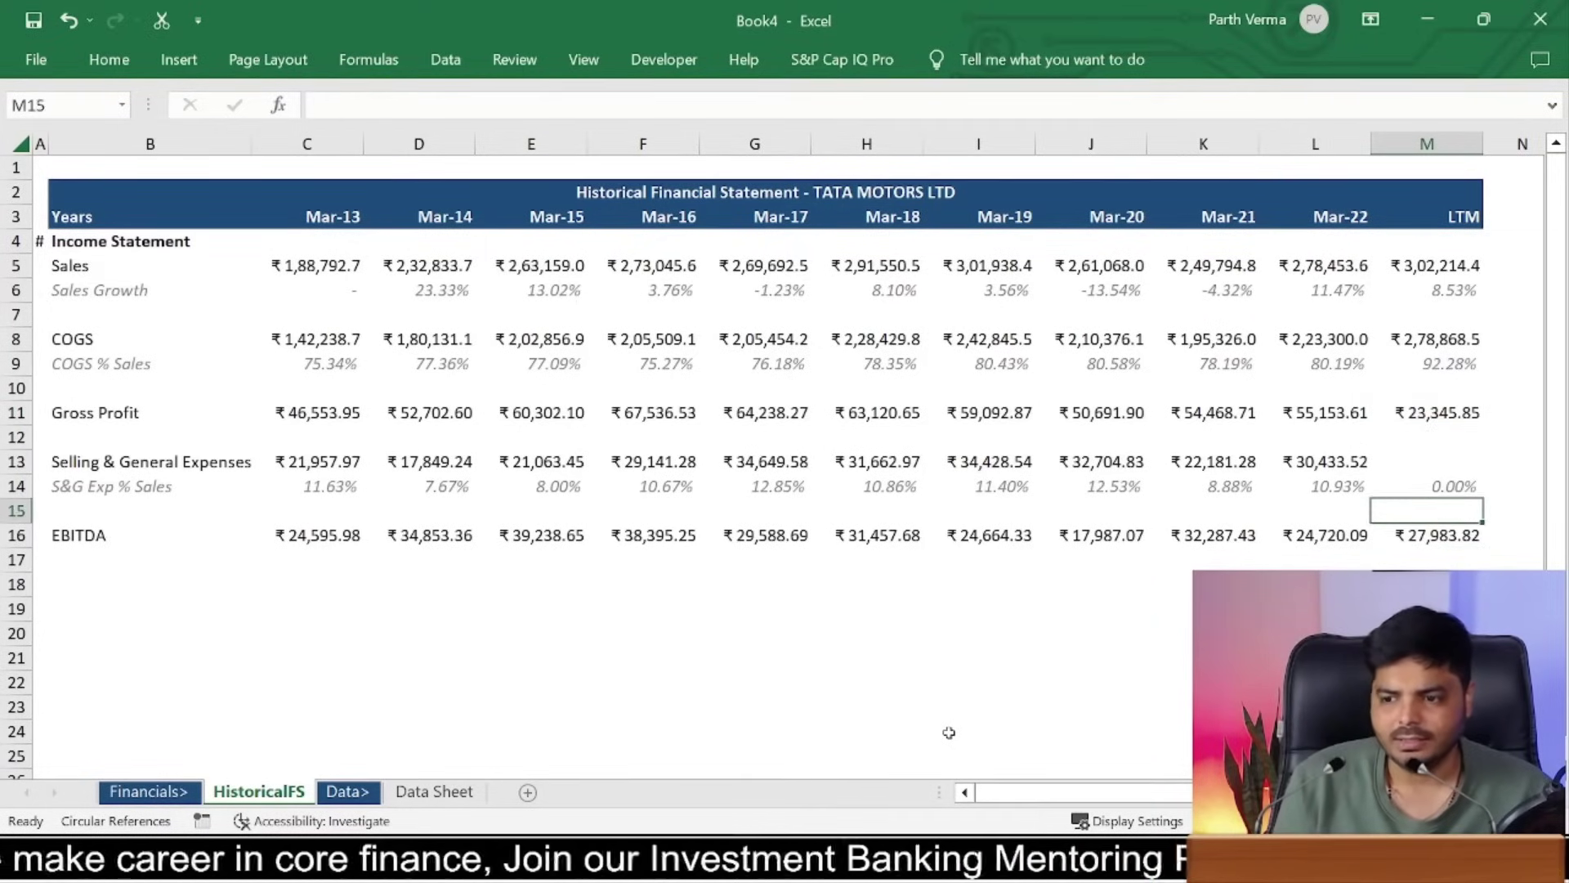
key("Down")
key("Down")
key("Left")
key("Left")
key("Left")
key("Left")
key("Up")
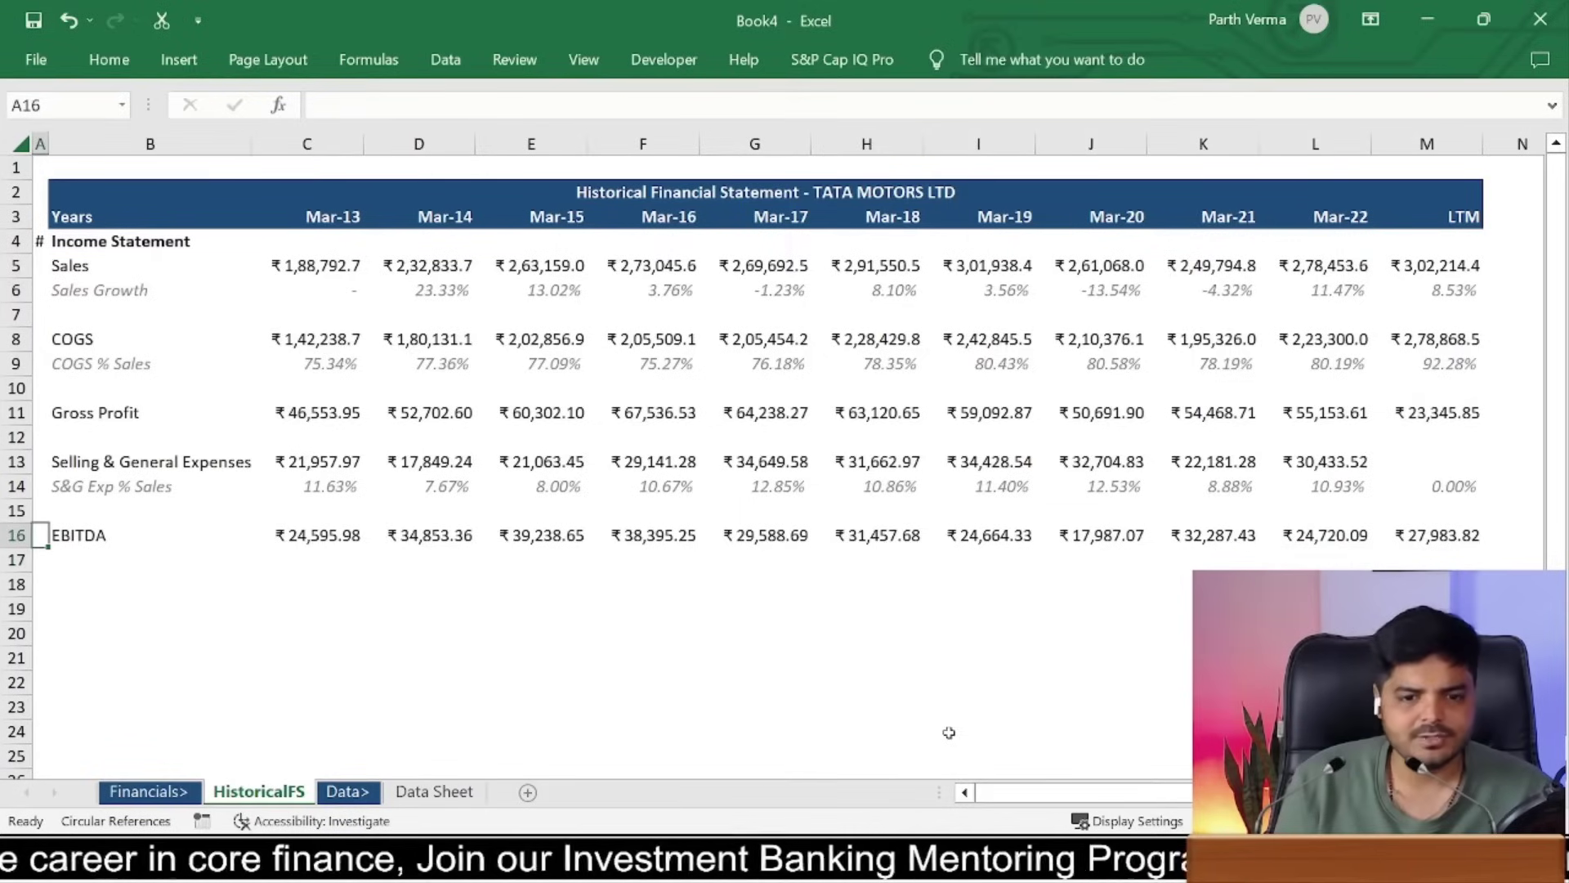
Step: Add the label 'EBITDA % Sales' in B17 below EBITDA
key("Right")
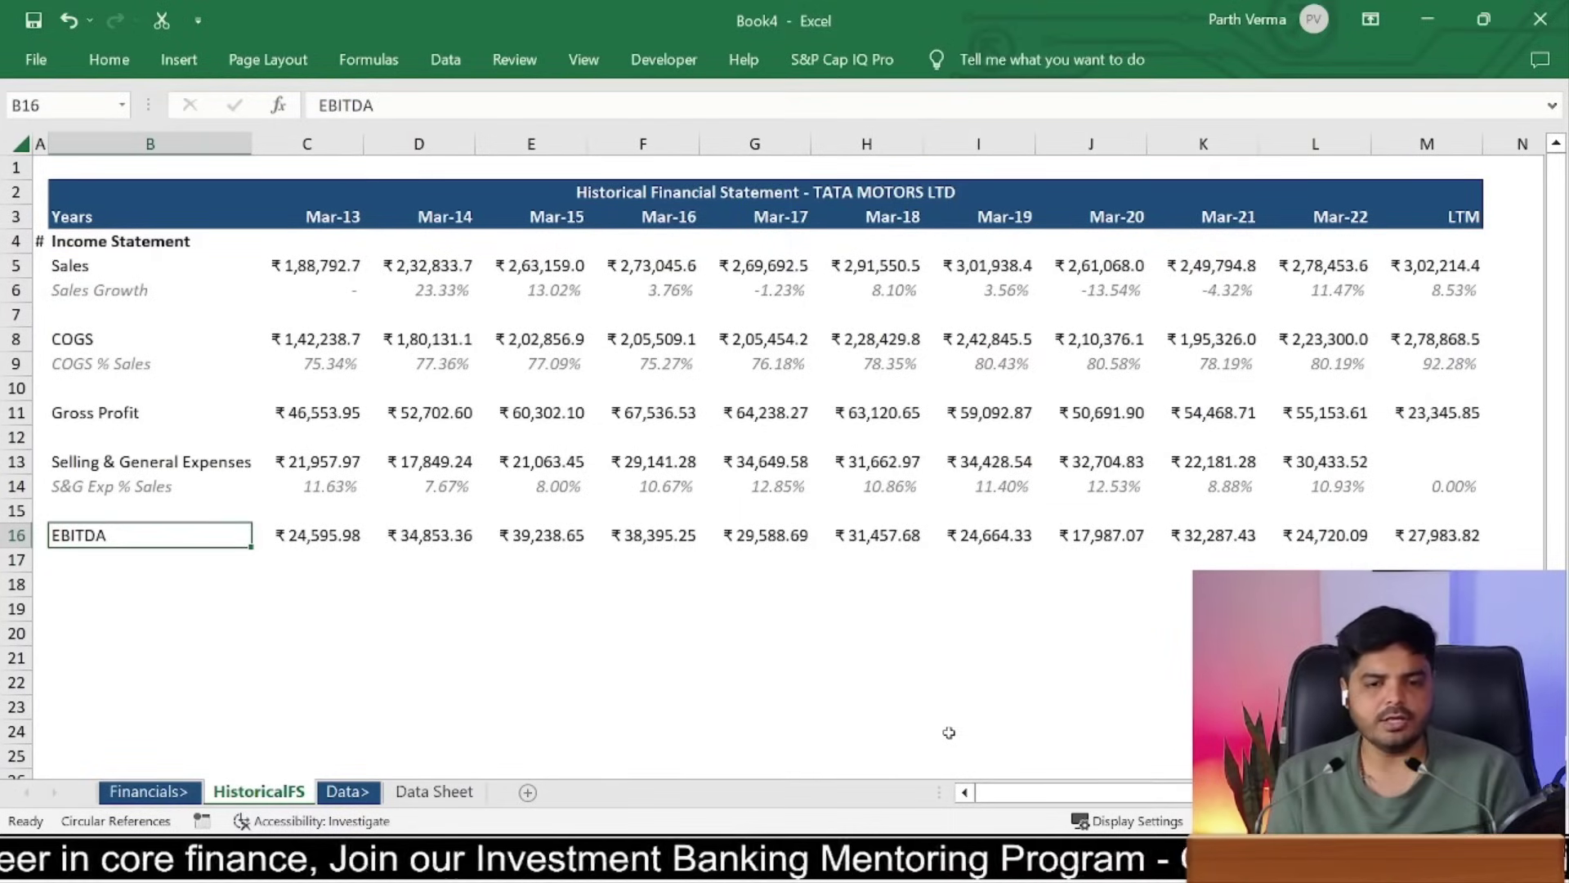
key("Down")
type("EBITDA ")
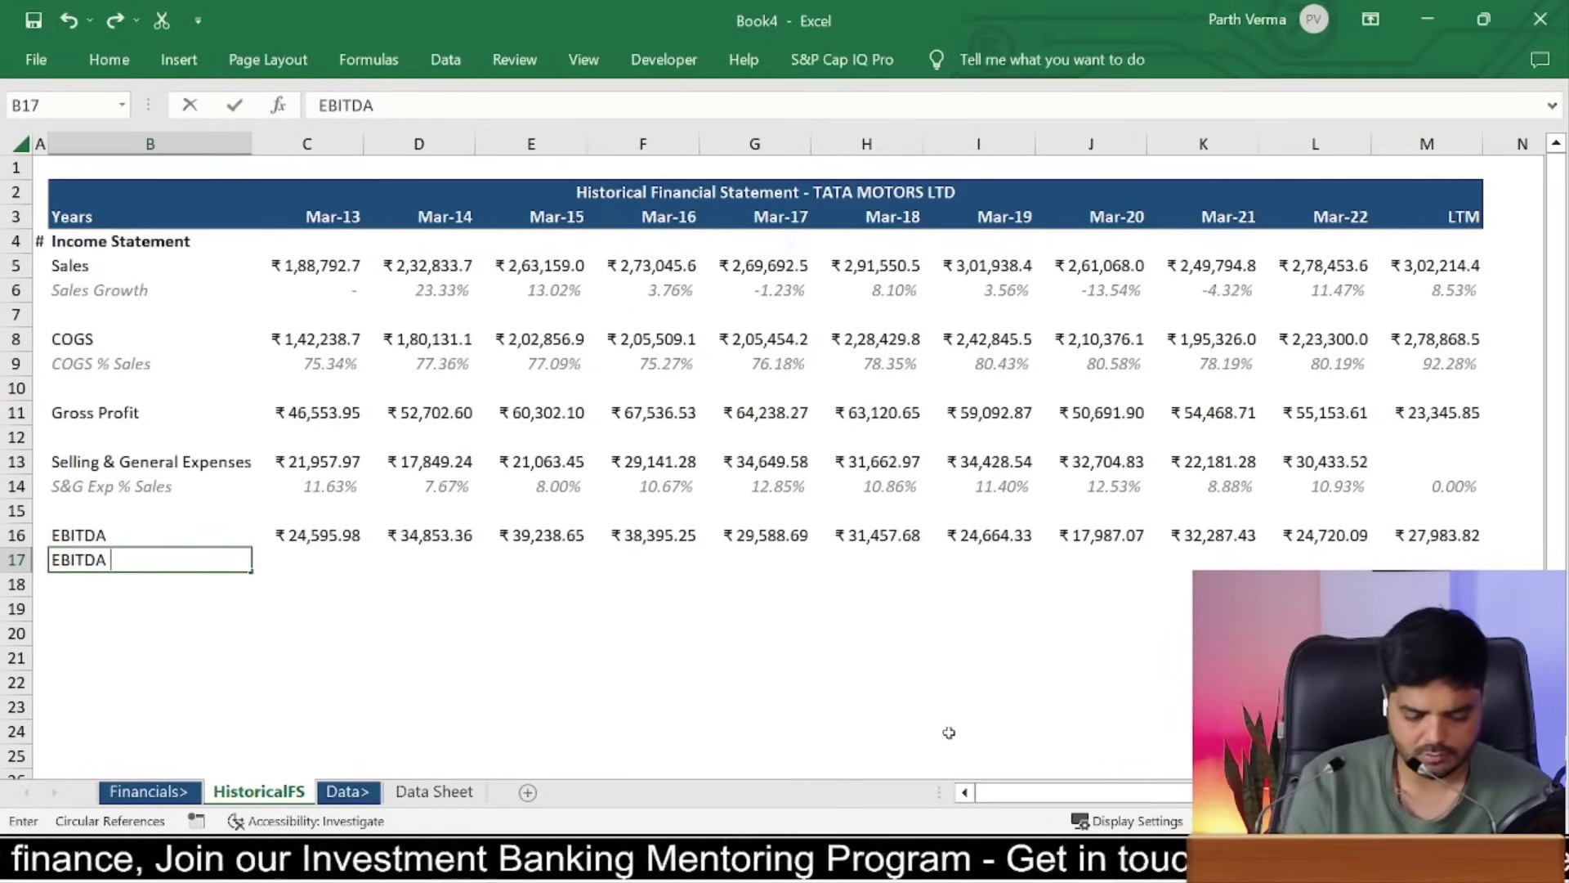
type("% Sales")
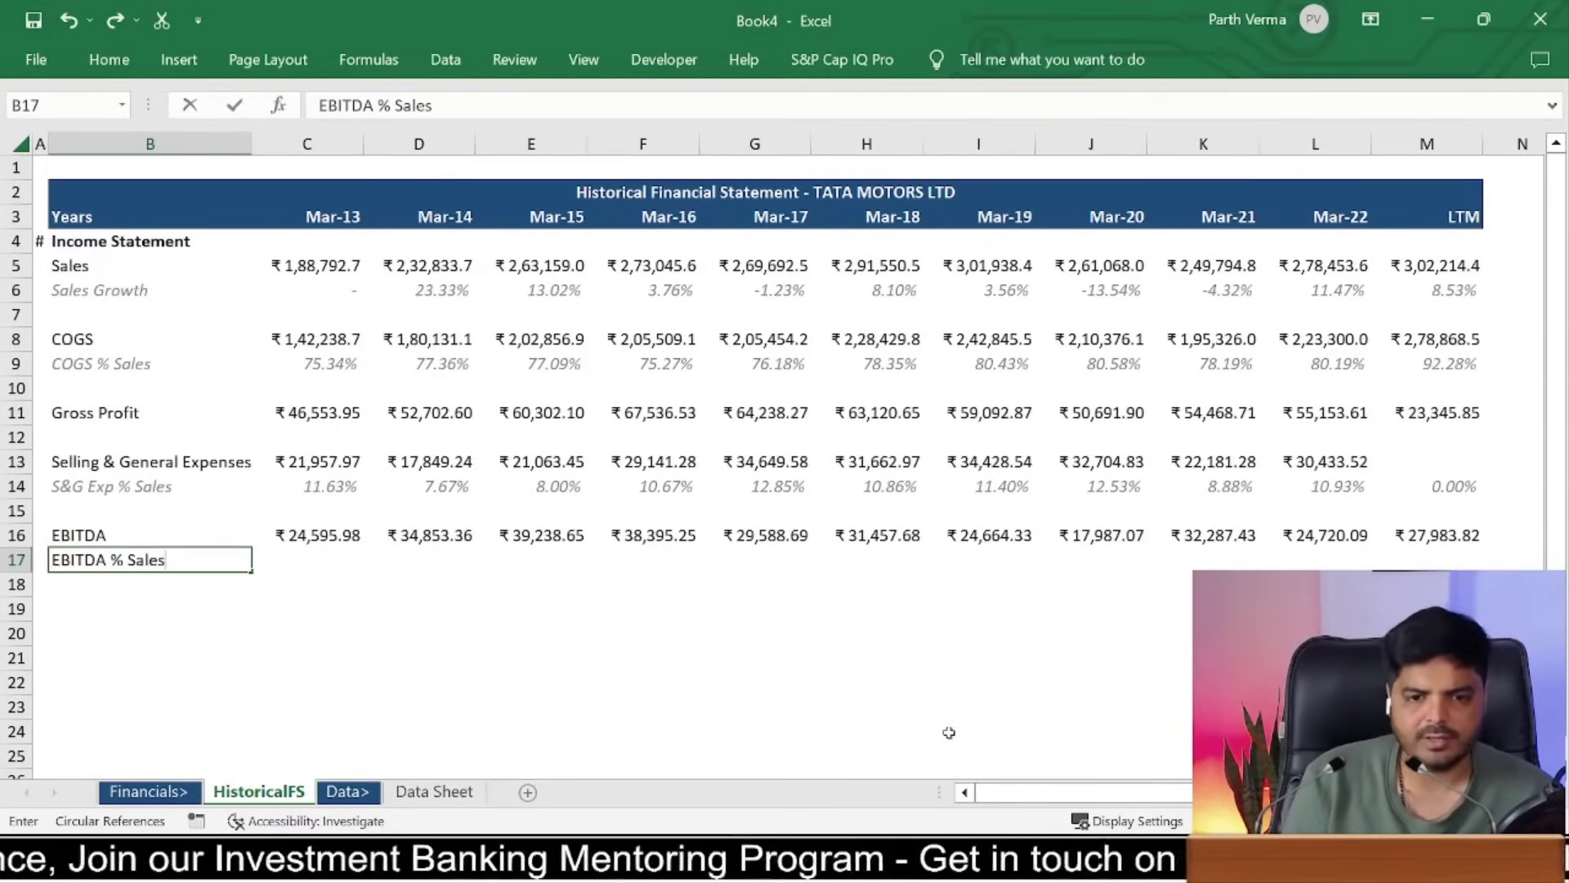
key("ctrl+Return")
Step: Paste row 14's formatting onto row 17 using Paste Special > Formats
key("Up")
key("Up")
key("Up")
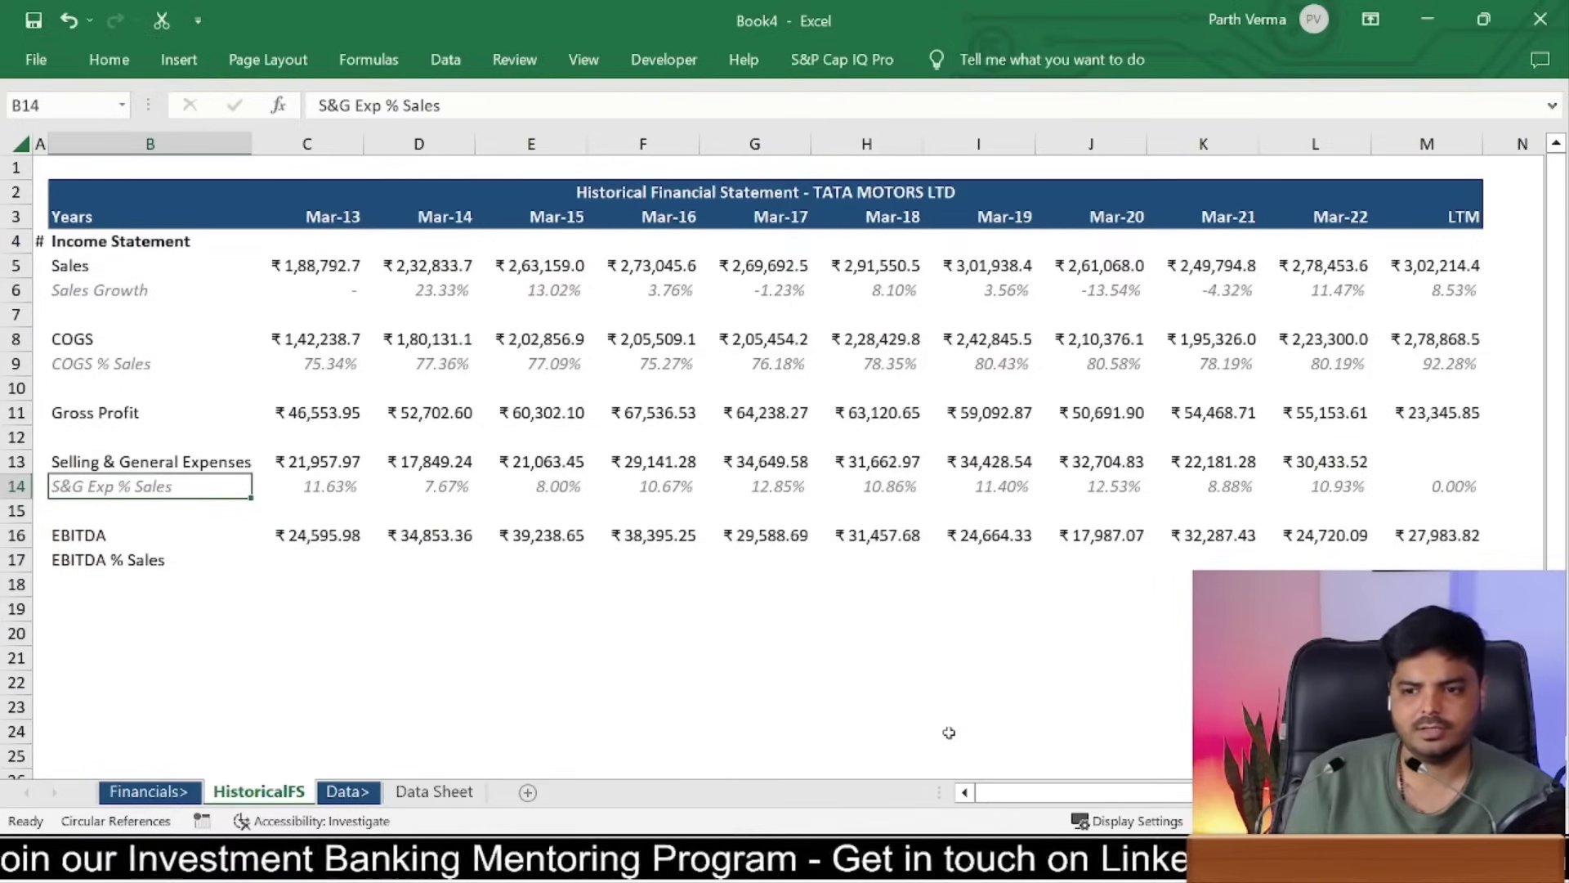
key("ctrl+Right")
key("ctrl+shift+Left")
key("ctrl+c")
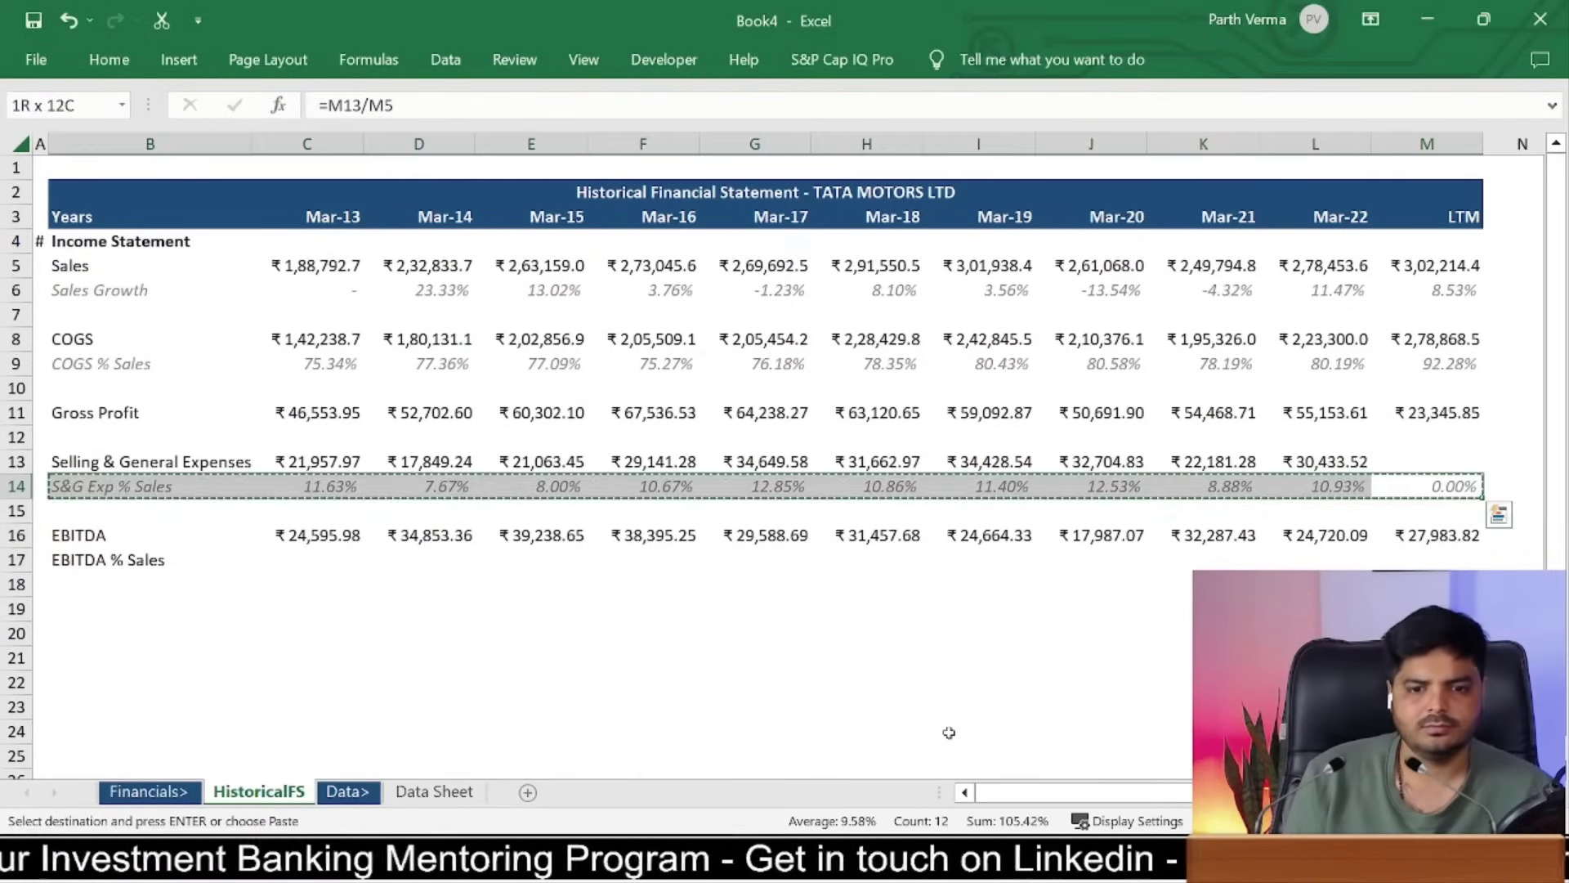
key("Left")
key("Left")
key("ctrl+Left")
key("Down")
key("Down")
key("Down")
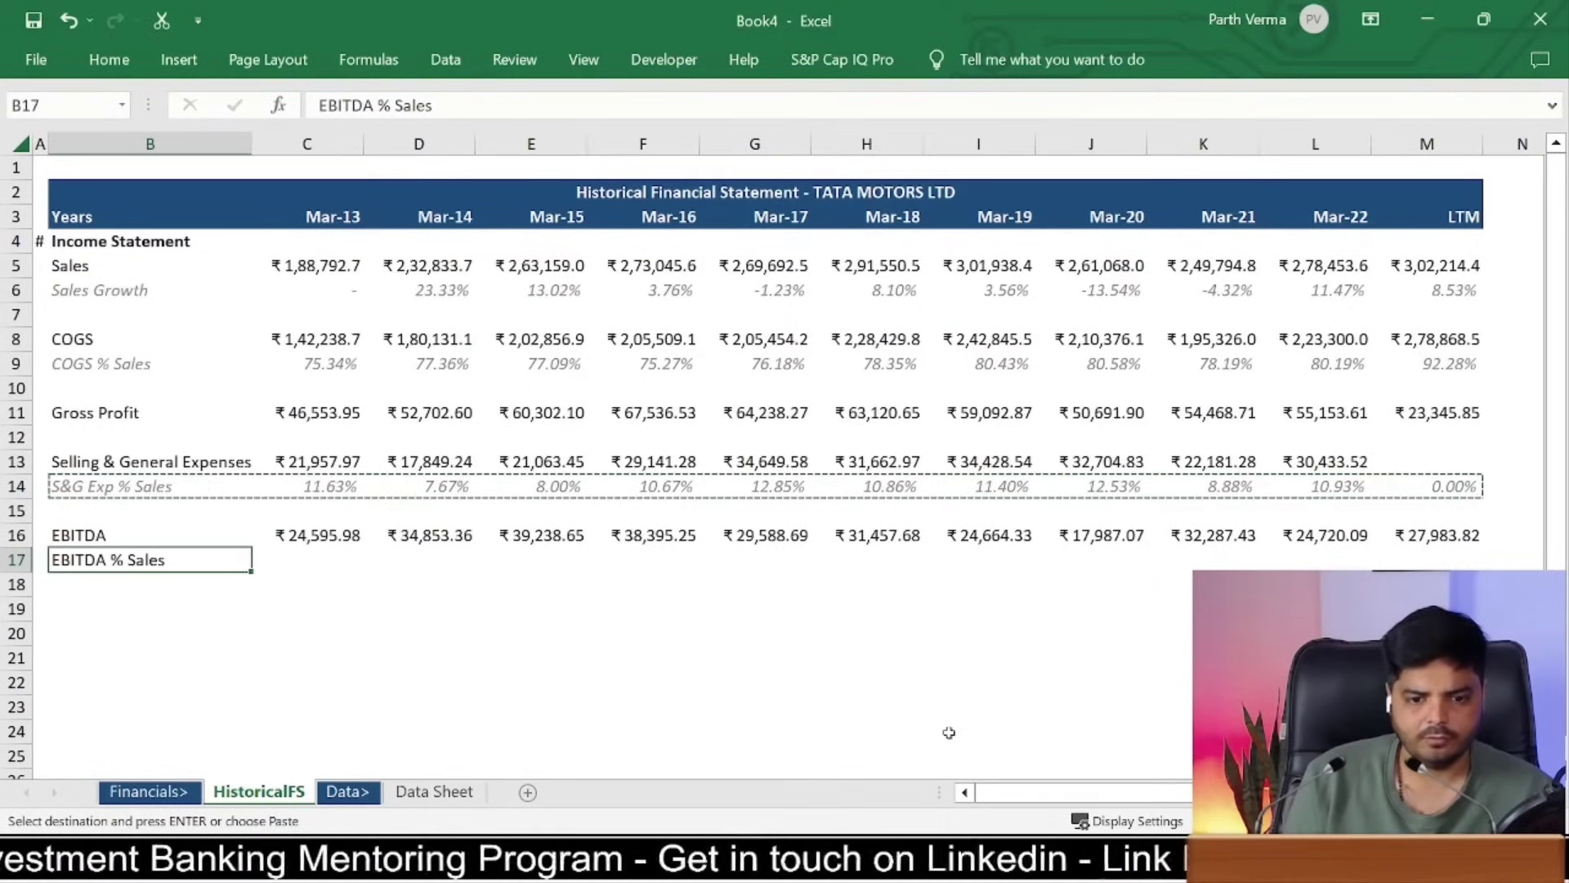
key("ctrl+alt+v")
key("t")
key("Return")
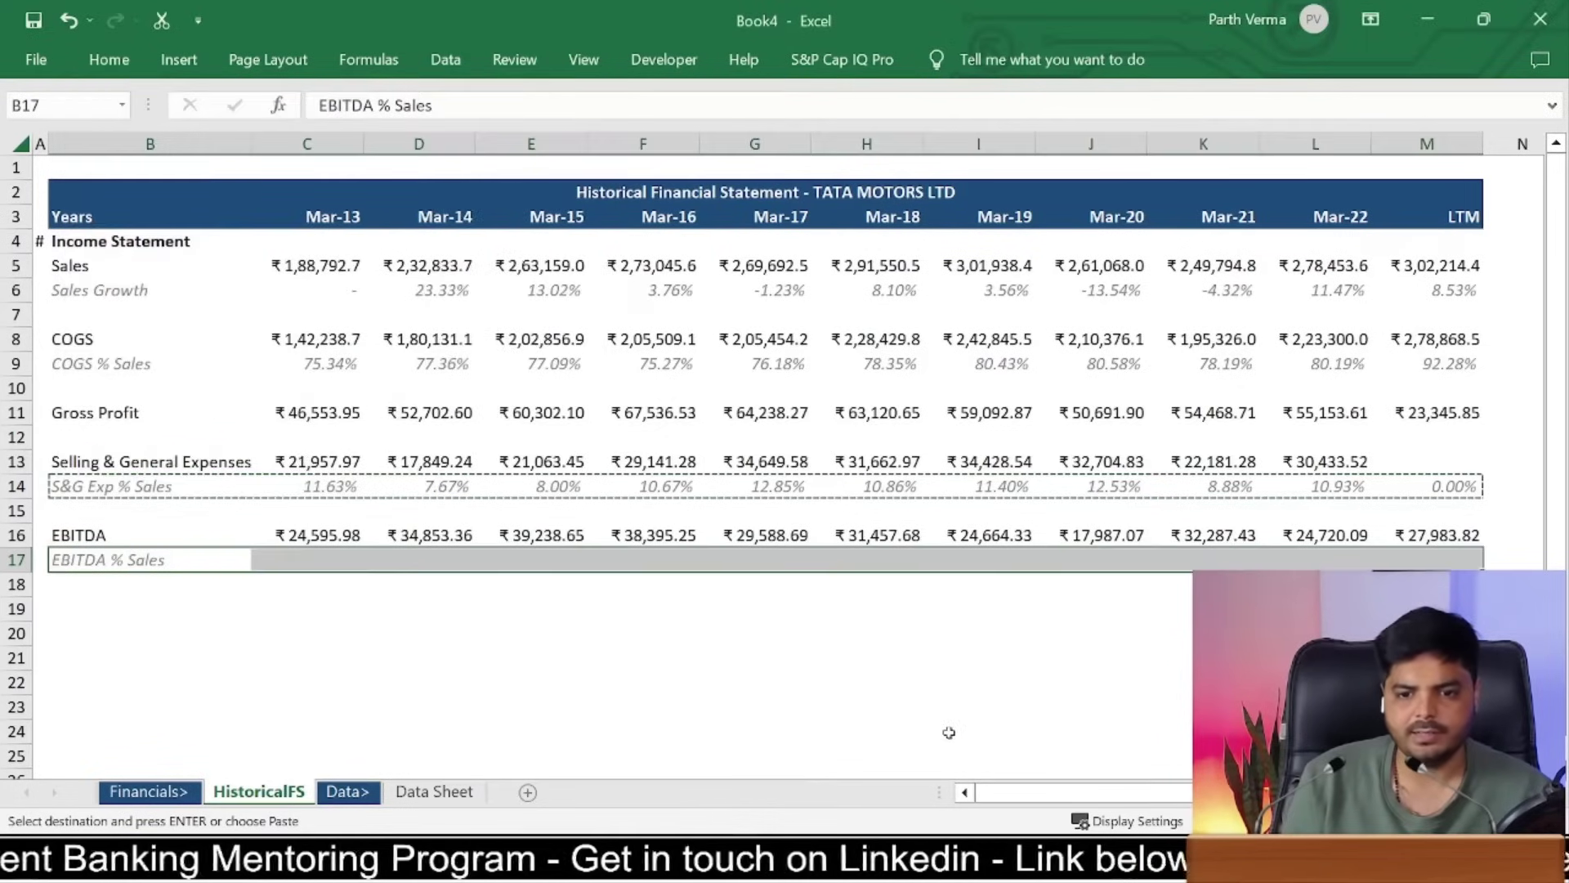
Step: Enter =C16/C5 in C17 for the Mar-13 EBITDA margin
key("Left")
key("Right")
key("Right")
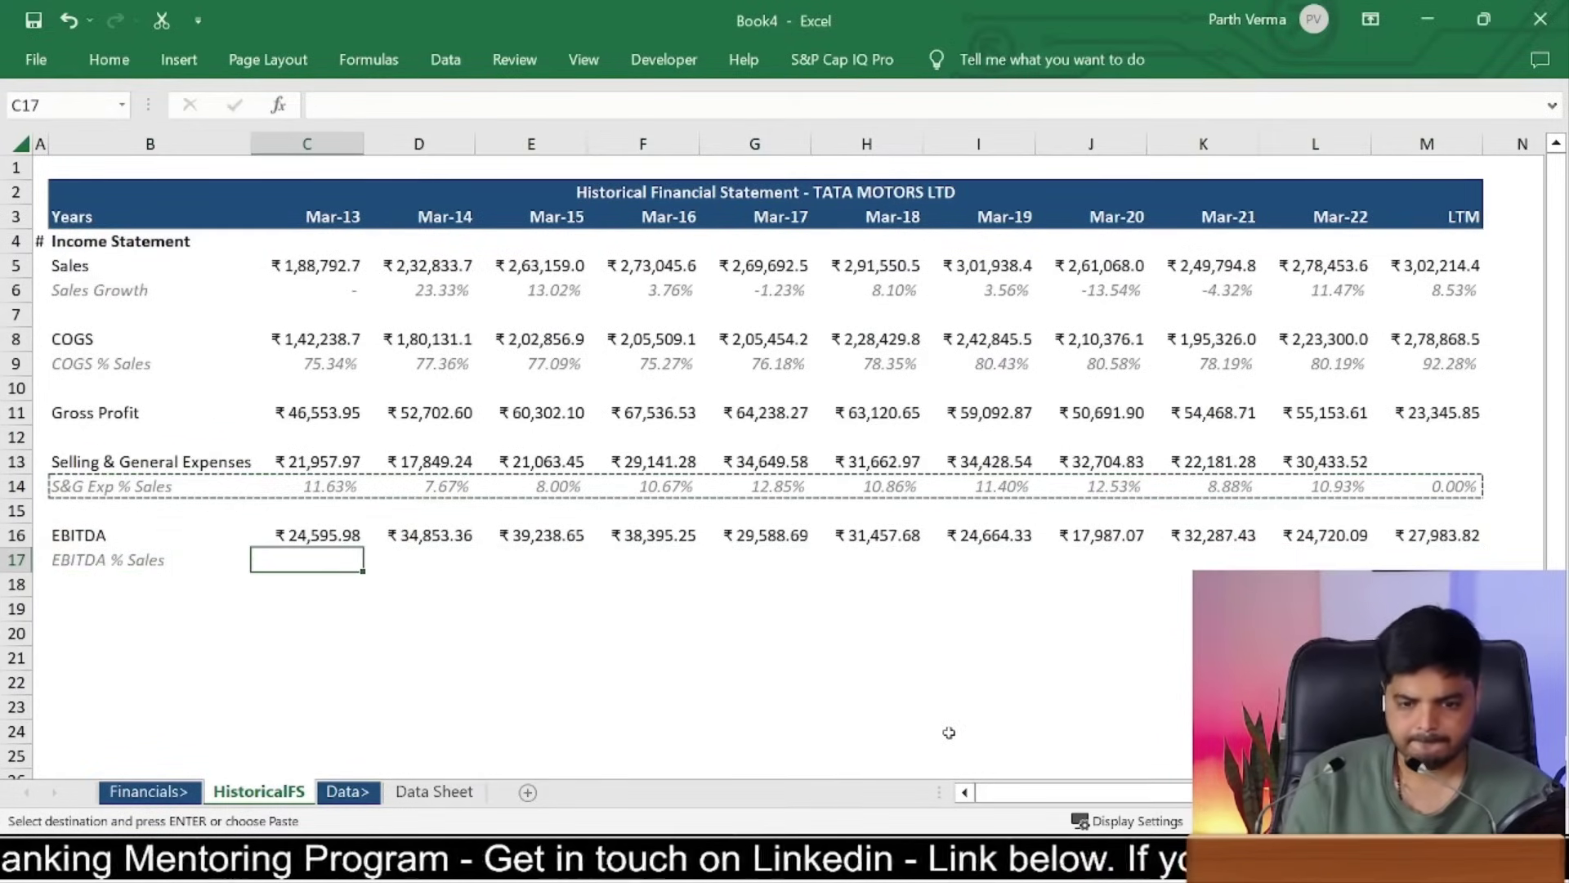
type("=")
key("Up")
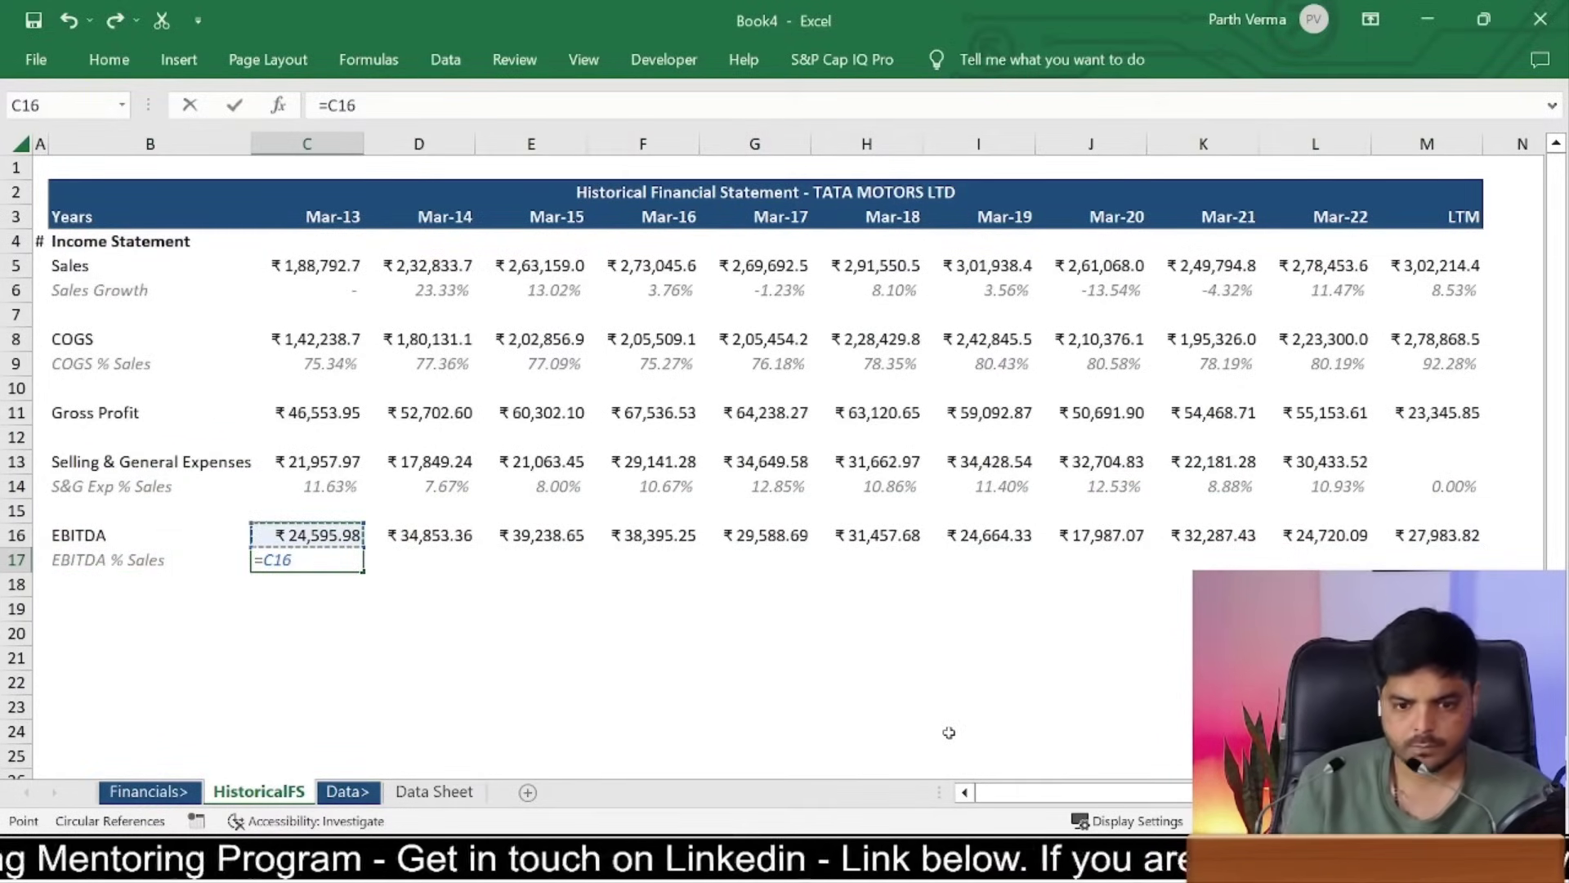
type("/")
key("Up")
key("Up")
key("Up")
key("Up")
key("Up")
key("Up")
key("Up")
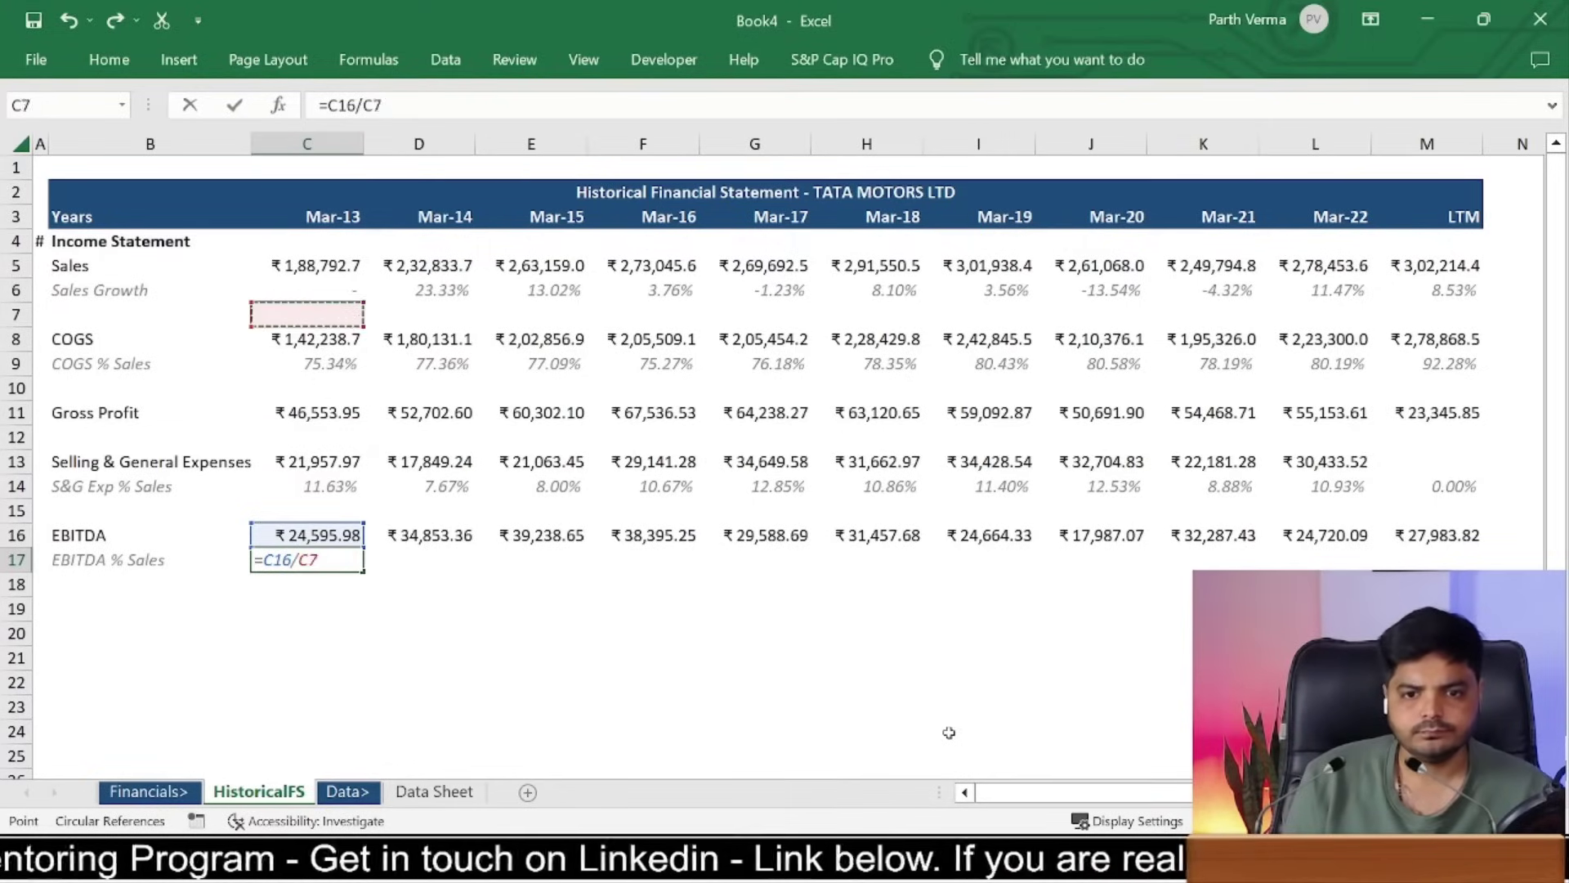
key("Up")
key("Up")
key("ctrl+Return")
key("ctrl+c")
key("Up")
Step: Copy the margin formula across C17:M17, giving 13.03% in Mar-13 to 9.26% LTM
key("ctrl+Right")
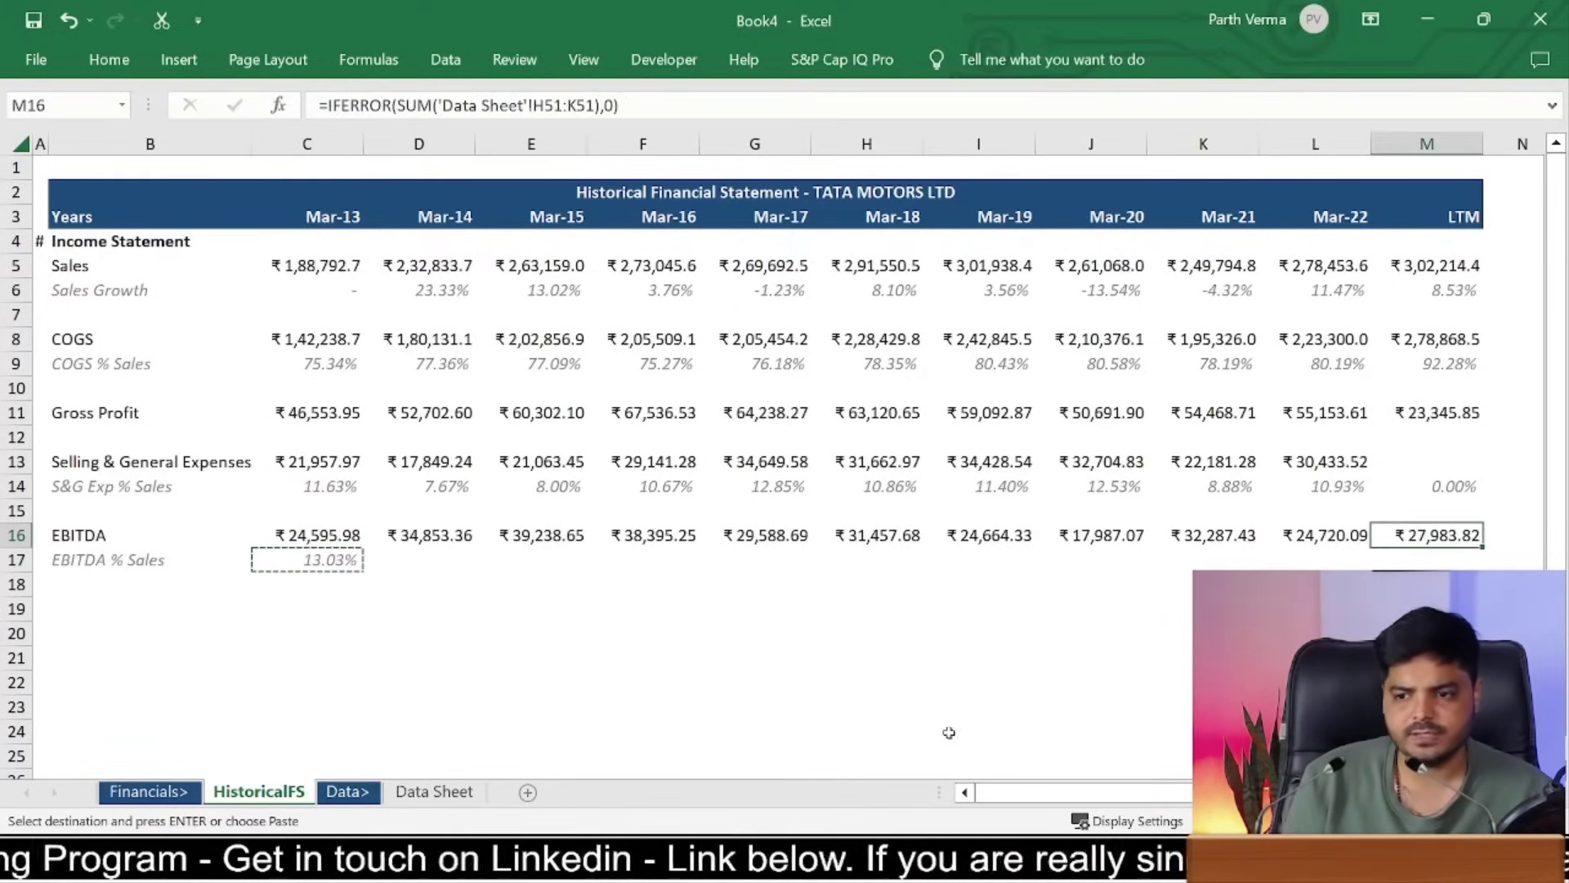
key("Down")
key("ctrl+shift+Left")
key("Escape")
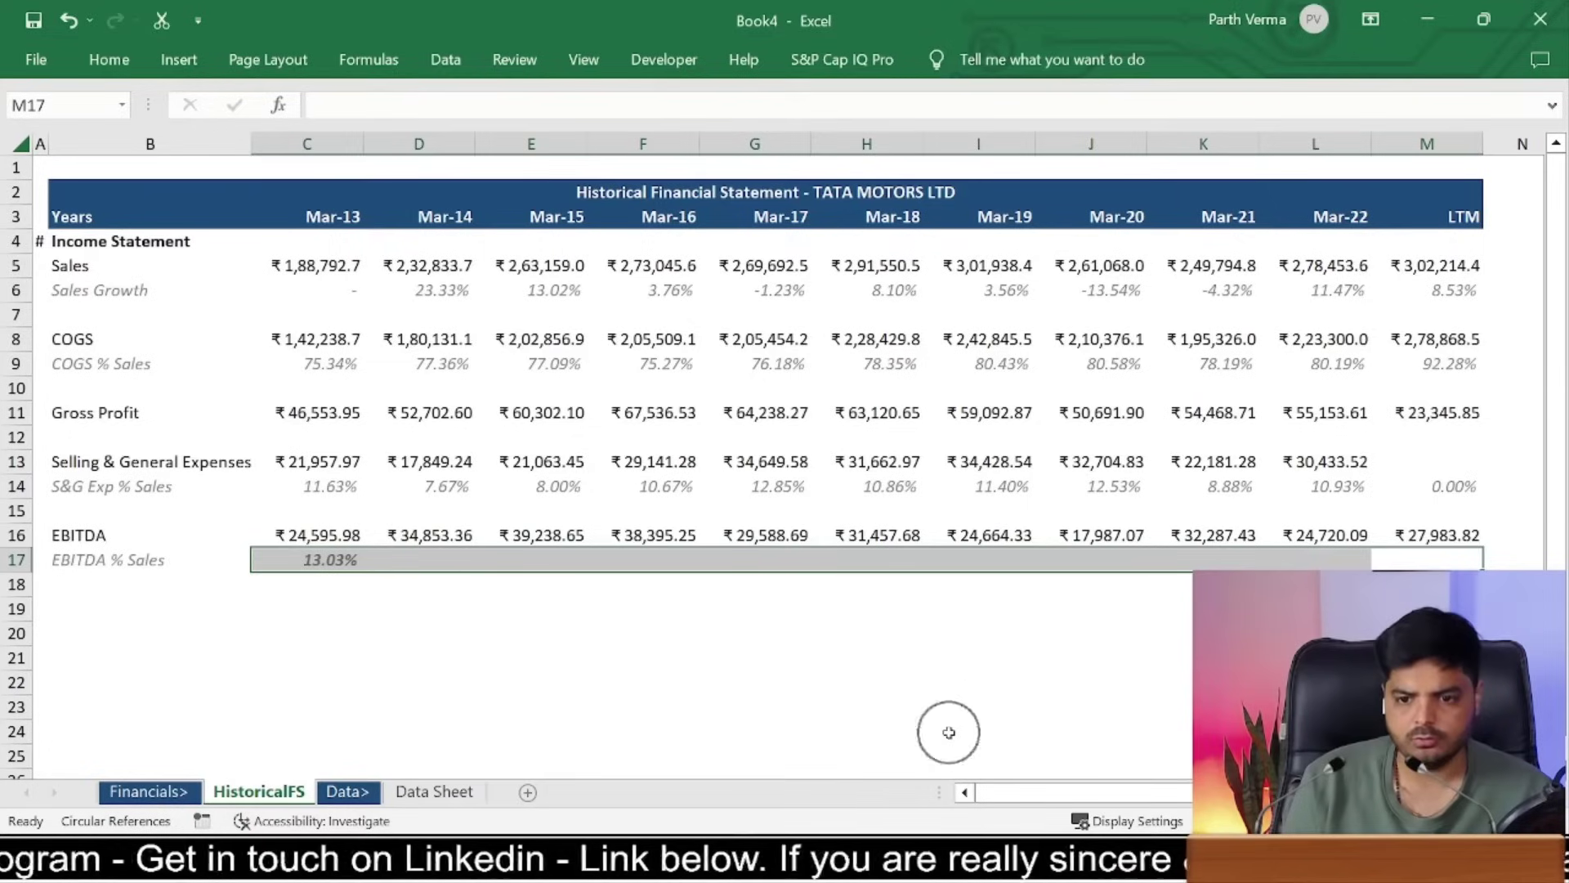
key("Left")
key("Right")
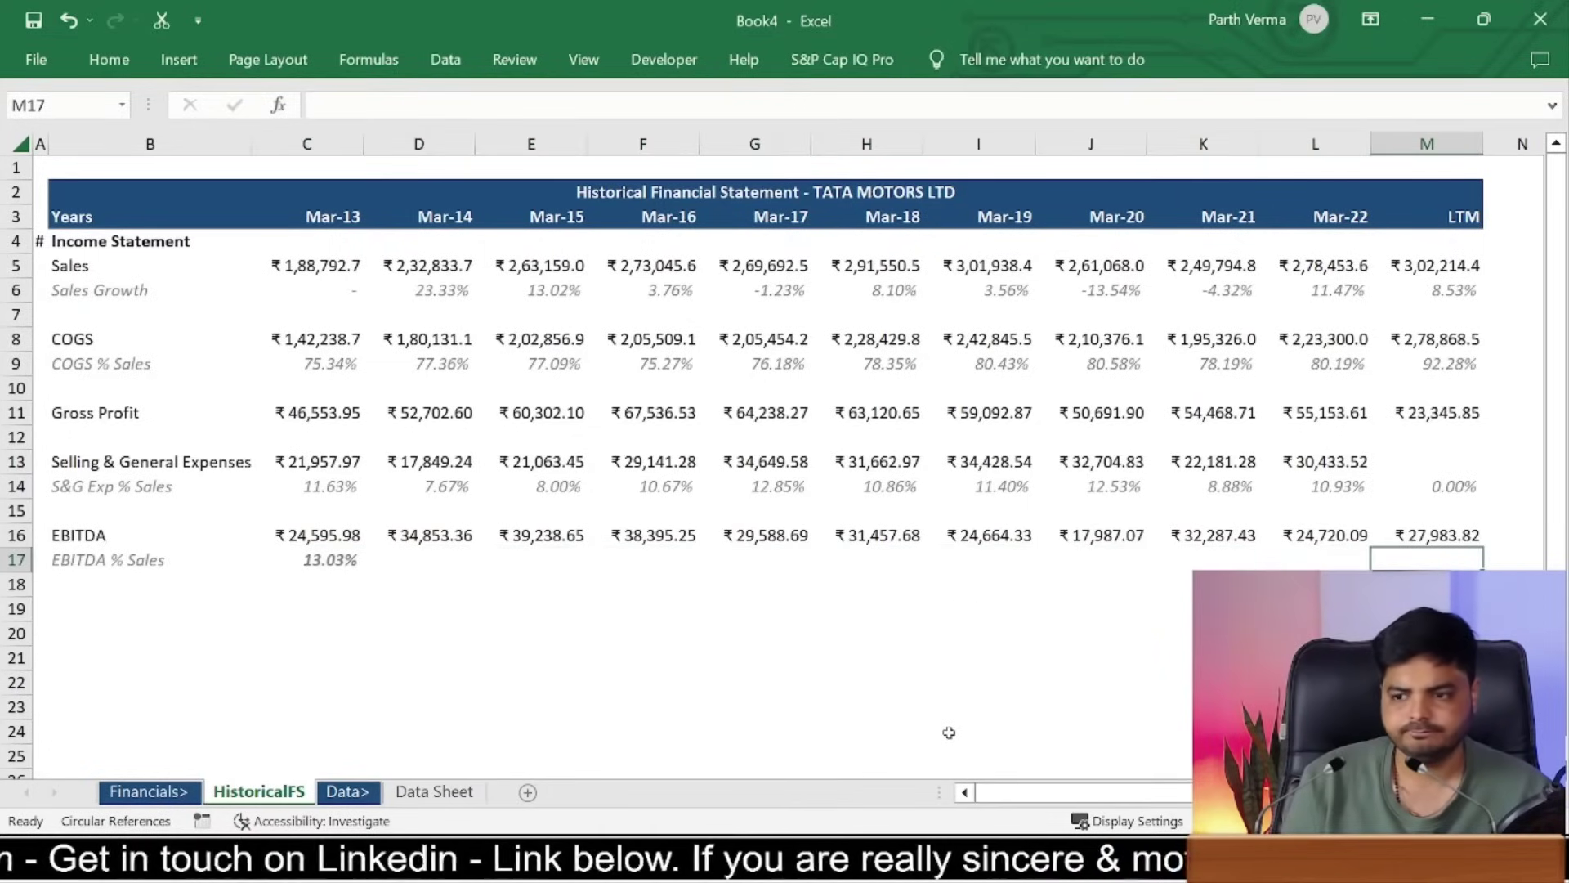
key("ctrl+Left")
key("ctrl+c")
key("ctrl+Right")
key("ctrl+shift+Left")
key("Left")
key("Right")
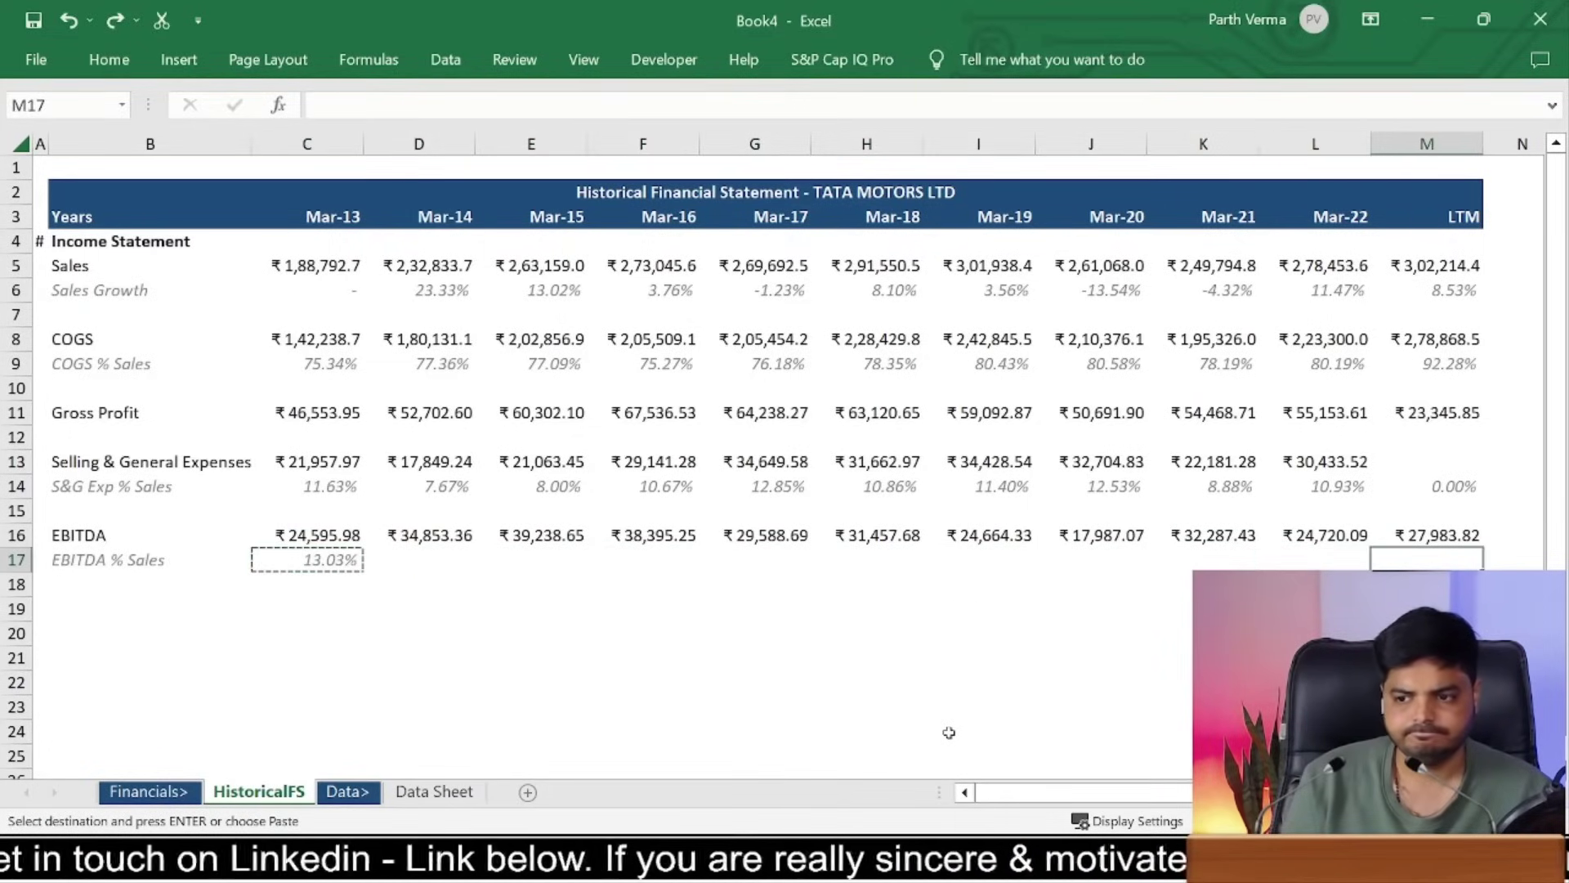
key("ctrl+shift+Left")
key("ctrl+shift+Left")
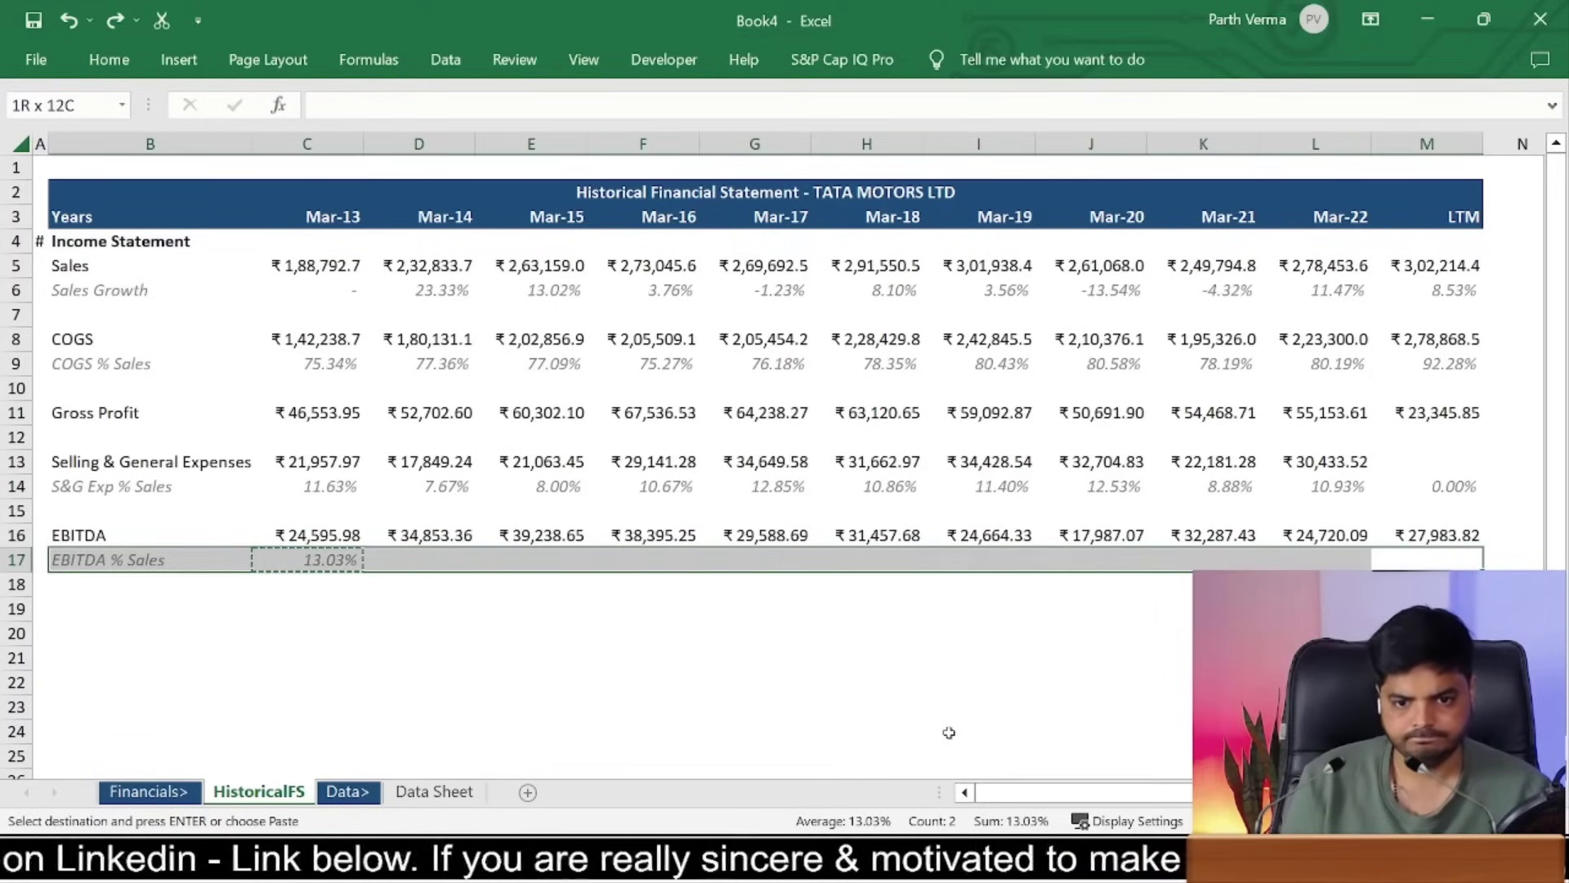
key("shift+Right")
key("ctrl+v")
key("Left")
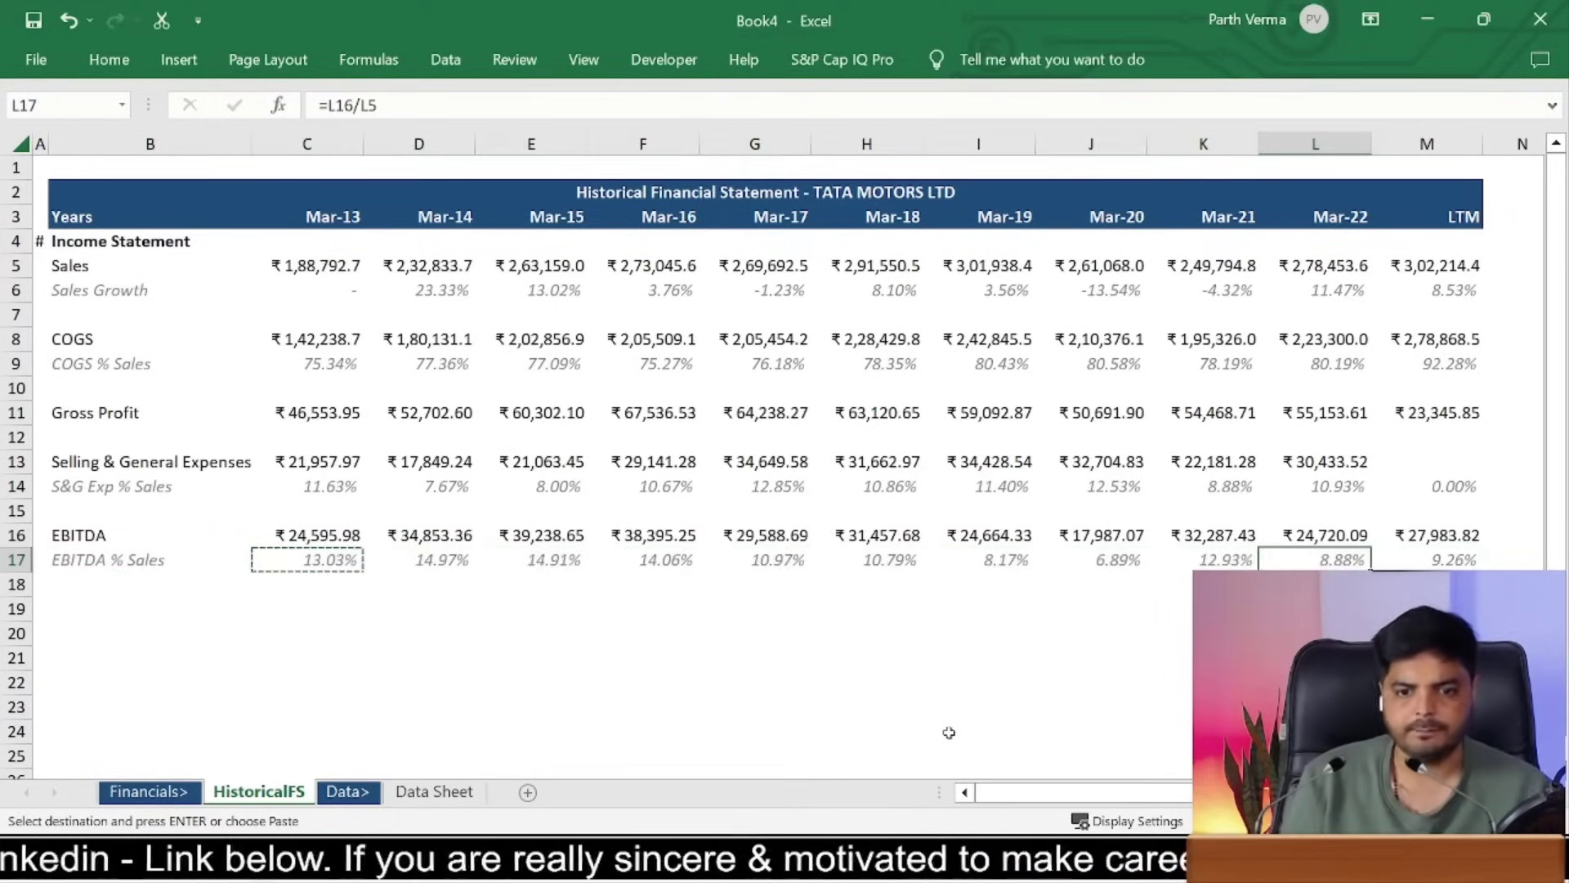
key("Left")
key("Left")
key("Left")
key("Left")
key("Left")
key("Left")
key("Left")
Step: Rename the B17 label to 'EBITDA Margins'
key("Right")
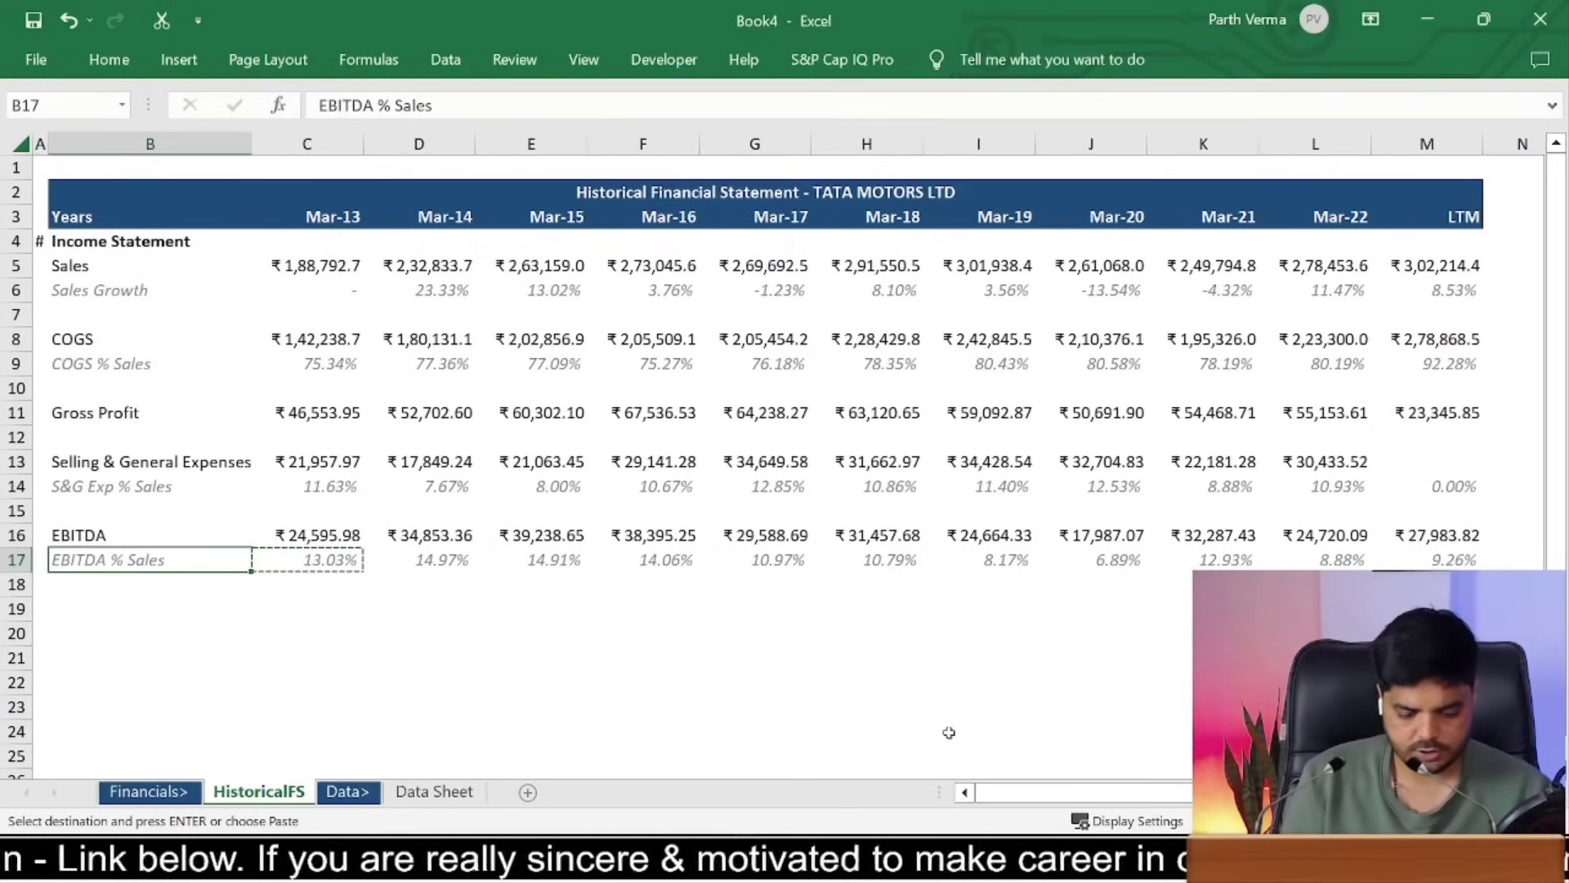
type("EB")
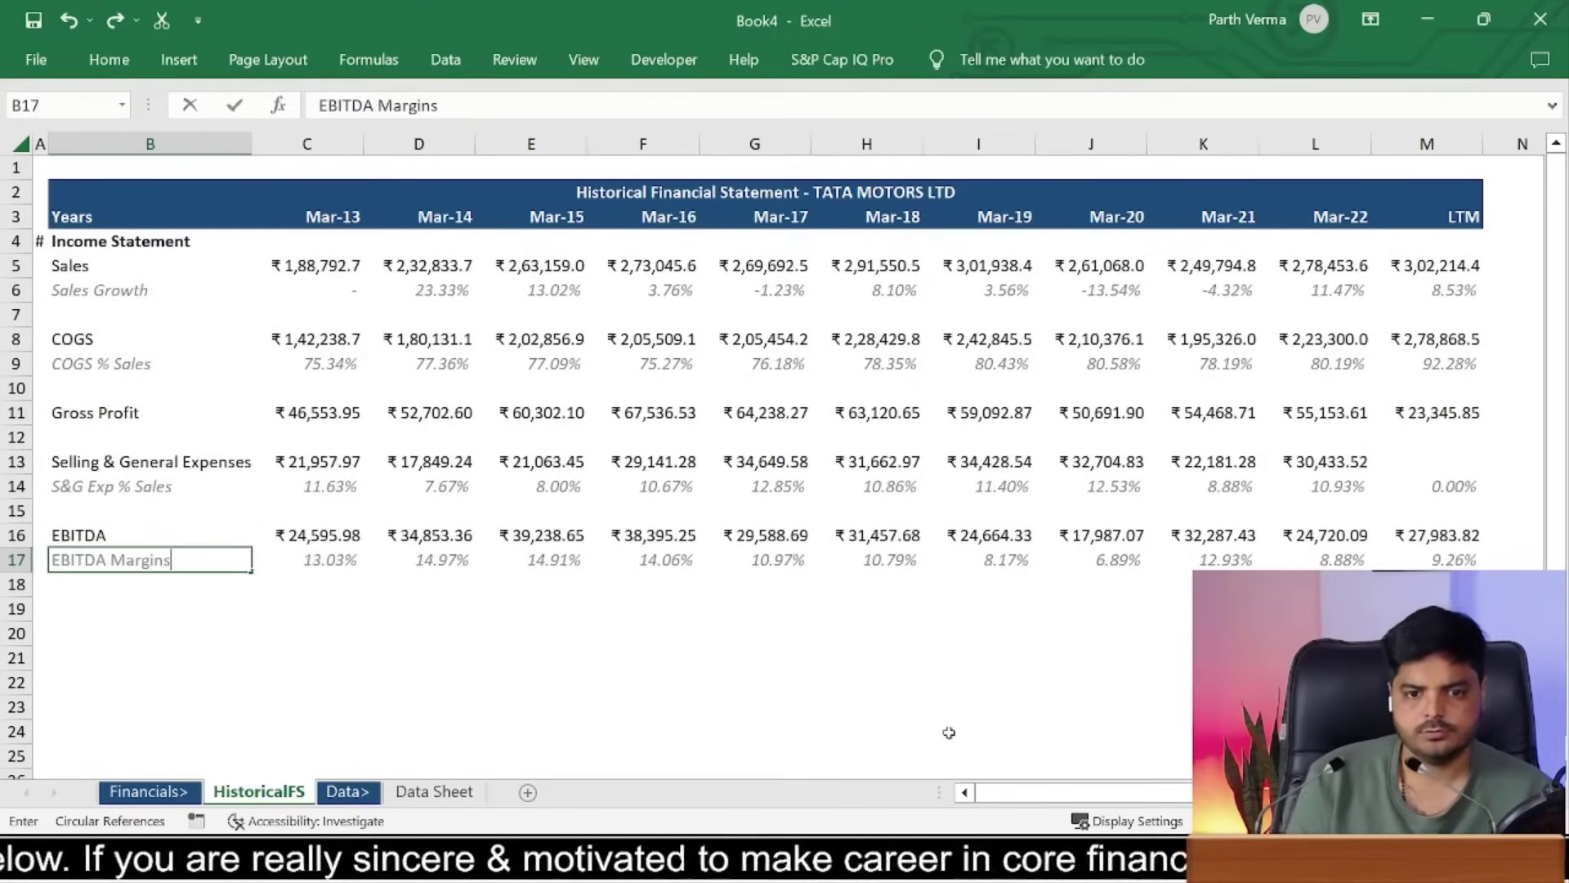
key("ctrl+Return")
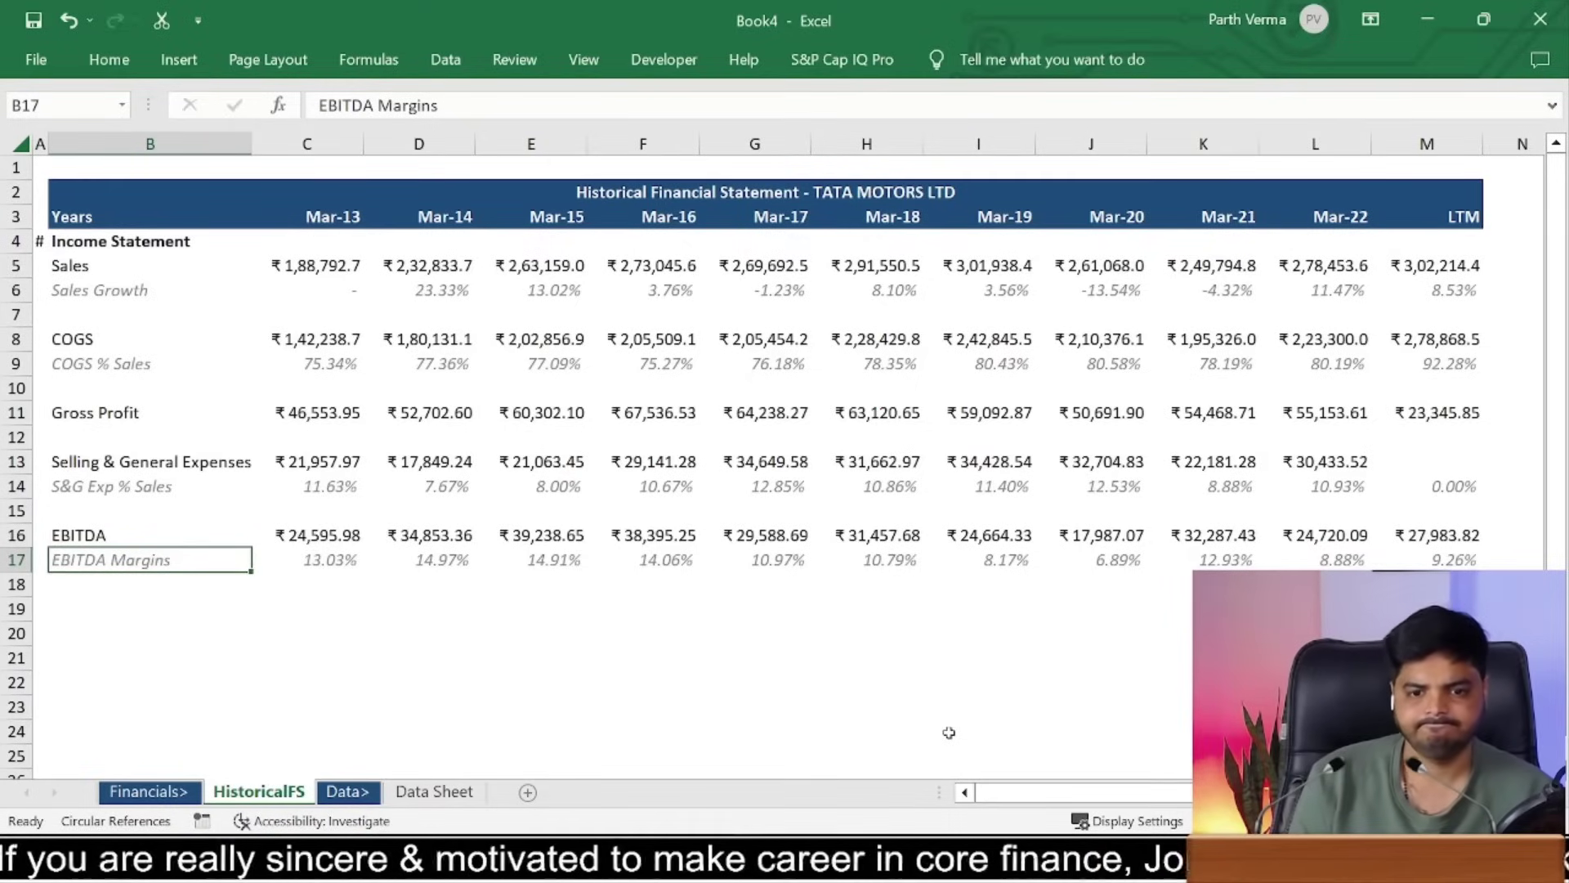
key("Down")
key("Down")
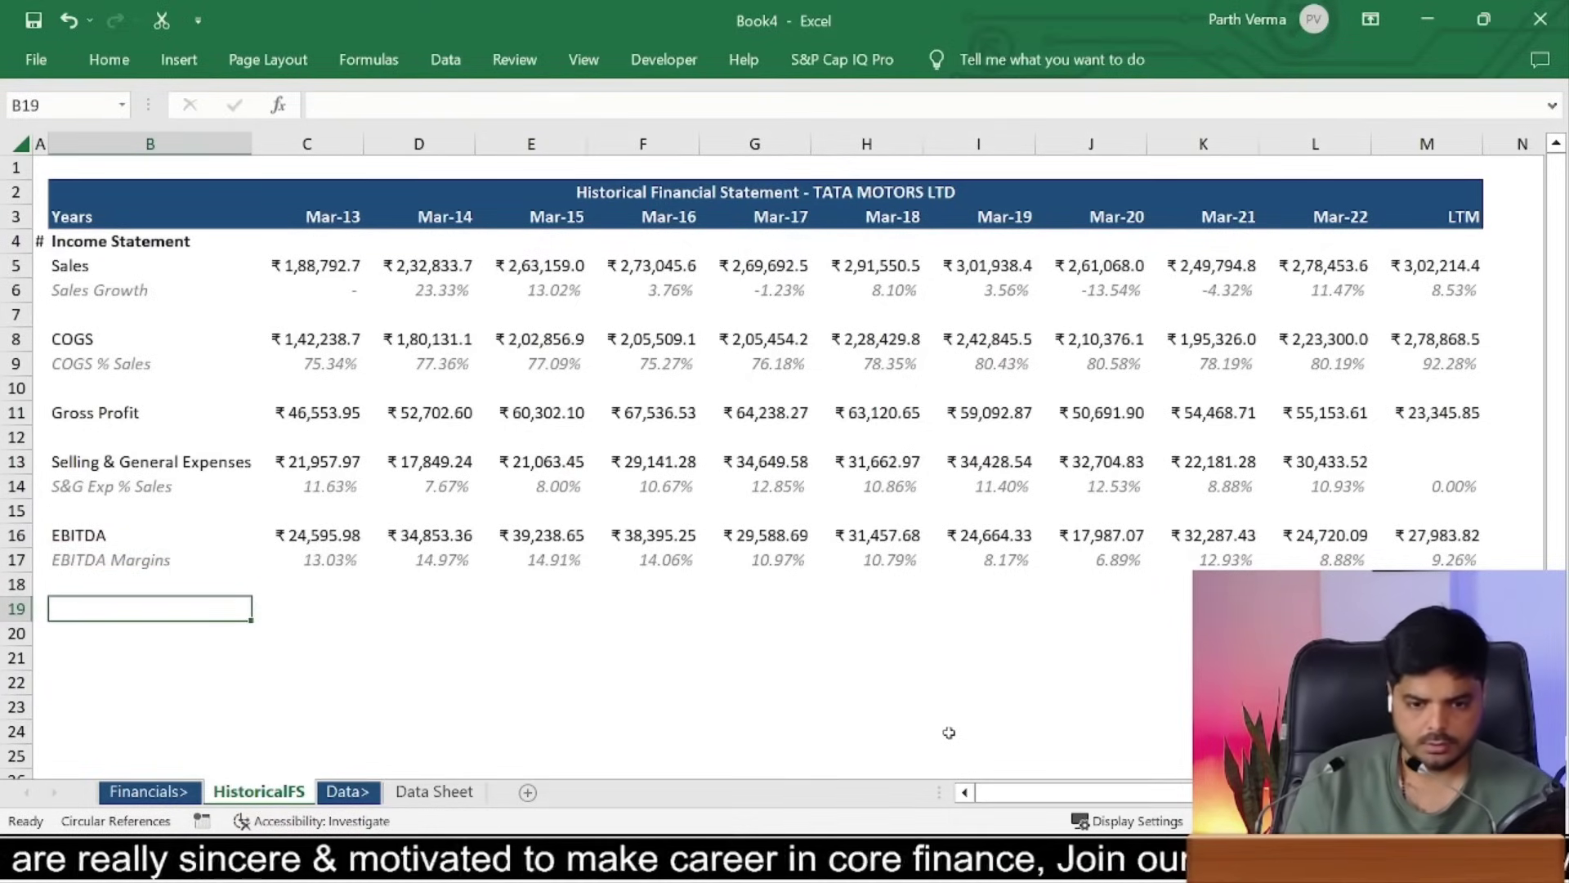
Step: Label the new row 'Interest'
type("Interest")
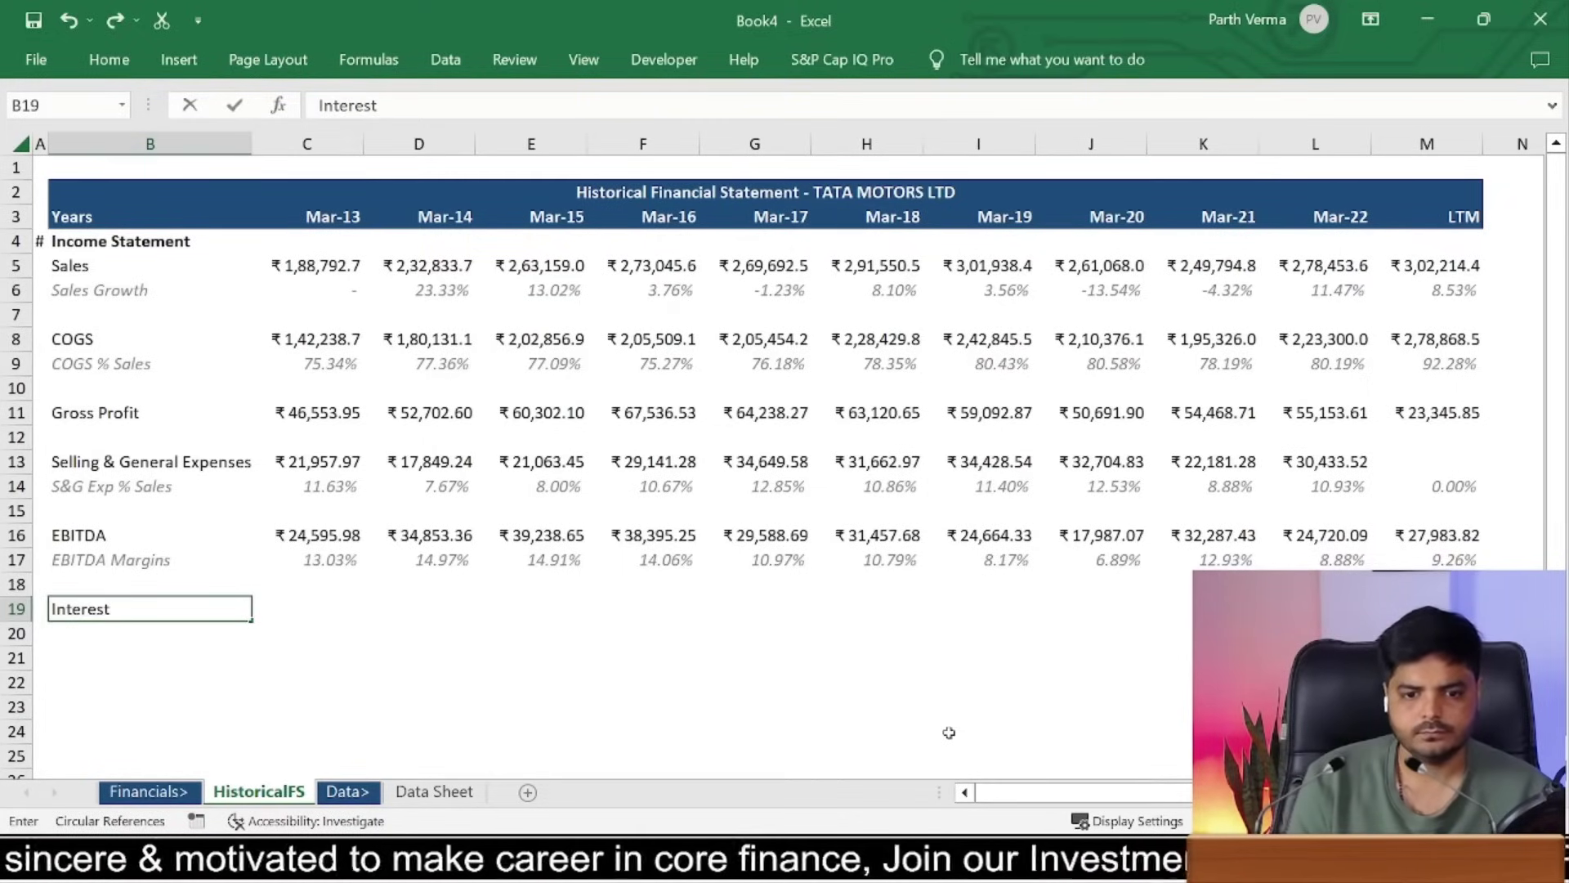
key("Tab")
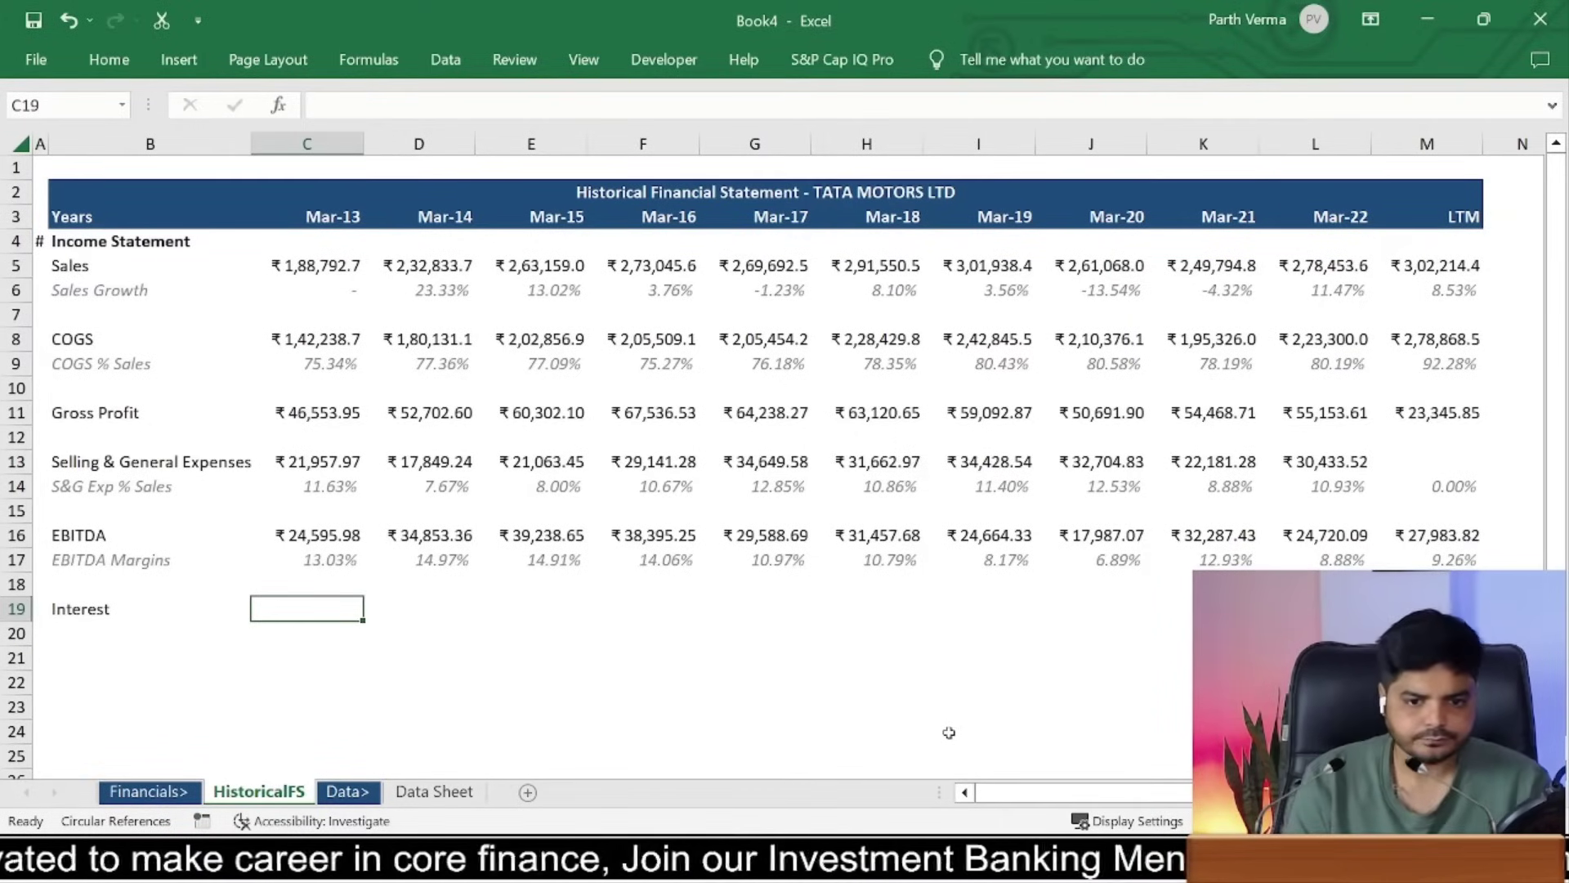
type("=")
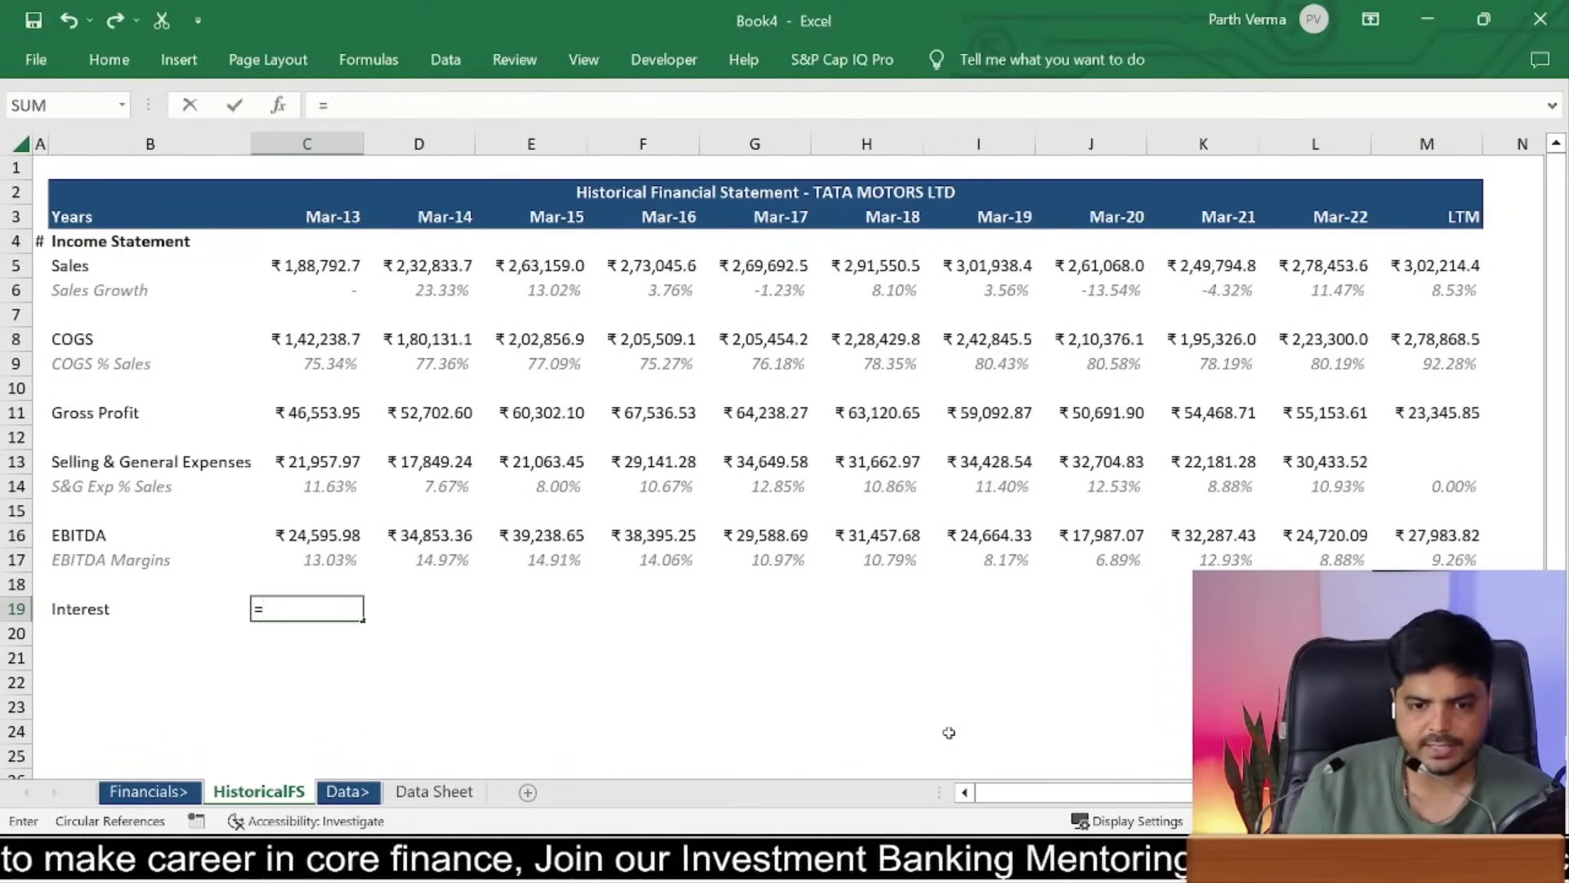
left_click(401, 796)
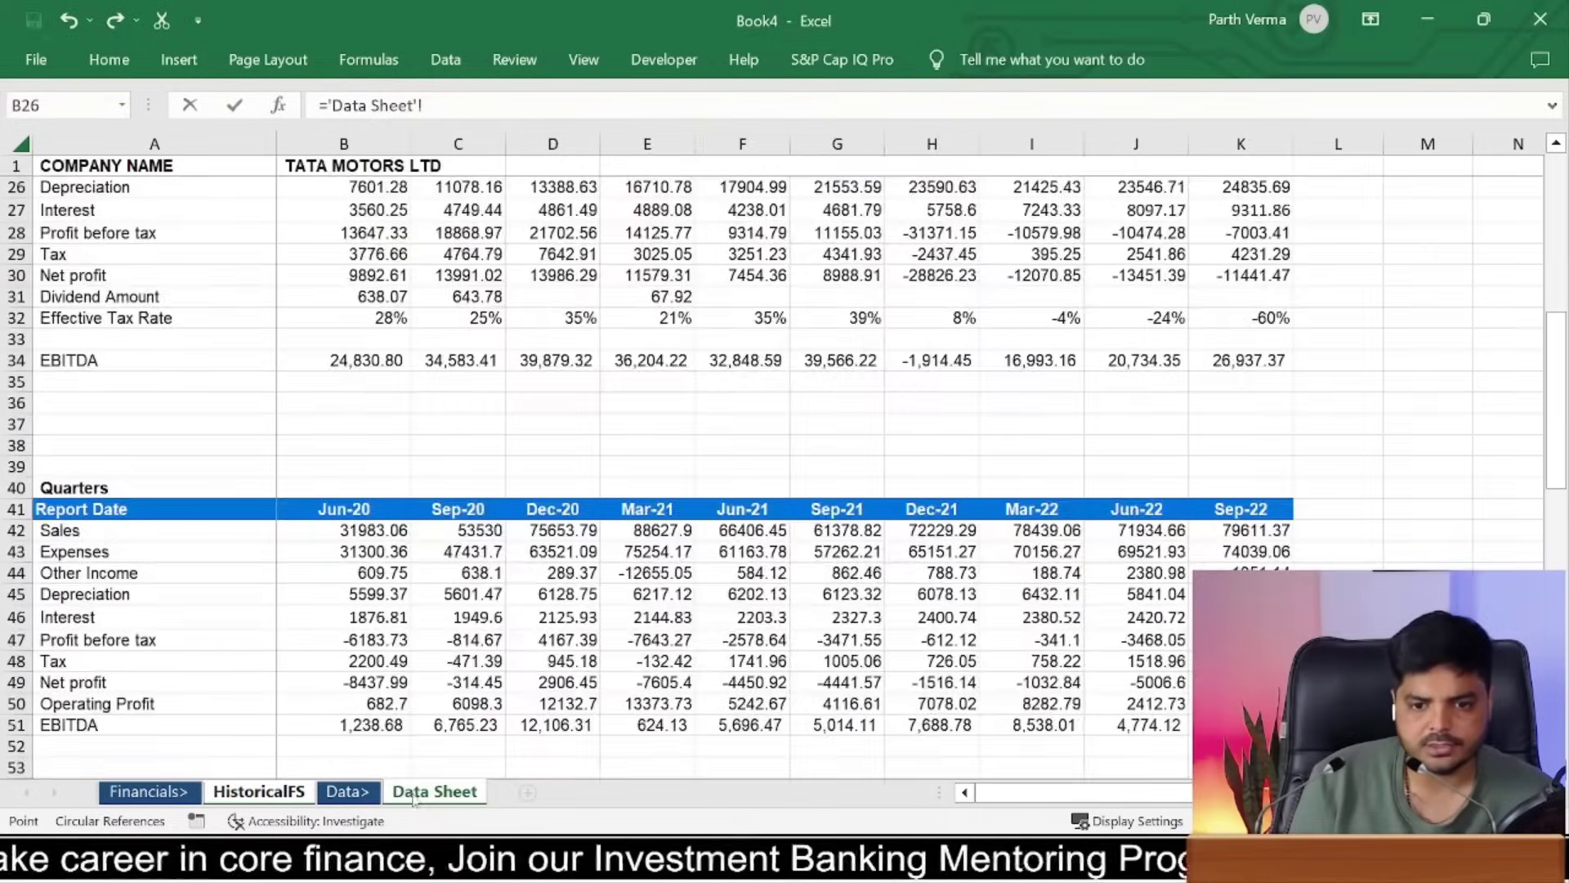
key("Escape")
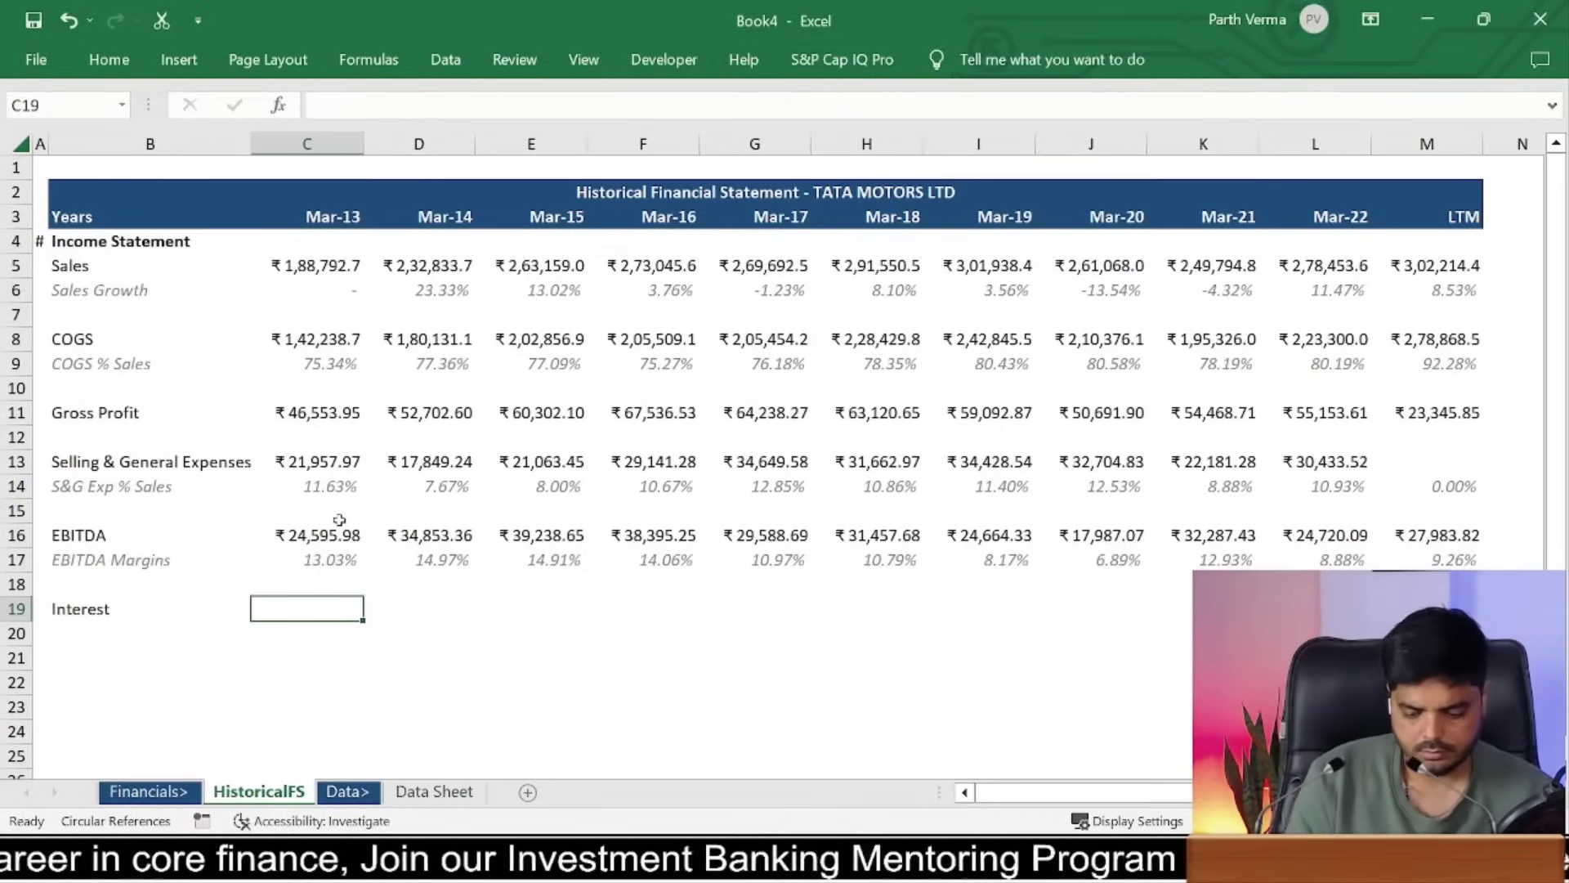
Step: Link the Mar-13 Interest cell to Data Sheet B27 with IFERROR returning 0
type("=iferr")
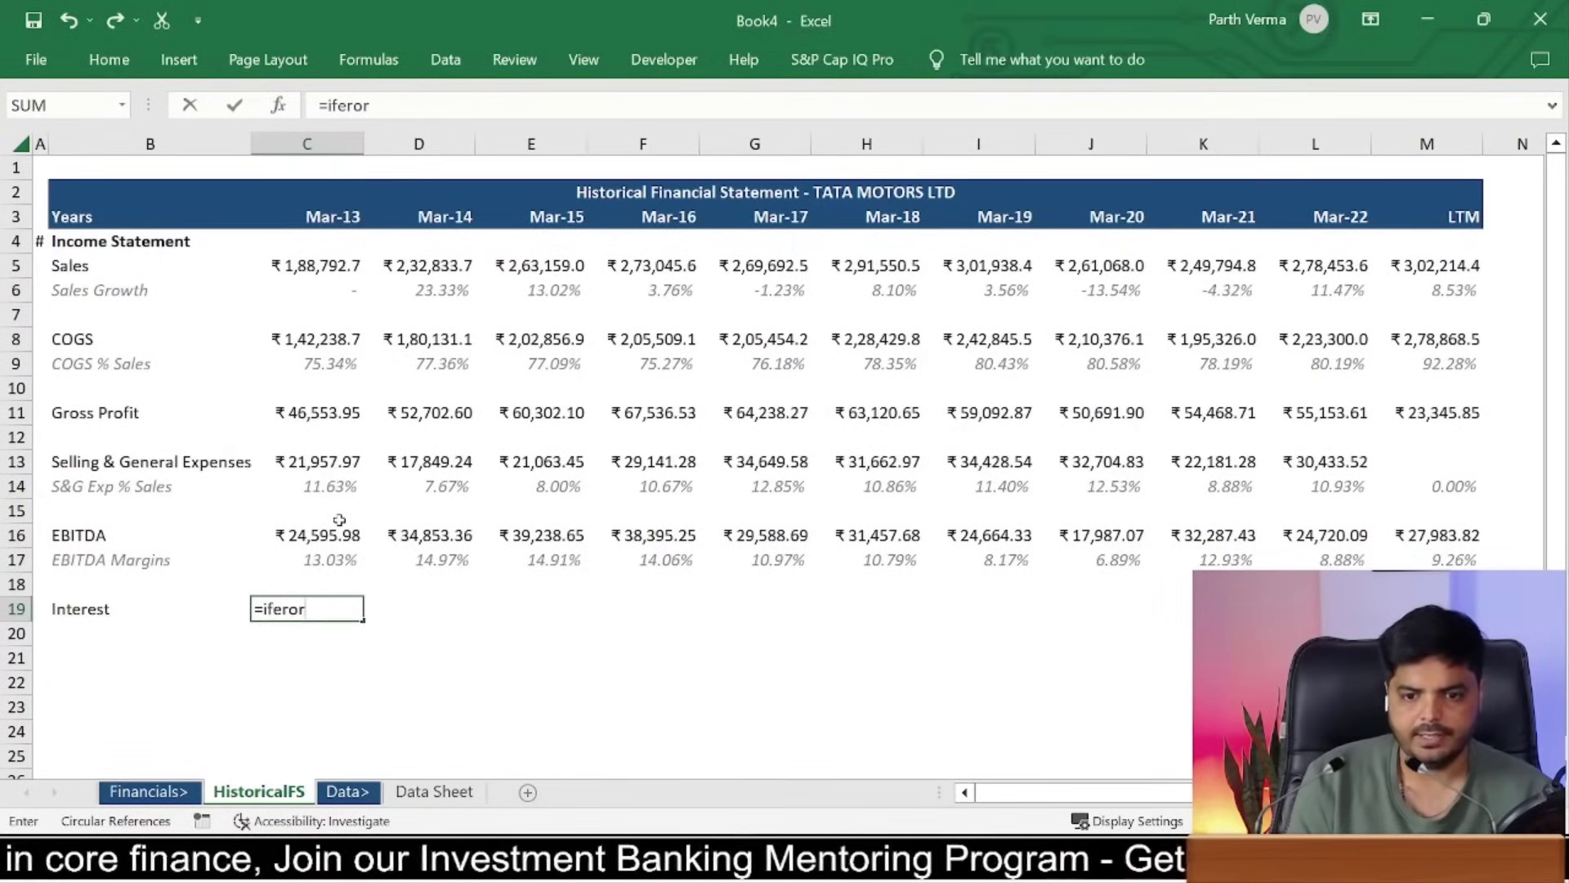
type("or(")
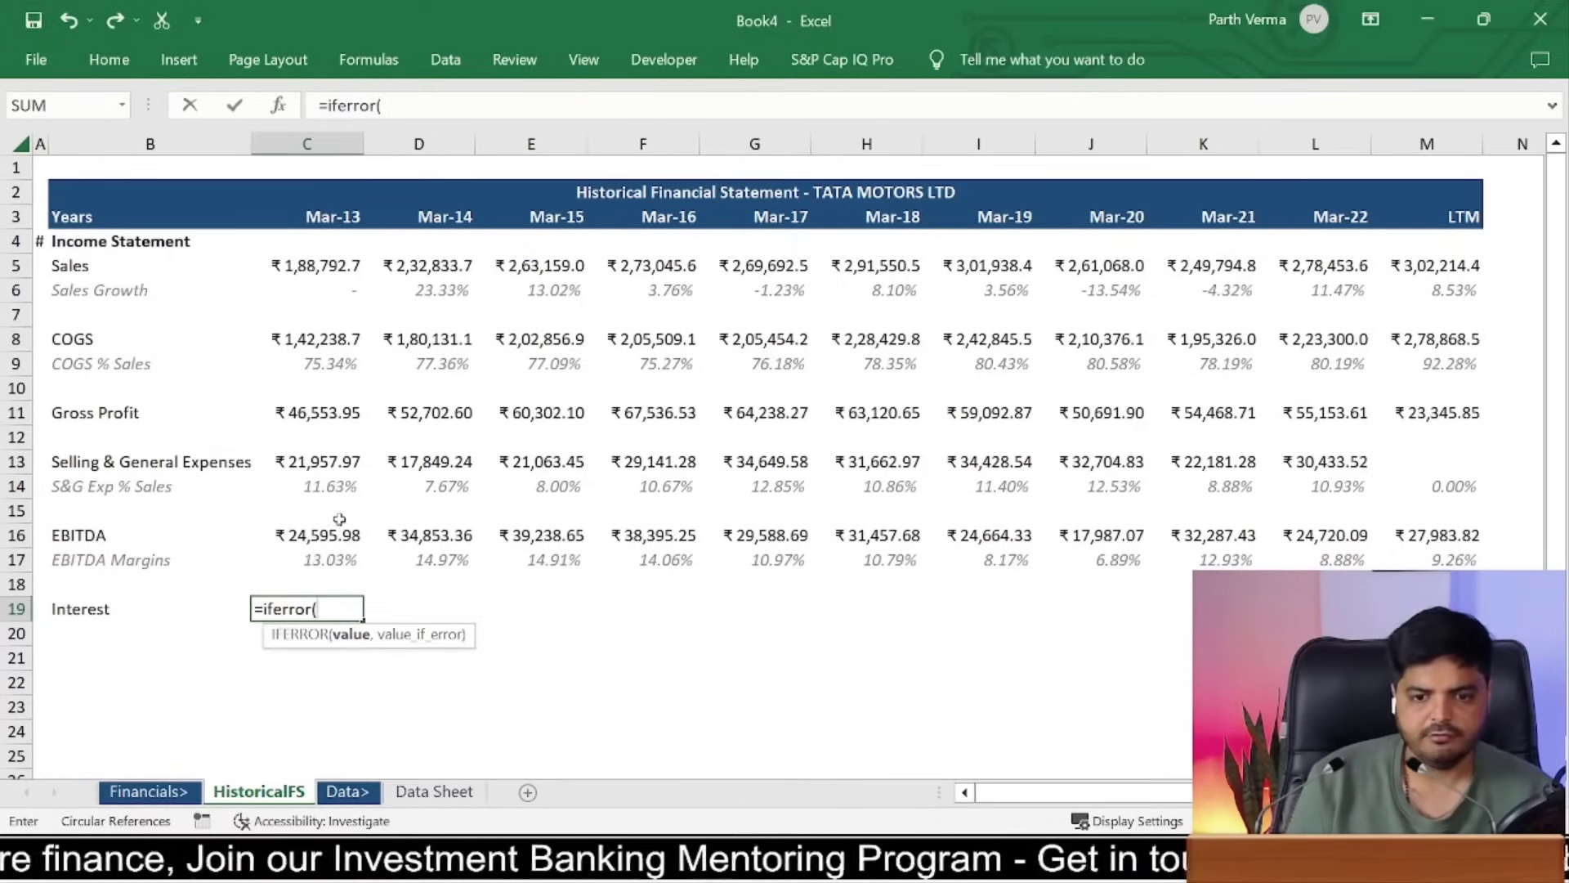
left_click(448, 792)
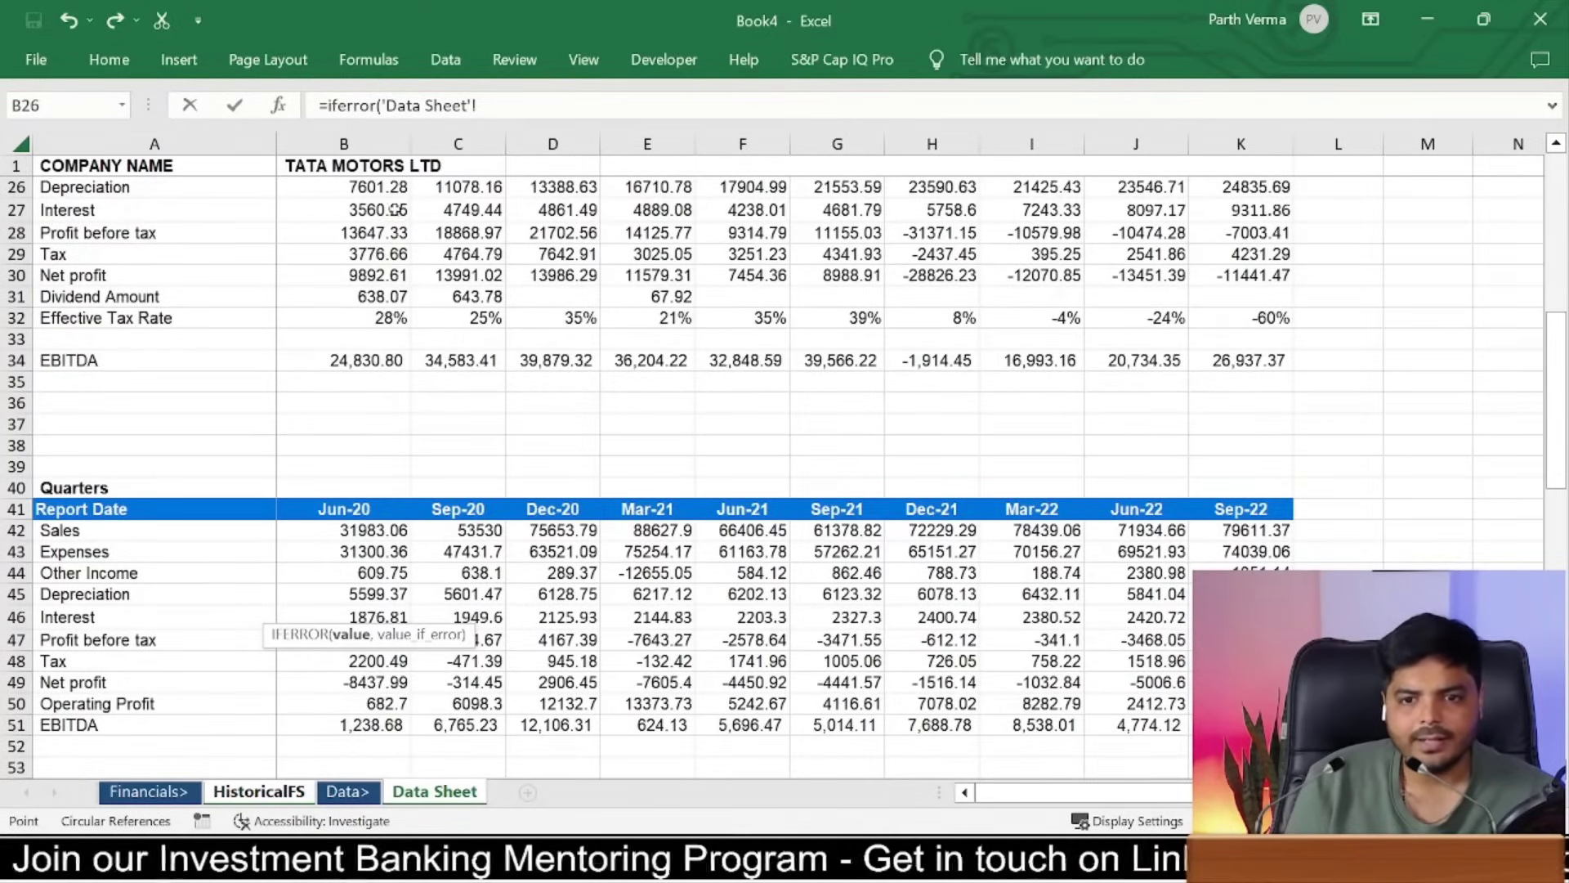
left_click(393, 210)
scroll(448, 428, "up", 5)
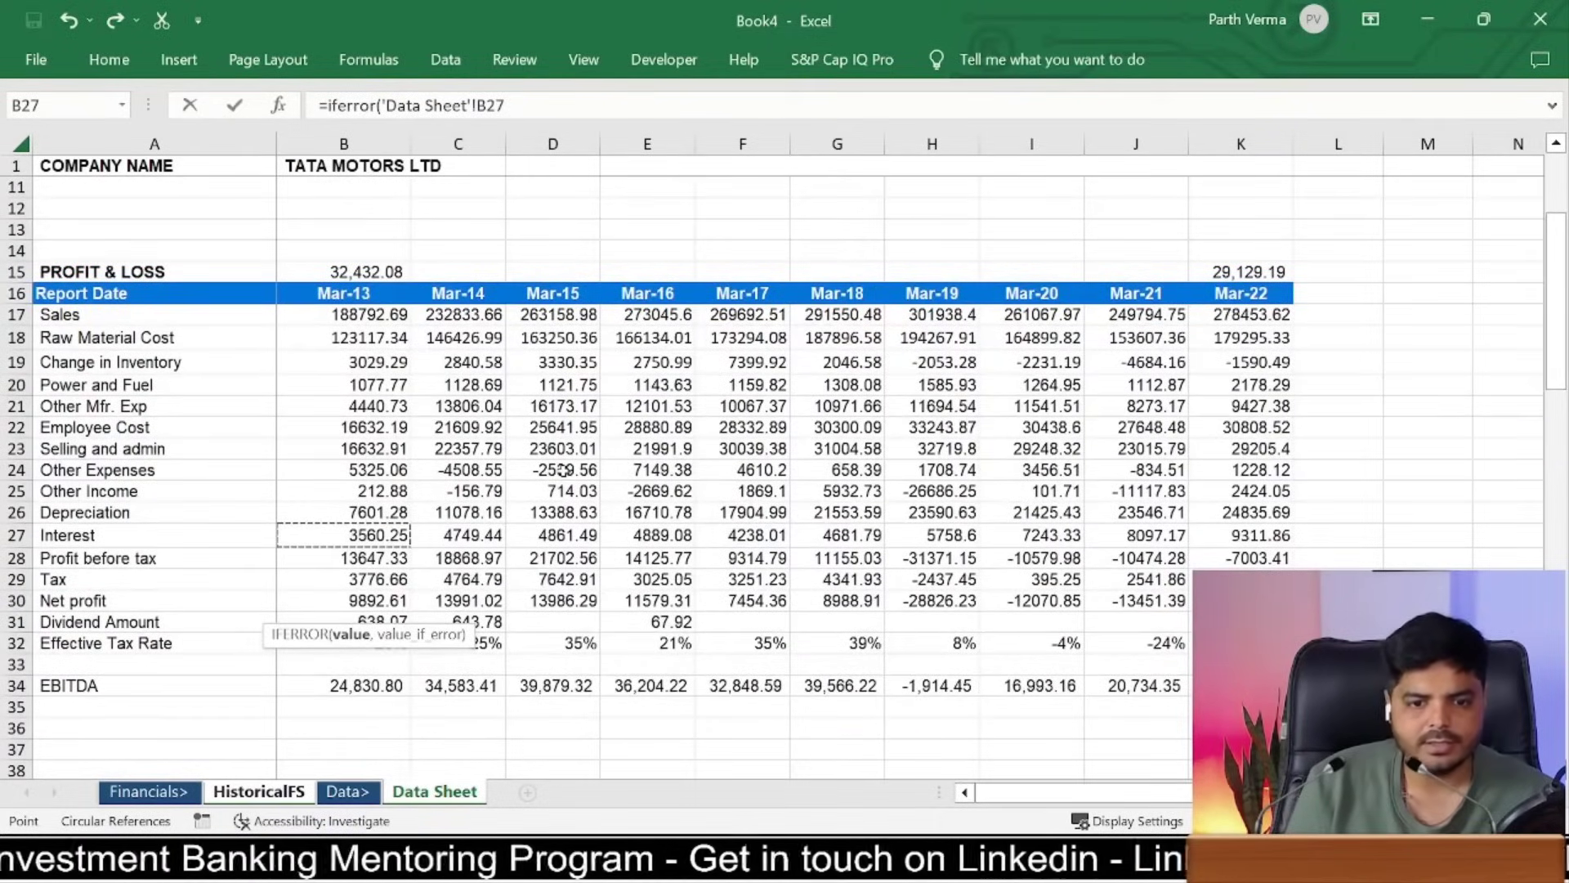
key("Return")
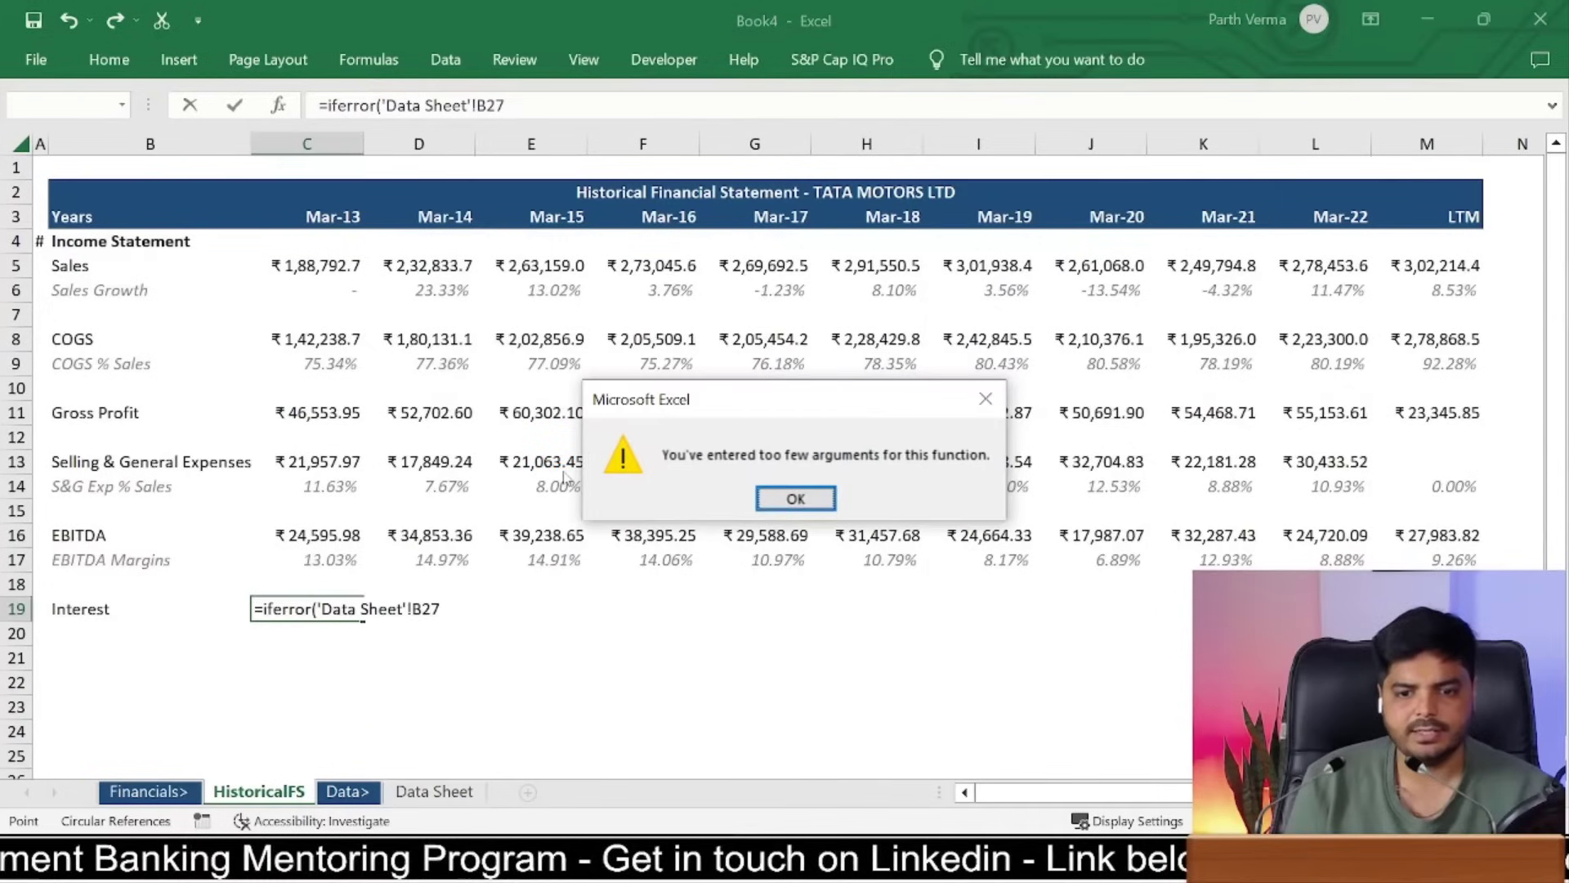
key("Return")
key("End")
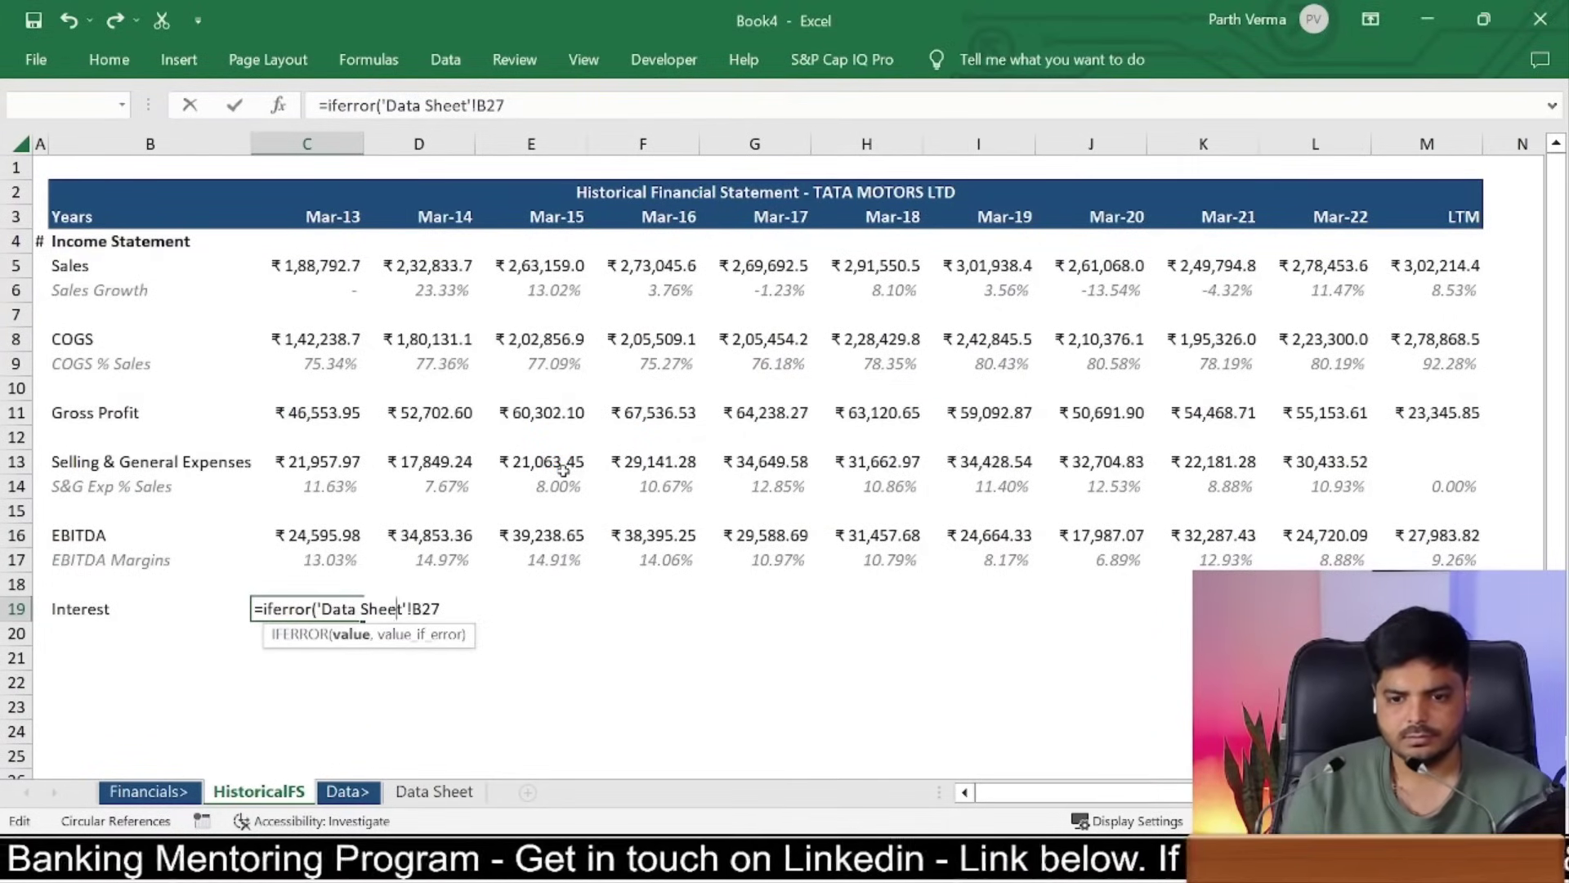
type(",0")
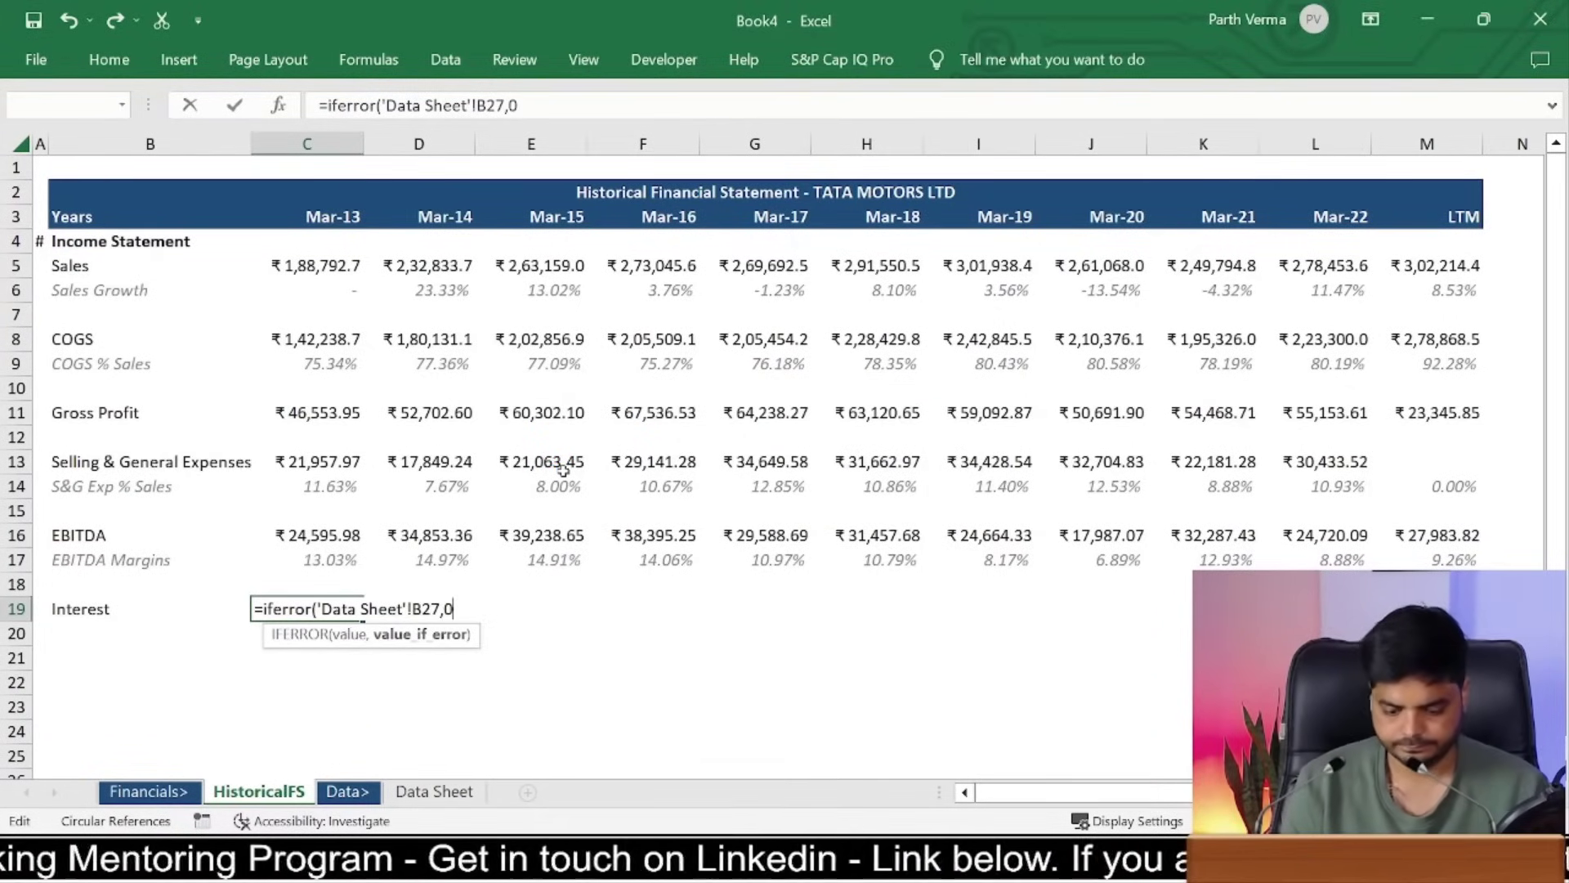
type(")")
key("ctrl+Return")
Step: Copy the Interest formula across row 19 for all years
key("ctrl+c")
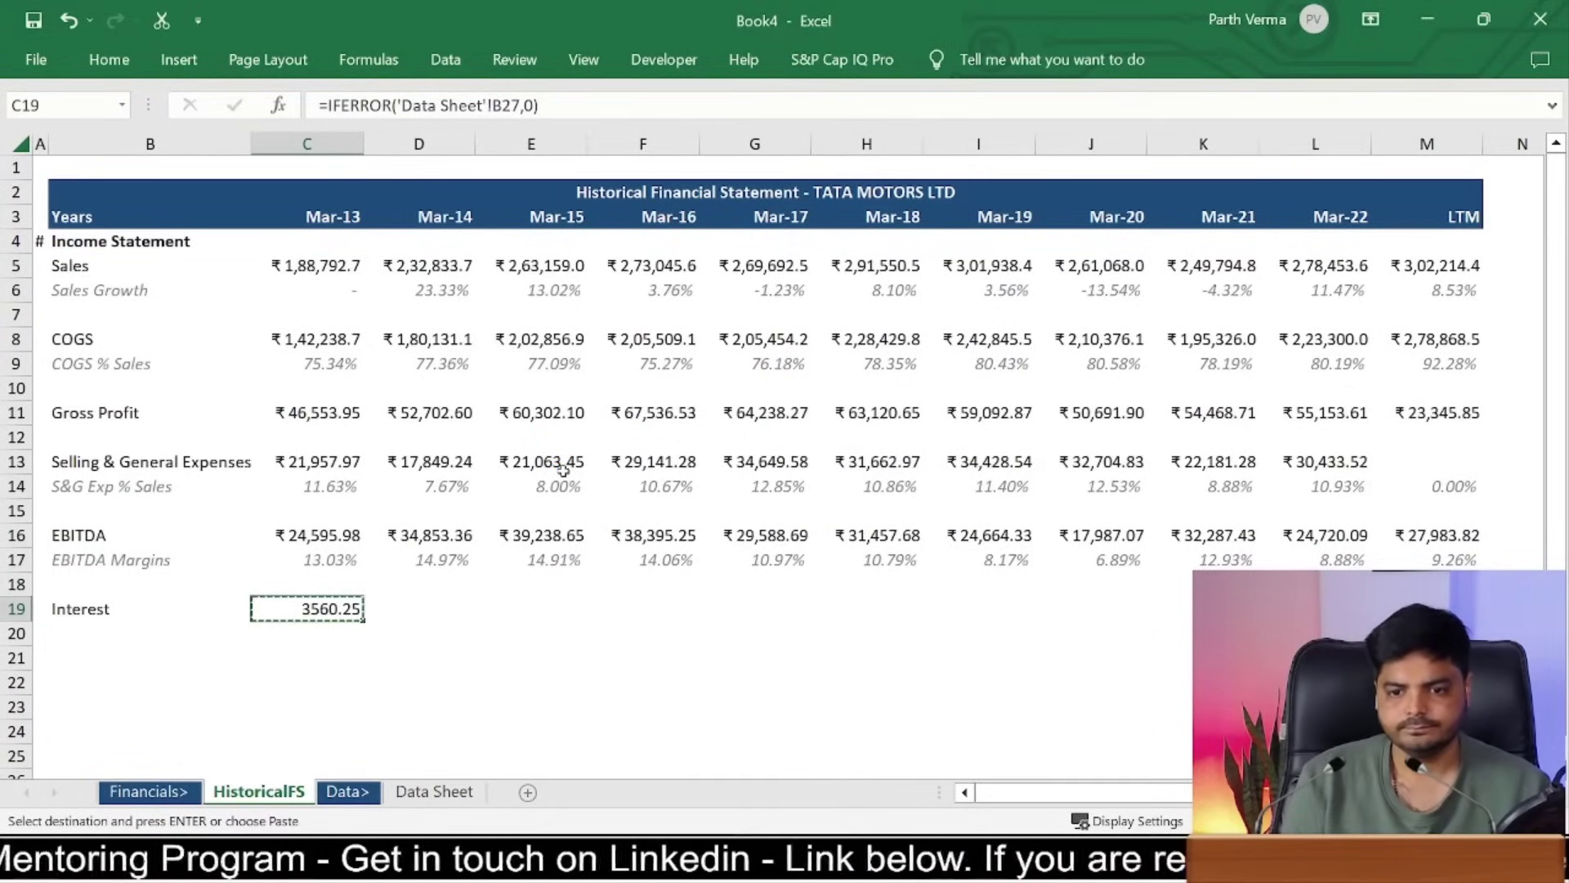
key("Right")
key("Right")
key("Right")
key("Right")
key("Right")
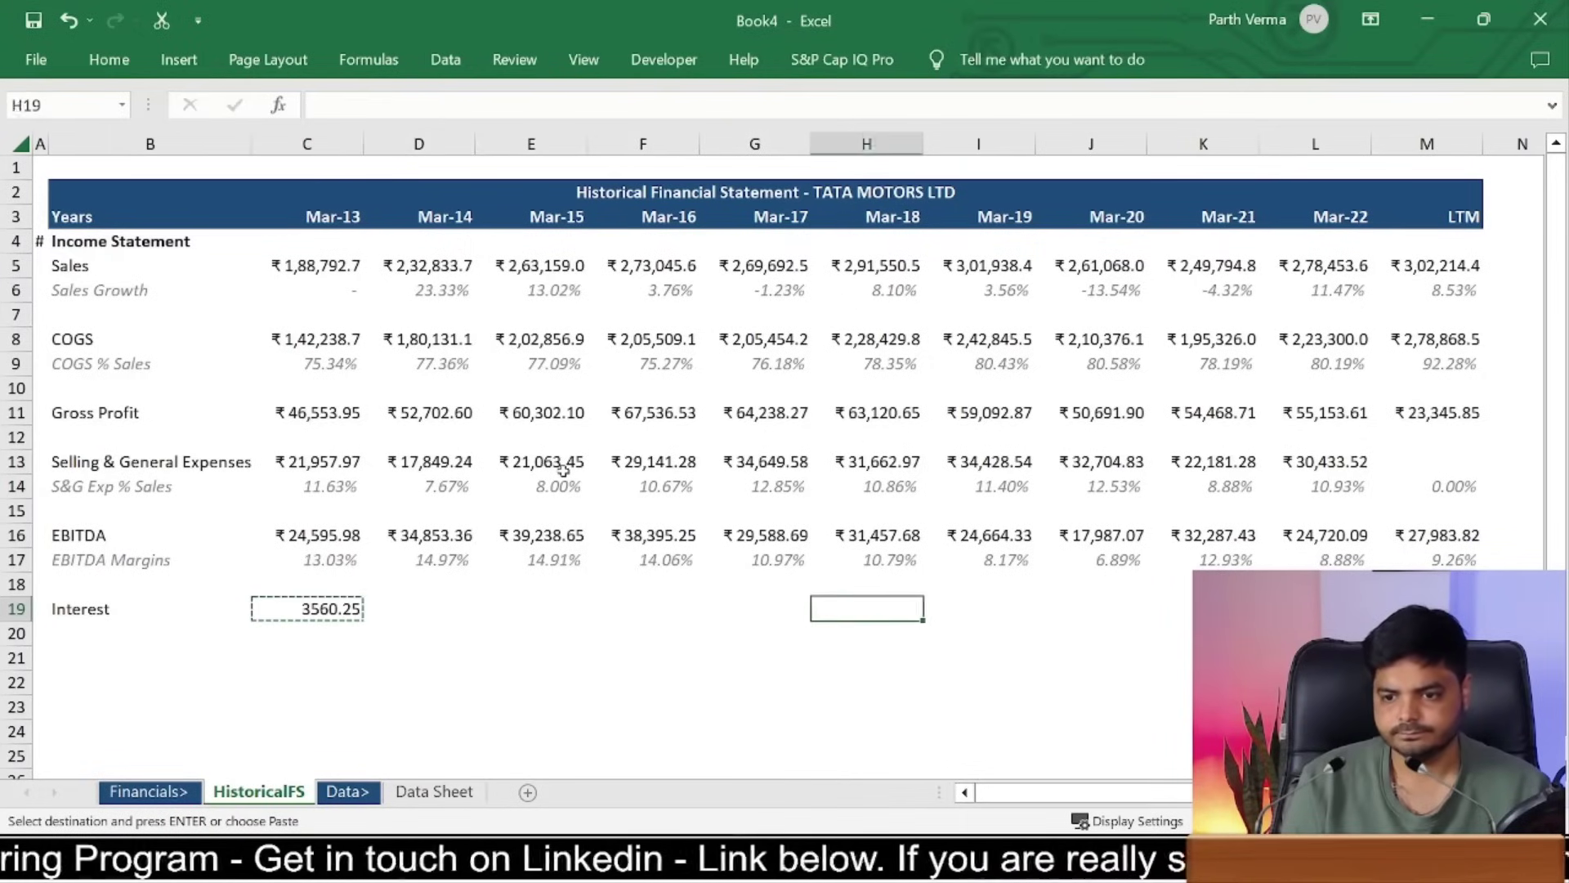
key("Right")
key("Right")
key("Right")
key("Right")
key("Right")
key("ctrl+shift+Left")
key("ctrl+v")
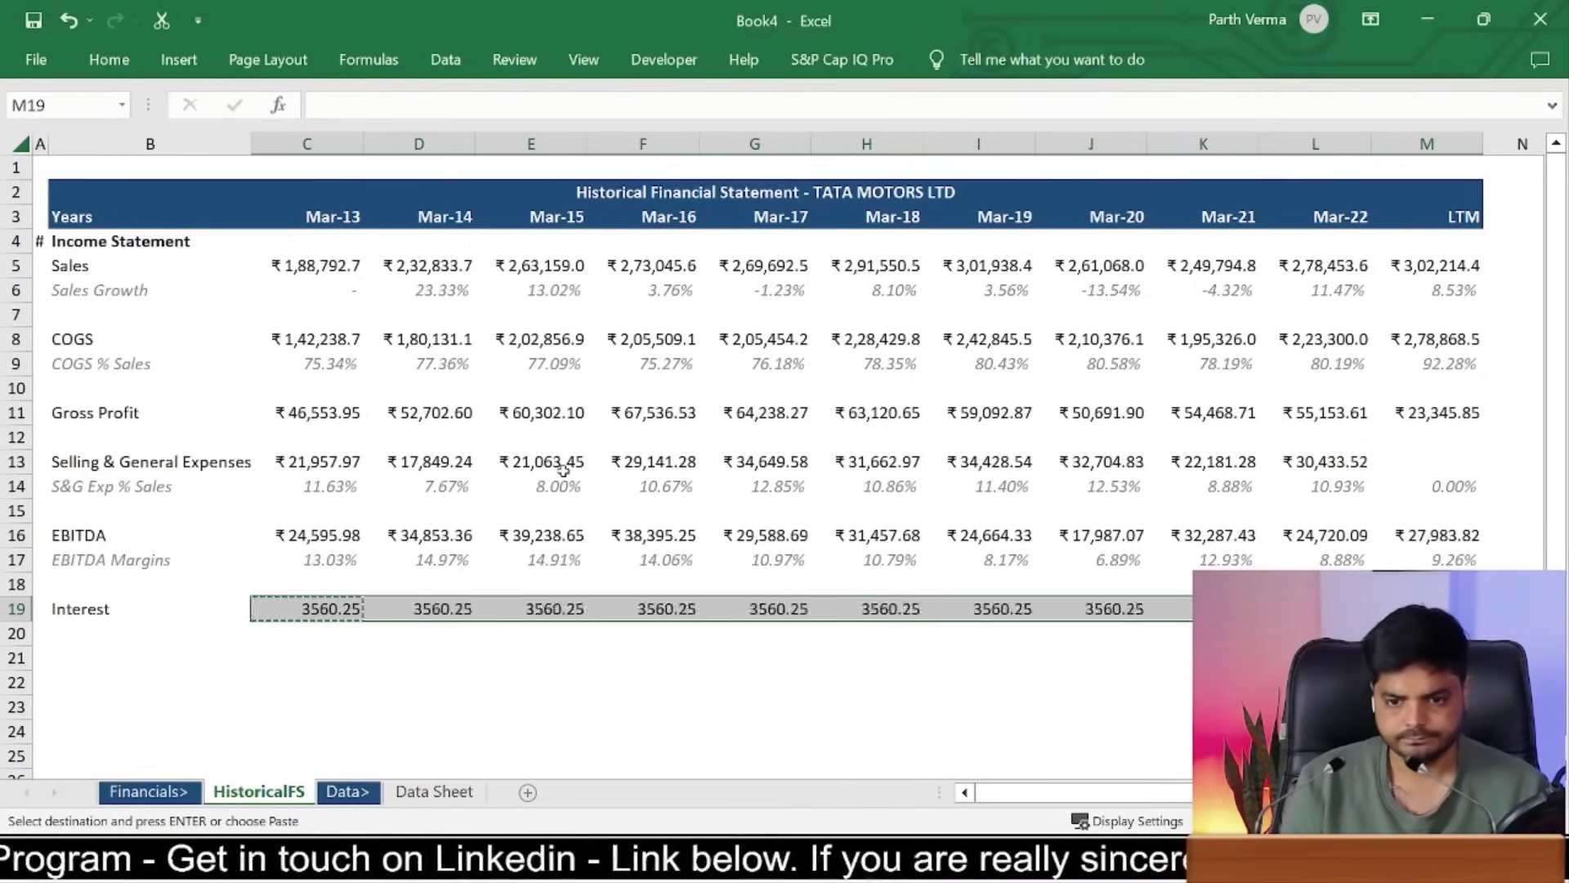
Step: Paste the EBITDA cell's rupee formatting onto the Interest row as formats only
left_click(325, 536)
key("ctrl+c")
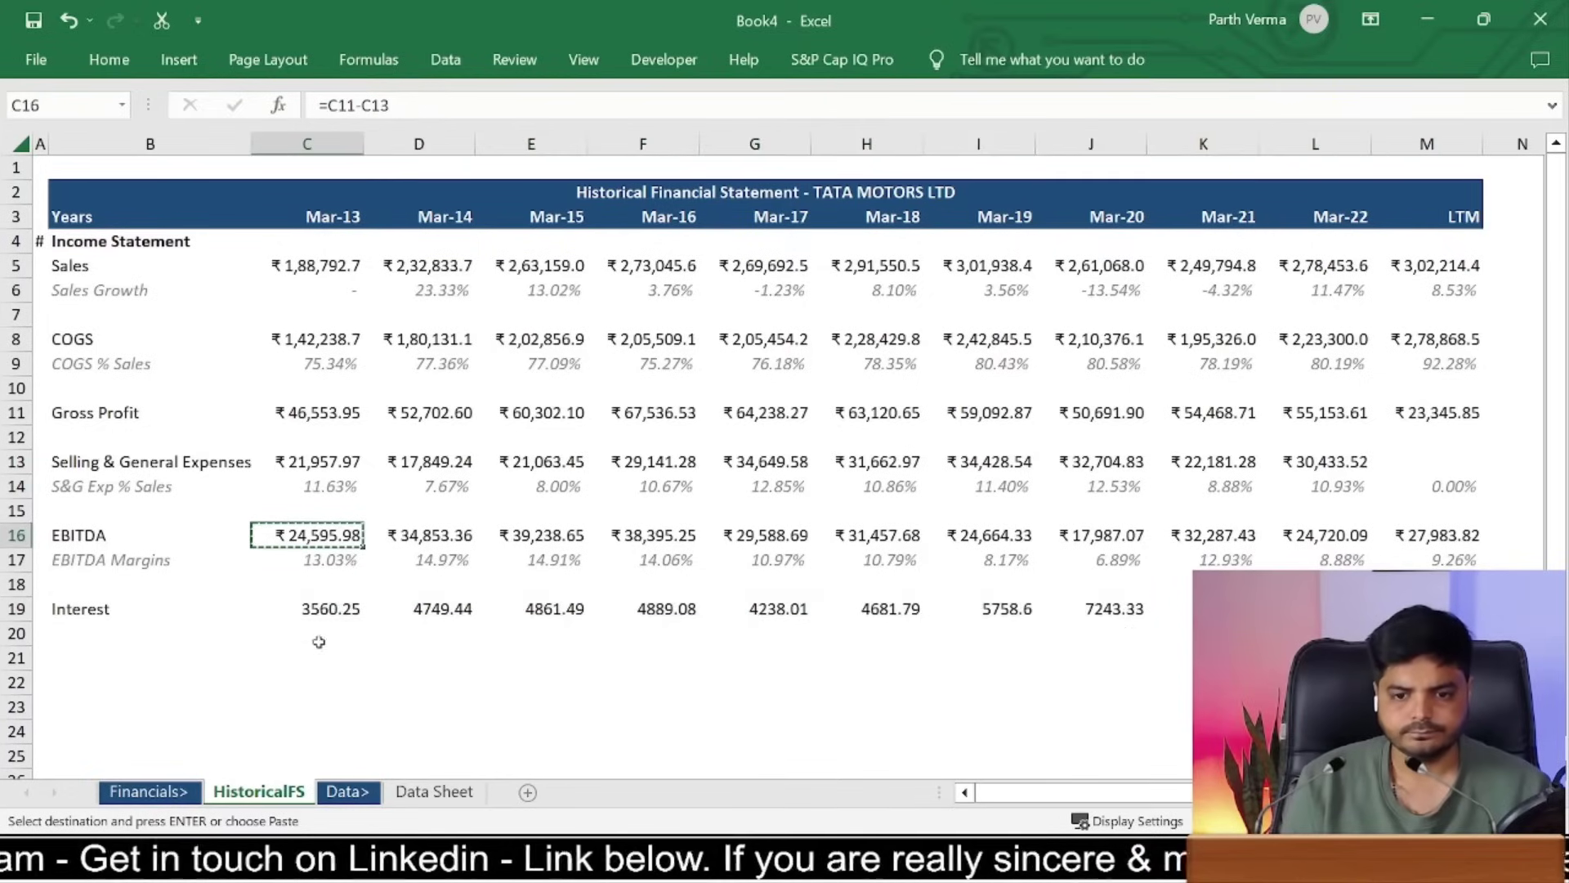
left_click(328, 608)
key("ctrl+shift+Right")
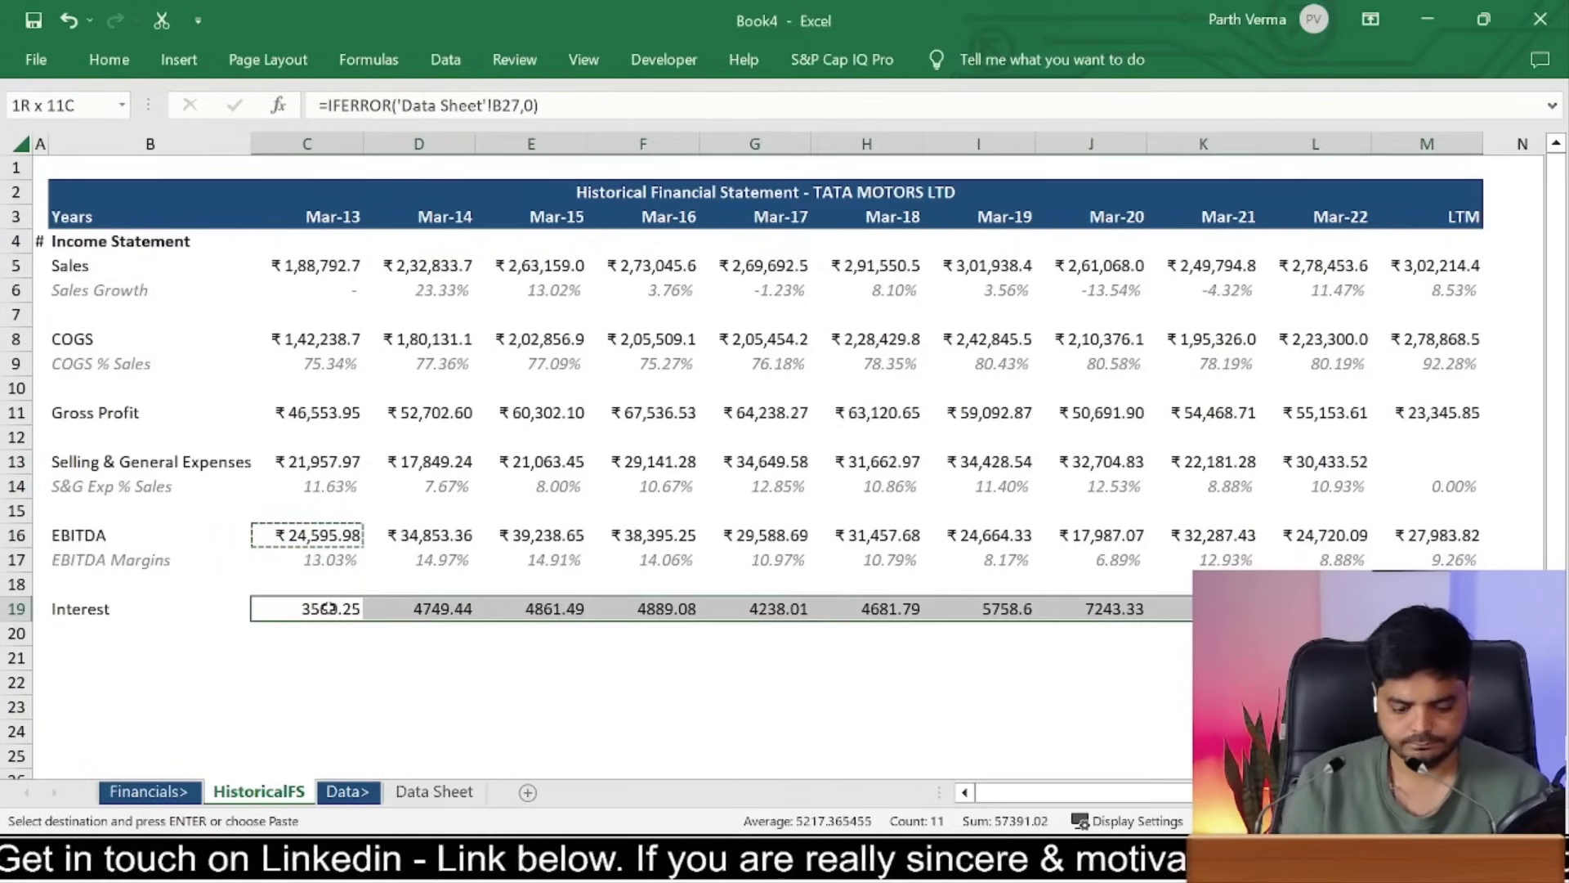
key("ctrl+alt+v")
key("t")
key("Return")
key("Right")
key("Right")
key("Right")
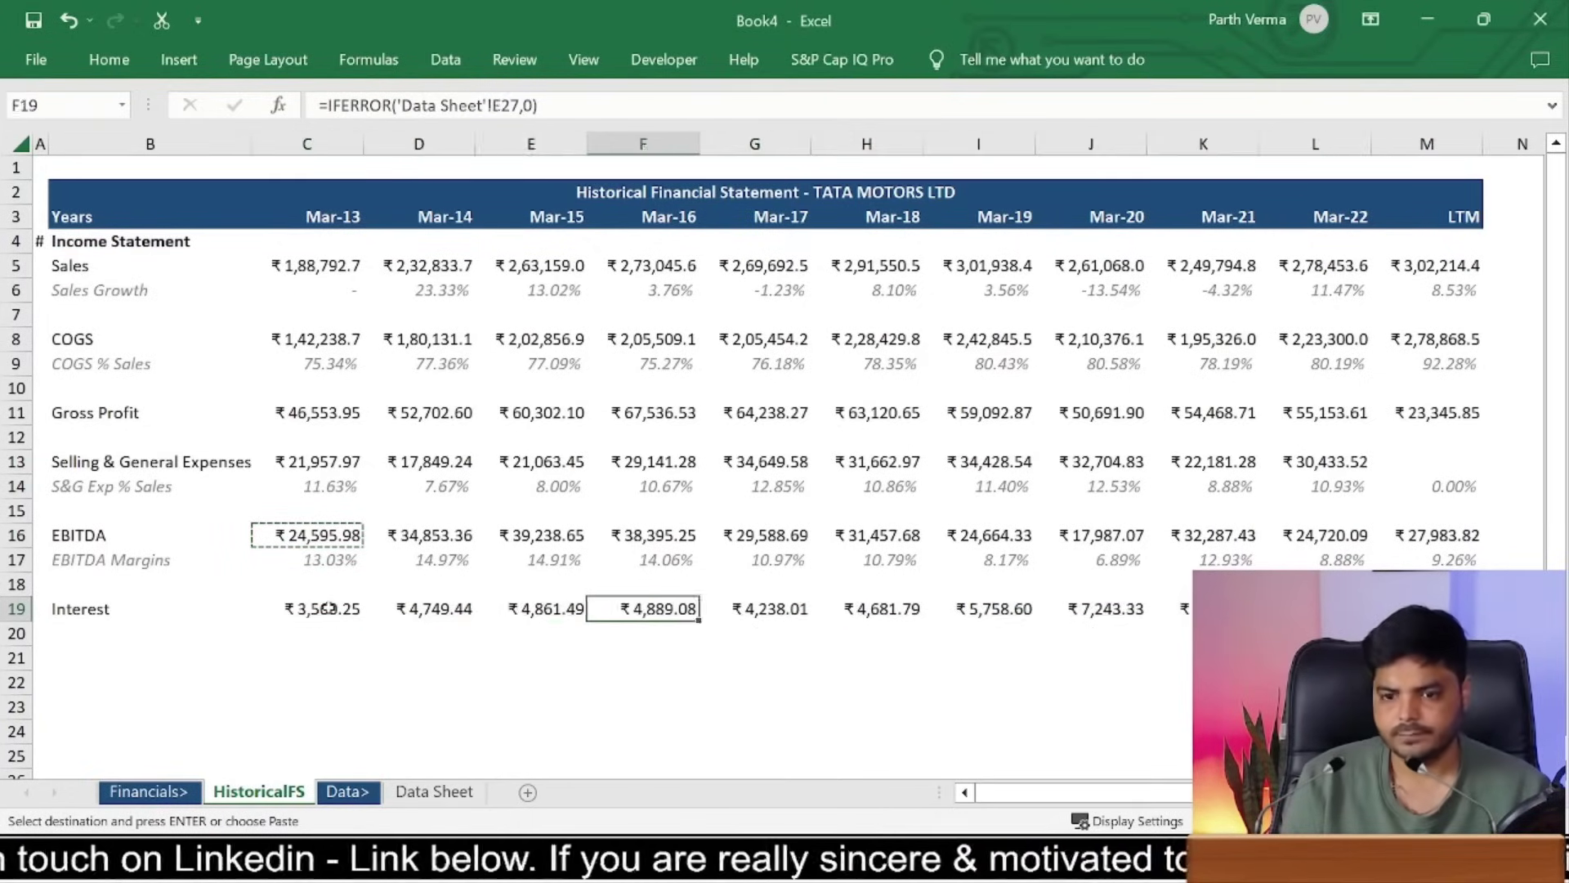
key("ctrl+Right")
type("=")
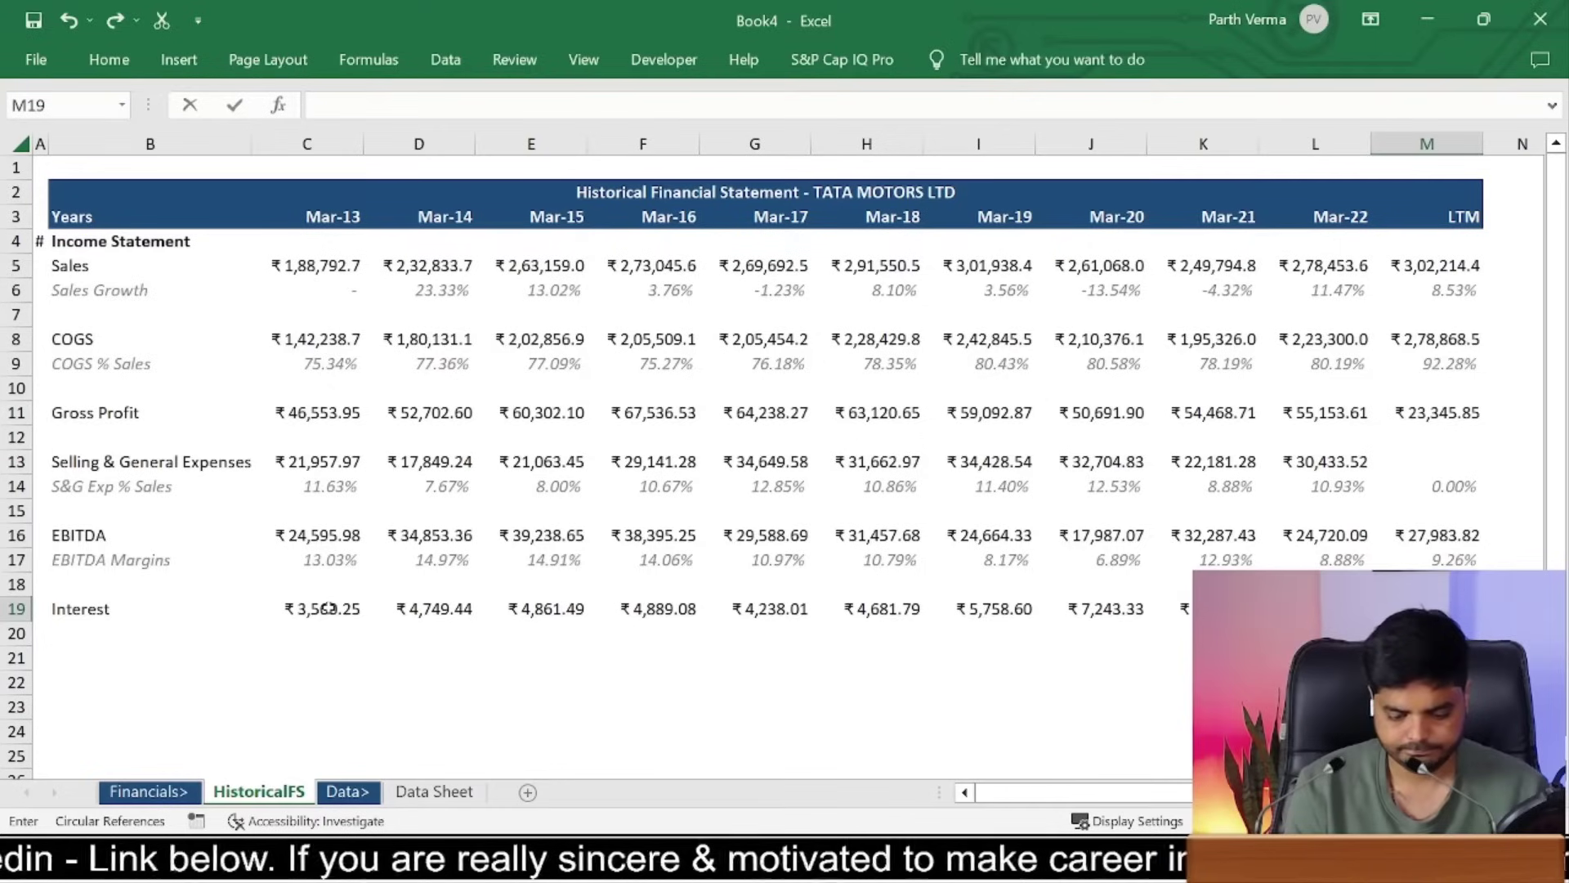
Step: Start the LTM Interest formula as IFERROR(SUM of Data Sheet H46:K46
type("iferror")
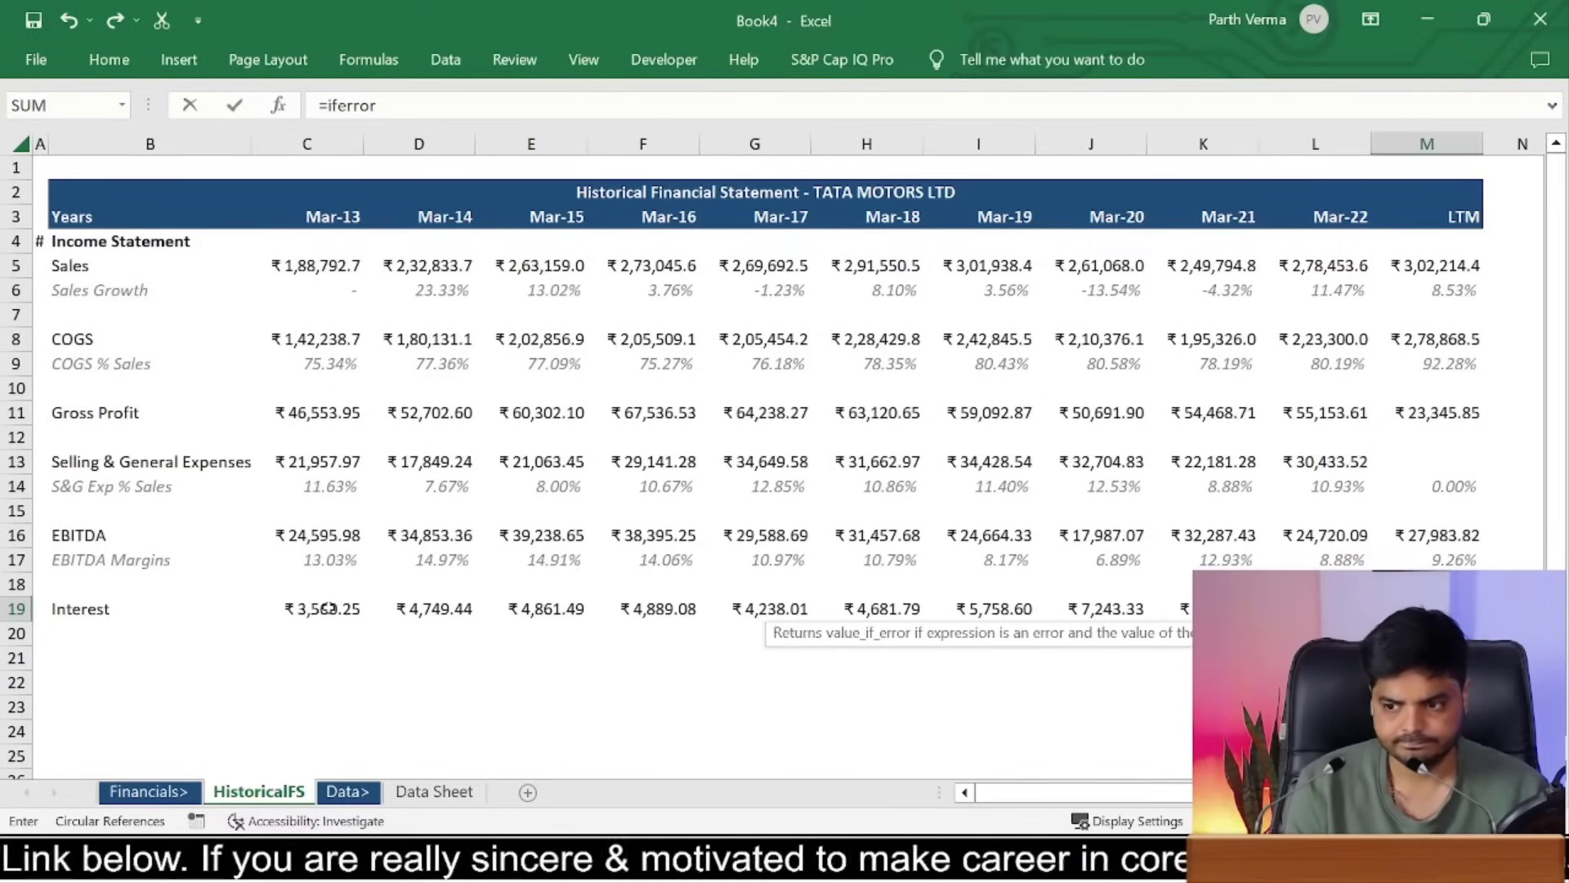
type("(")
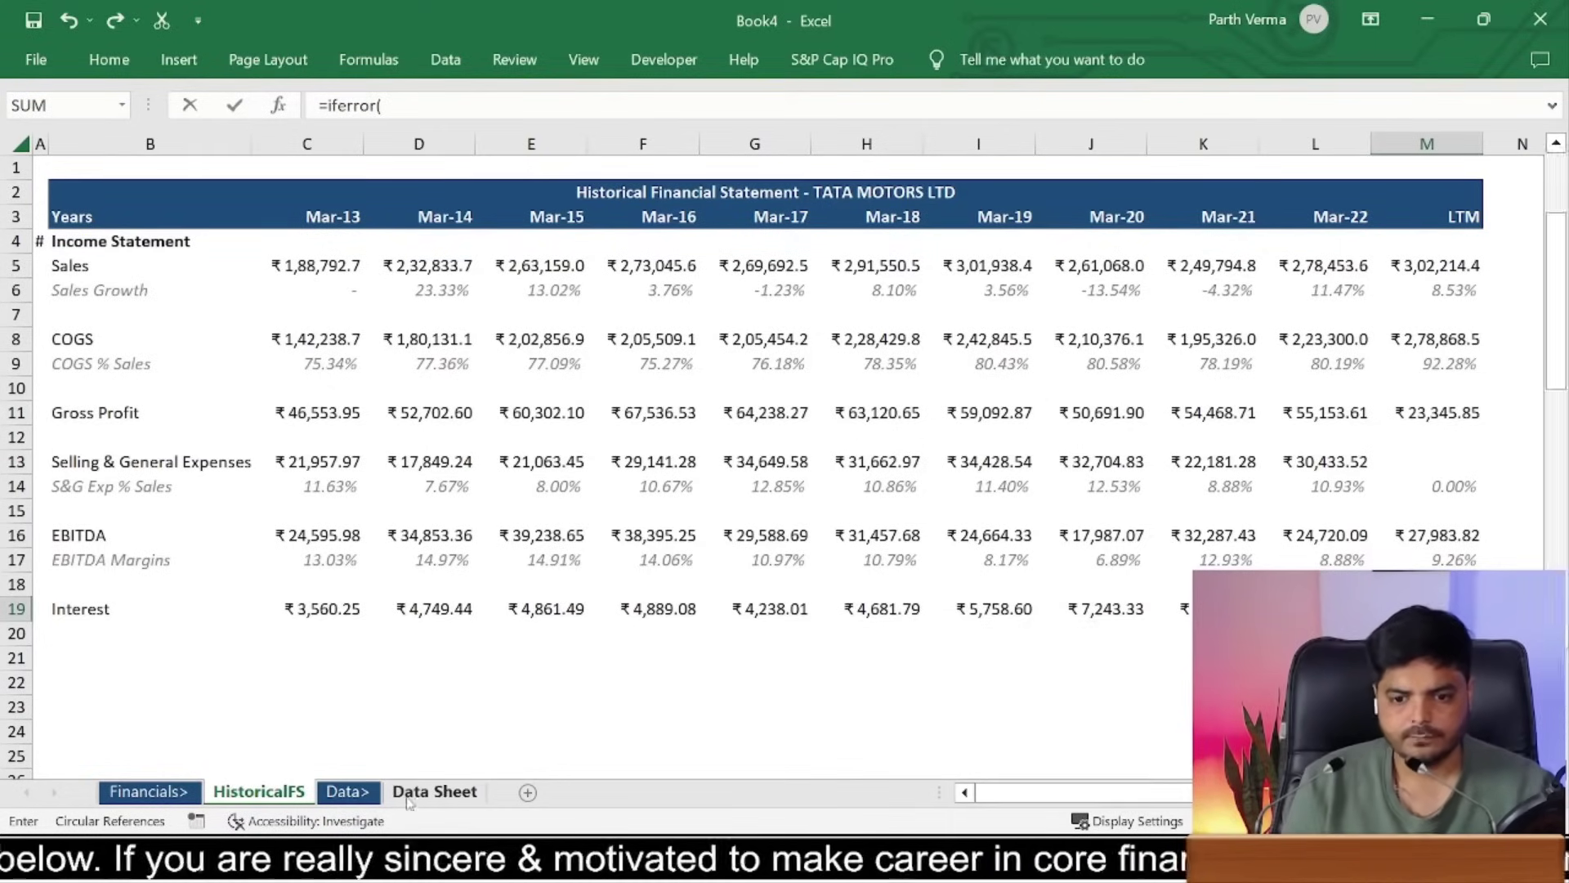
left_click(434, 791)
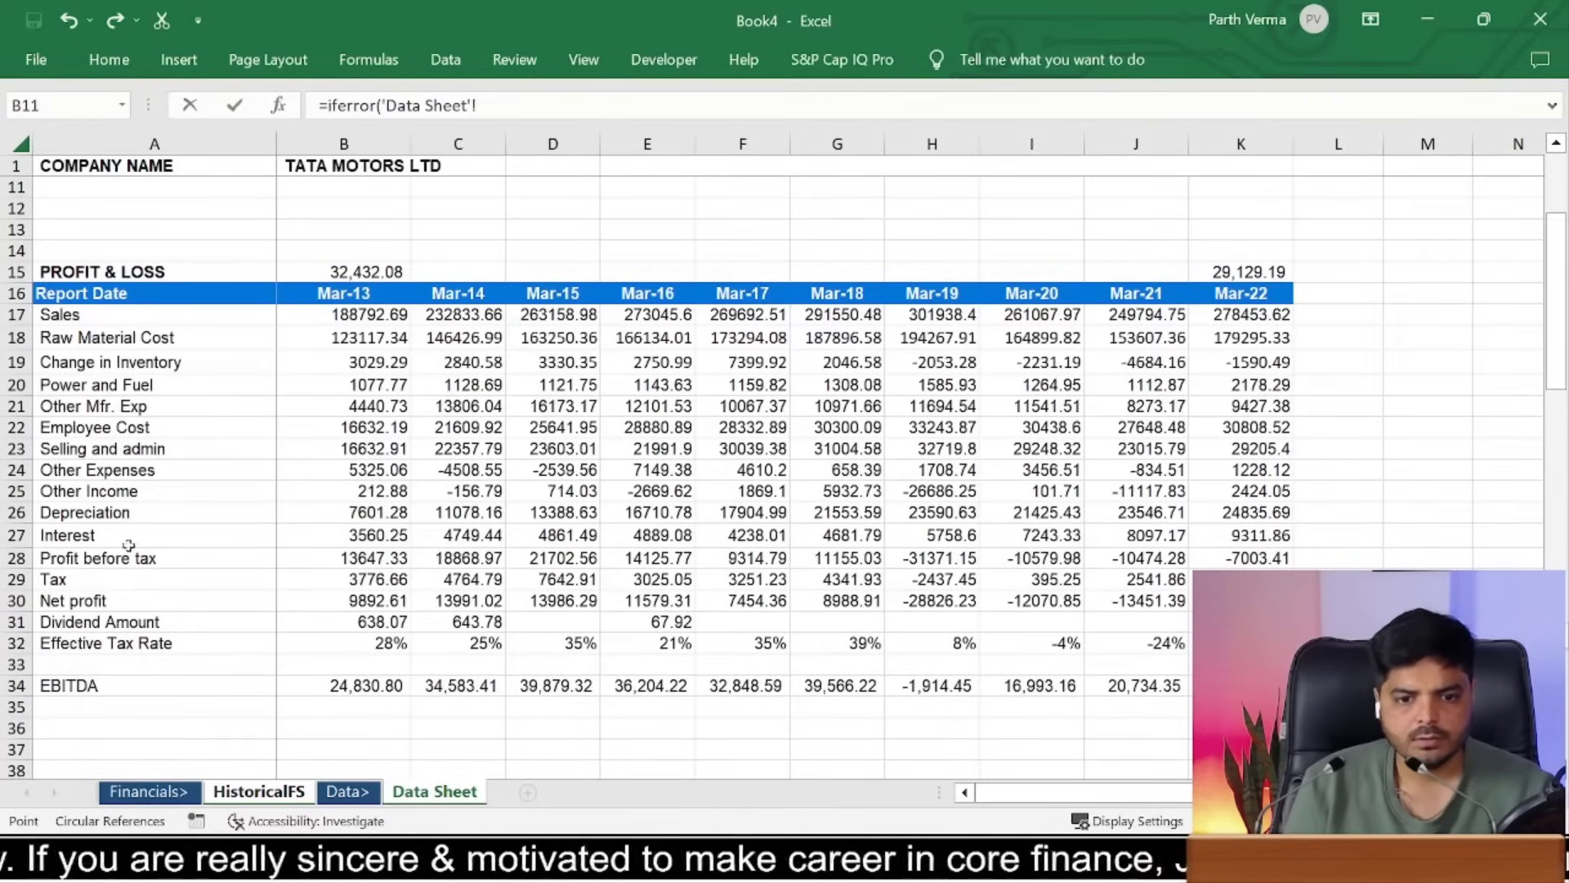
left_click_drag(1555, 220, 1555, 339)
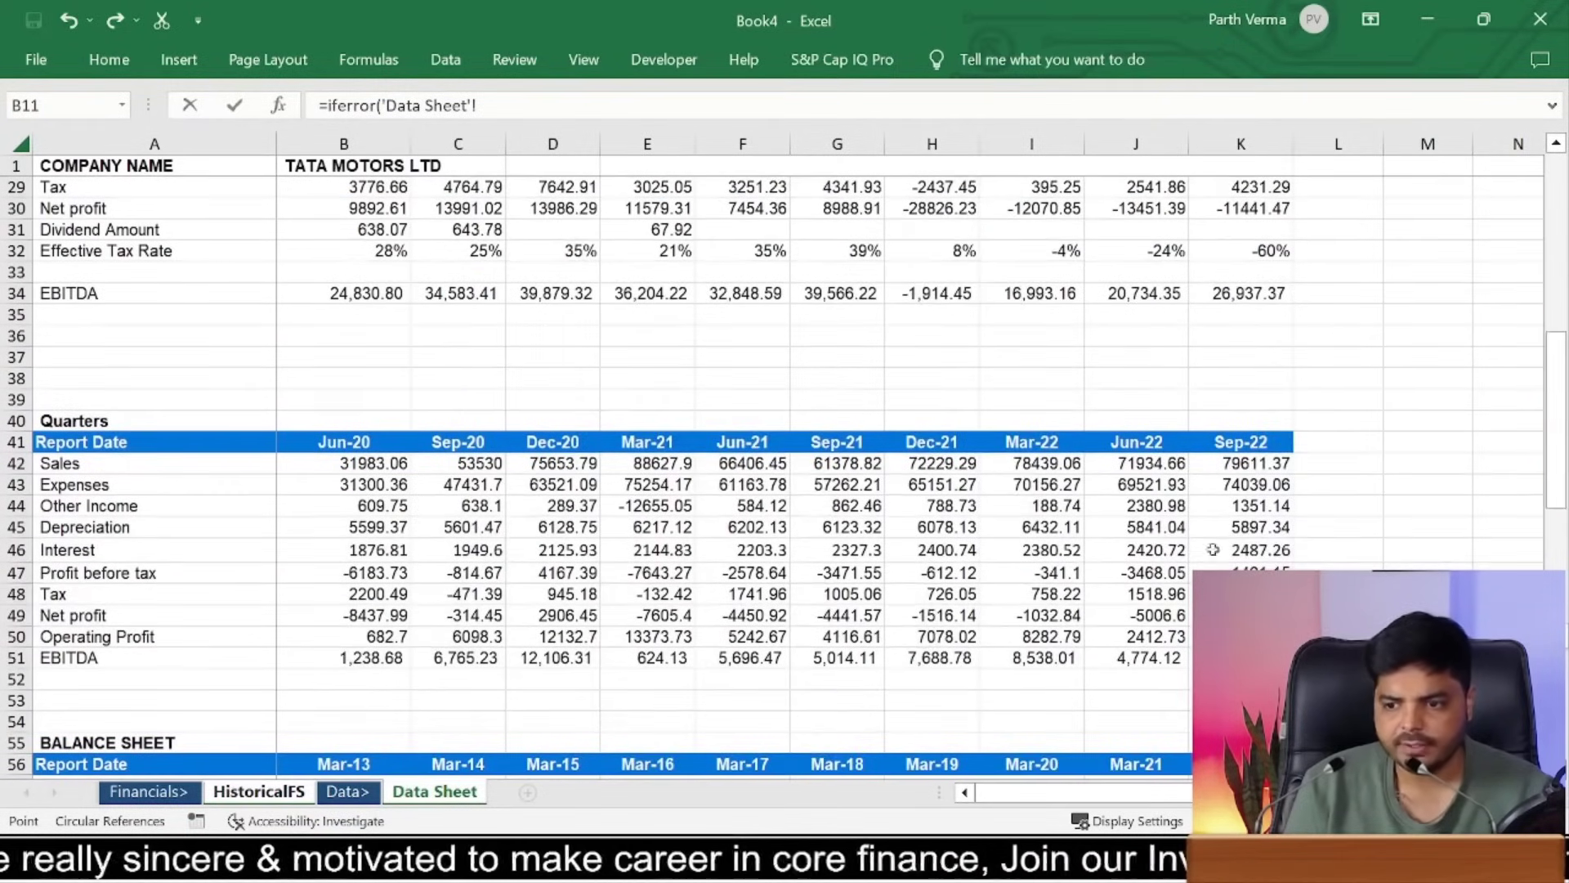
left_click(381, 104)
type("sum")
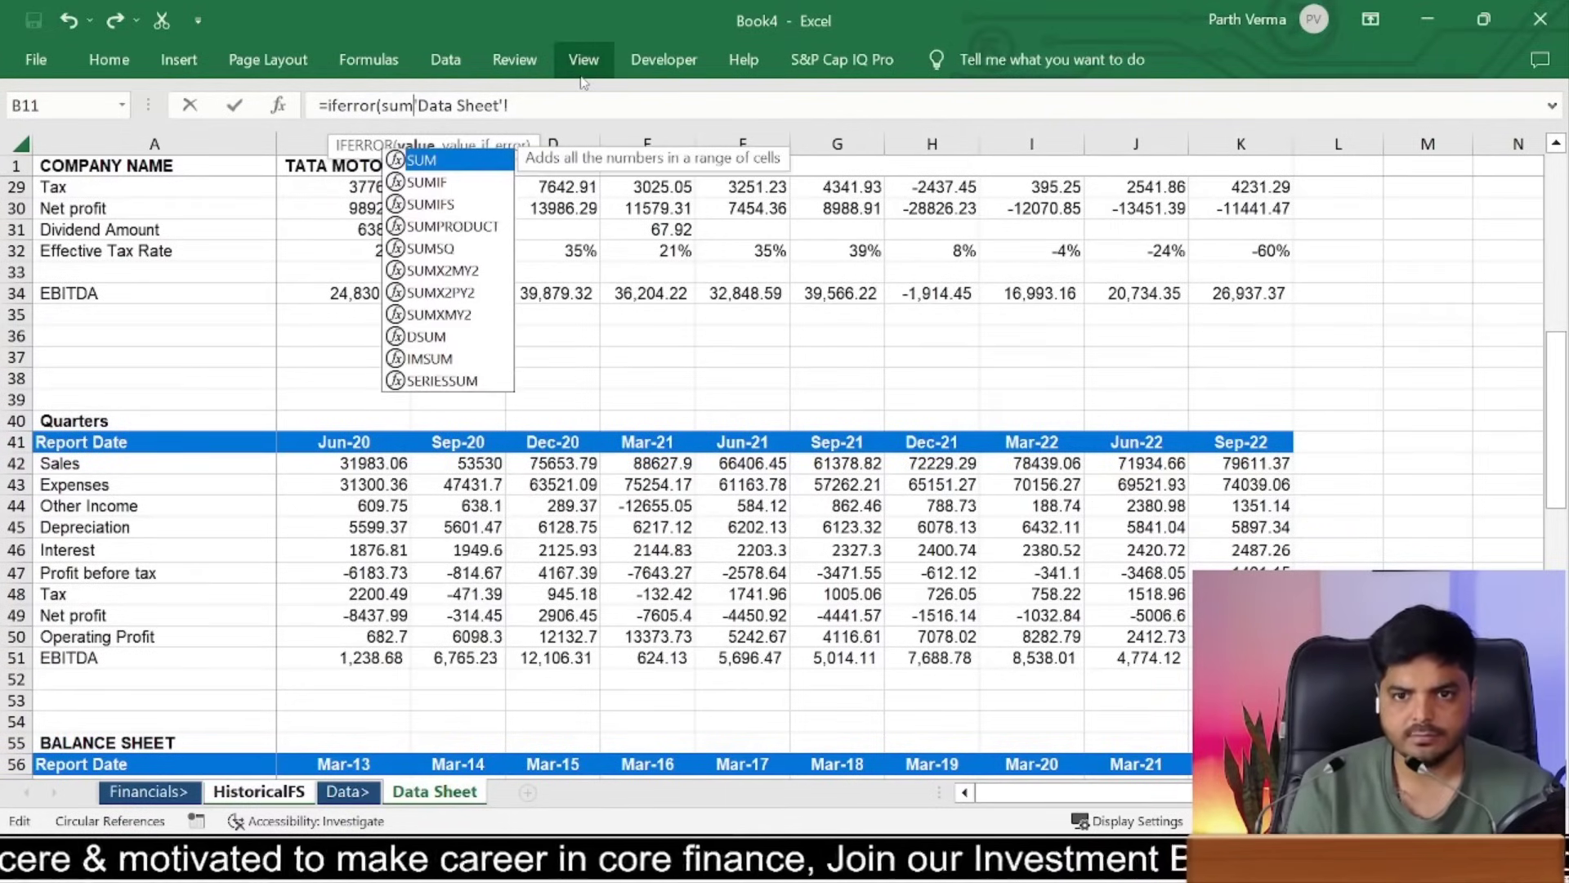
type("(")
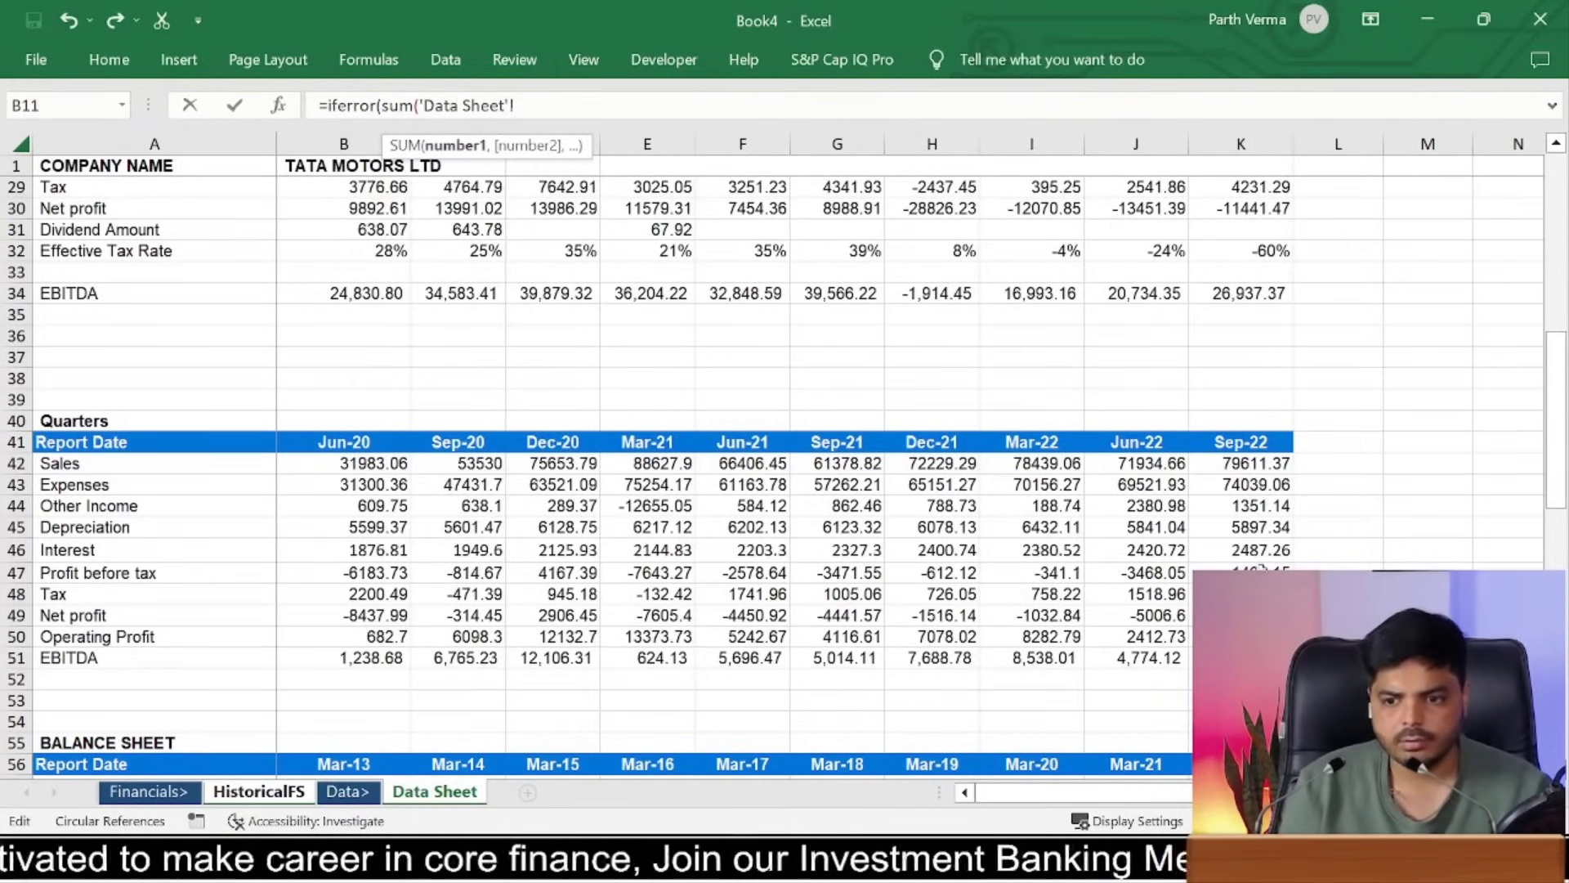
left_click_drag(1262, 552, 948, 552)
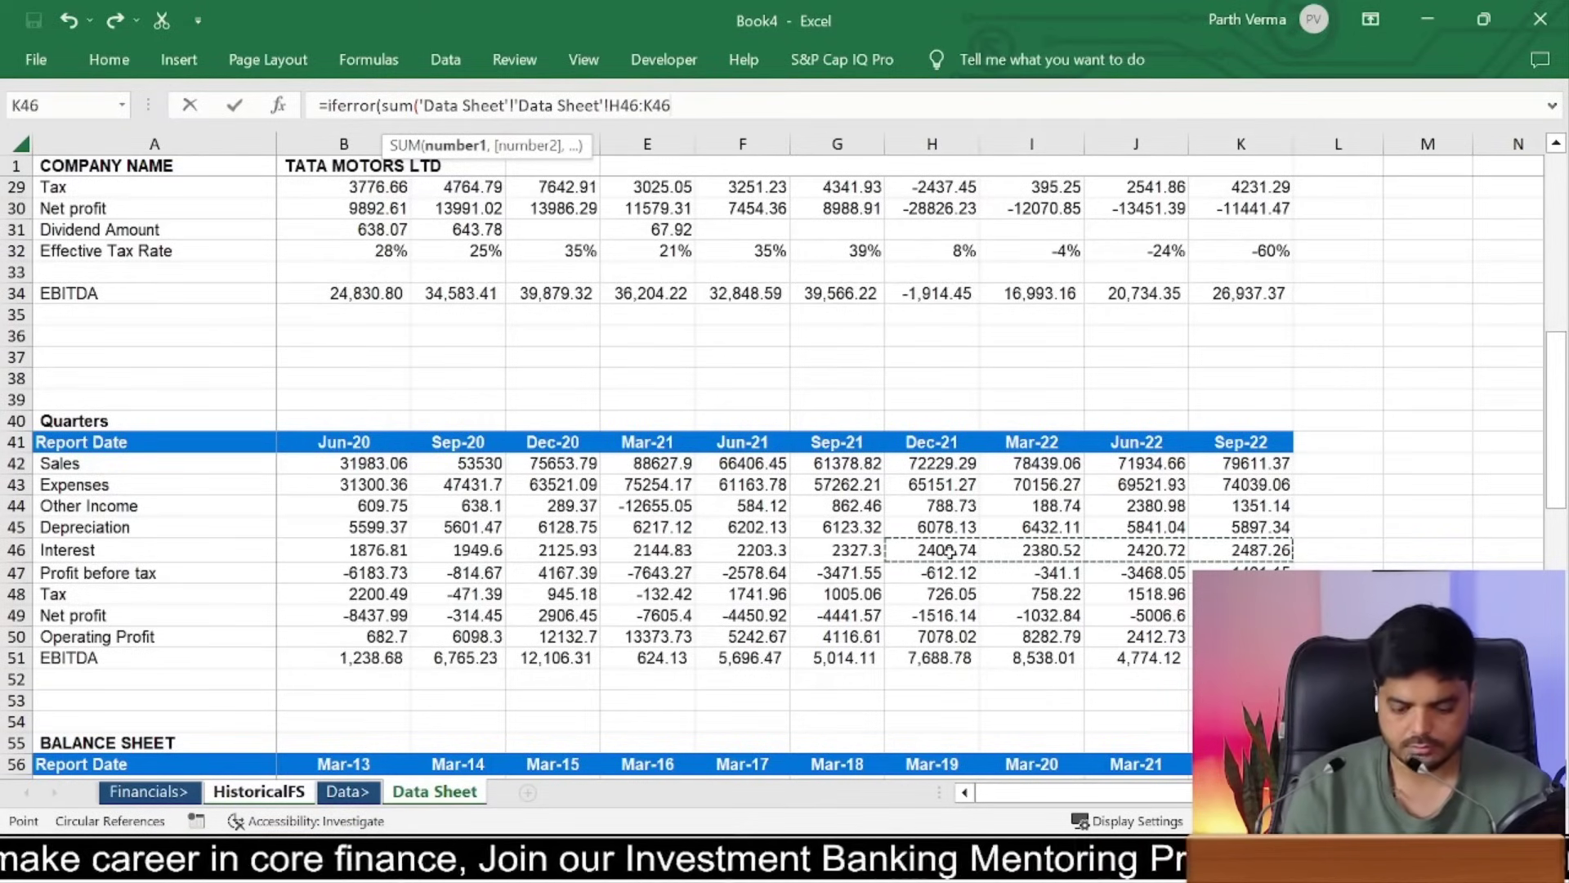
type(")")
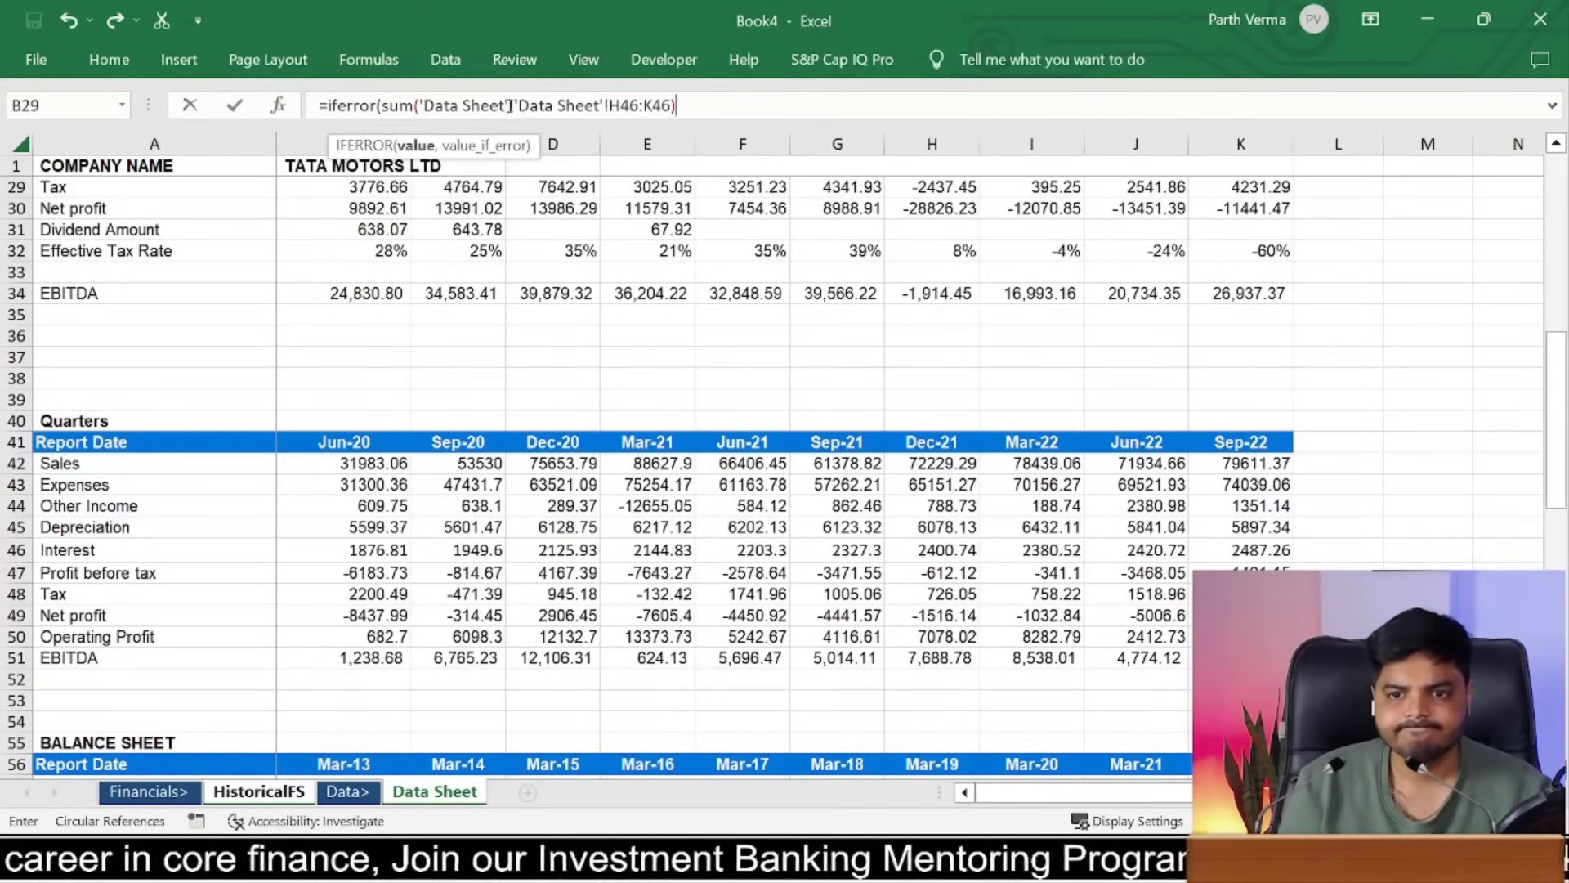
Step: Remove the duplicated sheet prefix and finish the formula with a 0 fallback
left_click_drag(513, 105, 448, 97)
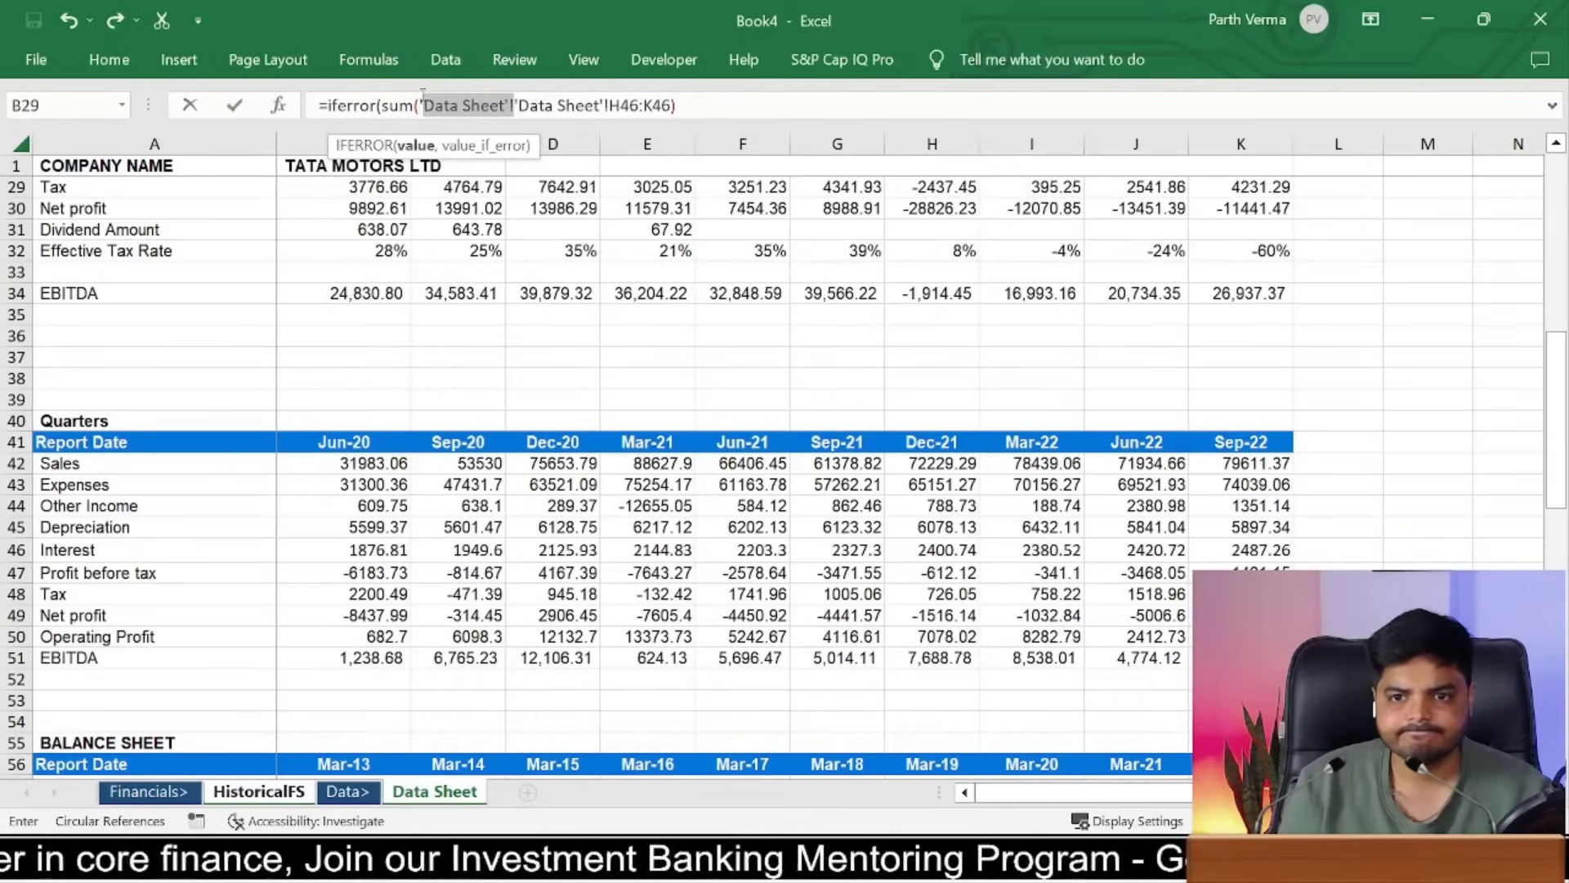
key("BackSpace")
left_click(643, 105)
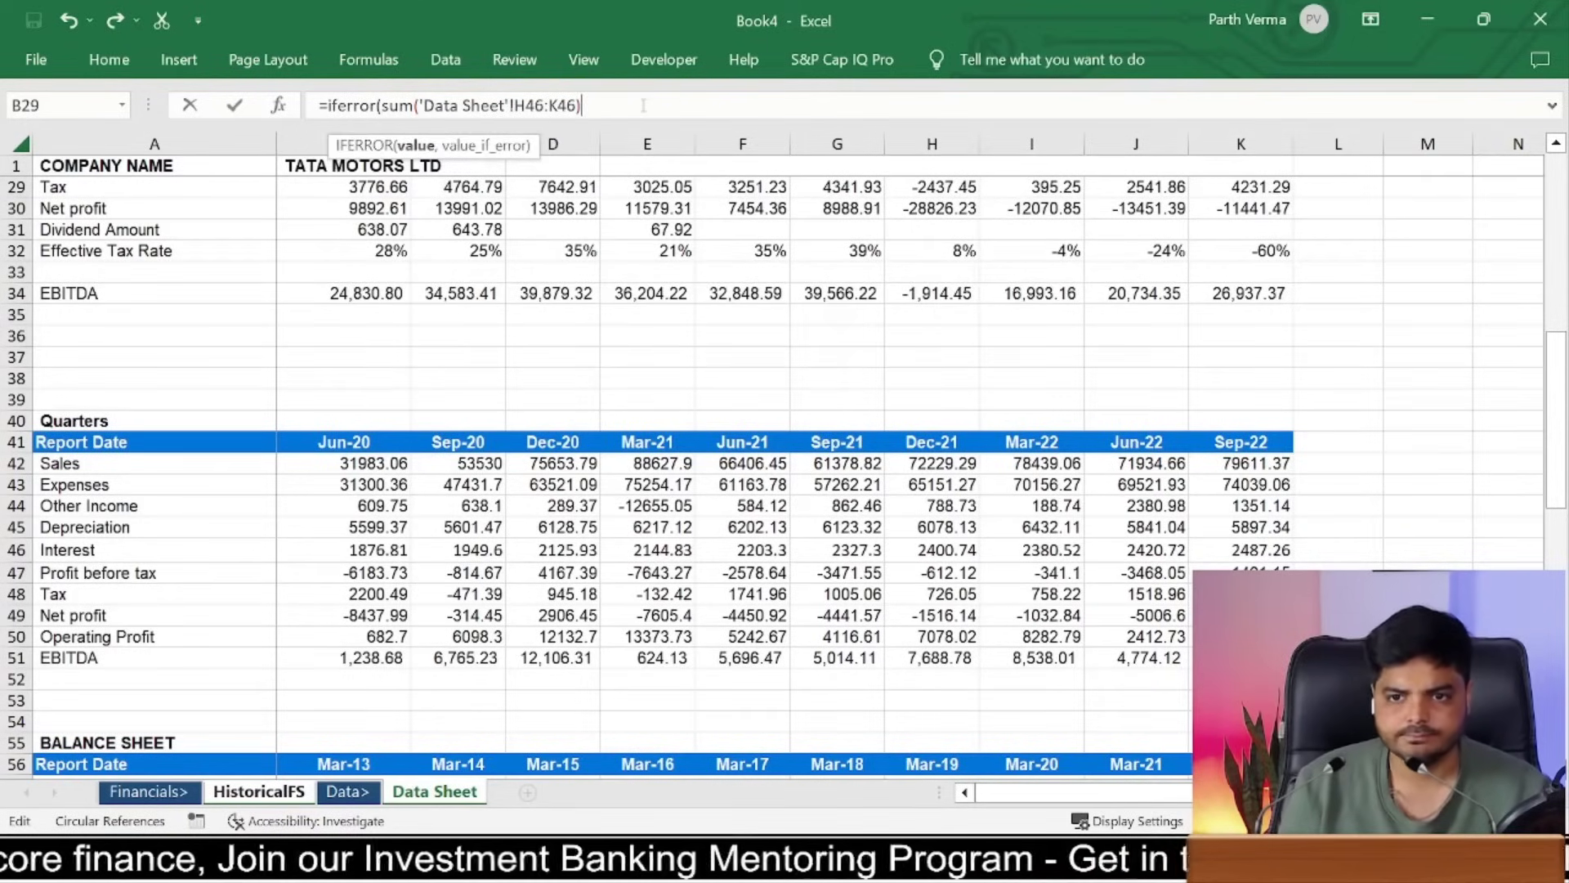
type(",0")
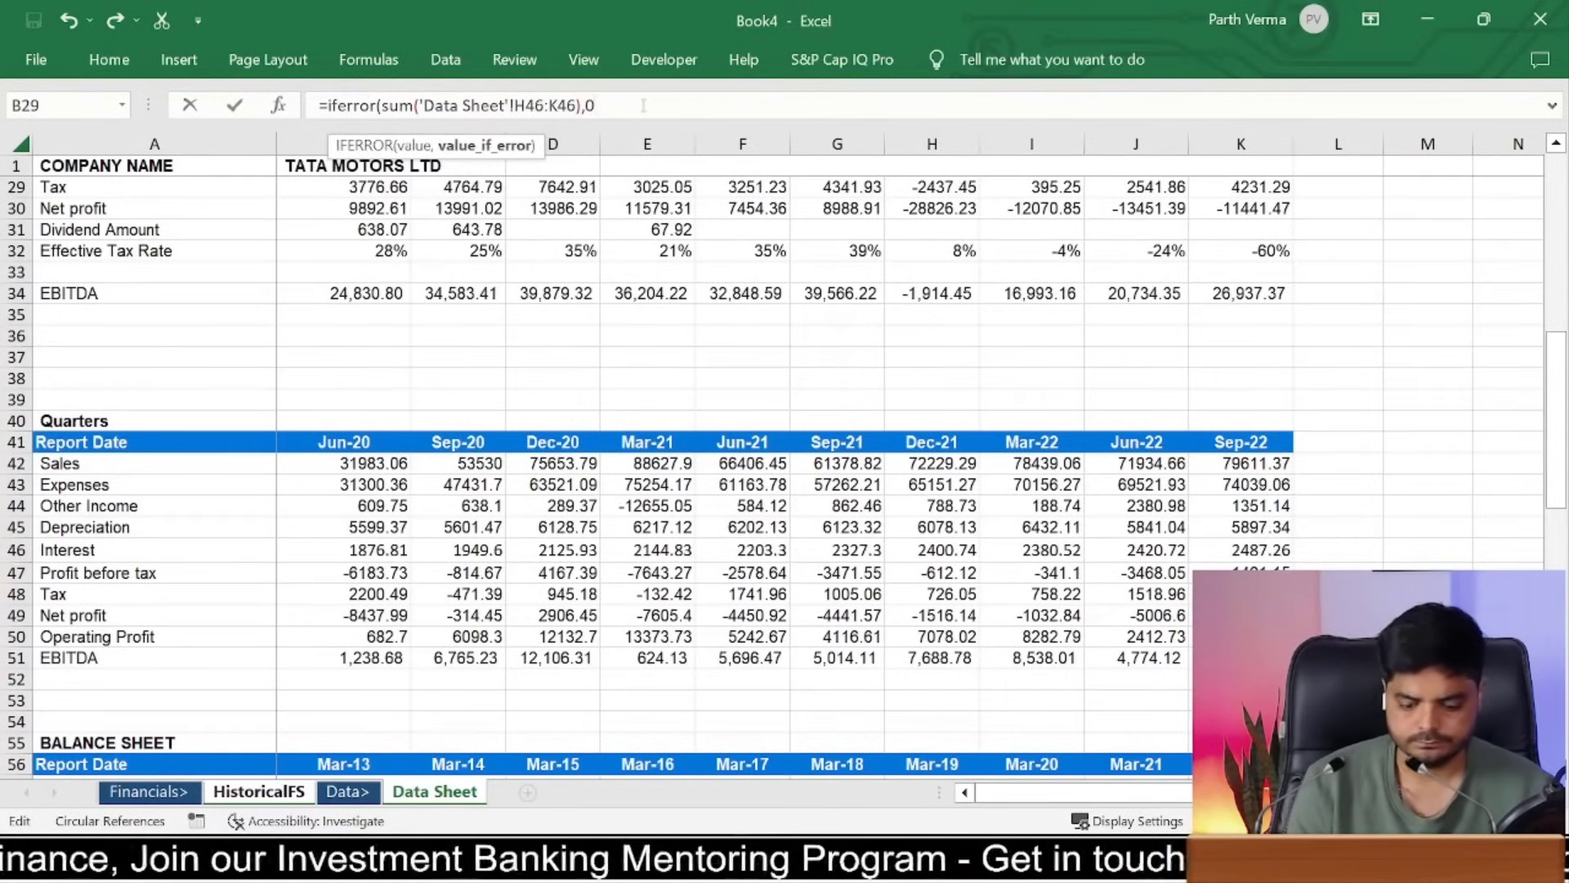
type(")")
key("Return")
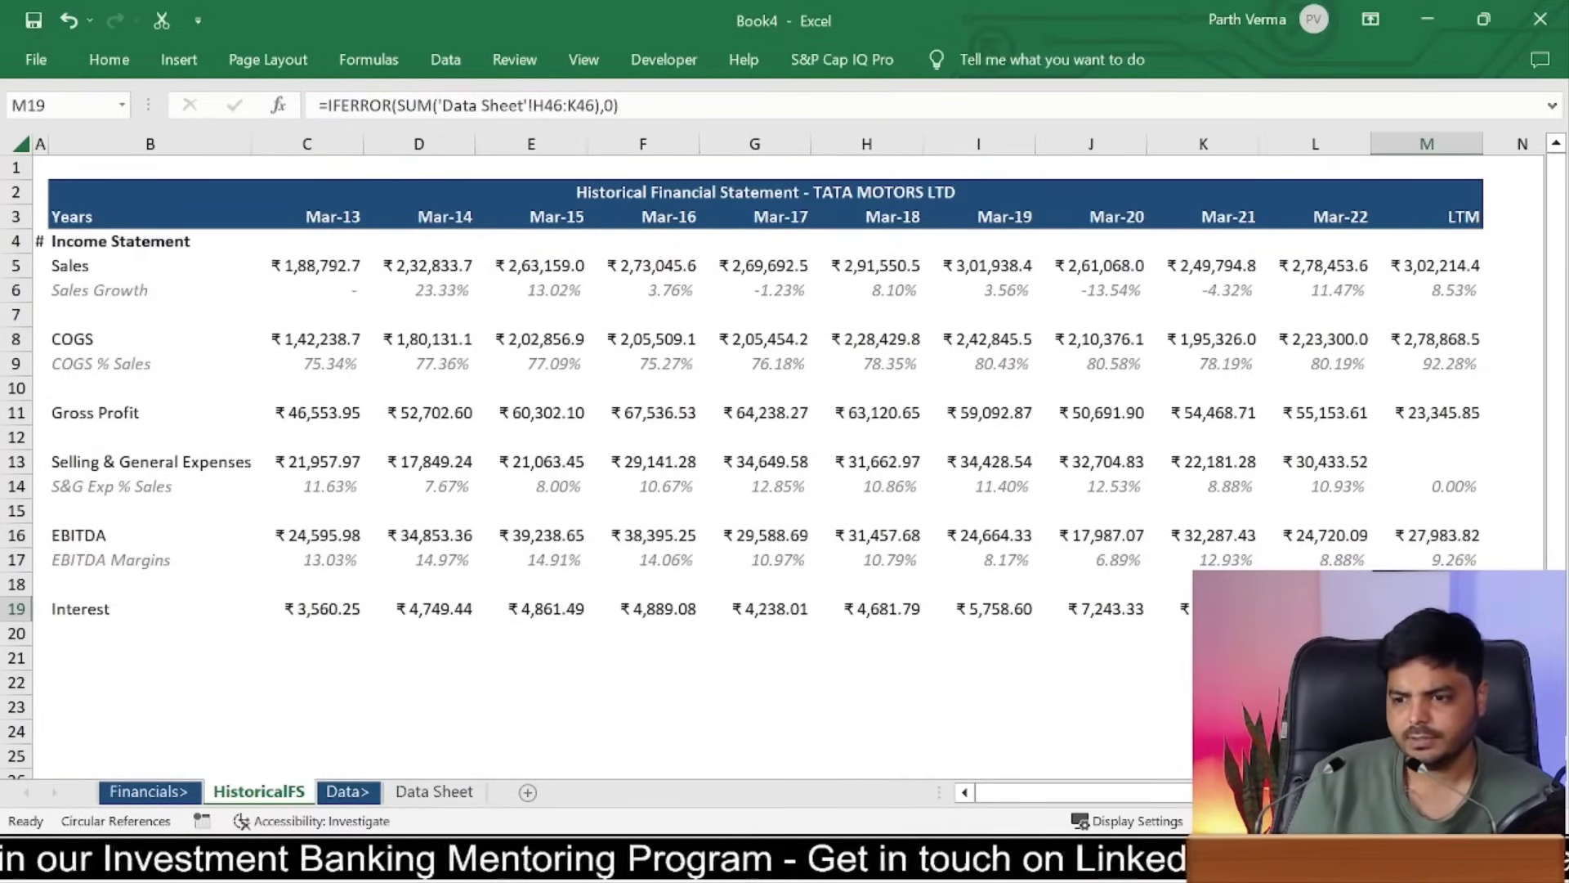
left_click(1315, 683)
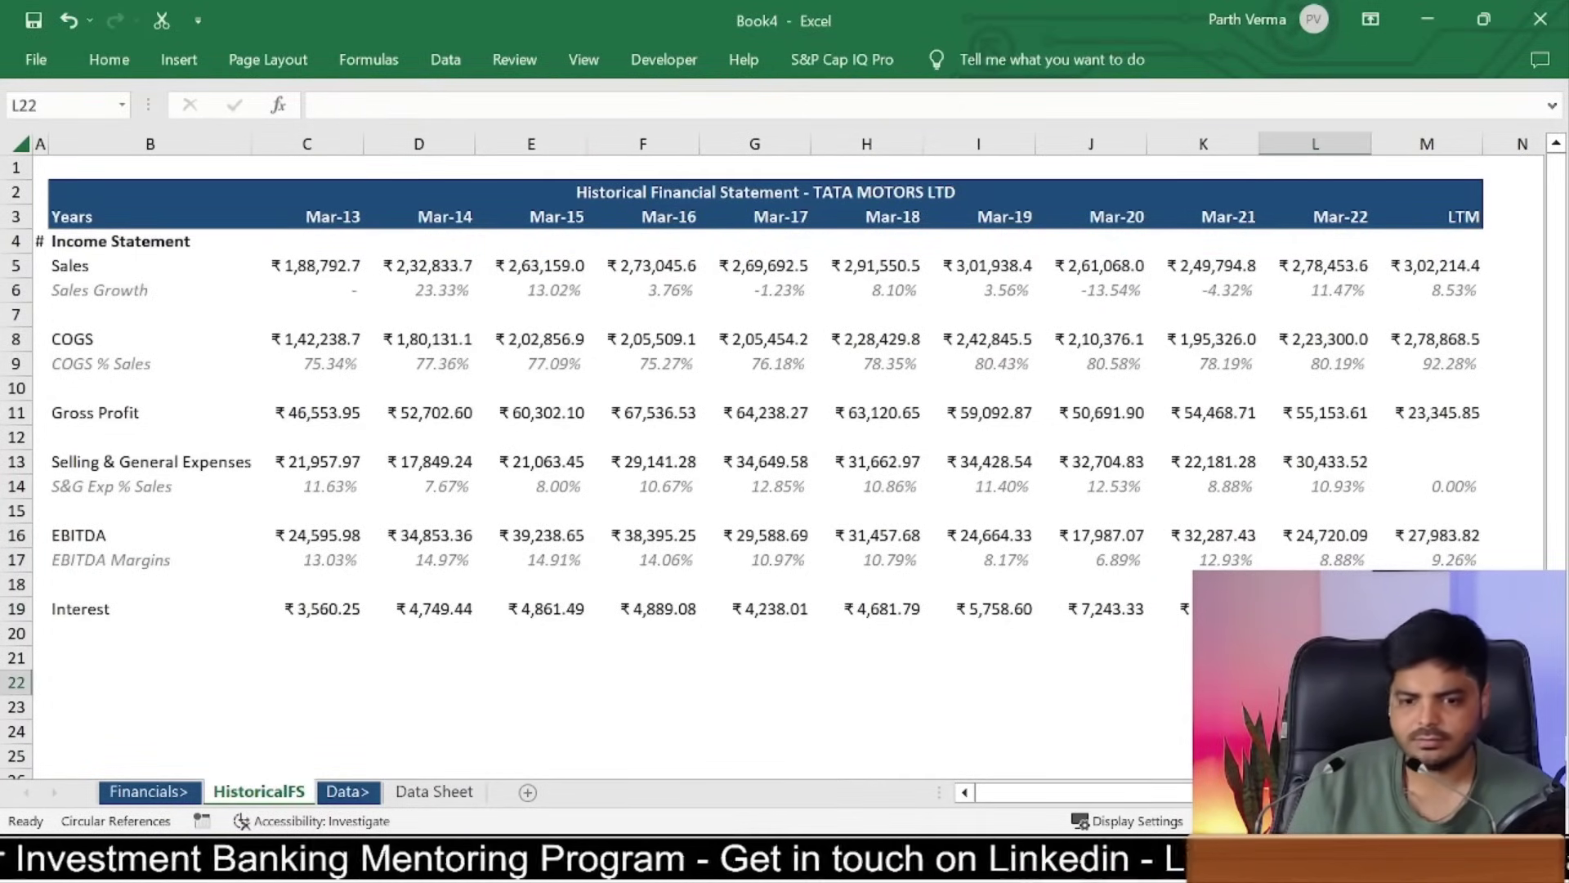
left_click(97, 634)
Step: Label row 20 'Interest % Sales' and give it the EBITDA Margins row formatting
type("Interest")
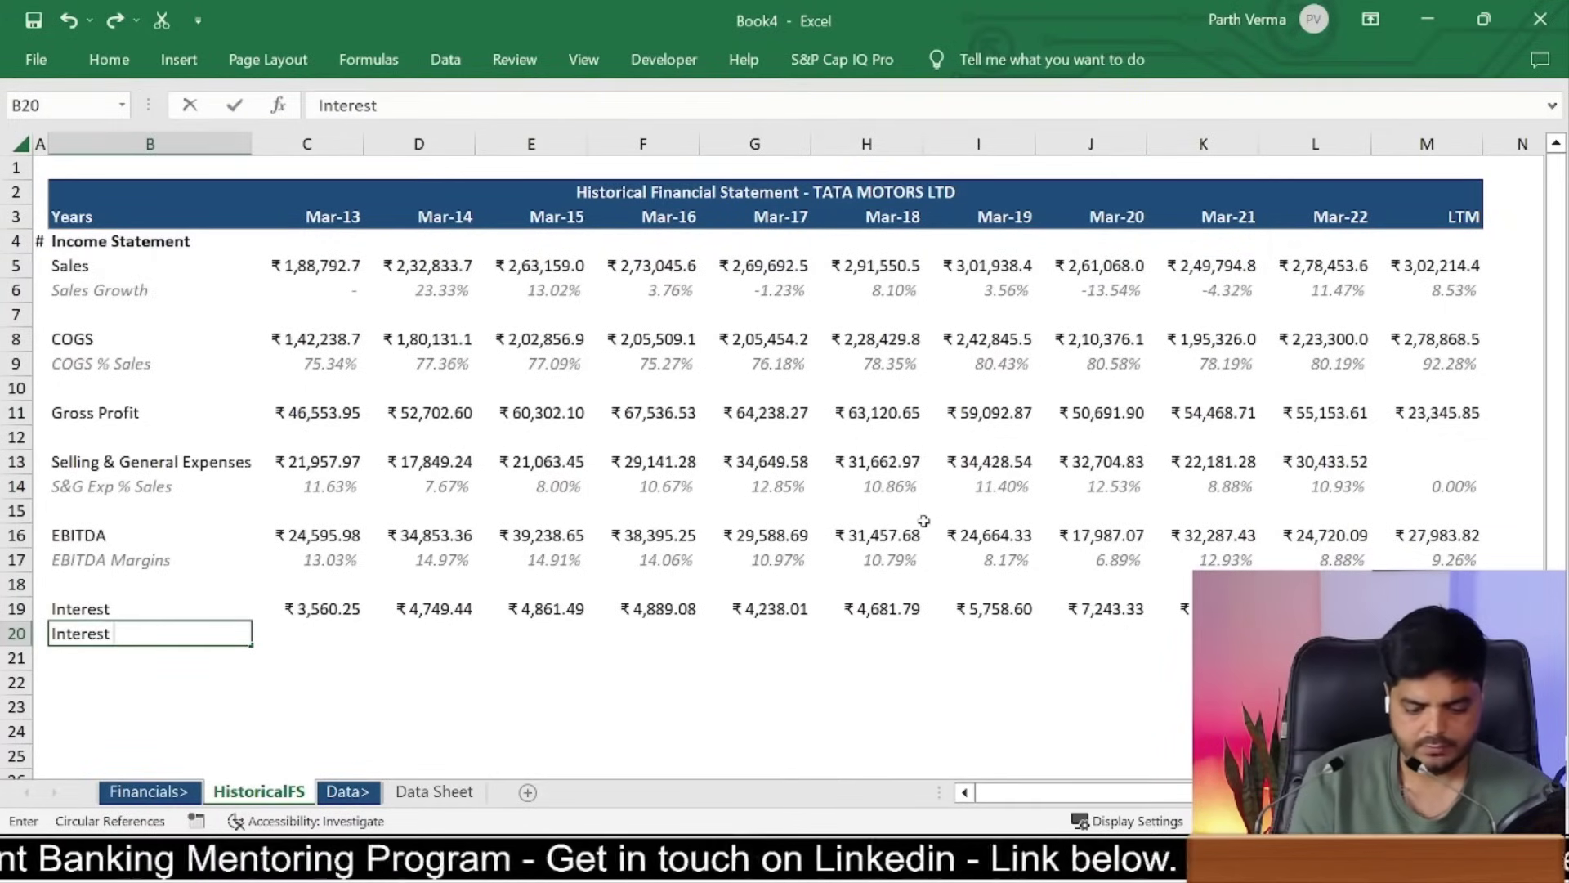
type(" %")
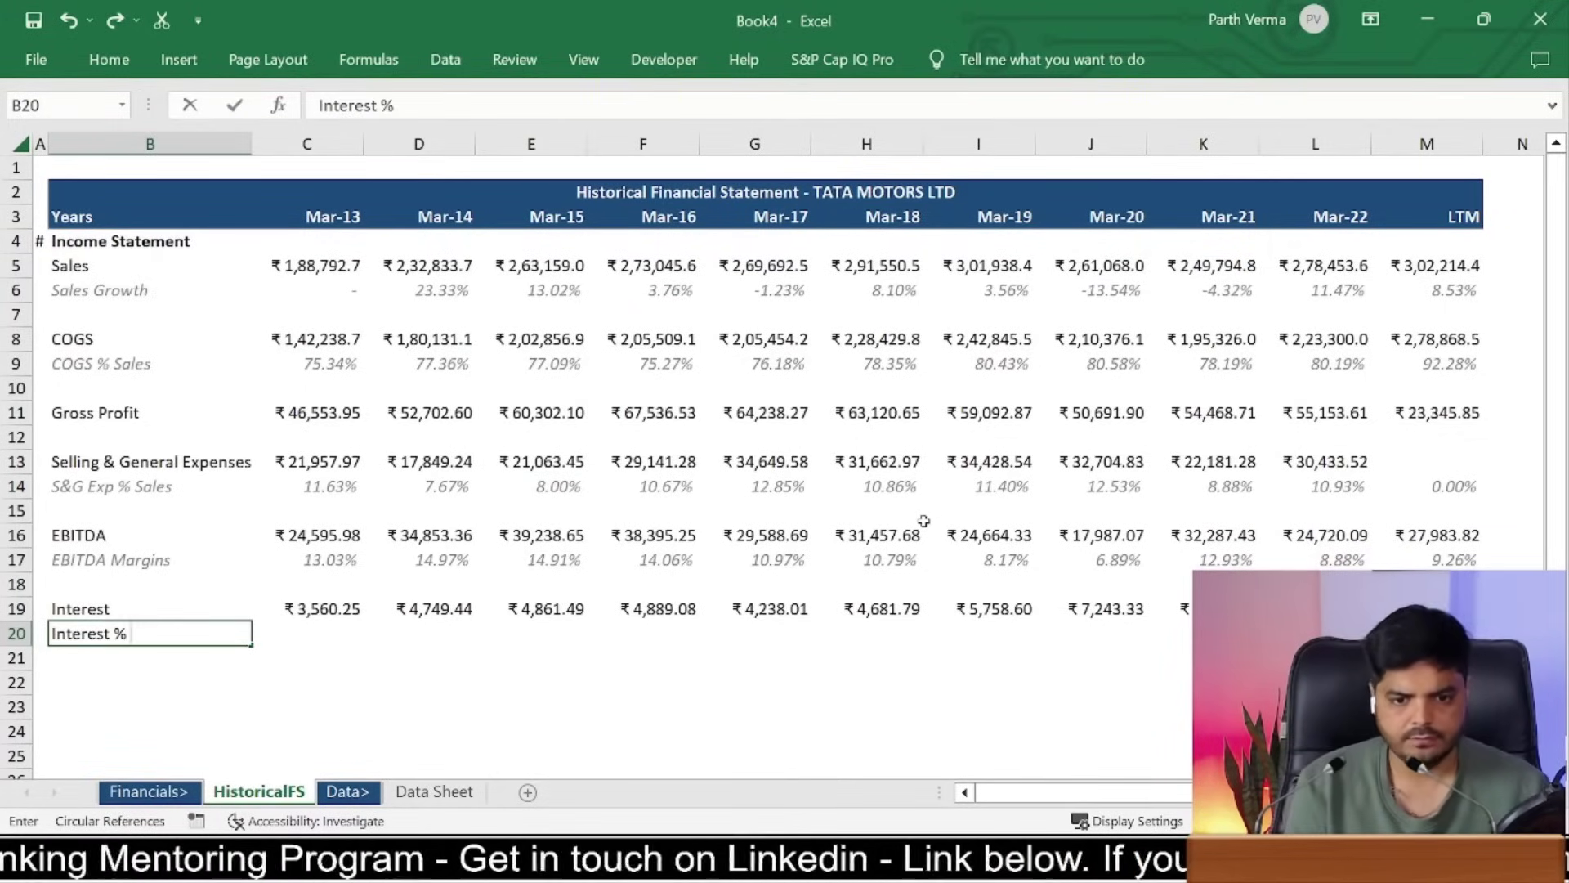
type("es")
key("ctrl+Return")
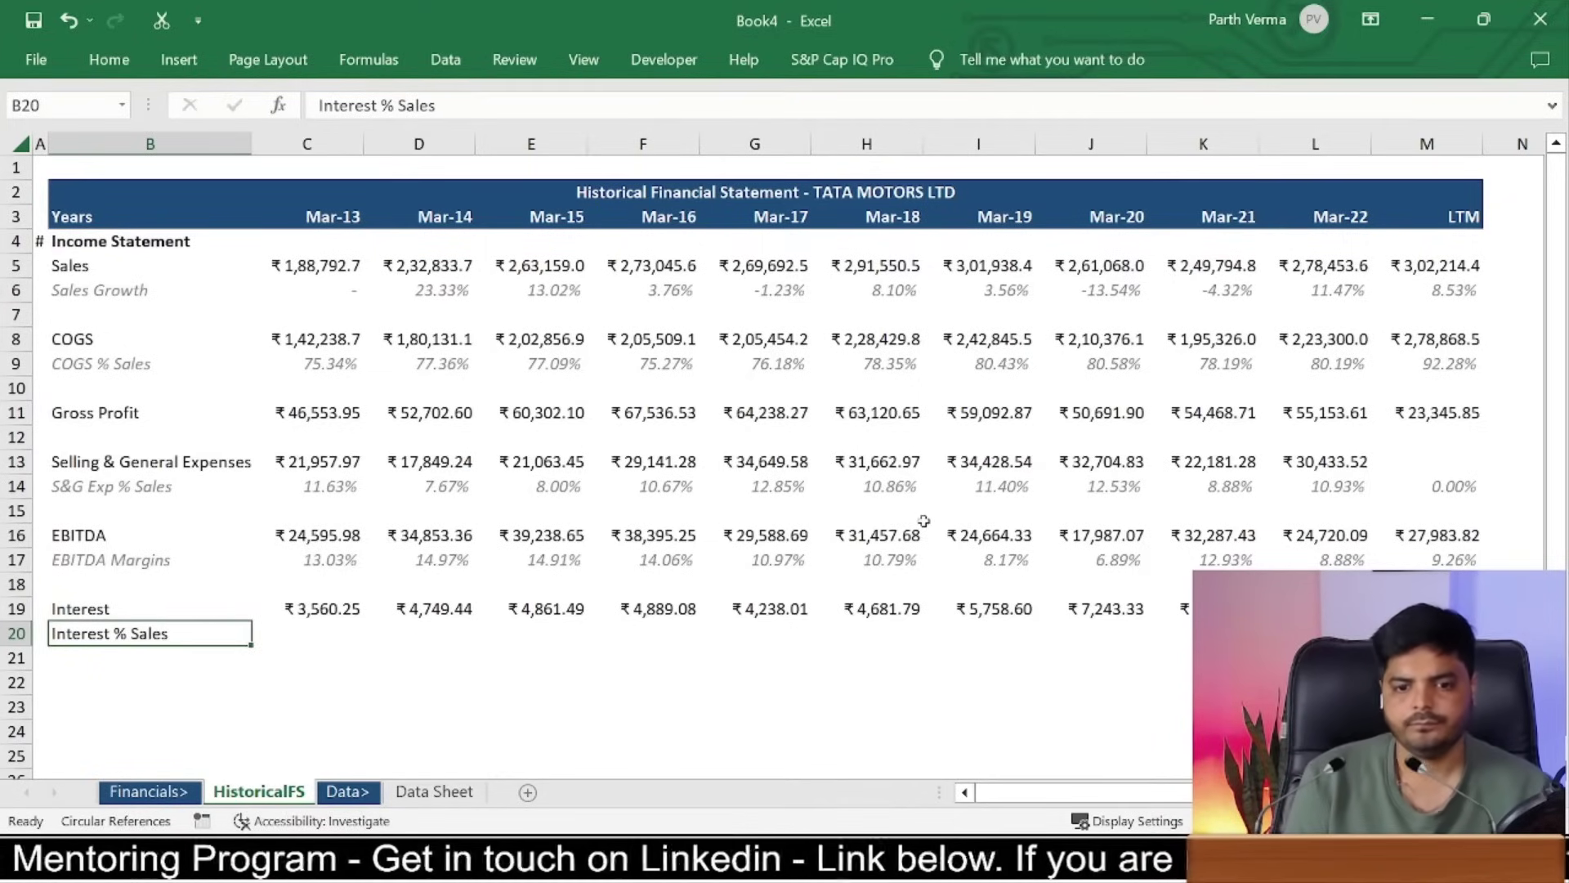
key("Up")
key("Up")
key("Up")
key("ctrl+c")
key("ctrl+shift+Right")
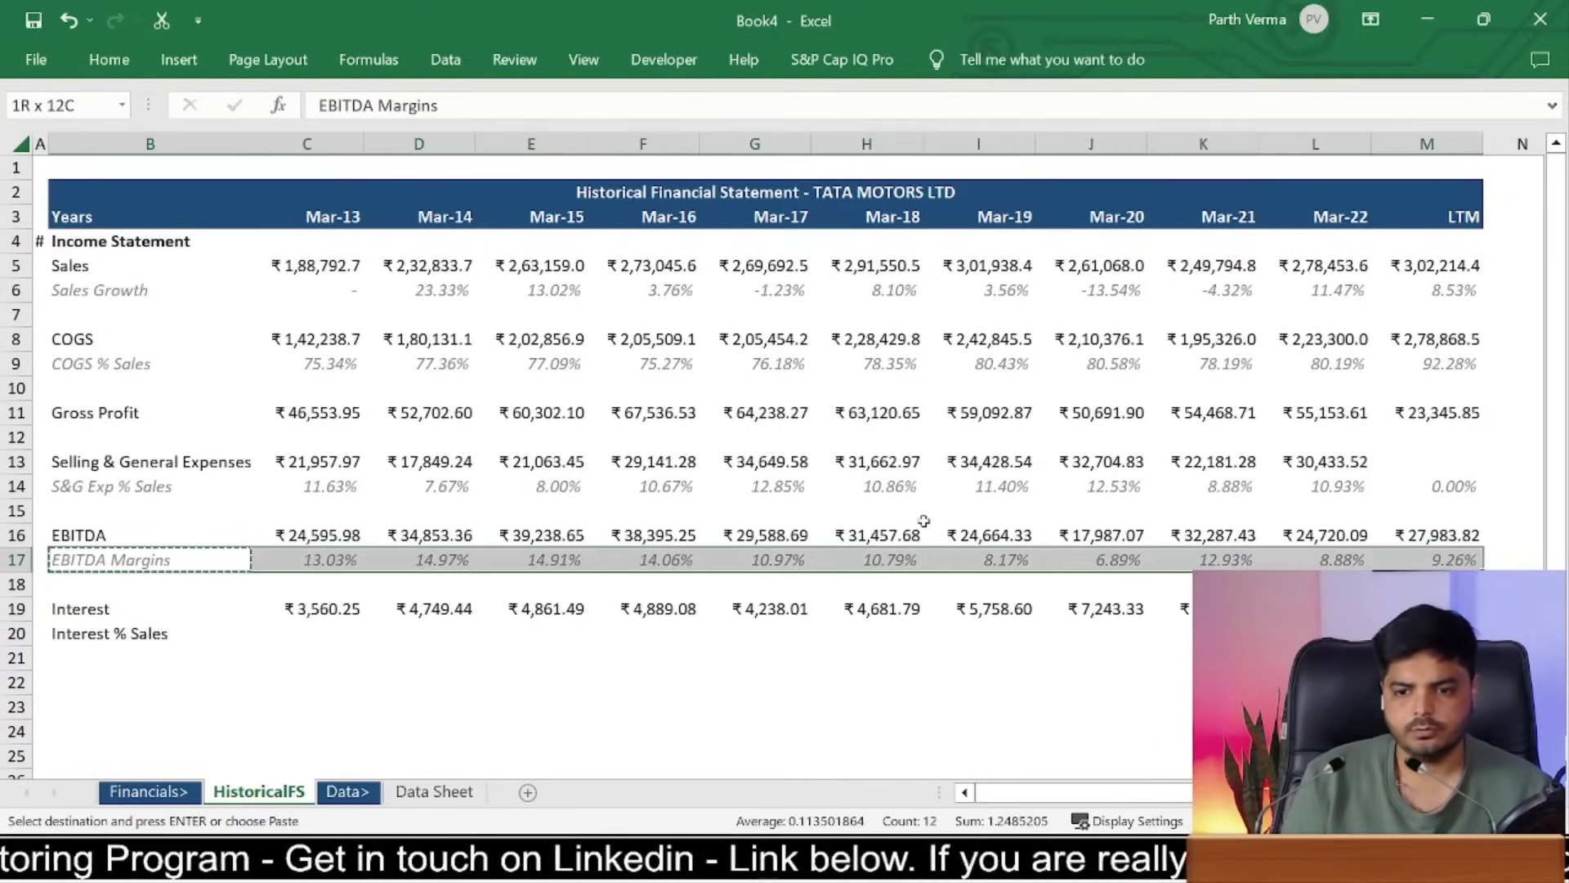
key("ctrl+c")
key("Left")
key("Right")
key("Down")
key("Down")
key("Down")
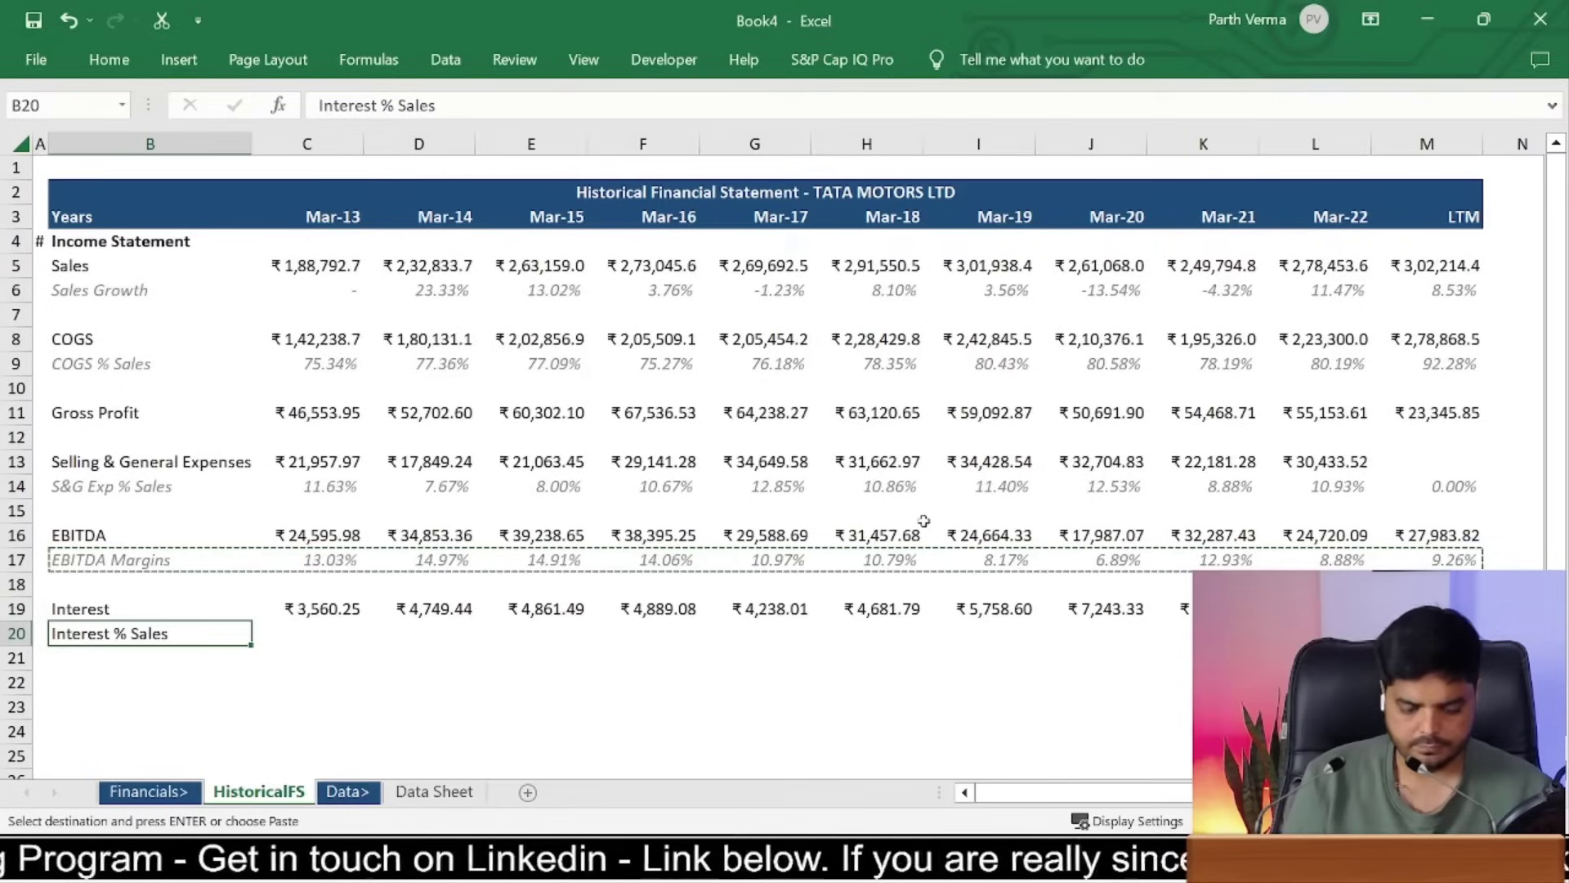
key("ctrl+alt+v")
key("t")
key("Return")
Step: Enter =C19/C5 in C20 for the Mar-13 interest-to-sales ratio
key("Right")
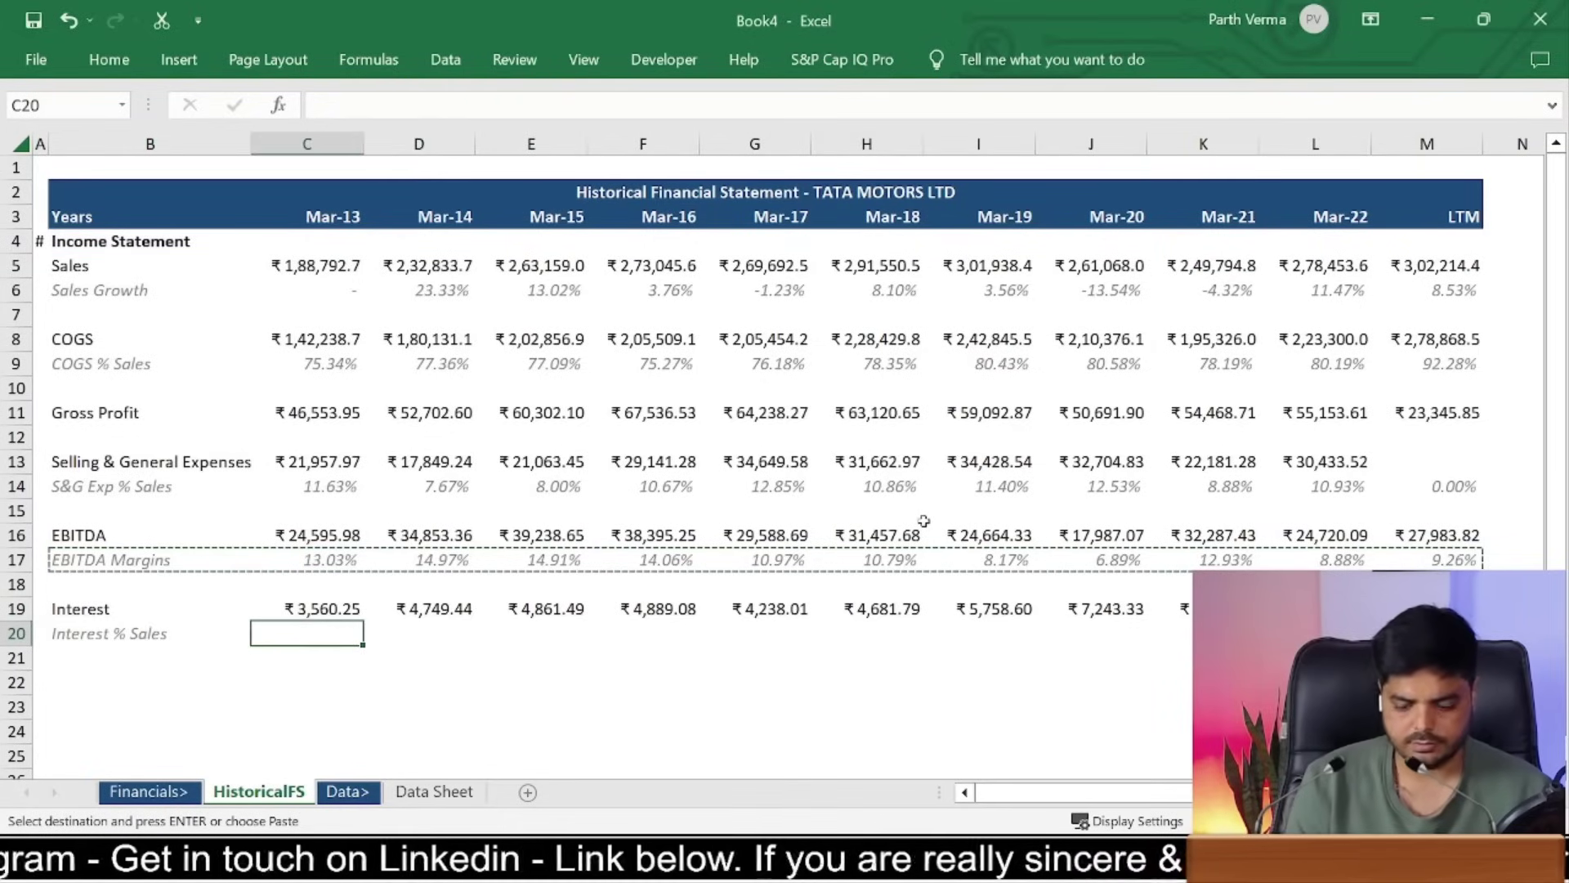
type("=")
key("Up")
type("/")
key("Up")
key("Up")
key("Up")
key("Up")
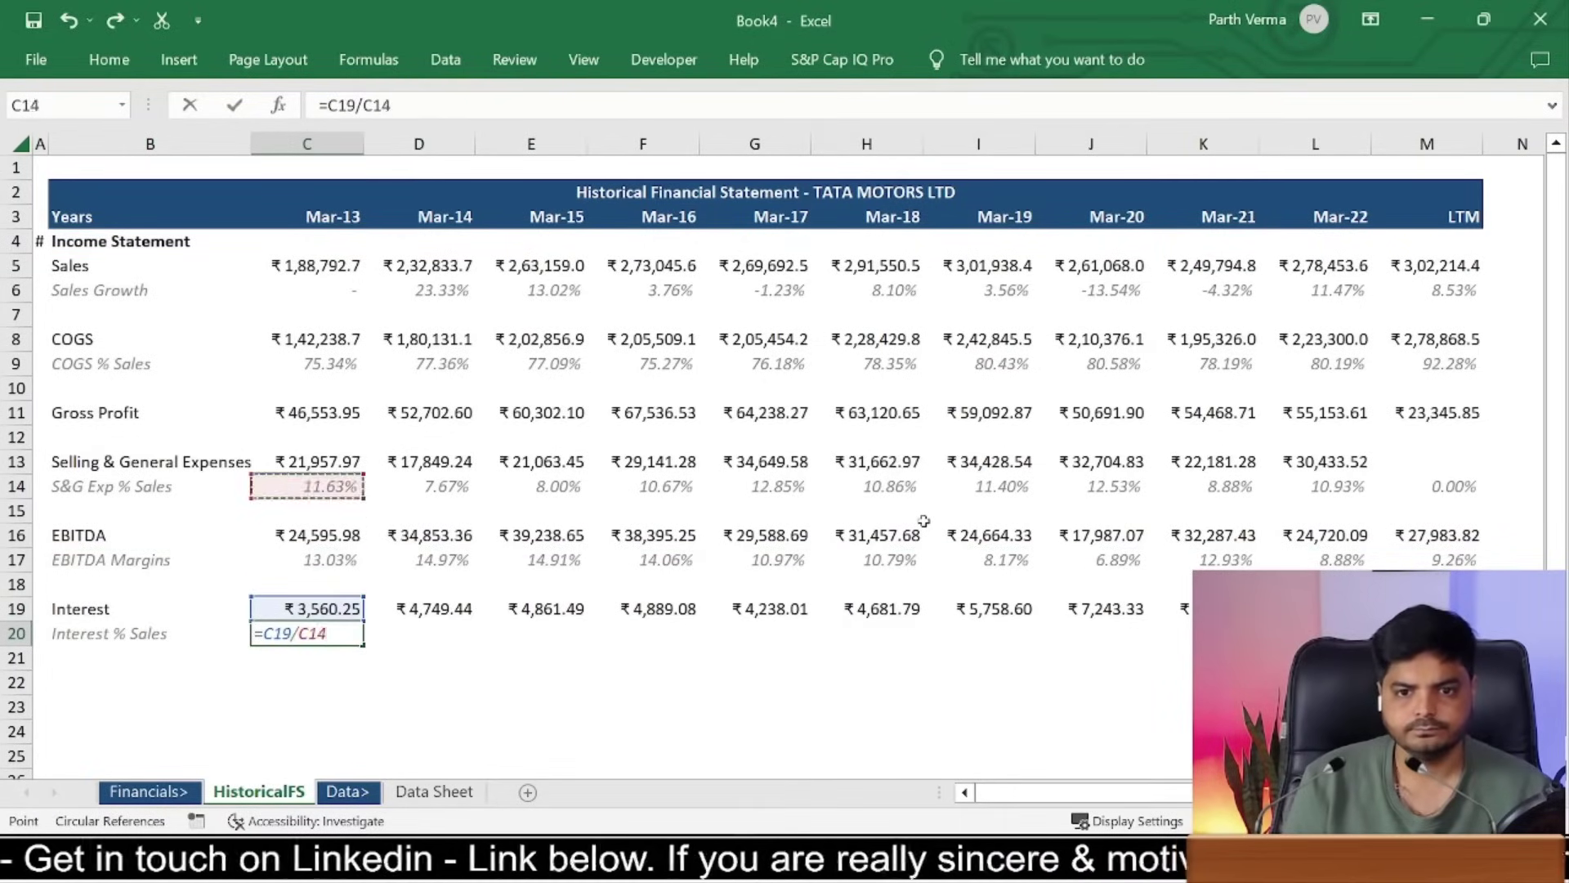
key("Up")
key("Up")
key("Up")
key("Up")
key("Up")
key("ctrl+Return")
key("ctrl+c")
key("Up")
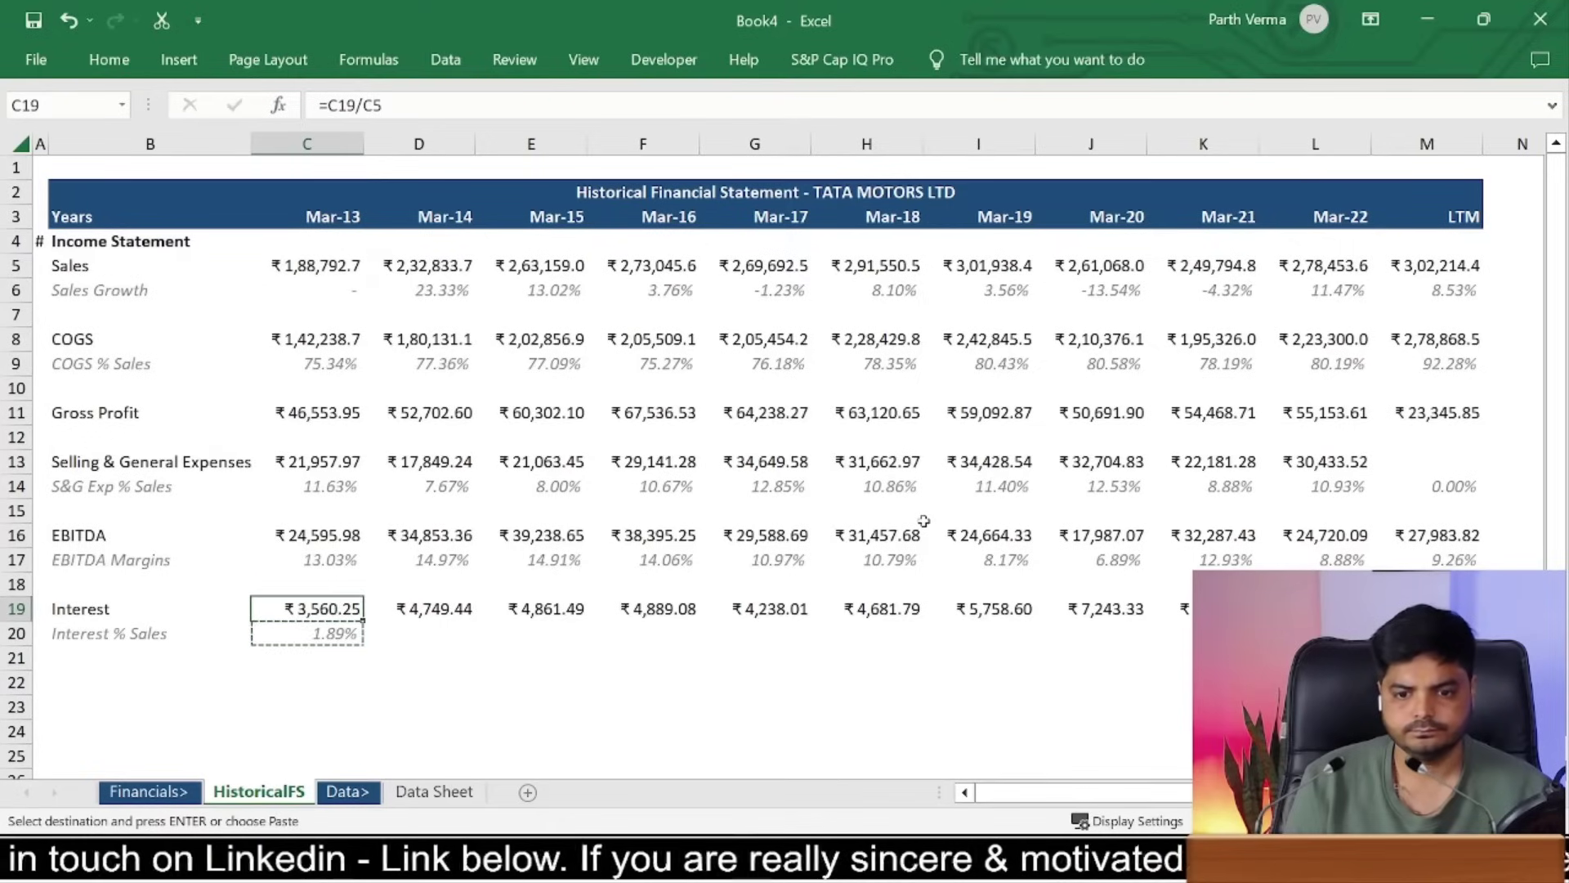
Step: Paste the ratio formula across C20:M20
key("ctrl+Right")
key("Down")
key("ctrl+shift+Left")
key("ctrl+v")
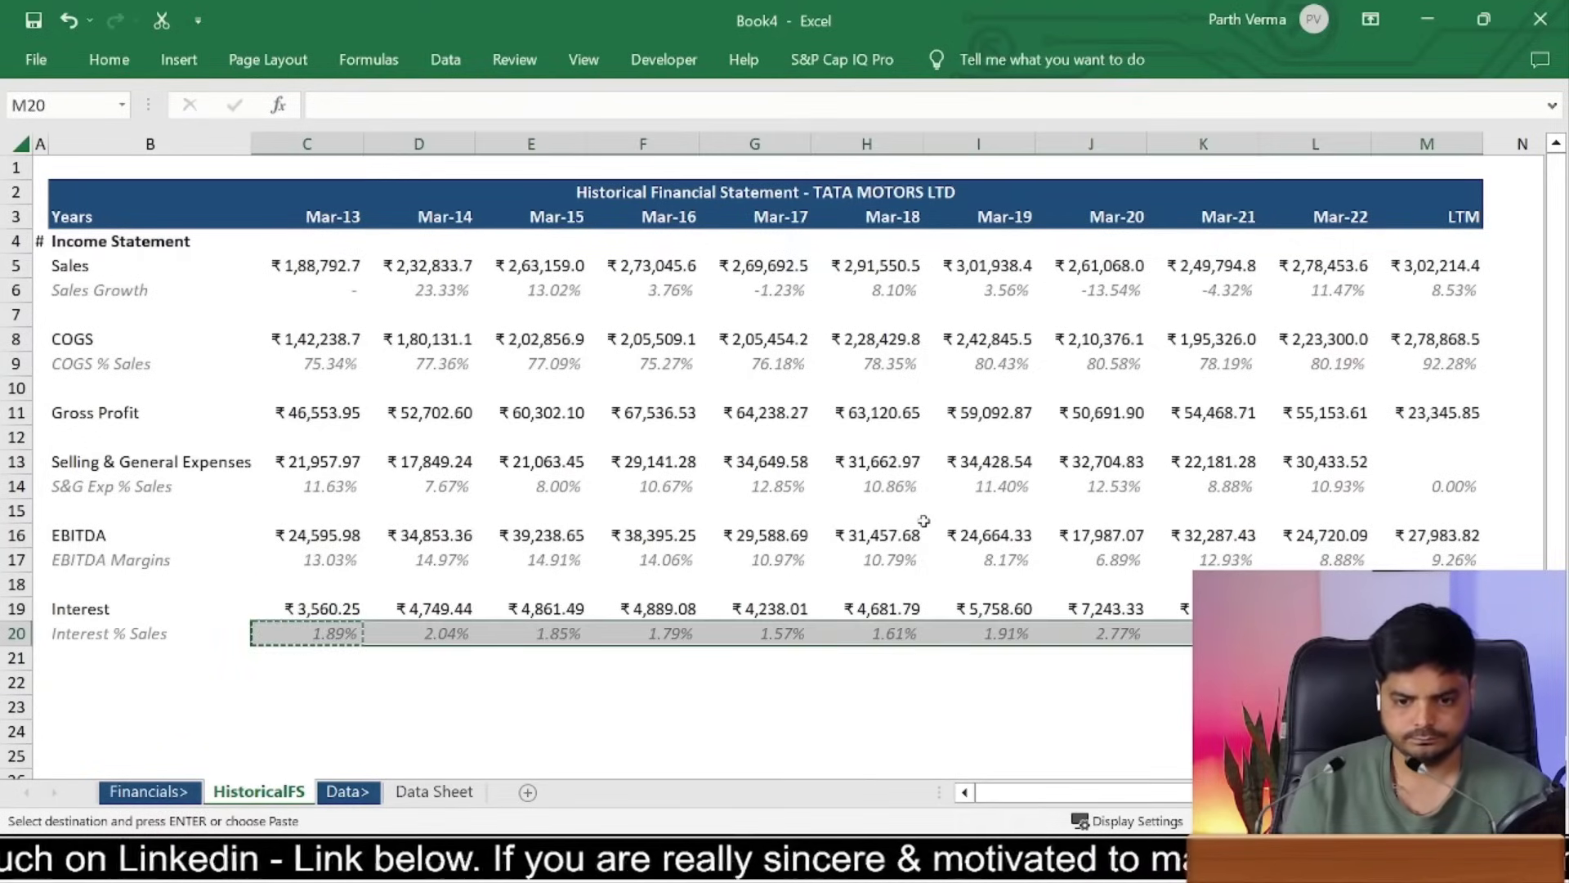
key("Left")
key("Left")
key("ctrl+Left")
key("Left")
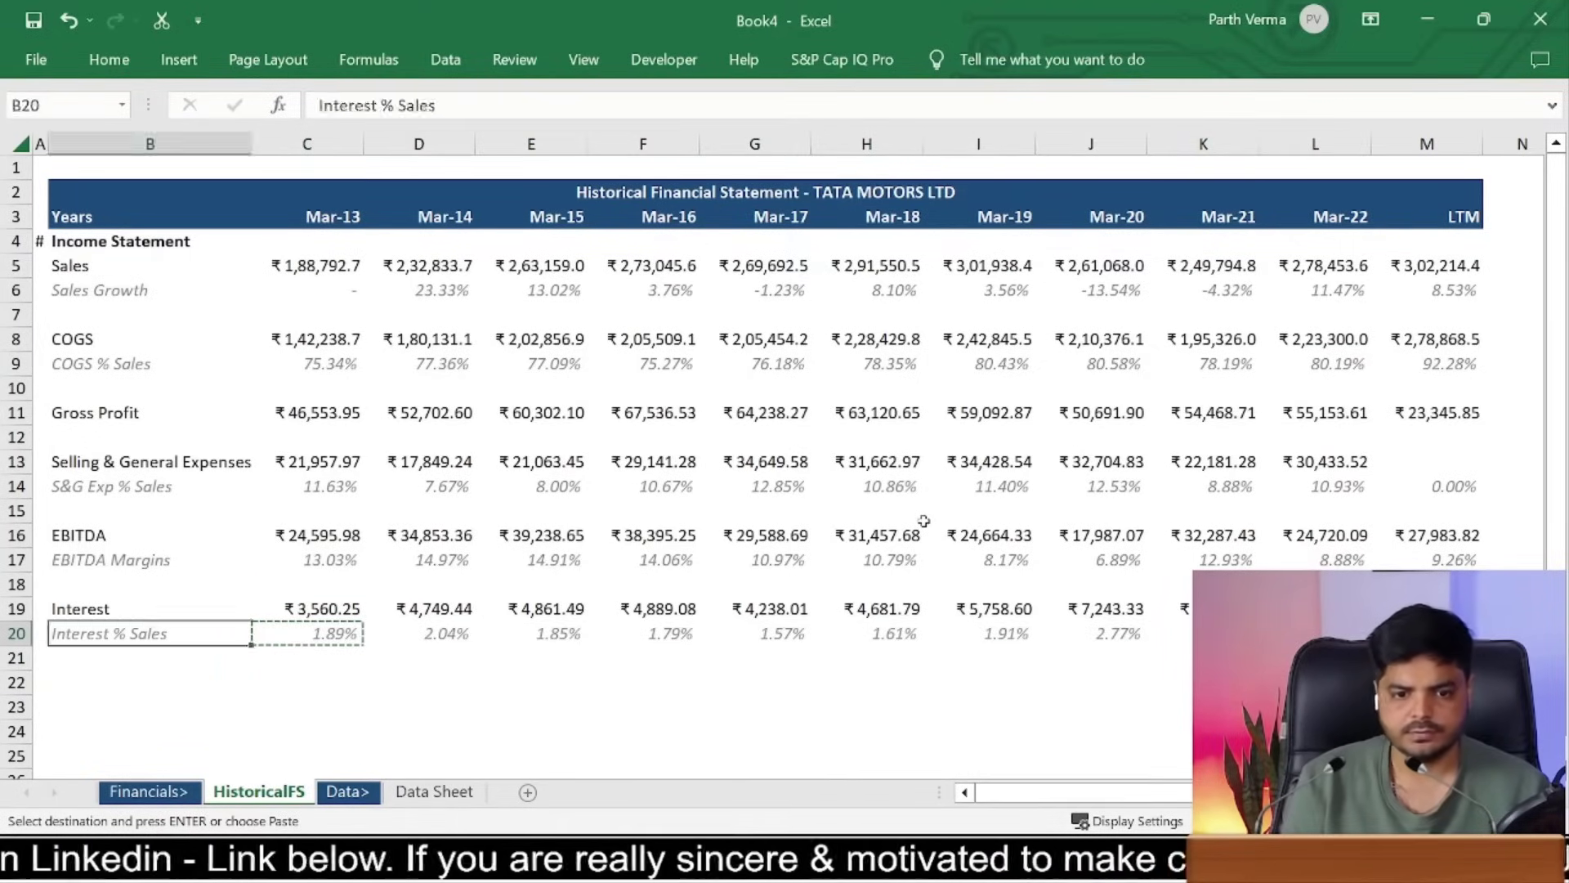
key("Down")
key("Down")
Step: Label row 22 'Depreciation'
type("Depr")
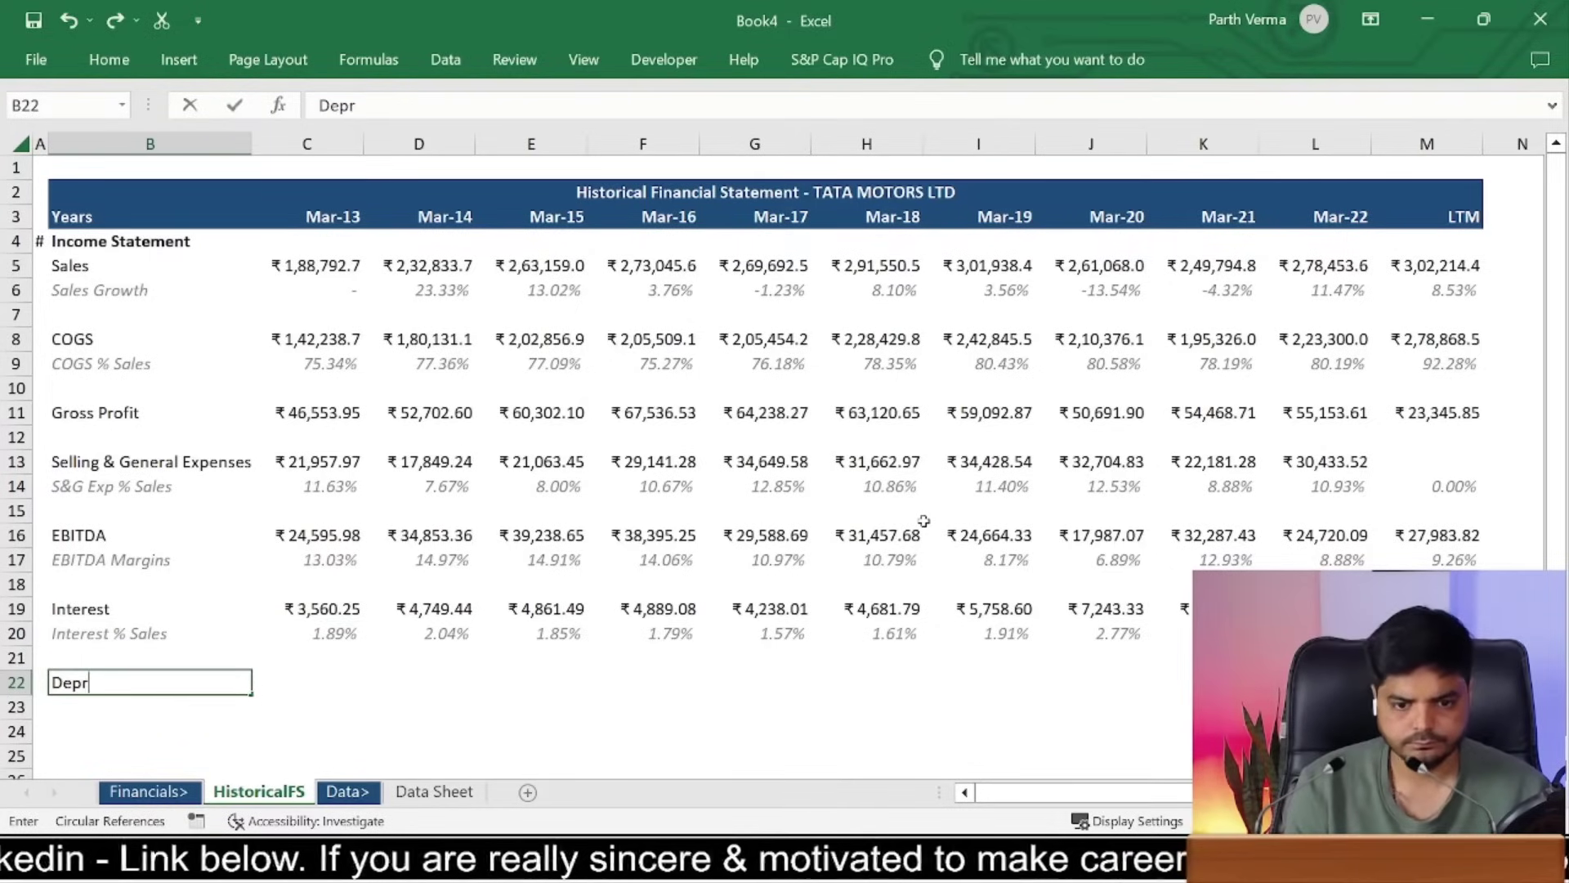
type("eciation")
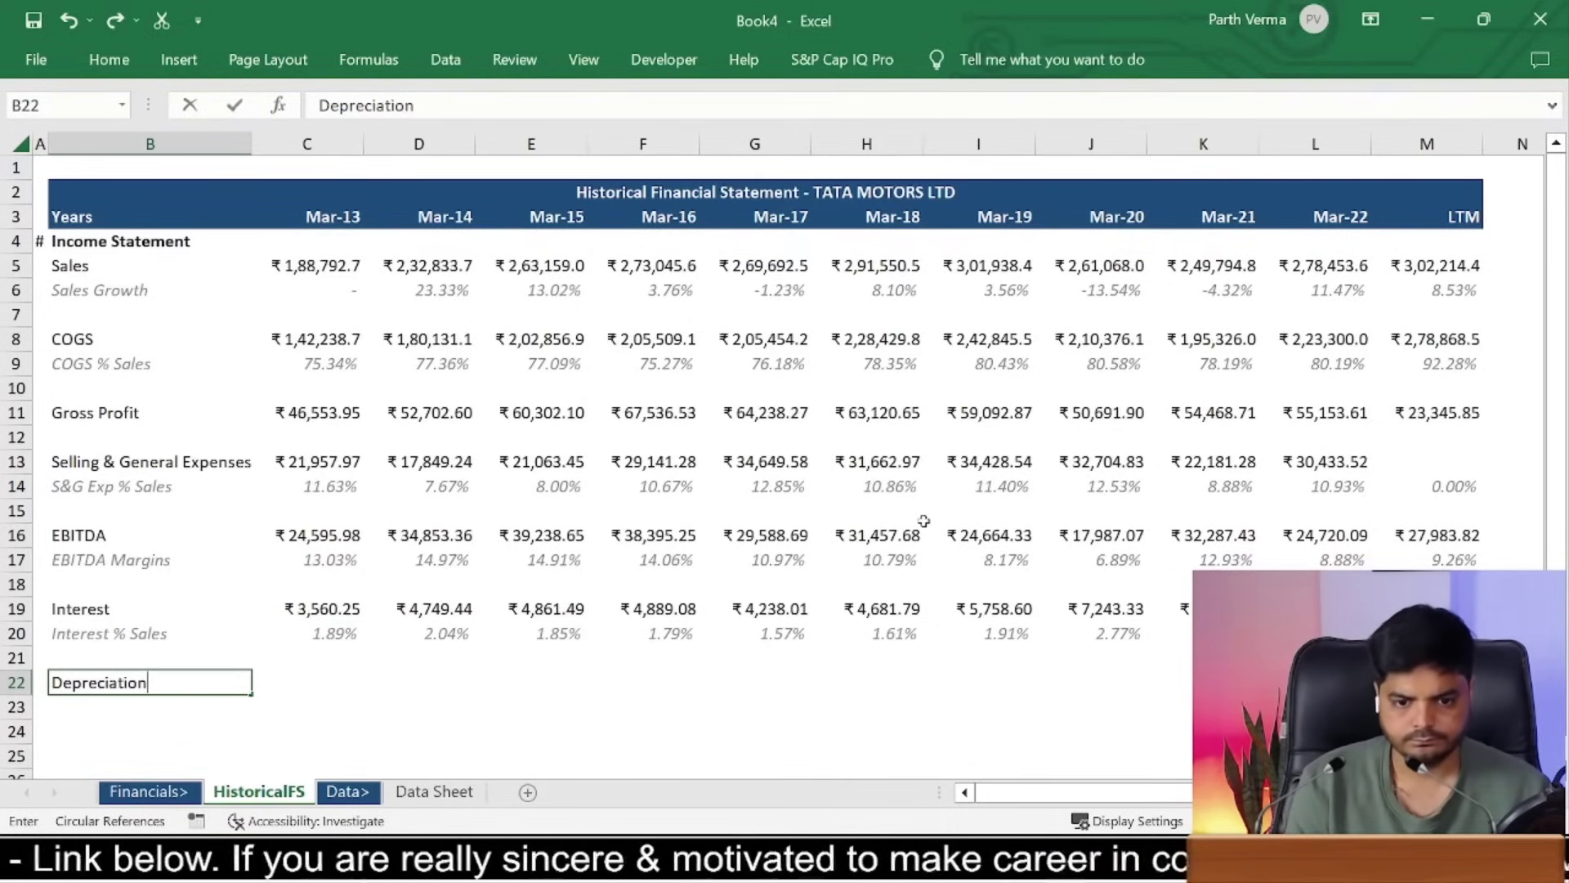
key("Up")
key("Down")
key("Right")
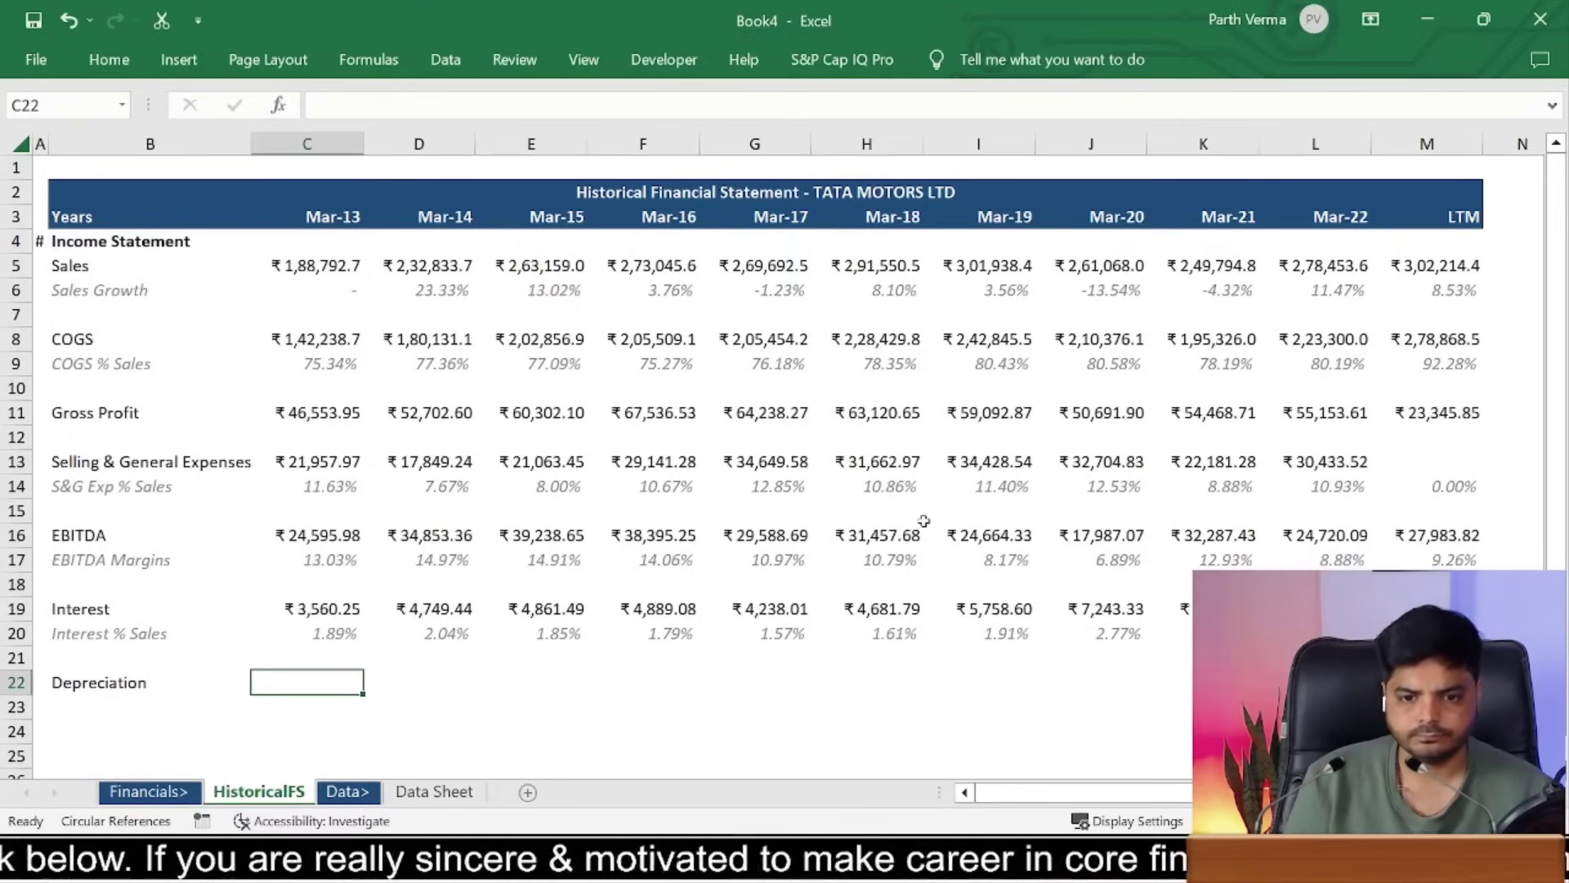
Step: Enter =IFERROR('Data Sheet'!B45,0) in C22 and fill it across C22:M22
type("=")
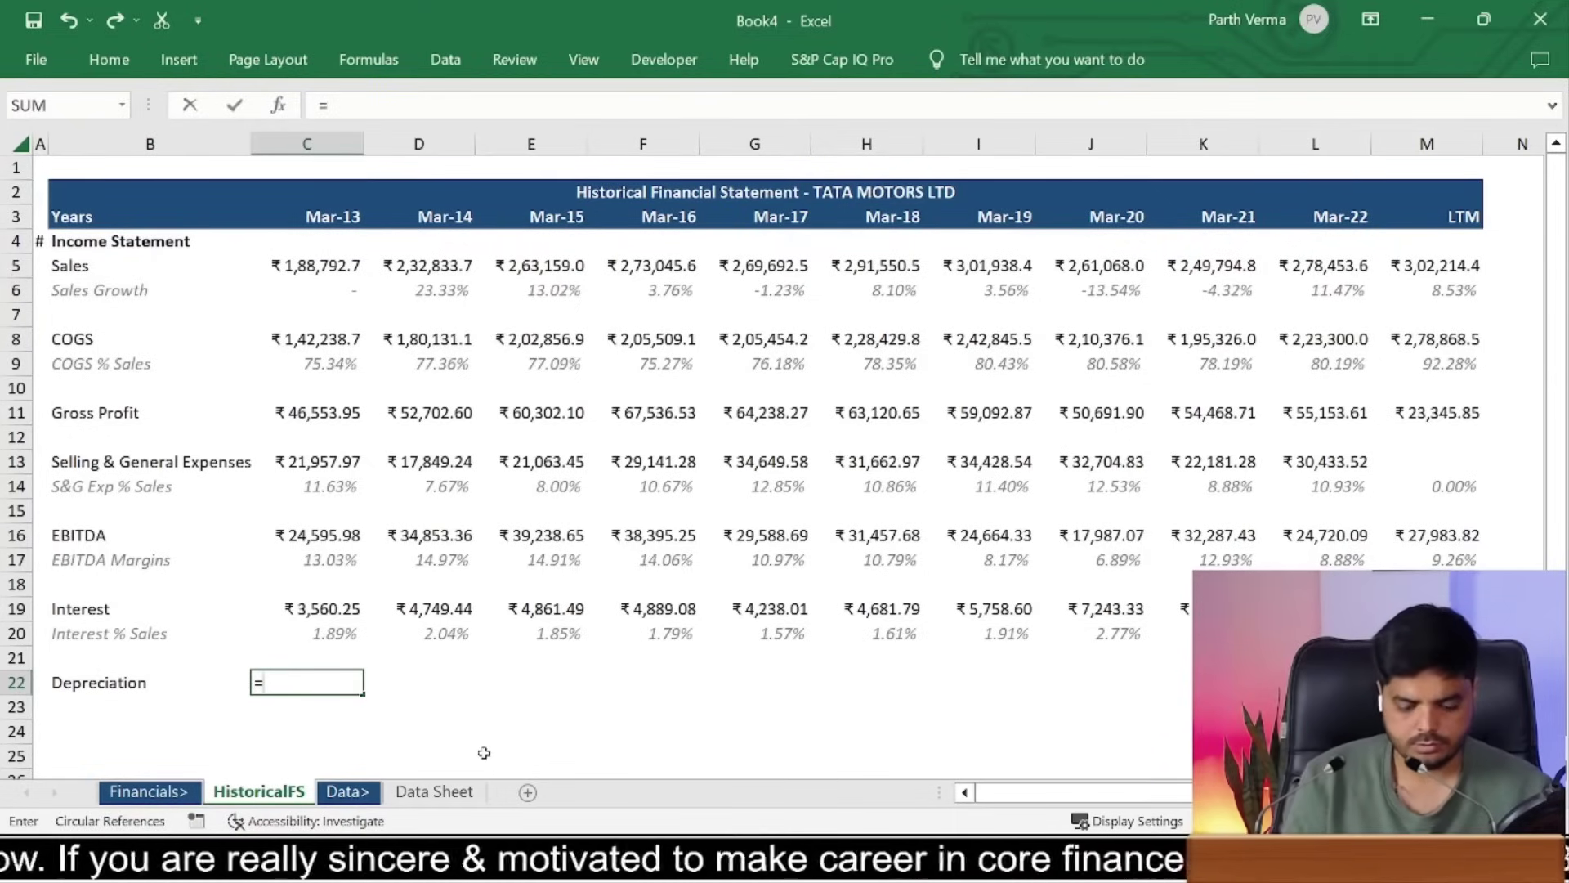
type("iferror")
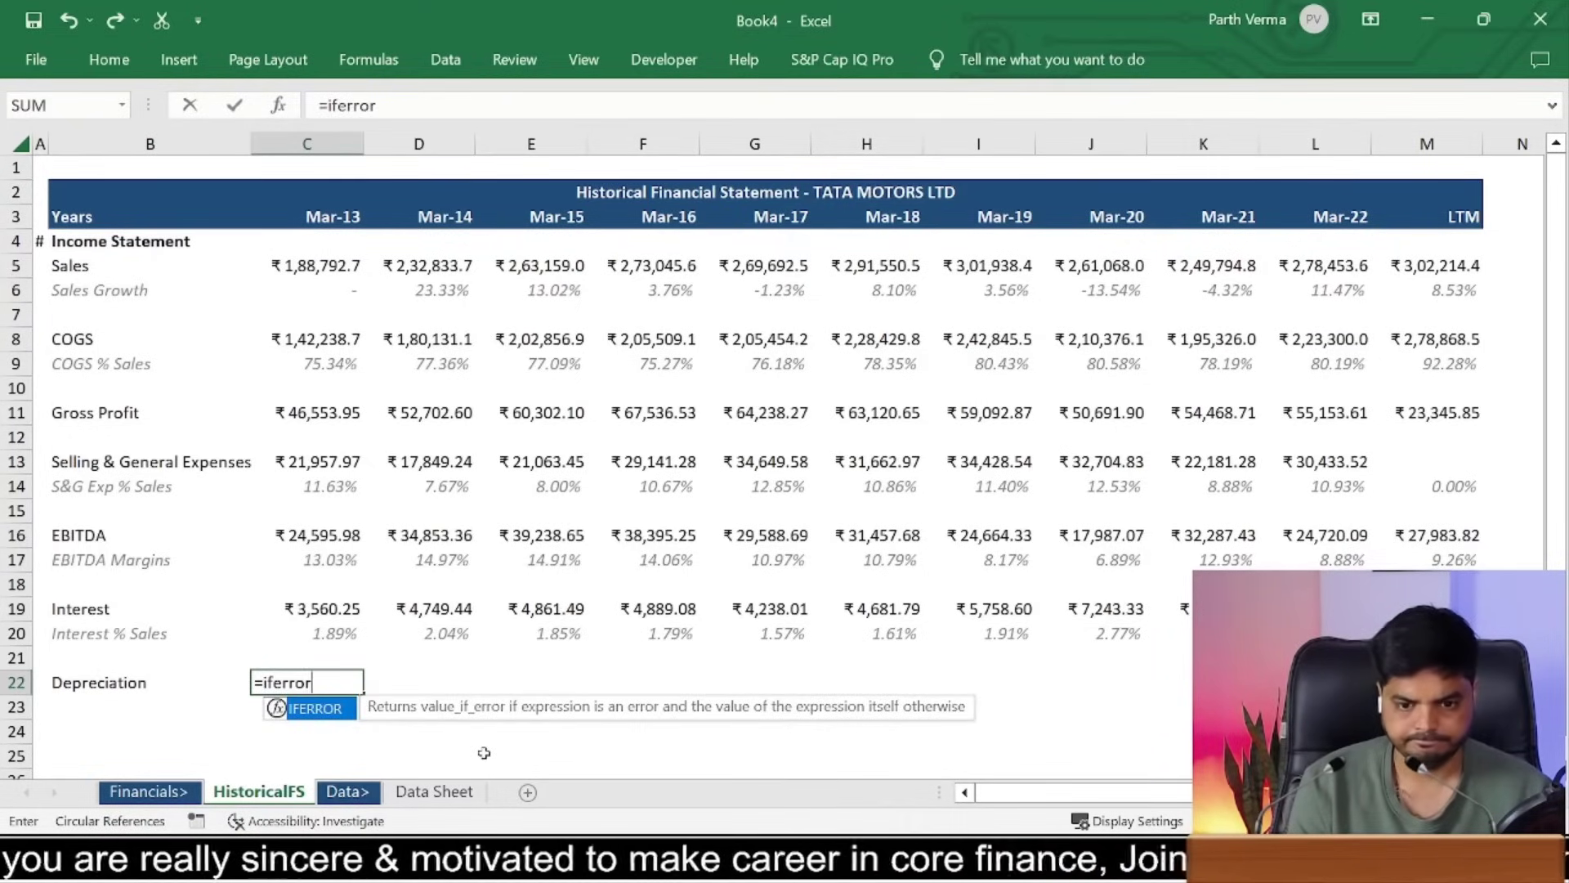
type("(")
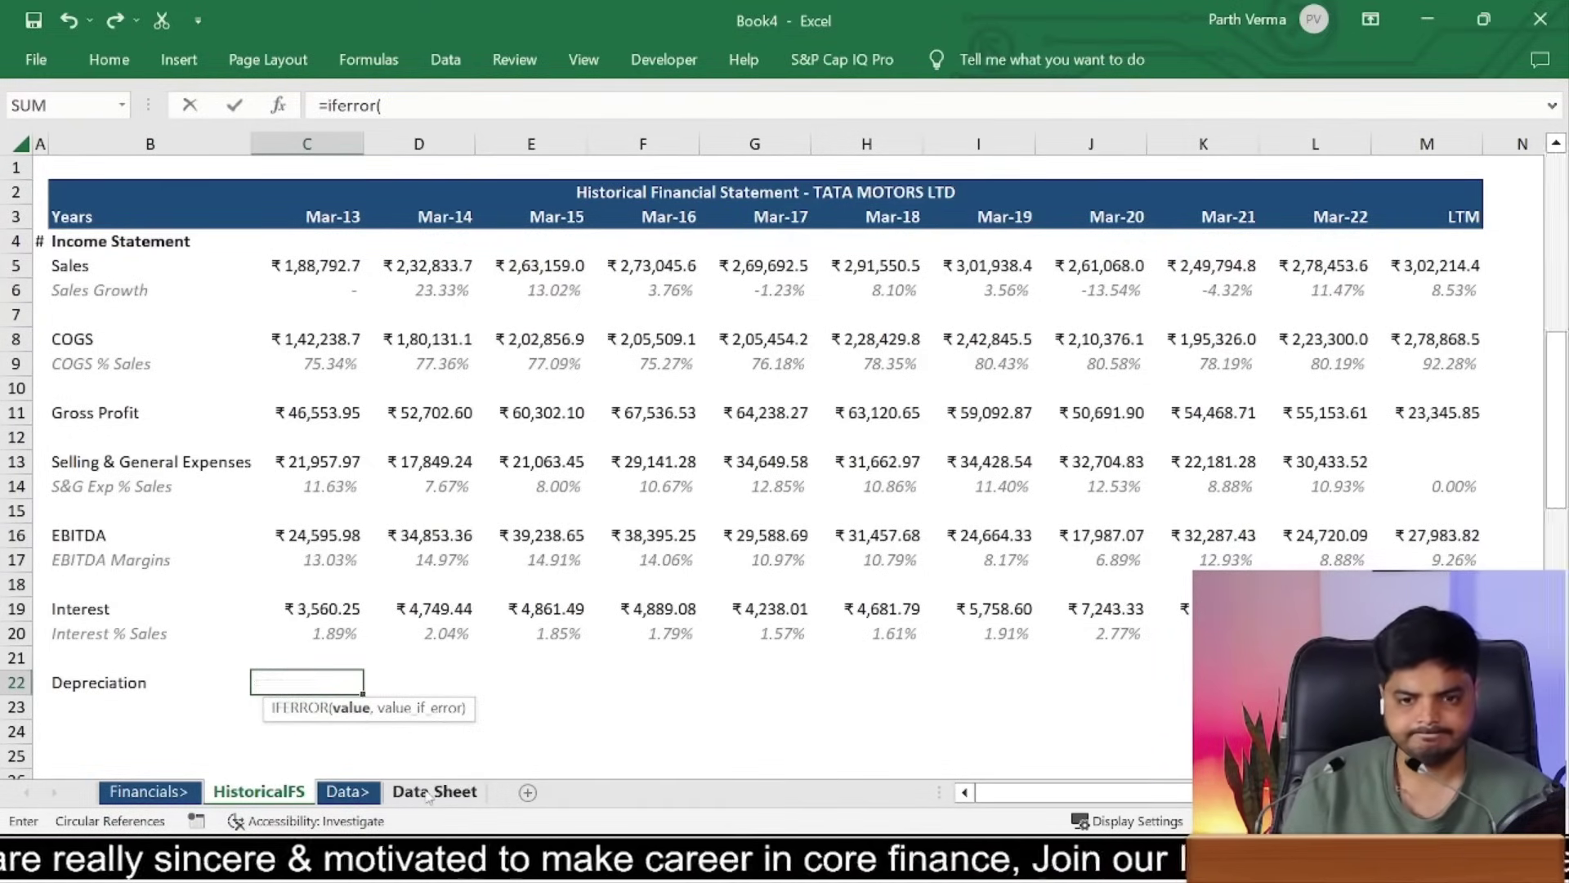
left_click(428, 793)
left_click(356, 524)
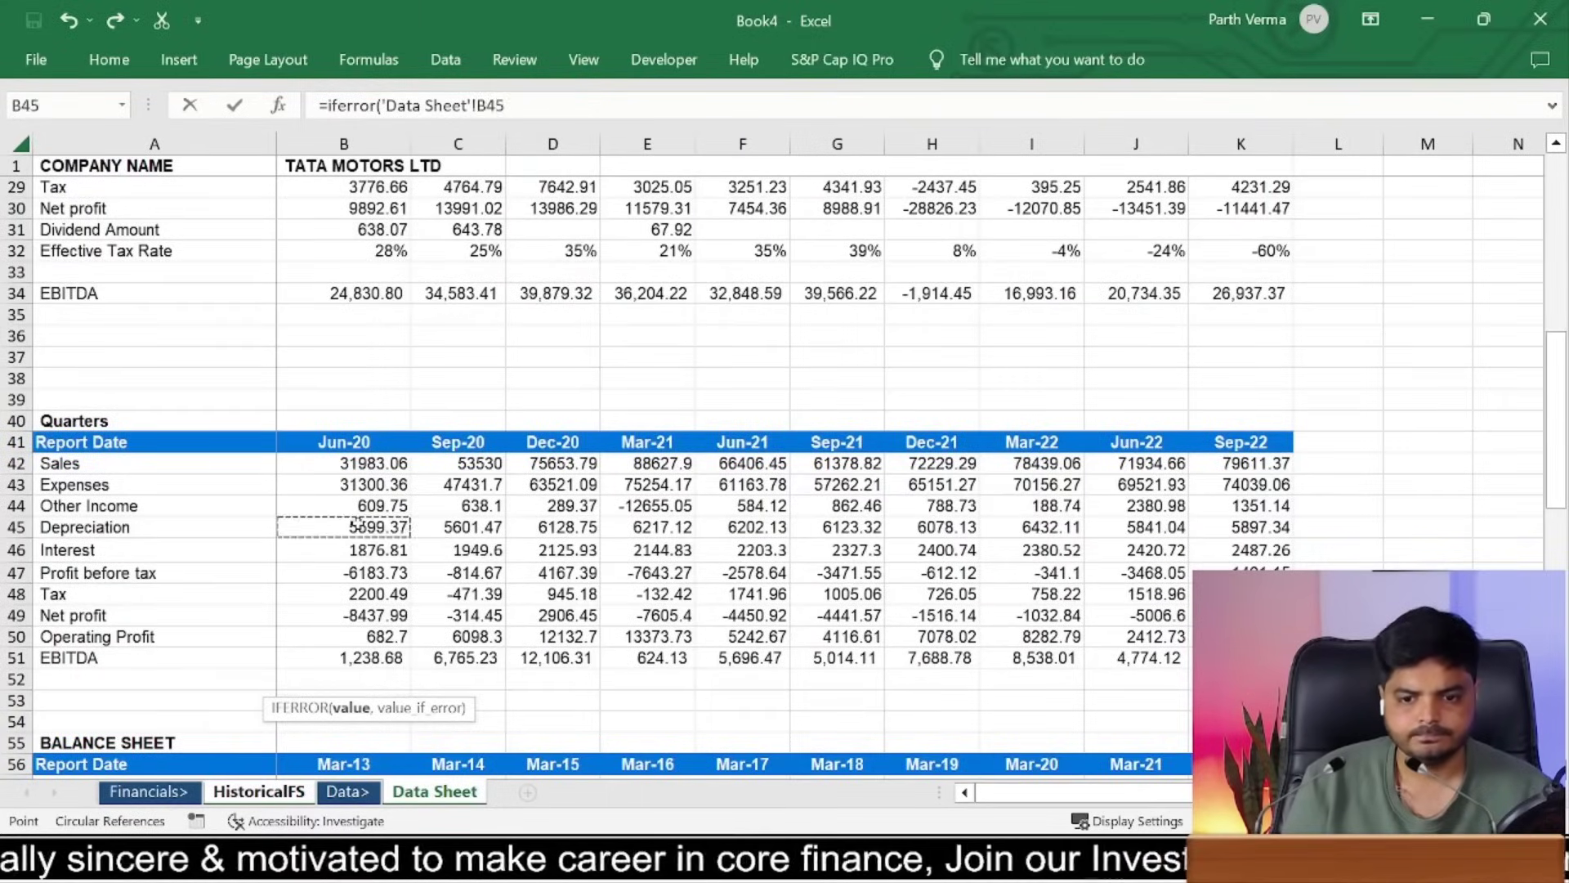
key("Return")
key("Return")
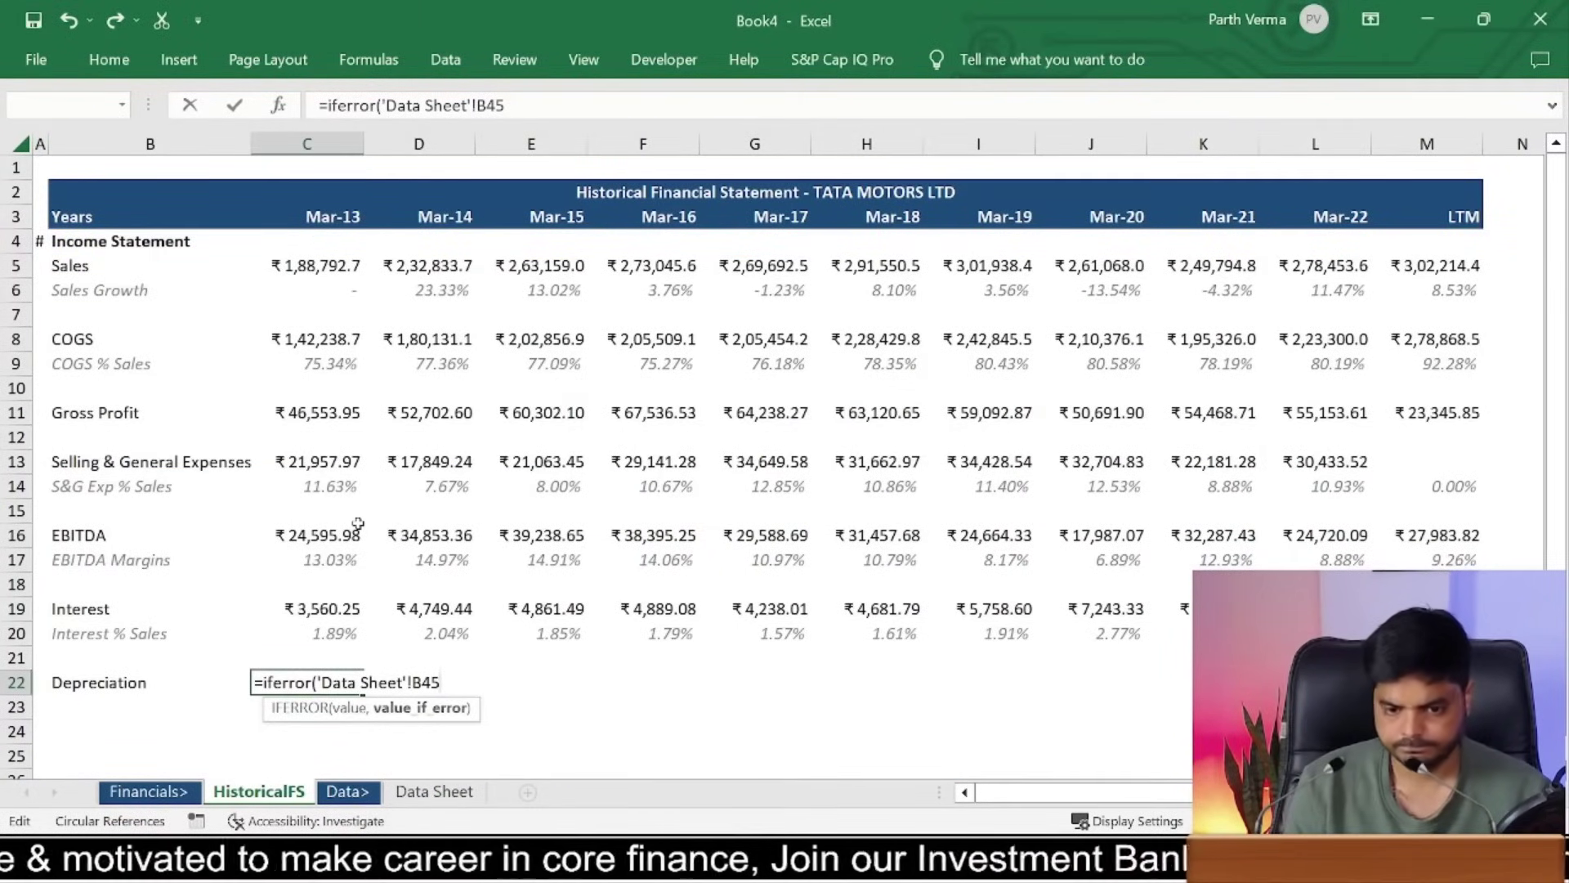
type(",0")
key("Return")
key("ctrl+c")
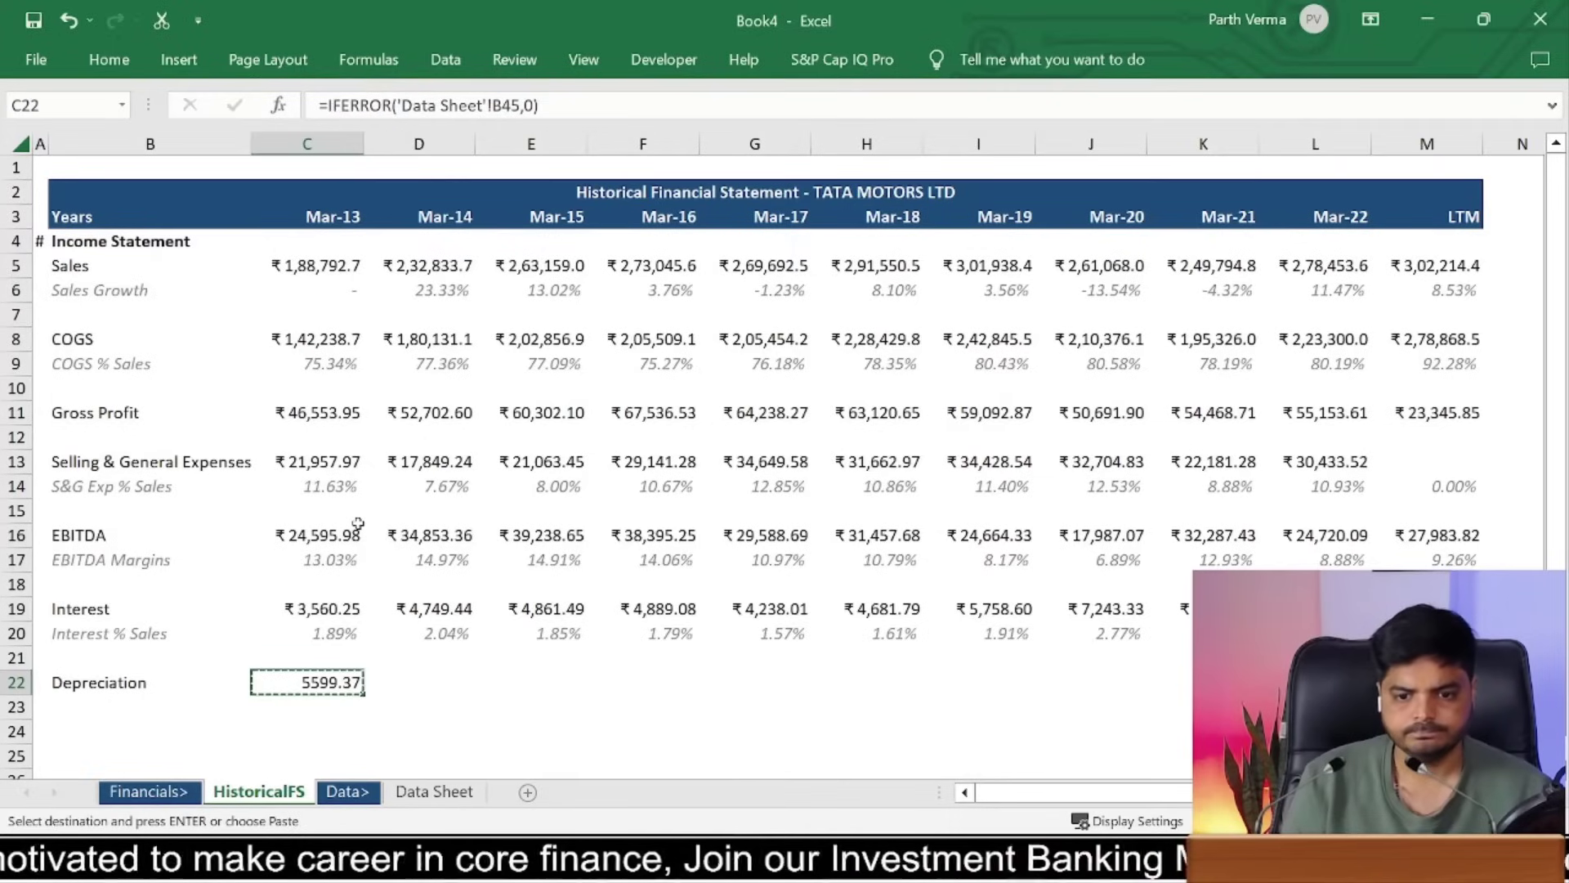
key("shift+Right")
key("shift+Right")
key("shift+Right")
key("shift+Right")
key("shift+Right")
key("shift+Right")
key("shift+Right")
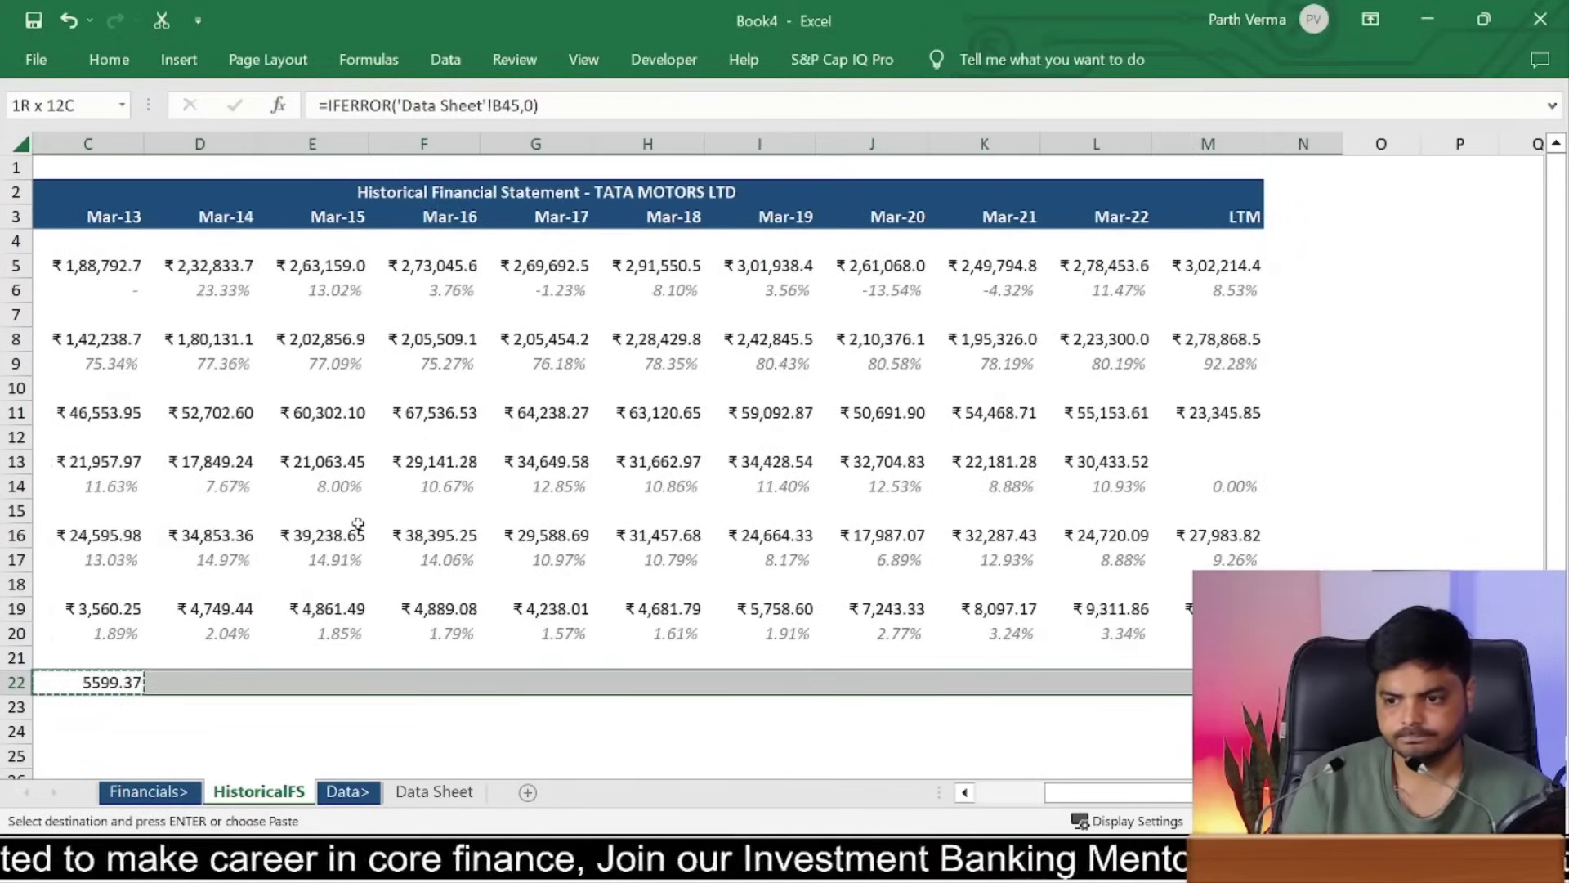
key("shift+Left")
key("Return")
Step: Paste C19's rupee formatting onto C22:M22 as formats only
key("Left")
key("Right")
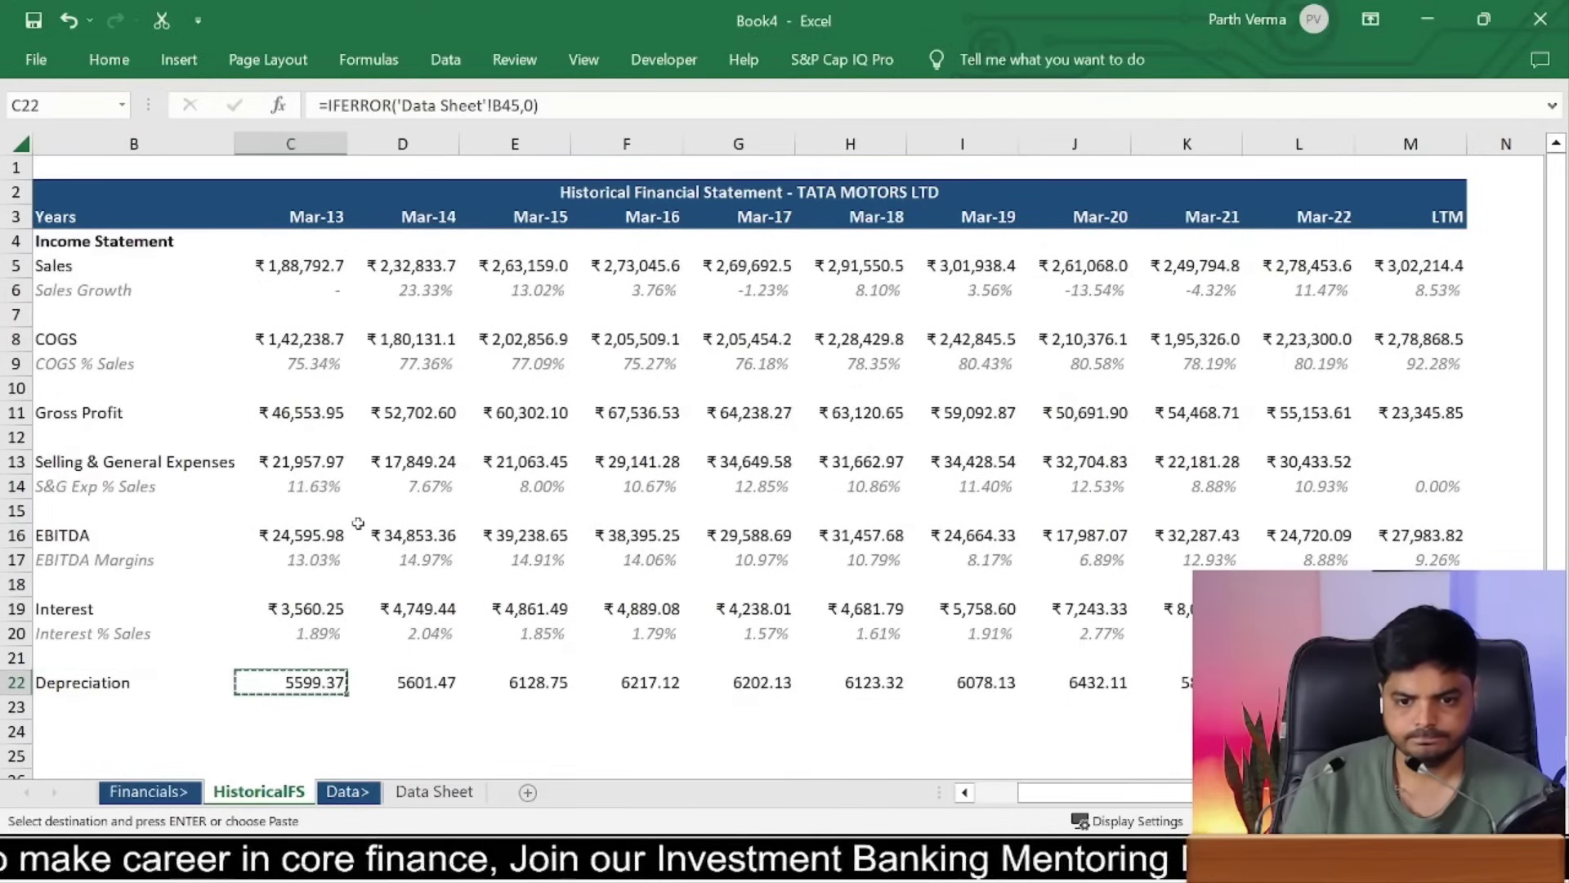
key("Up")
key("Up")
key("Up")
key("ctrl+c")
key("Down")
key("Down")
key("Down")
key("ctrl+shift+Right")
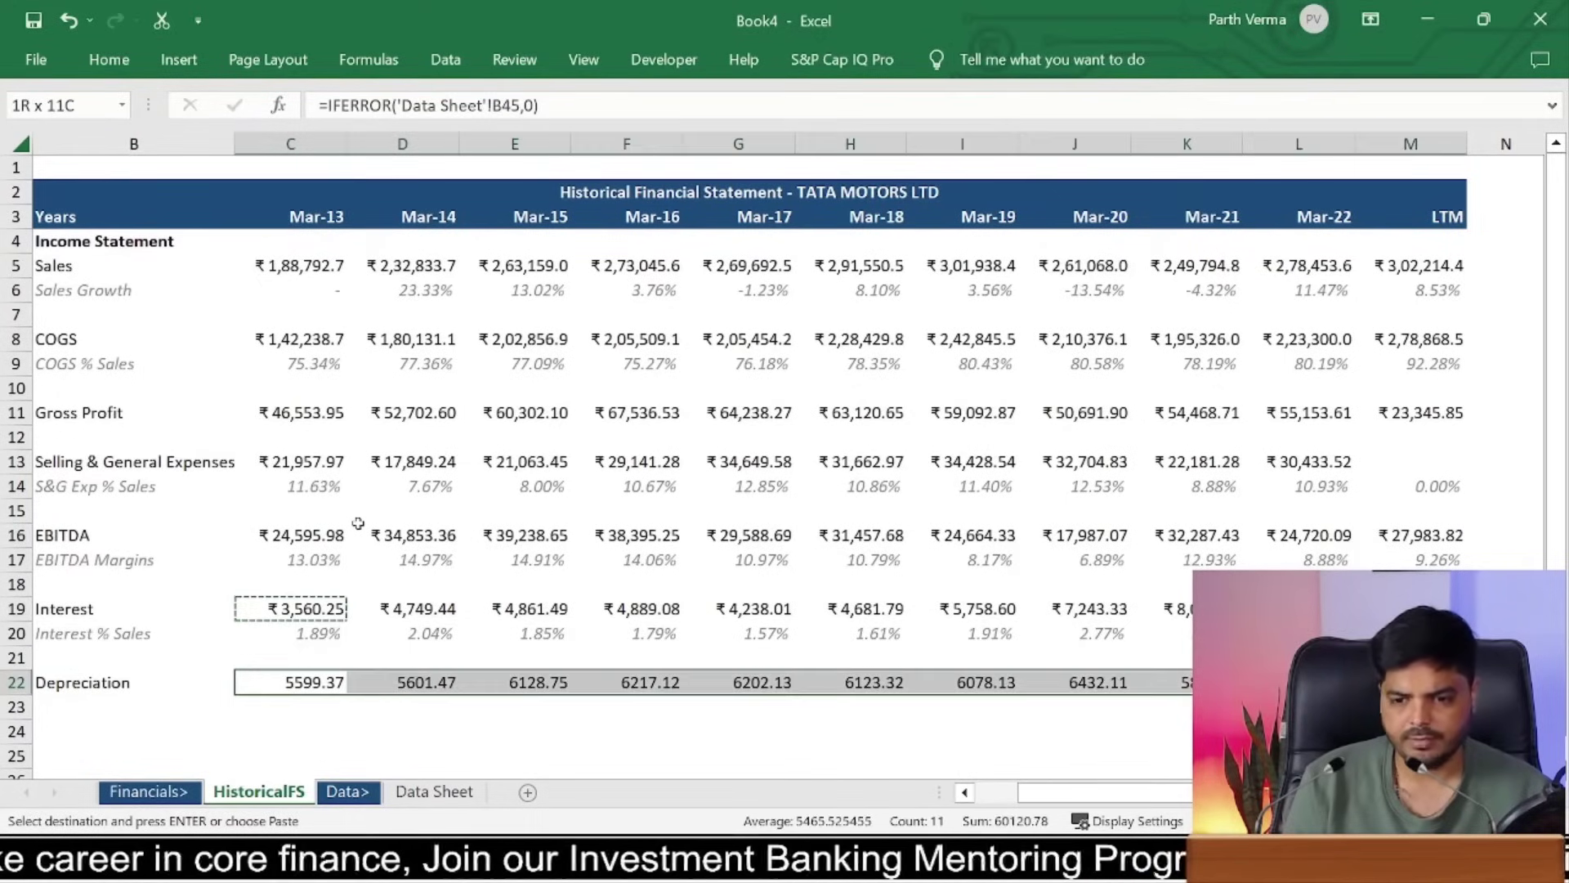
key("ctrl+alt+v")
key("t")
key("Return")
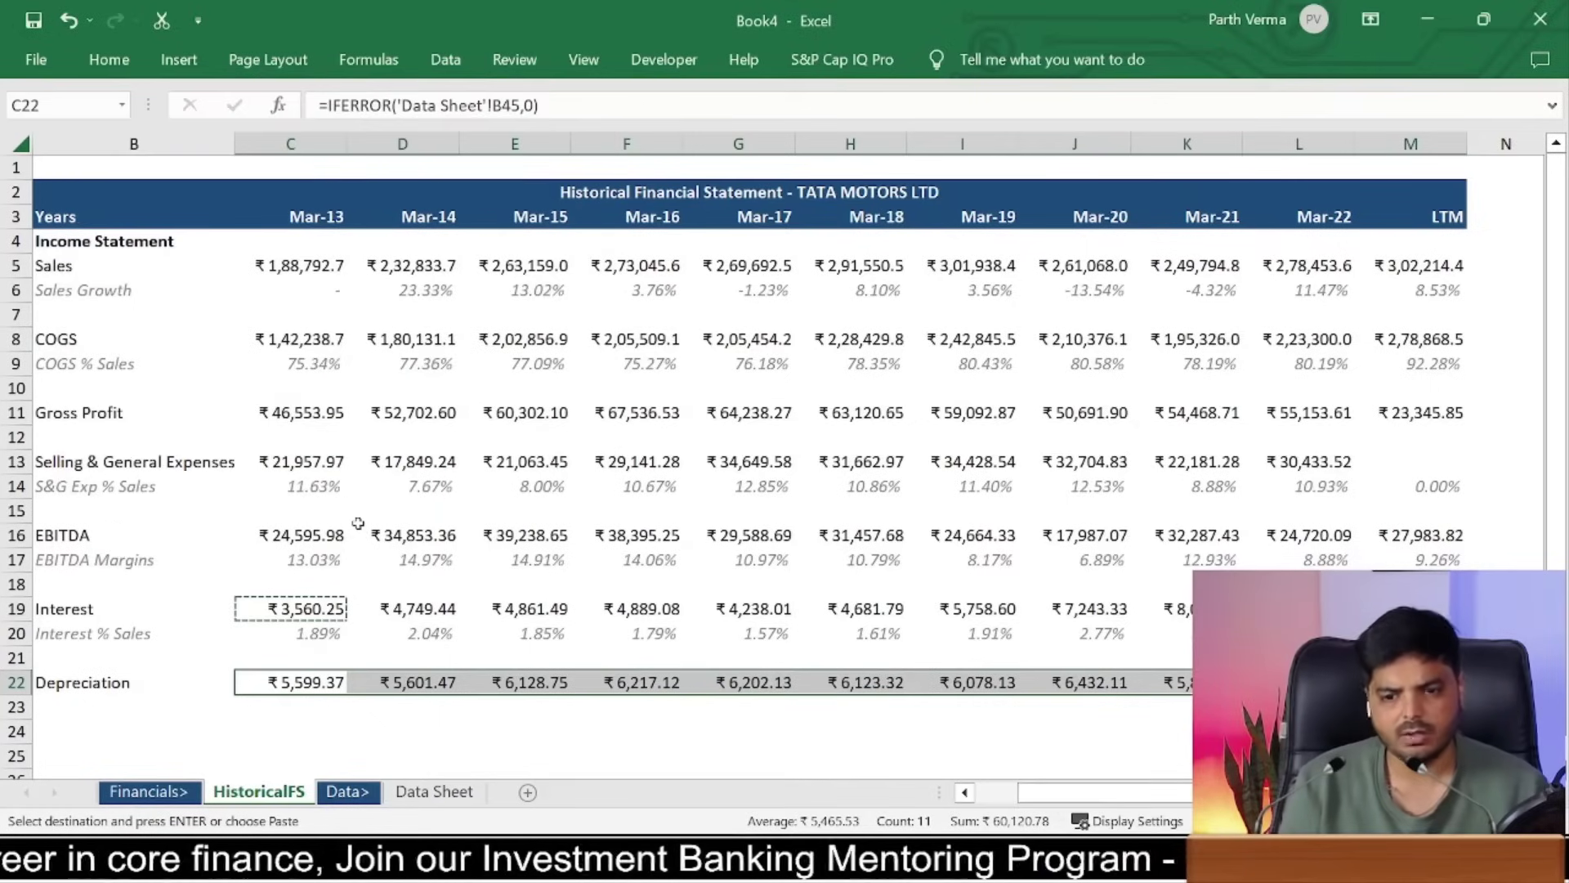
Step: Navigate back up to the Interest LTM cell M19
key("Left")
key("Down")
key("Right")
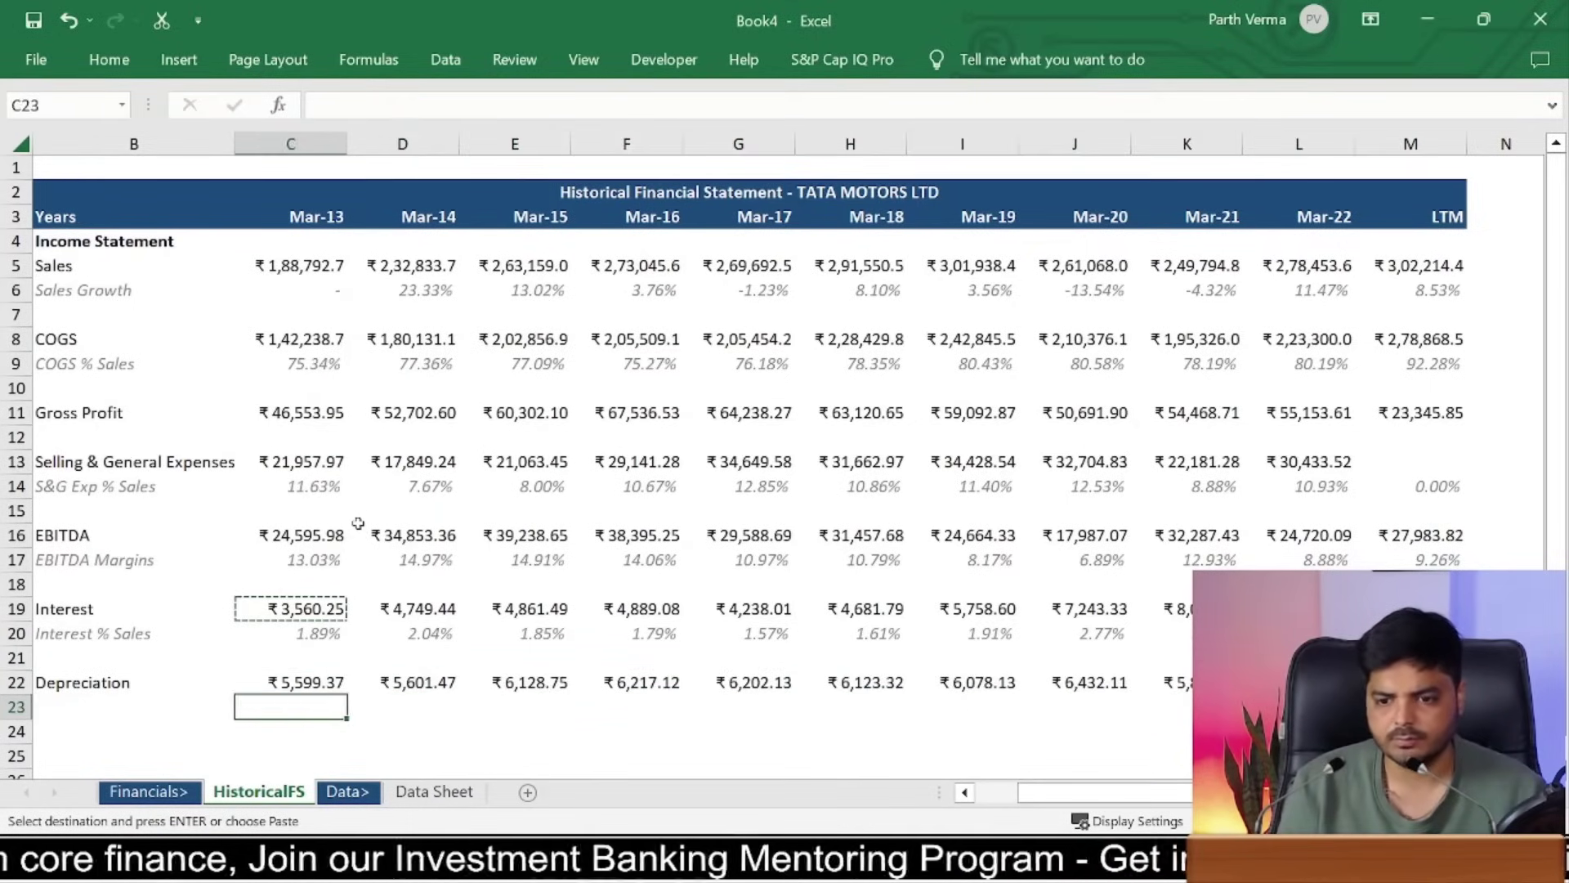
key("Up")
key("Right")
key("Right")
key("Right")
key("Up")
key("Up")
key("Up")
key("Right")
Step: Paste the Interest LTM formula into M22 as formulas only
key("Down")
key("Down")
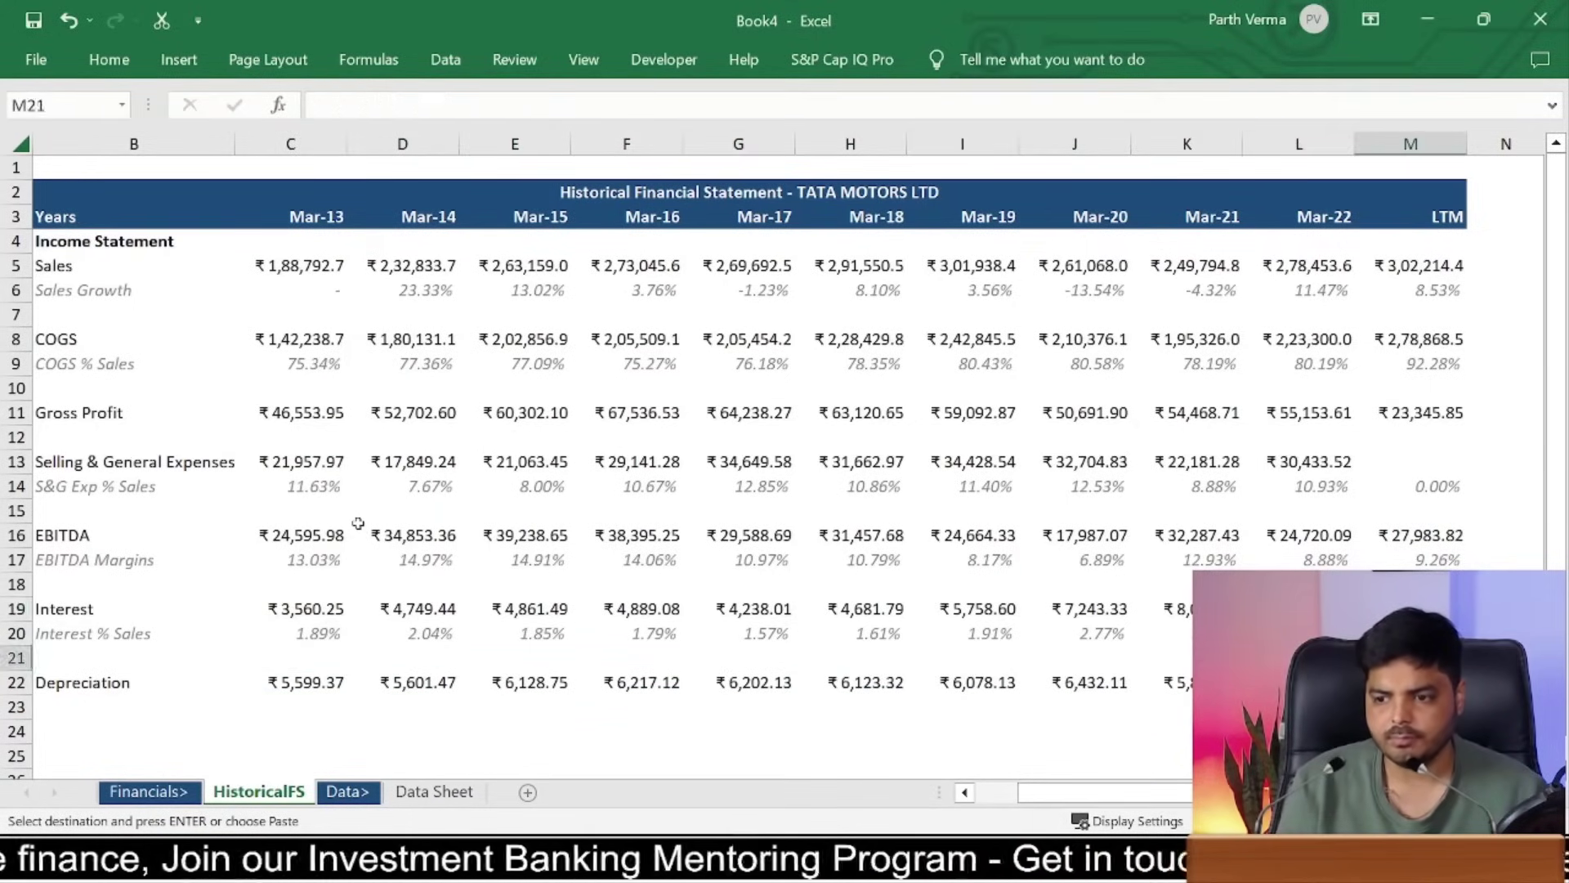
key("Down")
key("ctrl+alt+v")
key("f")
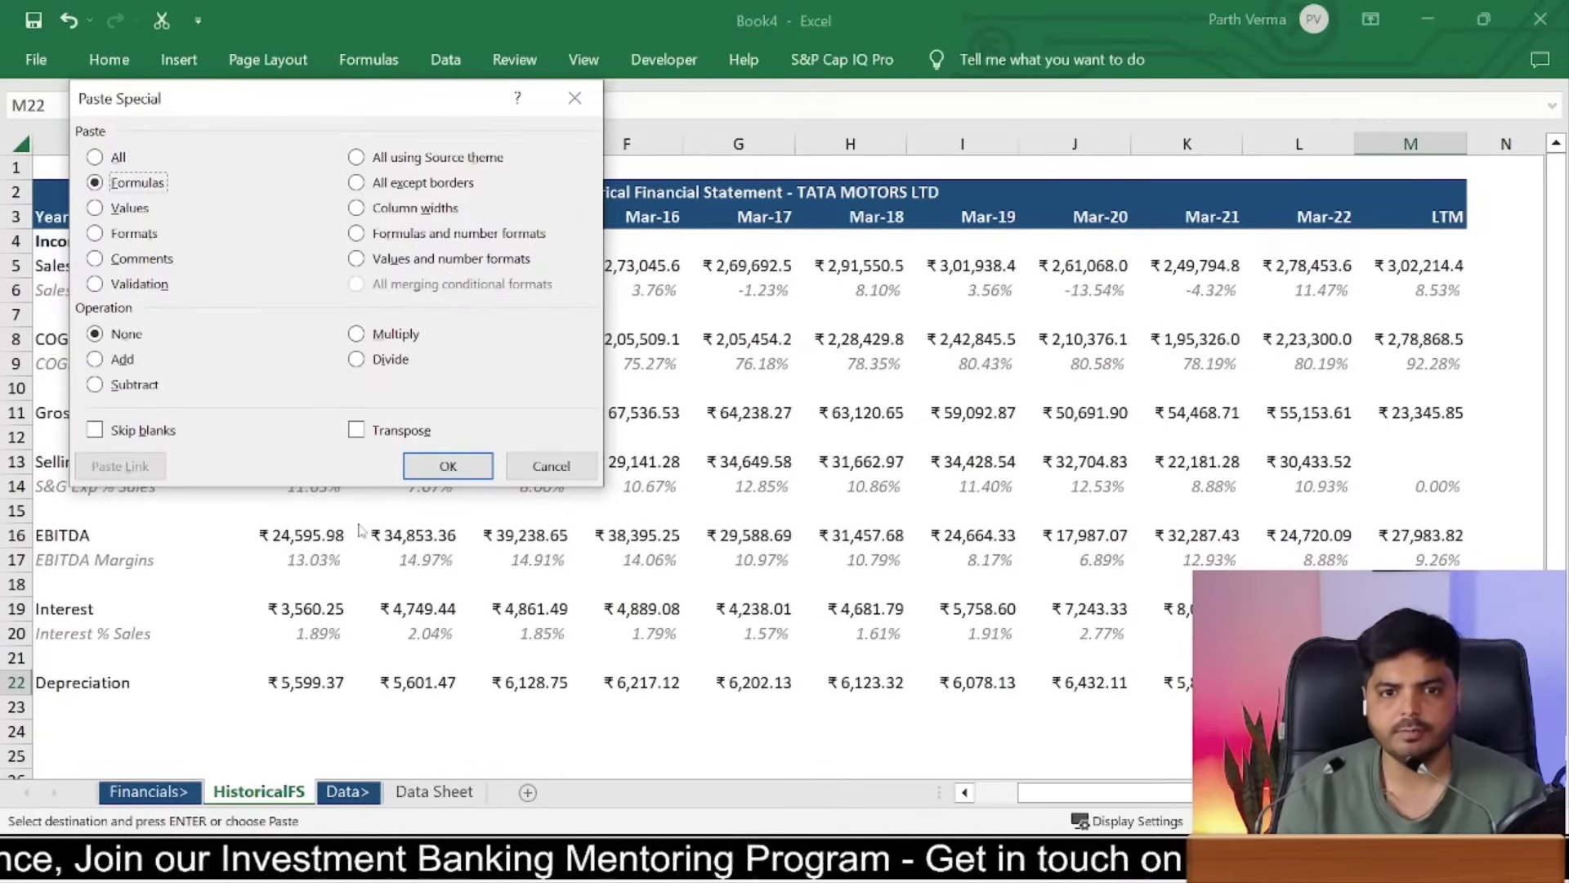
key("Return")
key("Escape")
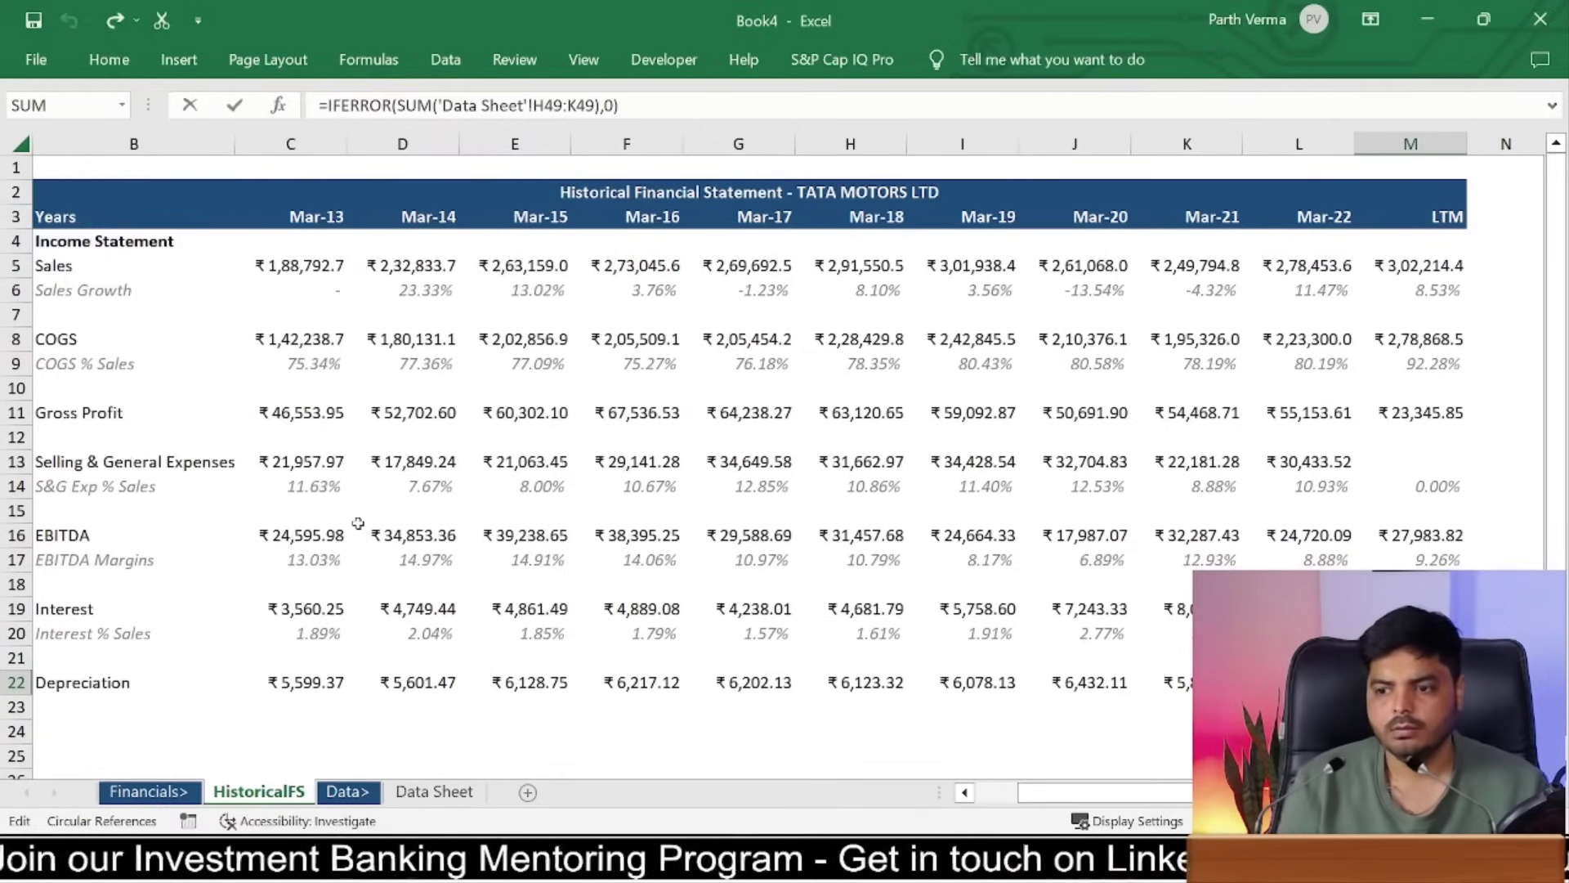
key("F2")
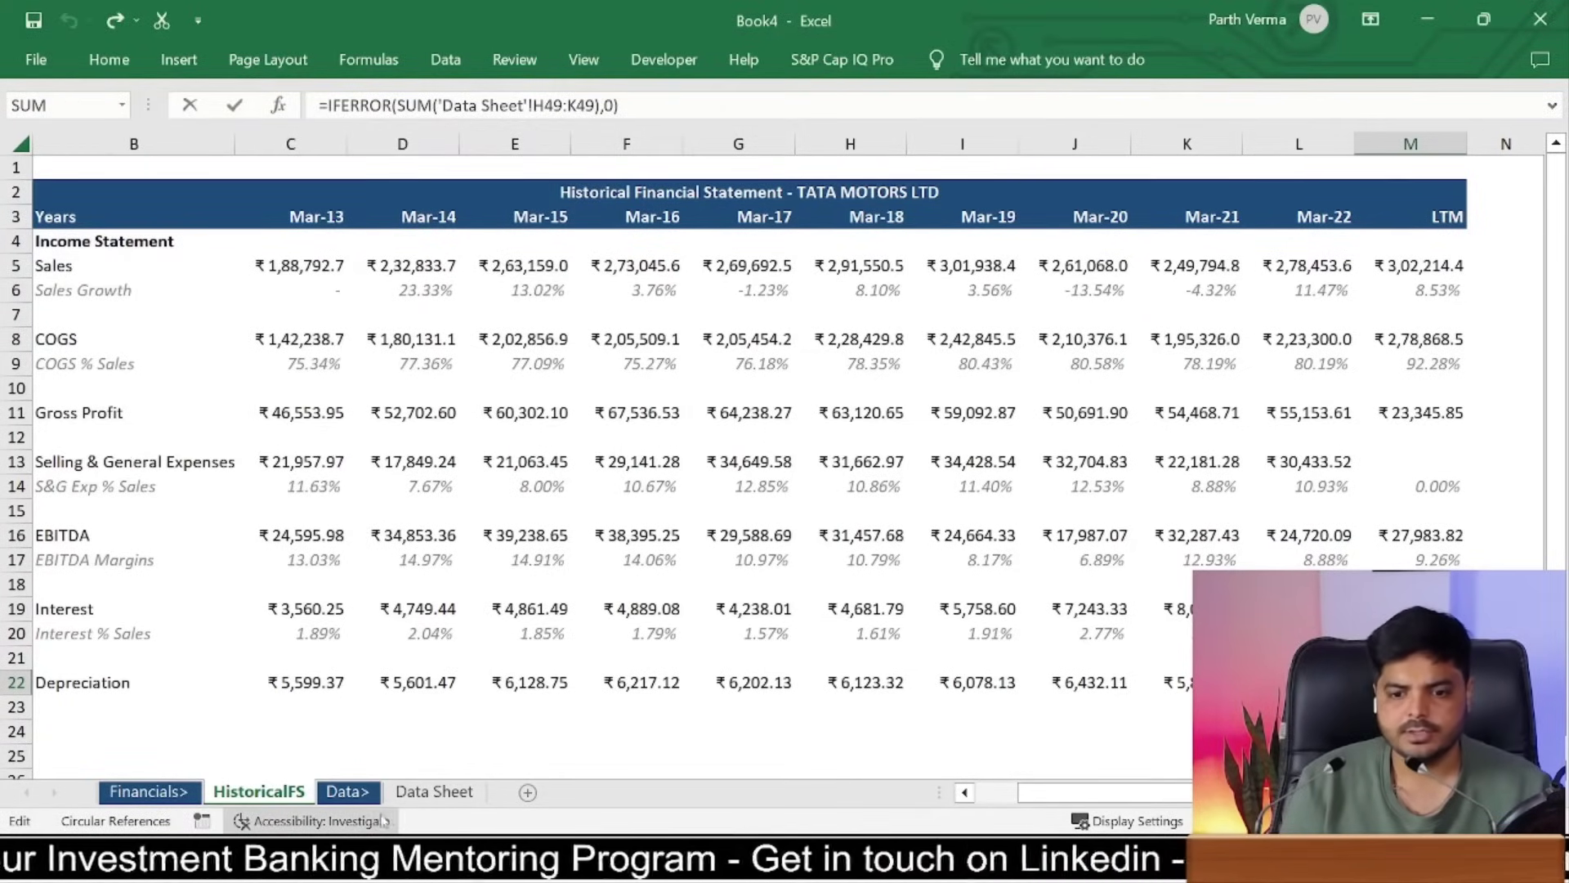
Step: Check the depreciation source rows on the Data Sheet, then return to HistoricalFS
left_click(407, 792)
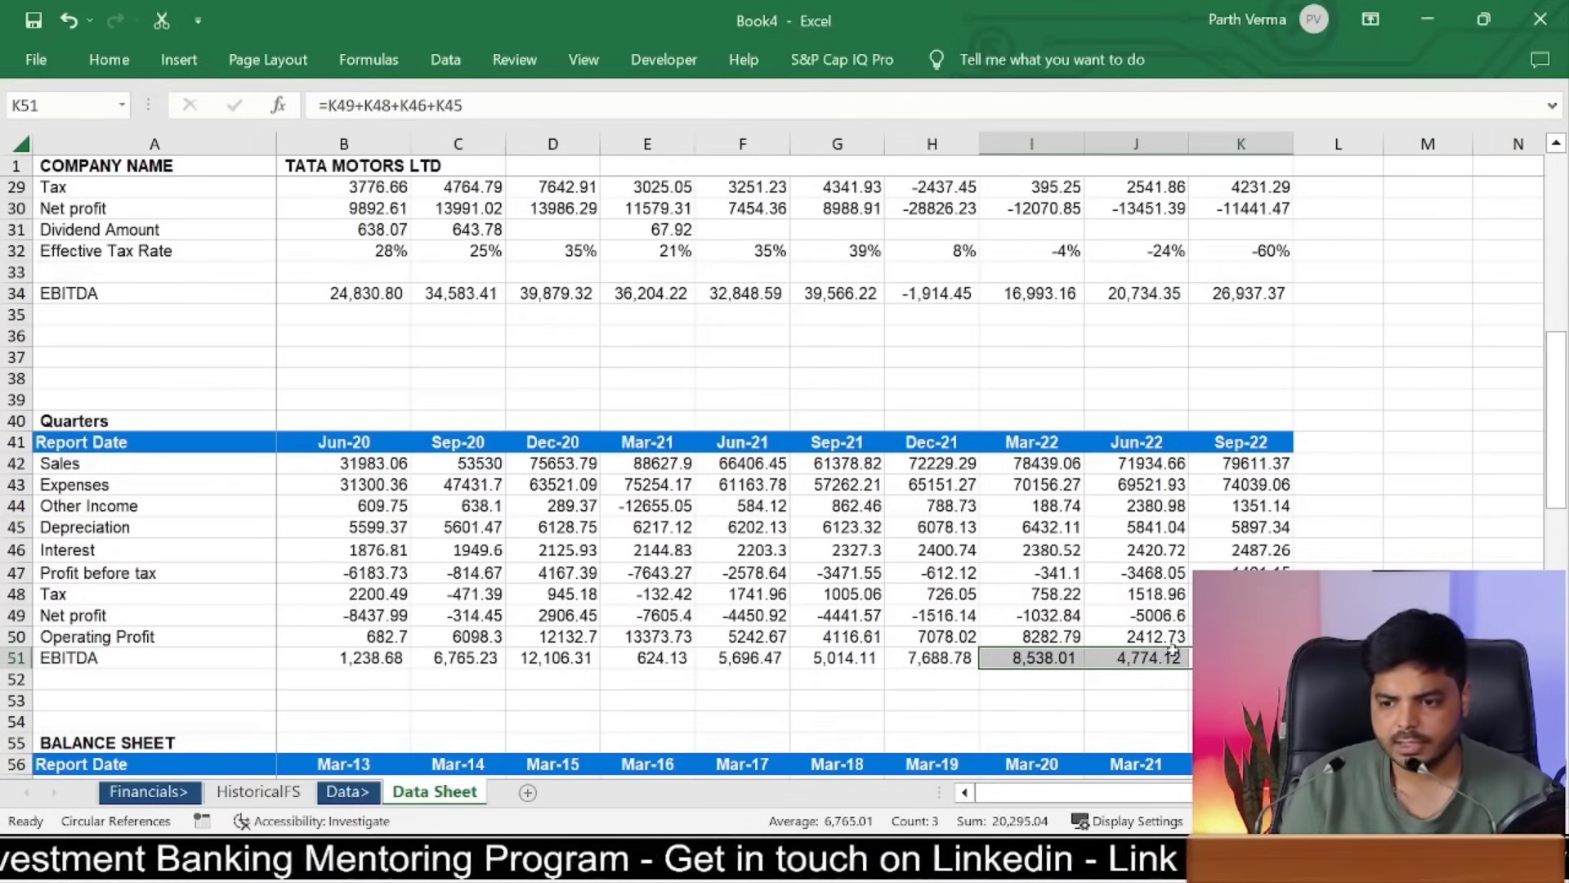
left_click_drag(1184, 672, 1173, 564)
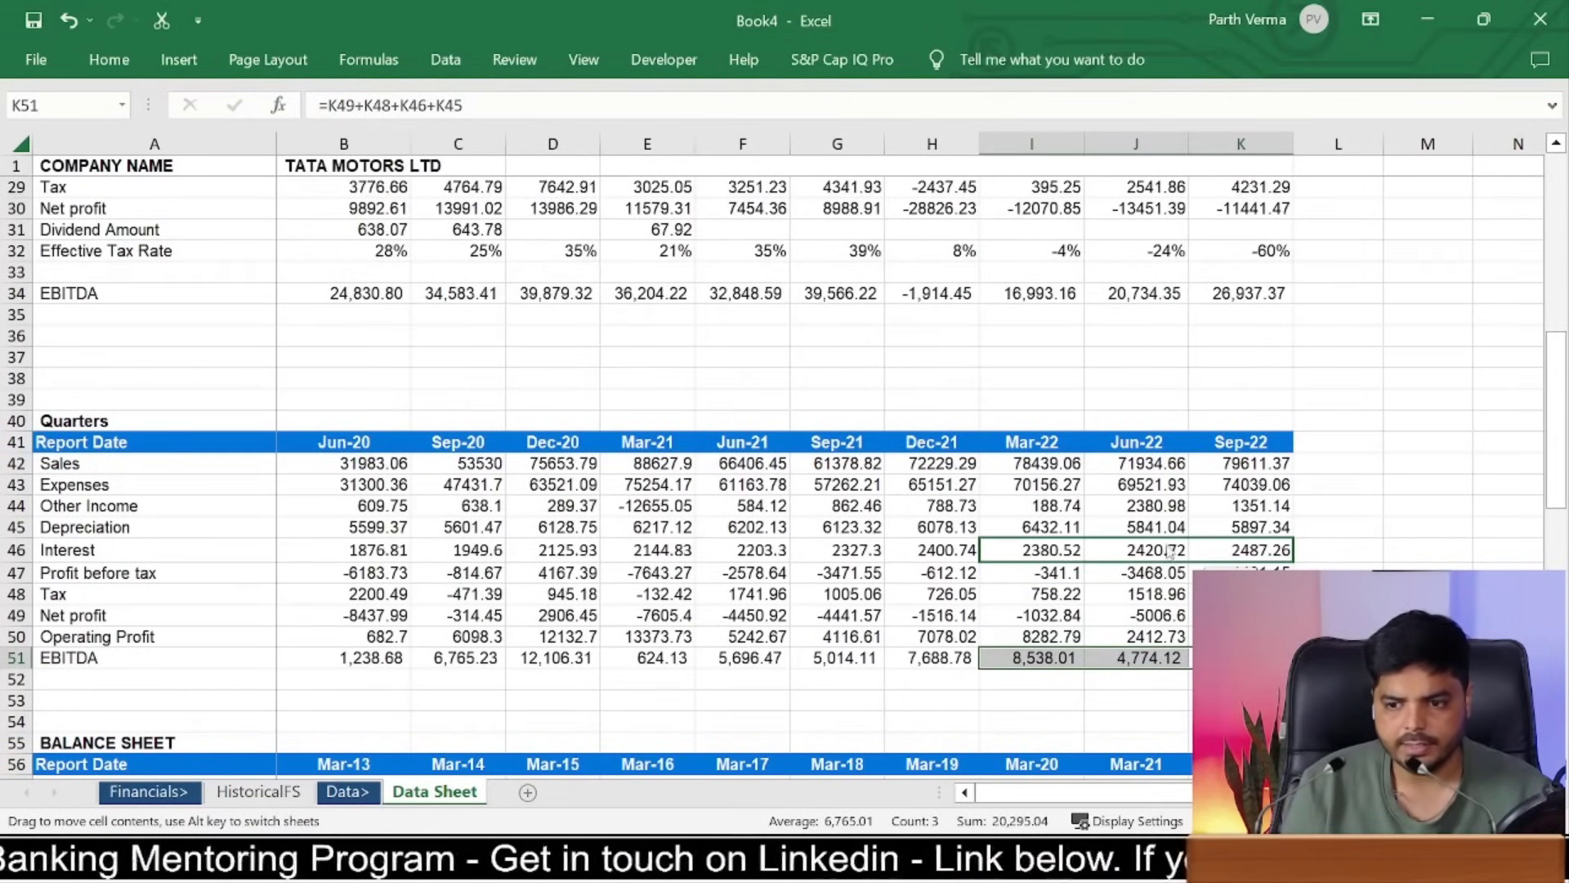
left_click_drag(1170, 552, 1170, 552)
key("Escape")
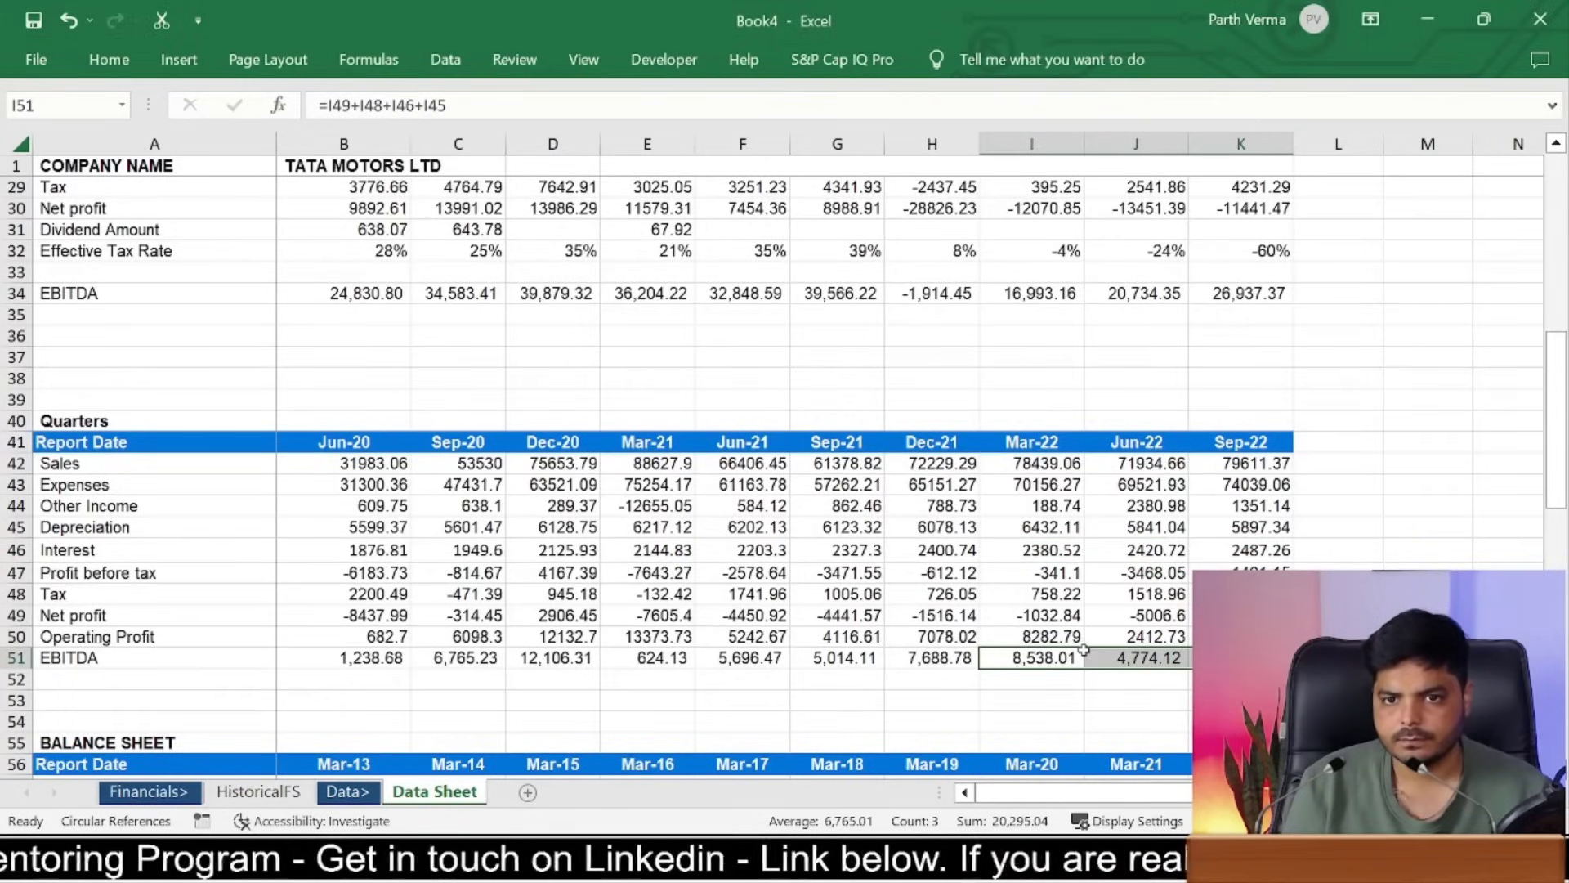
left_click(258, 791)
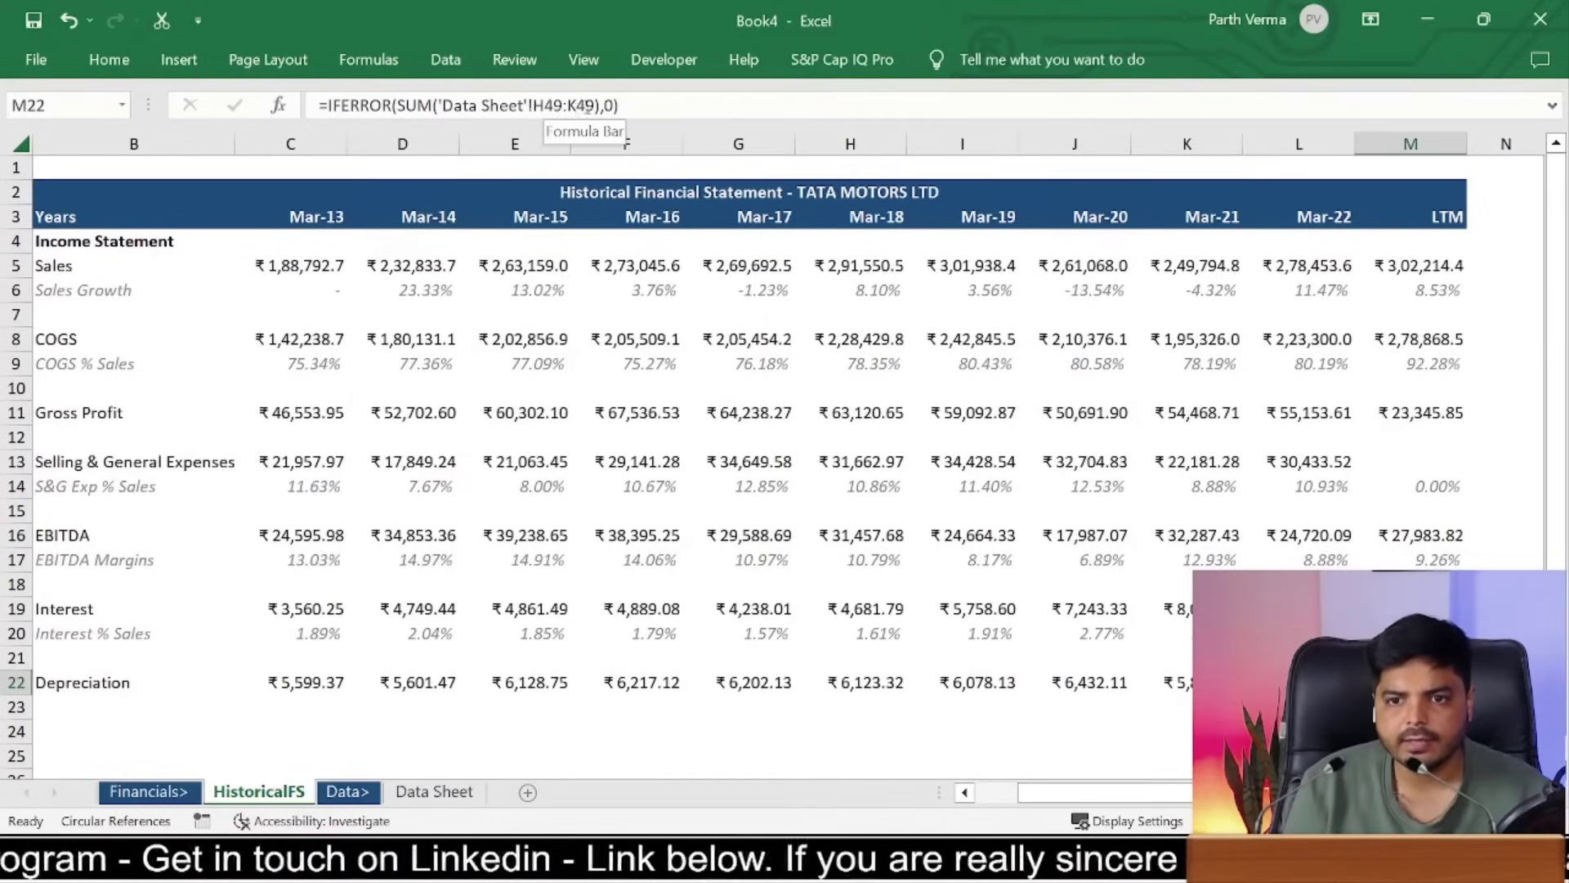
left_click(411, 793)
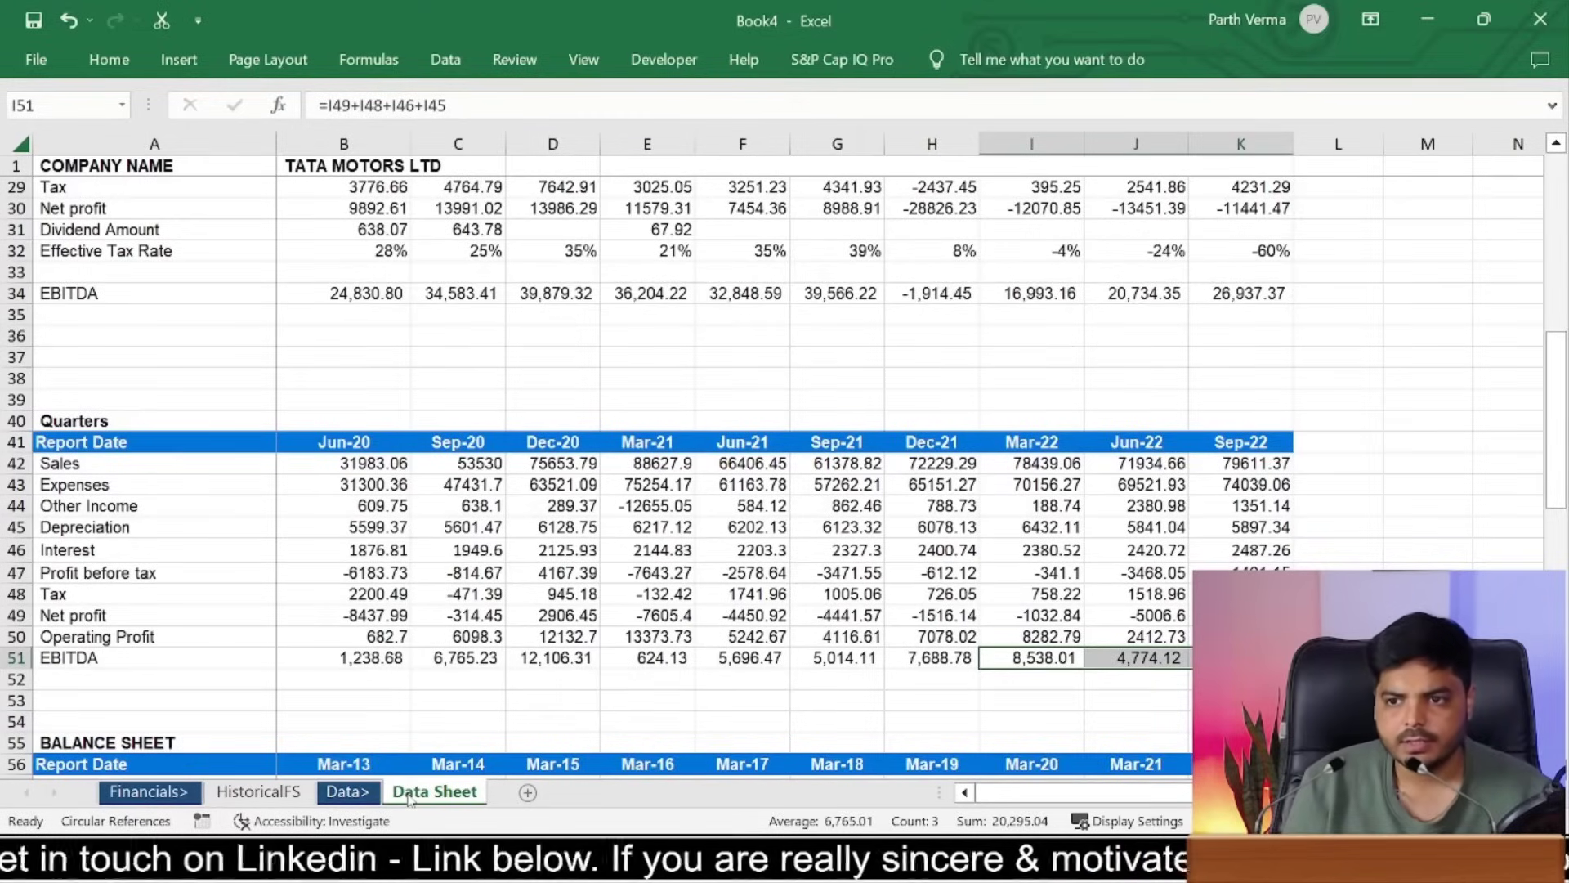
key("ctrl+Page_Up")
key("ctrl+Page_Up")
key("ctrl+Page_Up")
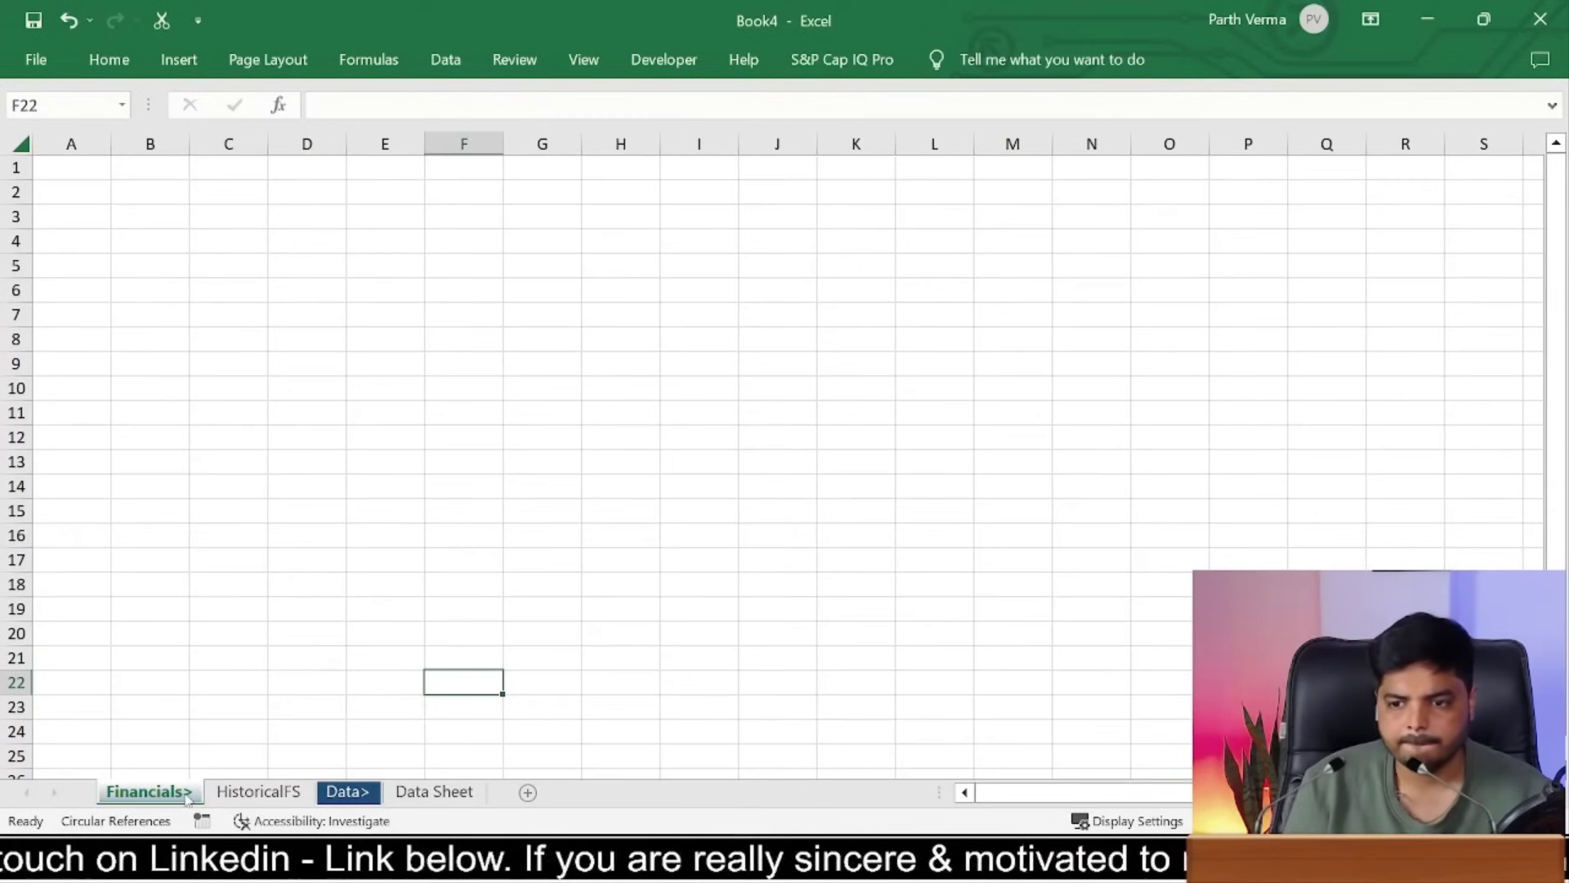
left_click(422, 794)
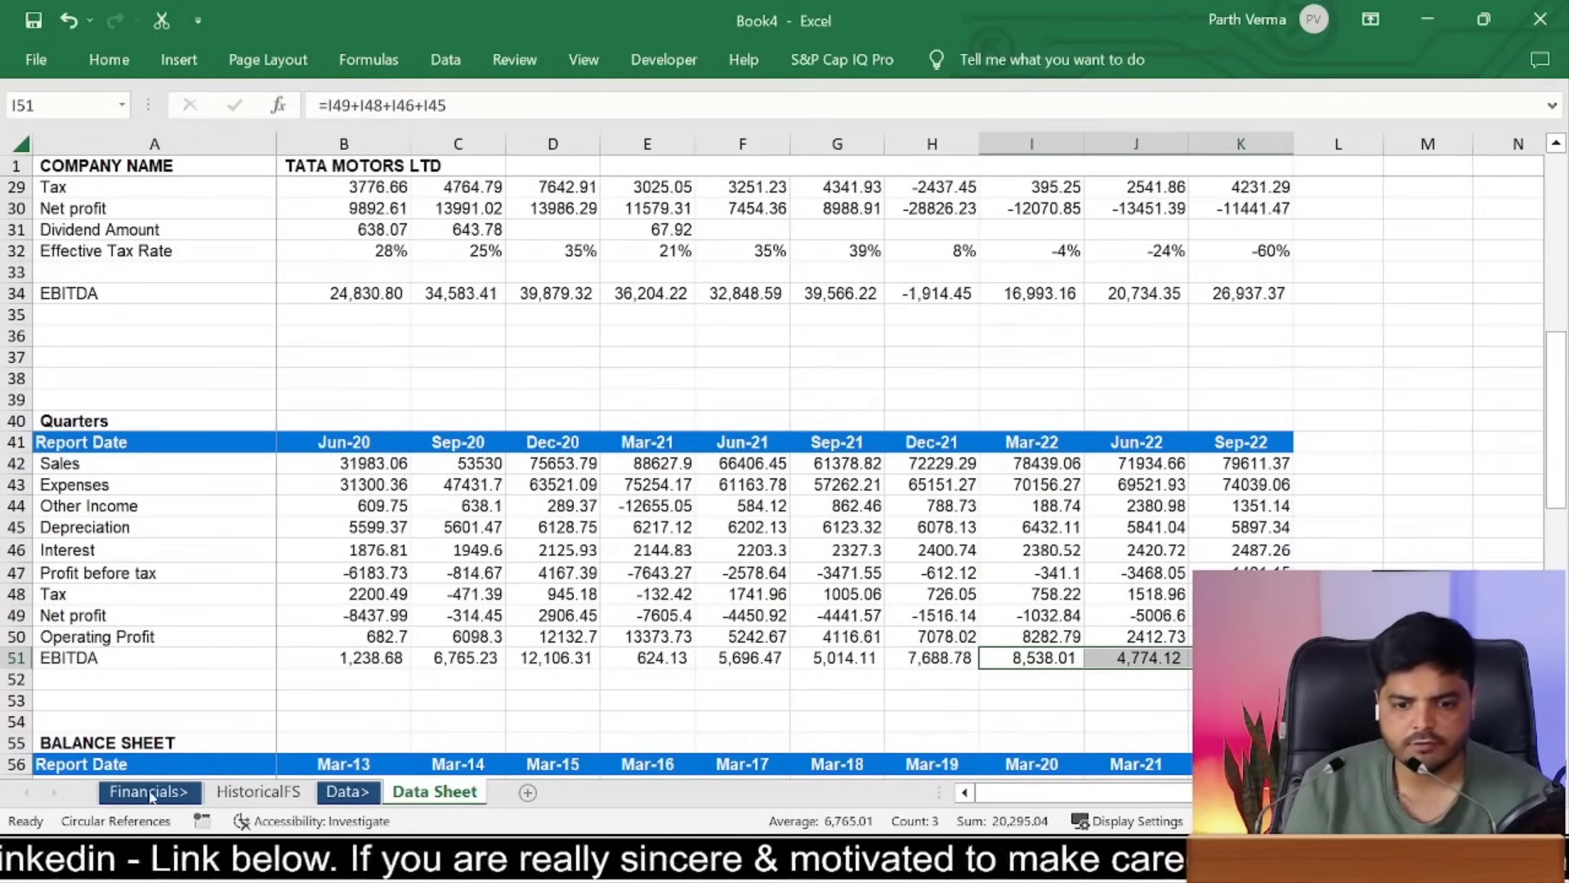
left_click(230, 791)
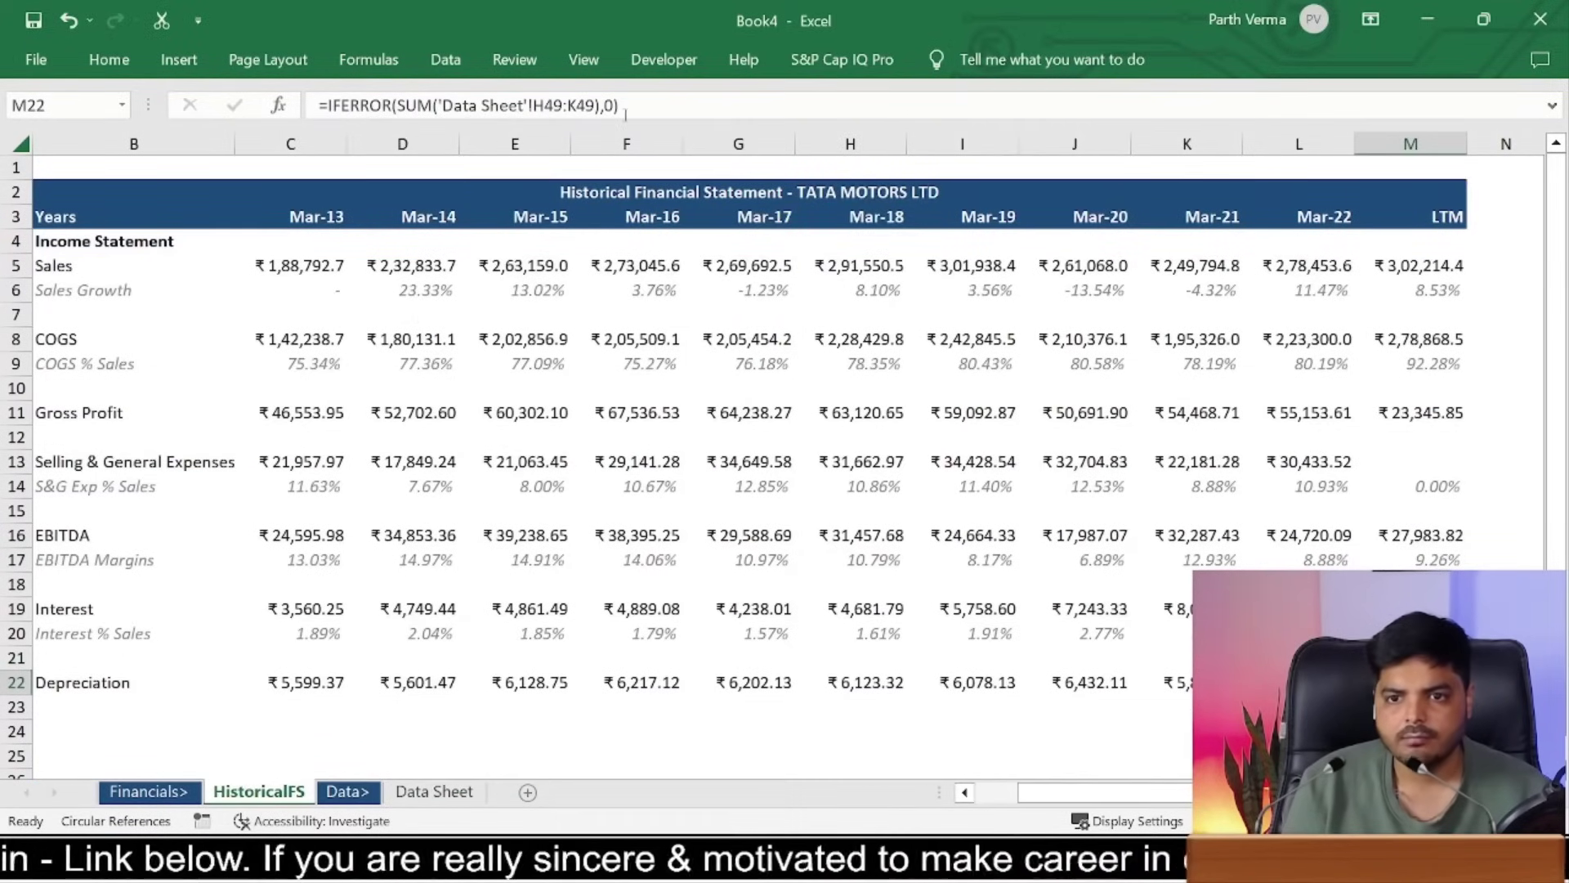
Step: Change both row numbers in the M22 range so it sums H46:K46
left_click(553, 111)
key("BackSpace")
type("6")
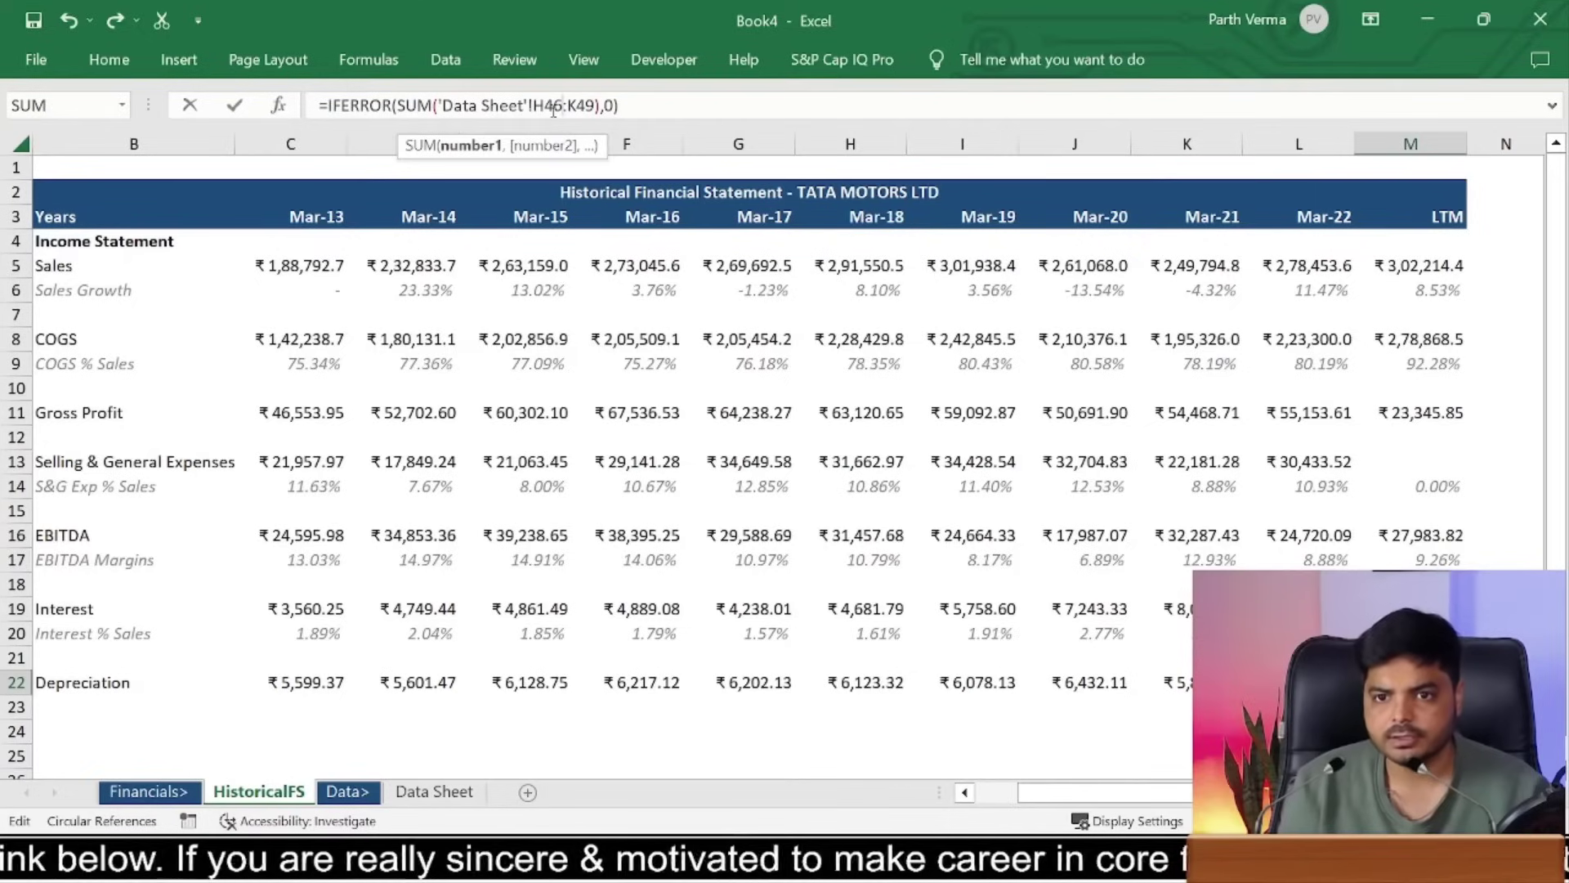
key("BackSpace")
type("6")
key("ctrl+Return")
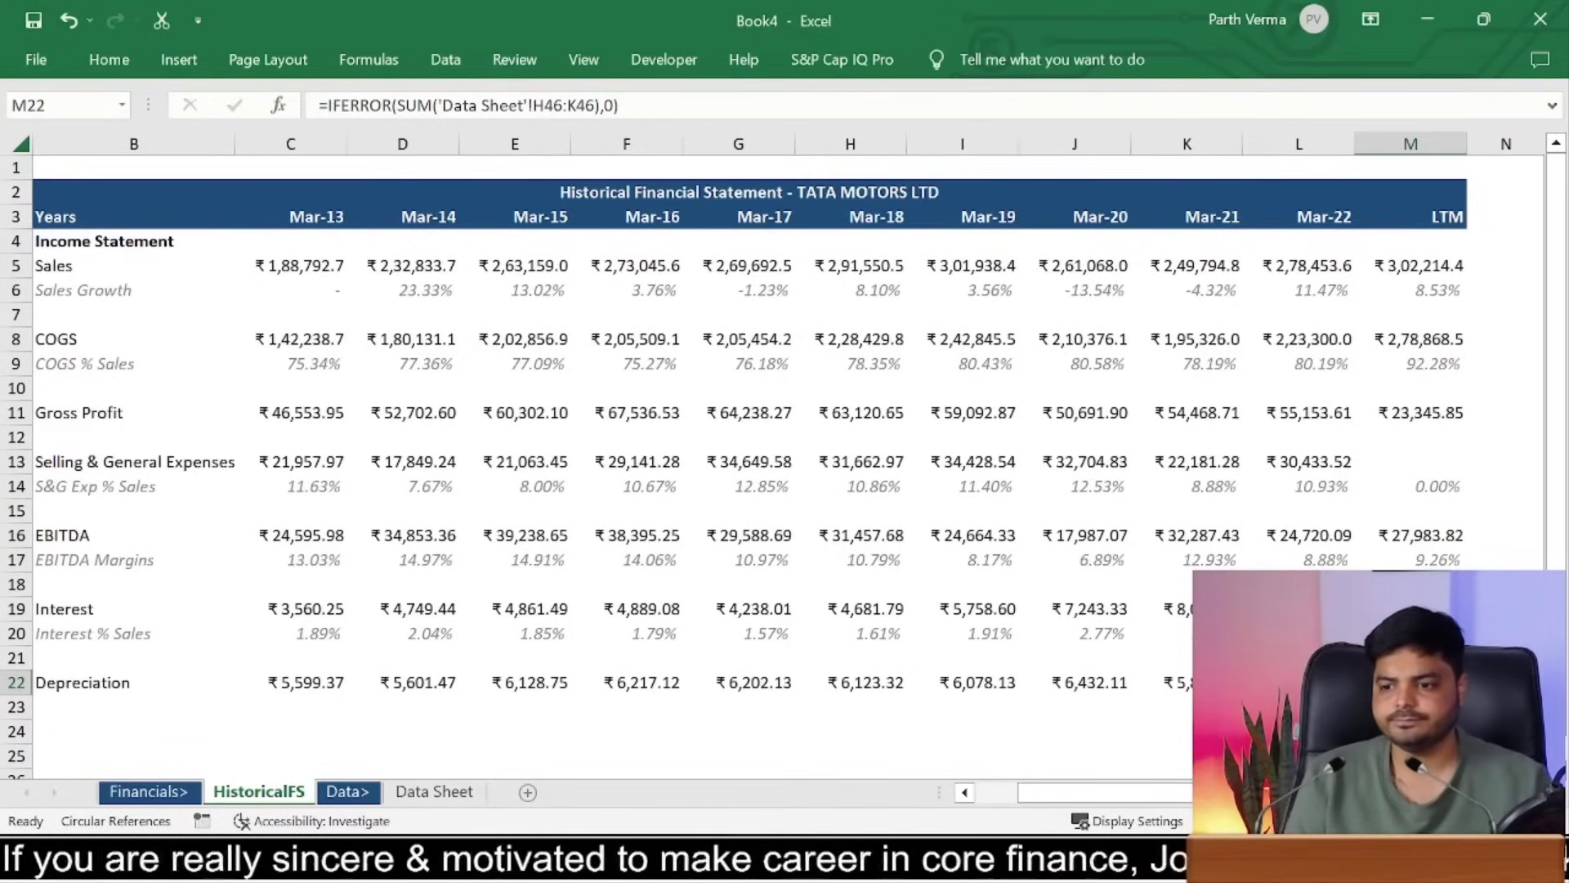
Step: Dismiss the M22 error-check menu and bring up the Data Sheet
left_click(1344, 683)
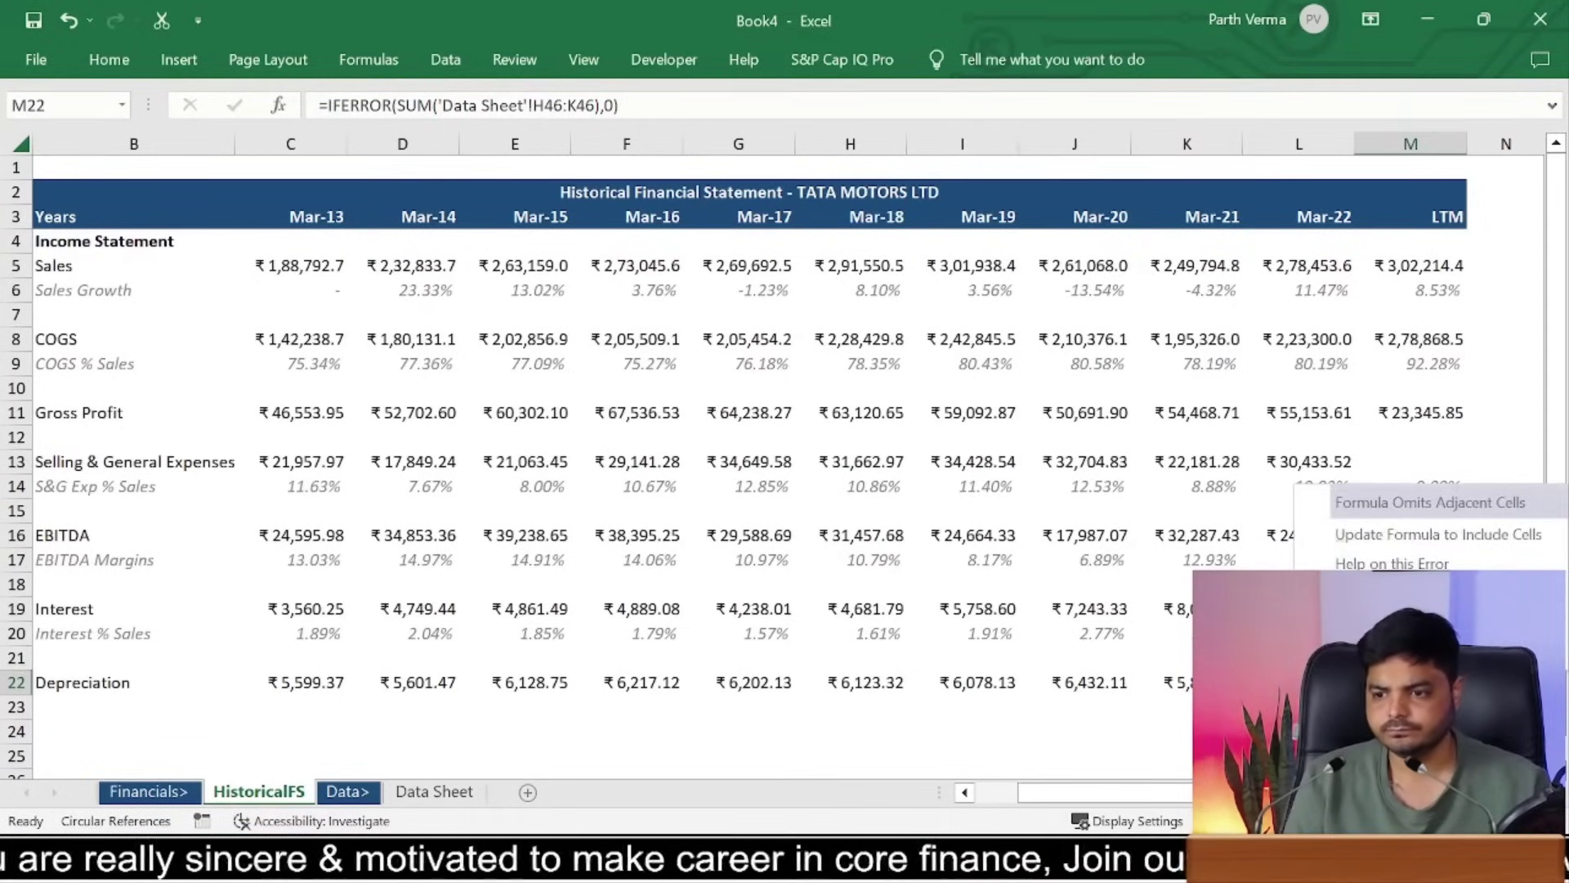
key("Escape")
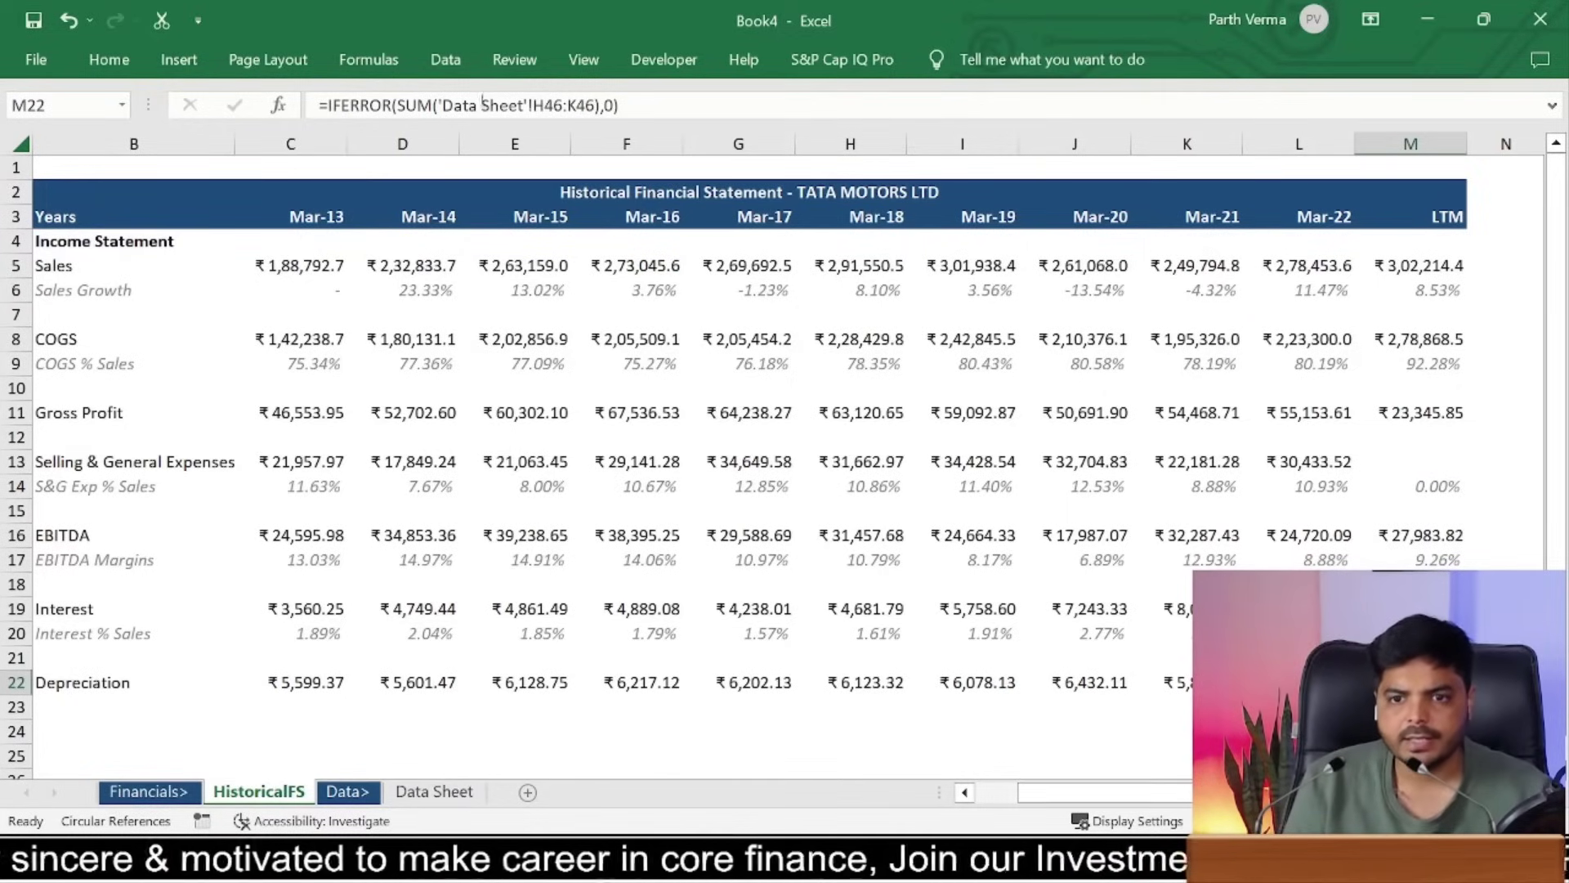
left_click(406, 791)
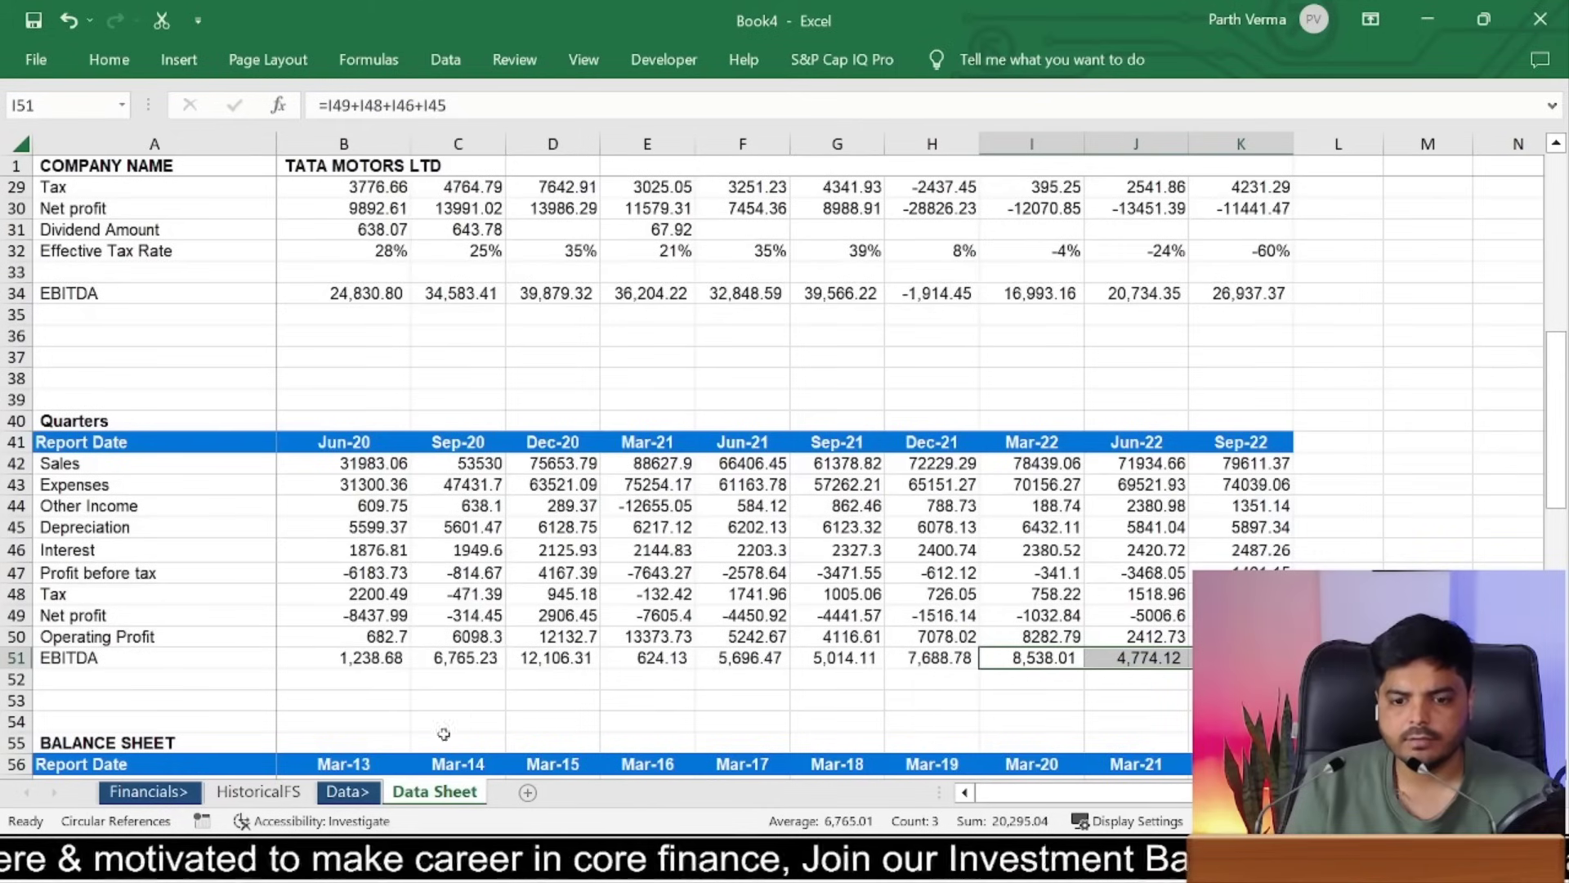
Step: Select the quarterly Interest values in Data Sheet row 46, including H46:K46
left_click(18, 550)
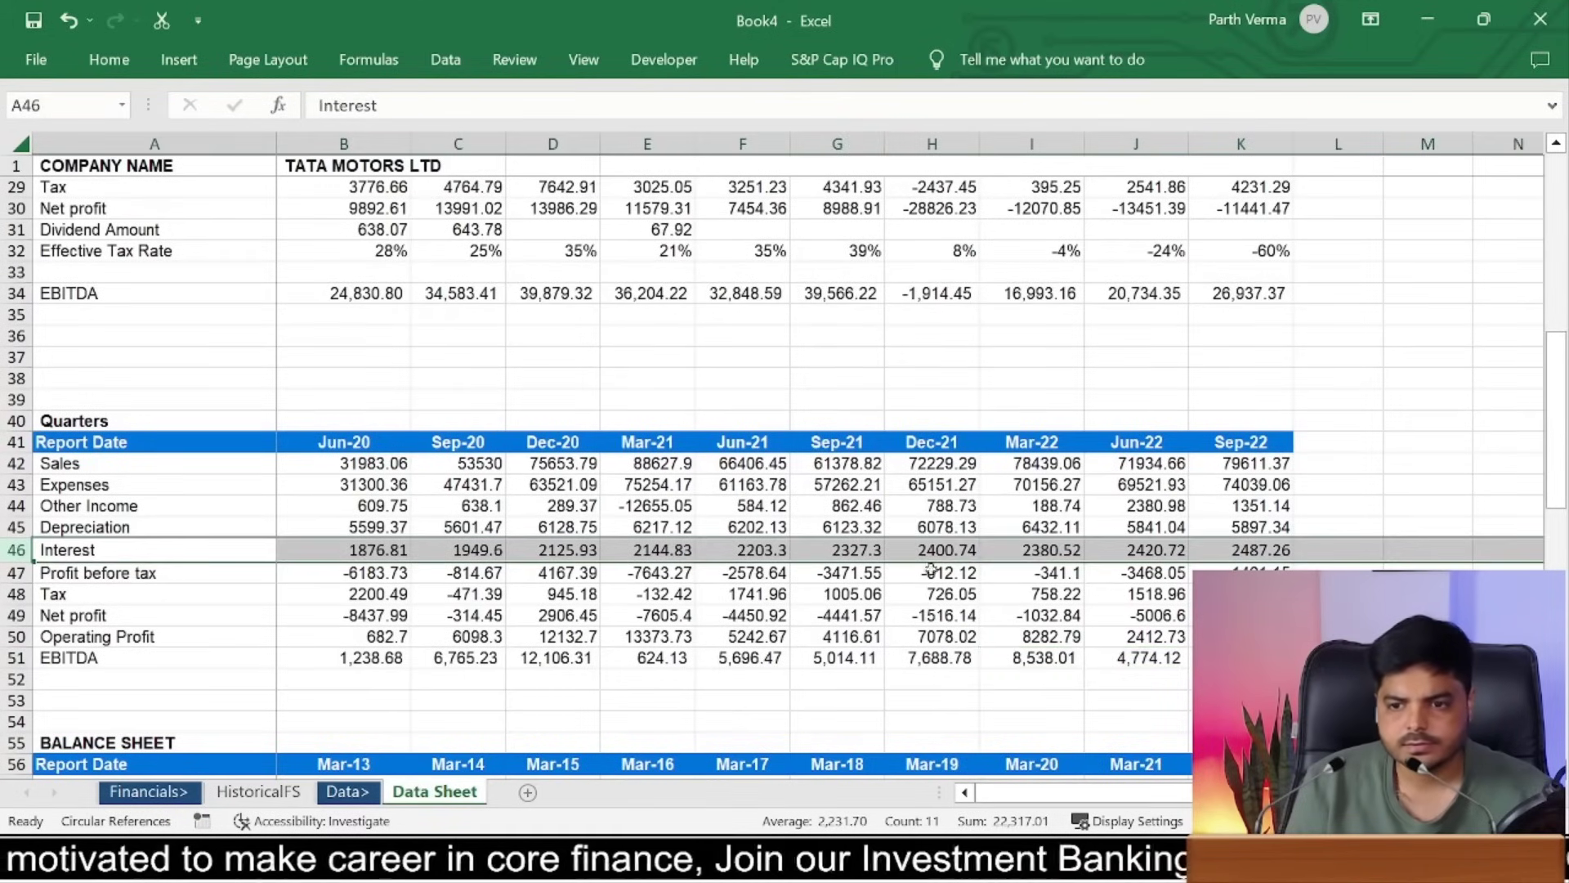
left_click_drag(955, 549, 1224, 544)
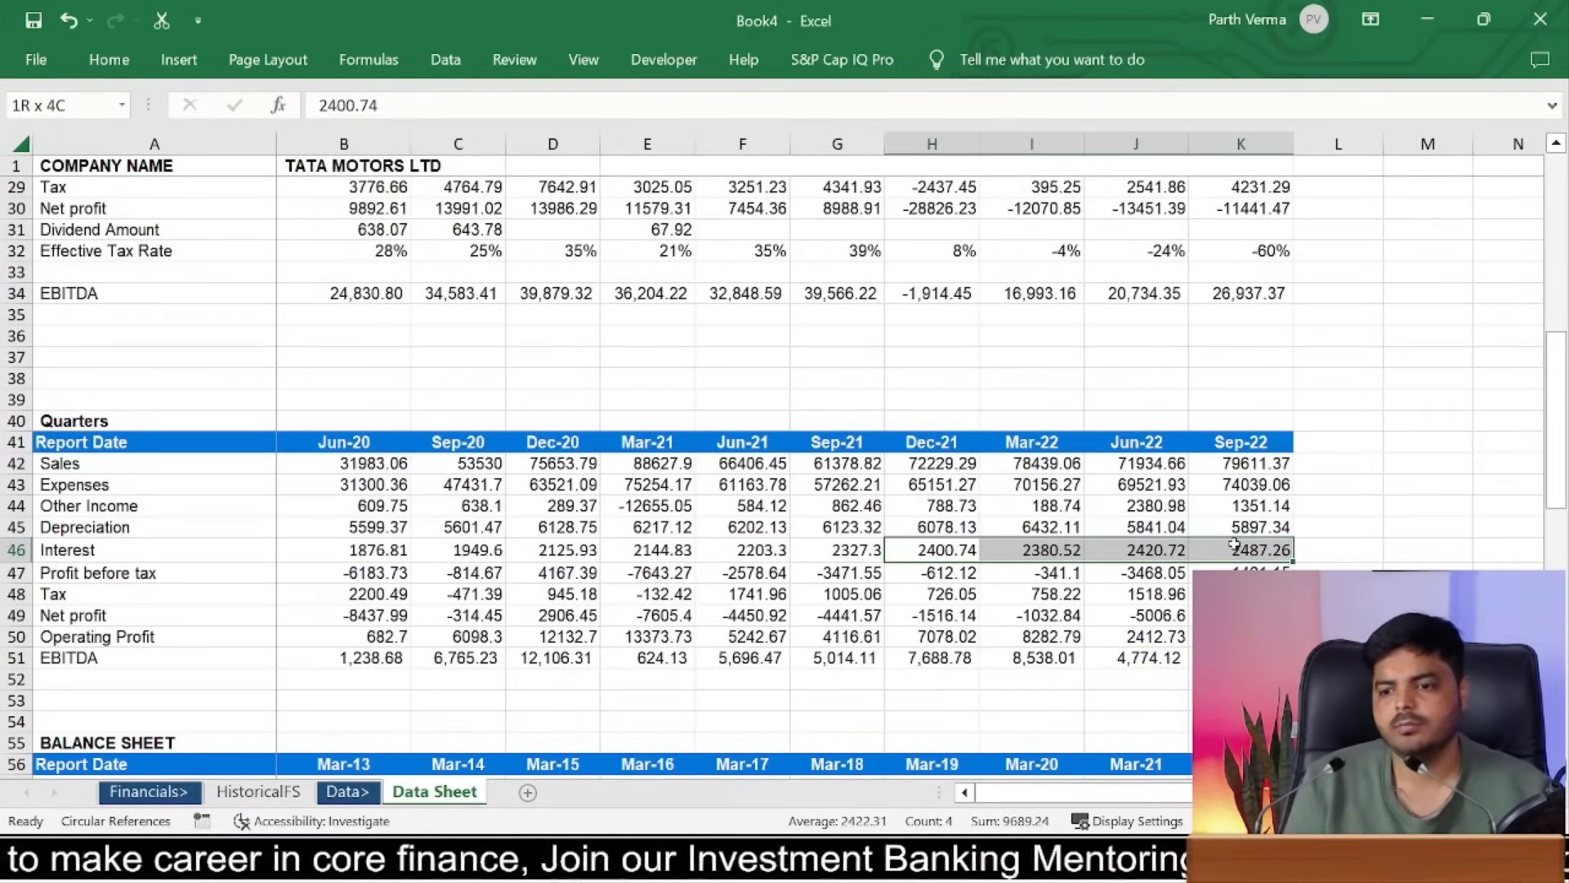
left_click_drag(1234, 545, 1230, 546)
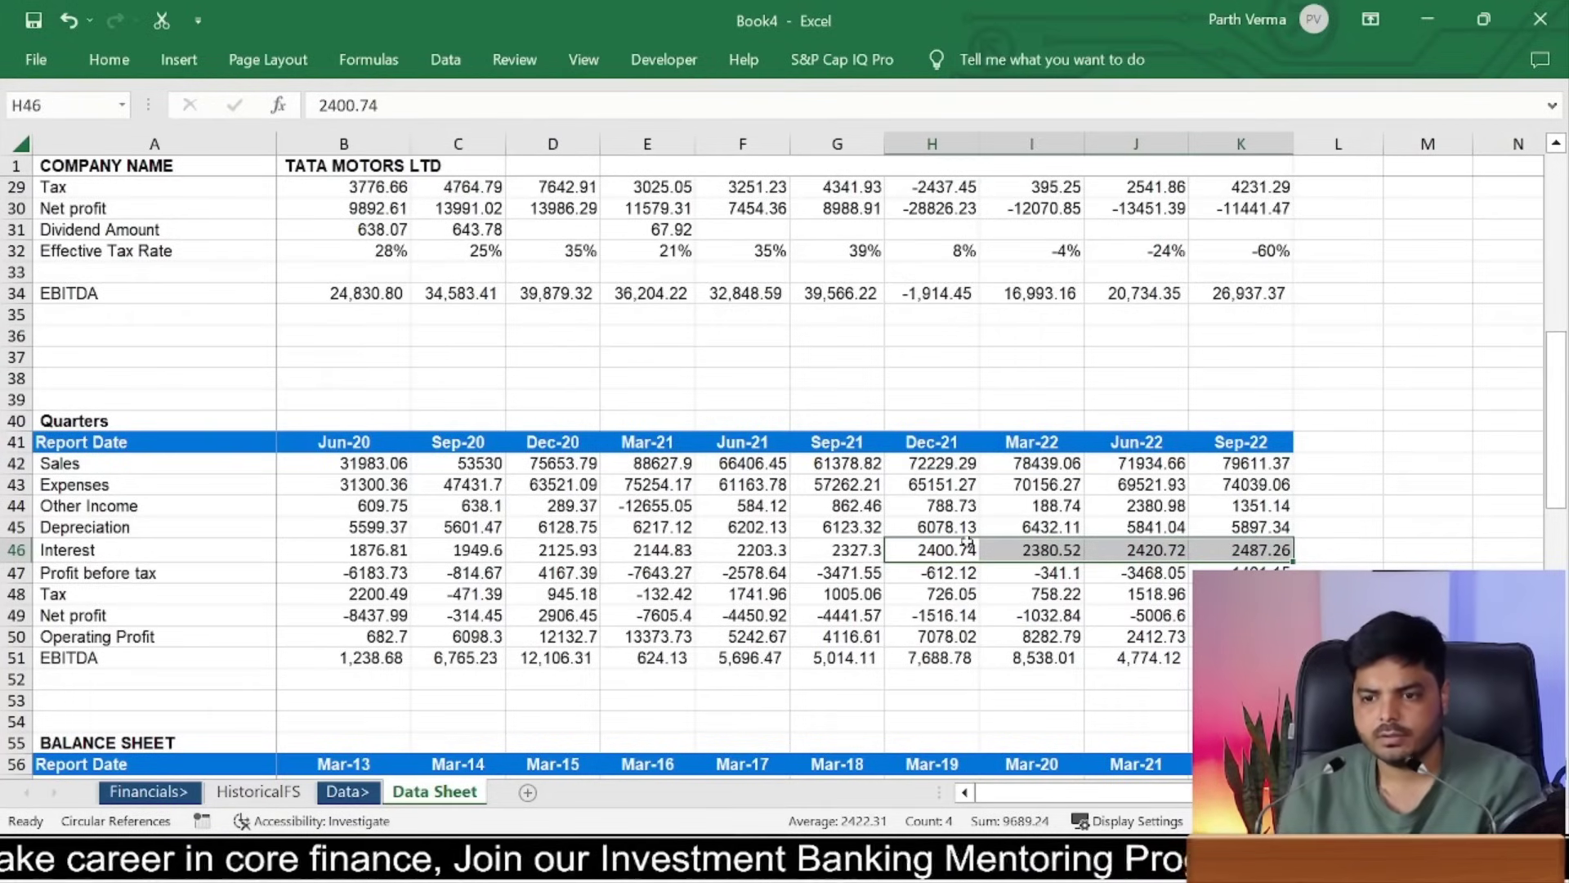
left_click_drag(868, 555, 544, 554)
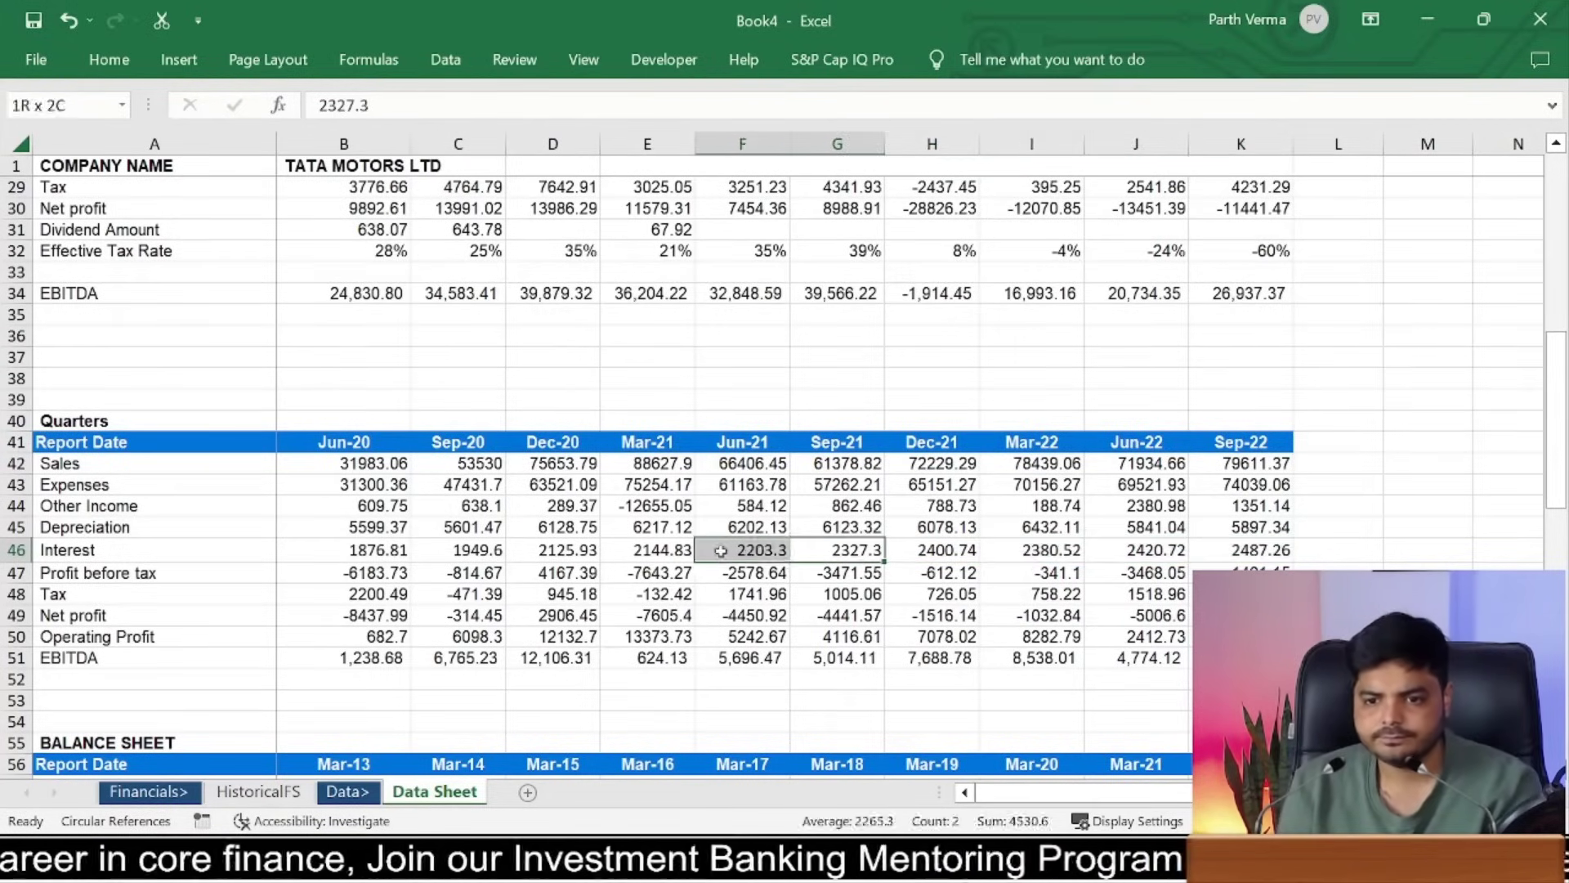
left_click_drag(642, 553, 946, 554)
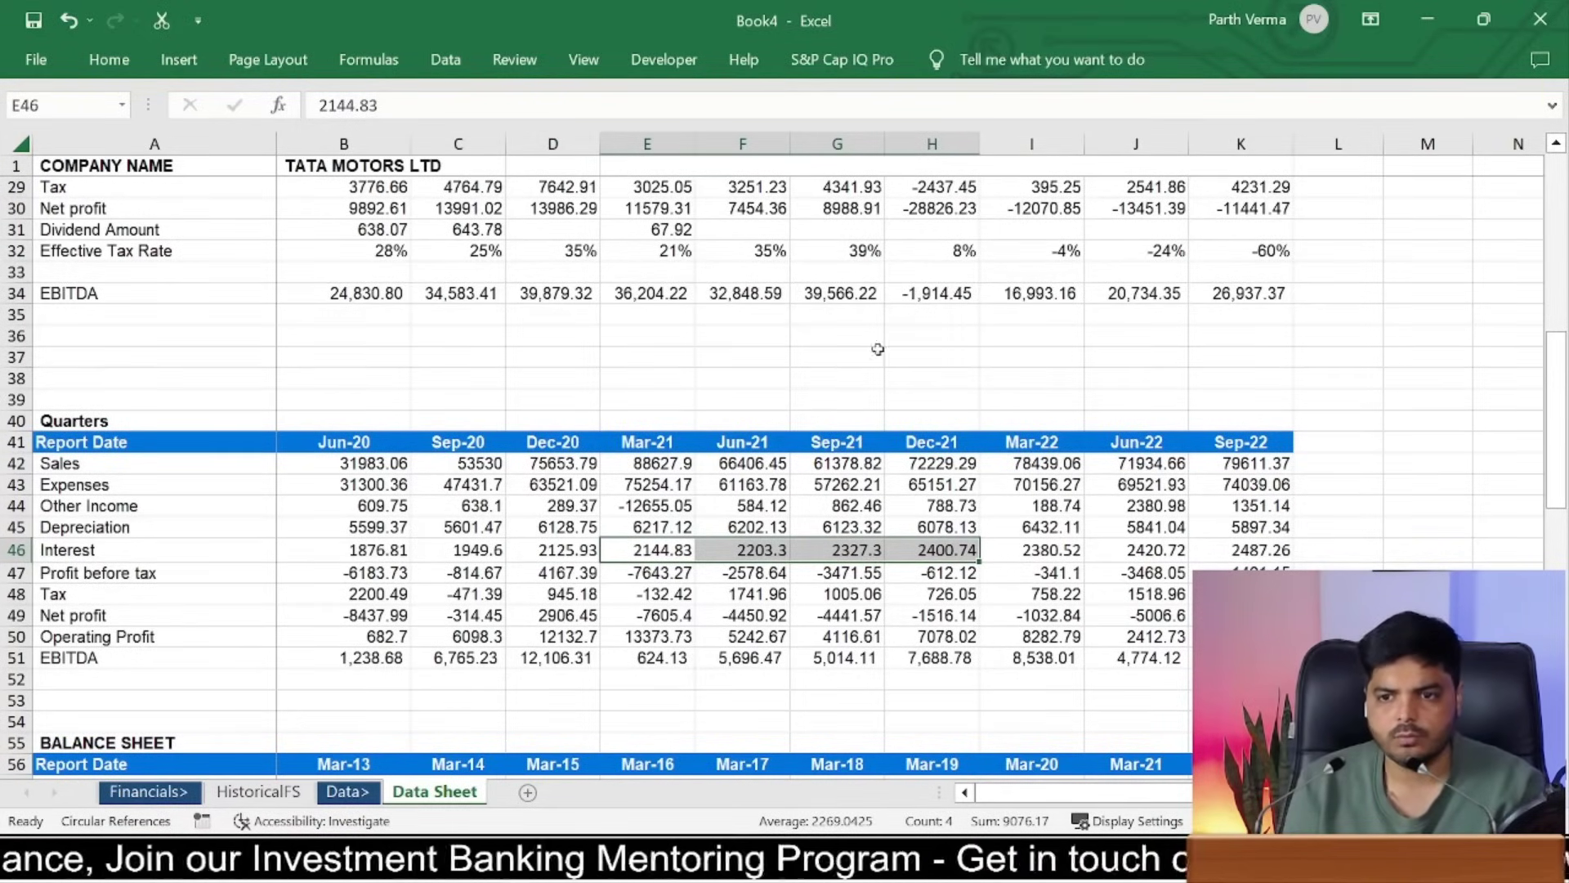
Step: Scroll up to check the latest annual Interest value, then return to HistoricalFS
left_click_drag(837, 357, 880, 196)
scroll(880, 196, "up", 3)
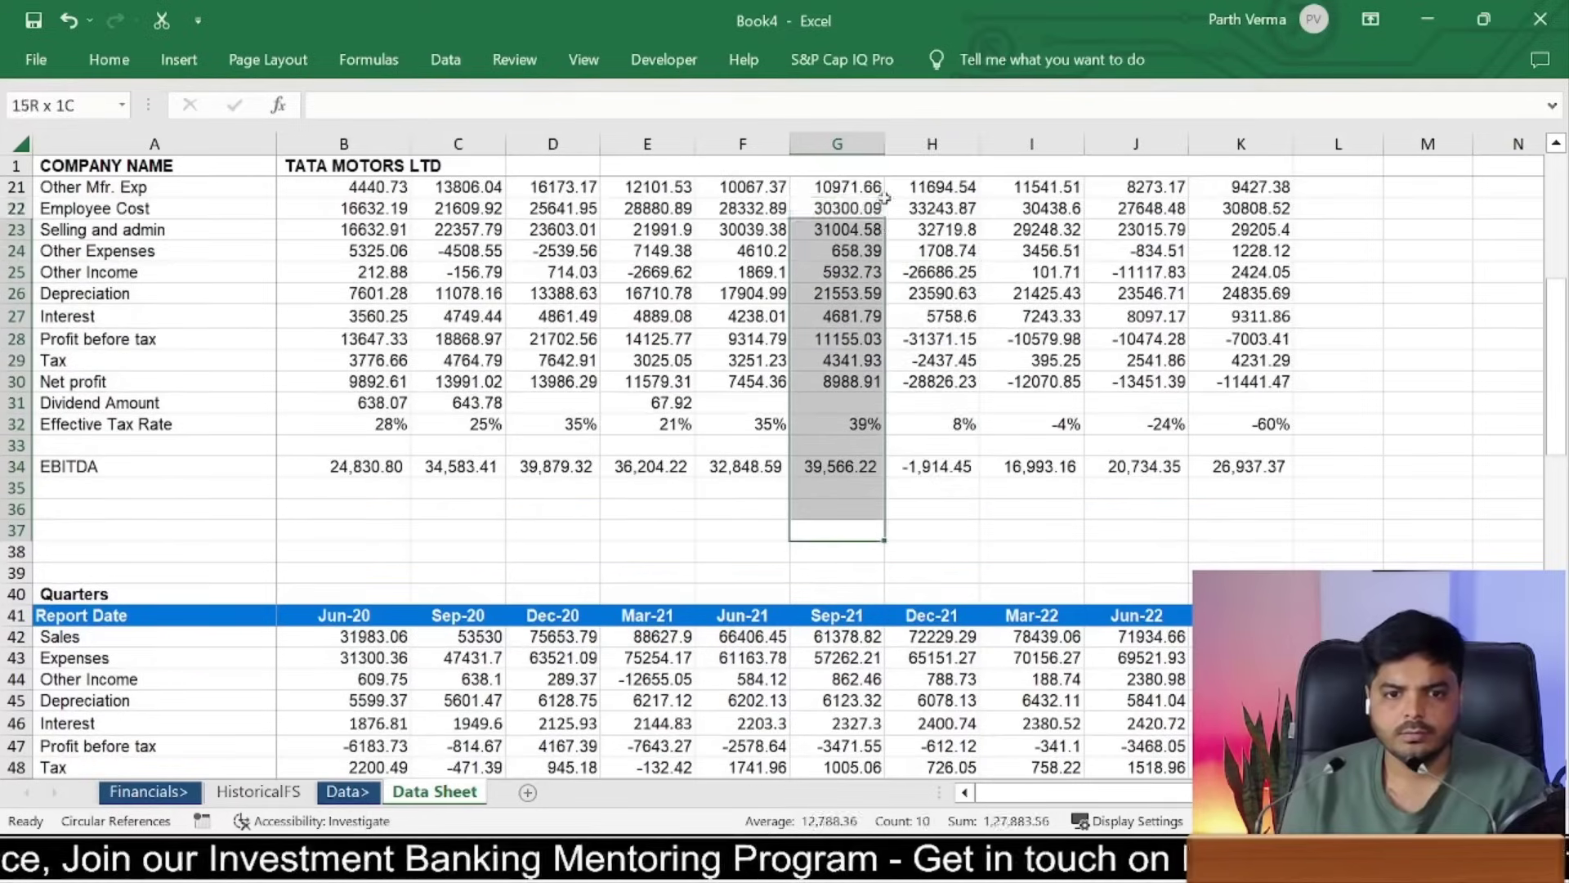
left_click(1177, 339)
left_click(1226, 316)
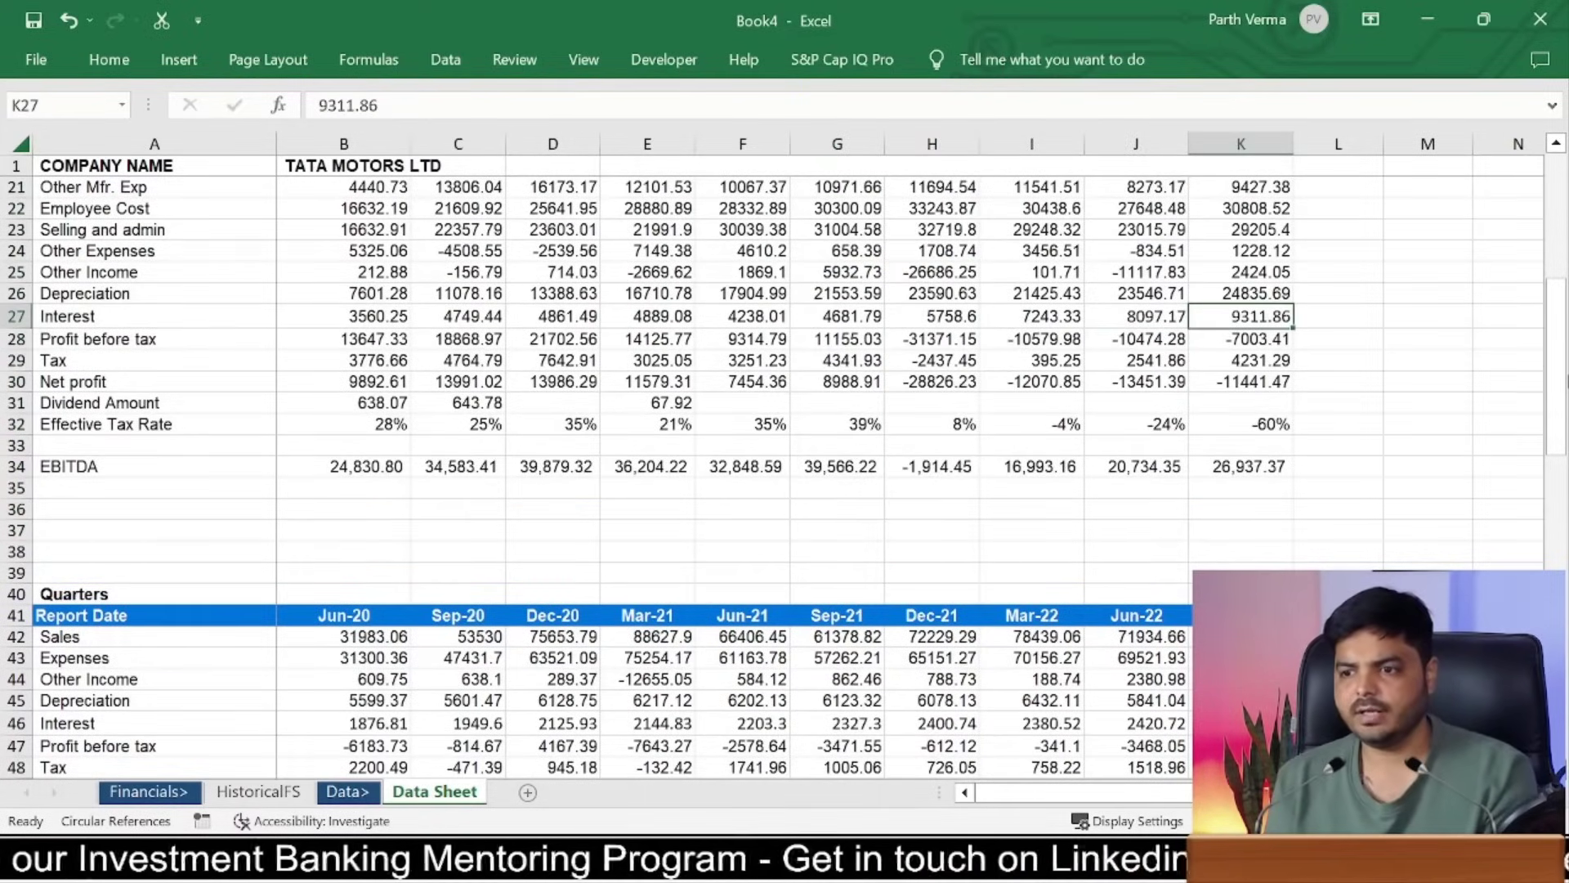
left_click_drag(1555, 368, 1556, 355)
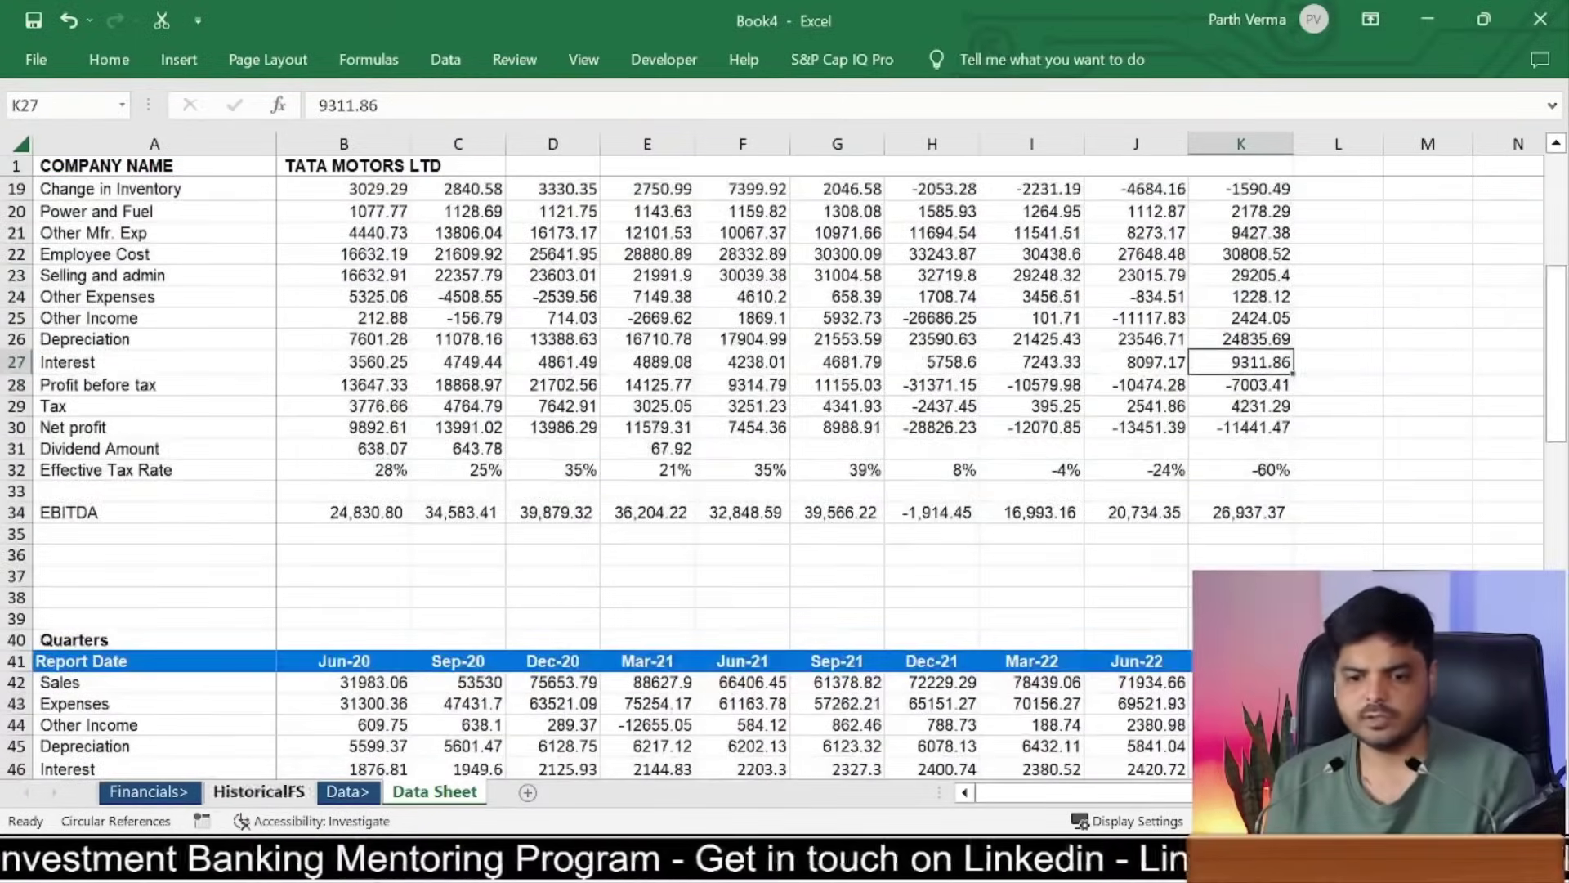
left_click(255, 793)
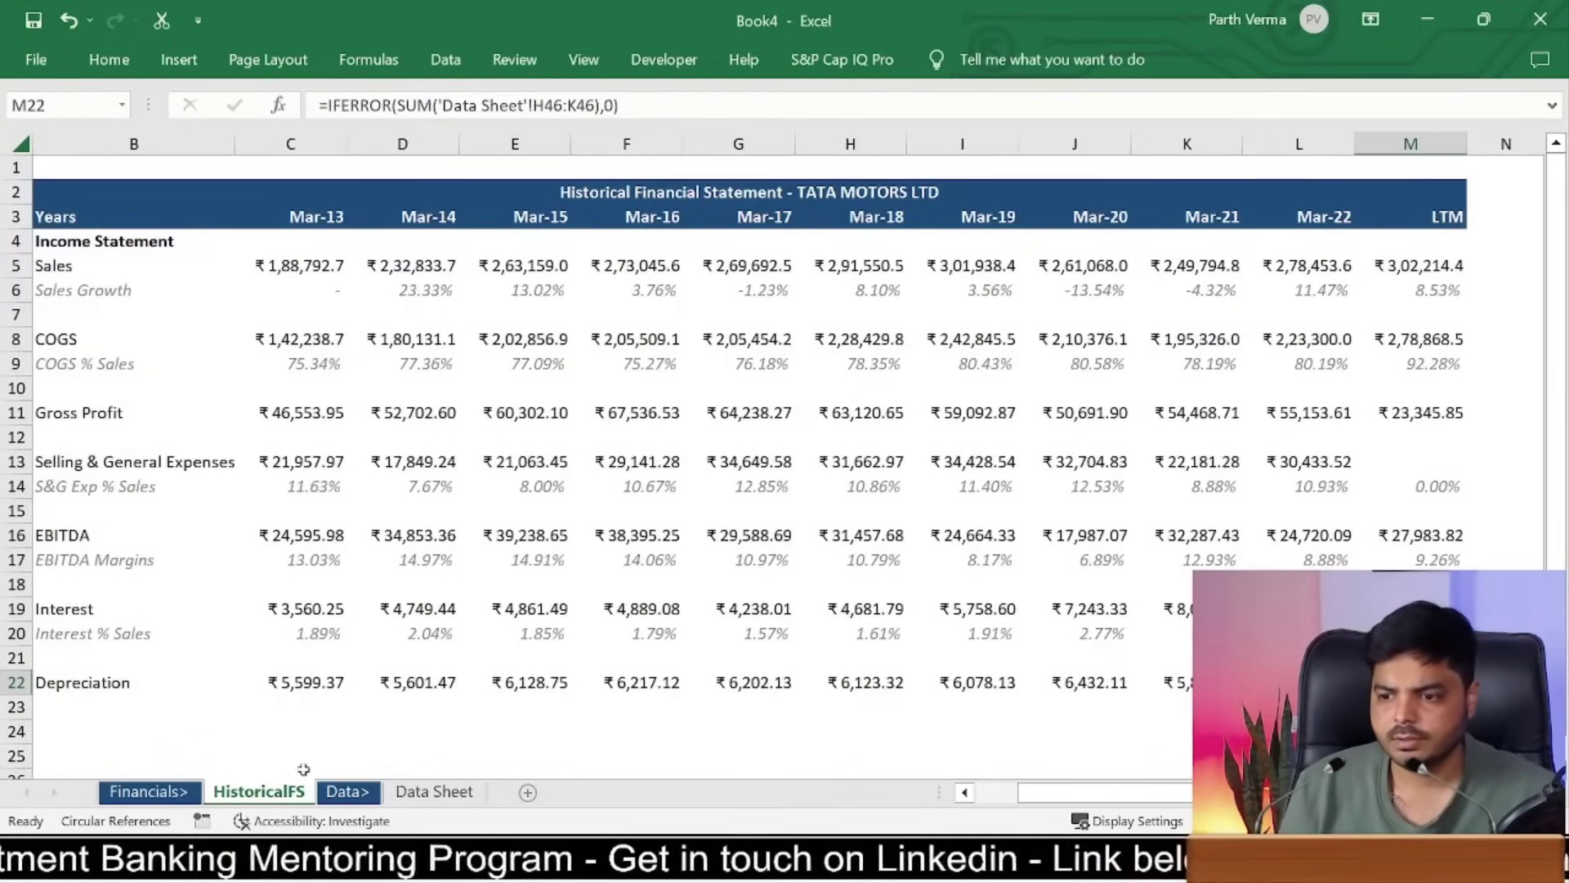
Step: Compare the LTM Interest and LTM Depreciation formulas against the Data Sheet's source rows
left_click(1410, 609)
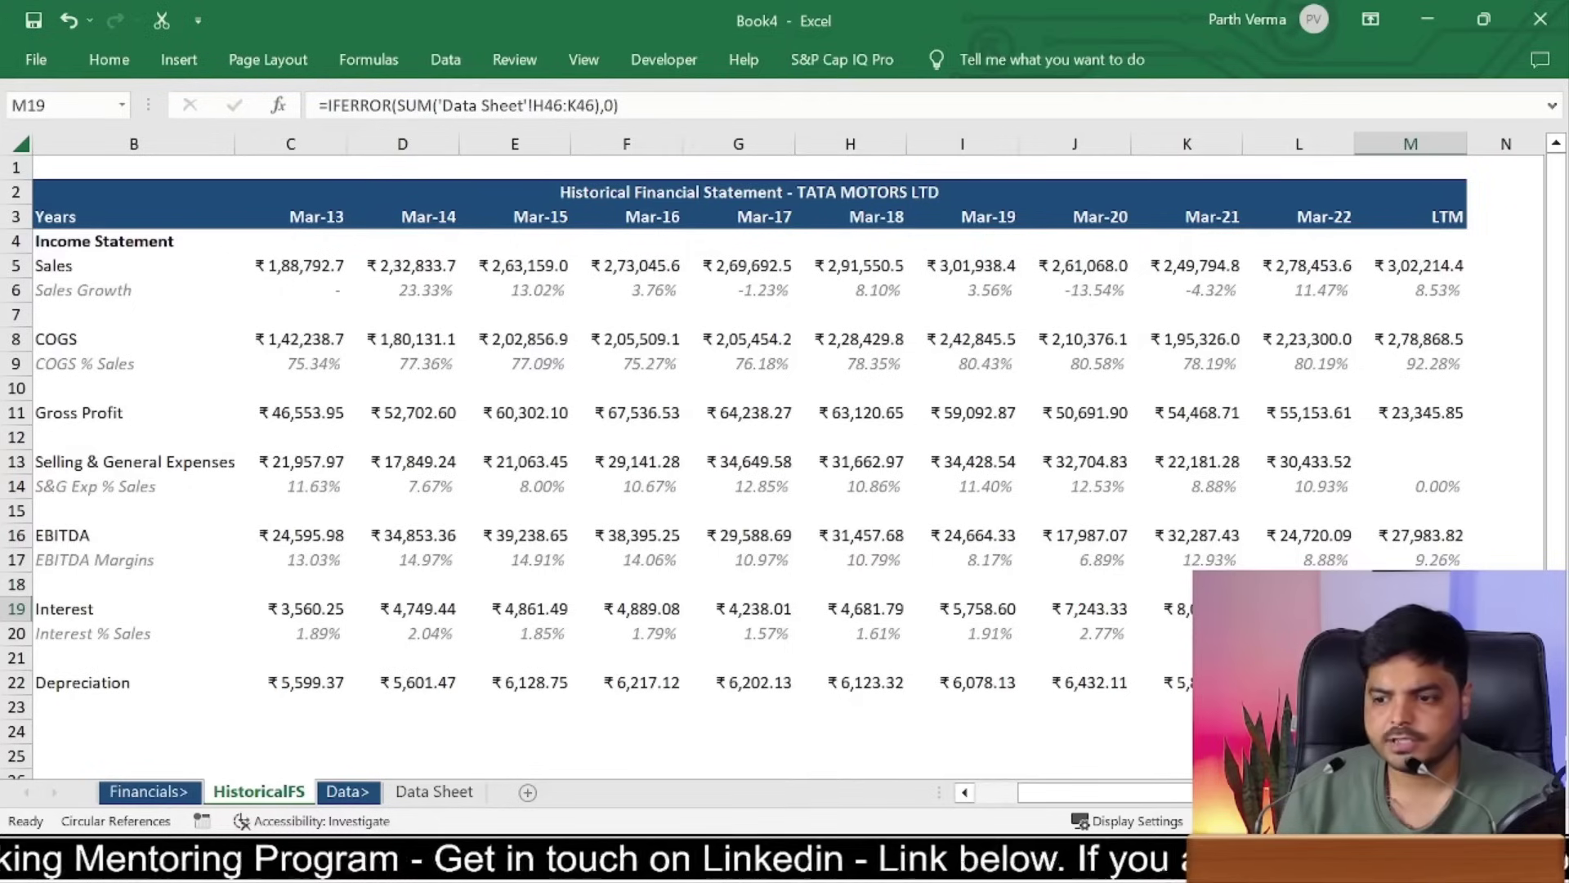
left_click(1410, 682)
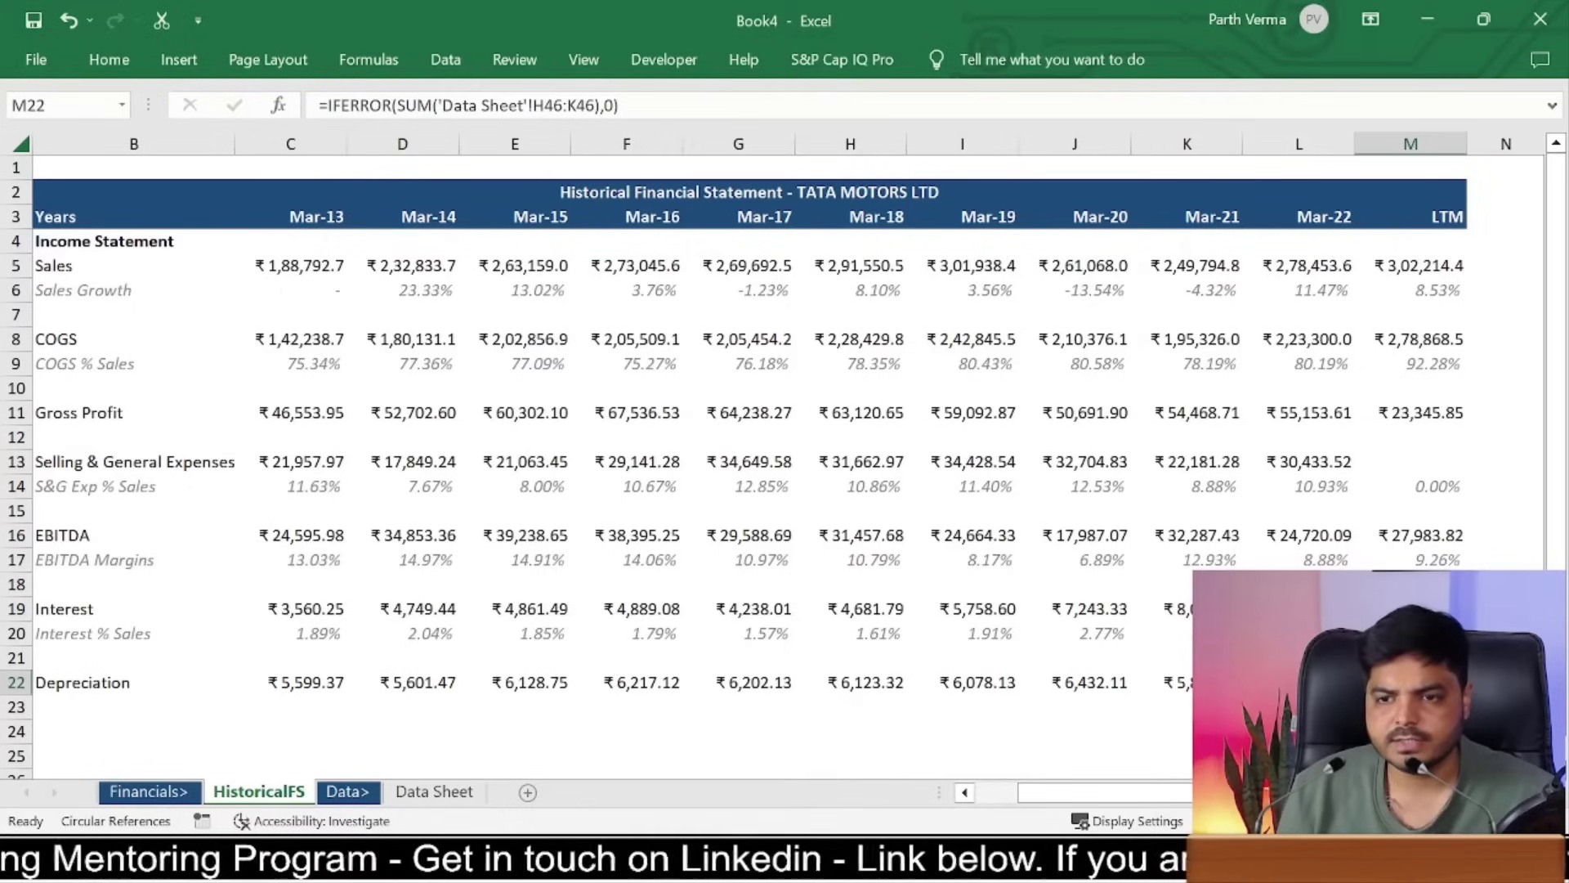
left_click(1430, 537)
left_click(1410, 609)
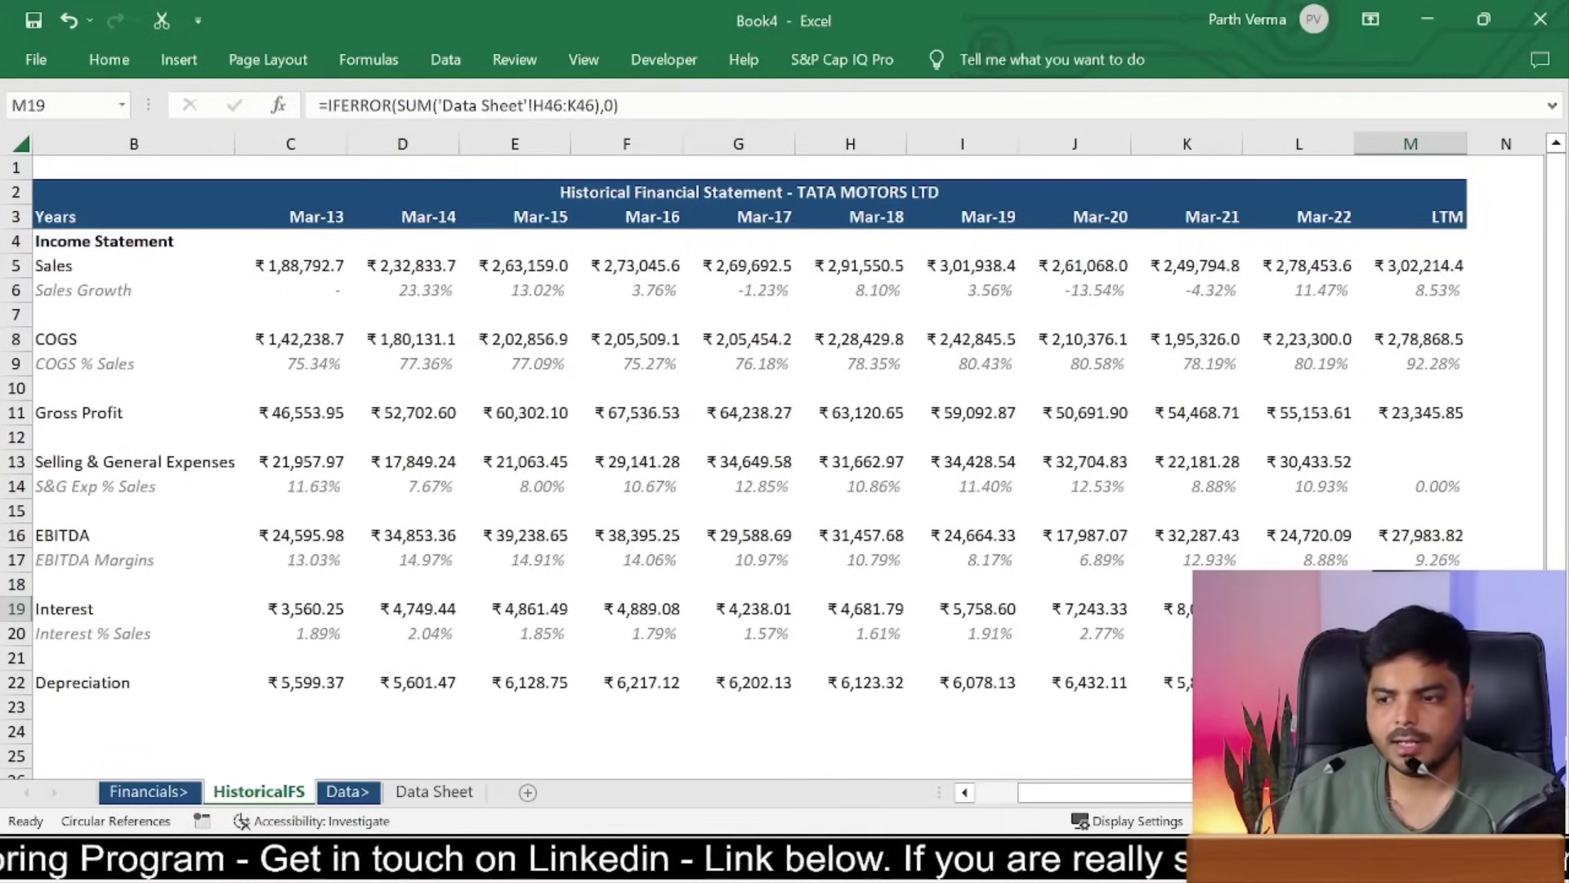
left_click(1411, 683)
left_click(461, 776)
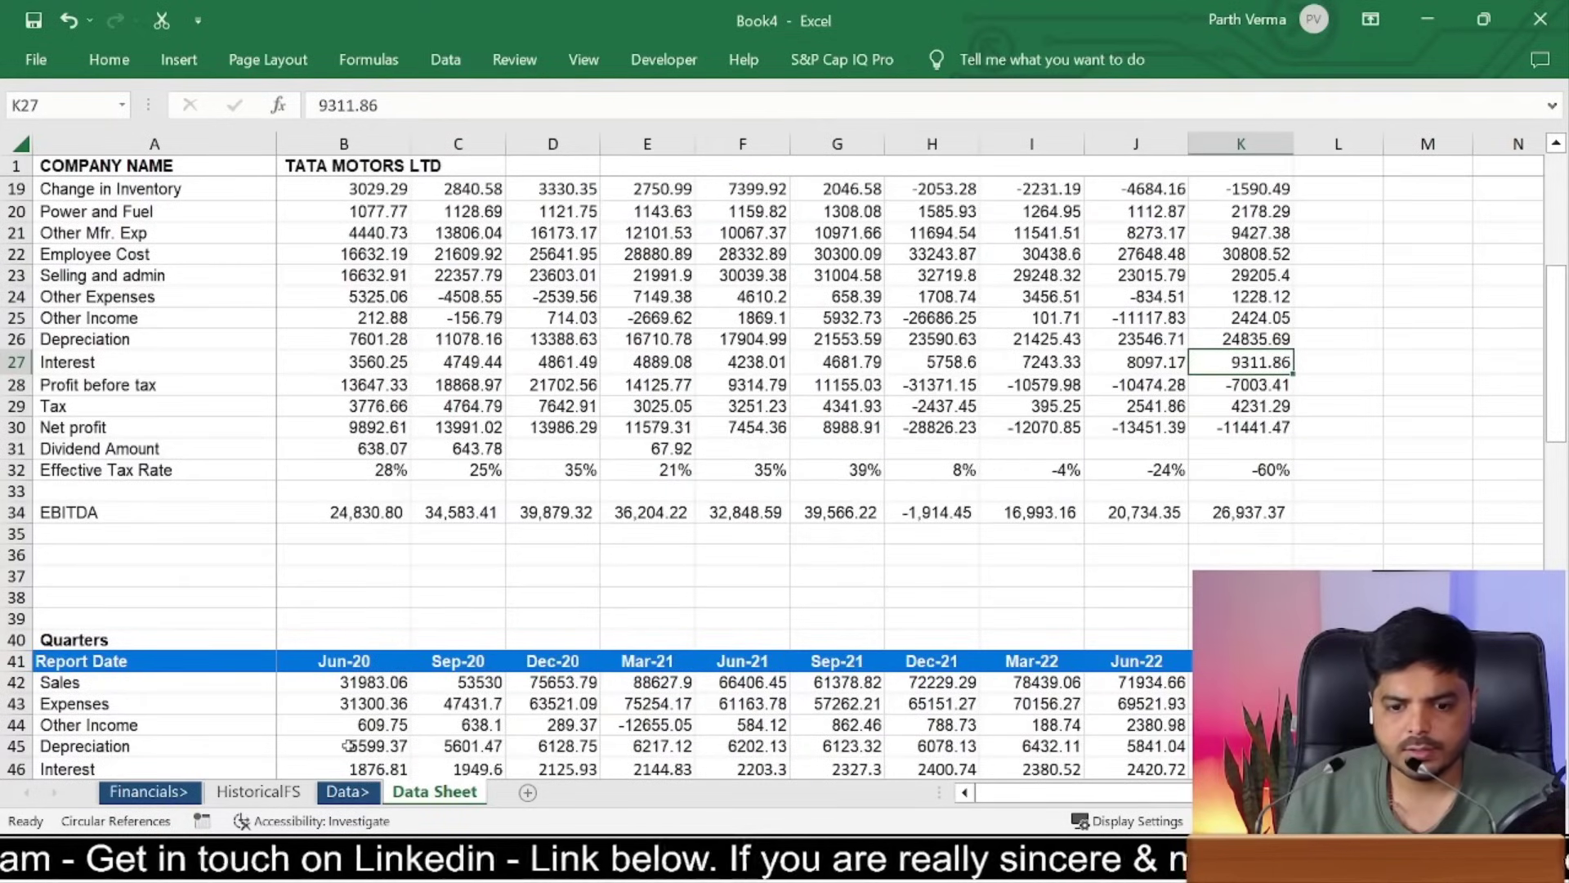
left_click(261, 791)
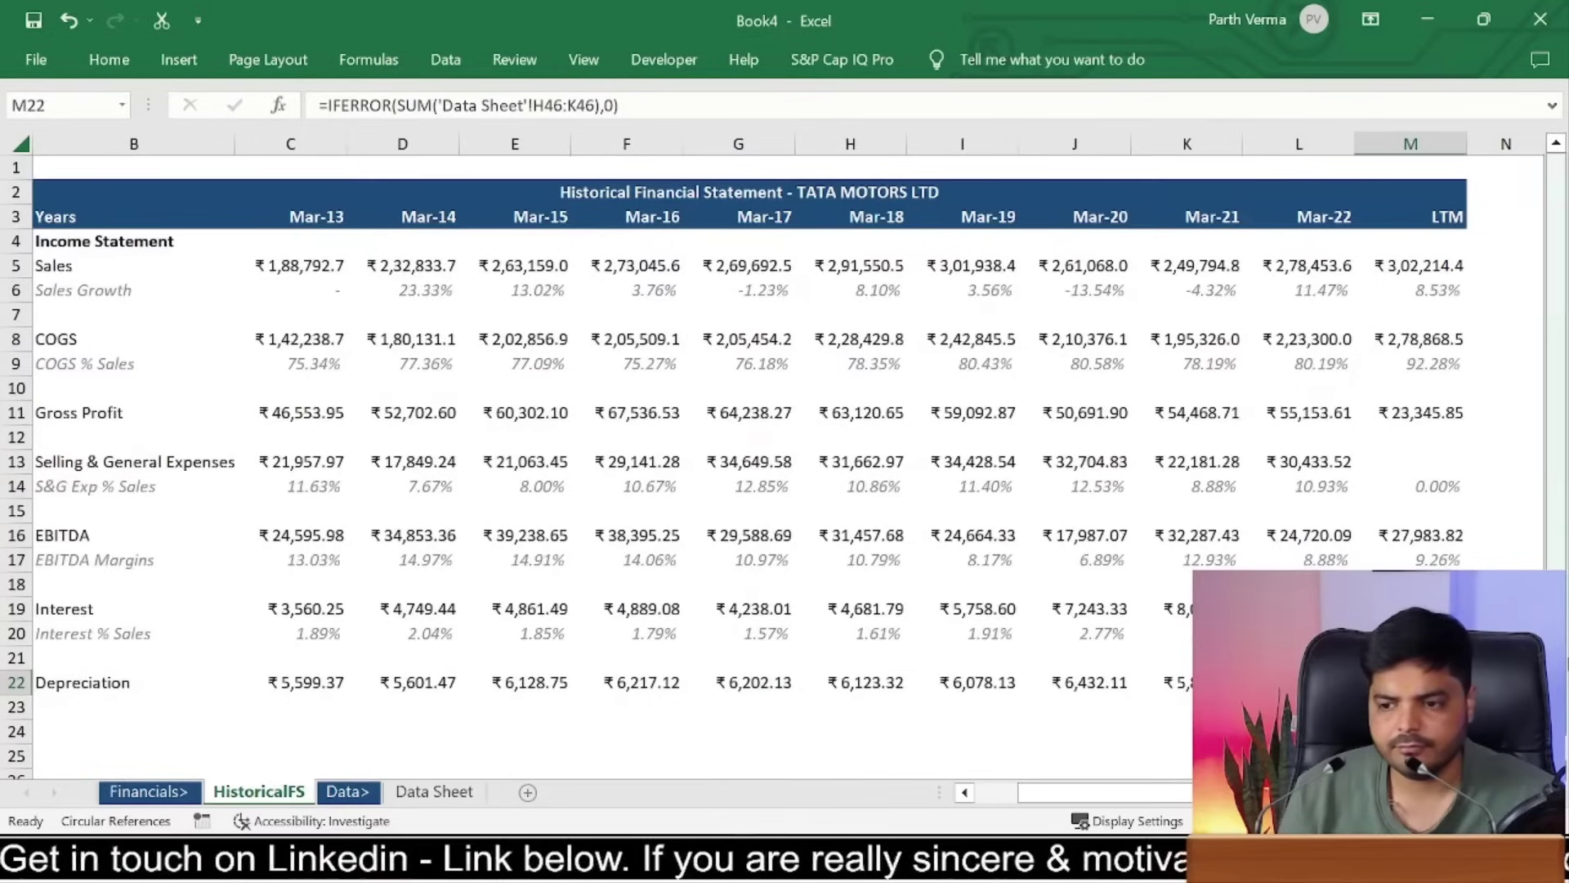
Step: Change the M22 LTM Depreciation sum to 'Data Sheet'!H45:K45, then view the Data Sheet
left_click(584, 105)
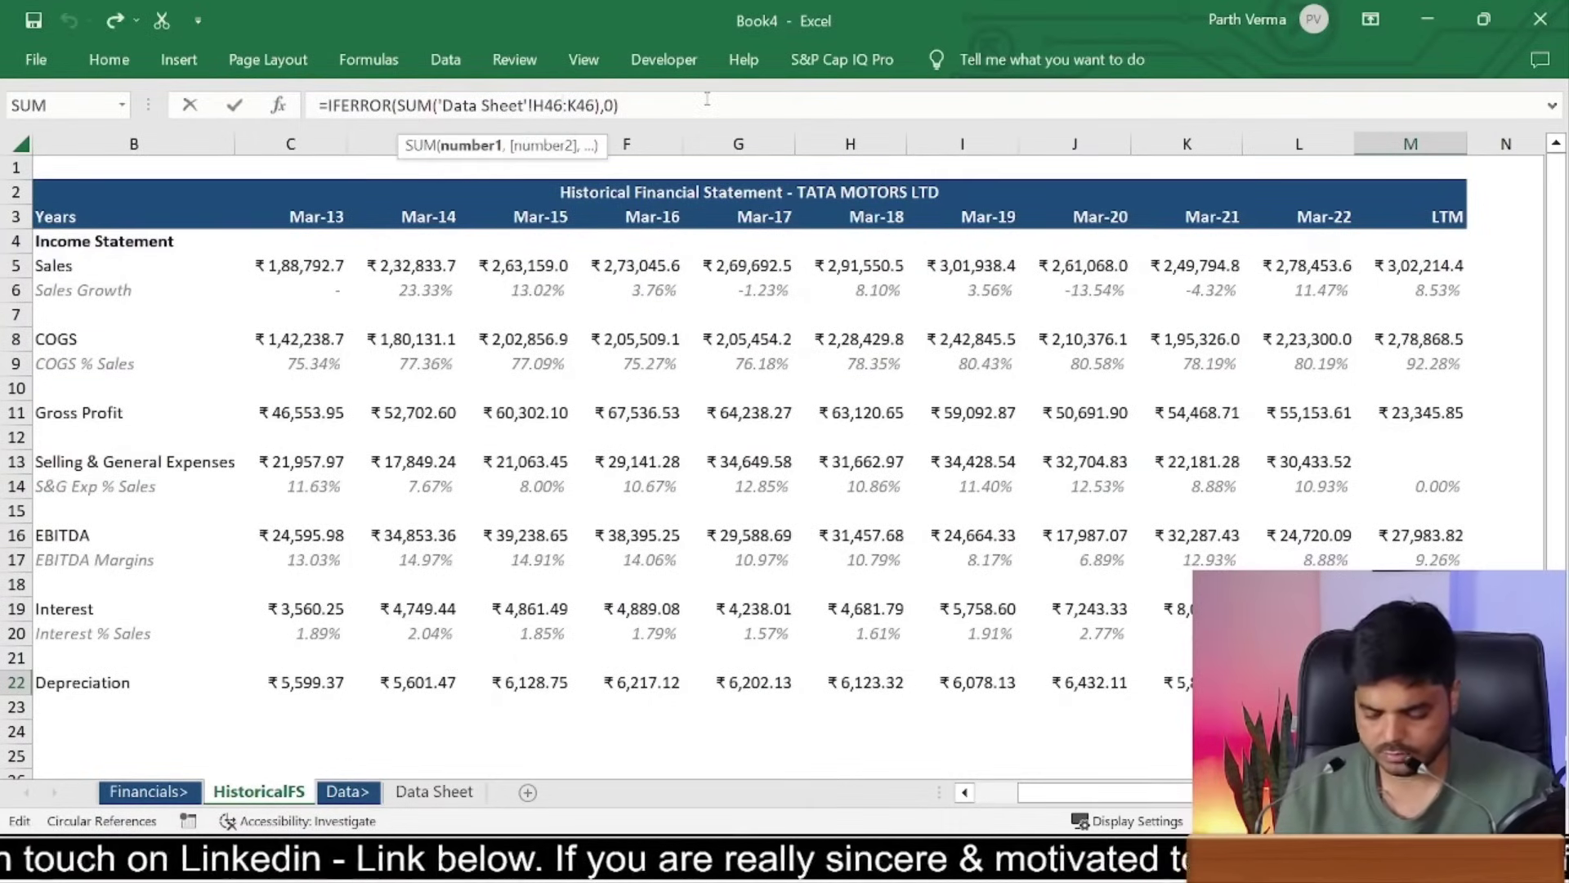
key("BackSpace")
type("5")
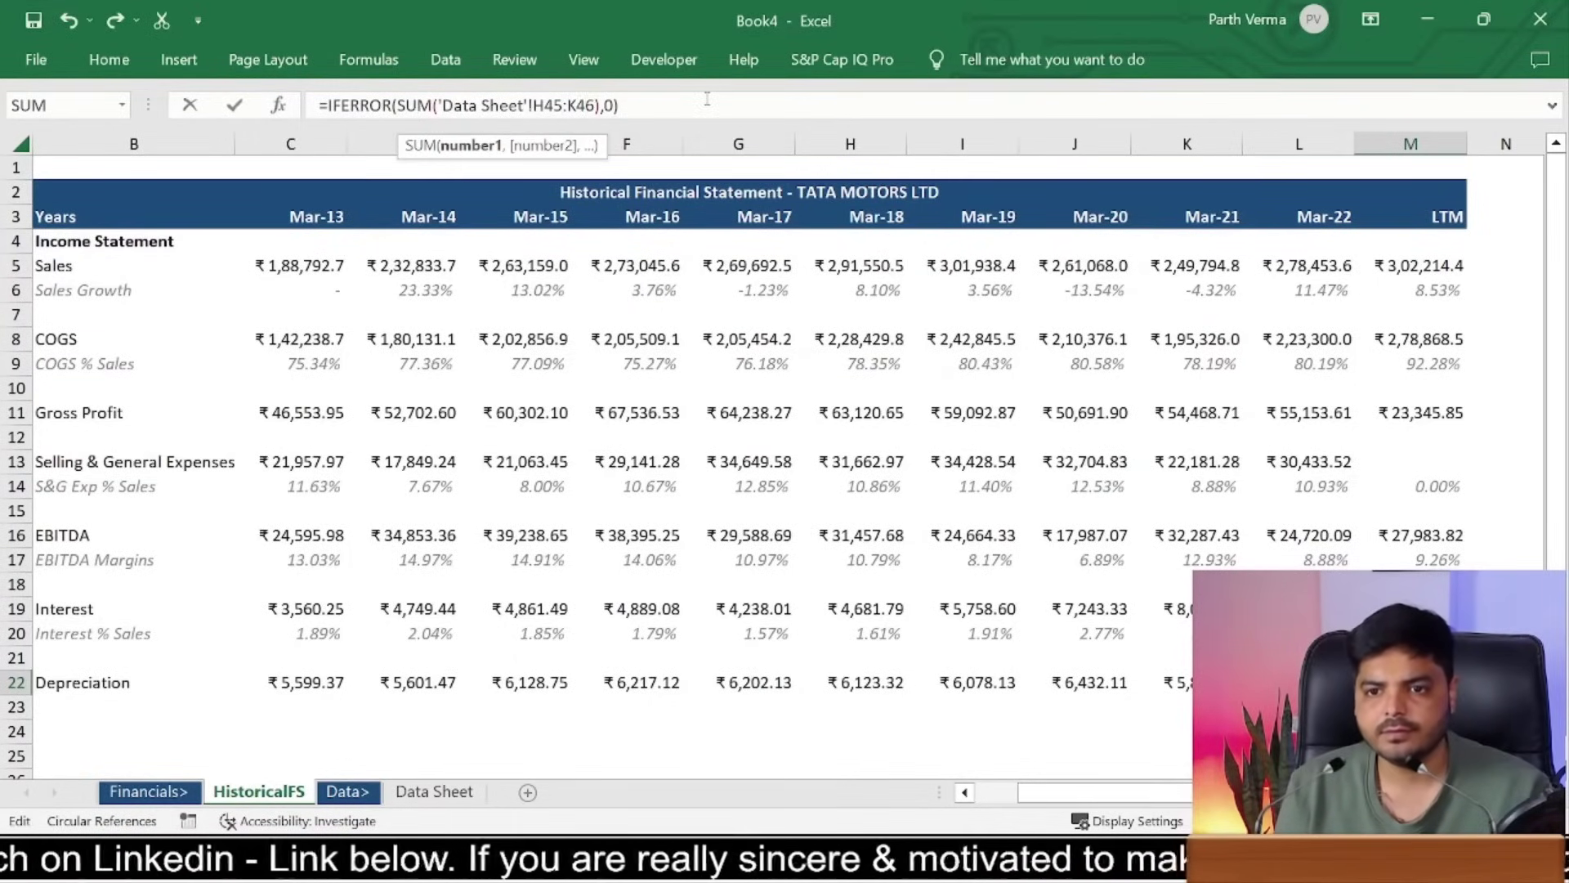
key("ctrl+Return")
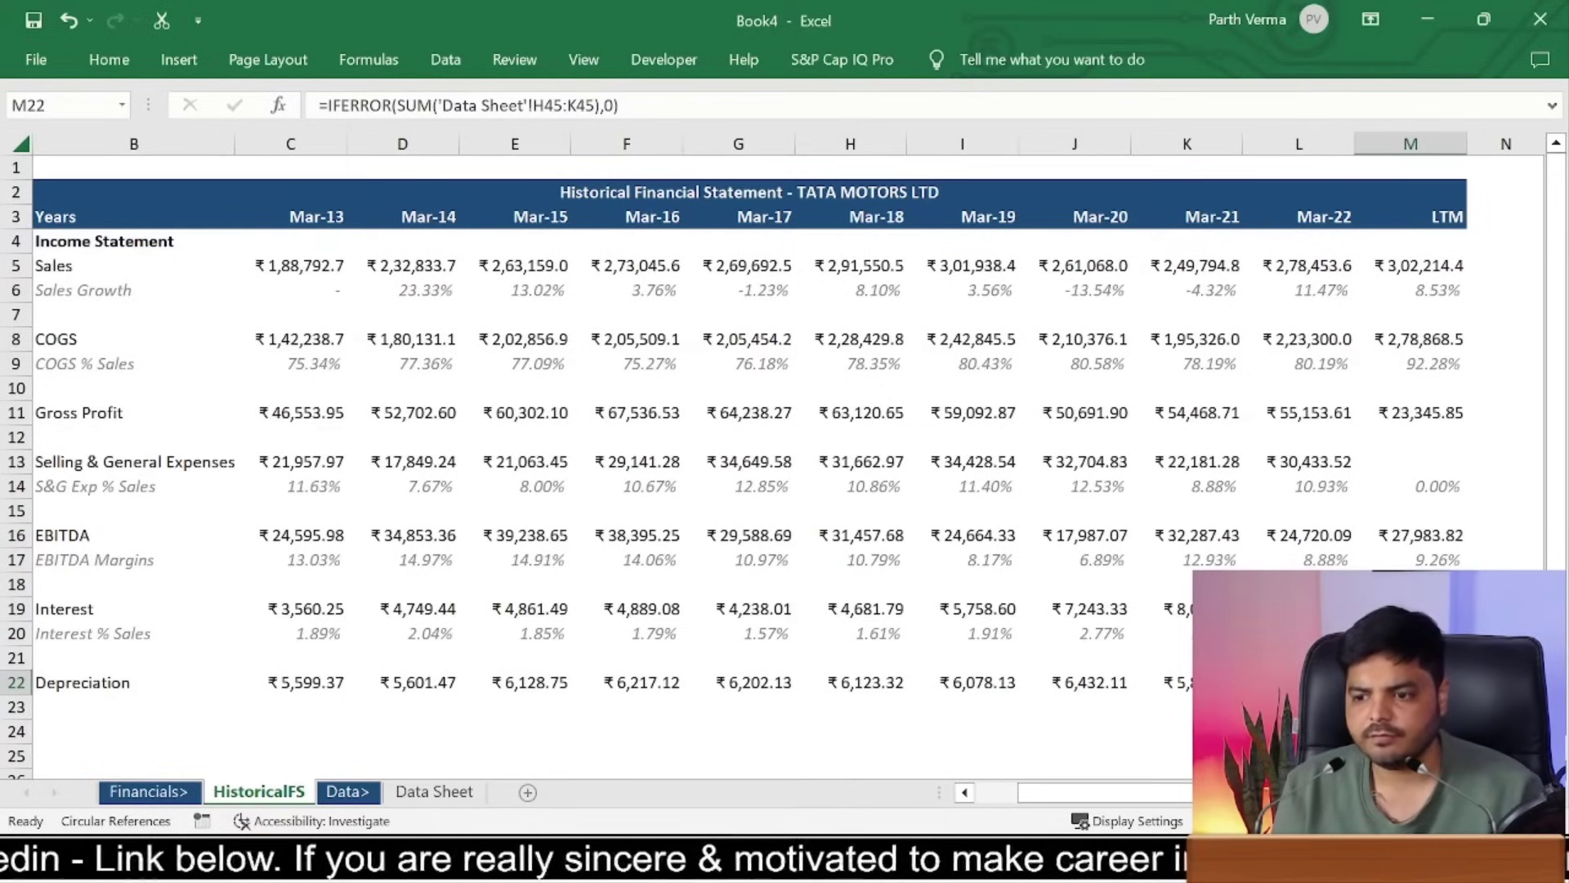
left_click(429, 791)
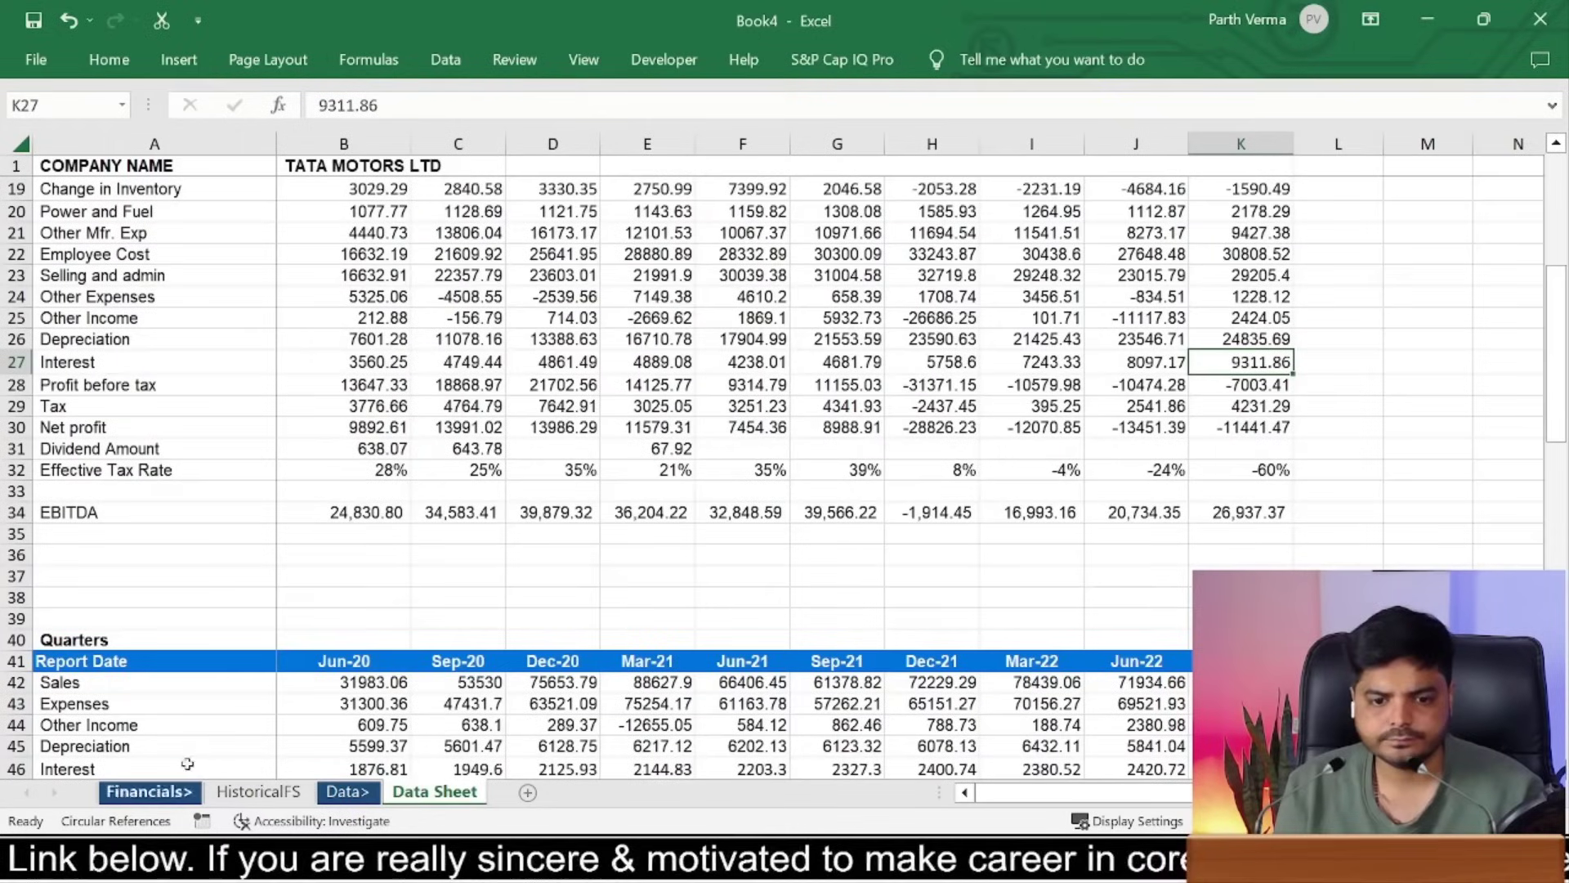
Step: Select quarterly depreciation H45:K45 and check it against the Mar-13 Depreciation link to B45
left_click(39, 746)
key("ctrl+shift+Right")
key("ctrl+Right")
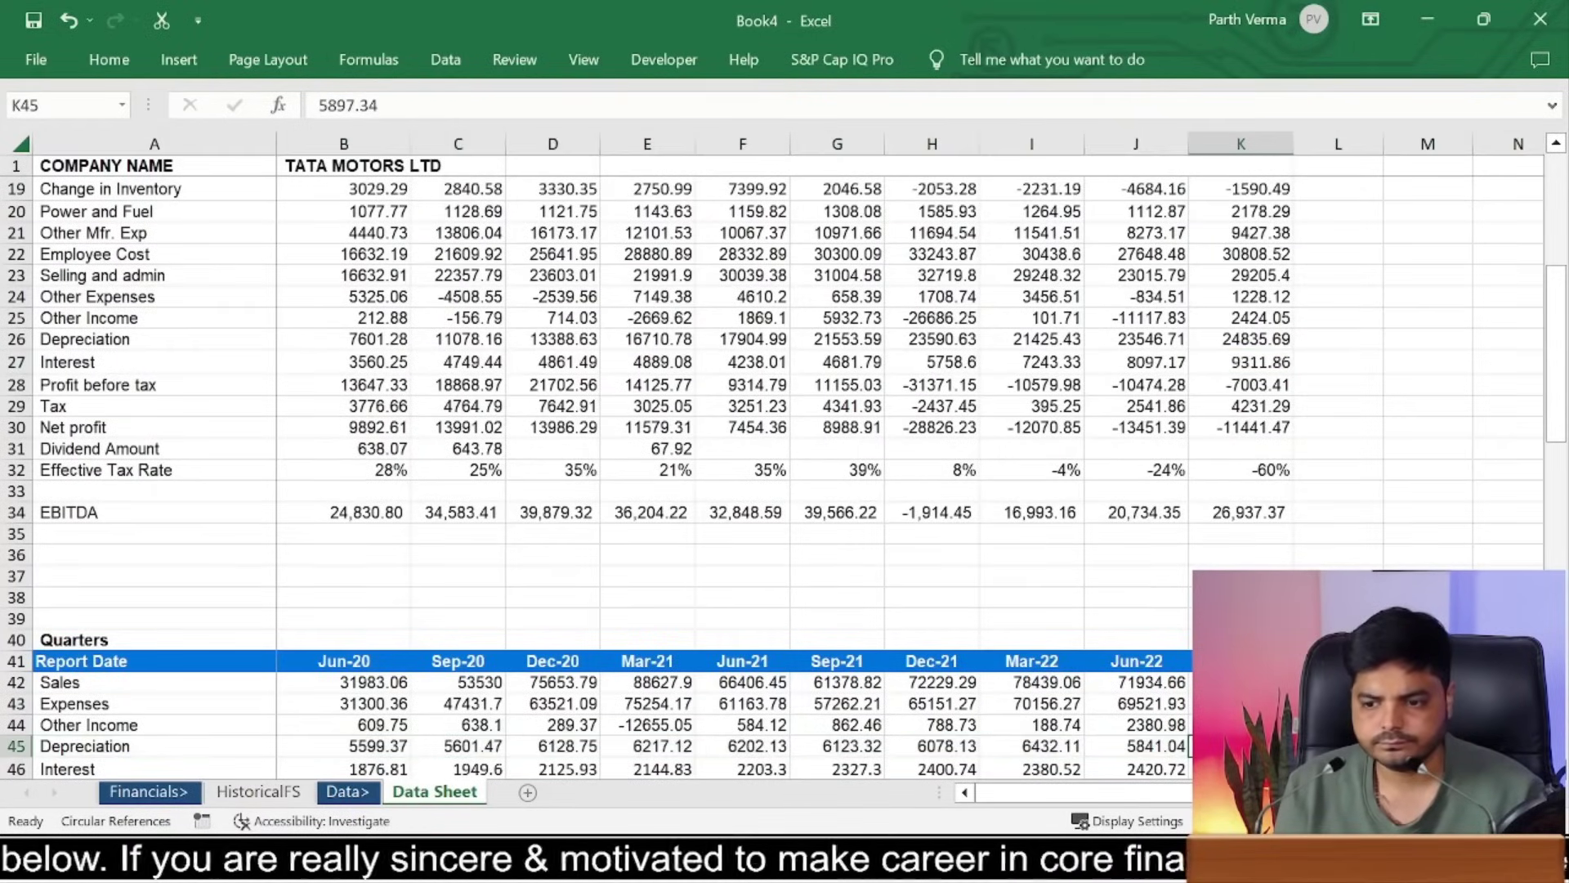
key("shift+Left")
key("shift+Left")
key("shift+Left")
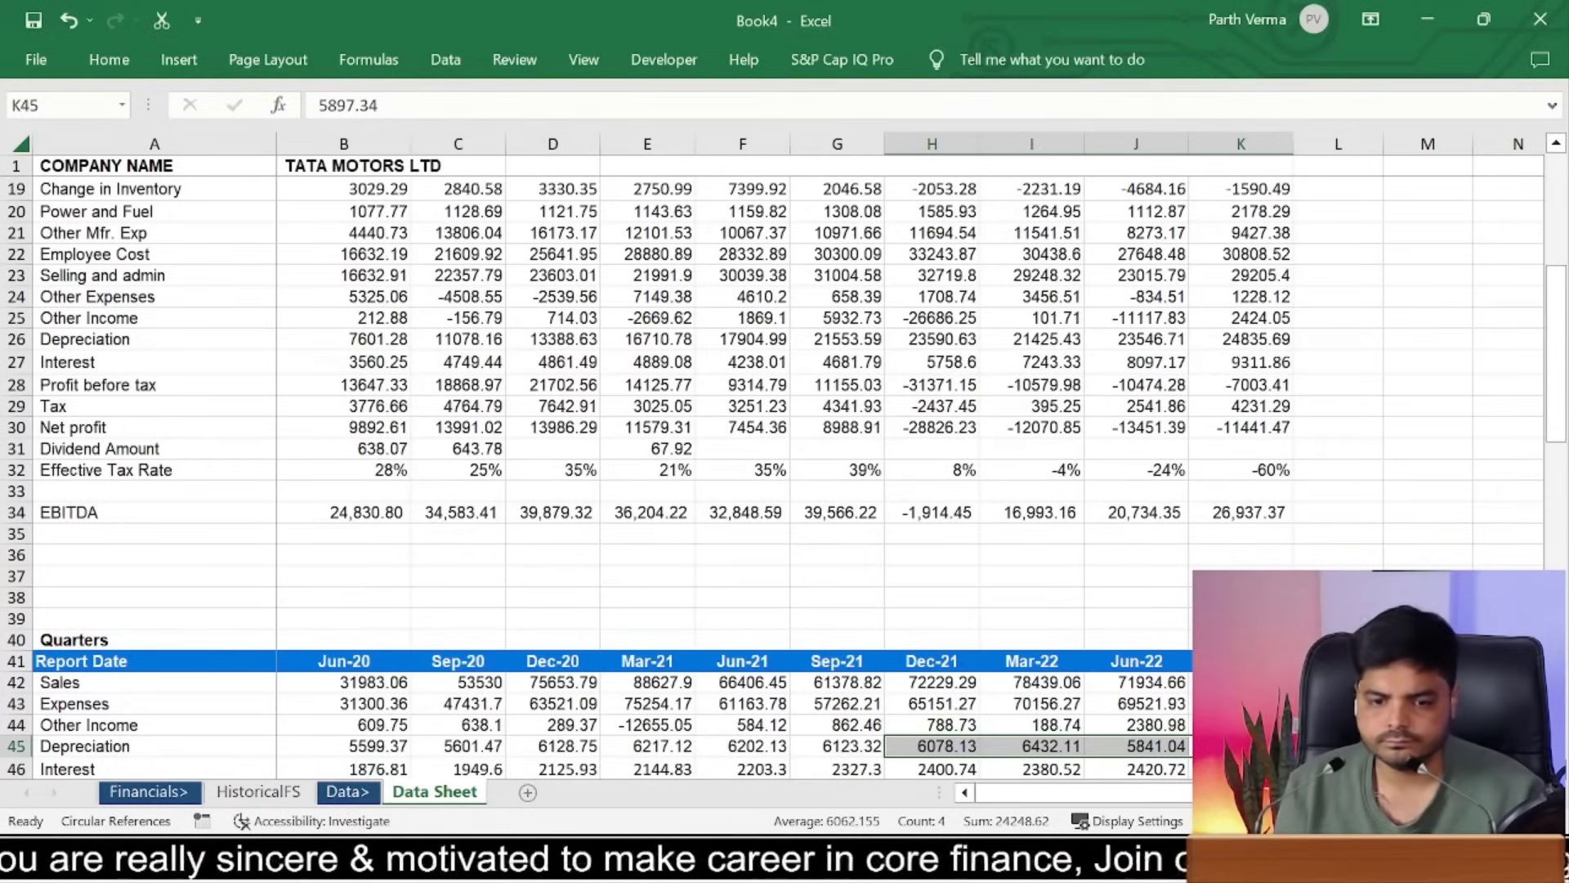
left_click(255, 791)
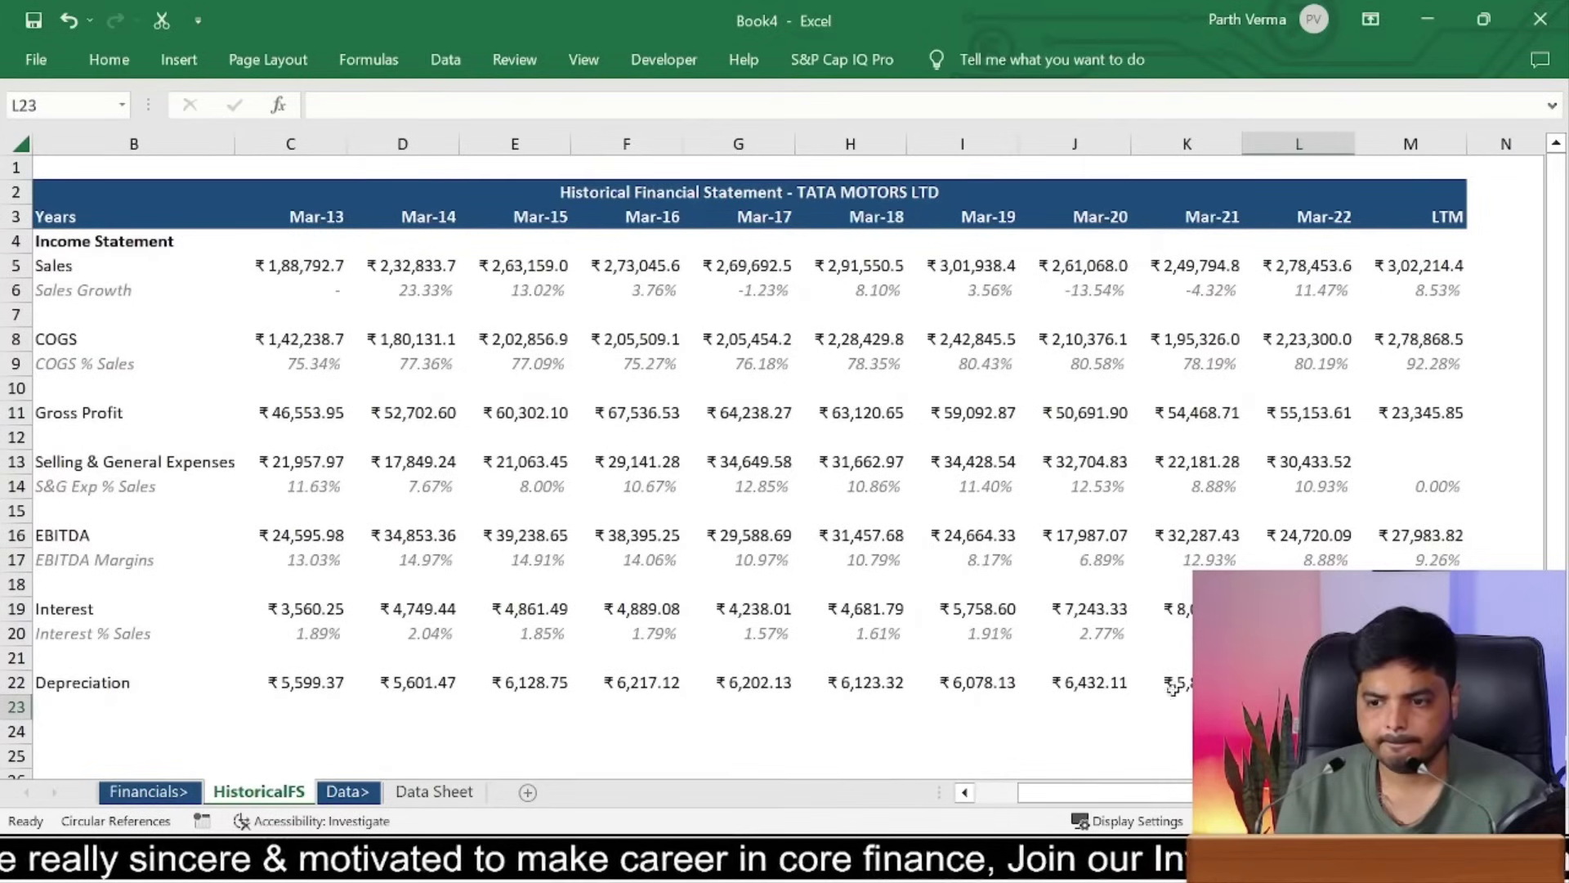
left_click(303, 685)
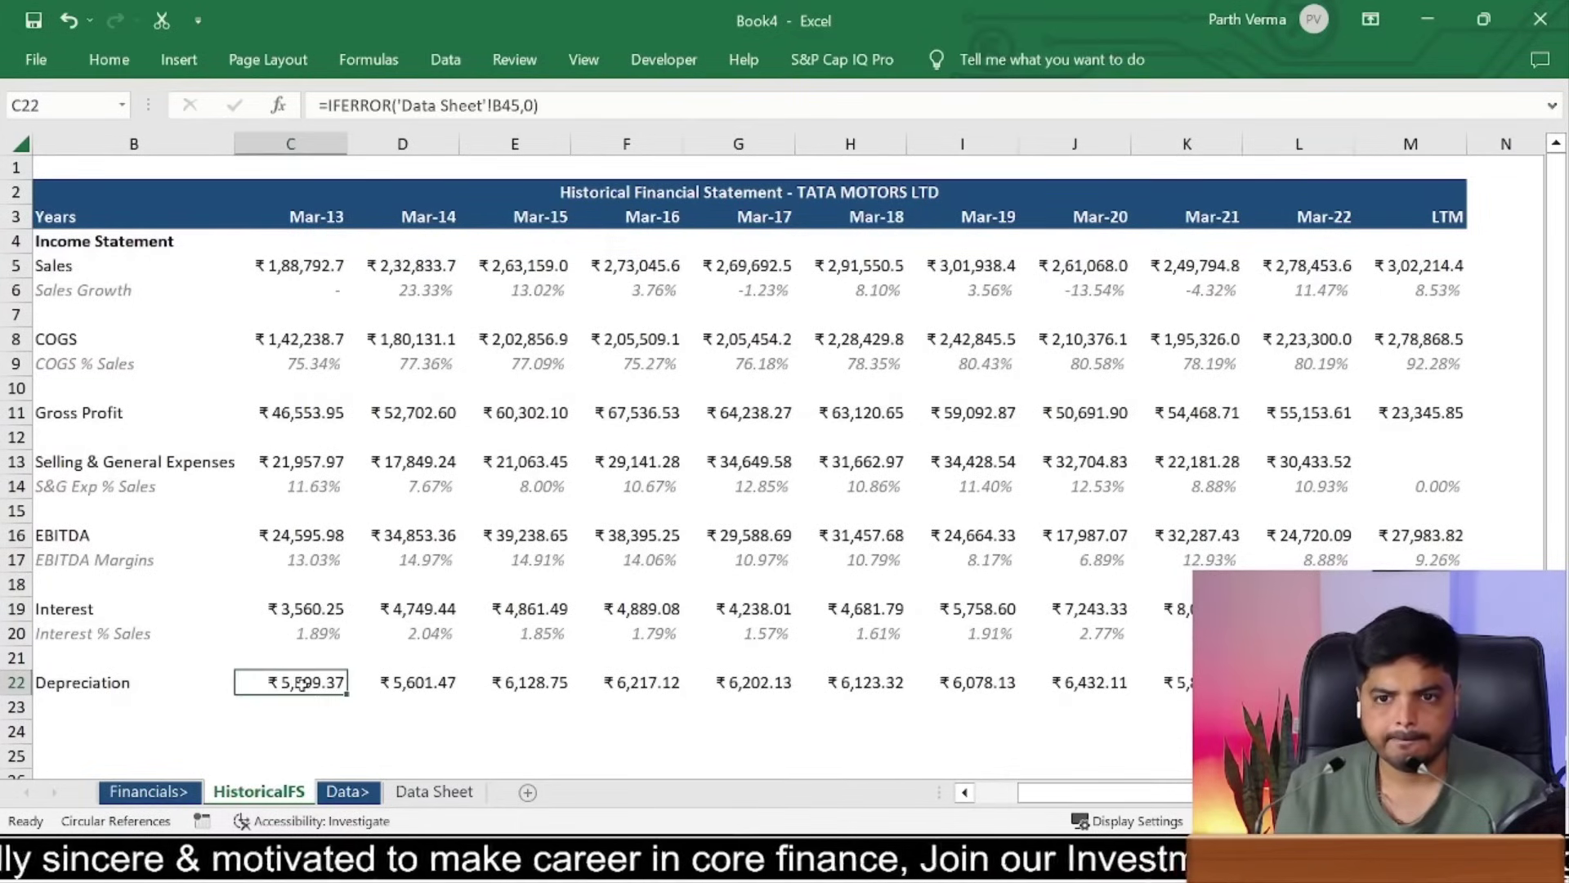
left_click(440, 795)
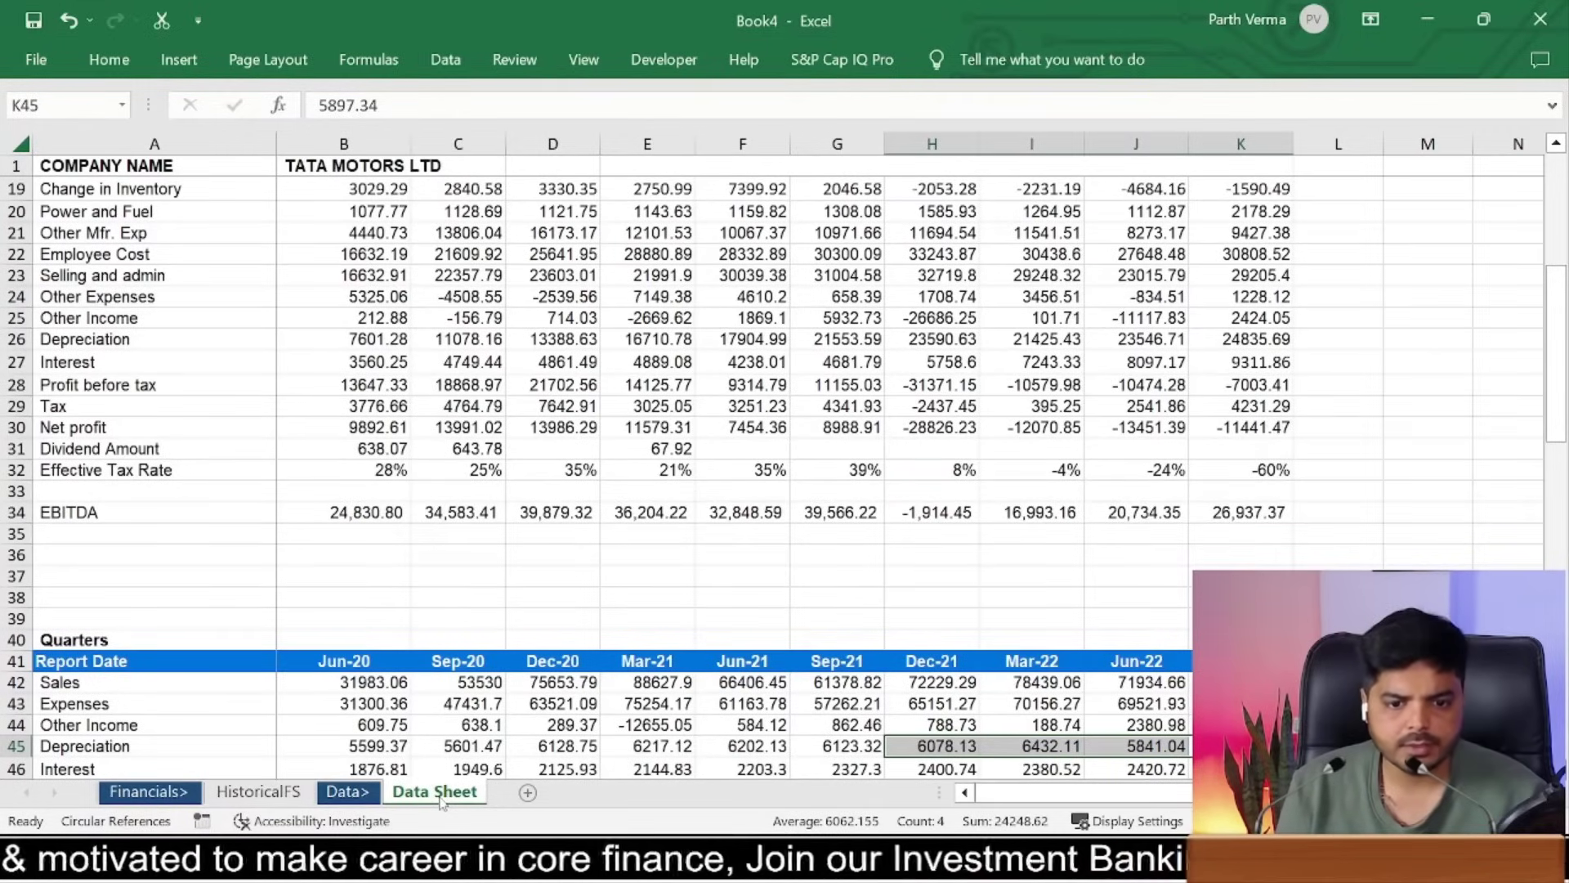
left_click(302, 792)
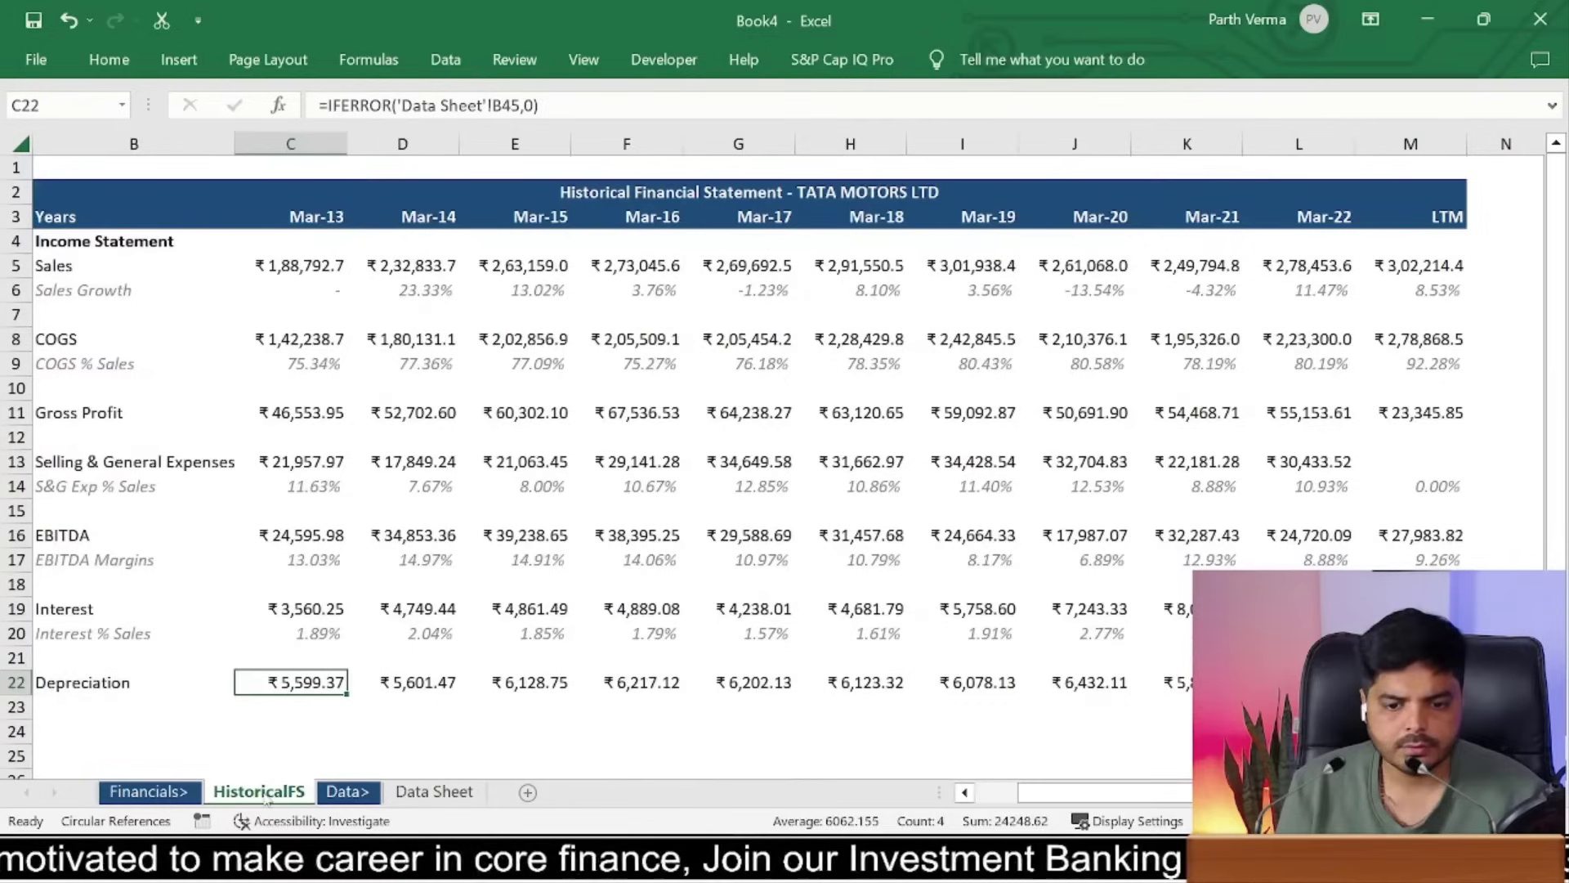
Step: Relink Mar-13 Depreciation in C22 to the Data Sheet's annual value in B26
left_click(466, 99)
left_click_drag(399, 105, 515, 107)
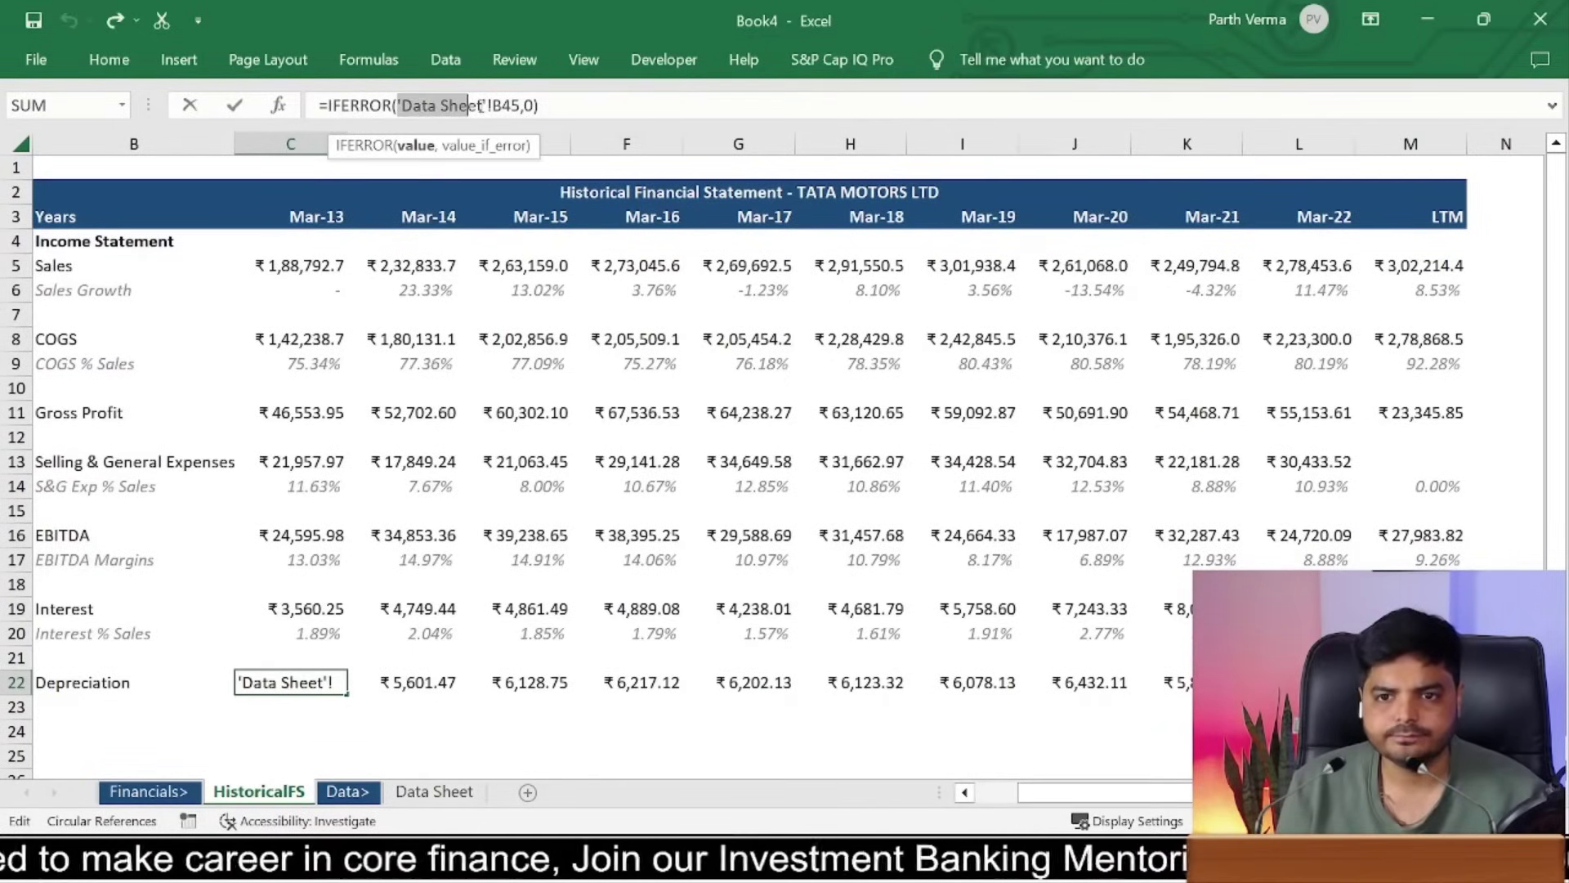
key("BackSpace")
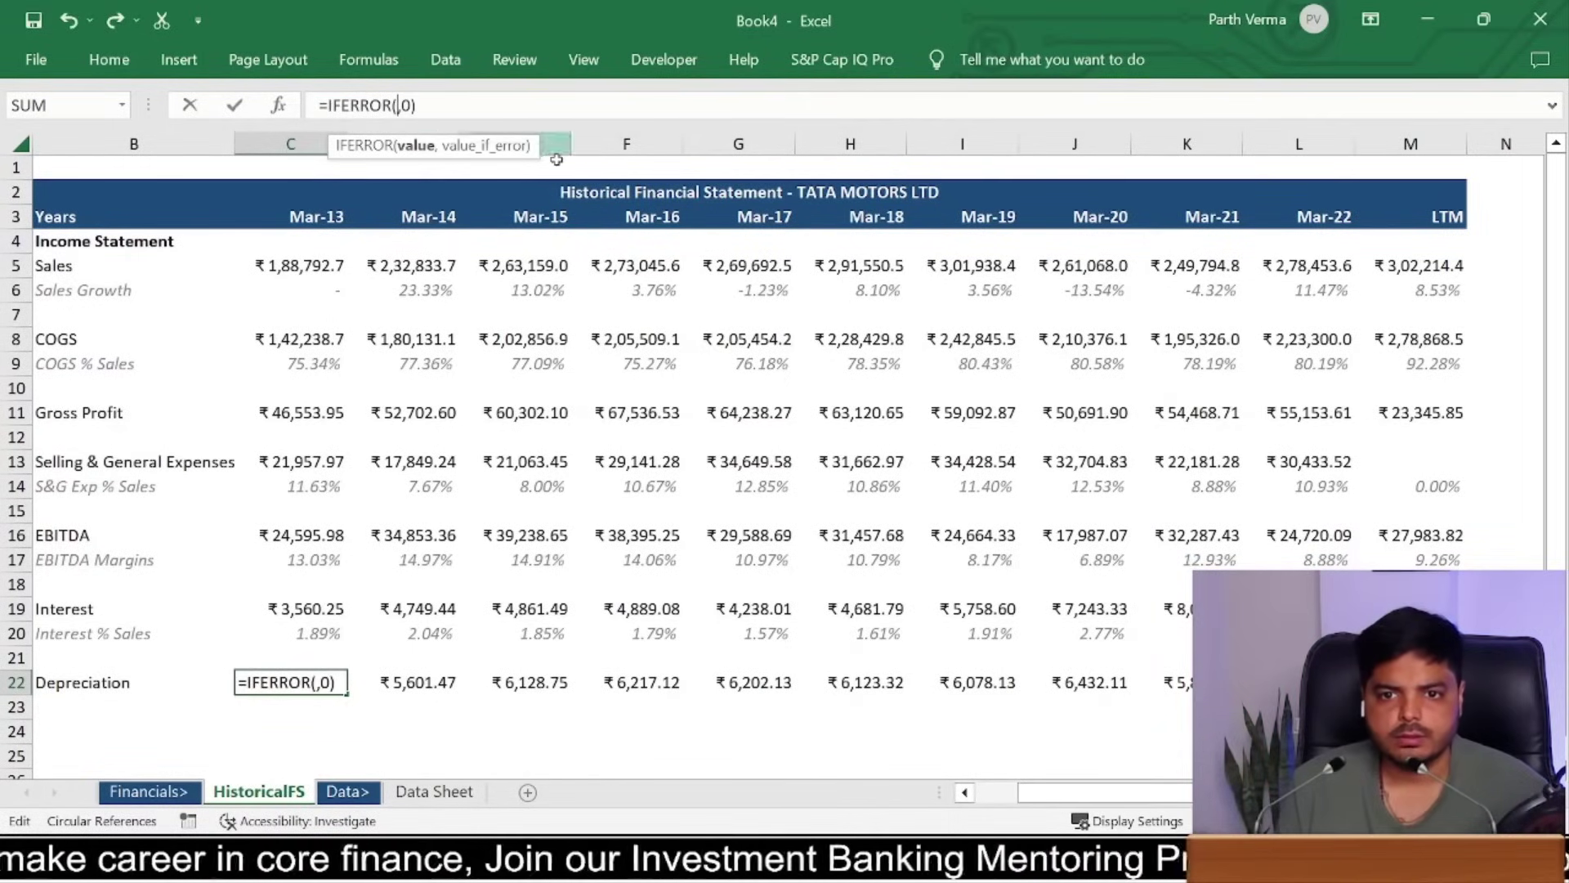
left_click(434, 791)
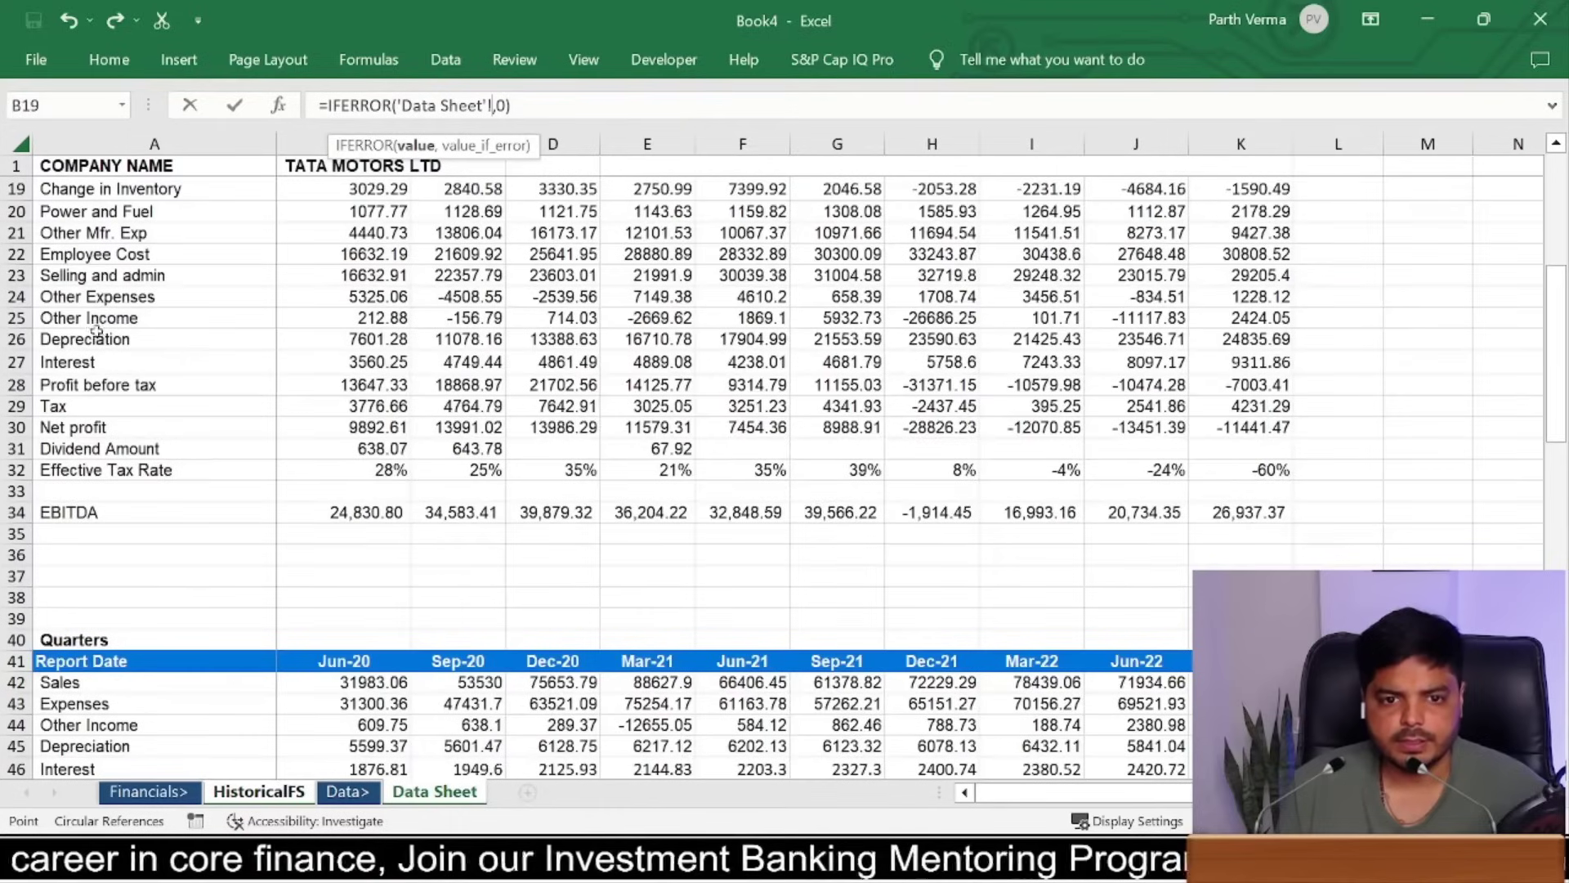
left_click(353, 338)
key("Return")
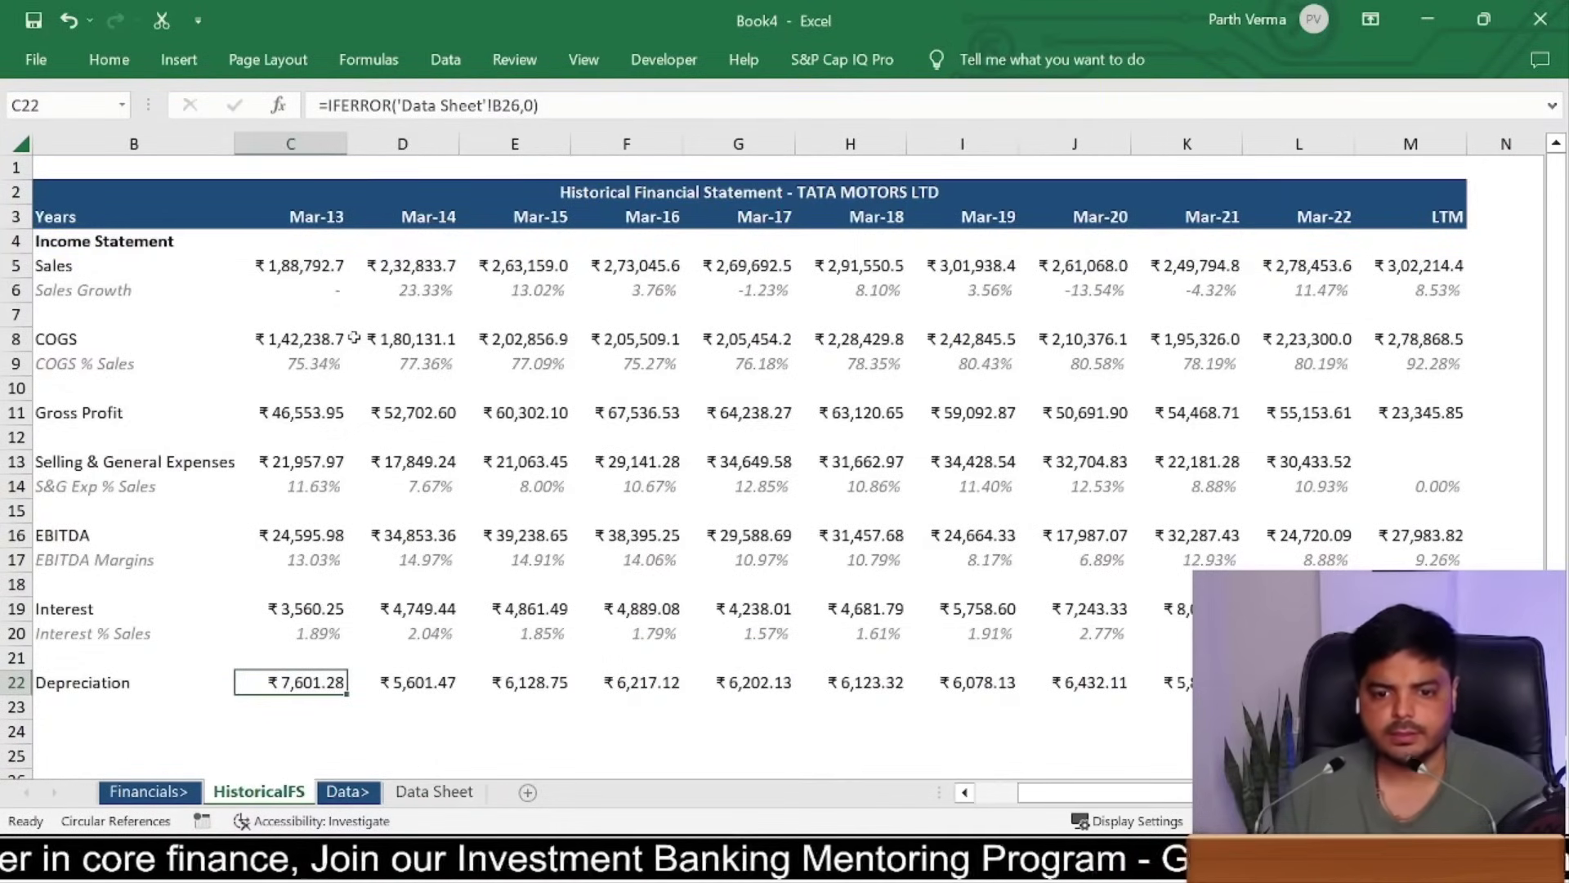
Step: Copy the C22 Depreciation link across the row, giving ₹7,601.28 to ₹21,425.43
key("ctrl+c")
key("shift+Right")
key("shift+Right")
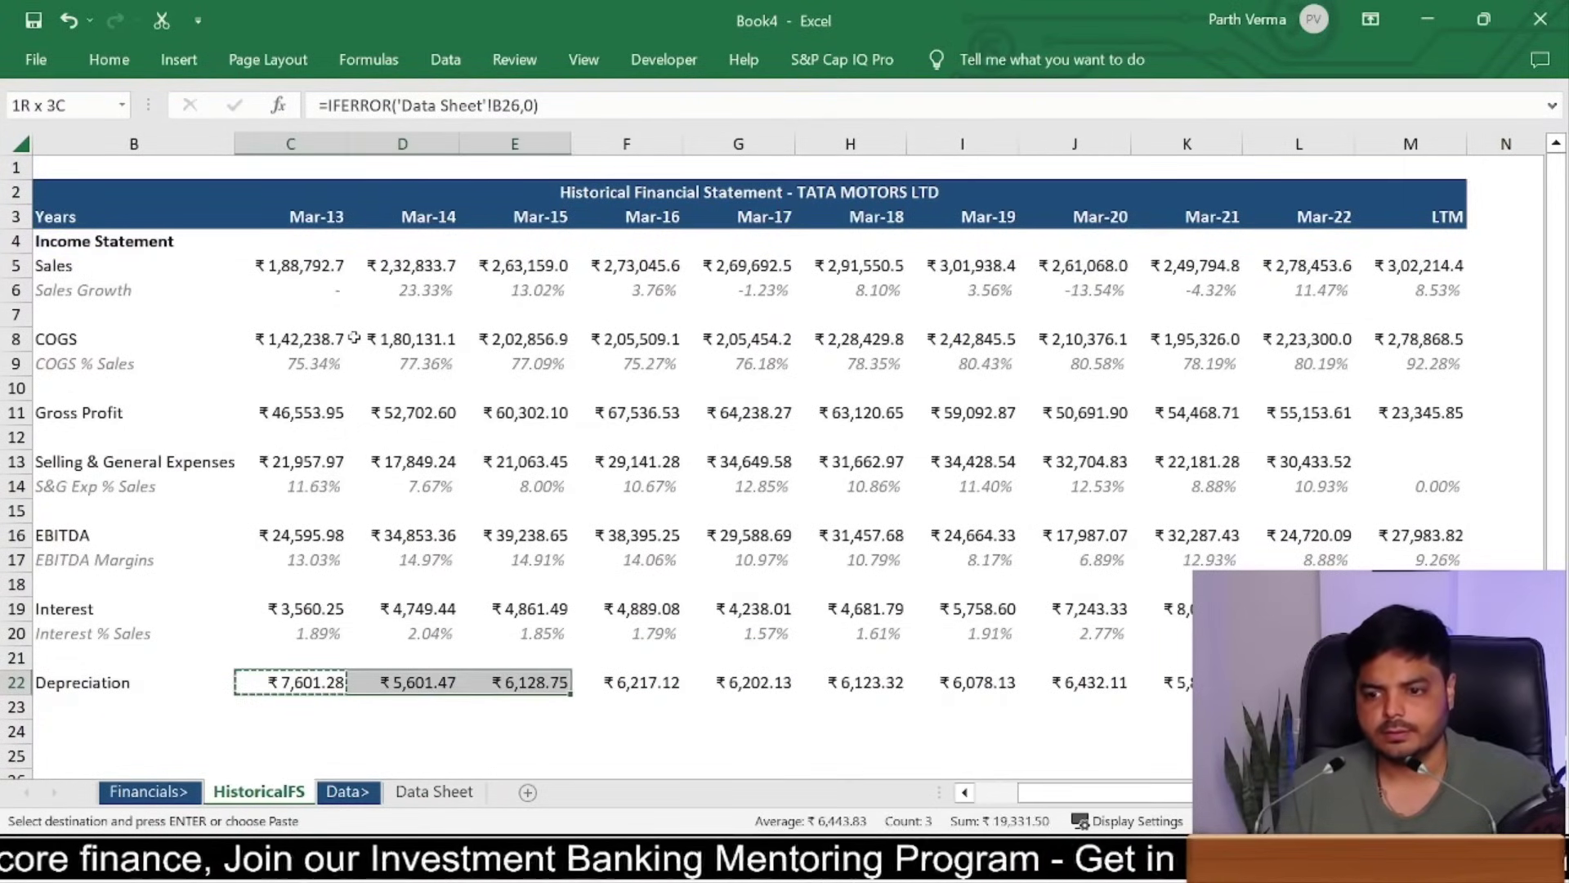
key("shift+Right")
key("shift+Right")
key("shift+Right")
key("shift+Right")
key("shift+Right")
key("shift+Right")
key("shift+Right")
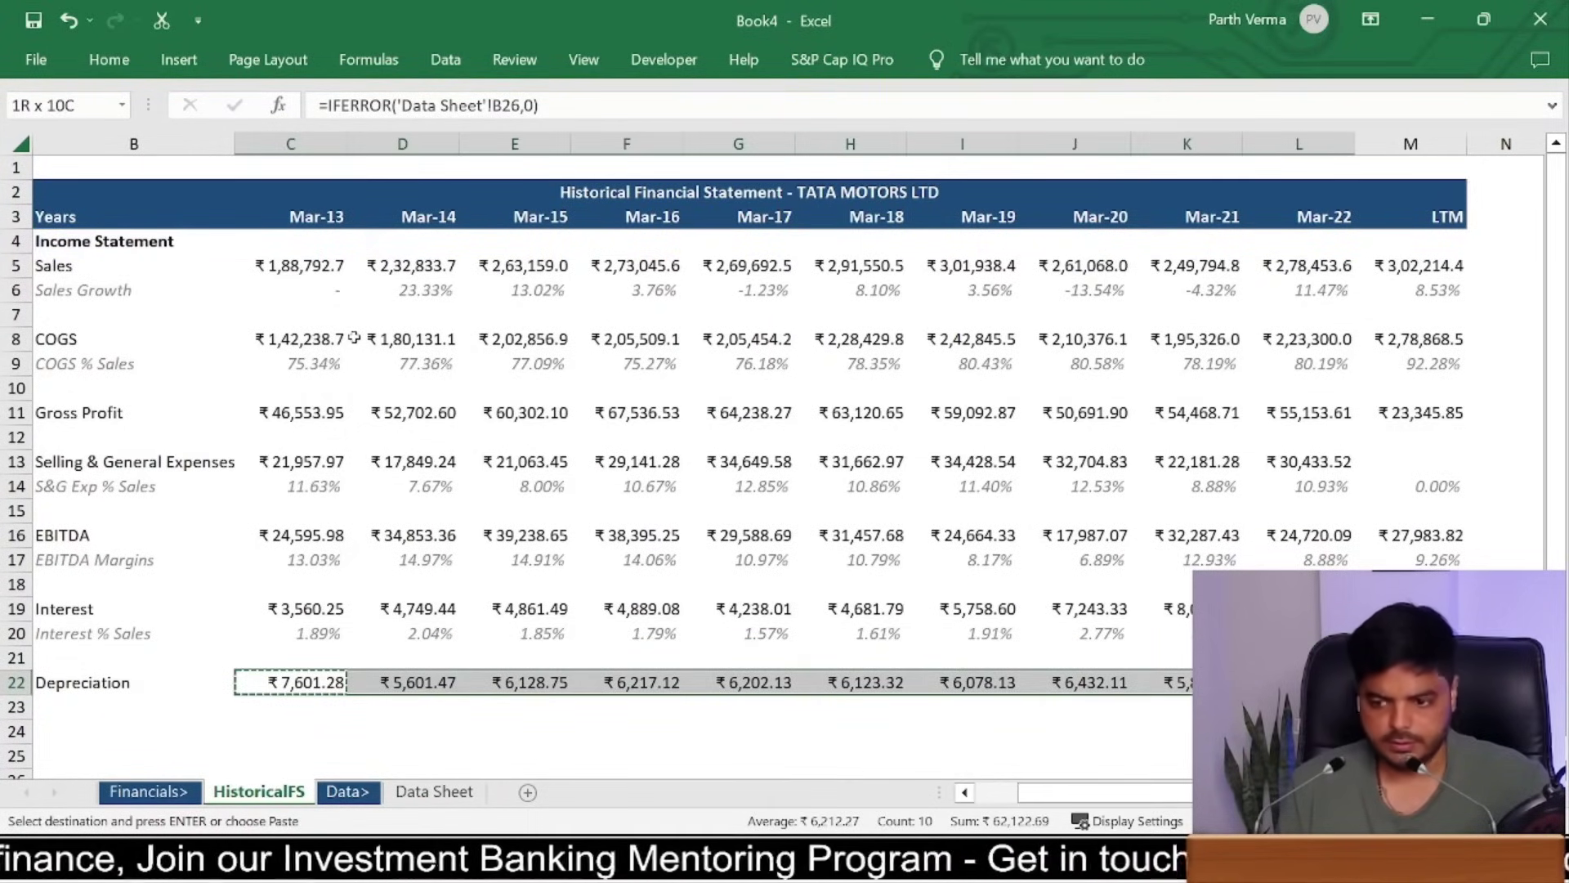
key("ctrl+v")
key("Left")
key("Right")
key("Right")
key("Right")
key("Right")
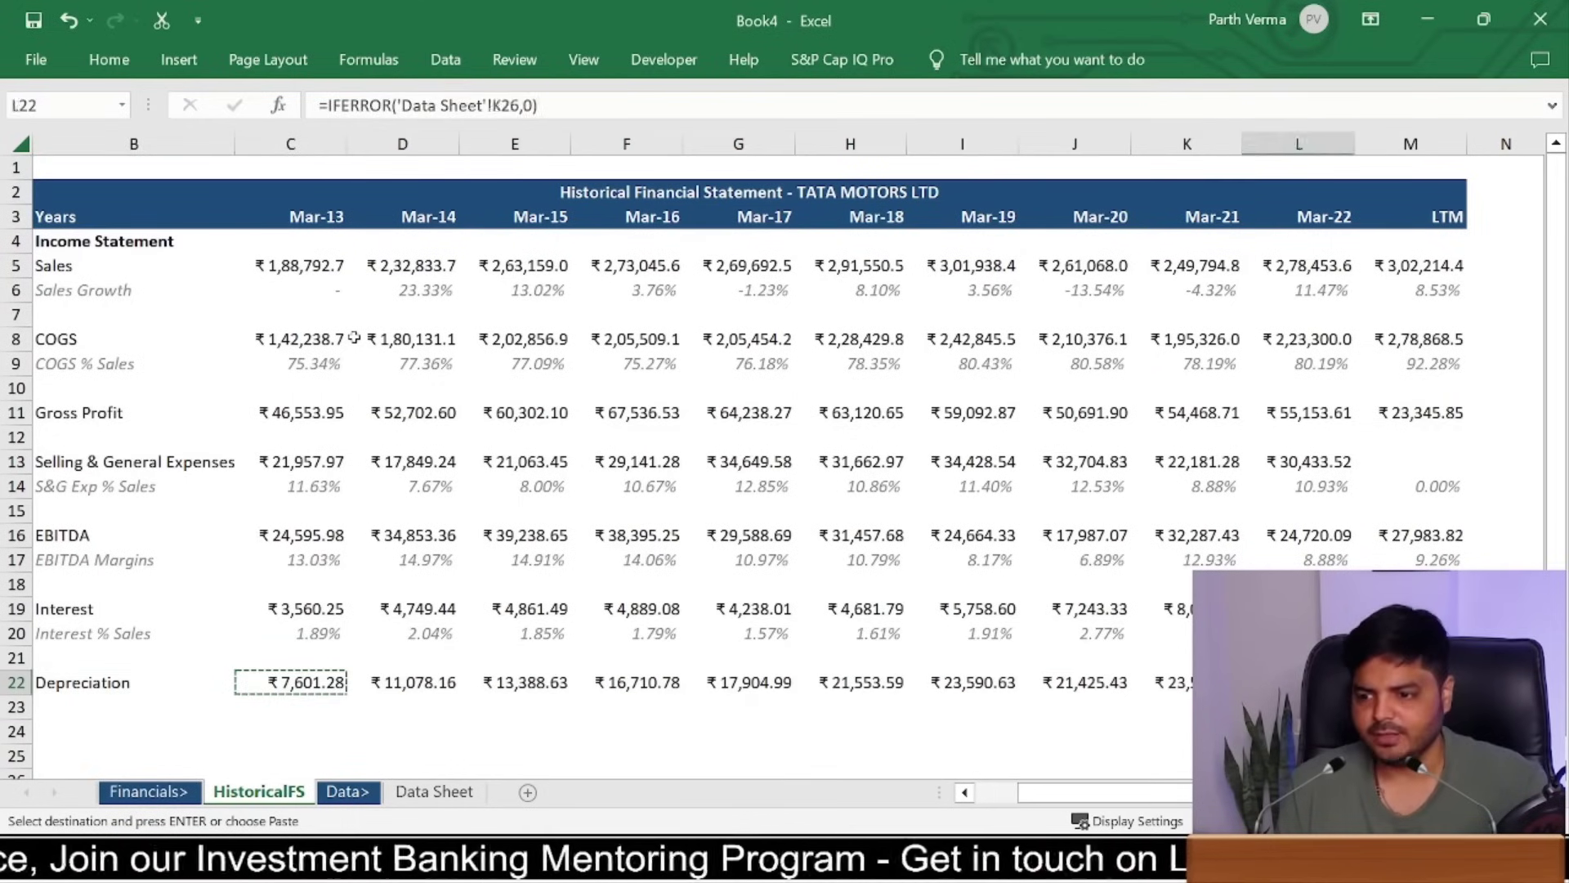
key("Right")
Step: Check the LTM Depreciation cell and select the Interest % Sales row
left_click(1342, 682)
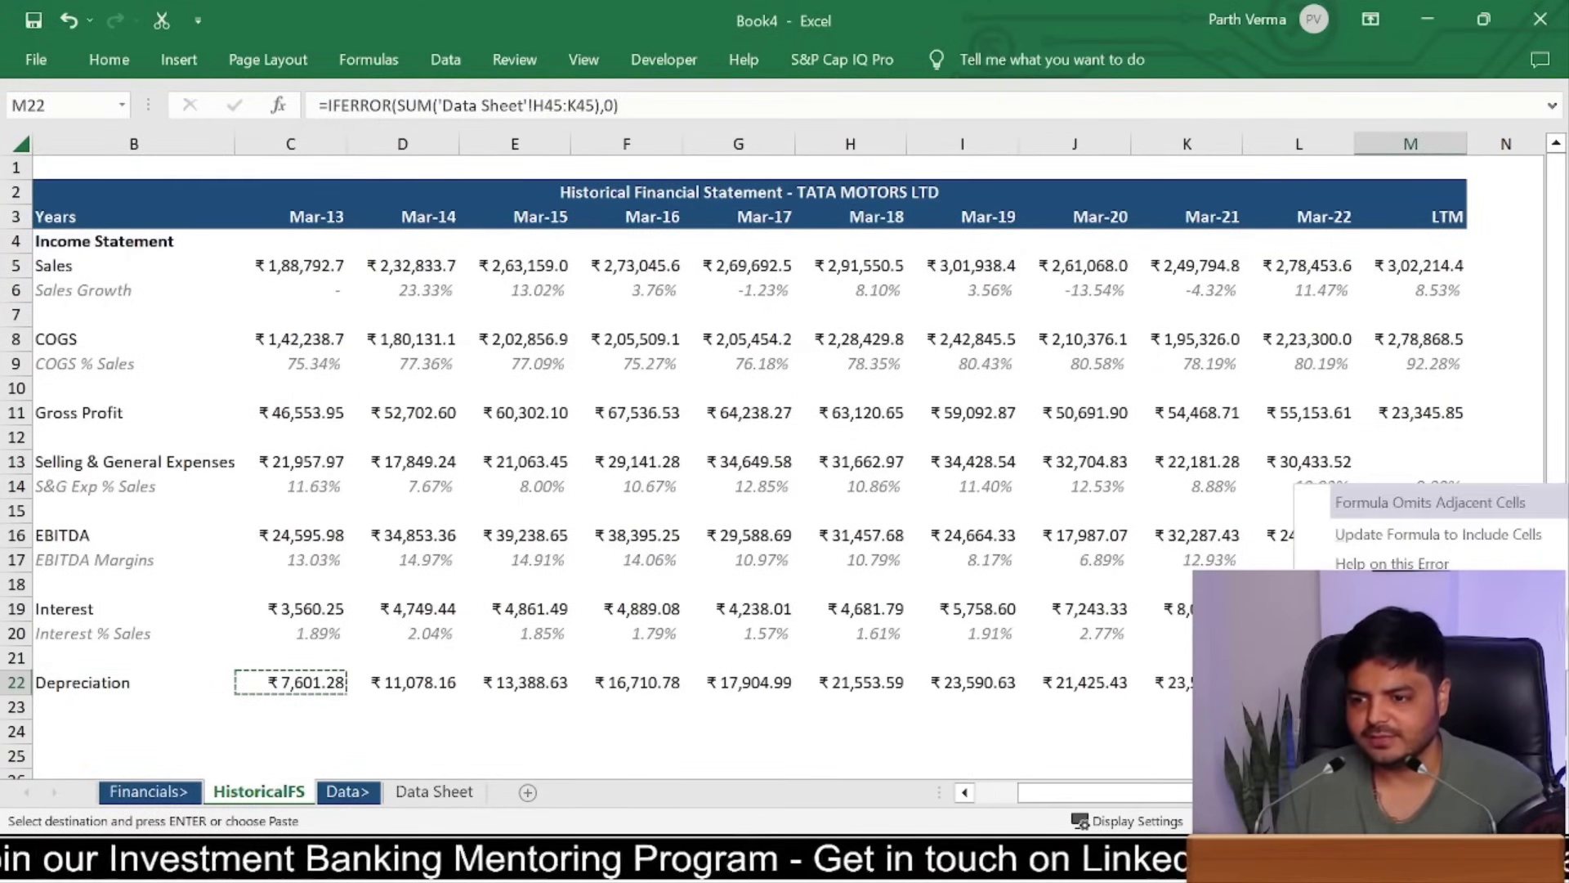
key("Escape")
key("Left")
key("Left")
key("Left")
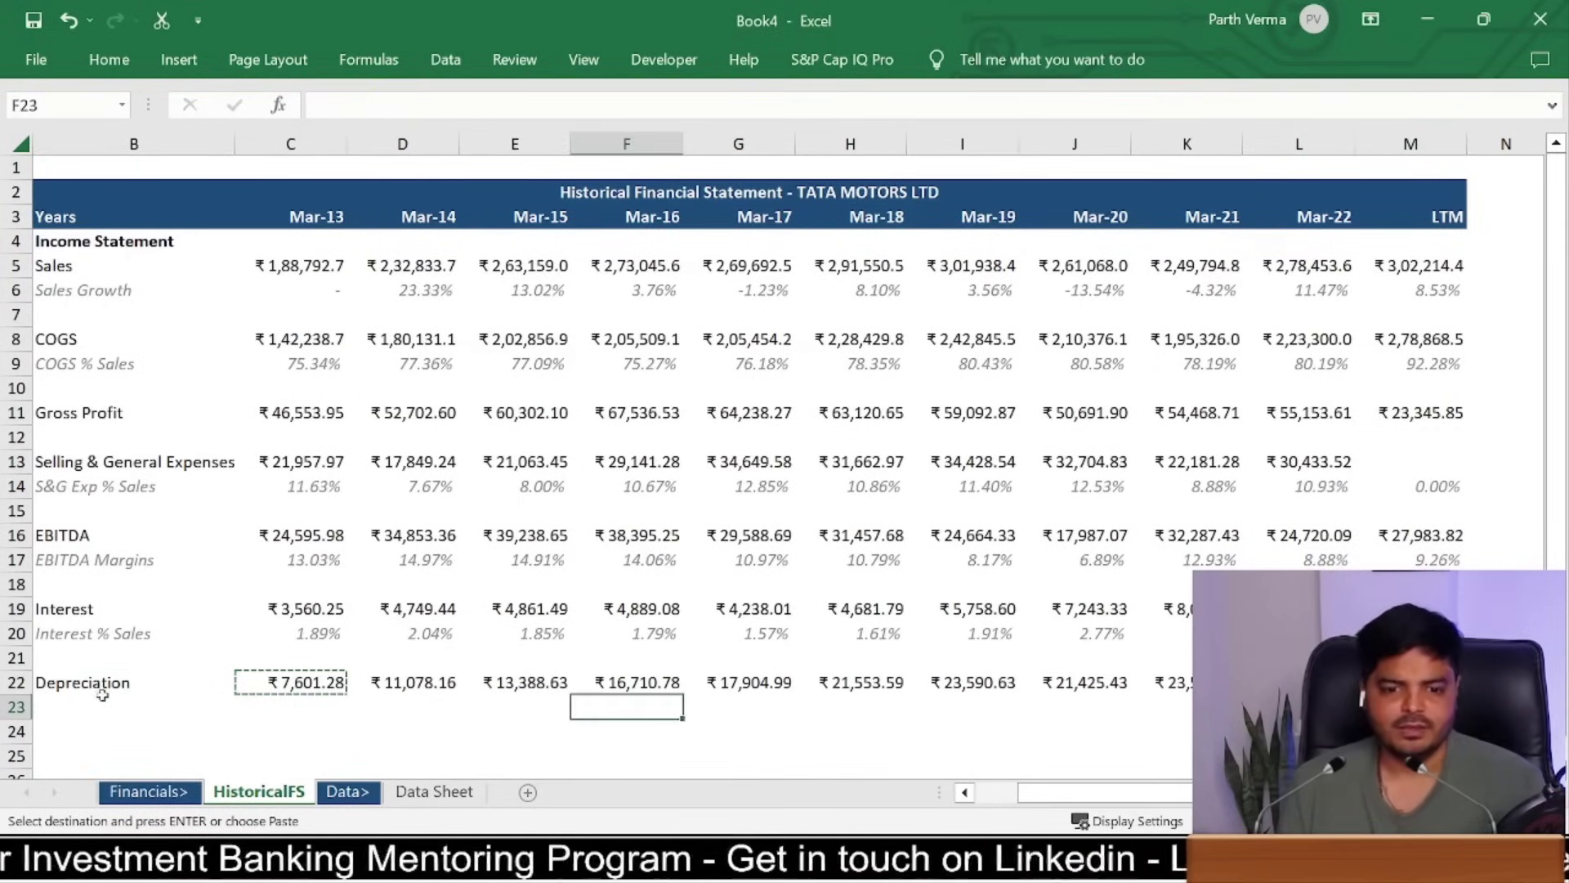
left_click(106, 706)
left_click(106, 633)
key("shift+Right")
key("shift+Right")
key("shift+Right")
key("shift+Right")
key("shift+Right")
key("shift+Right")
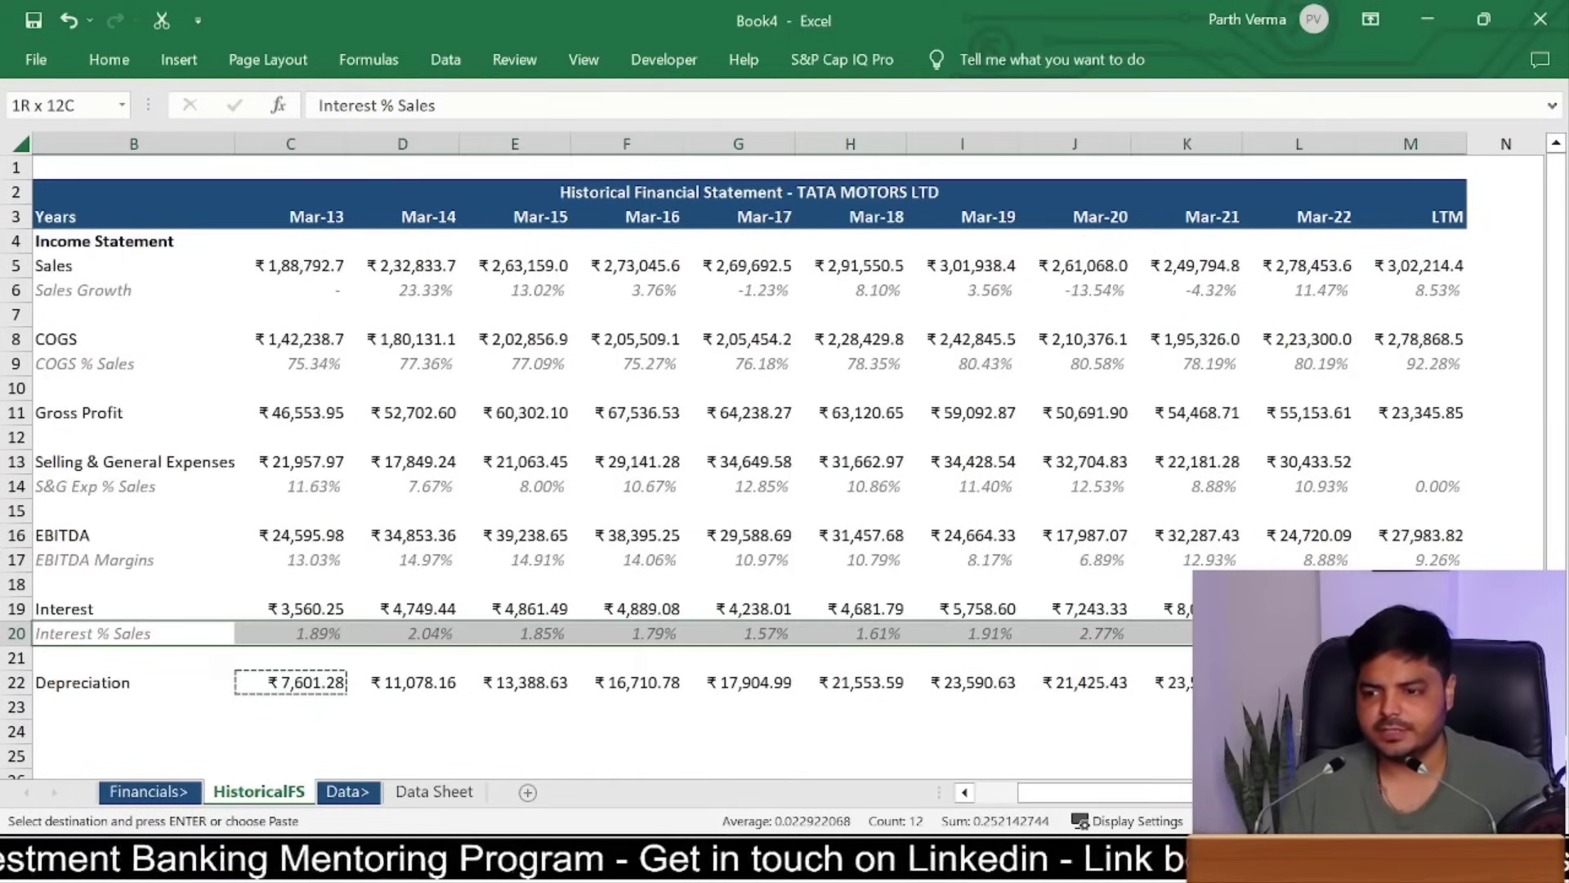
Step: Paste the Interest % Sales row into row 23 and relabel it Depreciation%Sales
key("ctrl+c")
left_click(290, 706)
key("ctrl+v")
left_click(74, 706)
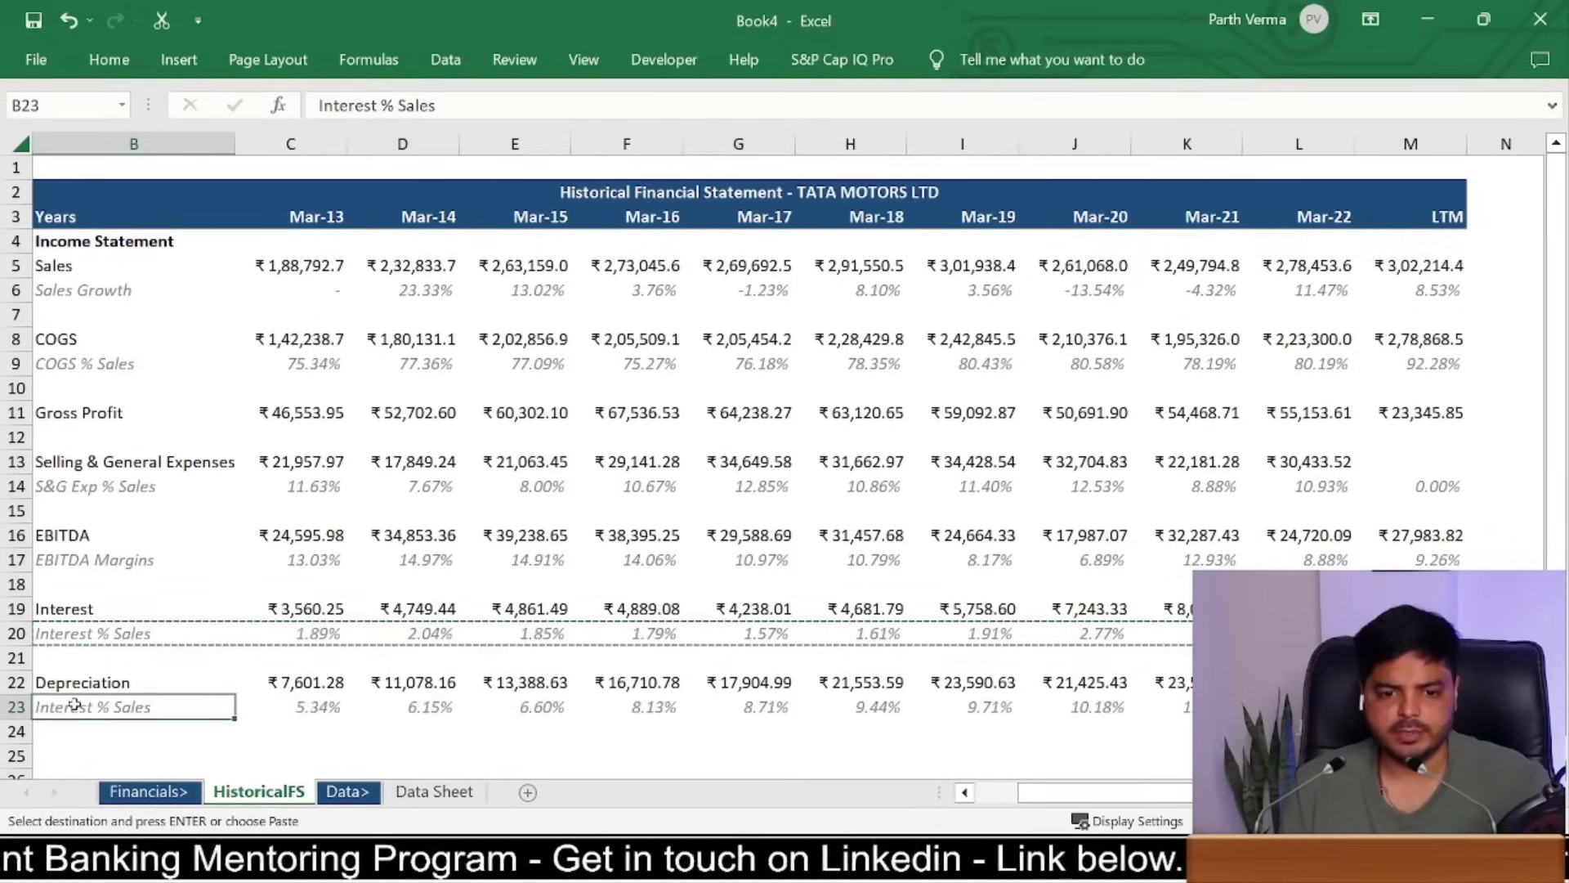
key("Escape")
type("Depreciation")
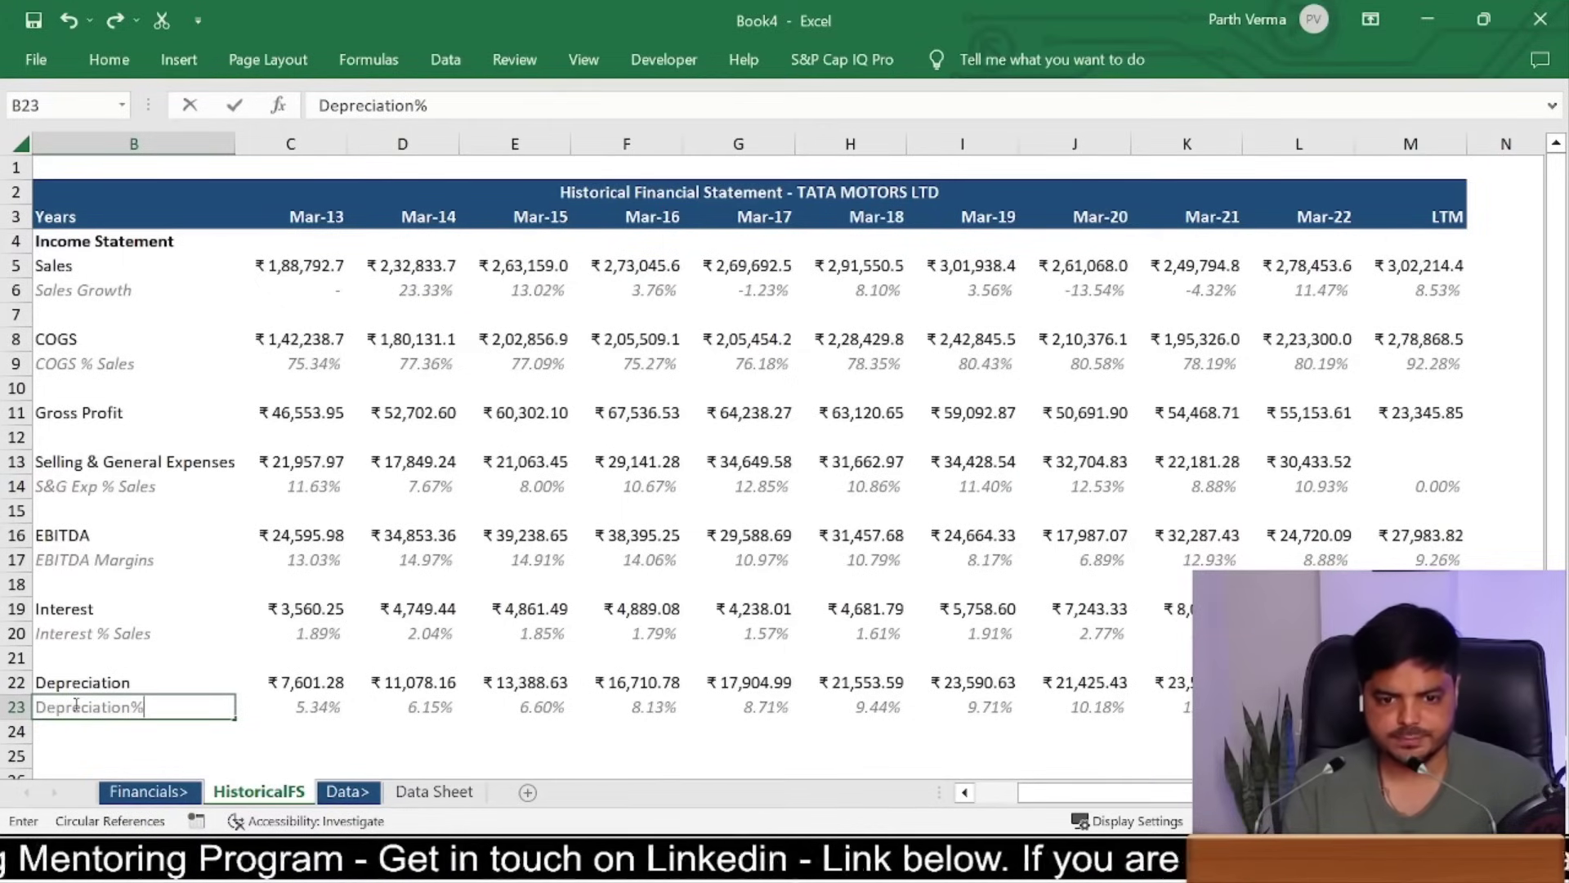
key("Tab")
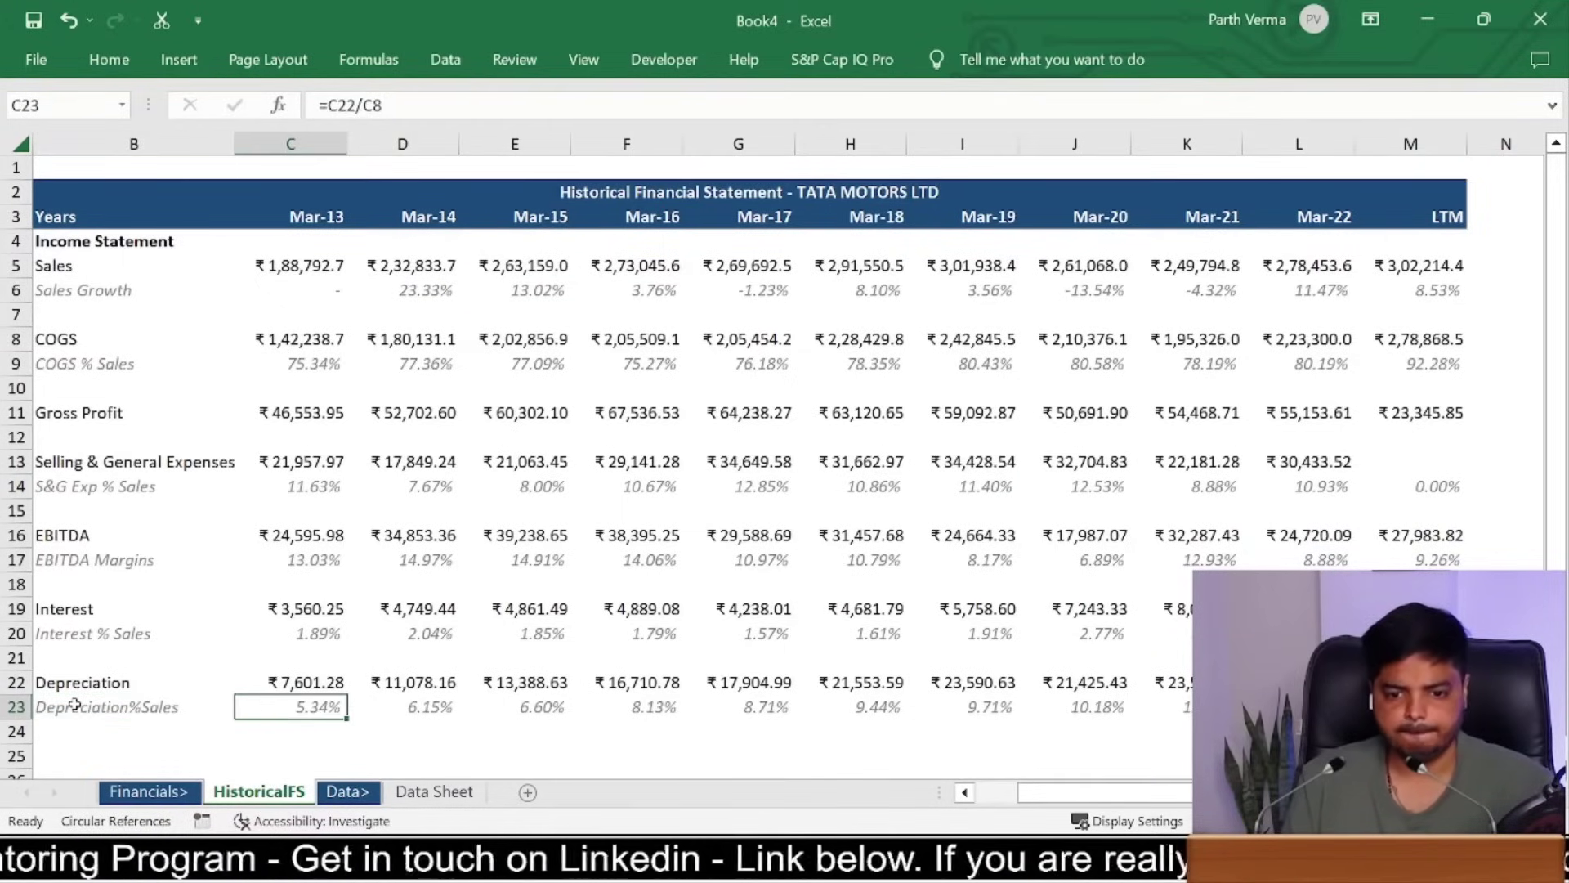
Step: Enter =C22/C5 in C23 to show Mar-13 depreciation as 4.03% of sales
type("=")
key("Up")
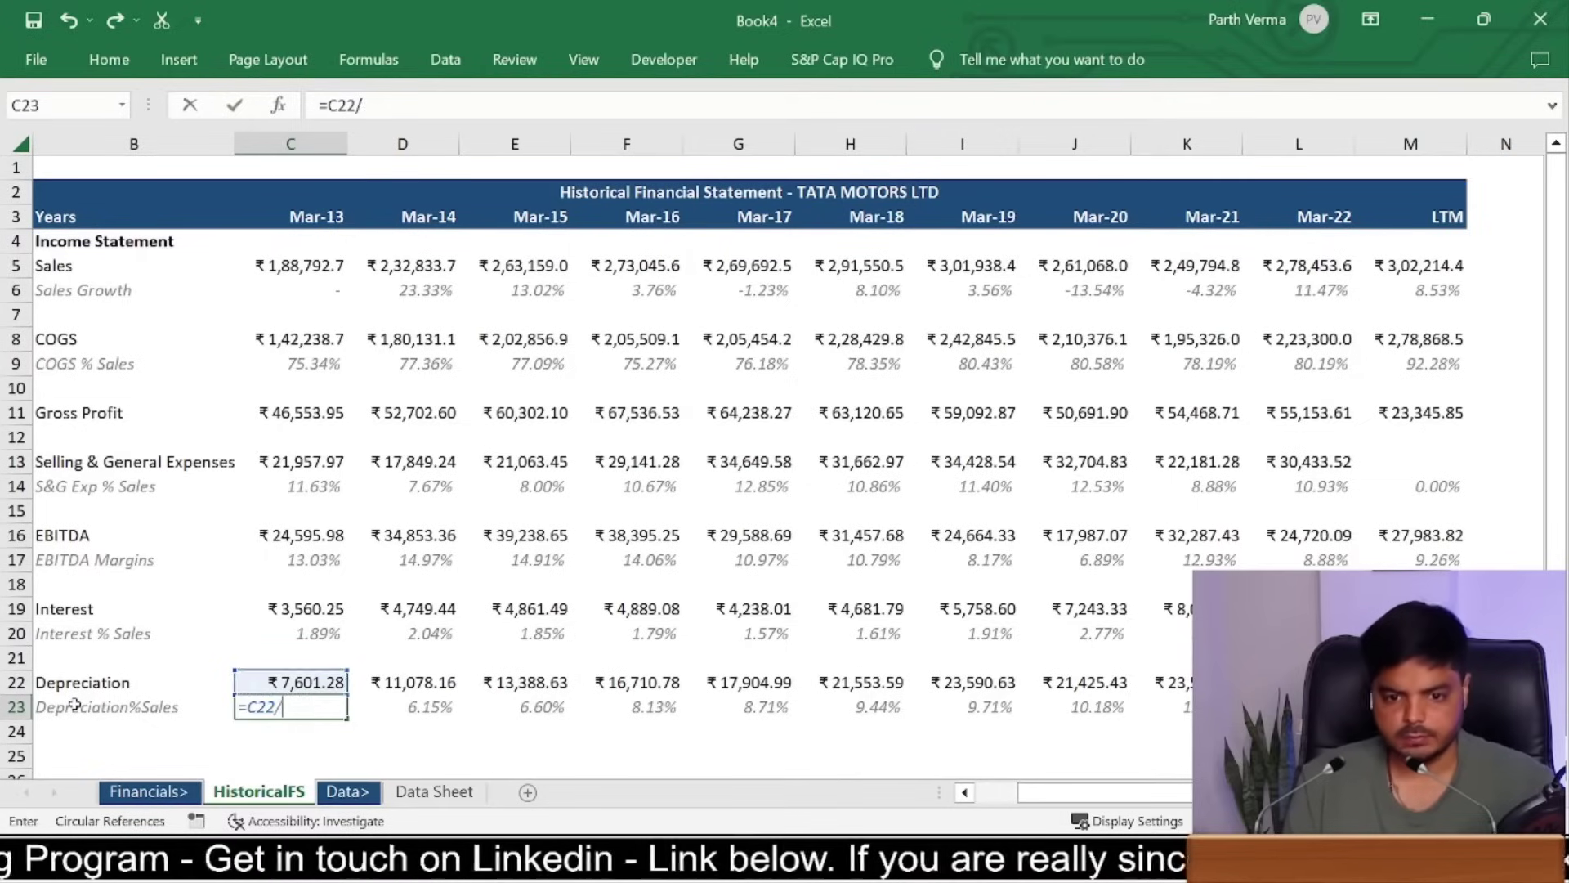
key("Up")
key("Up")
key("Up")
key("Up")
key("Up")
key("Up")
key("Up")
key("Up")
key("Up")
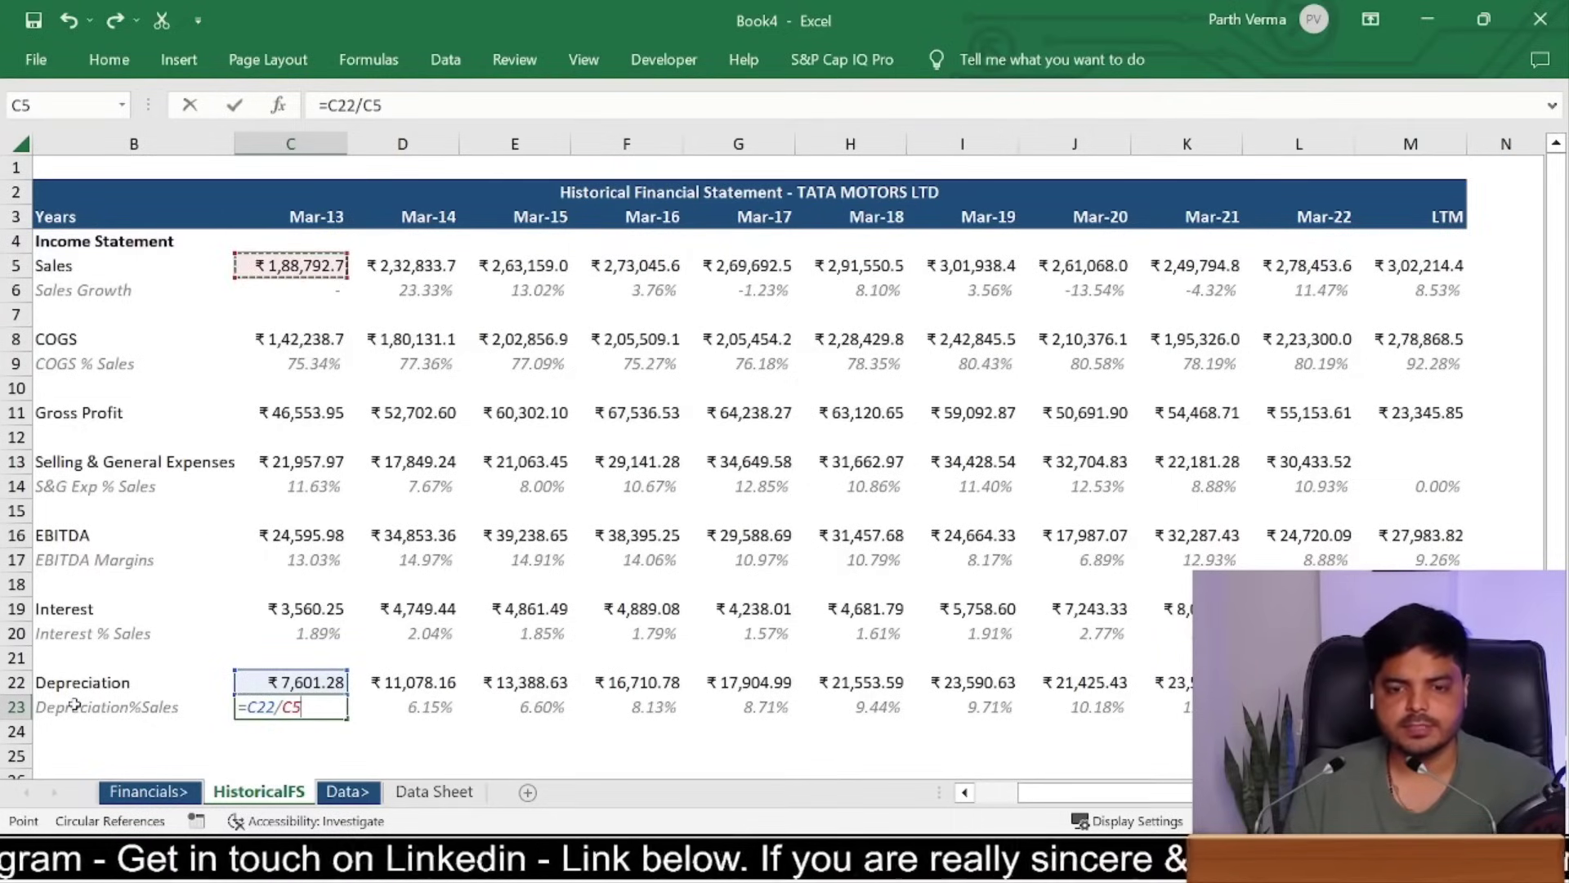
key("ctrl+Return")
Step: Copy the Depreciation%Sales formula across row 23 through column M, reaching 8.21% in Mar-20
key("ctrl+c")
key("ctrl+shift+Right")
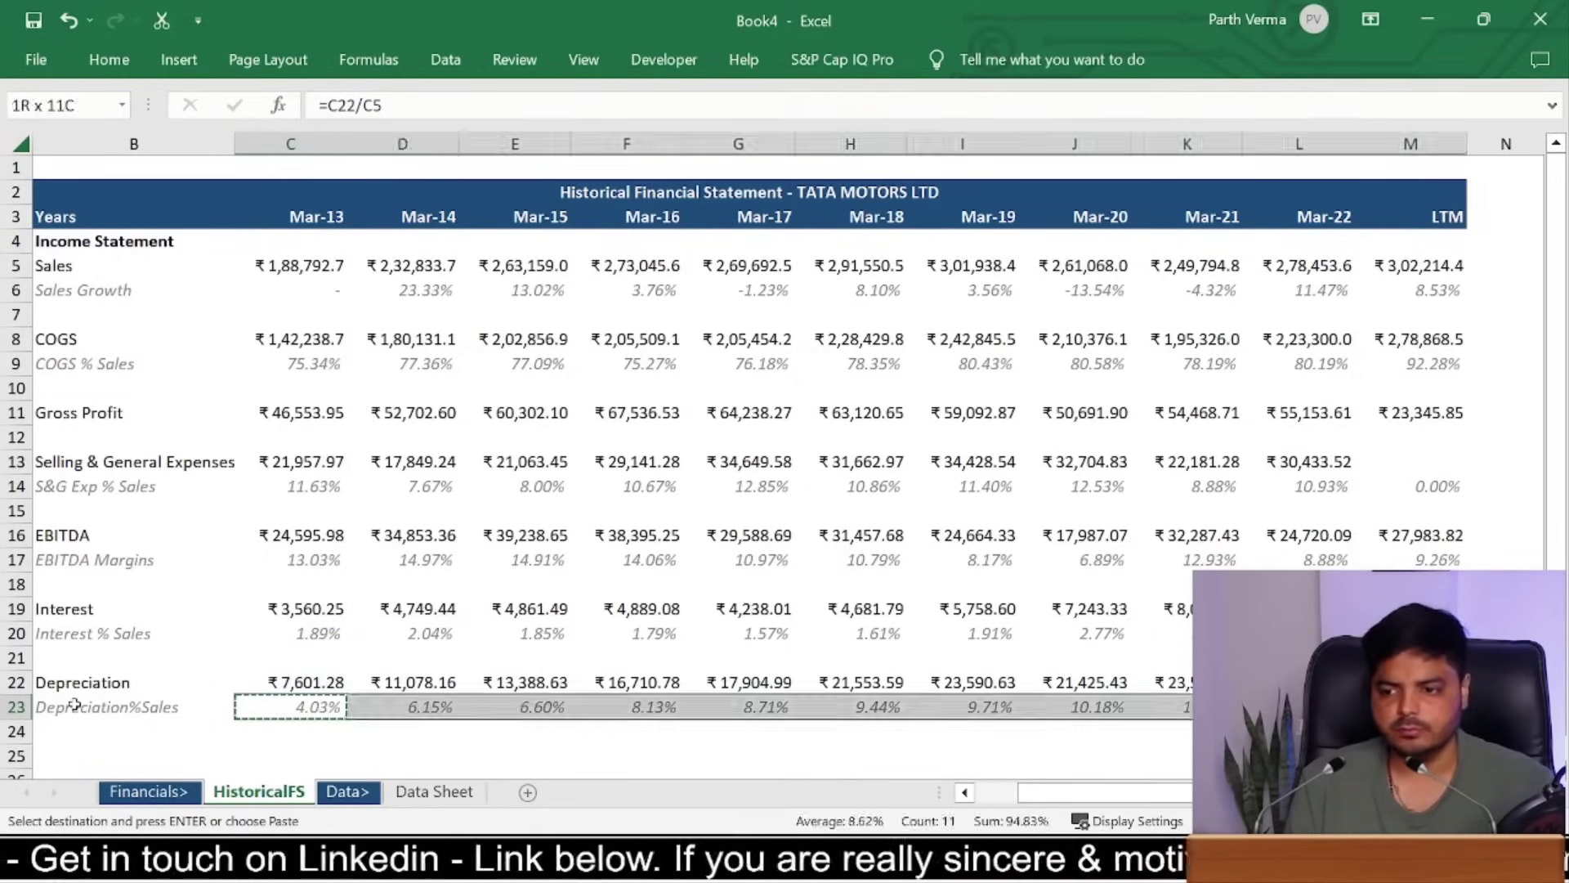
key("ctrl+v")
key("Left")
key("Right")
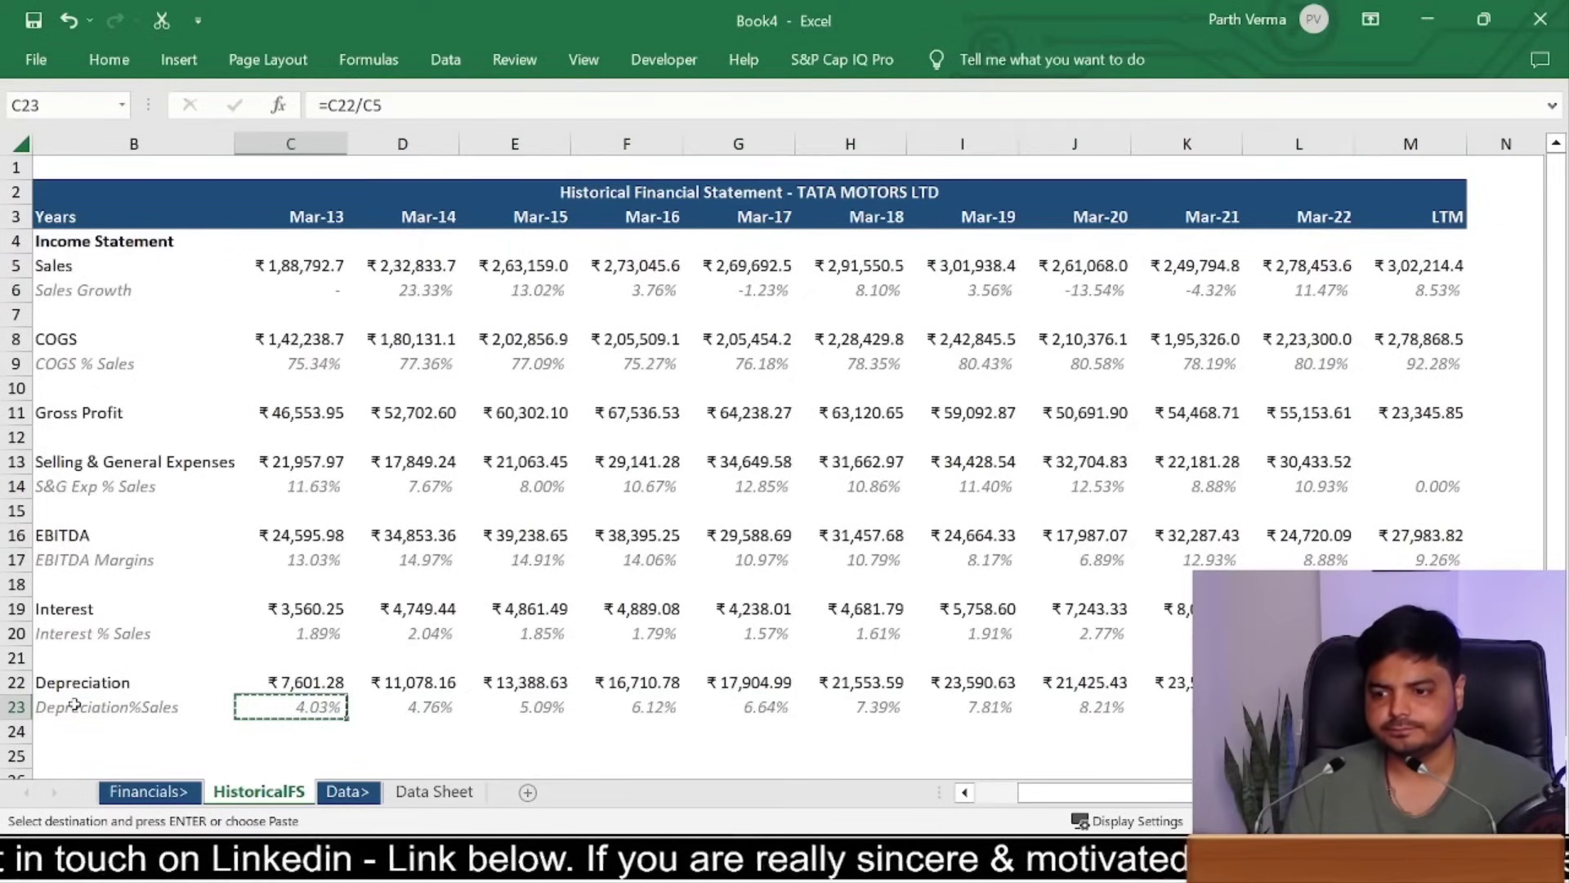
key("Right")
key("Right")
key("Right")
key("Right")
key("Right")
key("Right")
key("Left")
key("Home")
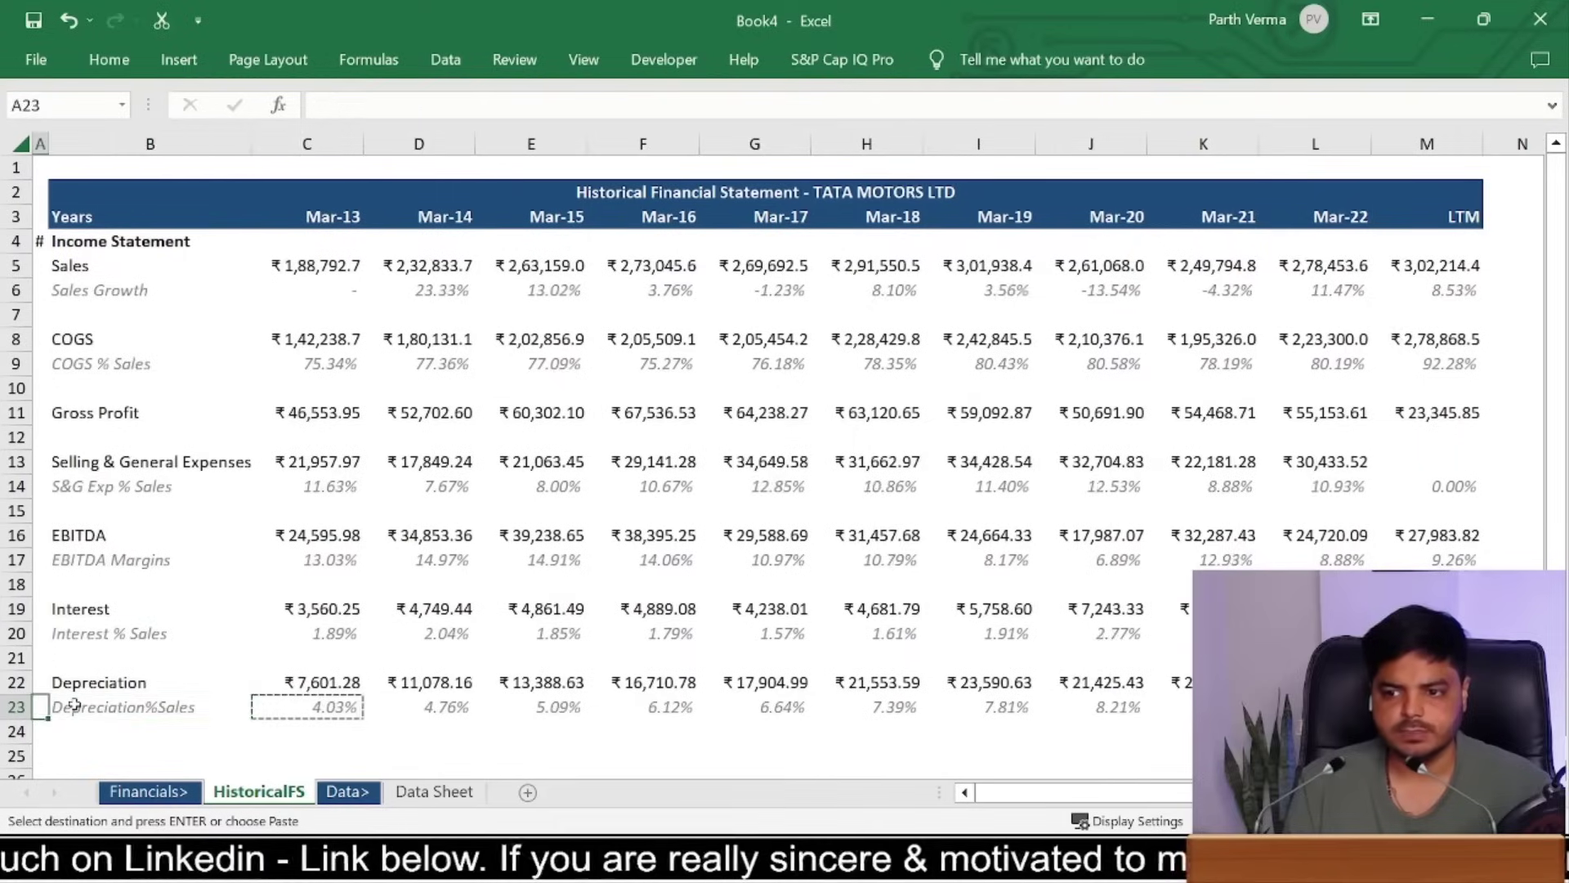
key("Right")
key("Right")
key("Right")
key("Right")
key("Left")
key("Left")
key("Left")
key("Left")
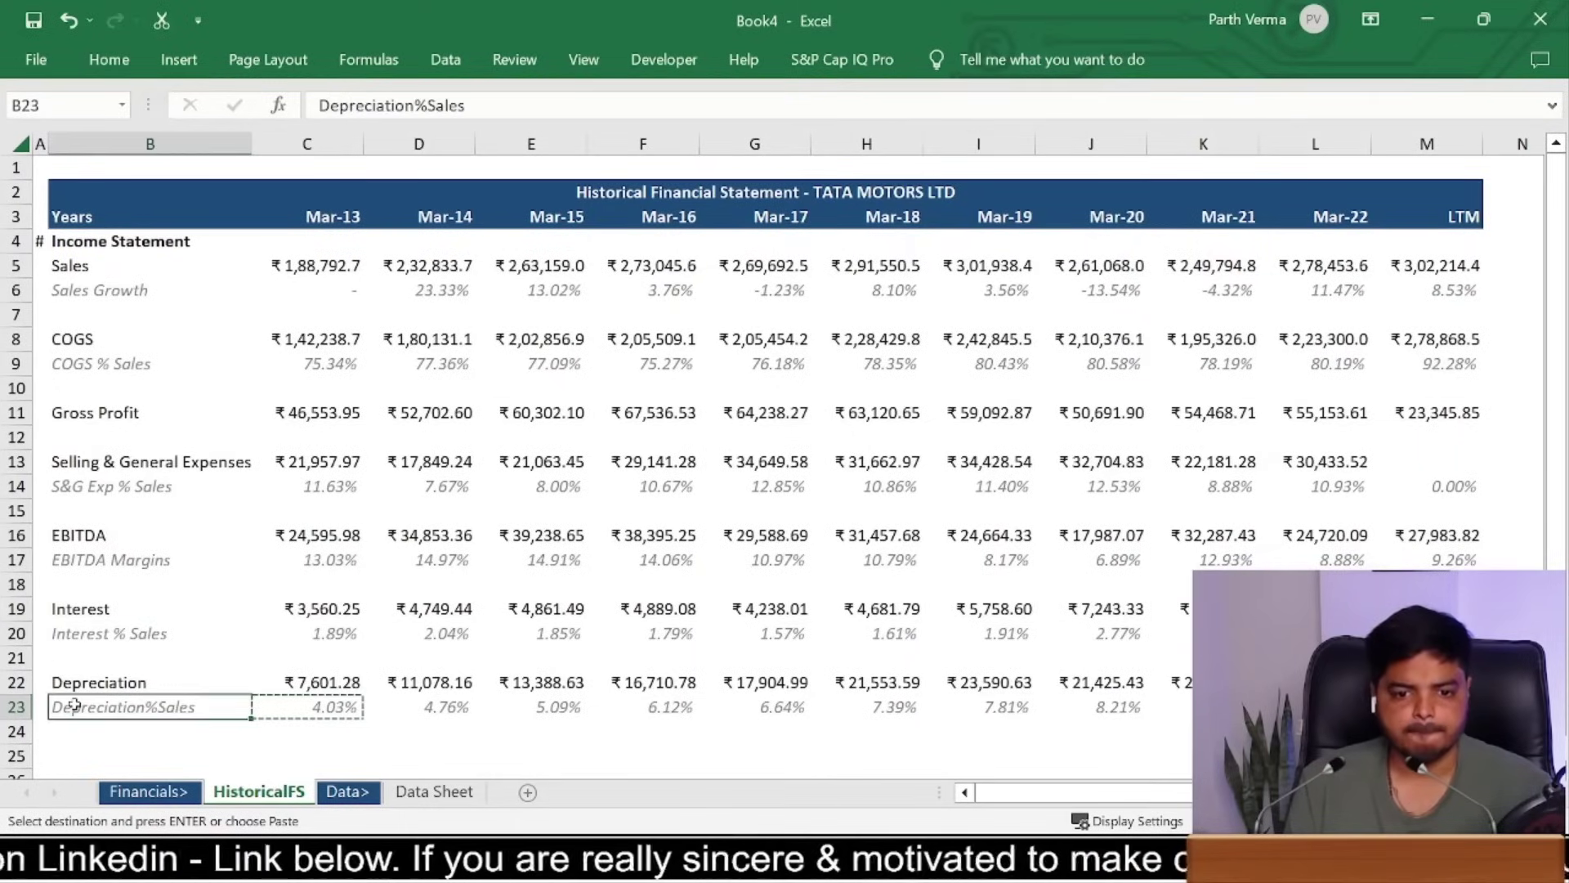
key("Down")
key("Down")
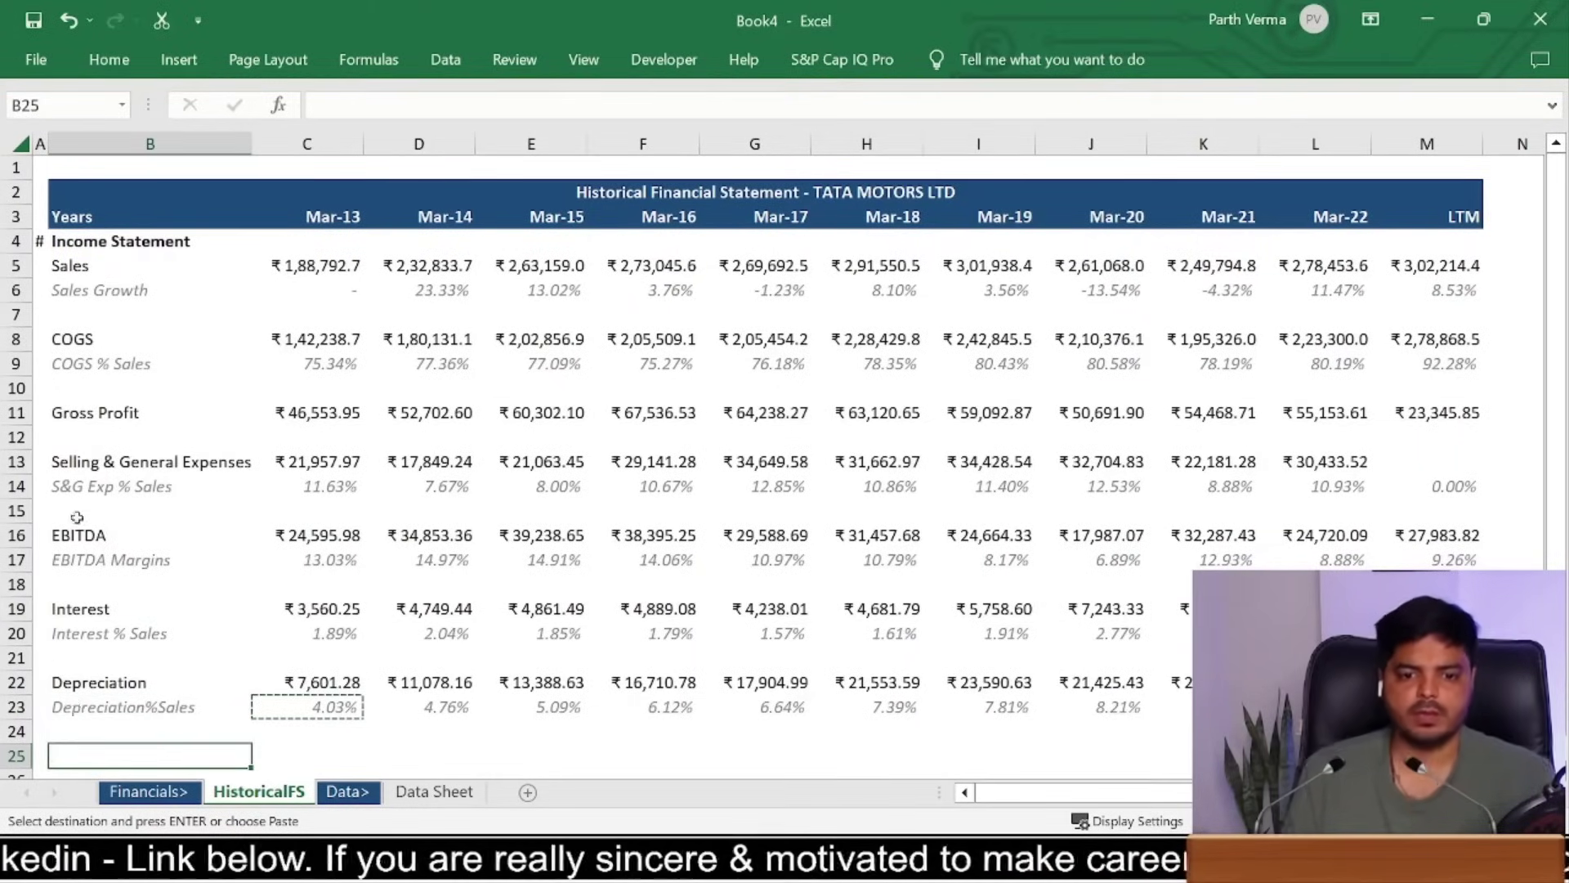
left_click(107, 529)
left_click_drag(107, 529, 1442, 553)
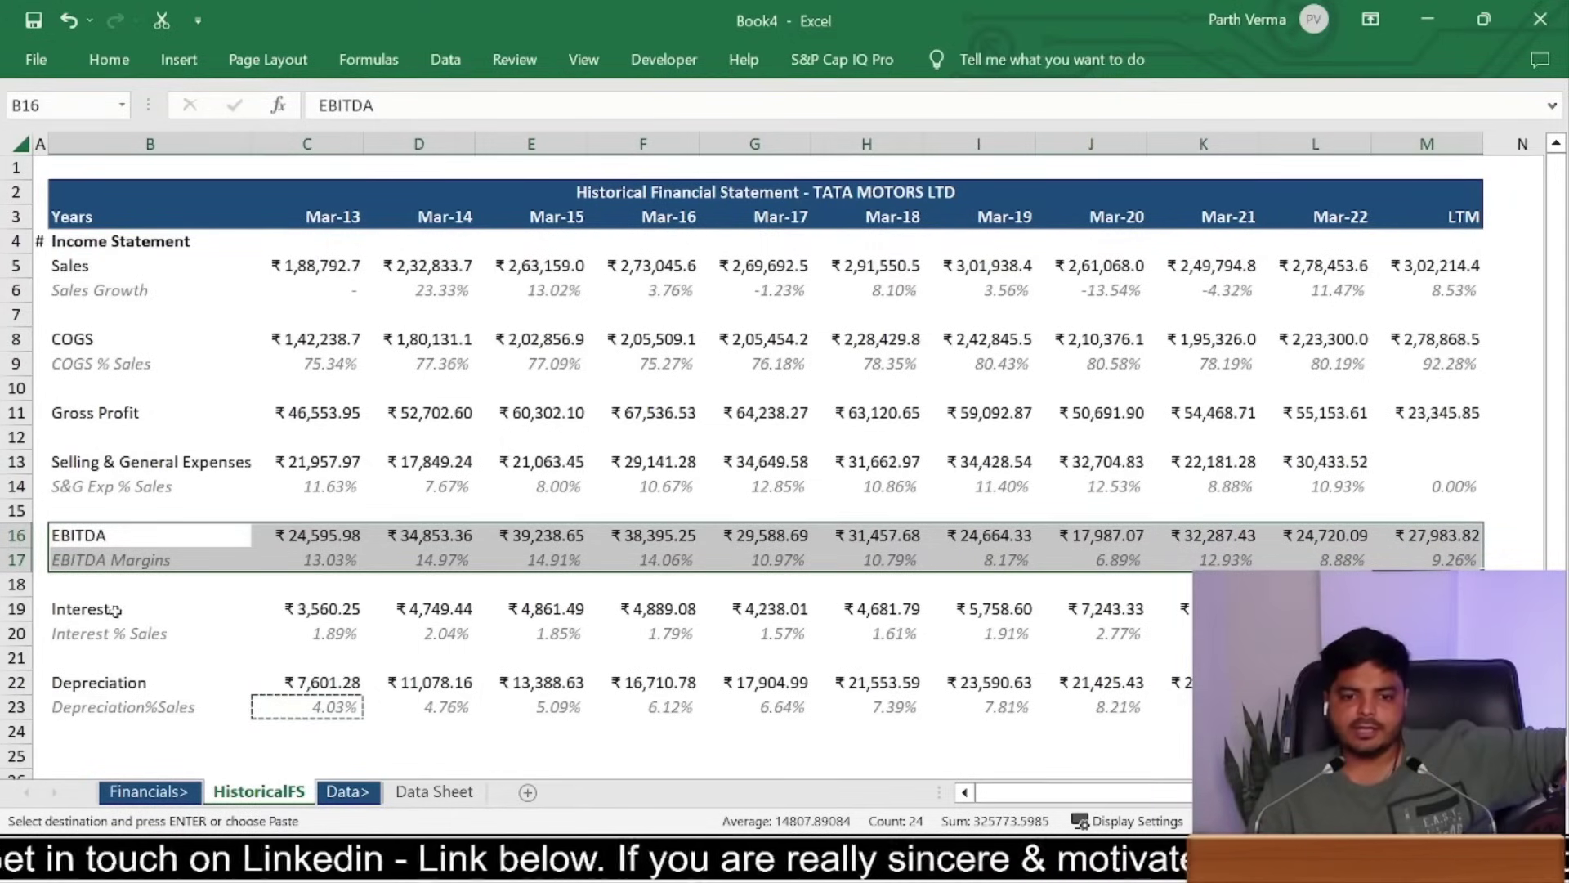
left_click_drag(115, 610, 119, 688)
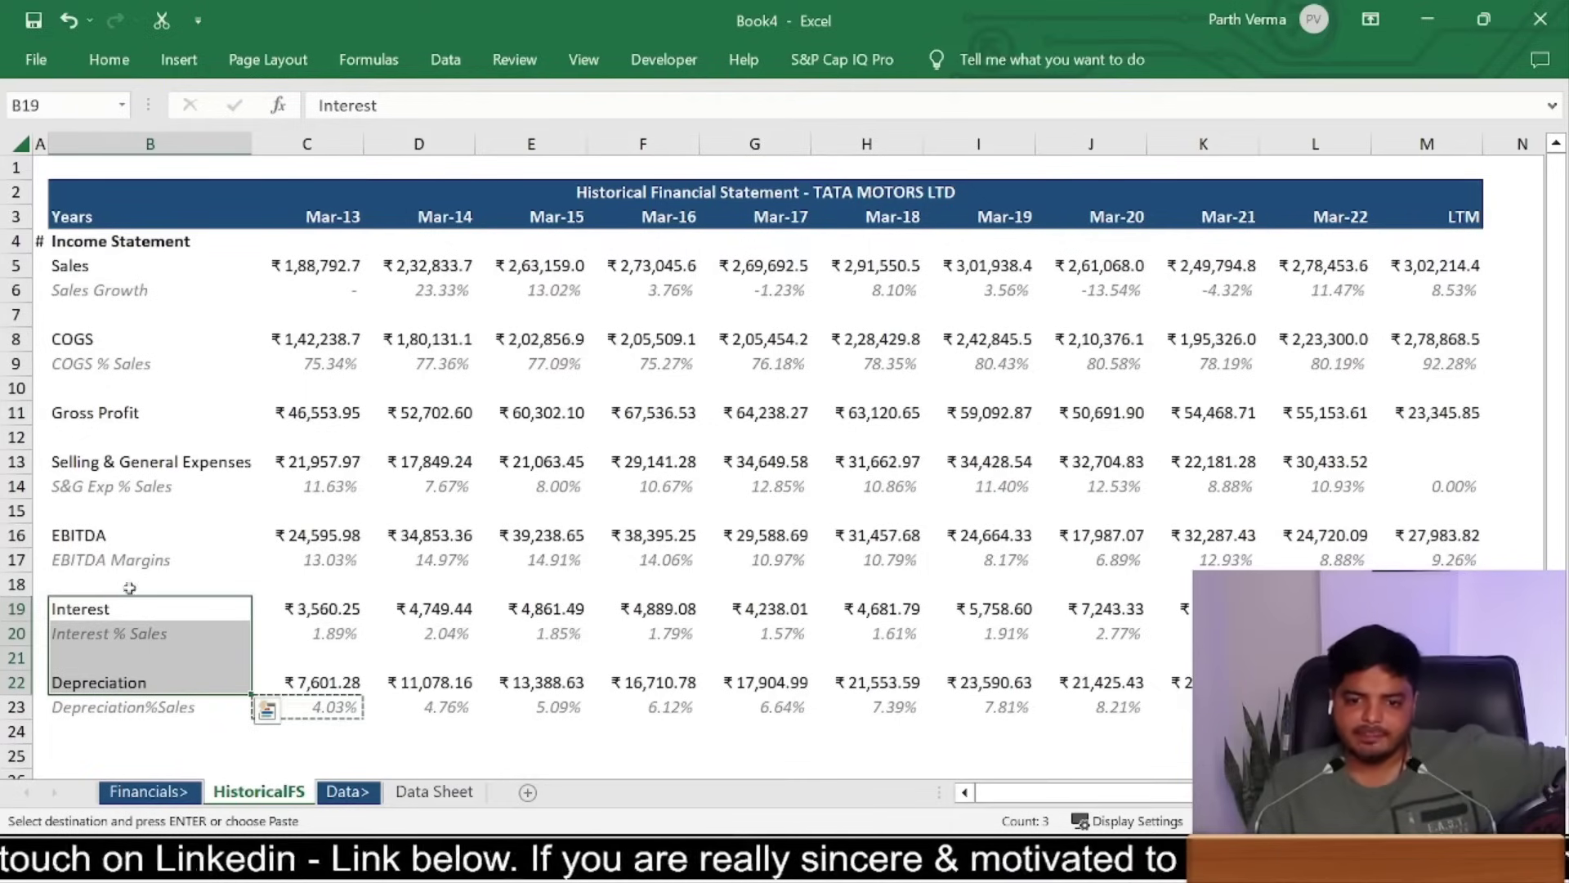
left_click_drag(111, 537, 1428, 540)
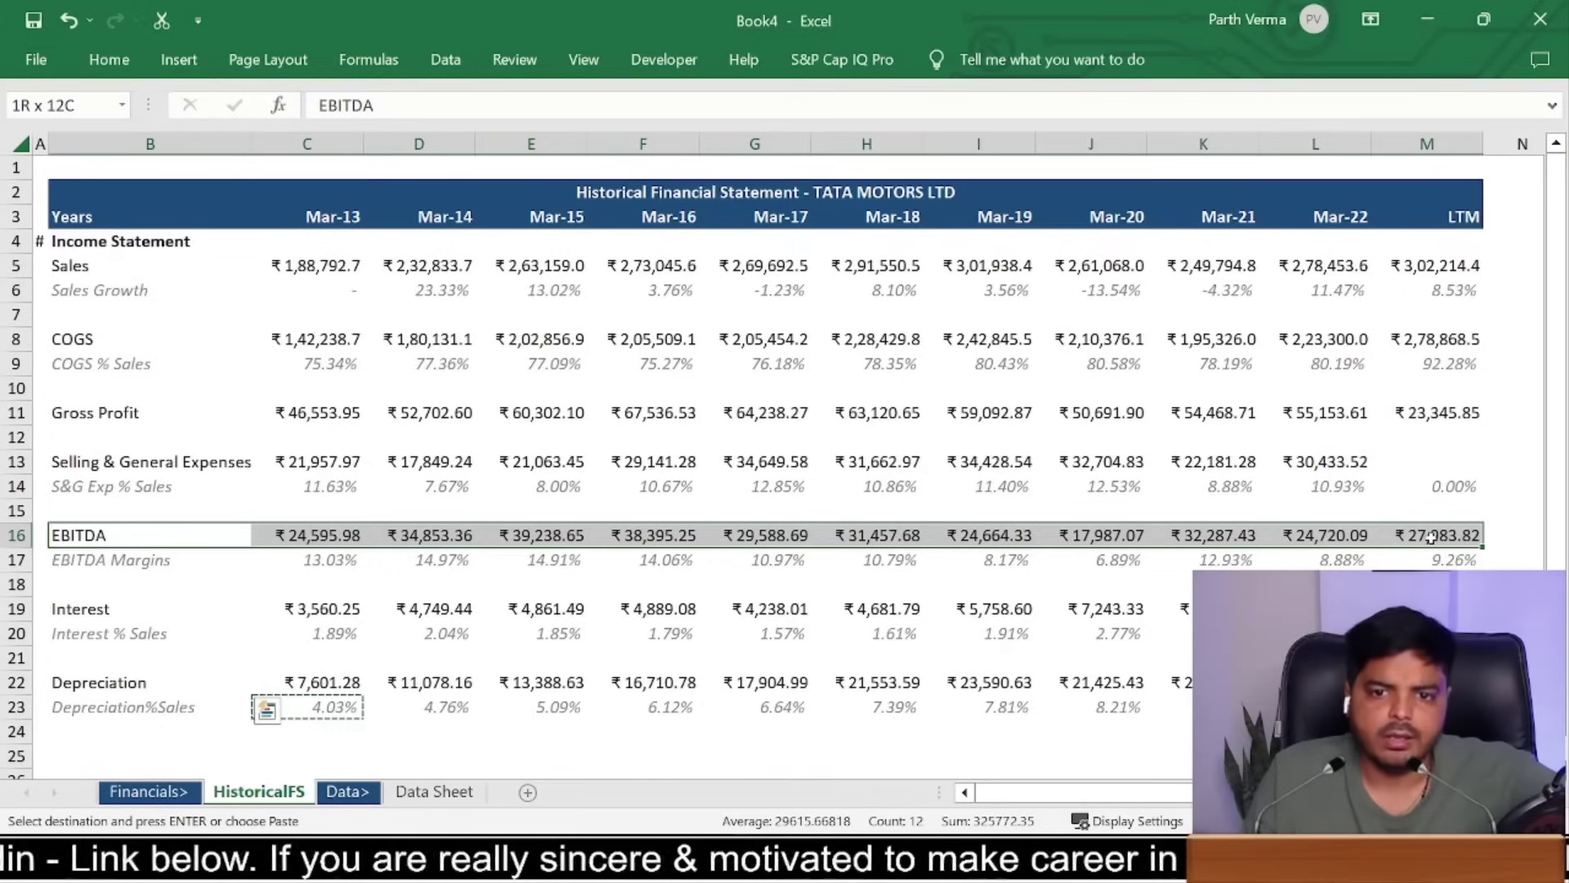
Step: Insert a blank row above the Income Statement heading
left_click(16, 240)
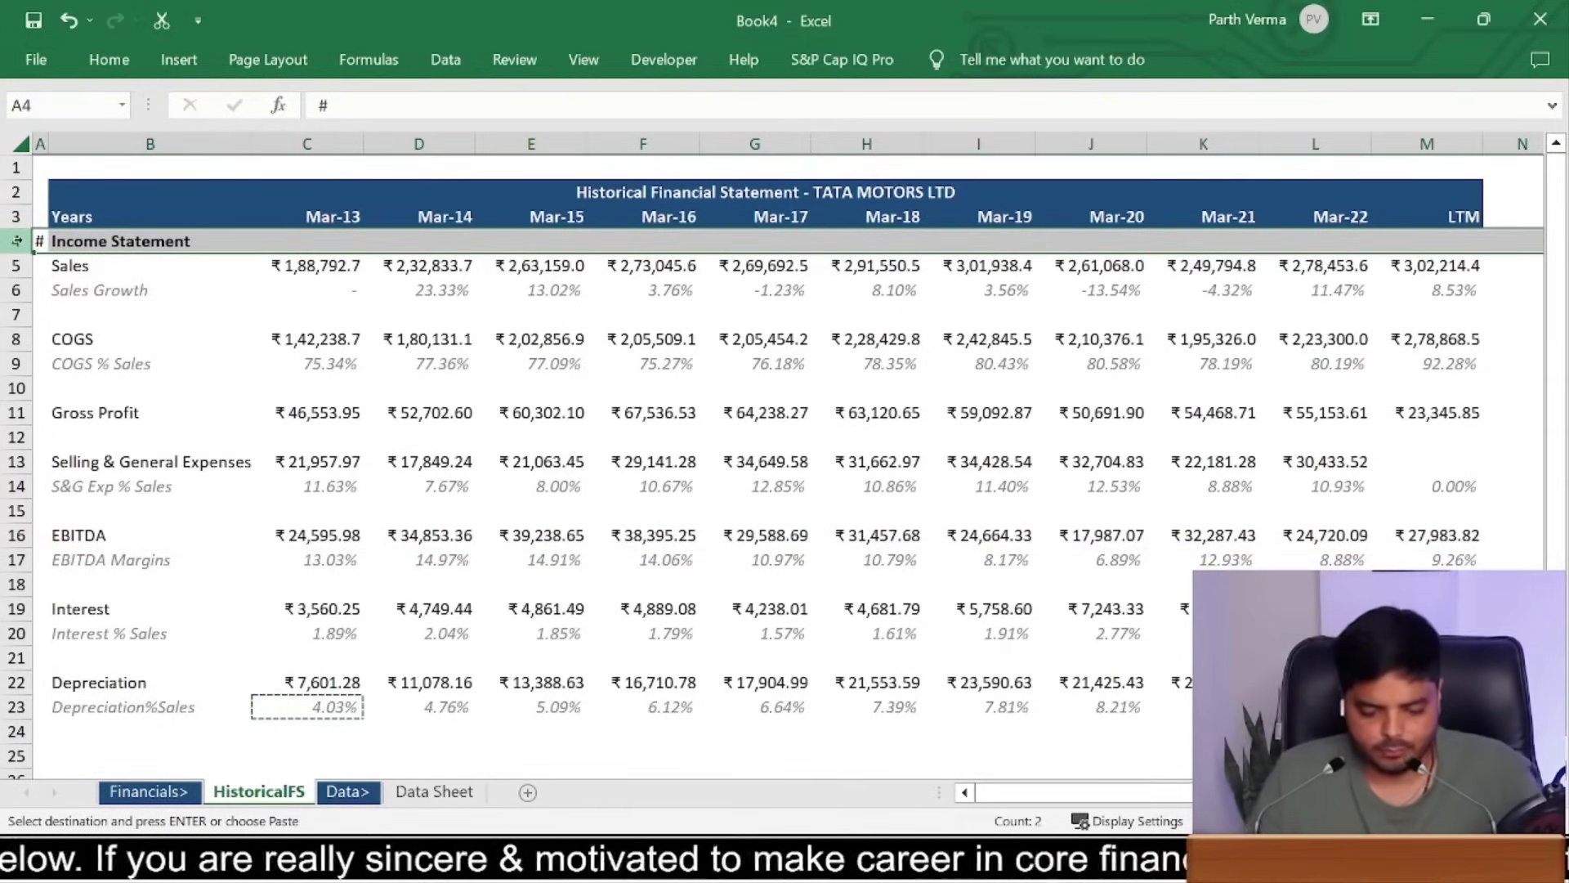
key("ctrl+shift+equal")
key("ctrl+z")
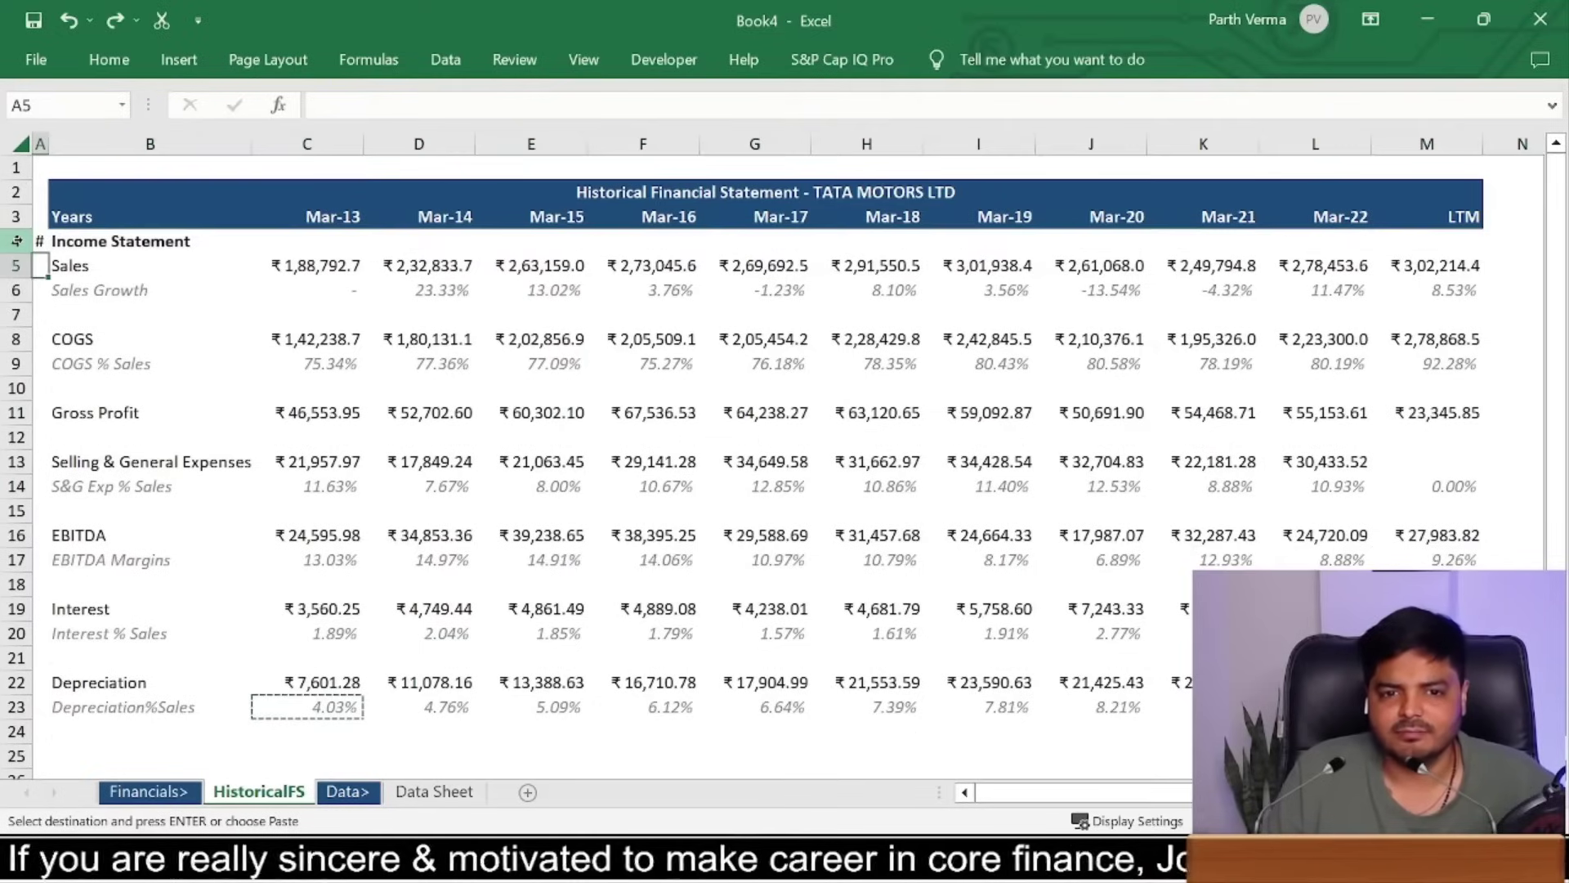
key("Up")
left_click(16, 240)
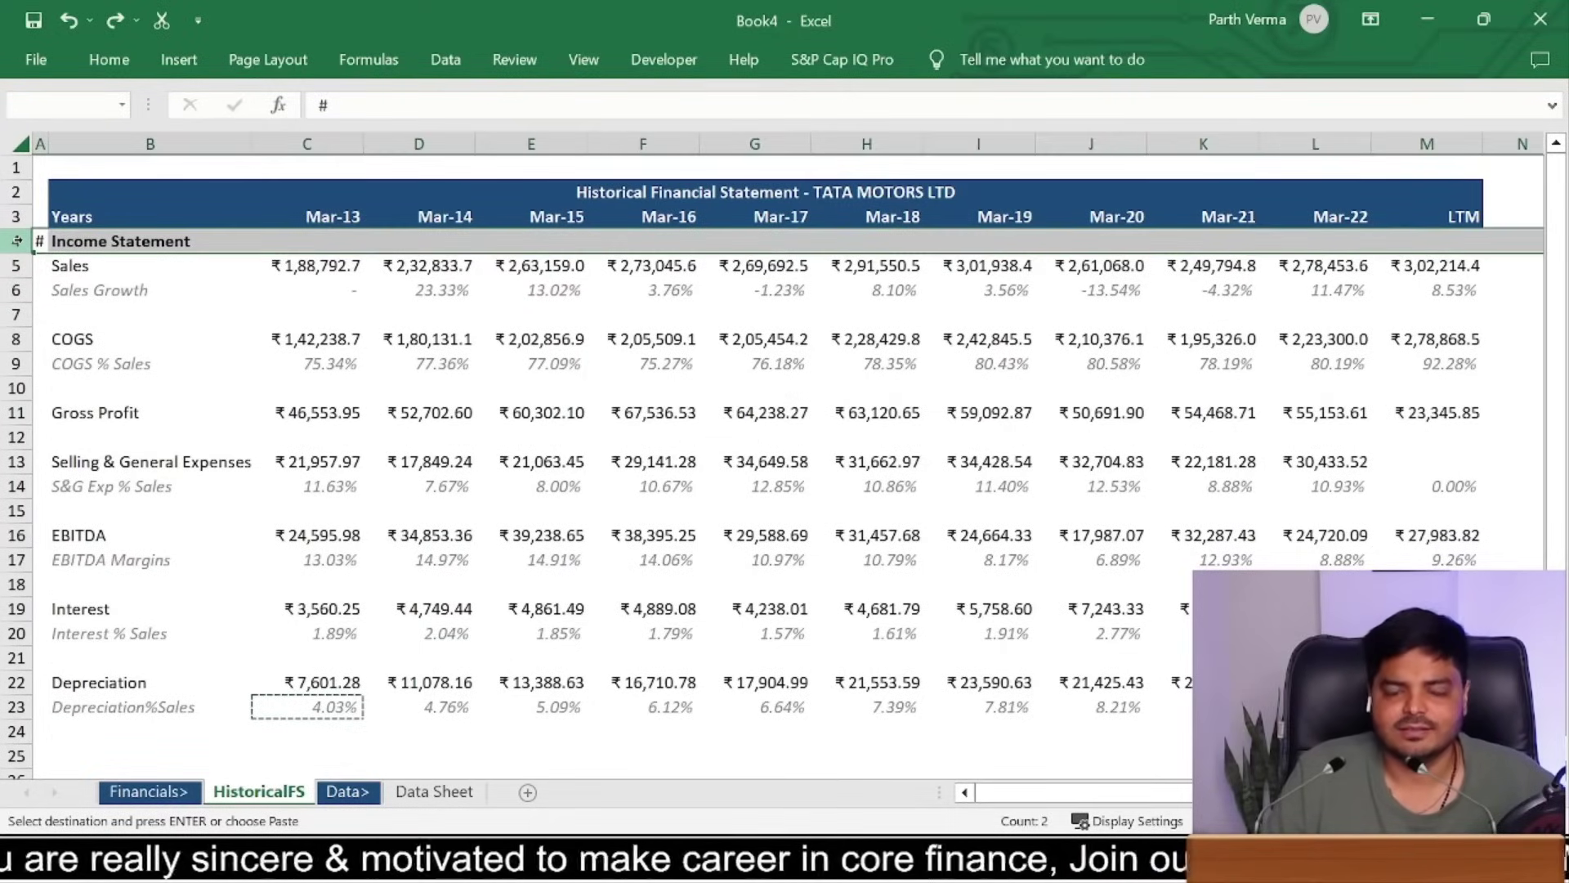
key("ctrl+shift+plus")
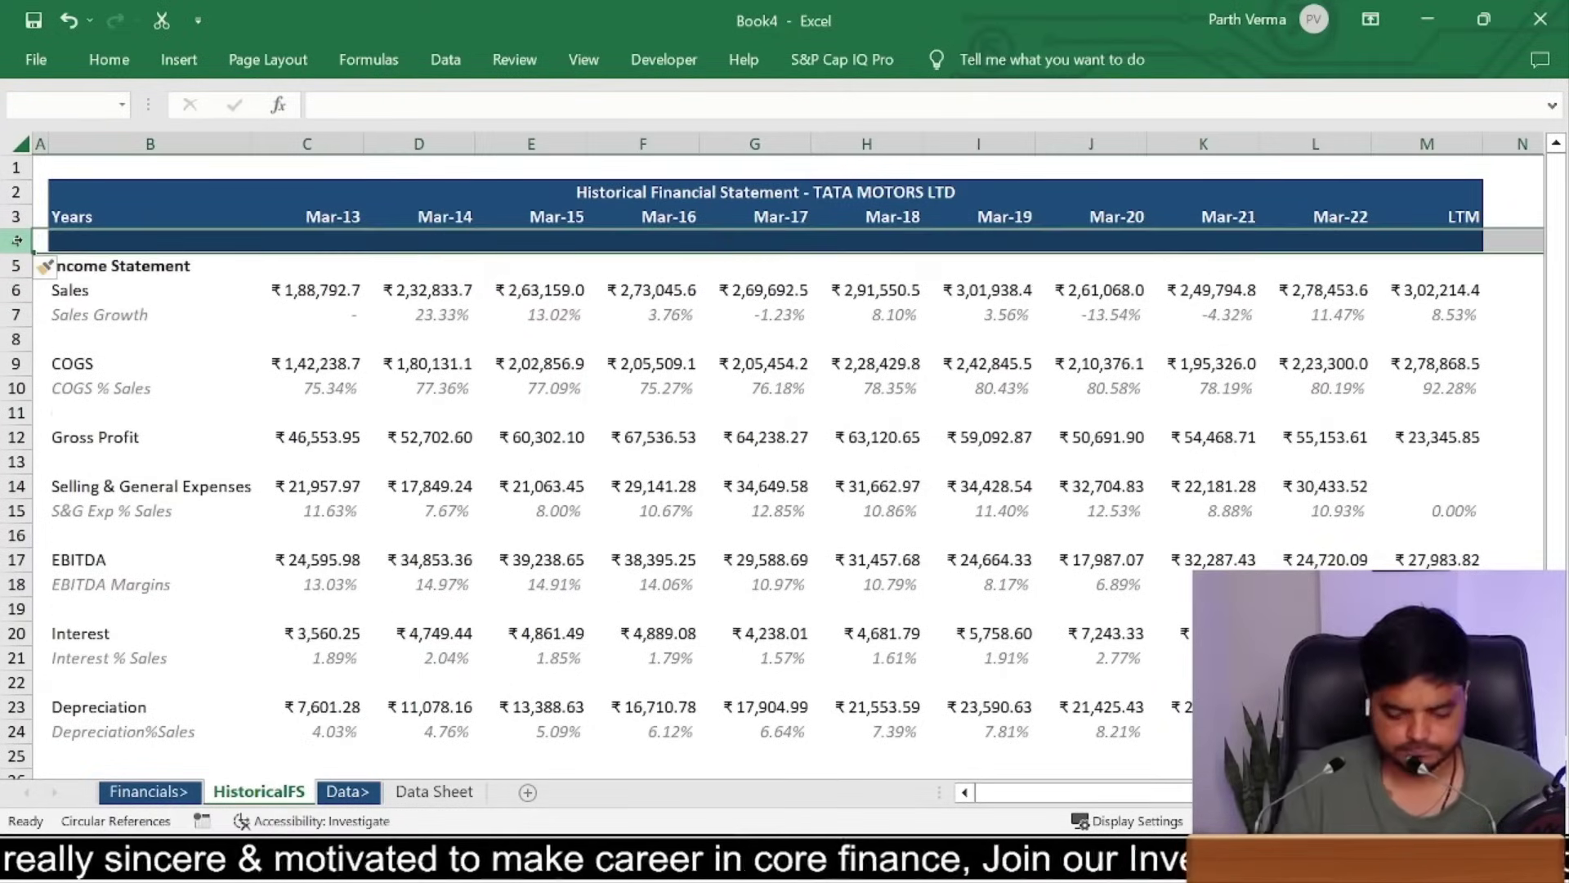
Step: Apply a light-blue fill to the first cells of the Income Statement heading row
key("alt+h")
key("Escape")
key("Down")
key("Right")
key("shift+Right")
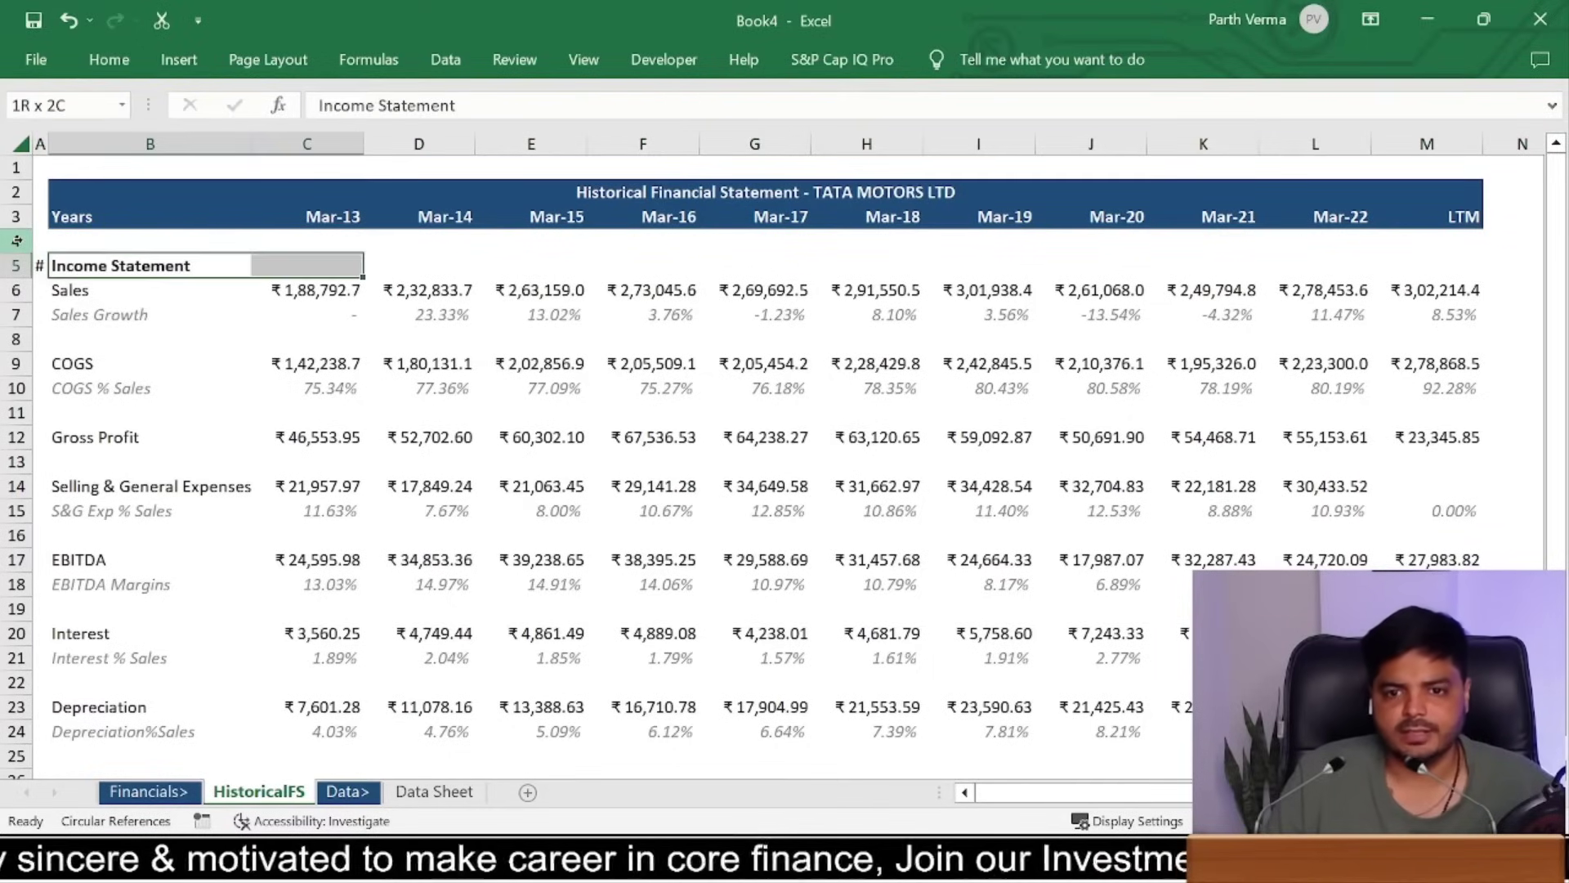
key("shift+Right")
key("shift+Right")
key("shift+Right")
key("shift+Right")
key("shift+Right")
key("shift+Right")
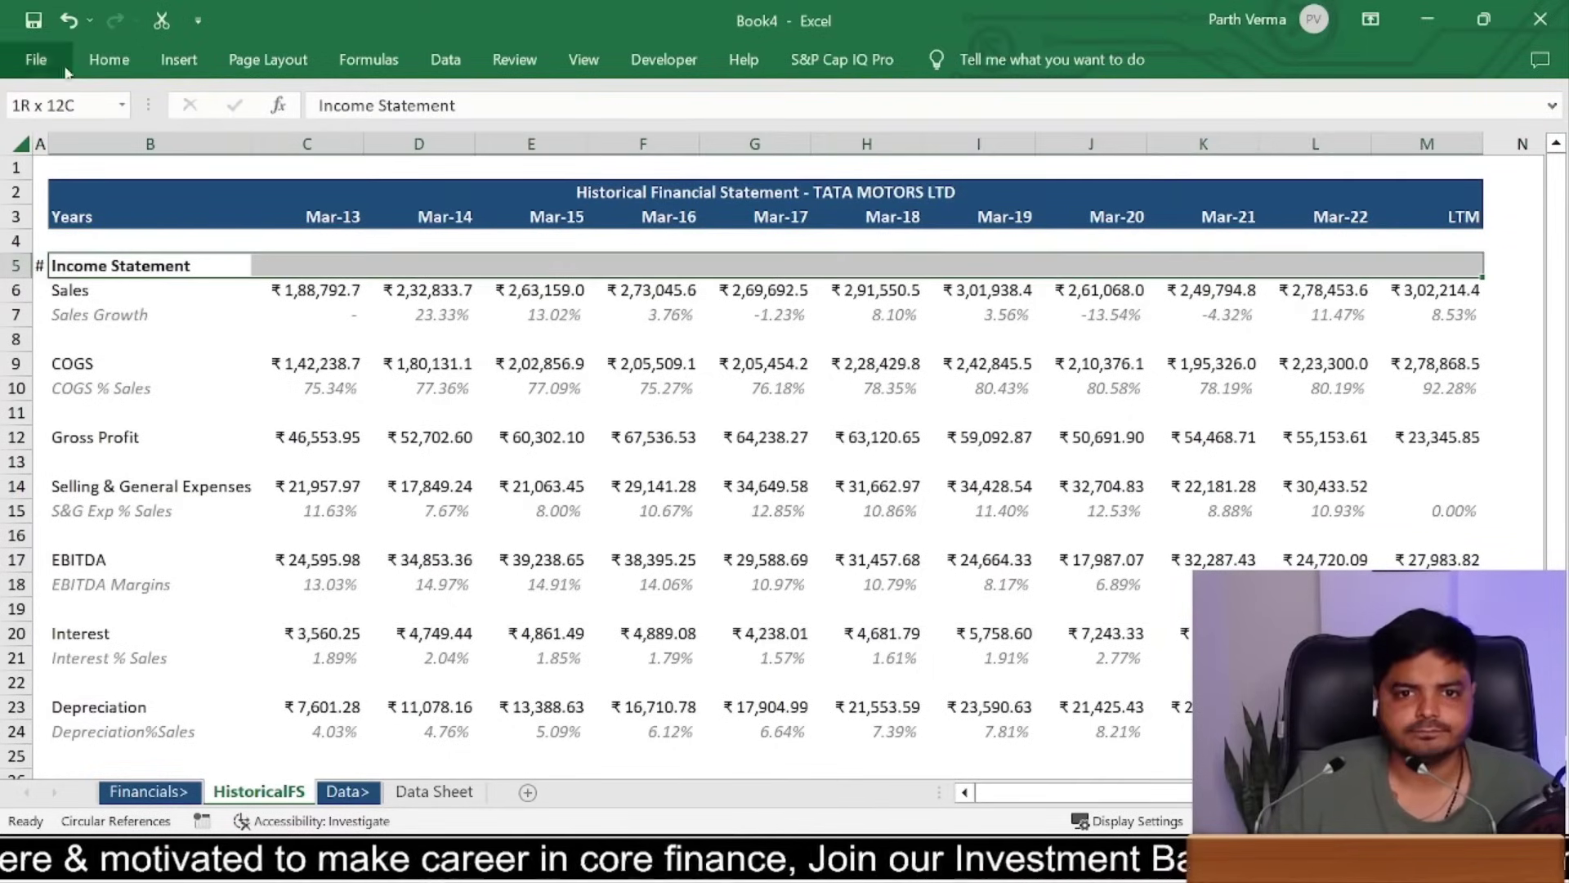
left_click(109, 59)
left_click(320, 144)
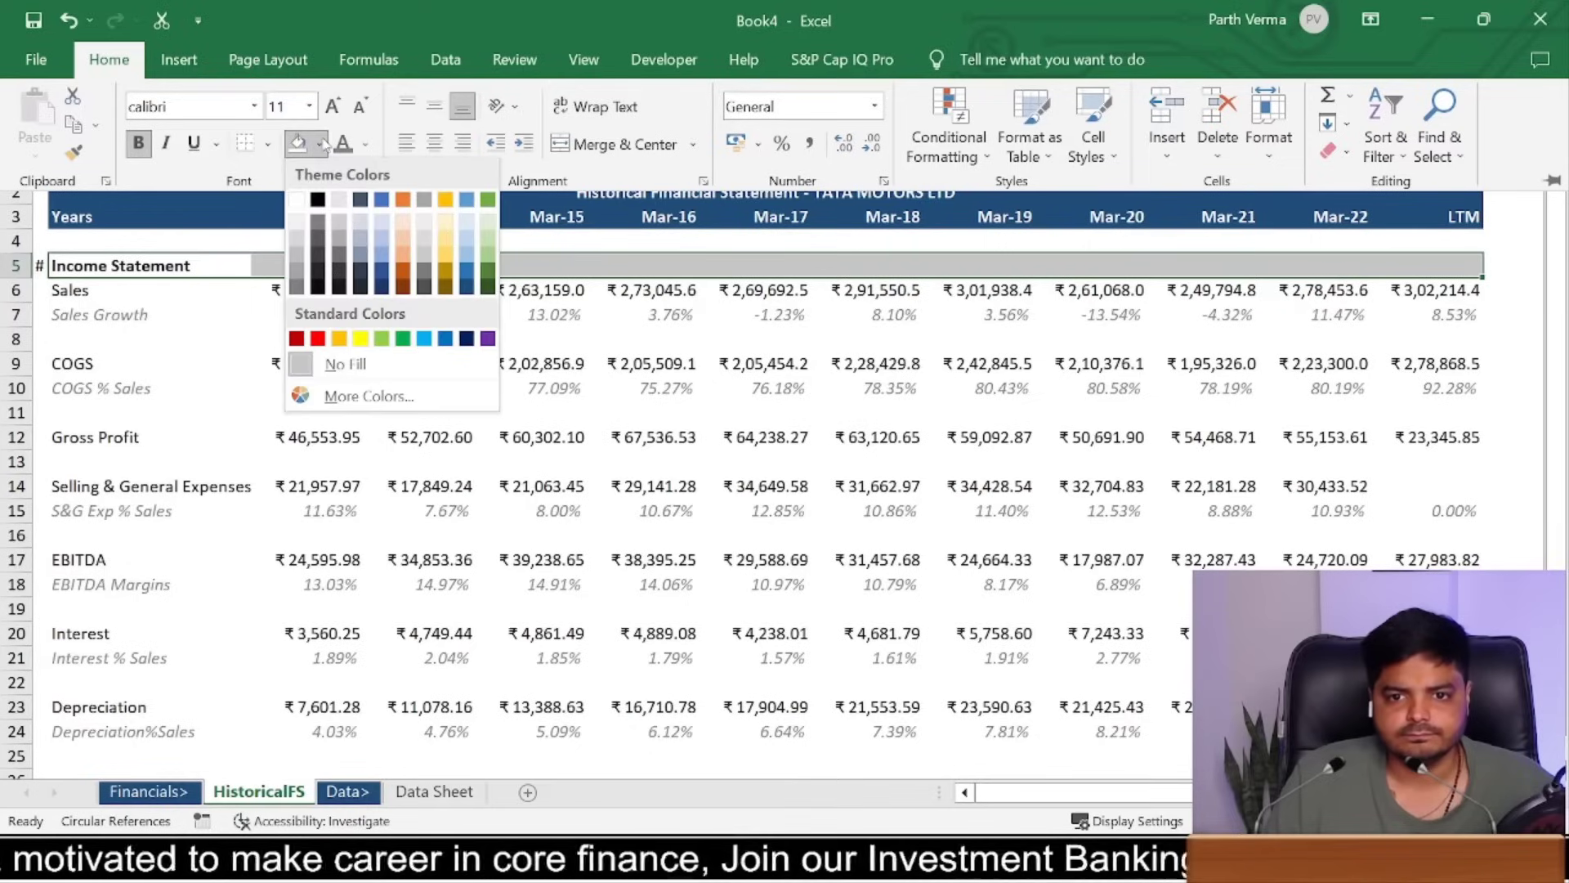
left_click(467, 238)
left_click(306, 584)
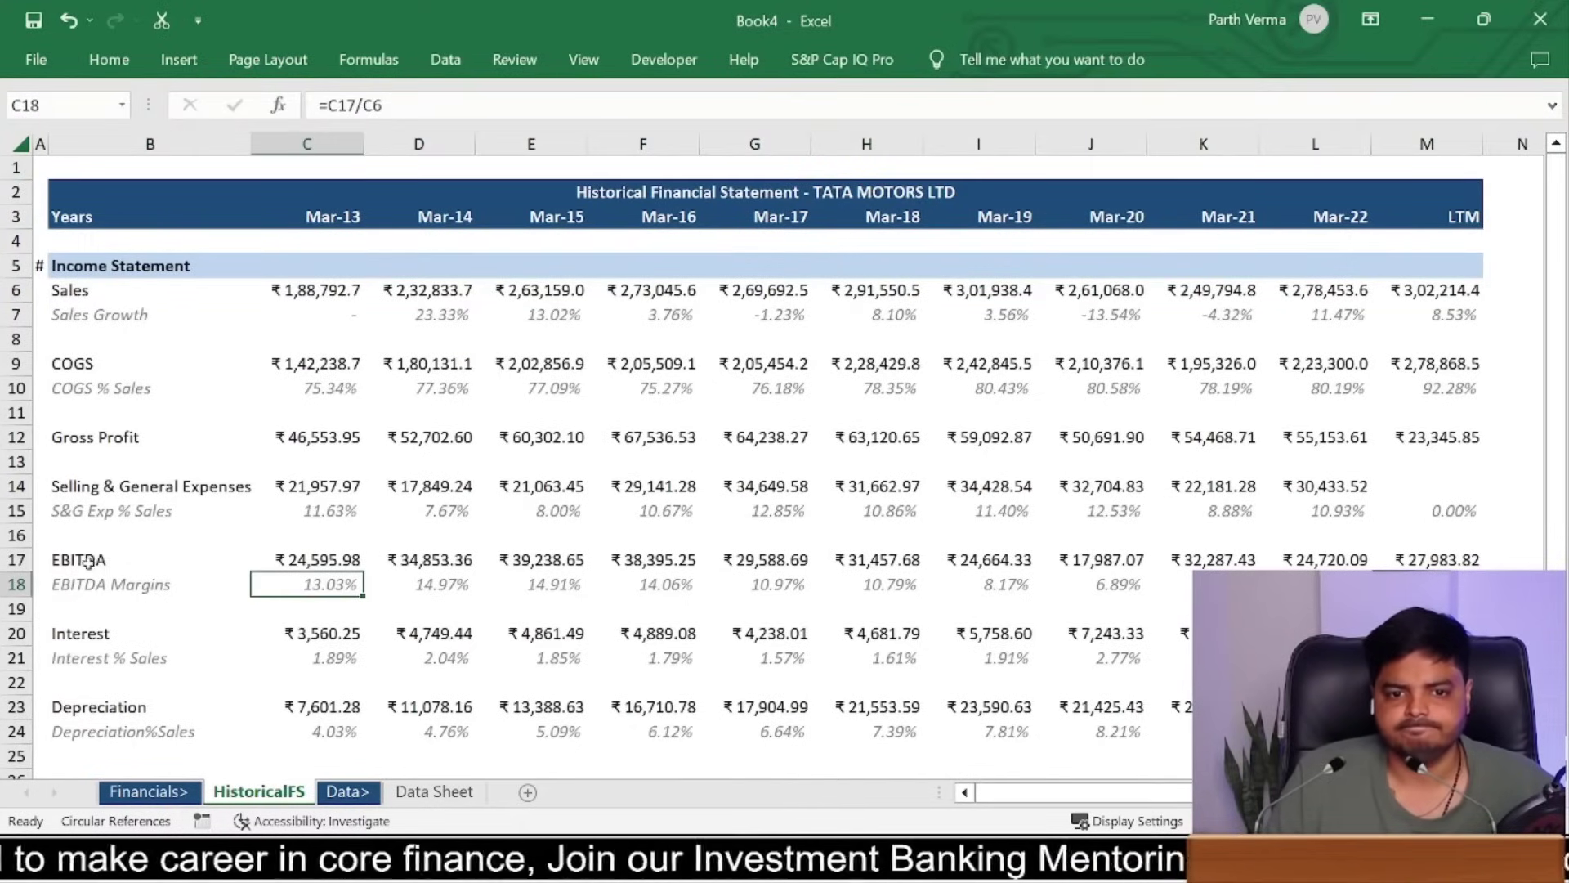
Step: Fill the whole Income Statement heading row B5:M5 with Blue, Accent 5, Lighter 60%
left_click(88, 561)
left_click_drag(109, 263, 1430, 263)
left_click(109, 58)
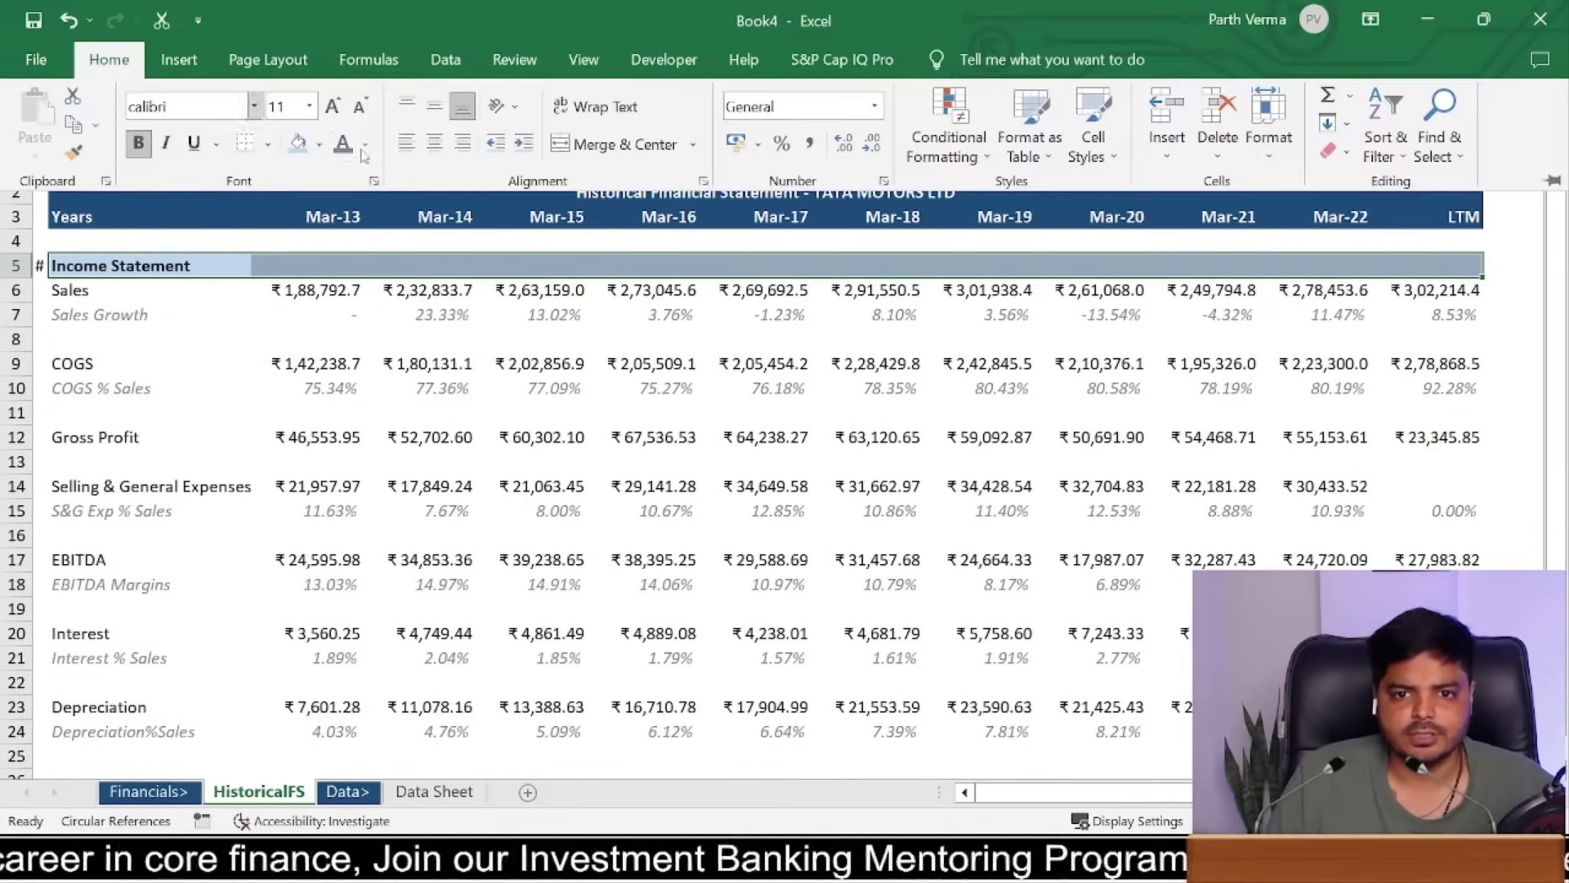
left_click(317, 146)
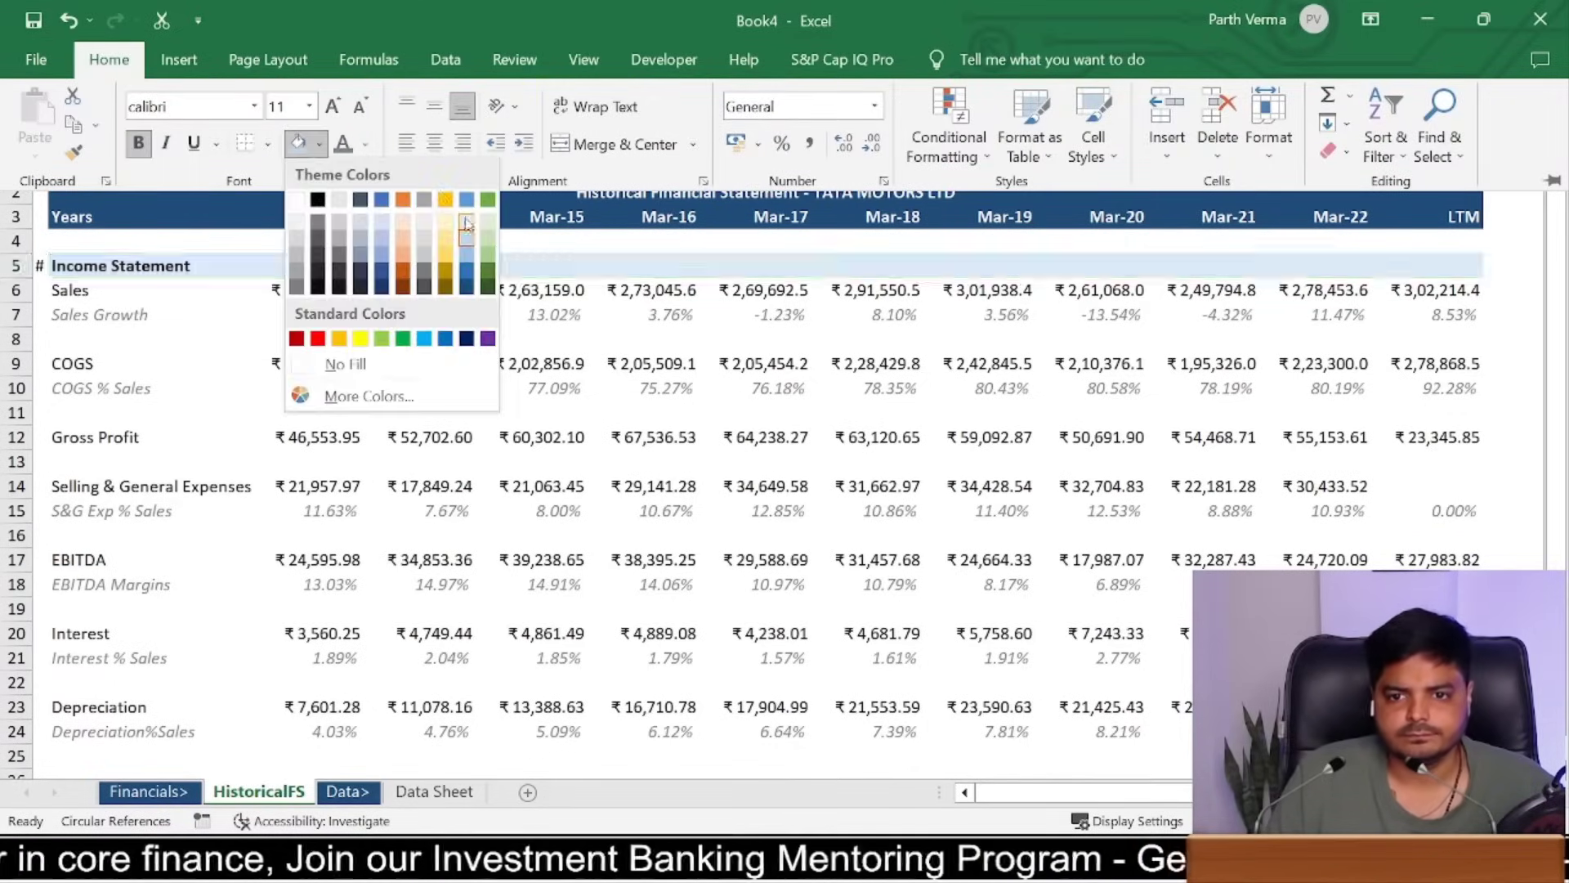
left_click(341, 310)
left_click(197, 513)
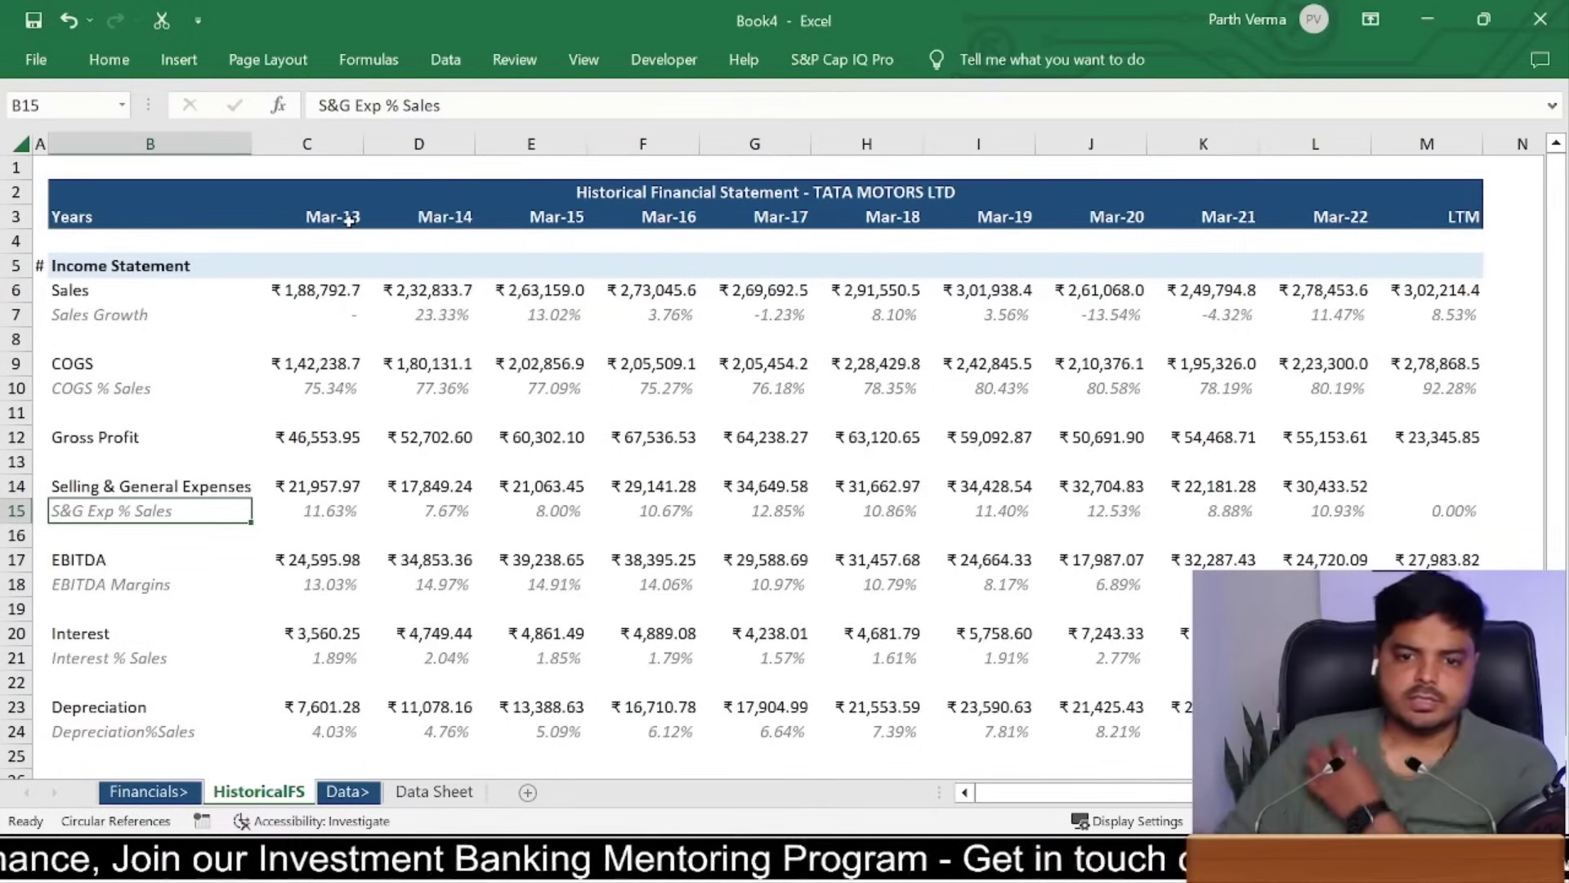
Step: Insert a blank spacer row above Selling & General Expenses
left_click(429, 437)
left_click(302, 584)
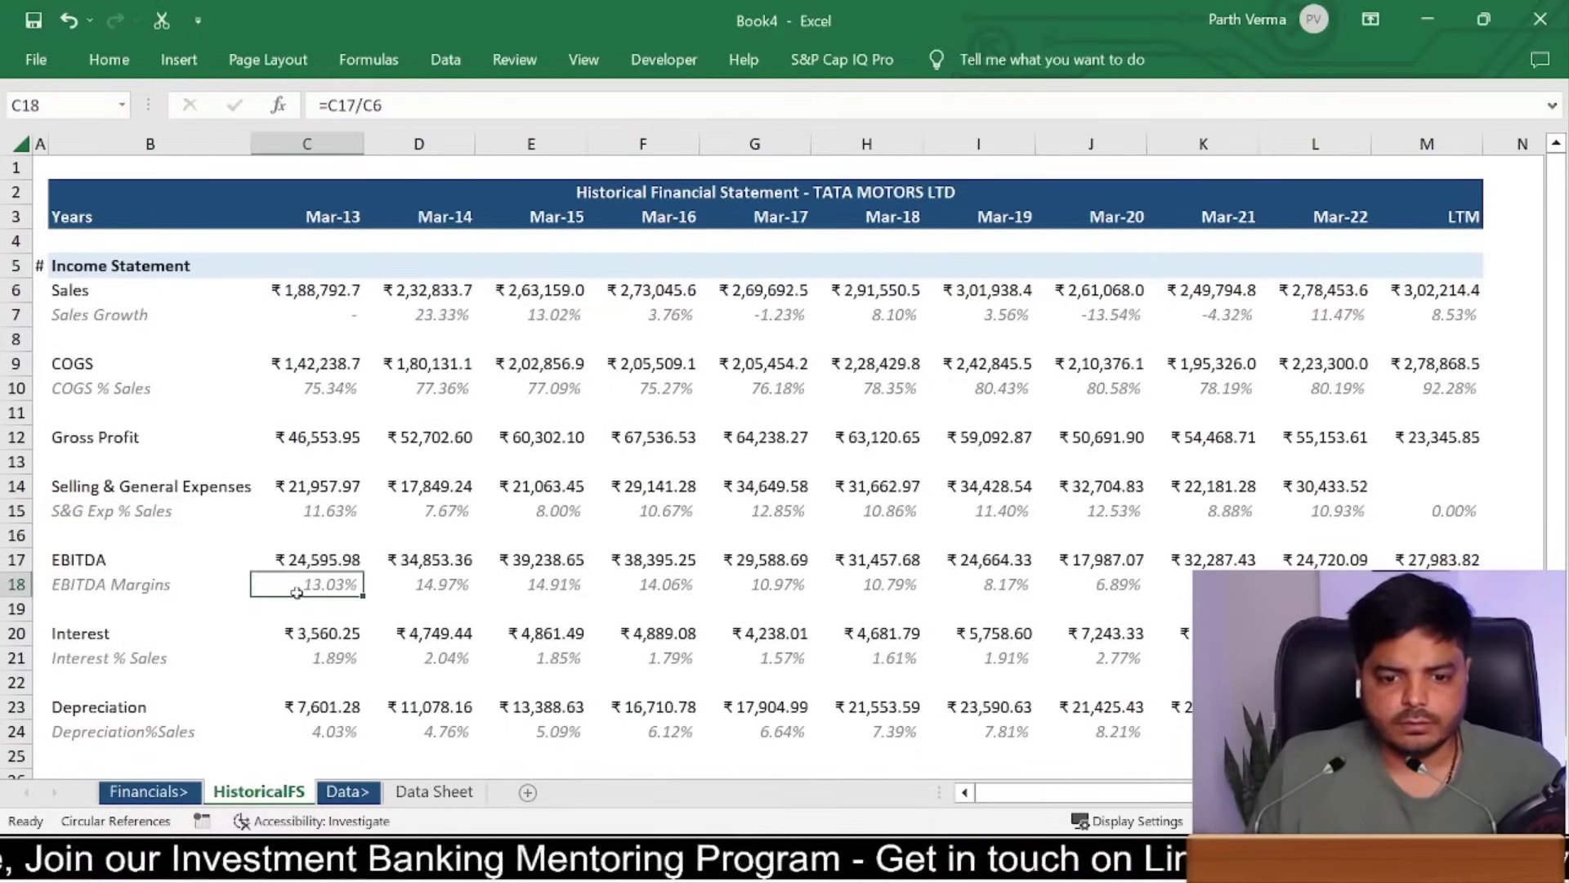
left_click(298, 604)
key("Down")
key("Down")
key("Down")
key("Down")
key("Down")
key("Down")
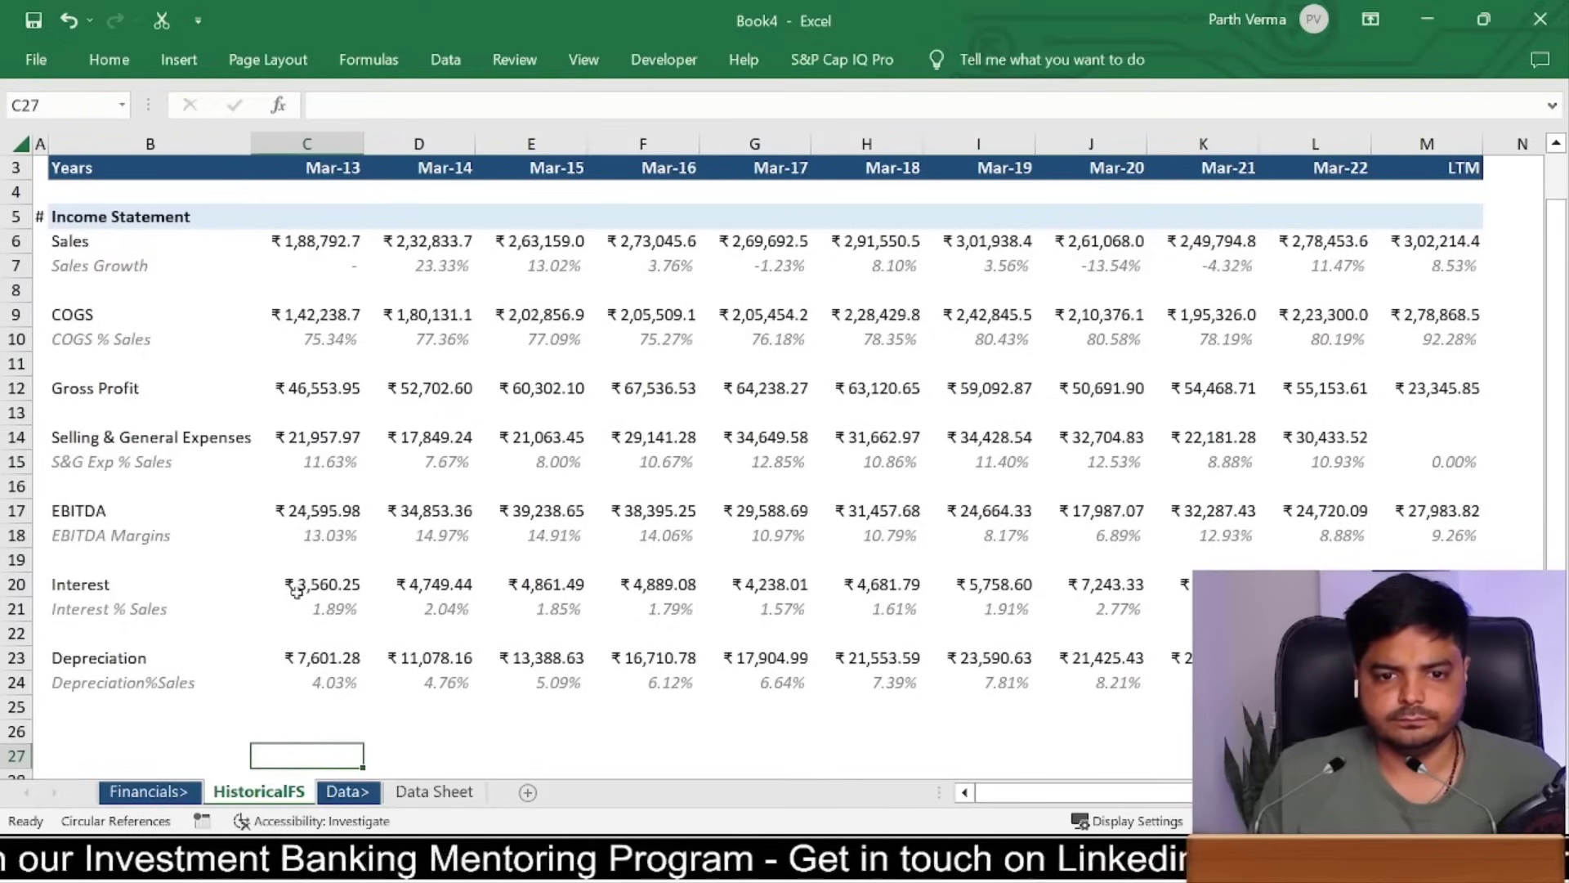
key("Down")
key("Up")
key("Up")
key("Up")
key("Up")
key("Up")
key("Up")
key("Up")
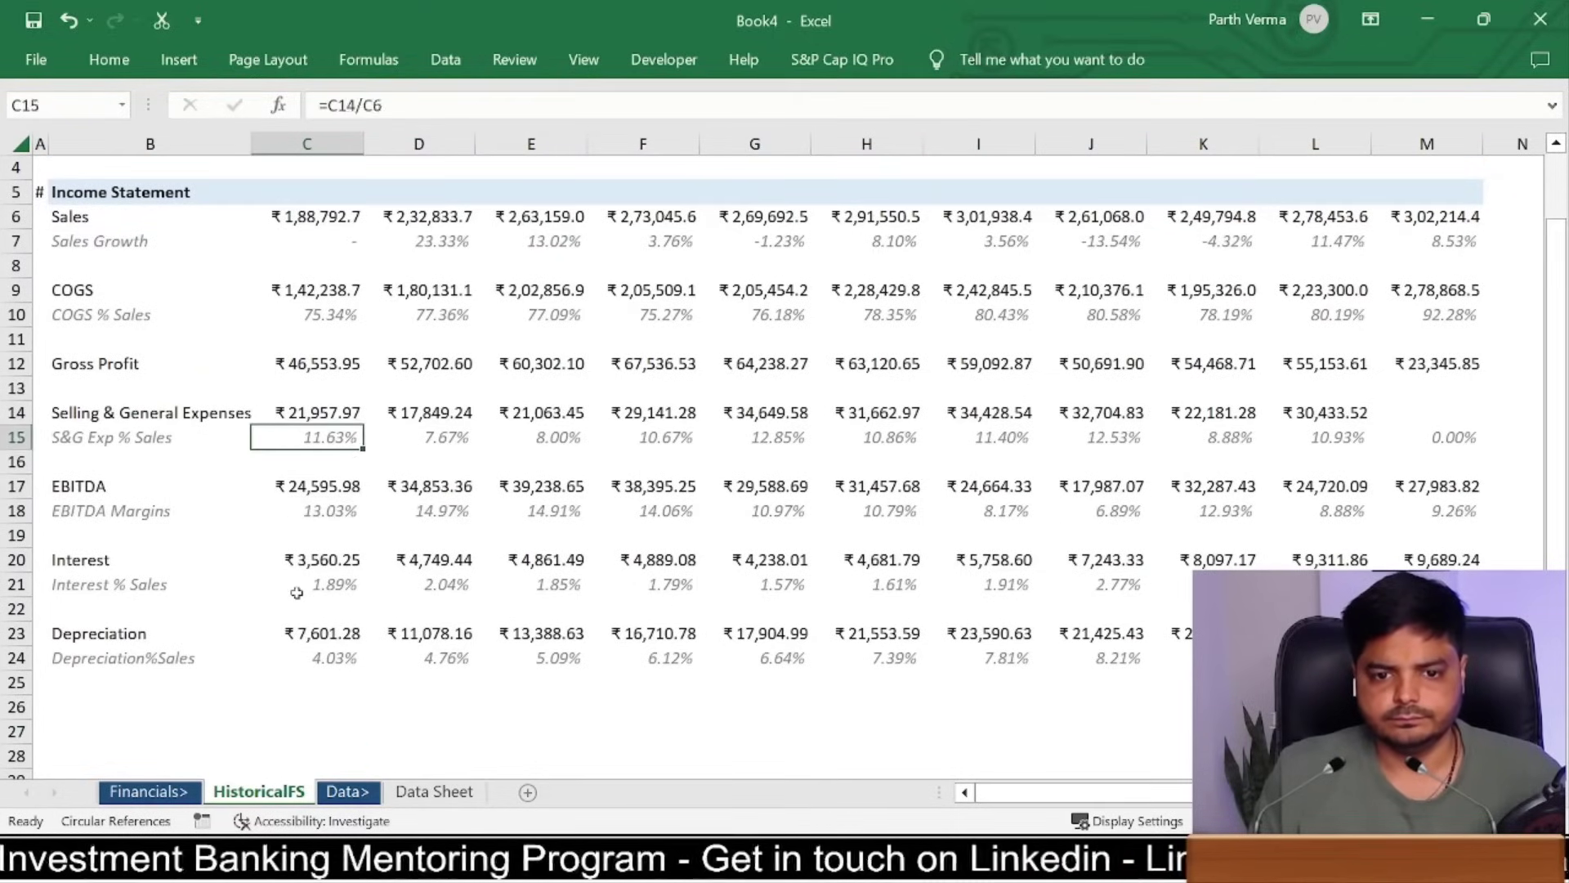
key("Up")
key("Up")
key("shift+space")
key("ctrl+shift+plus")
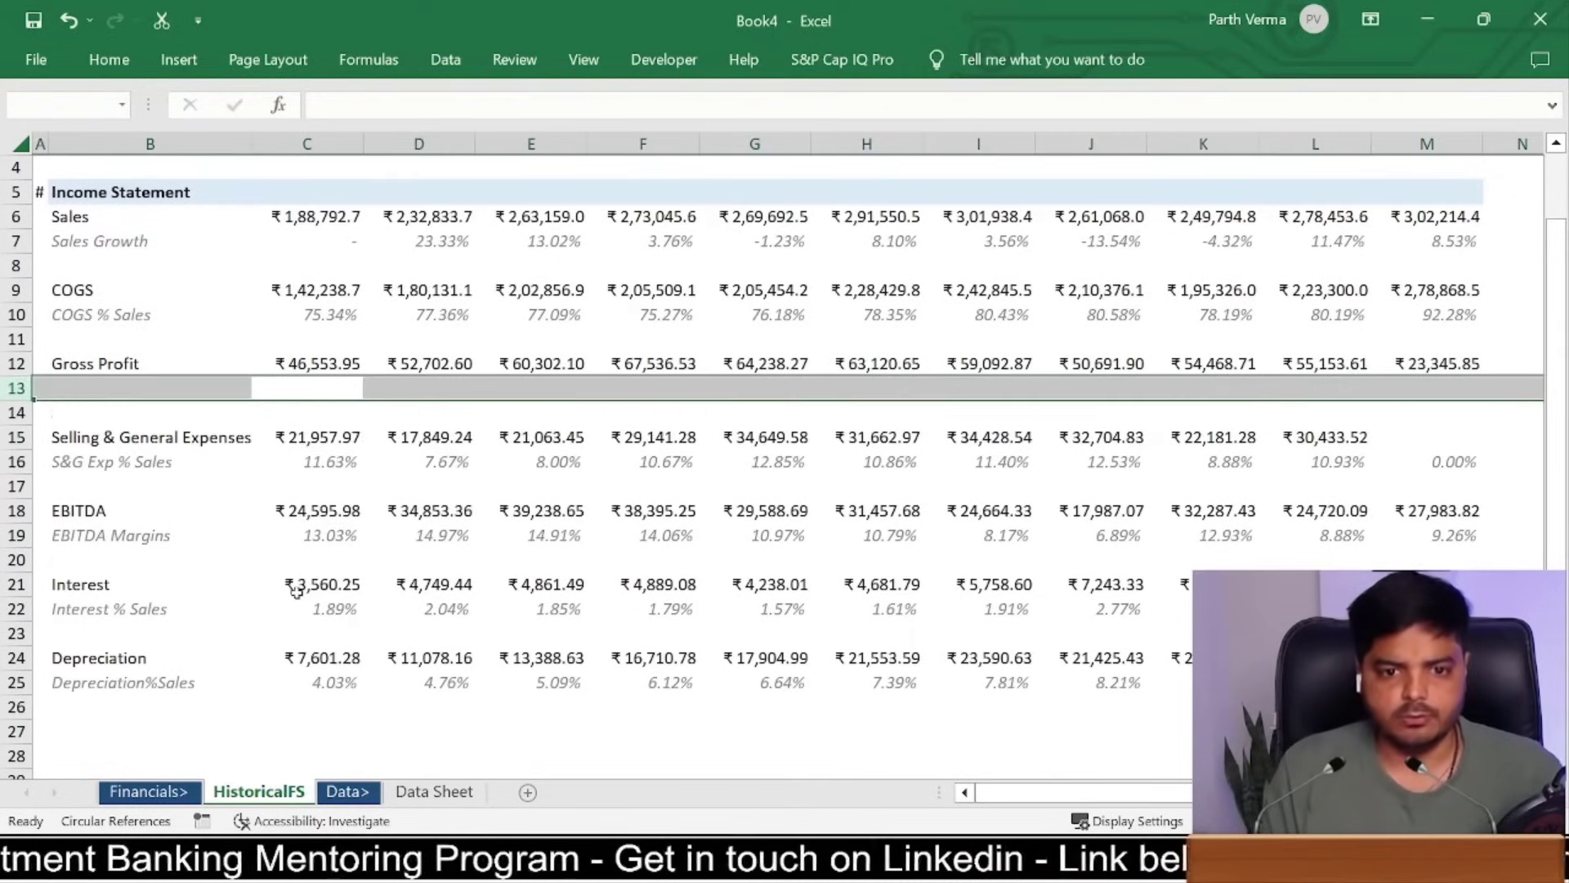
Step: Copy the COGS % Sales row into row 13 and relabel it Gross Margins
key("Left")
key("Up")
key("Up")
key("Up")
key("Up")
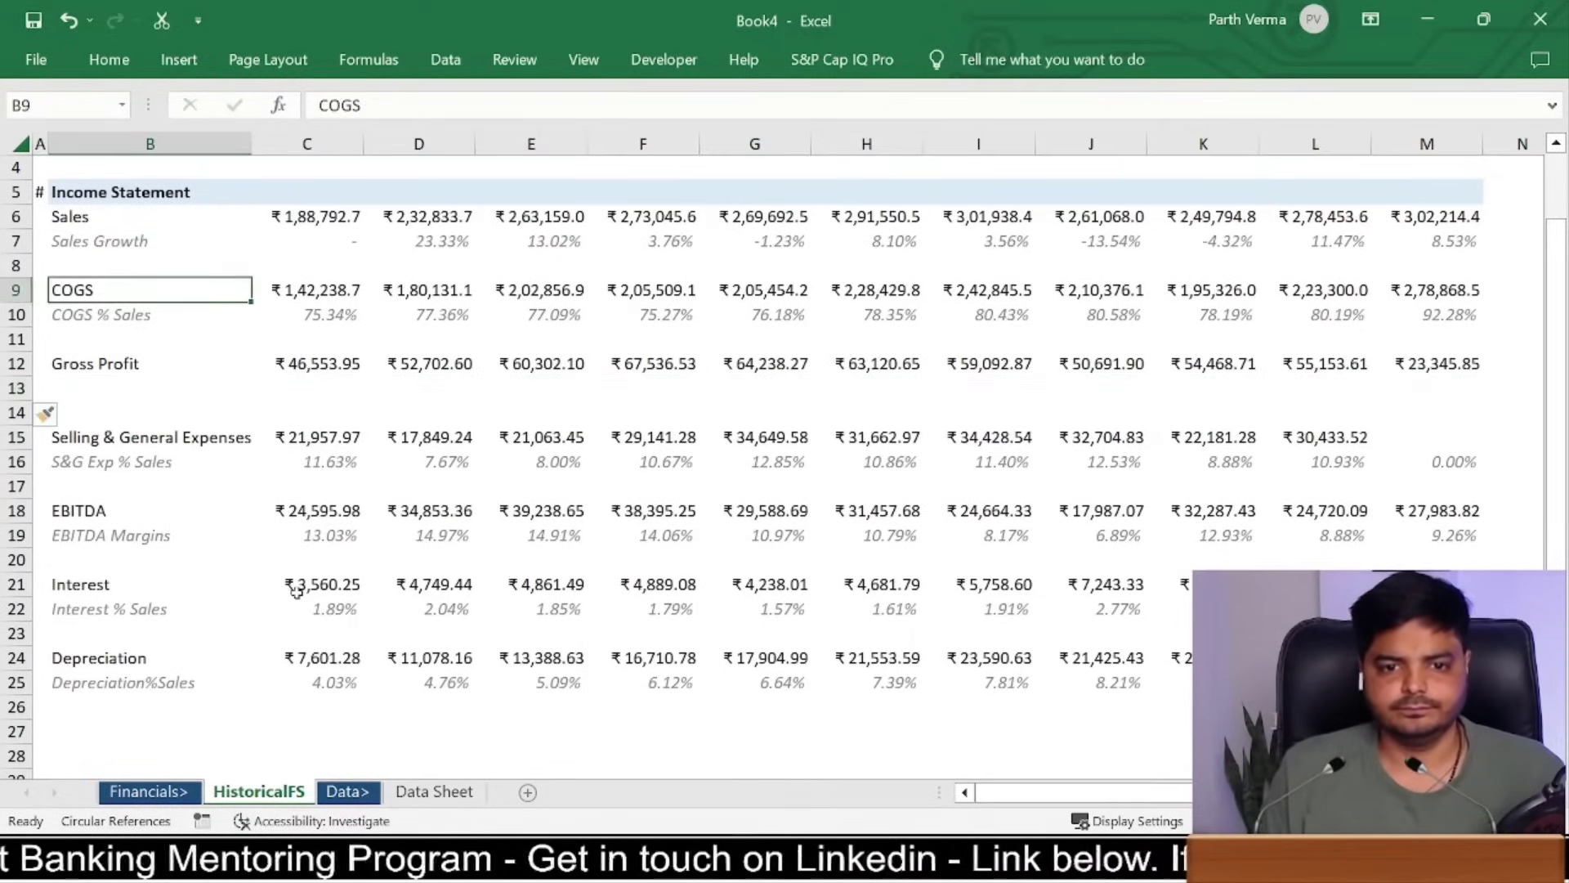
key("Down")
key("ctrl+shift+Right")
key("ctrl+c")
key("Down")
key("Down")
key("Down")
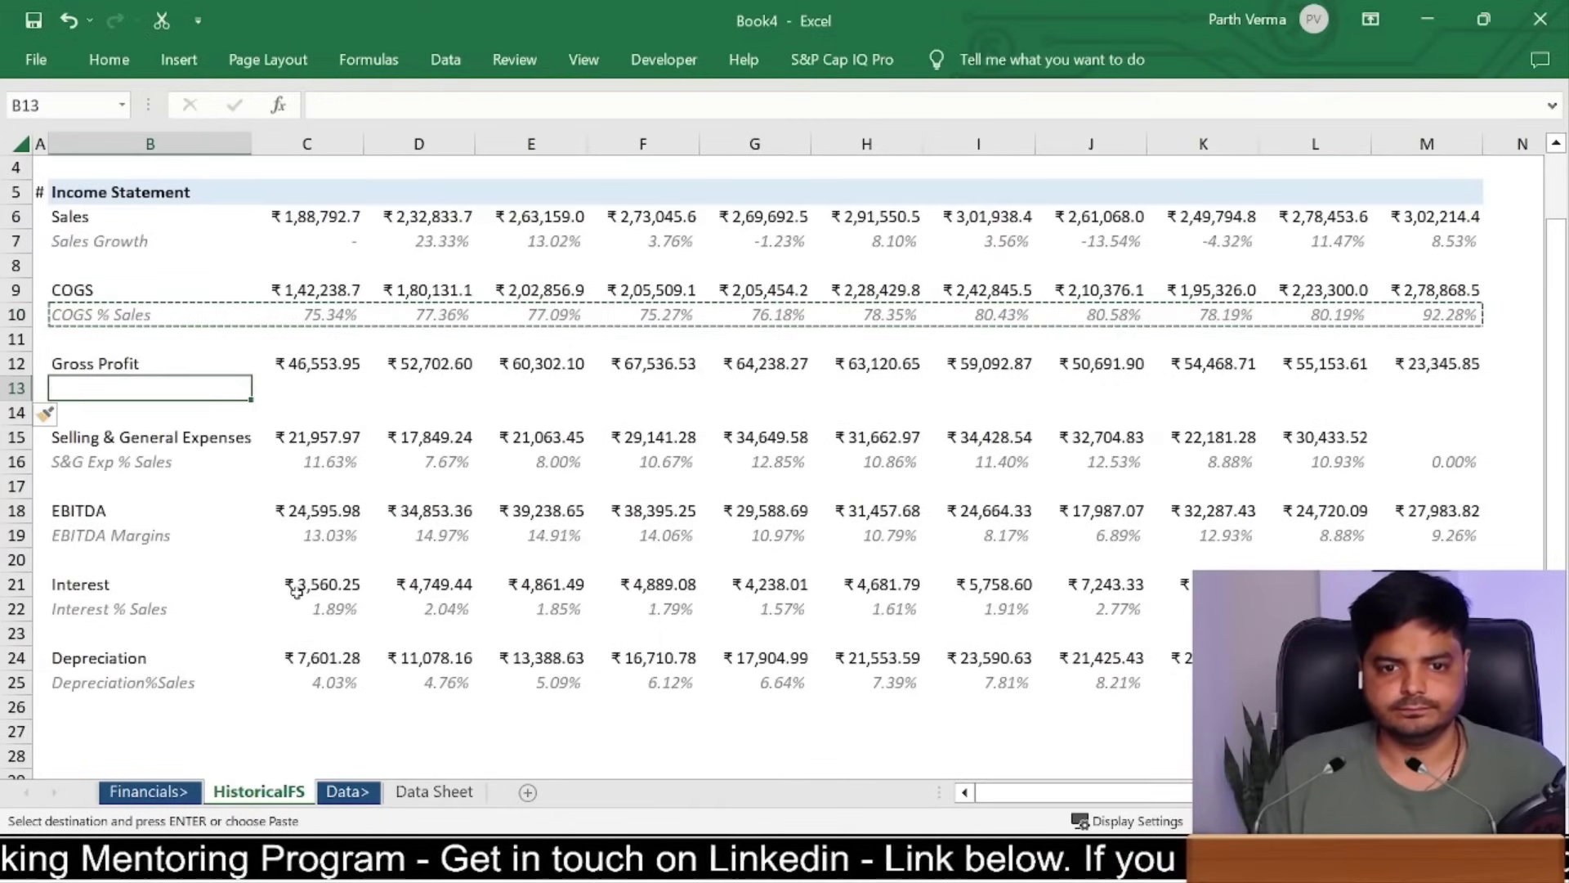
key("ctrl+v")
key("ctrl+shift+Left")
type("F")
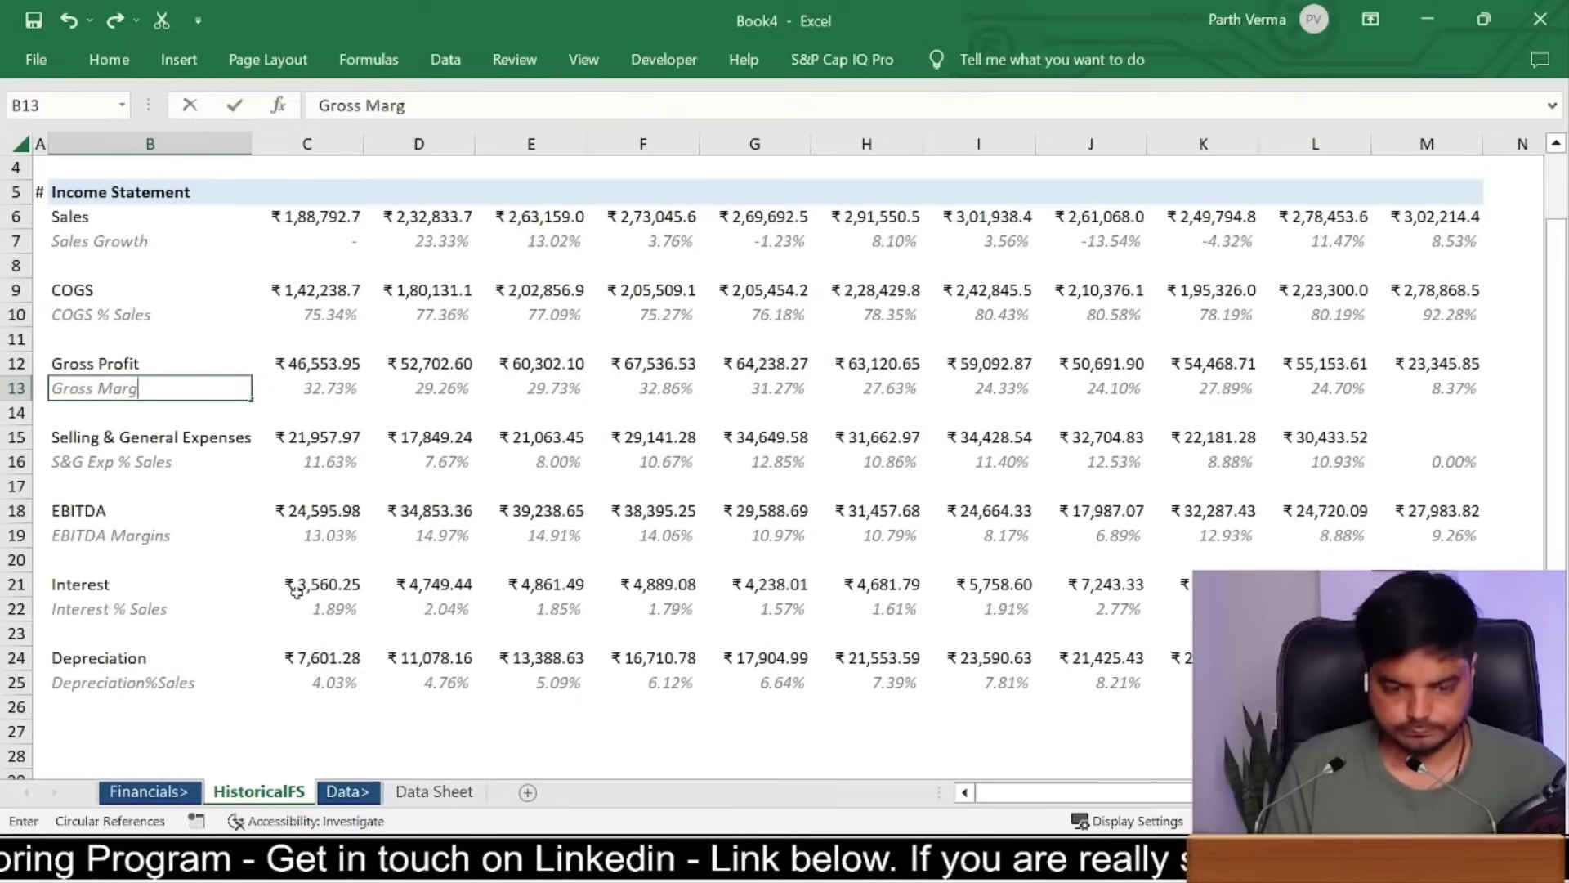
key("Right")
Step: Enter =C12/C6 in C13 and copy the gross margin formula across to M13
type("=")
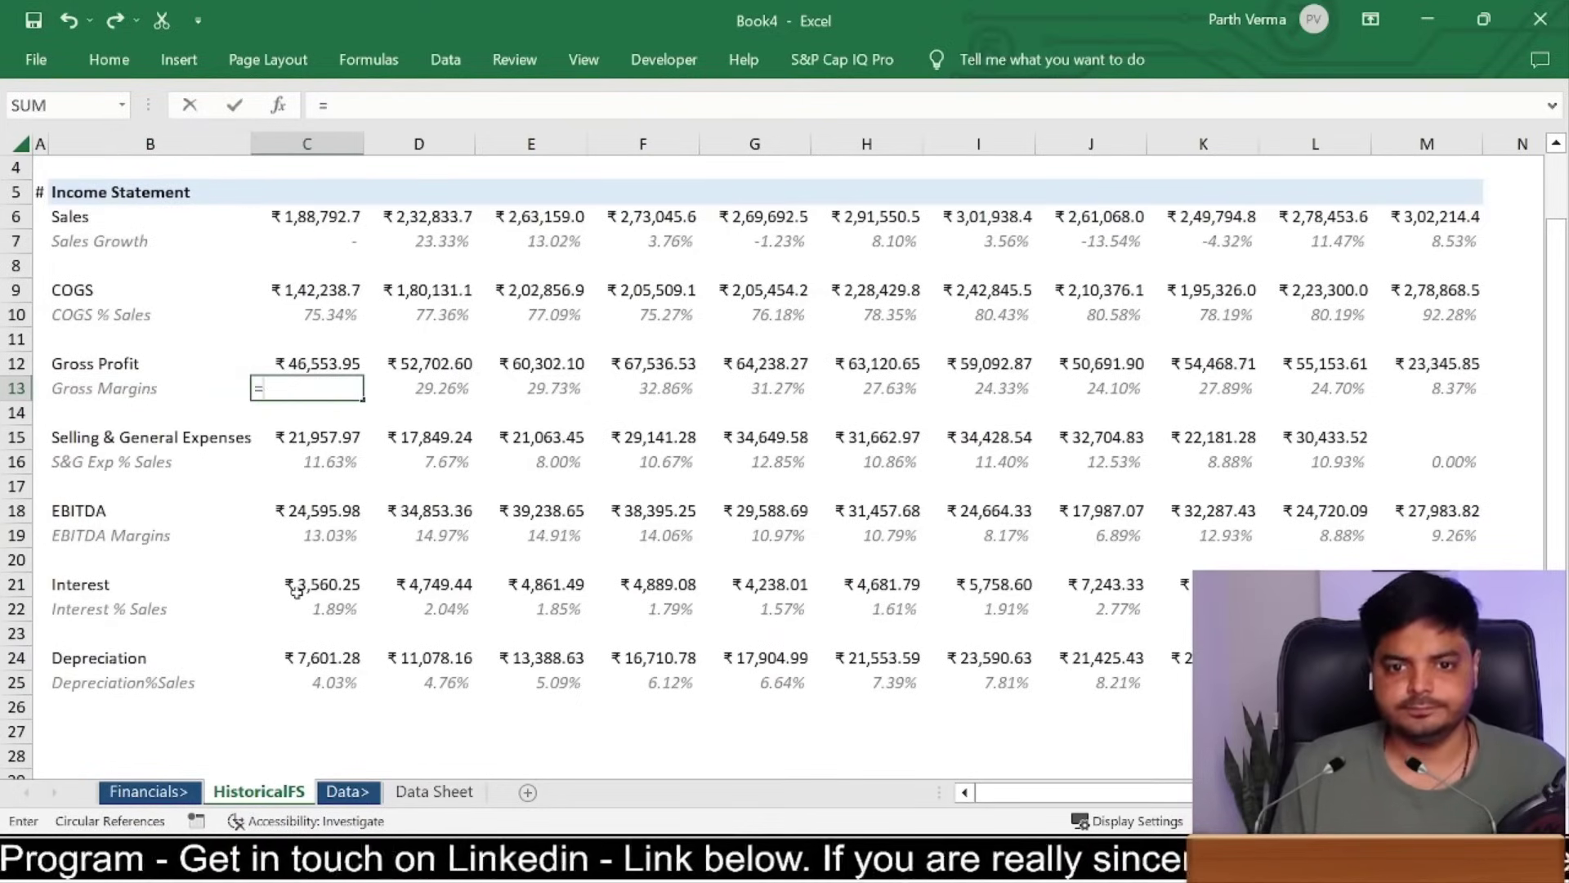
key("Up")
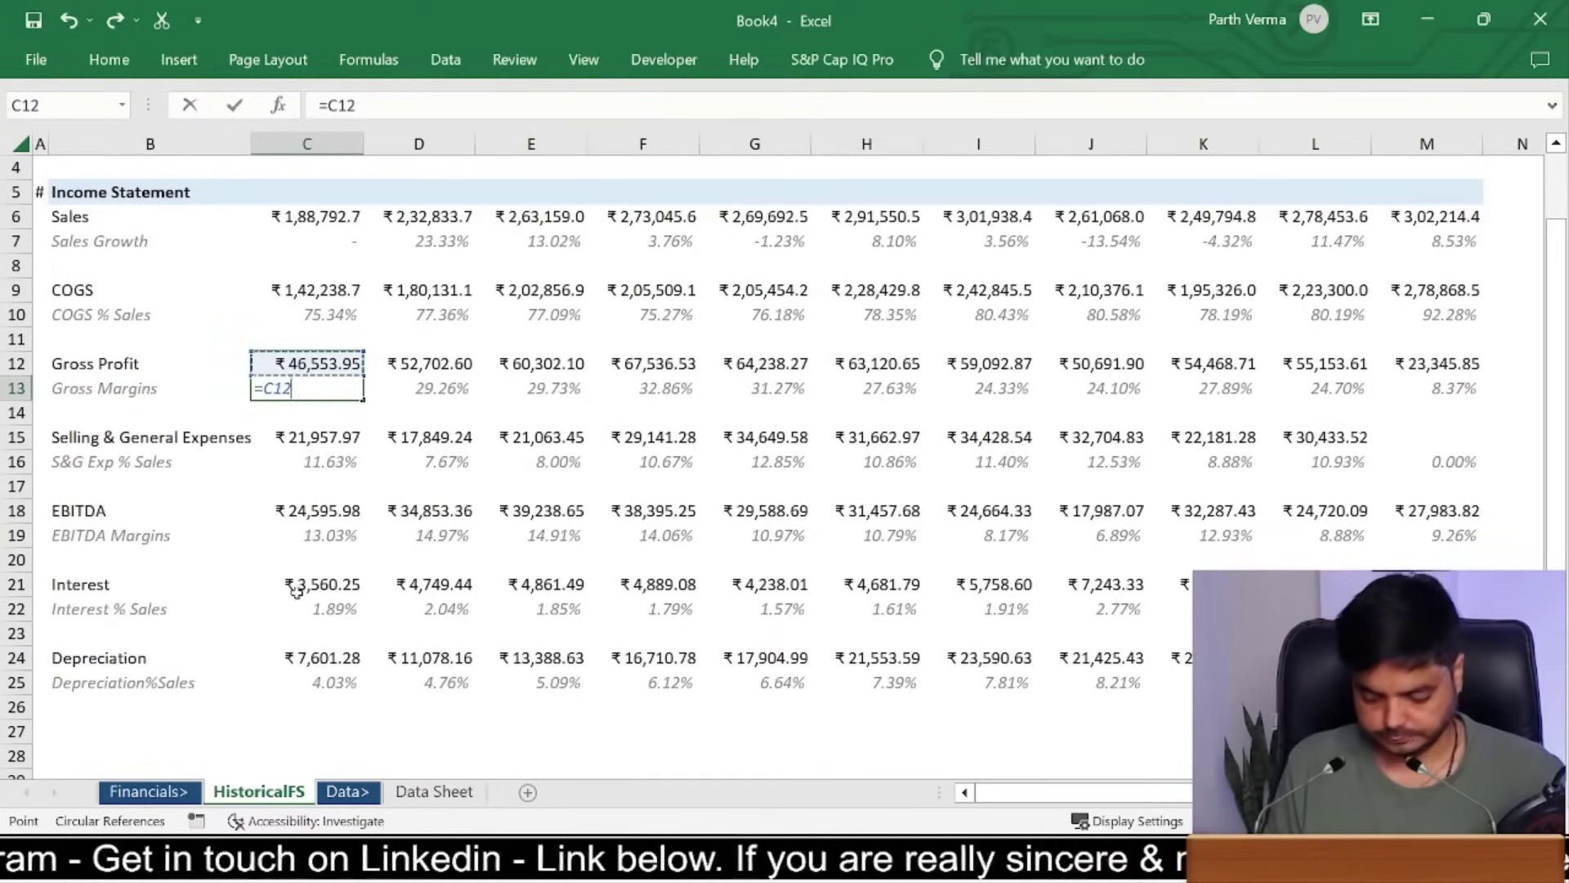
type("/")
key("Up")
key("Up")
key("Up")
key("Up")
key("Up")
key("Up")
key("ctrl+Return")
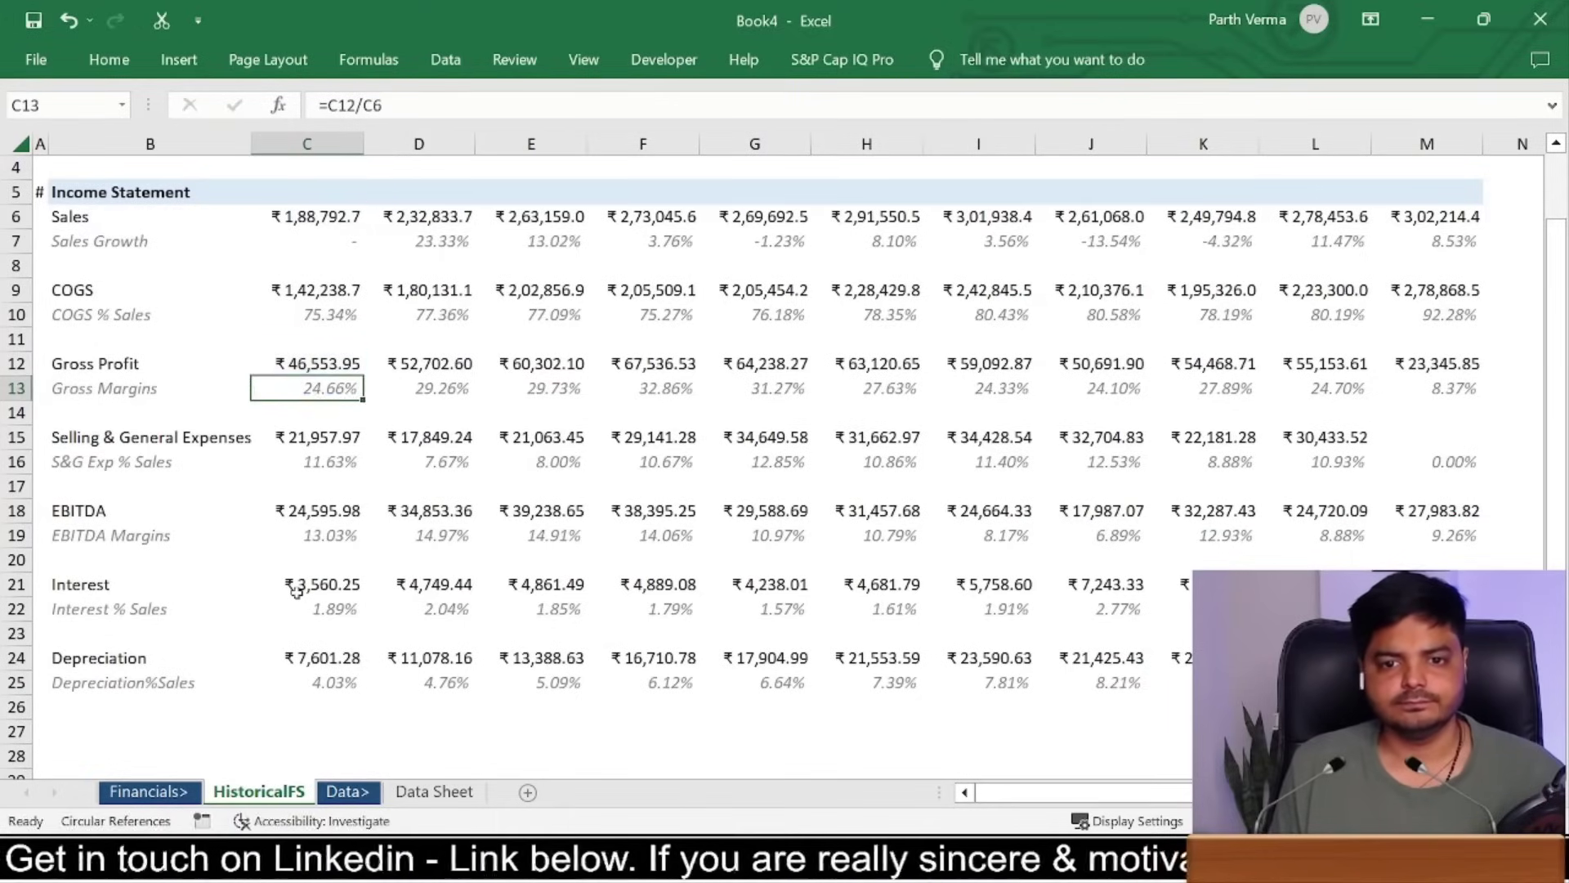
key("ctrl+c")
key("ctrl+shift+Right")
key("ctrl+v")
Step: Review the margin and Depreciation formulas in the later years' columns
key("Left")
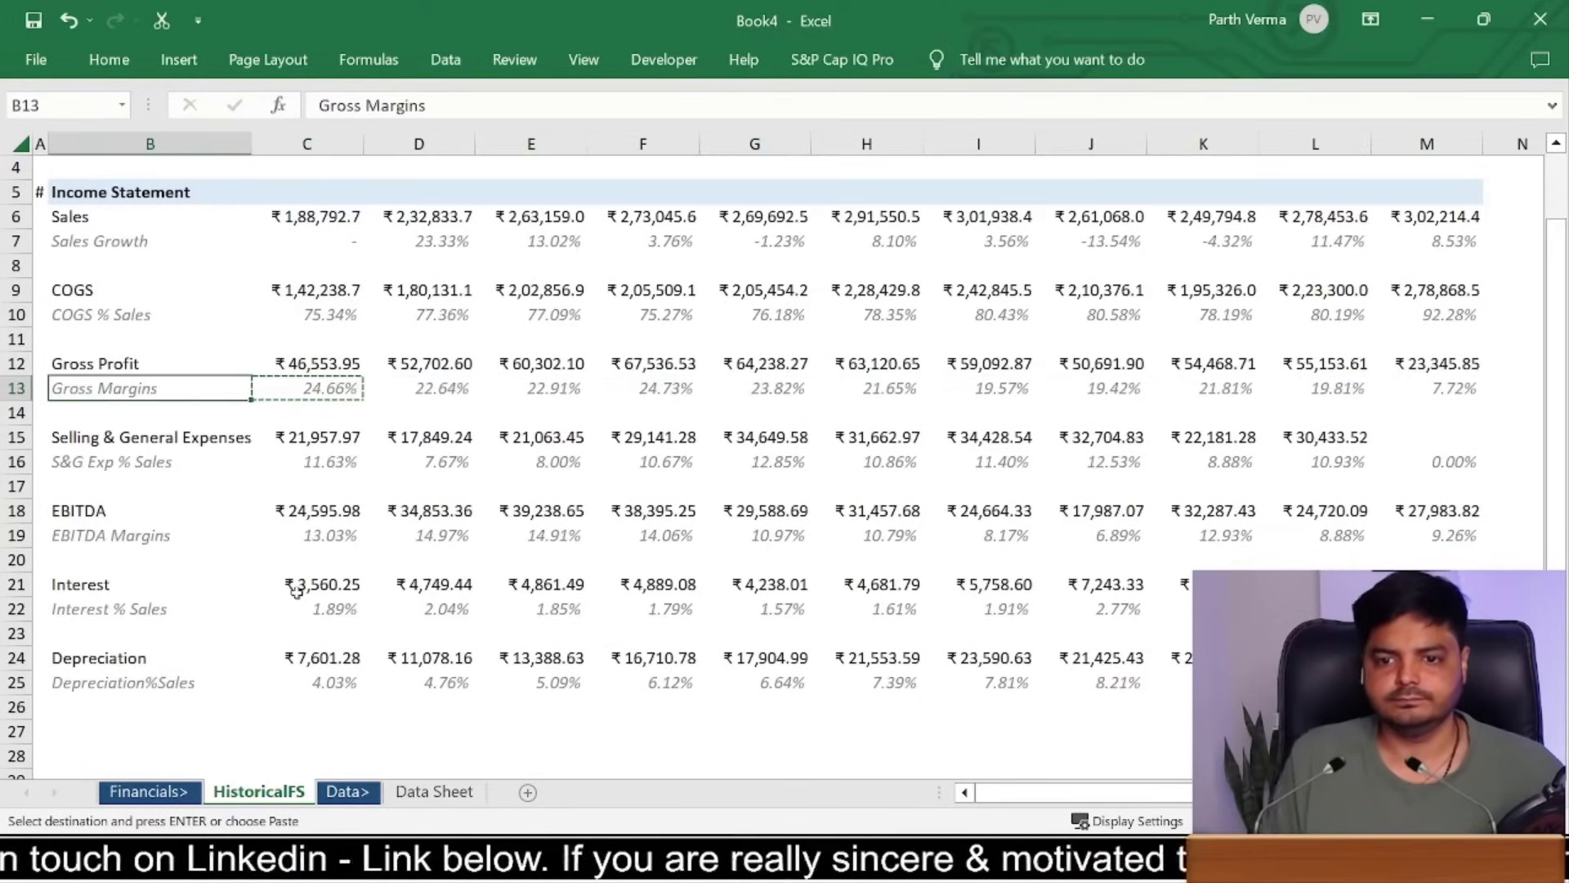
key("Right")
key("Right")
key("Right")
key("Right")
key("Right")
key("Right")
key("Right")
key("Right")
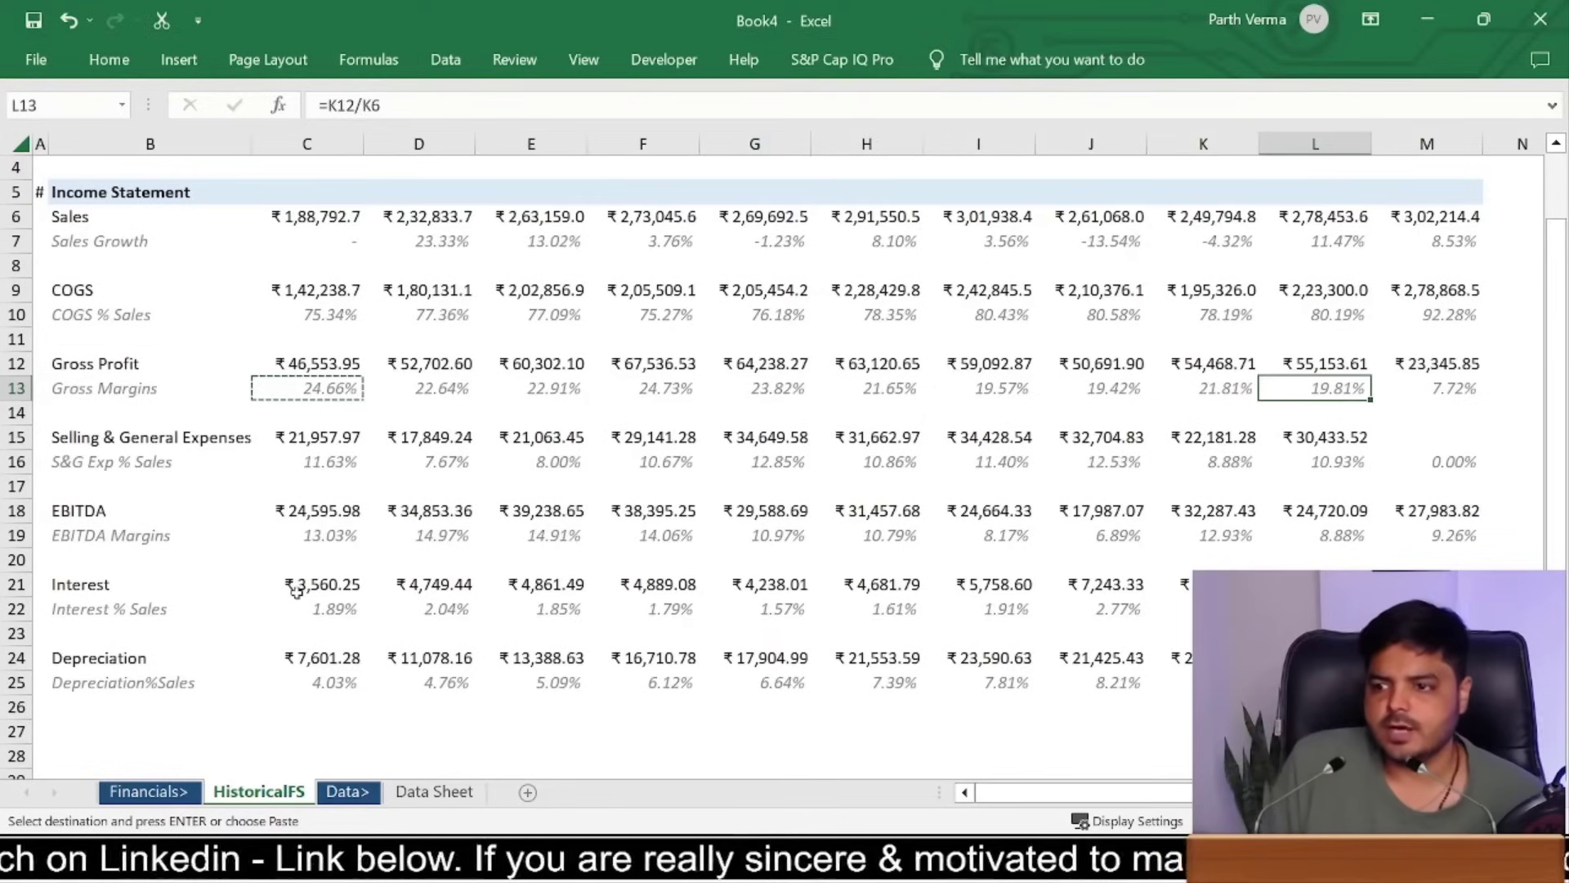
key("Right")
key("Up")
key("Up")
key("Down")
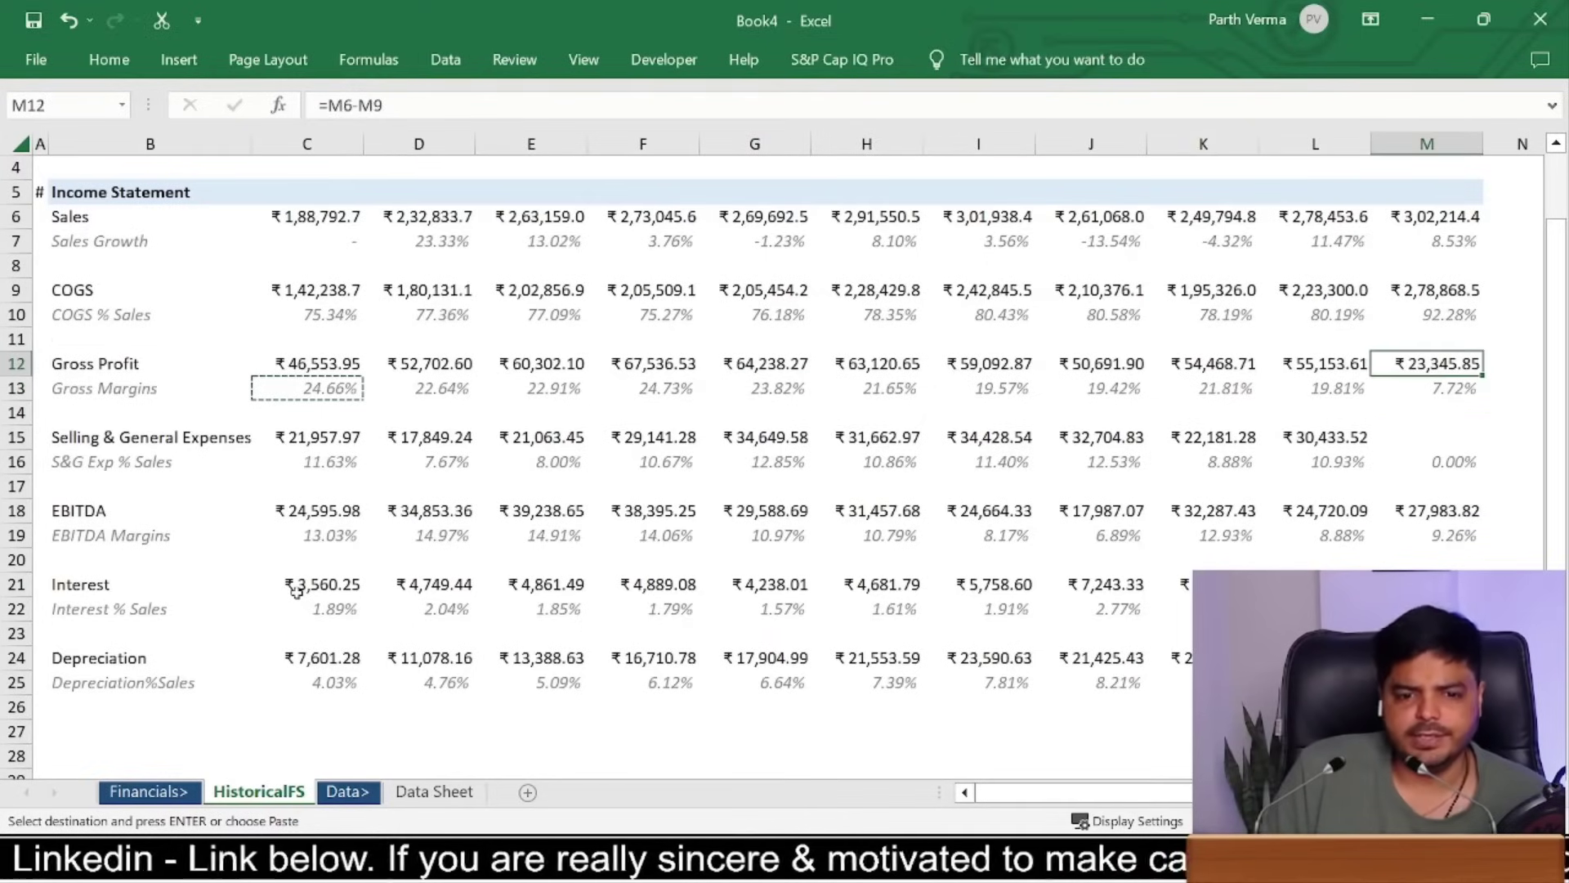
key("Down")
key("Down")
key("Down")
key("Down")
key("Down")
key("Down")
key("Down")
key("Down")
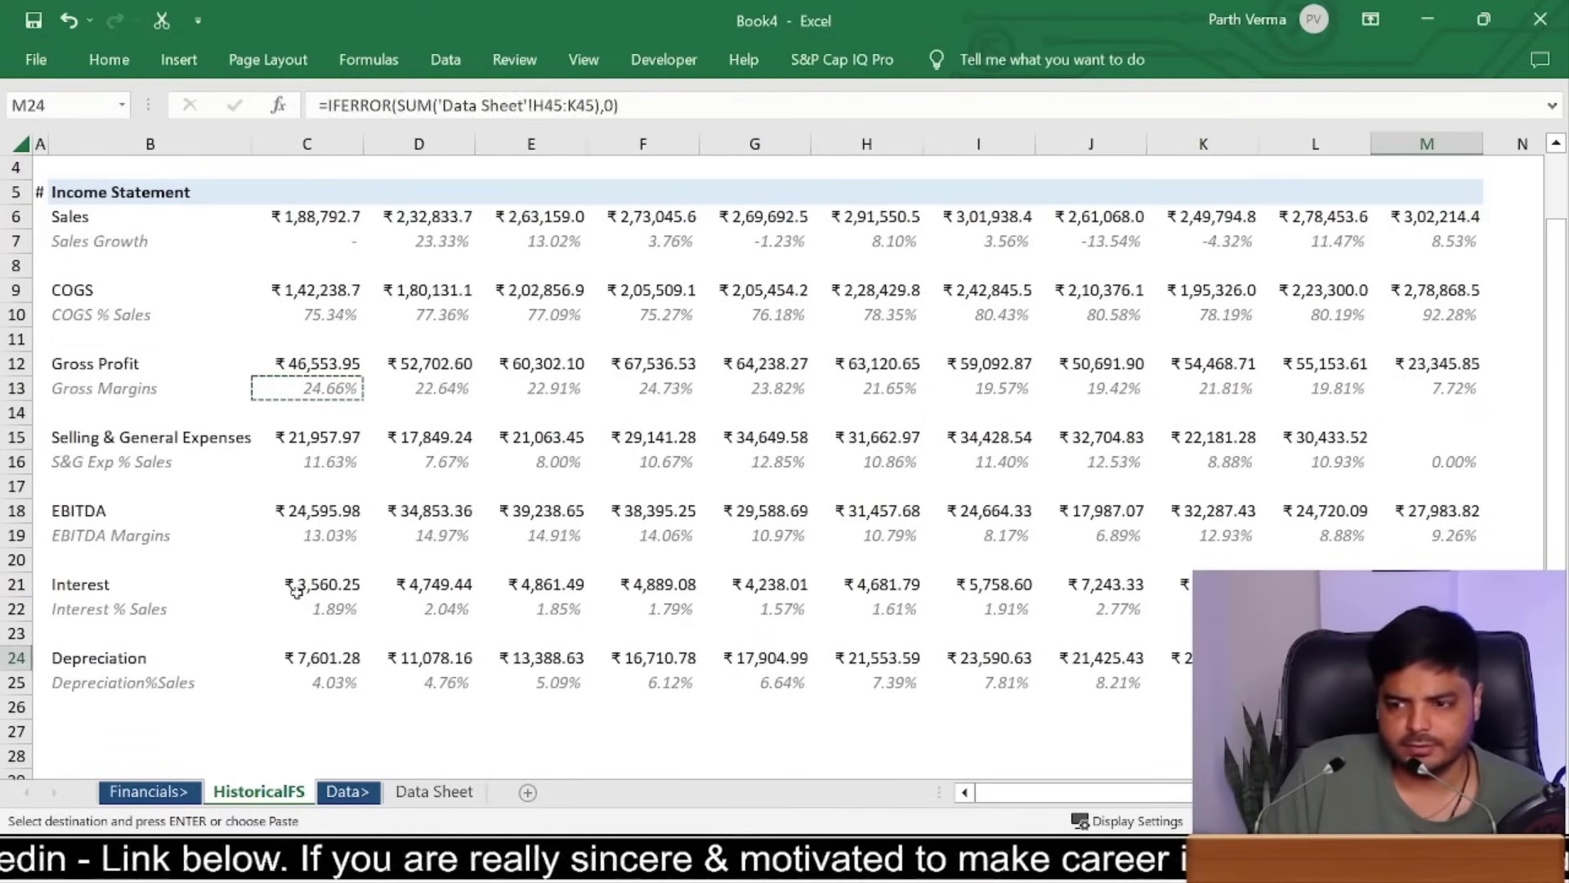
key("Down")
key("Up")
key("Up")
key("Down")
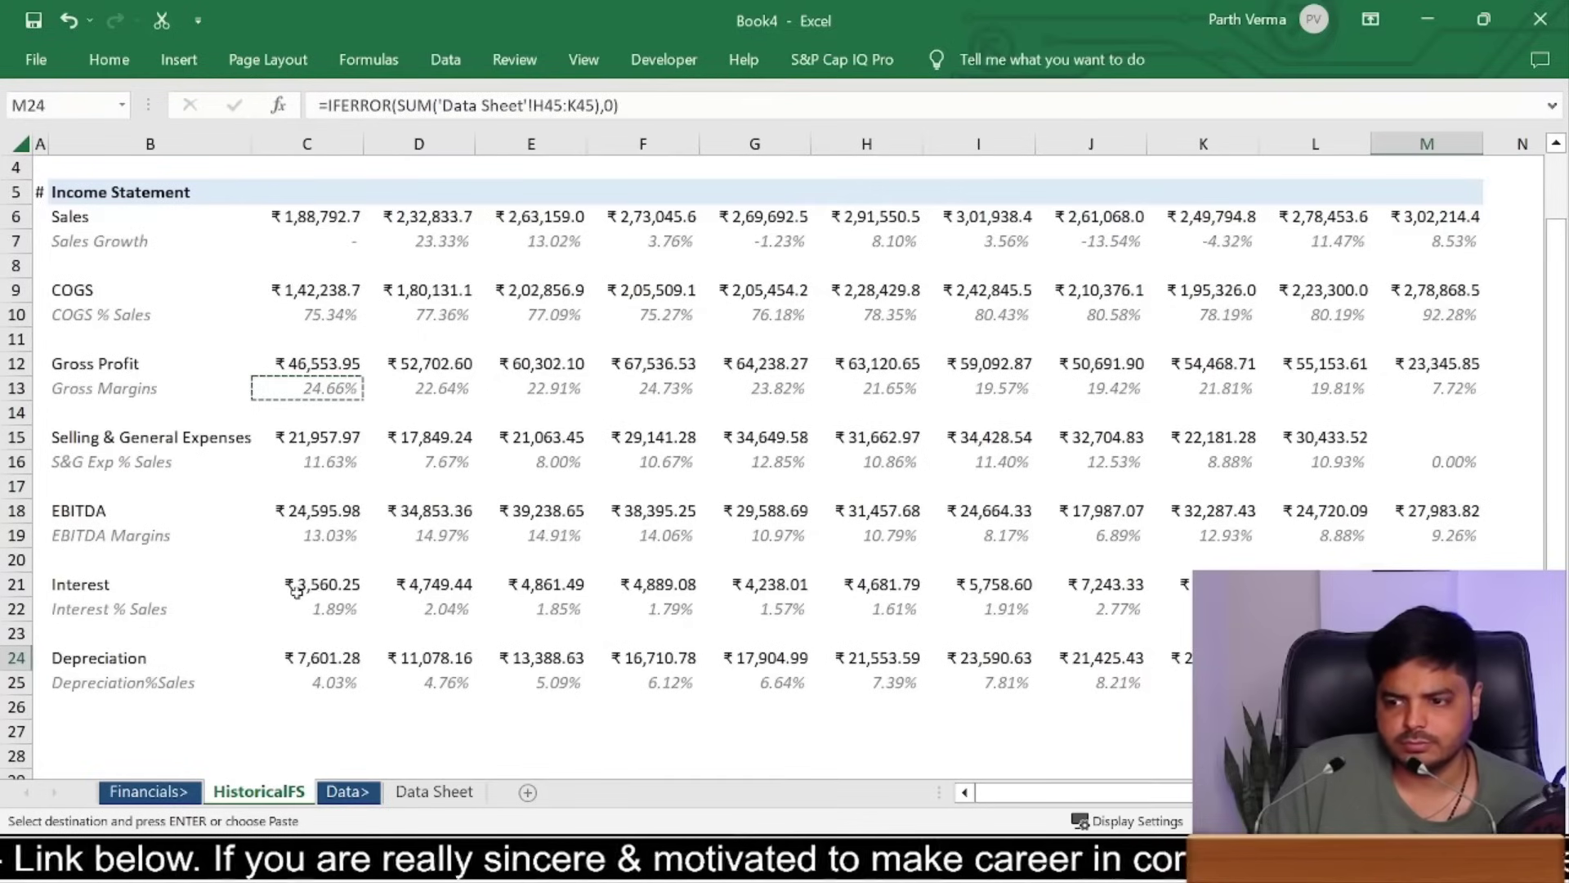
key("Left")
key("Left")
key("Left")
key("Left")
key("Left")
key("Left")
key("Left")
key("Left")
key("Left")
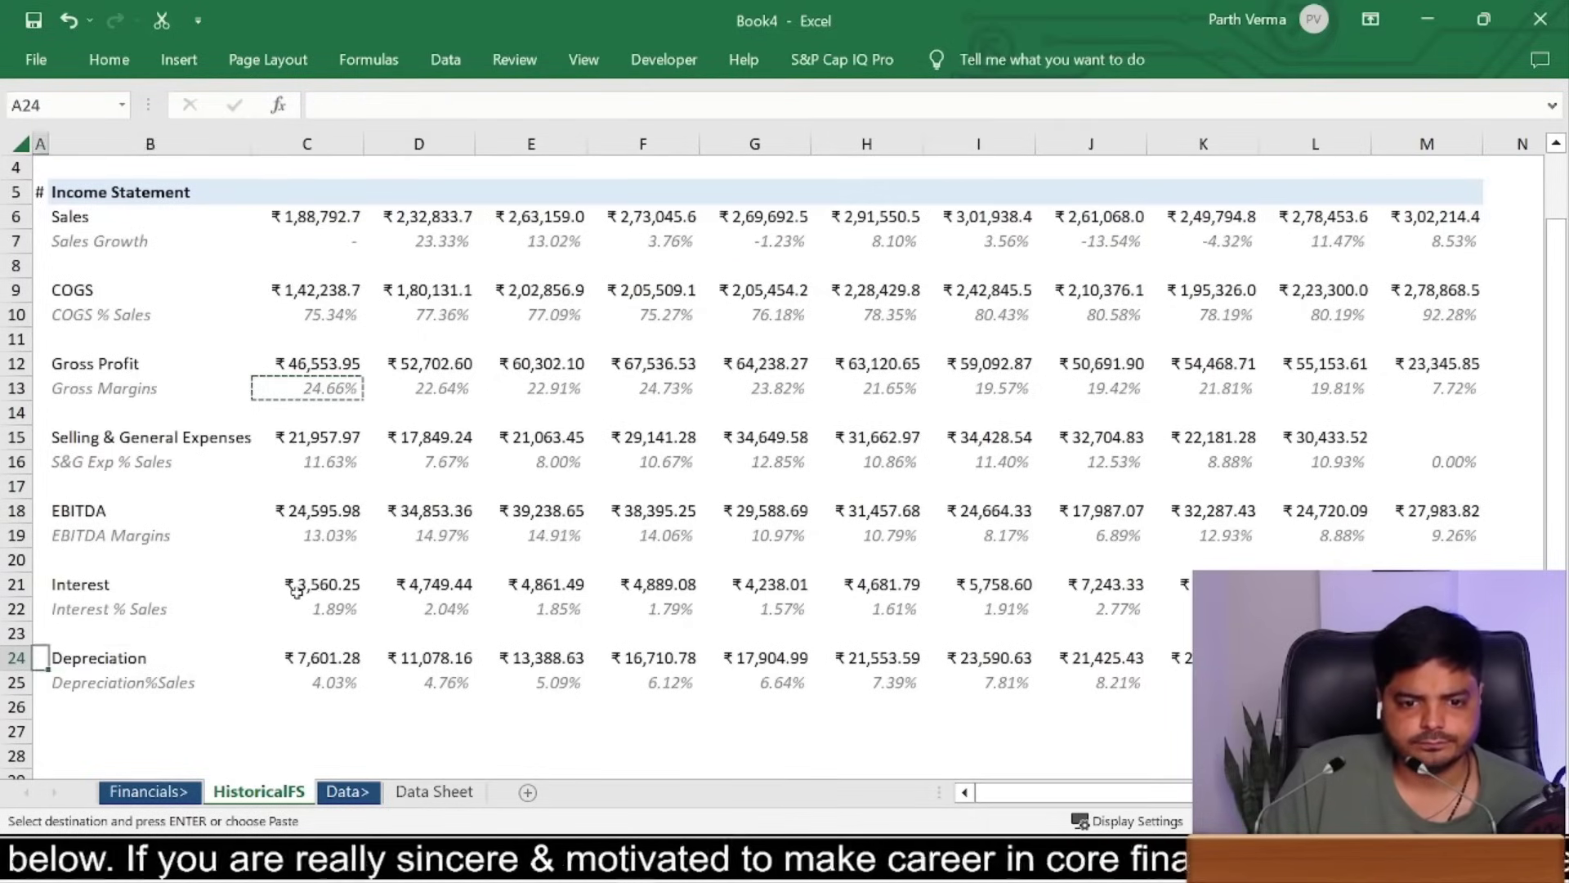
key("Right")
key("Right")
key("Right")
key("Right")
key("Right")
key("Right")
key("Right")
key("Right")
key("Right")
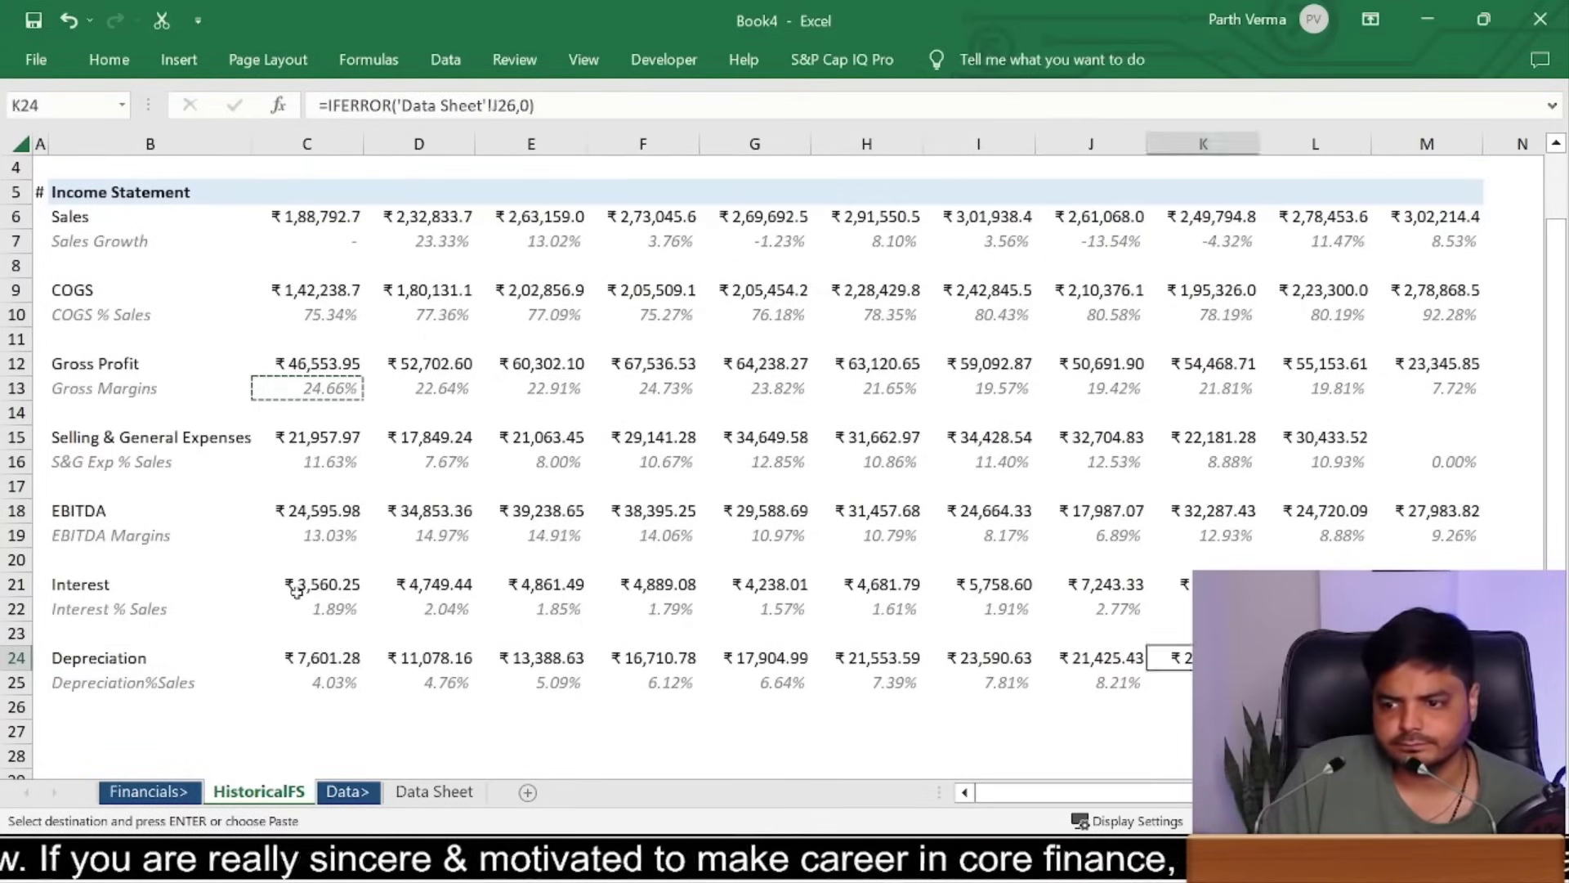
key("Right")
key("Right")
key("Right")
key("Left")
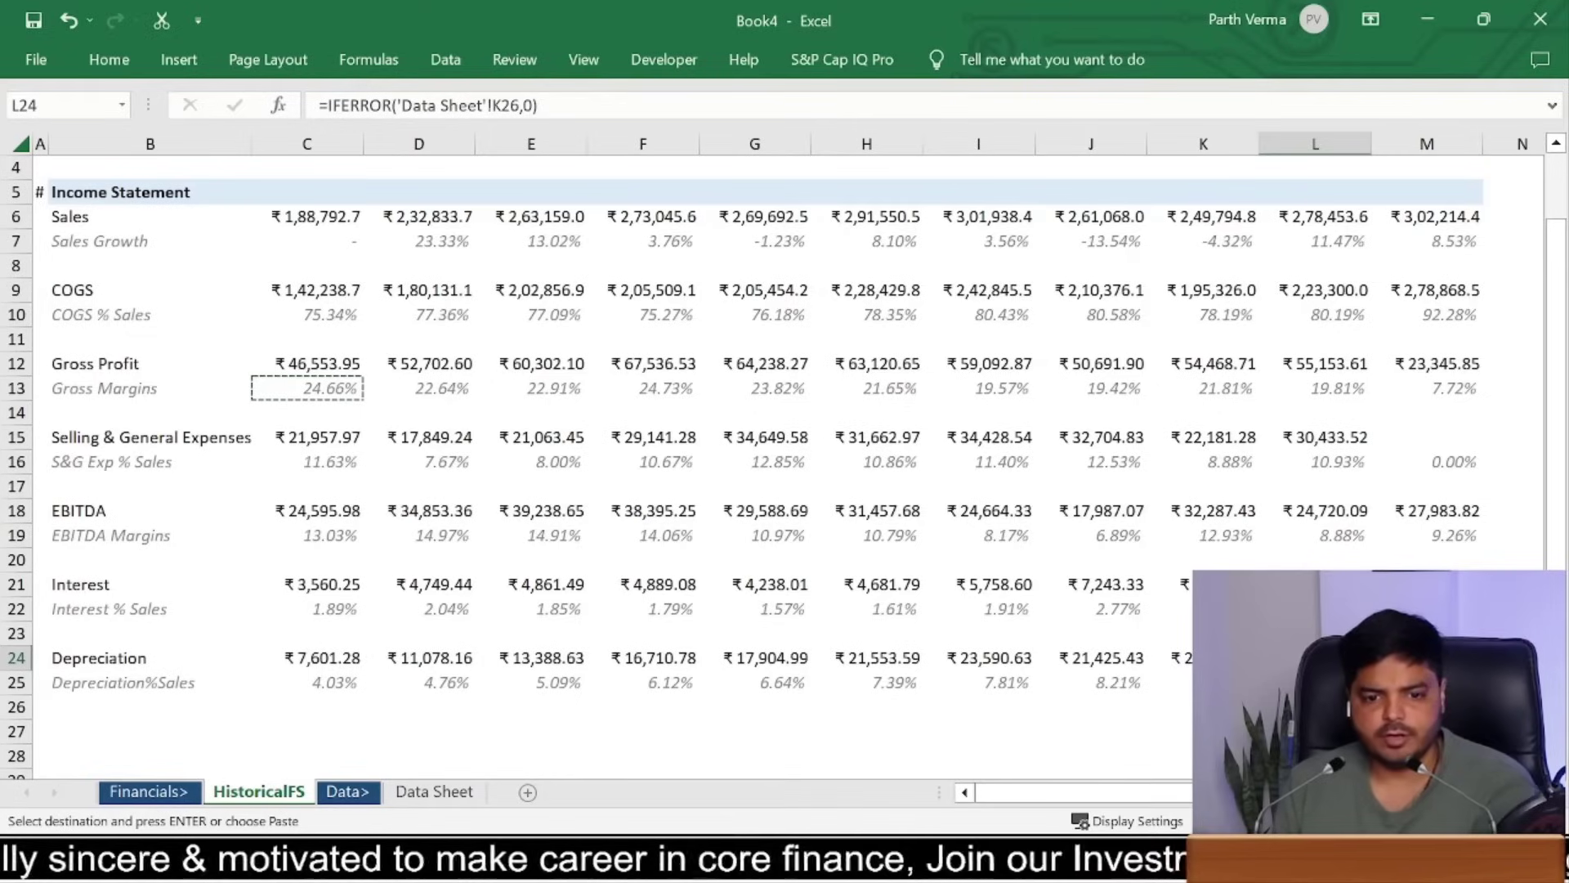
left_click(142, 709)
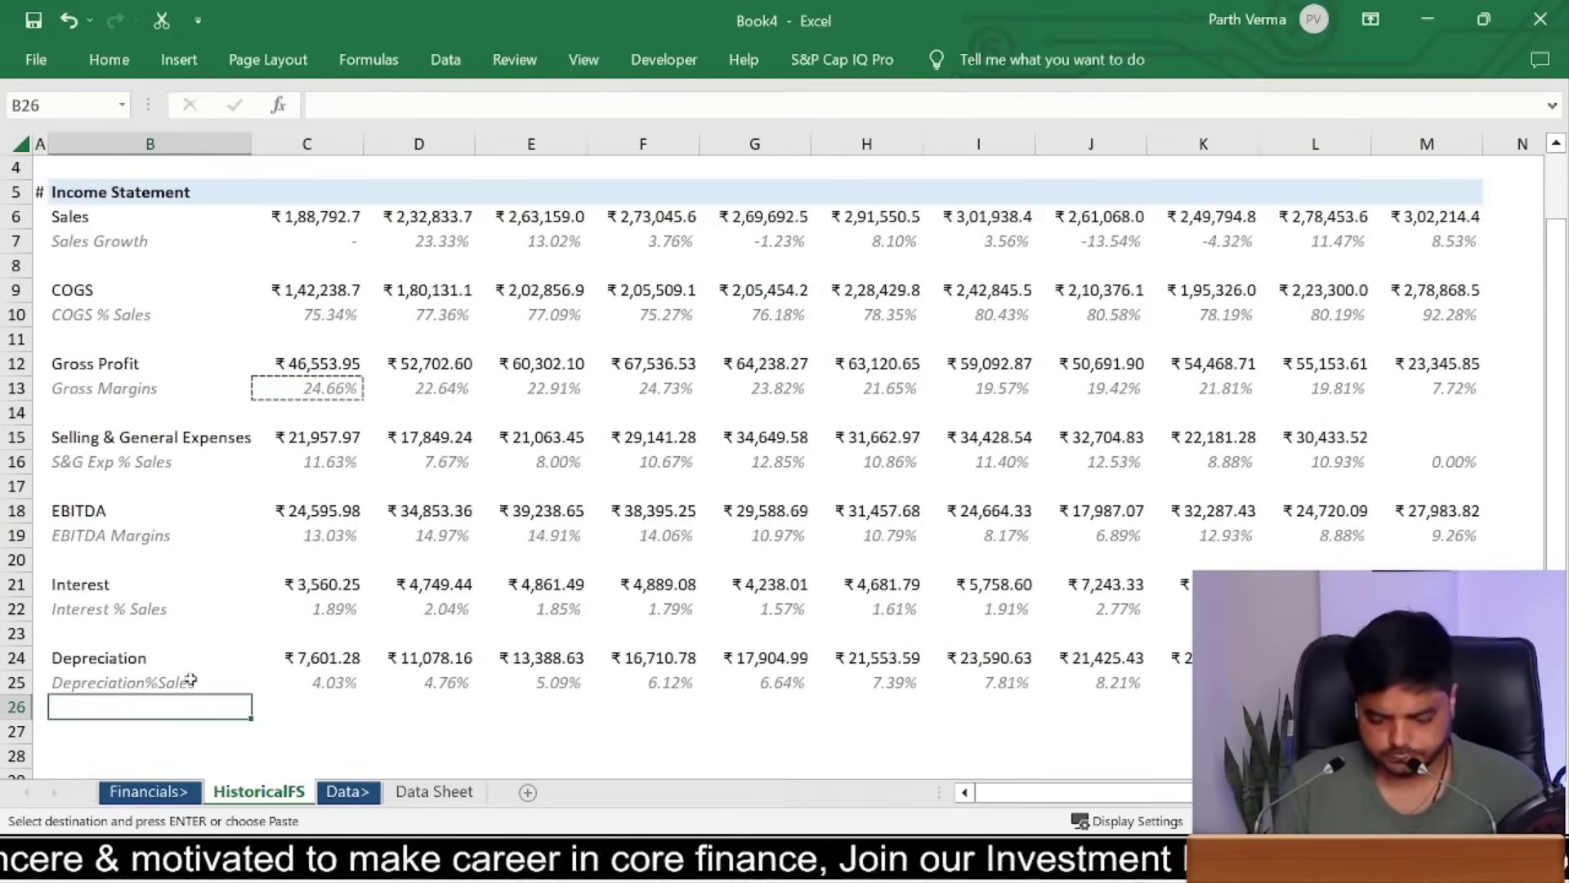
Step: Enter the label 'Earnings Before Tax' in B27, correcting a typo before confirming
key("Down")
type("Earni")
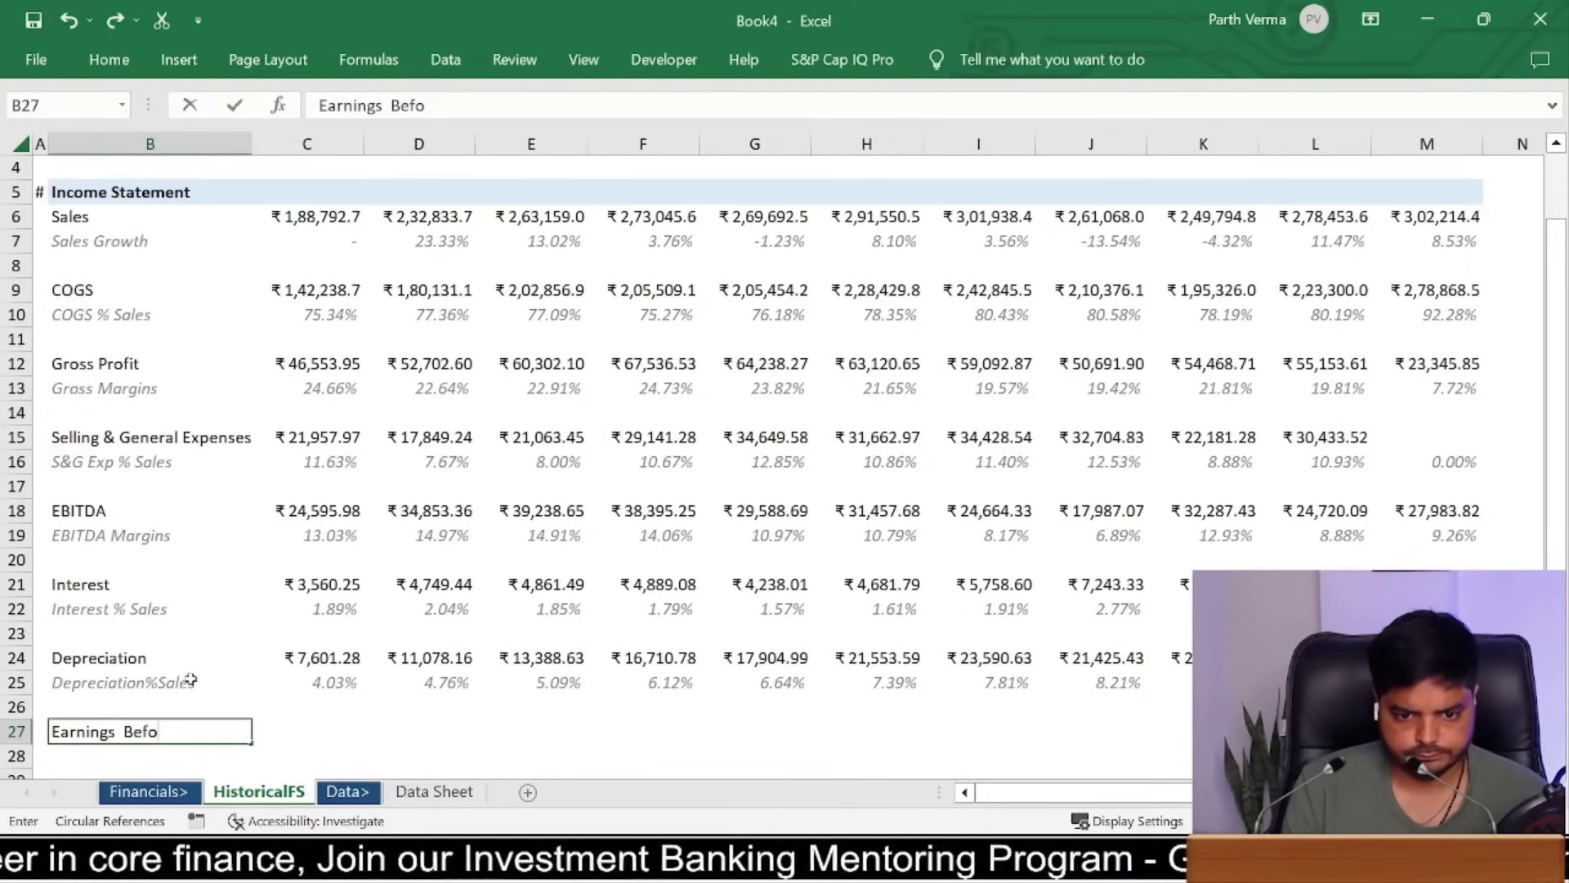
type("x")
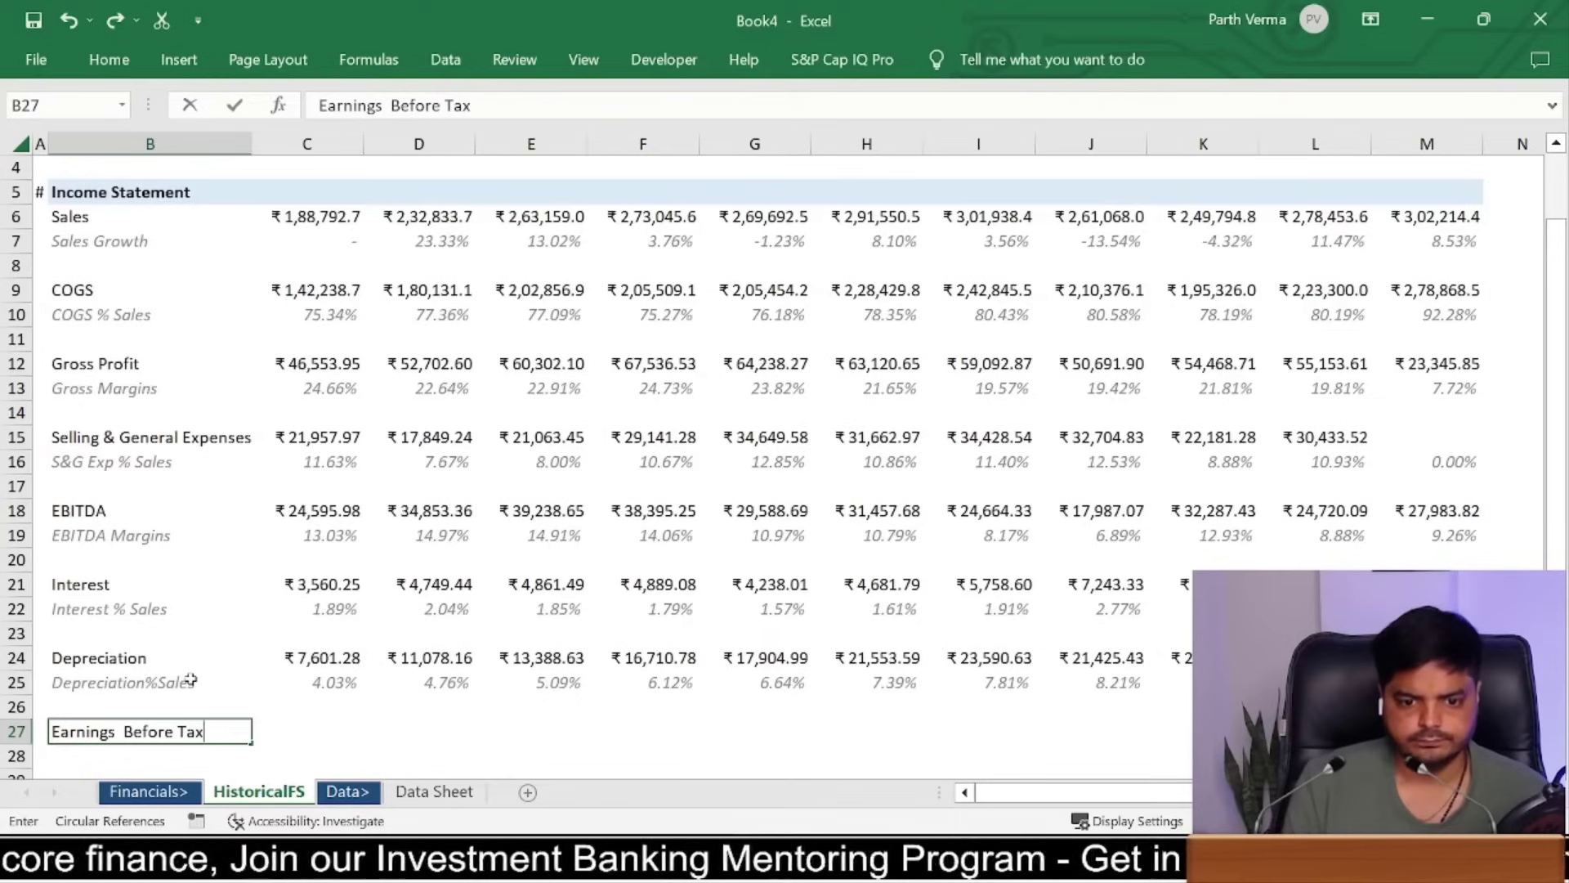
key("F2")
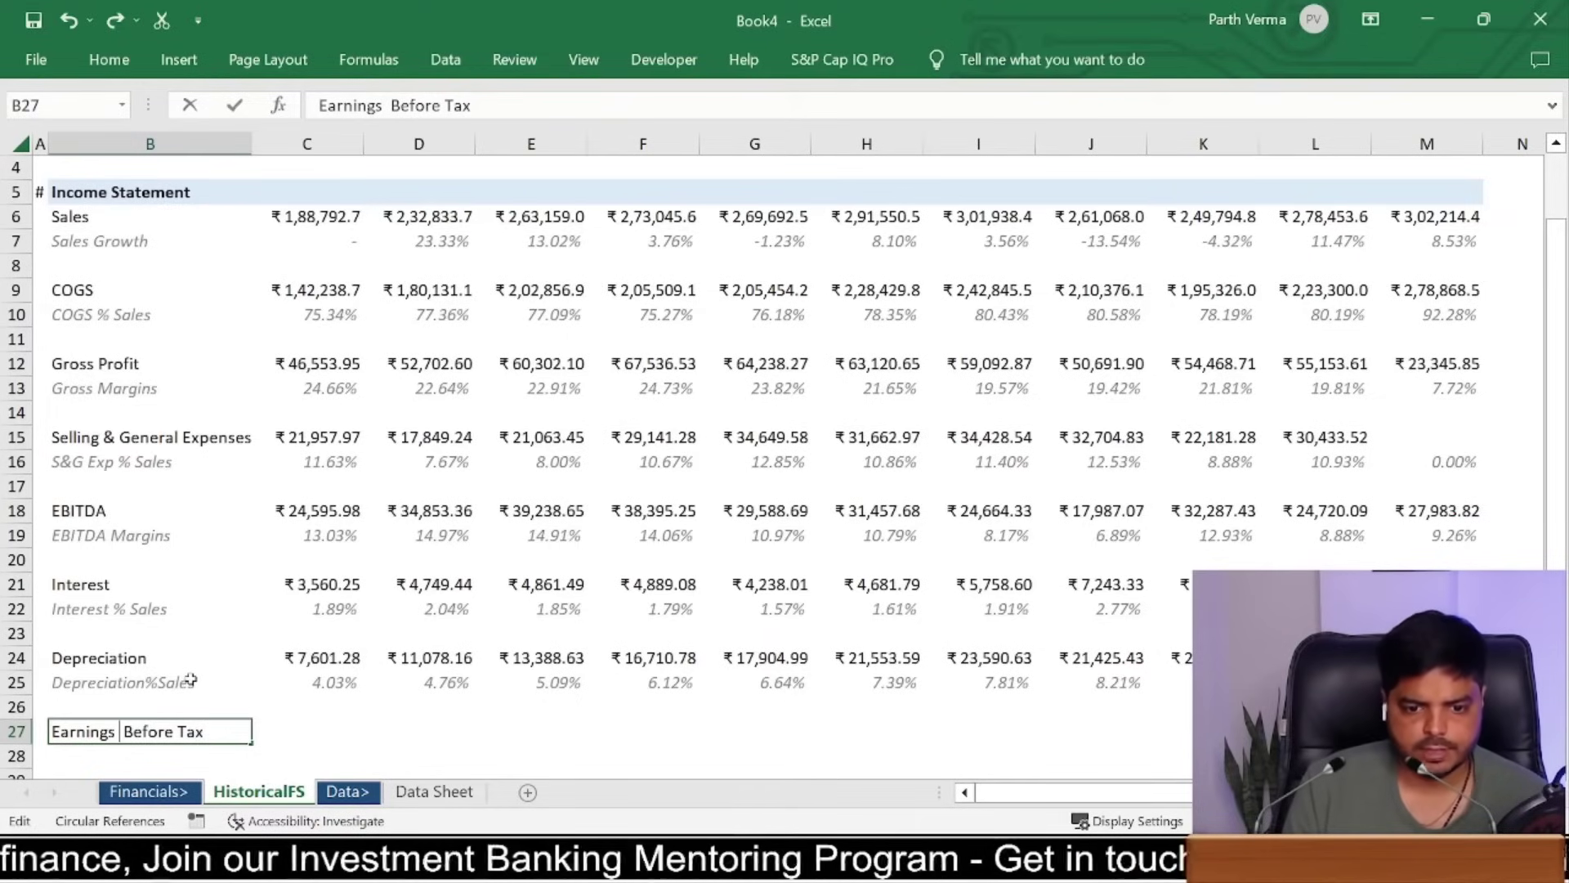
key("BackSpace")
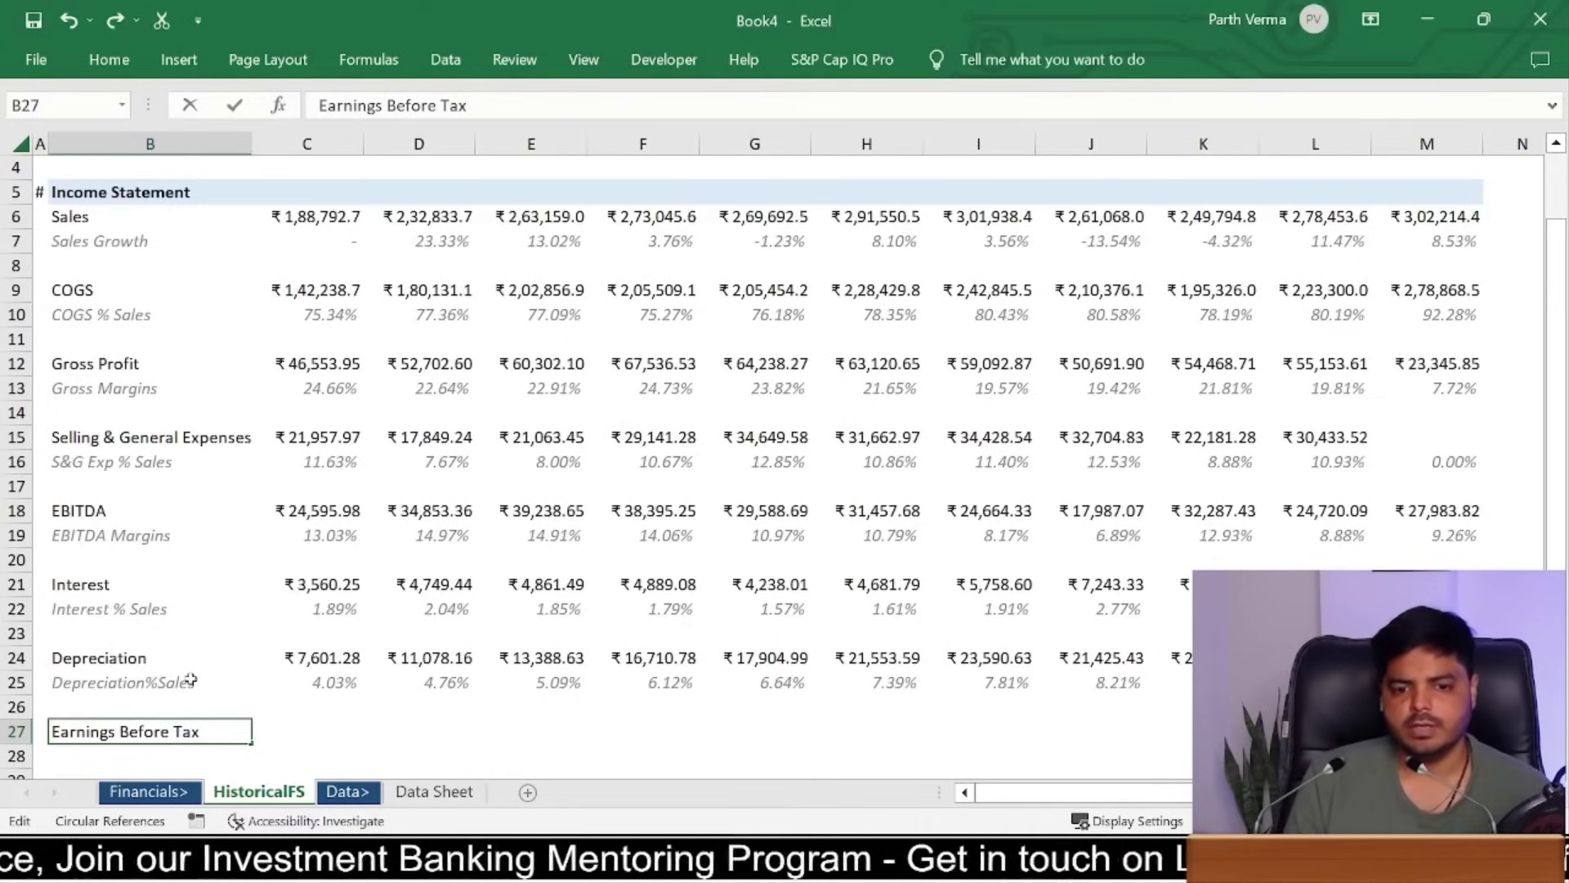
key("ctrl+Return")
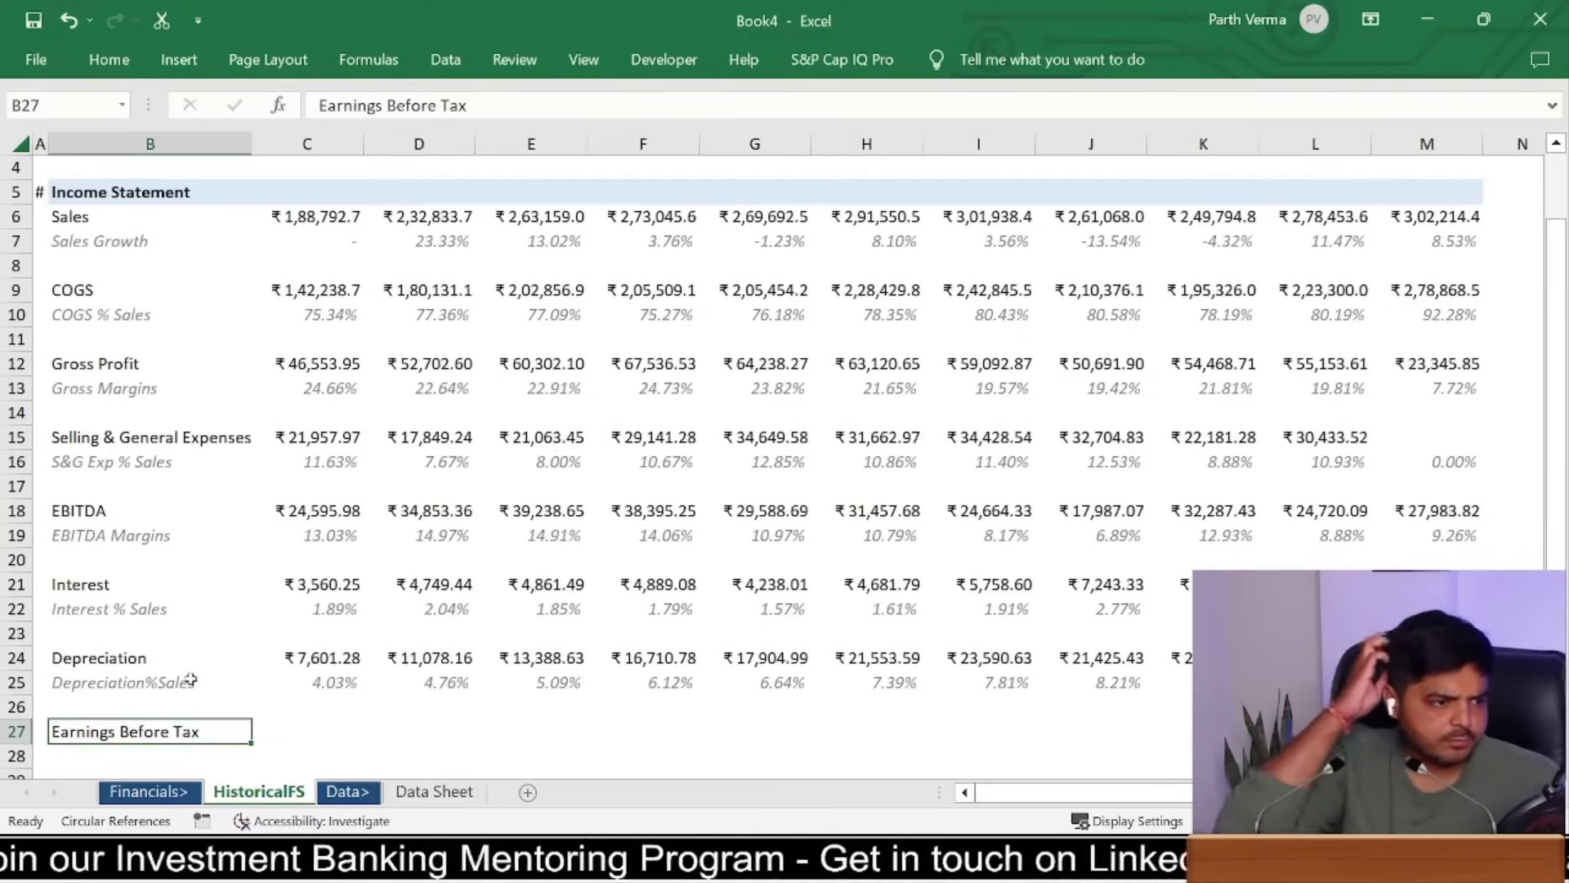
Step: Enter =C18-SUM(C24,C21) in C27, giving EBITDA minus Depreciation and Interest
key("Right")
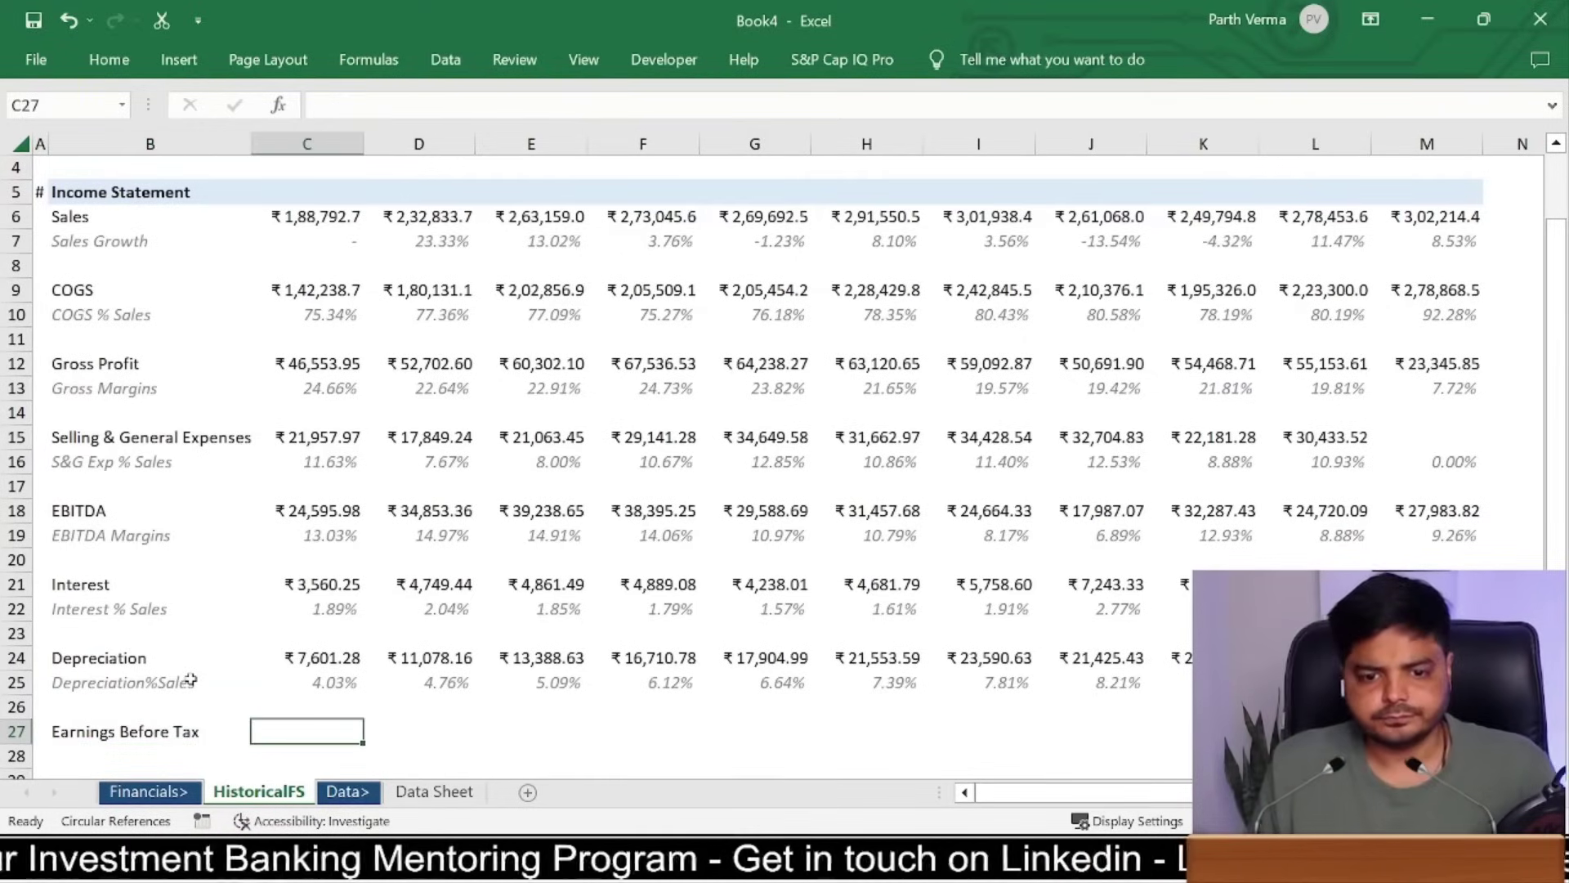
type("=")
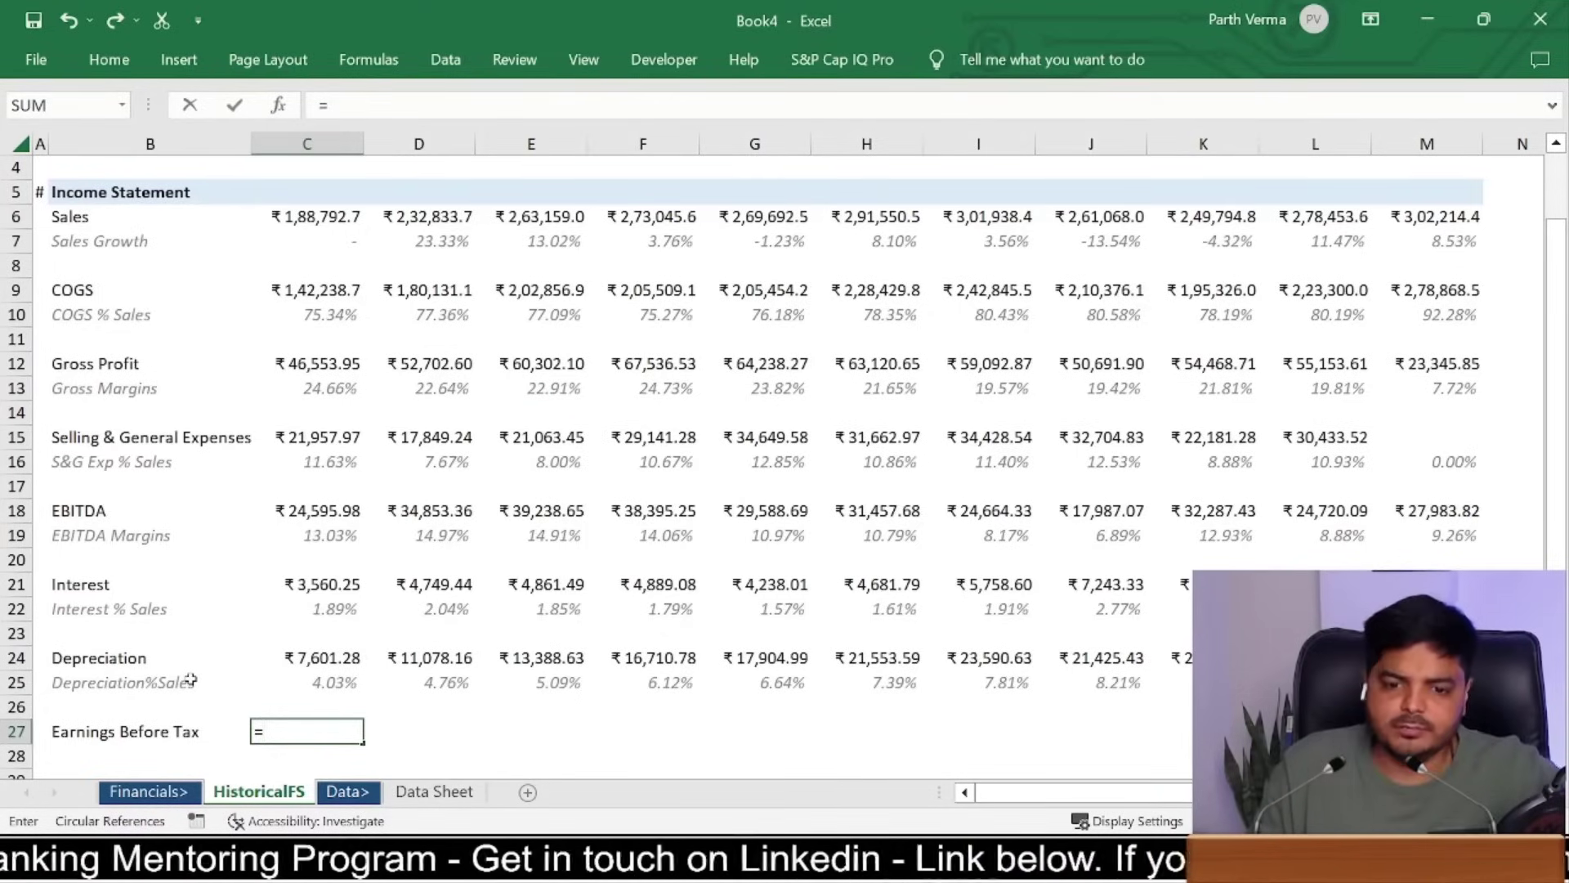
key("Up")
key("Up")
key("Up")
key("Up")
key("Up")
key("Up")
key("Up")
key("Up")
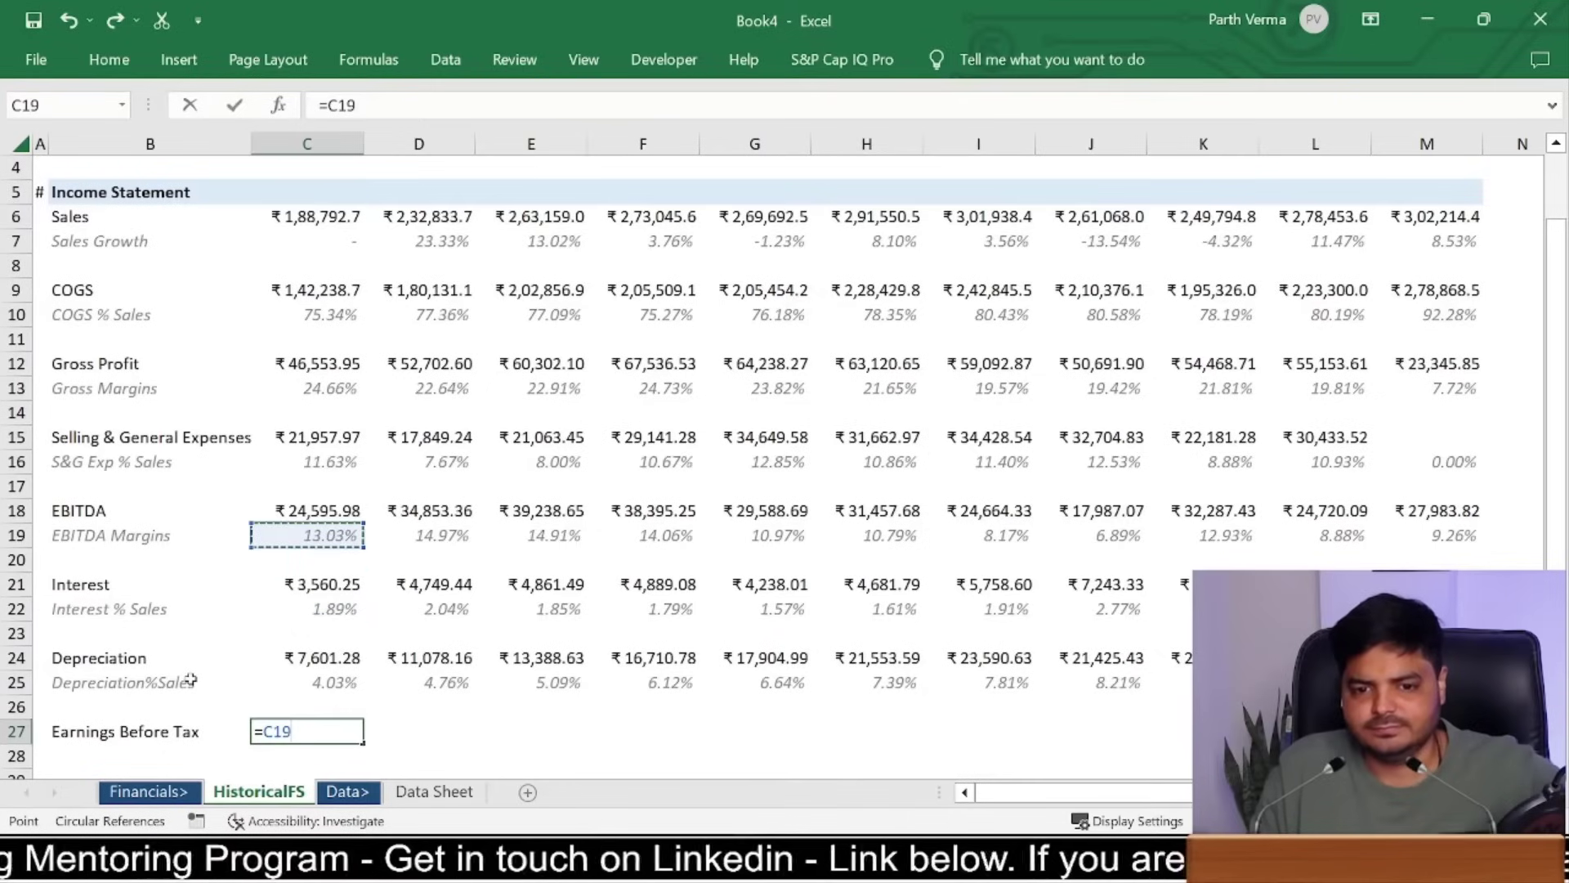
key("Up")
type("-sum")
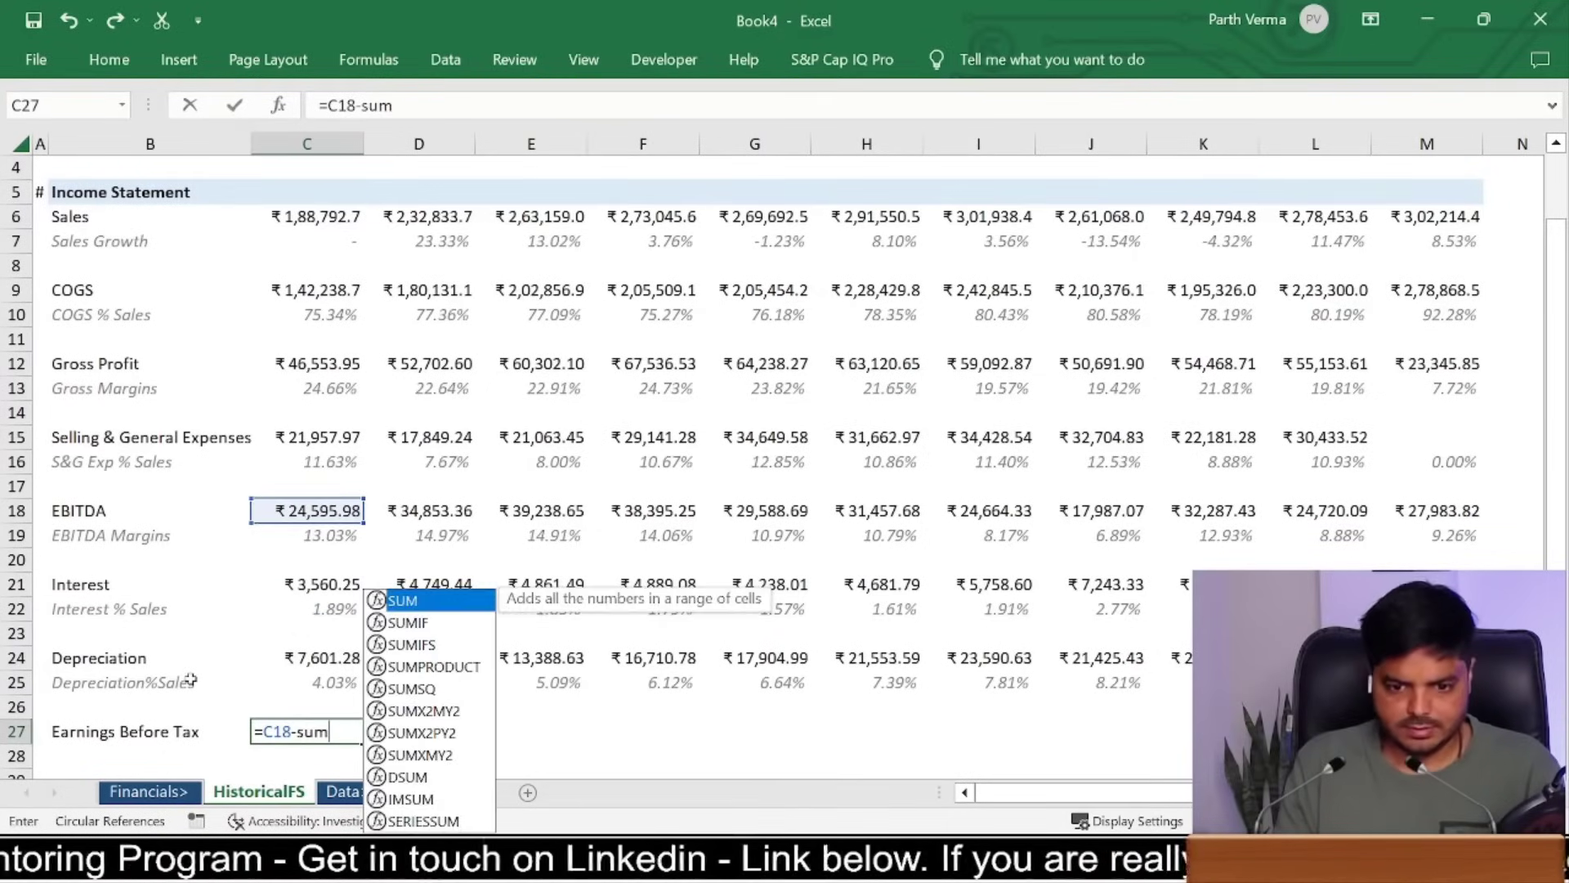
type("(")
key("Up")
key("Up")
key("Up")
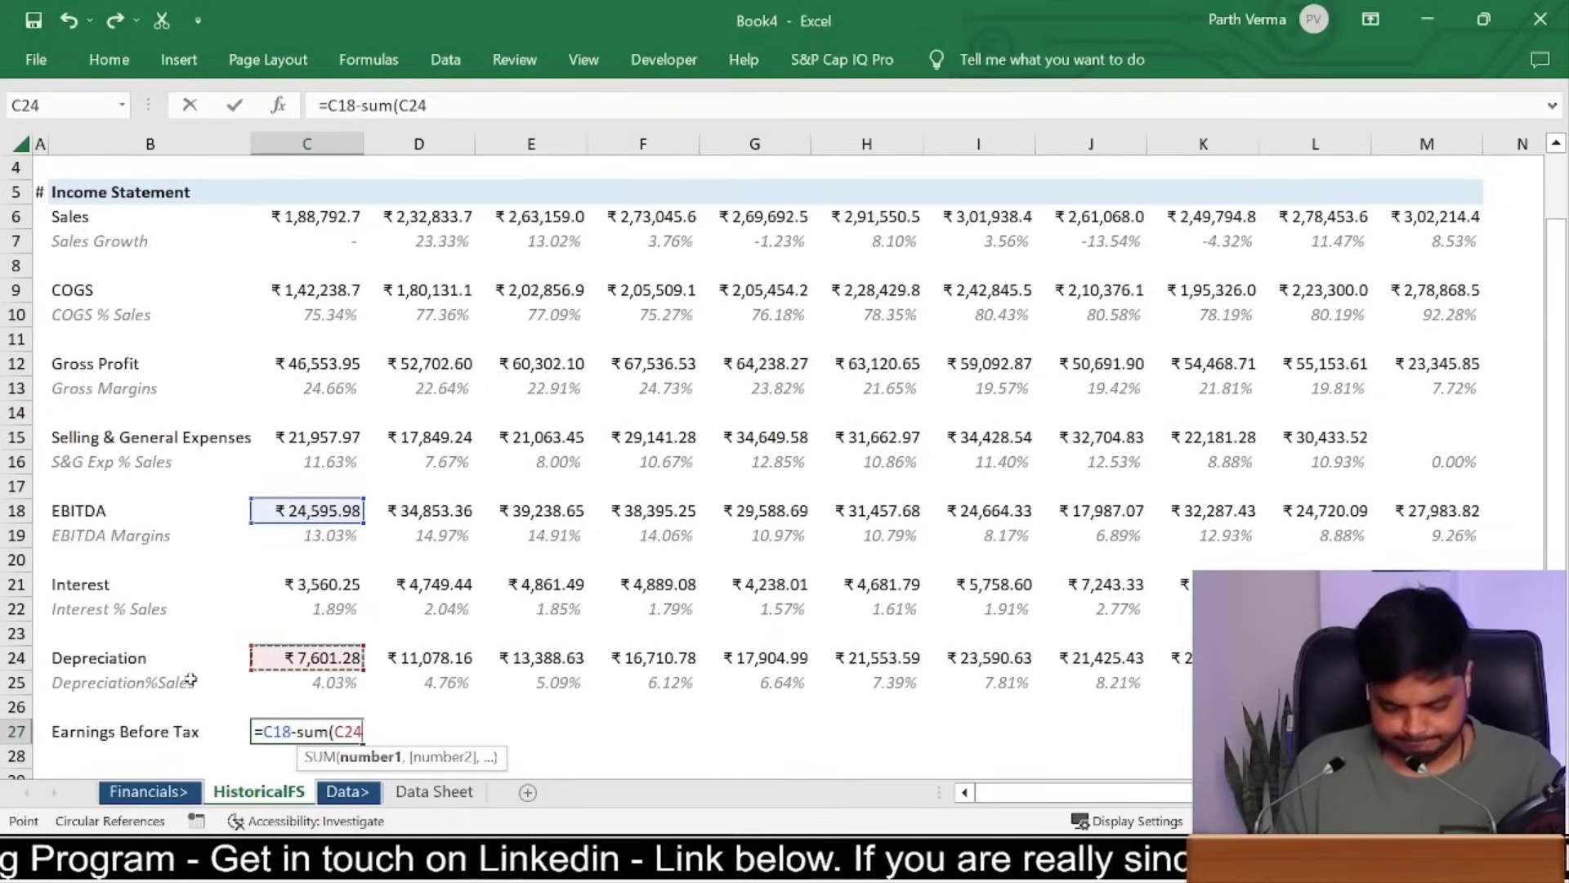
type(",")
key("Up")
key("Up")
key("Up")
key("Up")
key("Up")
key("Up")
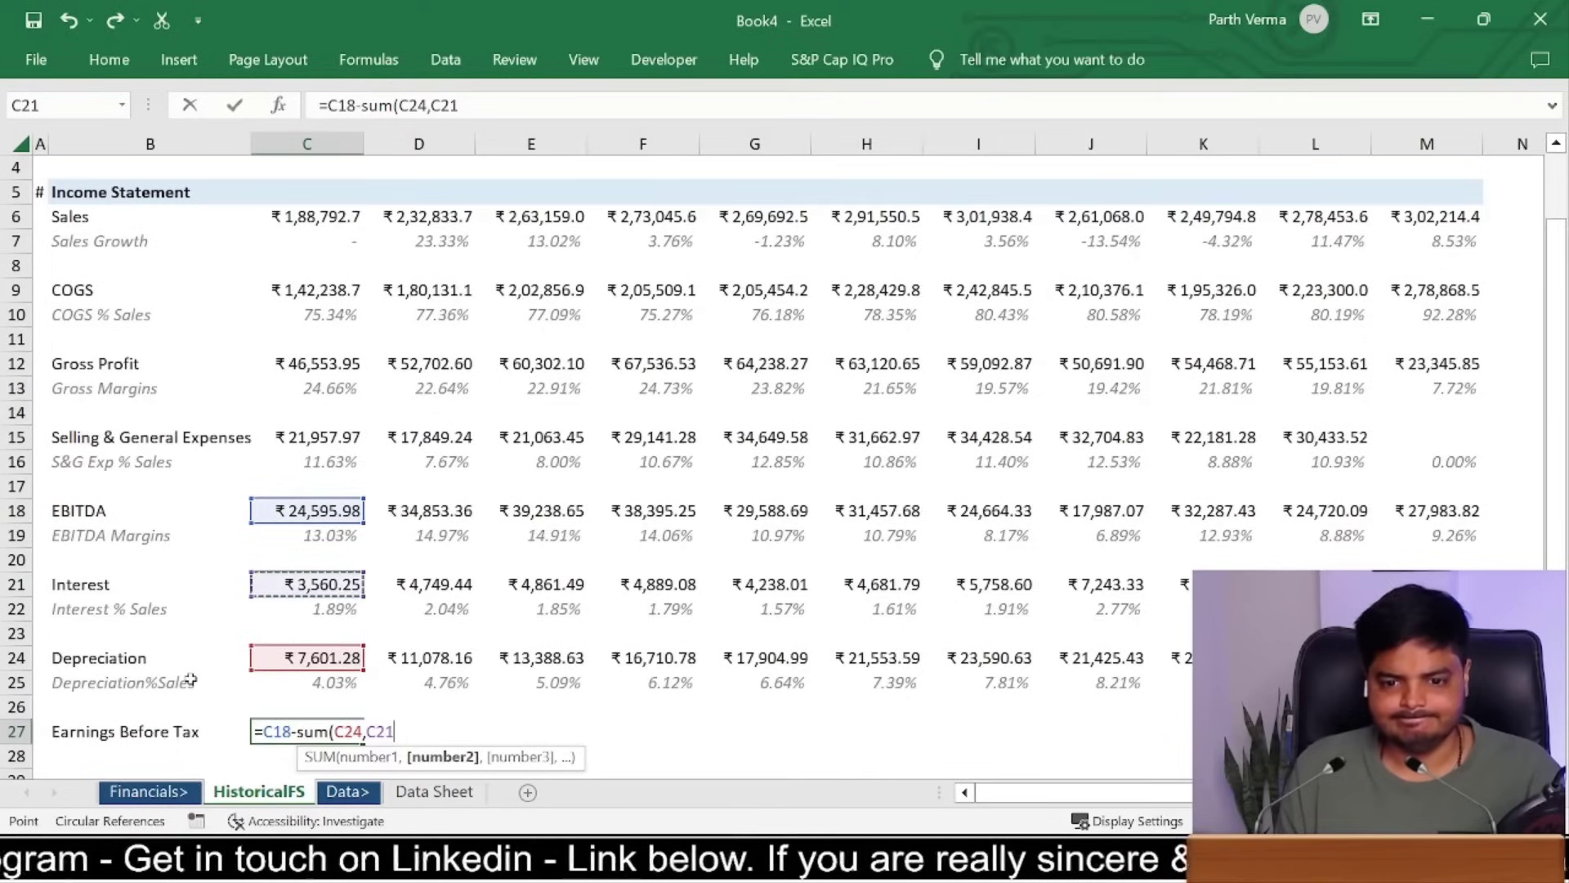
key("Return")
key("Return")
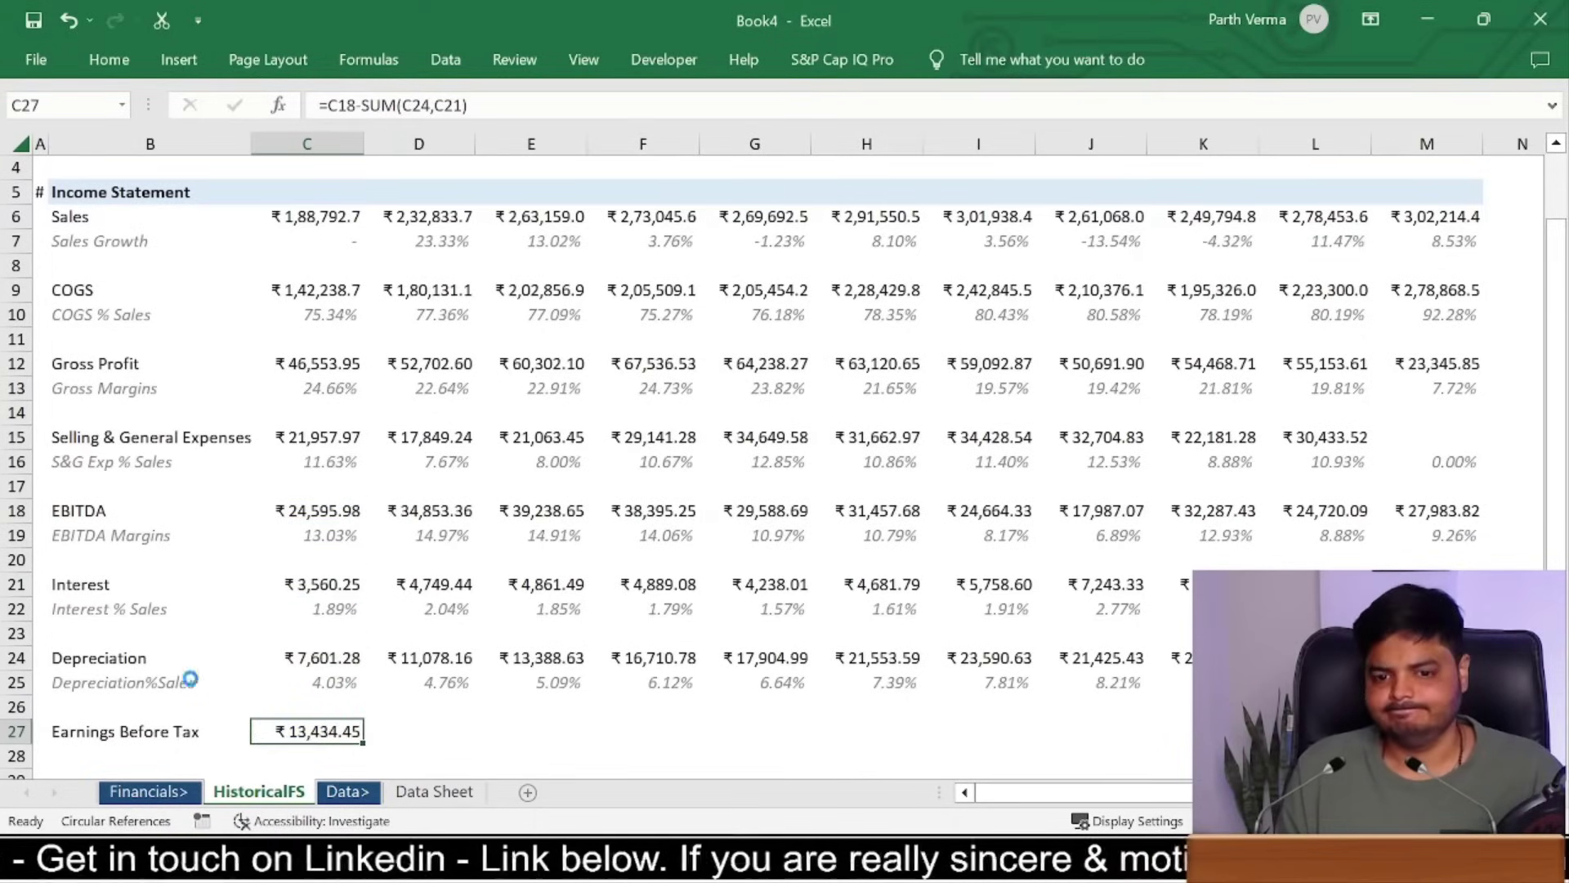
Step: Copy the EBT formula across row 27 for the remaining years
key("ctrl+c")
key("shift+Right")
key("shift+Right")
key("shift+Right")
key("shift+Right")
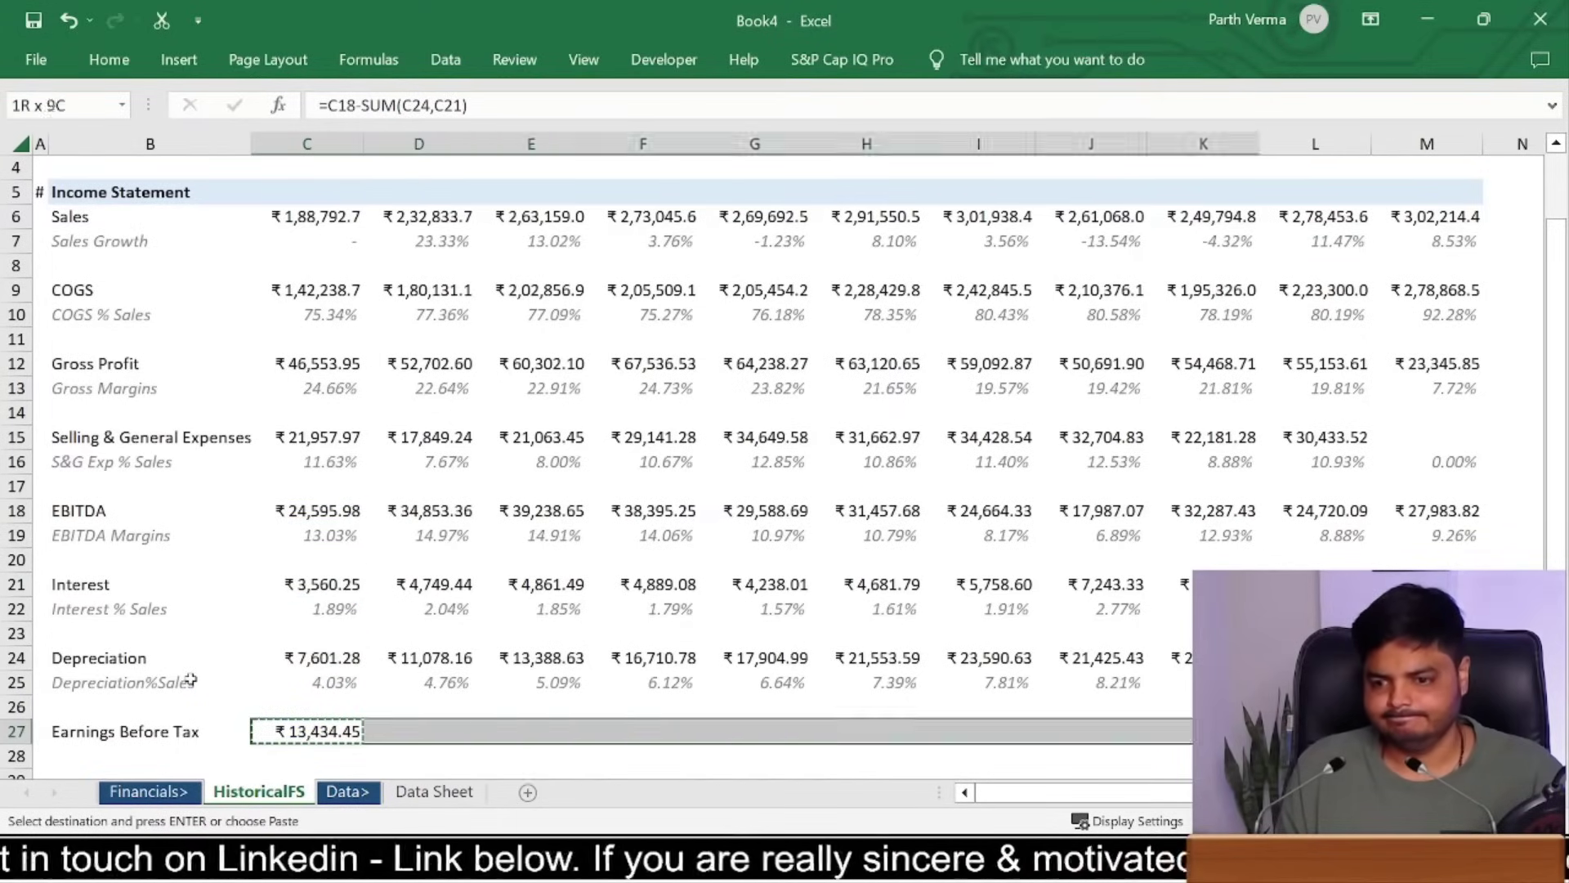
key("shift+Right")
key("shift+Right")
key("ctrl+v")
key("Left")
key("Right")
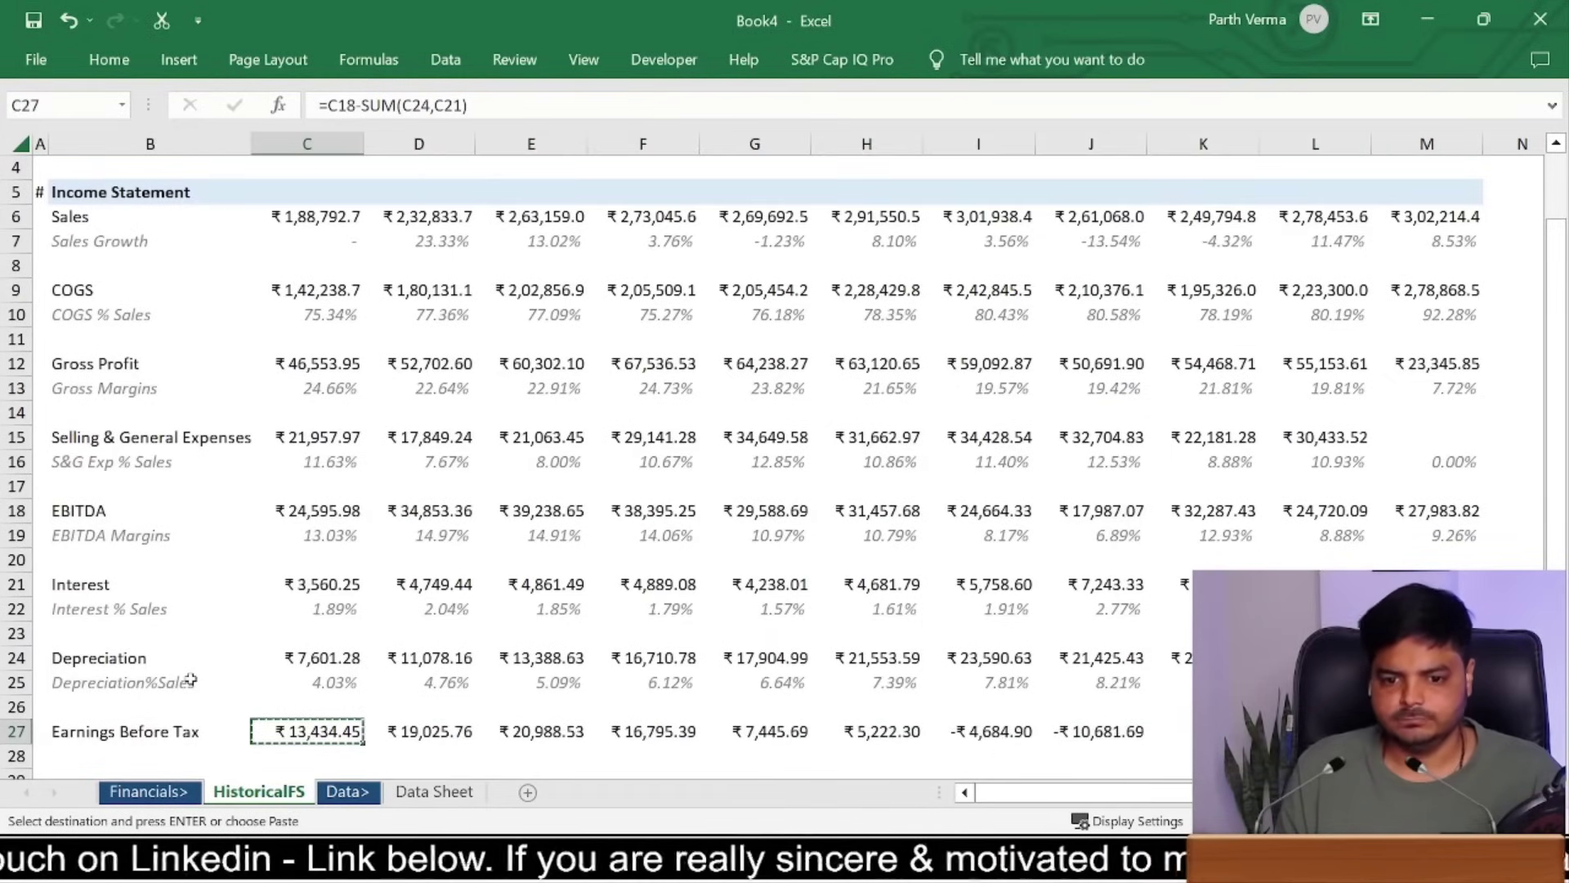
Step: Wrap the C27 formula in IFERROR with 0 as the fallback value
key("F2")
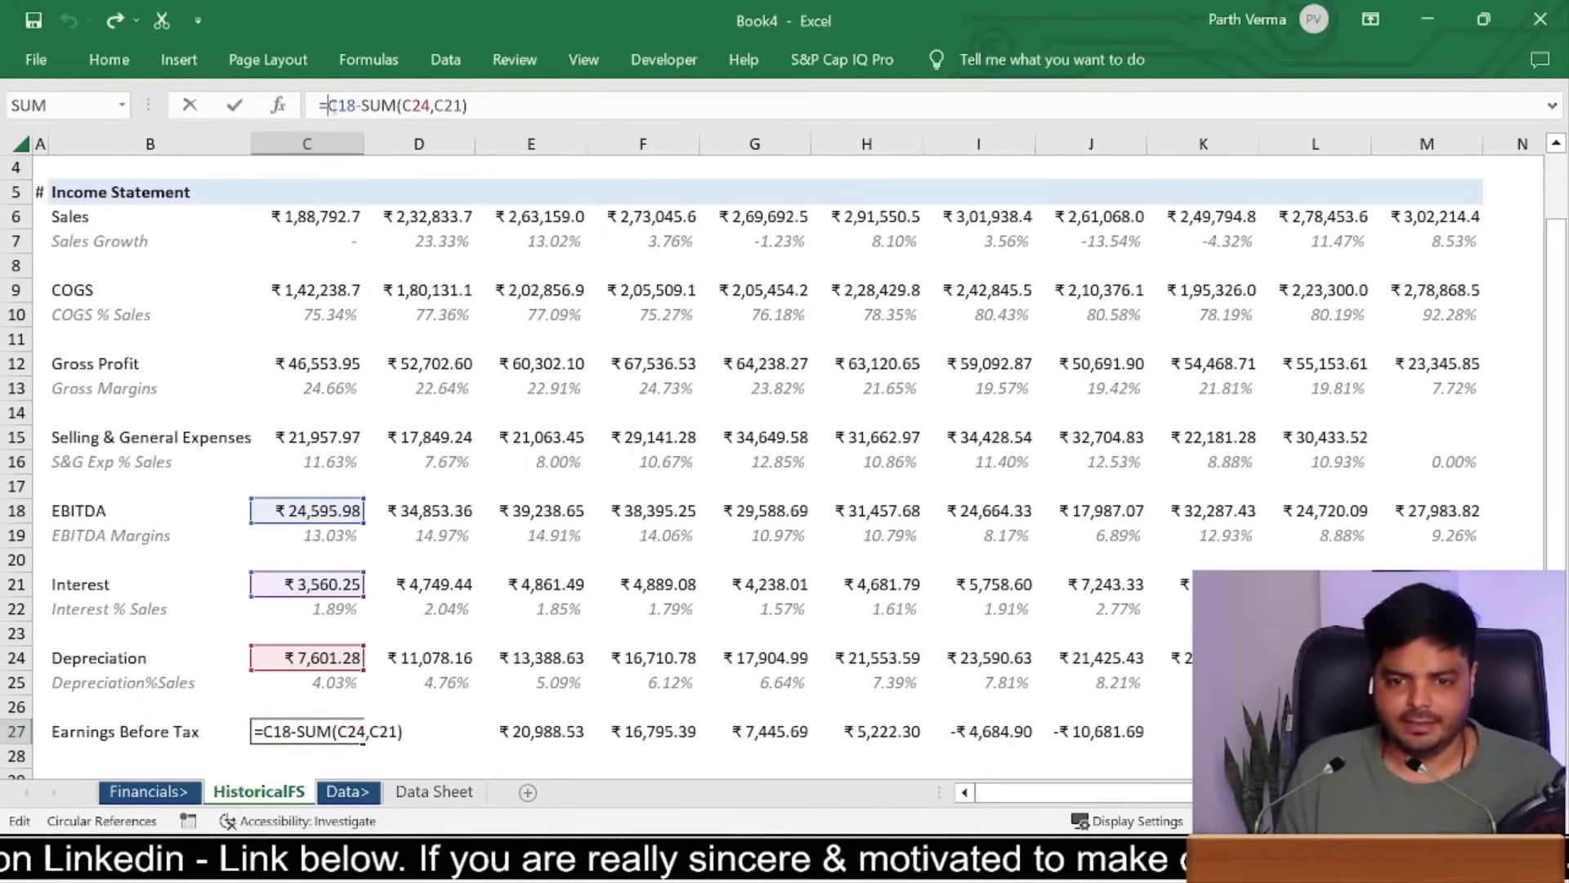
type("iferror")
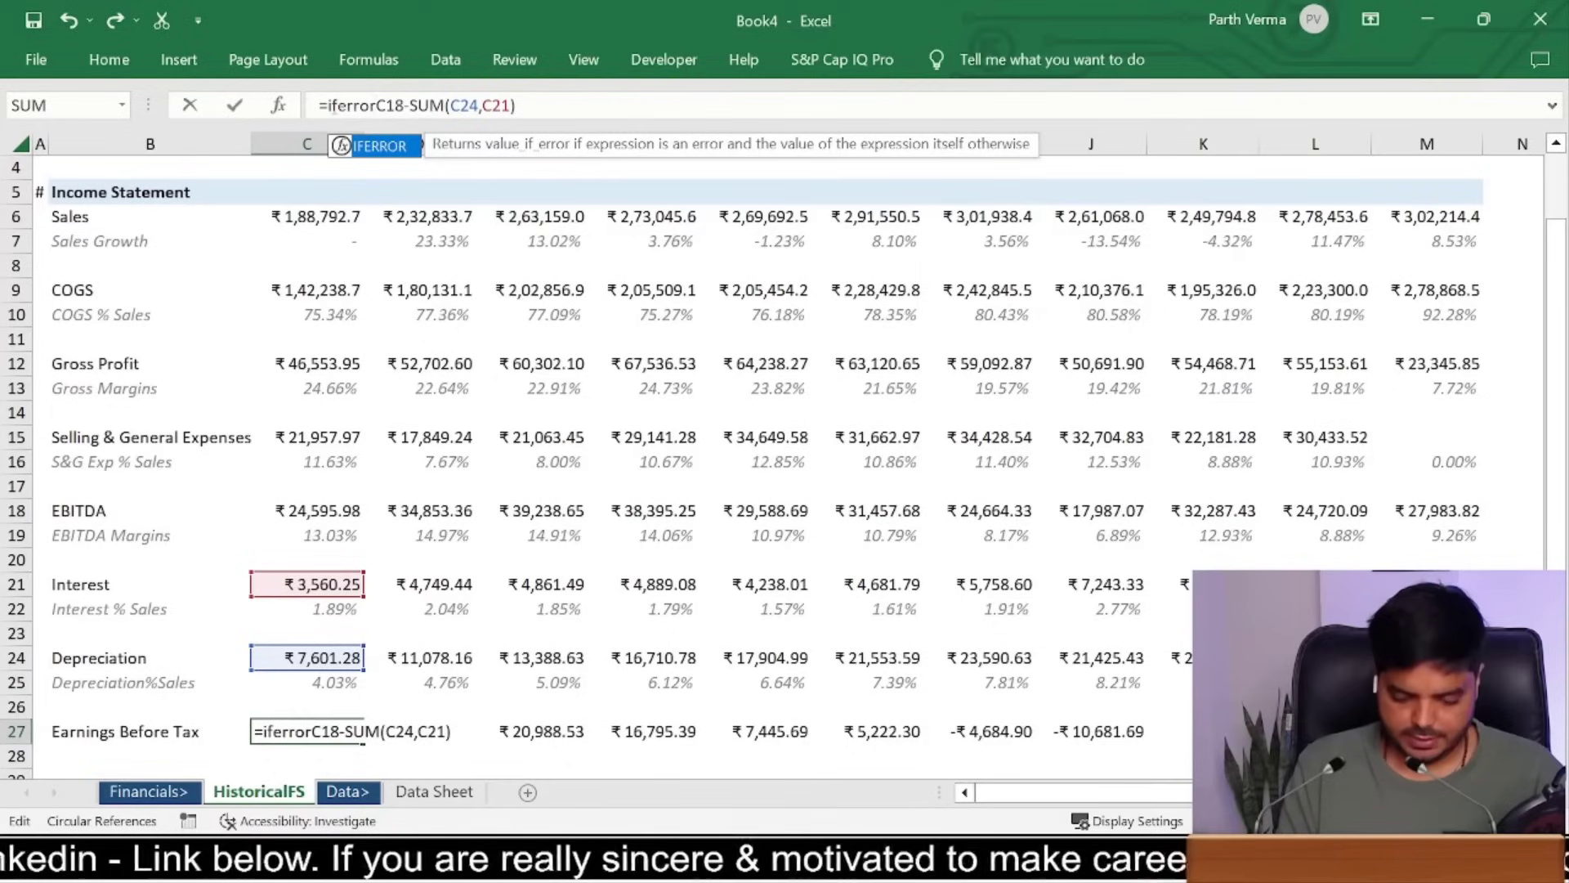
type("(")
key("End")
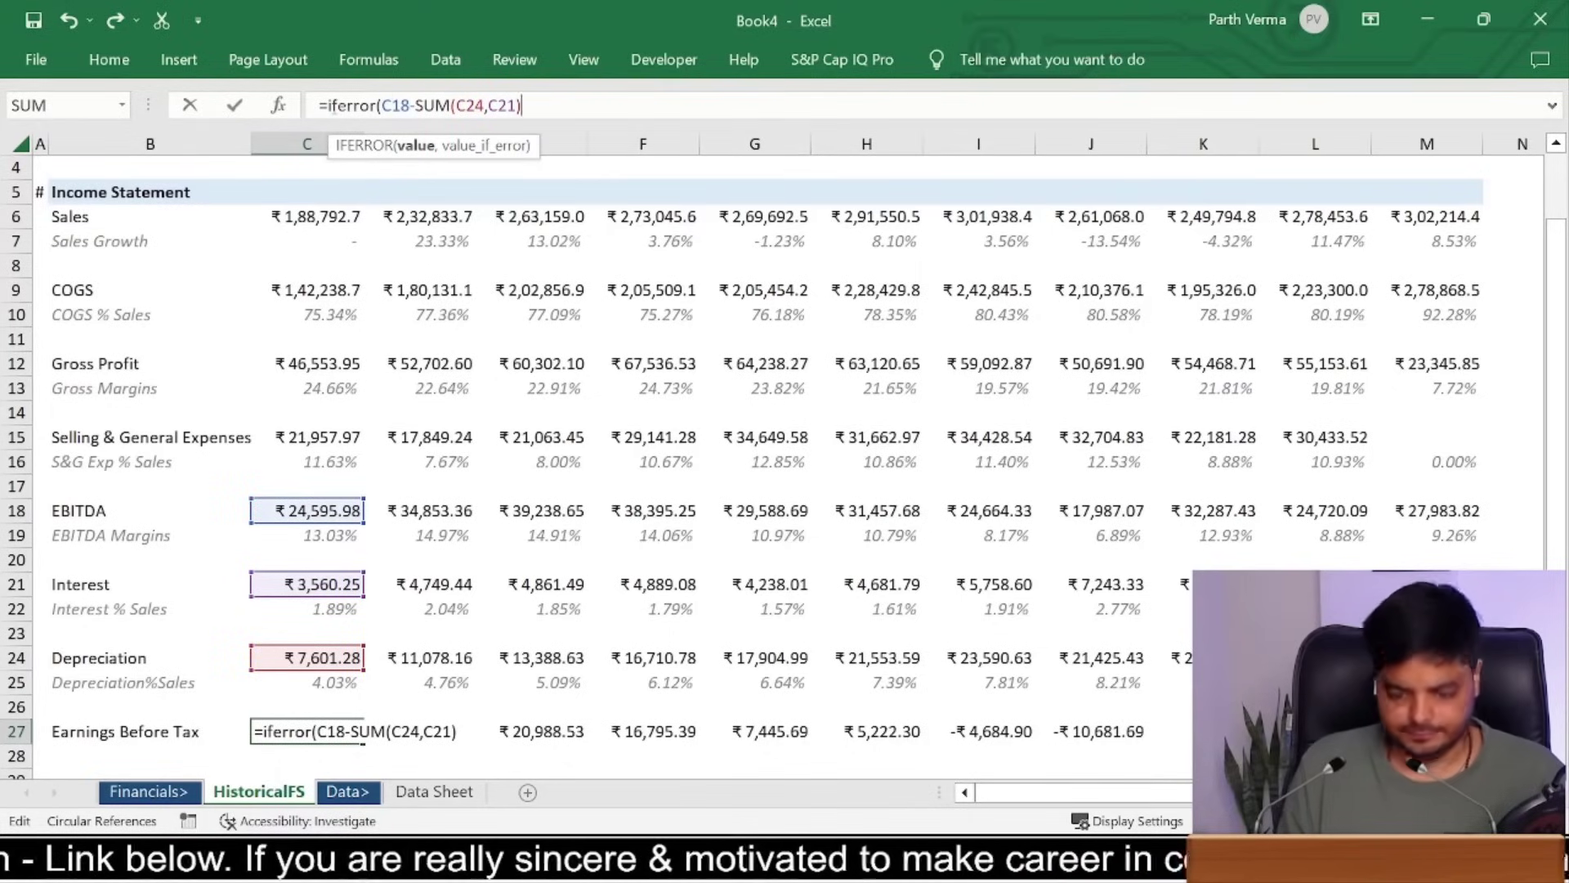
type(")")
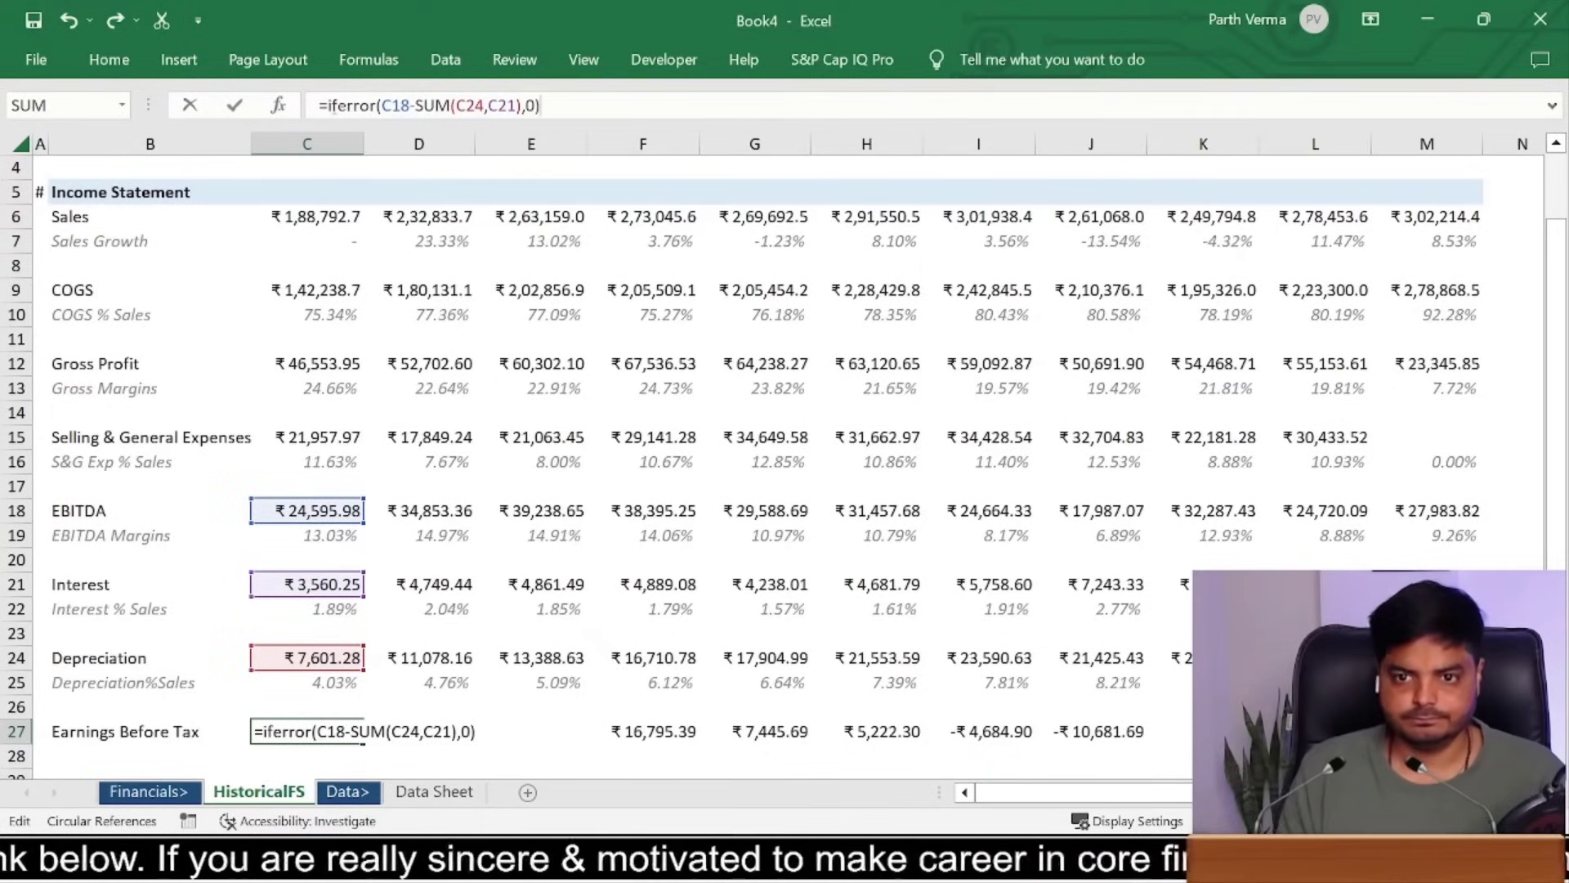
key("ctrl+Return")
Step: Copy the IFERROR formula, then open Format Cells for the negative years I27:M27
key("ctrl+c")
key("ctrl+shift+Right")
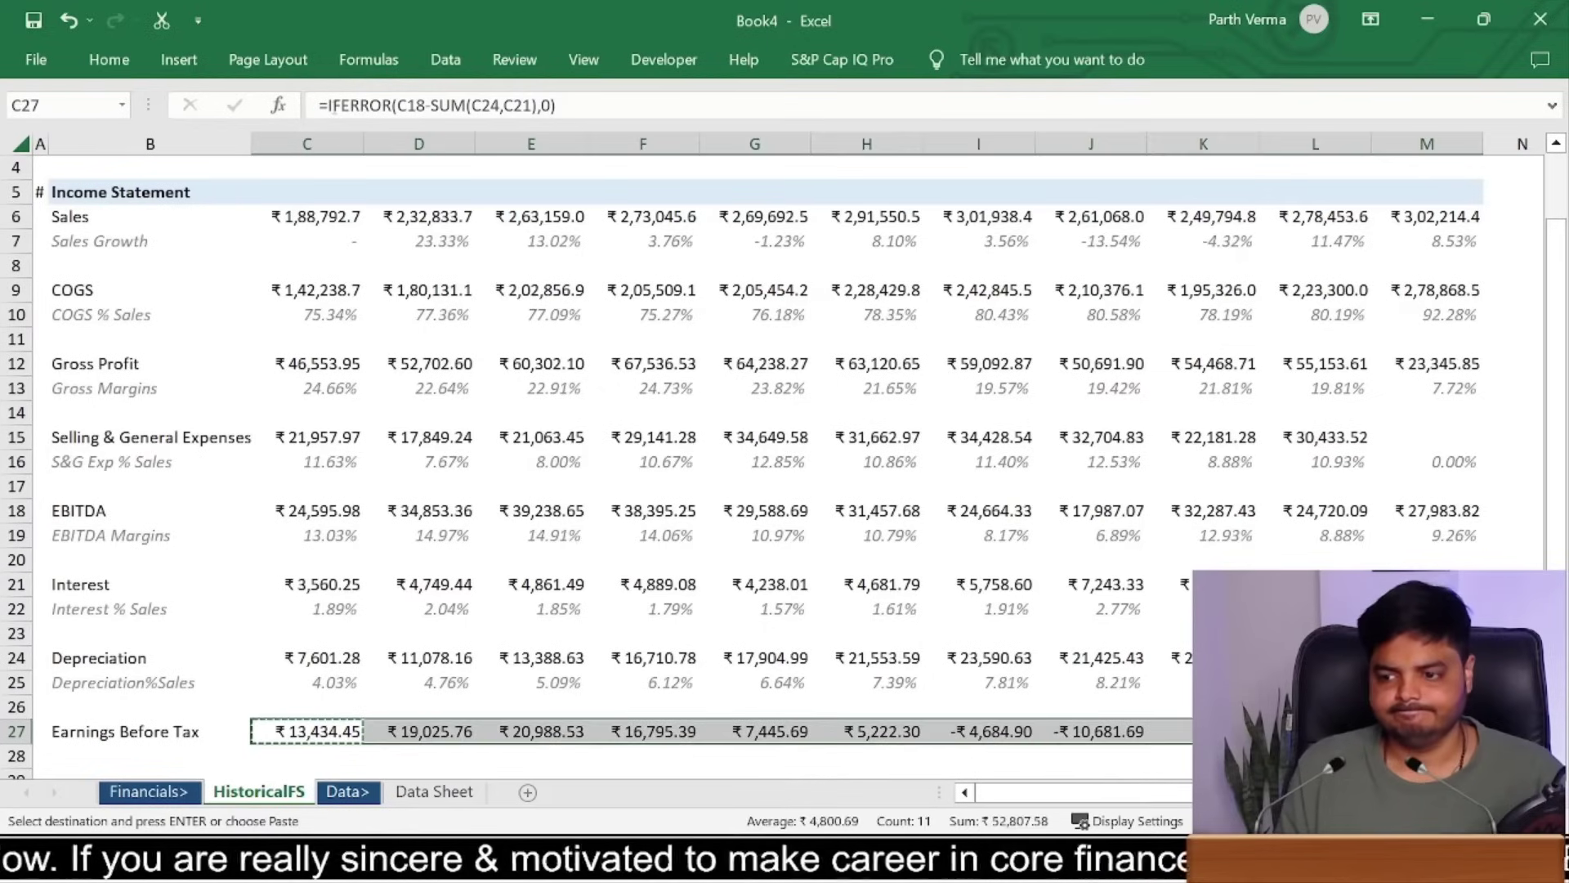
key("Left")
key("Right")
key("Right")
key("Right")
key("Right")
key("Right")
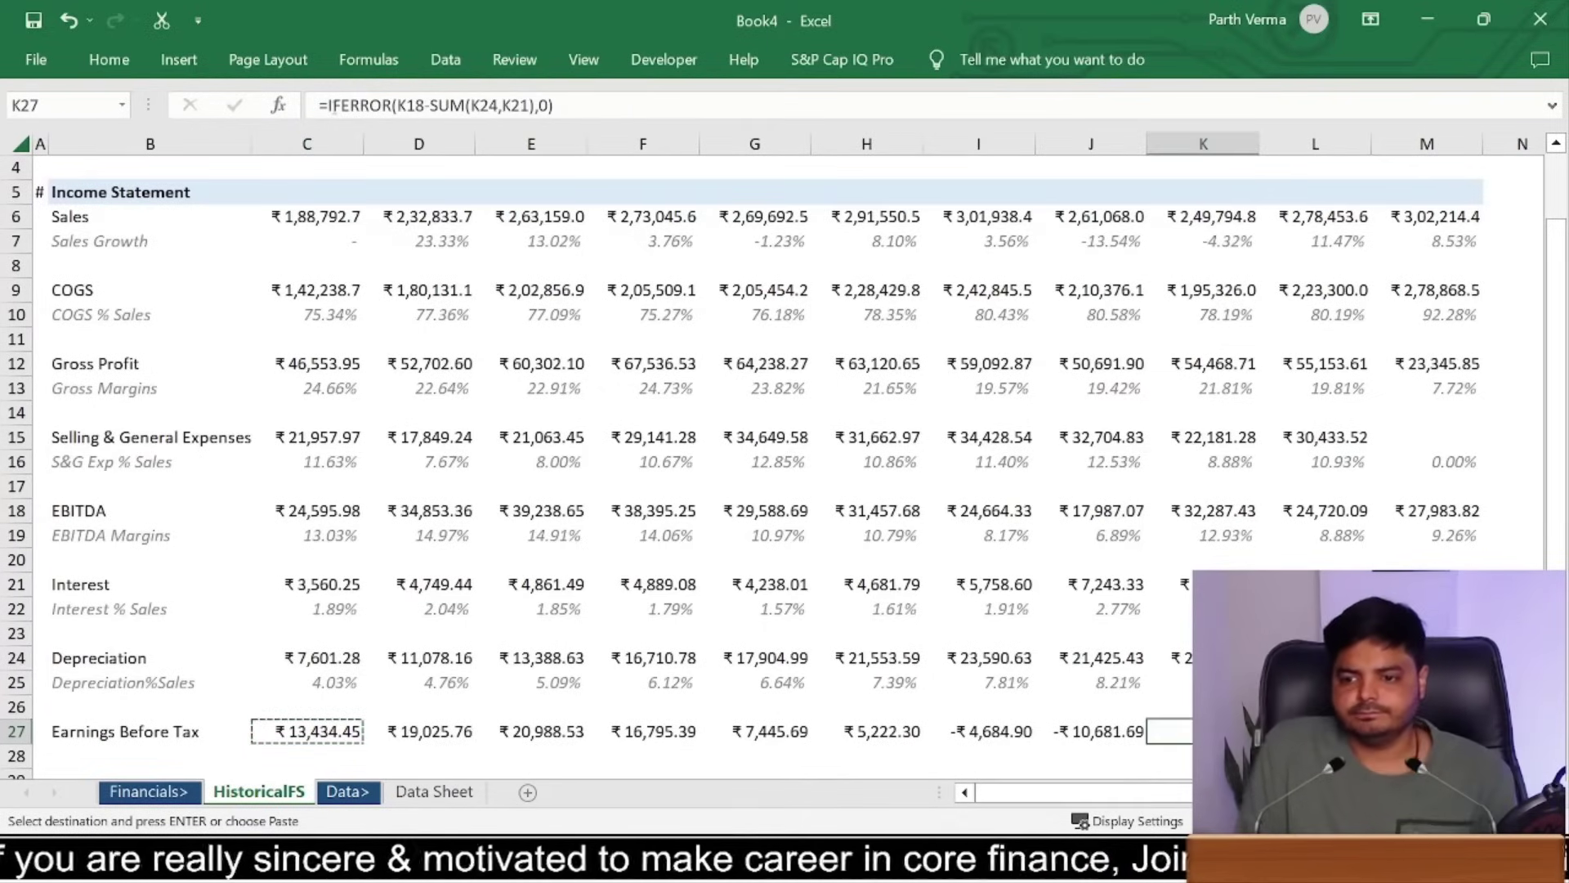
key("Left")
key("Left")
key("ctrl+shift+Right")
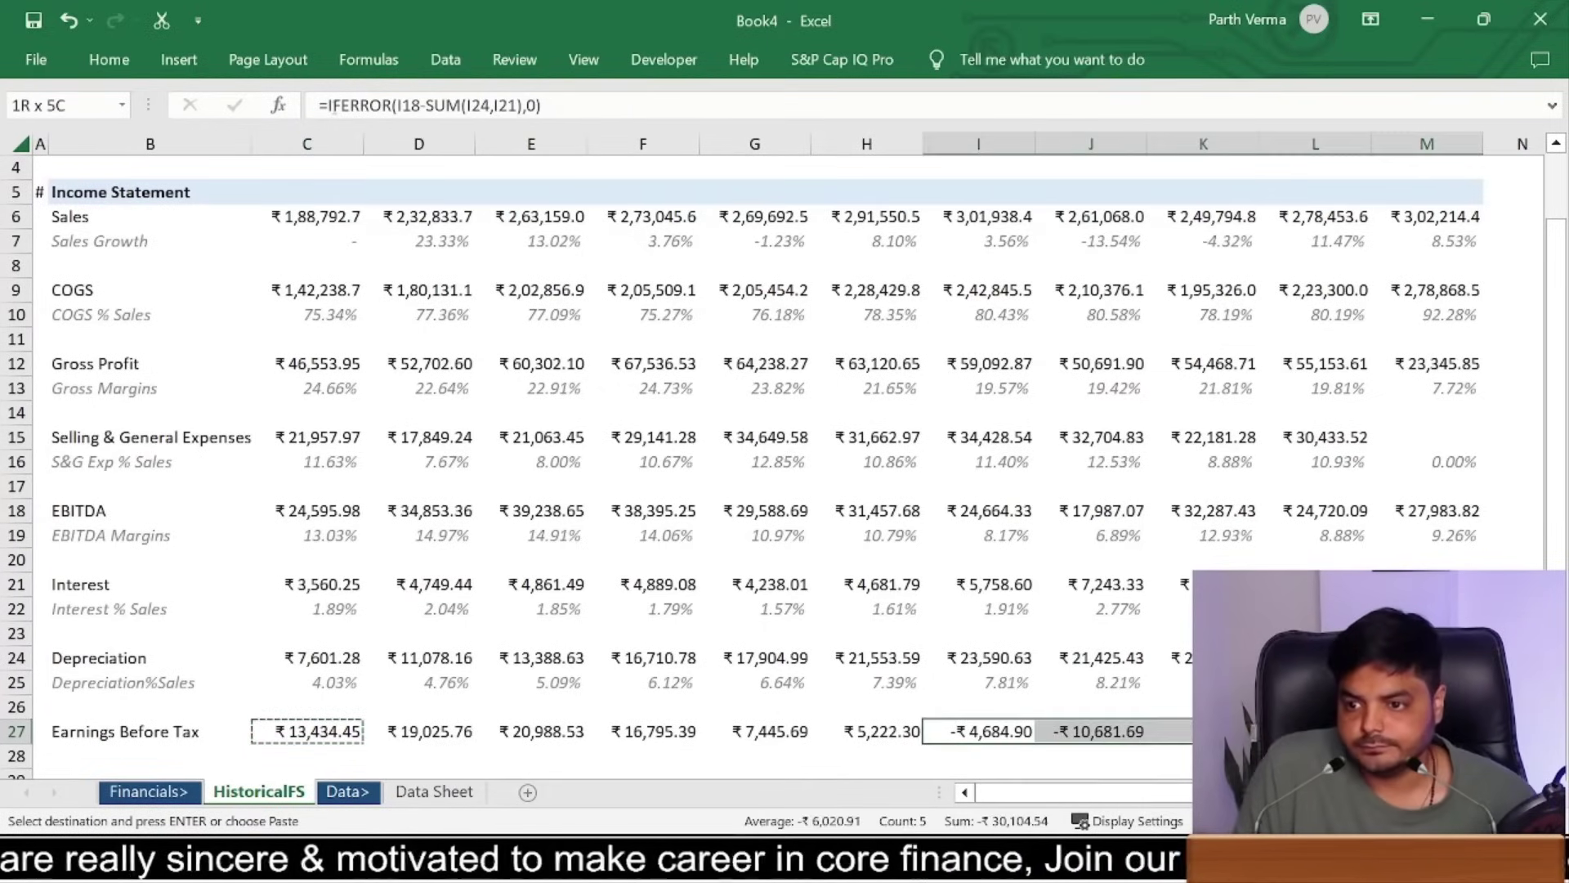
key("Escape")
key("ctrl+1")
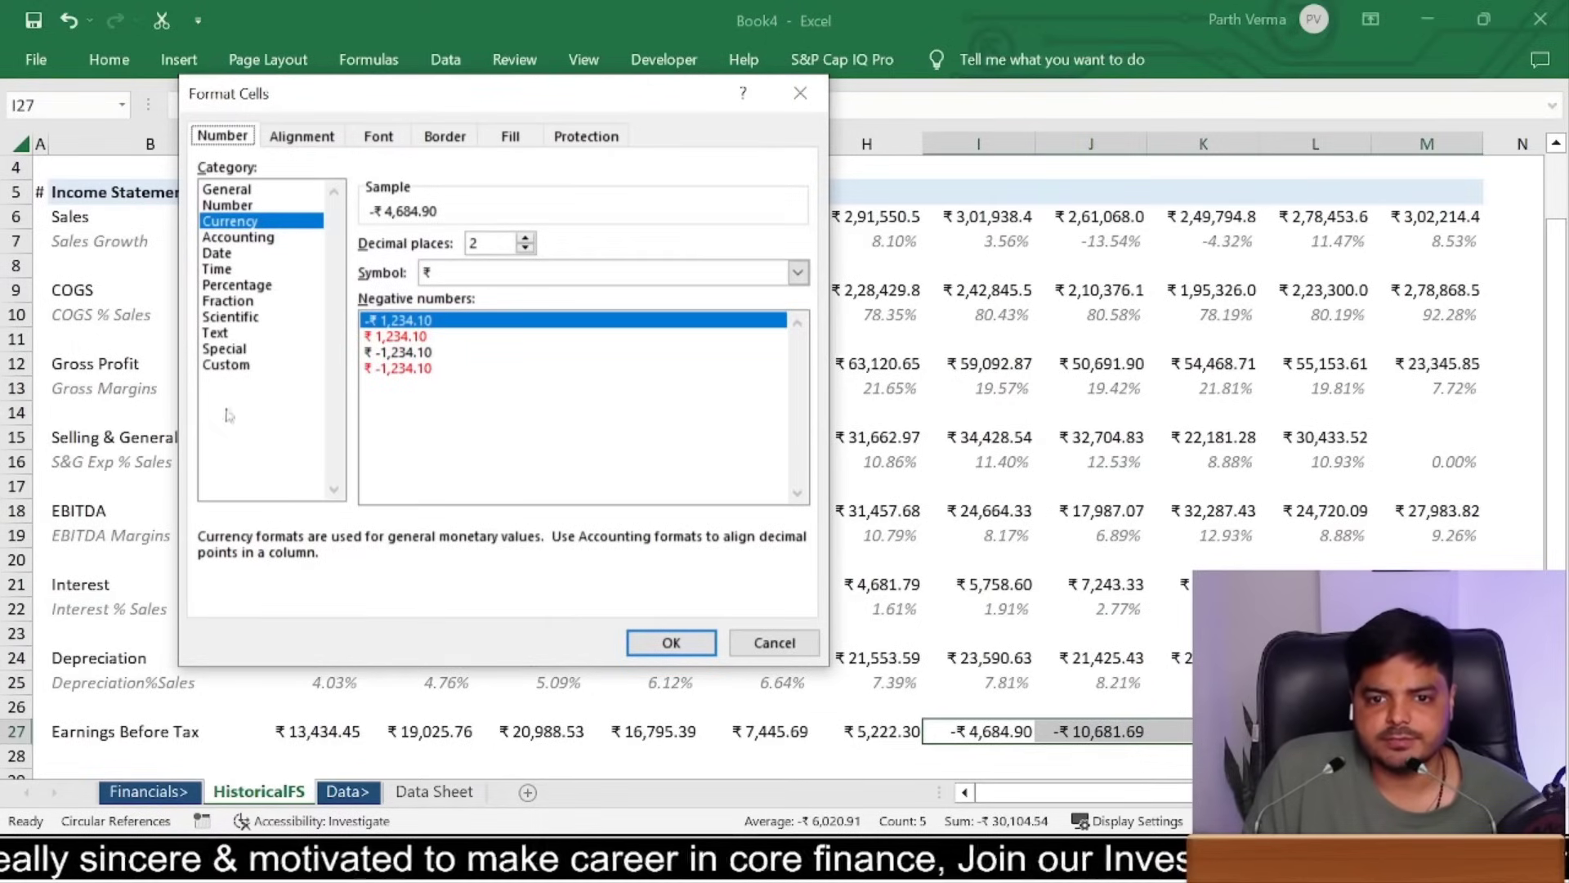
Step: Apply the custom format ₹ #,##0.0;(₹ #,##0.0);- so negative EBT shows in parentheses
left_click(237, 365)
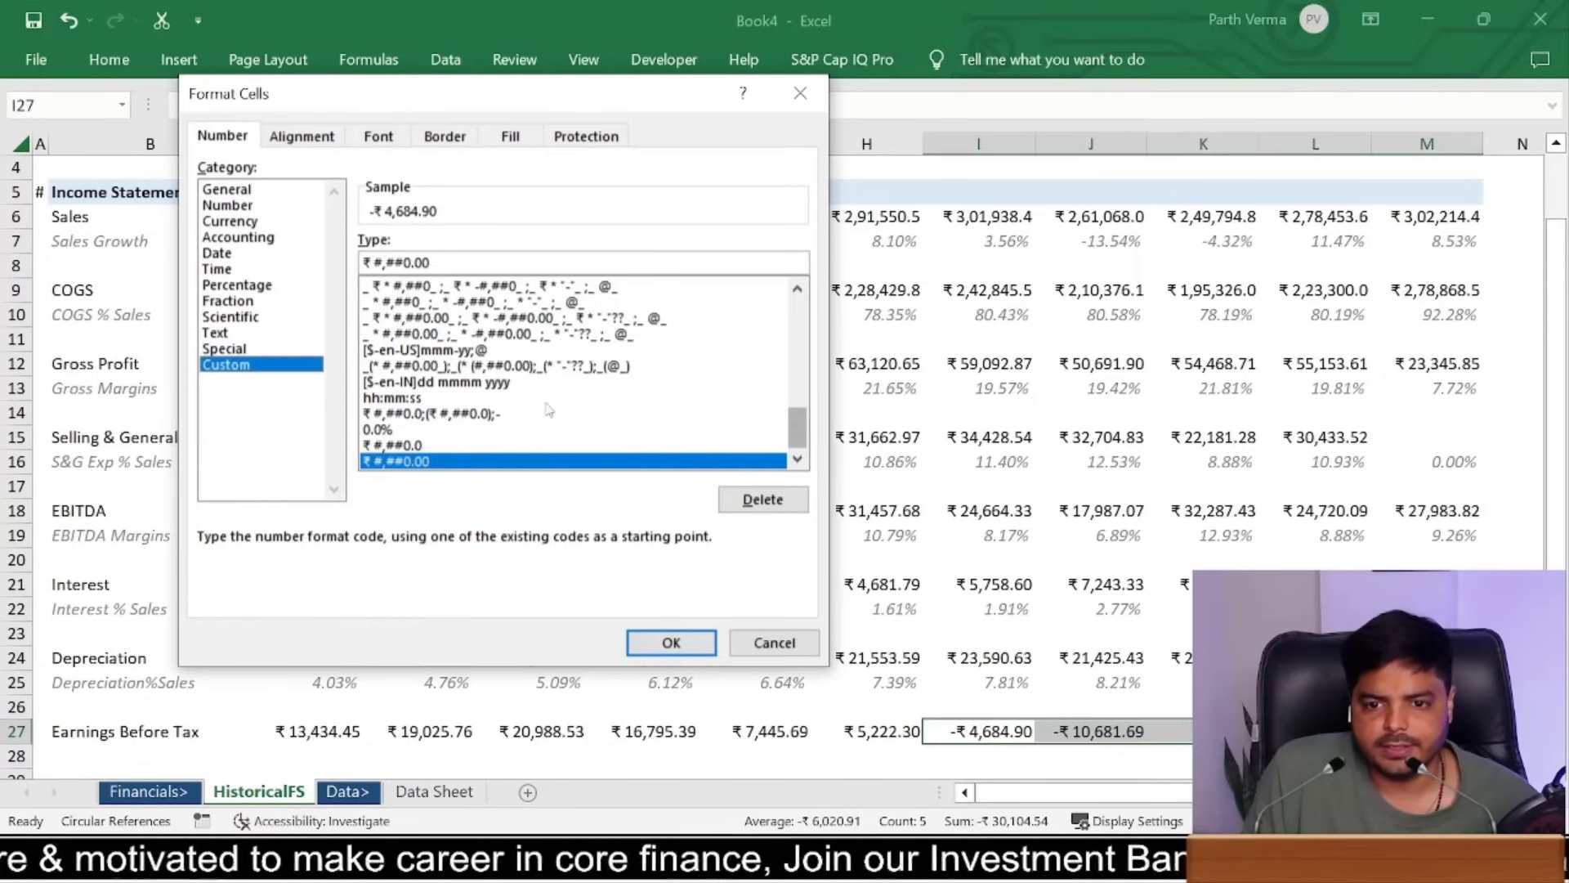
left_click(548, 412)
left_click(671, 642)
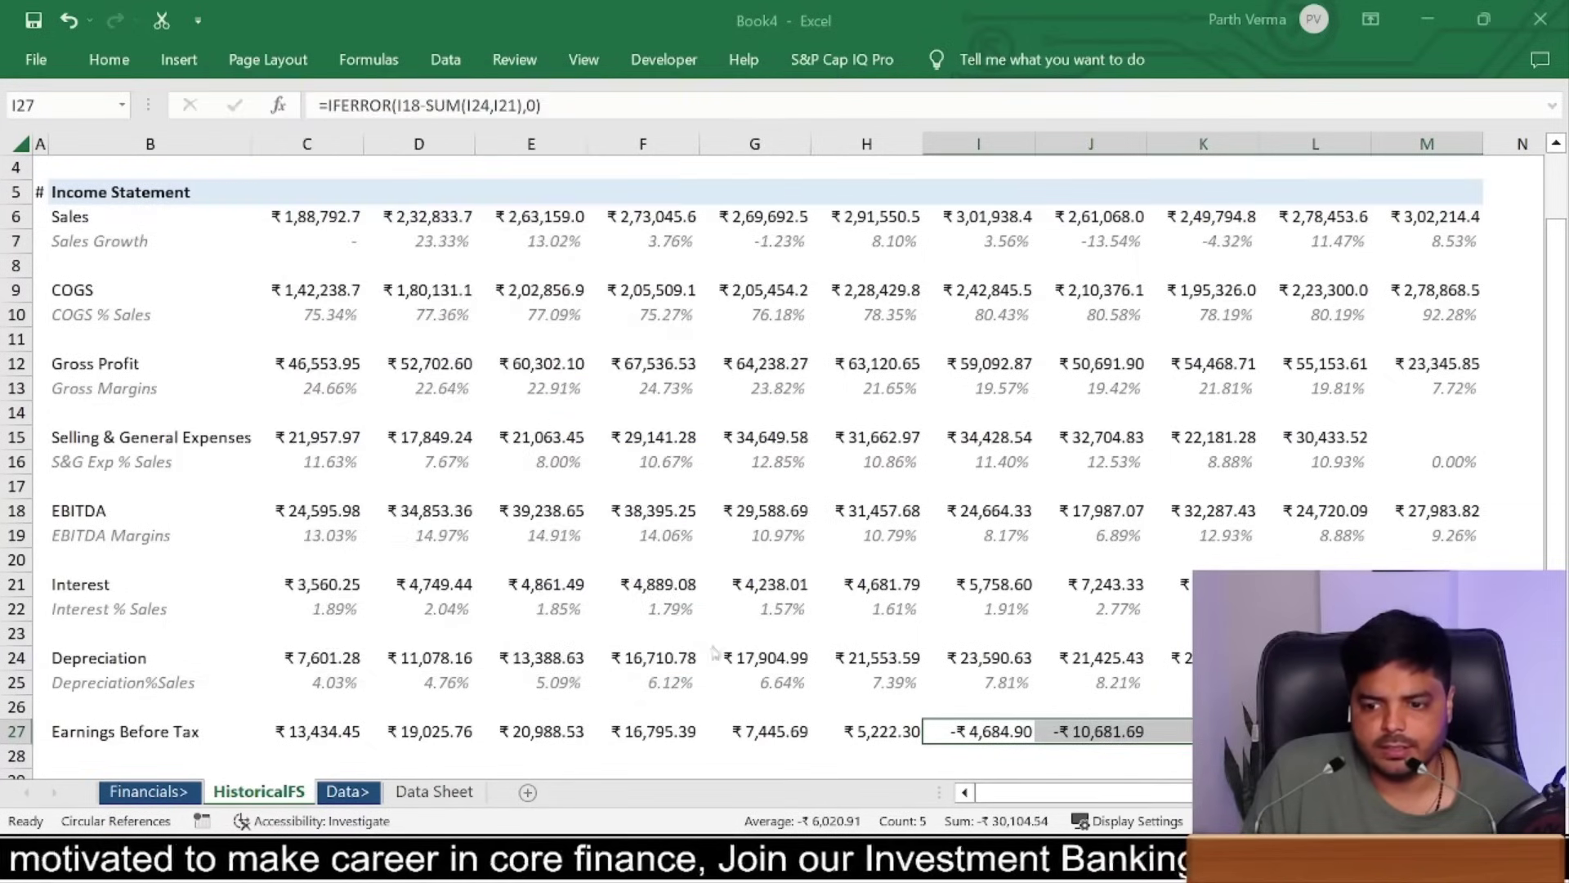
Step: Inspect the depreciation percentage formulas, then select row 4
left_click(1091, 662)
left_click(848, 568)
left_click(654, 658)
left_click(653, 682)
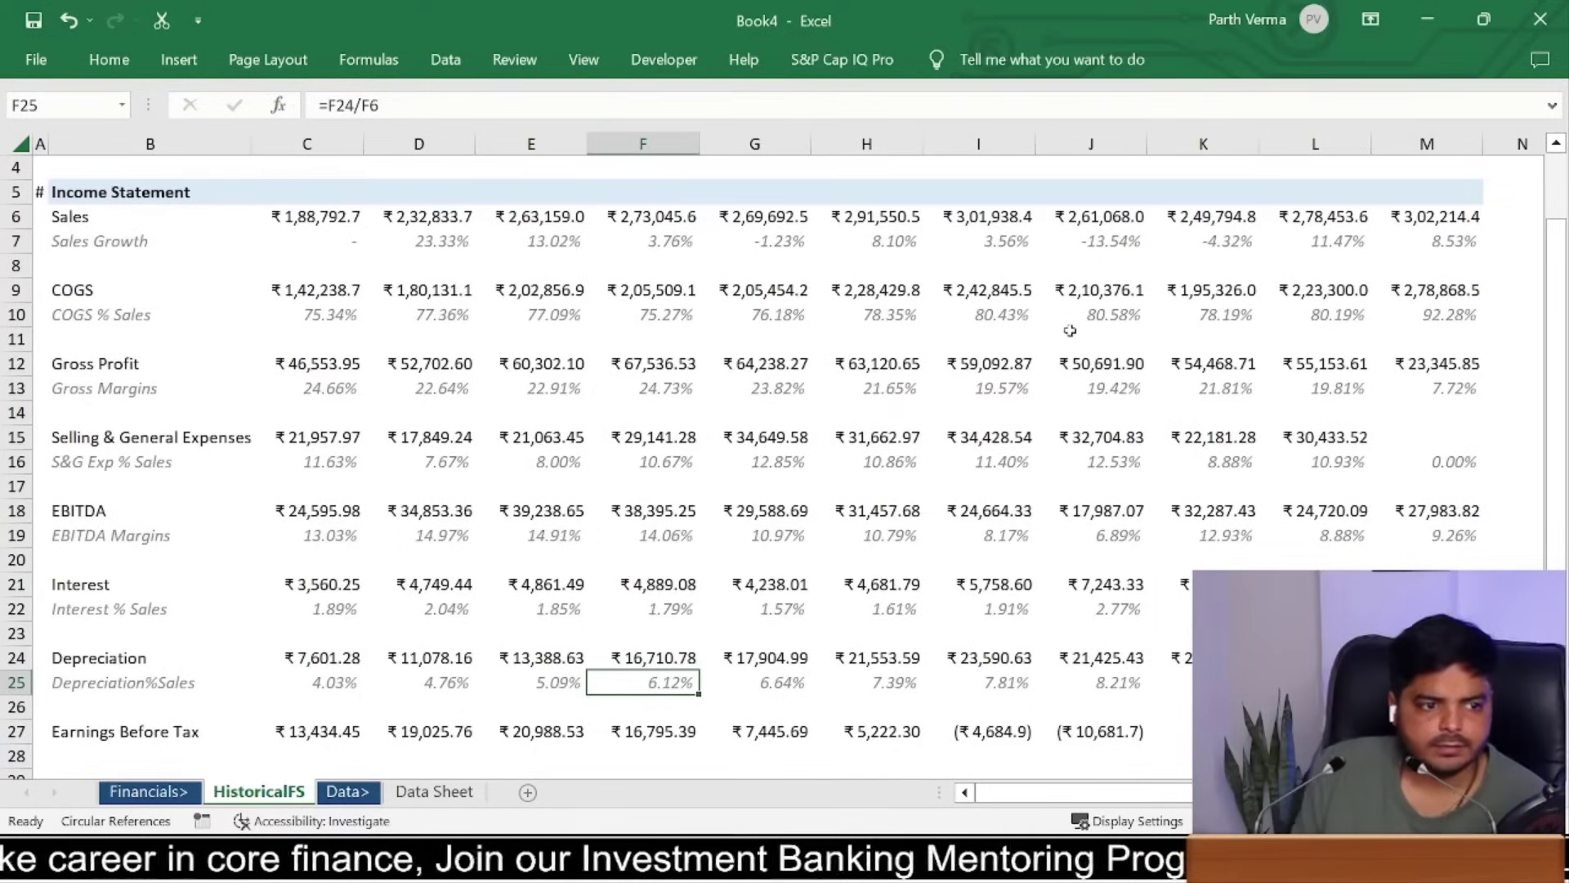
left_click_drag(1203, 732, 1203, 237)
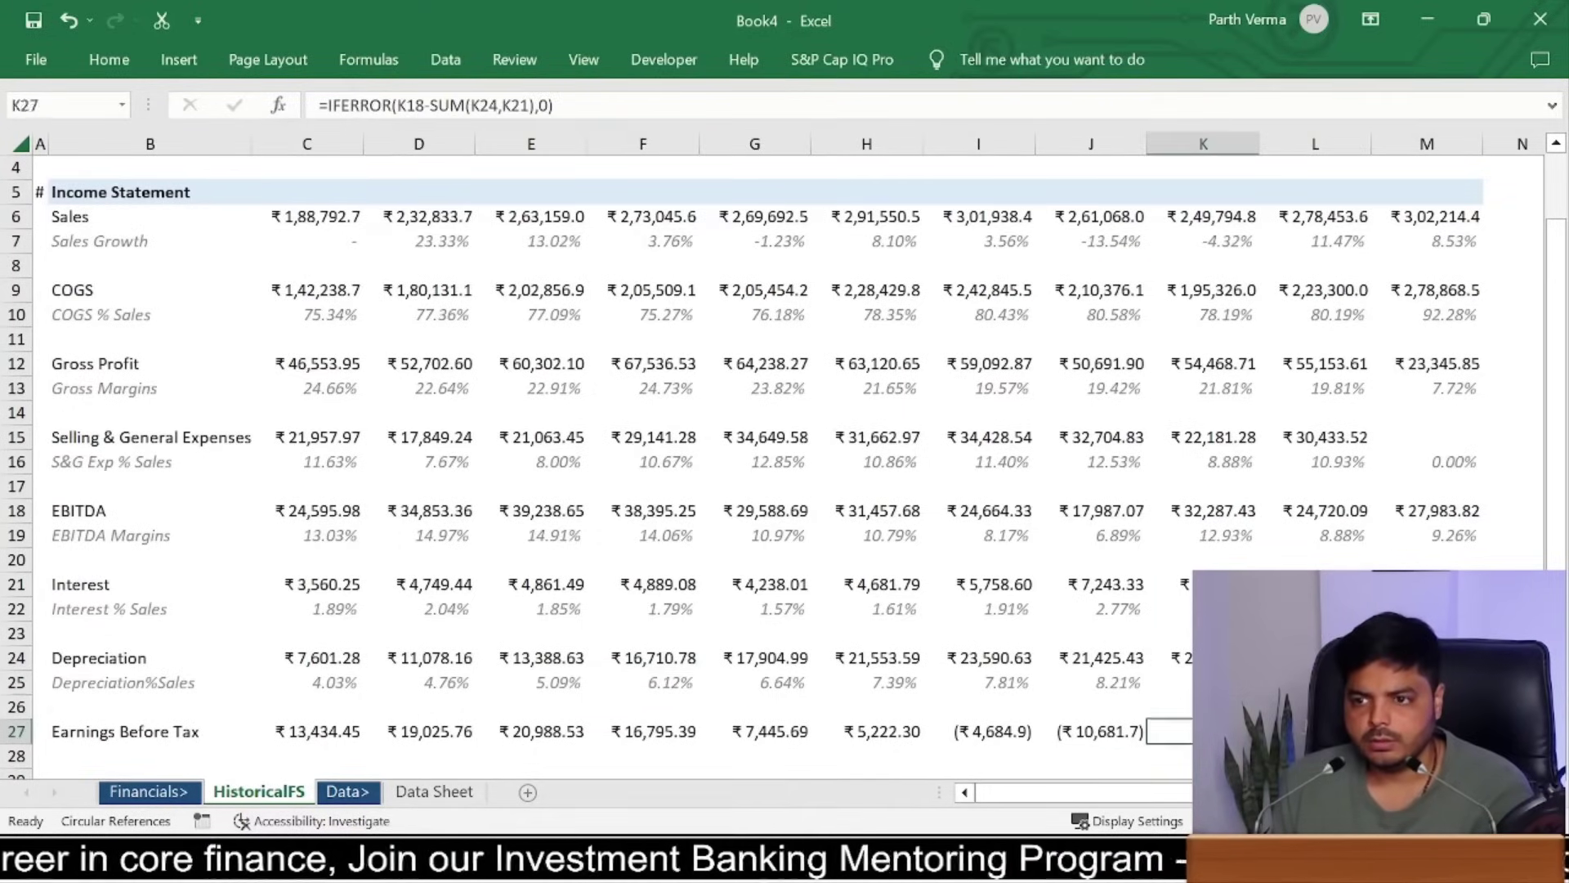
left_click(15, 242)
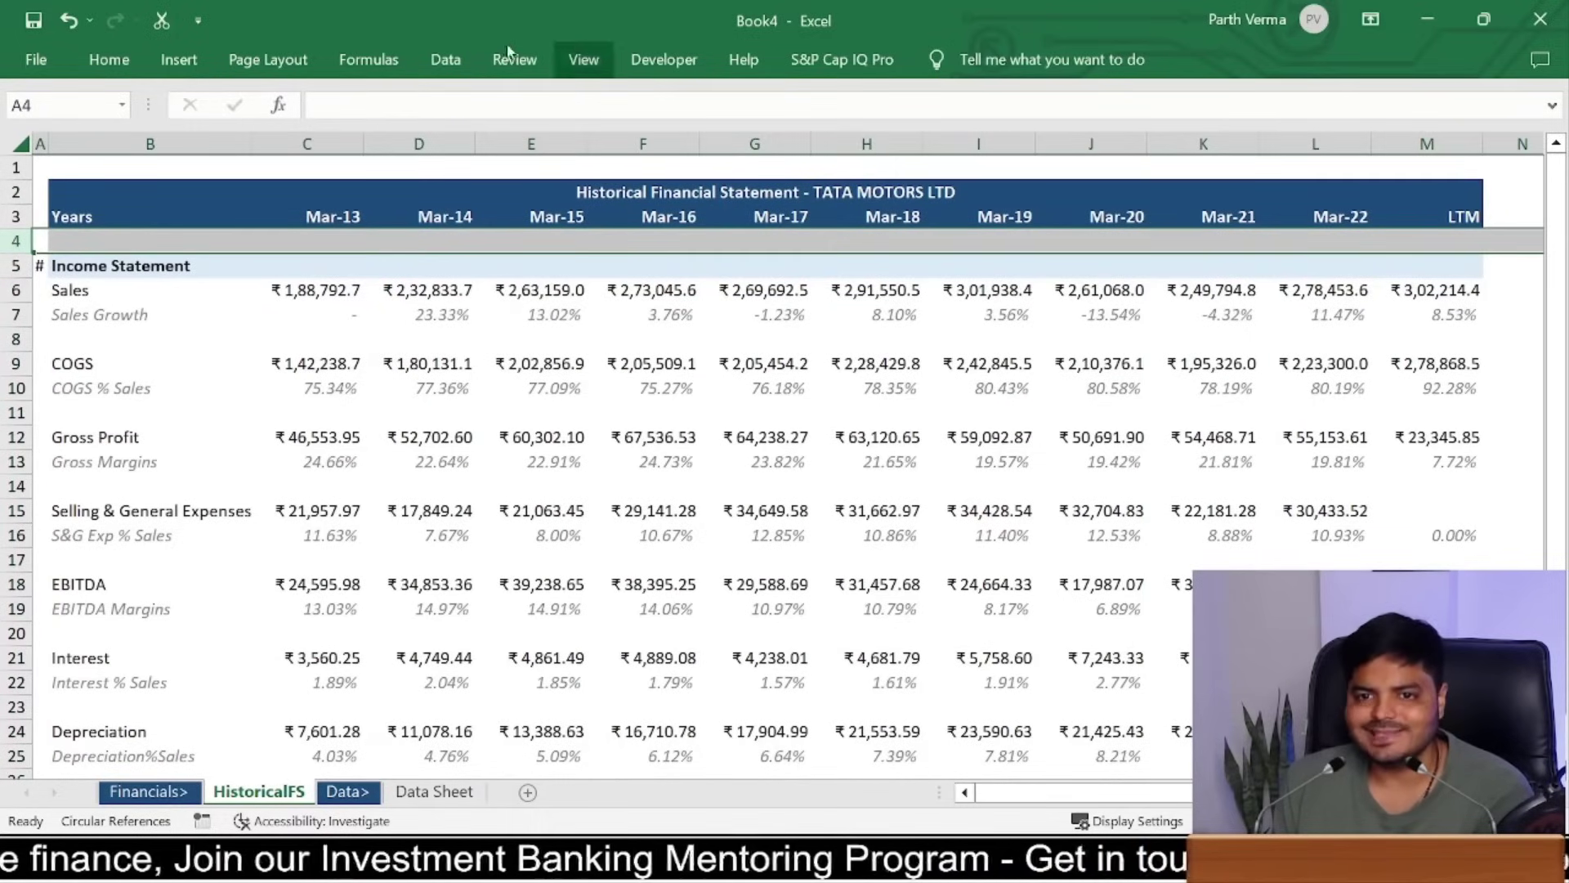
Step: Freeze panes so the title and year rows stay visible while scrolling
left_click(584, 60)
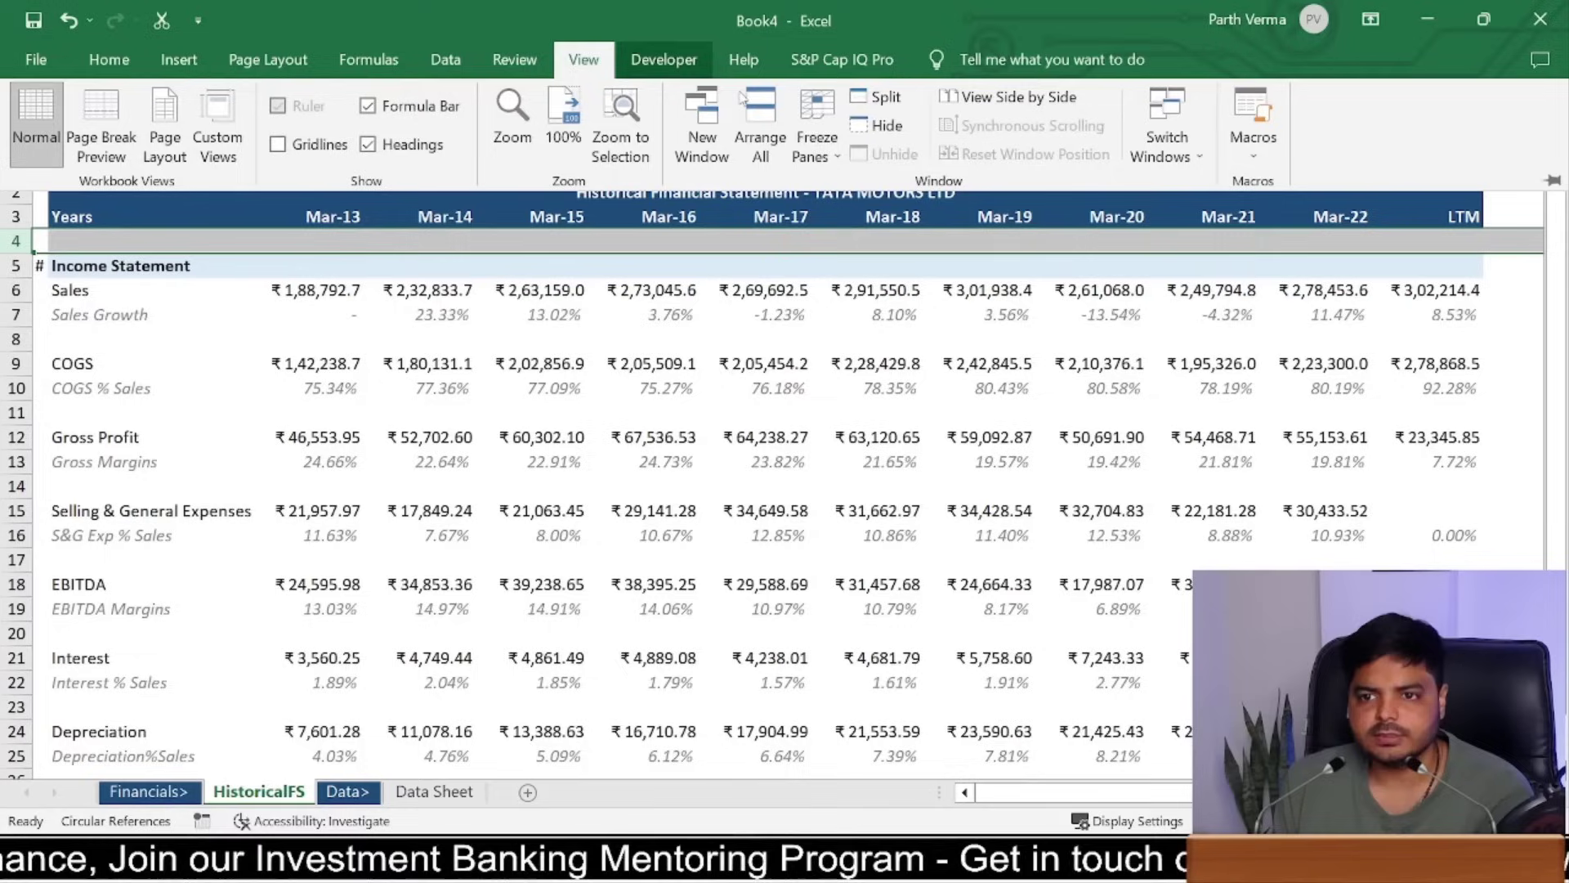
left_click(817, 134)
left_click(880, 216)
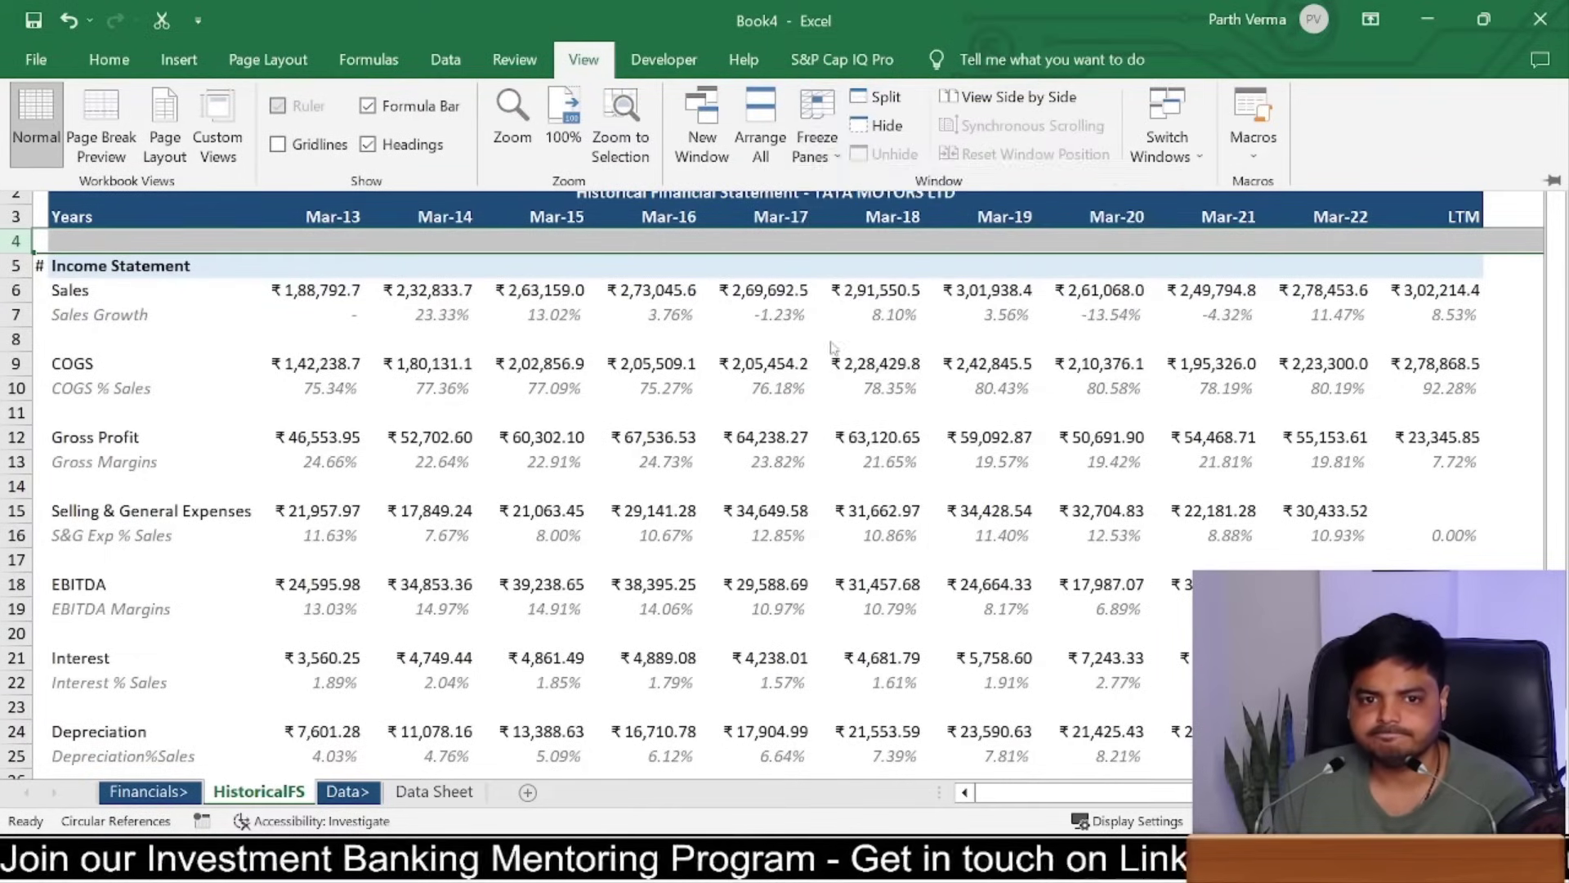
Step: Add an 'EBT % Sales' label in B28 with italic percentage formatting pasted from row 25
scroll(101, 672, "down", 2)
left_click(100, 682)
type("EBT")
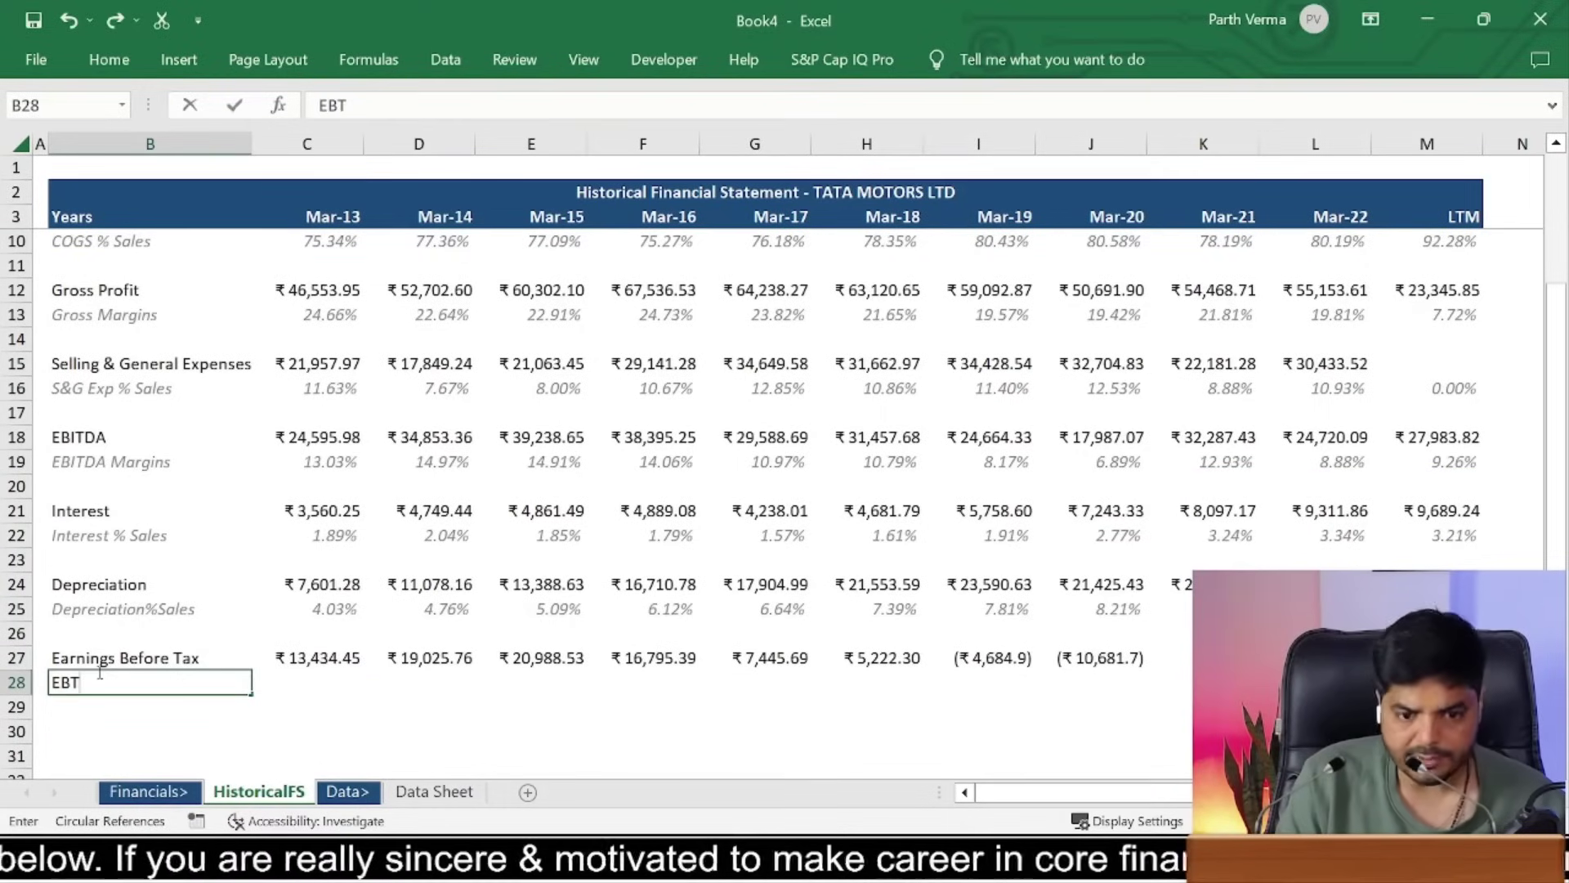
type(" % S")
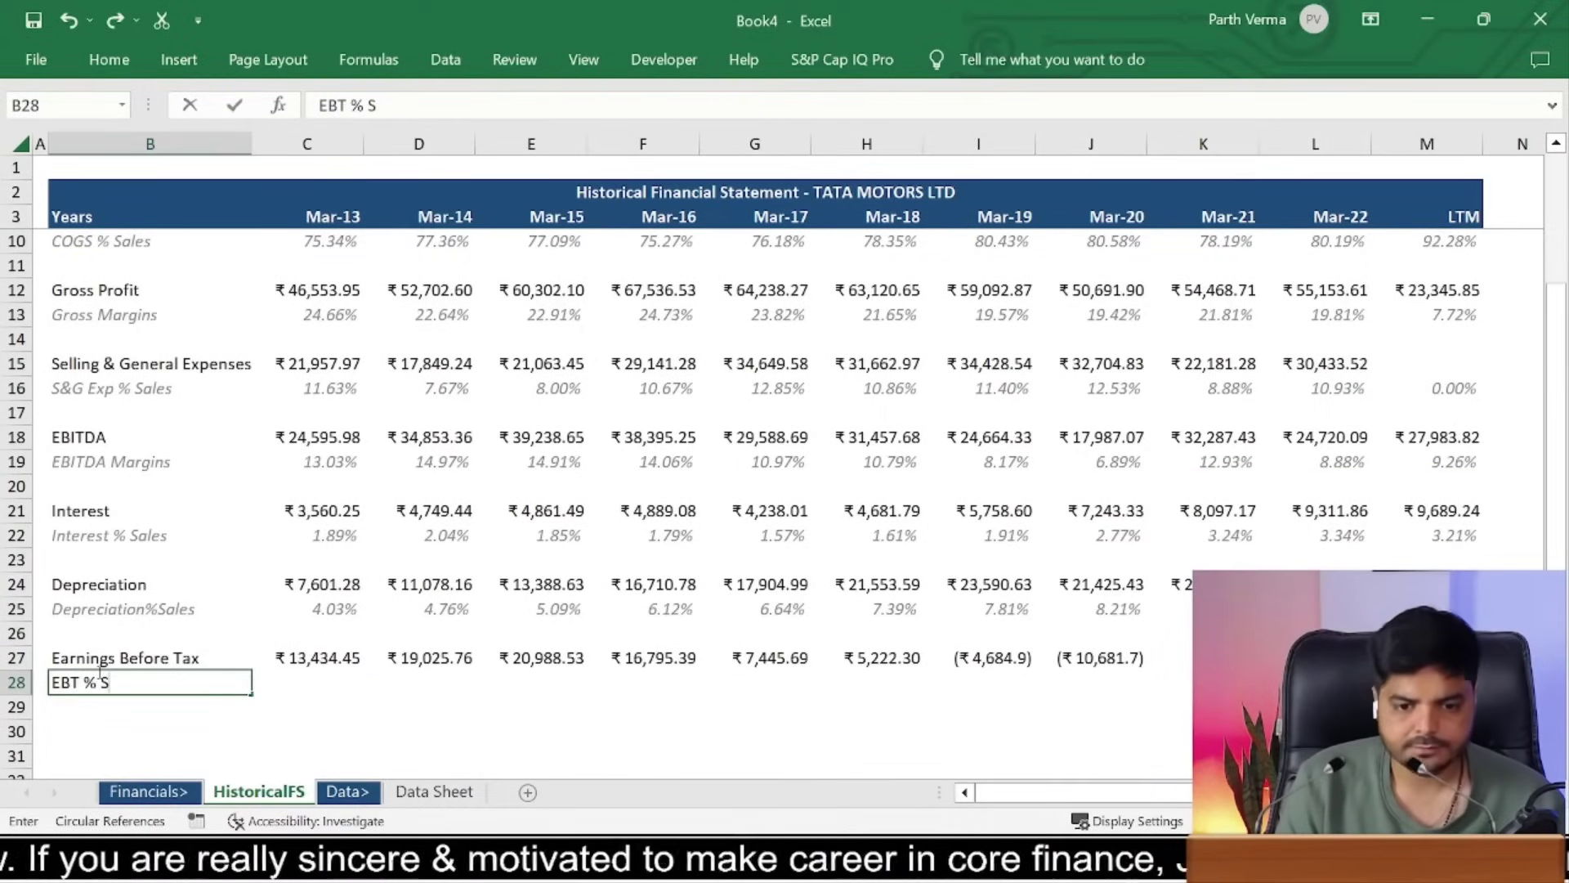
type("ales")
key("Up")
key("Up")
key("Up")
key("ctrl+c")
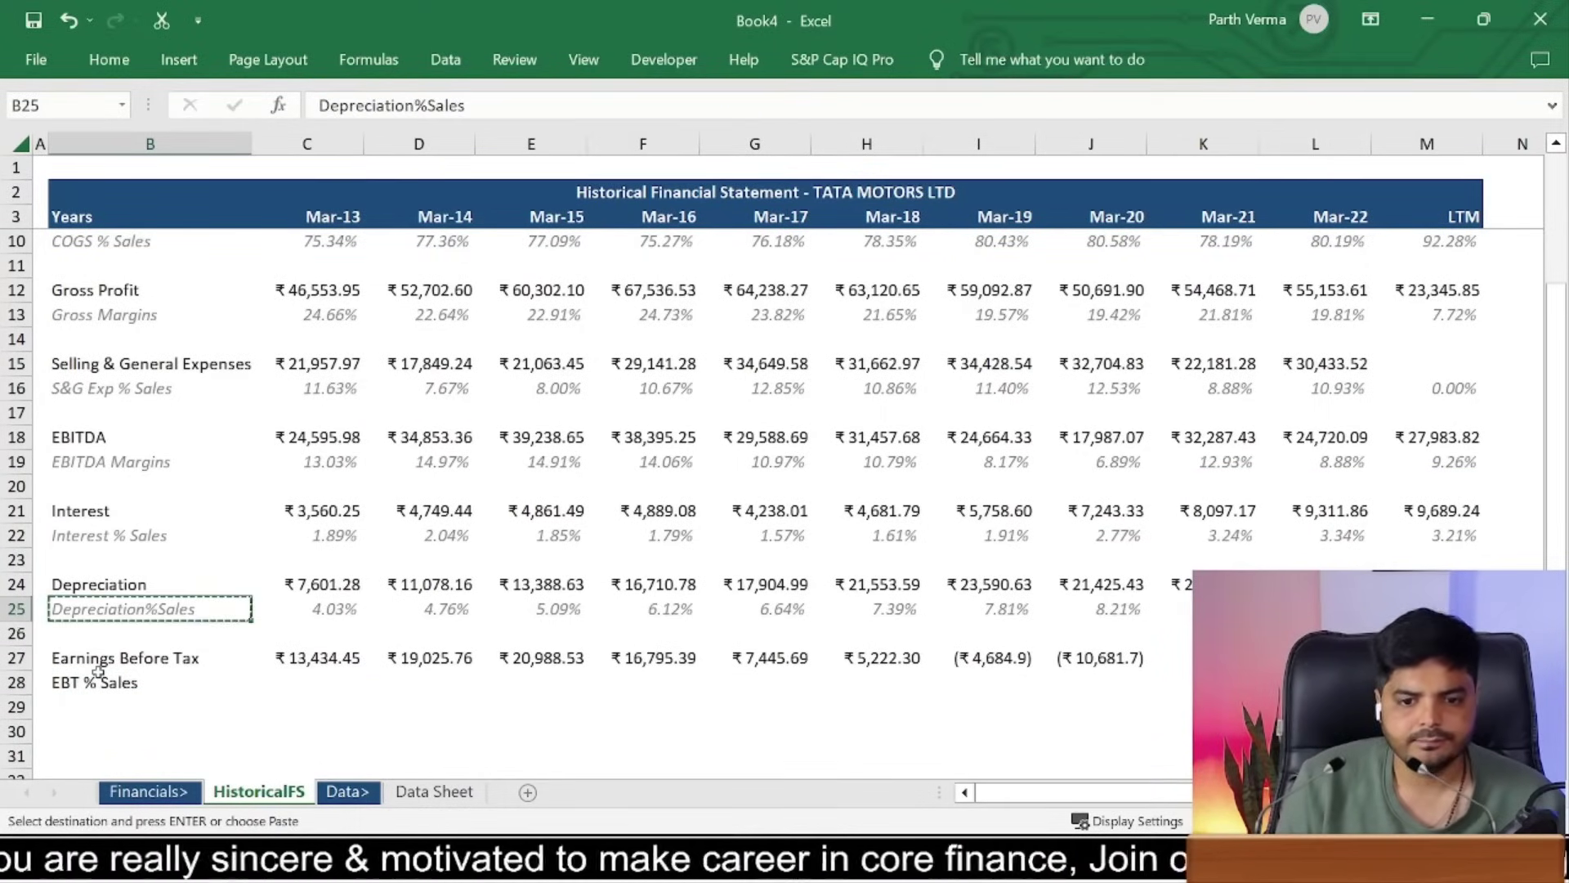
key("ctrl+shift+Right")
key("ctrl+c")
key("Down")
key("Down")
key("Down")
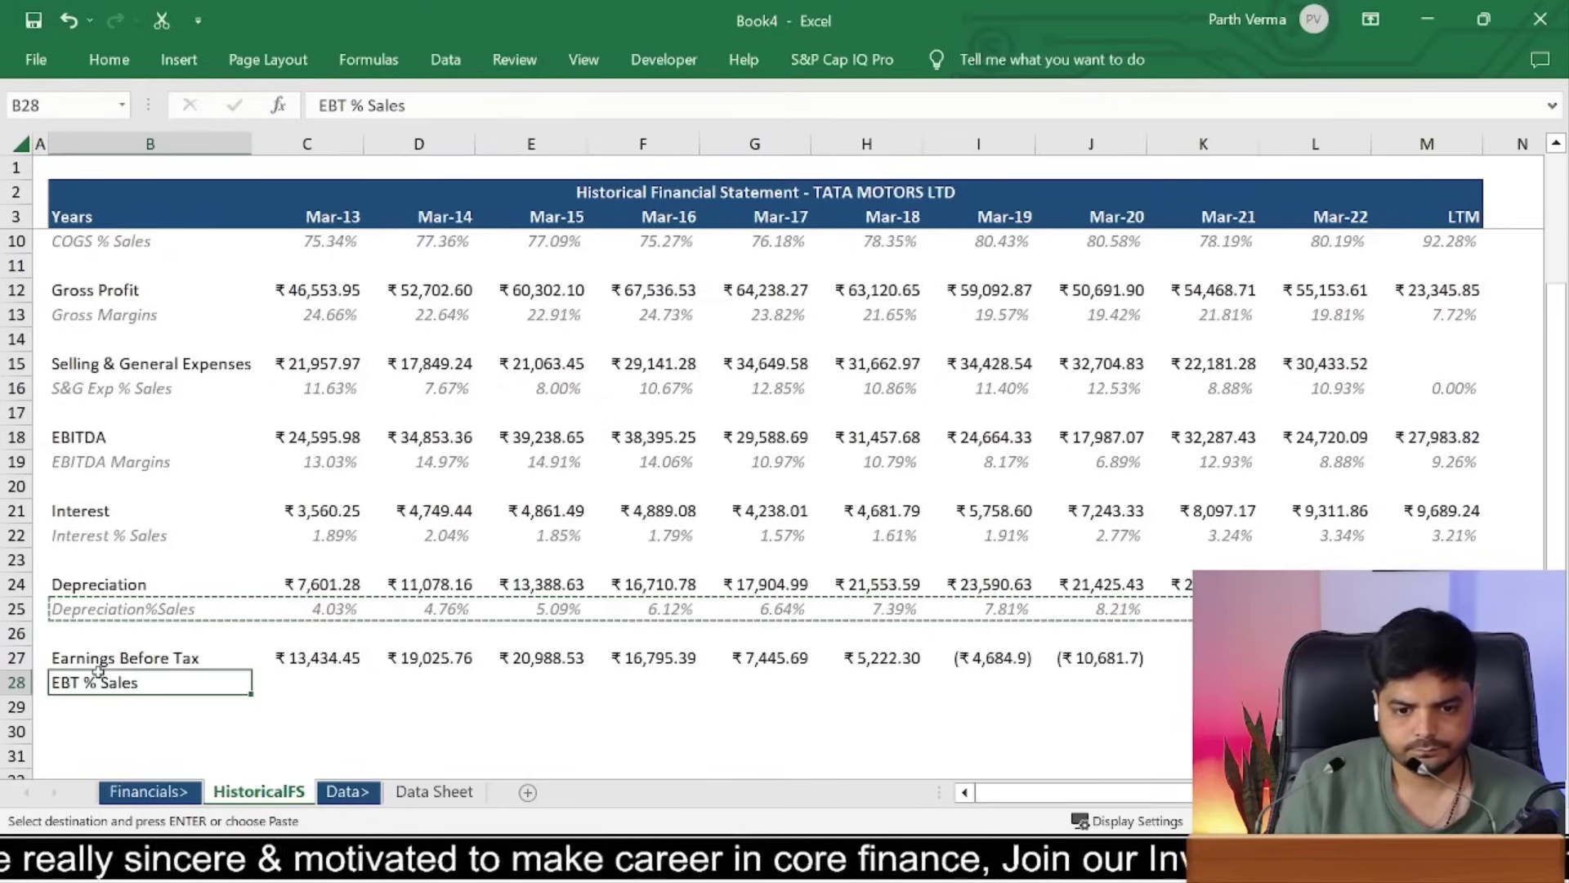
key("ctrl+alt+v")
key("t")
key("Return")
Step: Enter =C27/C6 in C28 to divide Mar-13 EBT by Sales
key("Right")
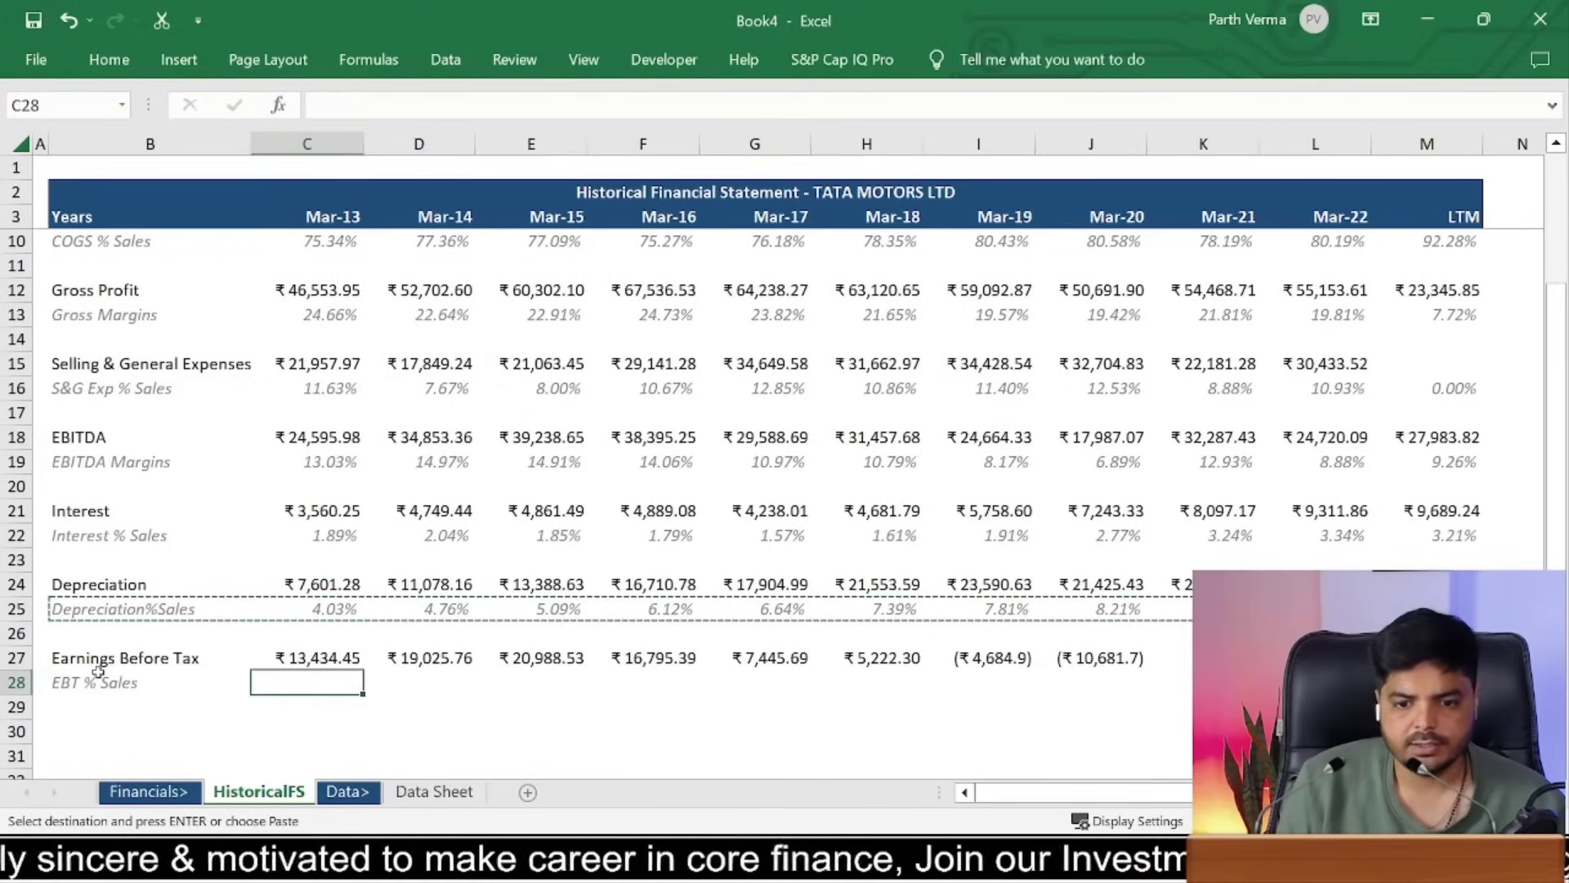
type("=")
key("Up")
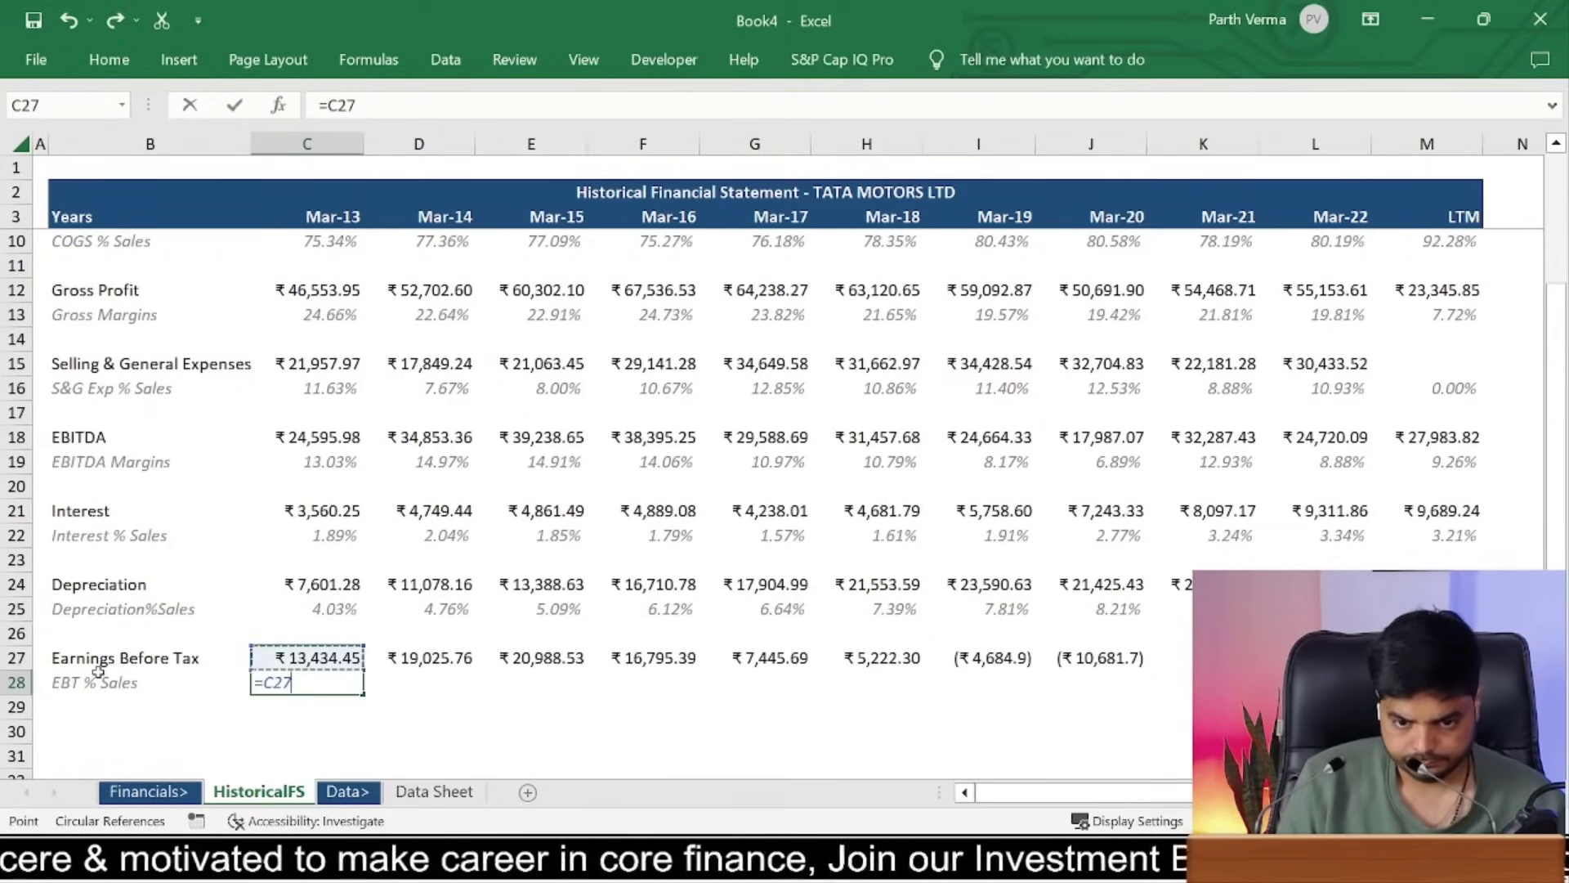
type("/")
key("Up")
key("Up")
key("Up")
key("Up")
key("Up")
key("Up")
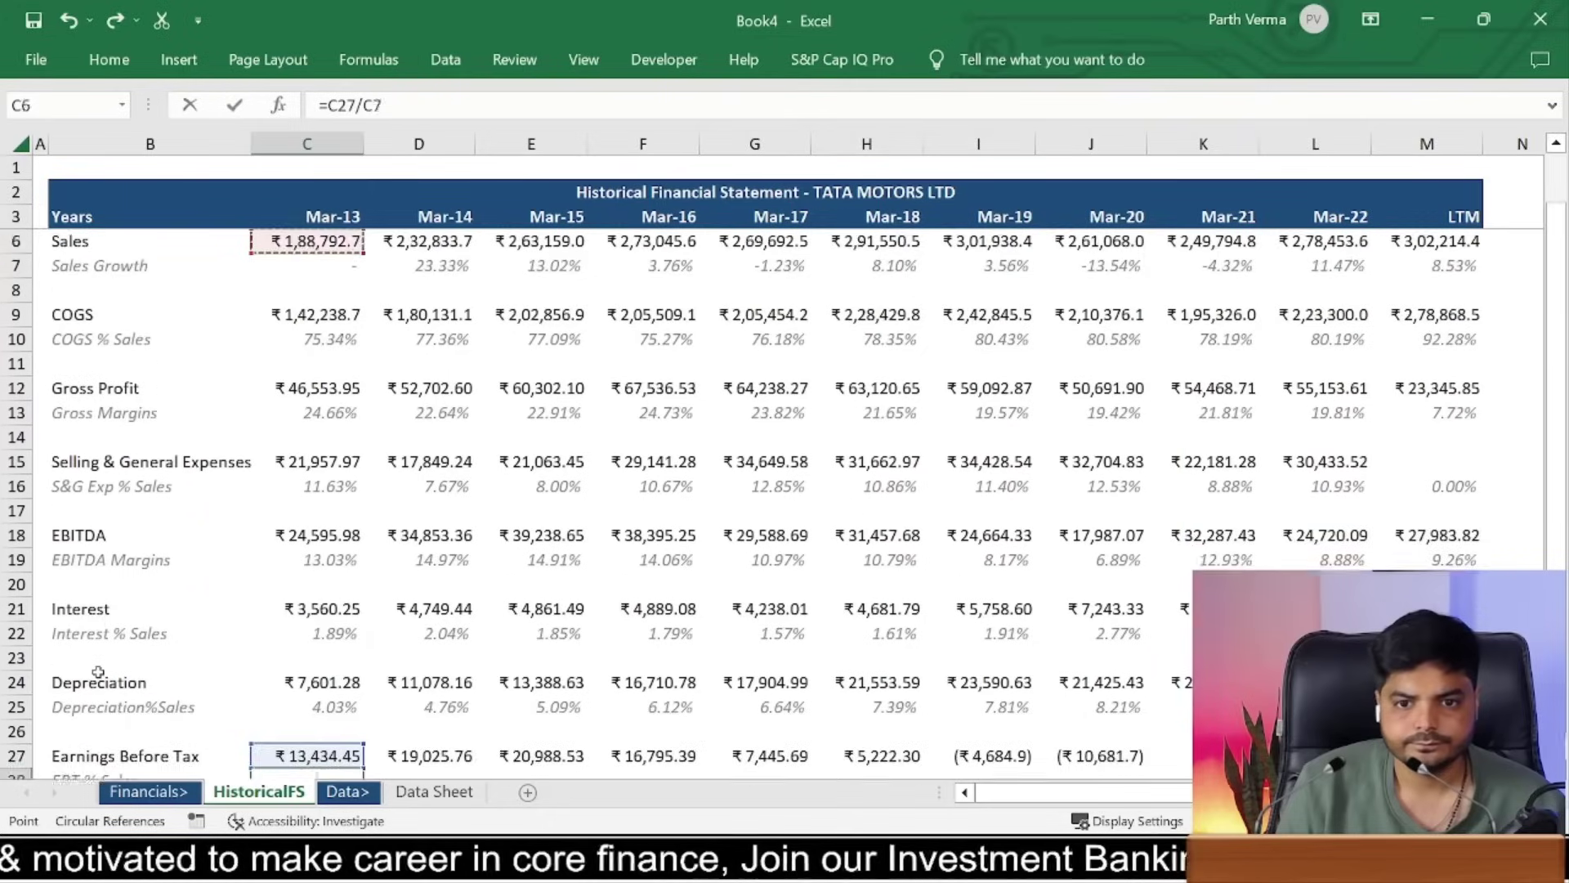
key("Up")
key("Up")
key("Up")
key("Down")
key("Down")
Step: Paste the EBT % Sales formula across D28:M28 and review the ratios
key("Down")
key("Down")
key("Return")
key("Up")
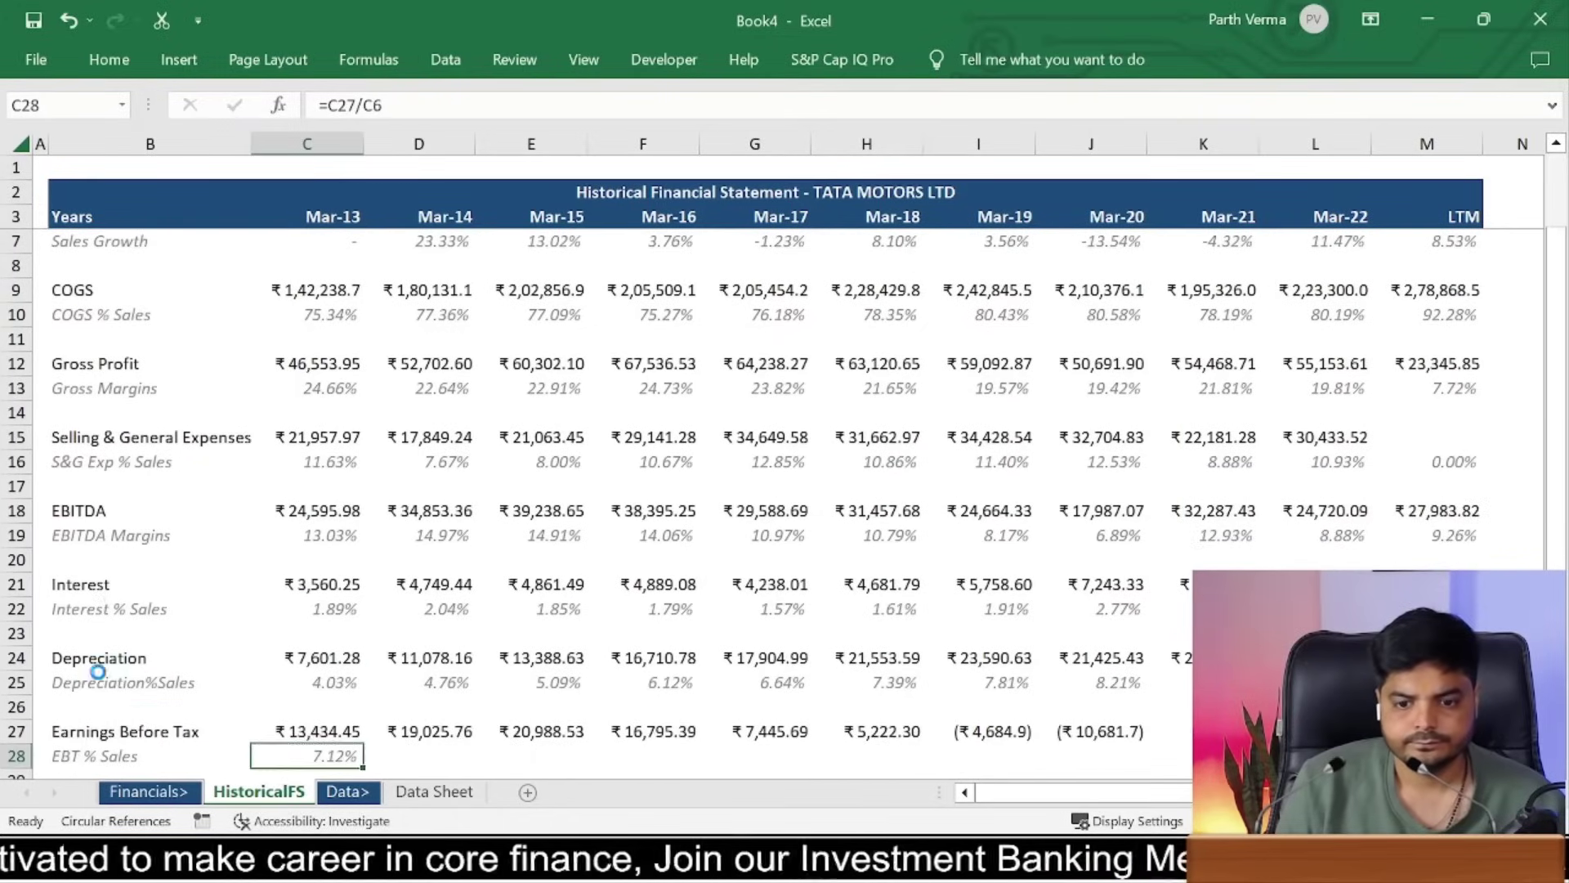
key("ctrl+c")
key("Up")
key("ctrl+Right")
key("Down")
key("ctrl+shift+Left")
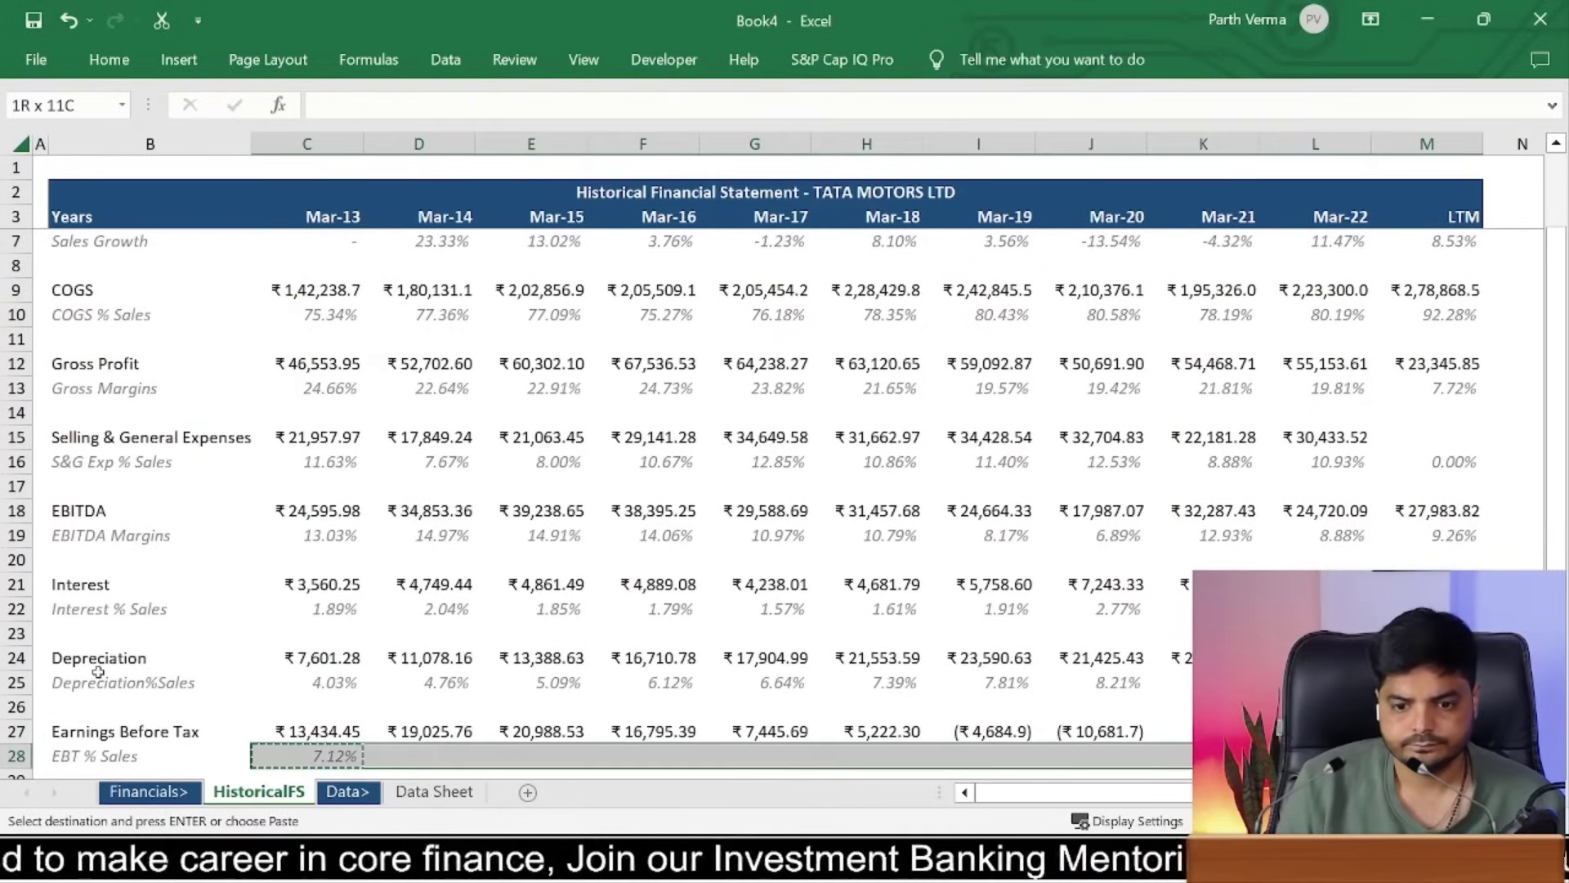
key("ctrl+v")
key("Left")
key("Left")
key("Left")
key("Left")
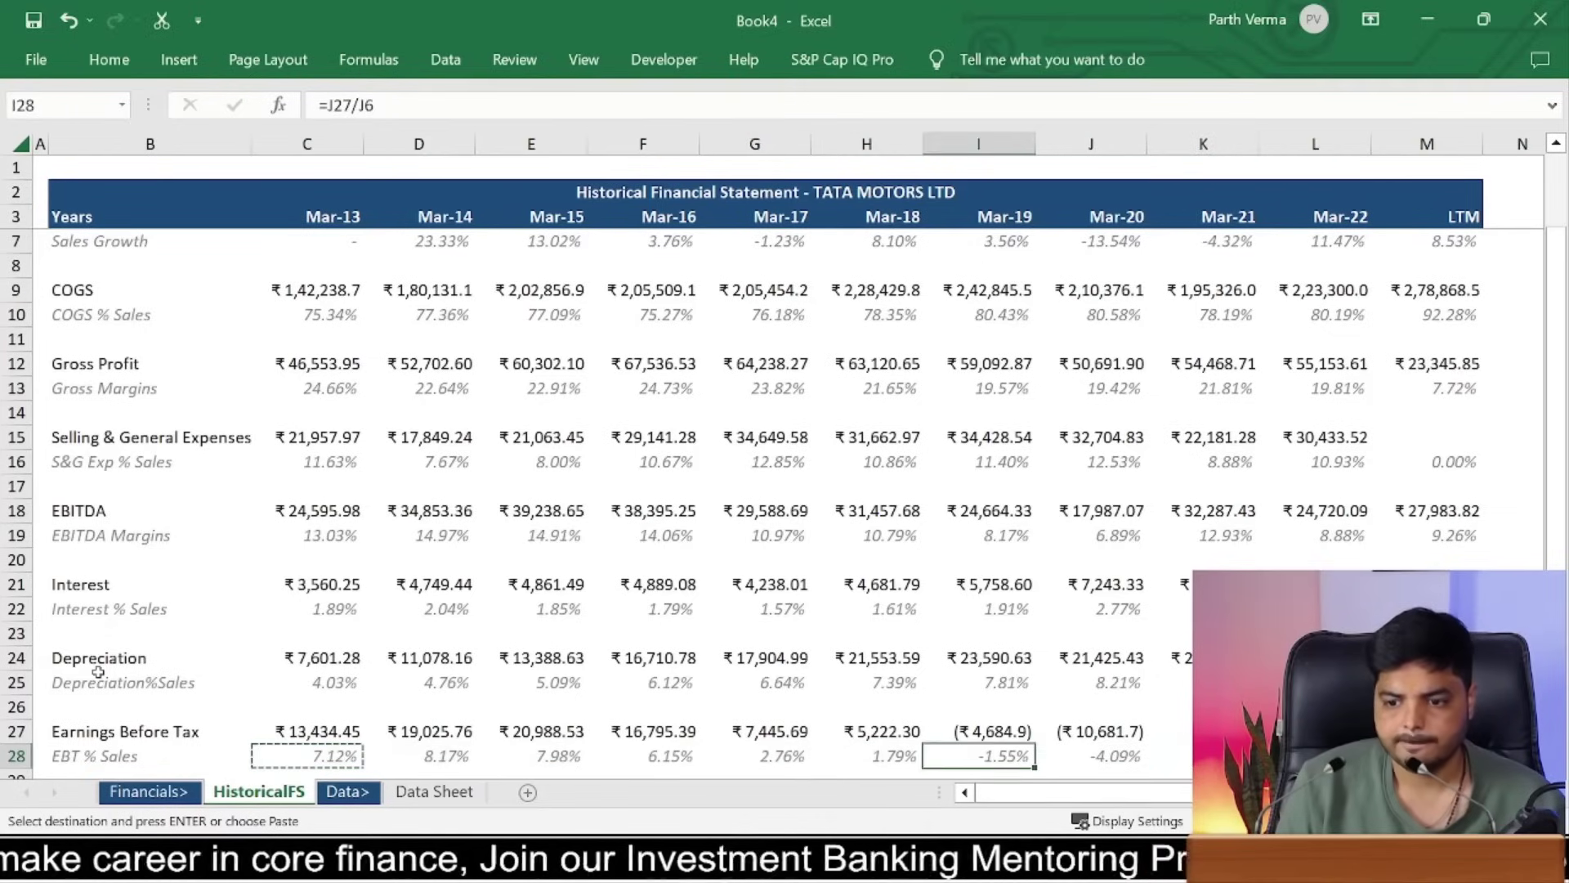
key("Left")
key("Left")
key("Left")
key("Left")
key("Left")
key("Left")
key("Left")
key("Left")
key("Right")
key("Right")
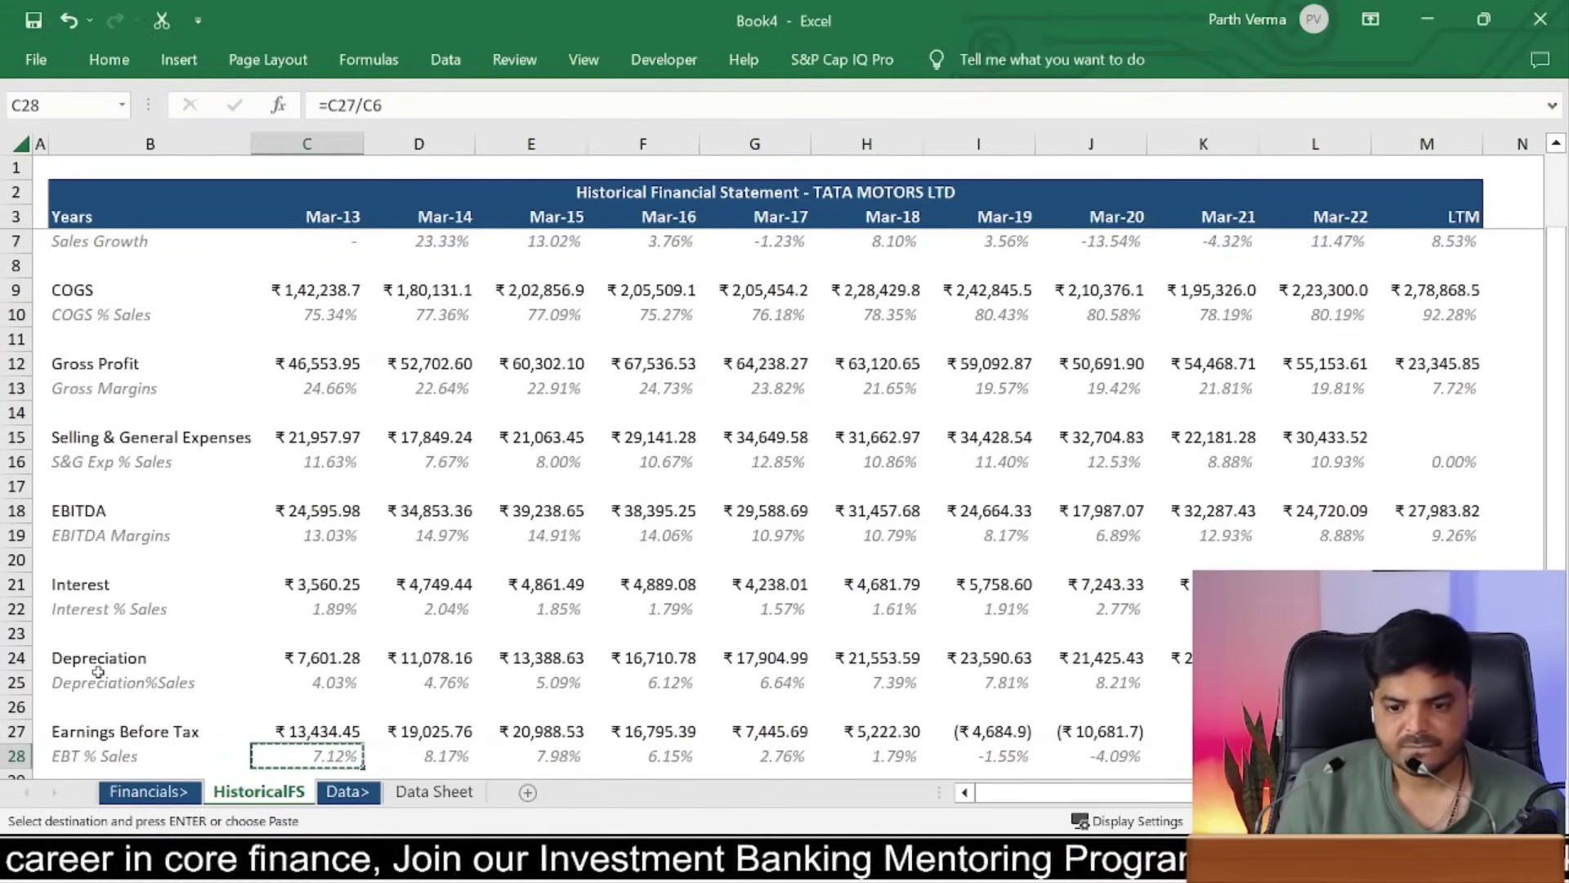
key("Down")
scroll(98, 672, "down", 1)
scroll(98, 671, "down", 1)
key("Left")
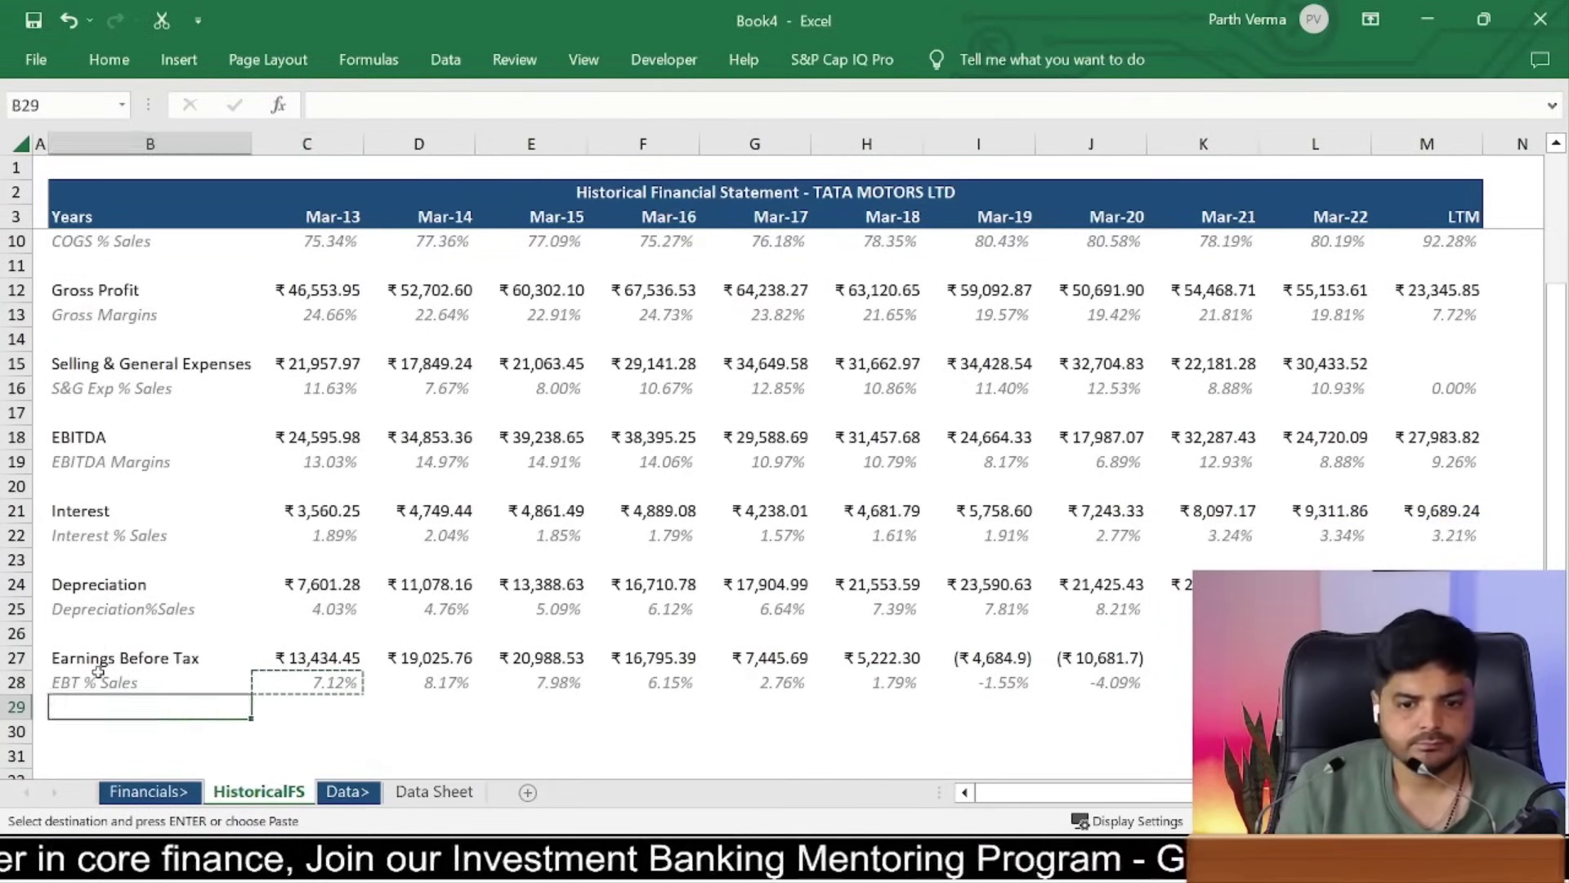
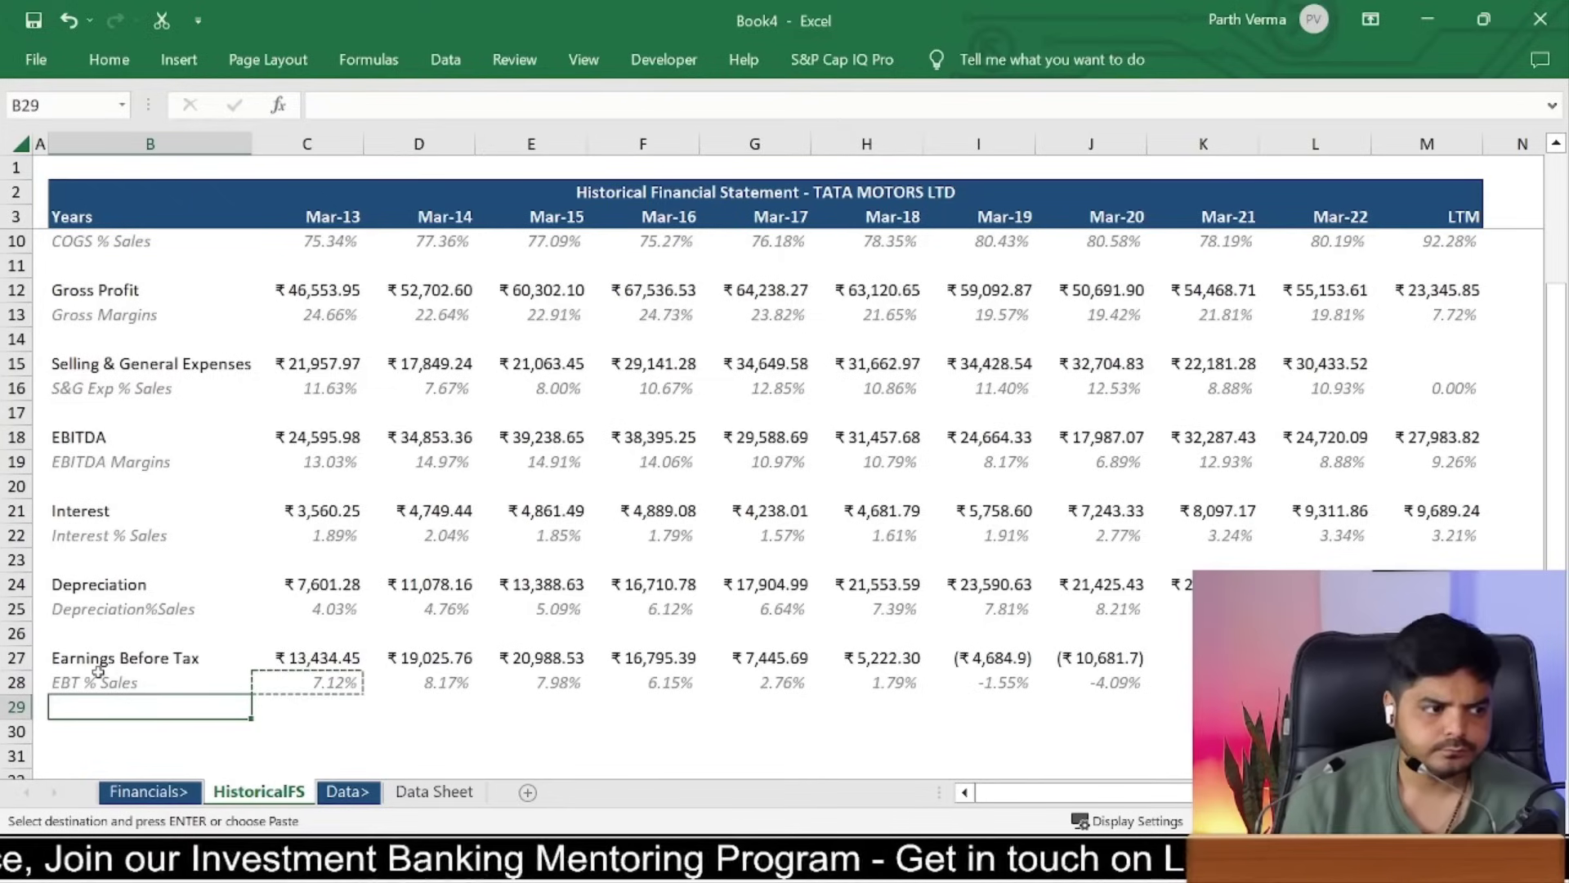
Step: Label B30 as 'Tax', then start and abandon an IFERROR formula in C30
key("Down")
type("Ta")
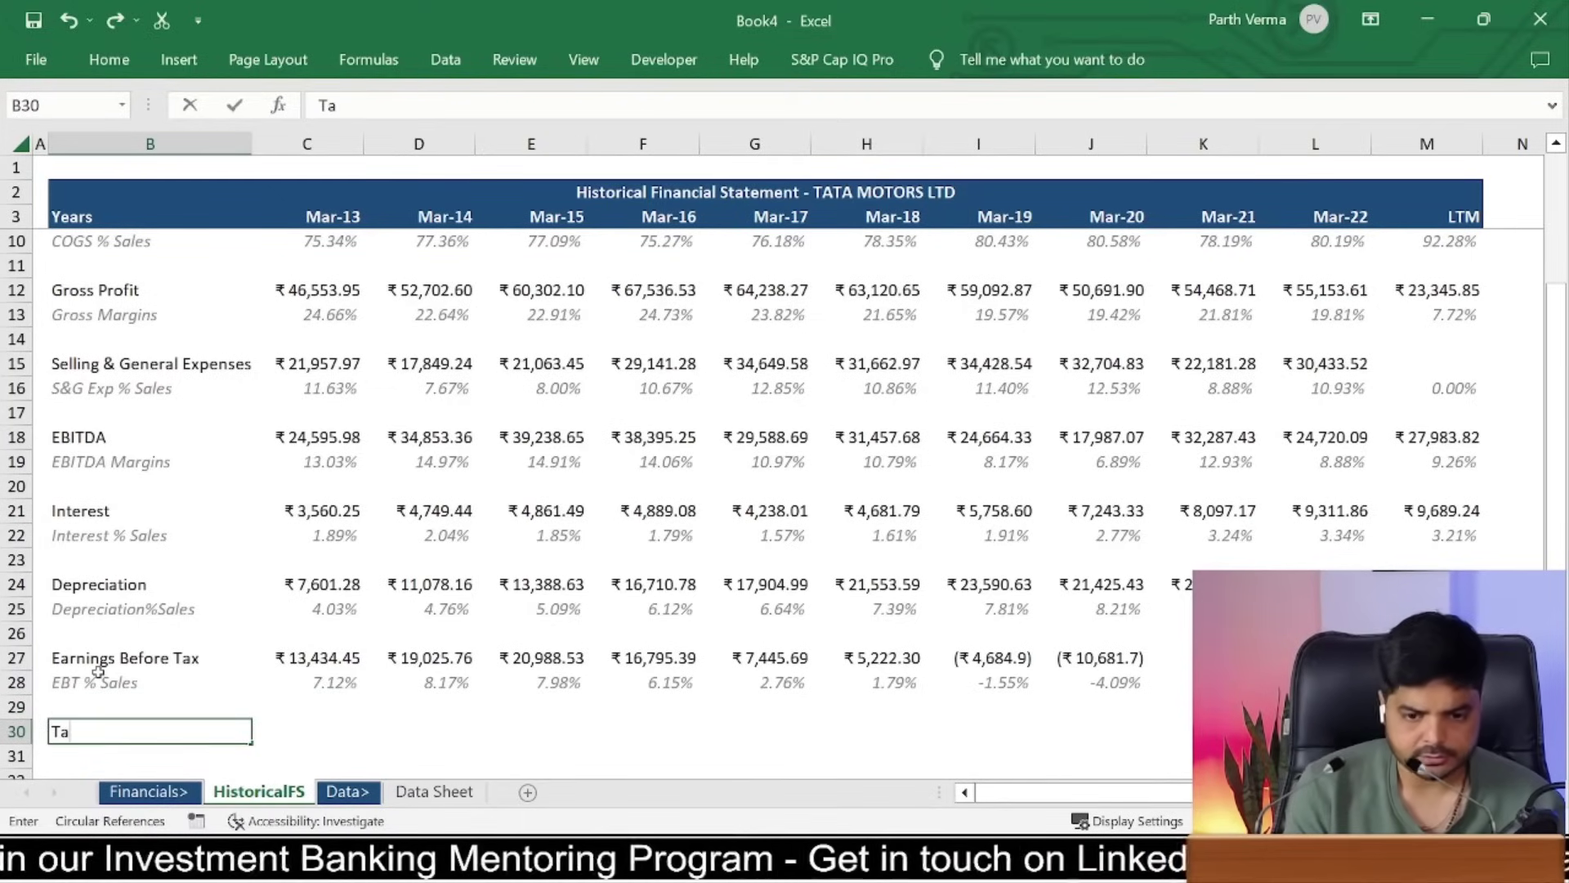
key("Tab")
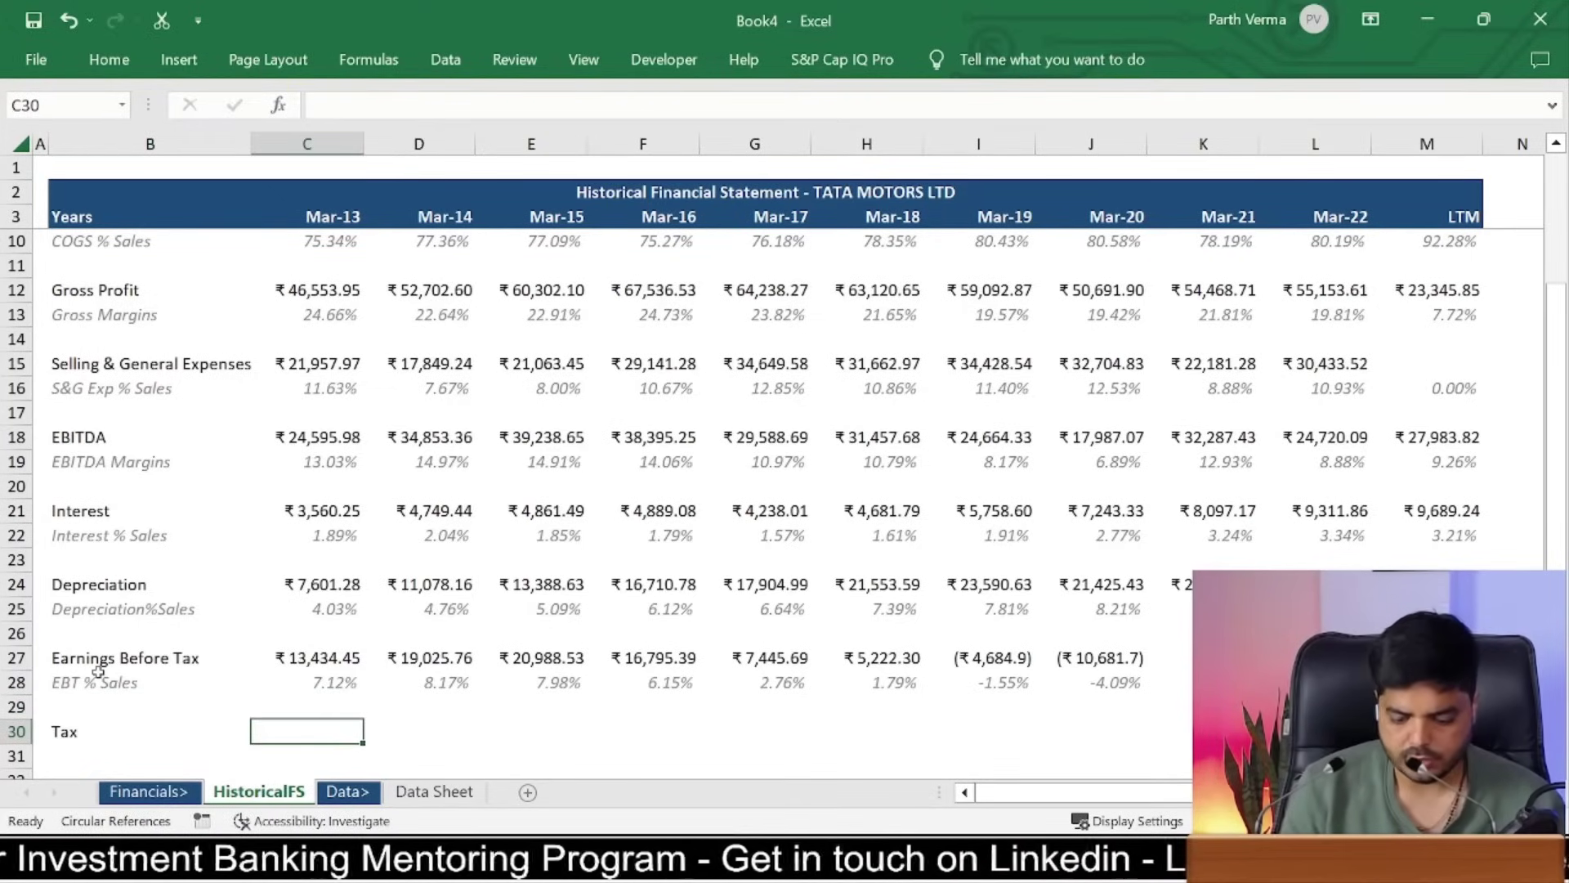
type("=iferror")
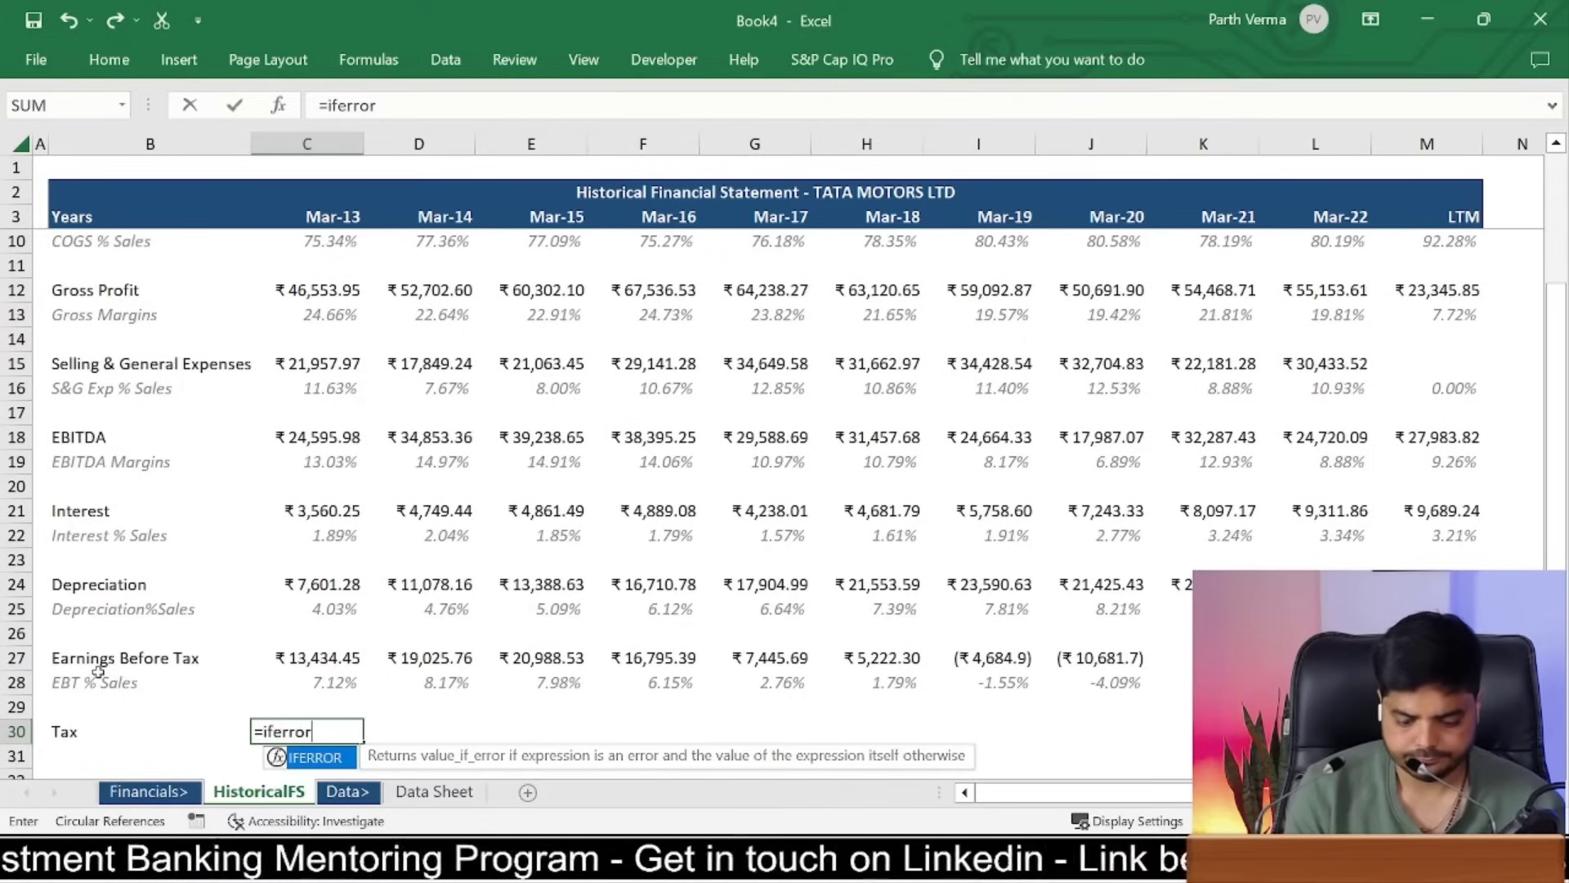
type("(")
key("Escape")
Step: Inspect the Earnings Before Tax formulas in row 27, including the LTM cell M27
key("Up")
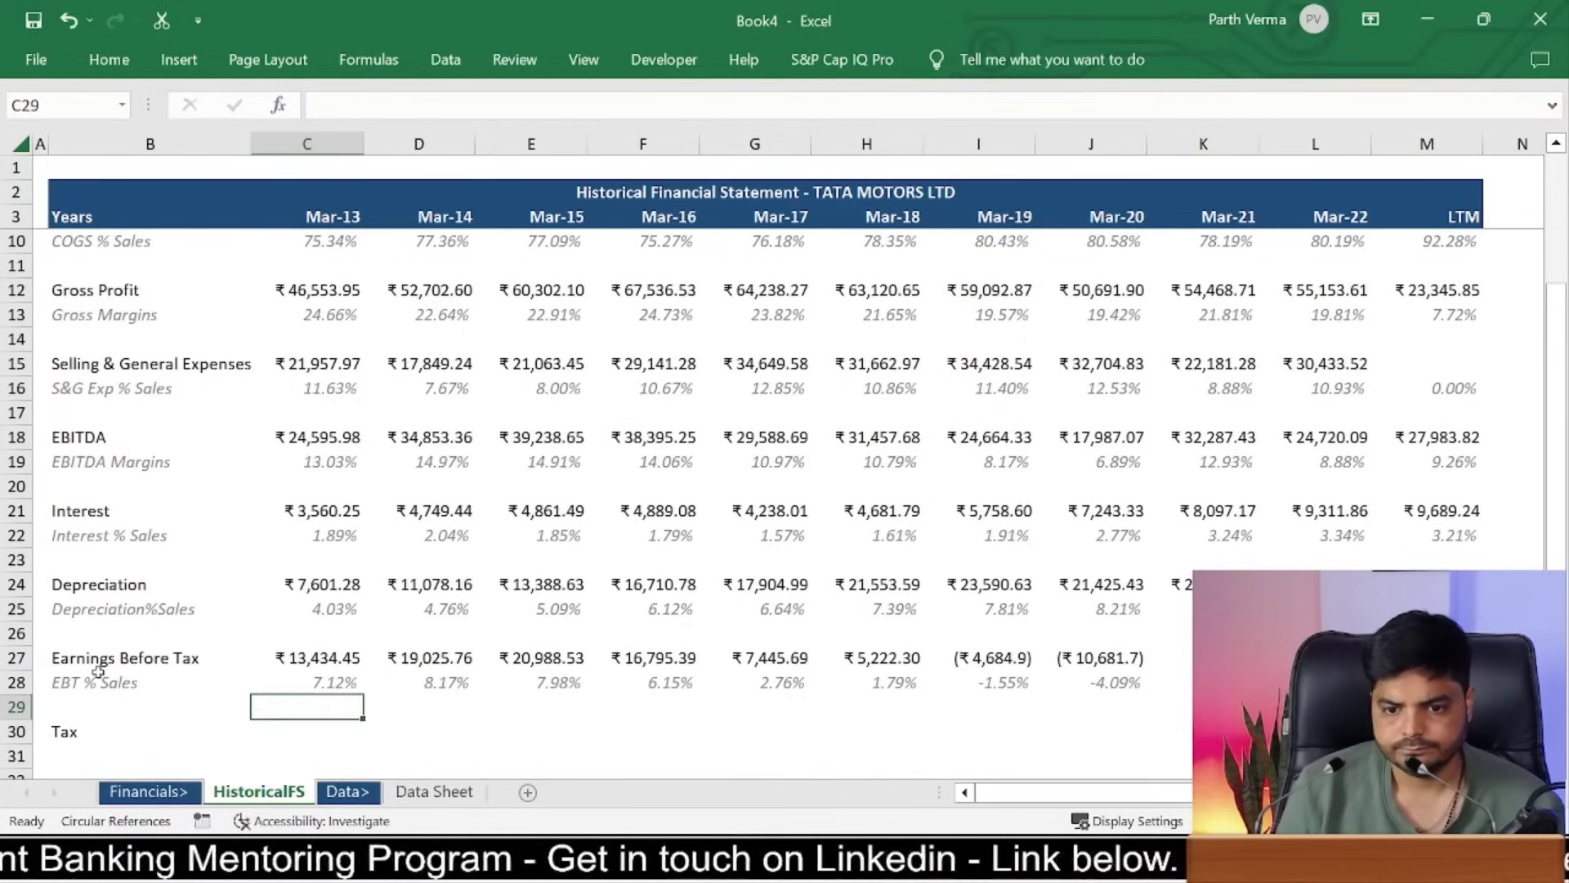
key("Up")
key("Up")
key("Right")
key("ctrl+Right")
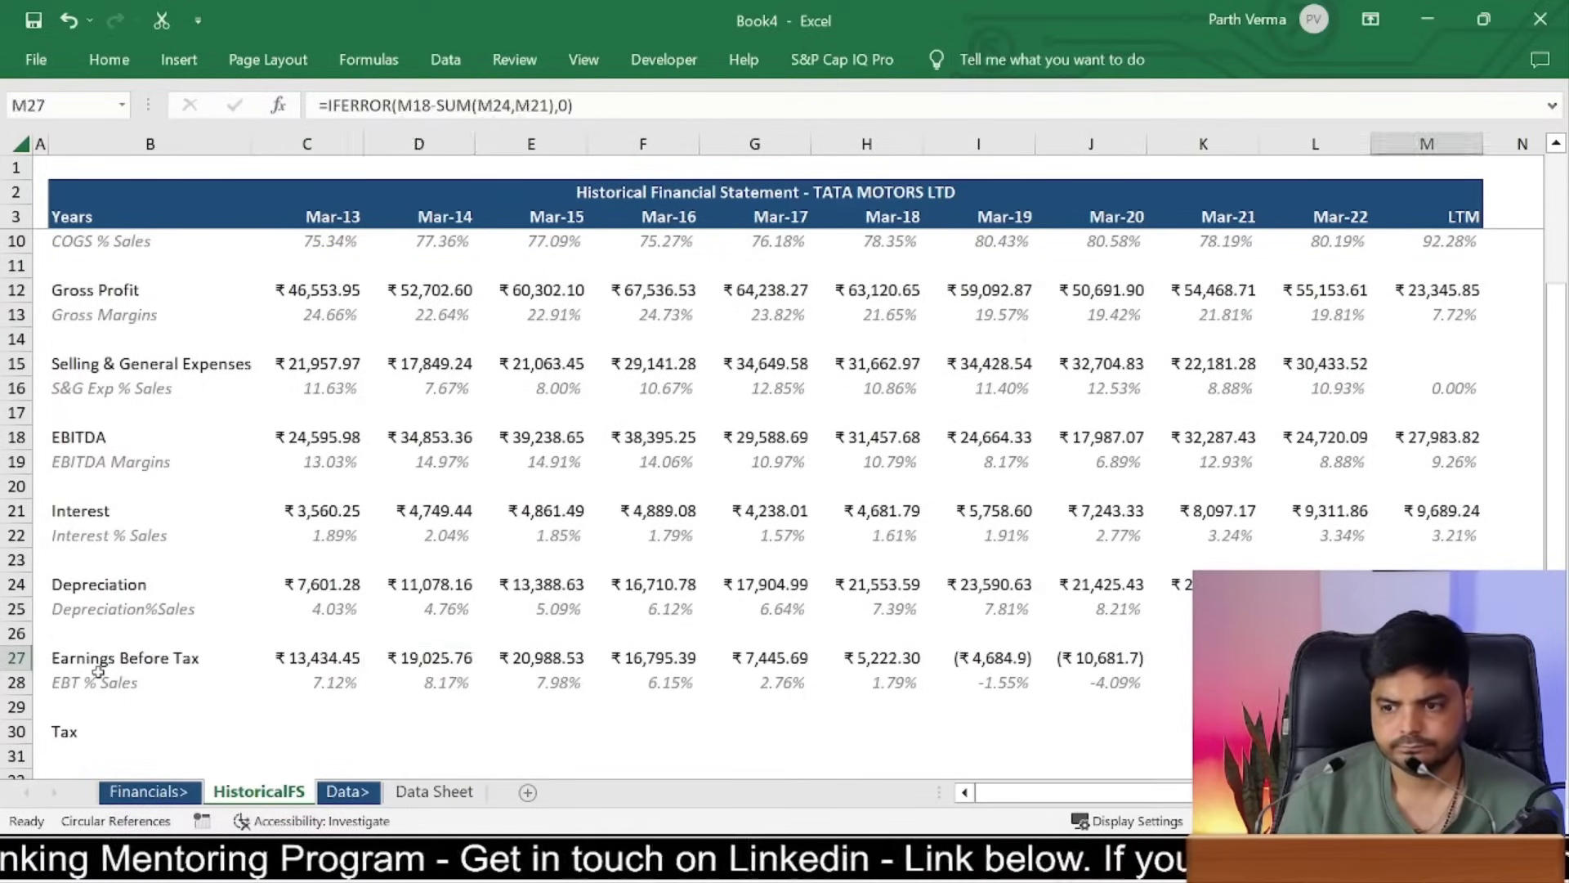
key("F2")
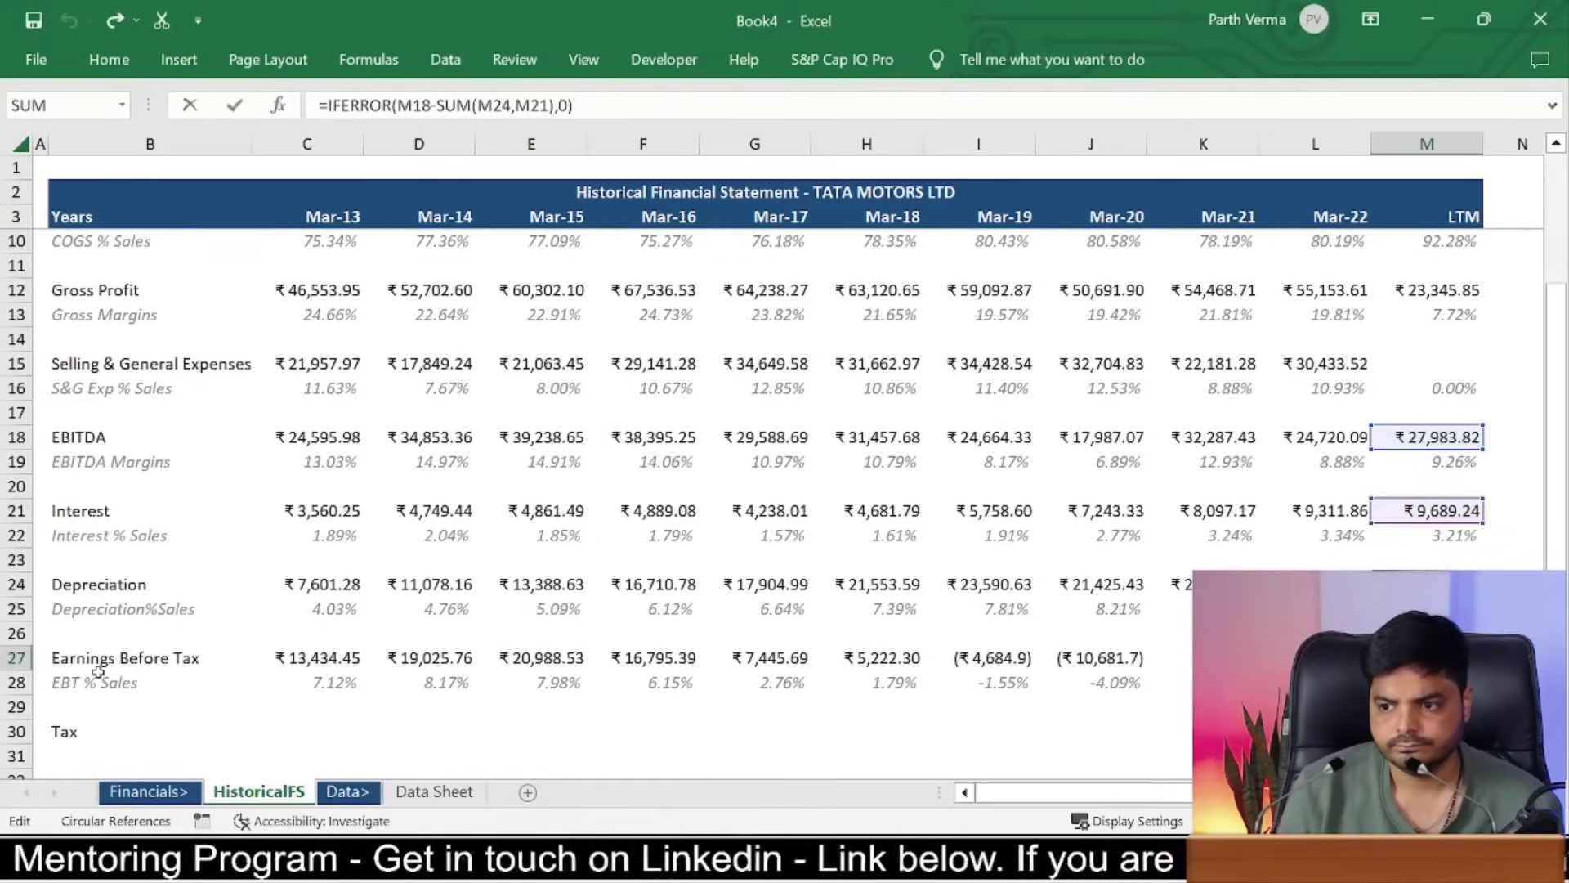
key("Escape")
key("Left")
key("Left")
key("Left")
key("Left")
key("Left")
key("Left")
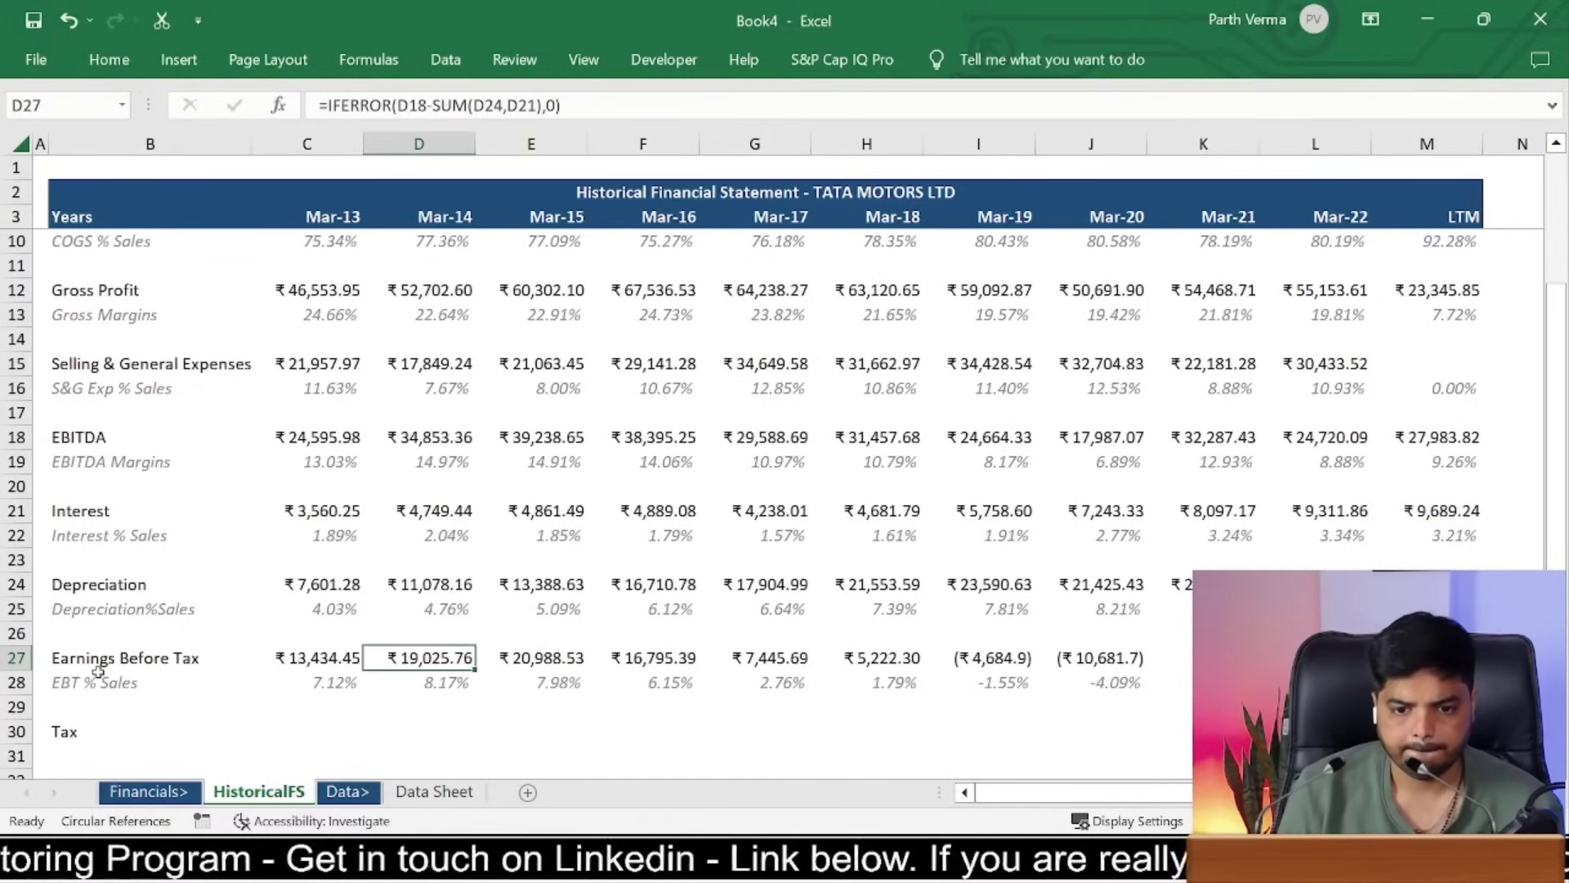
key("Down")
key("Down")
key("Down")
key("Left")
Step: Enter =IFERROR('Data Sheet'!B29,0) in C30 for the Mar-13 tax figure
type("=if")
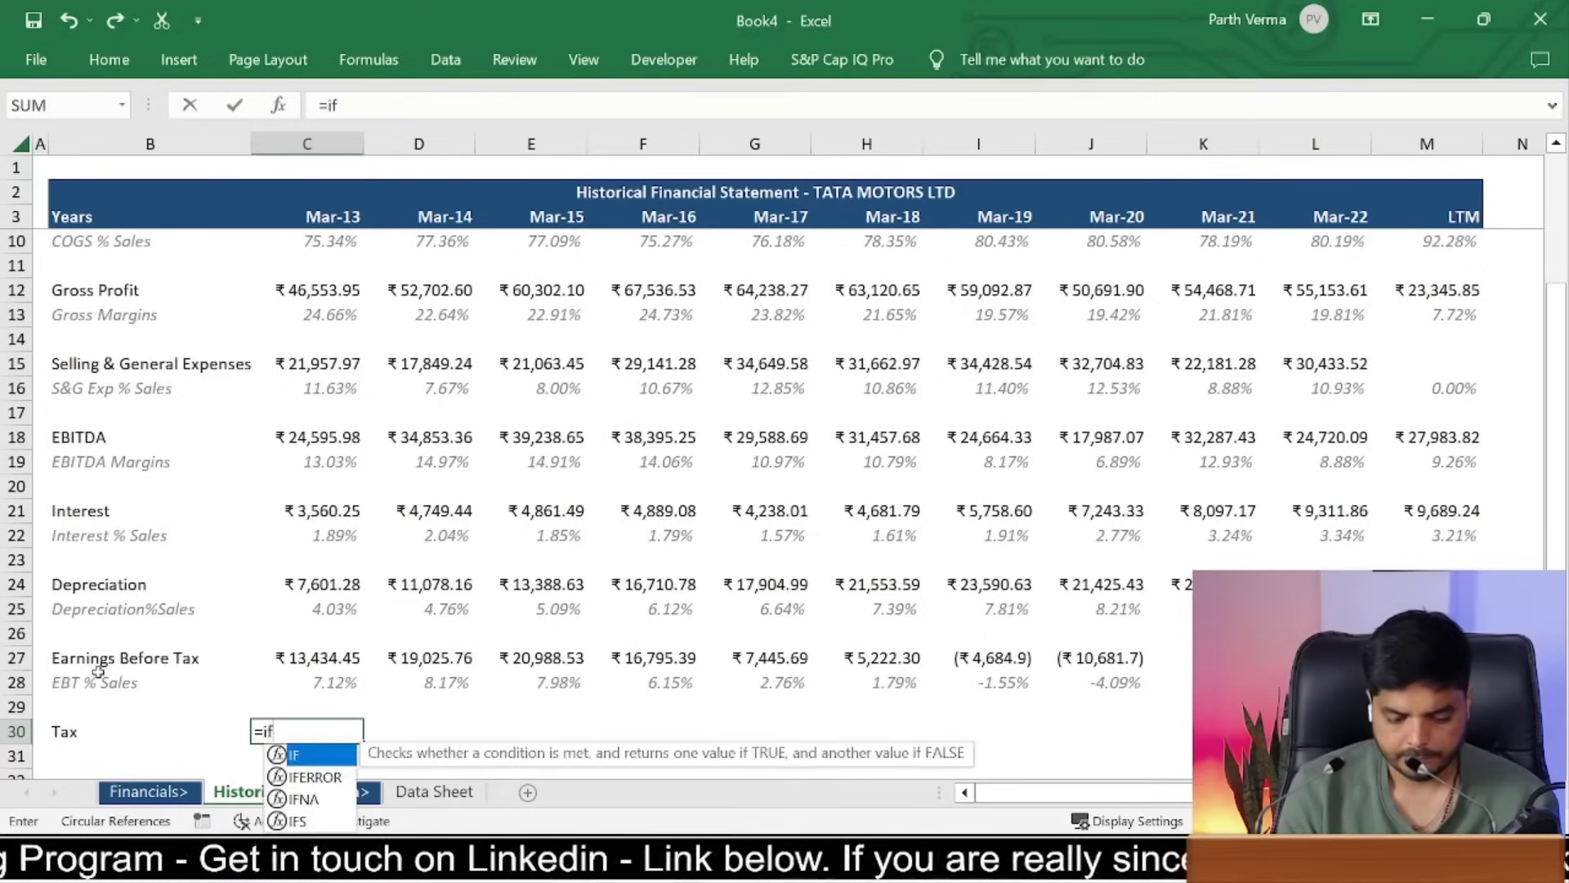
type("err")
type("(")
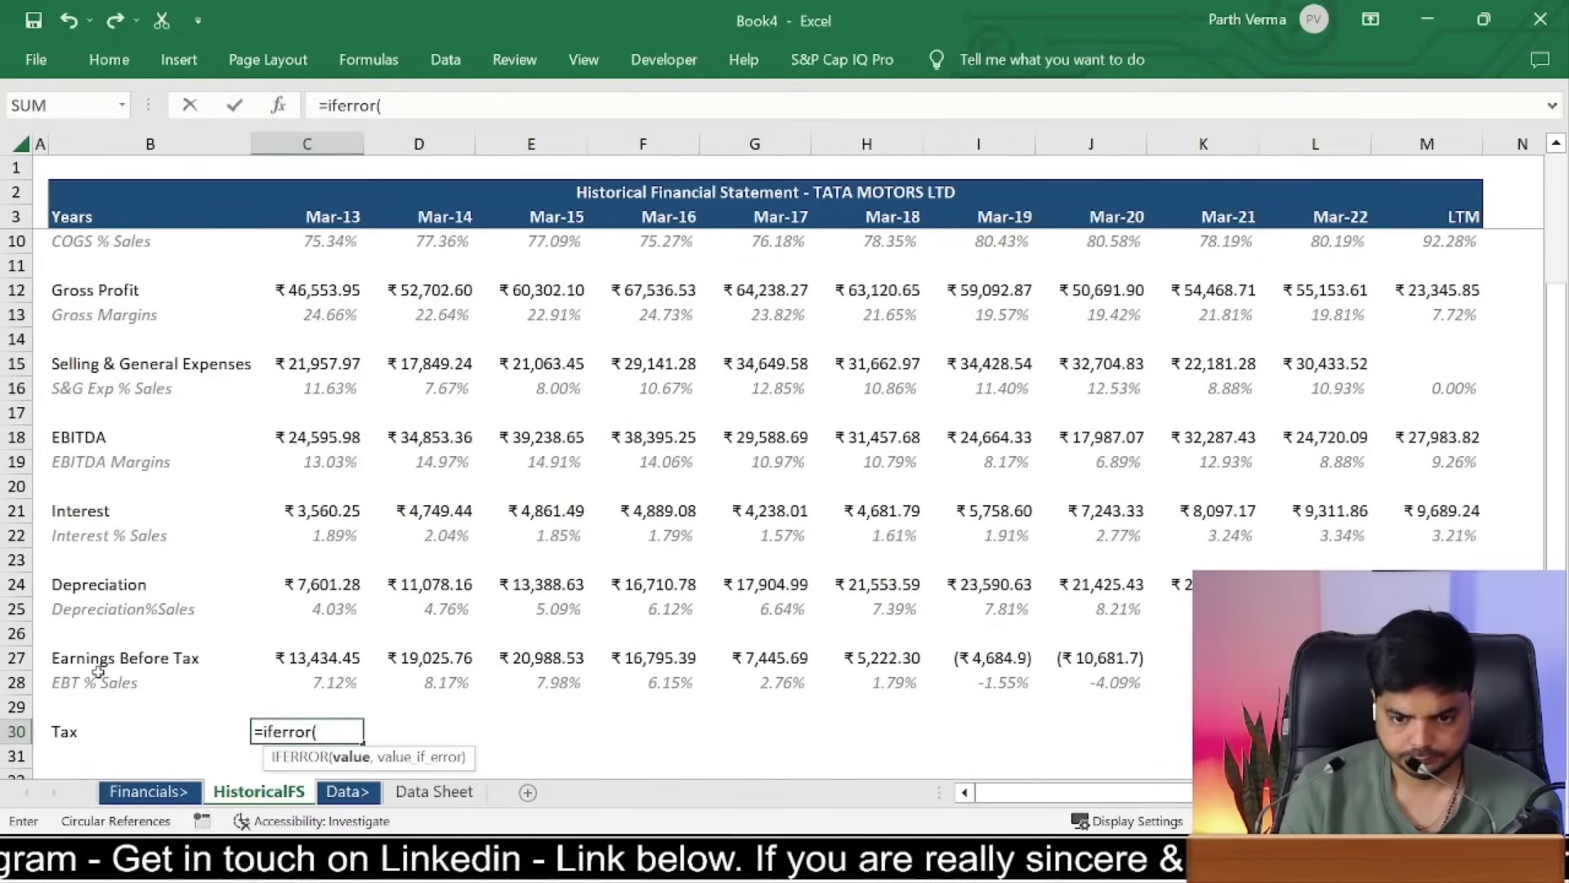
type("sum")
key("BackSpace")
key("BackSpace")
key("BackSpace")
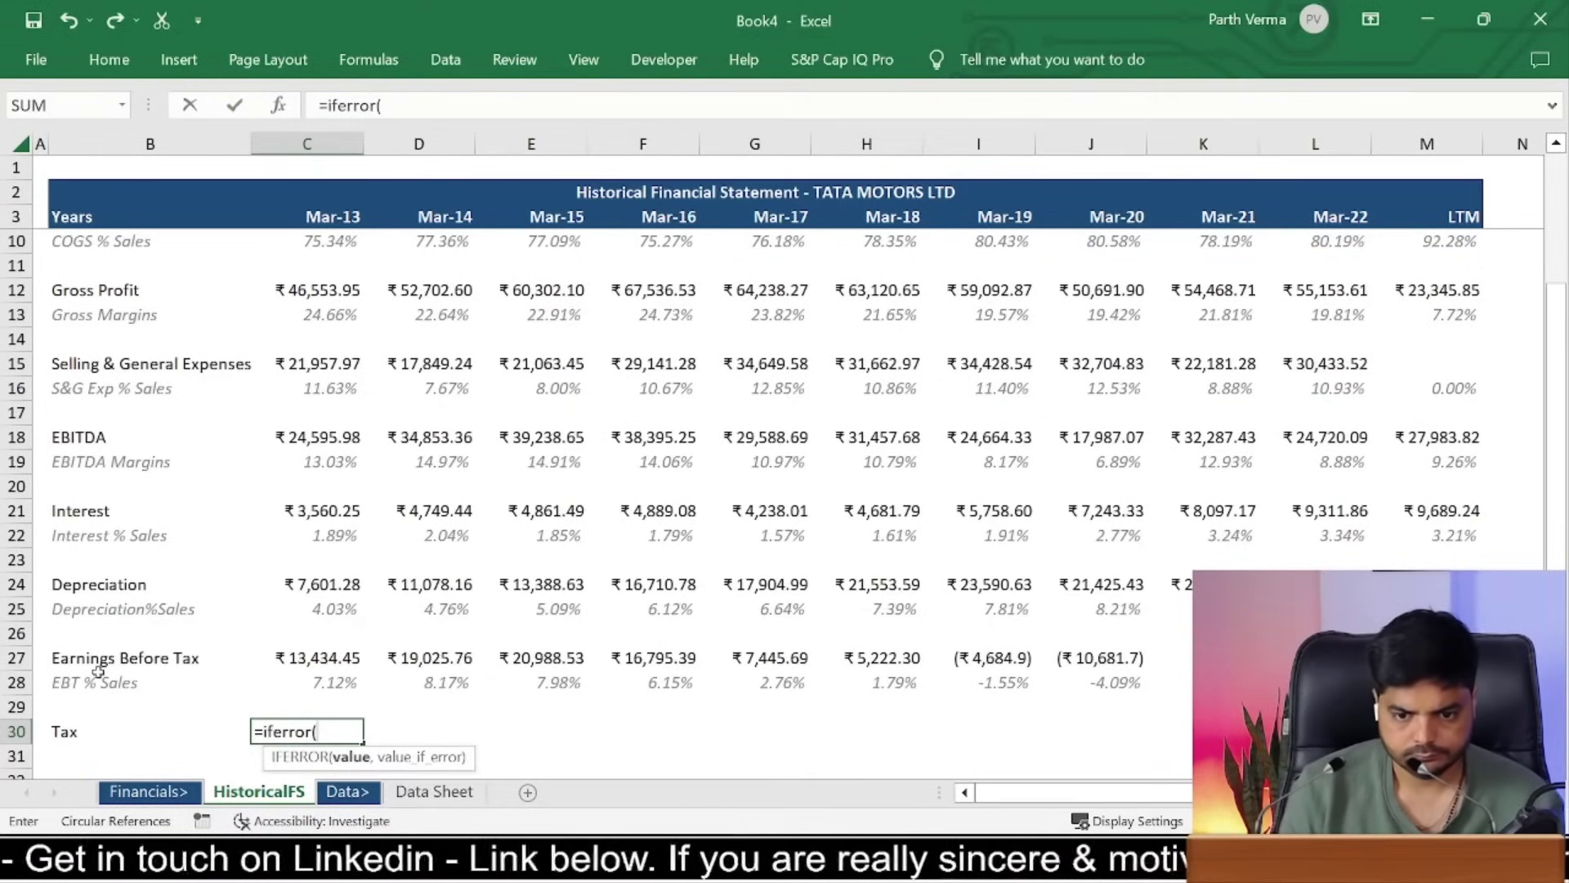
left_click(434, 791)
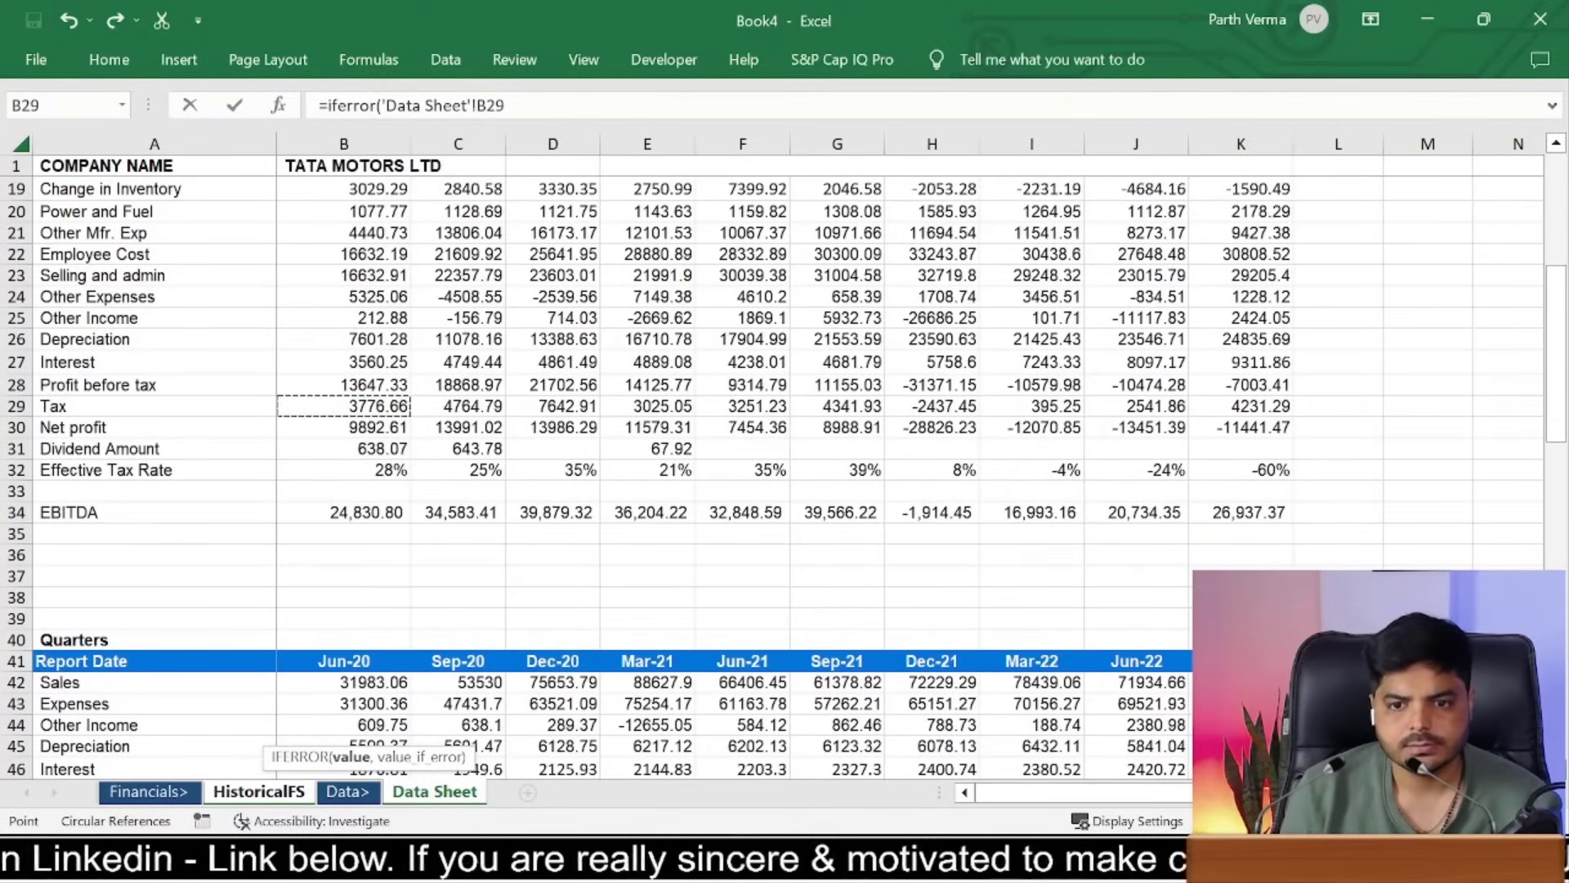
key("Return")
type(",")
key("Return")
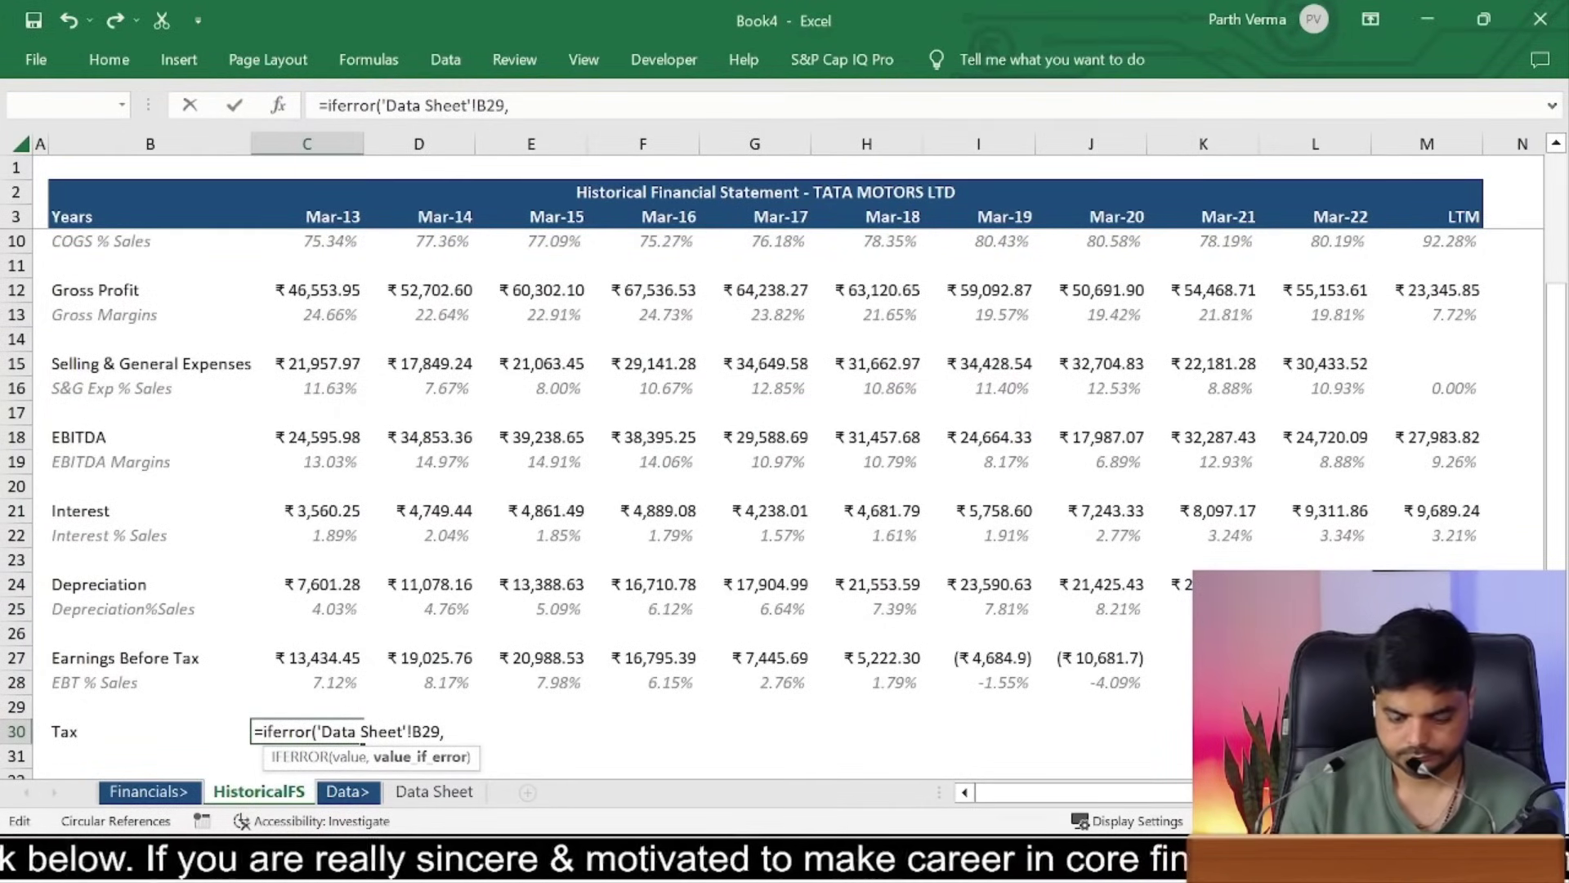
type("0")
key("ctrl+Return")
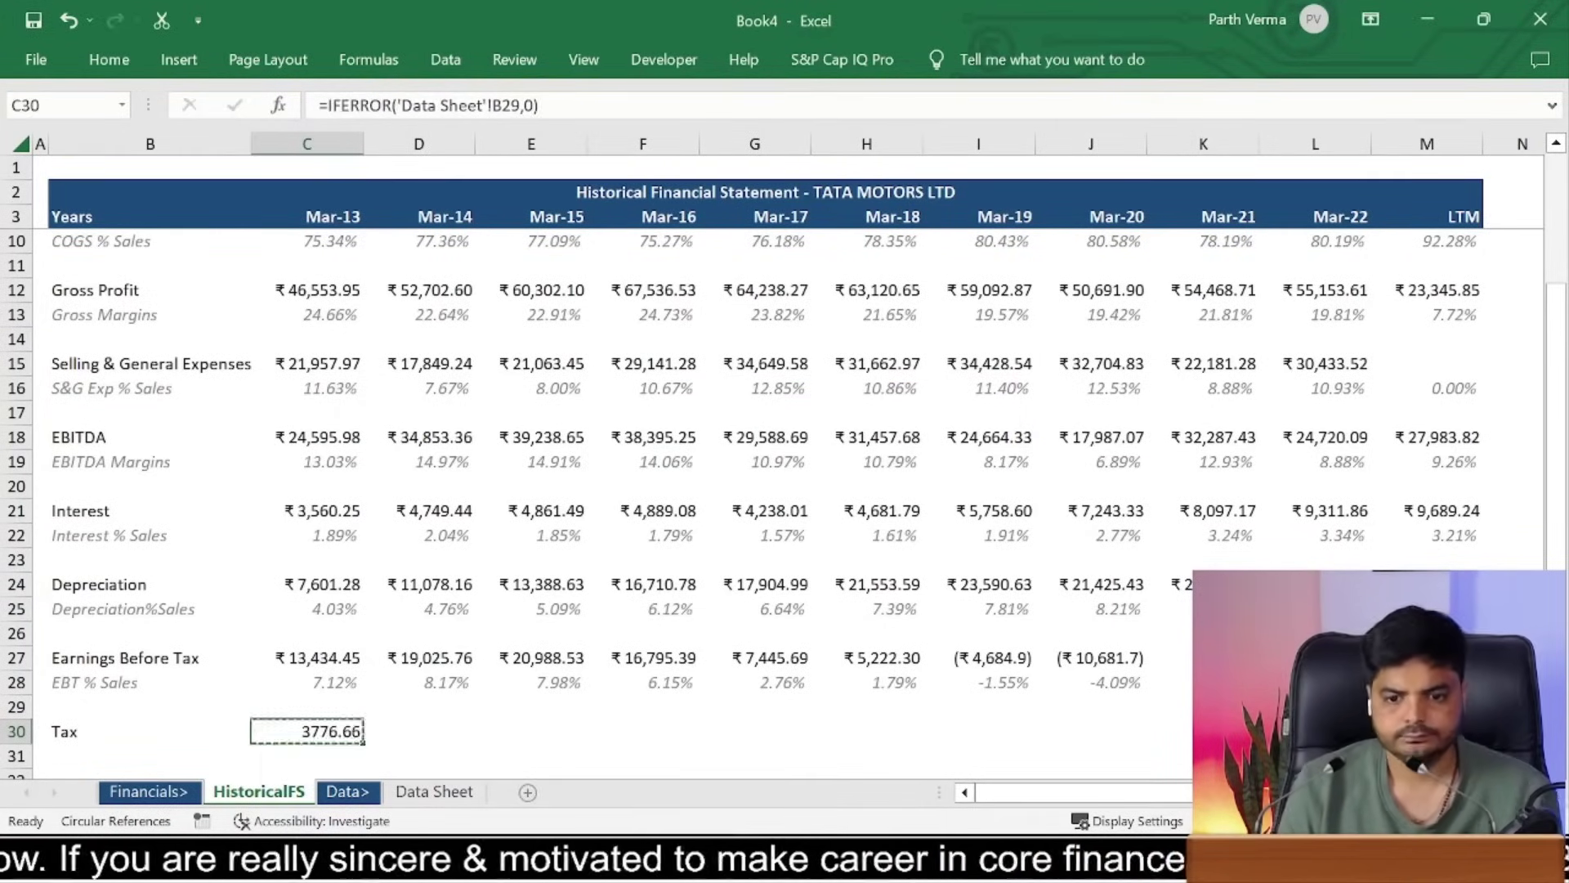
Step: Copy the C30 tax formula across the Tax row through M30
key("ctrl+c")
key("Up")
key("Up")
key("ctrl+Right")
key("ctrl+Down")
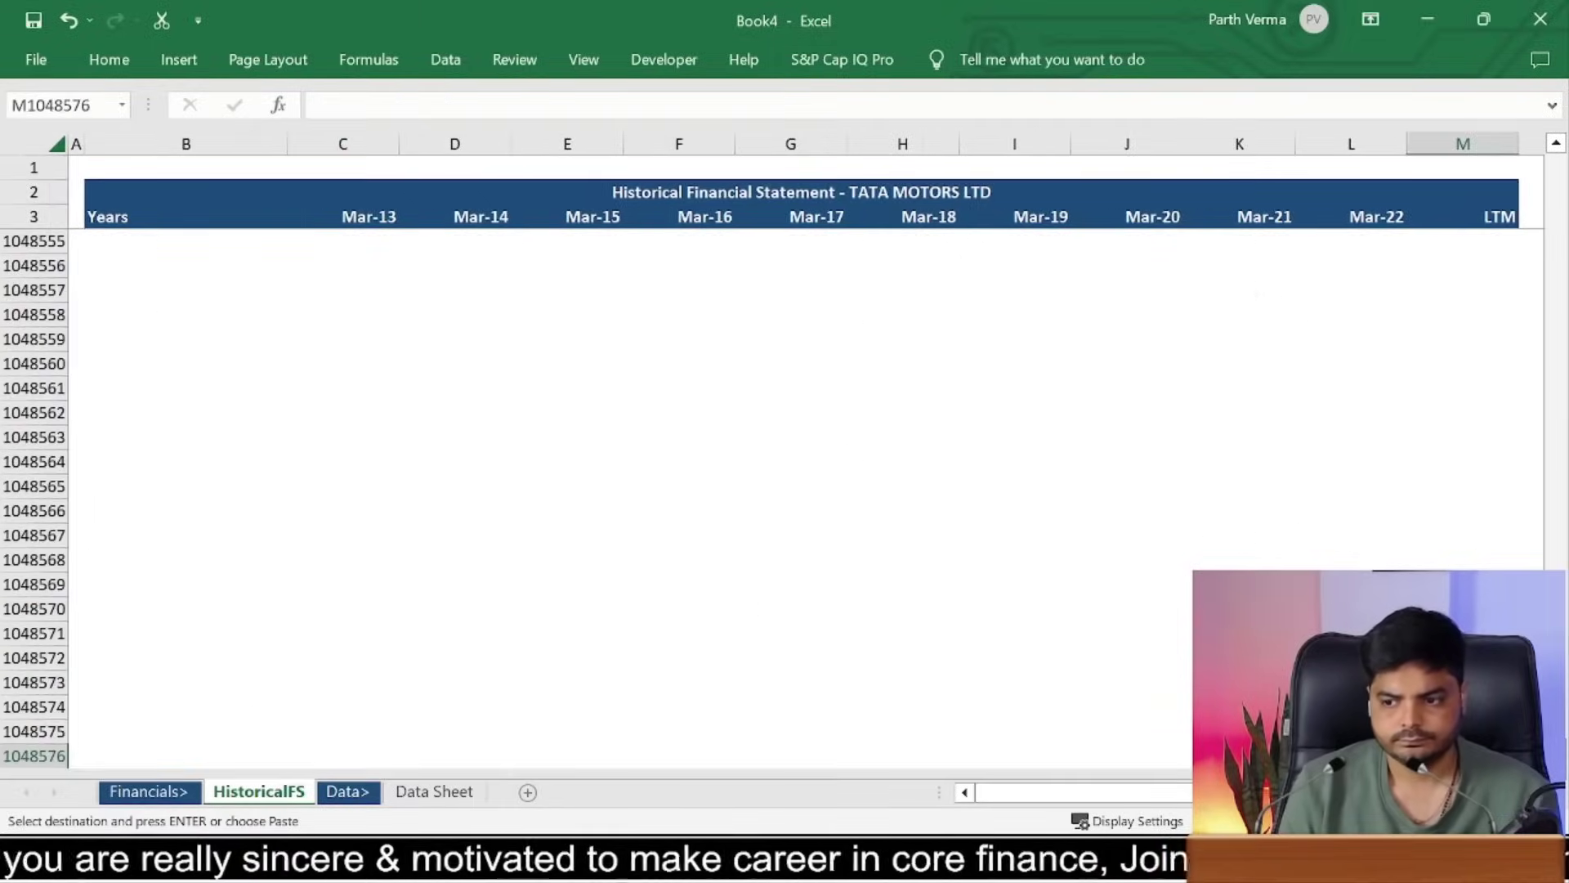
key("ctrl+Up")
key("Down")
key("Down")
key("ctrl+shift+Left")
key("ctrl+v")
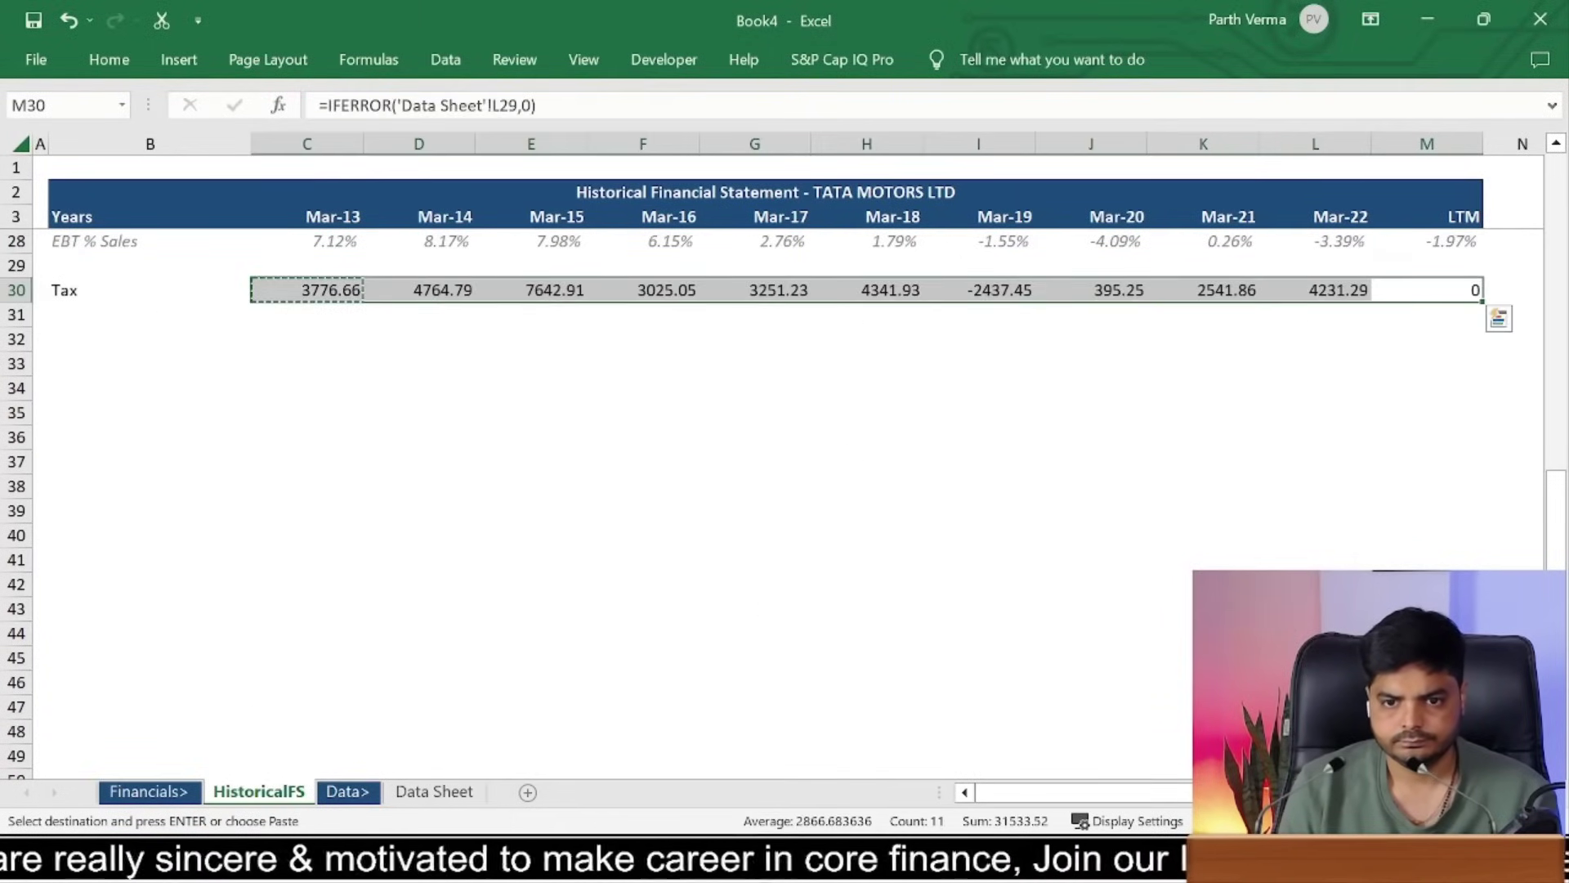
Step: Paste C27's ₹ formatting onto the Tax row C30:M30
key("Up")
key("Up")
key("Up")
key("Left")
key("Left")
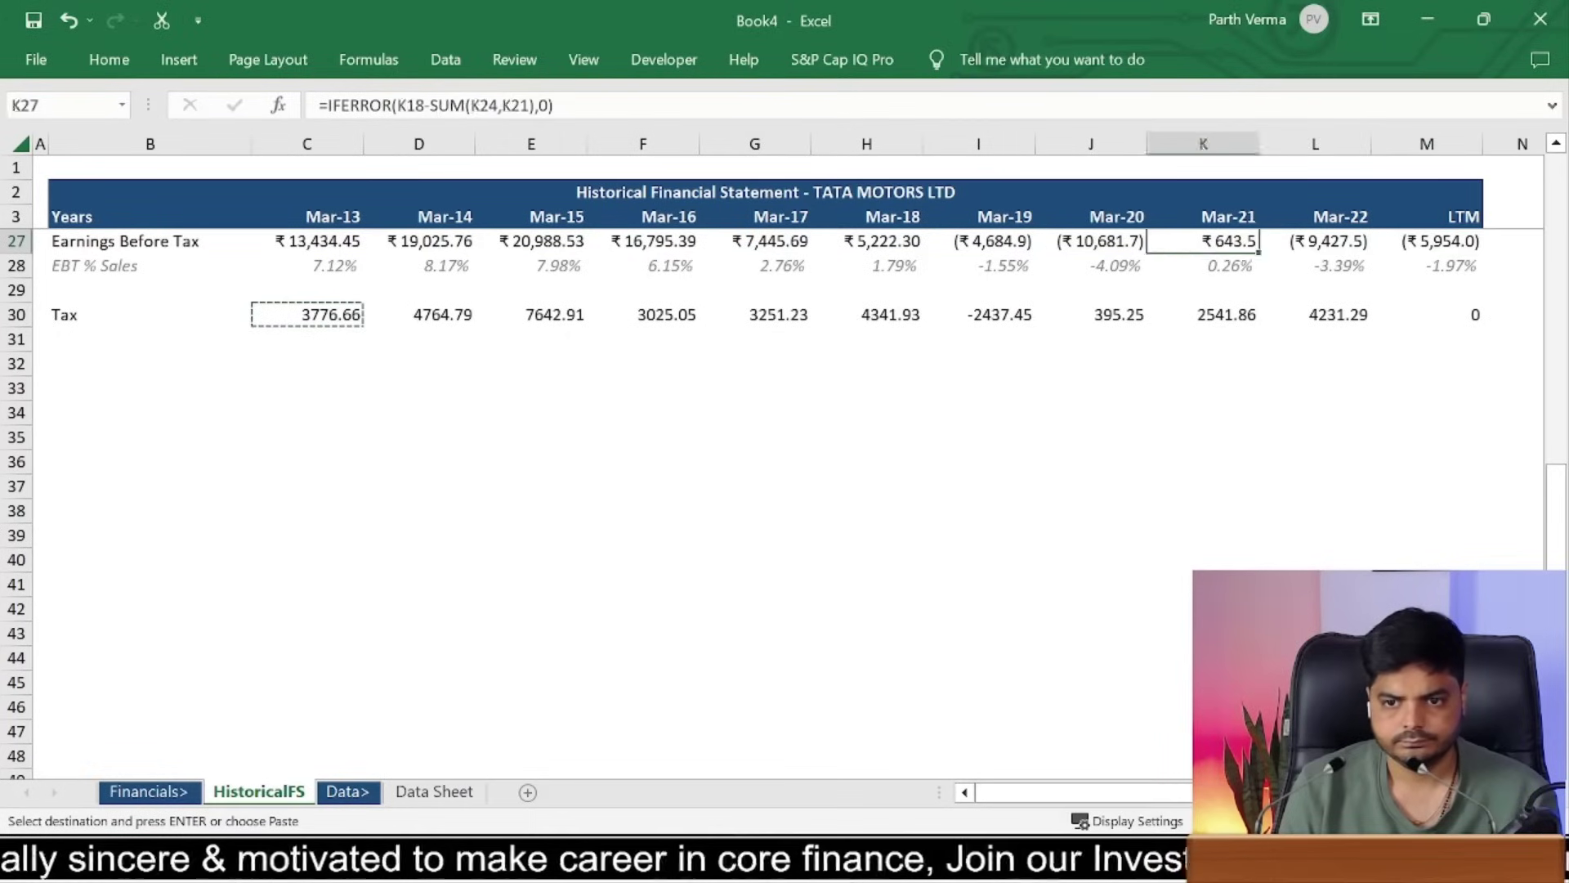
key("Left")
key("ctrl+Left")
key("Right")
key("ctrl+c")
key("Down")
key("Down")
key("Down")
key("ctrl+shift+Right")
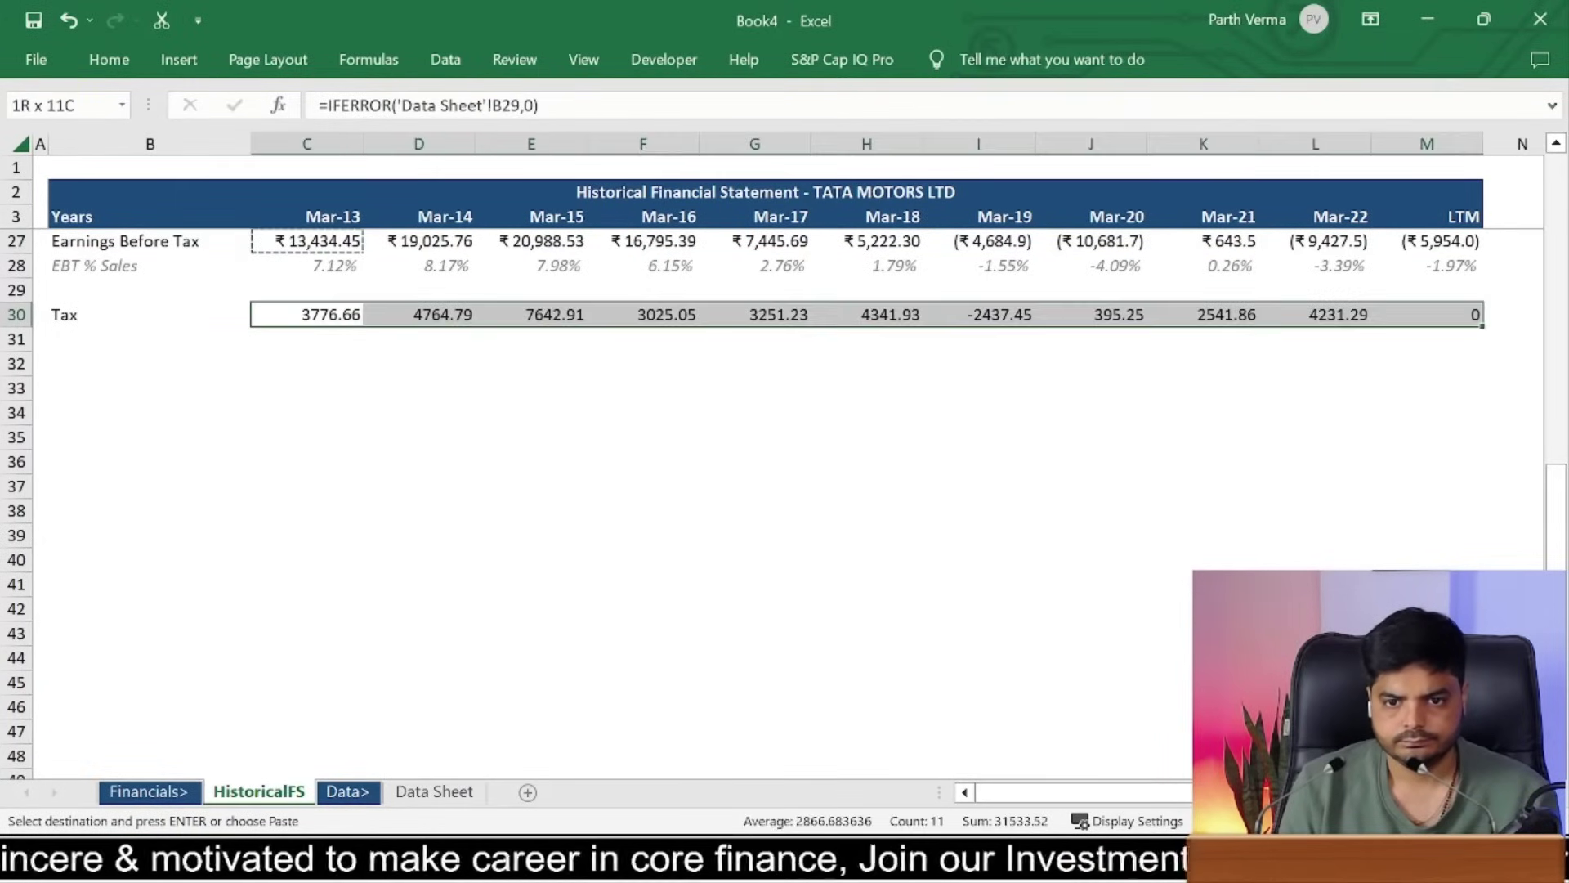
key("ctrl+alt+v")
key("t")
key("Return")
key("Right")
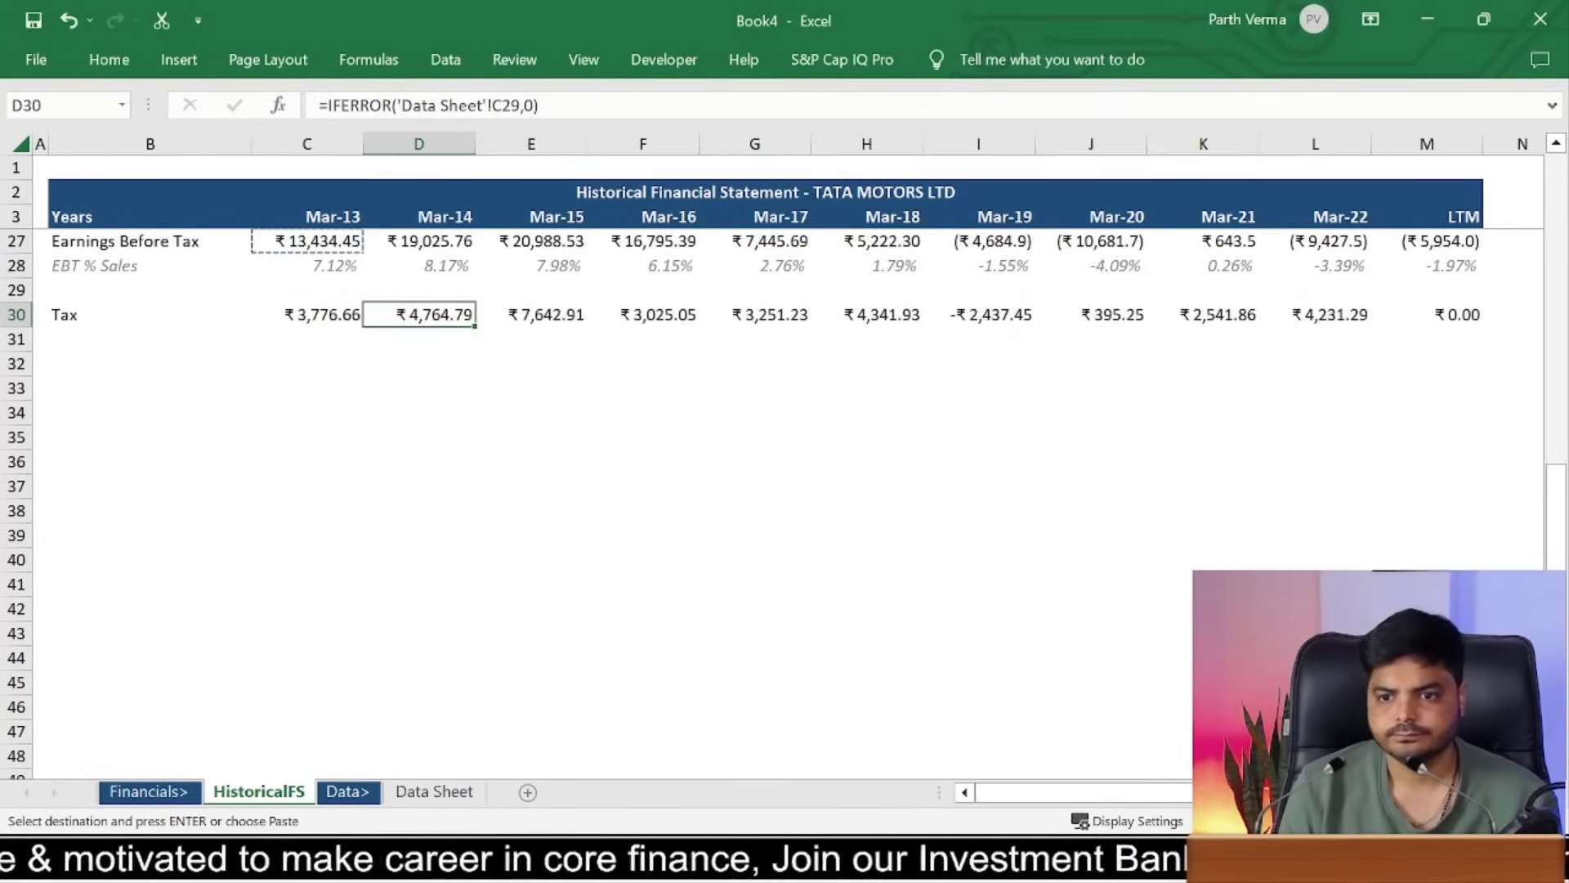
key("Right")
key("Right")
key("Right")
key("Right")
Step: Enter =IFERROR(SUM('Data Sheet'!H48:K48),0) in M30, giving ₹2,546.15, and ignore its error warning
type("=")
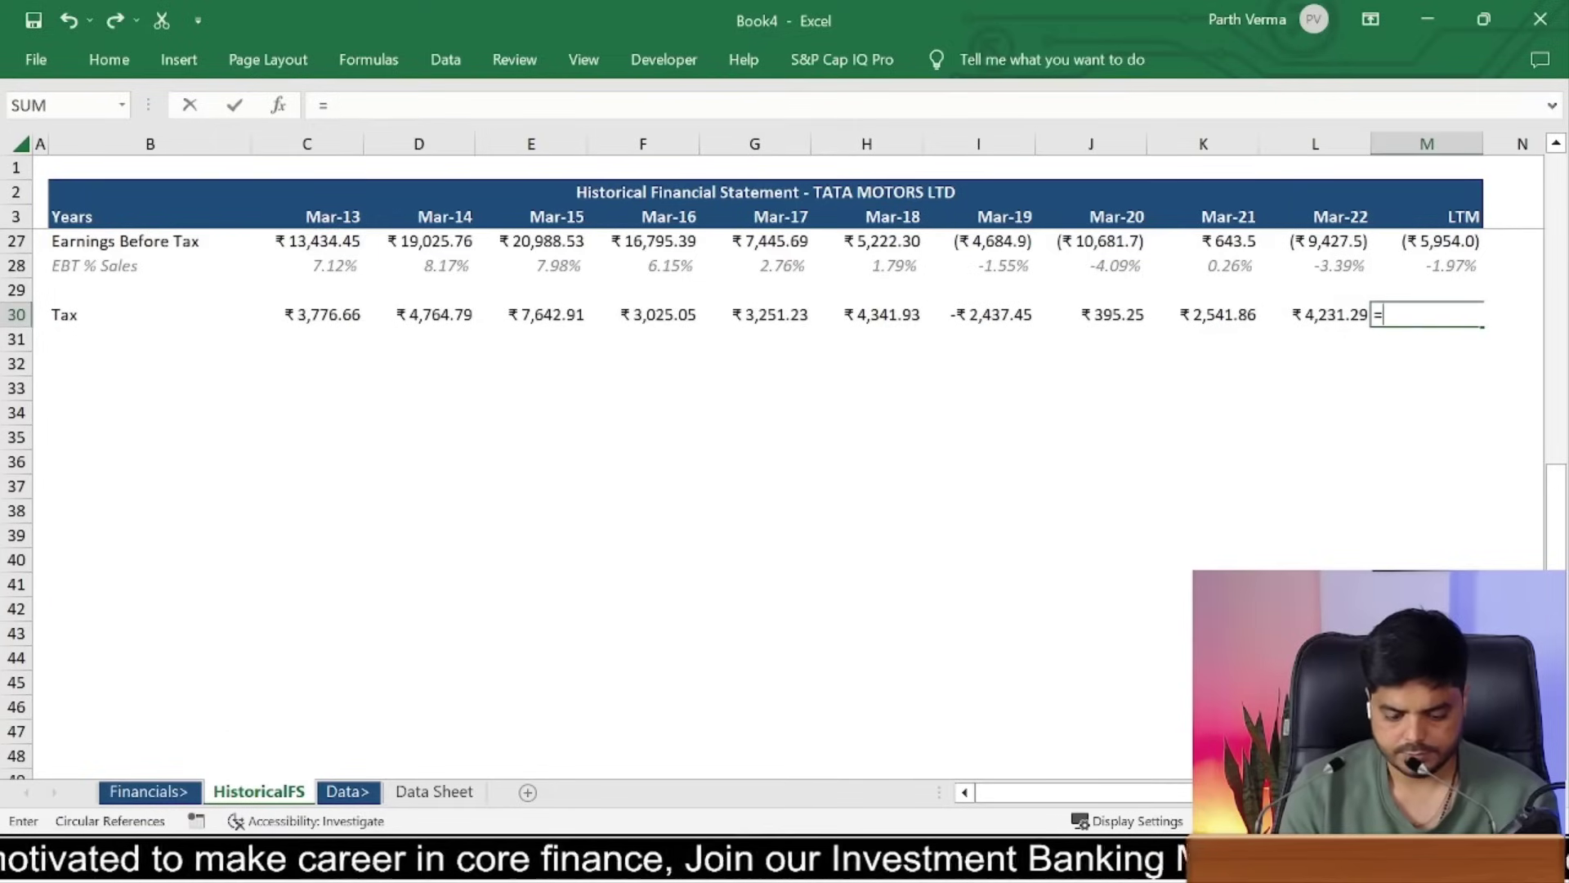
type("iferr")
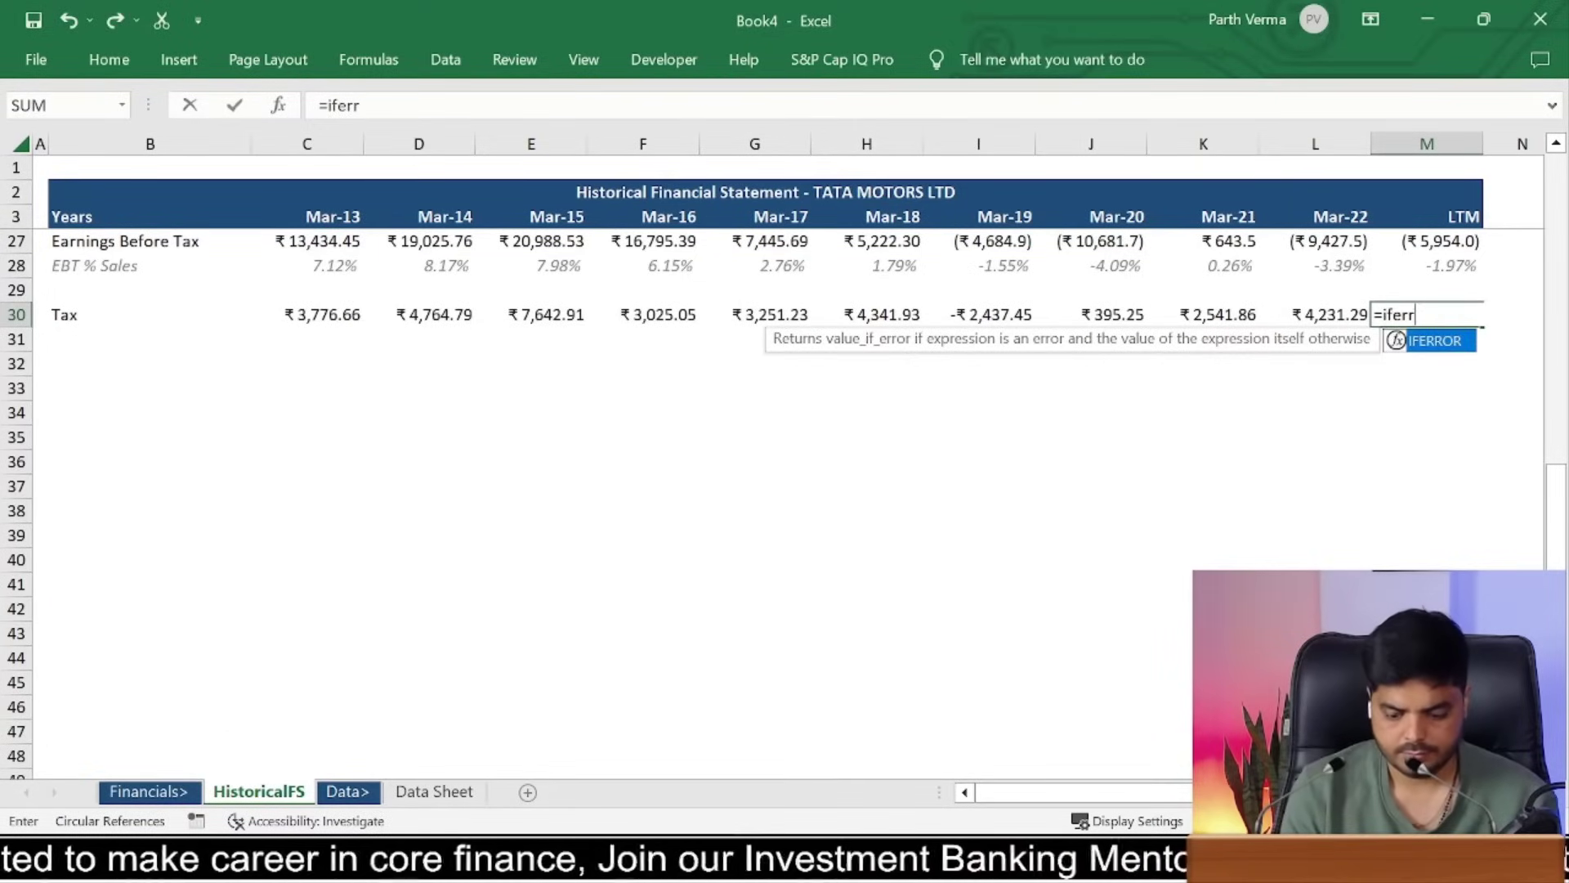
type("or(sun")
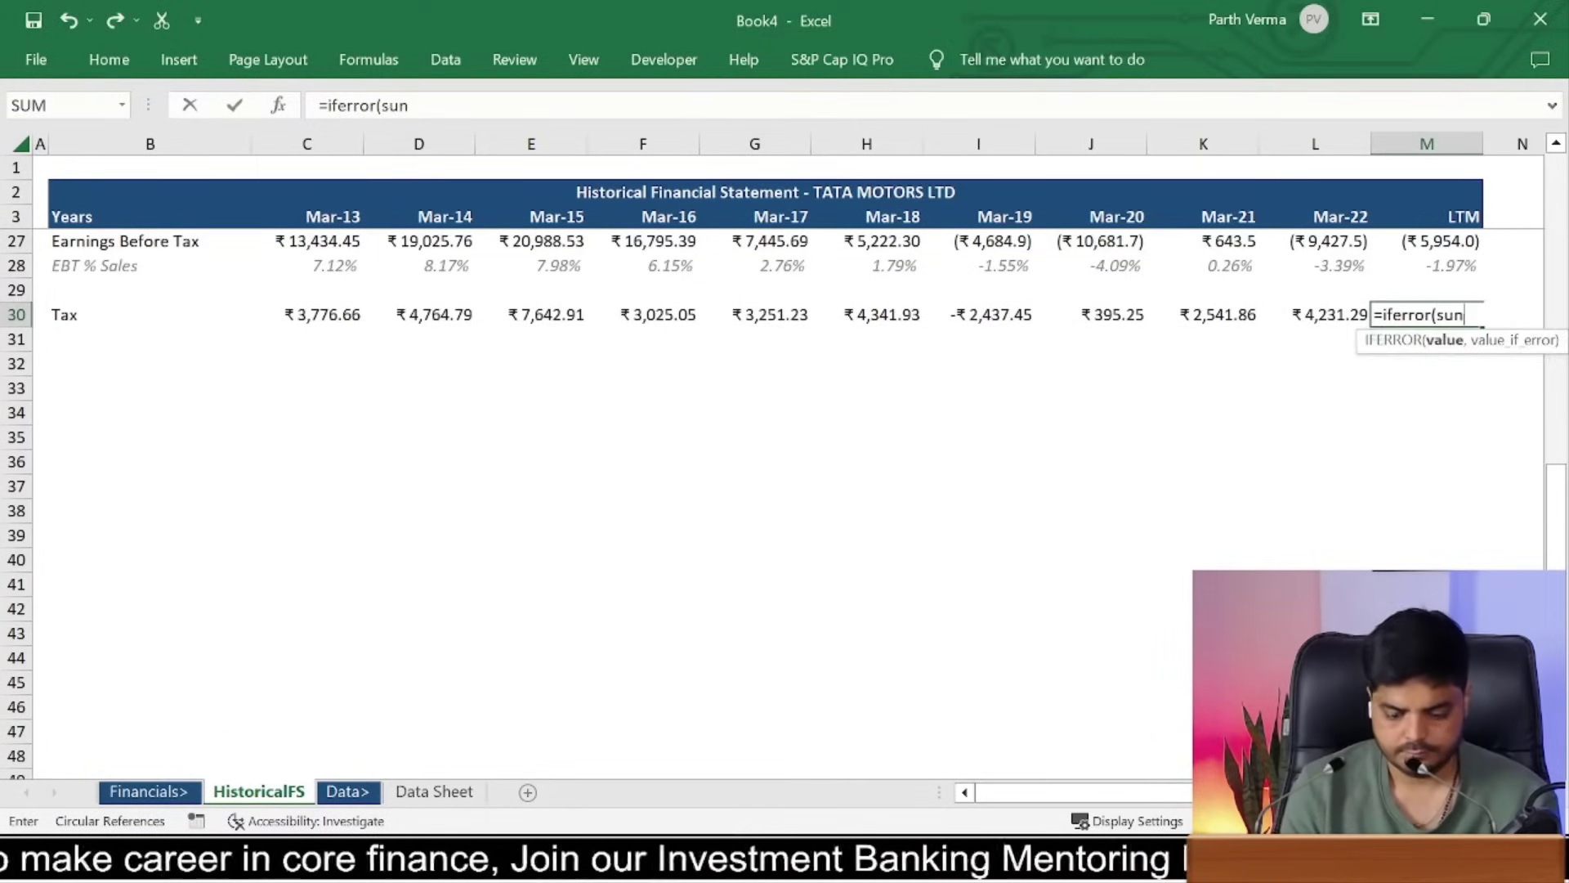
key("BackSpace")
type("m(")
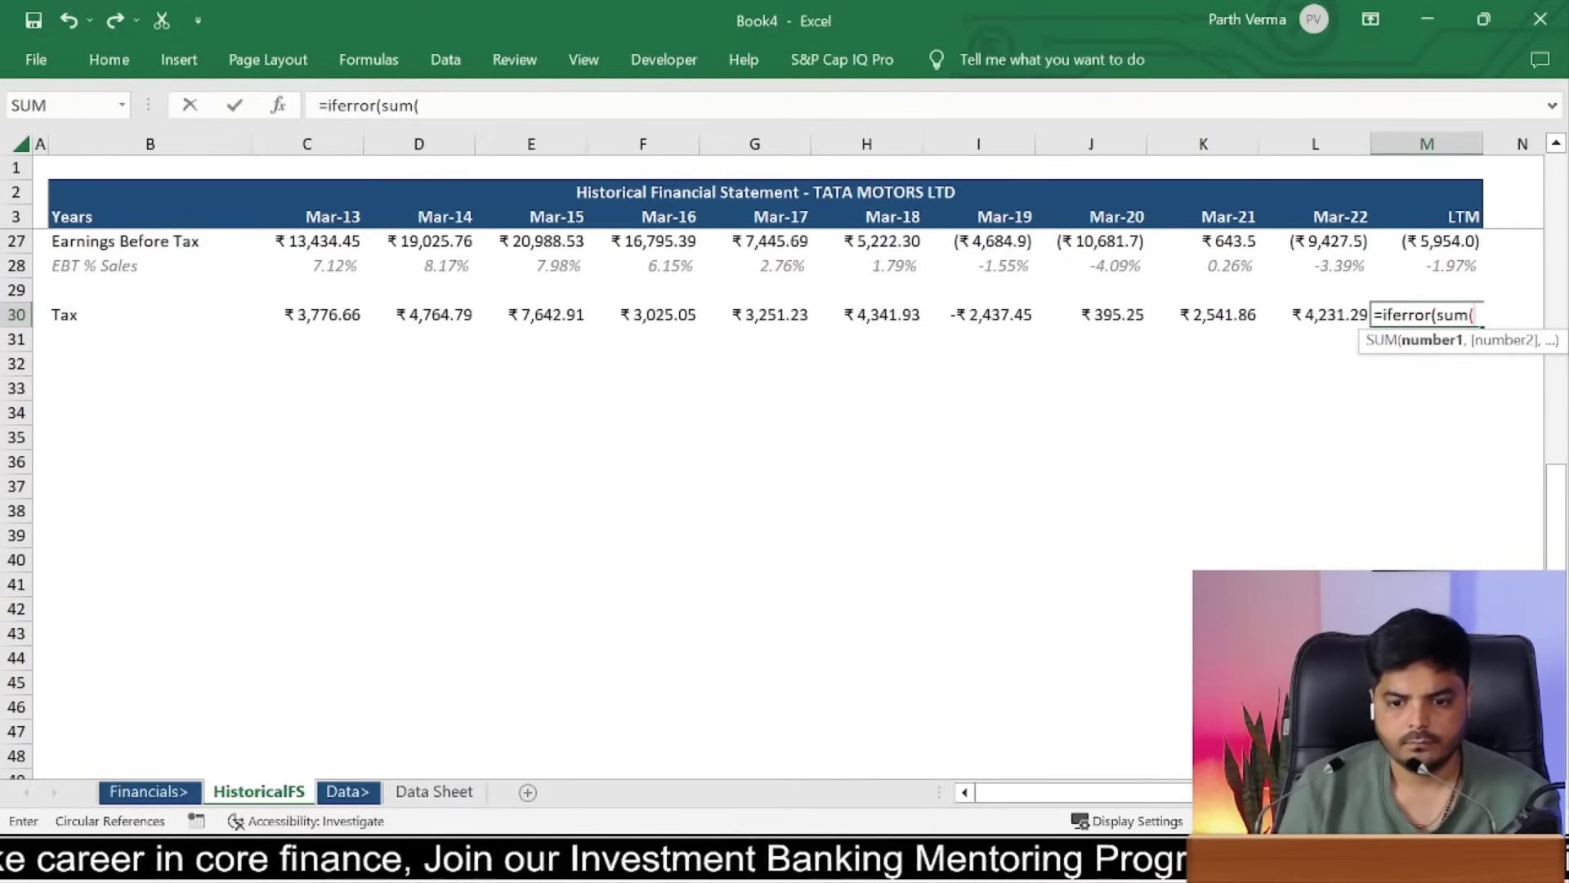
left_click(436, 791)
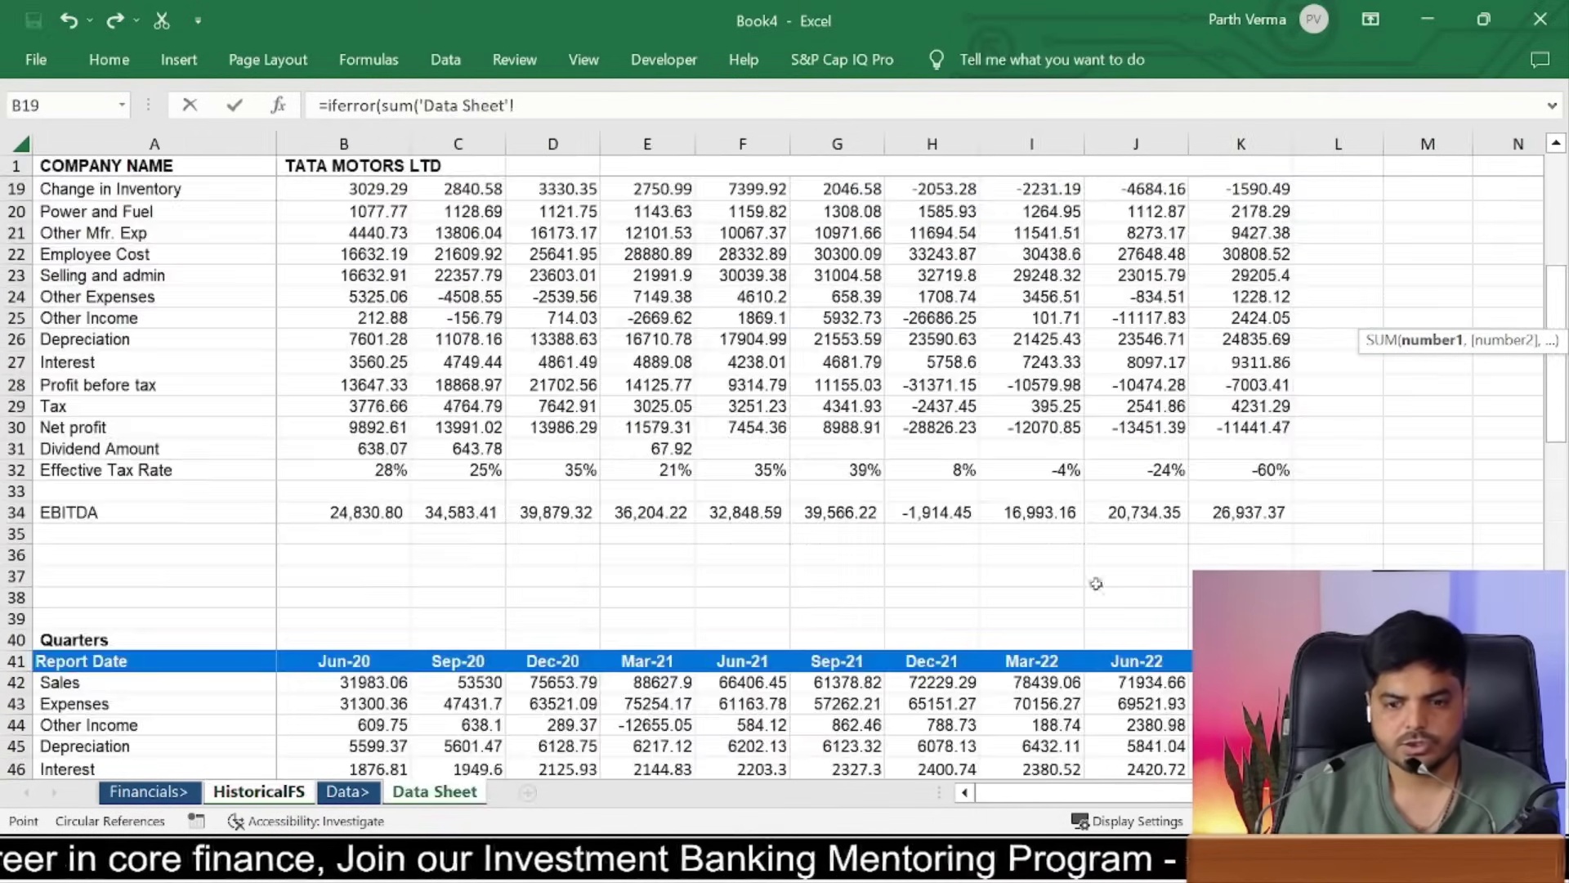
left_click_drag(1557, 389, 1563, 468)
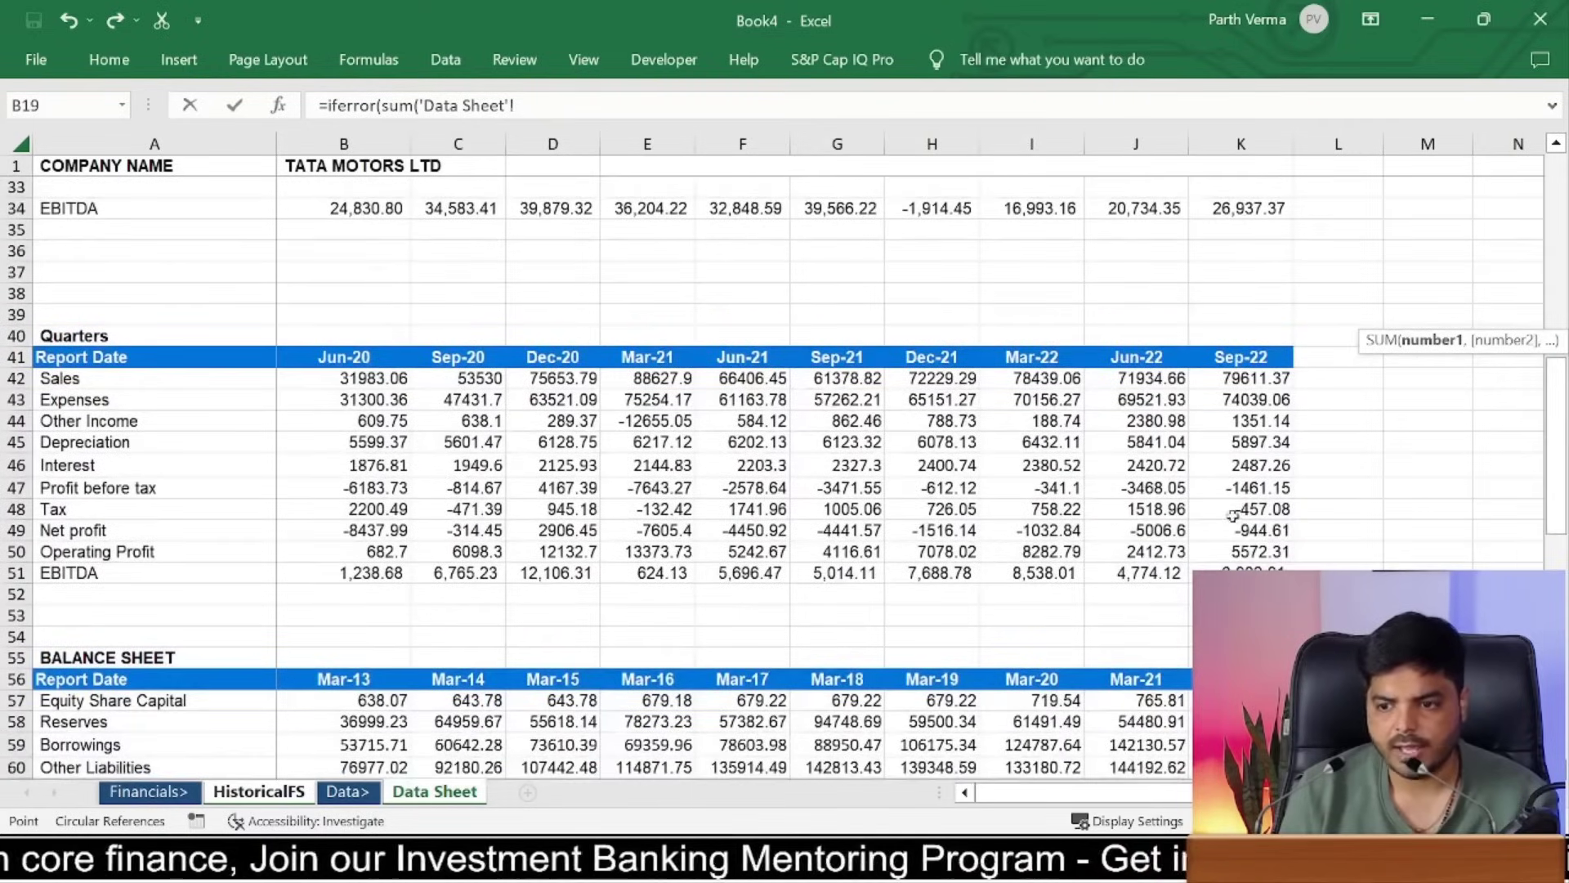
left_click_drag(1270, 509, 944, 512)
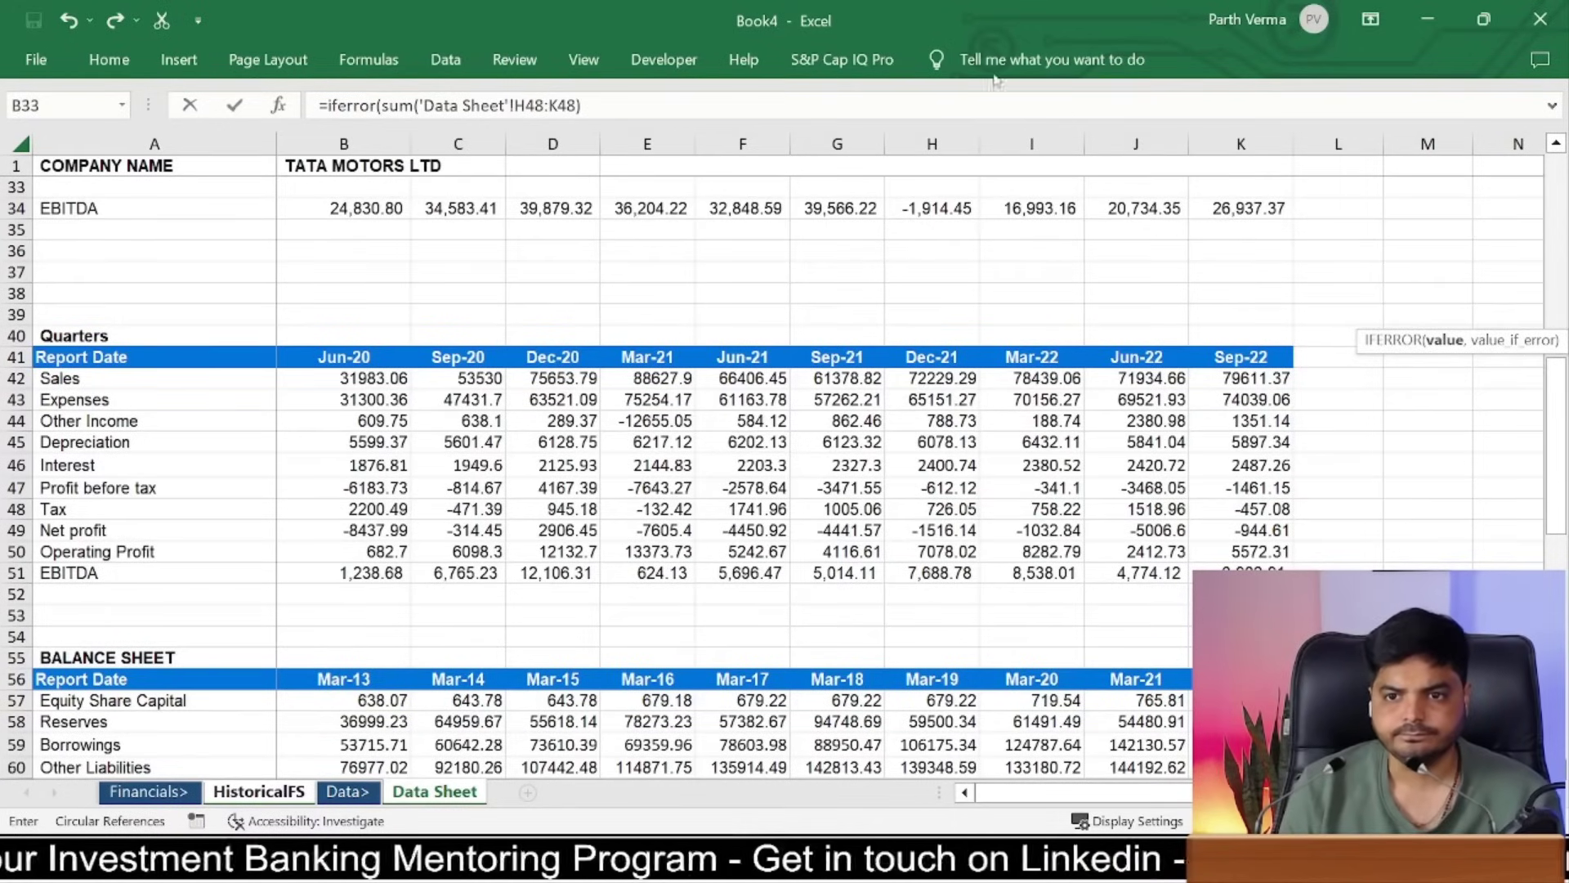
left_click(819, 95)
type(")")
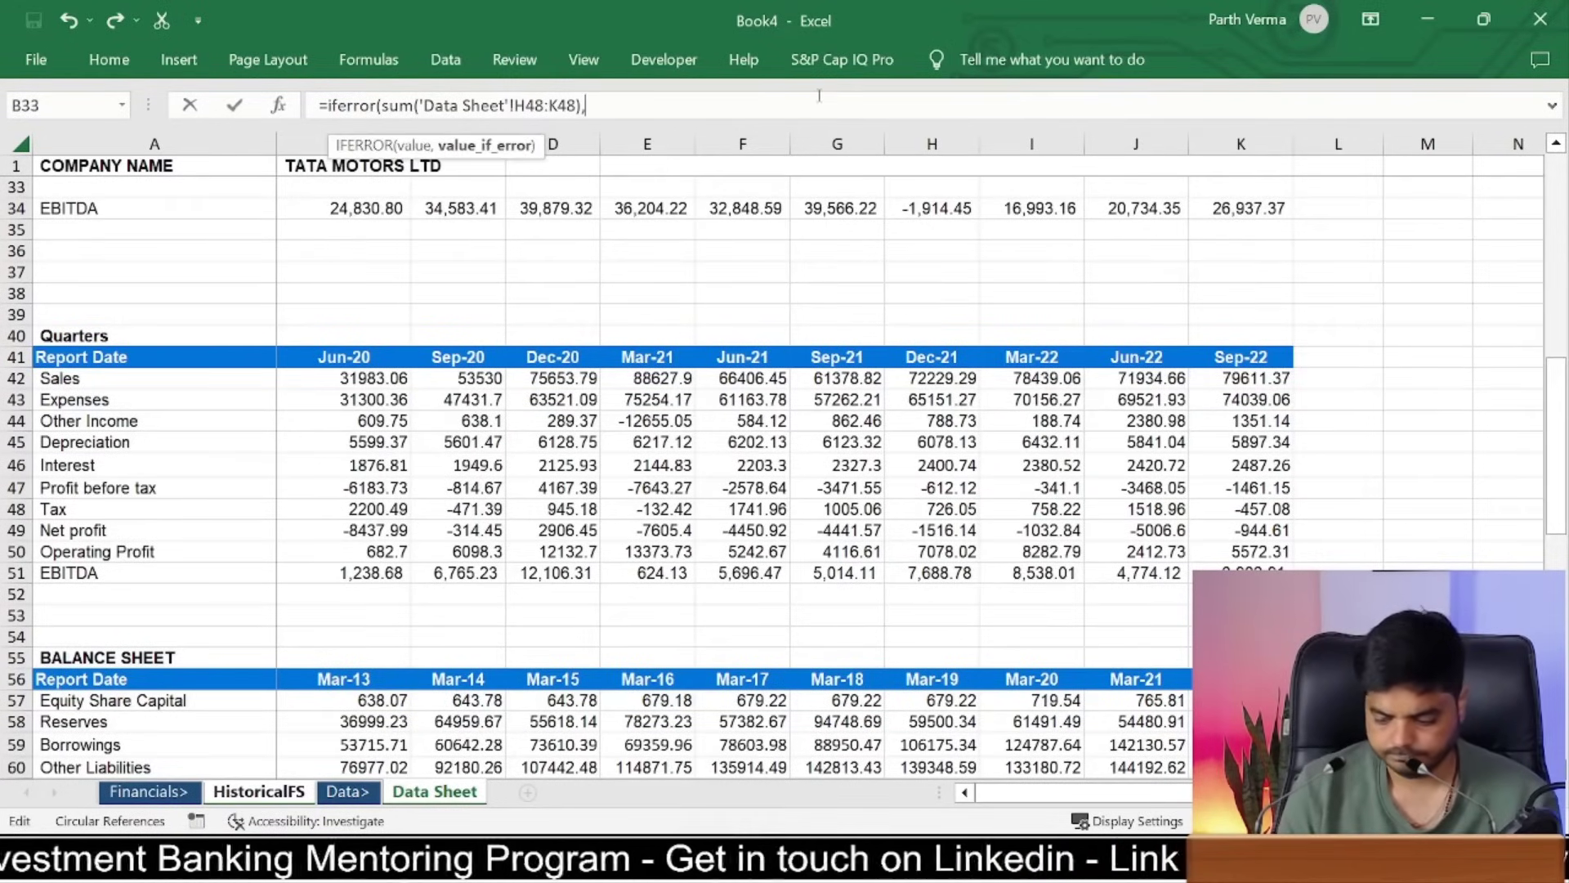
key("Return")
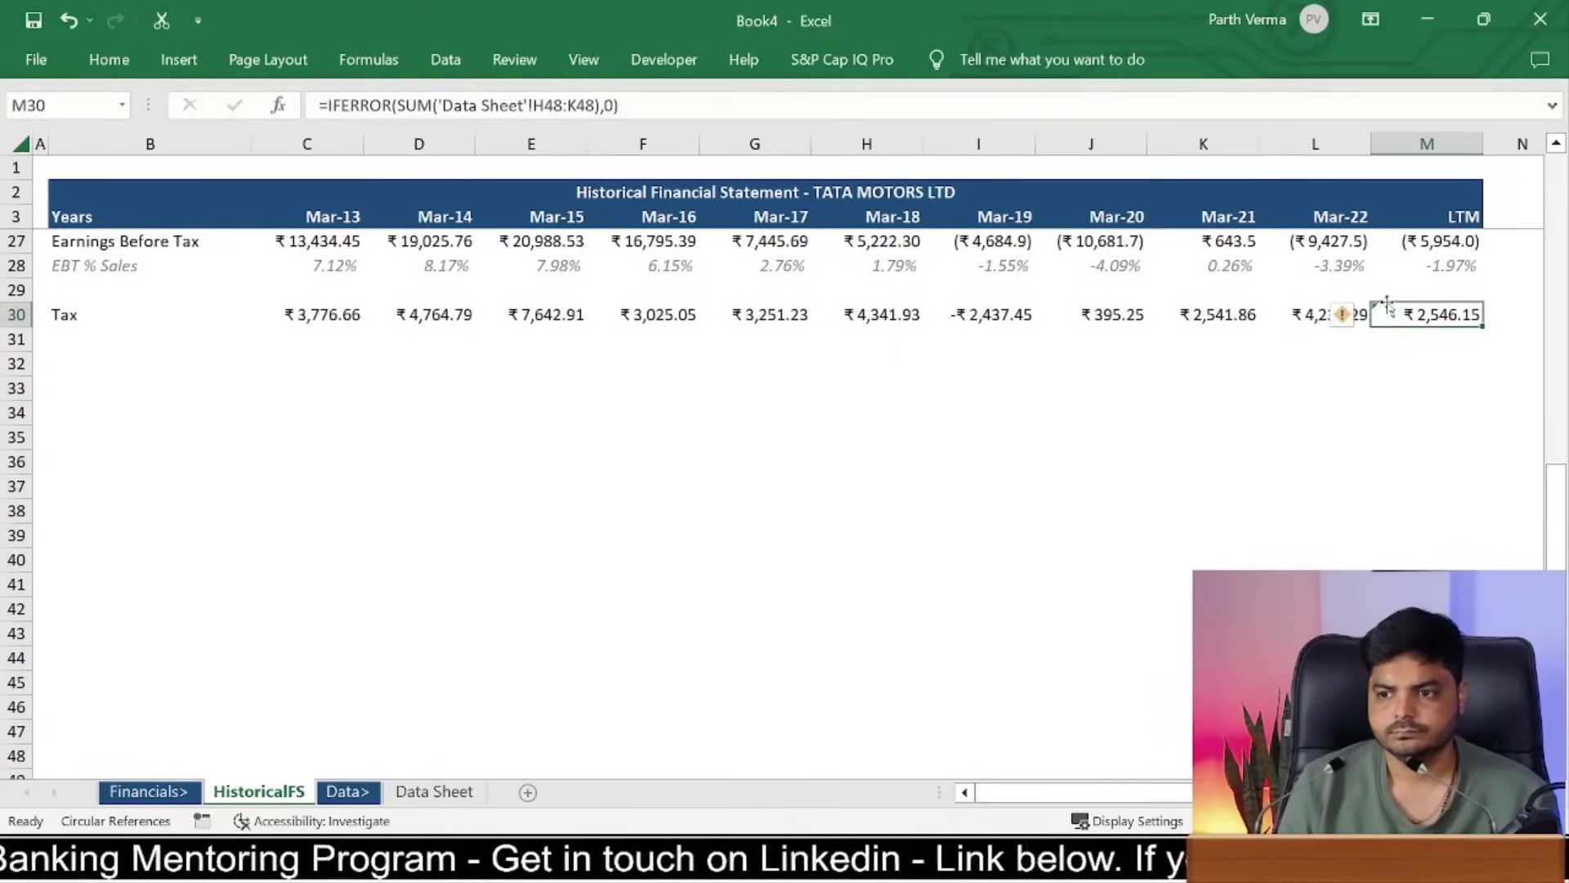
left_click(1341, 316)
left_click(1375, 445)
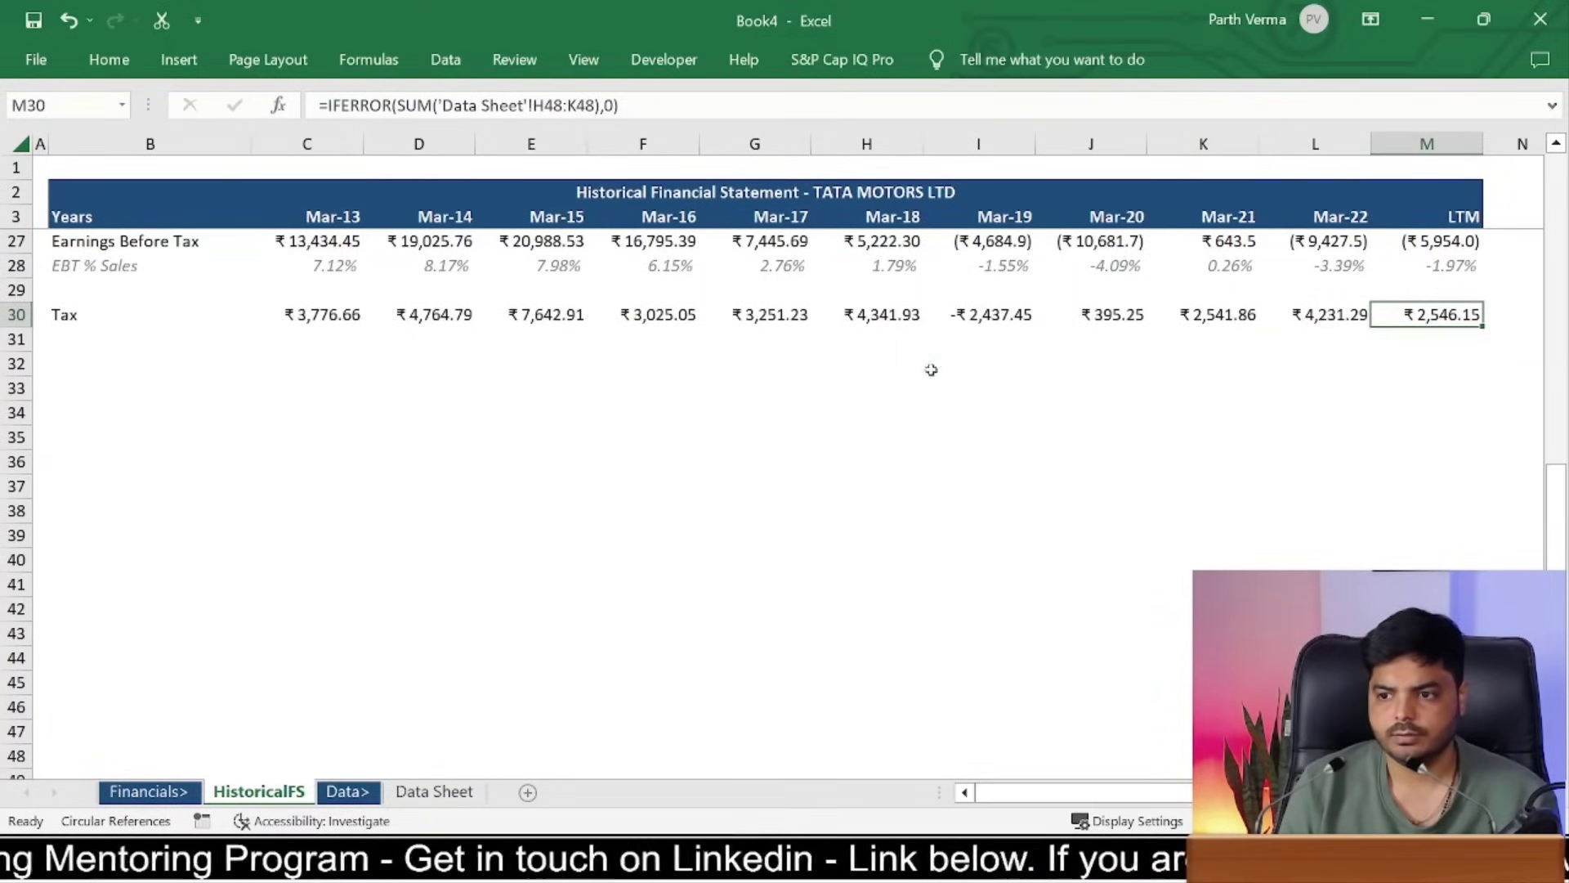
left_click(931, 369)
Step: Type the label 'Effective Tax Rate' in B31 under the Tax row
key("Up")
key("Up")
key("Up")
key("Up")
key("Up")
key("Up")
key("Up")
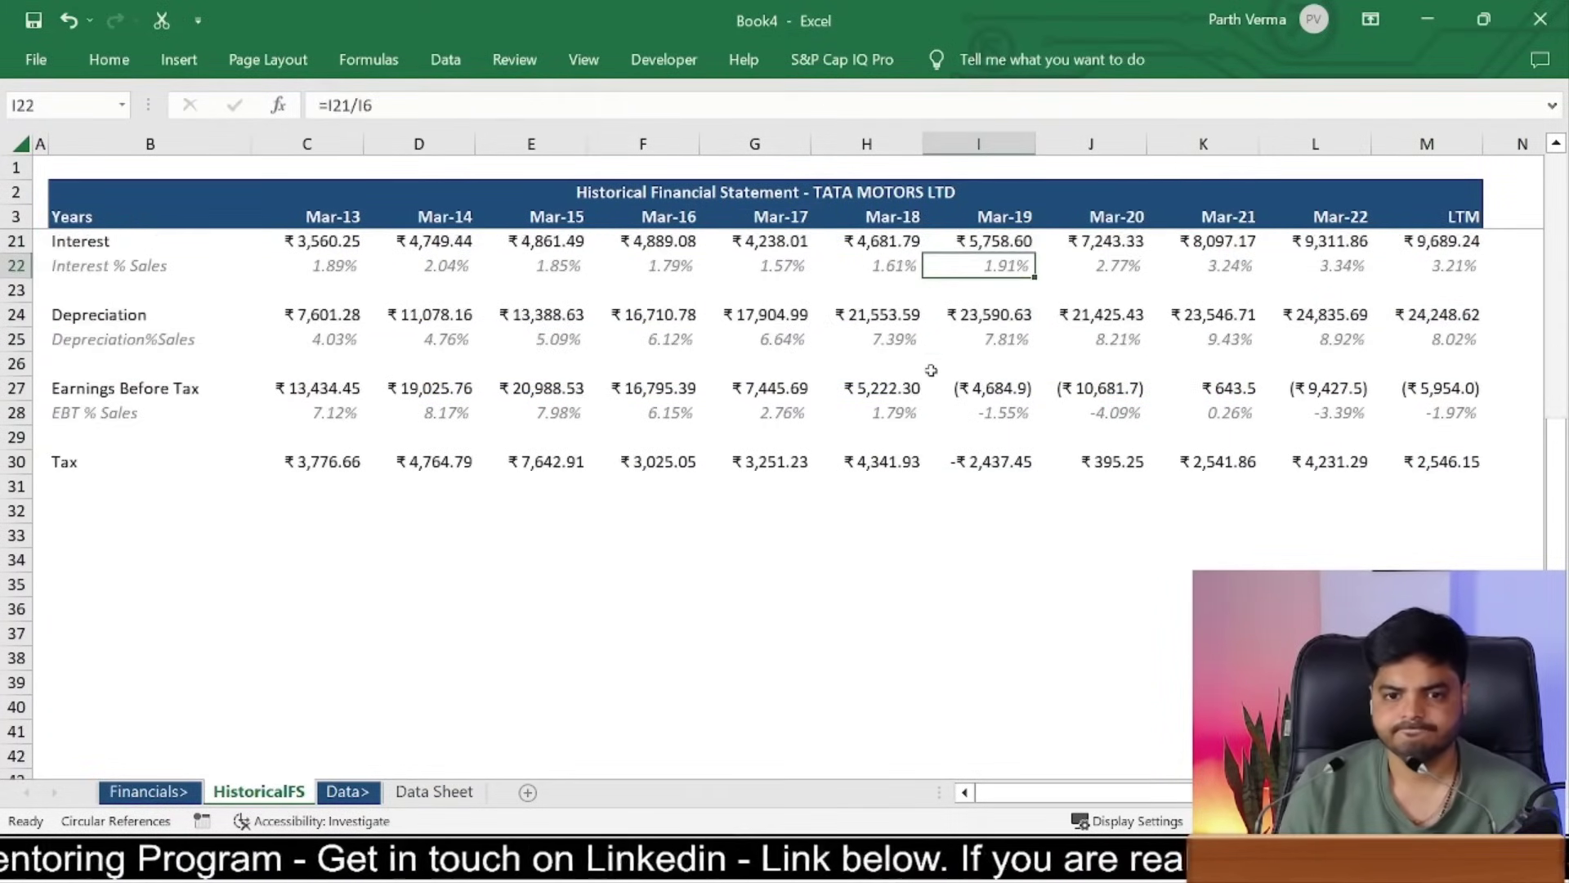
key("Down")
key("Down")
key("Down")
key("Down")
key("Down")
key("Down")
key("Left")
key("Home")
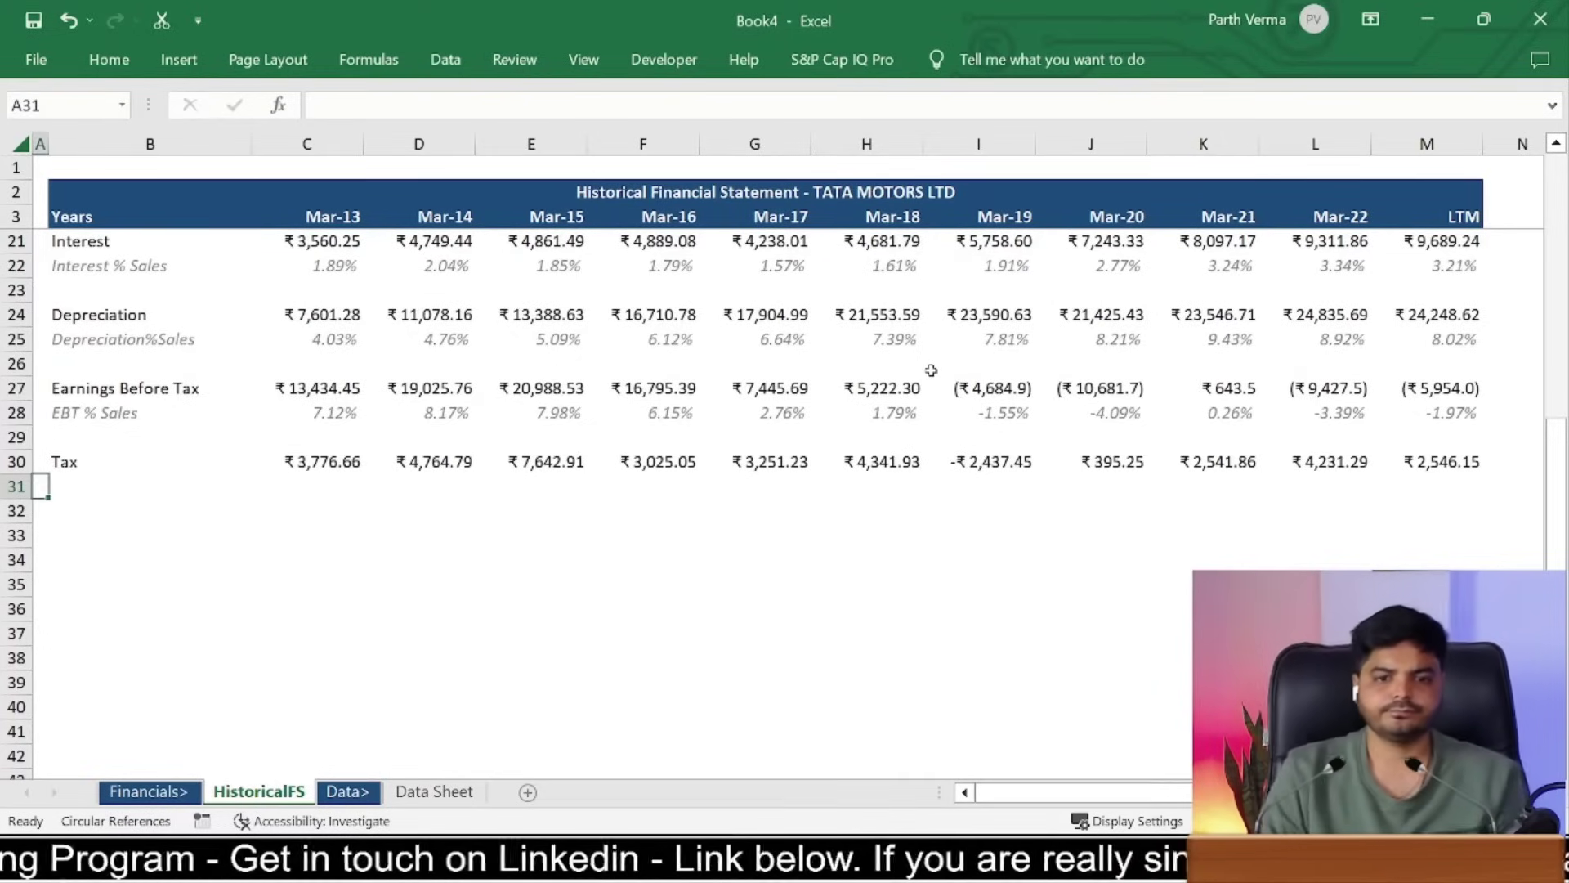
key("Right")
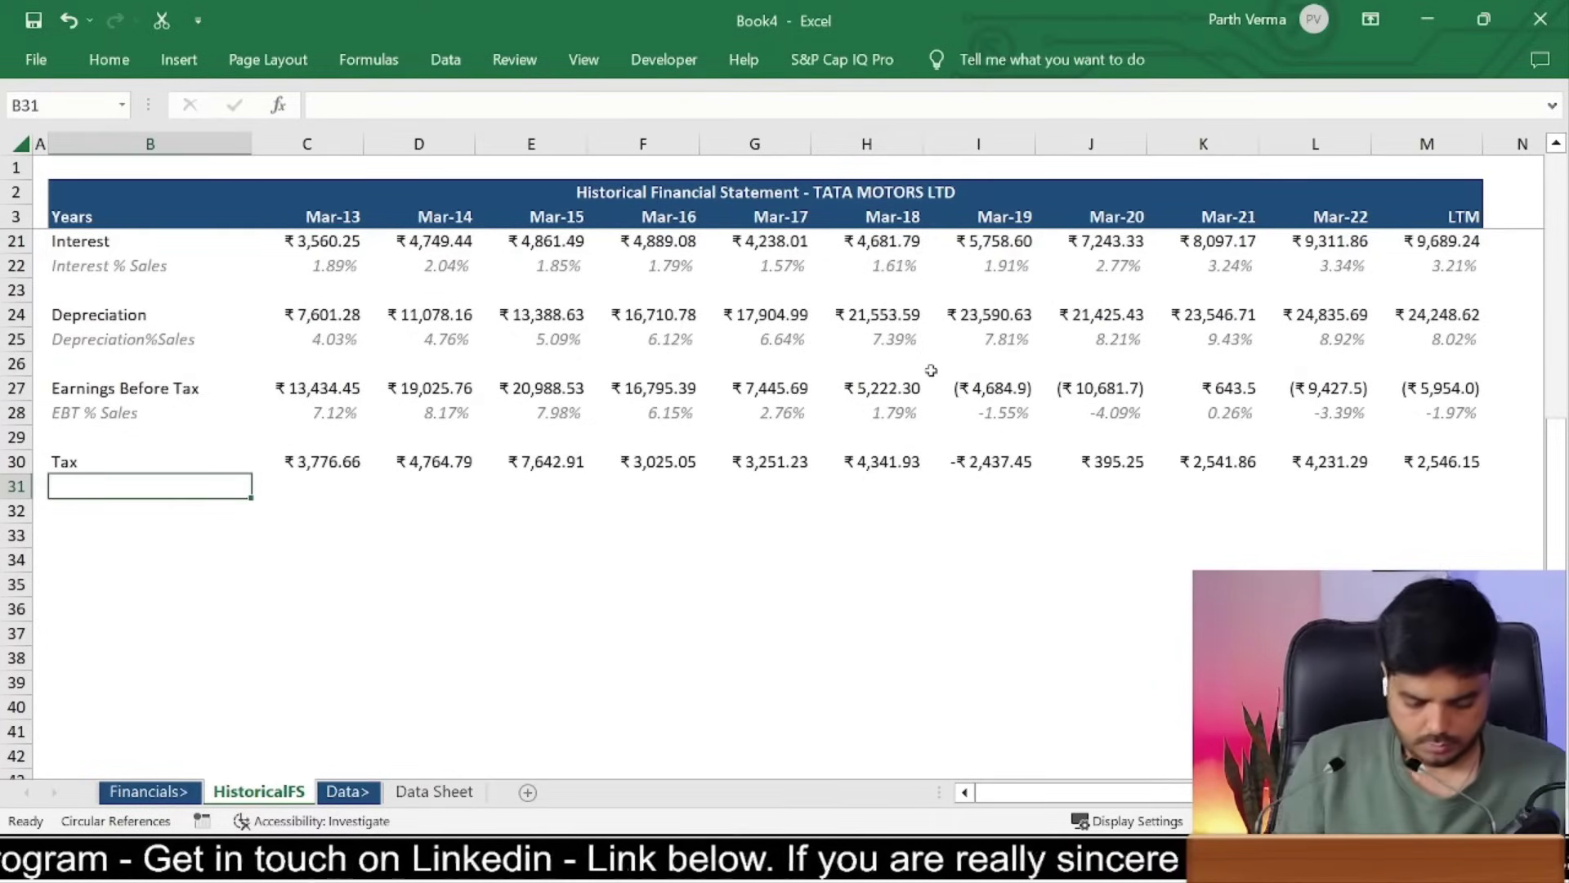
type("Effect")
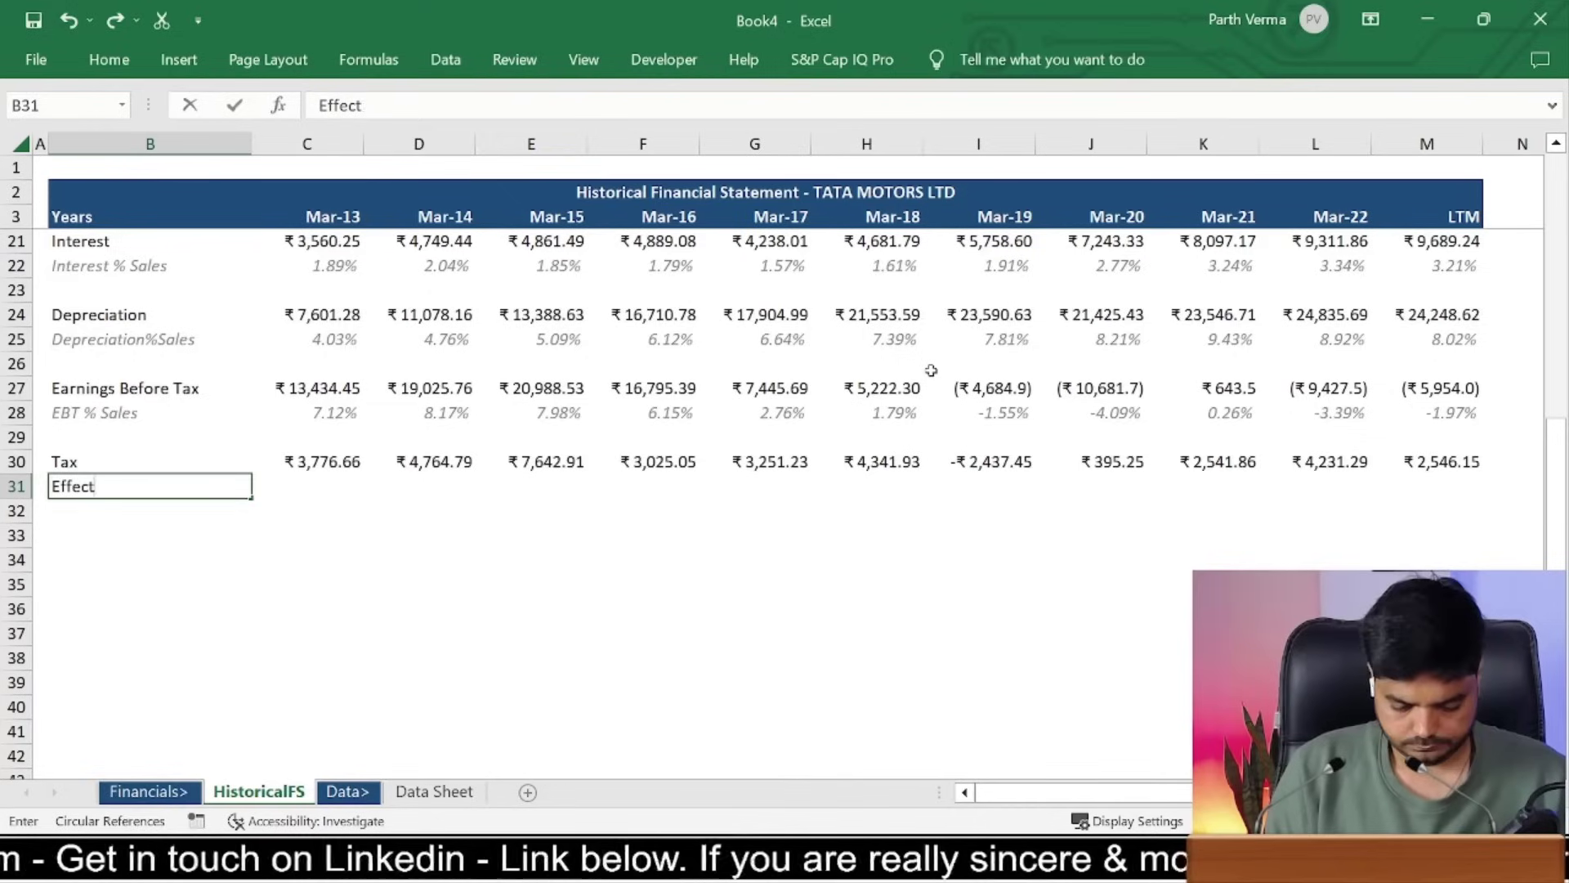
type("ive Tax Rate")
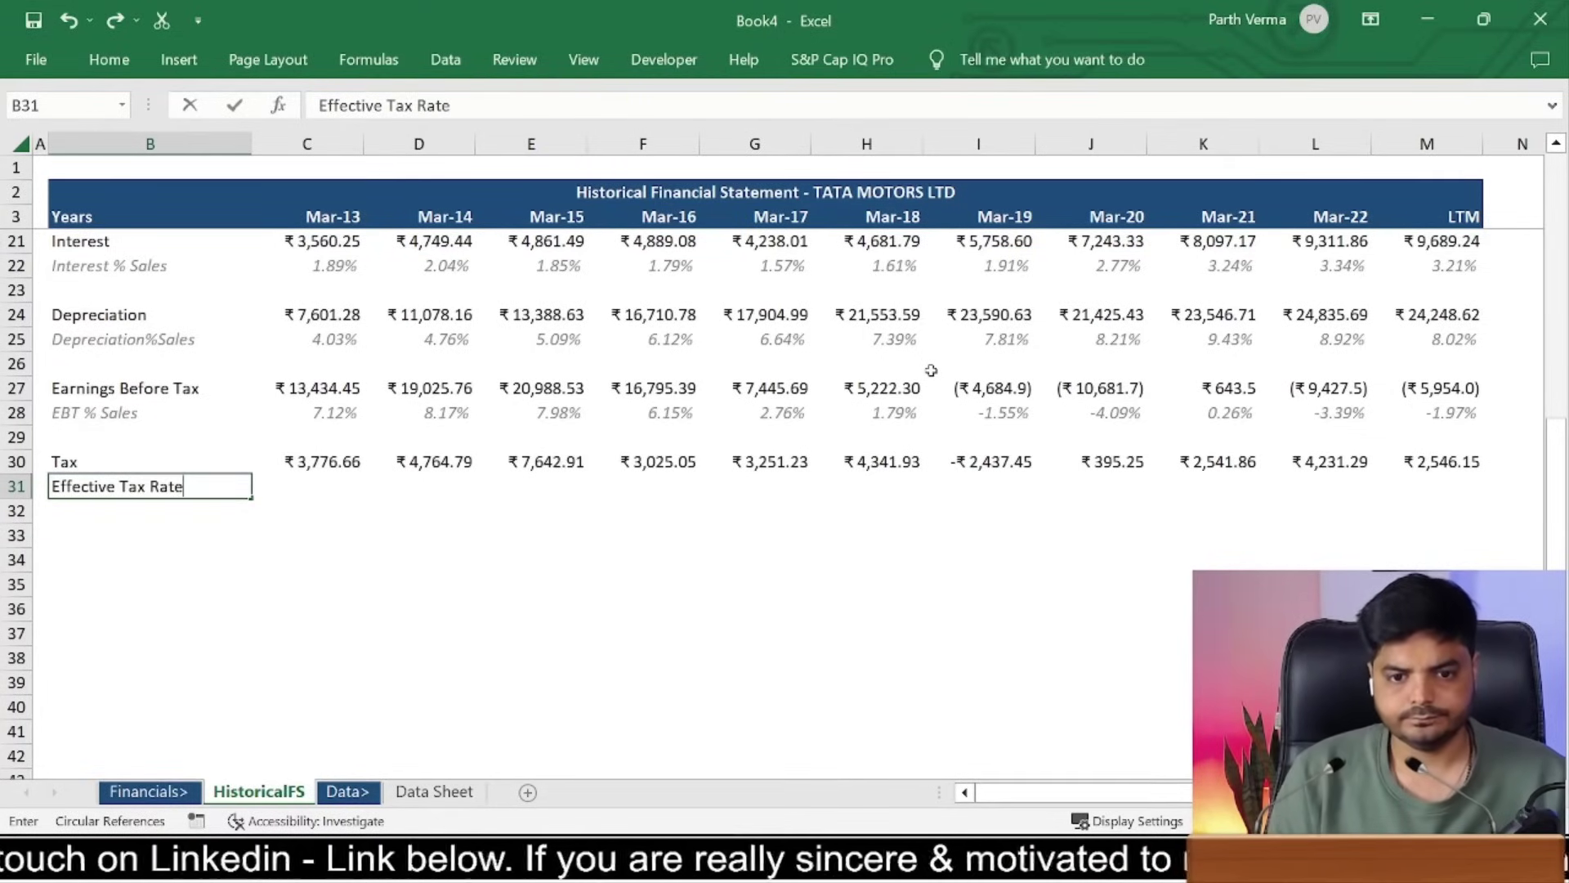
key("ctrl+Return")
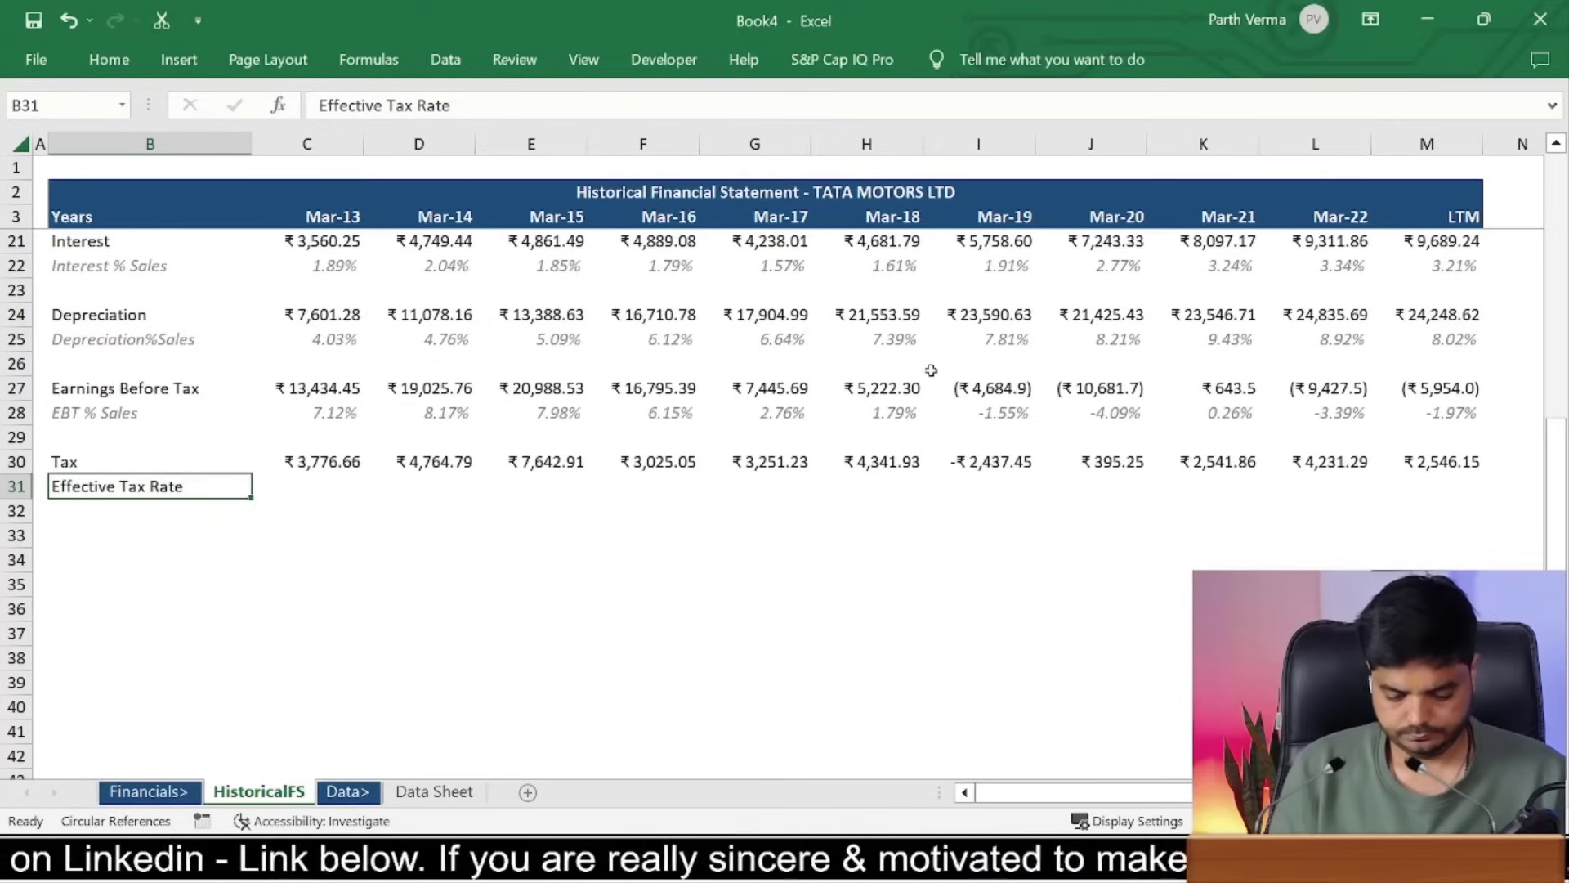
Step: Copy the EBT % Sales row B28:M28 and paste only its italic formatting onto row 31
key("Up")
key("Up")
key("Up")
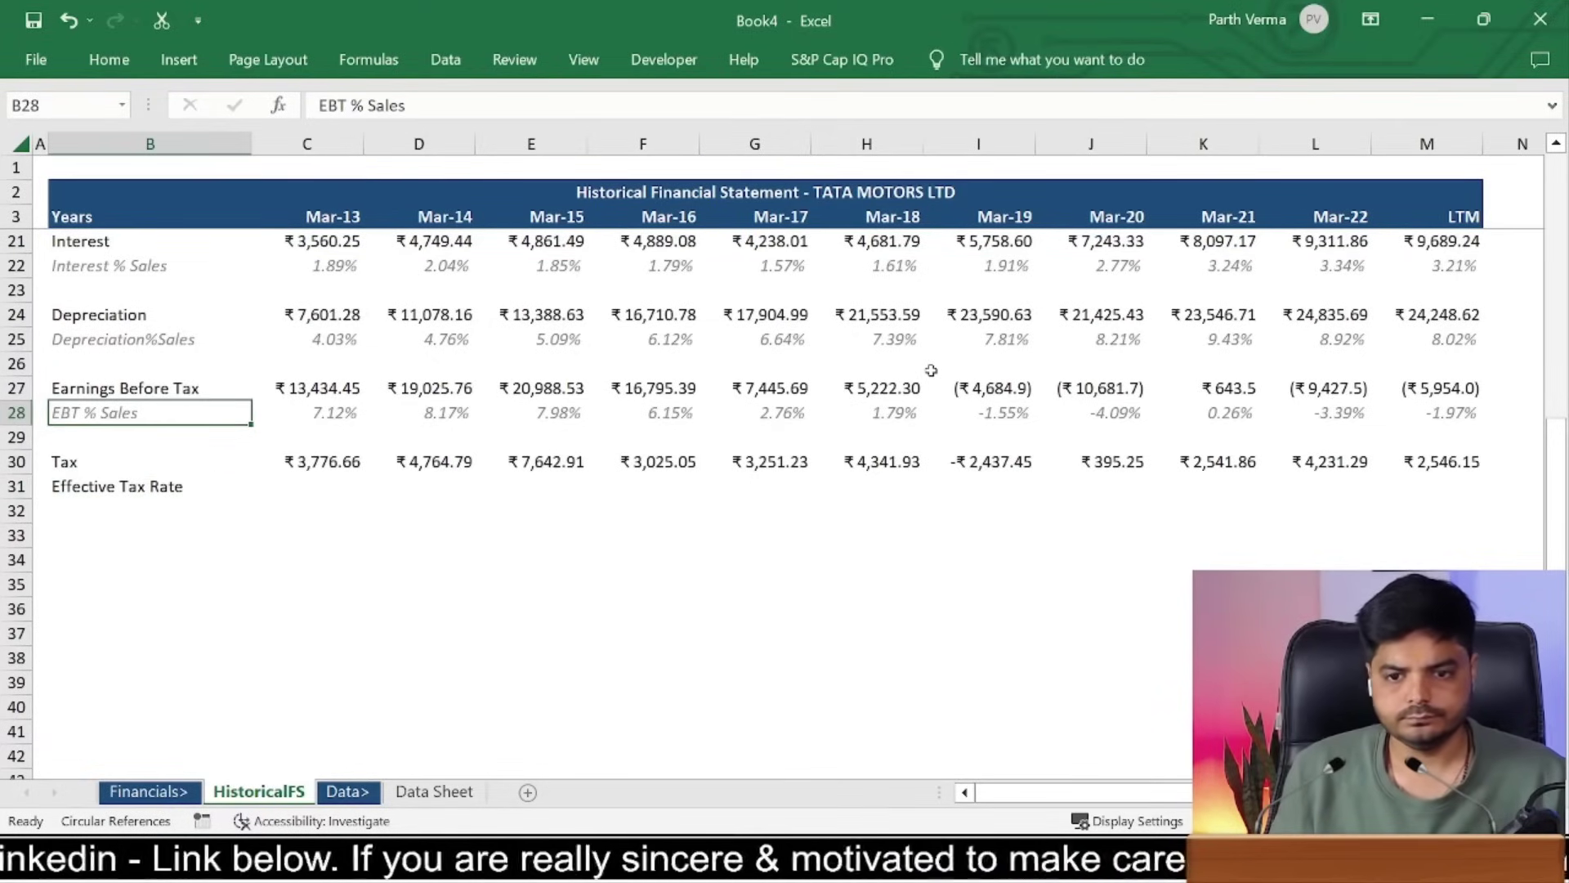
key("ctrl+shift+Right")
key("ctrl+c")
key("Left")
key("Down")
key("Down")
key("Down")
key("Down")
key("Right")
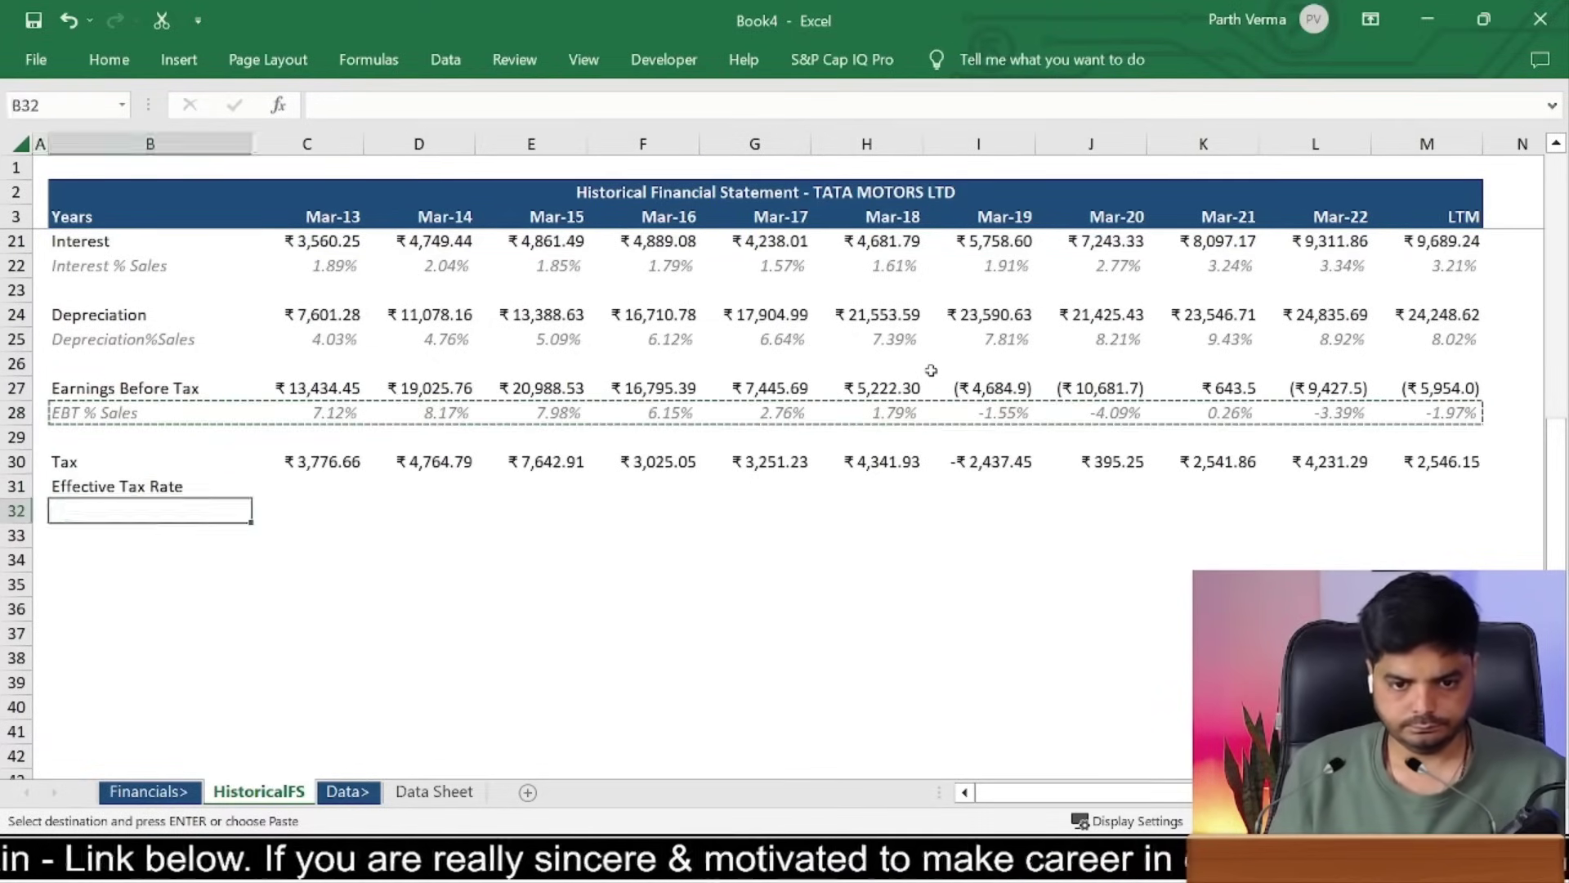
key("Up")
key("ctrl+alt+v")
key("t")
key("Return")
key("Right")
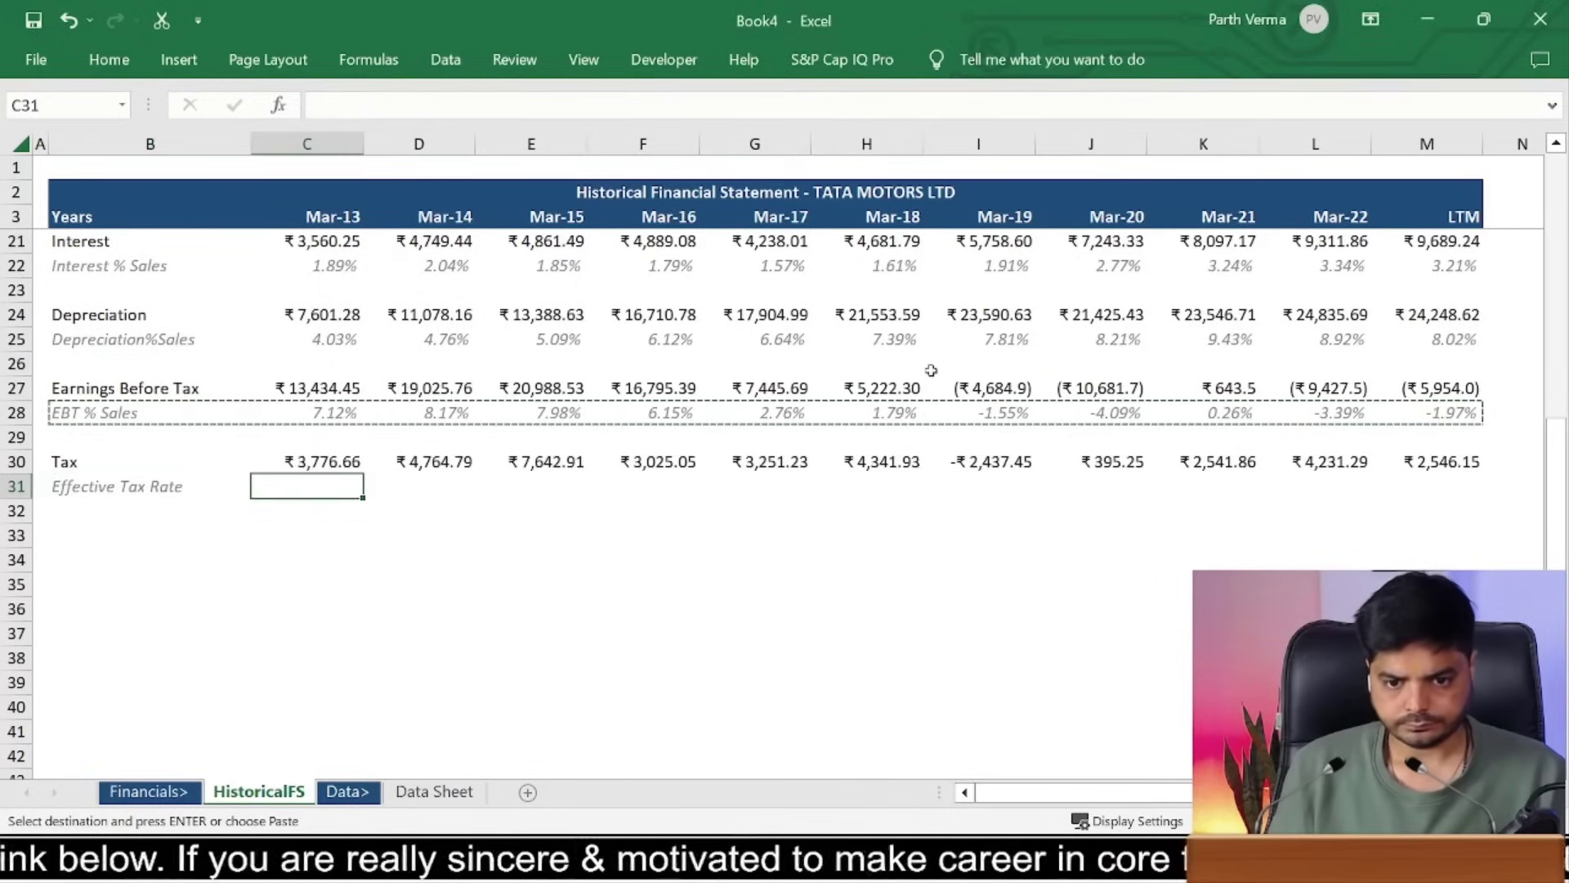
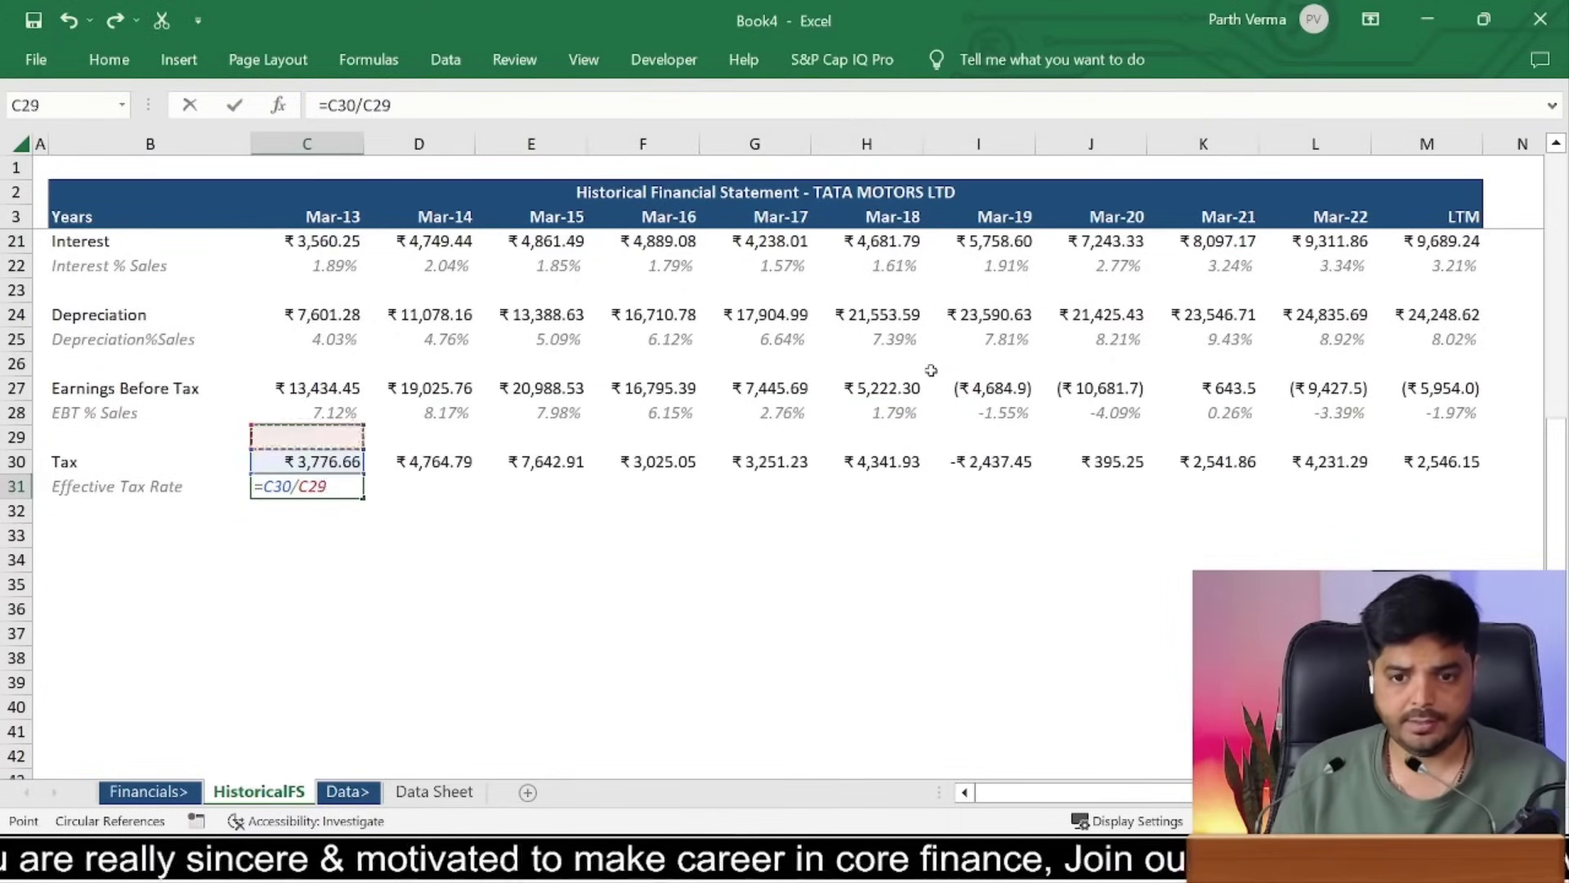
Step: Set C31 to =C30/C27 and paste the tax rate formula across C31:M31
key("Up")
key("Up")
key("ctrl+Return")
key("ctrl+c")
key("Up")
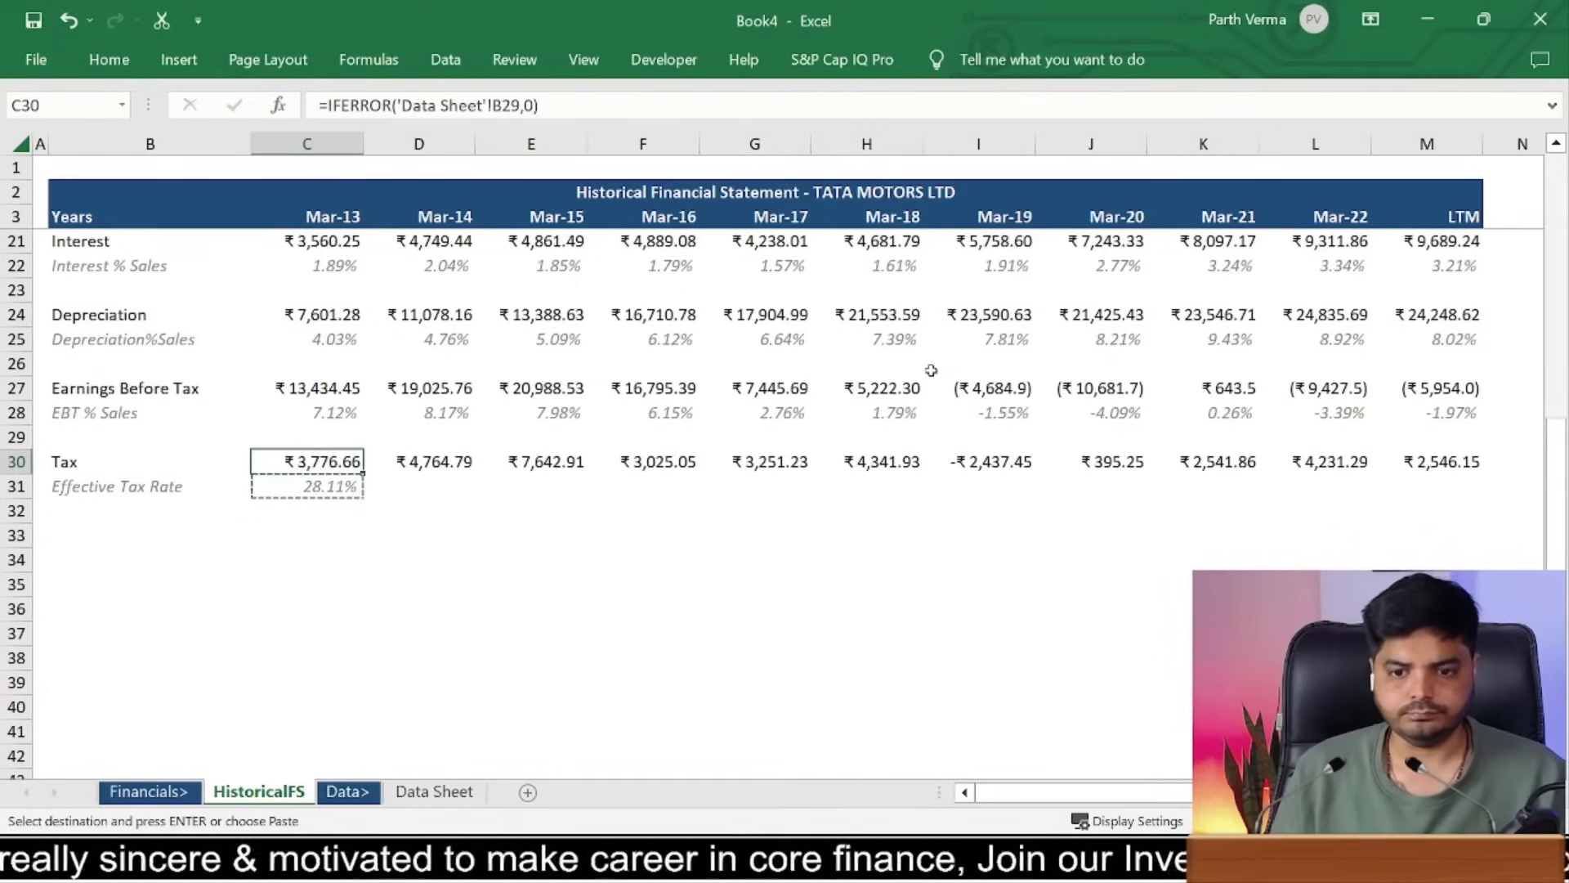
key("ctrl+Right")
key("Down")
key("ctrl+shift+Left")
key("ctrl+v")
Step: Review the Effective Tax Rate results along row 31, e.g. 28.11% for Mar-13
key("Left")
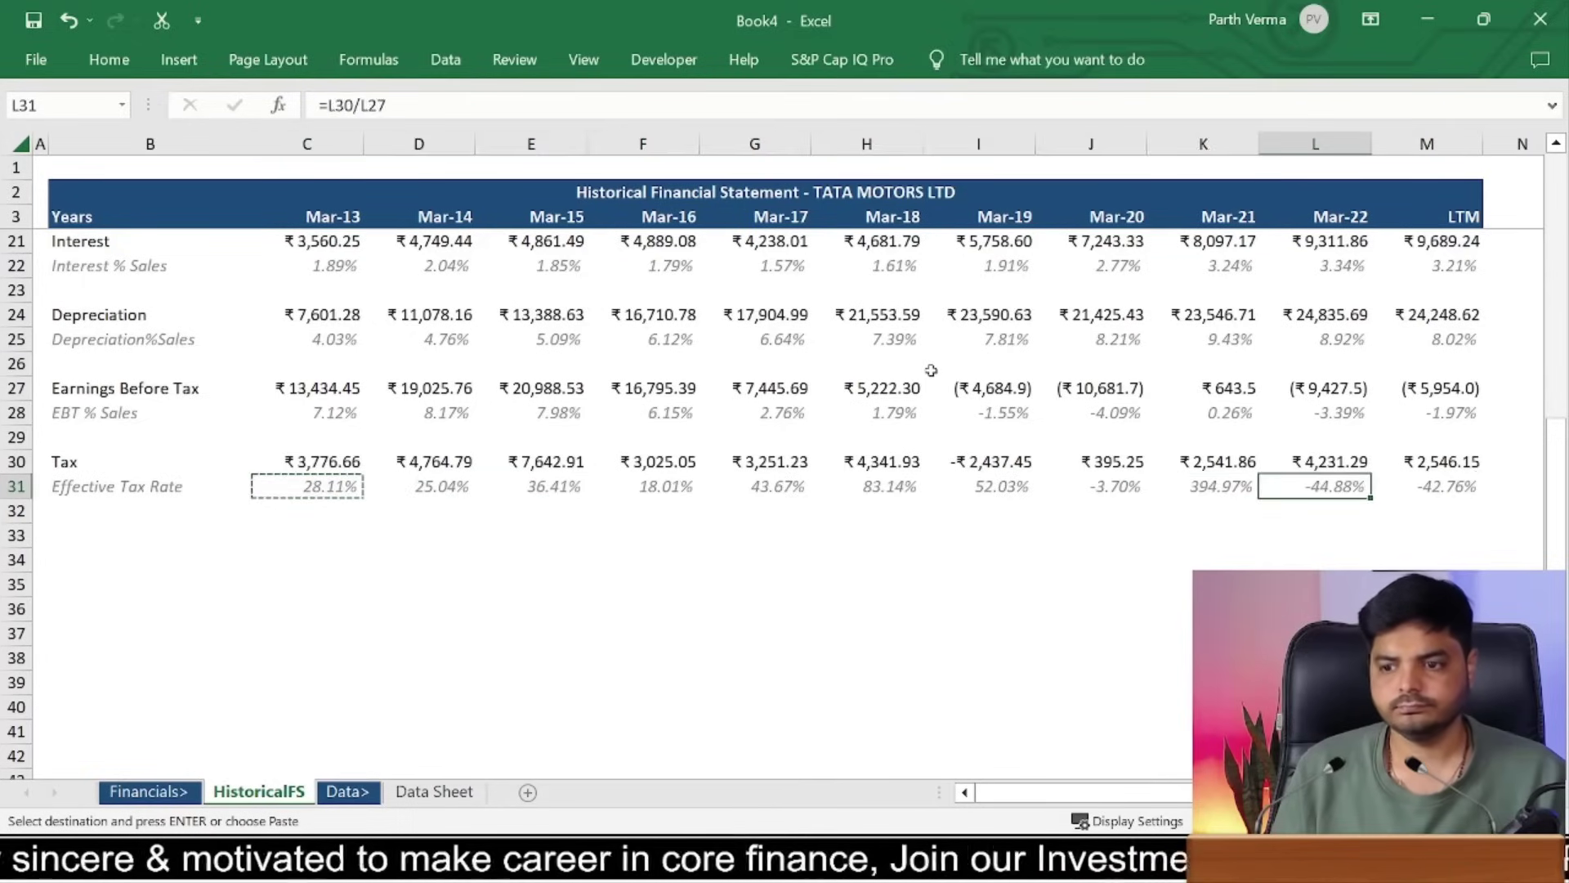
key("Left")
key("Left")
key("Left")
key("Left")
key("Left")
key("Left")
key("Left")
key("Left")
key("Left")
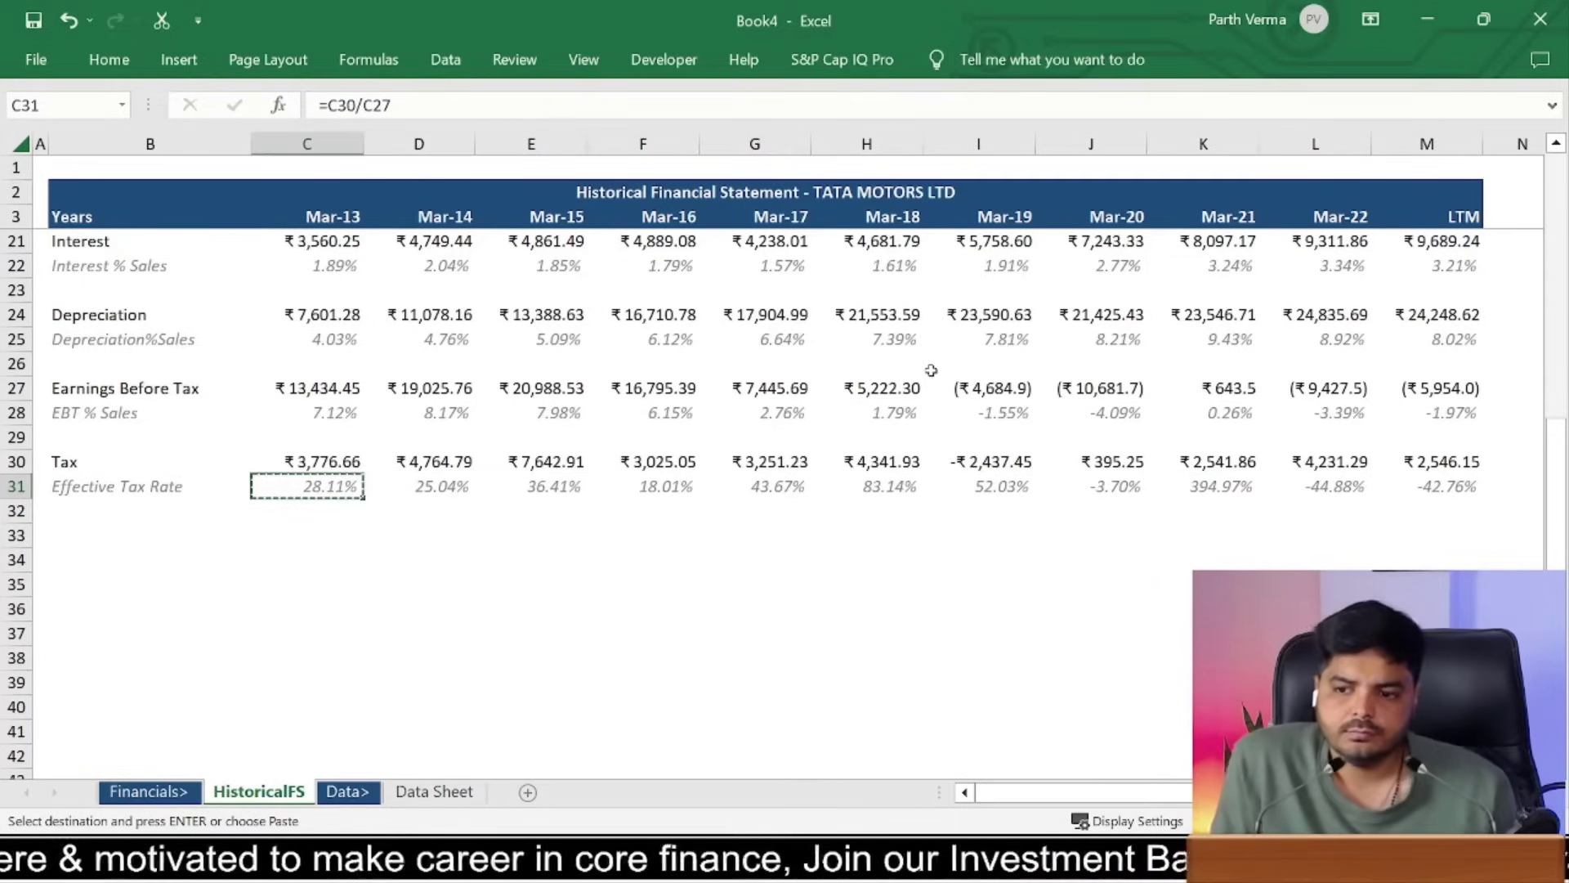
key("Right")
key("Right")
key("Right")
key("Right")
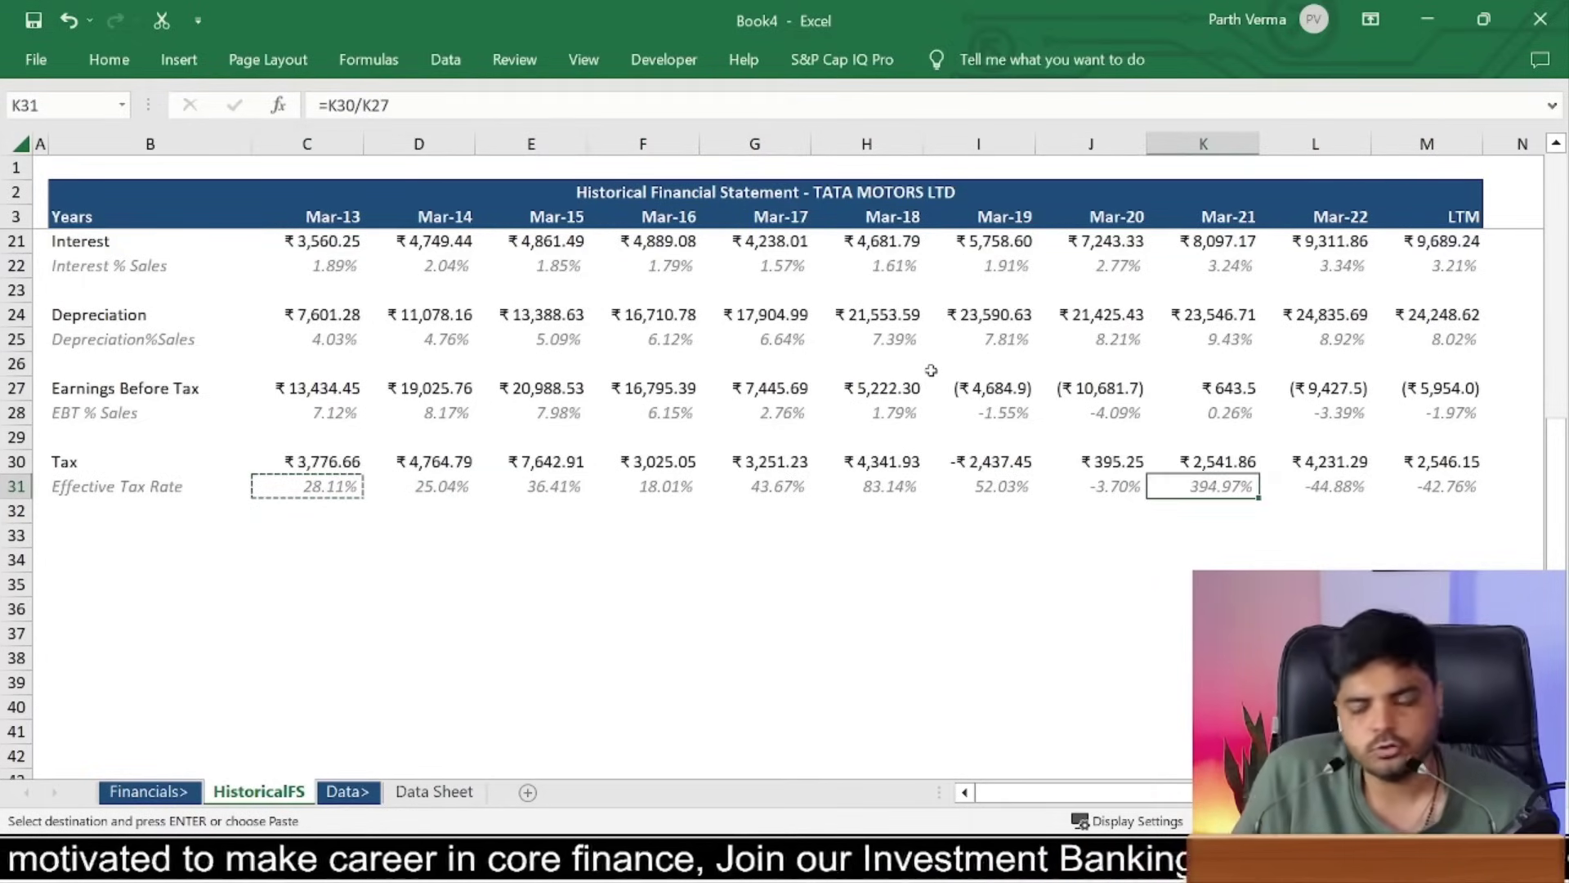
key("Up")
key("Down")
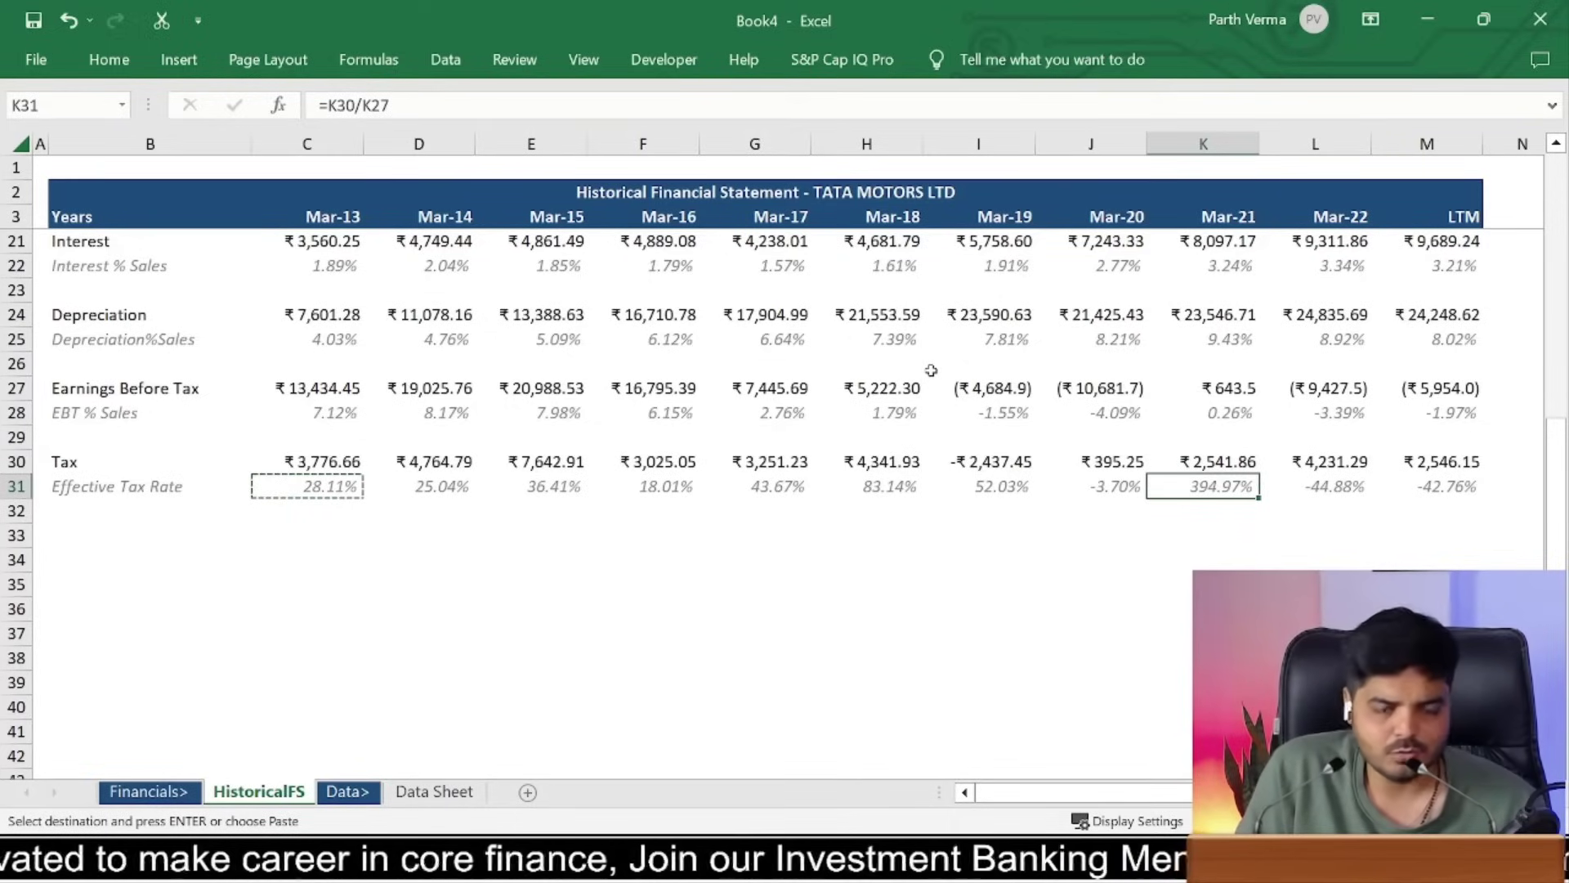
key("Left")
key("Left")
key("Left")
key("Left")
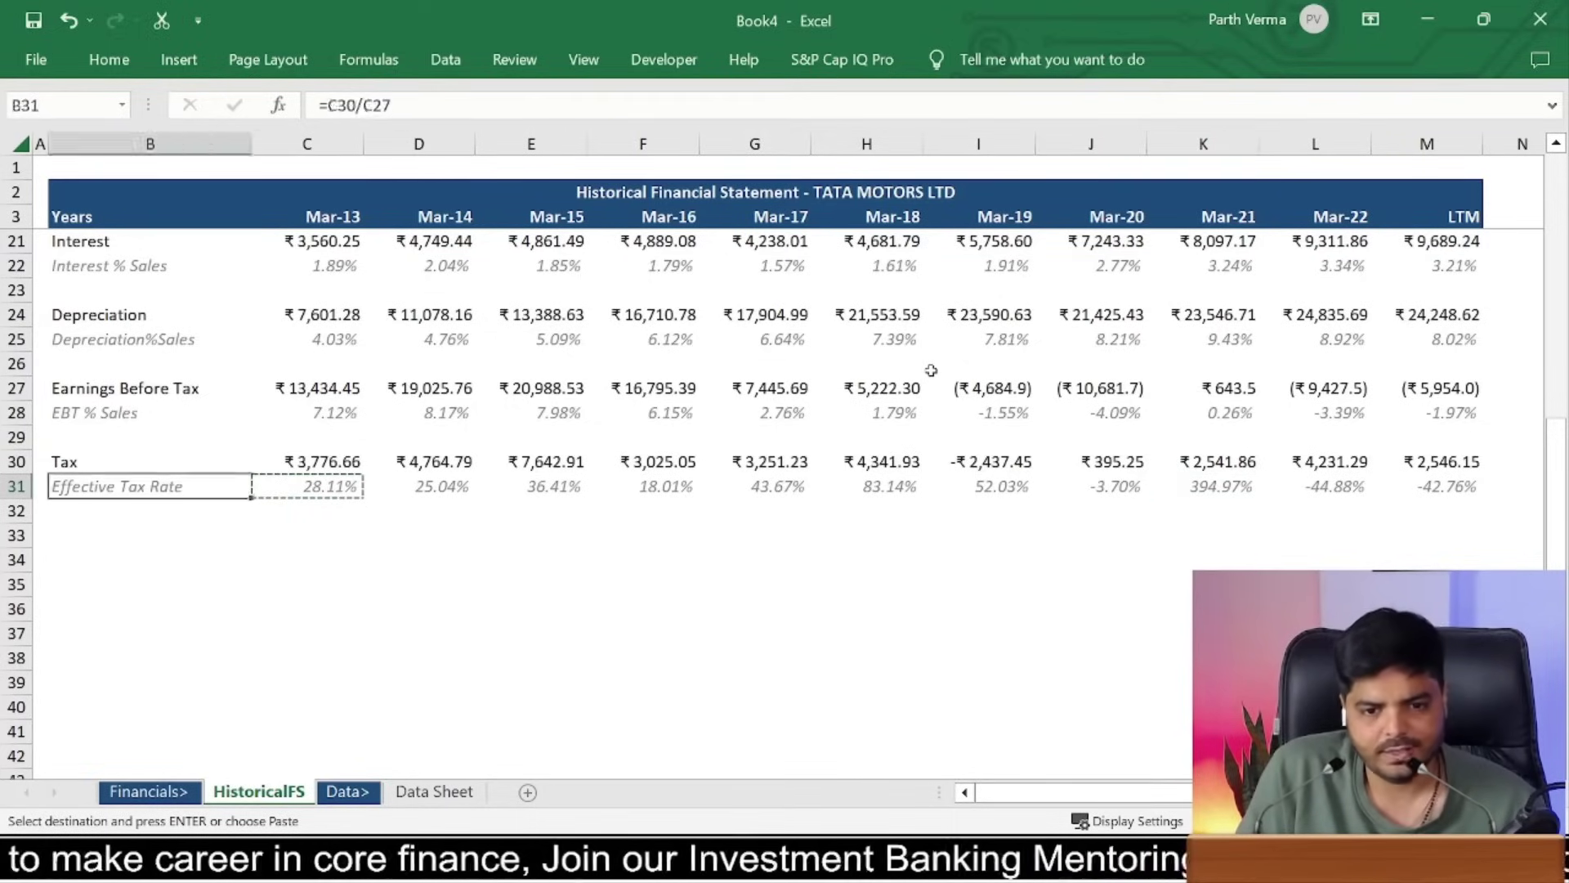
key("Left")
key("Right")
key("Right")
key("Left")
key("Left")
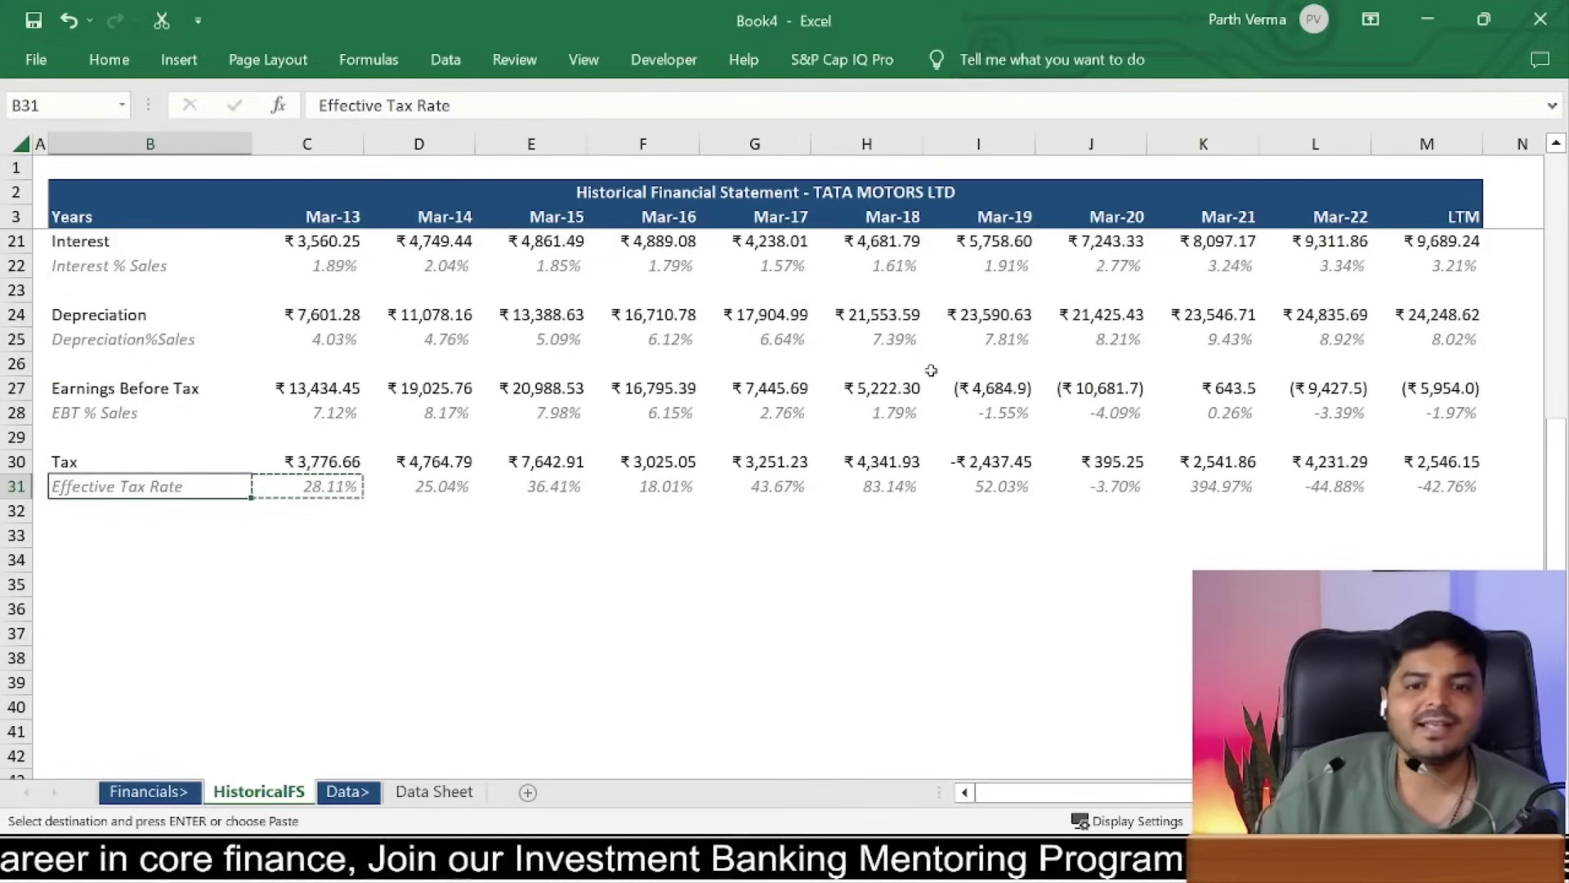
Step: Label cell B33 'Net Profit'
key("Down")
key("Down")
type("e")
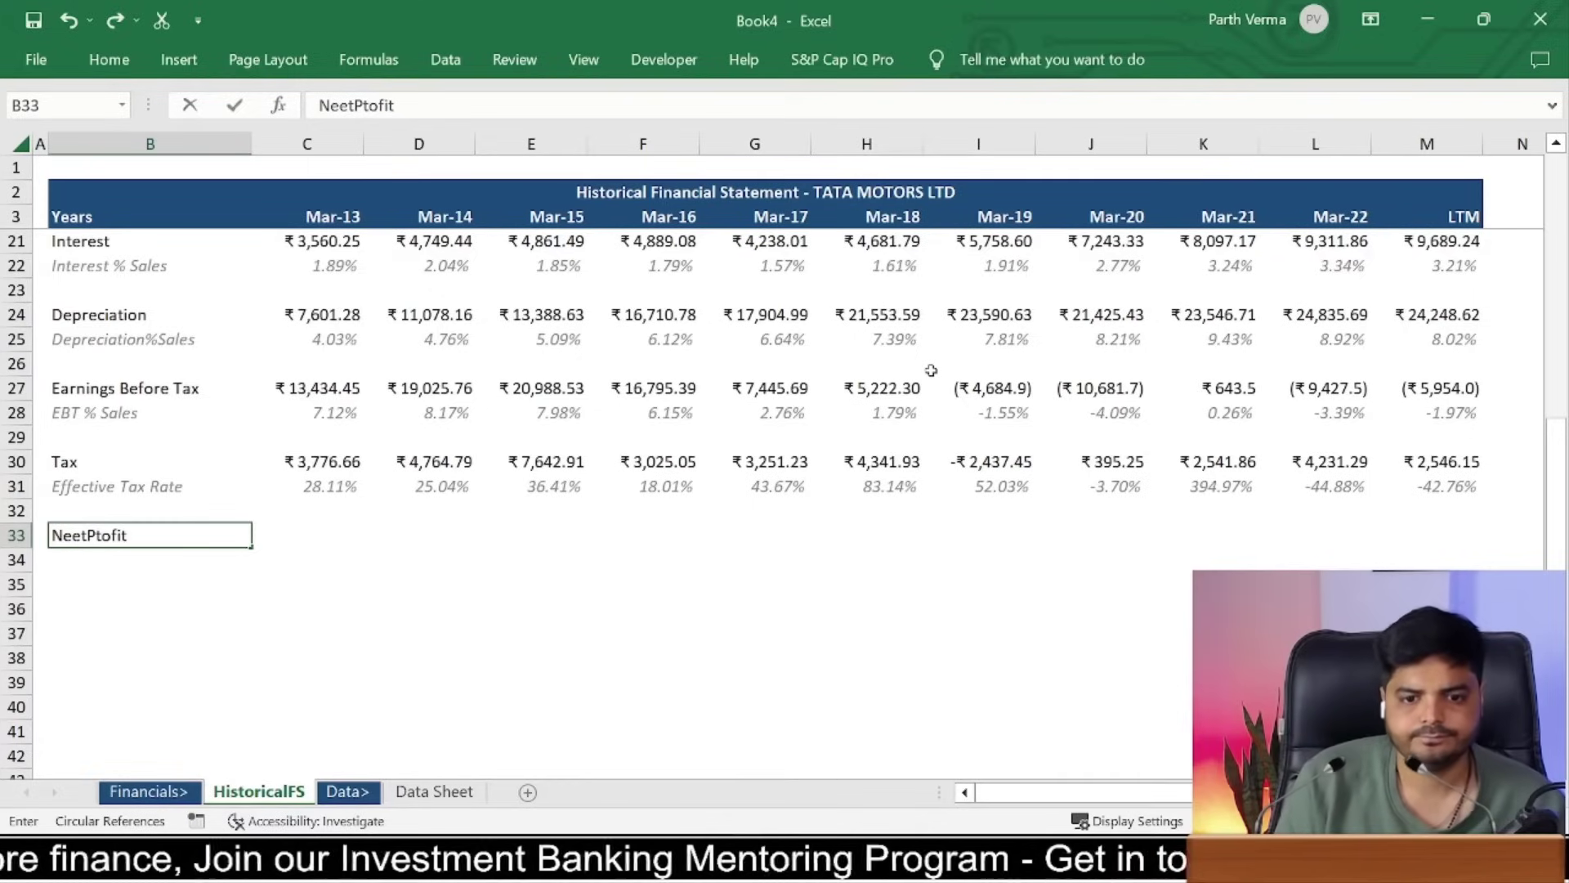
key("BackSpace")
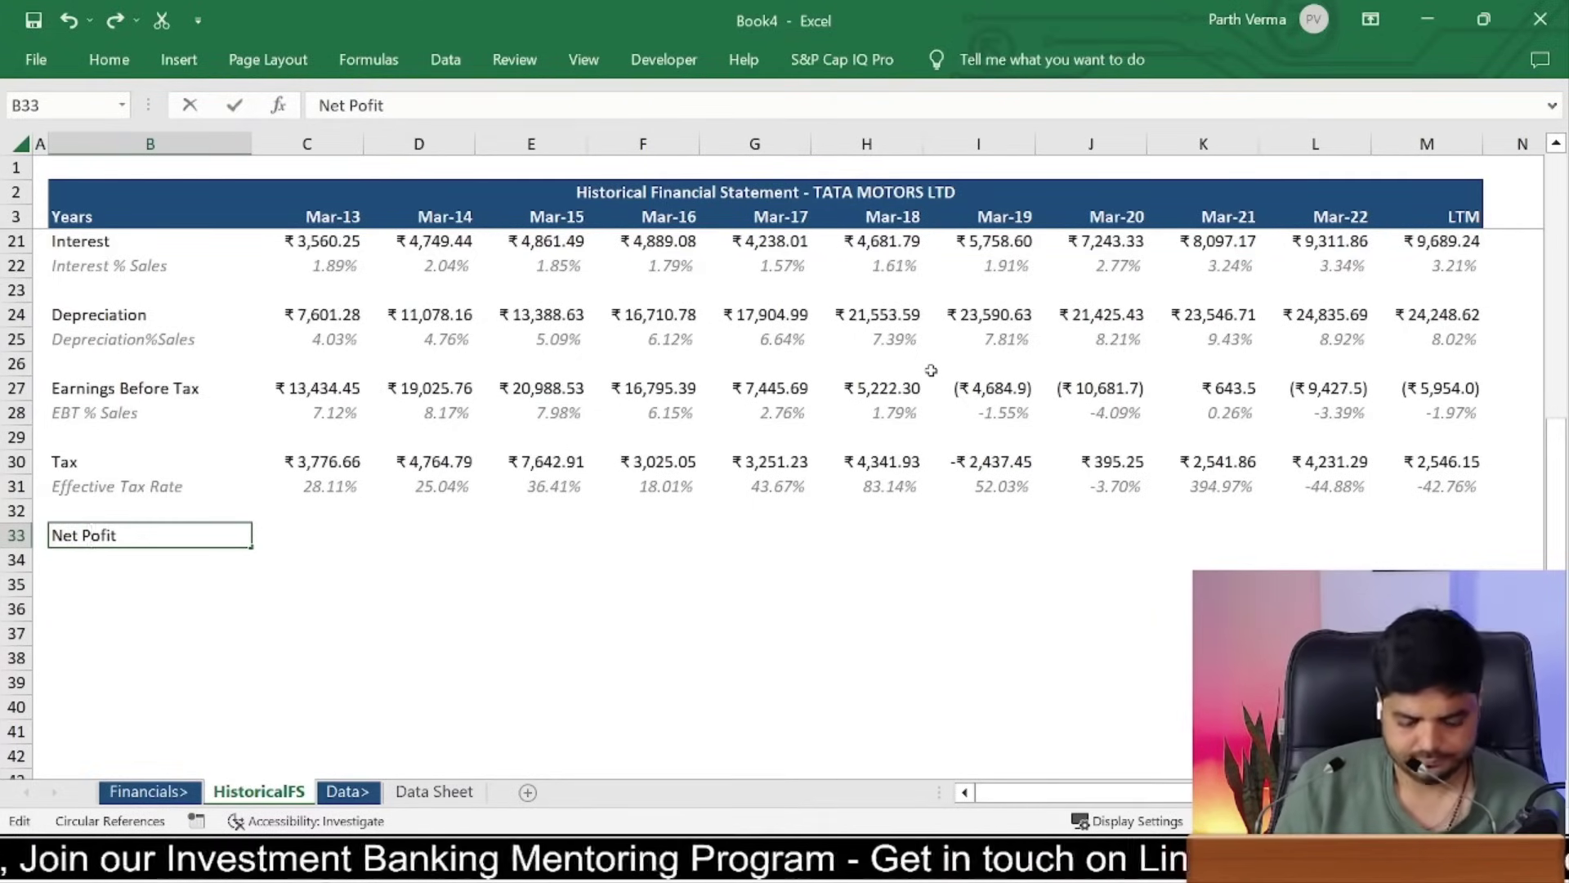
type("r")
key("ctrl+Return")
Step: Enter =IFERROR(C27-C30,0) in C33 as the Mar-13 net profit
key("Right")
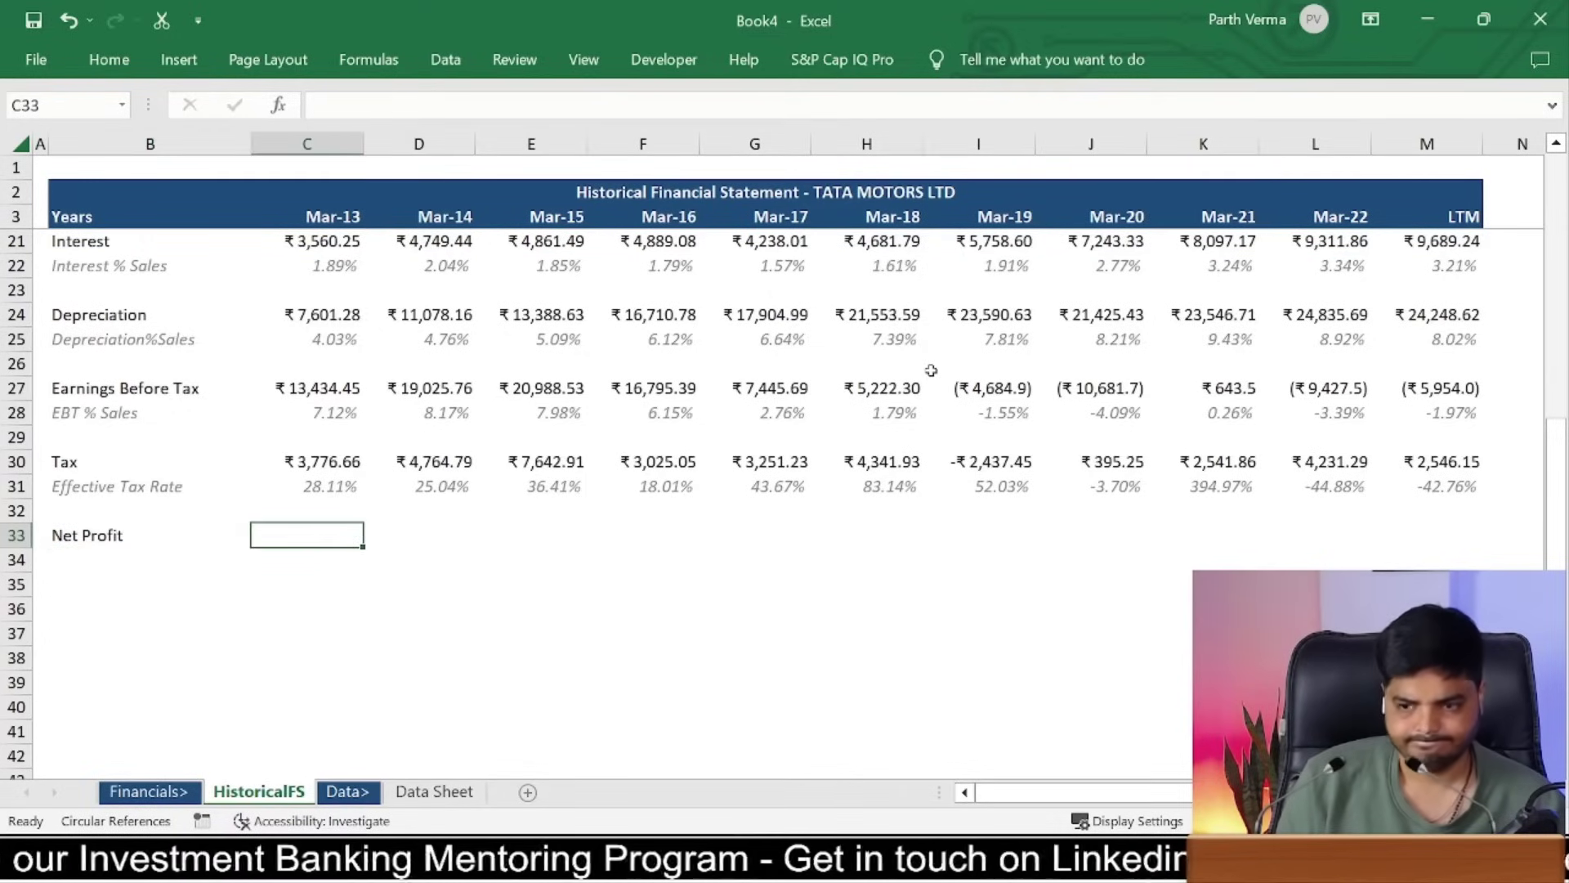
type("=")
key("Up")
key("Up")
key("Up")
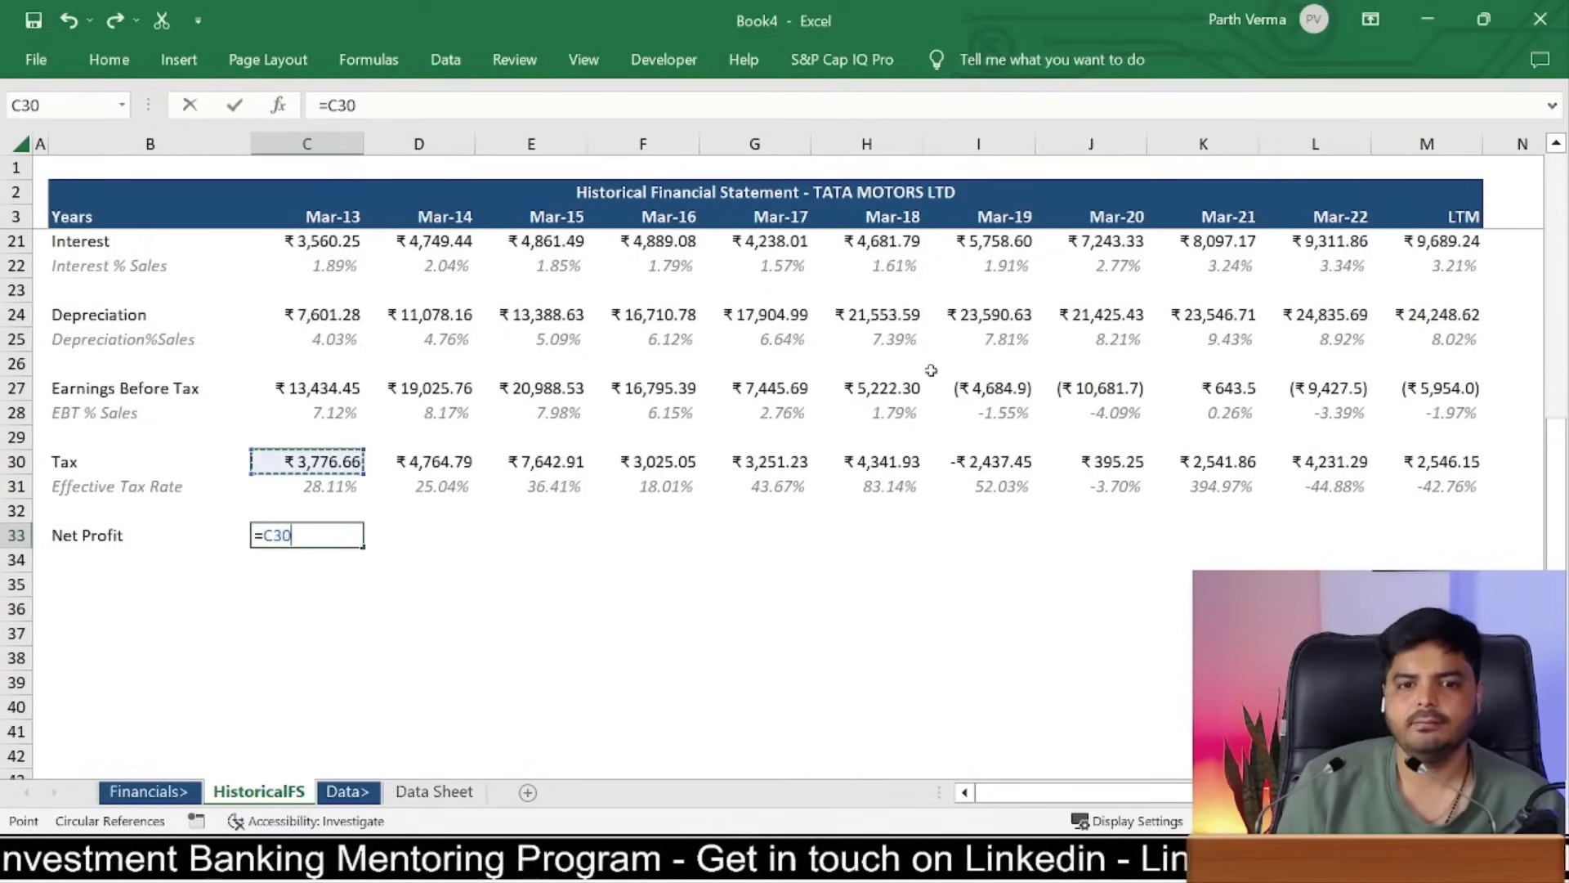
key("Up")
key("Up")
key("Up")
key("Up")
key("Up")
key("Up")
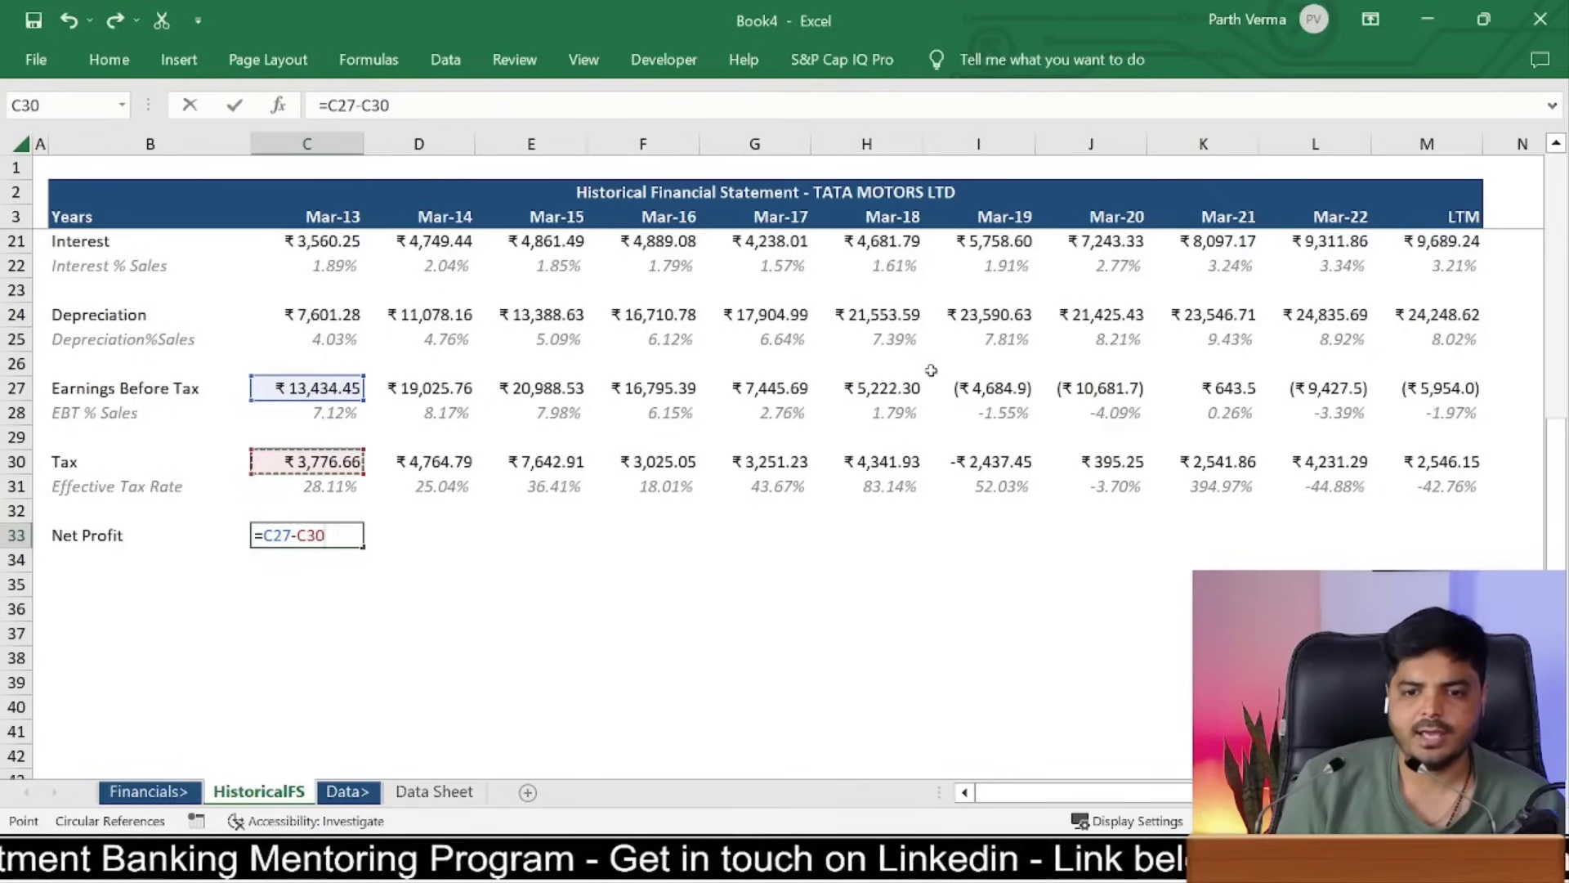
key("ctrl+Return")
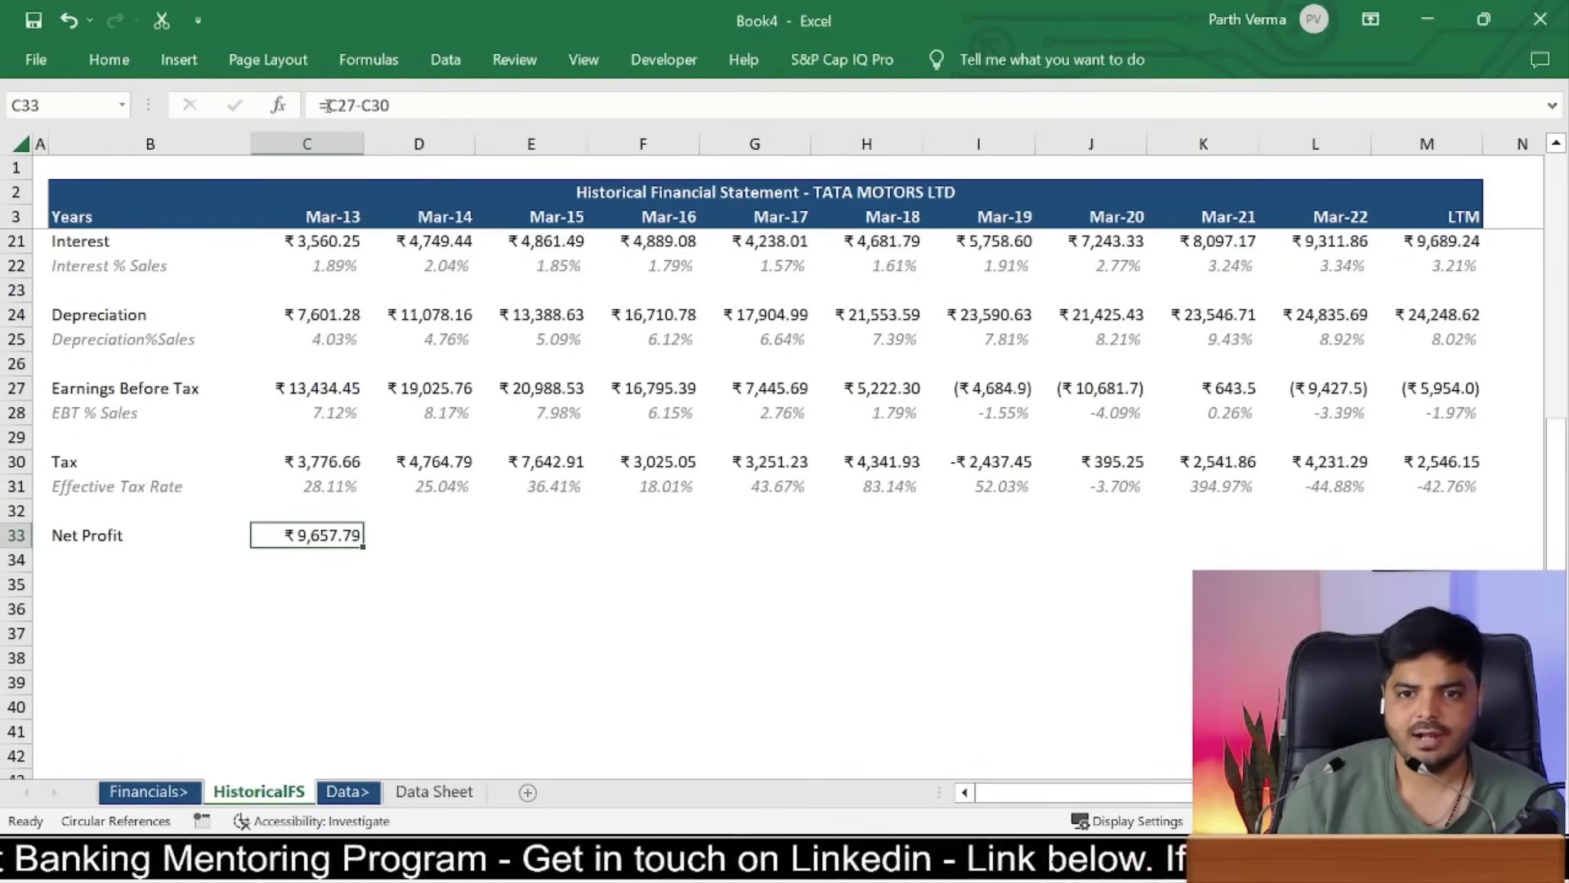
left_click(327, 105)
type("iferror")
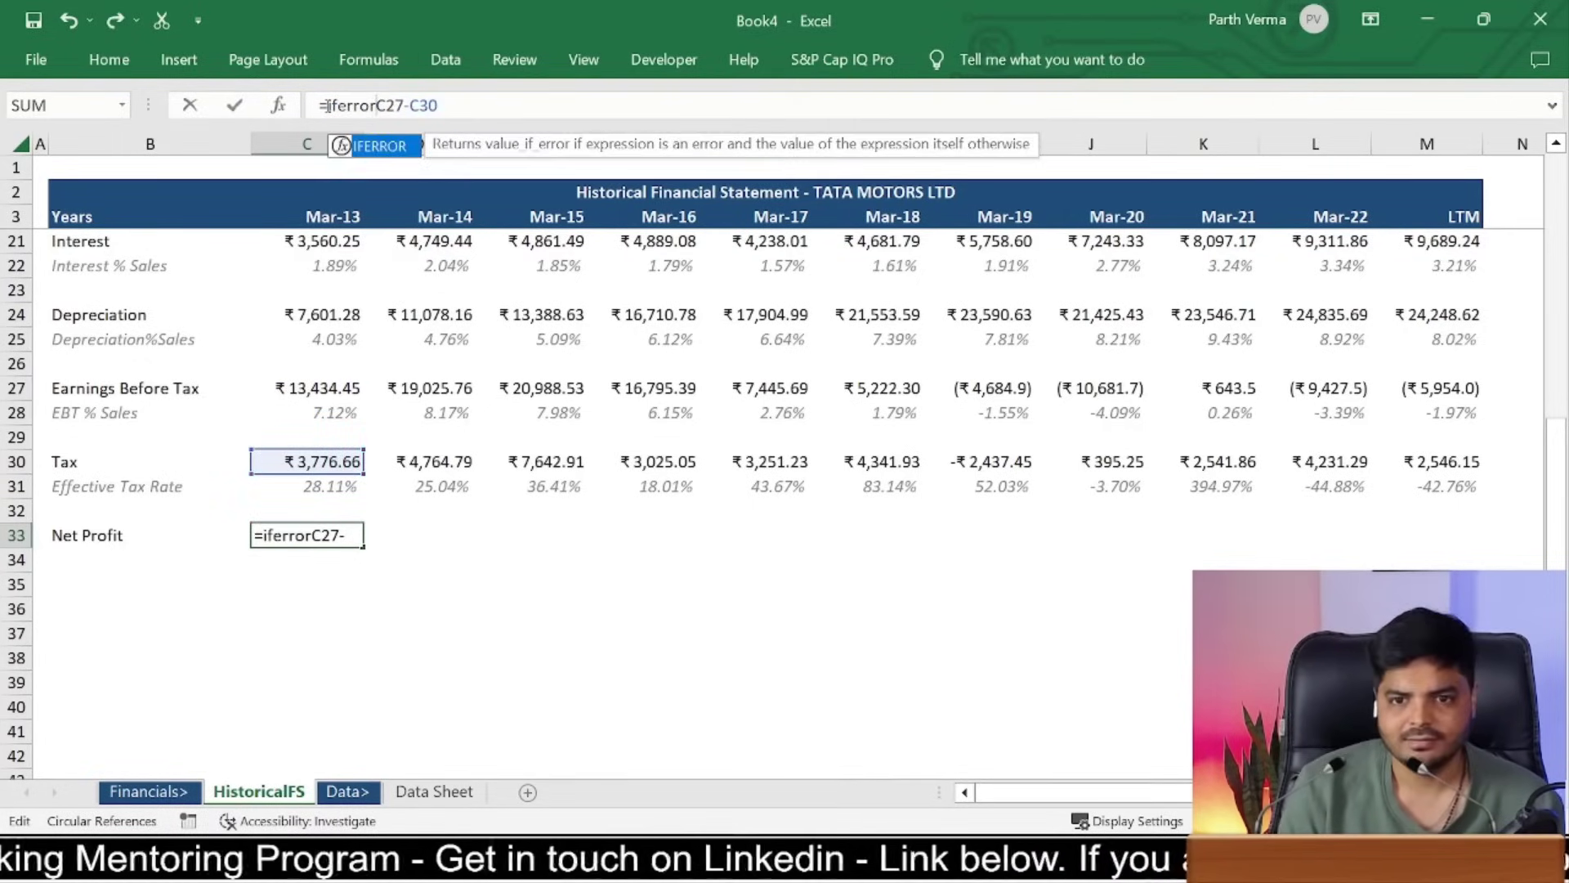
type("(")
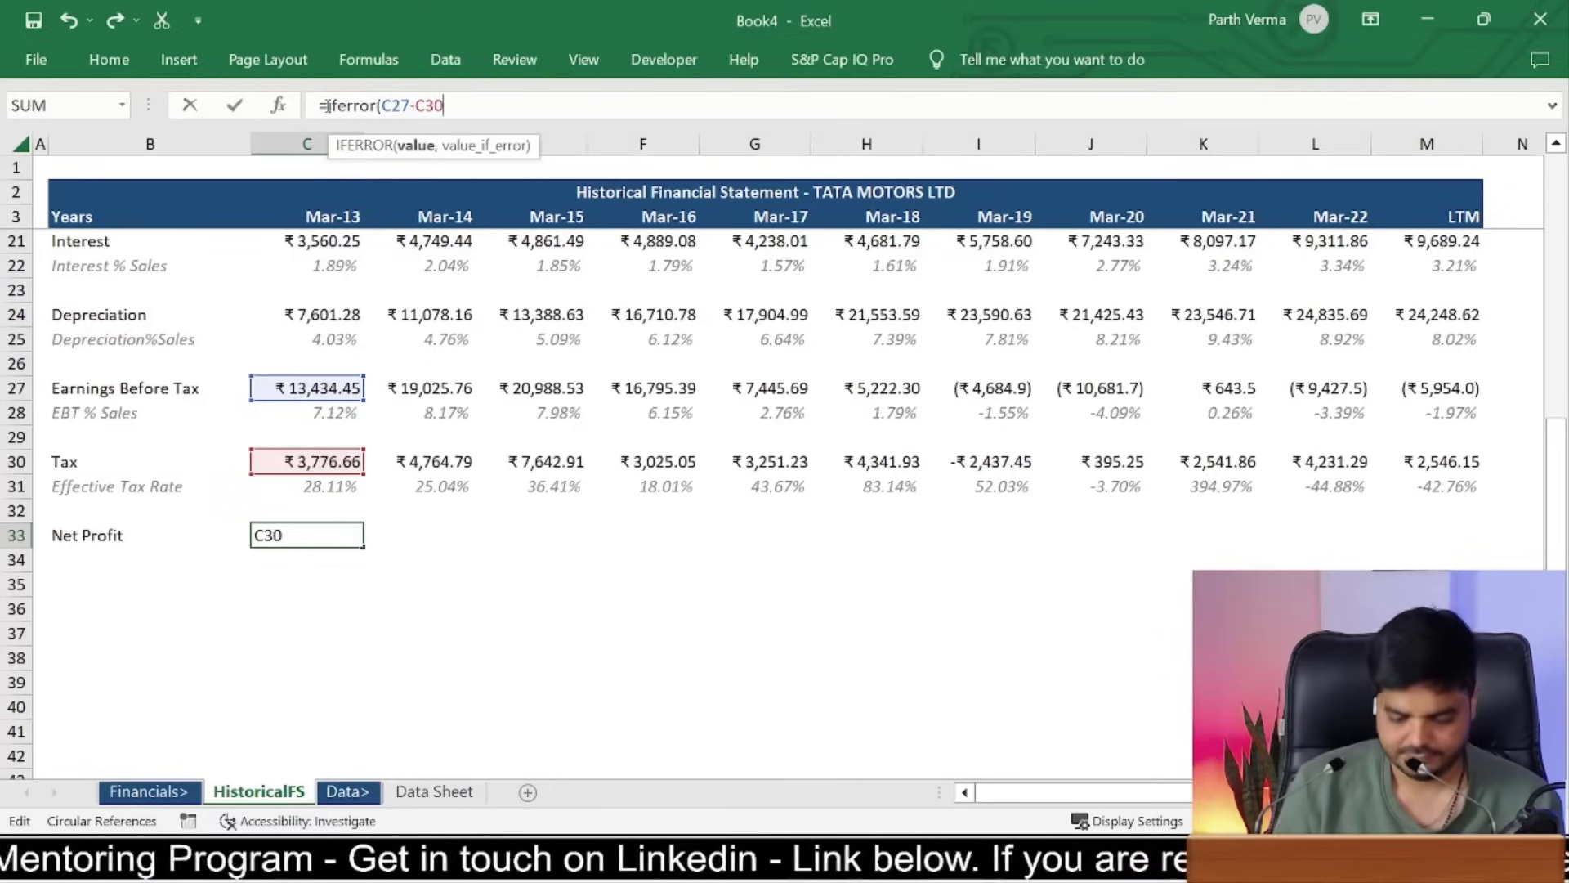
key("ctrl+Return")
Step: Copy the net profit formula across C33:M33 through LTM, e.g. ₹9,657.79 for Mar-13
key("ctrl+c")
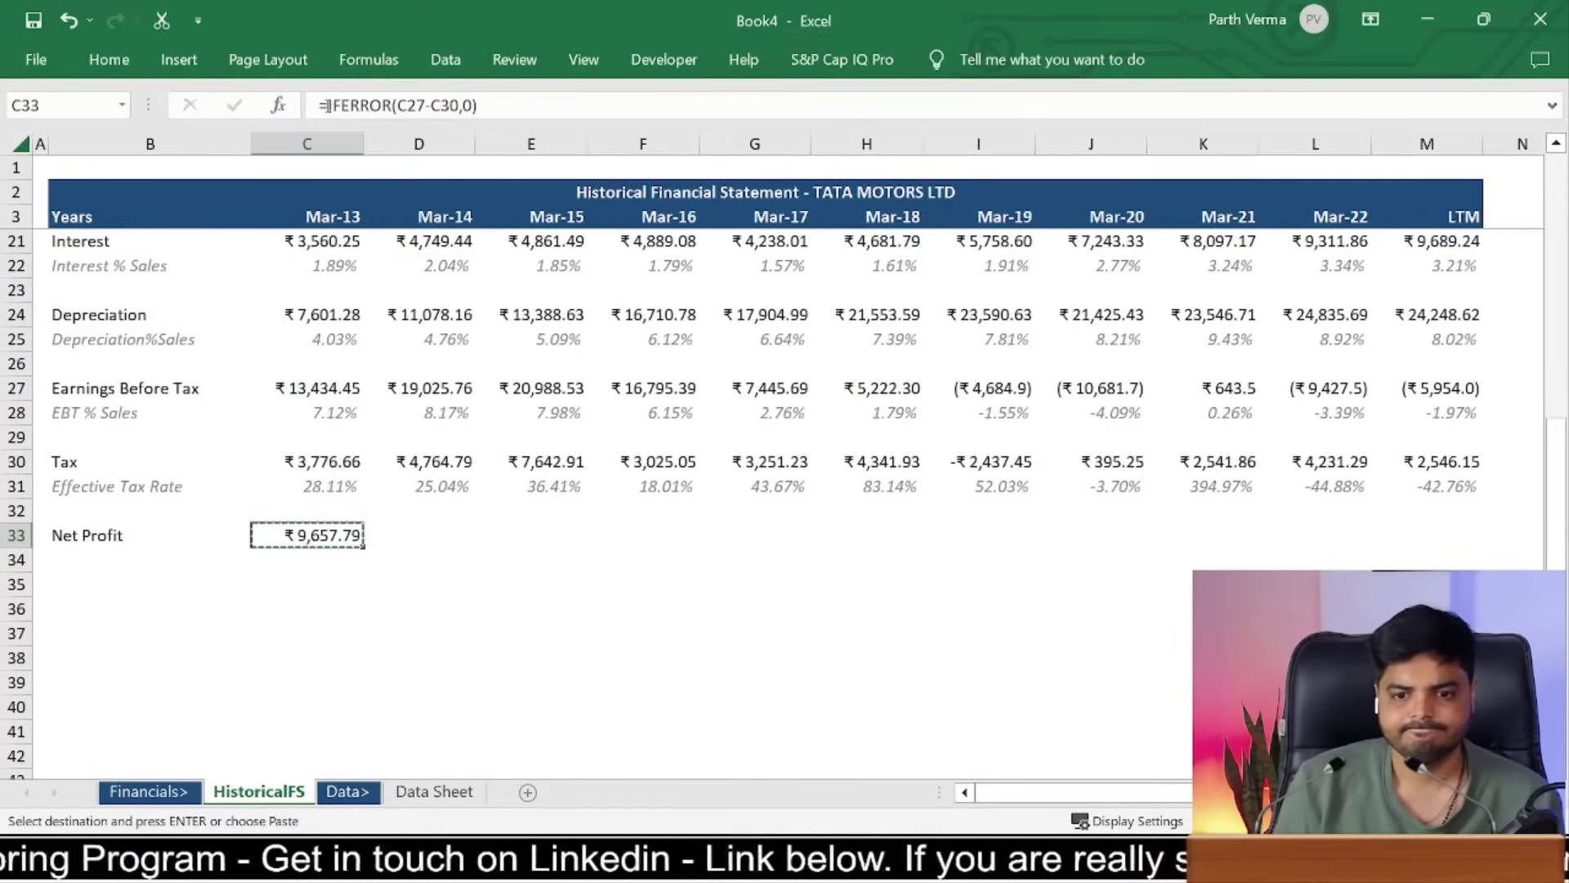
key("Up")
key("Up")
key("ctrl+Right")
key("Down")
key("Down")
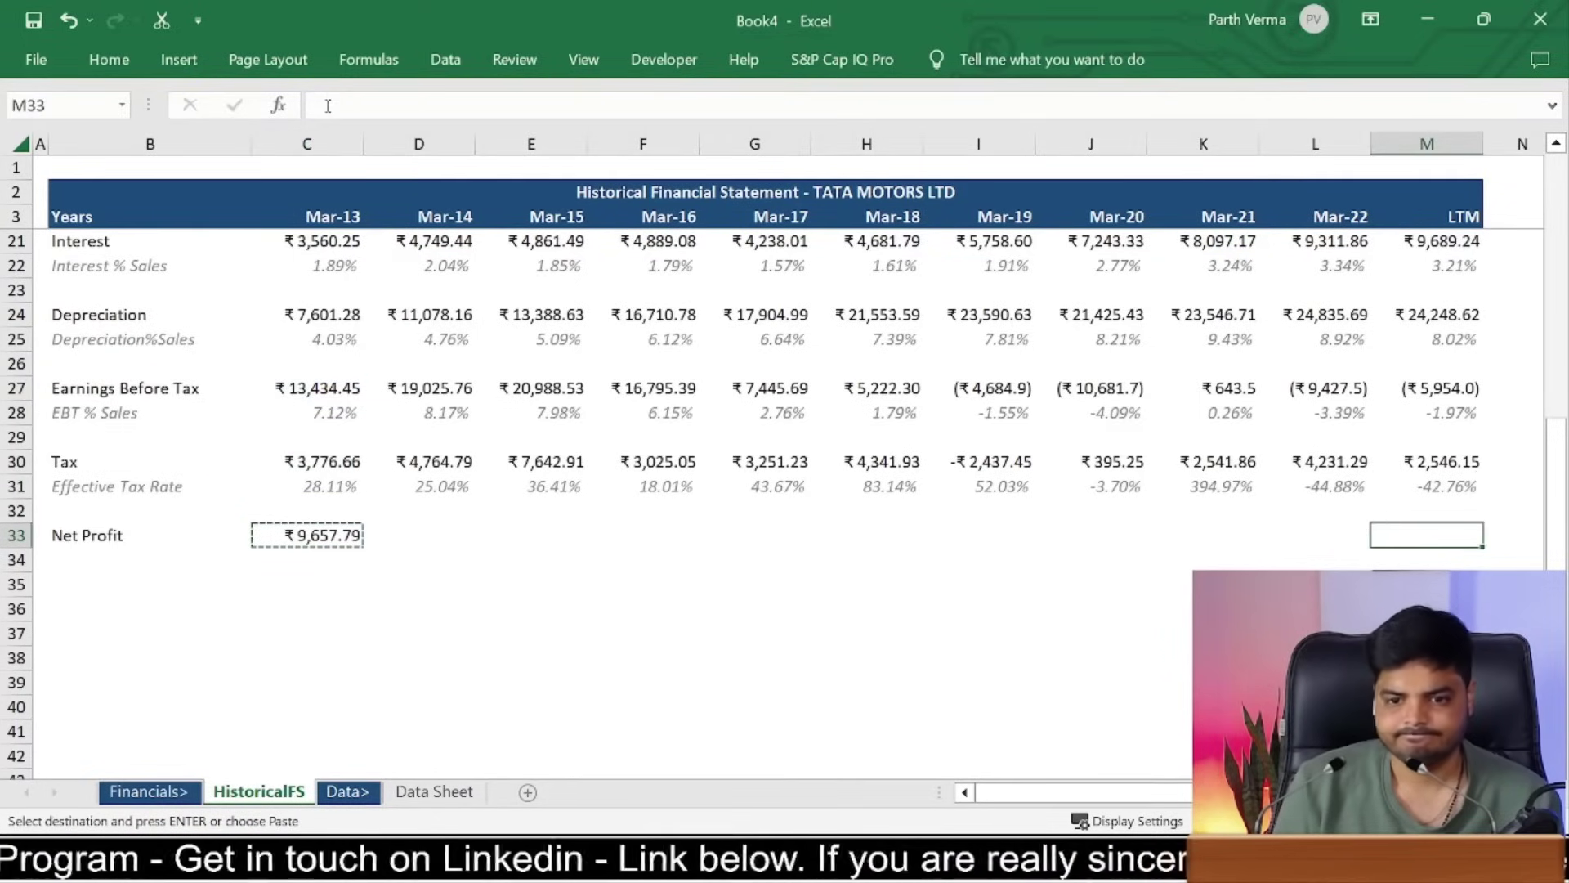
key("ctrl+shift+Left")
key("ctrl+v")
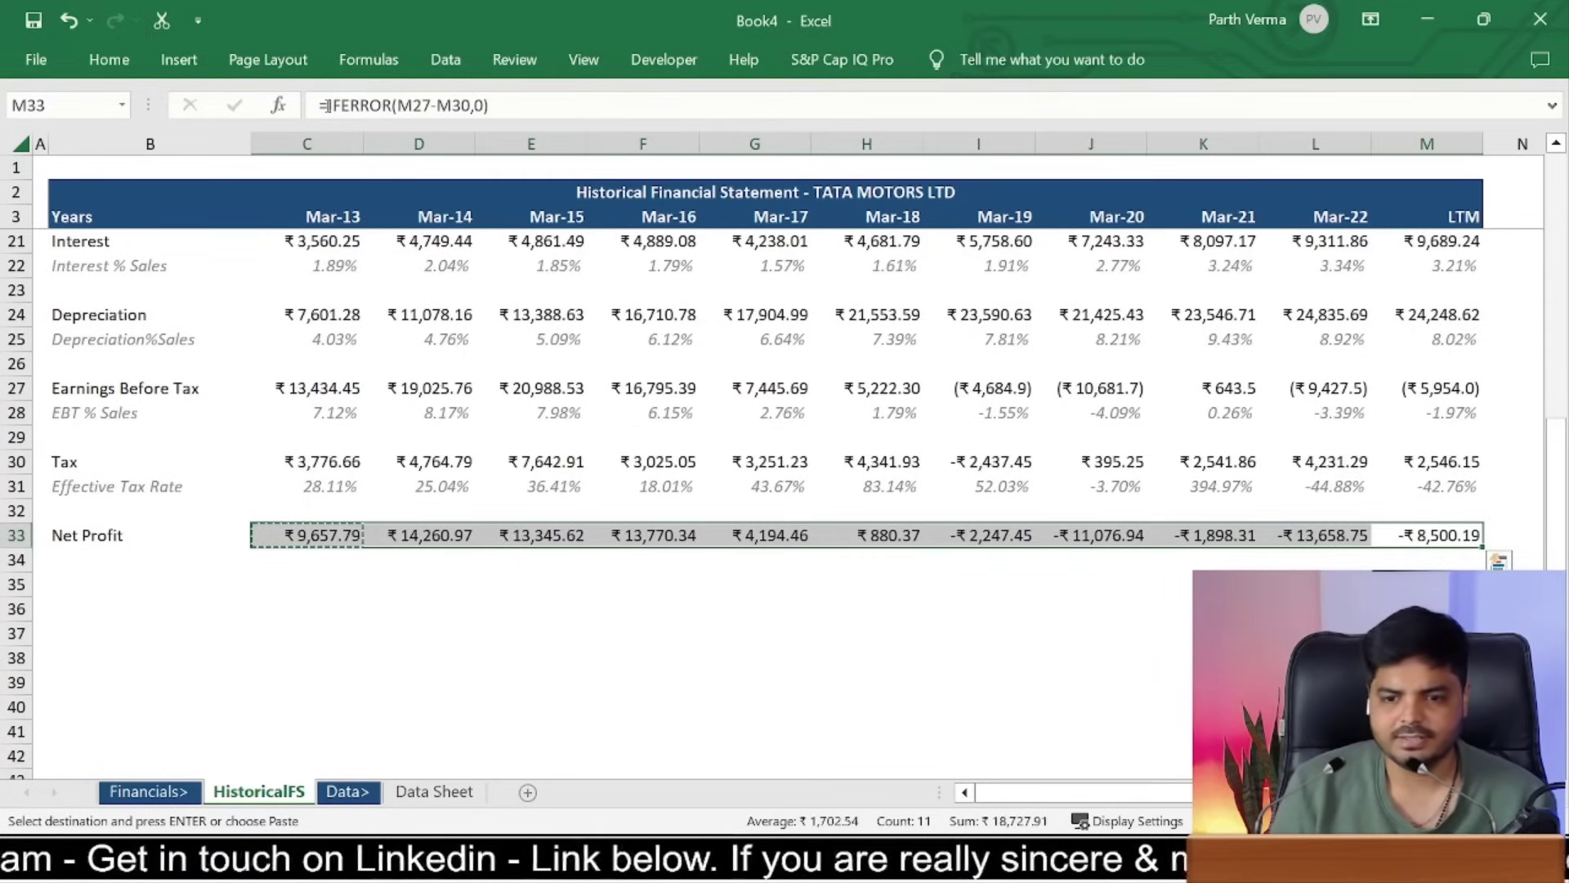
key("Left")
key("Left")
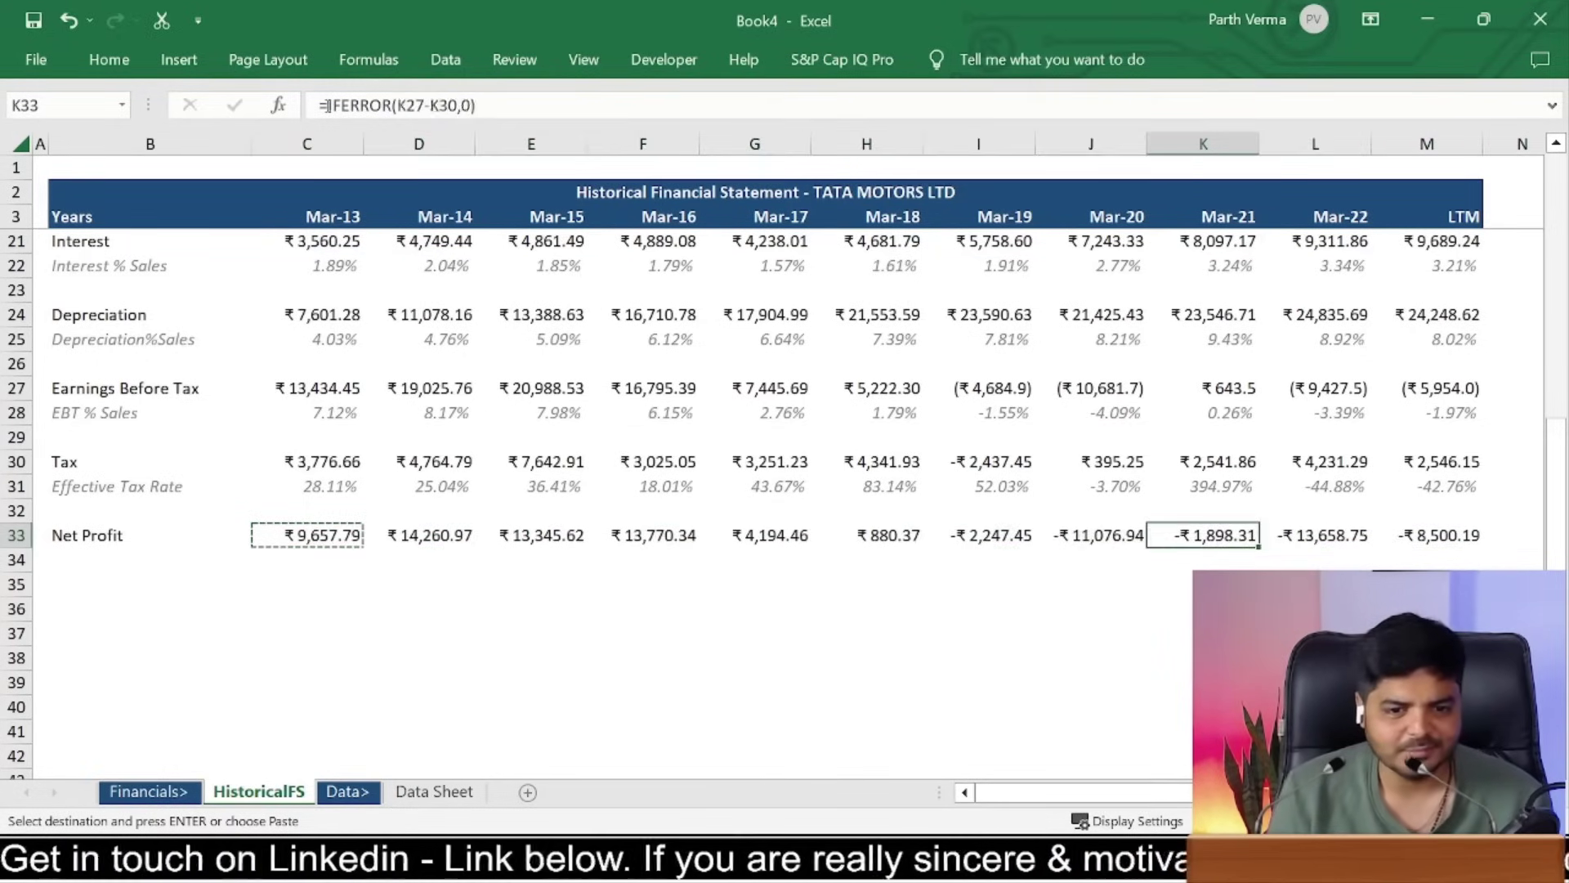
key("Left")
key("Left")
key("Left")
key("Left")
key("Left")
key("Left")
key("Left")
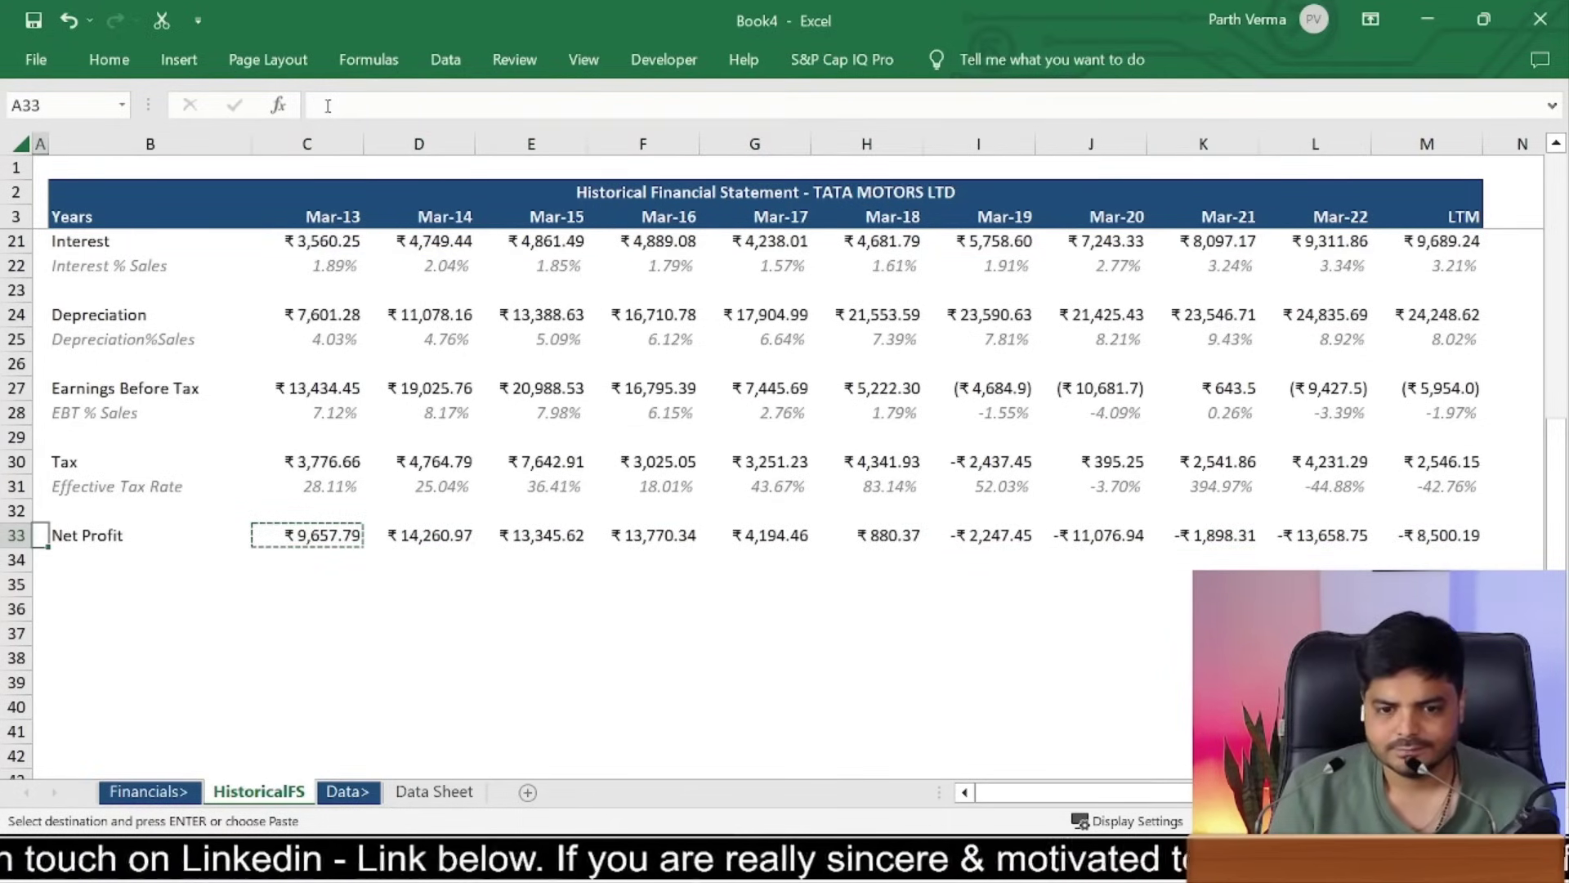
key("Down")
Step: Add a 'Net Margins' label in row 34 formatted like the Effective Tax Rate row
type("Net M")
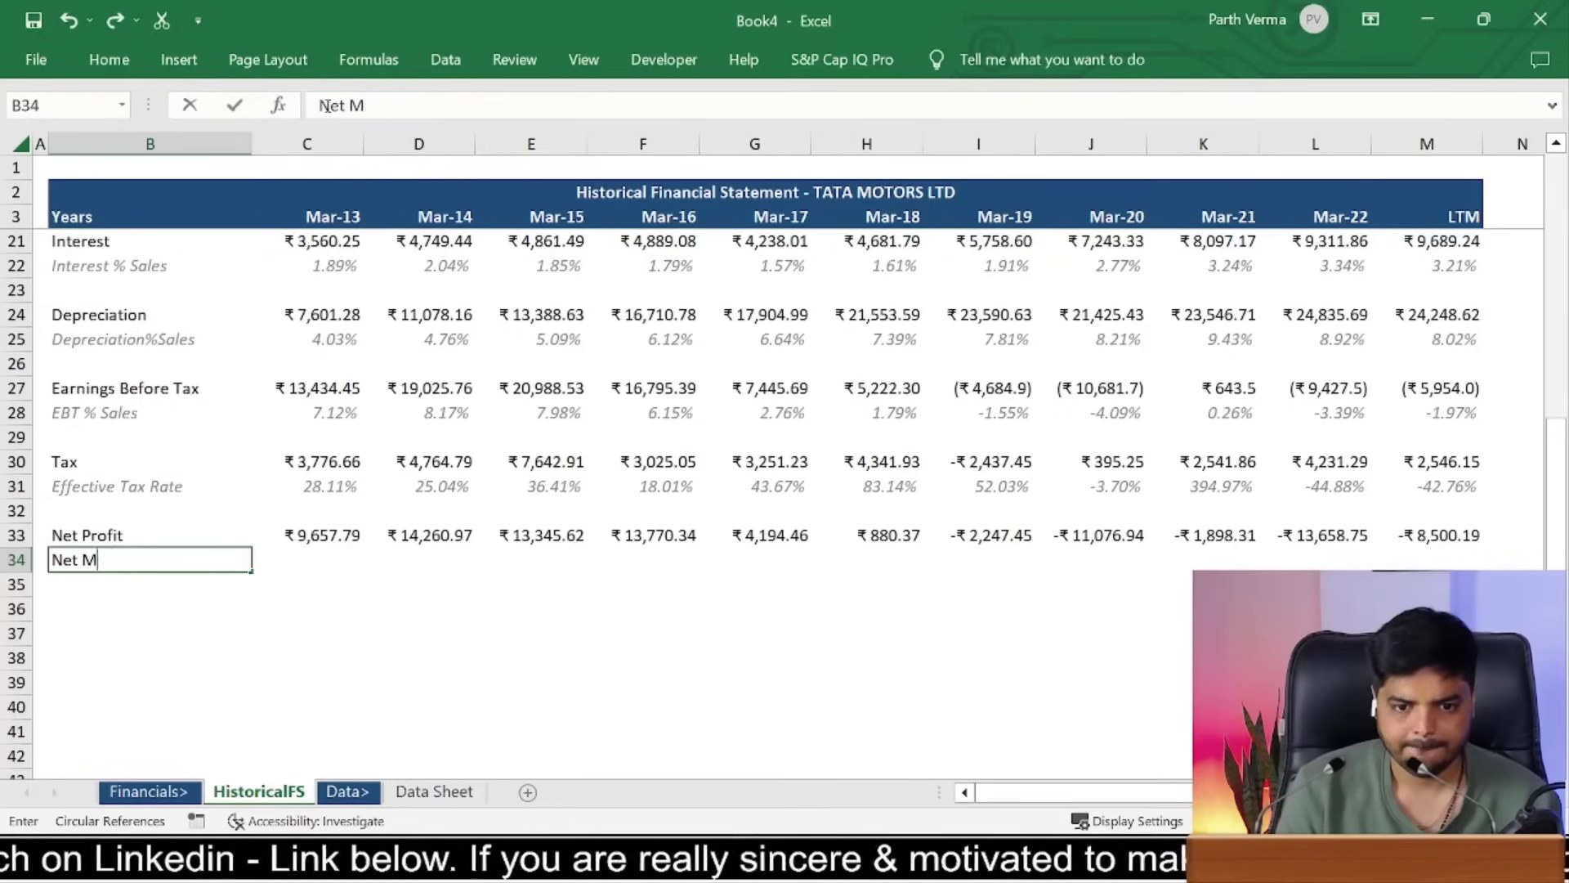
type("argins")
key("Up")
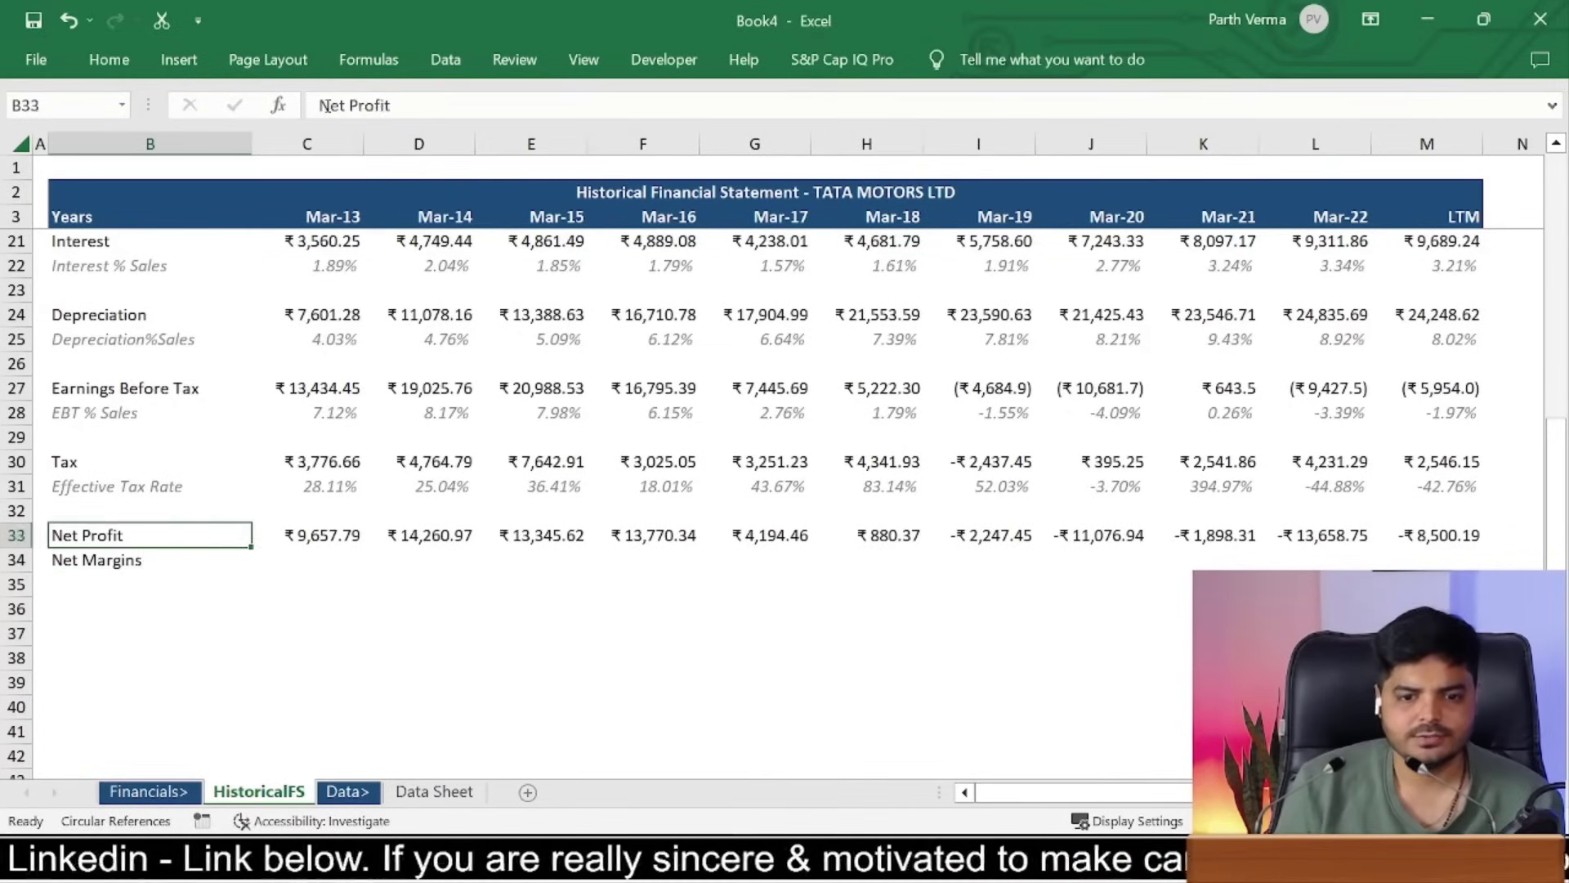
key("Up")
key("Up")
key("ctrl+shift+Right")
key("ctrl+c")
key("Left")
key("Down")
key("Down")
key("Down")
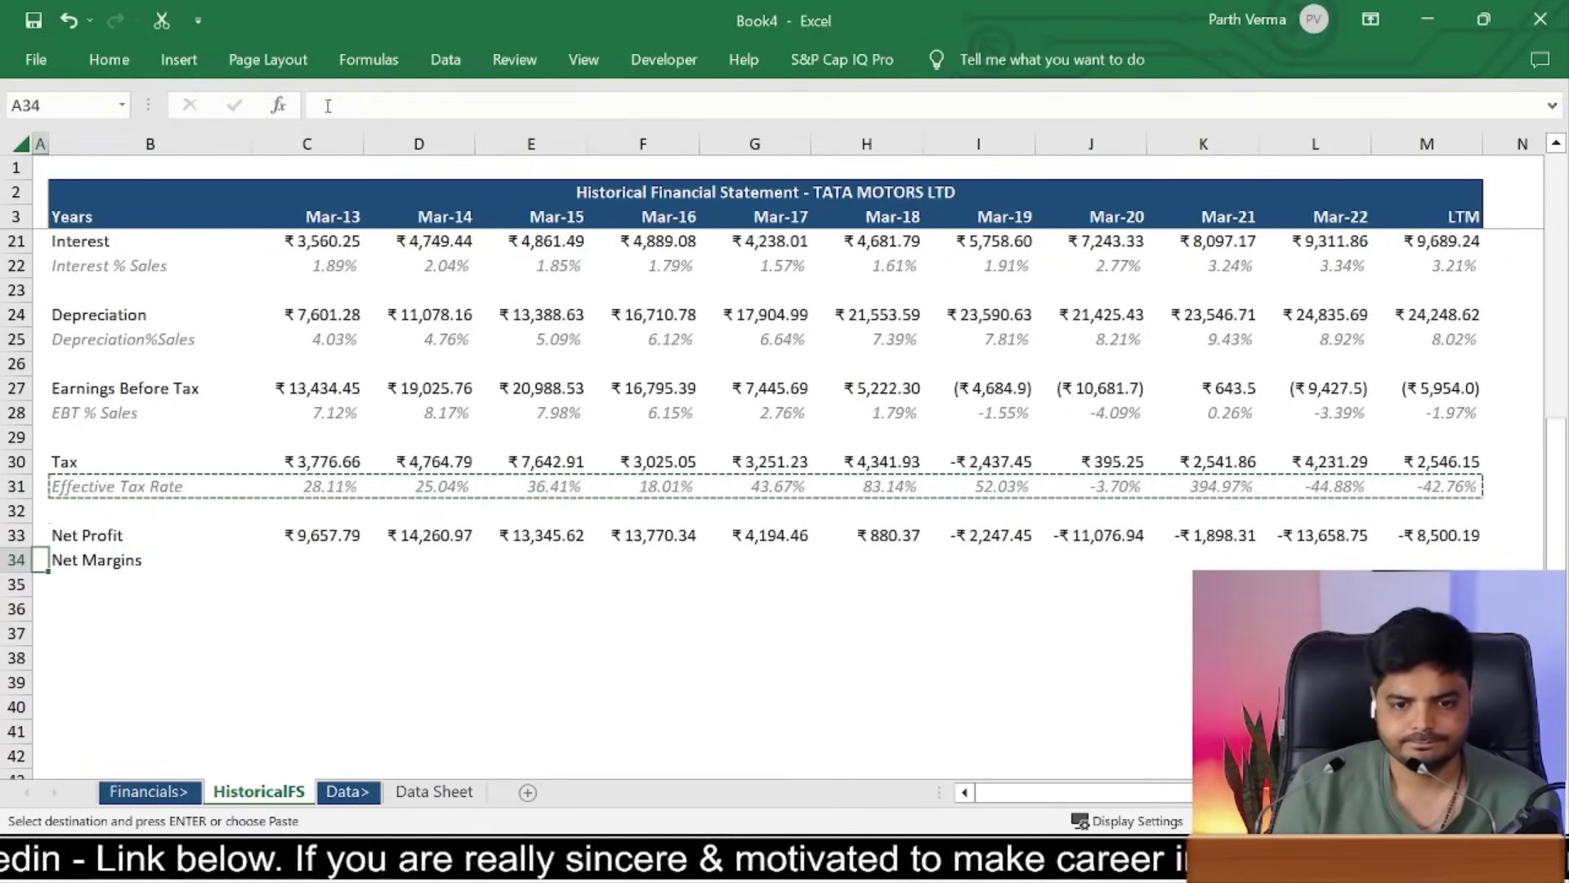
key("Right")
key("ctrl+alt+v")
key("t")
key("Return")
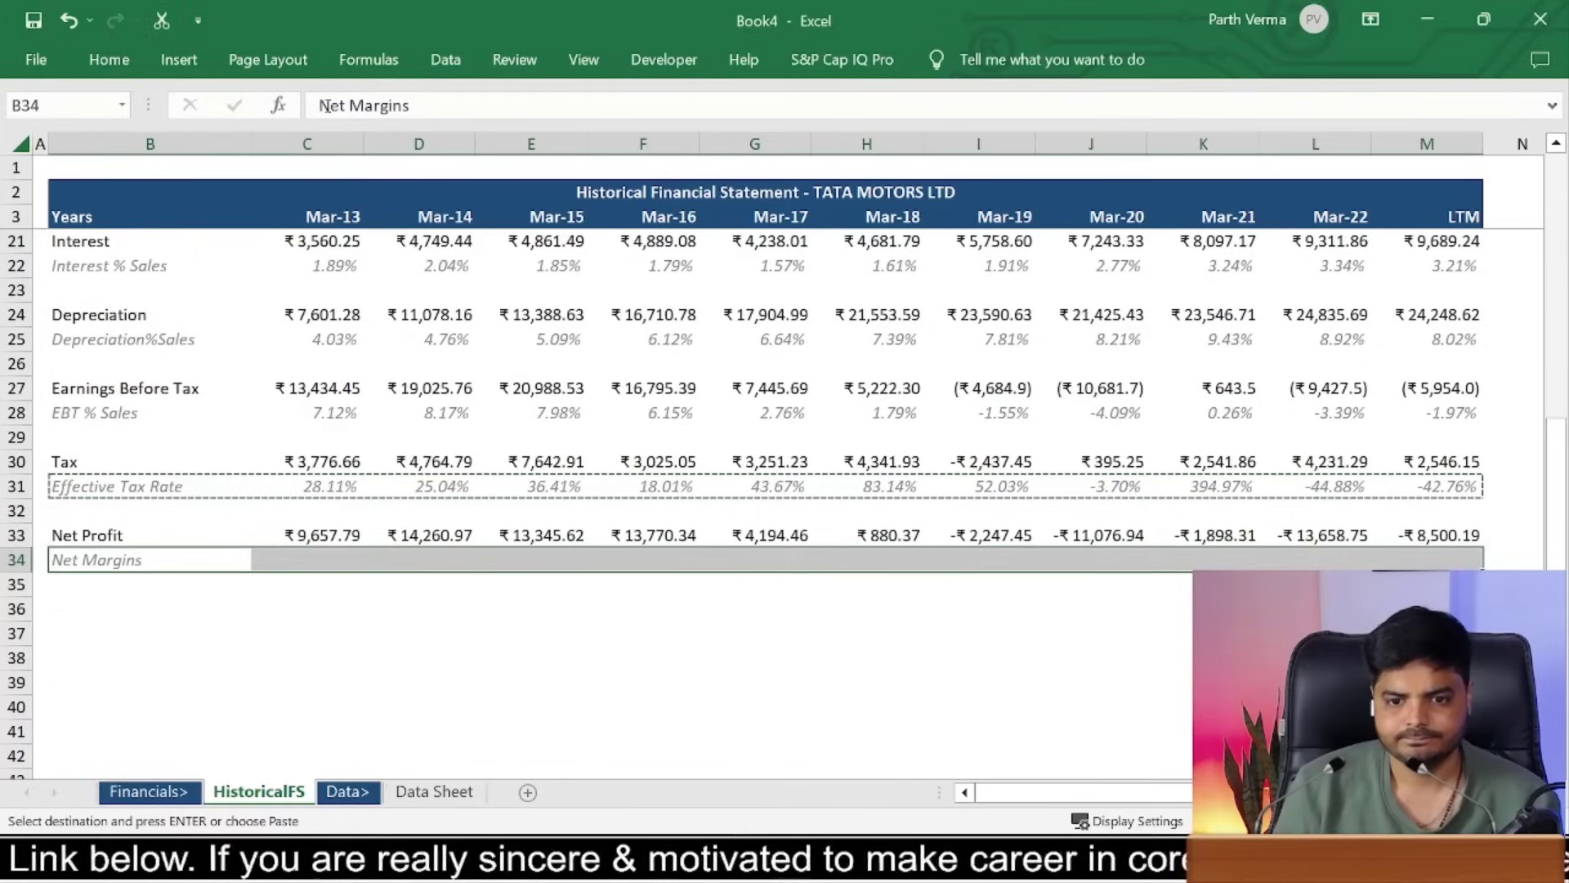
Step: Enter the Mar-13 net margin as net profit over sales (=C33/C6)
key("Right")
type("=")
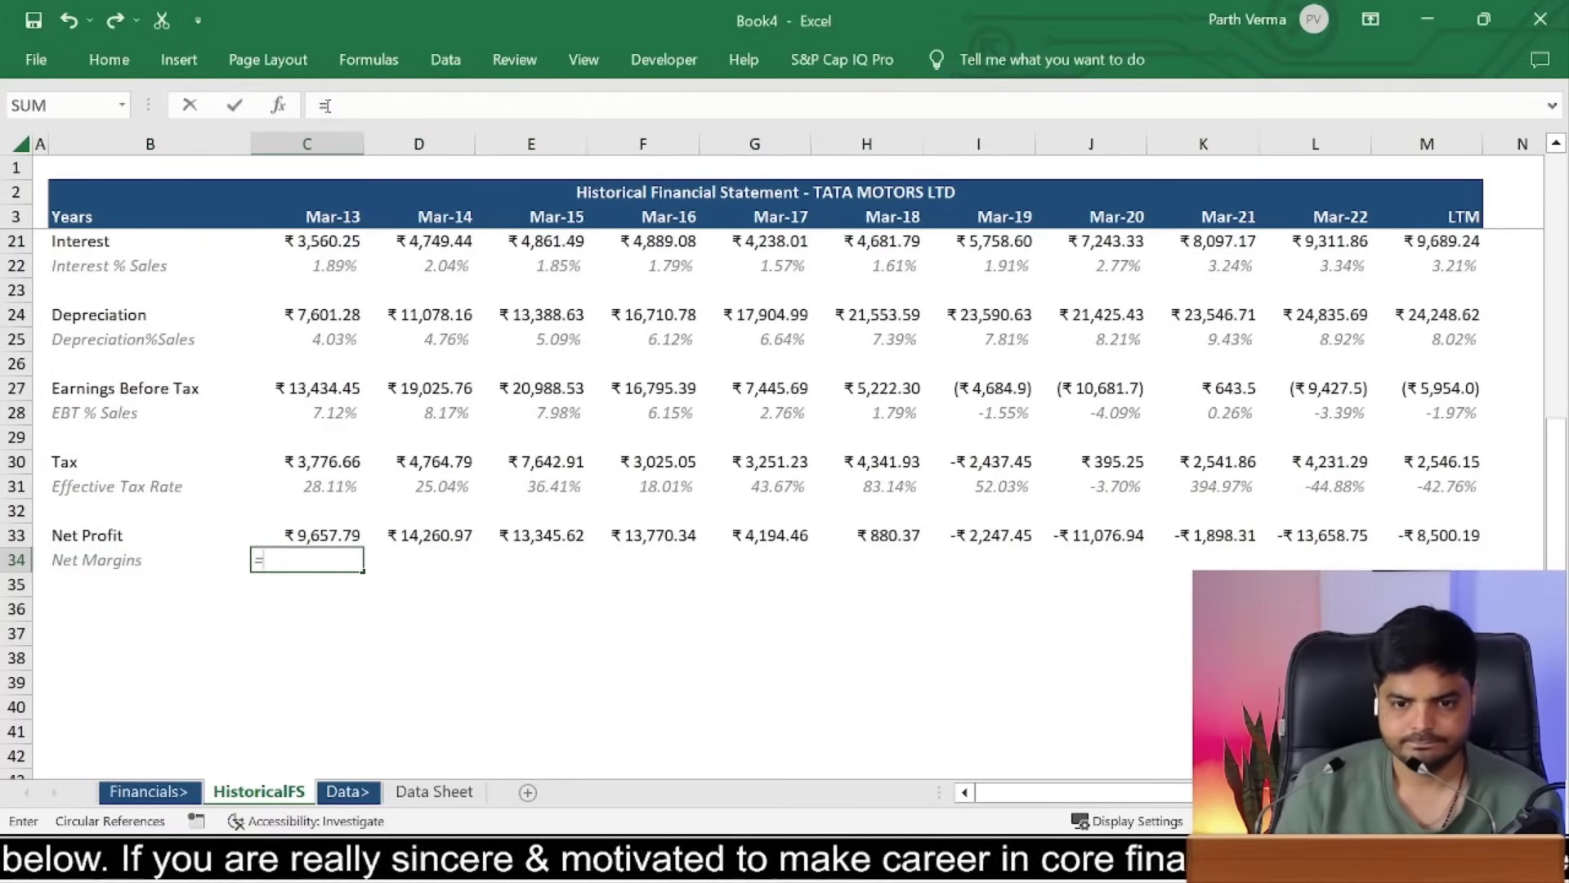
key("Up")
key("Up")
key("Up")
key("Up")
key("Up")
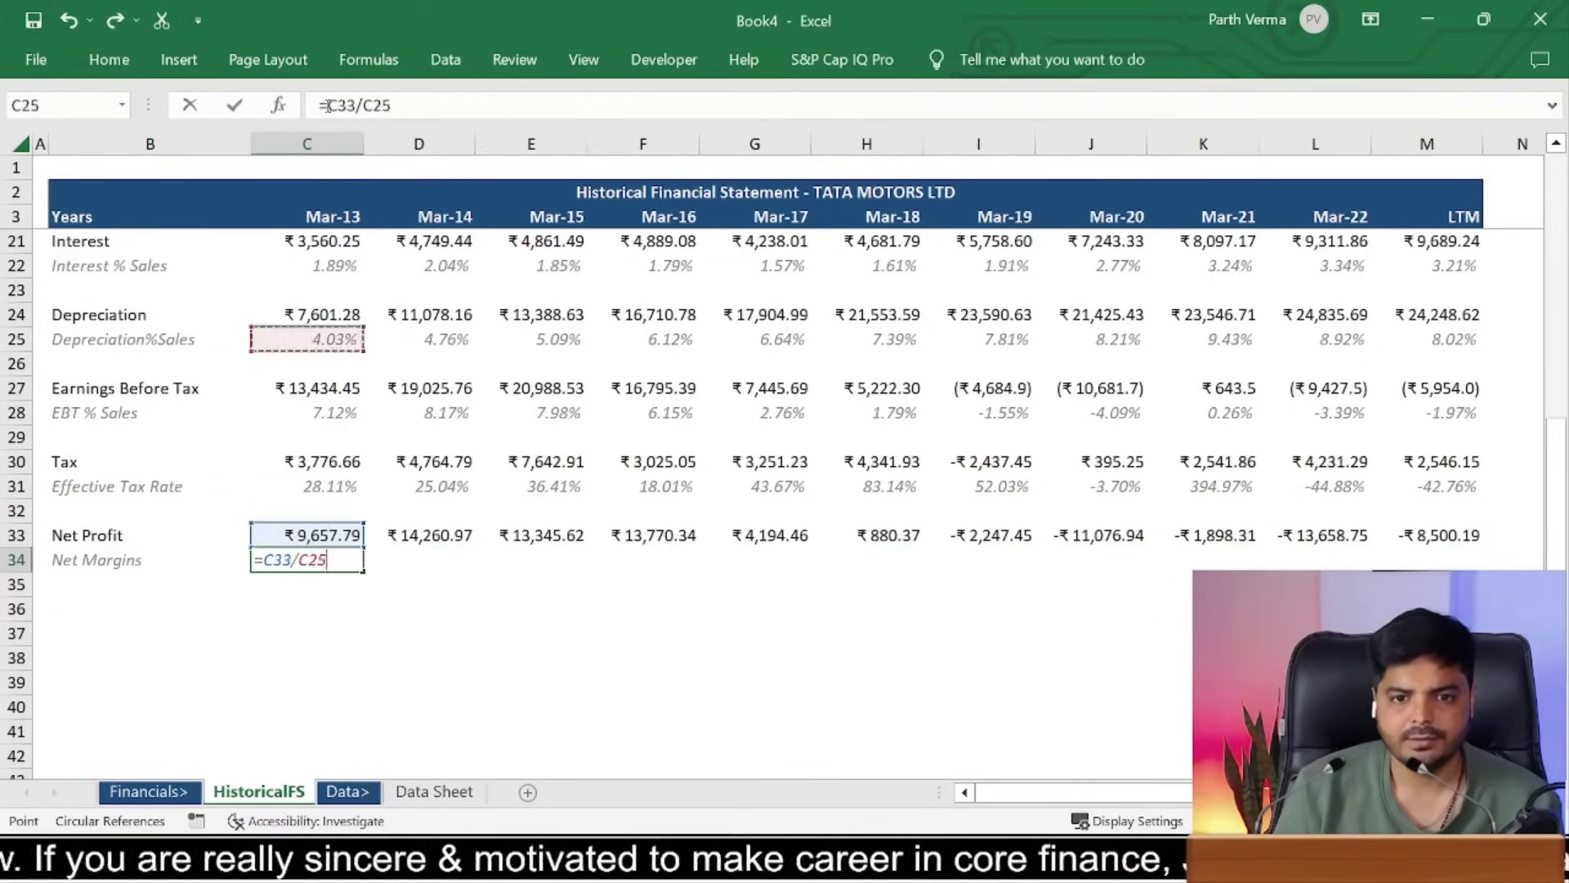
key("Up")
key("Up")
key("Up")
Step: Paste the net margin formula across row 34 through LTM
key("Up")
key("Up")
key("Up")
key("Down")
key("Down")
key("Down")
key("Down")
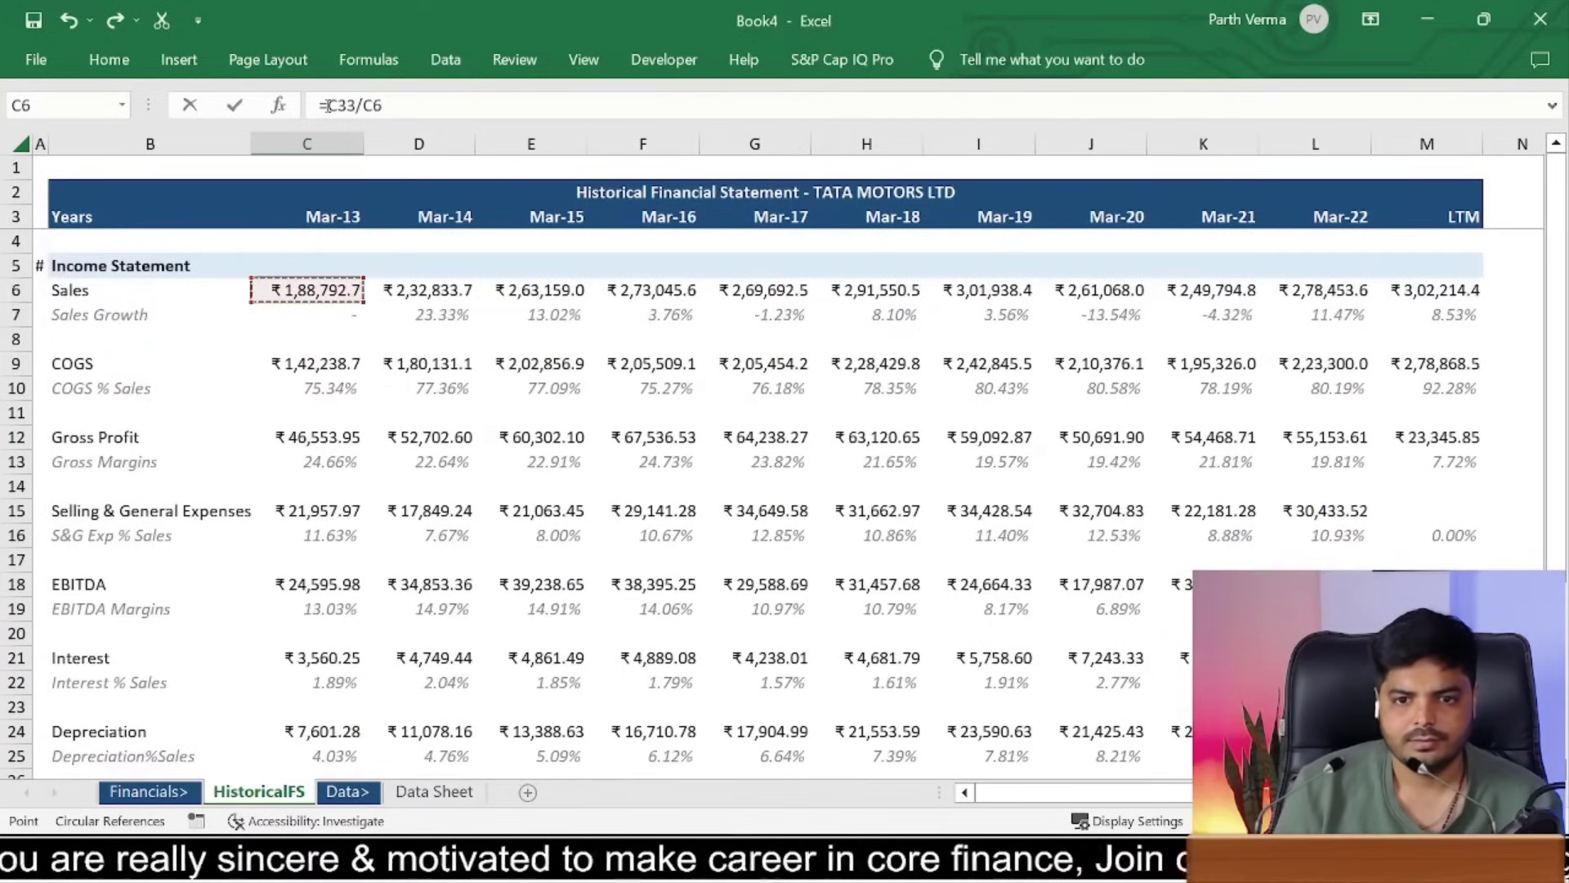
key("Return")
key("ctrl+c")
key("Up")
key("ctrl+Right")
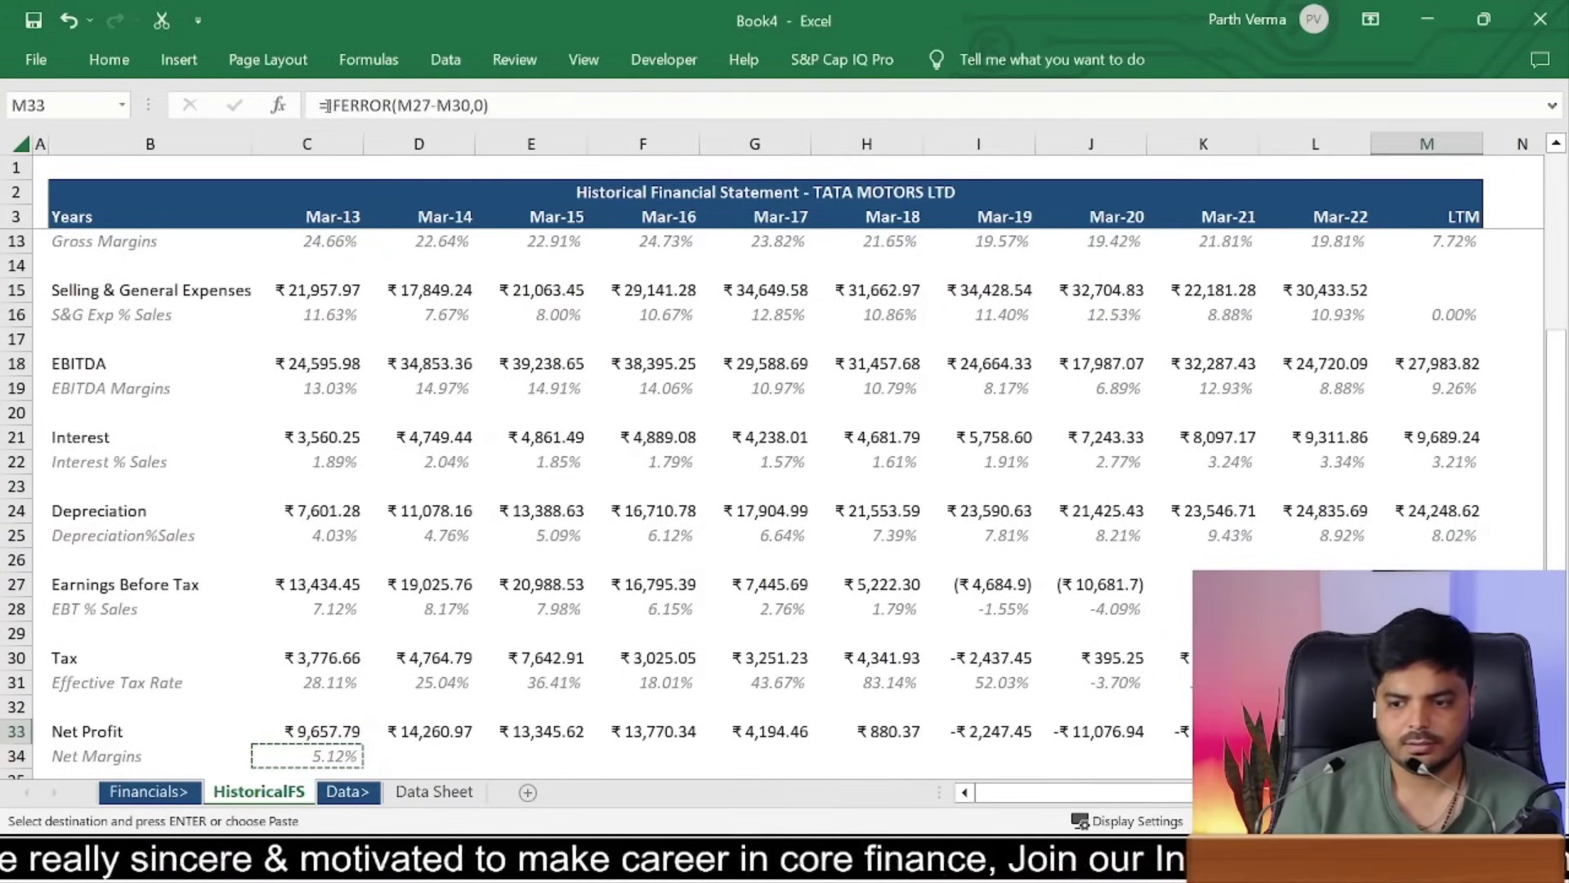
key("Down")
key("ctrl+shift+Left")
key("ctrl+v")
key("Left")
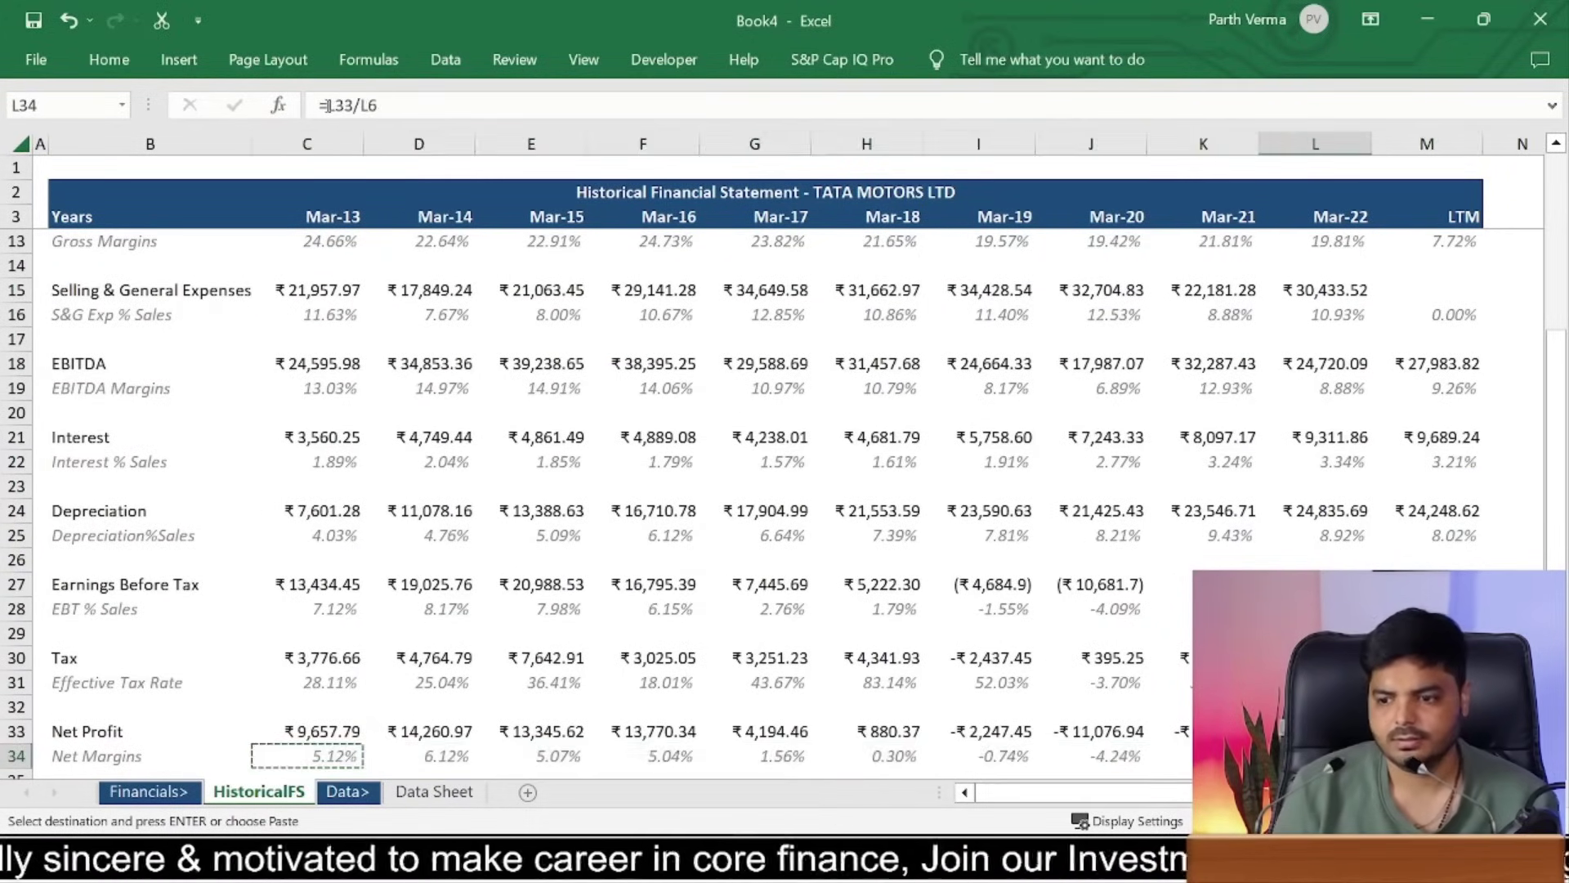
key("Left")
key("Left")
key("Left")
Step: Check the =x33/x6 margin formulas along row 34, e.g. 6.12% for Mar-14
key("Right")
key("Right")
key("Right")
key("Right")
key("Right")
key("Right")
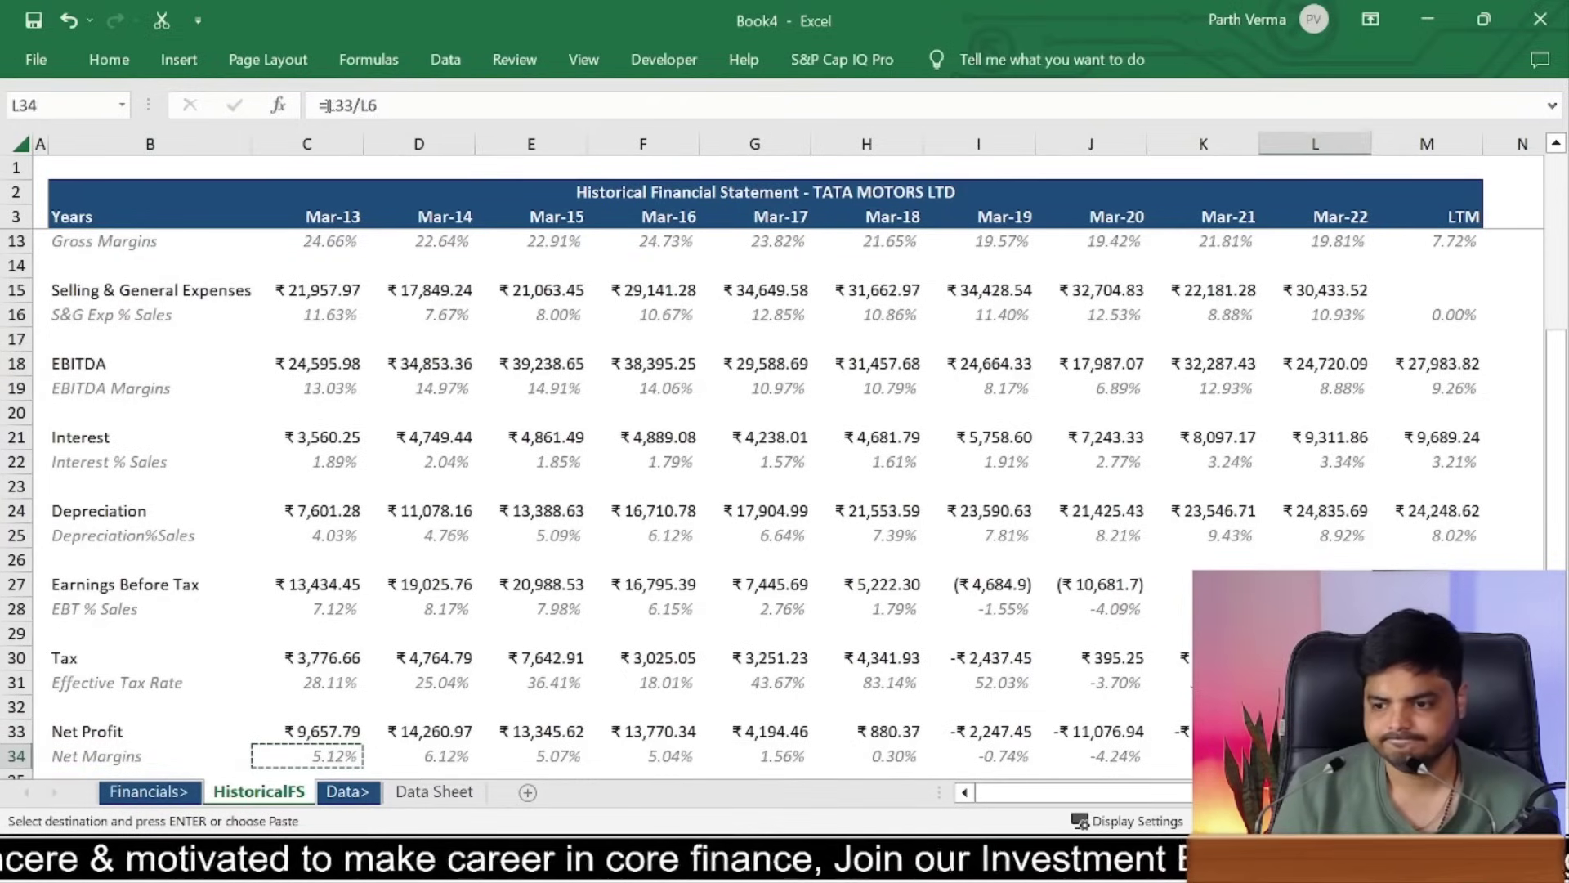
key("Right")
key("Left")
key("Left")
key("Left")
key("Left")
key("Left")
key("Left")
key("Left")
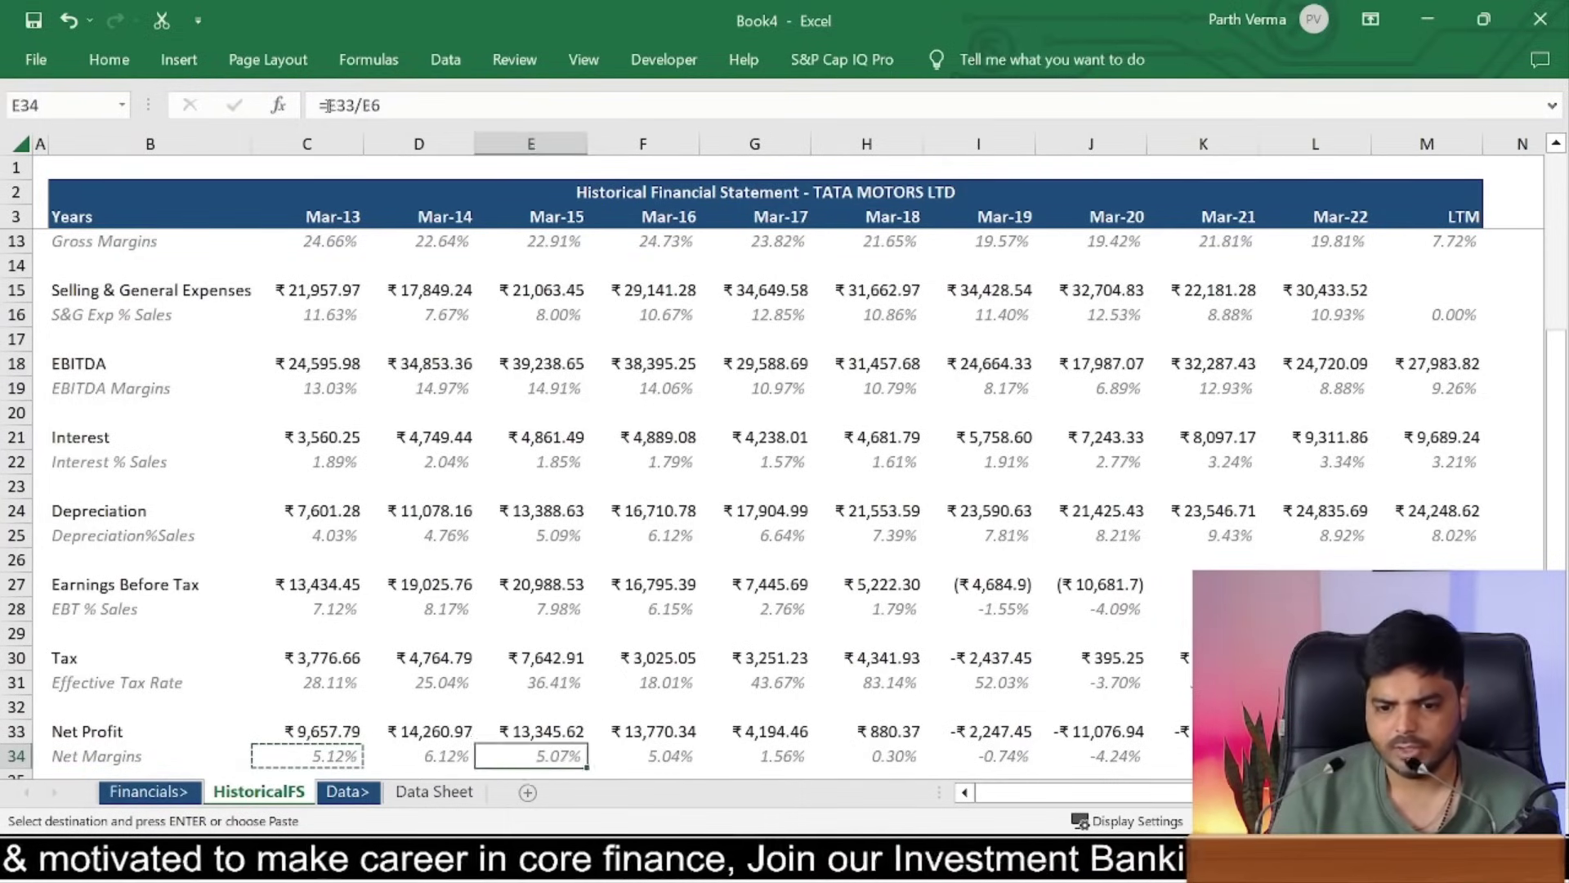
key("Left")
key("Right")
key("Right")
key("Right")
key("Right")
key("Right")
key("Right")
key("Right")
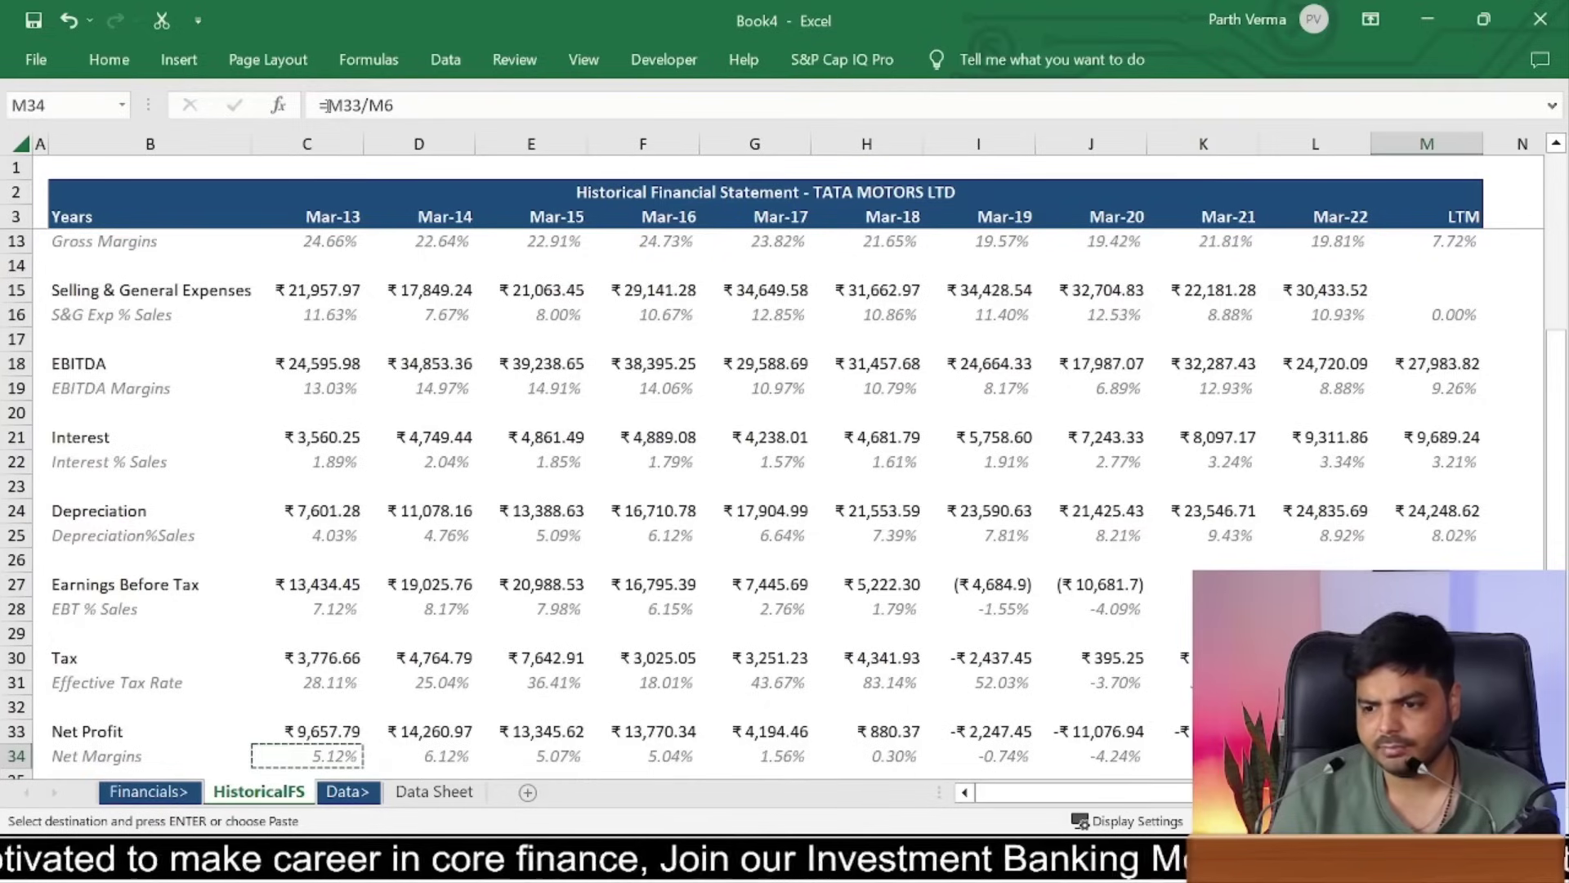
key("Down")
key("Down")
key("Down")
key("Left")
key("Left")
key("Left")
key("Left")
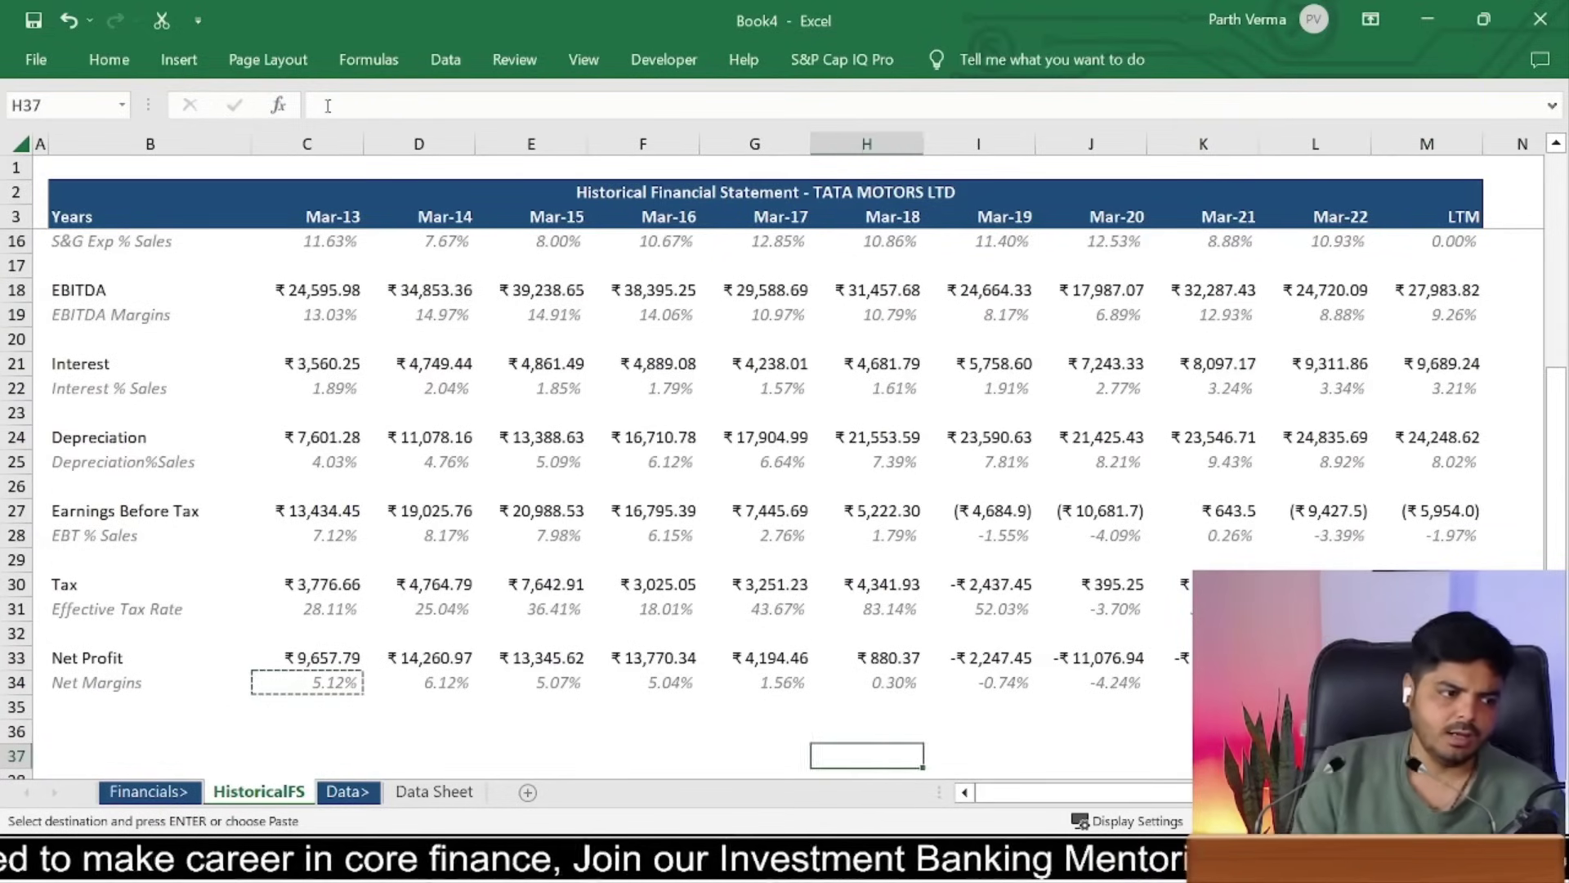
key("Left")
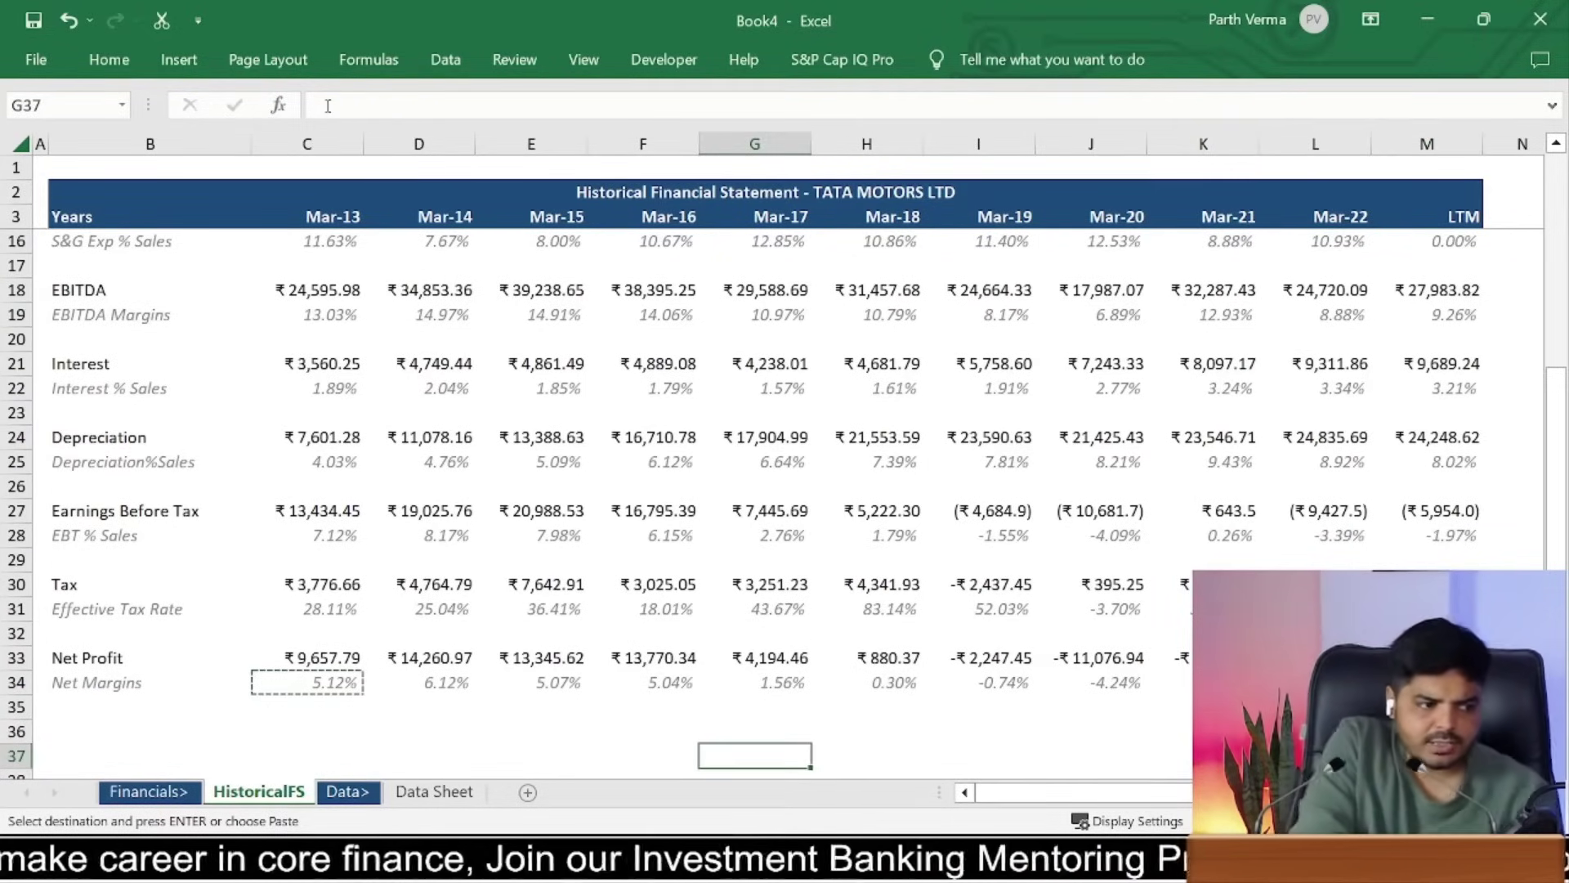
key("Left")
key("Left")
key("Left")
key("Left")
key("Left")
key("Up")
key("Up")
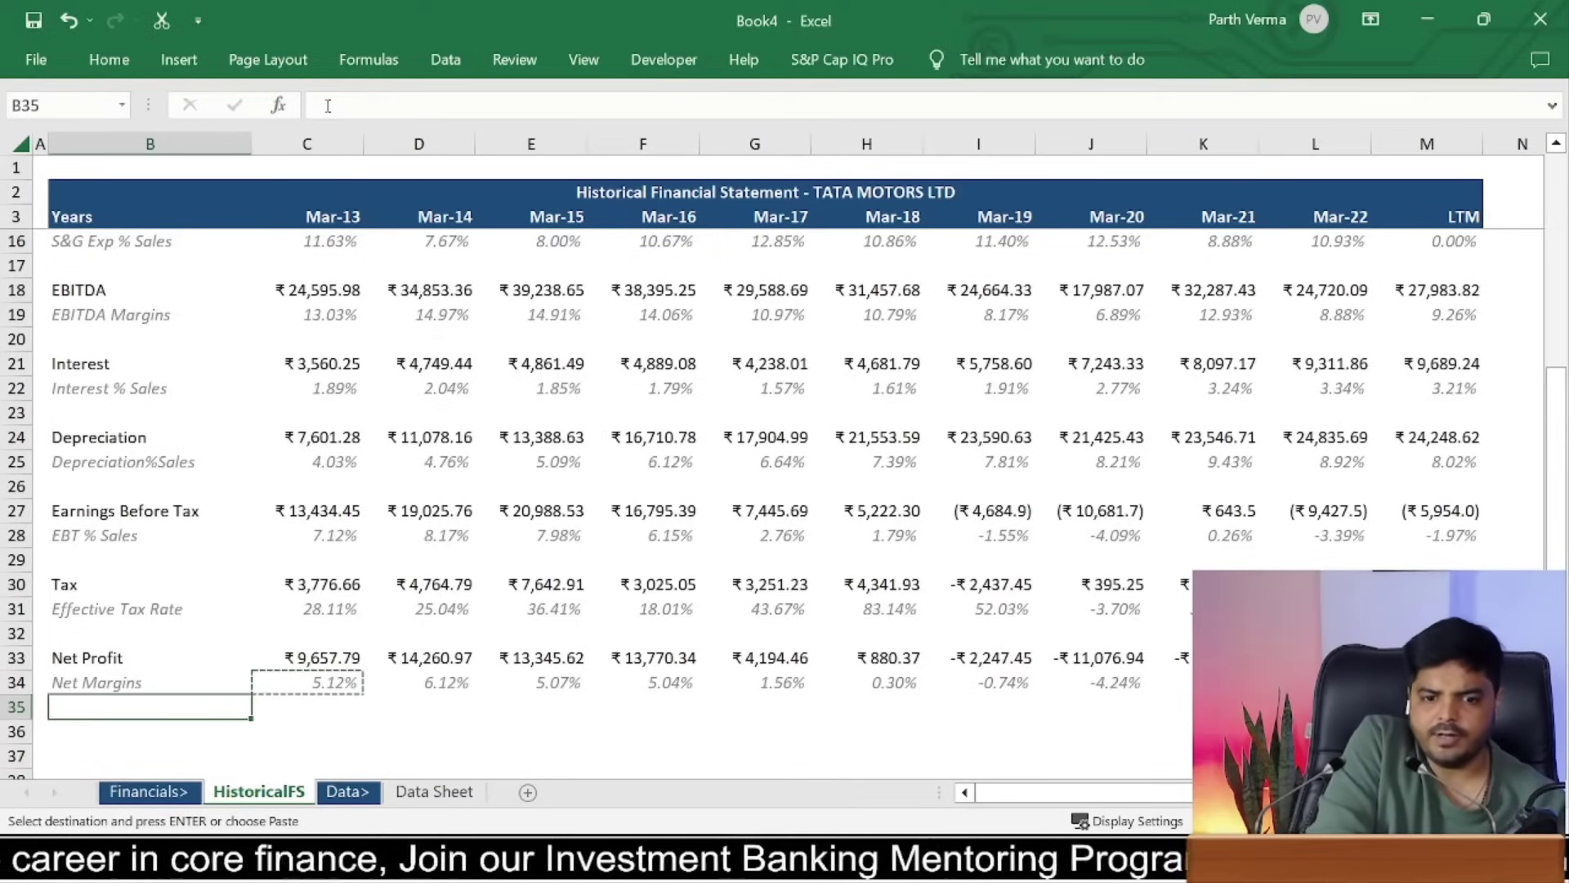
key("Up")
key("Up")
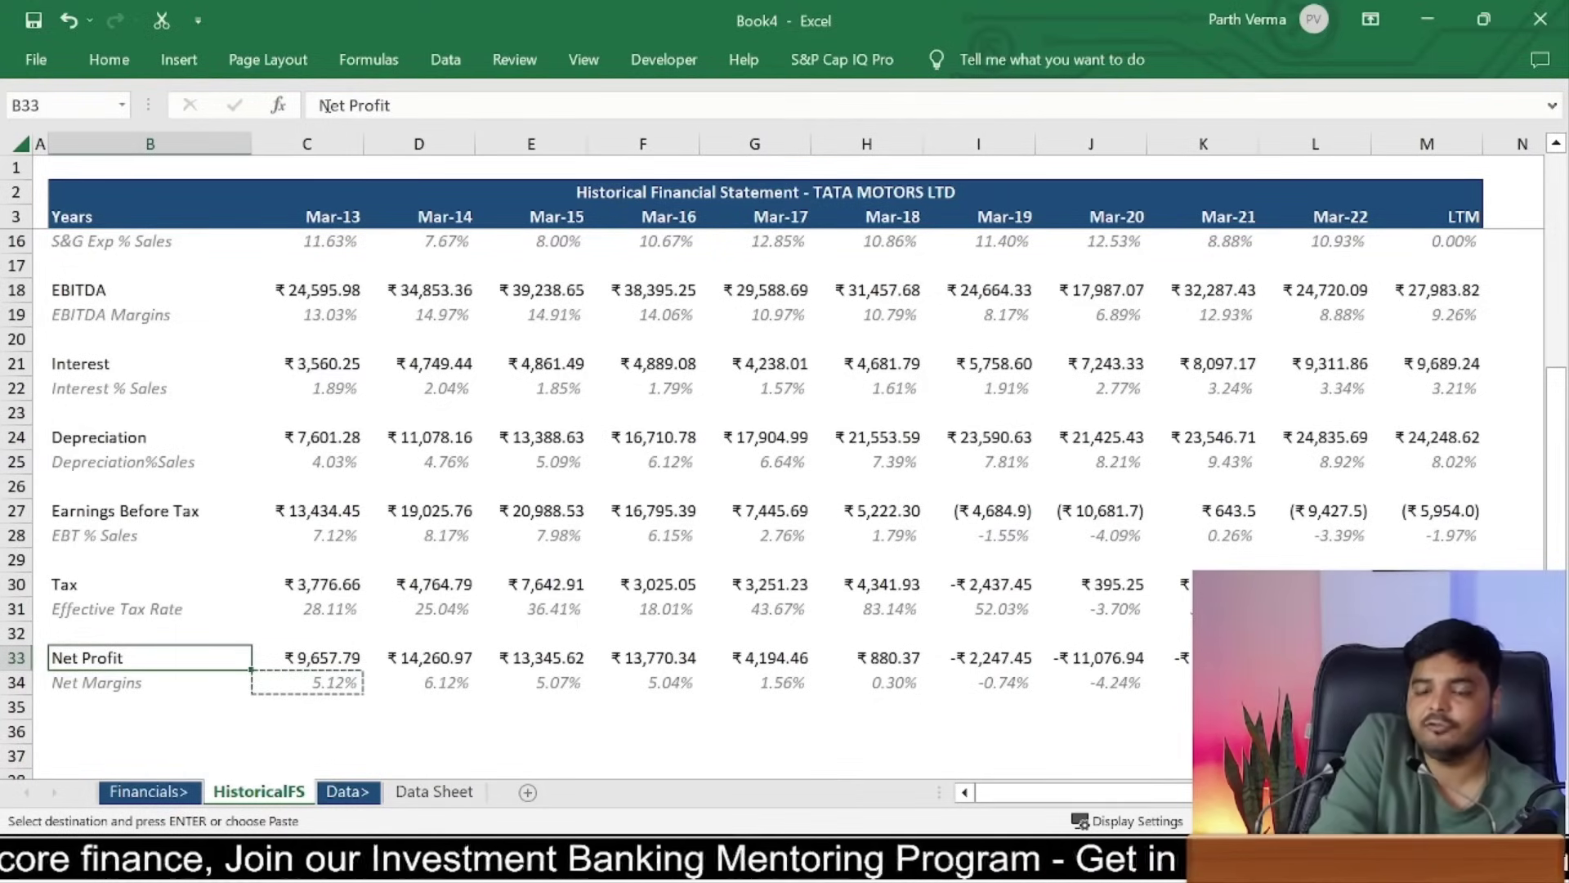
key("Up")
key("Up")
key("Up")
key("Up")
key("Up")
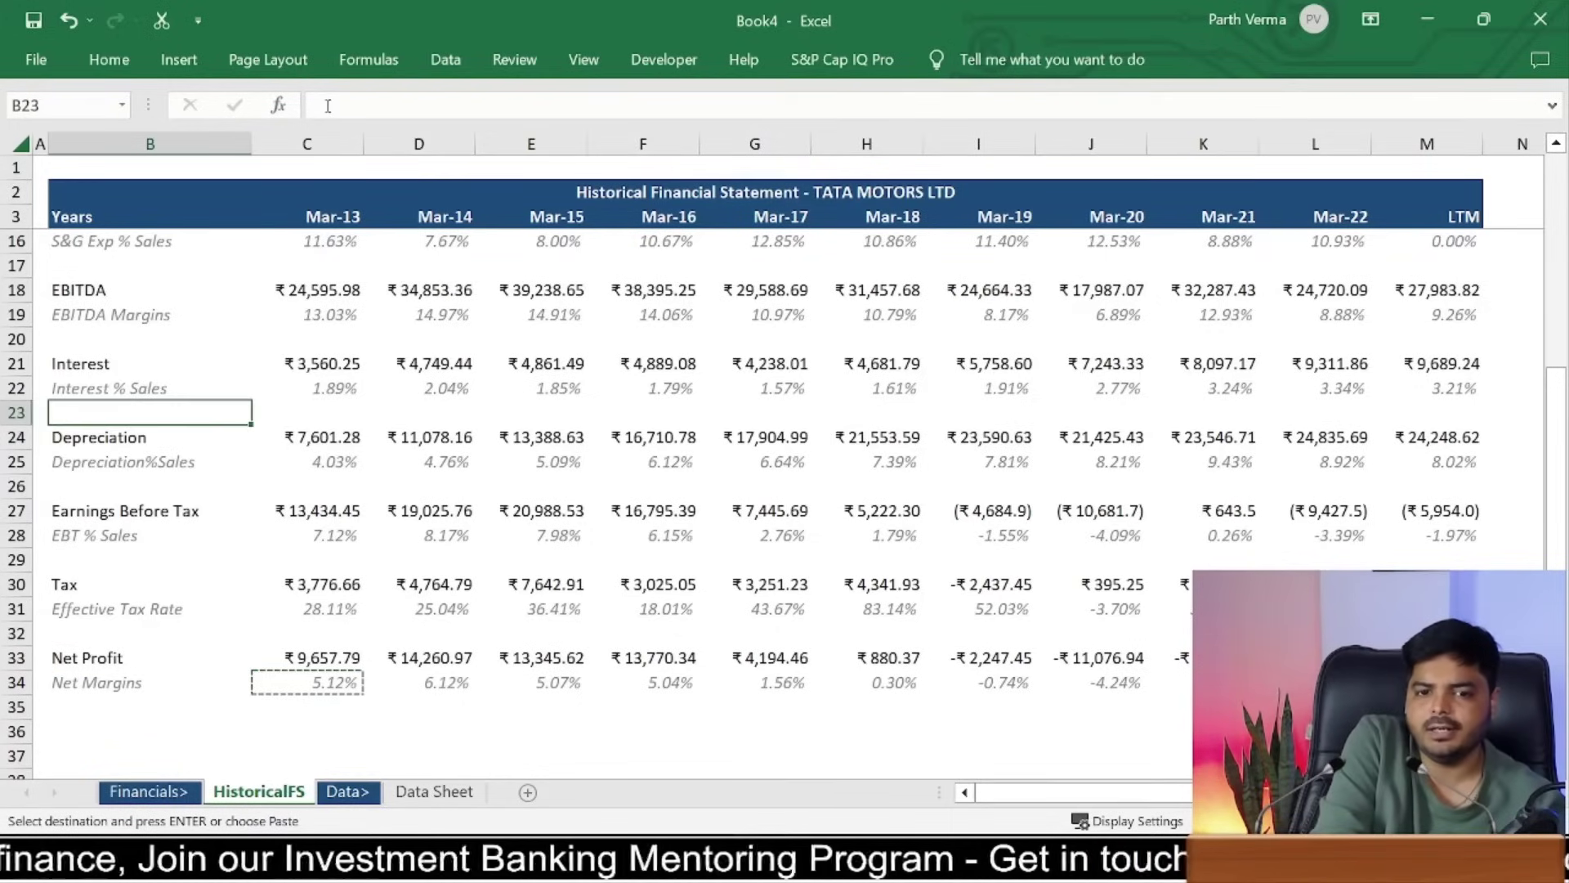
key("Up")
key("Up")
key("Down")
key("Down")
key("Down")
key("Down")
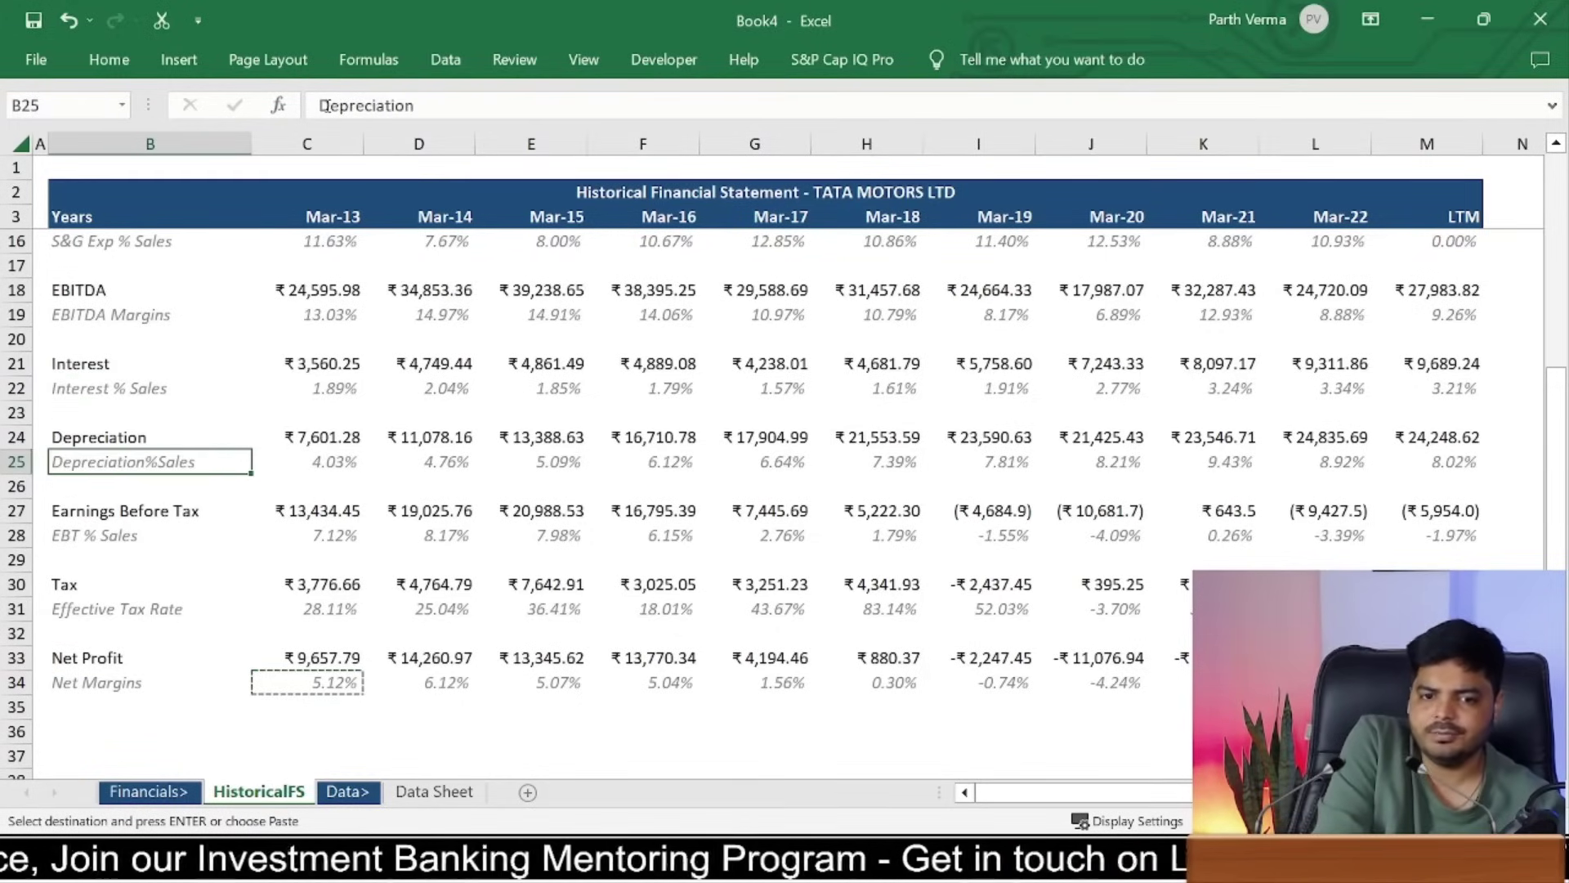
key("Down")
key("Down")
key("Down")
key("Down")
key("Down")
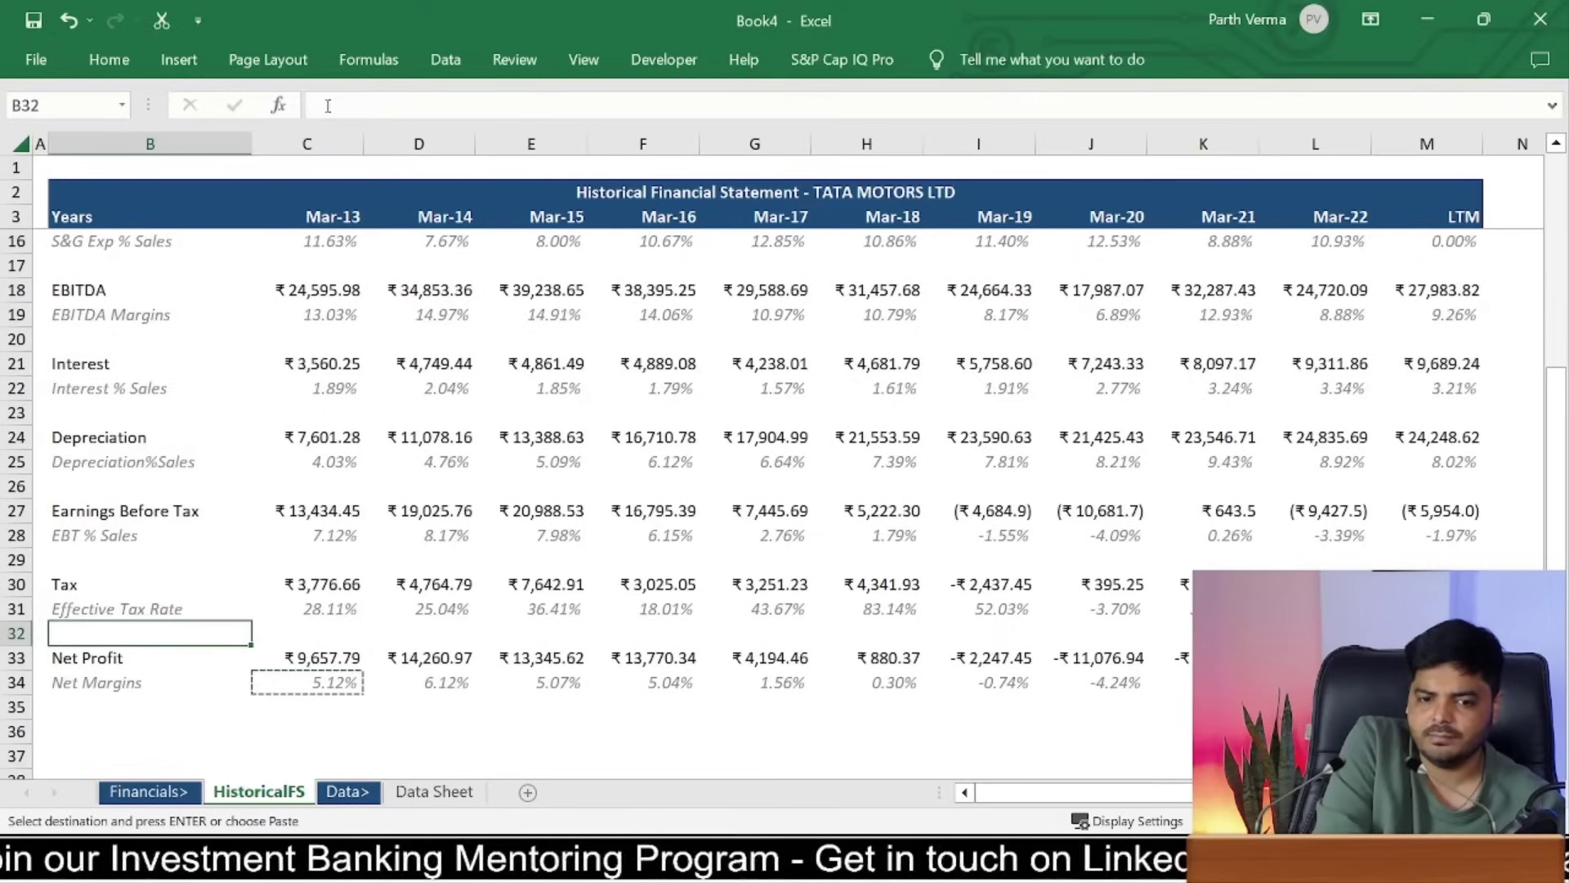
key("Down")
key("Down")
key("Down")
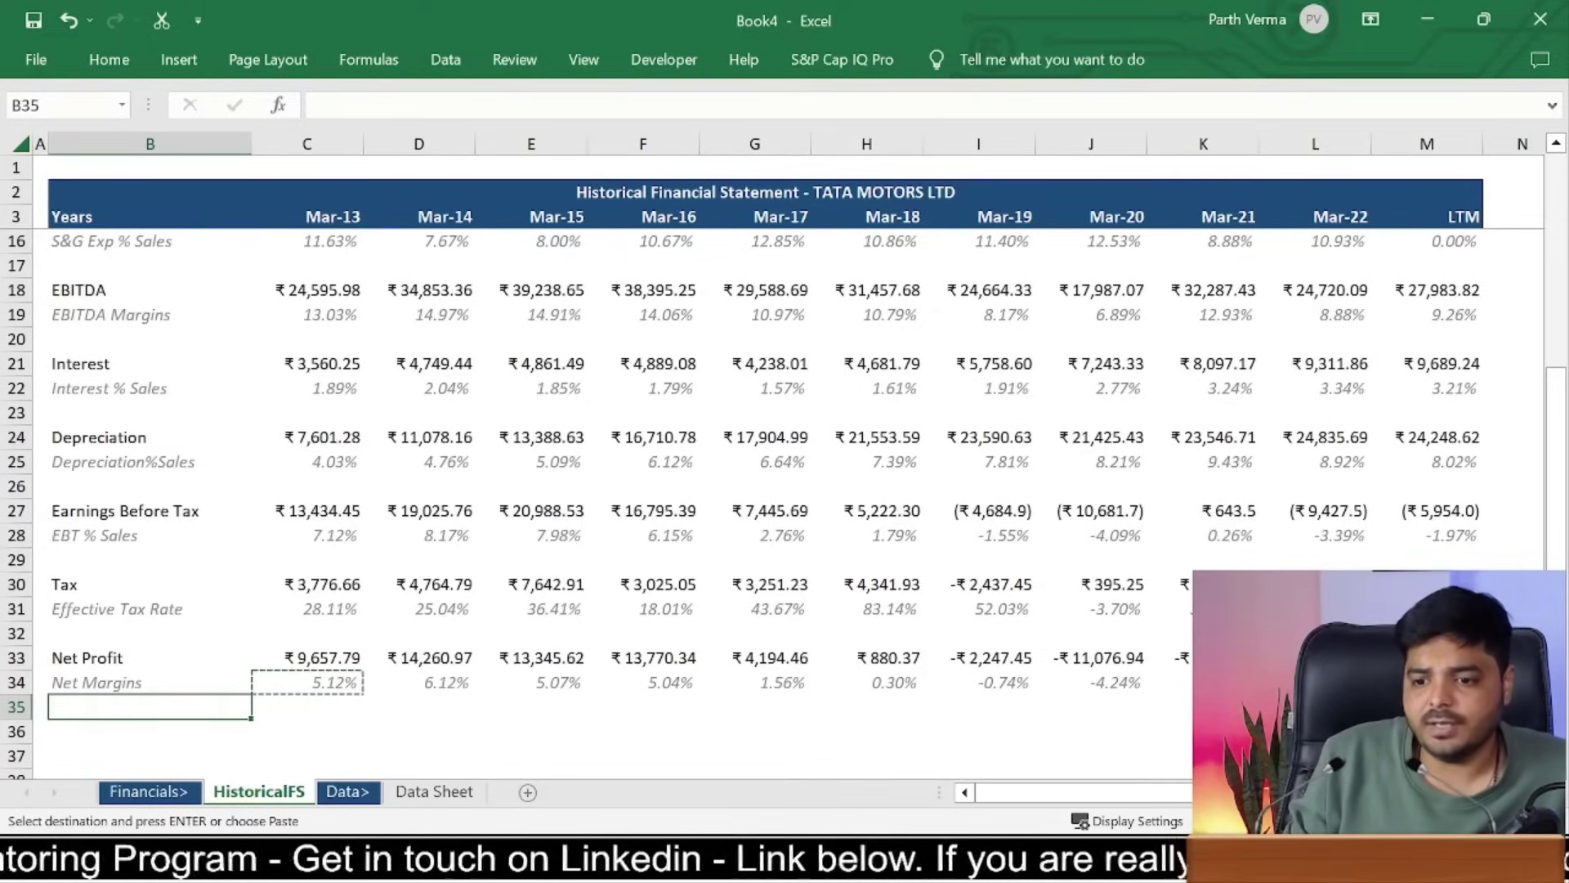
left_click_drag(972, 658, 1427, 658)
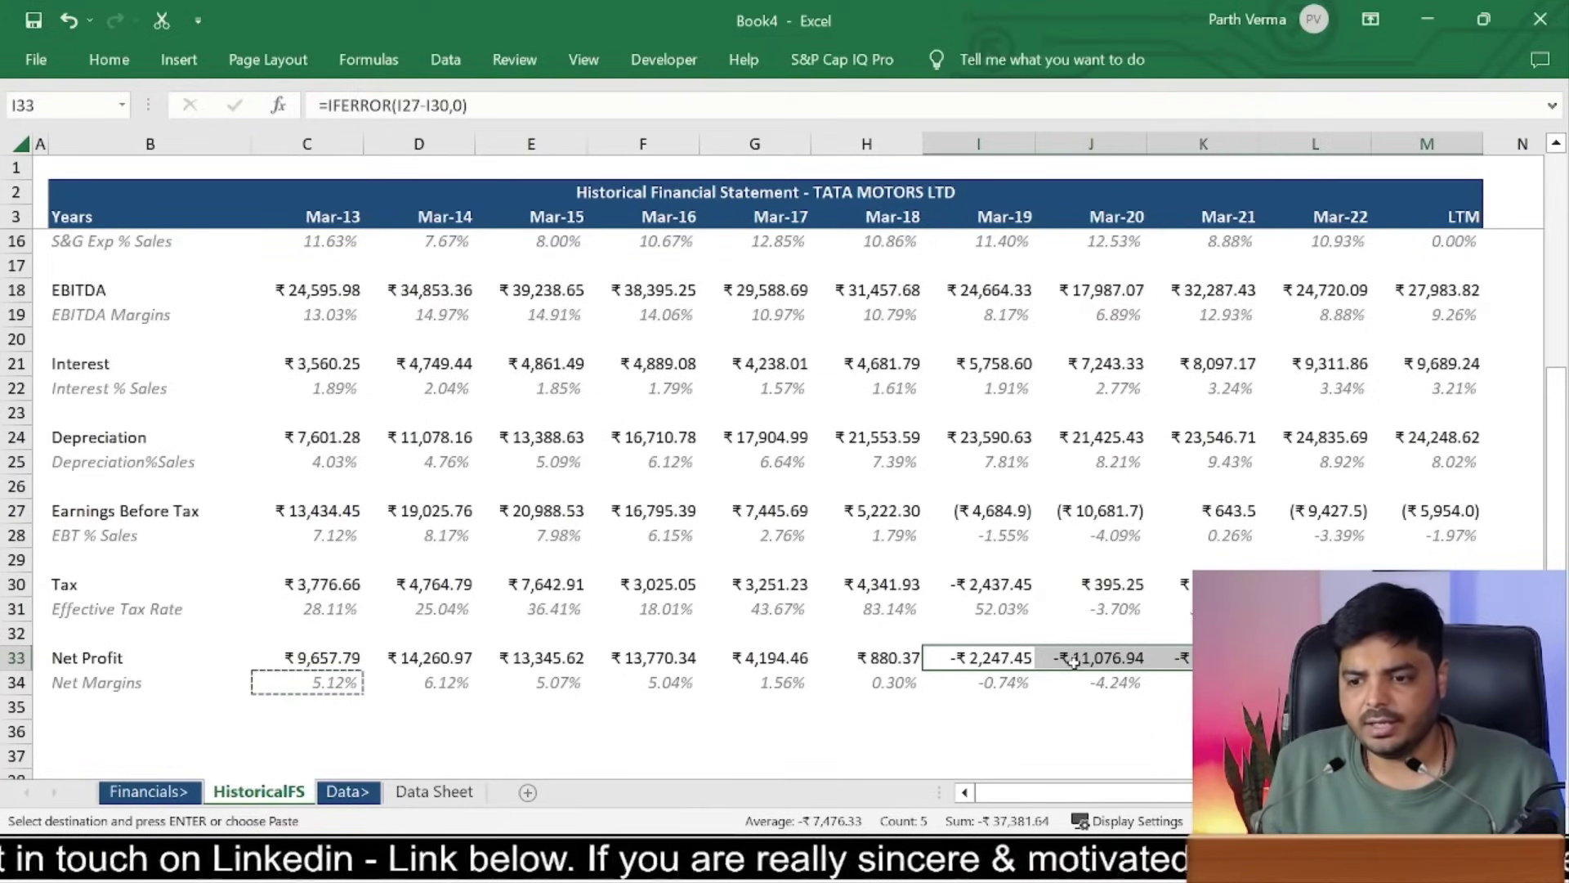
left_click_drag(1073, 660, 1427, 658)
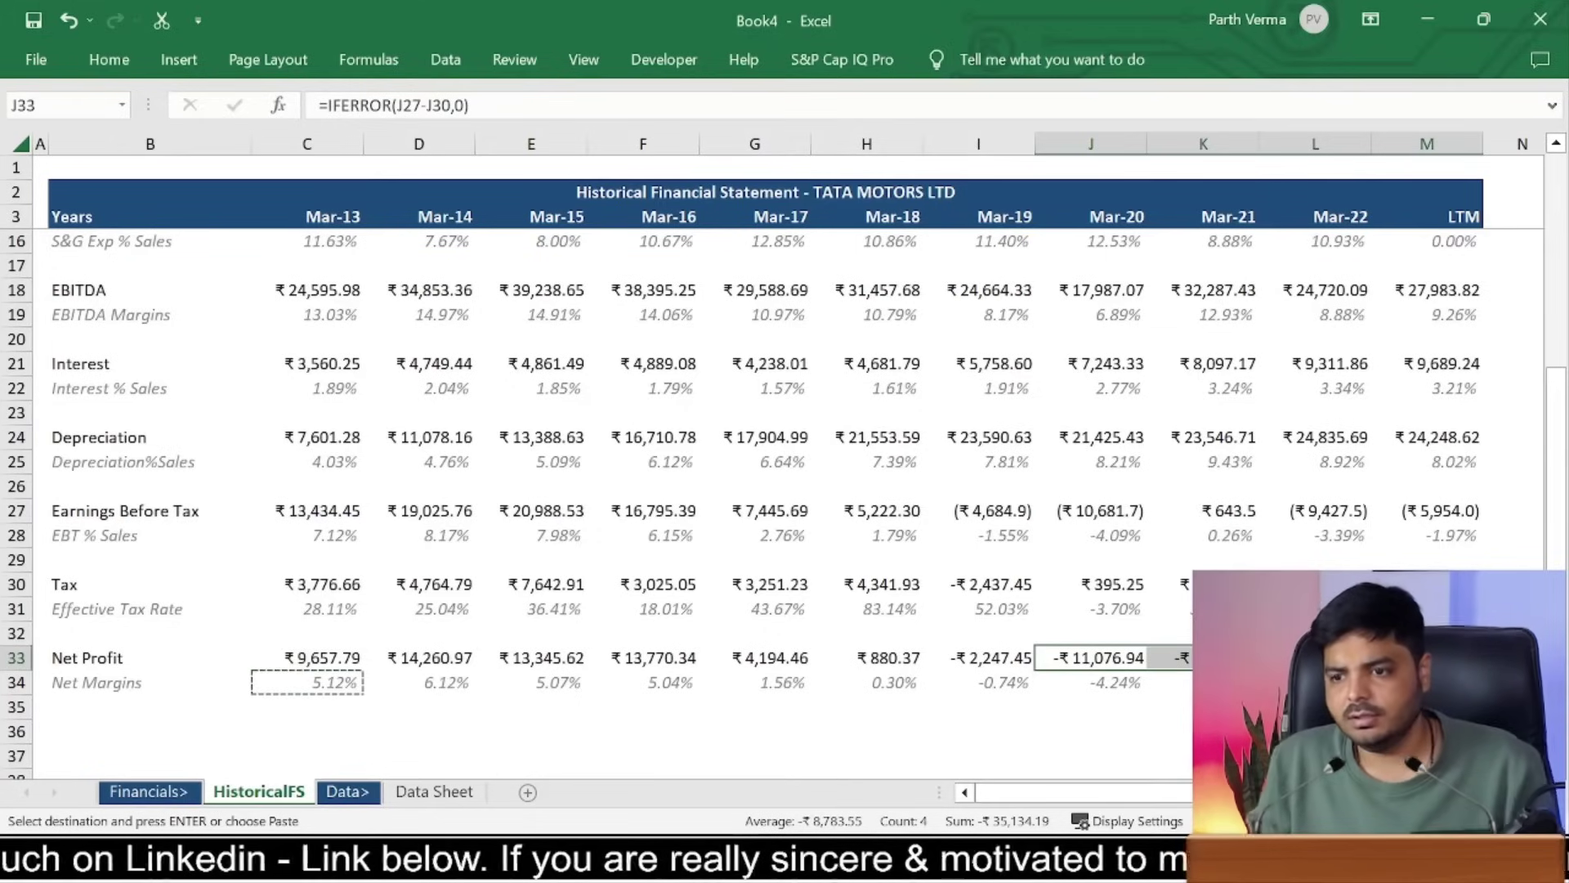
left_click(1427, 707)
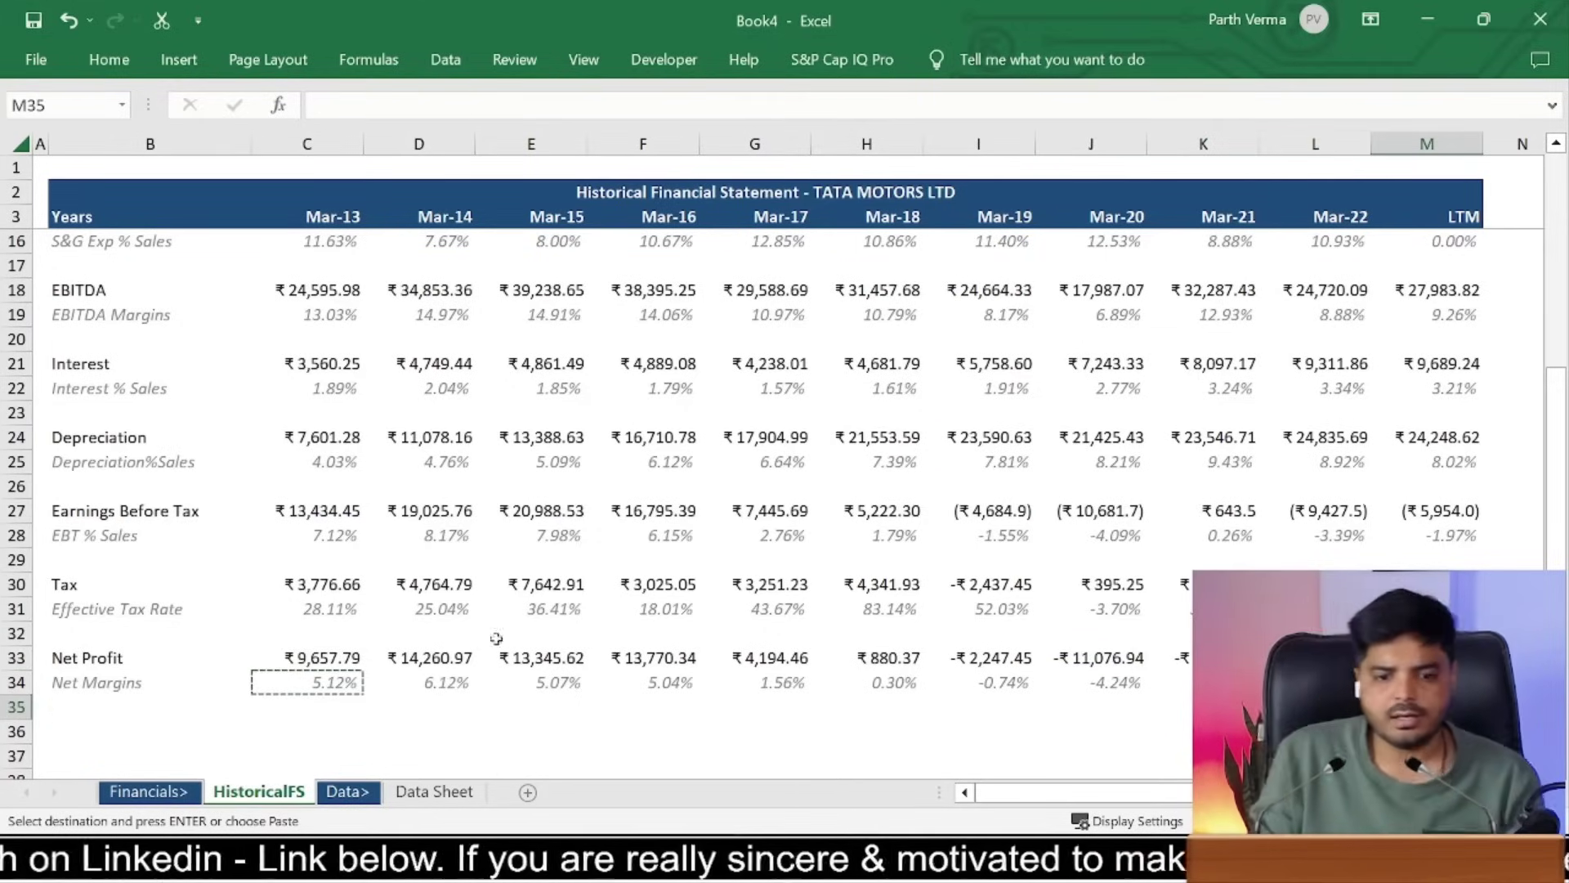
left_click(97, 724)
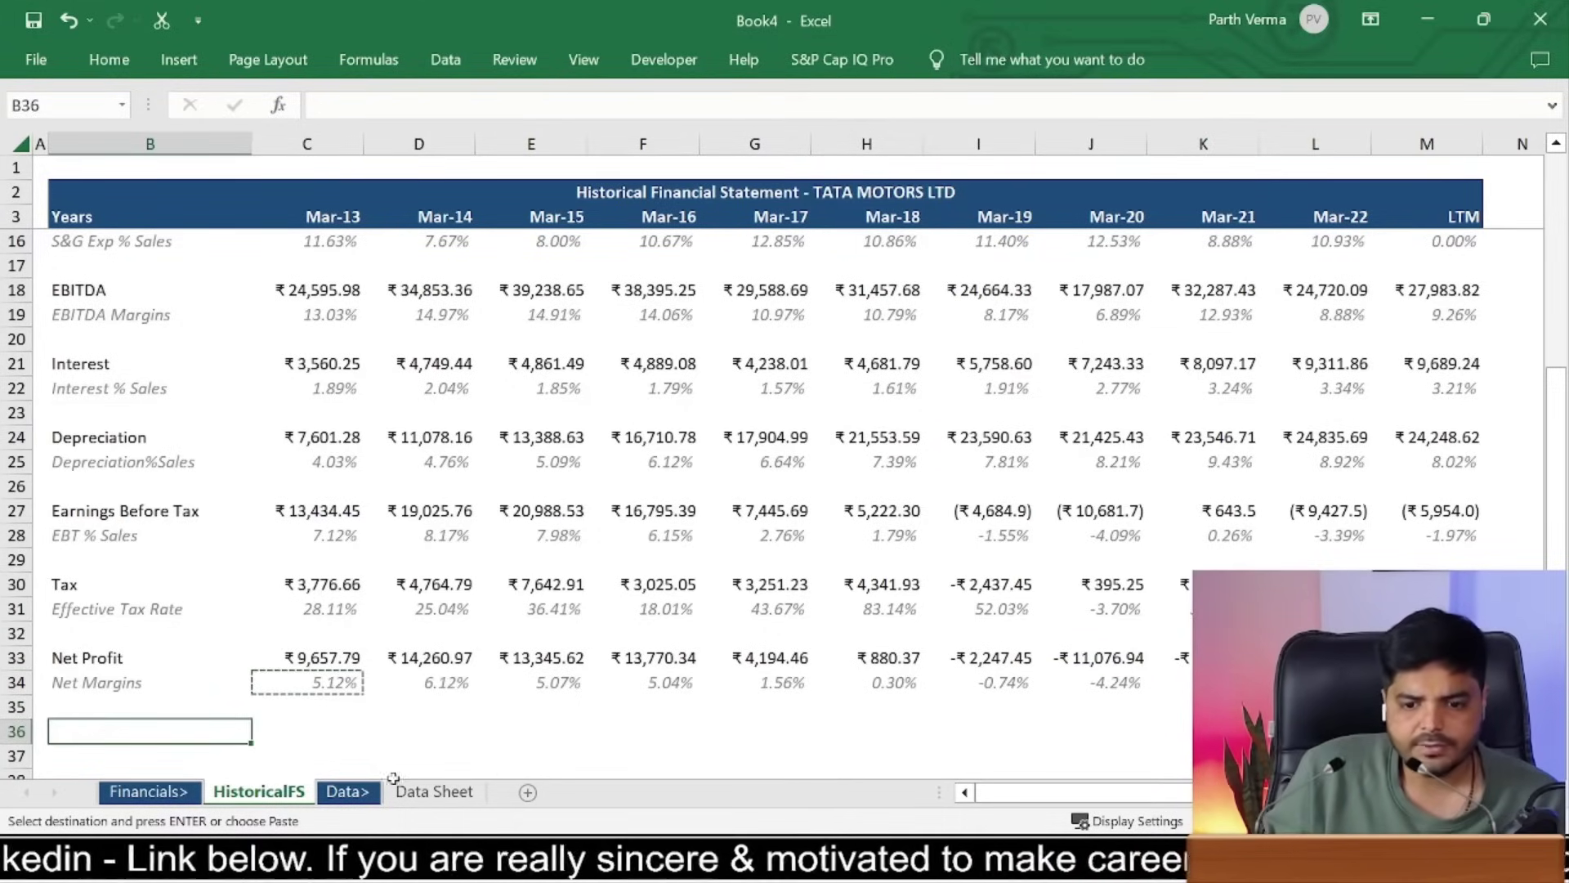
Step: On the Data Sheet, paste over the quarterly Operating Profit and EBITDA rows and review the Mar-14 column
left_click(431, 793)
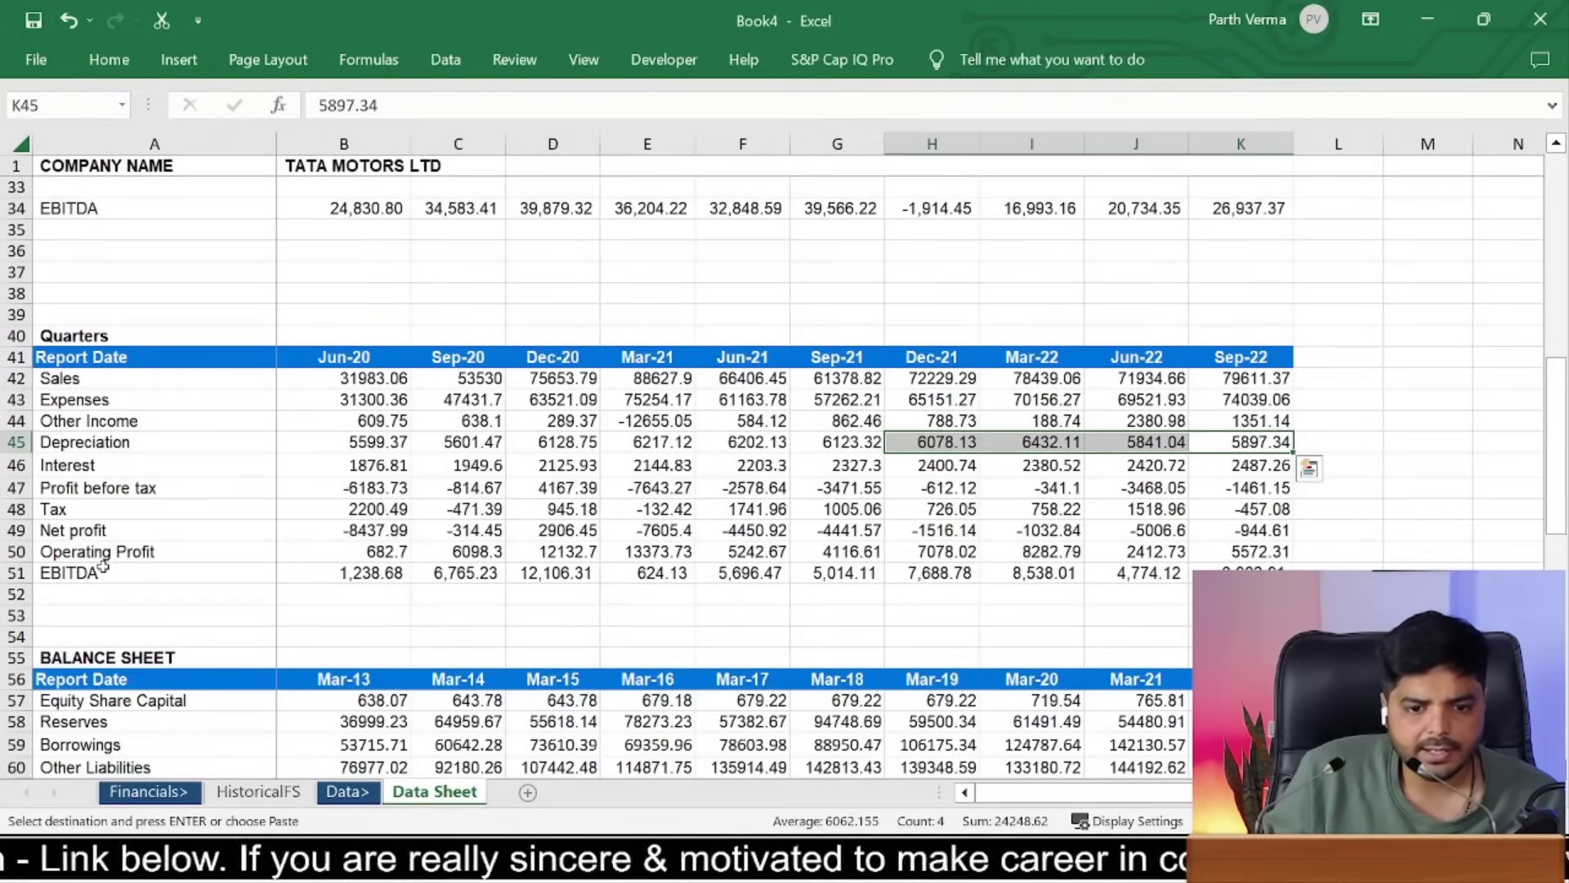
mouse_move(102, 566)
left_mouse_down()
mouse_move(193, 549)
mouse_move(988, 556)
left_mouse_up()
key("ctrl+v")
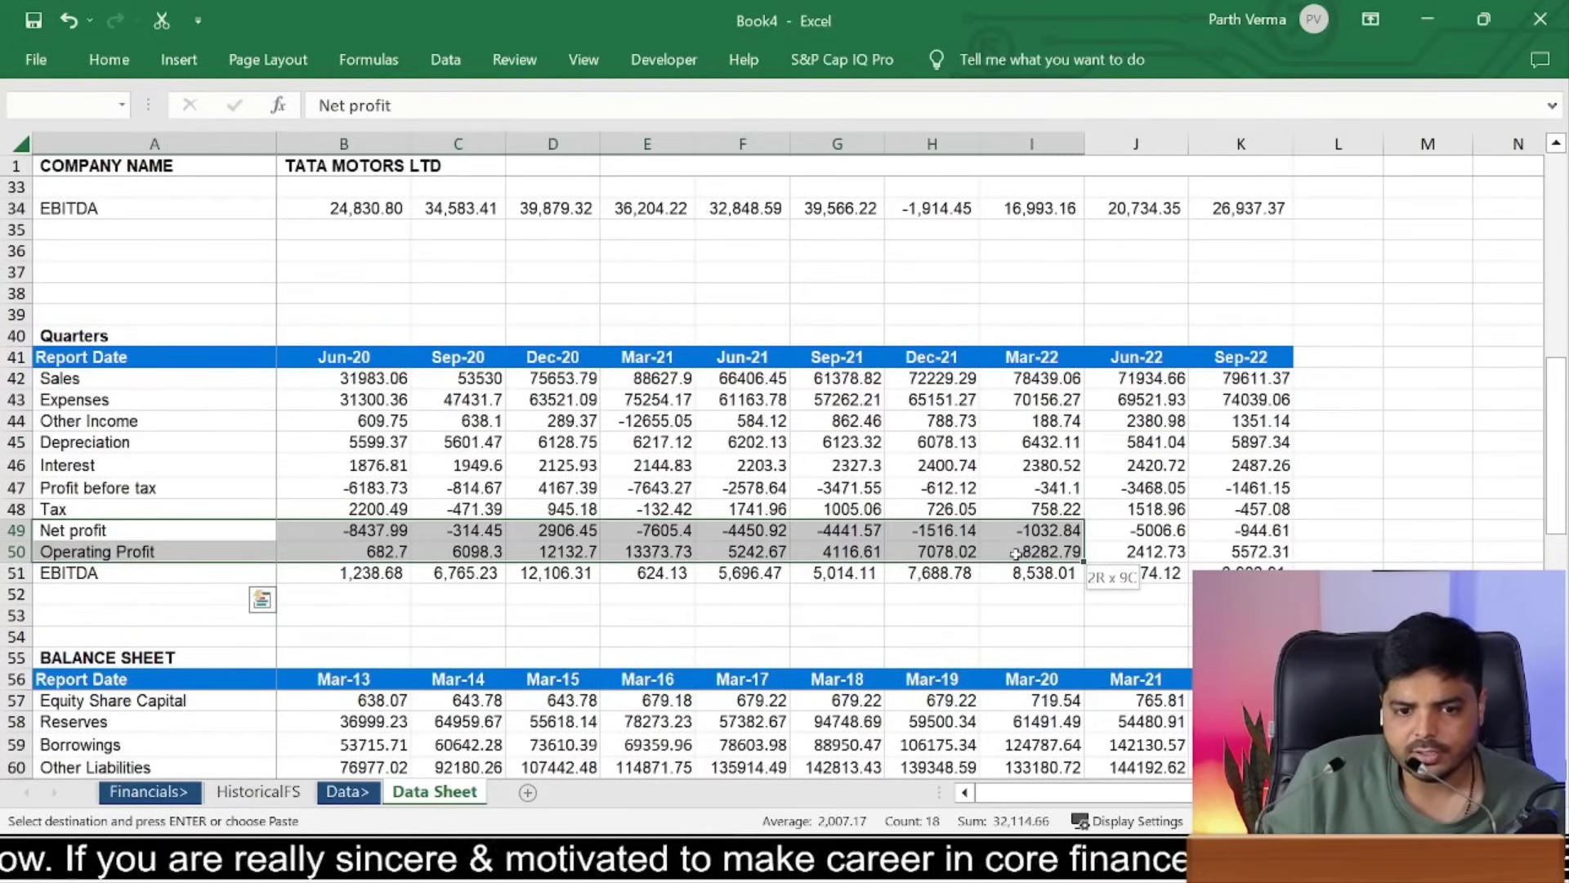
key("ctrl+v")
mouse_move(467, 499)
left_mouse_down()
mouse_move(494, 706)
mouse_move(172, 689)
mouse_move(488, 696)
left_mouse_up()
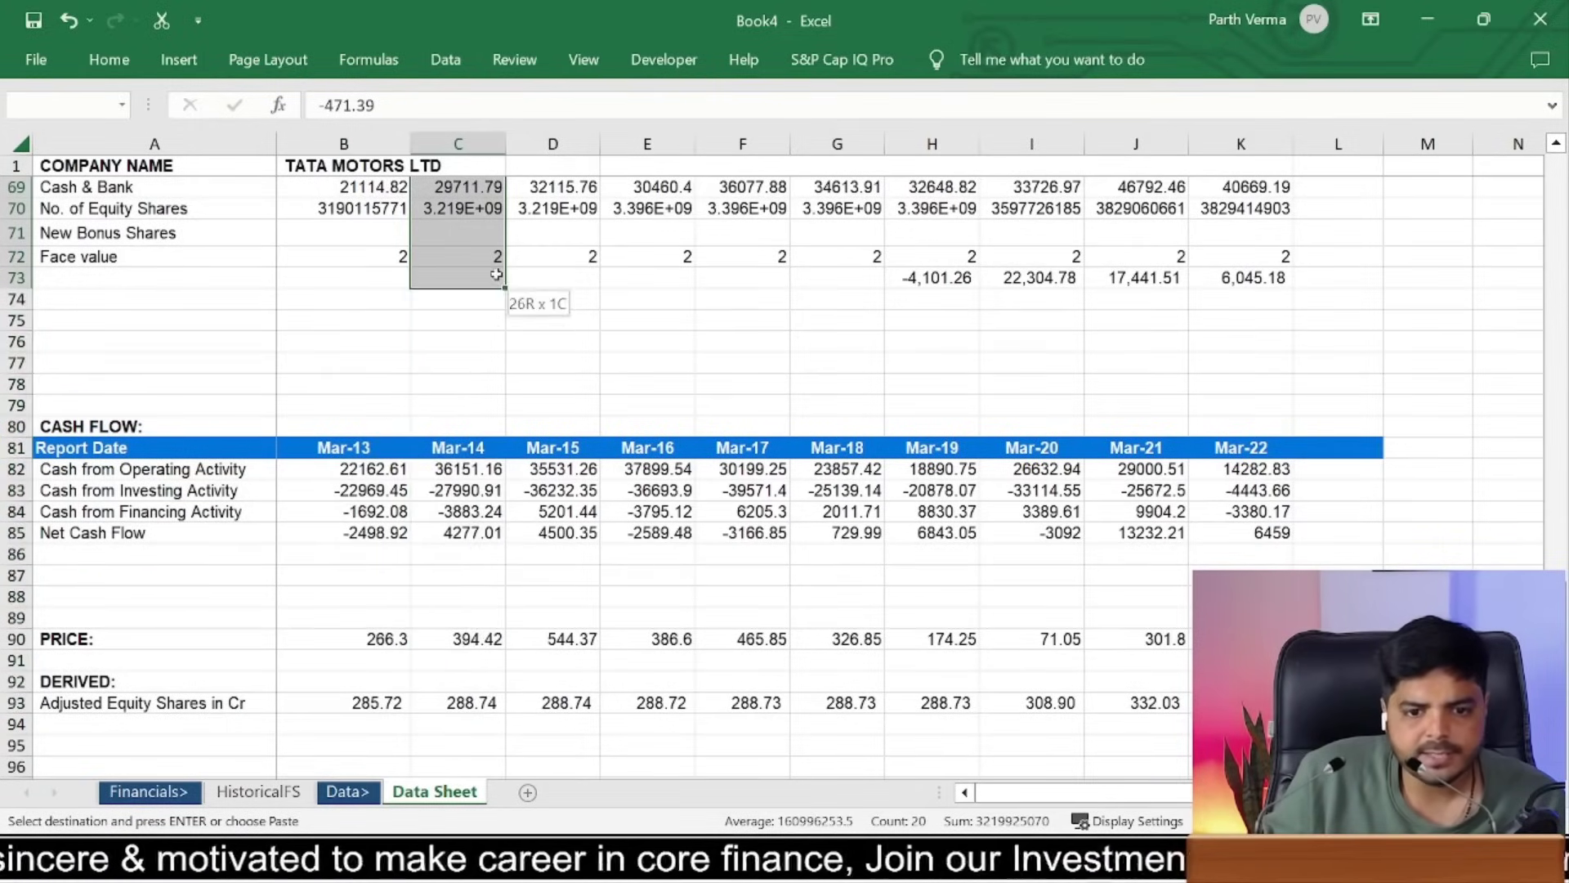
mouse_move(488, 696)
left_mouse_down()
mouse_move(484, 313)
mouse_move(490, 588)
left_mouse_up()
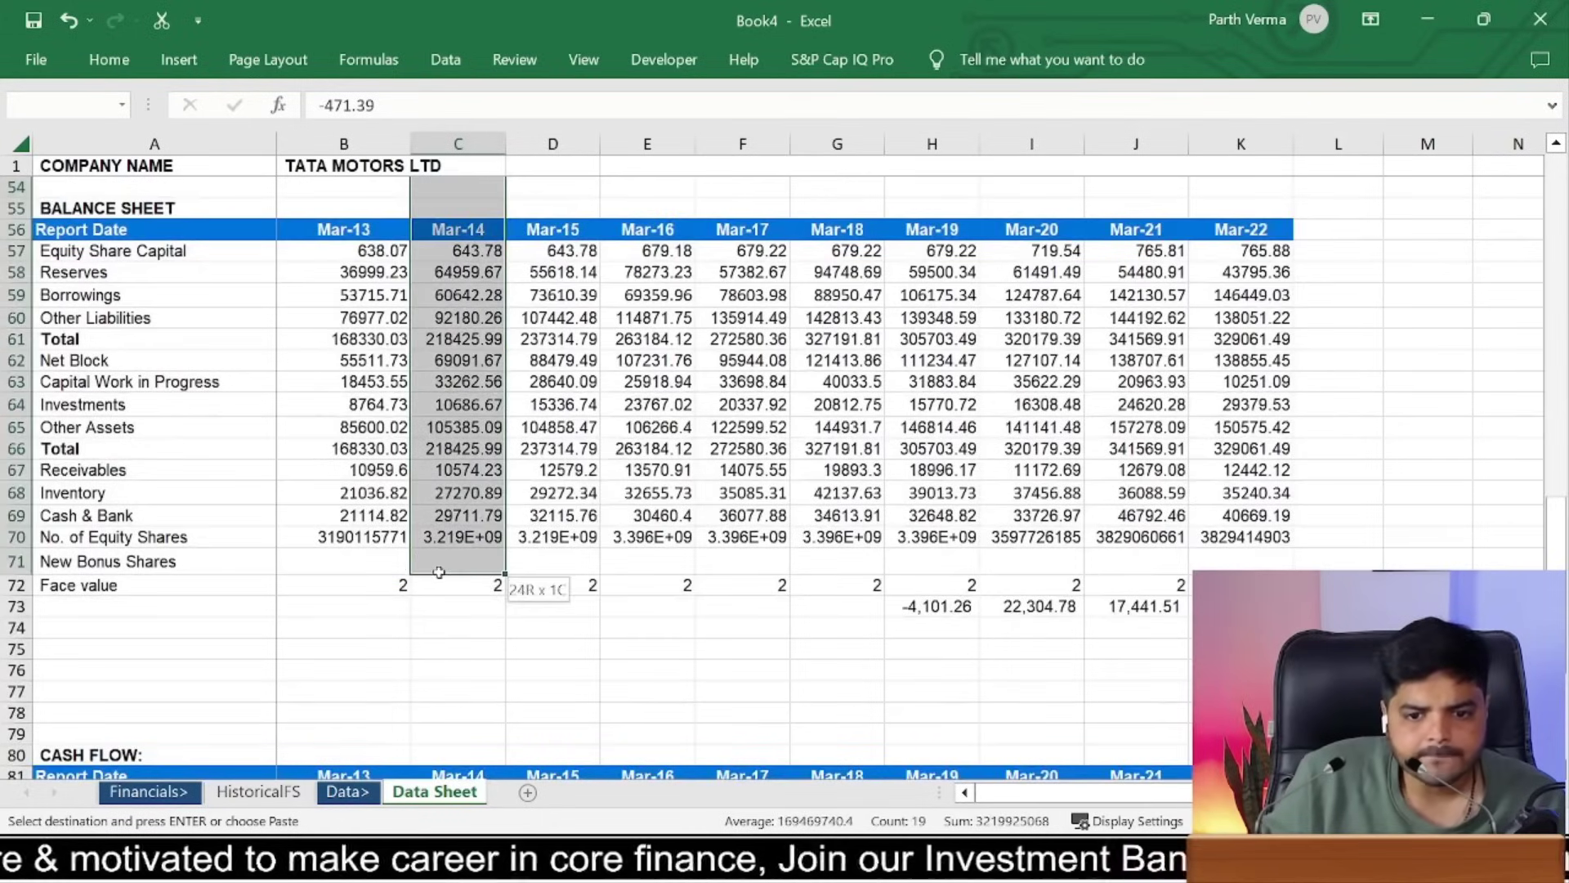
Step: AutoFit the column widths so the full No. of Equity Shares counts show
left_click_drag(309, 527, 1006, 533)
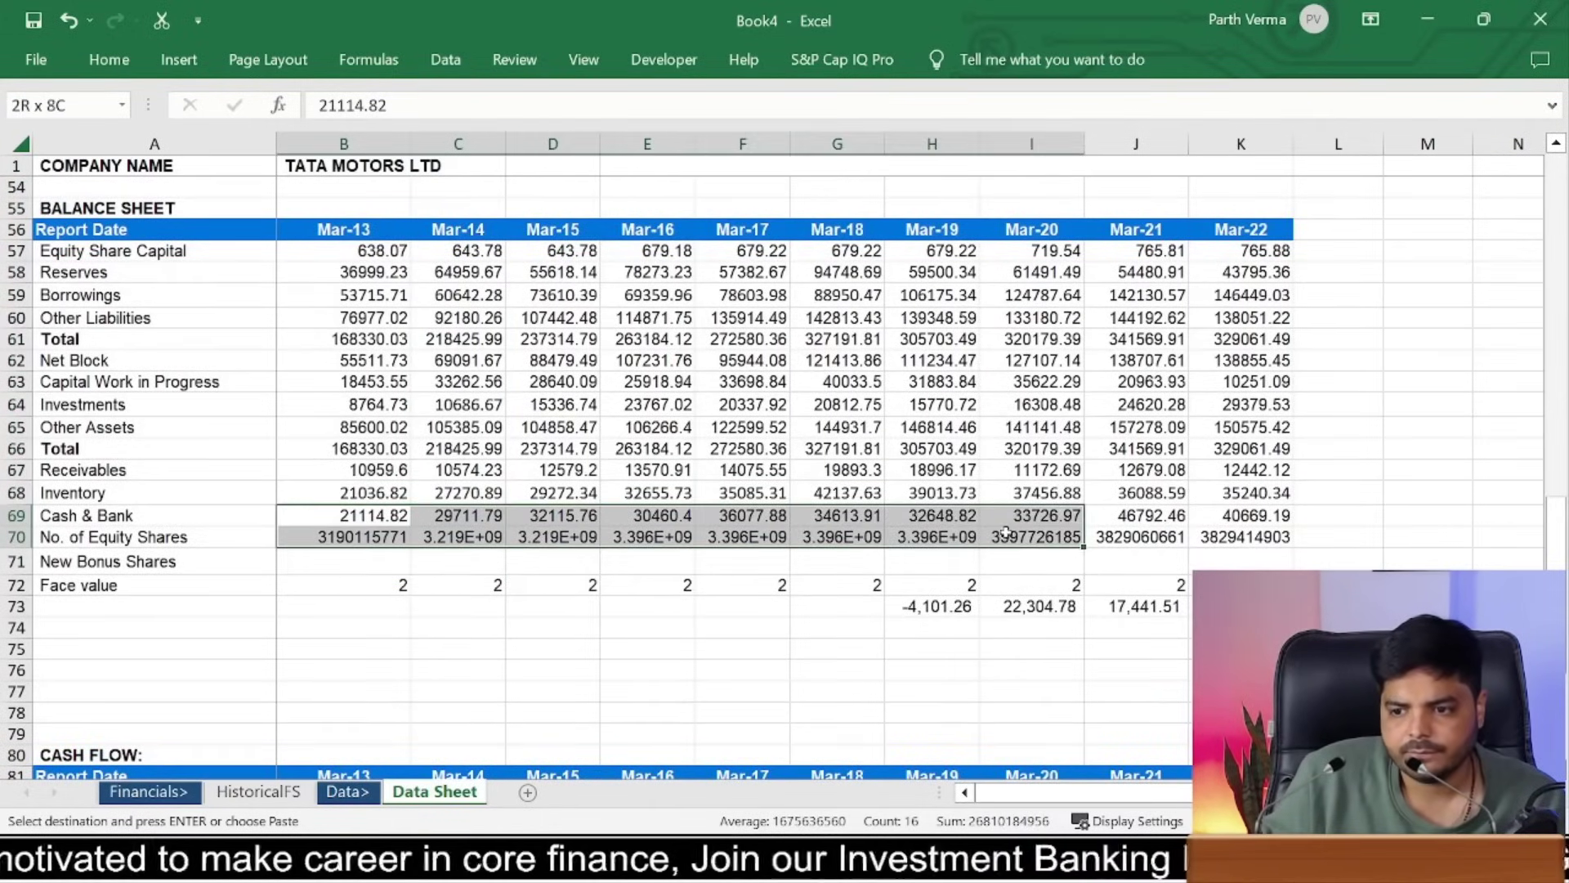
left_click_drag(159, 535, 1204, 536)
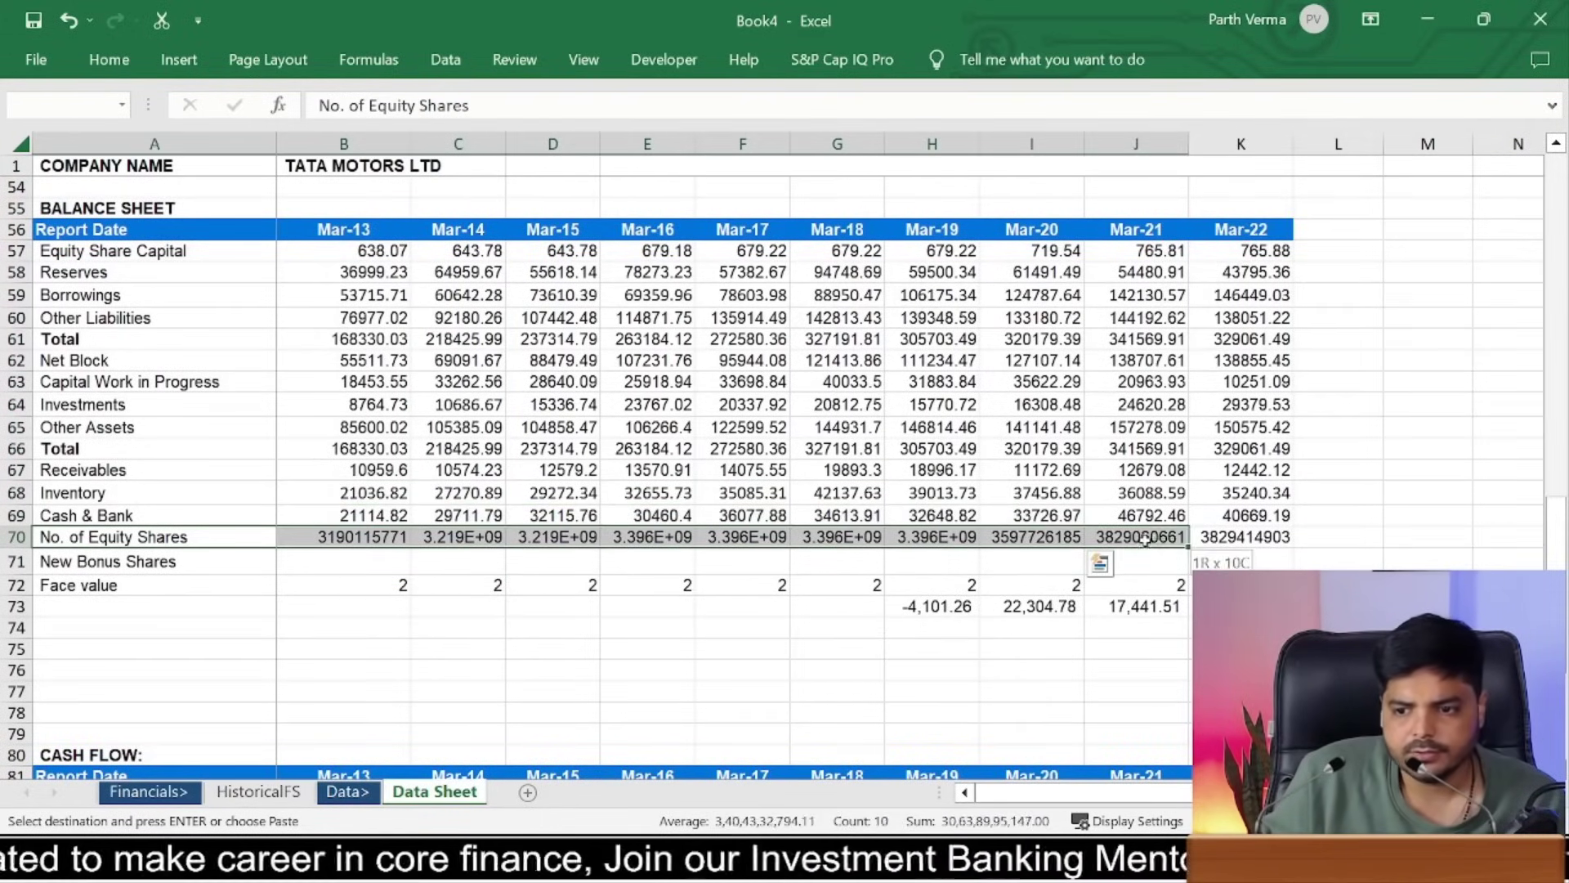
key("alt+h")
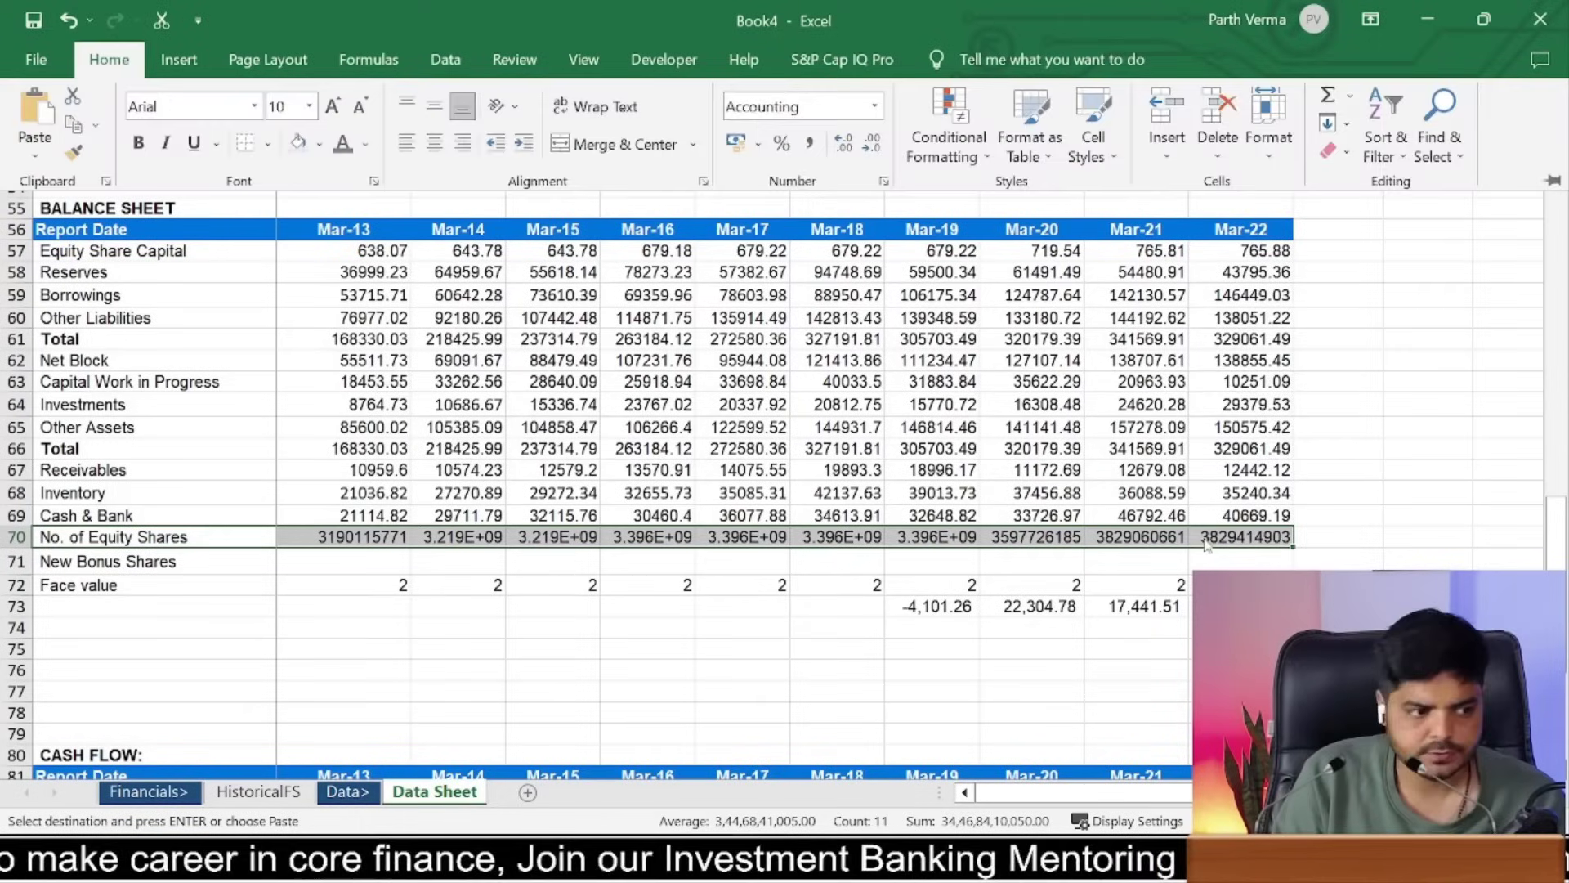
key("o")
key("i")
key("Right")
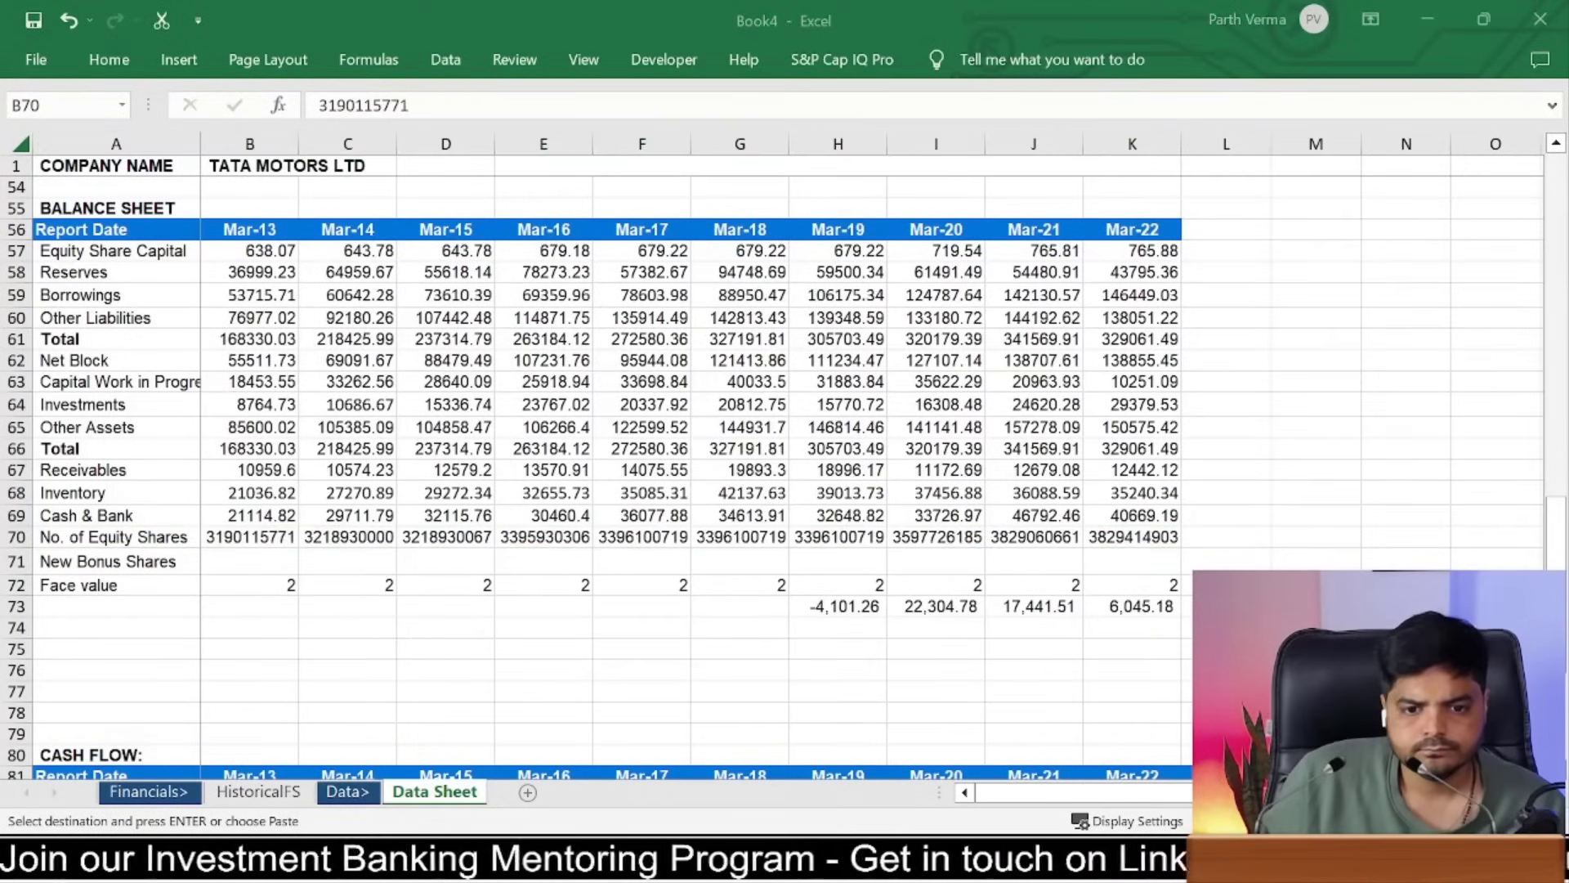
left_click(421, 542)
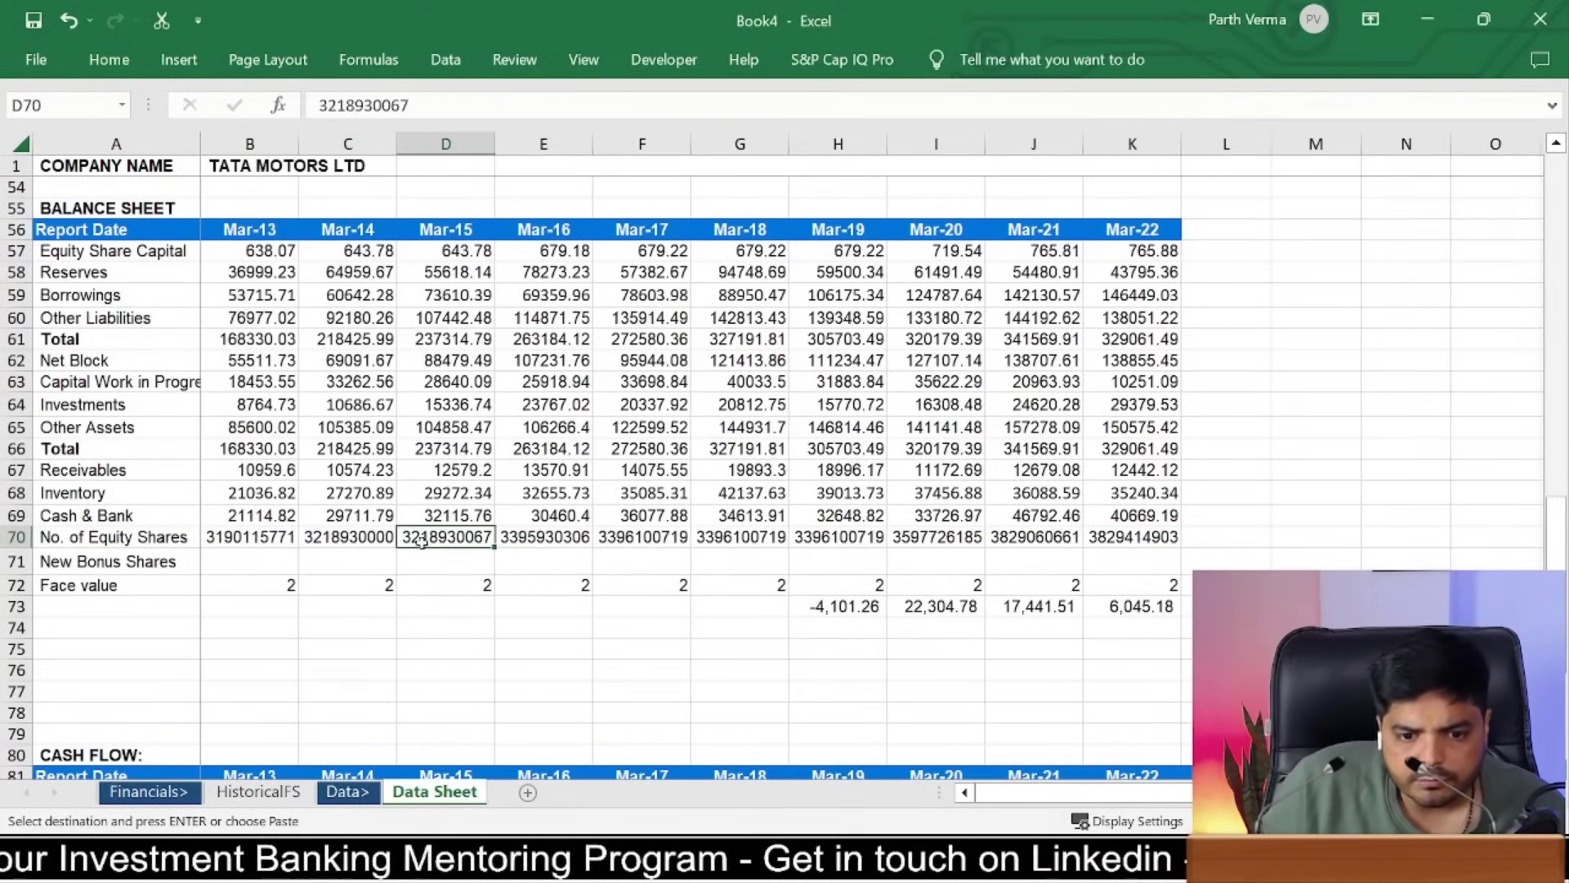
key("Down")
key("Down")
key("ctrl+Down")
key("ctrl+Up")
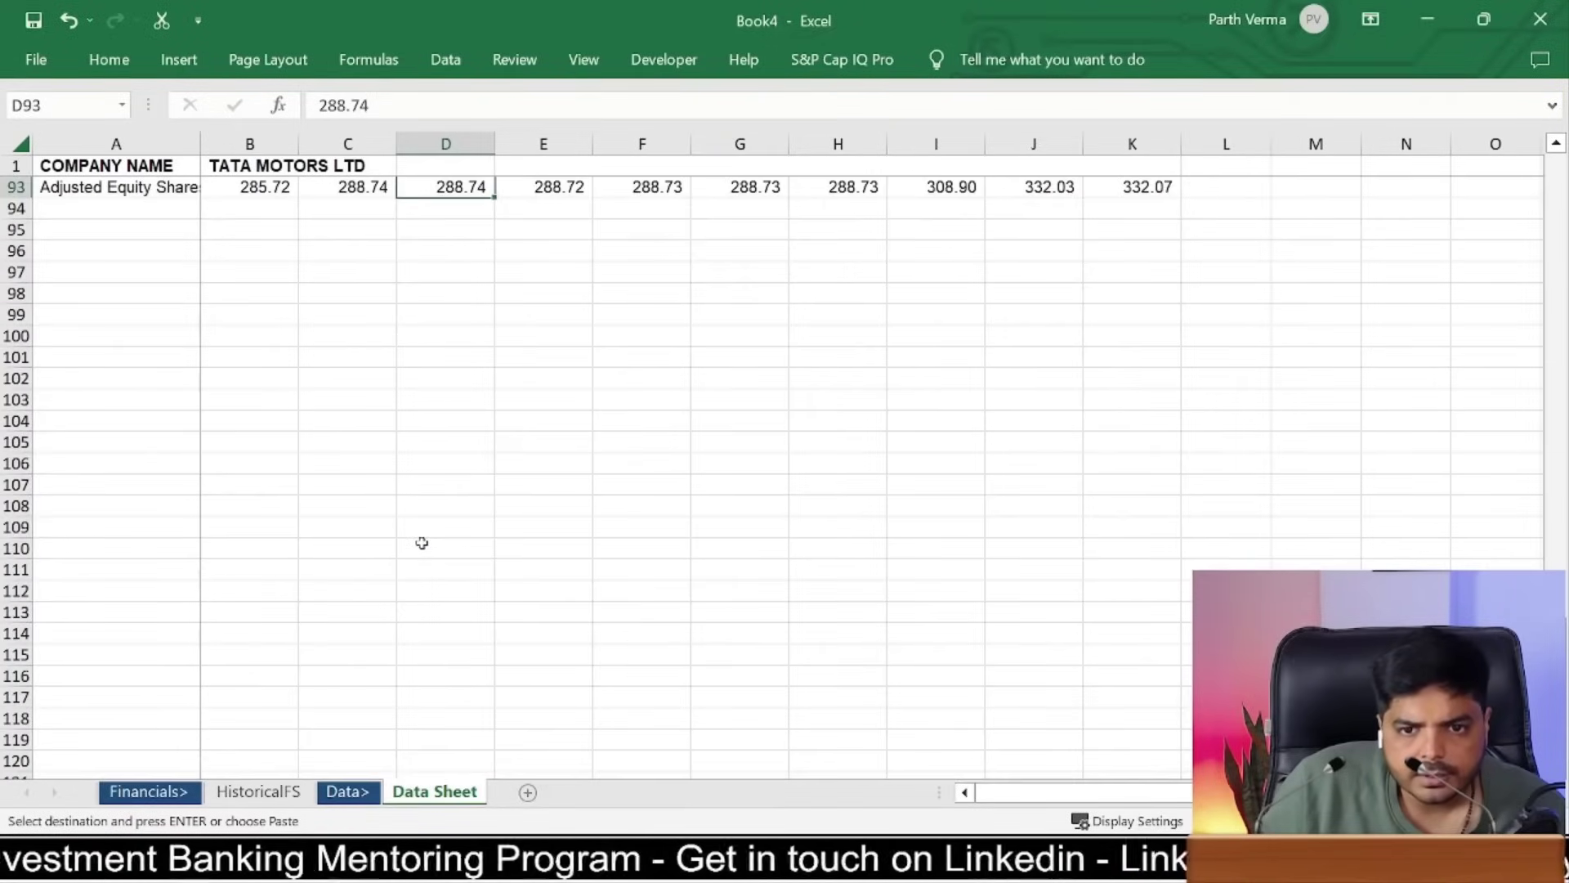
key("Up")
key("Up")
key("Up")
key("Up")
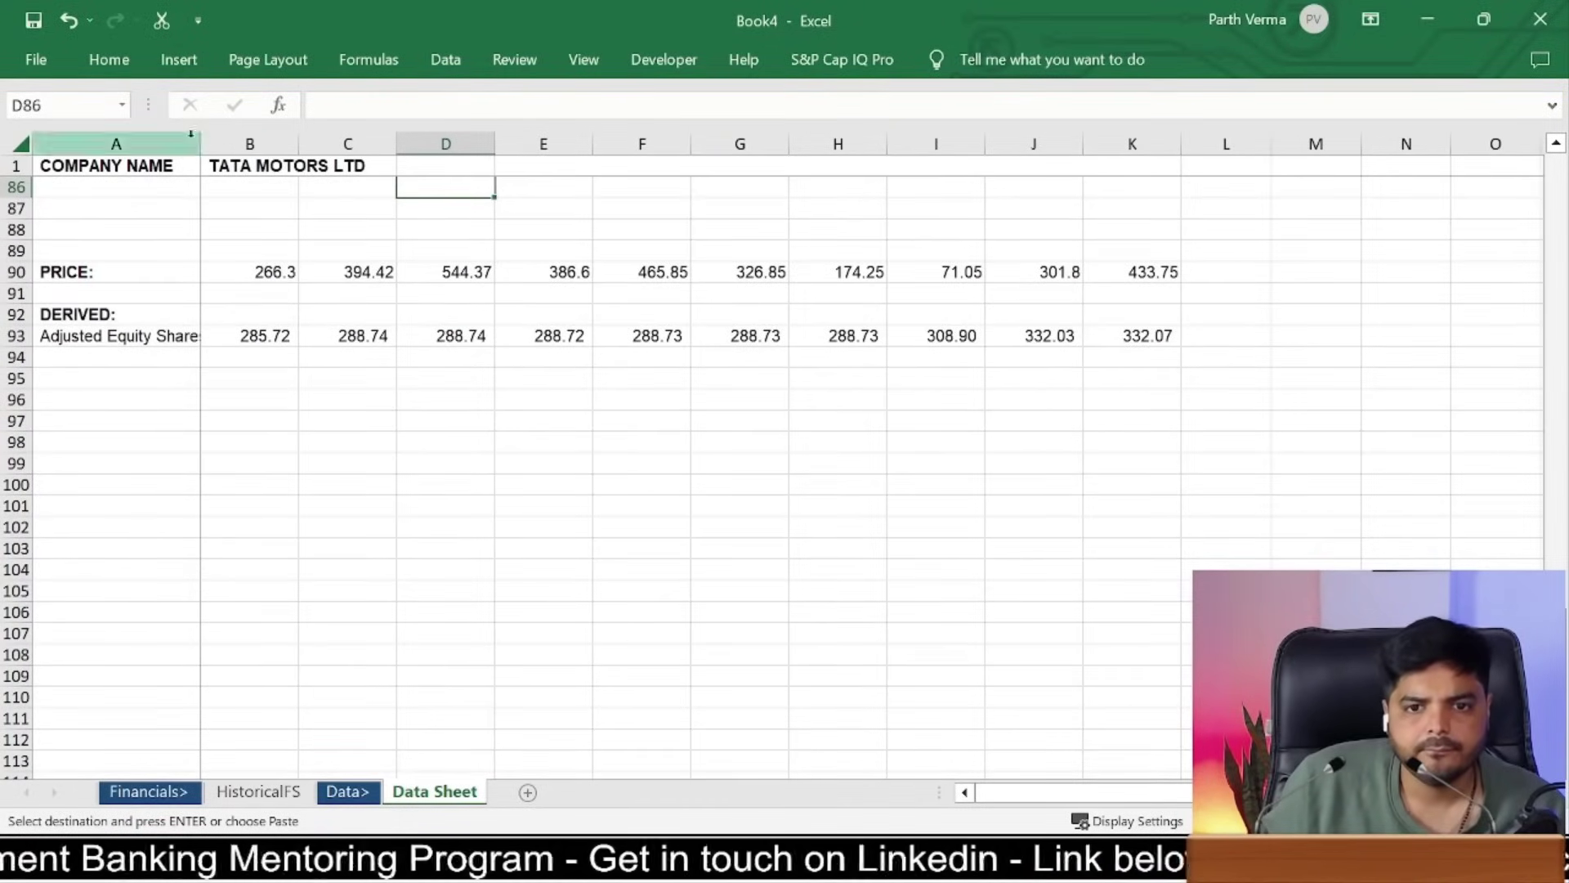
Step: AutoFit column A so the 'Adjusted Equity Shares in Cr' label shows fully
left_click(205, 144)
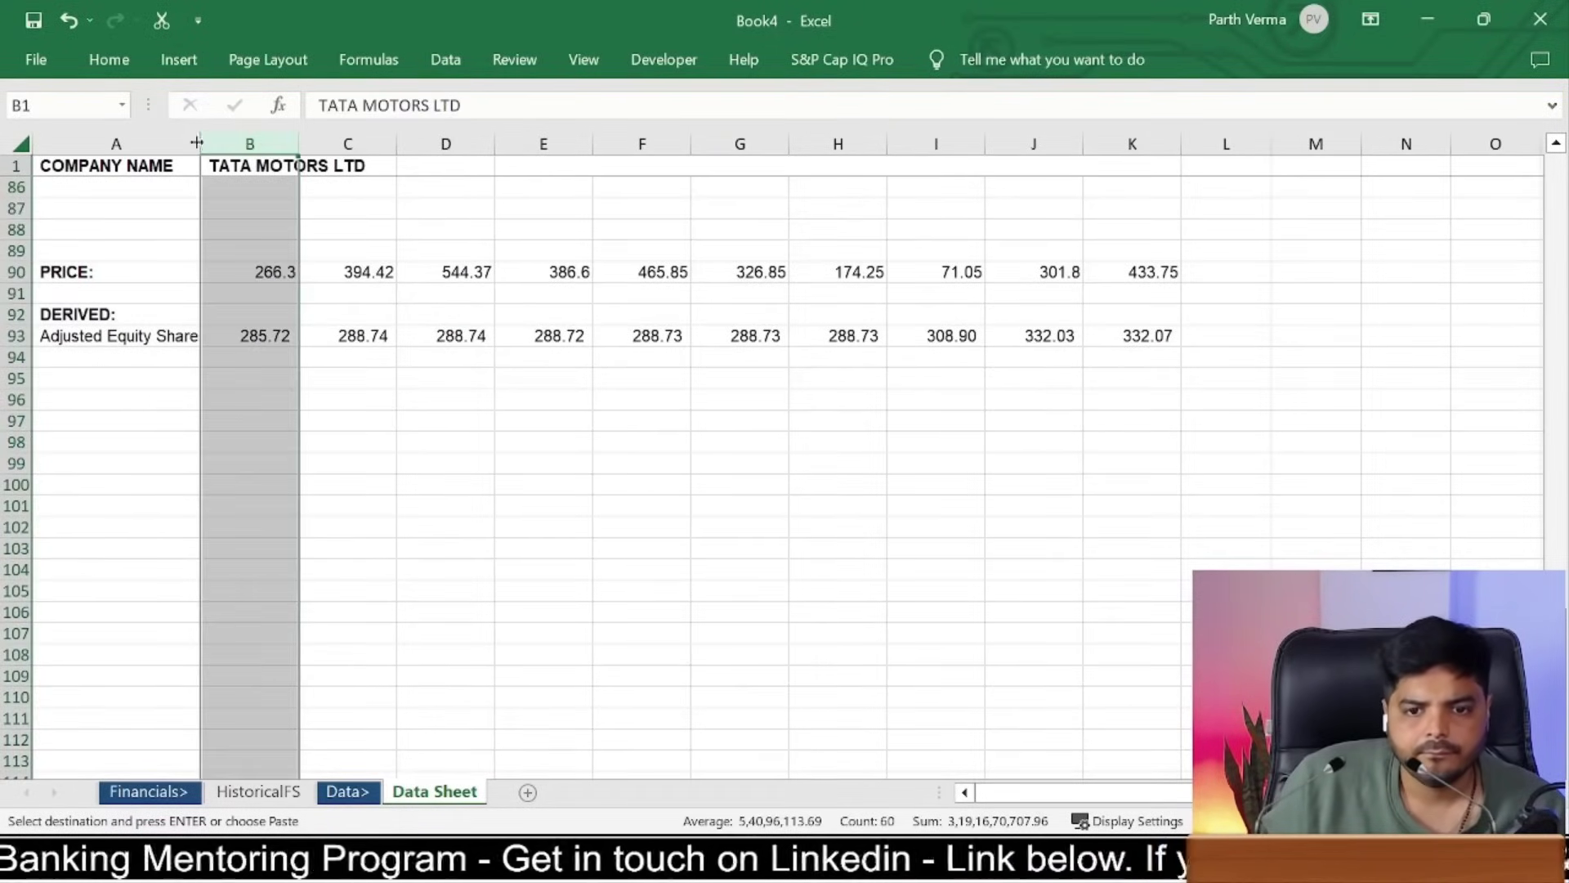
double_click(196, 143)
left_click_drag(170, 332, 1172, 336)
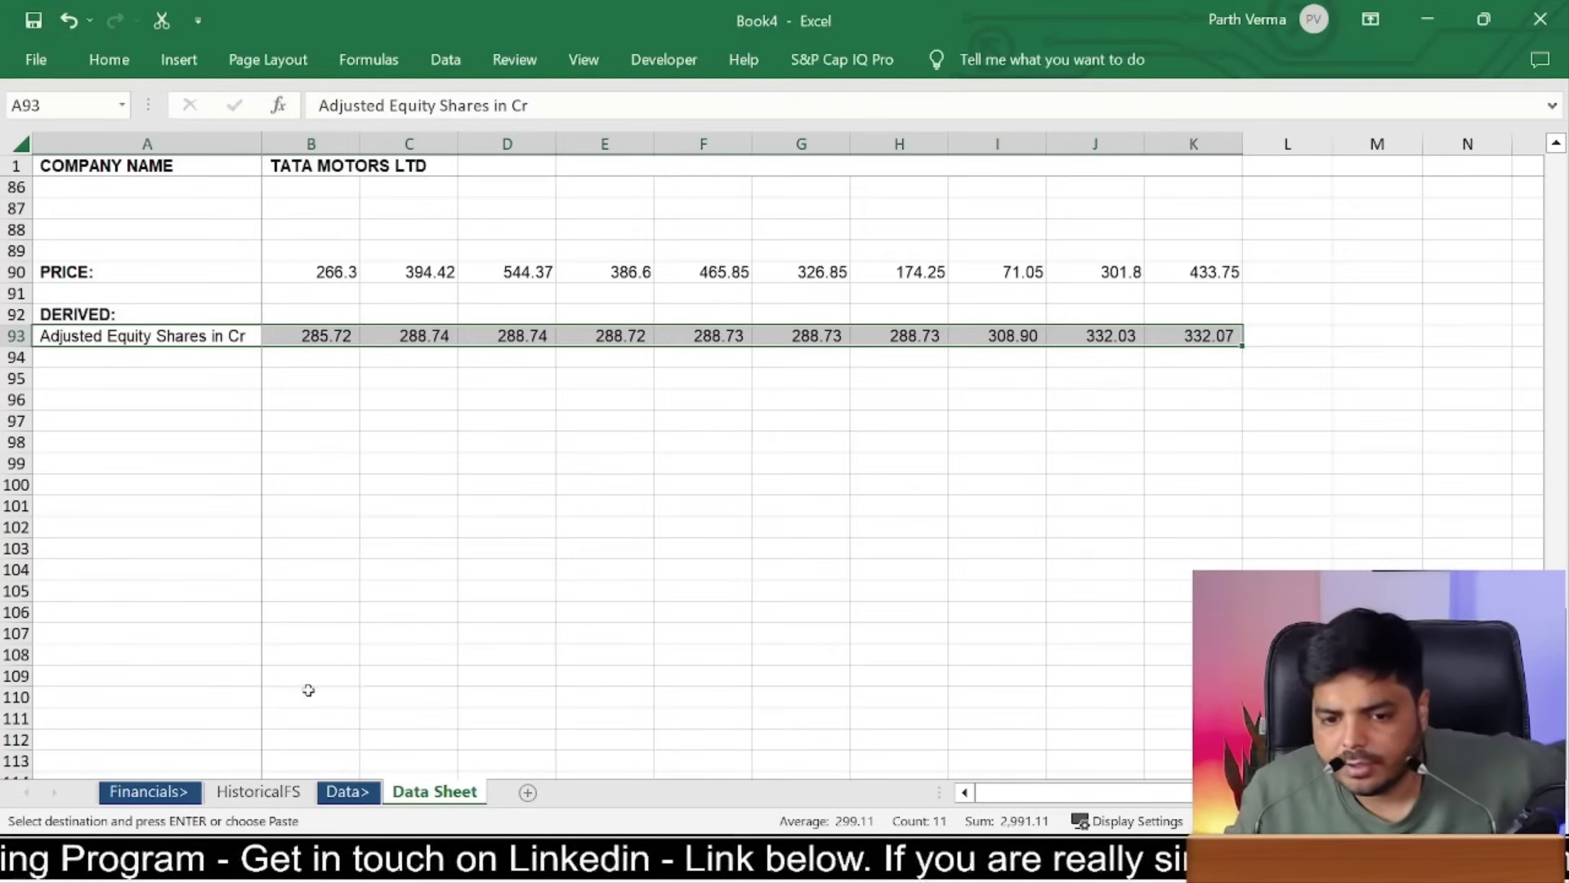
left_click(143, 792)
Step: Label B36 'No of Equity Shares' and enter =IFERROR('Data Sheet'!B93,0) in C36
left_click(258, 791)
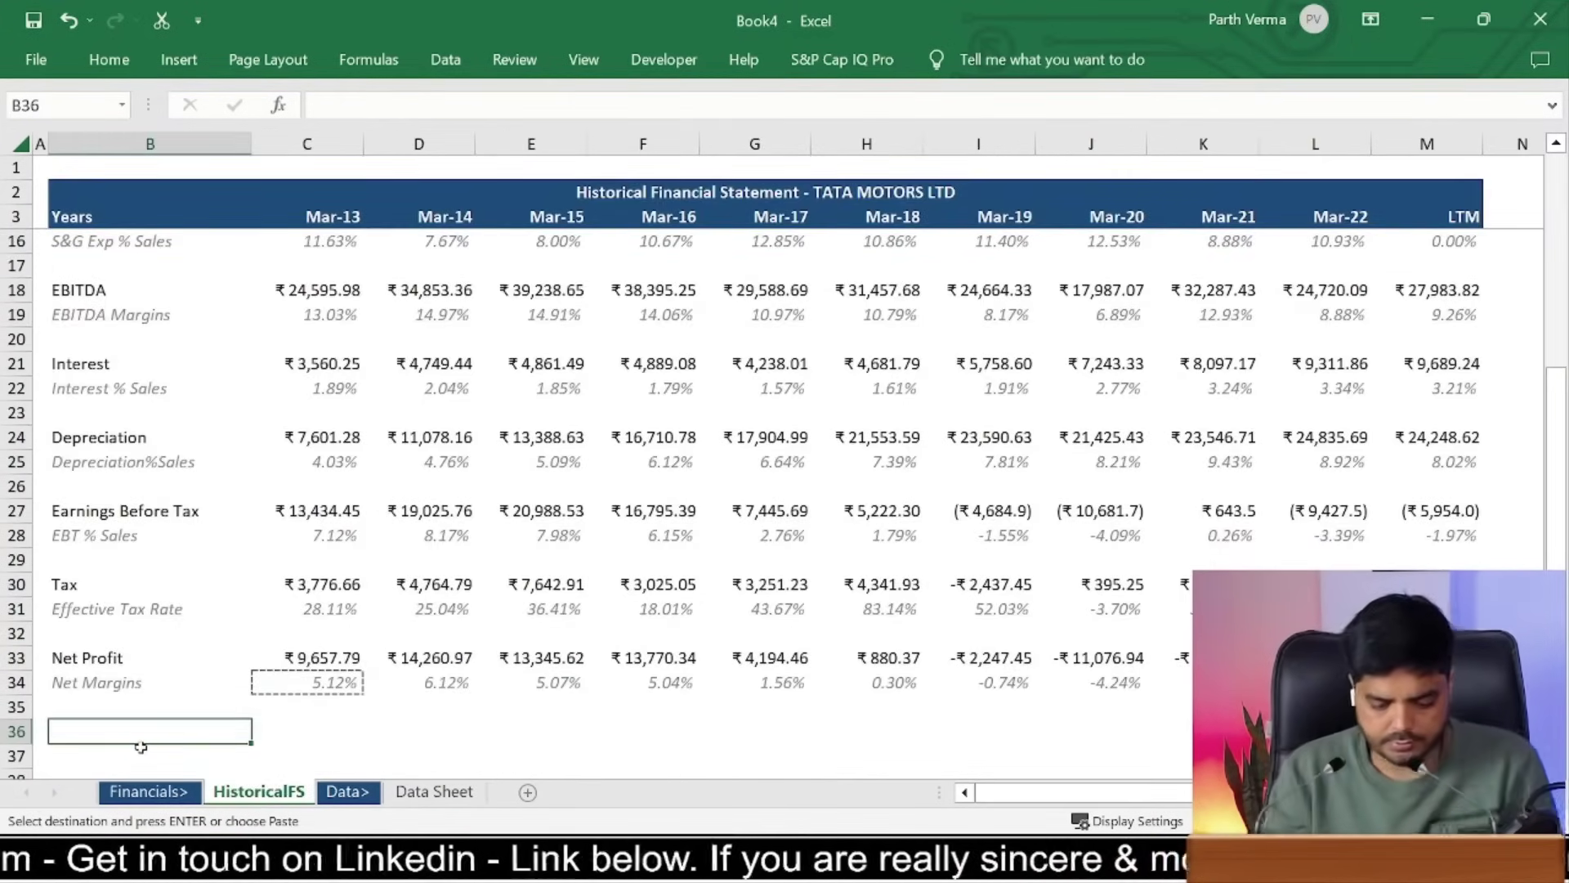
type("No of Equ")
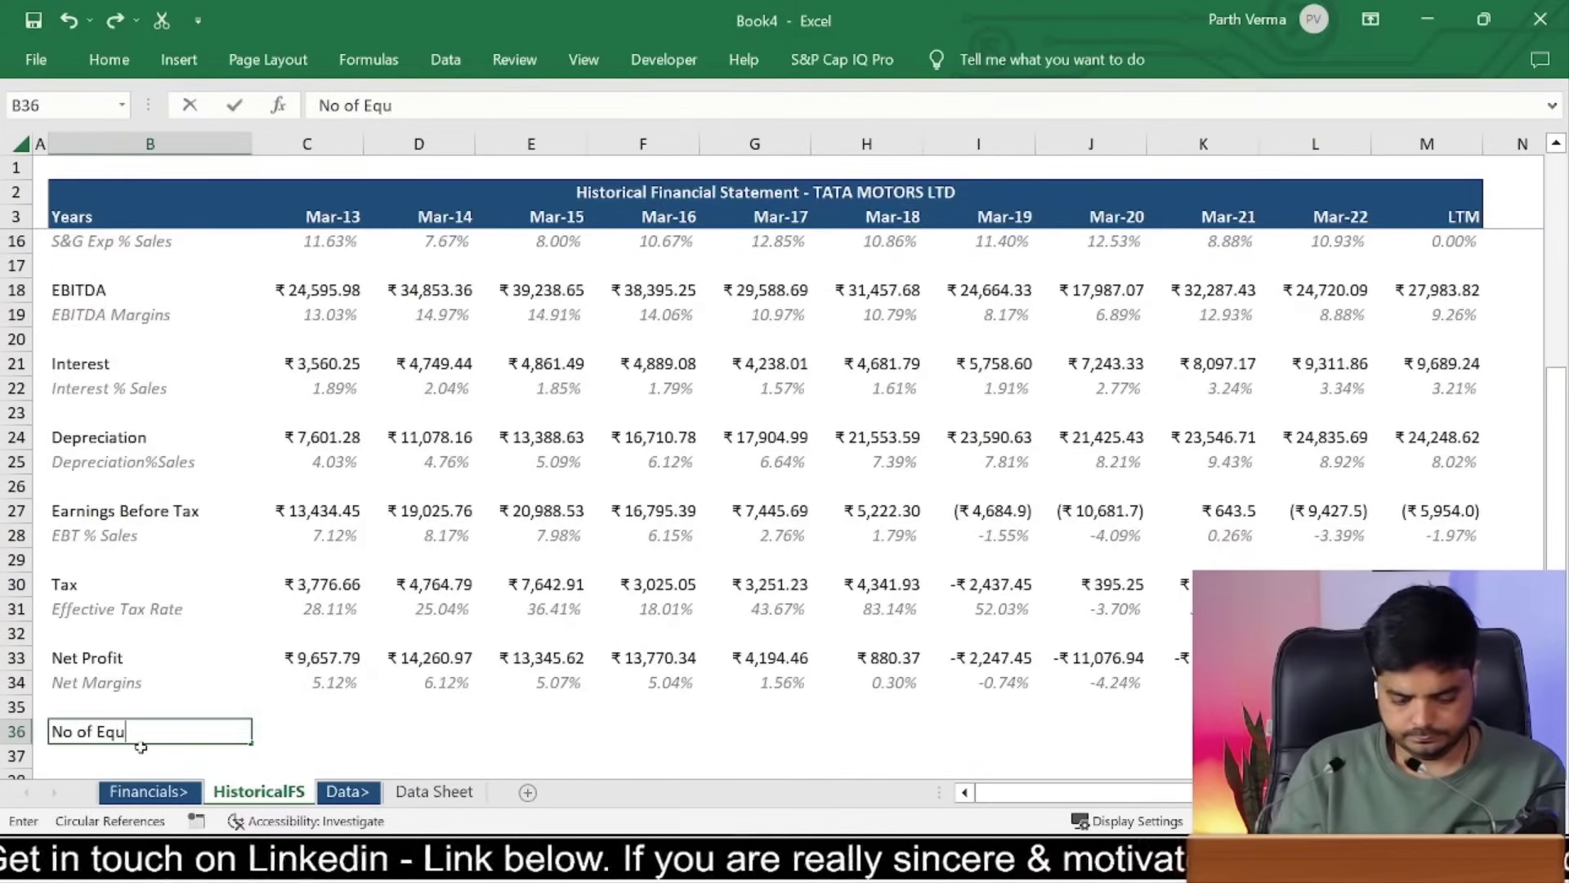
type("ity Share")
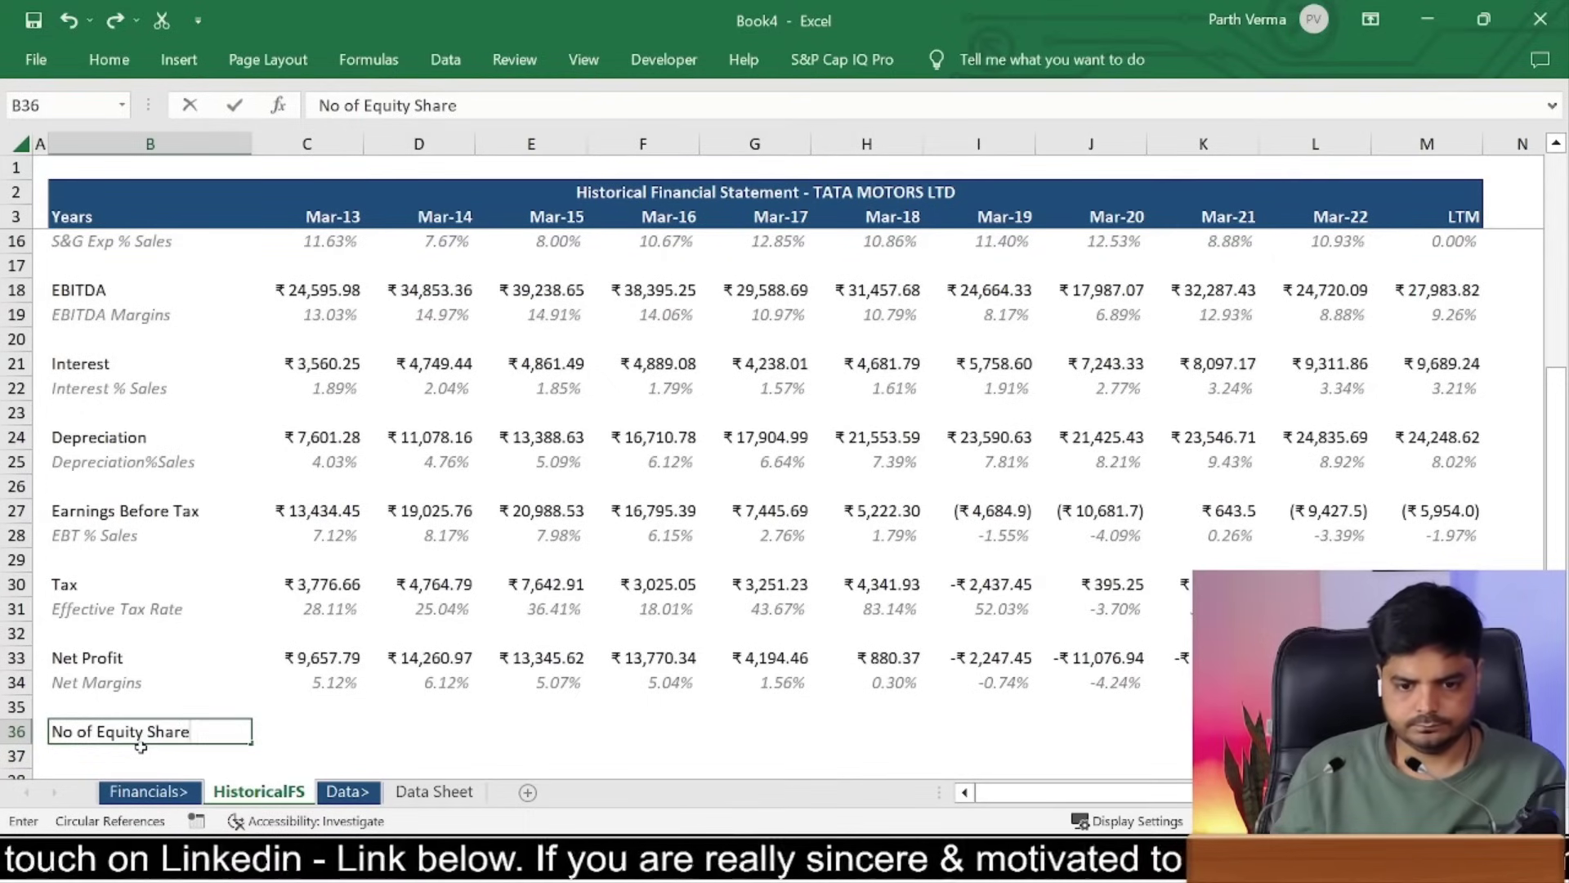
type("s")
key("ctrl+Return")
key("Right")
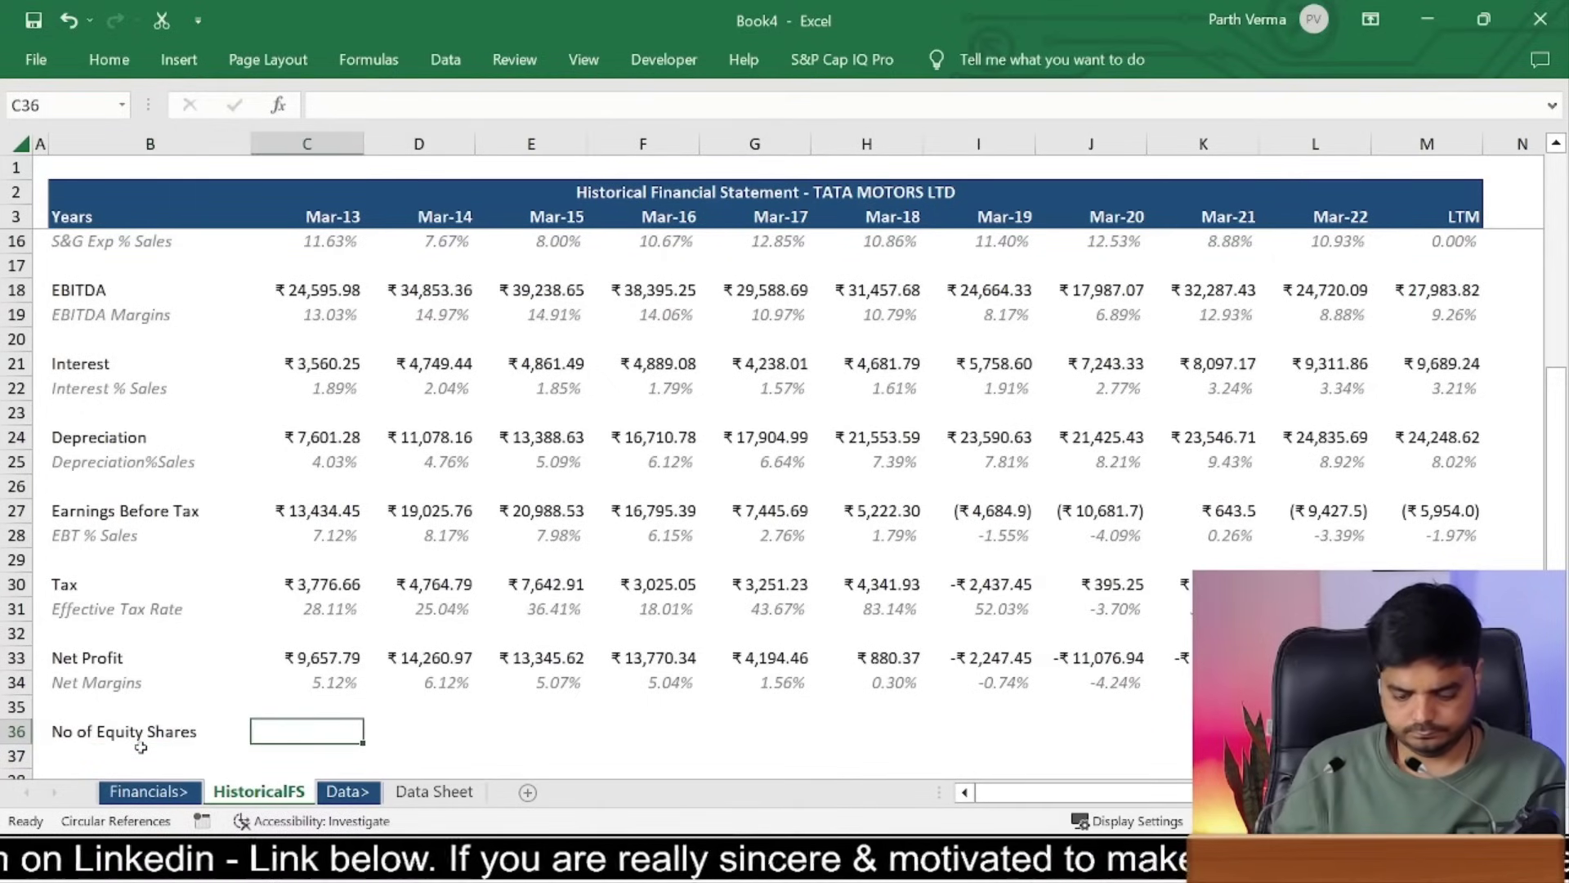
type("=iferror")
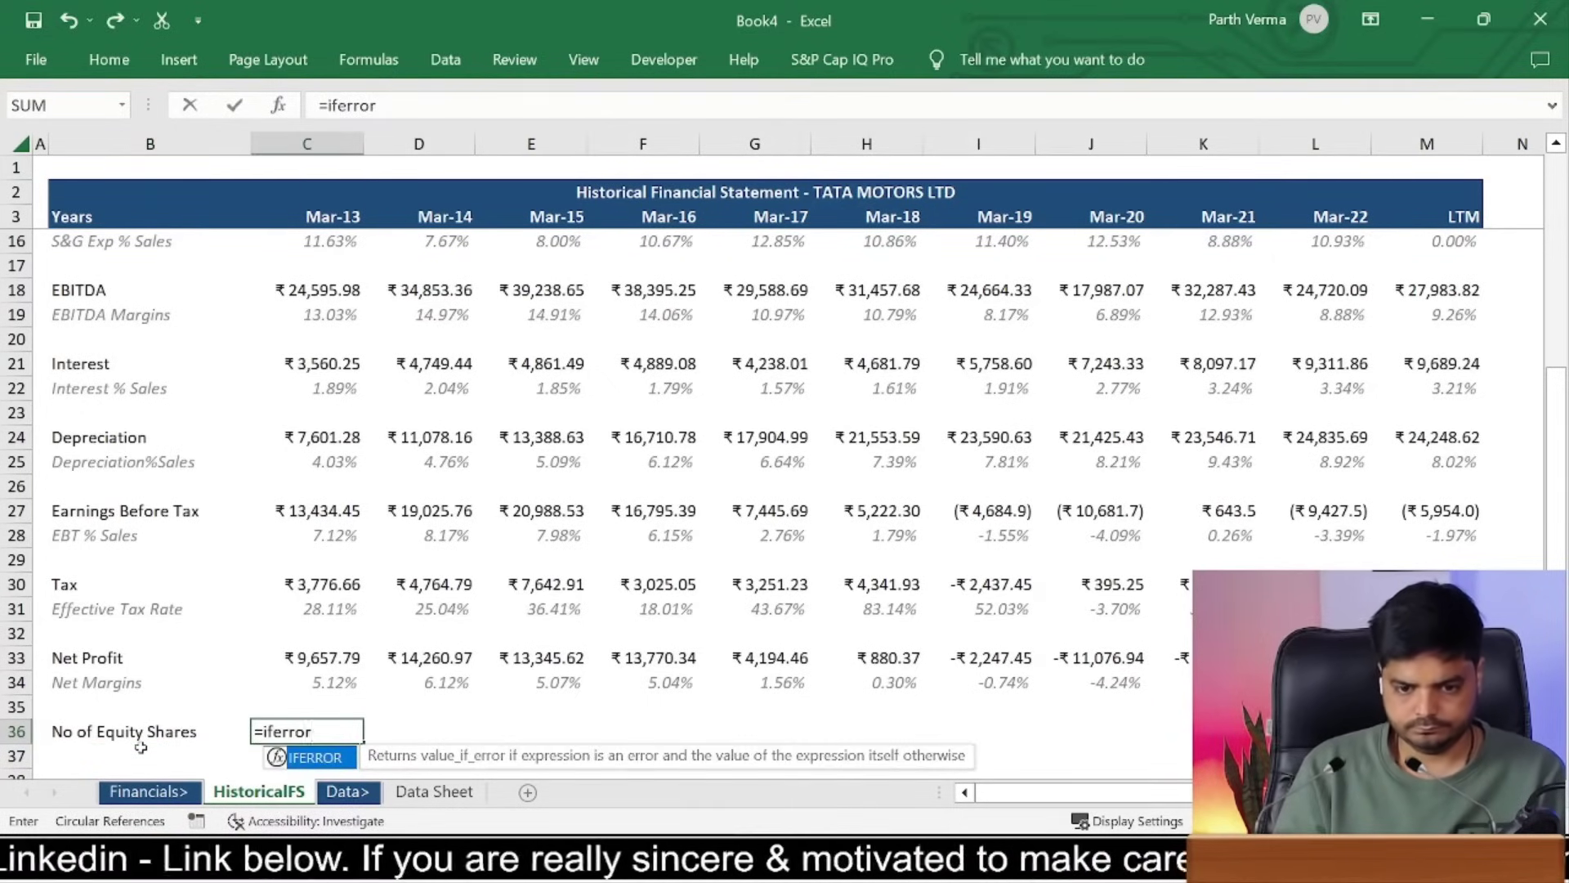
type("(")
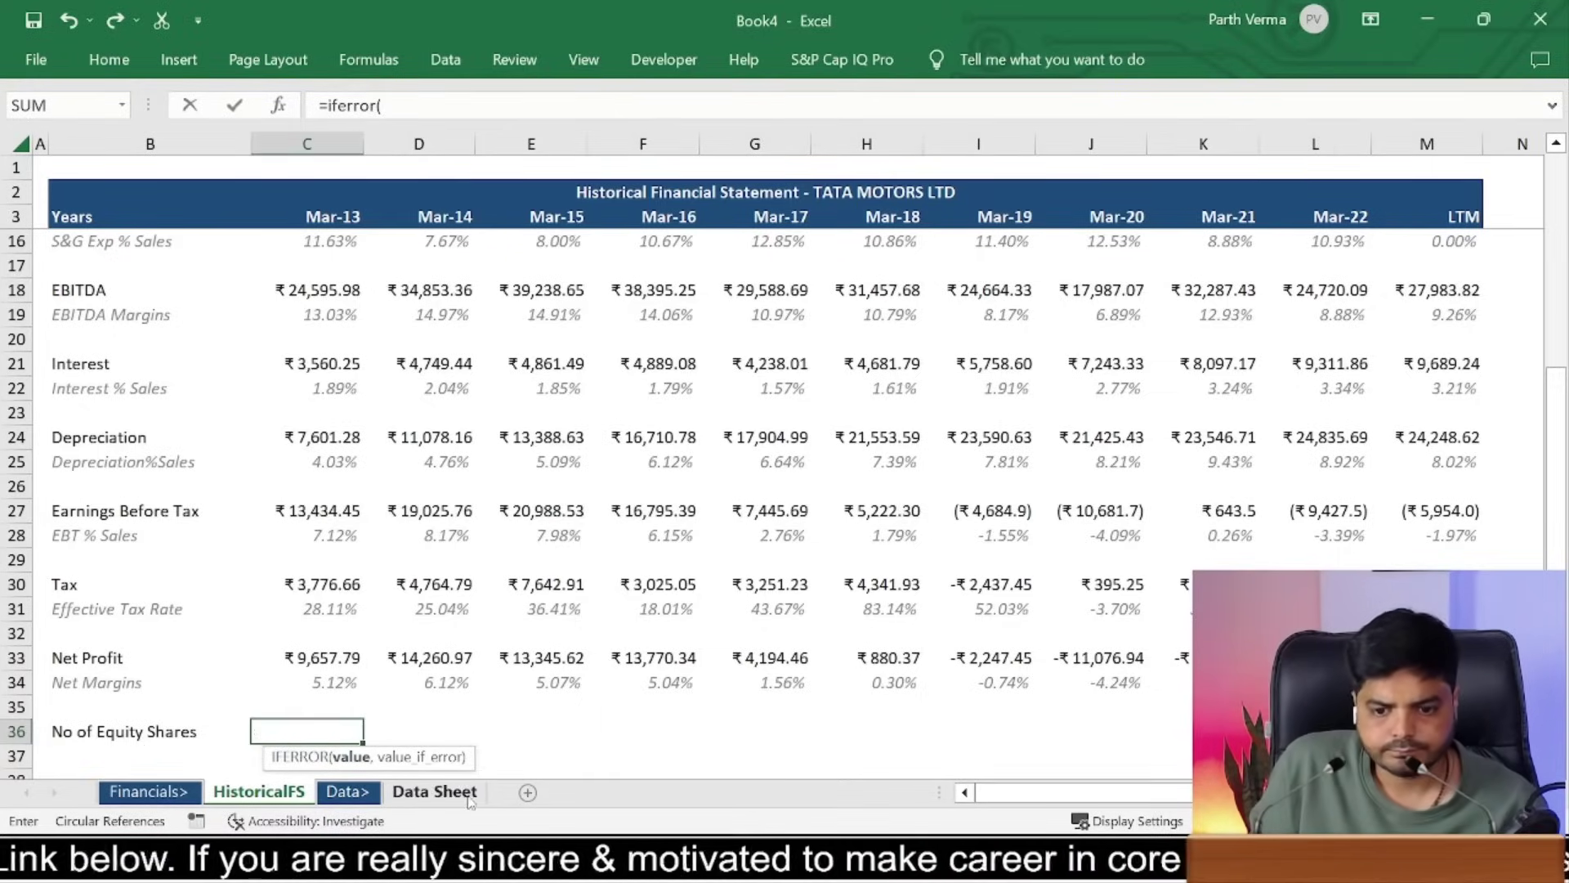
left_click(434, 791)
left_click(342, 334)
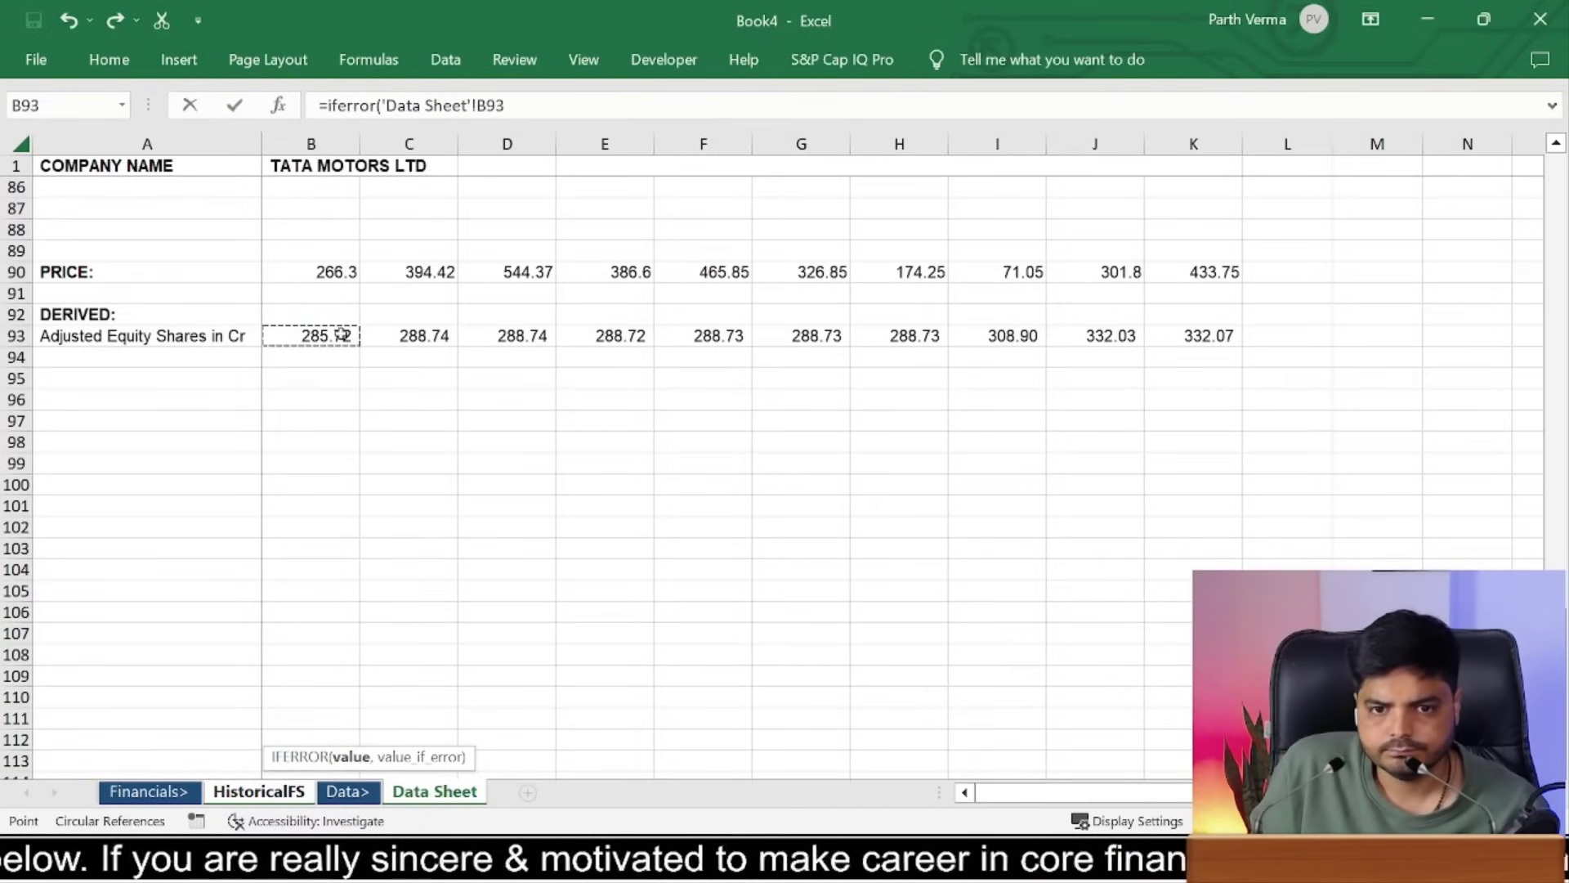
key("Return")
key("Return")
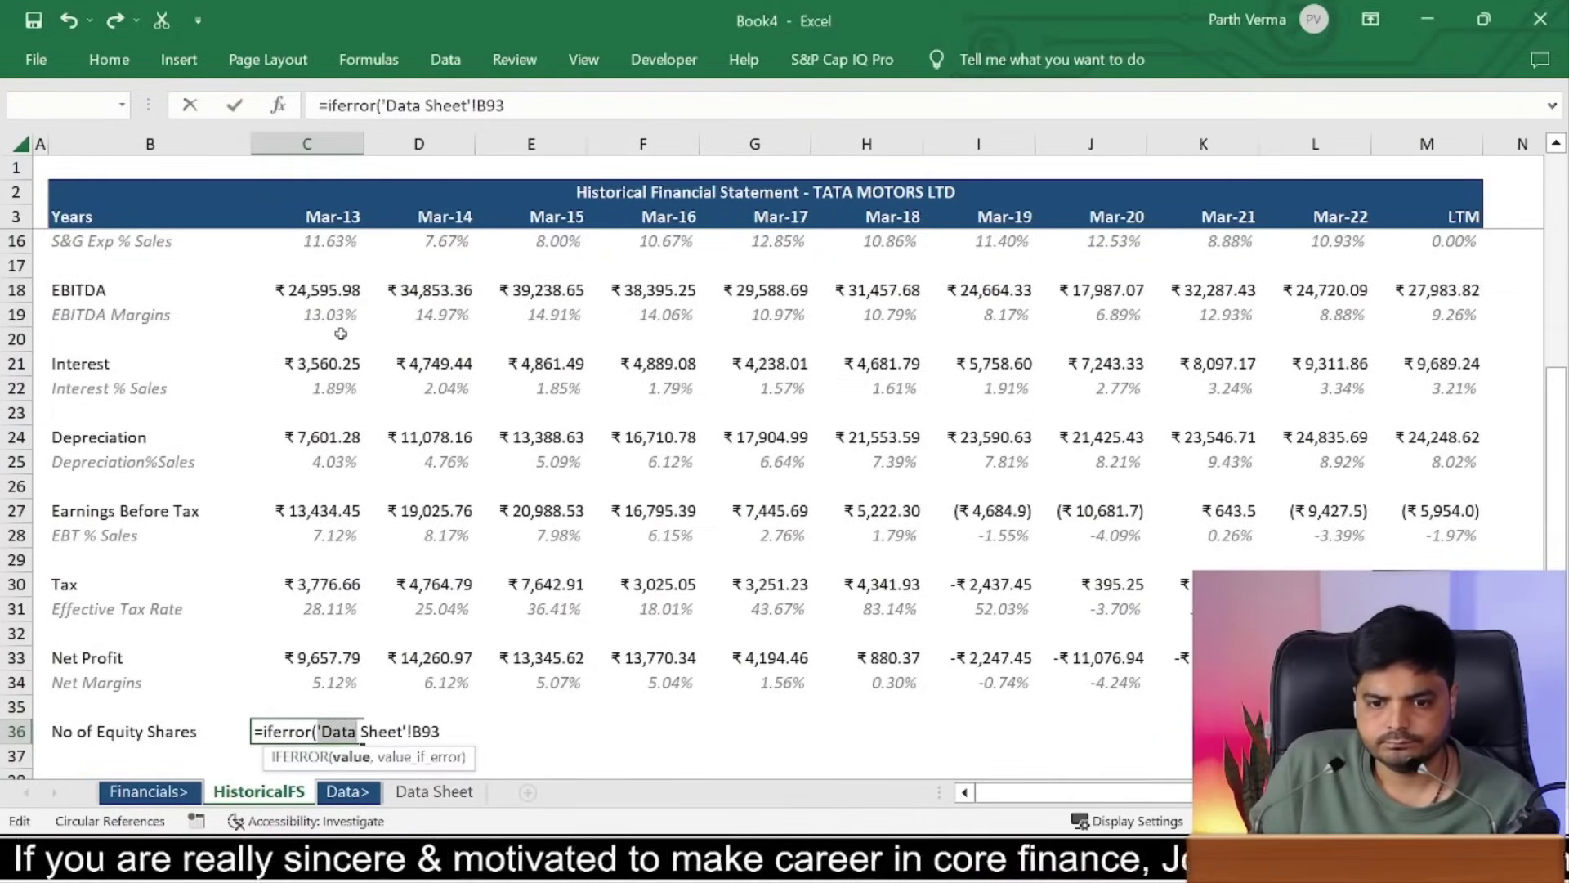
type(",0")
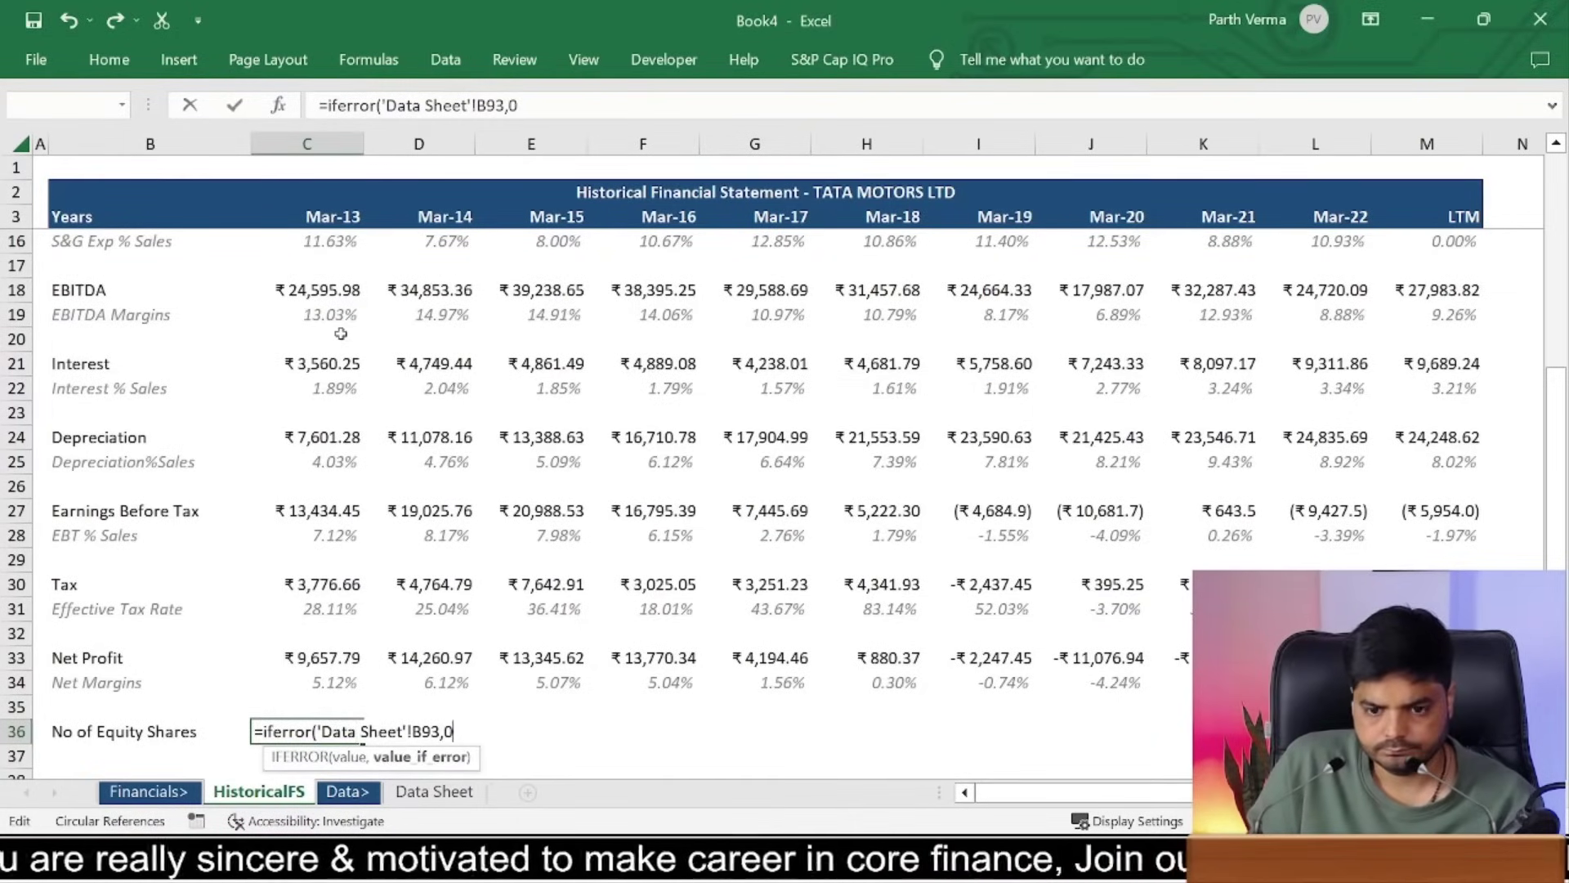
type("))")
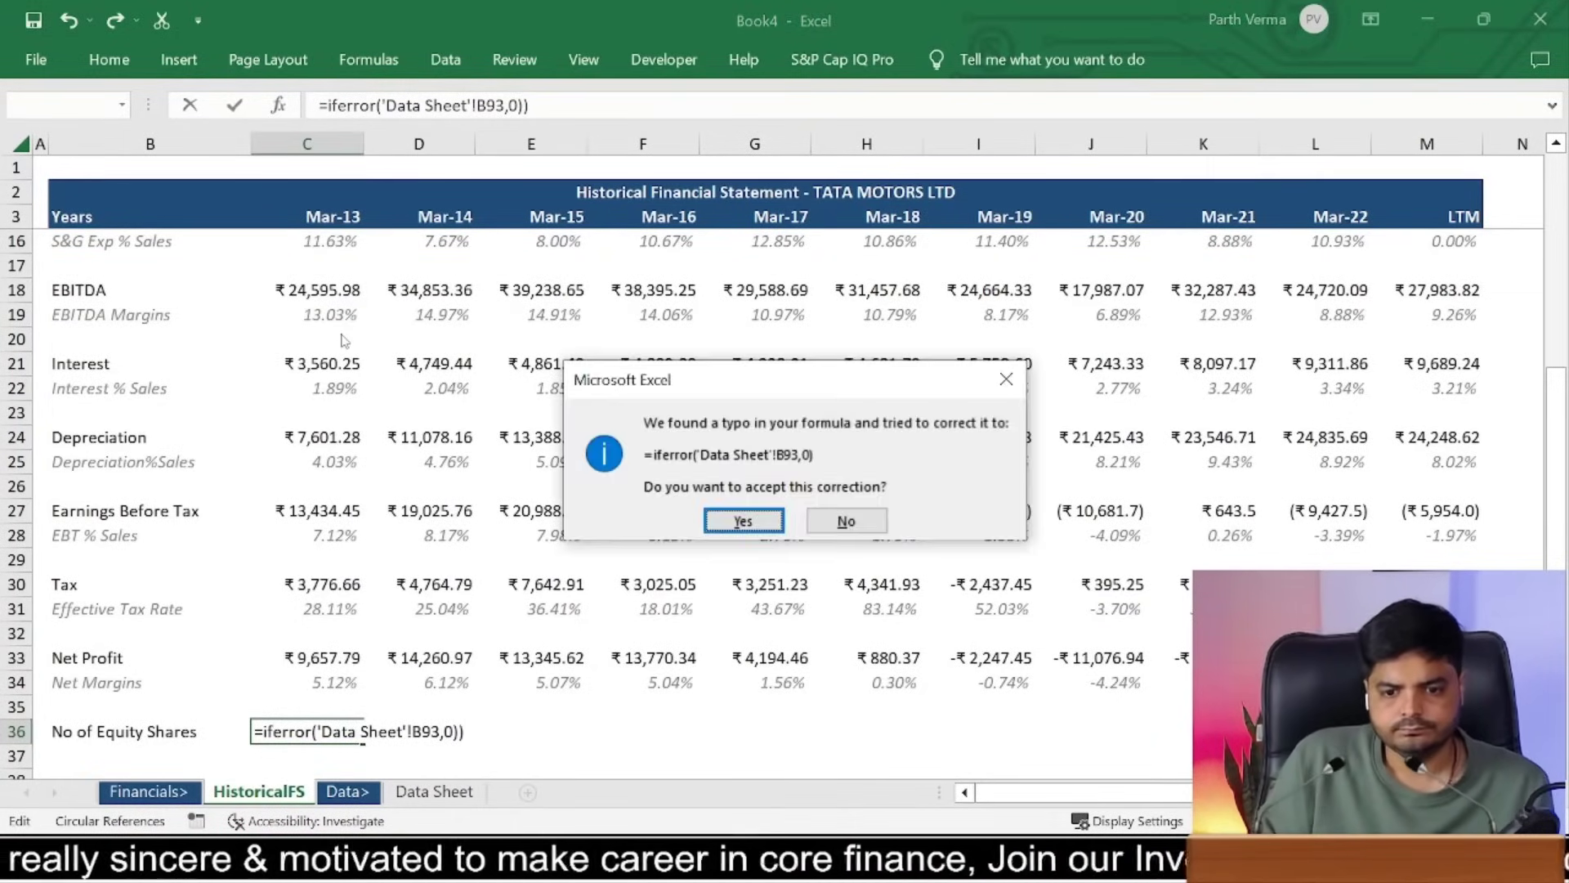
key("Return")
key("Return")
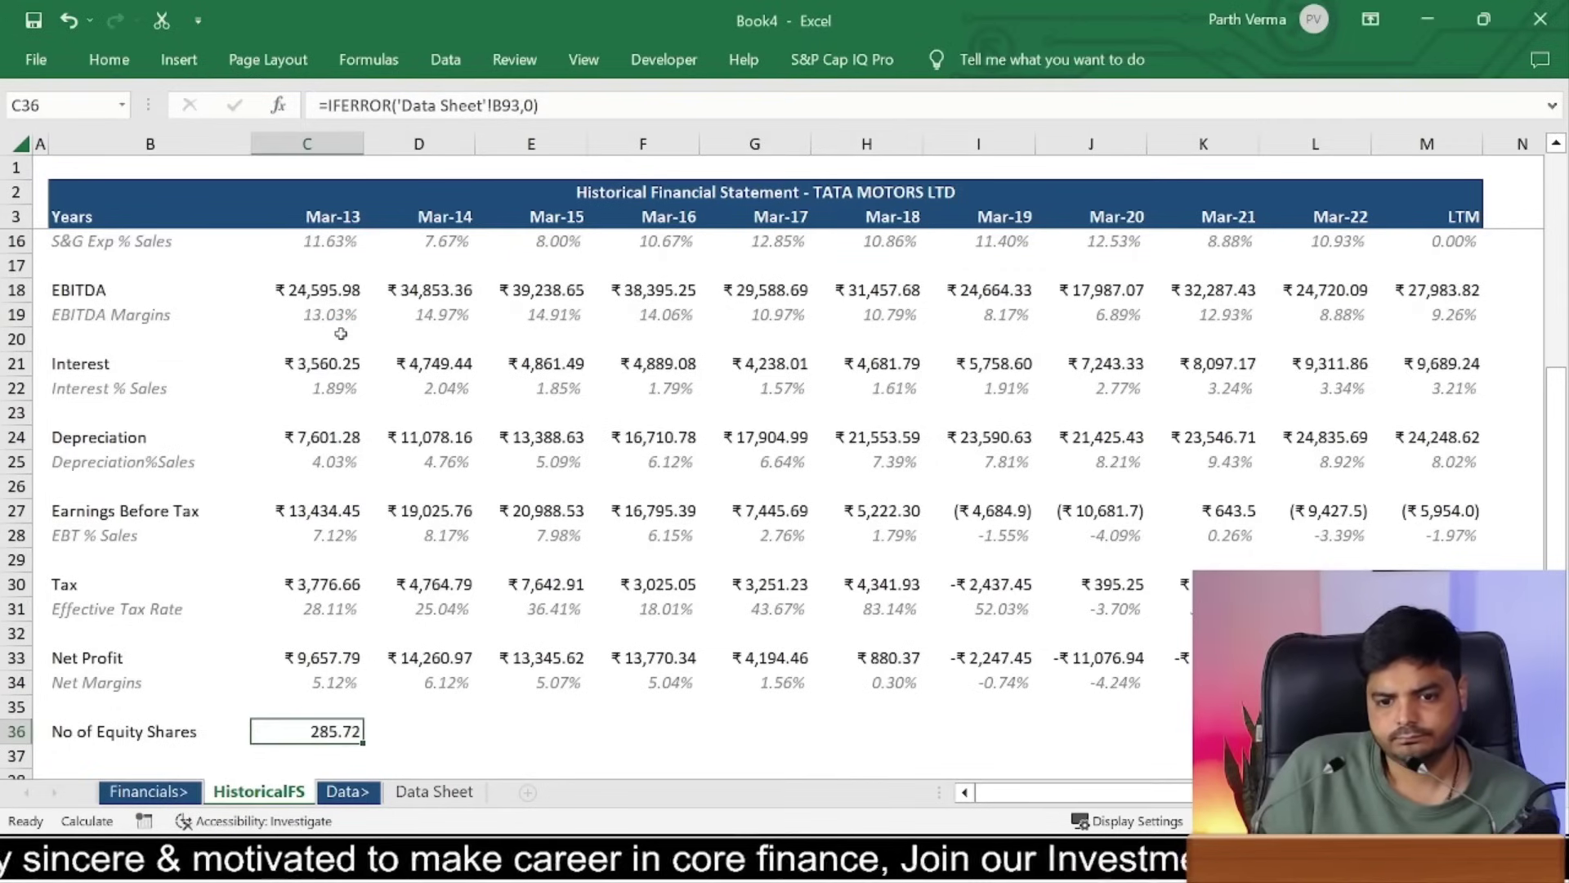
Step: Copy the equity shares formula across row 36 through LTM
key("ctrl+c")
key("Up")
key("Up")
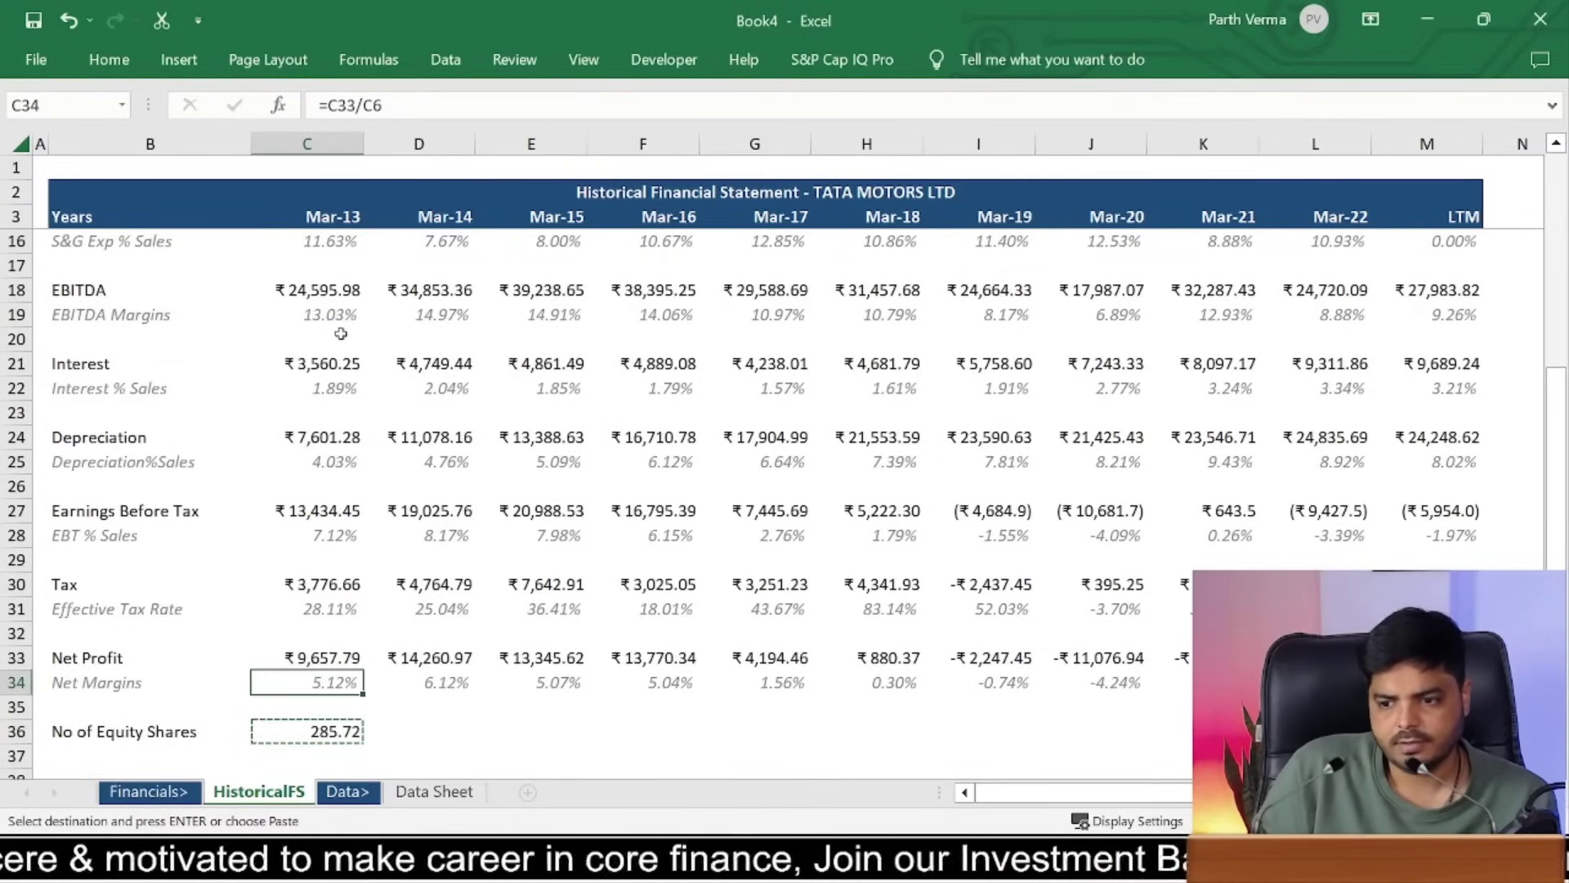
key("ctrl+Right")
key("Down")
key("Down")
key("ctrl+shift+Left")
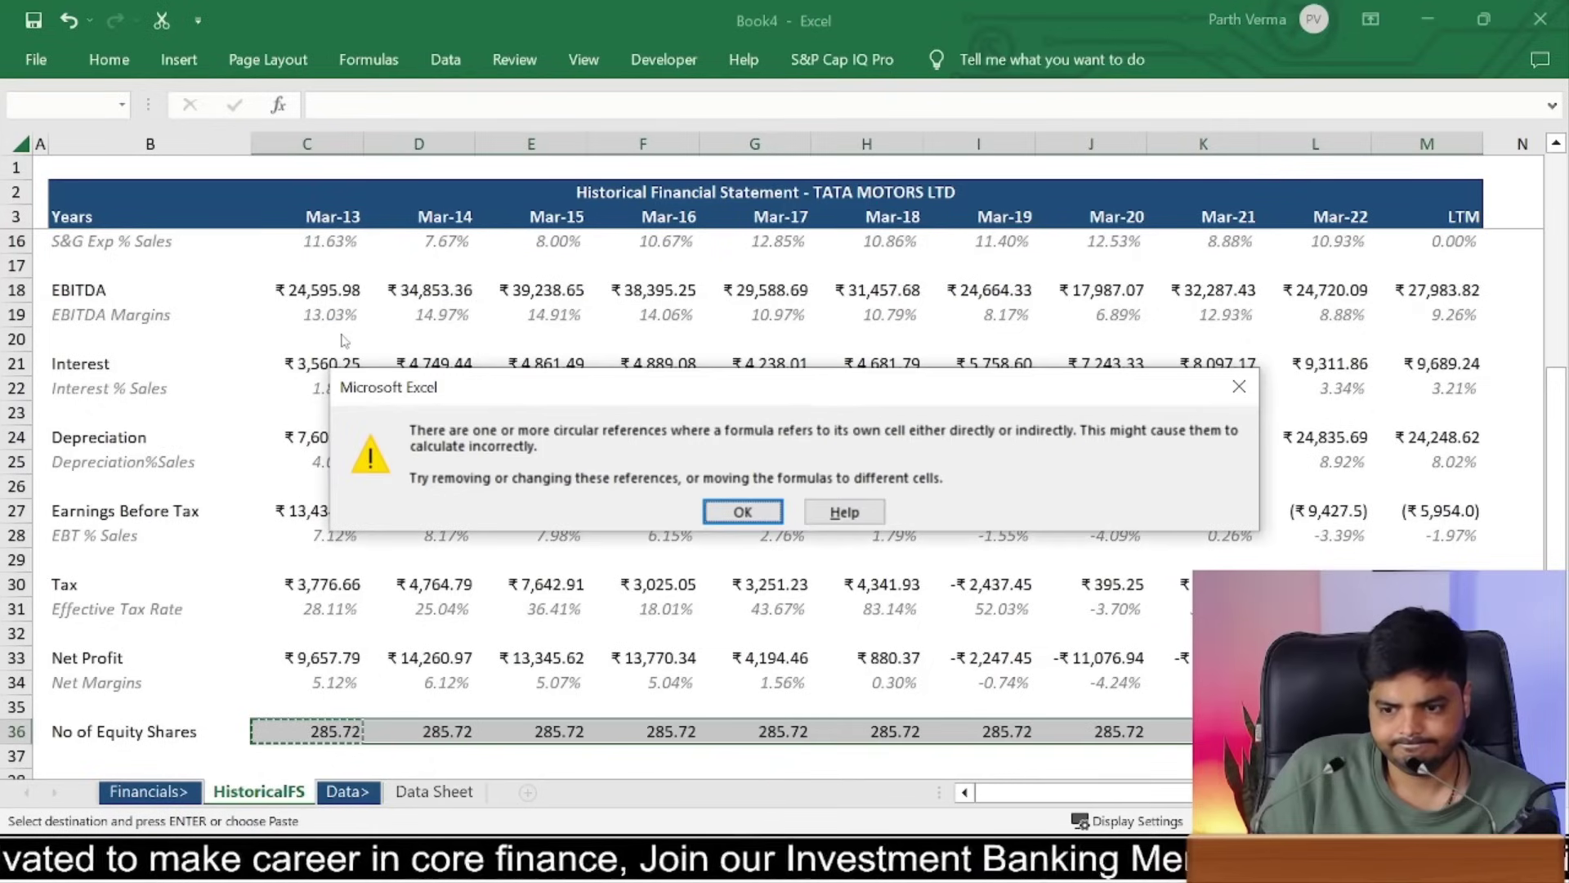
key("Return")
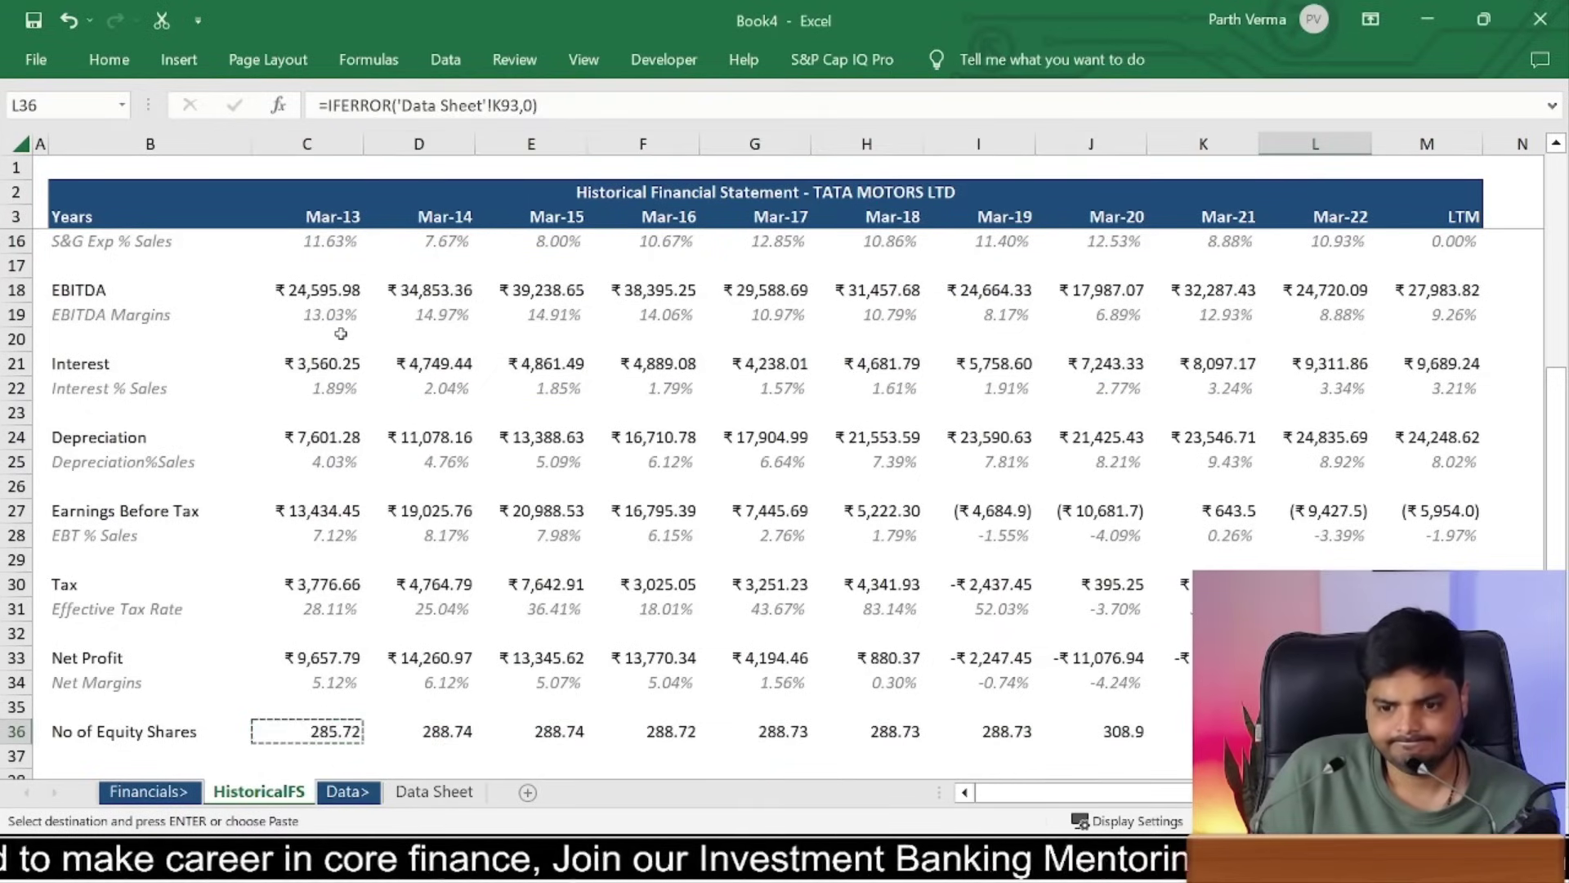
Step: Set the LTM share count to equal Mar-22 (=L36) and check earlier years
type("=")
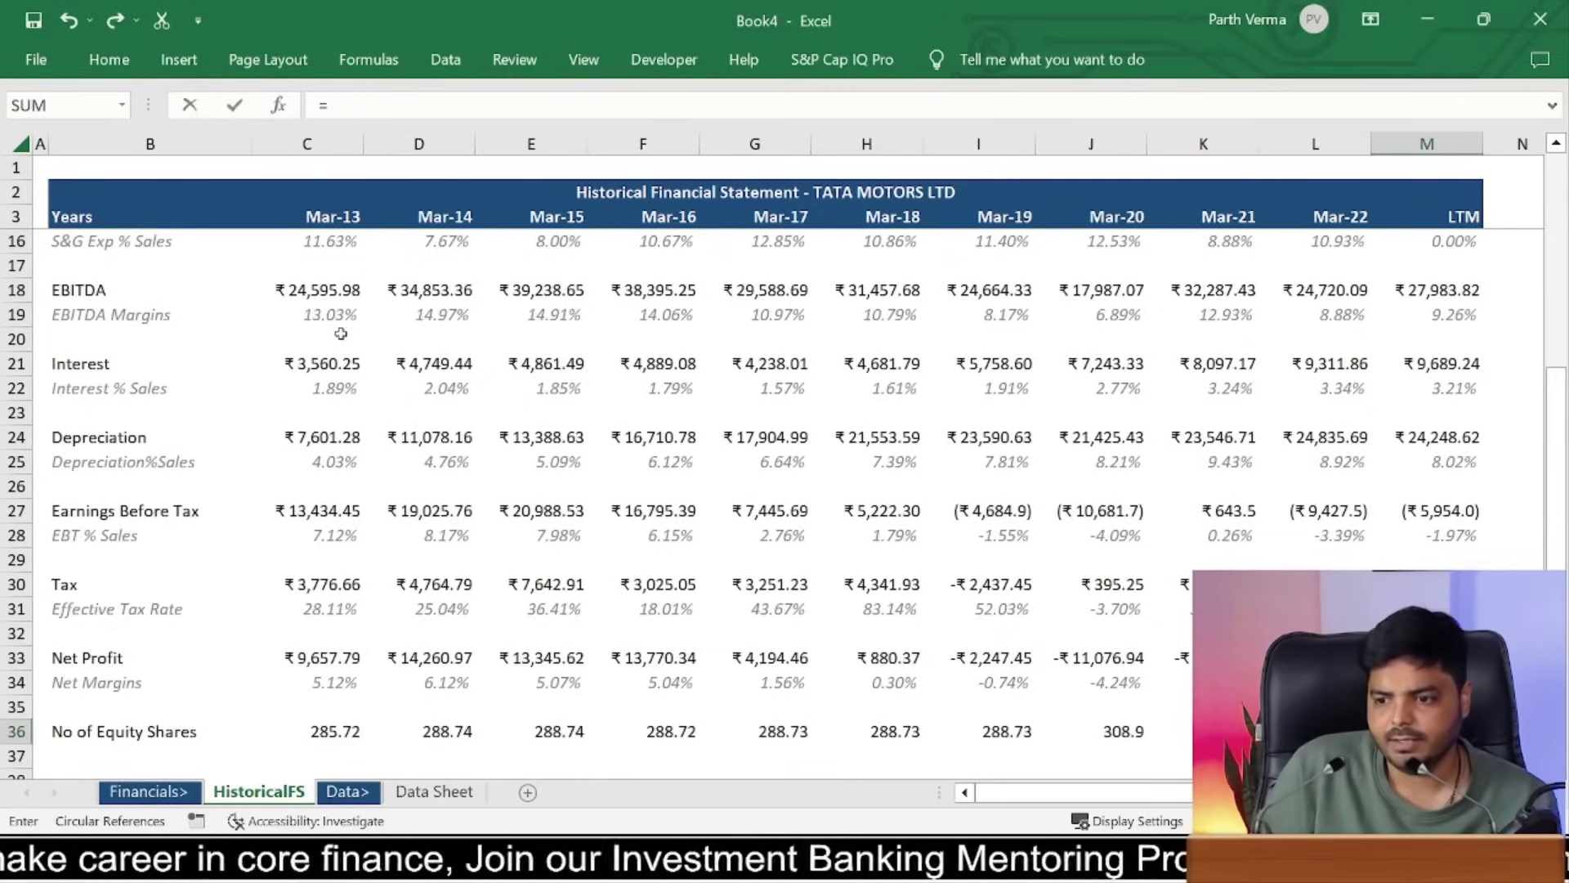
key("ctrl+Return")
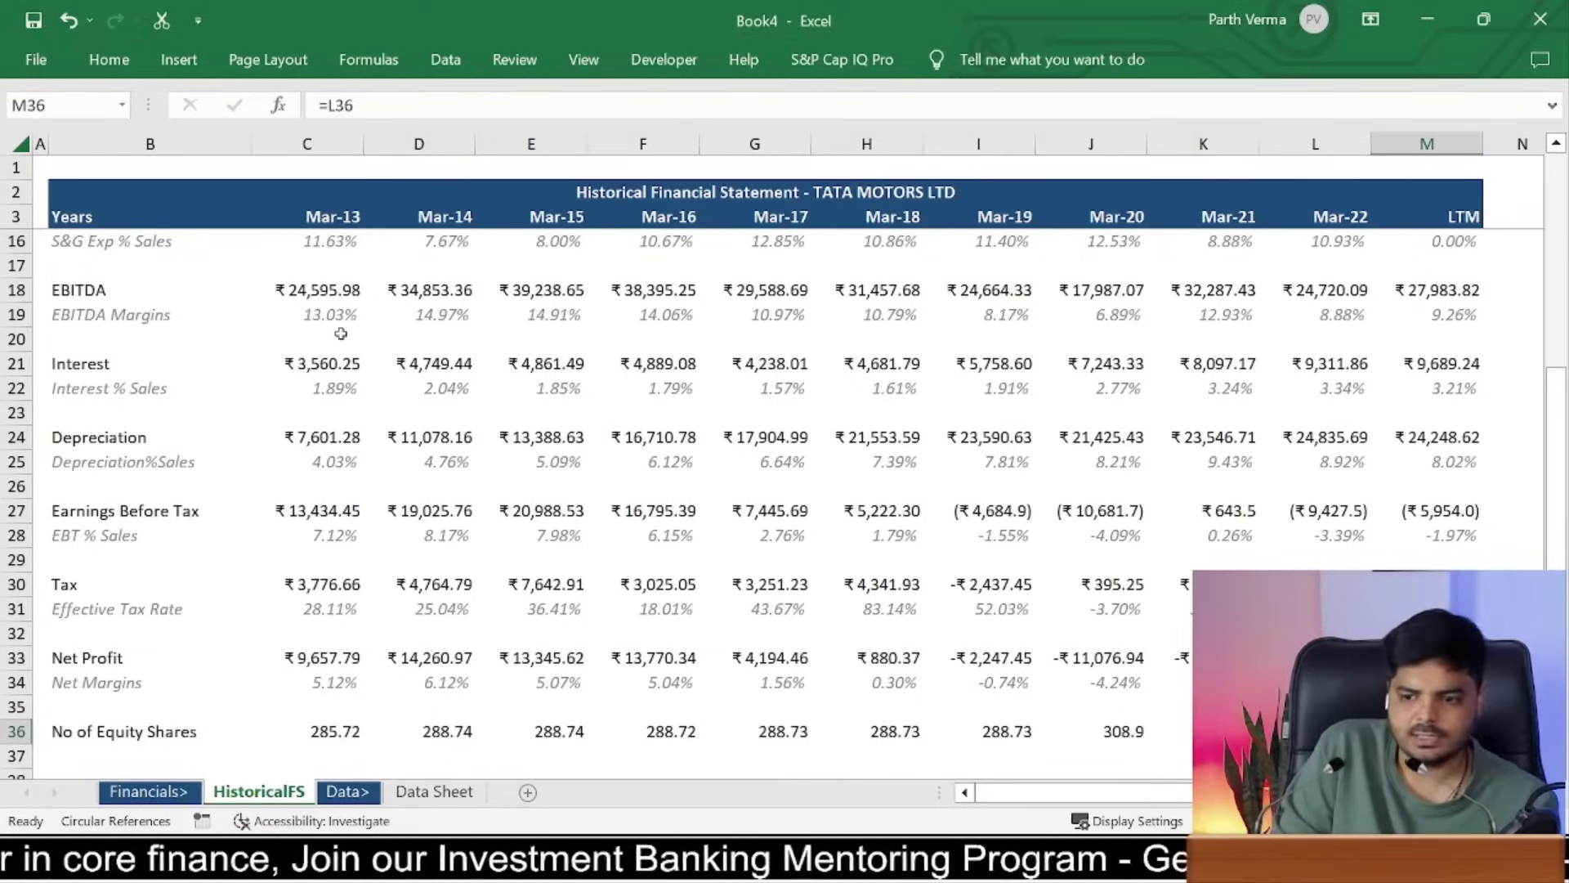
key("Left")
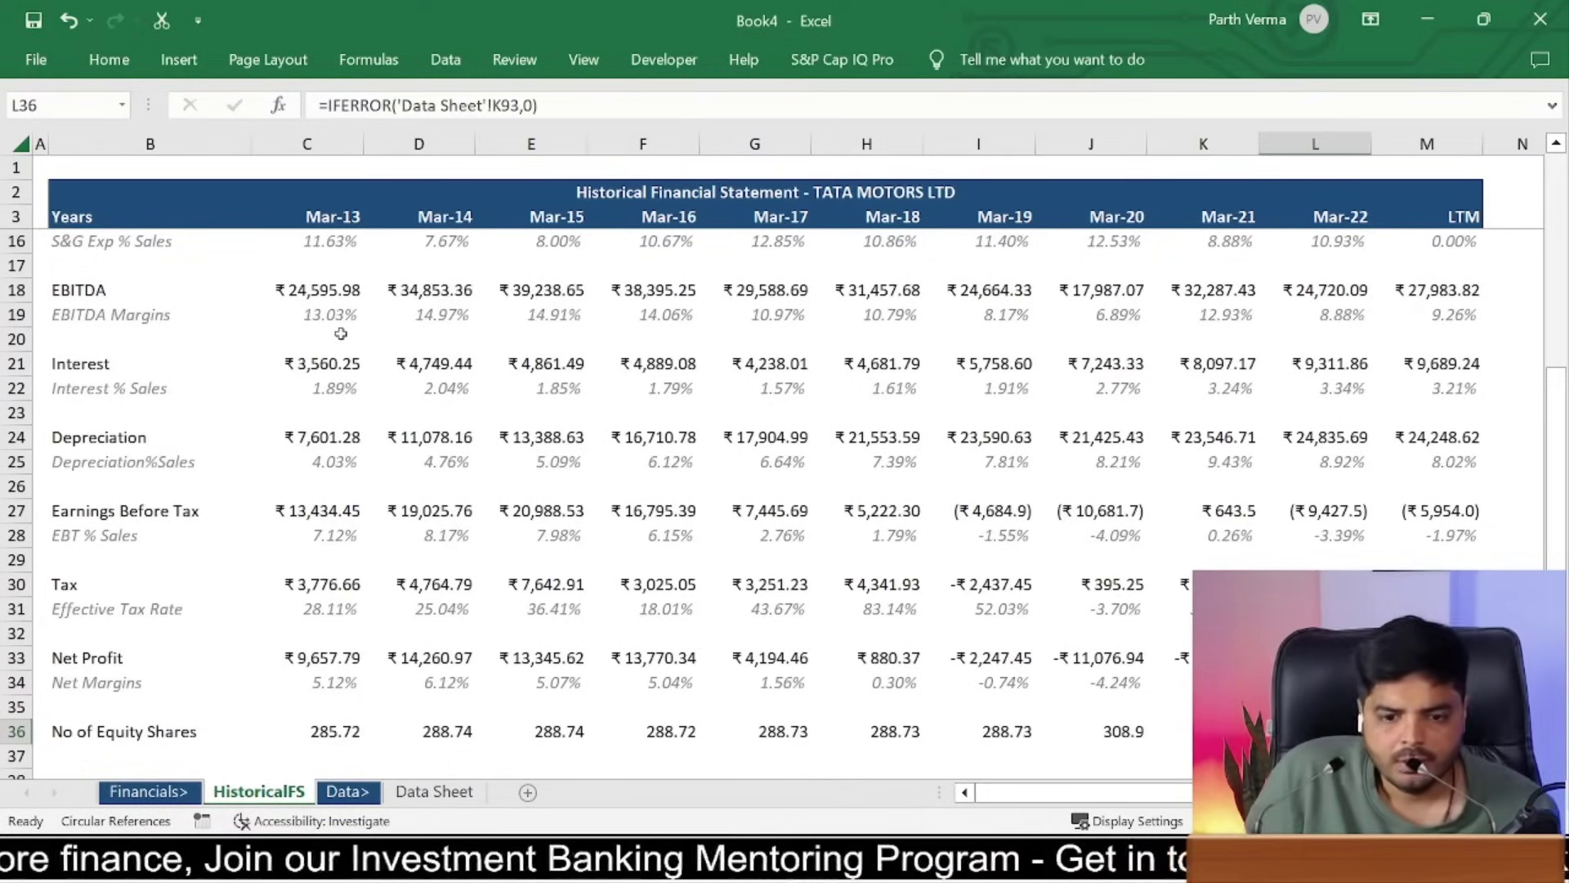
key("Left")
key("Left")
key("Left")
key("Left")
key("Left")
key("Left")
key("Left")
key("Left")
key("Left")
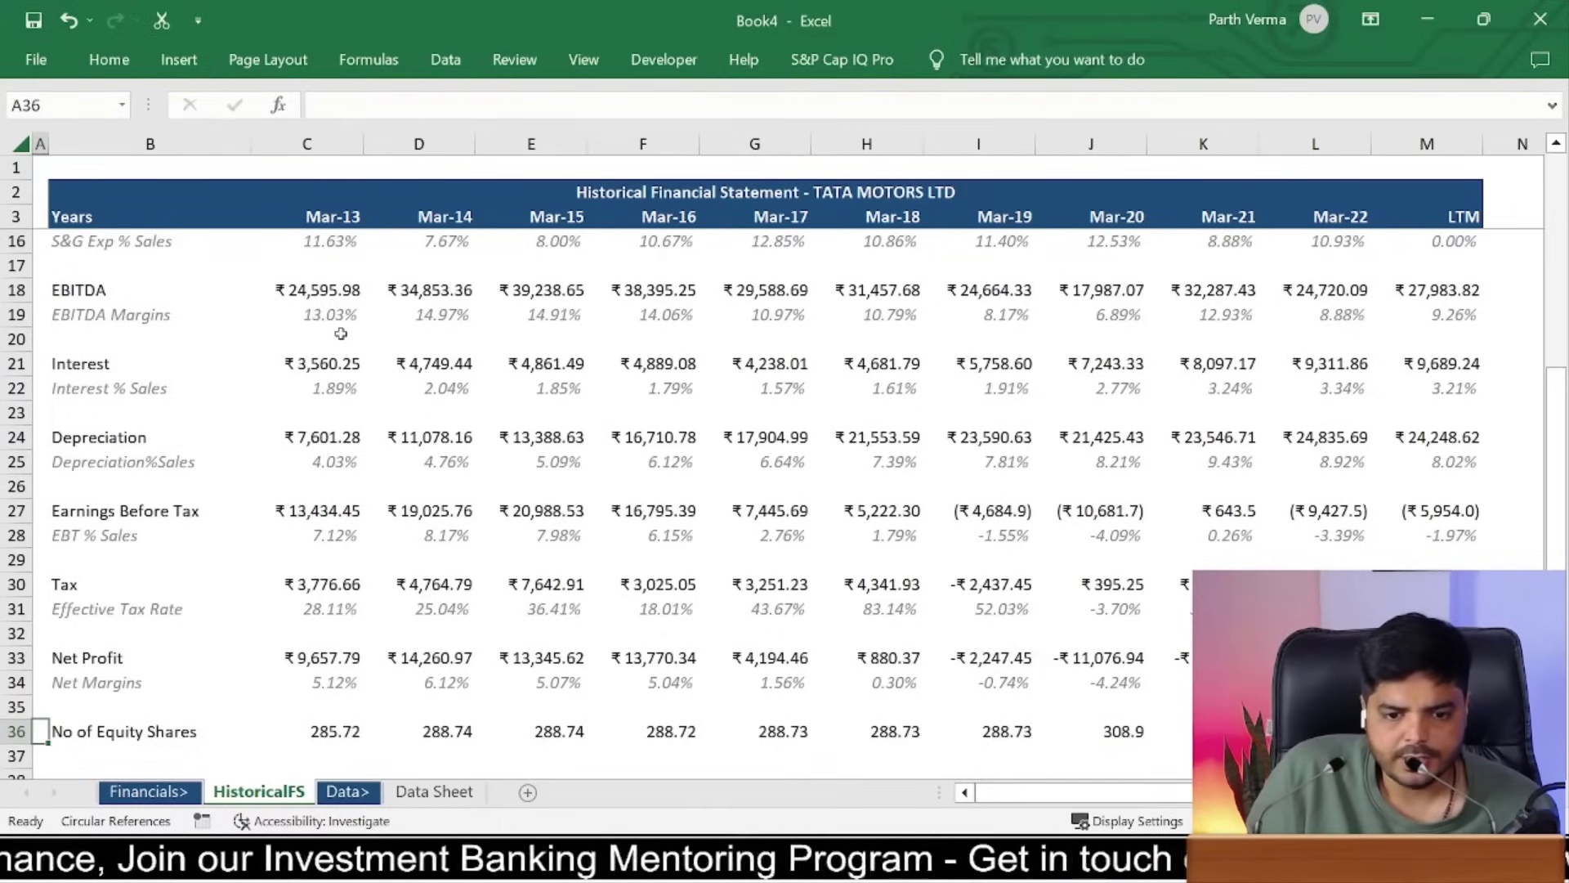
Step: Add the EPS label to the new row 38
key("Down")
key("Down")
key("Right")
type("E")
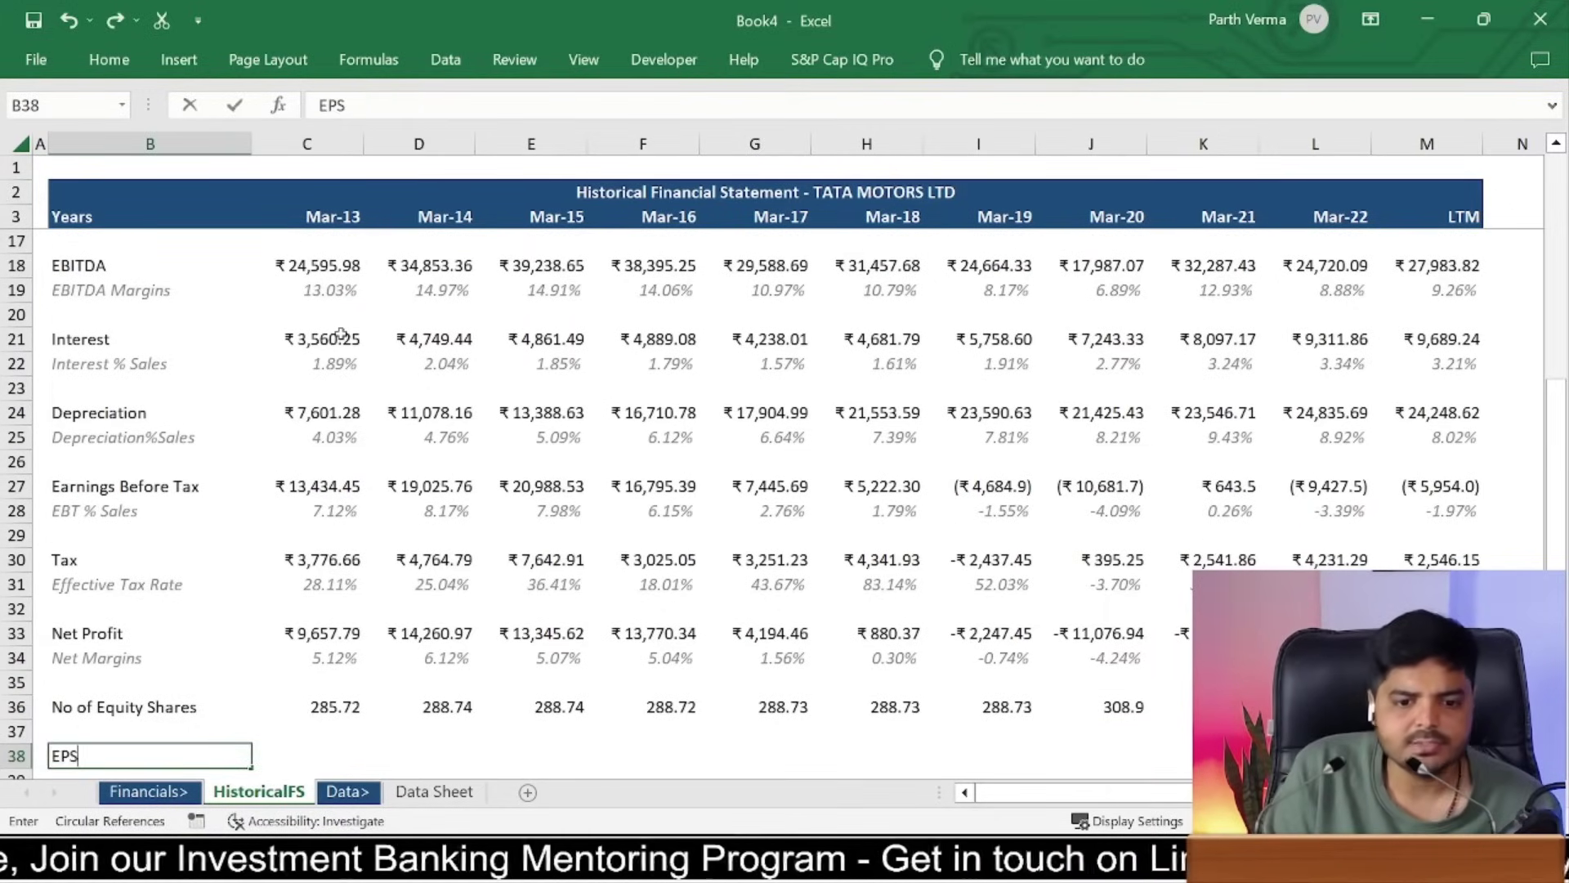
key("ctrl+Return")
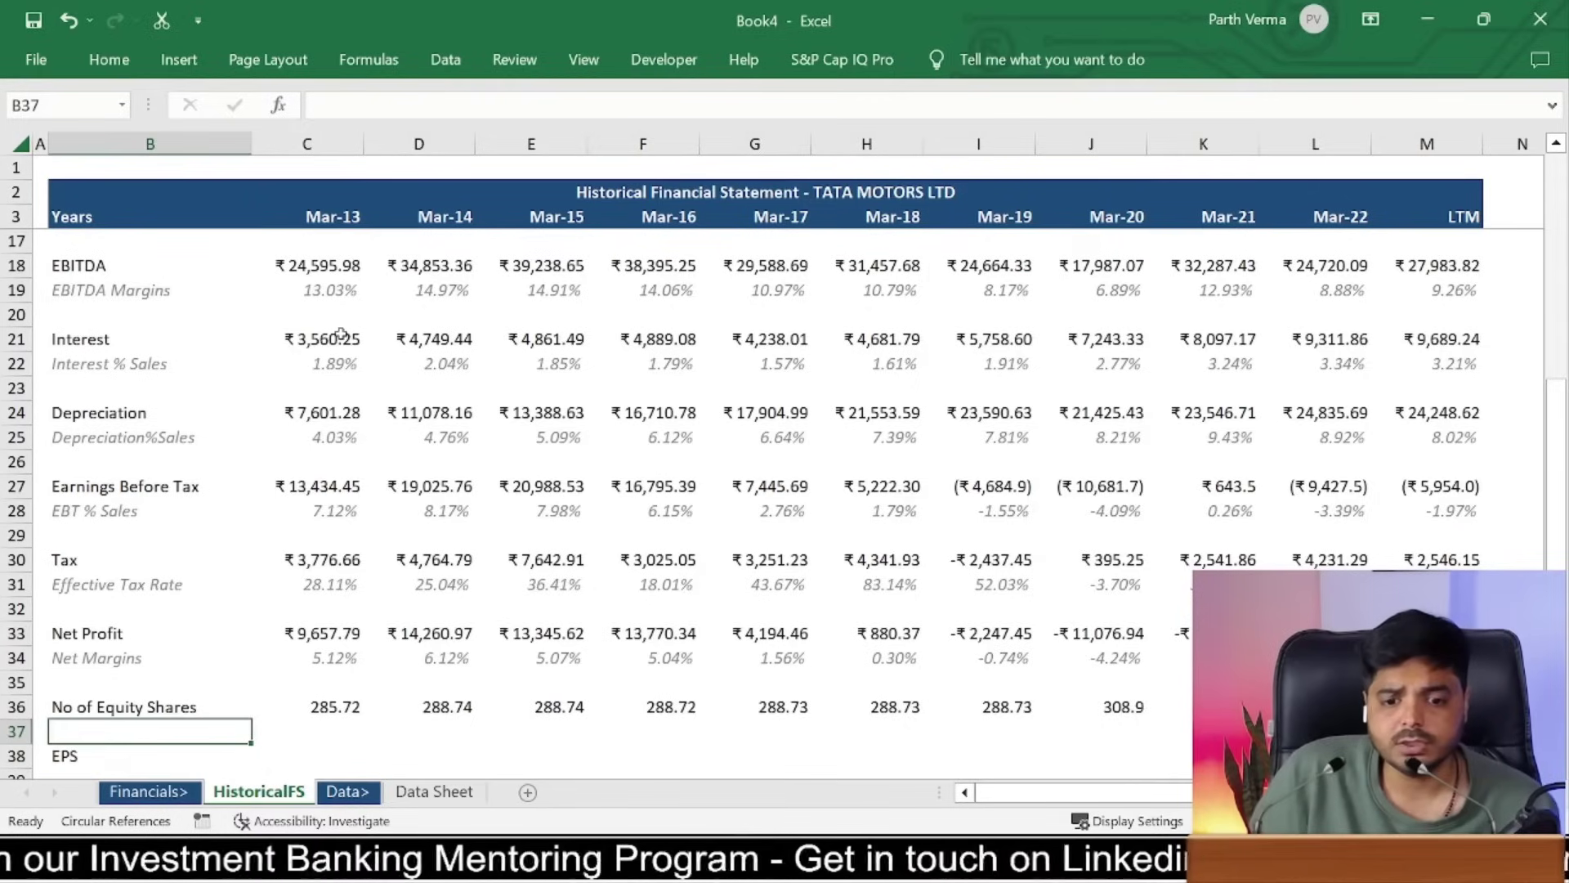
Step: Enter =IFERROR(C33/C36,0) in C38 to compute Mar-13 EPS
key("Right")
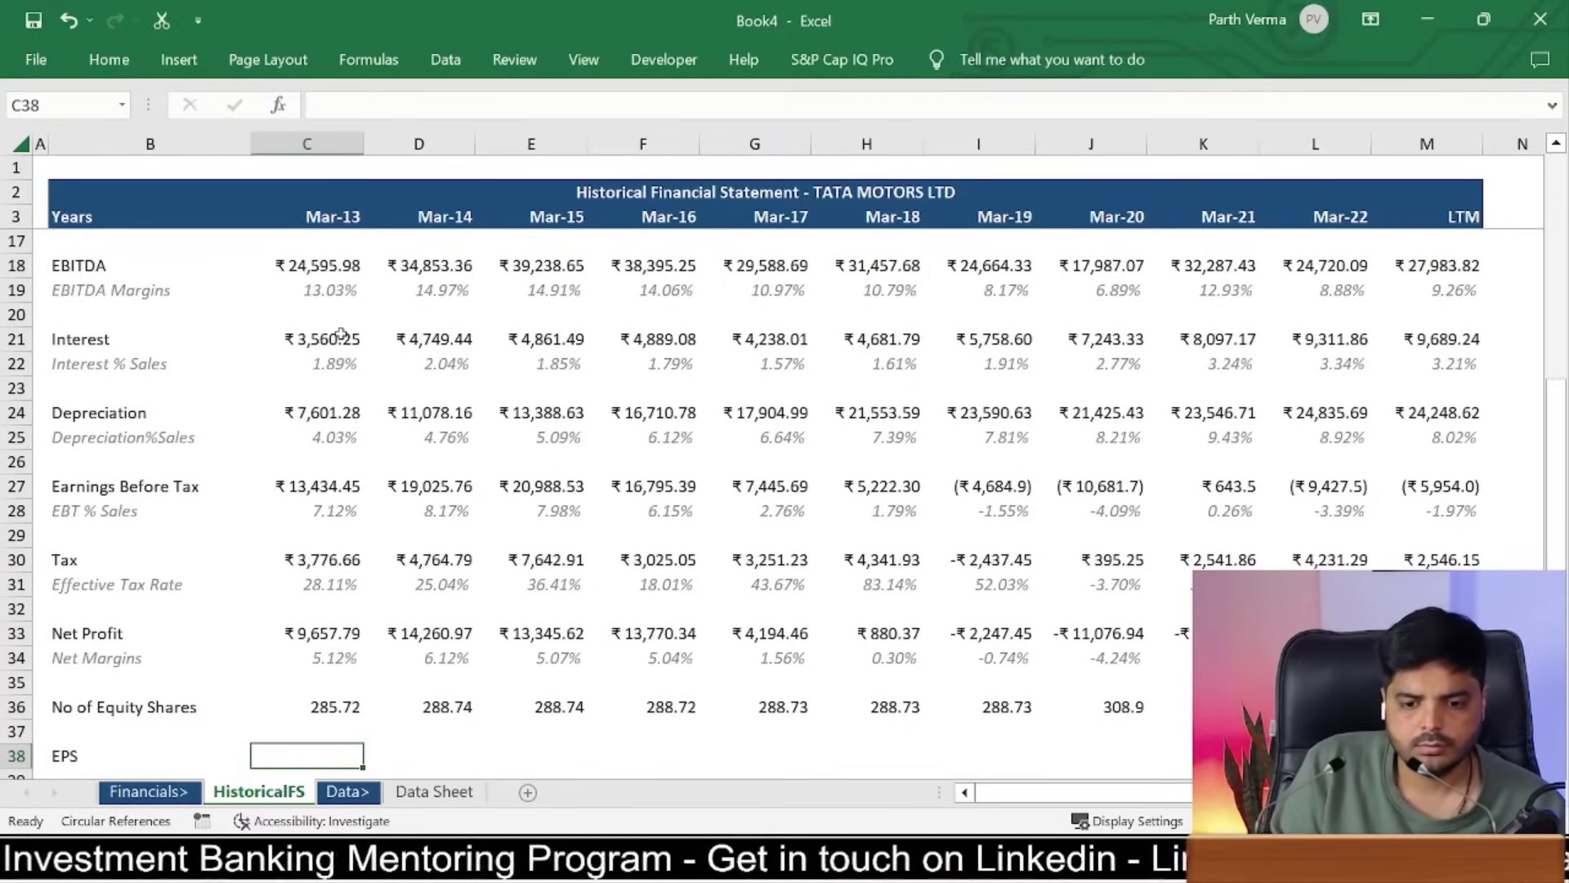
type("=")
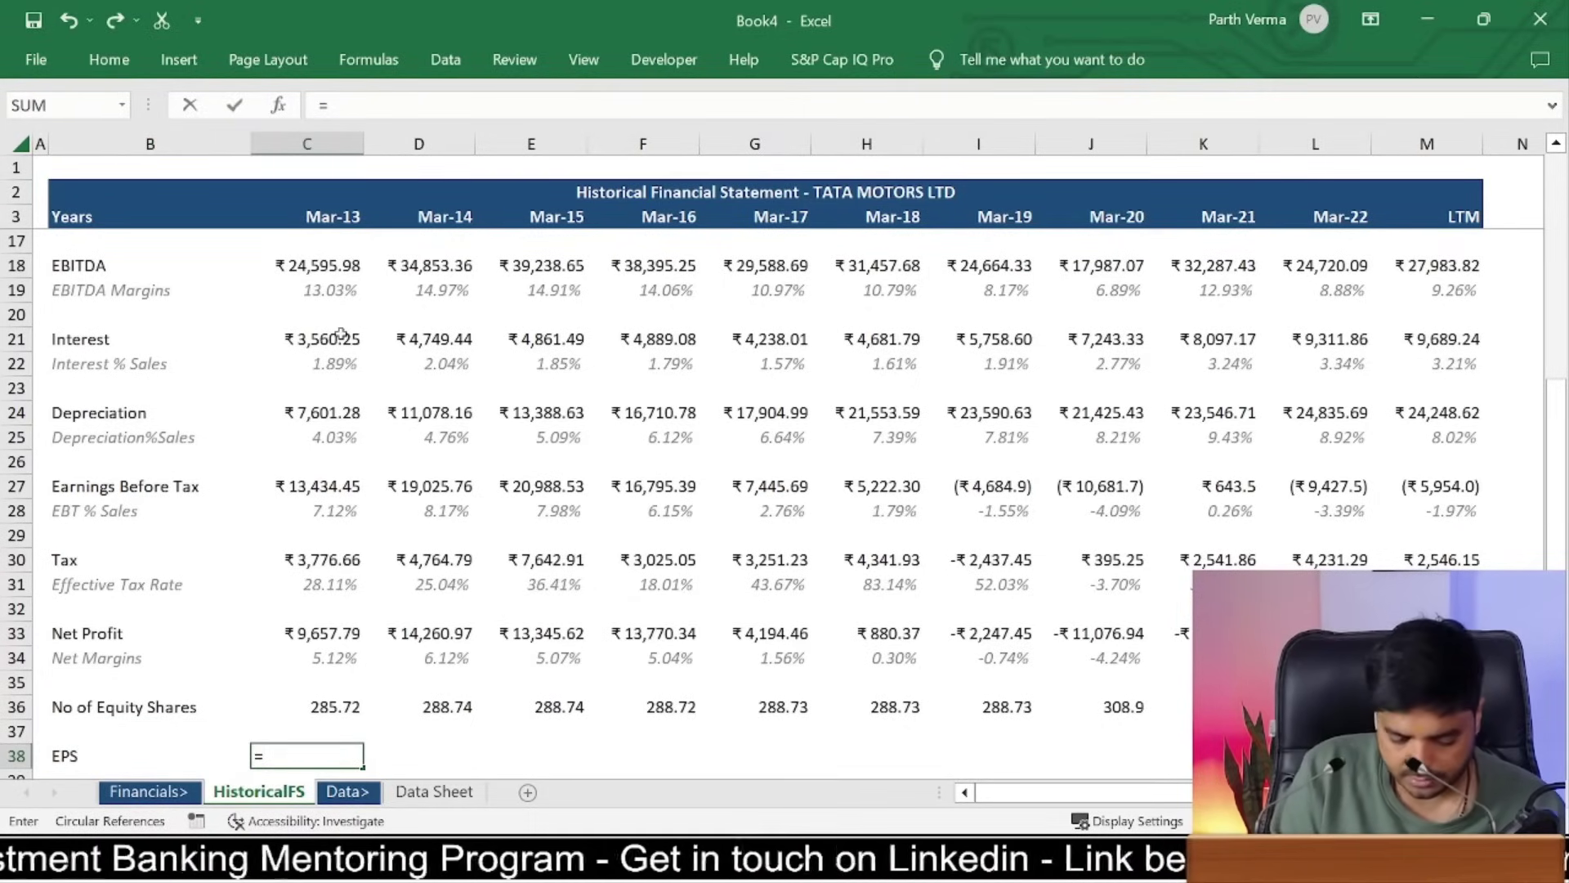
type("iferror")
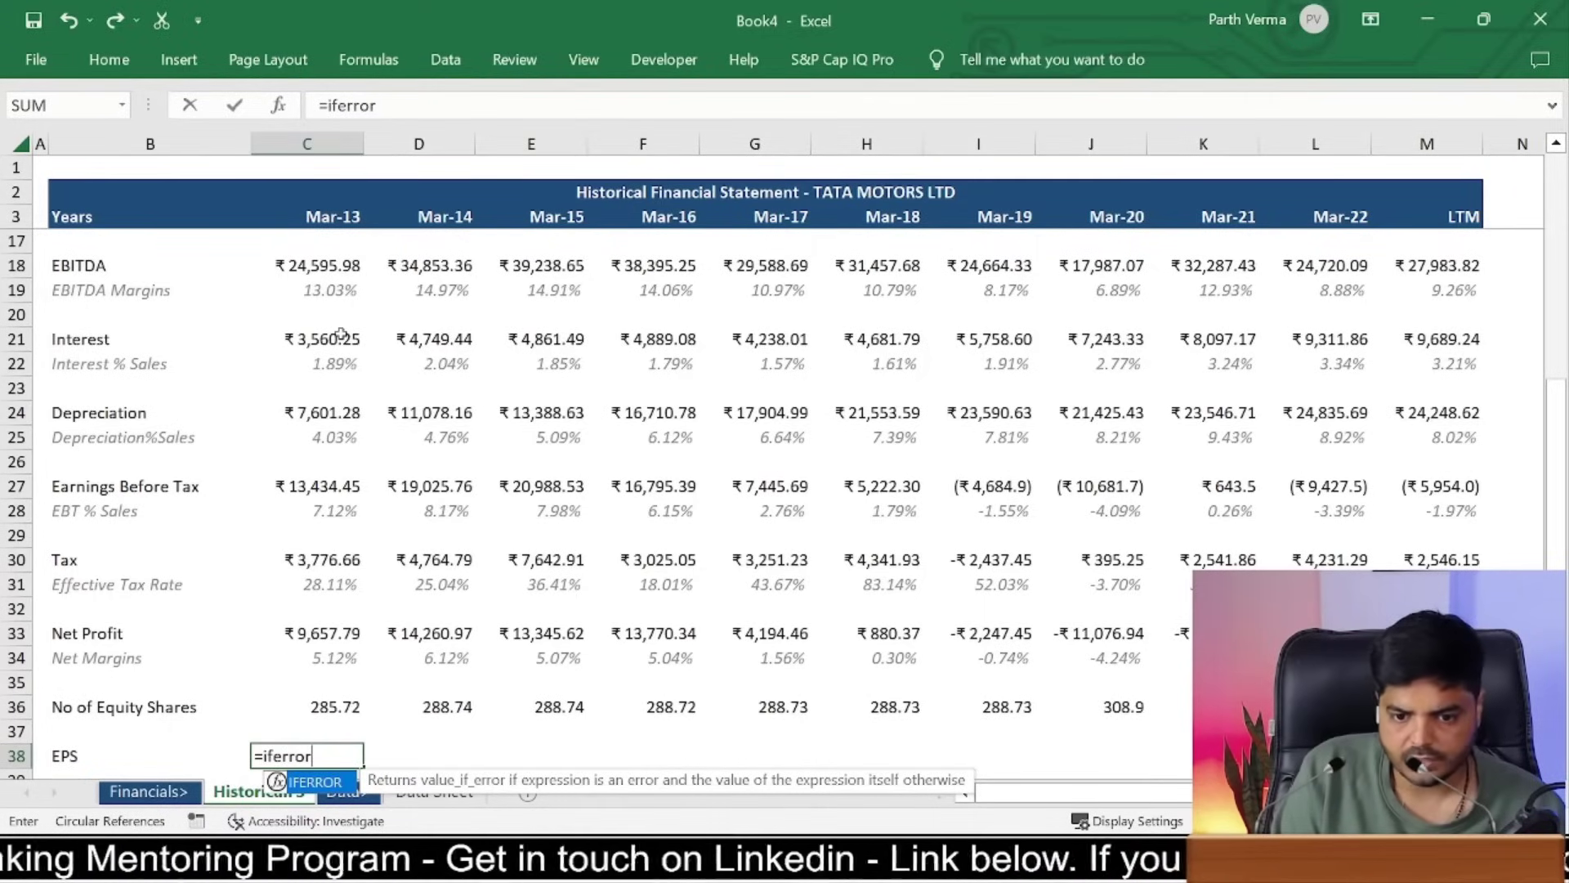
type("(")
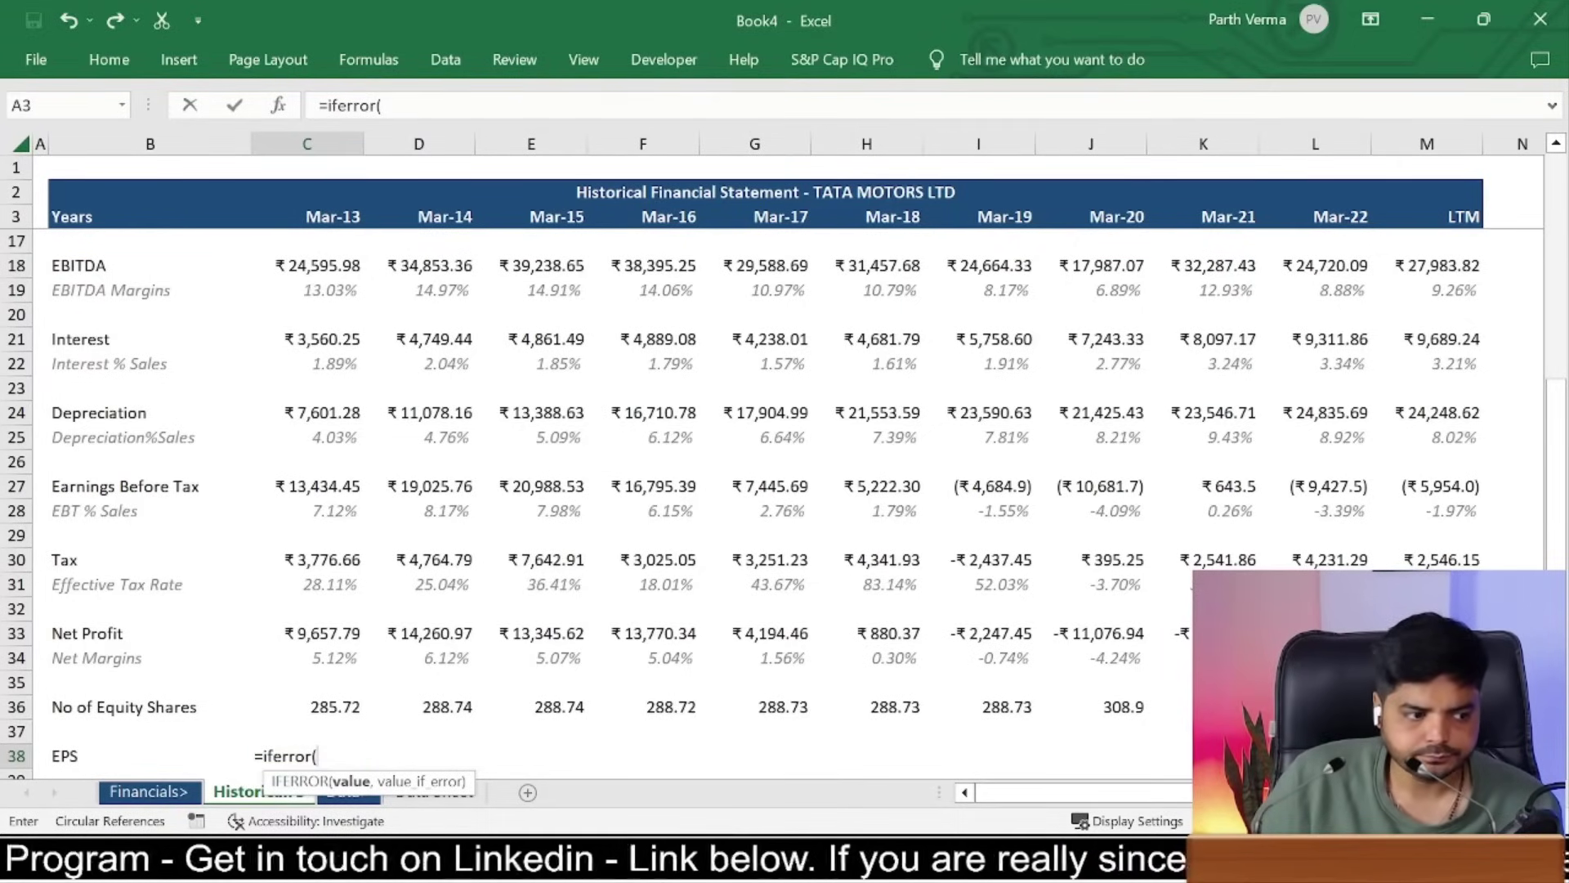
key("ctrl+Tab")
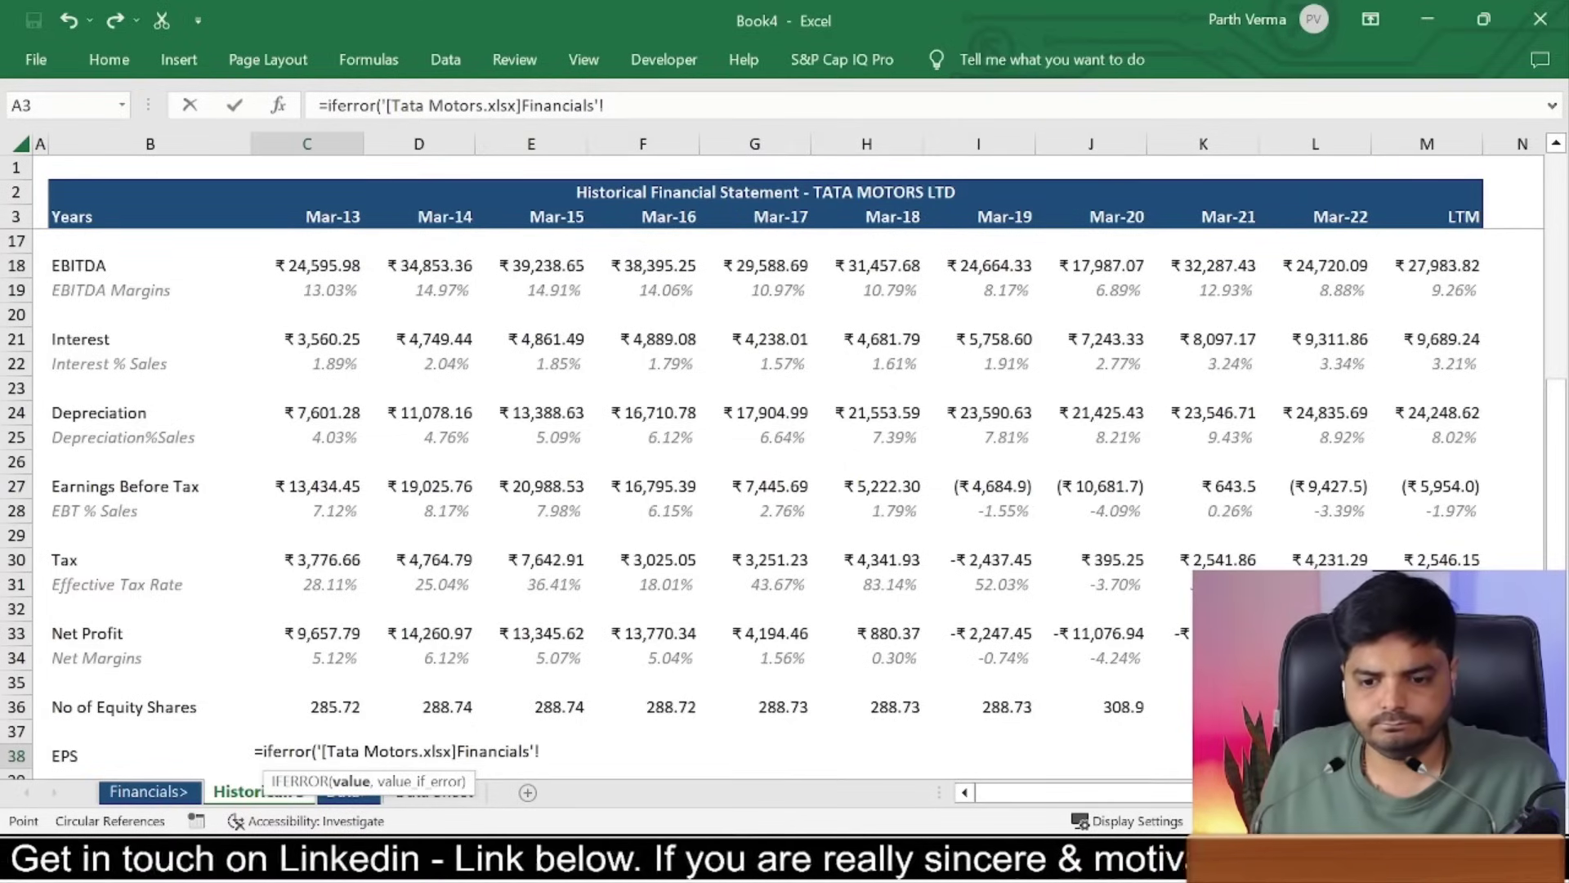
key("Escape")
type("=")
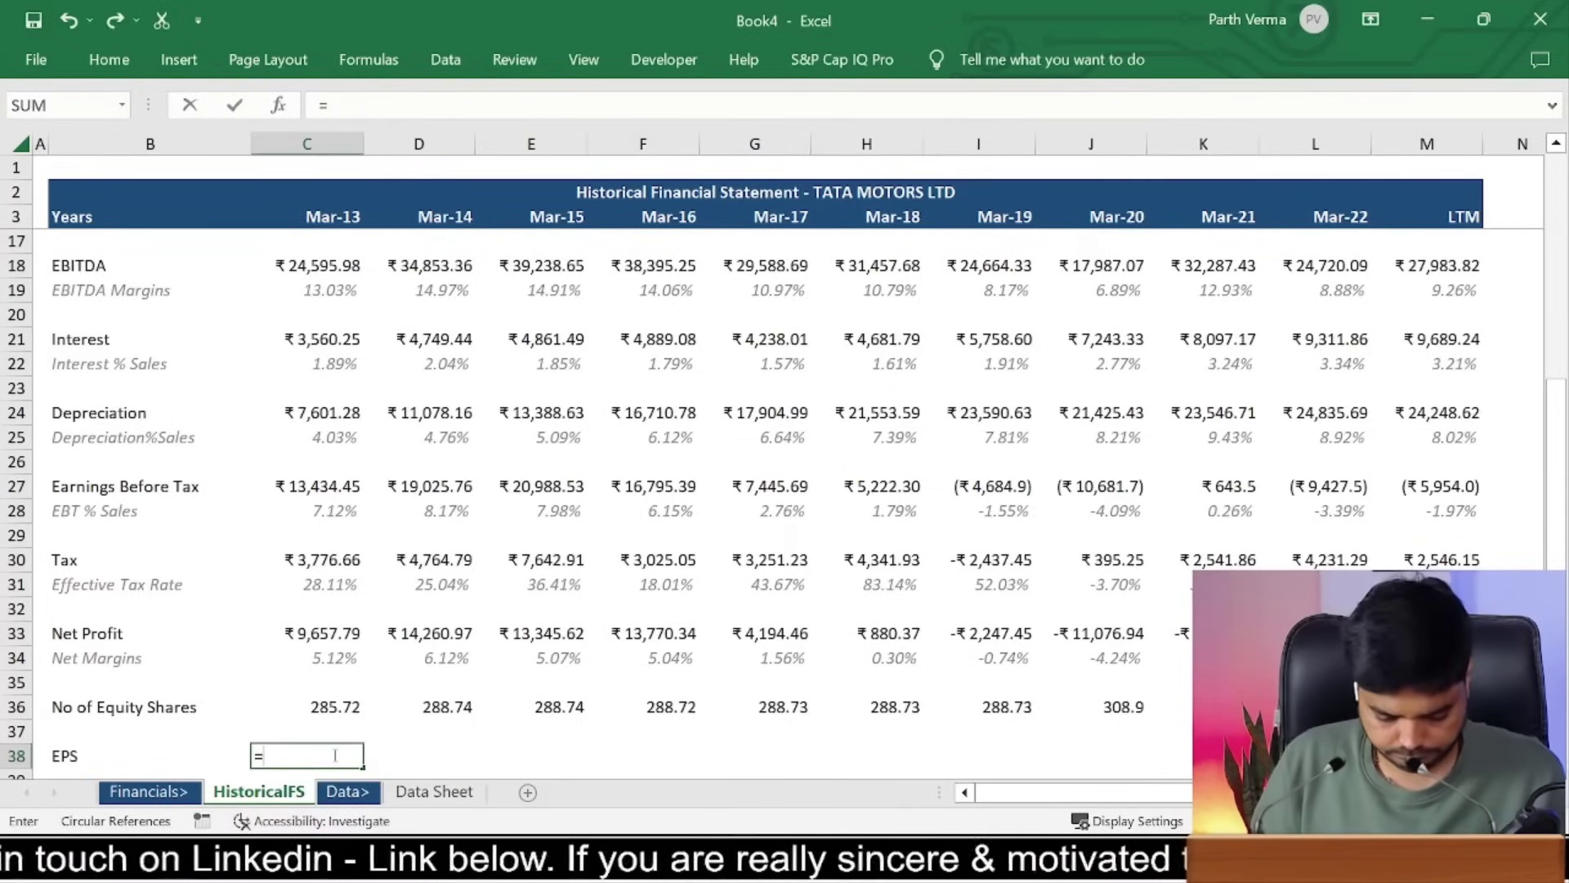
type("iferro")
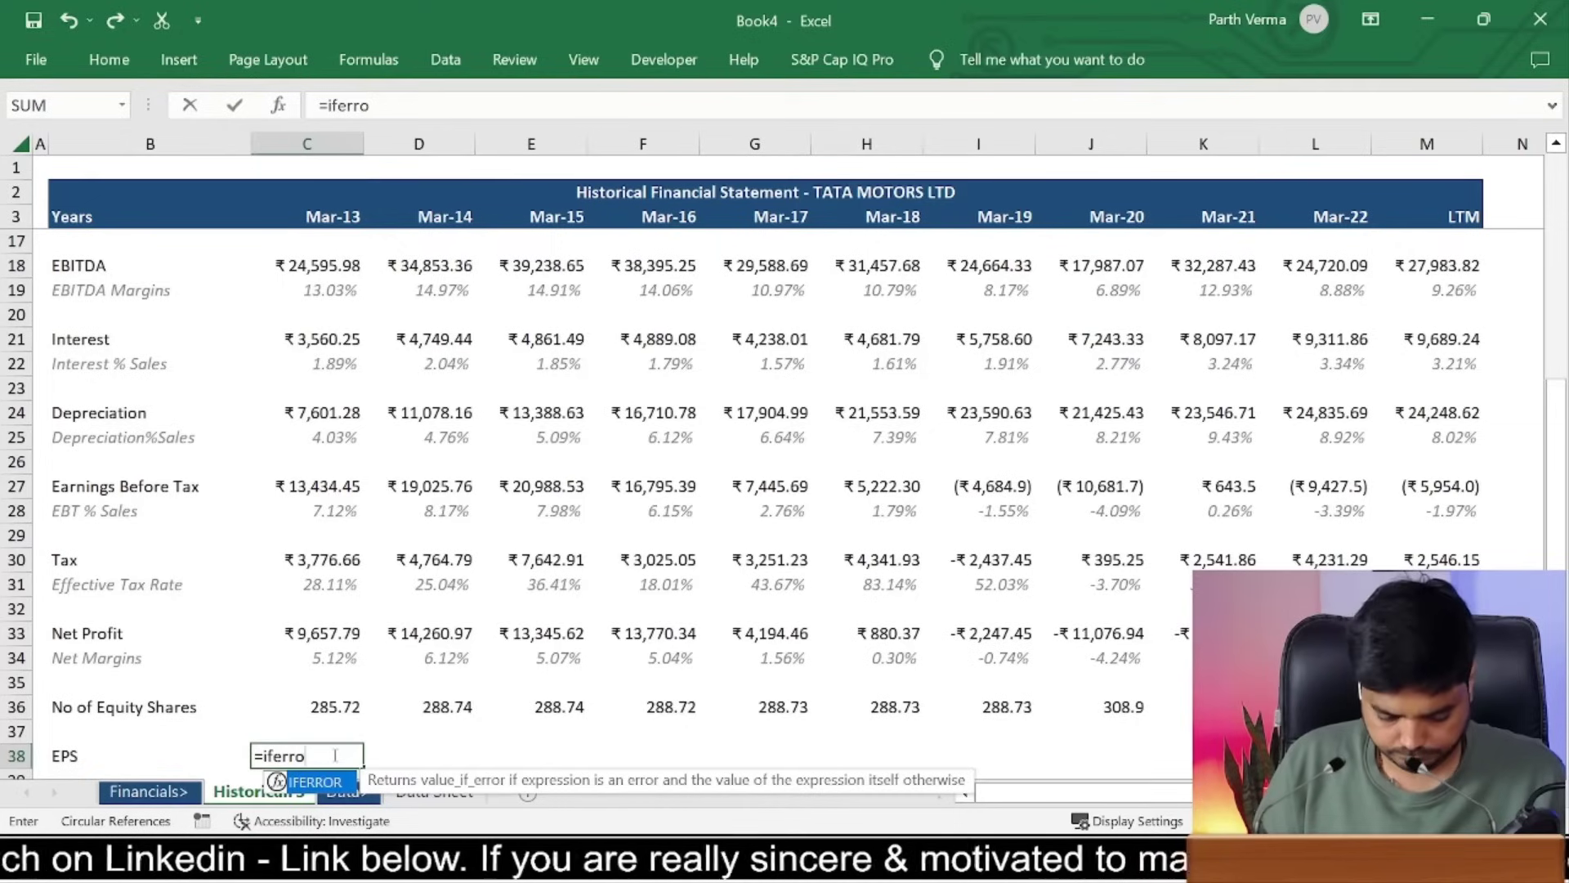
type("r(")
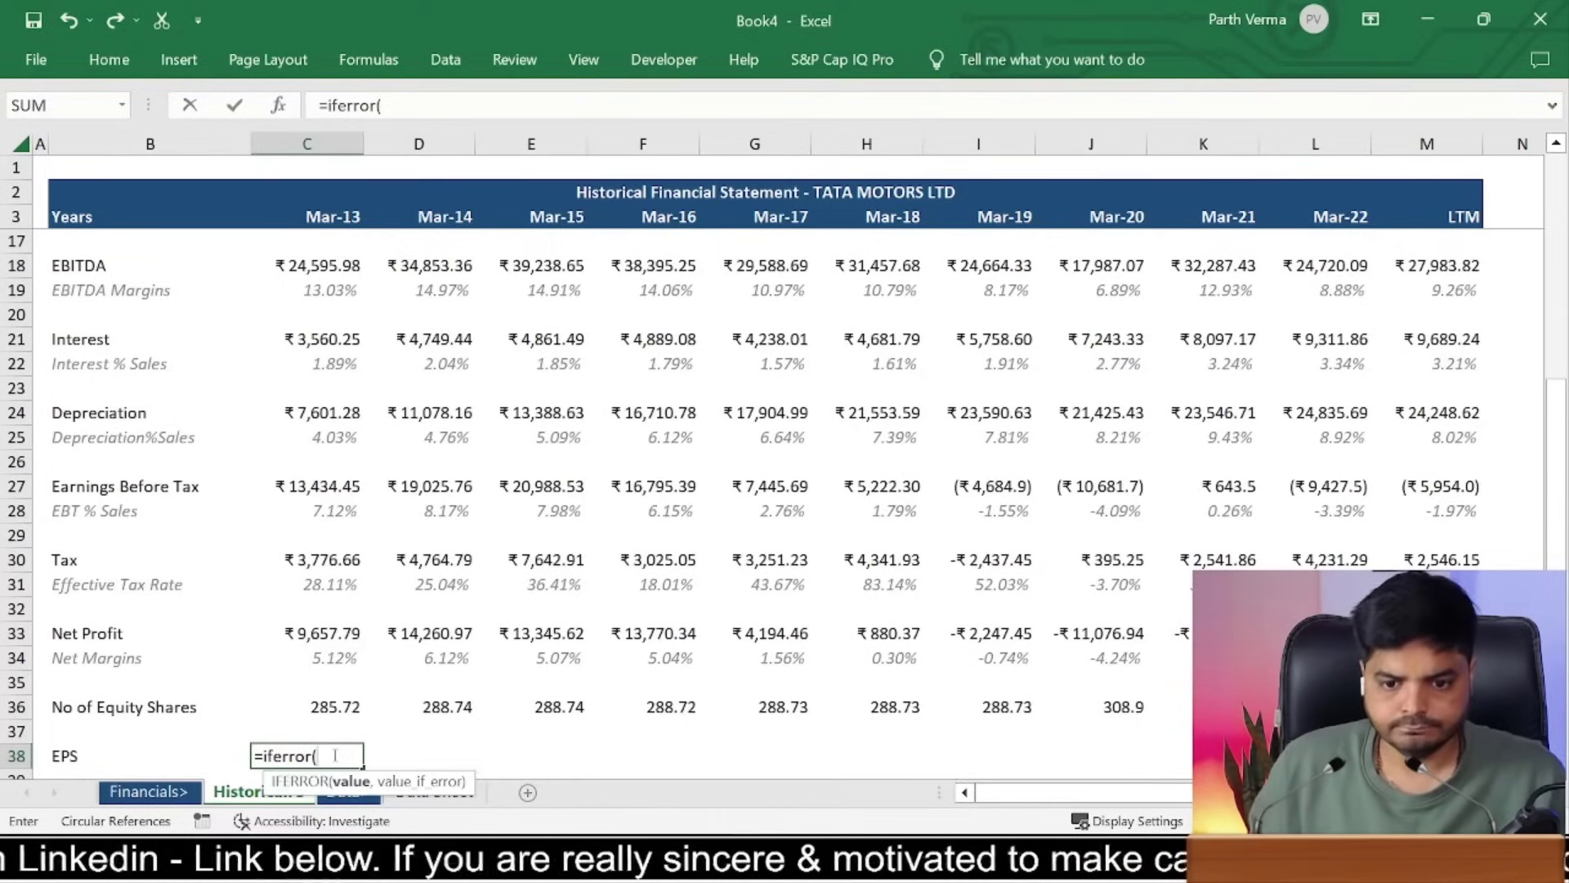
key("Up")
key("Up")
key("Up")
key("Up")
key("Up")
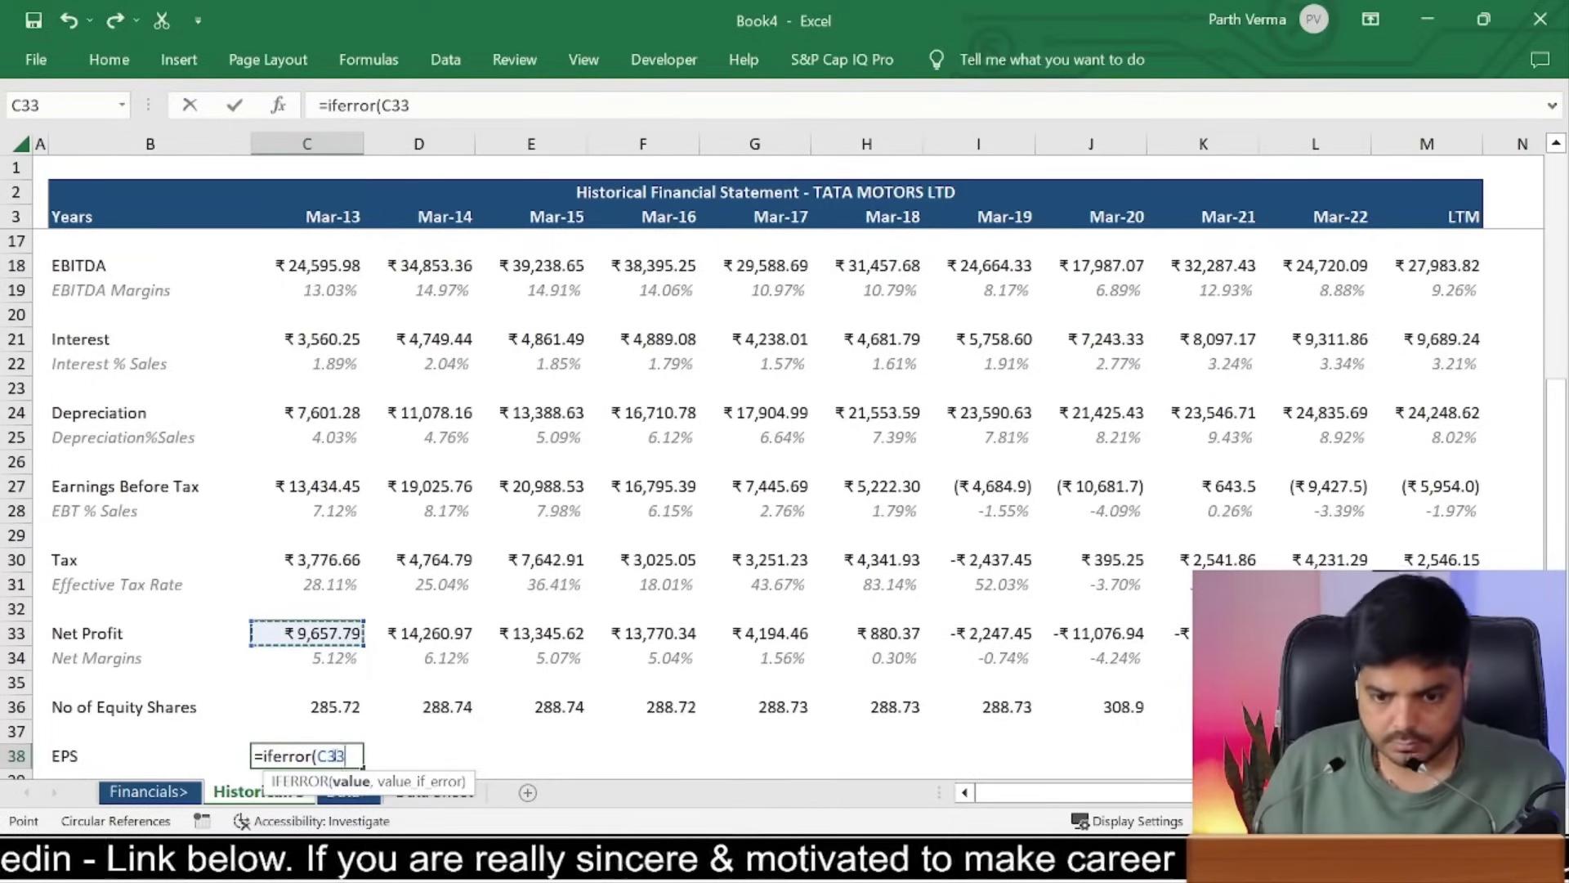
key("Up")
key("Up")
key("Up")
key("Down")
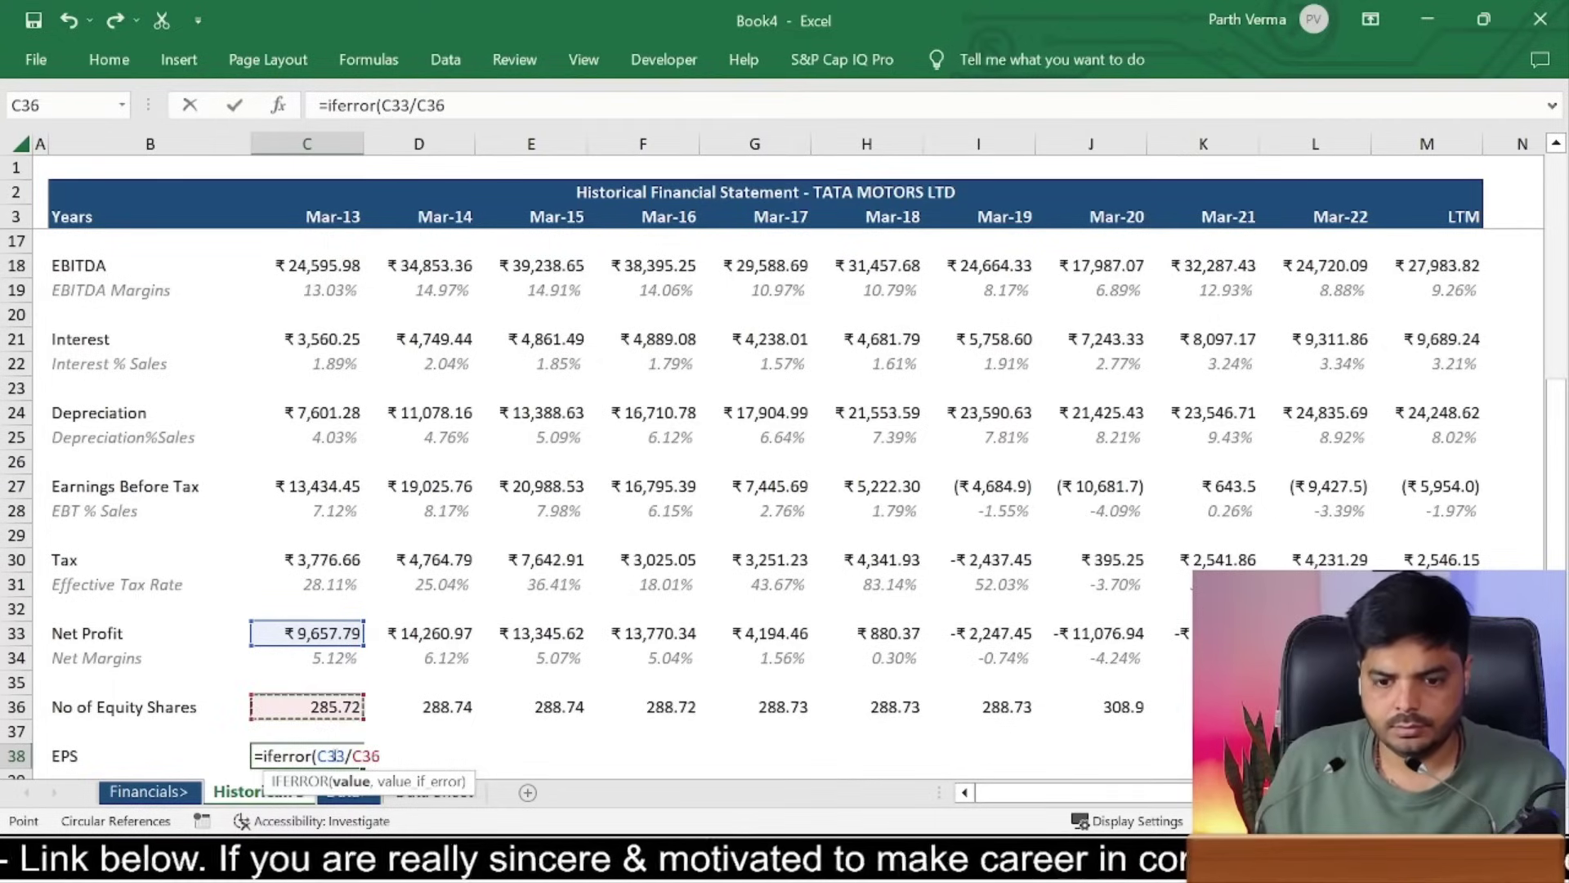
type(",0")
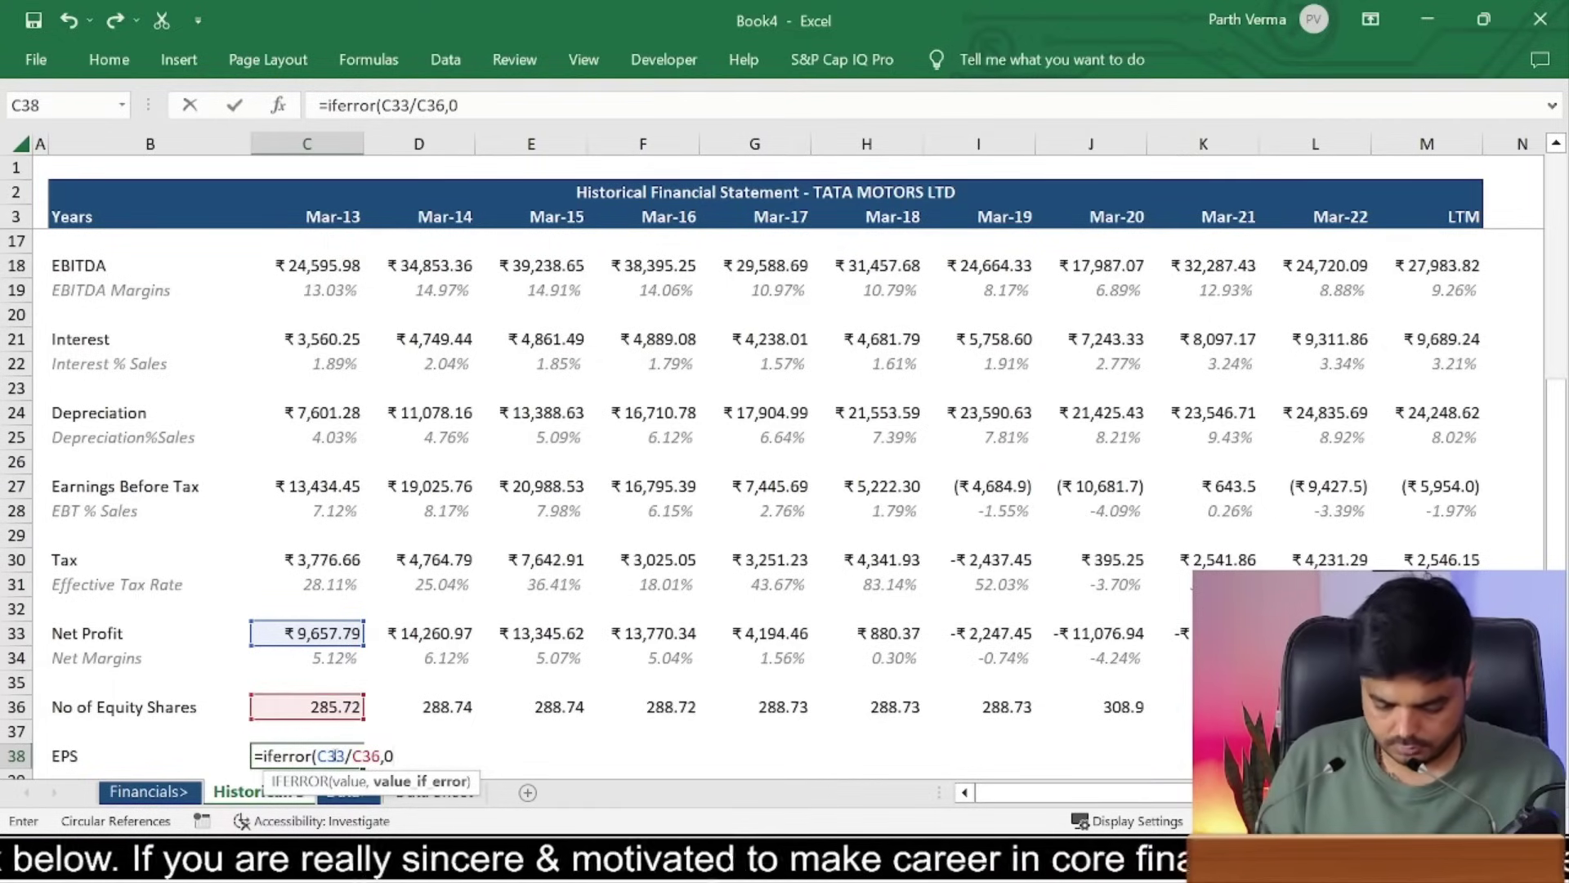
type(")")
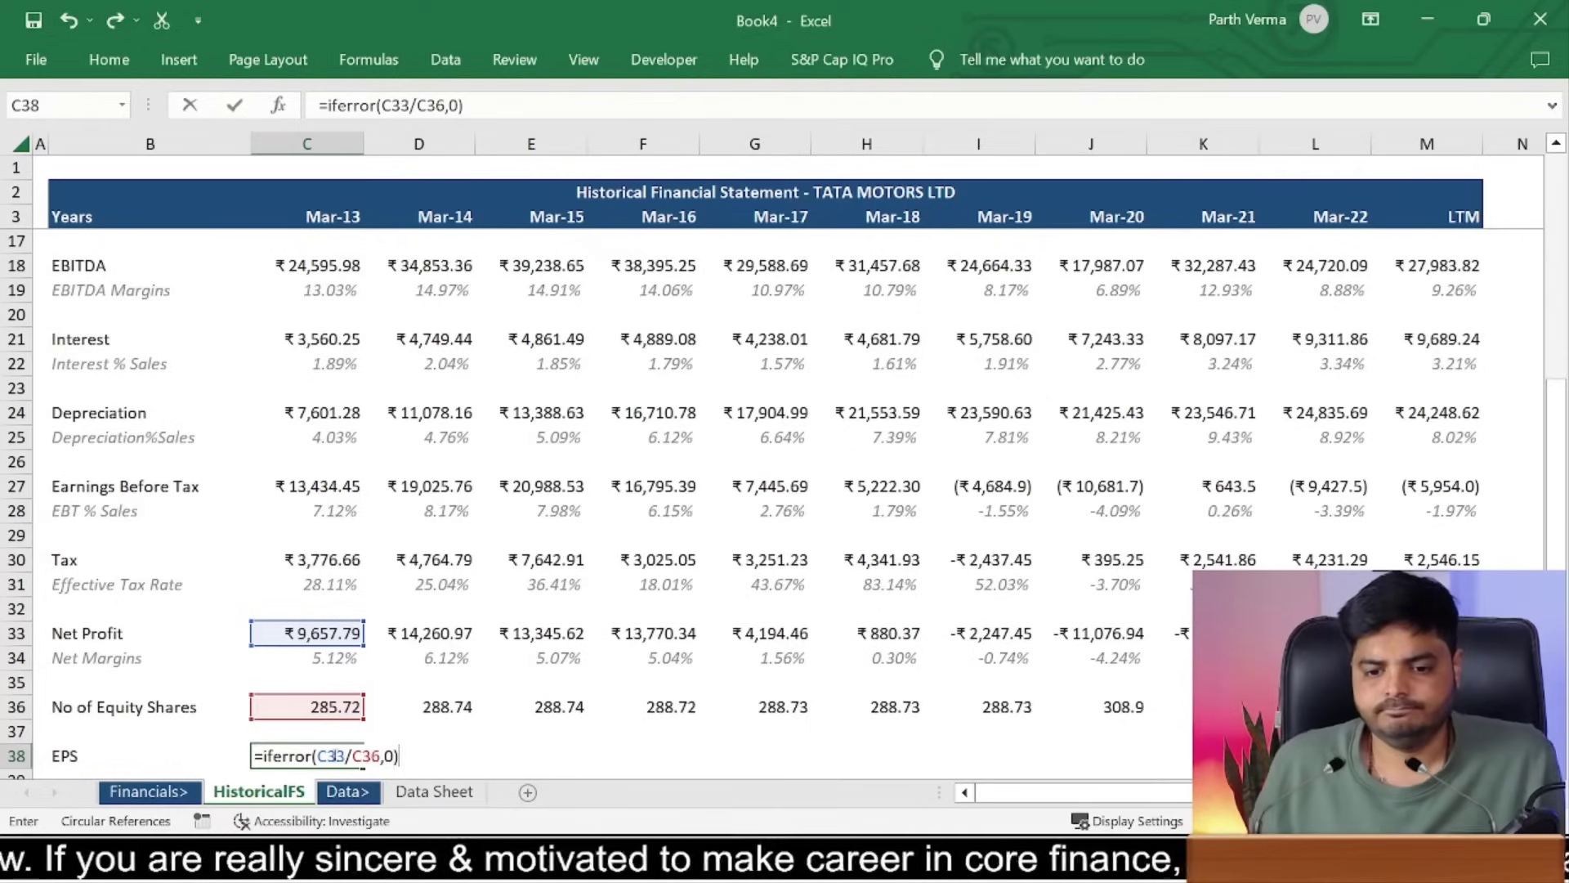
key("ctrl+Return")
Step: Format C38 as a Number shown to two decimals
key("Up")
key("Down")
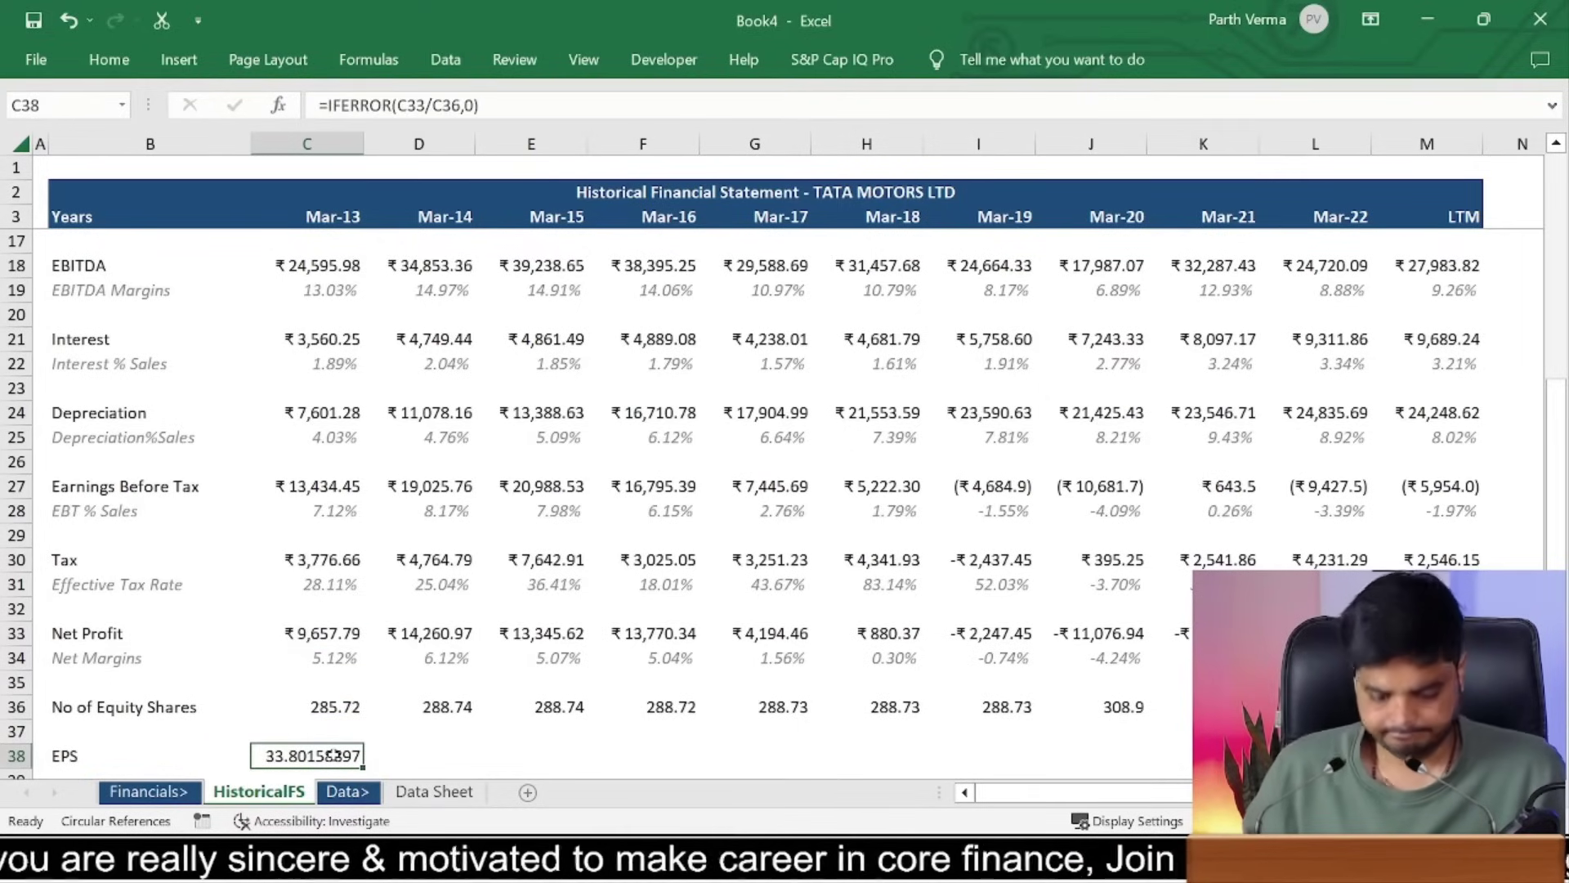
key("alt+h")
key("0")
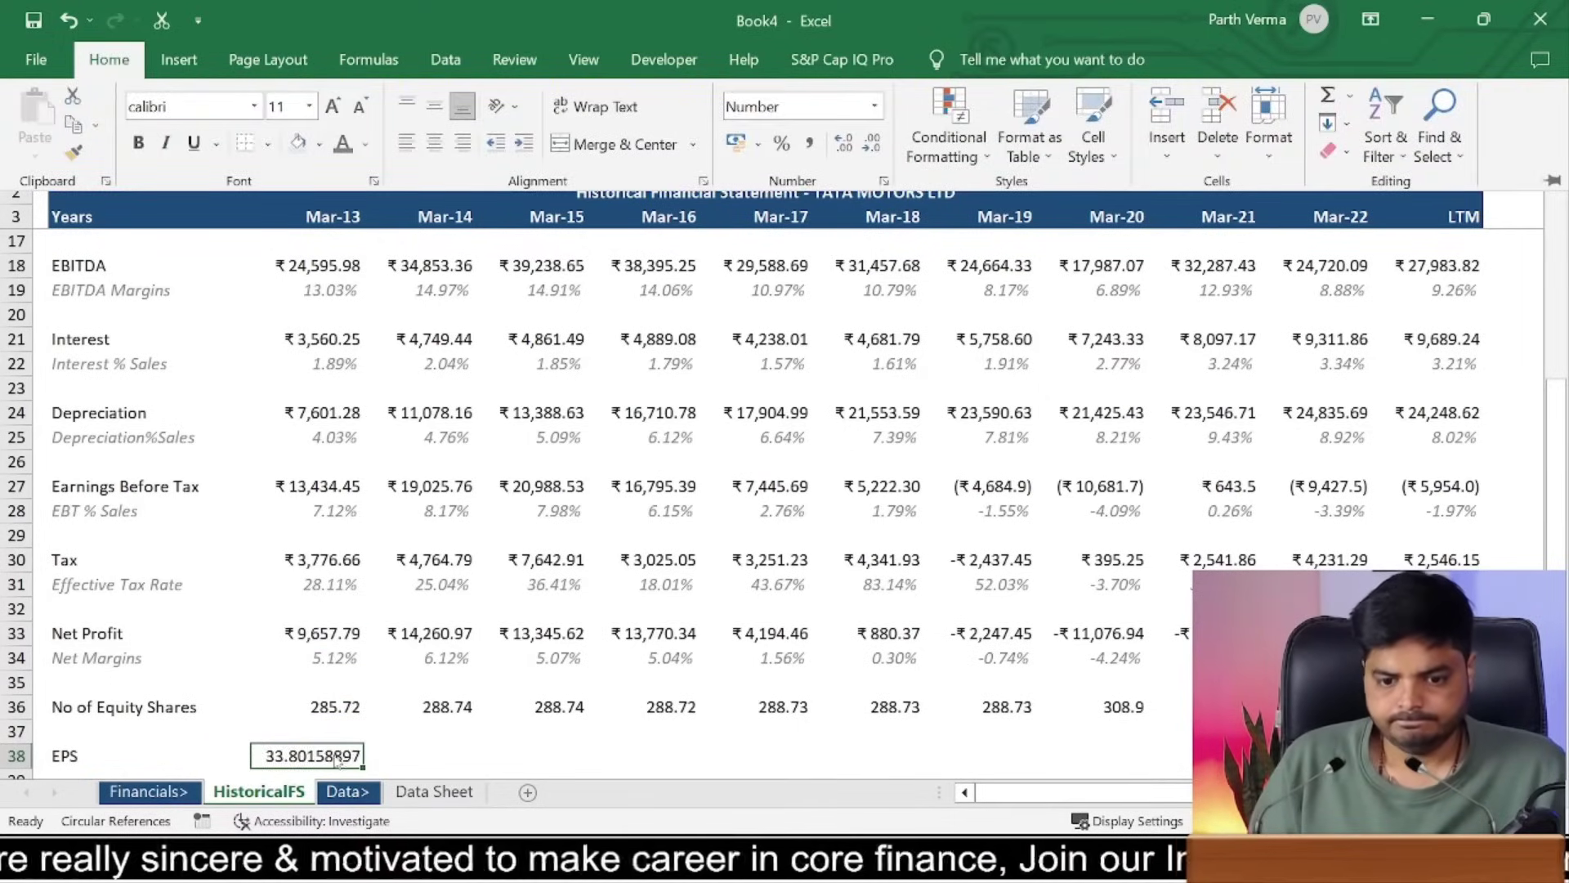
key("alt+h")
key("9")
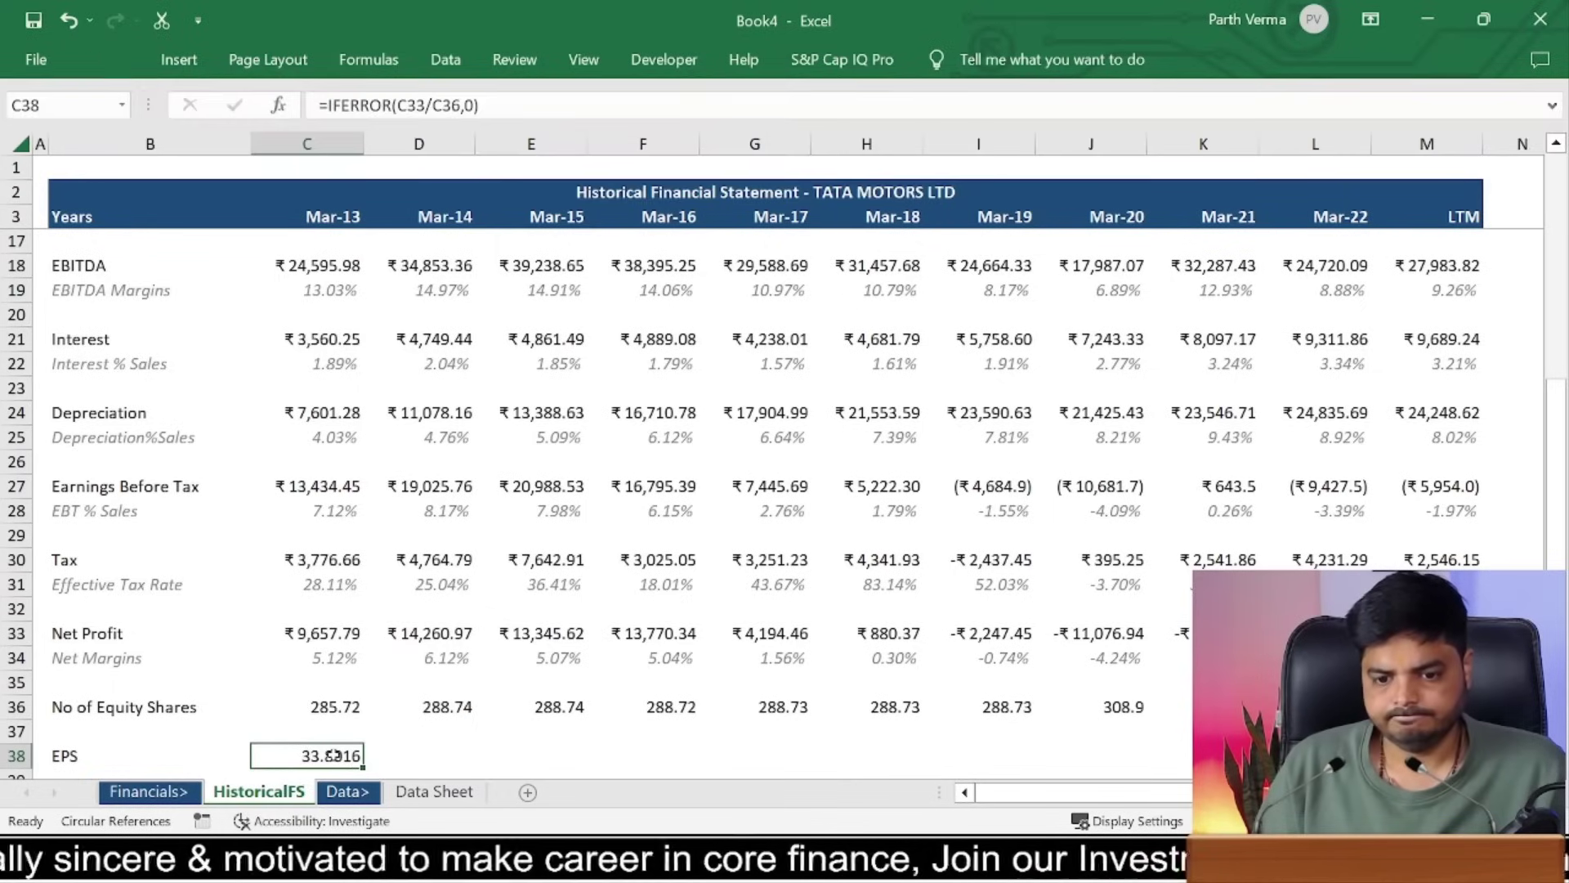
key("alt+h")
key("9")
key("alt+h")
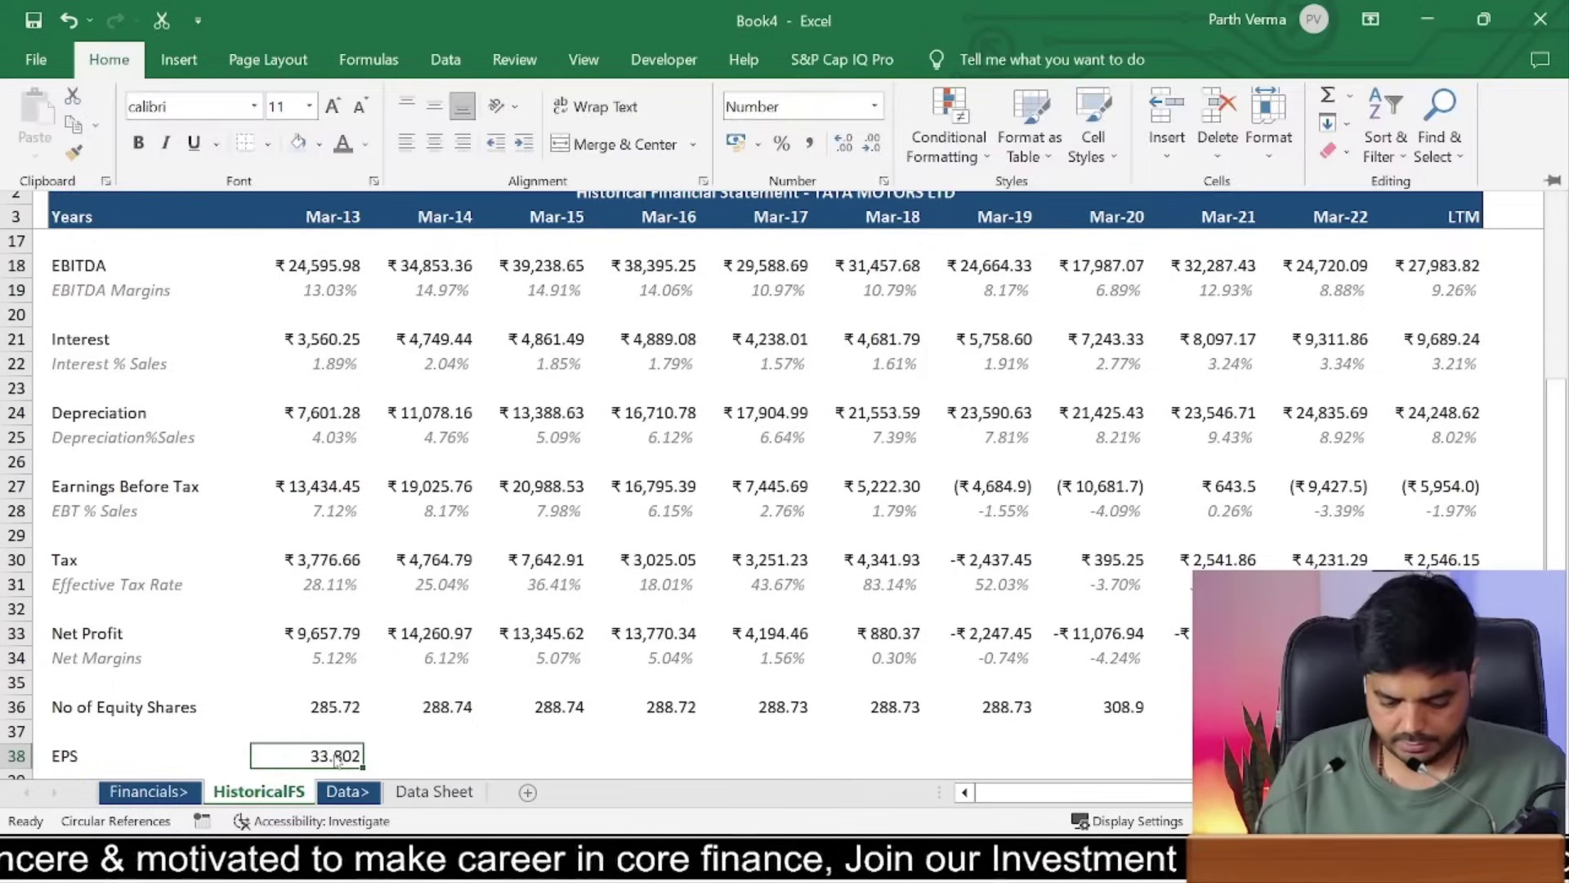
key("9")
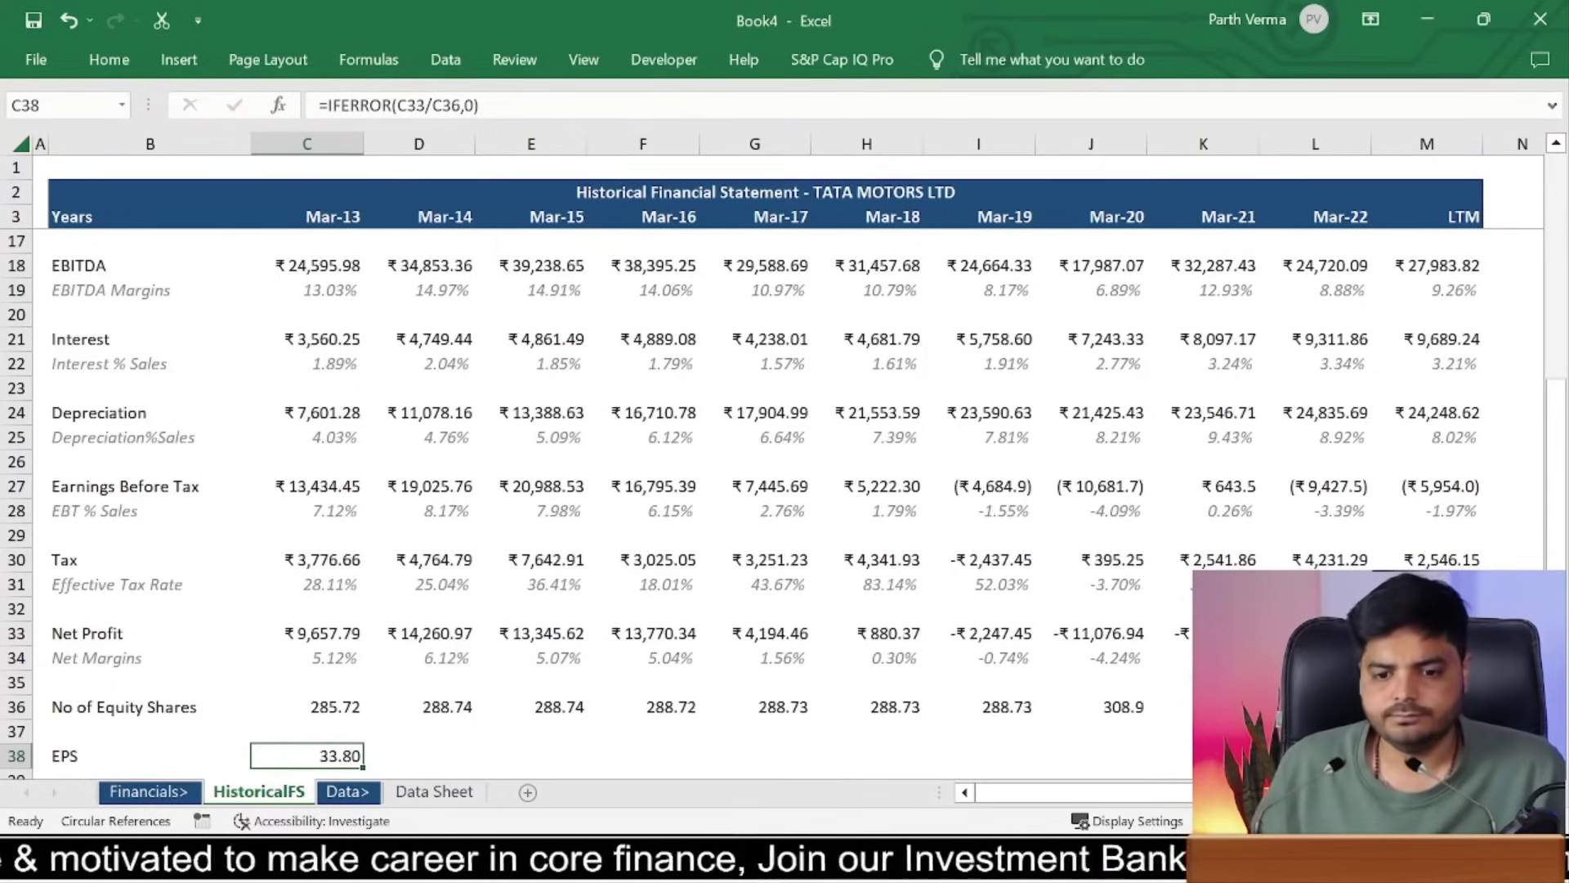
Step: Copy the C38 EPS formula across D38:M38 for every year
key("ctrl+c")
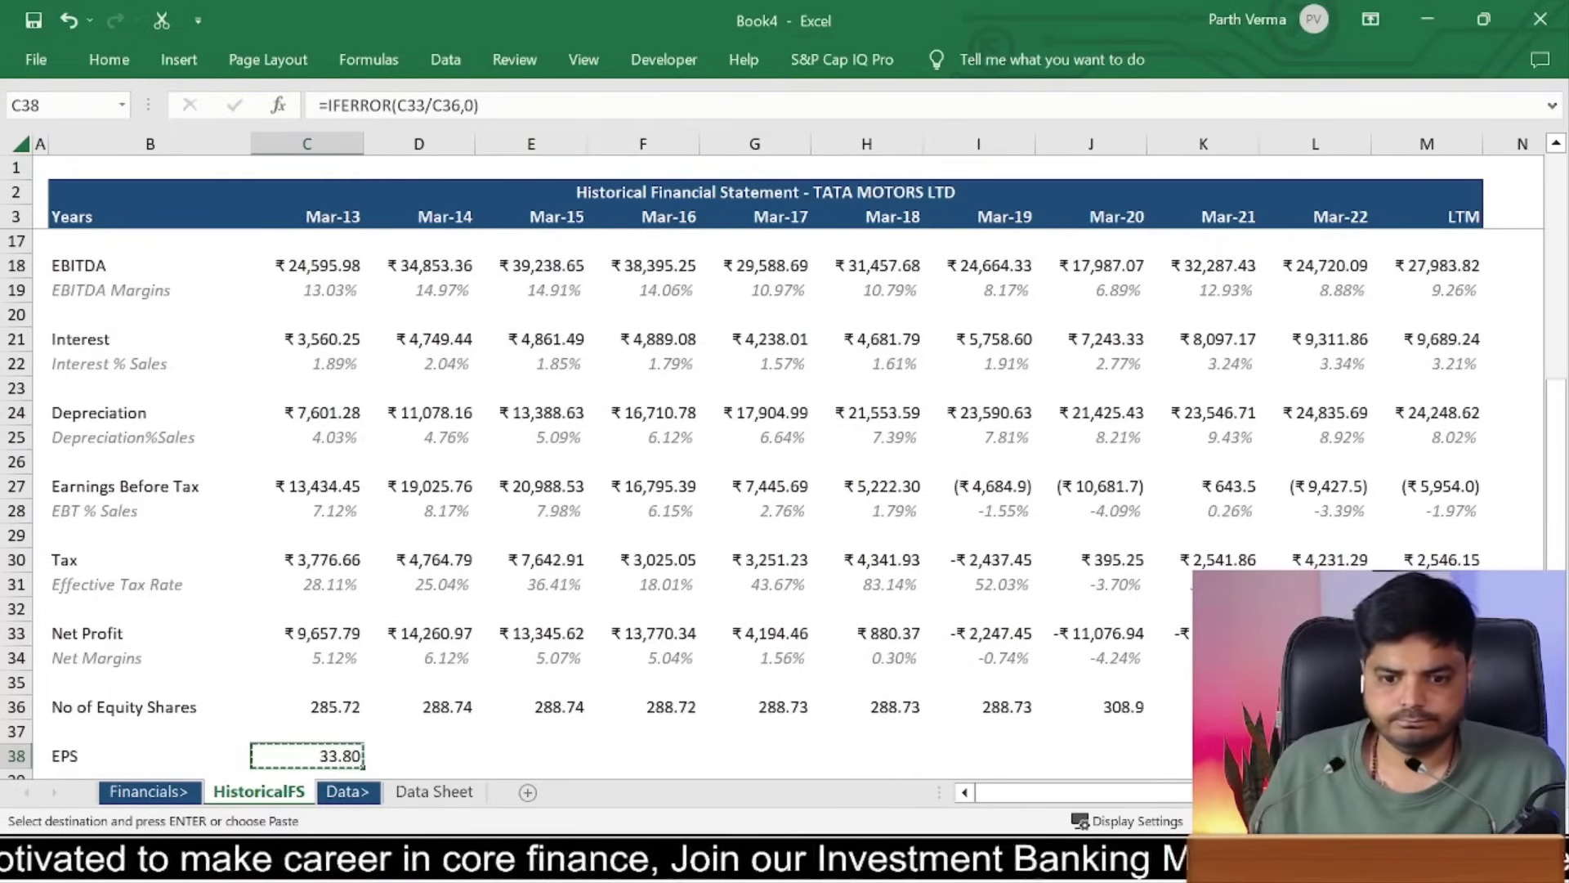
key("Up")
key("Up")
key("Up")
key("Down")
key("Down")
key("Down")
key("Up")
key("Up")
key("ctrl+Right")
key("Down")
key("Down")
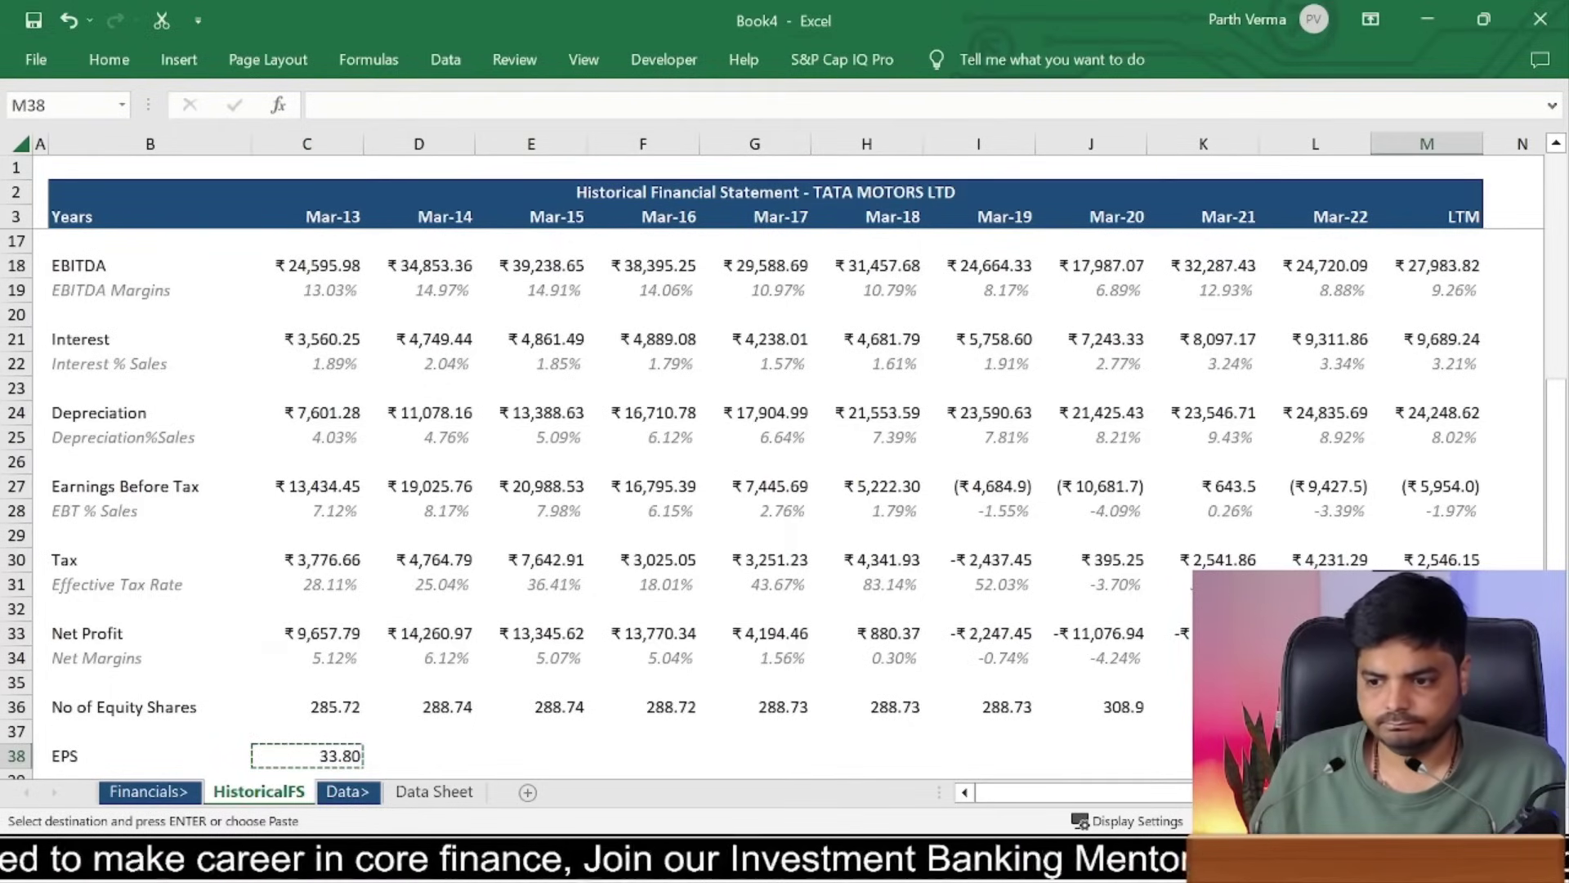
key("shift+ctrl+Left")
key("ctrl+v")
key("Left")
key("Left")
key("Left")
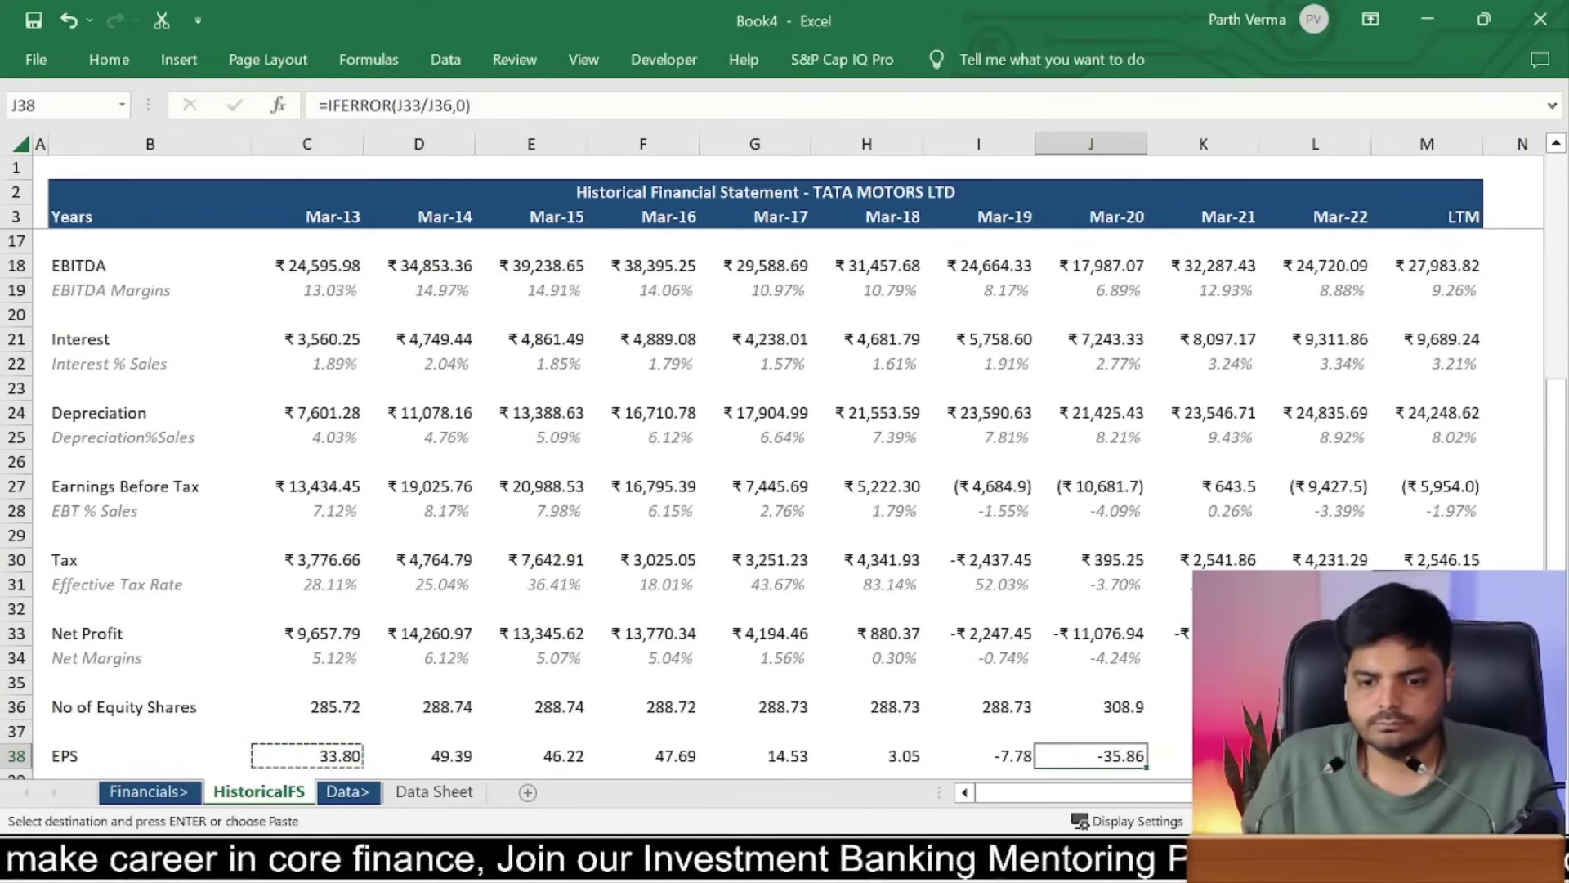
key("Left")
key("Left")
key("Left")
key("Up")
key("Up")
Step: Paste the Net Profit cell C33's rupee formatting onto the equity shares and EPS rows
key("shift+Down")
key("shift+Down")
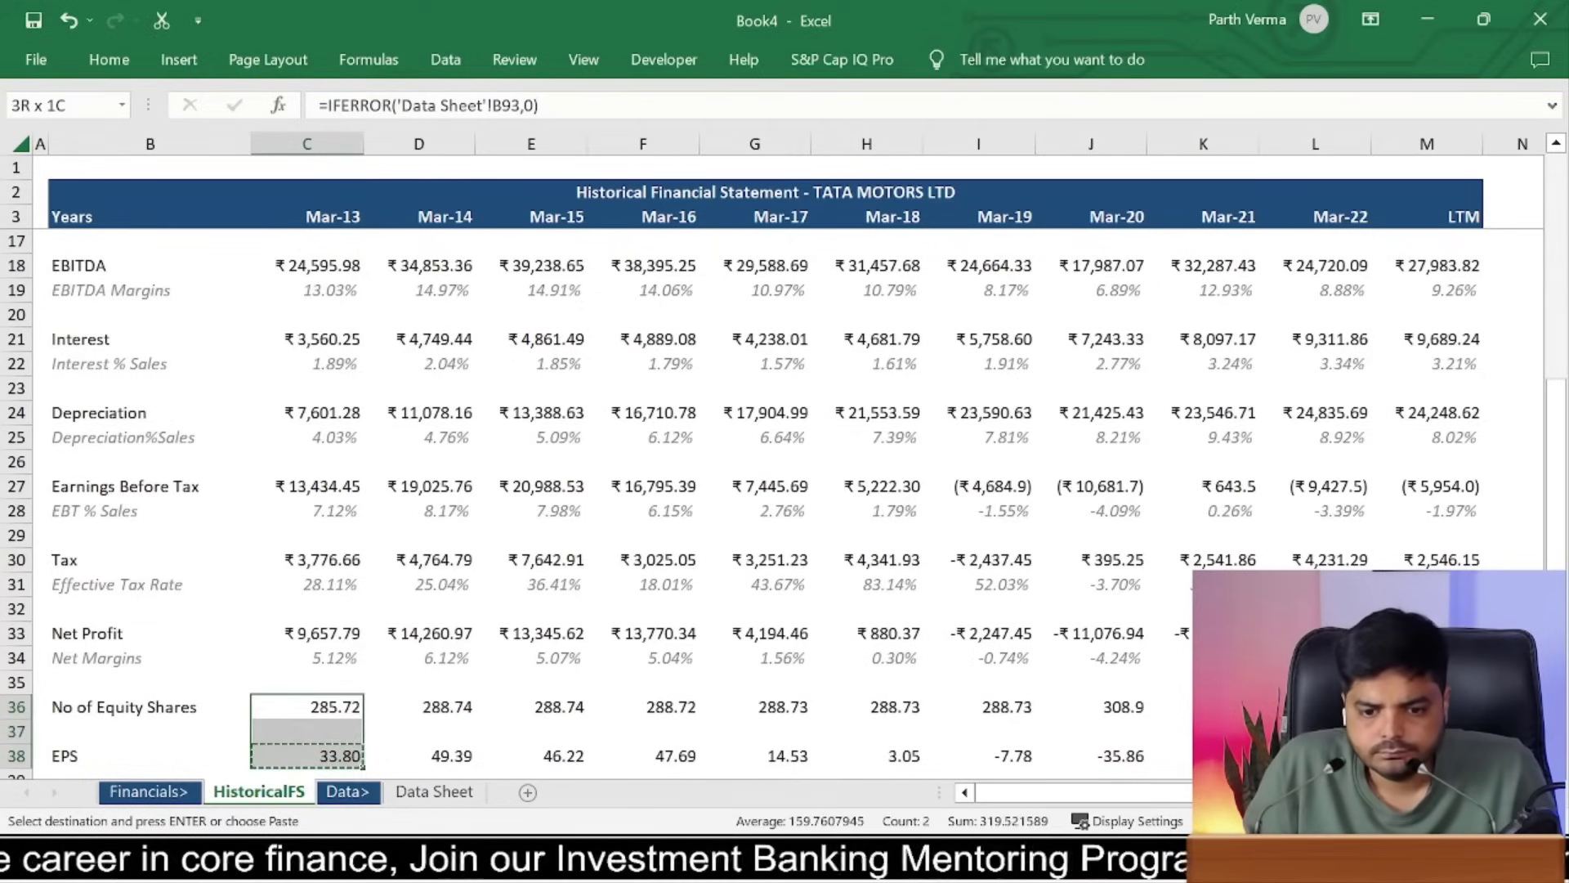
key("shift+ctrl+Right")
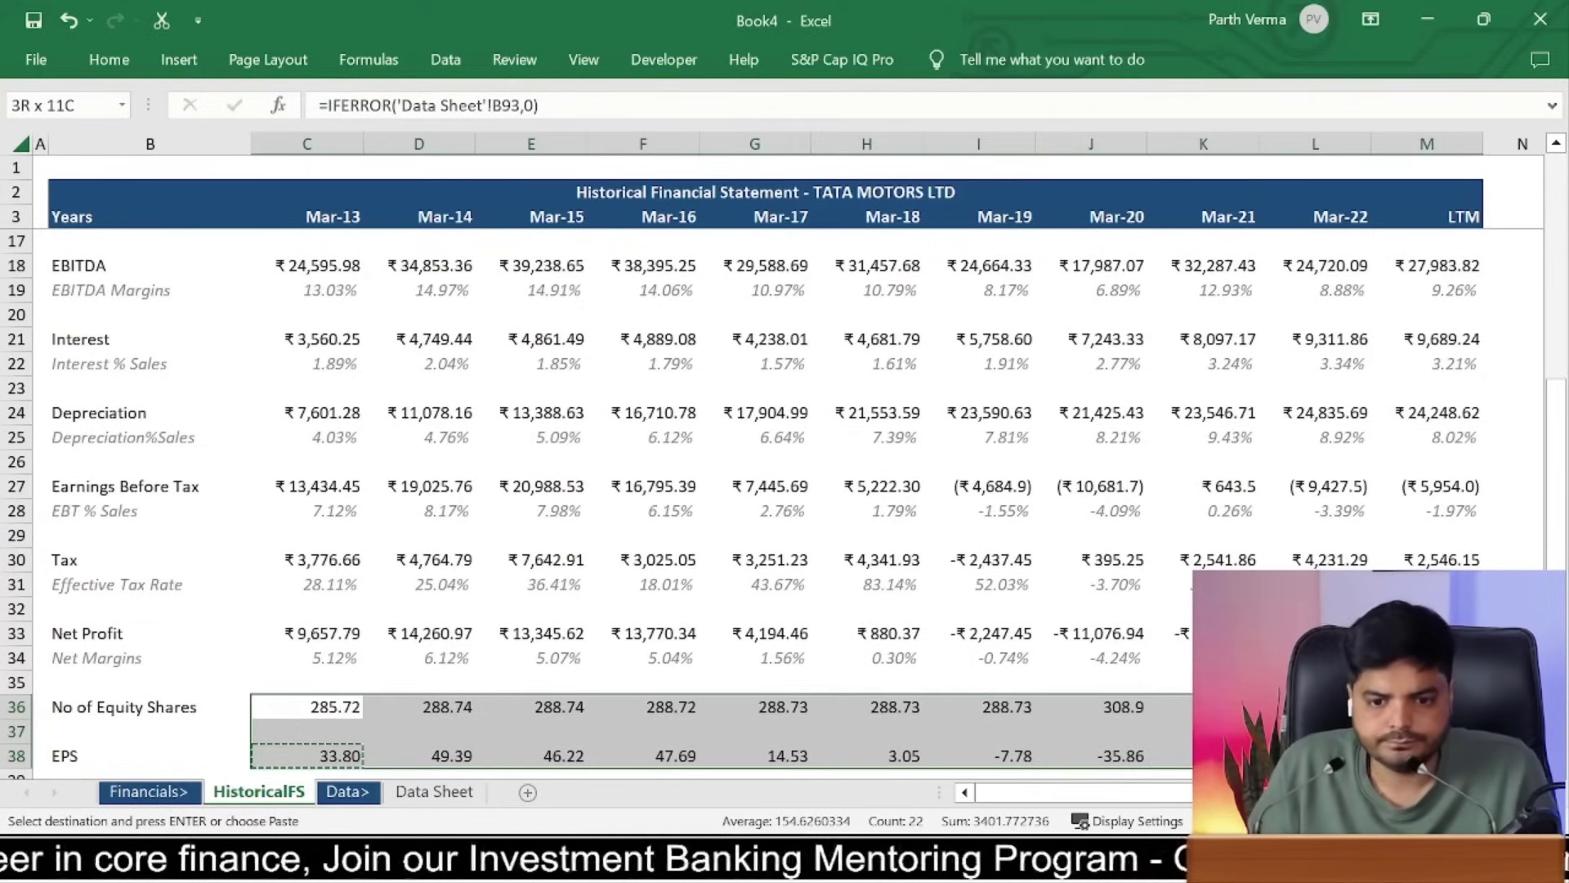
left_click(329, 637)
key("ctrl+c")
mouse_move(311, 707)
left_mouse_down()
mouse_move(1426, 731)
mouse_move(1426, 707)
left_mouse_up()
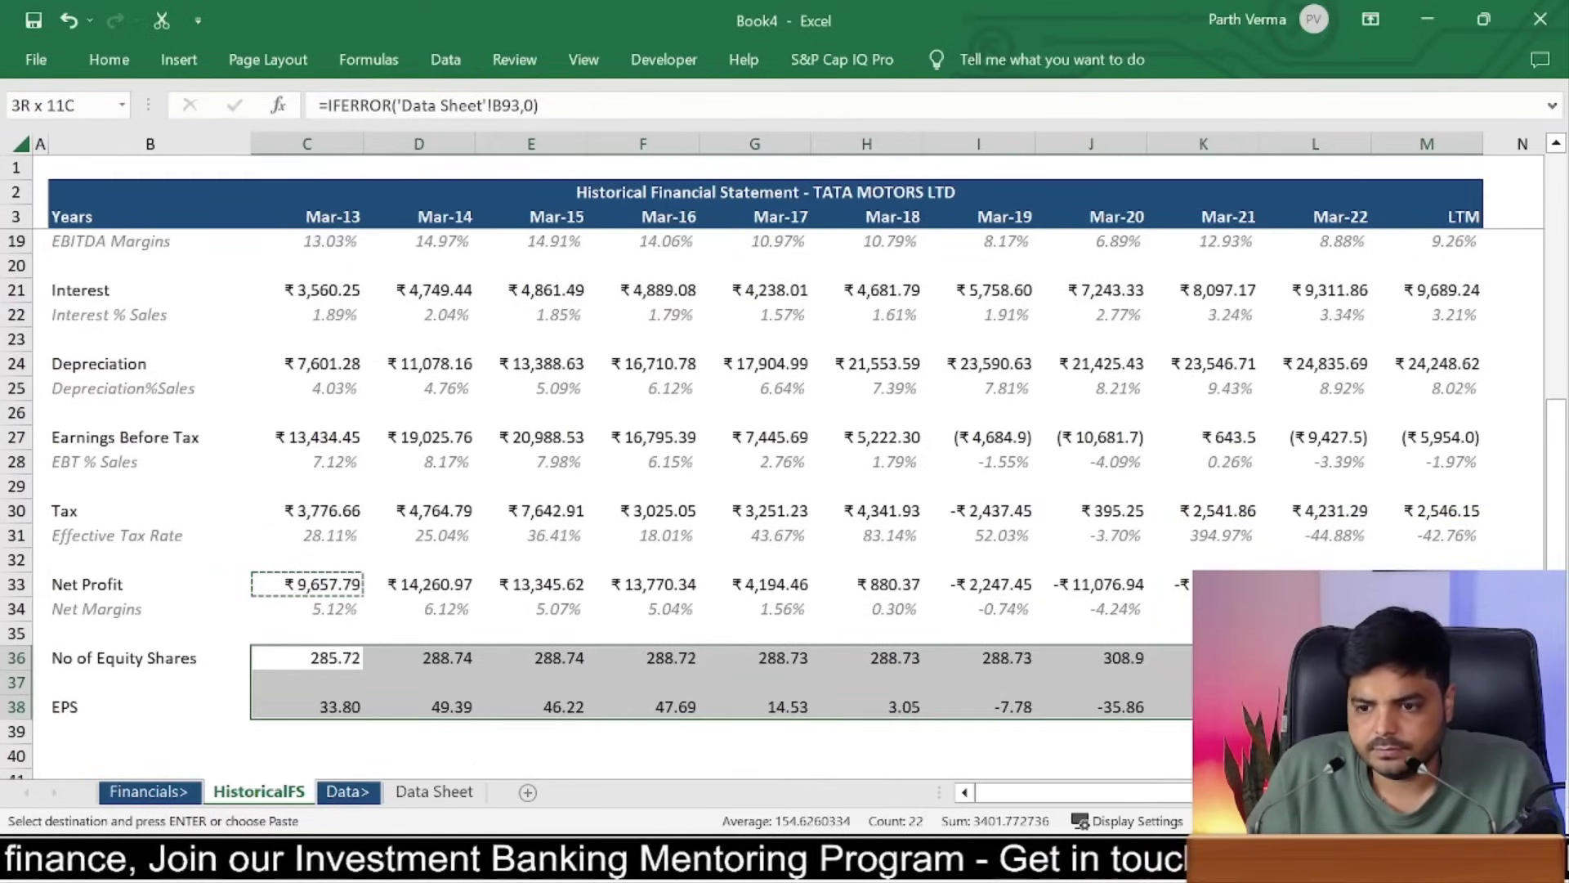
key("ctrl+alt+v")
key("t")
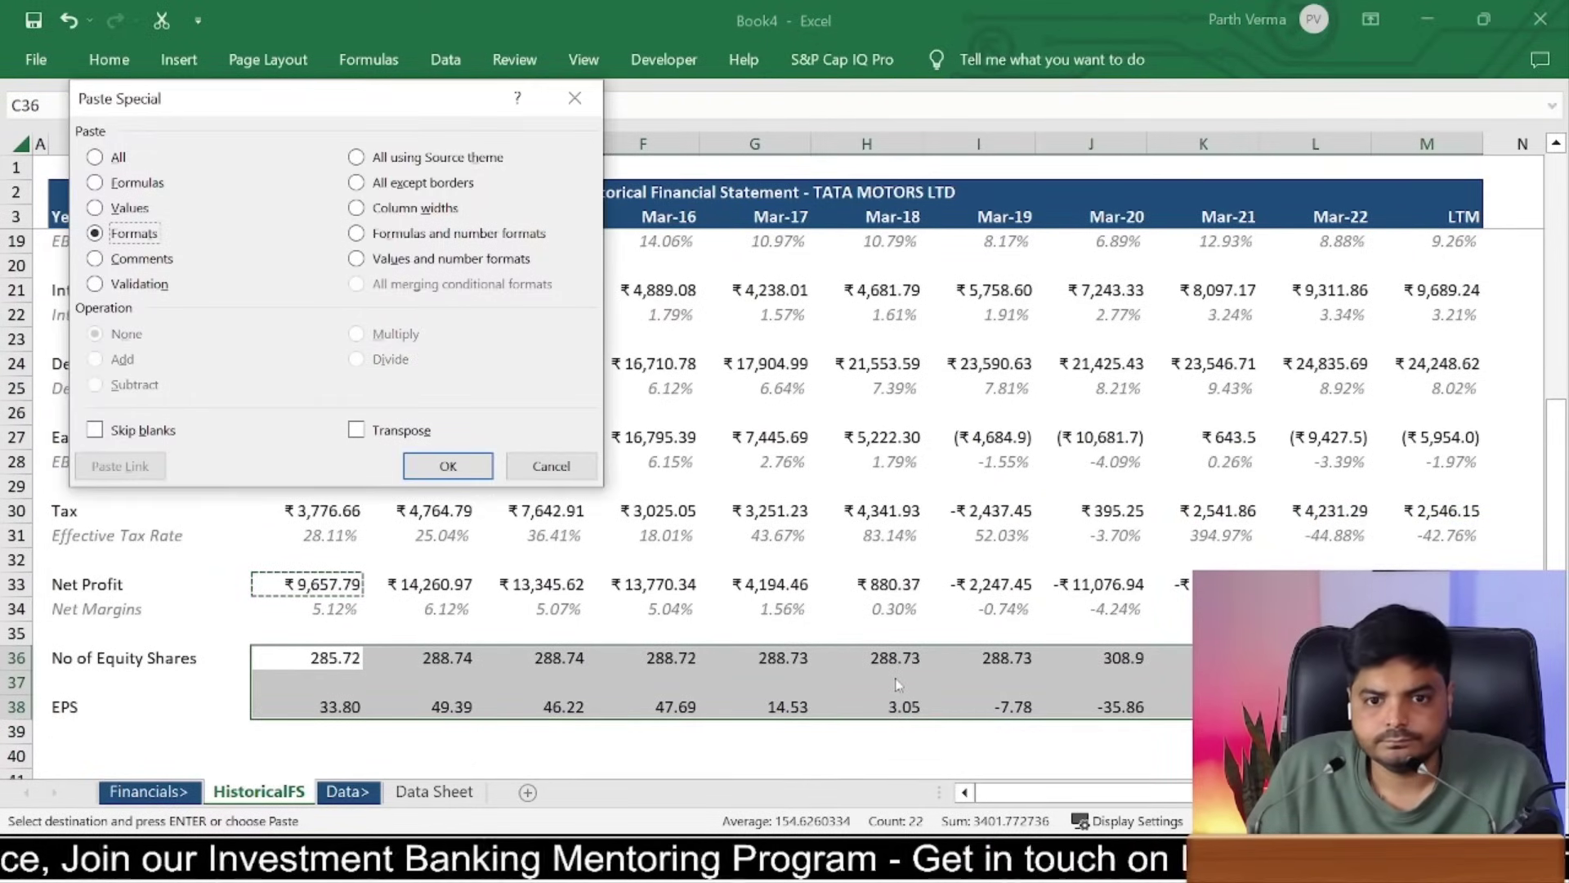
key("Return")
Step: Paste I27's one-decimal bracketed format onto the Tax and Net Profit rows
left_click(981, 437)
key("ctrl+c")
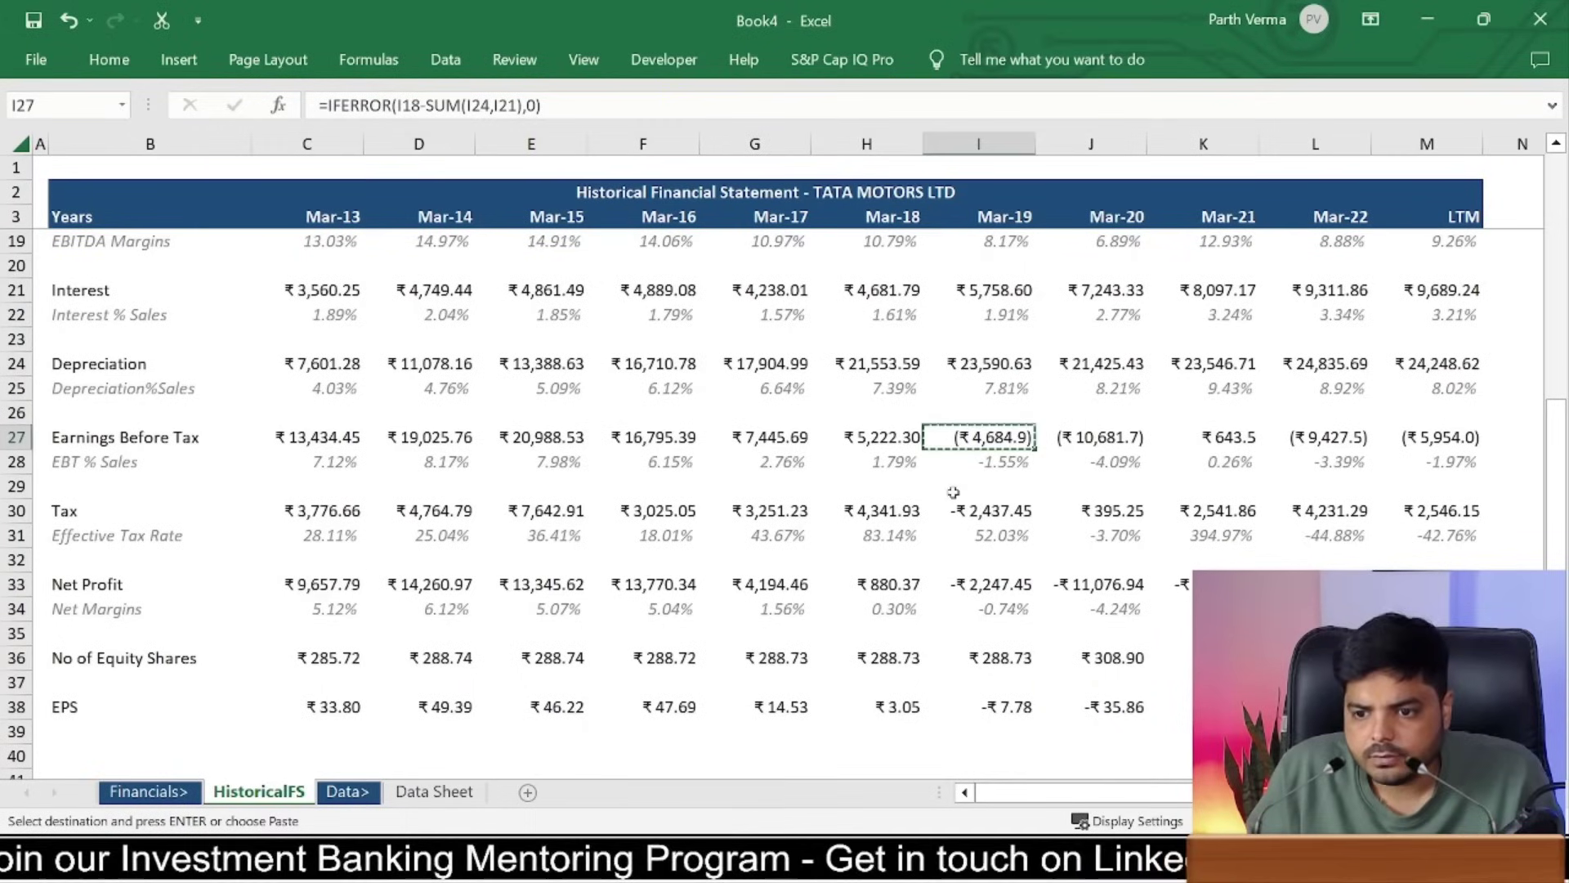
left_click_drag(301, 518, 1438, 510)
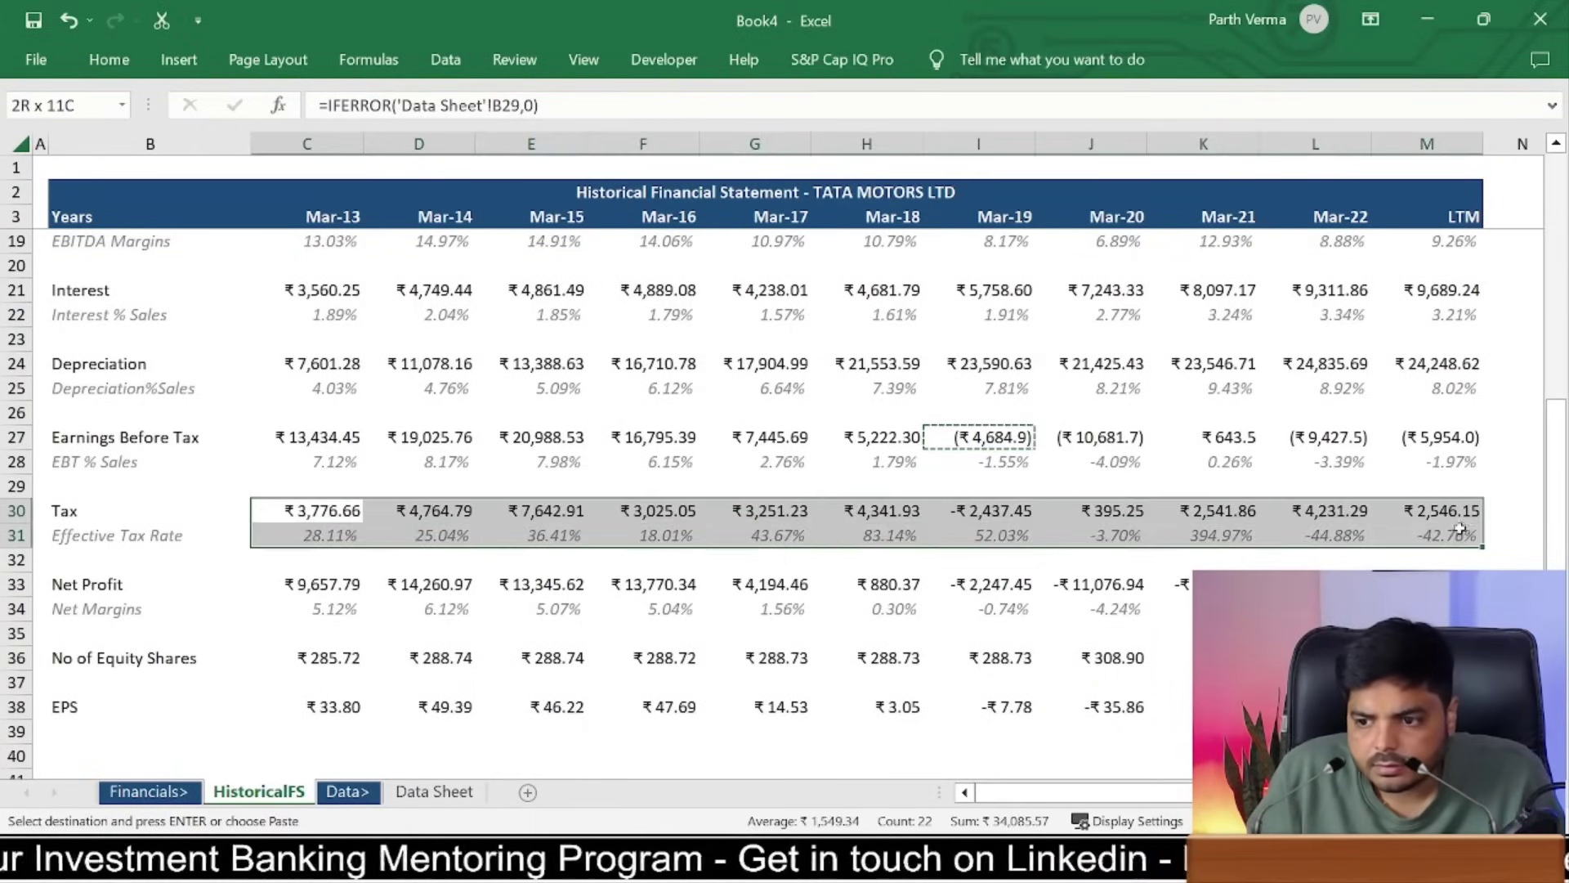
key("ctrl+alt+v")
key("t")
key("Return")
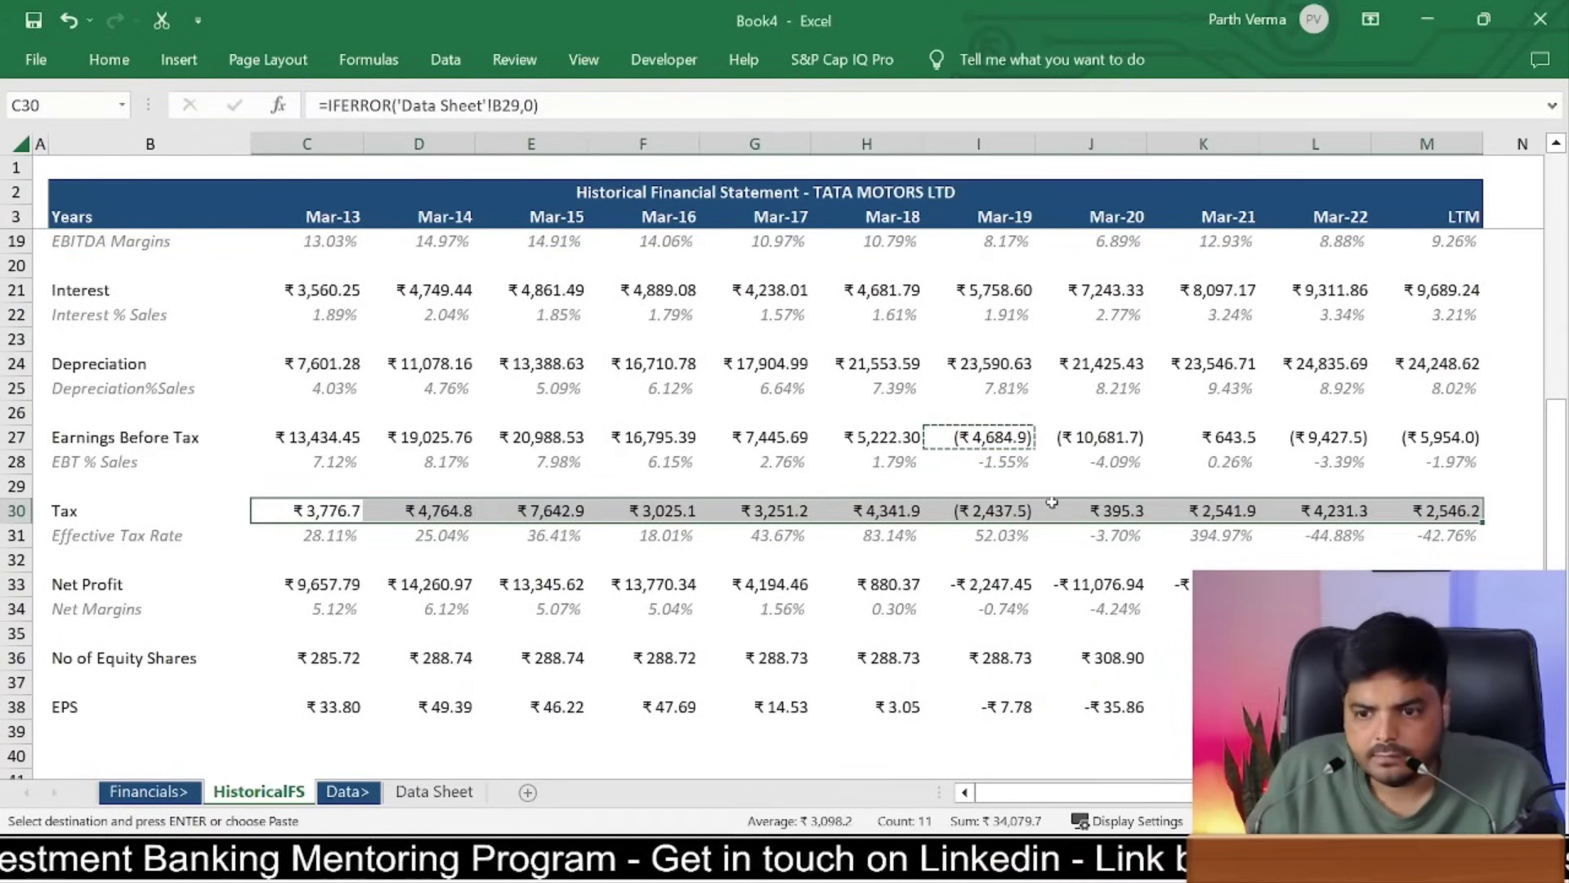
left_click_drag(304, 584, 1208, 584)
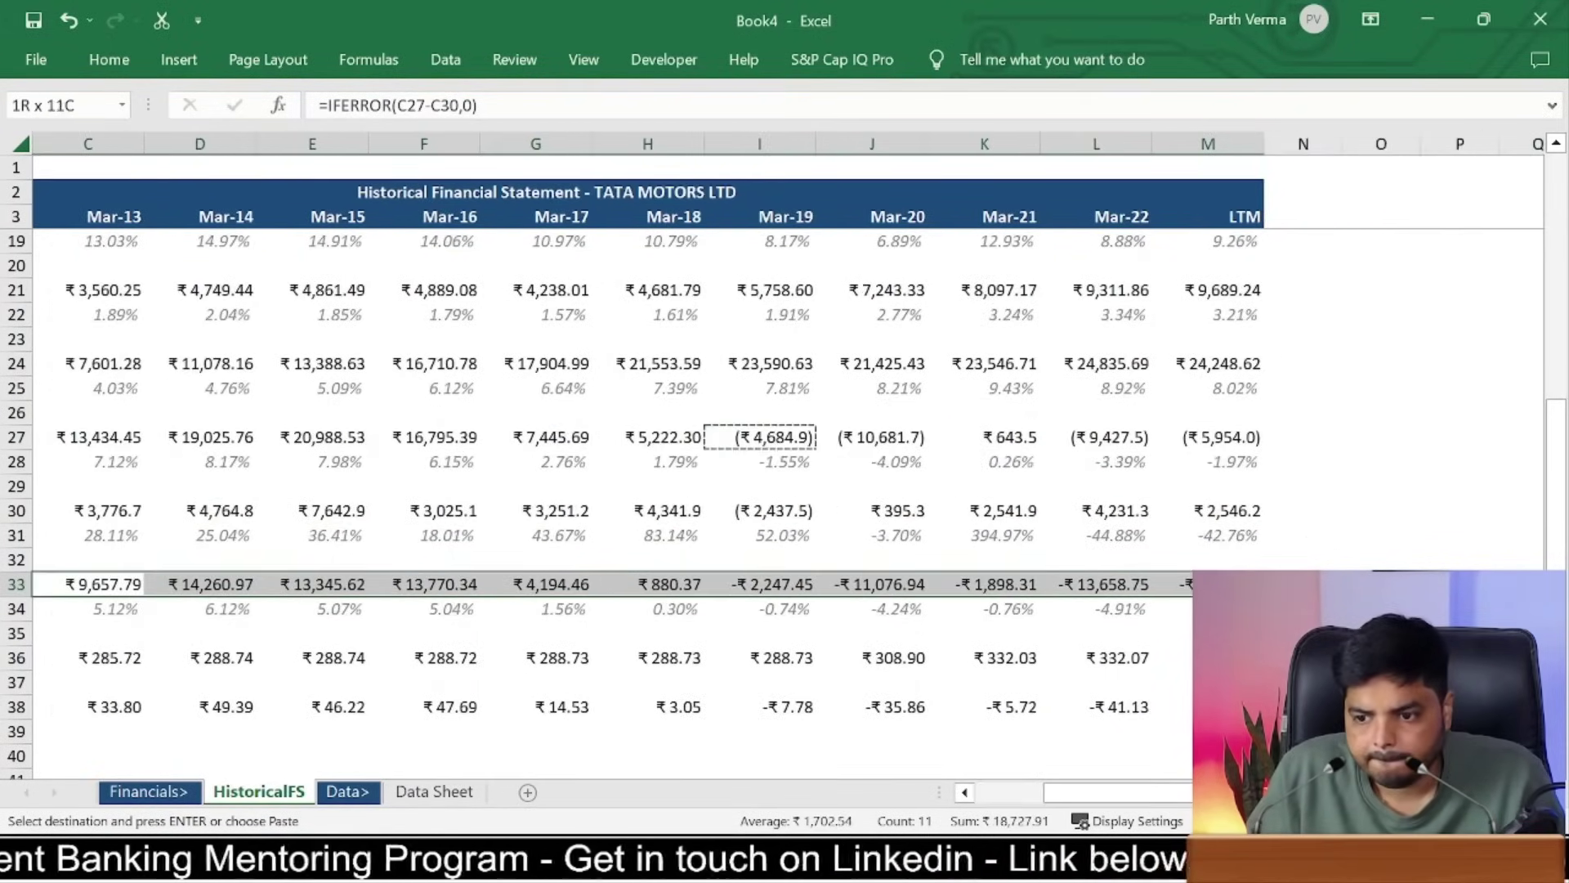
key("ctrl+alt+v")
key("t")
key("Return")
Step: Move to the empty row below EPS, ready for a new label
left_click(653, 640)
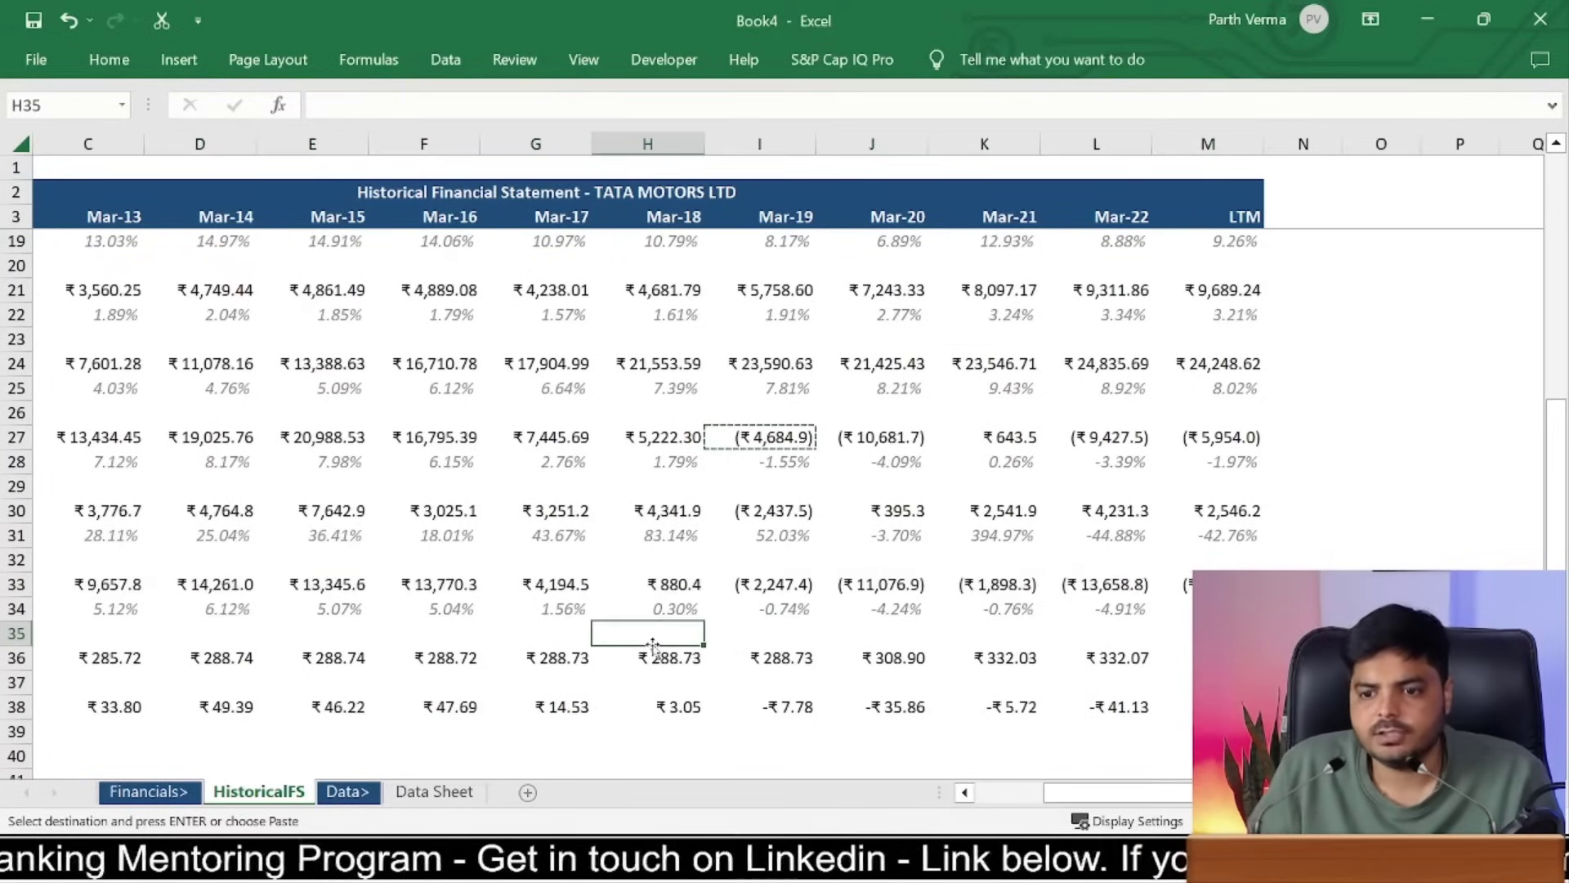
key("Left")
key("Home")
key("Right")
key("Down")
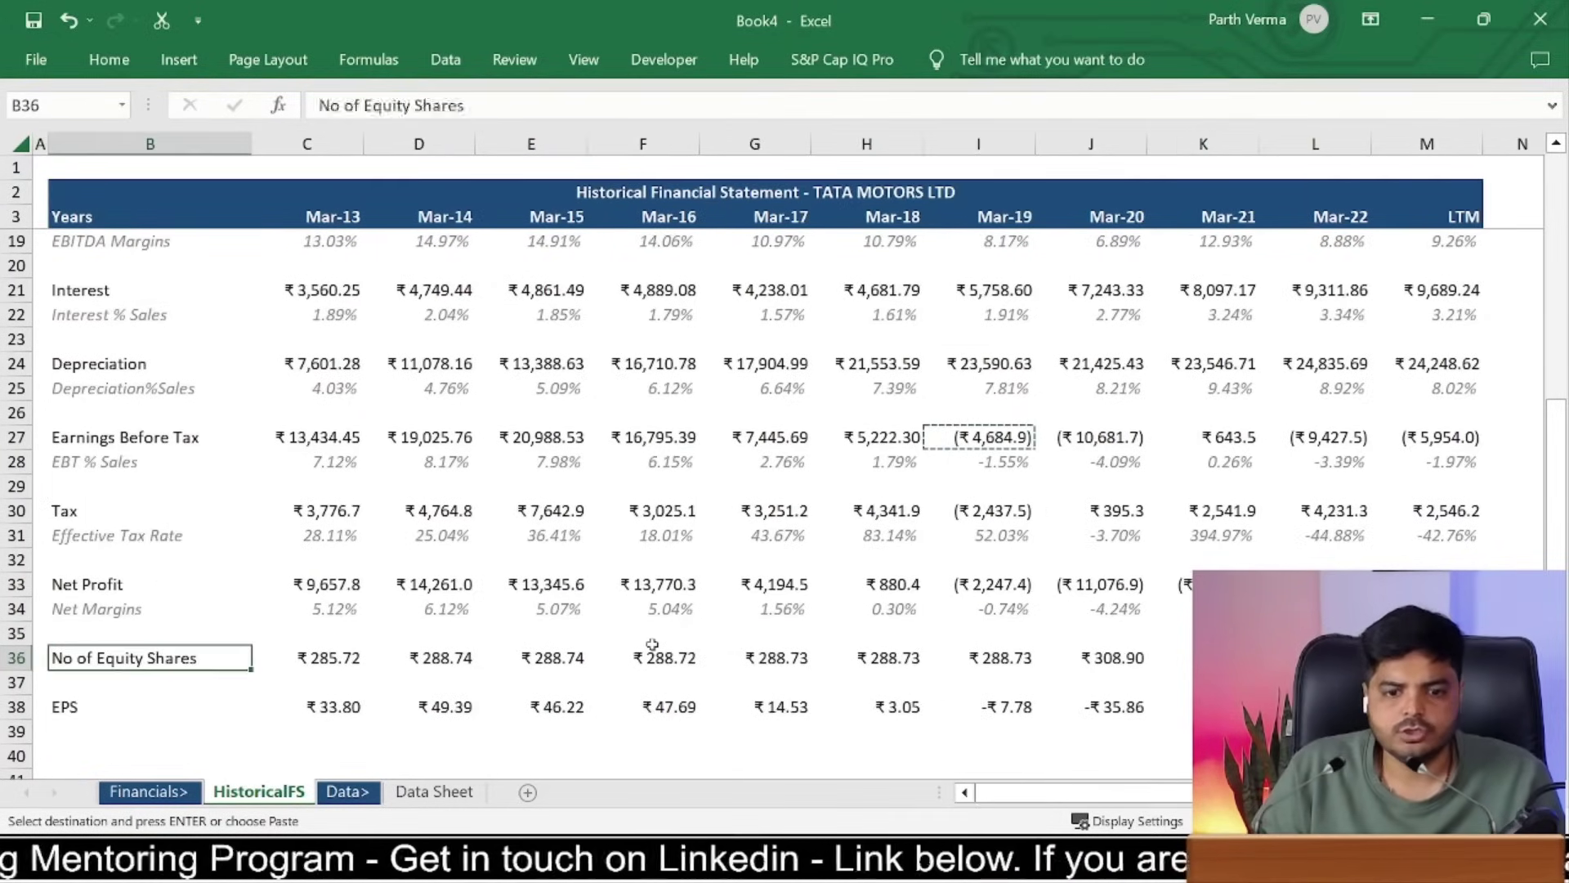
key("Down")
key("Down")
key("Down")
key("Down")
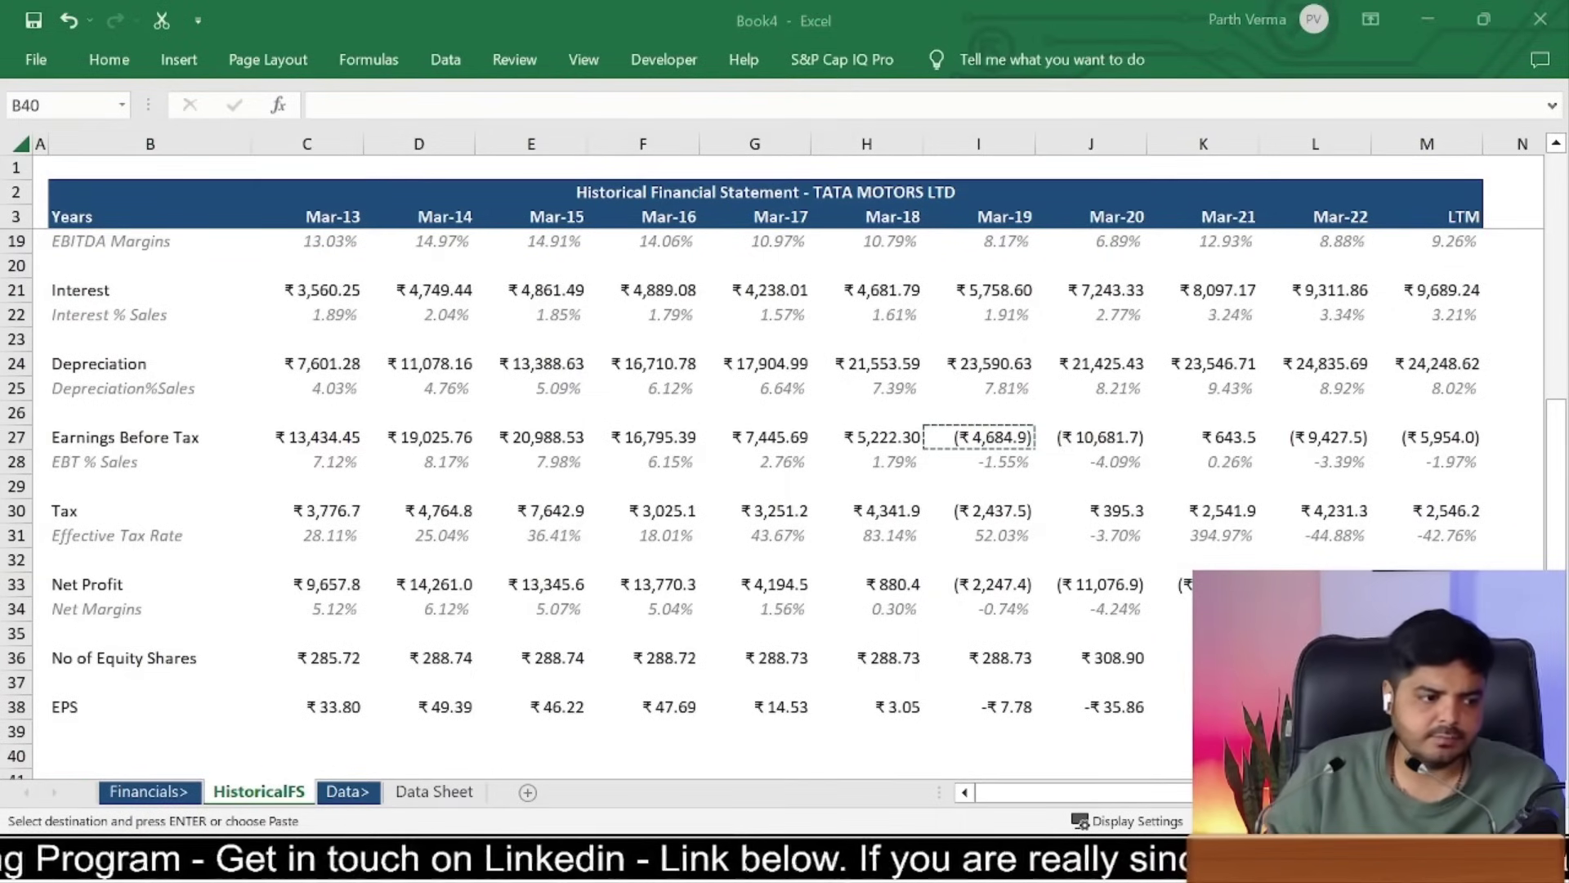
key("alt+Tab")
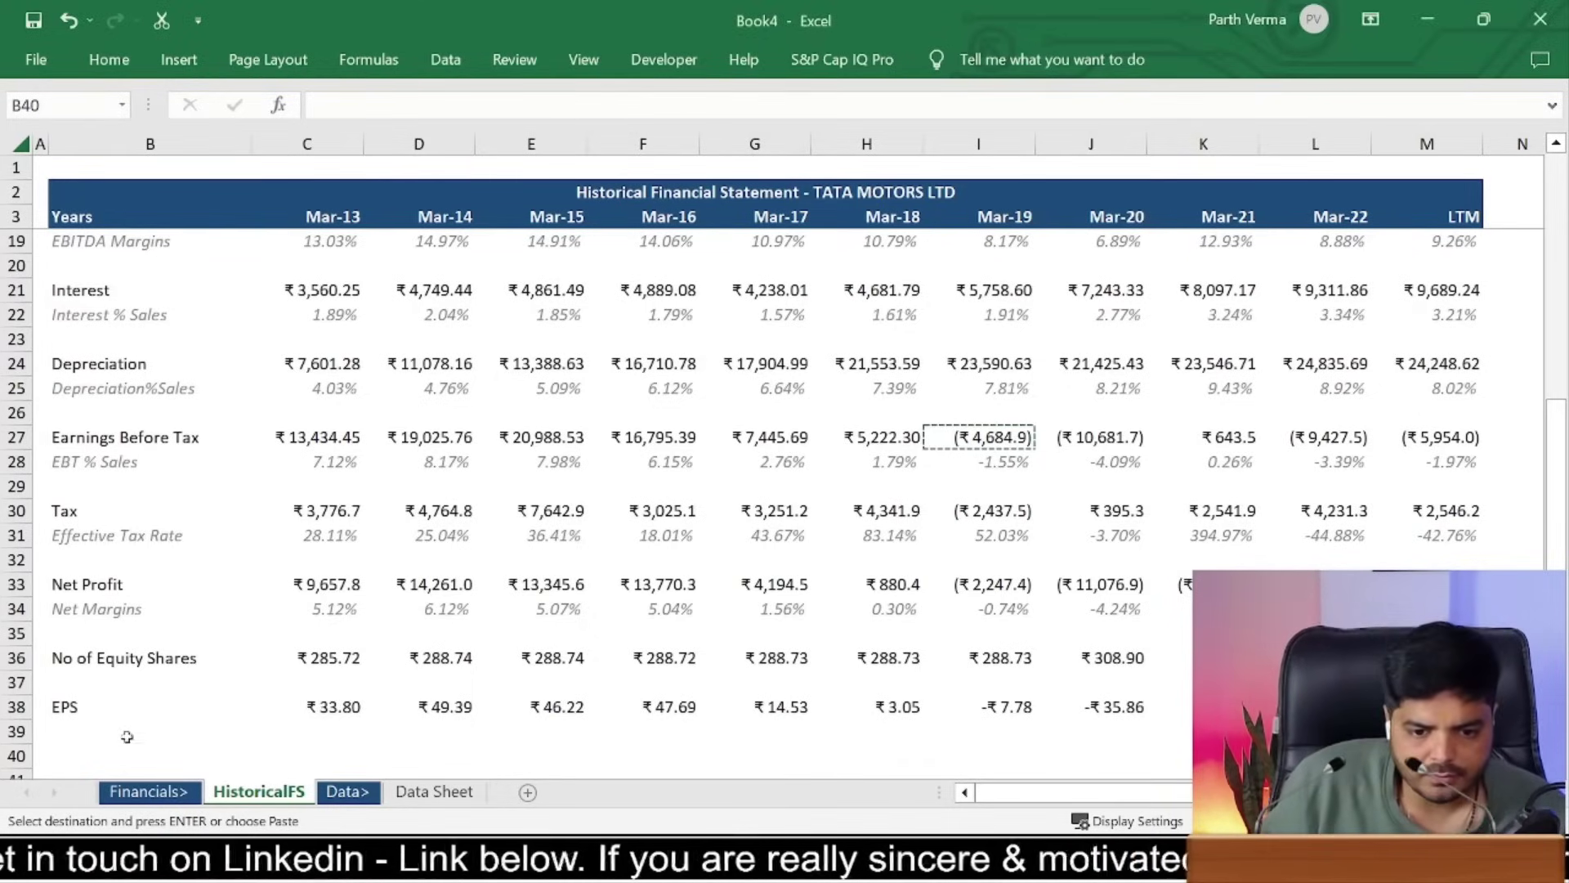
key("alt+Tab")
left_click(437, 792)
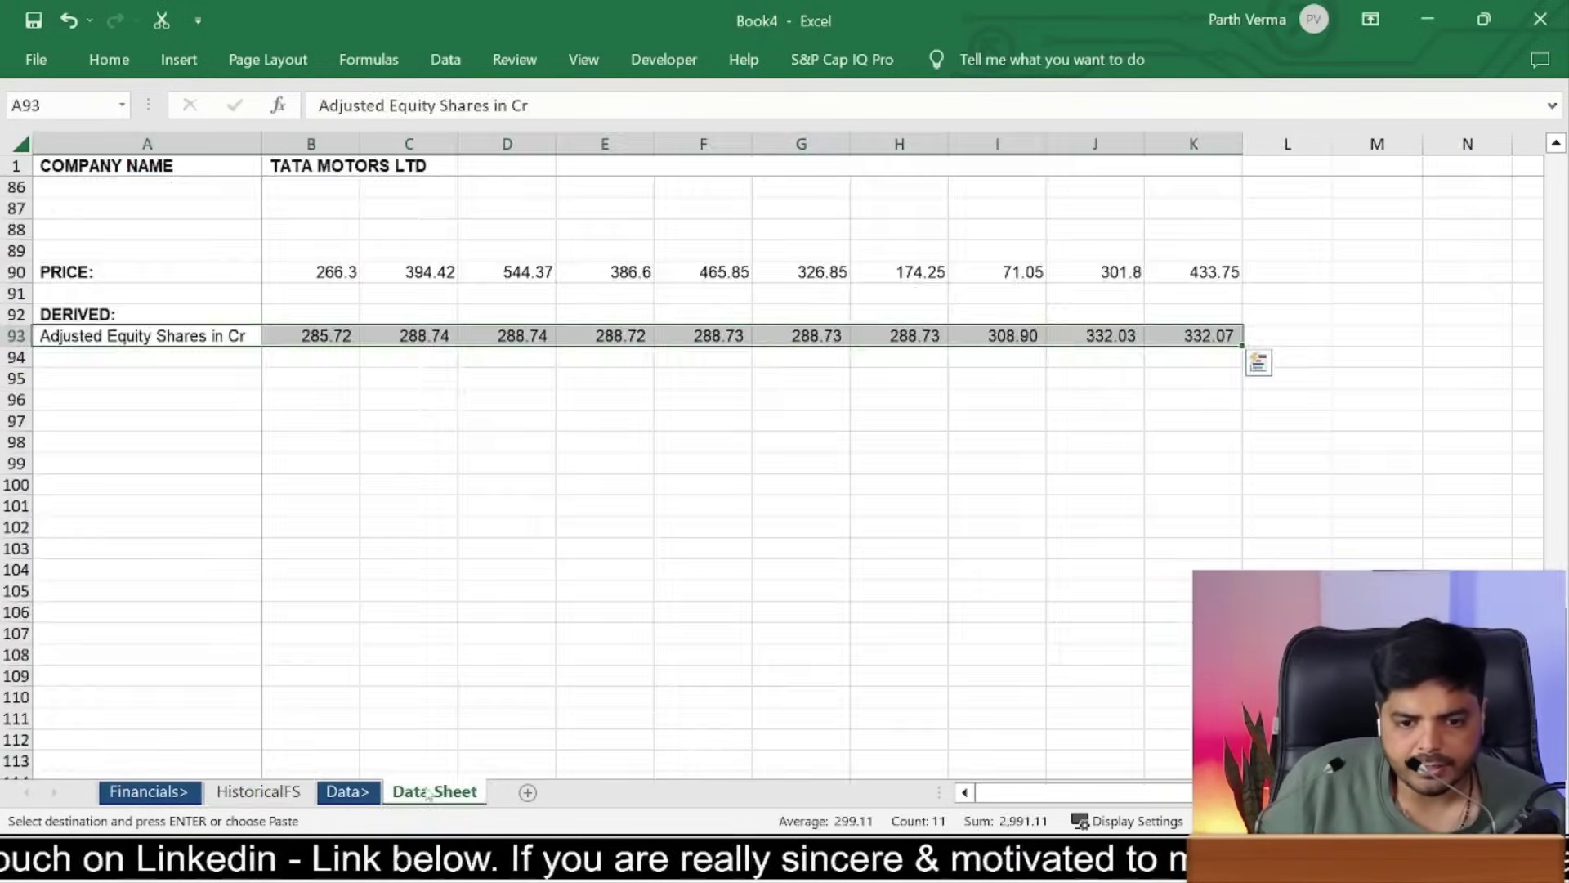
mouse_move(342, 350)
left_mouse_down()
mouse_move(319, 314)
mouse_move(320, 334)
left_mouse_up()
left_click_drag(465, 318, 1202, 309)
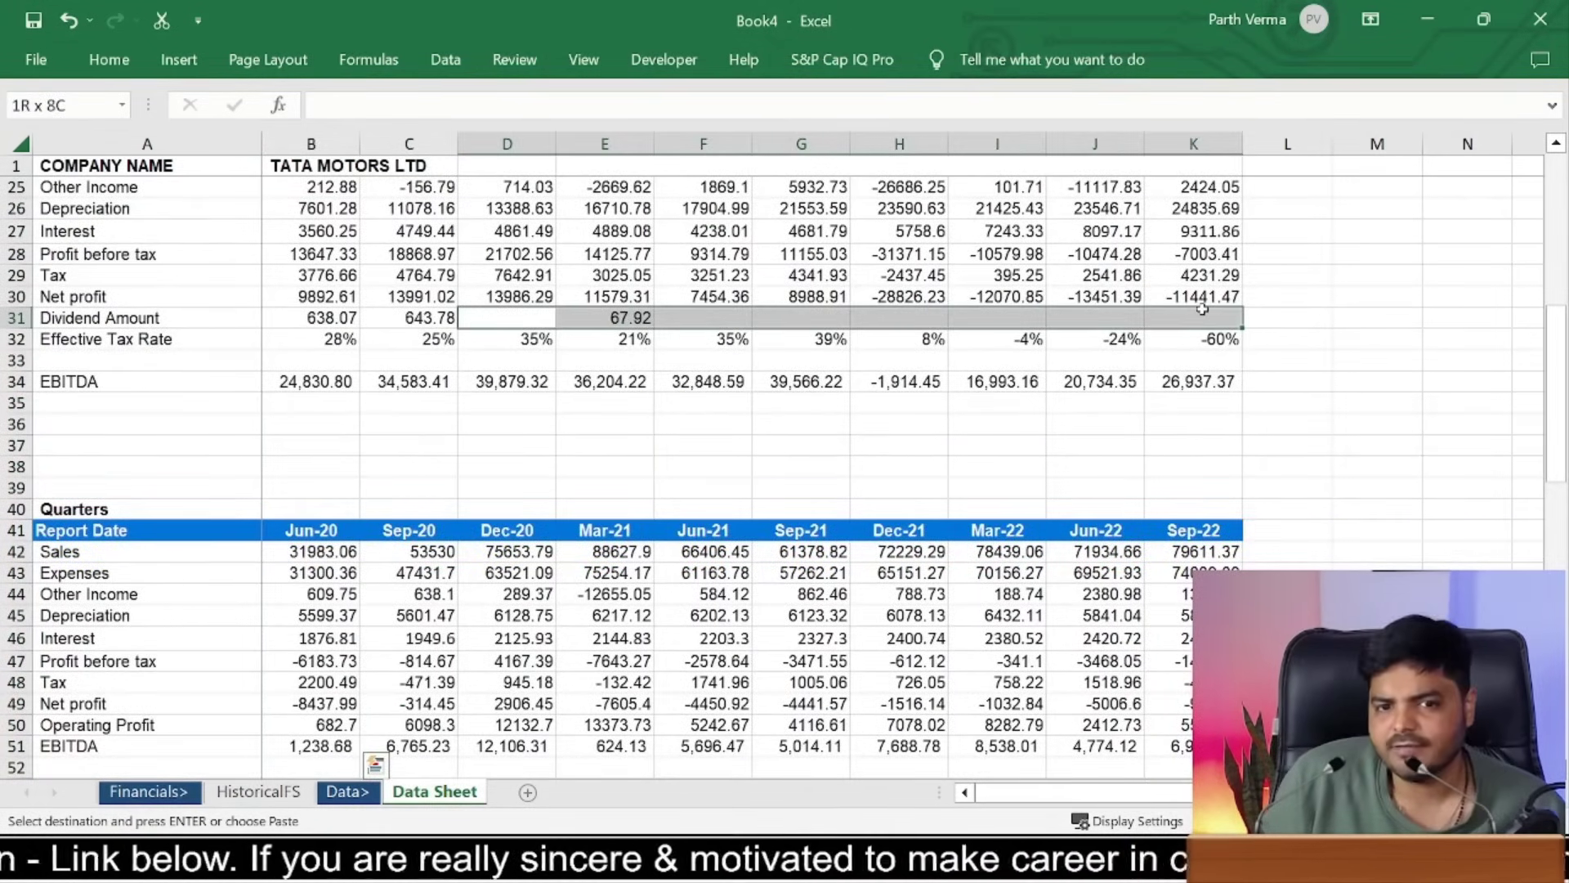
left_click_drag(558, 319, 591, 532)
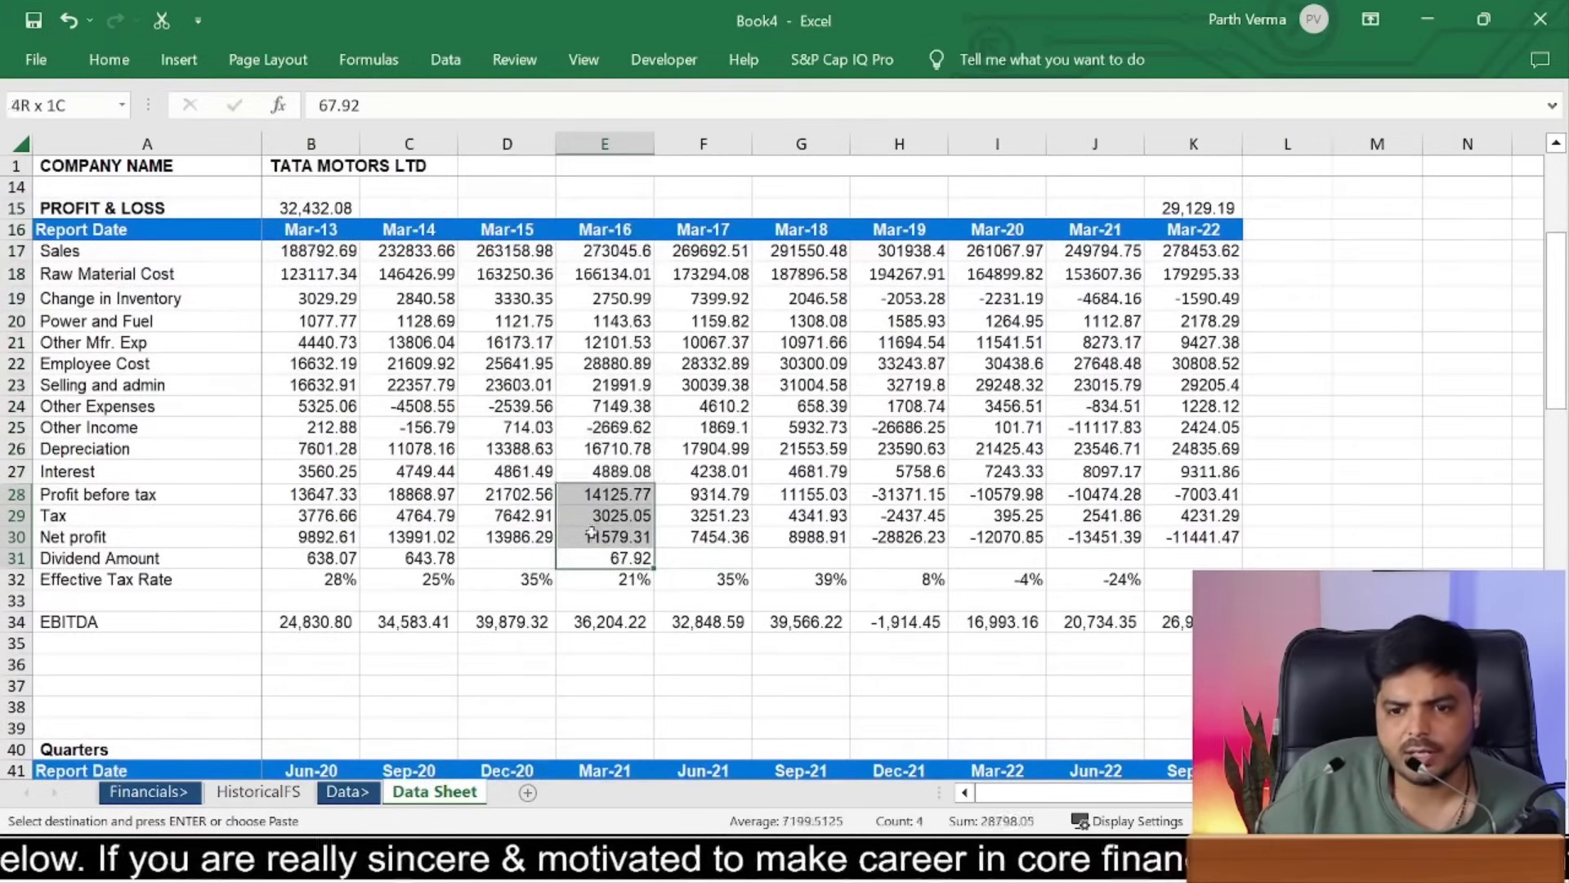
left_click(605, 564)
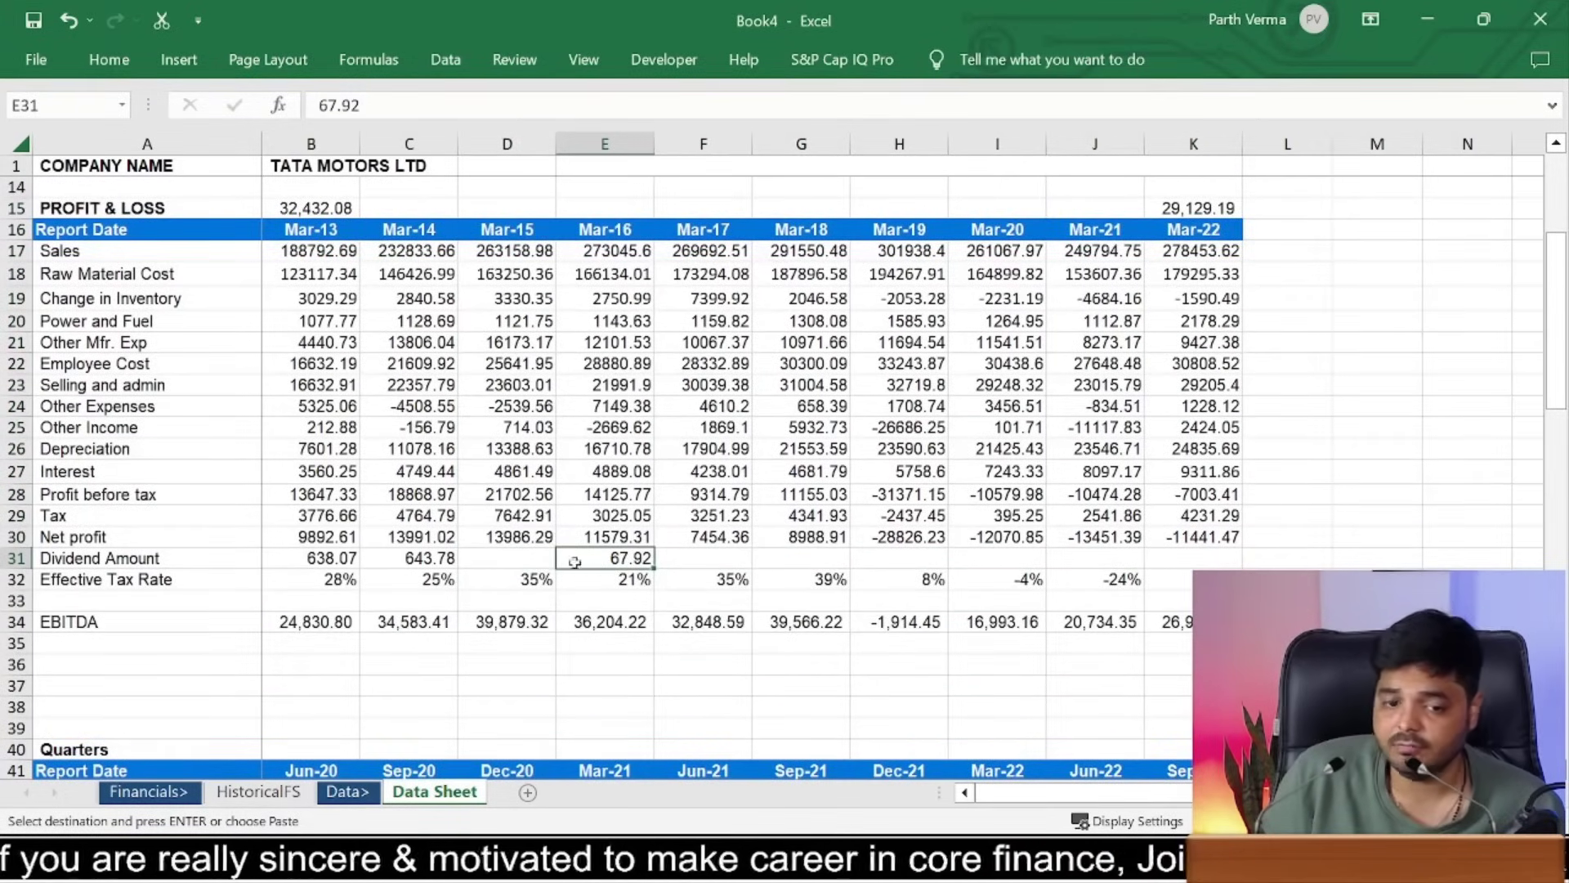
left_click(255, 791)
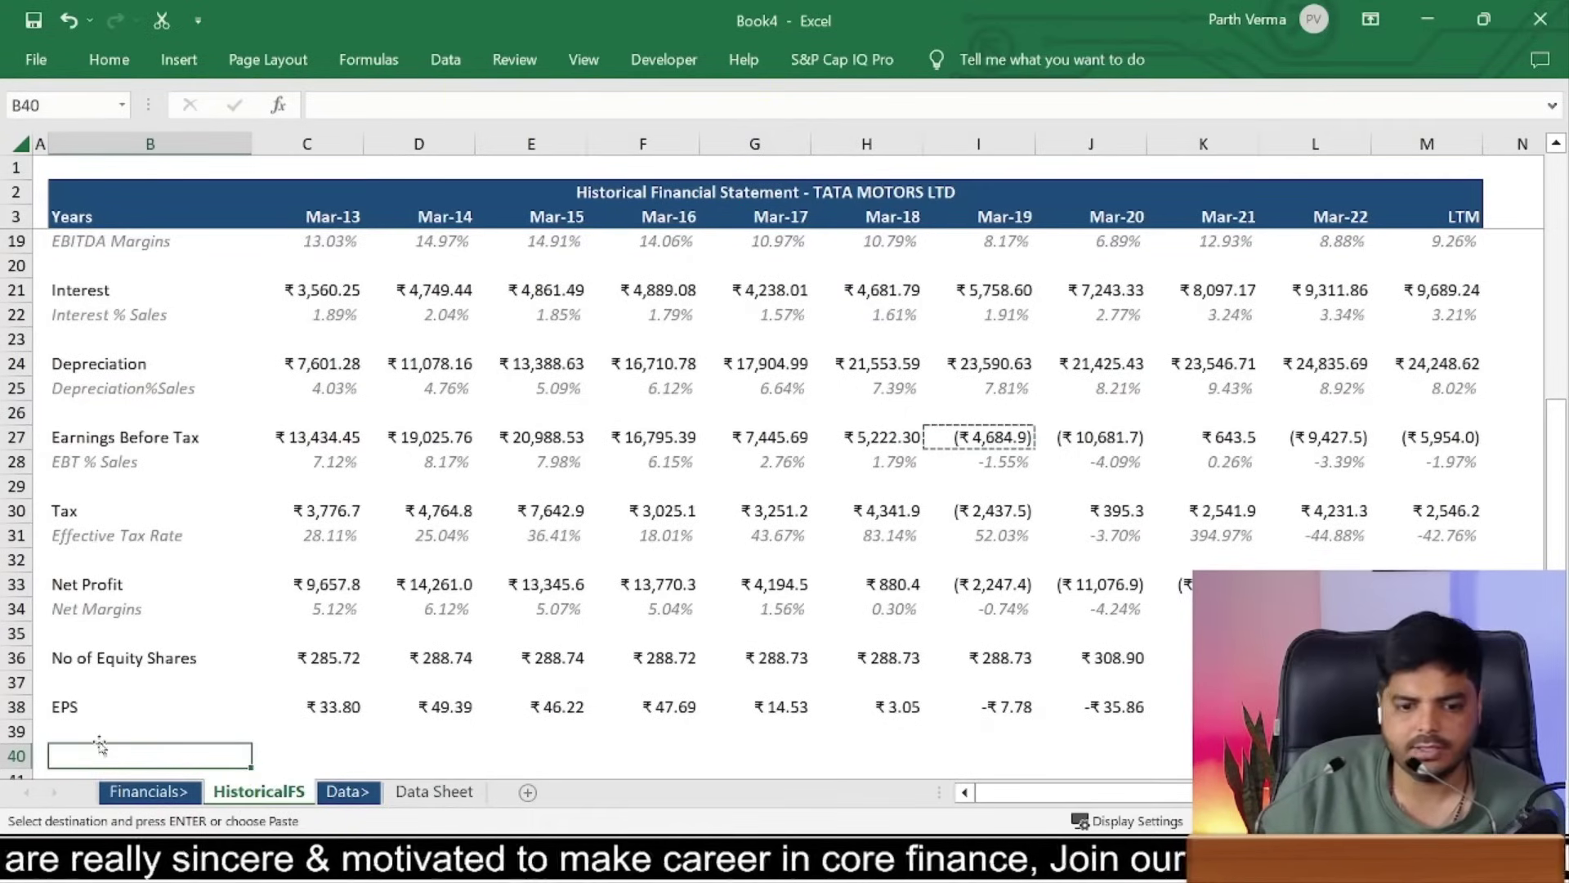
Step: Enter the Dividend per Share label in B40
type("Divide")
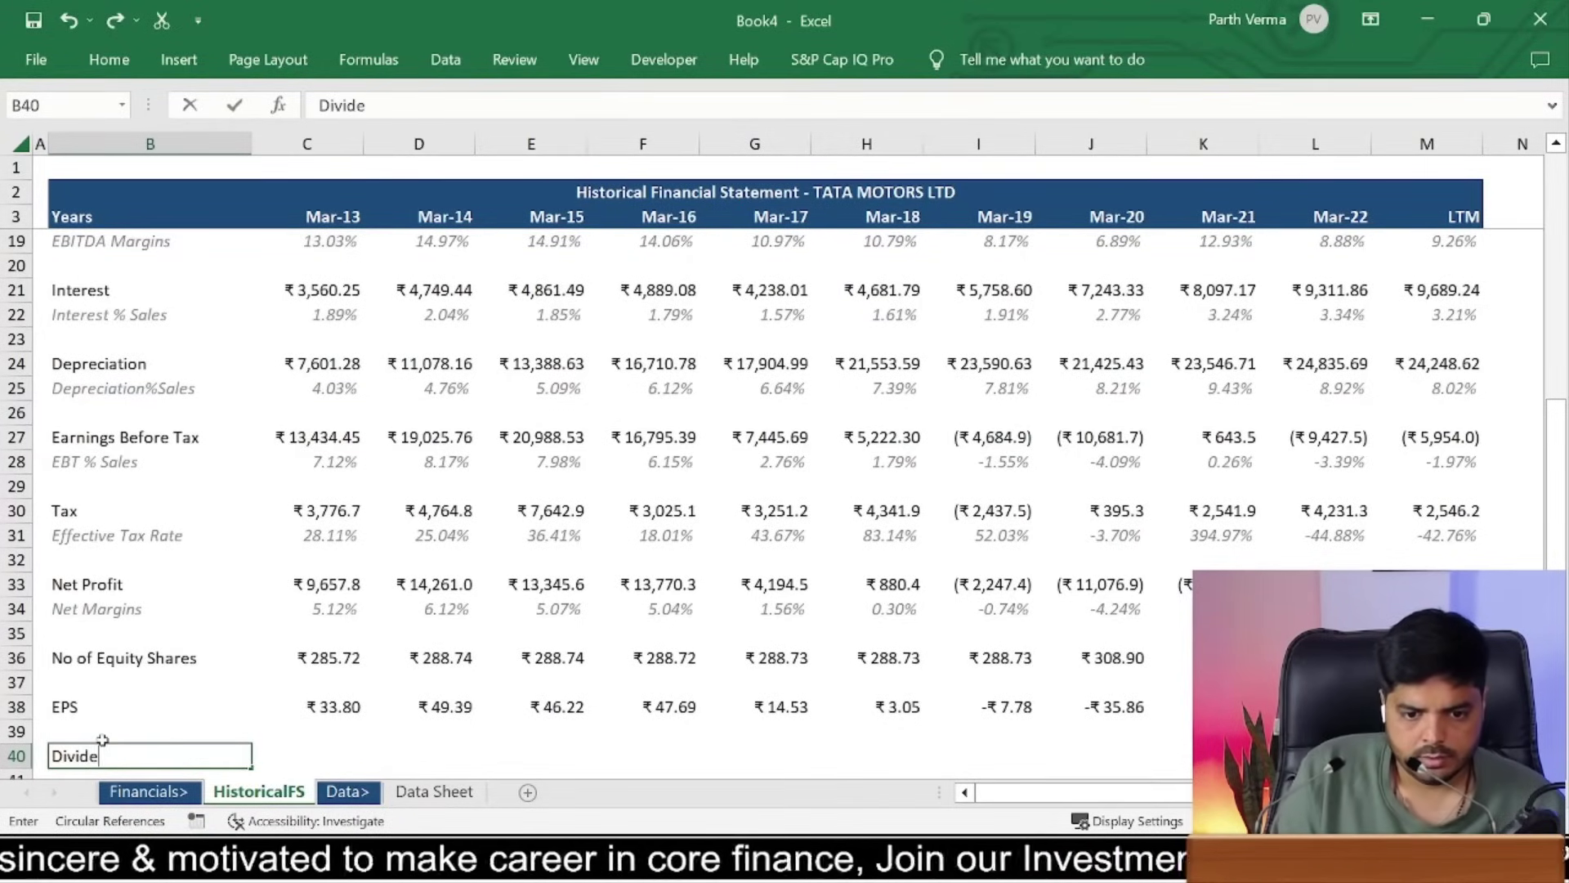
type("nt p")
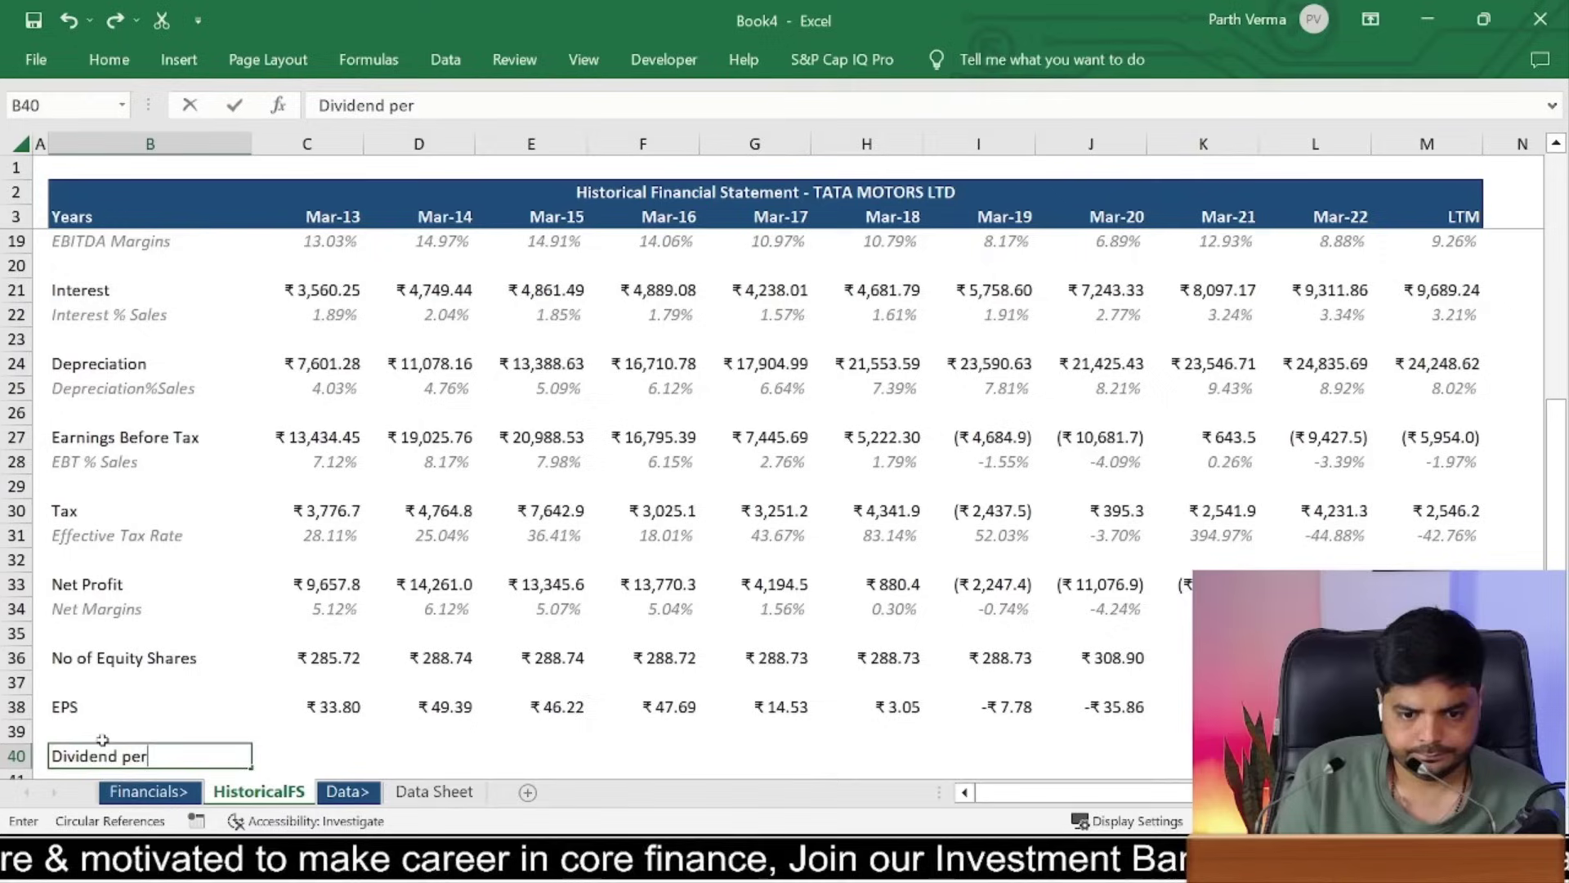
key("Up")
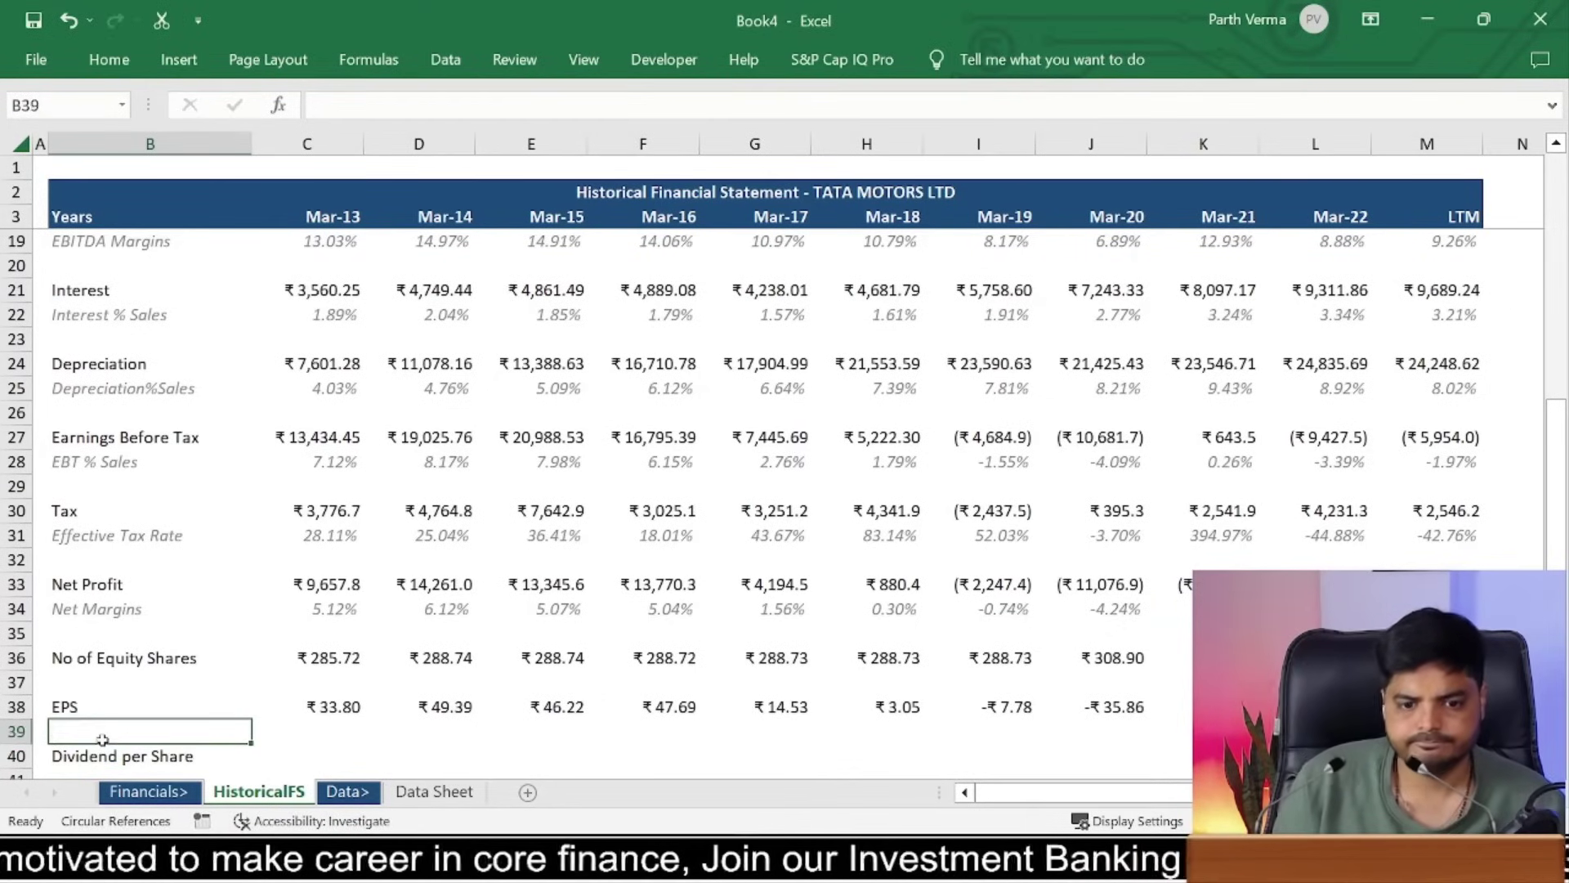
key("Up")
Step: Rename the EPS label in B38 to 'Earnings per Share'
type("Ea")
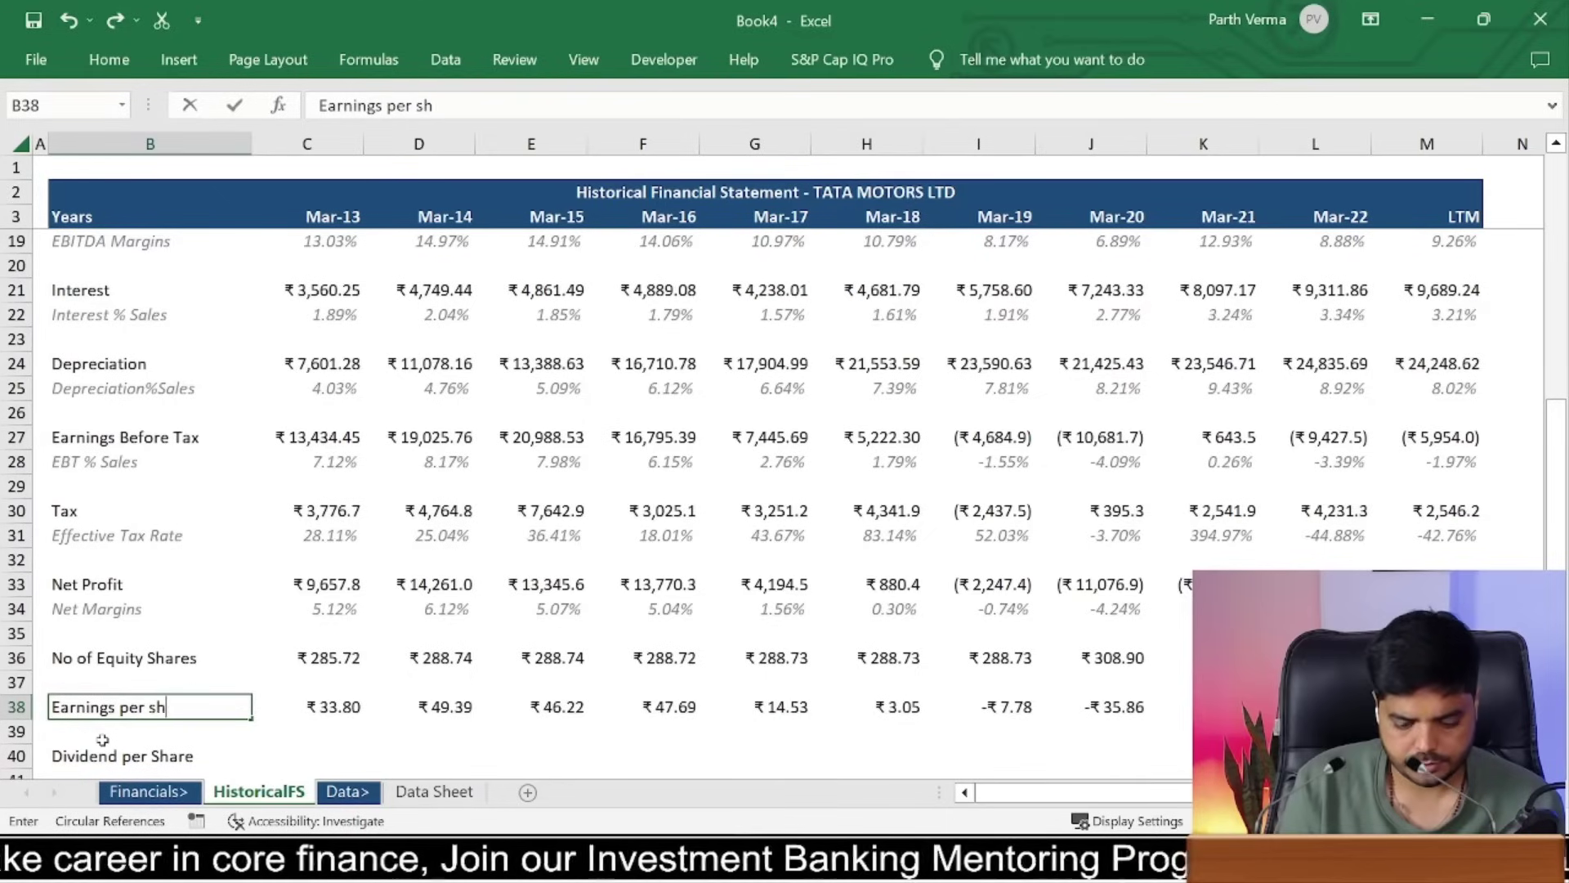
key("Return")
key("Up")
key("F2")
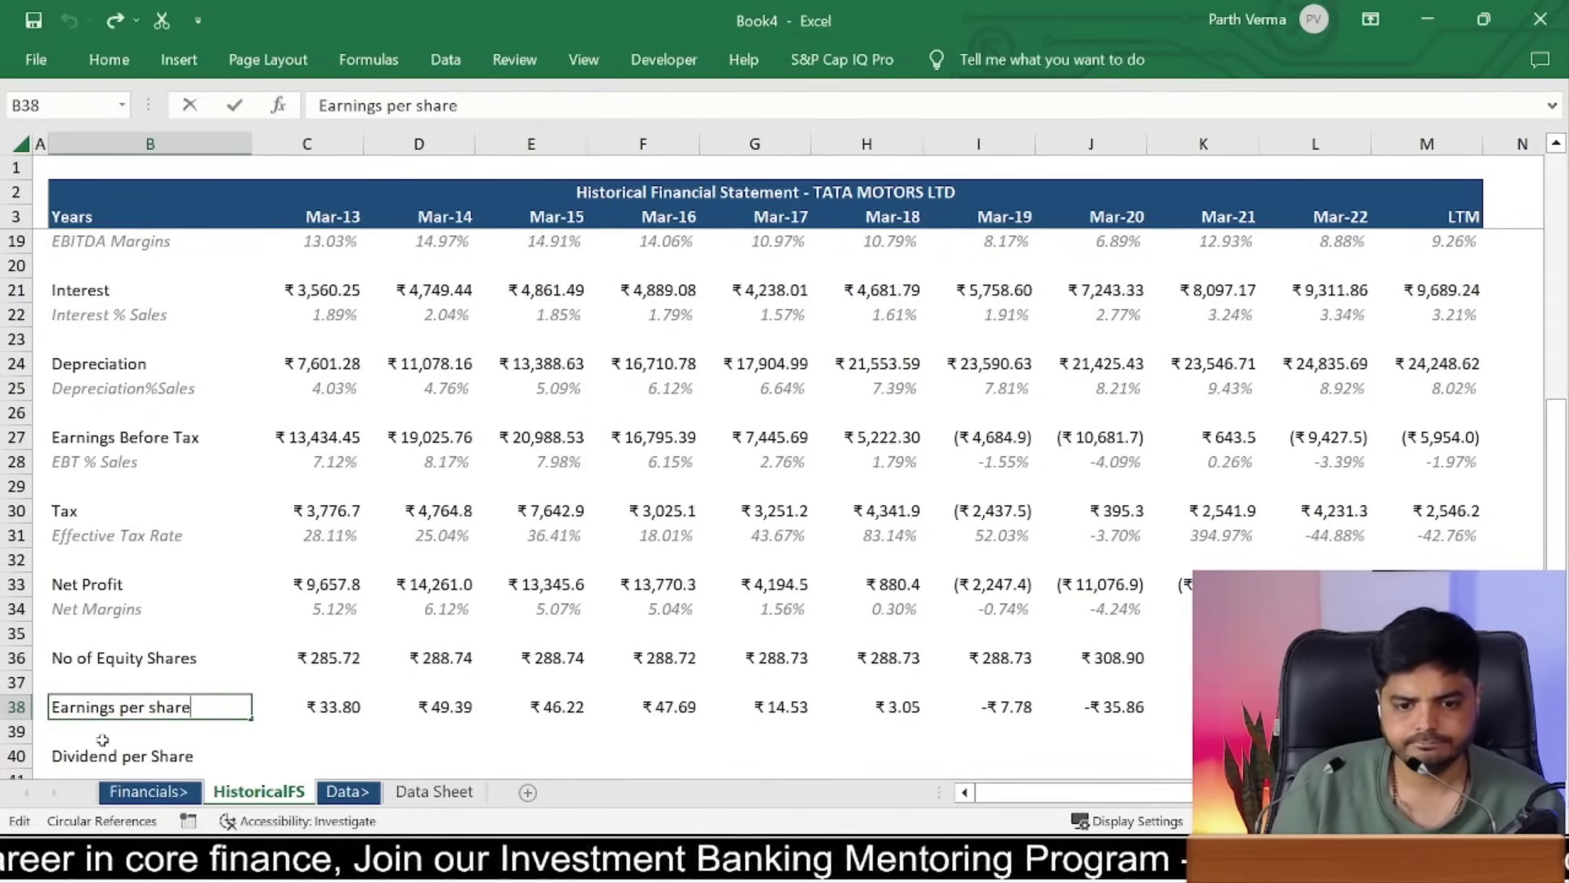
key("Delete")
type("S")
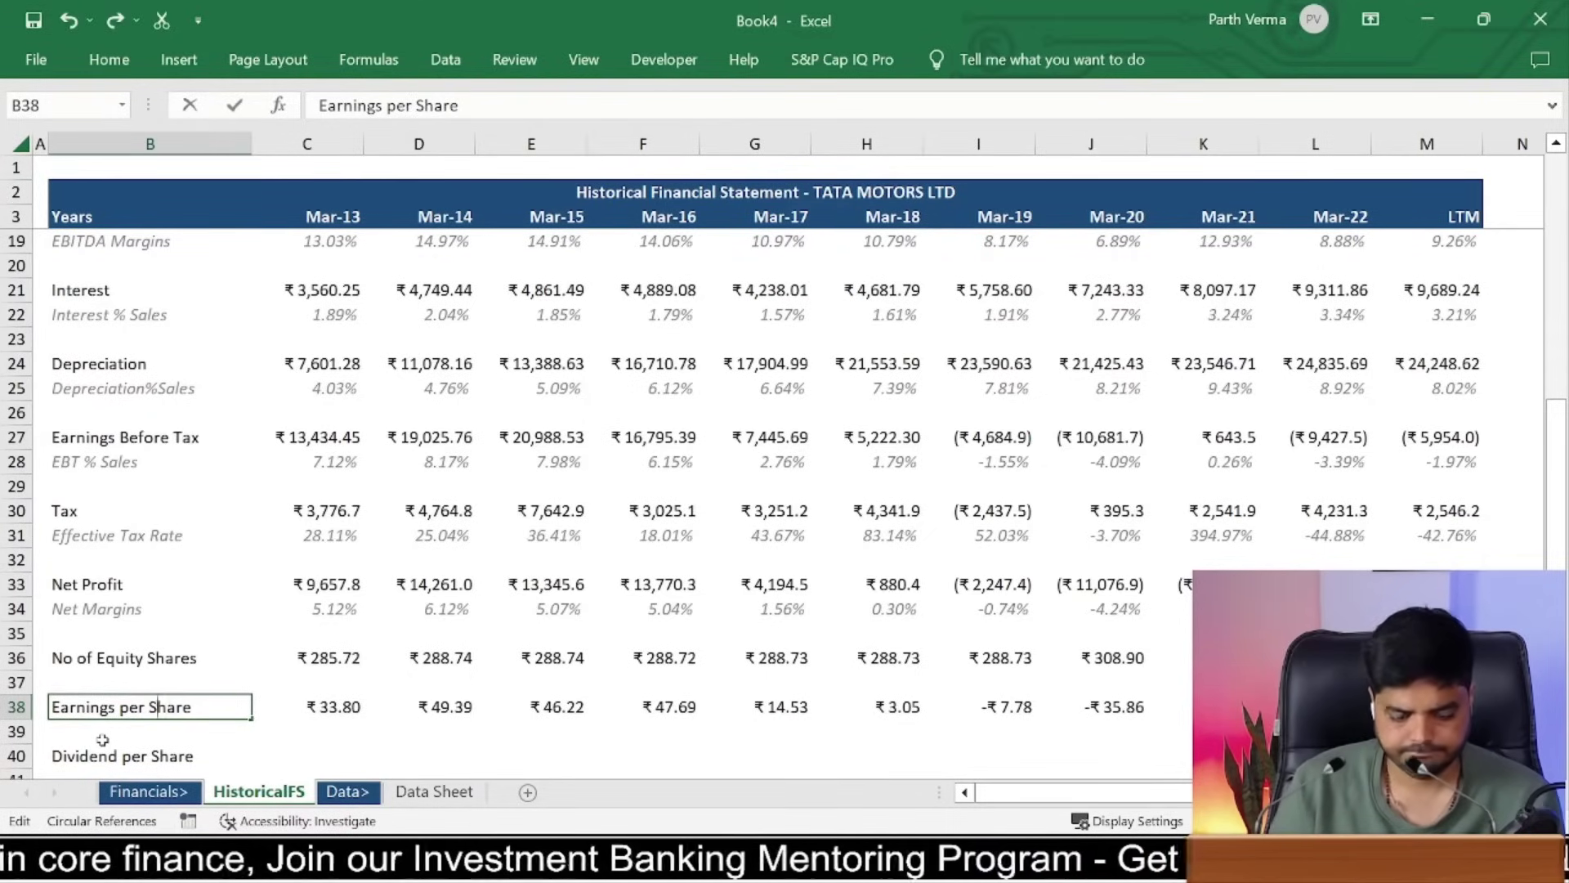
key("ctrl+Return")
Step: Move to C40, the Mar-13 Dividend per Share cell
key("Down")
key("Down")
key("Right")
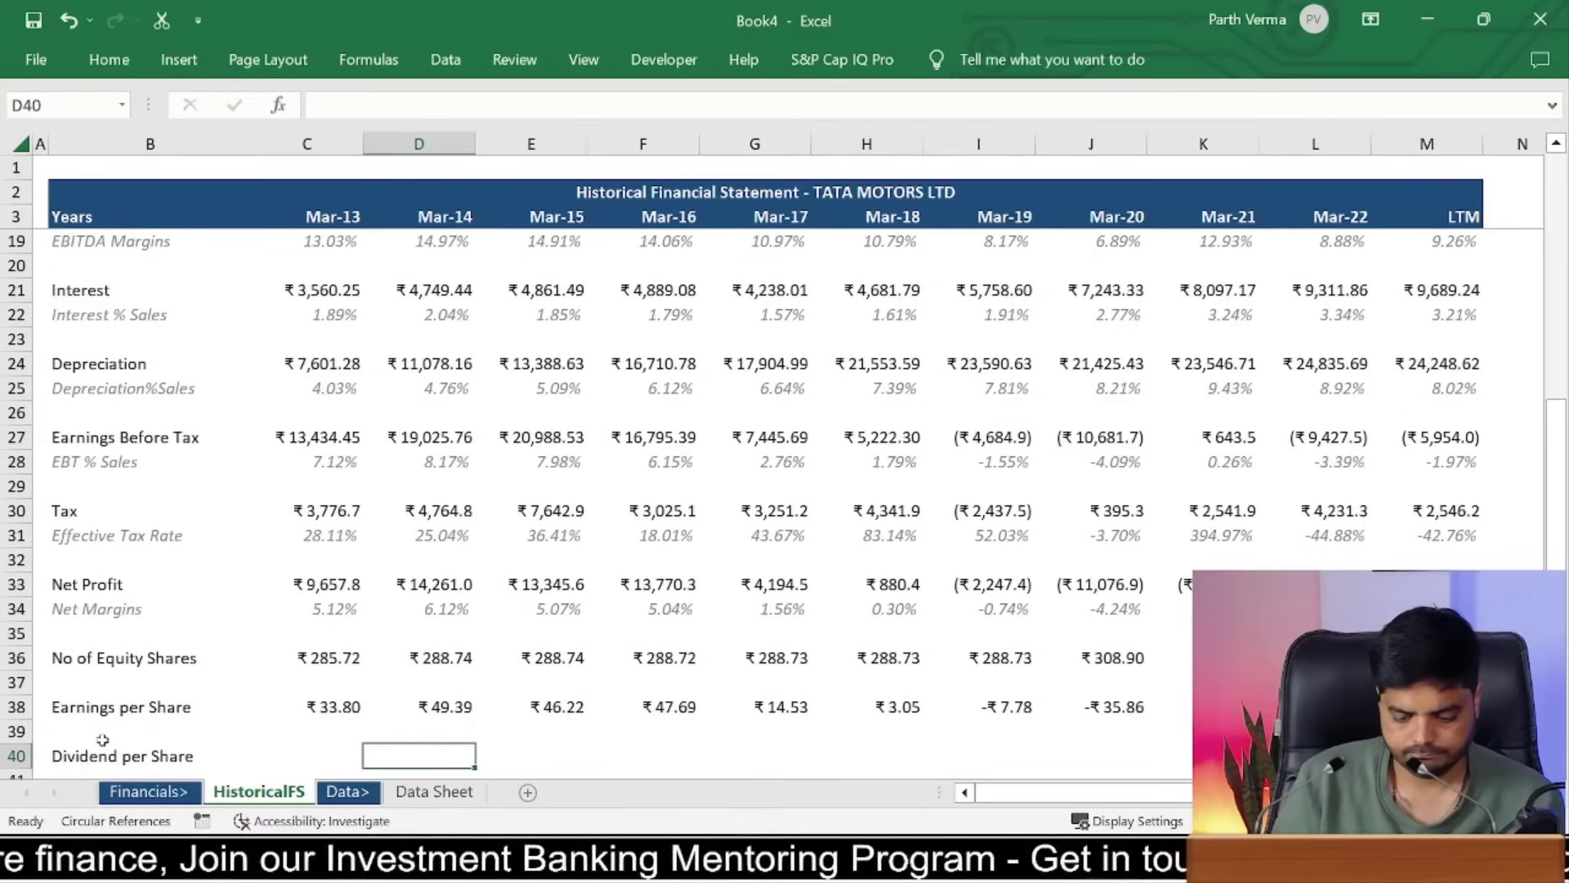
type("=")
key("Escape")
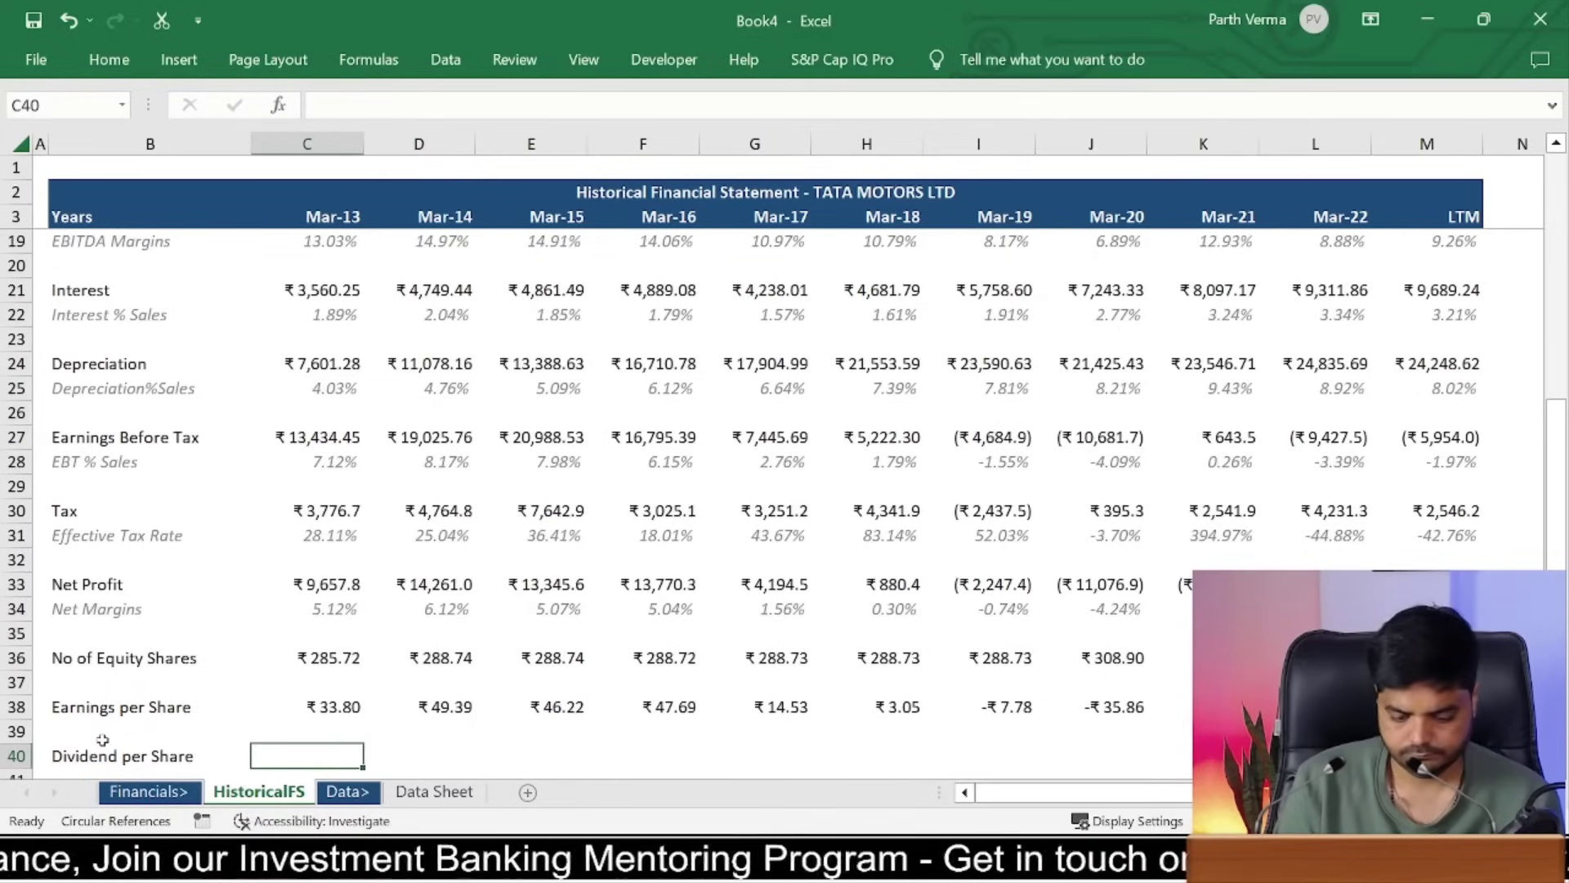
Step: Enter an IFERROR formula in C40 dividing the Data Sheet dividend by C36's share count
type("=iferror")
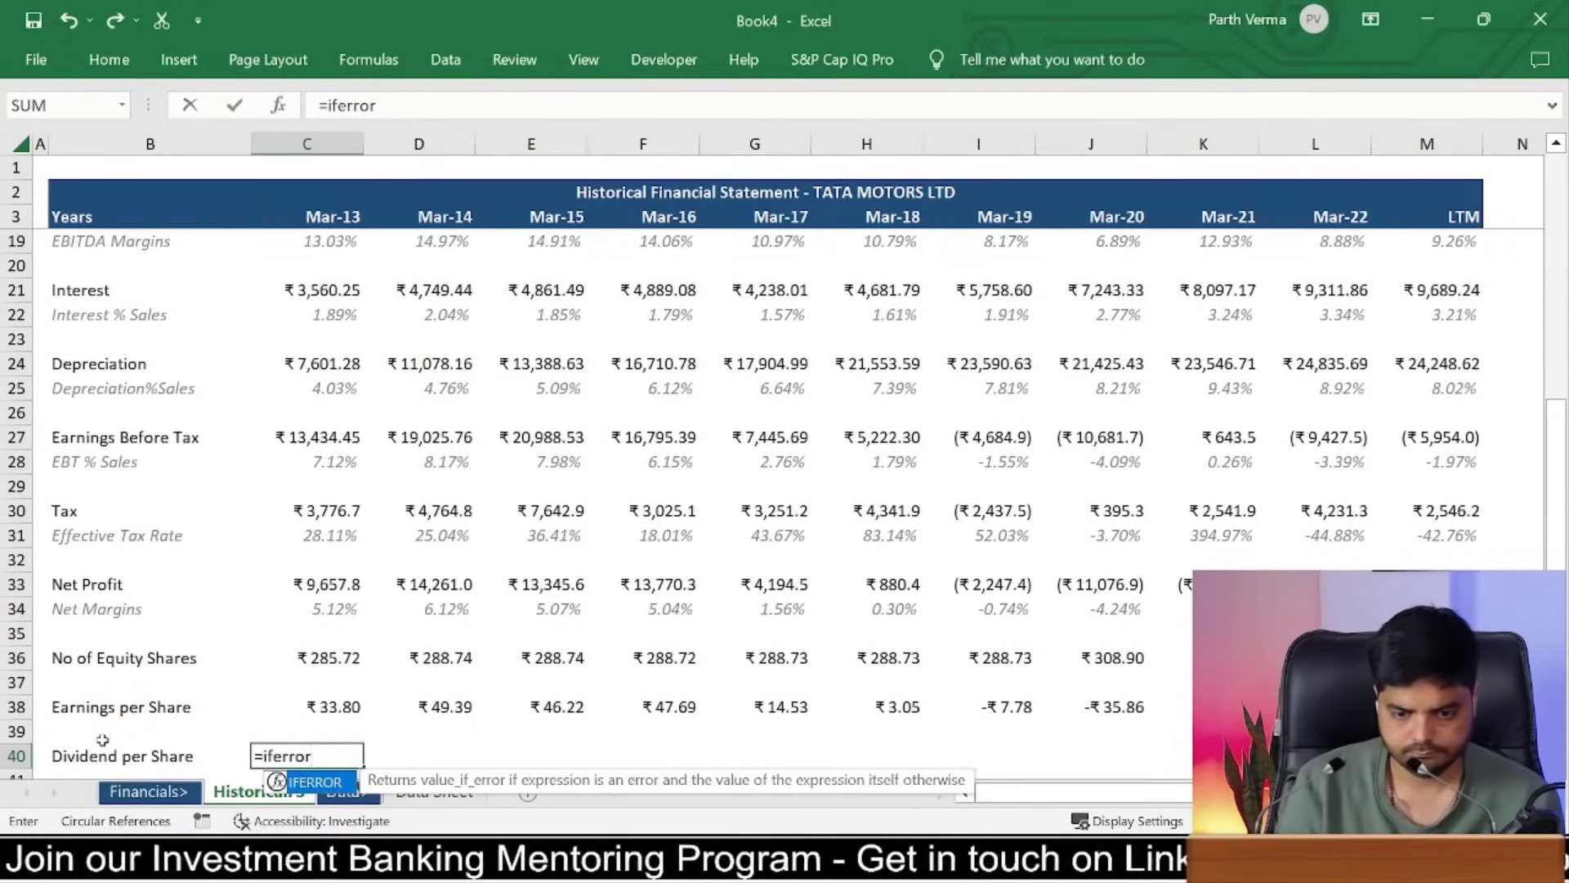
type("(")
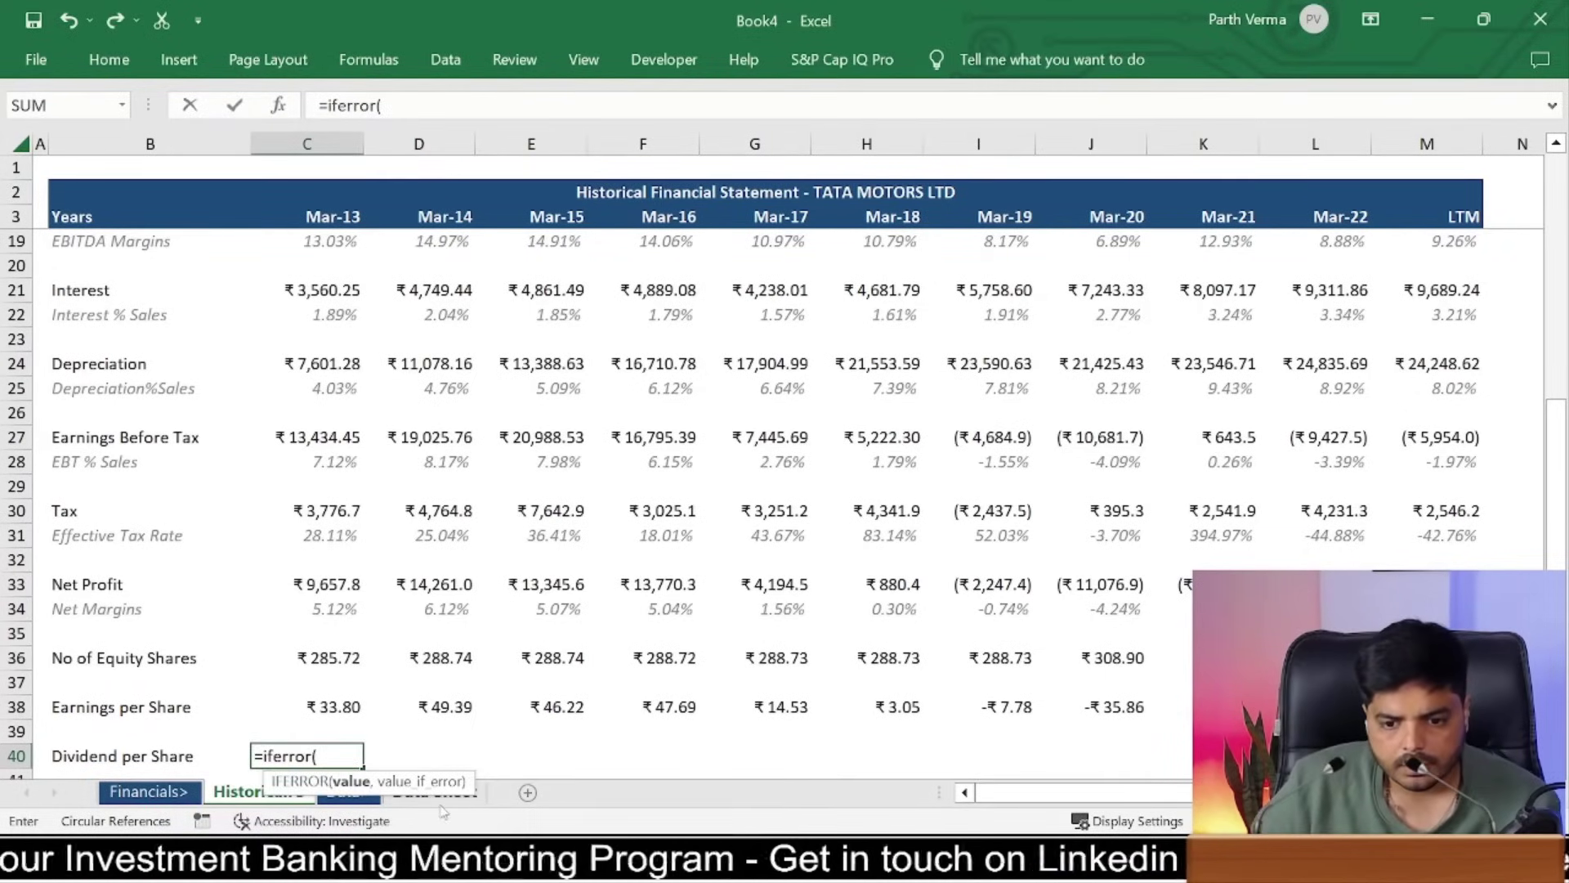
left_click(442, 795)
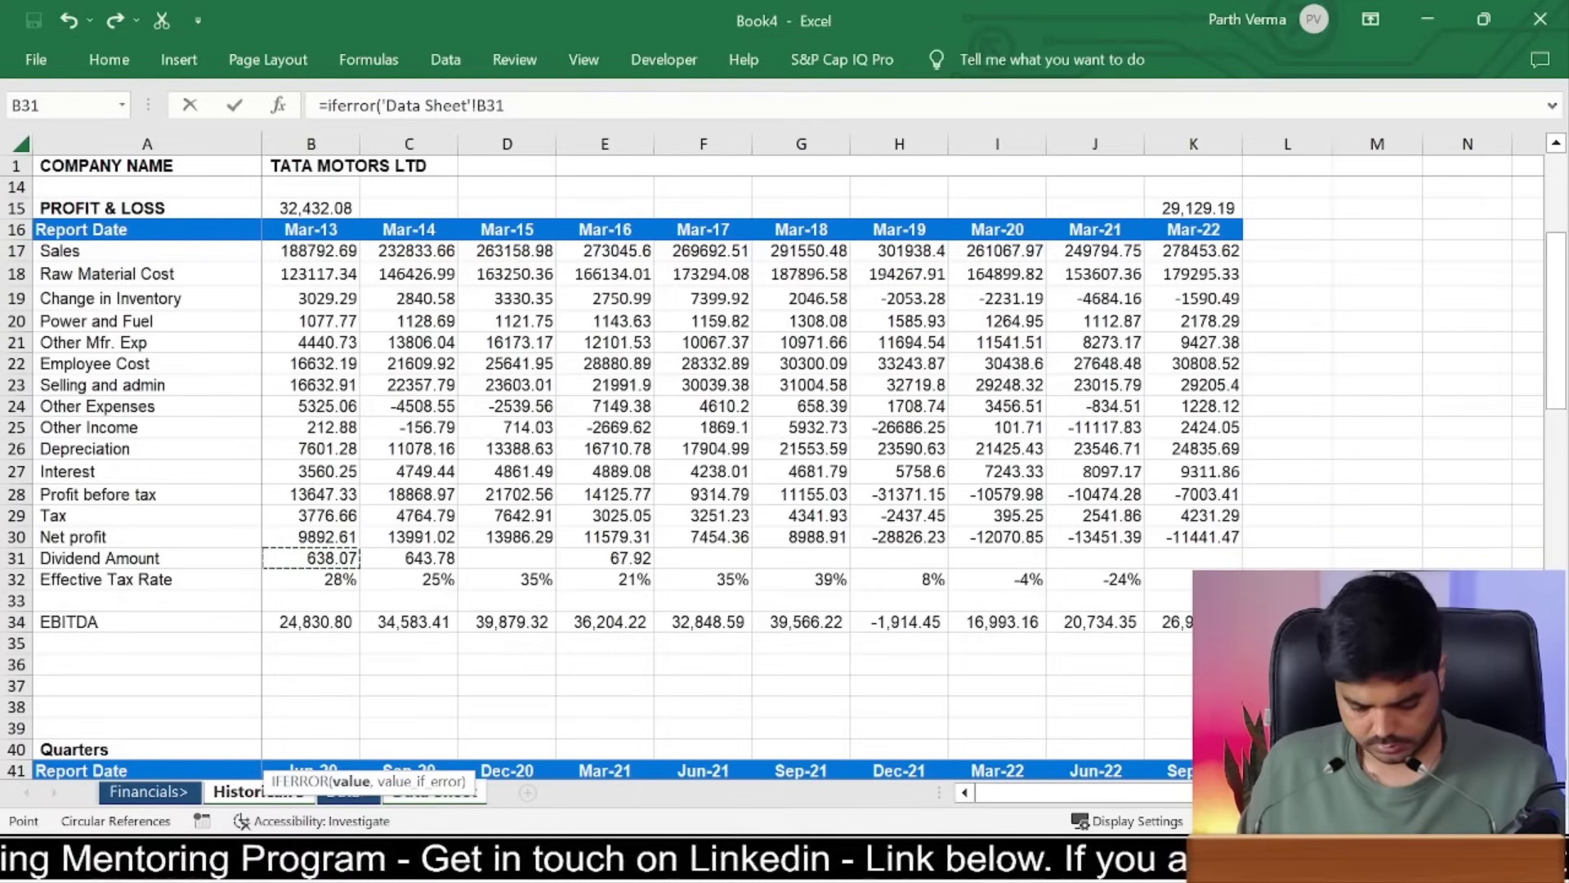
left_click(626, 104)
type("//")
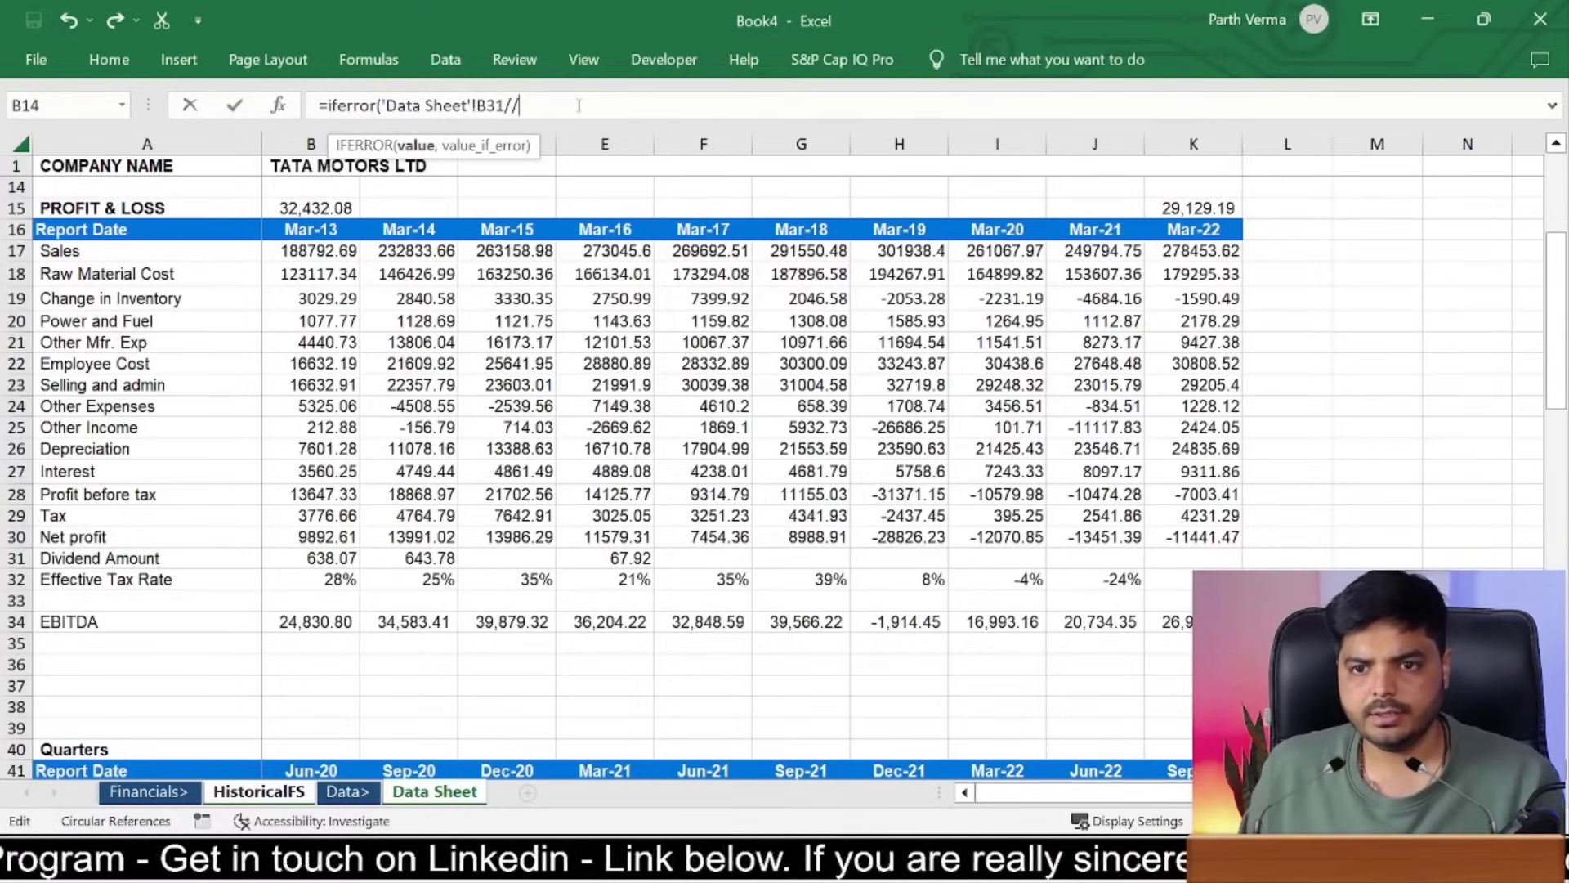
key("BackSpace")
key("BackSpace")
left_click_drag(1555, 319, 1555, 360)
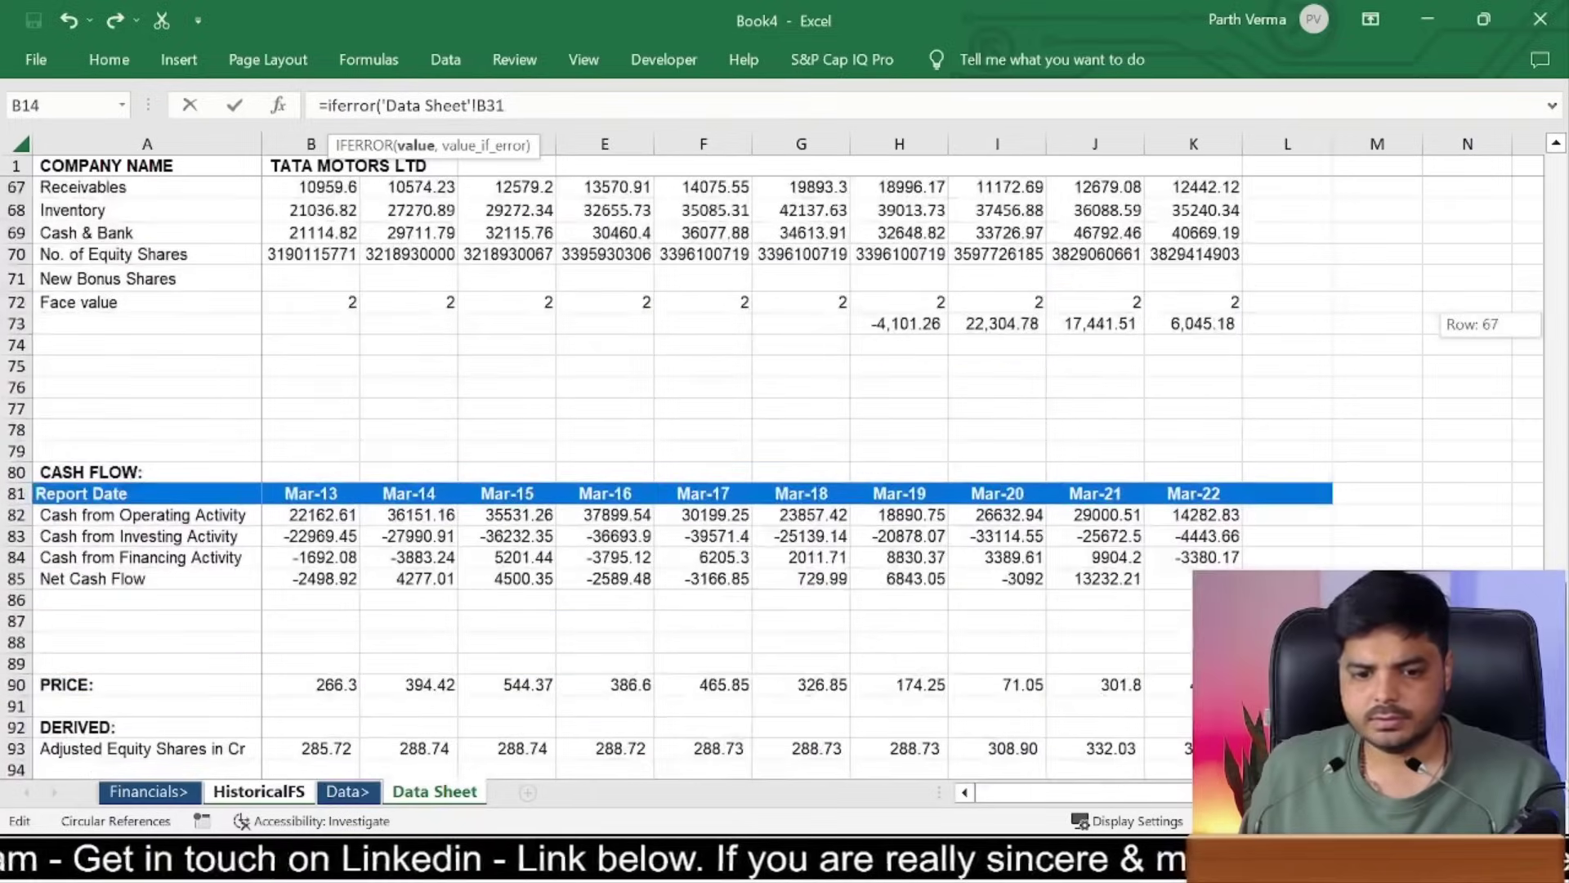
key("Return")
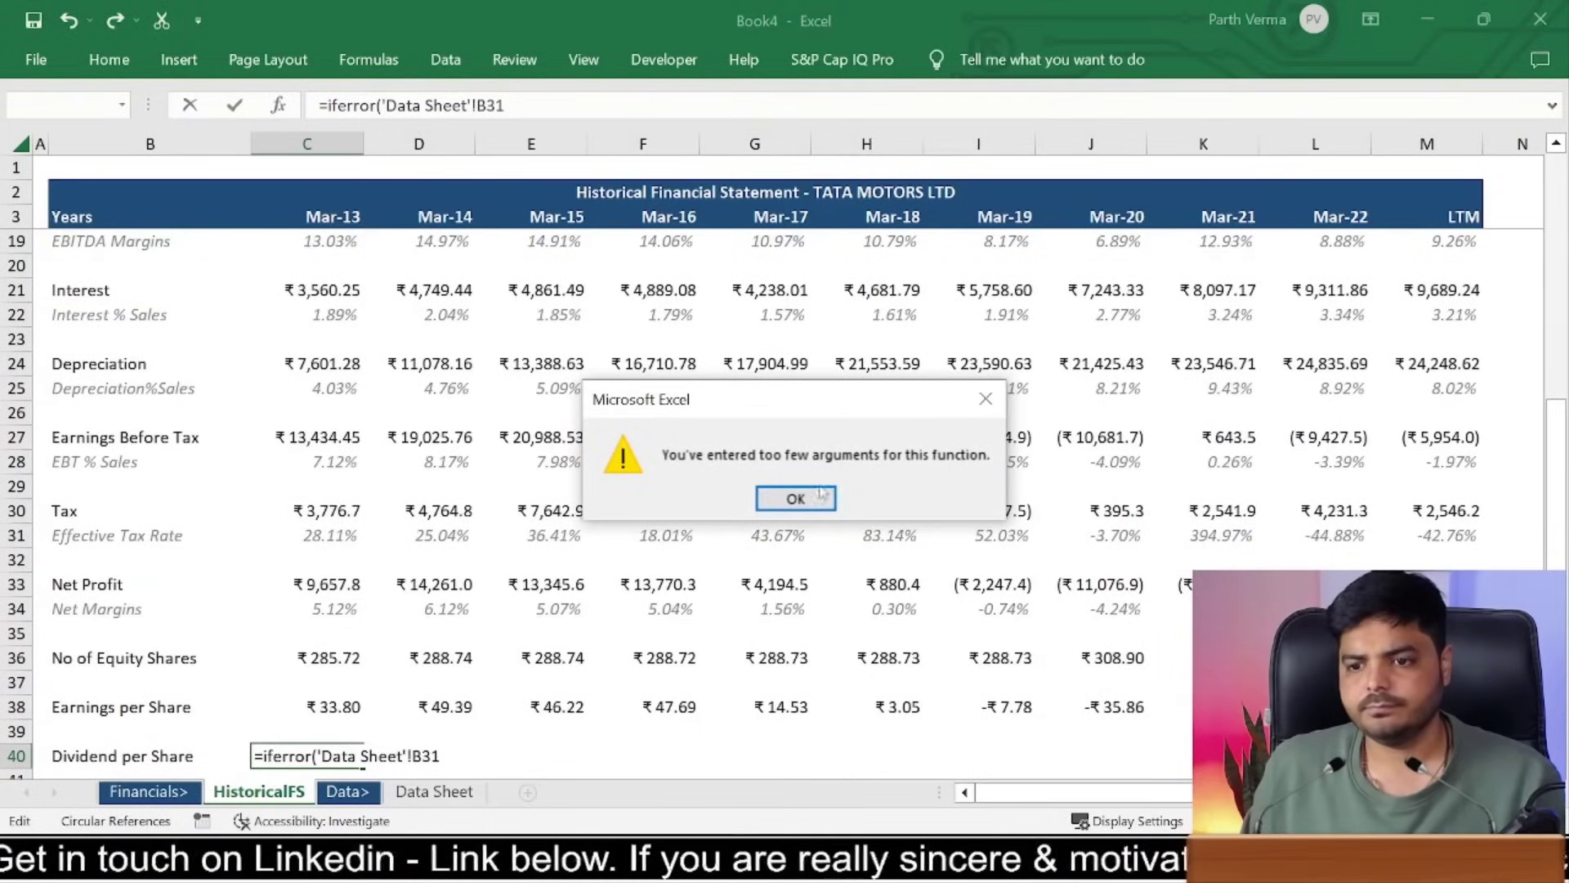
left_click(820, 492)
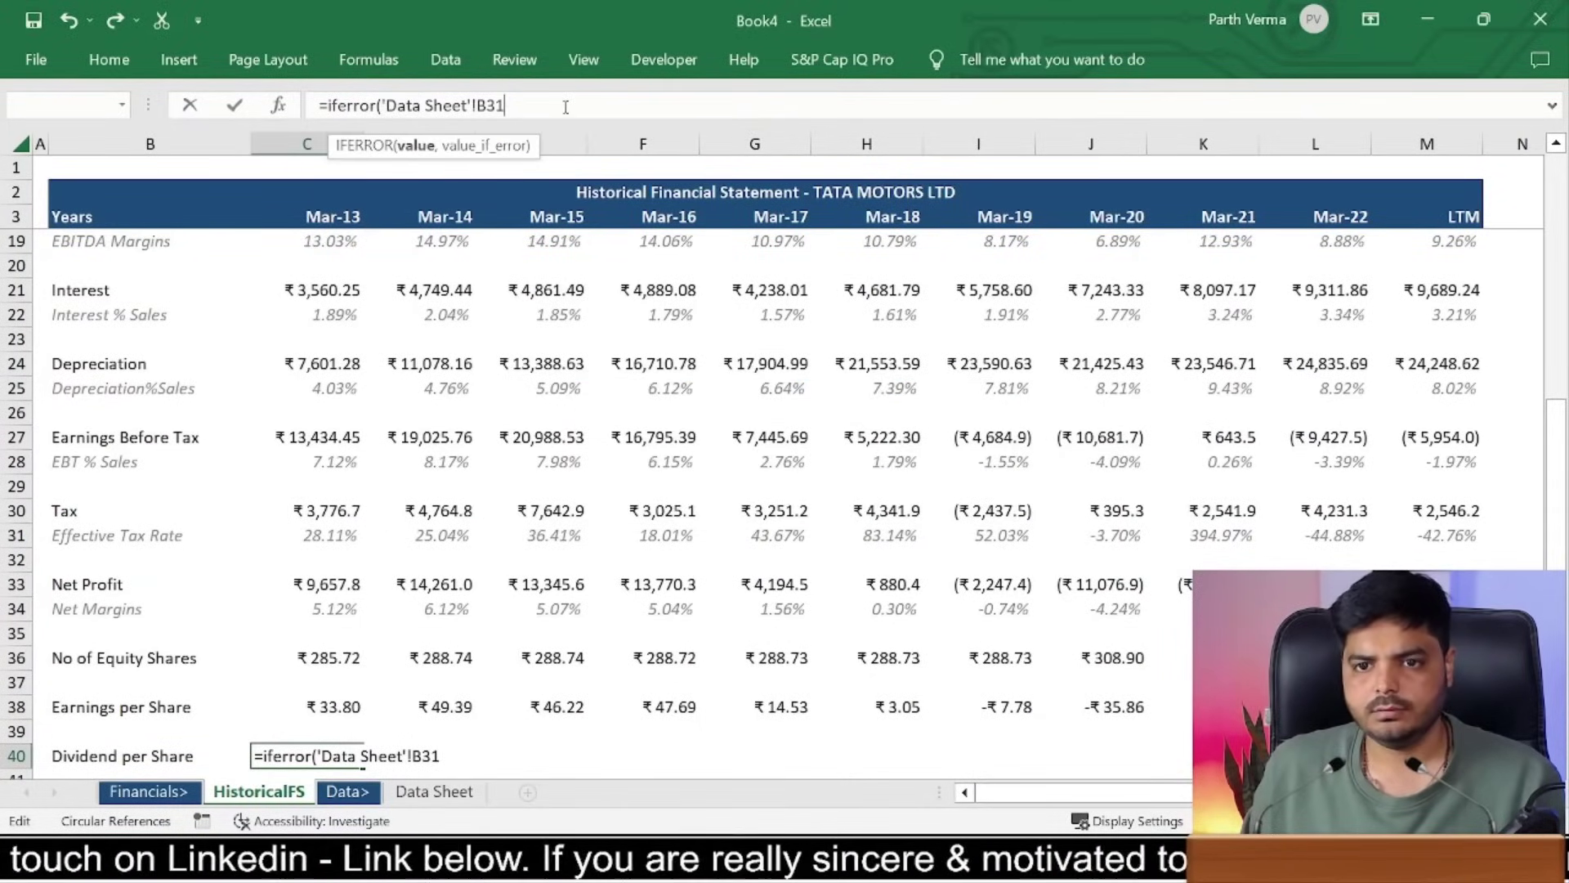
type("/")
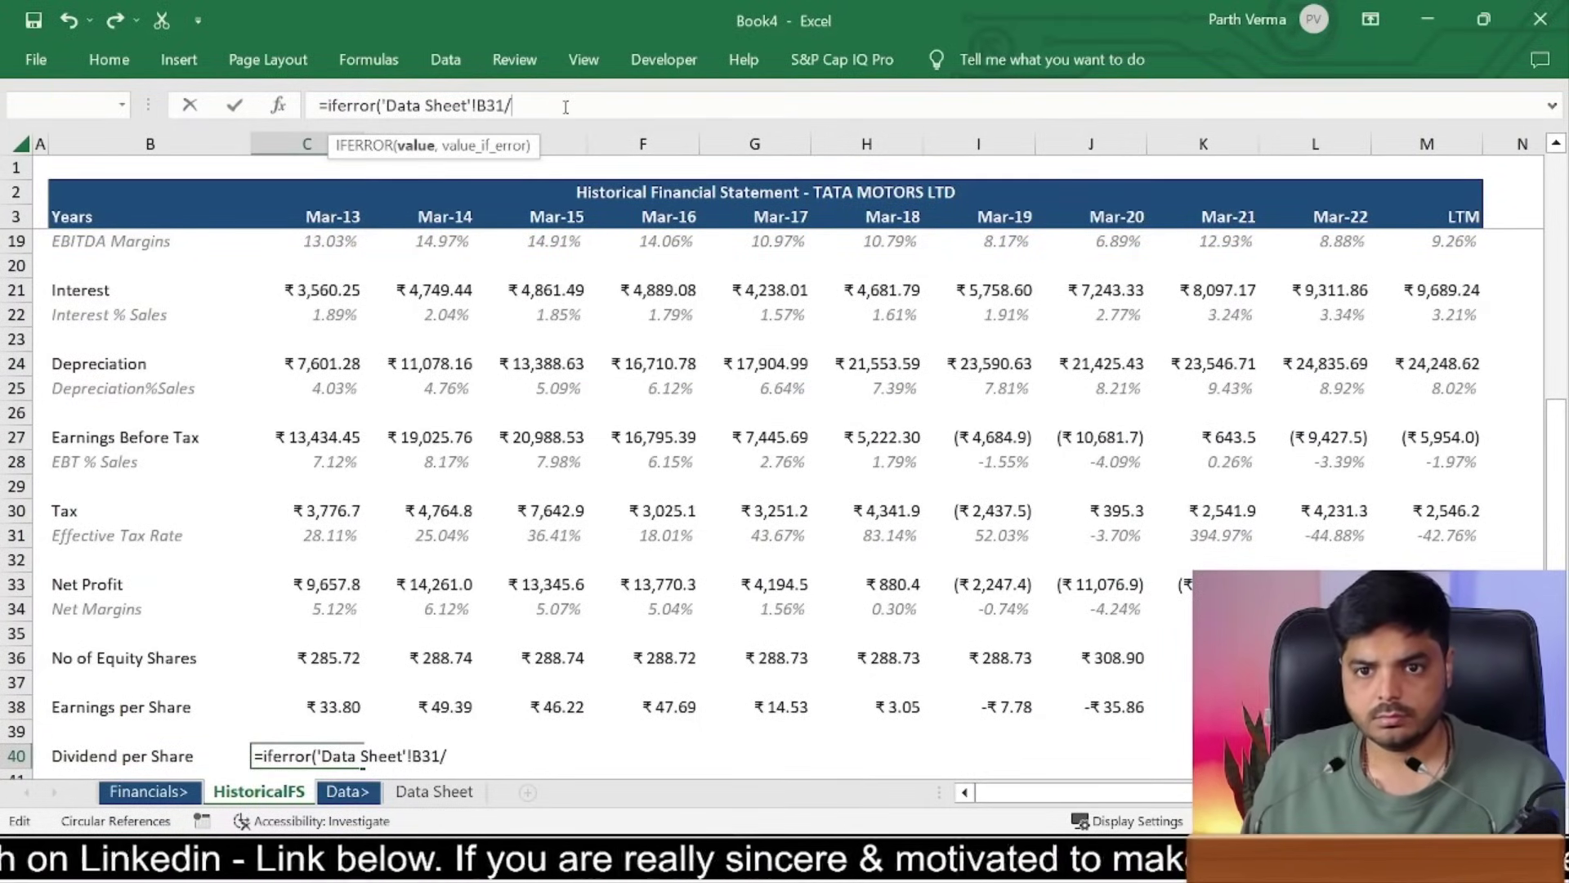
left_click(1557, 482)
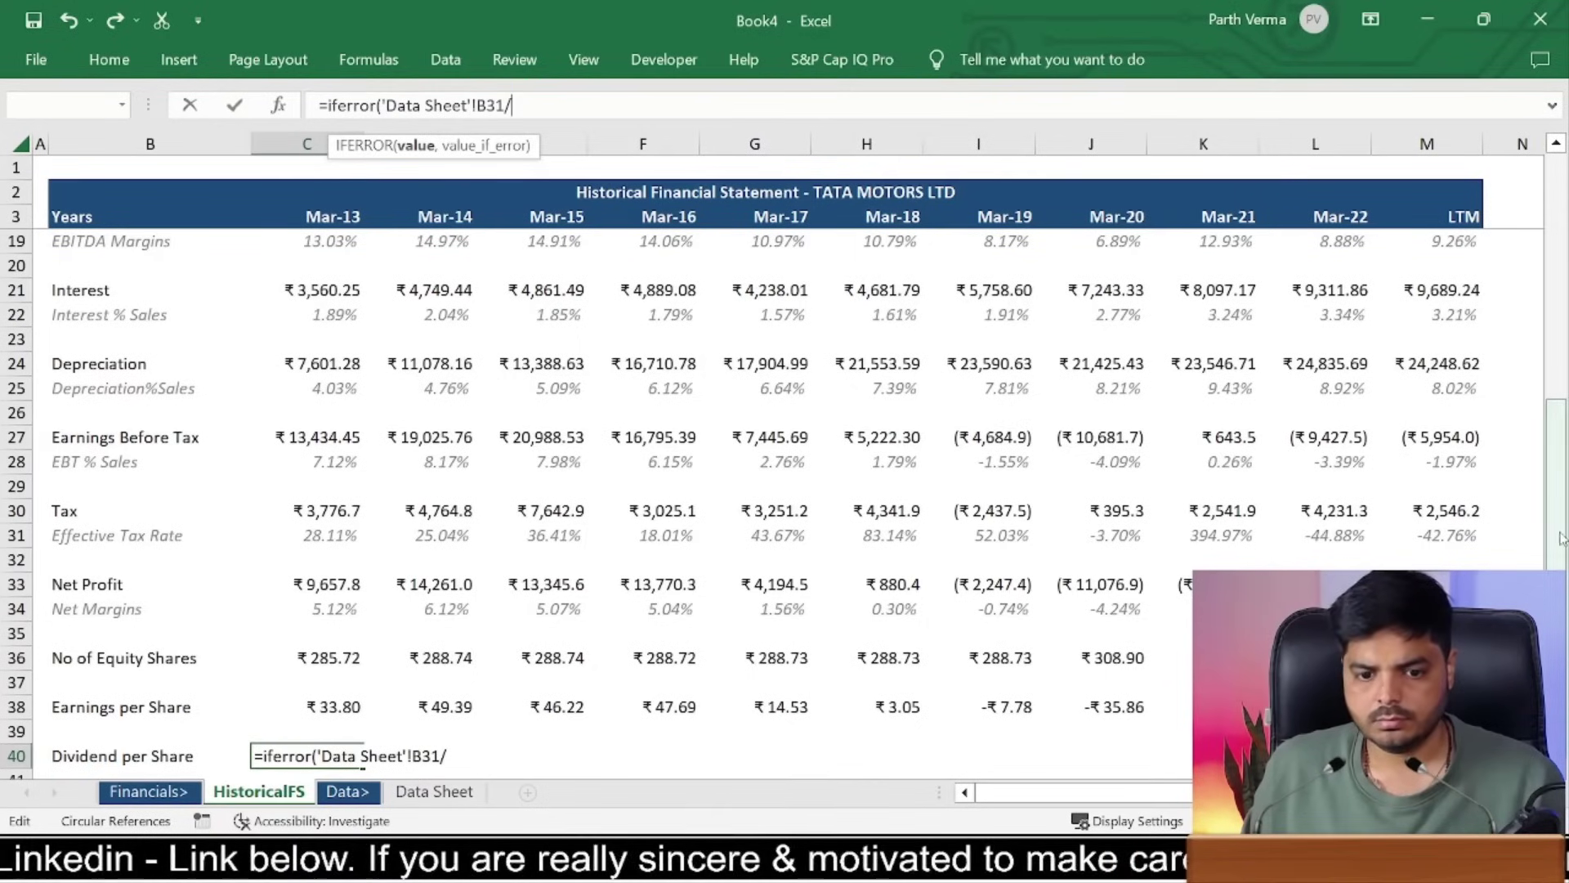
left_click(333, 660)
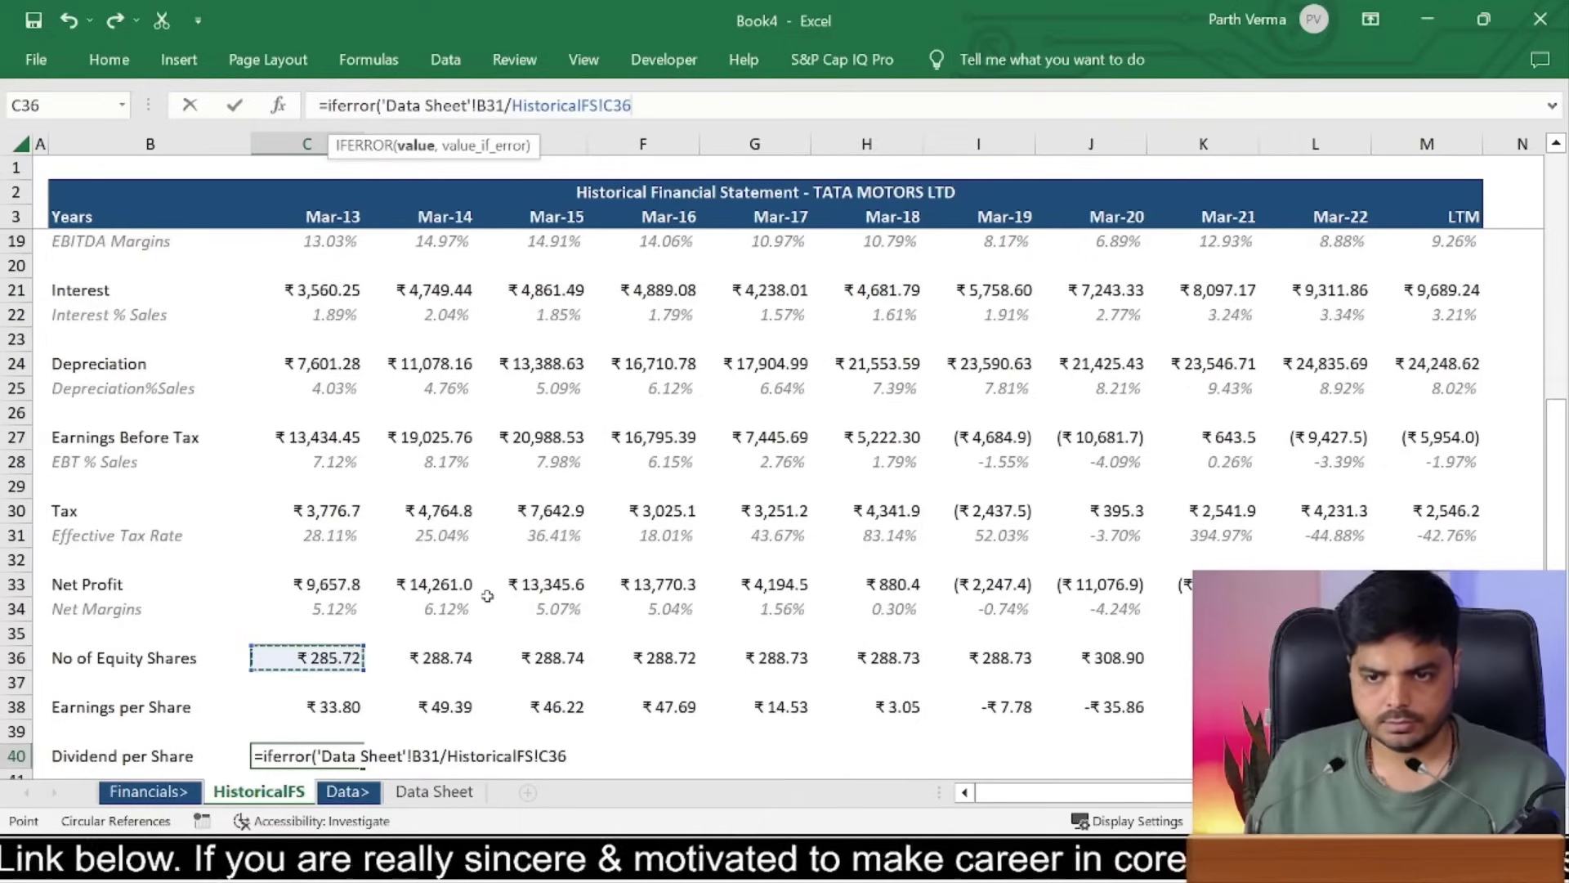
type(")")
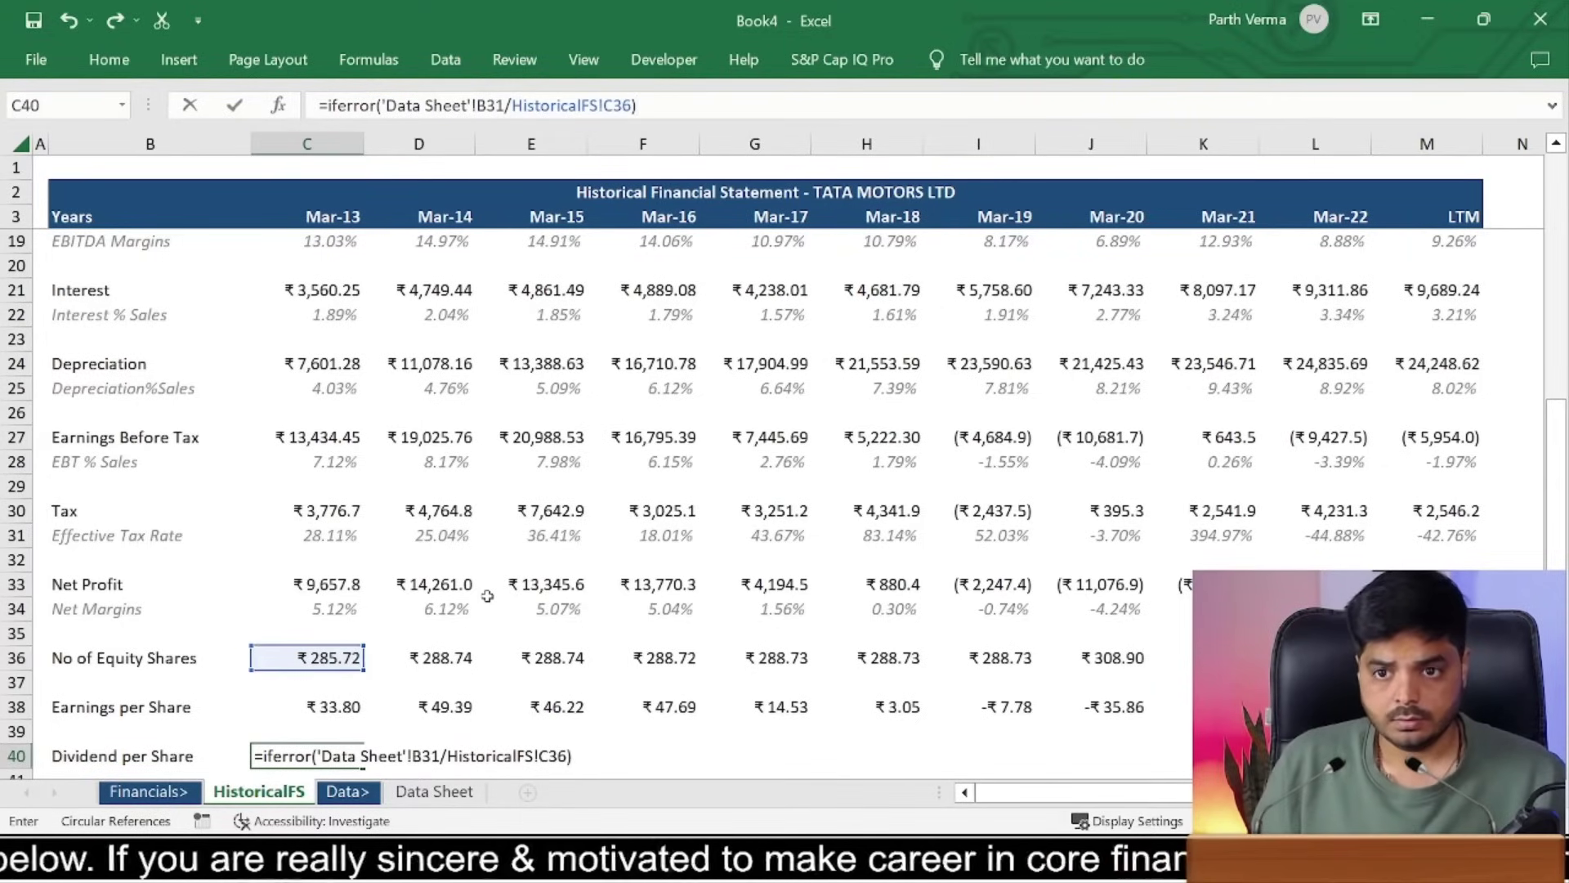
key("BackSpace")
type(",0")
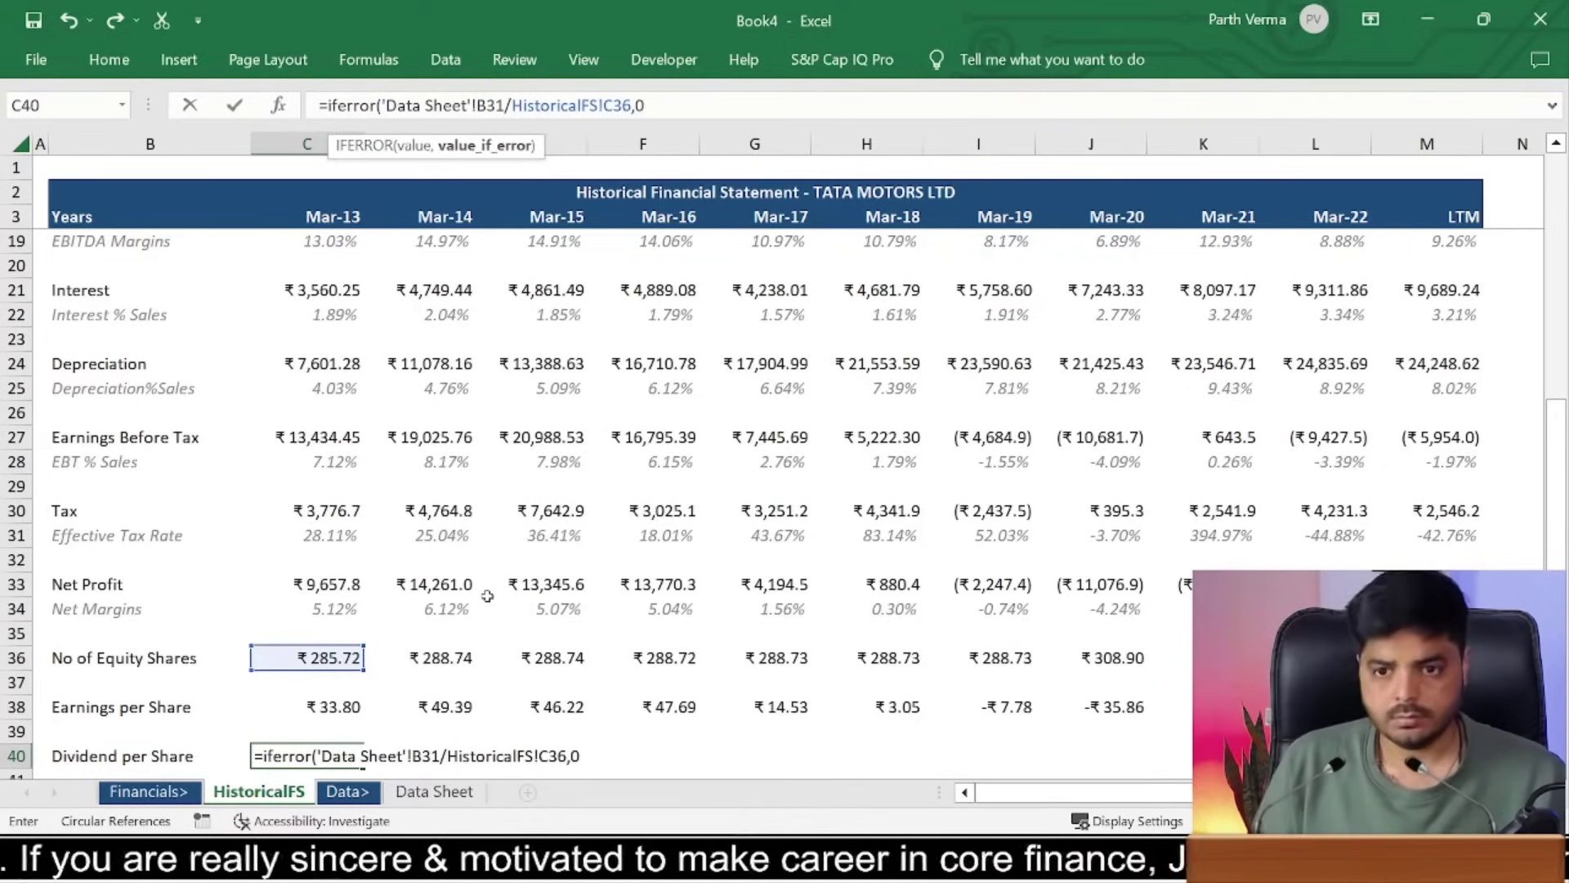
type(")")
key("ctrl+Return")
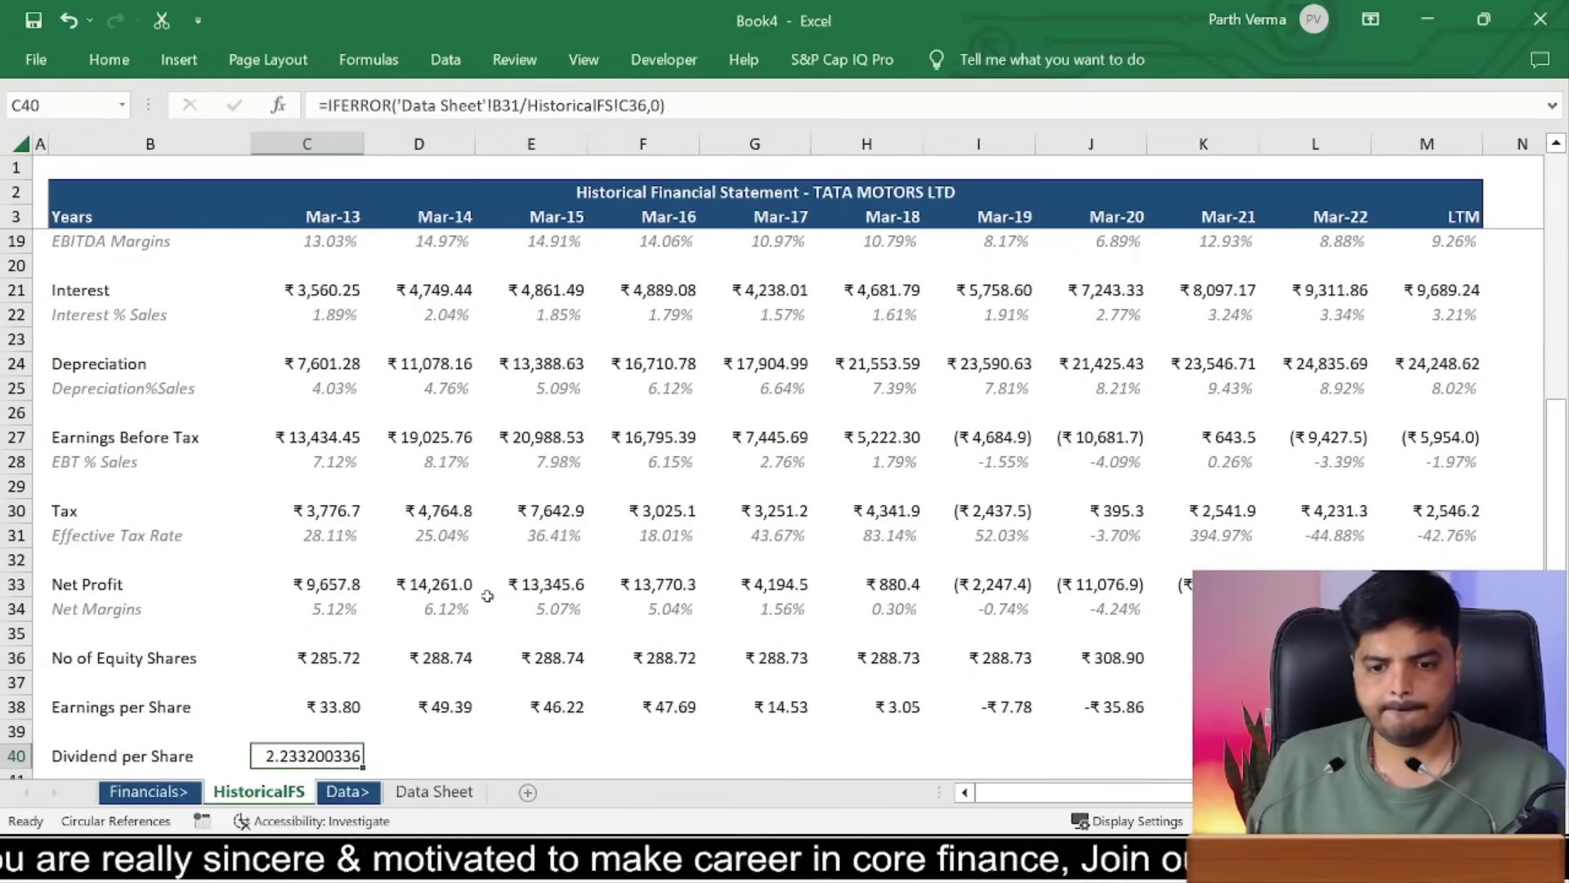
Step: Paste C40's plain format onto the equity share counts in C36:M36
key("ctrl+c")
key("Up")
key("Up")
key("Up")
key("ctrl+shift+Right")
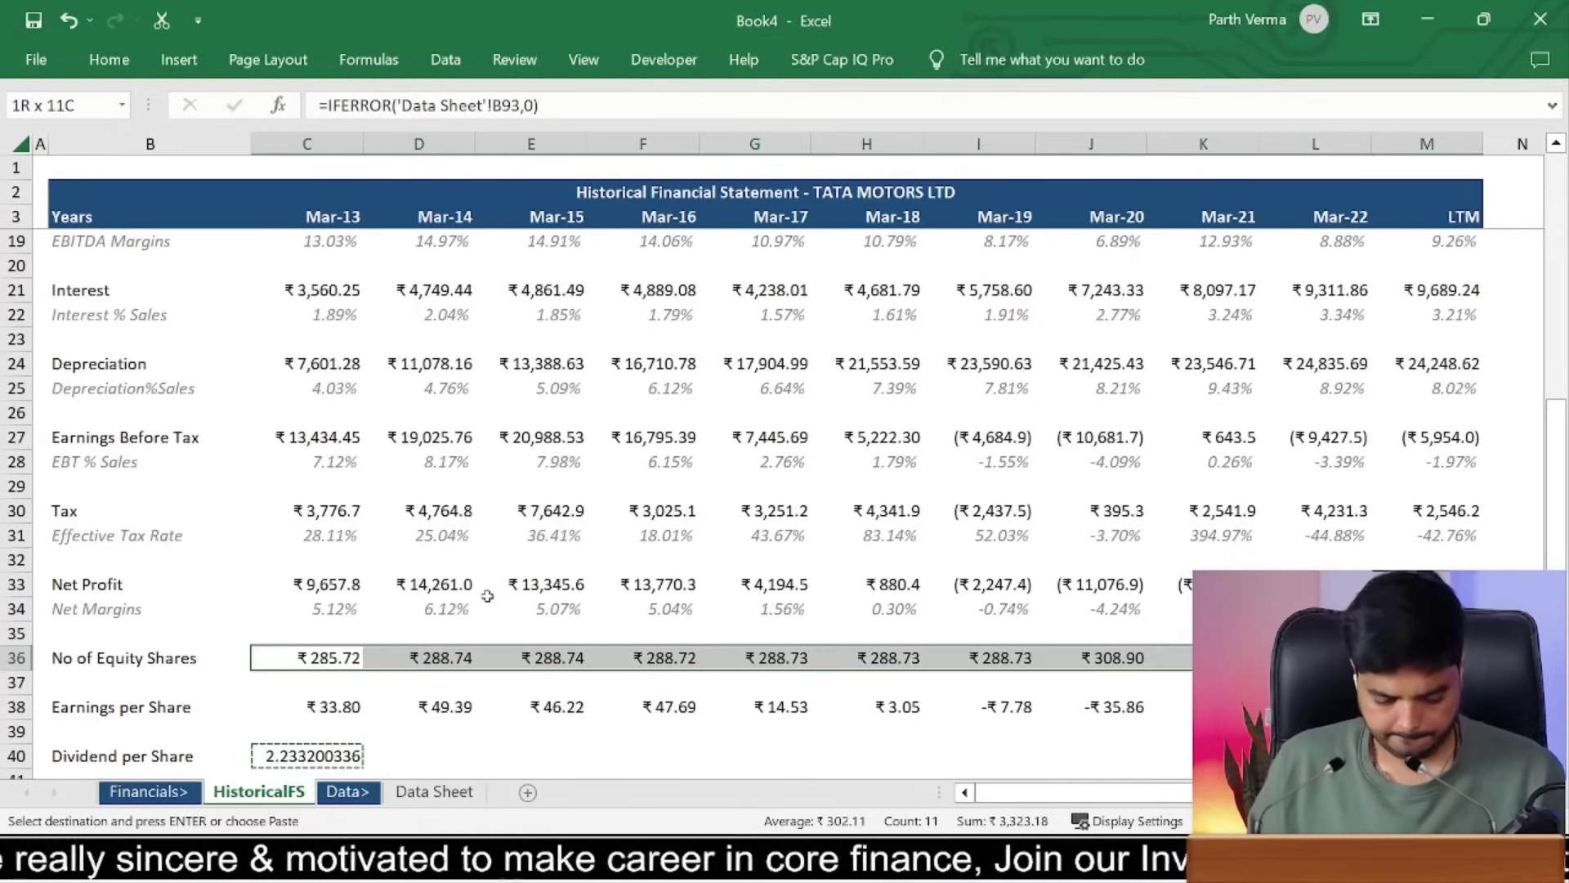
key("ctrl+alt+v")
key("t")
key("Return")
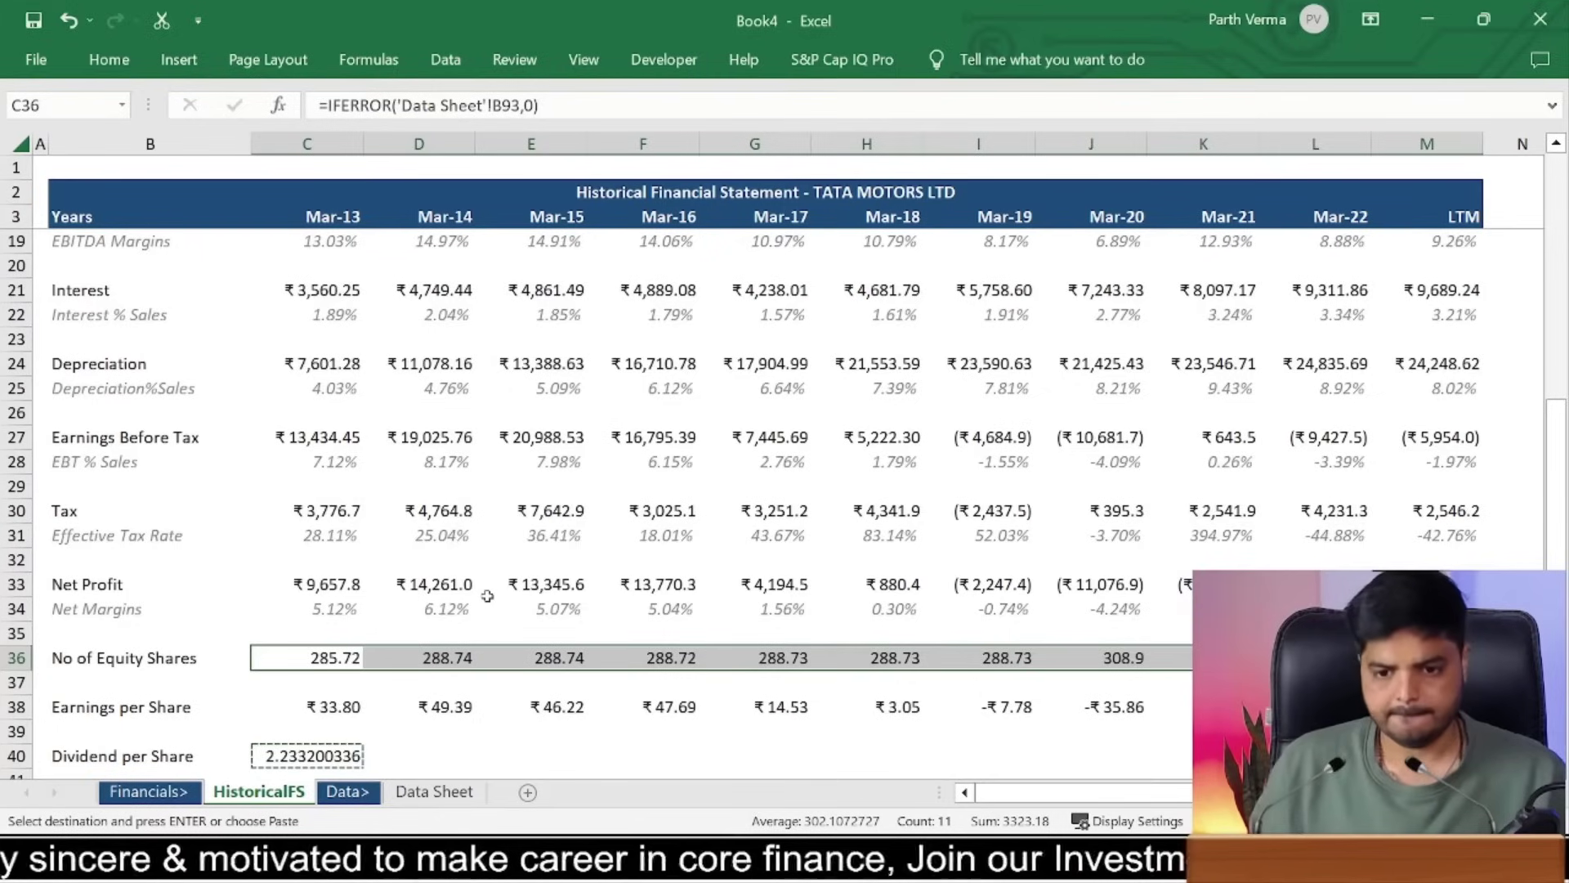
Step: Format the Mar-13 dividend value as a Number with two decimals
key("Left")
key("Down")
key("Down")
key("Down")
key("Down")
key("Right")
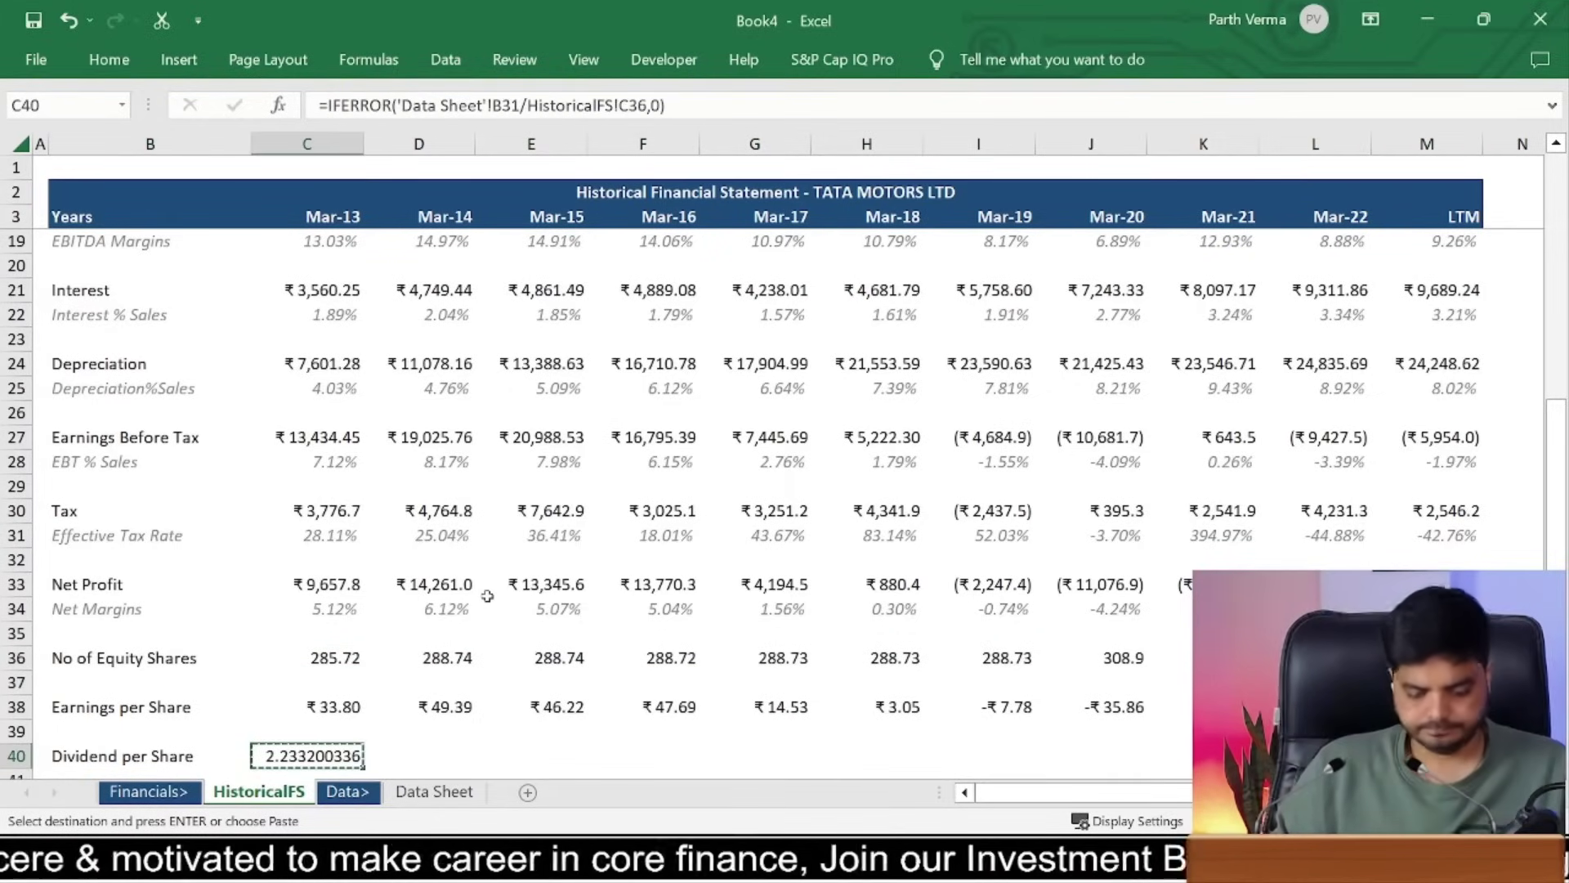
key("alt+h")
key("0")
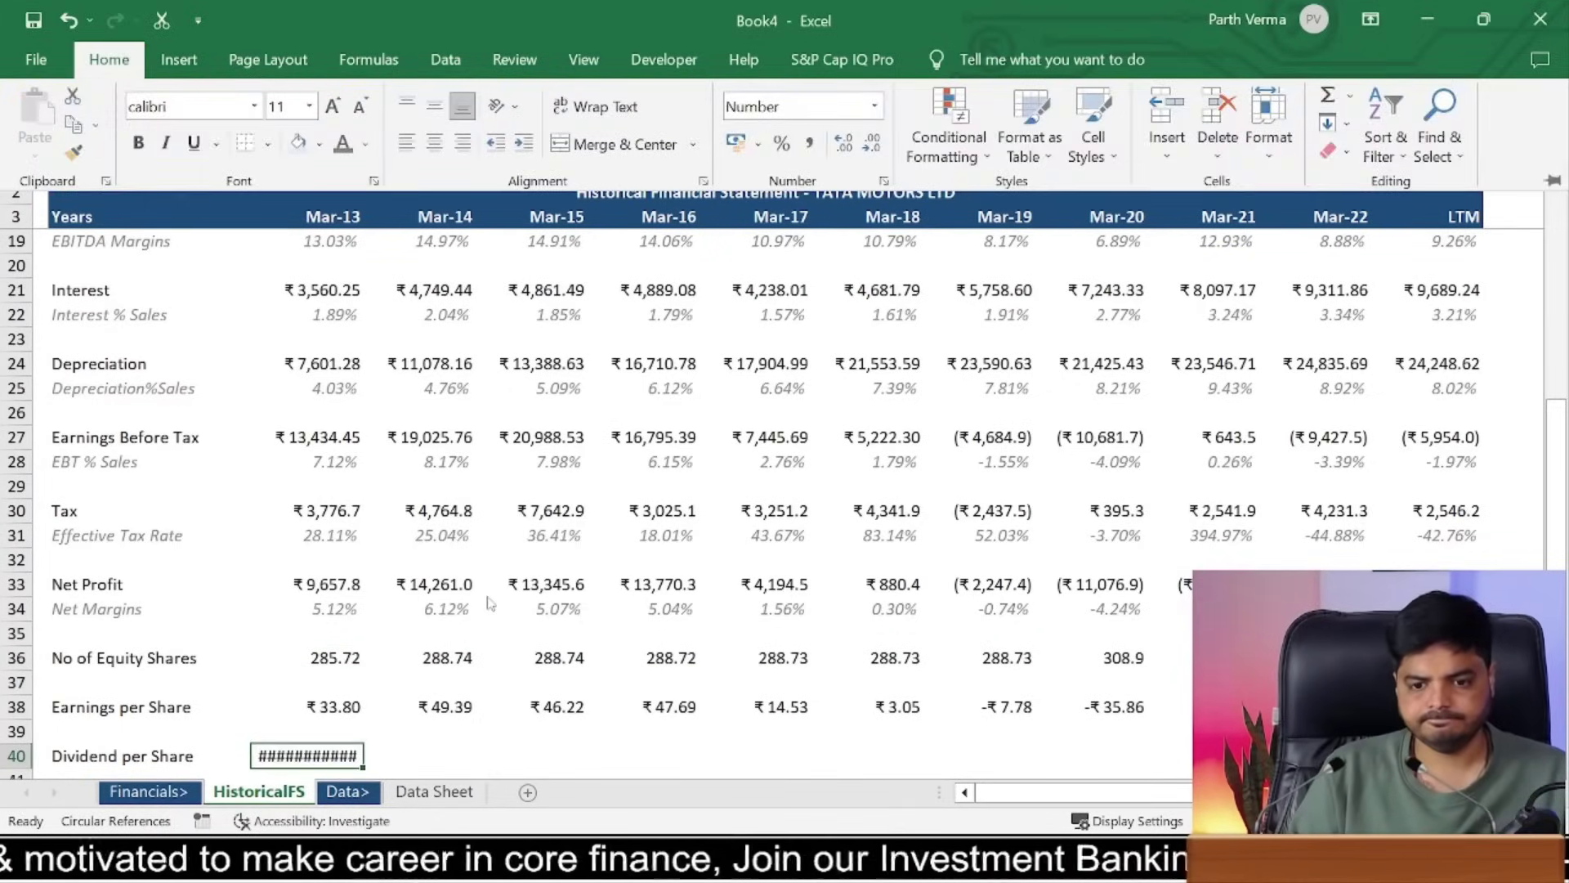
key("9")
key("alt+h")
key("9")
key("alt+h")
key("9")
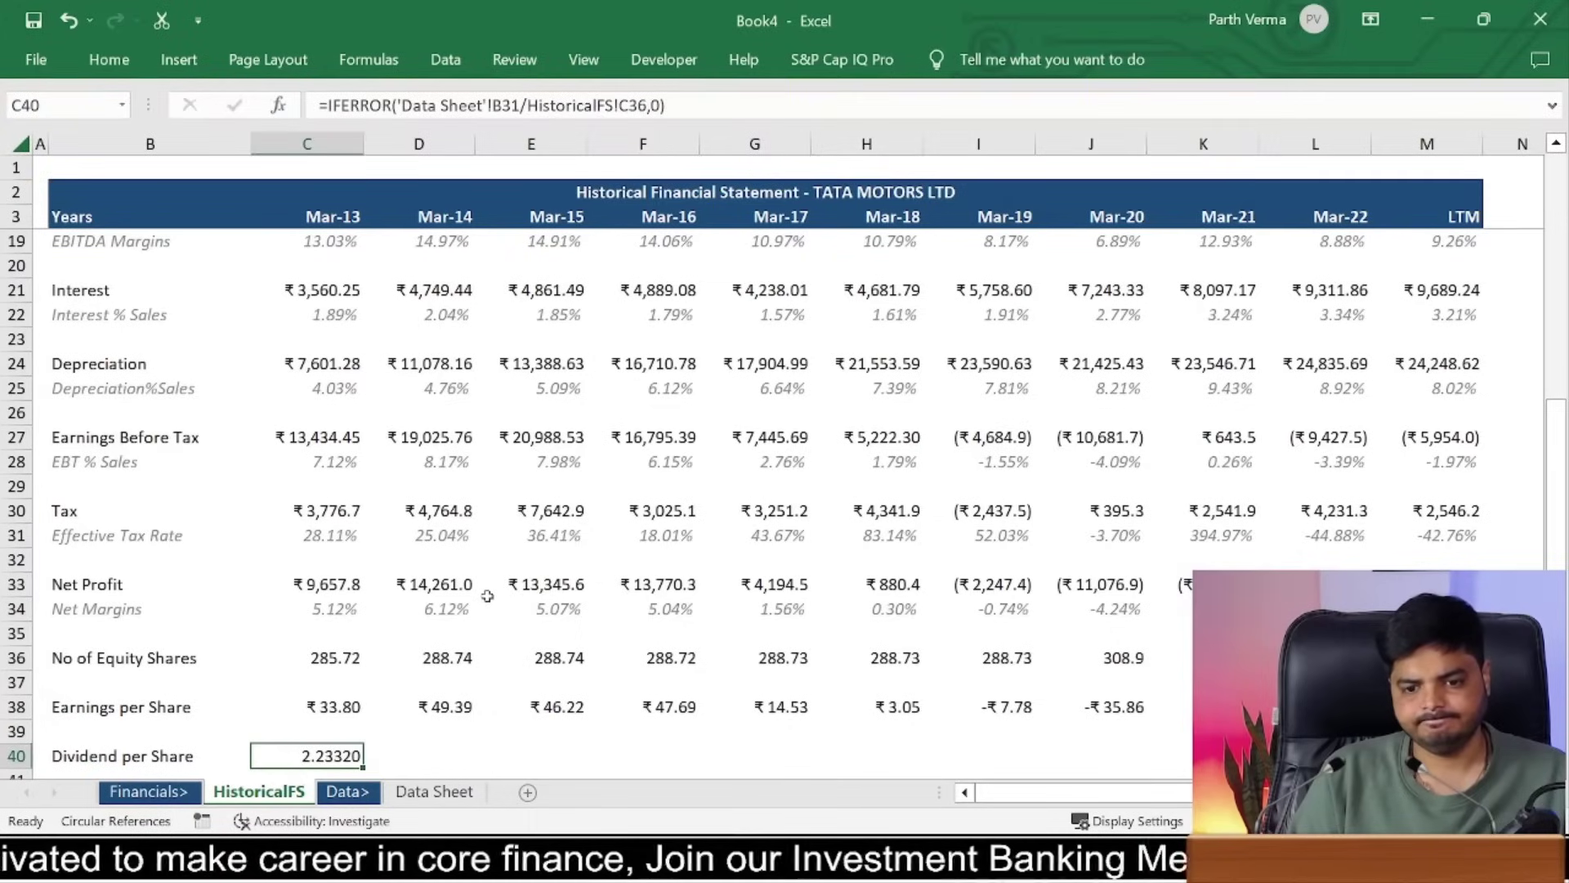
key("9")
key("alt+h")
key("9")
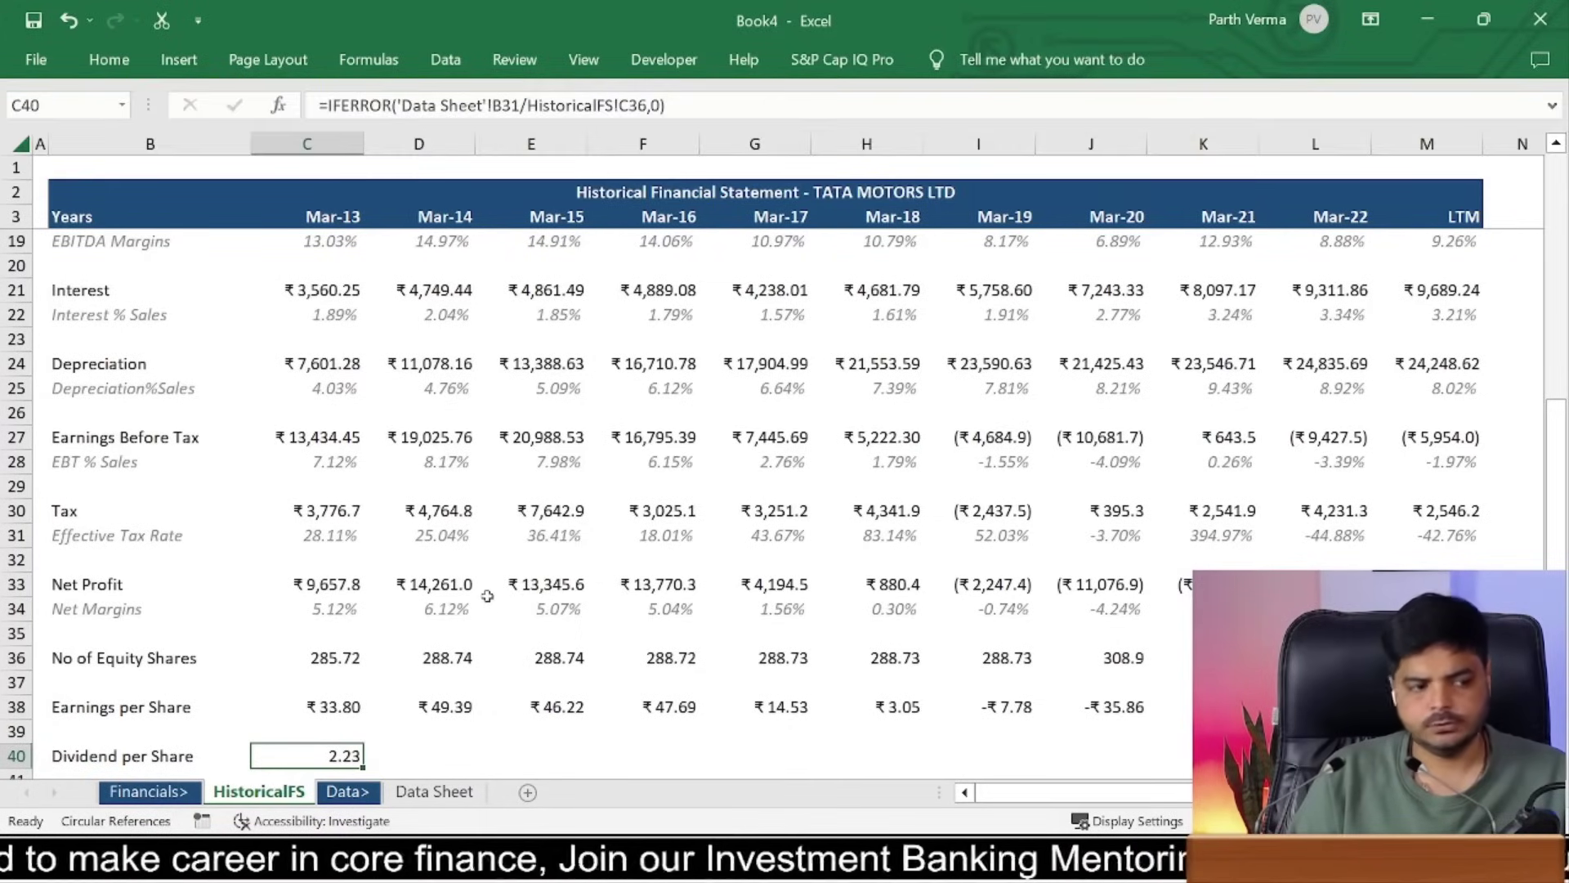
key("alt")
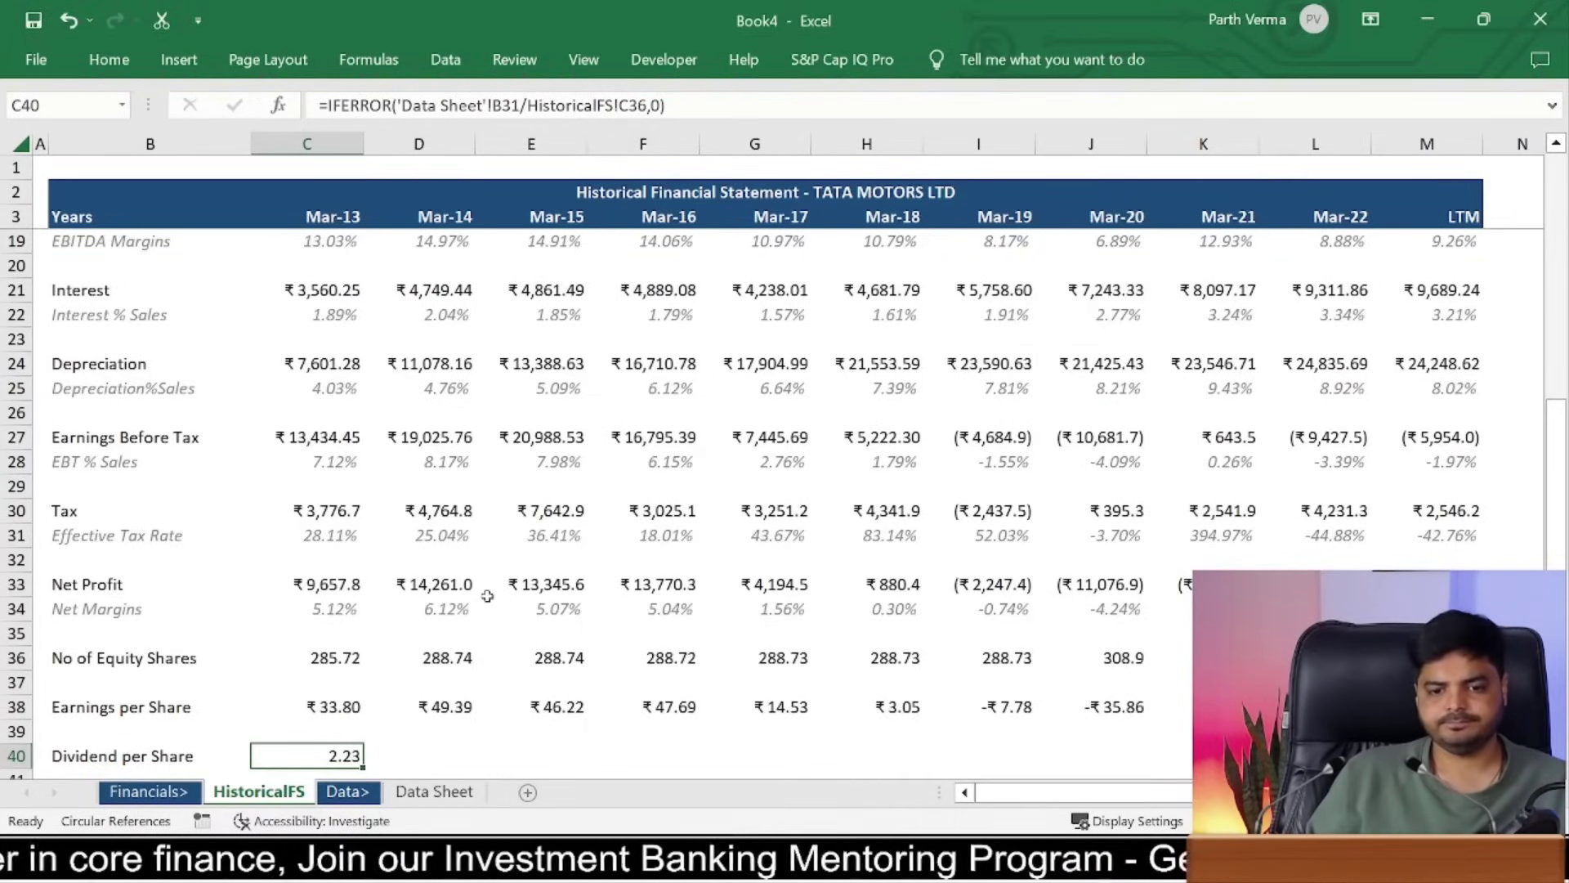
Step: Copy the C40 dividend per share formula across D40:M40
key("ctrl+c")
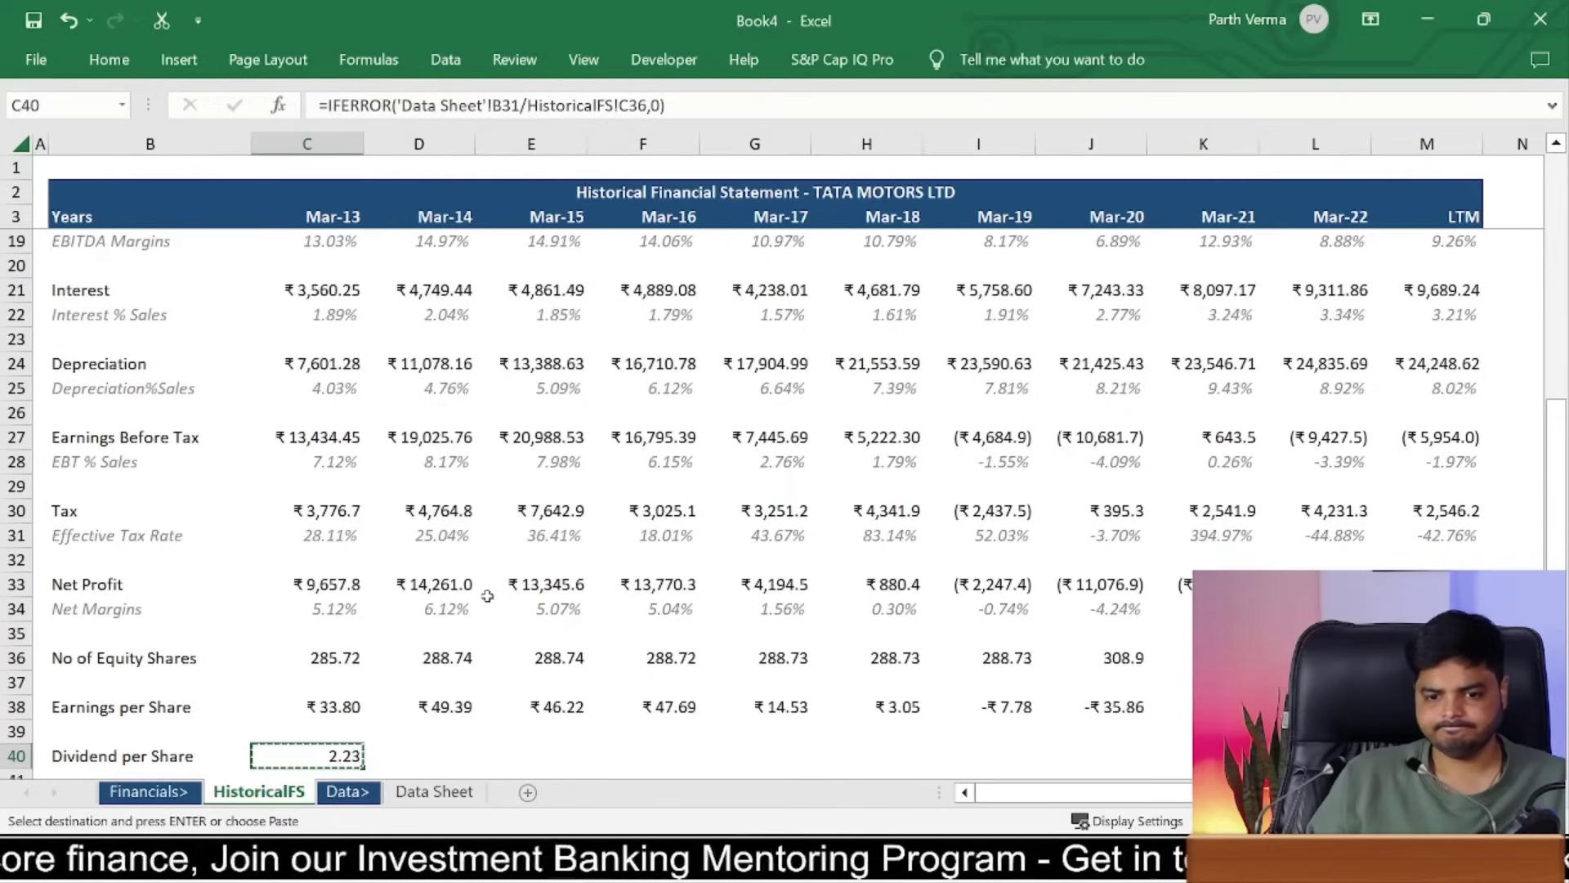
key("shift+Right")
key("shift+Right")
key("shift+Right")
key("shift+Right")
key("shift+Right")
key("shift+Right")
key("shift+Right")
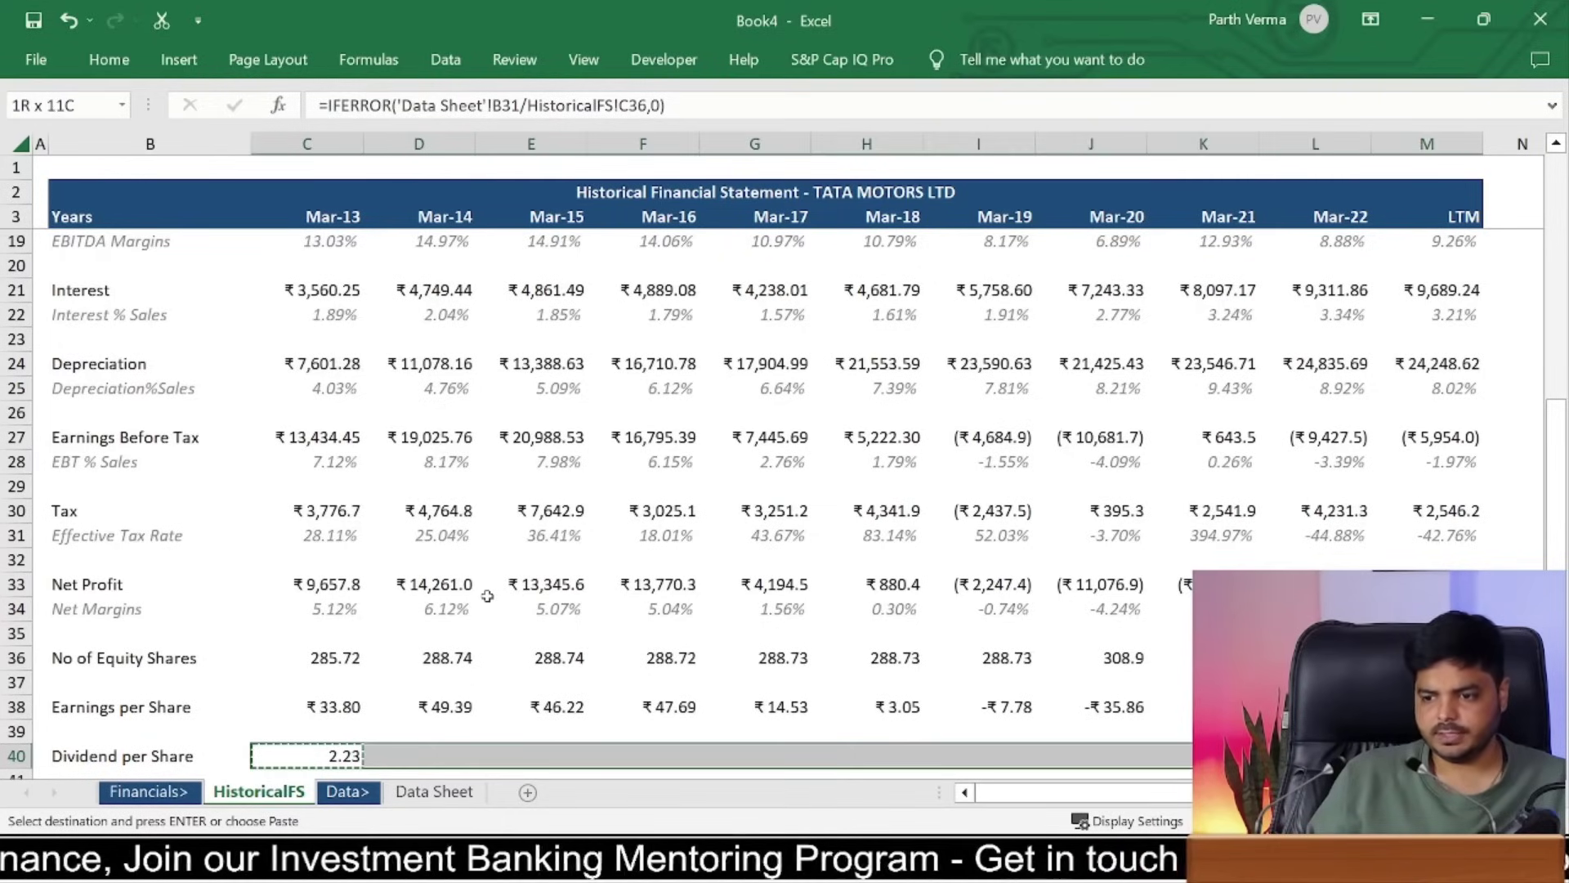
key("ctrl+v")
key("Up")
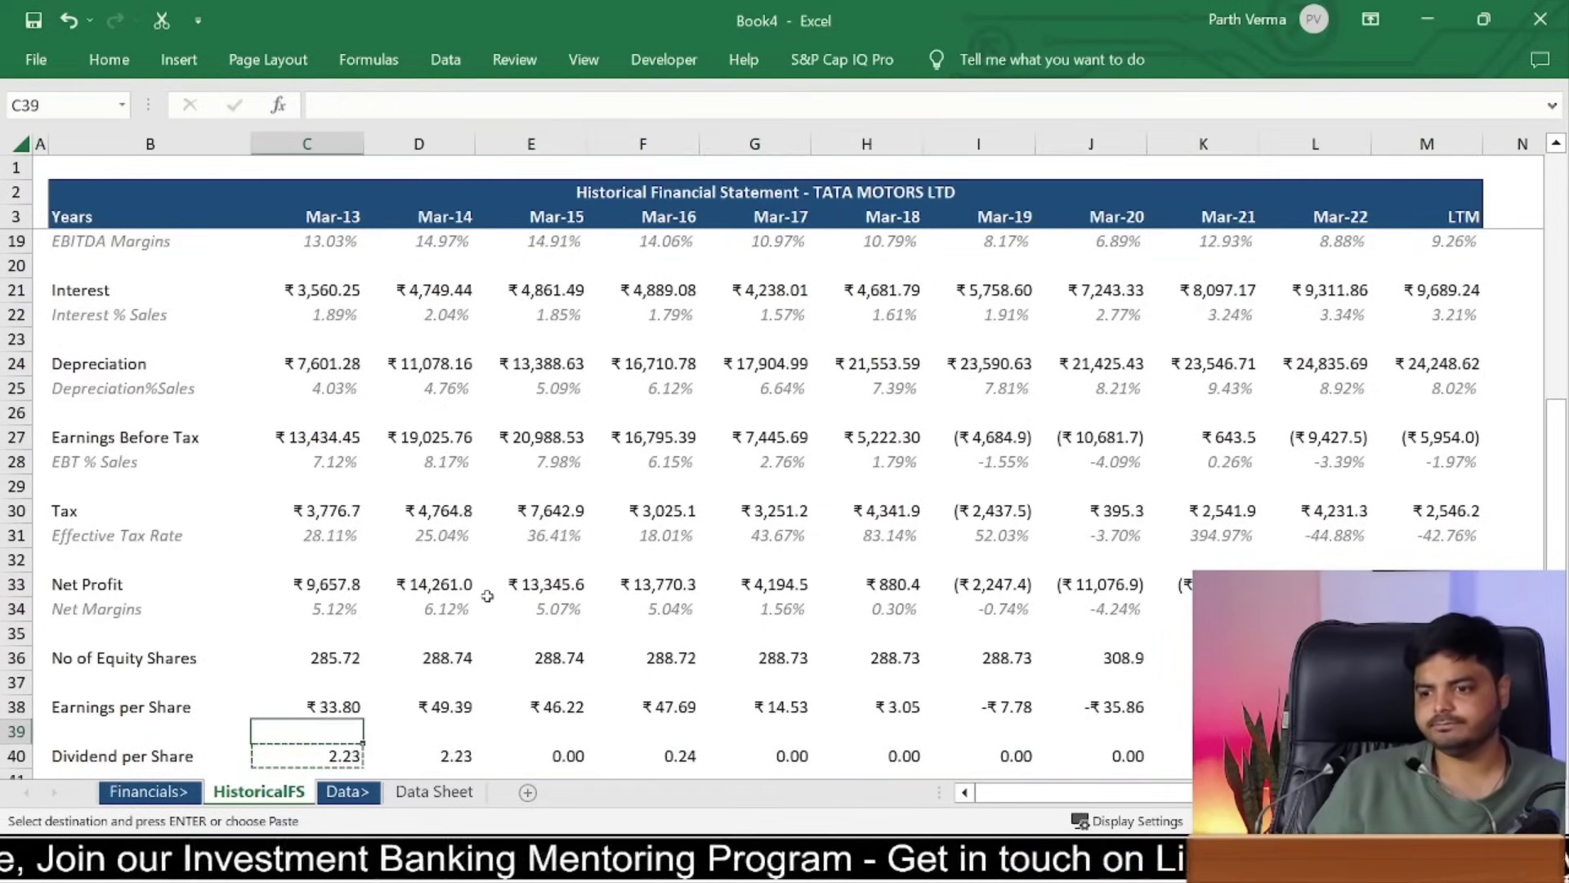
key("Up")
key("Up")
key("Up")
key("Down")
key("Down")
key("Down")
key("Down")
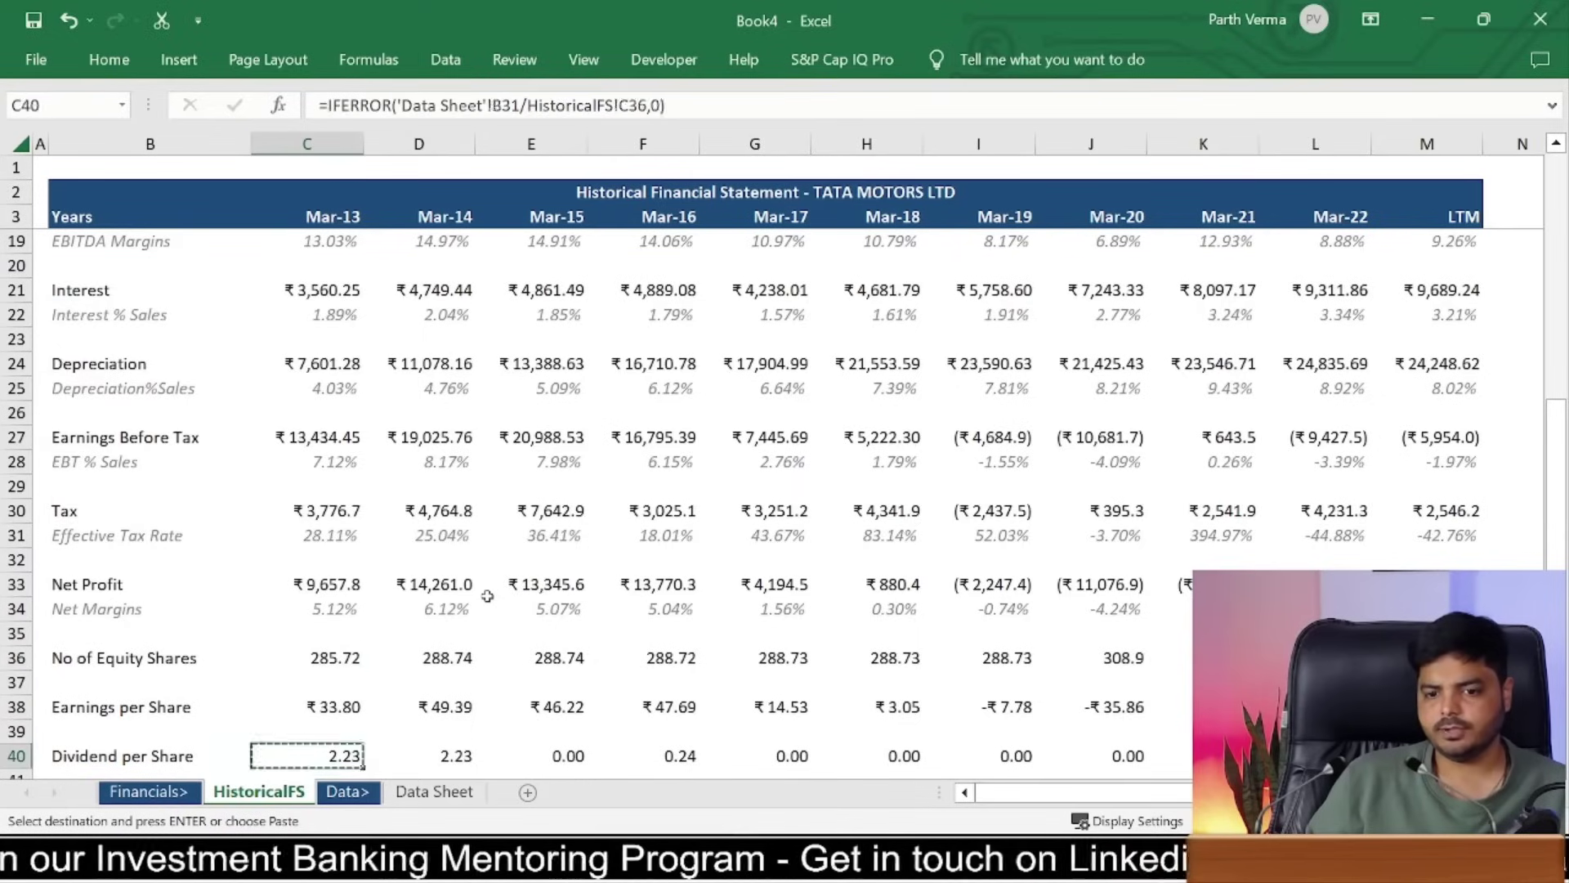
key("Right")
key("Right")
key("Right")
key("Right")
key("Left")
key("Left")
key("Left")
key("Left")
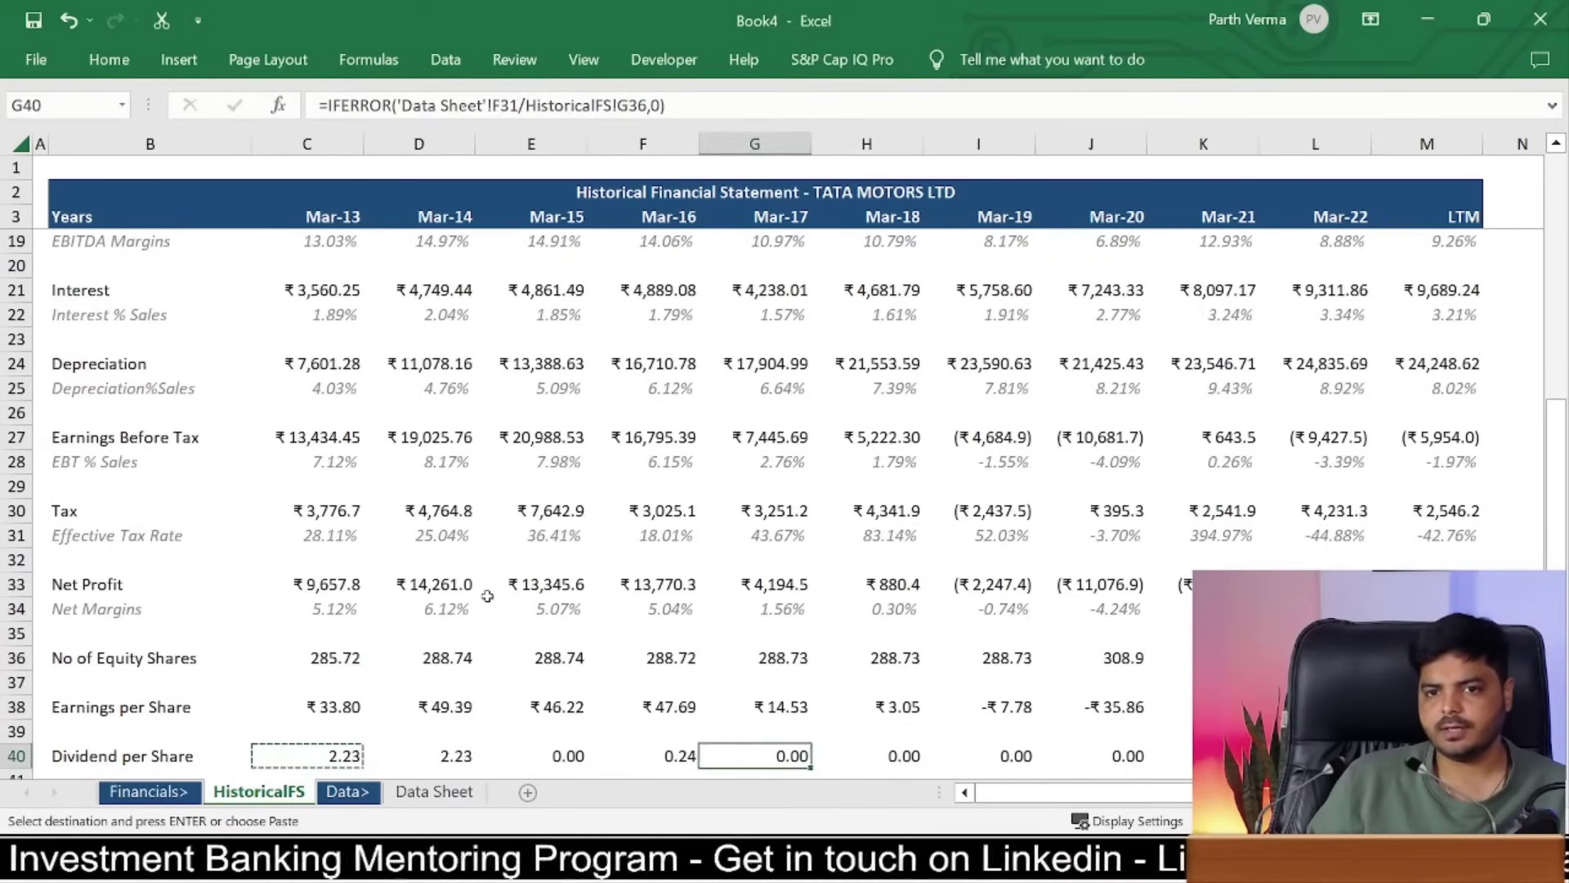
key("Left")
key("Left")
key("Left")
key("Left")
key("Left")
key("Right")
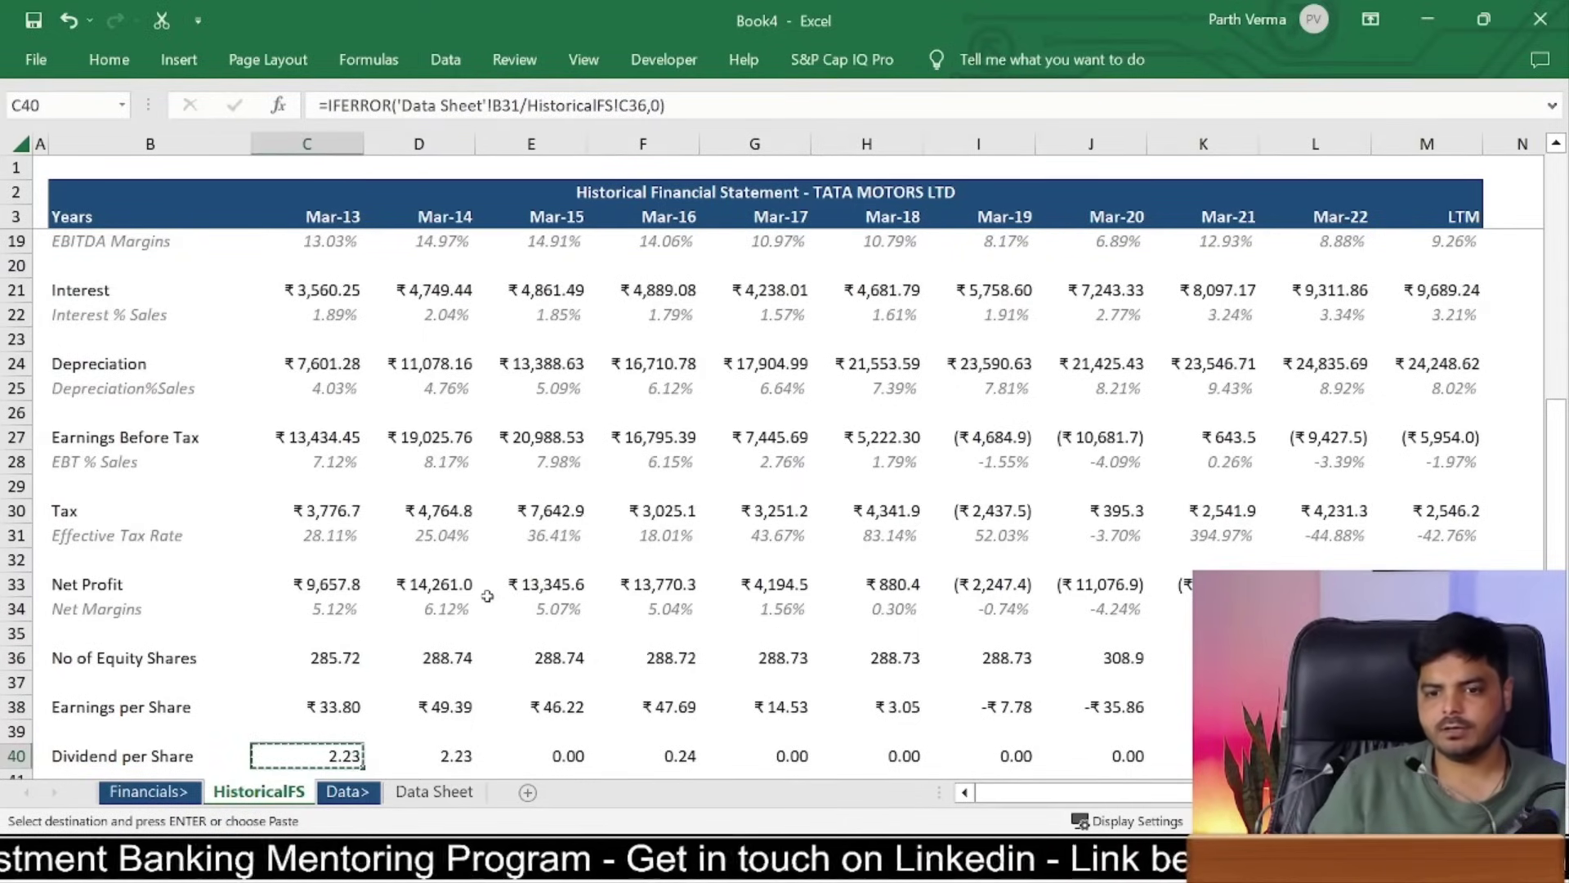
Step: Paste the Tax row's rupee format from I30 onto the dividend row
left_click(1014, 504)
key("ctrl+c")
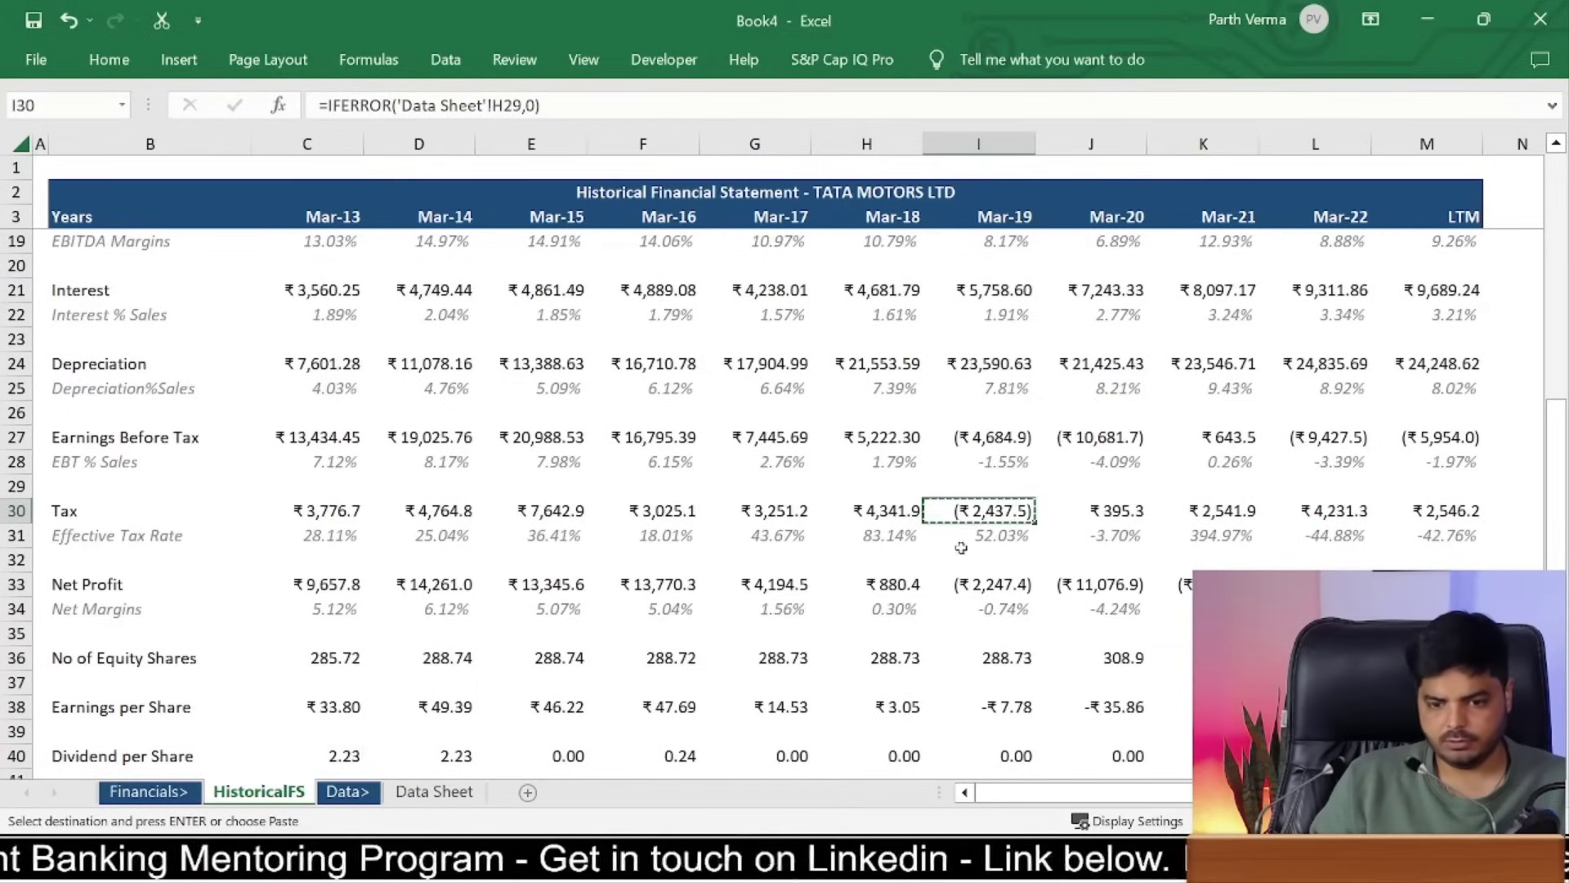
mouse_move(355, 757)
left_mouse_down()
mouse_move(1427, 731)
mouse_move(1427, 756)
left_mouse_up()
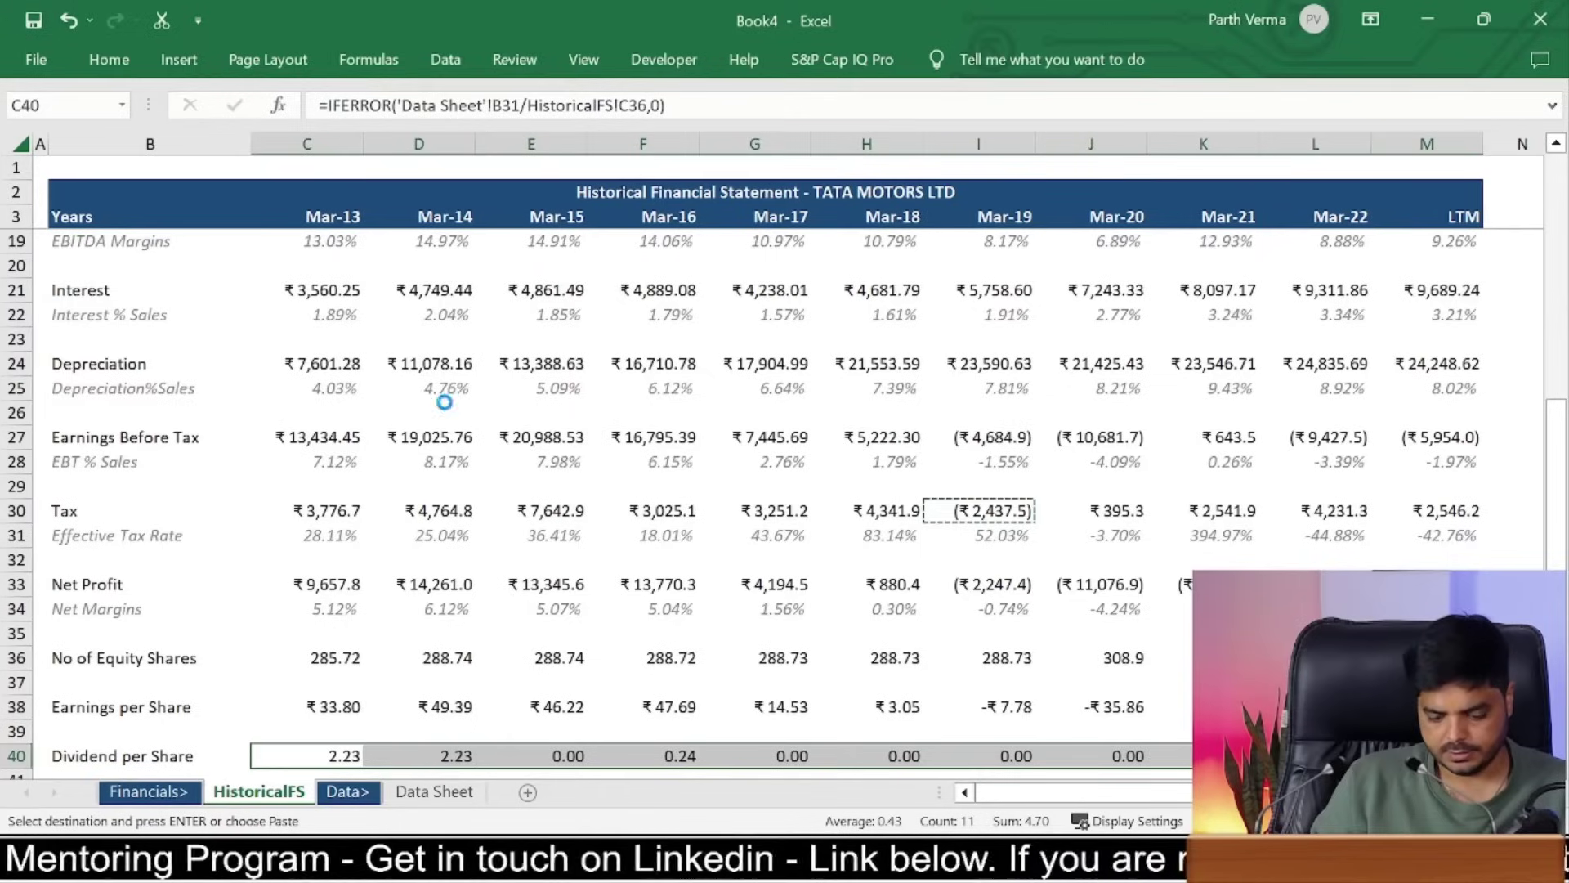
key("ctrl+alt+v")
key("t")
key("Return")
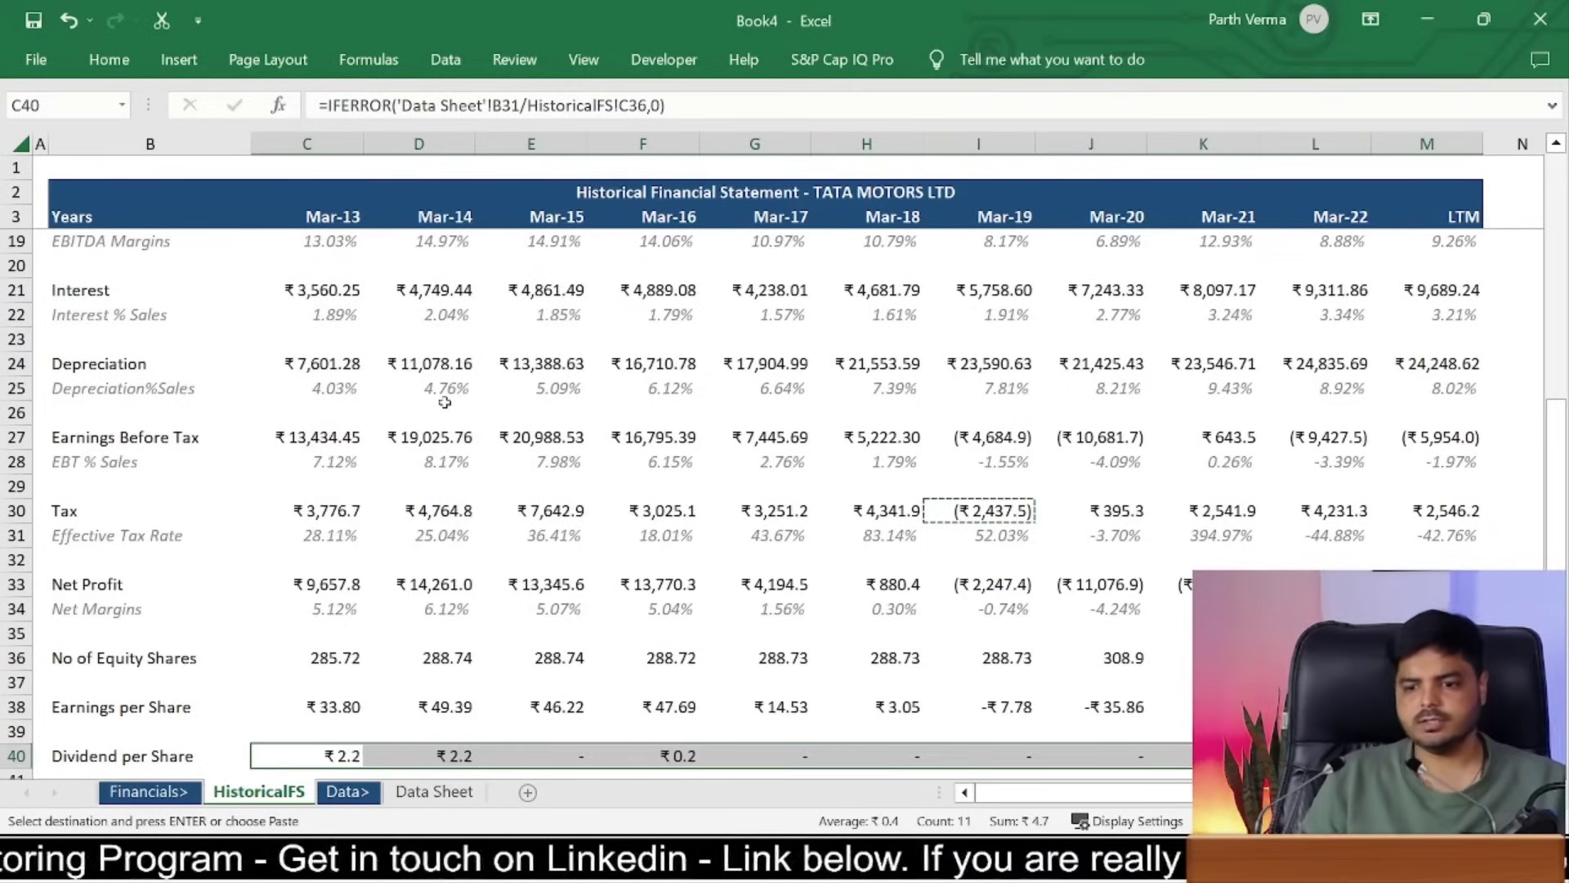
left_click(431, 641)
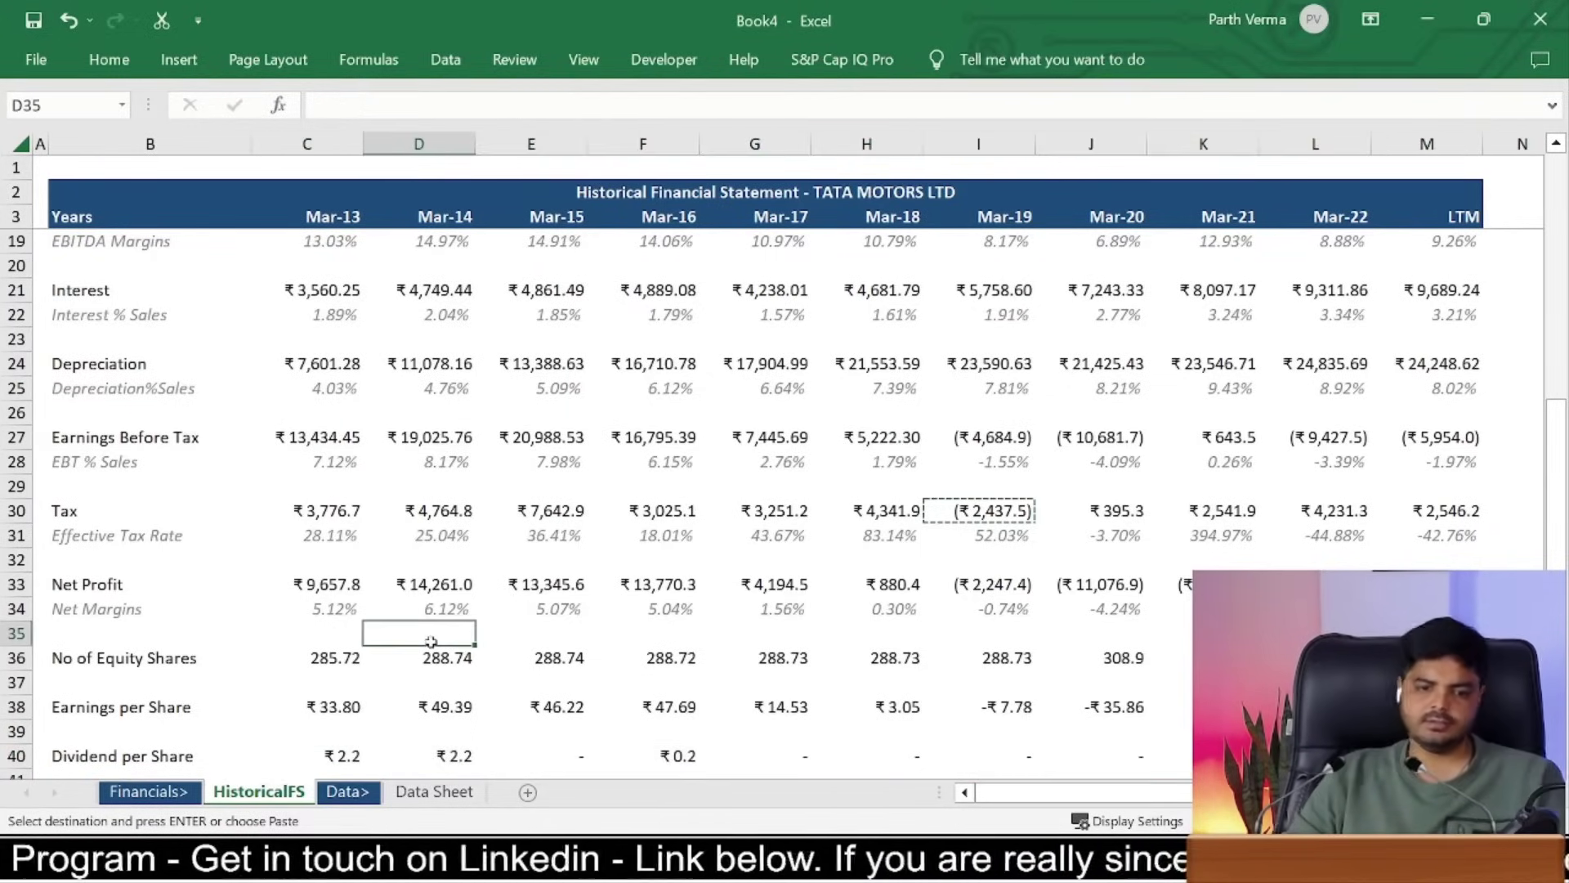
left_click(413, 708)
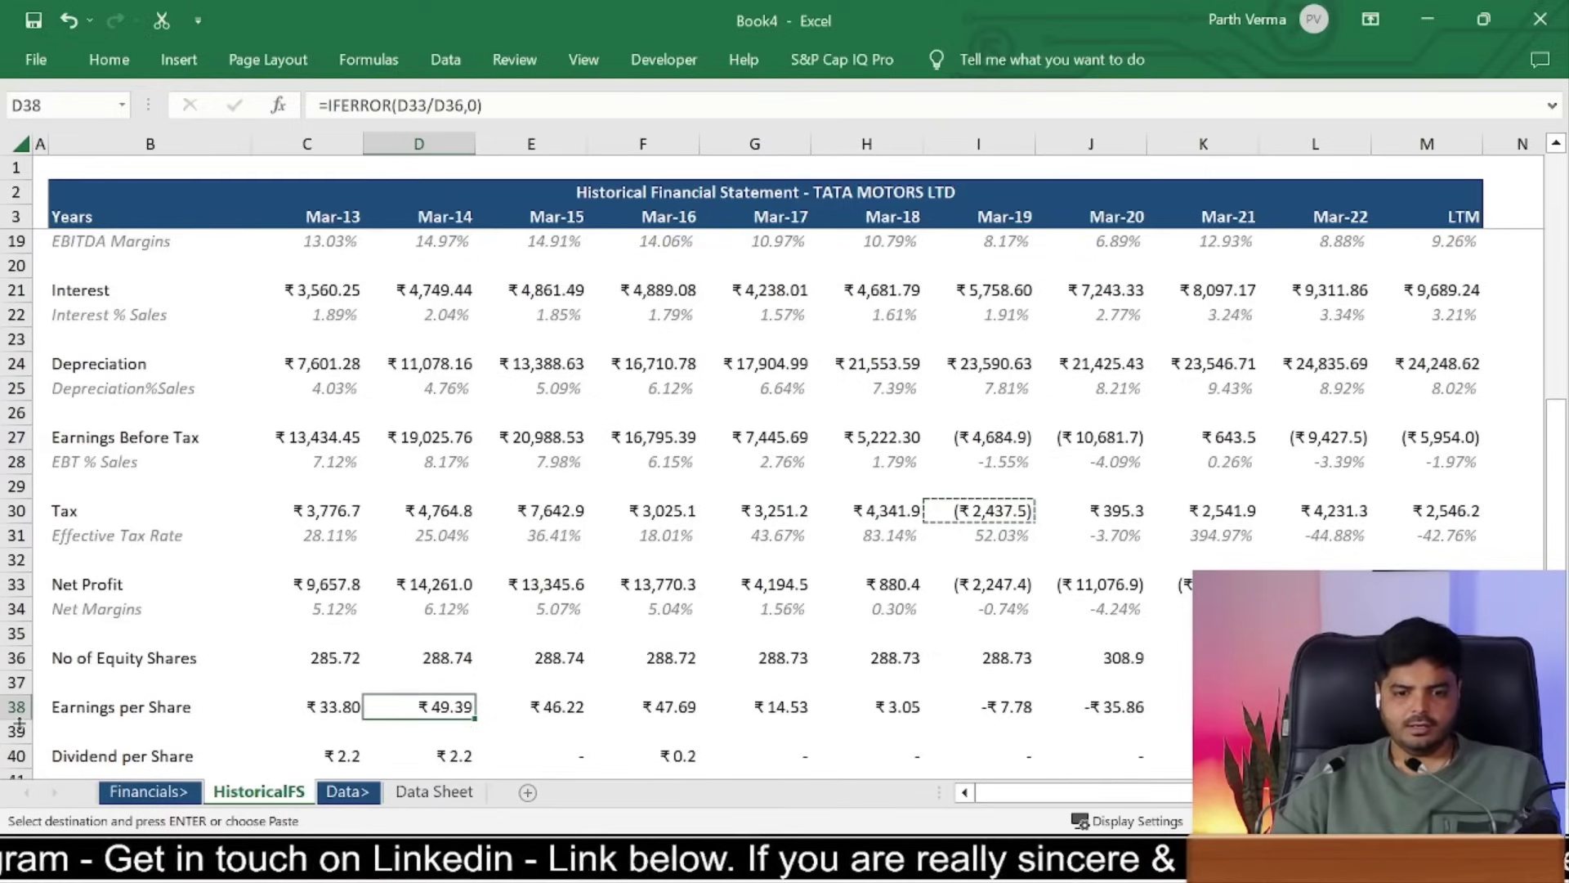
Step: Insert a new row below Earnings per Share and label it EPS Growth %
left_click(17, 733)
key("ctrl+shift+plus")
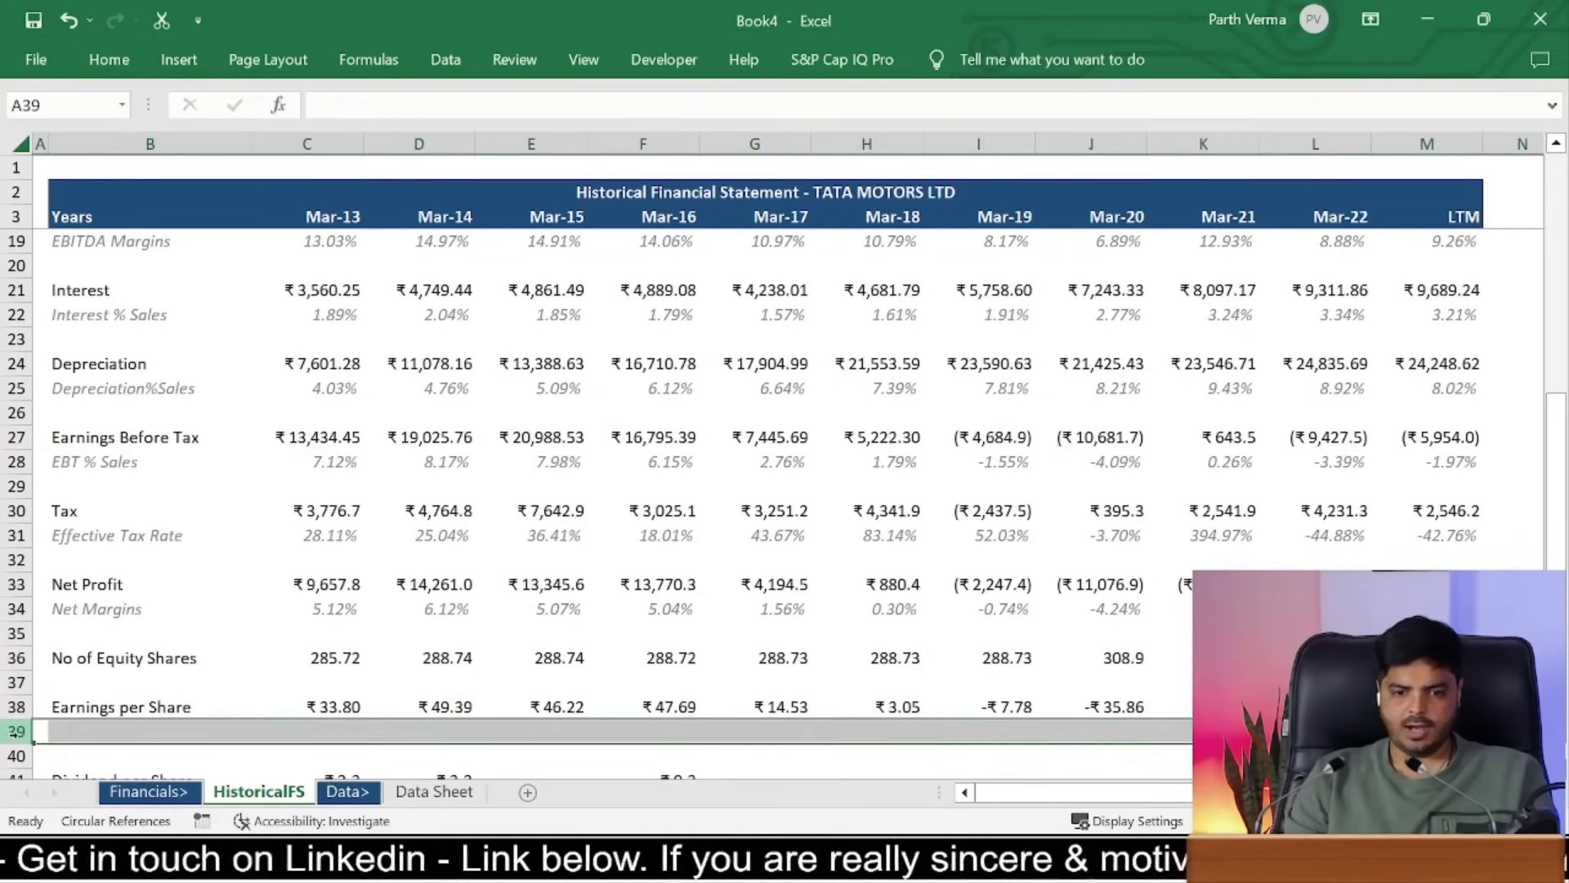
left_click(149, 732)
type("Earnings per Share")
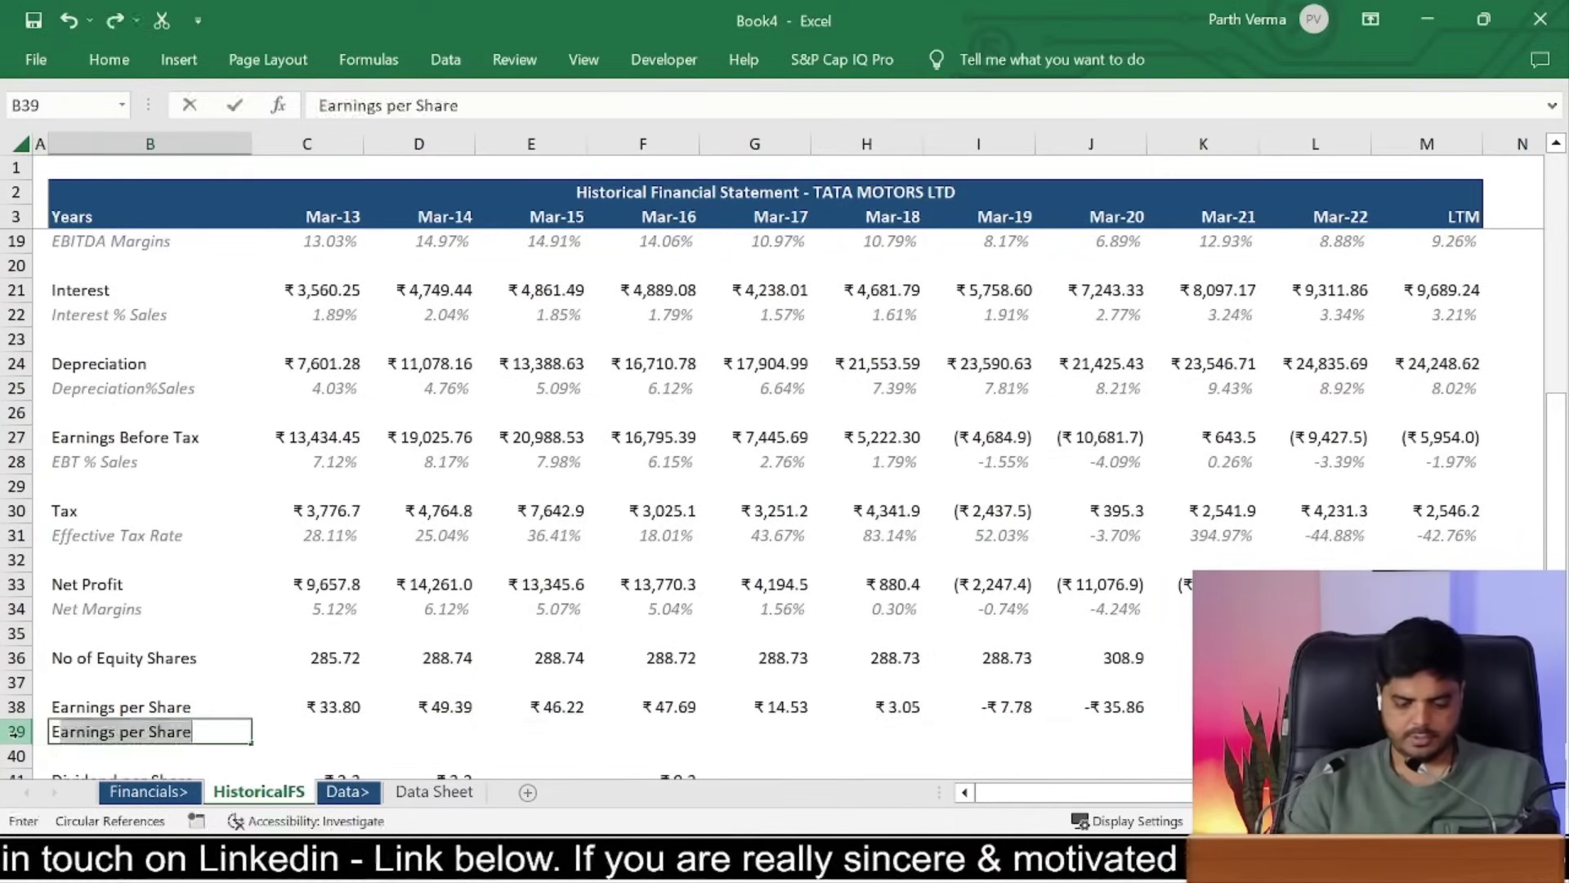
type("PS Growth%")
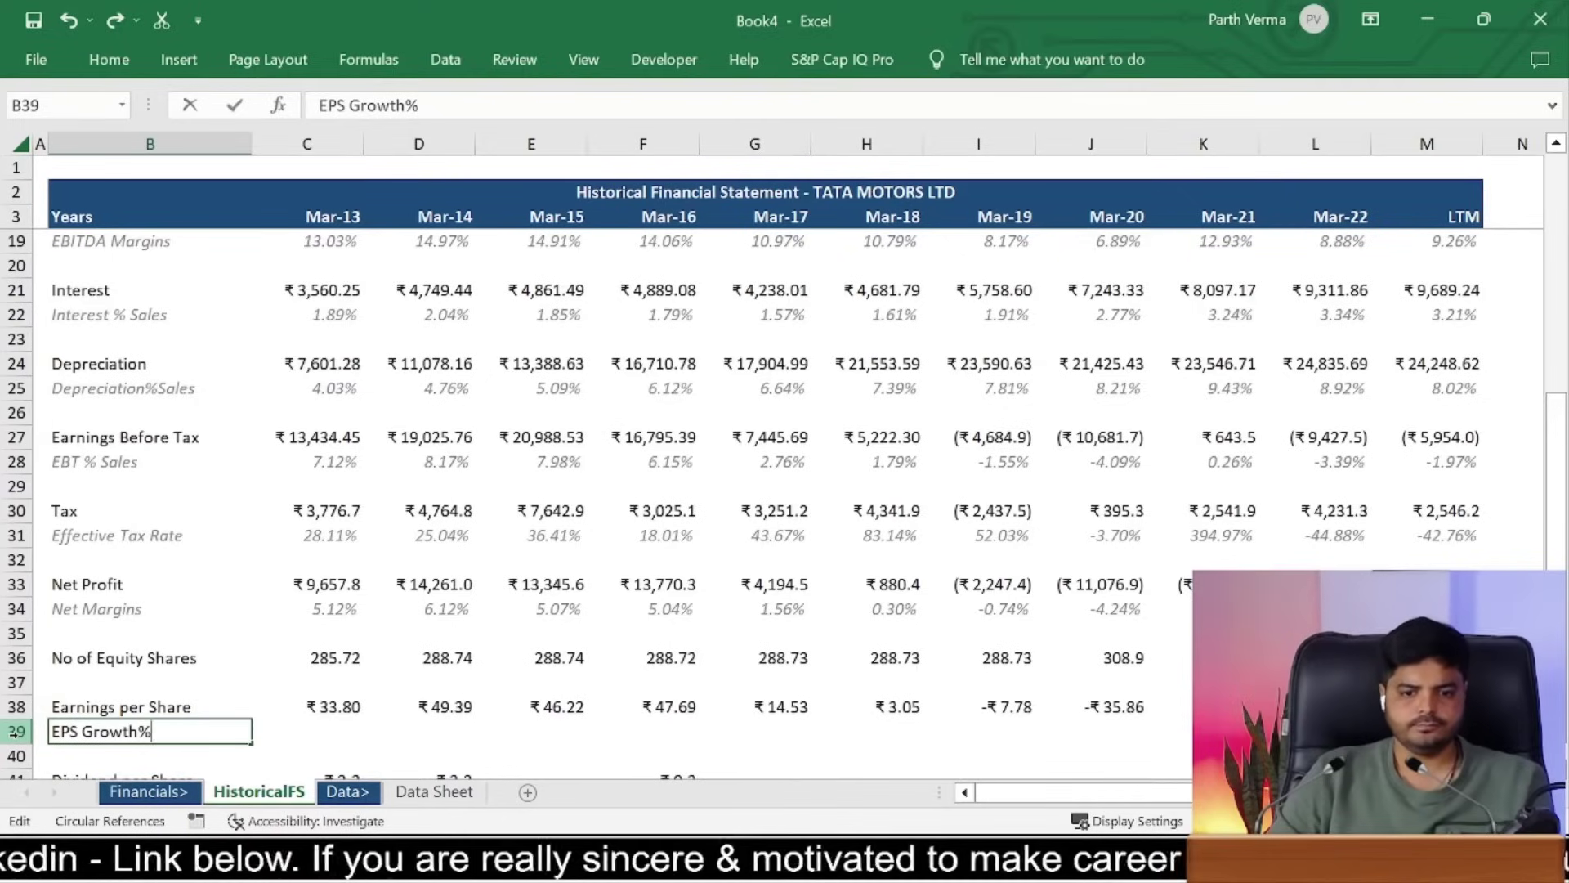
key("Up")
key("Up")
key("Up")
key("Up")
key("Up")
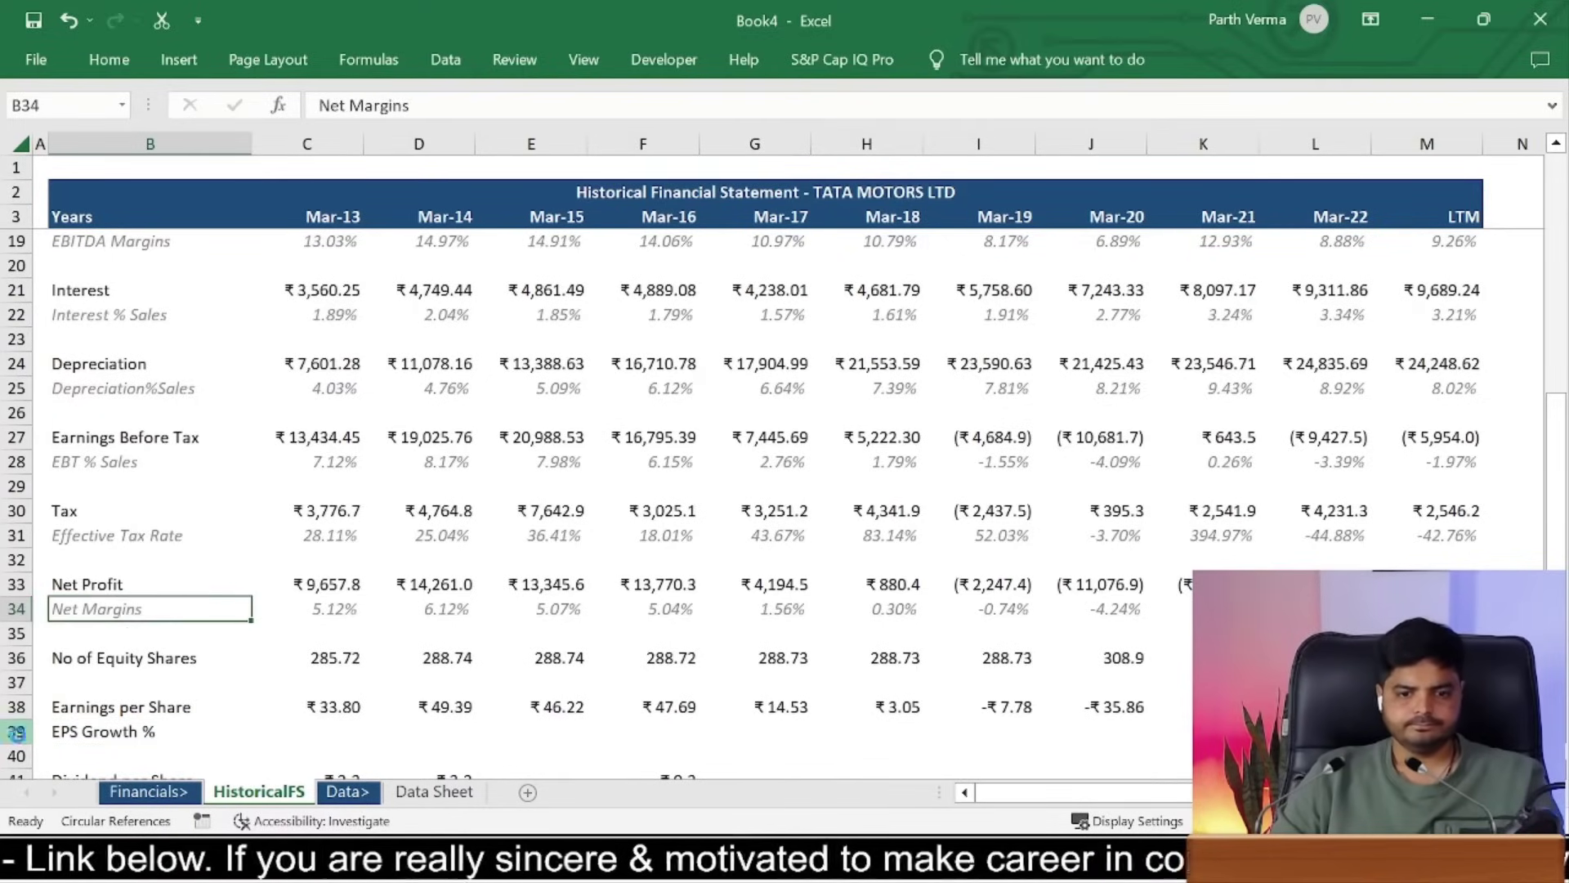
Step: Copy the Net Margins row's percentage formatting onto the EPS Growth % row
key("ctrl+c")
key("Down")
key("Down")
key("Down")
key("Down")
key("Down")
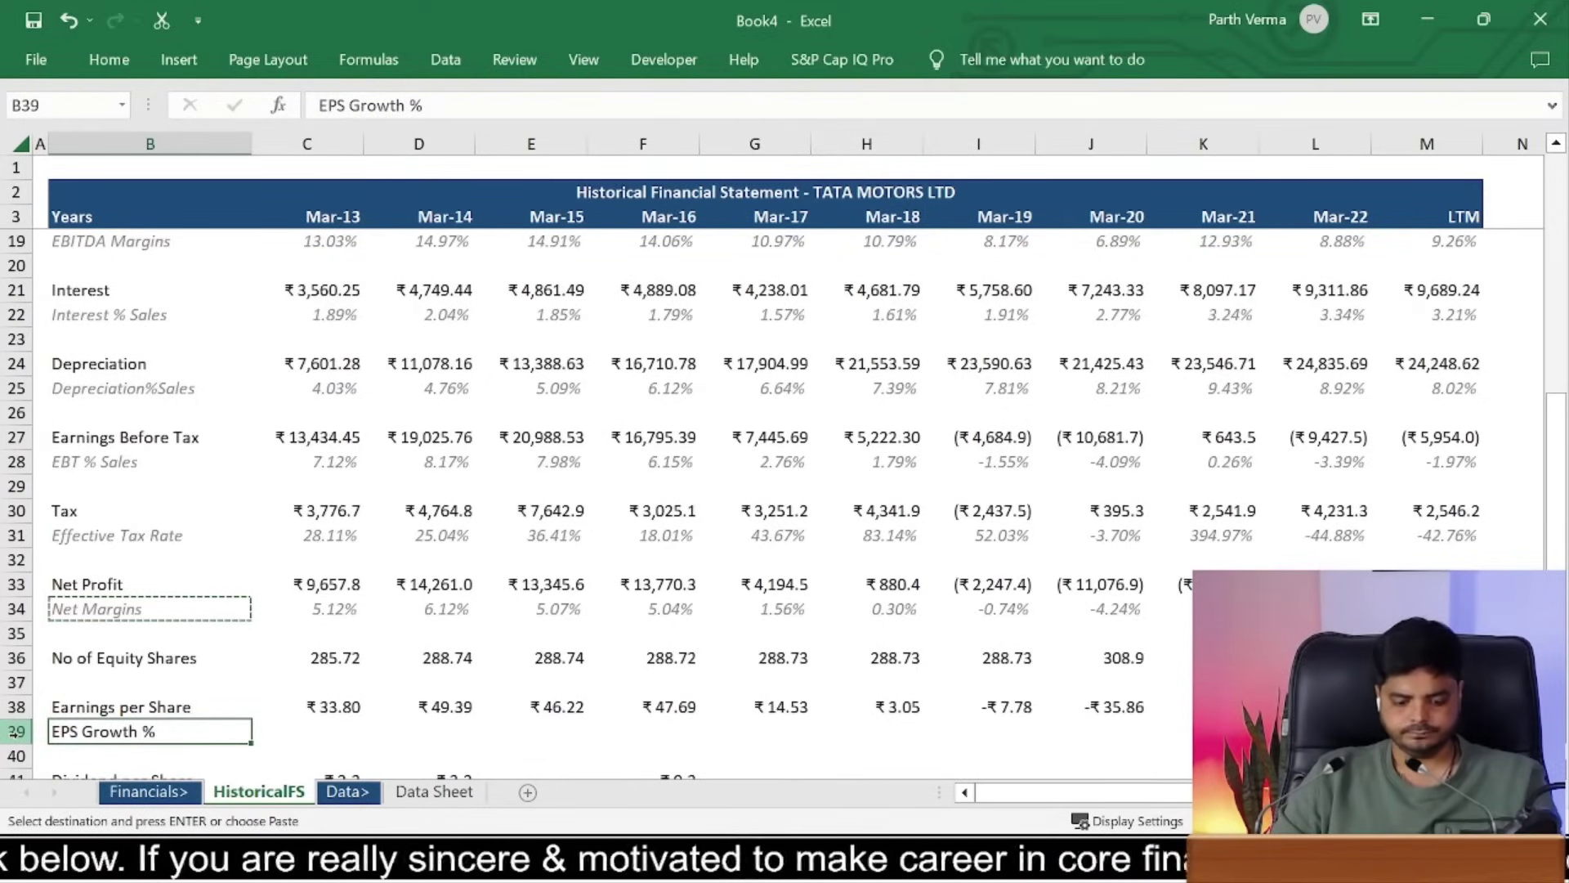
key("Escape")
key("Up")
key("Up")
key("Up")
key("Up")
key("Up")
key("ctrl+shift+Right")
key("ctrl+c")
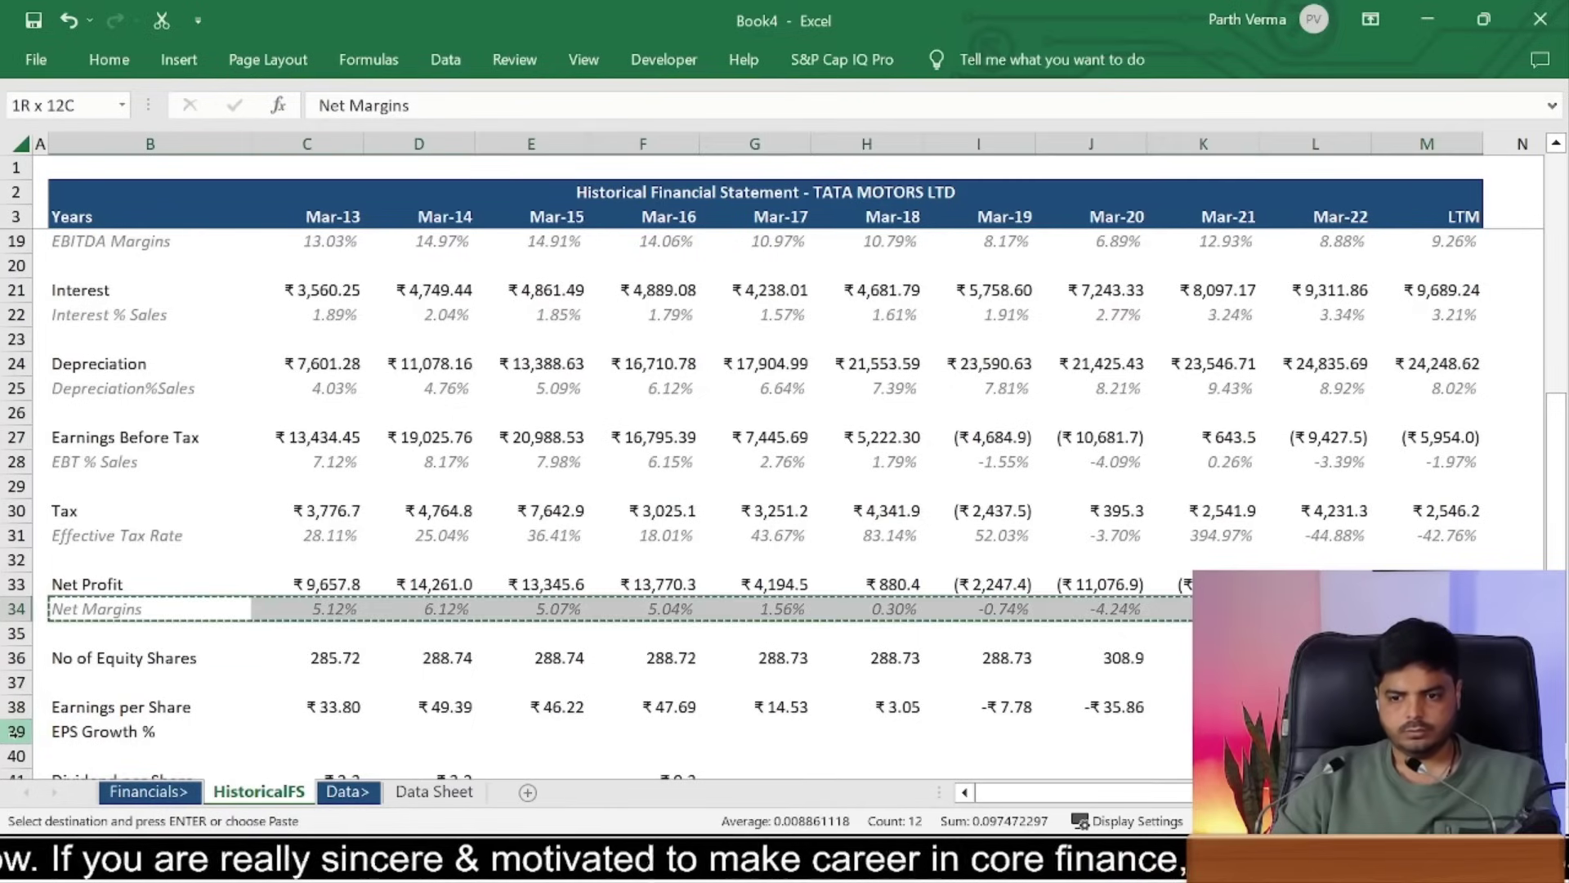
key("Down")
key("Down")
key("Down")
key("Down")
key("Down")
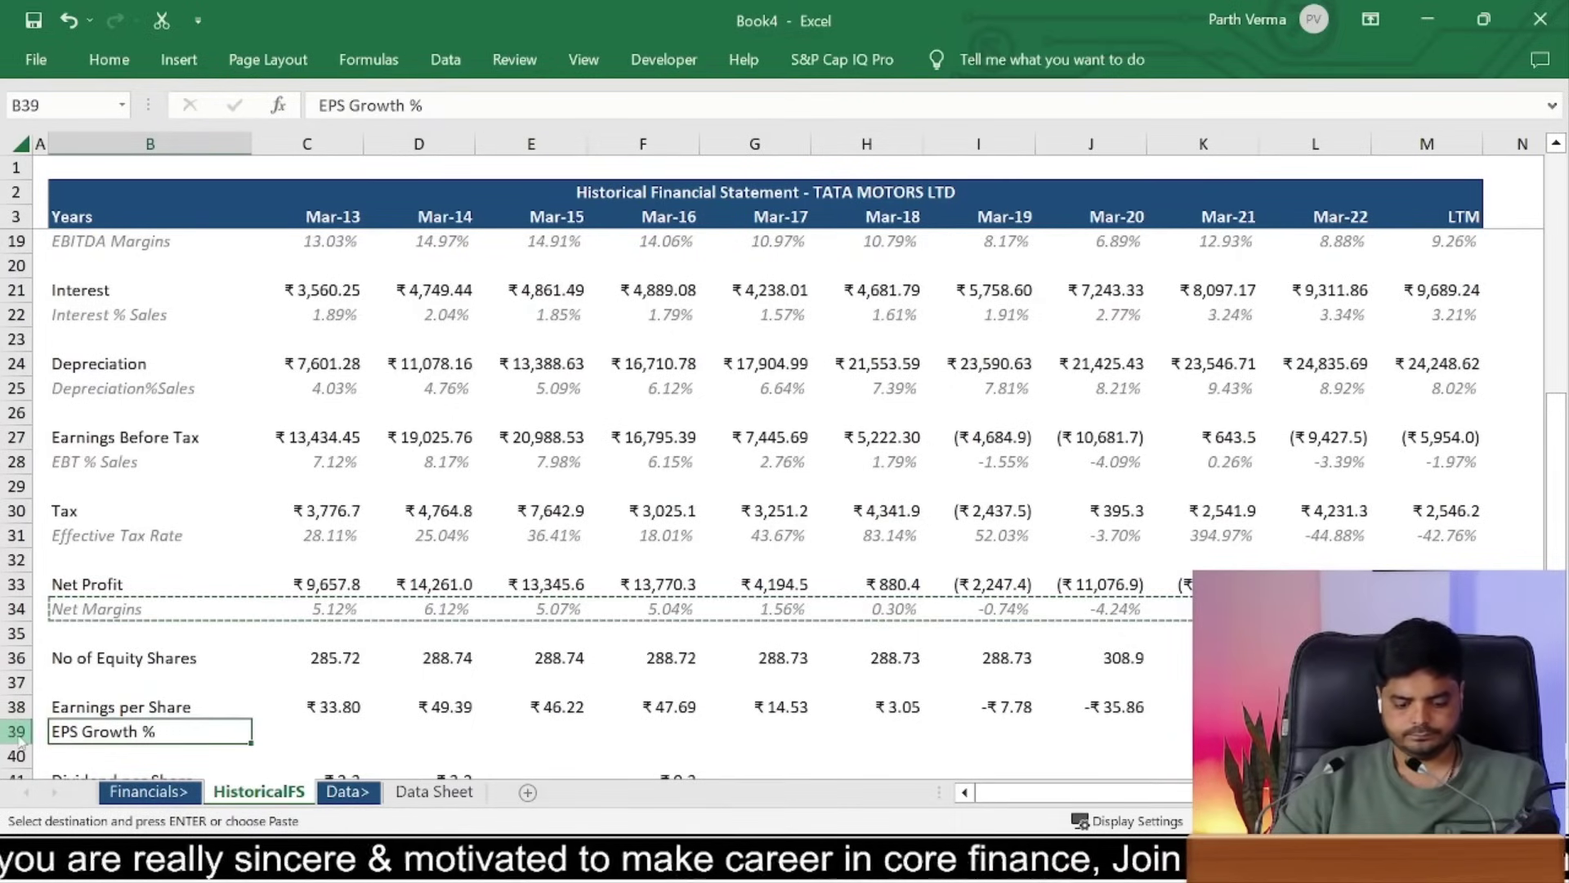
key("ctrl+alt+v")
key("t")
key("Return")
Step: Enter the Mar-14 EPS growth formula =D38/C38-1 and fill it across every year through LTM
key("Right")
key("Right")
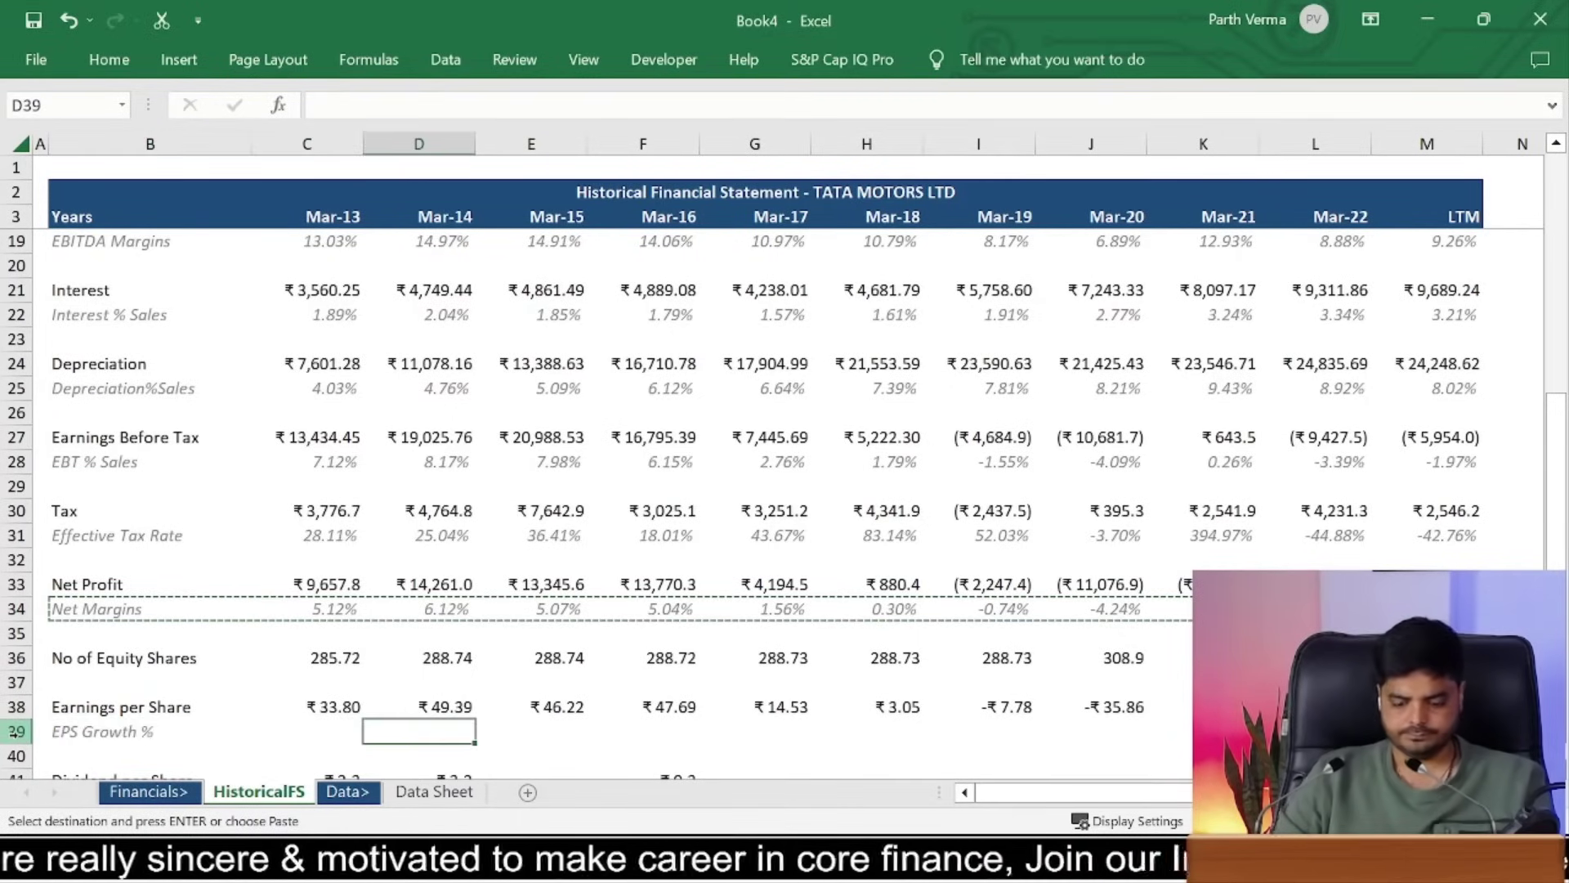
type("=")
key("Up")
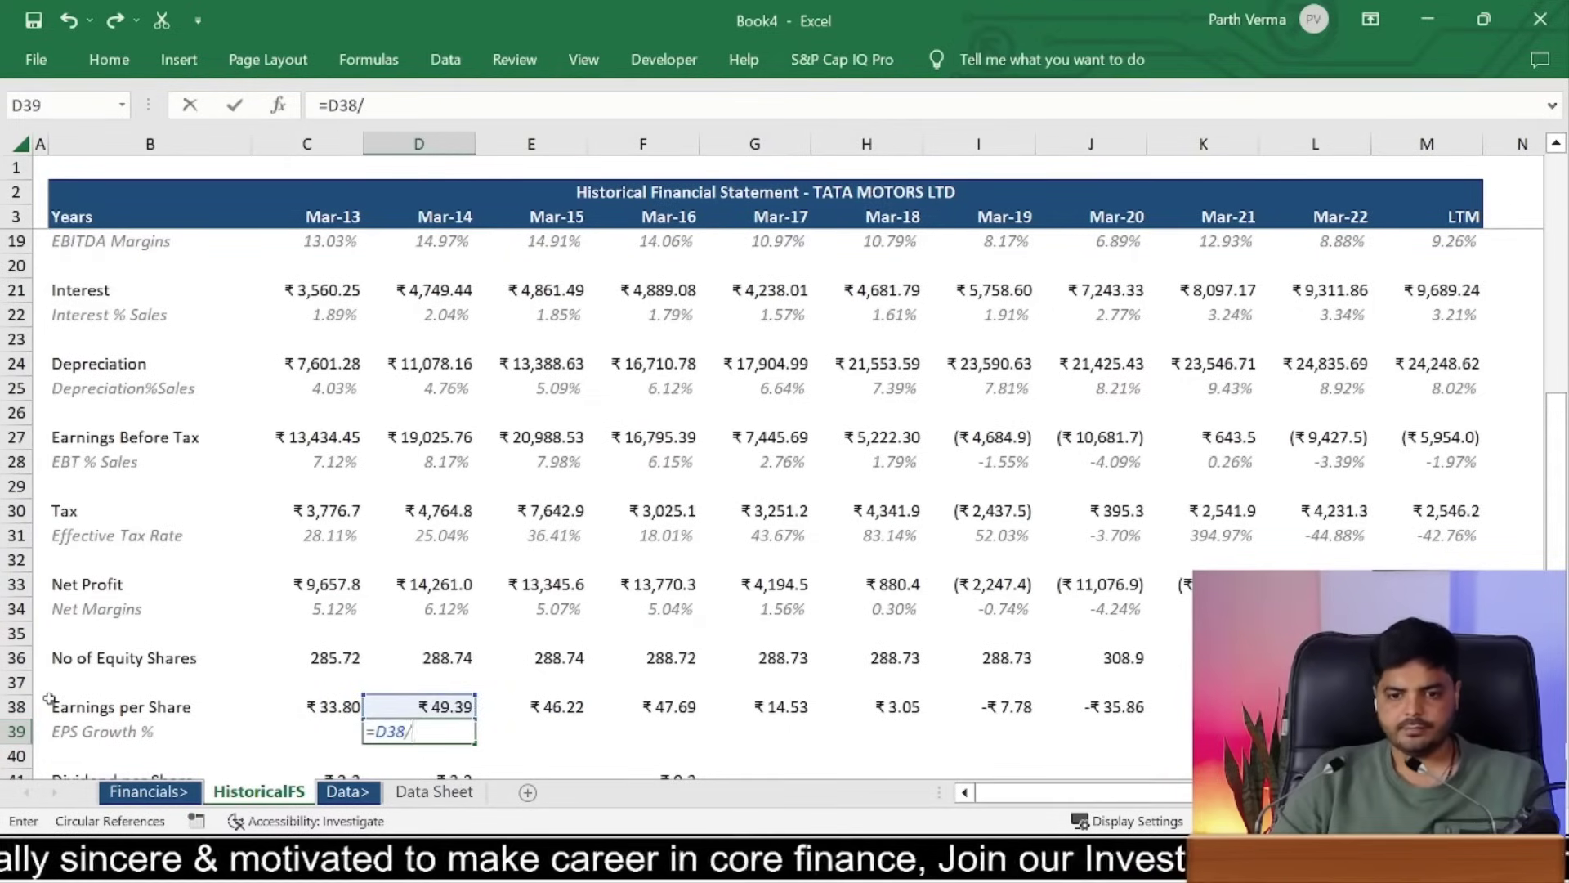
key("Left")
key("Up")
type("-1")
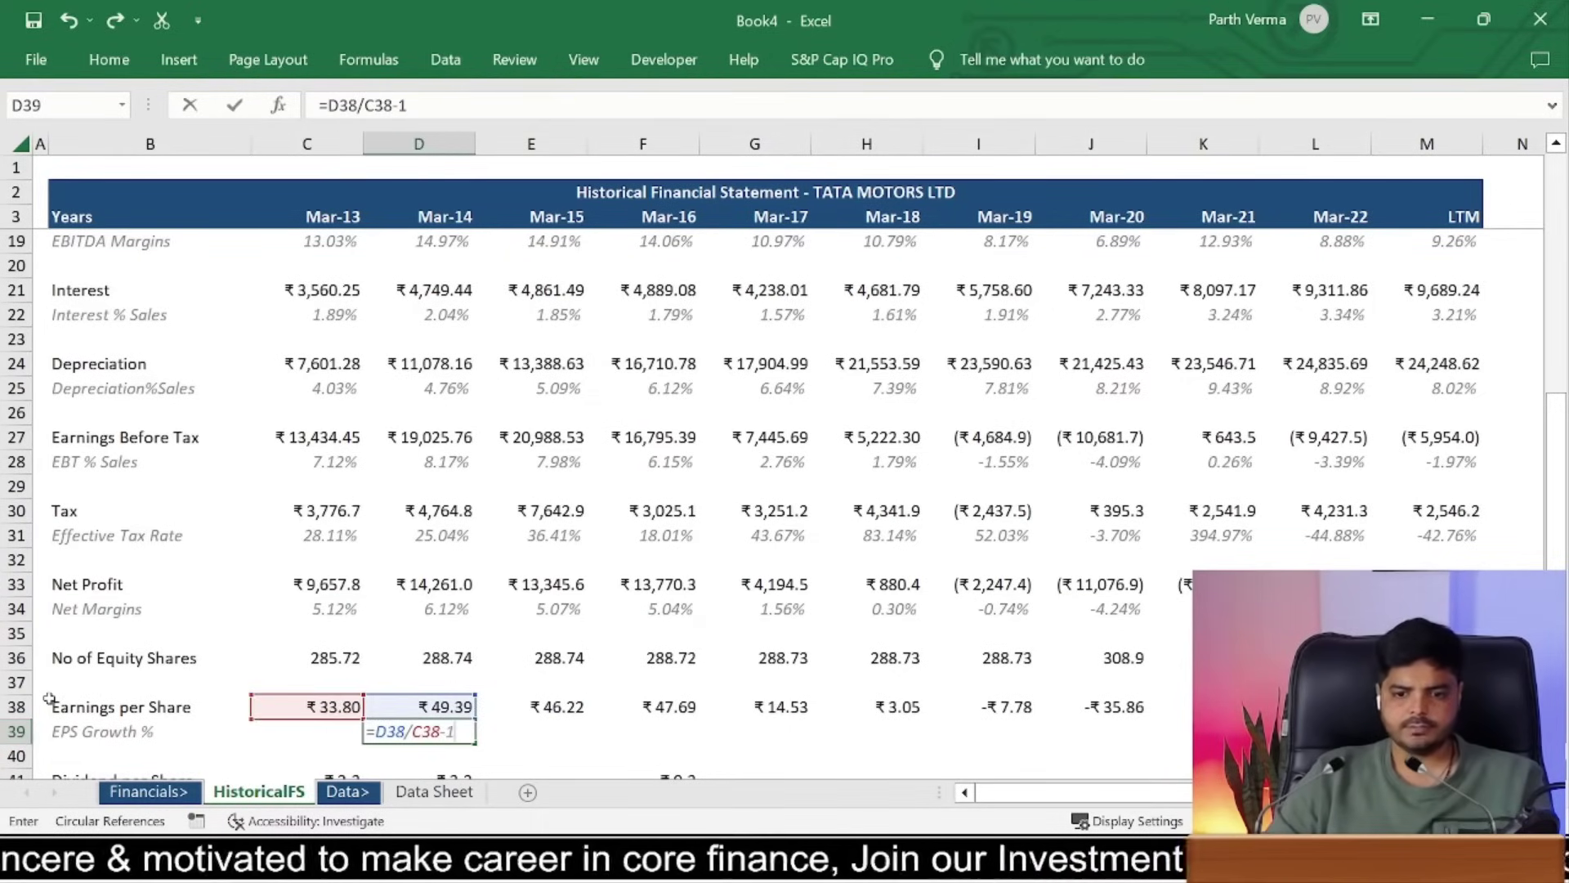
key("ctrl+Return")
key("ctrl+c")
key("Up")
key("ctrl+Right")
key("ctrl+Down")
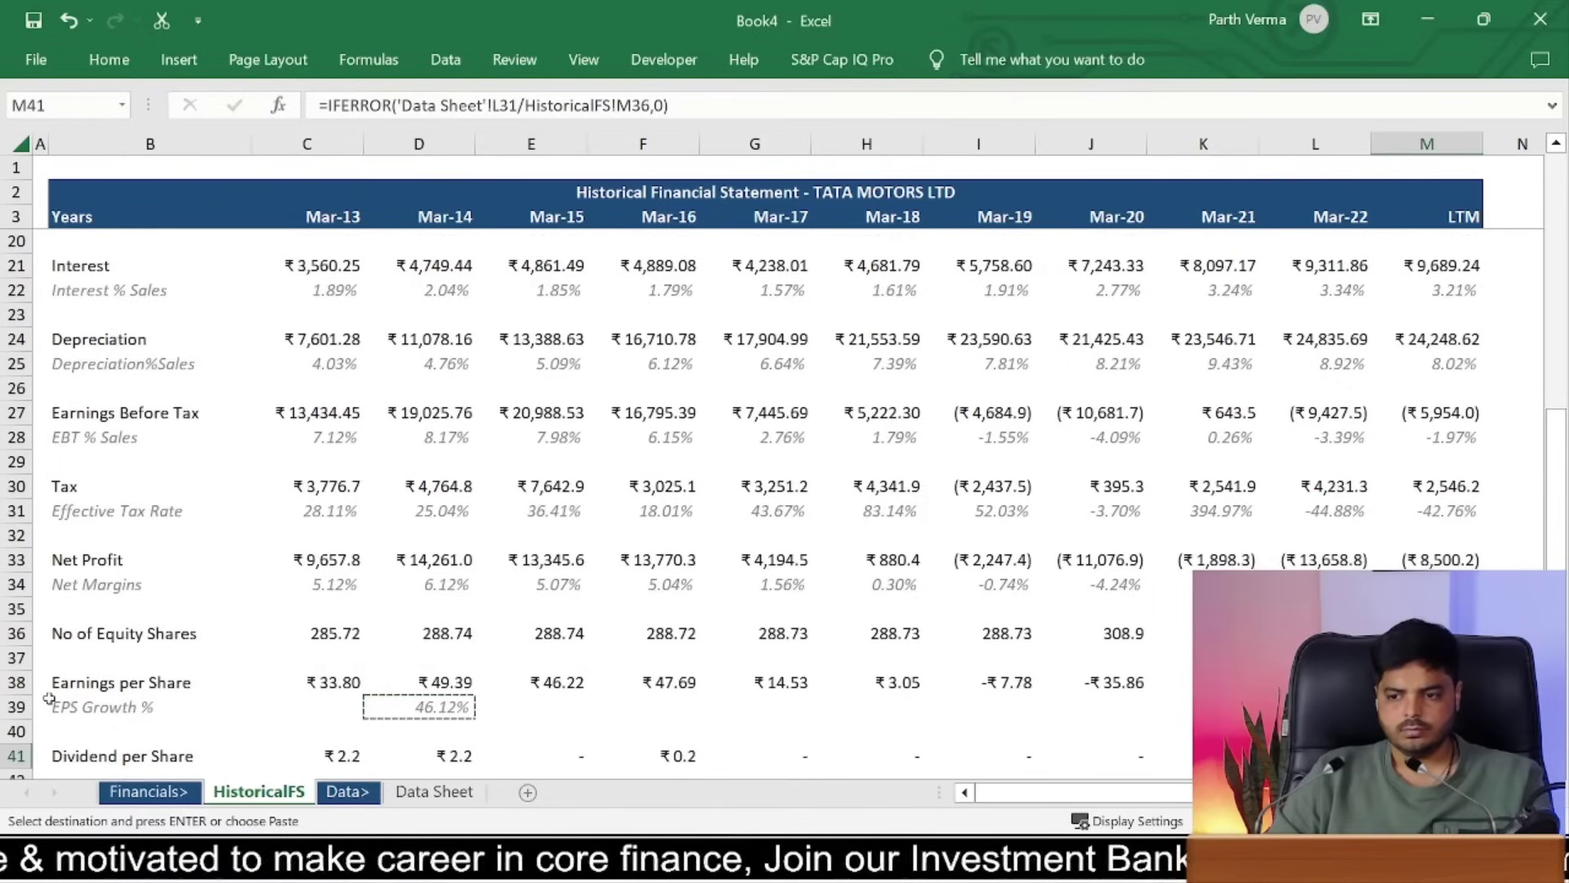
key("Up")
key("Up")
key("Up")
key("Down")
key("ctrl+shift+Left")
key("ctrl+v")
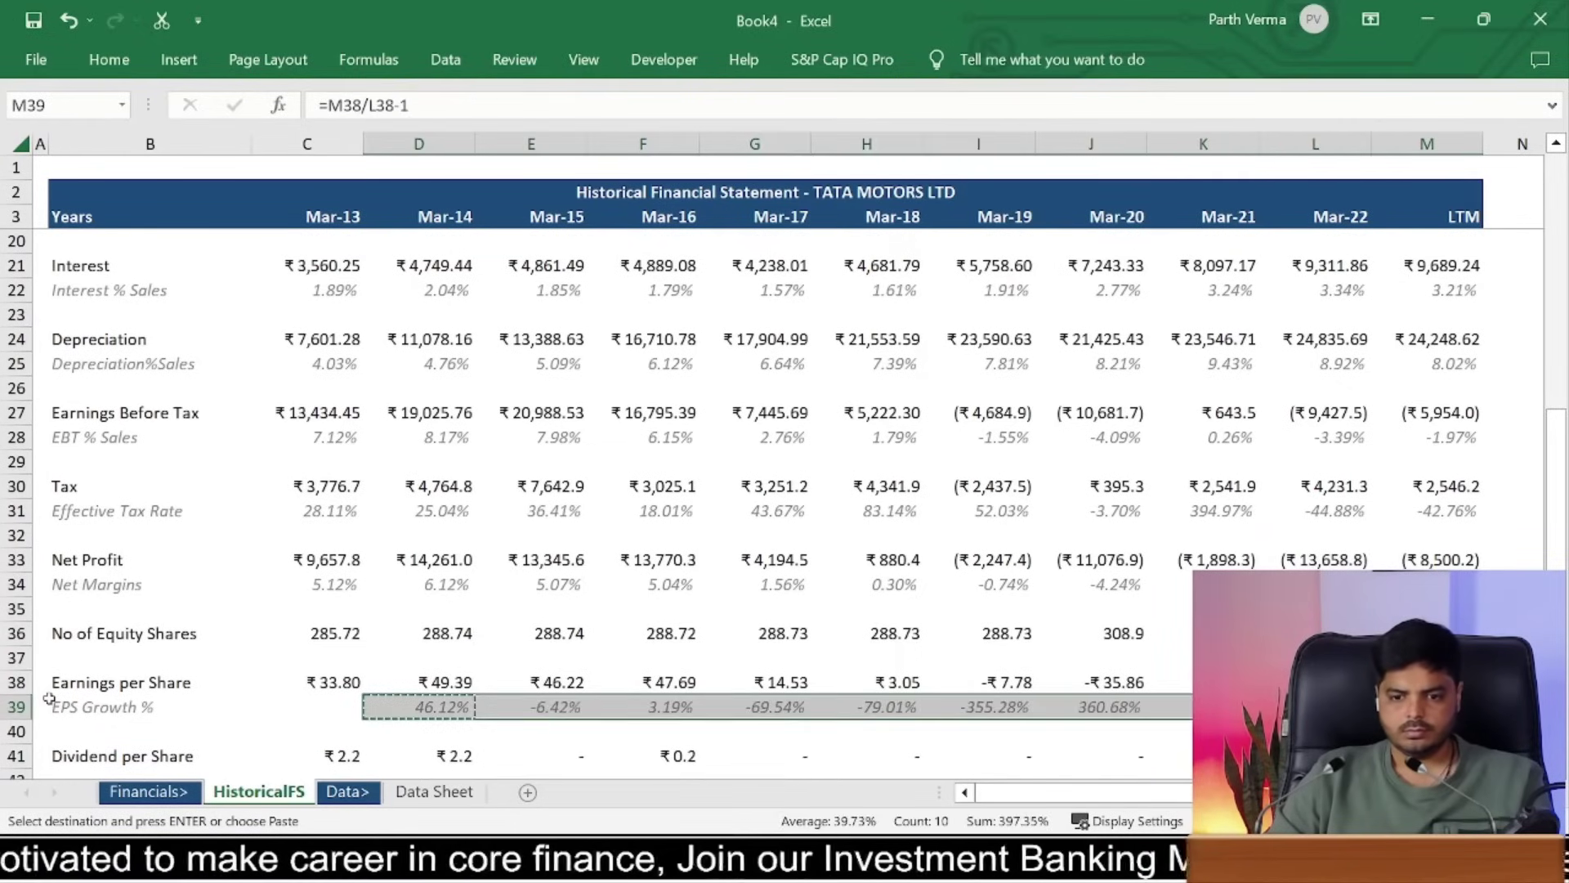
Step: Change the Mar-14 growth formula to =IFERROR(D38/C38-1,0) and fill it across the row
key("Left")
key("ctrl+Left")
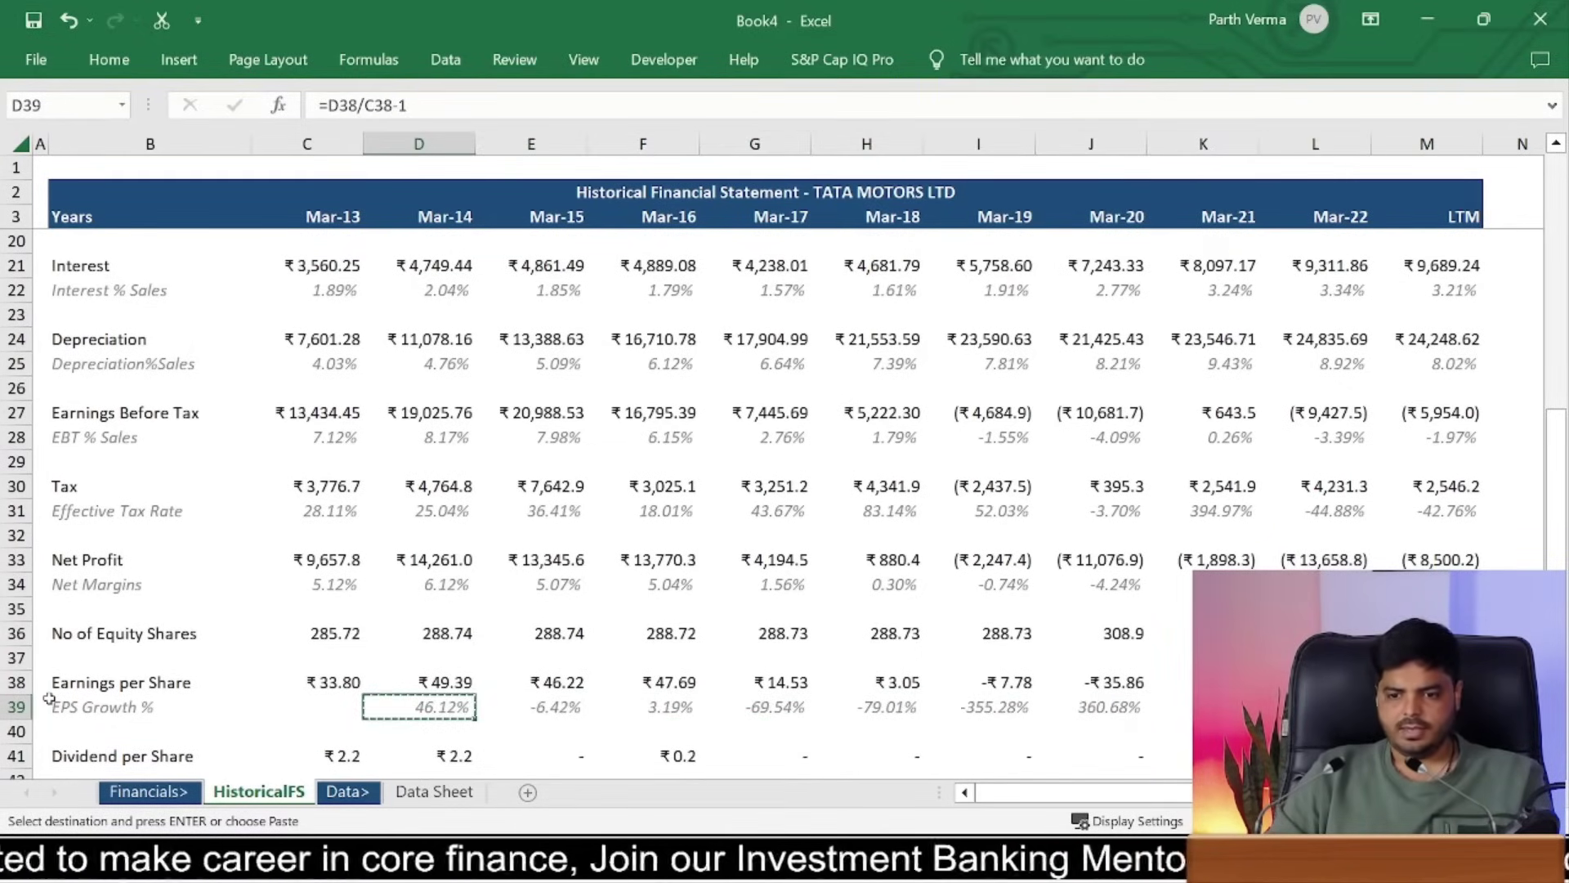
left_click(319, 106)
type("ifer")
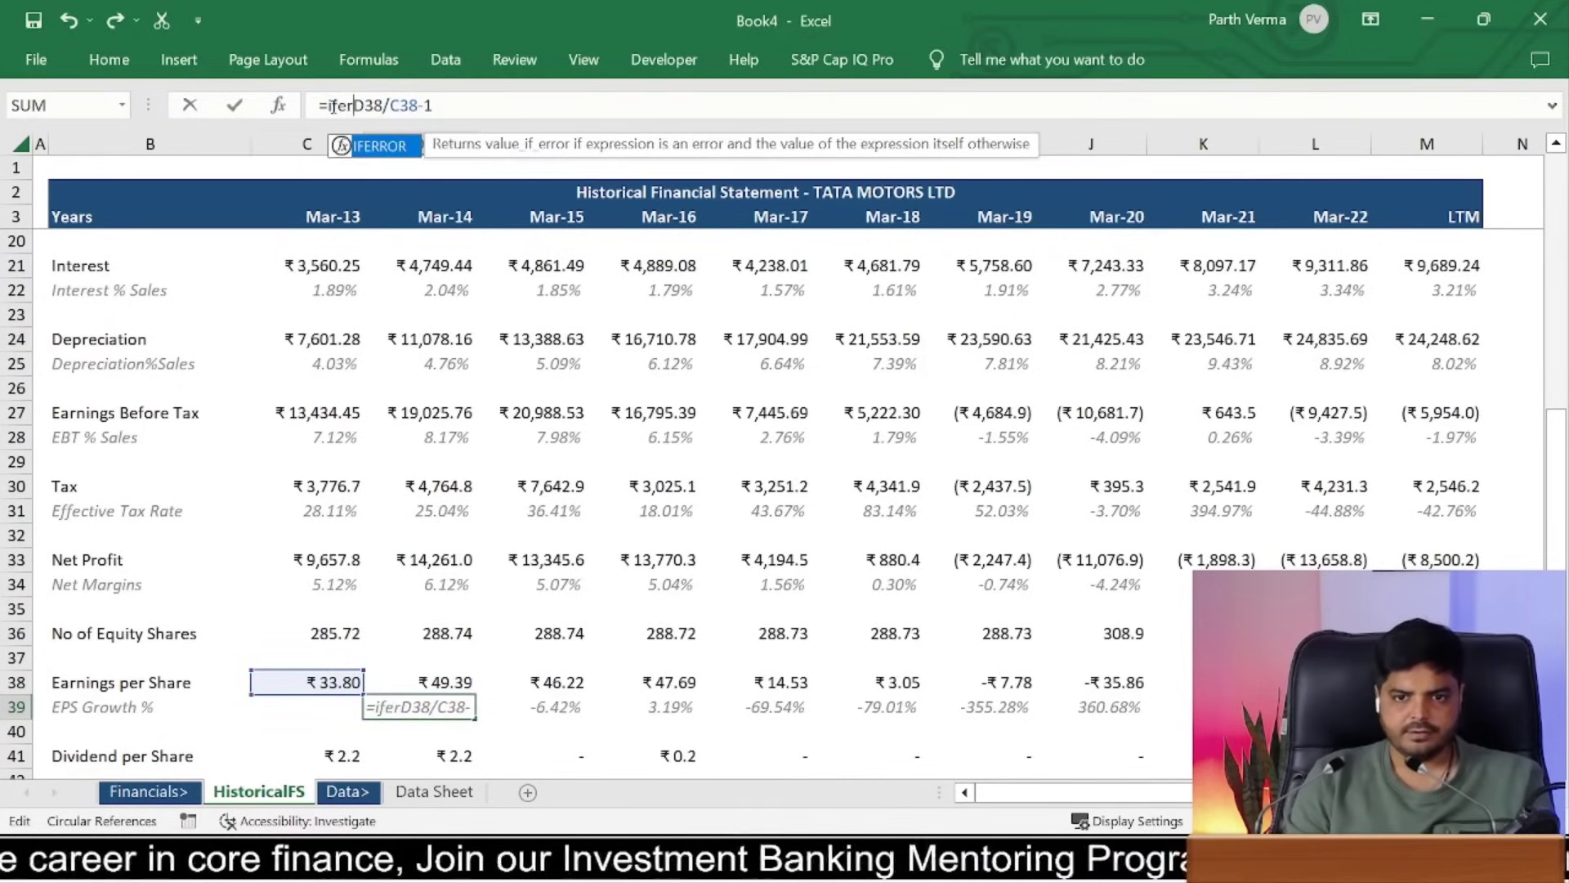
type("ror(D38/C38-1")
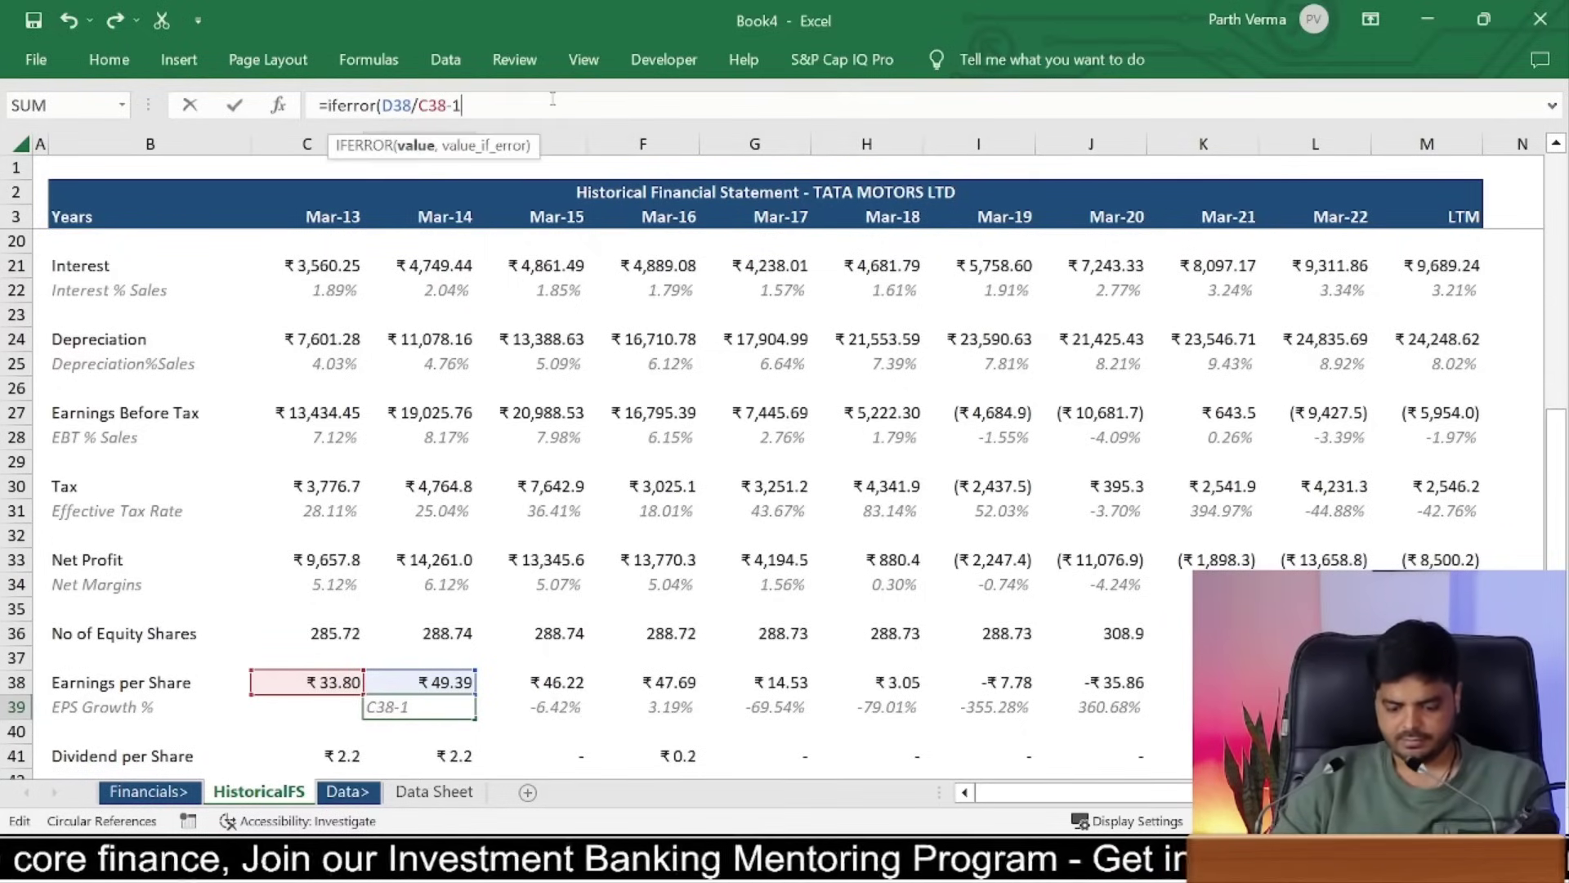
type(",0")
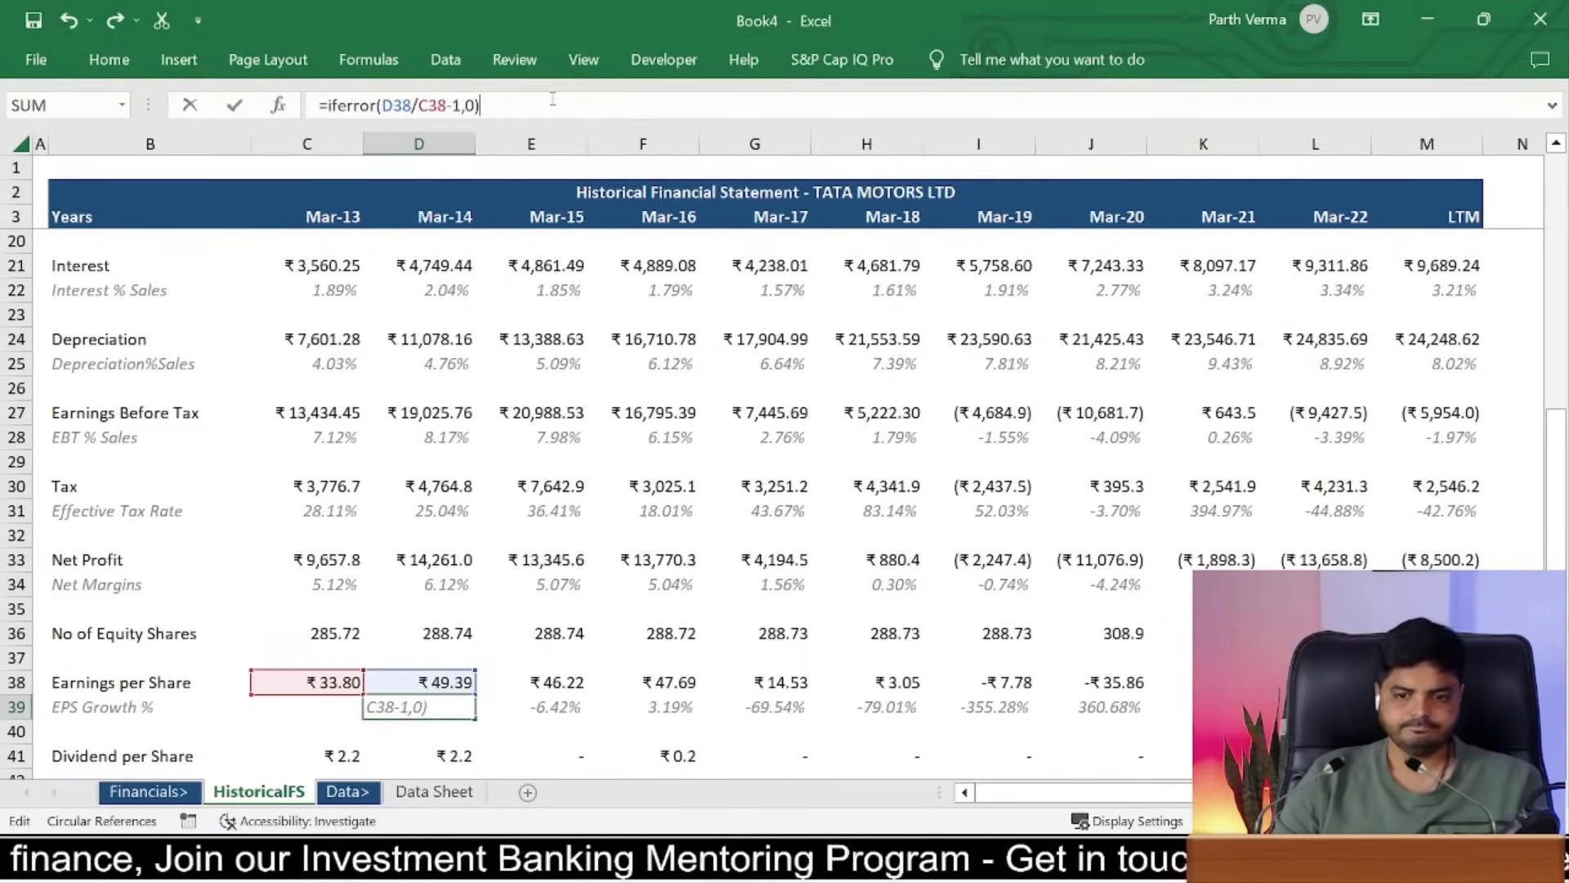
key("ctrl+Return")
key("ctrl+c")
key("ctrl+shift+Right")
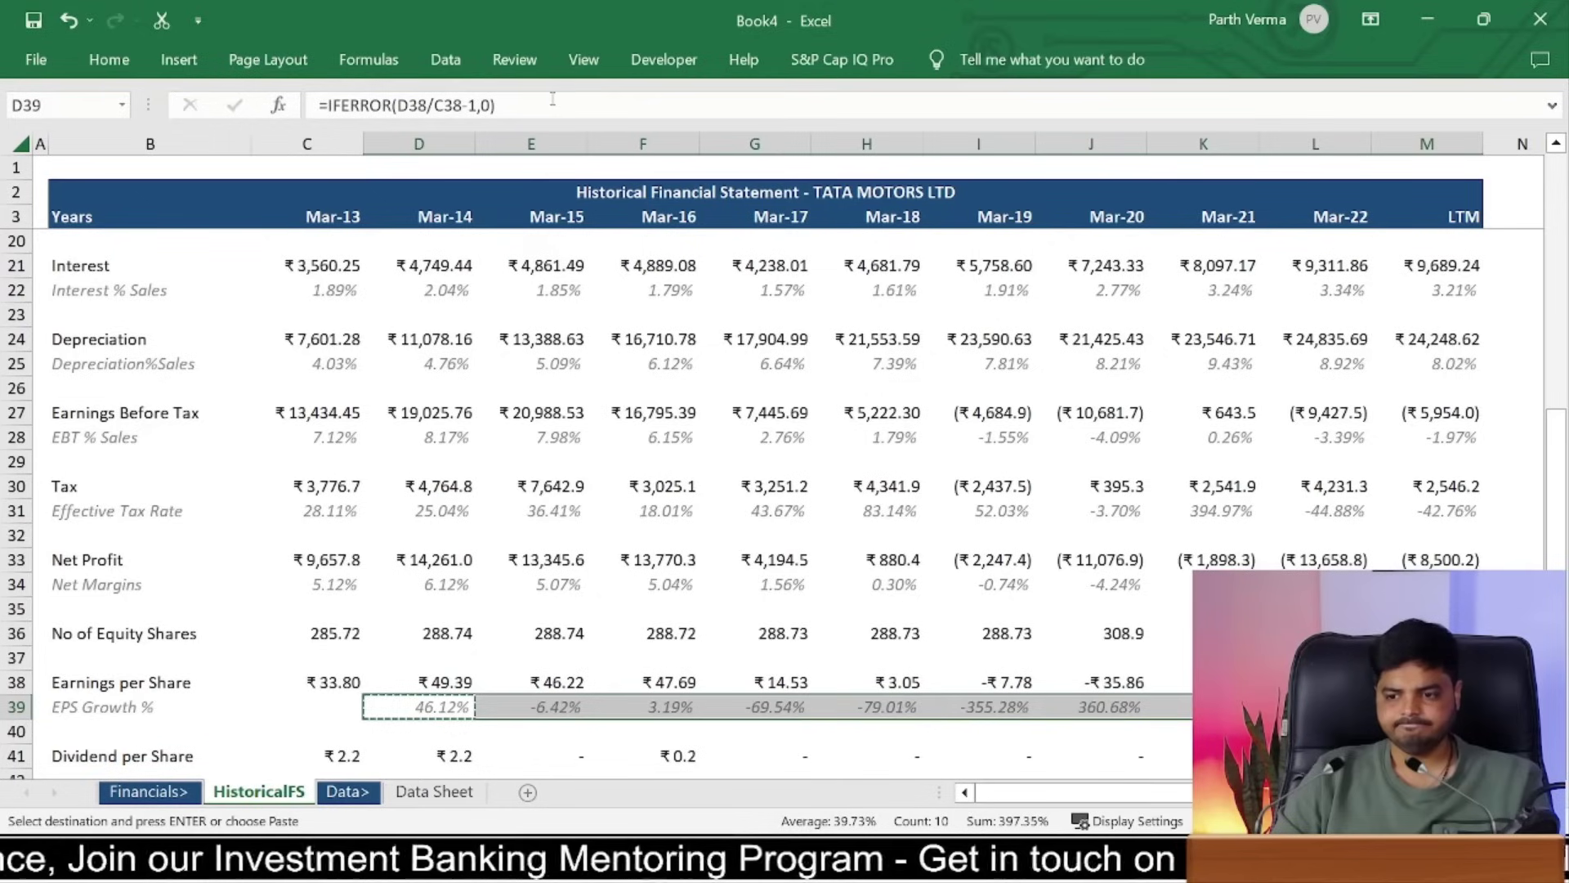
key("Right")
key("Right")
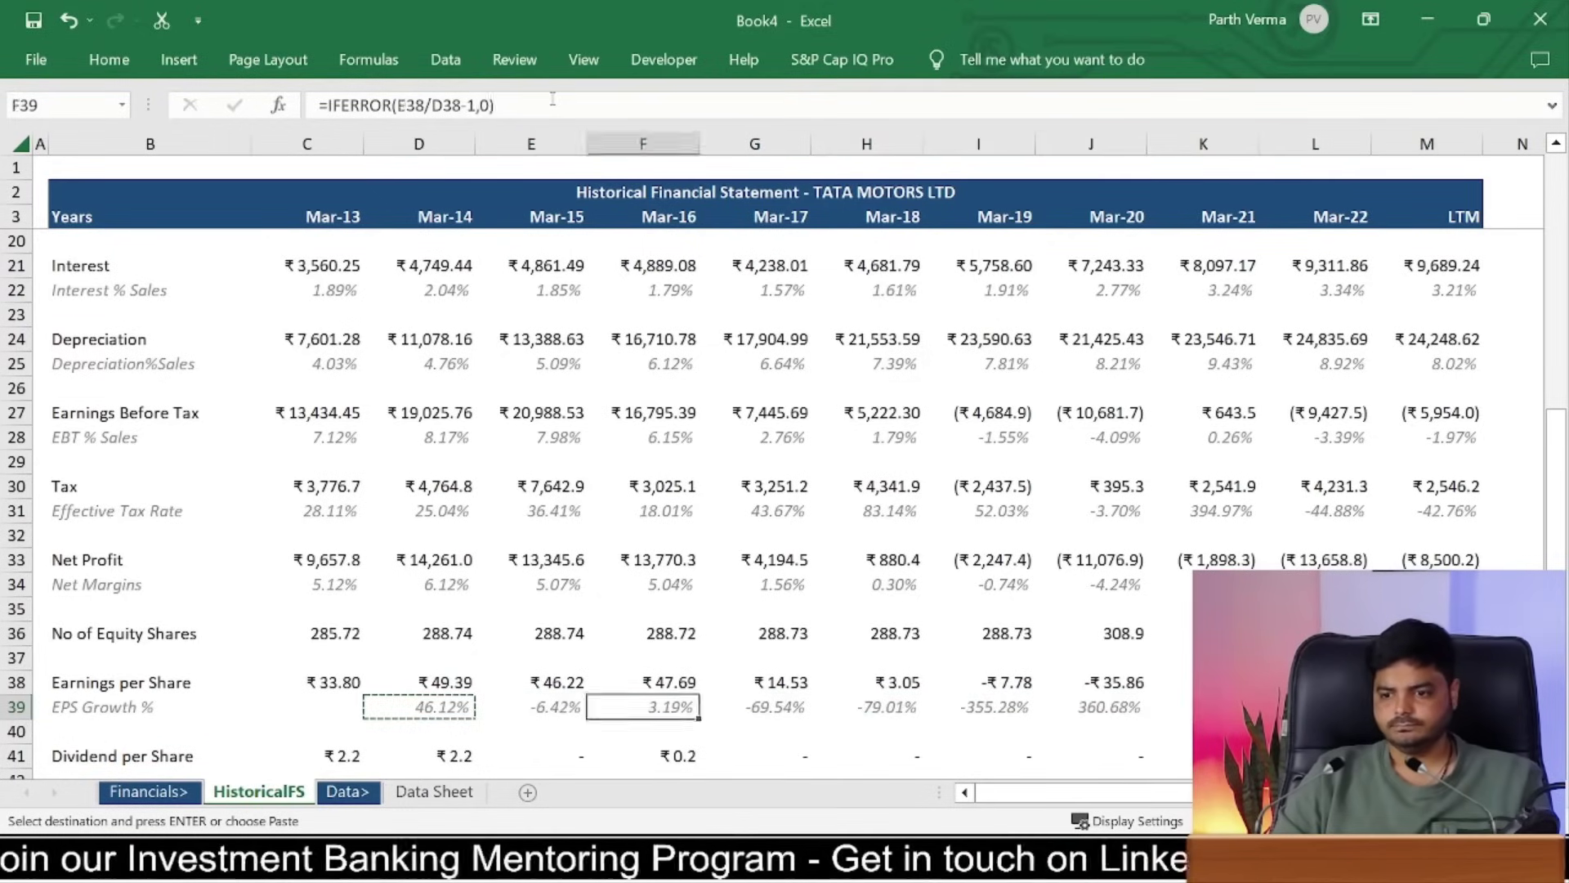
key("Right")
key("Right")
key("Right")
Step: Review the EPS growth formulas across row 39, including Mar-17 and Mar-21
key("Right")
key("Right")
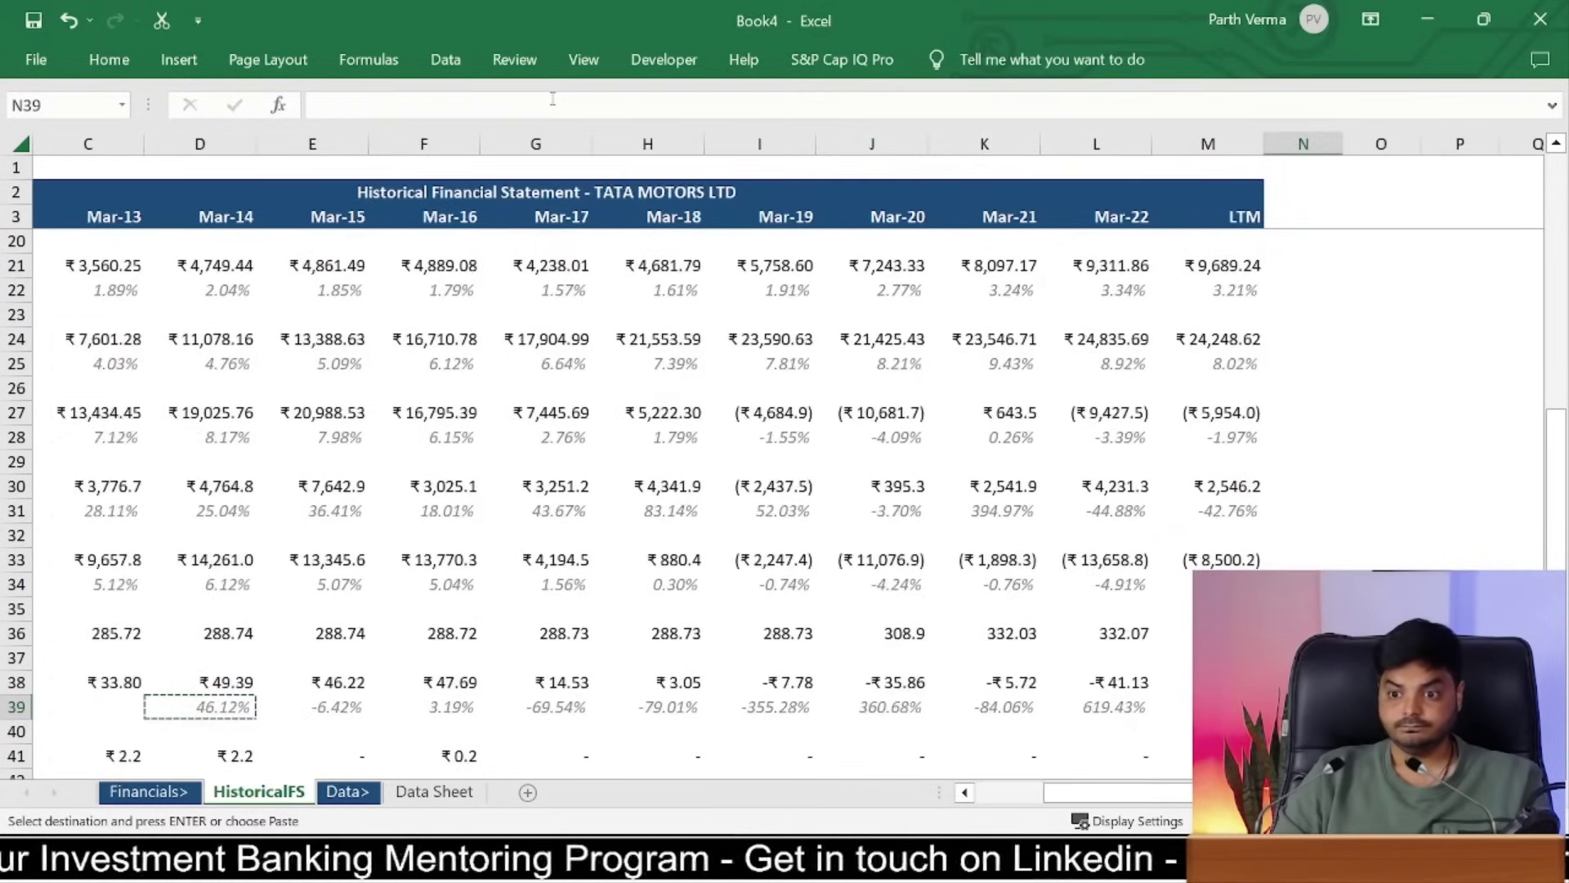
key("Home")
key("Right")
key("Right")
key("Right")
key("Right")
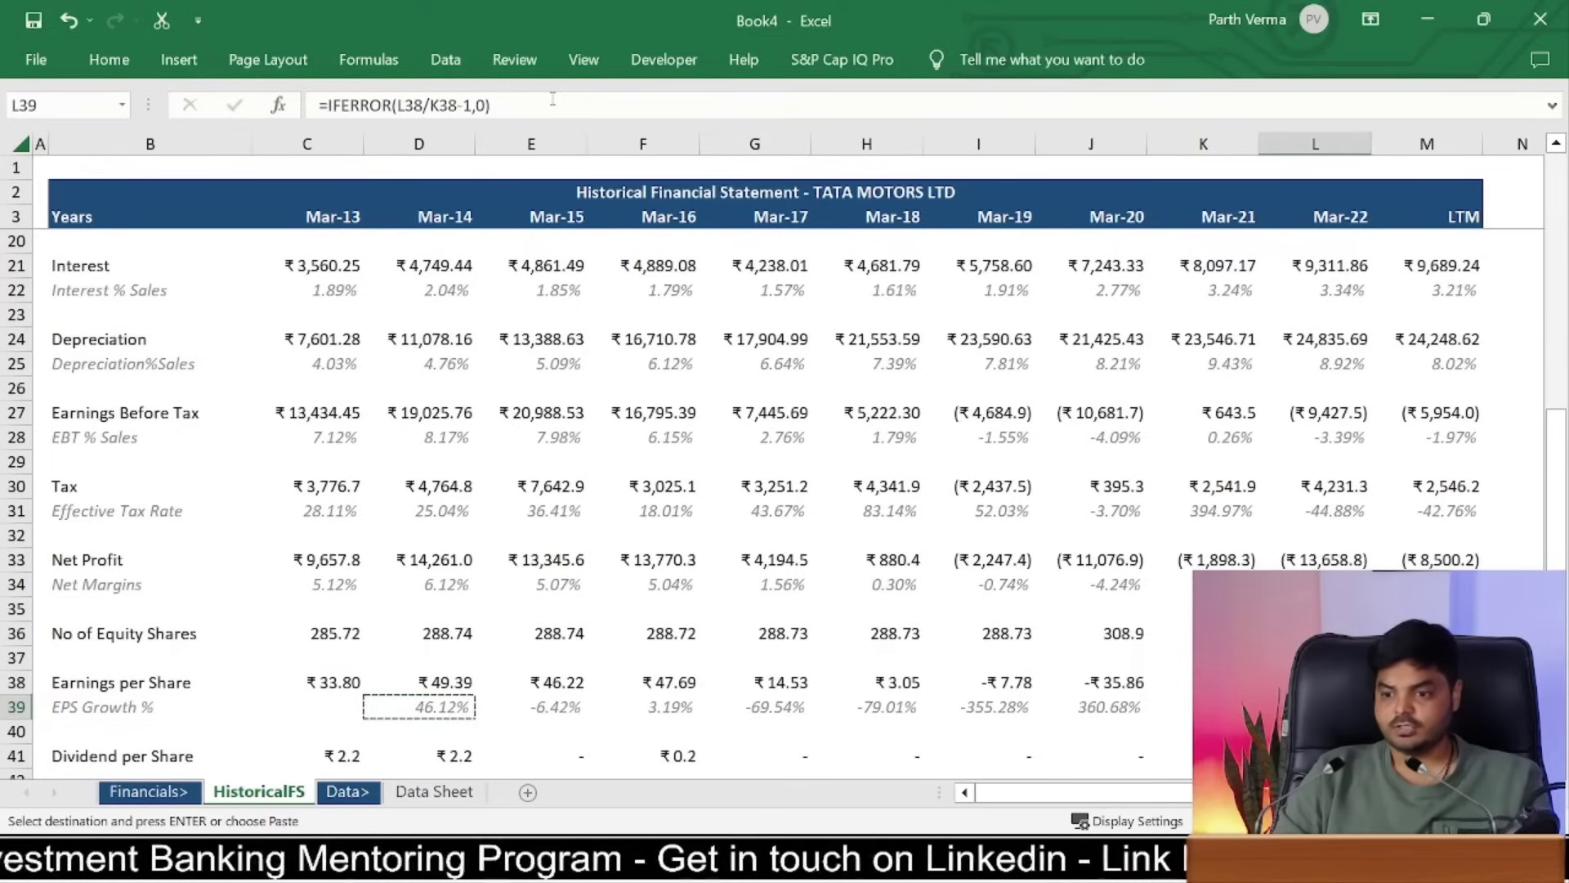
key("Right")
key("Left")
key("Left")
key("Right")
key("Left")
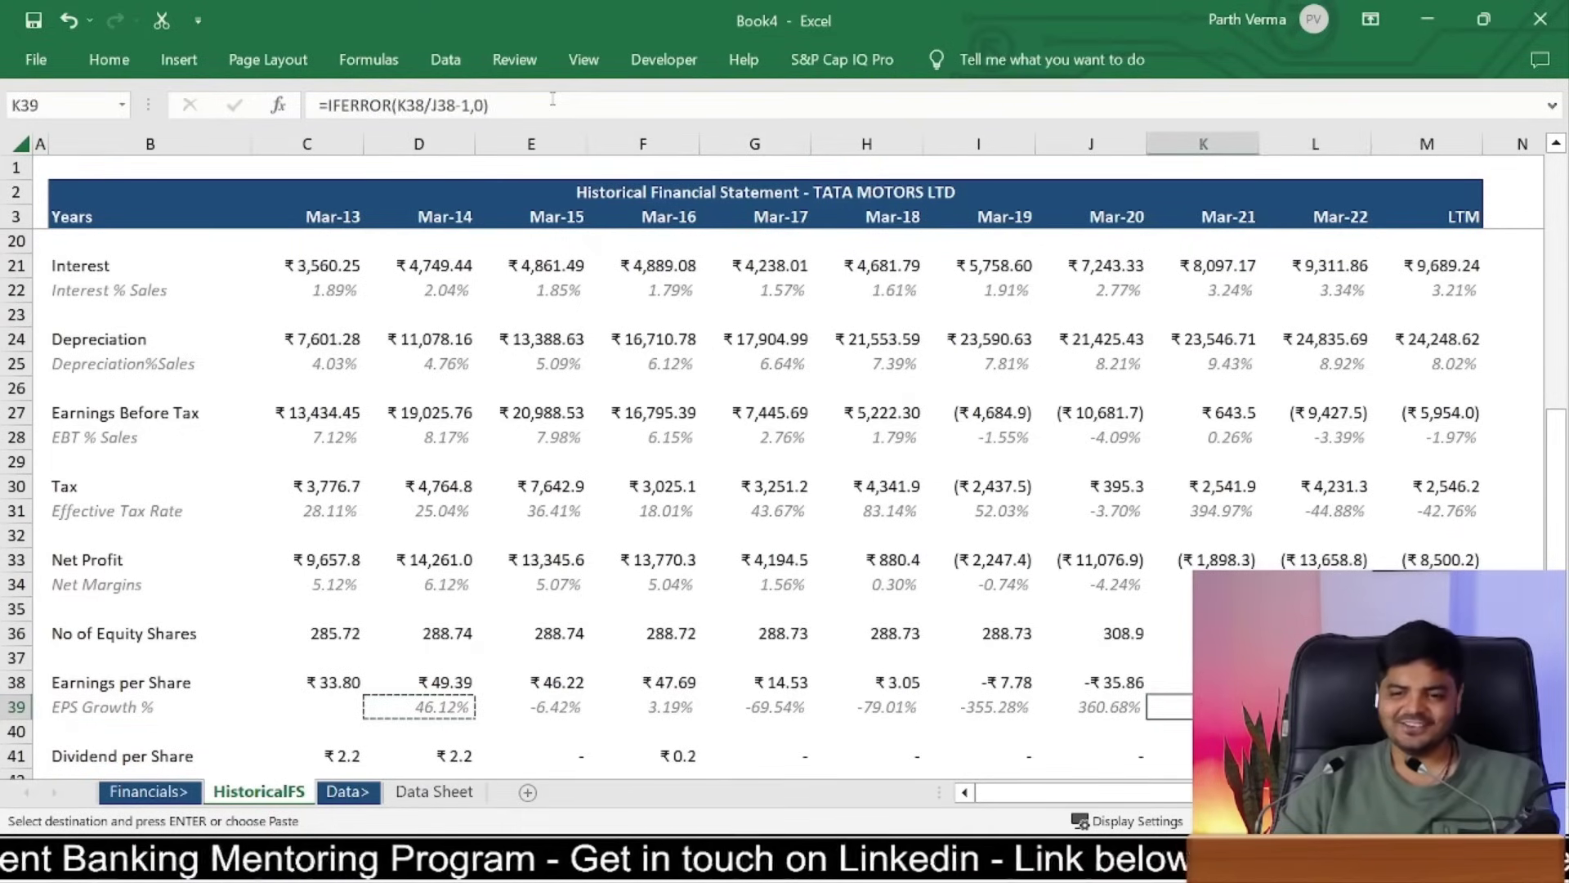
key("Right")
key("Left")
key("Left")
key("Left")
key("Left")
key("Left")
key("Left")
key("Left")
key("Right")
key("Right")
key("Right")
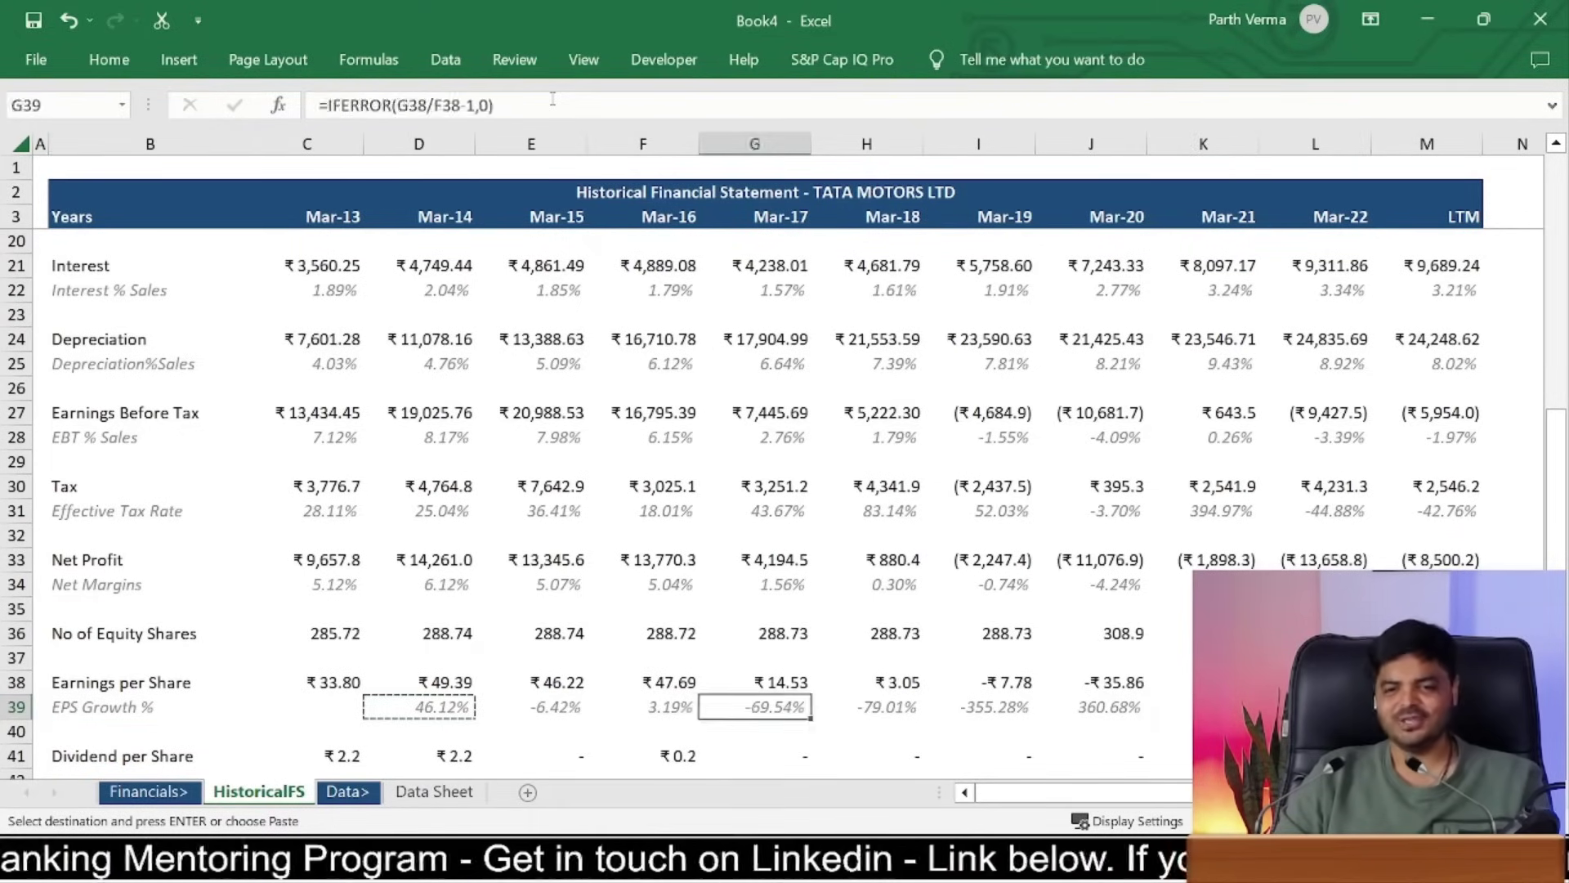
key("Right")
key("Down")
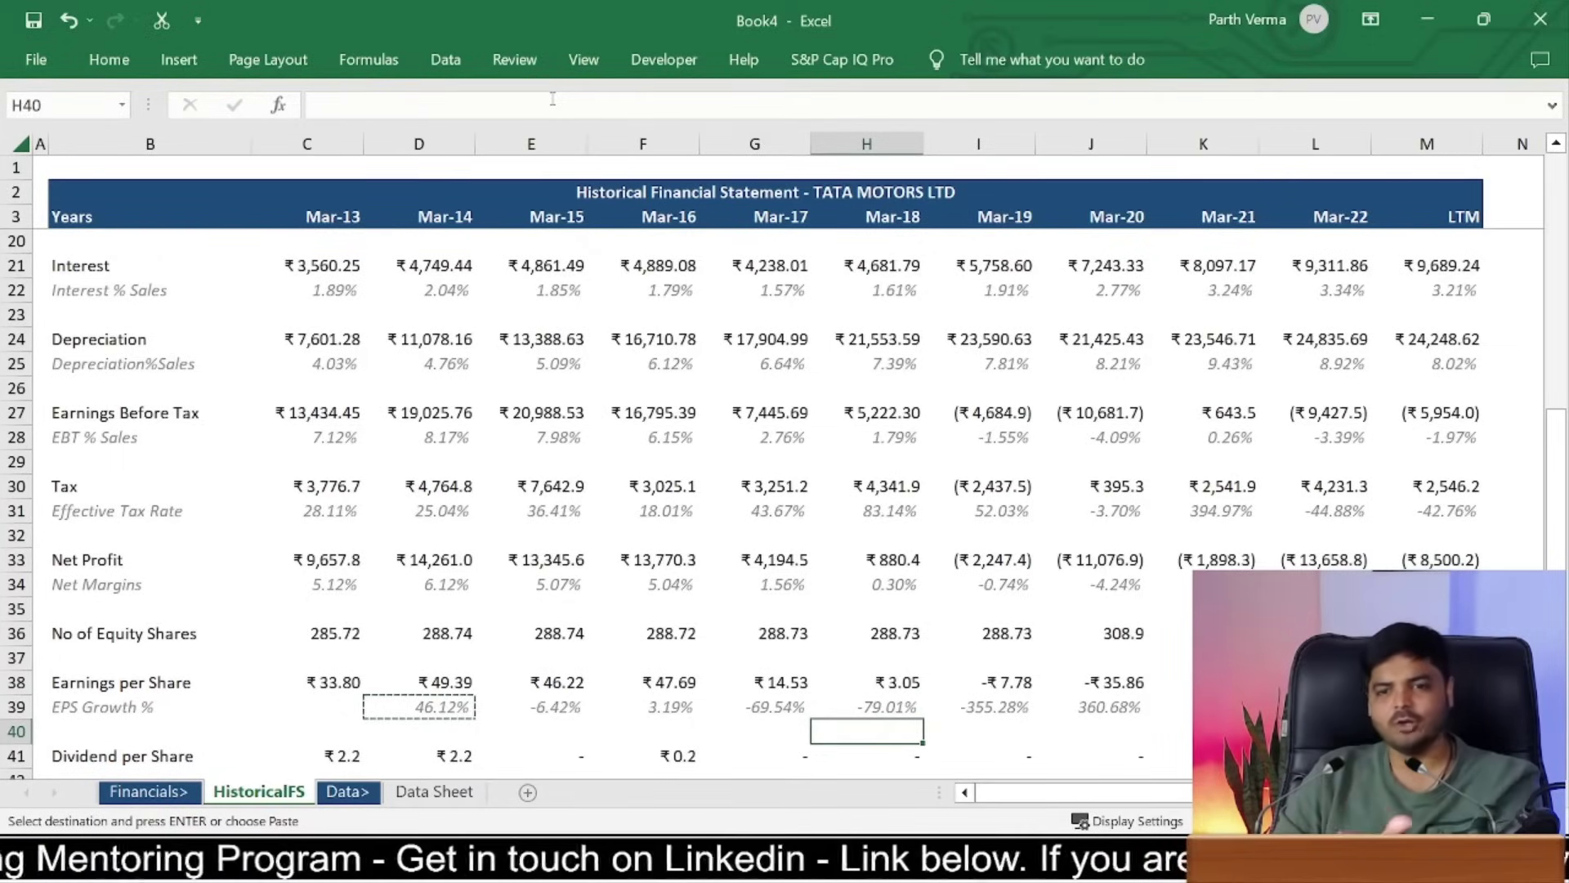
Step: Label the empty row below Dividend per Share as Dividend payout ratio
key("Down")
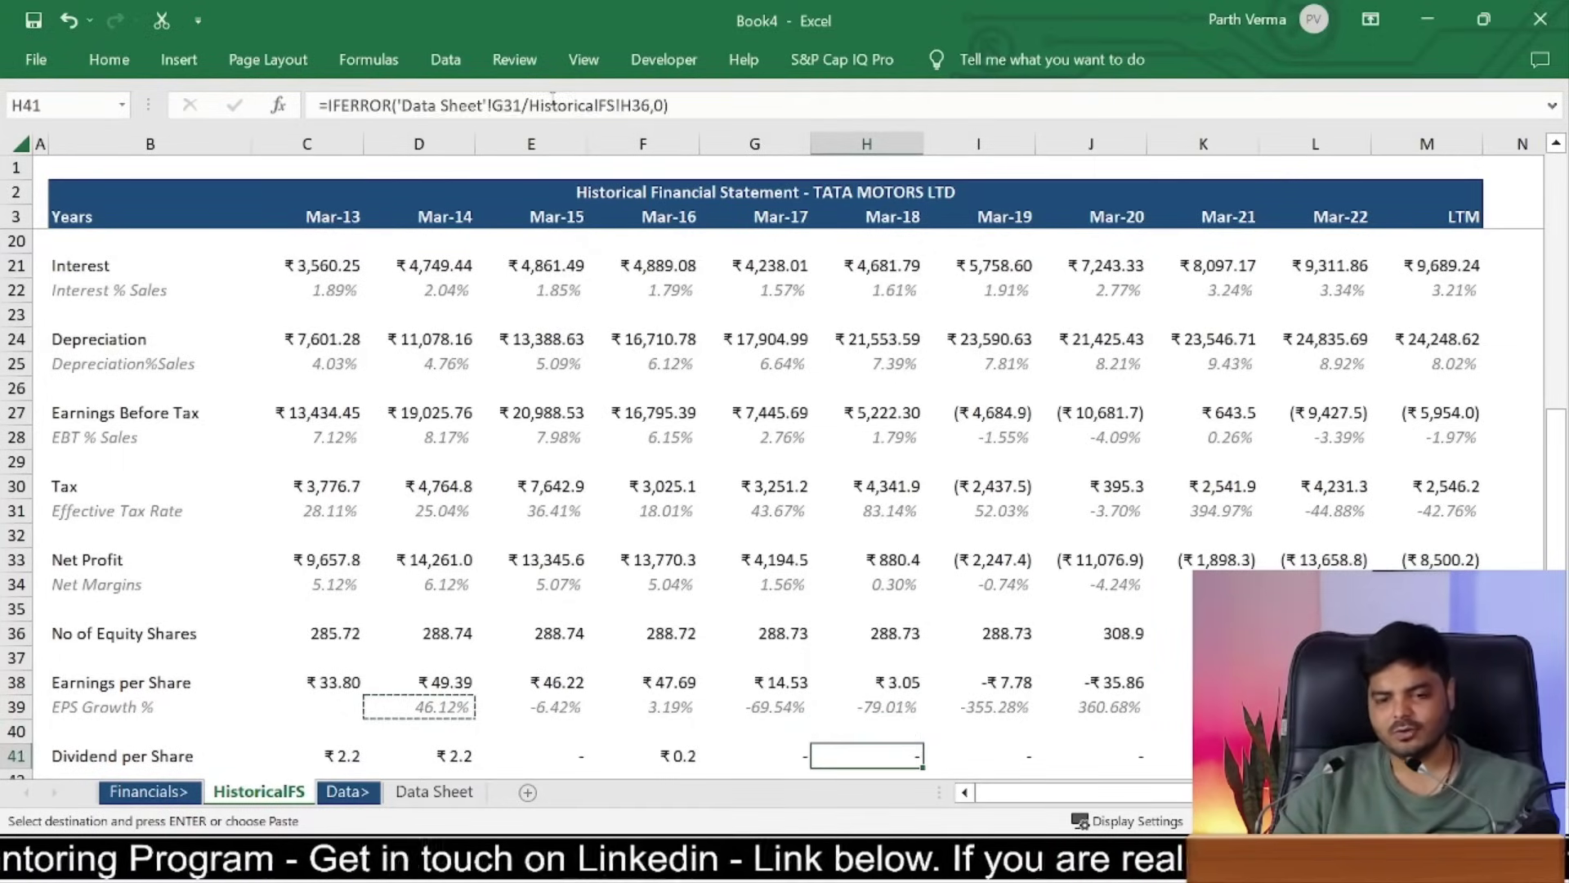
scroll(552, 97, "down", 1)
scroll(552, 97, "down", 1)
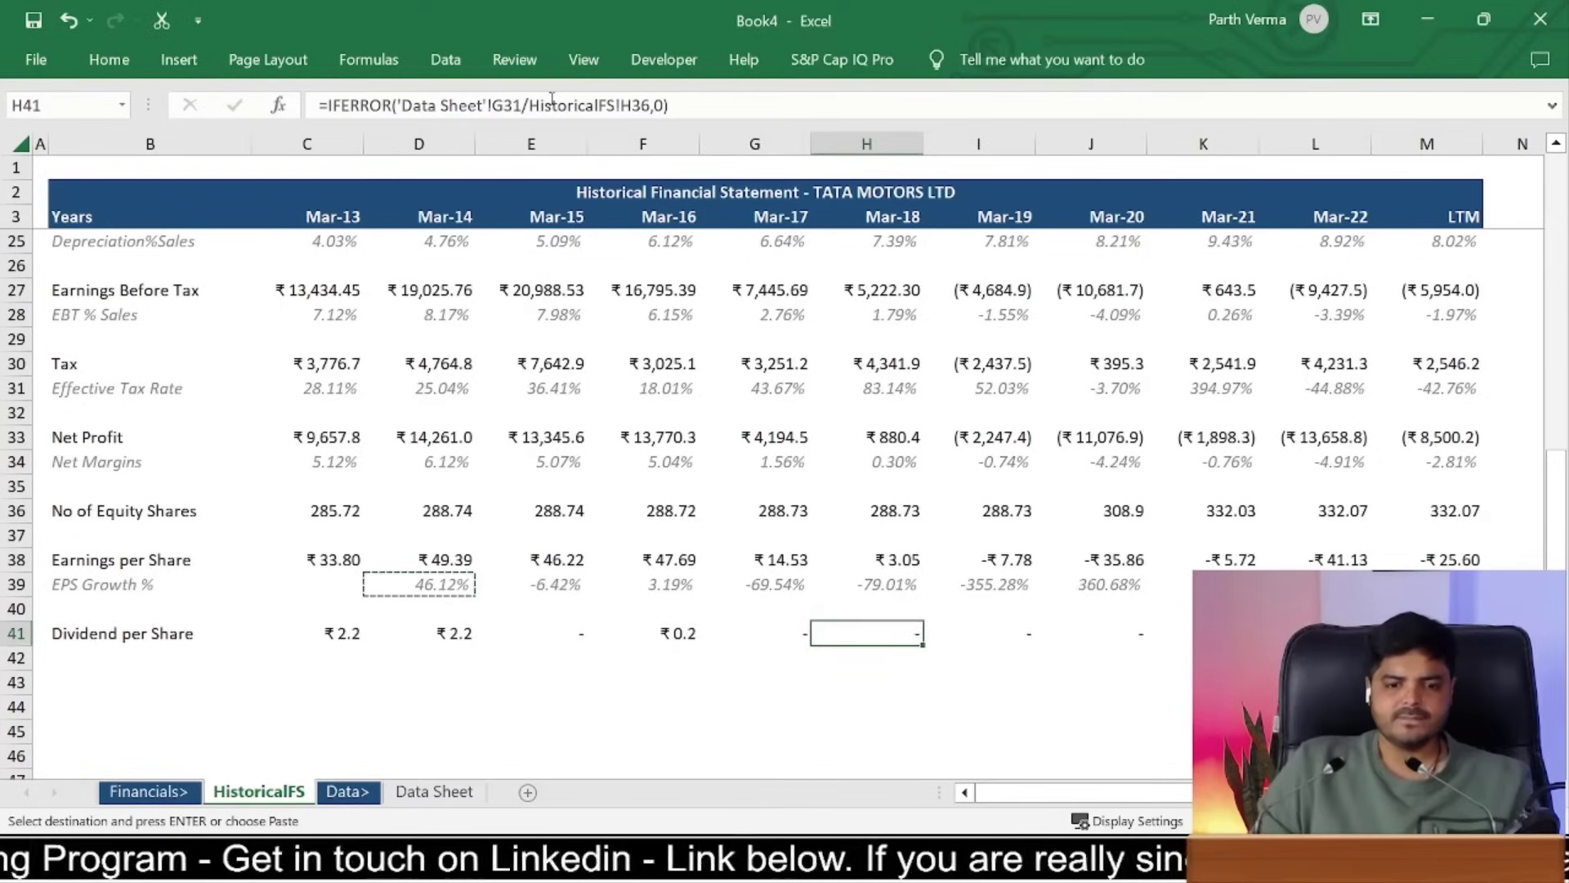
key("Left")
key("Home")
key("Right")
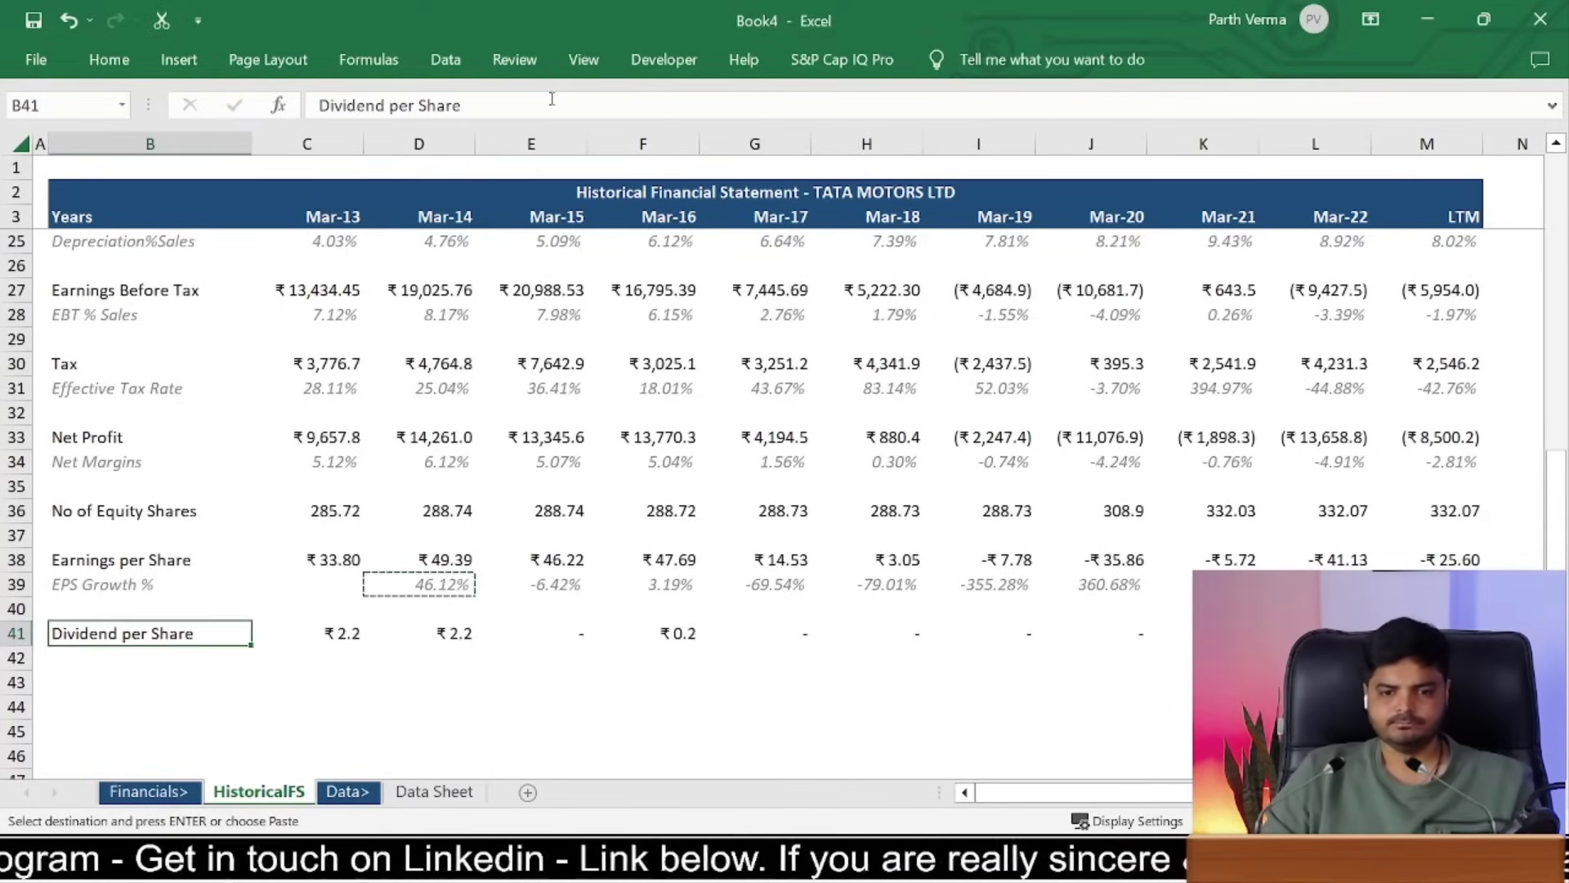
key("Down")
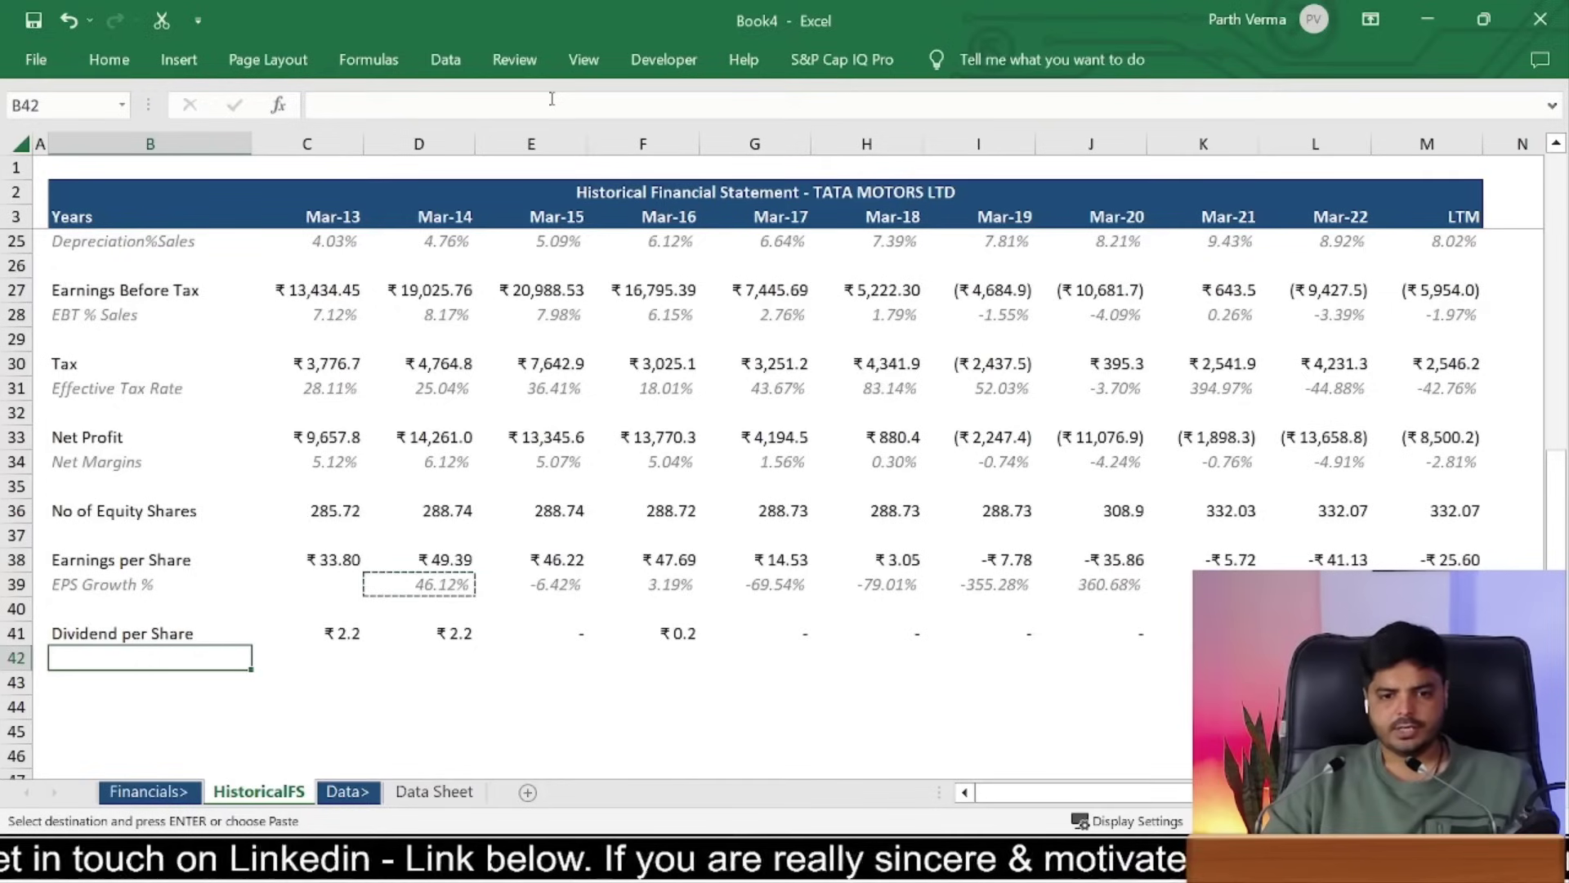
key("Escape")
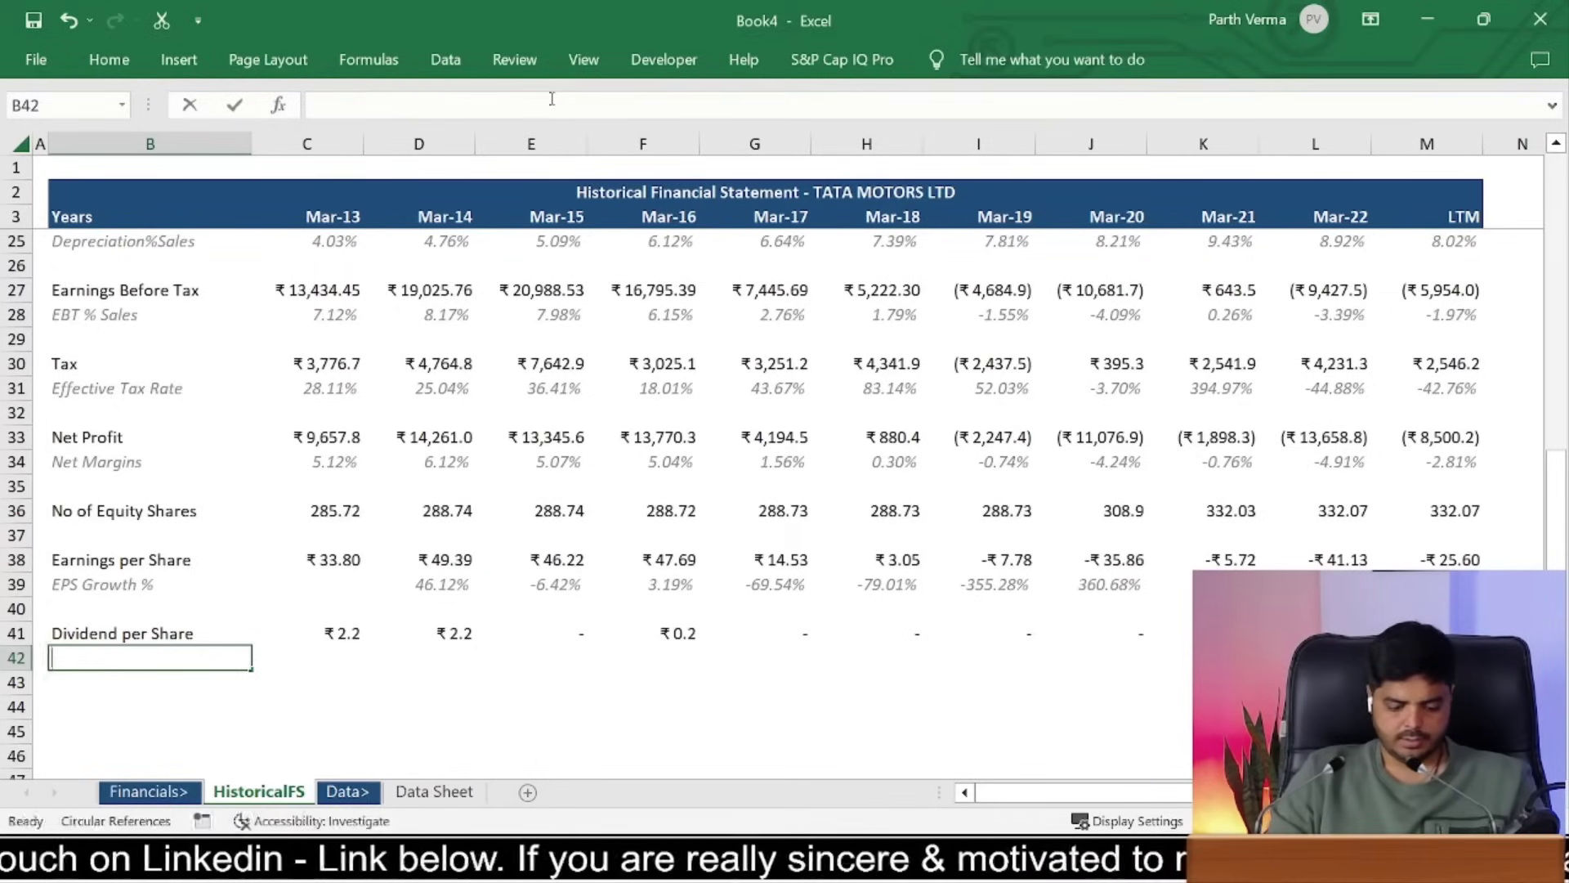
type("Day")
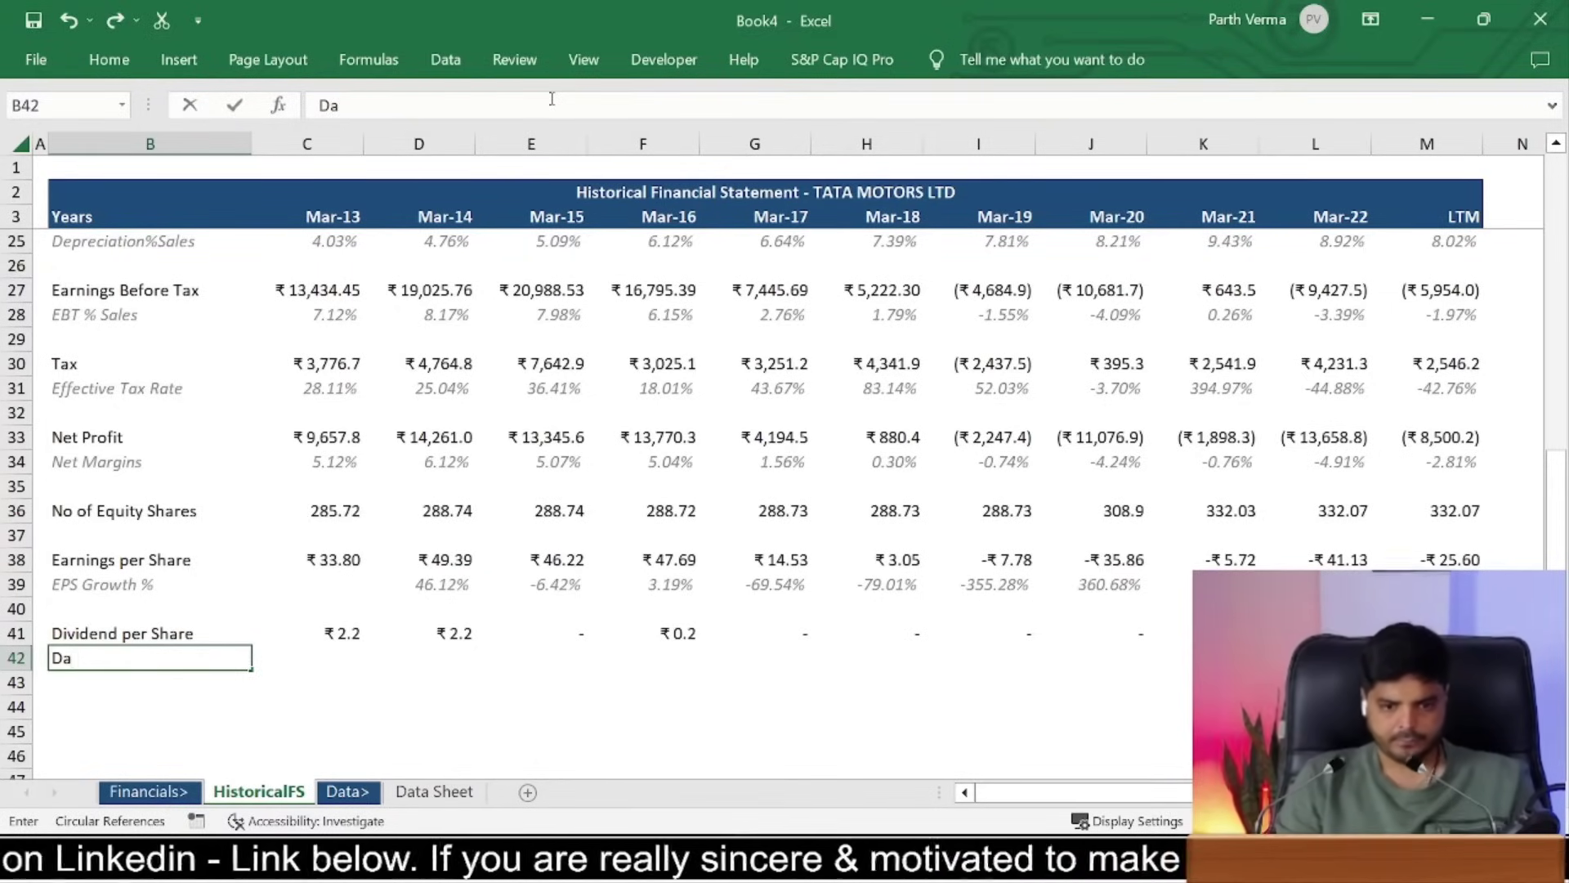
key("BackSpace")
type("ividend ")
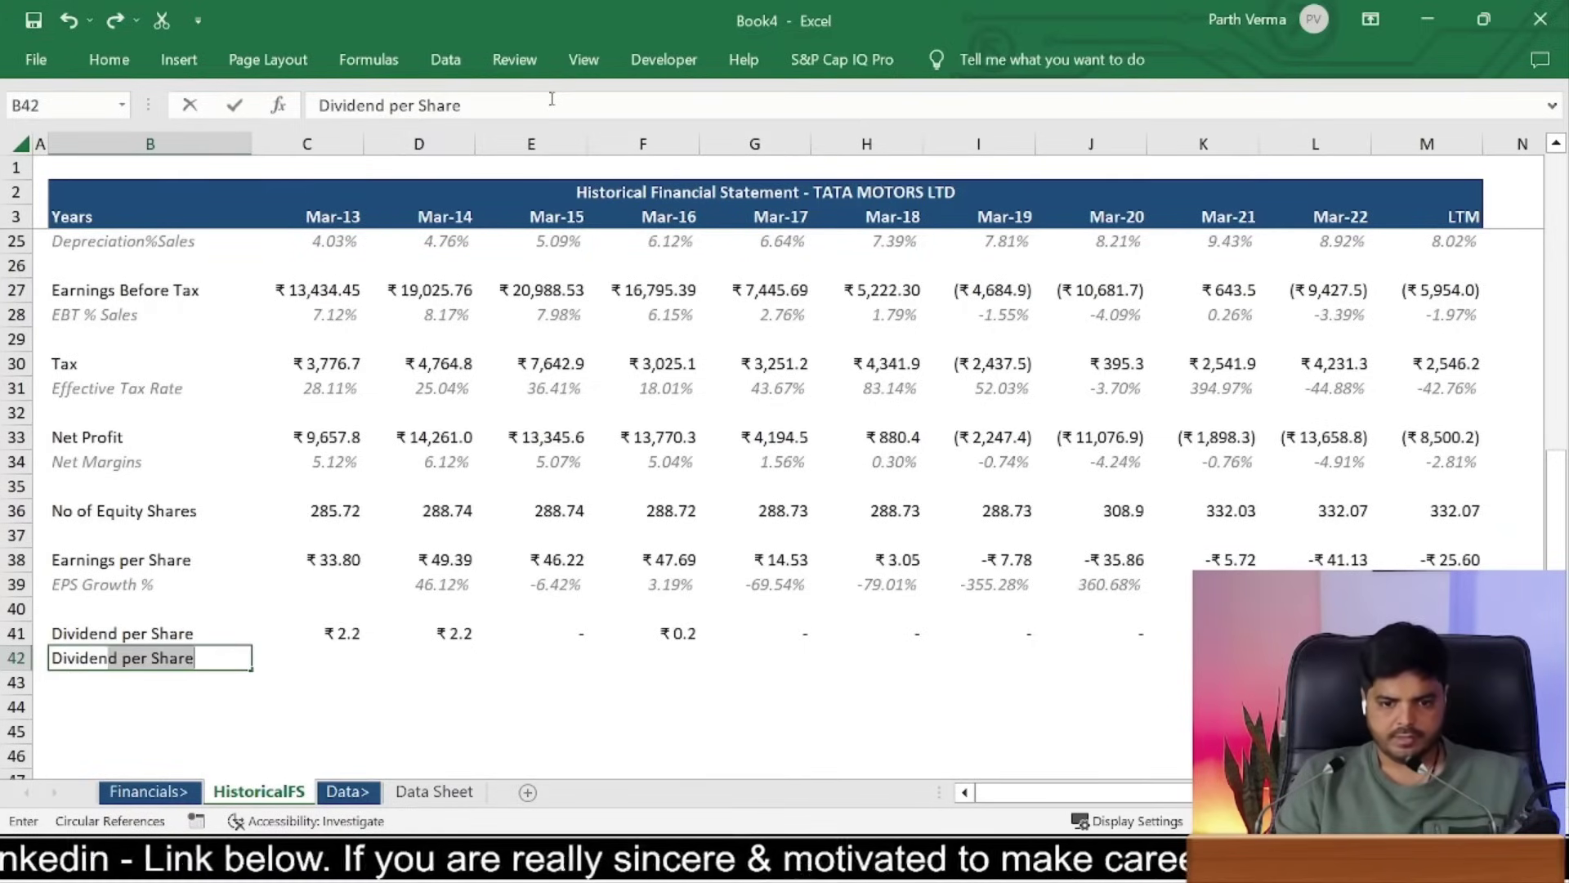
type("payout ratio")
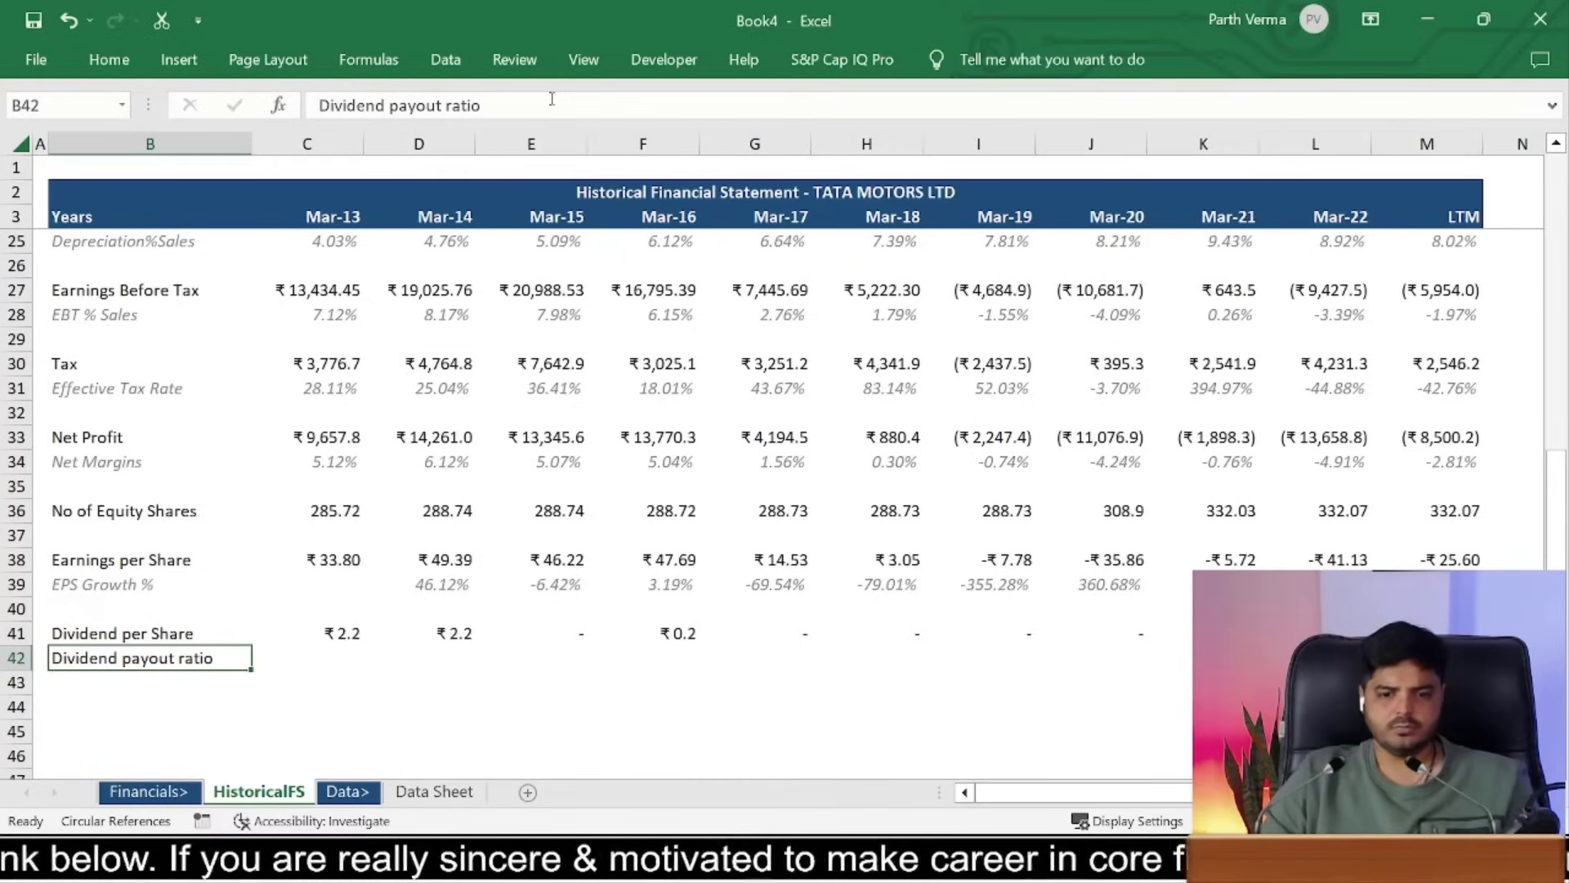
key("Right")
key("Right")
Step: Copy the EPS Growth % row's italic grey percentage formatting onto the payout ratio row
key("Left")
key("Left")
key("Up")
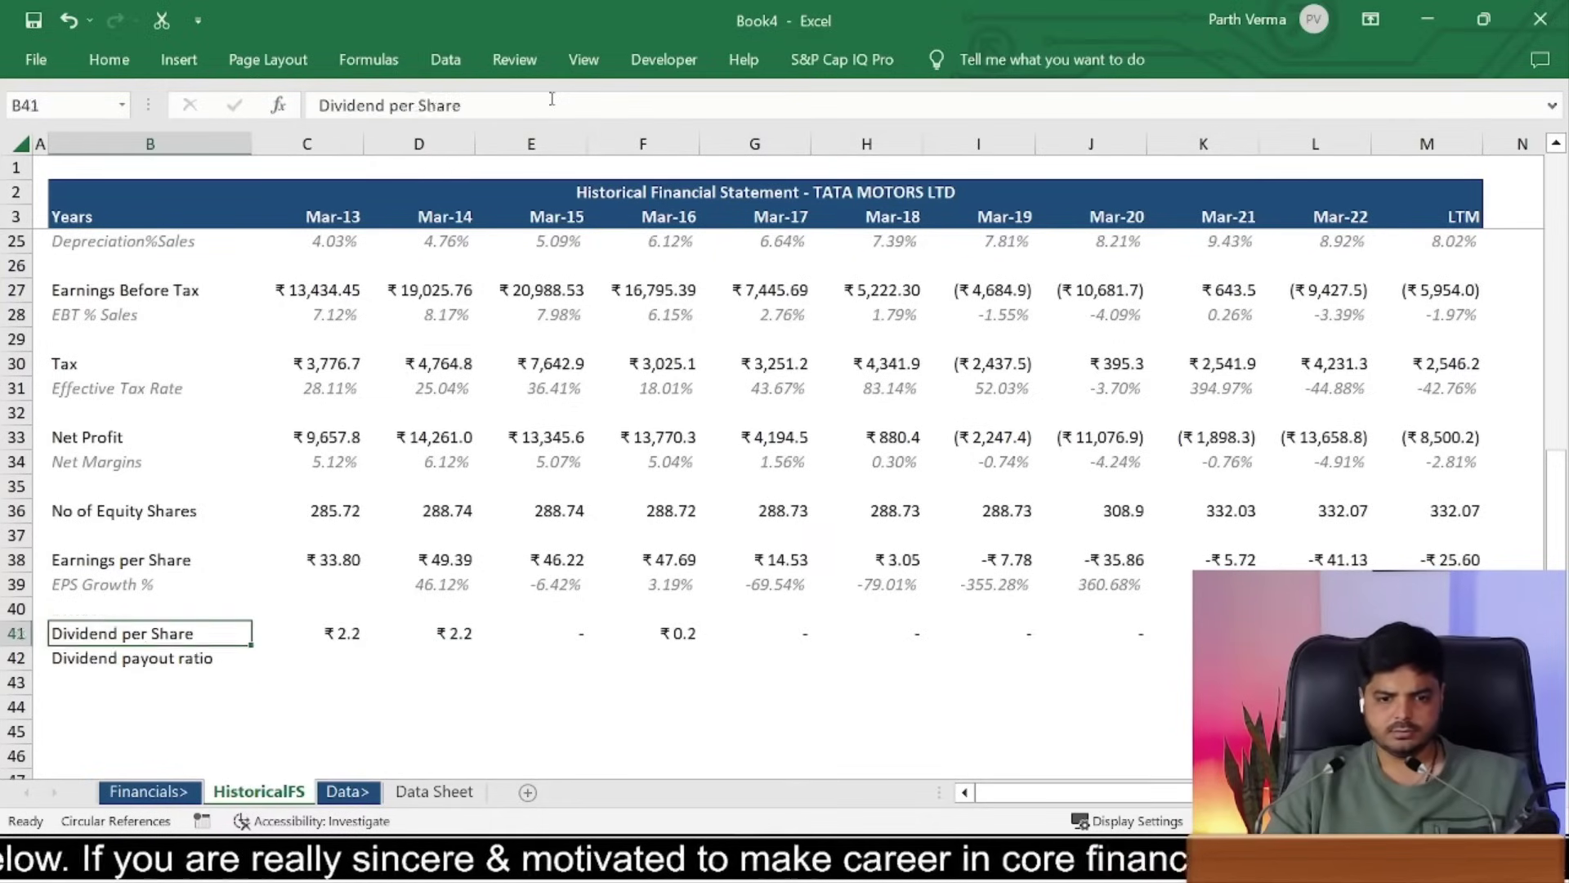
key("Up")
key("Up")
key("shift+Right")
key("shift+Right")
key("ctrl+shift+Right")
key("ctrl+c")
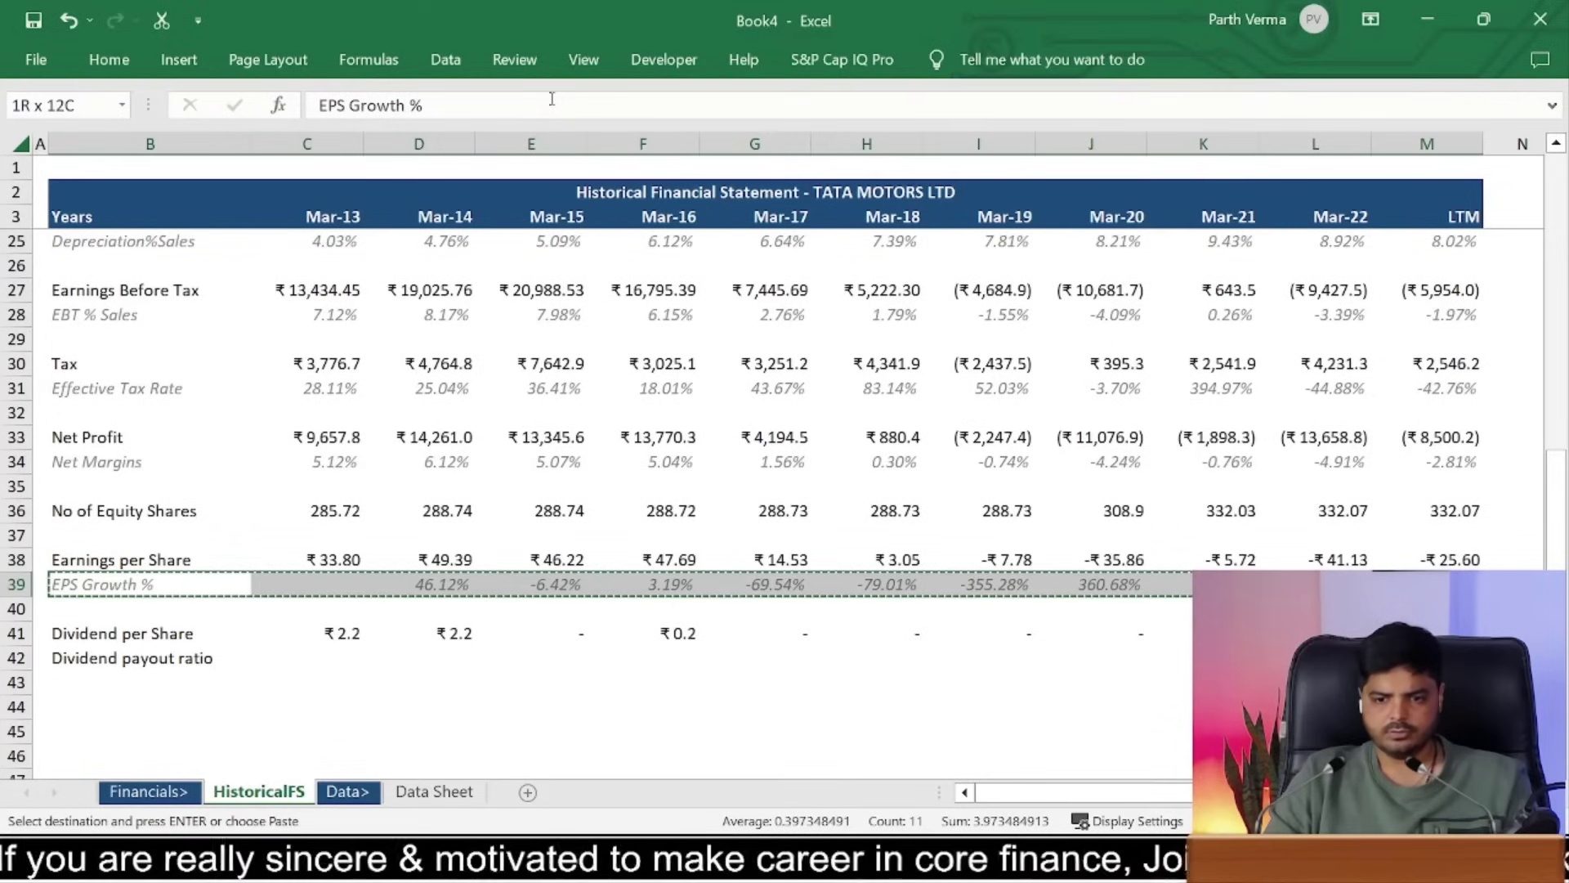
key("Down")
key("Down")
key("Down")
key("ctrl+alt+v")
key("t")
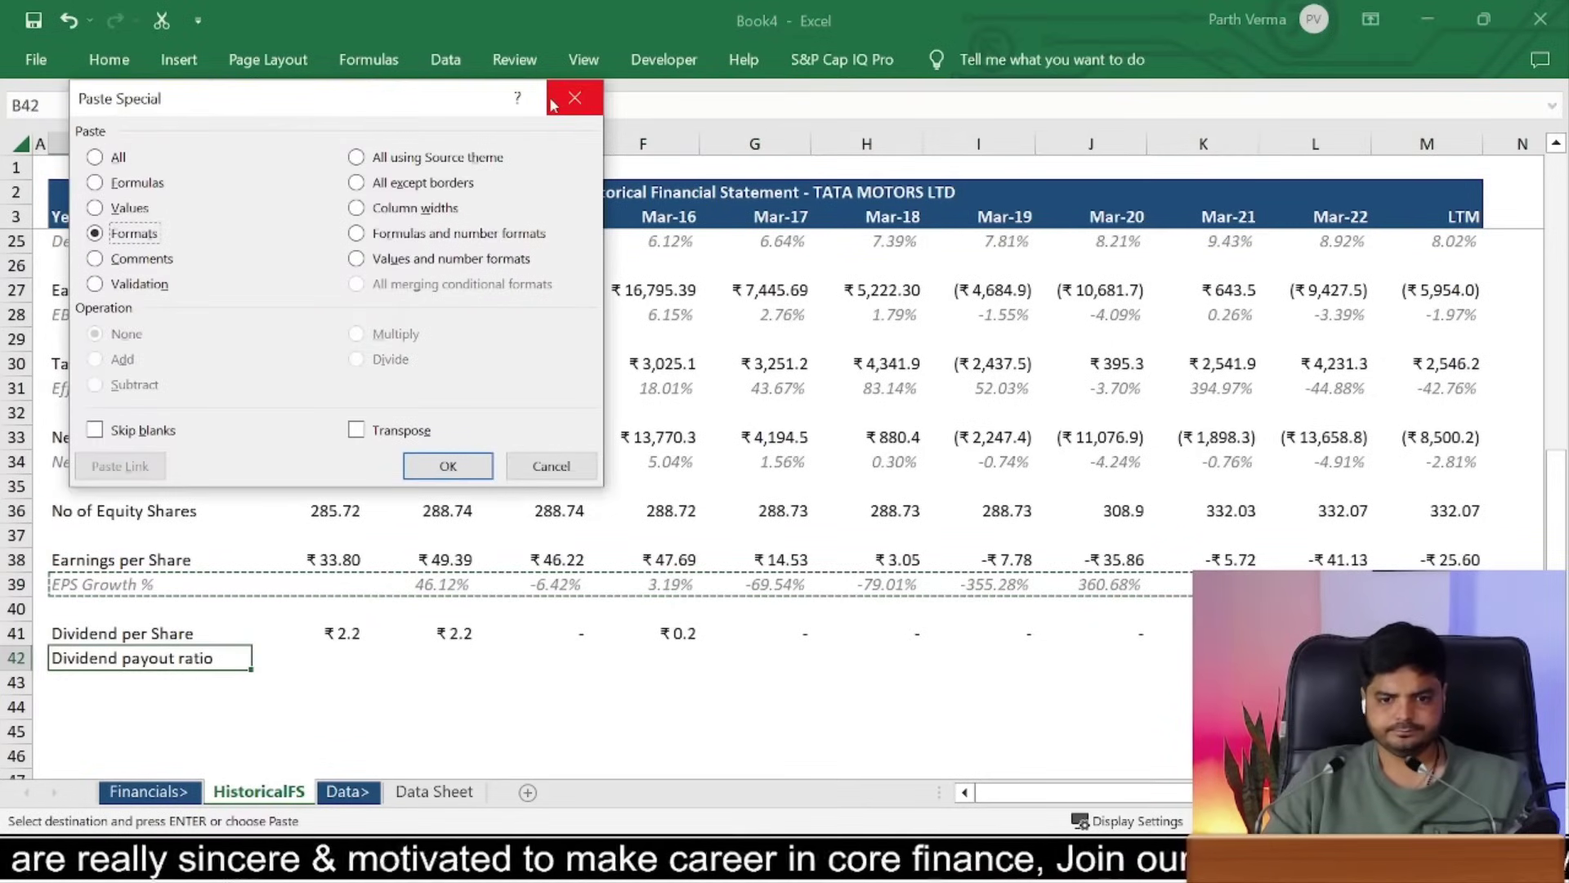
key("Return")
Step: Enter the Mar-13 payout ratio as dividend per share over EPS, =C41/C38
key("Right")
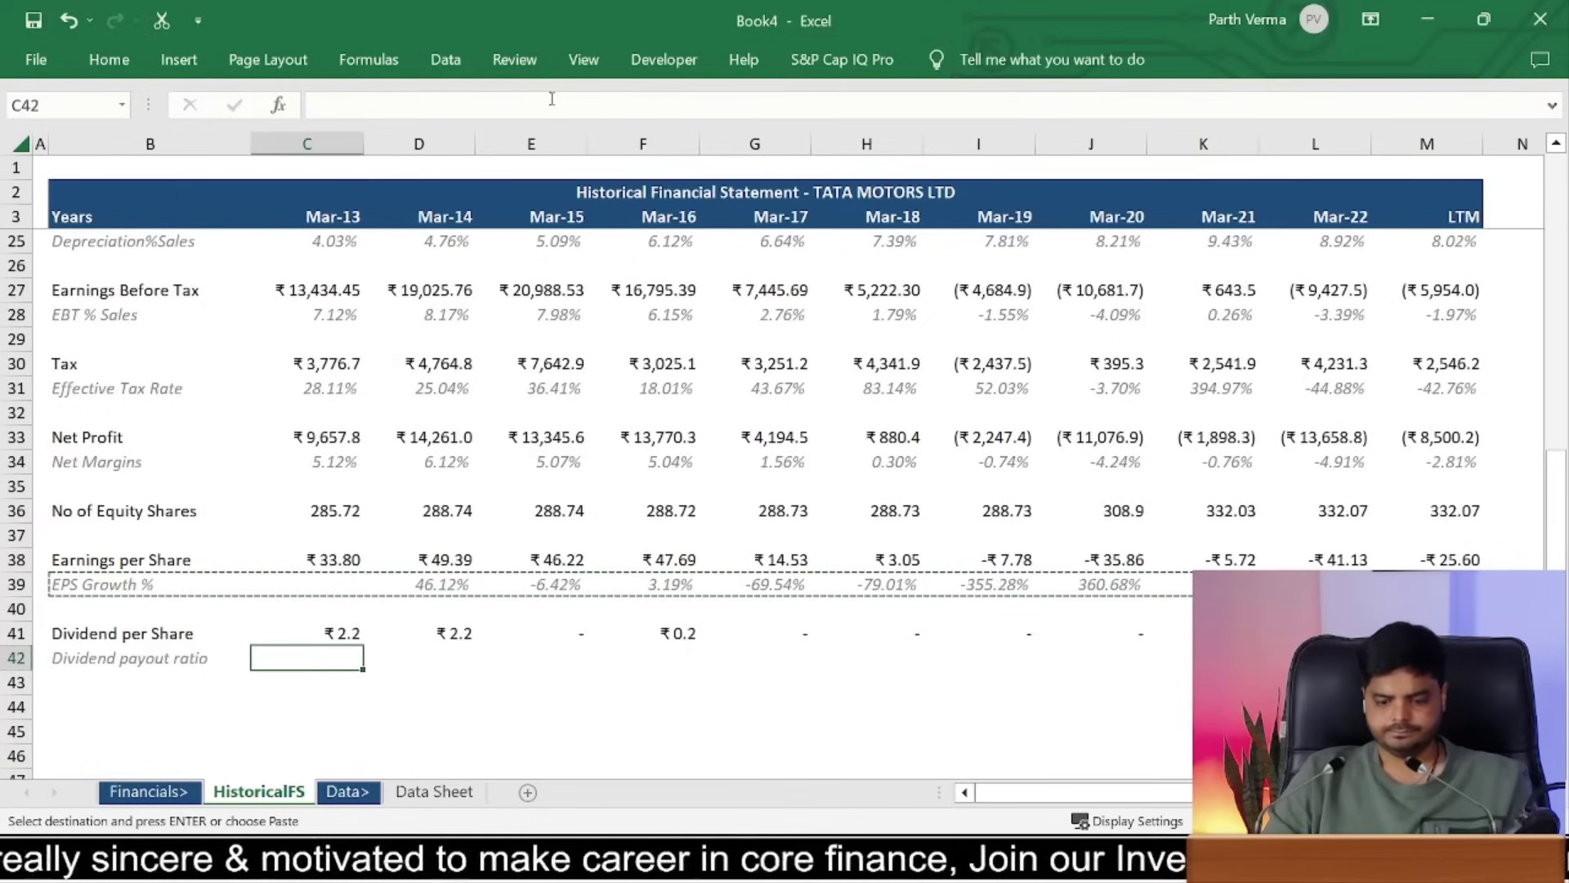
type("=")
key("Up")
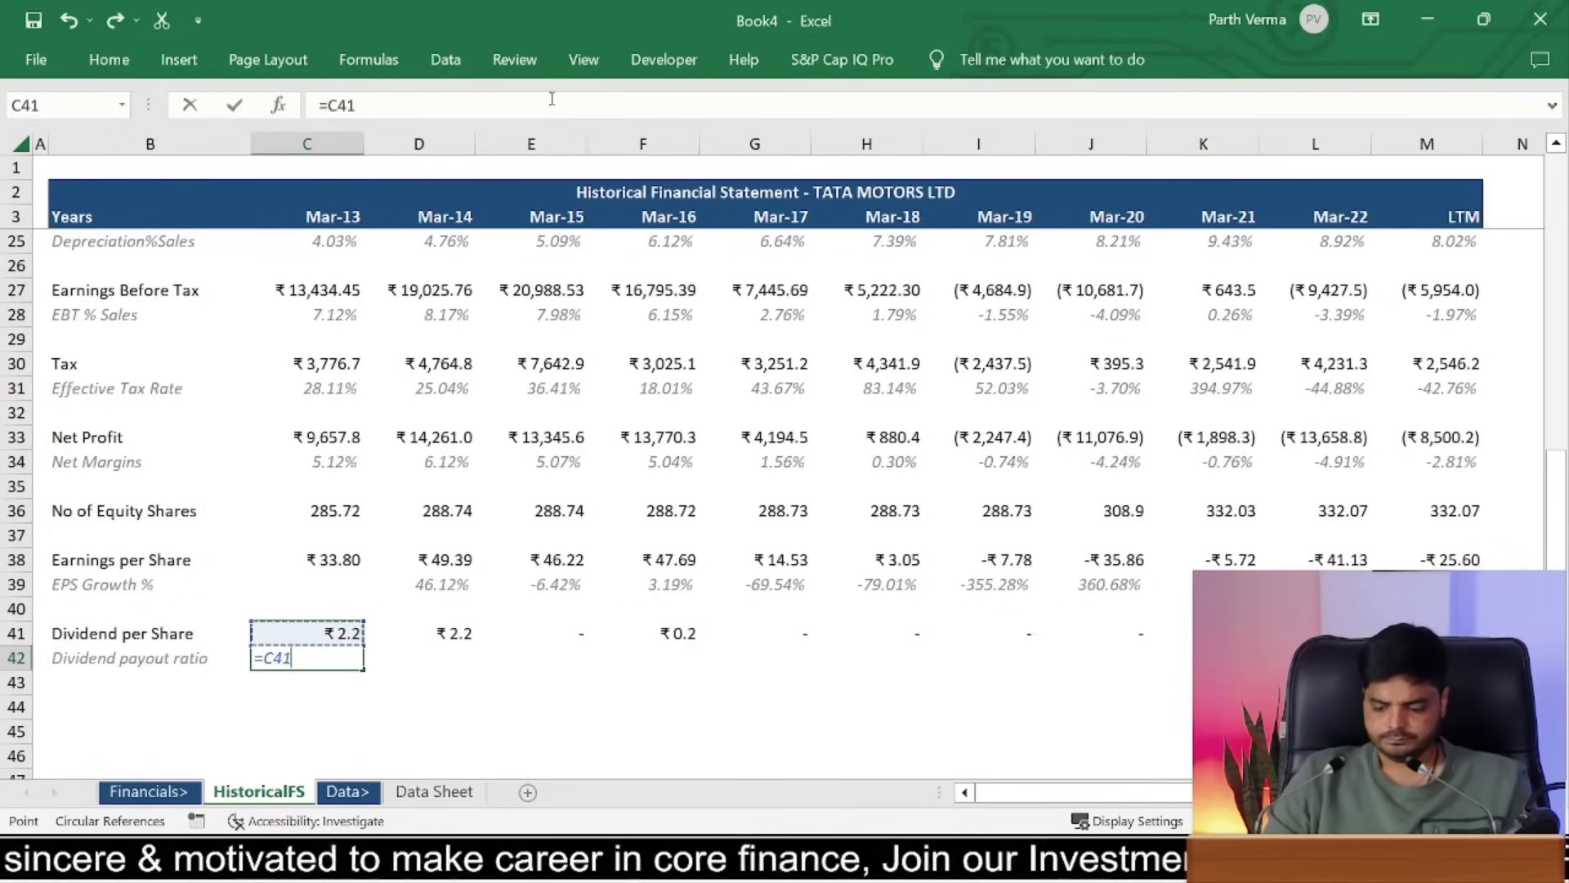
key("Up")
key("Up")
key("Up")
key("Up")
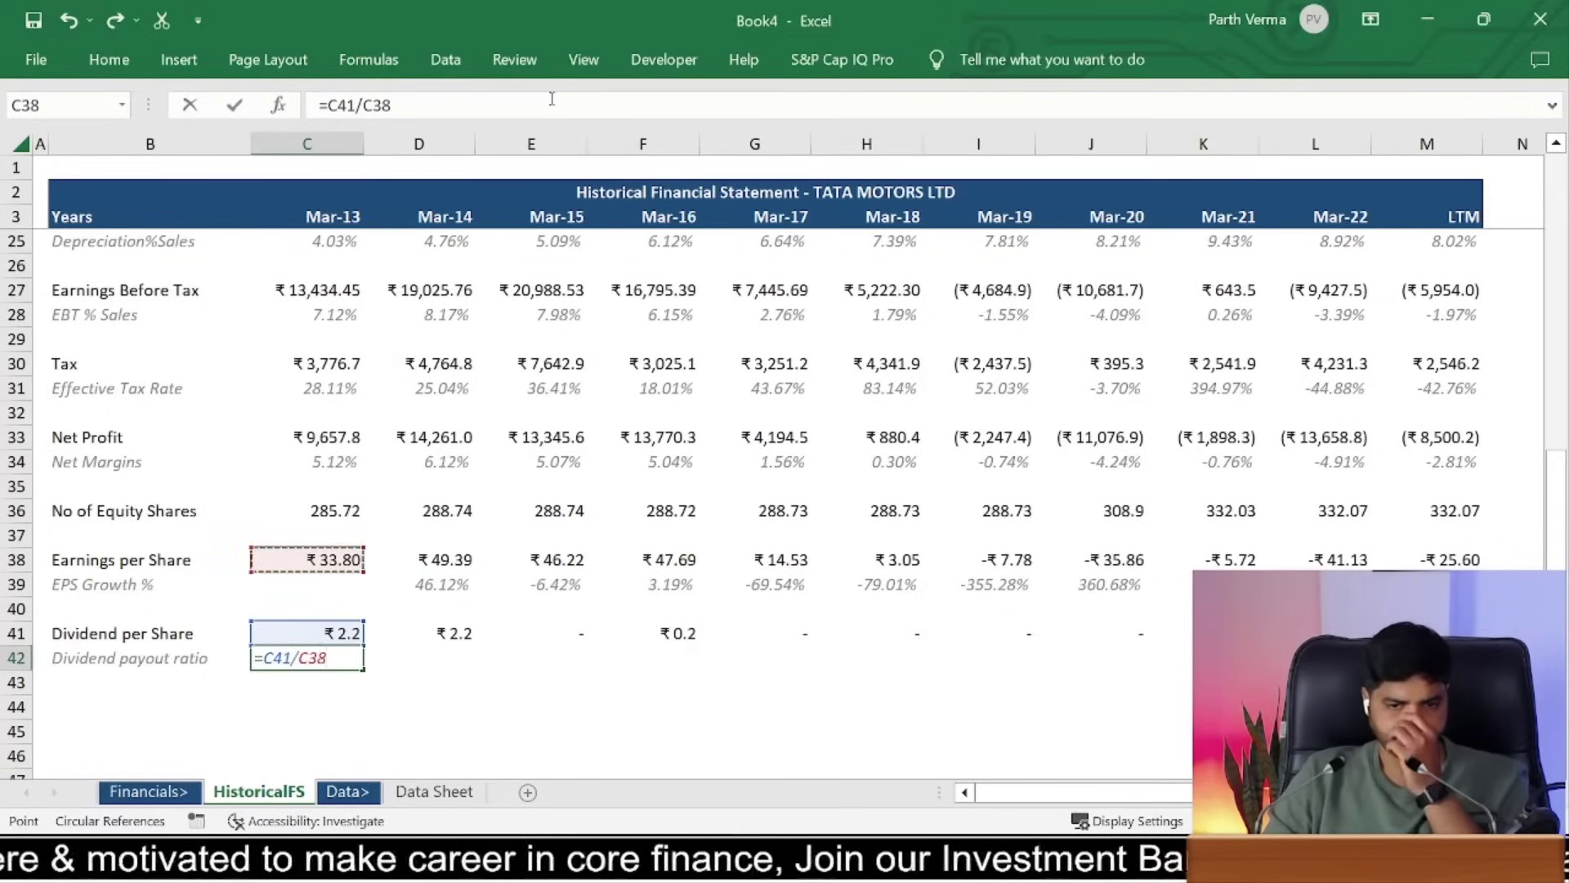
key("ctrl+Return")
key("ctrl+c")
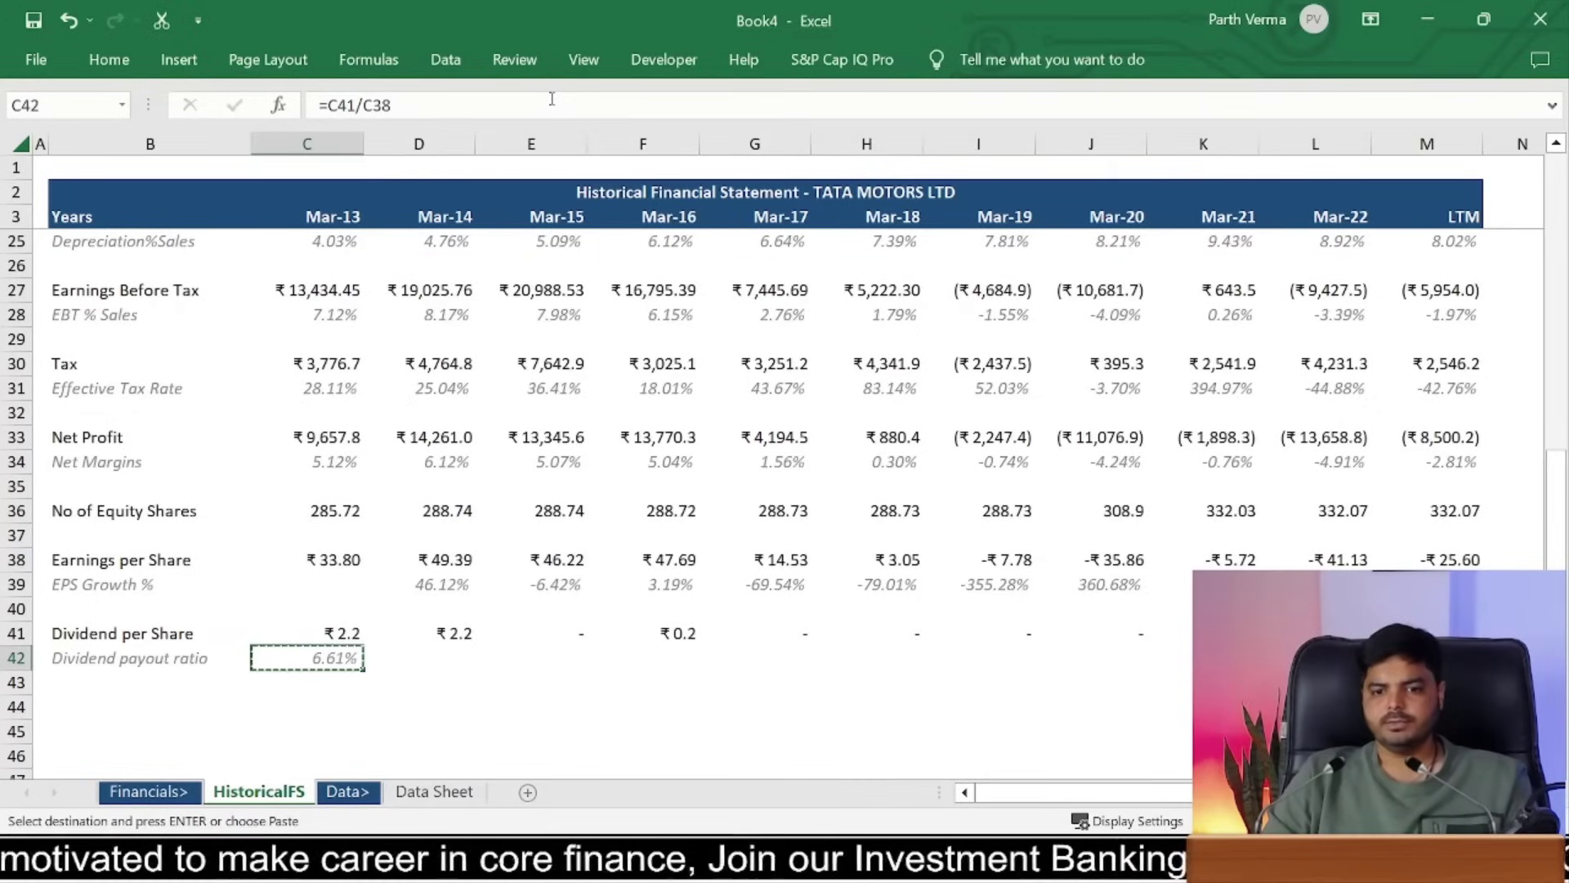
Step: Wrap the Mar-13 payout formula in IFERROR with a 0 fallback
left_click(325, 107)
type("ifer")
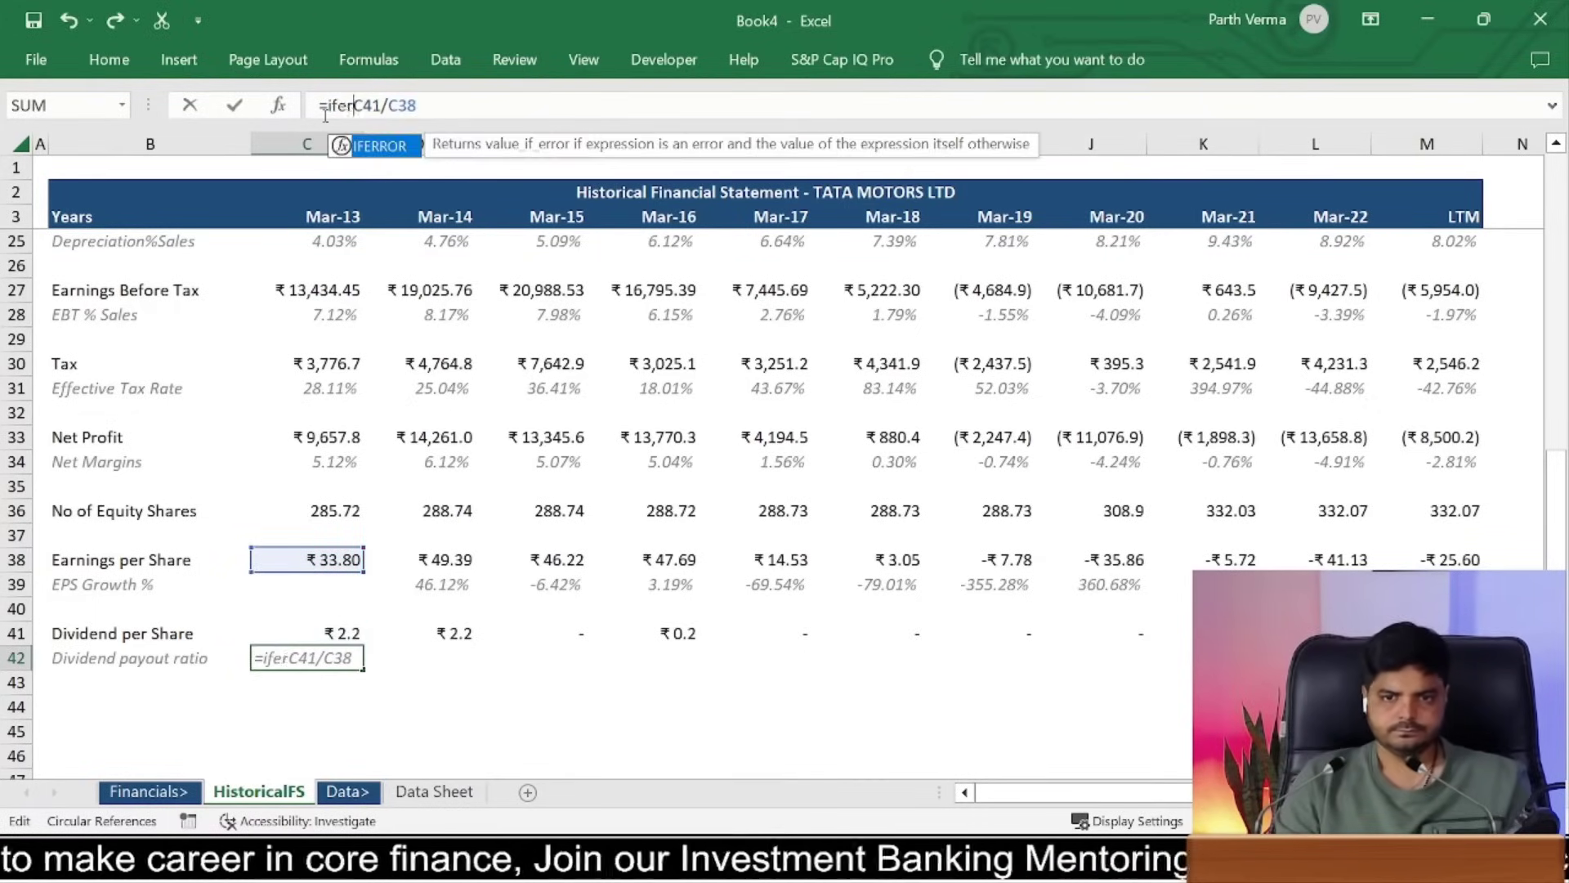
type("ror(")
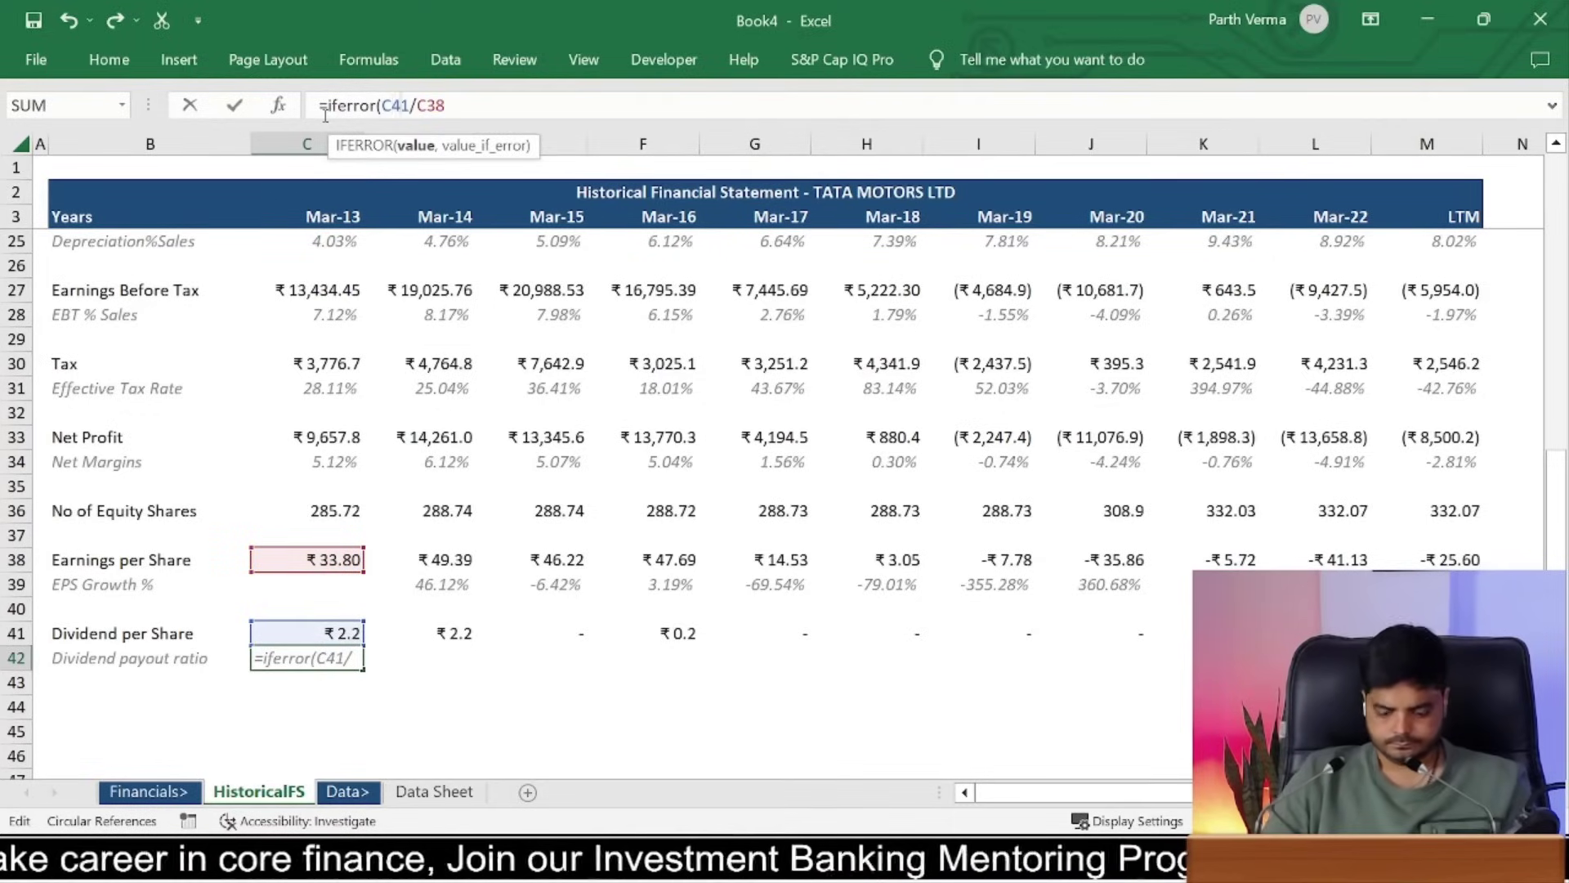
key("End")
type(",0)")
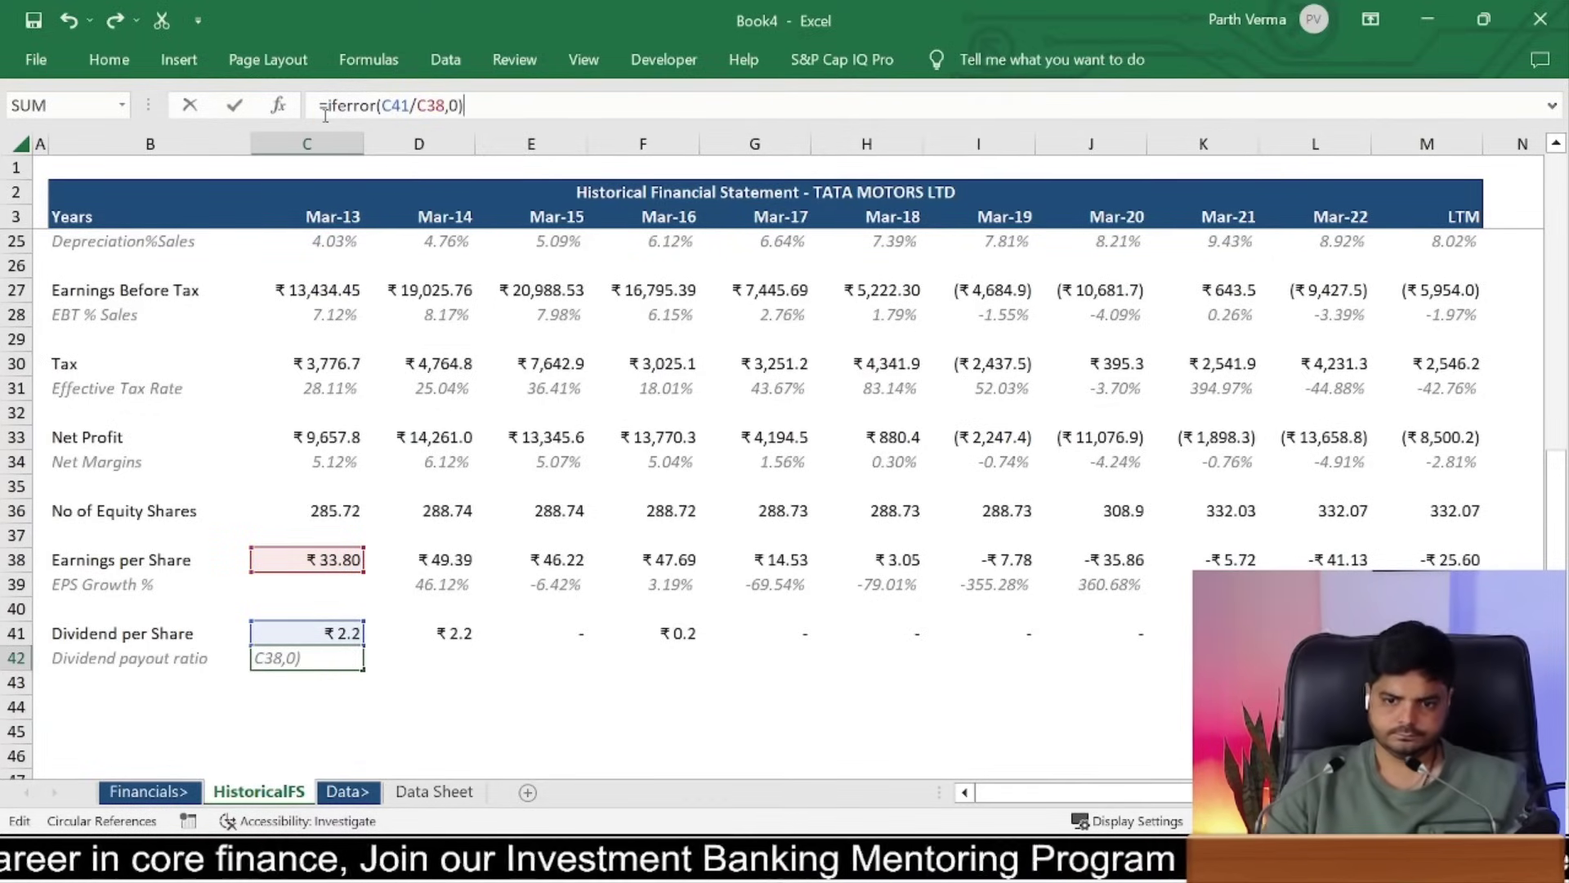
key("ctrl+Return")
key("ctrl+c")
key("shift+Right")
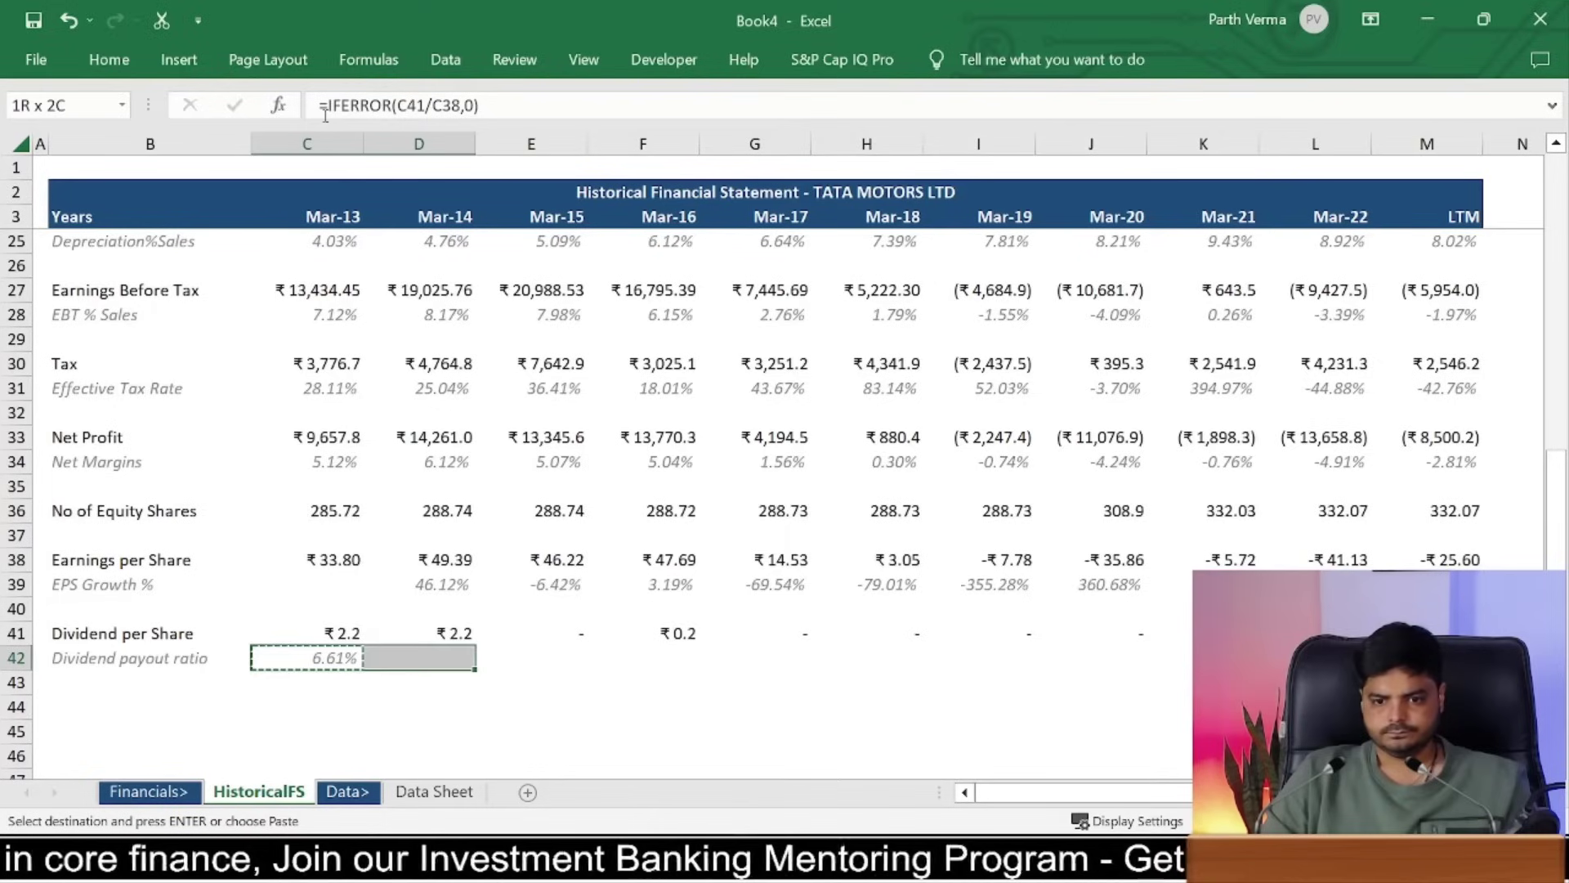
key("shift+Right")
key("shift+Right")
key("shift+Right")
key("shift+Right")
key("shift+Right")
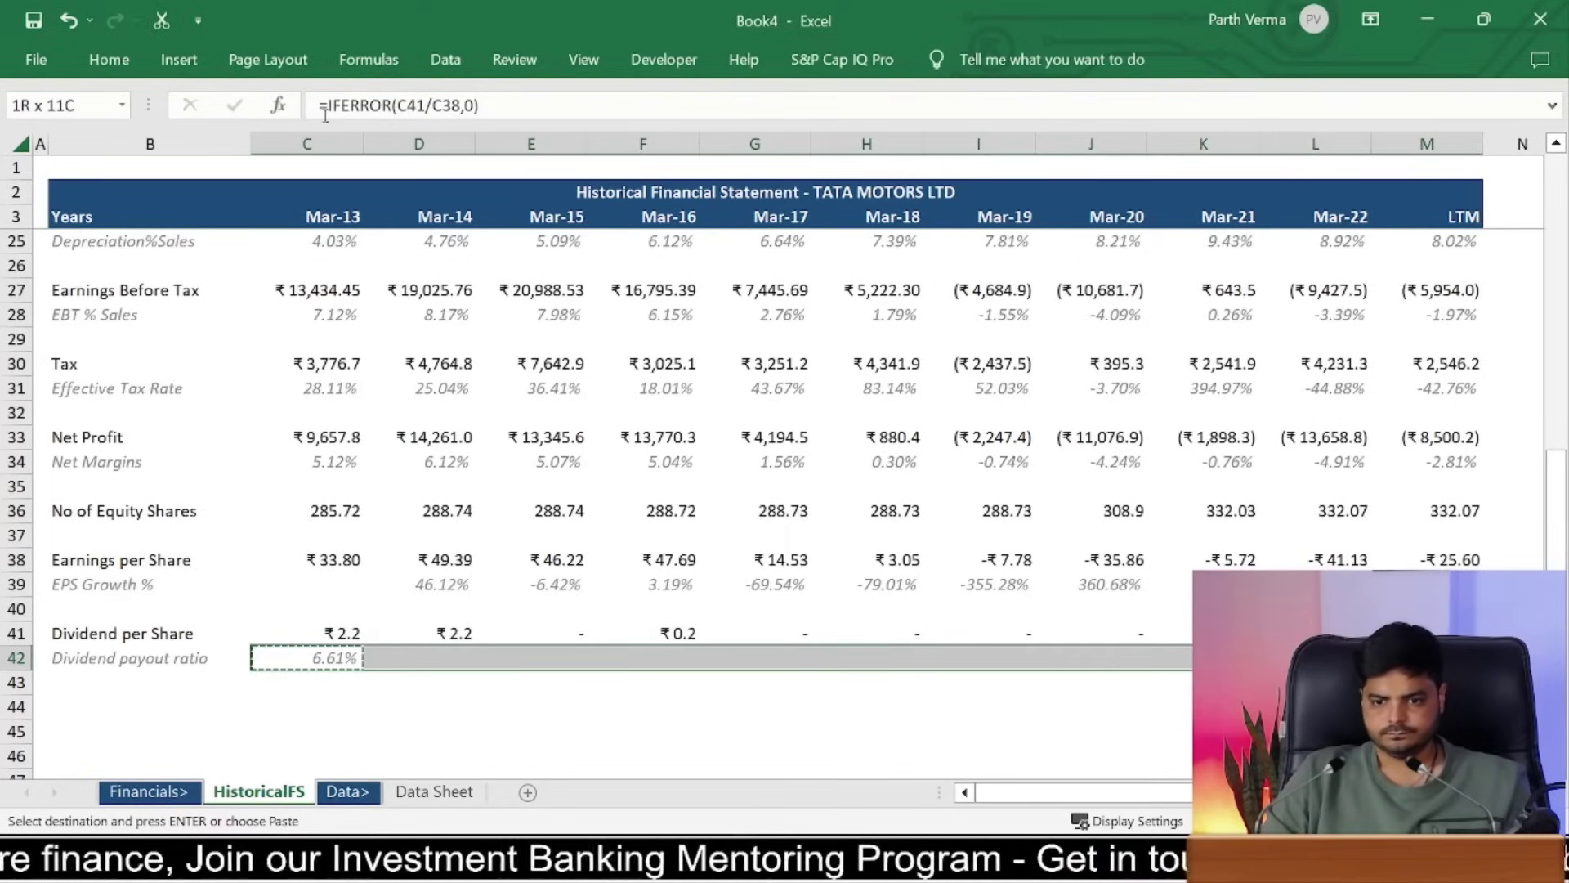
Step: Undo the IFERROR change and fill the plain payout formula across every year through LTM
key("Escape")
key("ctrl+z")
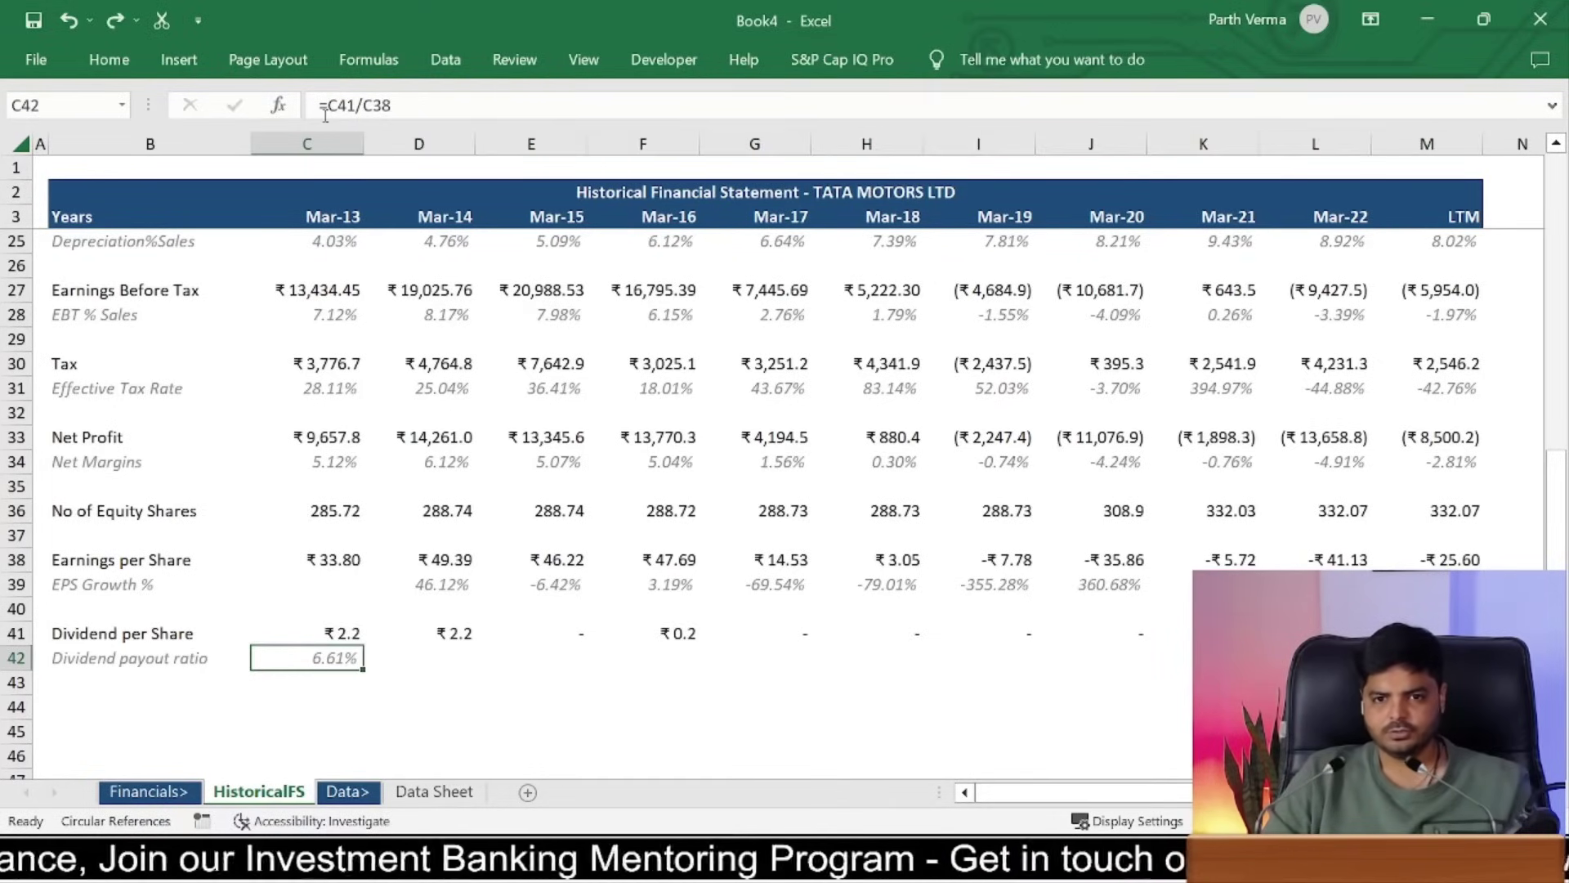
key("ctrl+c")
key("shift+Right")
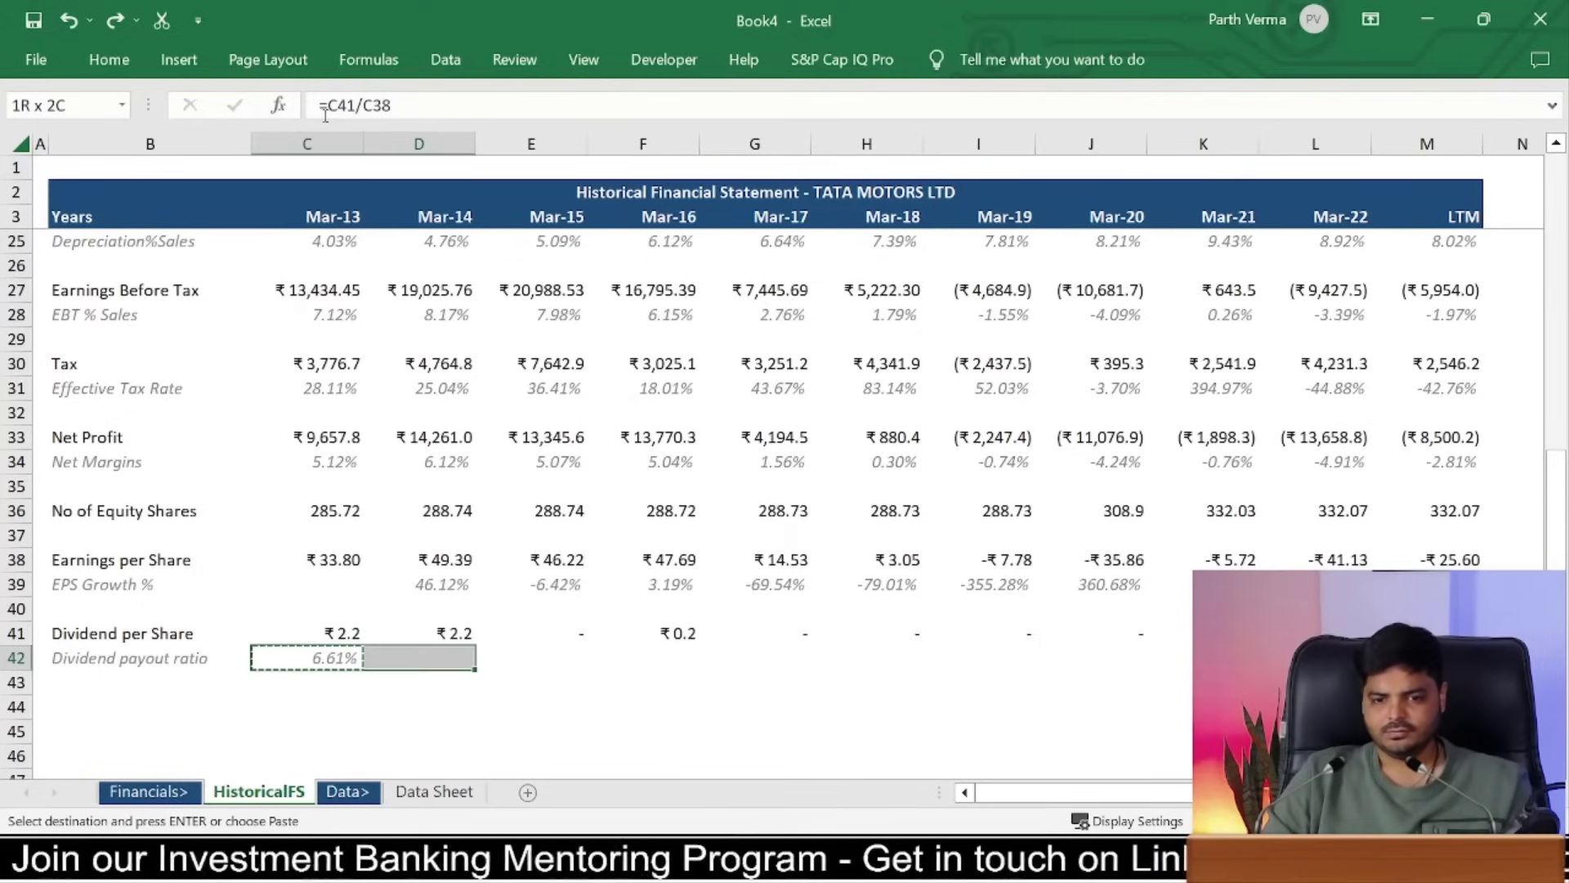
key("shift+Right")
key("shift+Right")
key("shift+Right")
key("shift+Right")
key("Return")
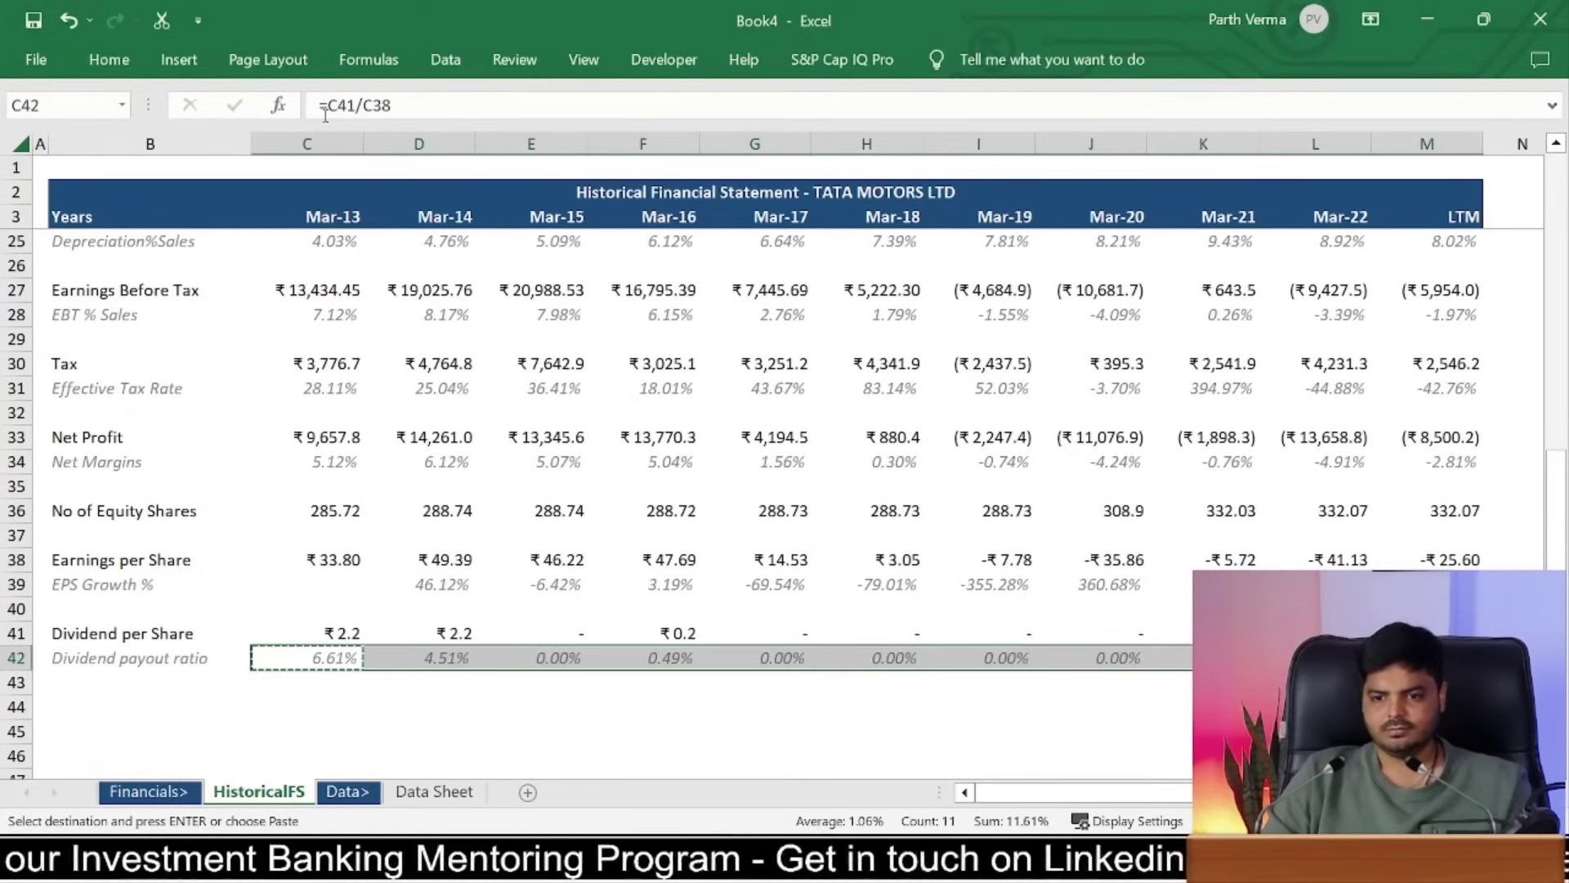
key("Left")
key("Right")
key("ctrl+shift+Right")
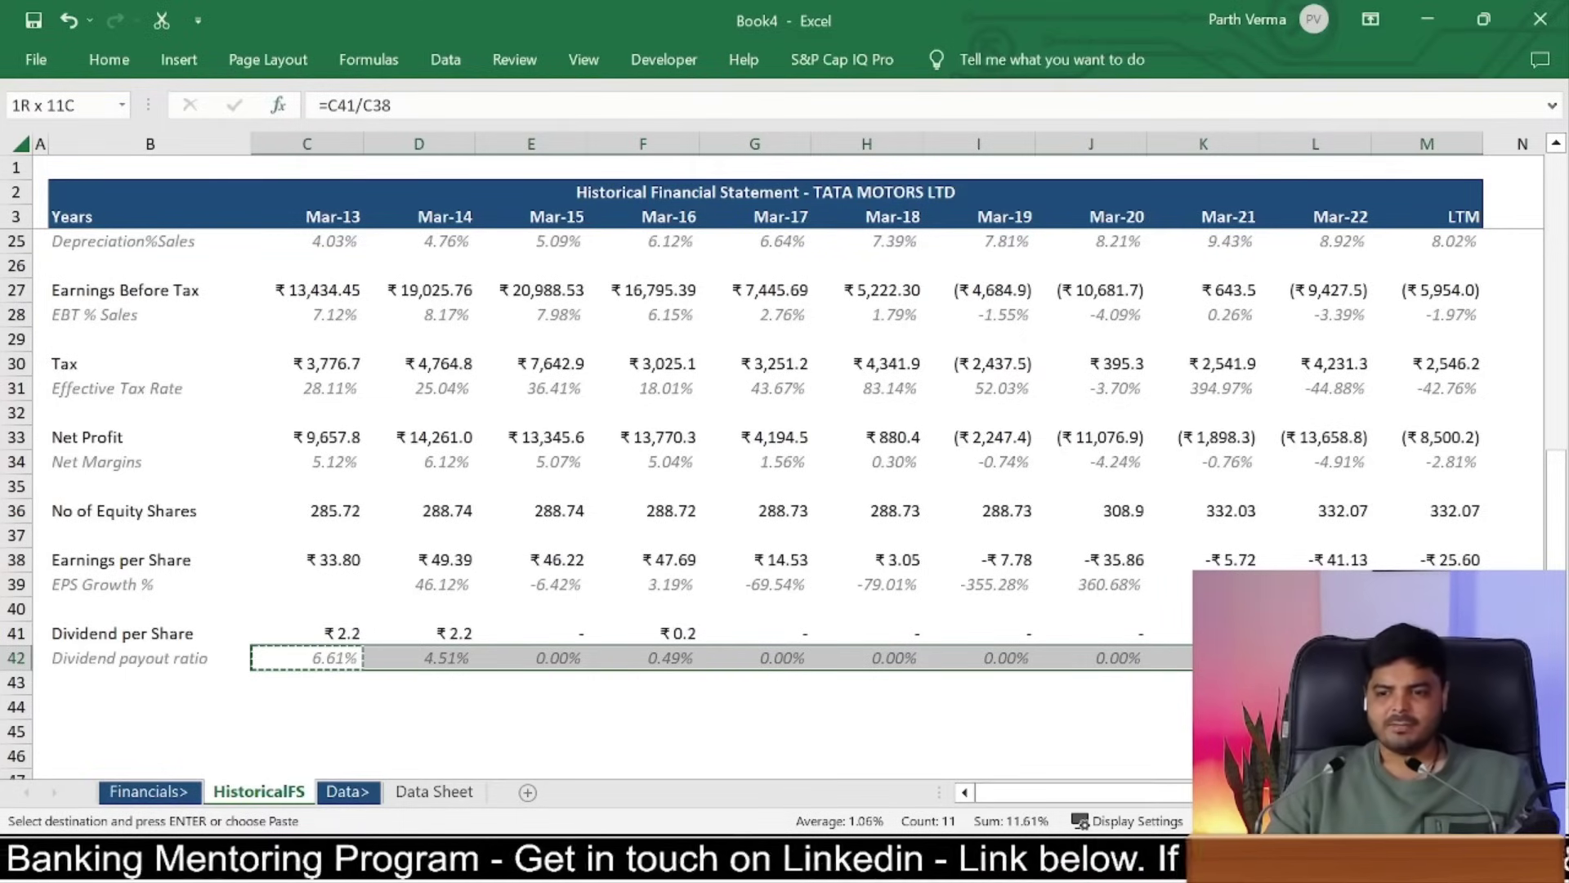
Step: Change the payout formula to =IFERROR(C41/C38,0) and copy it across row 42
left_click(333, 100)
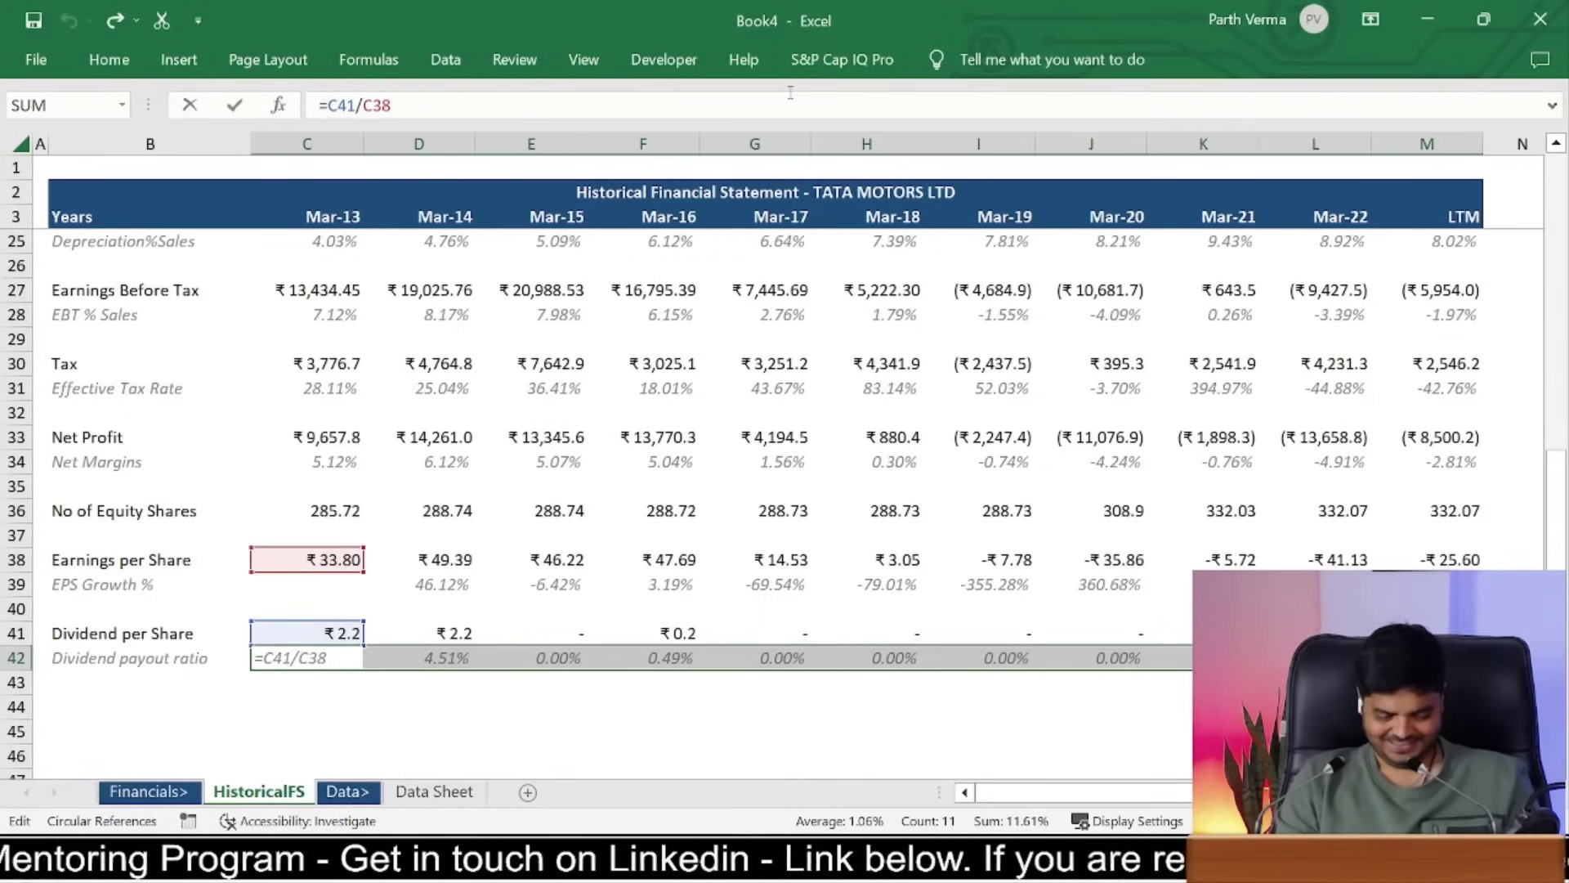
type("iferror(")
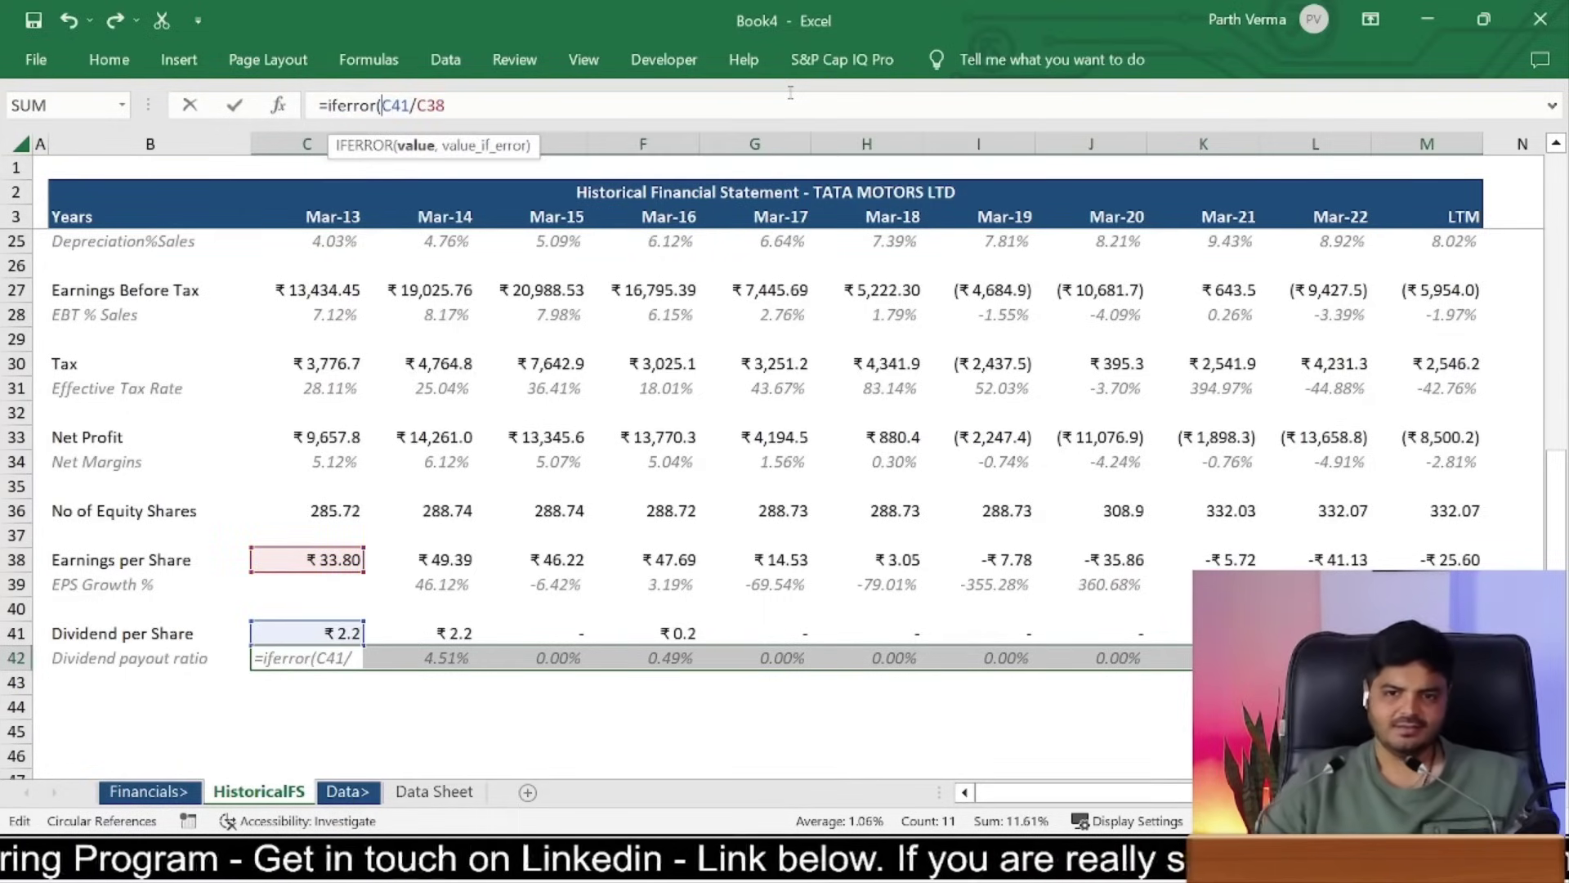
key("End")
type(",0")
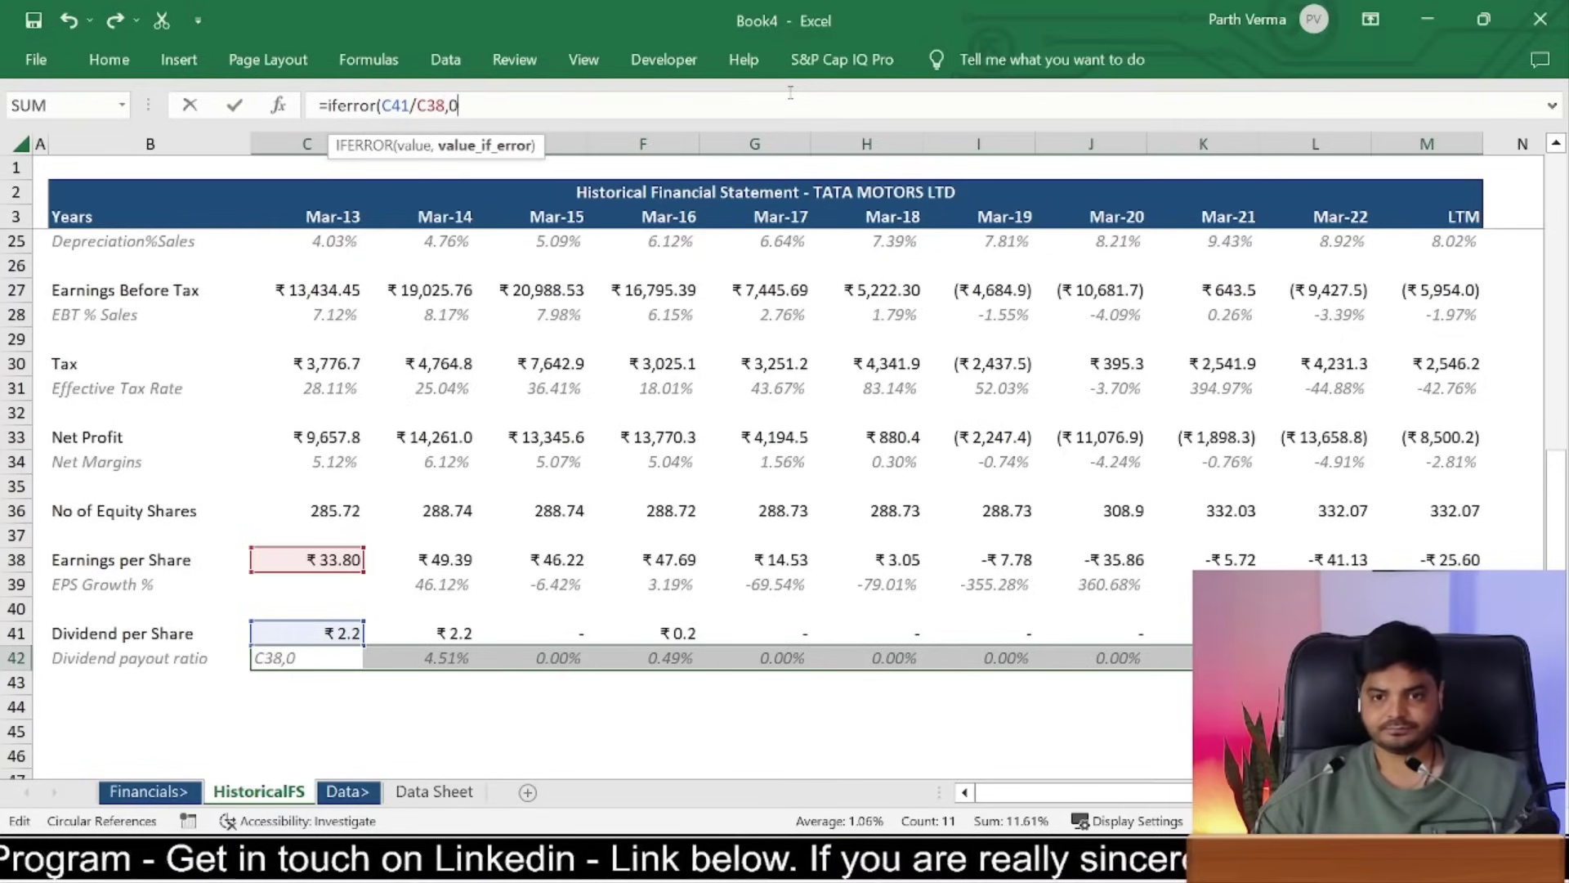
key("Return")
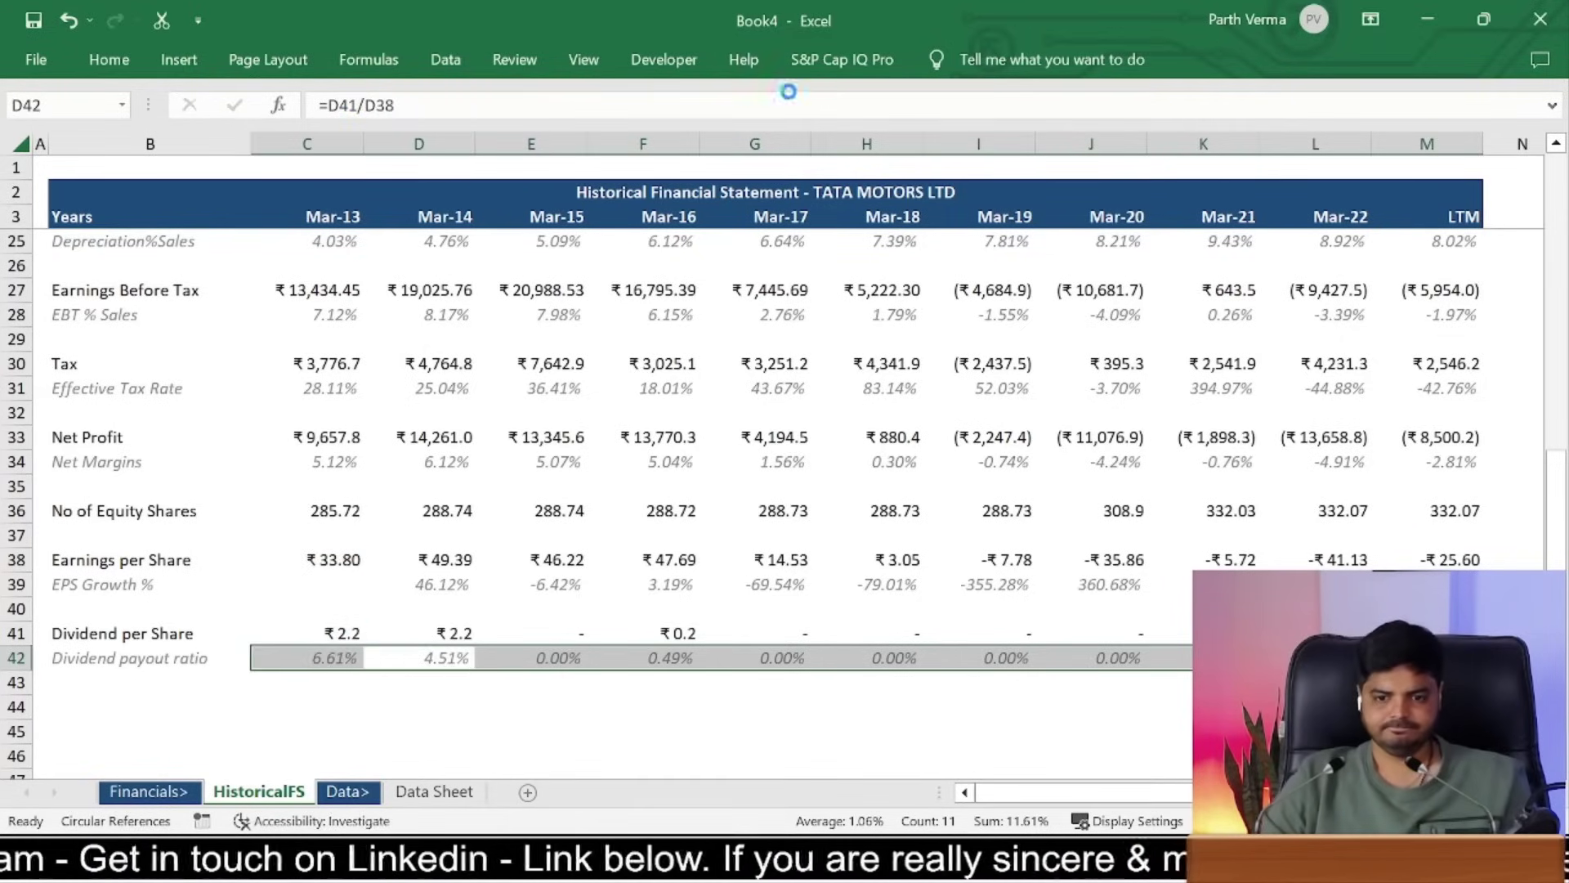
key("ctrl+c")
key("Left")
key("ctrl+c")
key("ctrl+shift+Right")
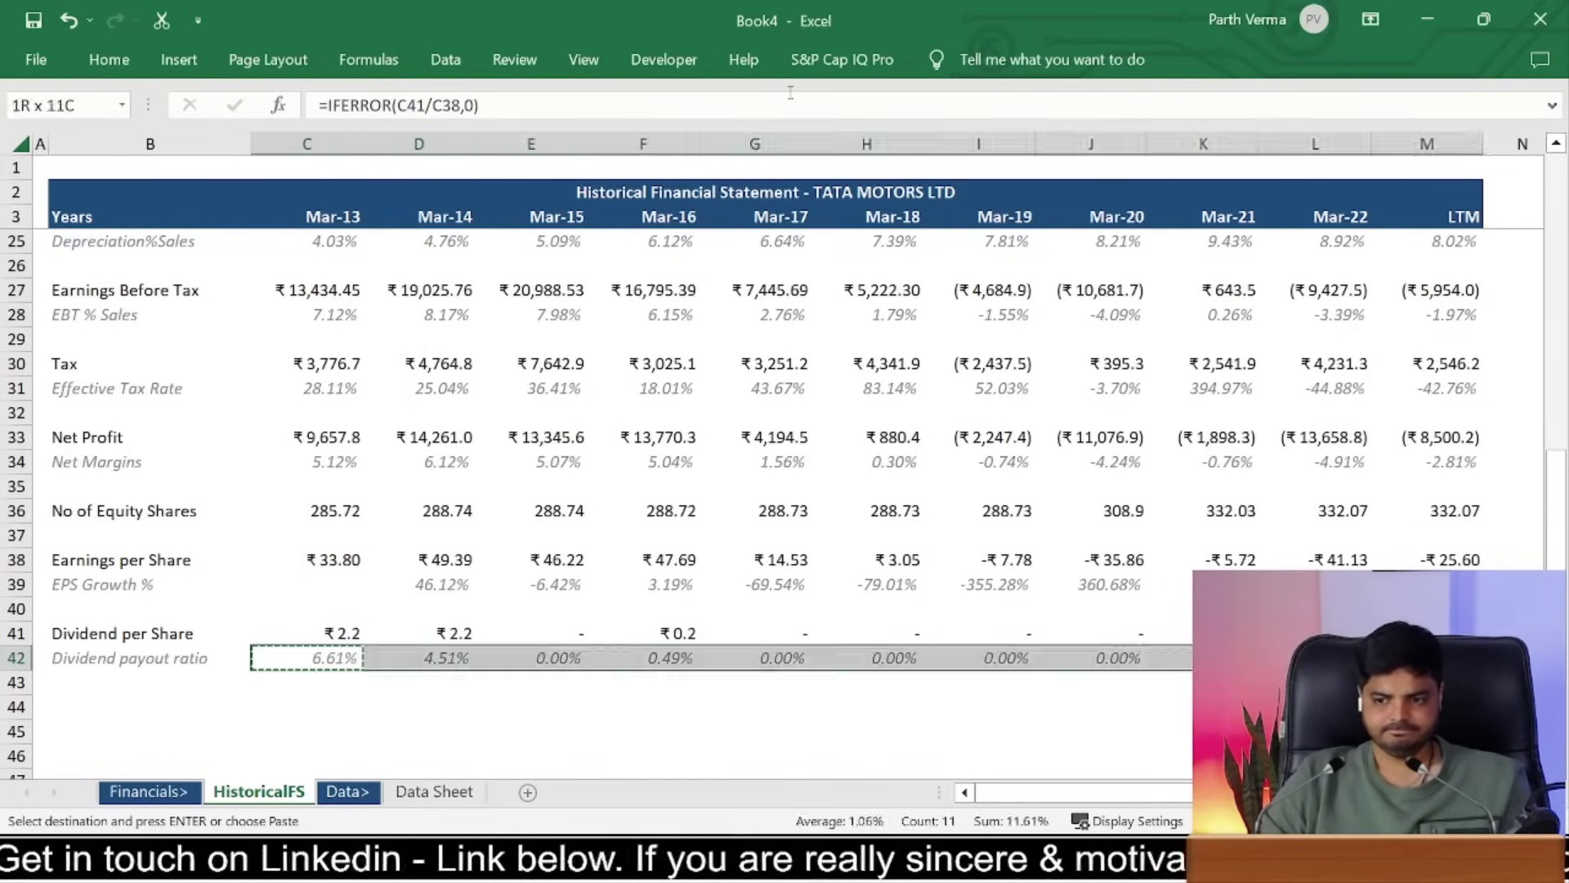
key("Left")
key("Left")
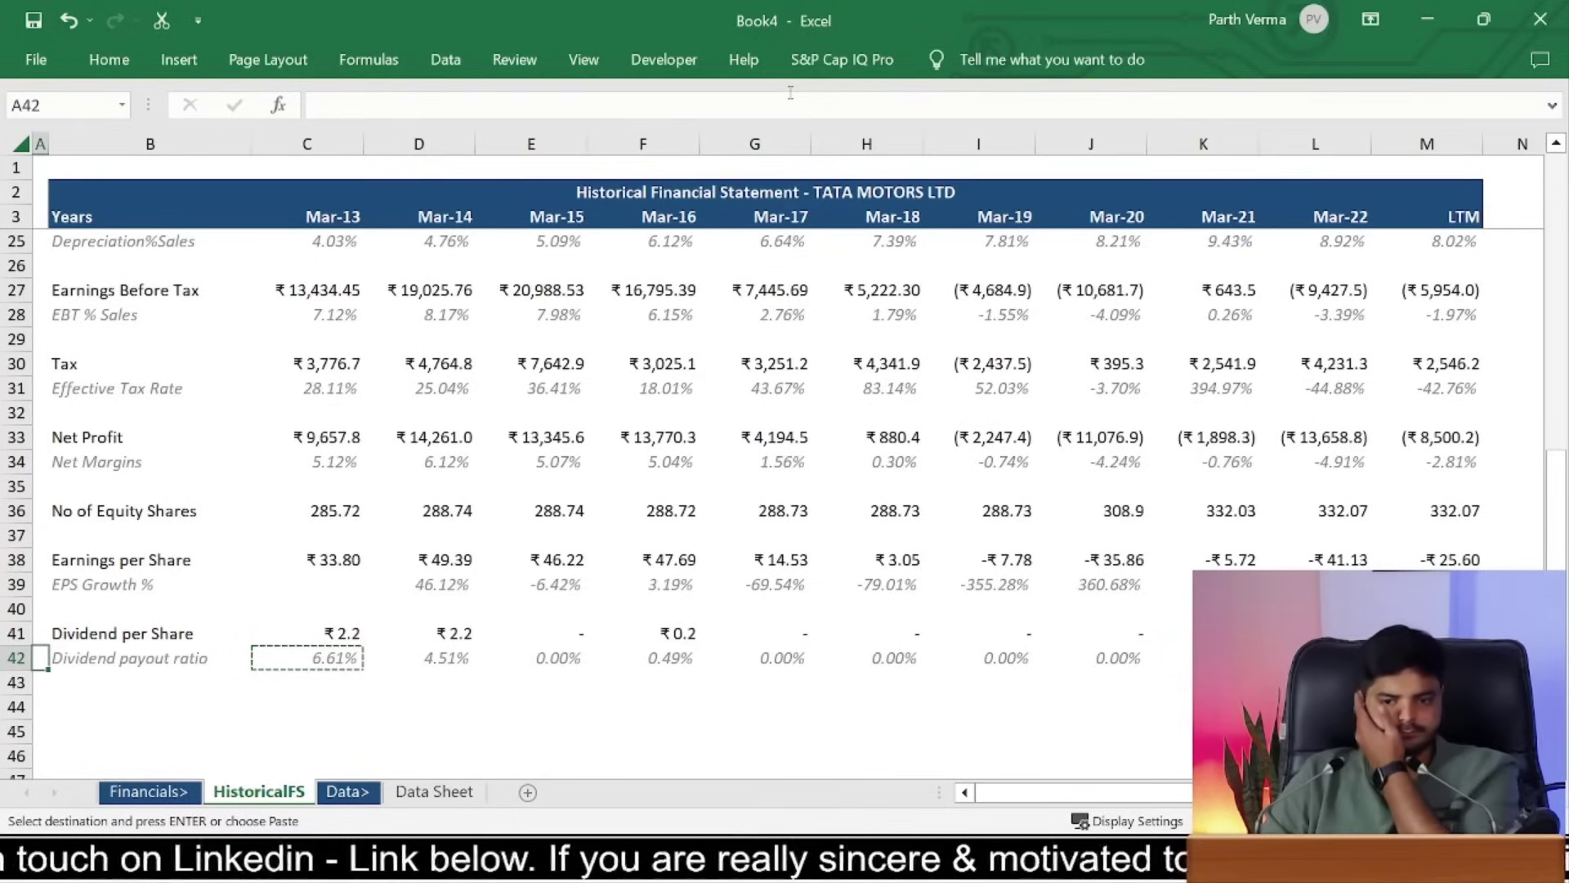
key("Right")
key("Down")
key("Down")
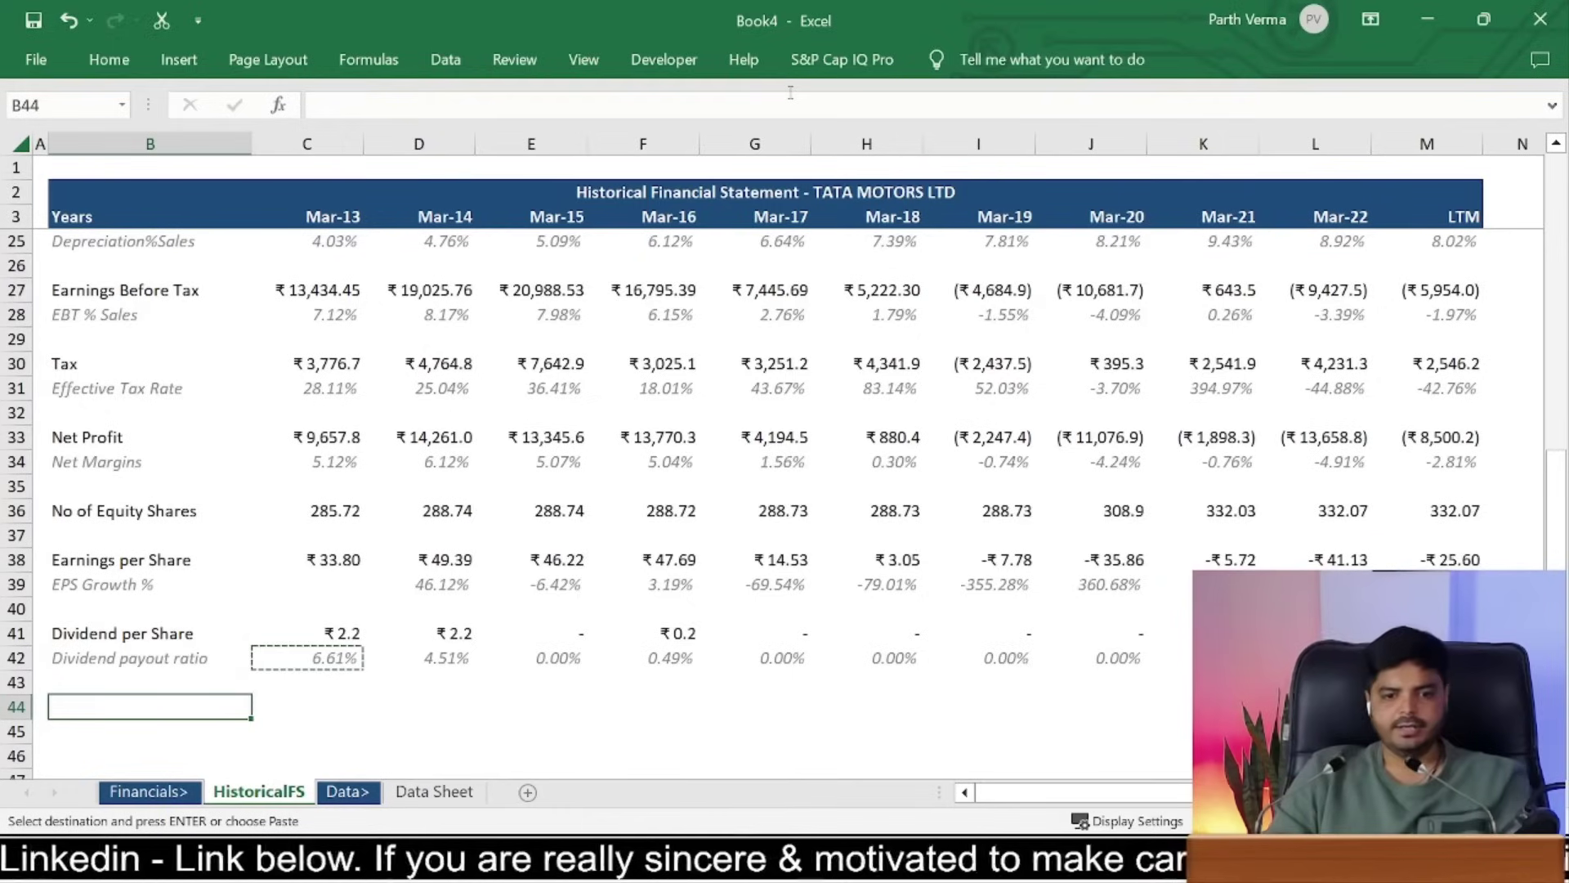
Step: Label B44 Retained Earnings, then discard a draft formula in C44
type("Retained Earnings")
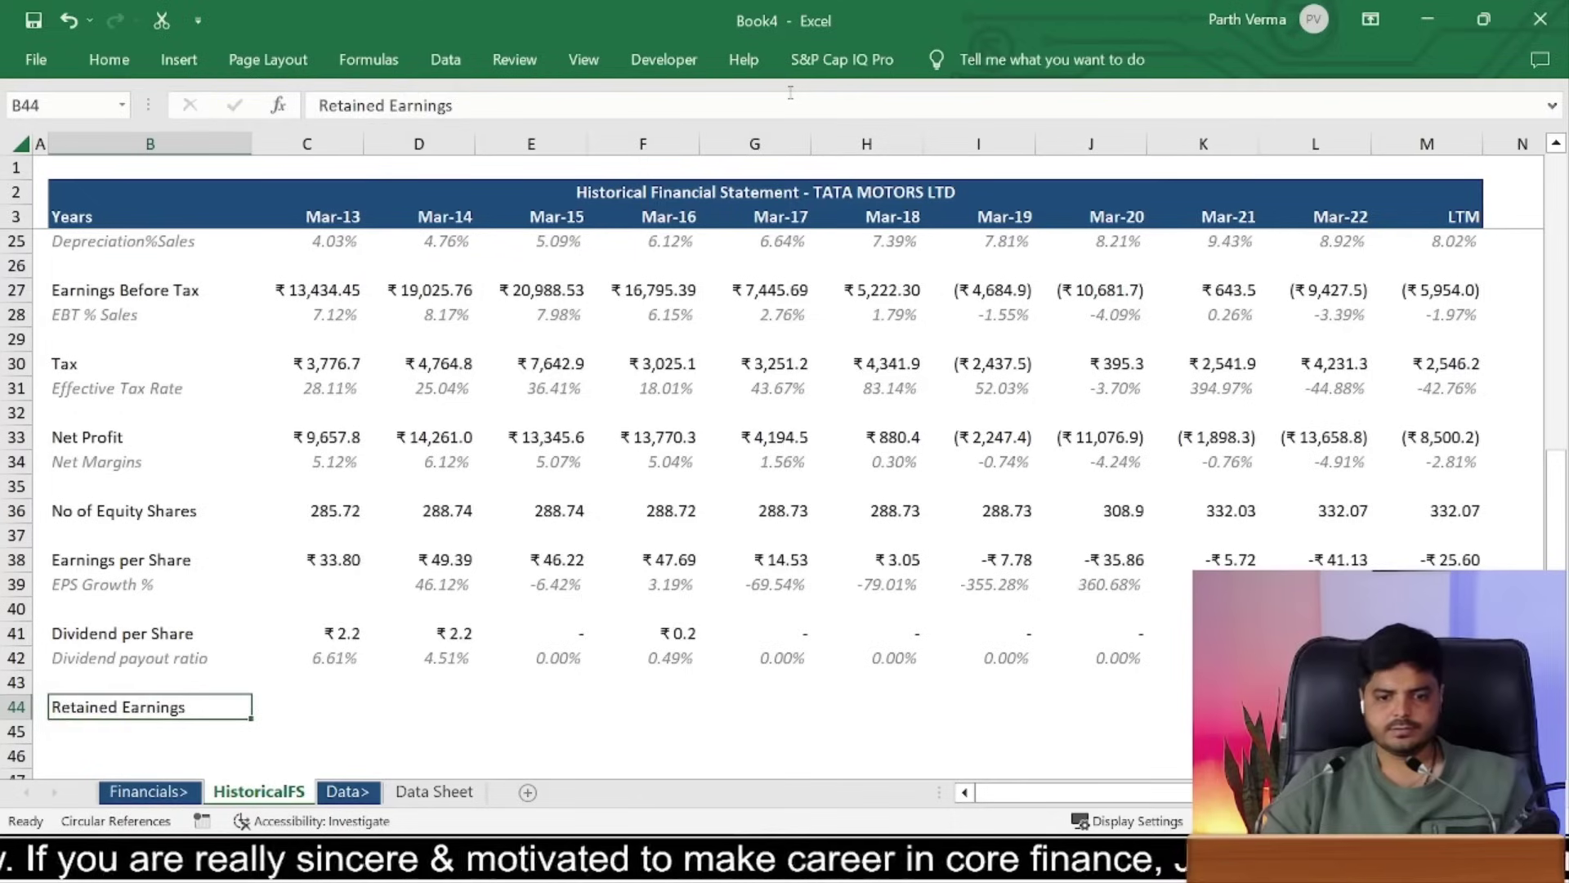
key("Tab")
type("=")
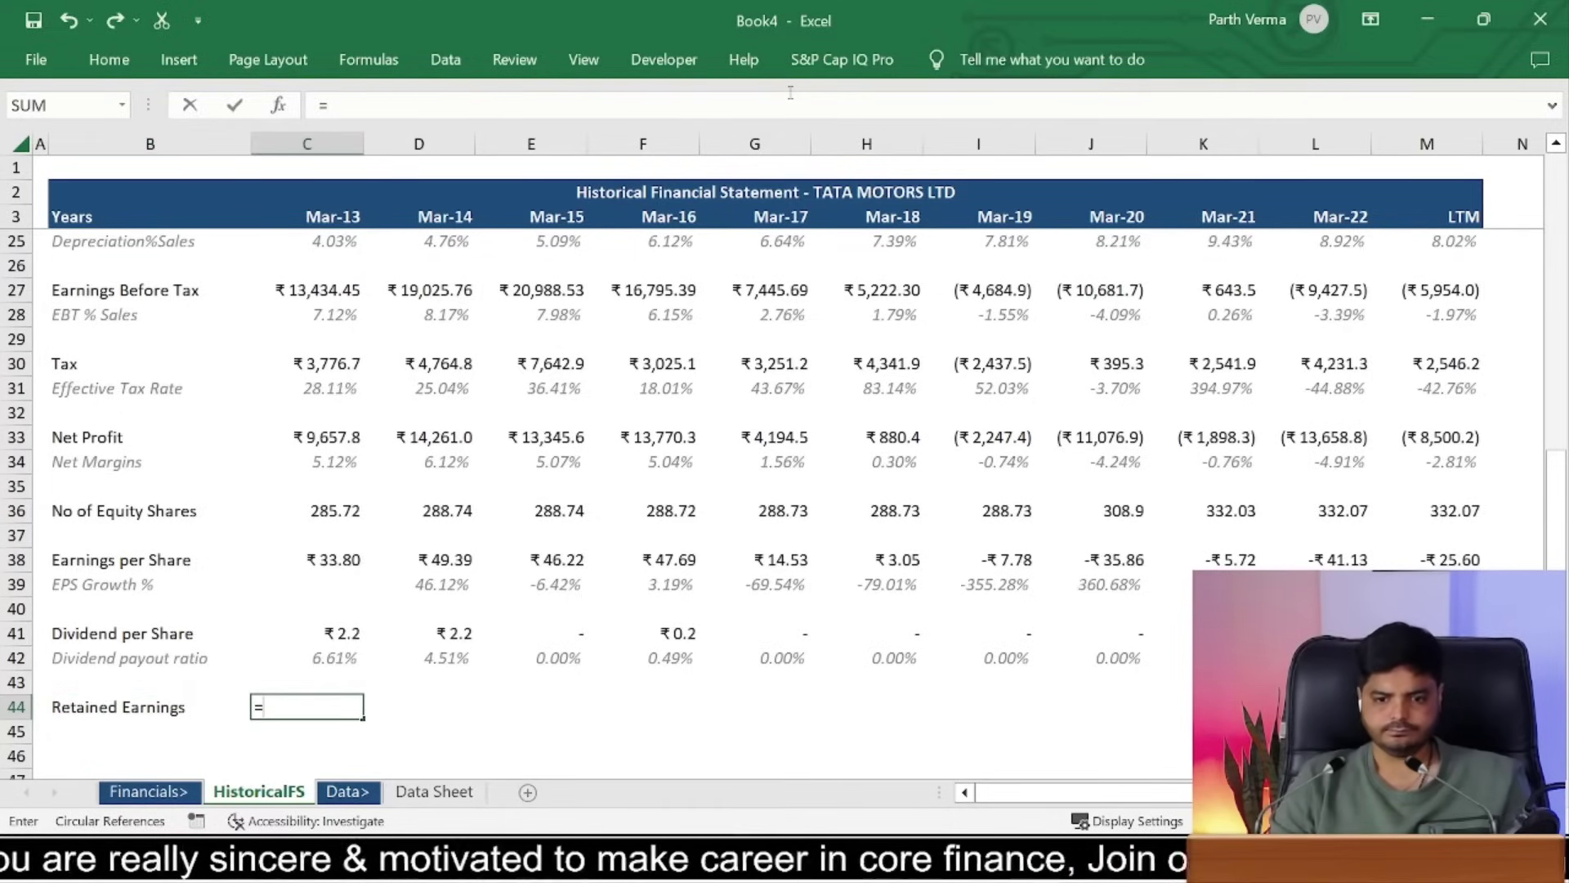
key("Up")
key("Up")
key("Up")
key("Up")
key("Up")
key("Up")
type("-")
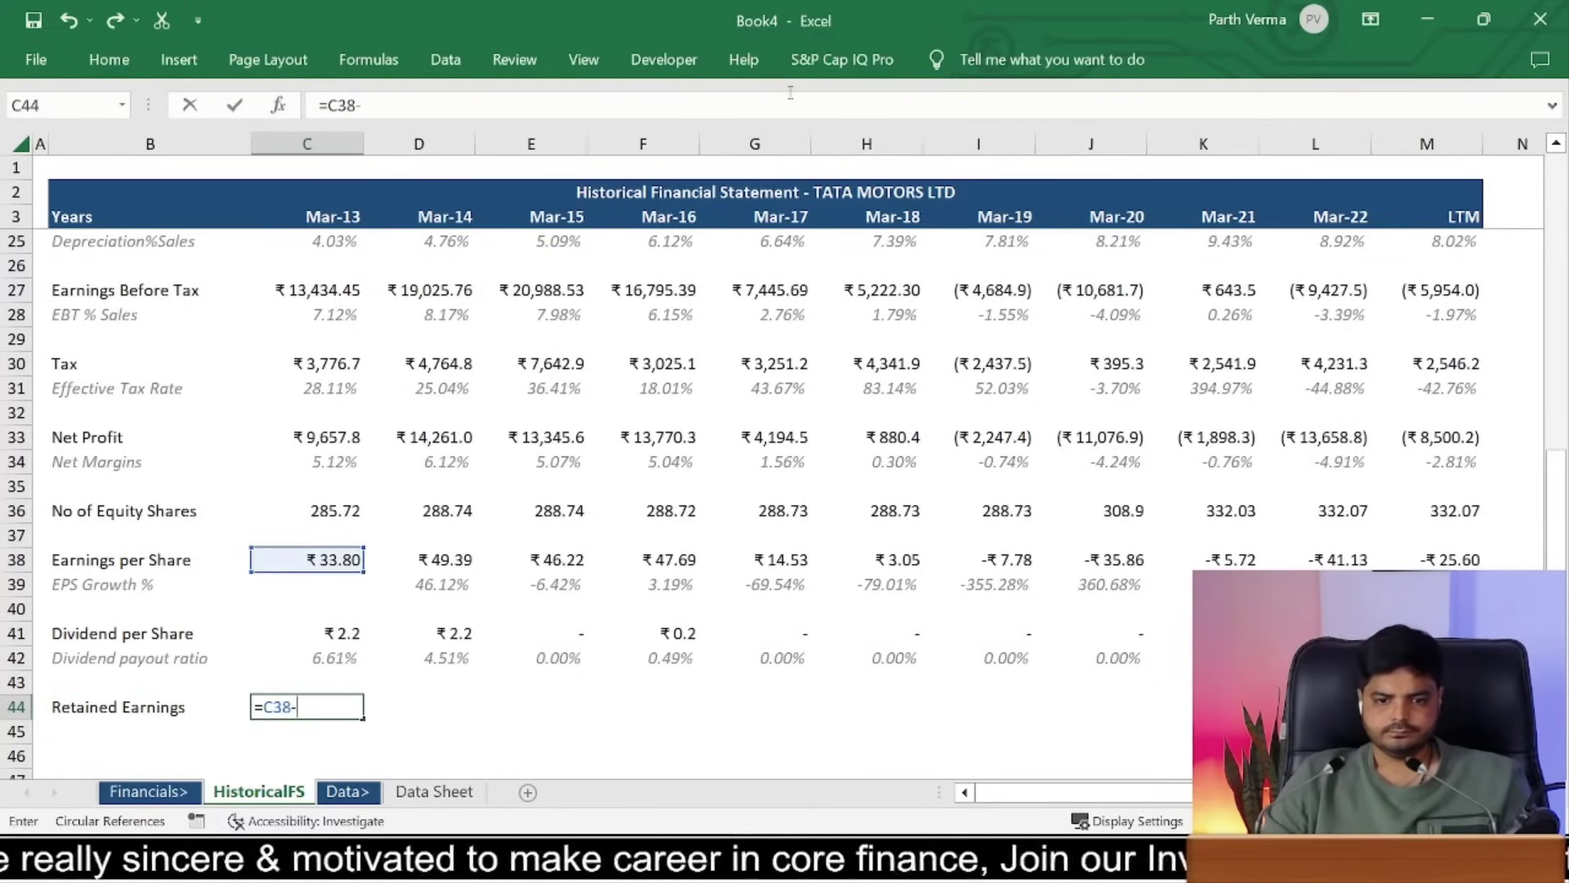
key("Up")
key("Up")
key("Up")
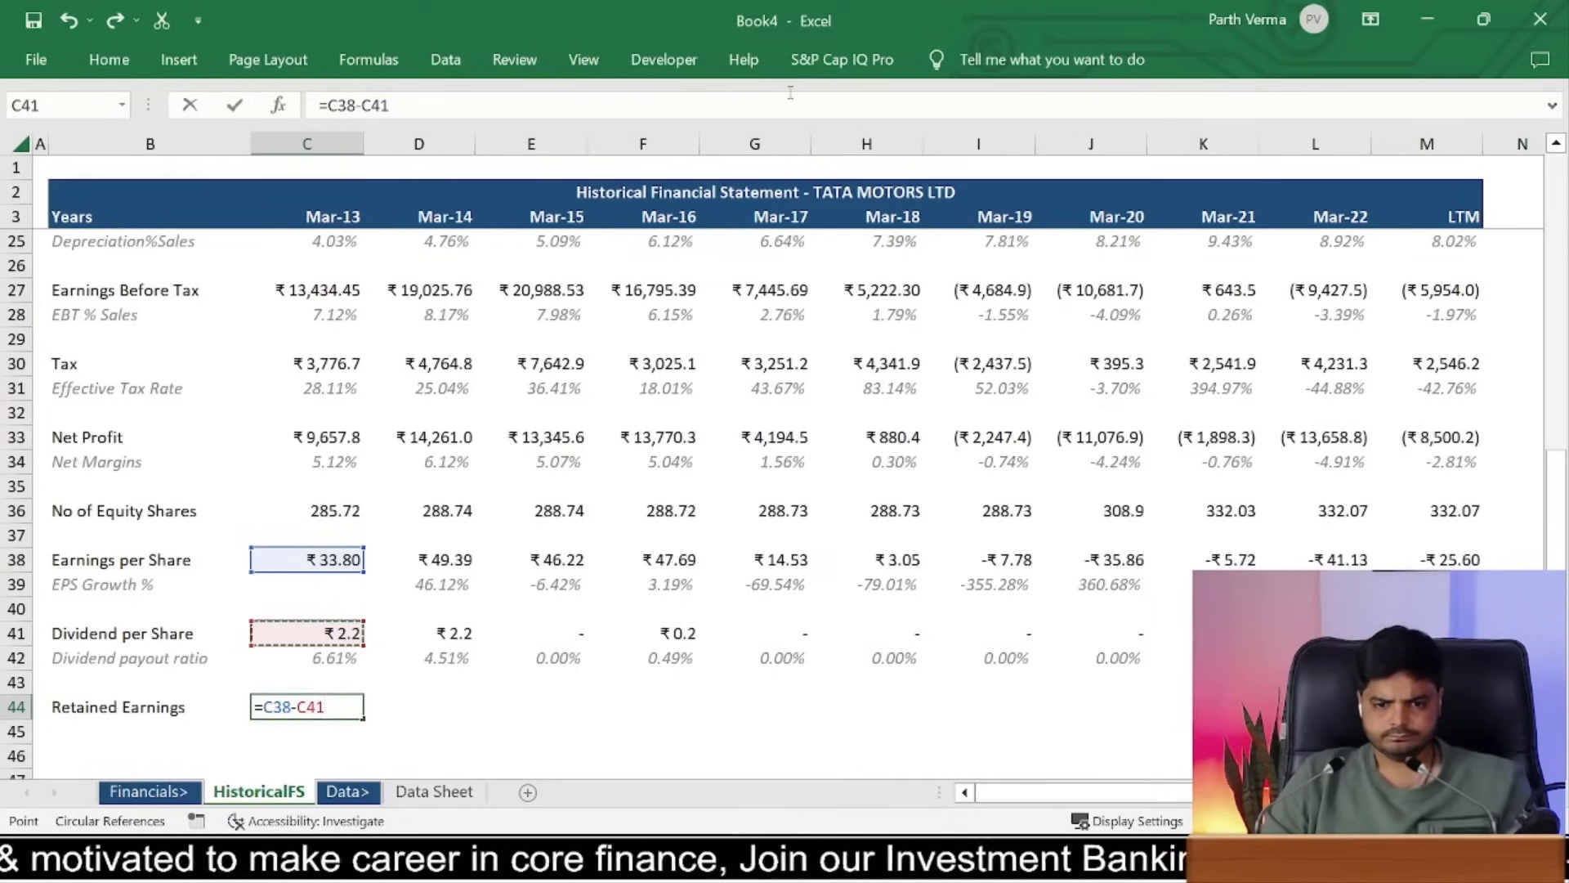
key("Escape")
type("10")
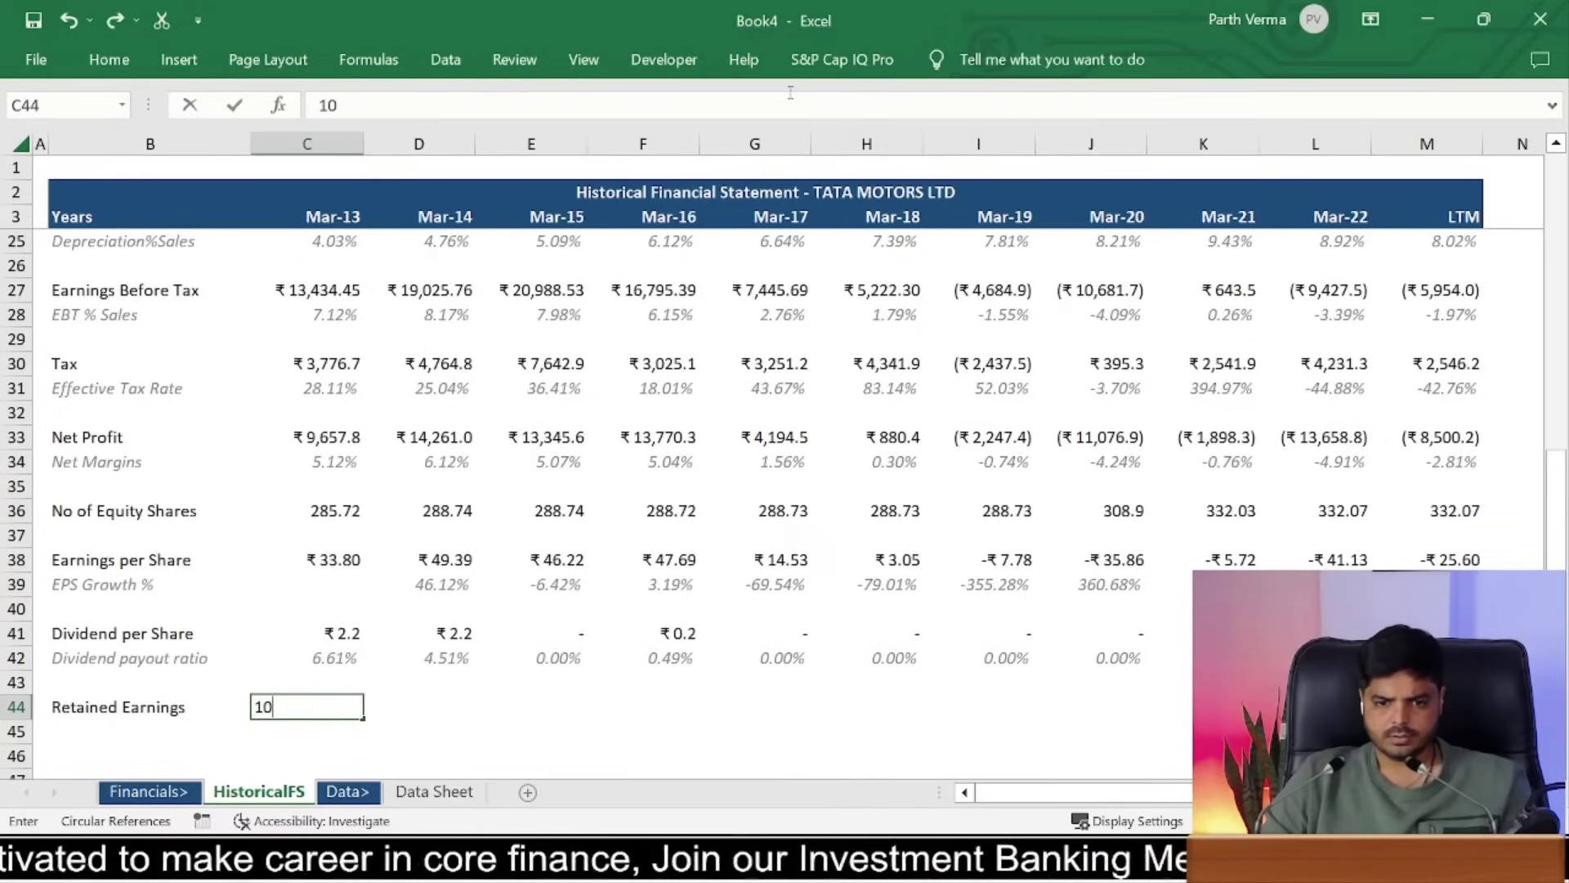
key("BackSpace")
key("BackSpace")
Step: Enter =IFERROR(1-C42,0) in C44 and format it as a percentage with two decimals
type("=")
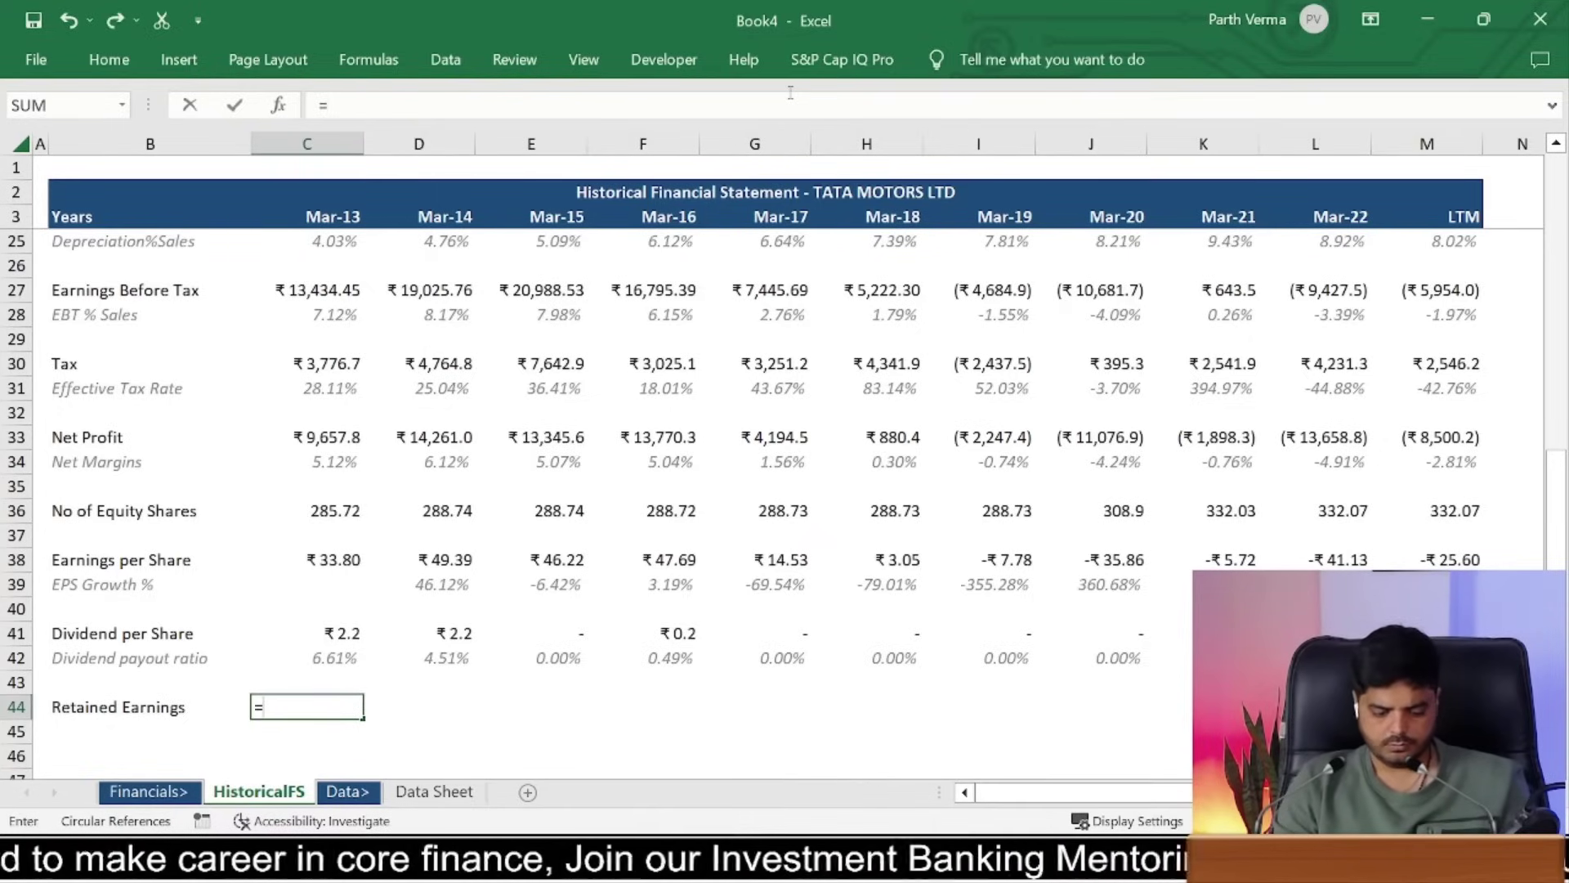
type("iferri")
key("BackSpace")
key("BackSpace")
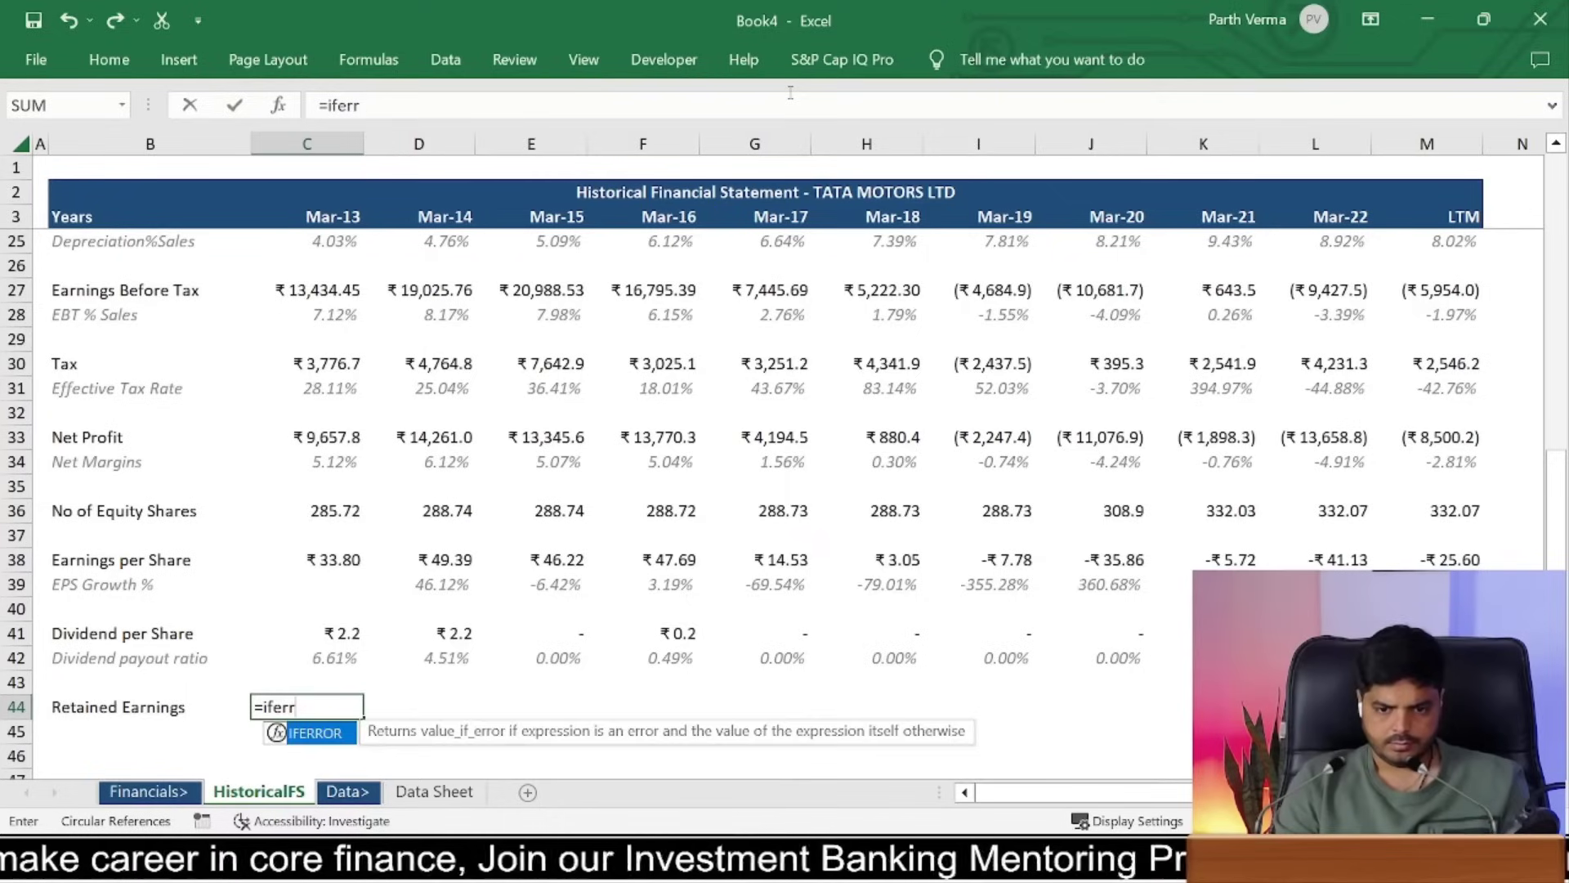
type("(")
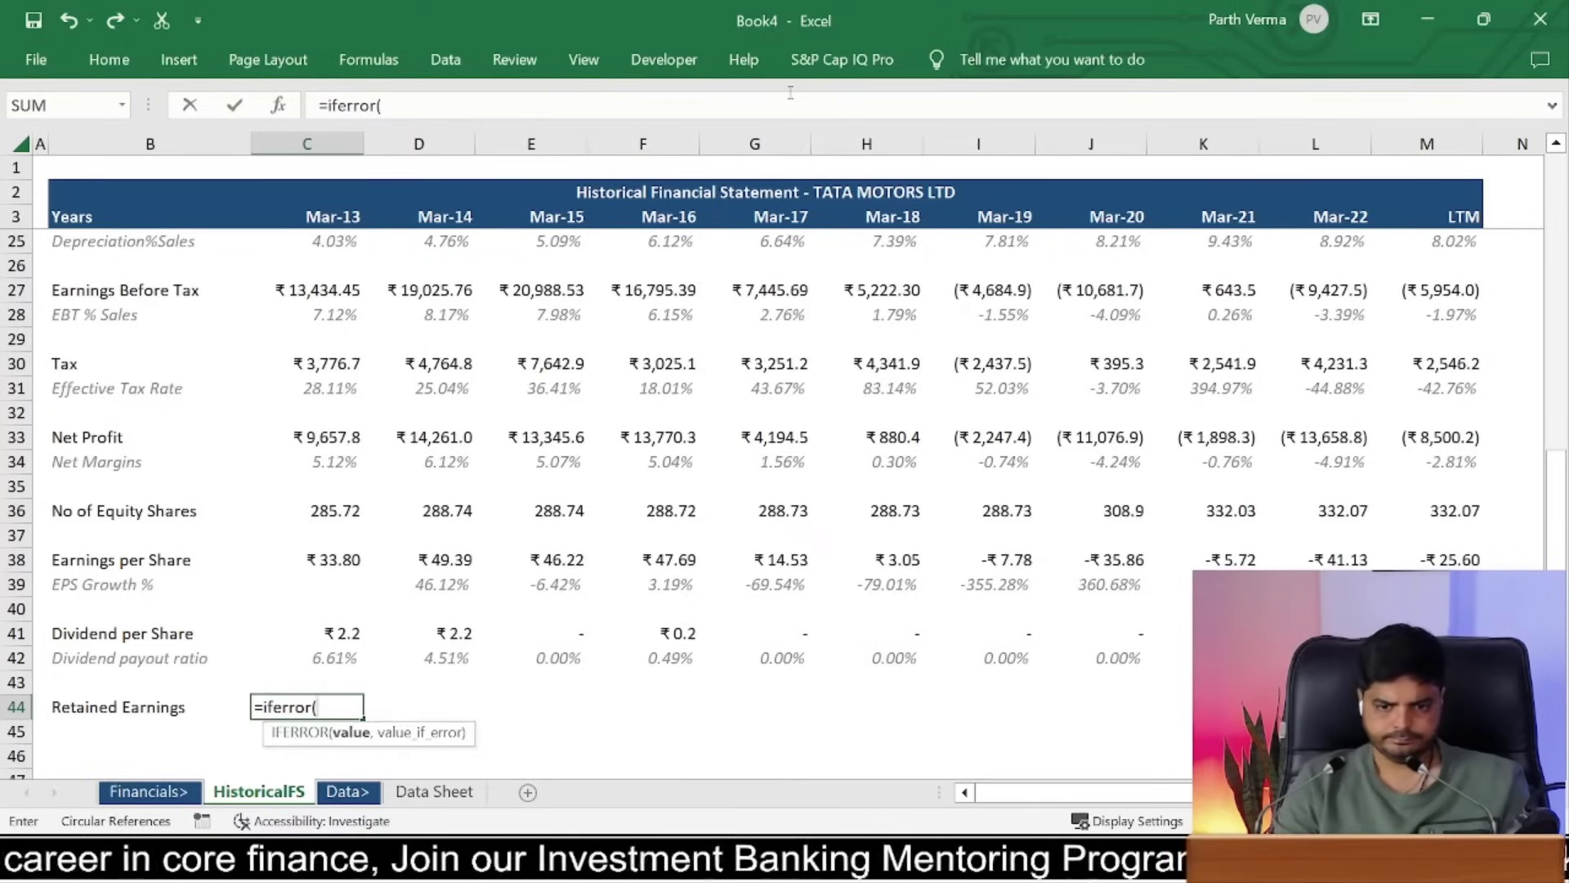
type("1-")
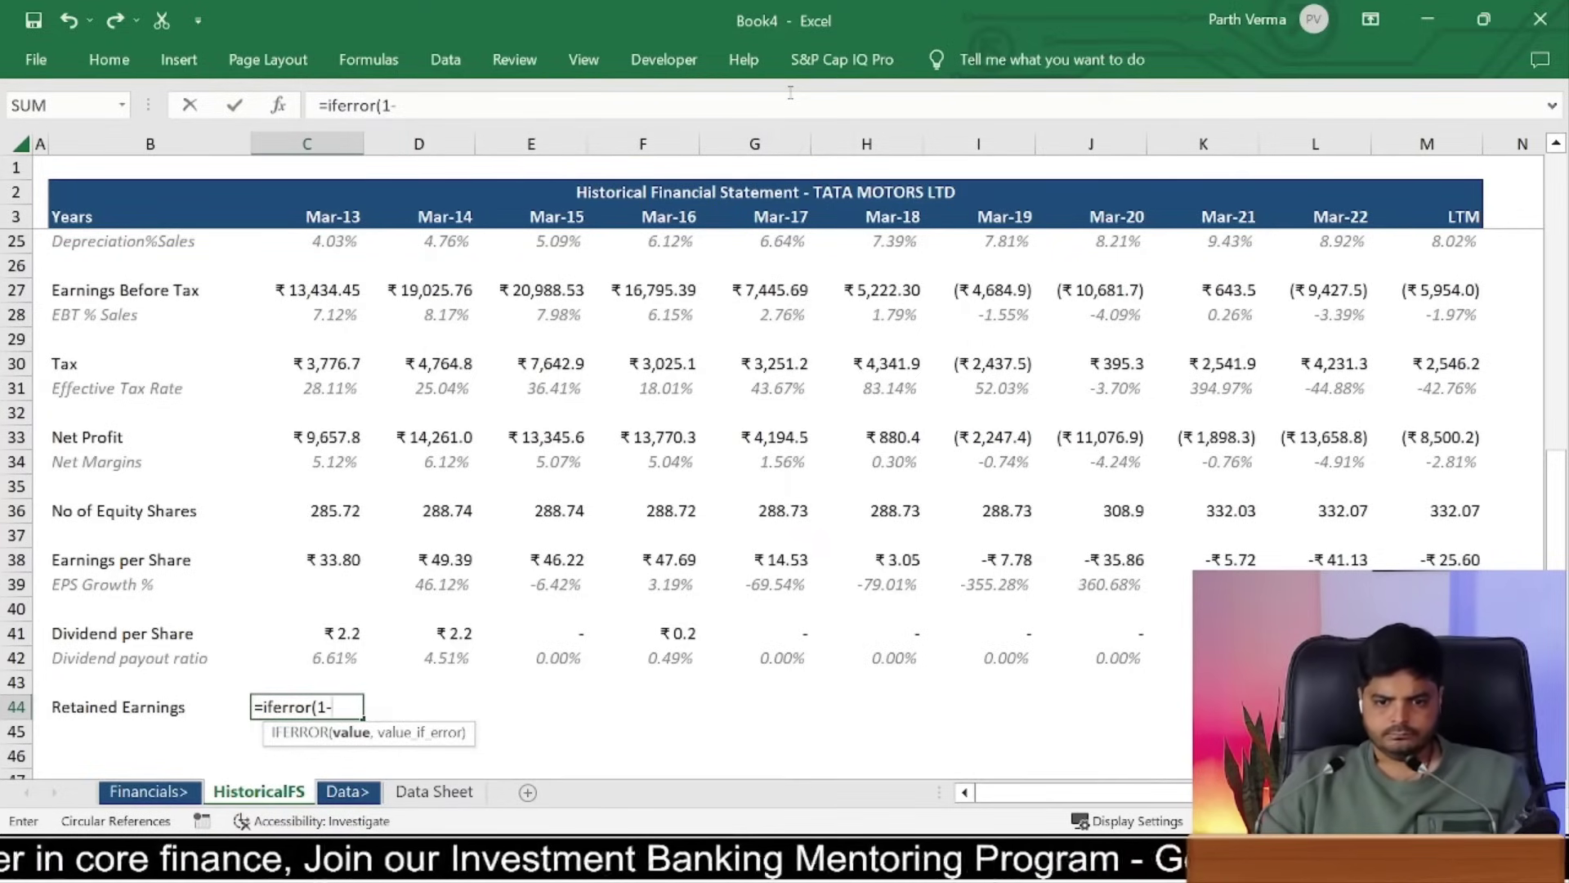
key("Up")
key("Up")
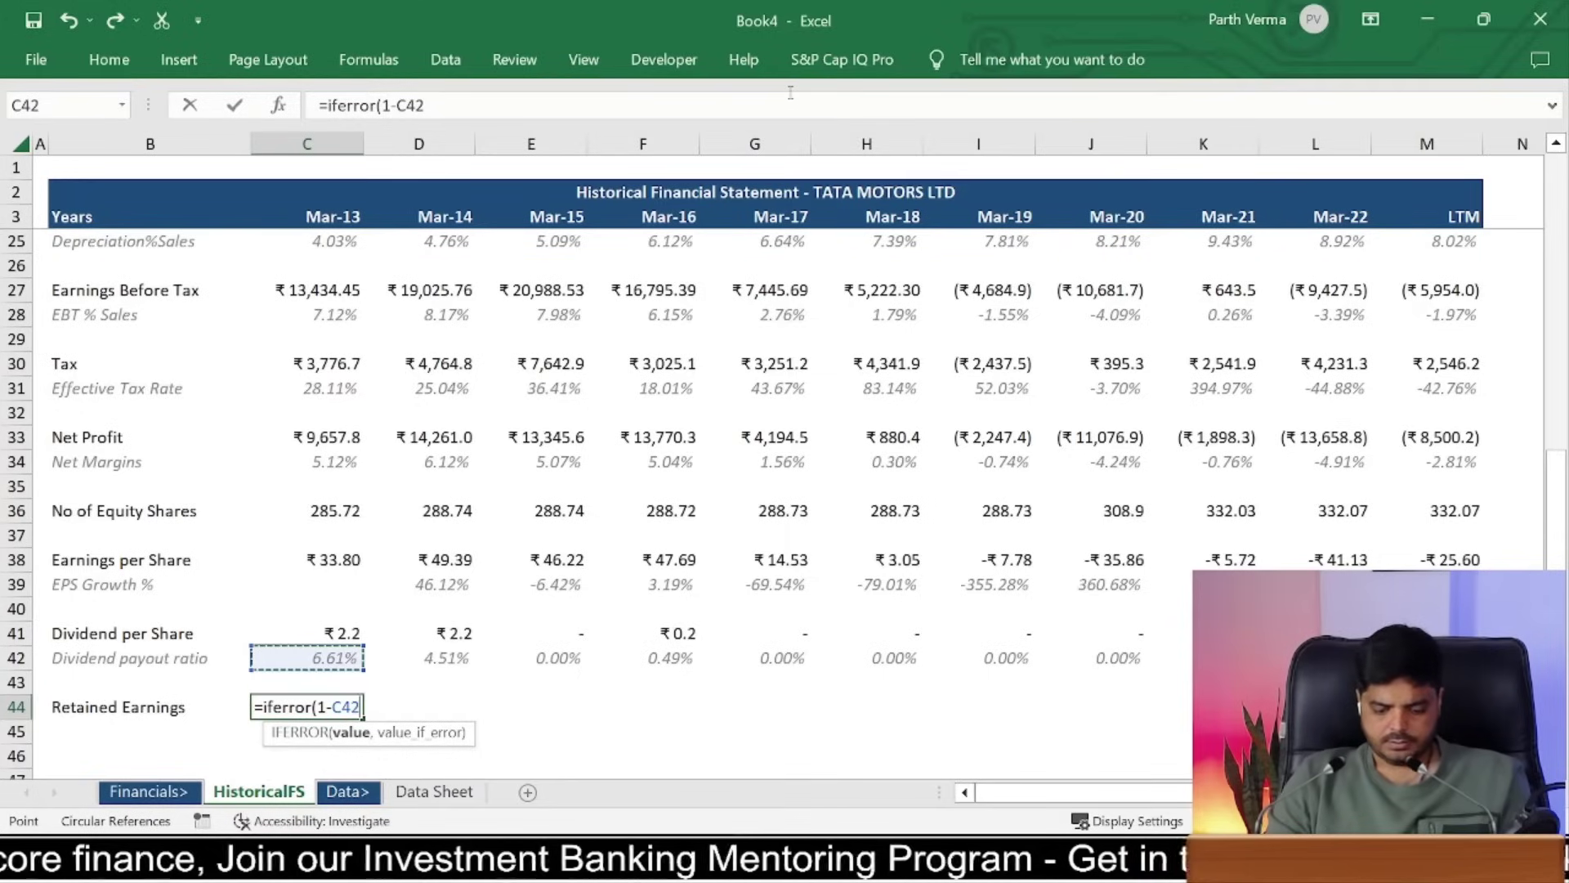
type(",0)")
key("ctrl+Return")
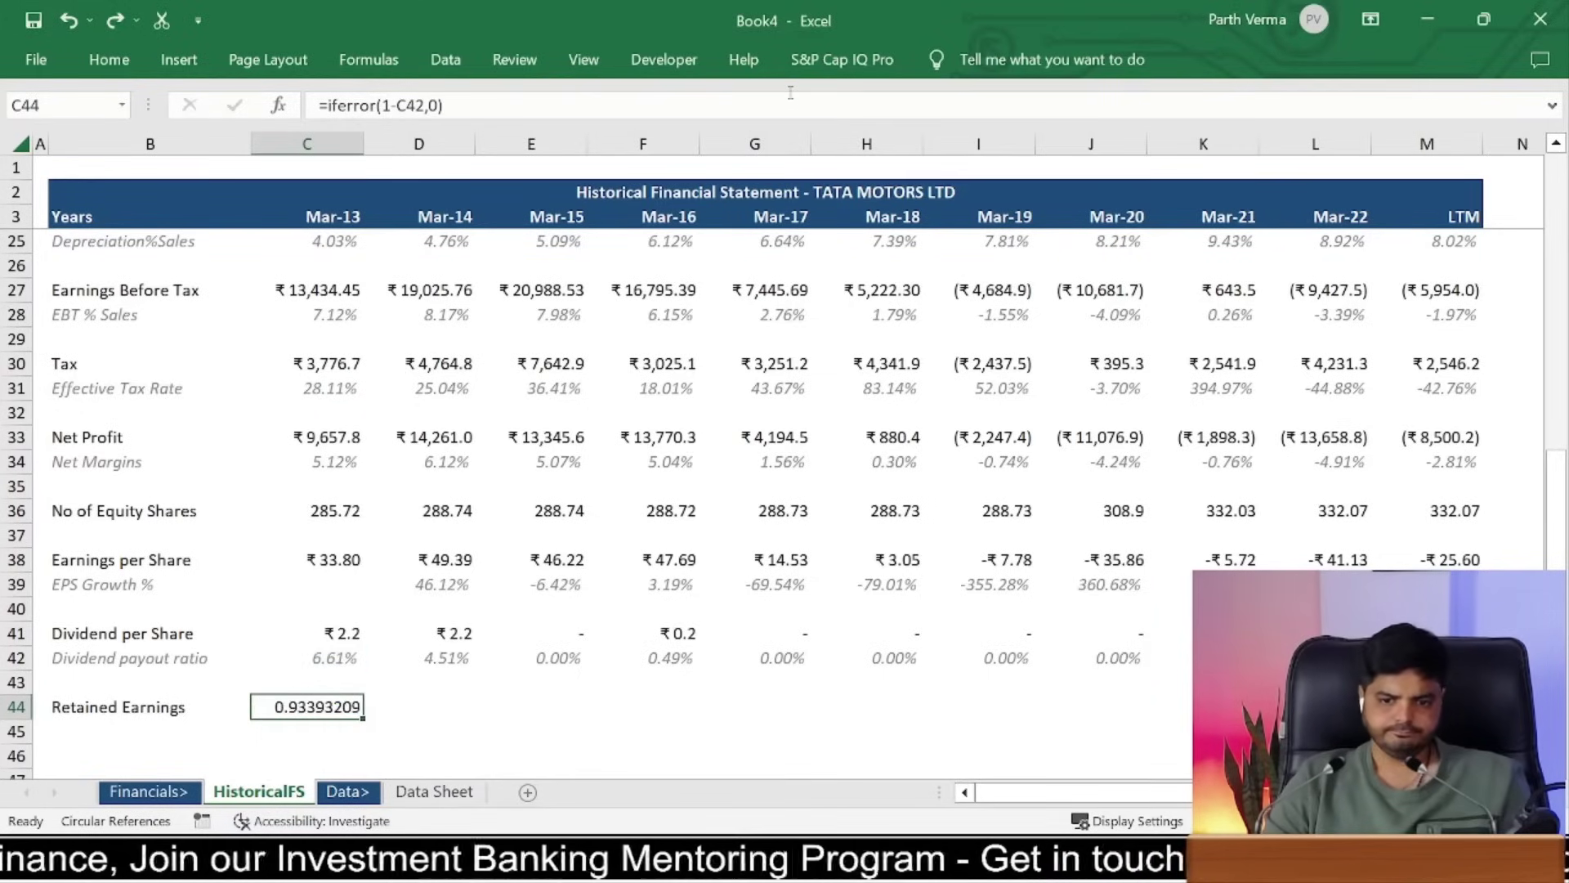
key("alt+h")
key("p")
key("alt+h")
key("0")
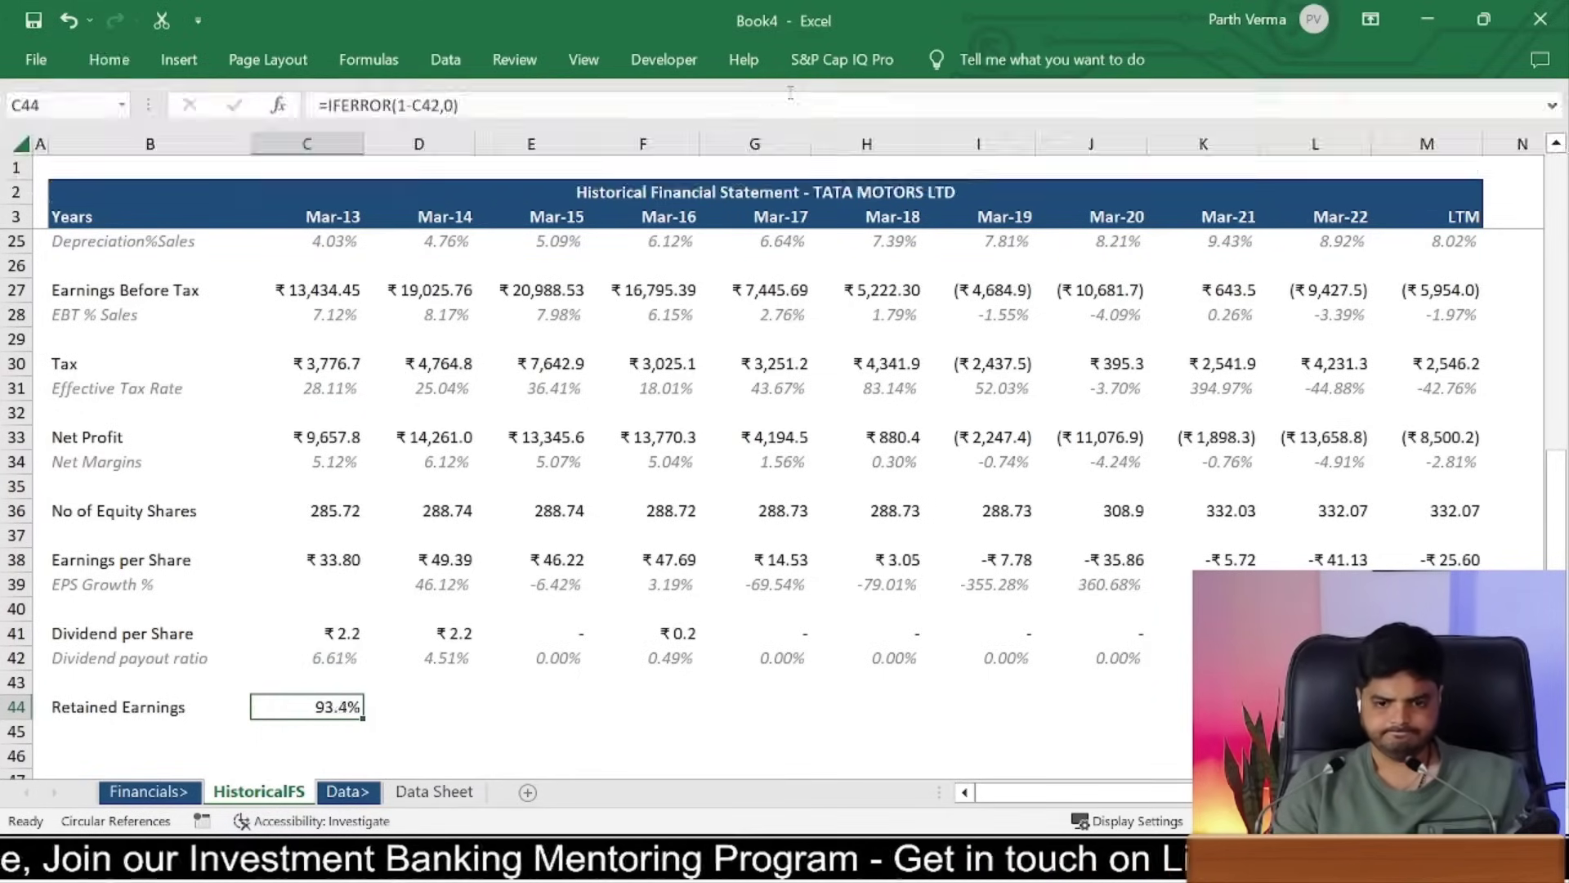
key("alt+h")
key("0")
Step: Fill the retention formula across row 44 through LTM, then check the pasted years
key("ctrl+c")
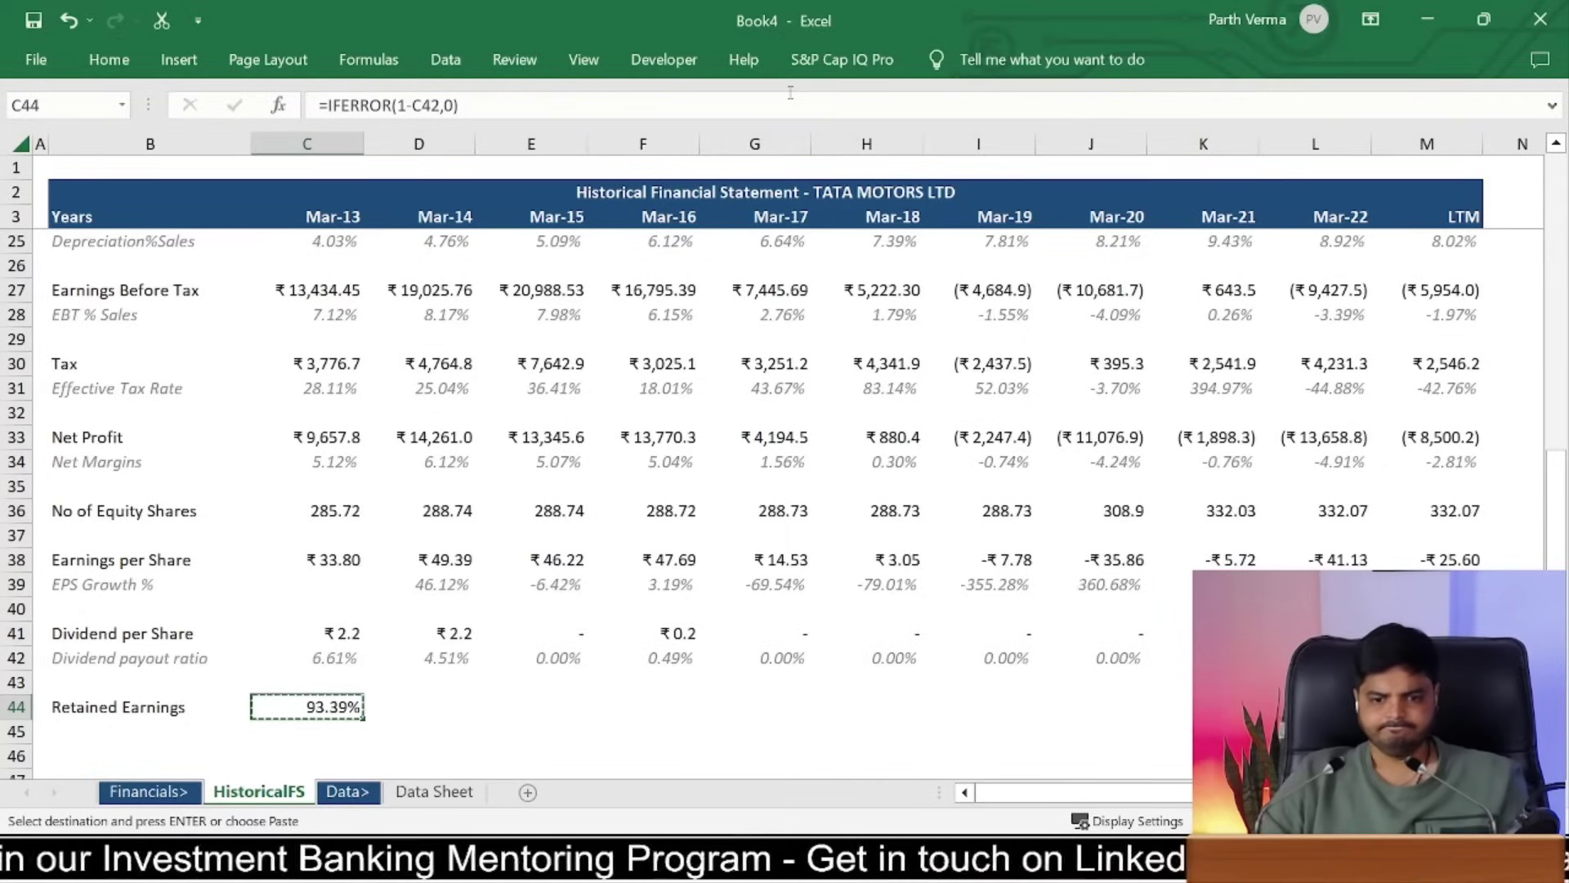
key("shift+Right")
key("shift+Right")
key("shift+Right")
key("shift+Right")
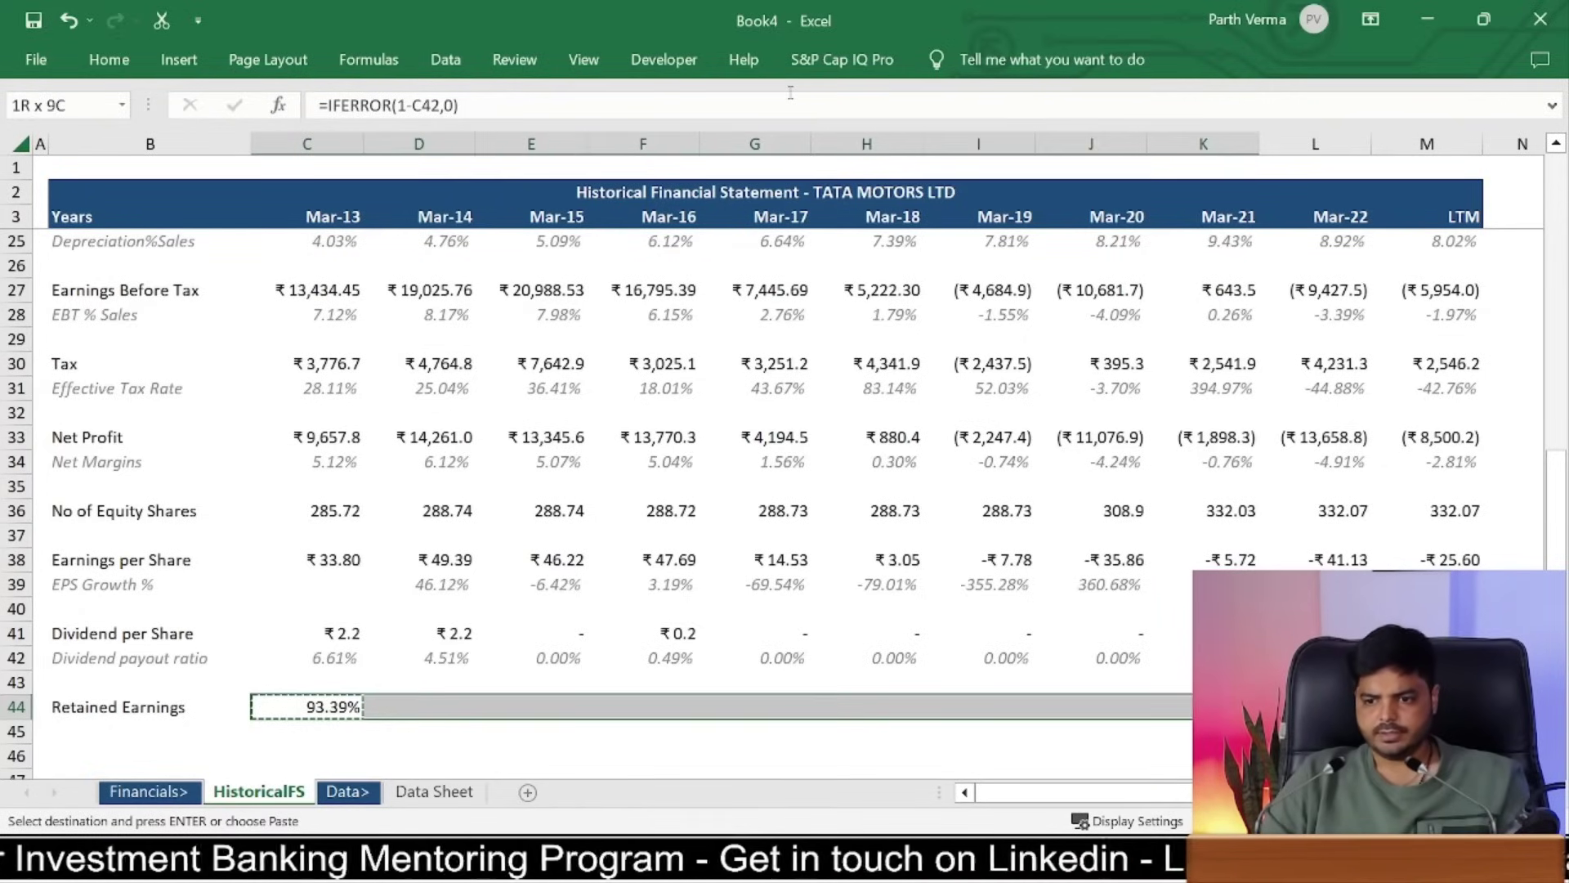
key("shift+Right")
key("shift+Right")
key("ctrl+v")
key("Left")
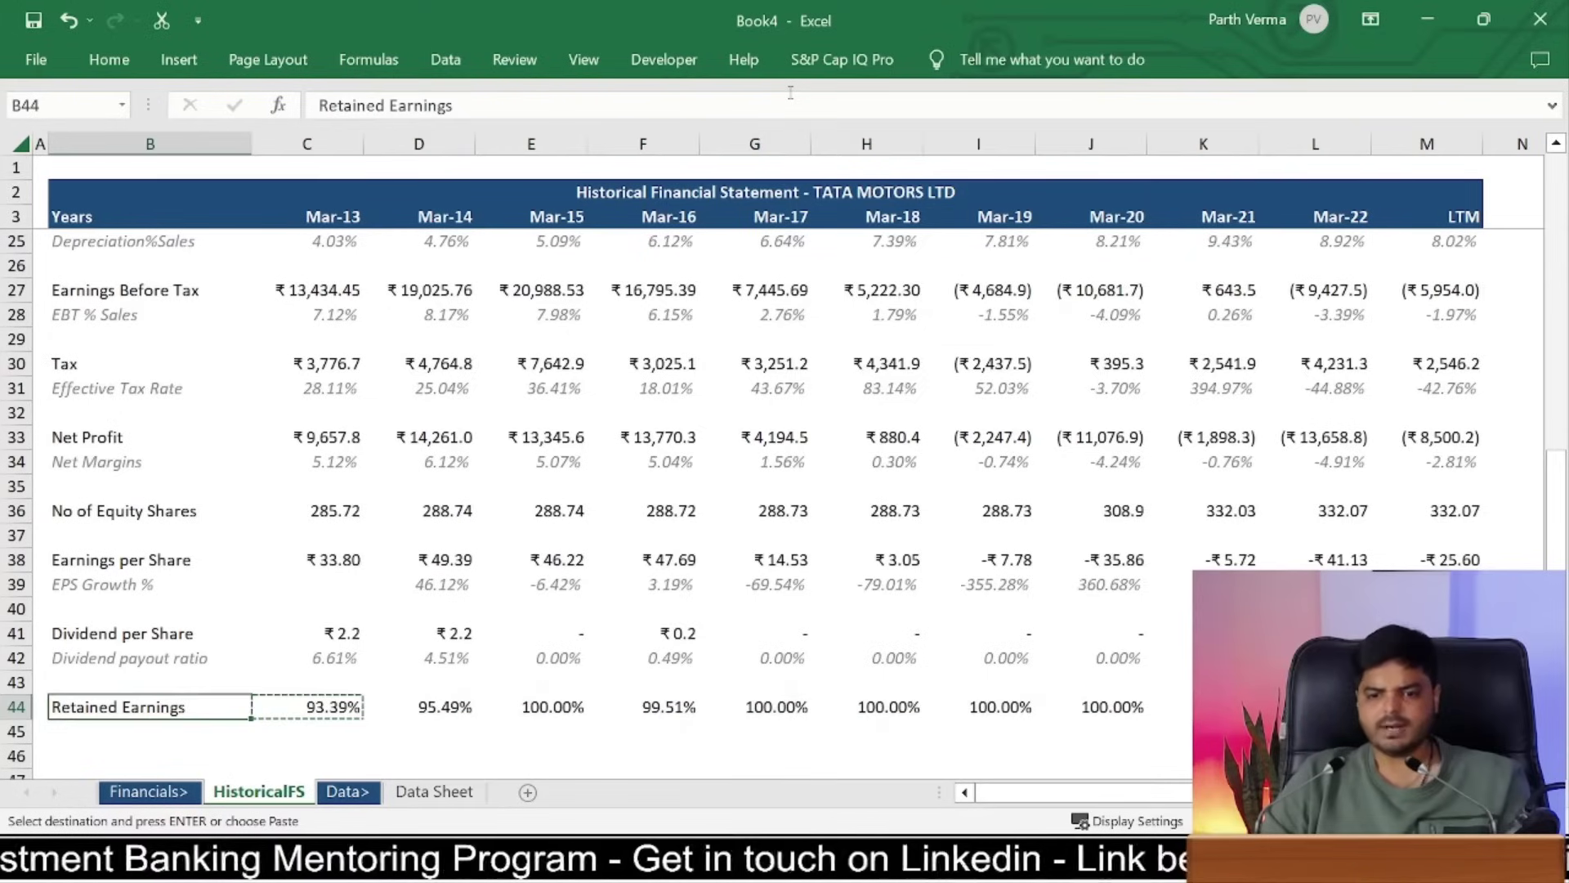
key("Right")
key("Right")
key("Right")
key("Right")
key("Left")
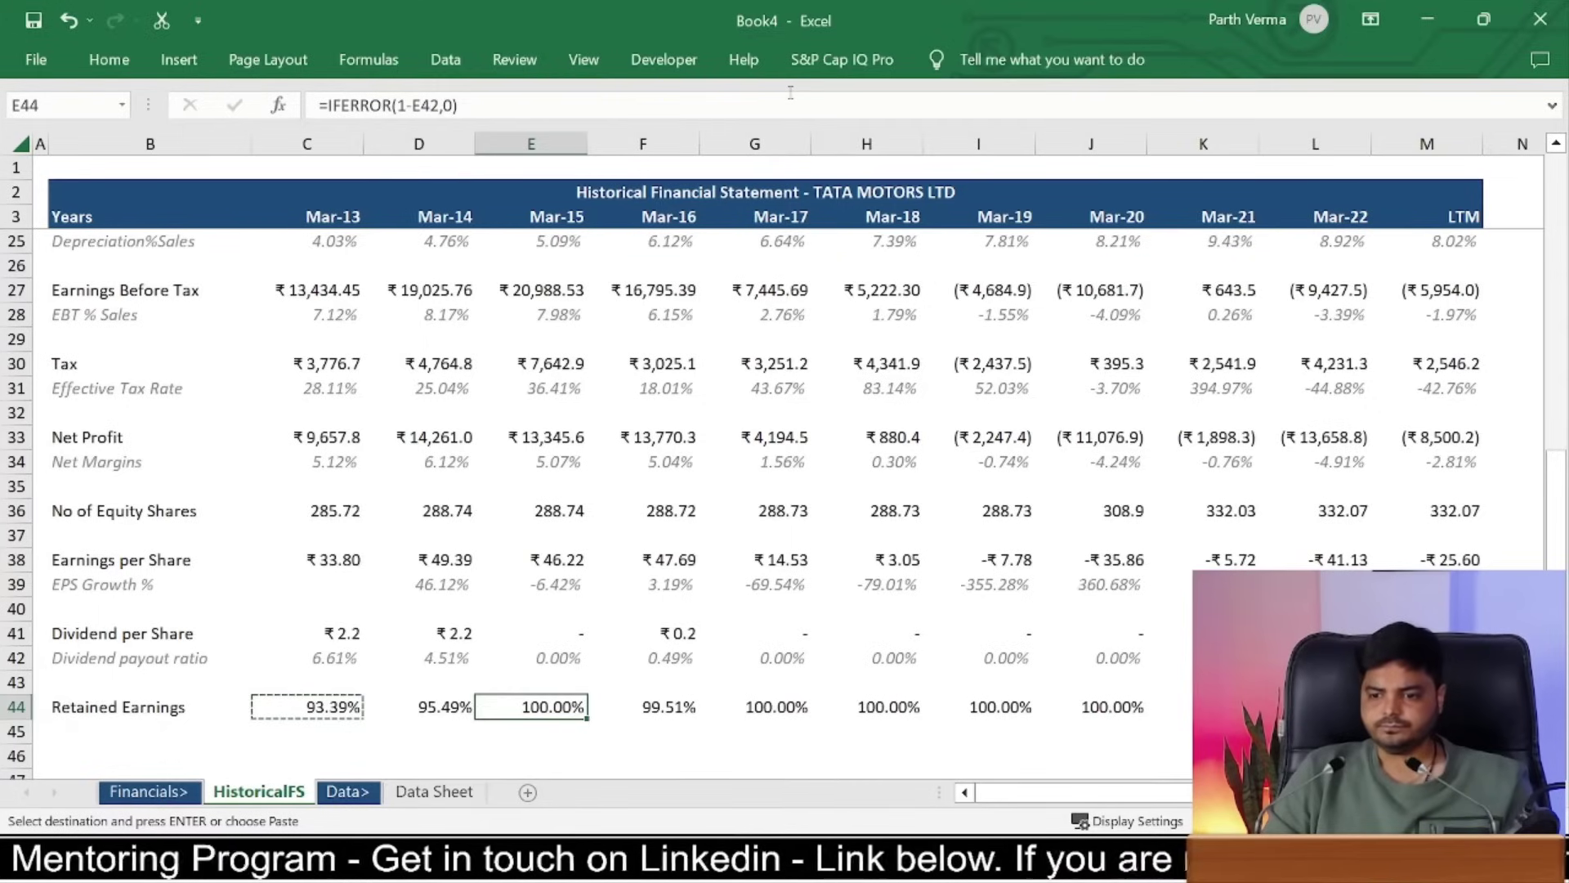
key("Right")
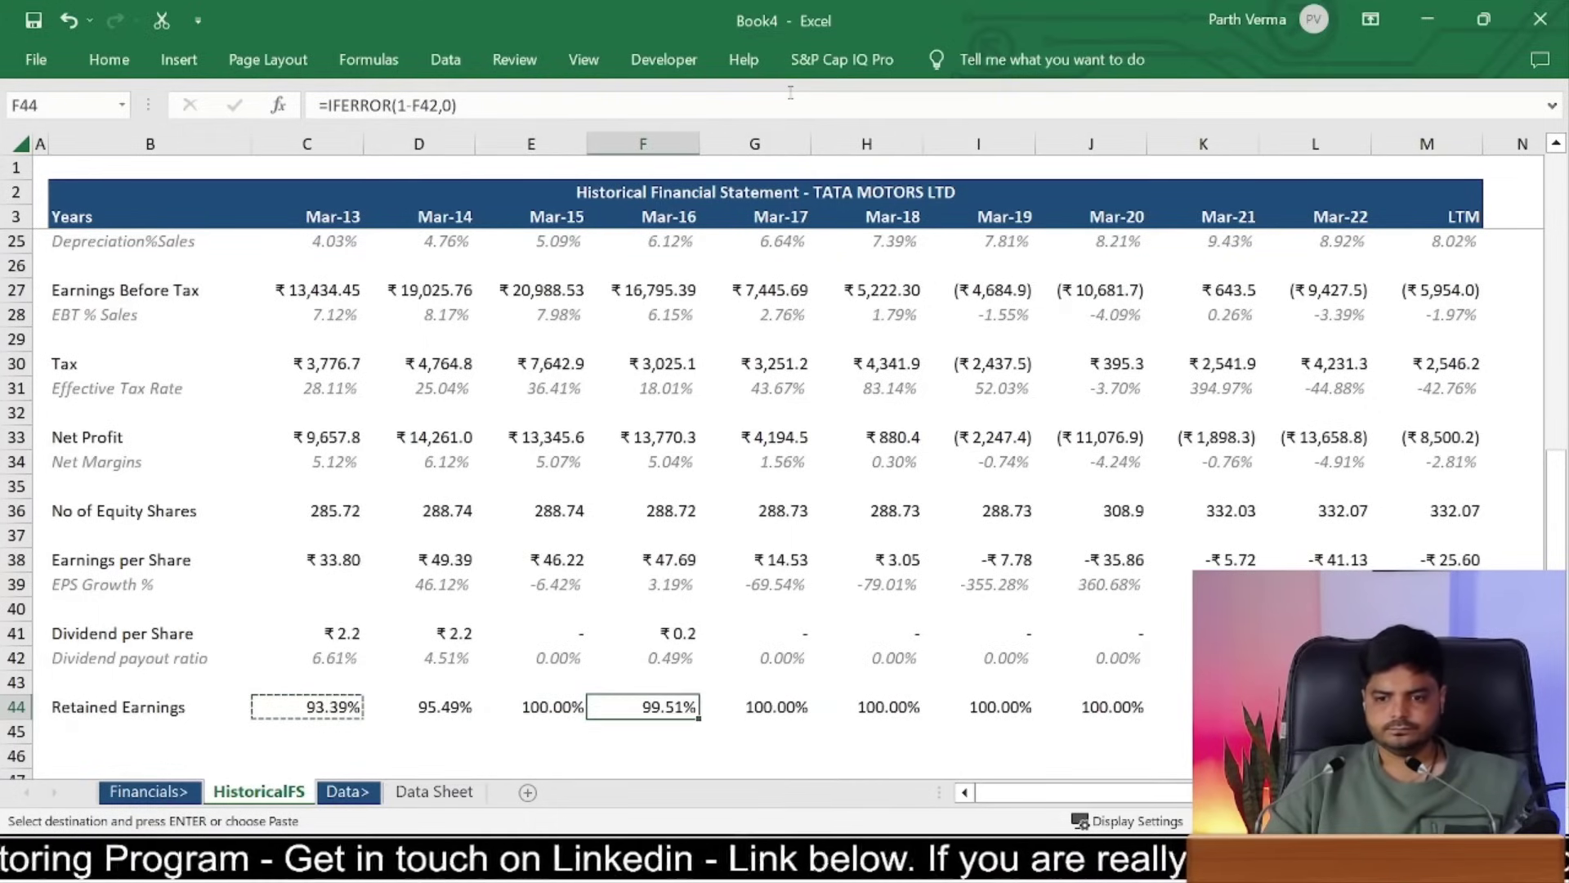
key("Left")
key("Left")
key("Left")
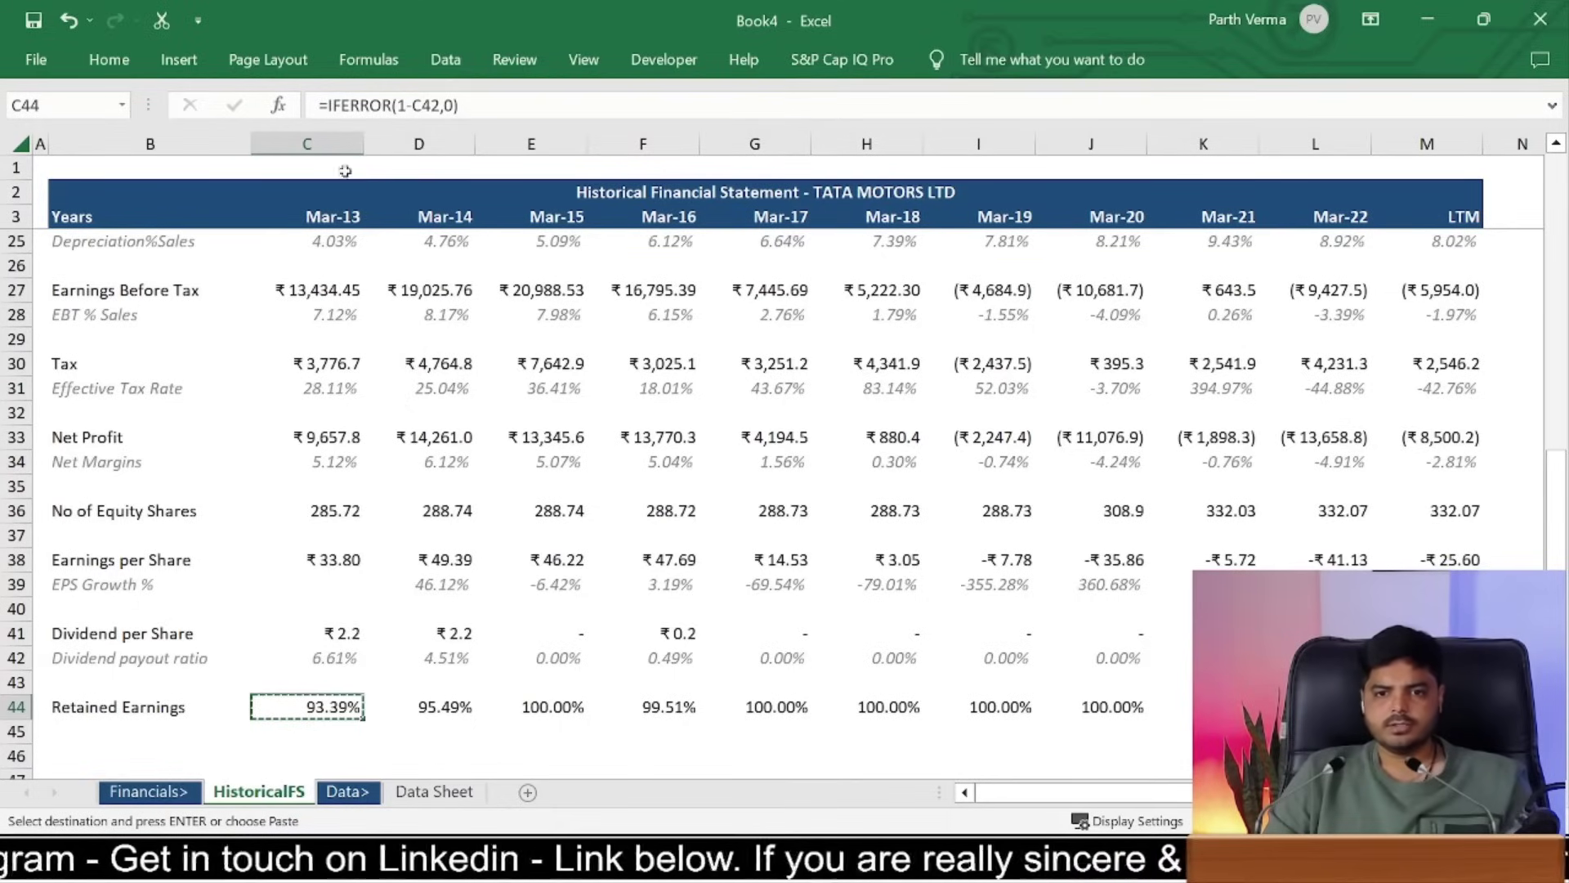
left_click_drag(403, 118, 518, 99)
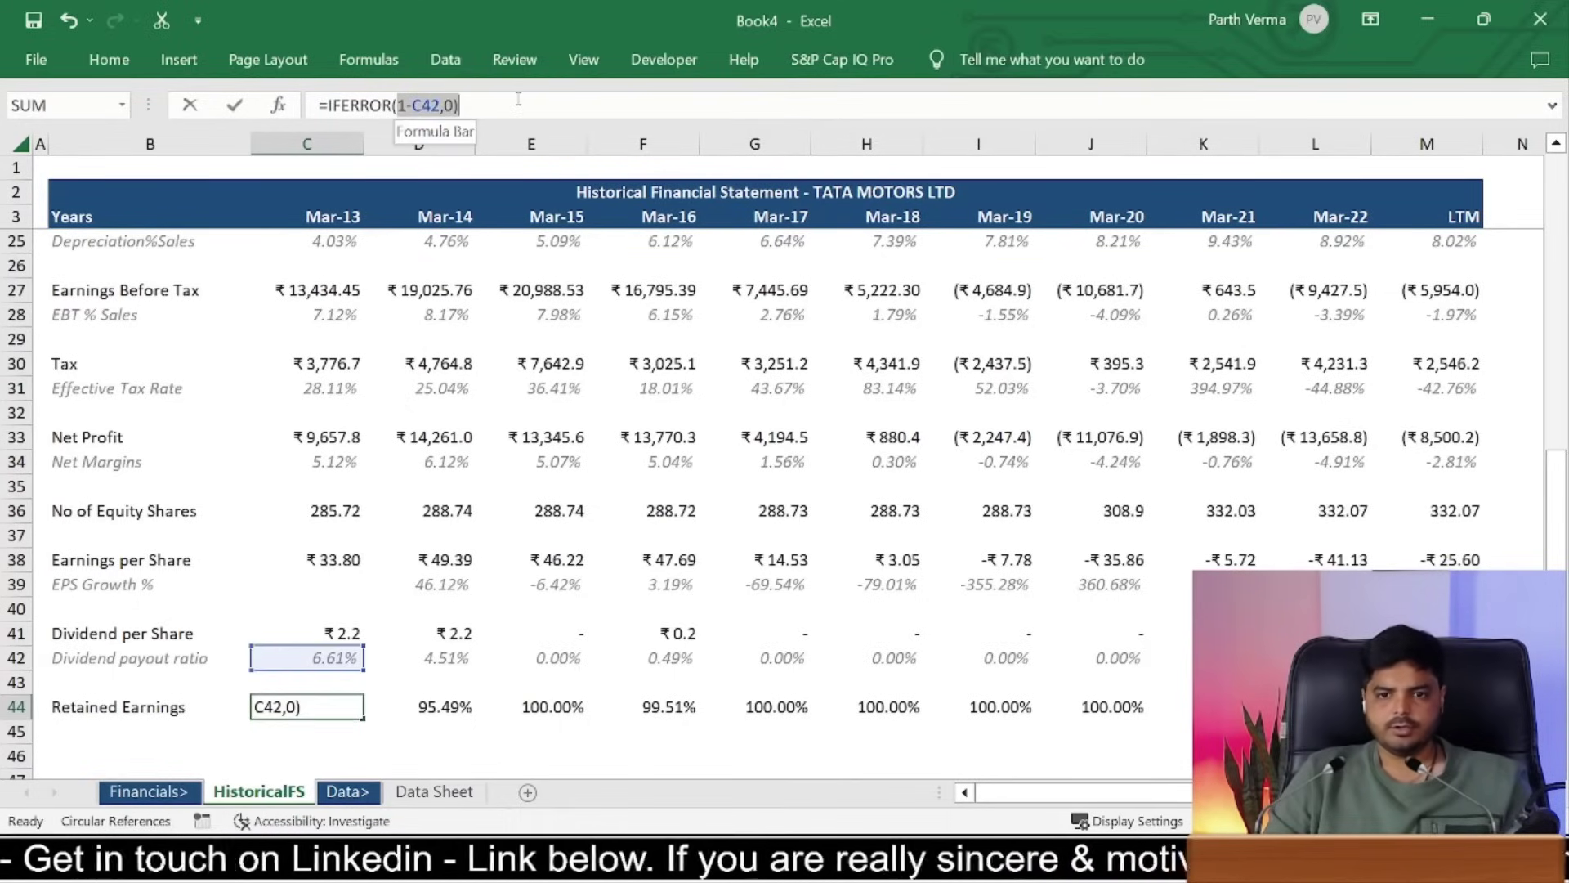
key("BackSpace")
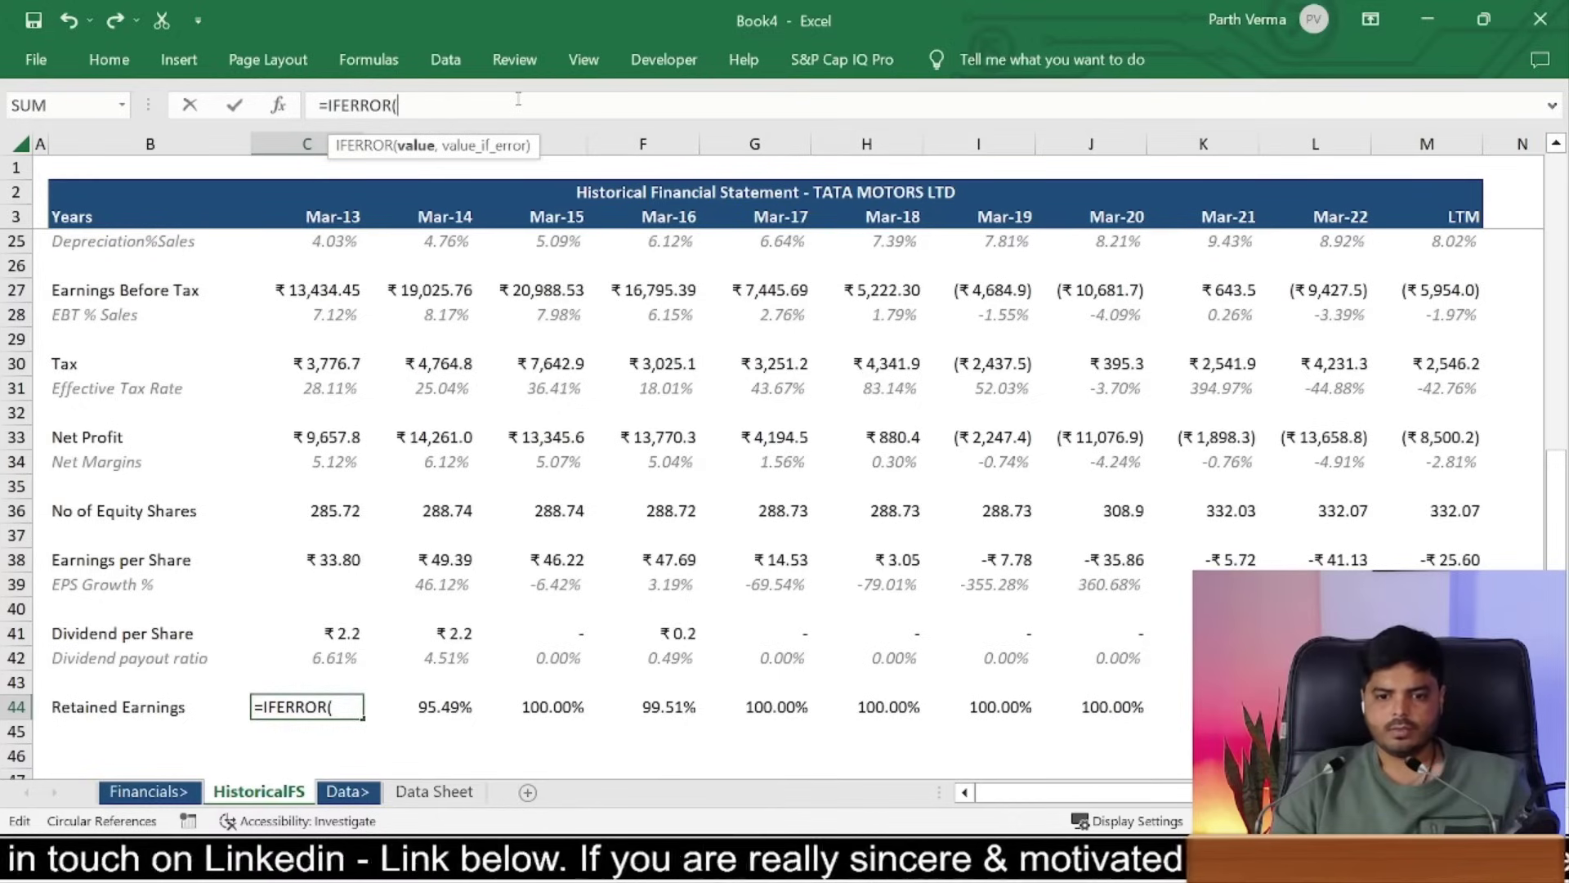
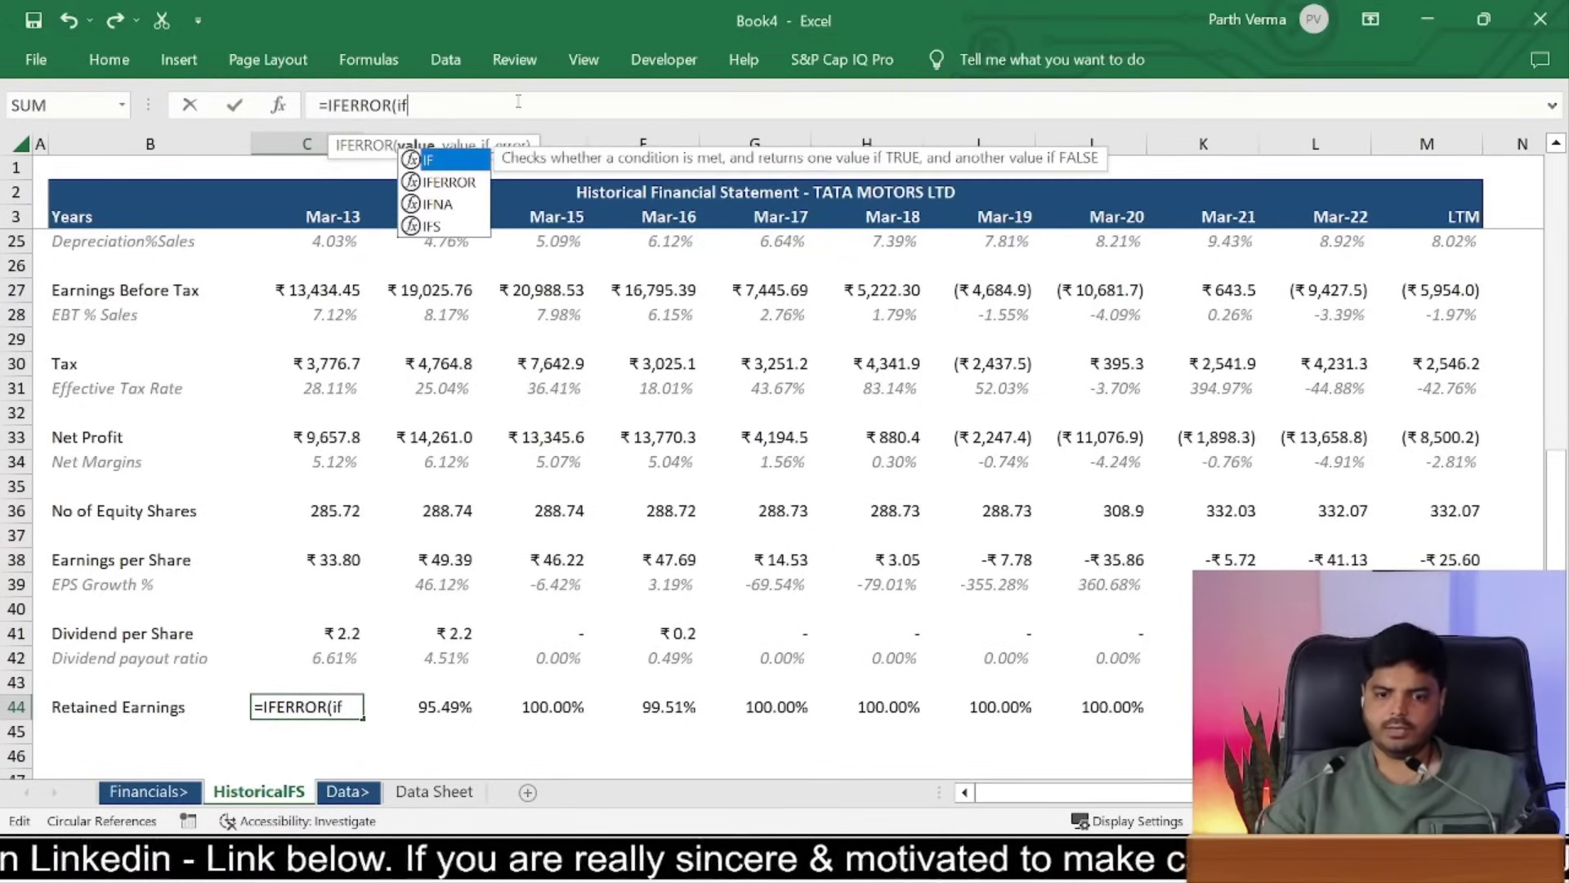
Step: Enter =IFERROR(IF(C38>C41,1-C42,0),0) in C44 so Mar-13 Retained Earnings shows 93.39%
type("(")
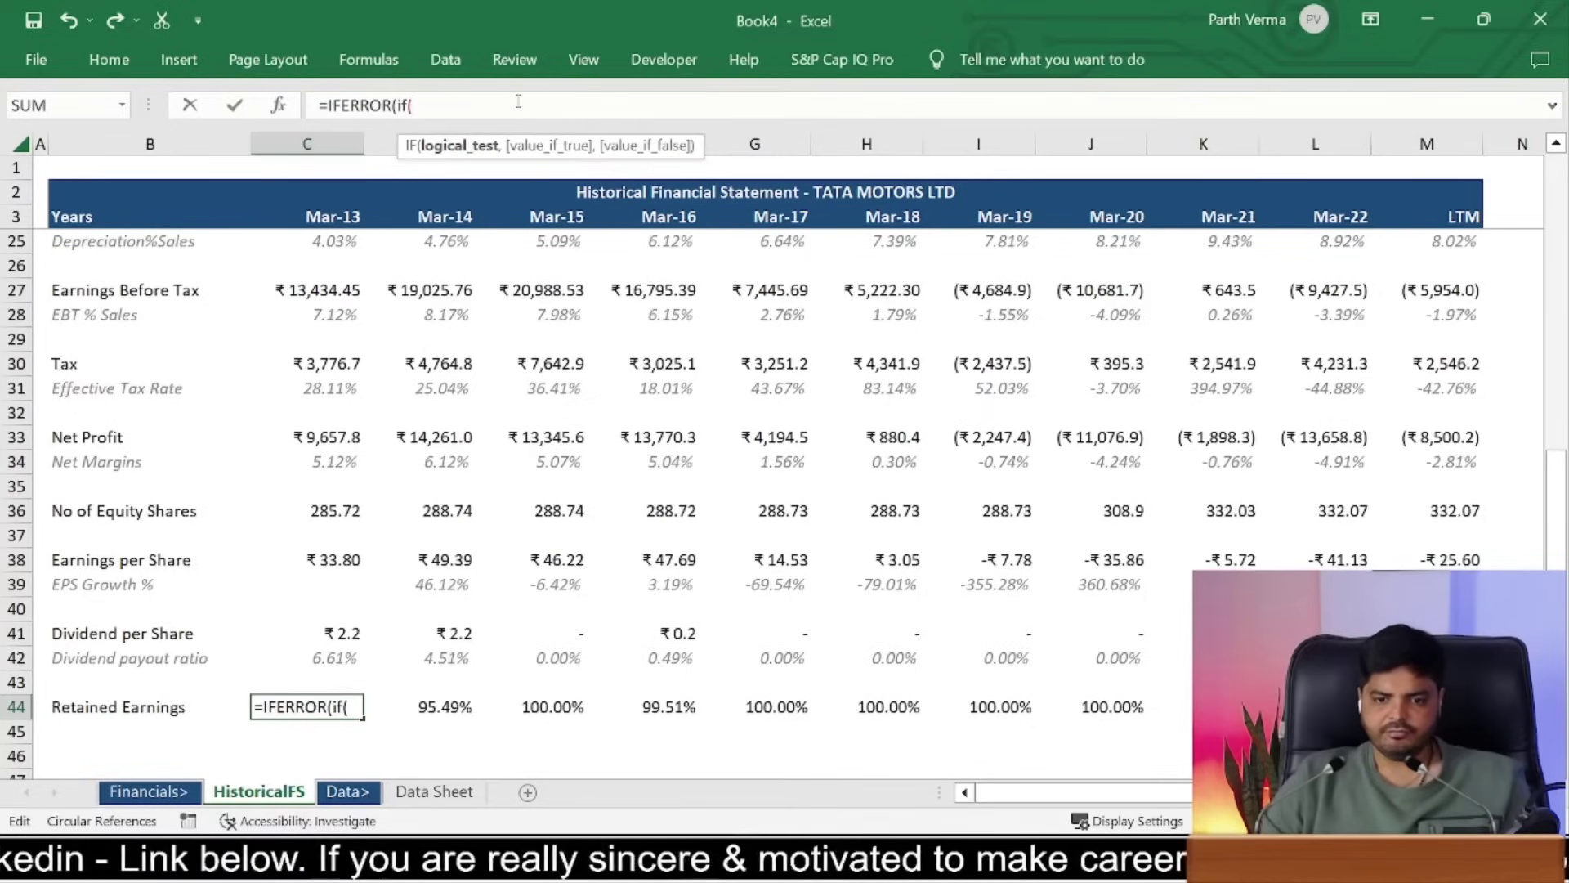
key("Home")
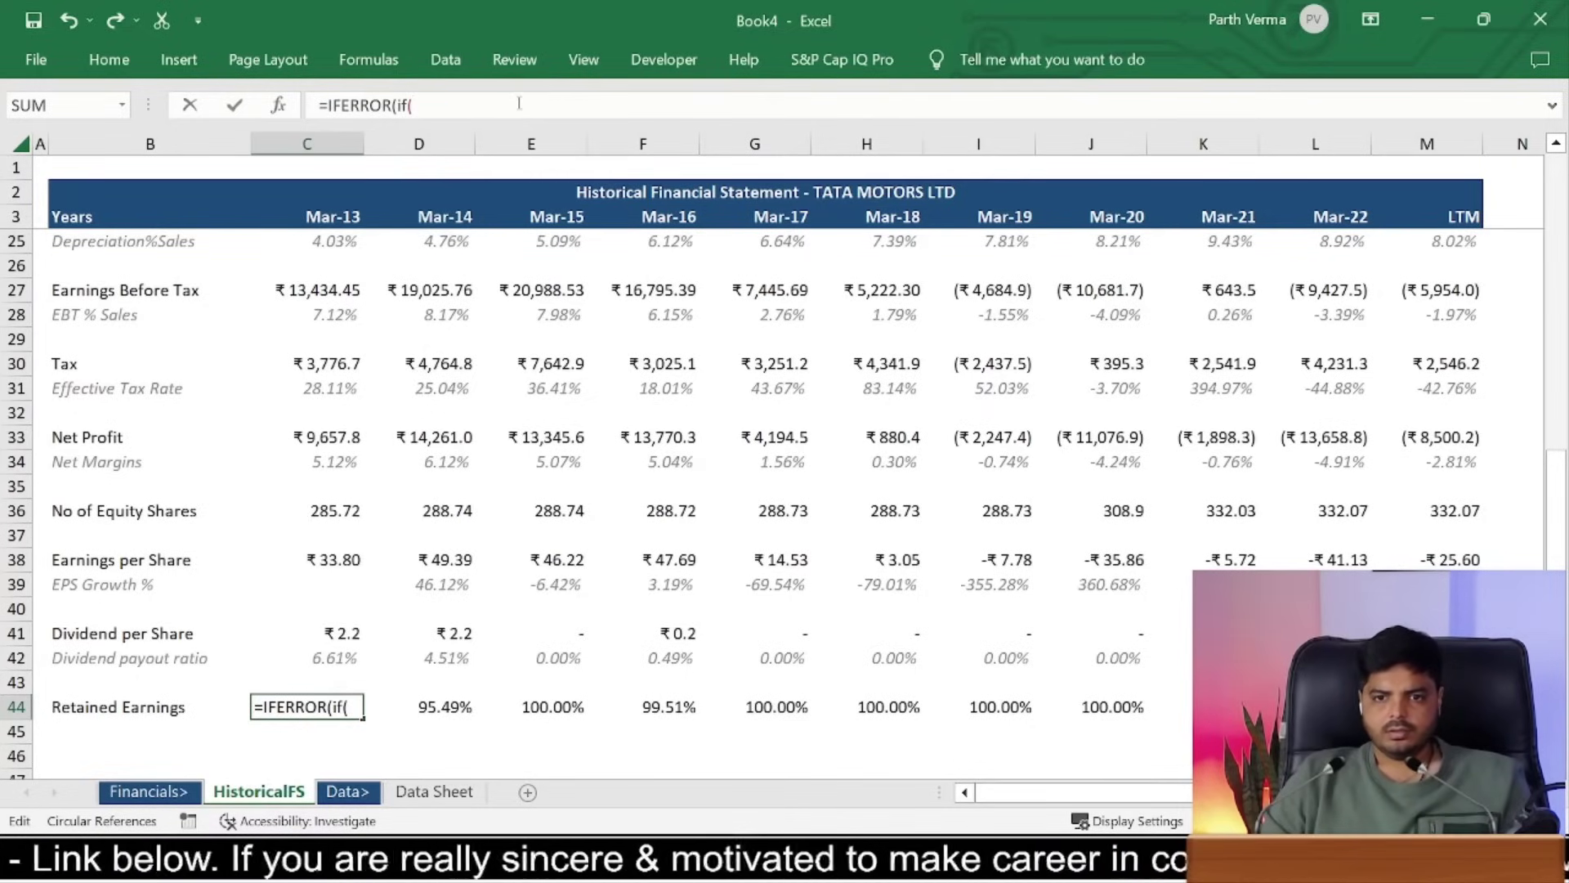
left_click(334, 560)
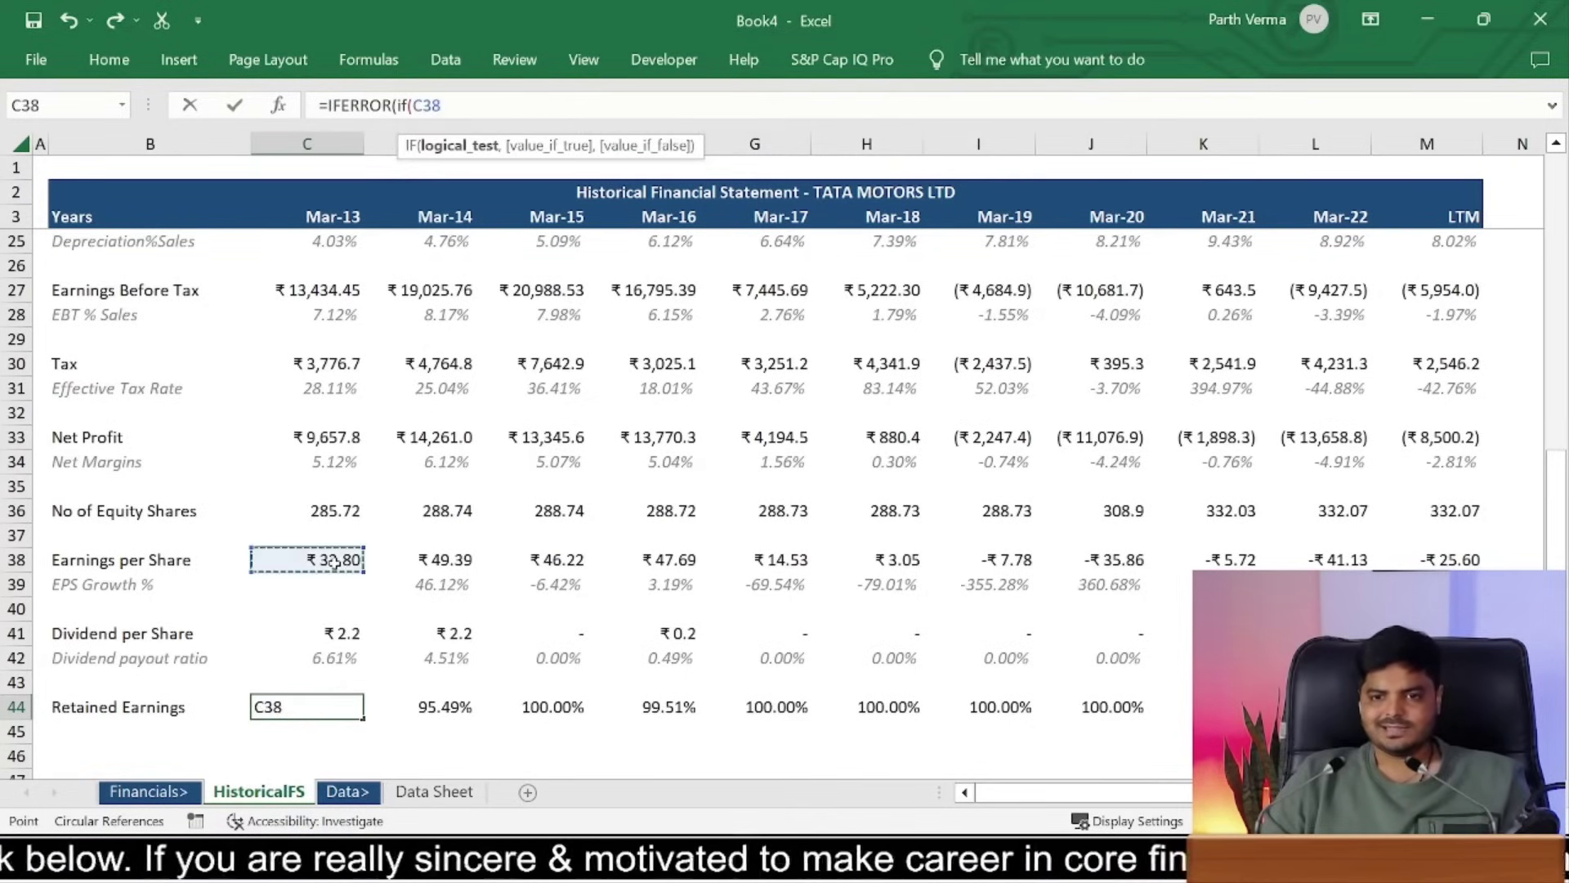
type(">")
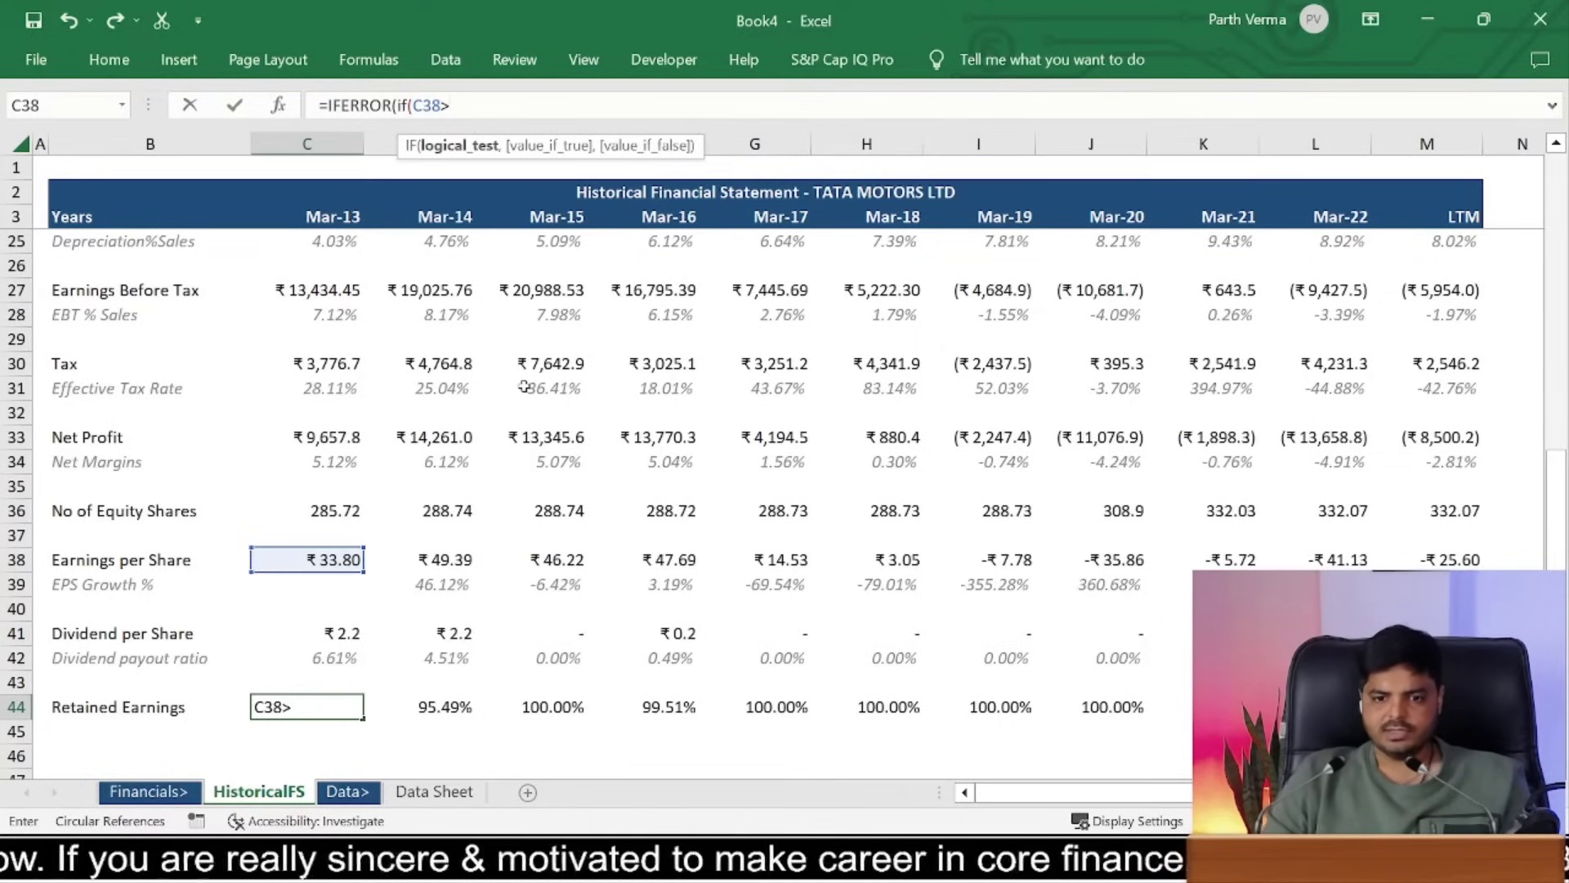
left_click(340, 642)
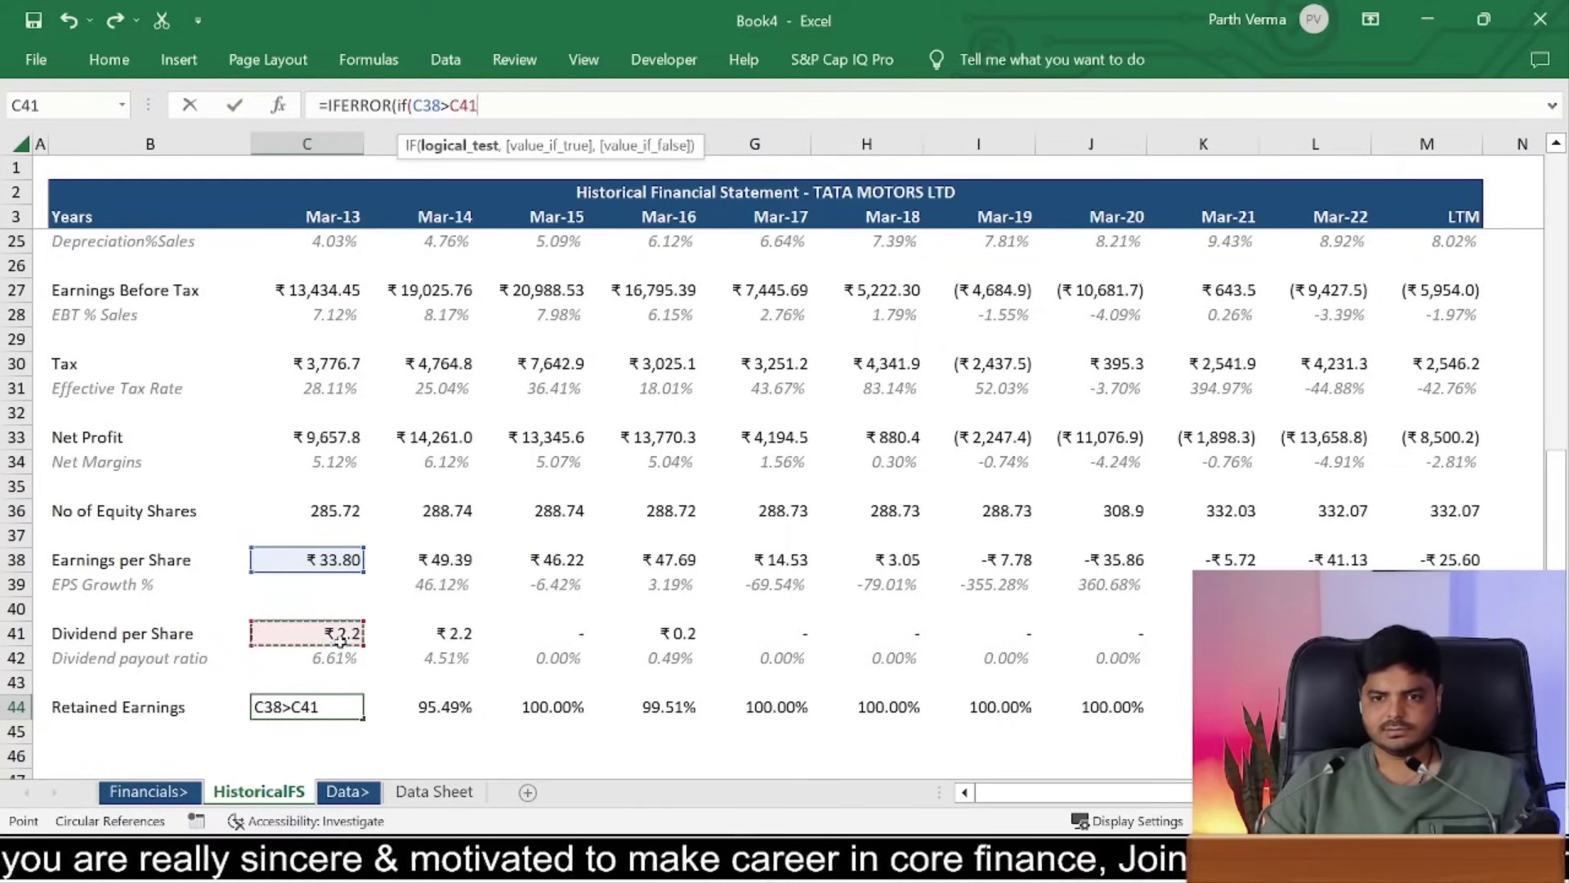
type(",1-")
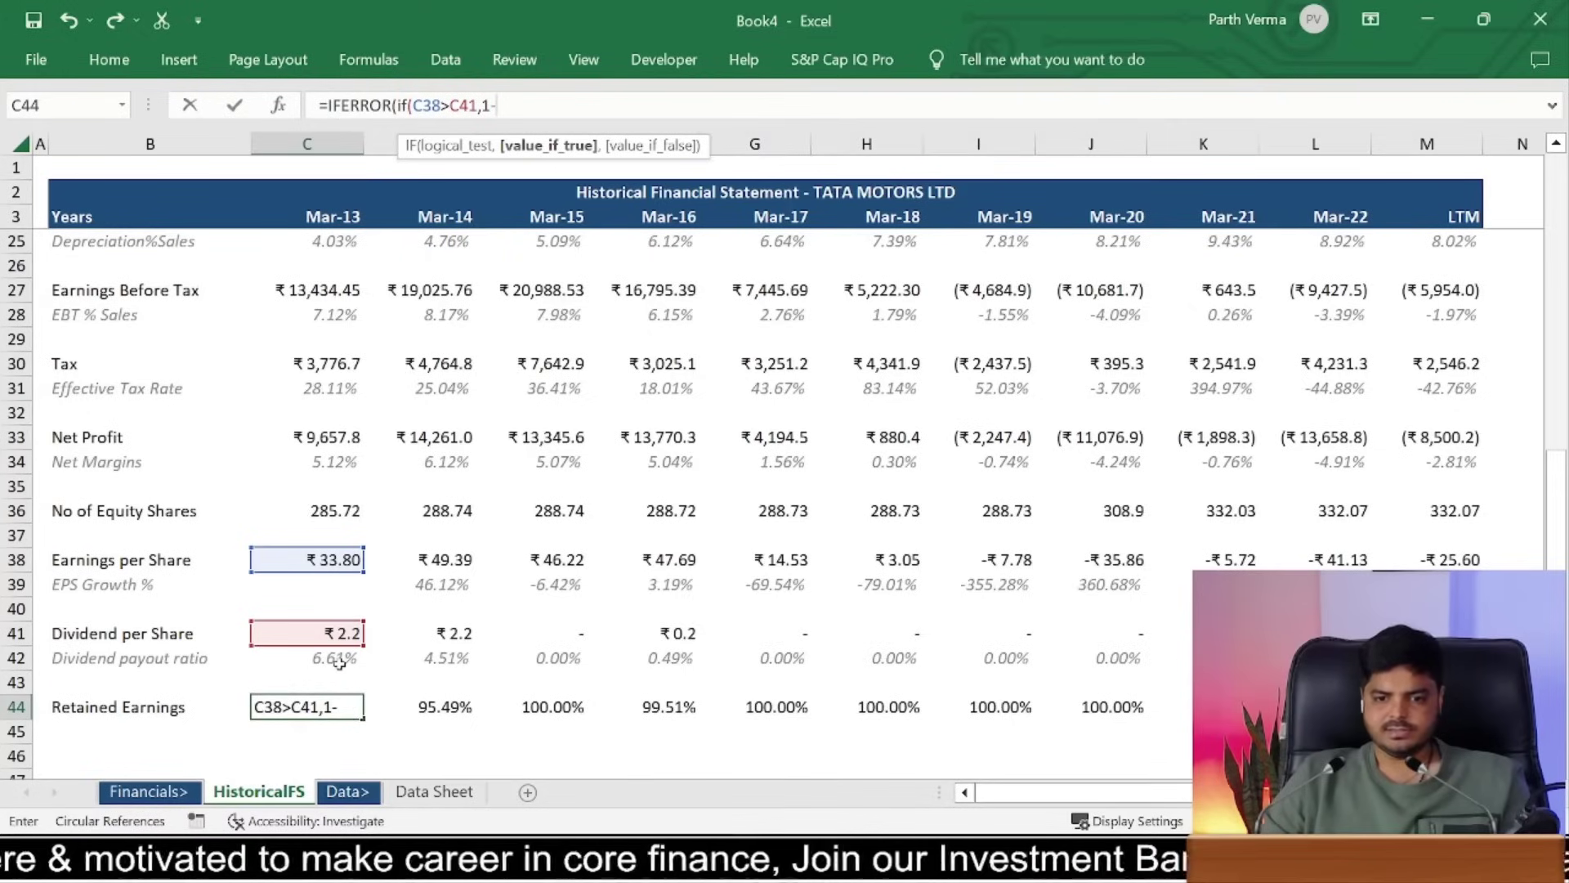
left_click(340, 658)
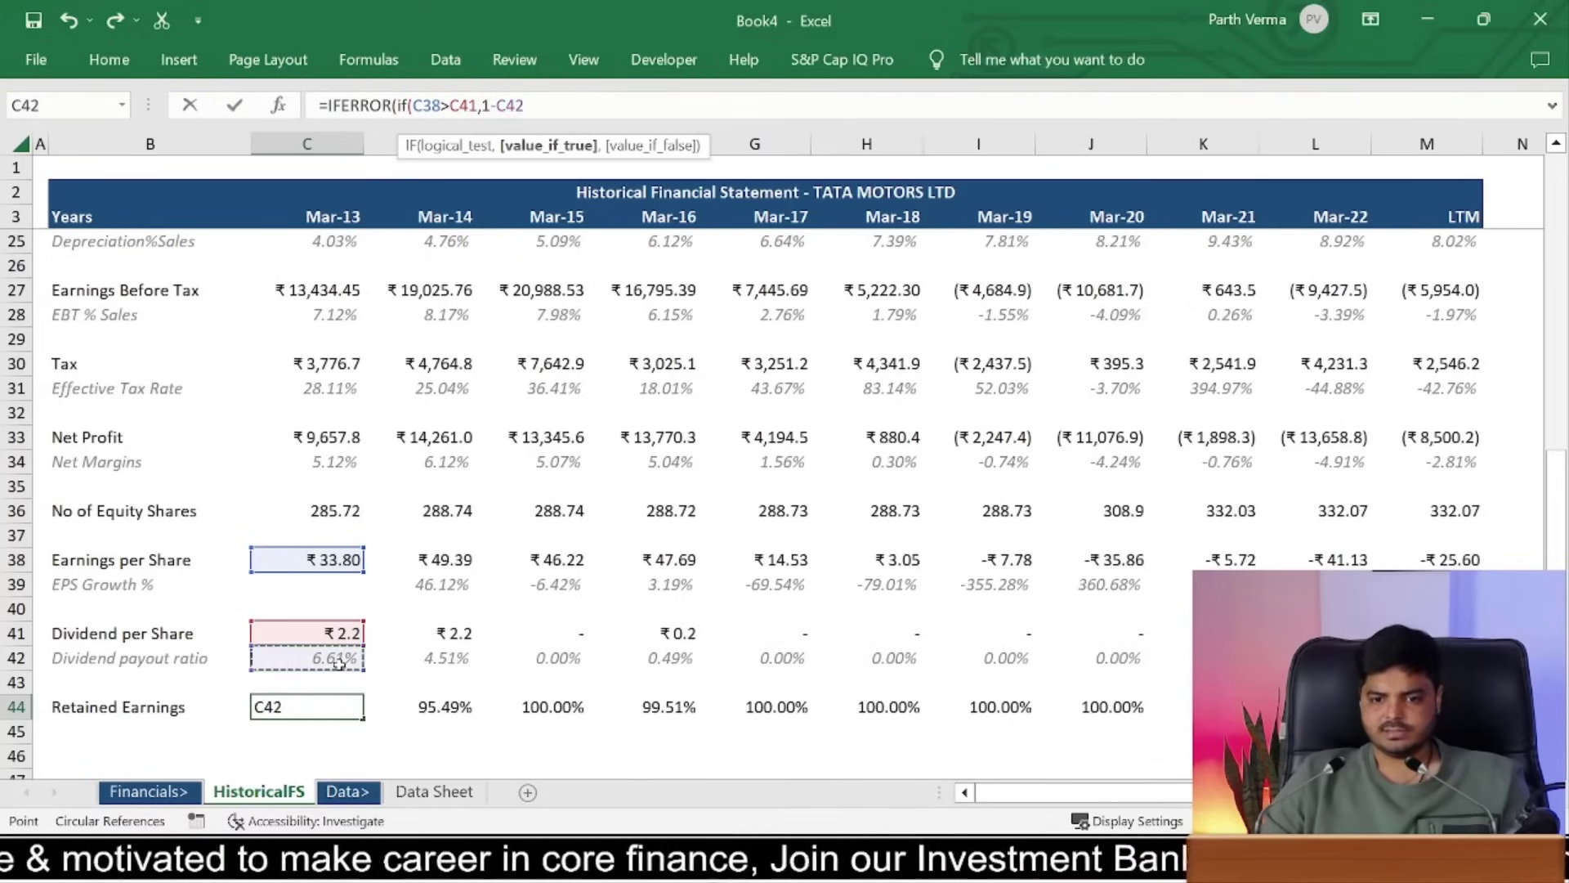
type(".")
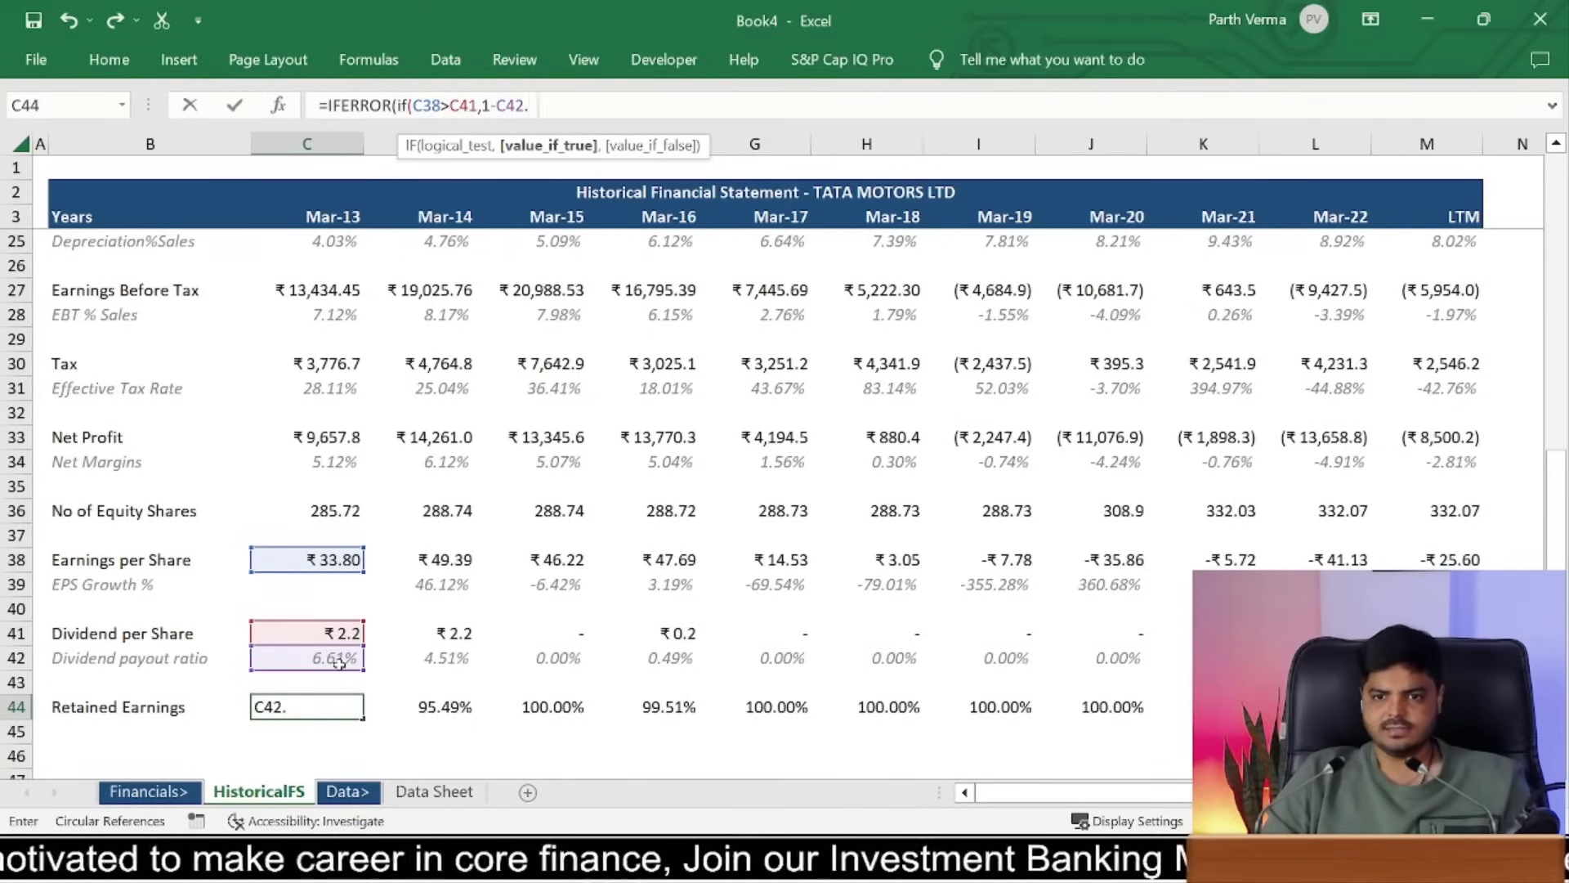
type(",")
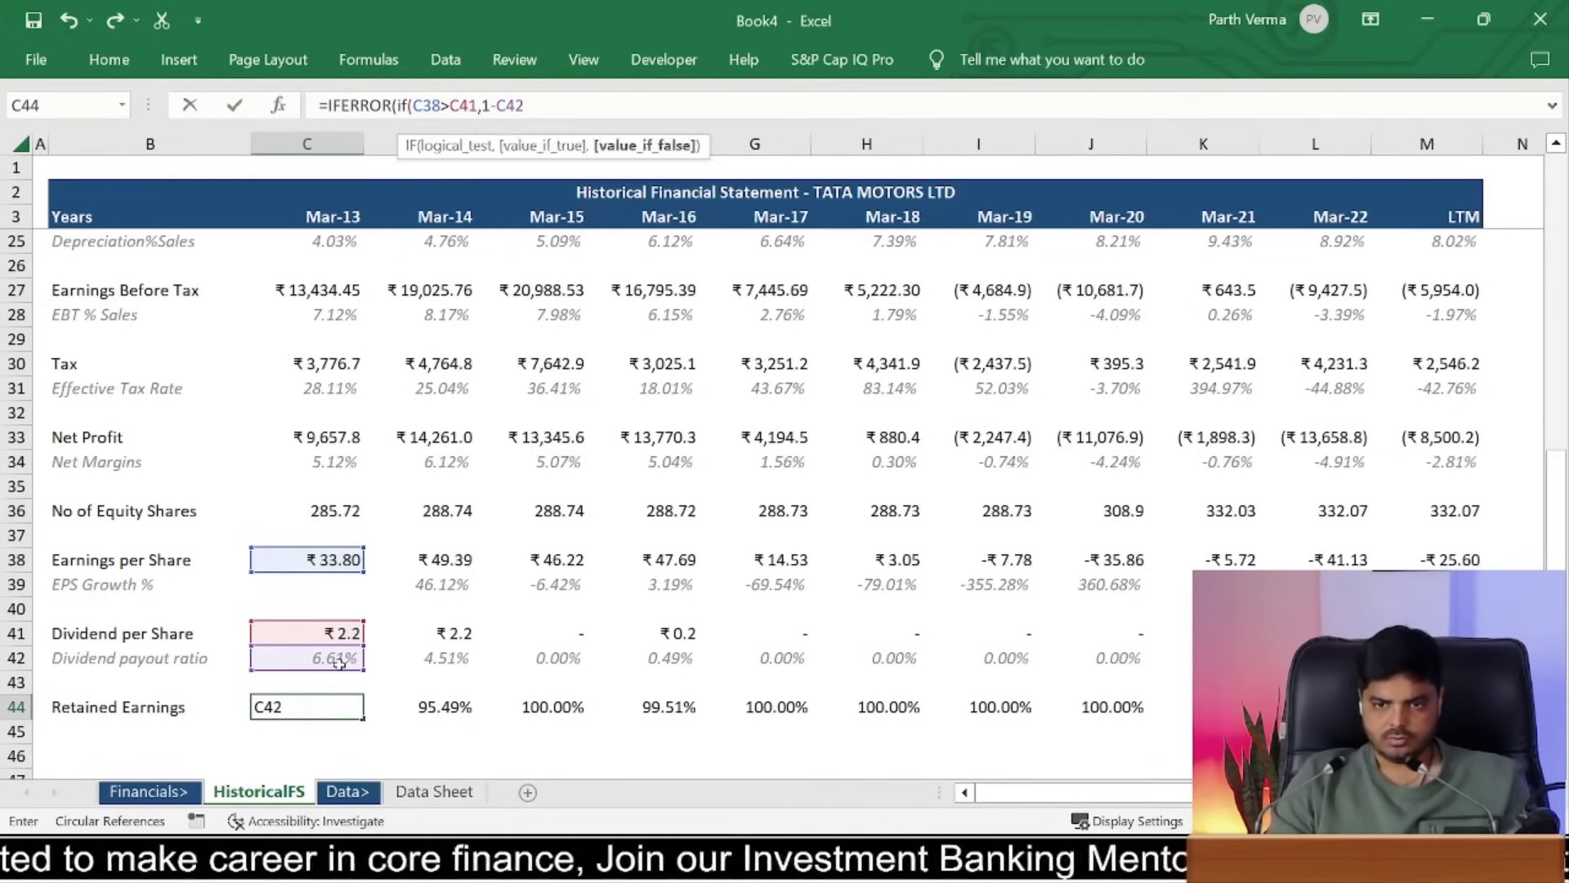
type("0,")
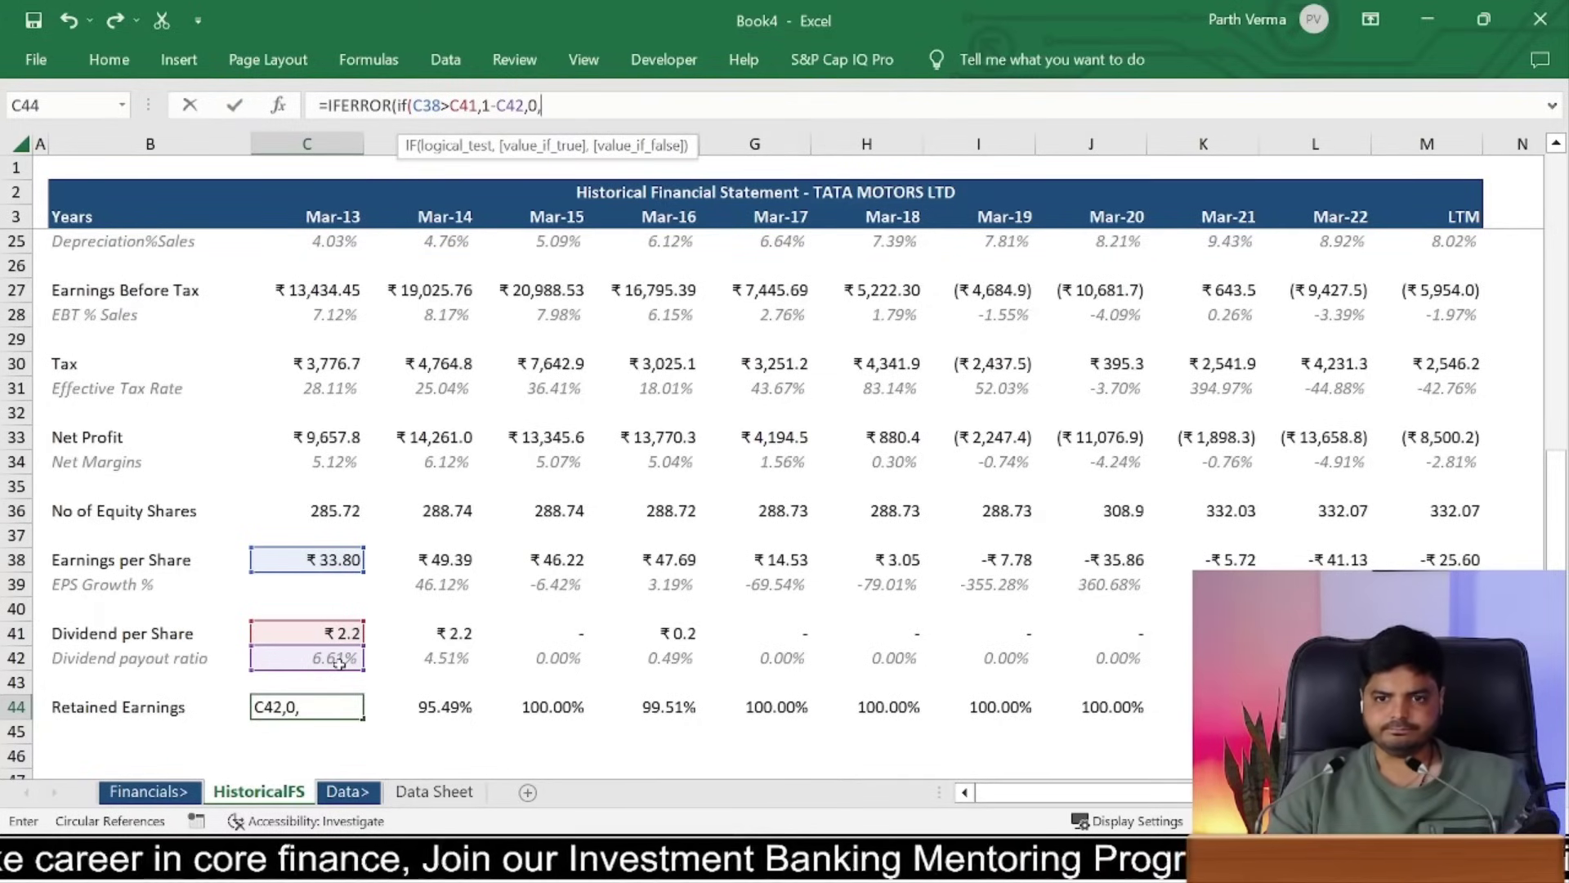
key("BackSpace")
type(")")
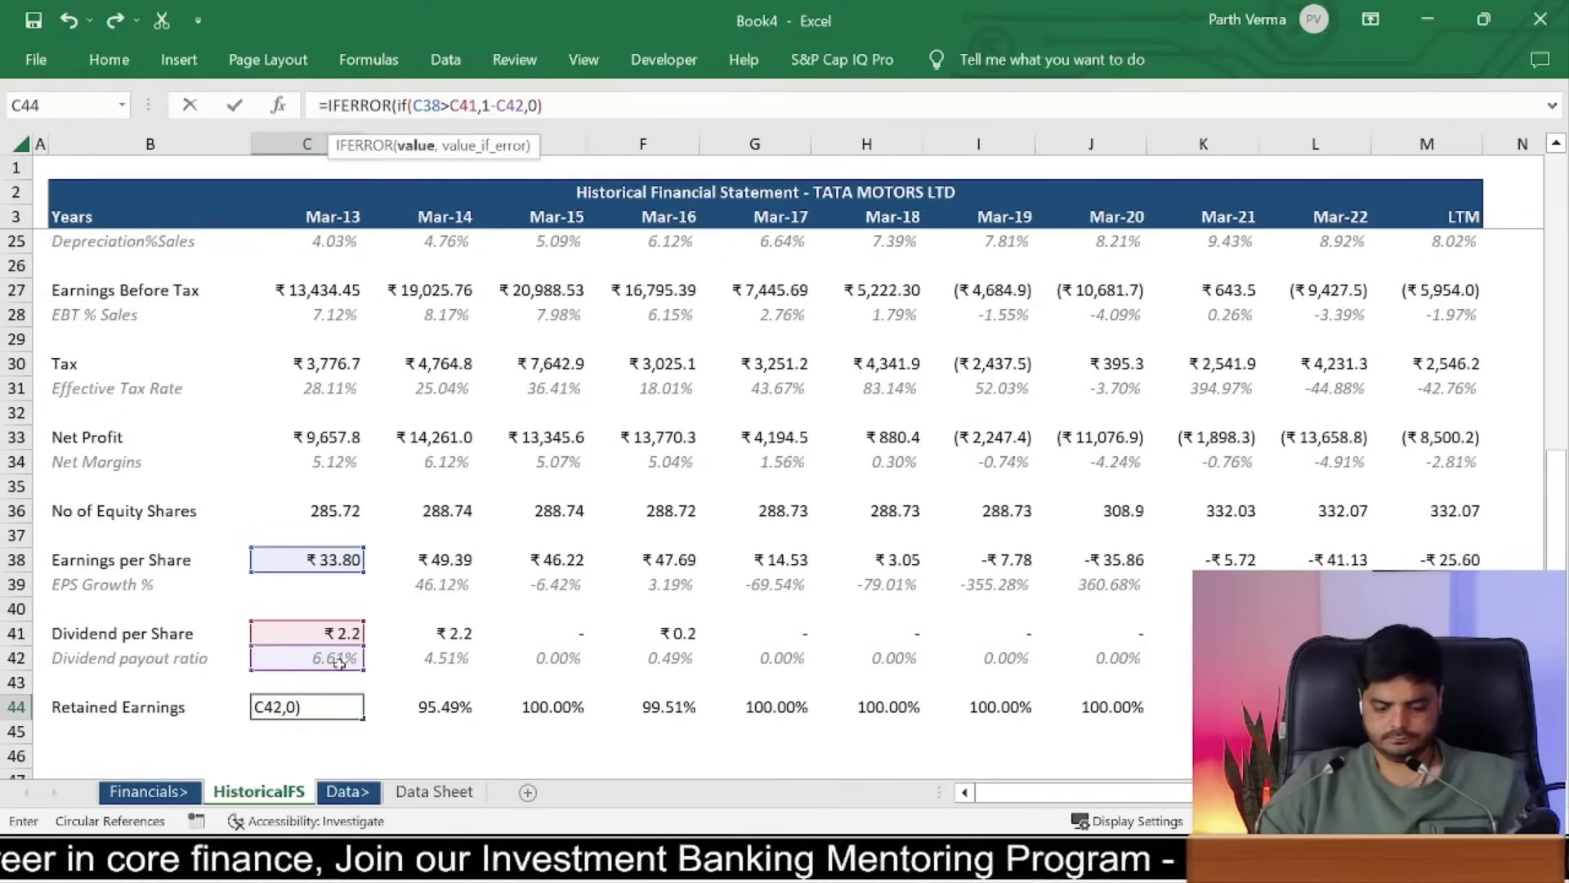
type(",0)")
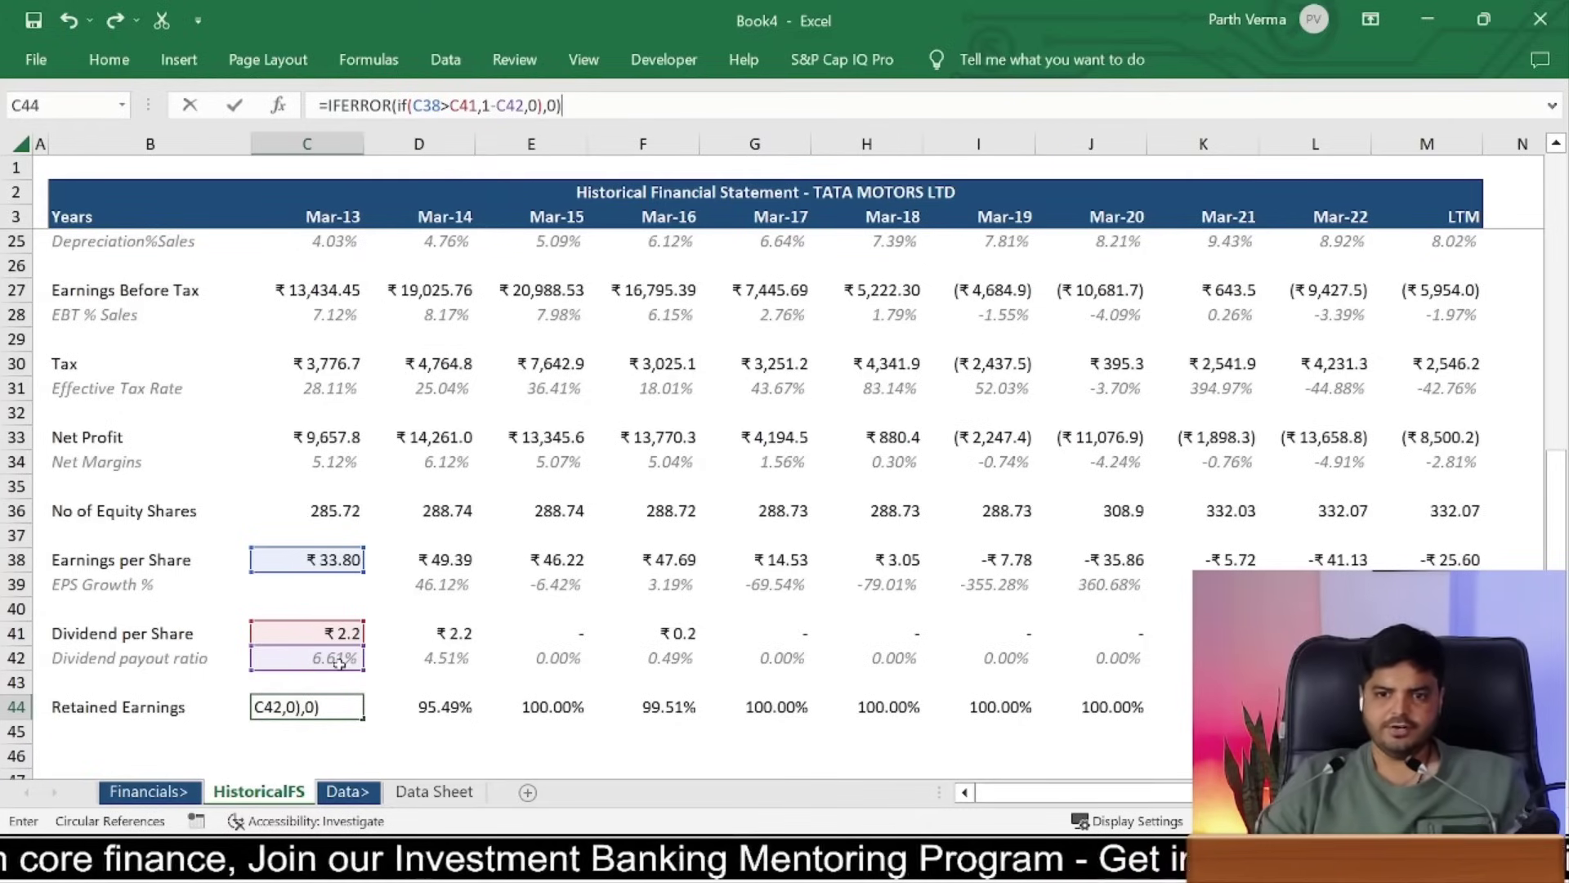
key("Return")
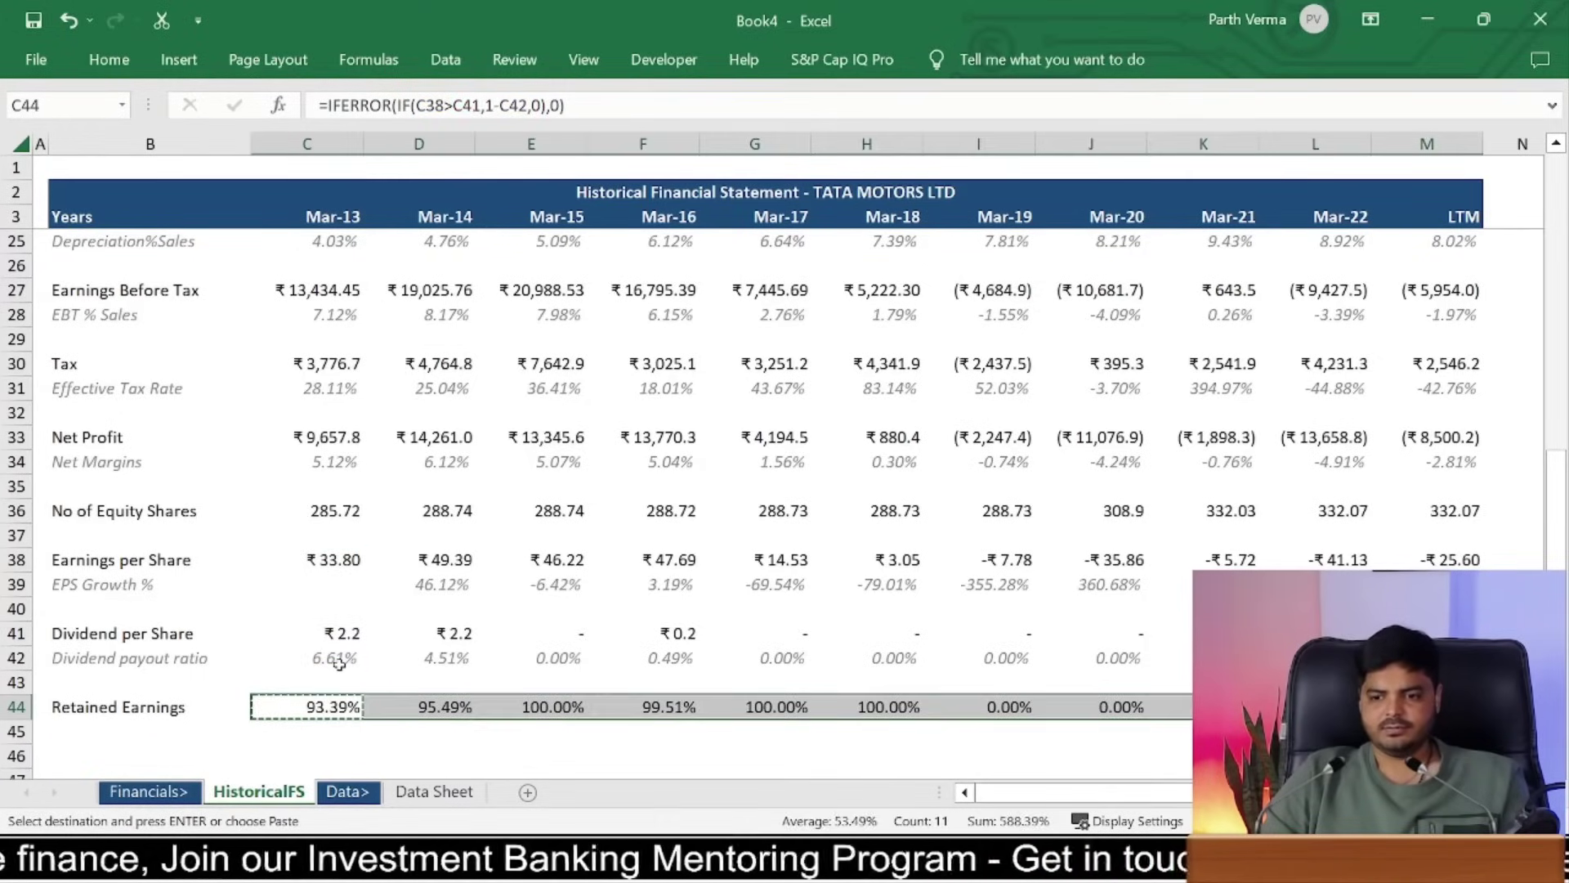
Step: Copy the C44 Retained Earnings formula across D44:M44
key("Left")
key("Right")
key("Right")
key("Right")
key("Right")
key("Right")
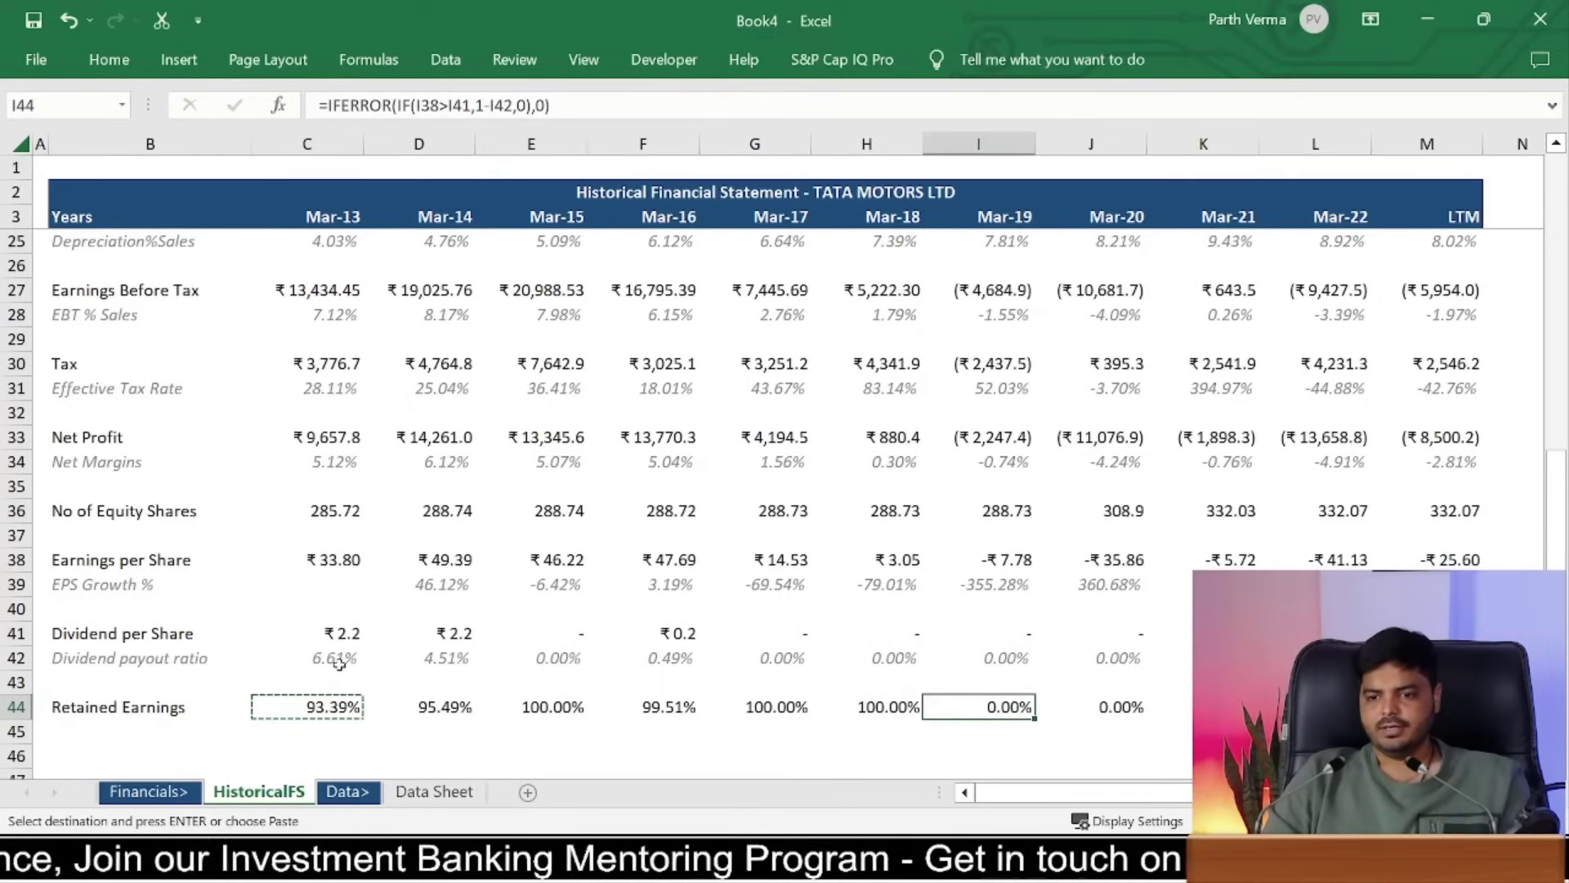
key("Left")
Step: Check the Mar-18 Retained Earnings formula and inspect the Mar-19 EPS and Retained Earnings cells
key("F2")
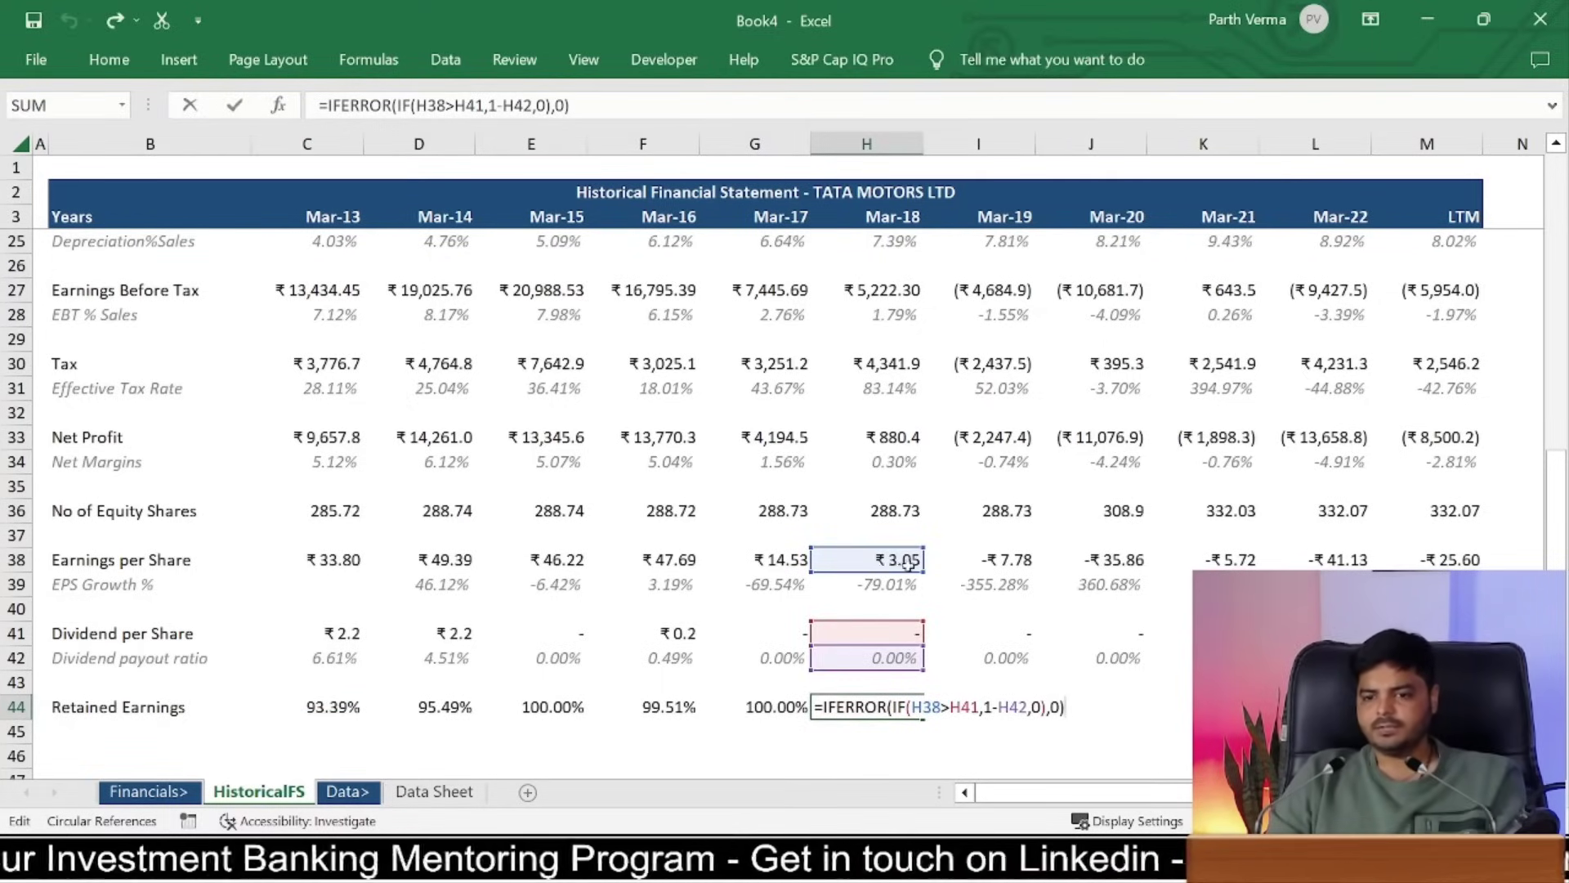
key("ctrl+Return")
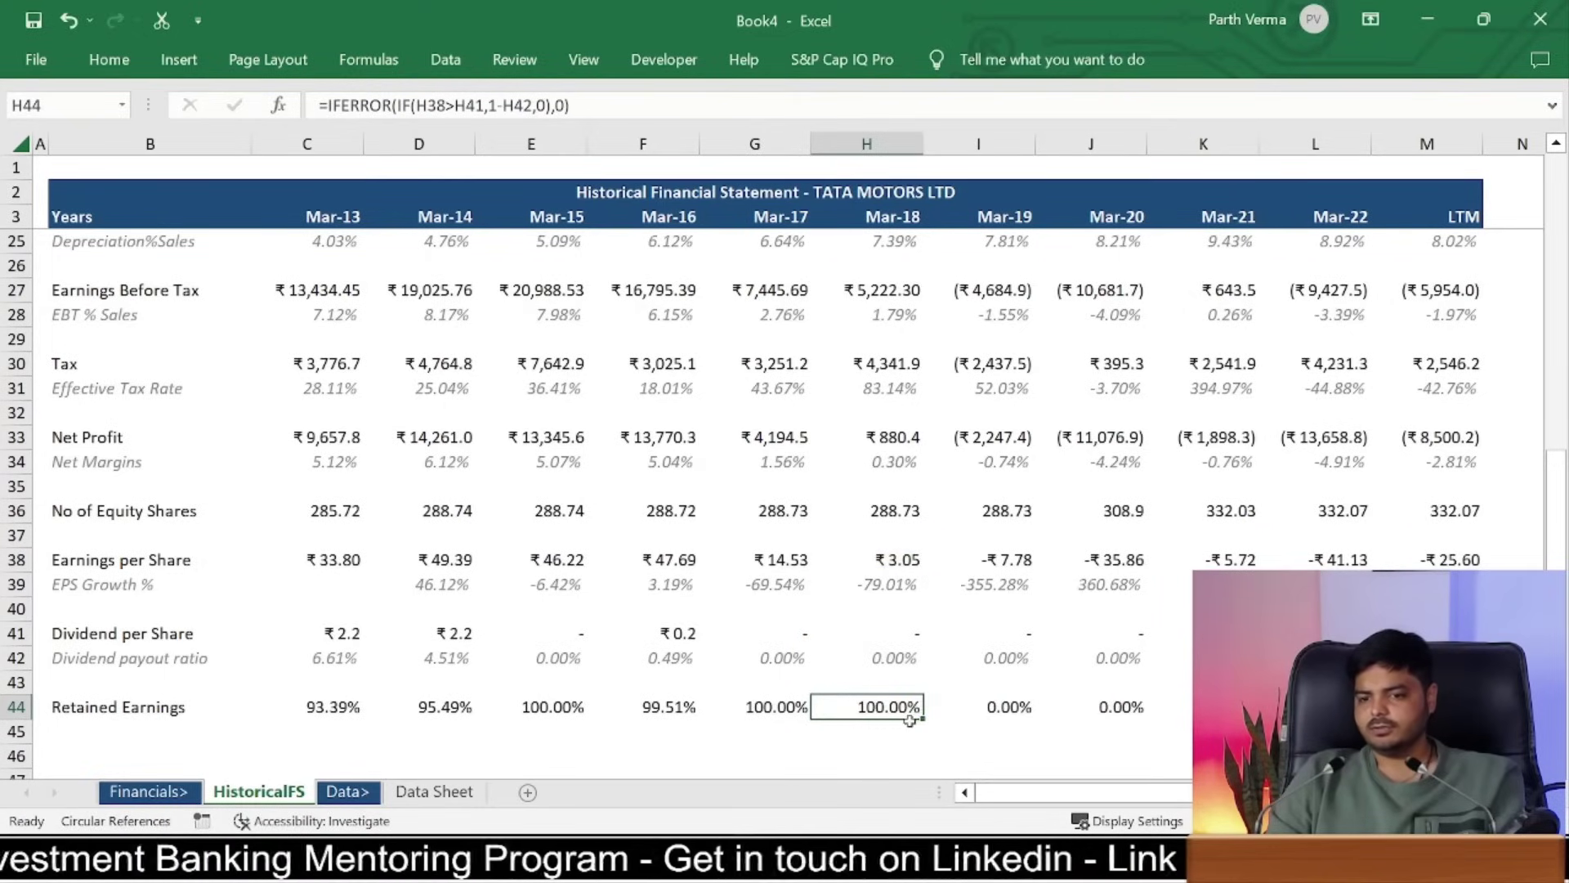
left_click(1002, 562)
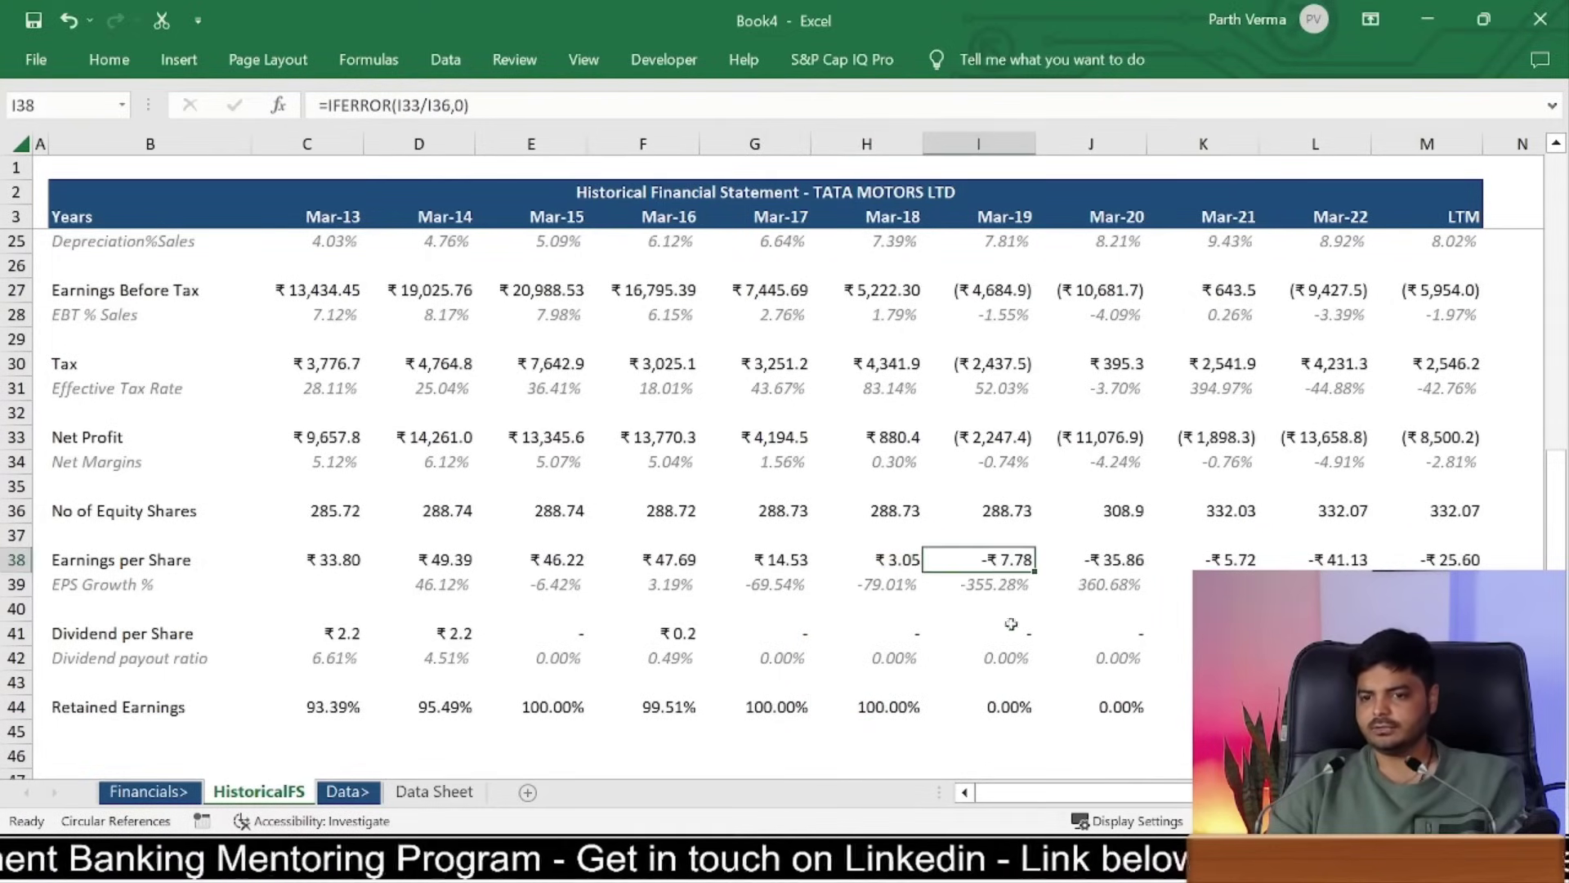
left_click(1027, 704)
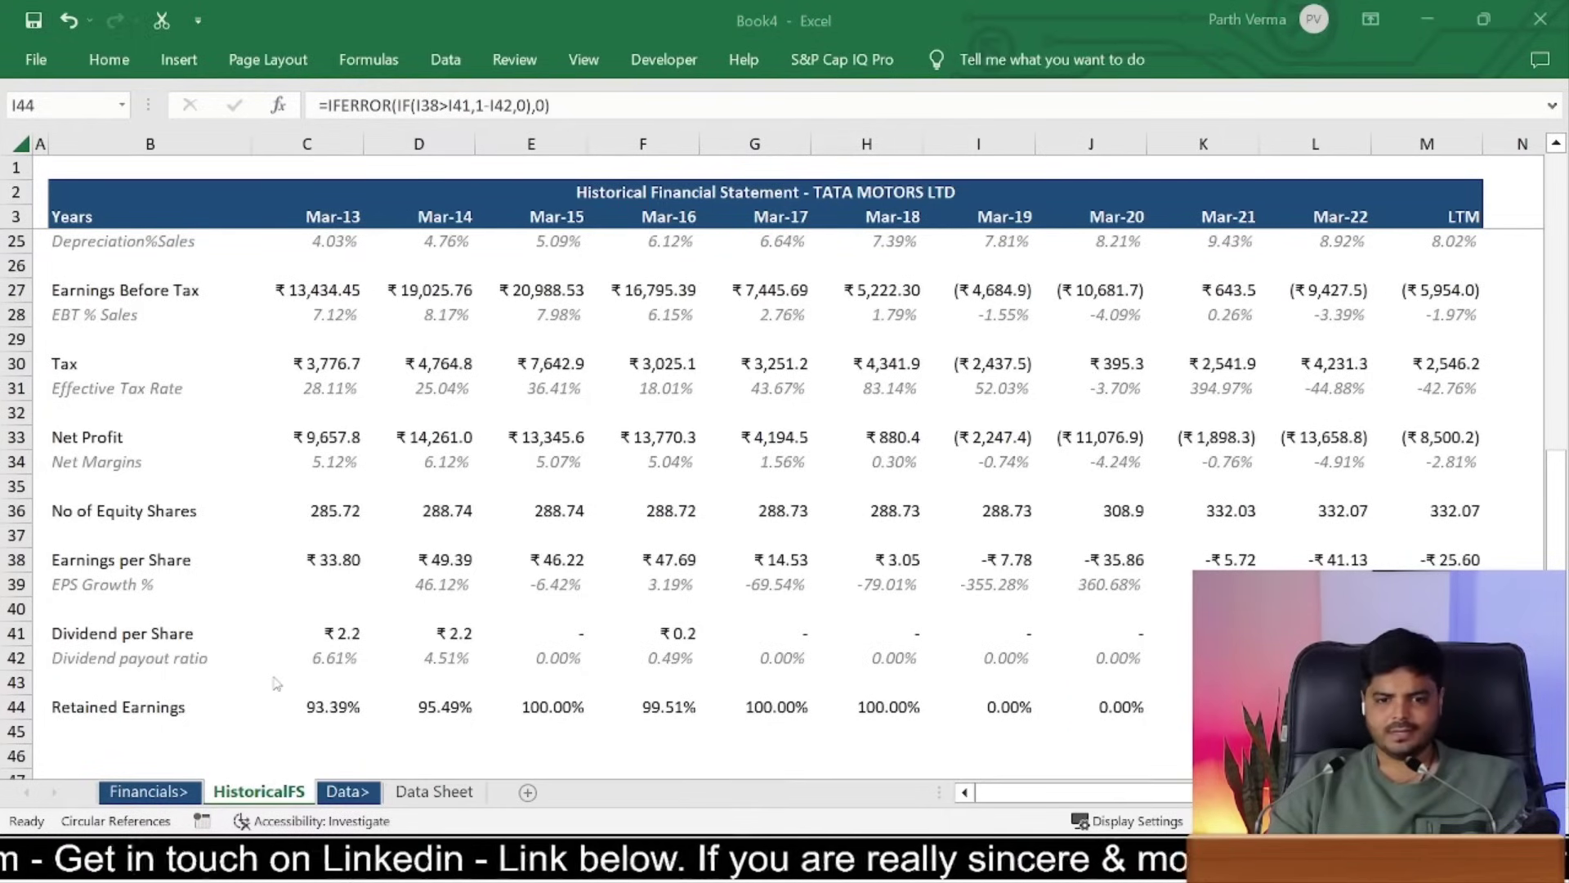
key("alt+Tab")
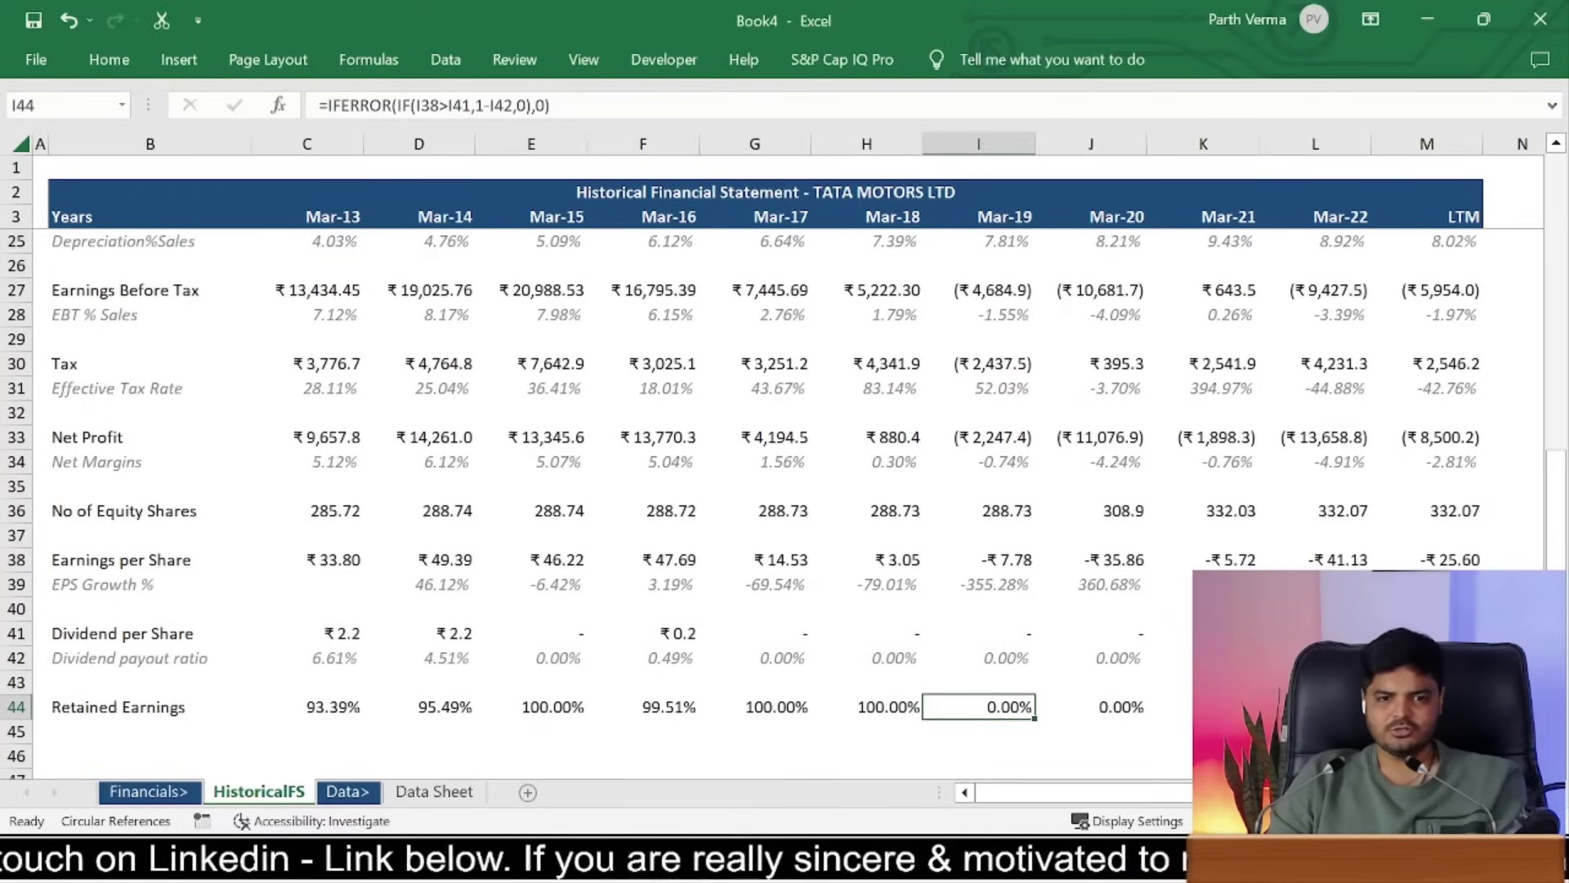
key("alt+Tab")
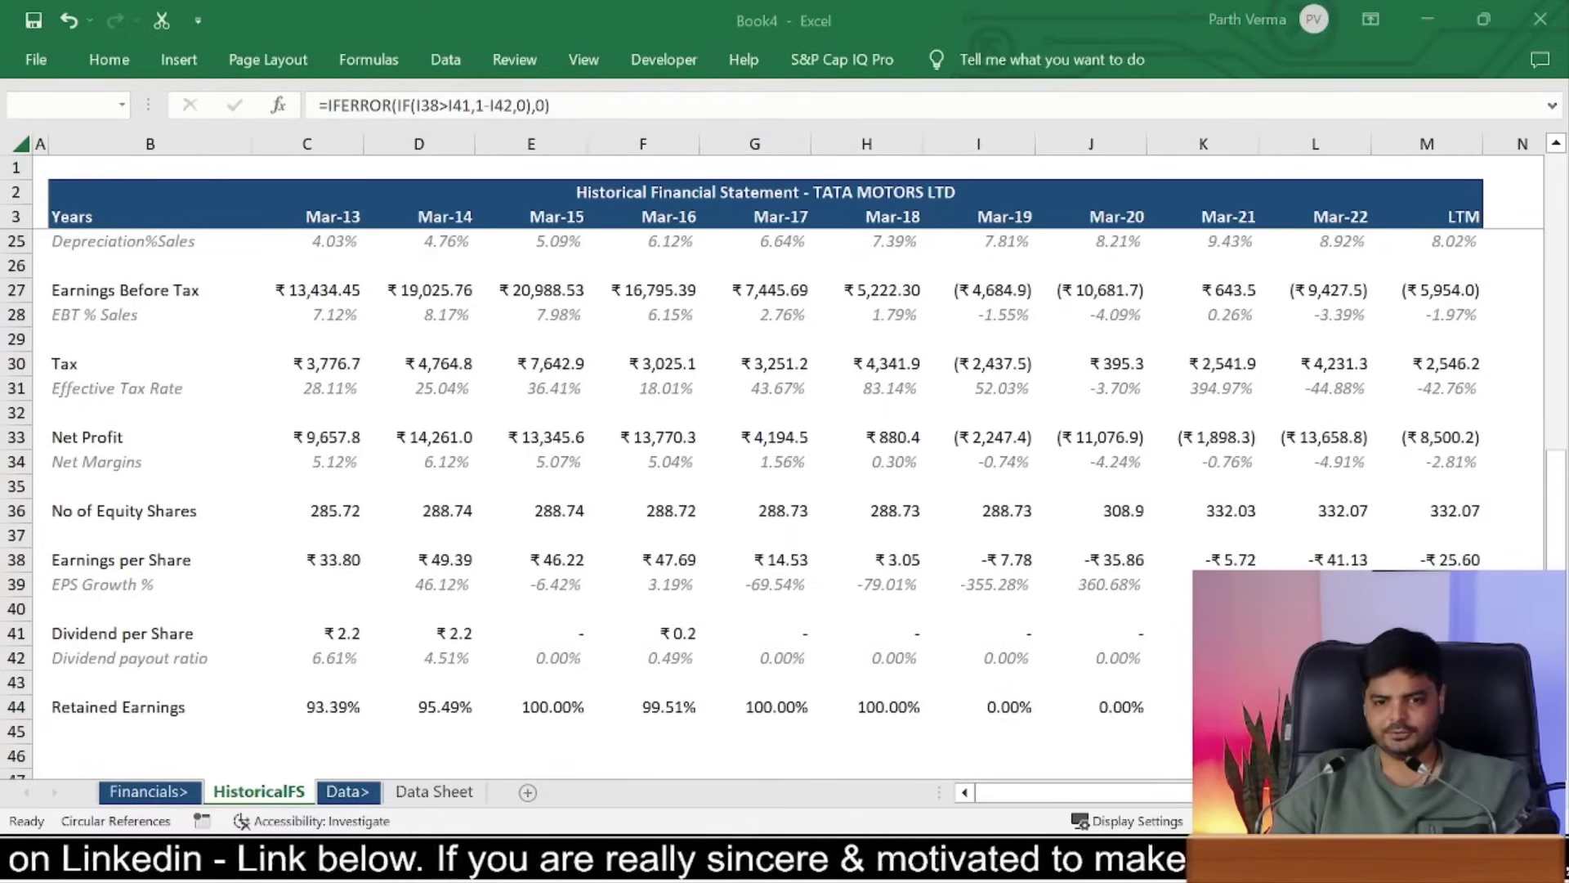
Step: Copy the Income Statement header band in row 5
key("alt+Tab")
mouse_move(335, 388)
left_mouse_down()
mouse_move(255, 244)
mouse_move(395, 819)
mouse_move(73, 832)
mouse_move(746, 12)
mouse_move(240, 215)
mouse_move(169, 258)
mouse_move(920, 343)
left_mouse_up()
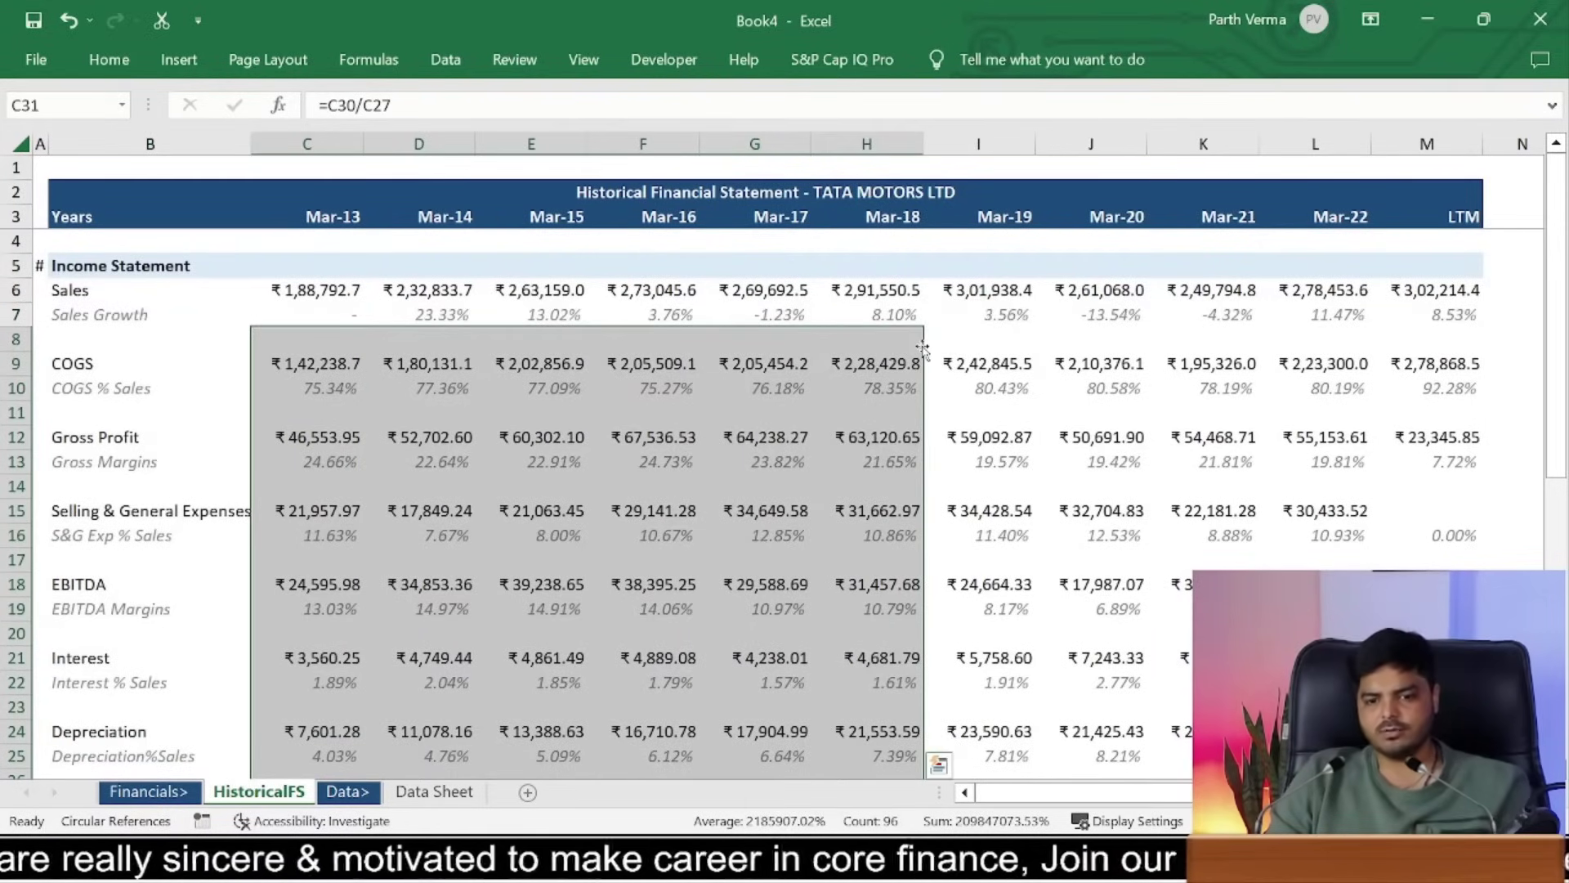
left_click(614, 268)
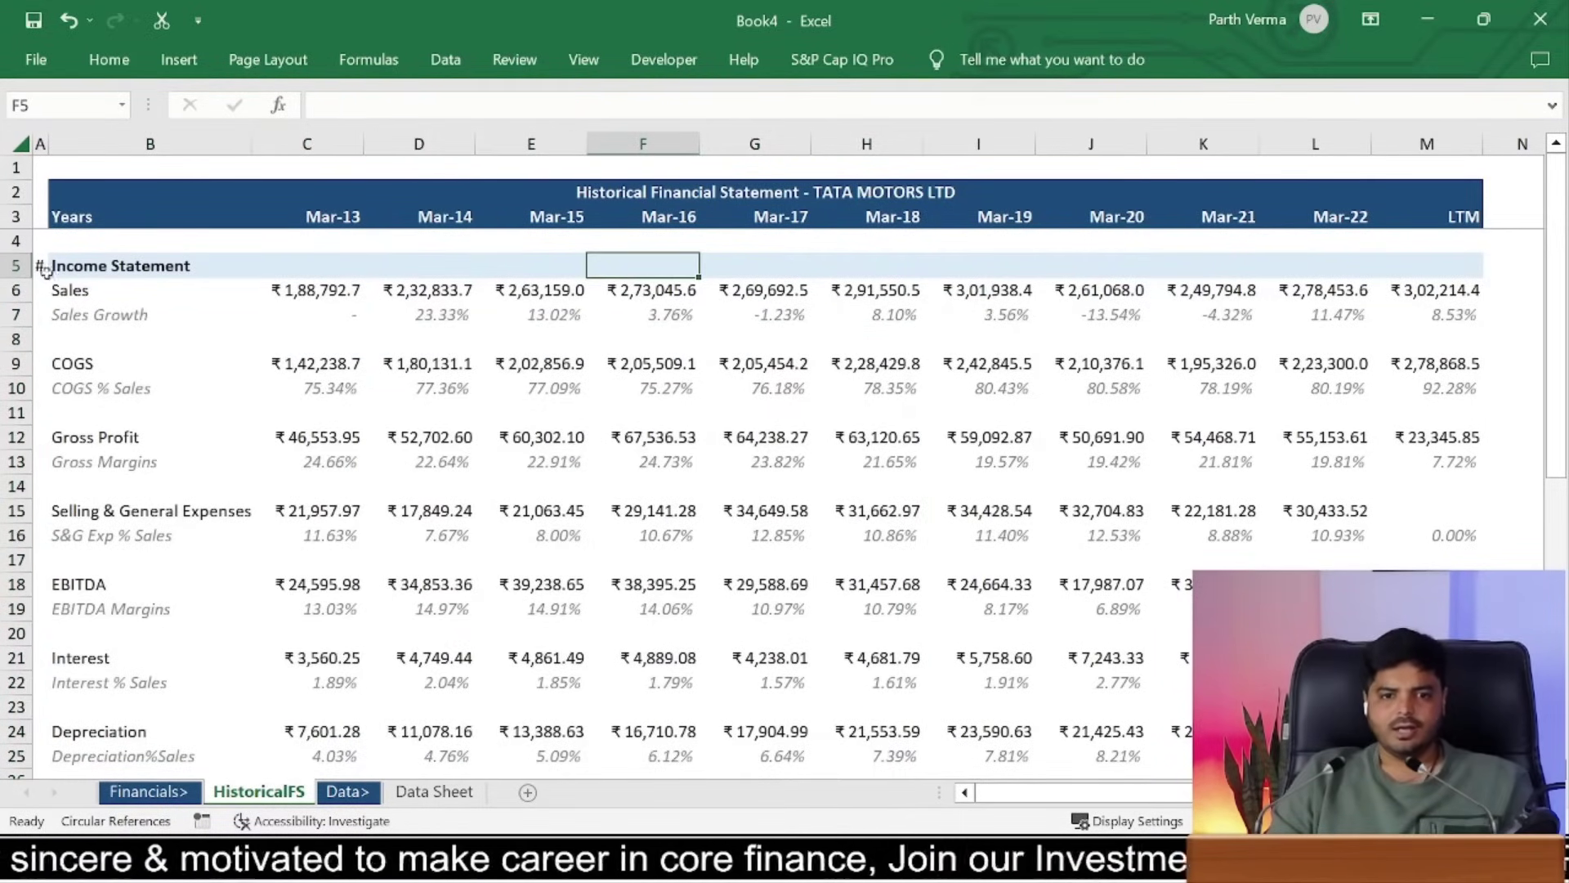
left_click_drag(41, 267, 1471, 267)
key("ctrl+c")
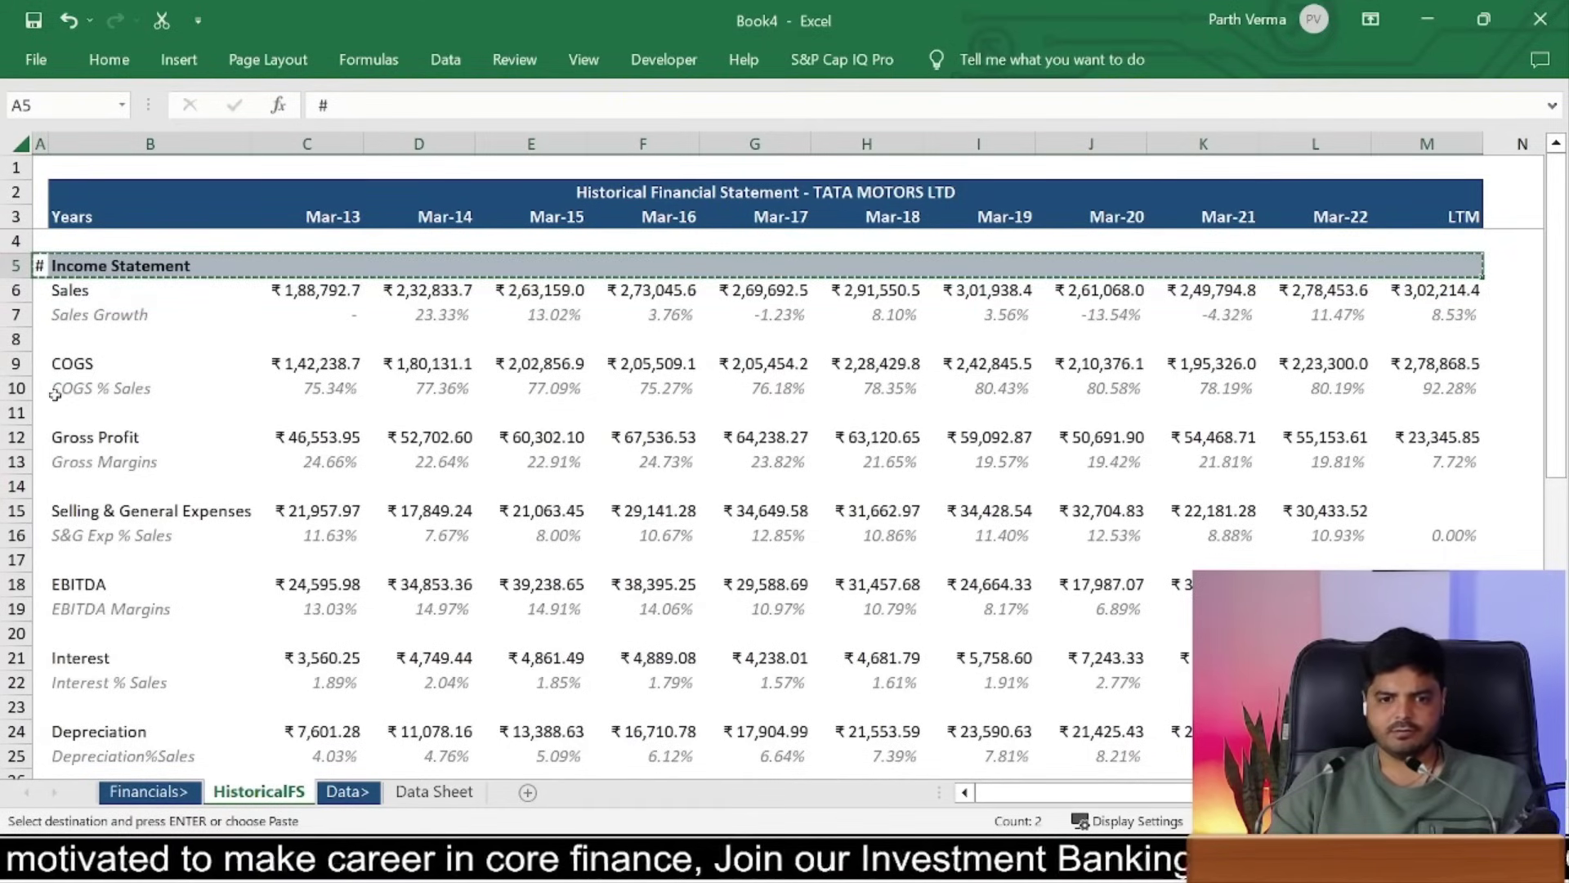
Step: Paste the header band into row 46, aligned with column A
left_click(54, 388)
key("Down")
key("Down")
key("Down")
key("Down")
key("Down")
key("Down")
key("Down")
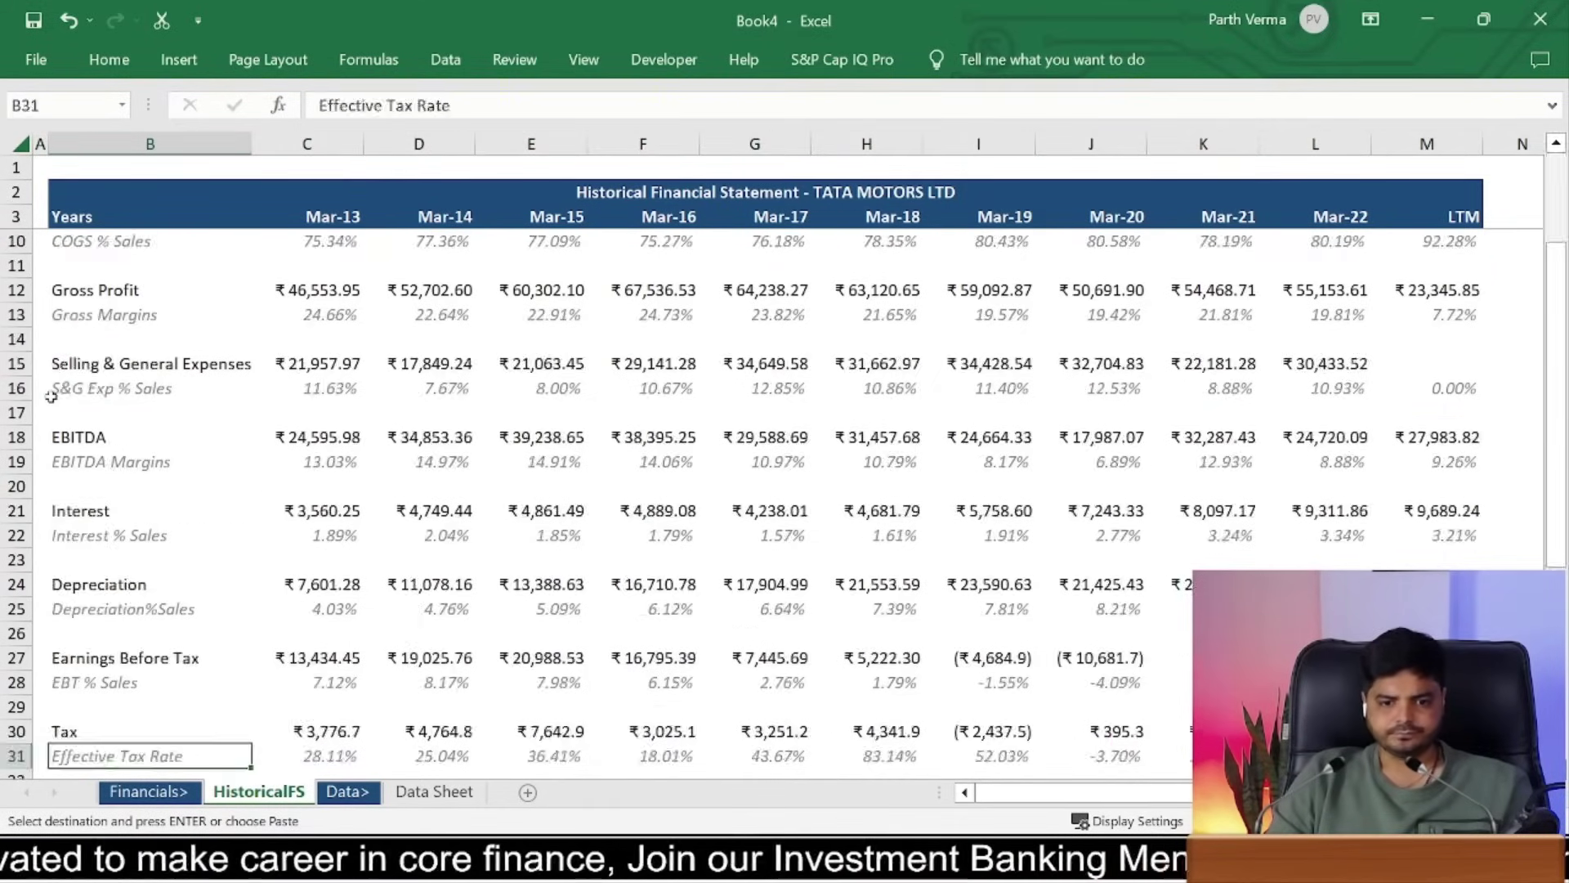
key("Down")
key("Down")
key("Down")
key("Down")
key("Down")
key("Down")
key("Down")
key("Down")
key("Down")
key("Down")
key("Down")
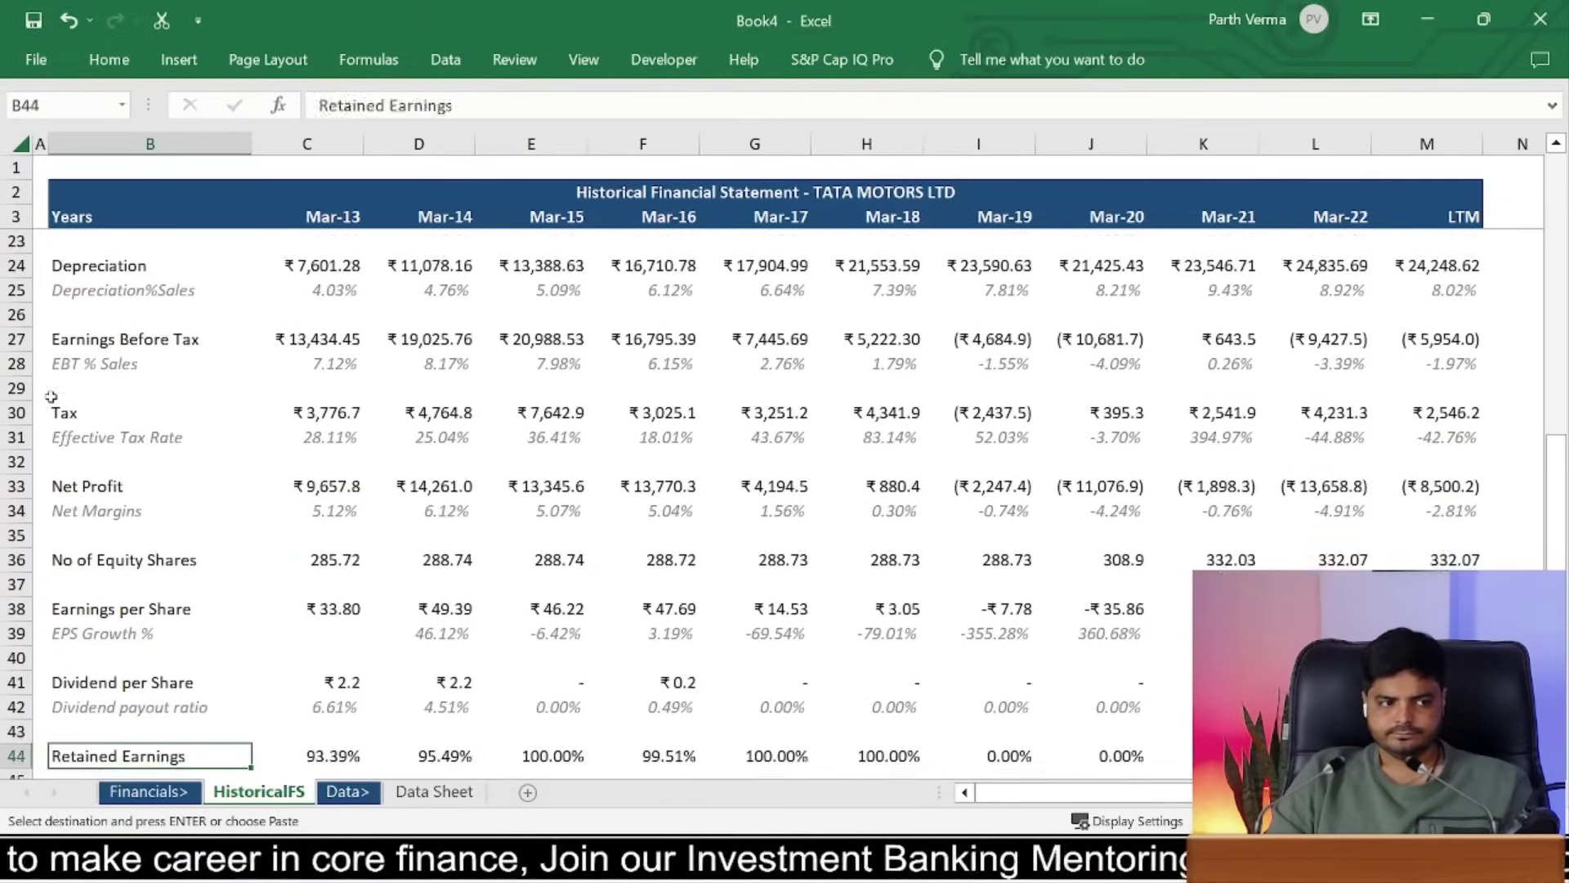
key("Down")
key("Down")
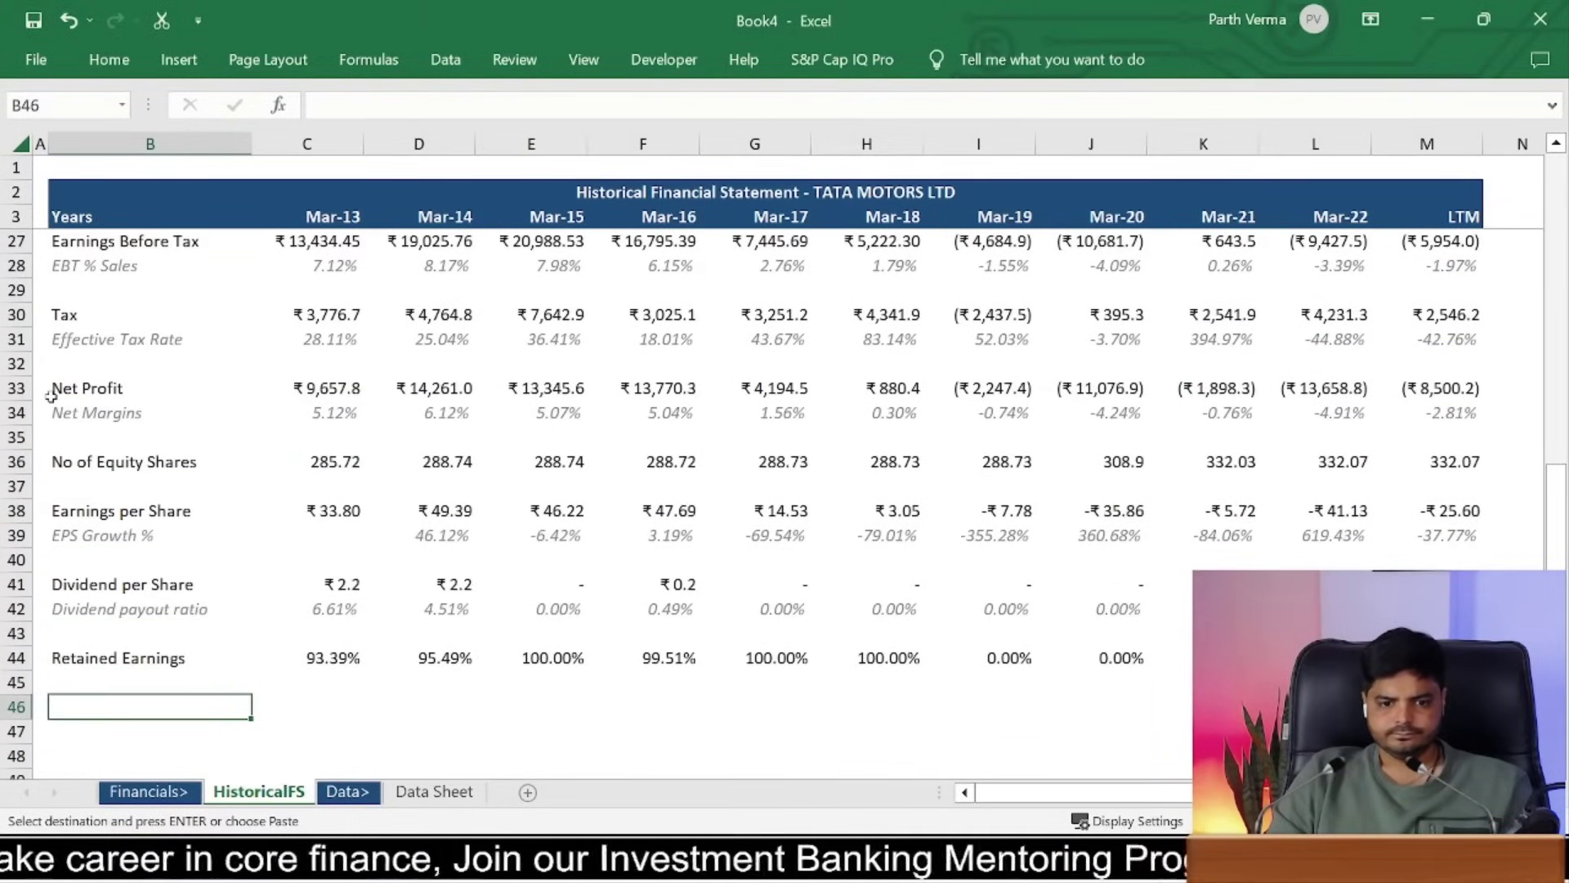
key("ctrl+v")
key("ctrl+z")
key("Left")
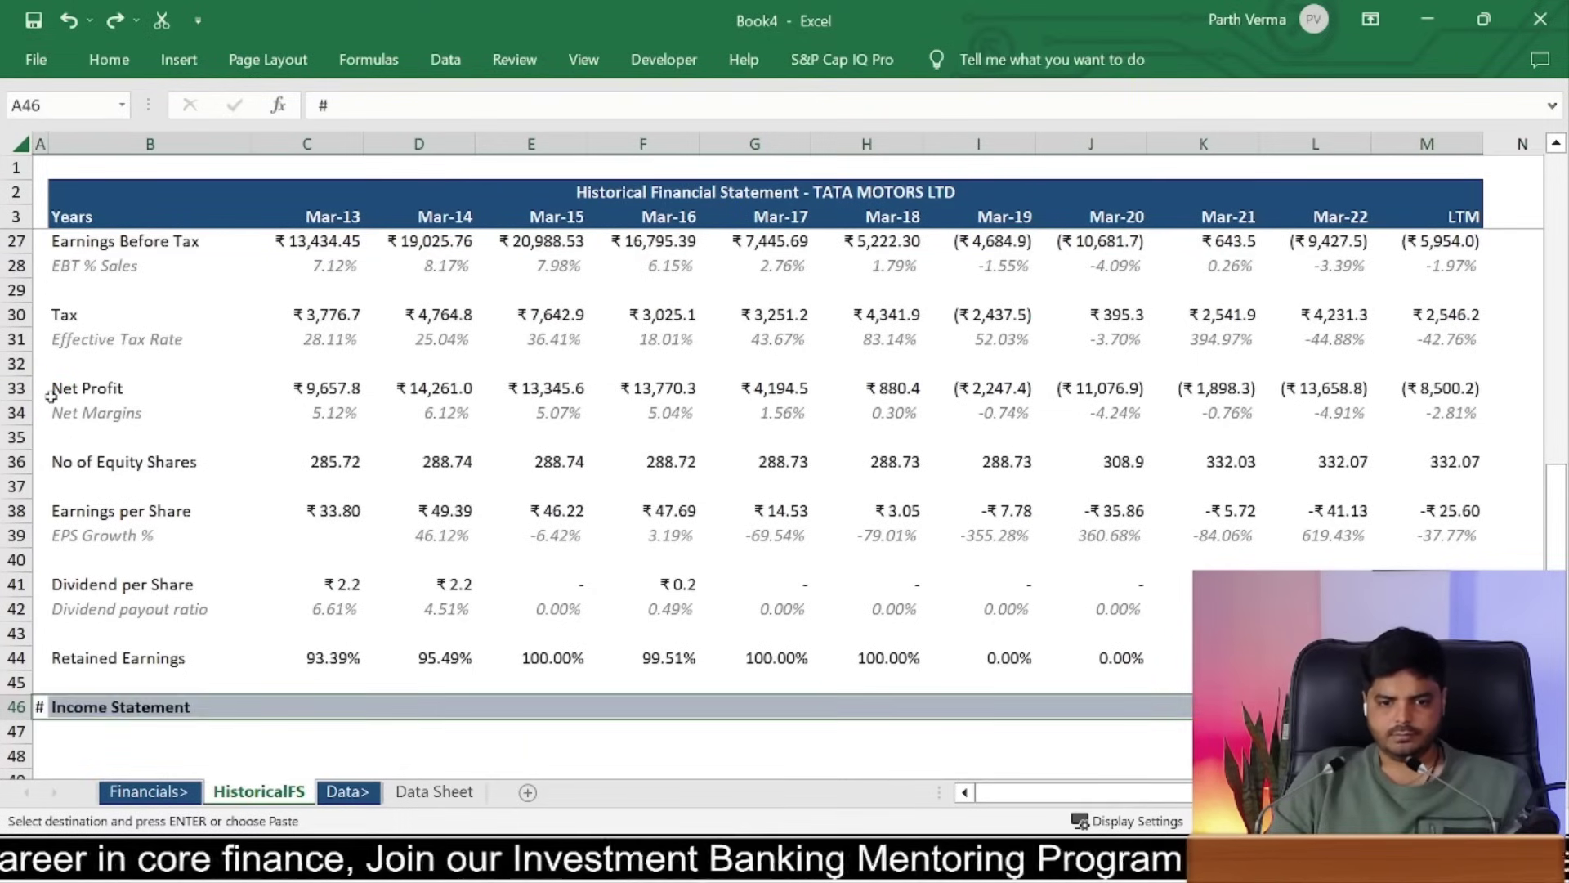
key("ctrl+v")
key("Right")
Step: Title the new heading in B46 'Balance Sheet'
type("Baln")
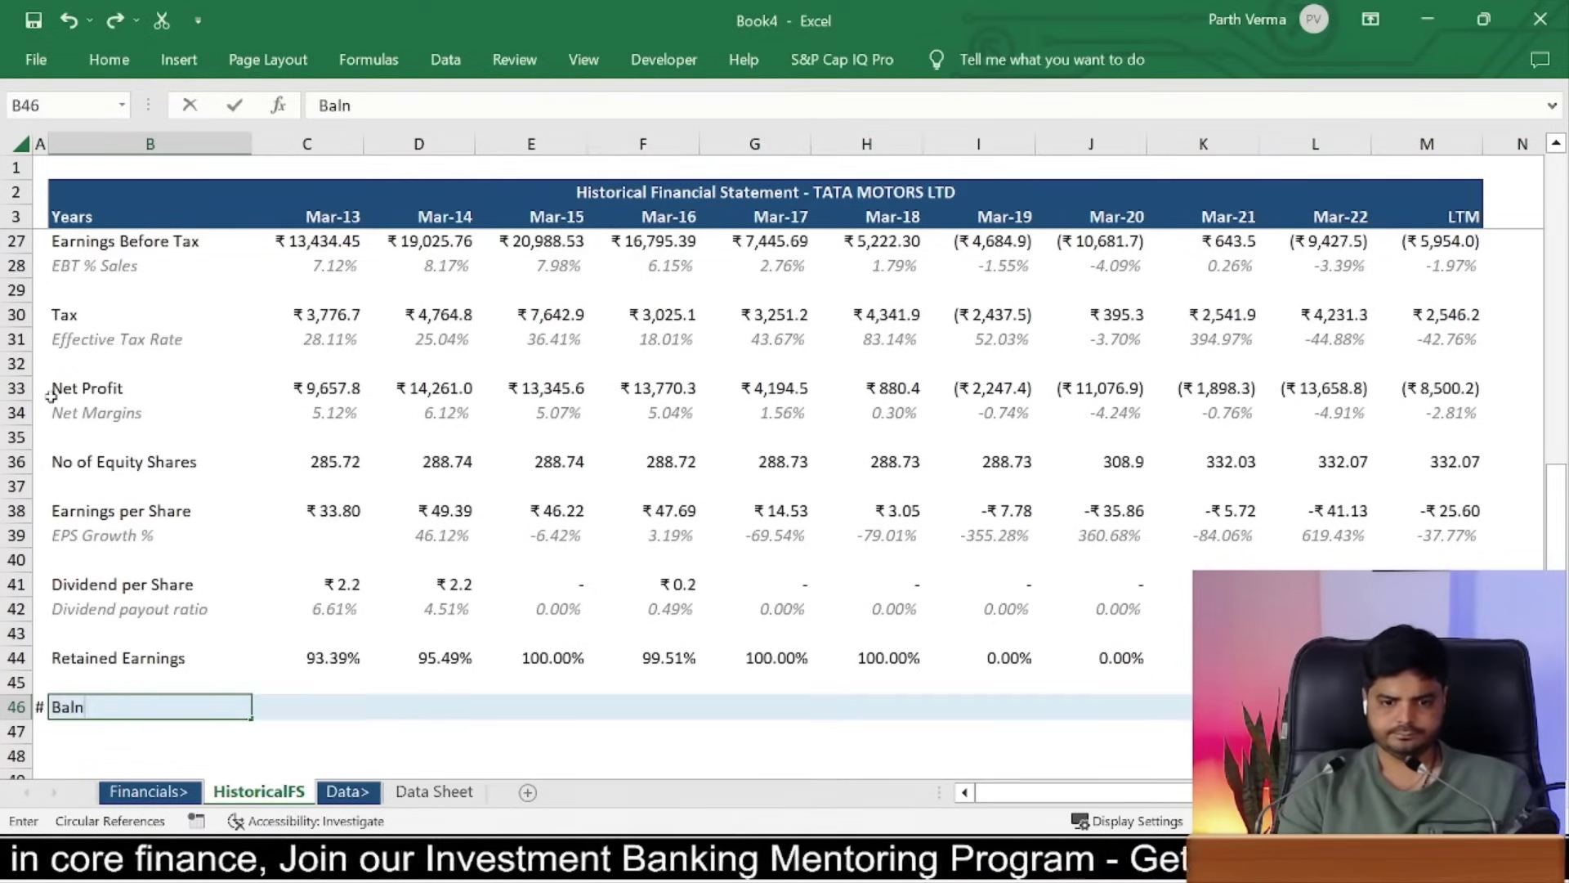
type("ce")
key("BackSpace")
key("BackSpace")
key("BackSpace")
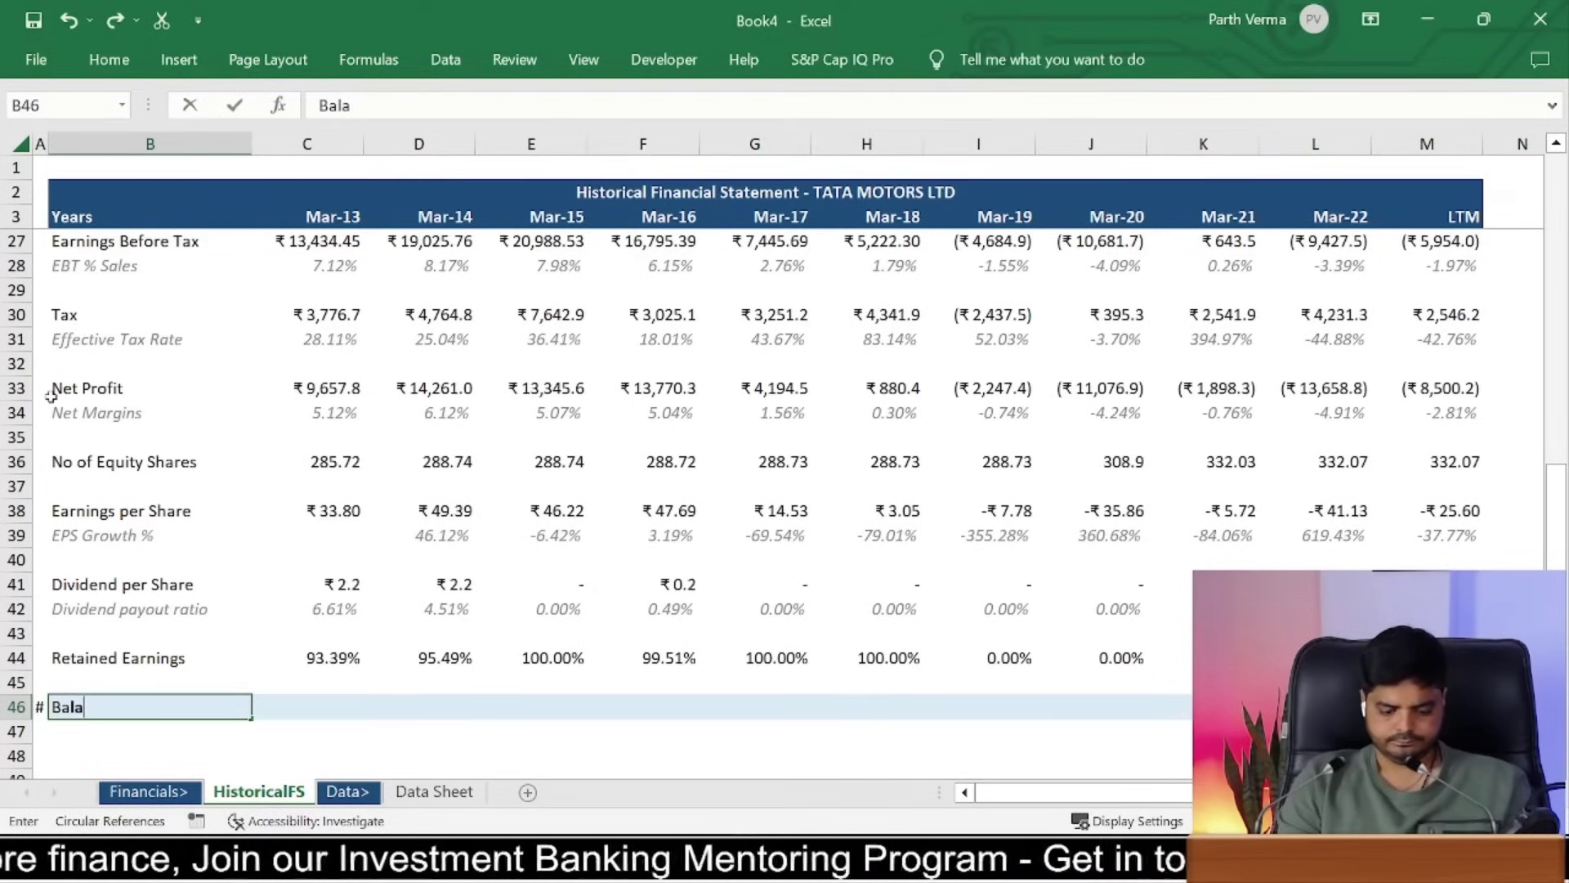
type("nce Sheet")
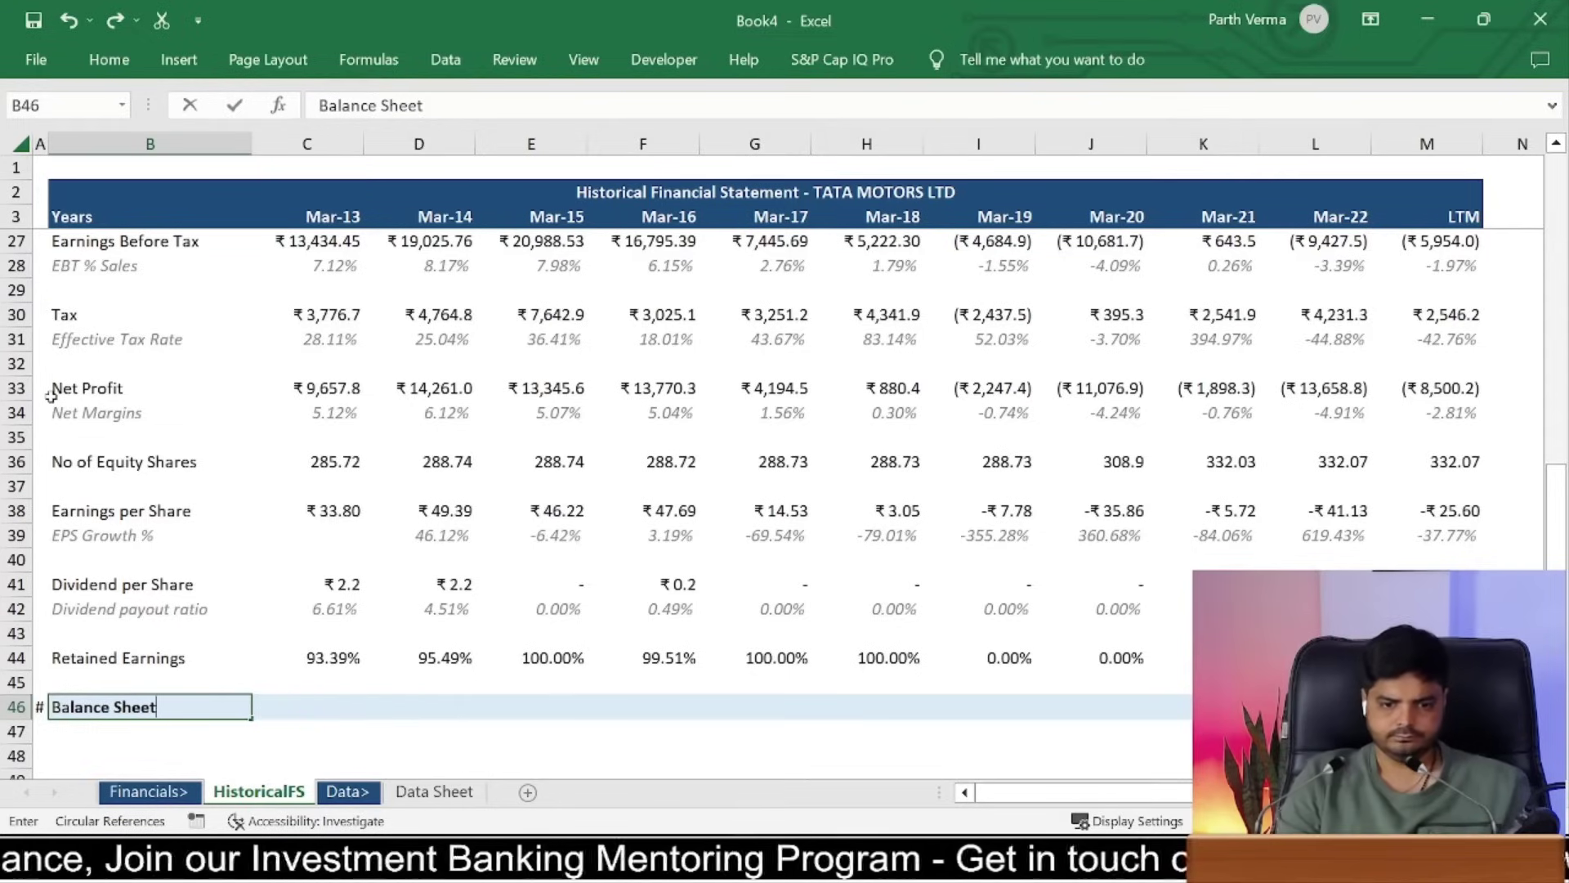
key("ctrl+Return")
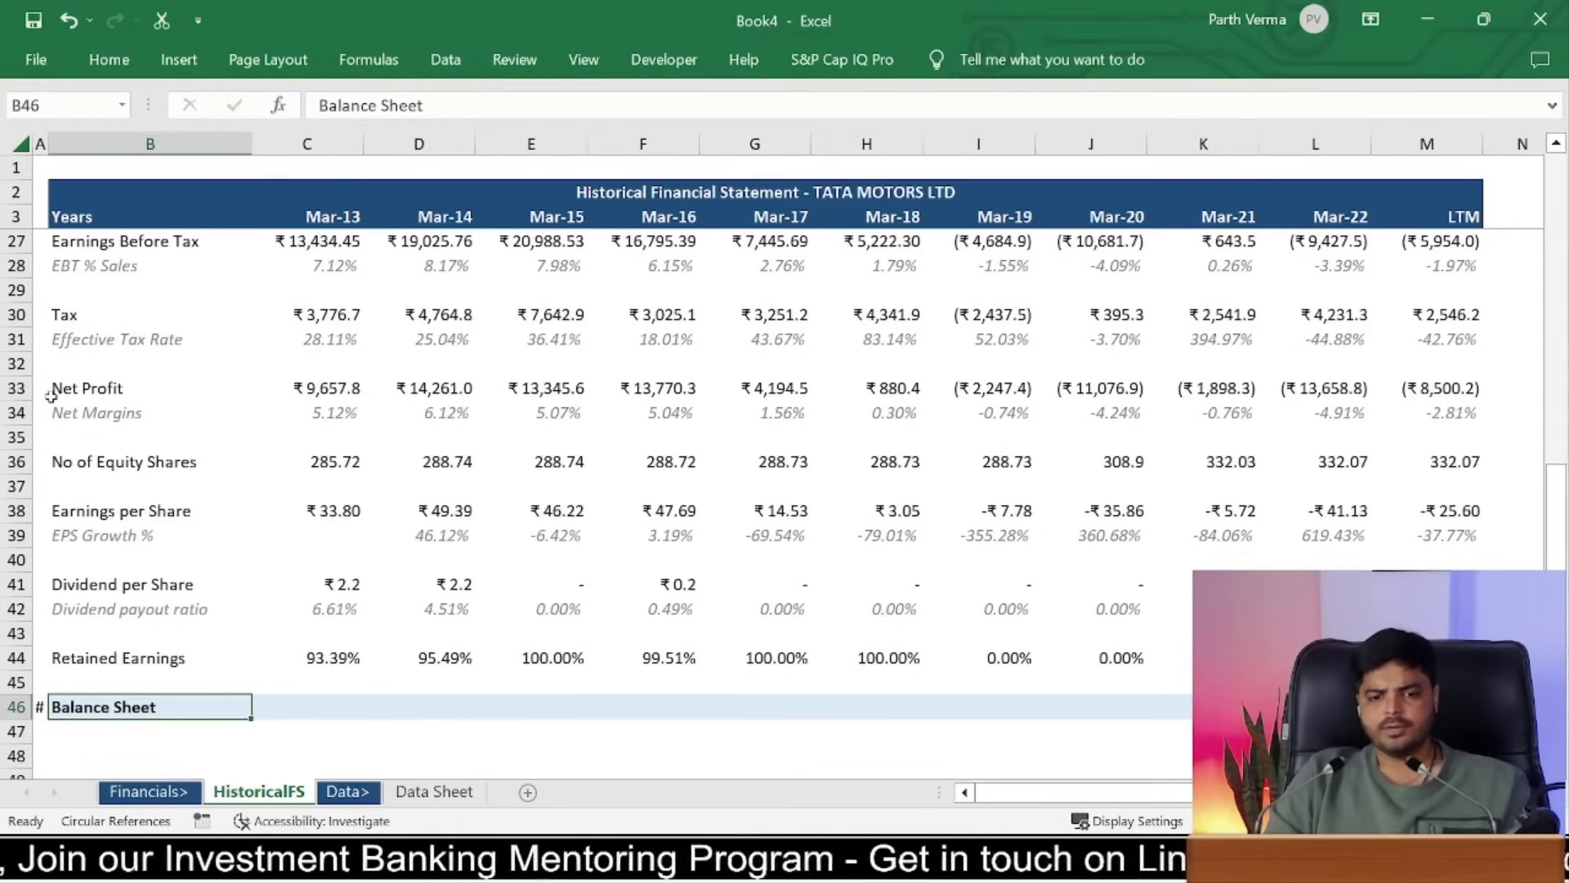
key("Down")
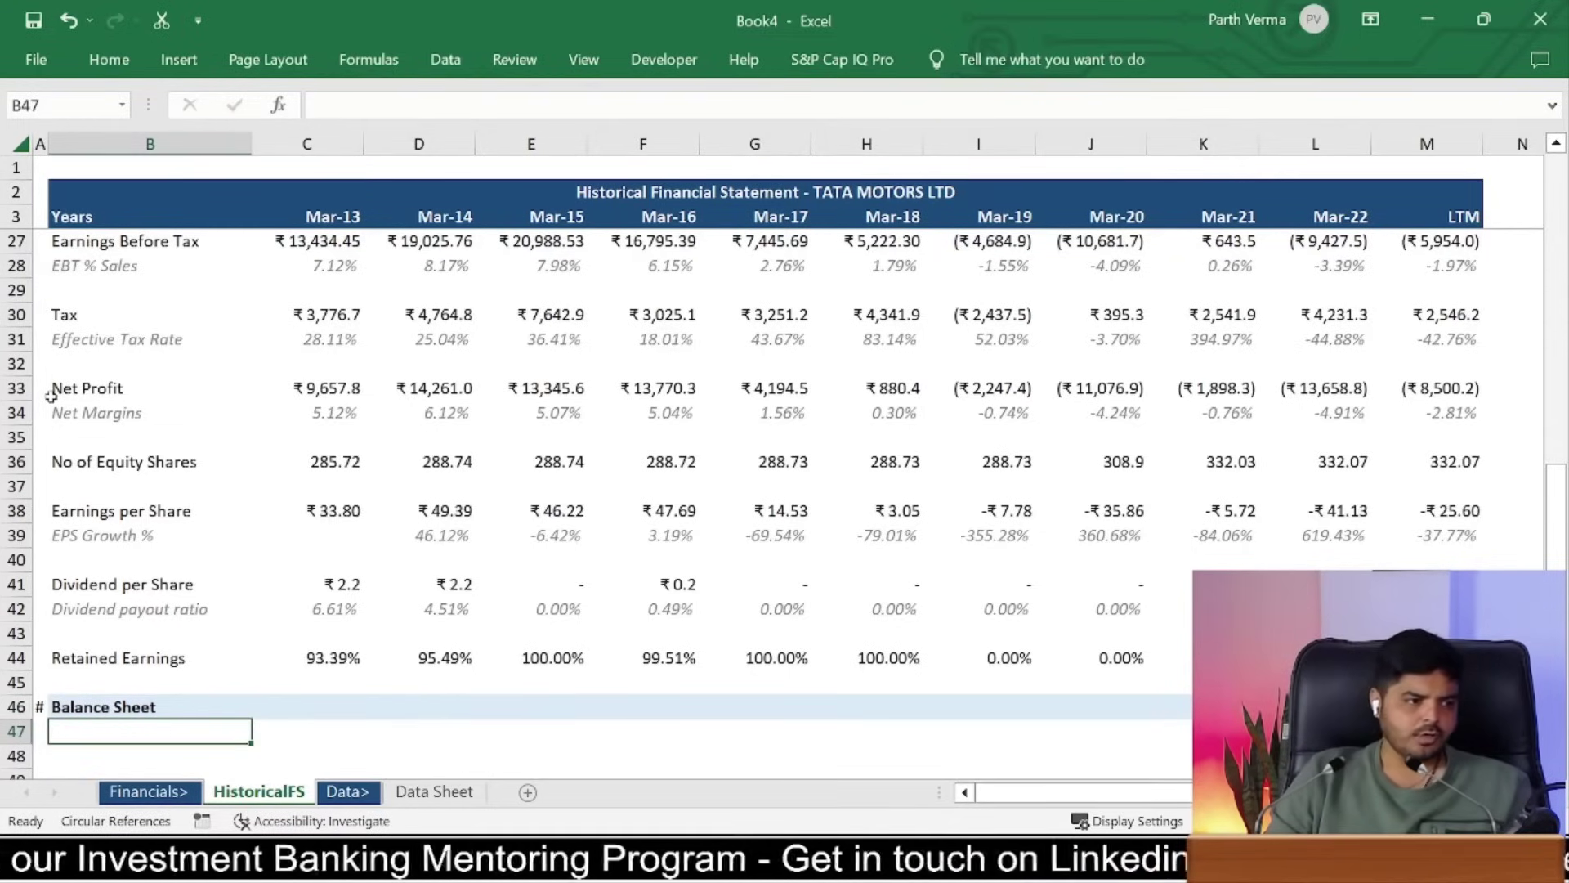
Step: Copy the Data Sheet labels A57:A69, Equity Share Capital through Cash & Bank
left_click(417, 793)
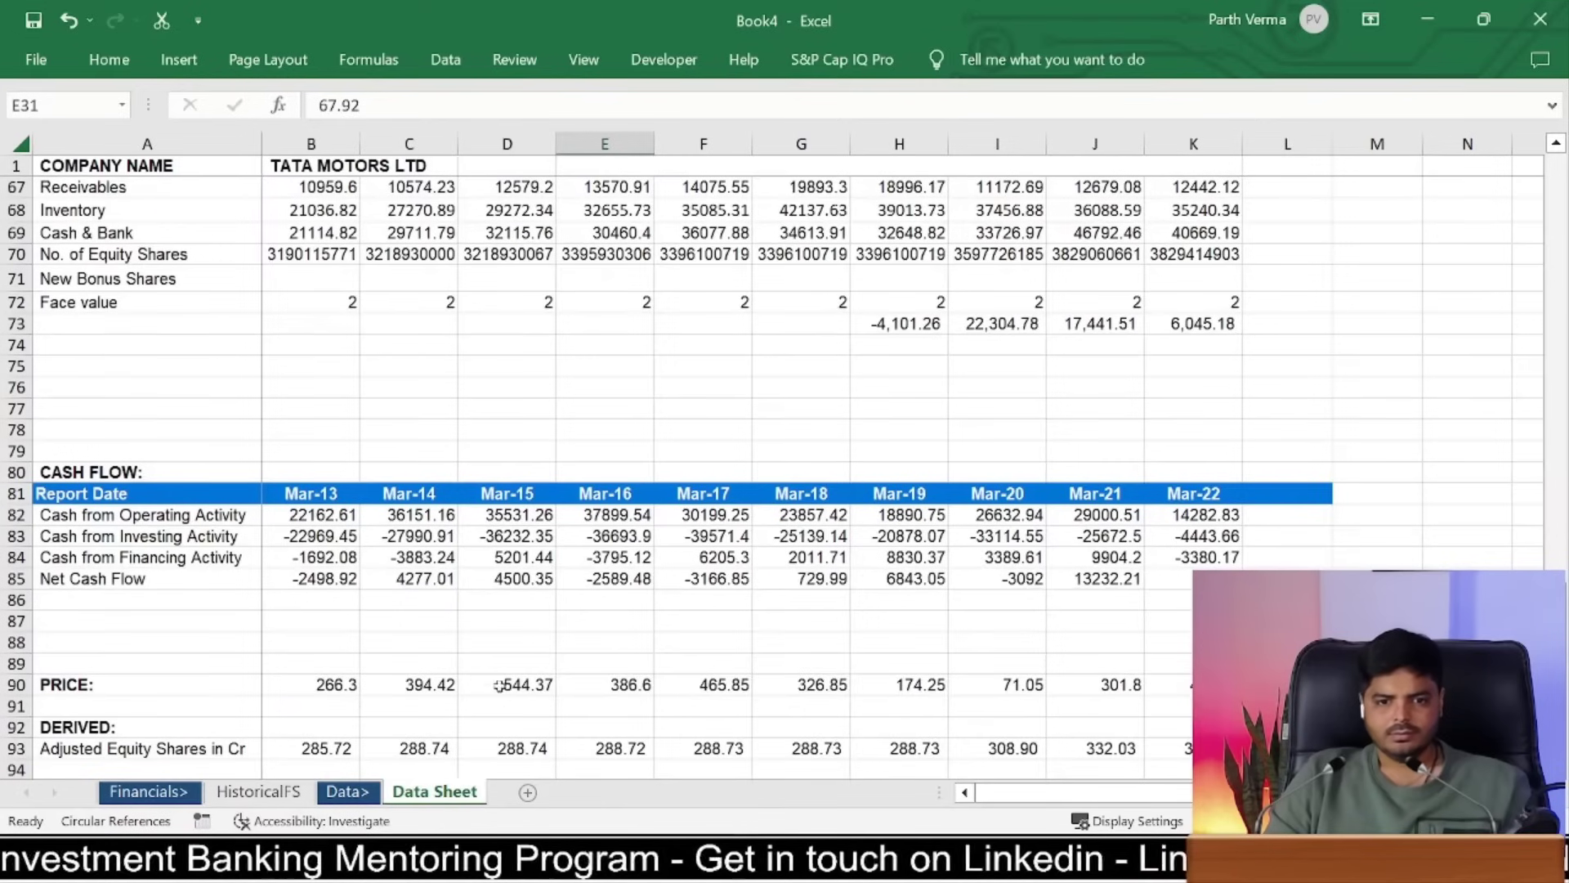
mouse_move(131, 322)
left_mouse_down()
mouse_move(120, 105)
mouse_move(120, 249)
mouse_move(169, 492)
left_mouse_up()
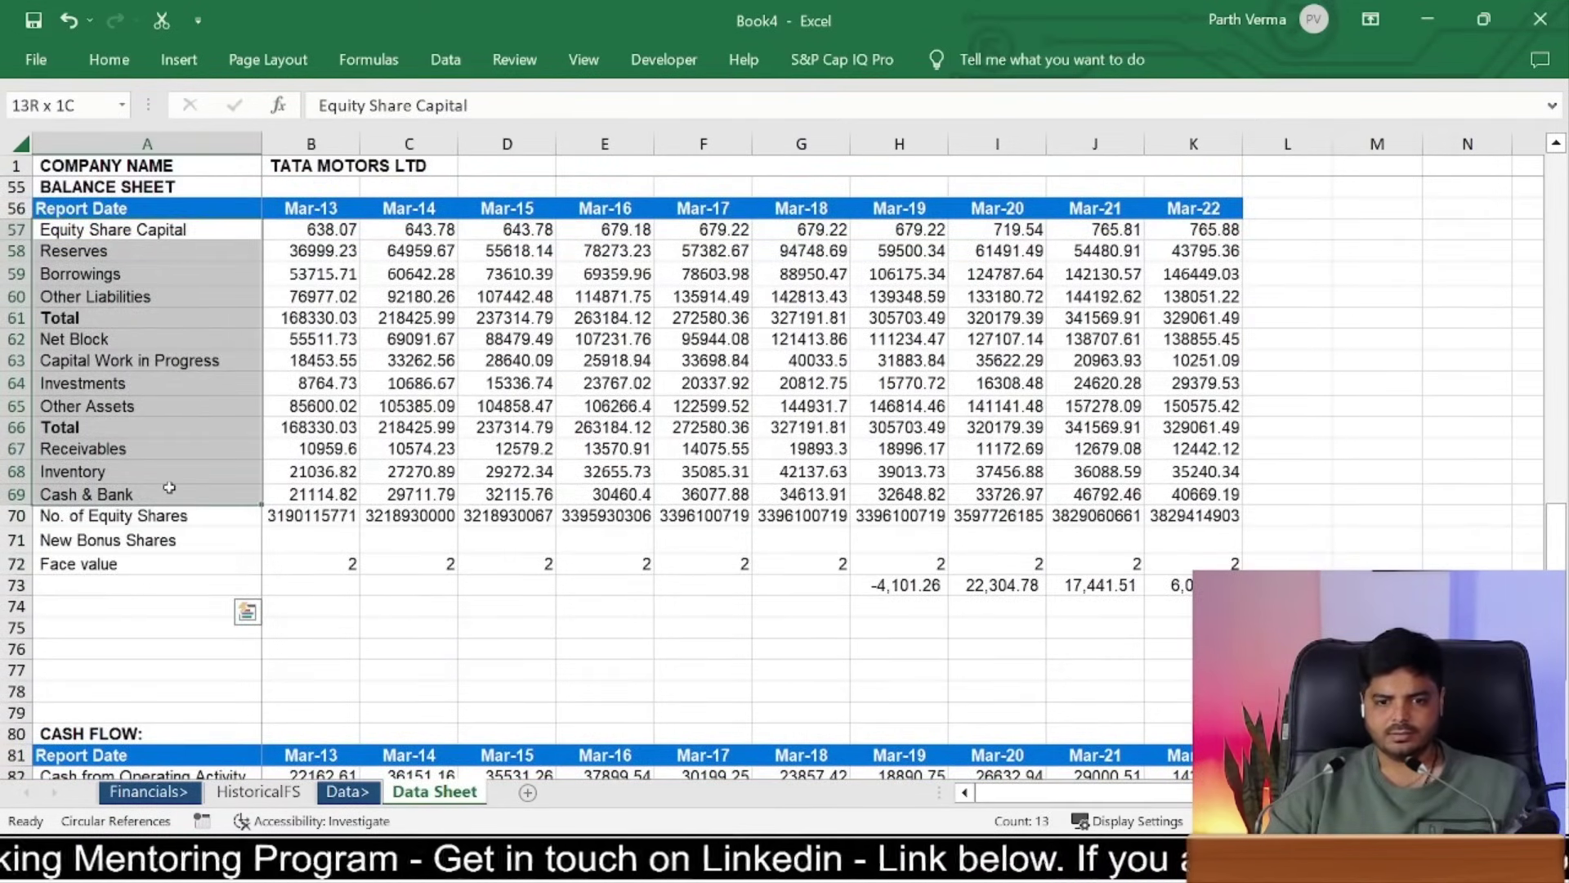
left_click_drag(169, 487, 170, 490)
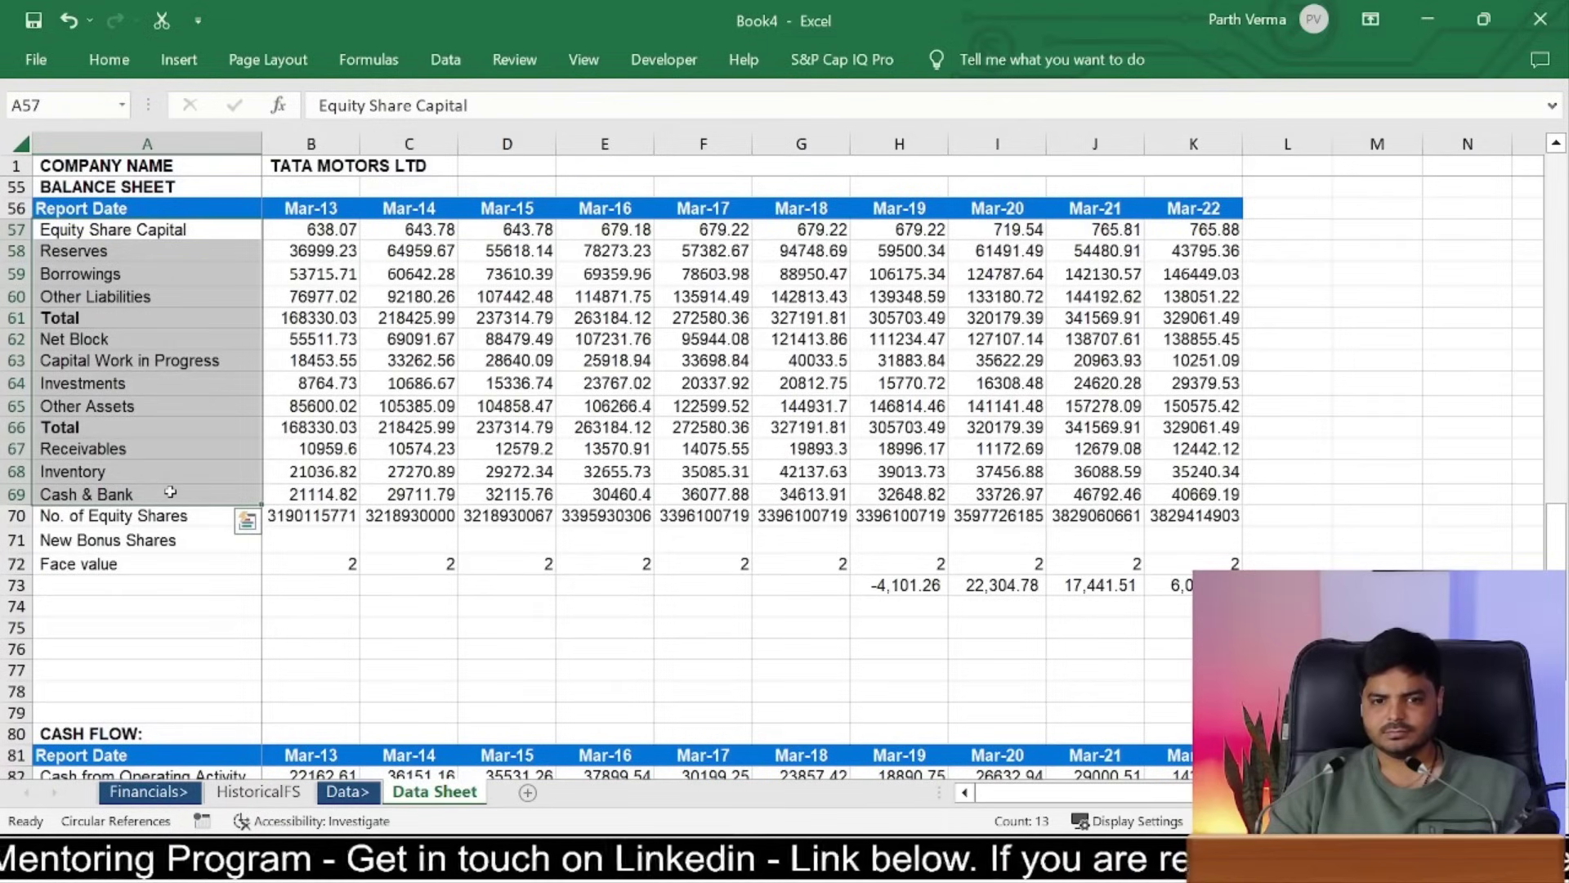
key("ctrl+c")
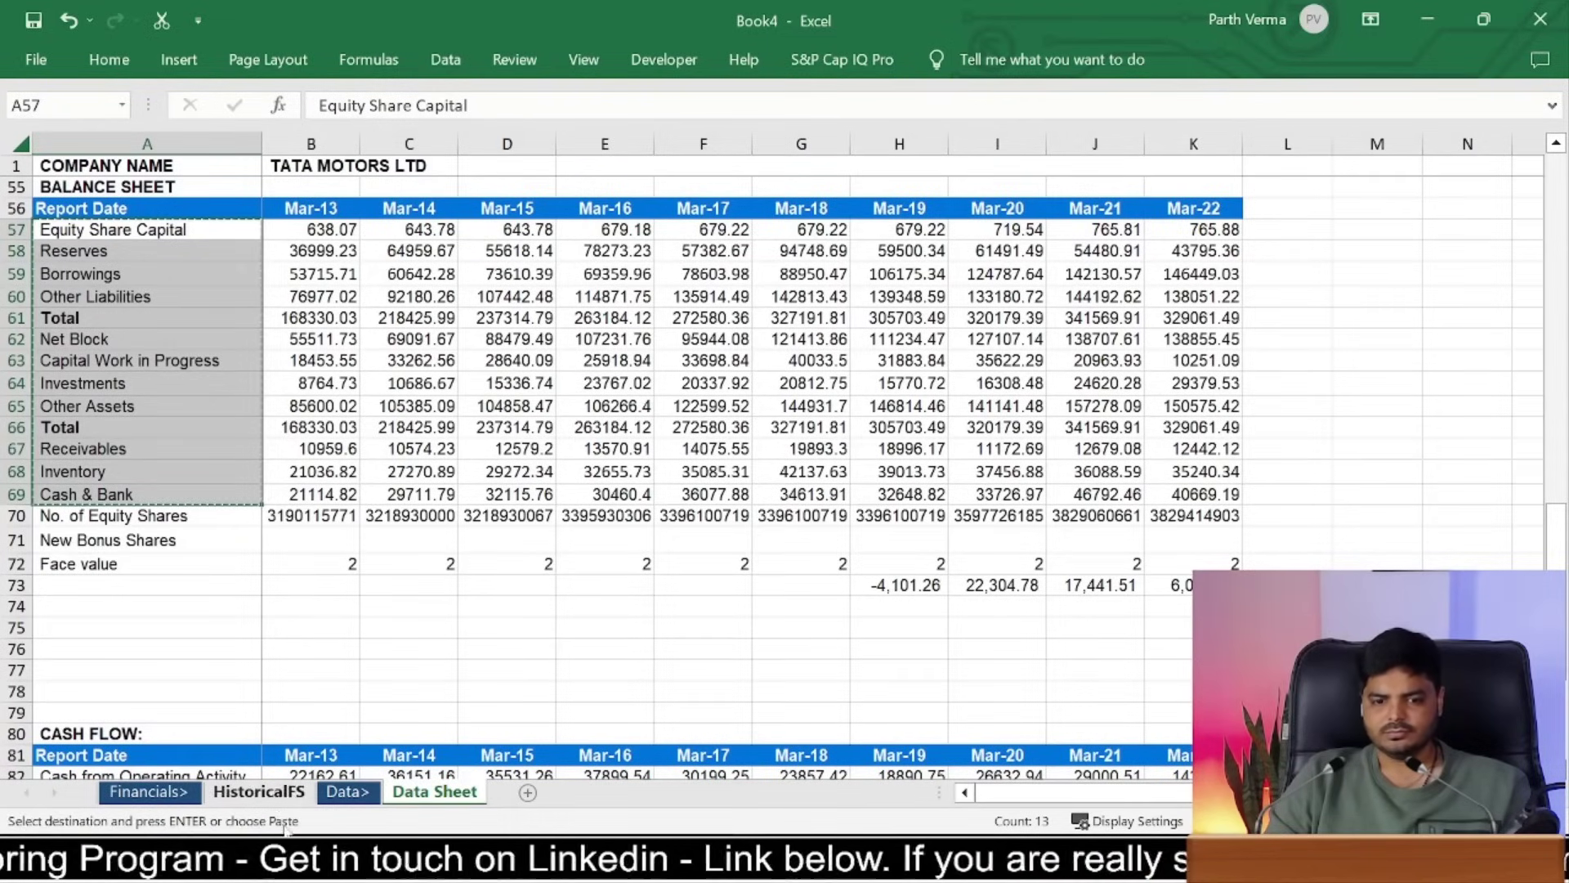
Step: Paste the balance sheet labels as values under the Balance Sheet heading on HistoricalFS
left_click(258, 791)
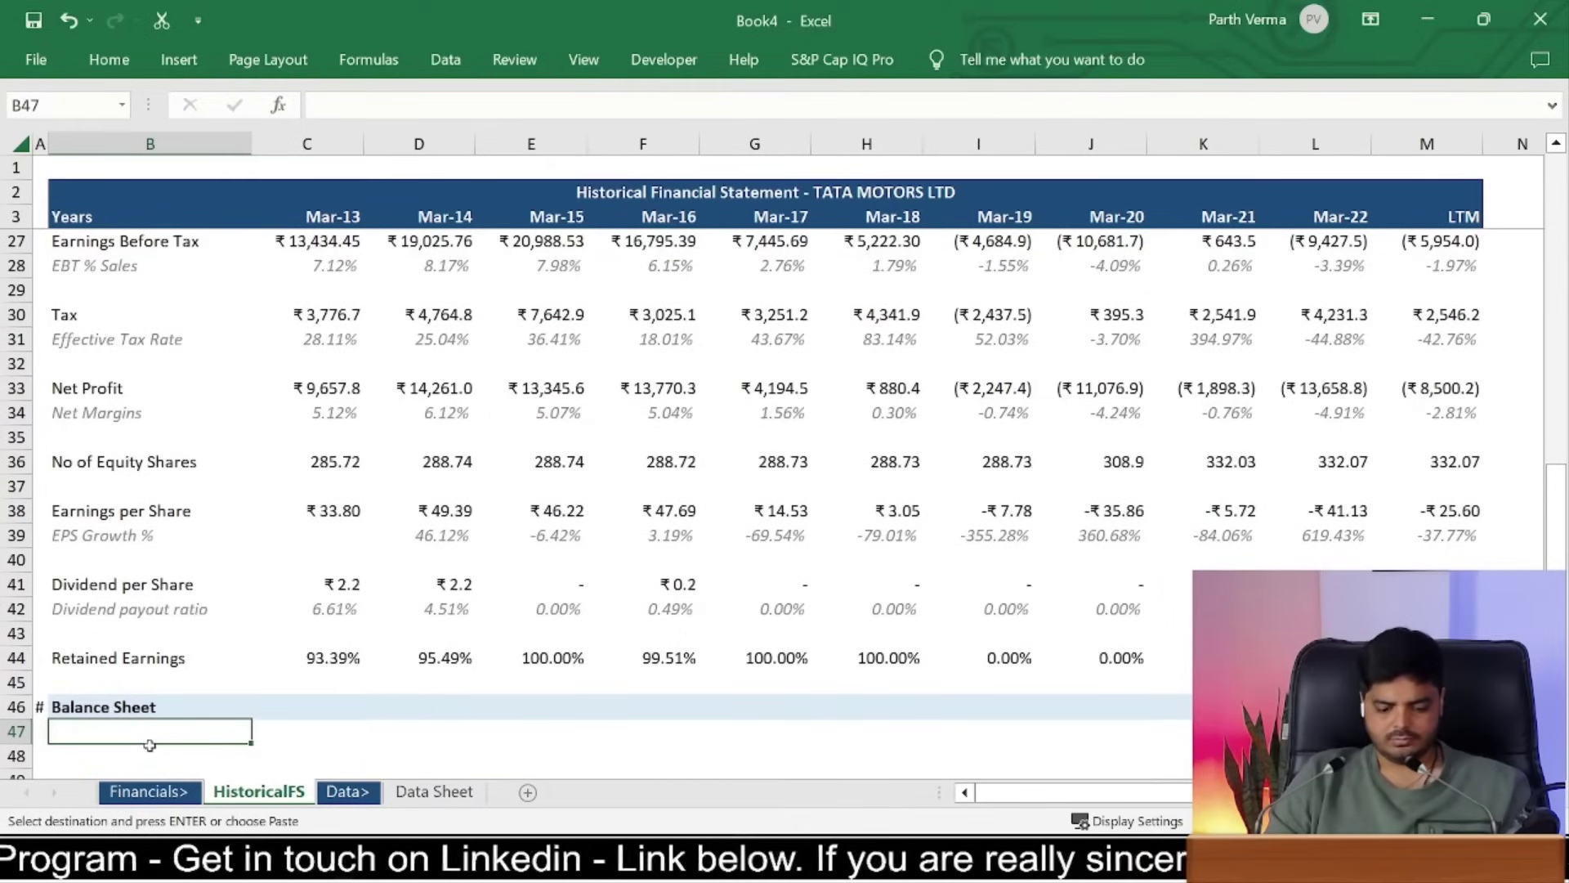
key("ctrl+alt+v")
key("v")
key("Return")
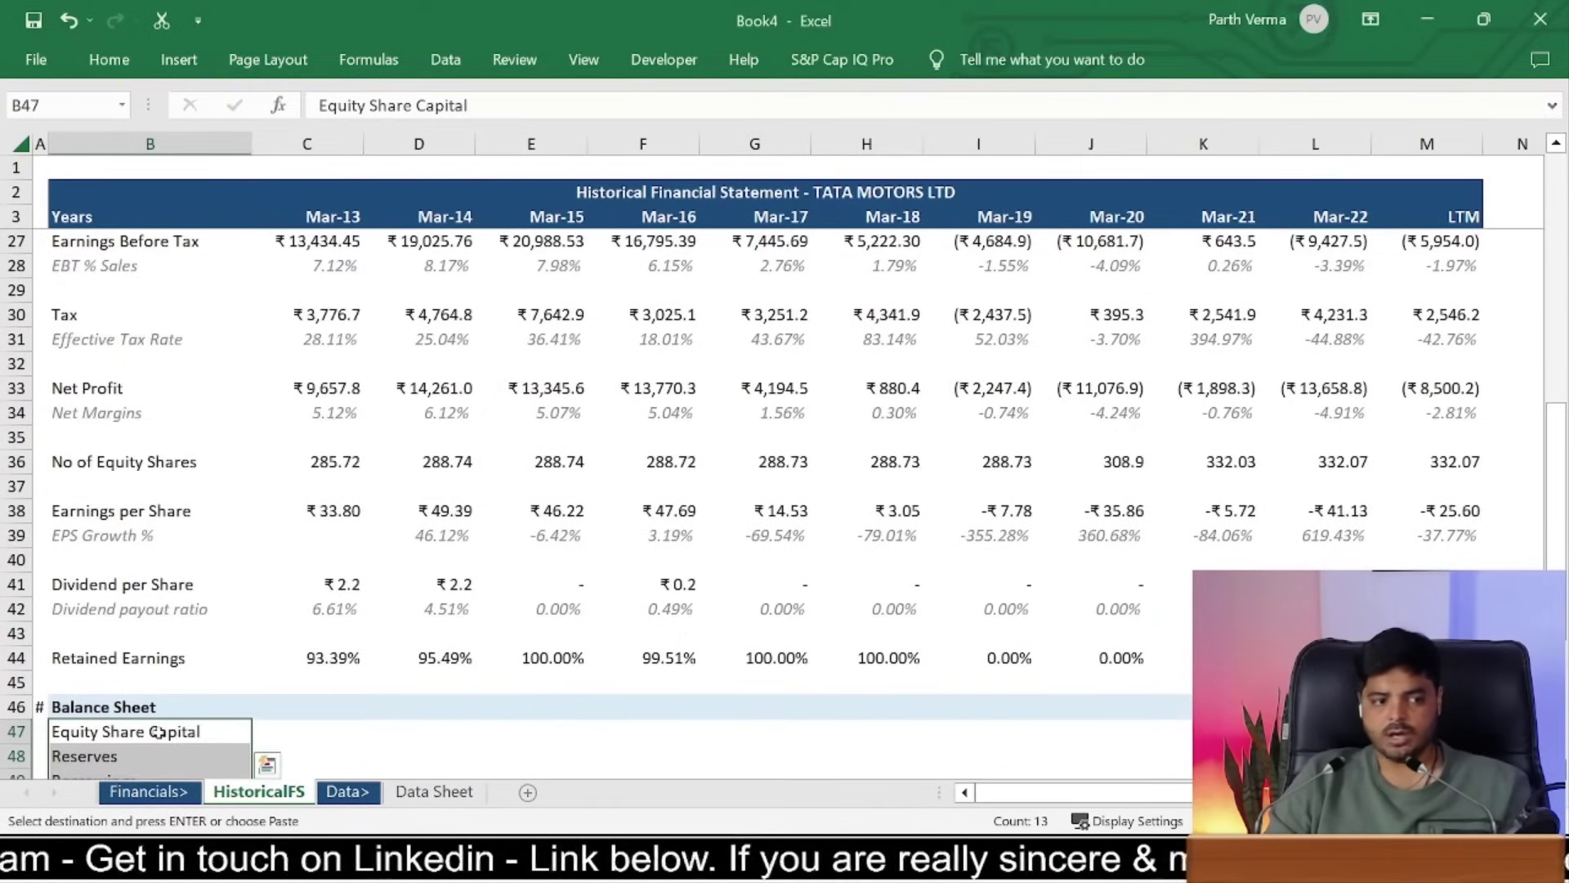
Step: Rename the first Total label to 'Total Liabilities' and insert a blank row above Net Block
left_click(156, 731)
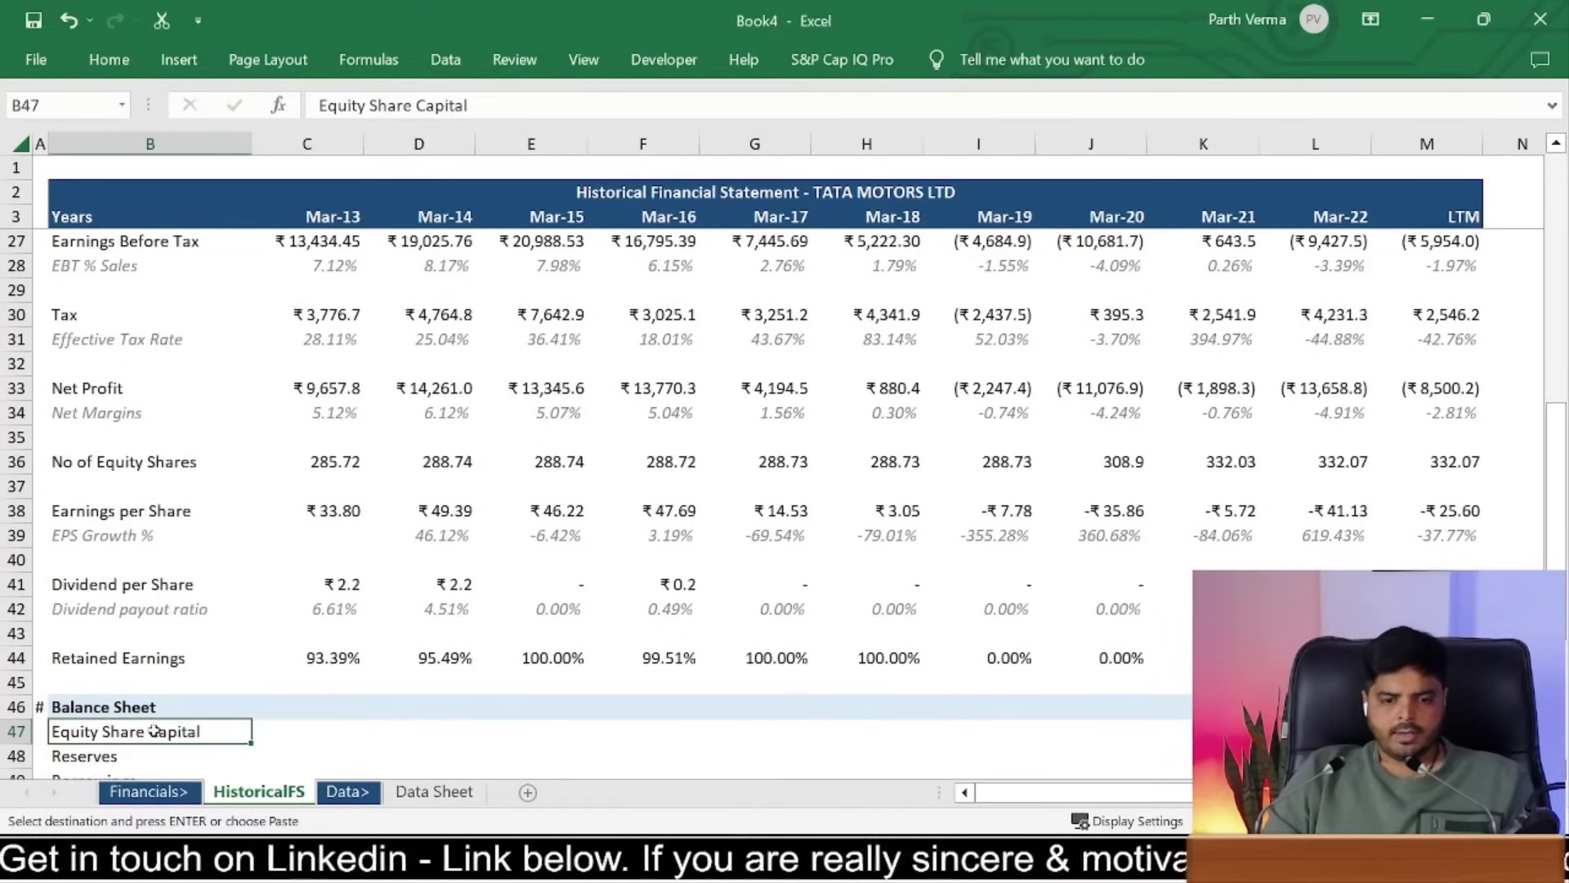
key("Down")
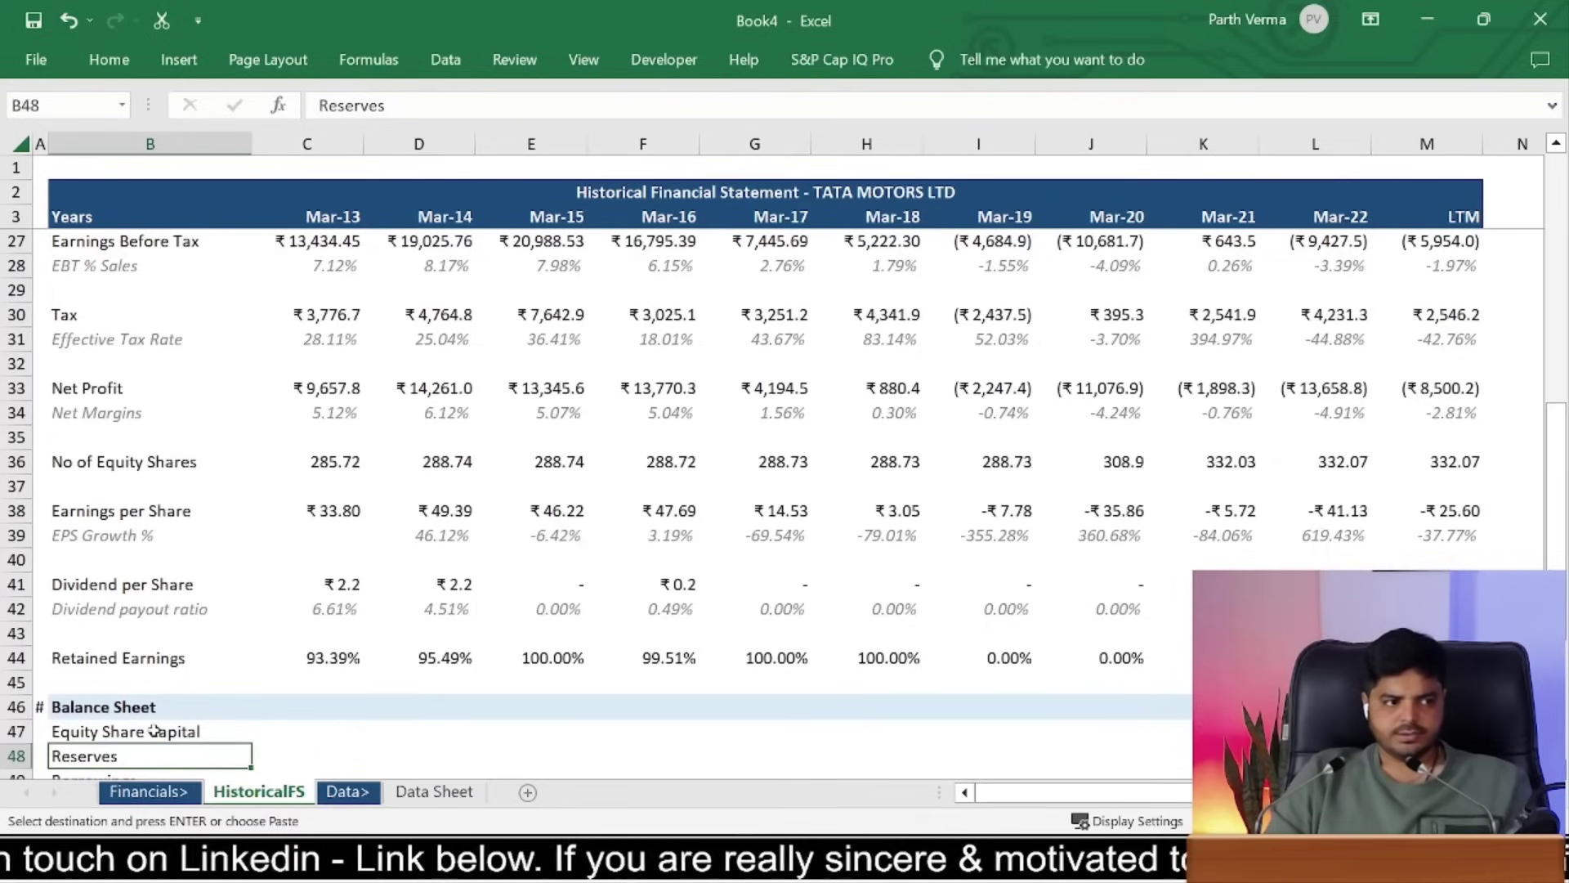
key("Down")
key("Down")
key("Down")
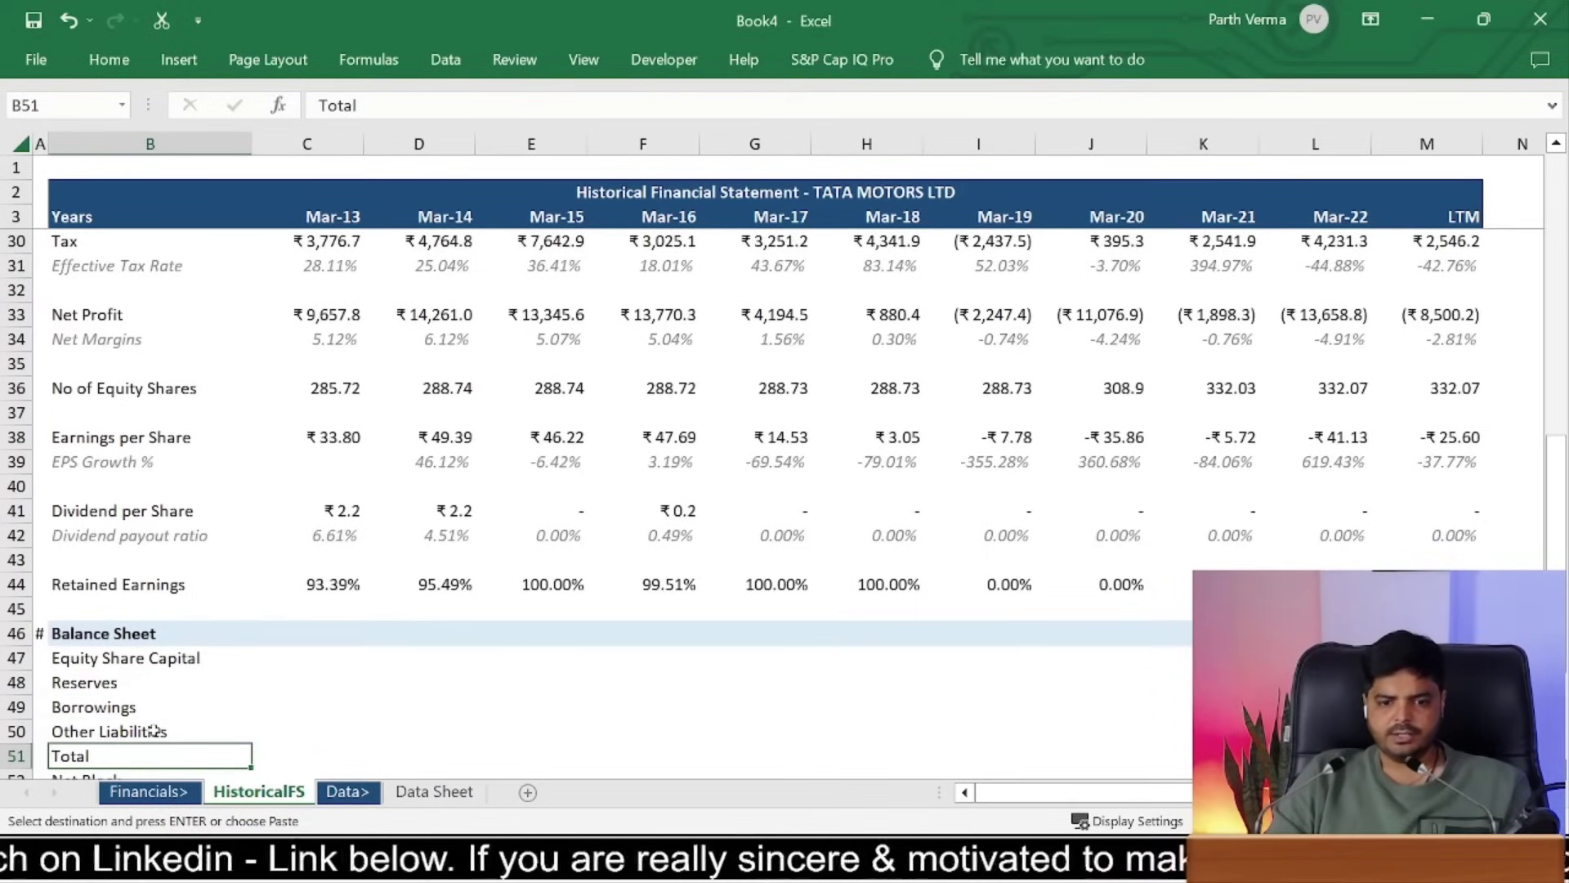
type("Total L")
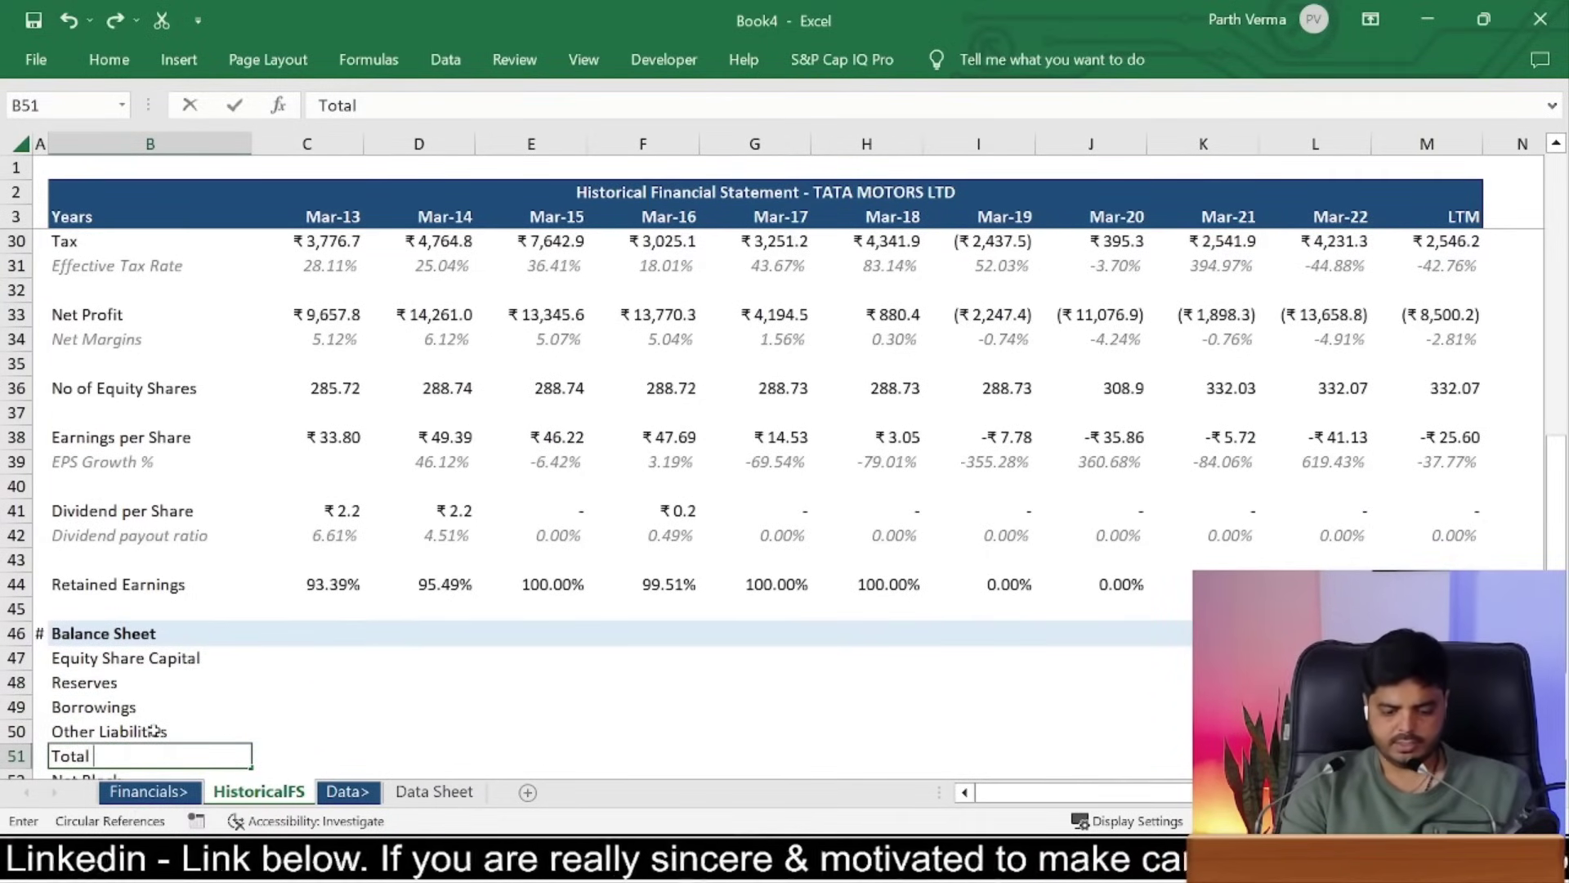
type("iabilities")
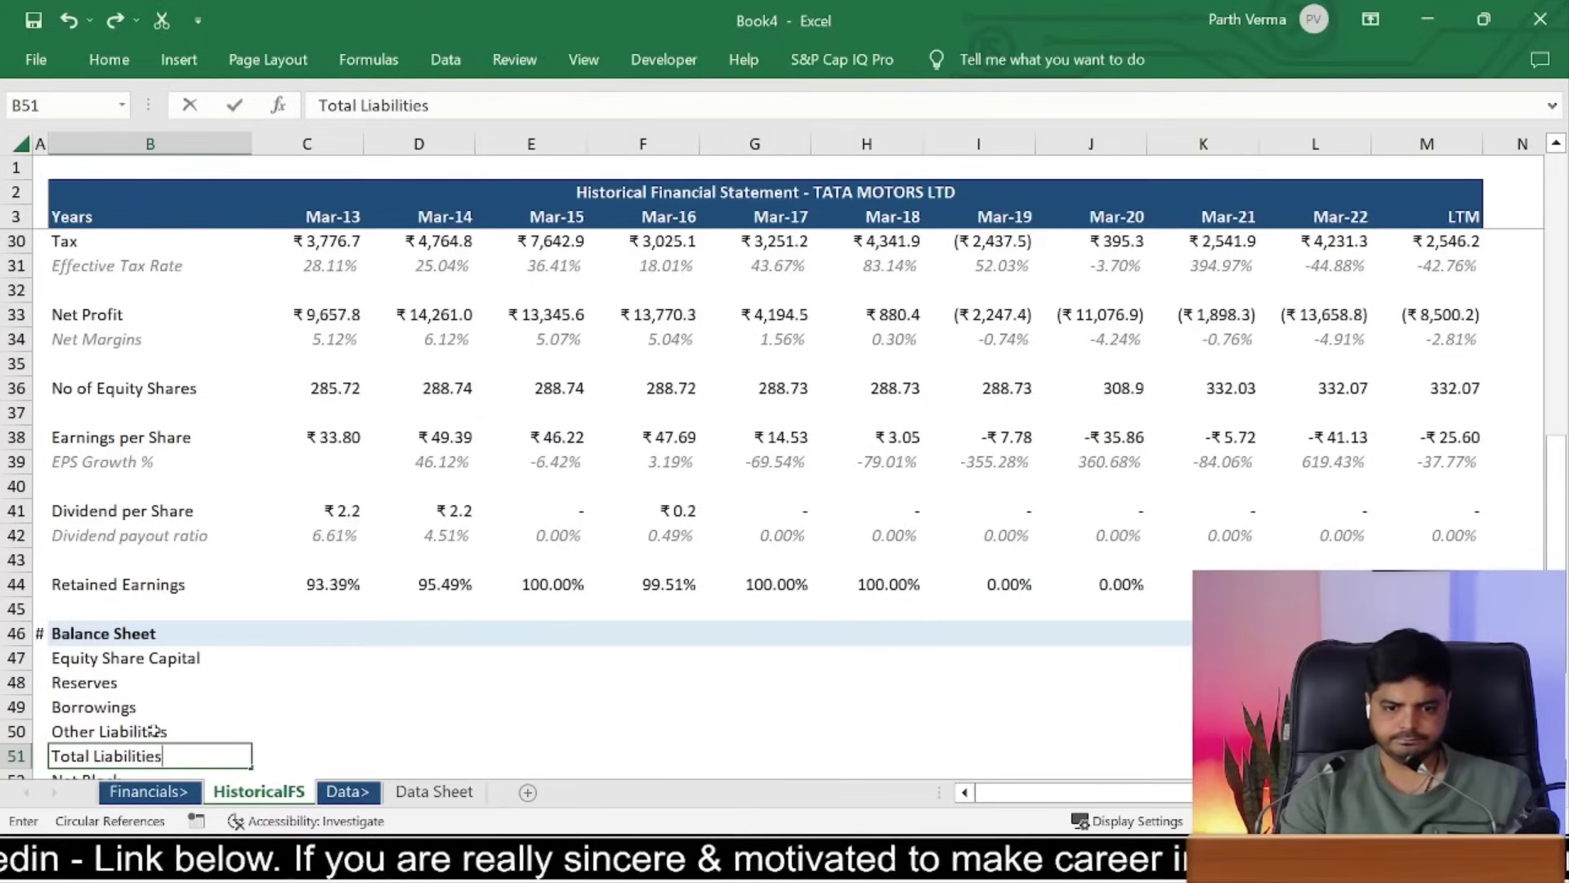
key("Return")
key("shift+space")
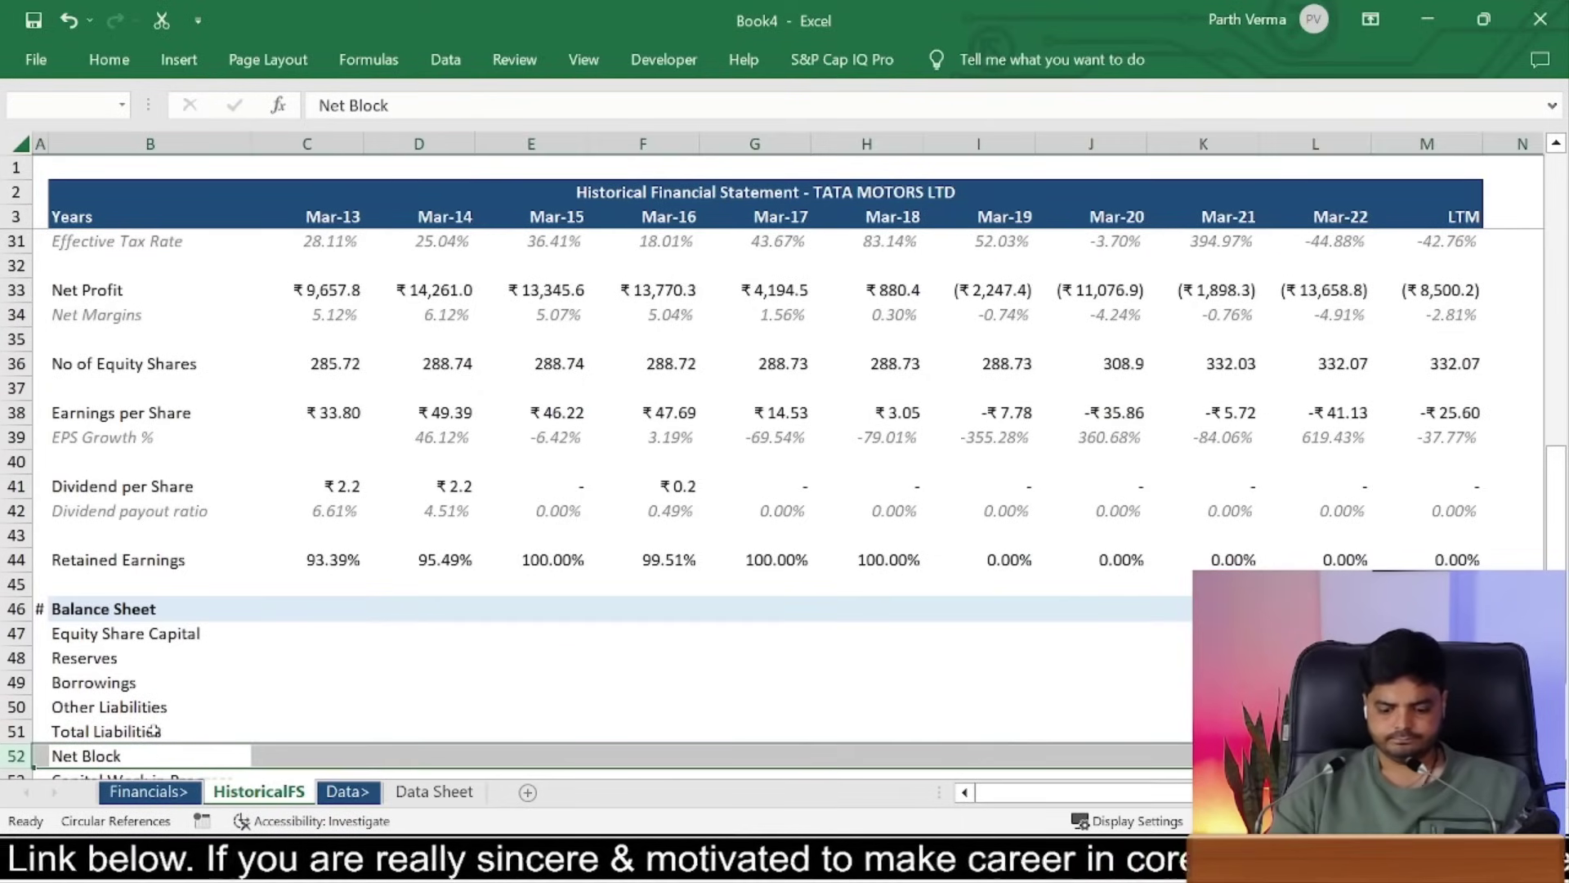
key("ctrl+shift+plus")
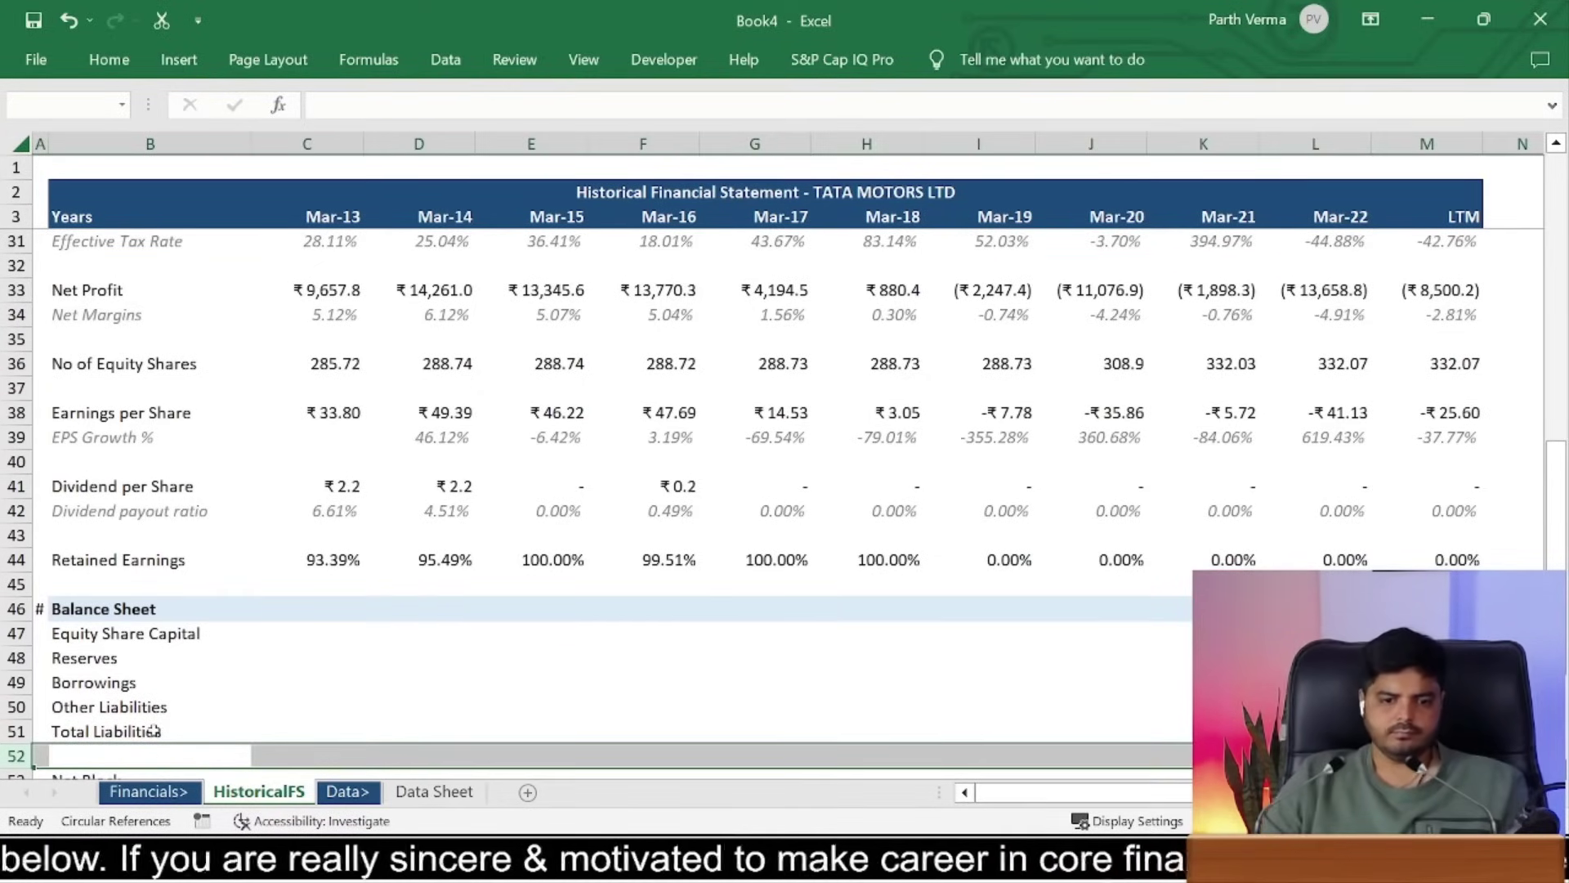
Step: Bold the Total Liabilities row in B51:M51
key("Down")
key("Down")
key("Down")
key("Down")
key("Up")
key("Up")
key("Up")
key("Up")
key("Up")
key("Up")
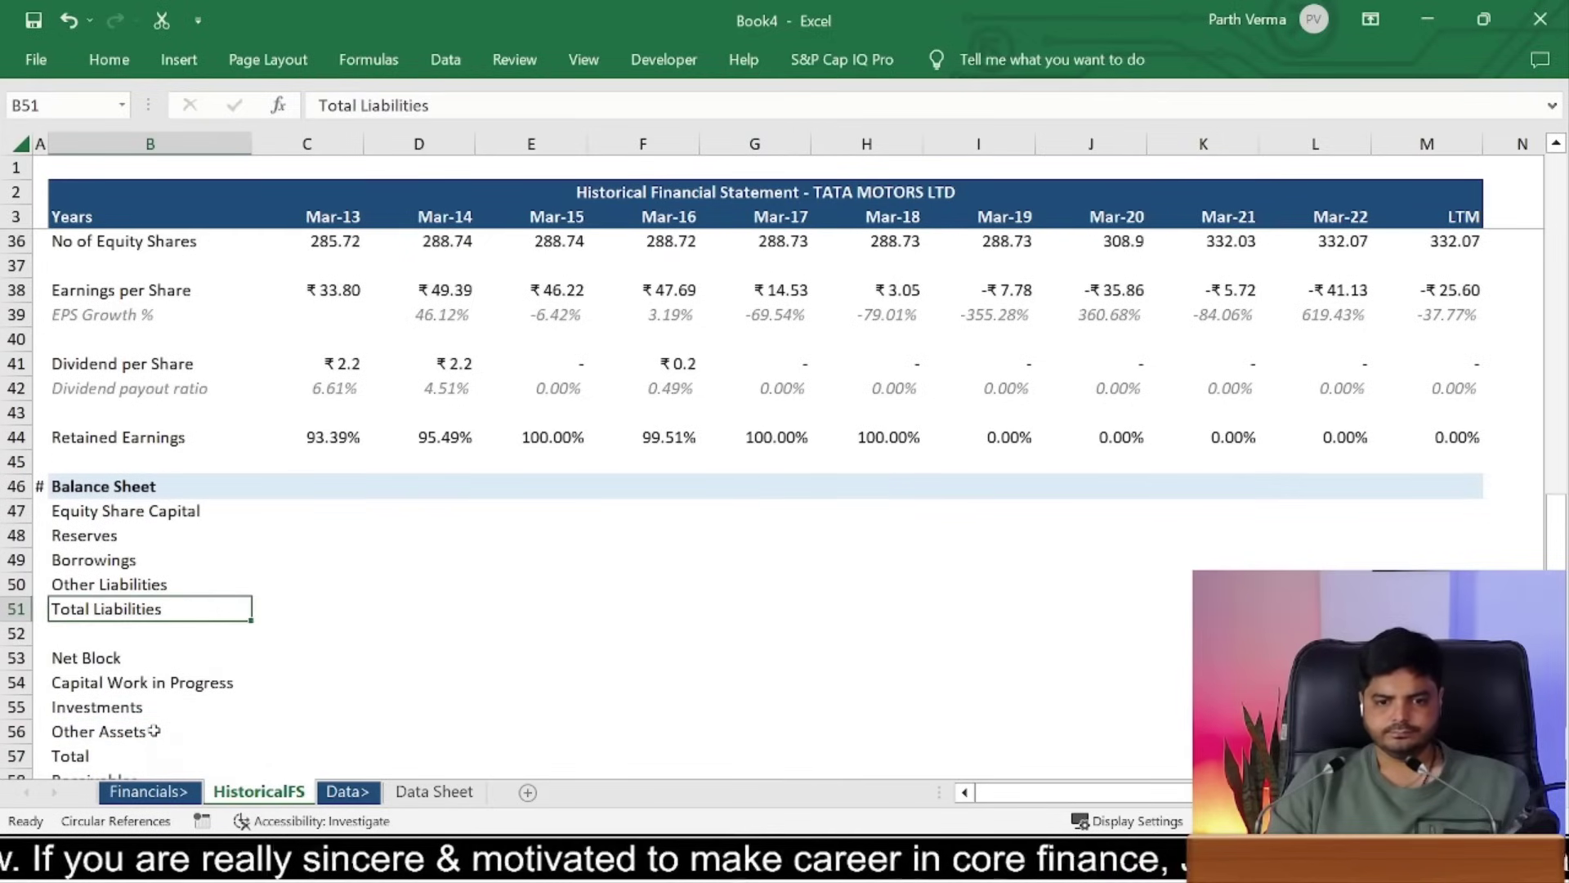
key("shift+Right")
key("shift+Right")
key("shift+Right")
key("shift+Right")
key("shift+Right")
key("shift+Right")
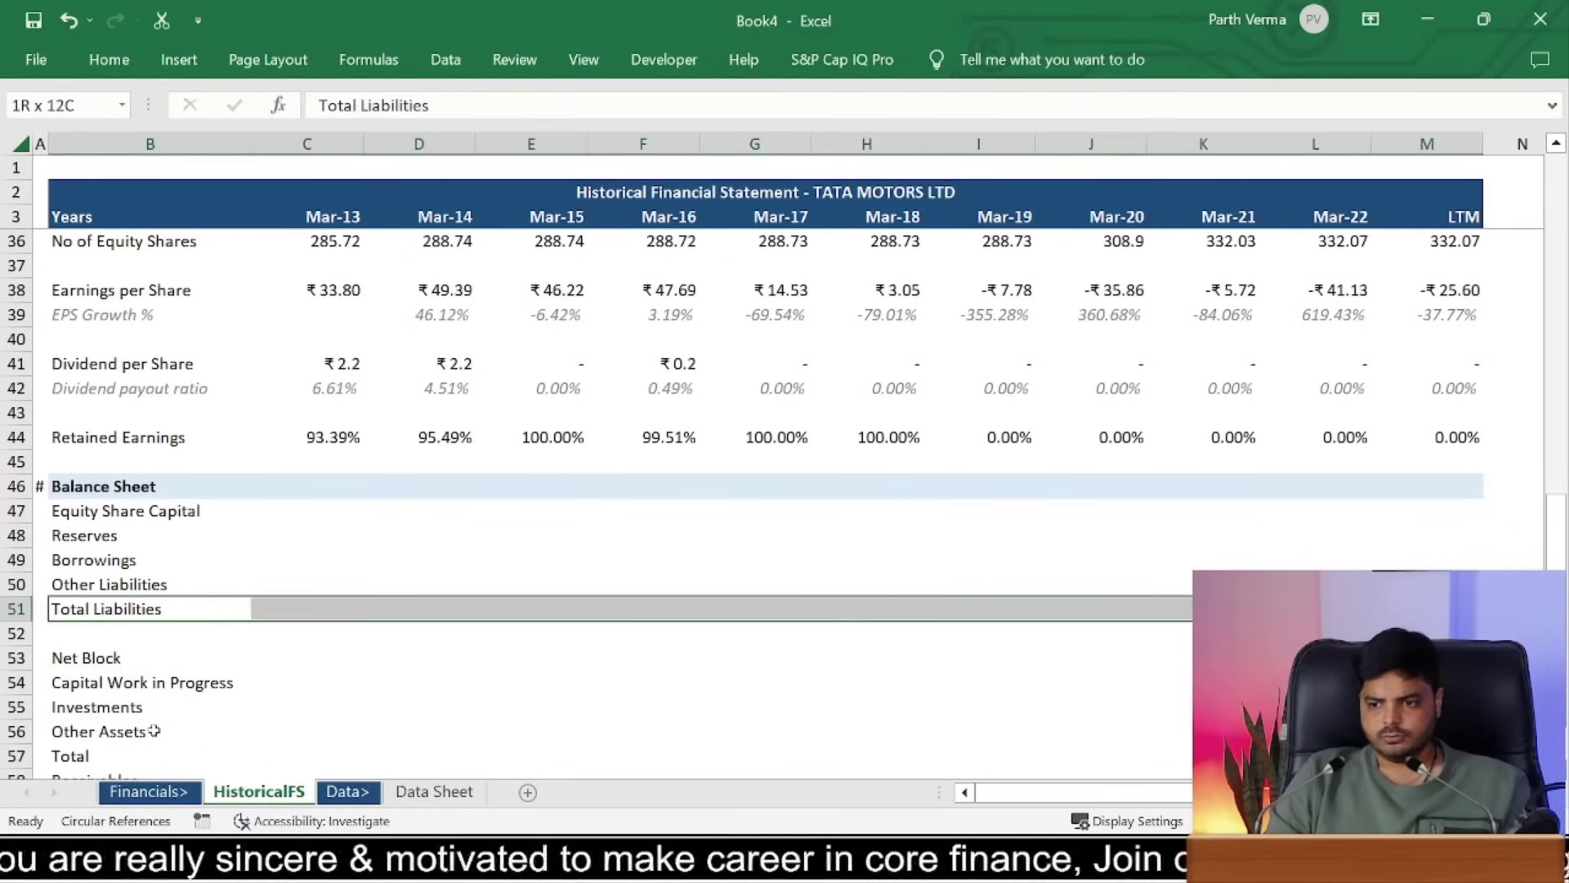
key("ctrl+b")
key("Home")
key("Right")
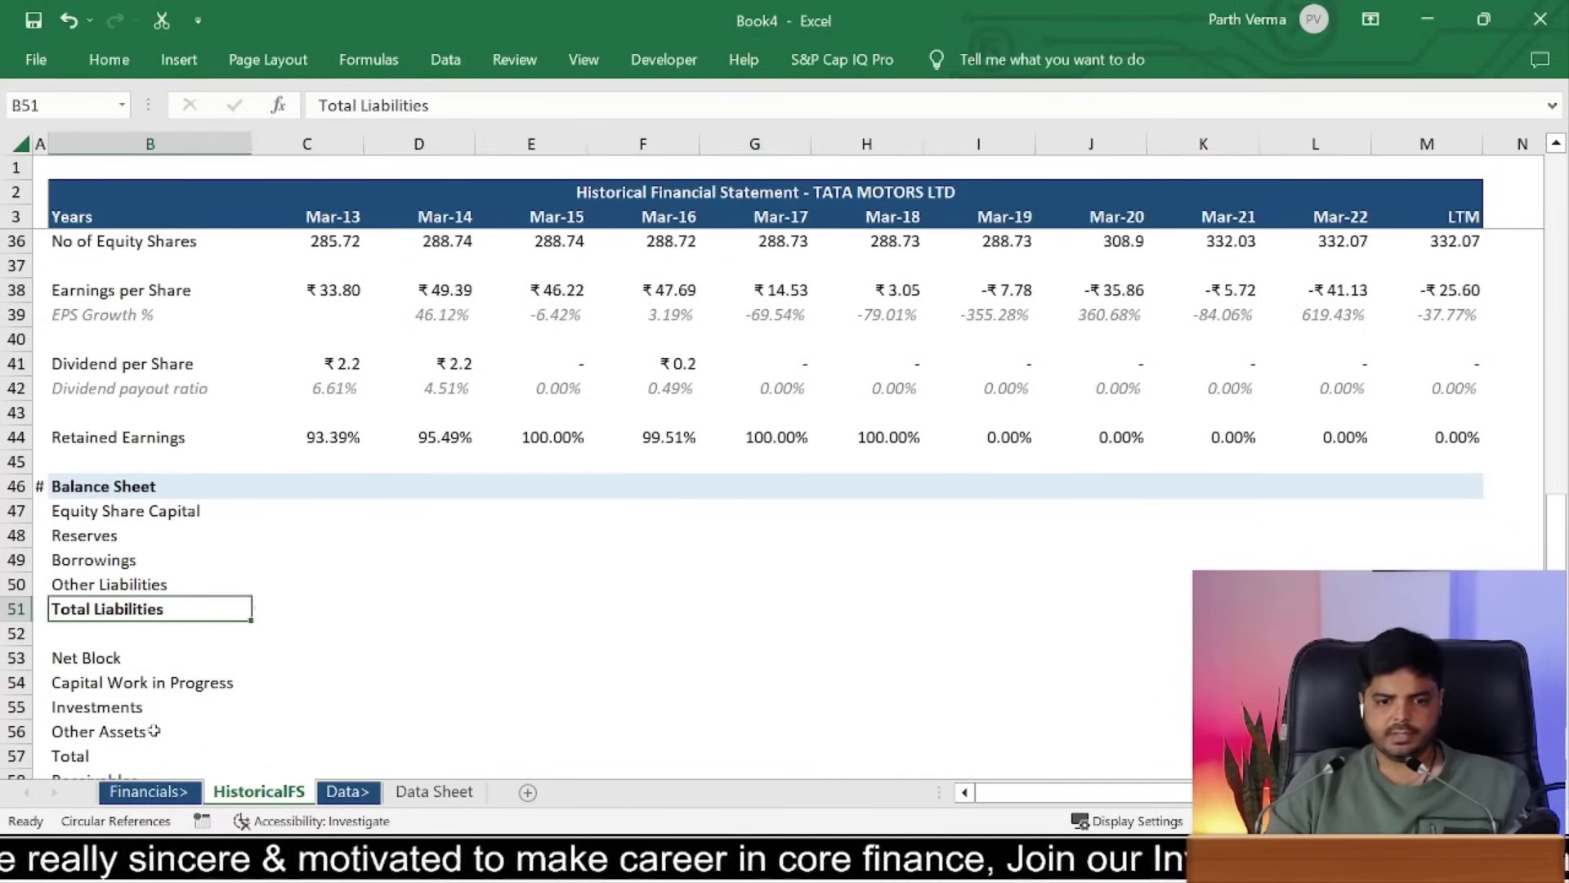
key("Down")
key("Down")
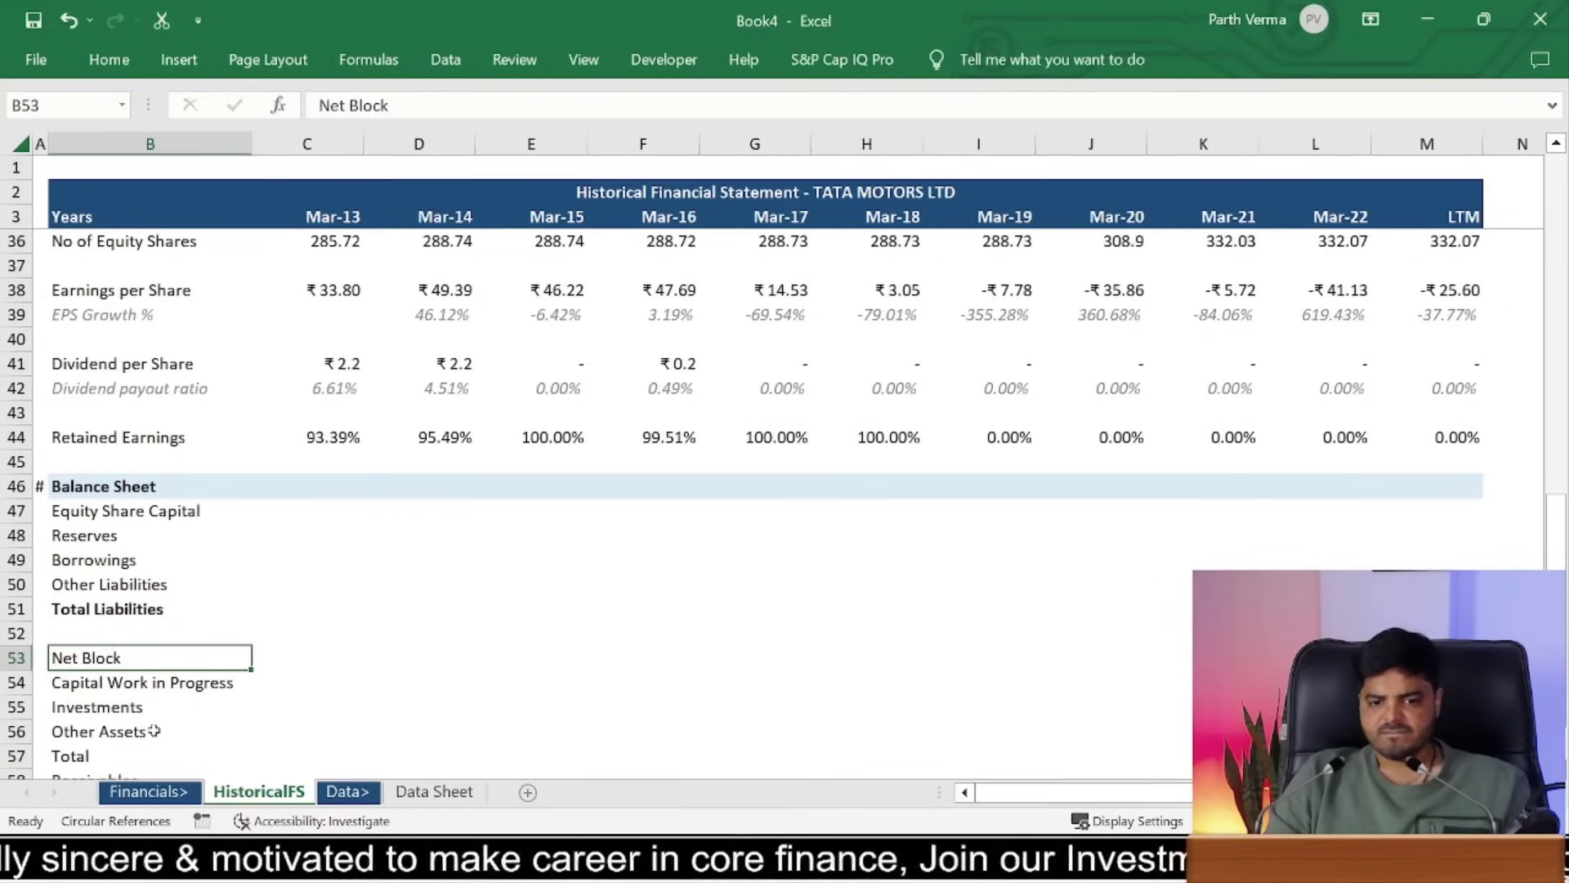
Step: Relabel B53 as 'Fixed Assets Net Block' and B57 as 'Total Non Current Assets'
type("Fixed Asset")
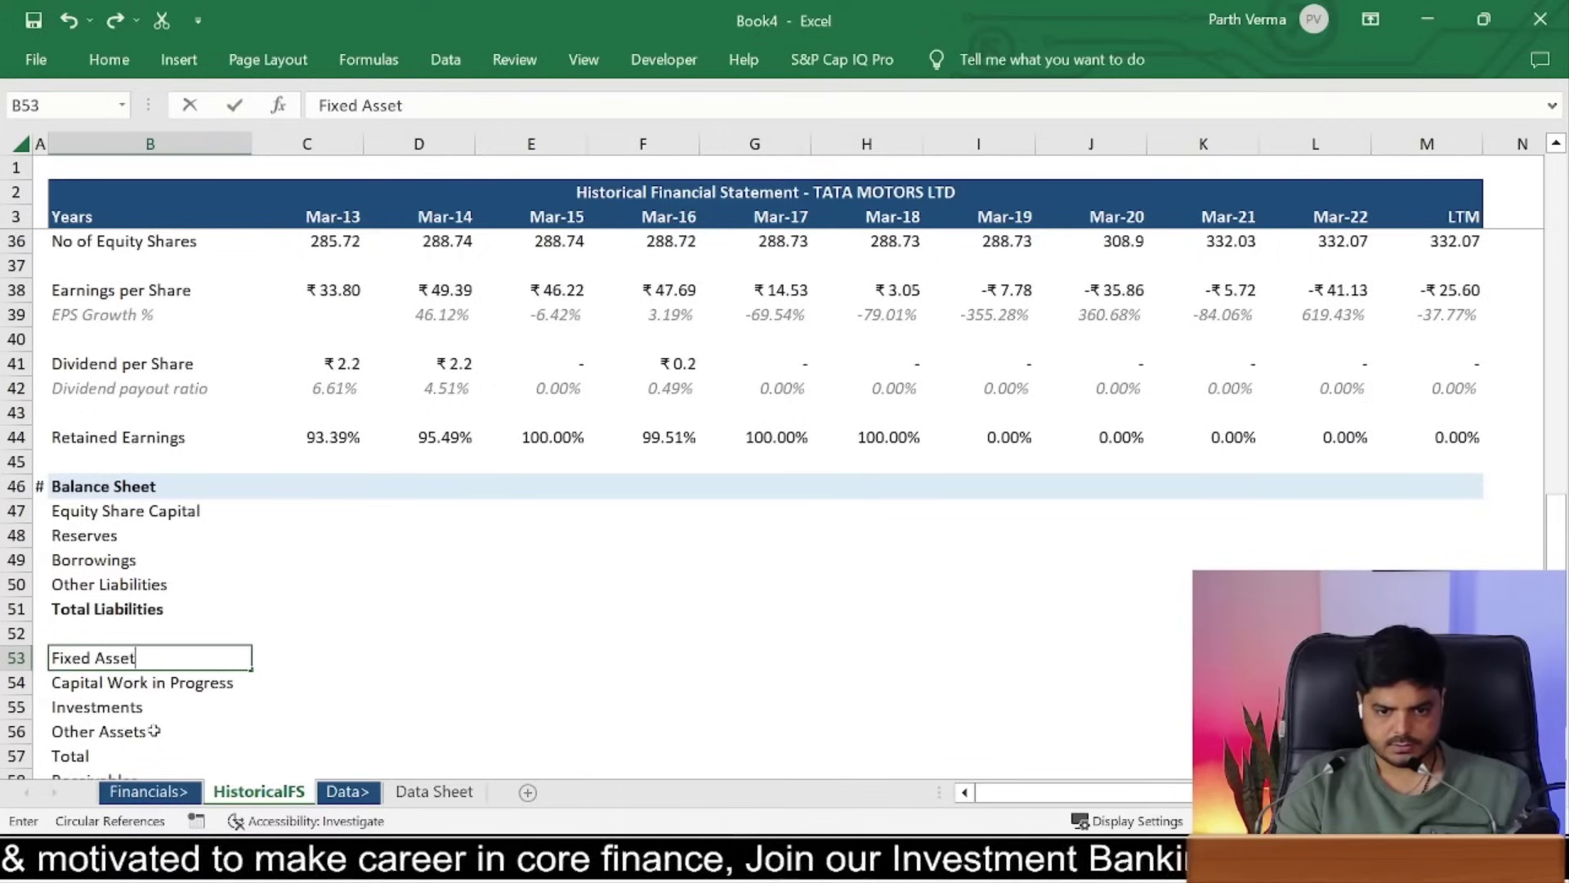
type("s Net Bloc")
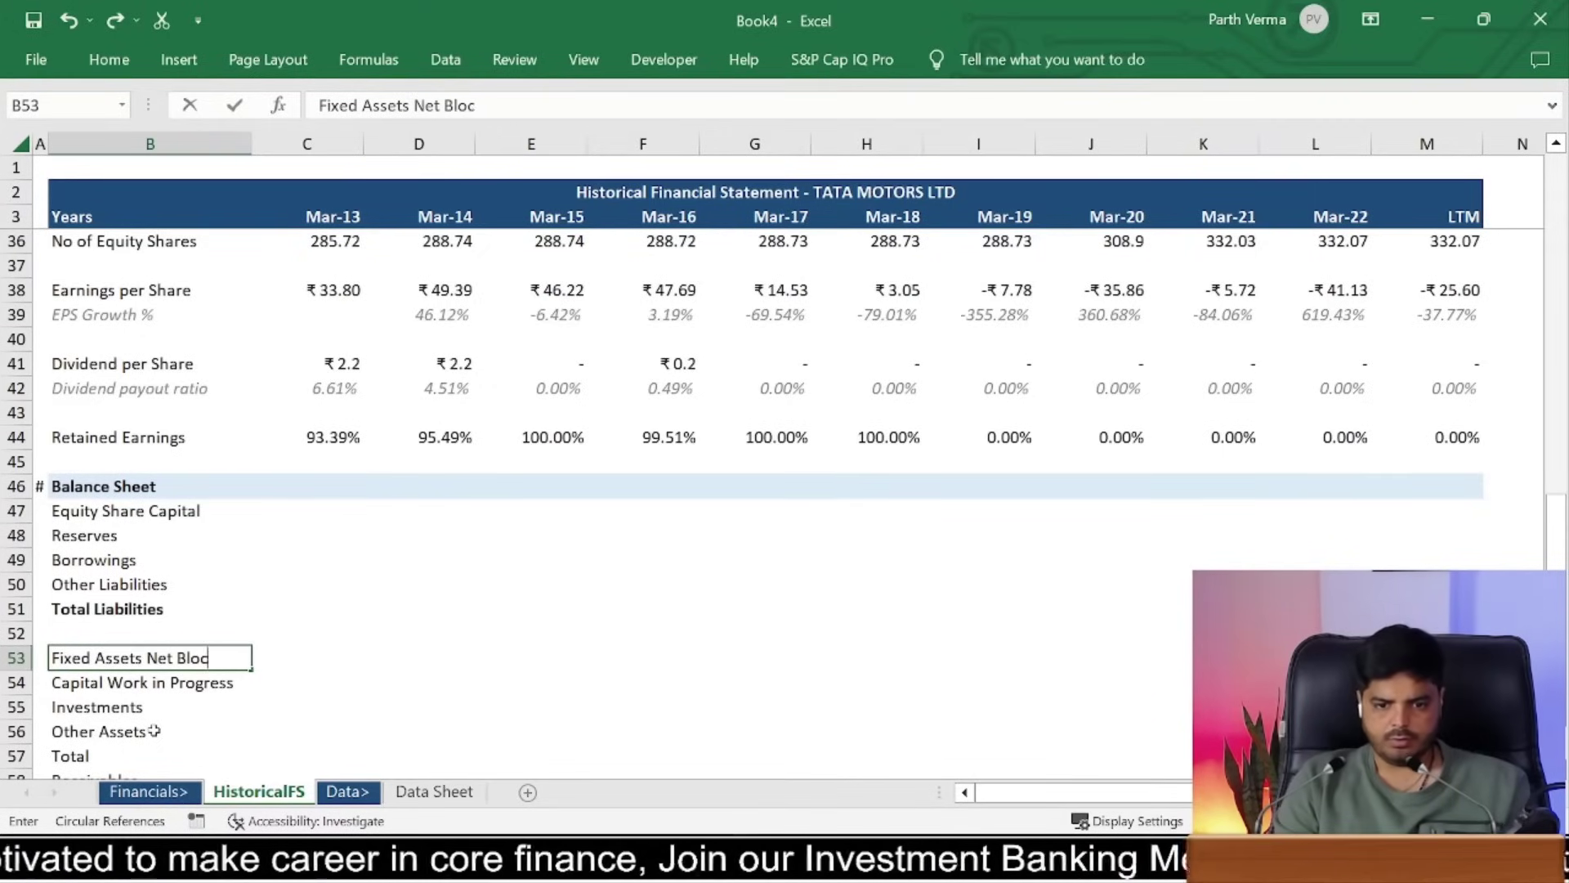
type("k")
key("ctrl+Return")
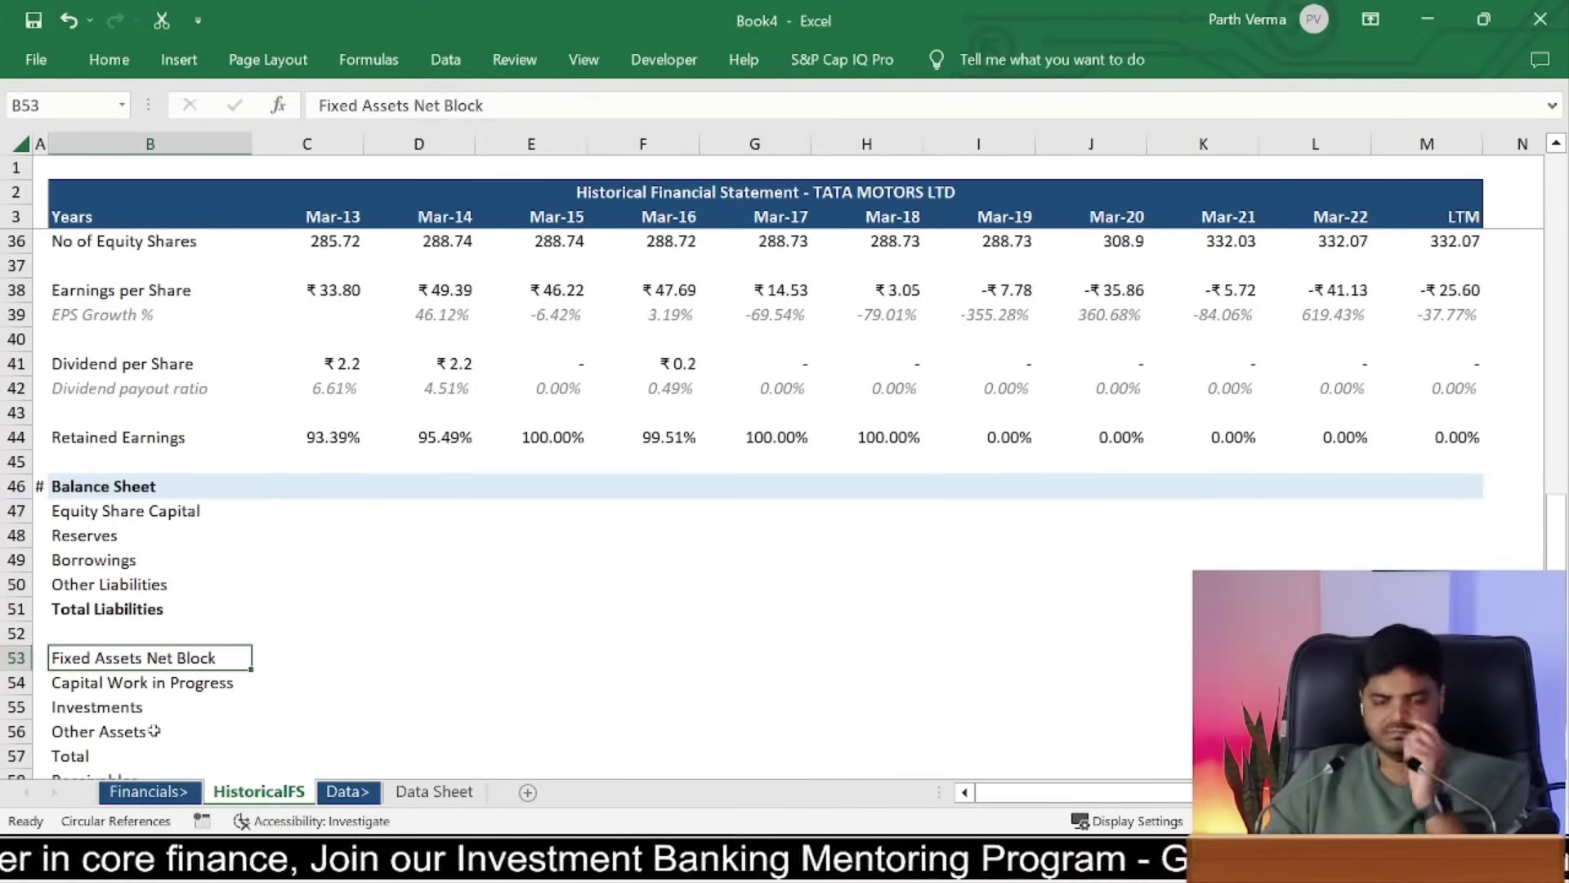
key("Down")
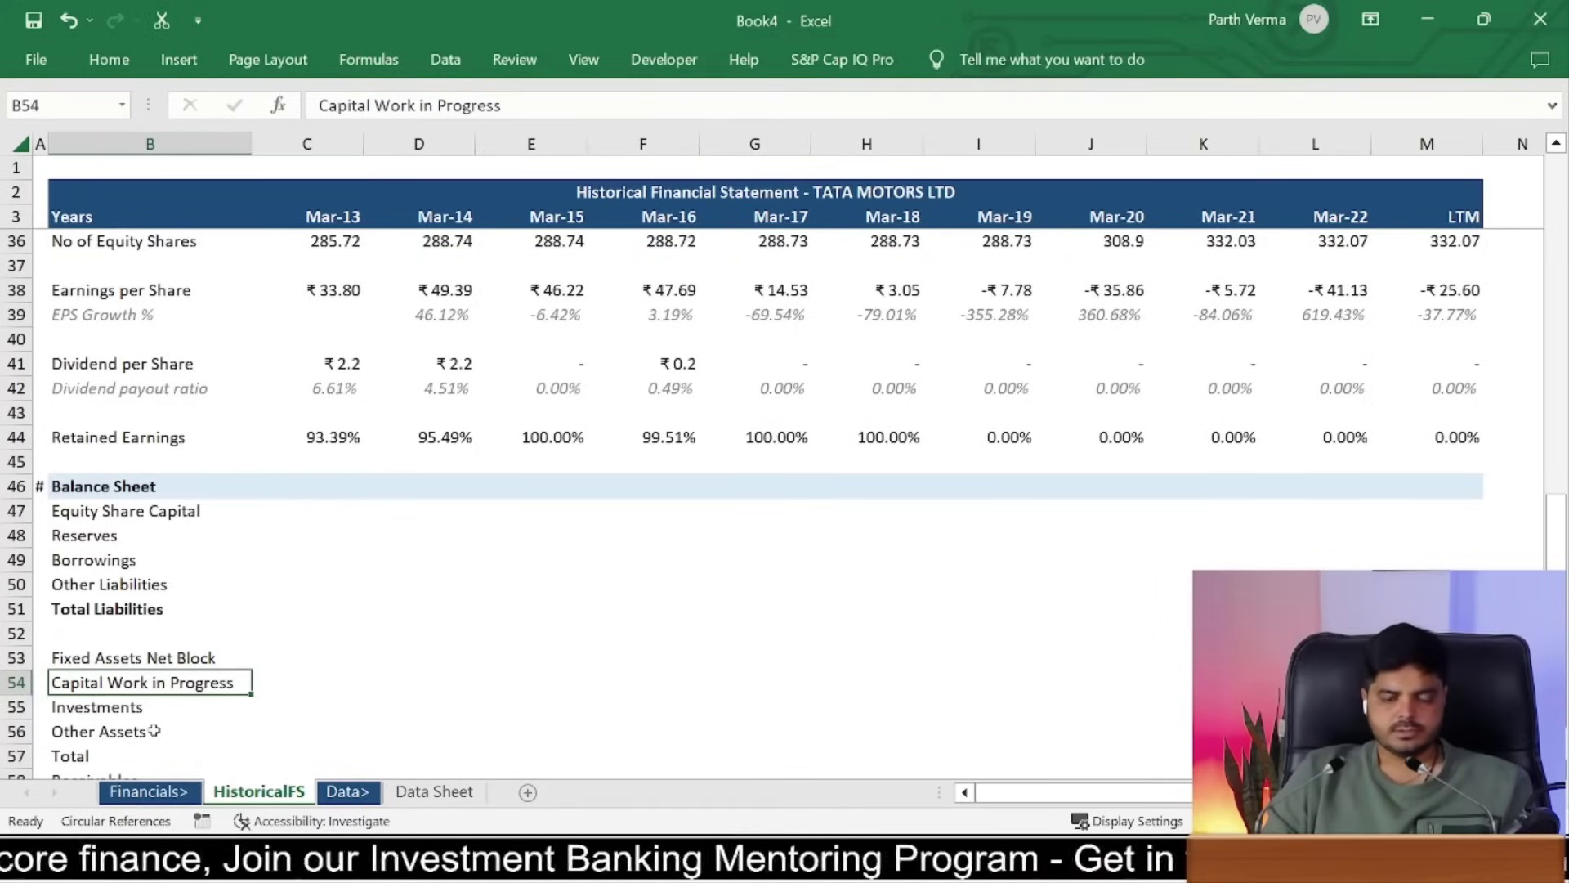
key("Down")
key("Down")
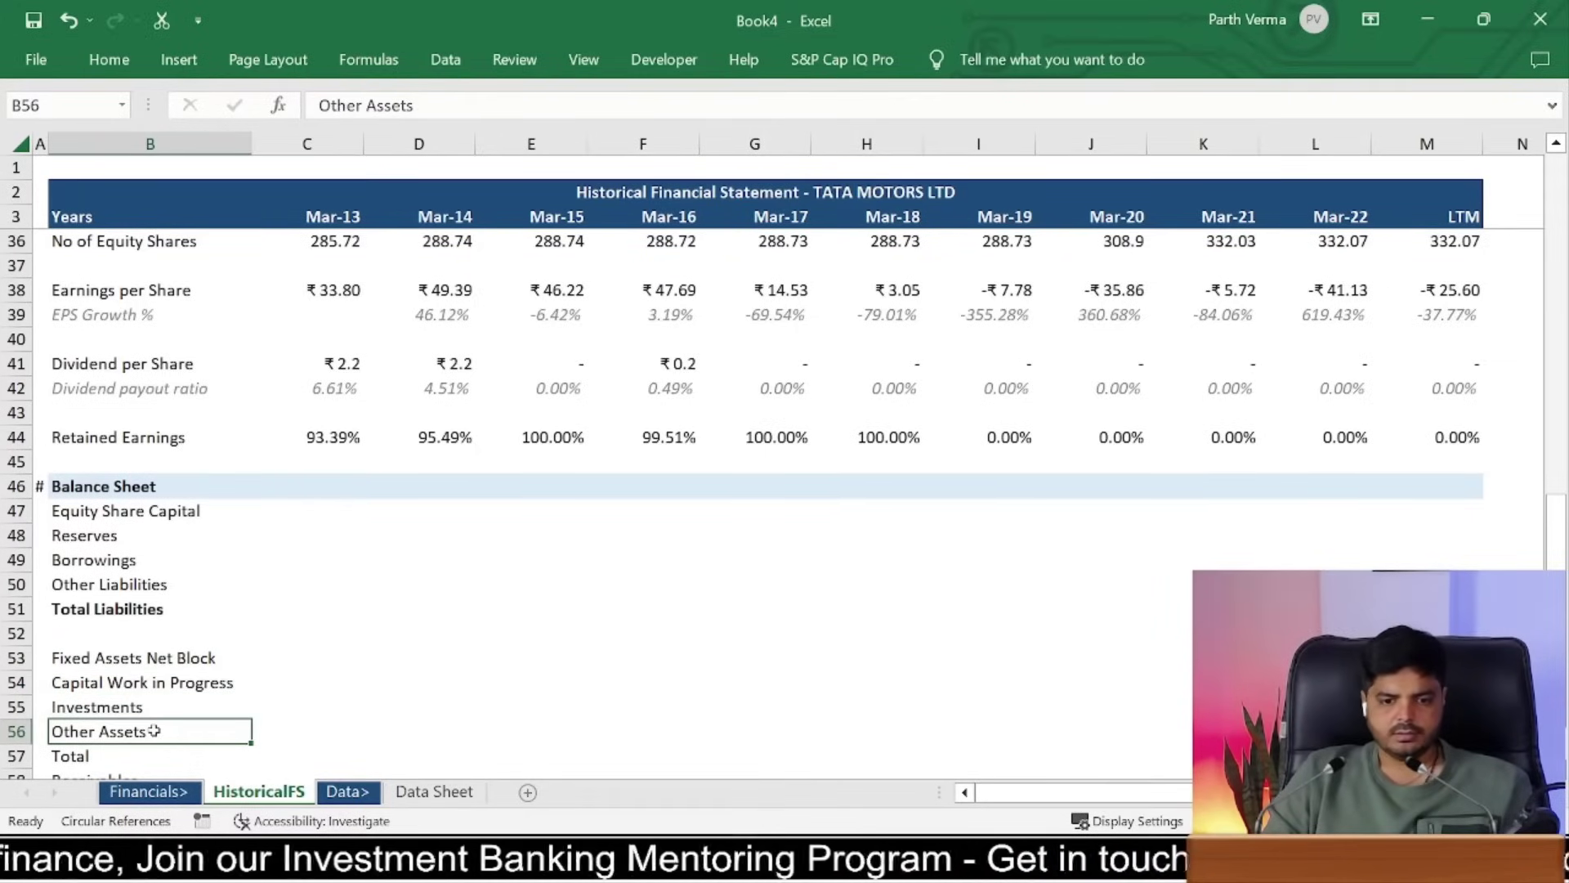
key("Down")
key("Down")
key("Down")
key("Down")
key("Up")
key("Up")
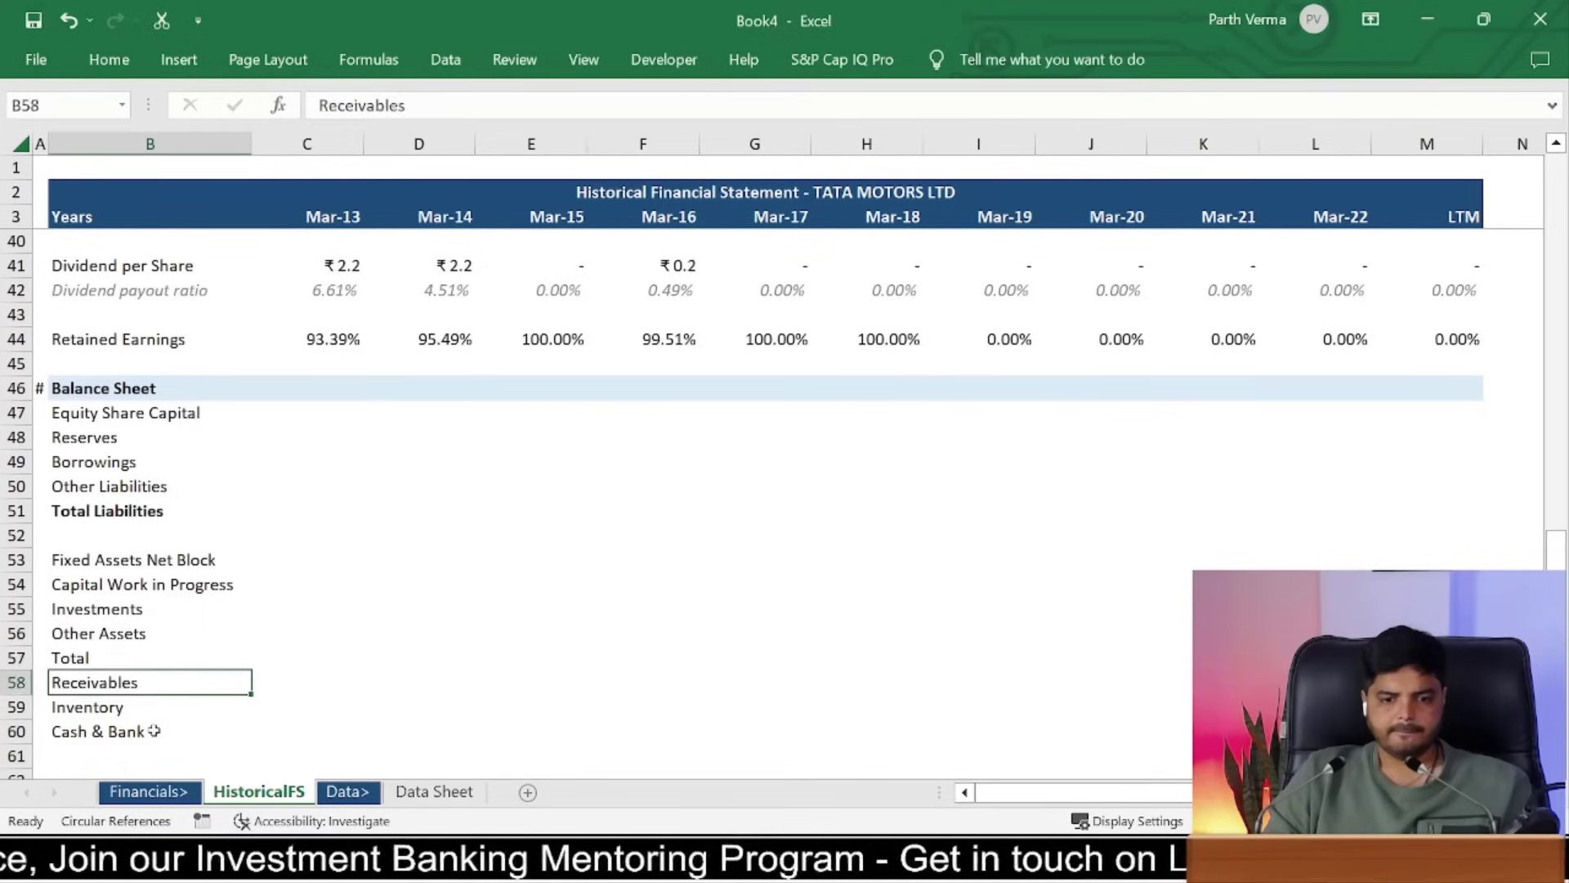
key("Up")
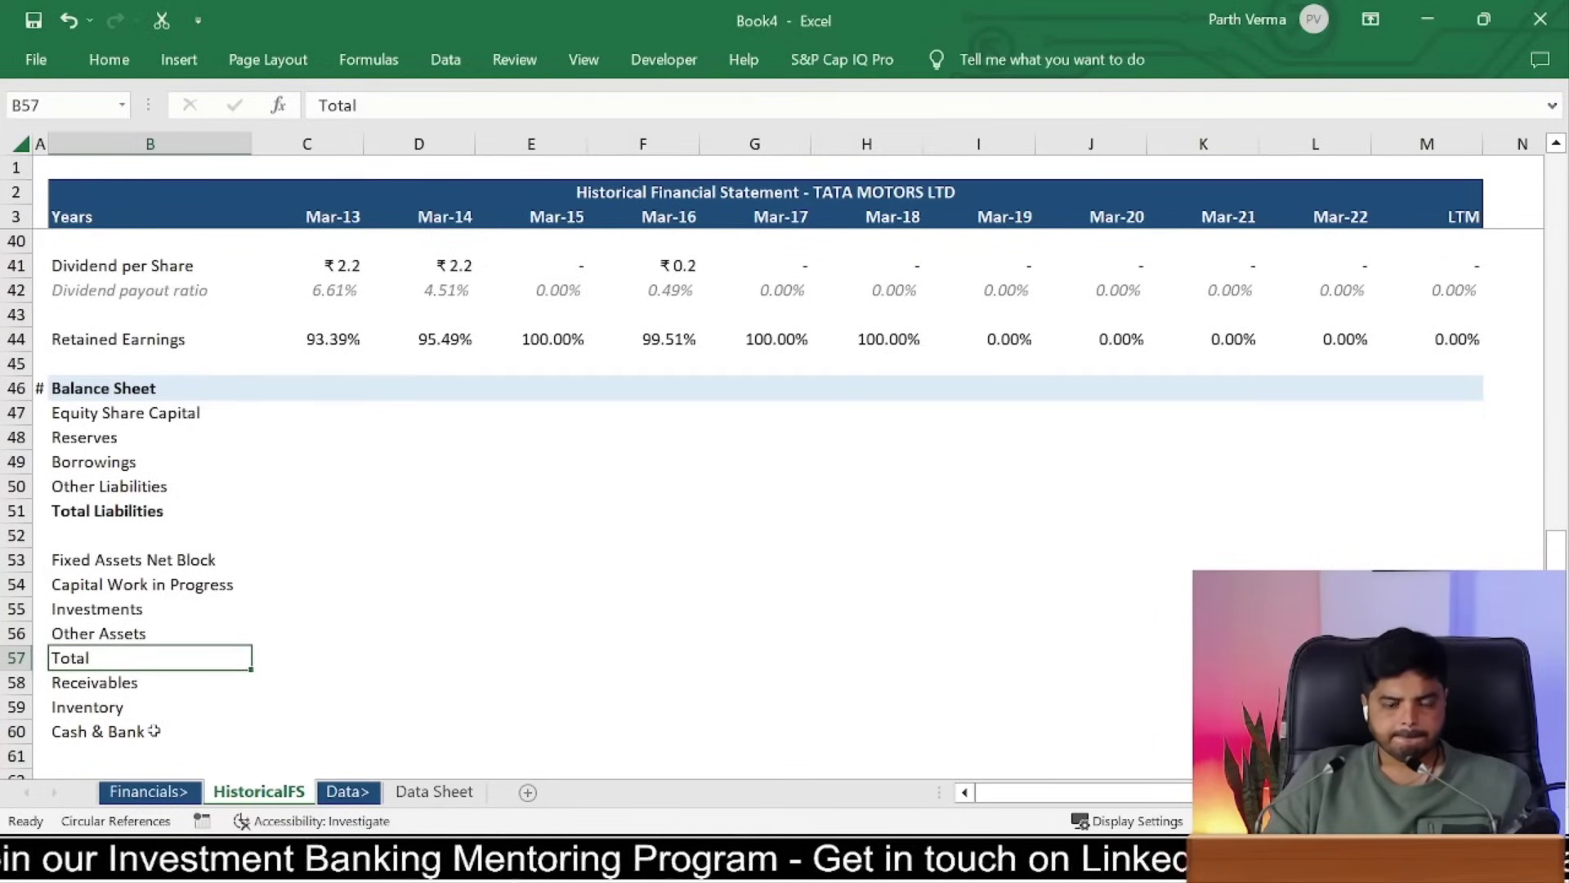
type("T")
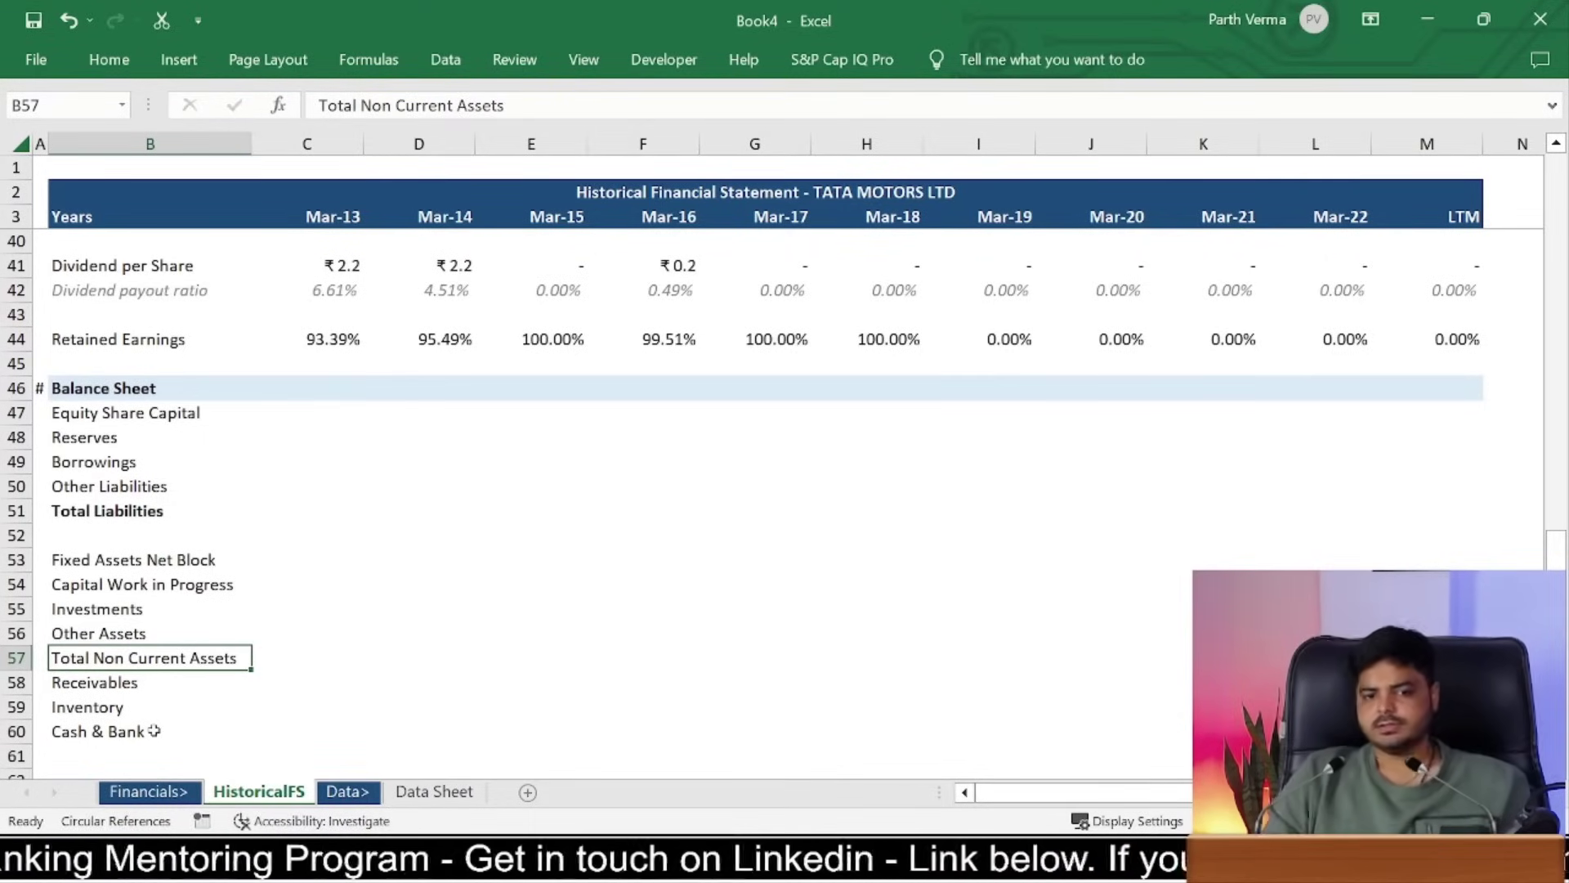
key("Return")
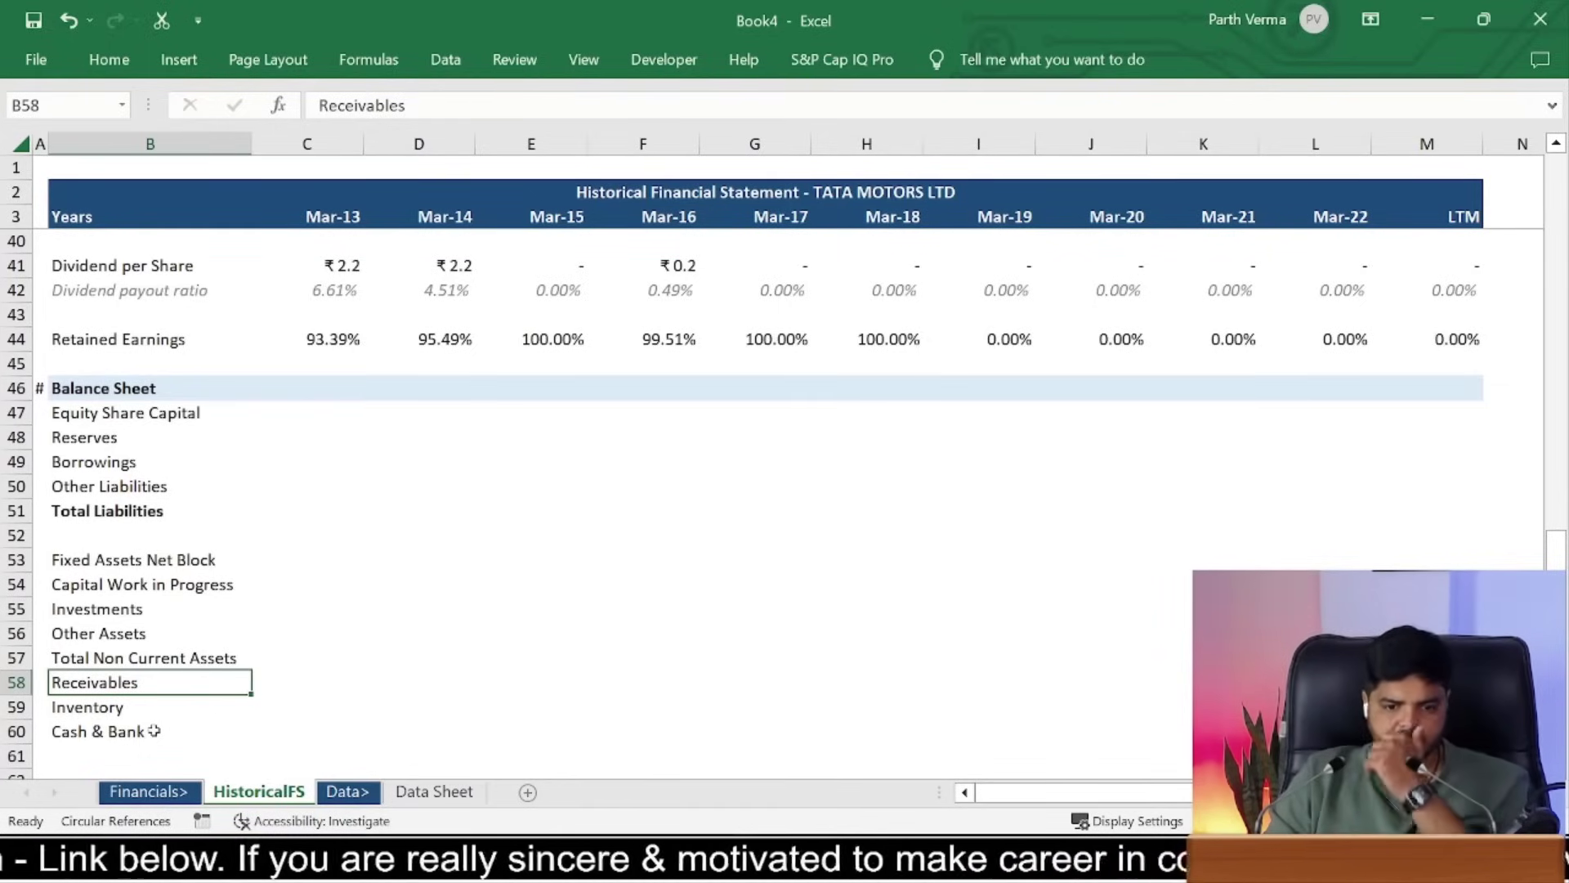
Step: Bold Total Non Current Assets and insert a blank row above Receivables
key("Up")
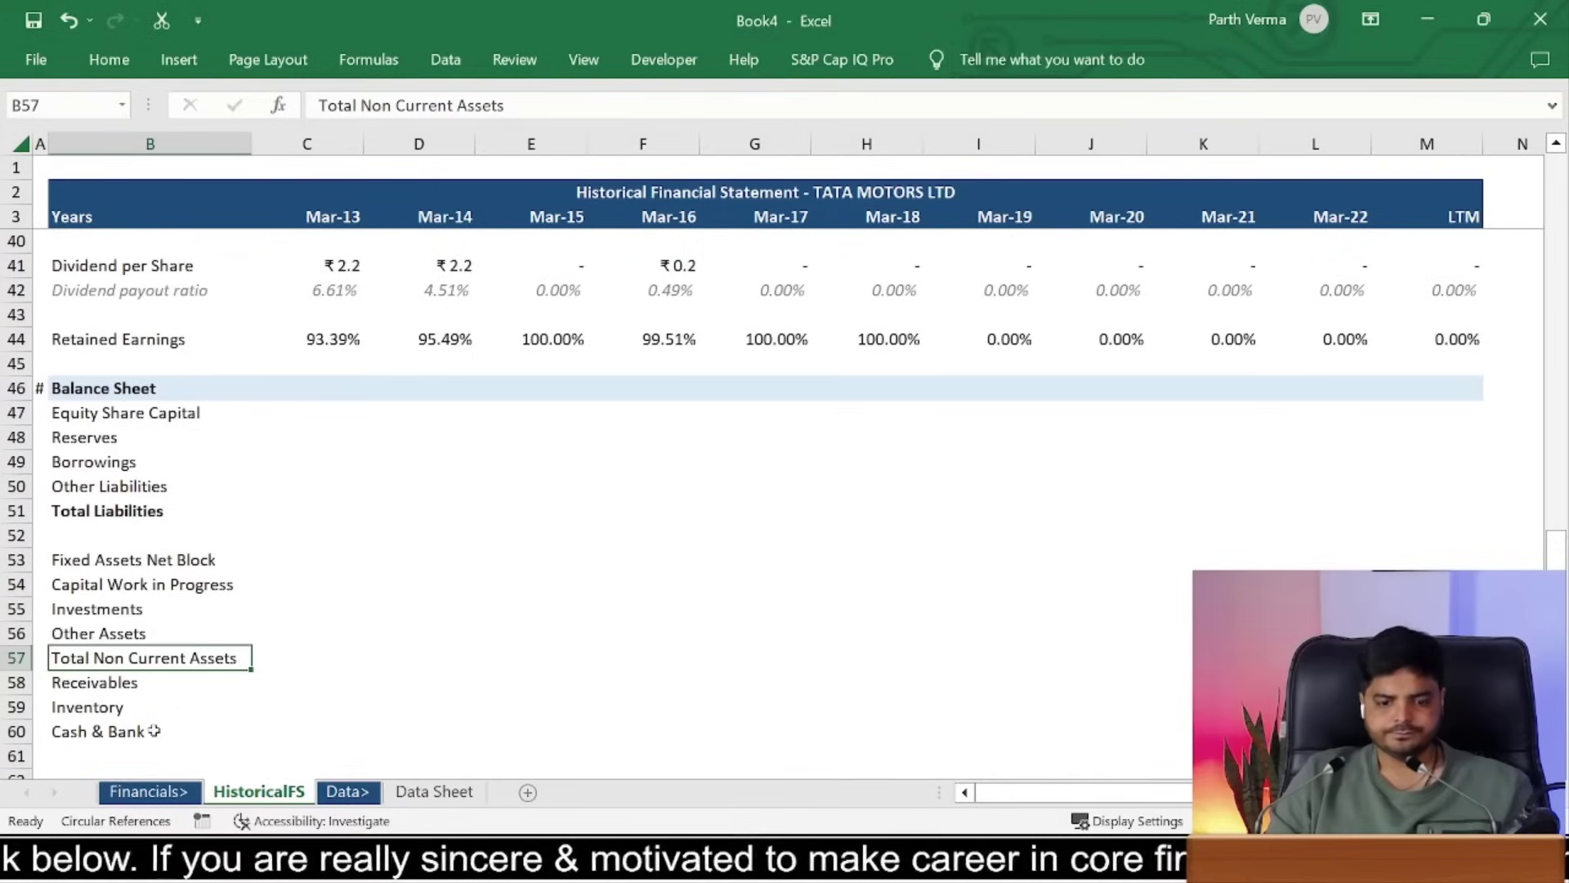
key("ctrl+b")
left_click(17, 682)
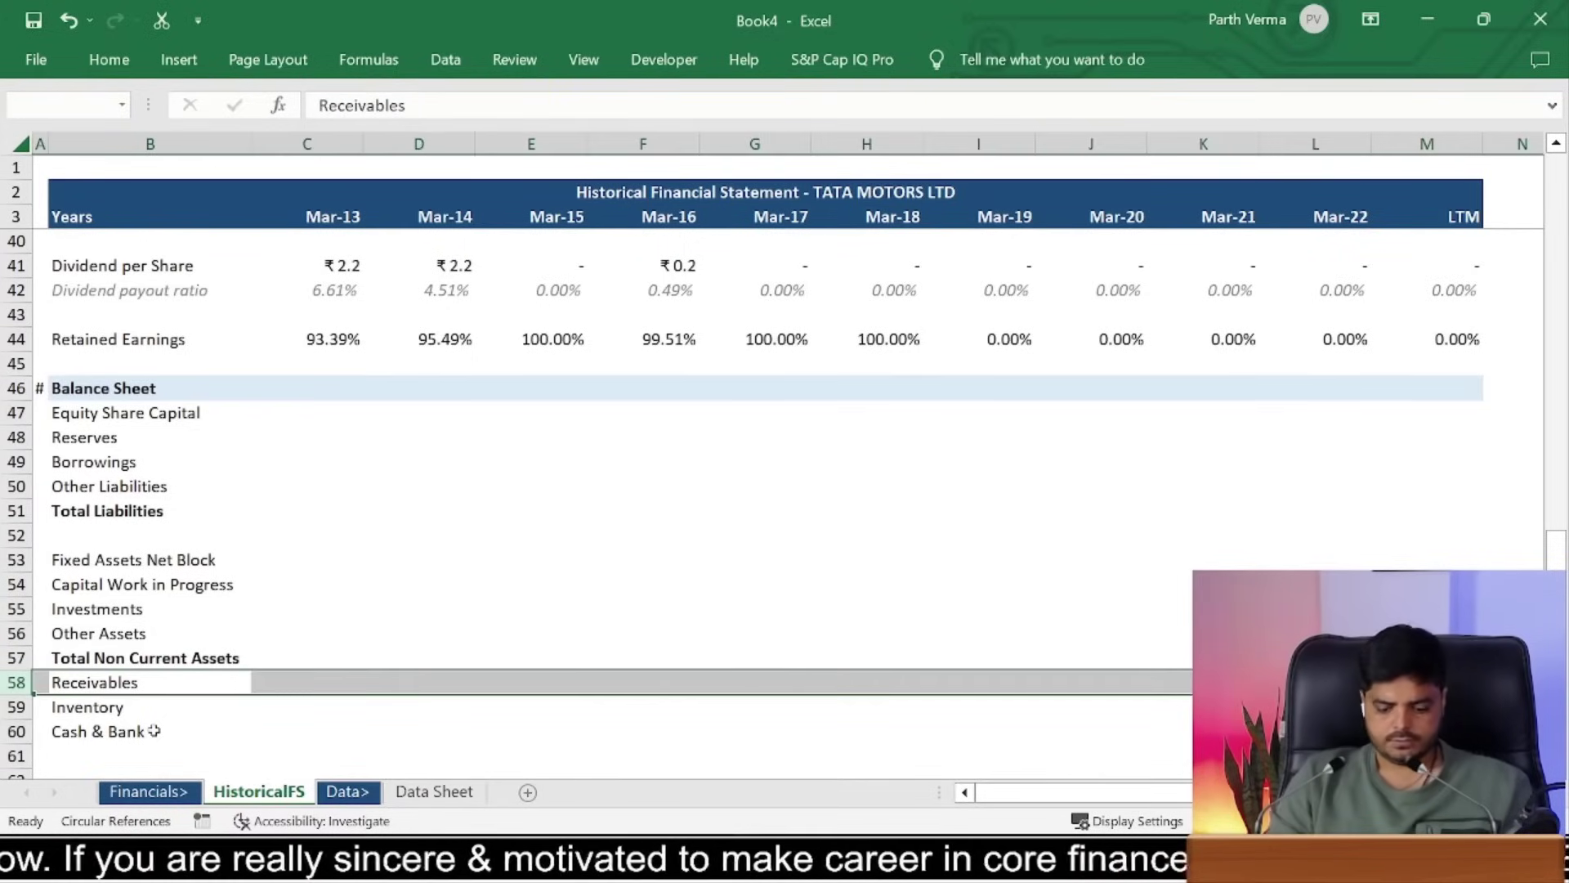
key("ctrl+shift+plus")
Step: Add 'Total Current Assets' in B62 and 'Total Assets' in B64
key("Down")
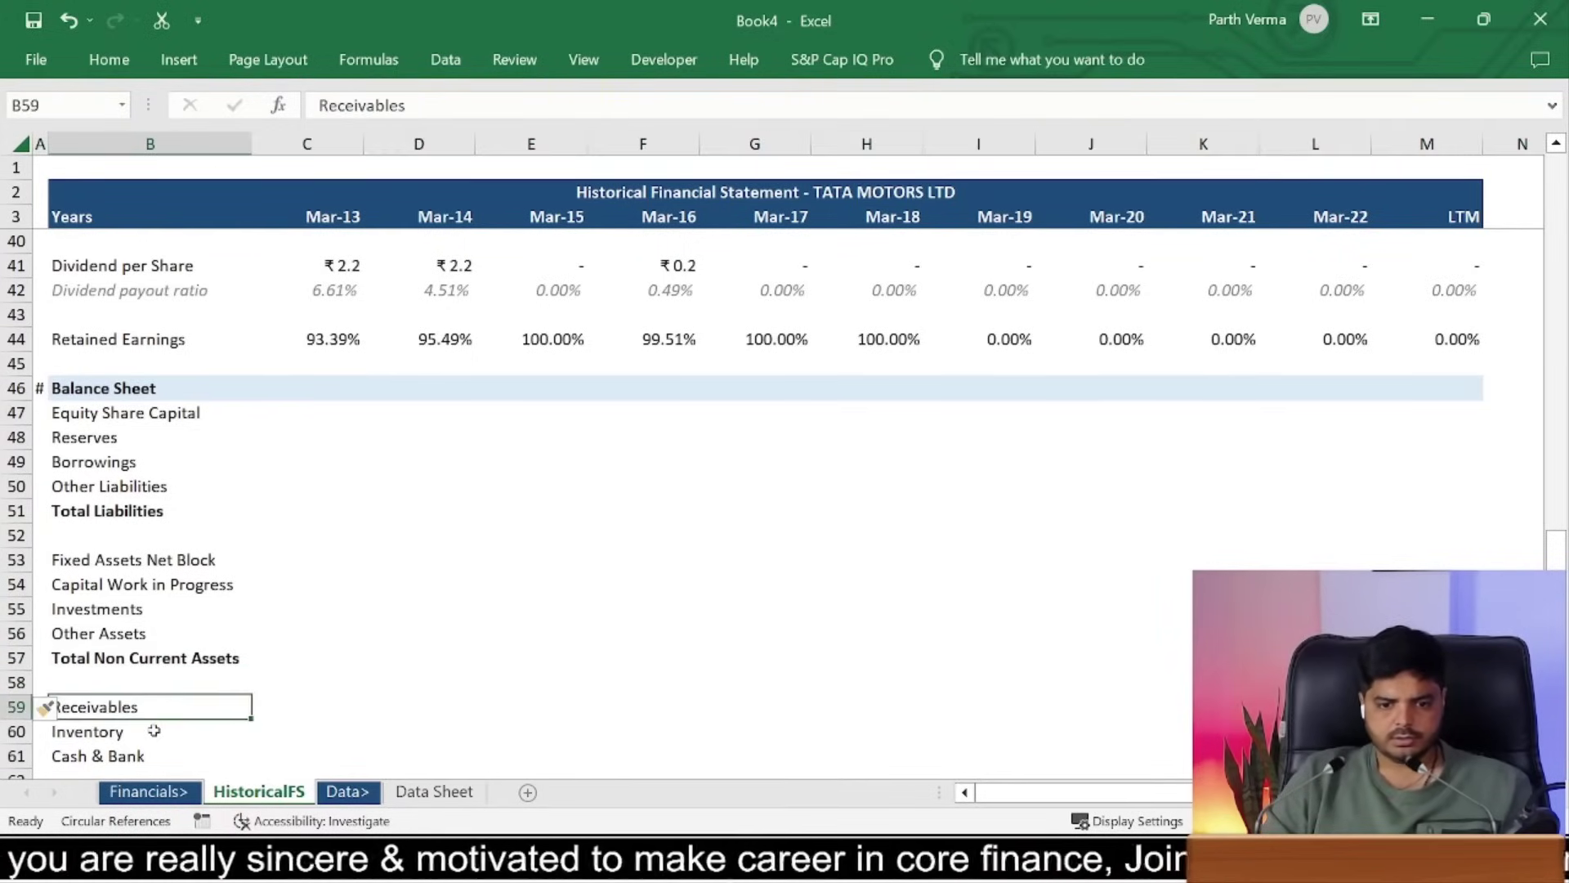
key("Down")
key("Down")
key("Down")
type("Tot")
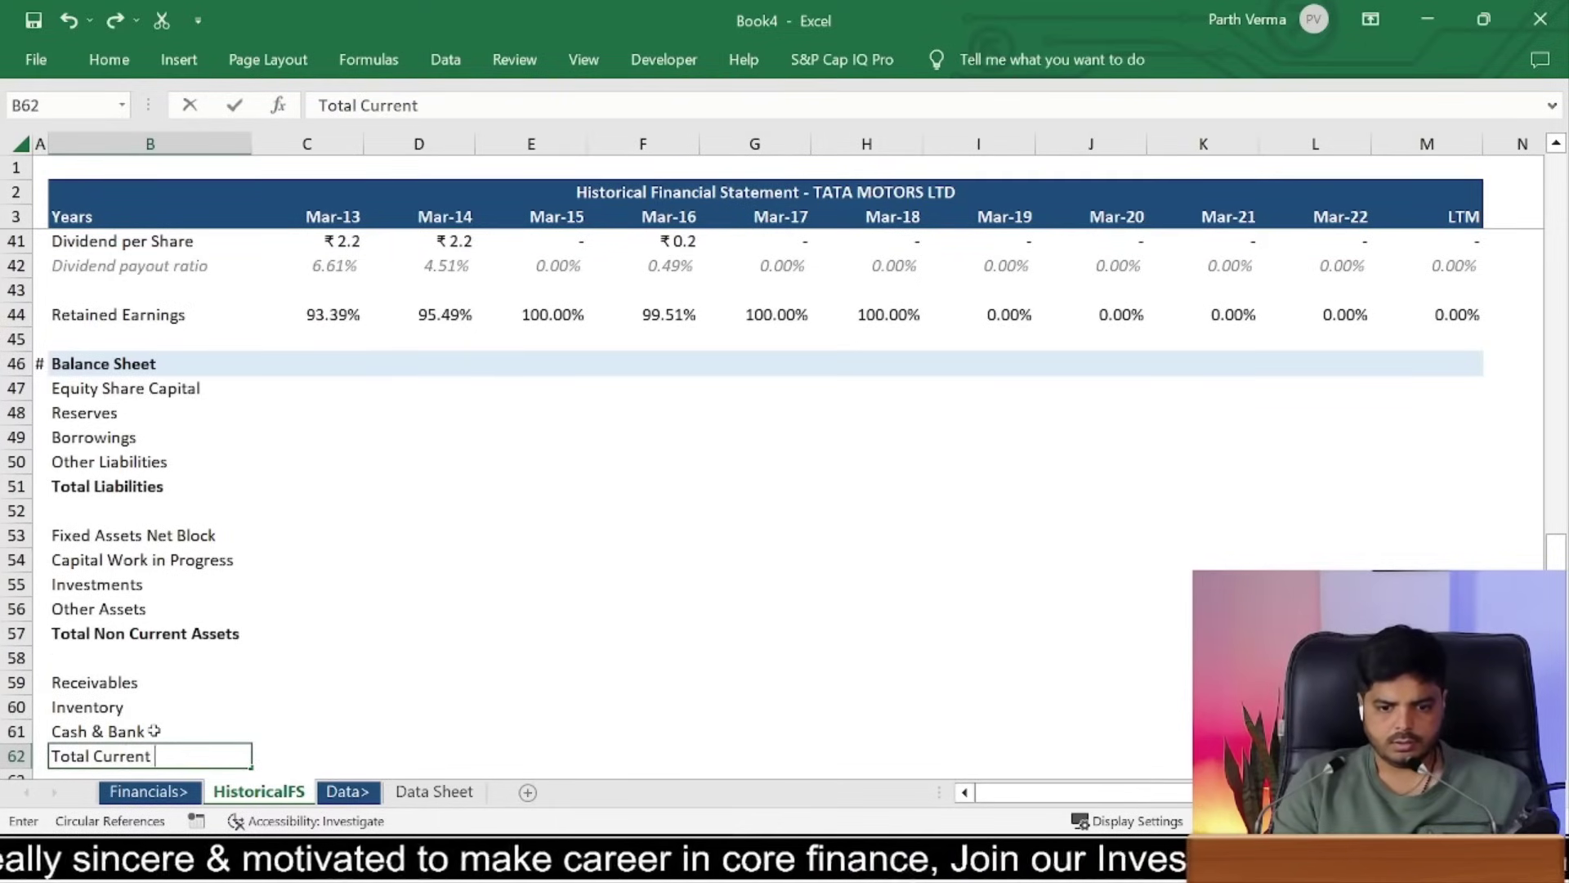
type("Assets")
key("Return")
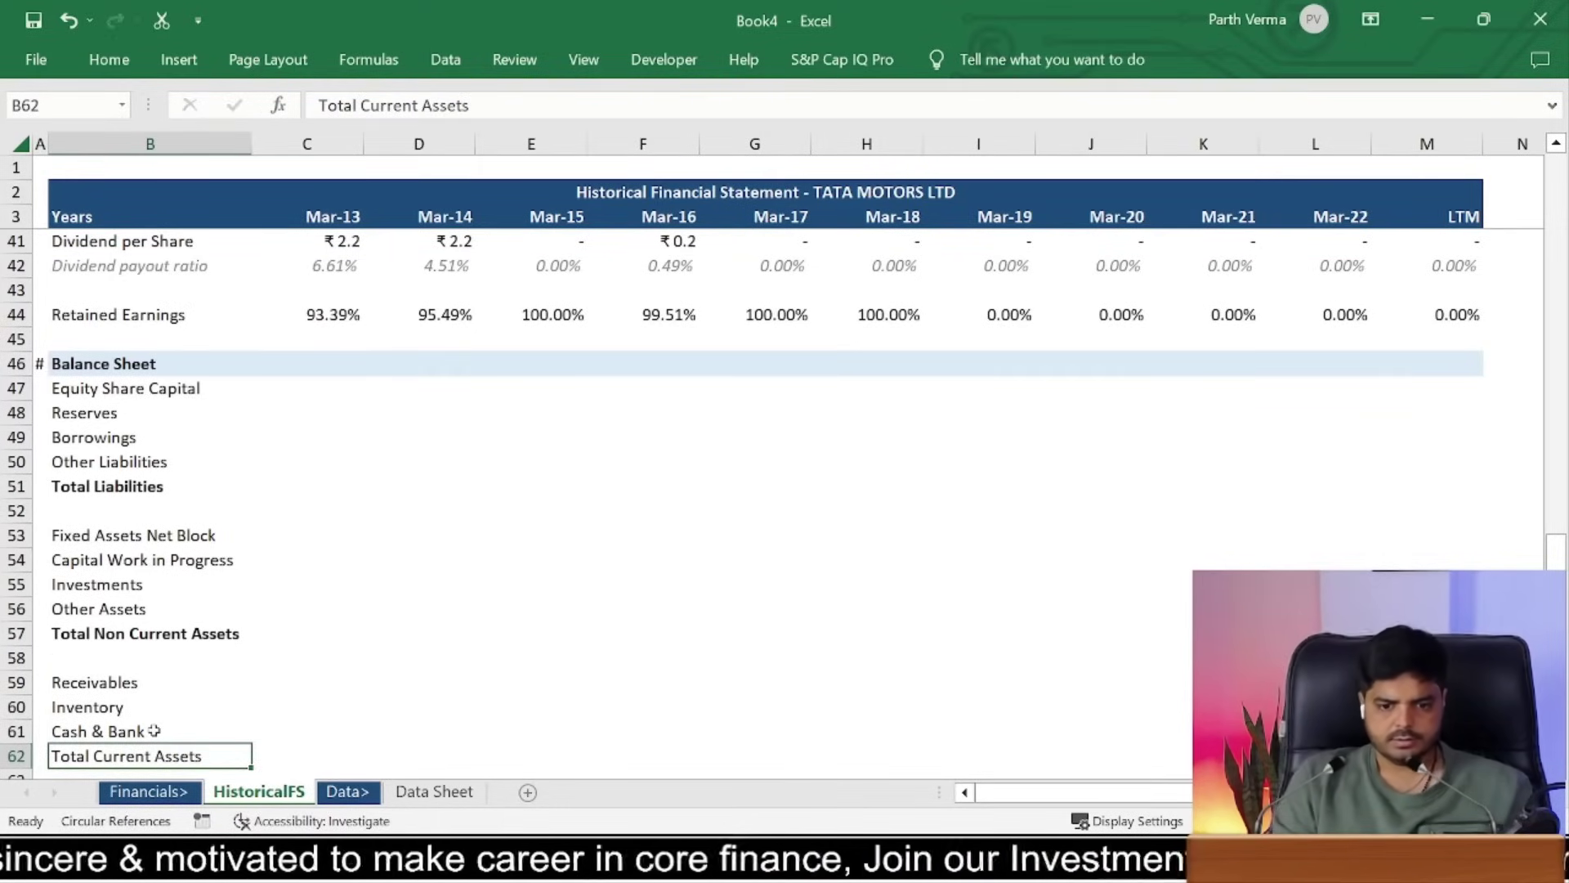
key("Down")
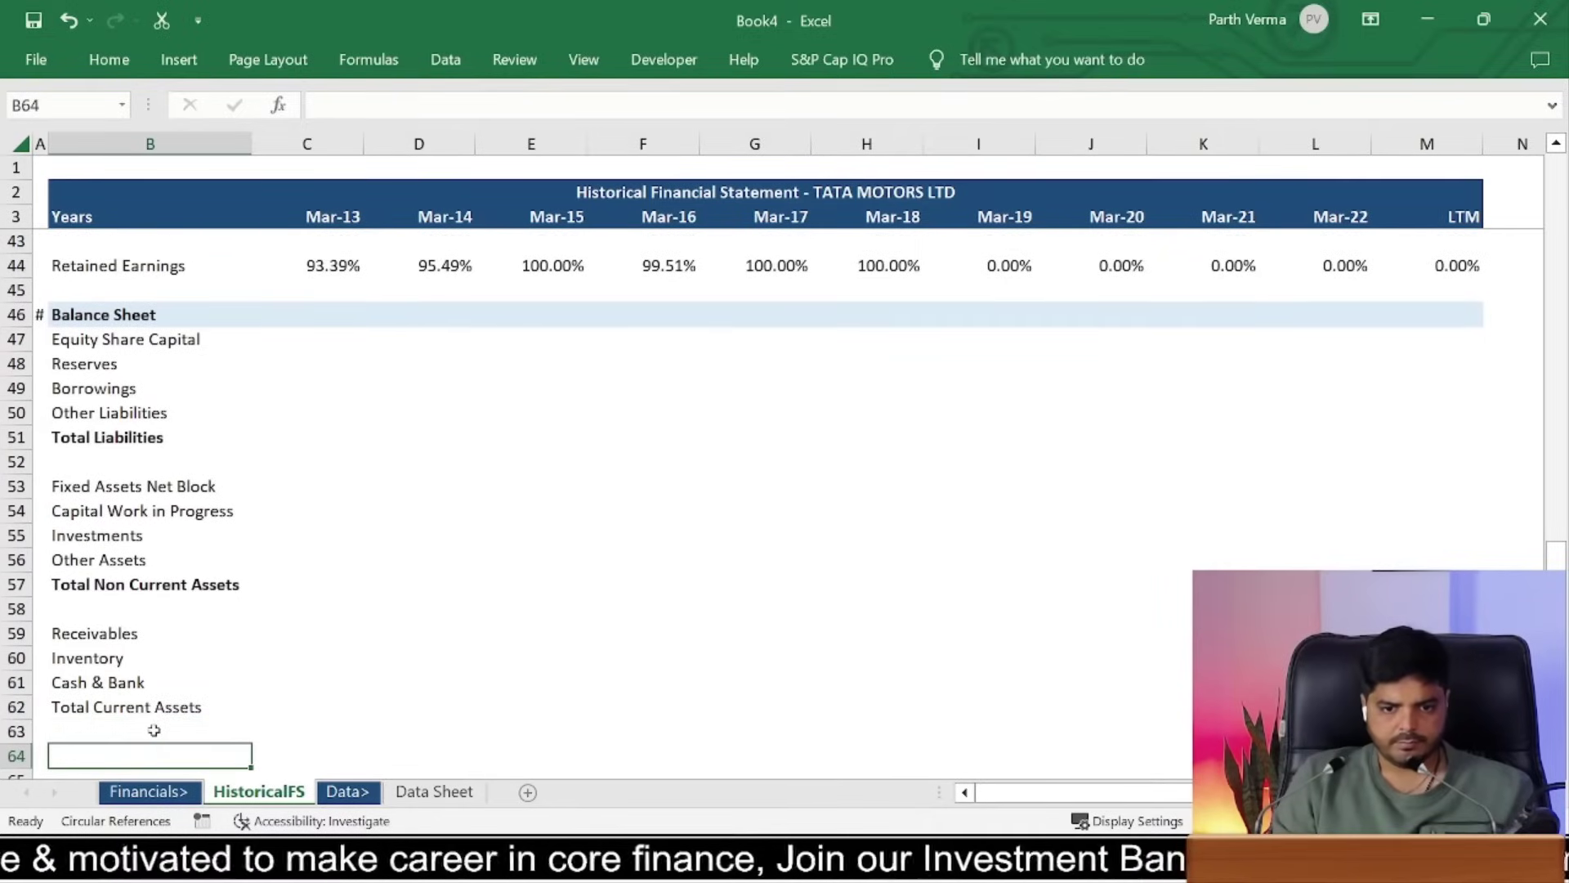
type("Total As")
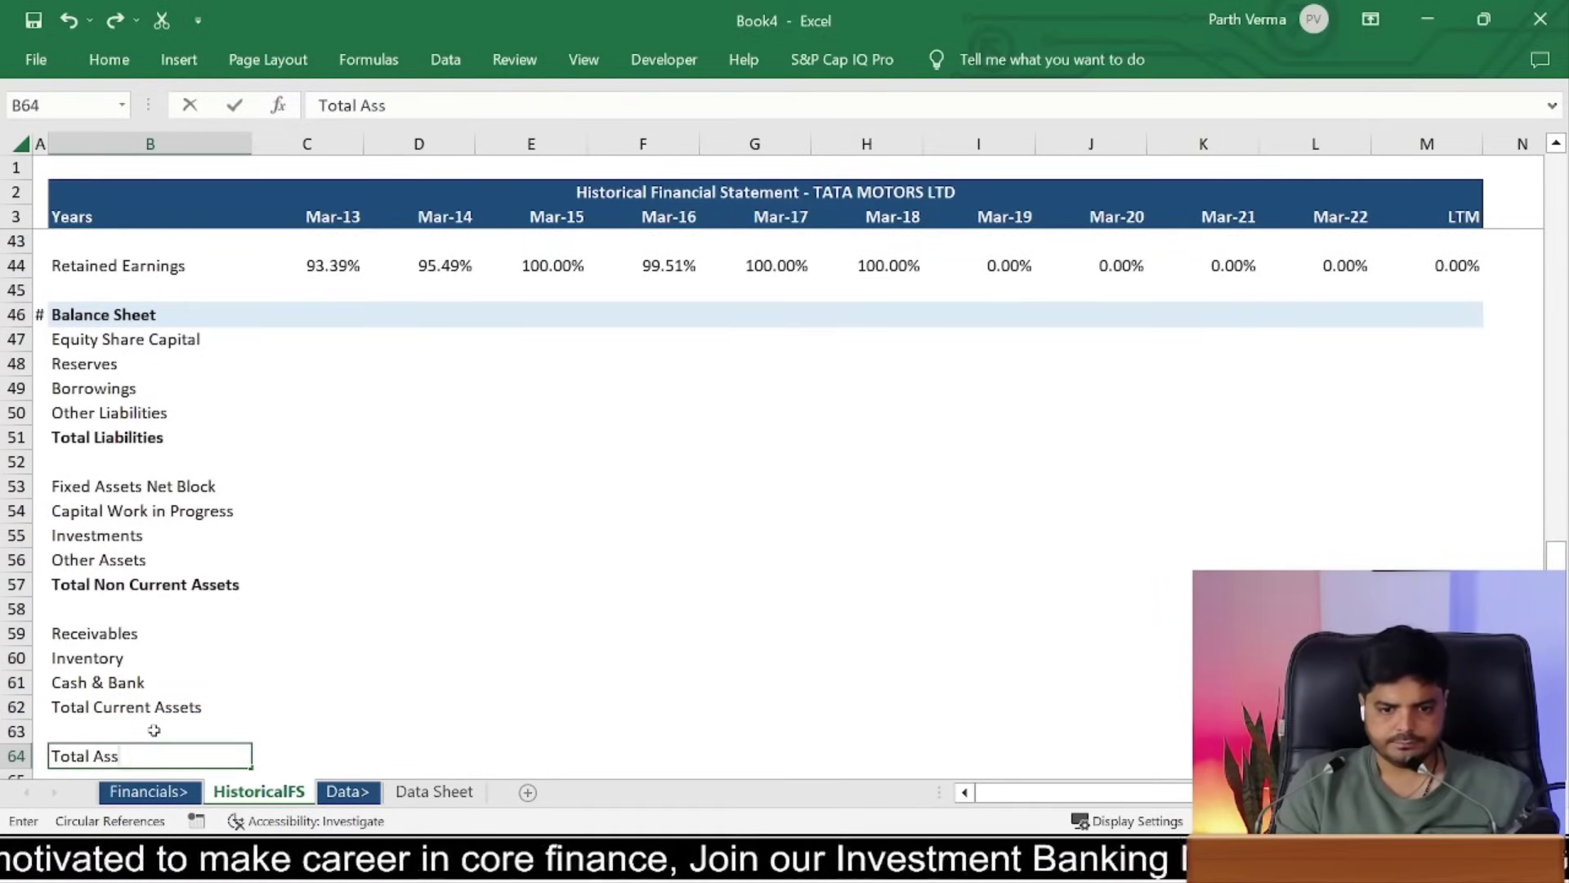
type("s")
key("ctrl+Return")
key("Up")
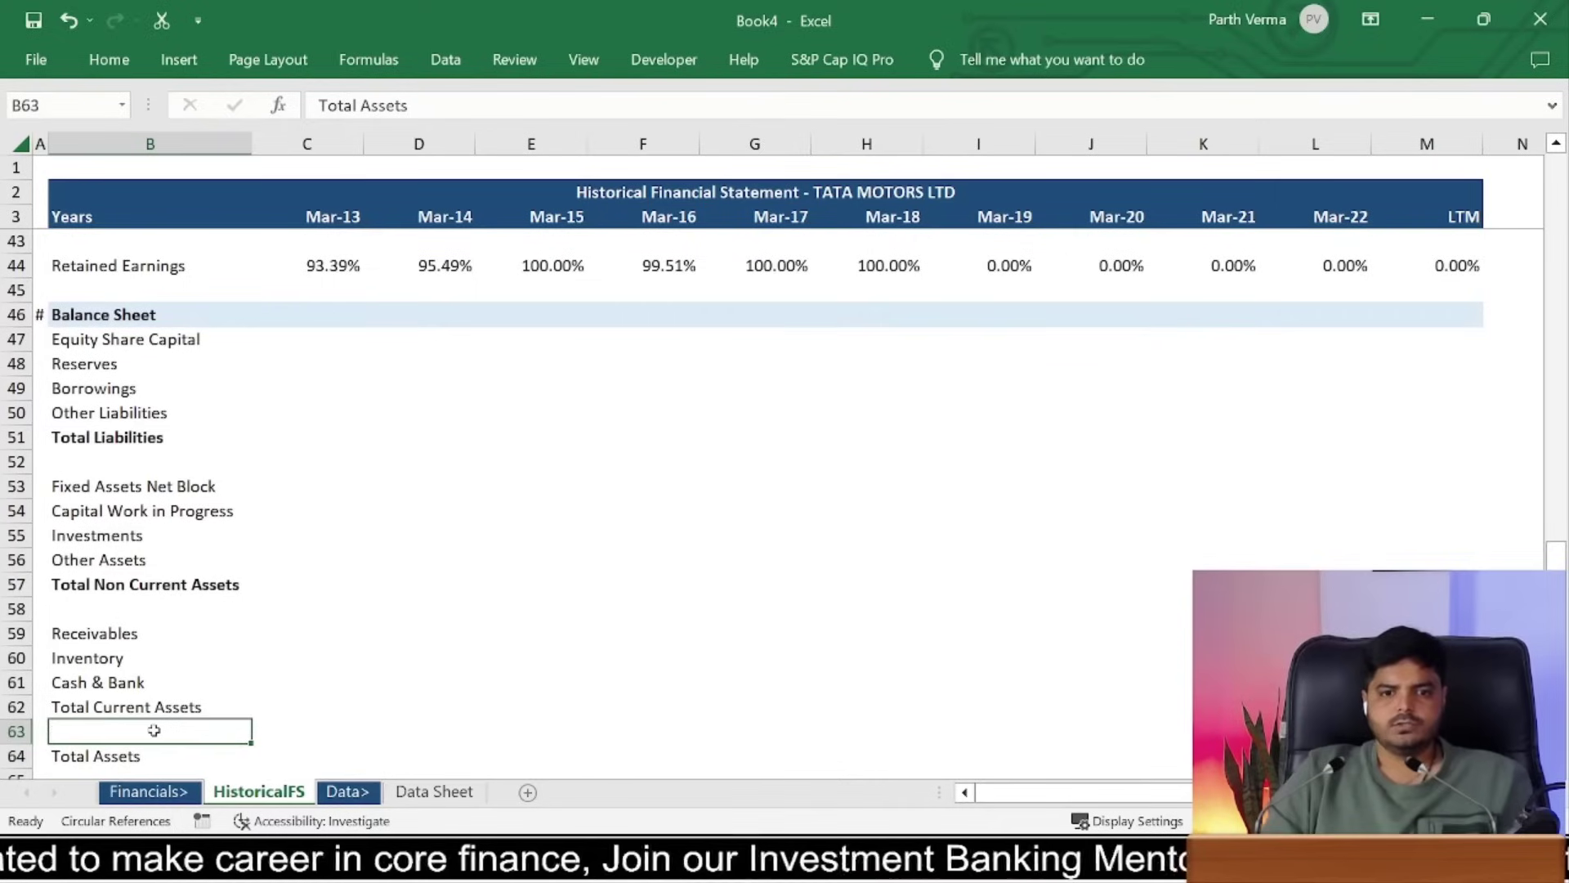
key("Up")
key("Up")
key("Up")
key("Up")
key("Right")
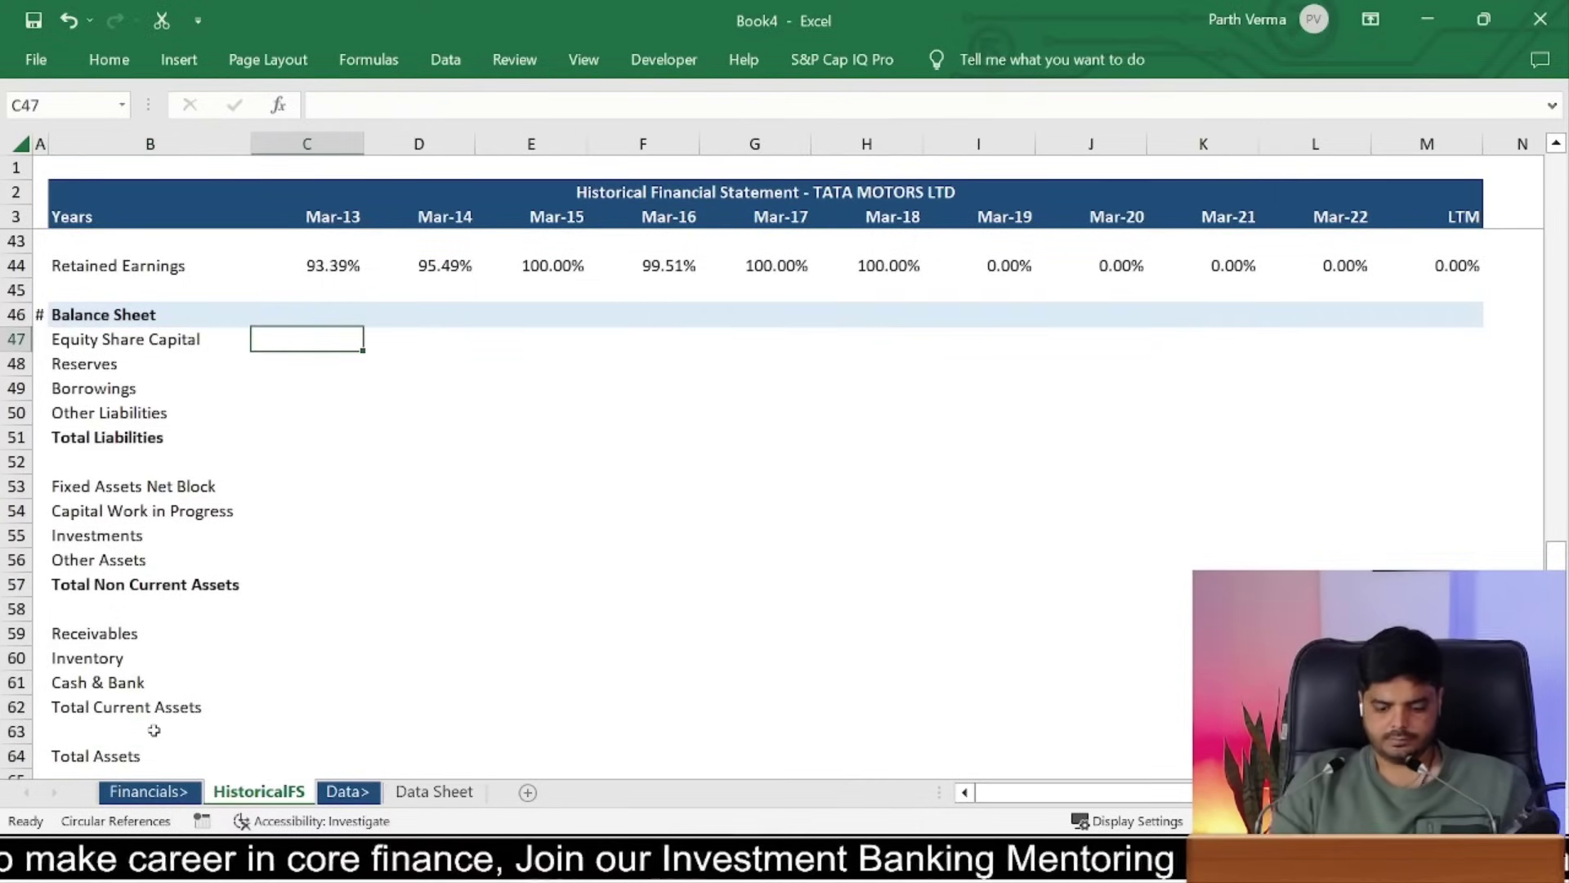
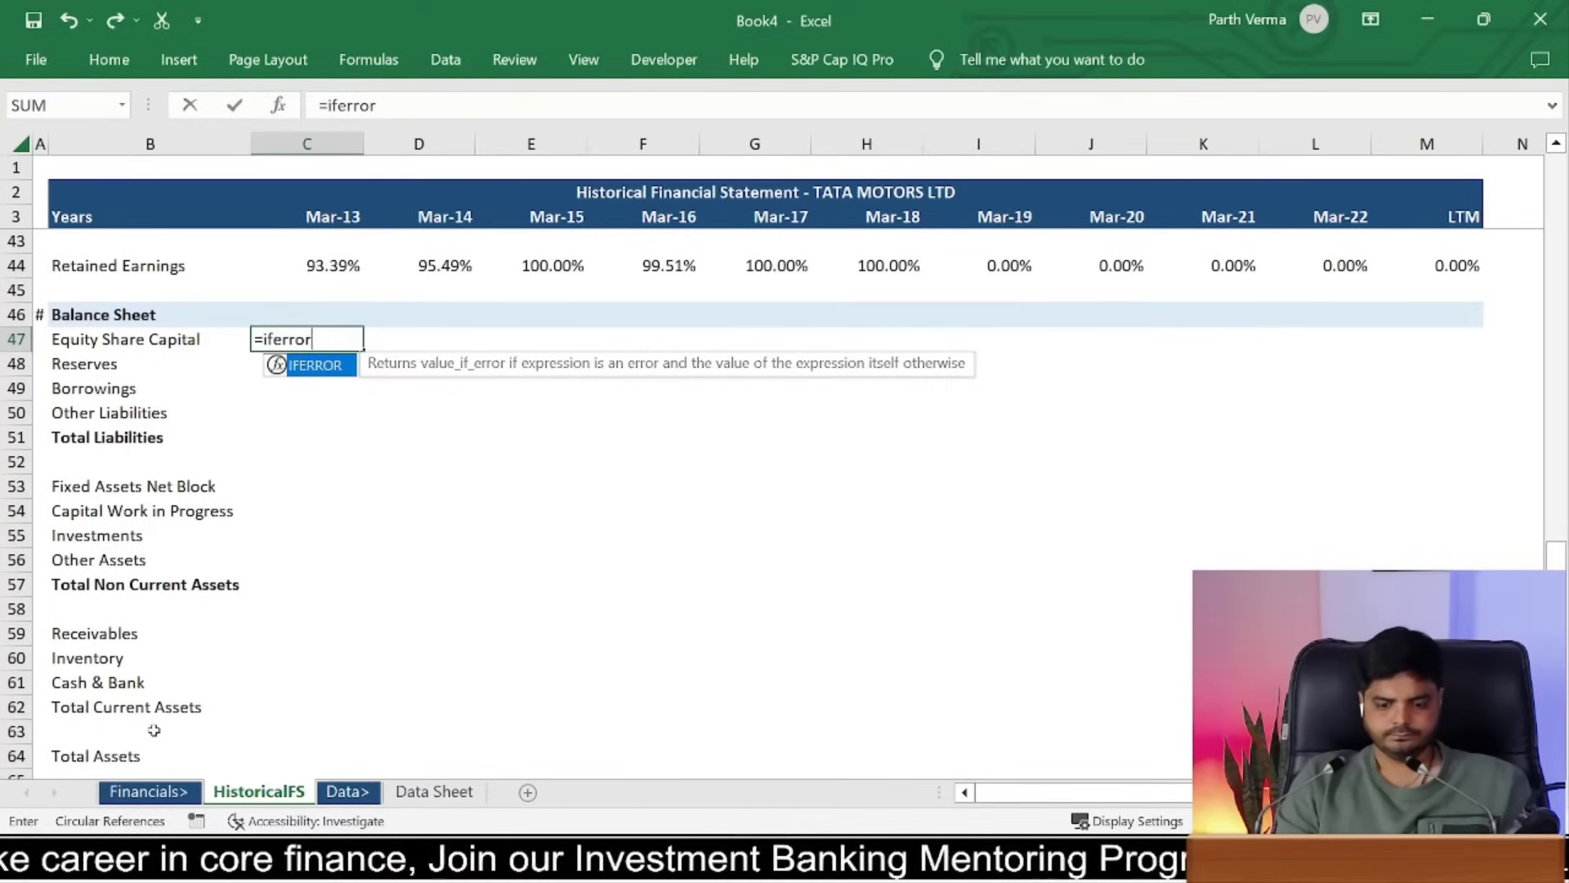
Step: Enter =IFERROR('Data Sheet'!B57,0) in C47 for Mar-13 Equity Share Capital
type("(")
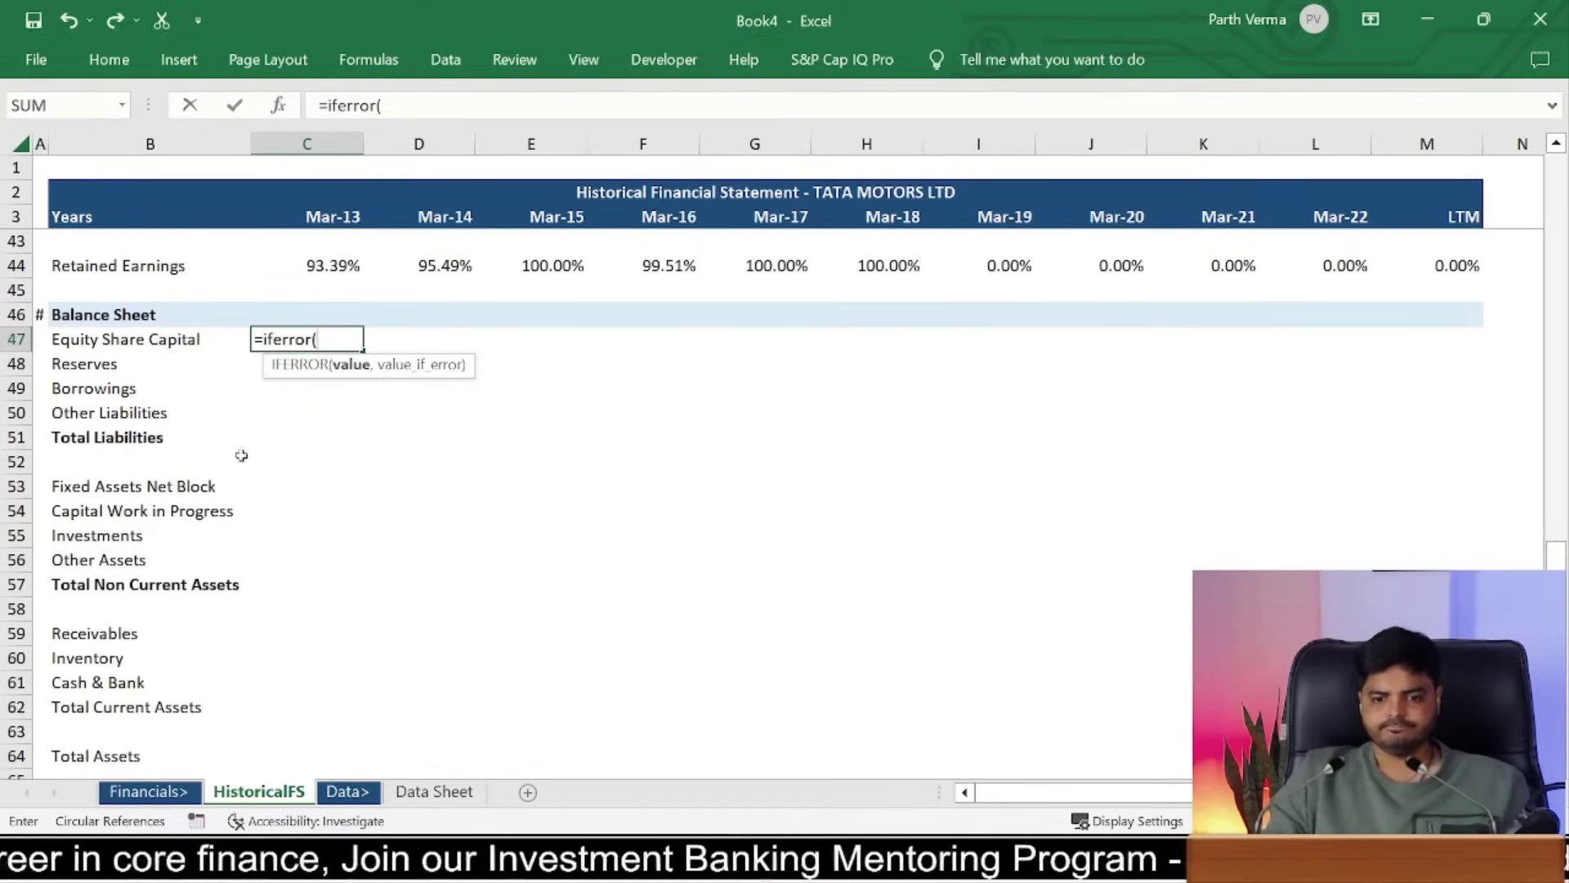
left_click(468, 786)
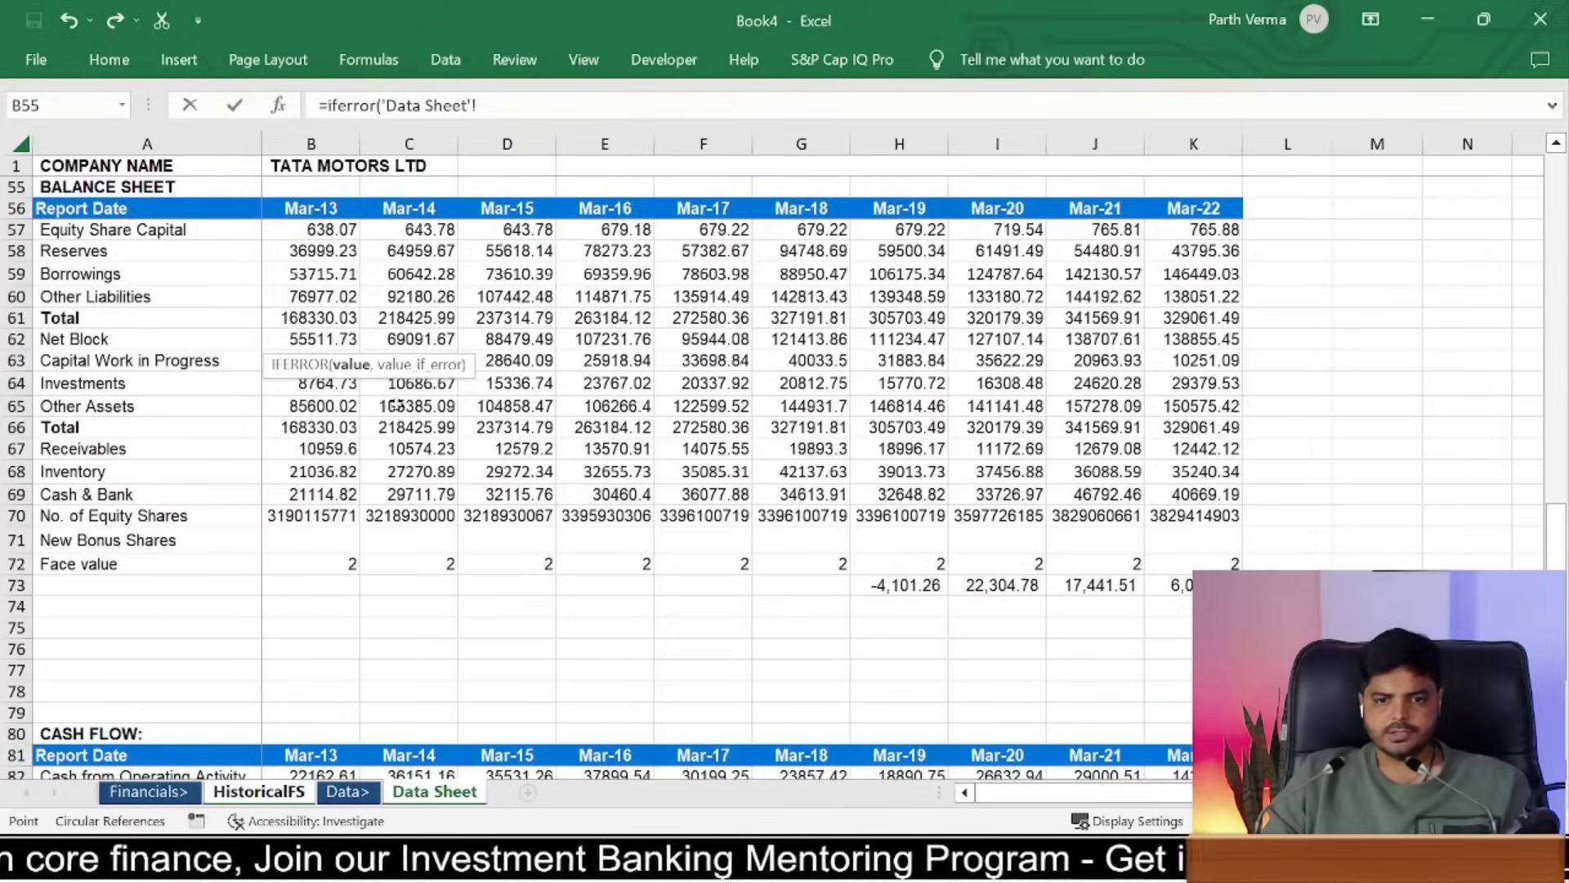
left_click(323, 230)
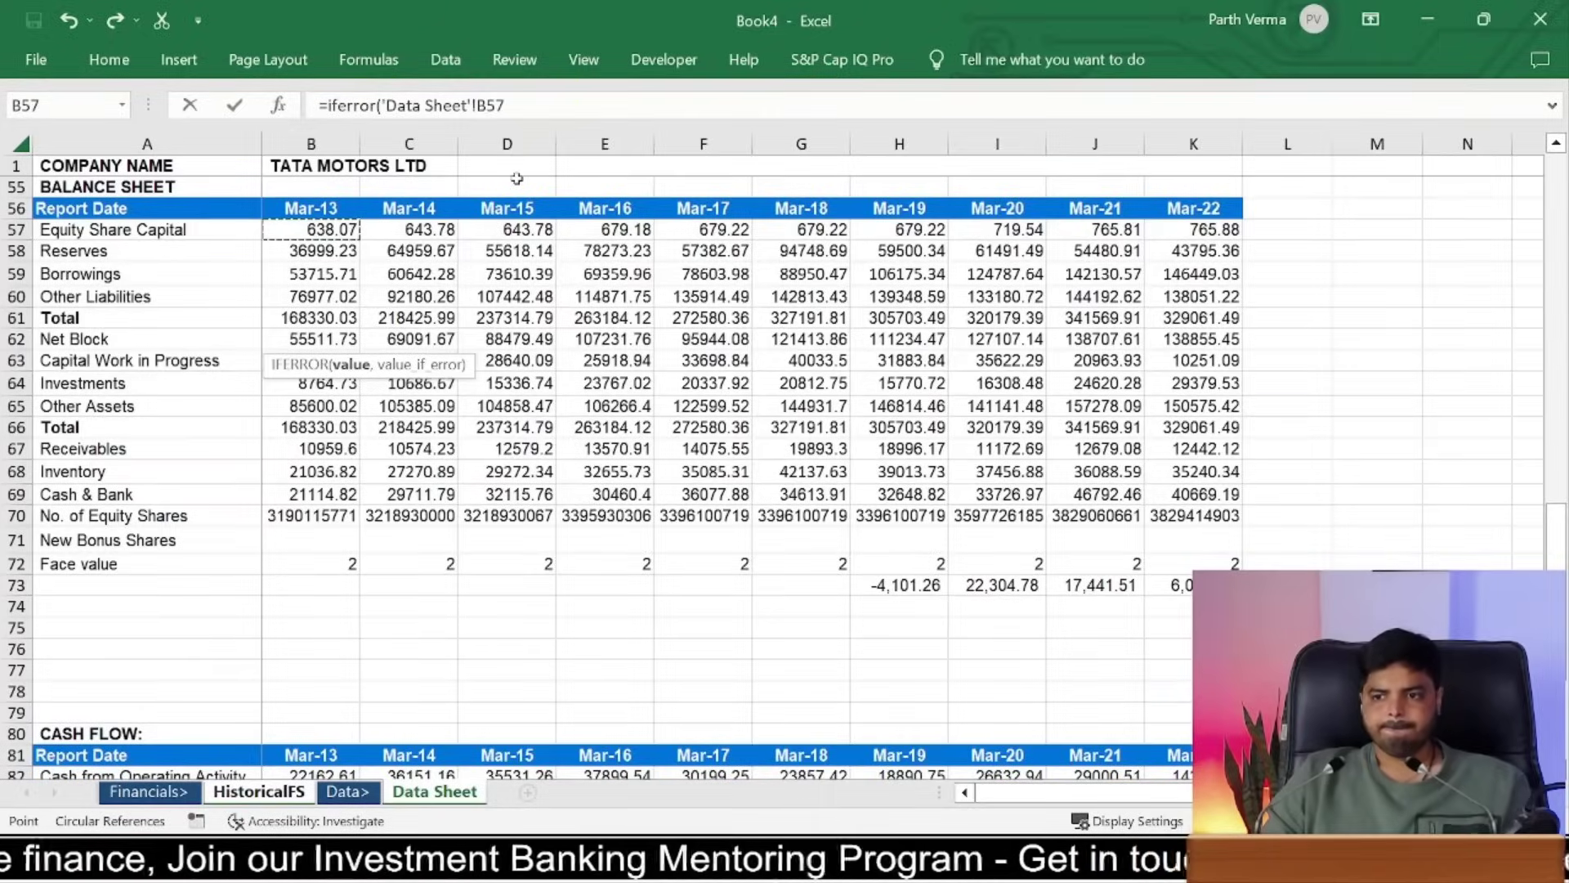
key("Return")
key("Return")
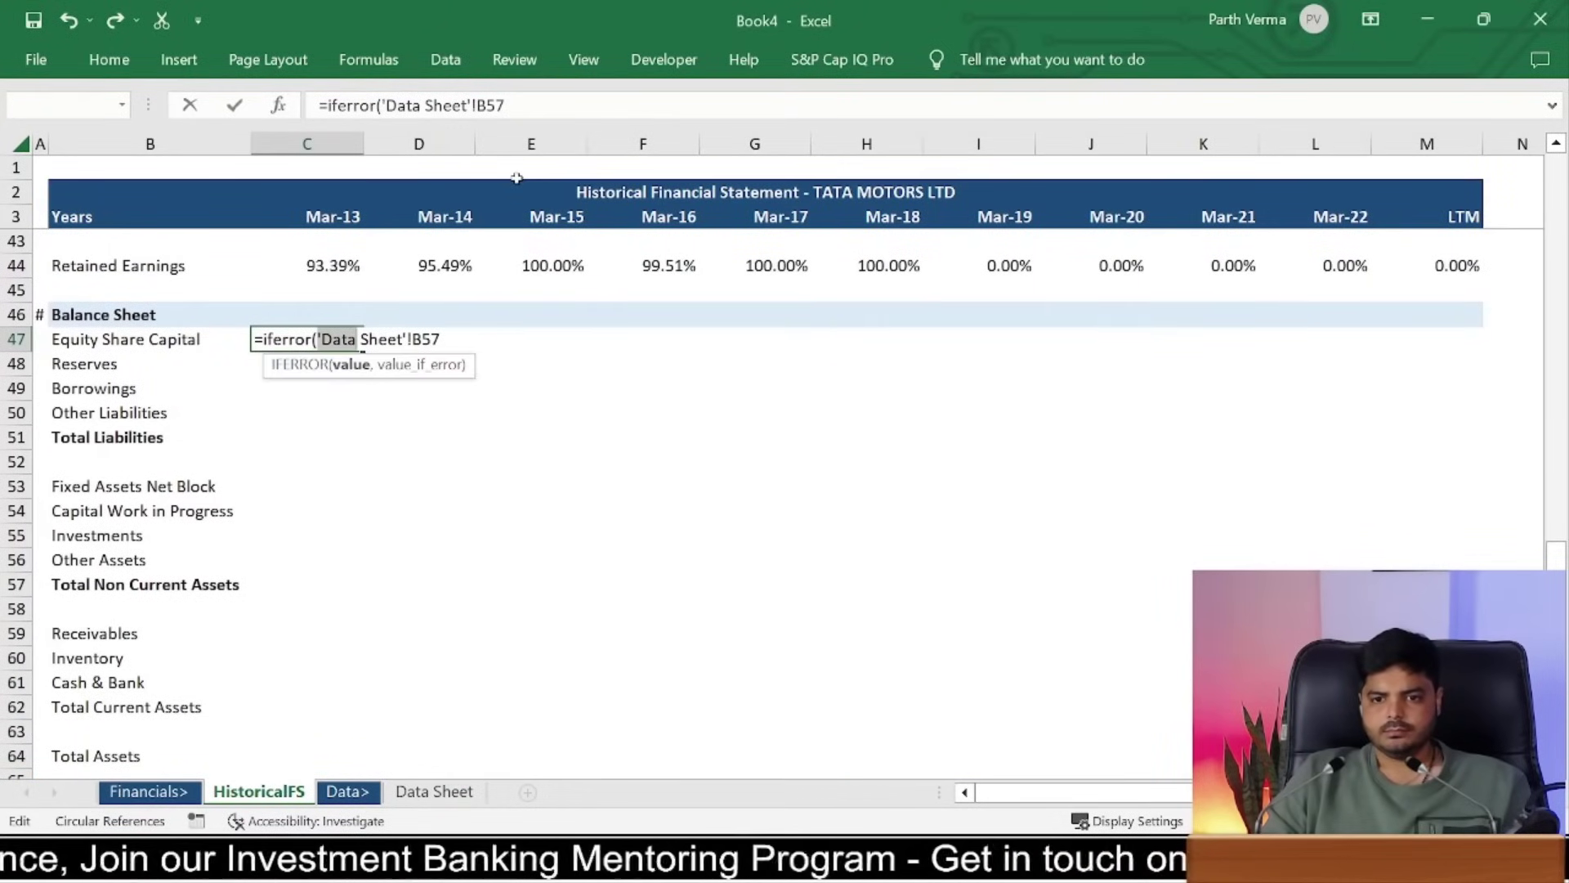
type(",0")
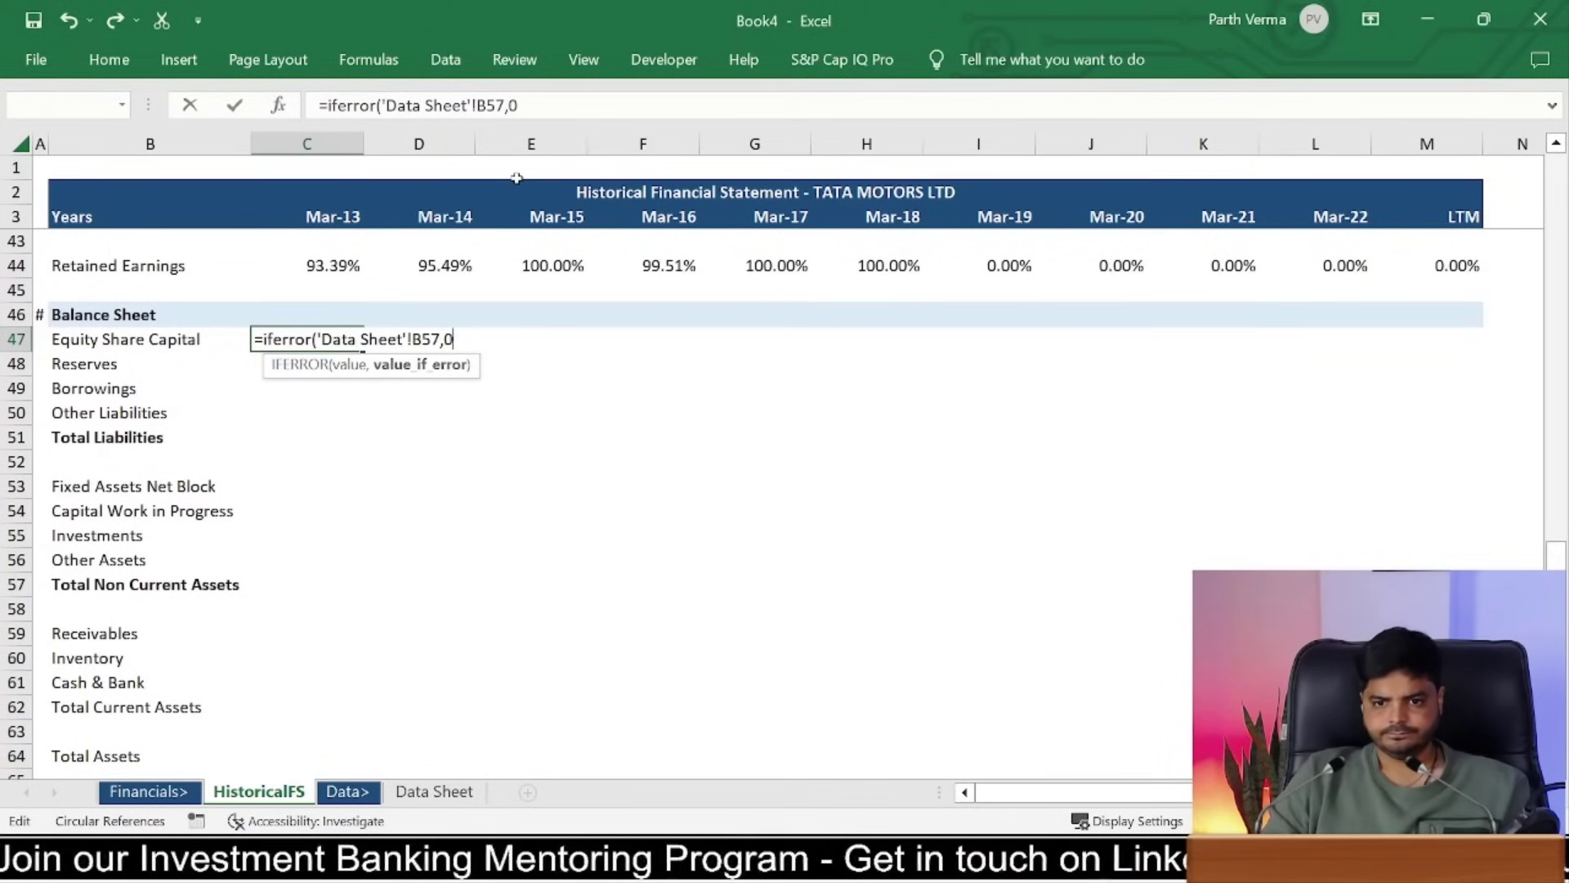
type(")")
key("ctrl+Return")
Step: Copy the C47 link formula across row 47 through the Mar-22 column L
key("ctrl+c")
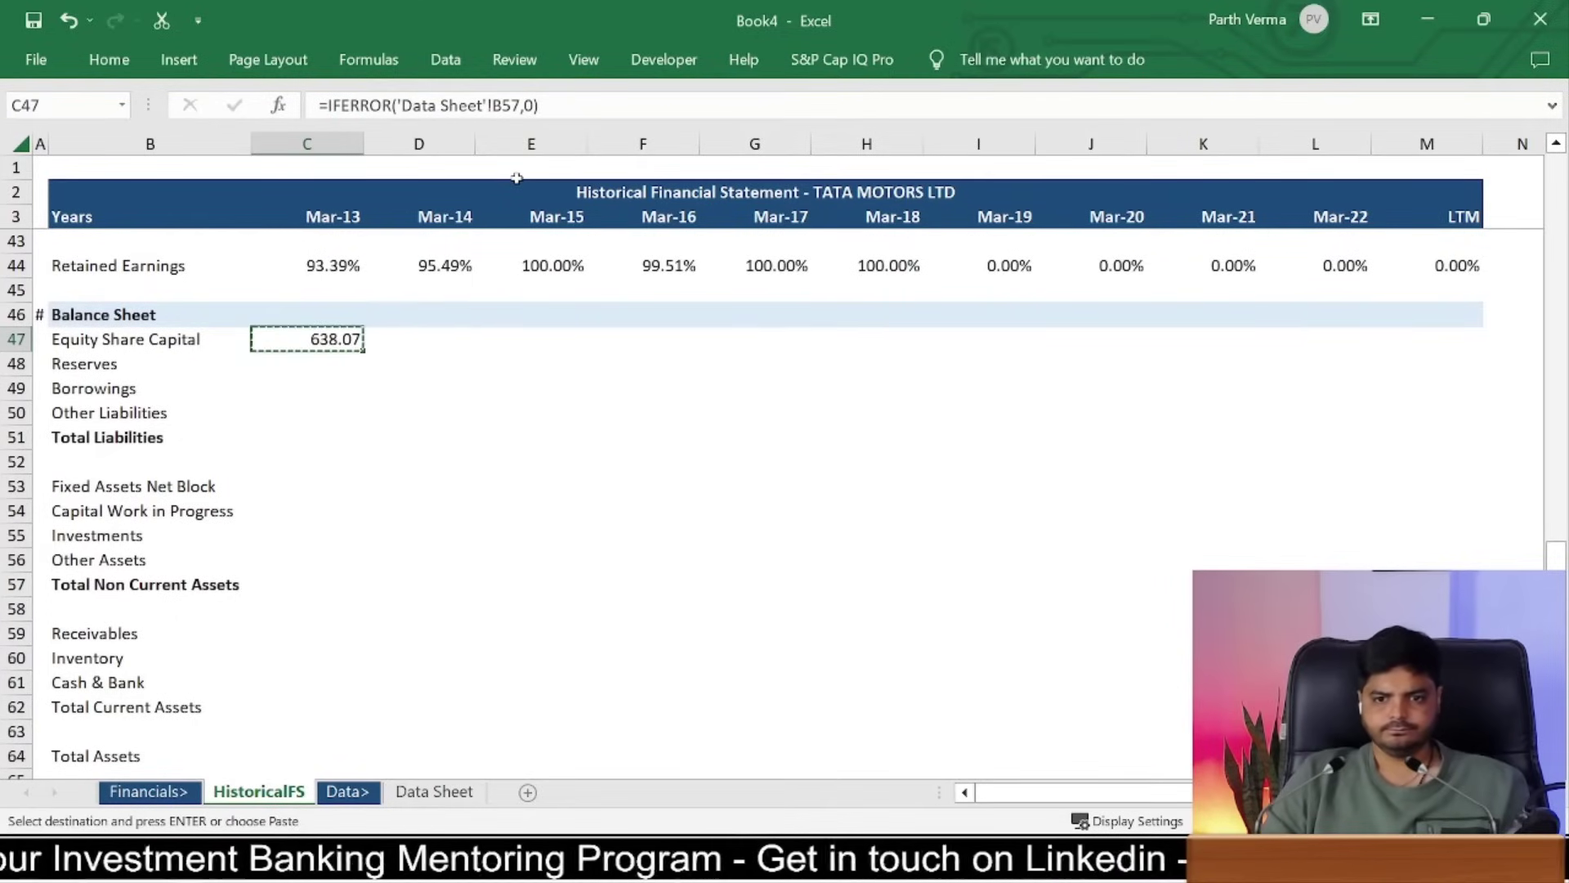
key("shift+Right")
key("shift+Right")
key("shift+Right")
key("shift+Right")
key("shift+Right")
key("shift+Right")
key("ctrl+v")
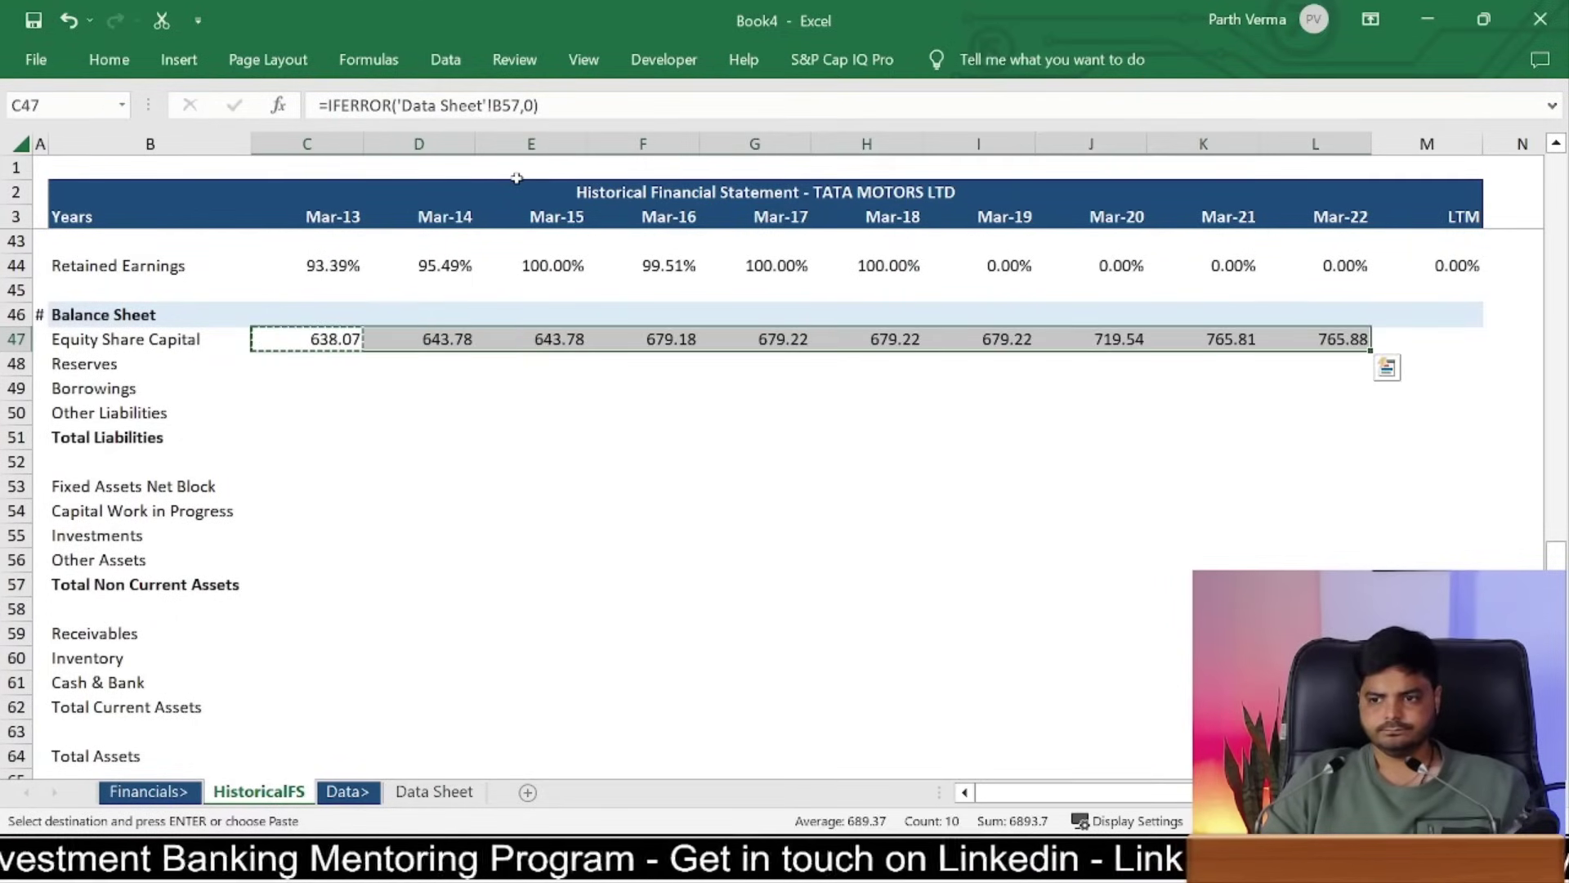
key("Left")
key("Right")
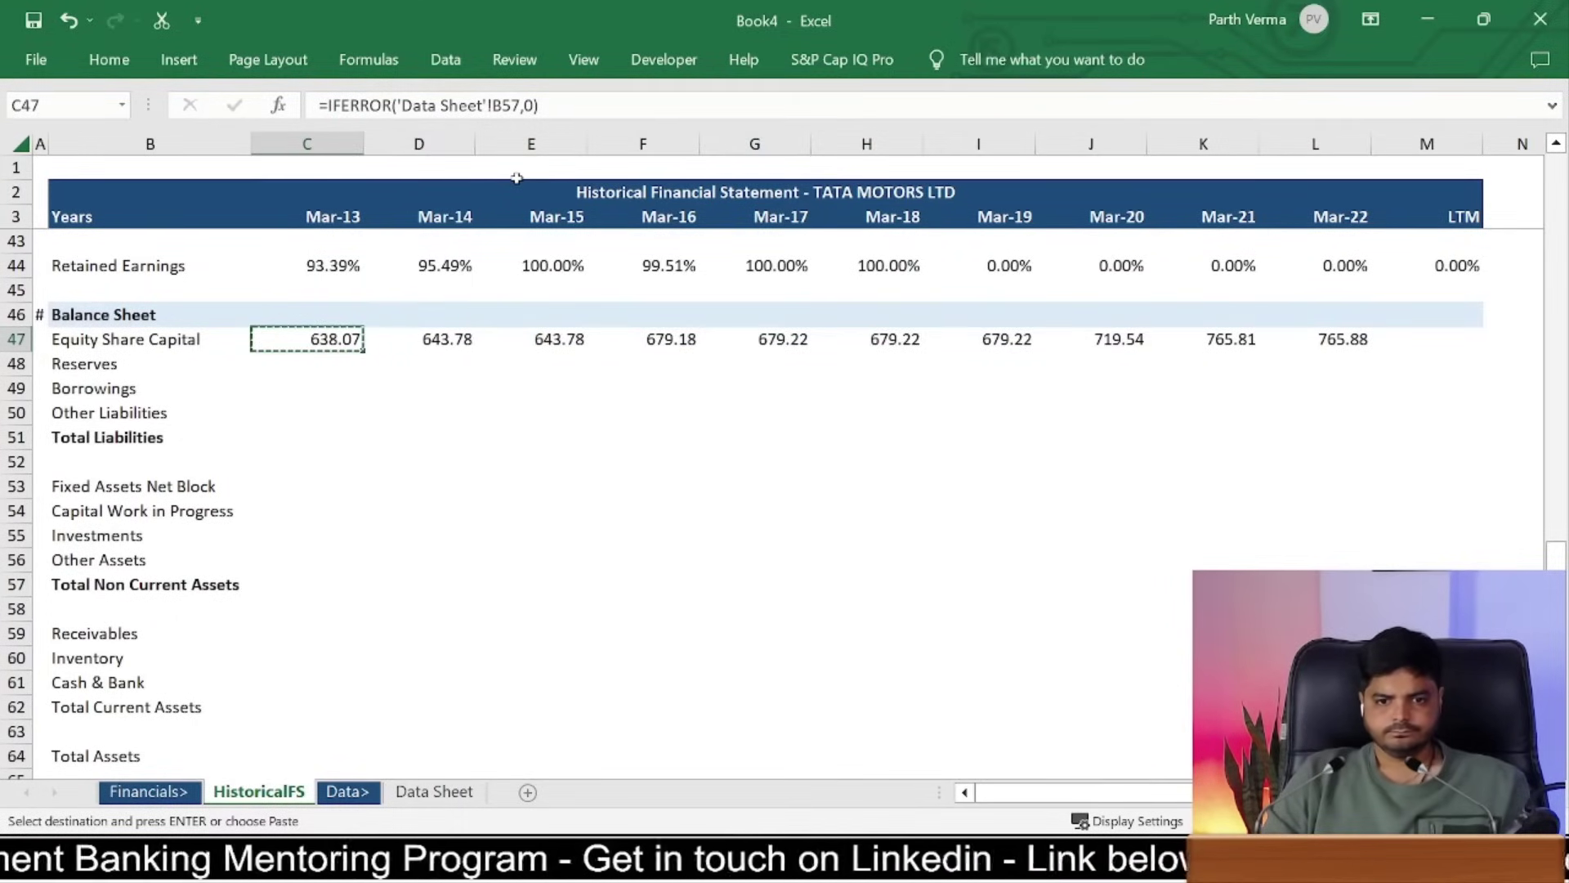
key("Down")
key("Up")
Step: Paste the link formula into the whole C47:L51 block, down to Total Liabilities
key("shift+Down")
key("shift+Down")
key("shift+Down")
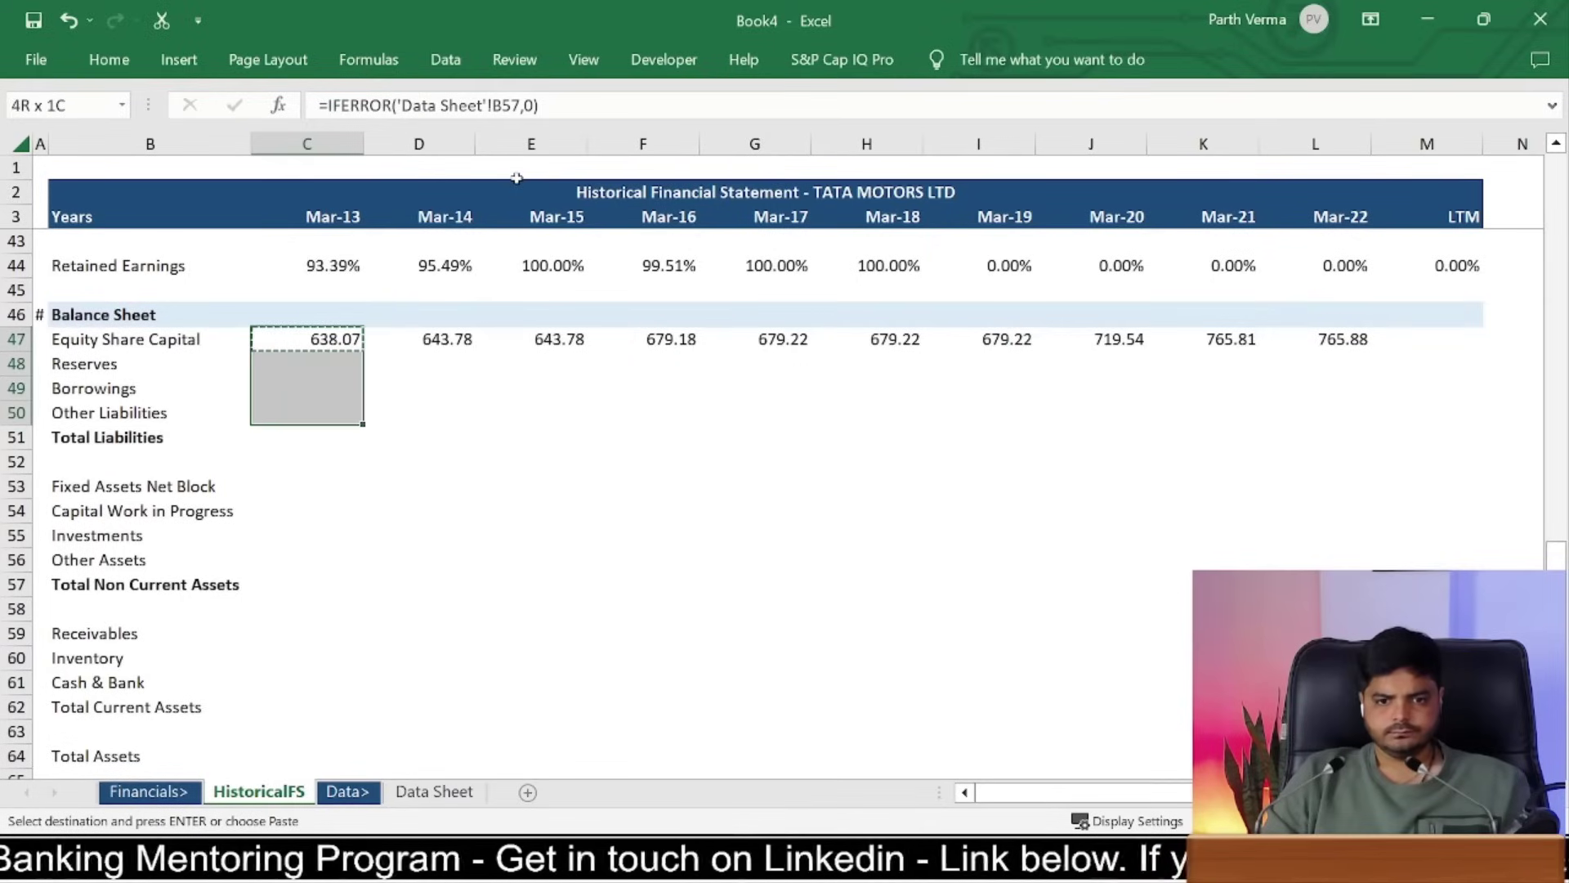
key("shift+Down")
key("shift+Up")
key("shift+Down")
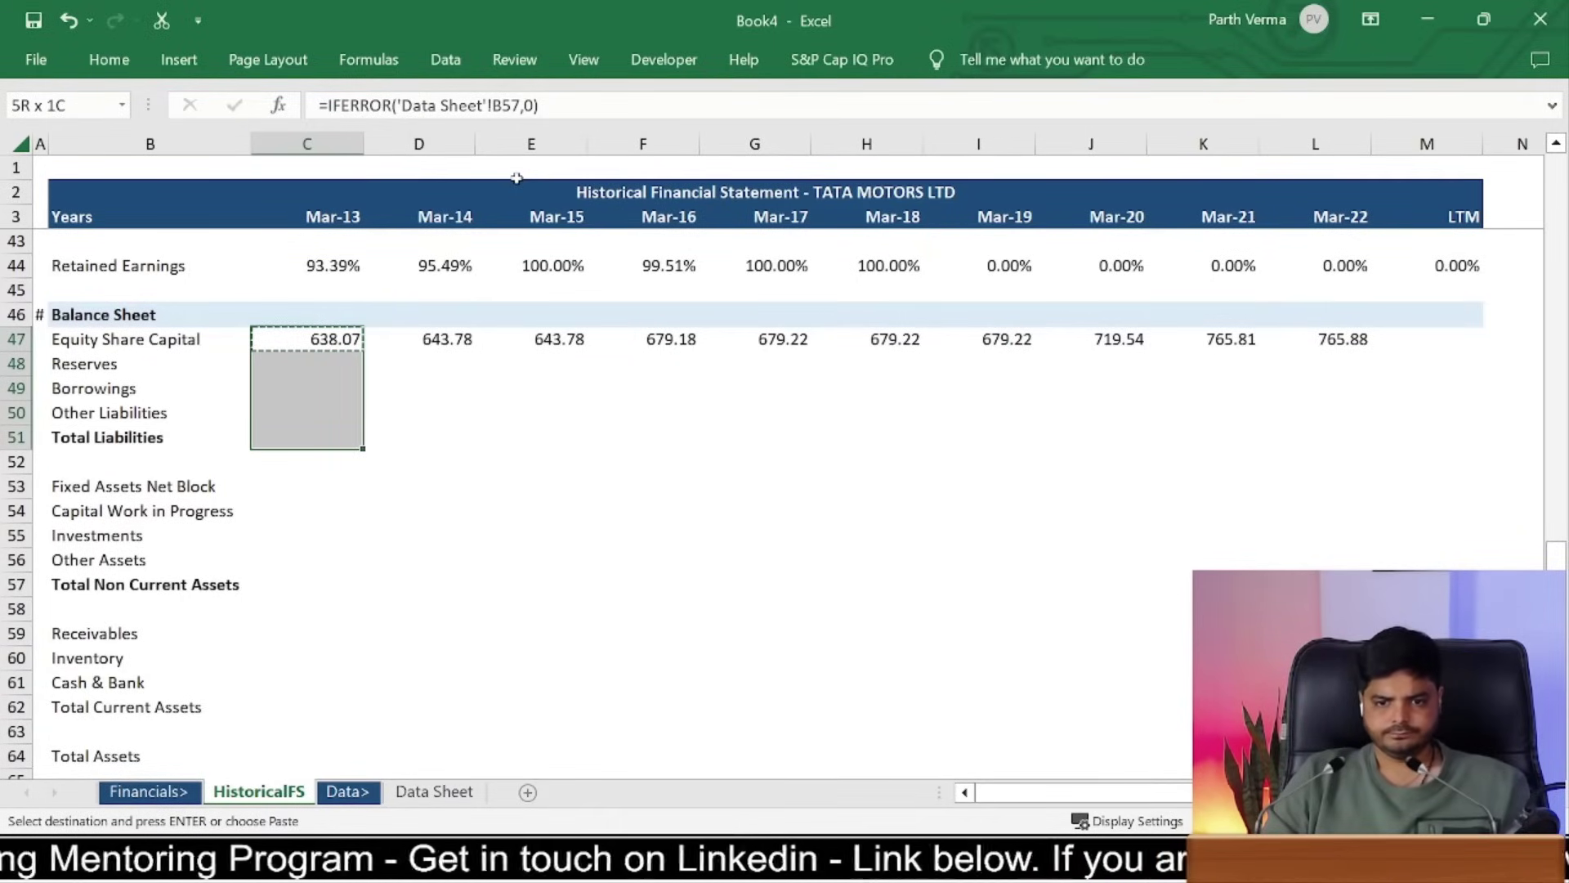
key("ctrl+v")
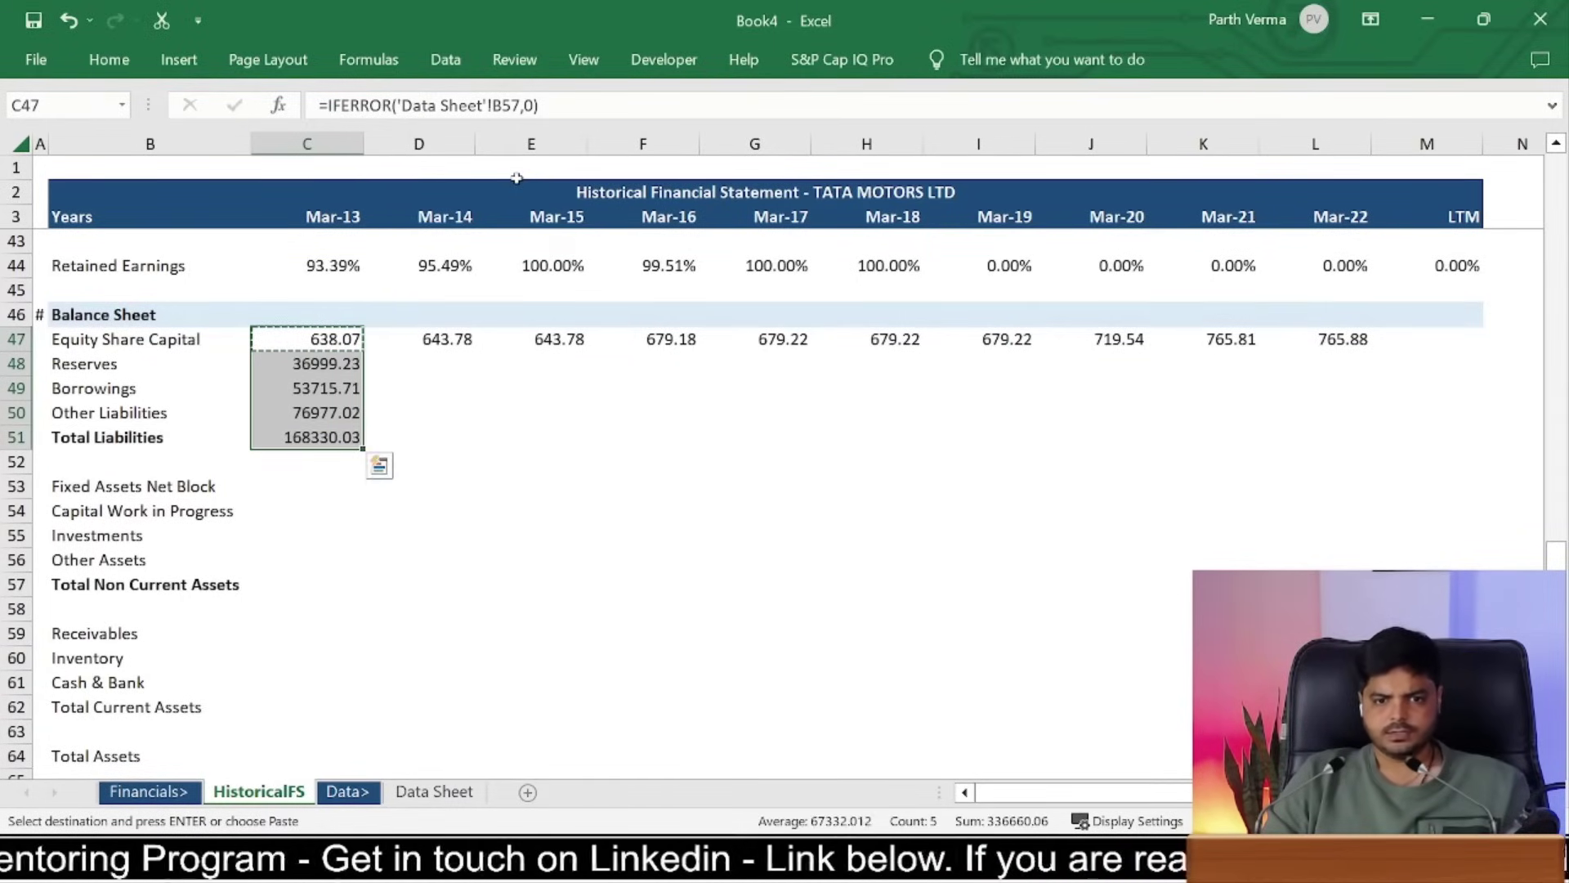
key("Down")
key("Down")
key("Down")
key("Up")
key("Up")
key("Up")
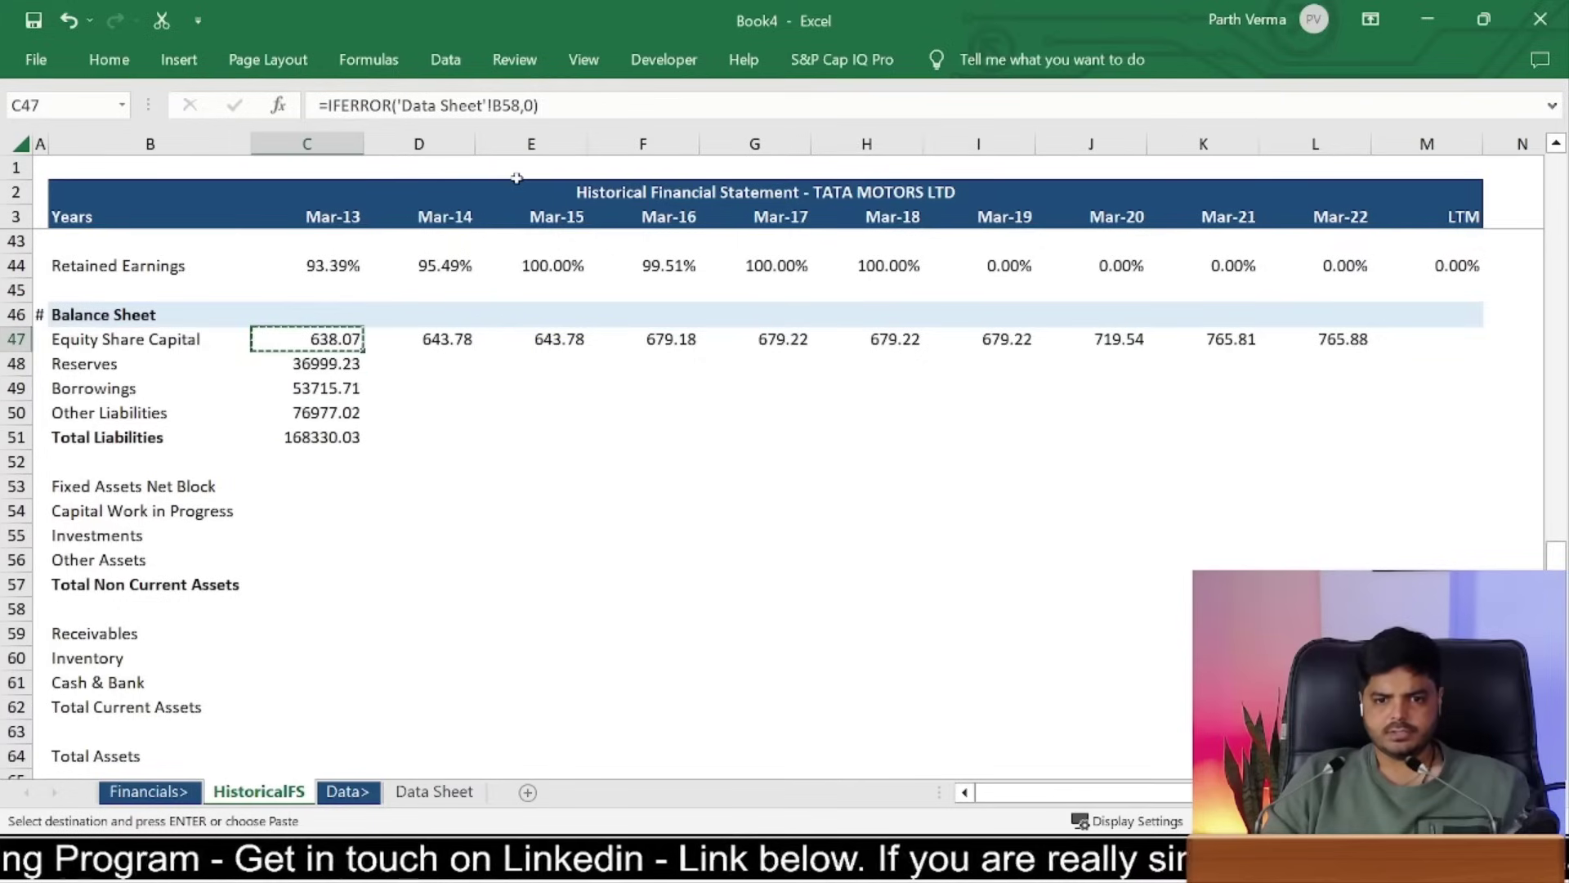
key("shift+Down")
key("shift+Down")
key("shift+Down")
key("shift+Down")
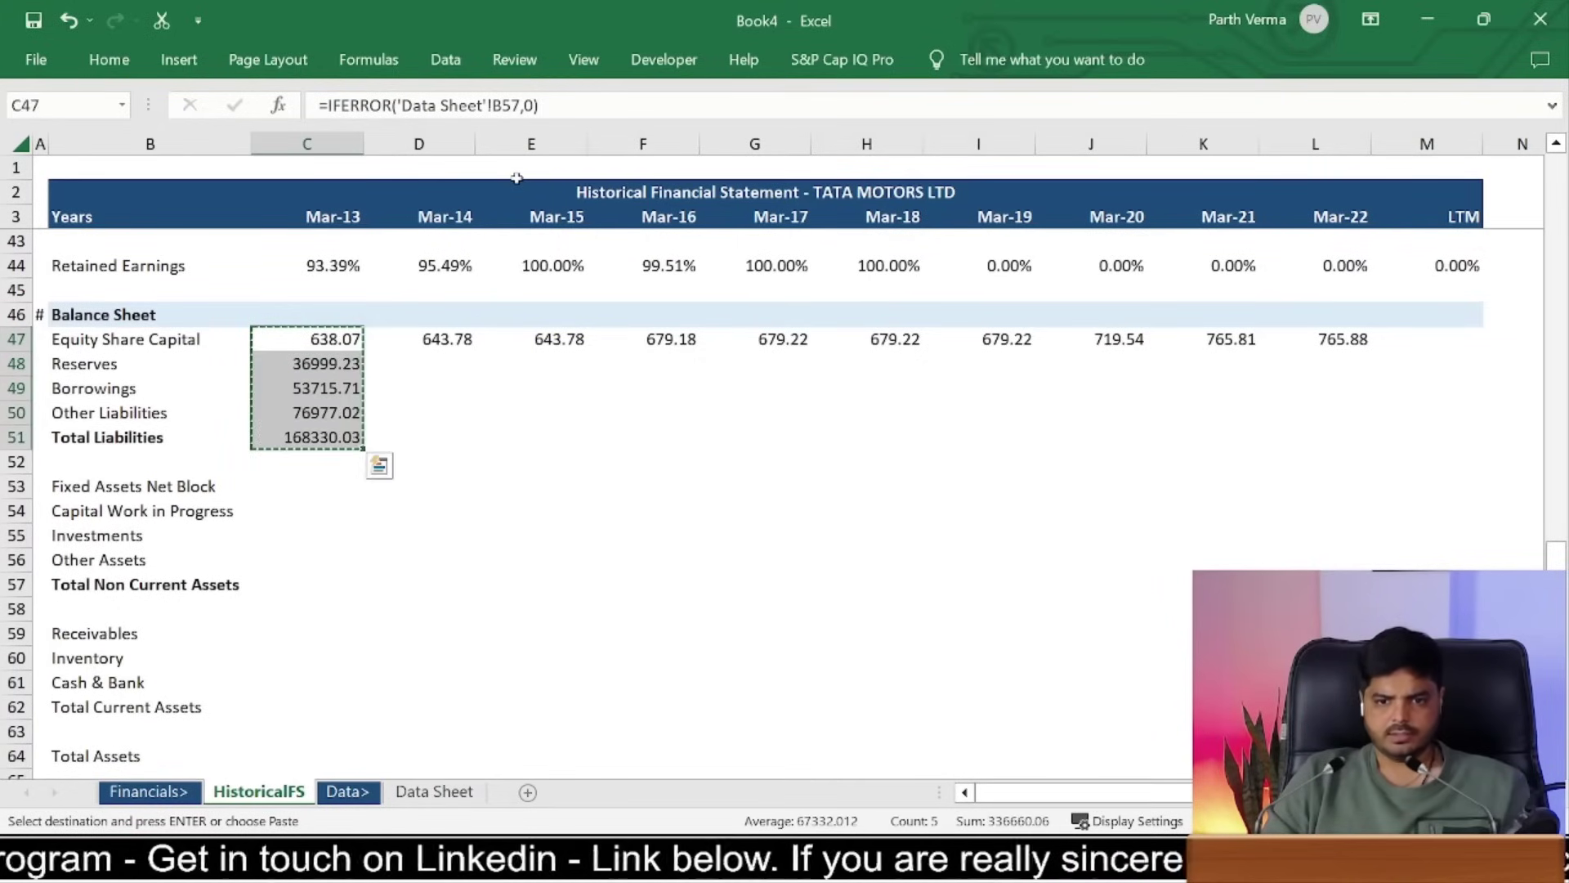
key("ctrl+shift+Right")
type("64959.67\t55618.14\t78273.23\t57382.67\t94748.69\t59500.34\t61491.49\t54480.91\t43795.36 60642.28\t73610.39\t69359.96\t78603.98\t88950.47\t106175.34\t124787.64\t142130.57\t146449.03 92180.26\t107442.48\t114871.75\t135914.49\t142813.43\t139348.59\t133180.72\t144192.62\t138051.22 218425.99\t237314.79\t263184.12\t272580.36\t327191.81\t305703.49\t320179.39\t341569.91\t329061.49")
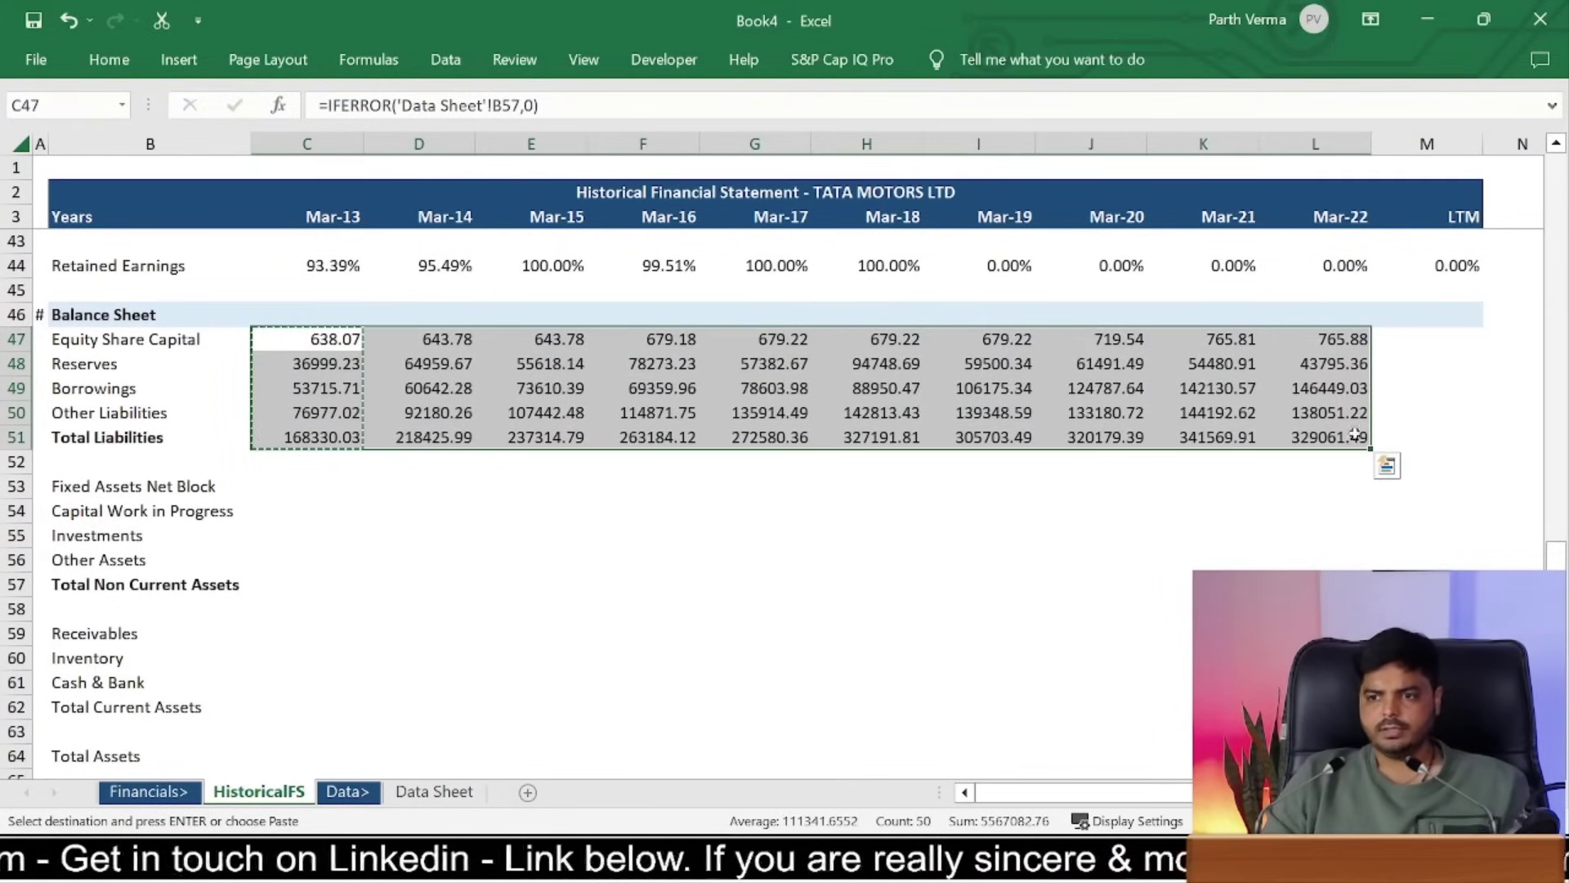
Step: Check the Total row figures across years on the Data Sheet
left_click(434, 791)
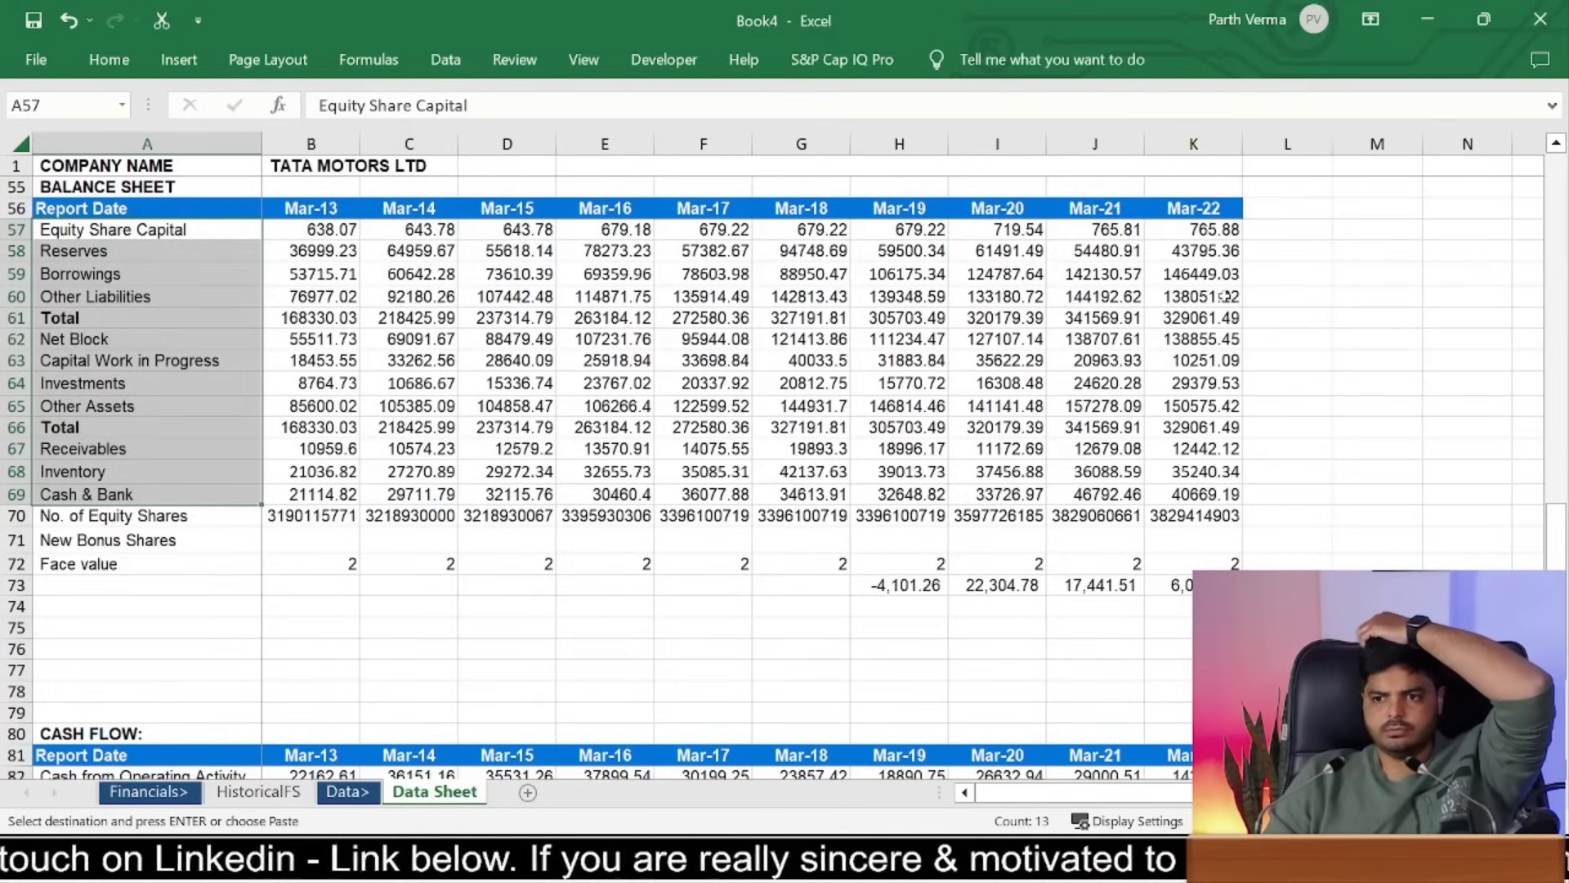
left_click(1225, 296)
left_click_drag(1209, 317, 204, 320)
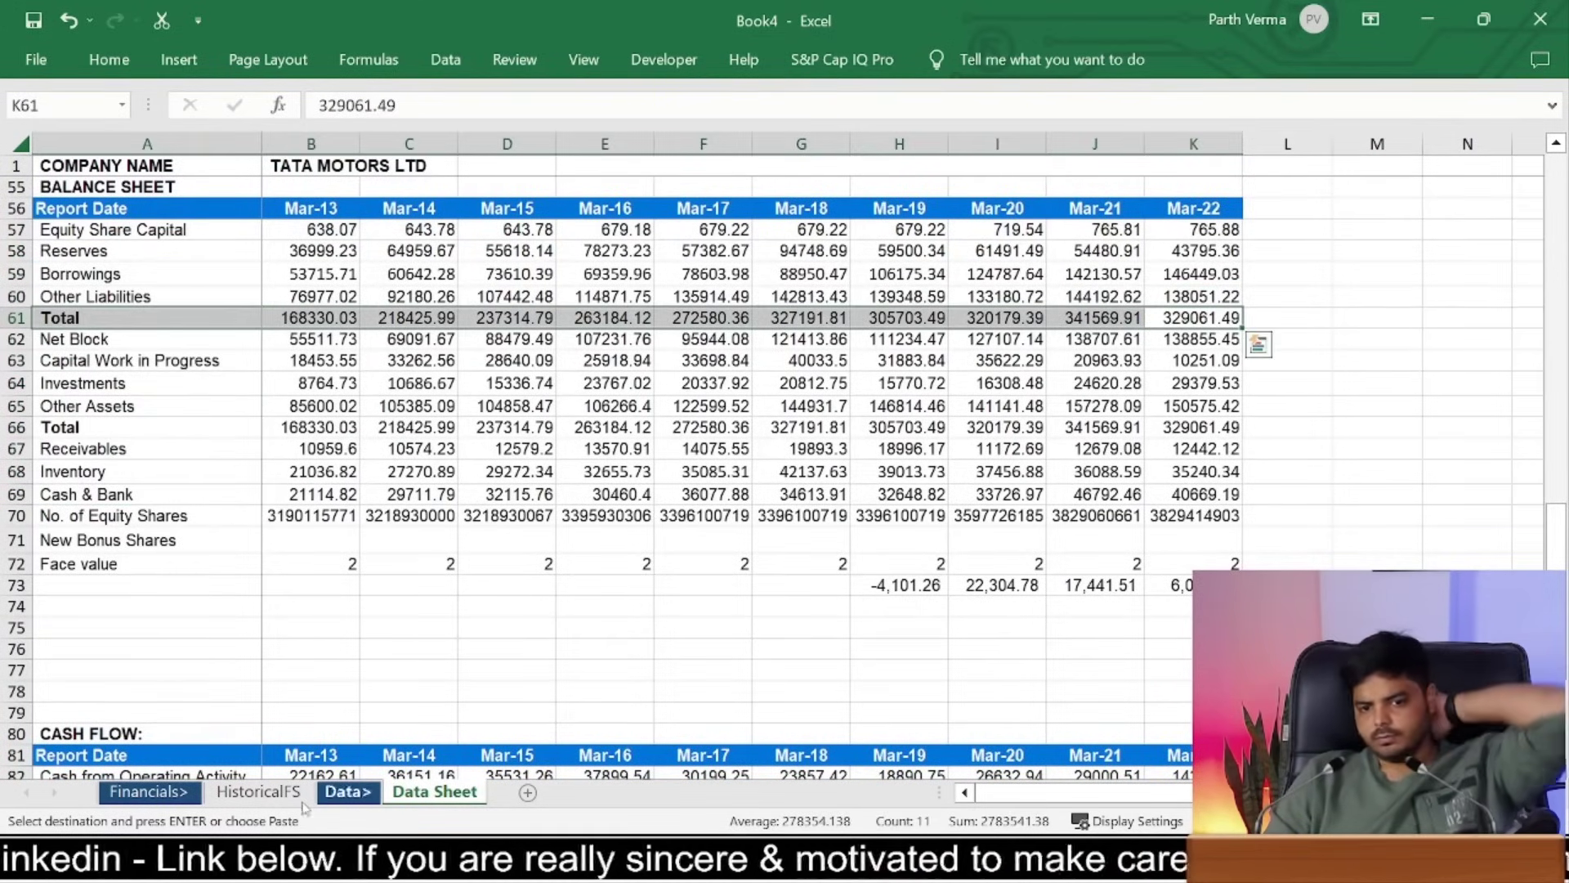
left_click(258, 791)
mouse_move(643, 613)
left_mouse_down()
mouse_move(632, 261)
mouse_move(657, 247)
left_mouse_up()
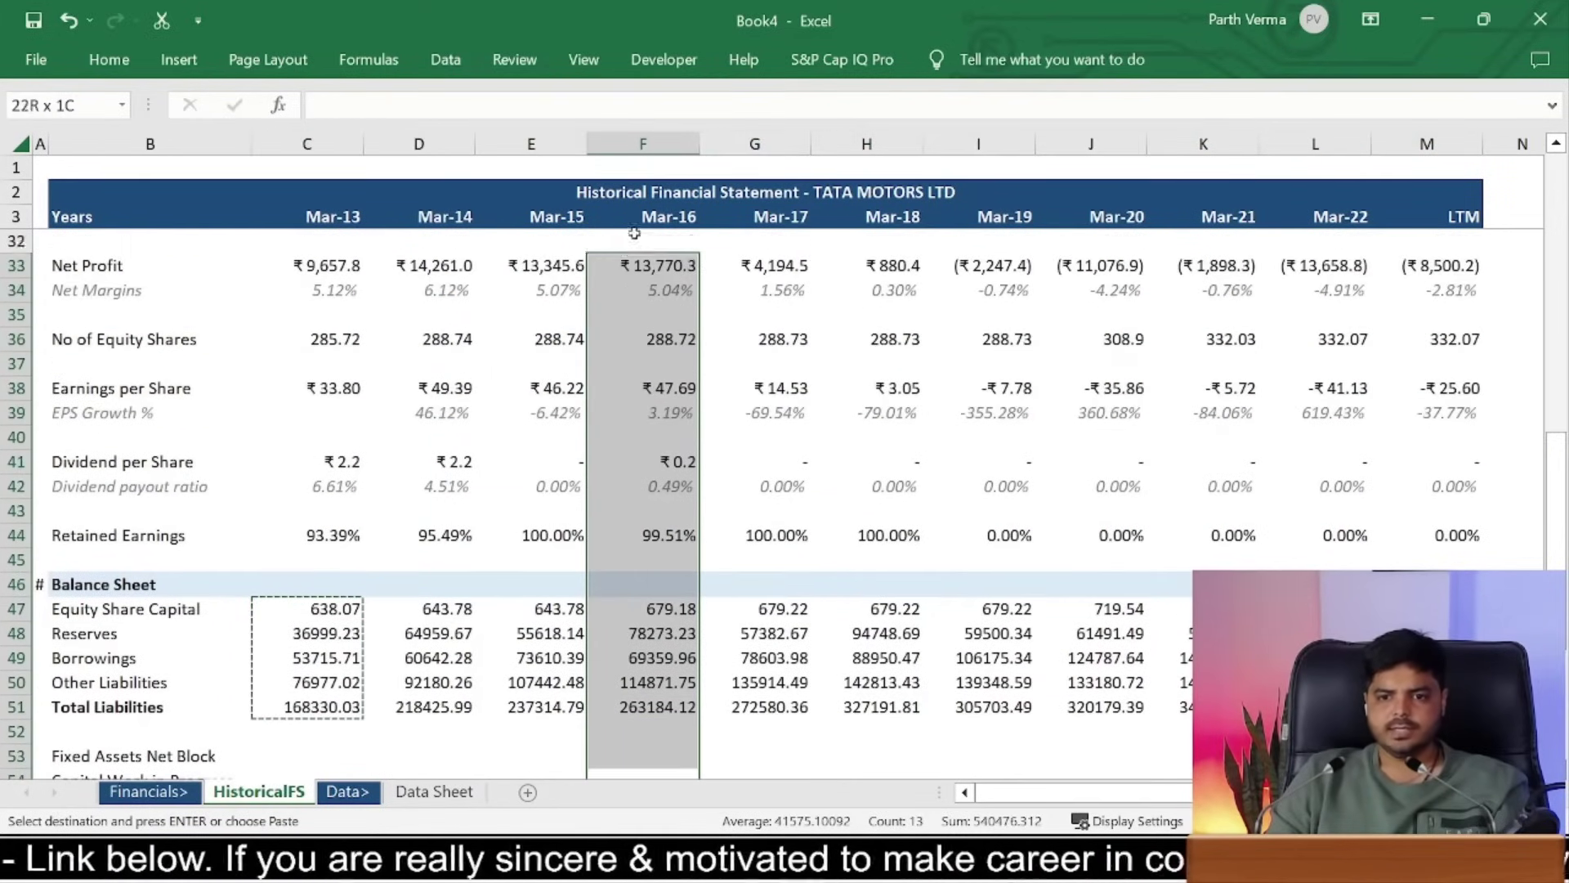
Step: Paste the Mar-19 Net Profit cell's rupee one-decimal format onto the C47:L51 liabilities block
left_click(786, 262)
left_click(966, 281)
left_click(999, 262)
key("ctrl+c")
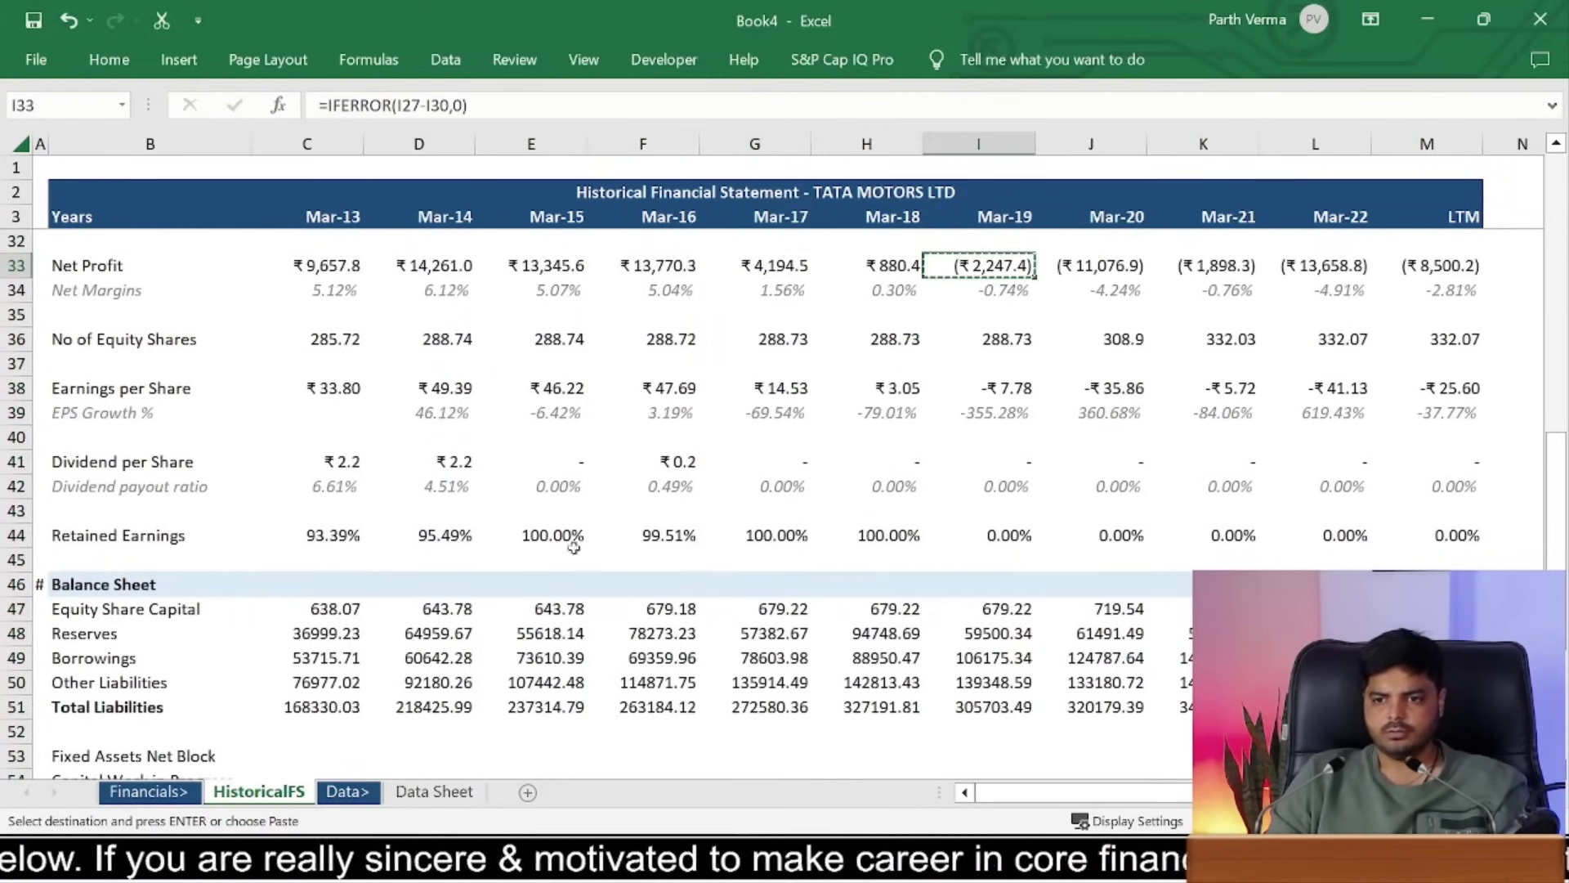
left_click_drag(328, 599, 1062, 703)
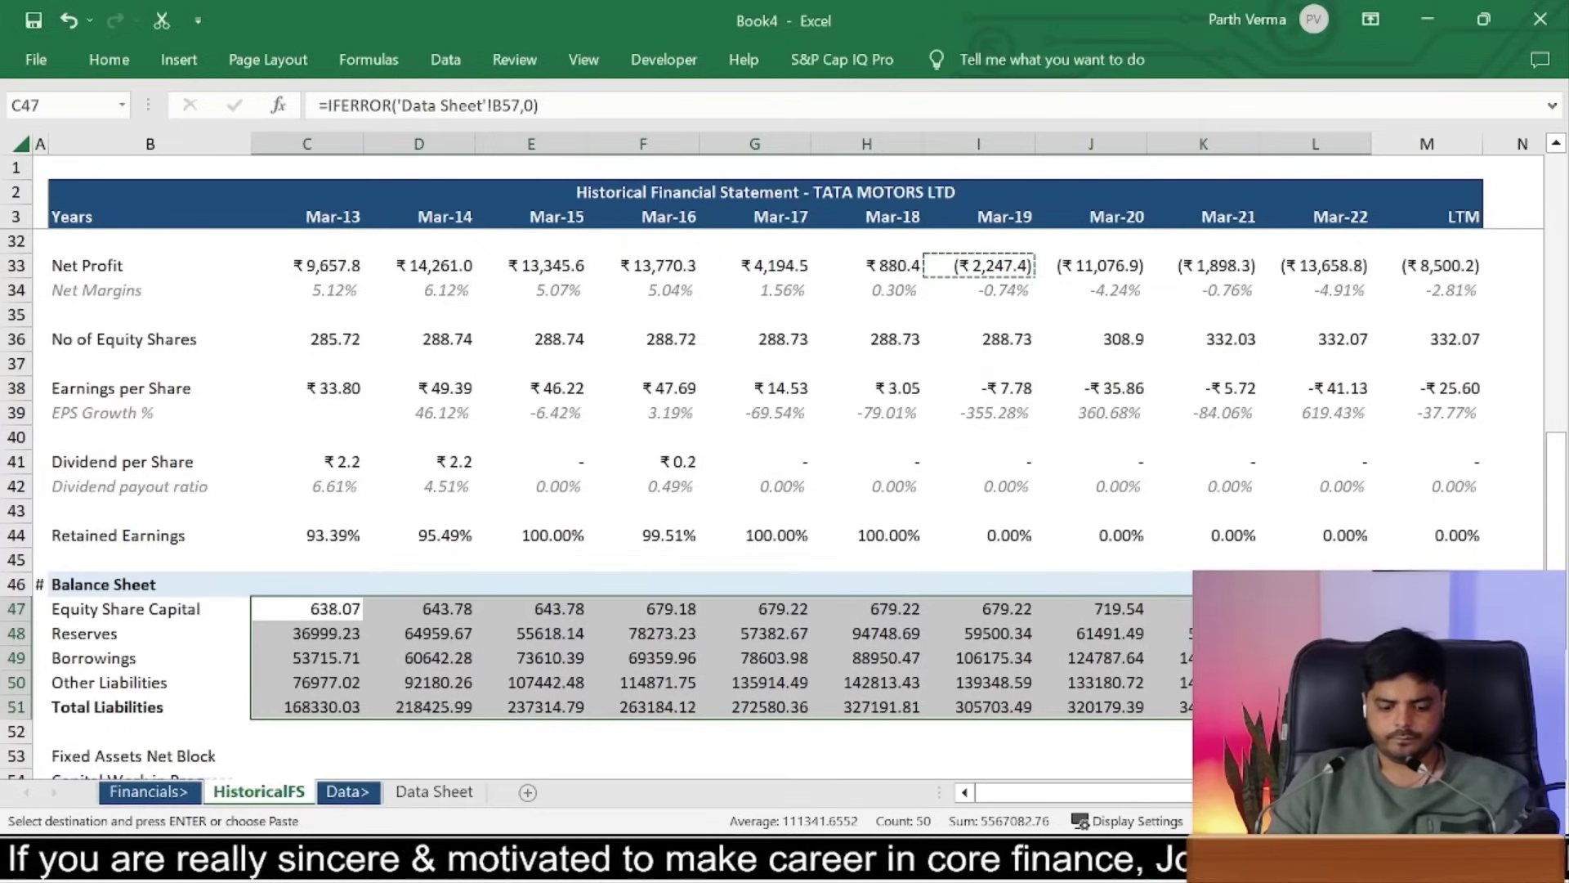
key("ctrl+alt+v")
key("Return")
key("Left")
key("Left")
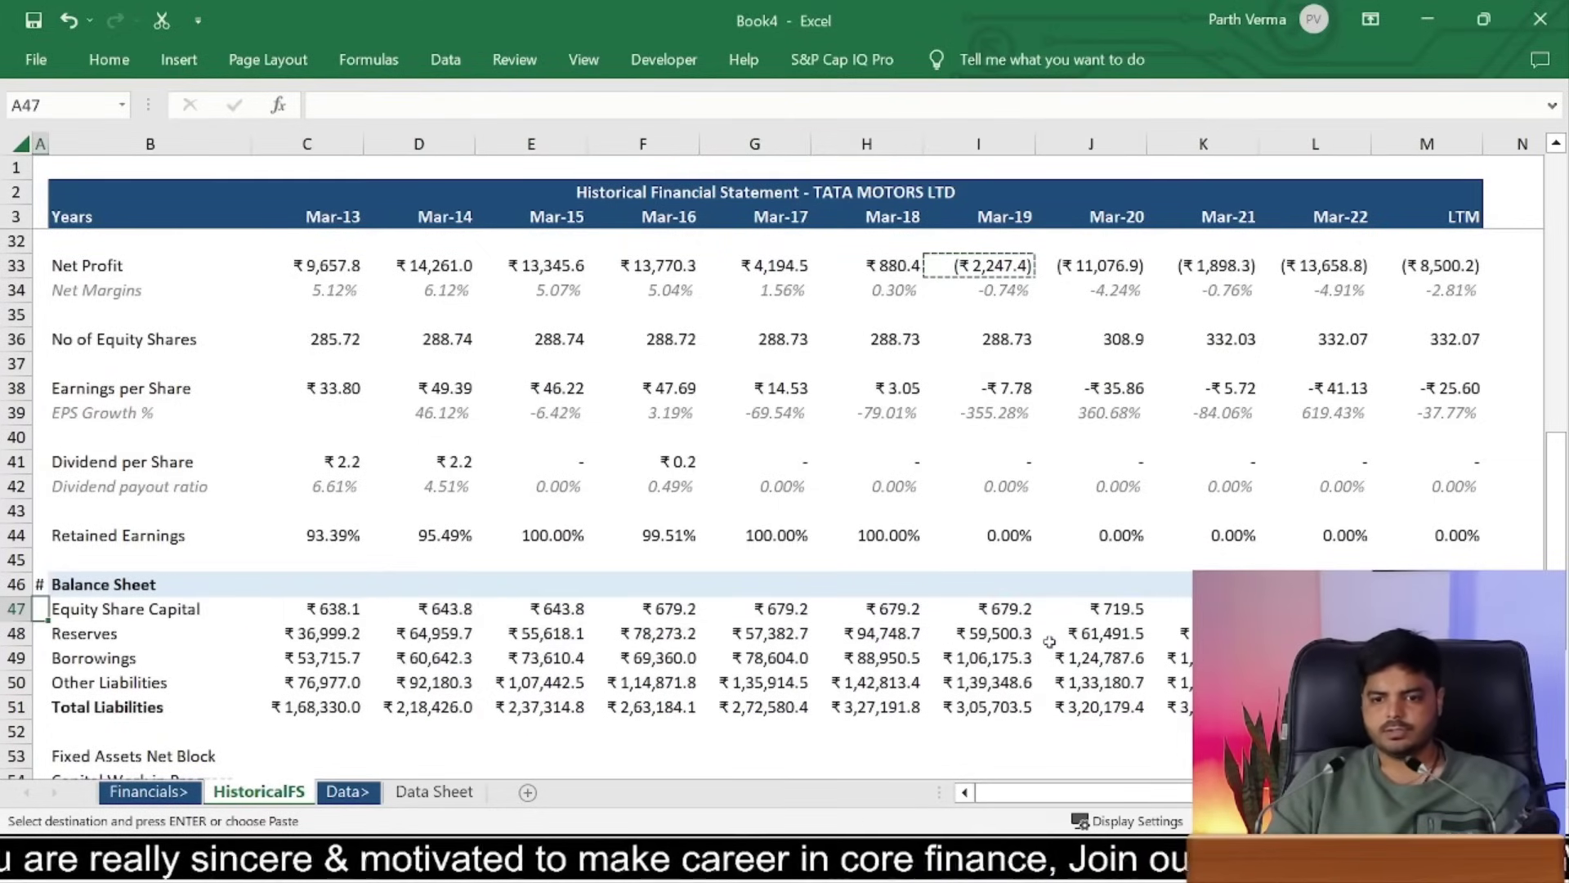
Step: Make the Total Liabilities figures in C51:L51 bold
key("Right")
key("Right")
key("Down")
key("Down")
key("Down")
key("Down")
key("shift+Right")
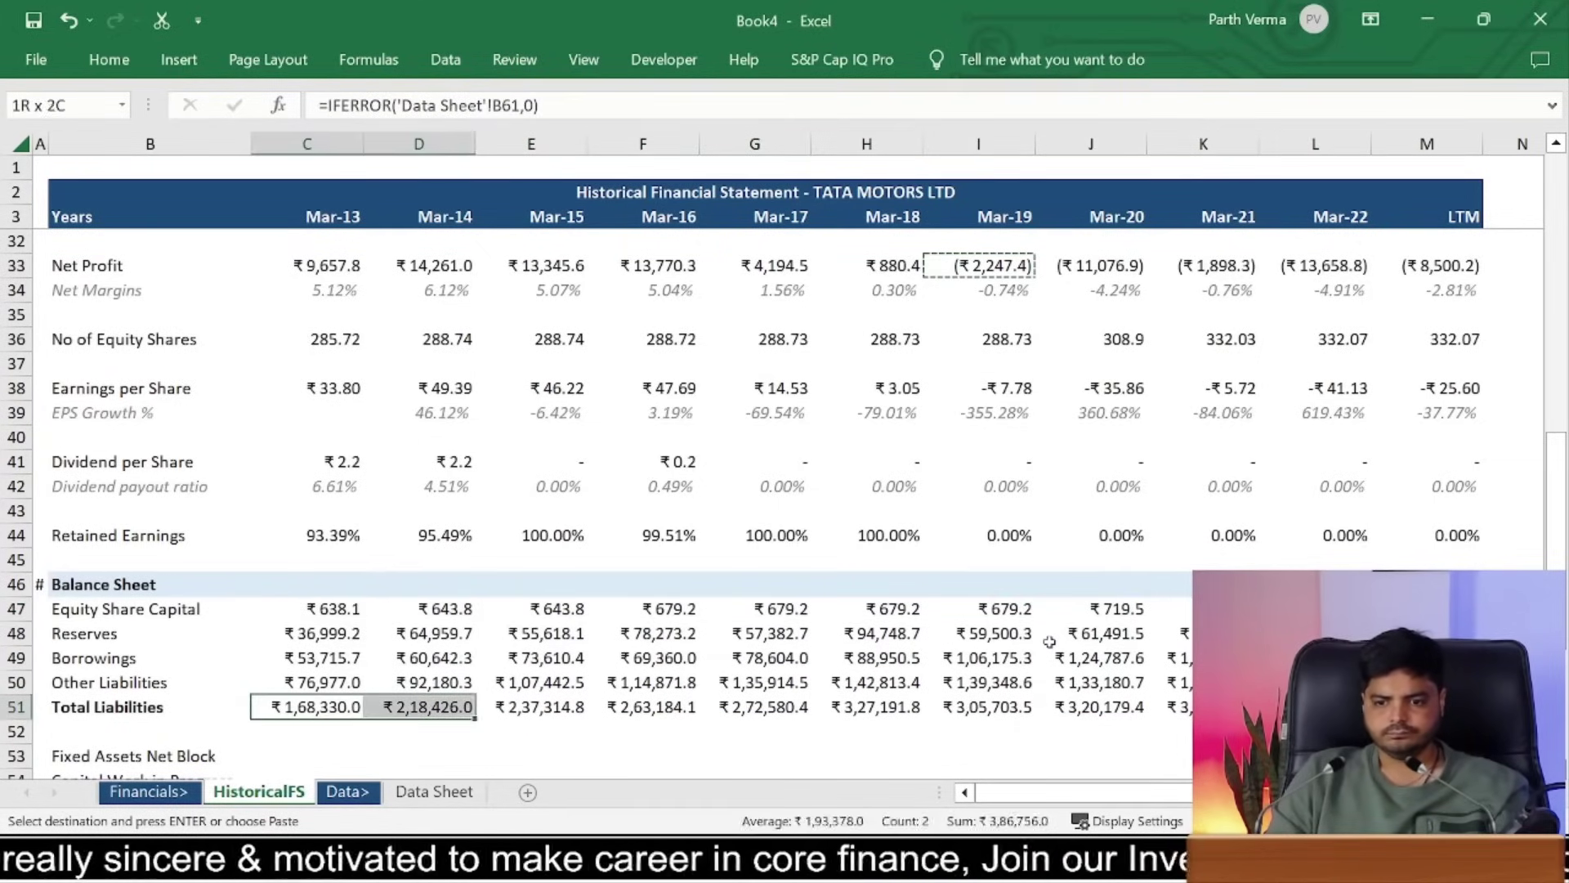
key("shift+Right")
key("shift+Right")
key("shift+Right")
key("shift+Right")
key("shift+Right")
key("shift+Right")
key("shift+Left")
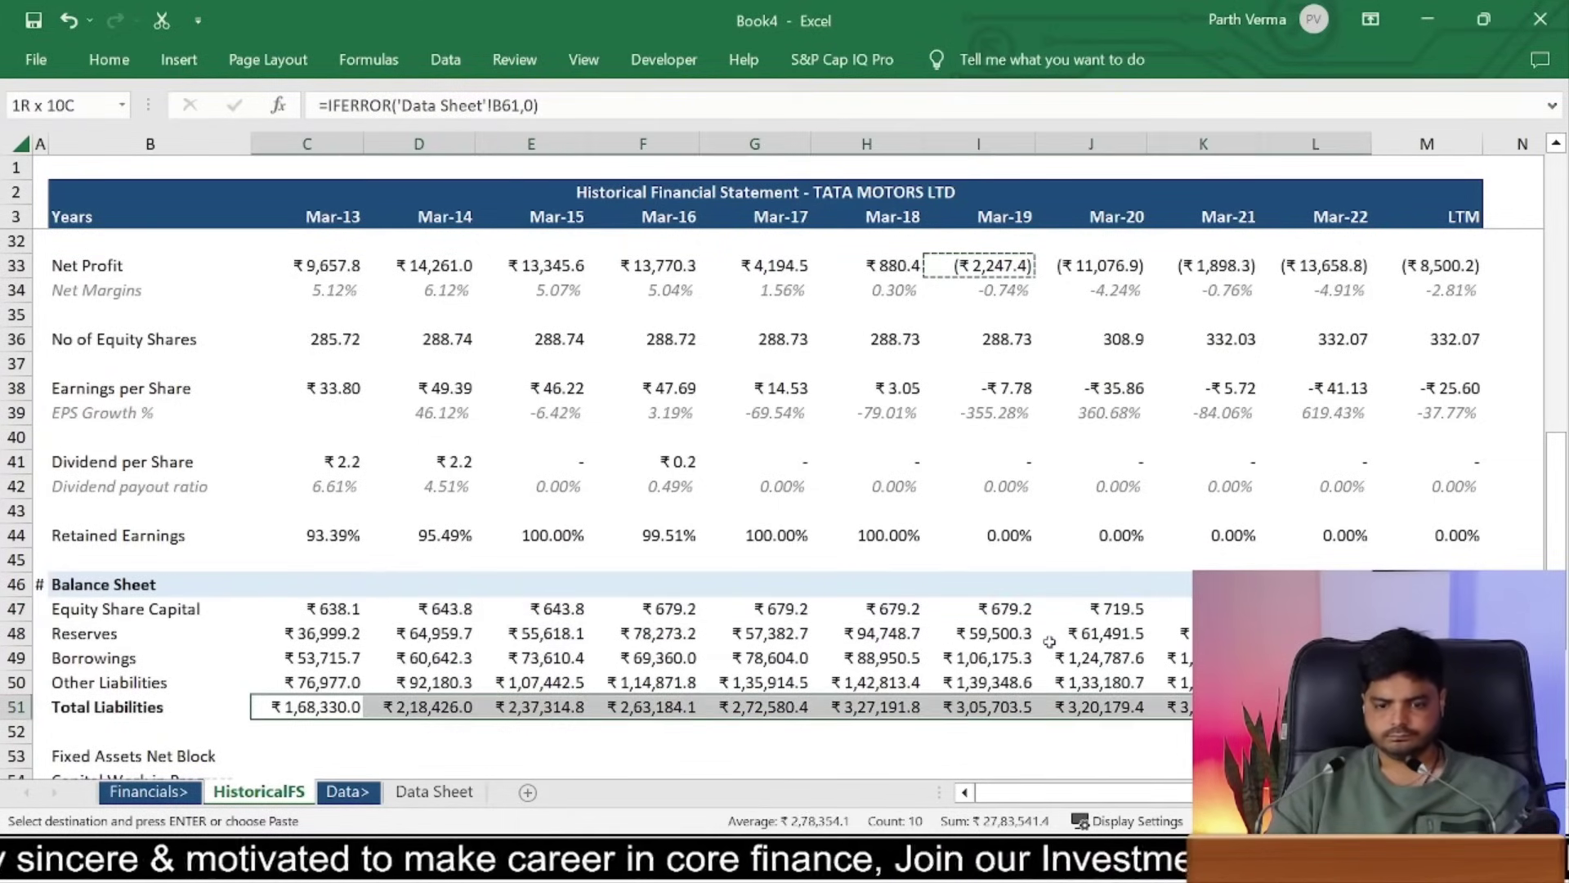
key("ctrl+b")
key("Left")
key("Left")
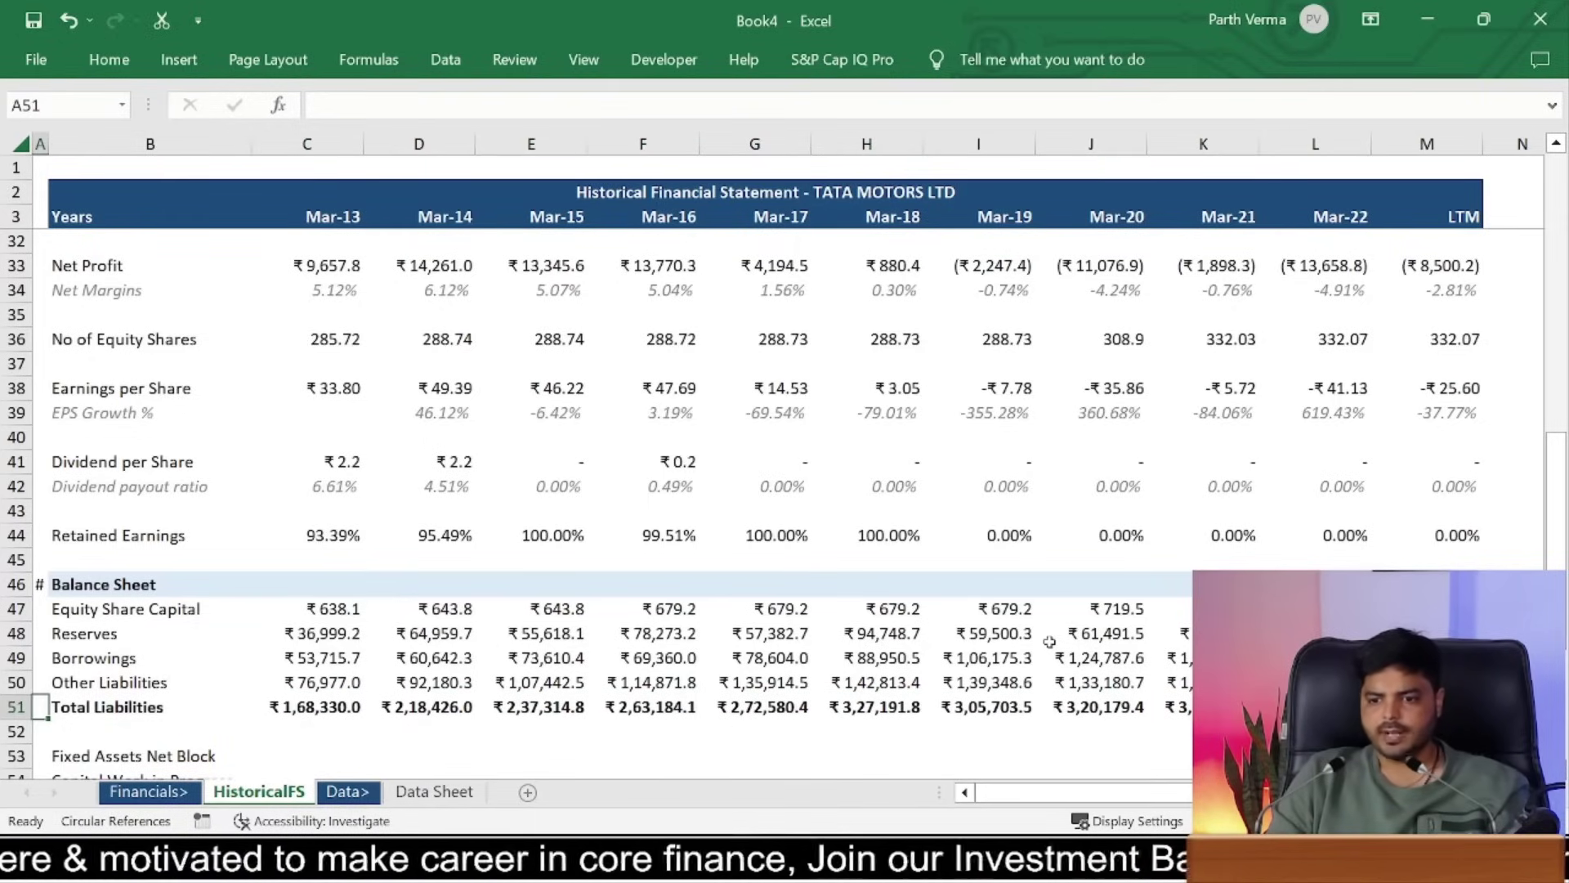
key("Right")
key("Right")
key("Right")
key("Right")
key("Right")
key("Right")
key("Right")
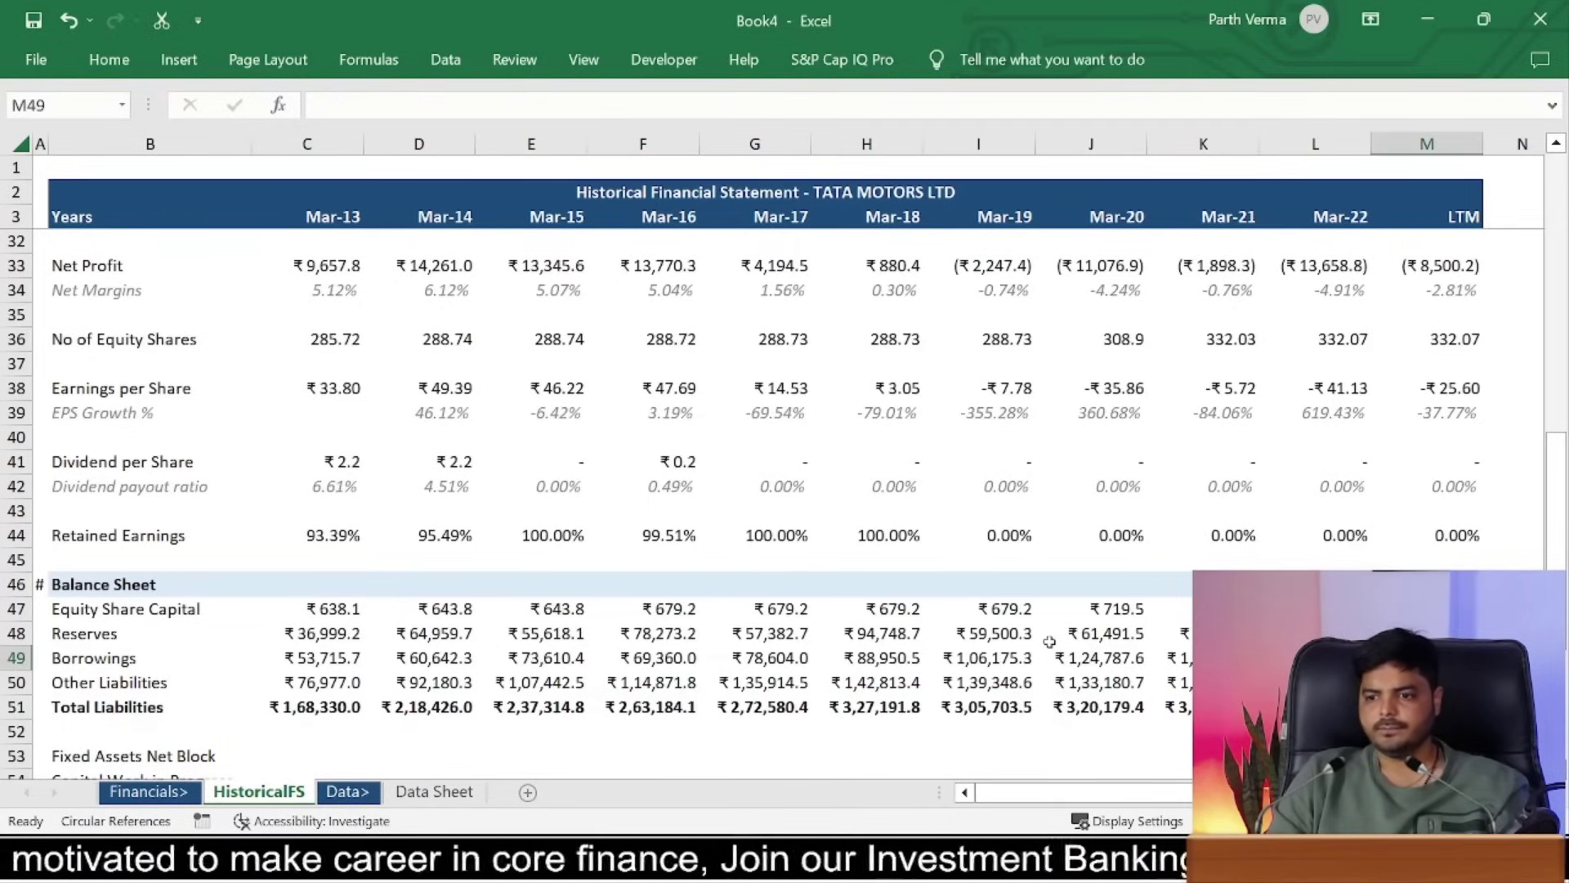
Step: Compare the HistoricalFS liabilities with the Data Sheet balance sheet figures
left_click(446, 774)
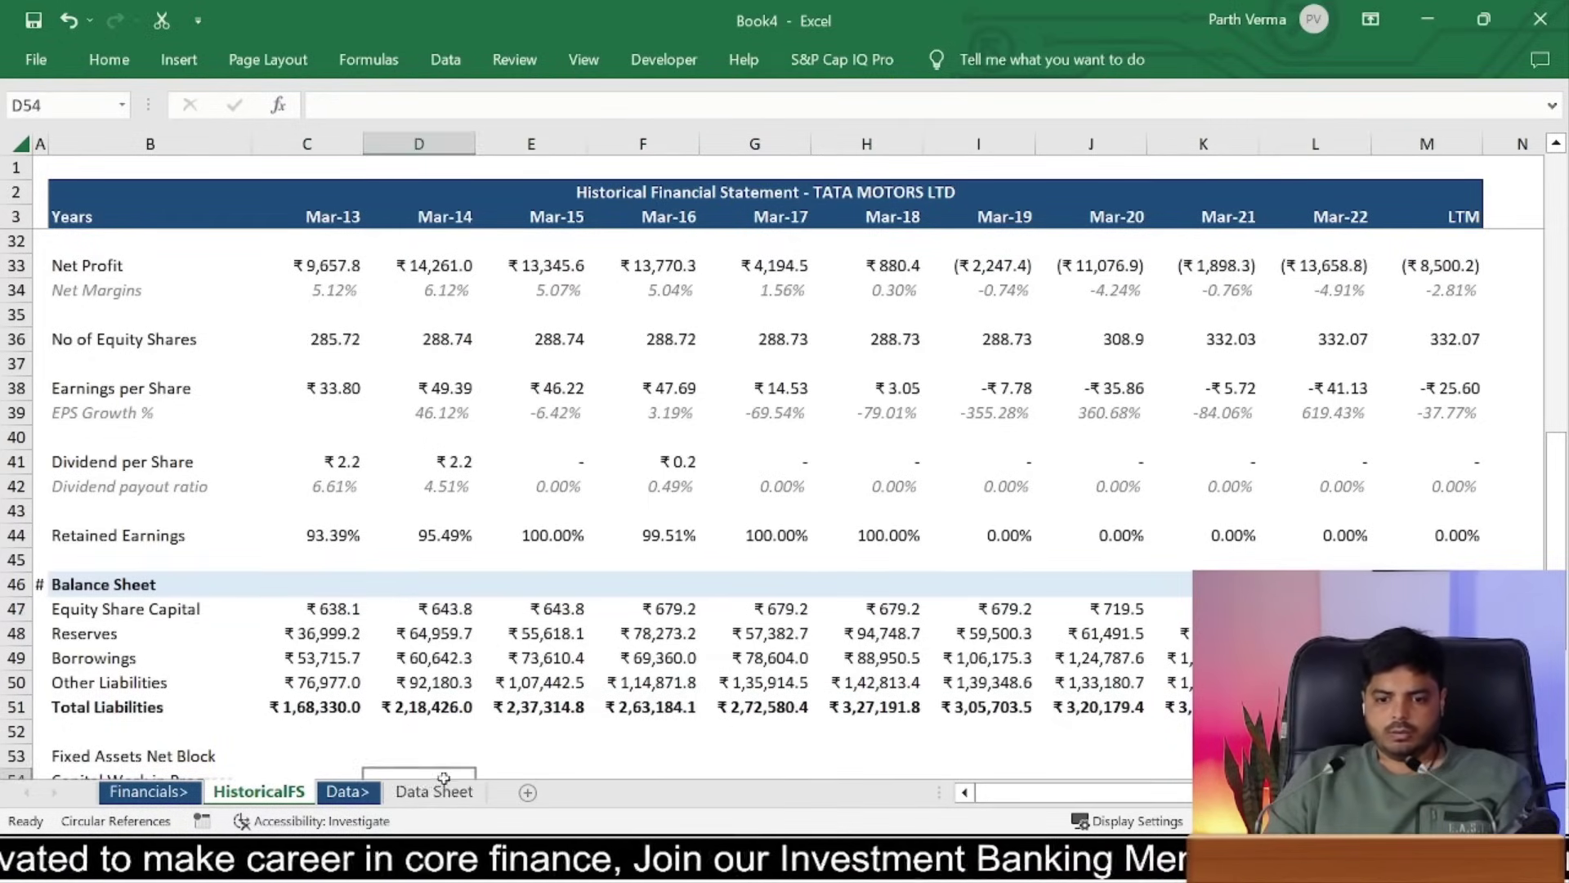
left_click(448, 791)
left_click_drag(408, 649, 413, 556)
left_click(294, 791)
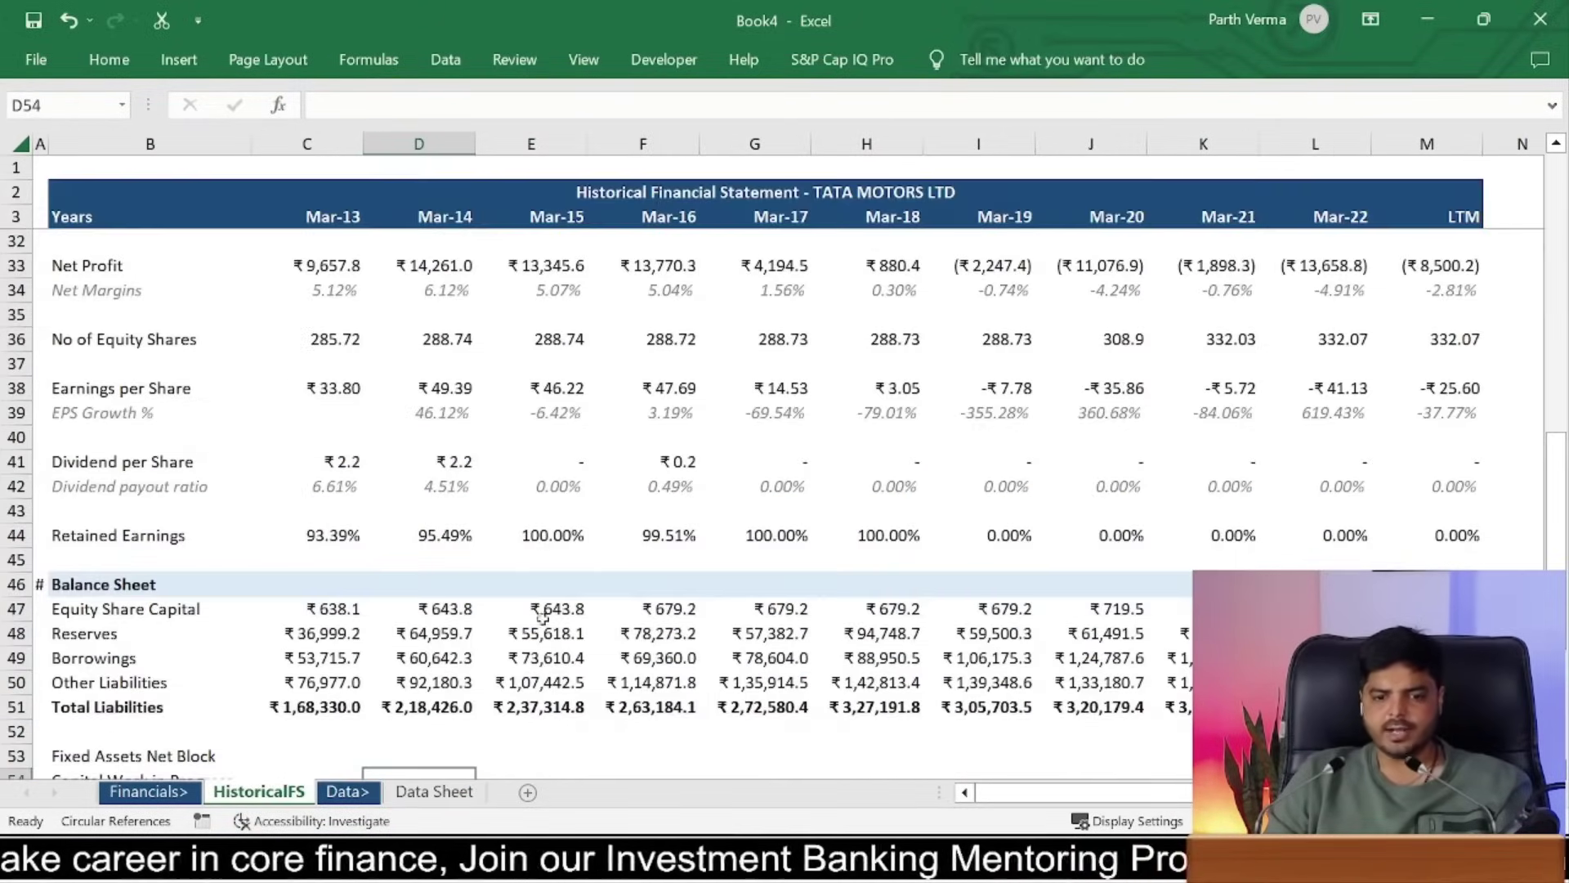
left_click_drag(398, 609, 532, 707)
mouse_move(646, 682)
left_mouse_down()
mouse_move(707, 710)
mouse_move(719, 658)
left_mouse_up()
left_click(307, 586)
Step: Enter =IFERROR('Data Sheet'!B62,0) in C53 for Mar-13 Fixed Assets Net Block
left_click(358, 650)
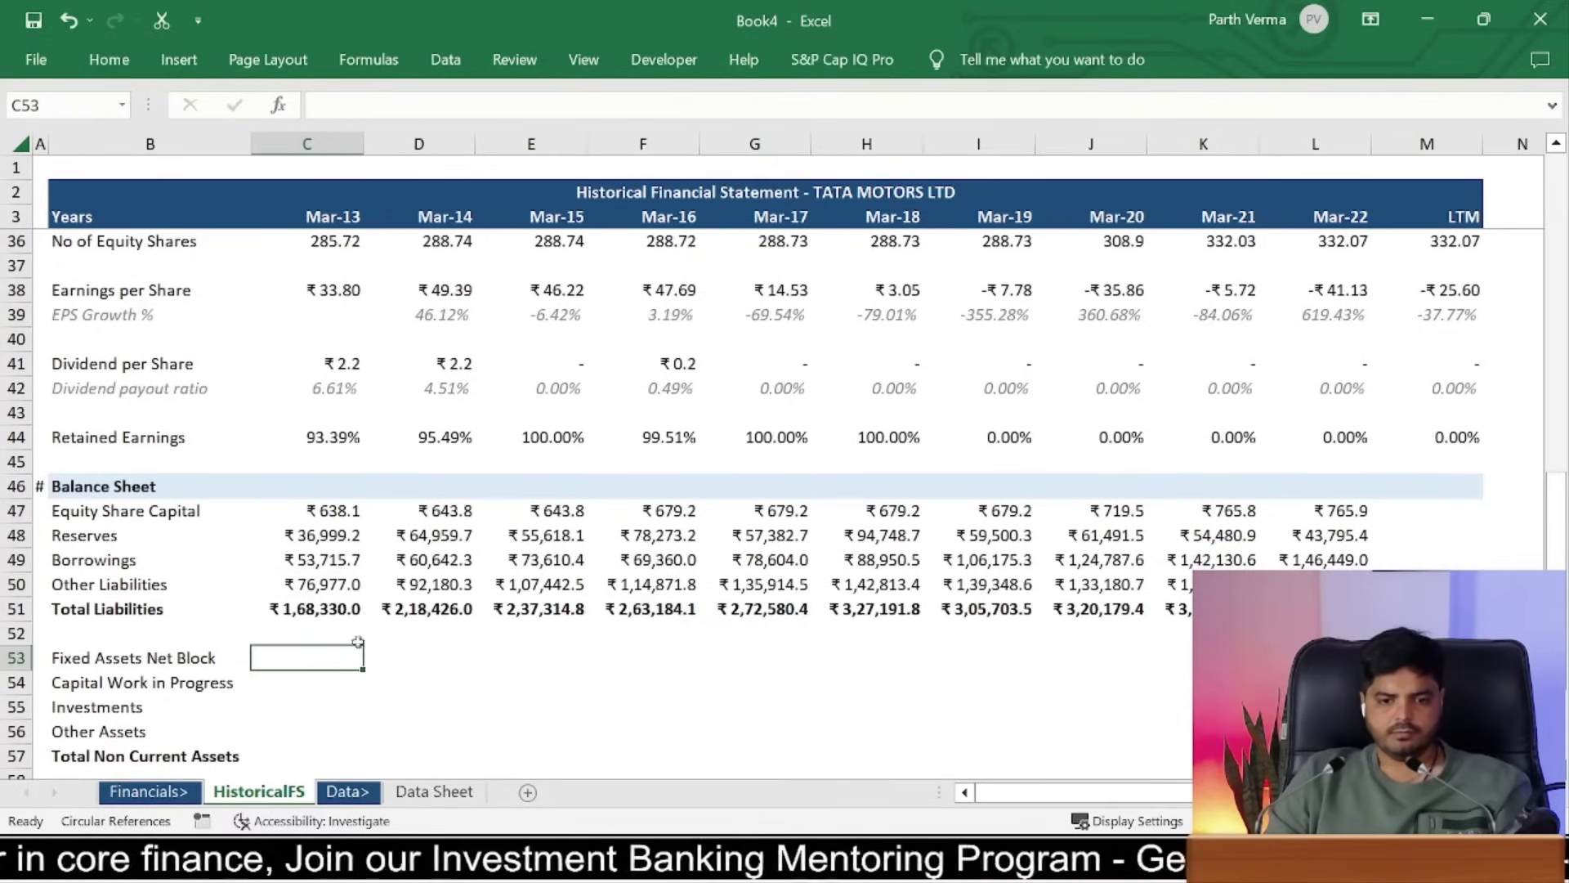
type("=if")
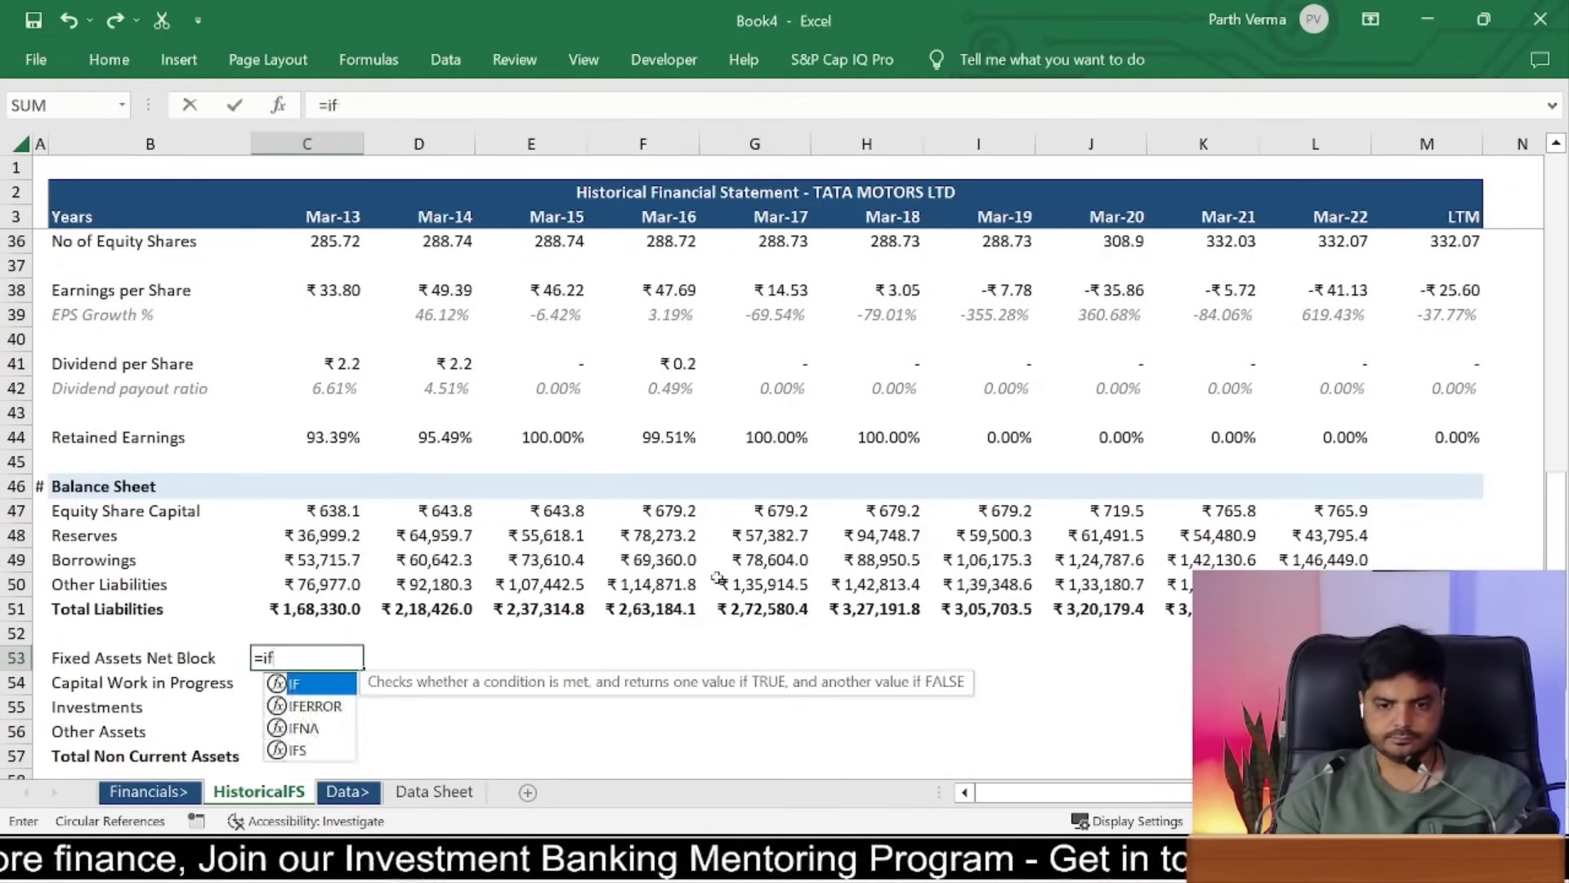
type("error(")
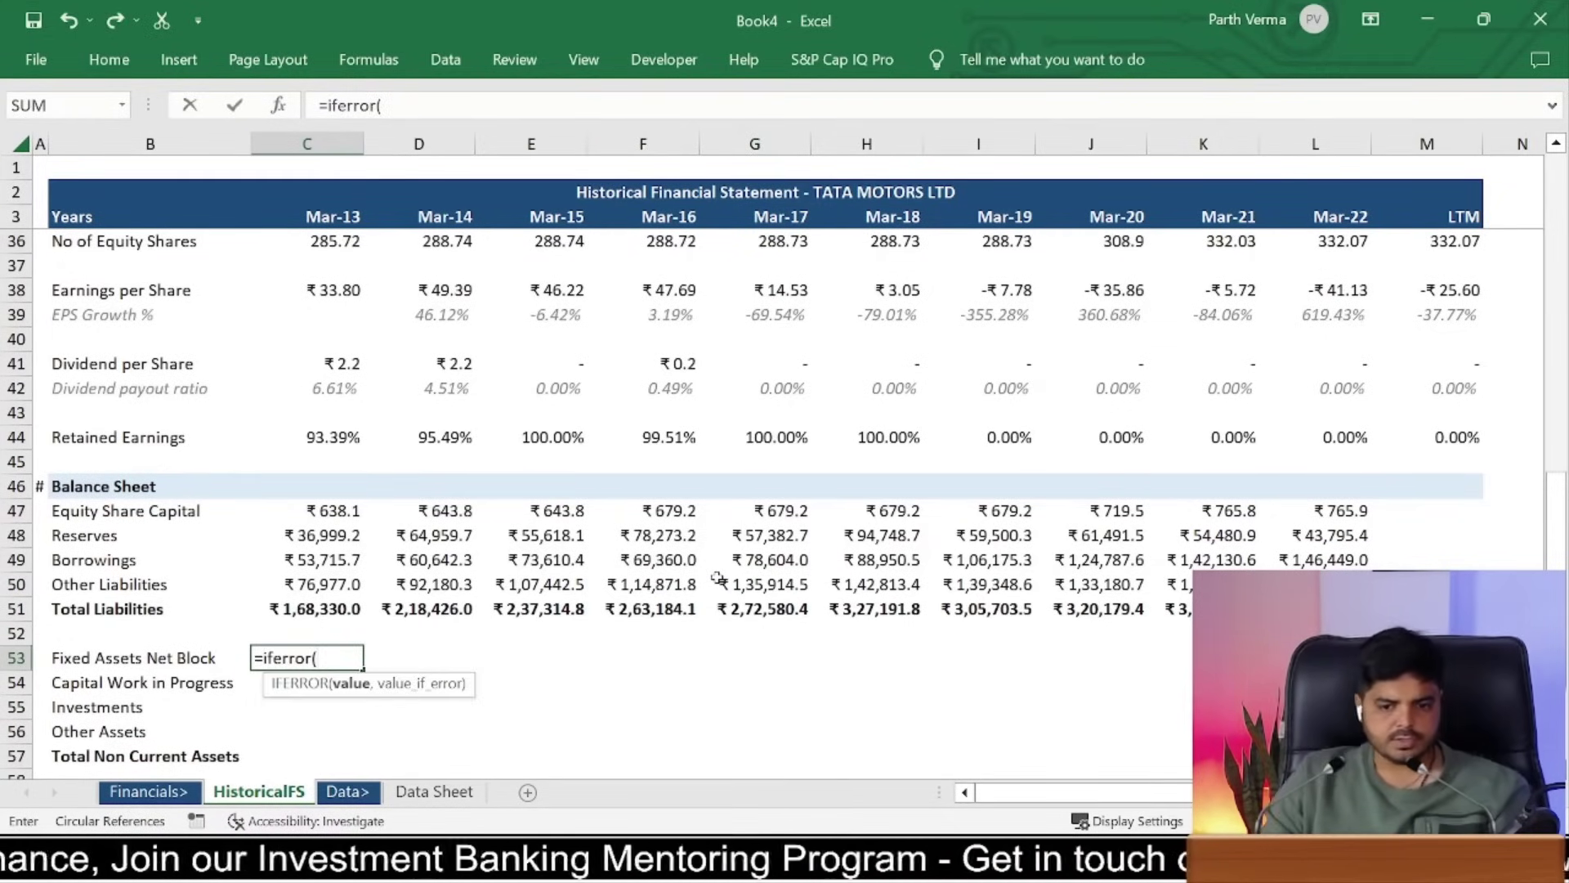
left_click(434, 775)
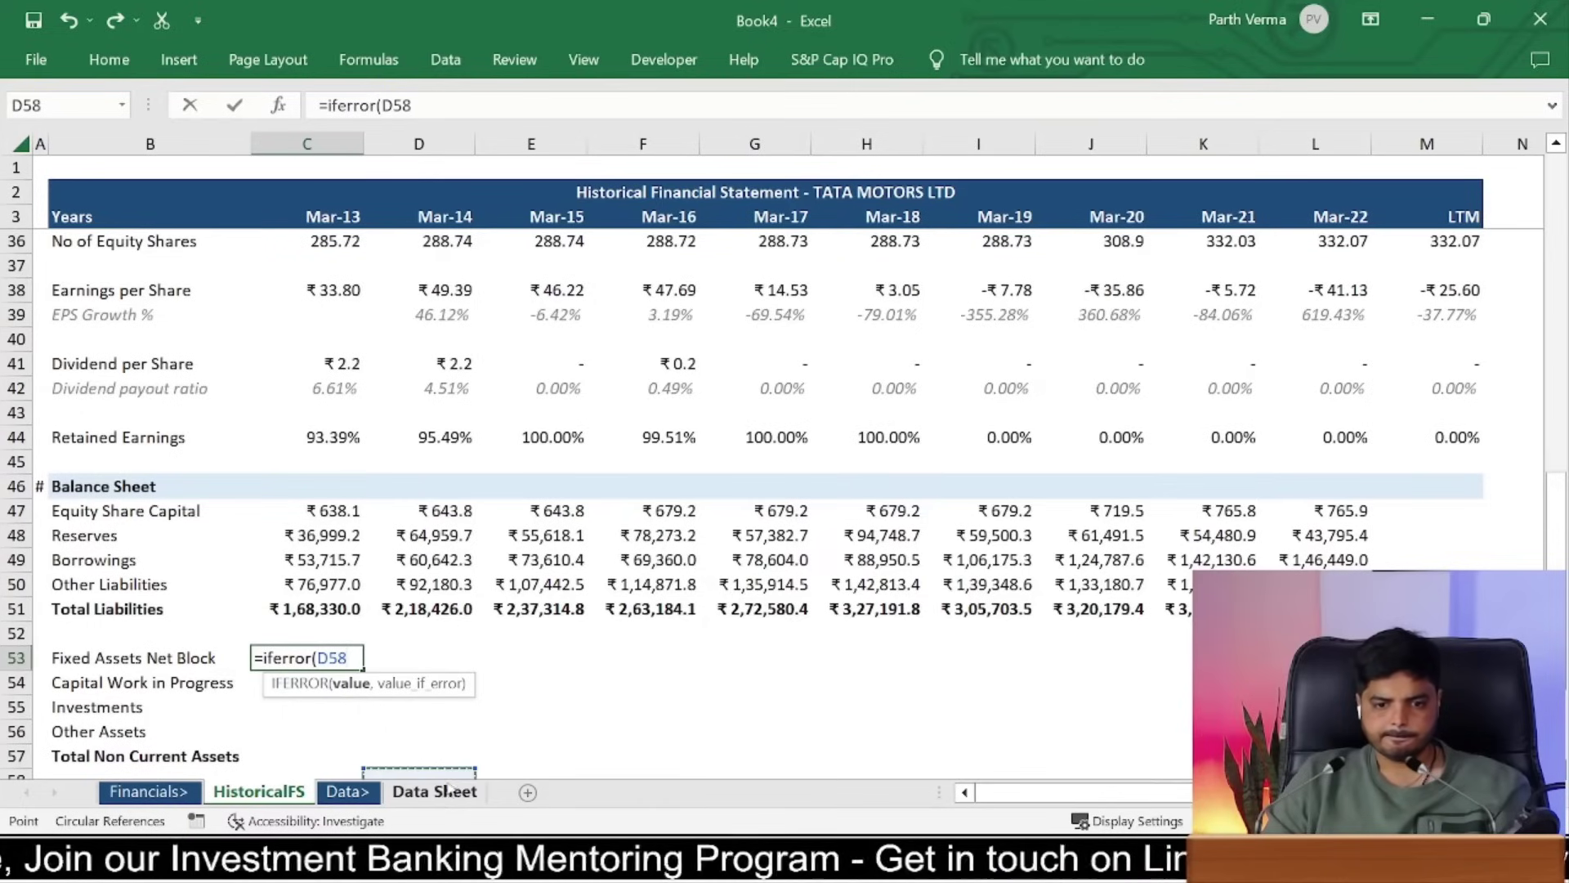
key("BackSpace")
key("BackSpace")
key("BackSpace")
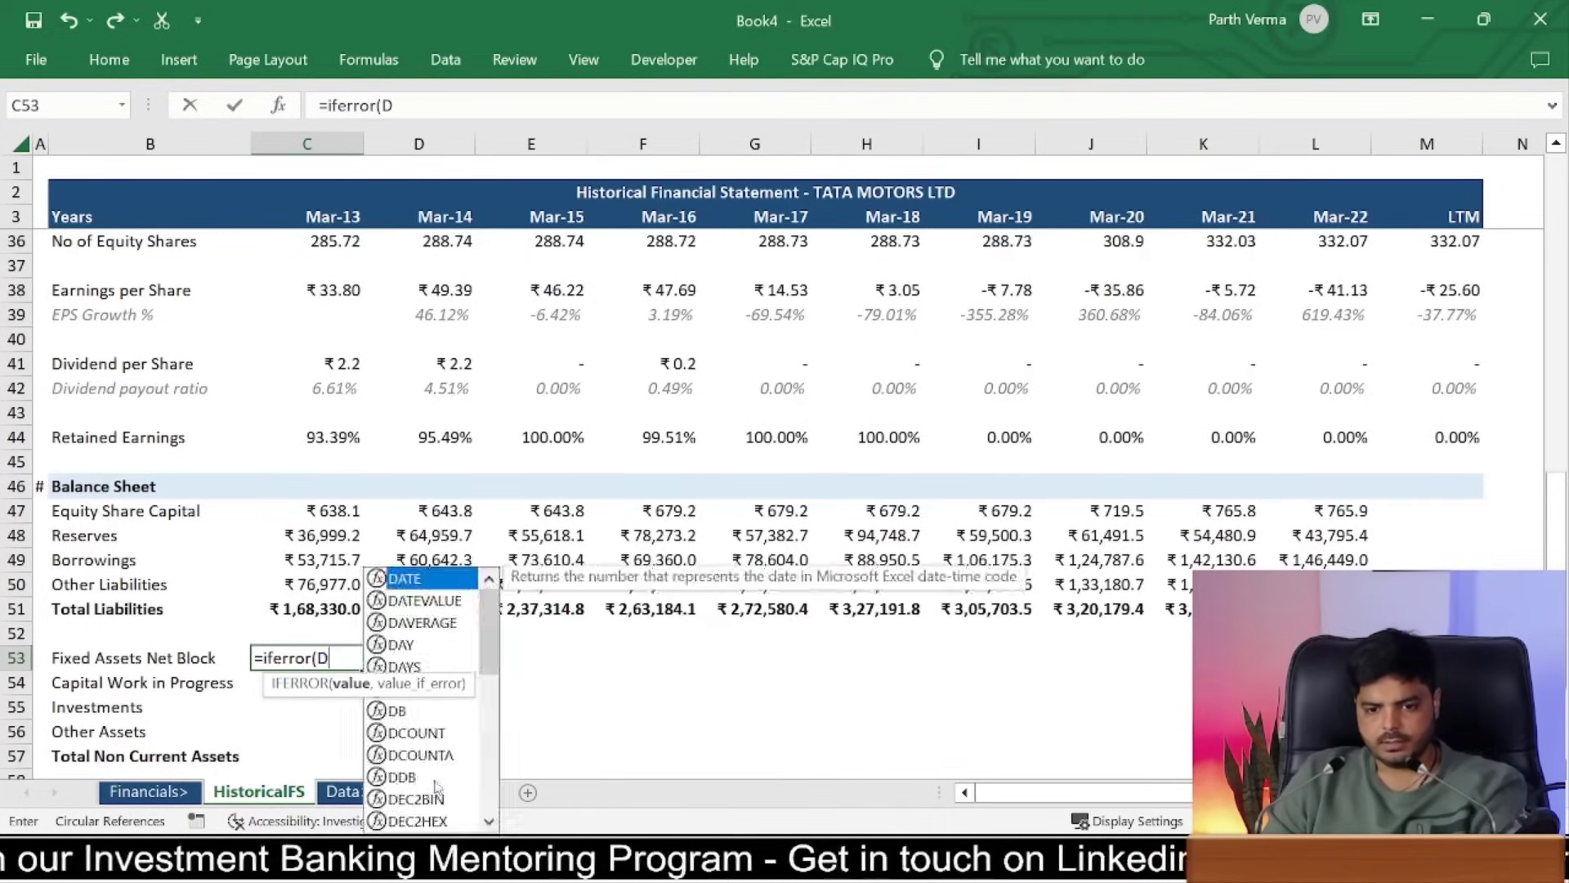
key("BackSpace")
type("(")
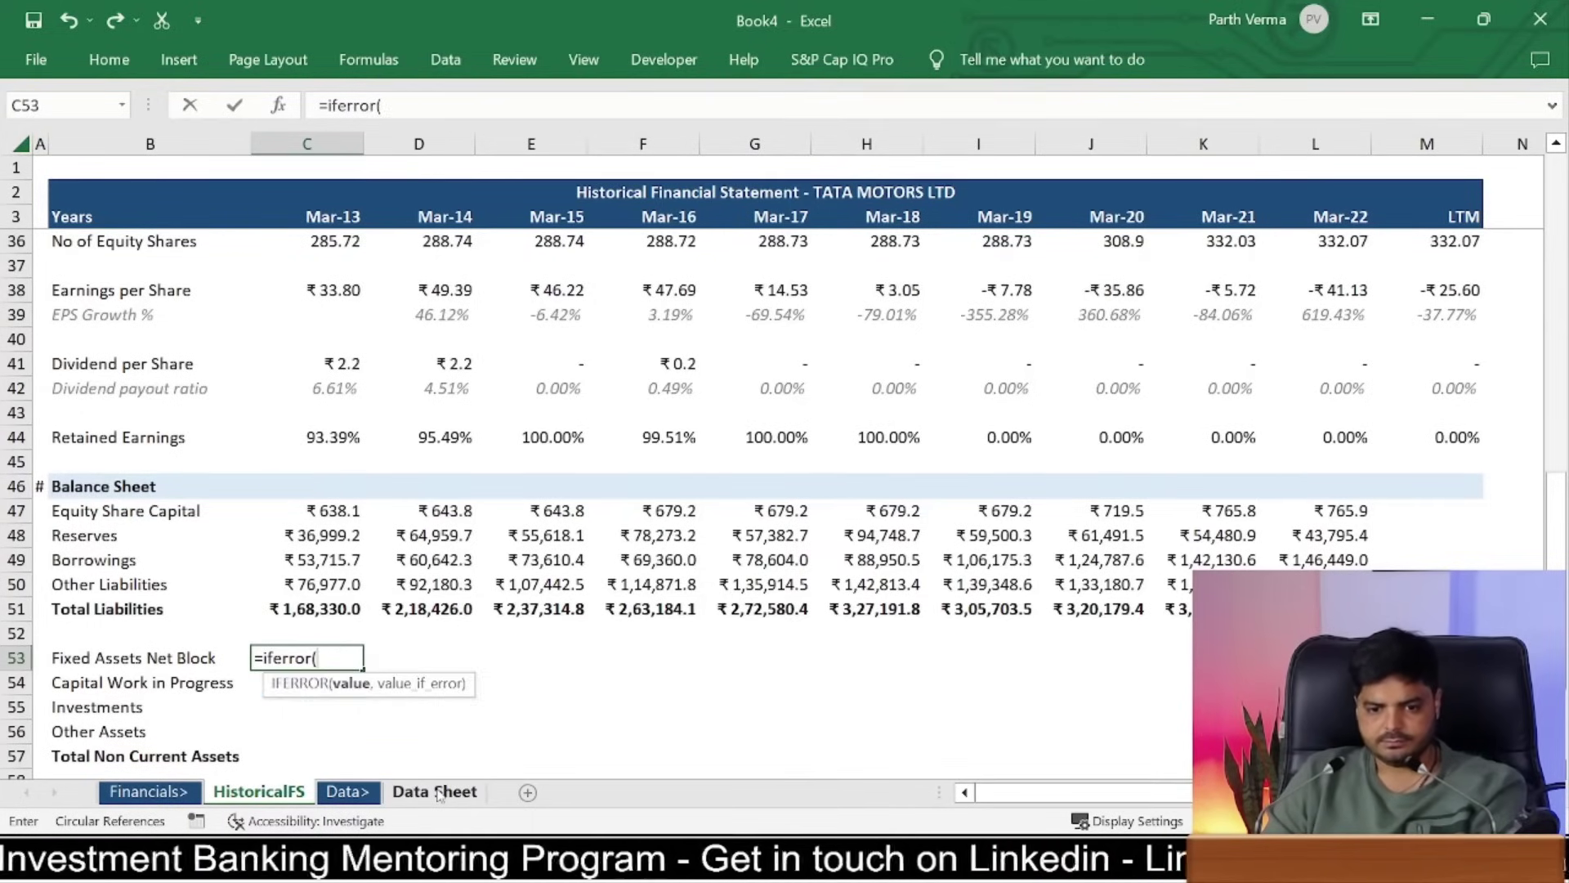
left_click(434, 791)
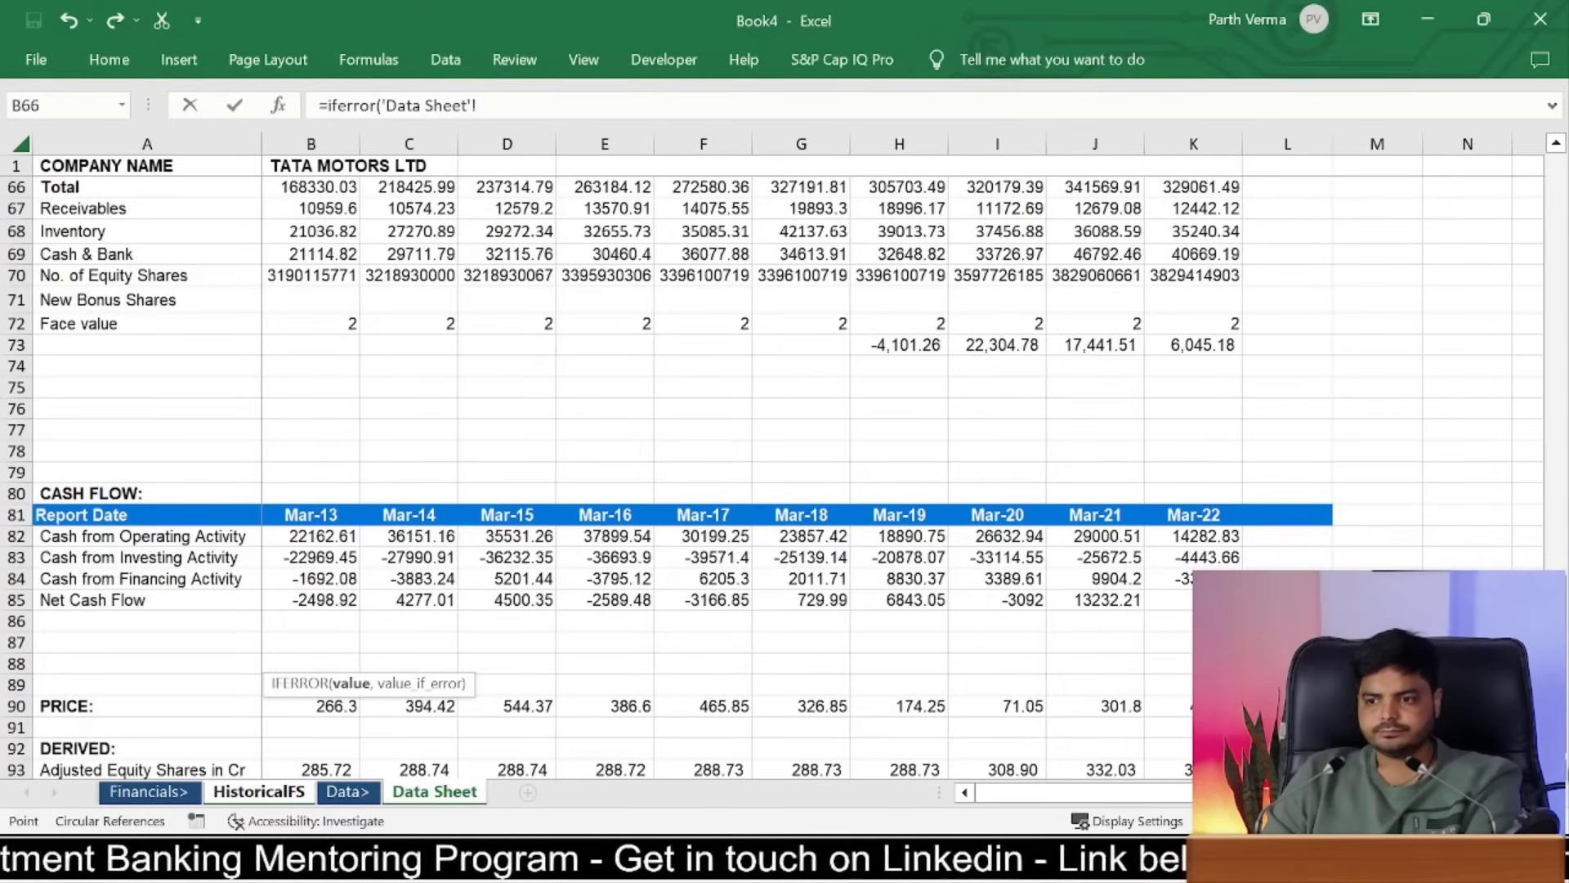
scroll(340, 313, "up", 2)
scroll(341, 313, "up", 1)
scroll(341, 313, "up", 1)
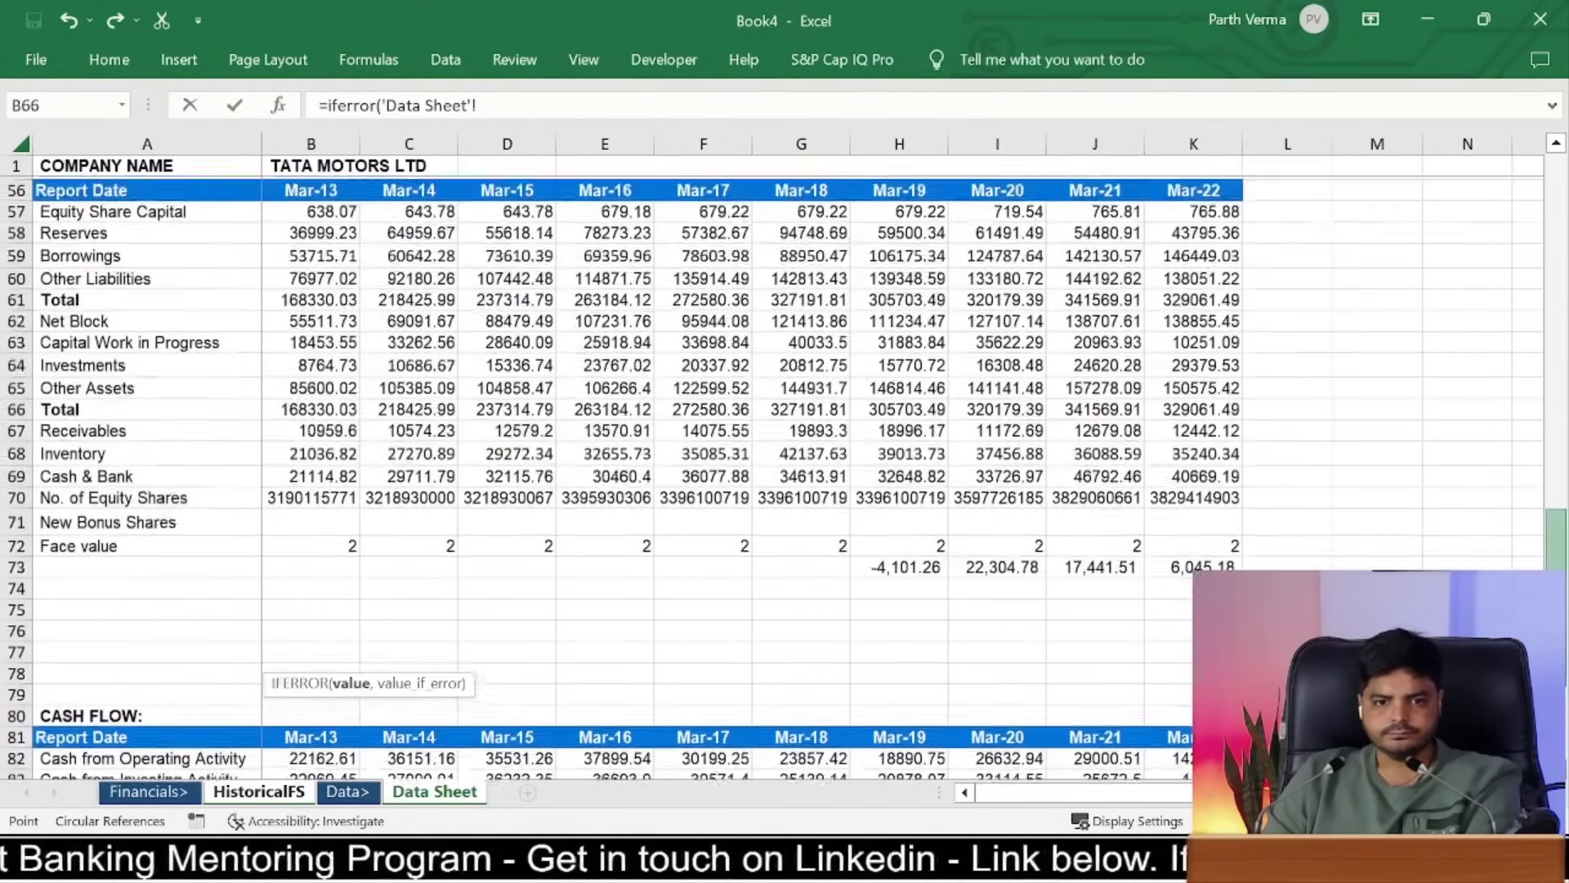
key("Return")
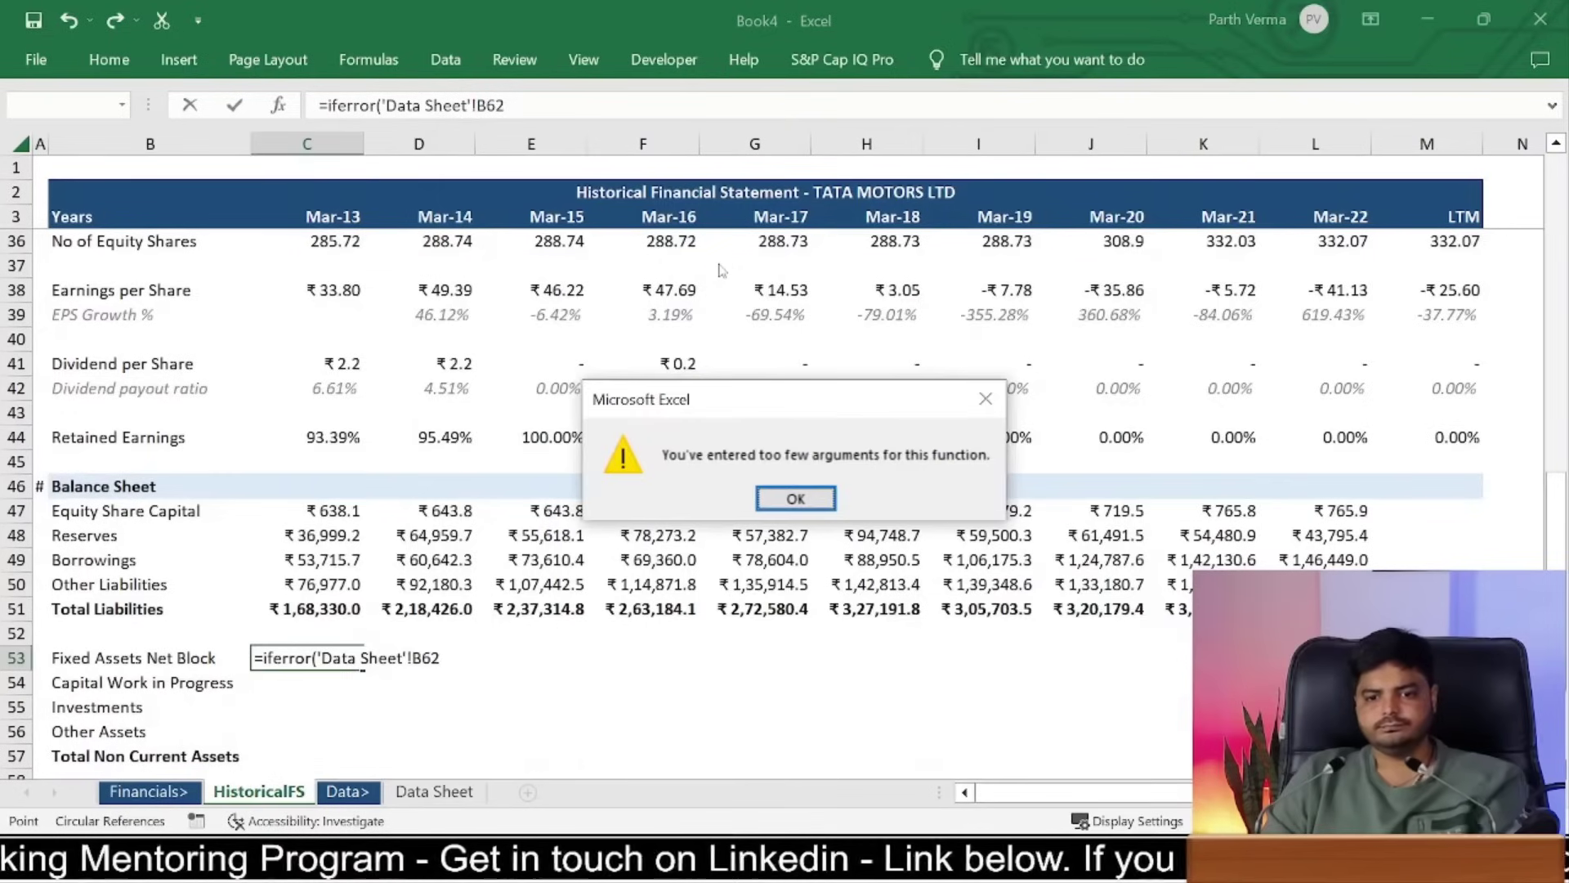
key("Return")
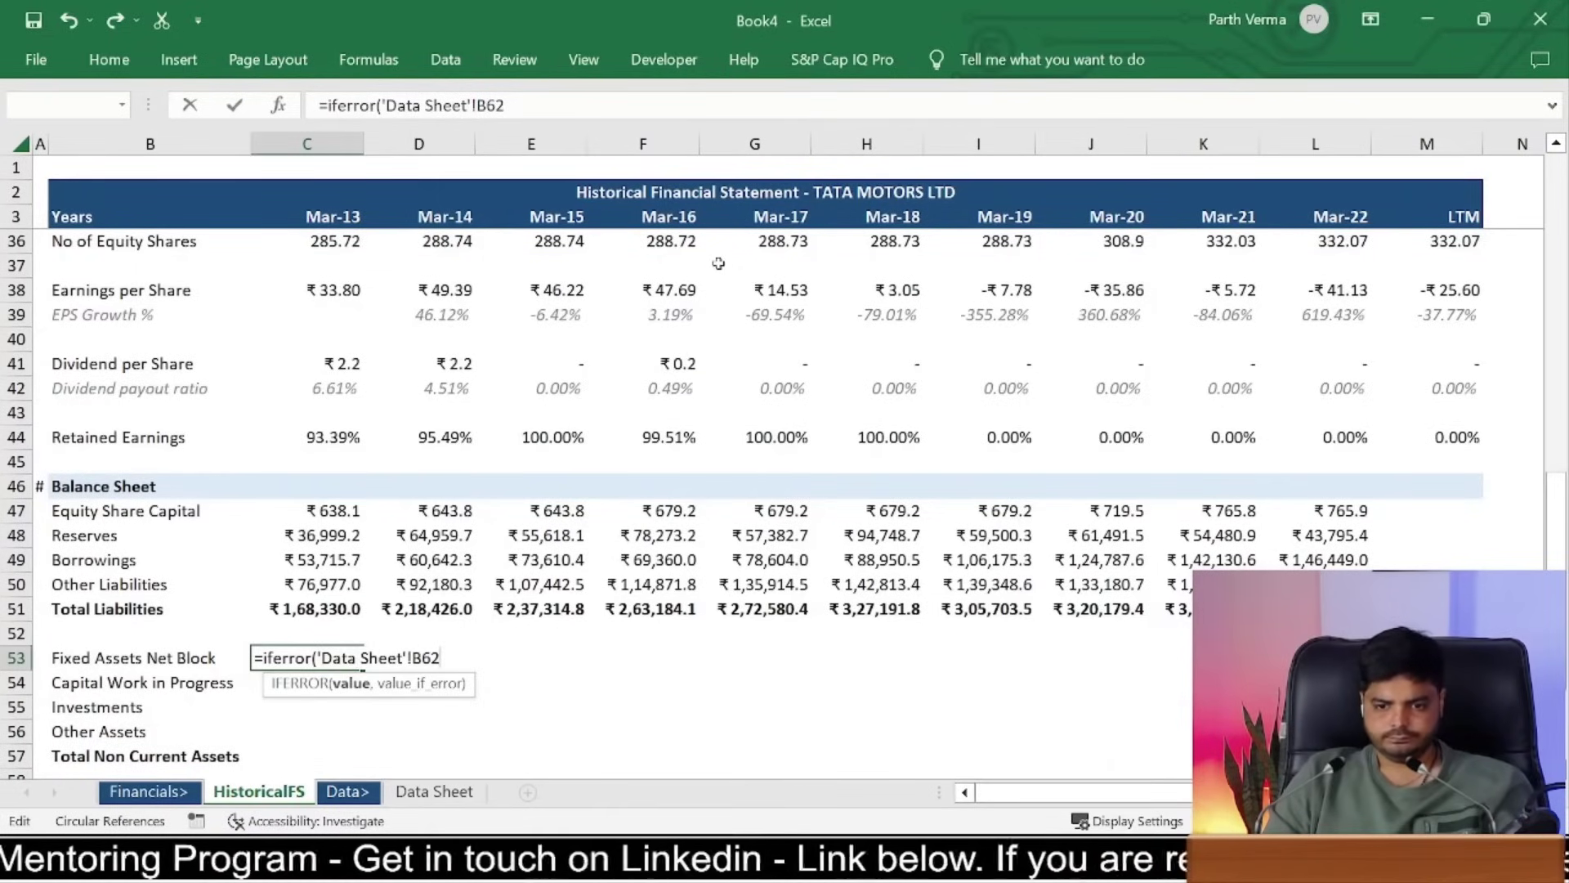
type(",0)")
key("ctrl+Return")
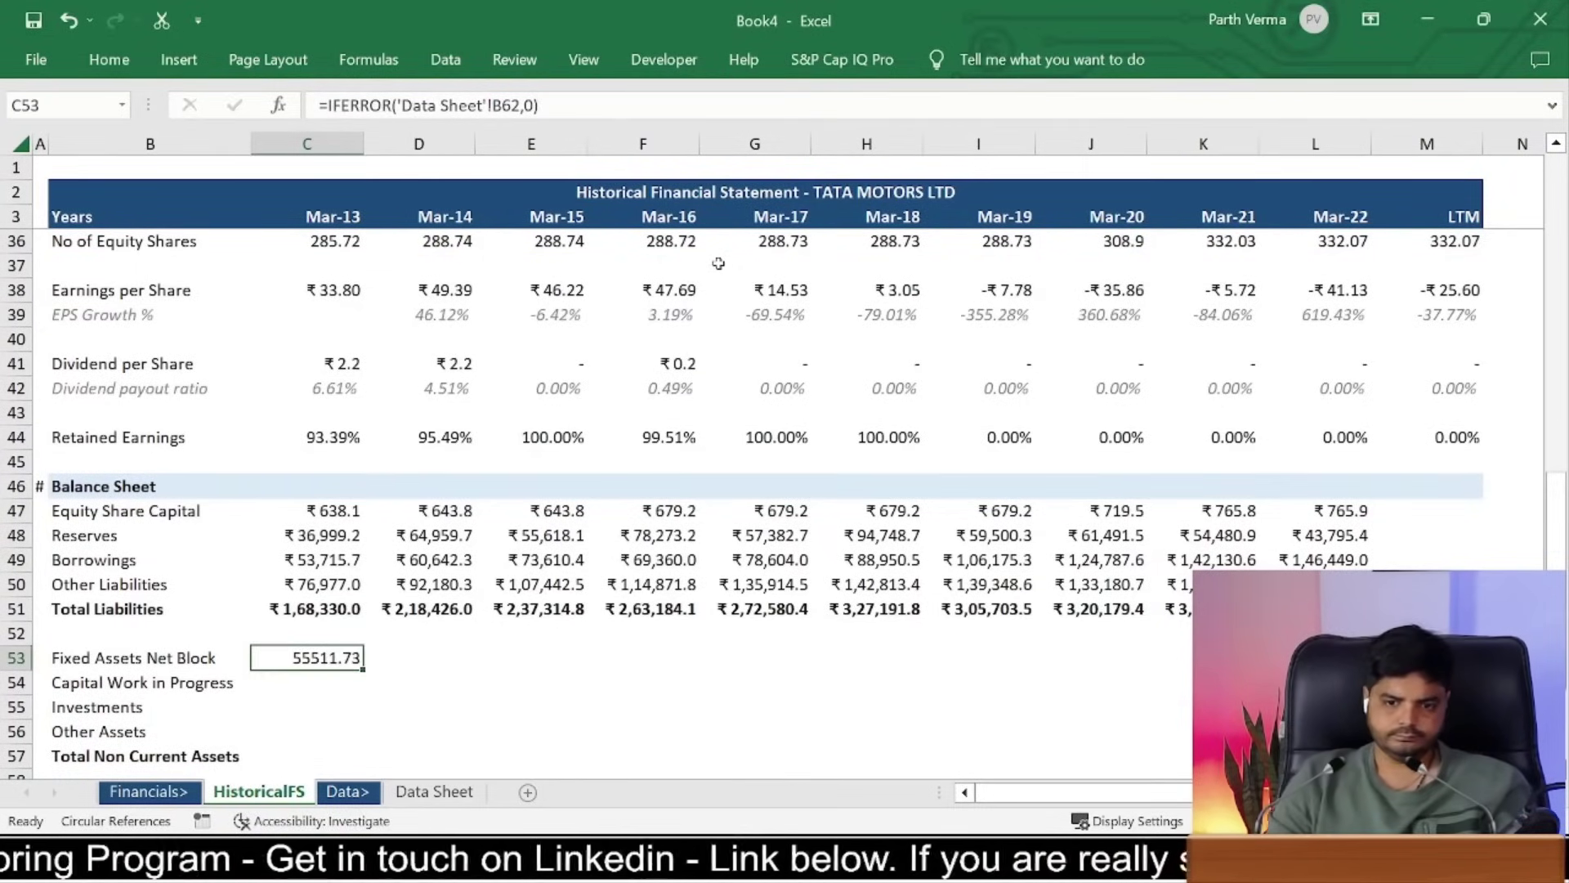
Step: Fill the Net Block formula across row 53 from Mar-13 to Mar-22
key("ctrl+c")
key("shift+Right")
key("shift+Right")
key("shift+Right")
key("shift+Right")
key("shift+Right")
key("shift+Right")
key("shift+Right")
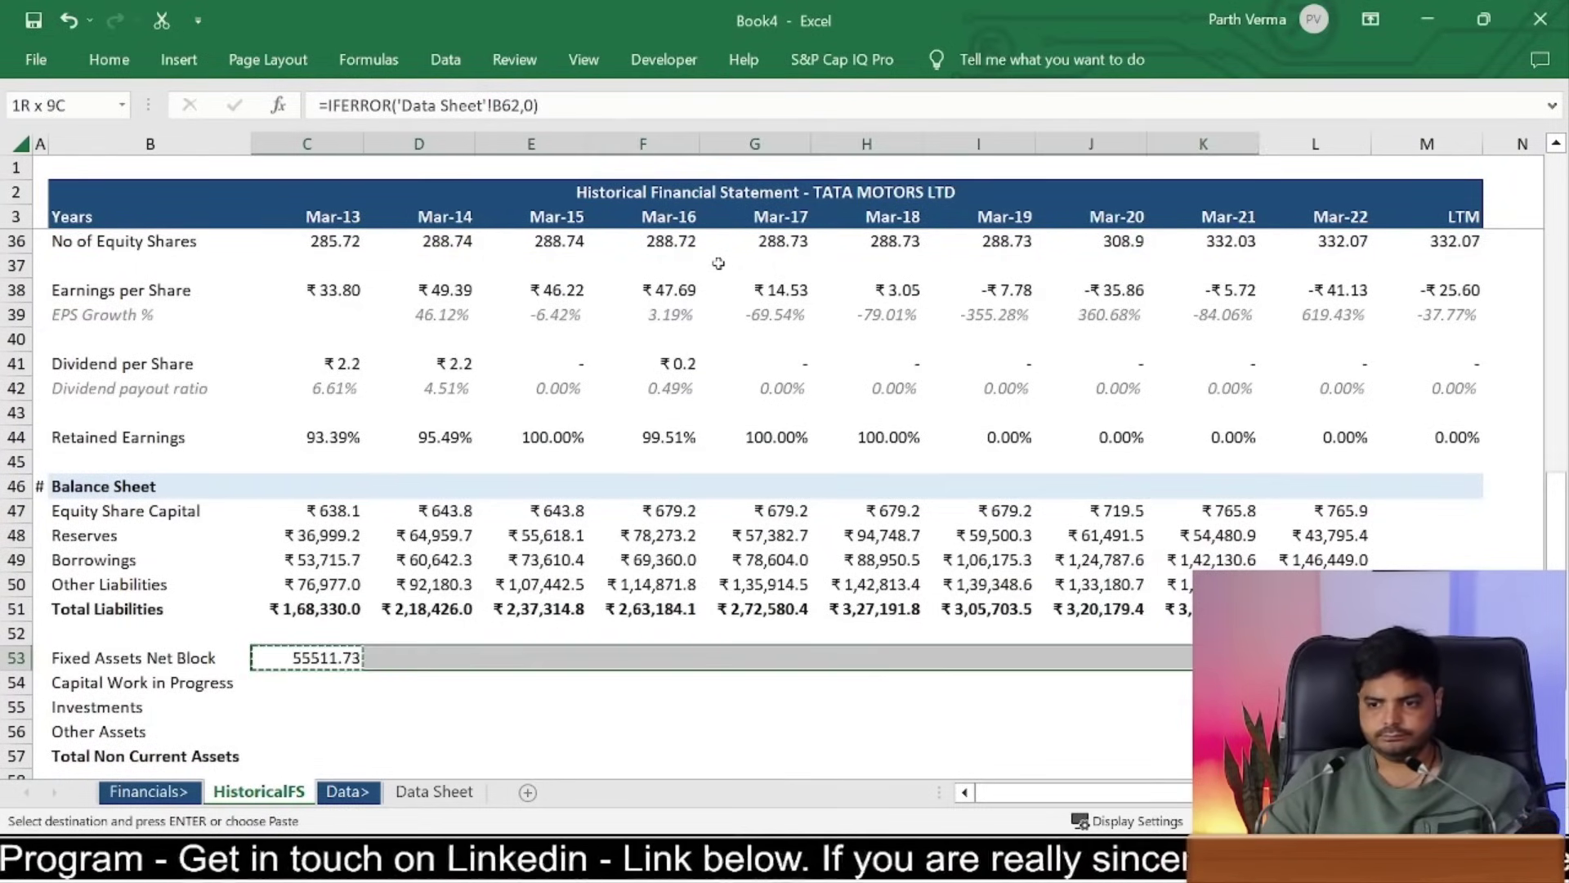
key("shift+Right")
key("ctrl+v")
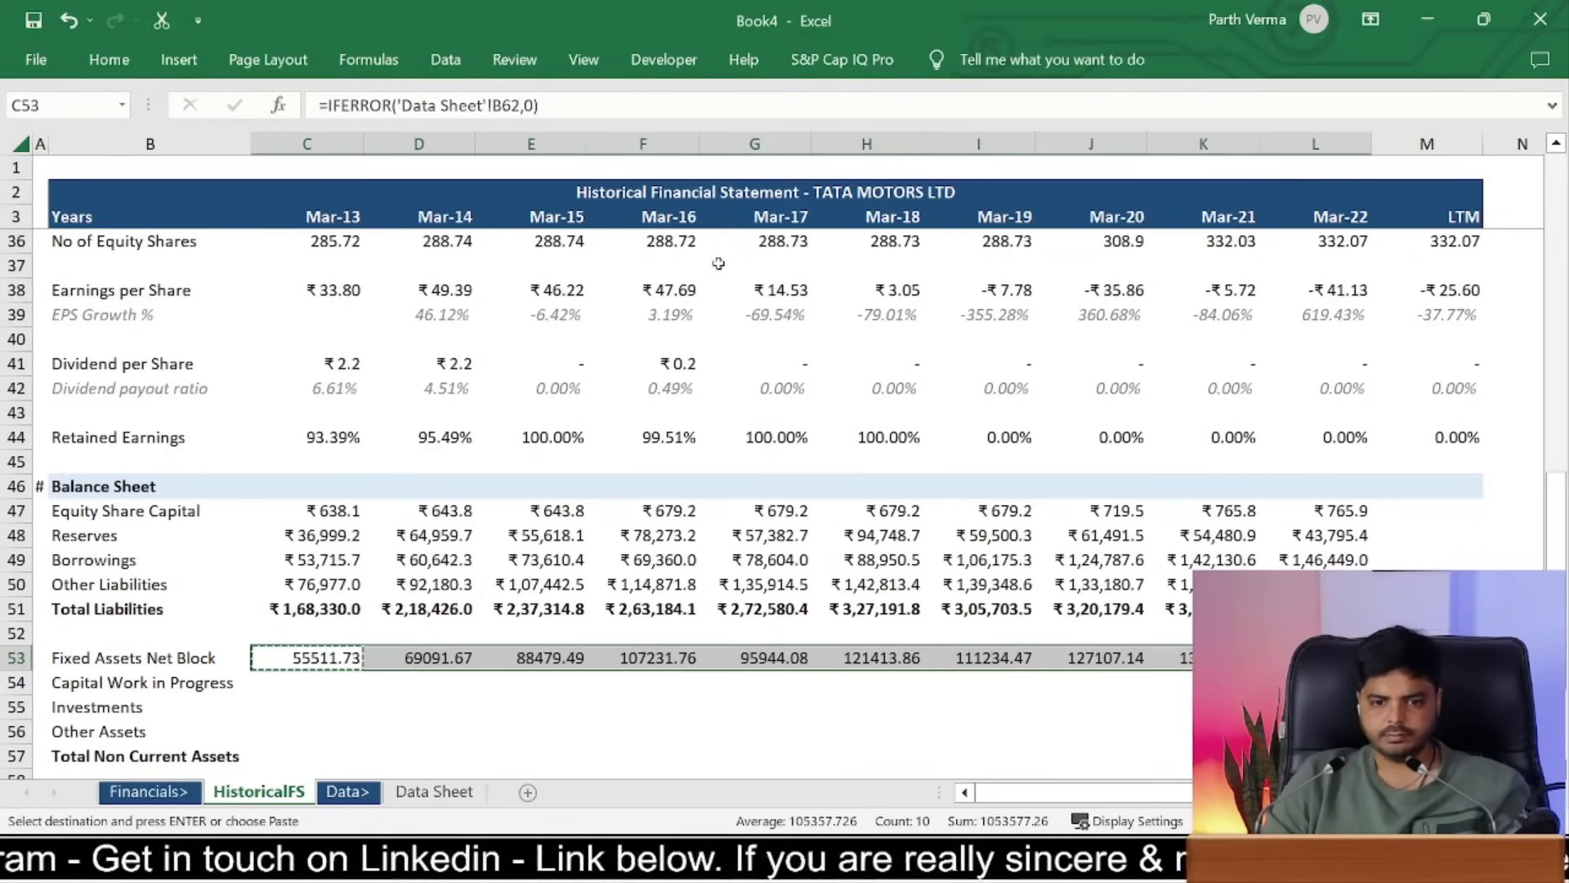
key("Left")
key("Right")
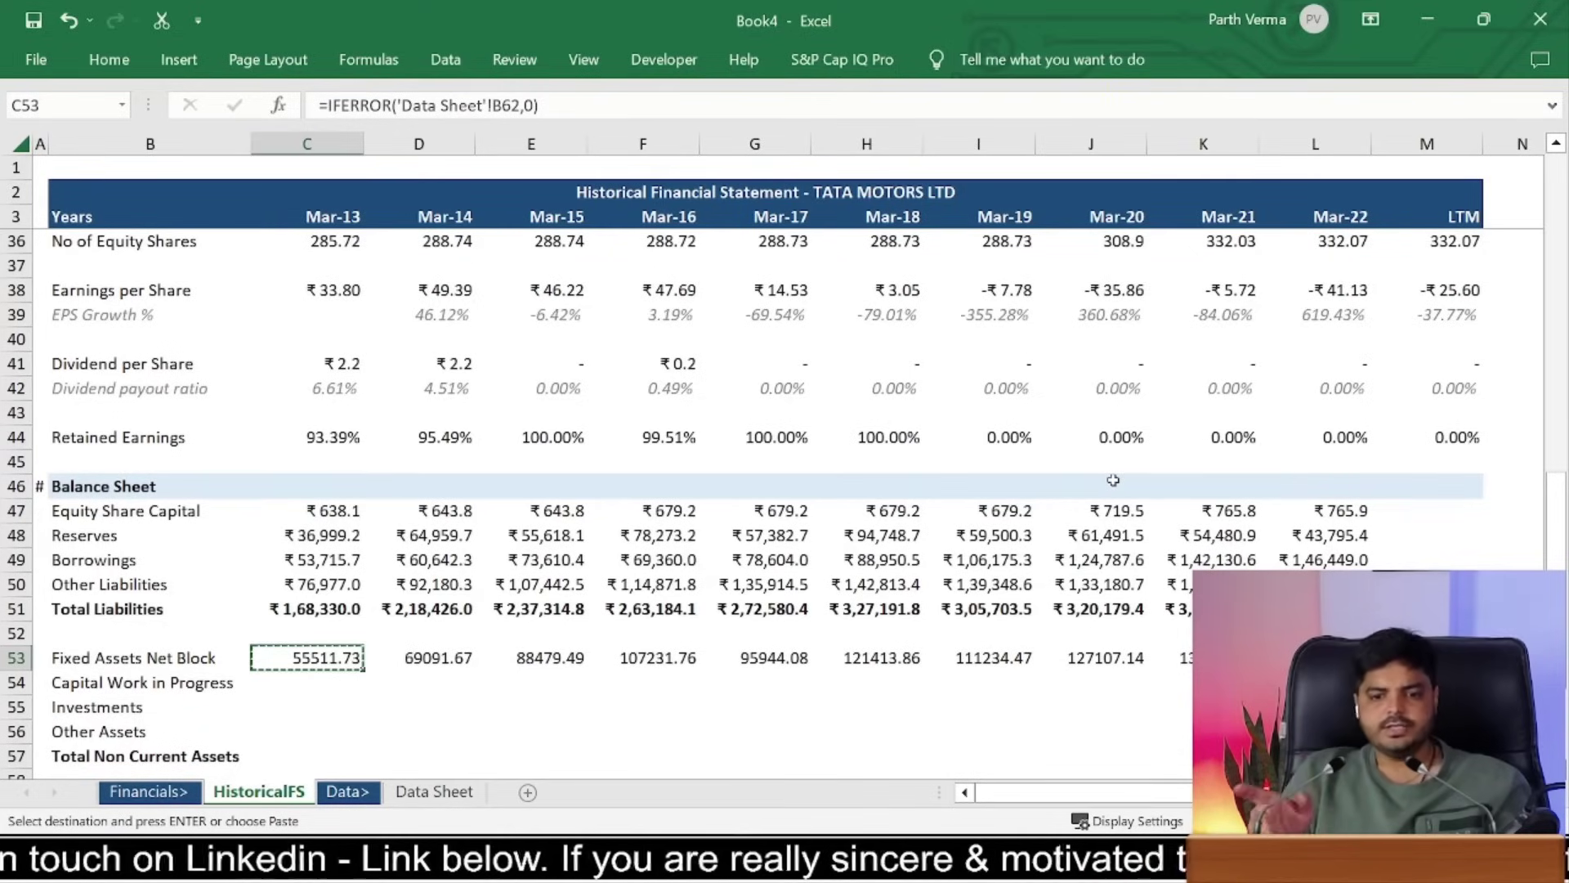
Step: Check the Net Block and Total source rows on the Data Sheet
key("ctrl+Page_Down")
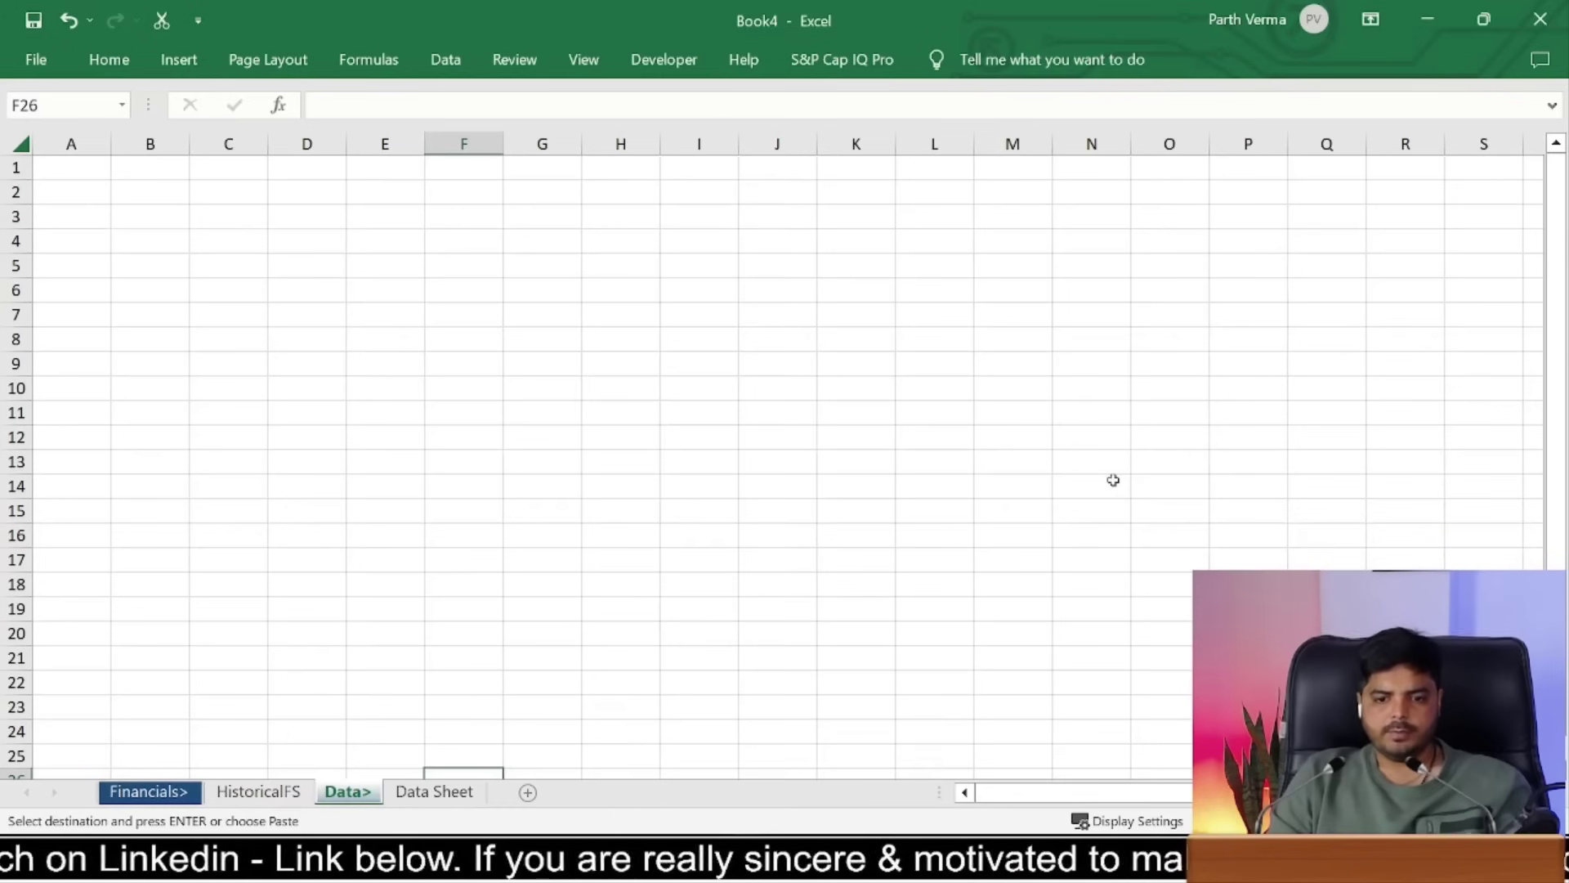
key("ctrl+Page_Down")
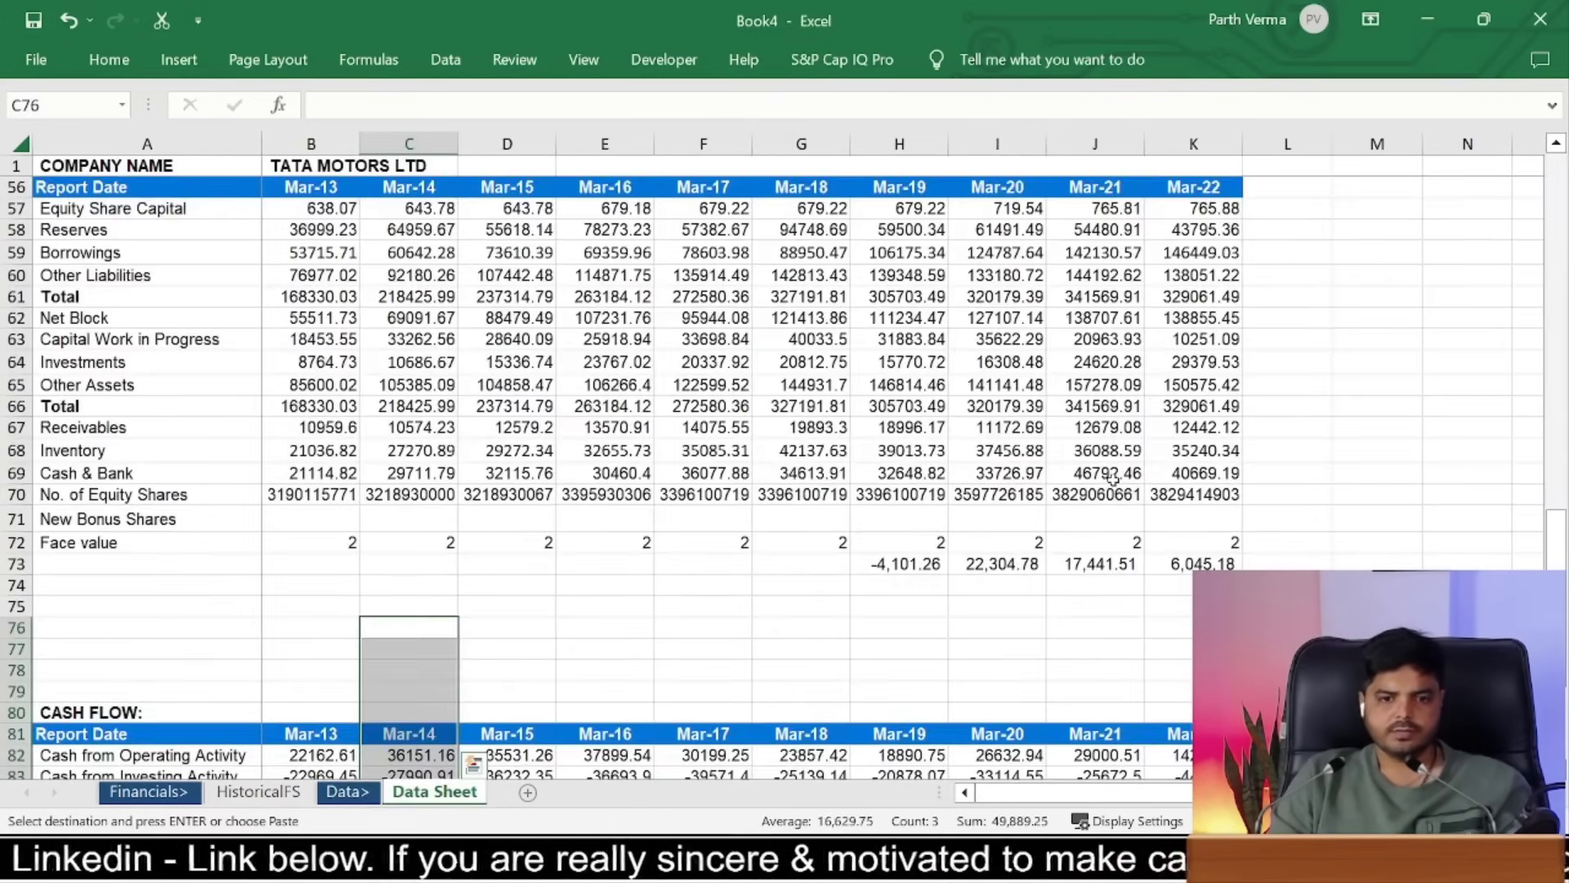
key("ctrl+Page_Up")
key("ctrl+Page_Up")
key("ctrl+Page_Down")
key("ctrl+Page_Down")
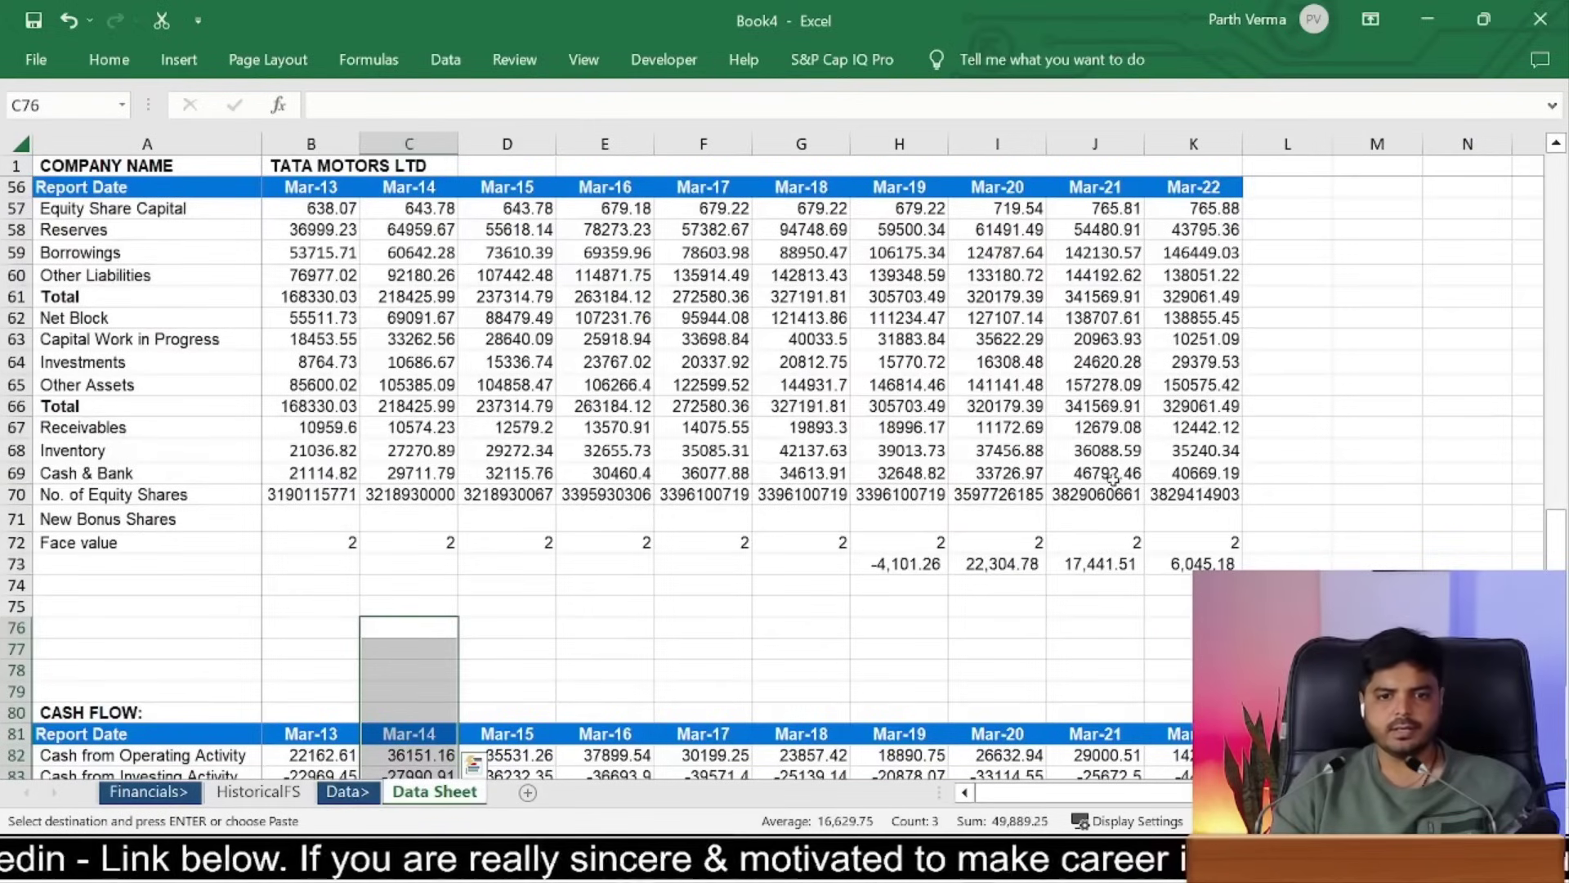
key("Up")
key("Up")
key("Up")
key("Up")
key("Up")
key("Up")
key("Up")
key("Up")
key("Up")
key("Left")
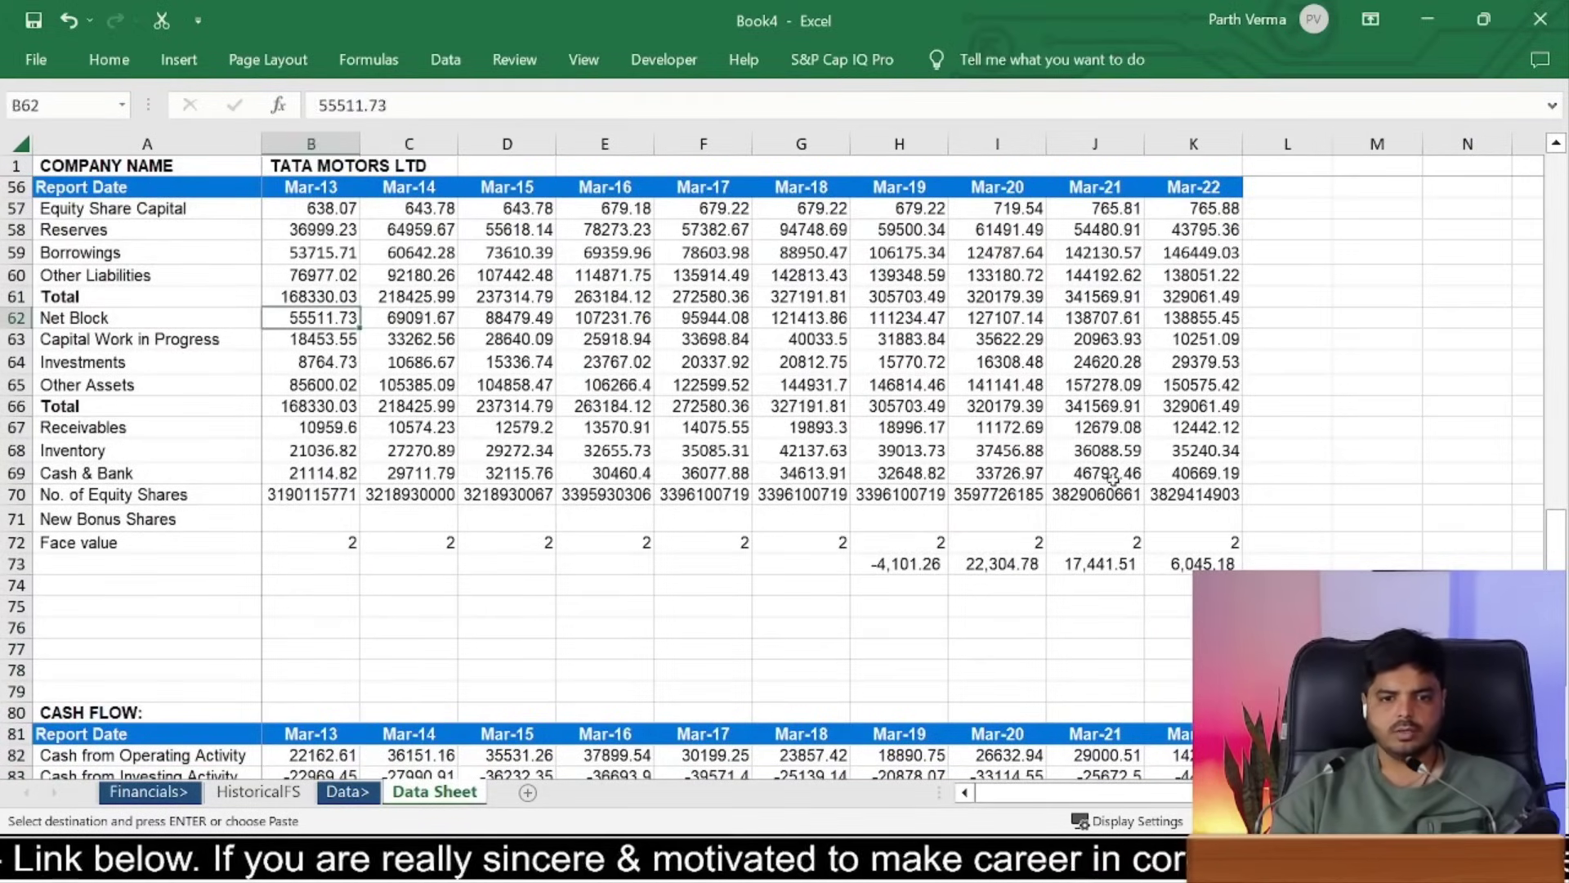
key("Left")
key("Down")
key("Down")
key("Down")
key("Down")
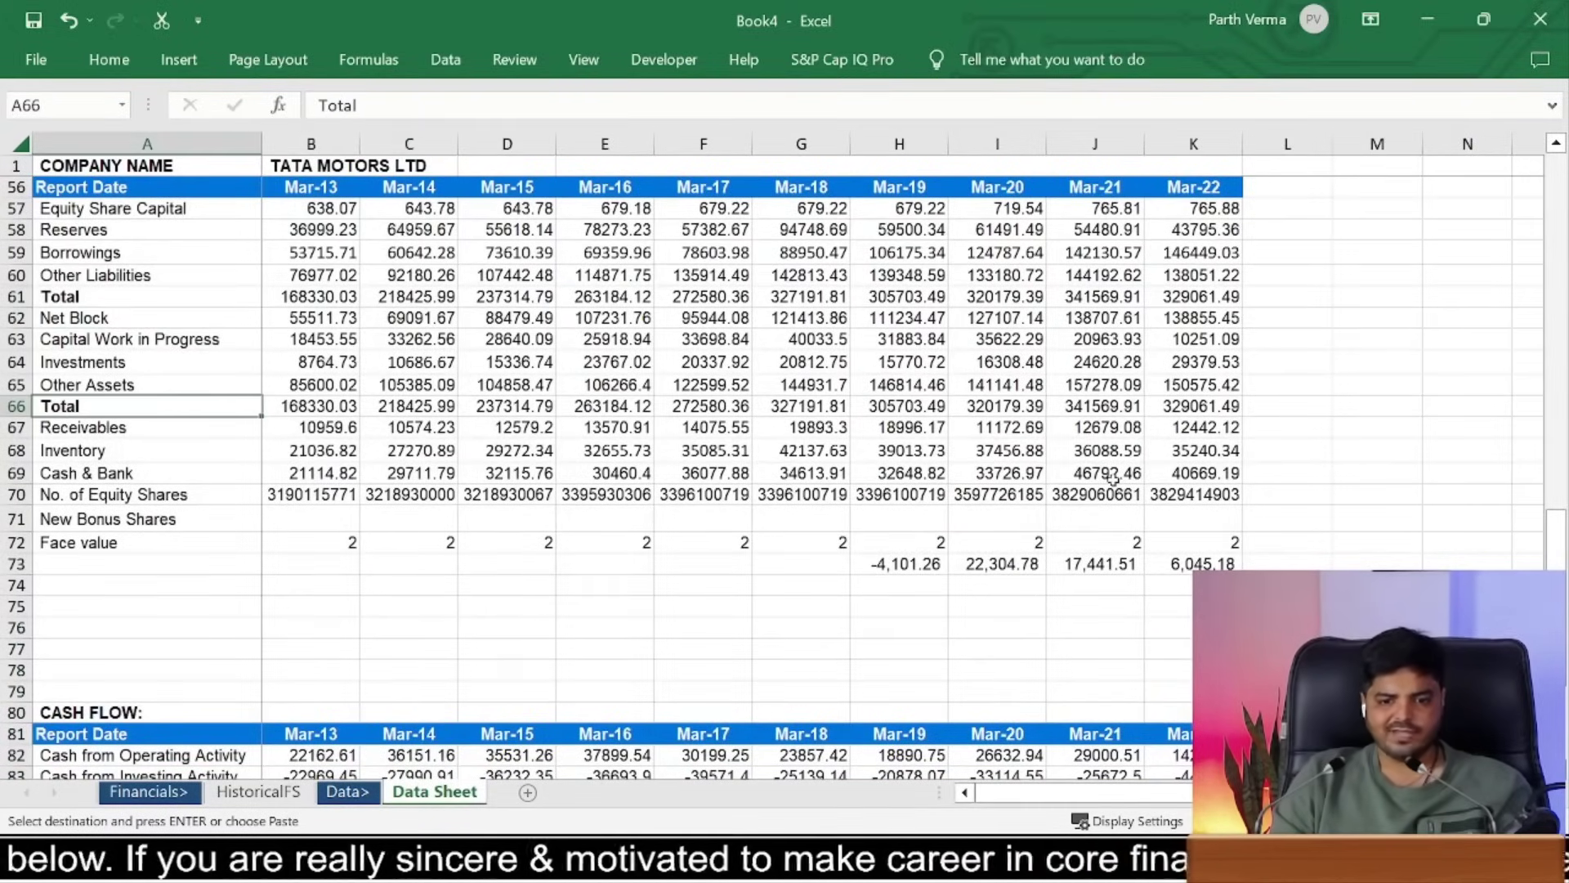
key("ctrl+Page_Up")
key("ctrl+Page_Up")
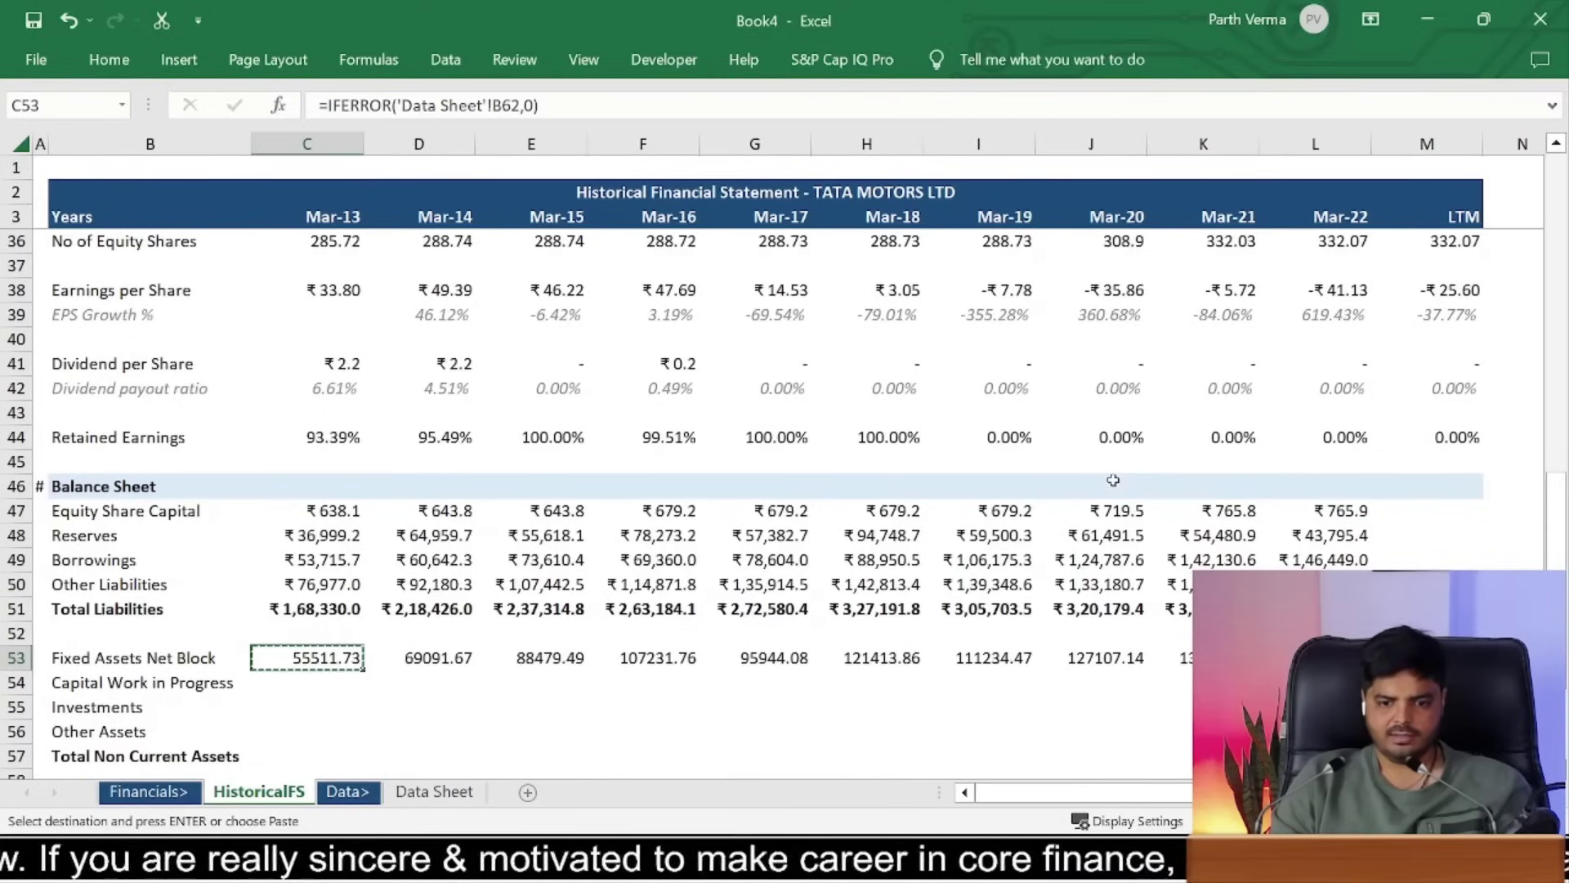
Step: Paste the link formula into C54:L56 for the remaining asset rows
key("shift+Down")
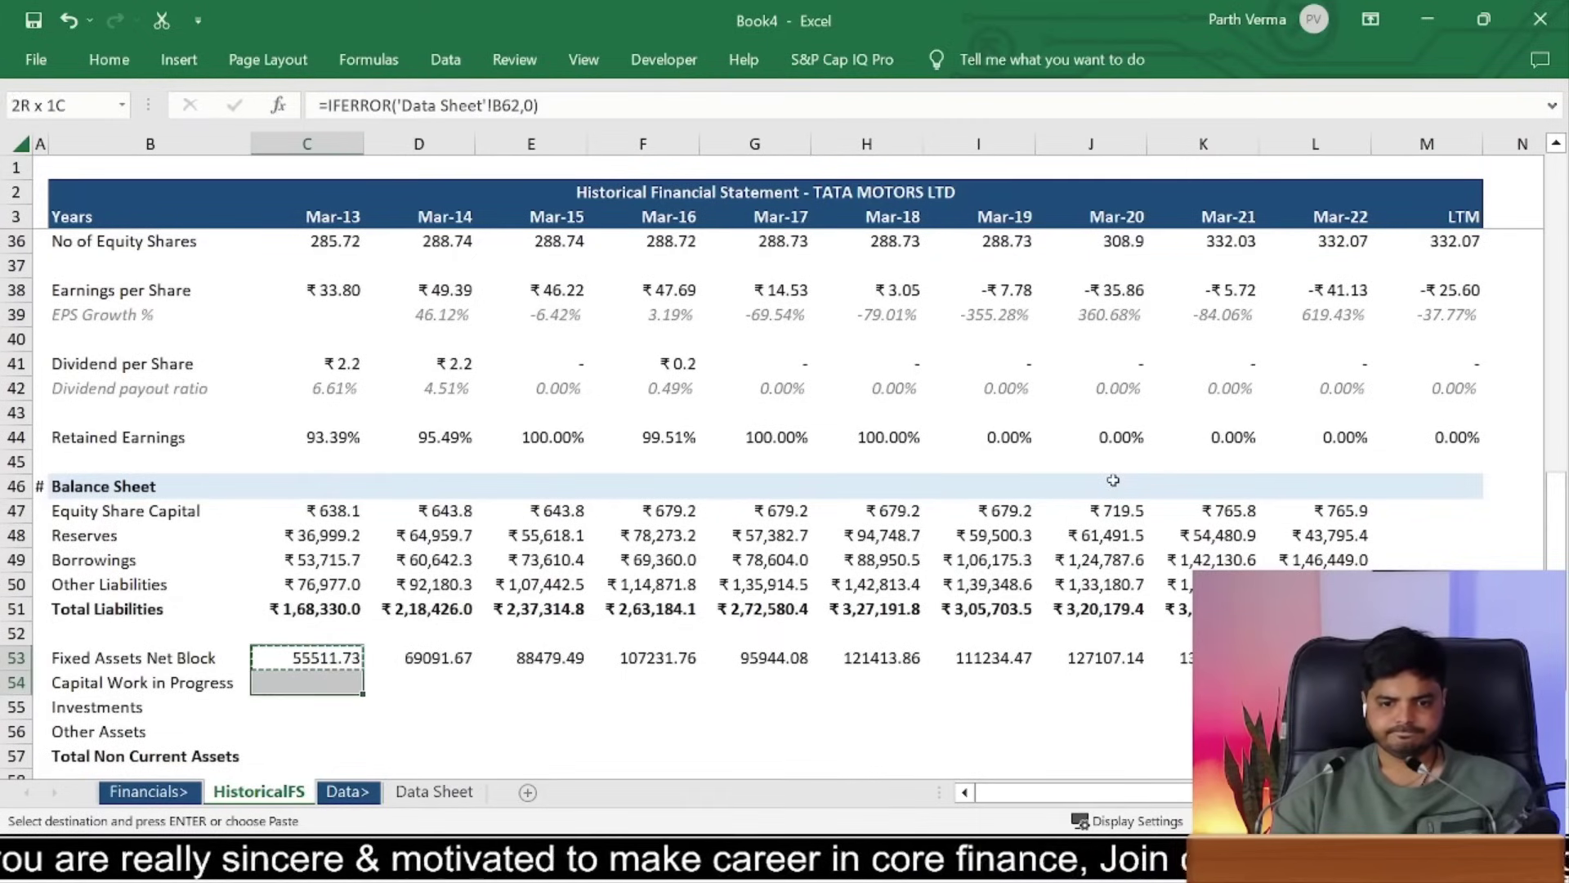
key("shift+Down")
key("shift+Down")
key("ctrl+v")
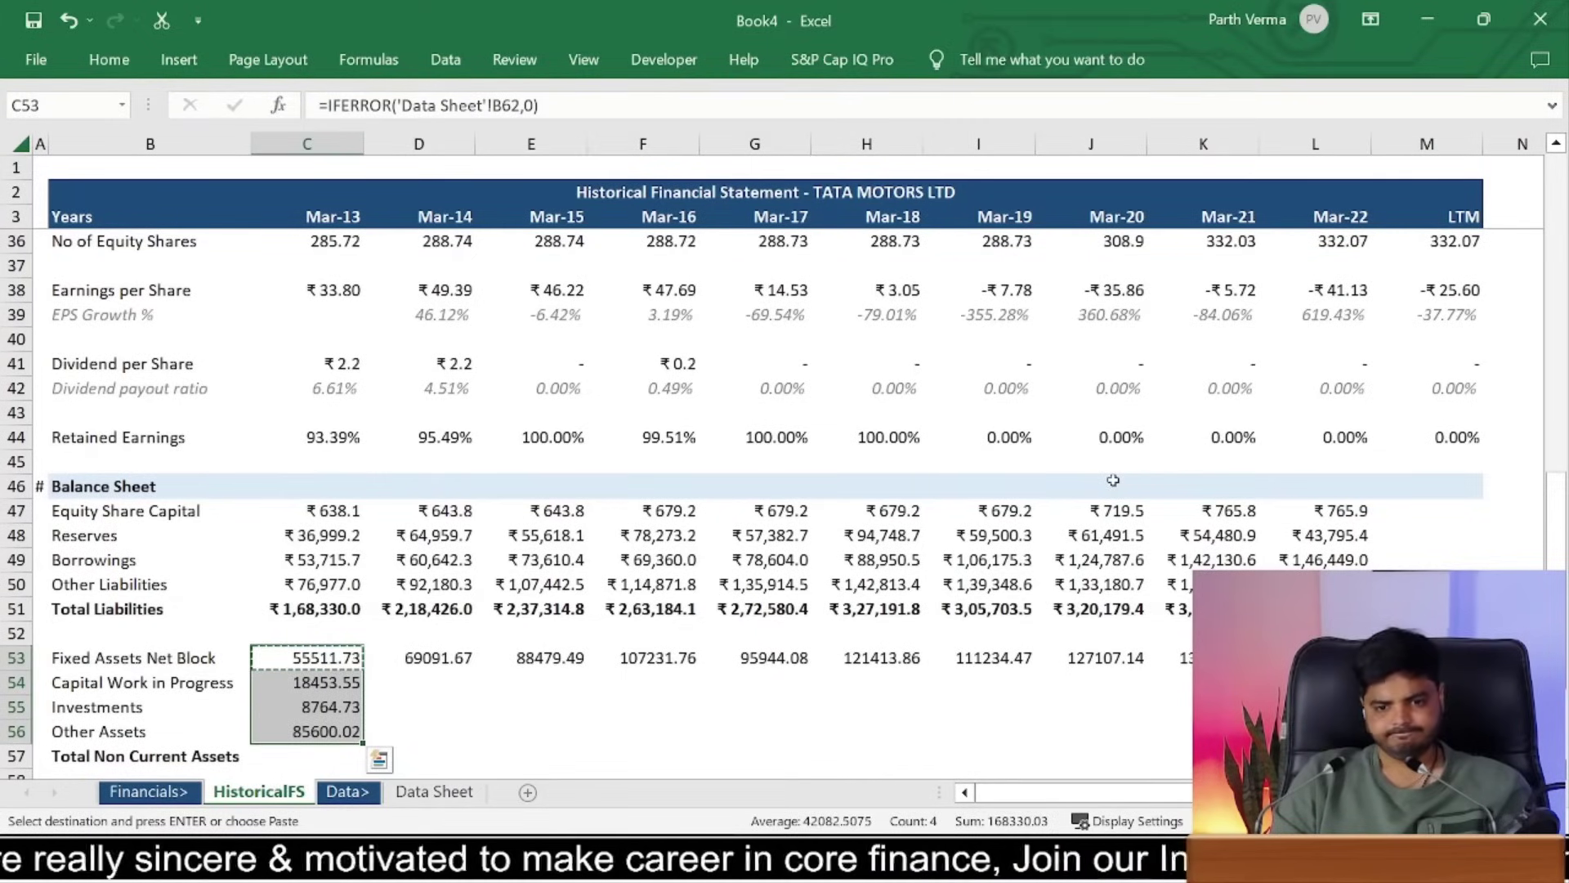
key("ctrl+shift+Right")
key("ctrl+v")
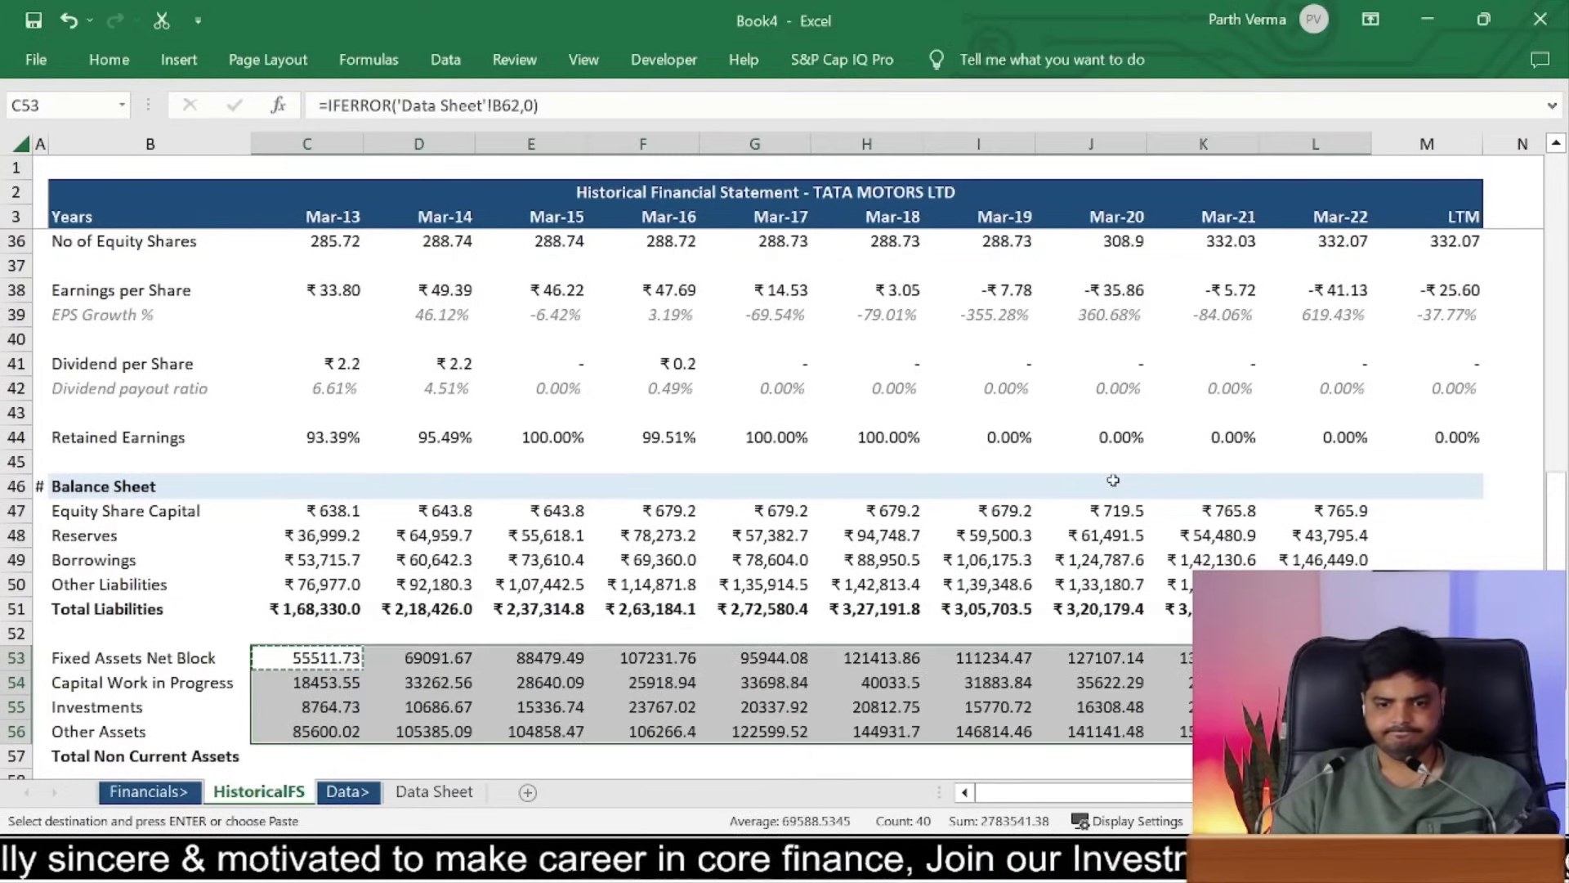
Step: Copy the row 56 formulas into row 57 for Total Non Current Assets
key("Left")
key("Down")
key("Down")
key("Down")
key("Down")
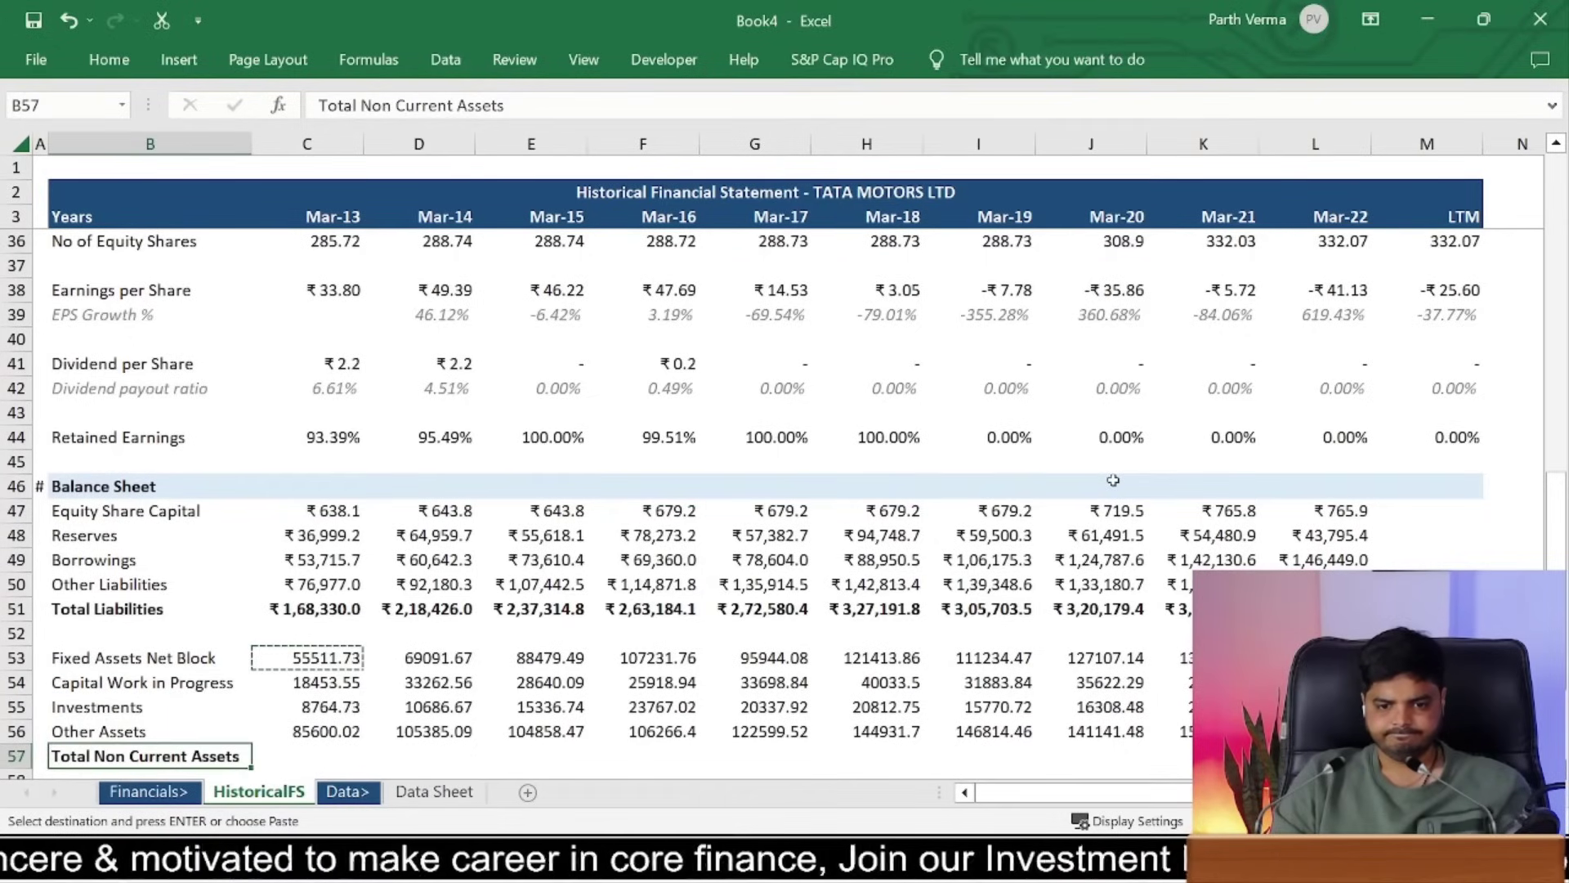
key("Right")
key("Up")
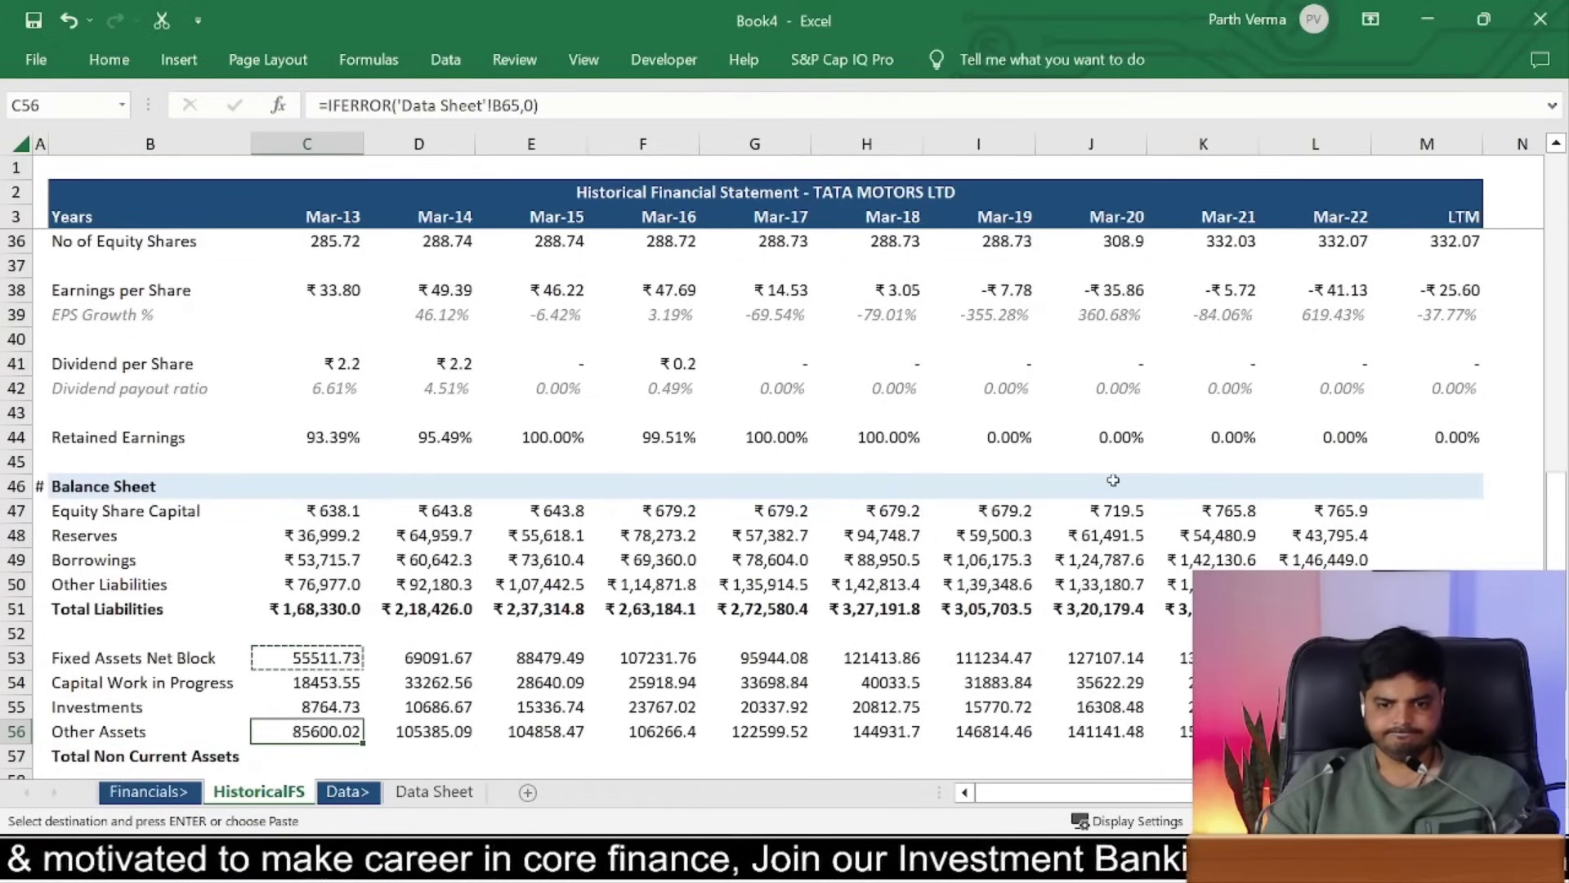
key("shift+Right")
key("shift+Right")
key("shift+Right")
key("shift+Right")
key("shift+Right")
key("shift+Right")
key("shift+Right")
key("shift+Right")
key("shift+Right")
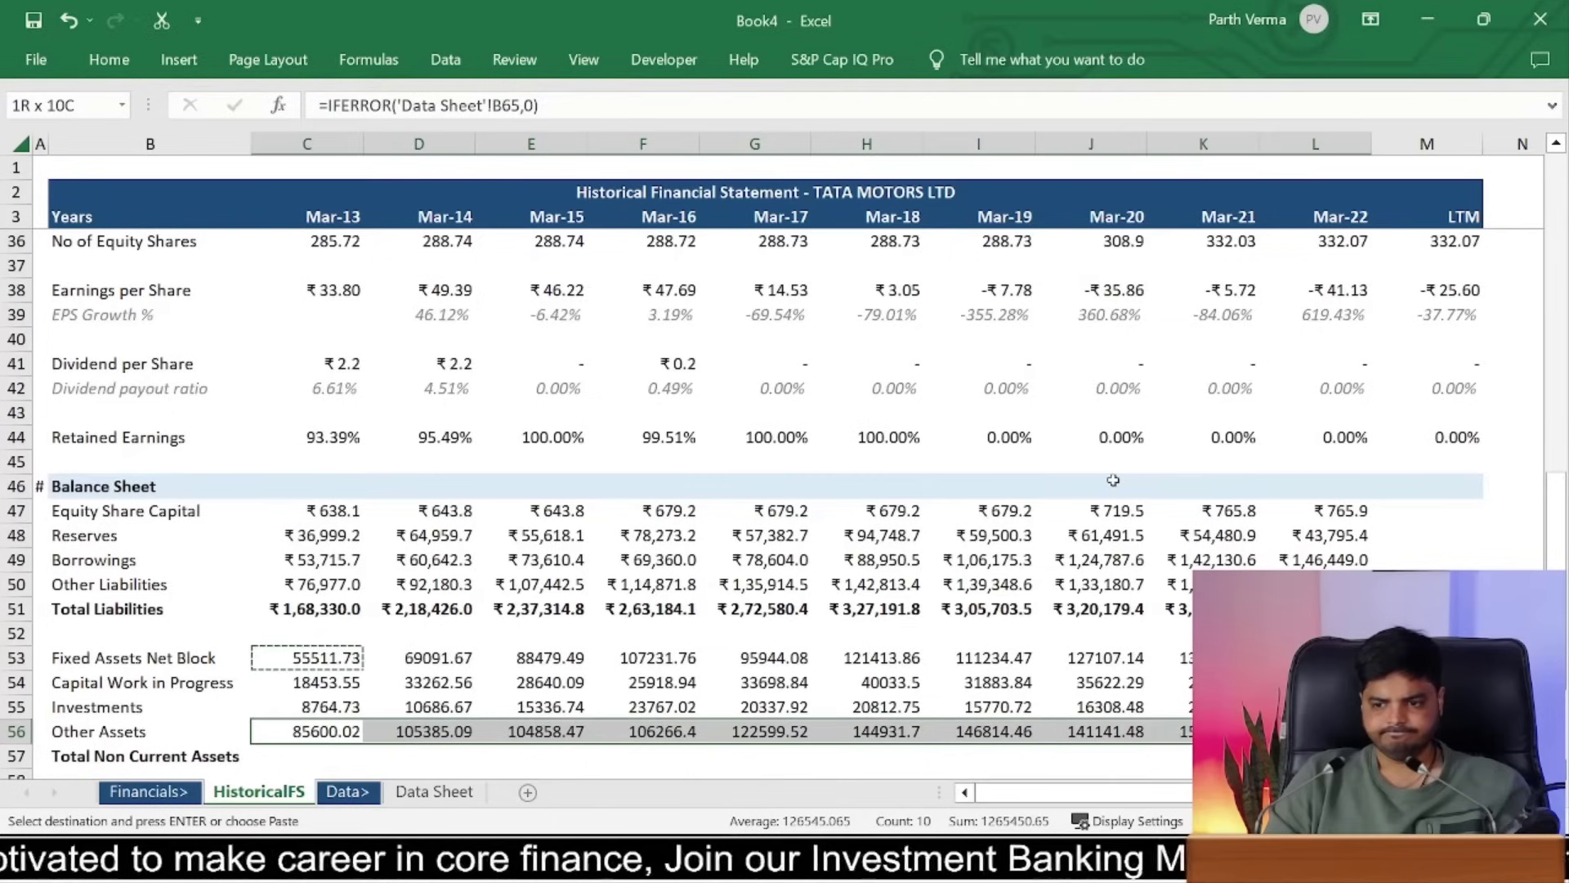
key("ctrl+c")
key("Down")
key("ctrl+v")
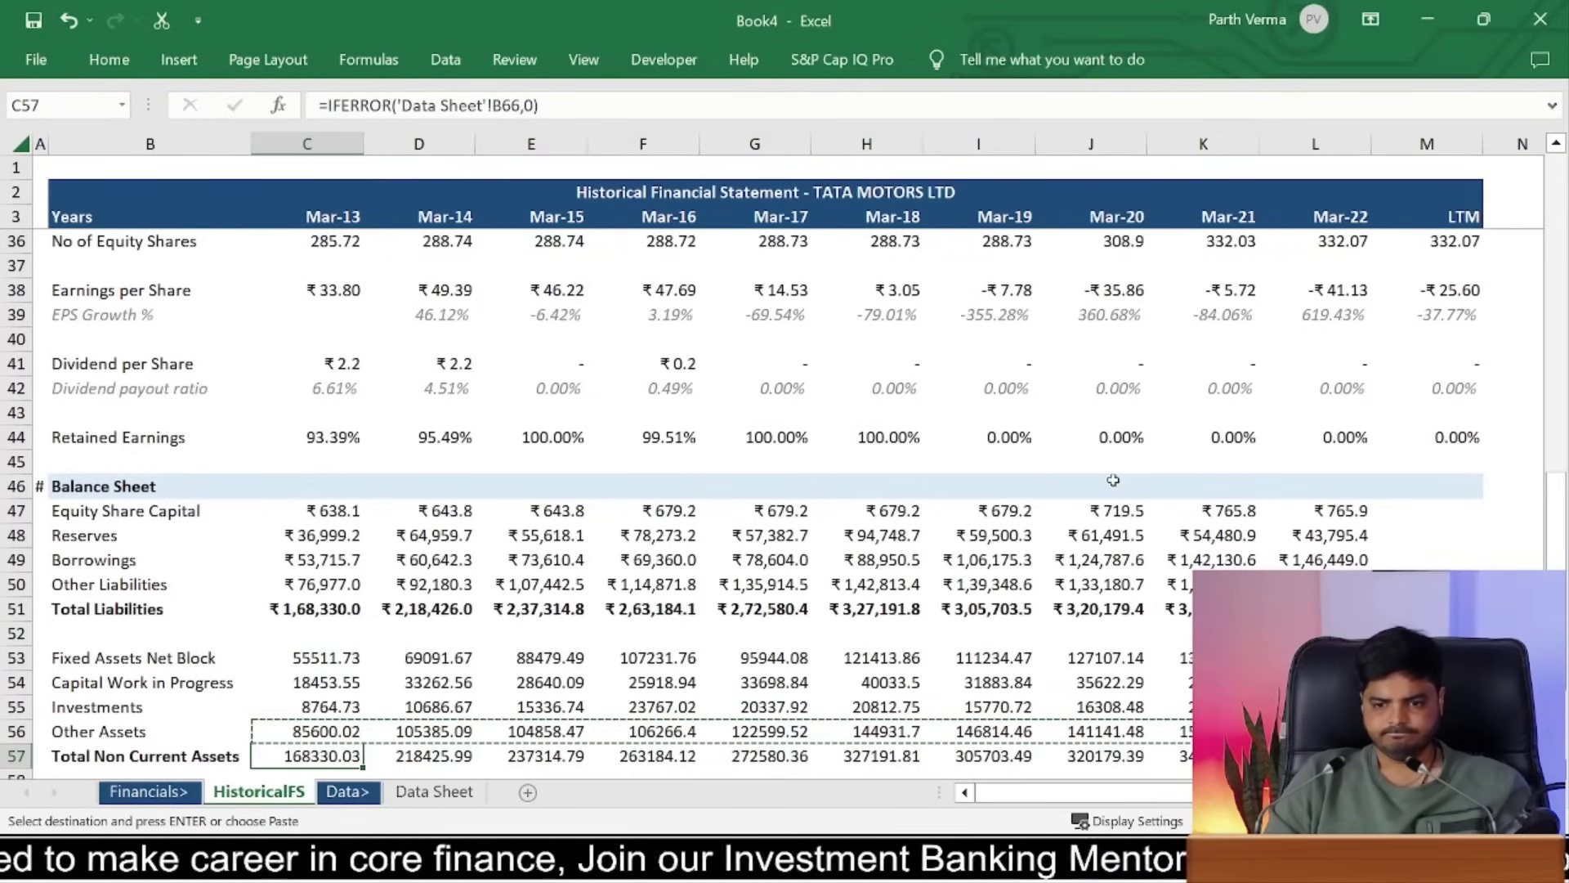
key("Right")
key("Right")
key("Right")
key("Right")
key("Right")
key("Right")
key("Right")
key("Right")
key("Right")
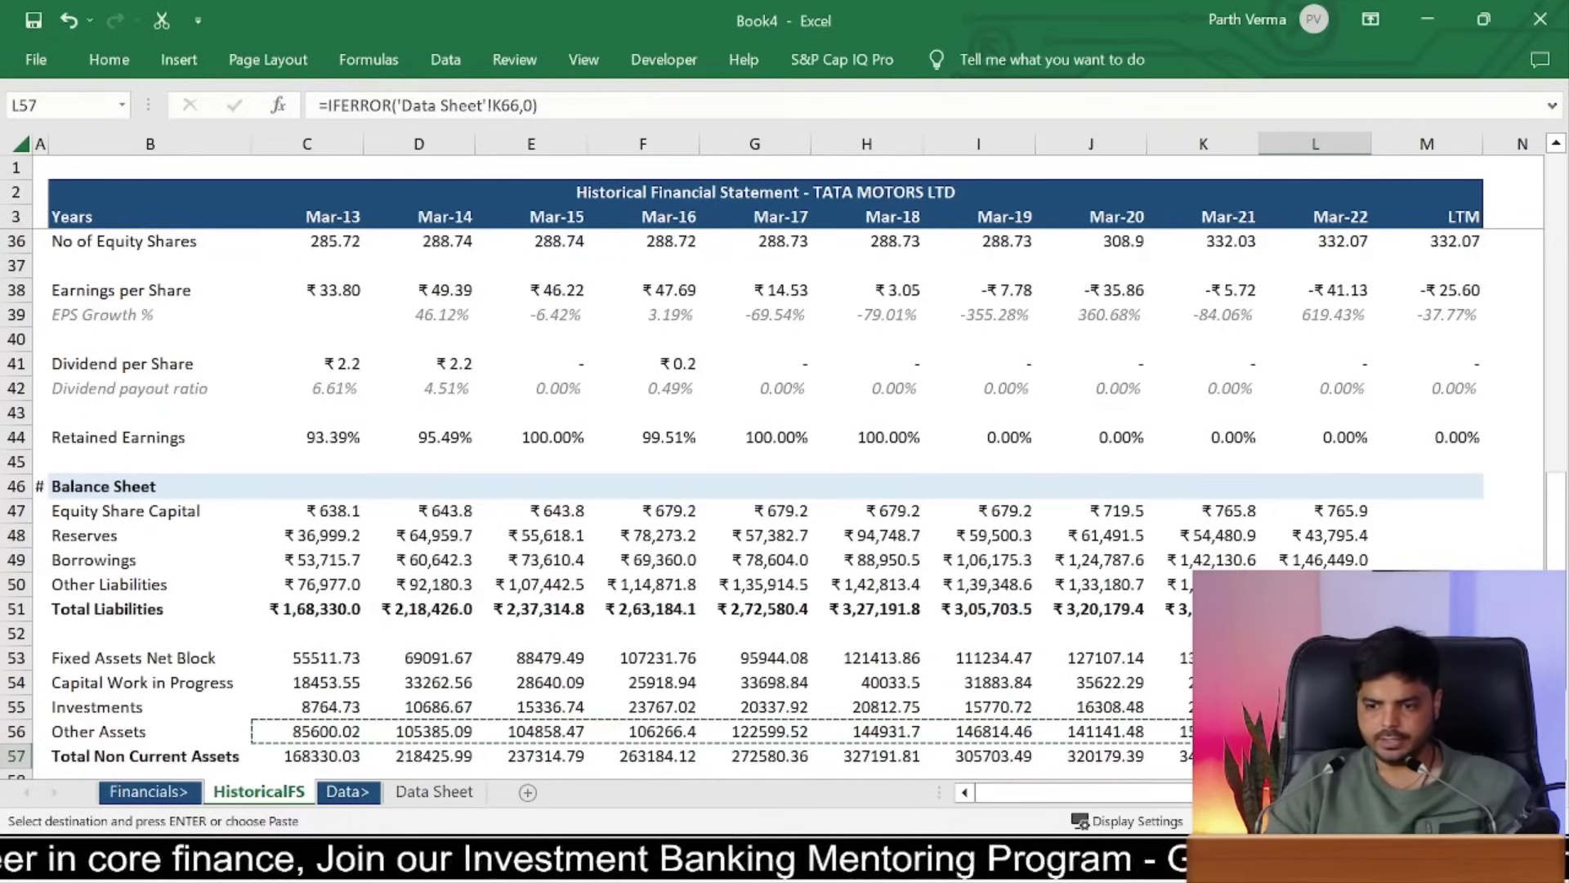
Step: Verify the totals against the Data Sheet Total row 66, including Mar-22
key("ctrl+Page_Down")
key("ctrl+Page_Down")
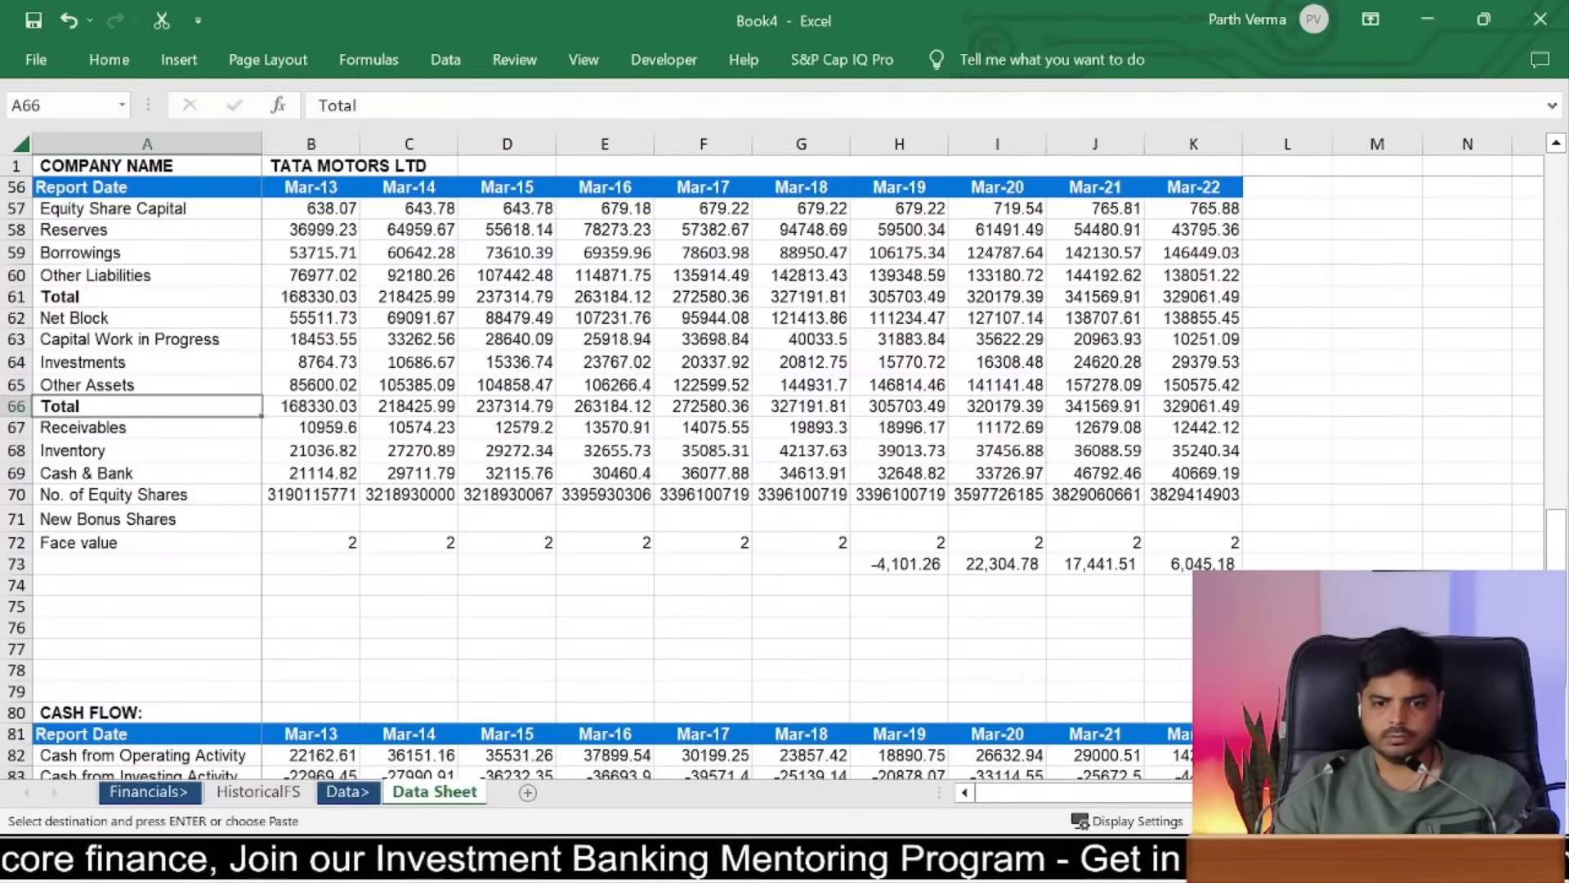
key("Right")
key("Right")
key("Right")
key("Right")
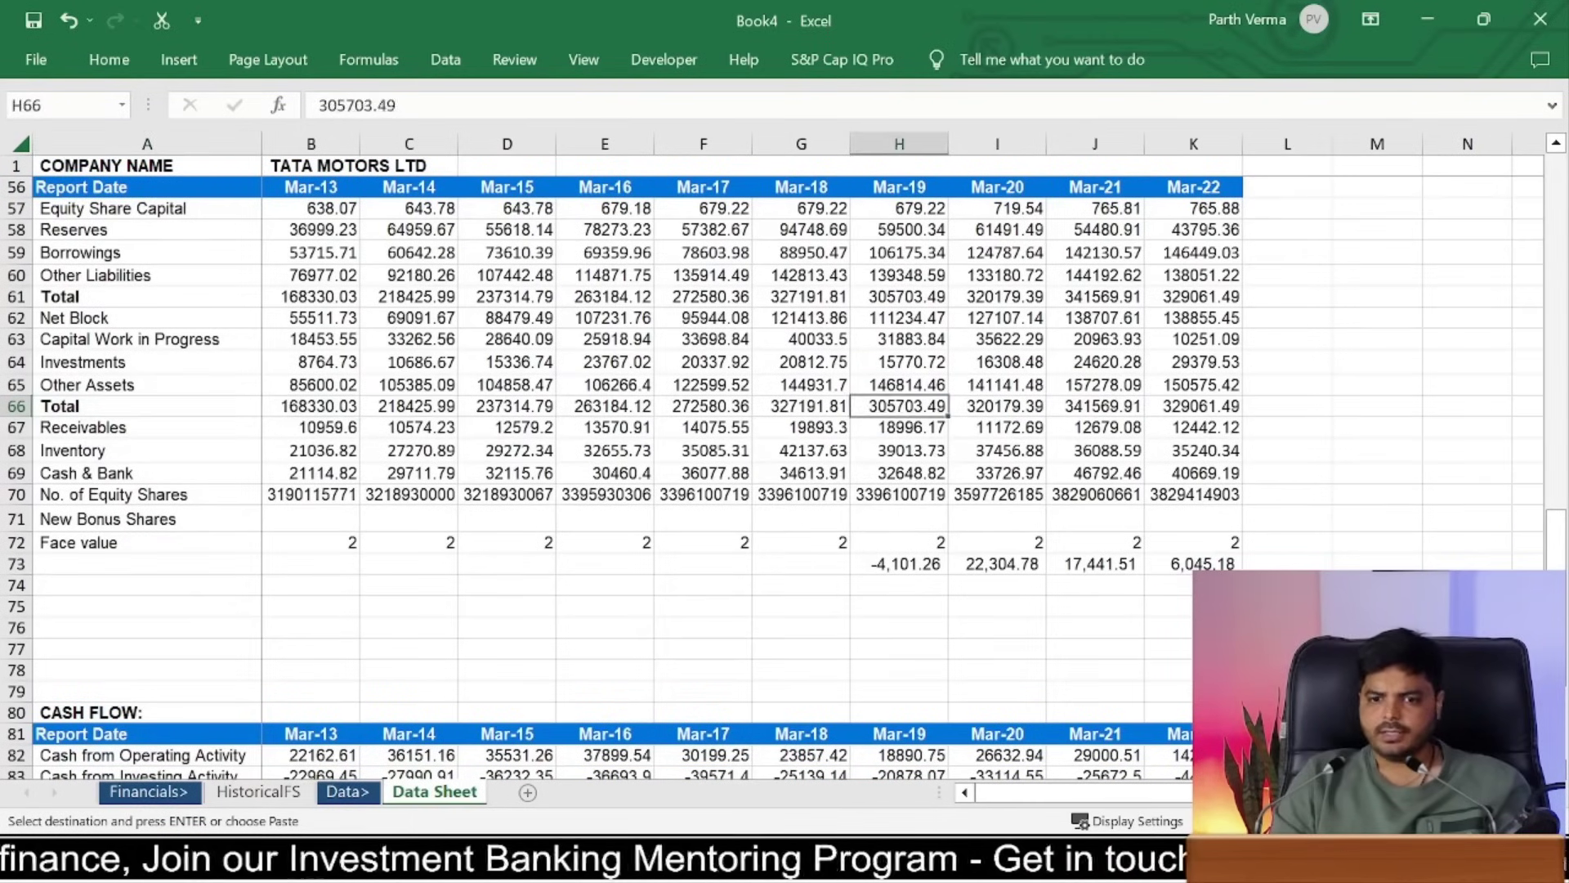
key("Right")
key("Right")
key("Right")
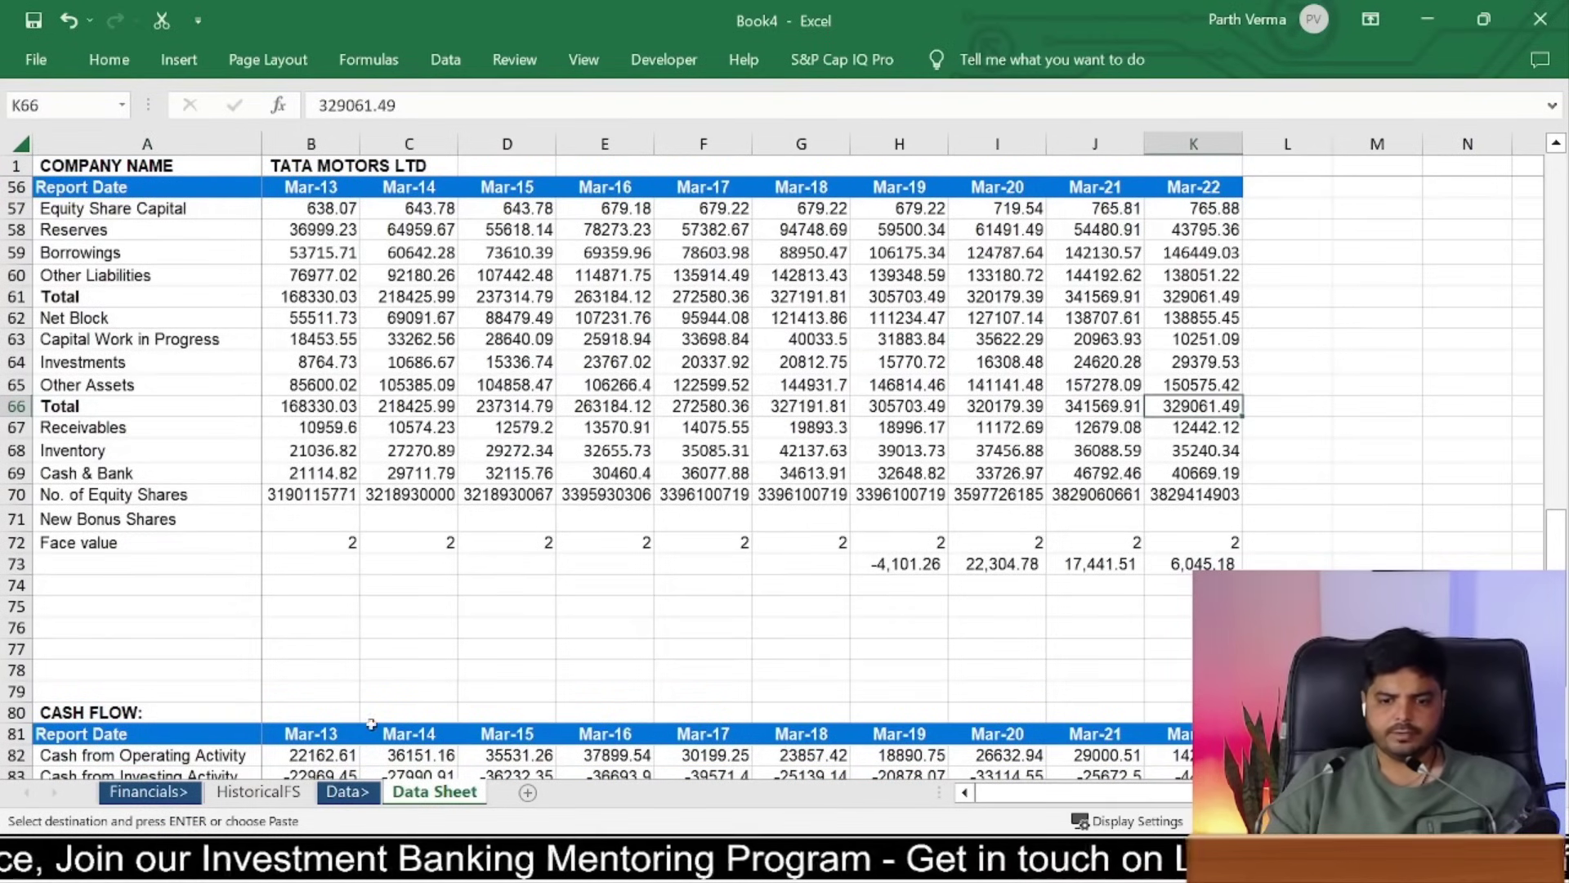
left_click(254, 793)
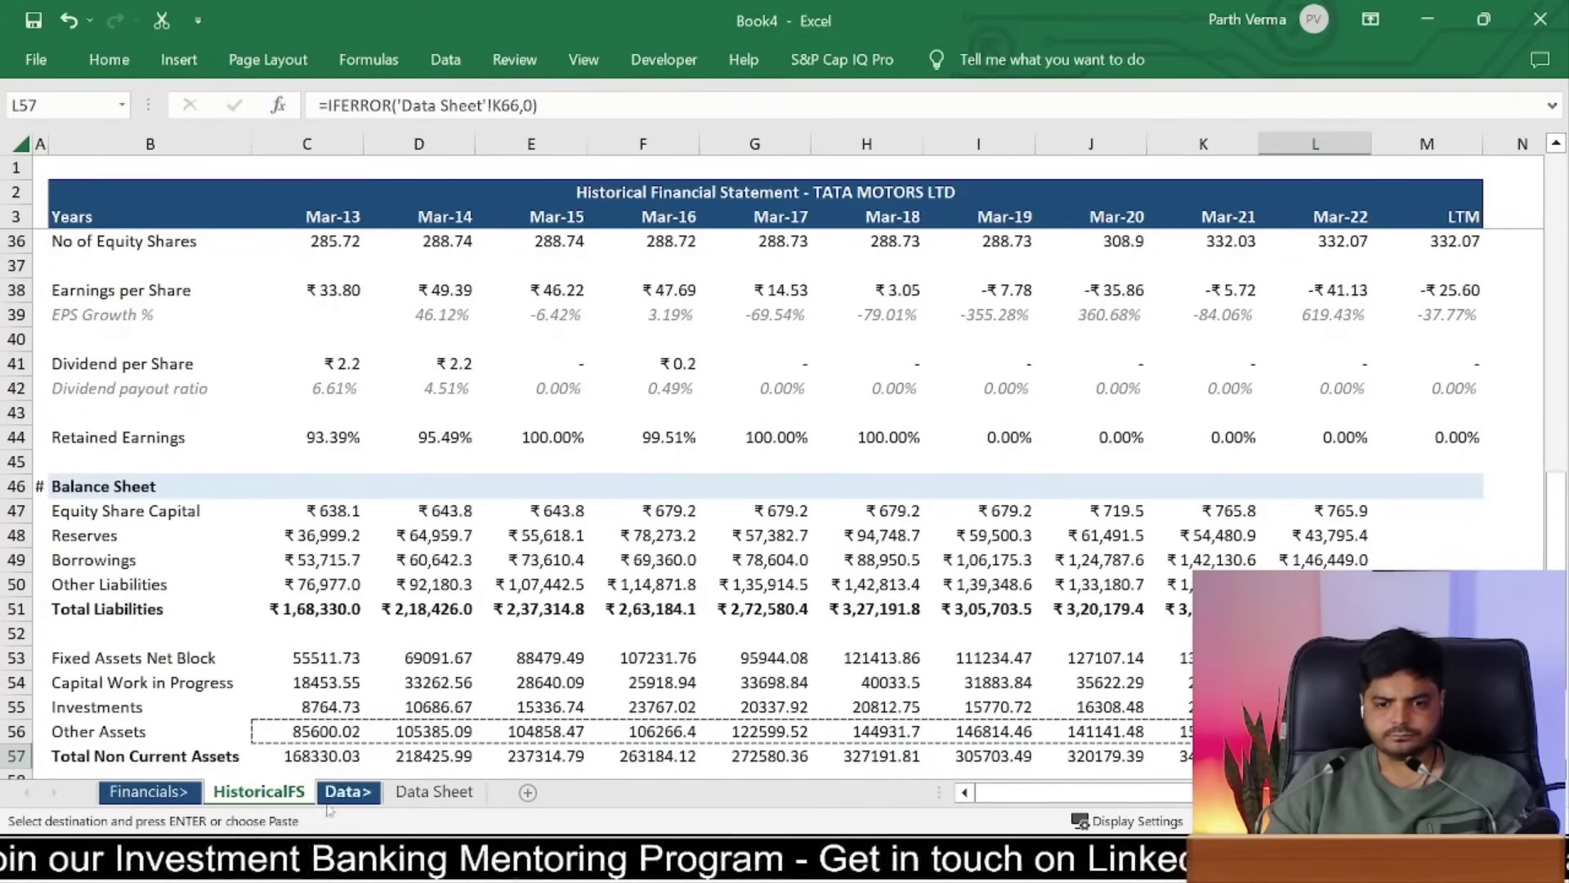
Step: Paste the Reserves cell C48's rupee format onto the asset block C53:L57
scroll(282, 536, "down", 1)
scroll(282, 536, "down", 1)
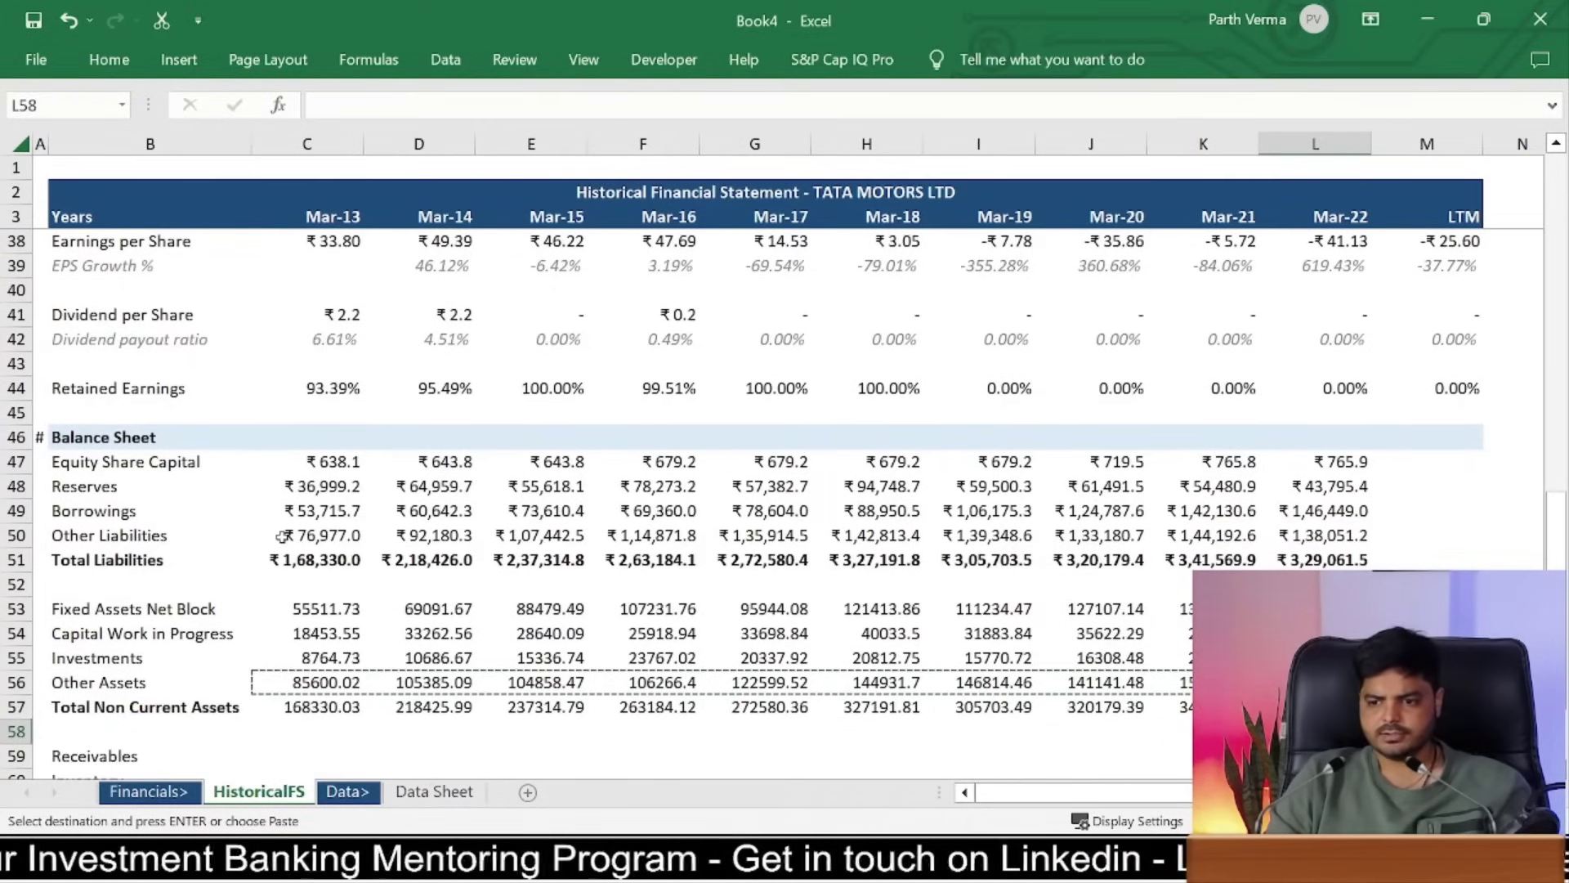
left_click(327, 486)
key("ctrl+c")
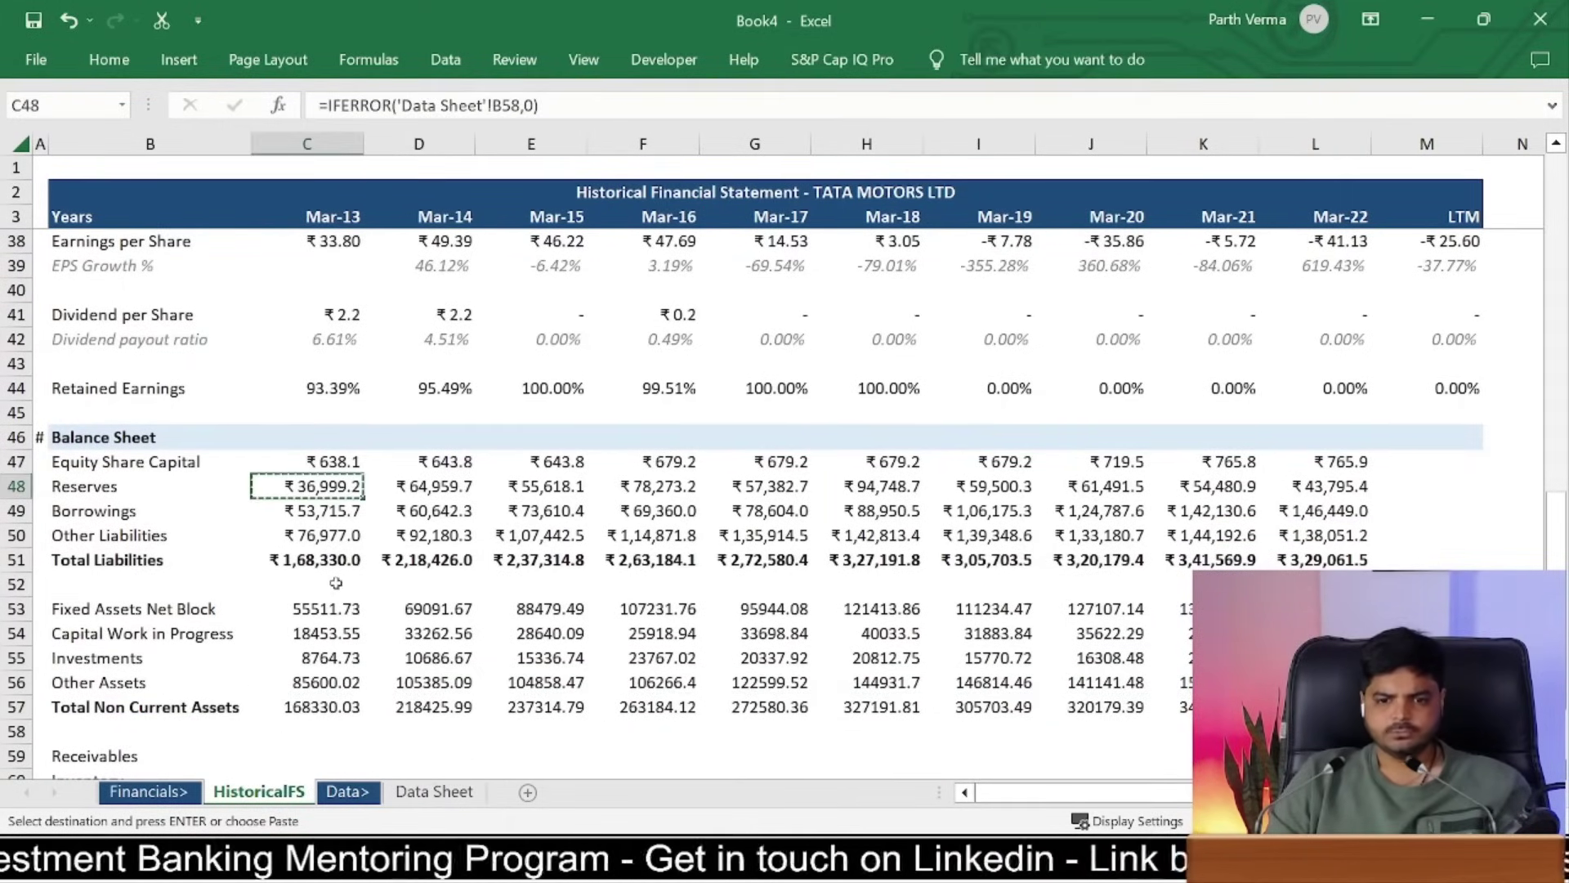
left_click(335, 607)
left_click_drag(335, 609, 1315, 707)
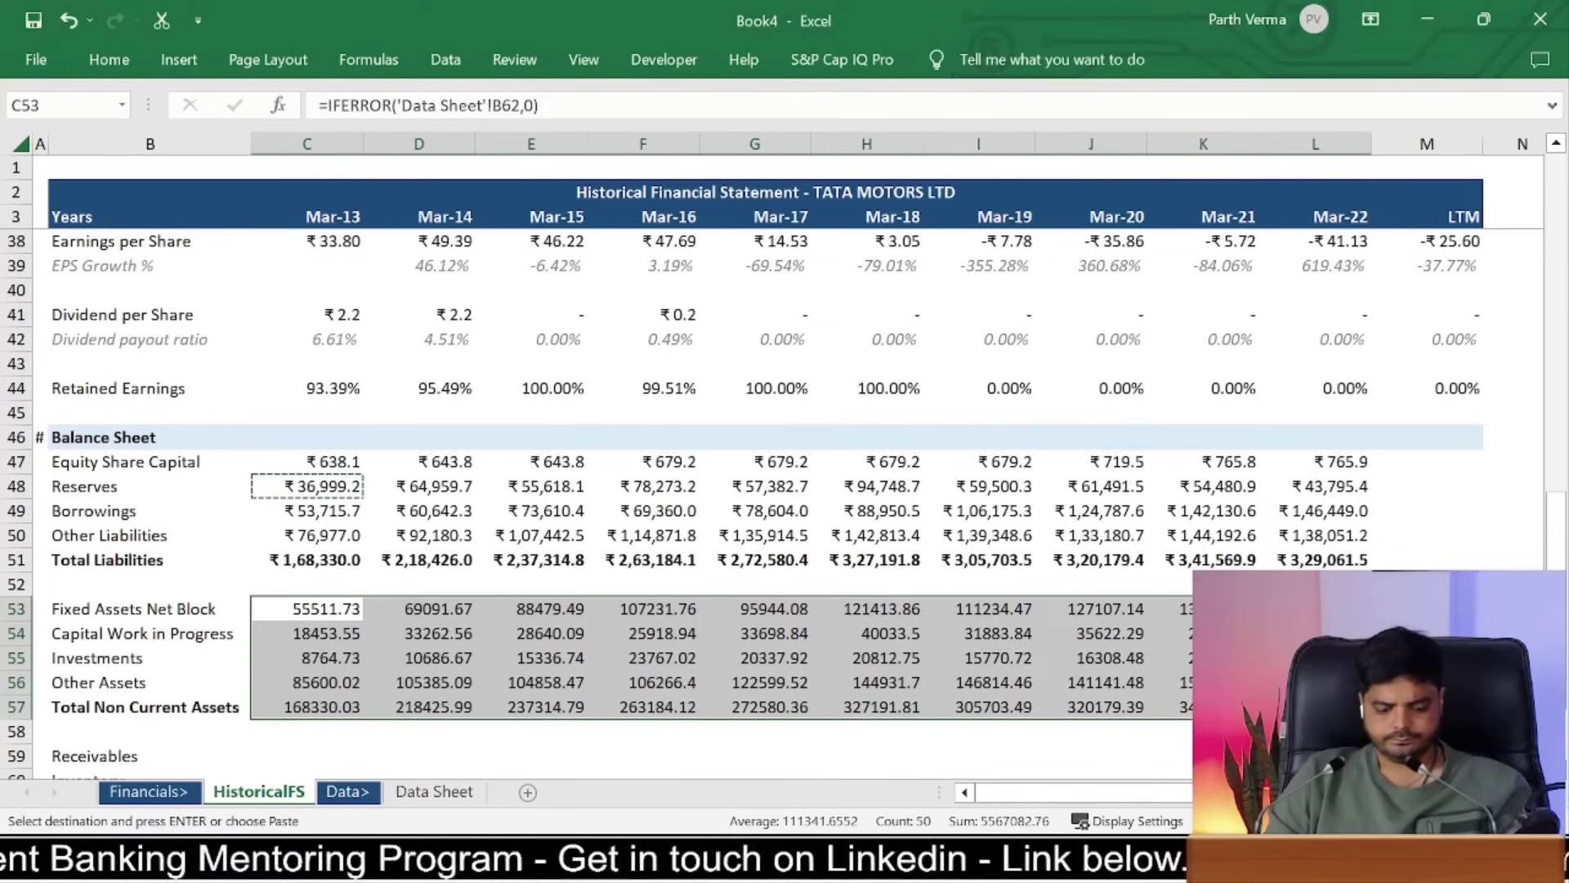
key("ctrl+alt+v")
key("t")
key("Return")
key("Down")
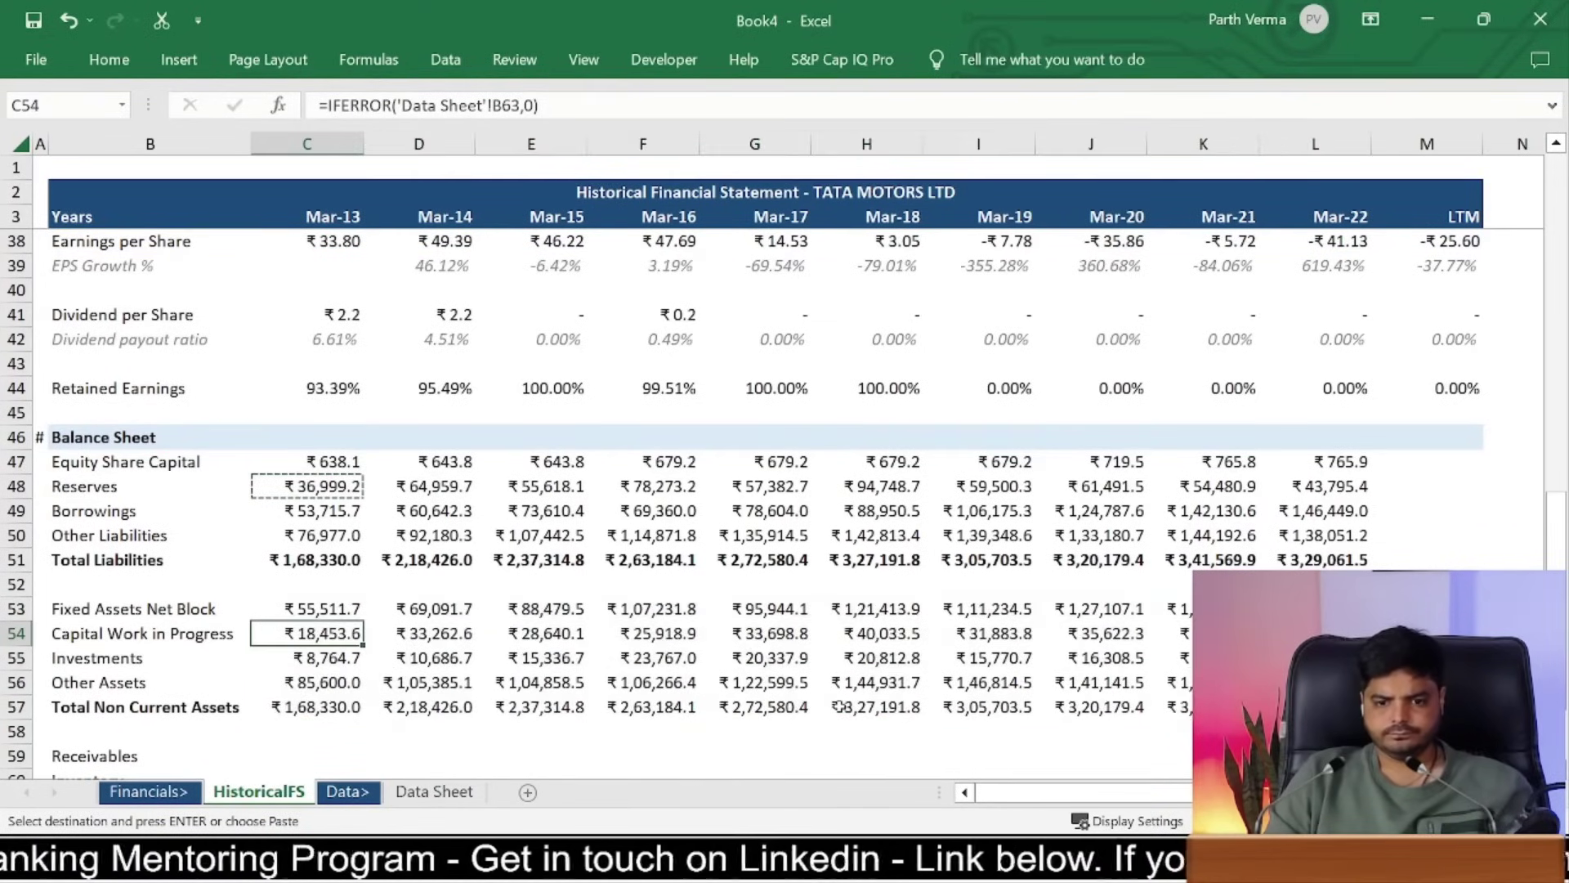
key("Down")
key("Down")
key("Down")
Step: Clear the copy marquee and move down to the Cash & Bank label in B61
key("shift+Right")
key("shift+Right")
key("shift+Right")
key("shift+Right")
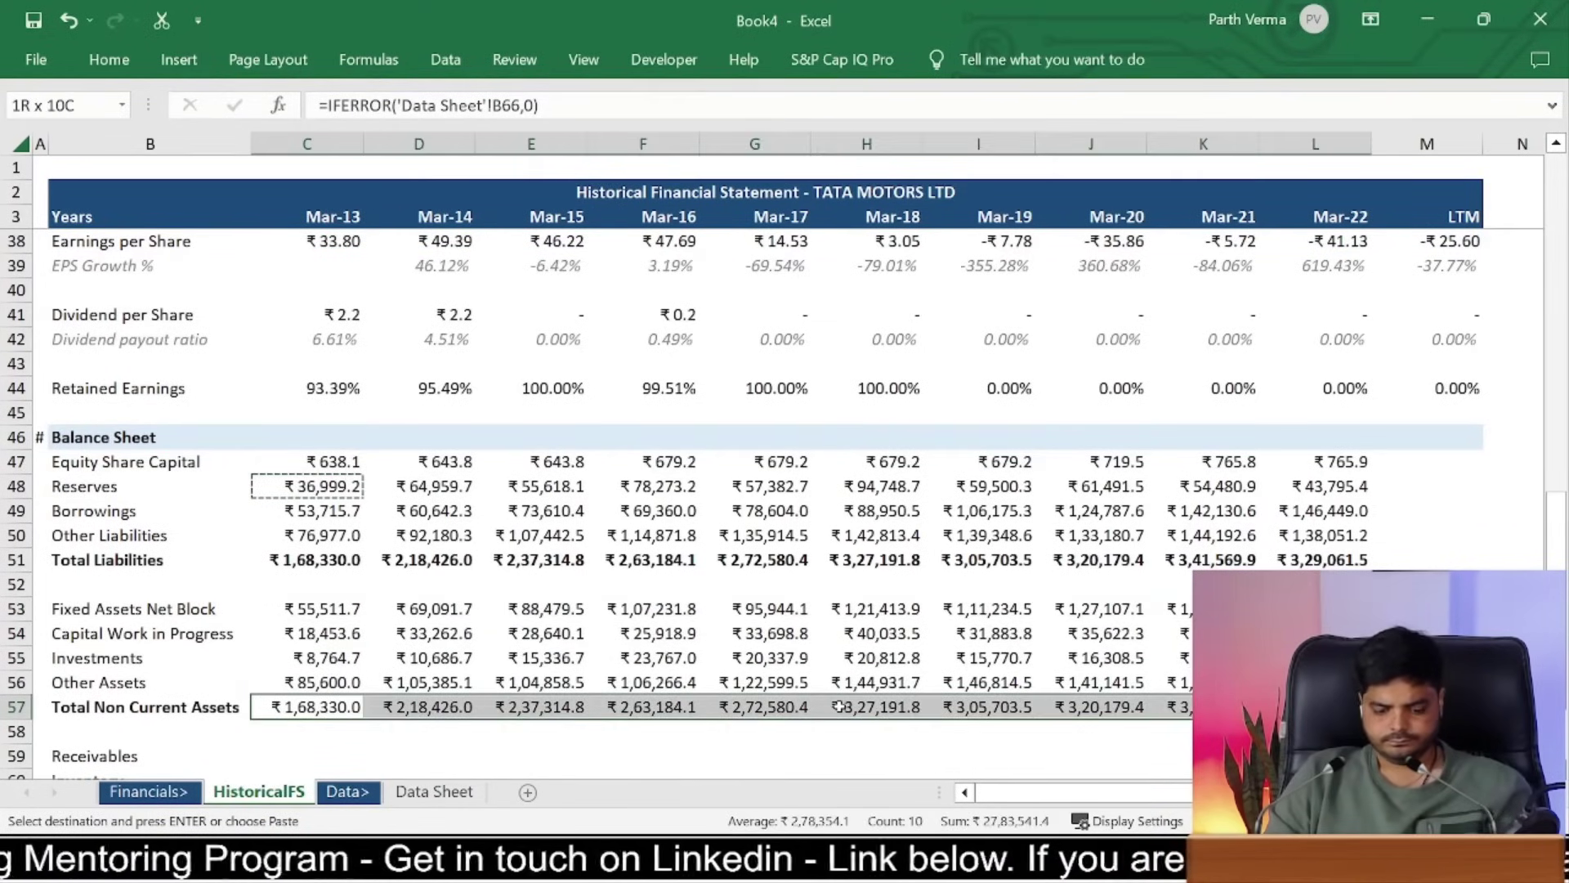
key("Escape")
key("Left")
key("Down")
key("Down")
key("Down")
key("Down")
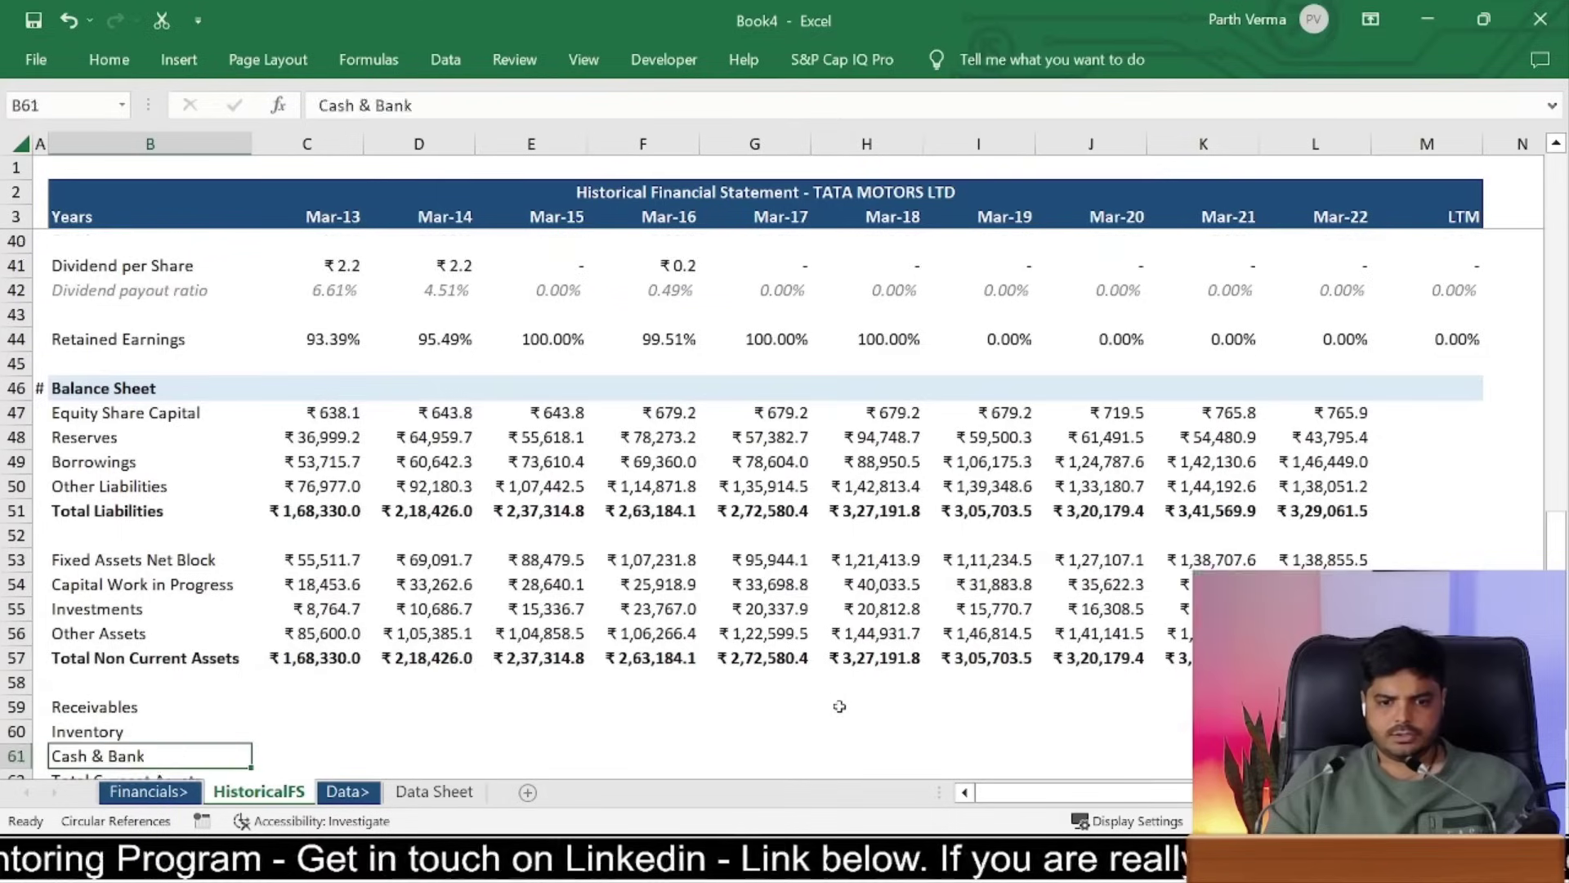
key("Down")
key("Down")
Step: Copy the linked Net Block formula from C53 into the Mar-13 Receivables cell C59
key("Up")
key("Up")
key("Up")
key("Up")
key("Right")
key("Right")
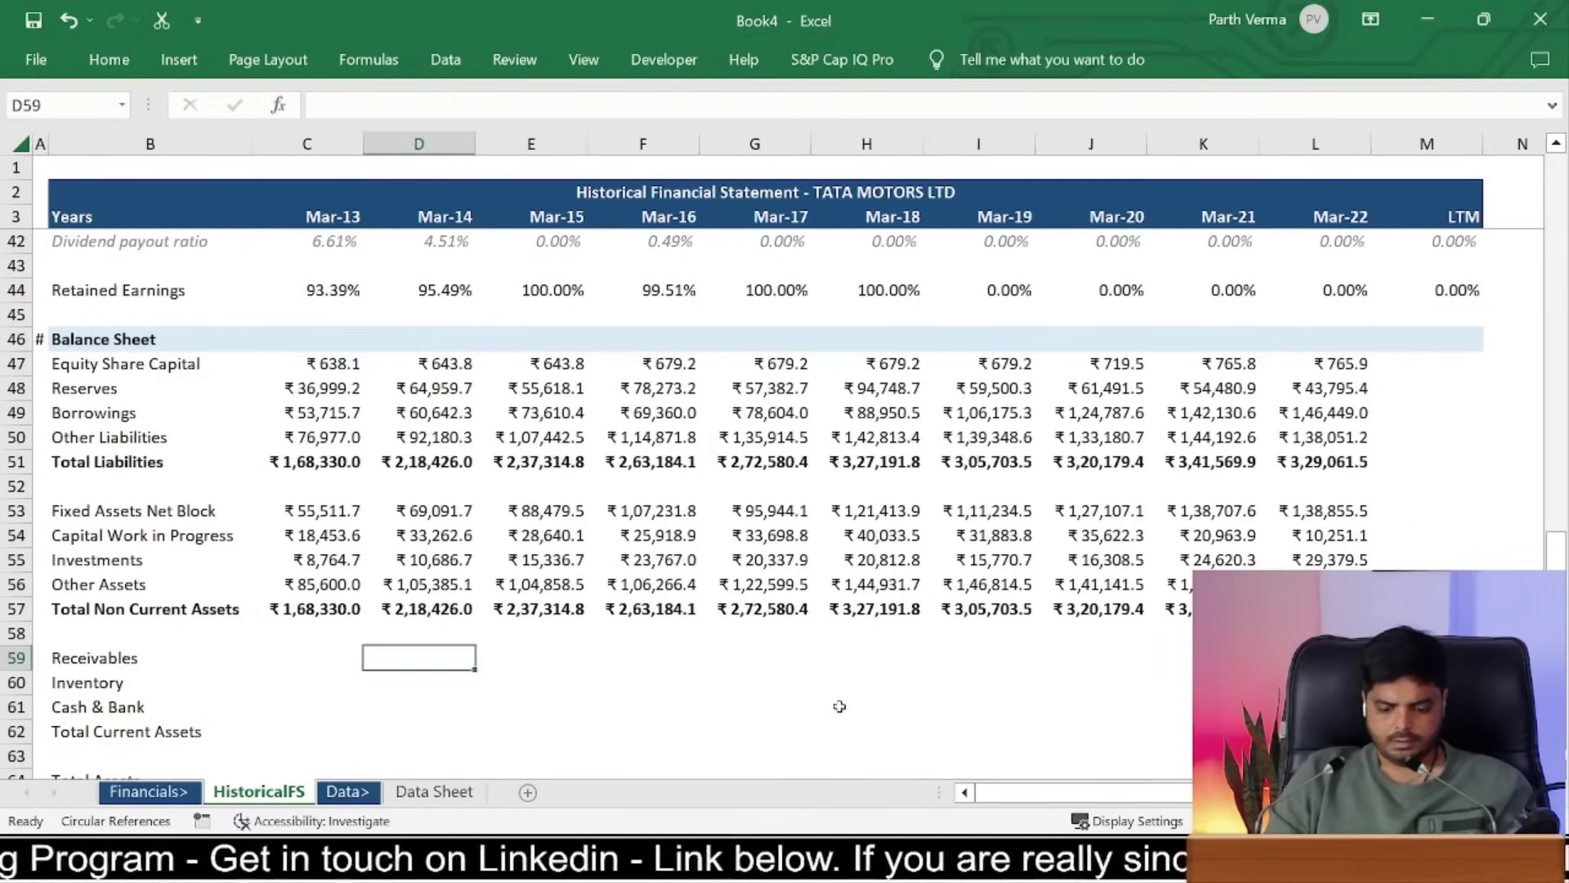
key("Left")
key("Up")
key("Up")
key("Up")
key("Up")
key("Up")
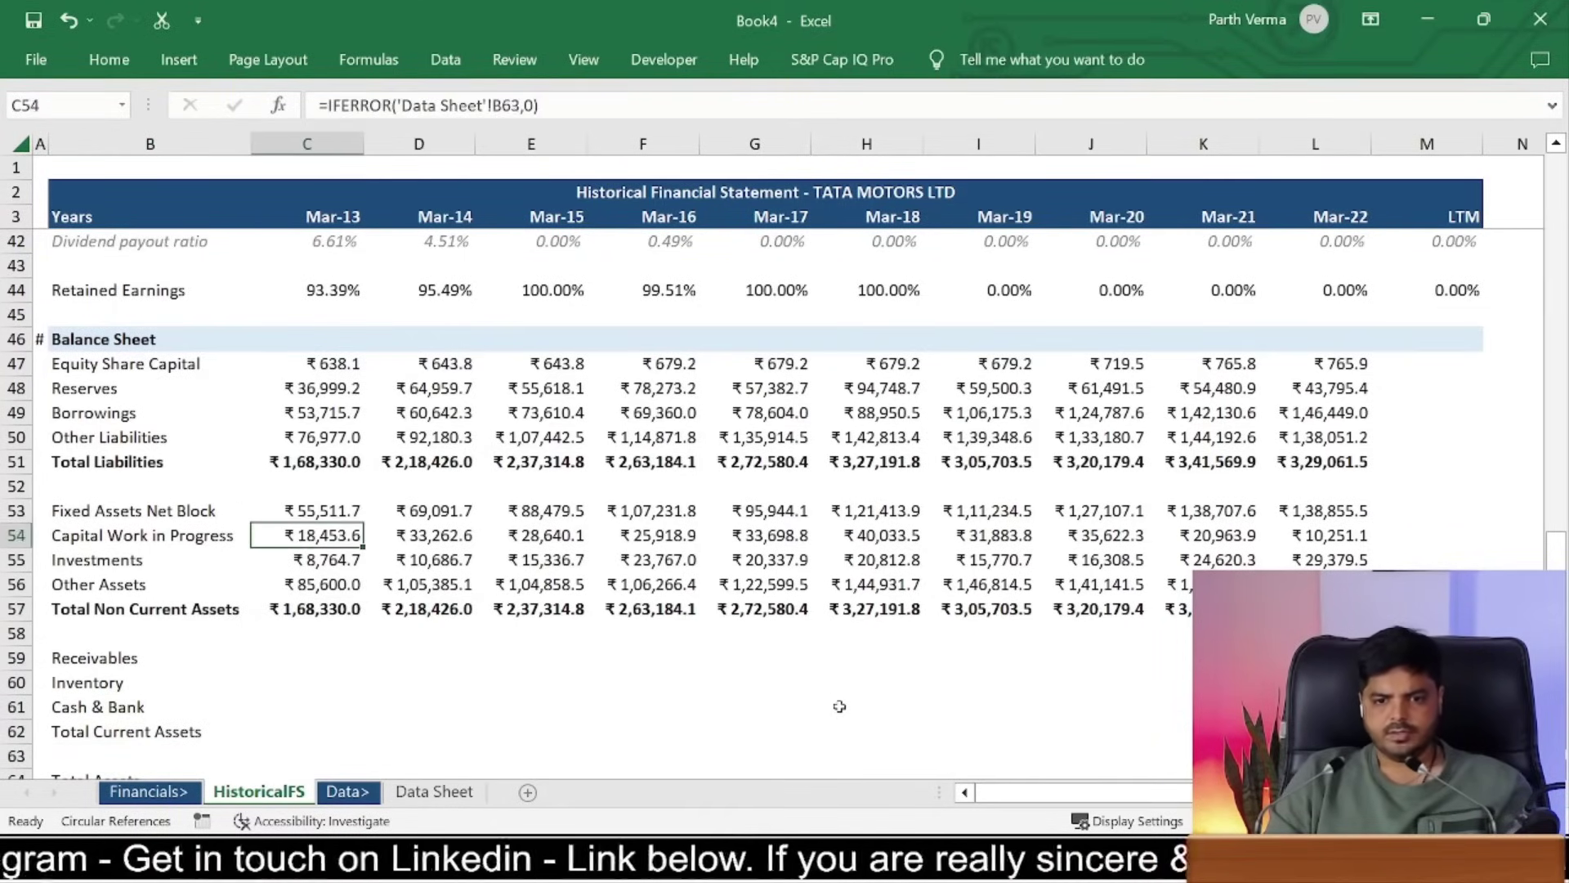
key("Up")
key("ctrl+c")
key("Down")
key("Down")
key("Down")
key("Down")
key("ctrl+v")
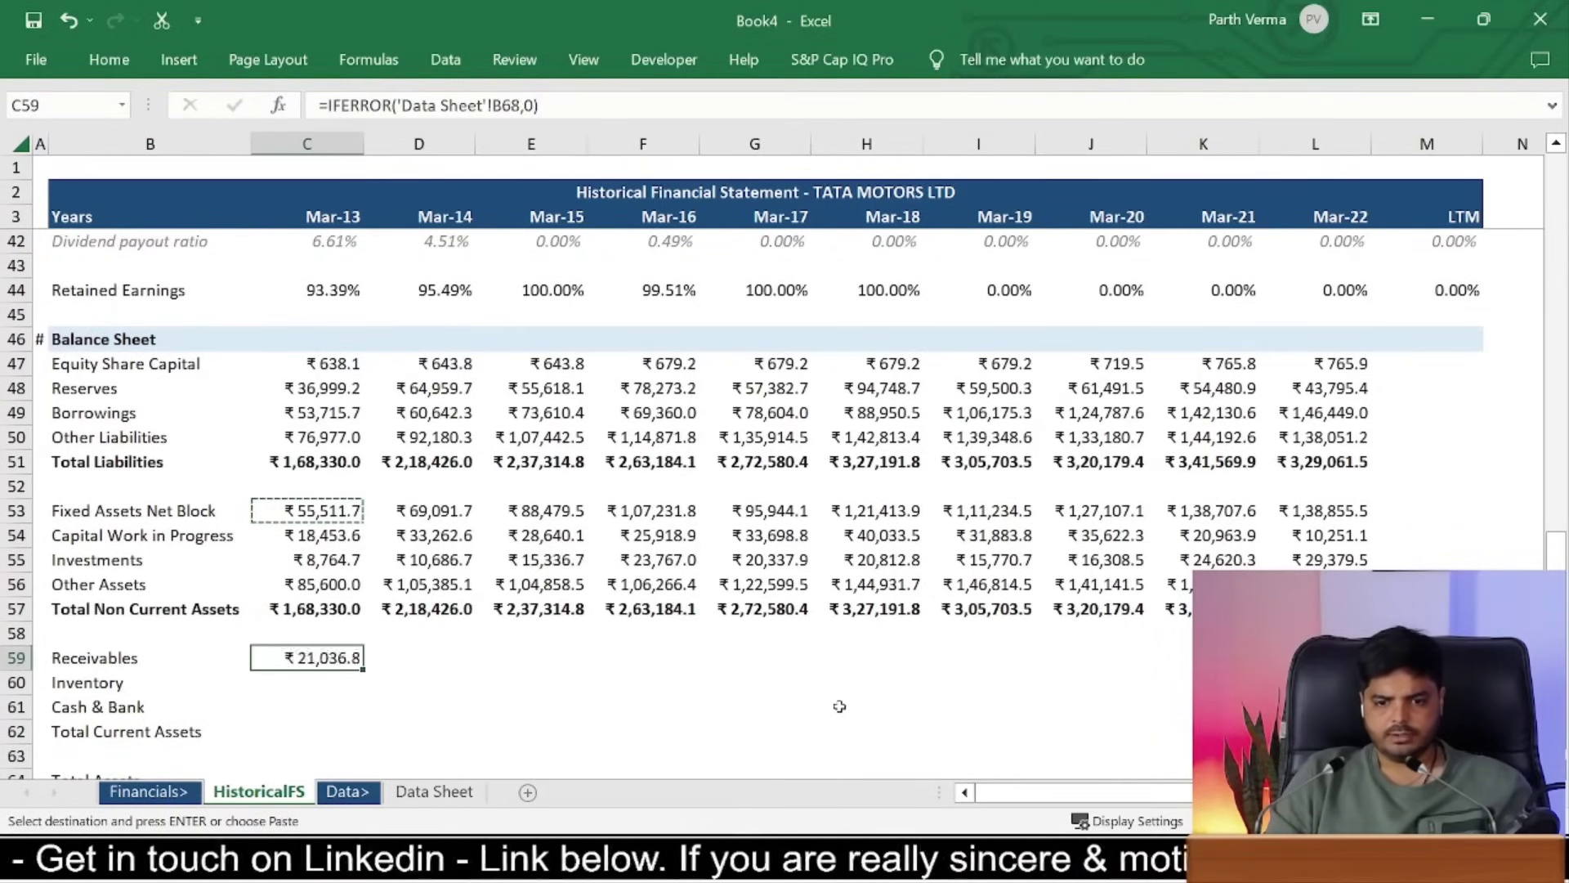
type("=")
key("Escape")
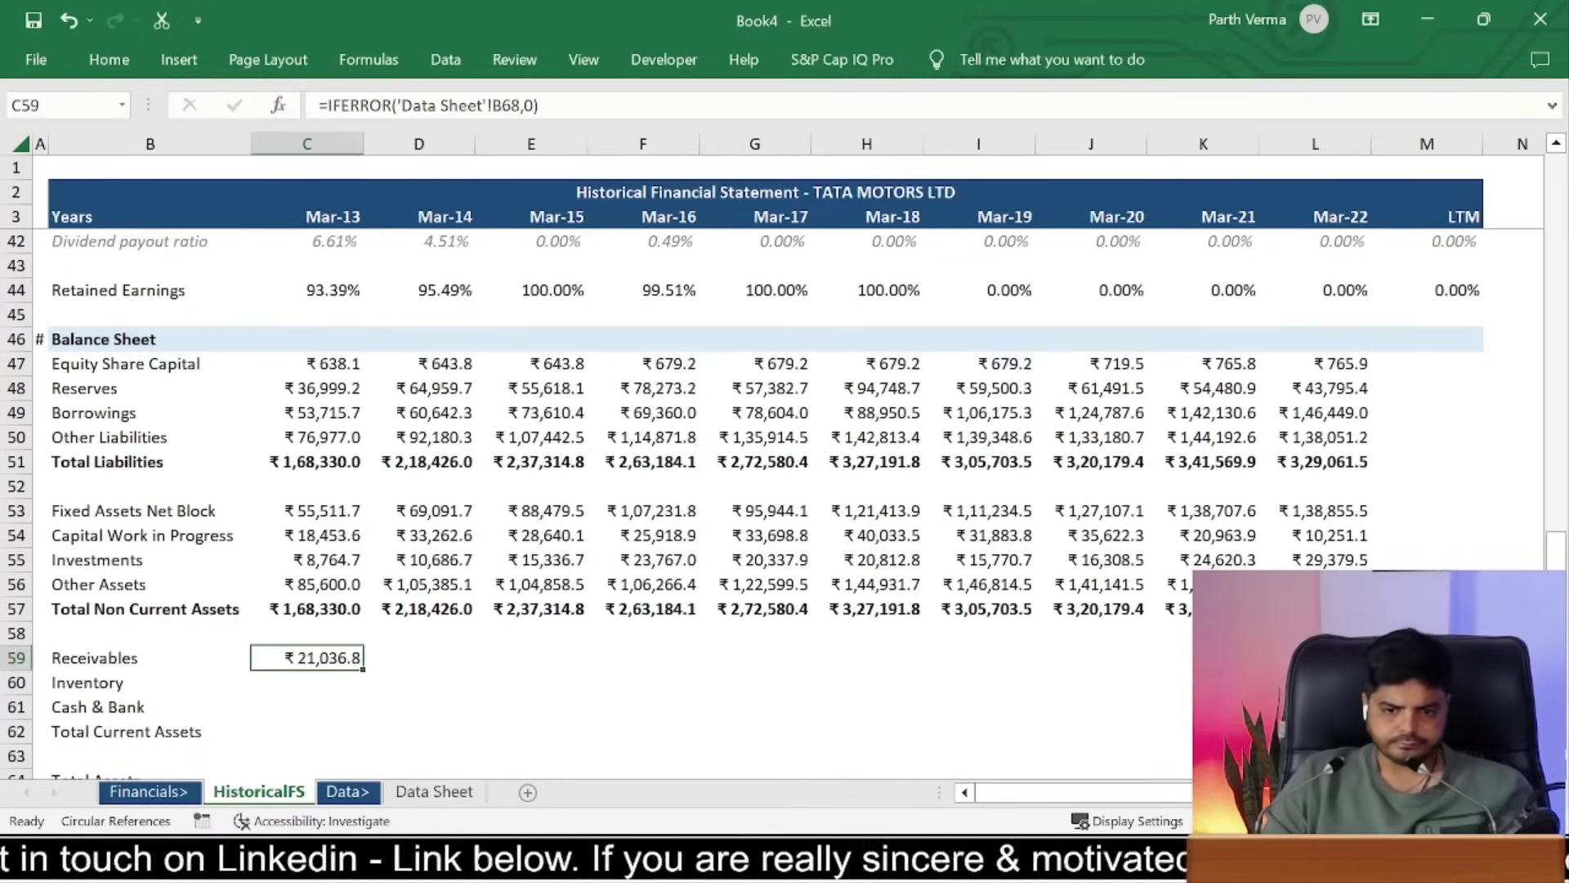
Step: After checking Data Sheet, point the Receivables formula at 'Data Sheet'!B67
left_click(473, 794)
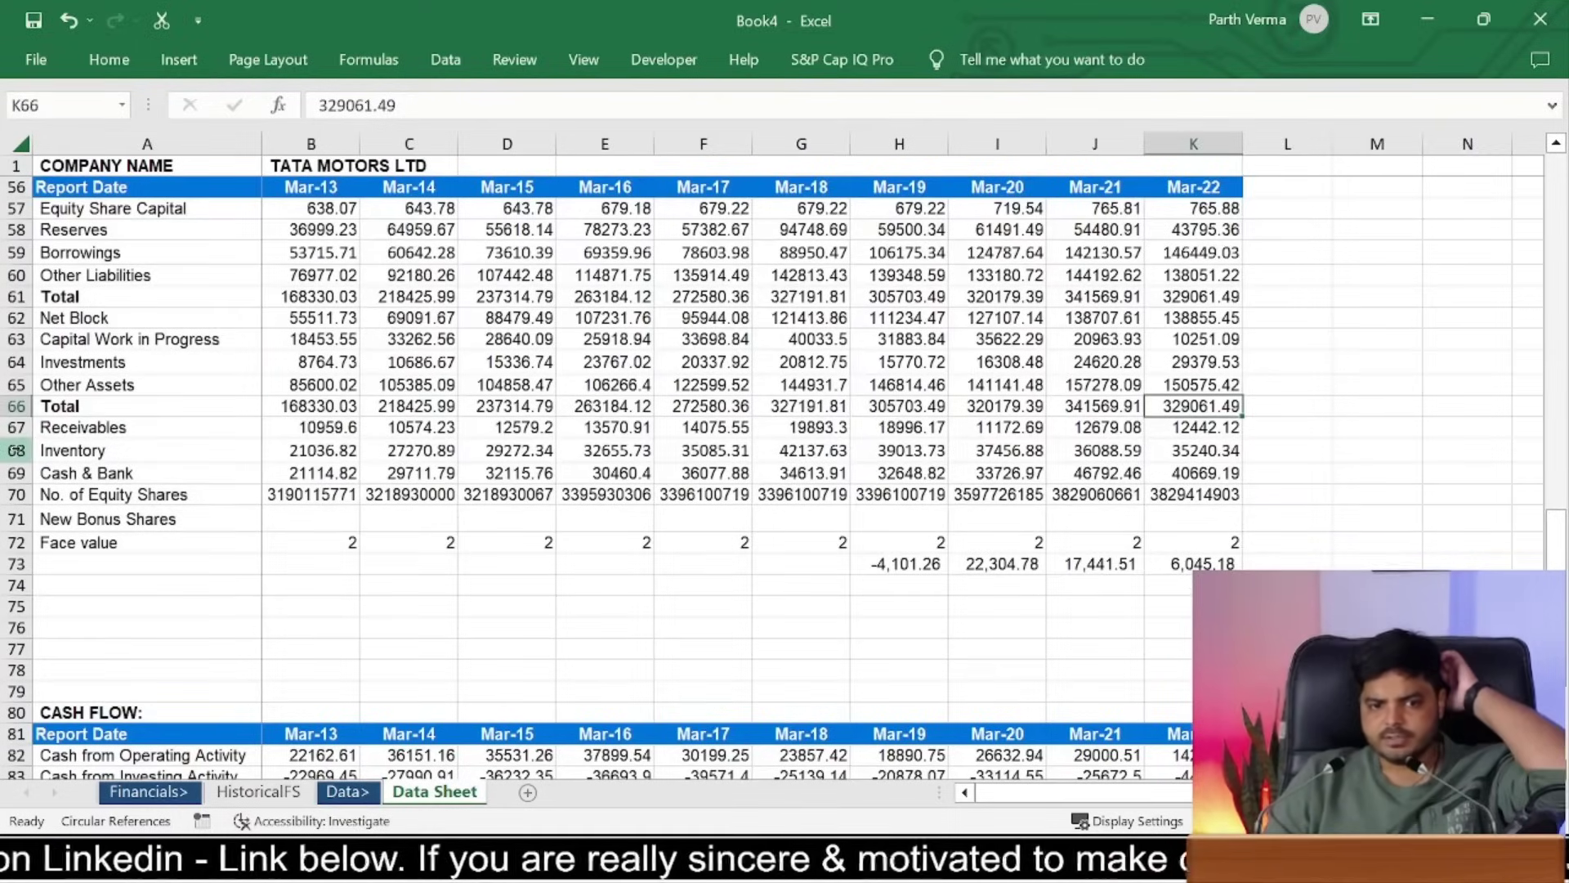
left_click(334, 792)
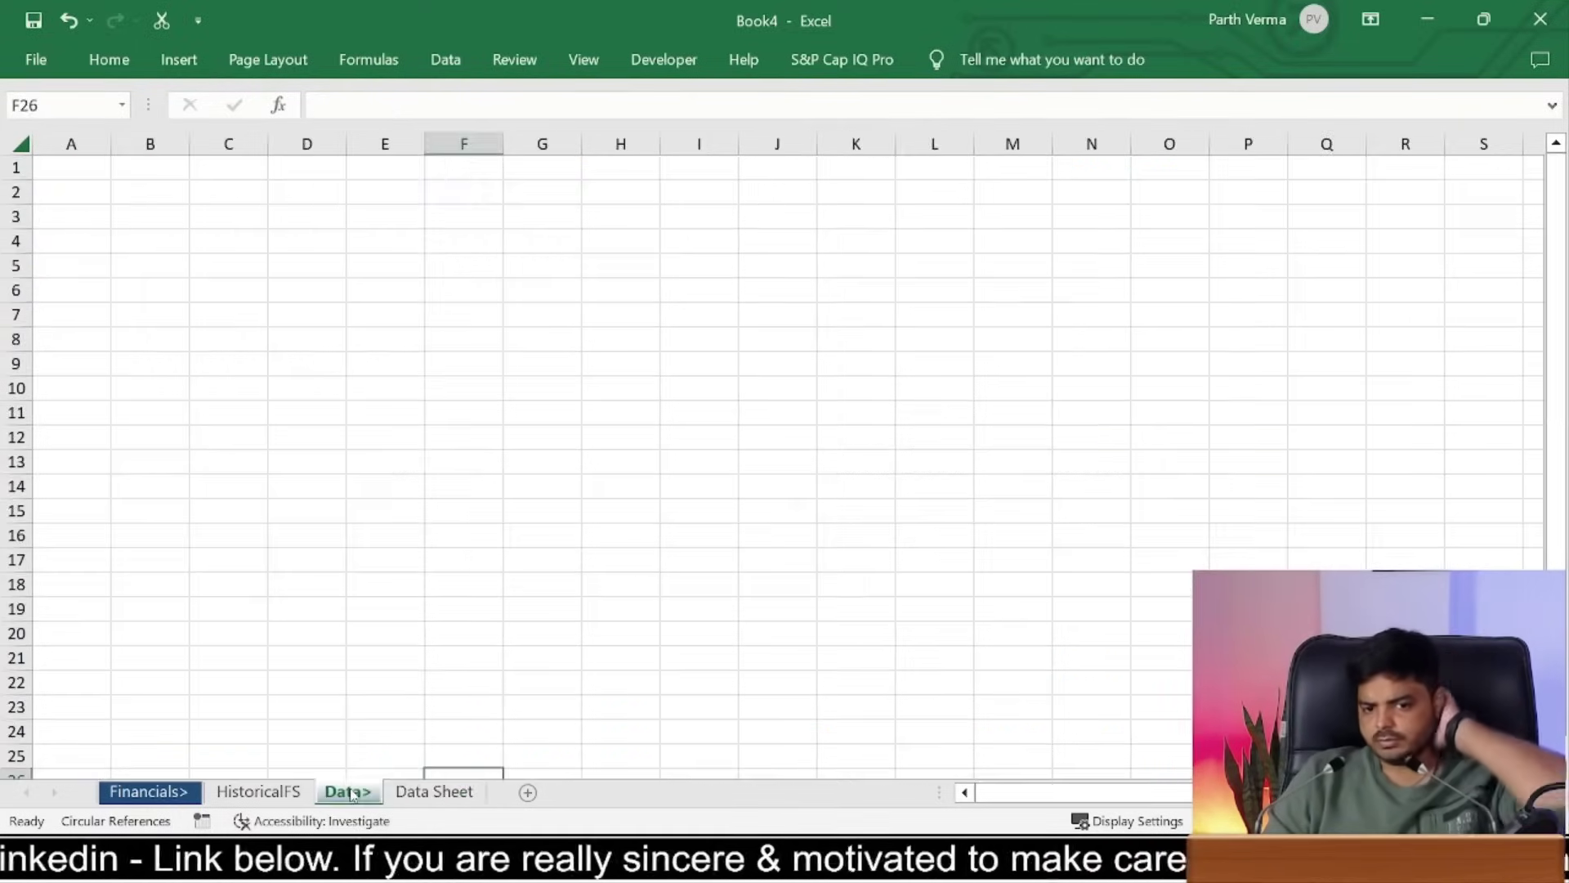
left_click(286, 795)
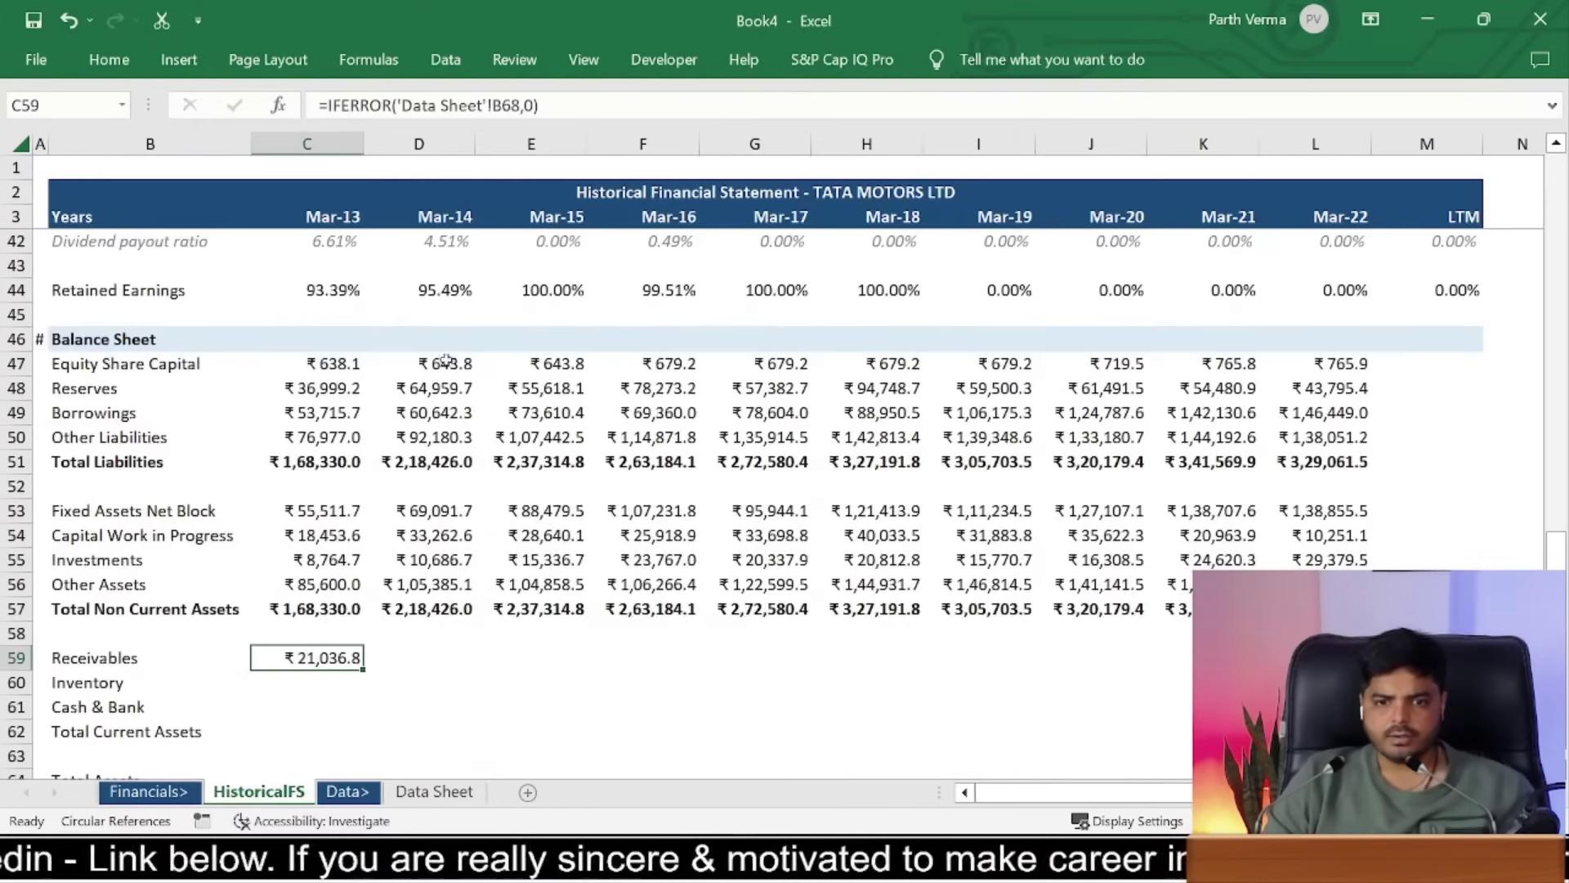
left_click(520, 104)
key("BackSpace")
type("7")
key("ctrl+Return")
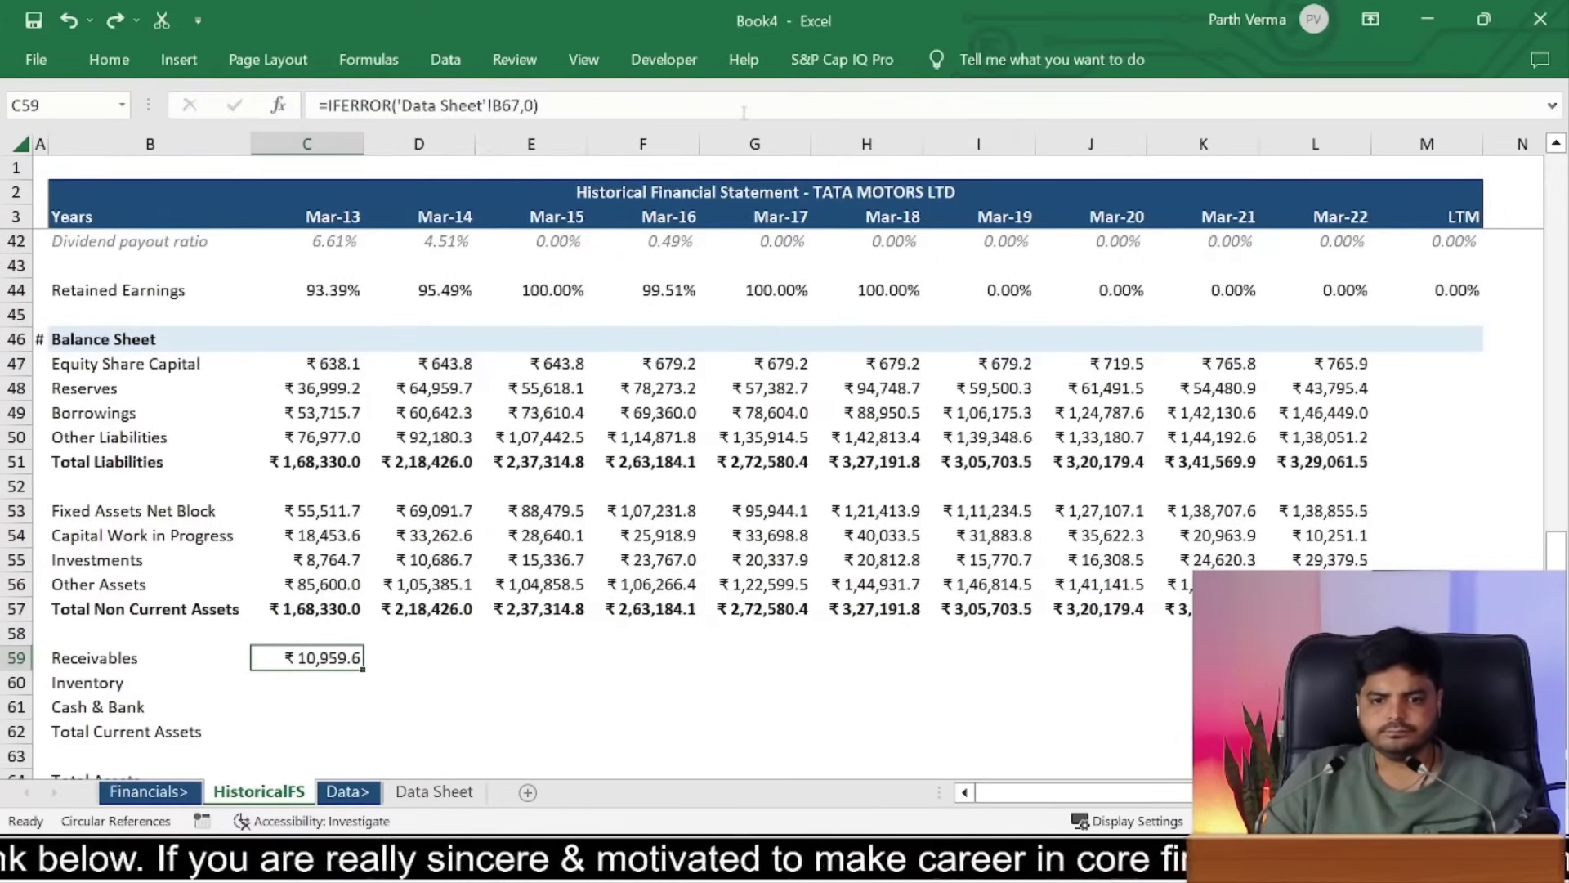
Step: Fill Inventory and Cash & Bank for Mar-13, then paste C59:C61 across D59:L61
key("ctrl+c")
key("shift+Down")
key("shift+Down")
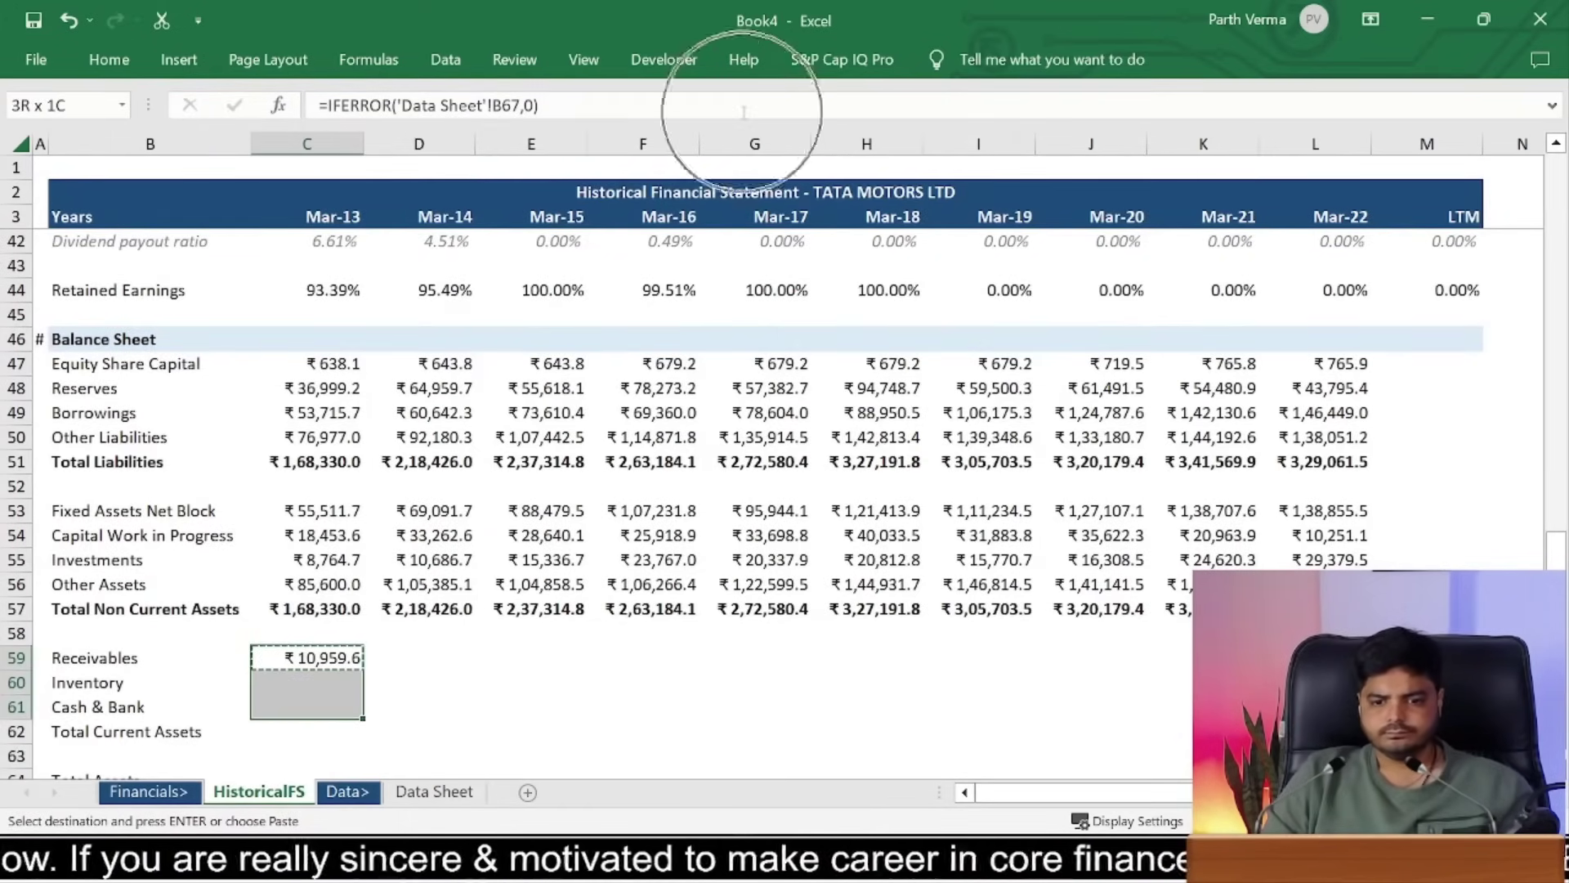
key("ctrl+v")
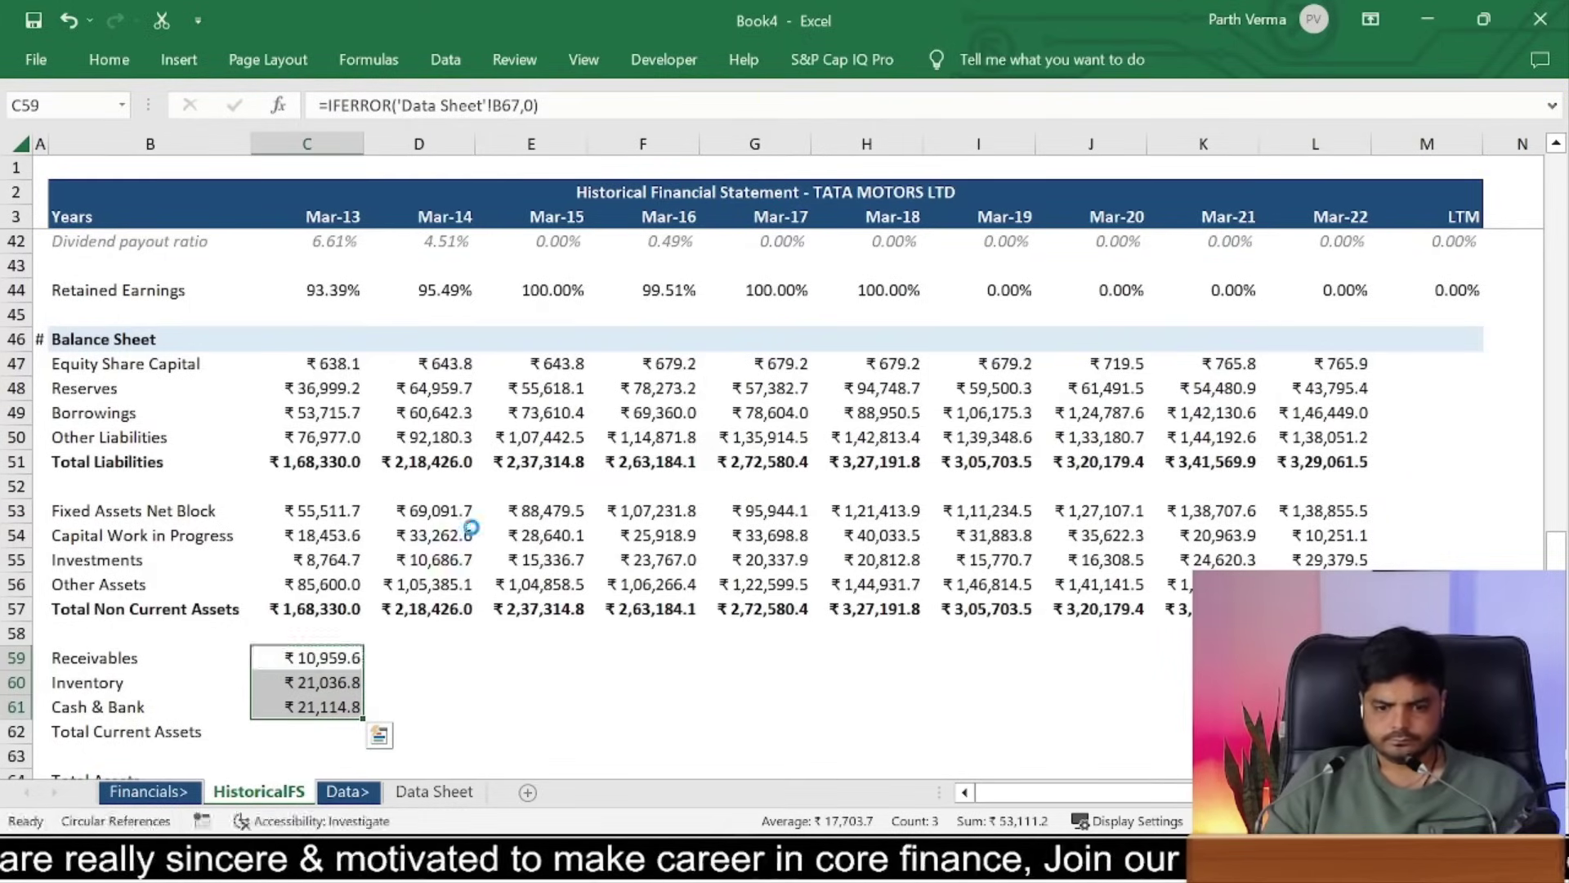
key("ctrl+shift+Right")
key("ctrl+shift+Left")
key("shift+Right")
key("shift+Right")
key("shift+Right")
key("shift+Right")
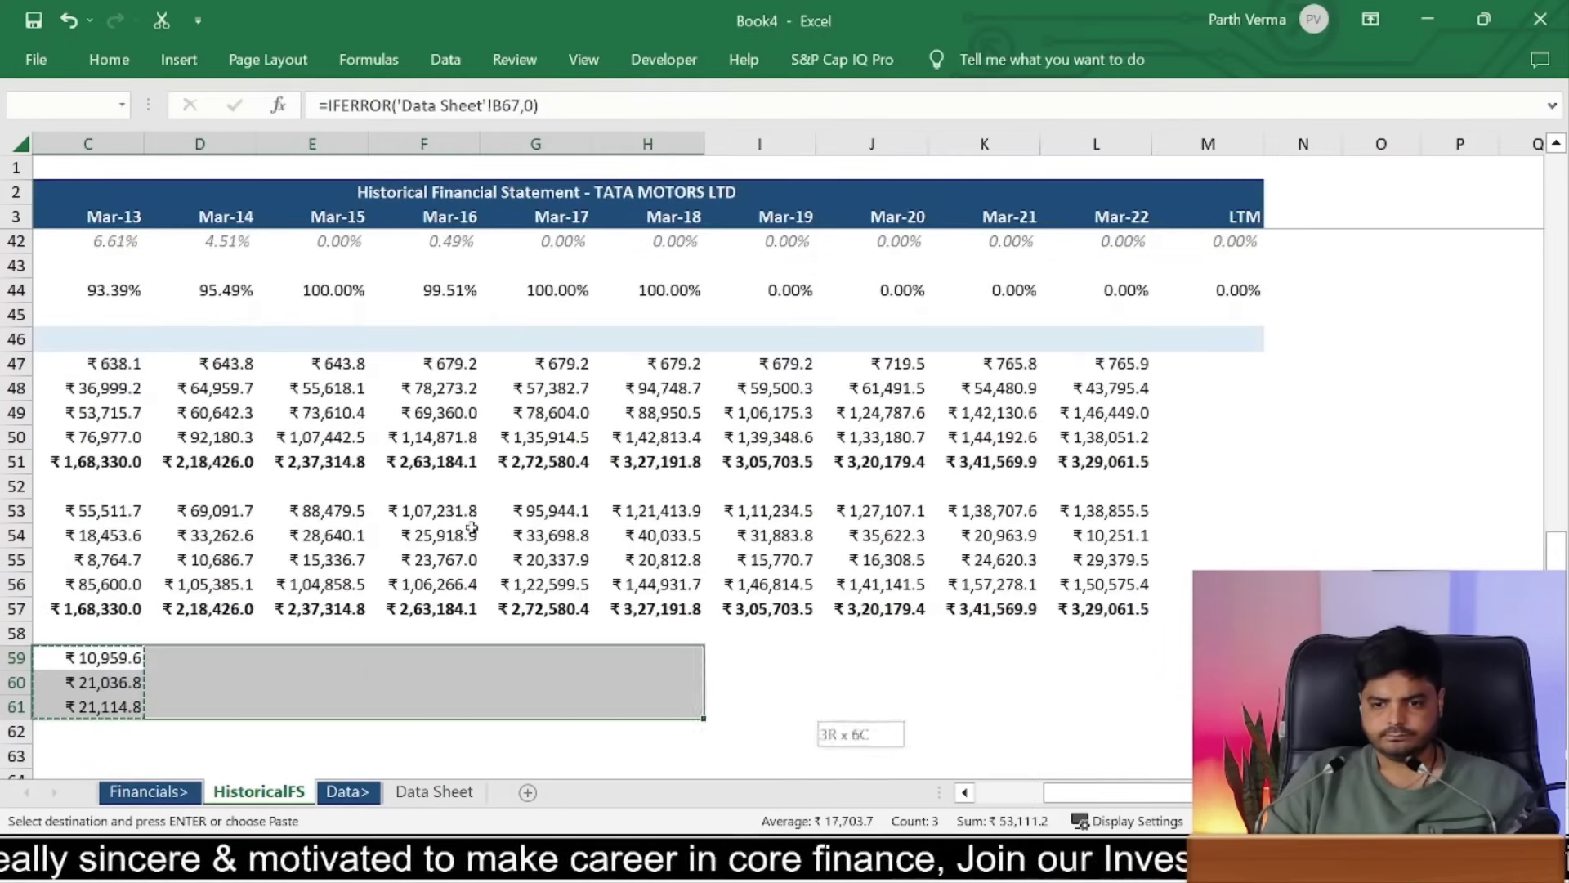
key("shift+Right")
key("shift+Right")
key("shift+Right")
key("ctrl+v")
key("Down")
key("Home")
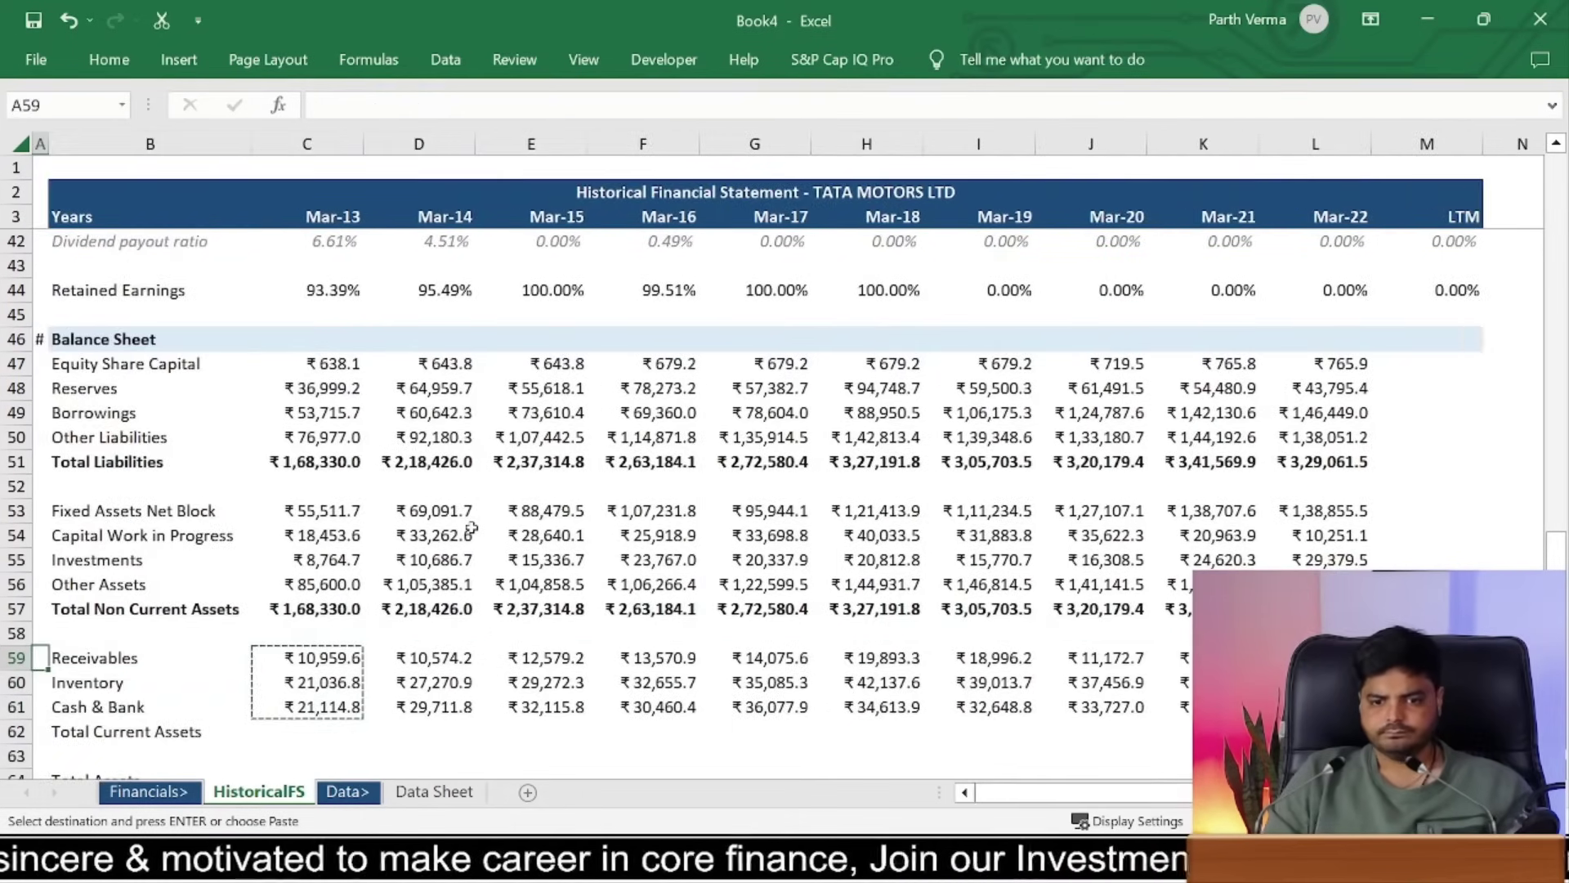
key("Right")
key("Right")
key("Right")
Step: Draft a SUM total in C62 and try wrapping it in IFERROR, then discard it
key("Down")
key("Down")
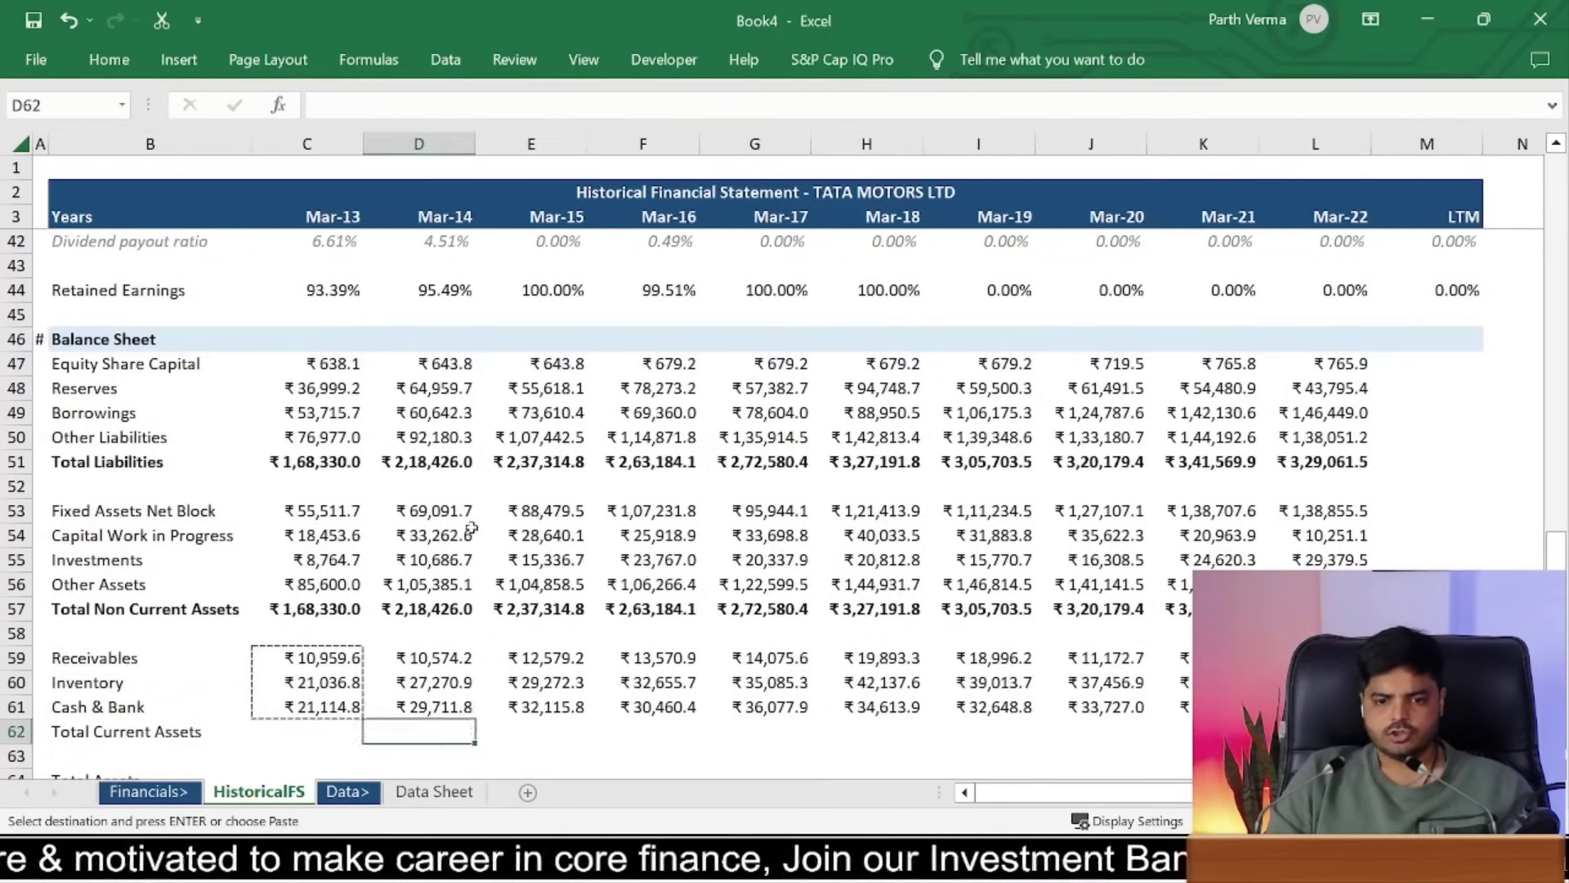
key("Left")
type("=s")
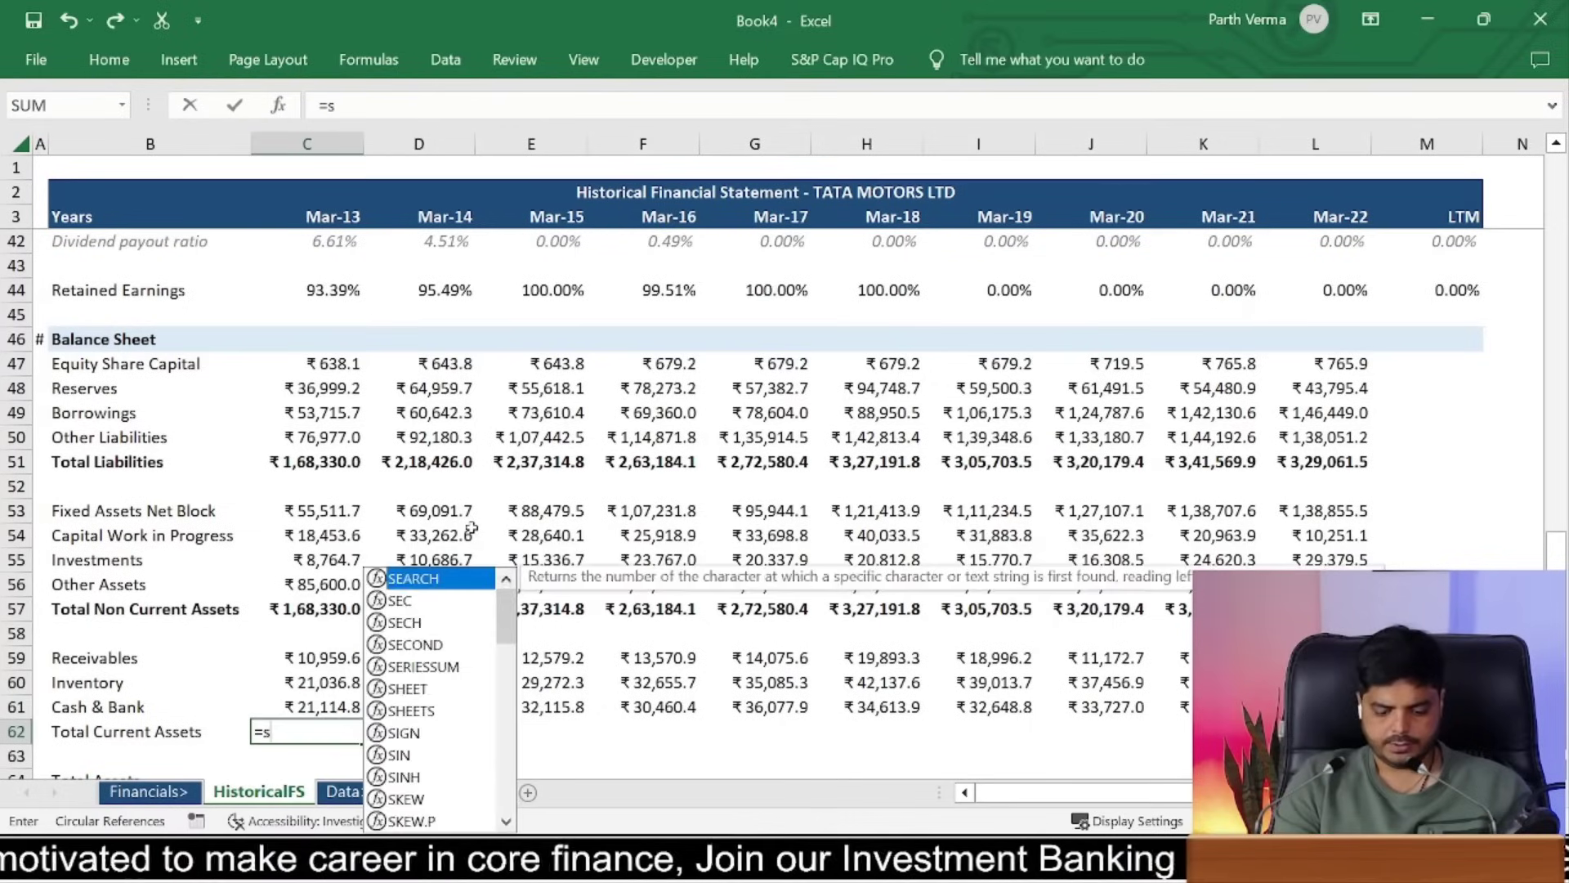
type("um(")
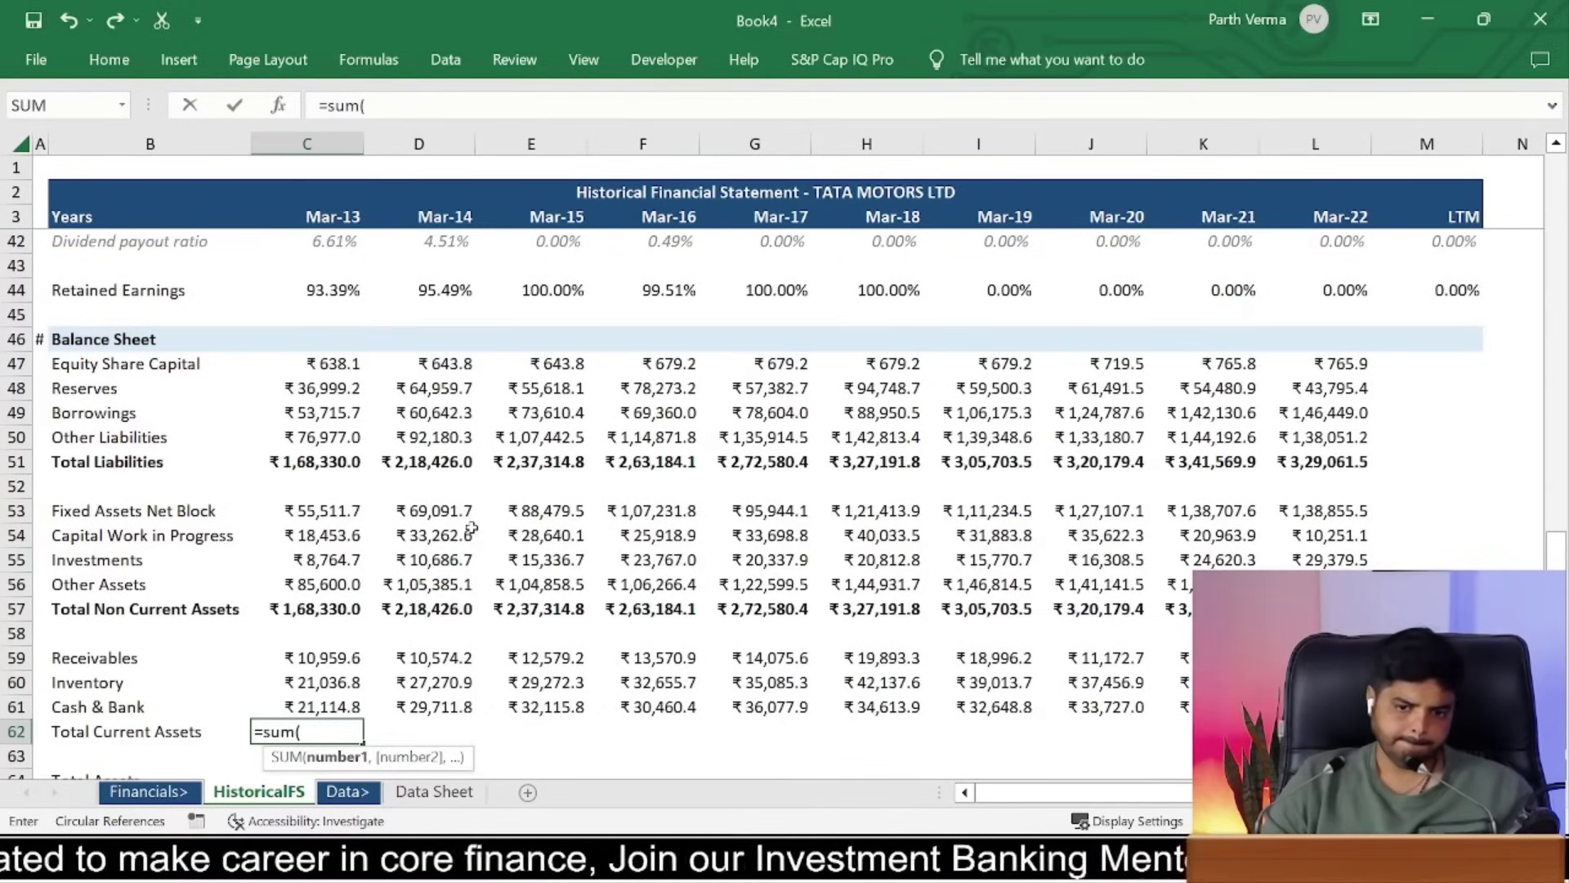
key("shift+Up")
key("shift+Up")
key("shift+Up")
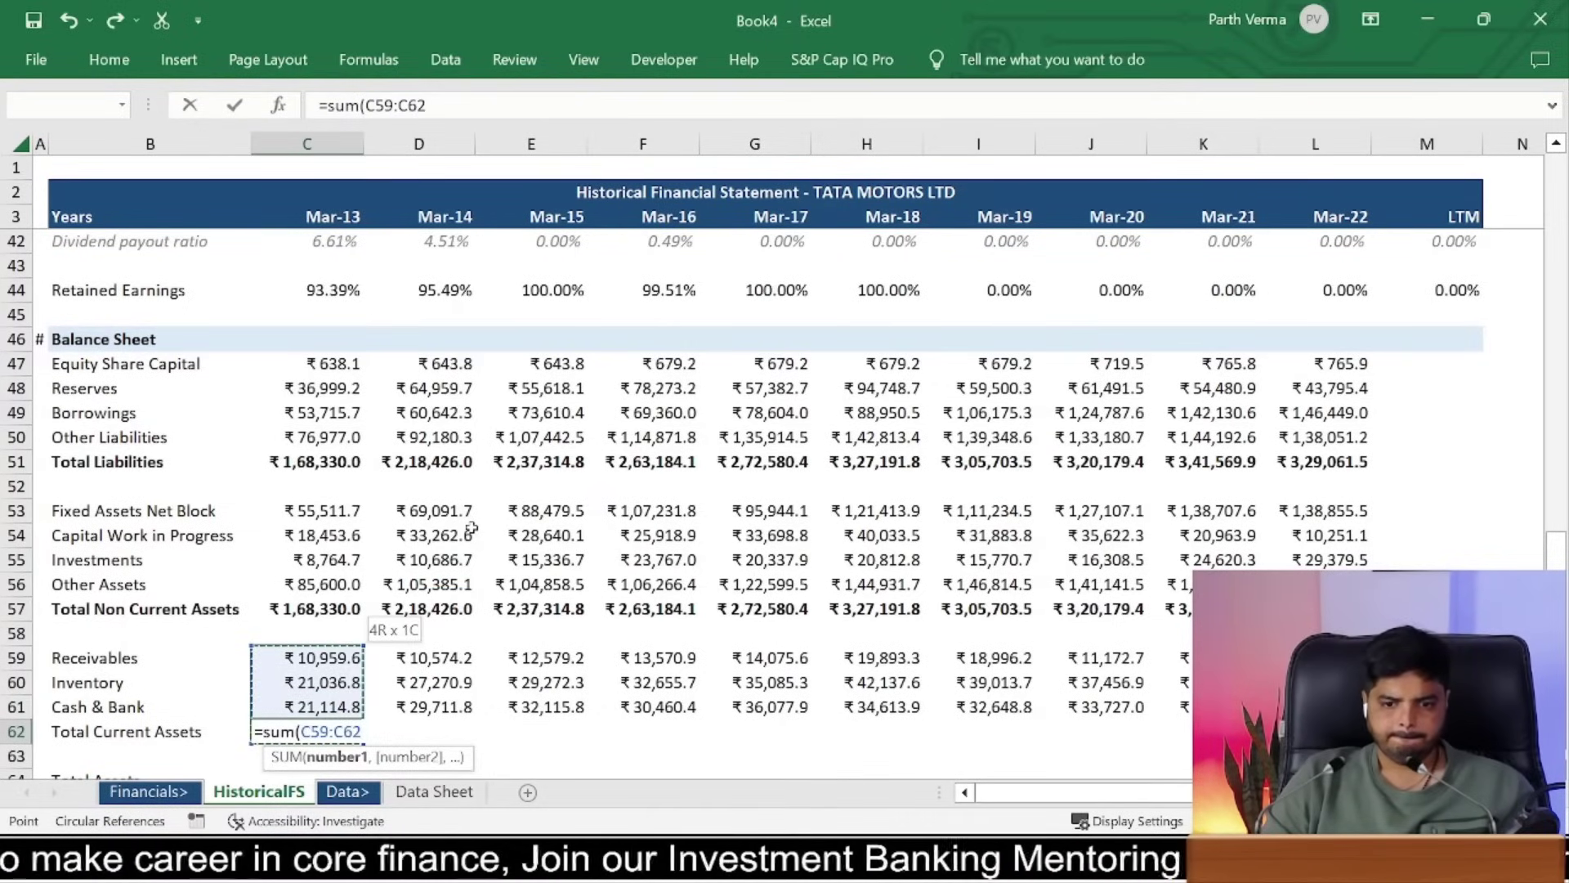
key("ctrl+Return")
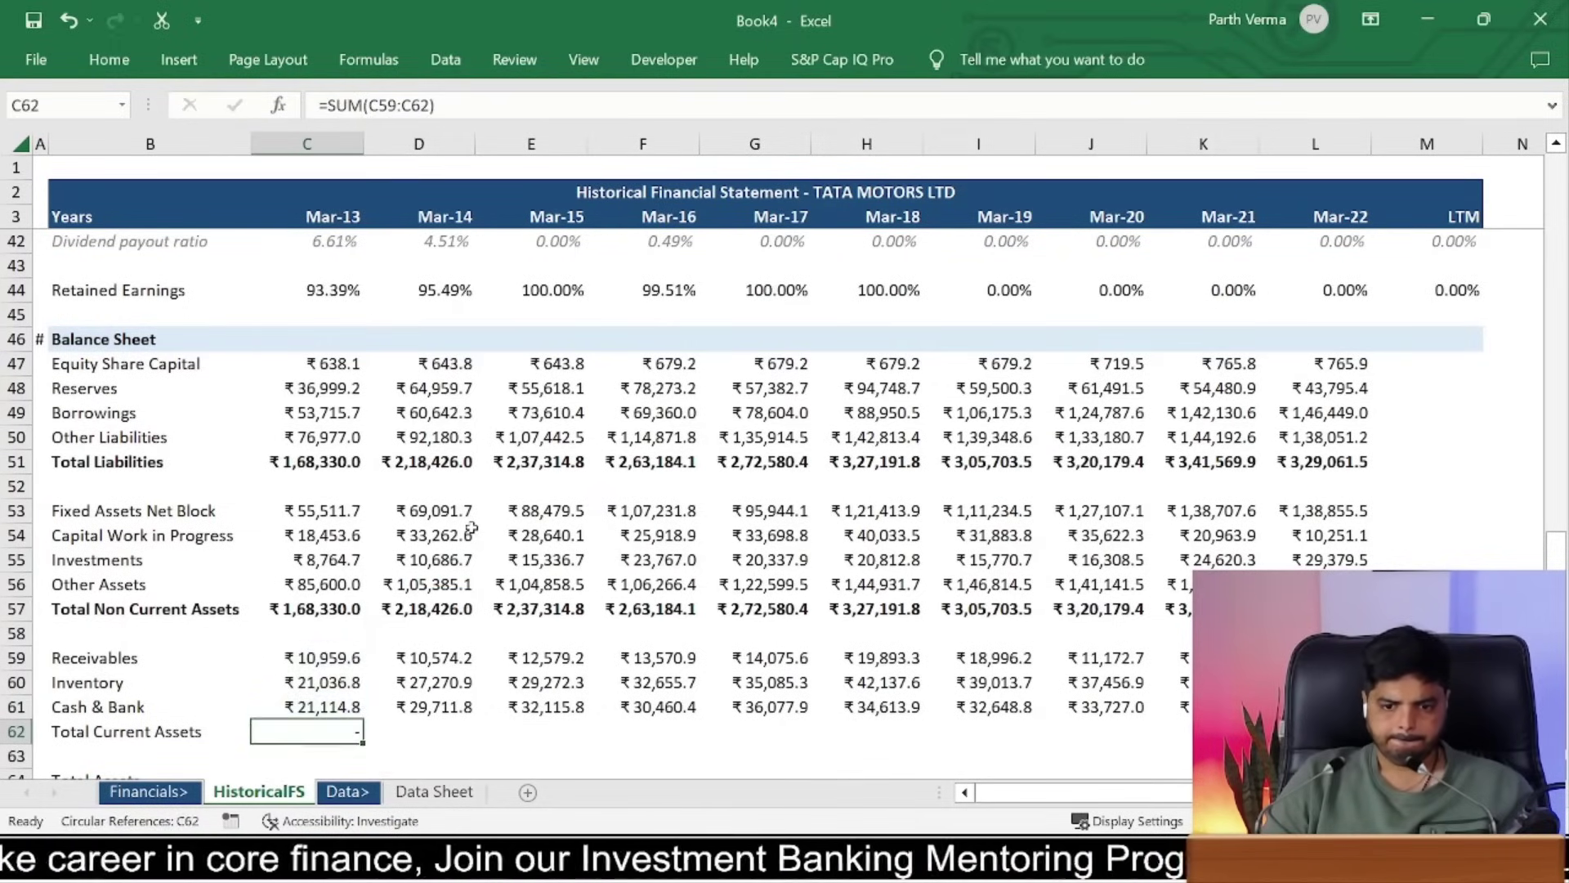
key("F2")
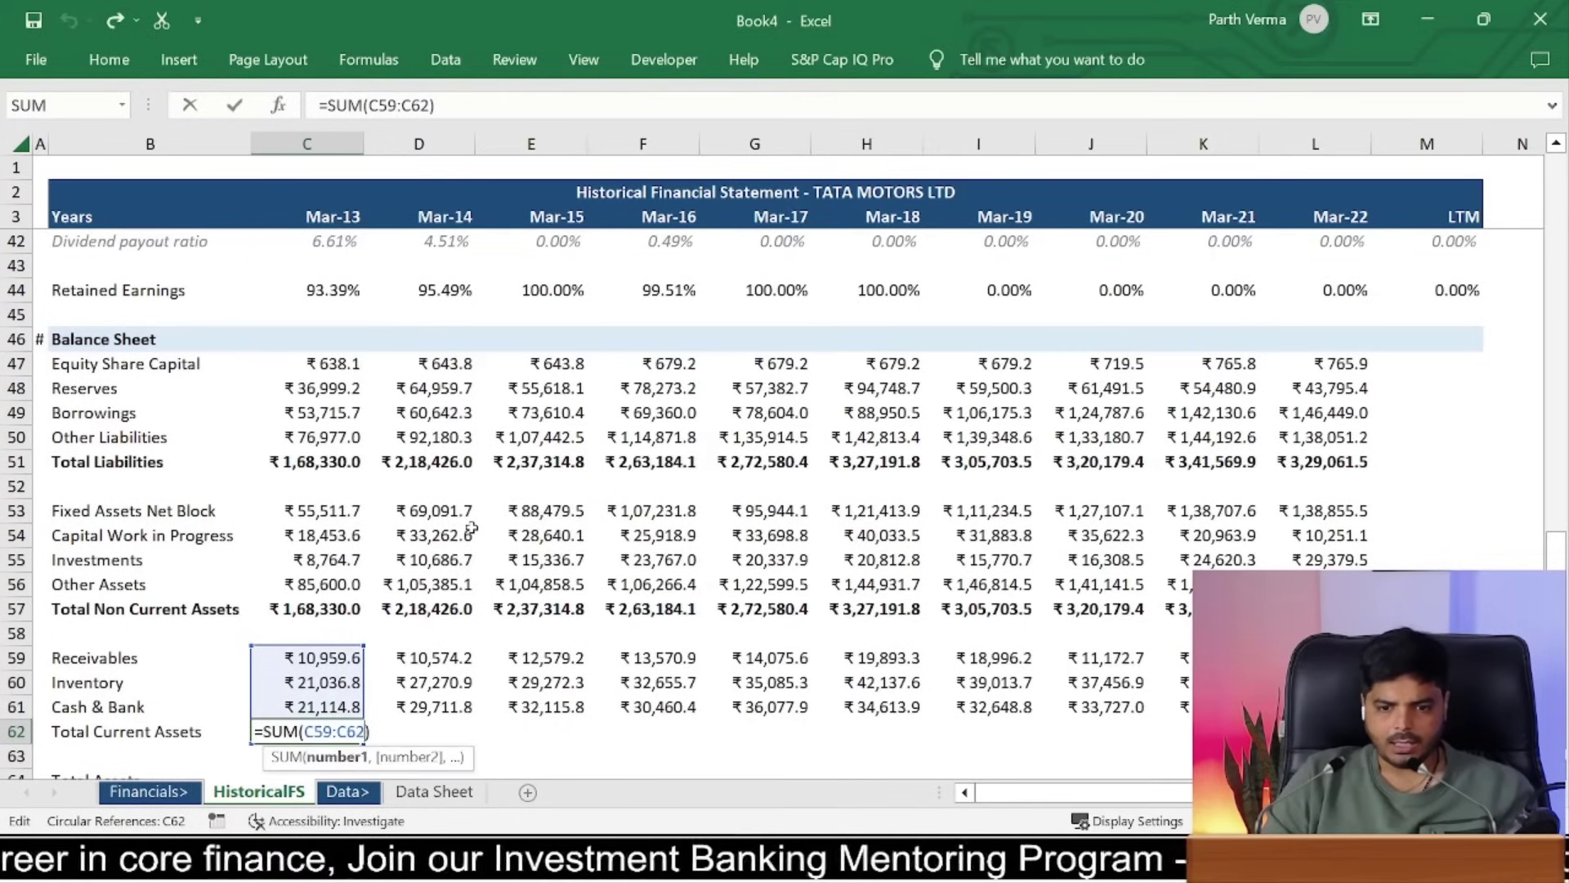
key("Left")
key("Left")
key("Left")
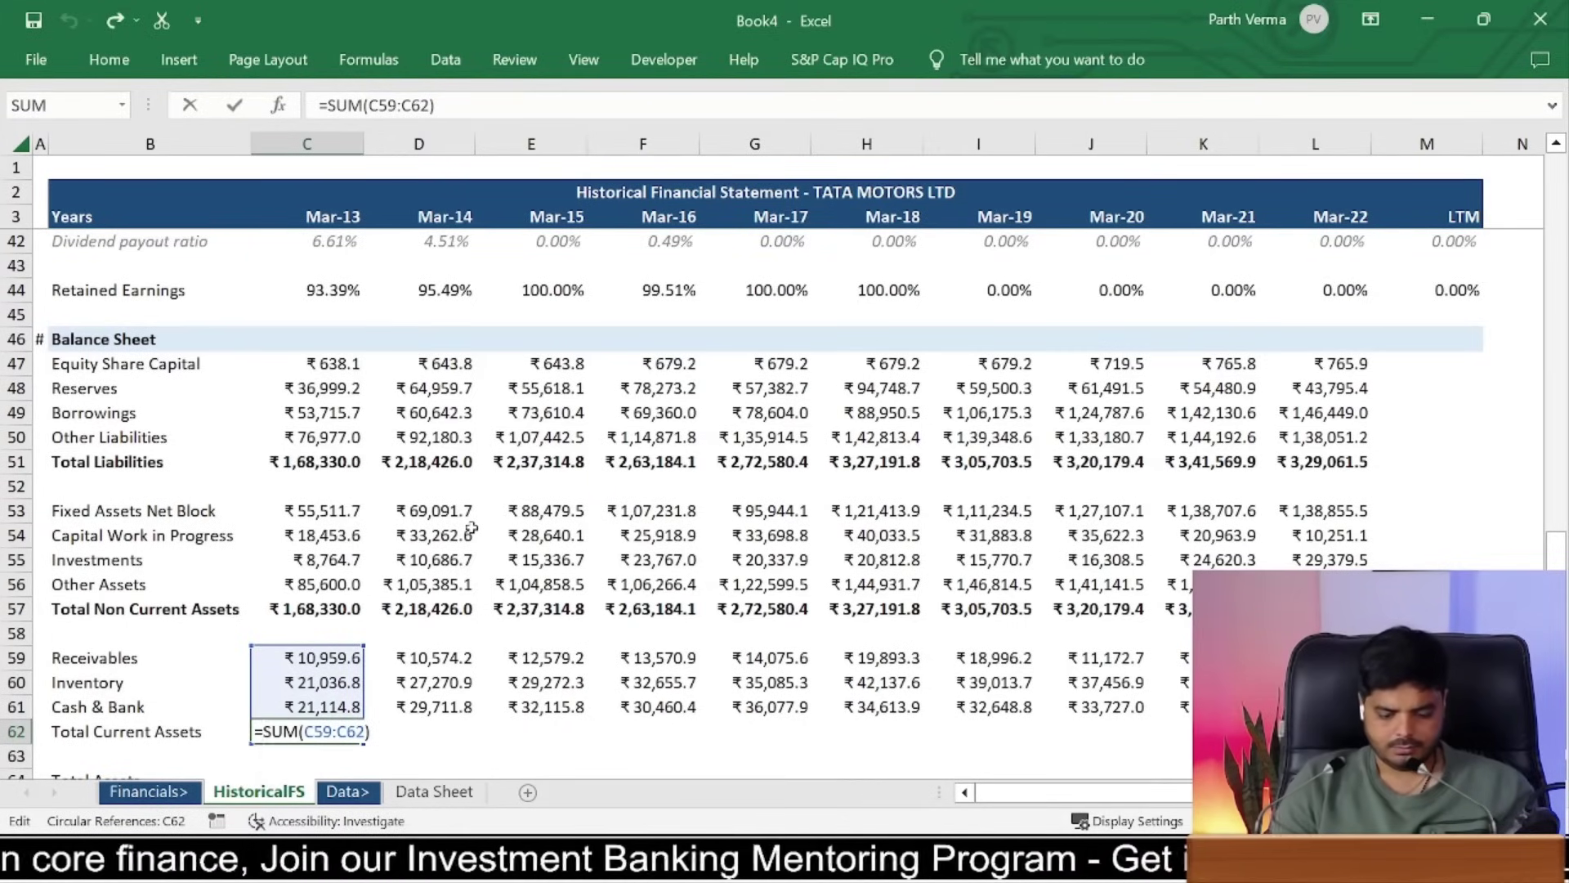
type("iferror(")
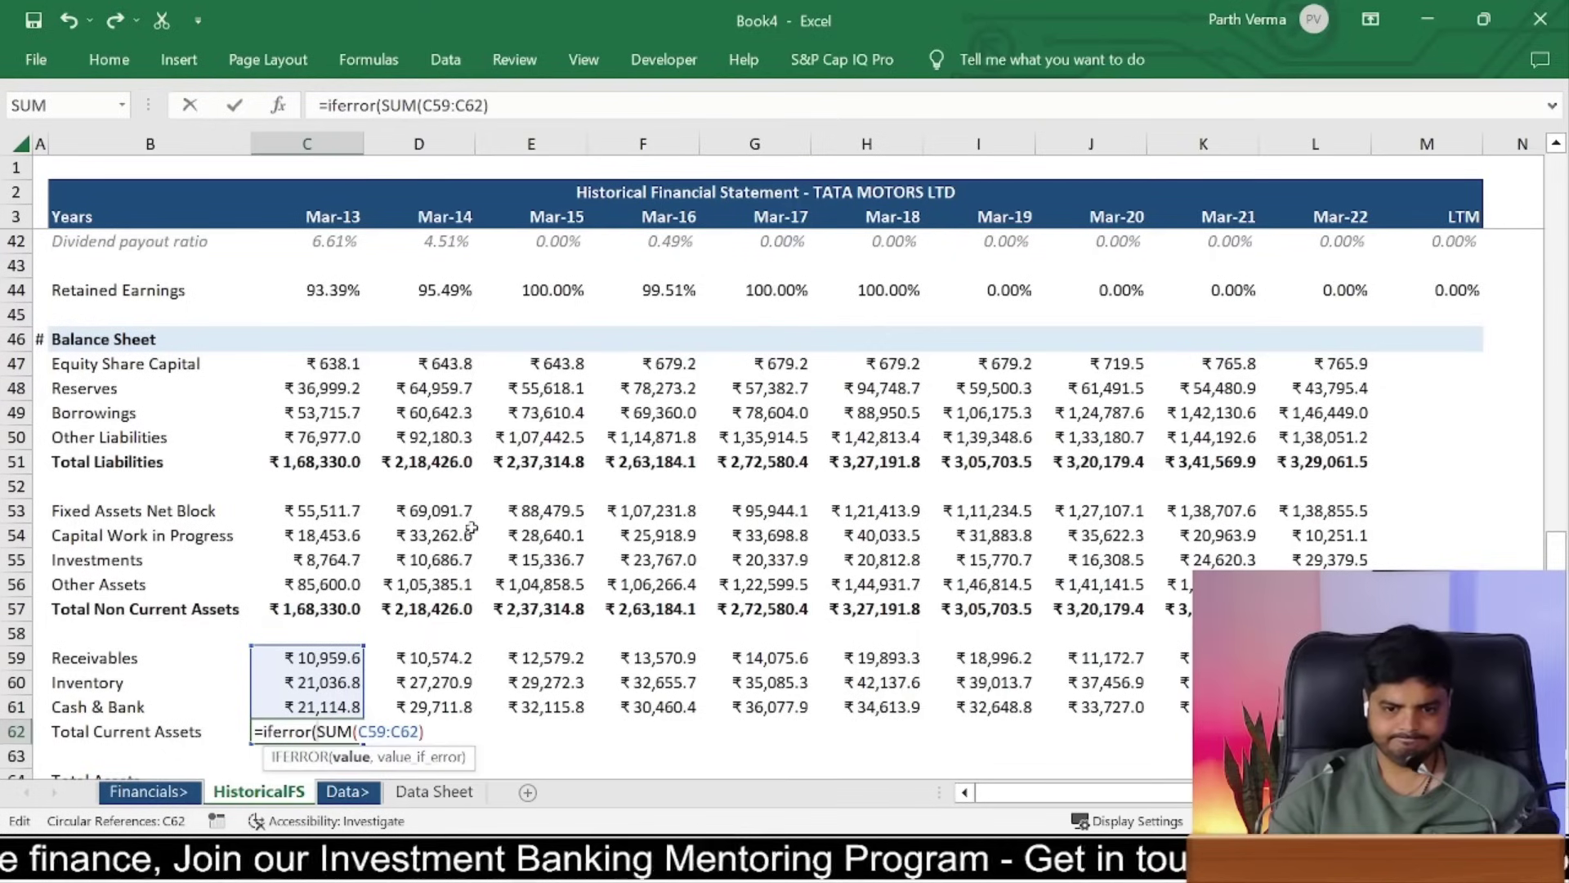
key("End")
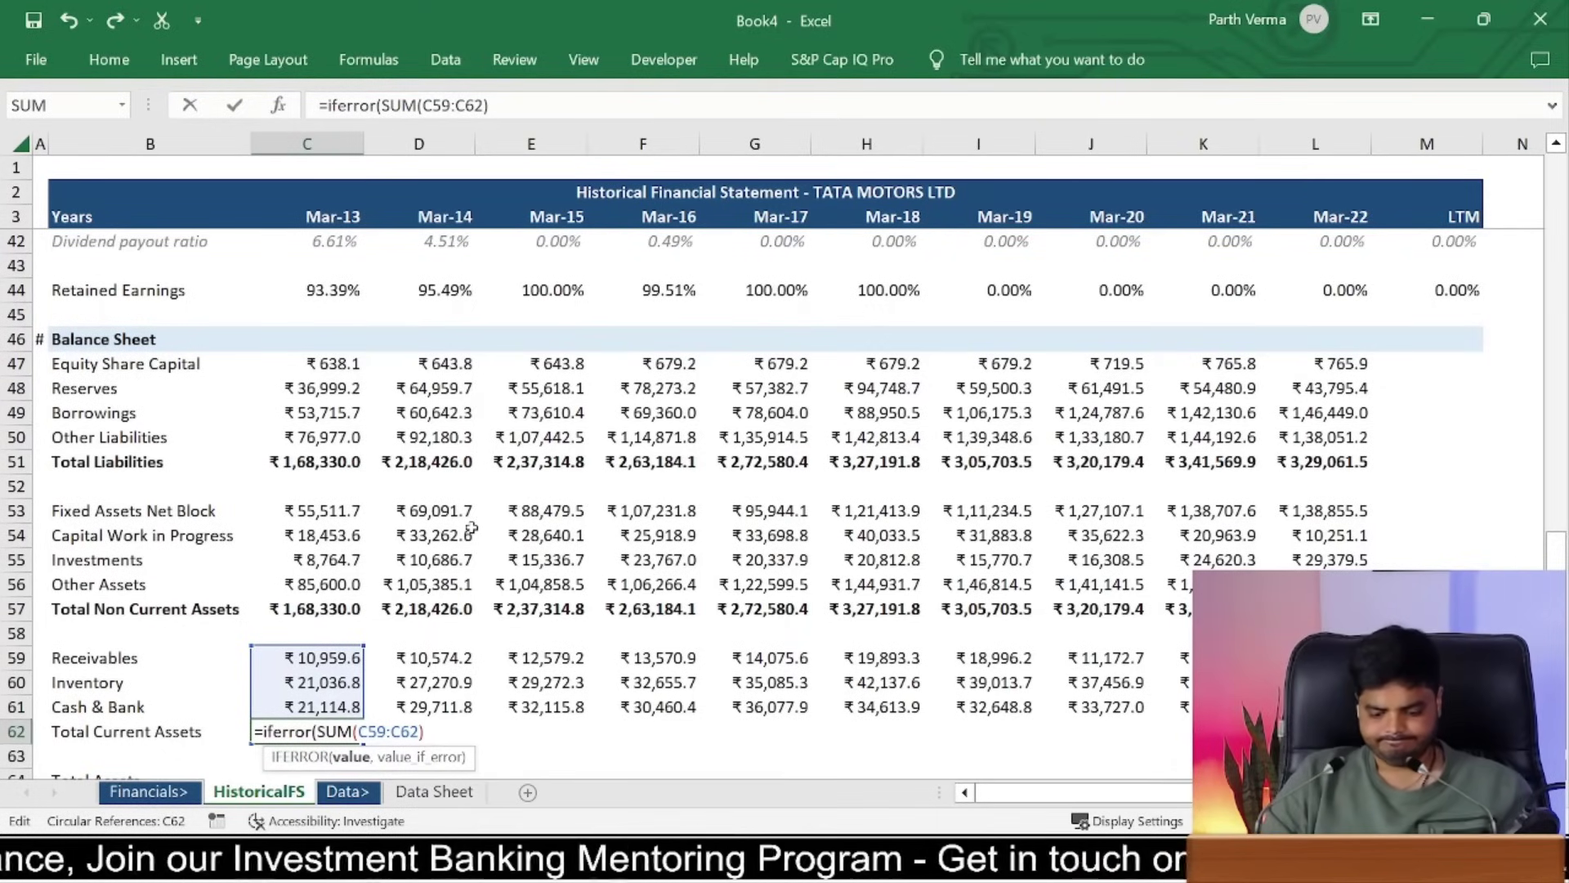
type(",0")
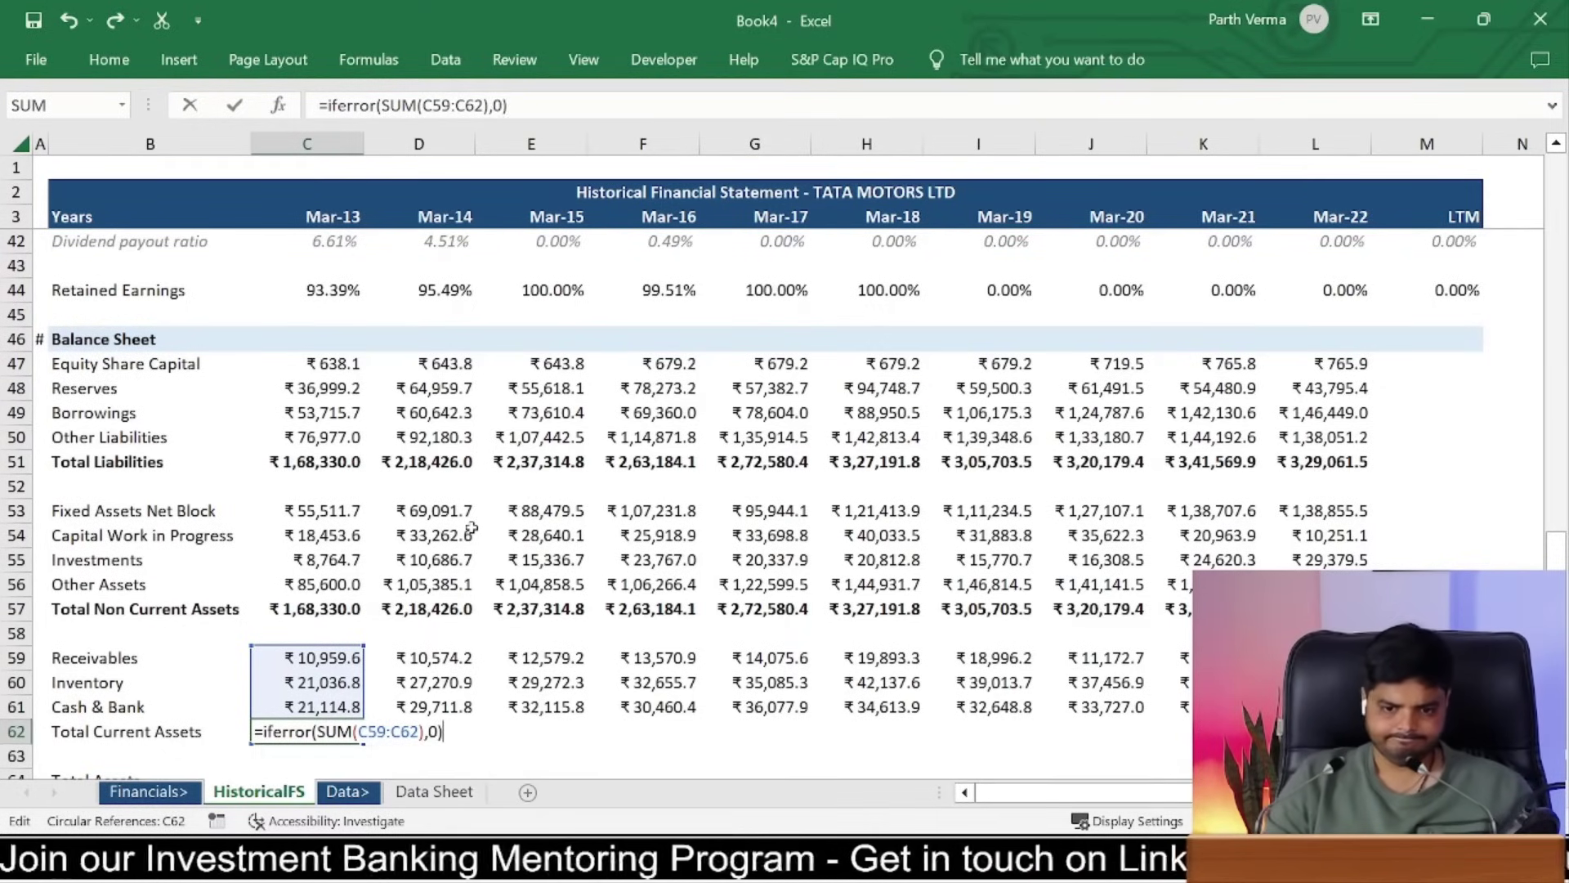
key("ctrl+Return")
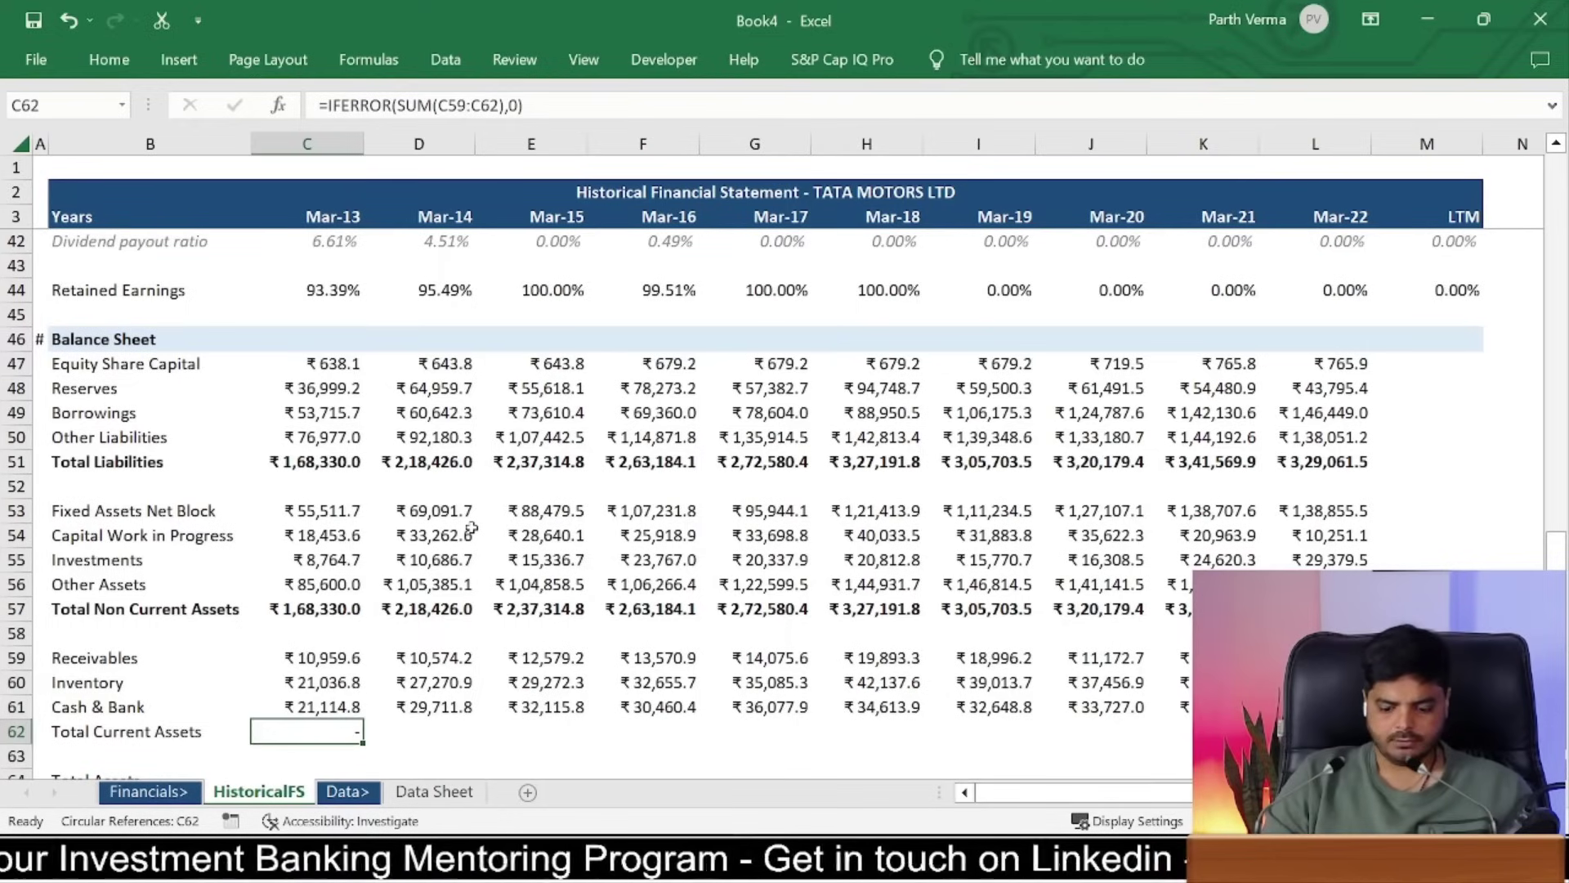
type("=")
key("Escape")
Step: Enter C62 as an IFERROR-wrapped SUM of Receivables, Inventory and Cash & Bank (₹53,111.2)
type("=")
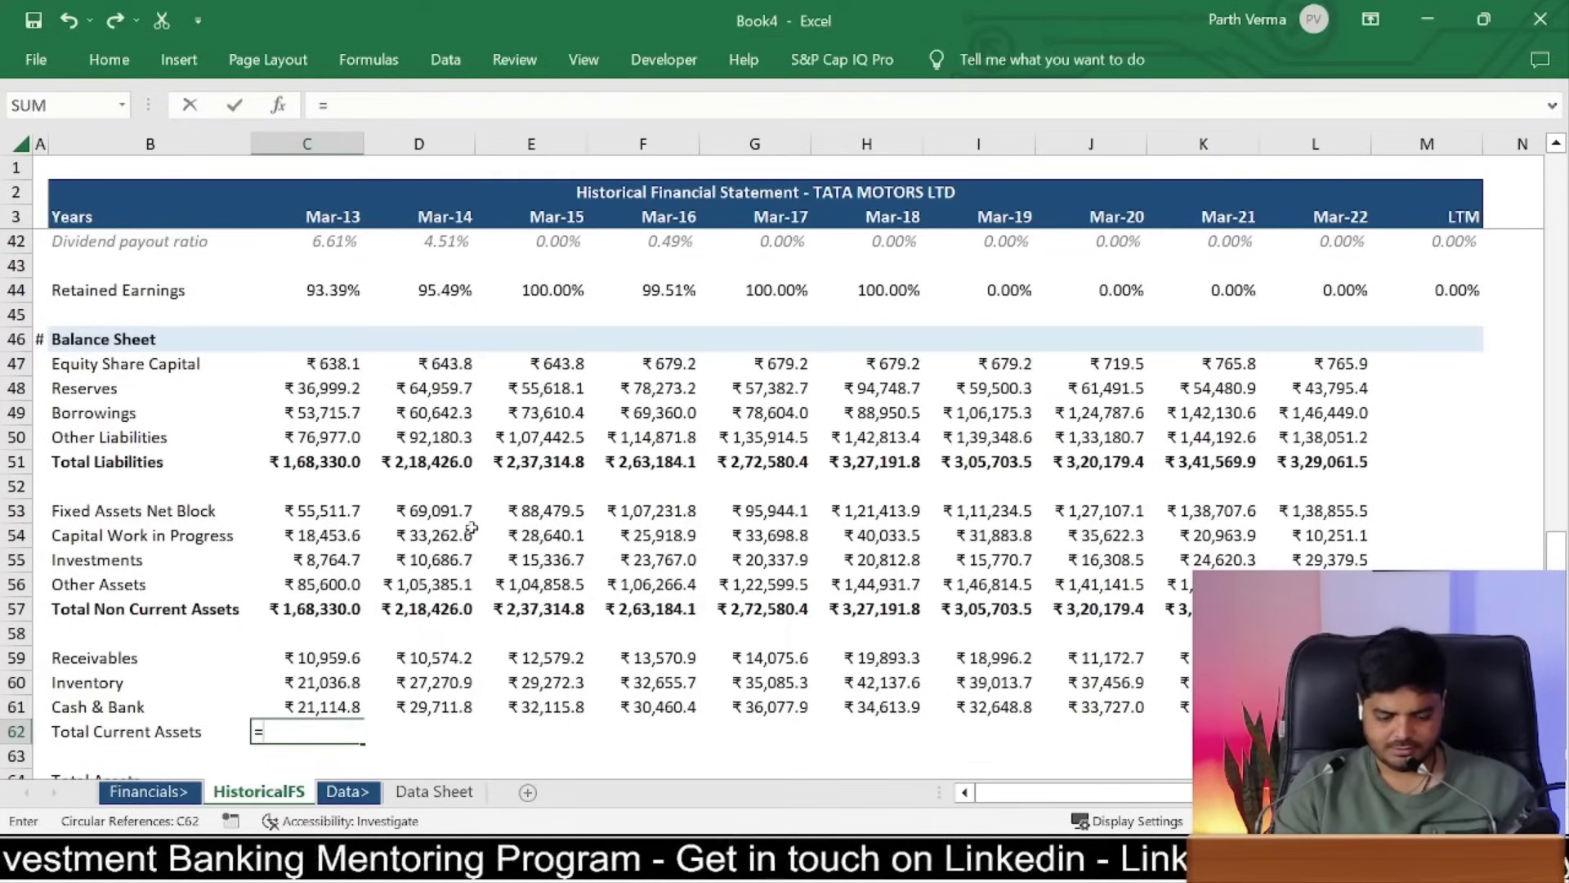
type("sum(")
key("Up")
key("shift+Up")
key("shift+Up")
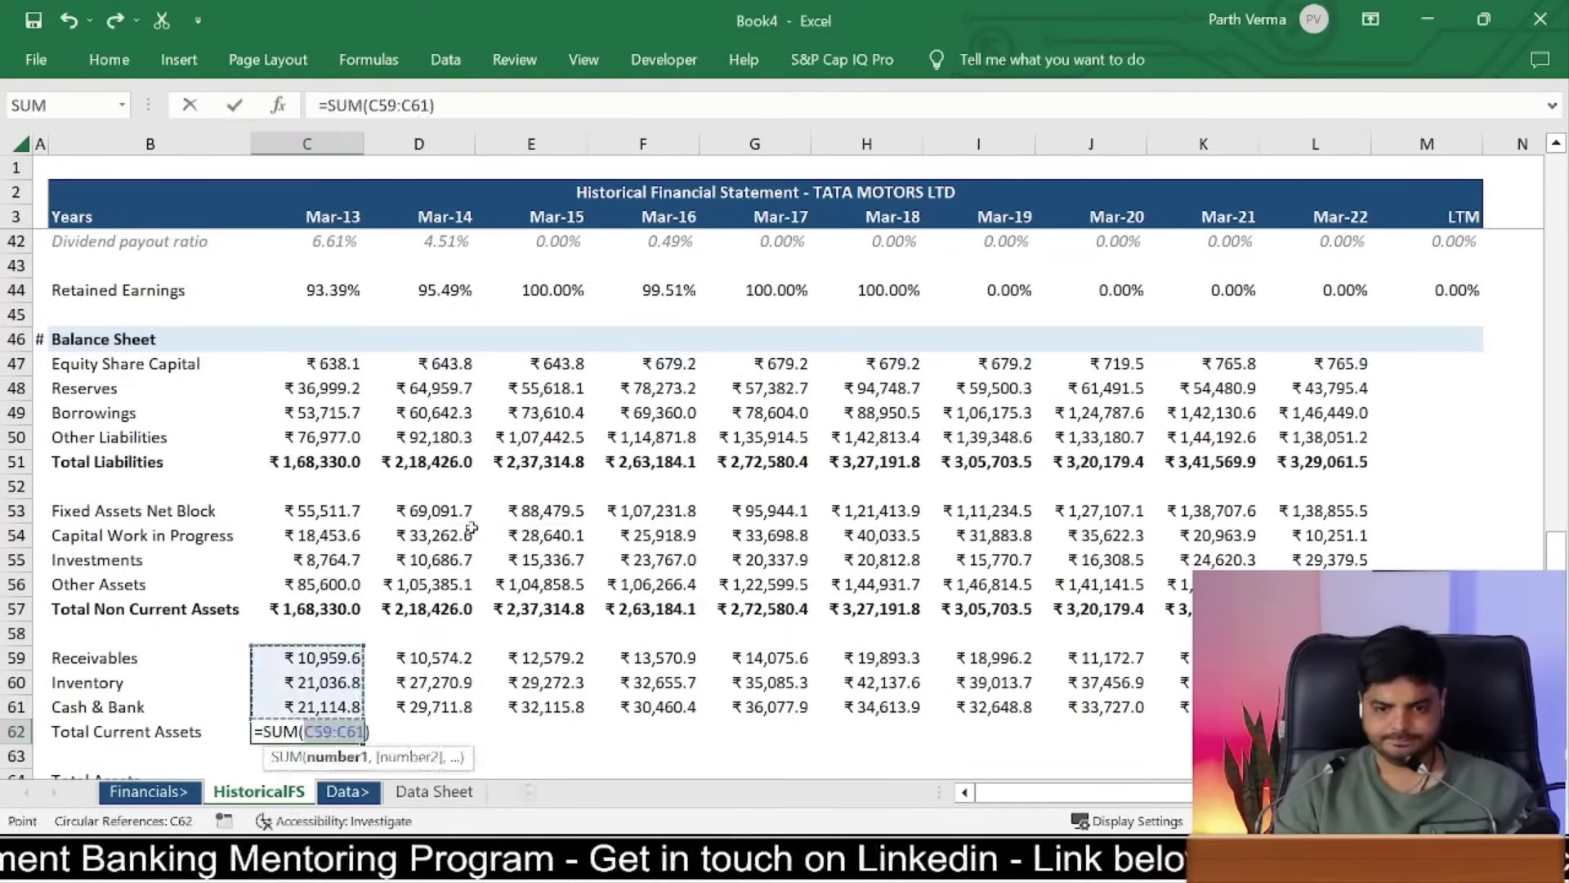
key("ctrl+Return")
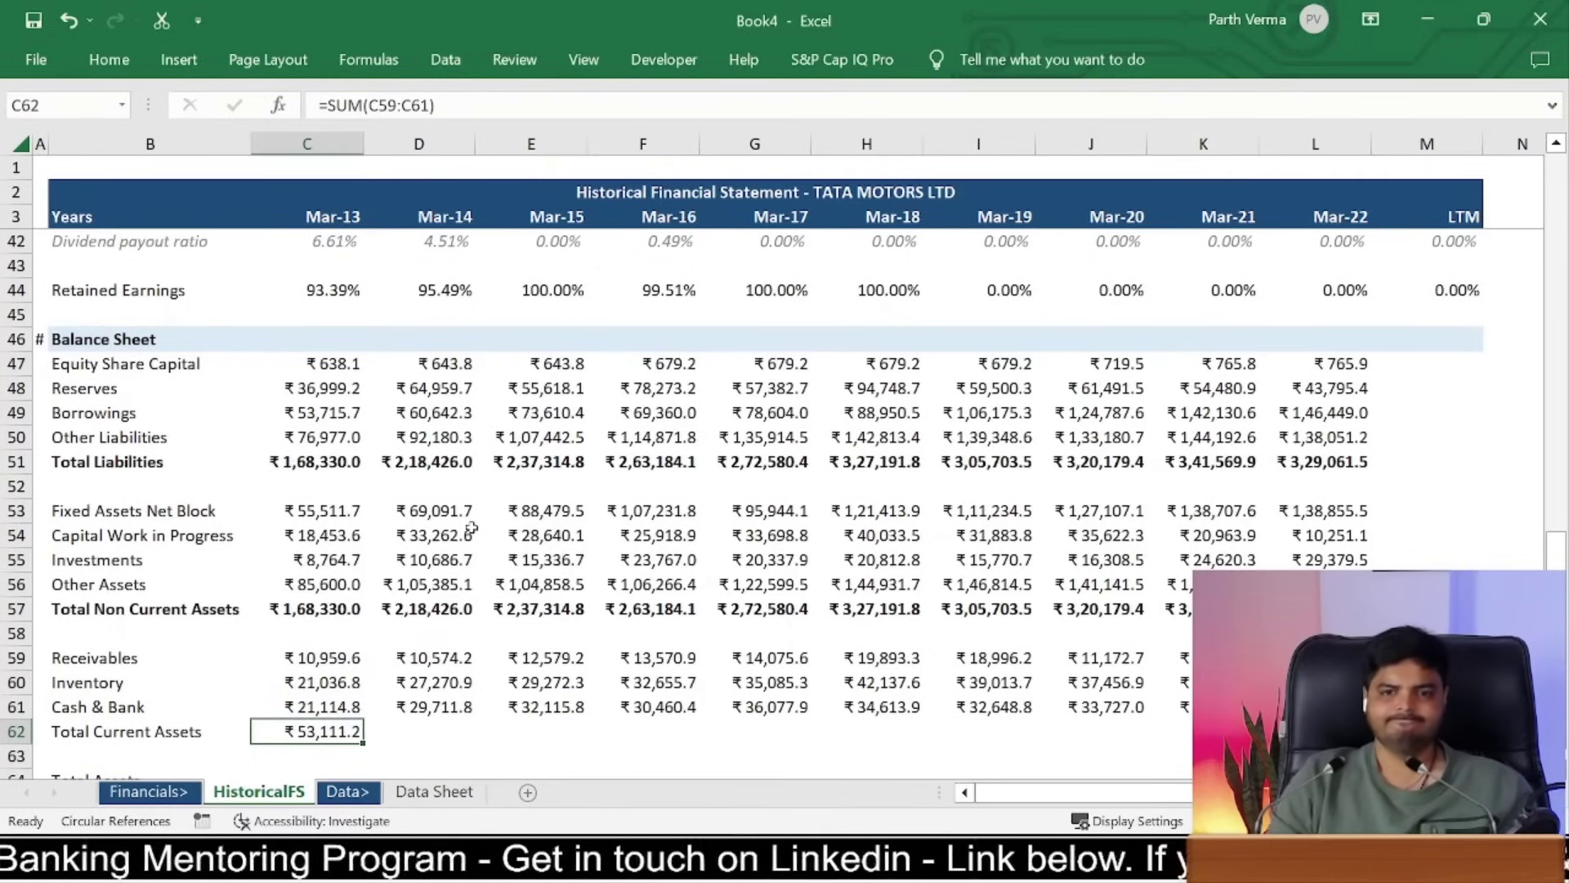
left_click(328, 105)
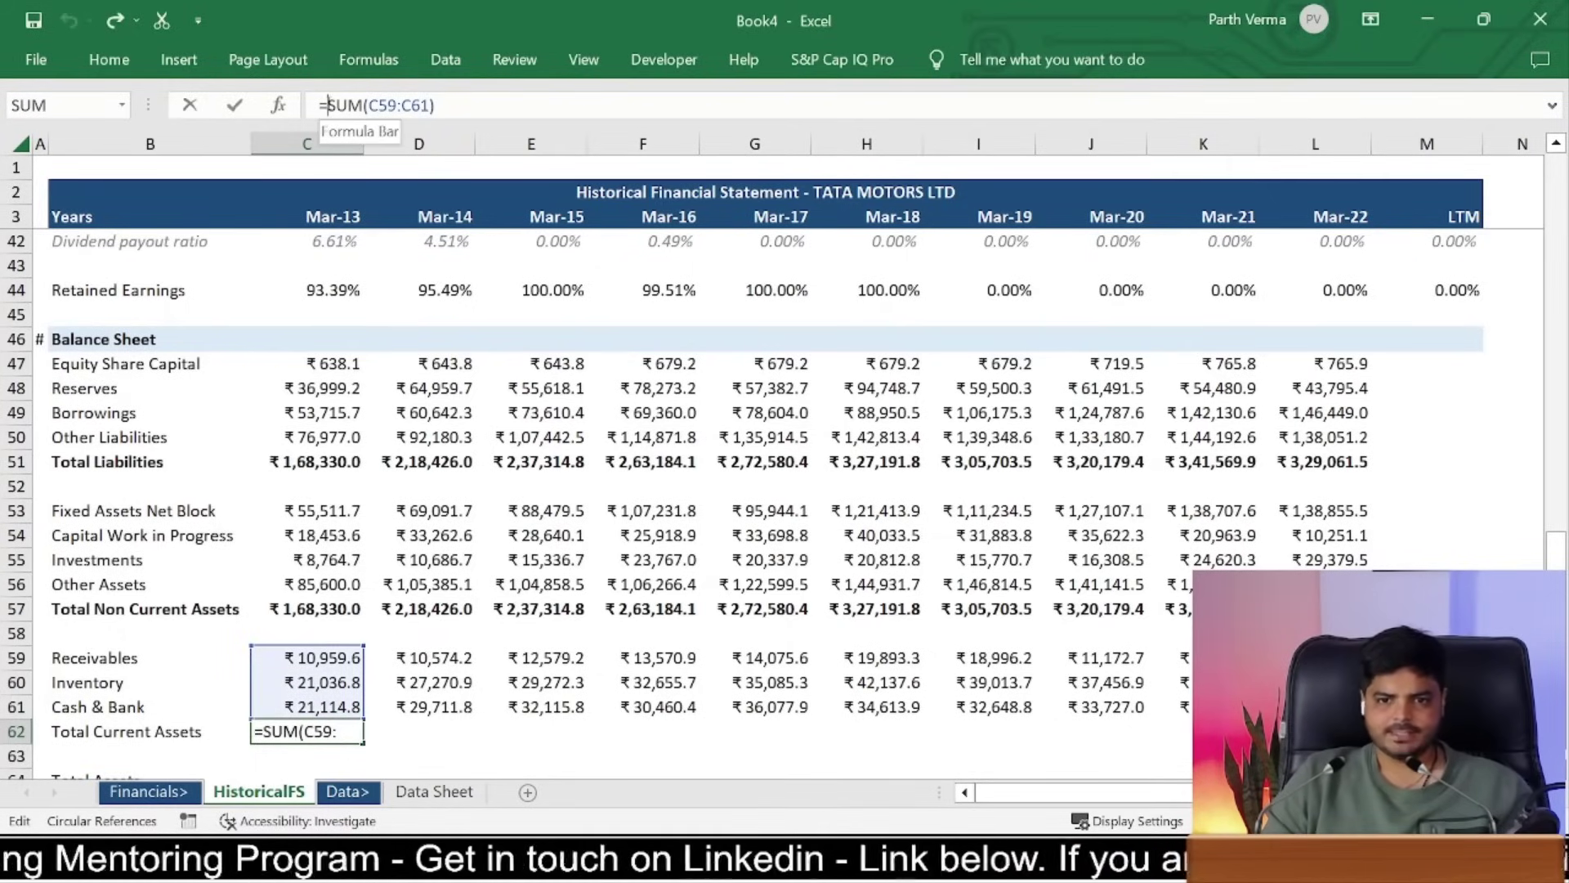
type("iferror")
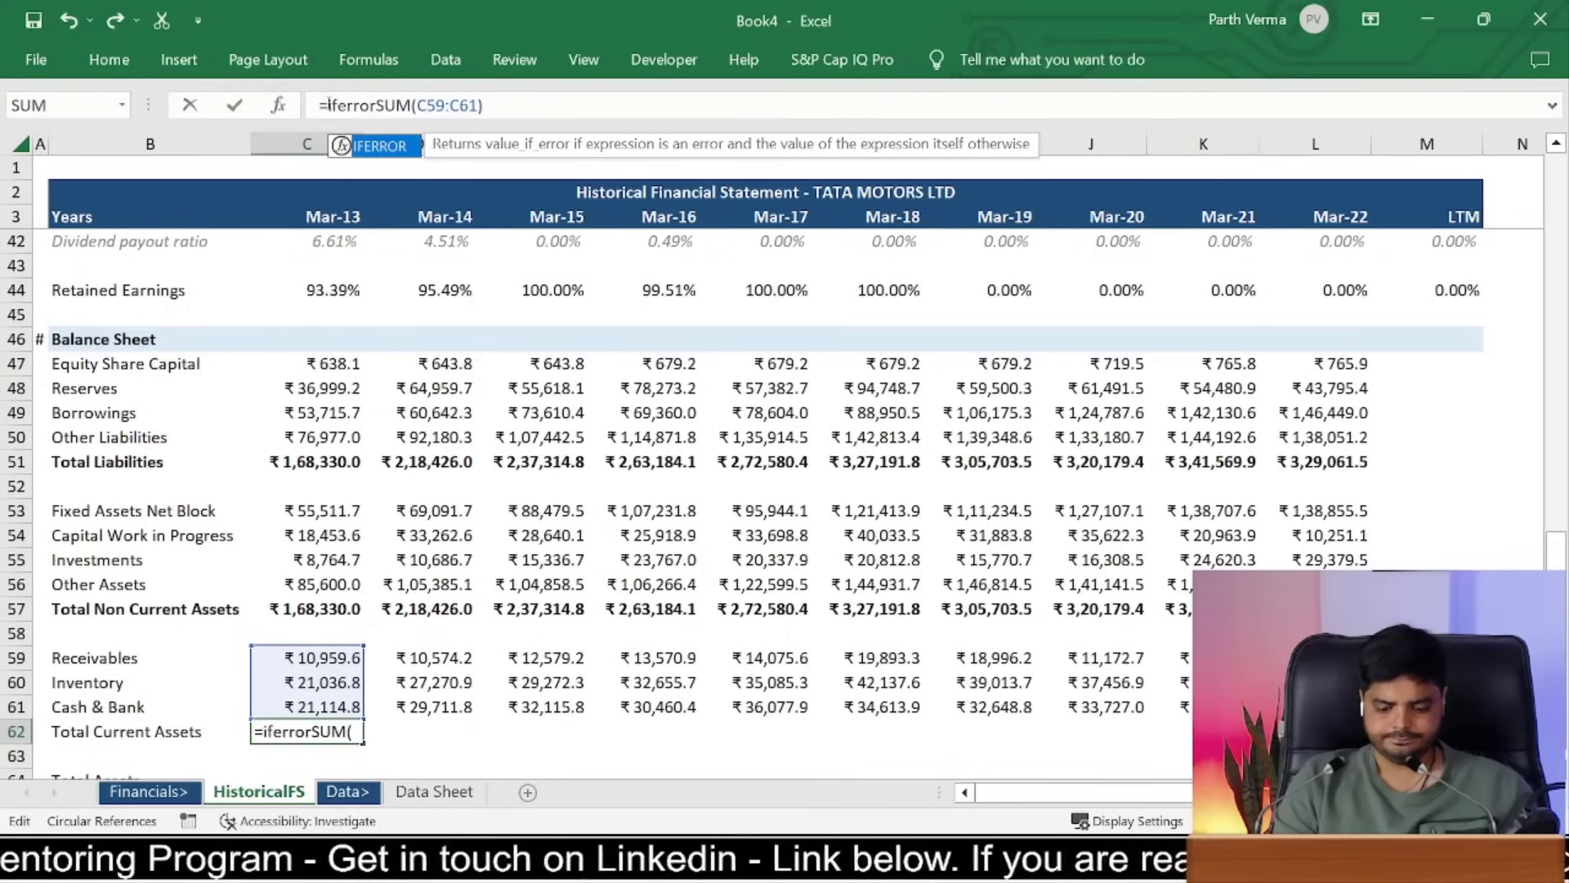
type("(")
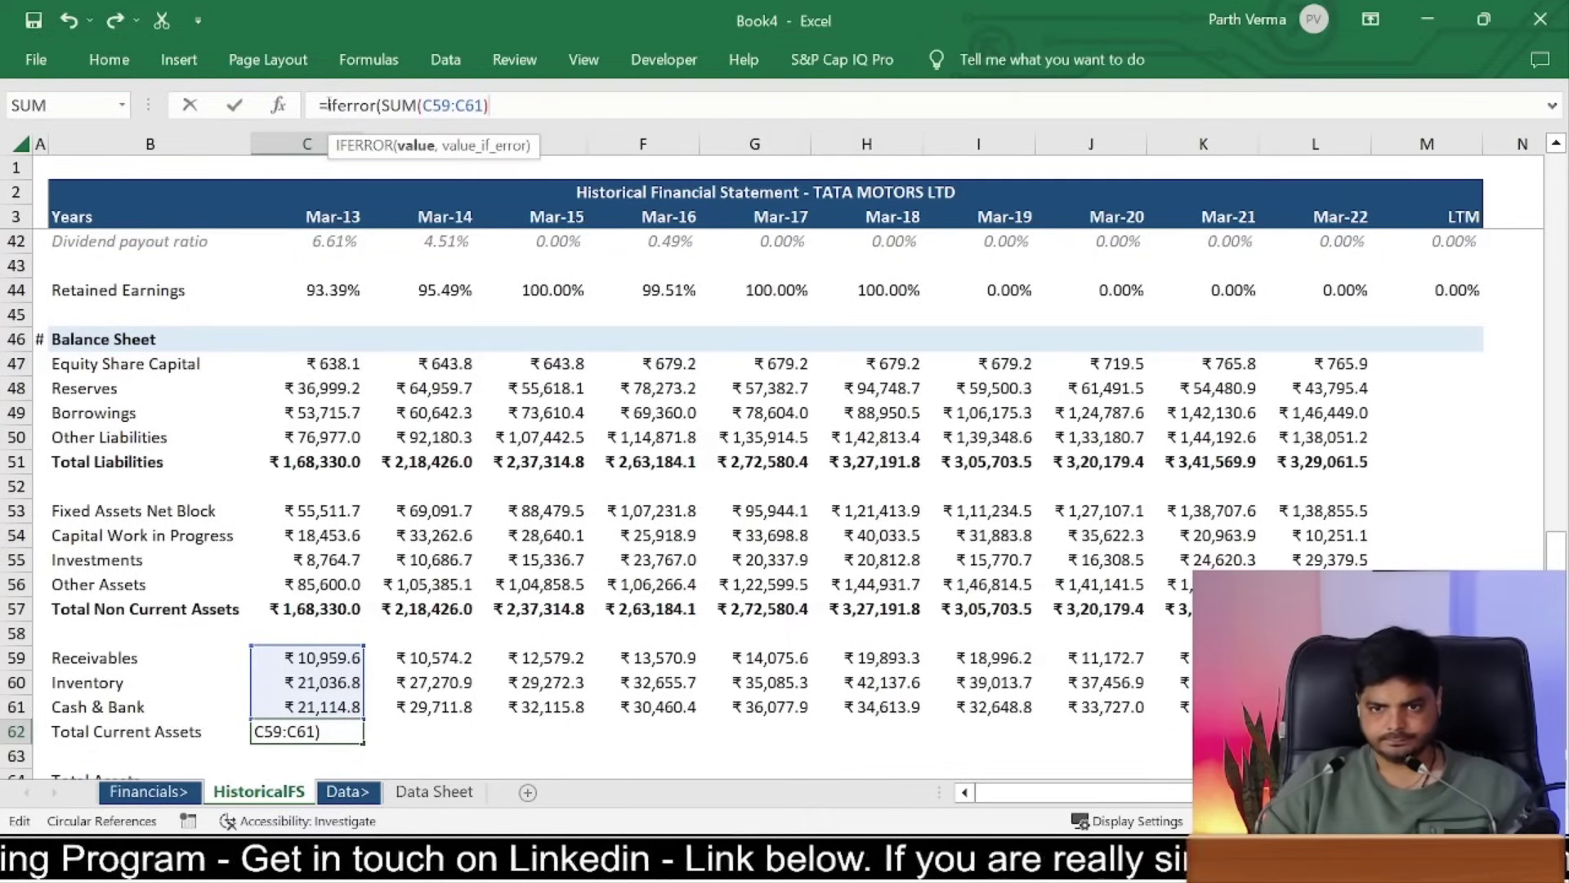
type(")")
key("ctrl+Return")
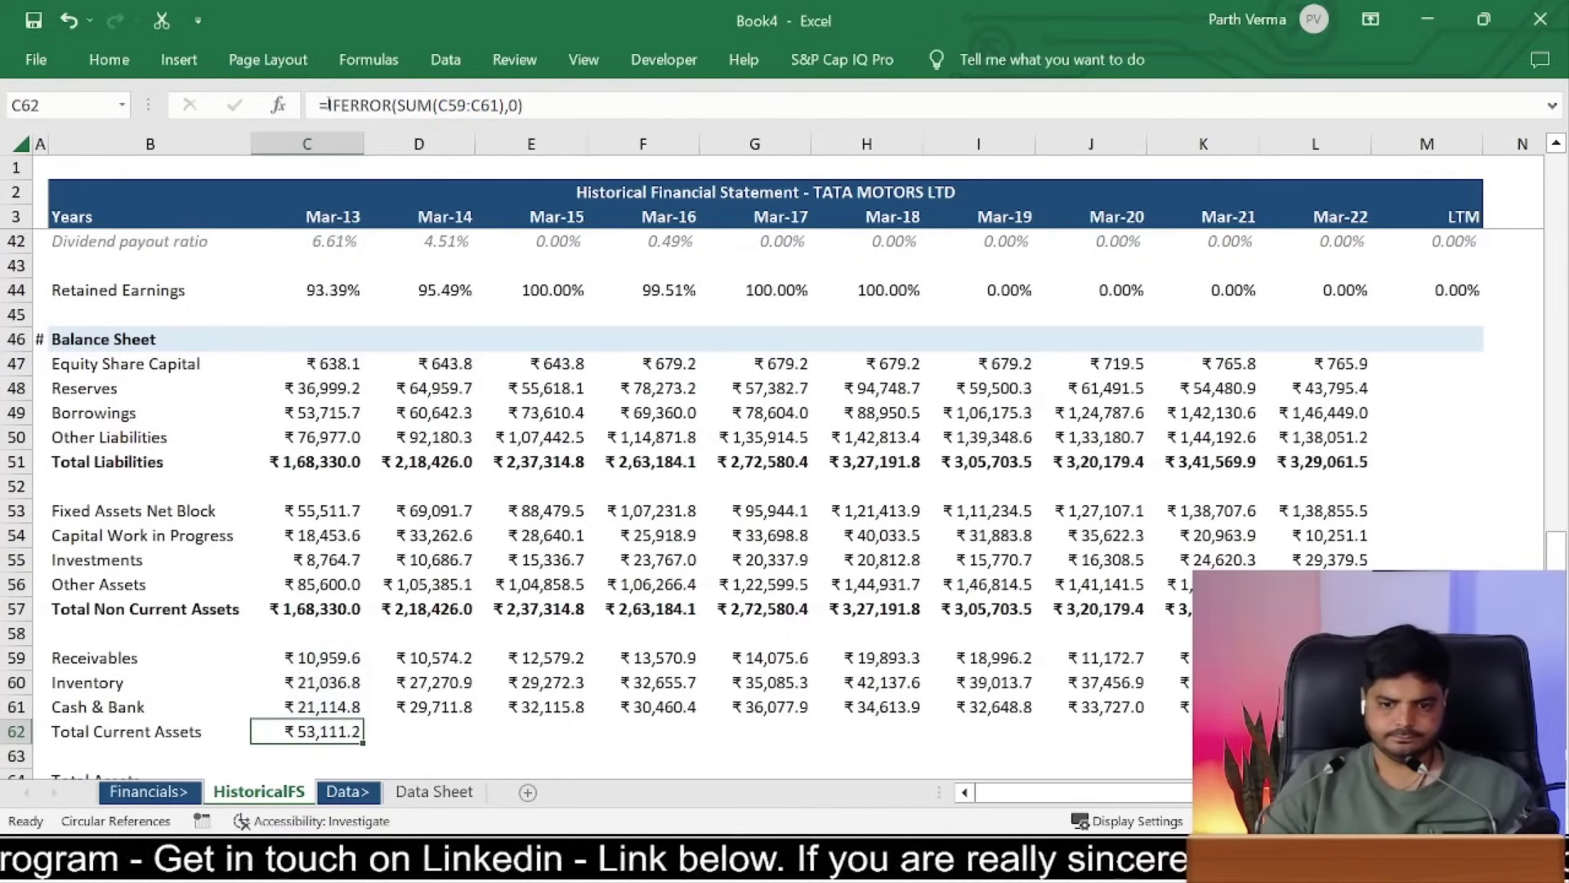
Step: Copy the Total Current Assets formula across the remaining years D62:L62
key("ctrl+c")
left_click(307, 706)
key("Down")
key("shift+Right")
key("shift+Right")
key("shift+Right")
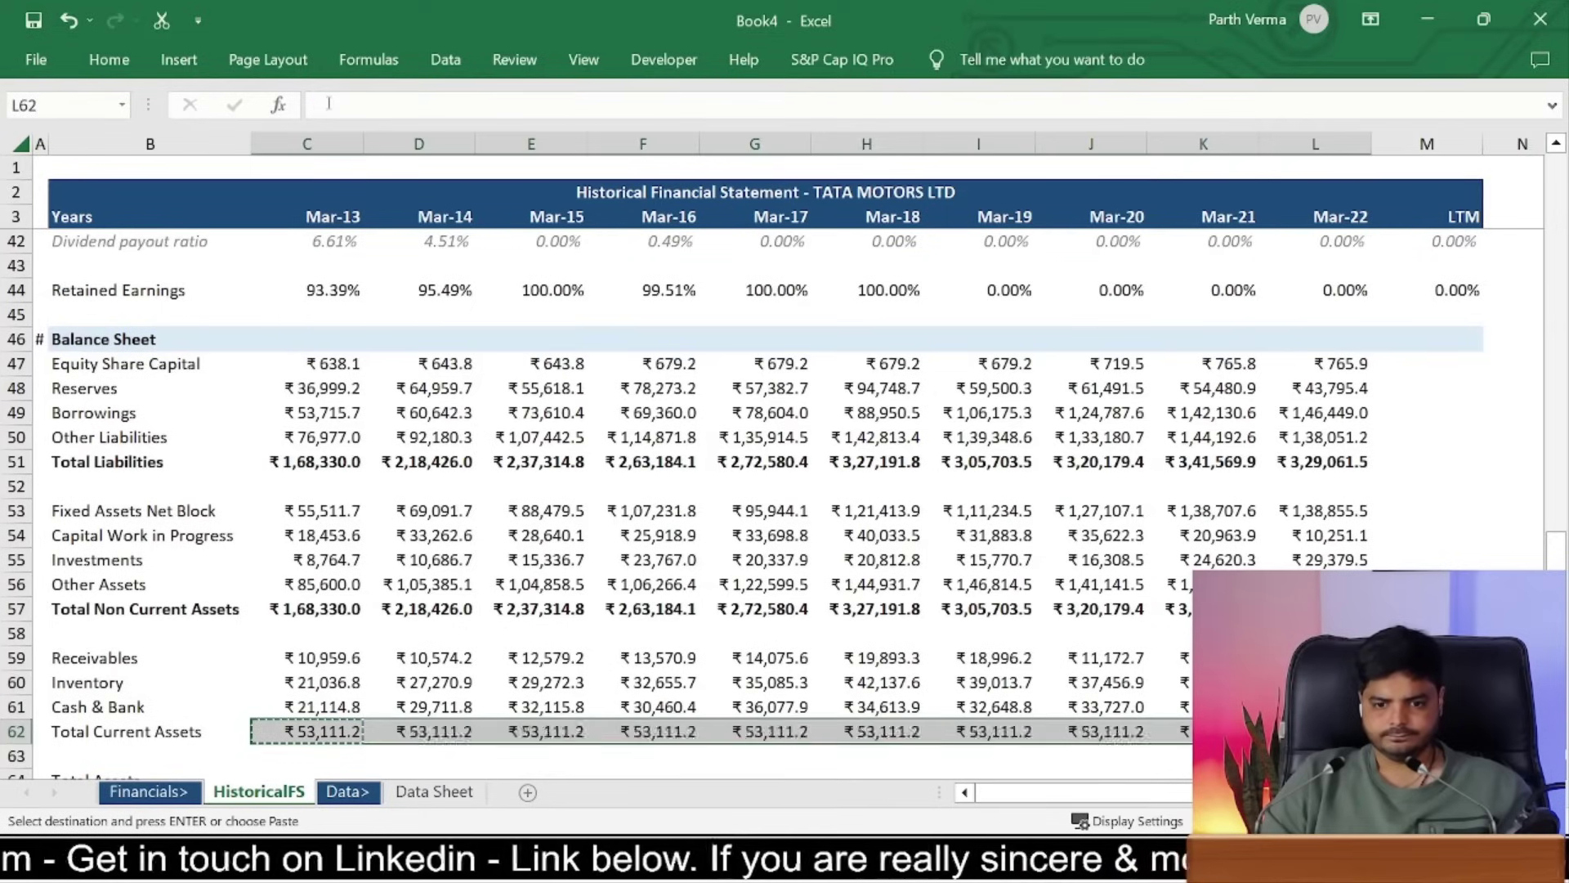
key("ctrl+v")
left_click(1169, 731)
key("Left")
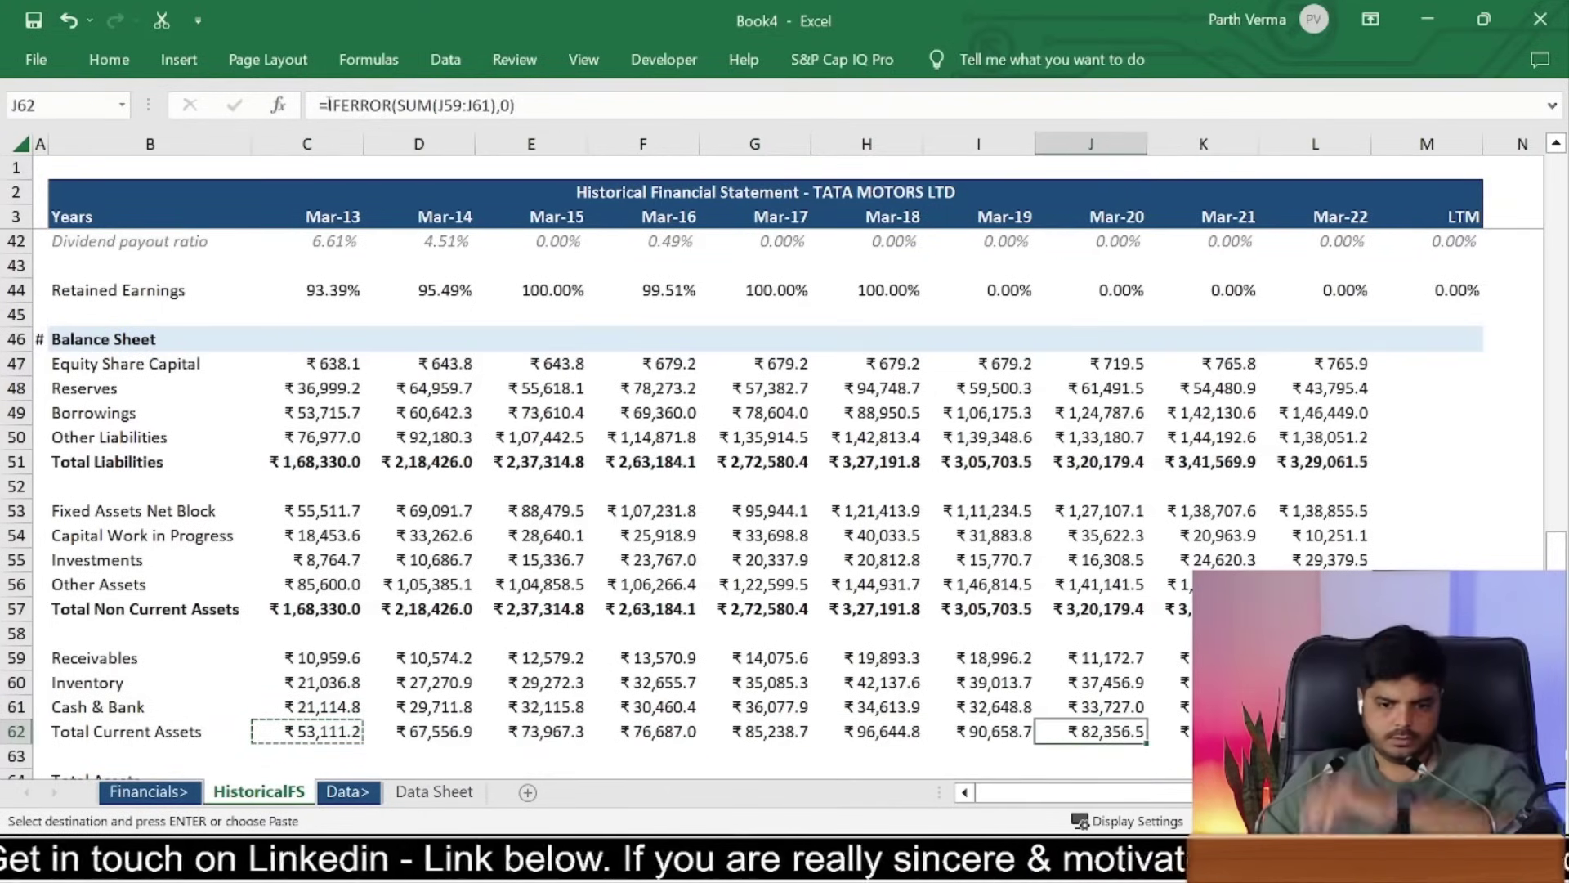
key("Left")
key("Left")
Step: Bold the Total Current Assets row B62:L62 and check the totals through Mar-22
key("Left")
key("Home")
key("Right")
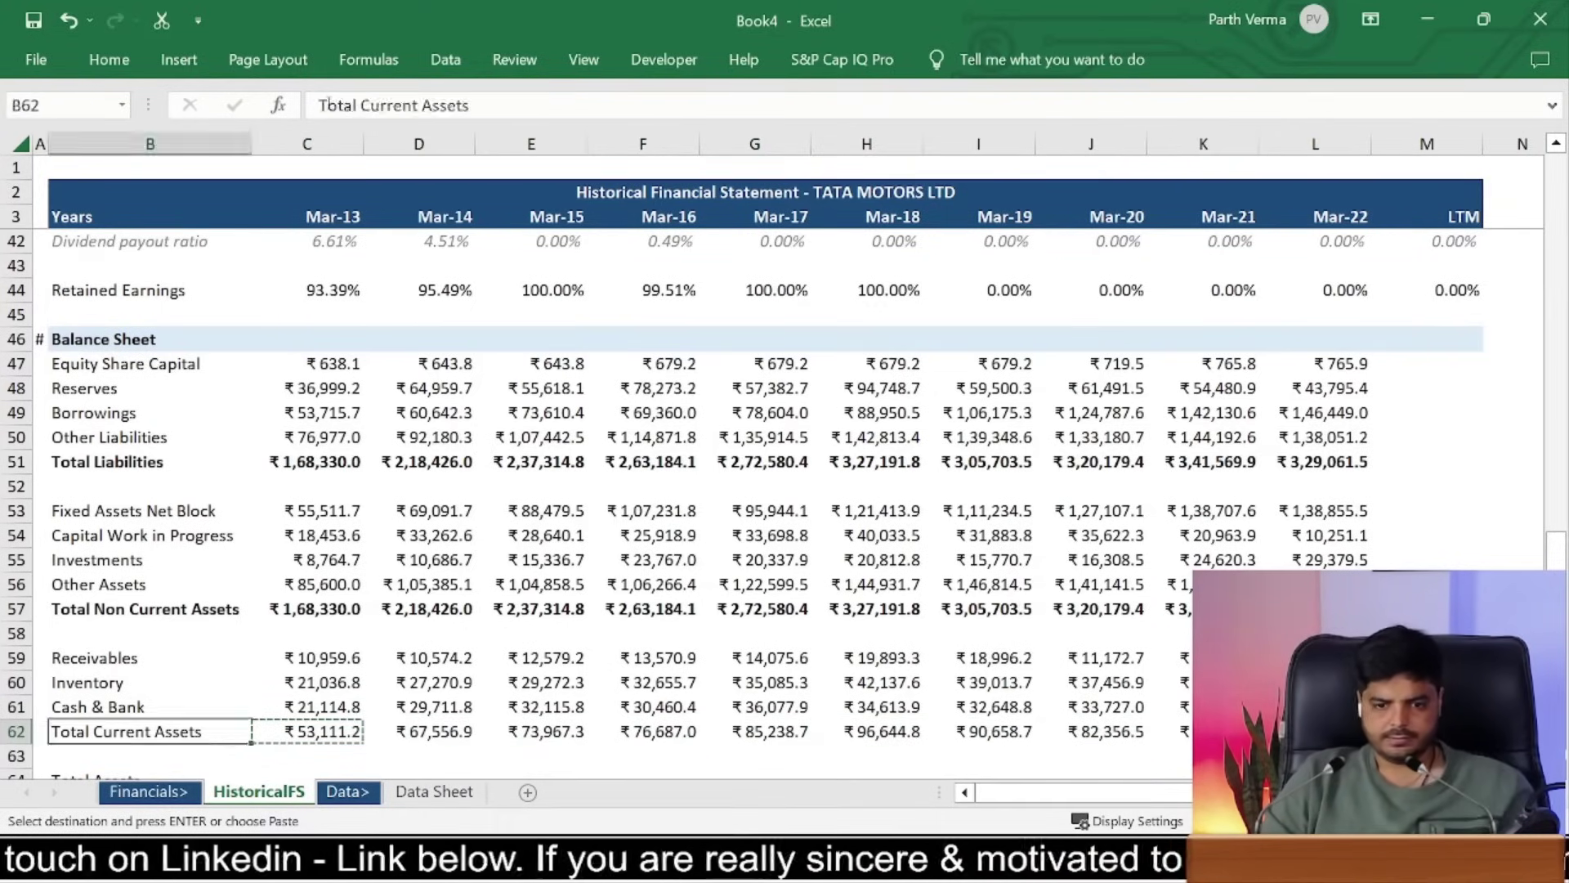
key("ctrl+shift+Right")
key("ctrl+b")
key("Left")
key("Right")
key("Right")
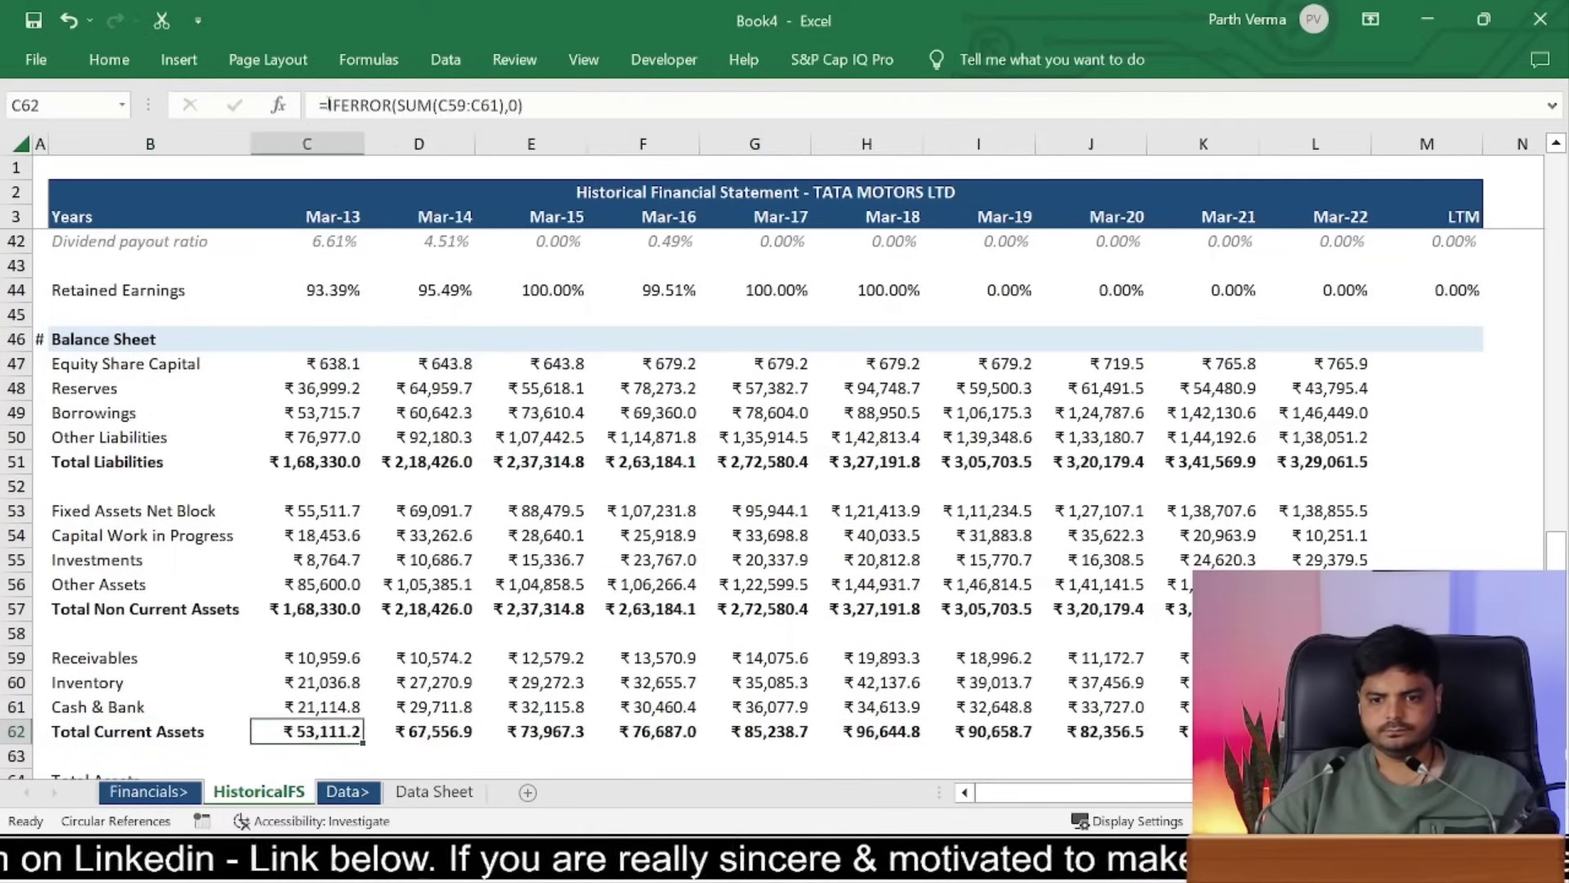
key("Right")
key("ctrl+Right")
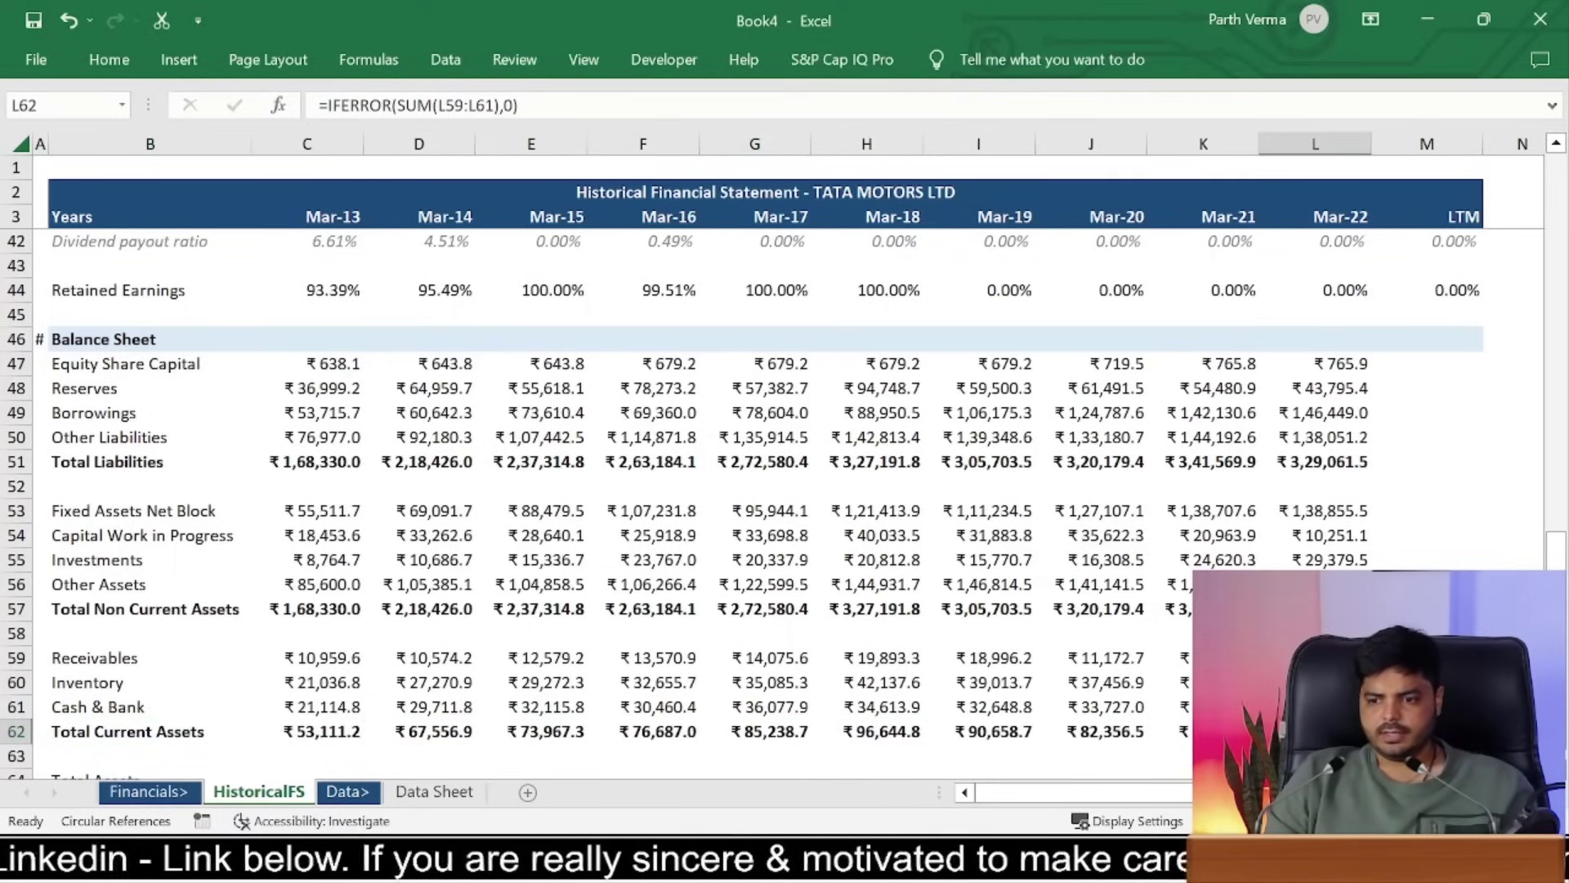
left_click(446, 790)
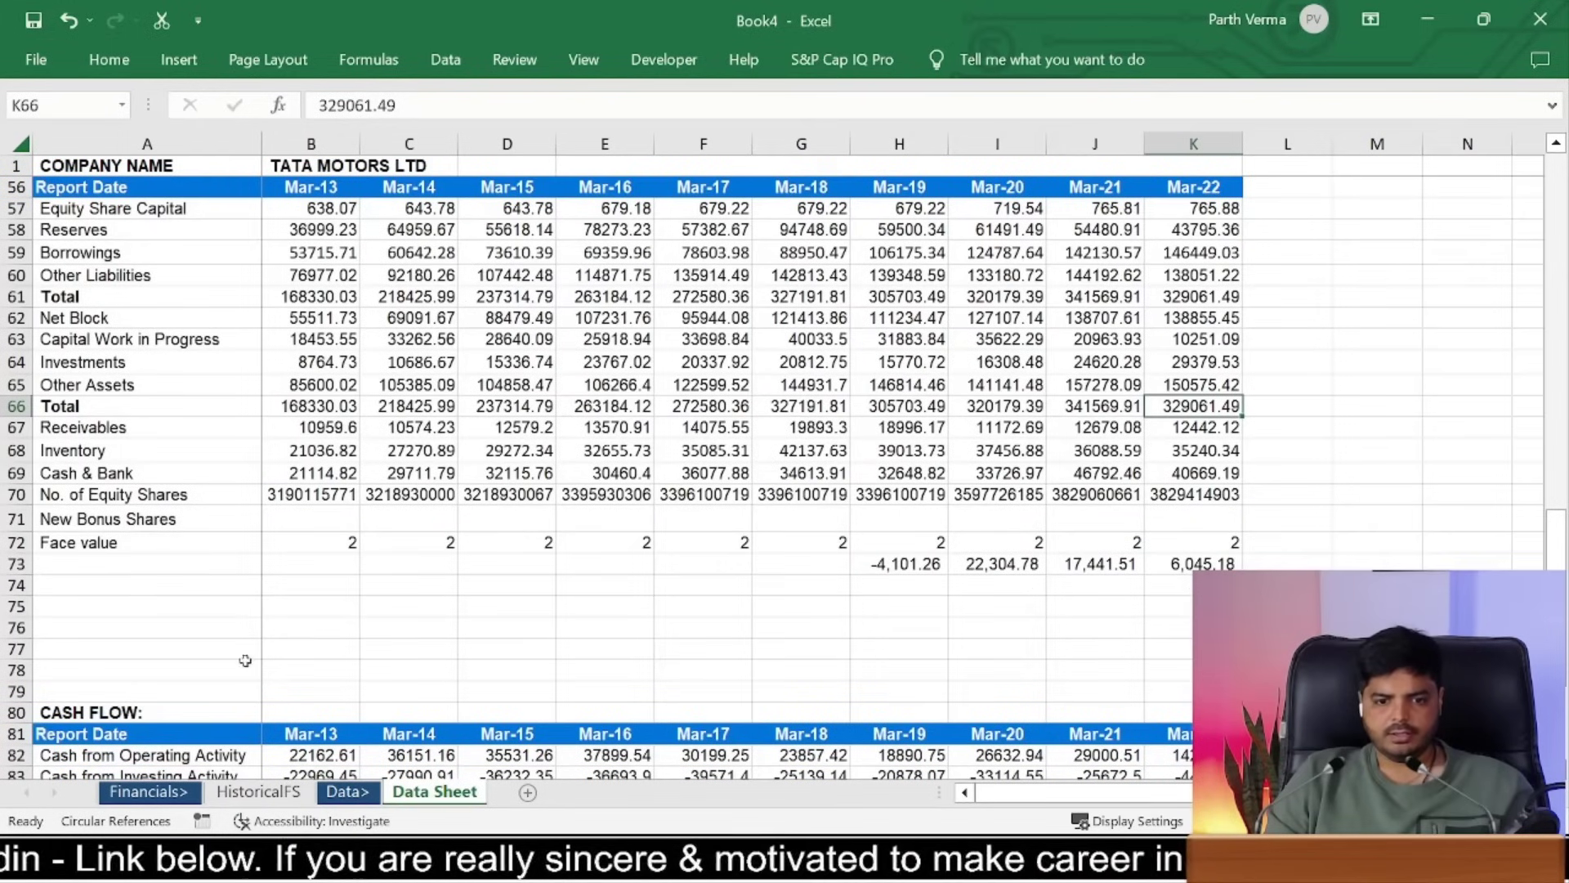
left_click_drag(258, 417, 347, 474)
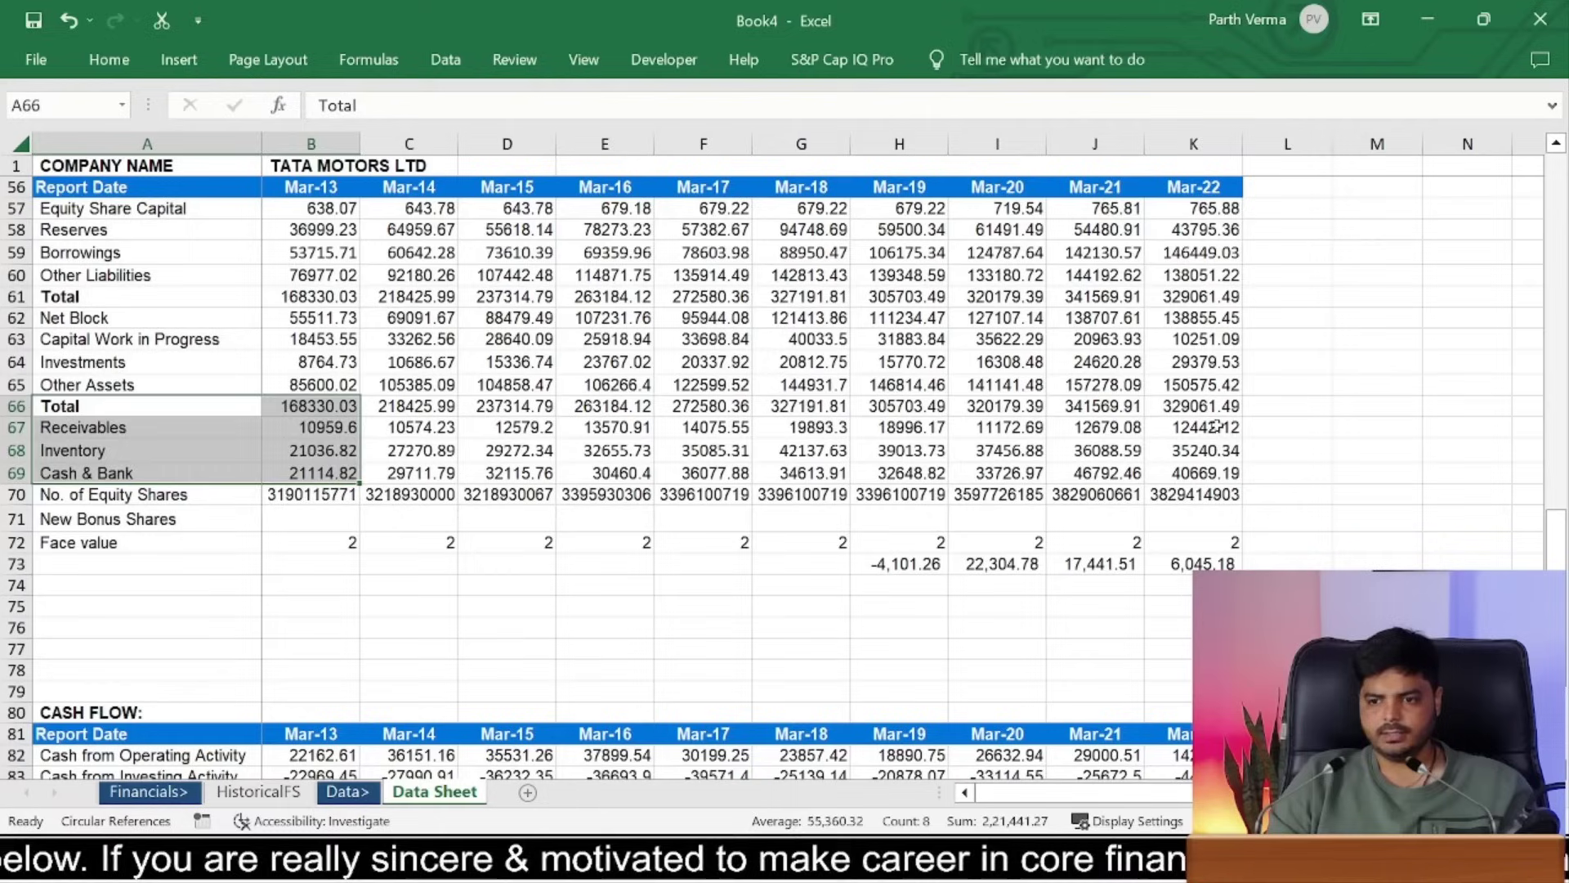
left_click_drag(1216, 425, 1216, 473)
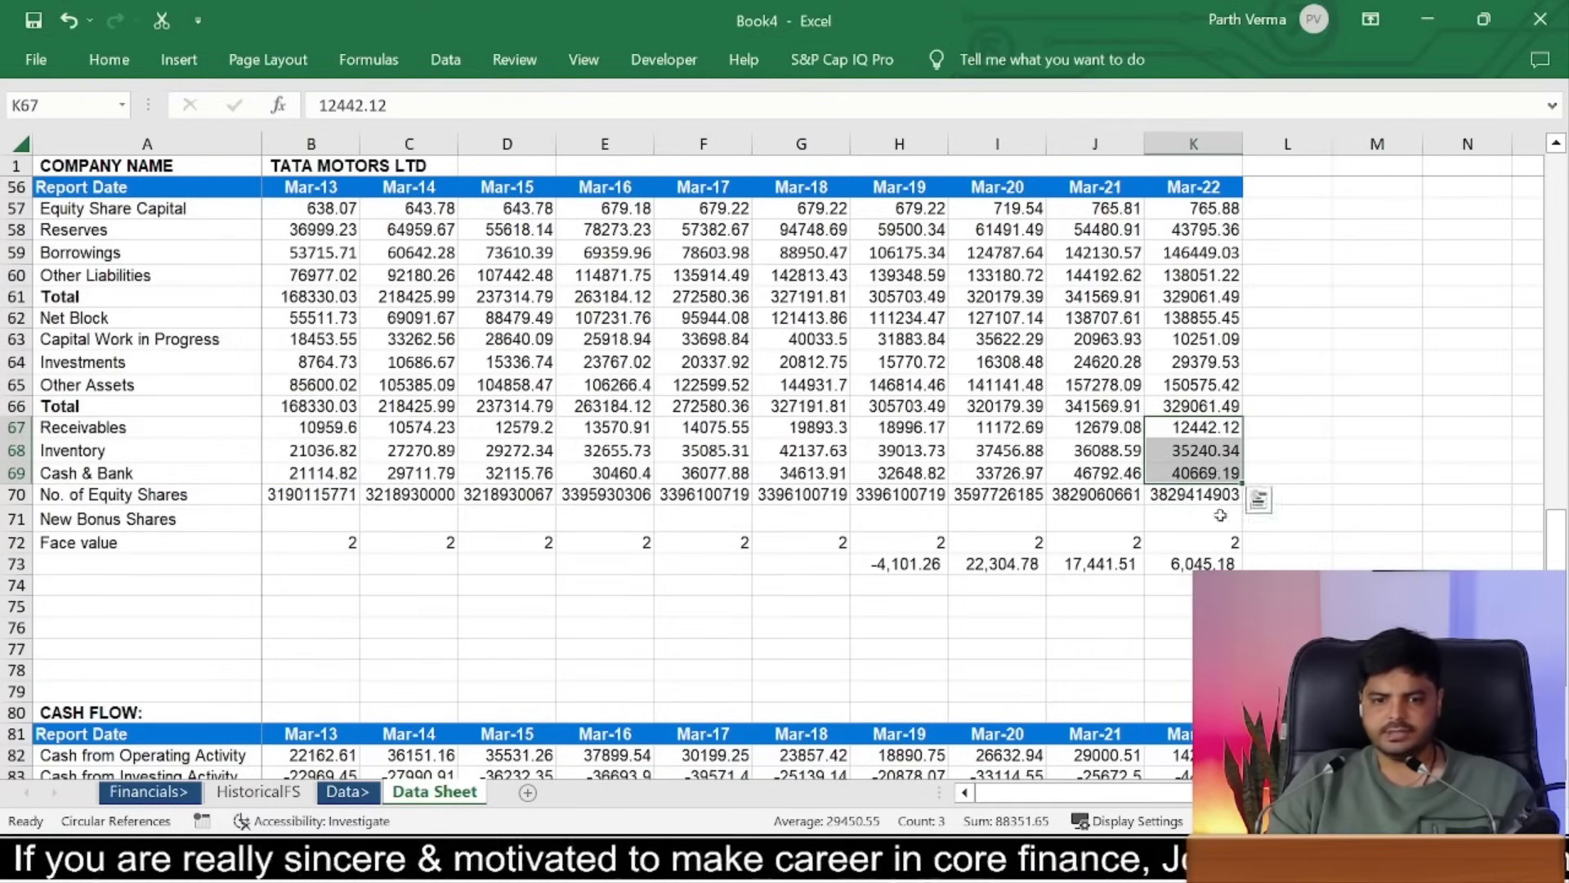
left_click(258, 791)
left_click(553, 705)
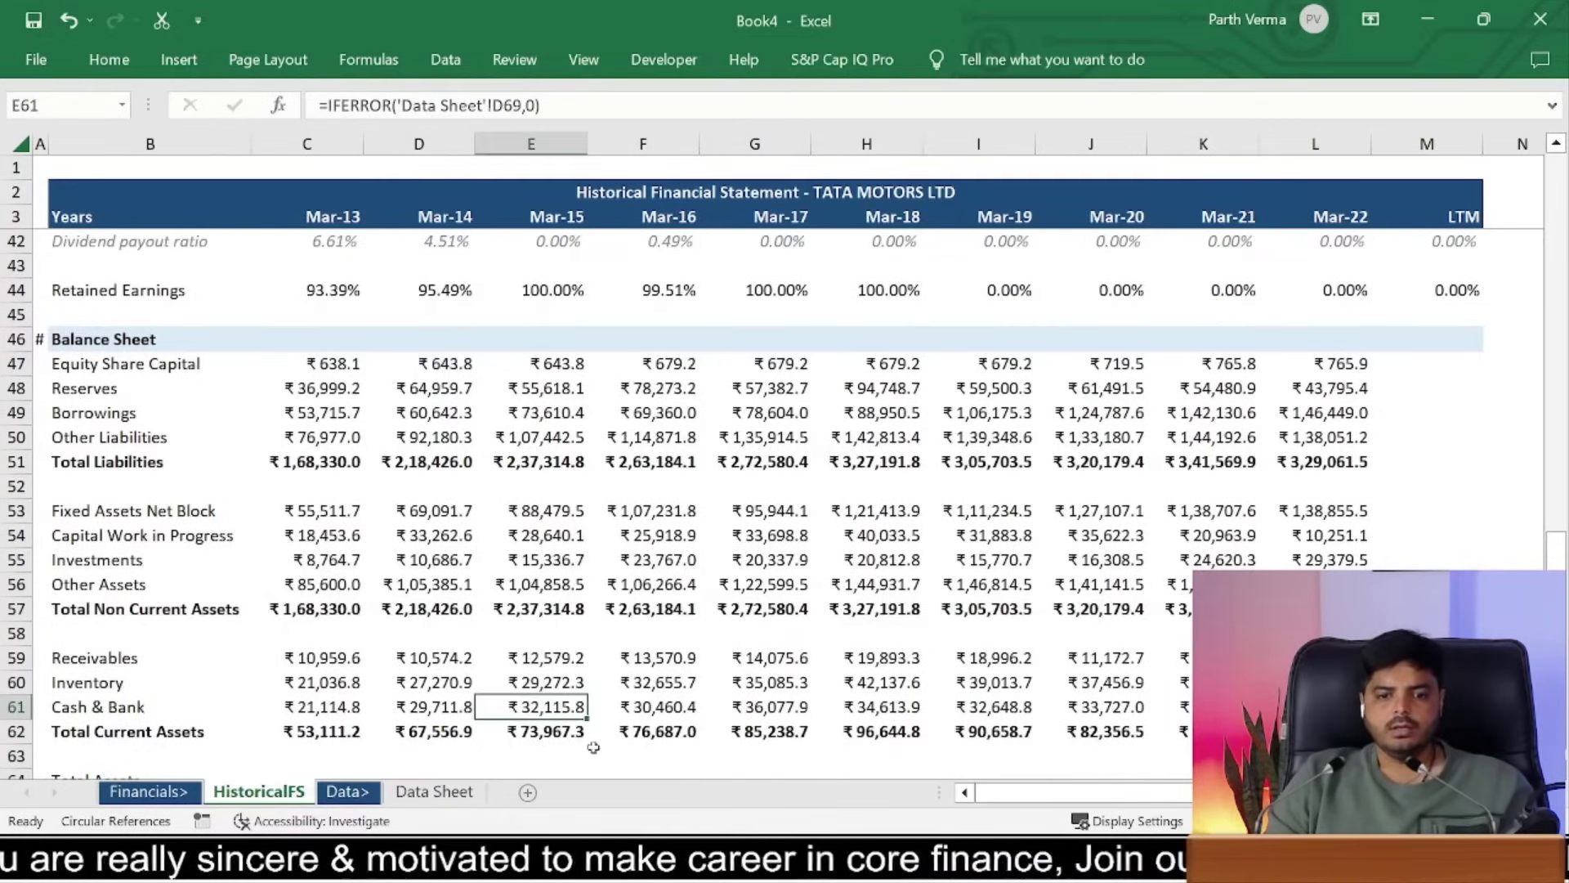
left_click_drag(597, 731, 540, 706)
scroll(593, 739, "down", 1)
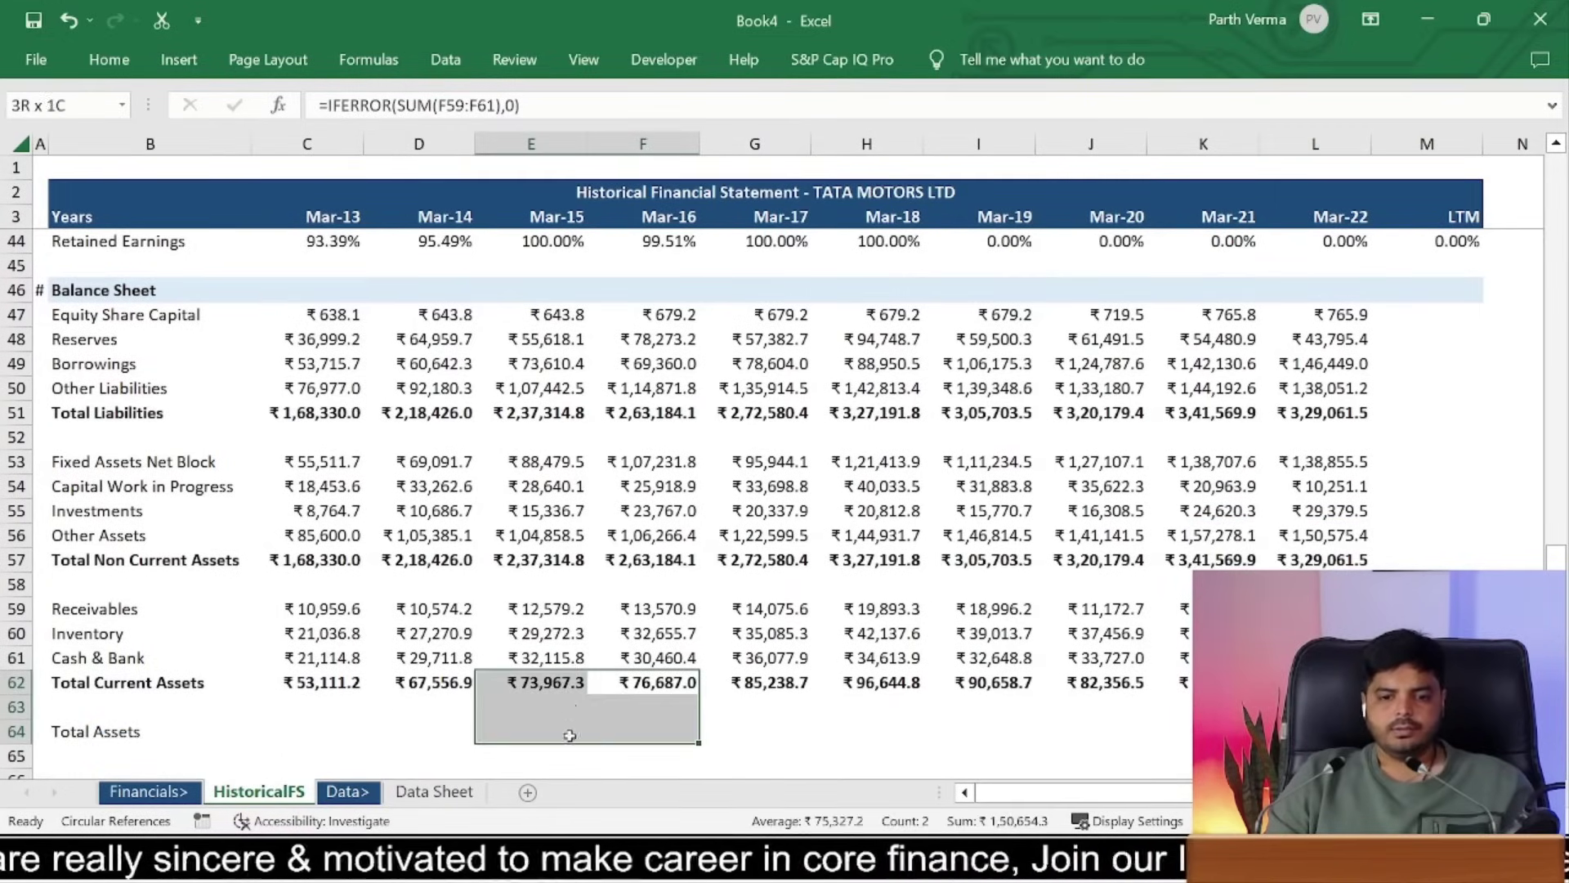
Step: Enter =IFERROR(C62+C57,0) in C64 so Mar-13 Total Assets shows 221441.27
left_click(127, 729)
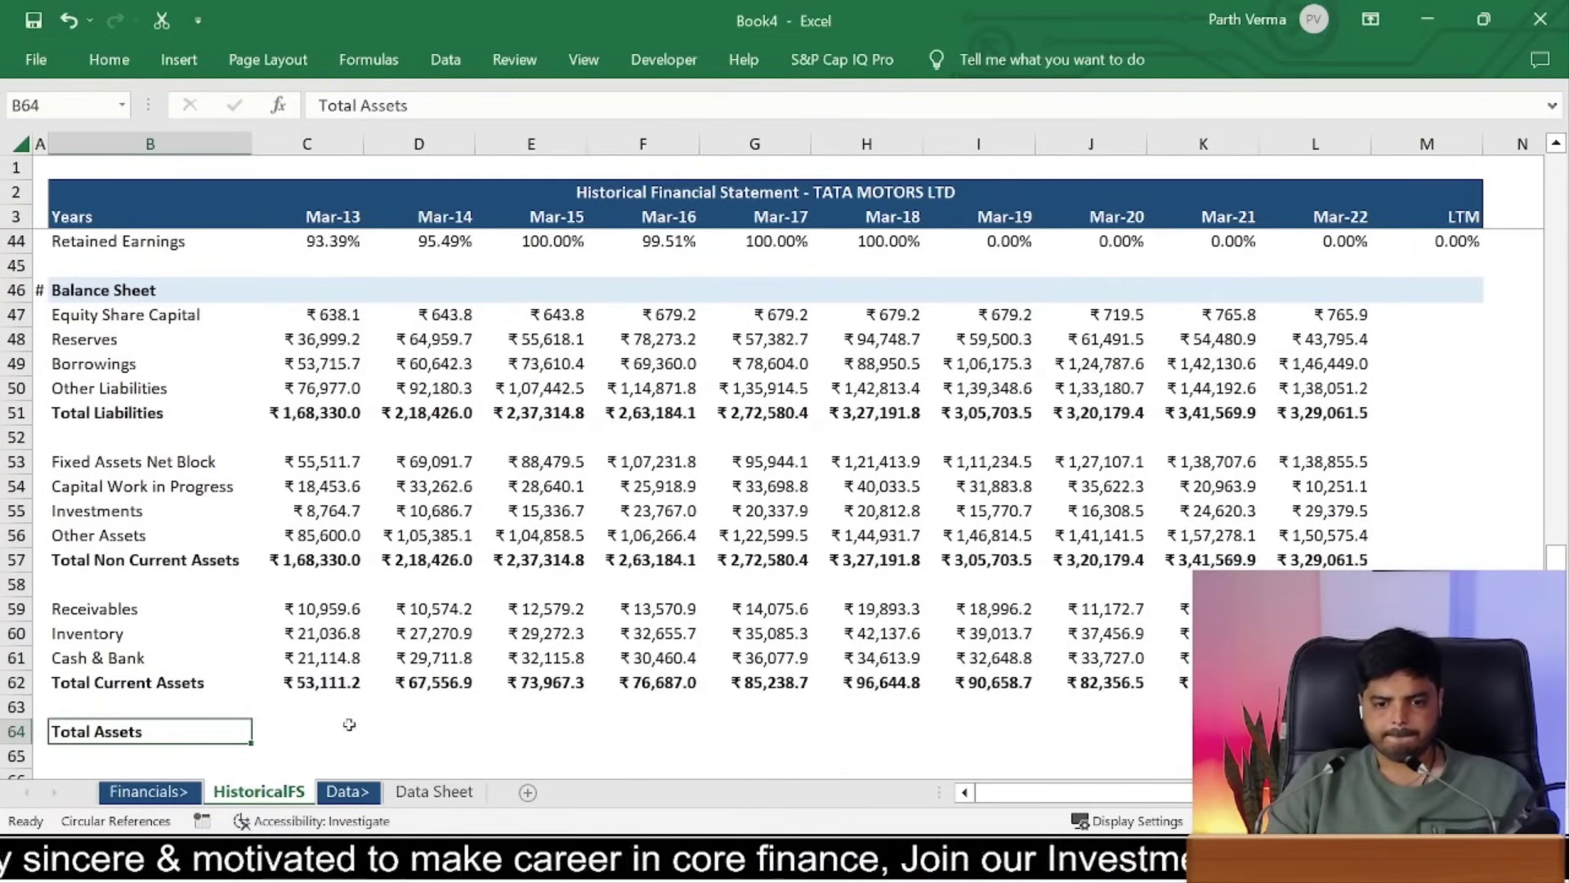
left_click(313, 746)
left_click(326, 732)
type("=")
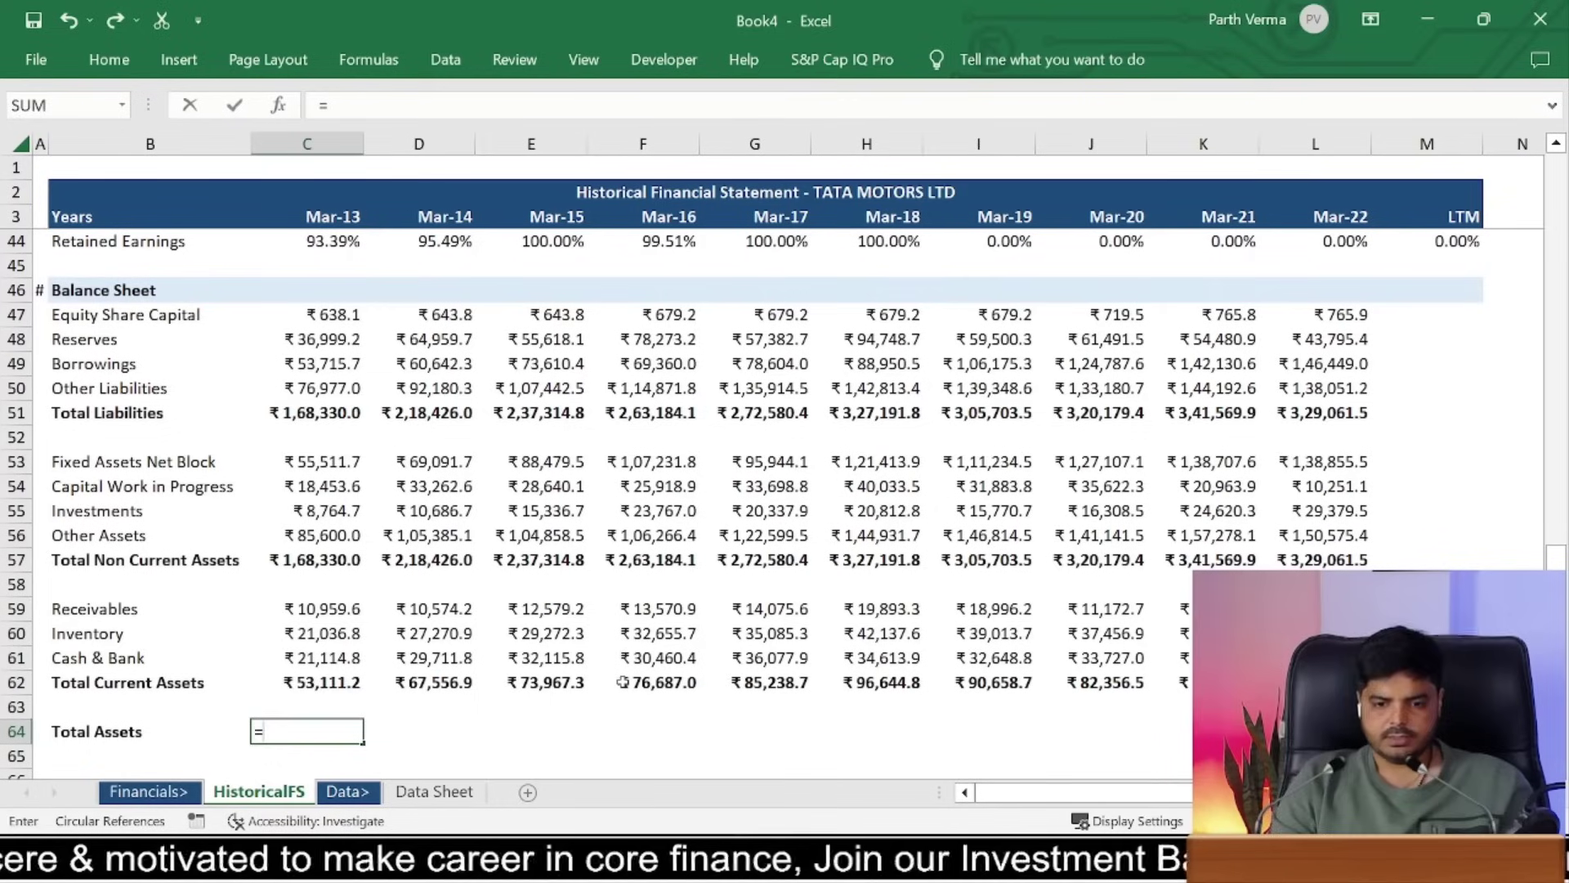
key("Up")
key("Up")
key("Up")
type("+")
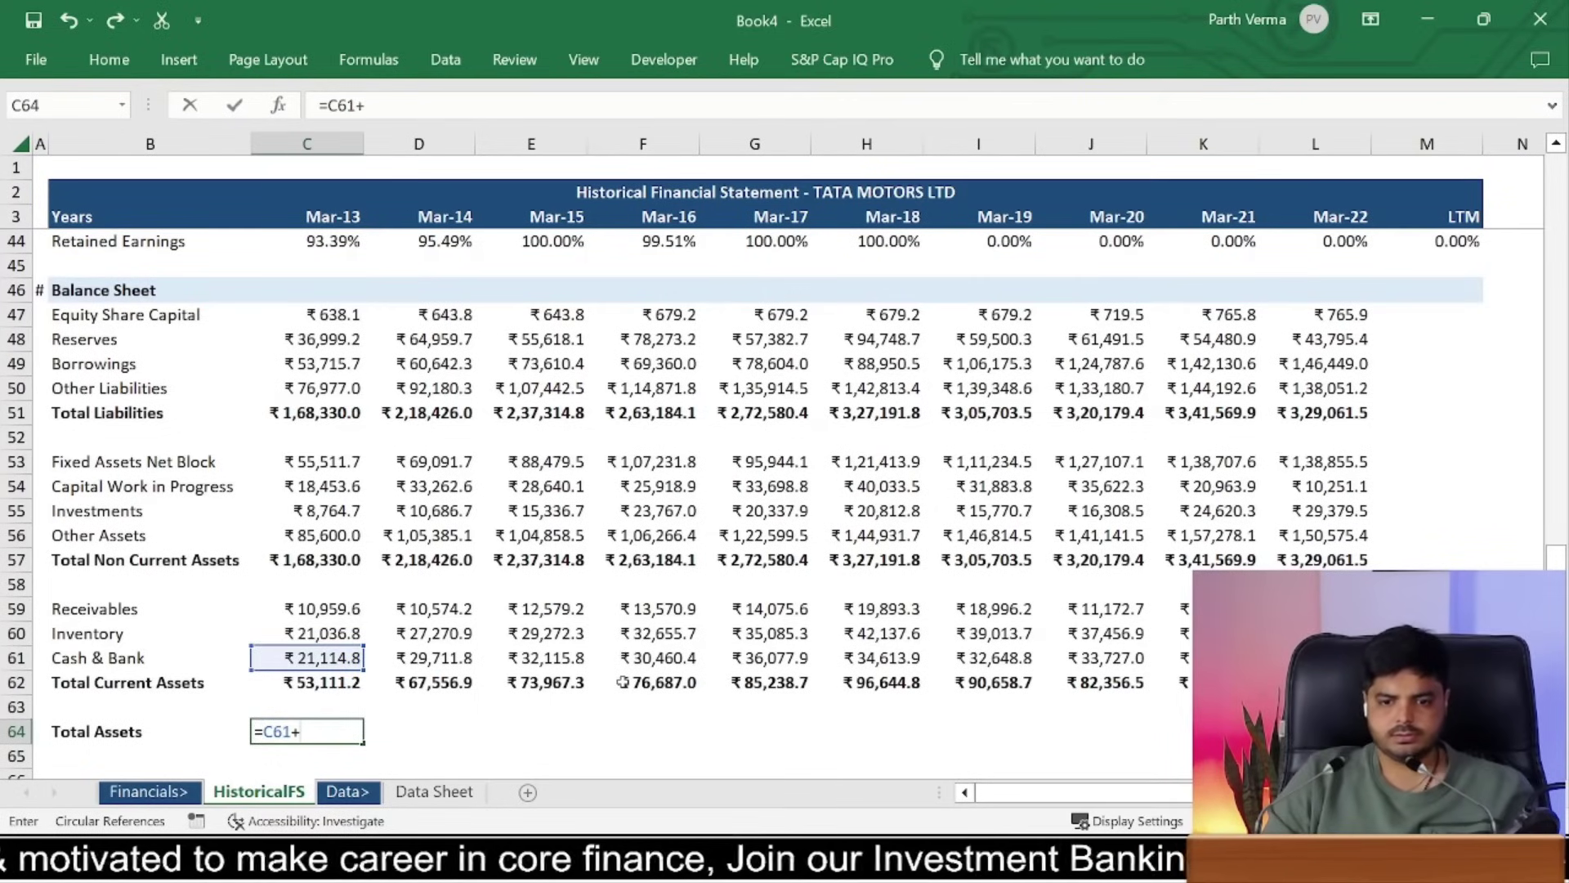
key("Escape")
type("=ife")
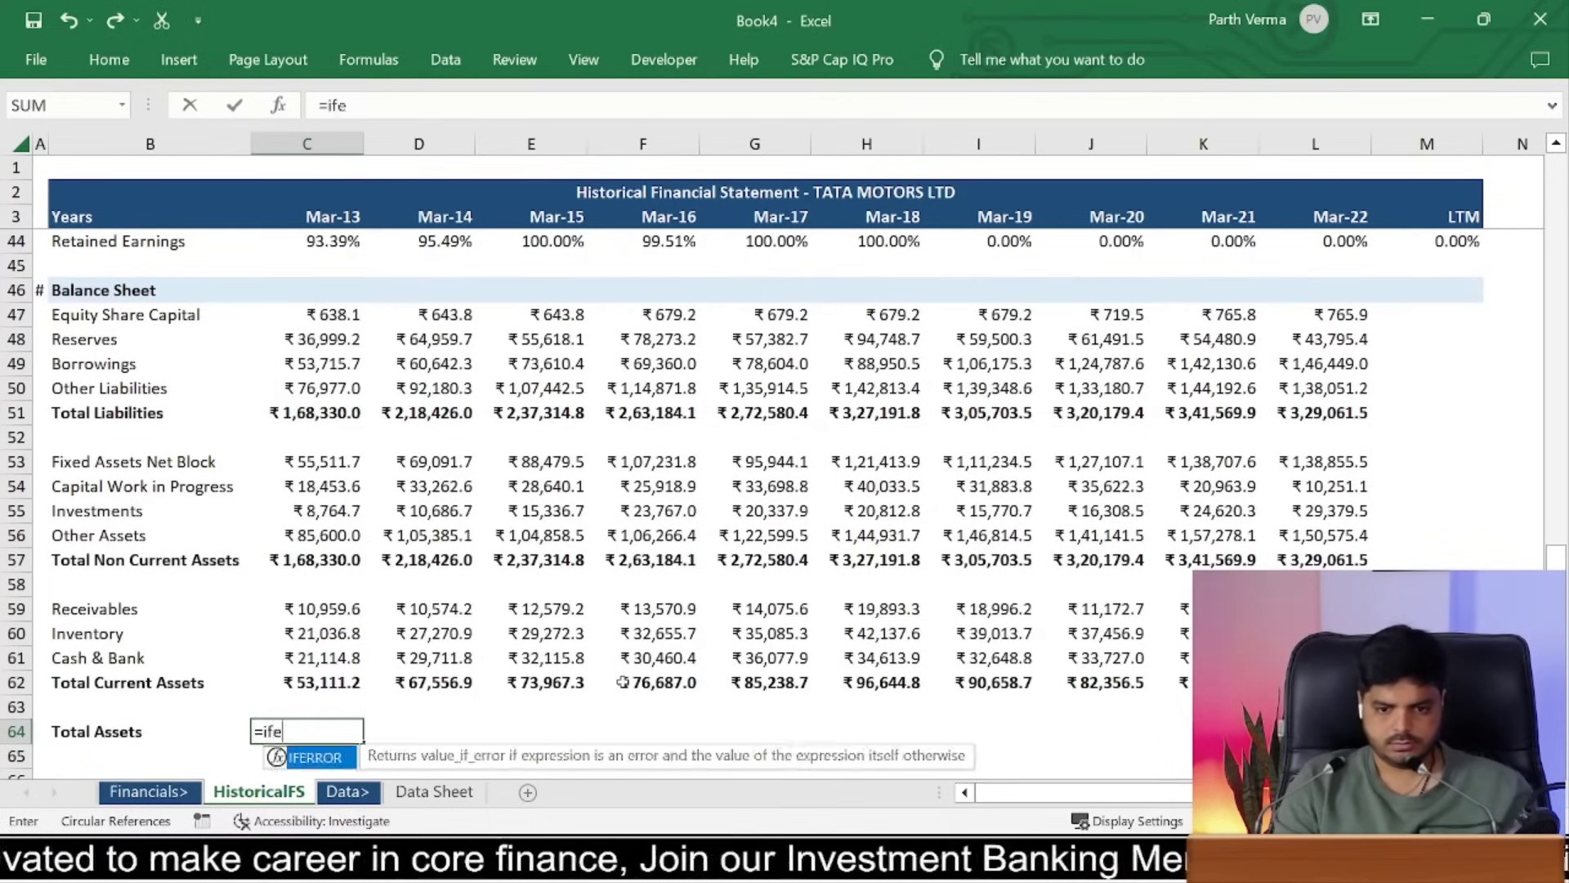
type("rror(")
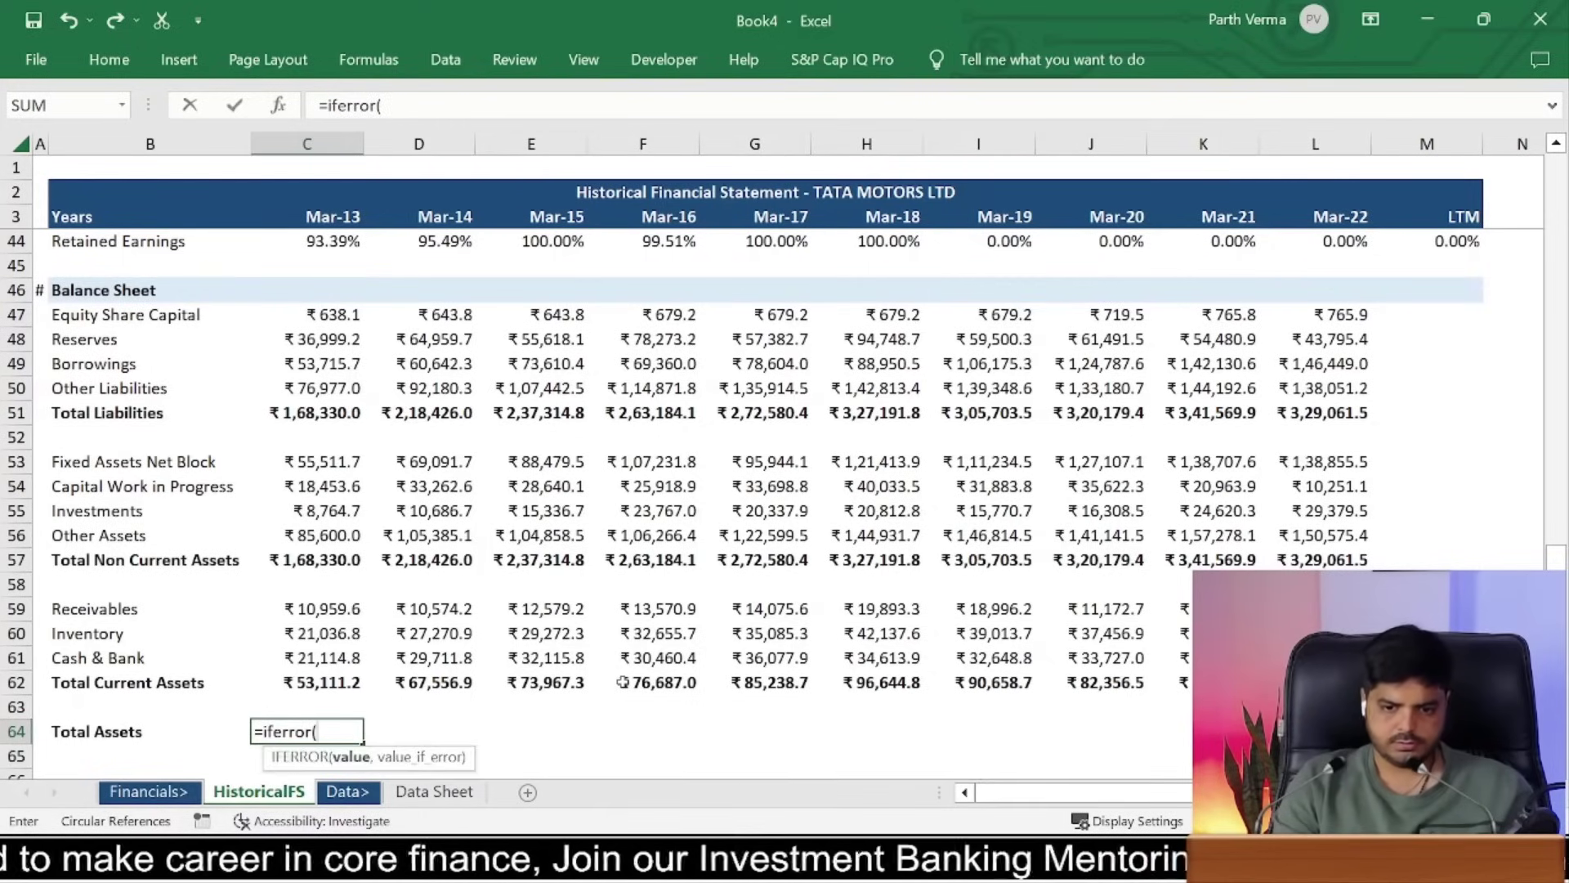
key("Up")
key("Up")
type("+")
key("Up")
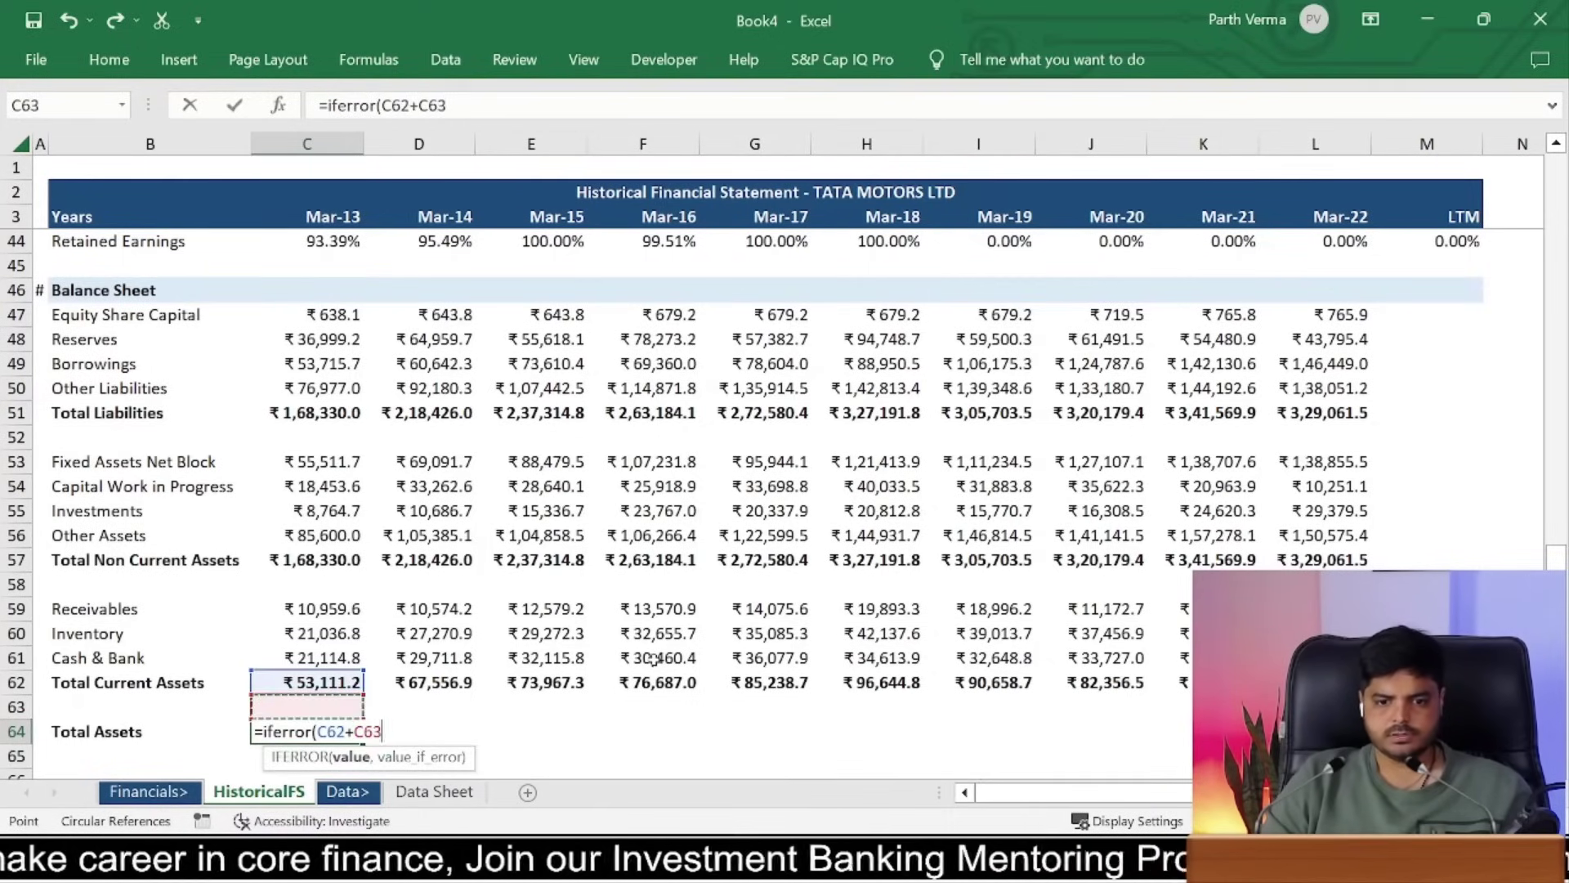
key("Up")
key("Up")
key("Up")
key("Up")
key("Up")
key("Up")
type(",")
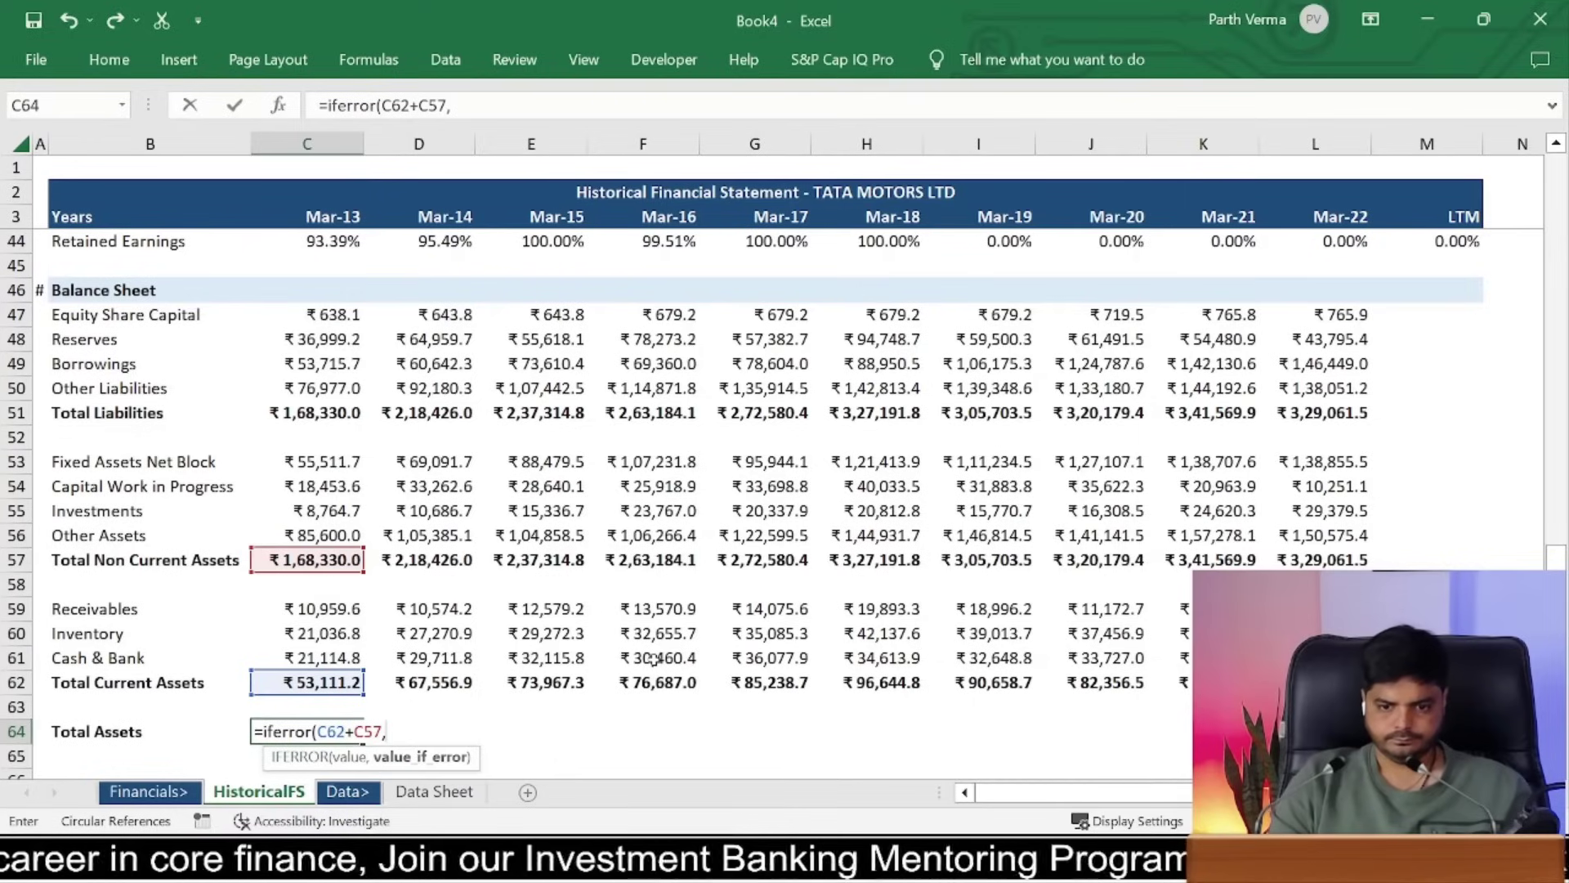
type("0)")
key("Return")
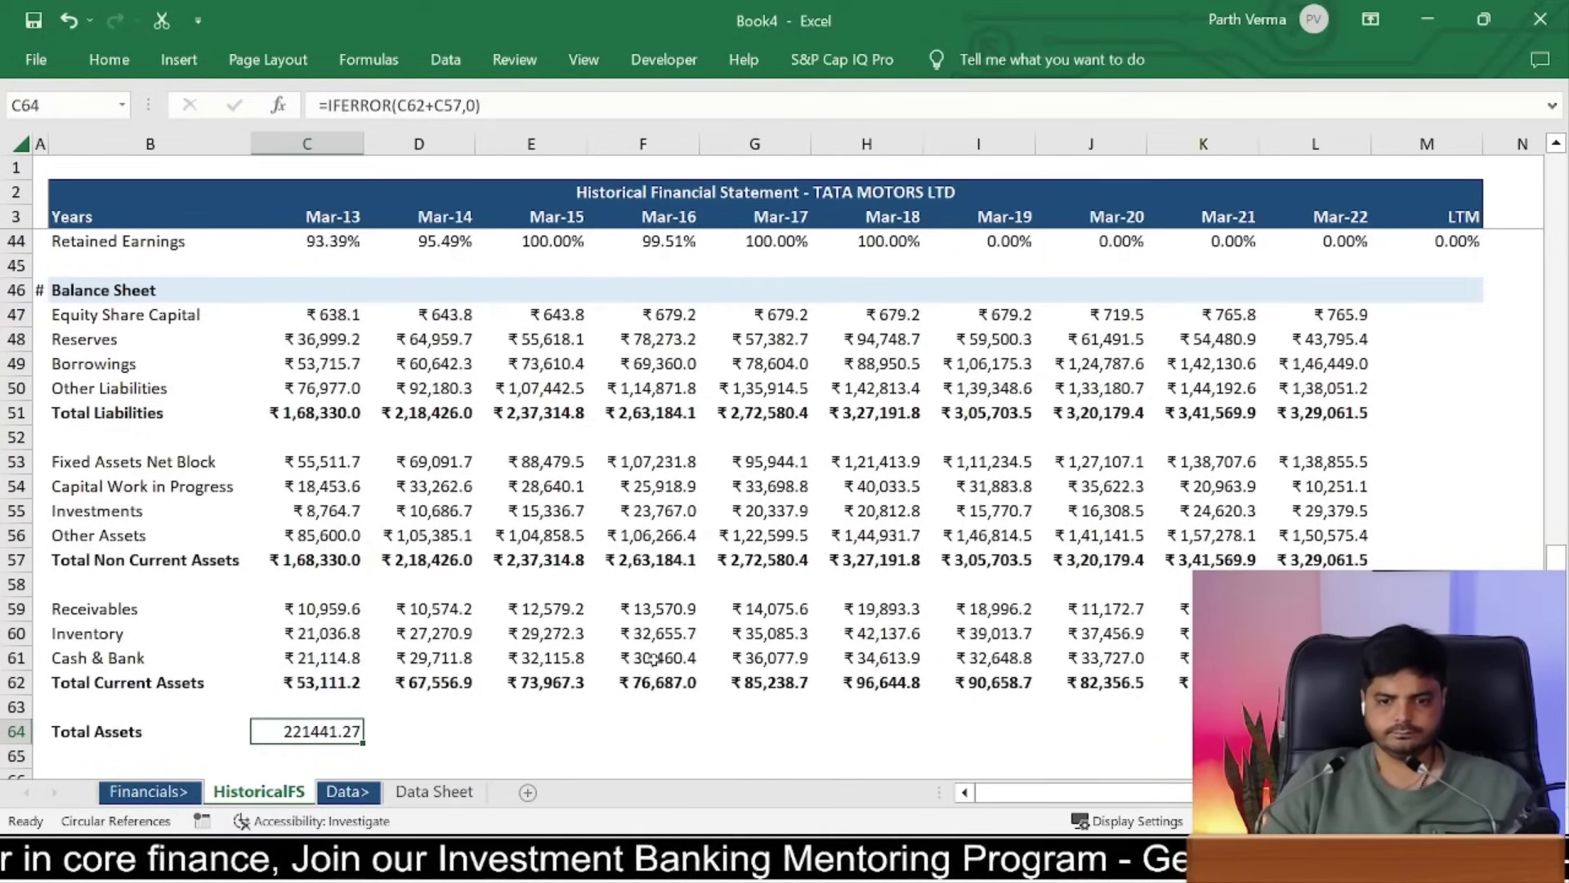
key("Up")
key("Up")
key("Up")
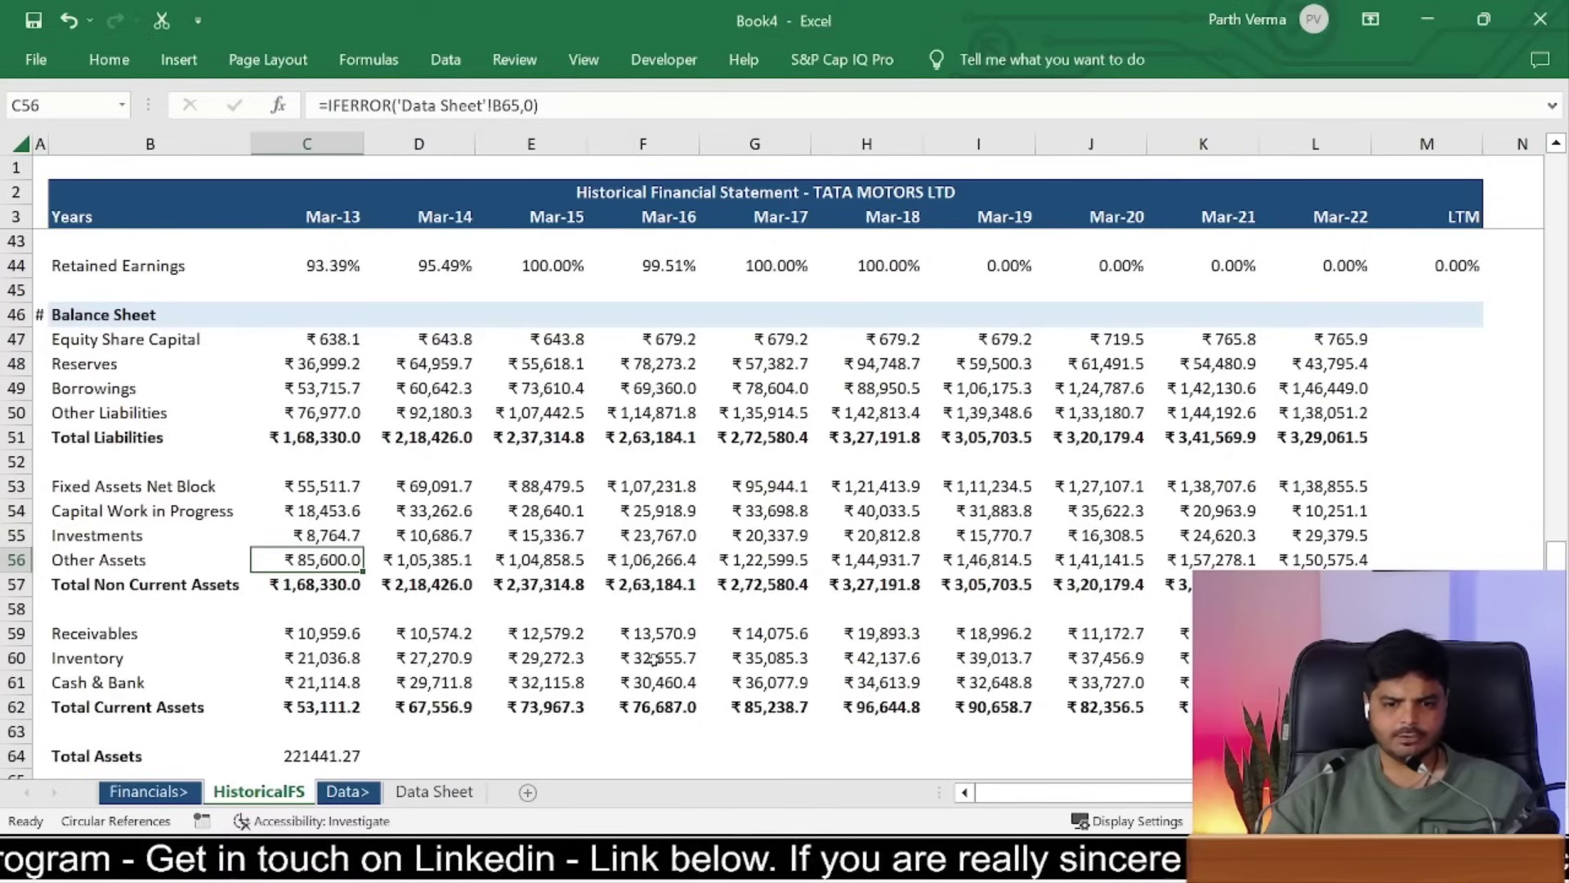
Step: Review the asset rows against Total Liabilities and select the Mar-13 Other Assets cell C56
type("=")
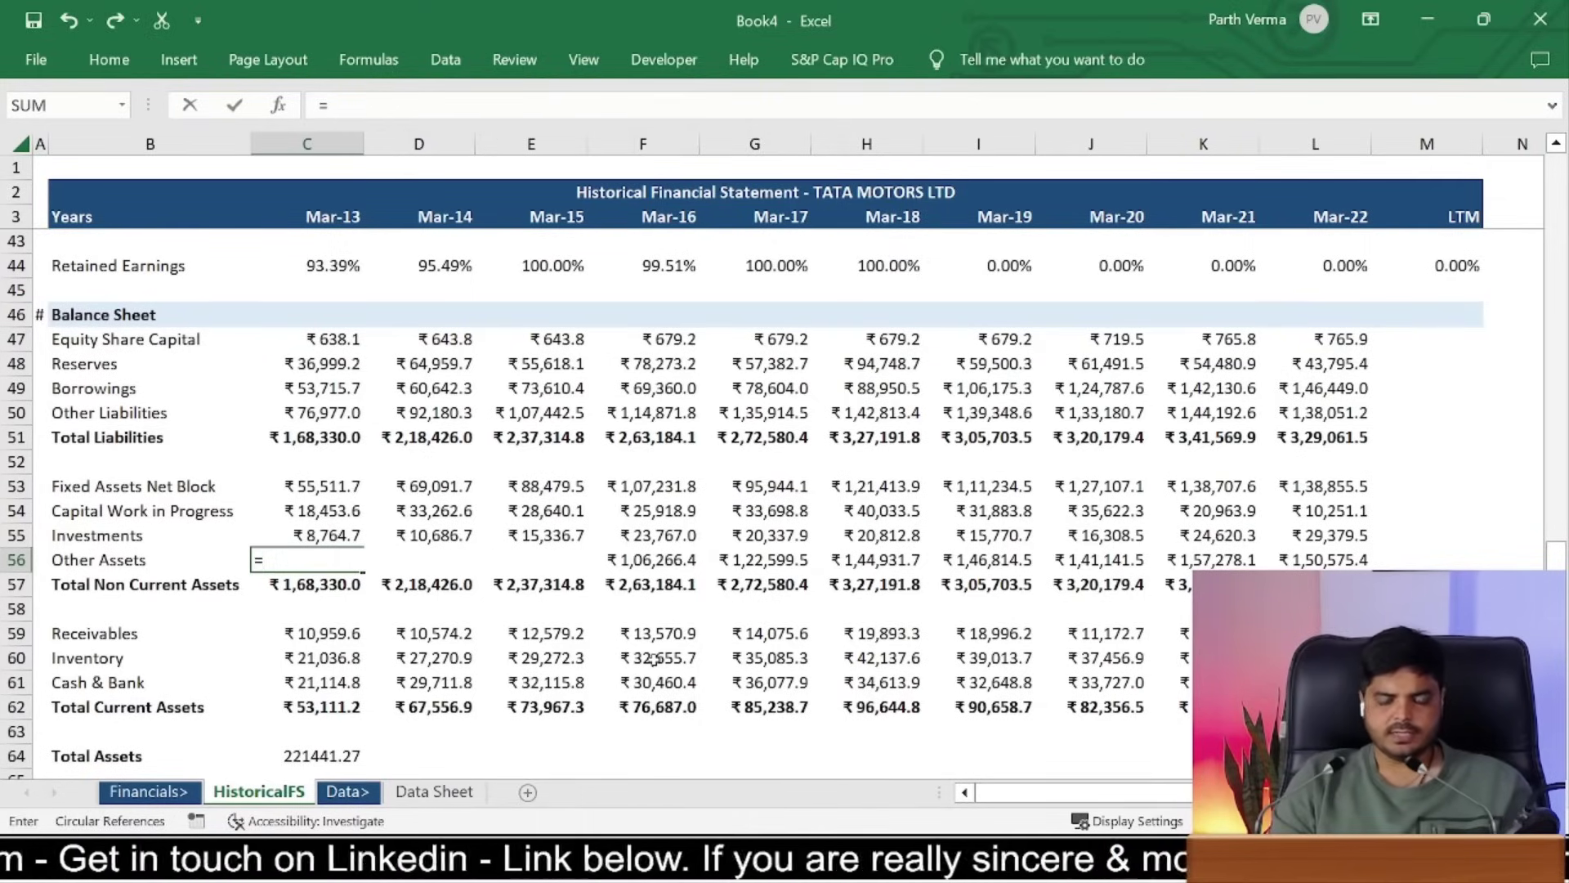
key("Escape")
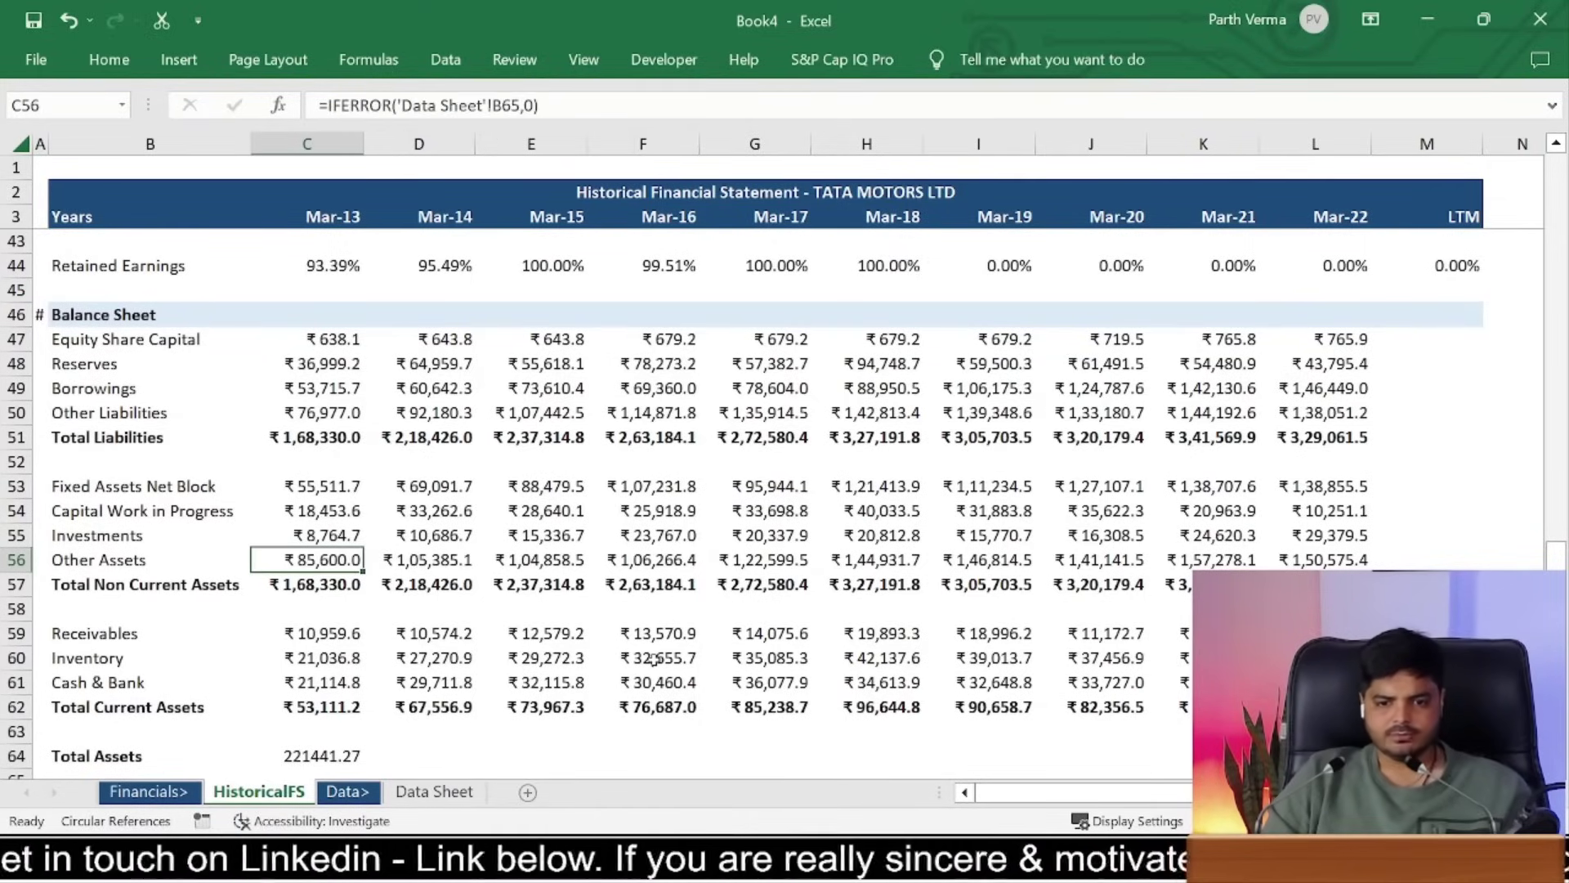
key("Down")
key("Down")
key("Down")
key("Down")
key("Up")
key("Up")
key("Up")
key("Down")
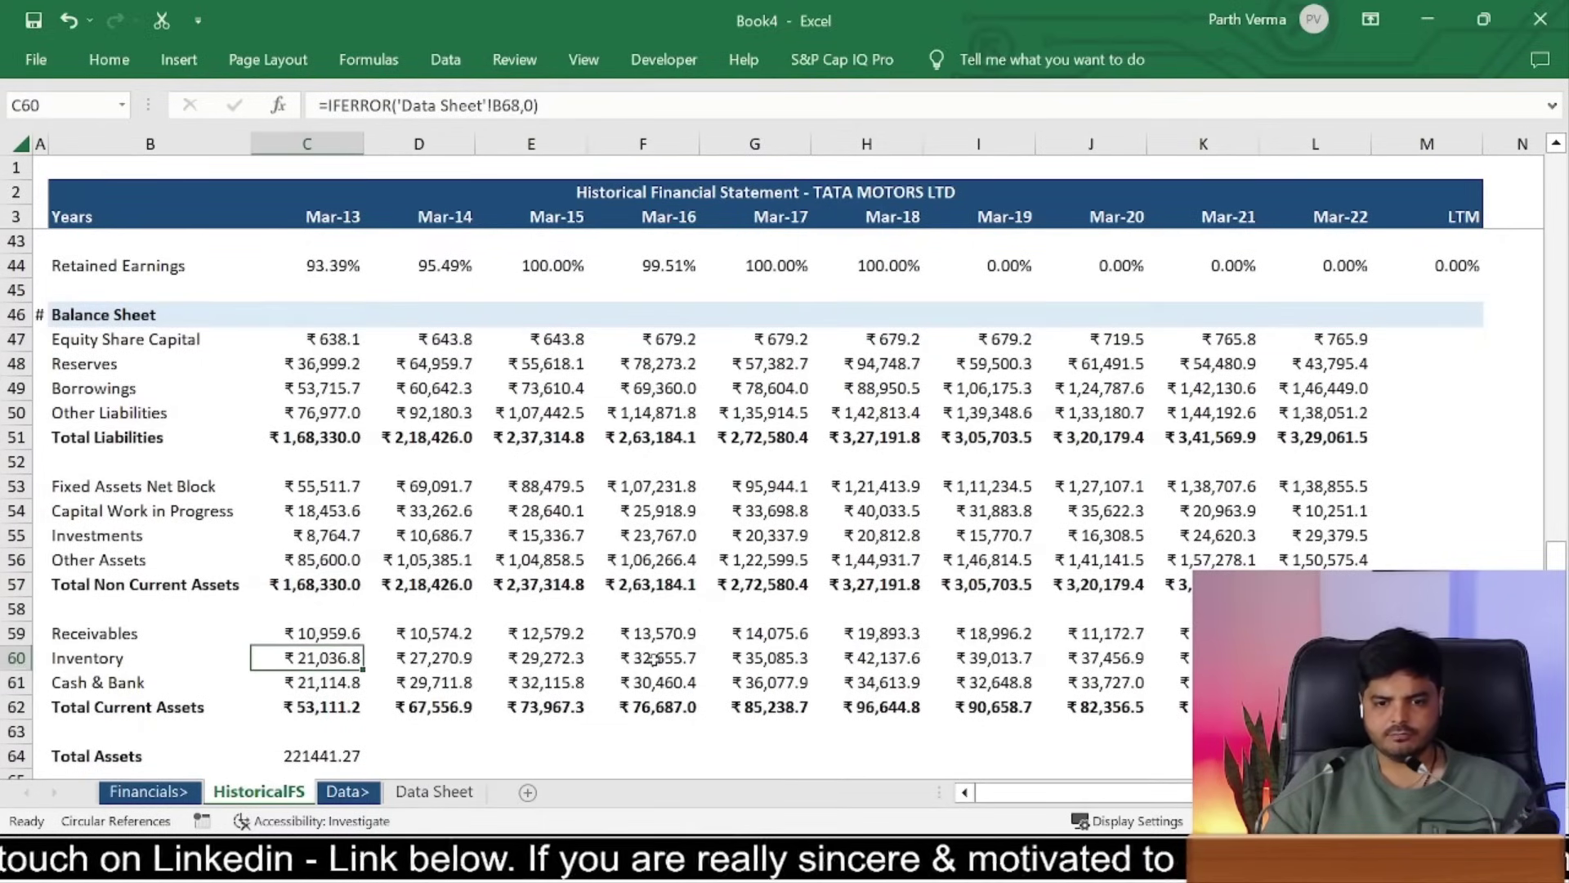
key("Up")
key("Down")
key("Up")
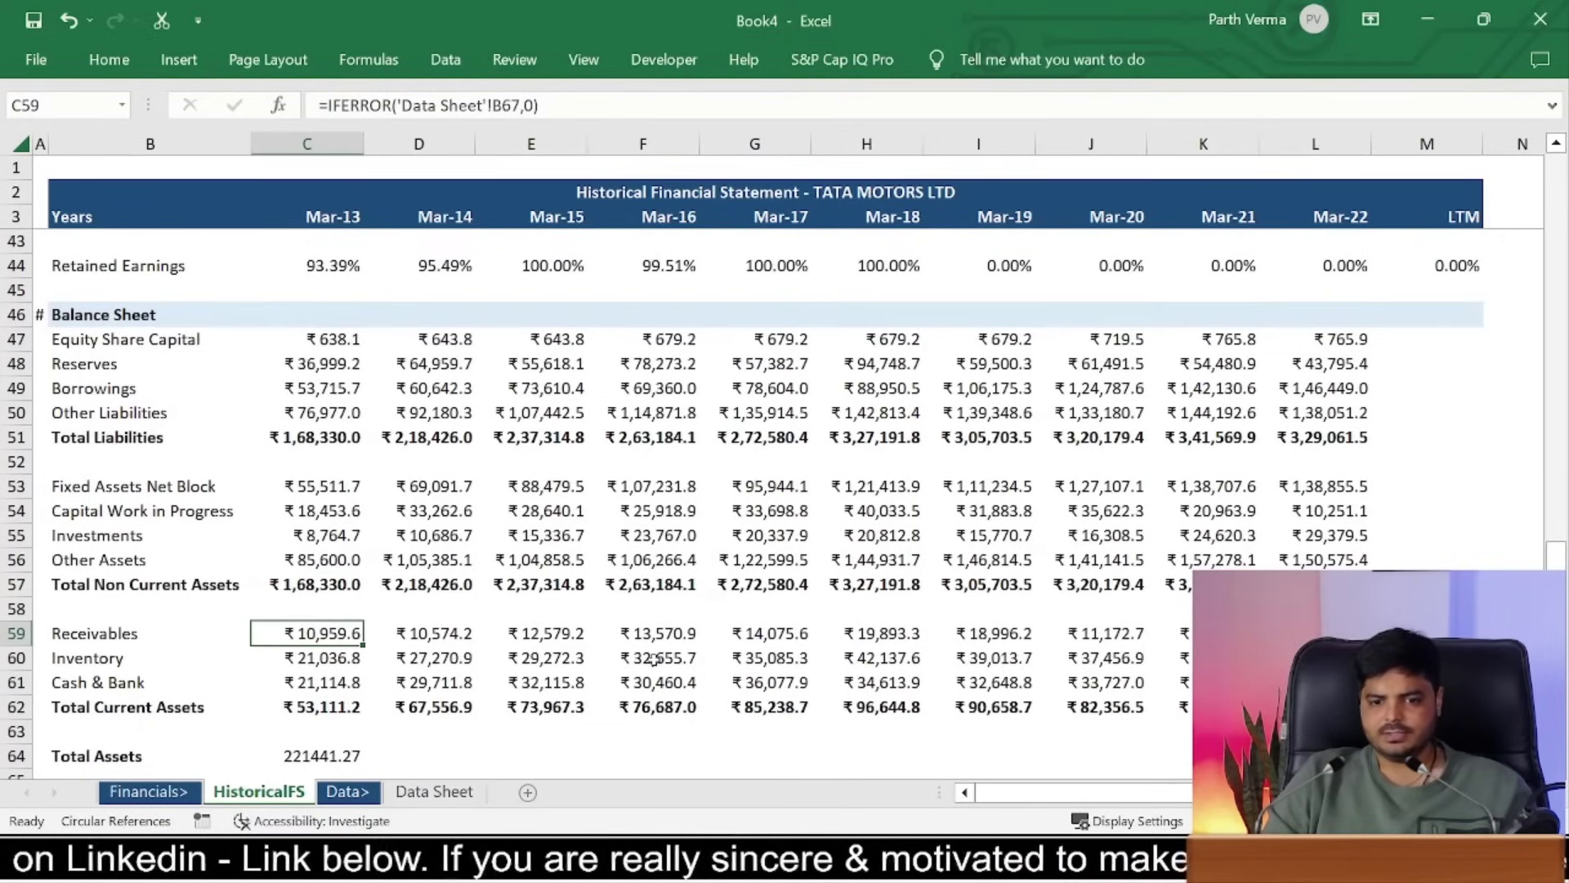
key("Down")
key("Down")
key("Up")
key("Up")
key("Up")
key("Up")
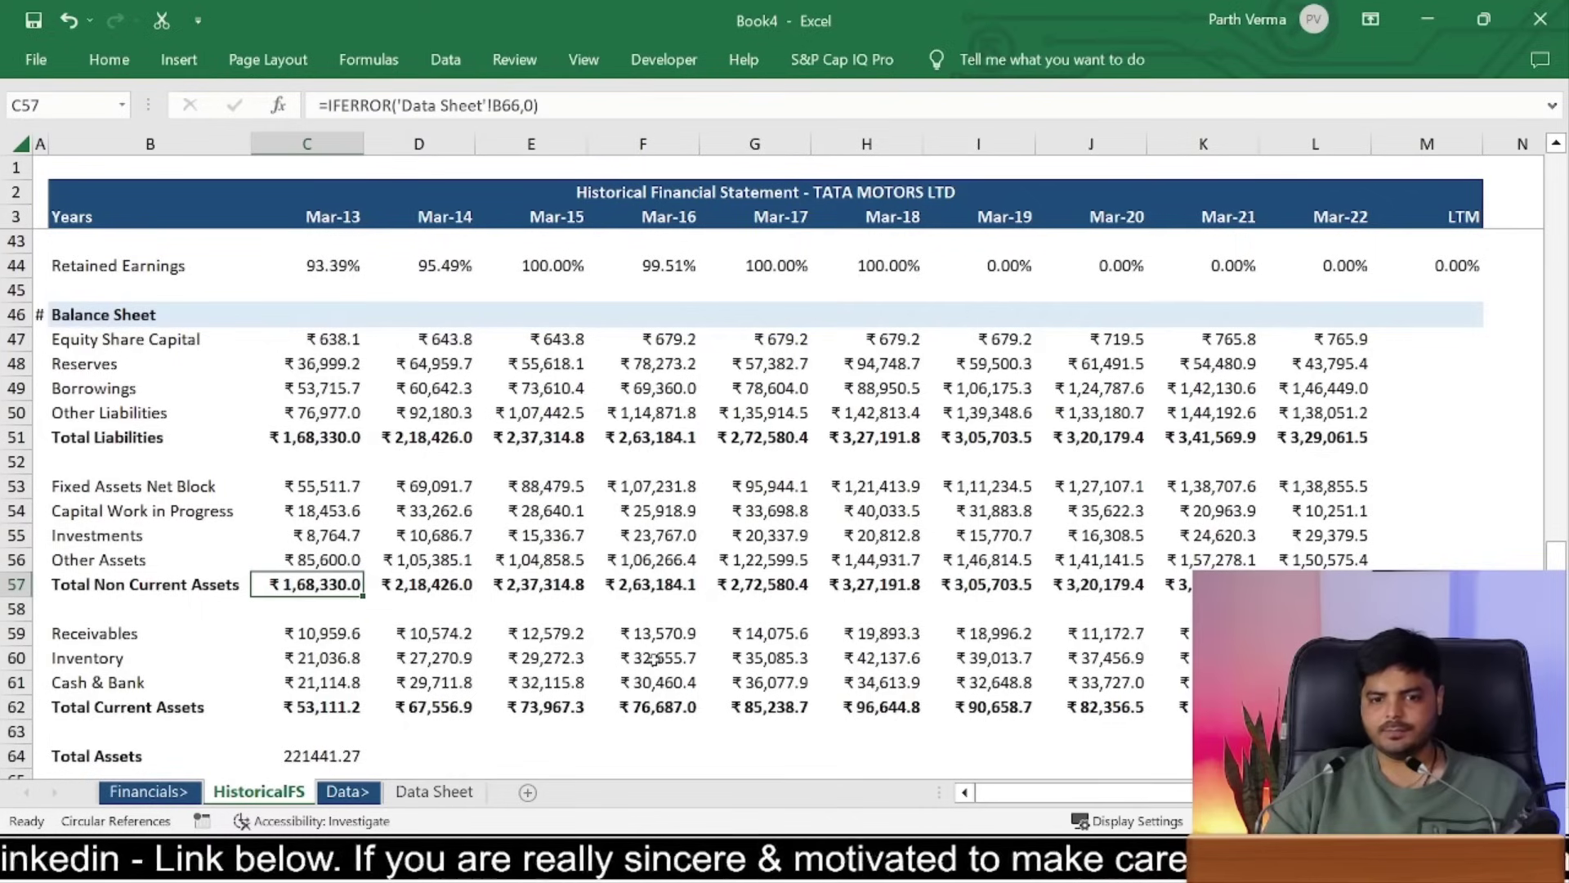
left_click(304, 436, "ctrl")
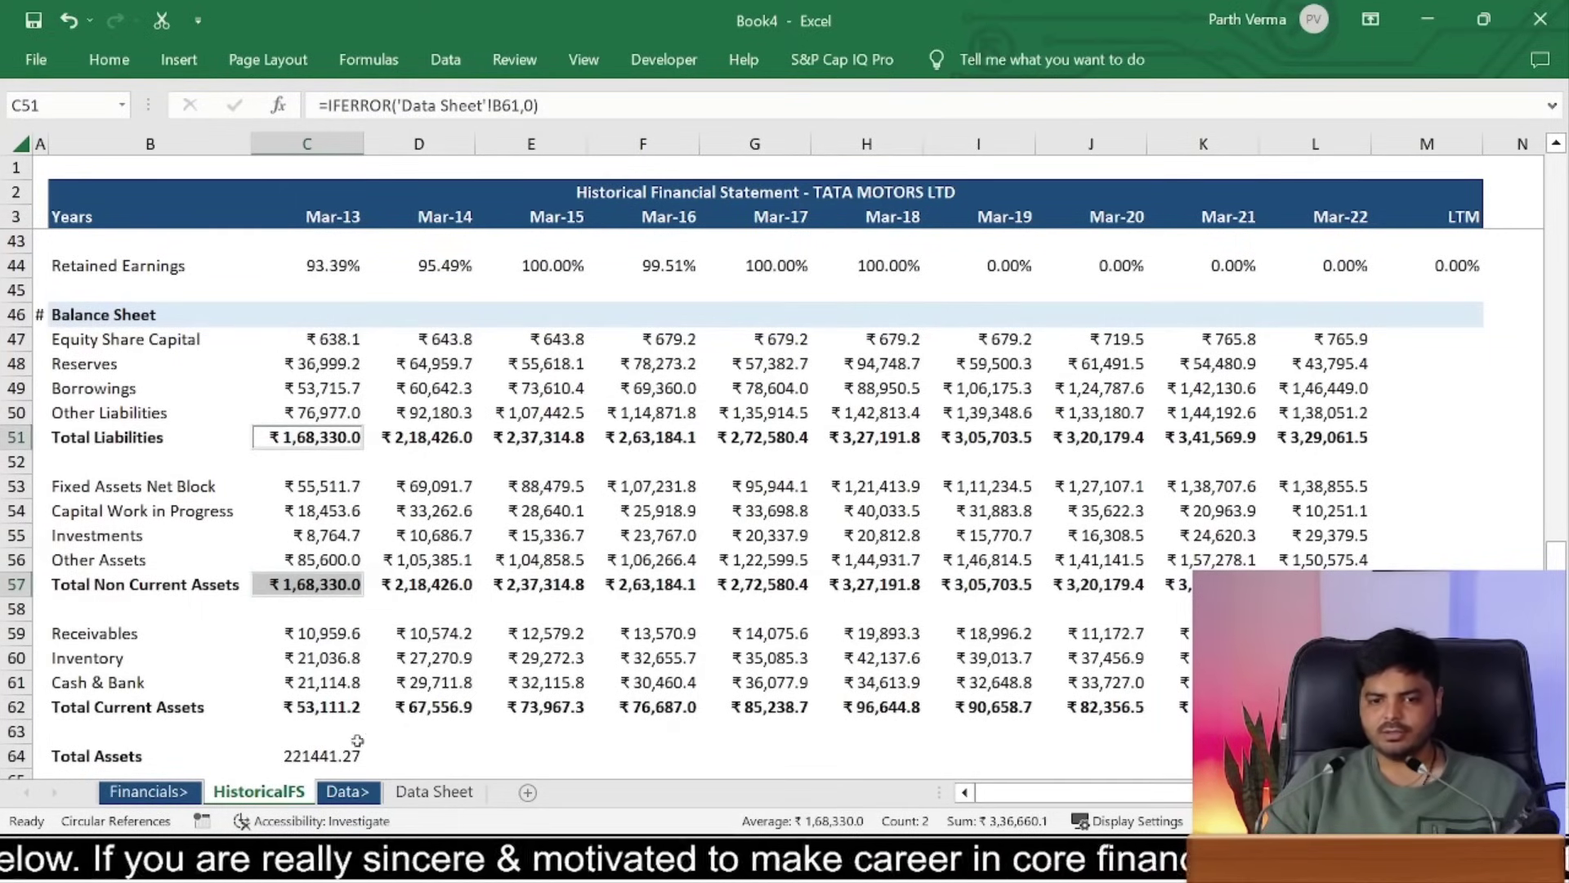
left_click(342, 563)
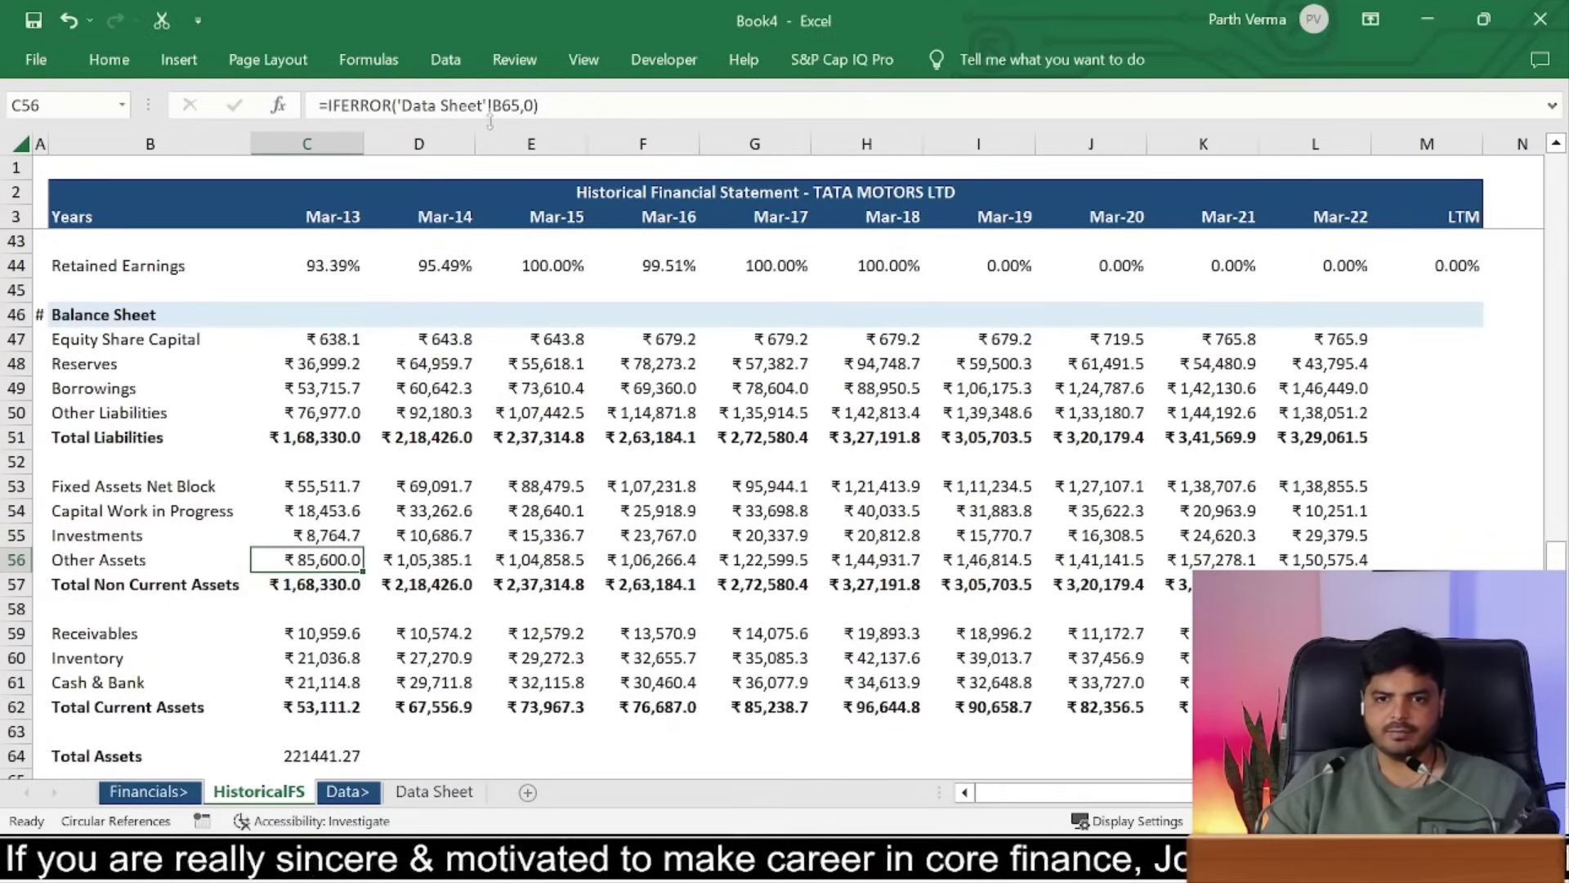
Step: Replace C56's old link with a reference to Data Sheet's Mar-13 Other Assets (B65)
left_click(406, 105)
left_click_drag(396, 105, 535, 105)
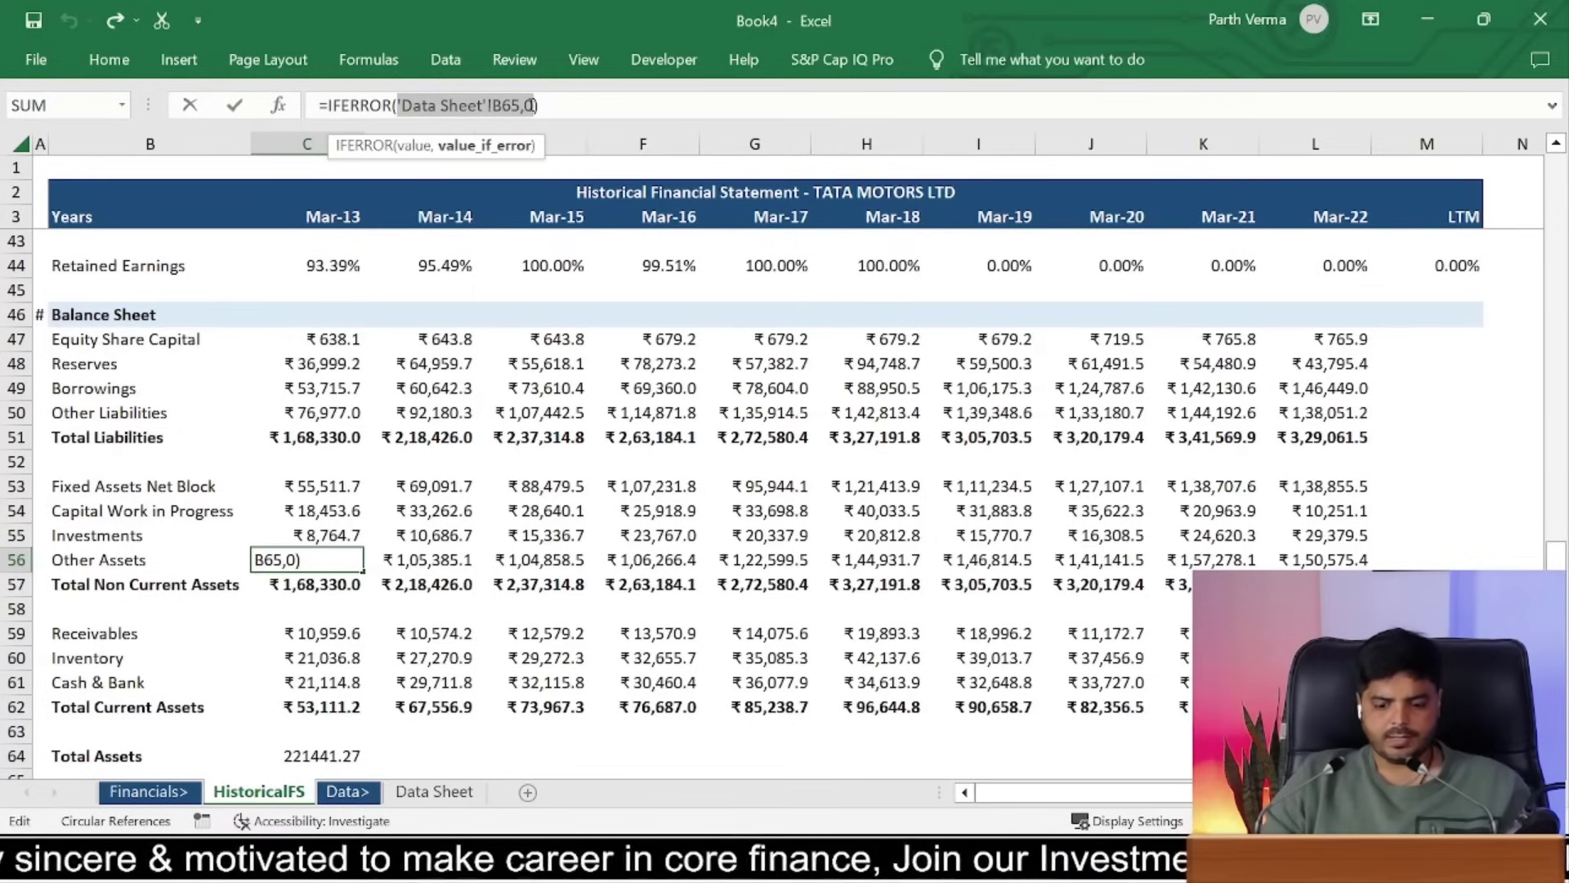
key("BackSpace")
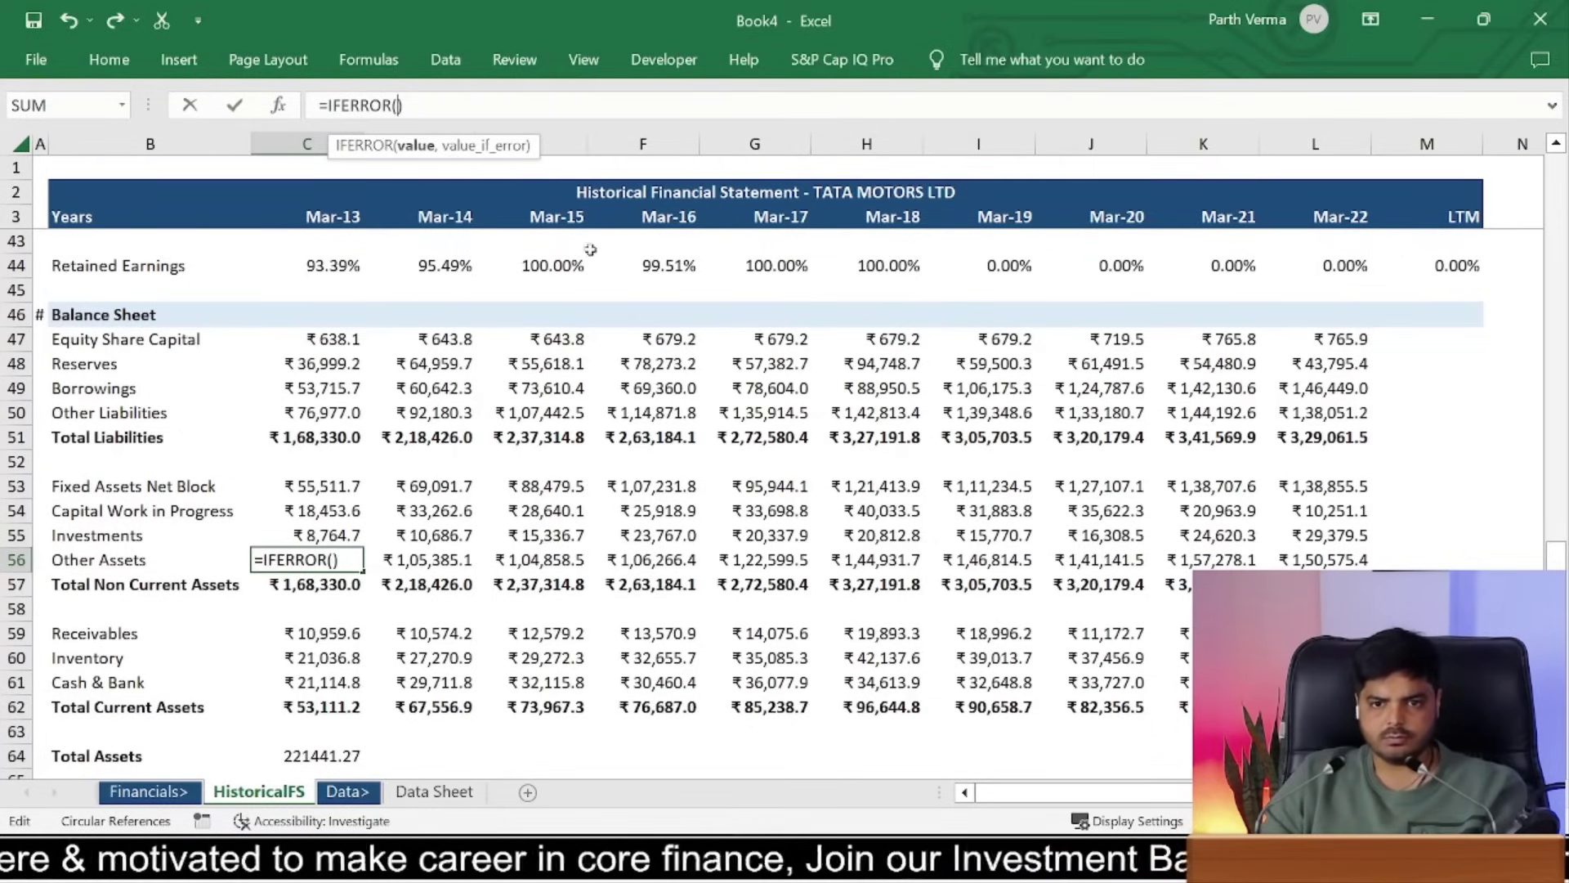
left_click(422, 789)
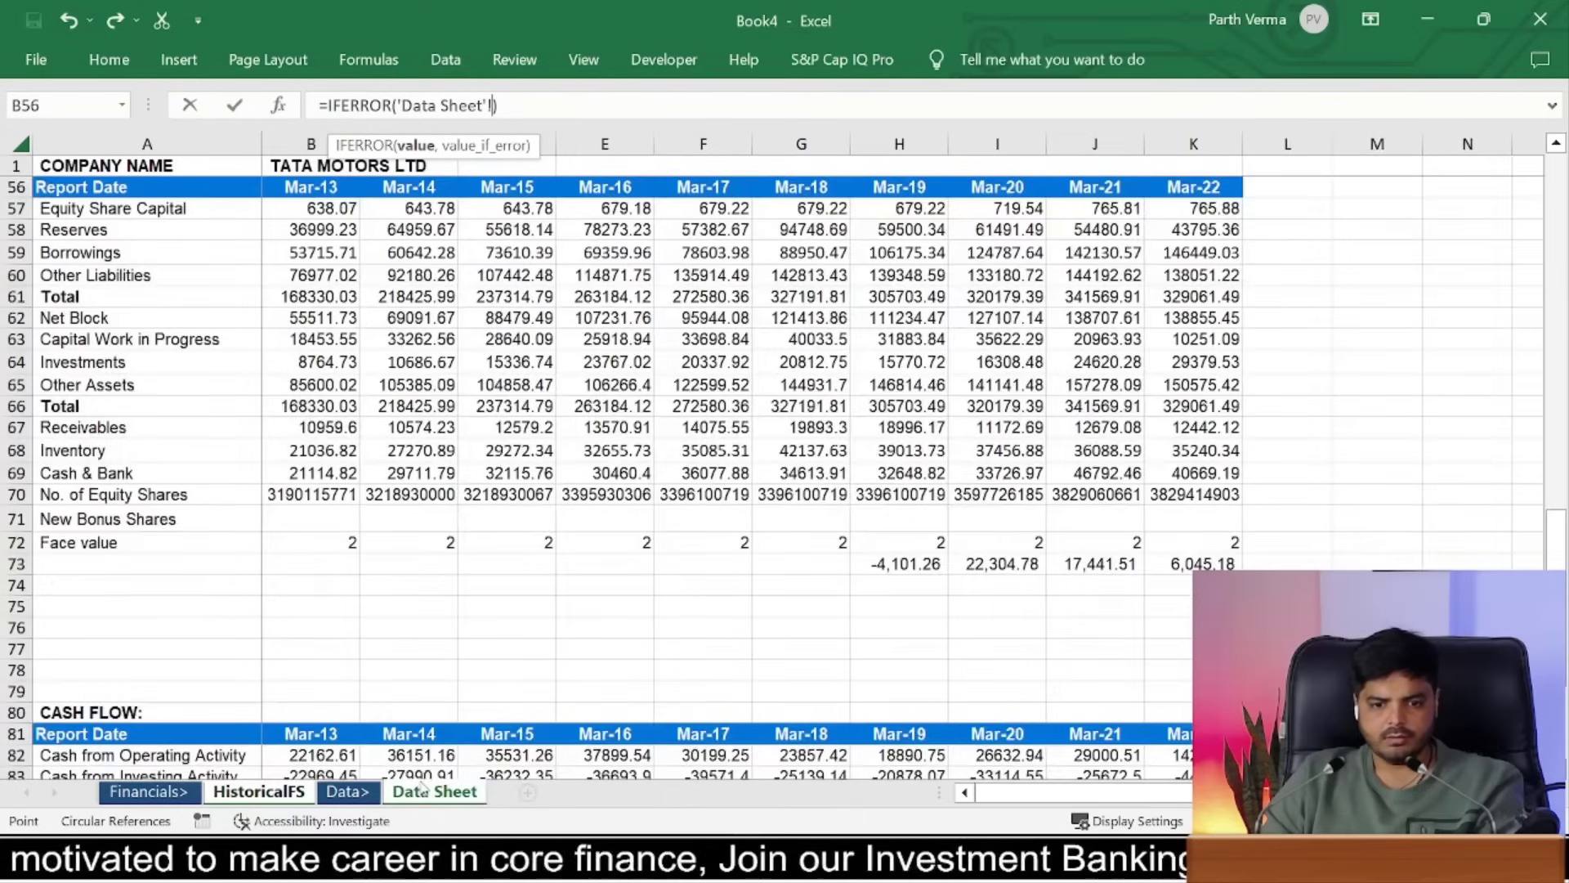
left_click(338, 383)
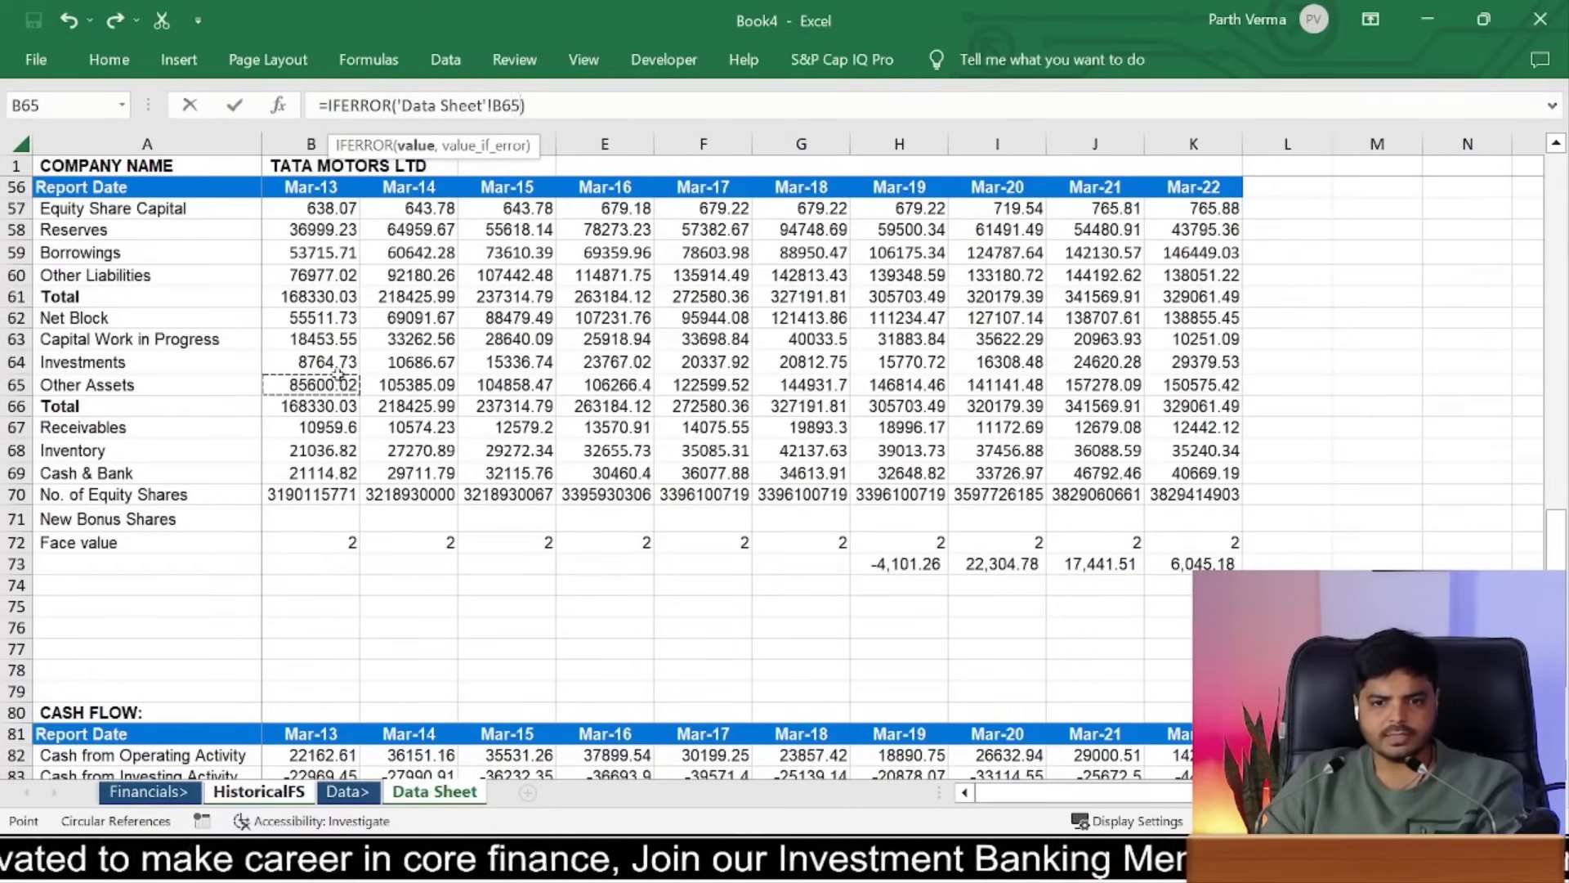
Step: Subtract SUM('Data Sheet'!B67:B69) and commit =IFERROR('Data Sheet'!B65-SUM('Data Sheet'!B67:B69),0)
type("-")
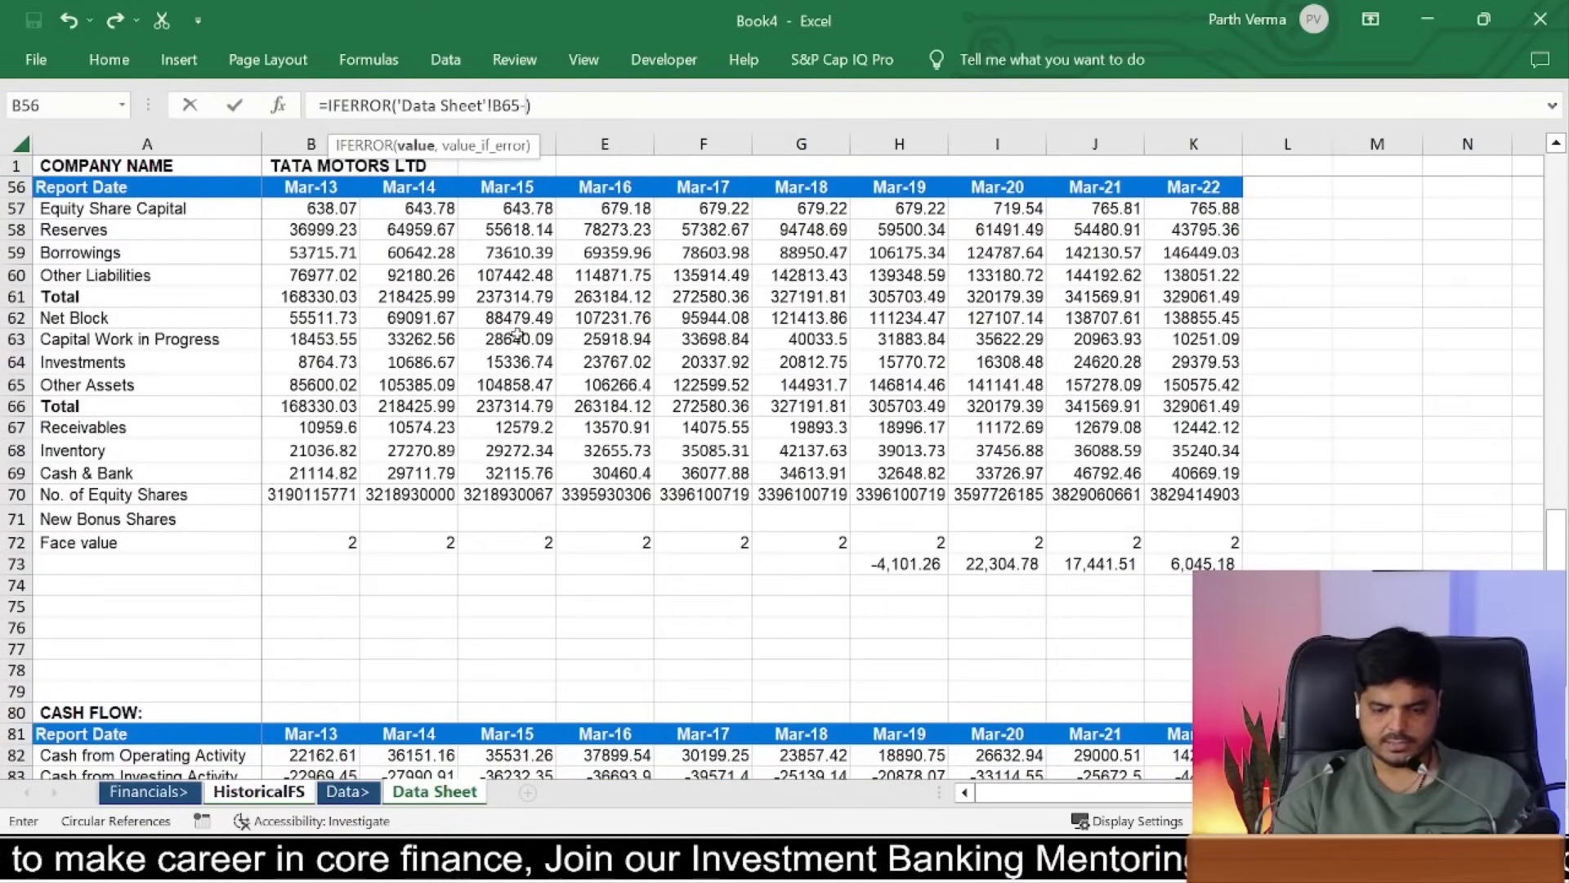
type("sum")
type("('Data Sheet'!B67")
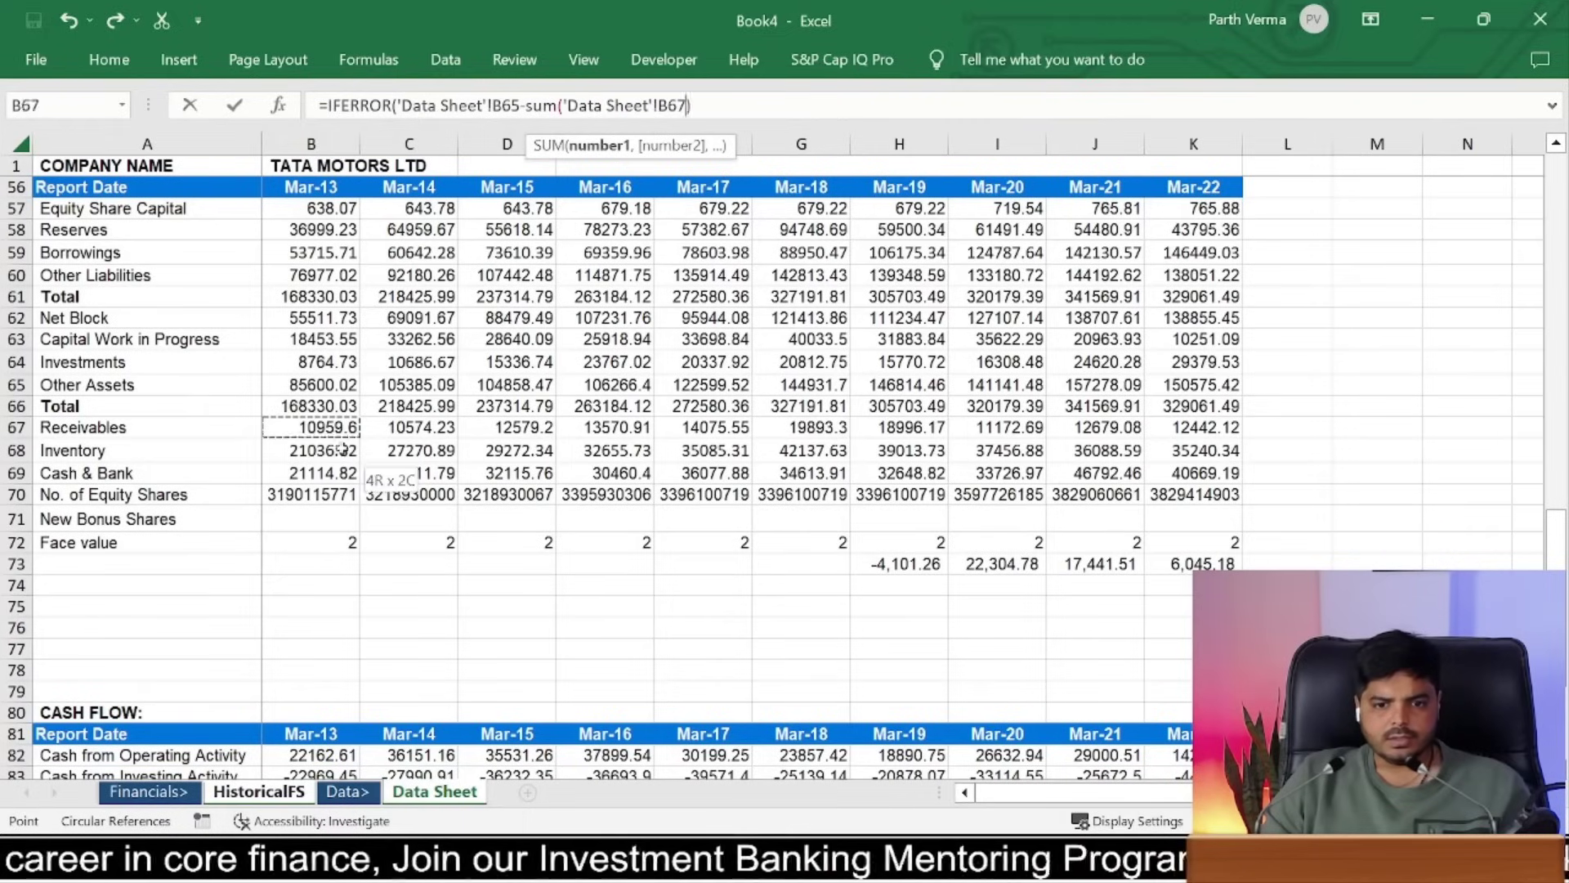
left_click_drag(332, 421, 342, 466)
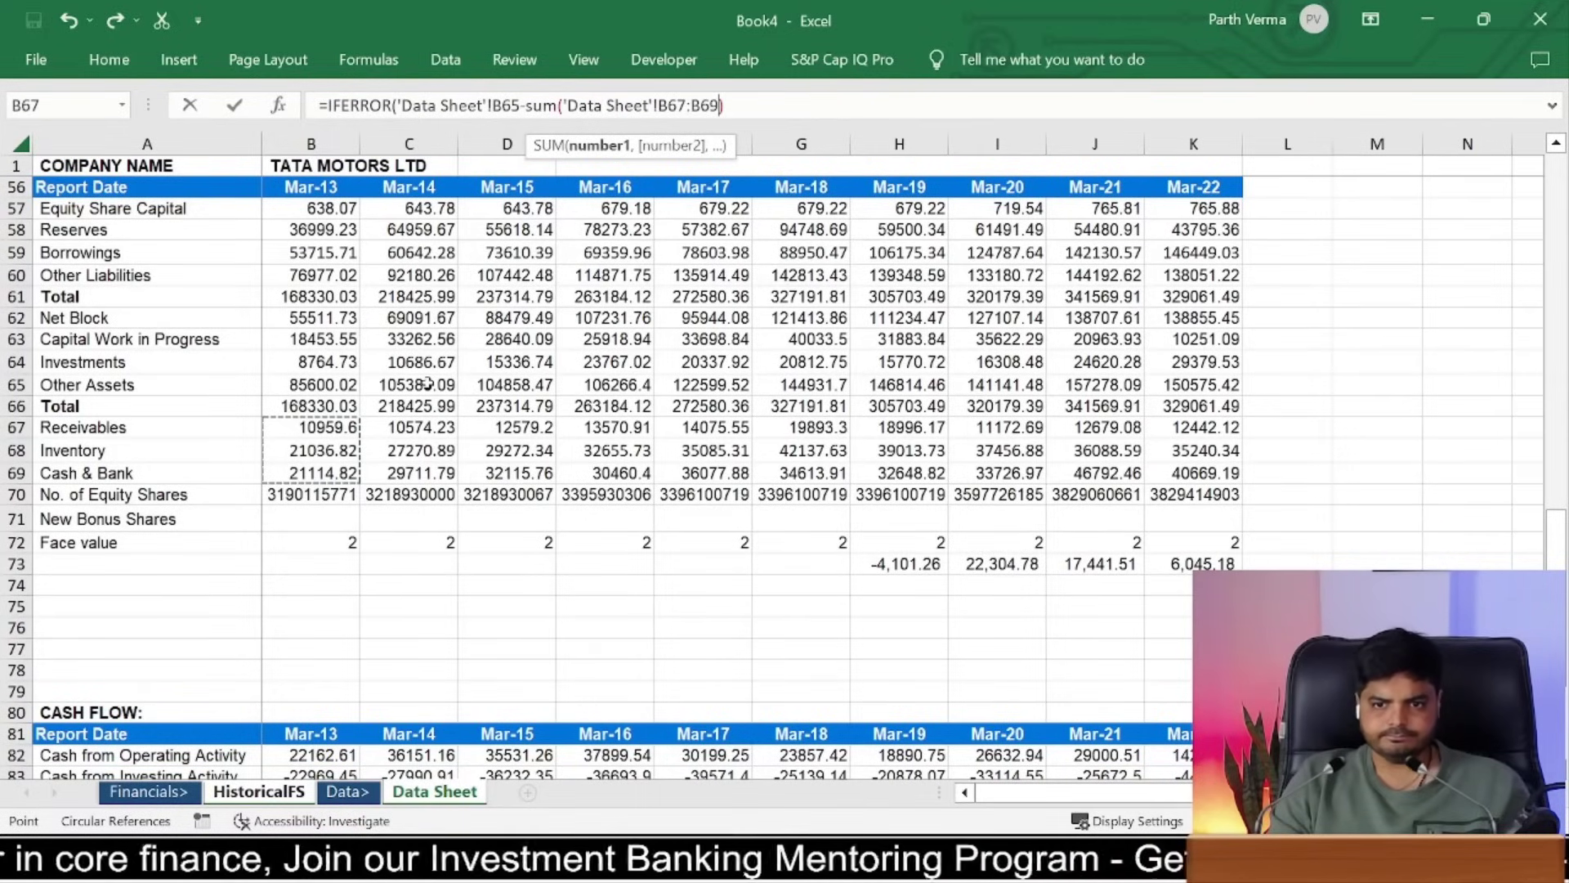
key("Right")
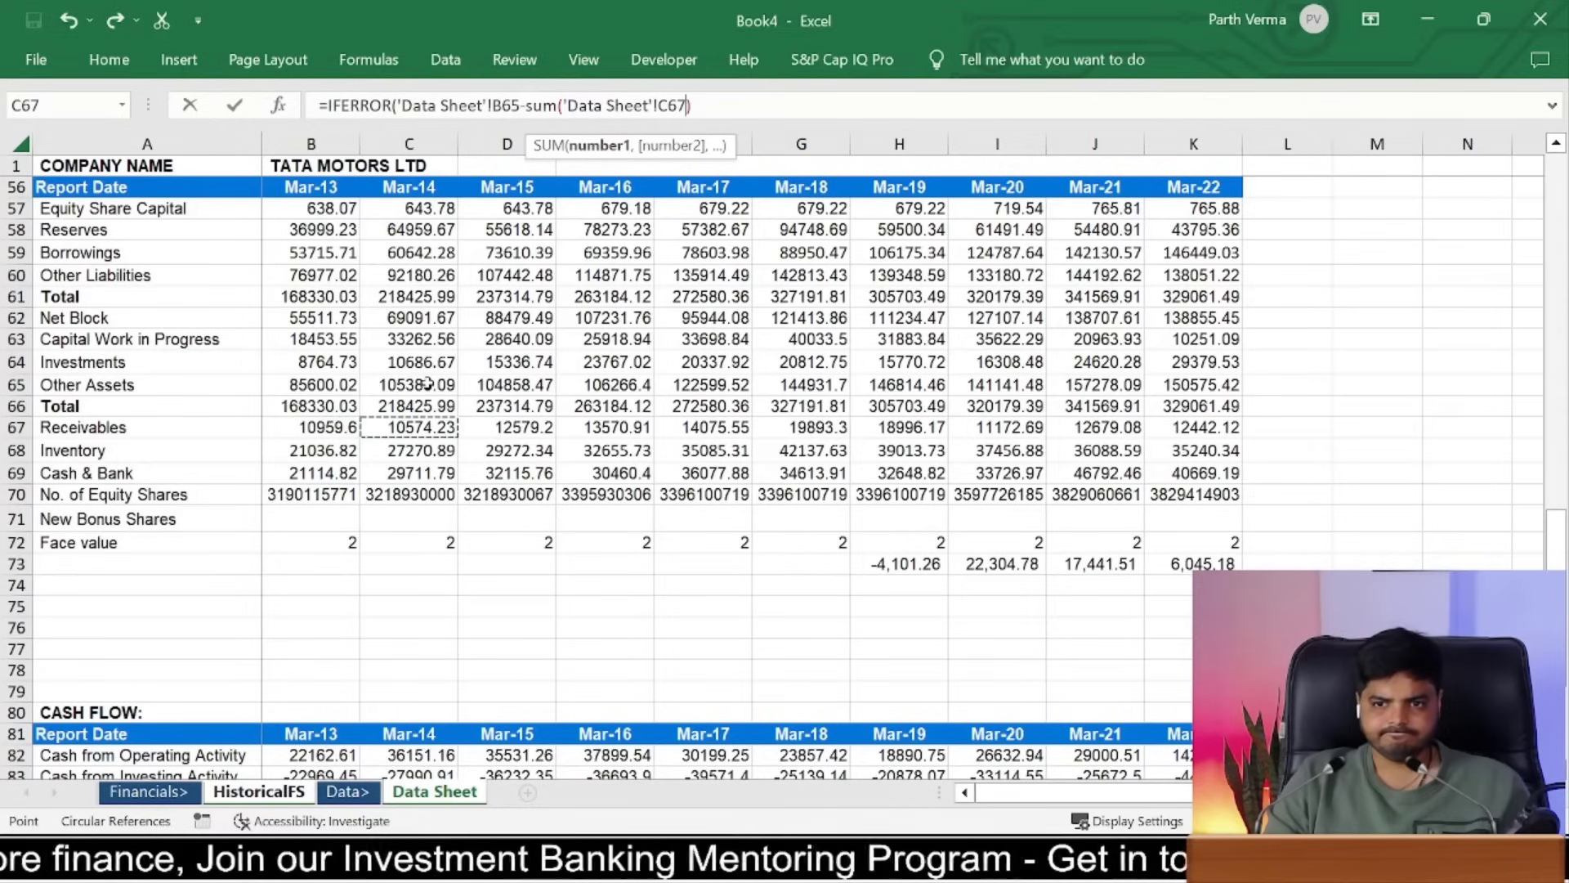
key("Right")
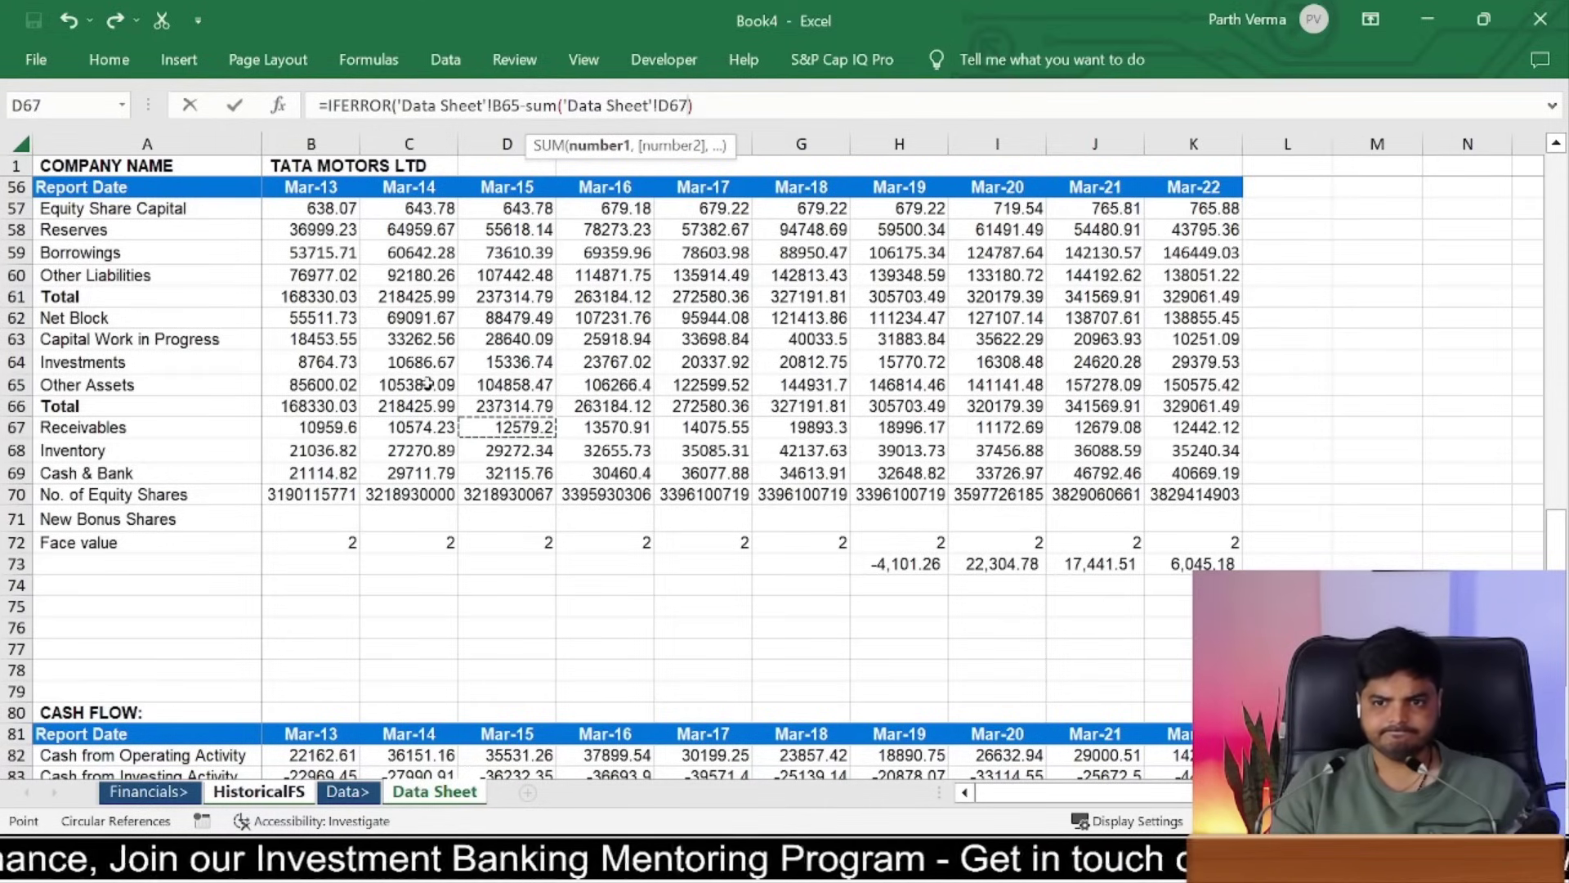
key("Right")
key("Left")
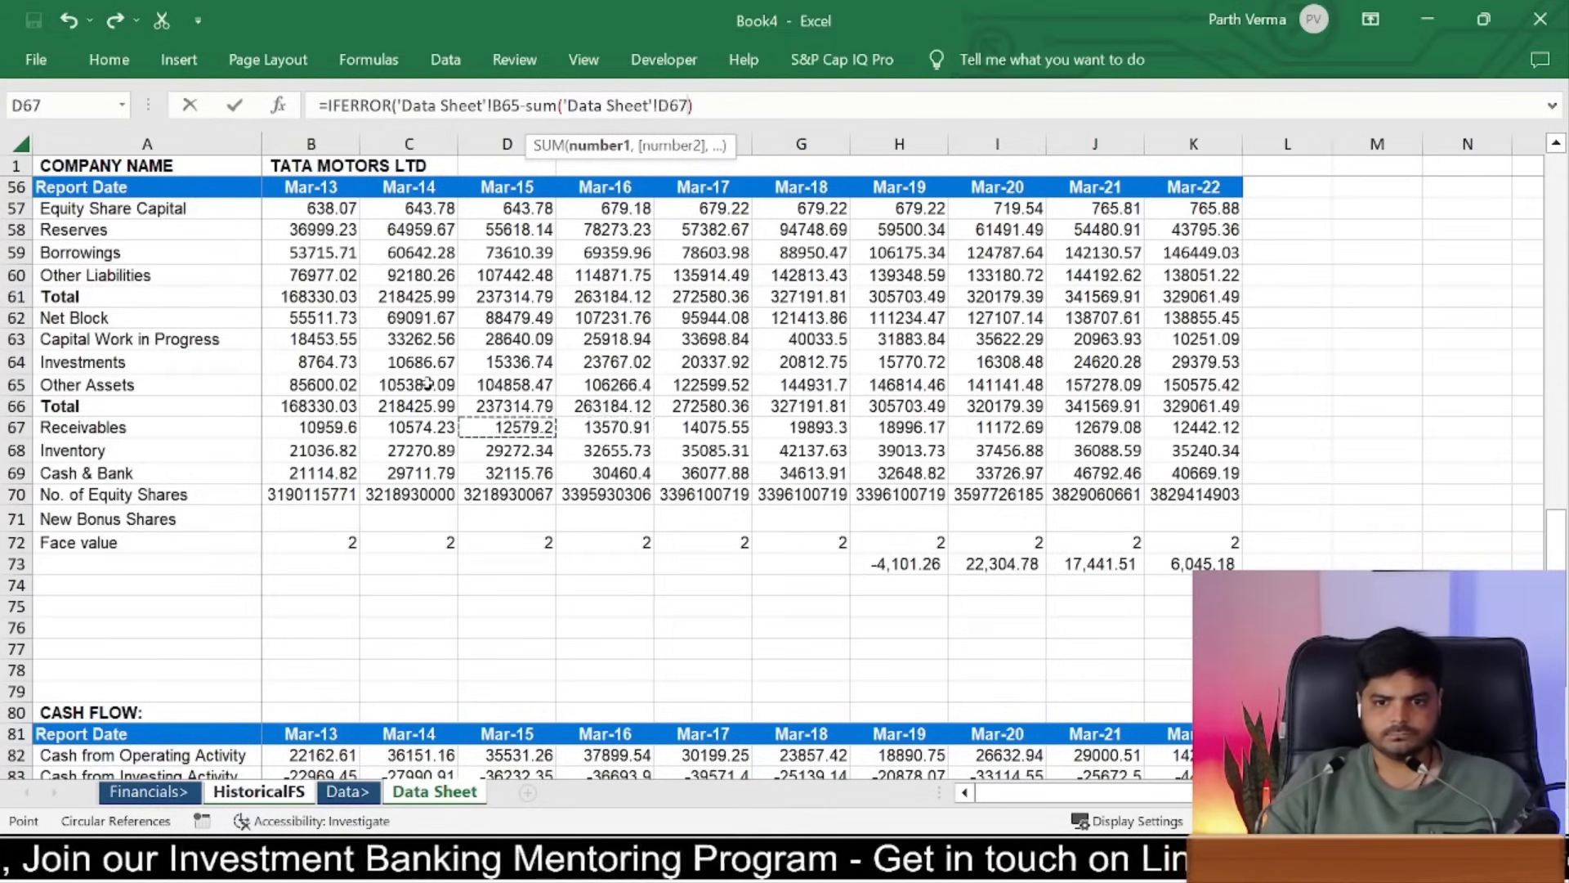
key("Left")
key("Left")
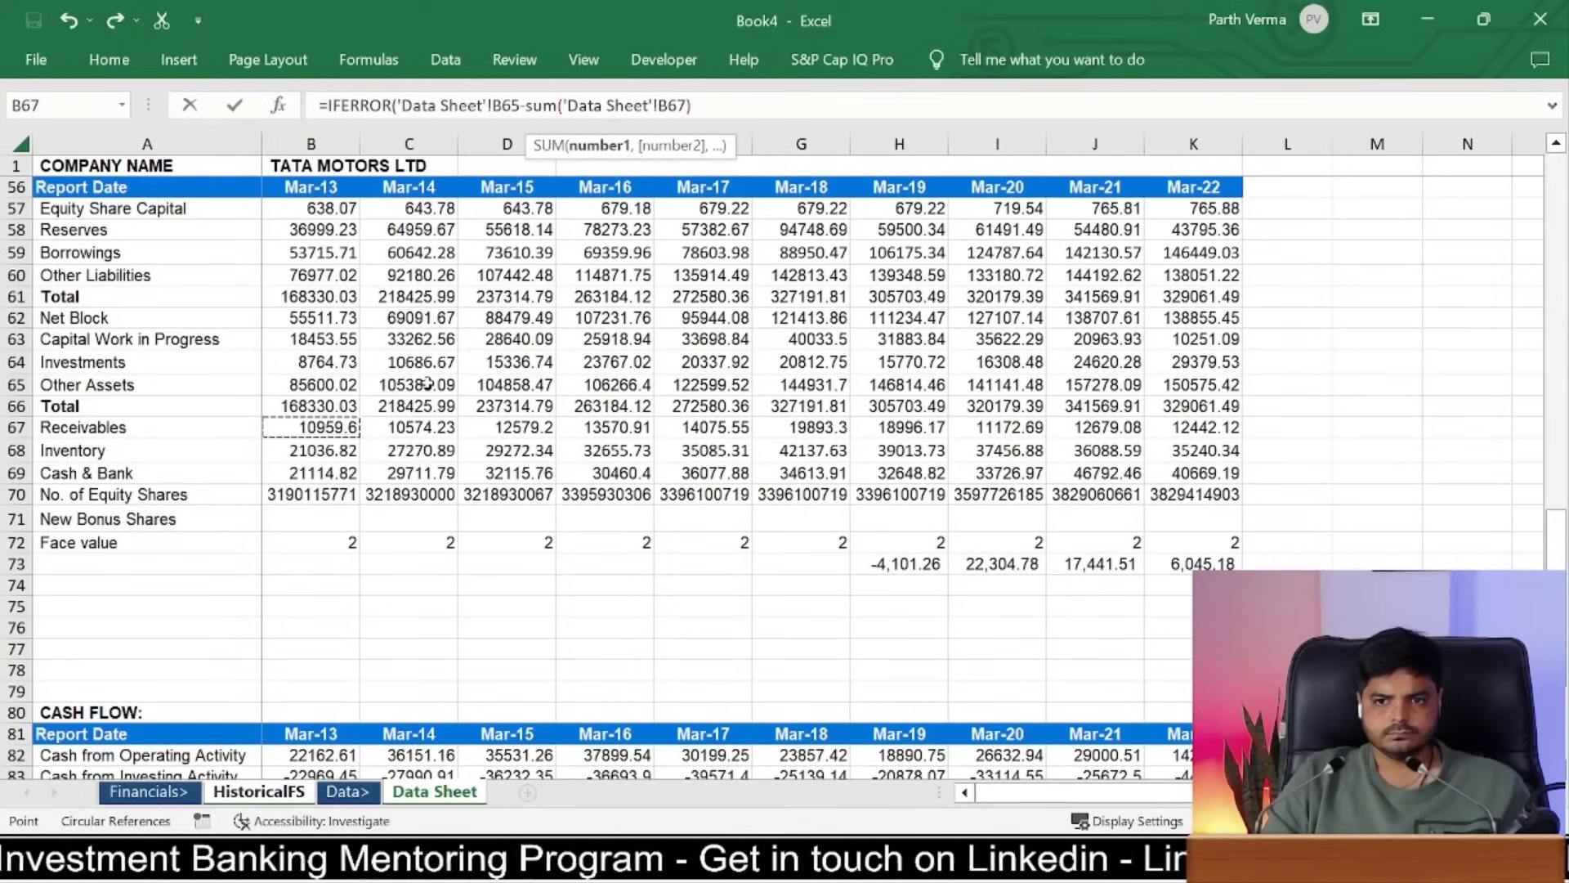
key("shift+Down")
key("shift+Down")
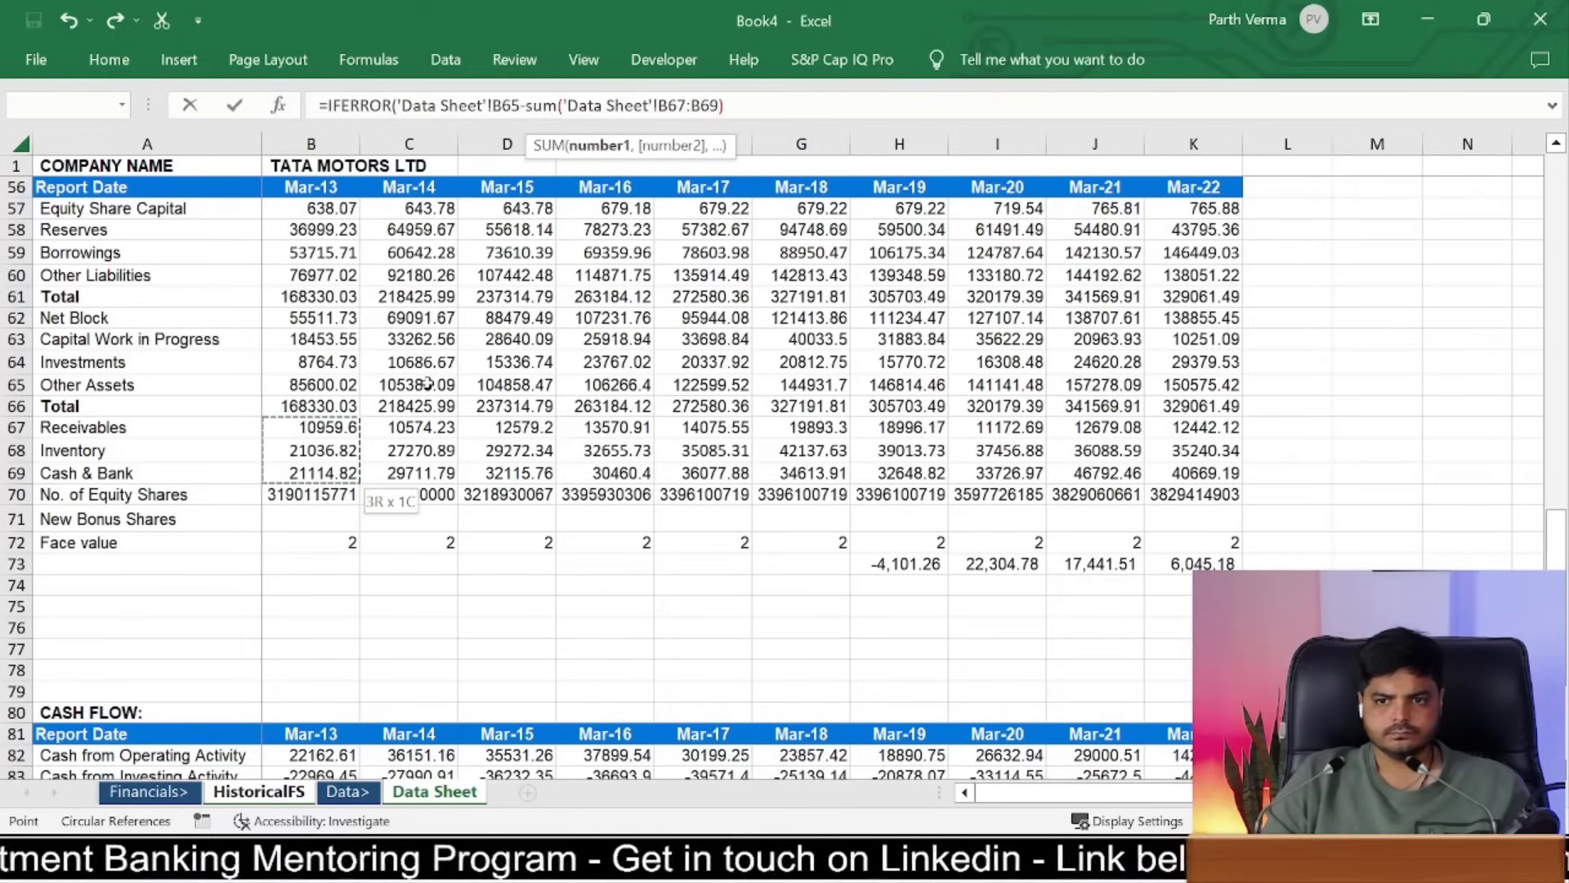
type(")")
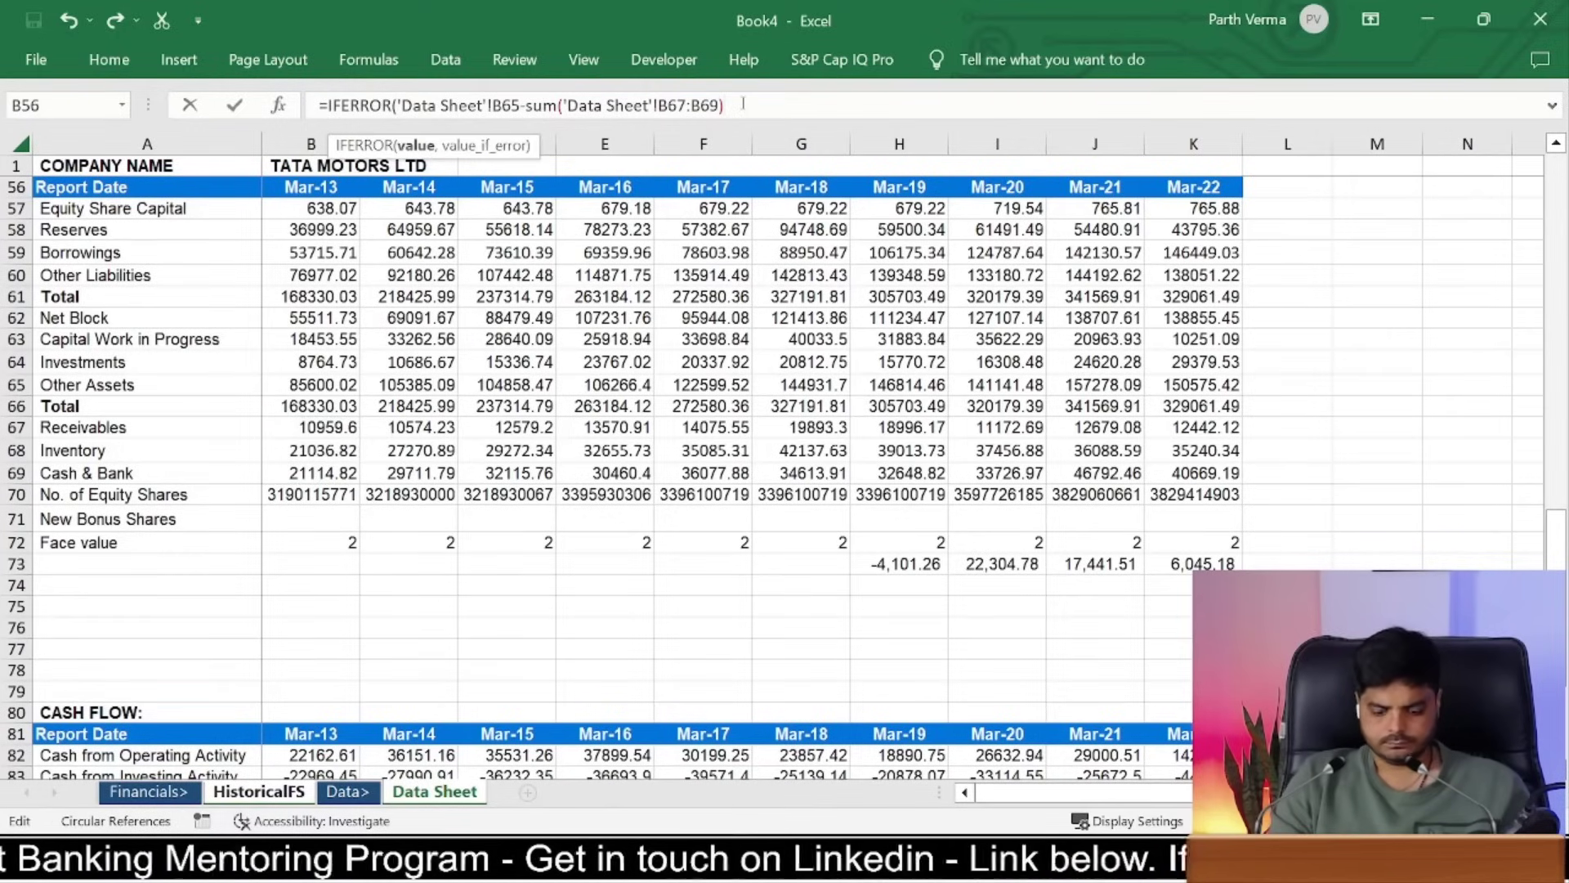
type(",0")
key("Return")
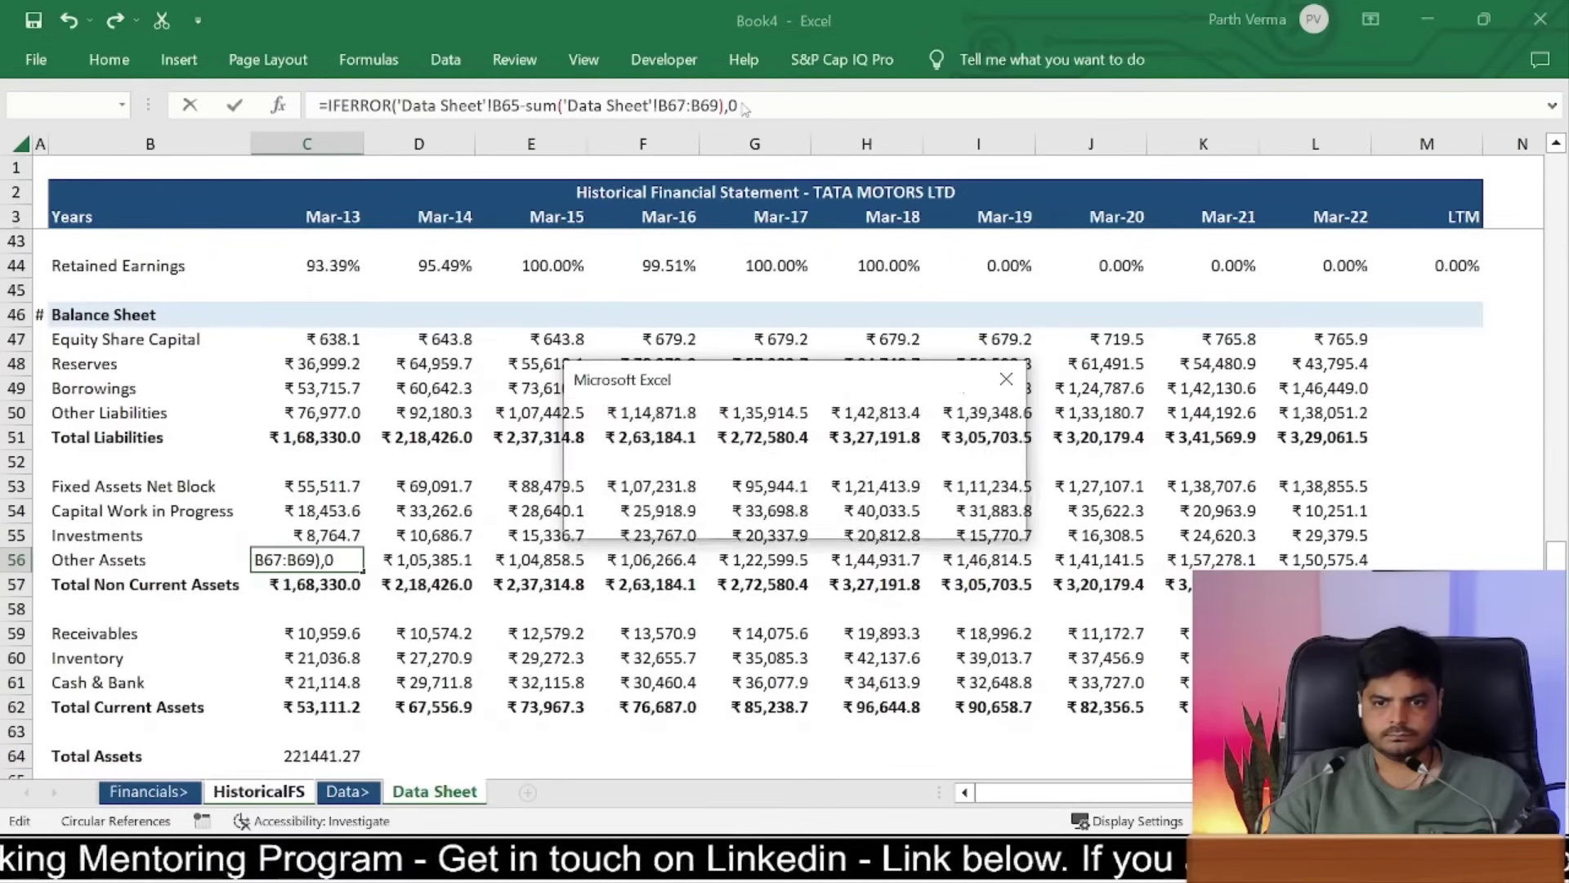
key("Return")
Step: Copy the Other Assets formula across C56:L56 for Mar-13 to Mar-22
key("ctrl+c")
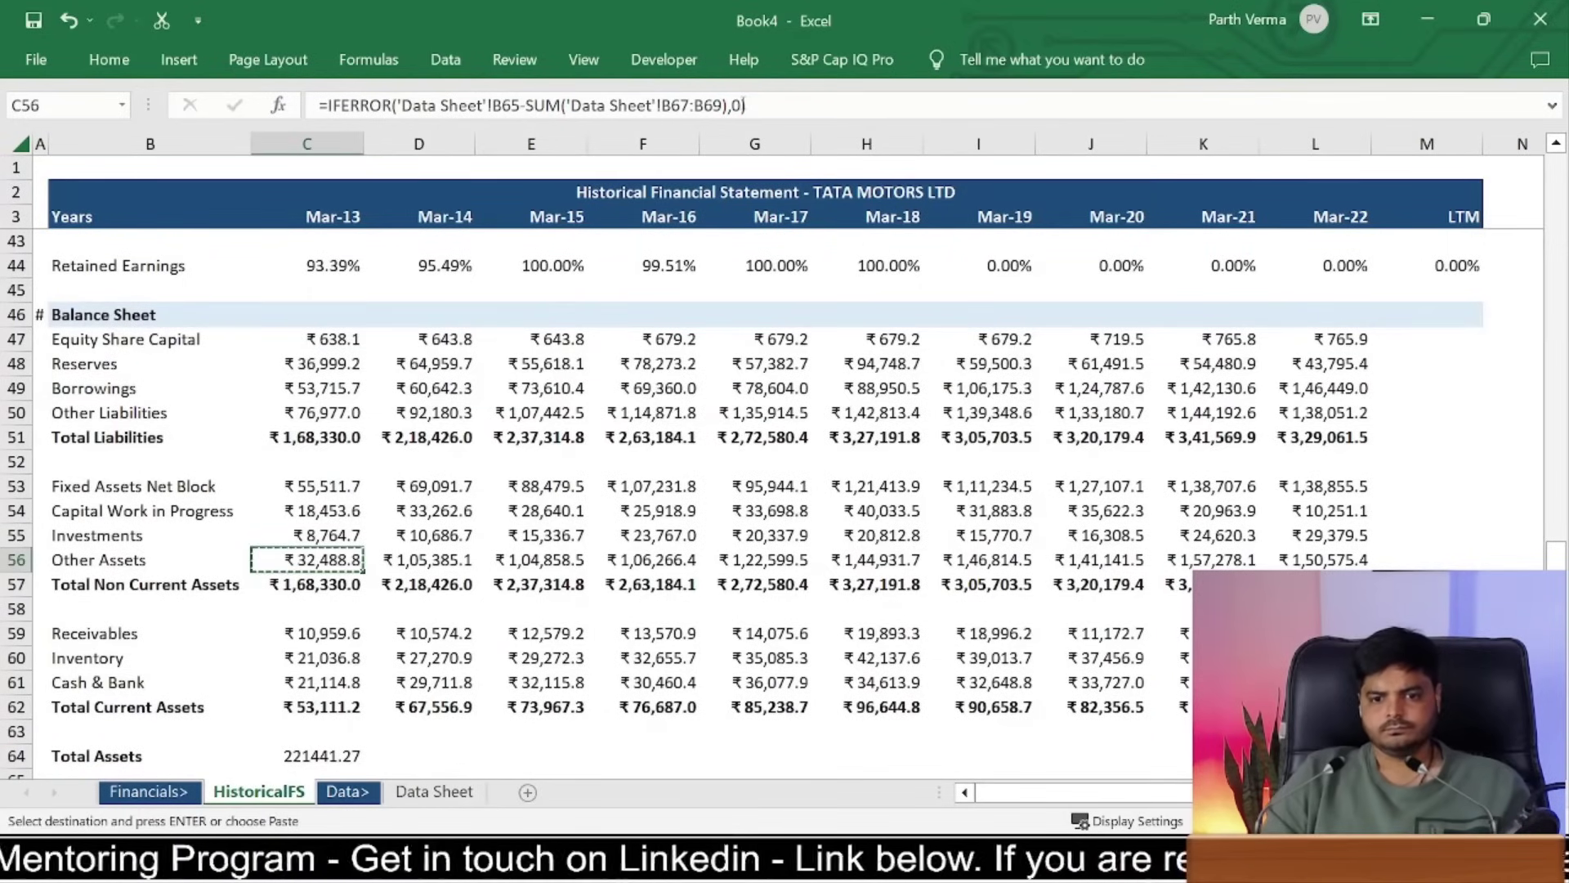
key("ctrl+shift+Right")
key("ctrl+v")
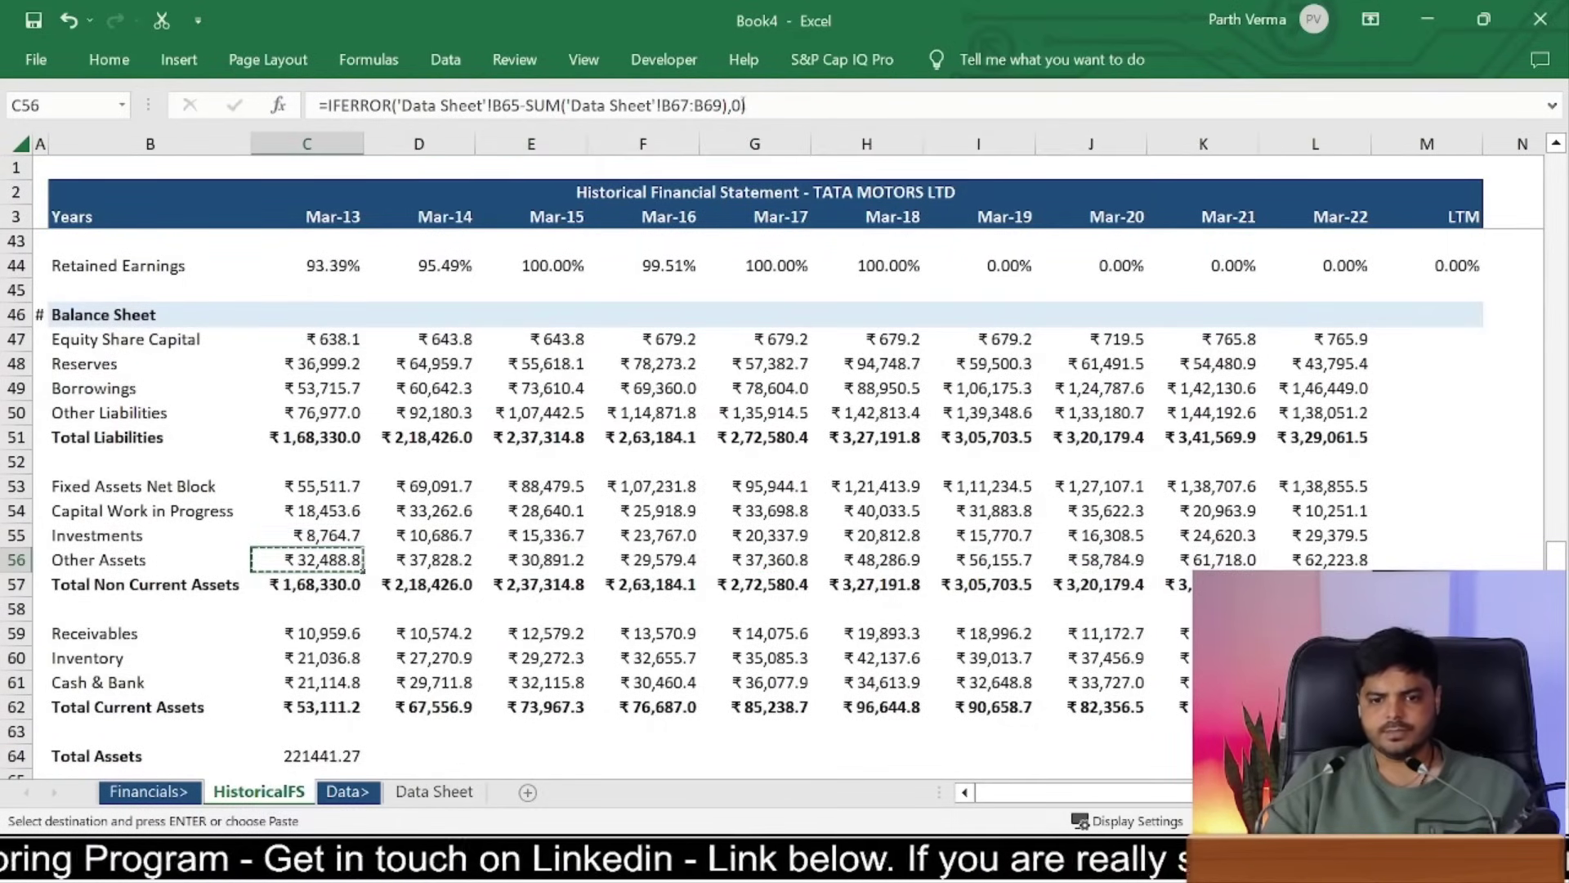
key("Down")
left_click(742, 103)
Step: Sum rows 53–56 into Total Non Current Assets in C57 and fill it across all years
key("ctrl+Return")
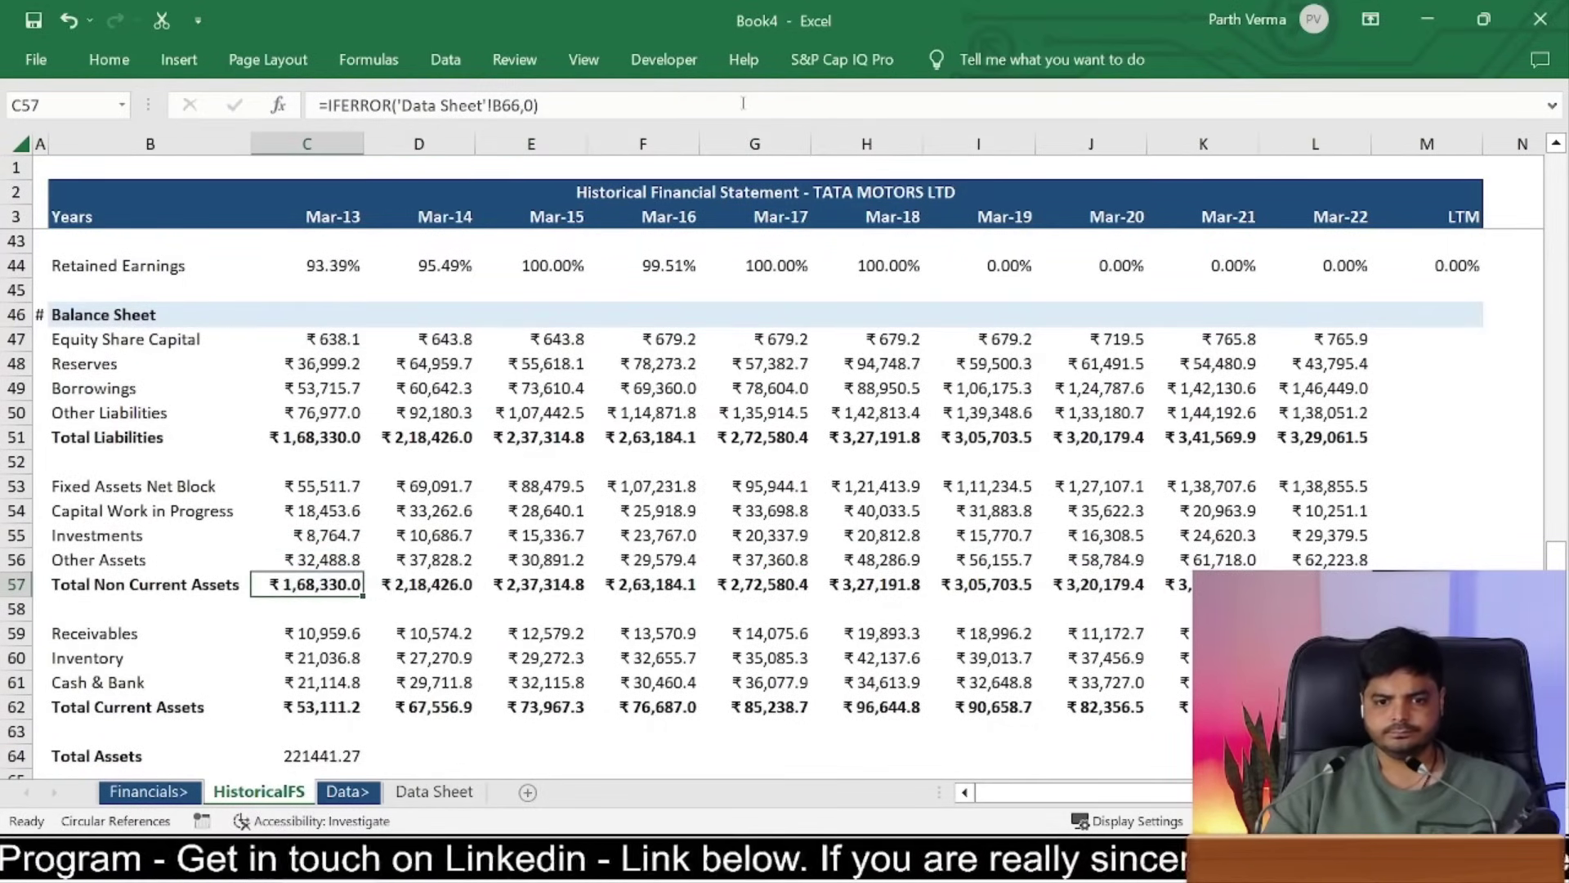
type("=su")
key("Escape")
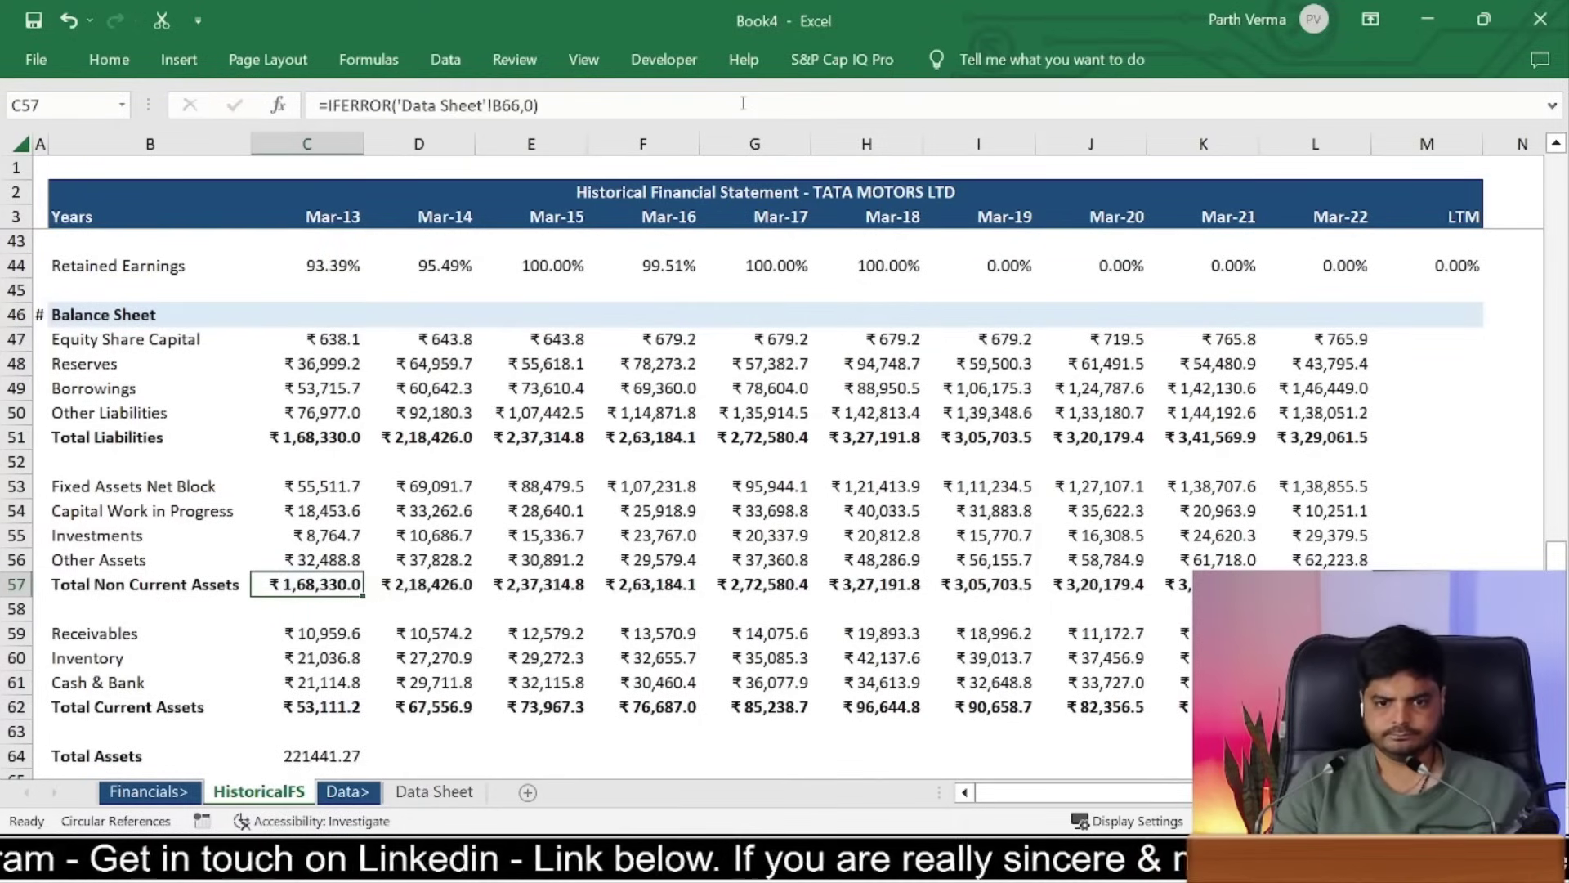
key("alt+equal")
key("ctrl+Return")
key("ctrl+c")
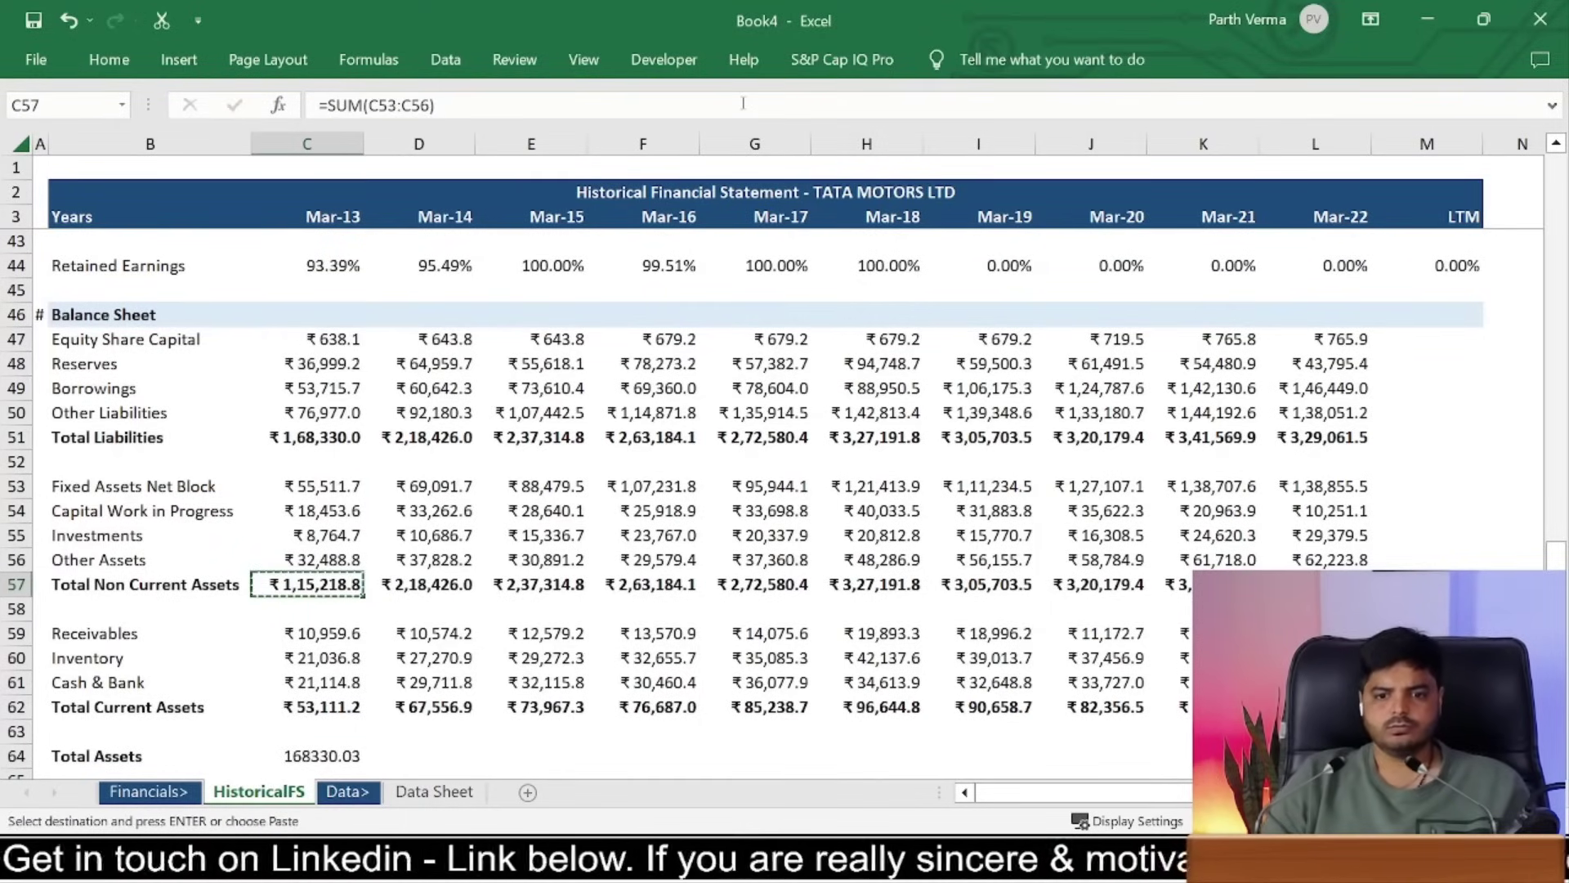
key("ctrl+shift+Right")
key("Return")
Step: Copy the Total Assets formula from C64 across row 64
key("Left")
key("Down")
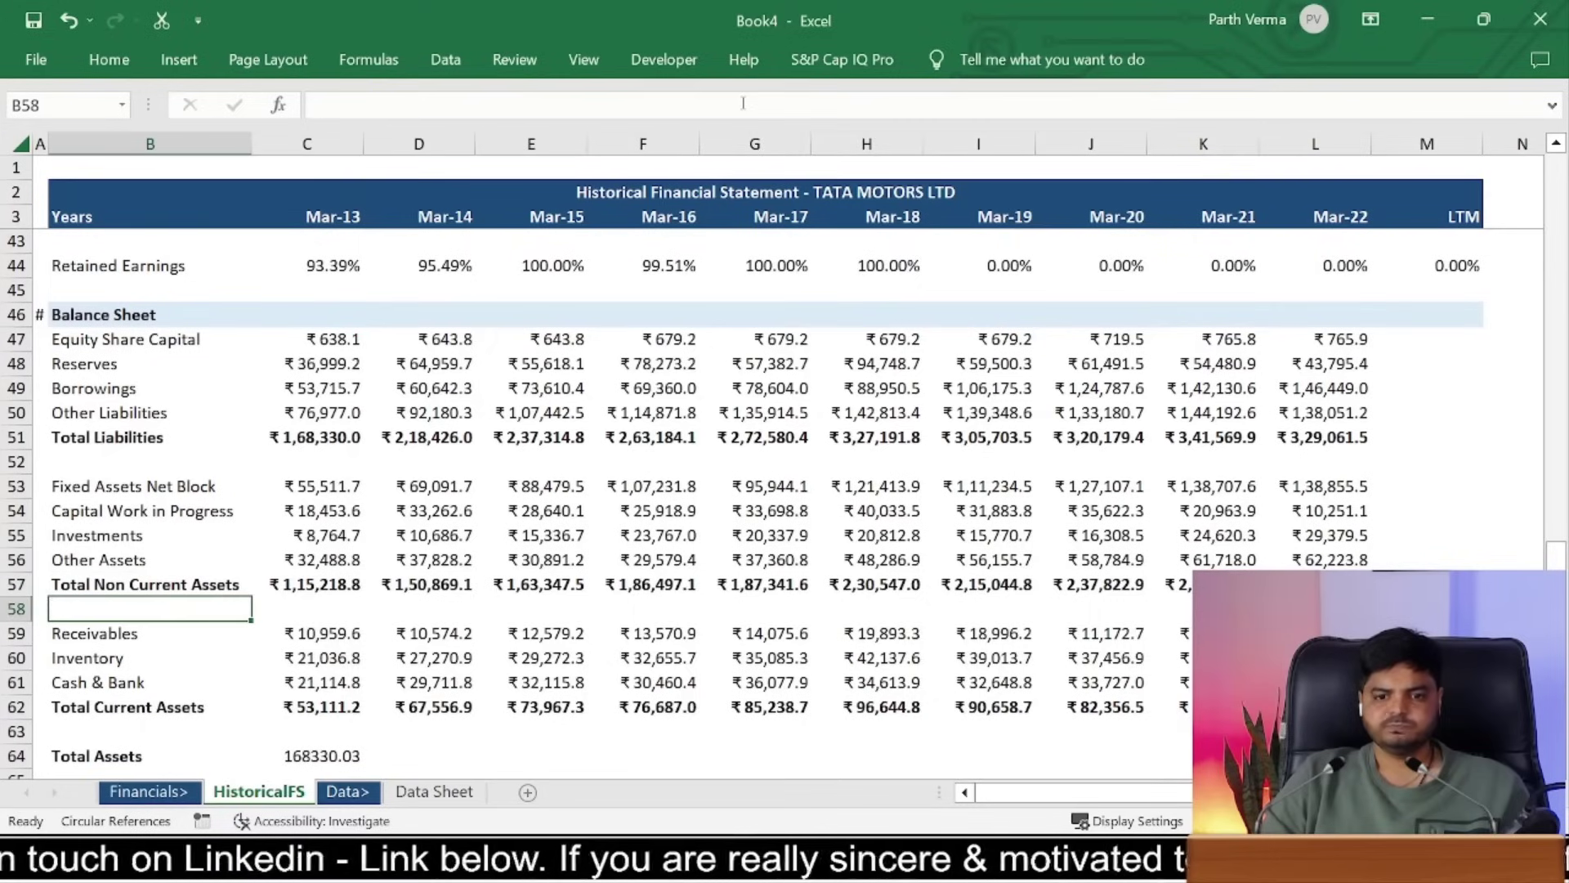
key("Down")
key("Down")
key("Down")
key("Down")
key("Down")
key("Down")
key("Up")
key("Up")
key("Right")
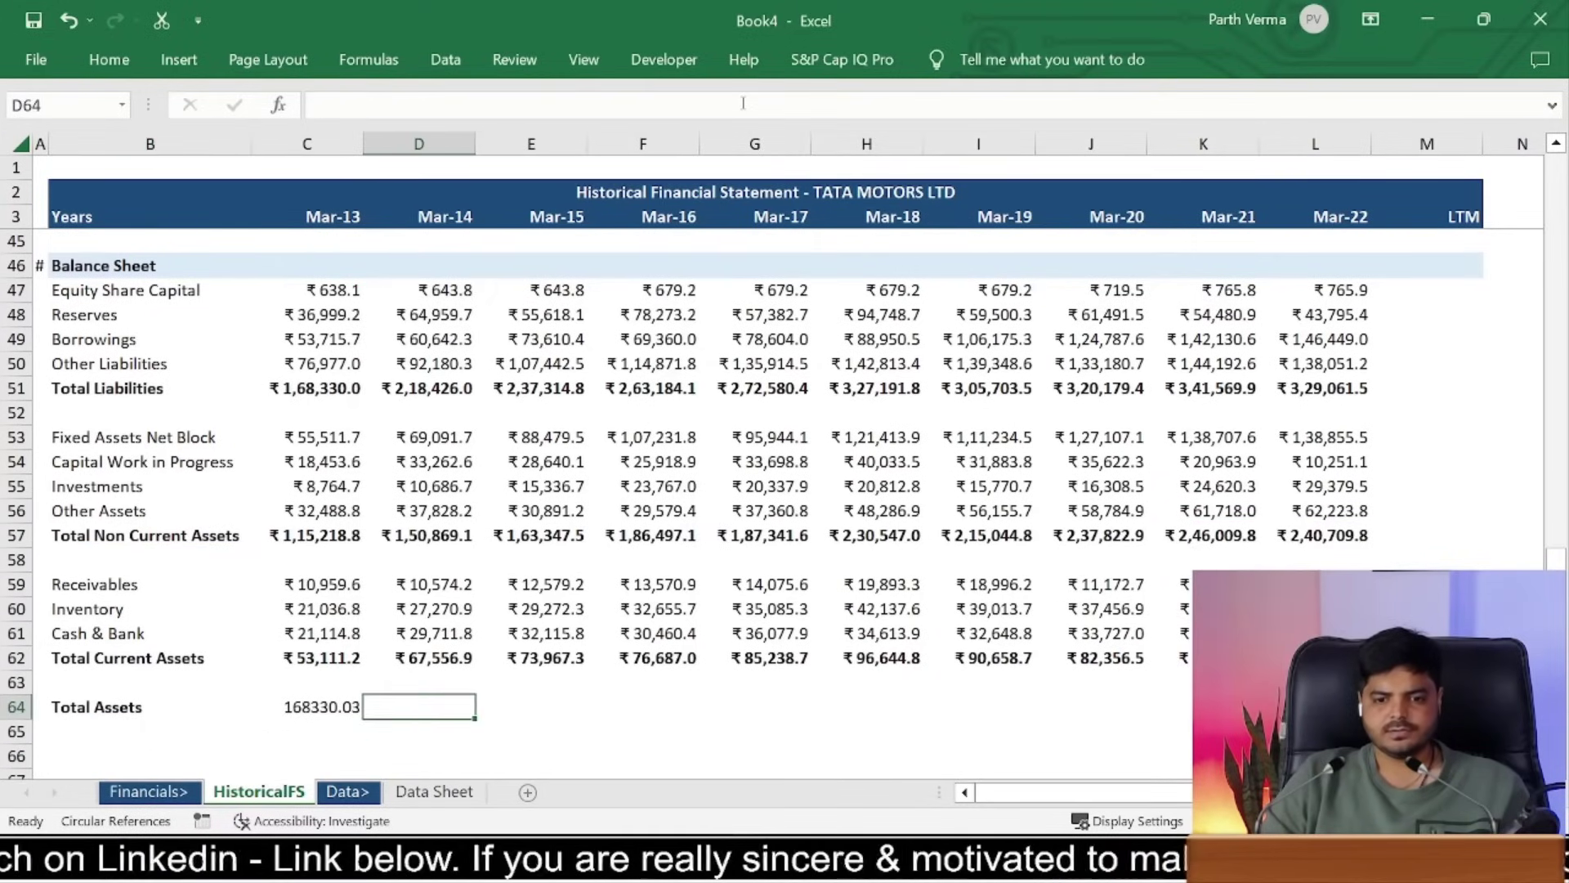
key("ctrl+c")
key("shift+Right")
key("shift+Right")
key("shift+Right")
key("shift+Right")
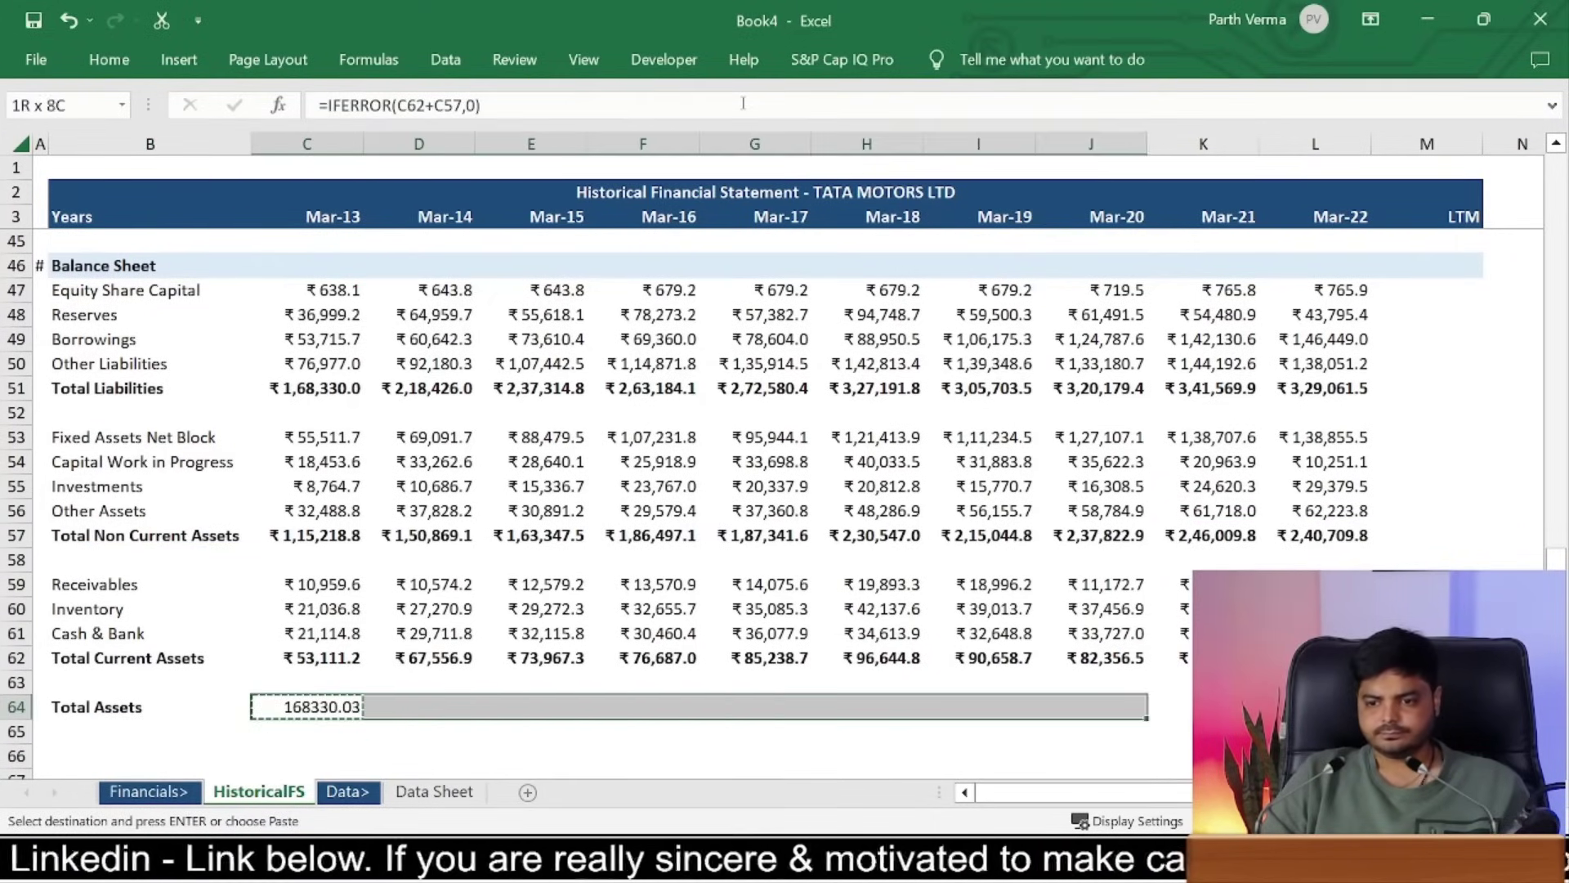
key("shift+Right")
key("shift+Right")
key("ctrl+v")
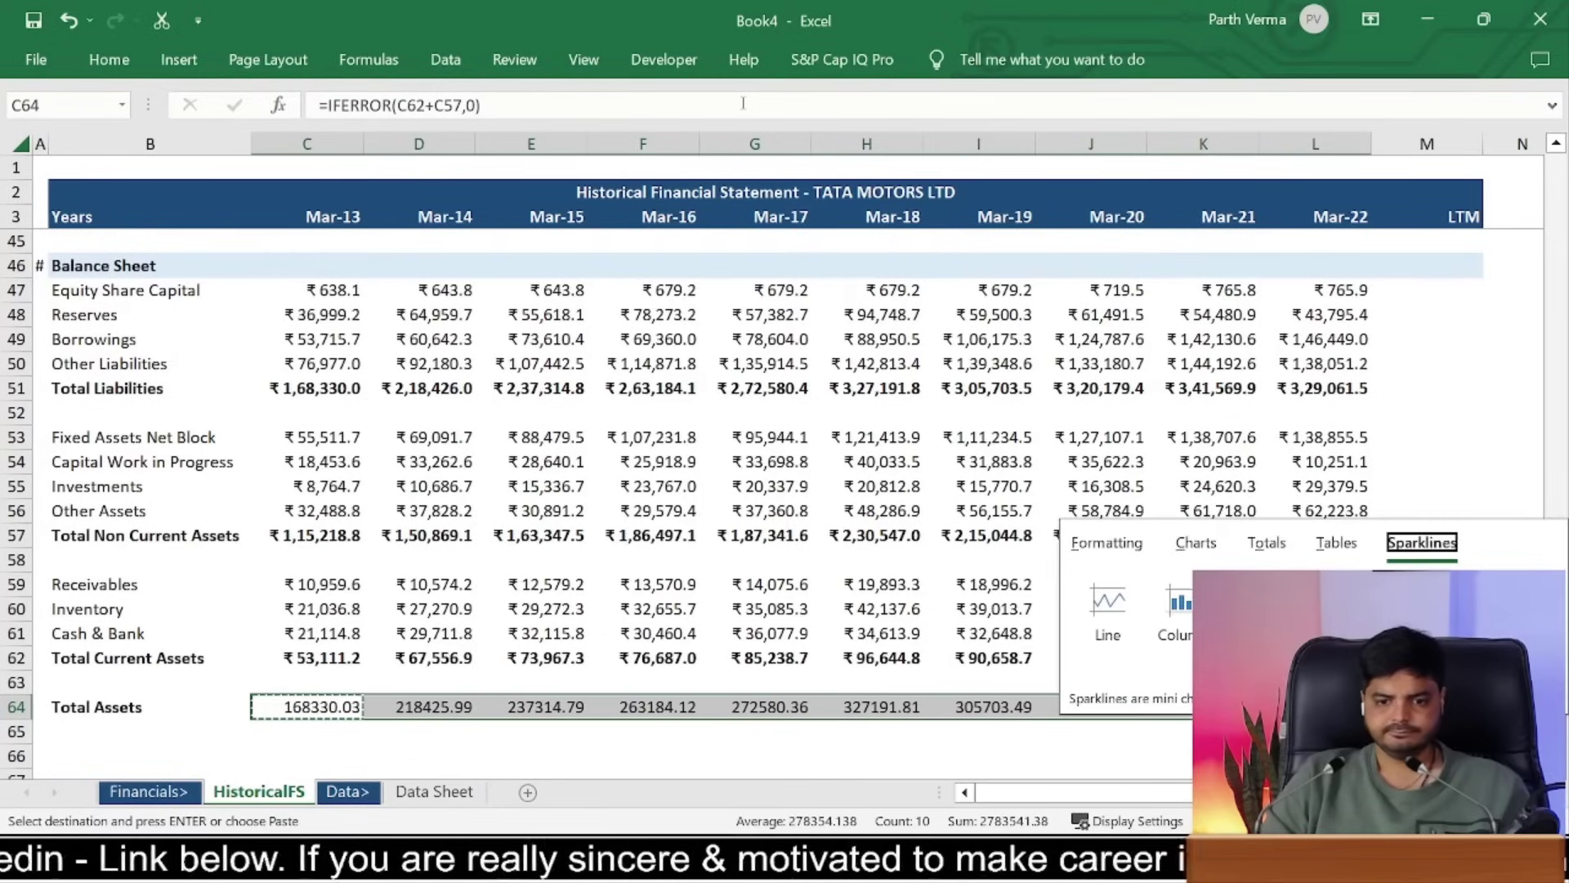
Step: Apply C62's ₹ formatting to Total Assets C64:L64 with Paste Special Formats
key("Up")
key("Up")
key("ctrl+c")
key("Down")
key("Down")
key("ctrl+shift+Right")
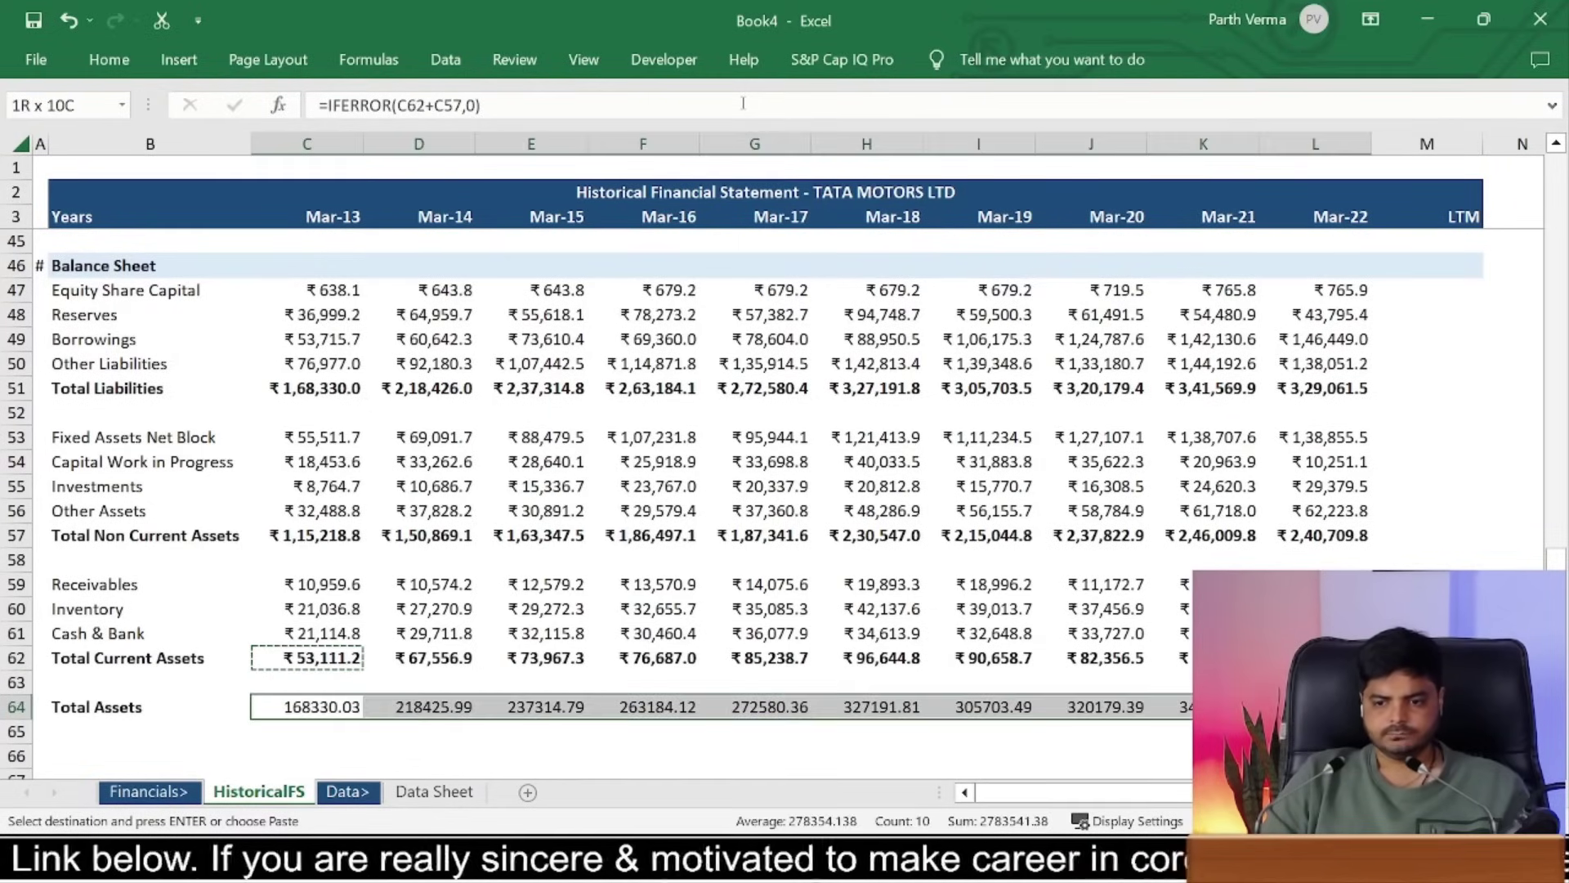
key("ctrl+alt+v")
key("t")
key("Return")
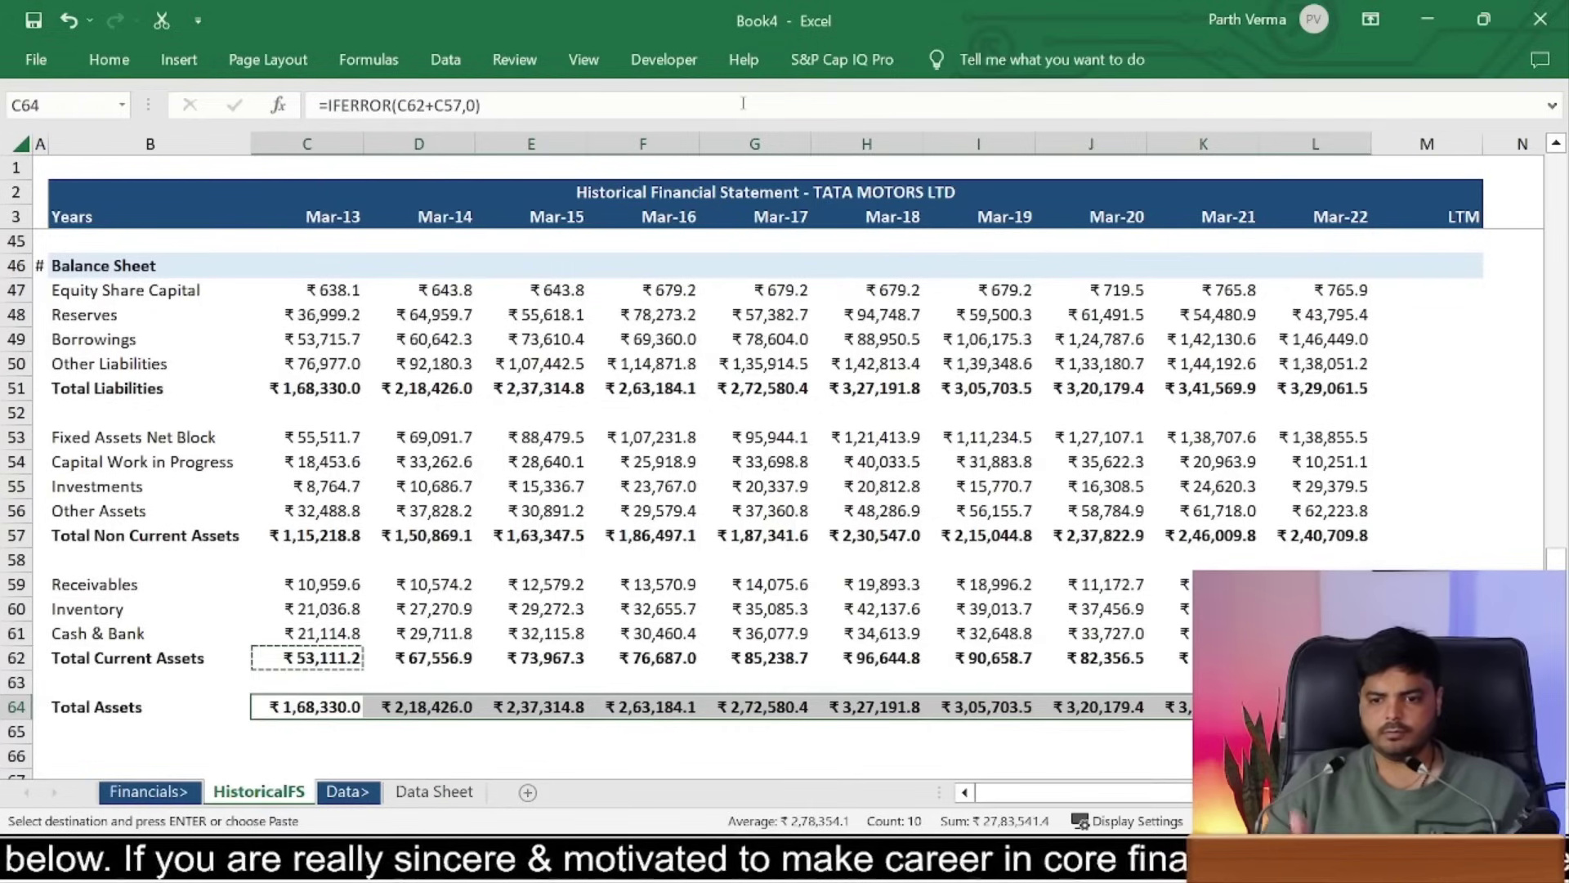
key("Left")
key("Right")
key("Right")
key("Right")
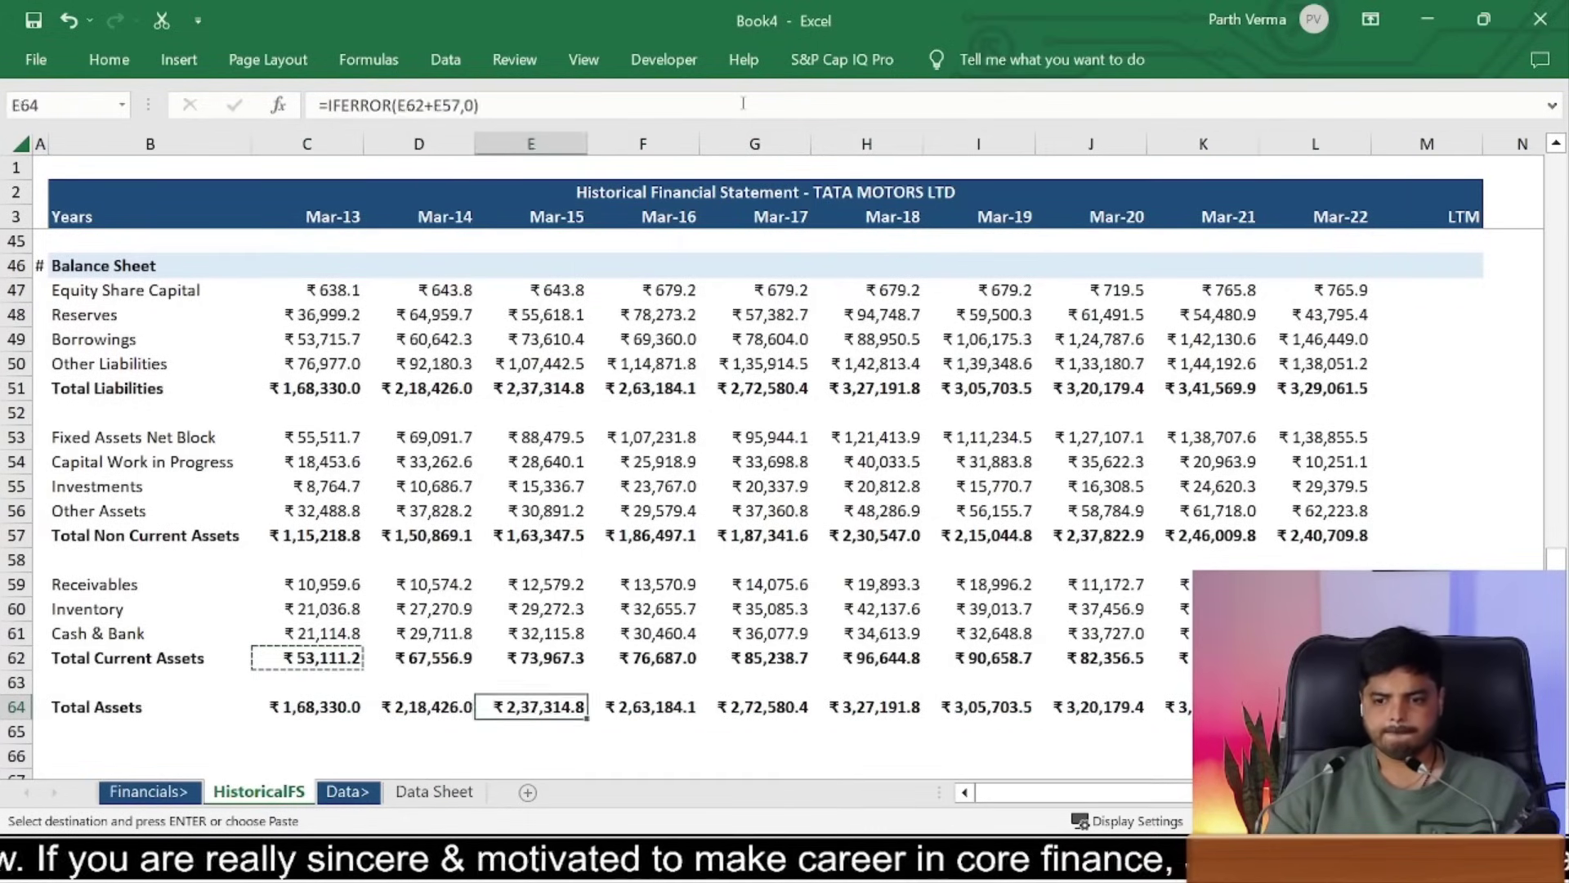
key("Right")
key("Right")
key("Right")
key("Right")
key("Right")
key("Right")
key("Right")
key("Right")
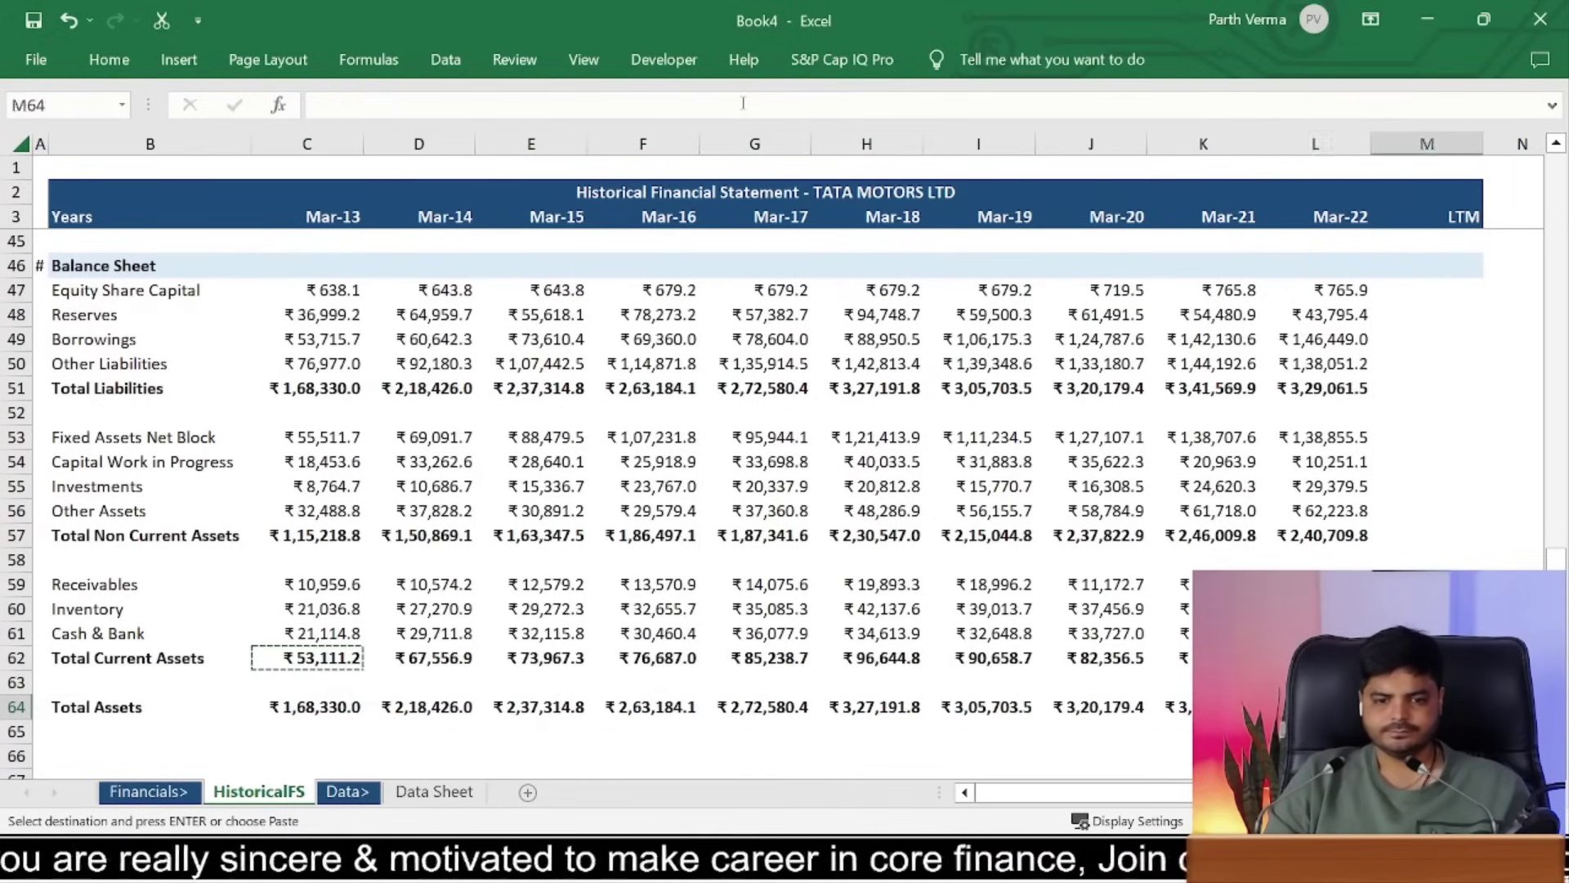
key("Left")
key("Left")
key("Left")
key("Left")
key("Left")
key("Left")
Step: Add a bold 'Check' label in B66
key("Down")
key("Right")
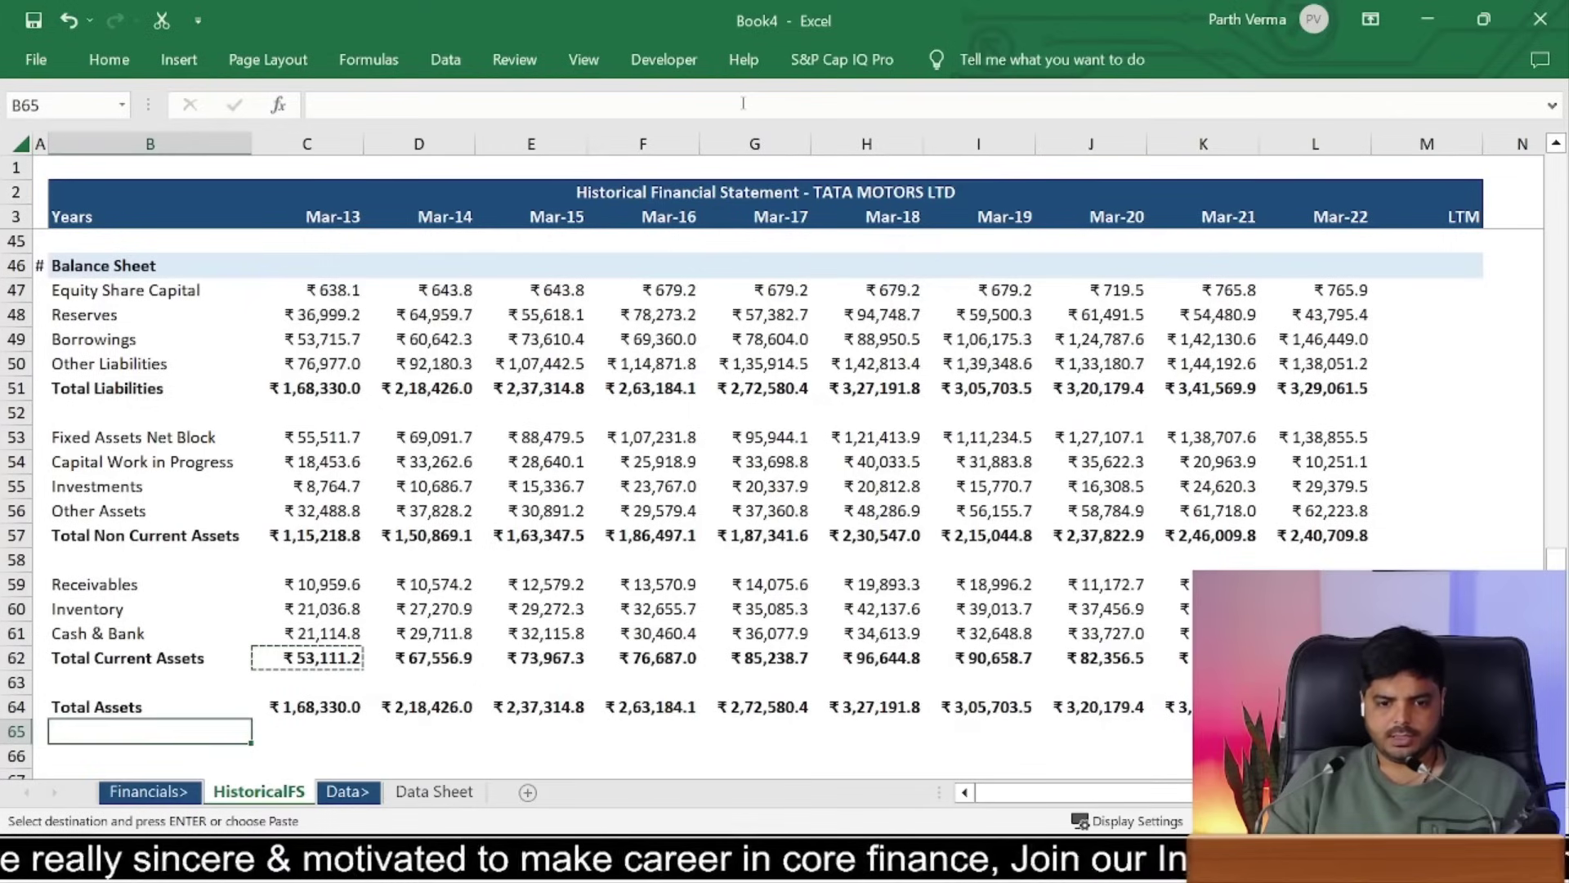
key("Down")
type("Chec")
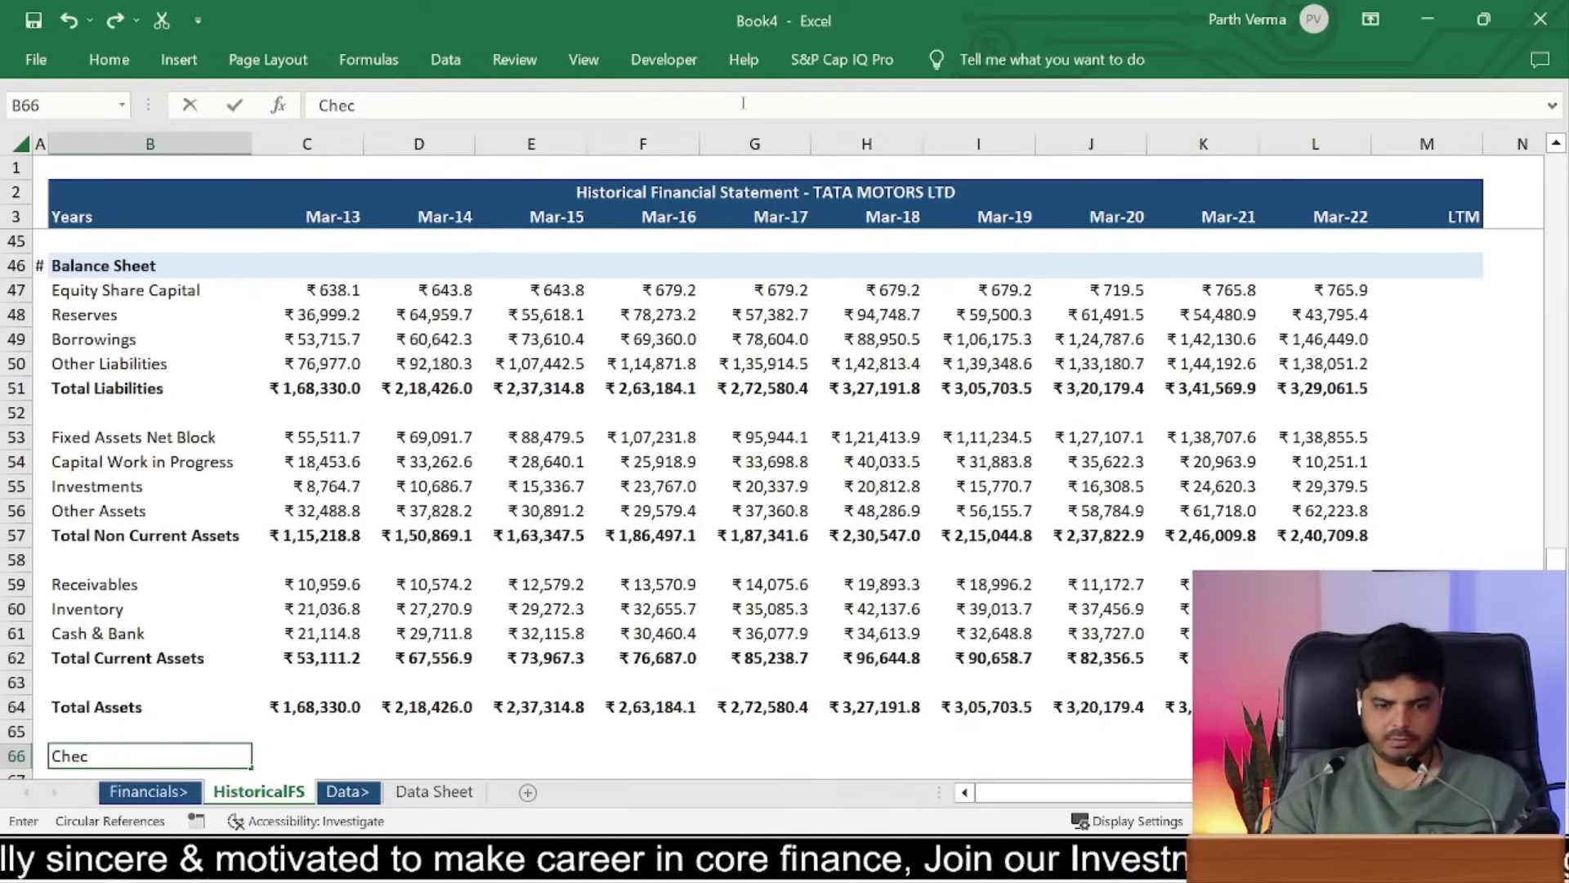
type("k")
key("Return")
key("Up")
key("ctrl+b")
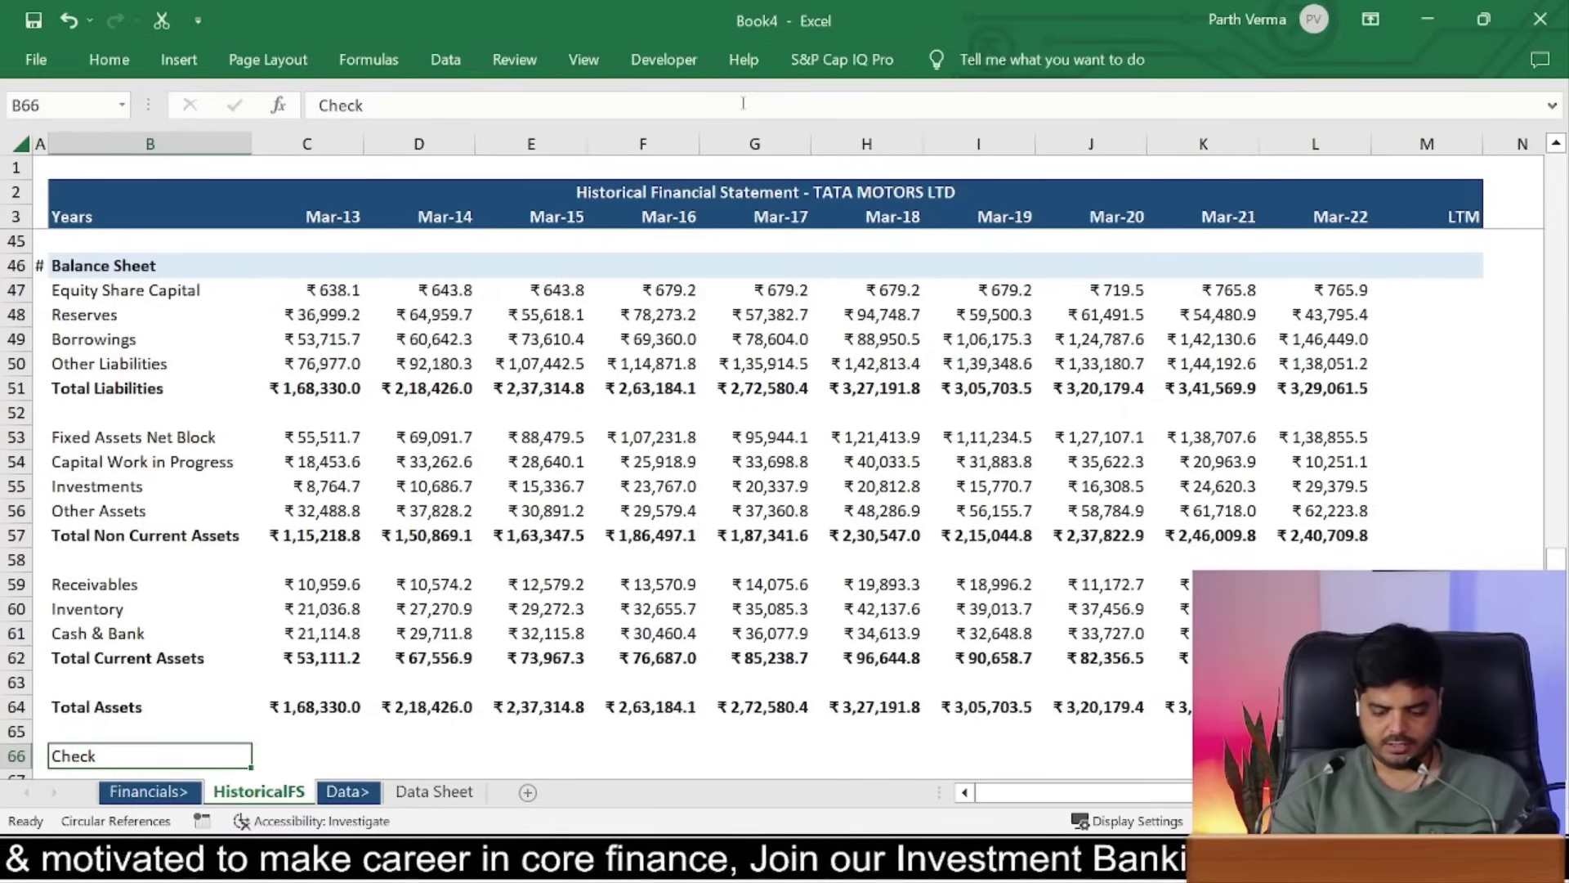
Step: Enter =C64=C51 in C66 and copy it across all ten years
key("Right")
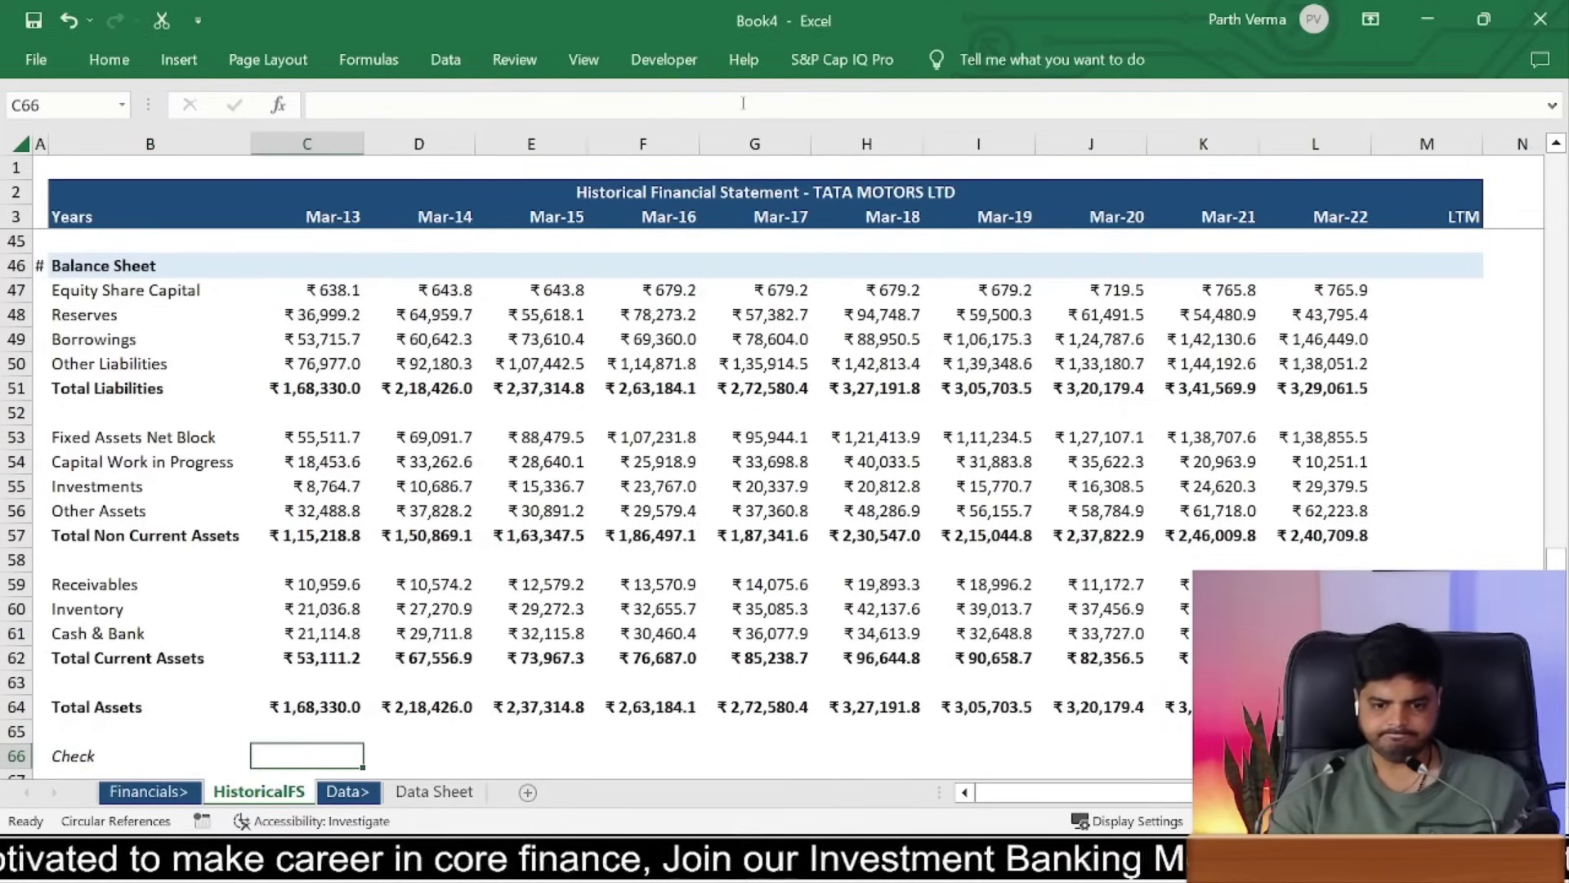
type("=")
key("Up")
key("Up")
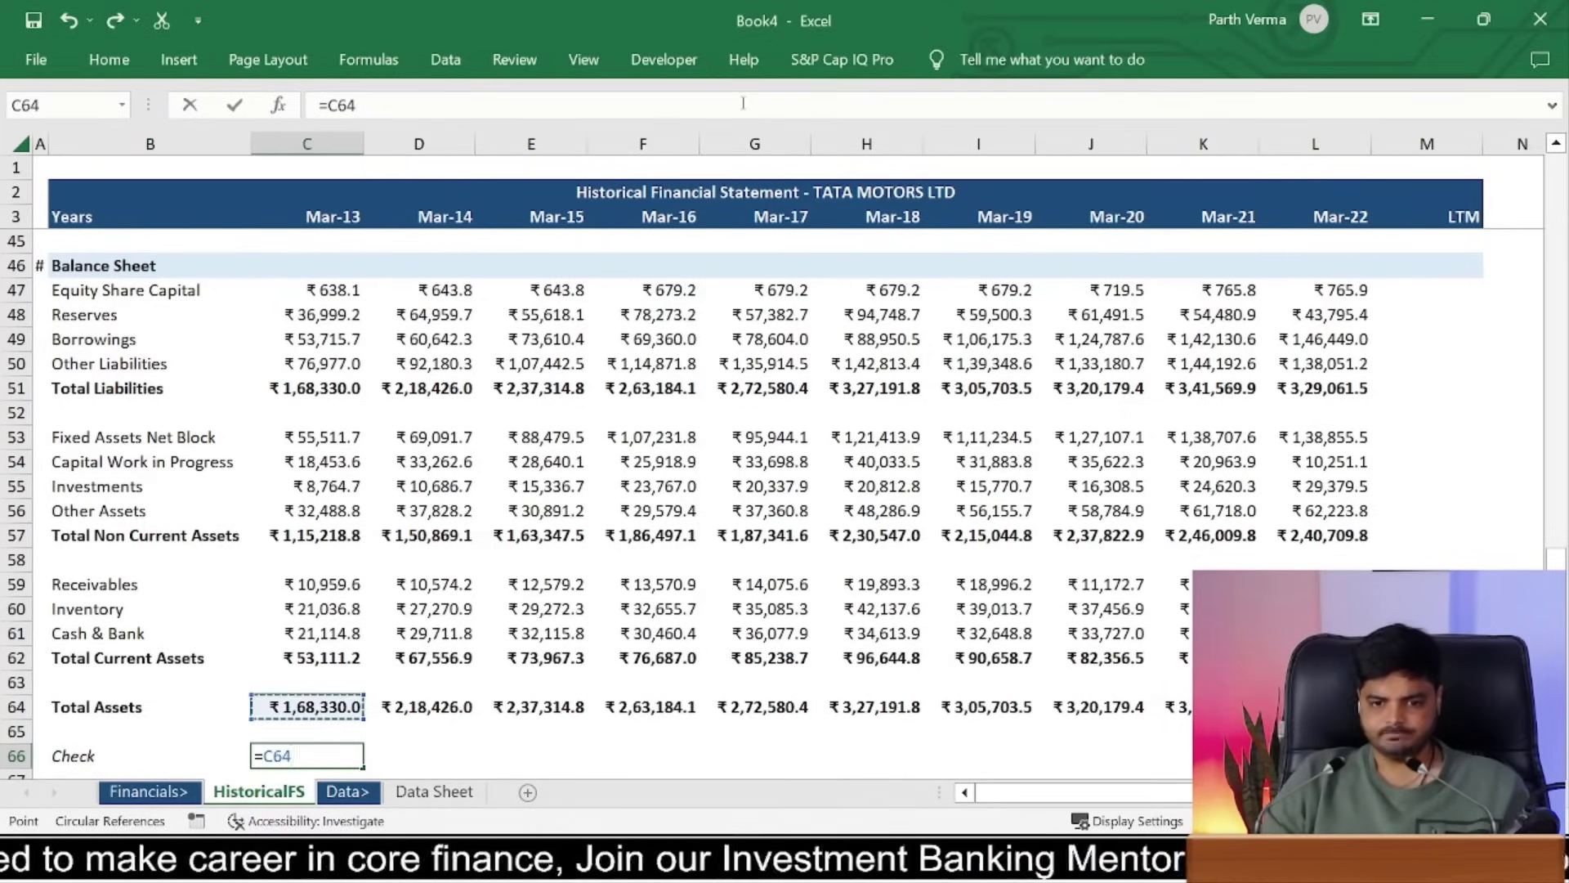
type("=")
key("Up")
key("Up")
key("Up")
key("Up")
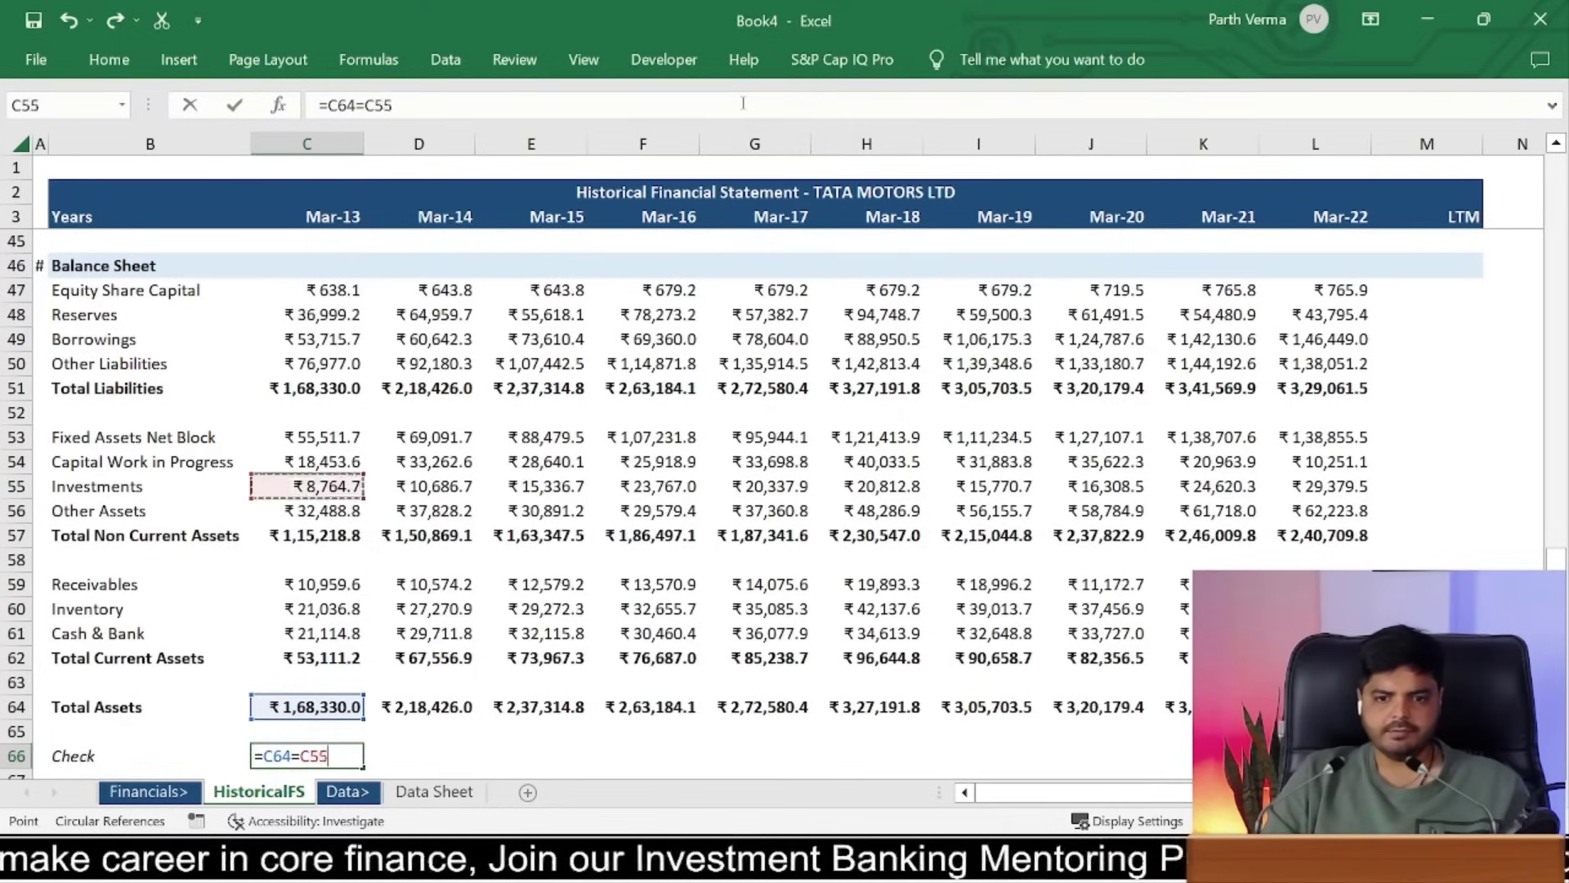
key("Up")
key("Up")
key("Up")
key("ctrl+Return")
key("ctrl+c")
key("shift+Right")
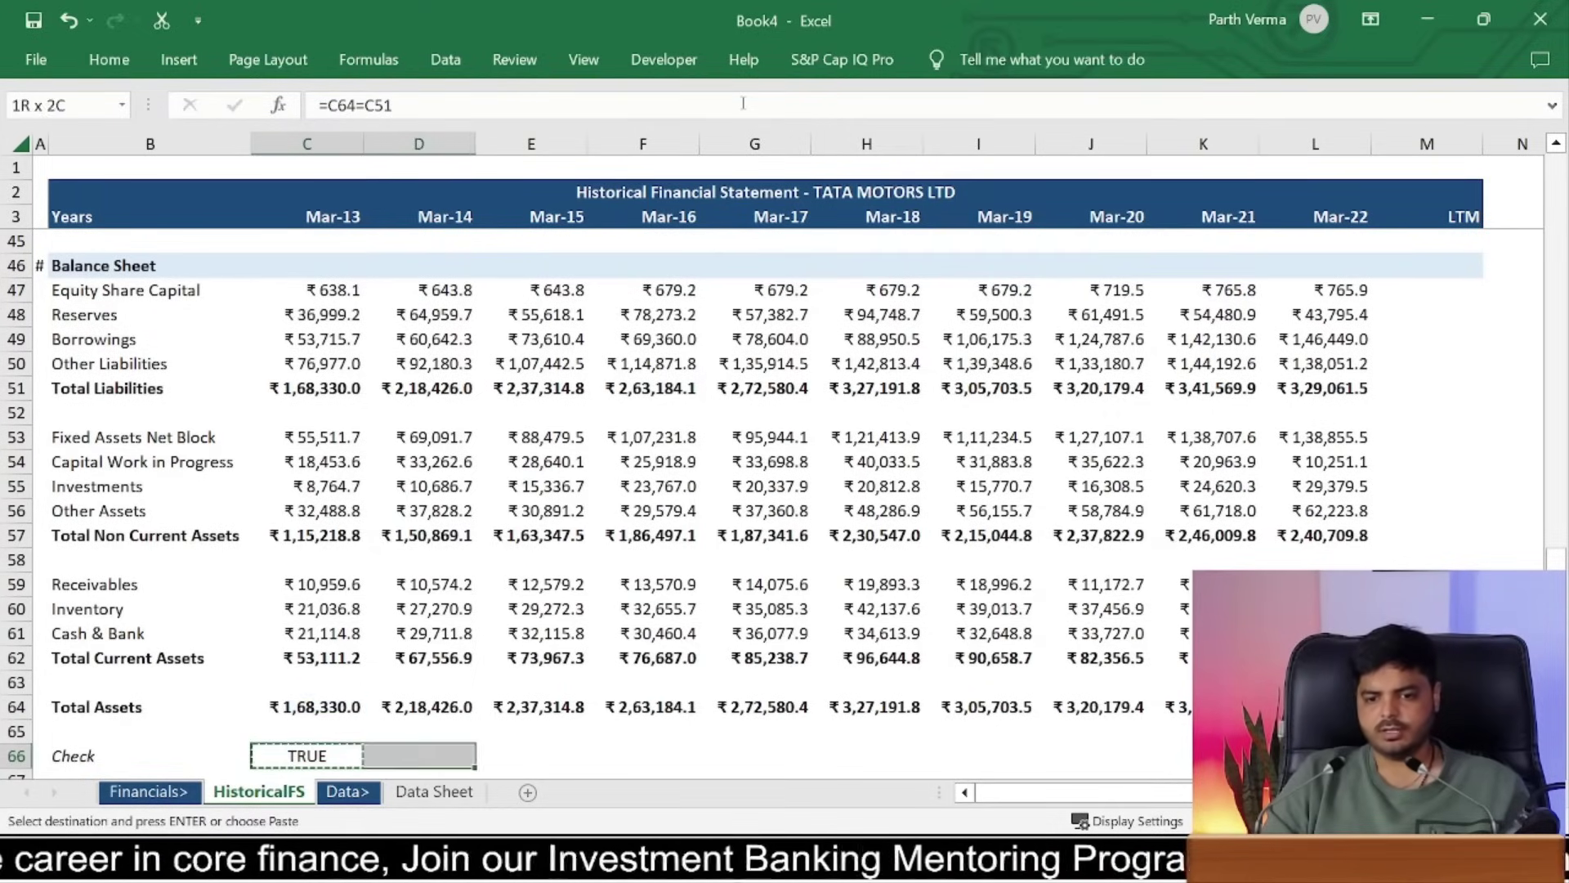
key("shift+Right")
key("shift+Right")
key("shift+Right")
key("shift+Right")
key("shift+Right")
key("shift+Right")
key("shift+Left")
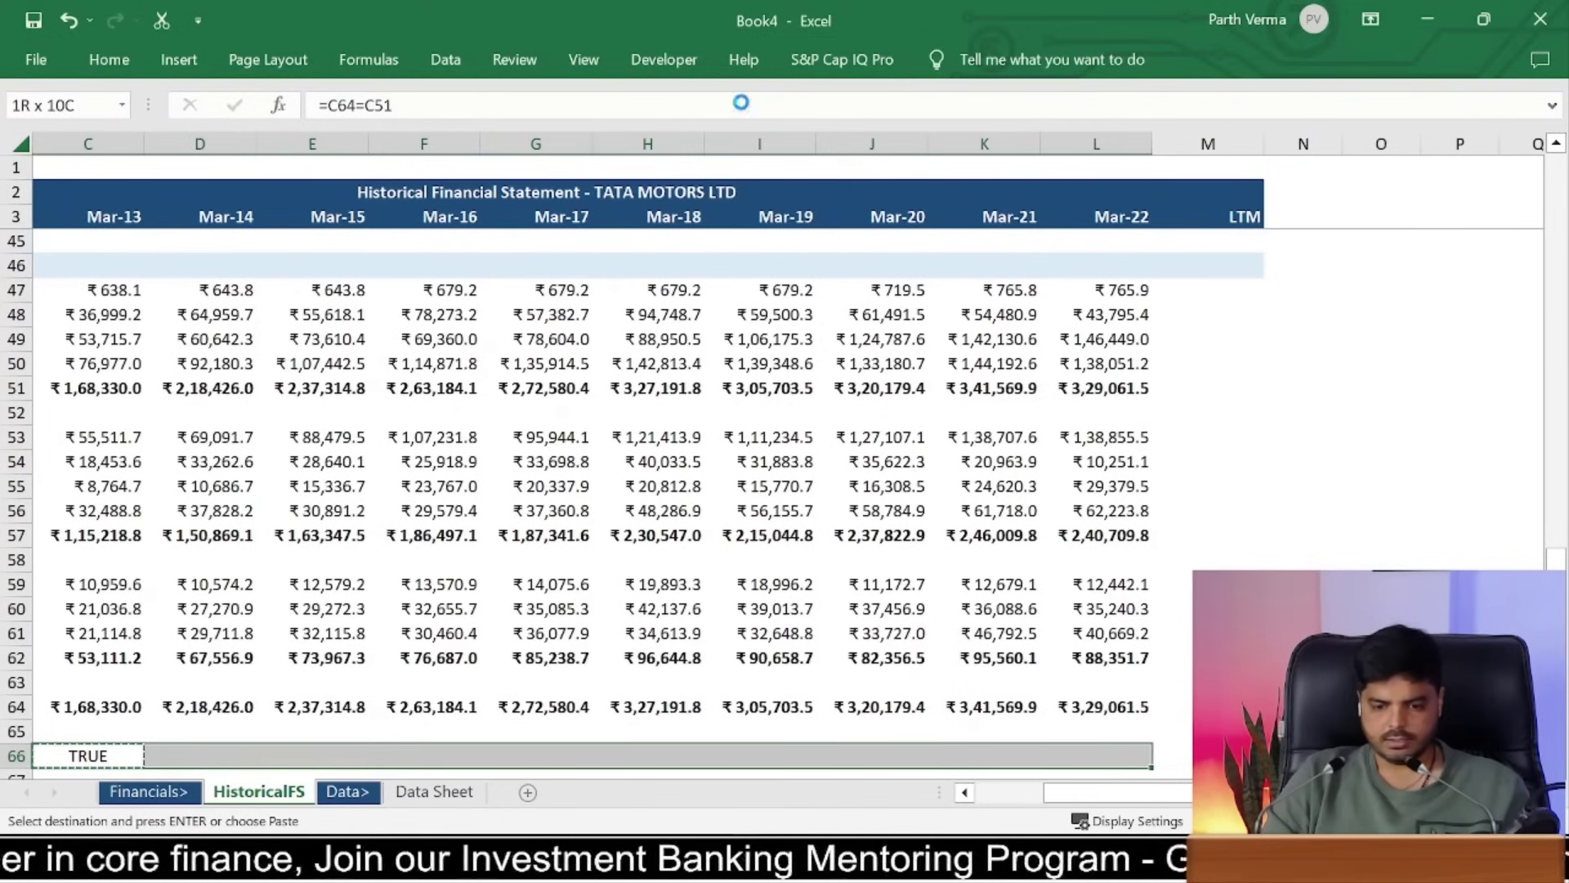
key("ctrl+v")
Step: Italicize the TRUE check results along the Check row
key("Left")
key("Right")
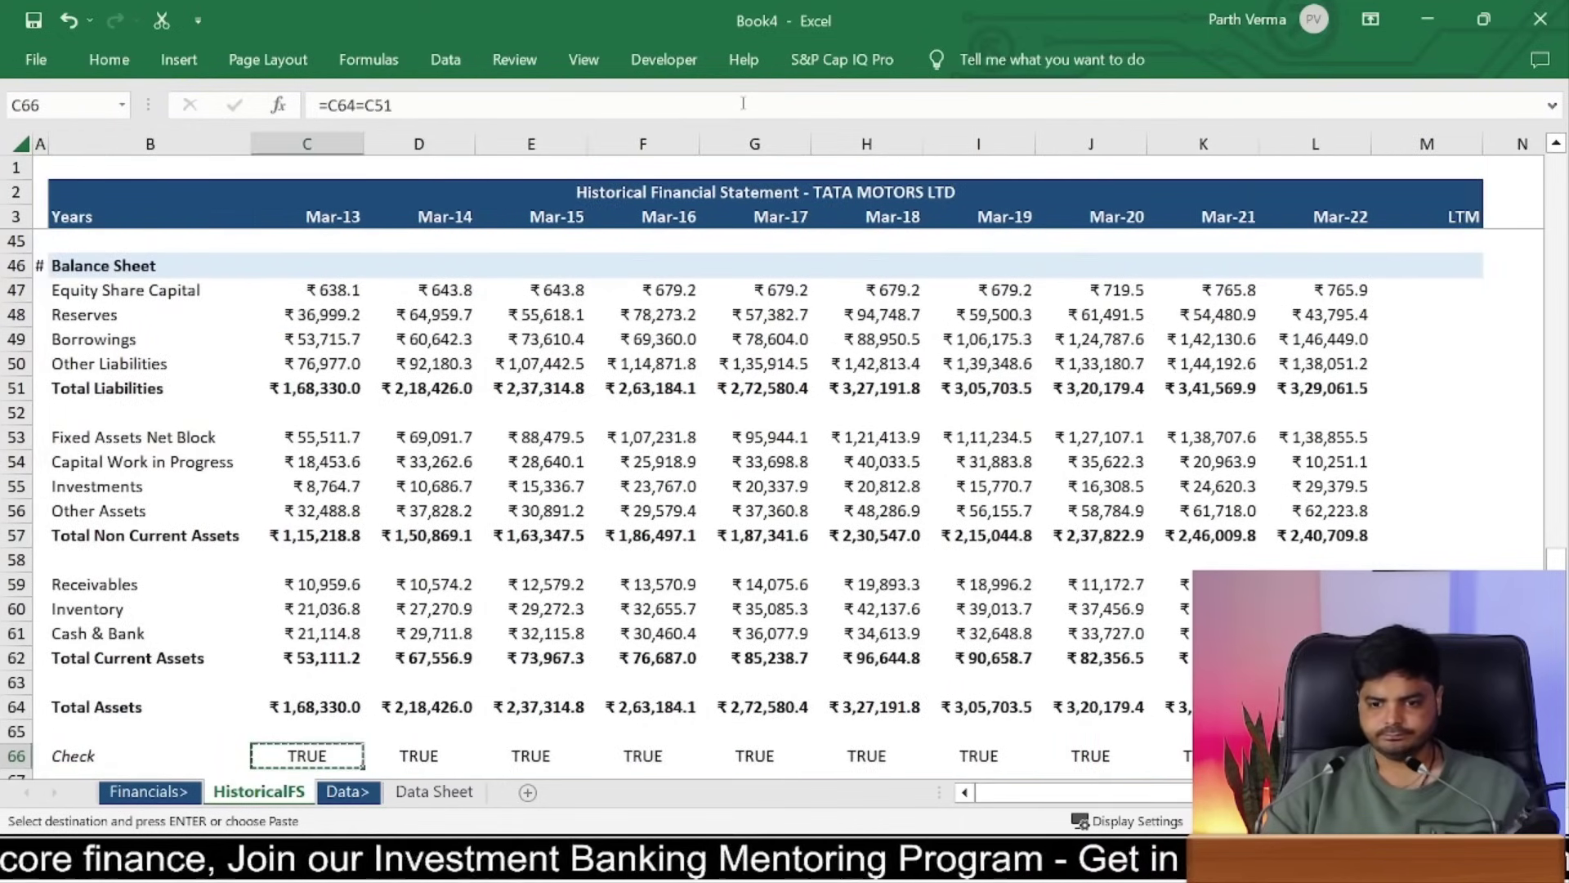
key("ctrl+shift+Right")
key("ctrl+i")
key("Left")
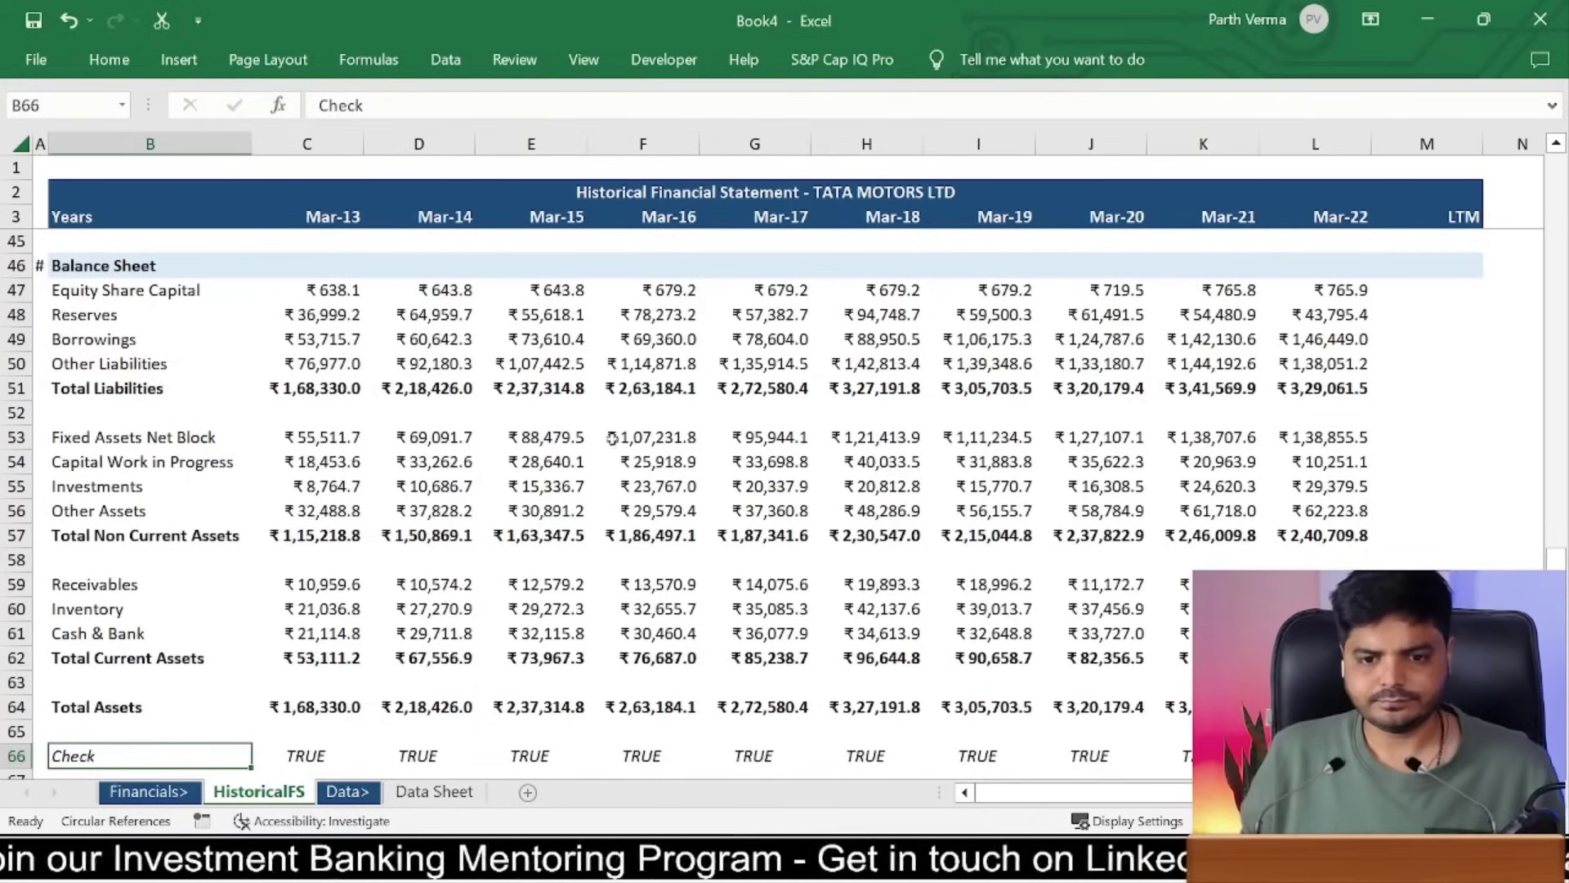
Step: Inspect Mar-22's Total Non Current Assets formula
mouse_move(531, 583)
left_mouse_down()
mouse_move(473, 155)
mouse_move(643, 820)
mouse_move(696, 740)
left_mouse_up()
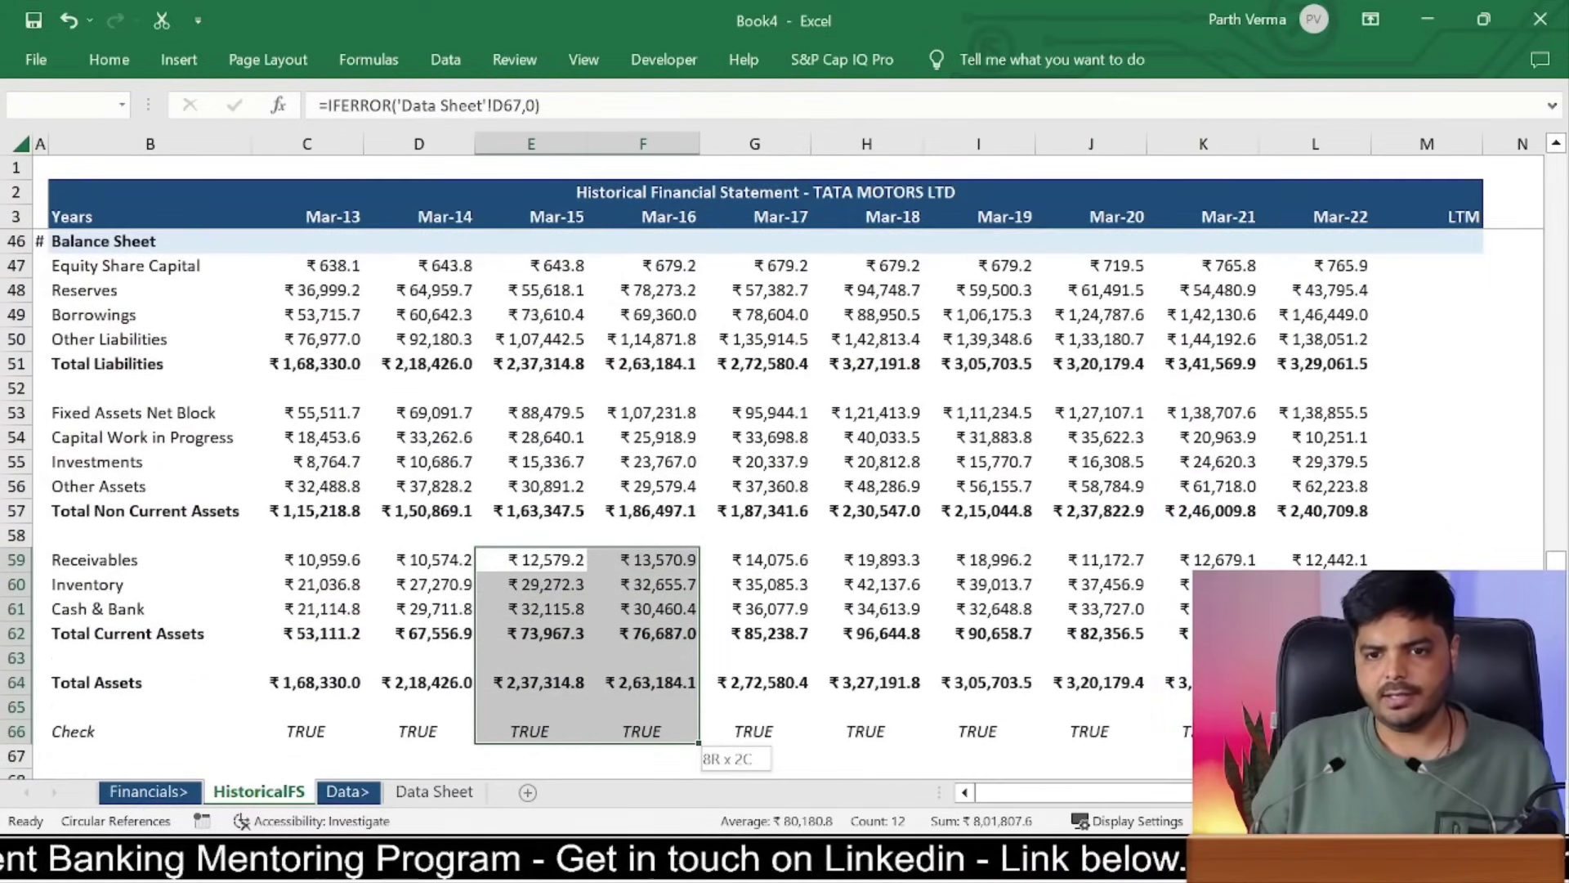
left_click_drag(696, 739, 687, 731)
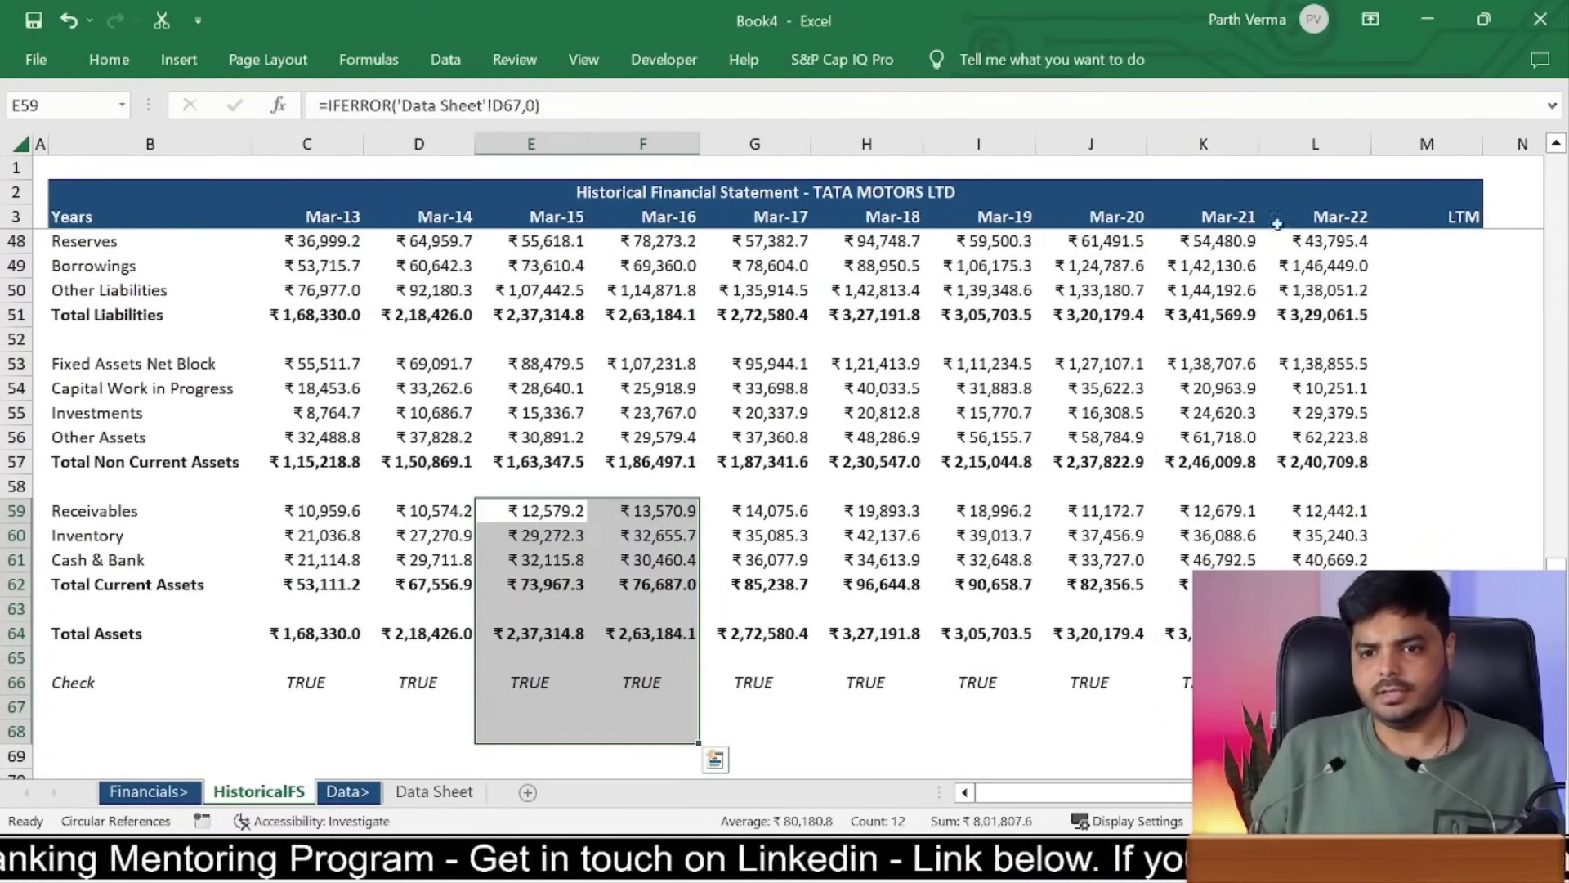
left_click(1230, 462)
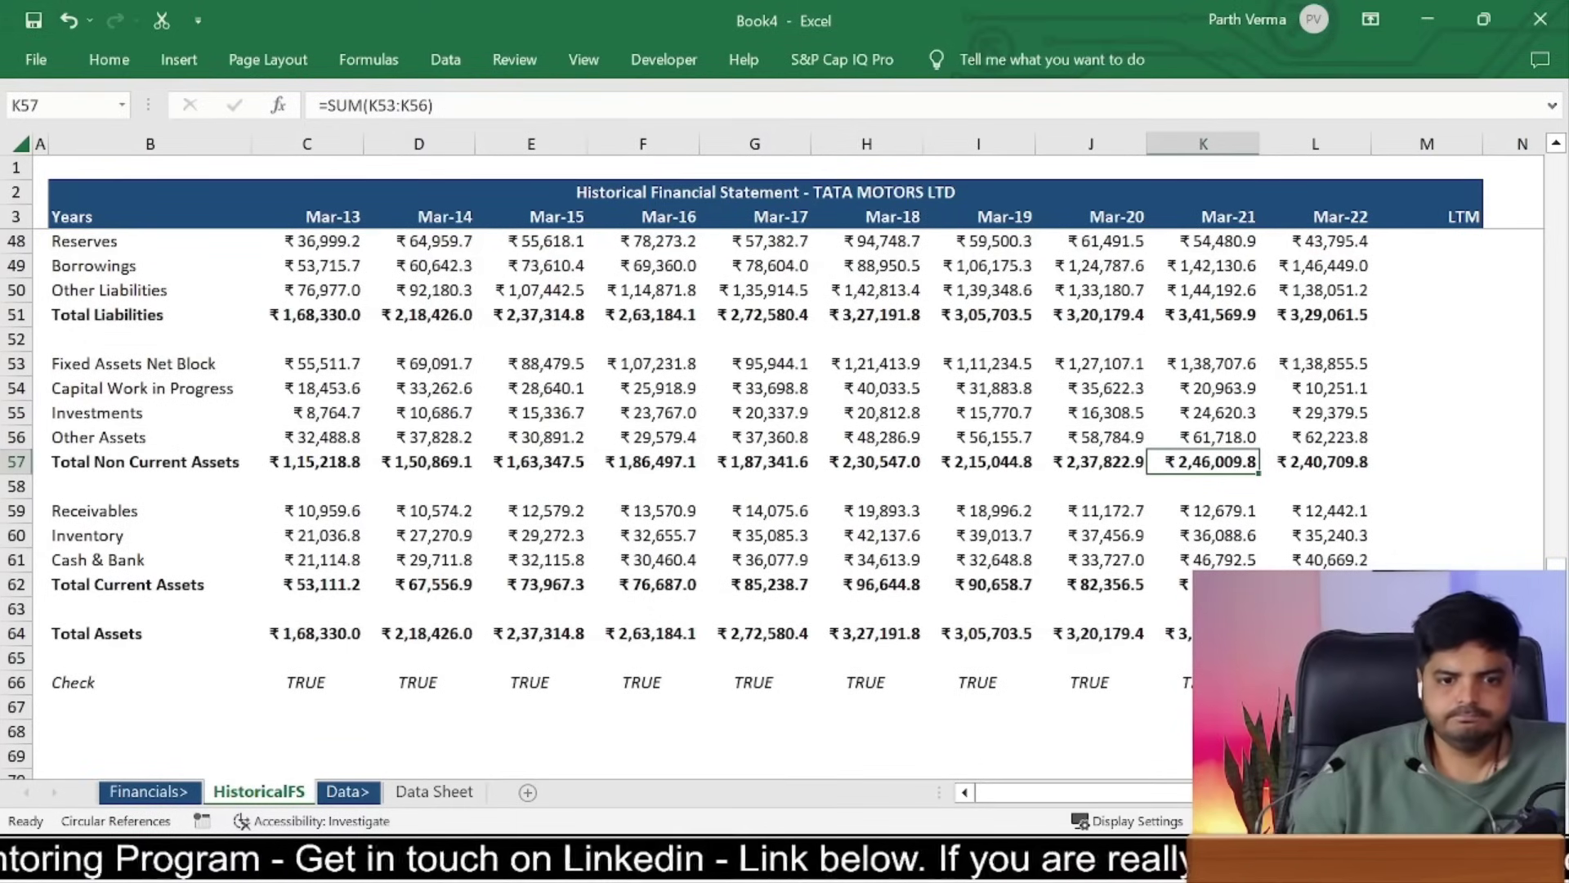
key("alt+Tab")
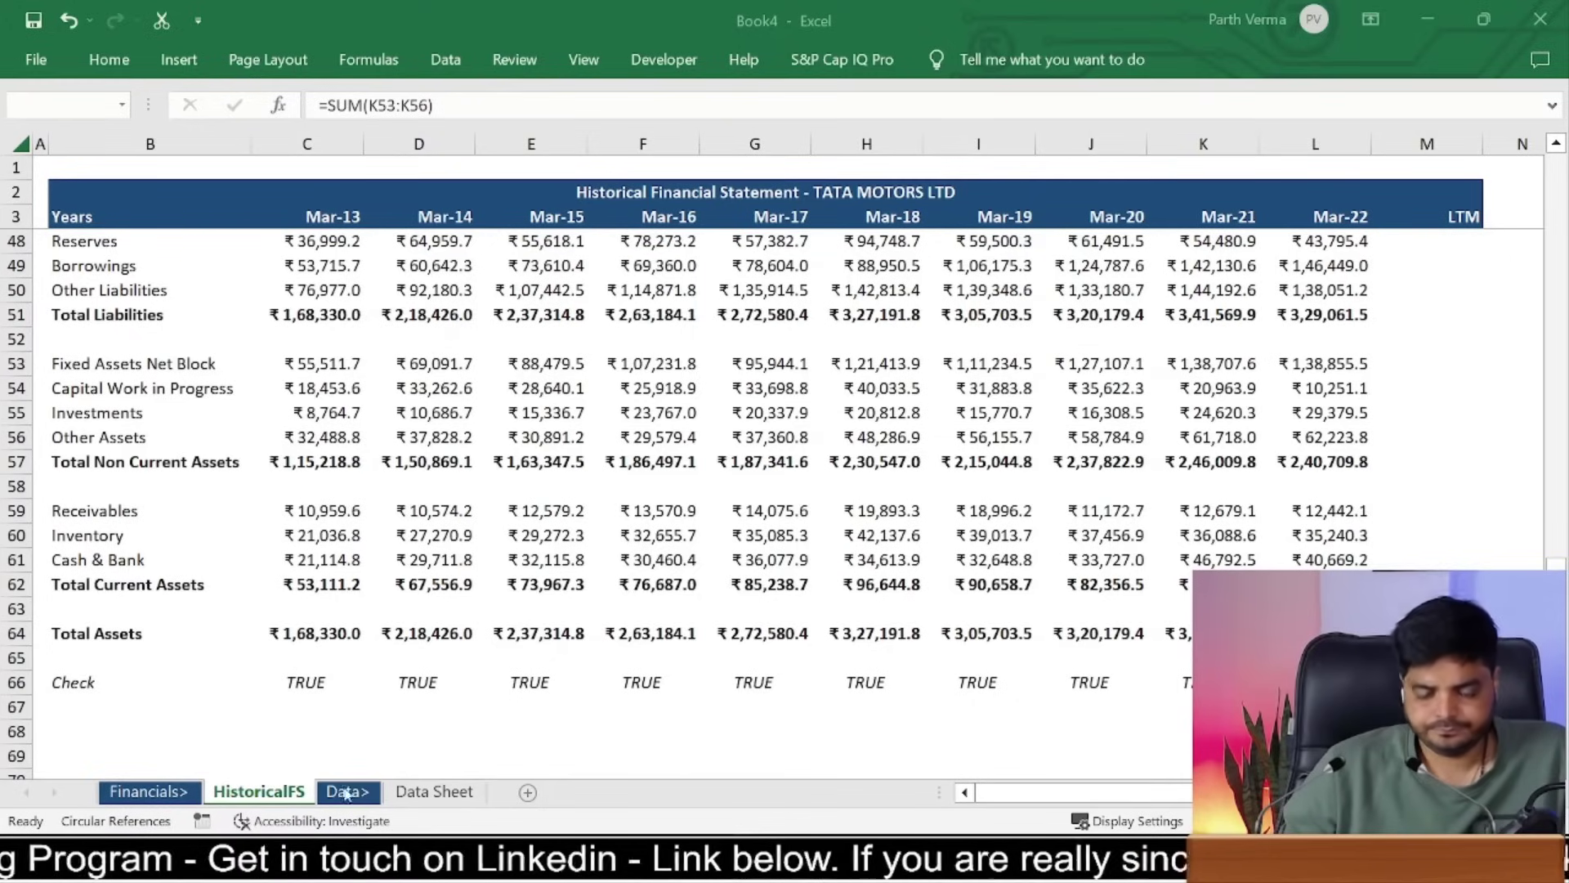
key("alt+Tab")
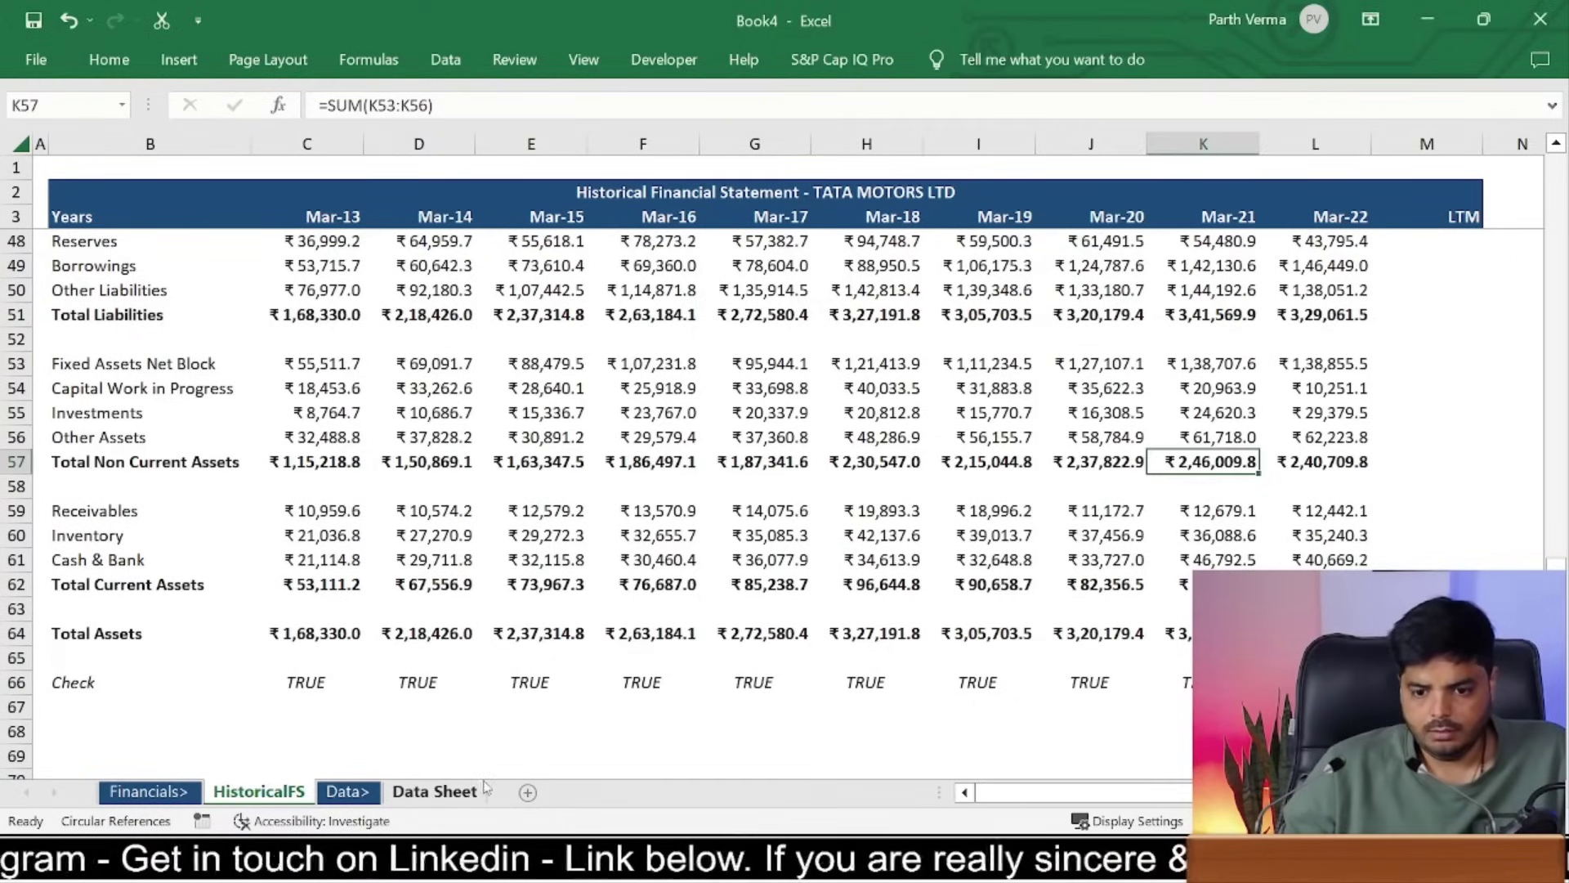
Step: On Data Sheet, select the cash flow activity and net cash flow rows
left_click(434, 791)
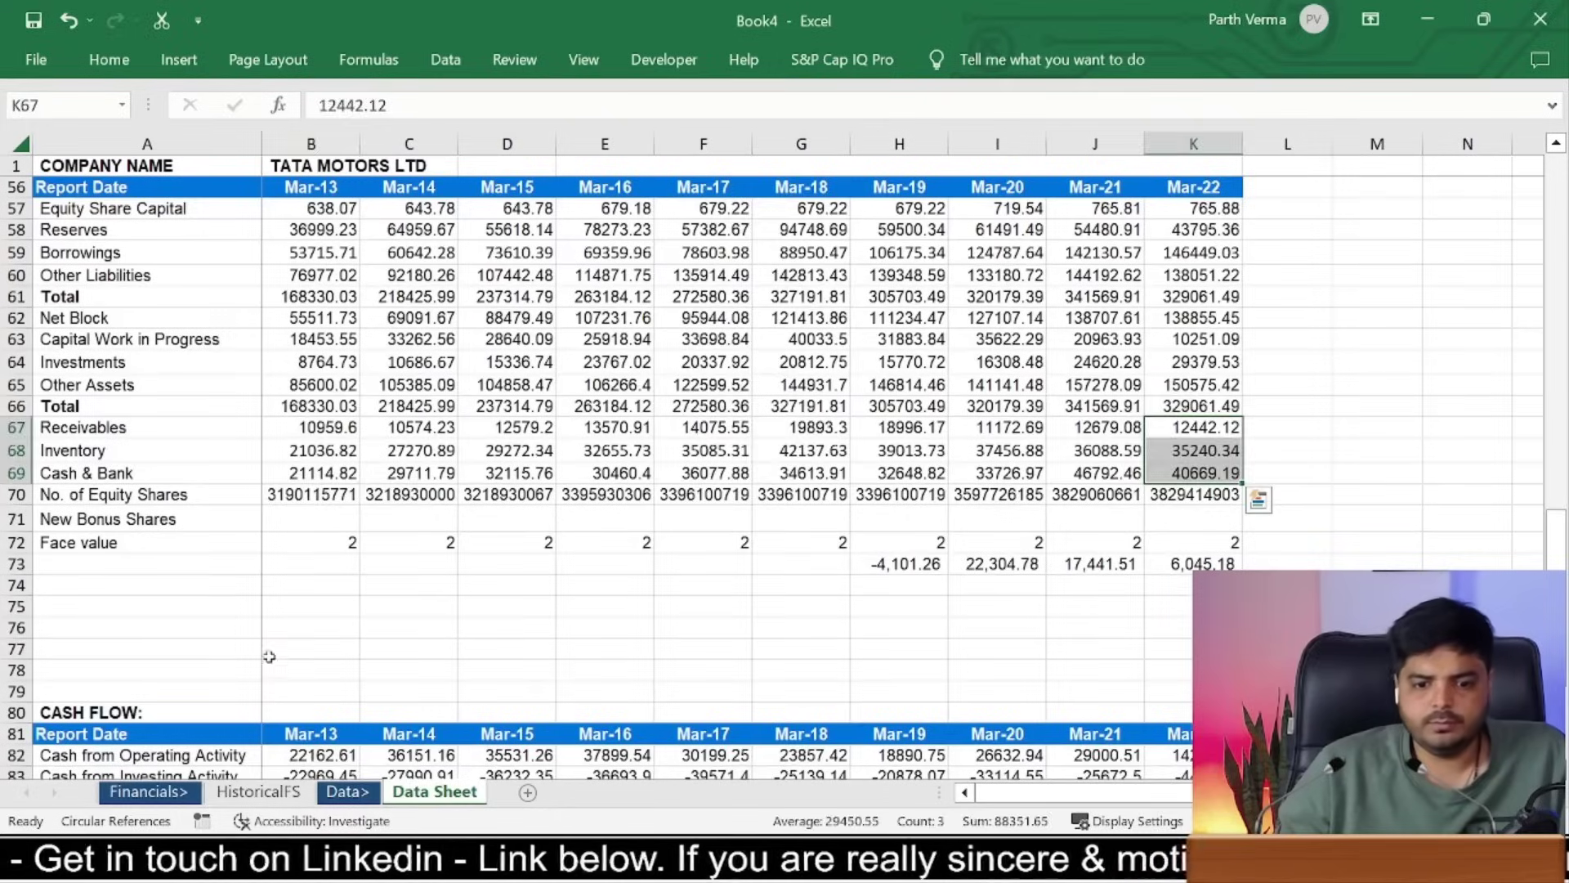
mouse_move(311, 651)
left_mouse_down()
mouse_move(310, 733)
mouse_move(285, 761)
left_mouse_up()
mouse_move(98, 536)
left_mouse_down()
mouse_move(1105, 599)
mouse_move(1154, 569)
left_mouse_up()
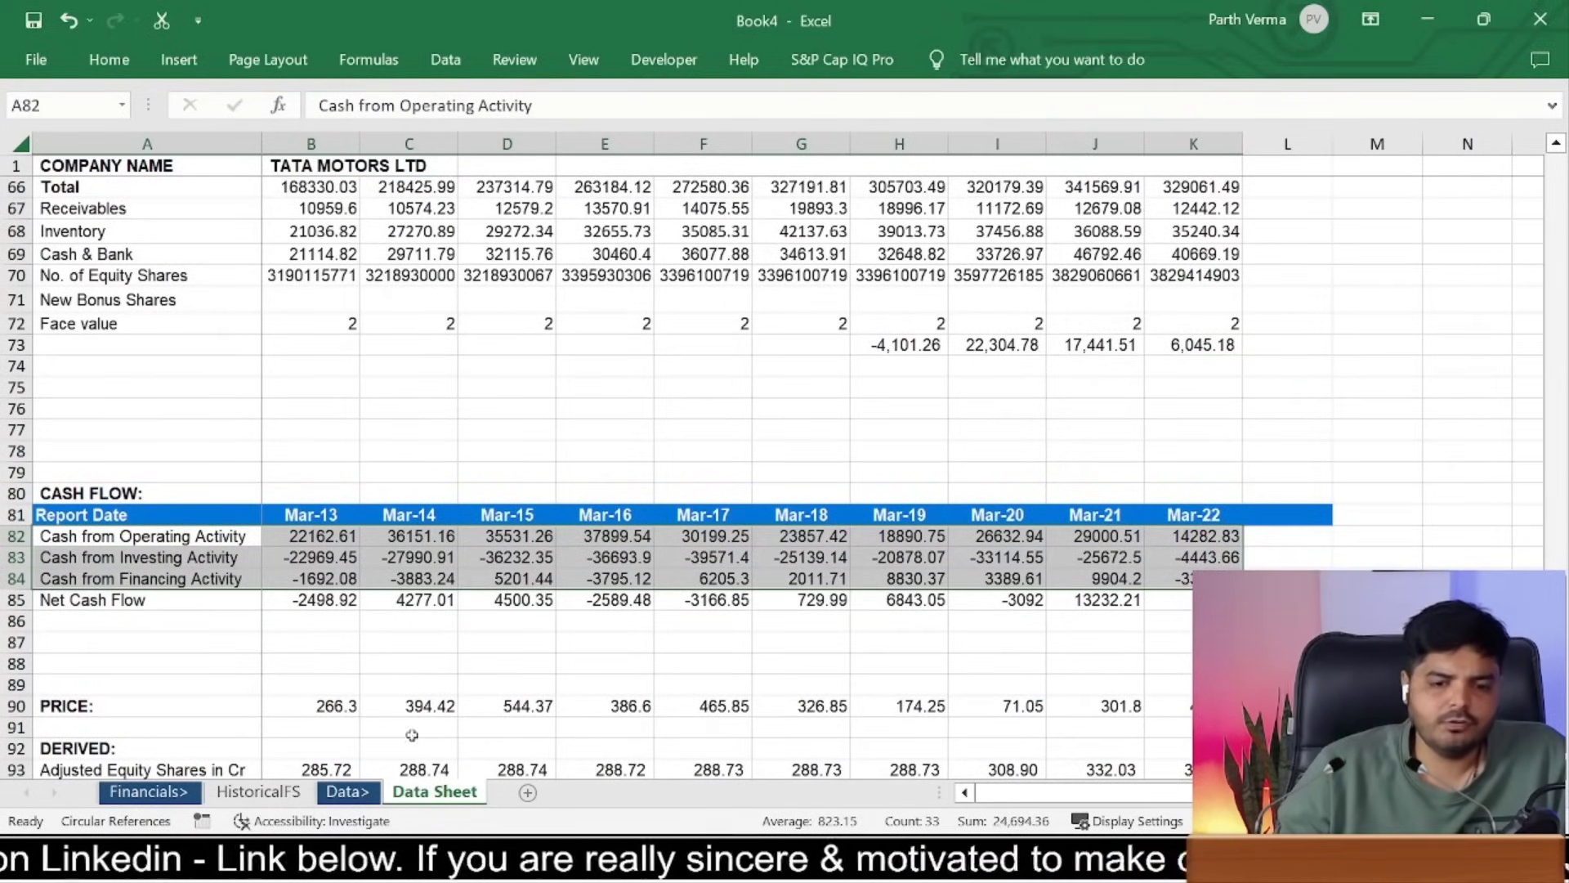
Step: Add a new sheet named 'Cash Flow Data' and switch to the Screener browser window
left_click(528, 792)
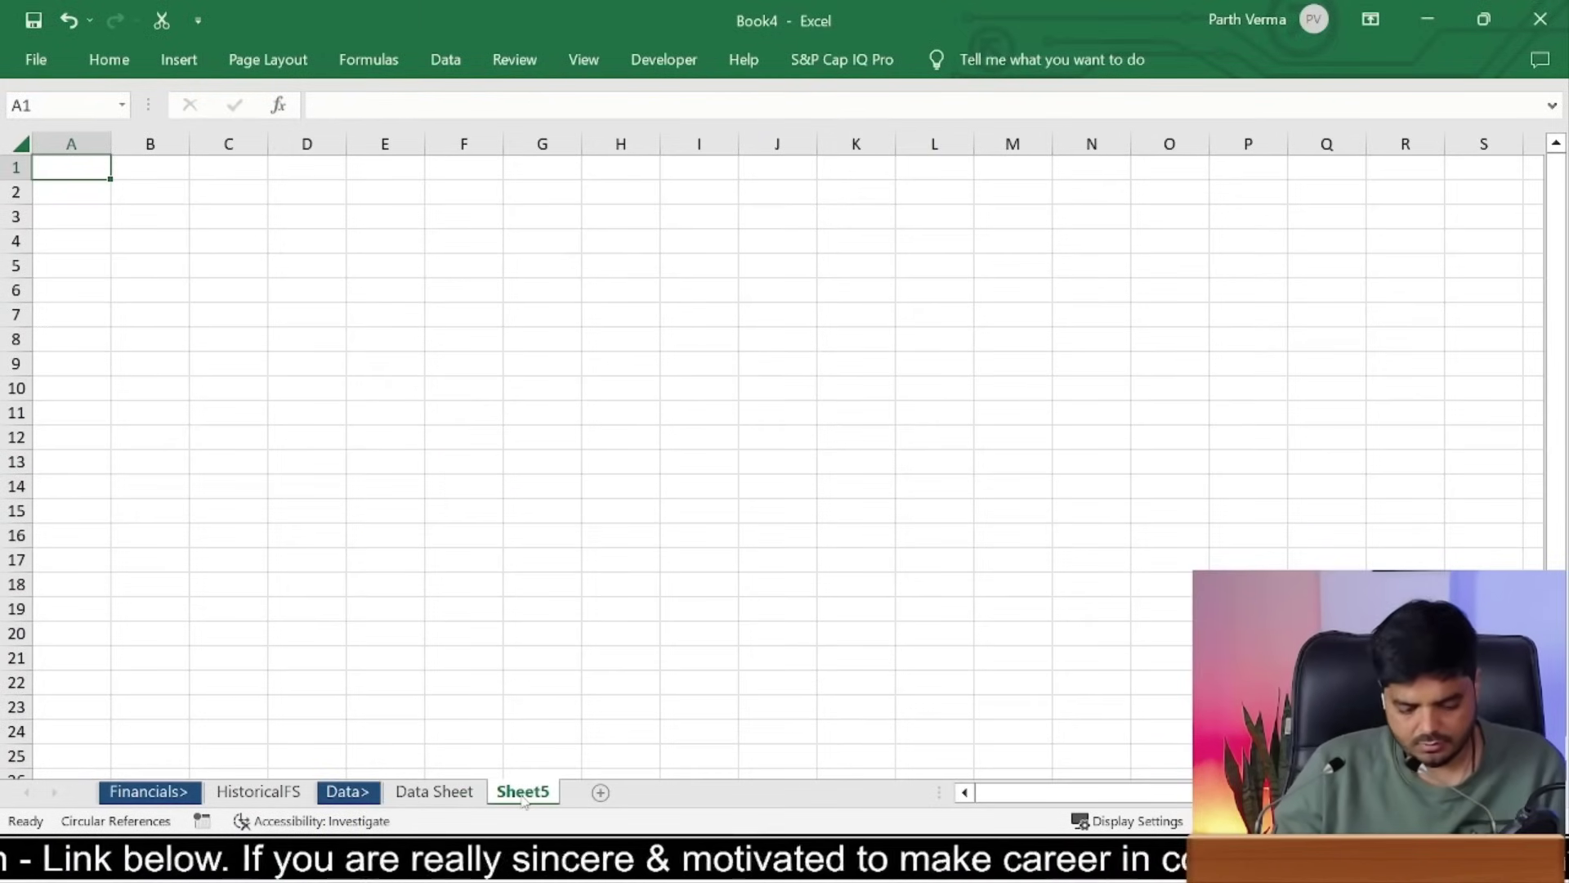
type("Cash")
key("Escape")
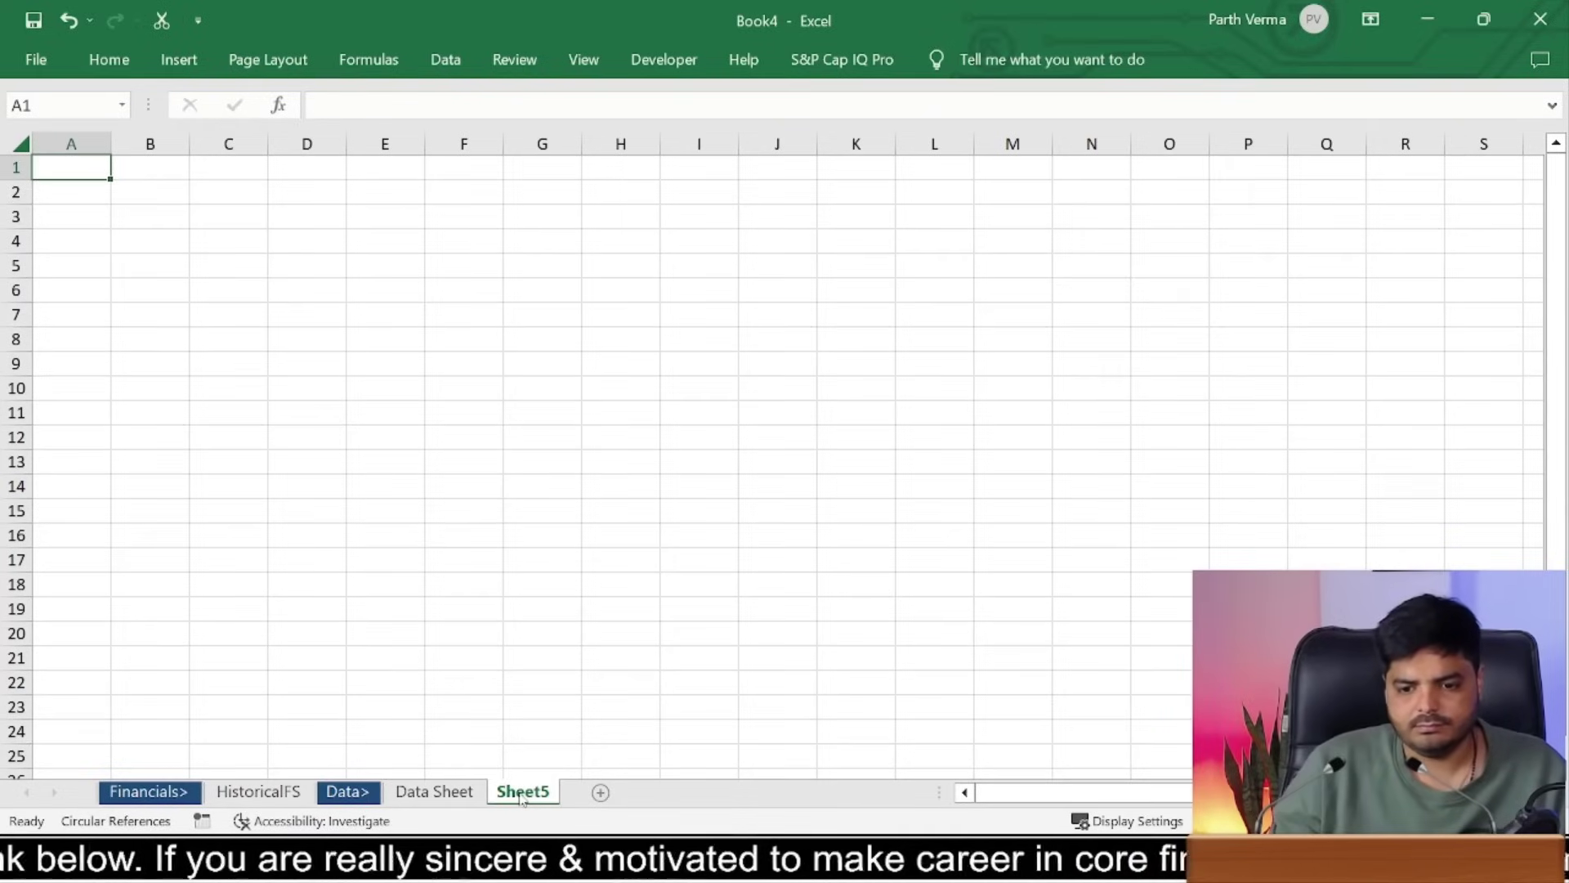
double_click(520, 792)
type("Cash Flow Data")
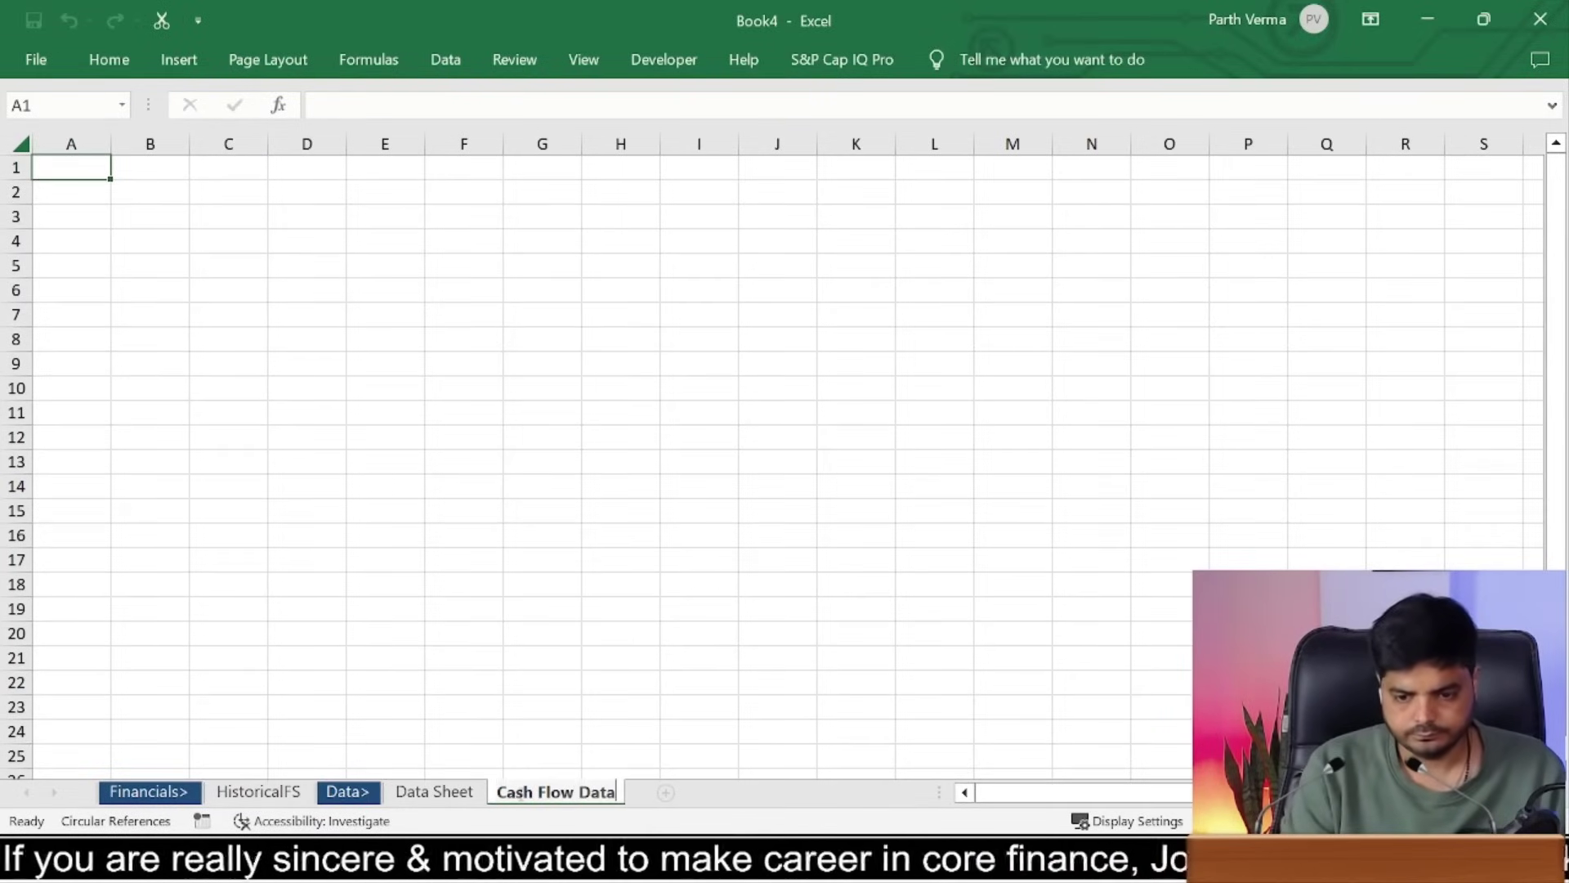
key("Return")
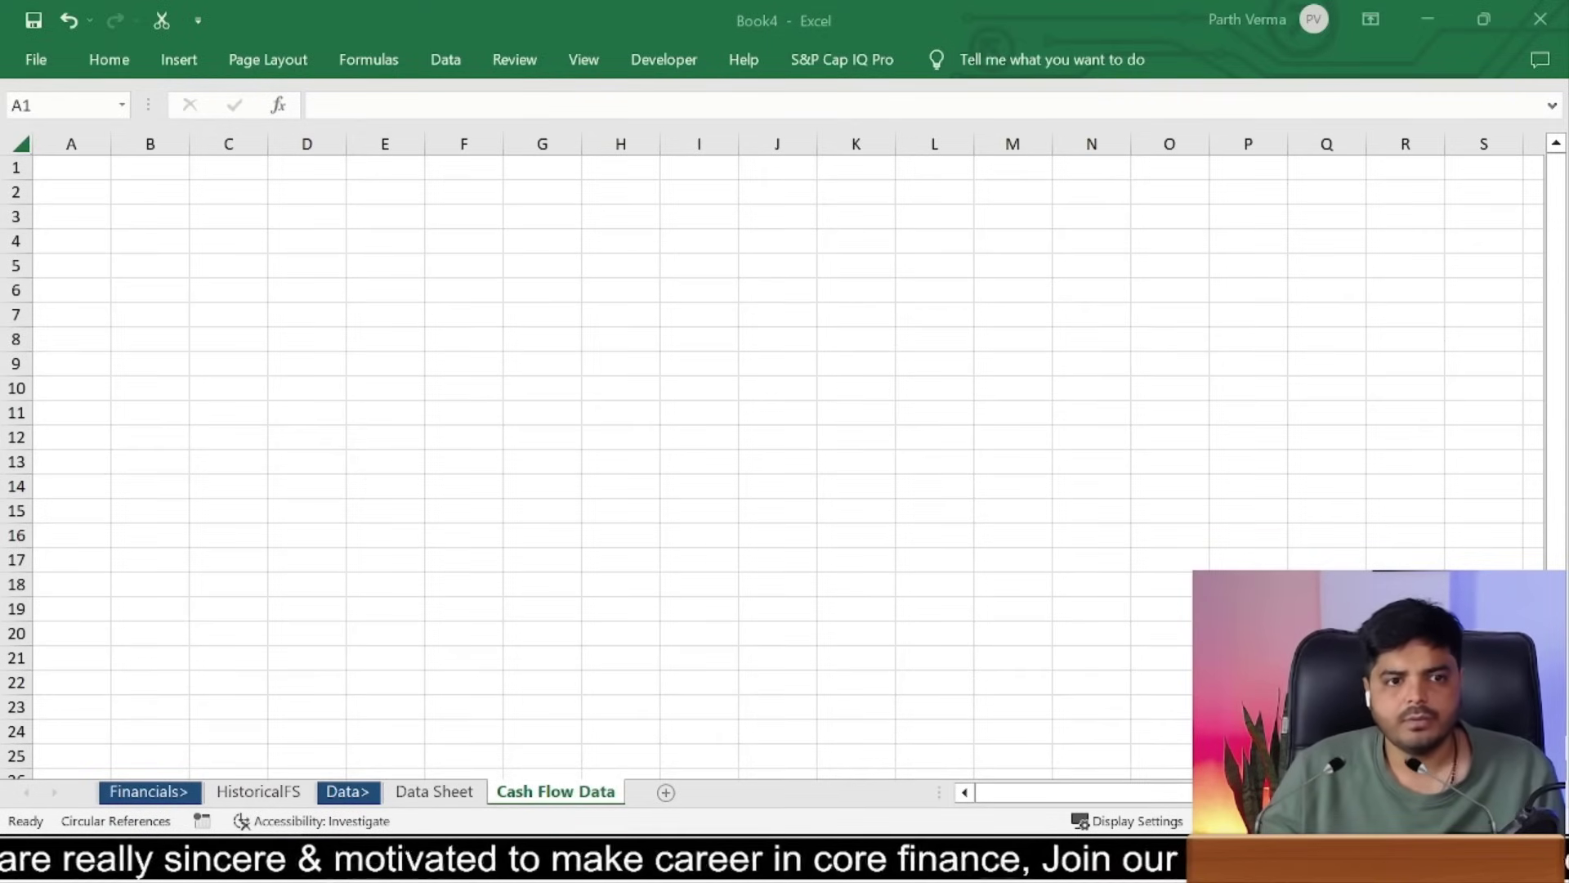
key("alt+Tab")
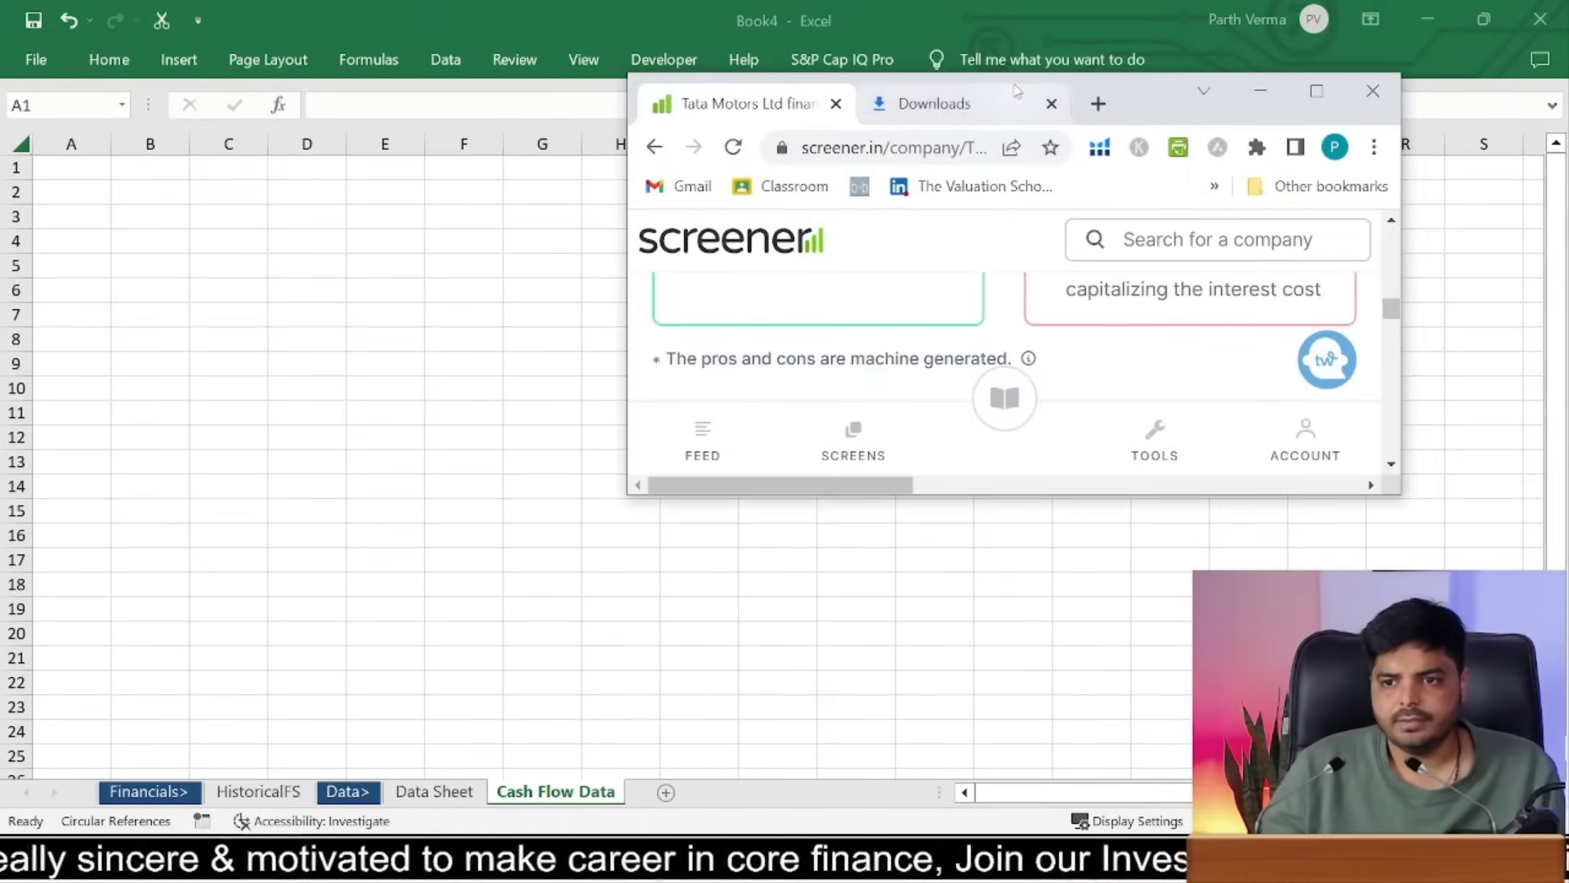
Step: Maximise Screener and expand the Operating, Investing and Financing Activity breakdowns
left_click(1051, 103)
double_click(1059, 98)
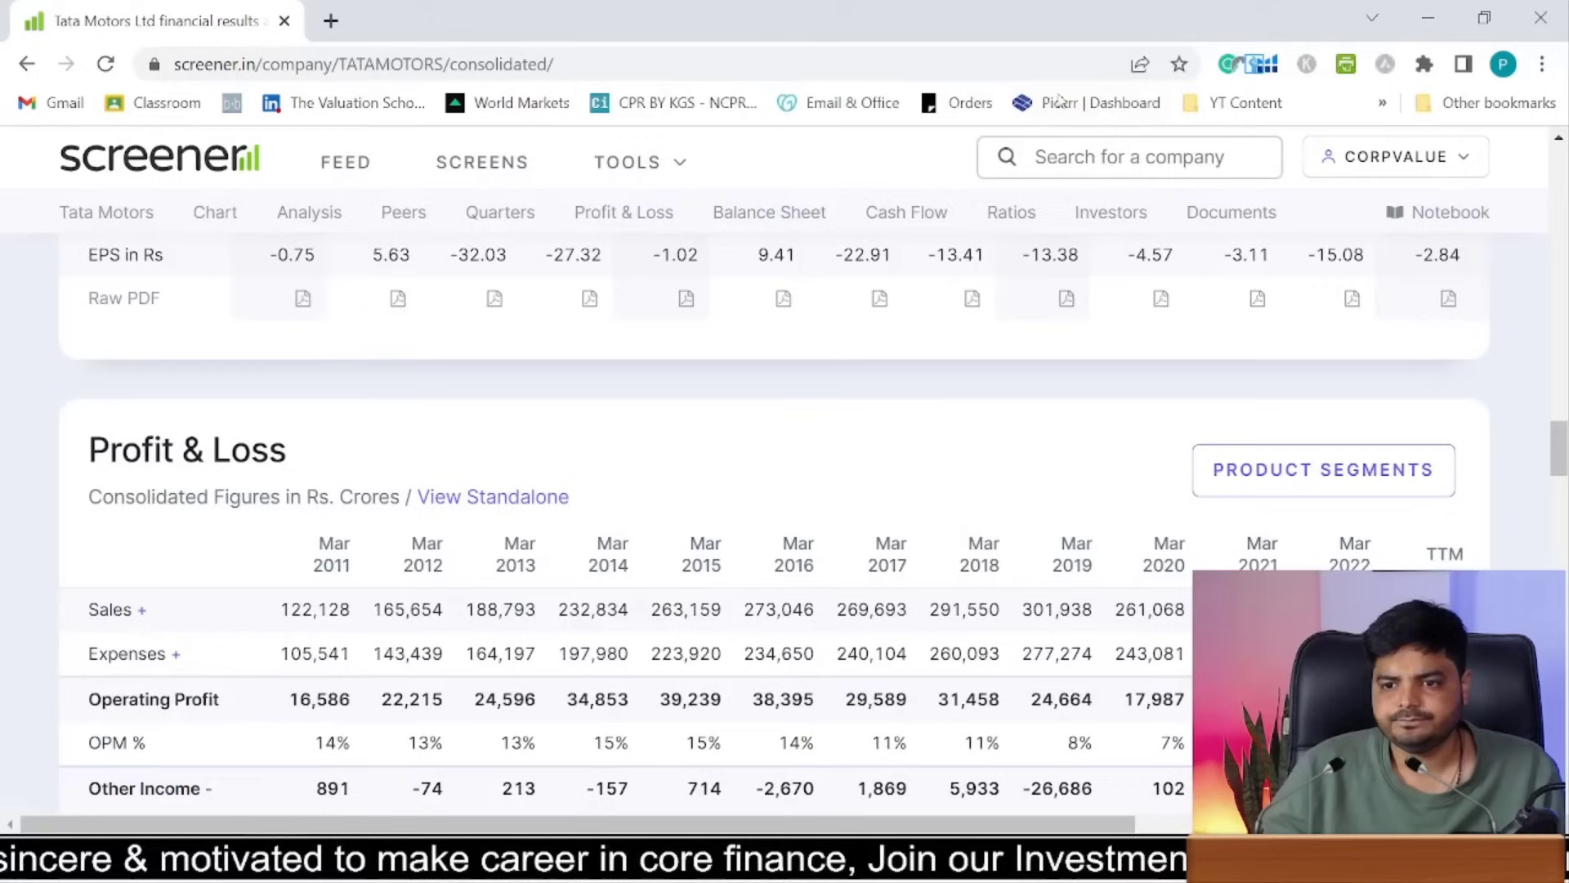
left_click_drag(1559, 465, 1563, 617)
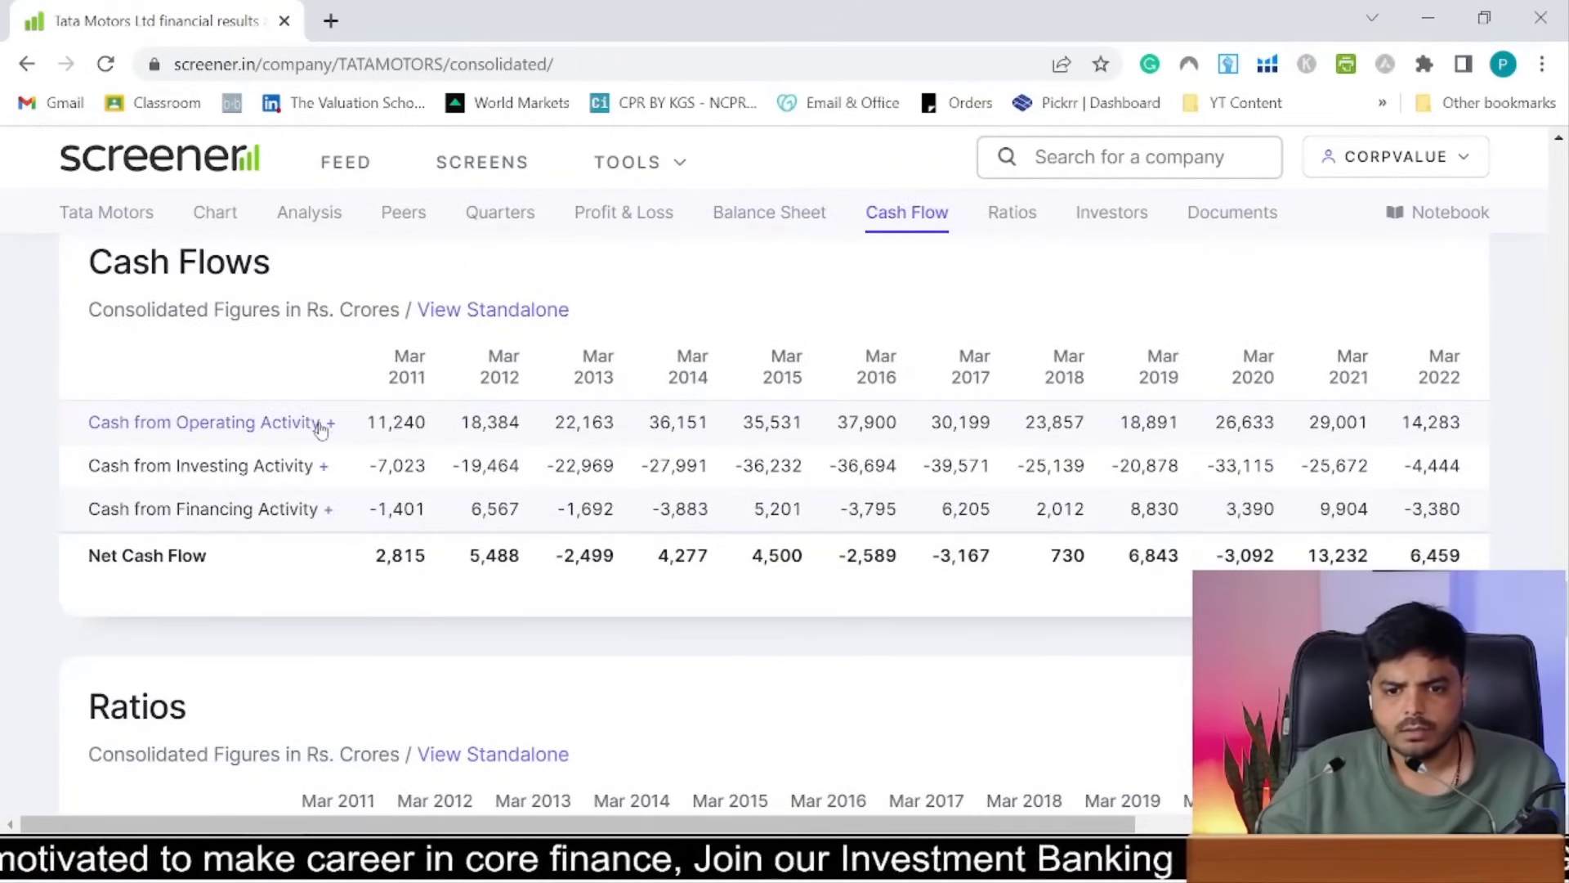
left_click(318, 422)
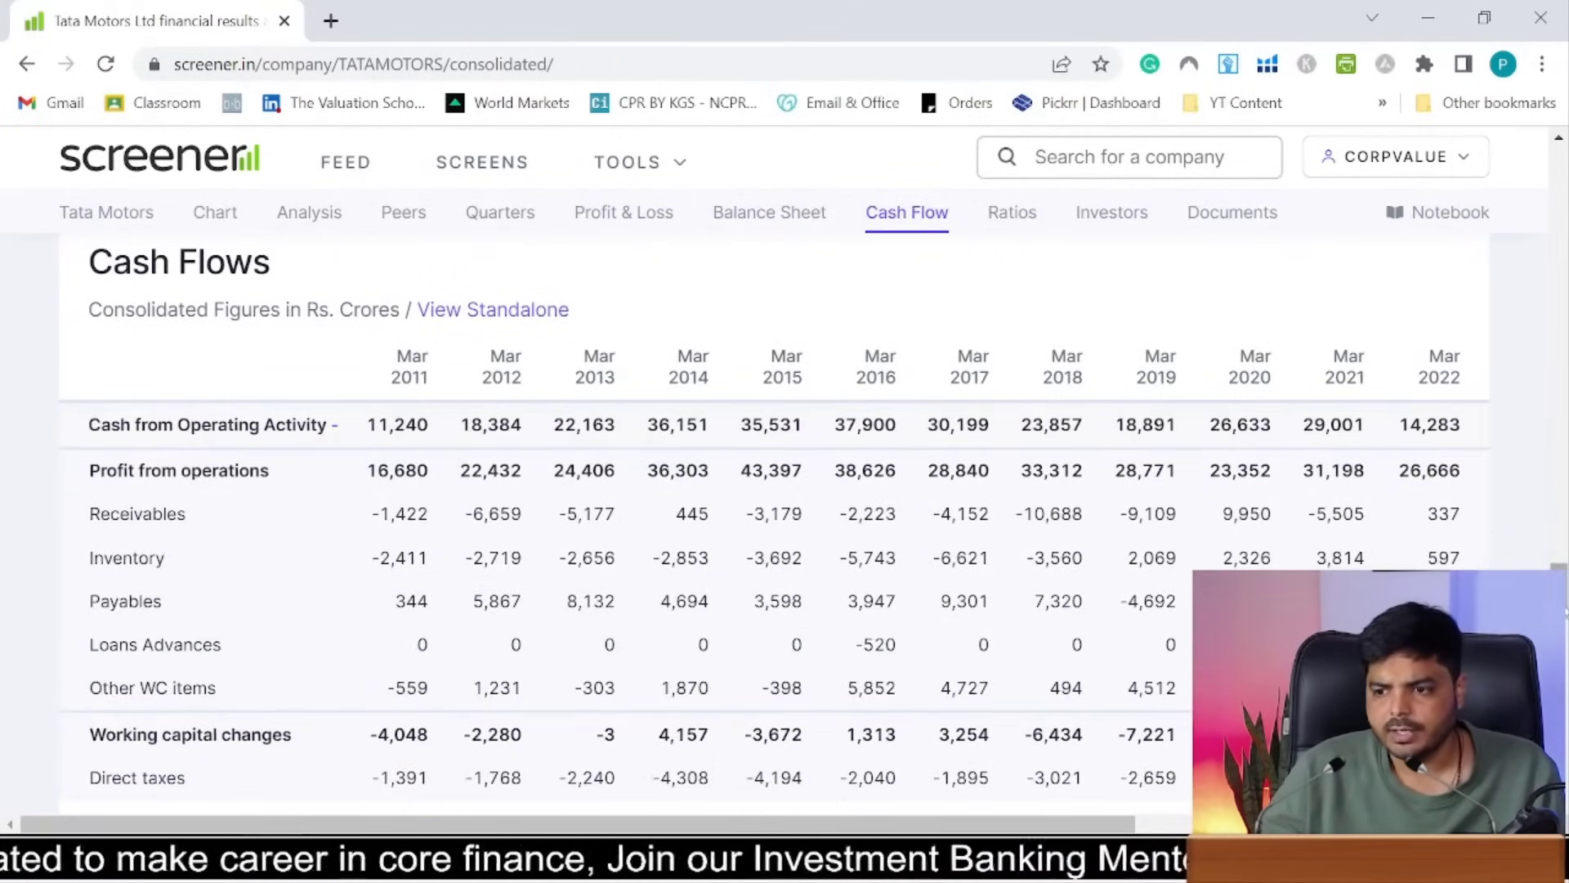
scroll(444, 433, "down", 3)
scroll(444, 432, "down", 2)
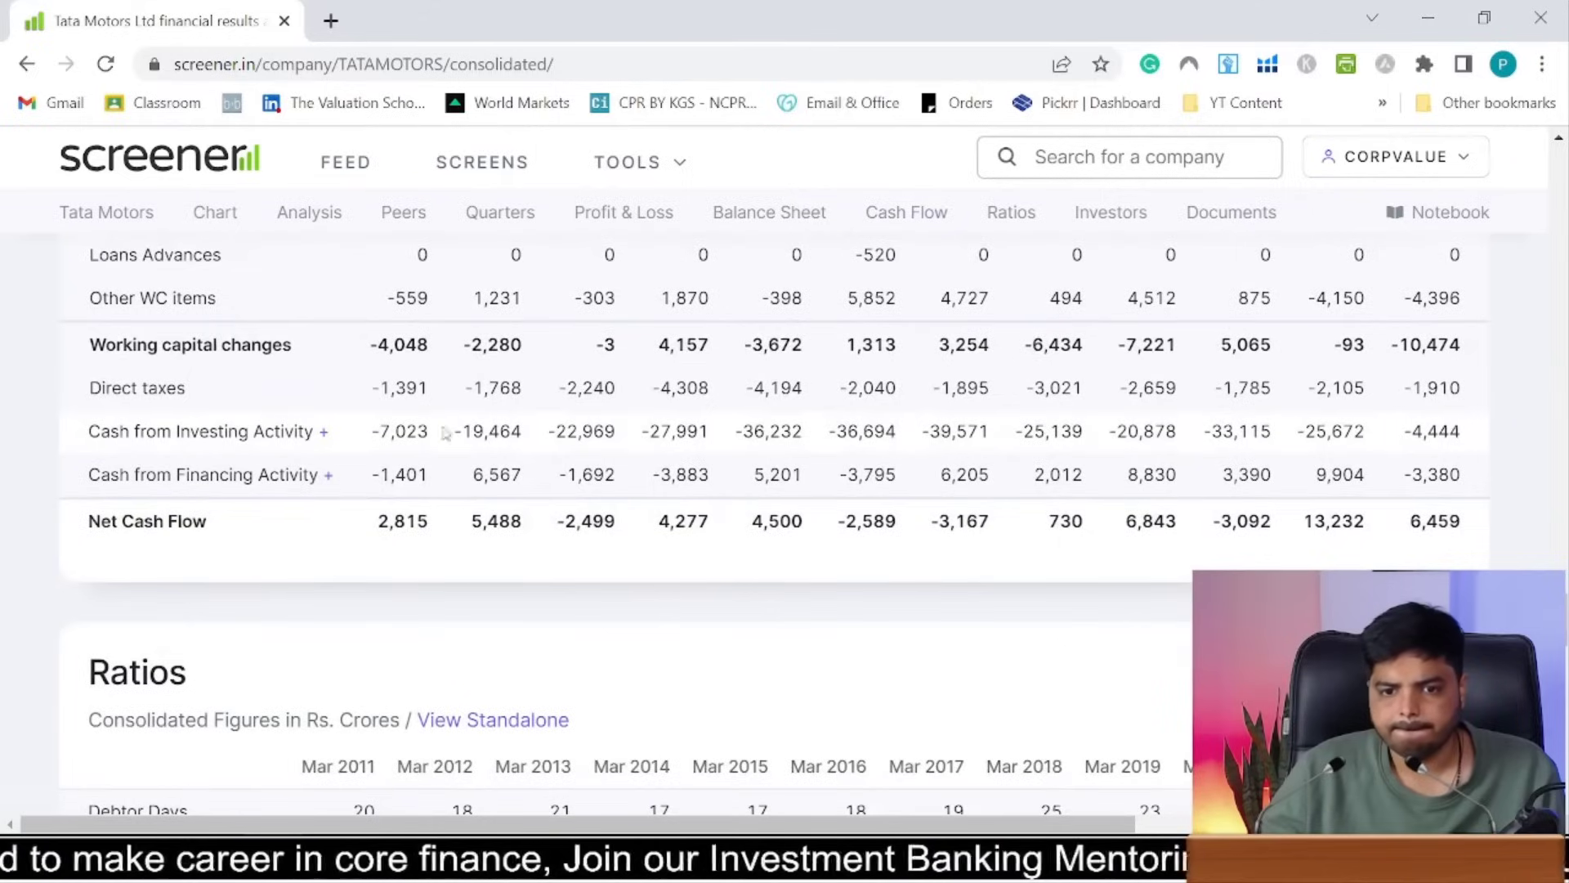
left_click(324, 430)
scroll(621, 491, "down", 7)
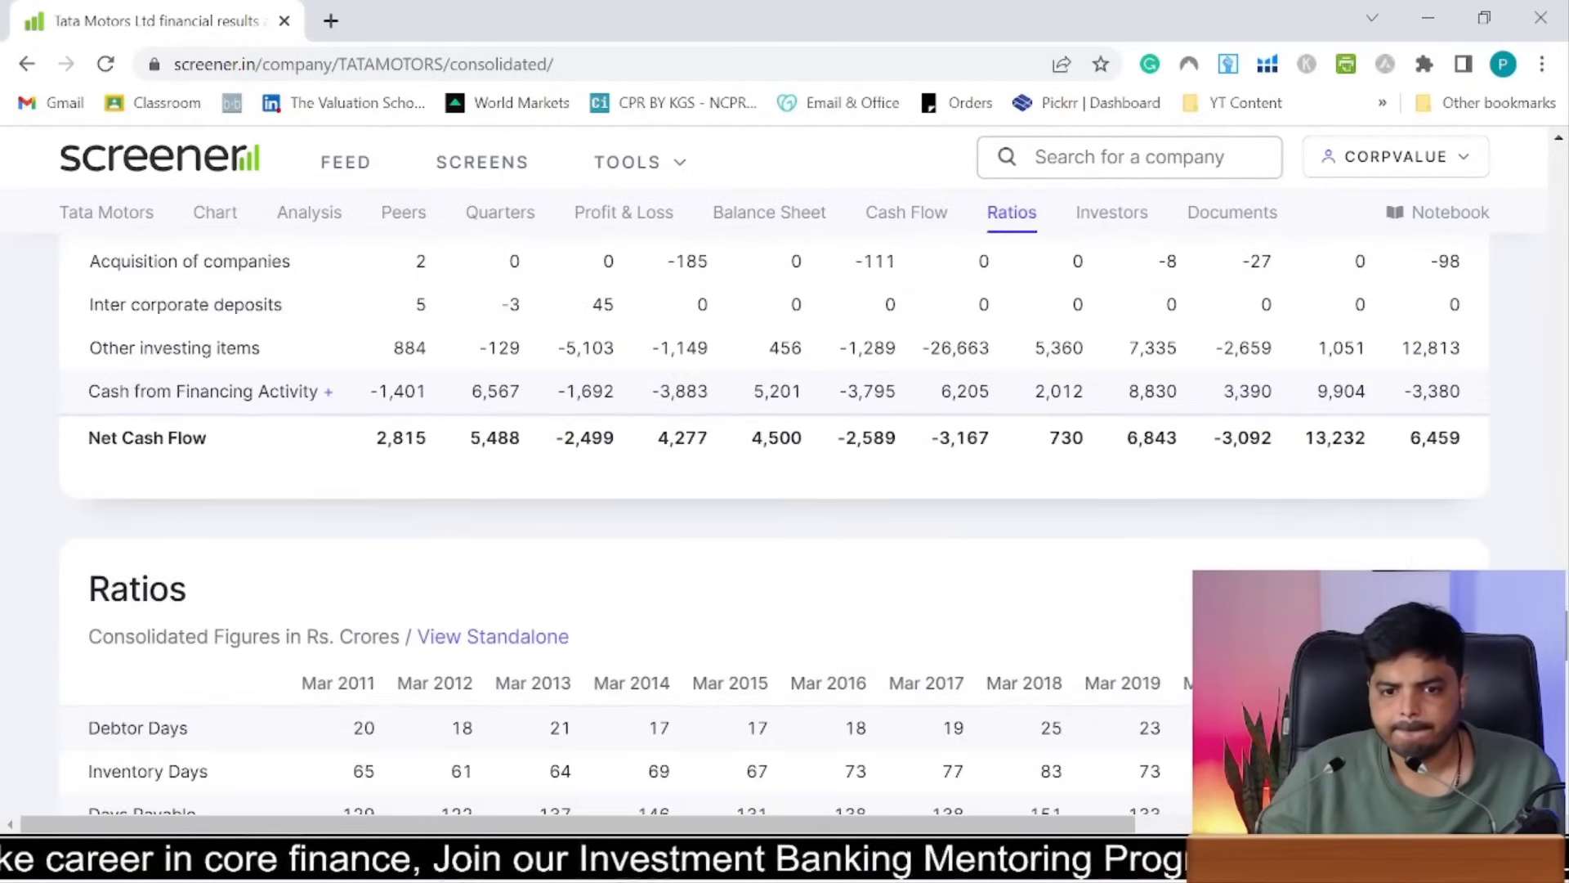
left_click(329, 392)
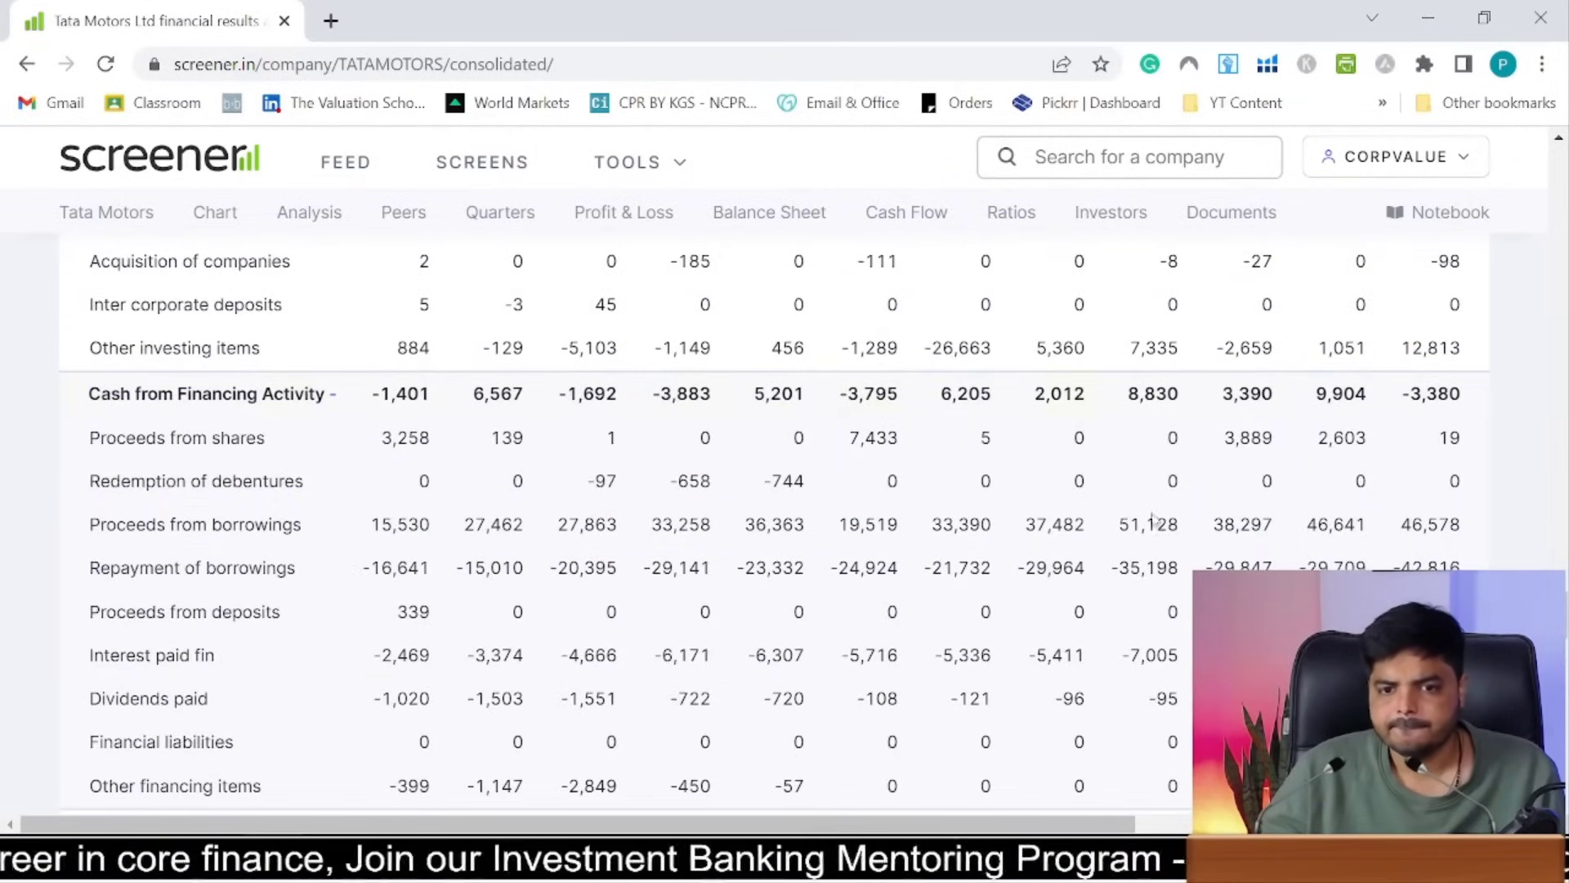
Step: Select the cash flow table from Mar 2011 through the financing rows and return to Excel
left_click_drag(1561, 629, 1555, 560)
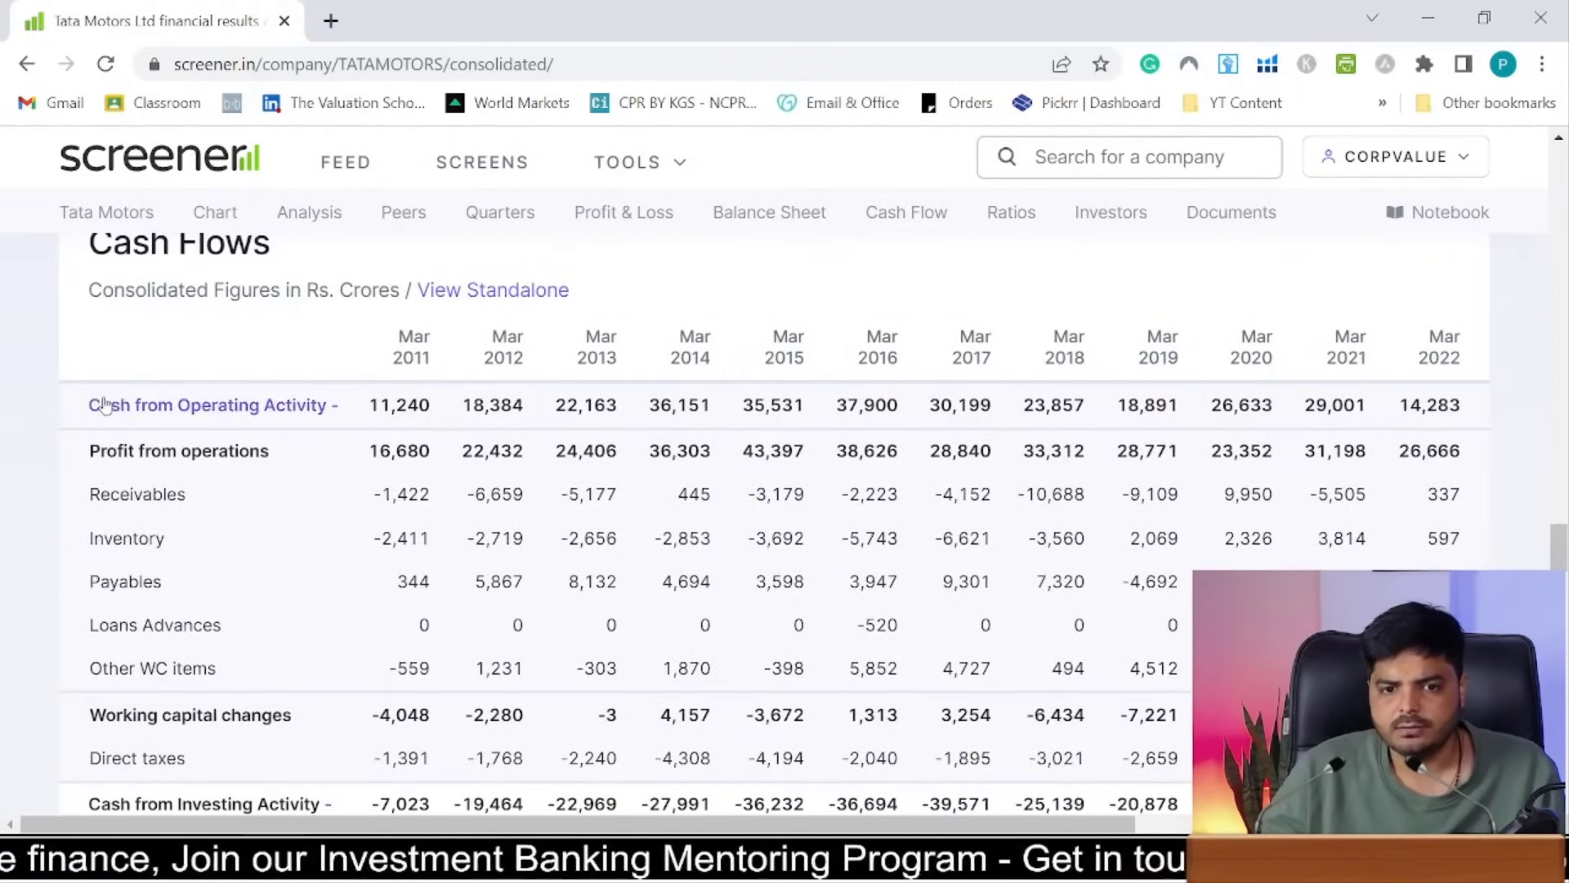
left_click_drag(254, 343, 899, 627)
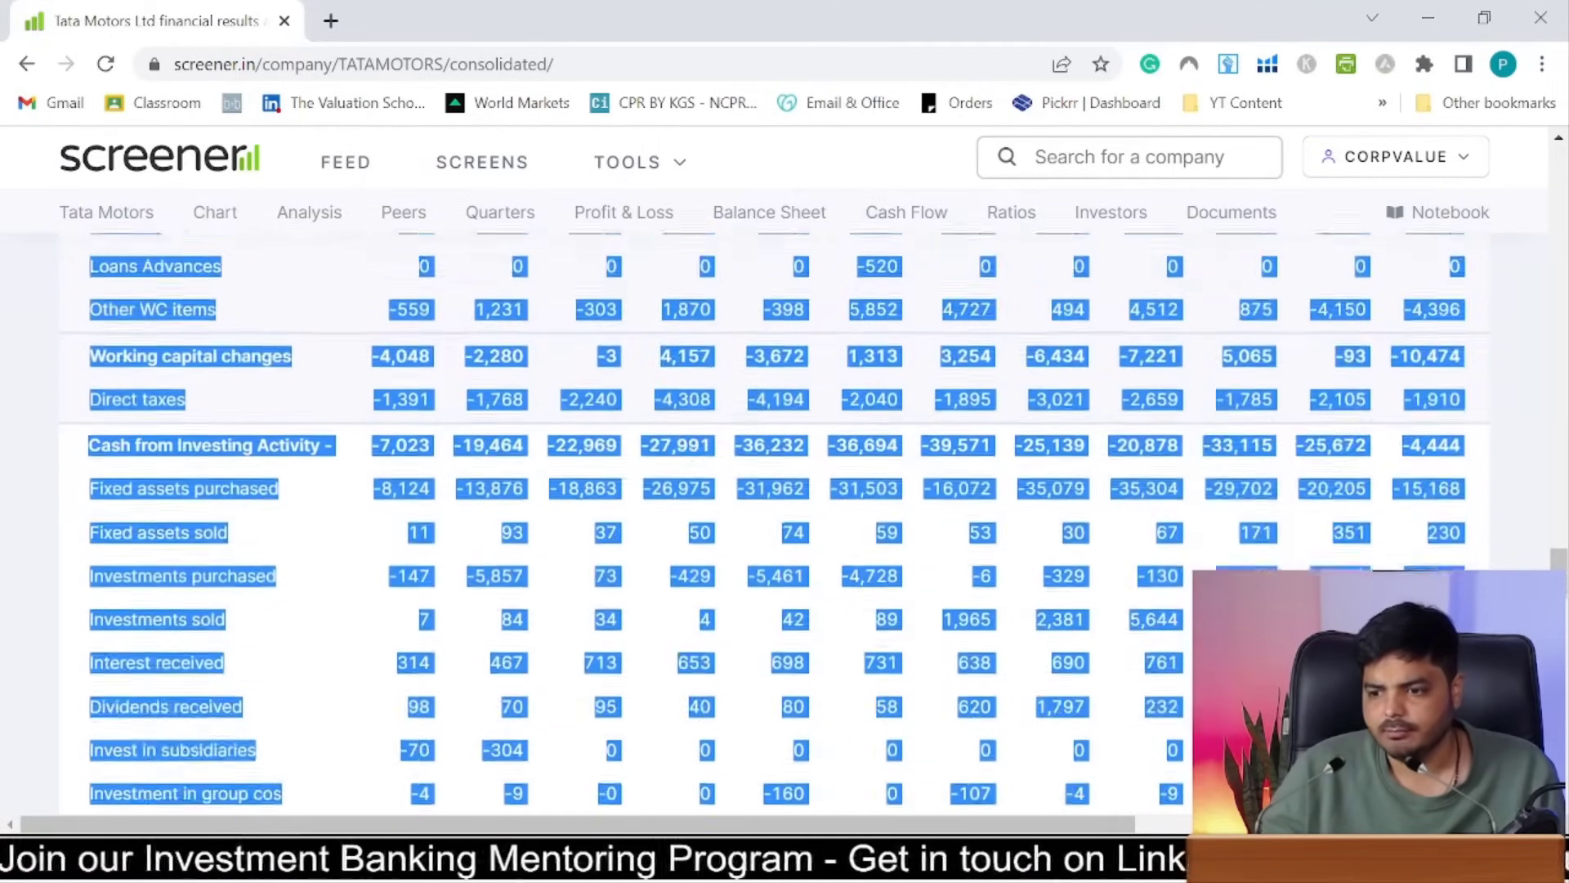
mouse_move(899, 628)
left_mouse_down()
mouse_move(1319, 495)
mouse_move(1320, 719)
left_mouse_up()
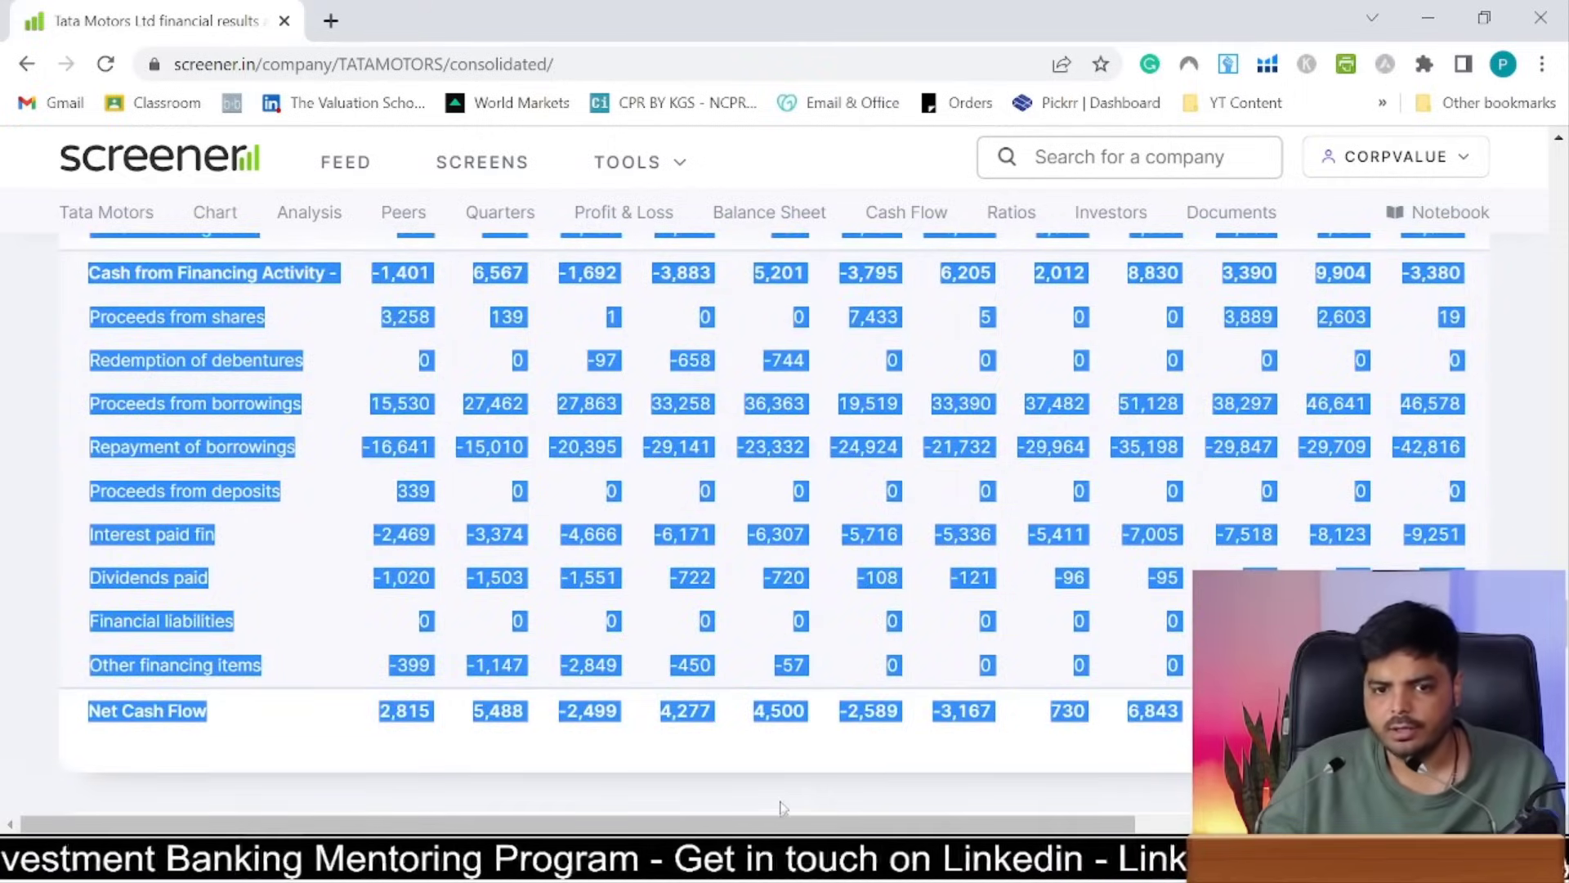
key("alt+Tab")
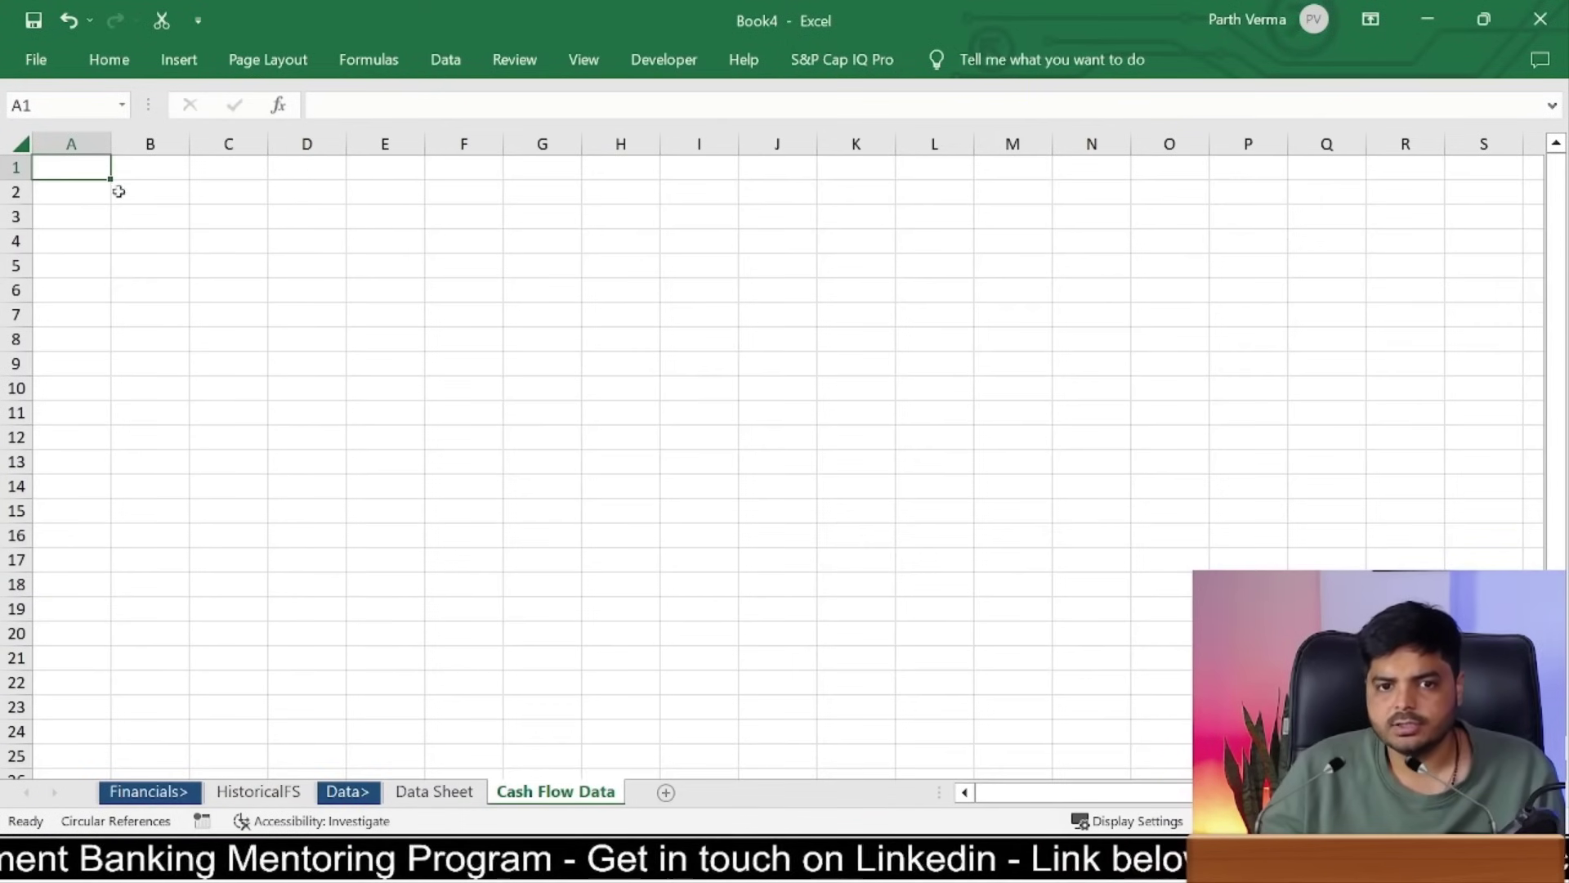
Step: Paste the Screener table at B2 and fit columns, then undo the formatted paste
left_click(119, 192)
key("ctrl+v")
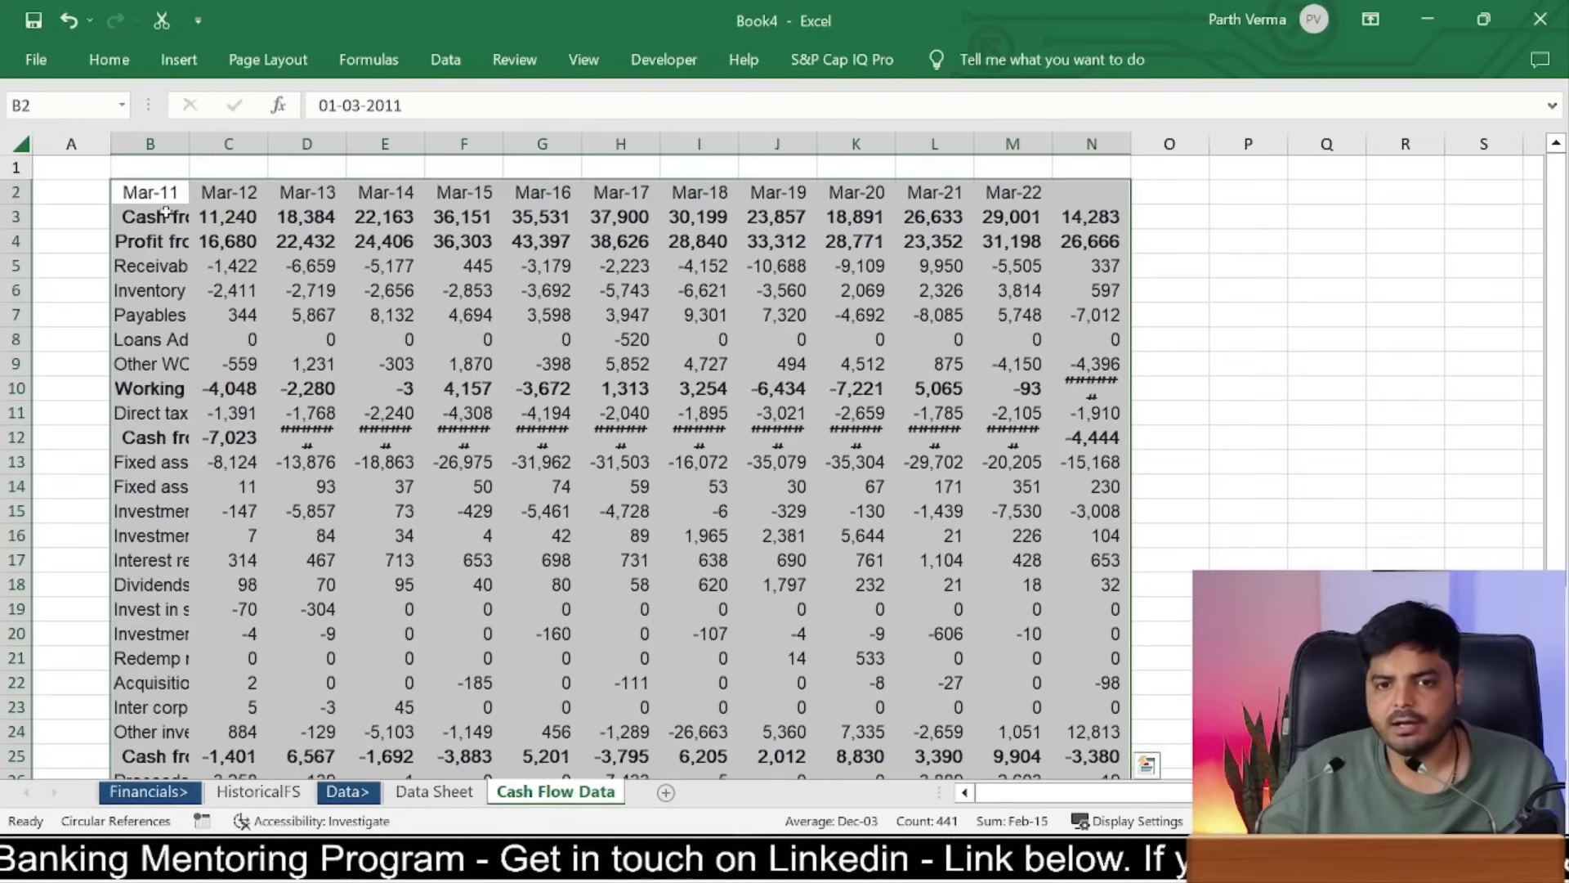
key("alt+h")
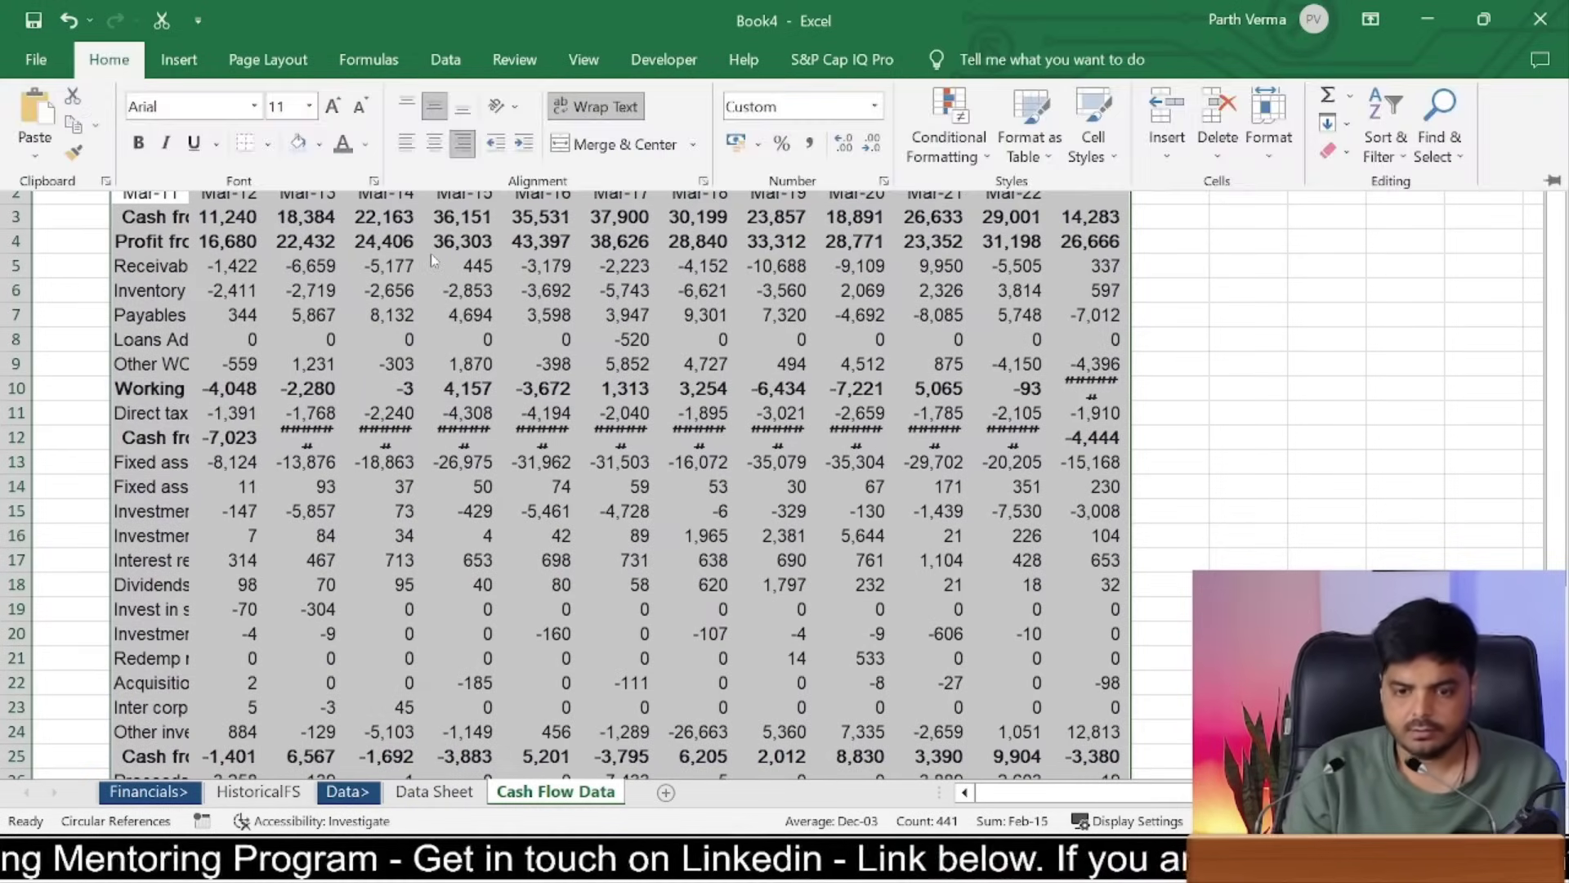
key("o")
key("i")
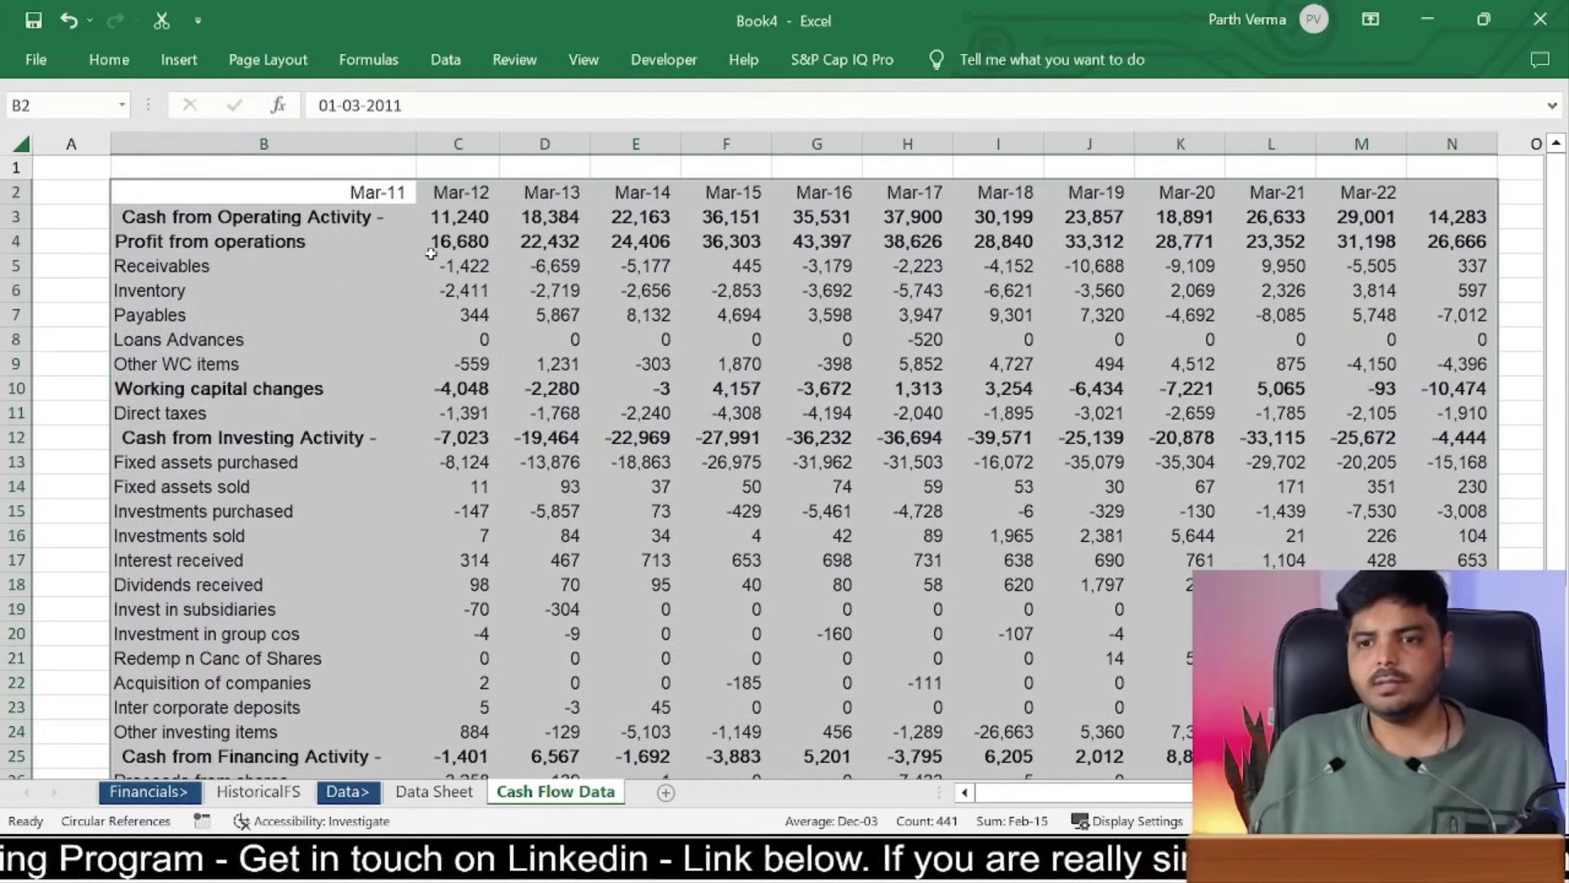
key("Up")
key("Down")
key("shift+Right")
key("shift+Right")
key("shift+Right")
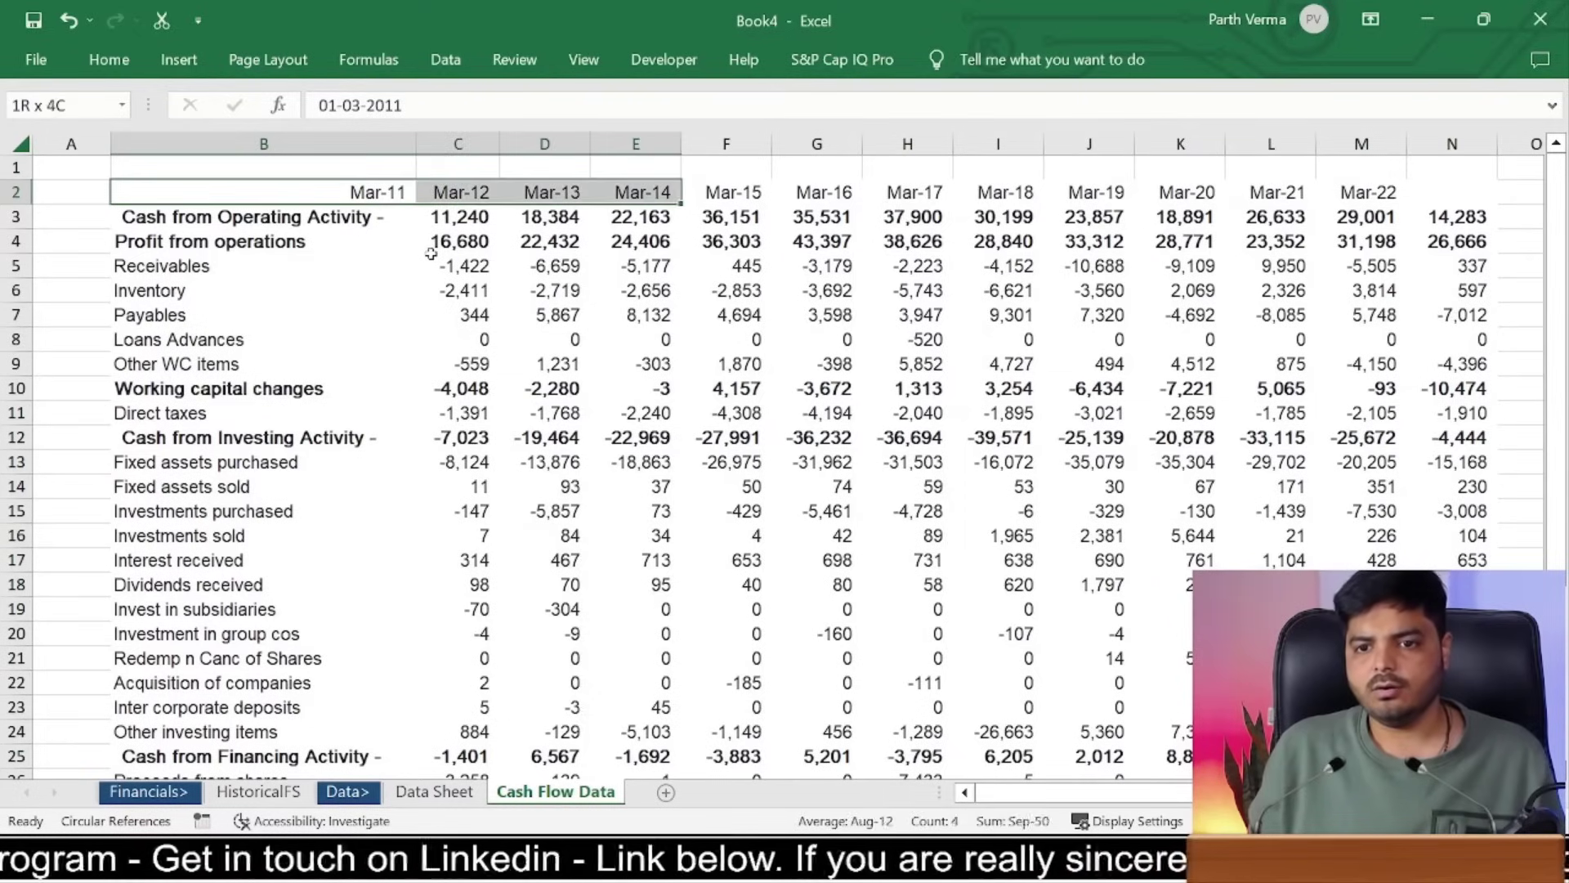
key("shift+Right")
key("shift+Right")
key("shift+Right")
key("shift+Right")
key("shift+Right")
key("shift+Right")
key("shift+Right")
key("shift+Right")
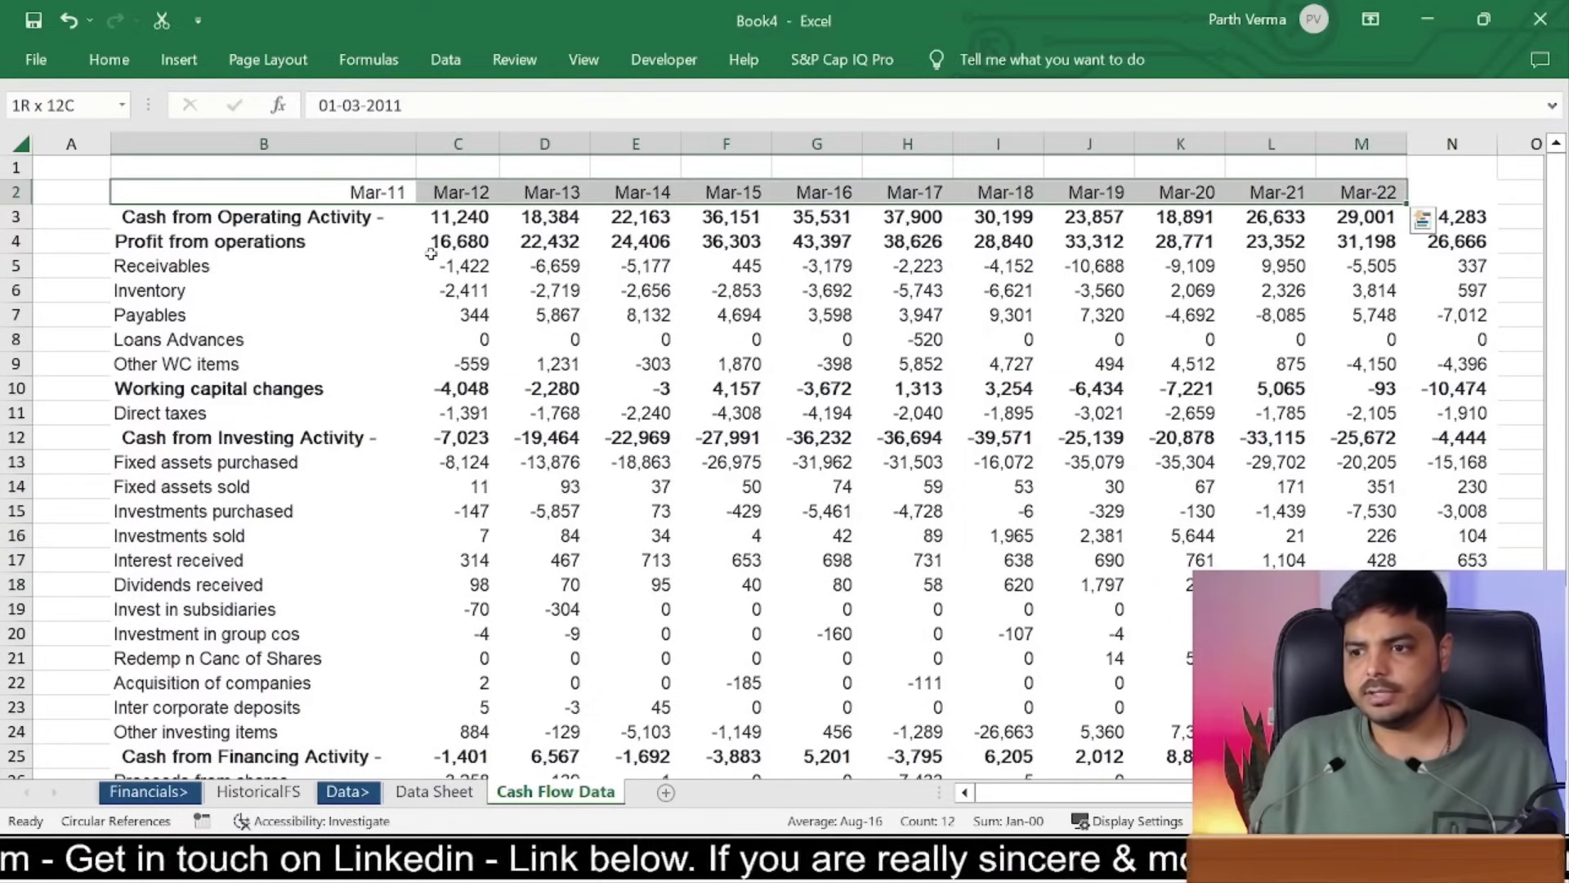
key("ctrl+z")
key("ctrl+z")
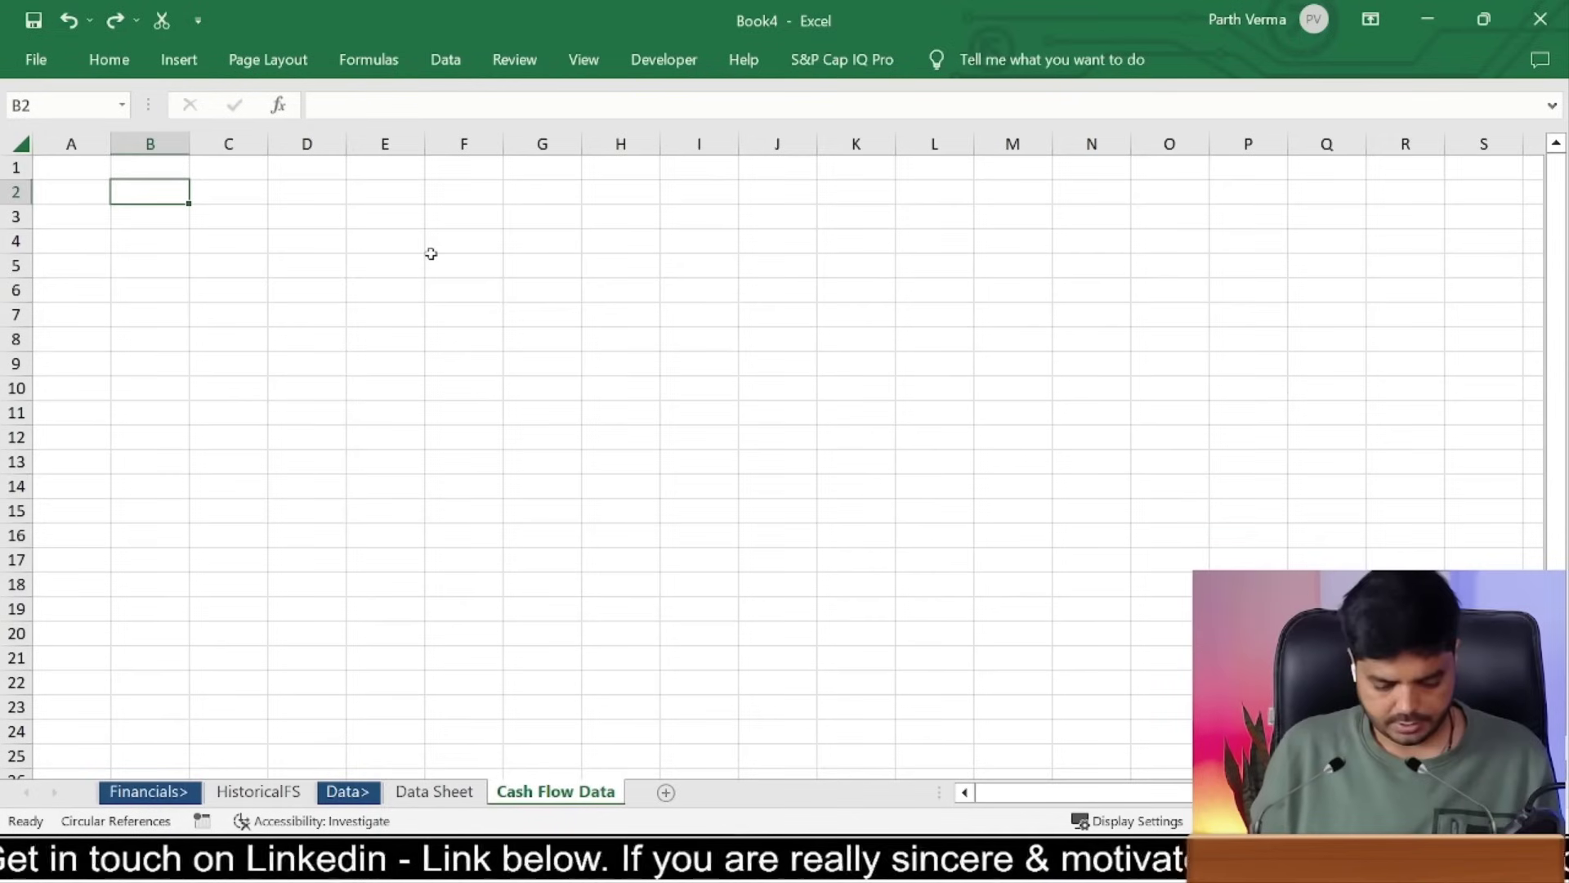
Step: Re-paste the cash flow table at B2 as plain Text
key("ctrl+alt+v")
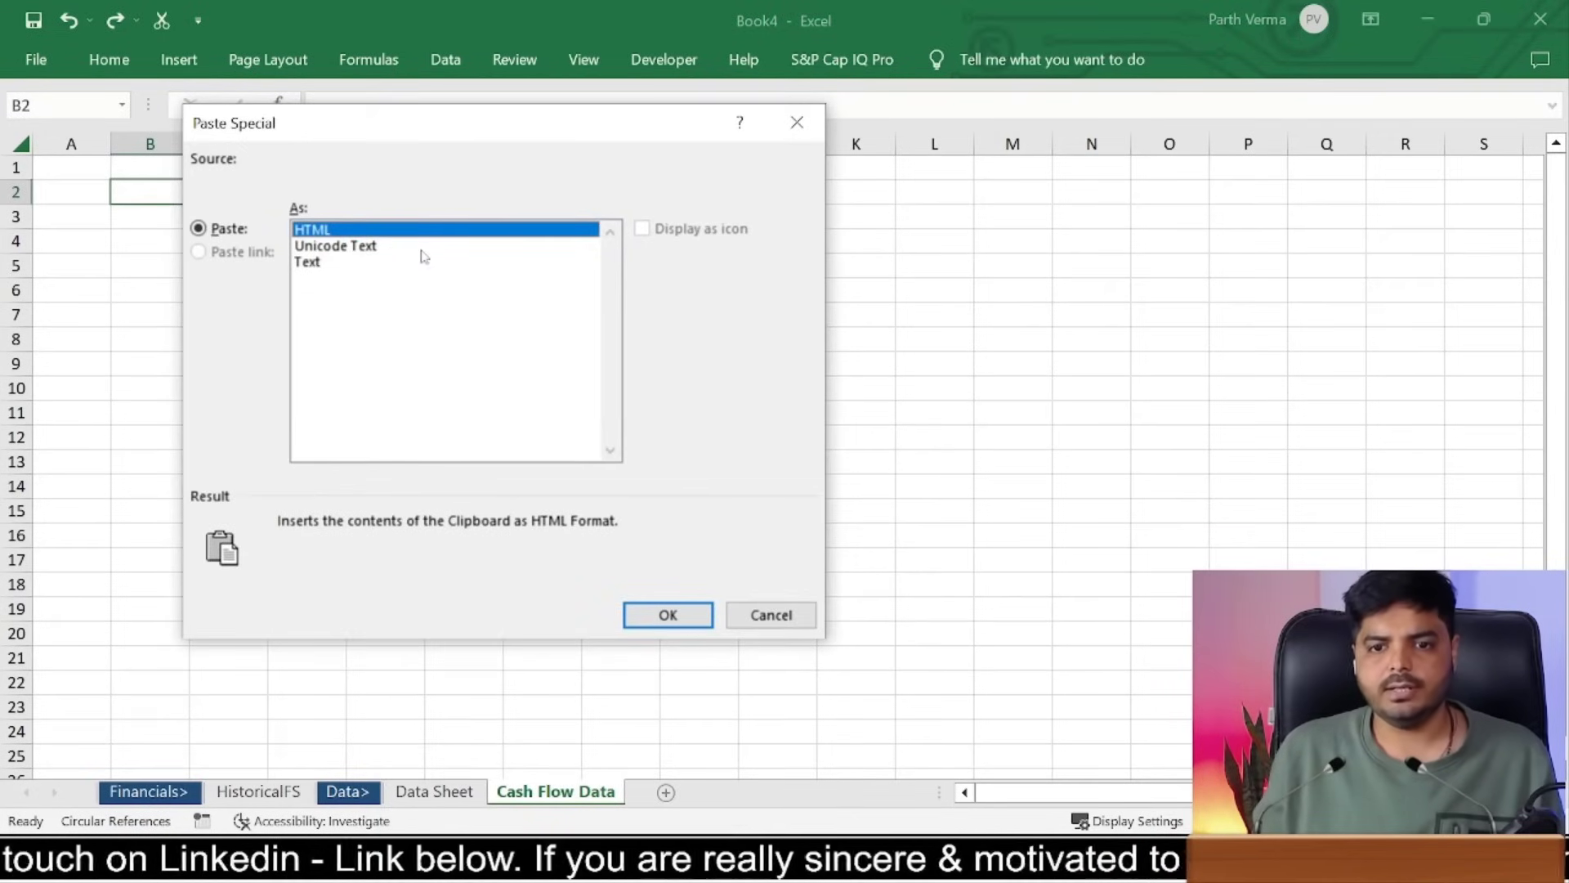
left_click(374, 260)
left_click(659, 616)
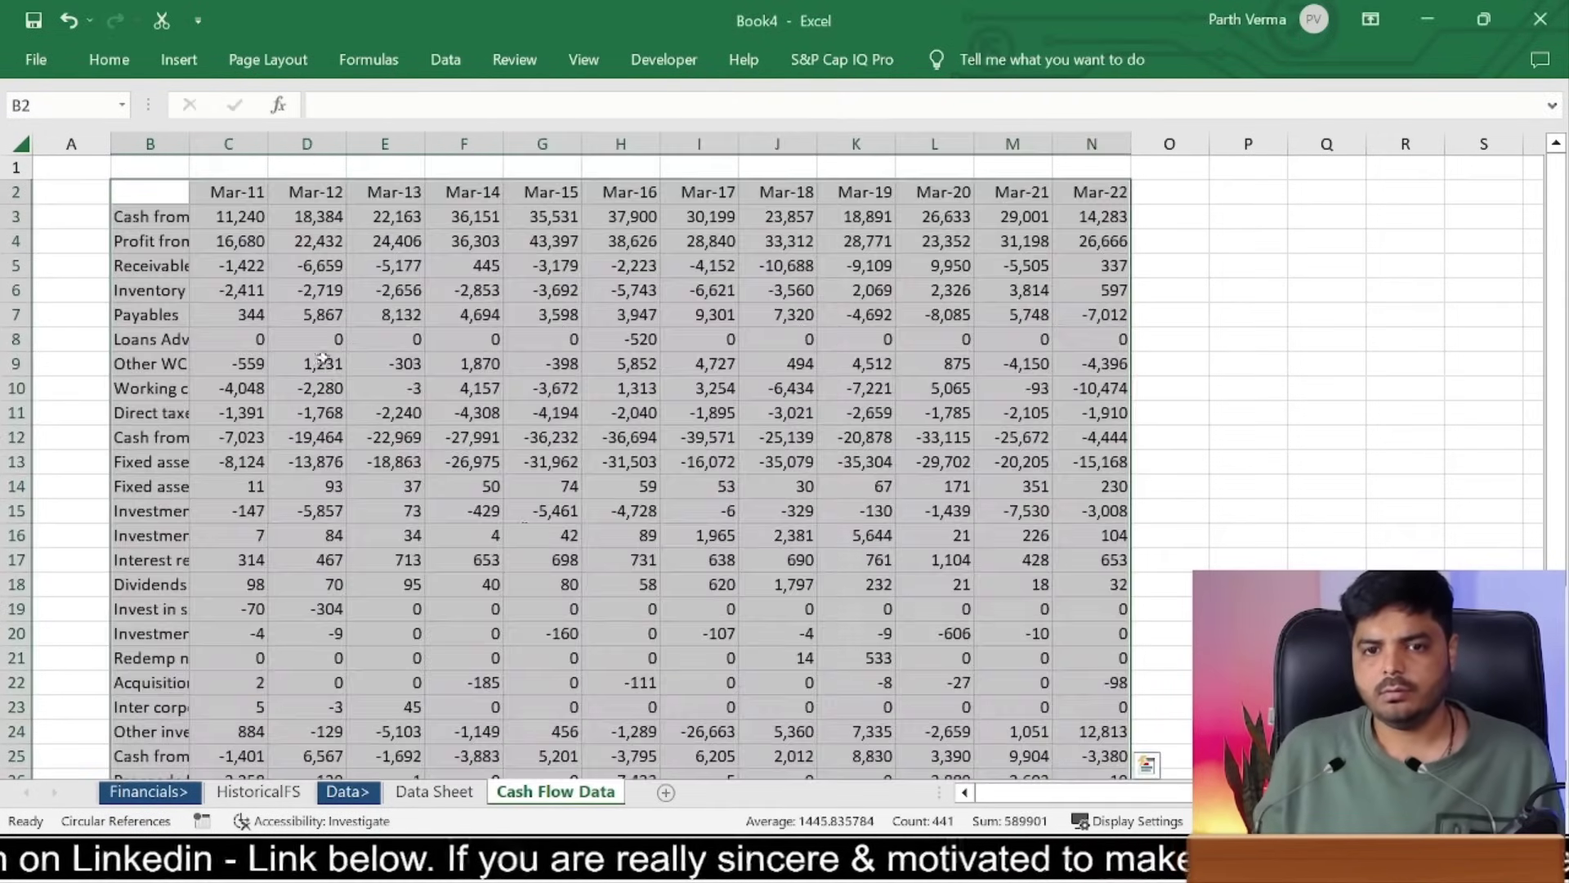
left_click(223, 216)
Step: Fit column widths for the table from B2 to row 35 and compare with Screener
left_click(155, 184)
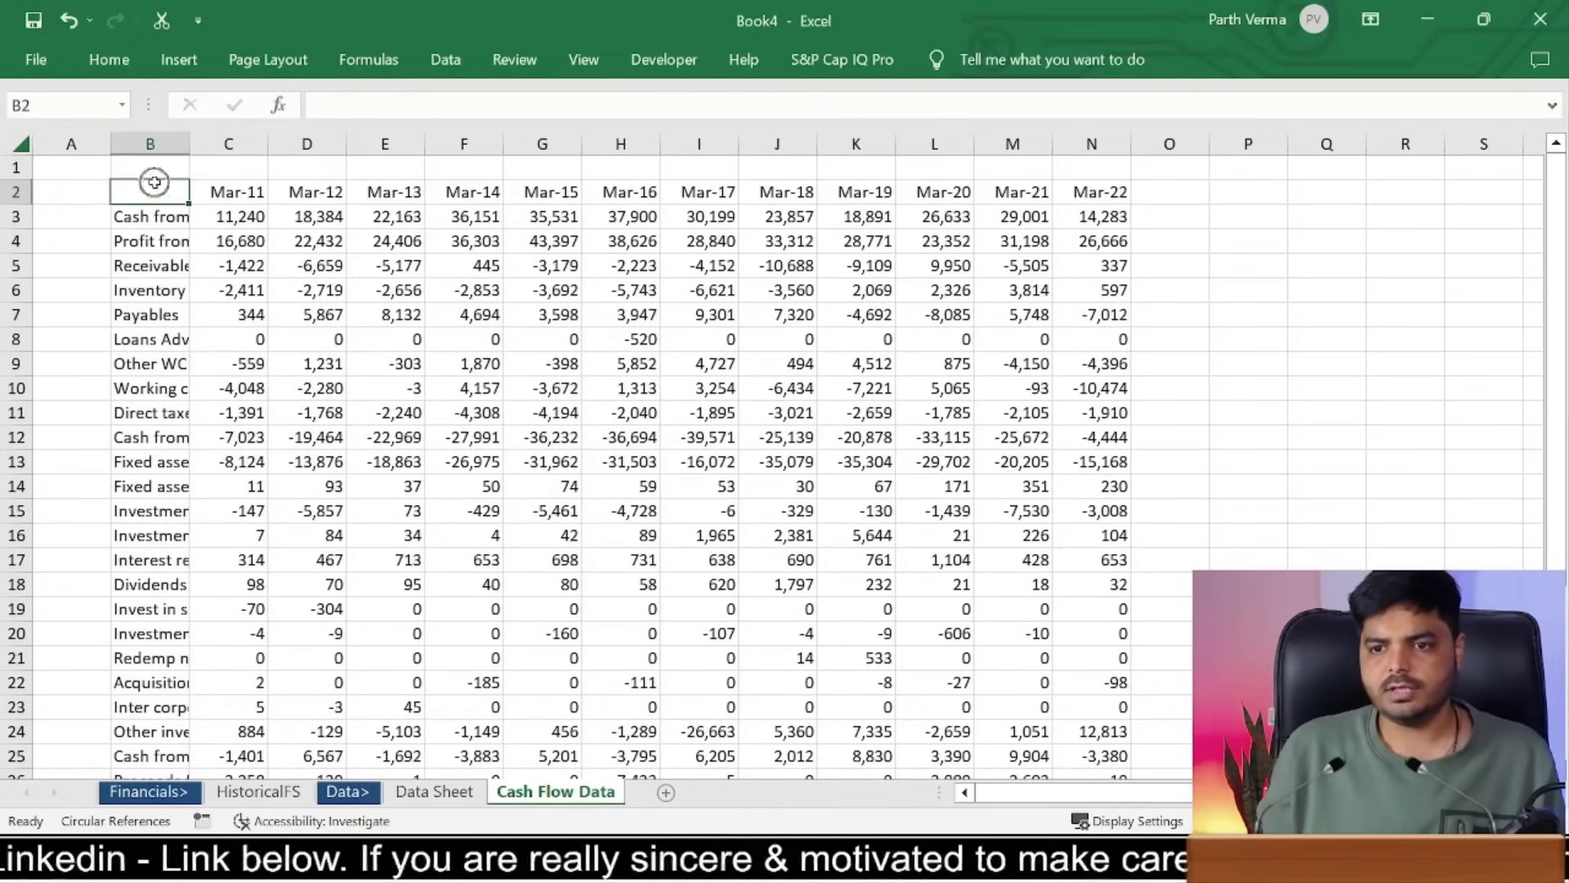
key("ctrl+shift+Right")
key("ctrl+shift+Right")
key("ctrl+shift+Right")
key("ctrl+shift+Left")
key("shift+Down")
key("ctrl+shift+Down")
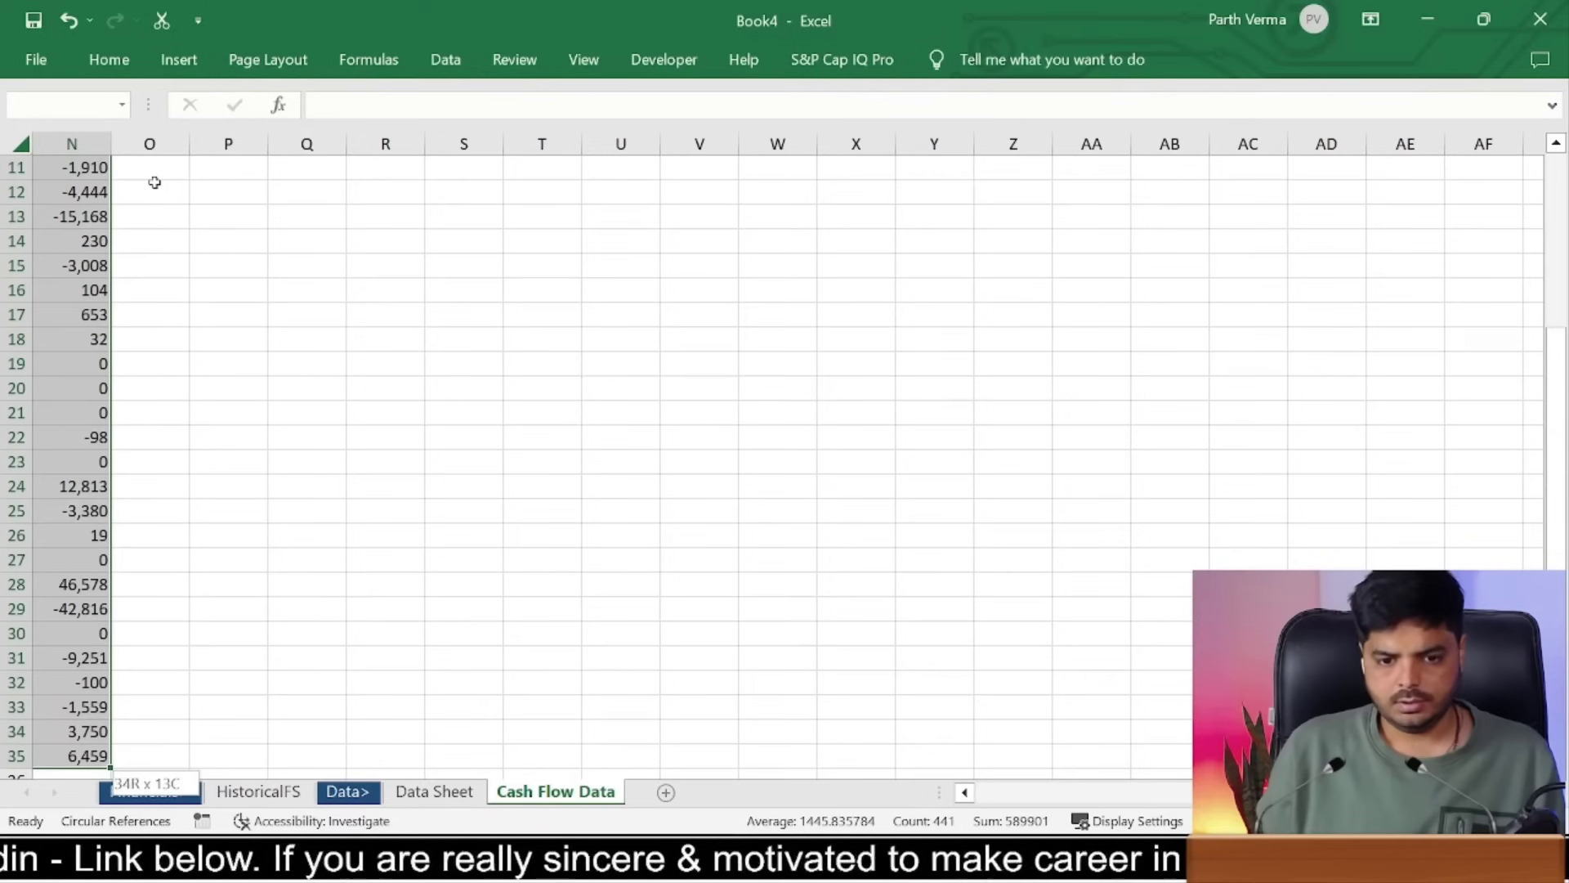
key("ctrl+BackSpace")
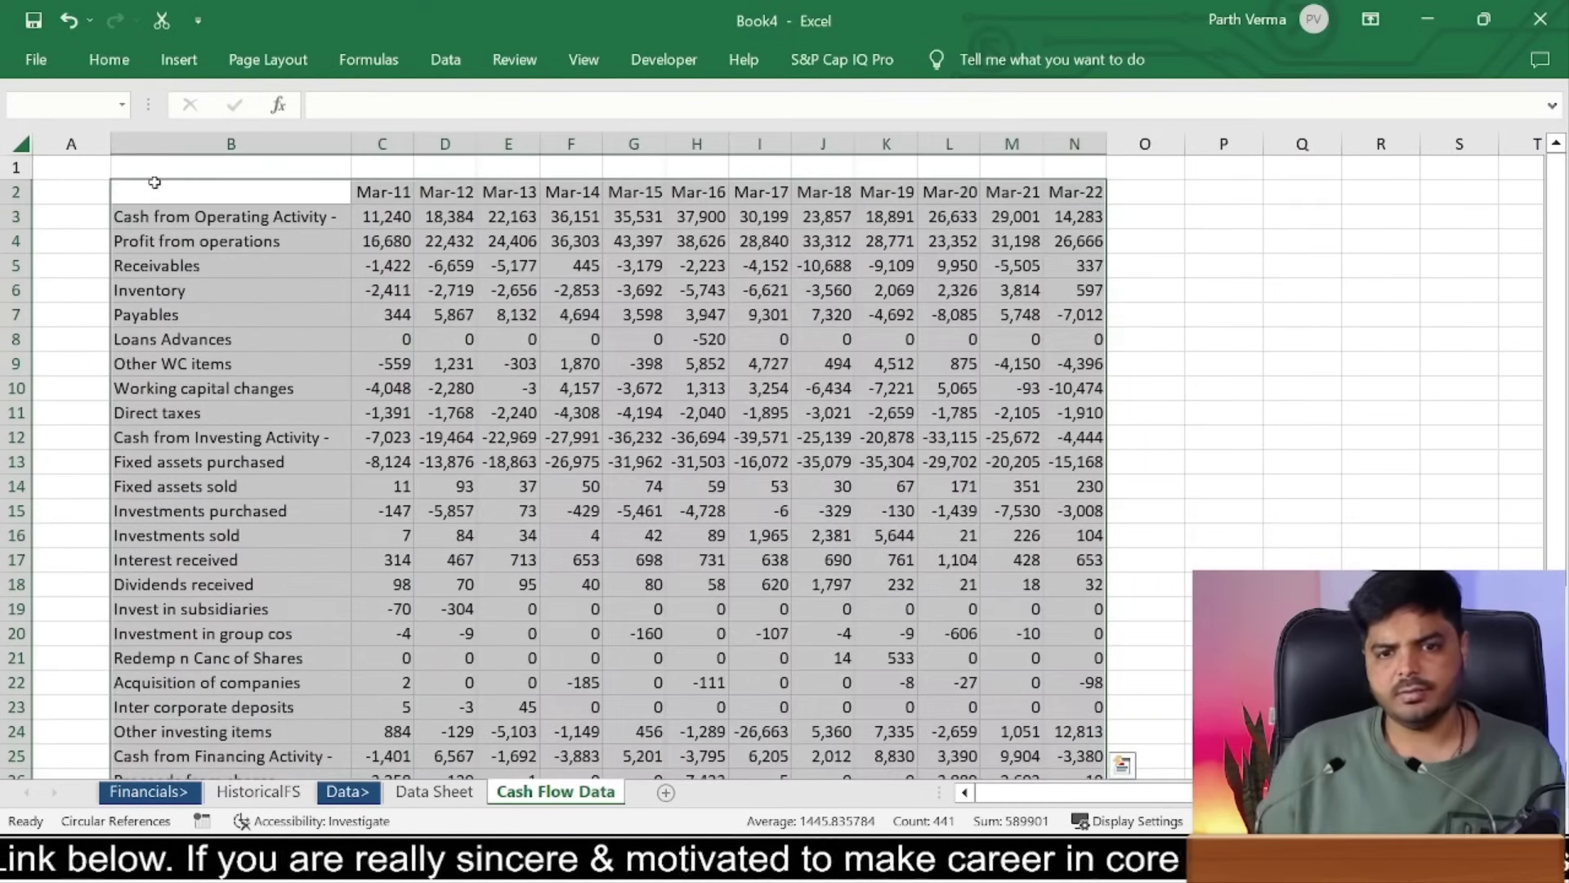
key("Left")
key("Down")
key("Down")
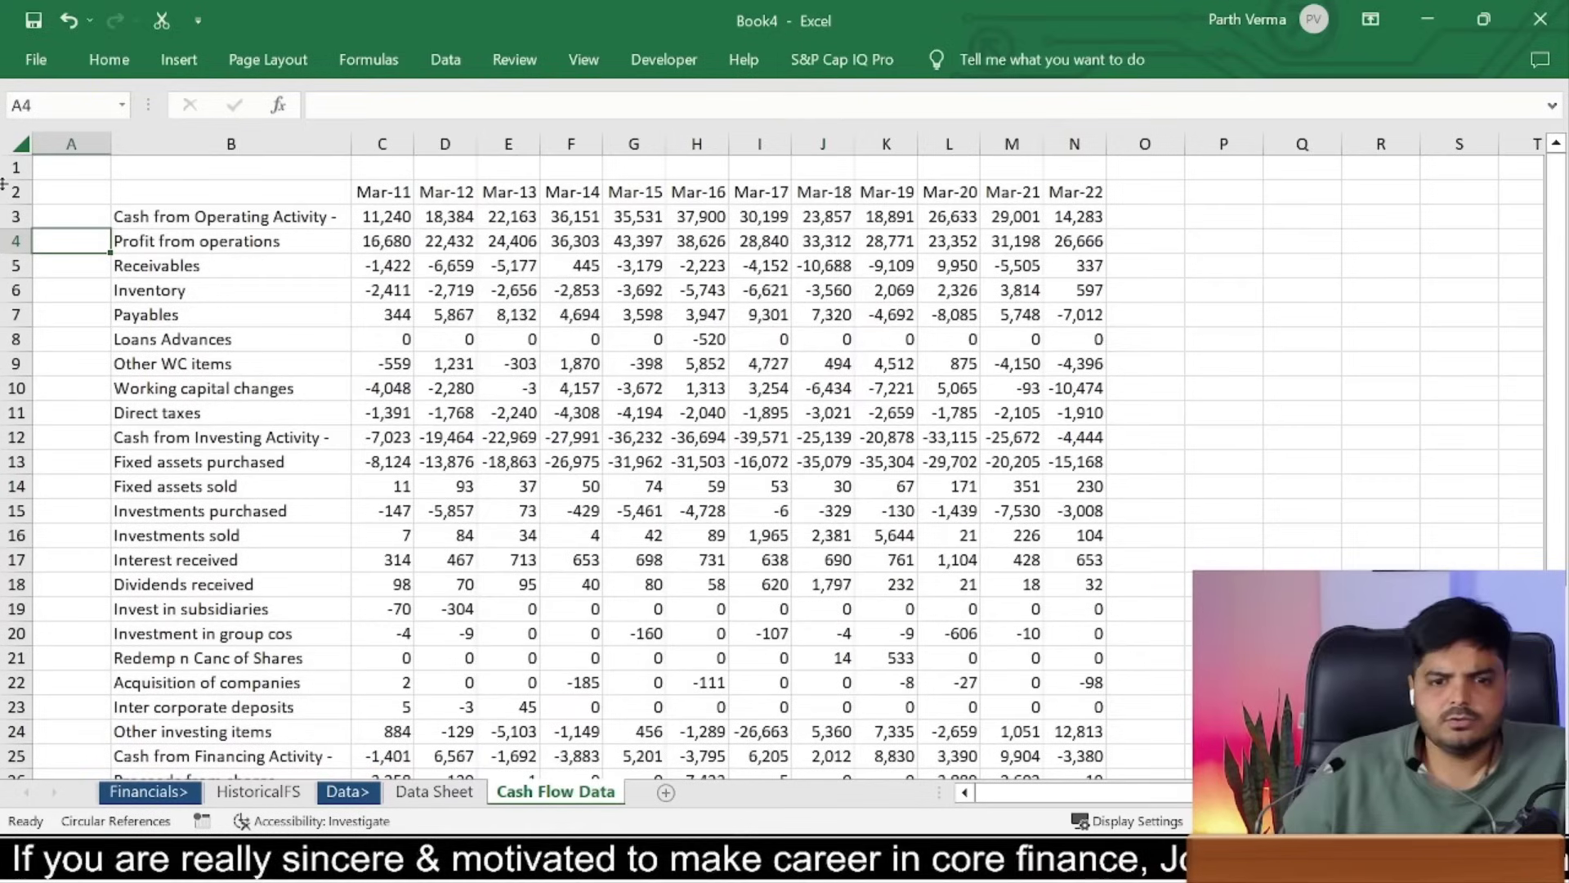
key("alt+Tab")
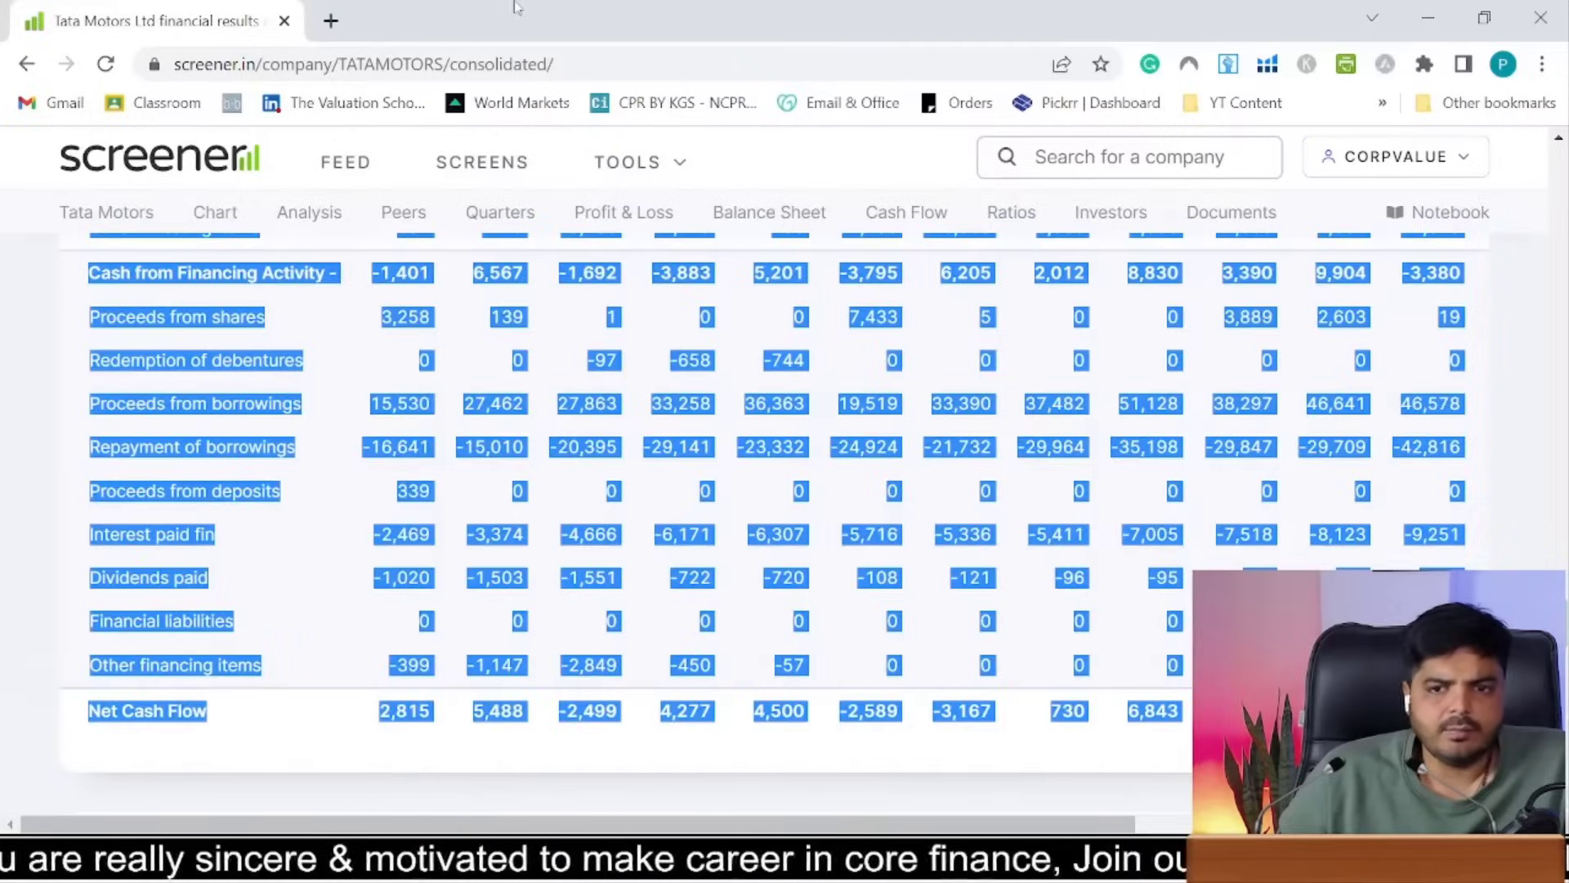
key("alt+Tab")
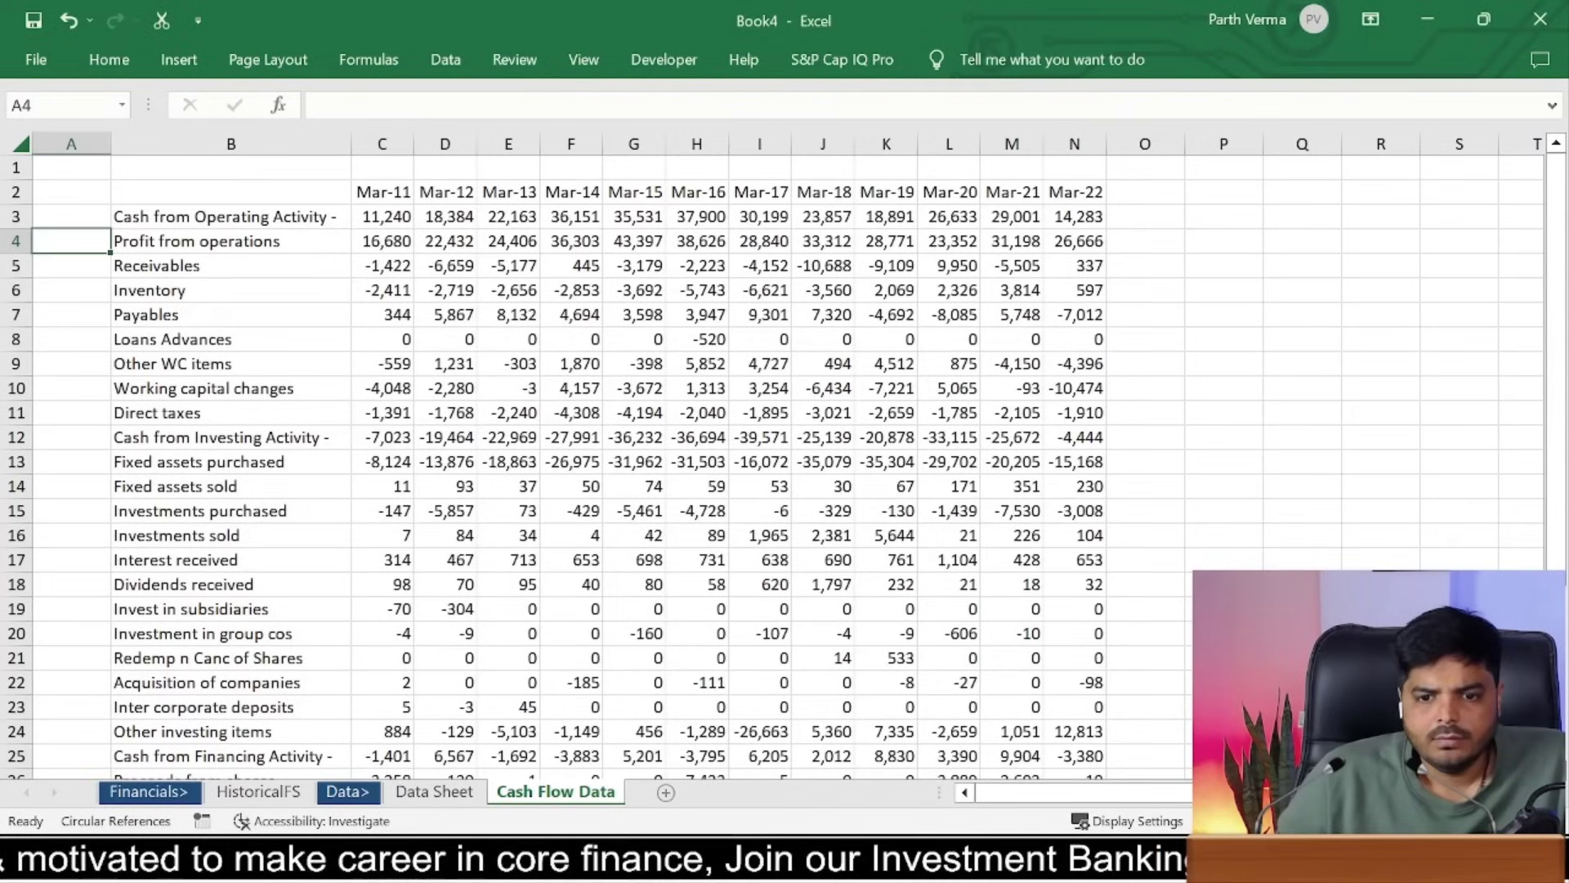
Step: On HistoricalFS, copy the Balance Sheet heading row's style into row 68
left_click(258, 792)
left_click(54, 219)
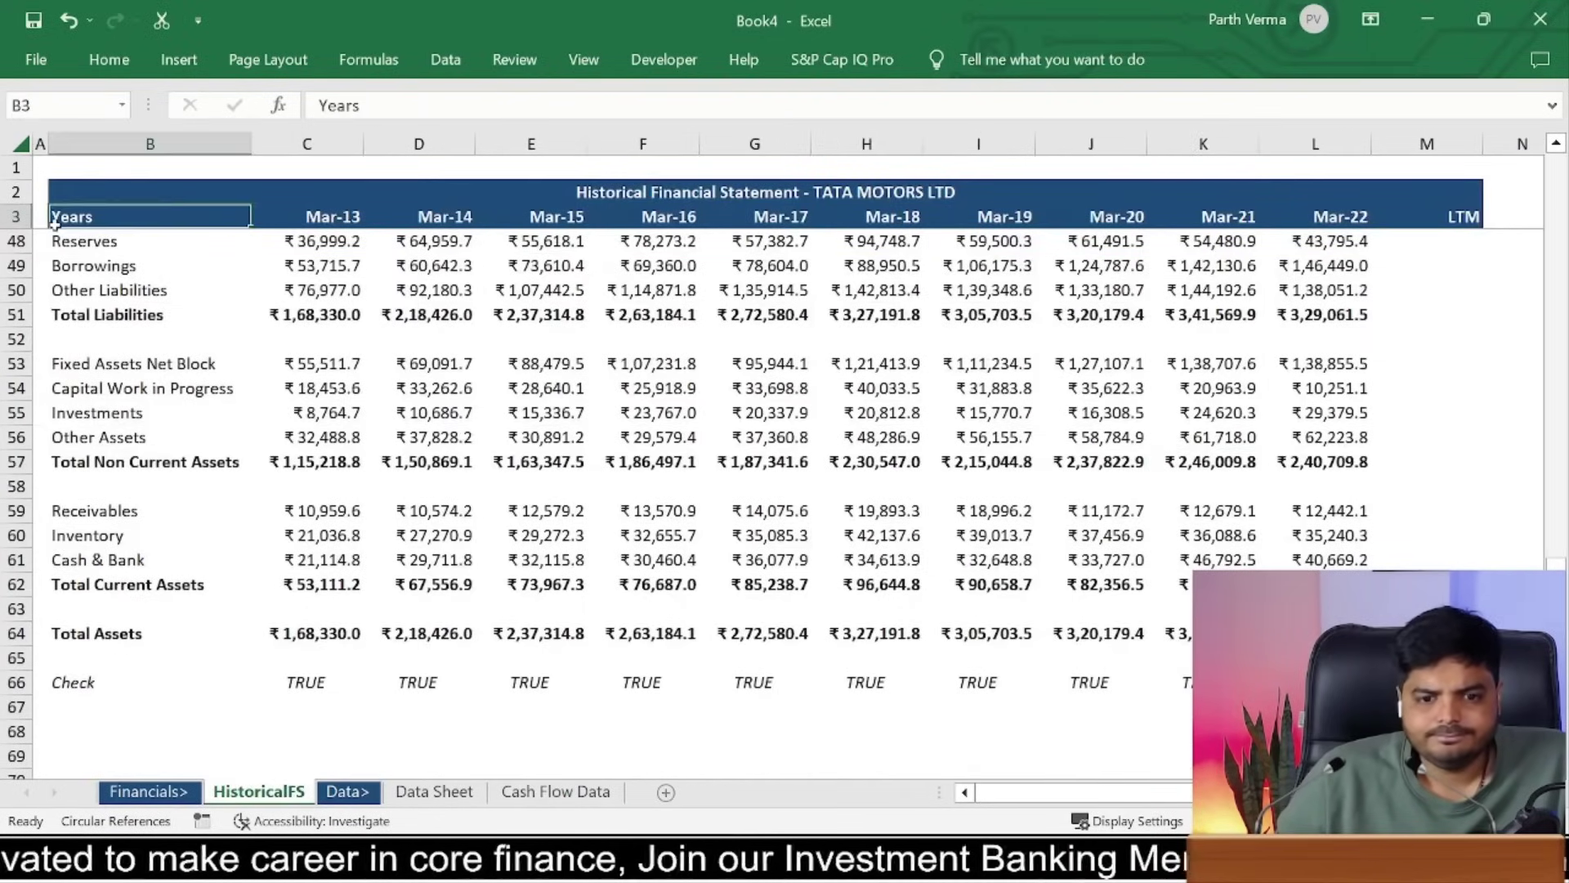
left_click_drag(123, 388, 95, 339)
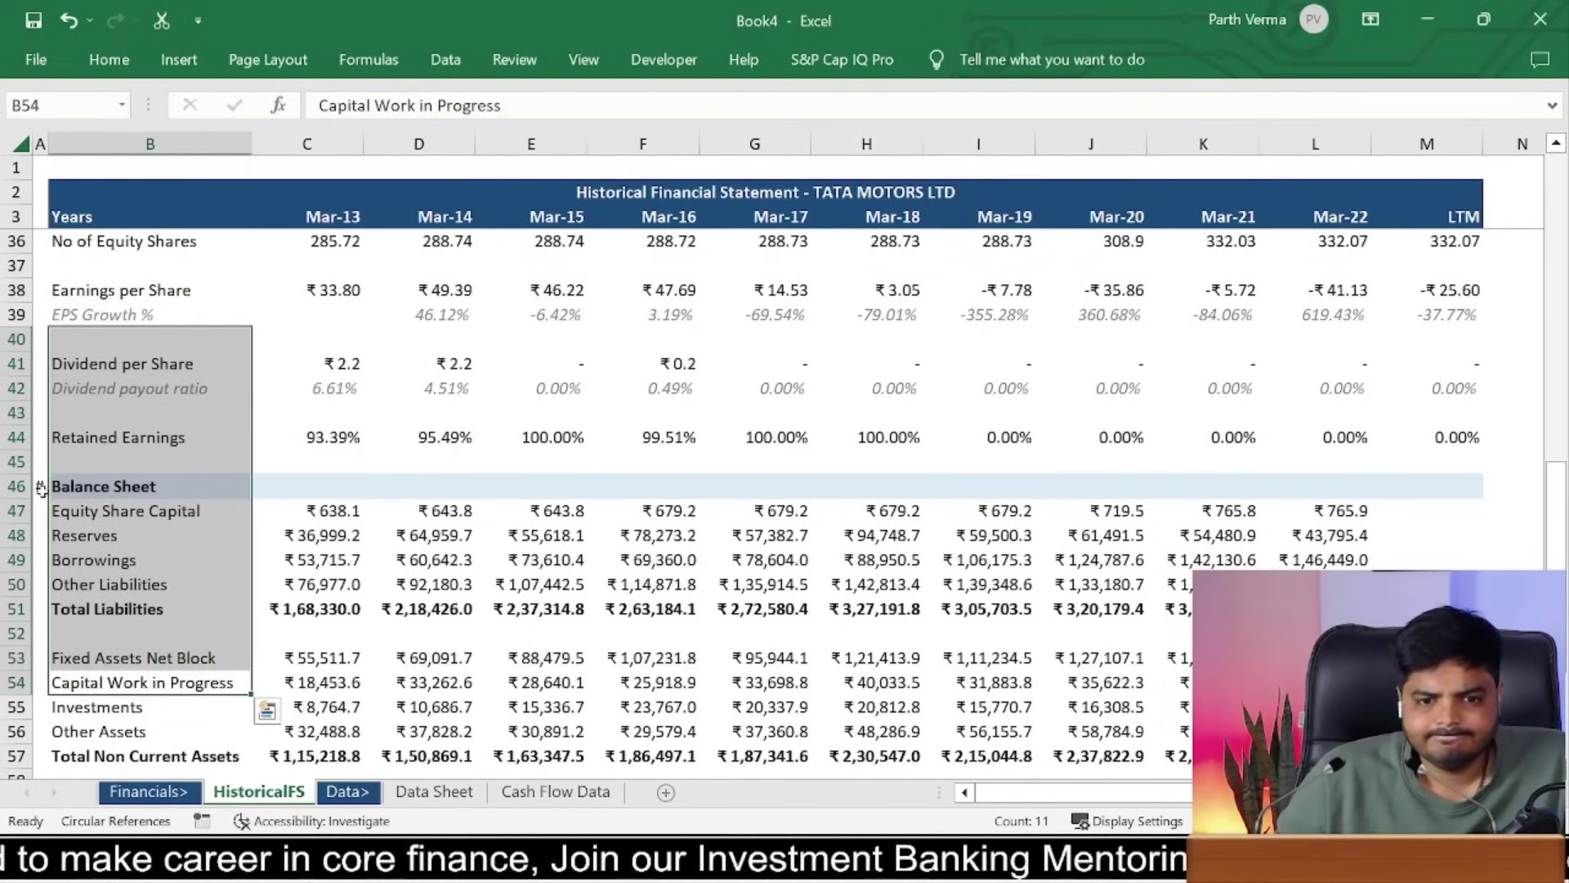
left_click_drag(41, 488, 1475, 488)
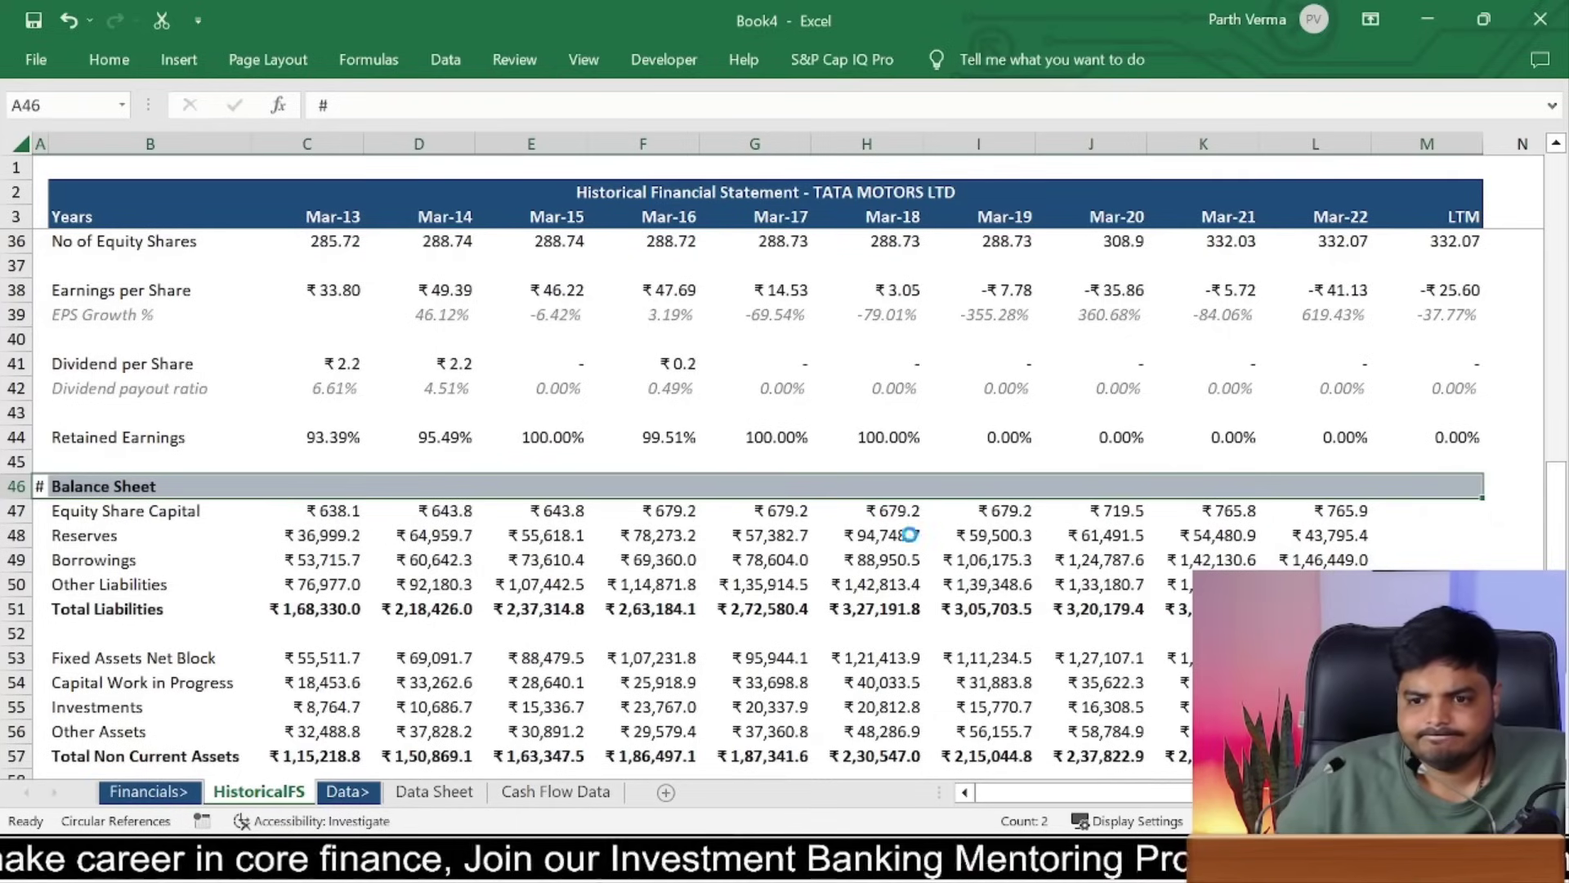
key("ctrl+c")
key("Down")
key("Down")
key("Down")
key("Down")
key("Down")
key("Down")
key("Down")
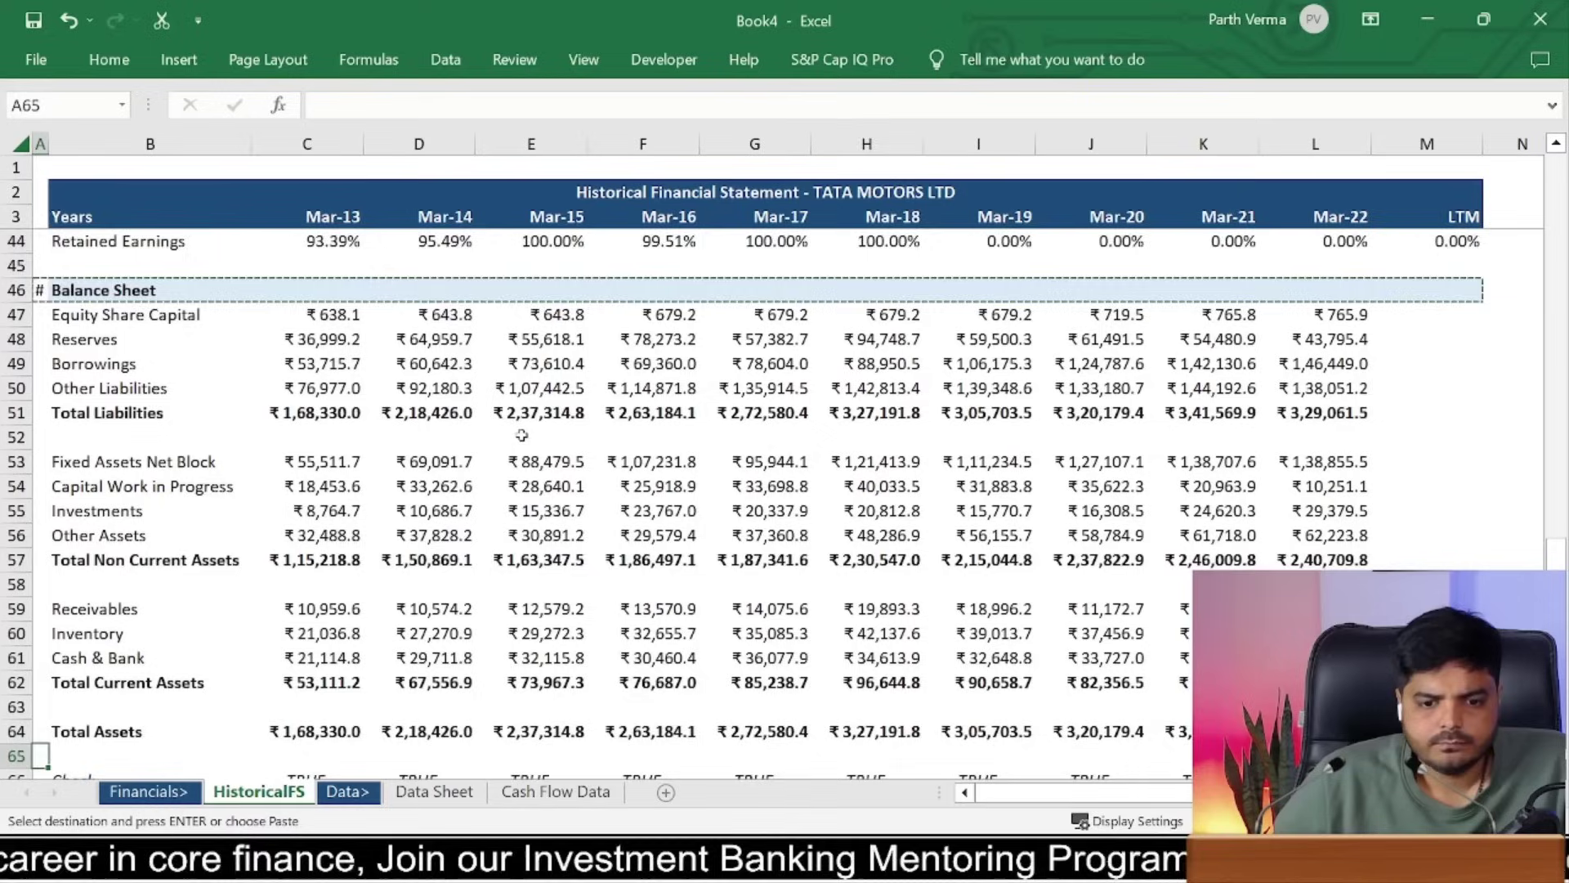
key("Down")
key("Down")
key("Down")
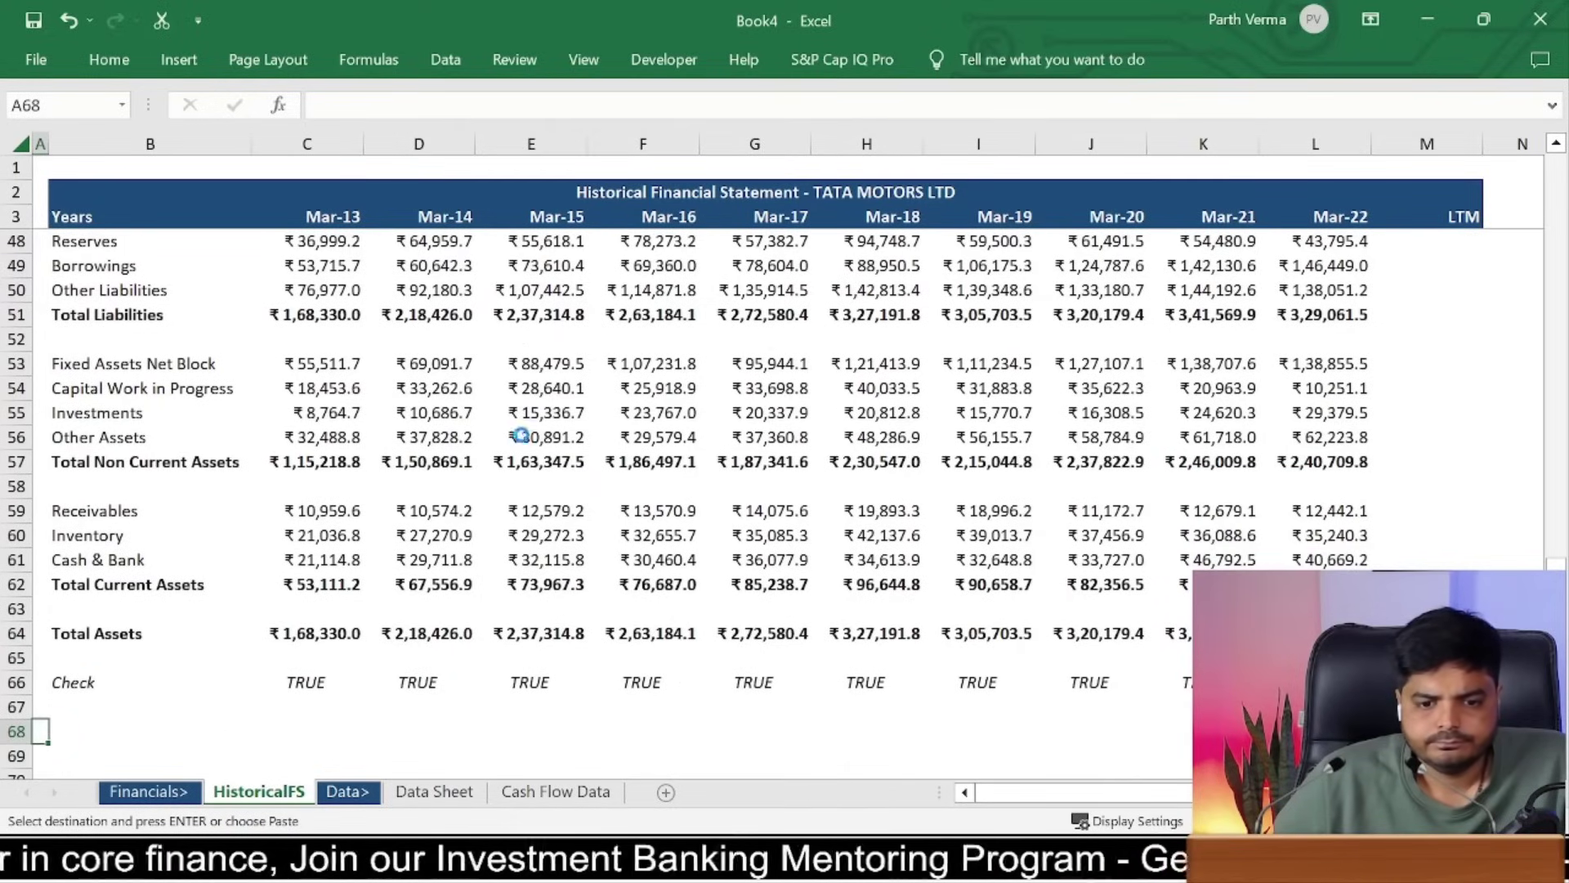
key("Return")
Step: Title row 68 'Cash Flow Statements' and add a bold 'Cash from Operating Activities' in B69
key("Right")
type("Ca")
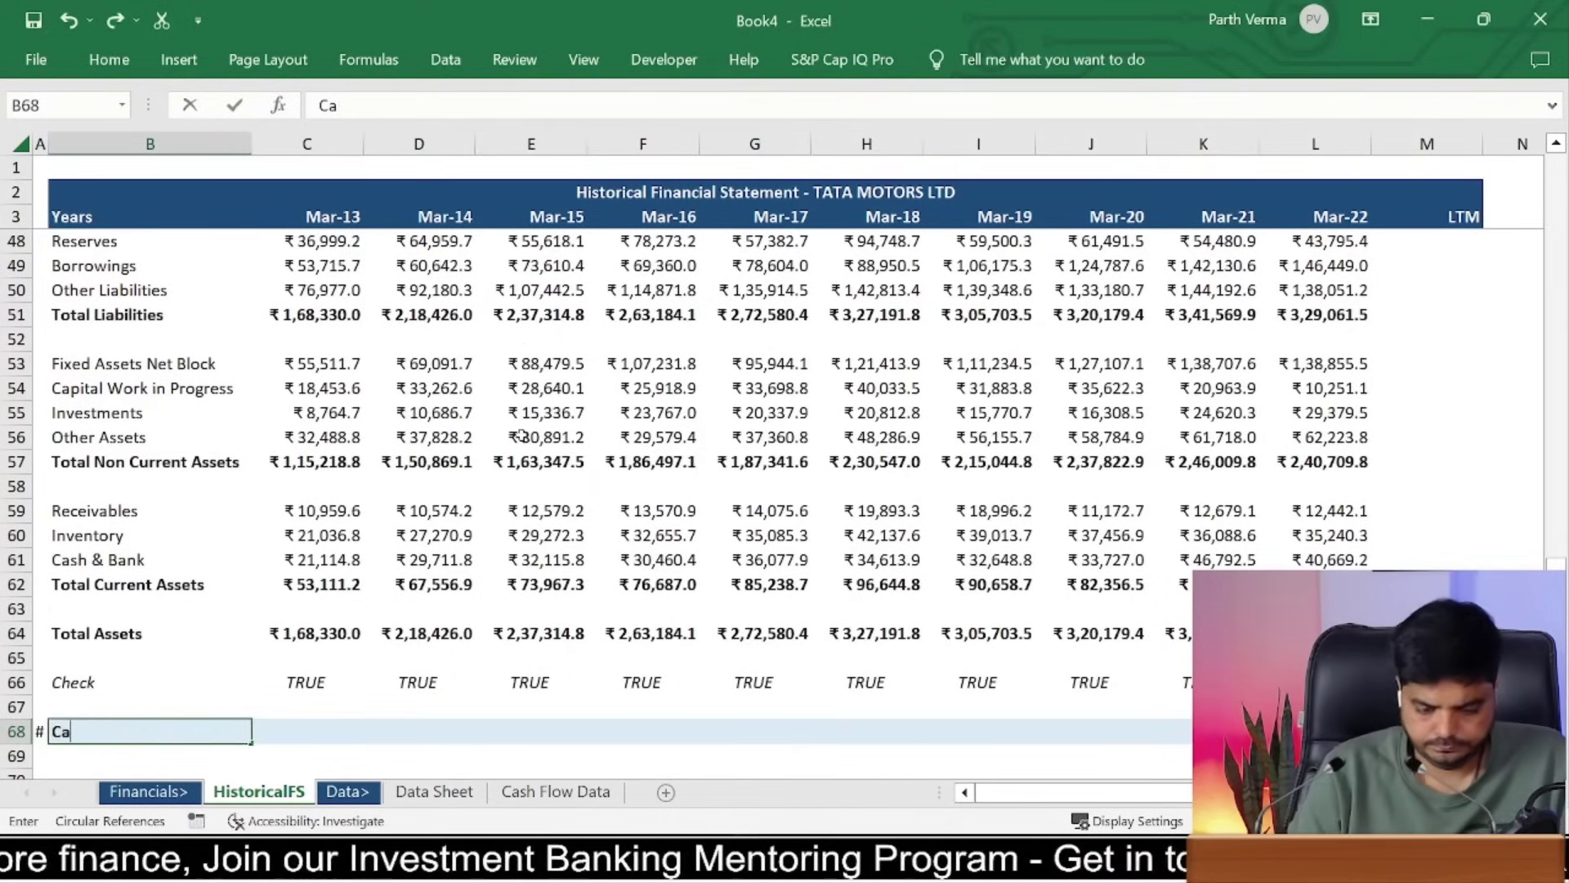
type("sh Flow S")
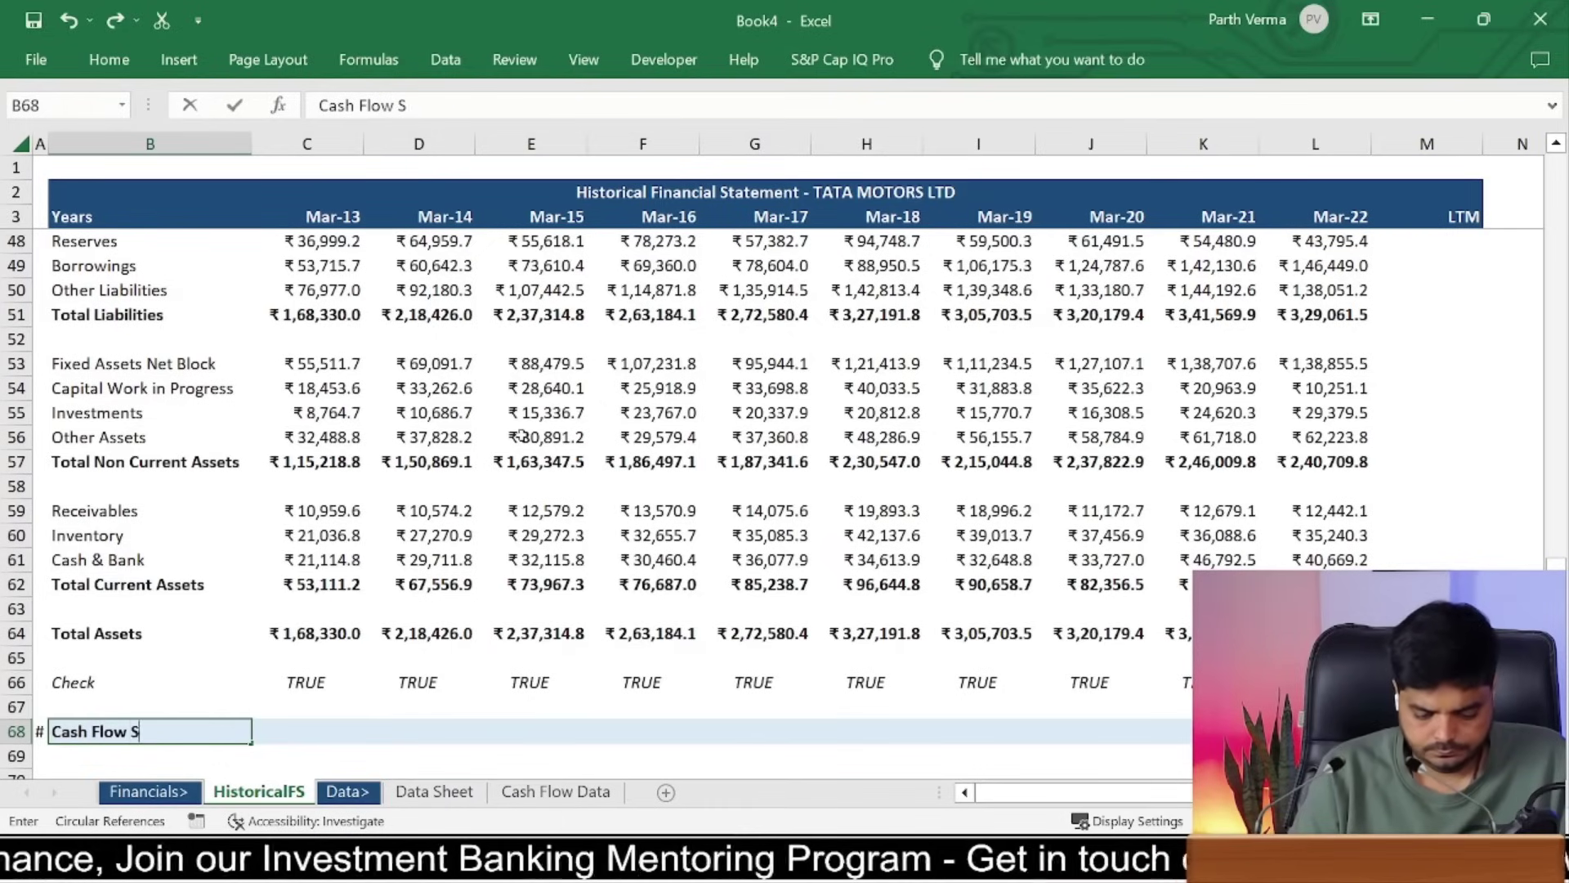
type("tatements")
key("ctrl+Return")
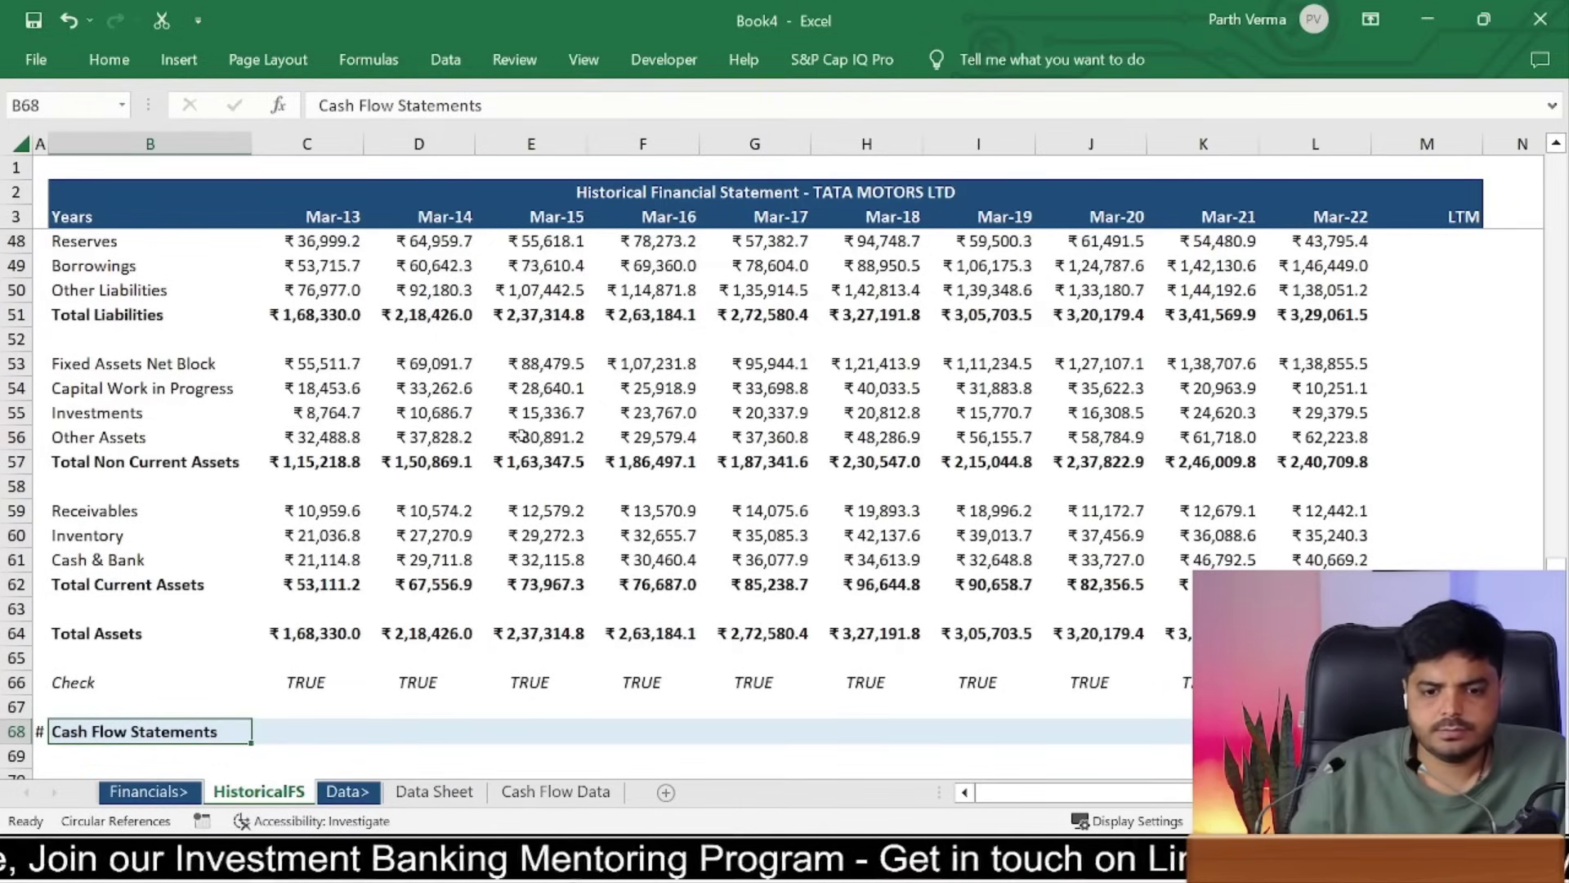
key("Down")
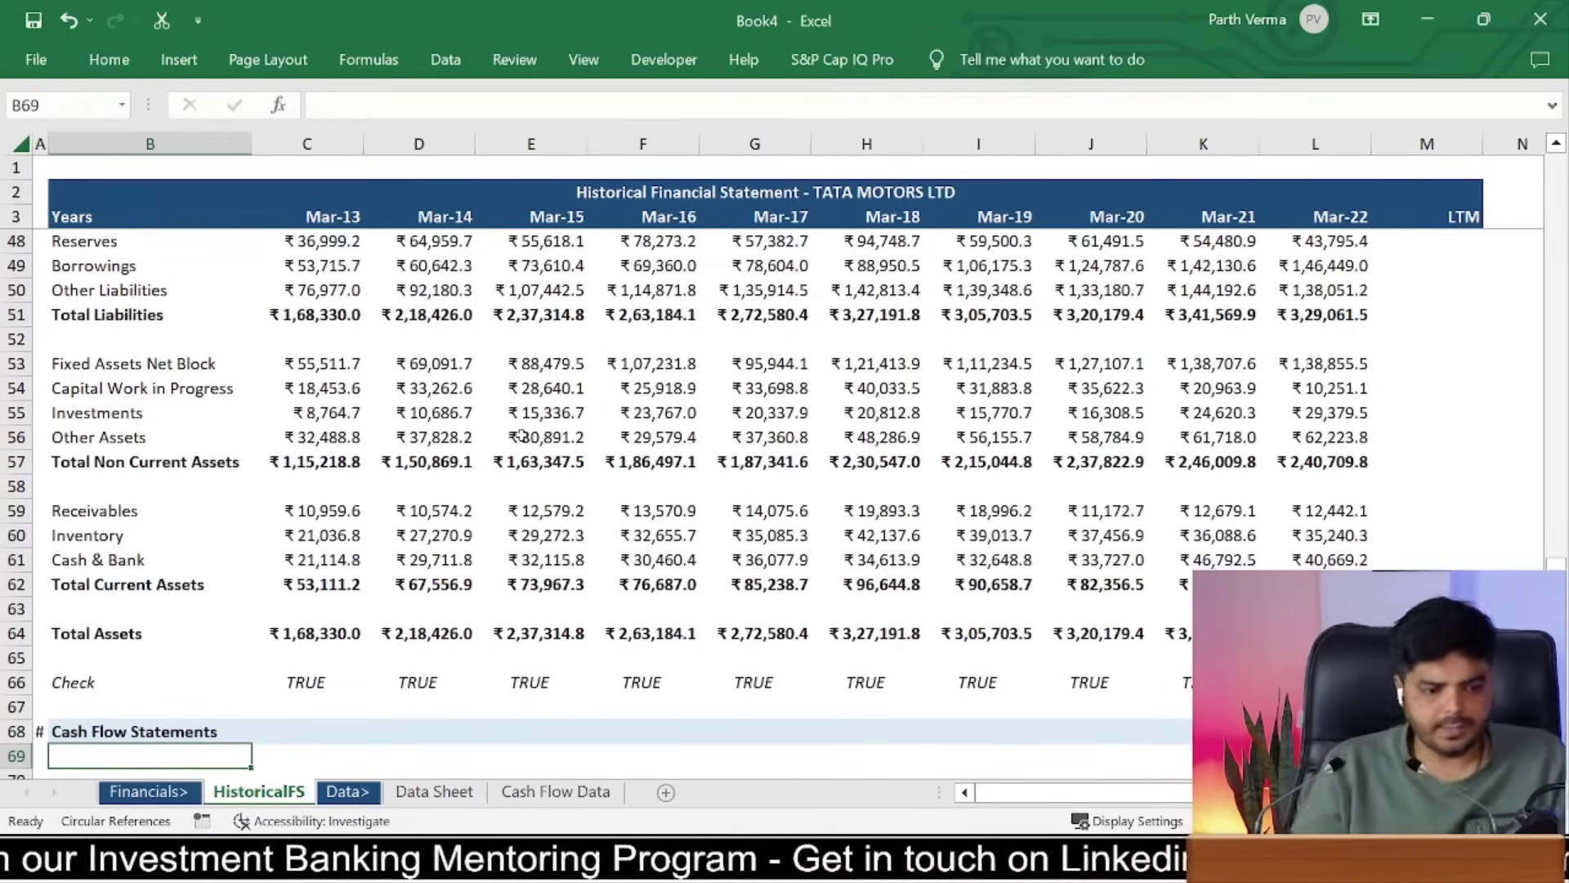
type("Cash f")
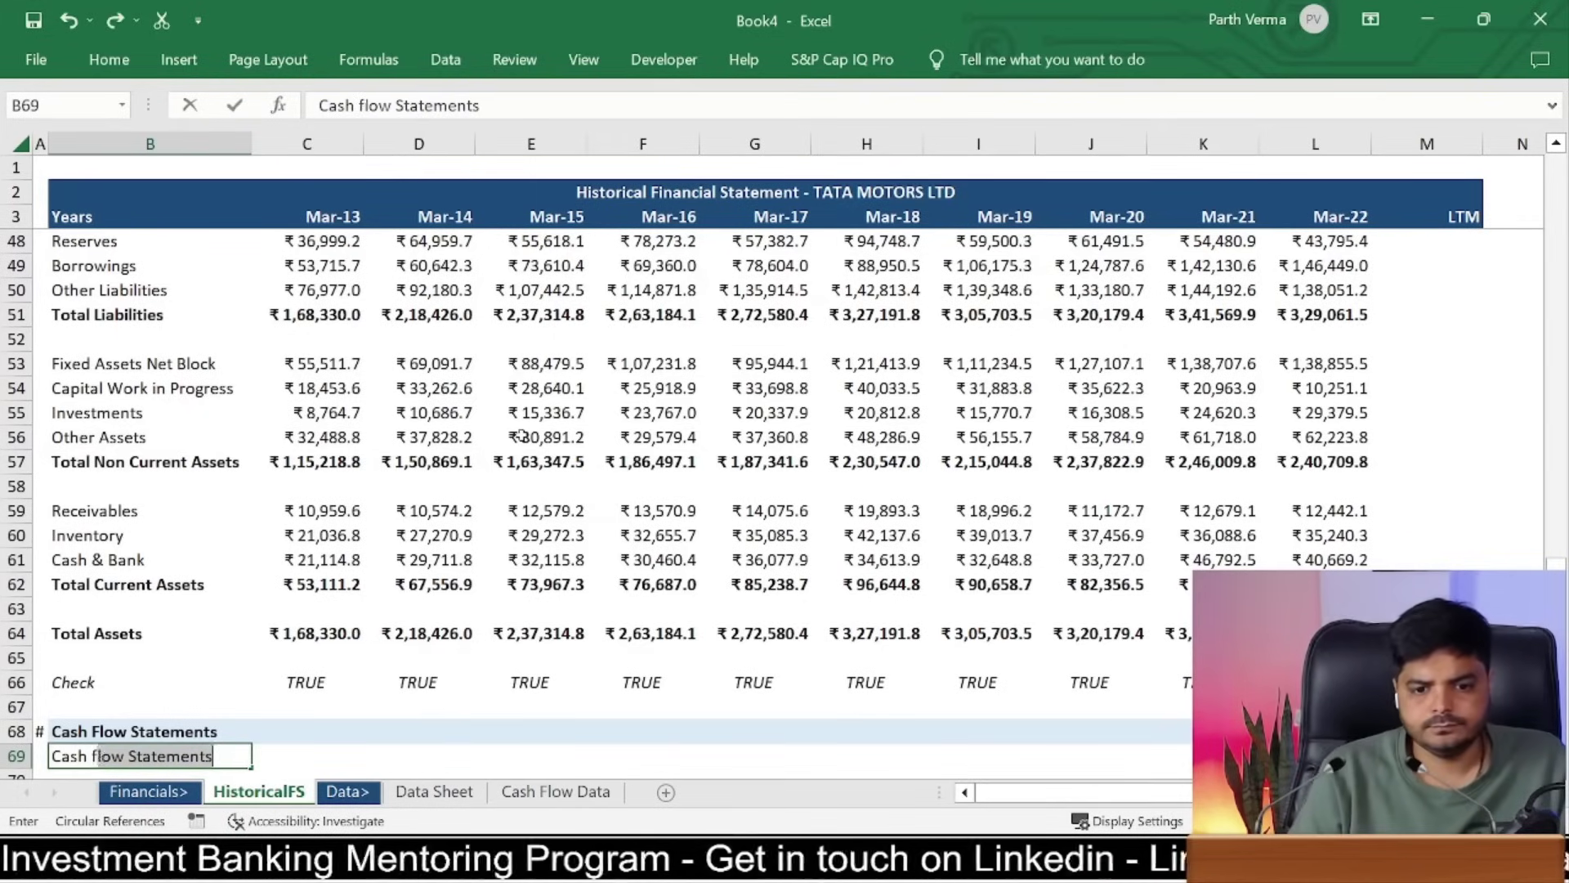
type("rom Operating Activities")
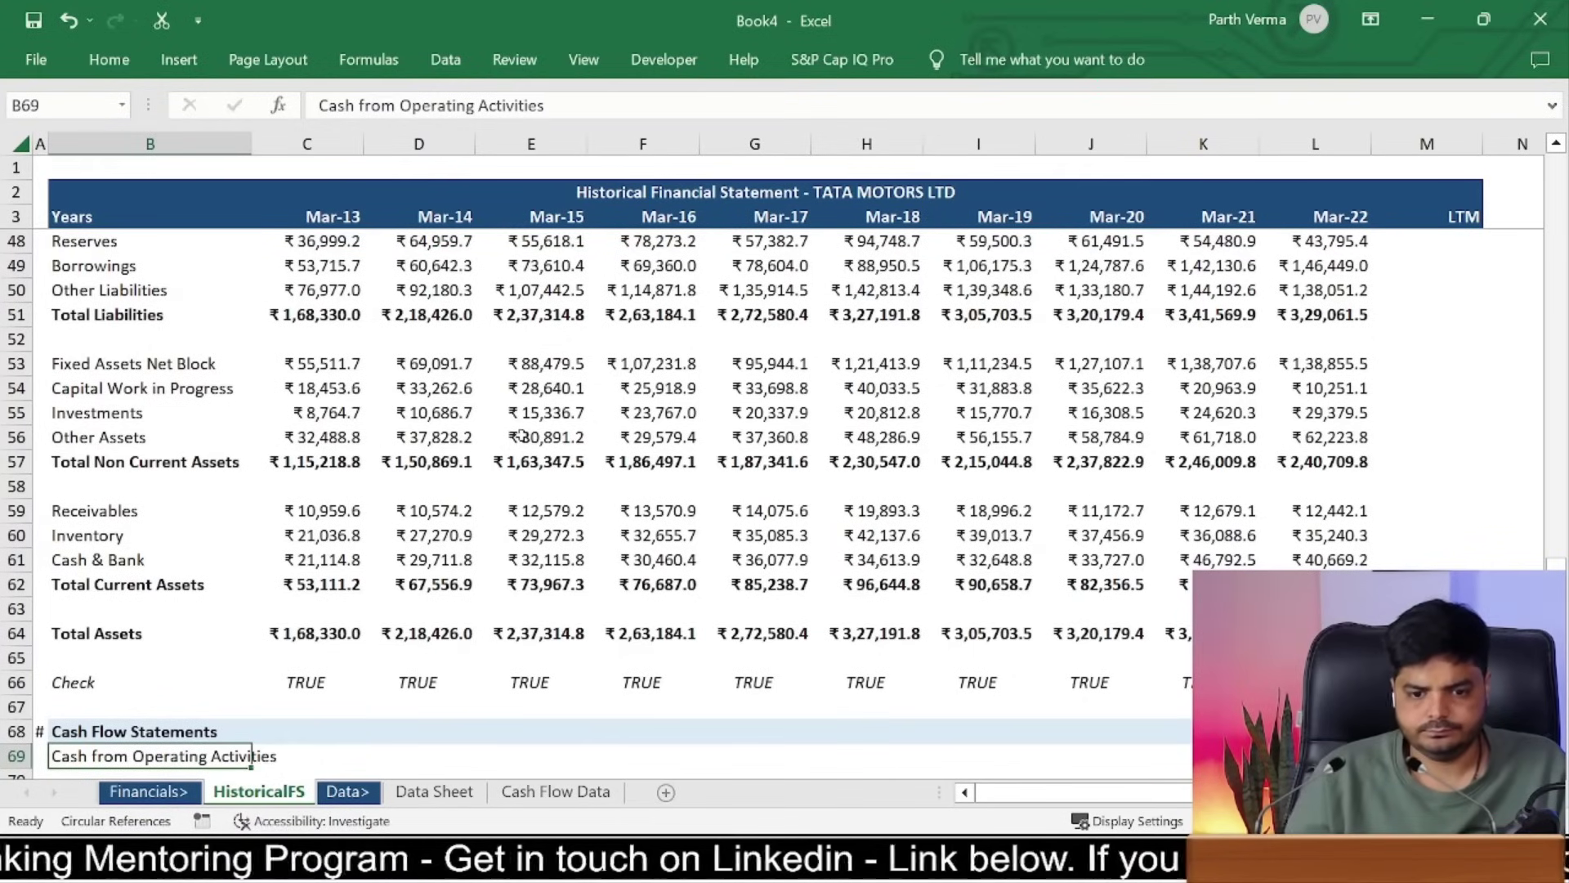
key("Return")
key("Up")
key("ctrl+b")
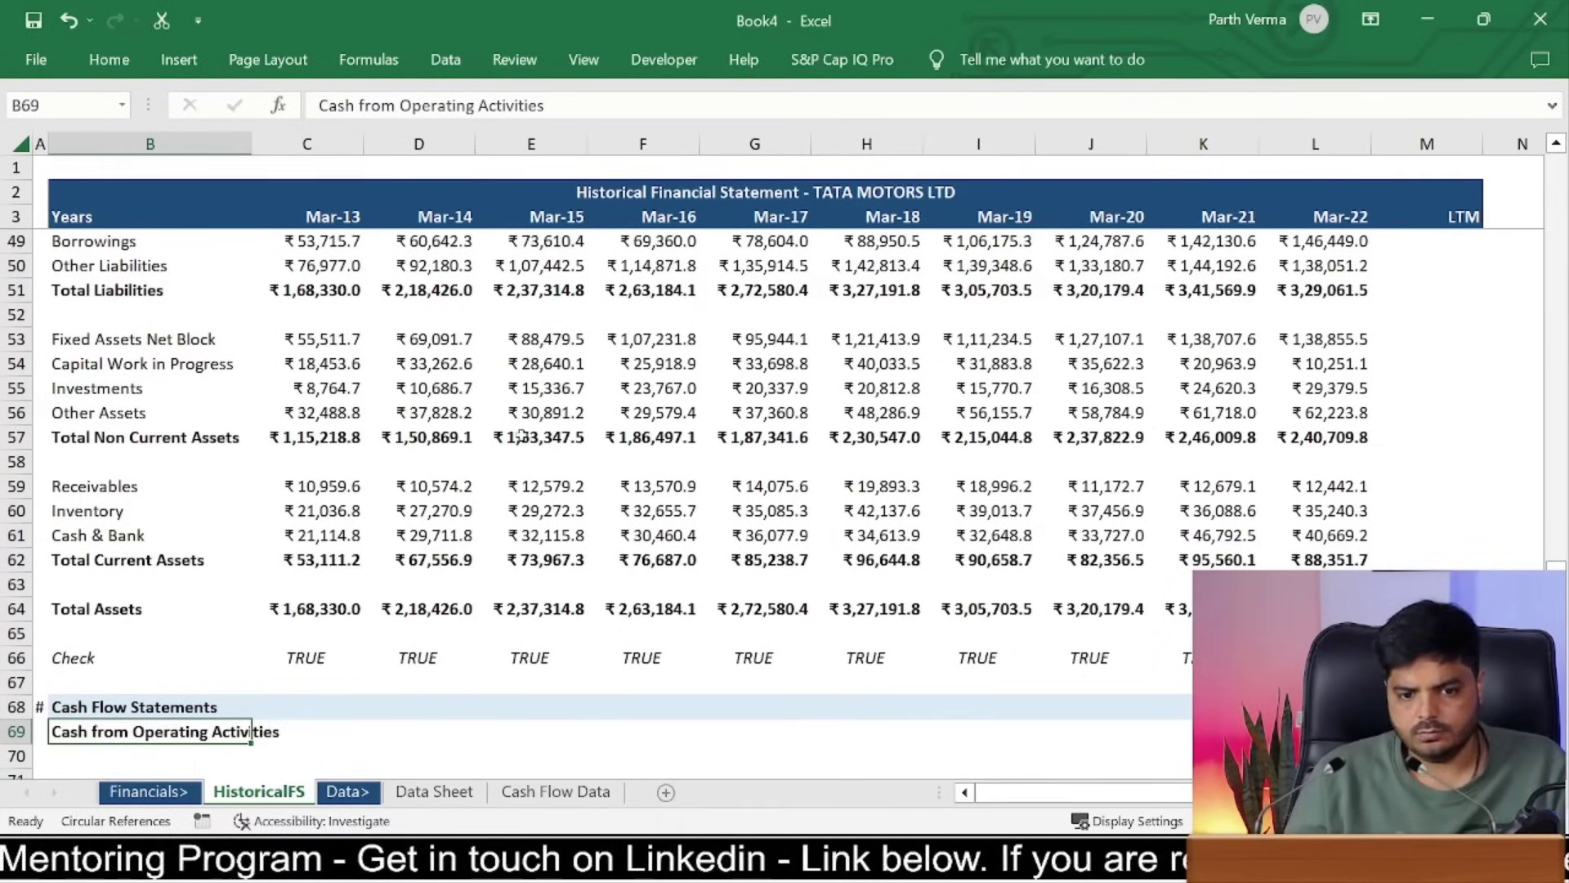
key("Down")
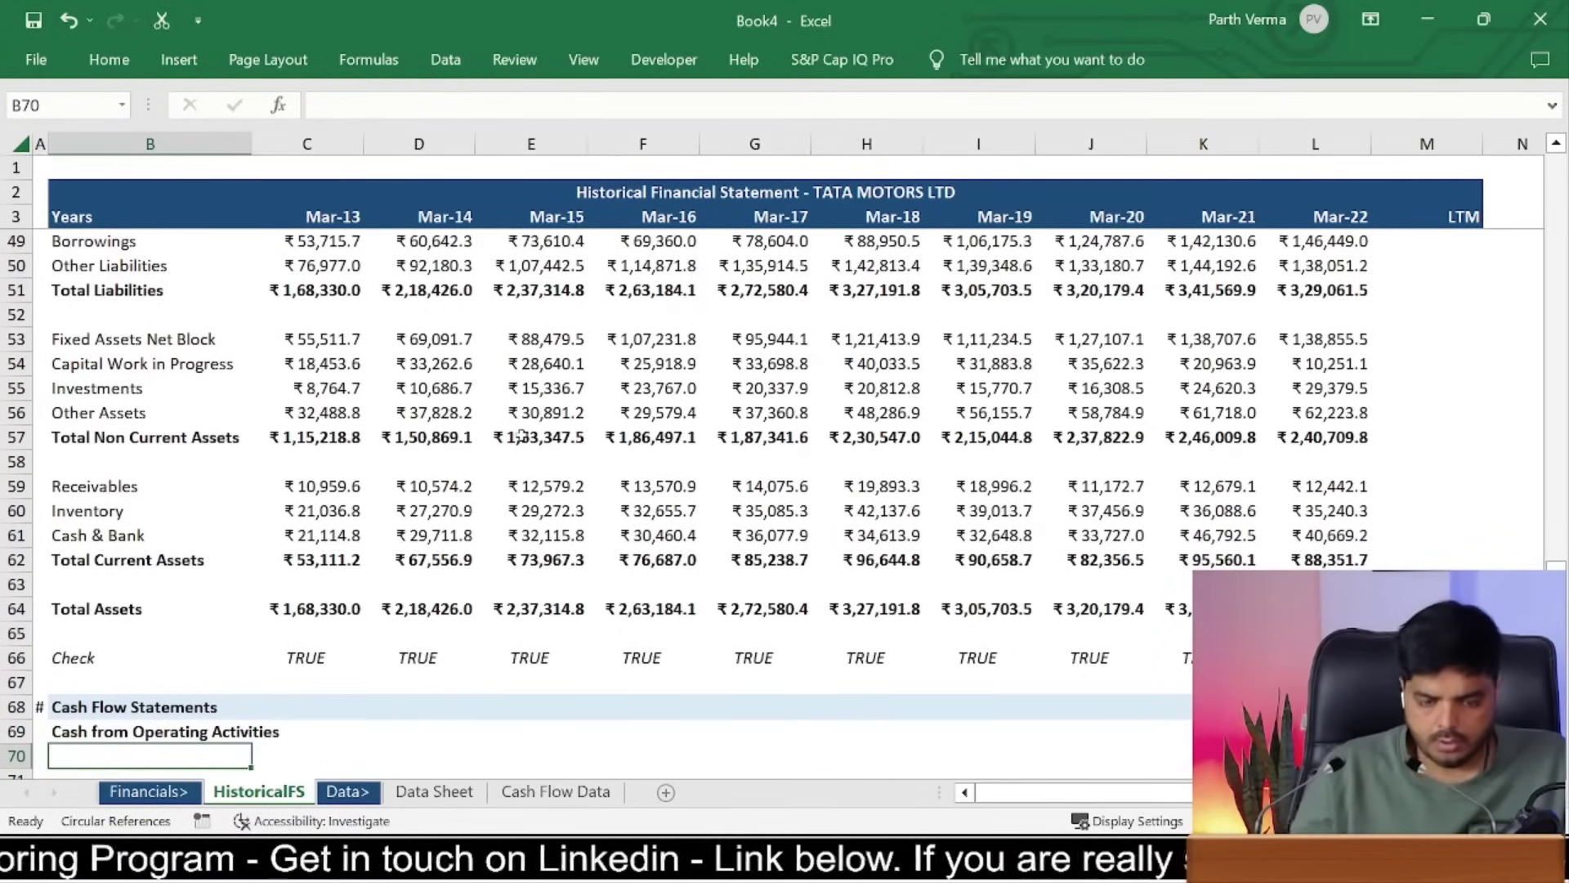
Step: Paste Cash Flow Data labels B4:B11 as values into HistoricalFS B70:B77
left_click(583, 797)
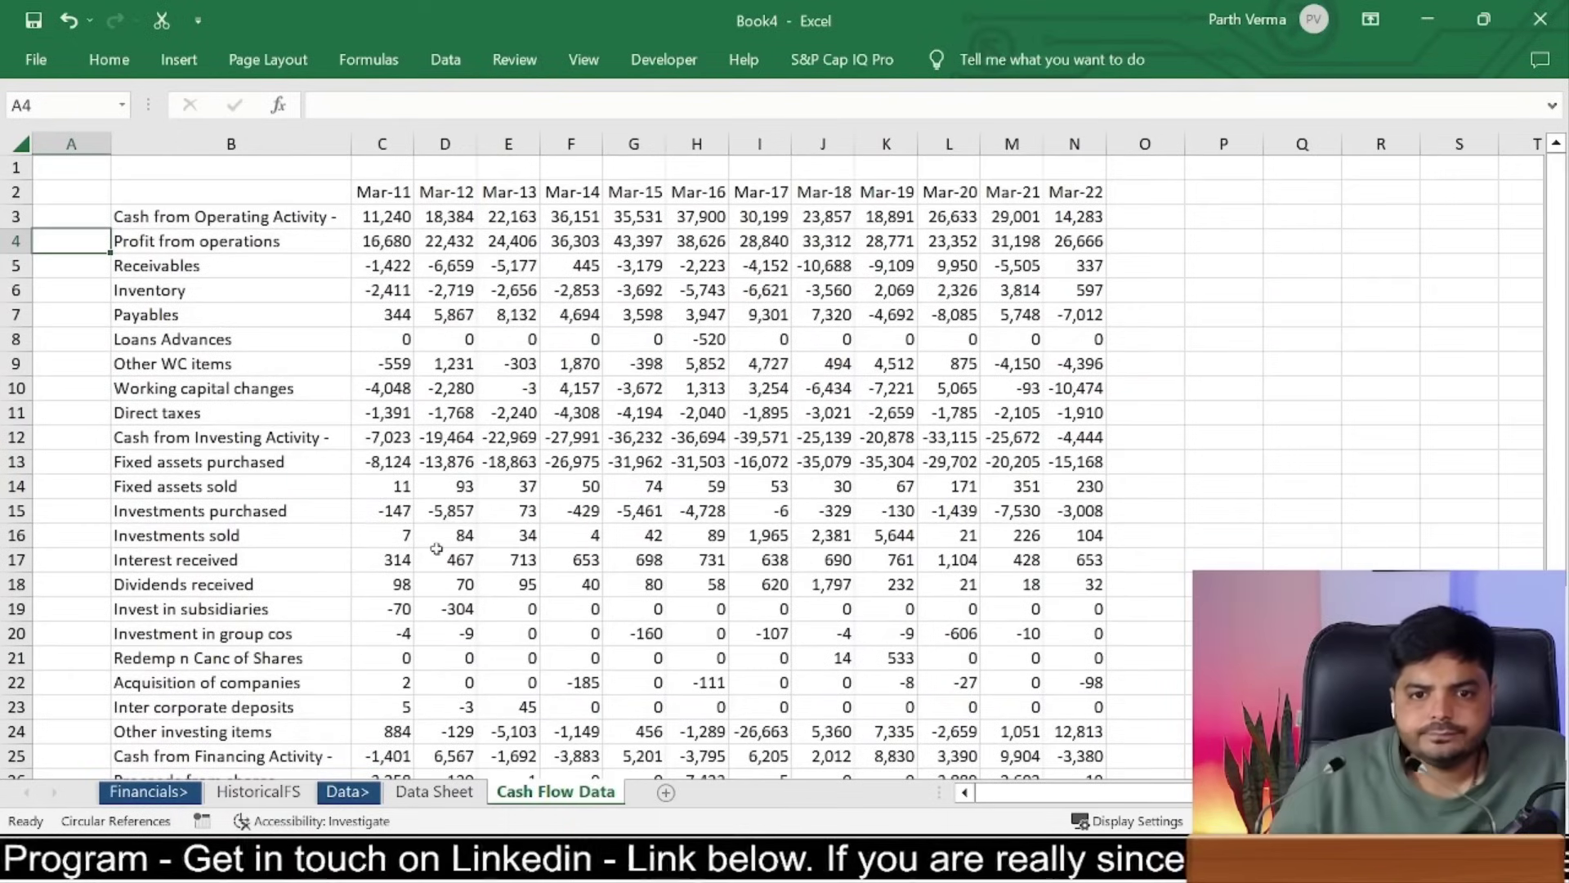
left_click(206, 245)
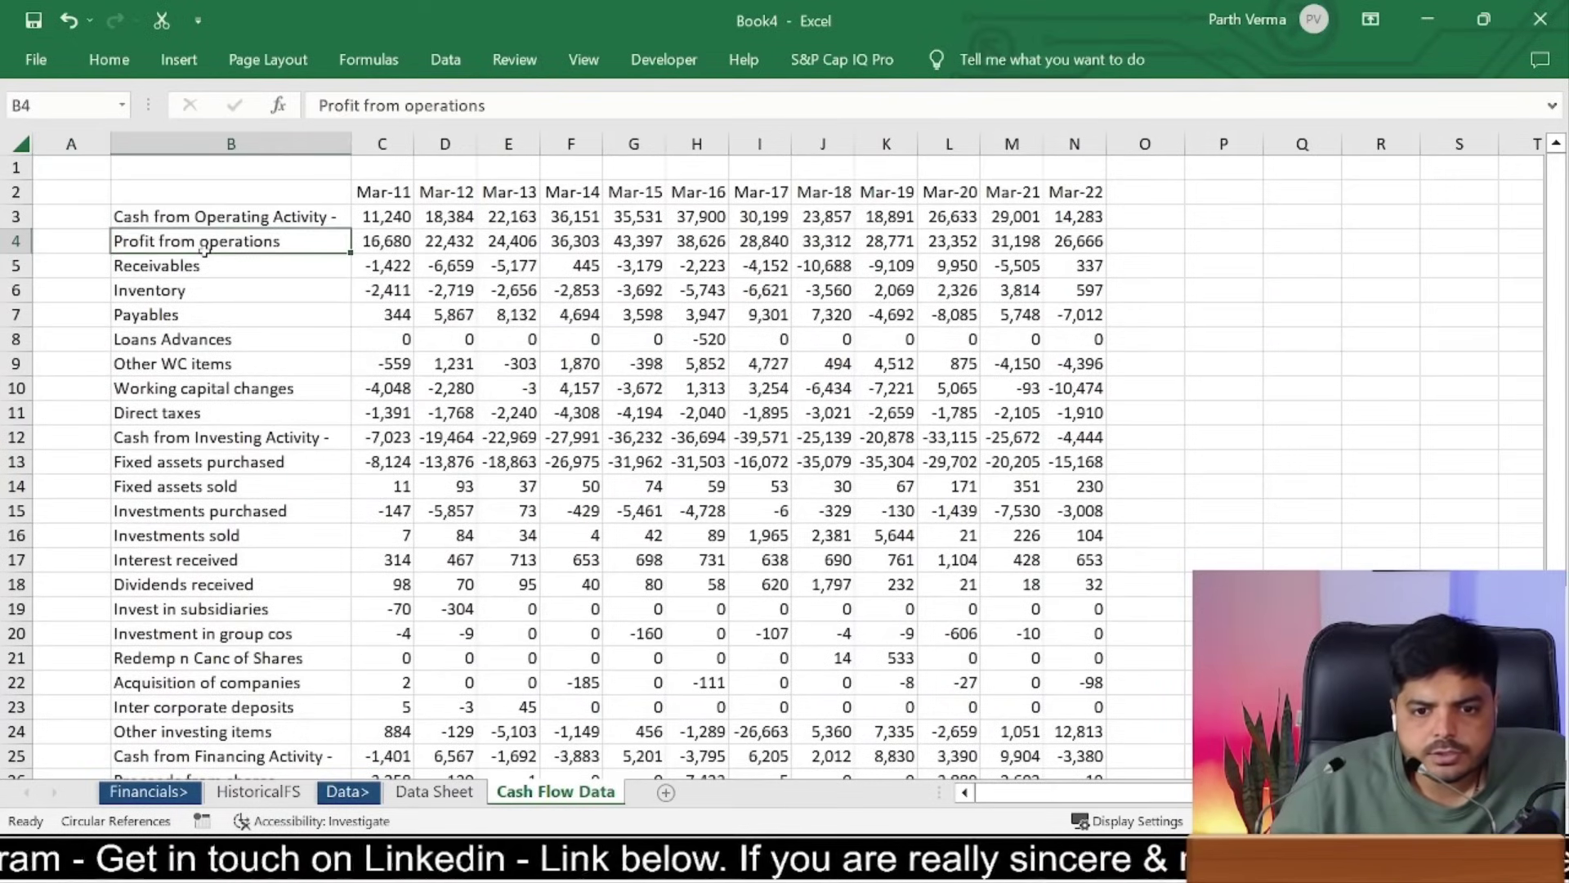
left_click_drag(204, 252, 249, 415)
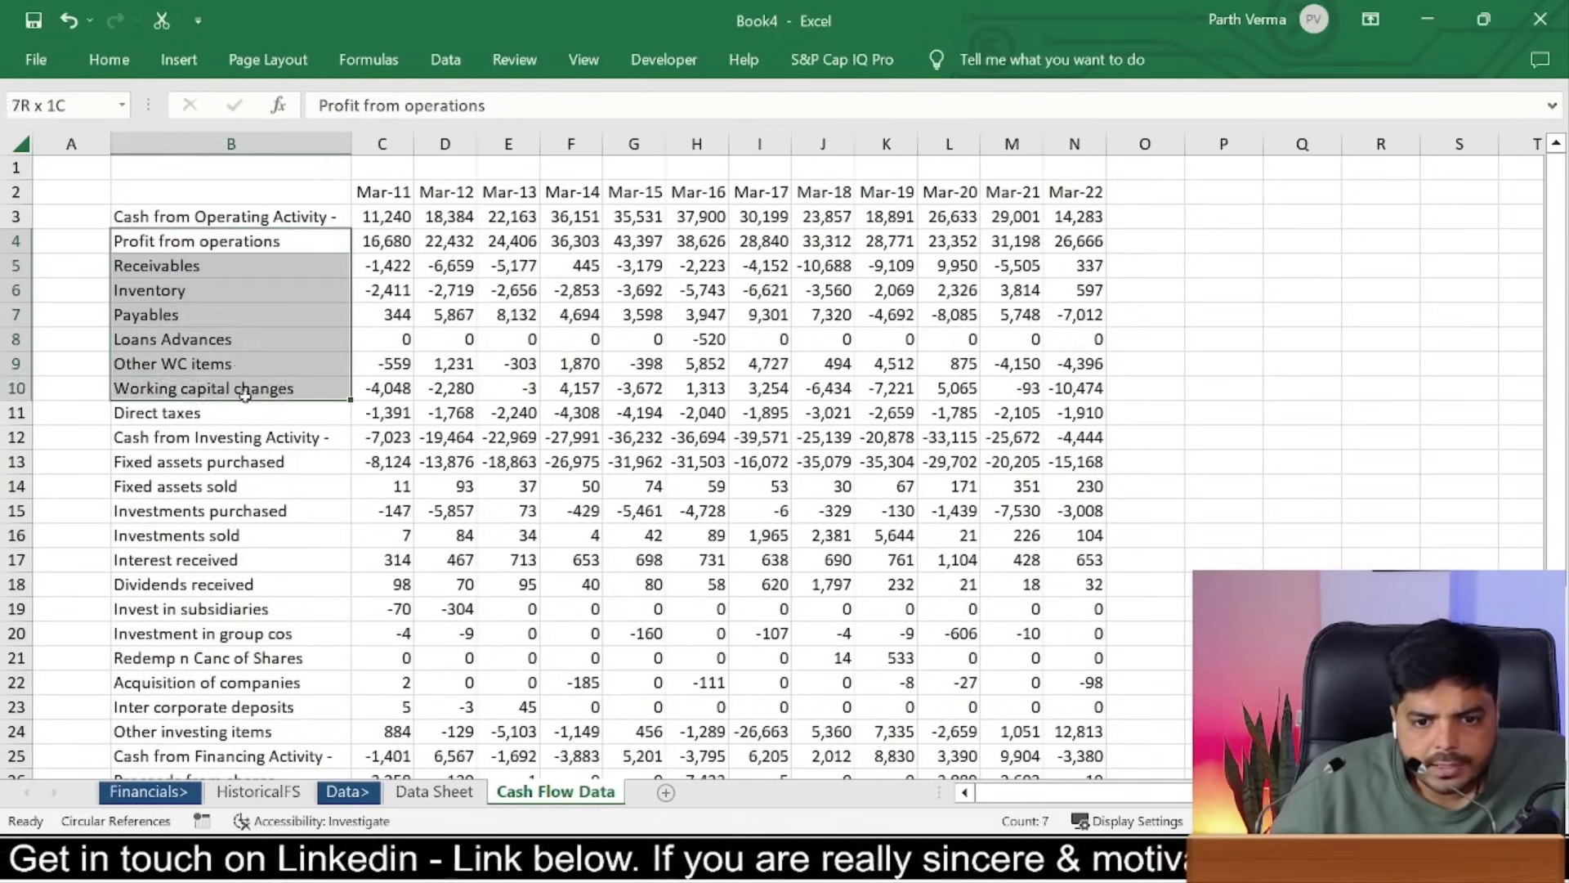
key("ctrl+c")
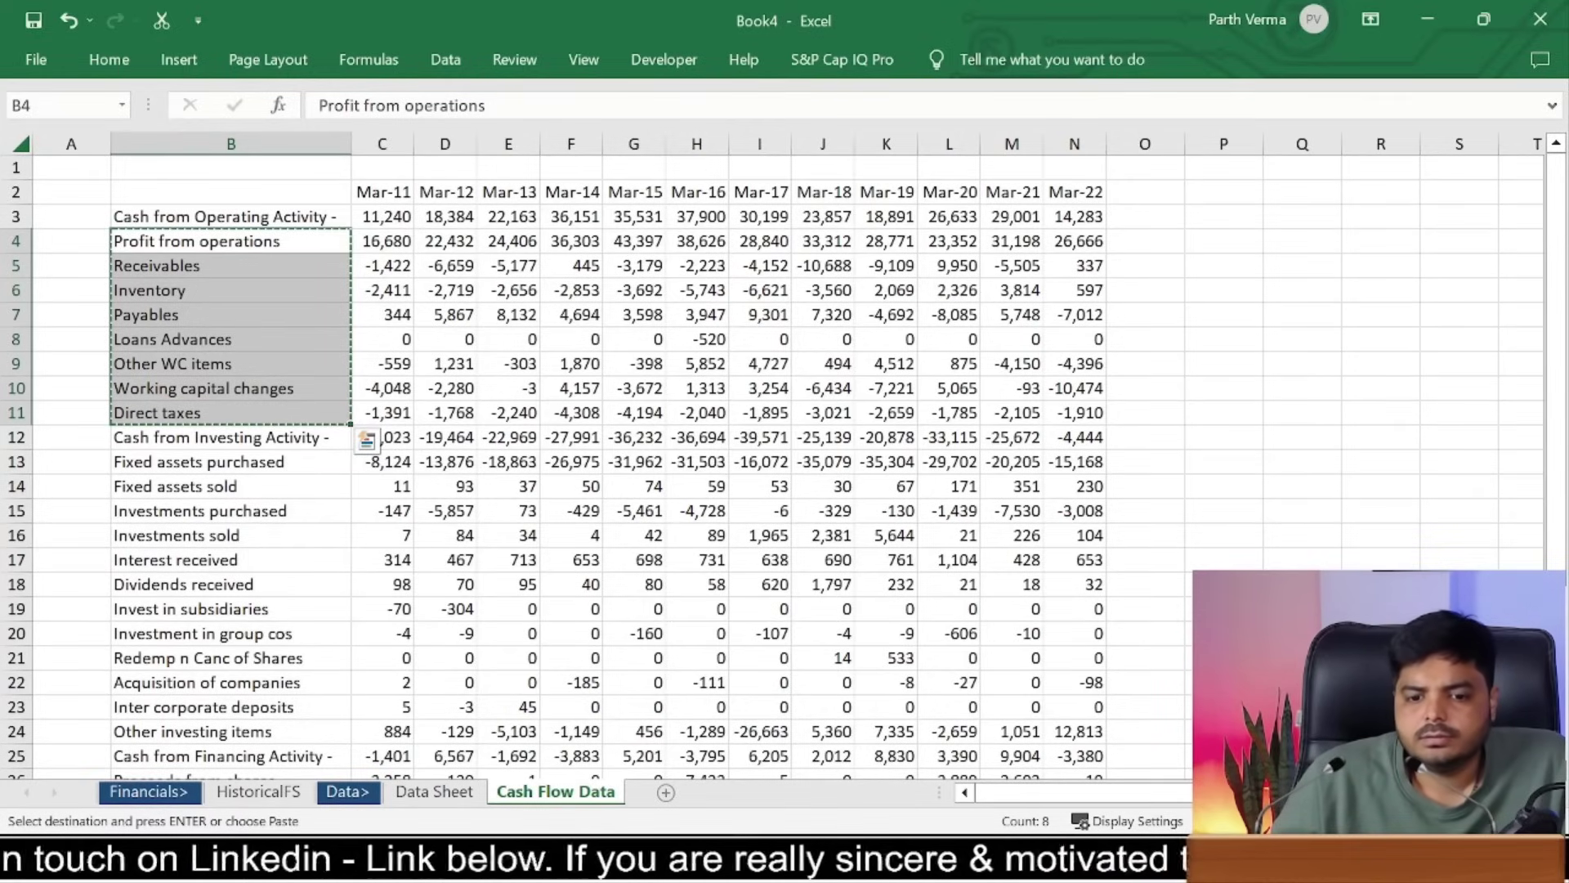
left_click(258, 791)
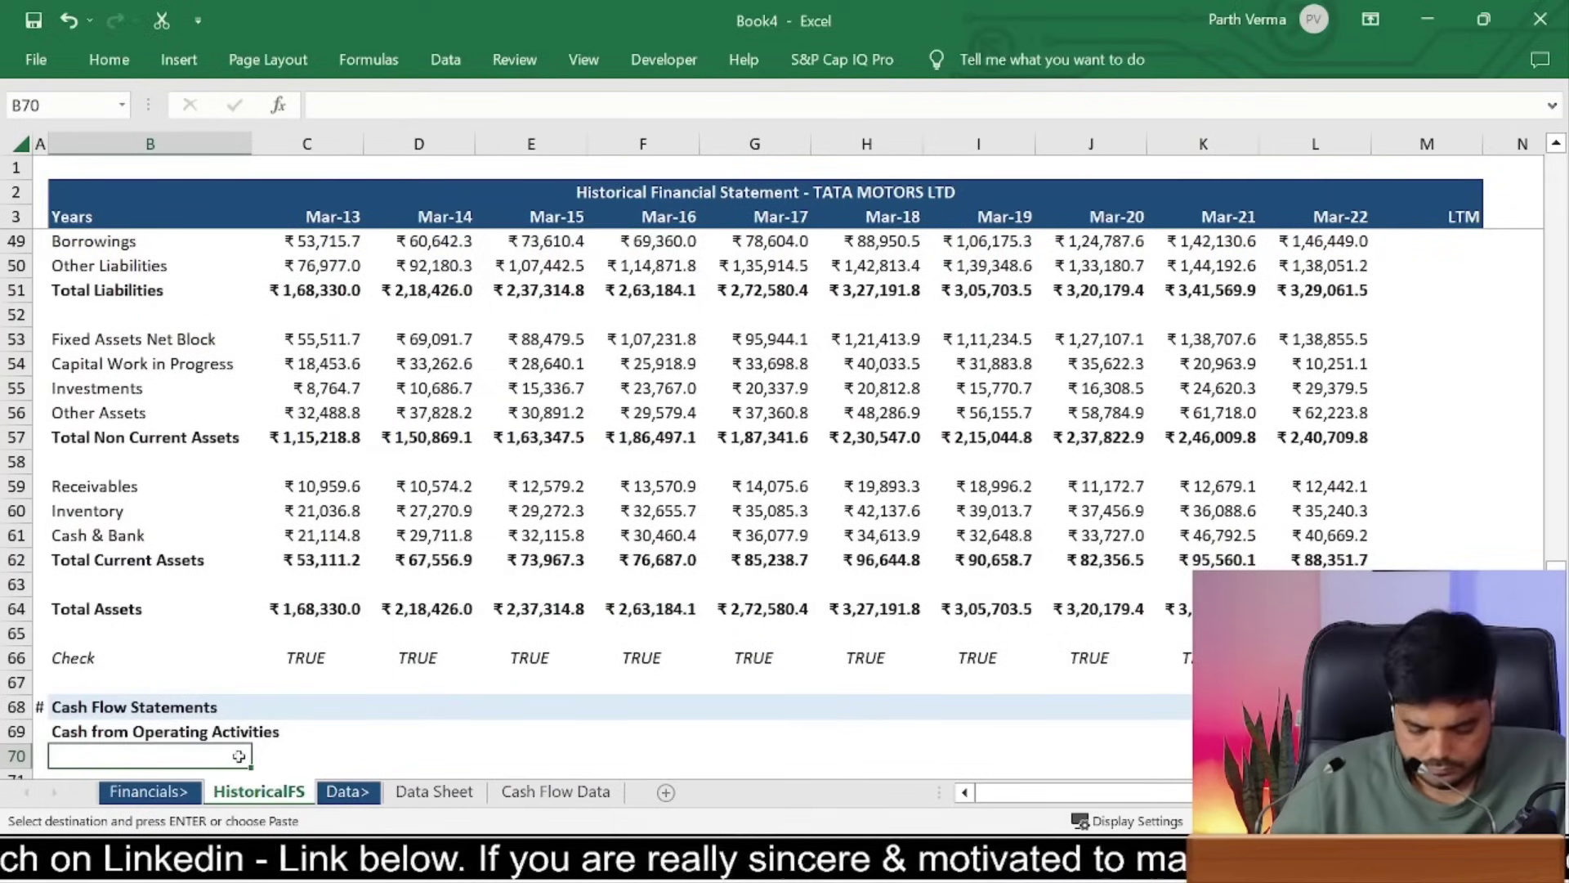
key("ctrl+alt+v")
key("v")
key("Return")
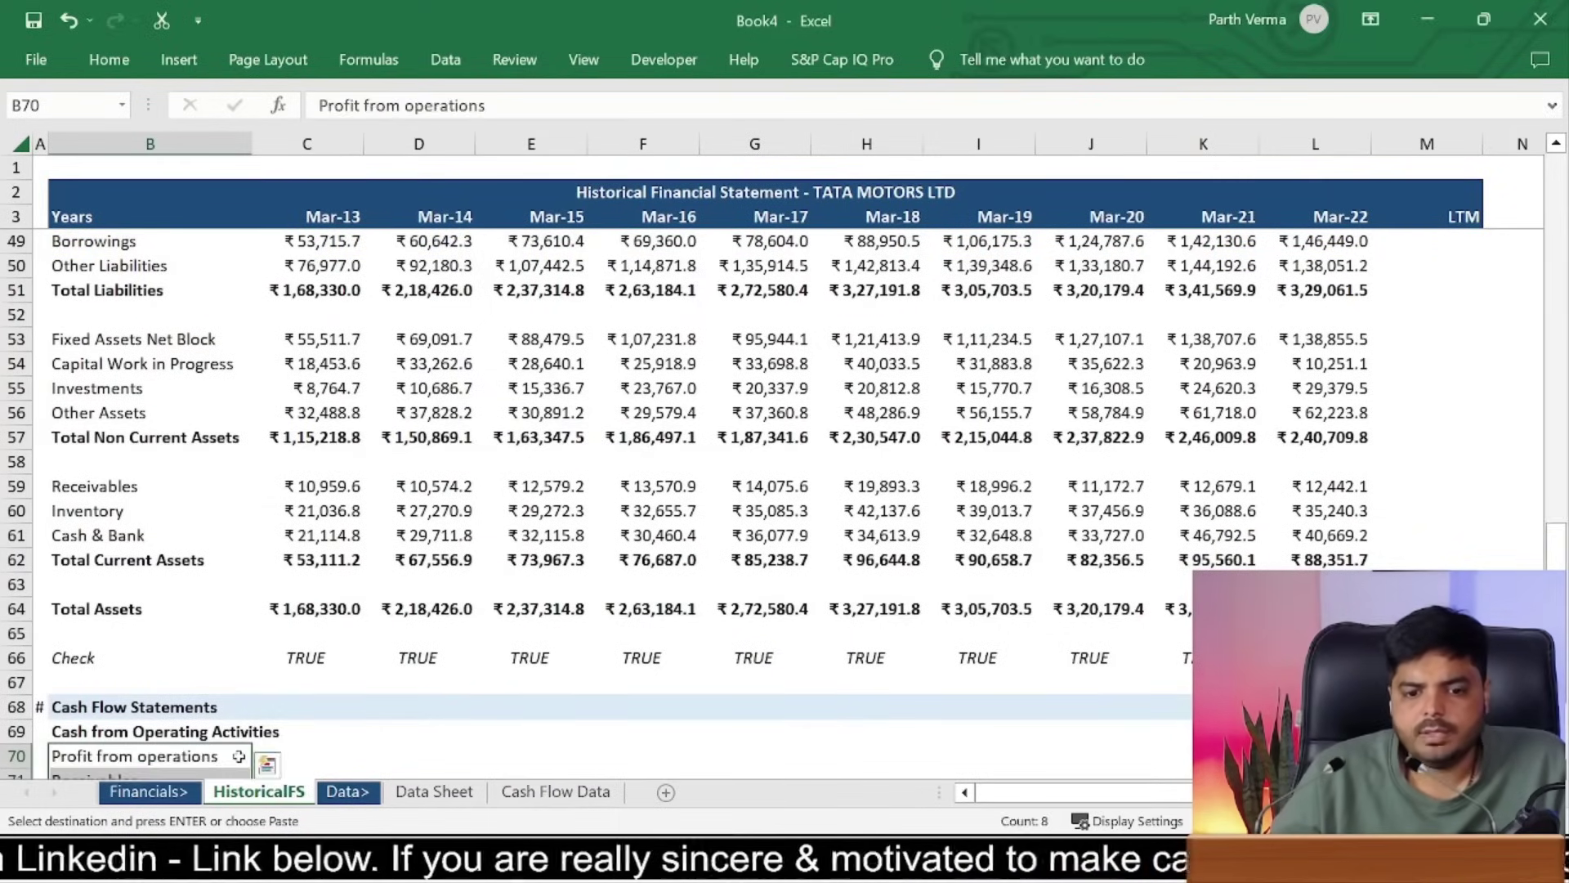
key("Down")
key("Down")
key("Down")
key("Down")
key("Down")
key("Down")
key("Down")
key("Up")
key("Up")
key("Up")
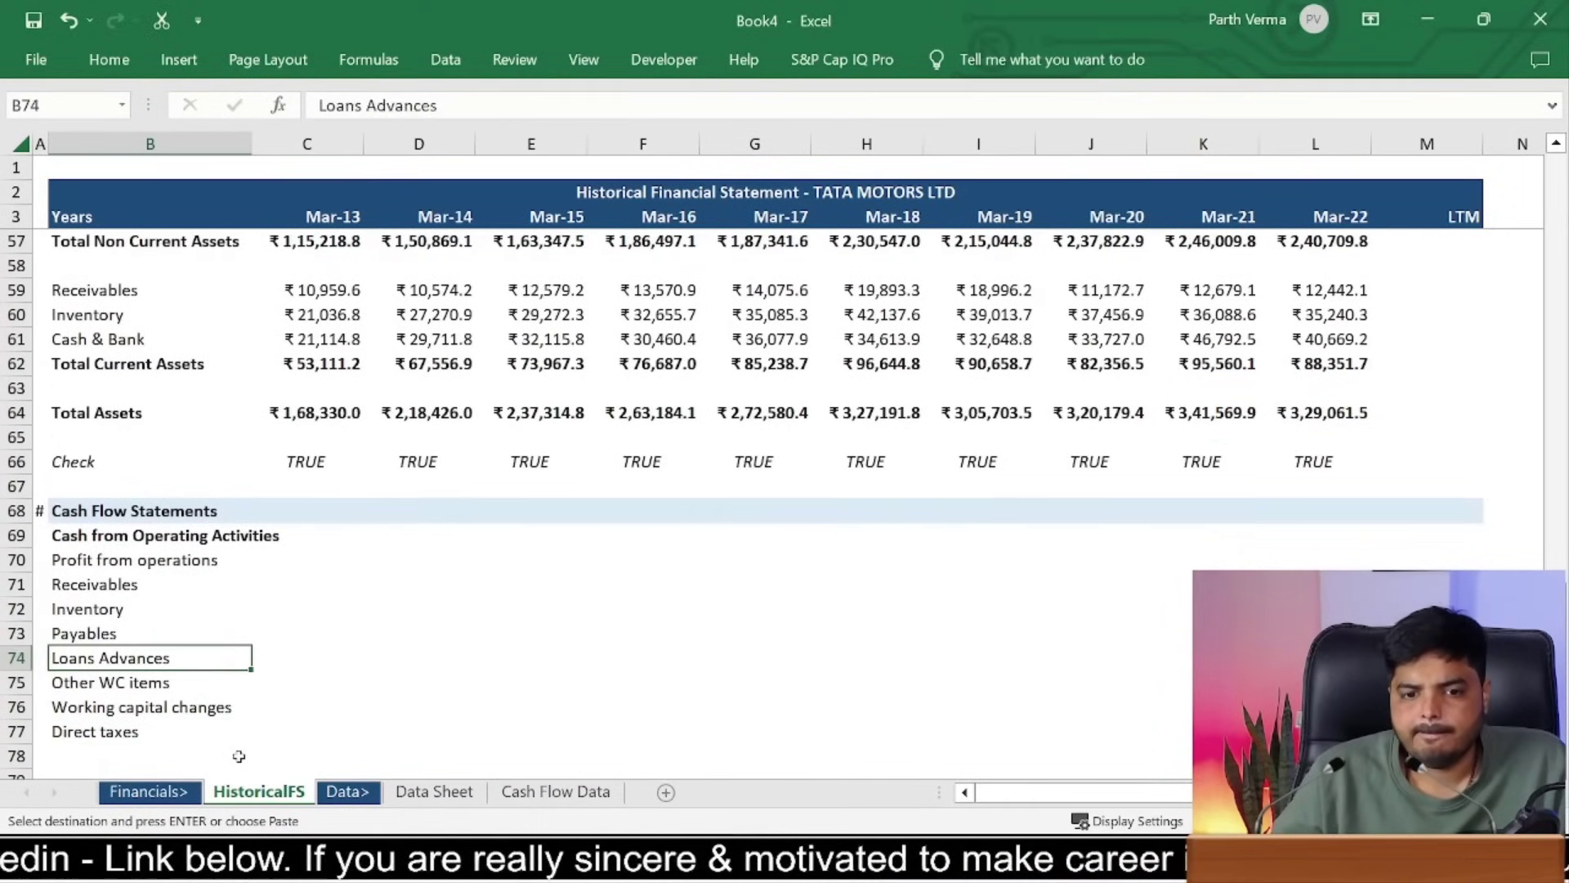
key("Up")
key("Up")
key("Up")
key("Up")
key("Right")
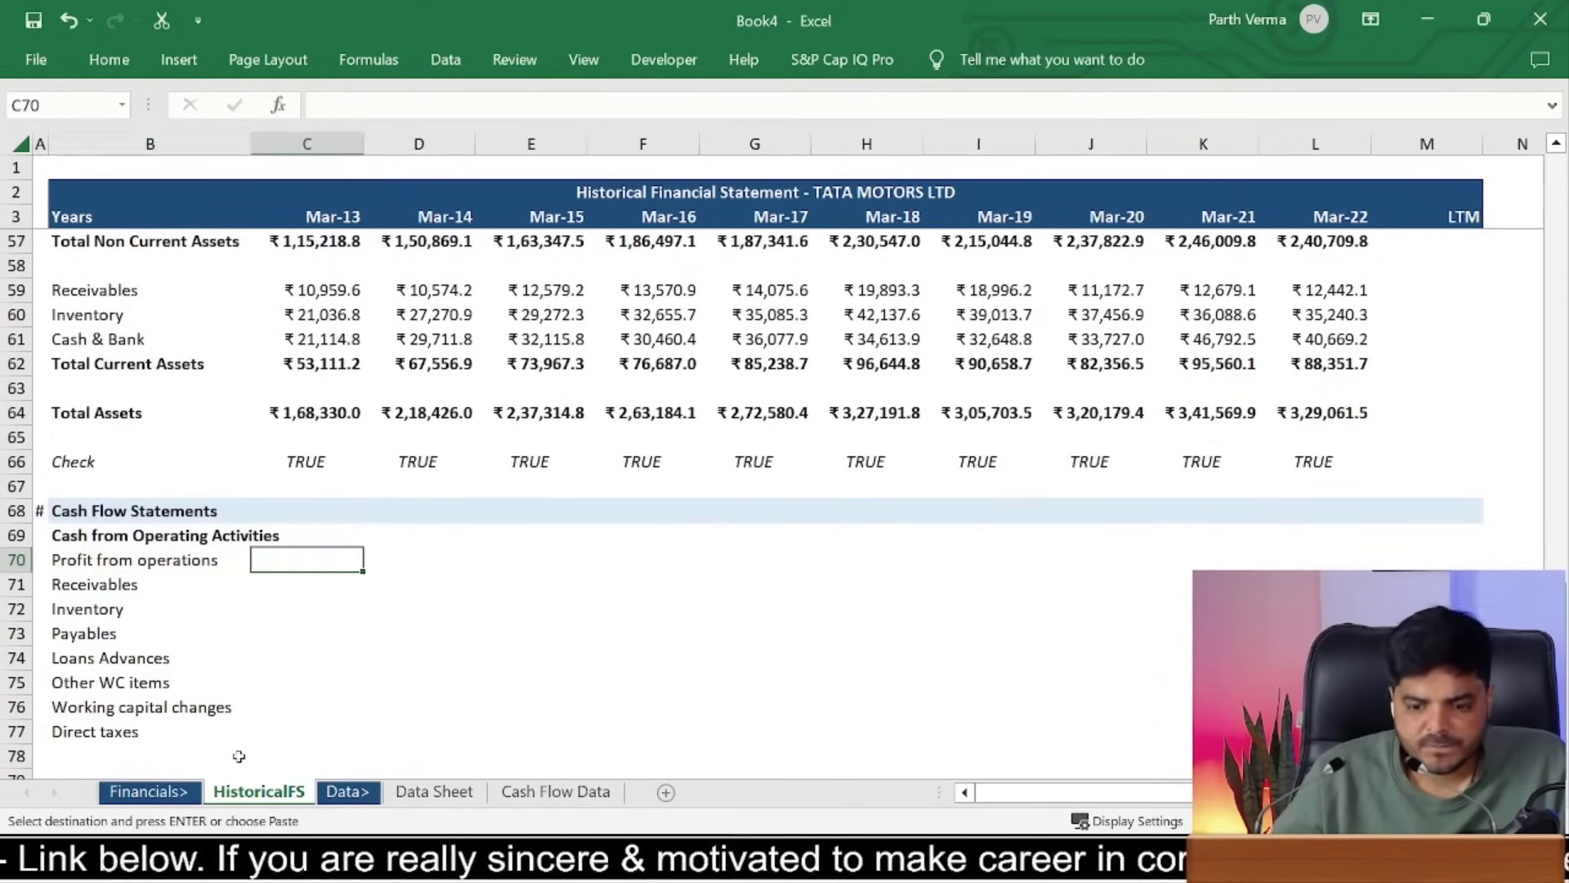
key("Escape")
Step: Link C70 to Profit from operations on Cash Flow Data using =IFERROR(…,0), giving 16680
type("=iferro")
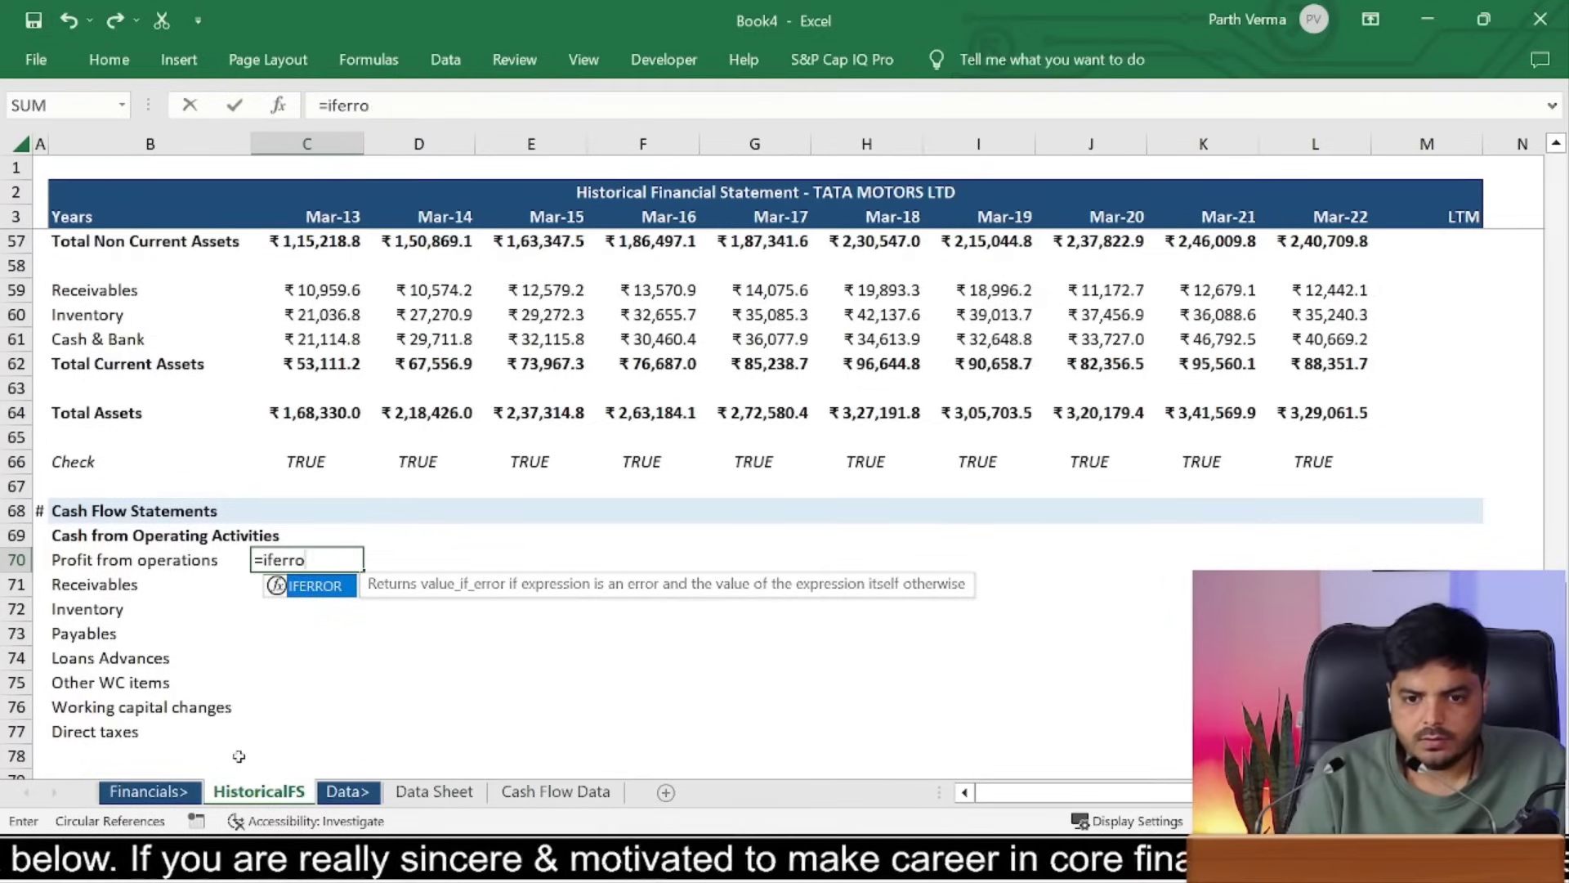
type("r(")
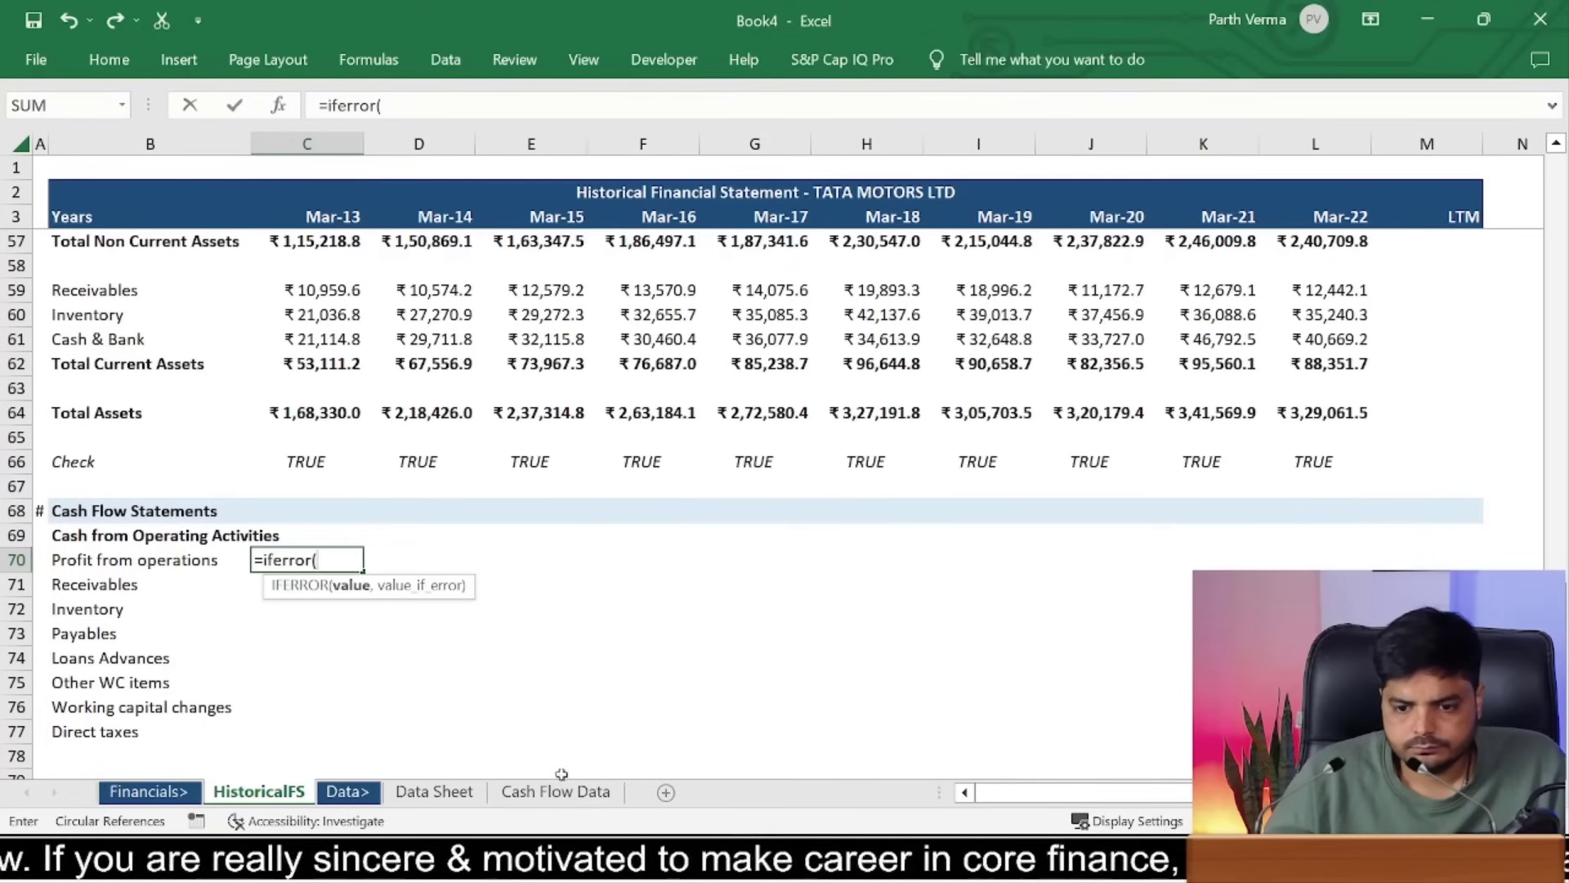
left_click(570, 791)
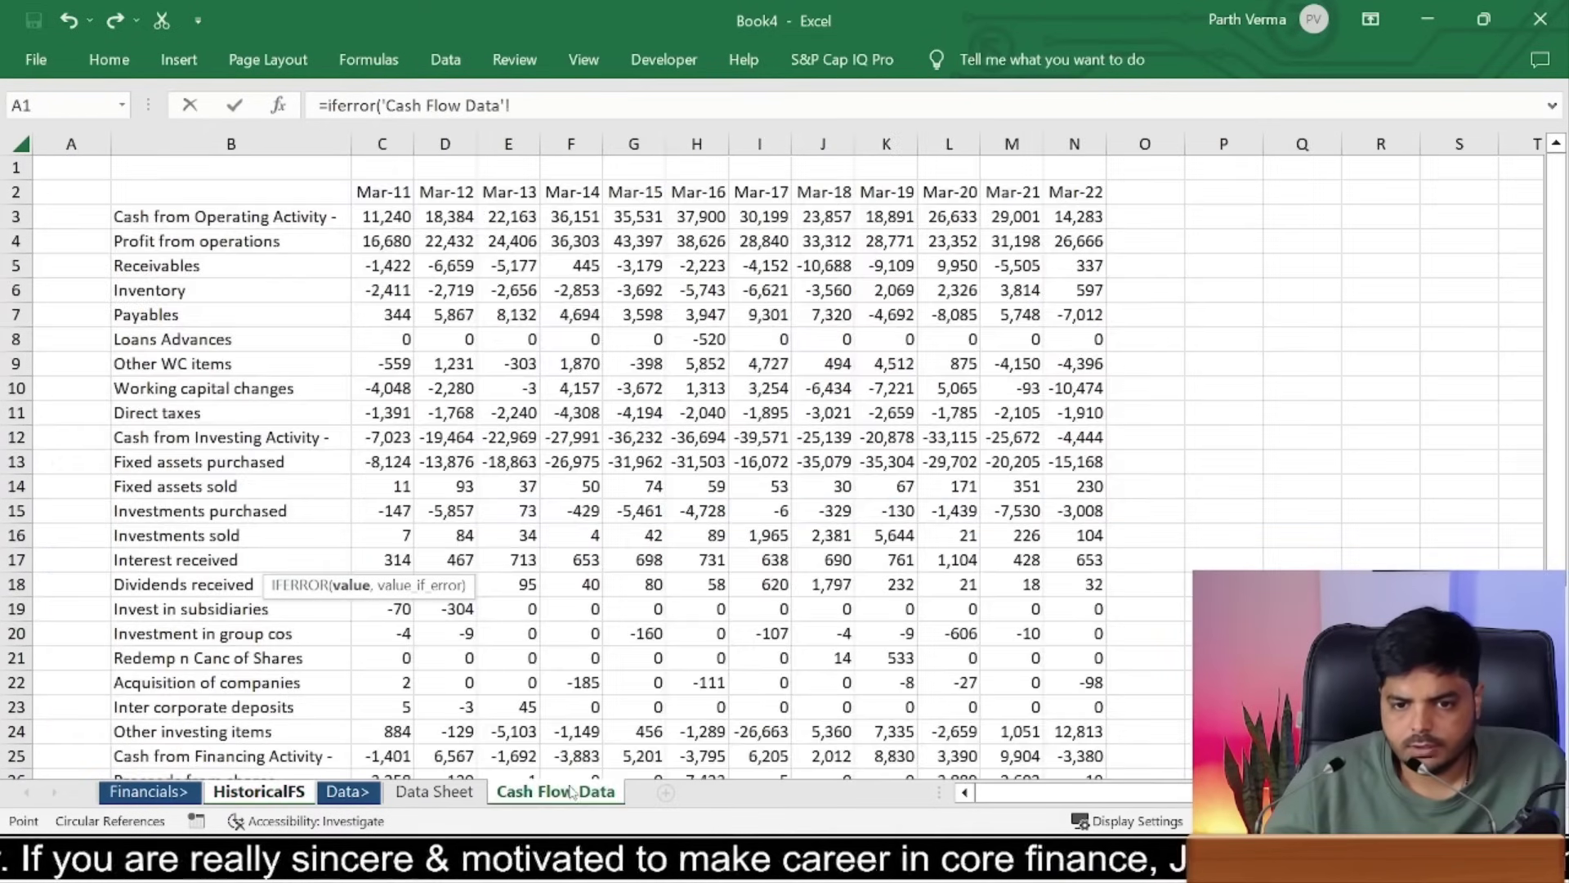
left_click(396, 237)
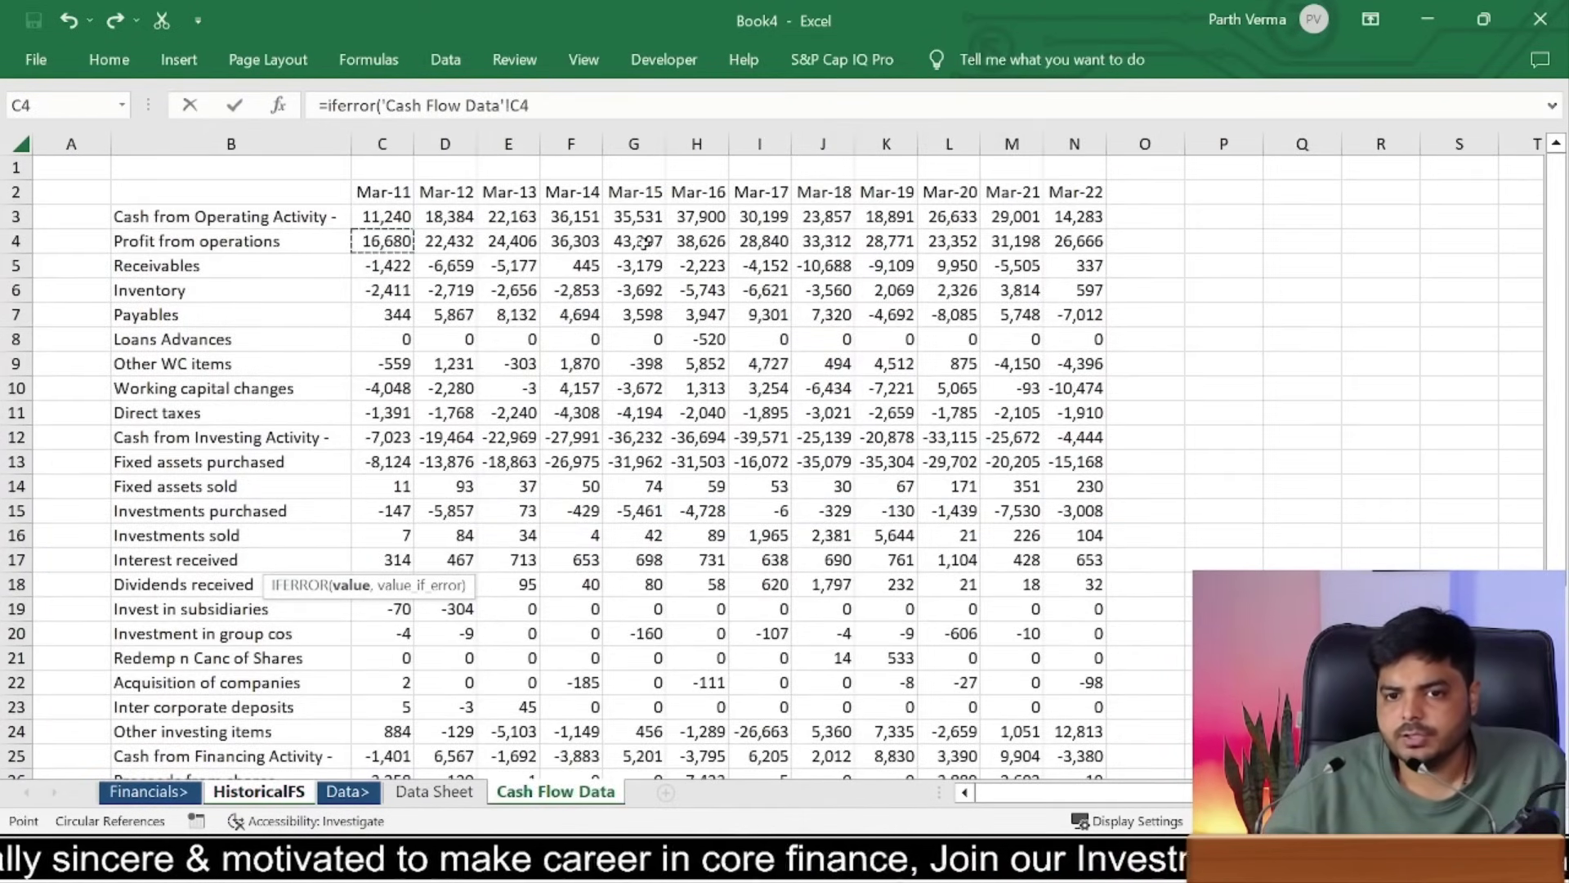
key("Return")
key("Return")
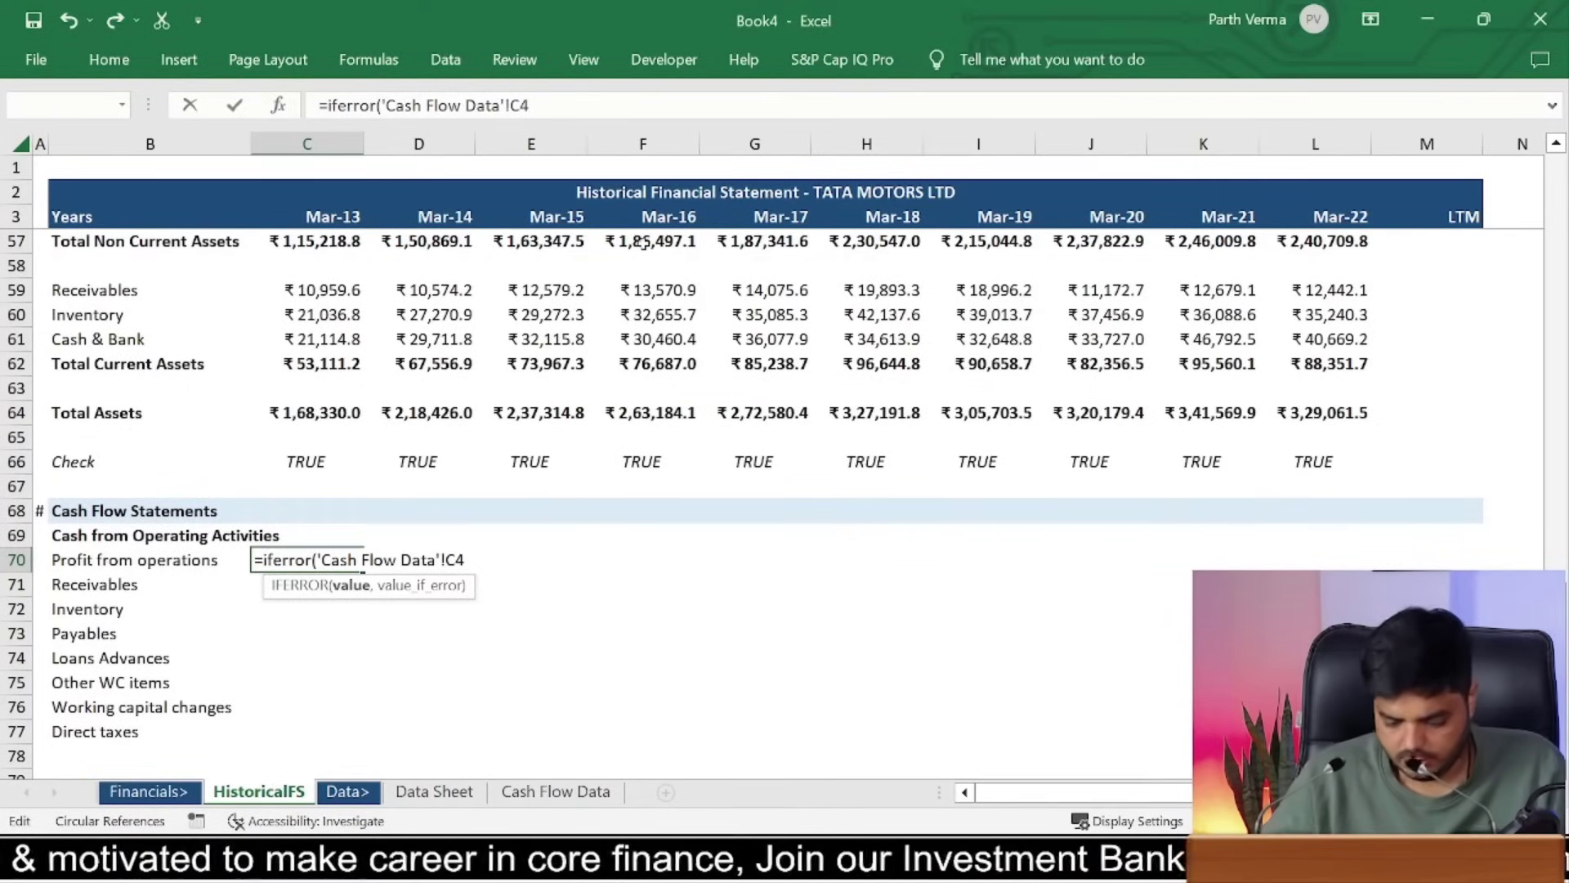
type(",0)")
key("ctrl+Return")
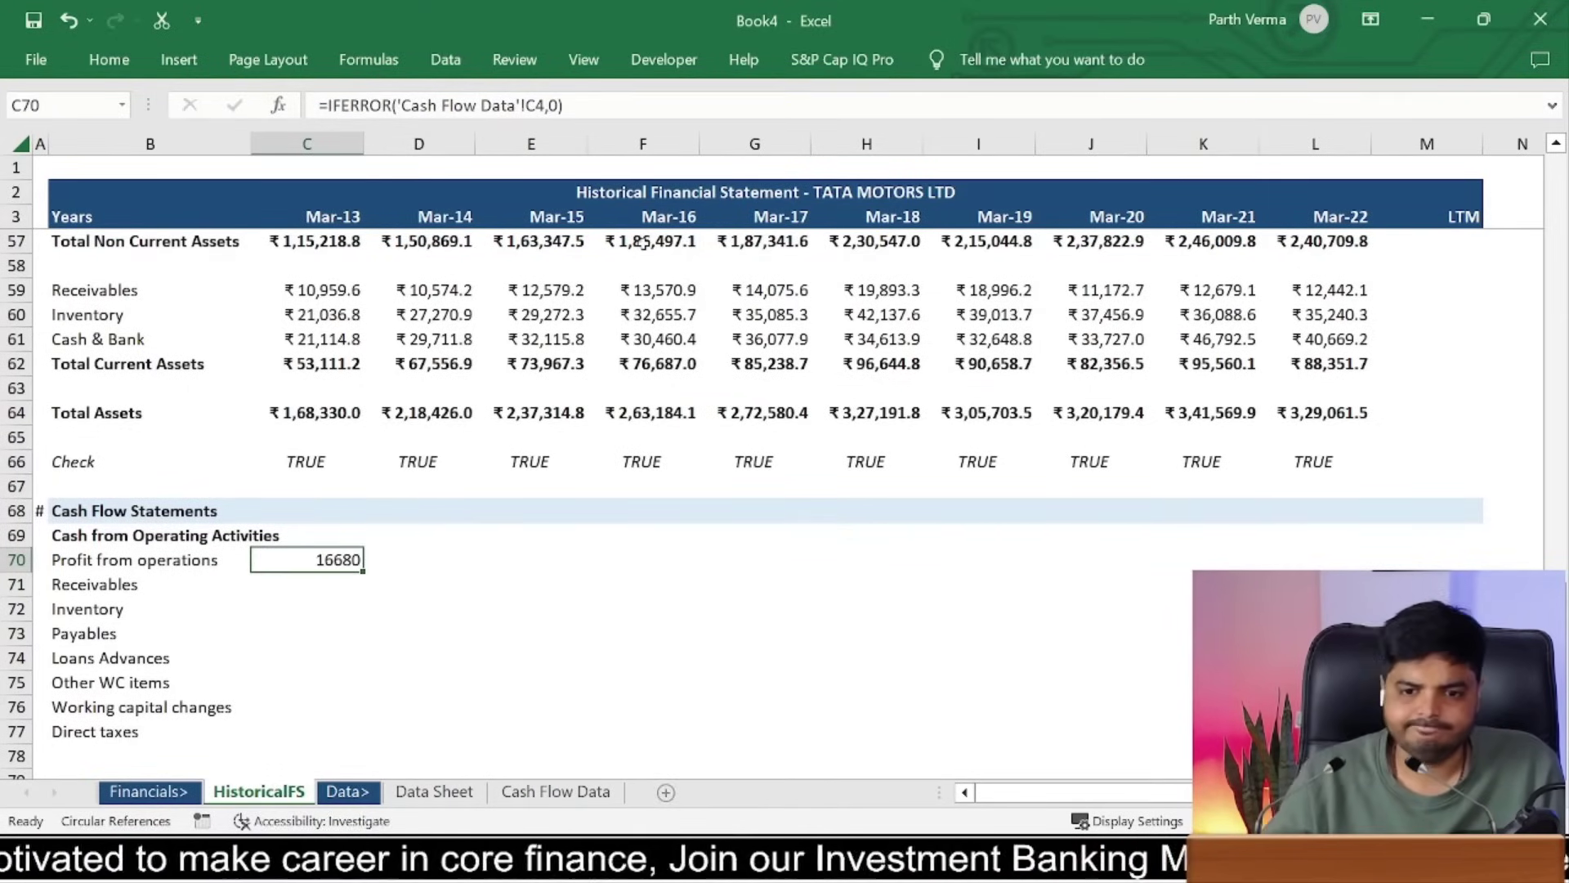
Step: Copy the C70 formula down through C77 and across to column L
key("ctrl+c")
key("shift+Down")
key("shift+Down")
key("shift+Down")
key("shift+Down")
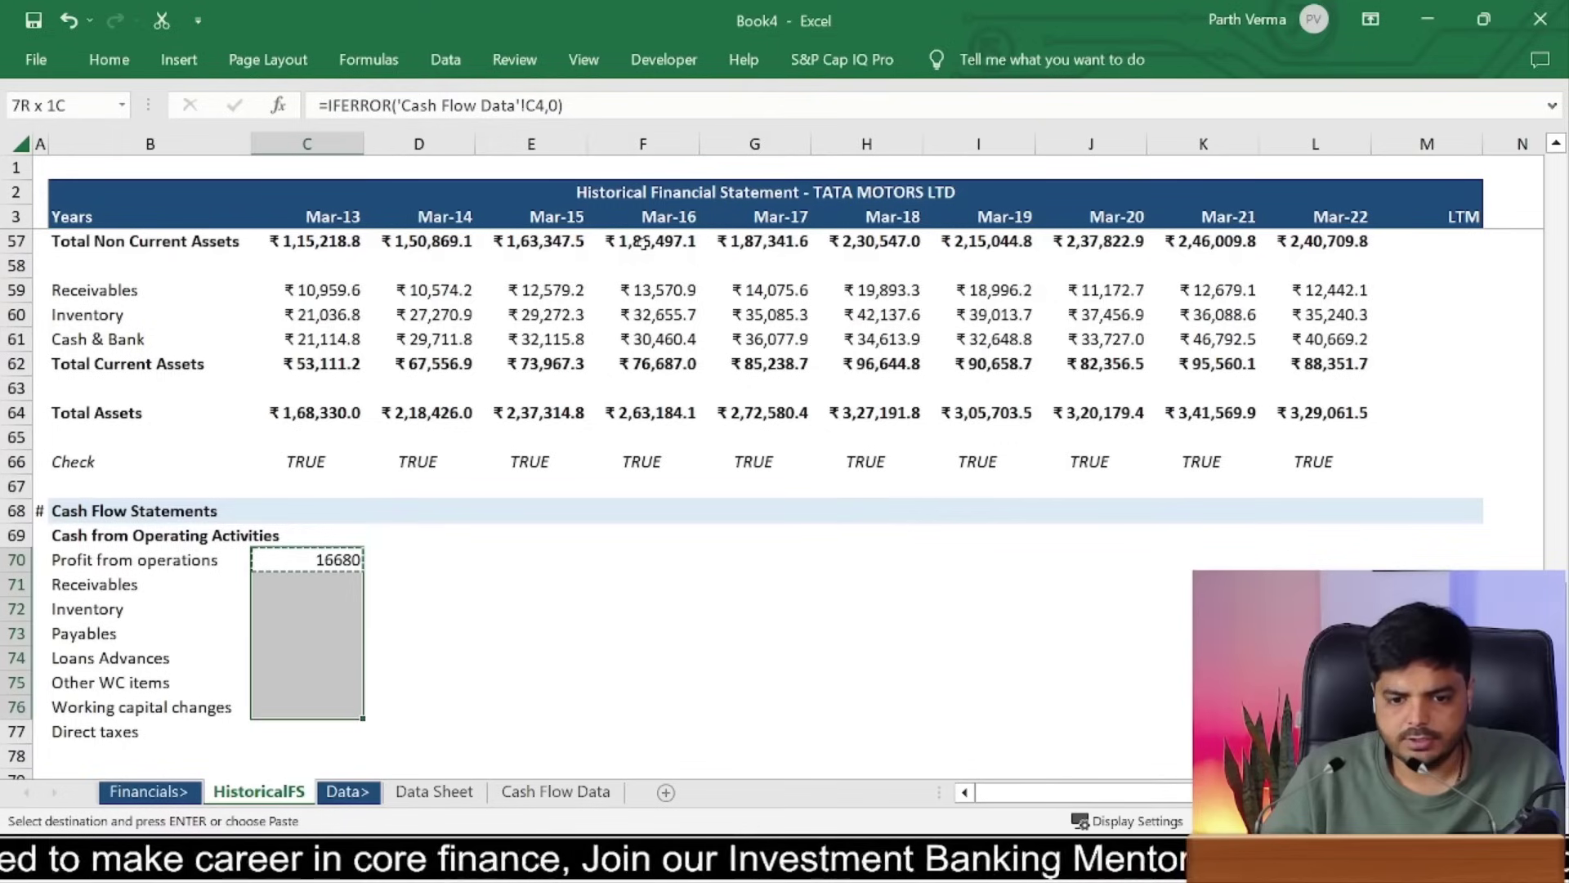
key("shift+Down")
key("ctrl+v")
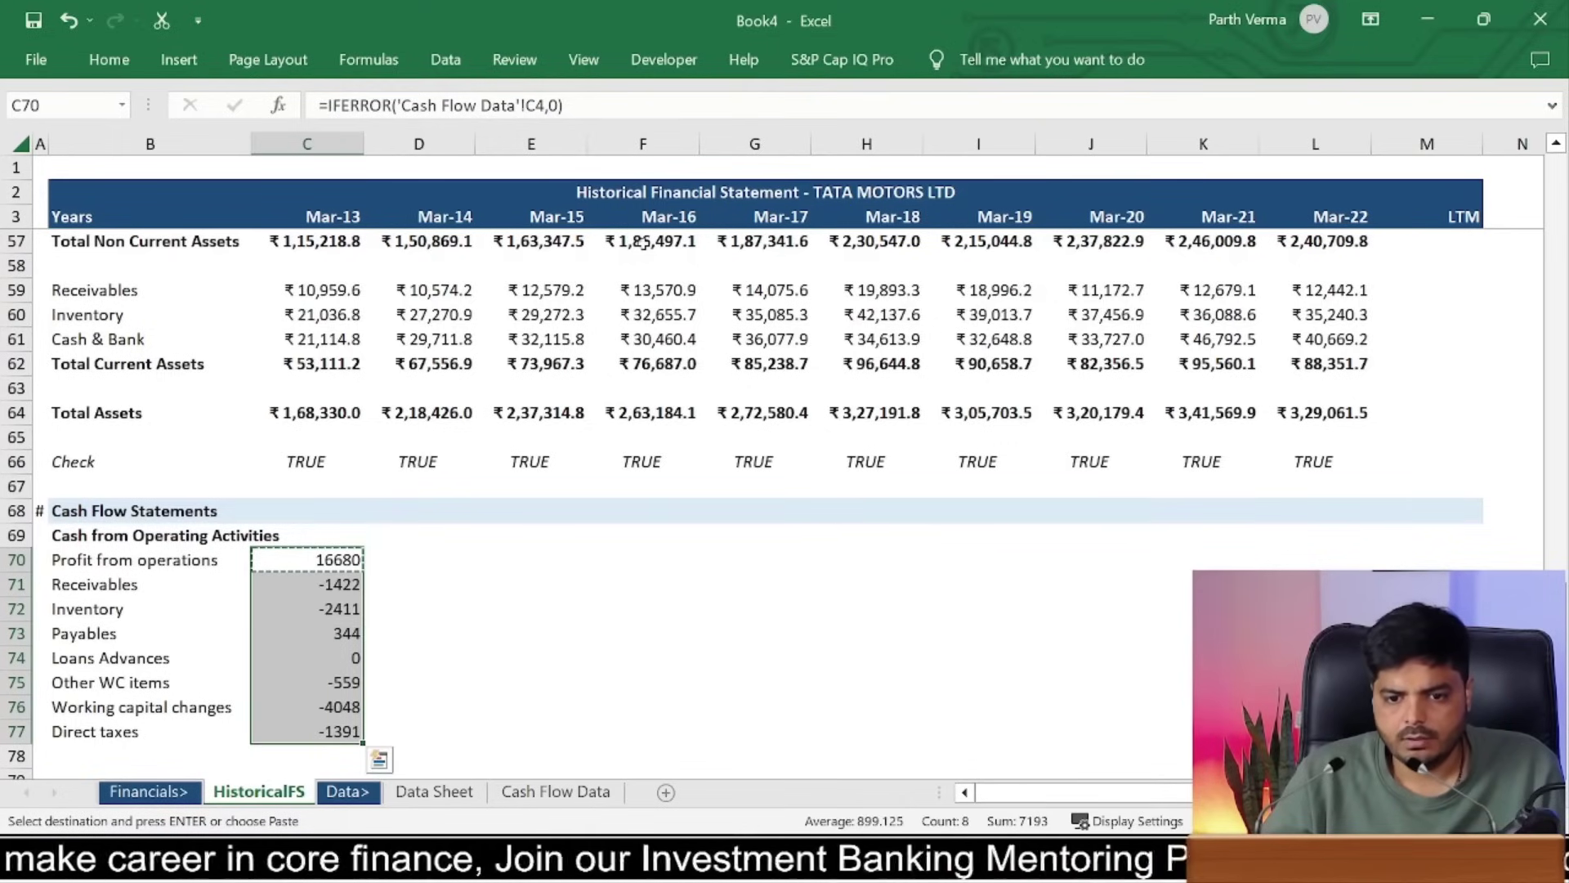
key("shift+Right")
key("shift+Right")
key("shift+Right")
key("shift+Right")
key("shift+Right")
key("shift+Right")
key("shift+Right")
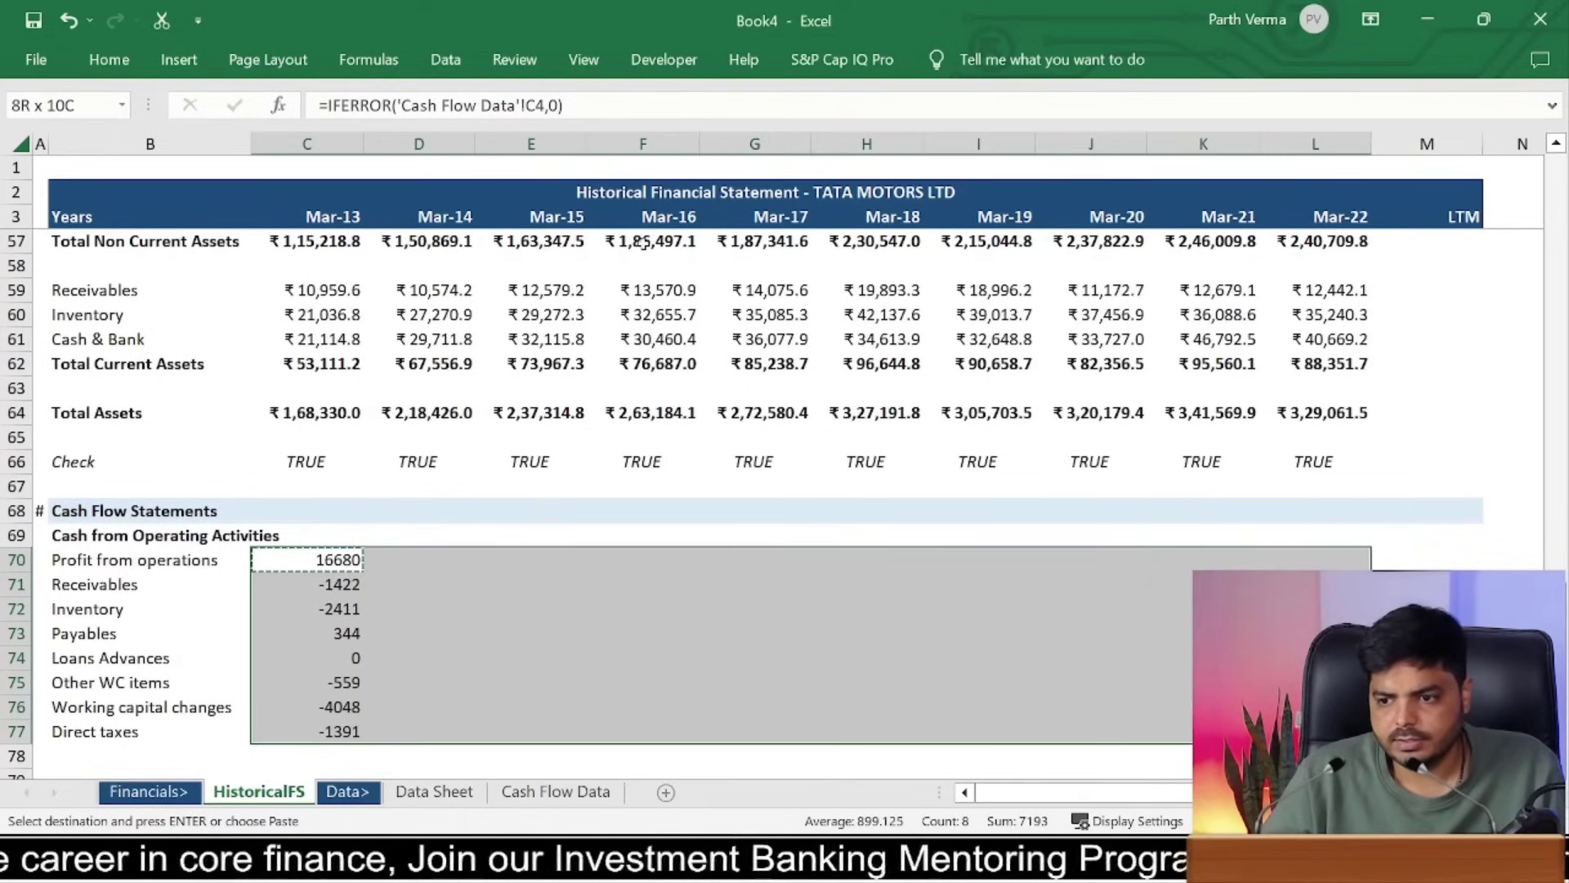
key("Left")
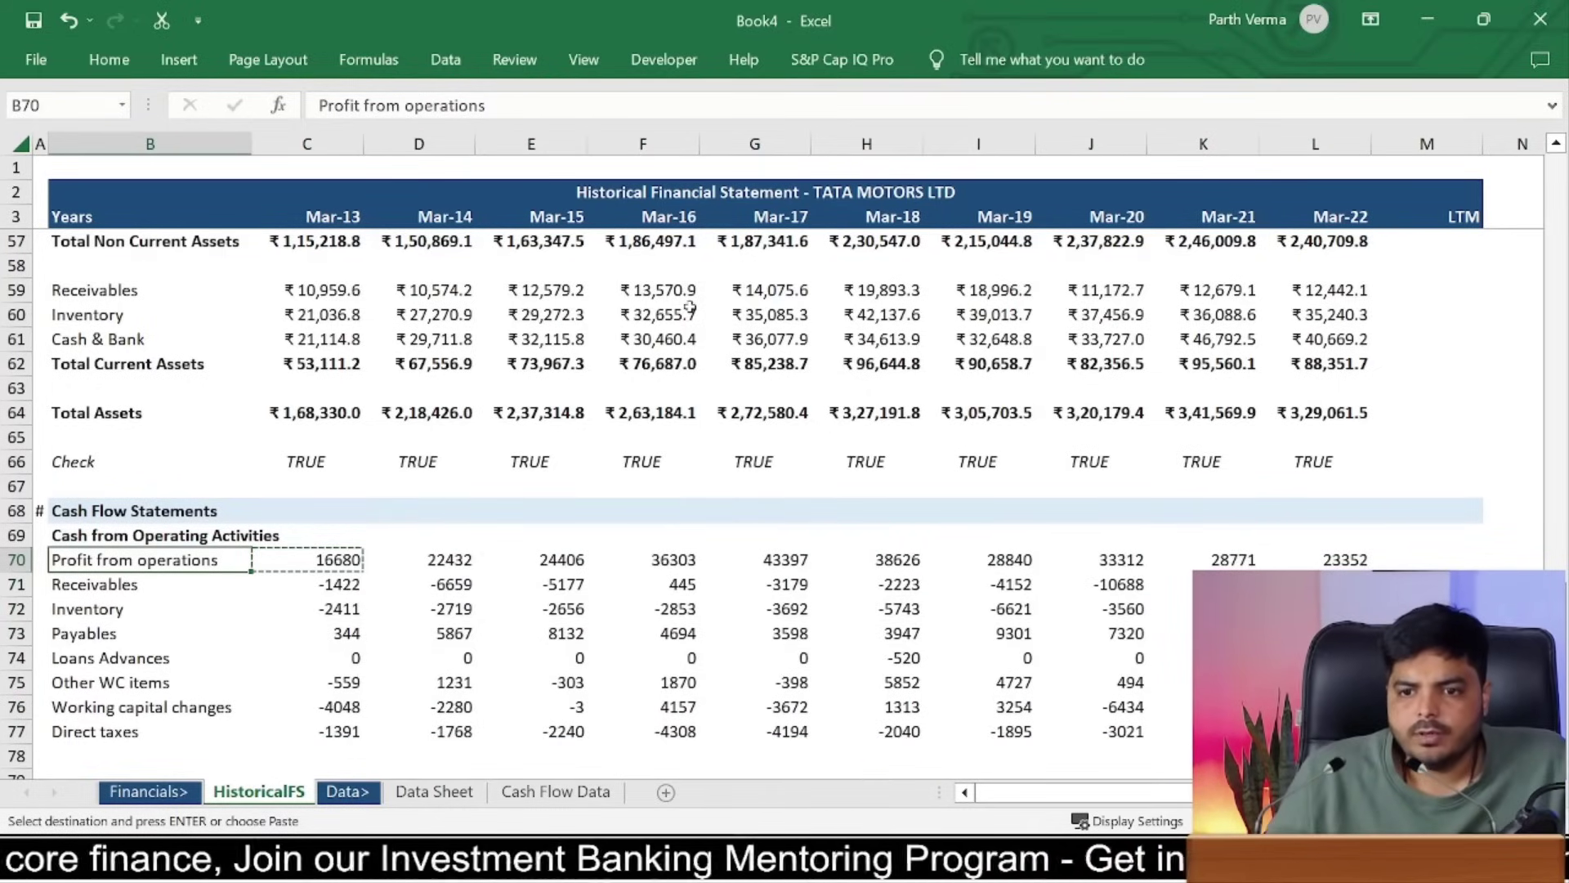
Step: Copy the rupee-formatted balance sheet figure F60 and bring up Paste Special over C70:L77
left_click(643, 315)
key("ctrl+c")
left_click_drag(306, 560, 1316, 731)
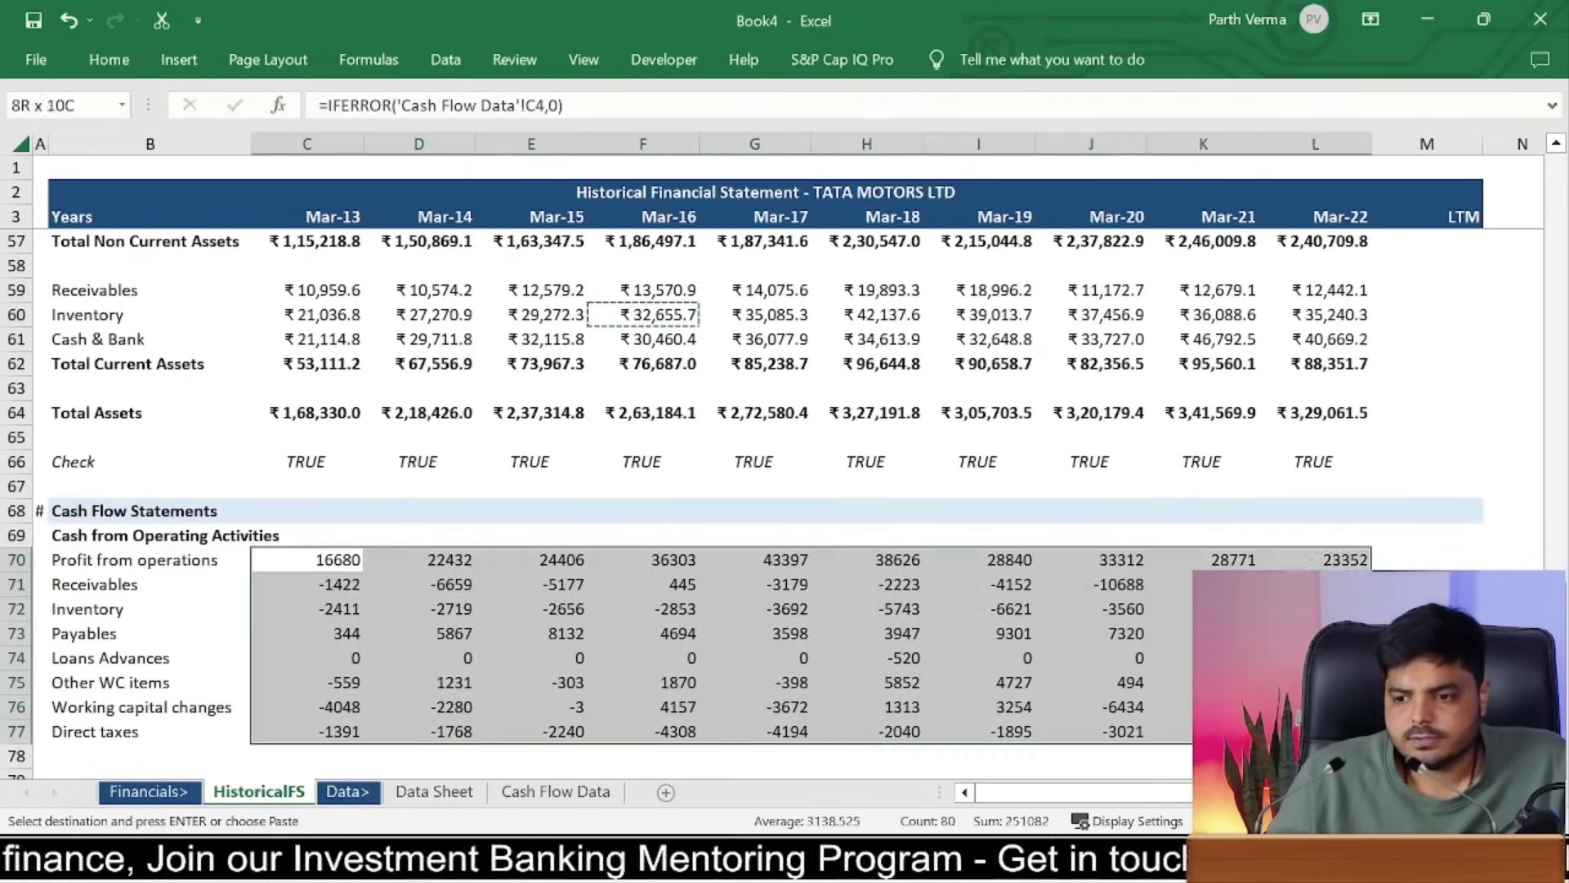
key("ctrl+alt+v")
Step: Paste only the formats onto C70:L77, giving rupee figures such as ₹16,680.0
key("t")
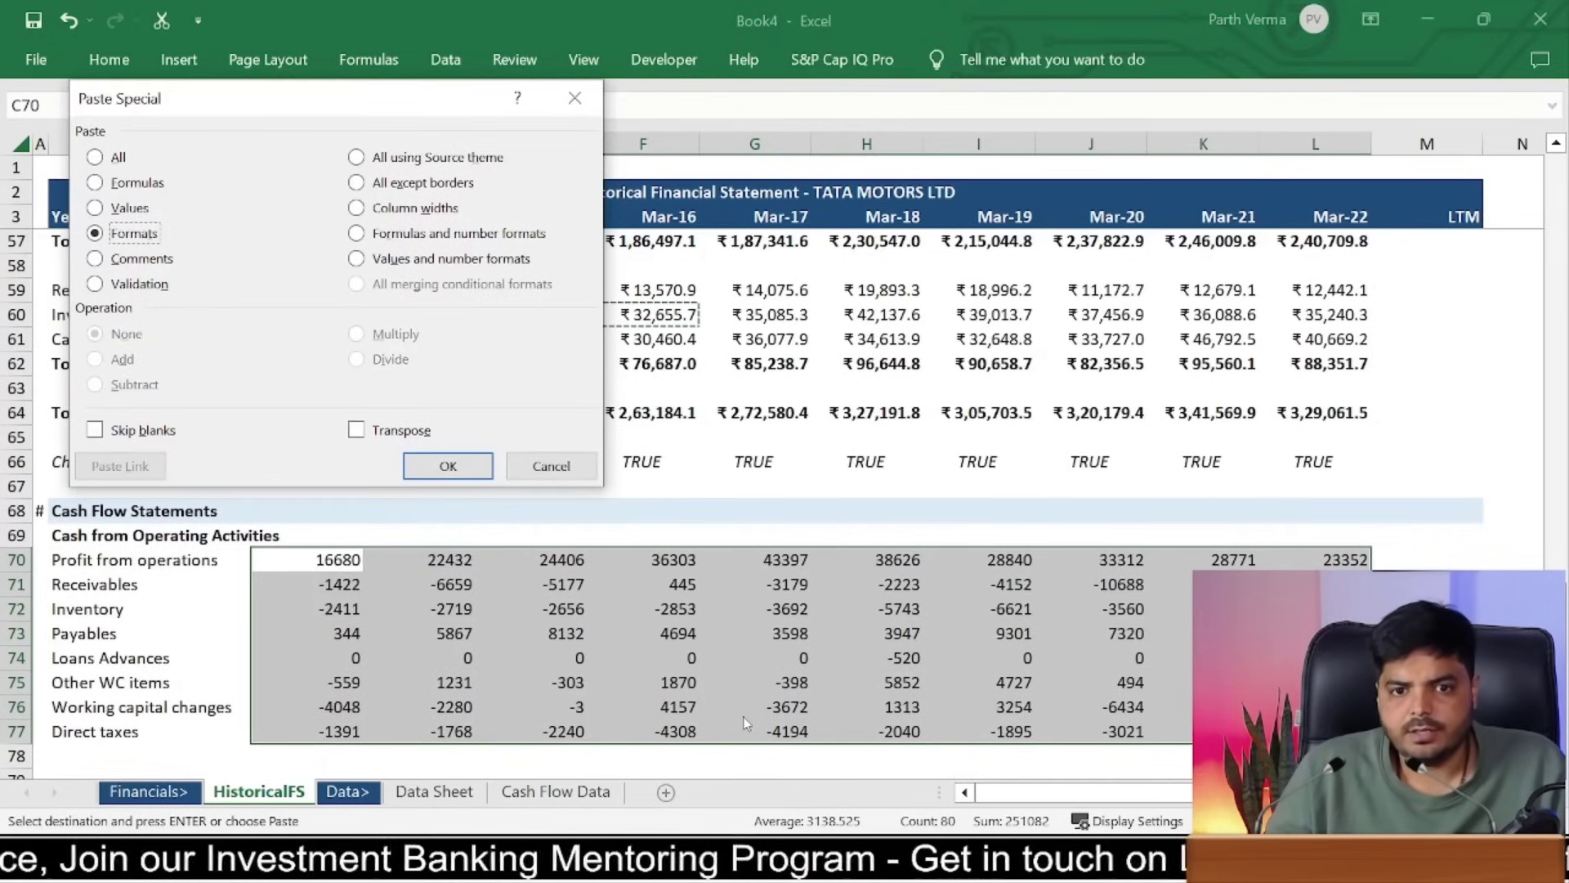
key("Return")
left_click(679, 642)
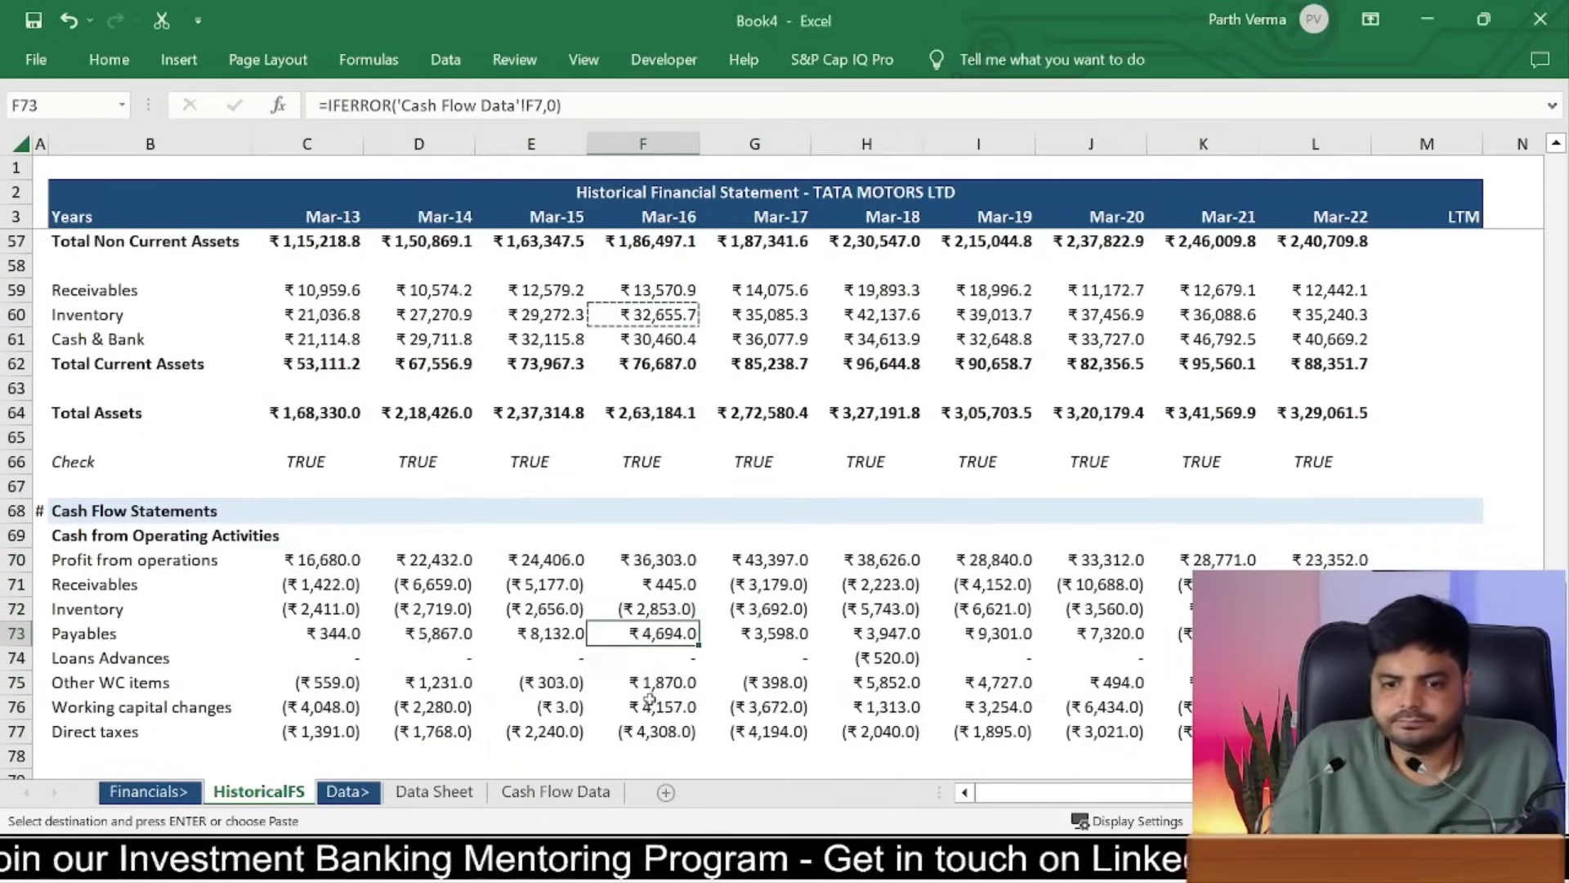
key("Left")
key("Left")
mouse_move(315, 549)
left_mouse_down()
mouse_move(930, 705)
mouse_move(1316, 732)
left_mouse_up()
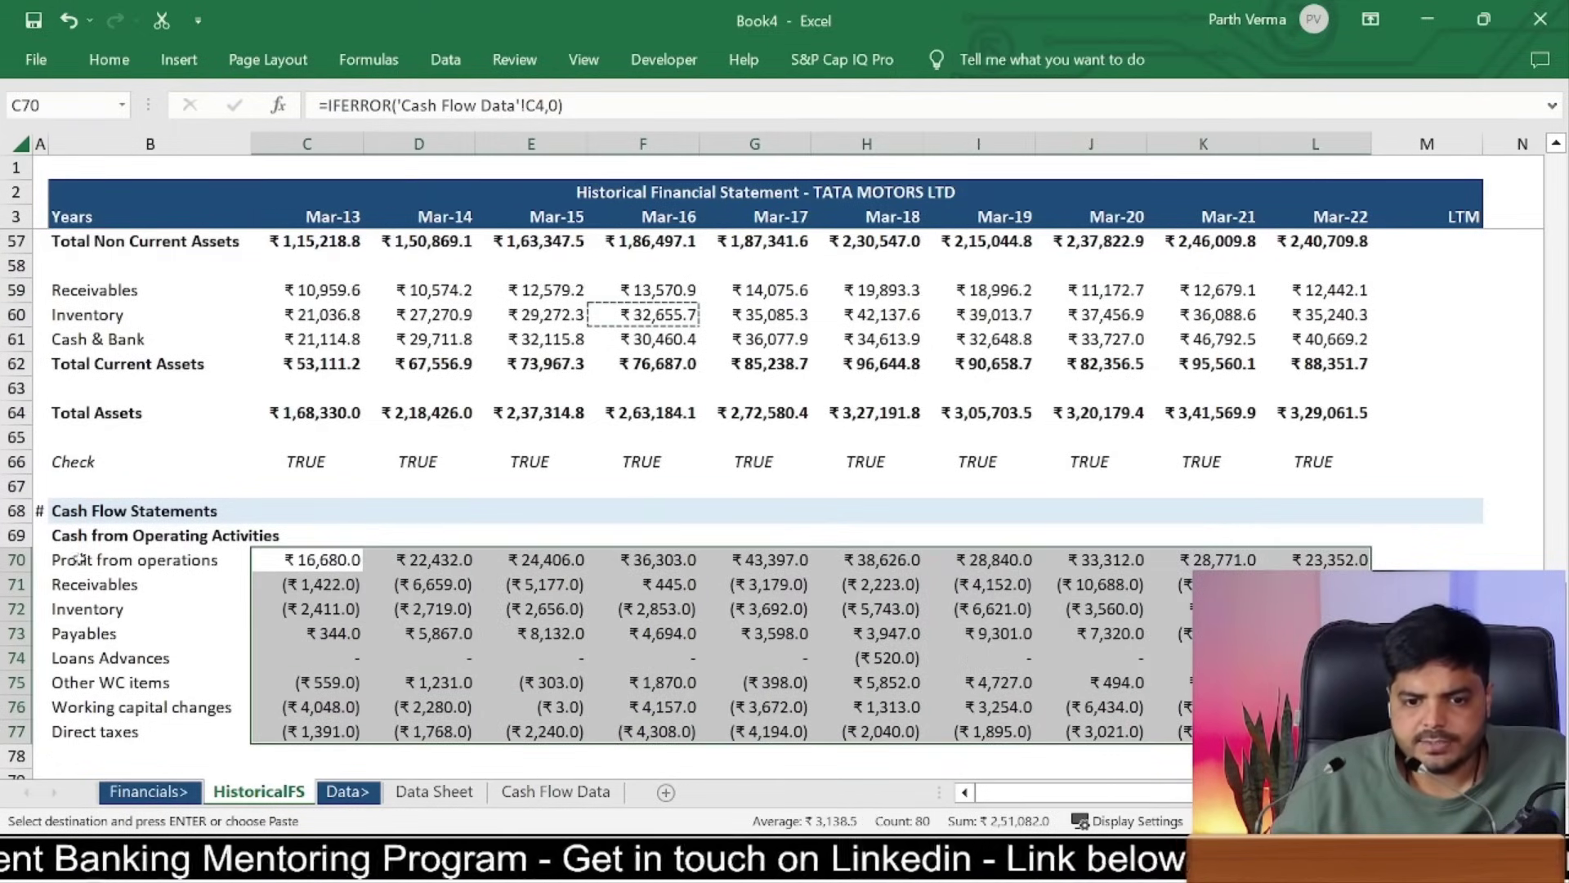
Step: Review the formatted Profit from operations, Receivables, Inventory, Other WC items and Direct taxes rows
left_click_drag(79, 558, 1325, 554)
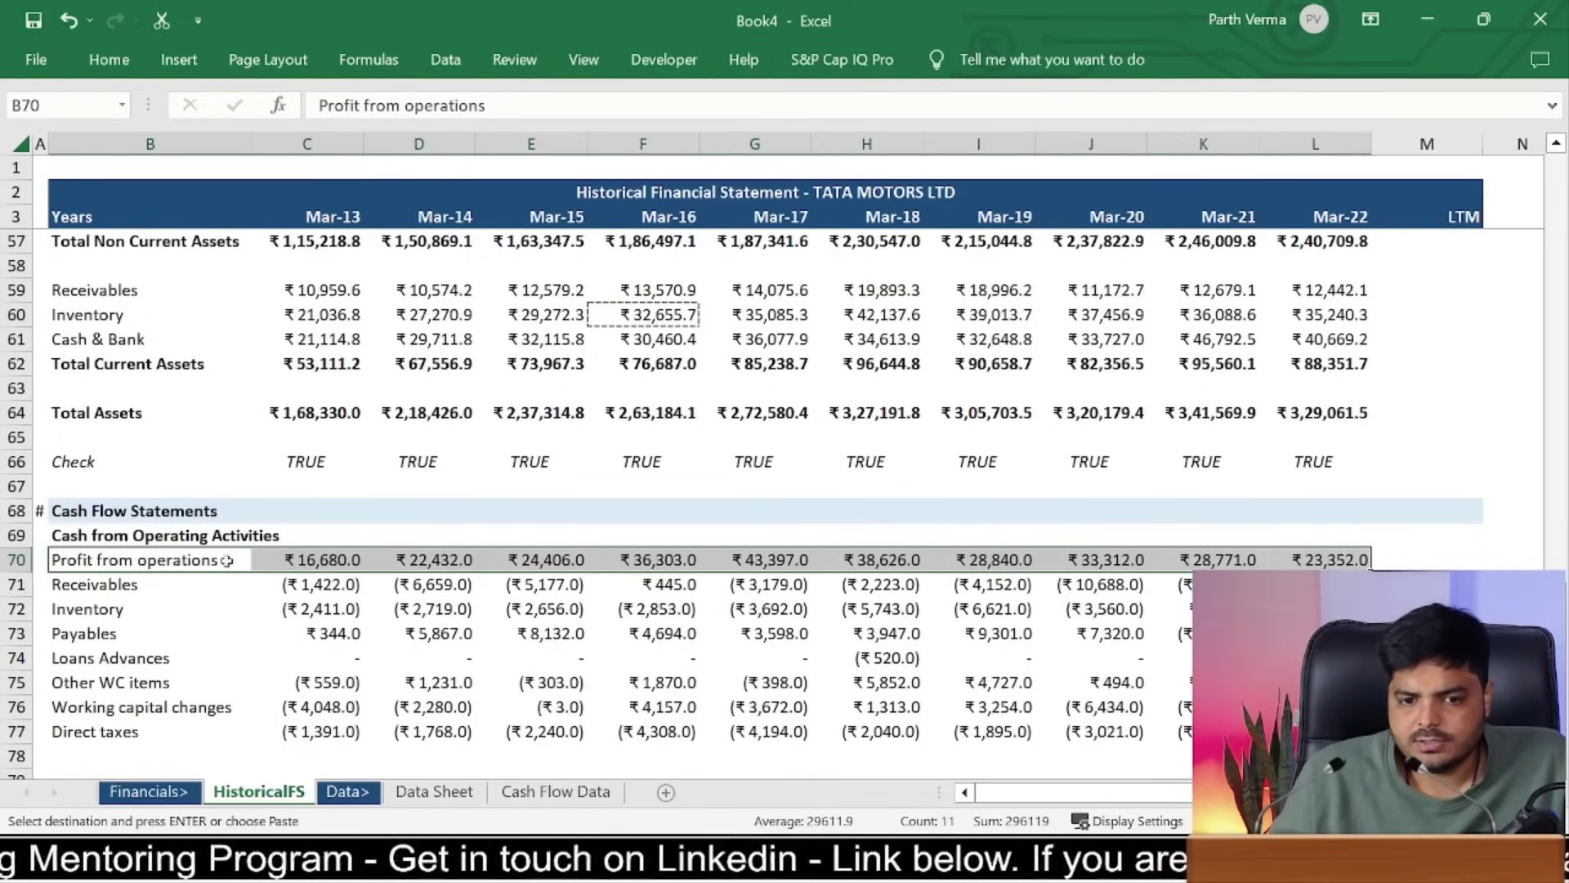
left_click(96, 593)
key("shift+Right")
key("shift+Right")
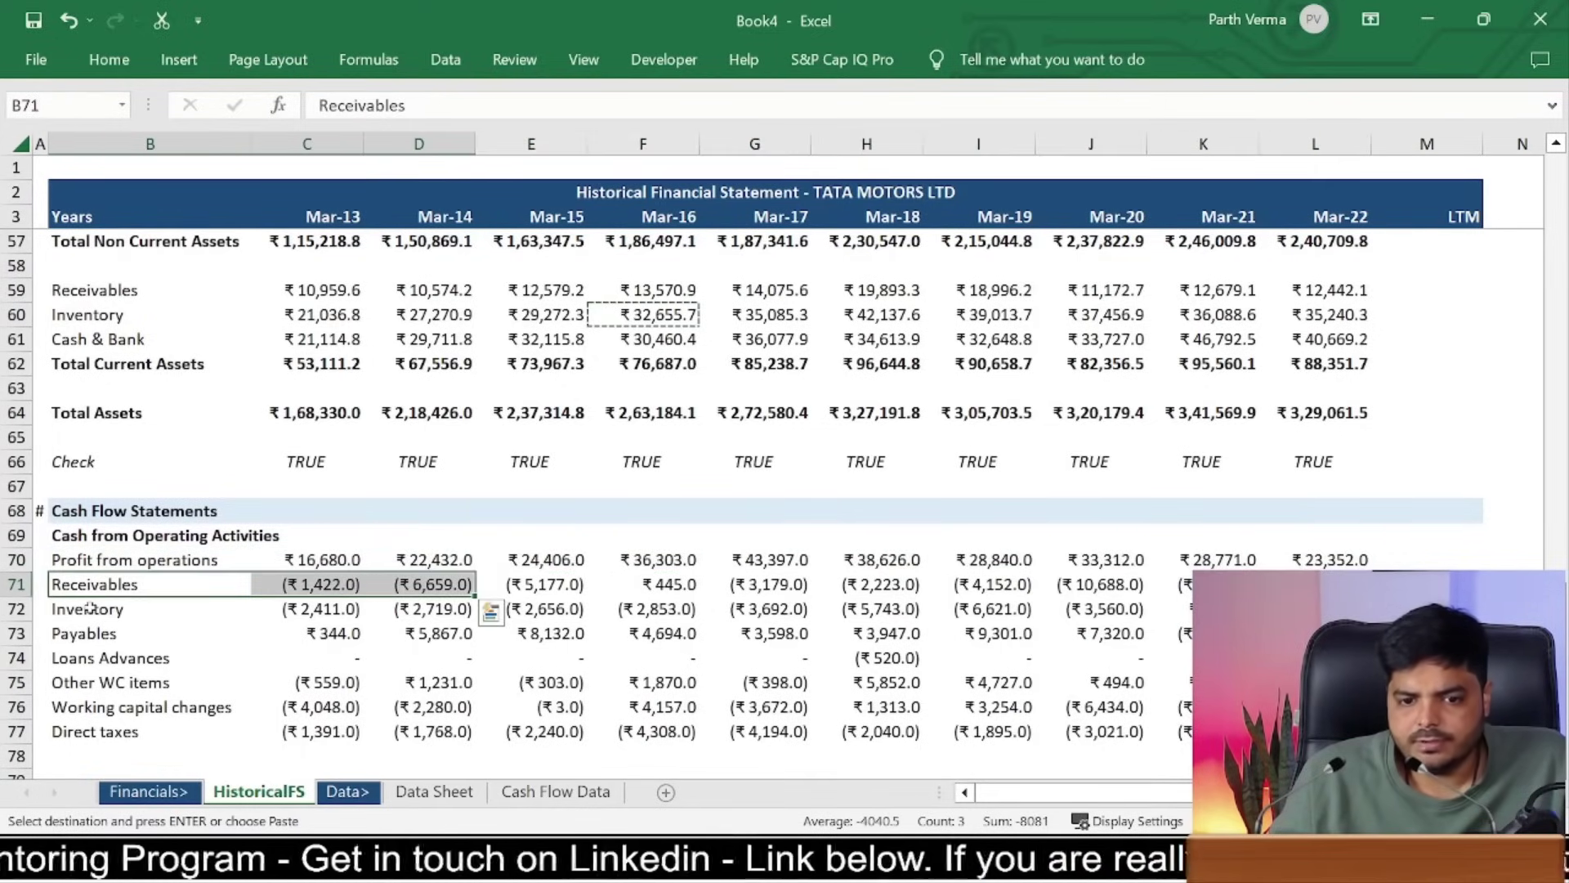
left_click(90, 608)
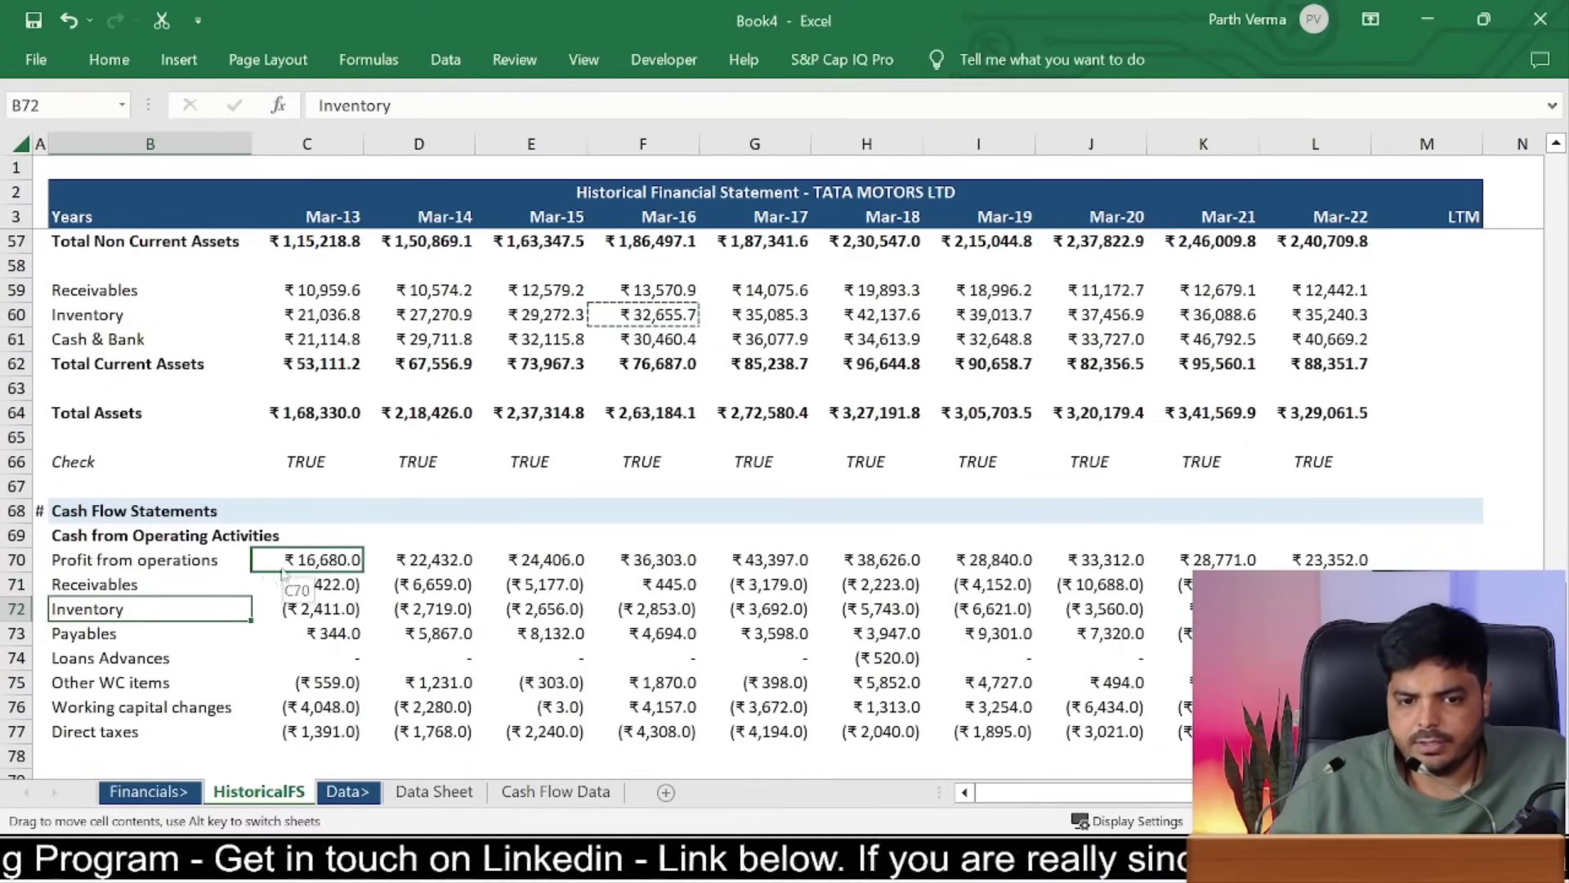
left_click(94, 585)
left_click_drag(98, 596, 173, 640)
key("Escape")
key("Down")
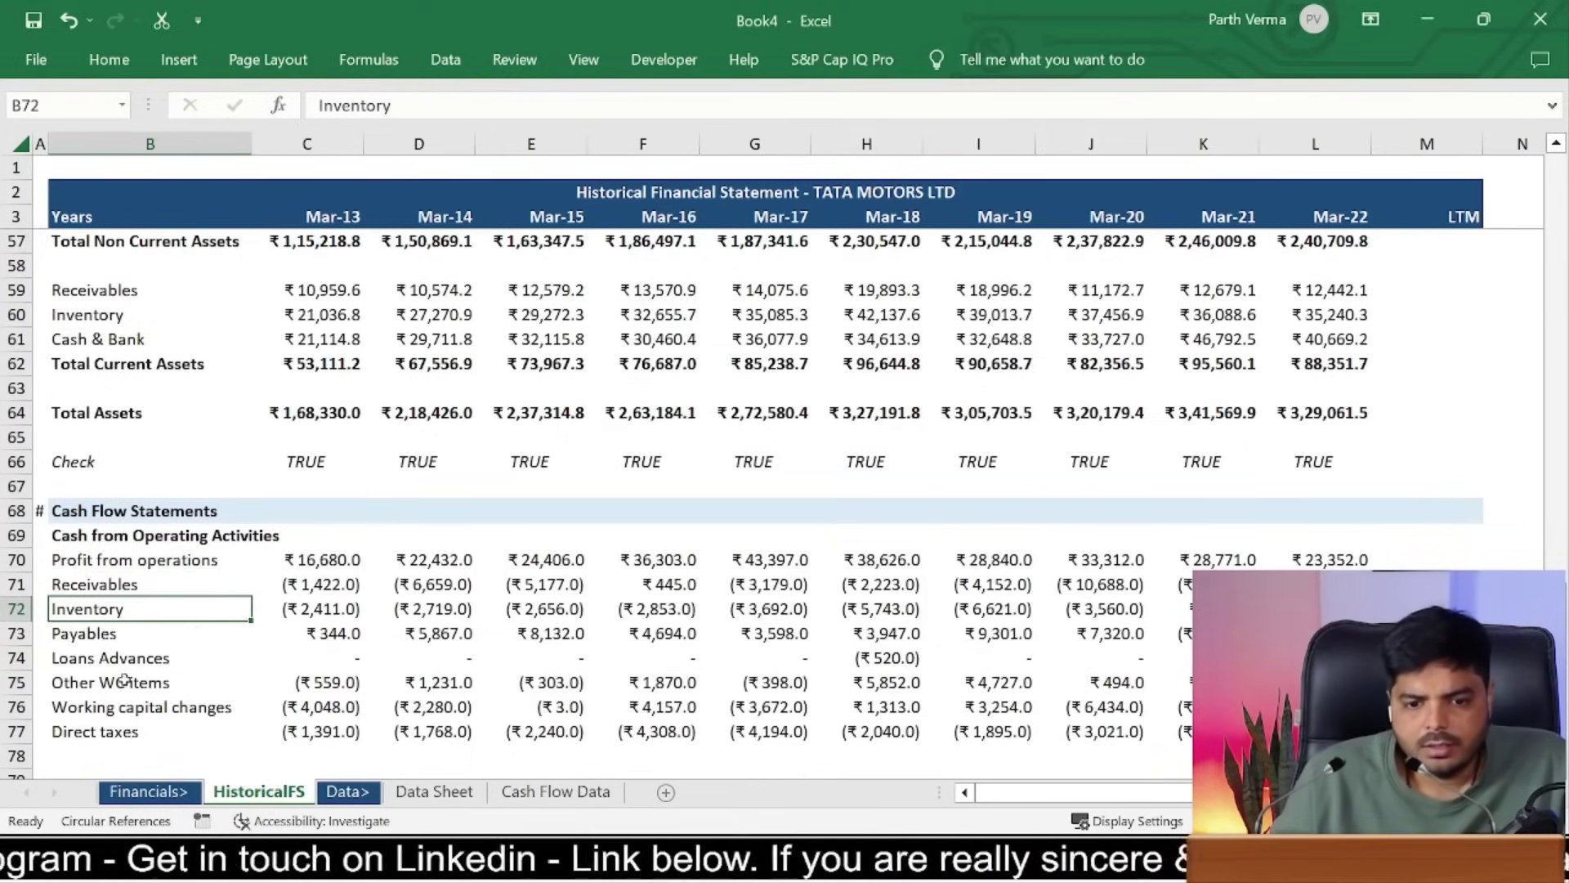
left_click_drag(71, 687, 340, 681)
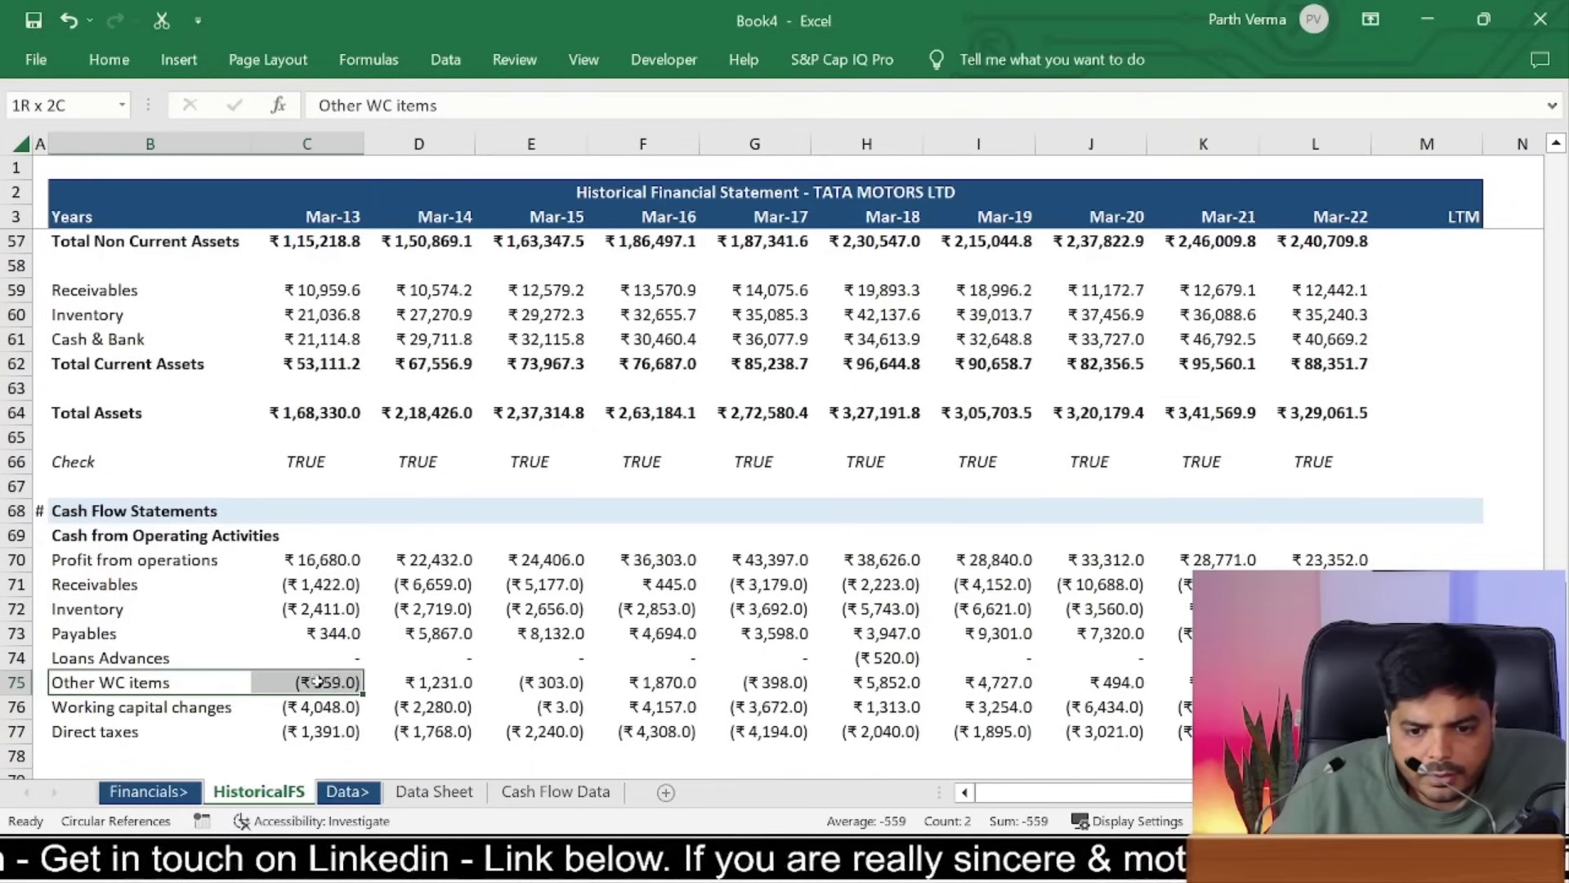
left_click_drag(118, 715, 327, 708)
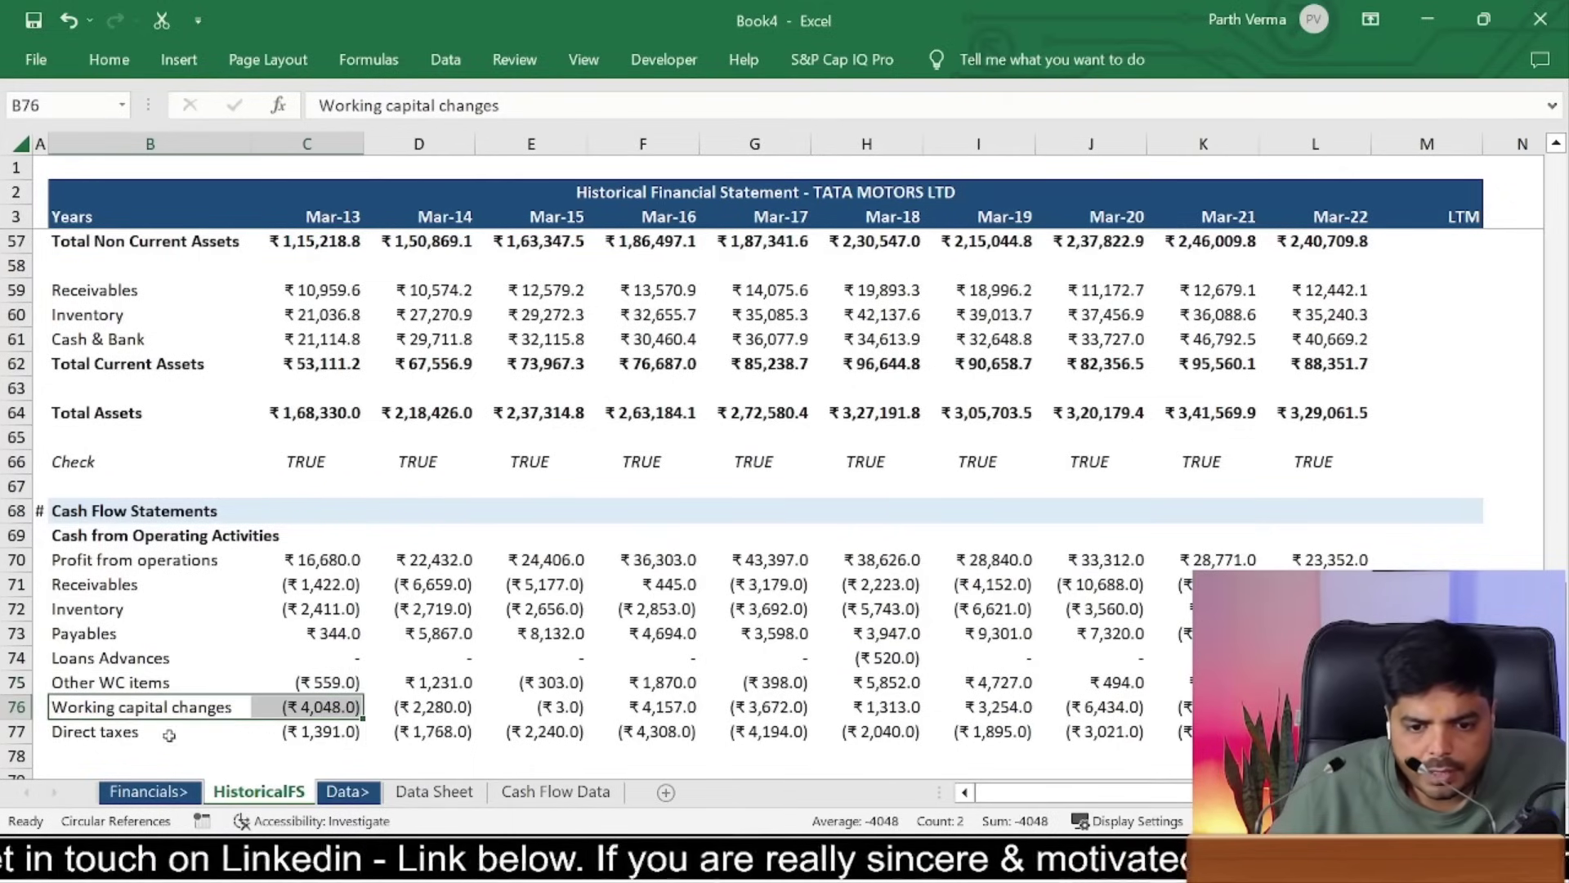
left_click_drag(98, 732, 397, 730)
key("Down")
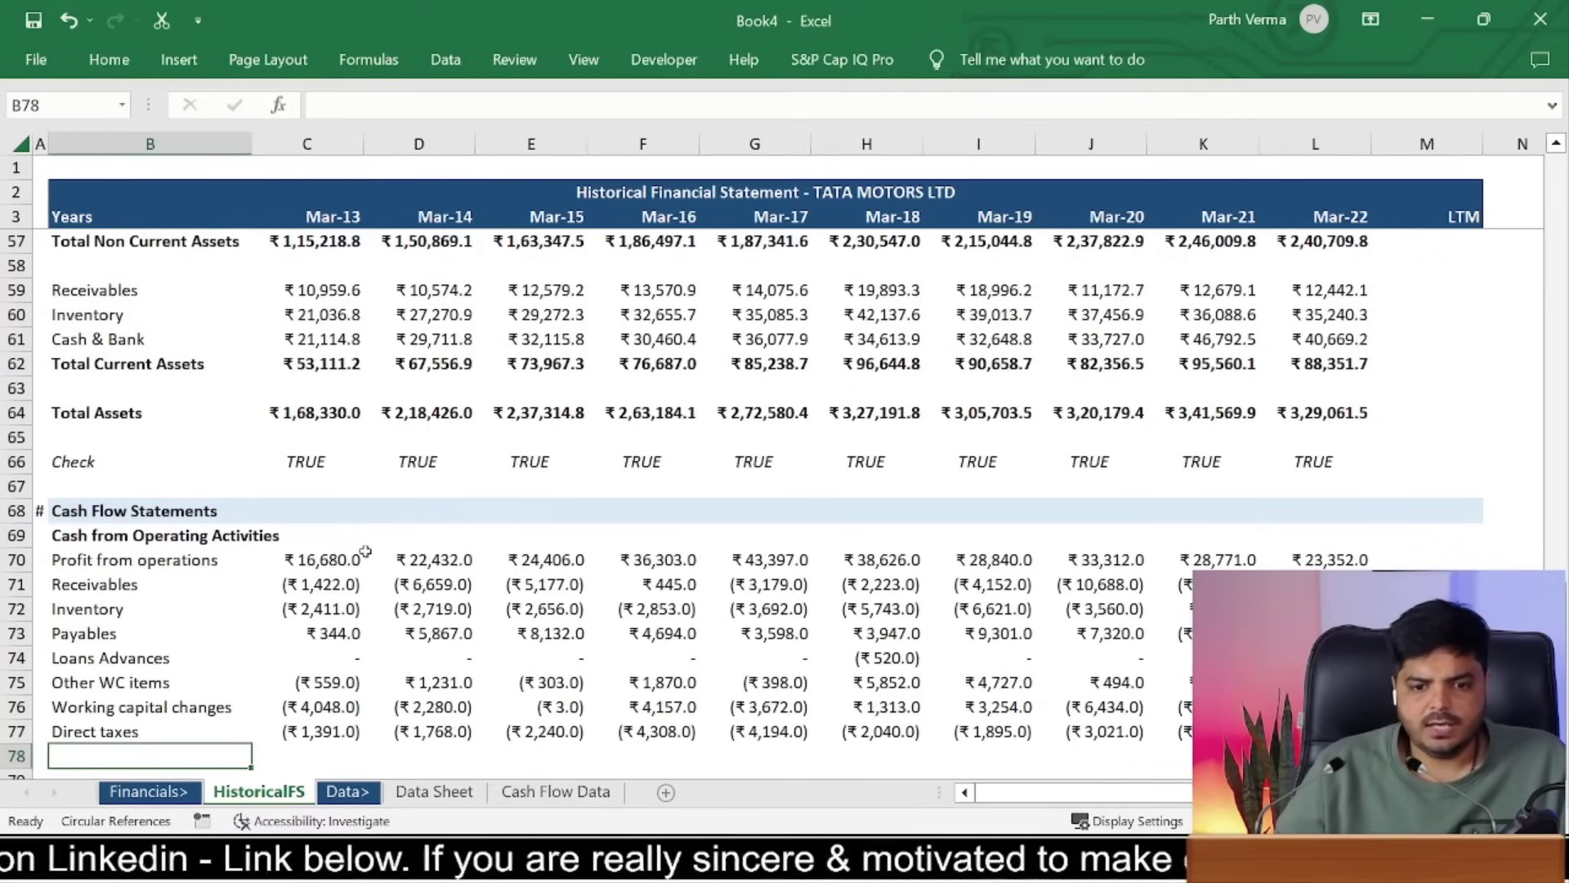
Step: Copy the Cash from Operating Activities heading from B69 into B78
key("Up")
key("Up")
key("Up")
key("Up")
key("Up")
key("ctrl+c")
key("Down")
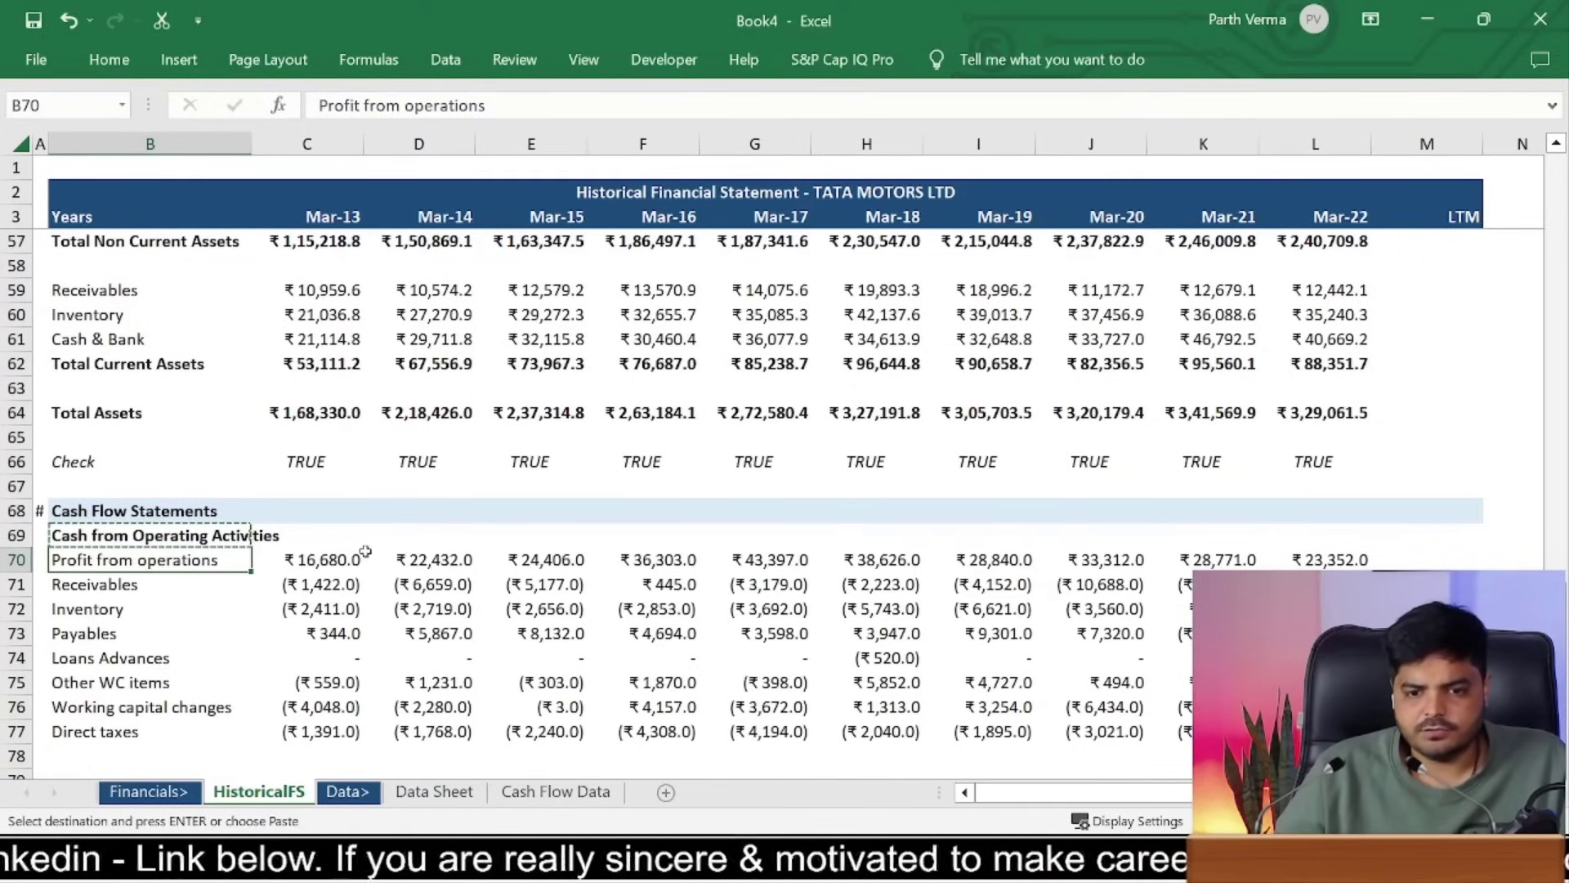
key("Down")
key("Down")
key("Down")
key("Down")
key("Down")
key("Down")
key("ctrl+v")
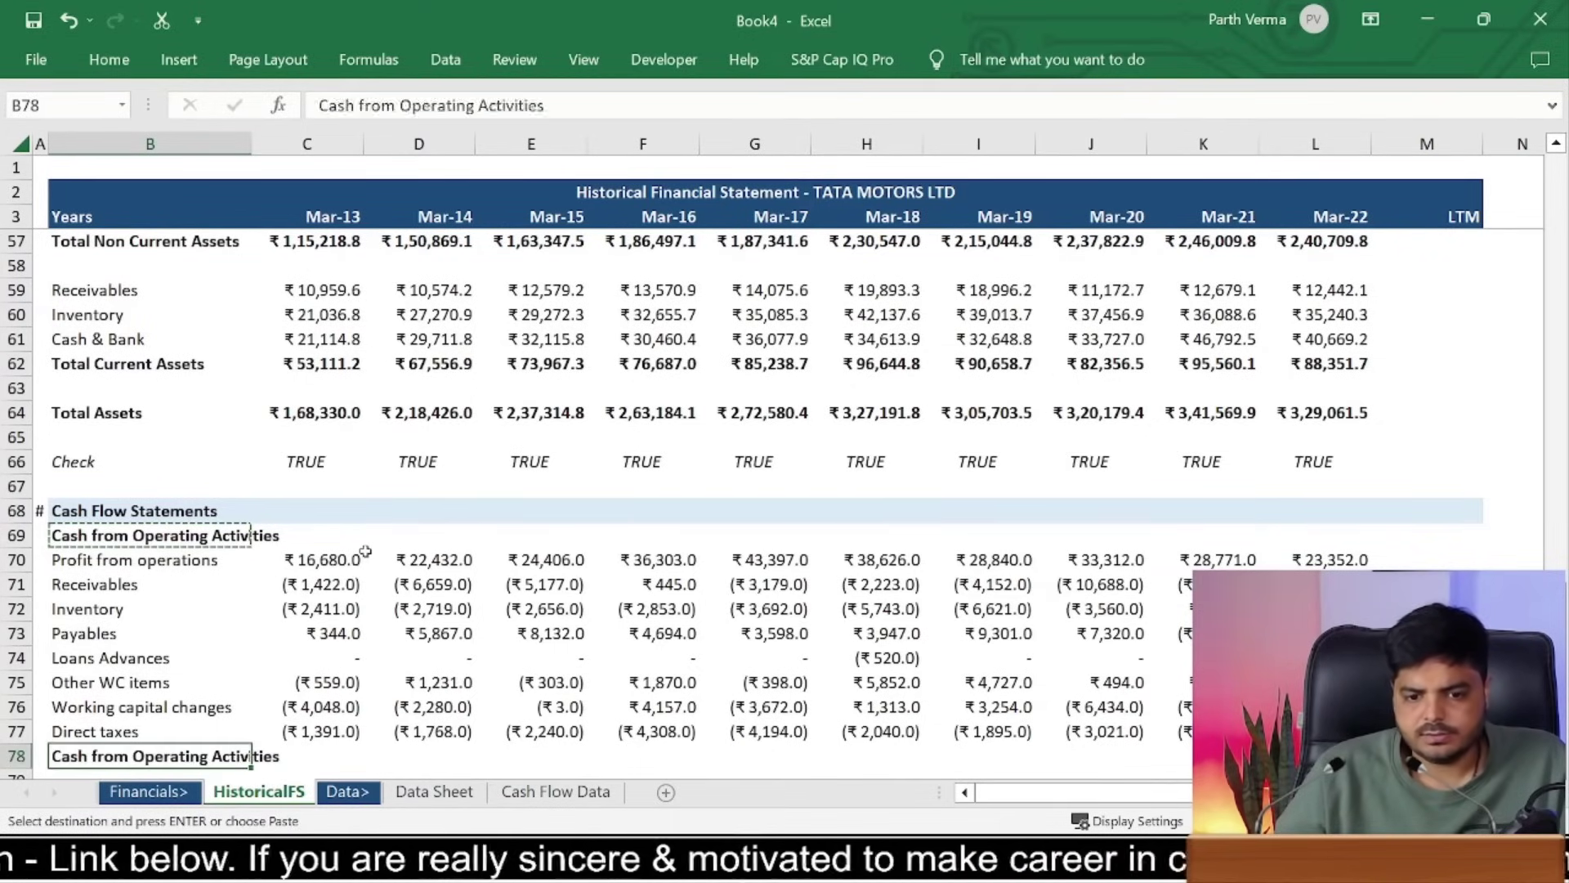
Step: Rename the B69 heading to 'Operating Activities' and apply bold
key("Up")
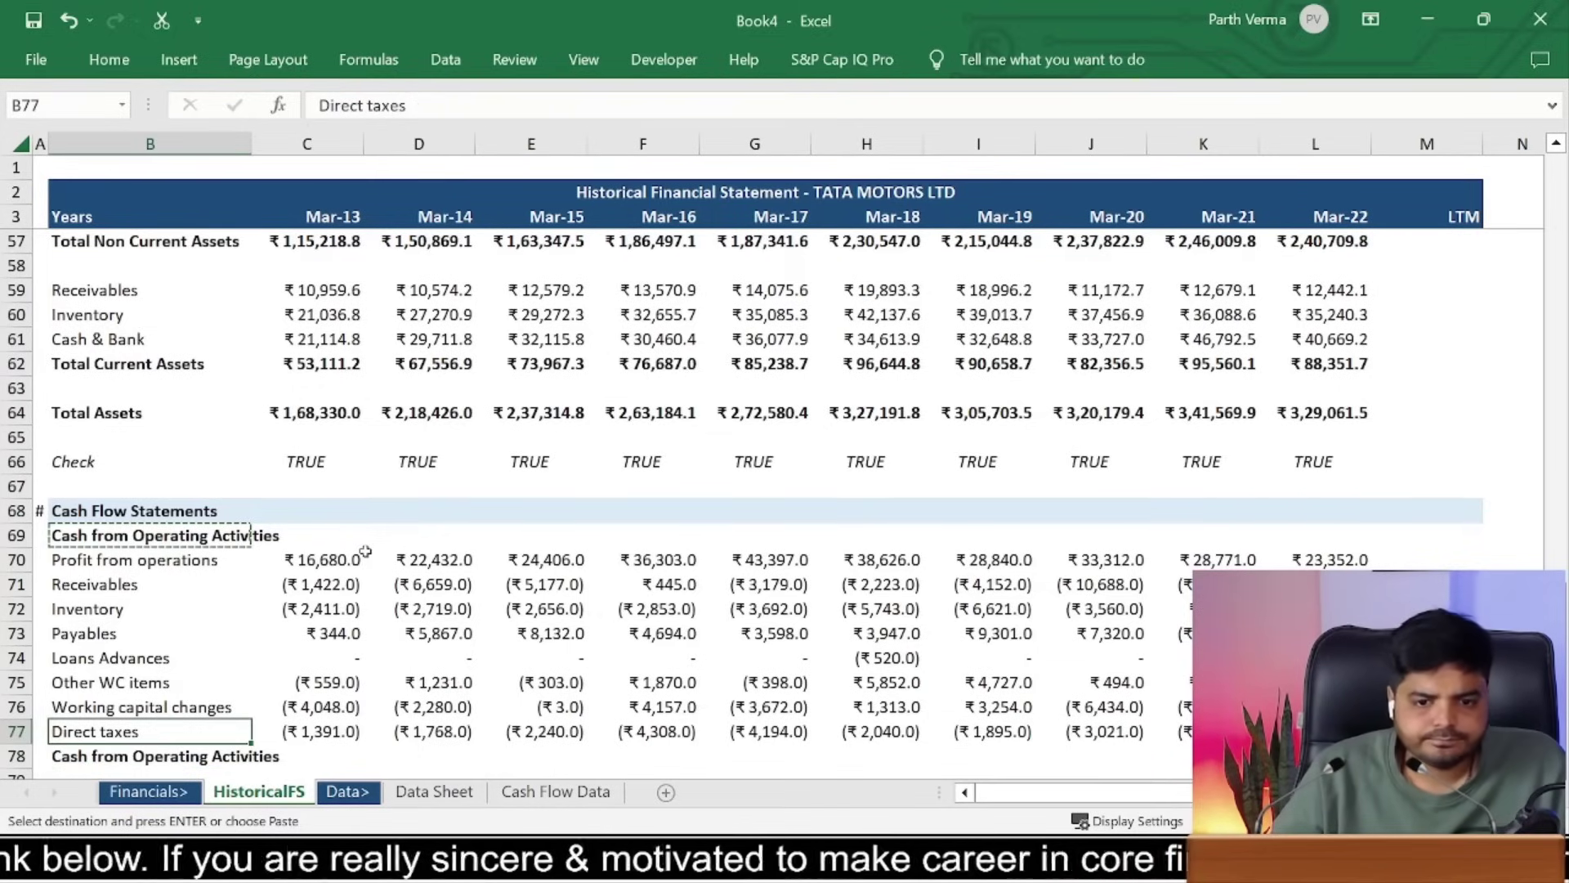
key("Up")
key("Up")
key("Up")
key("Up")
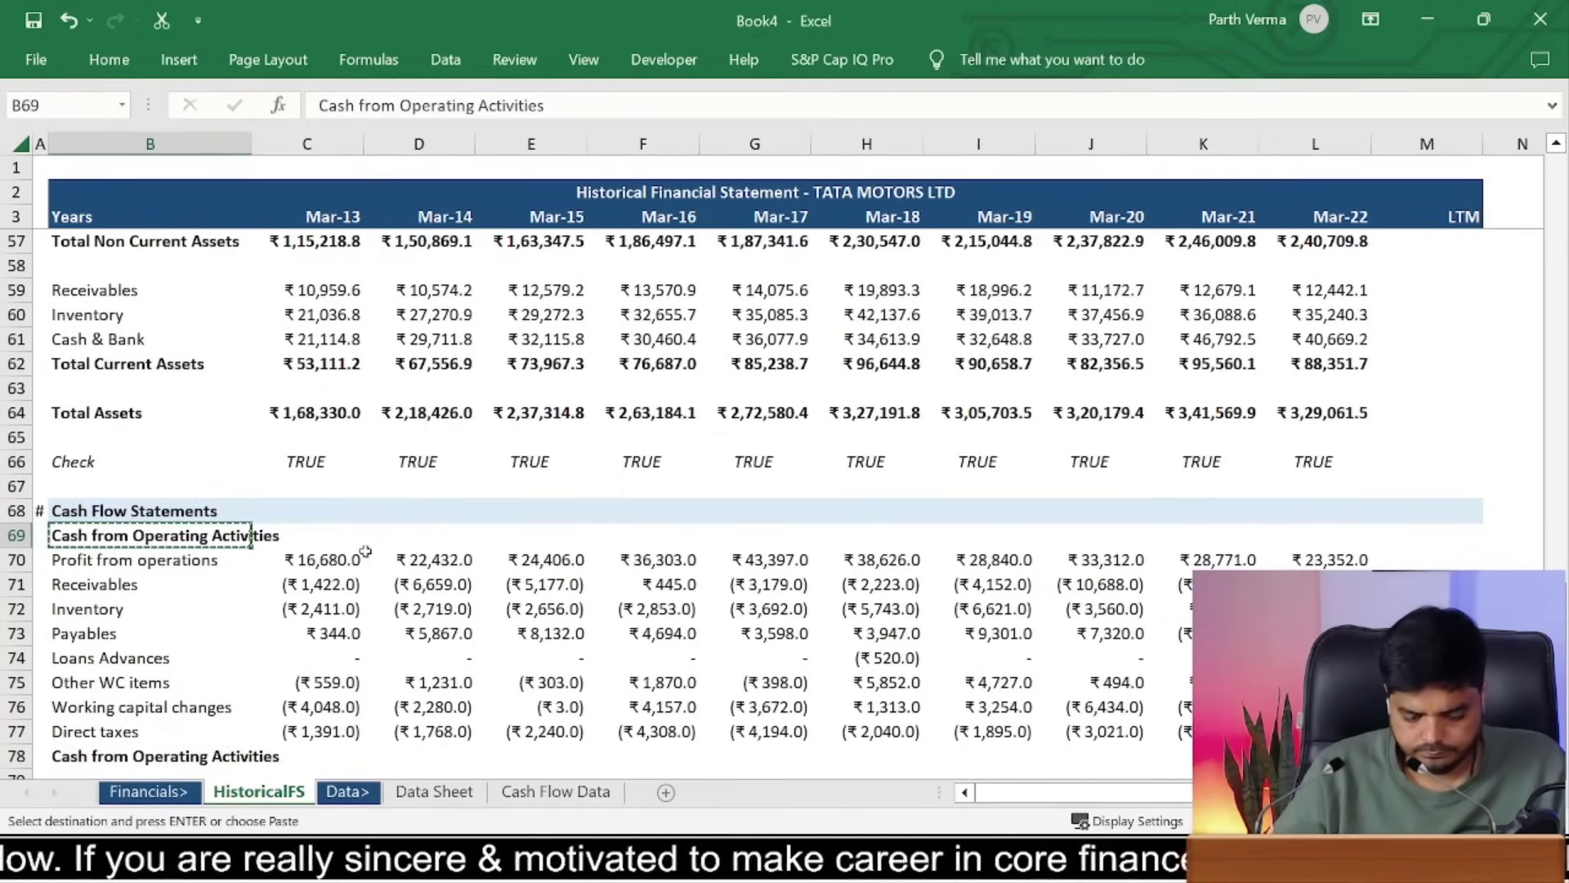
type("Oper")
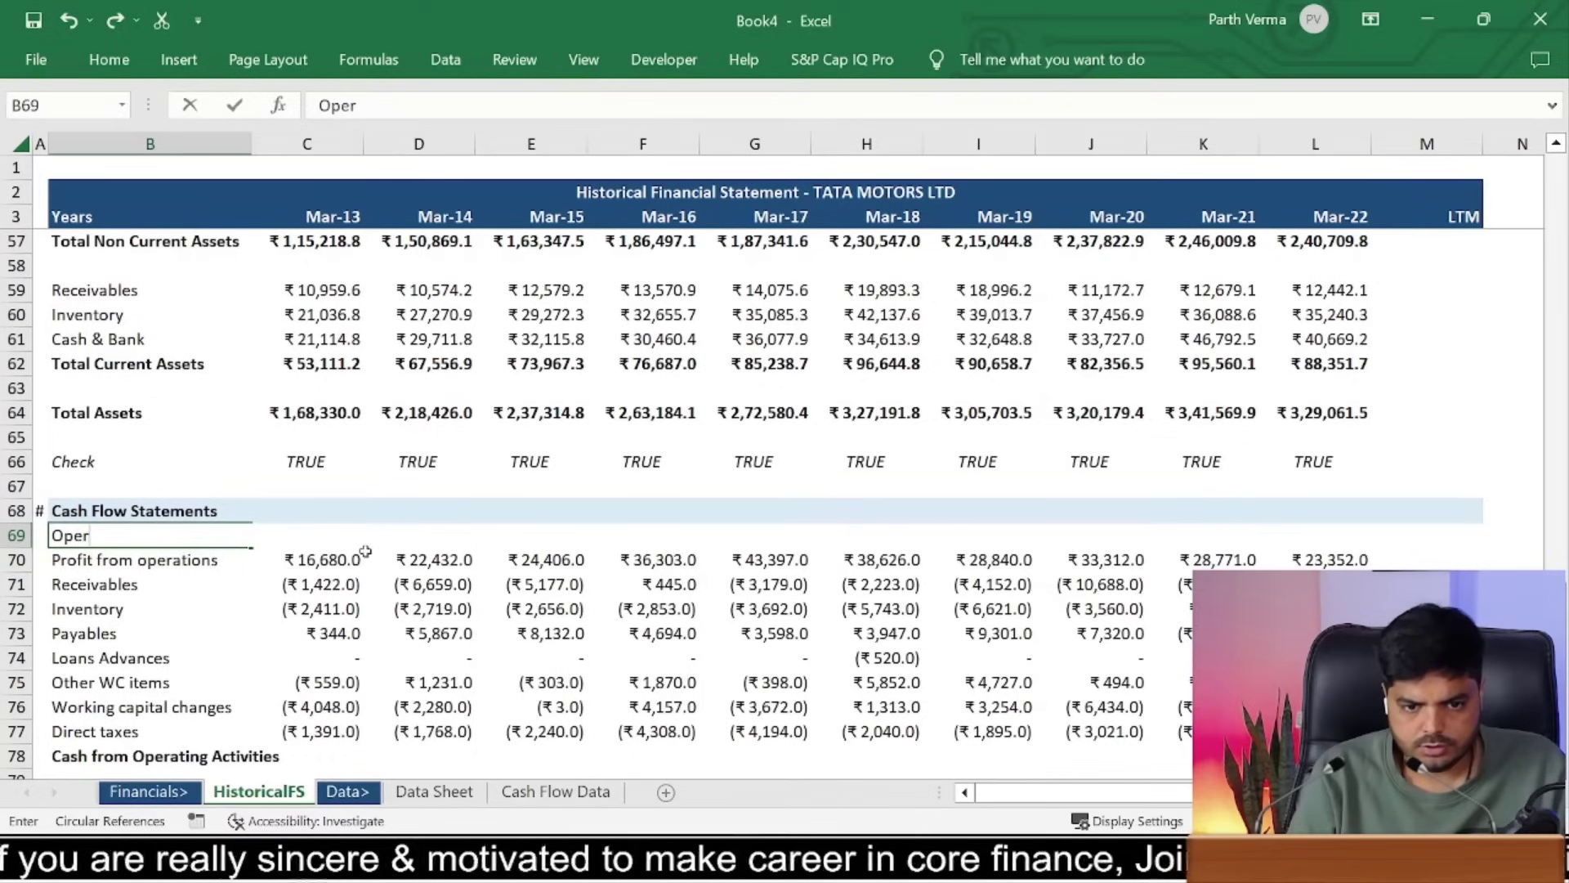
type("ating Act")
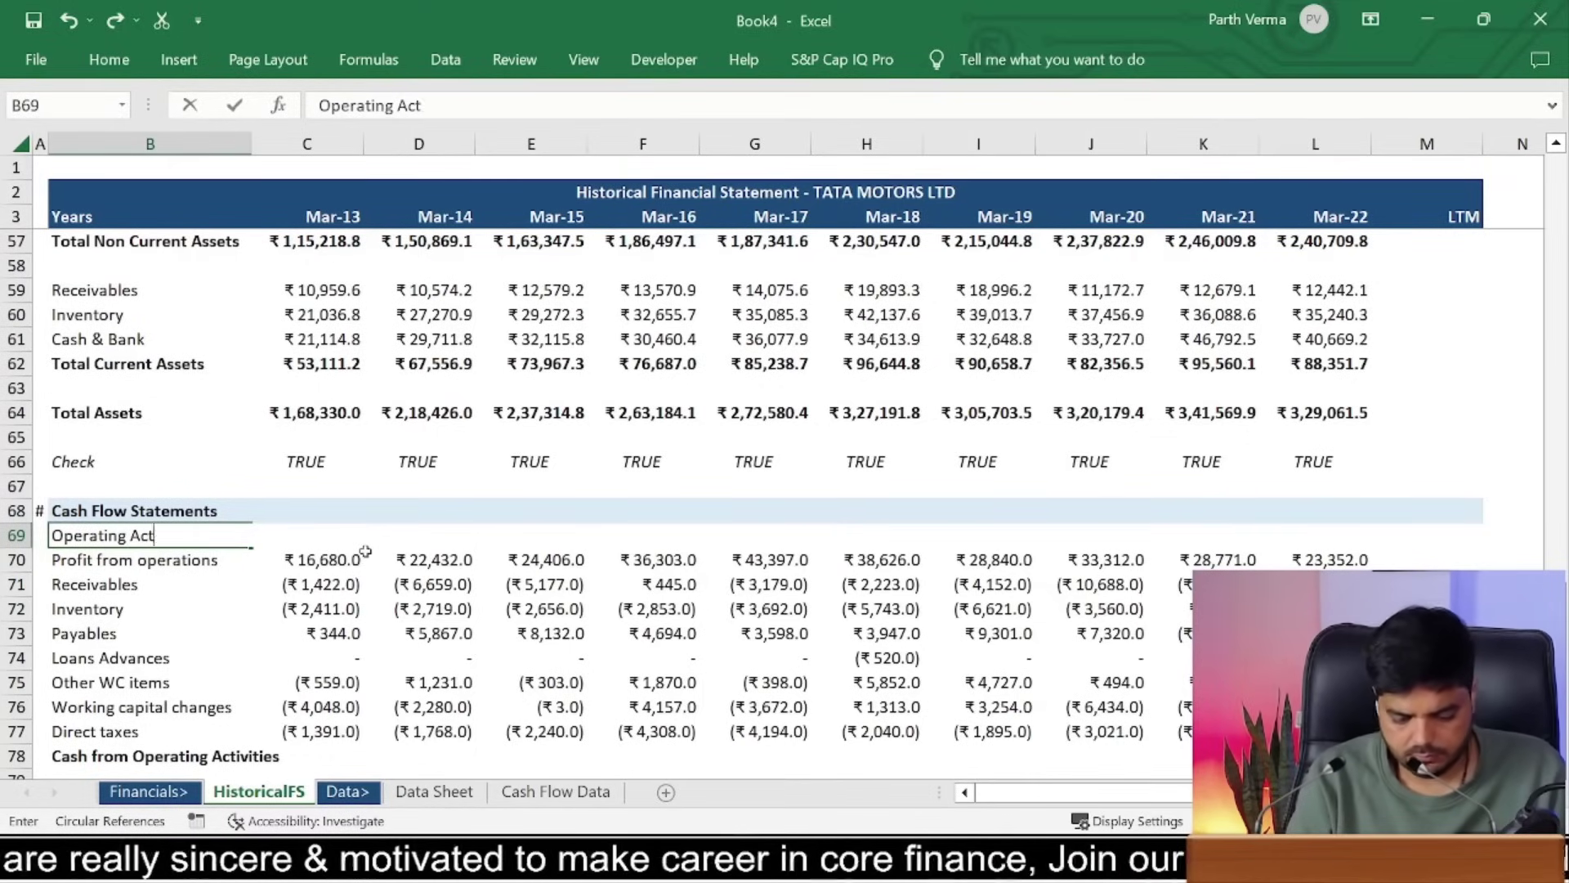
type("ivitie")
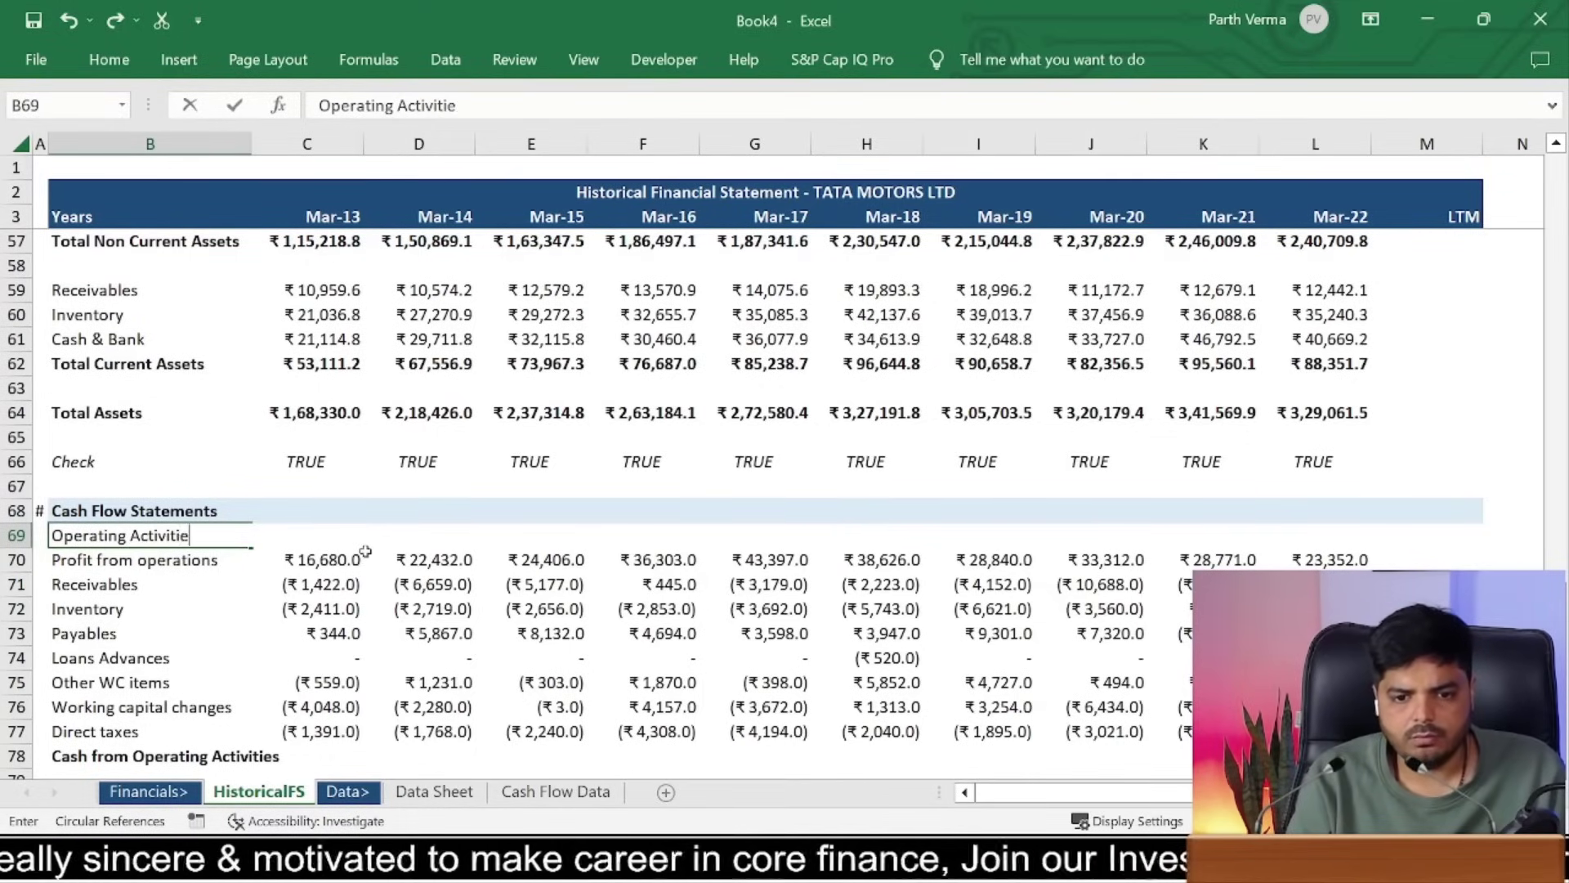
type("s")
key("ctrl+Return")
key("ctrl+b")
key("Down")
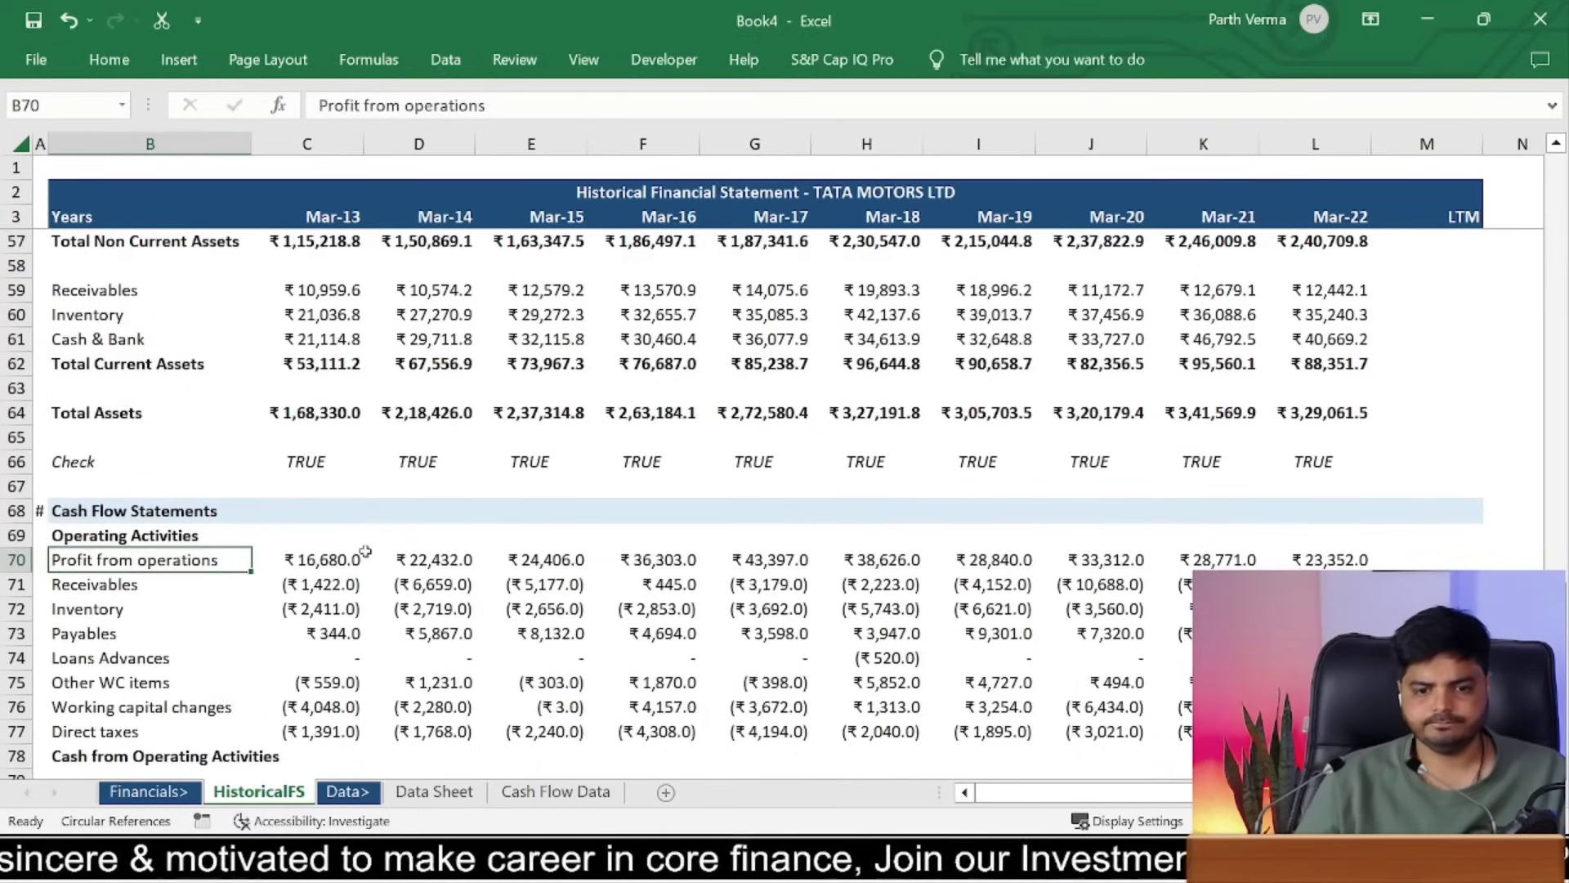
key("ctrl+Down")
key("Right")
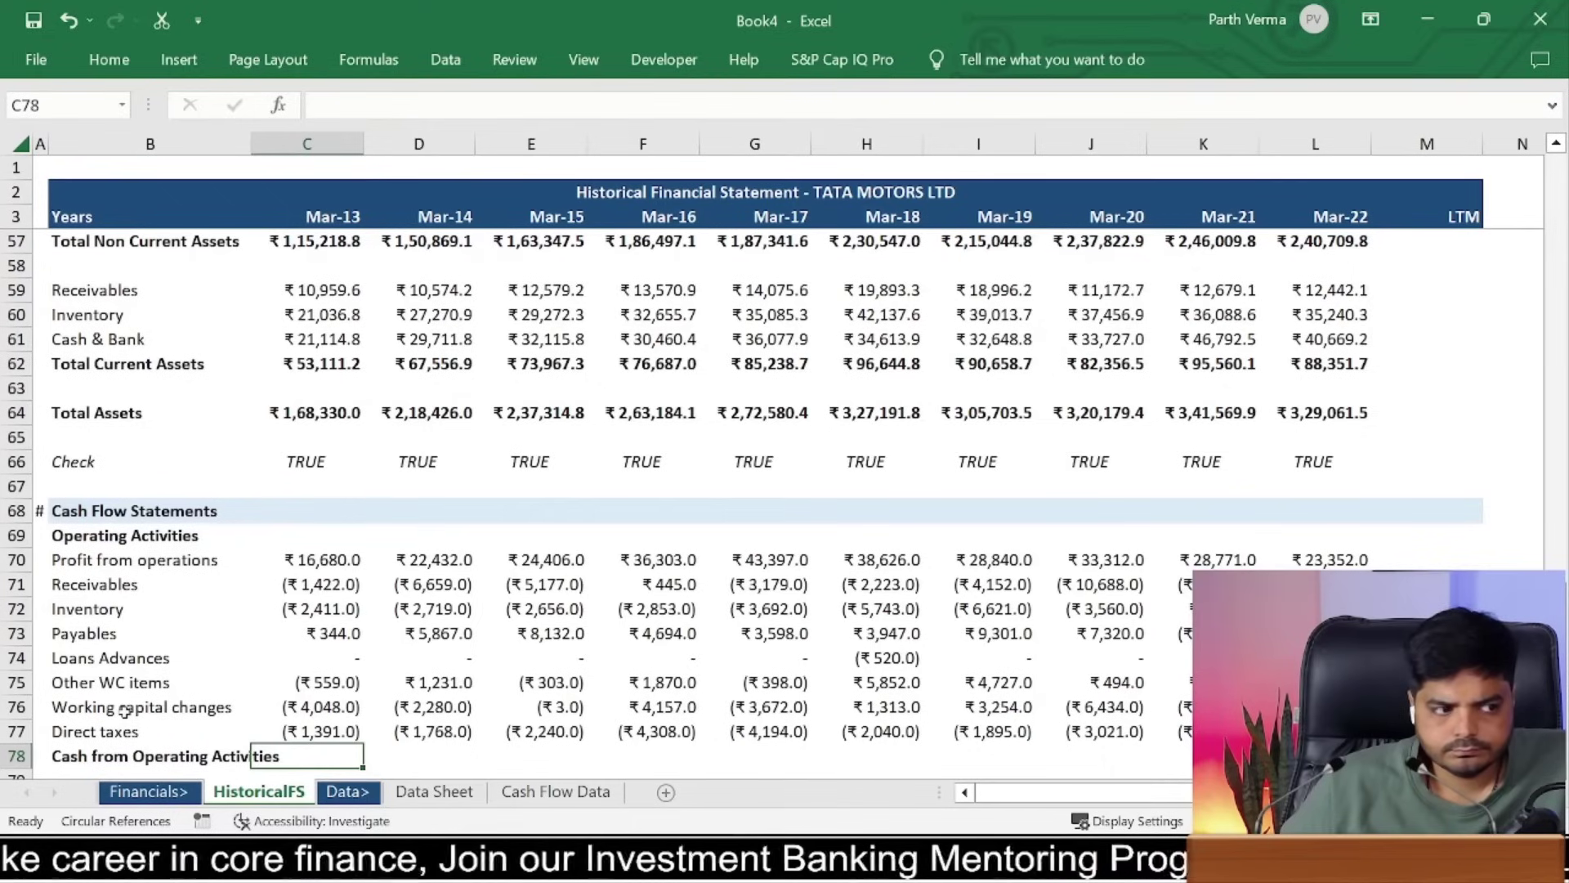
left_click(124, 711)
left_click(340, 756)
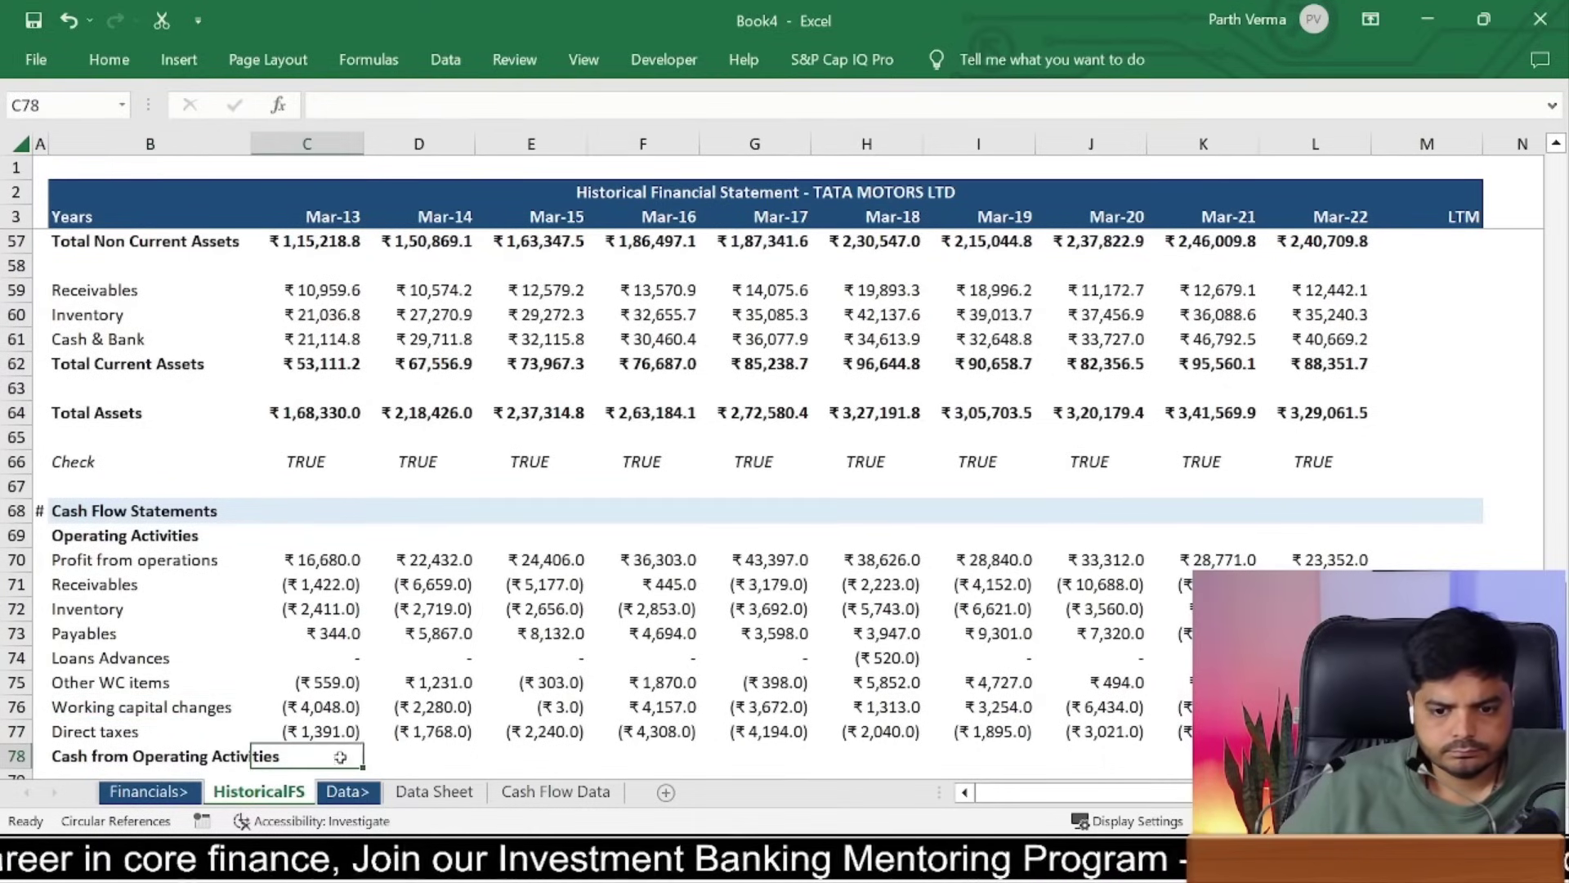
mouse_move(350, 559)
left_mouse_down()
mouse_move(333, 734)
mouse_move(331, 647)
left_mouse_up()
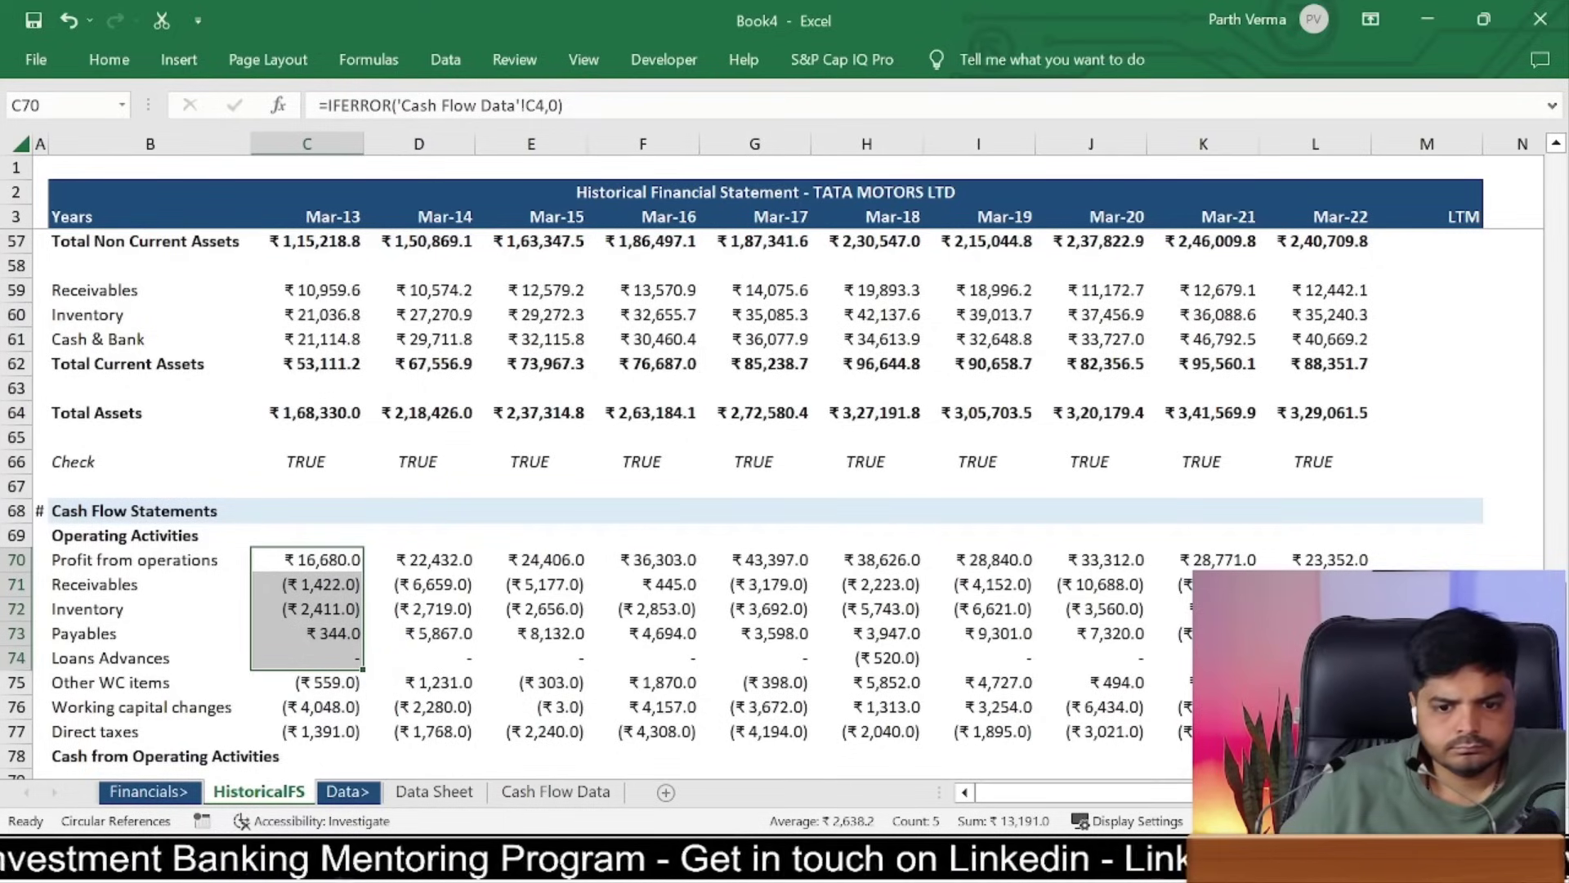
left_click_drag(364, 678, 348, 677)
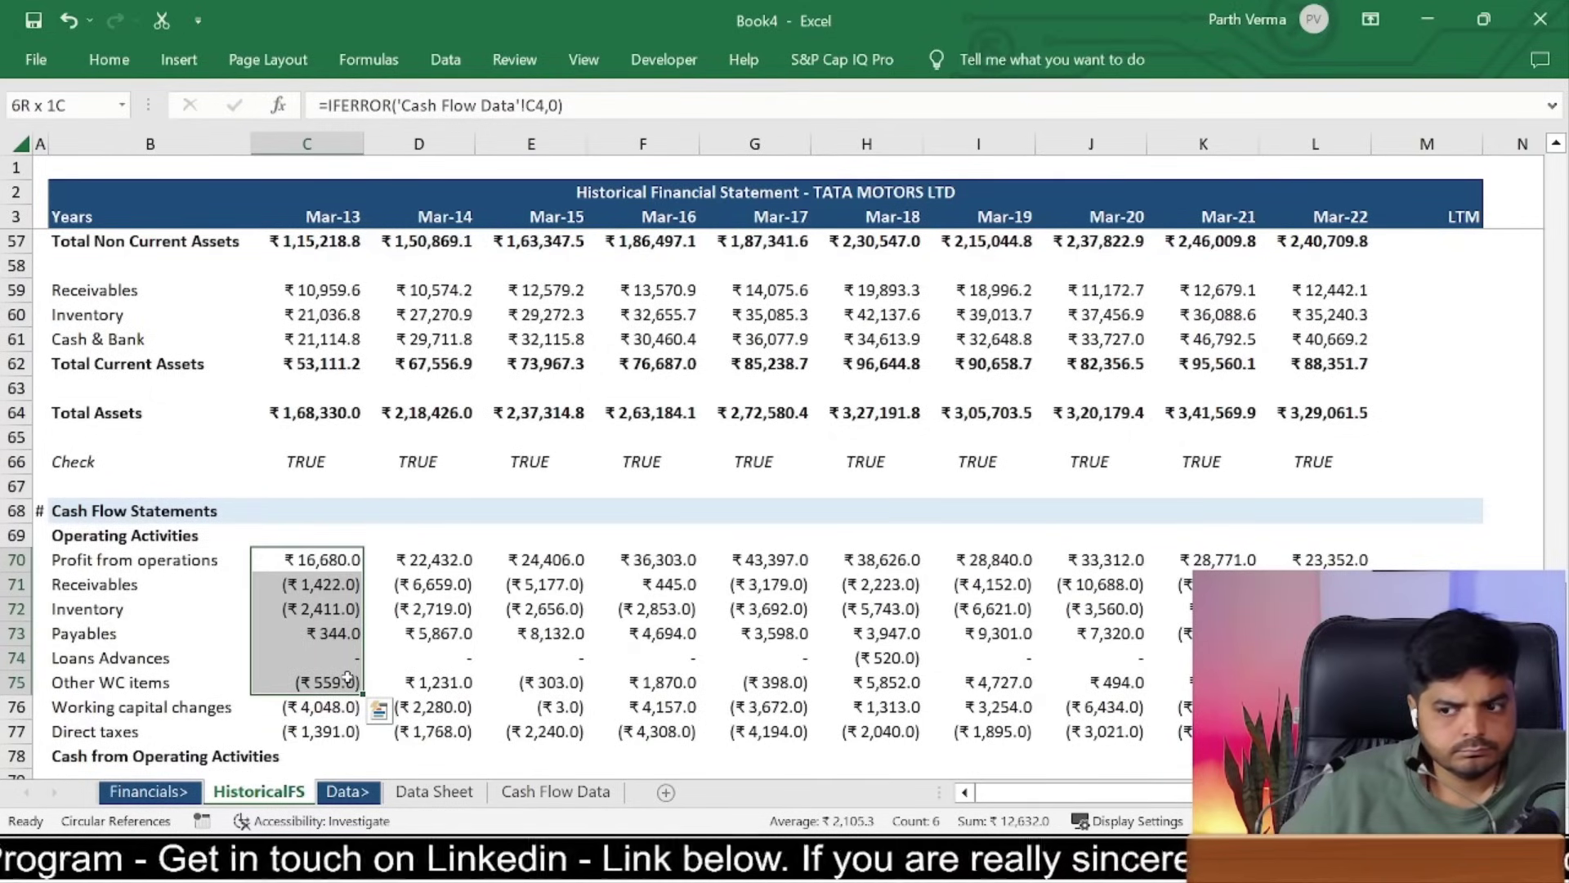
left_click(1315, 584)
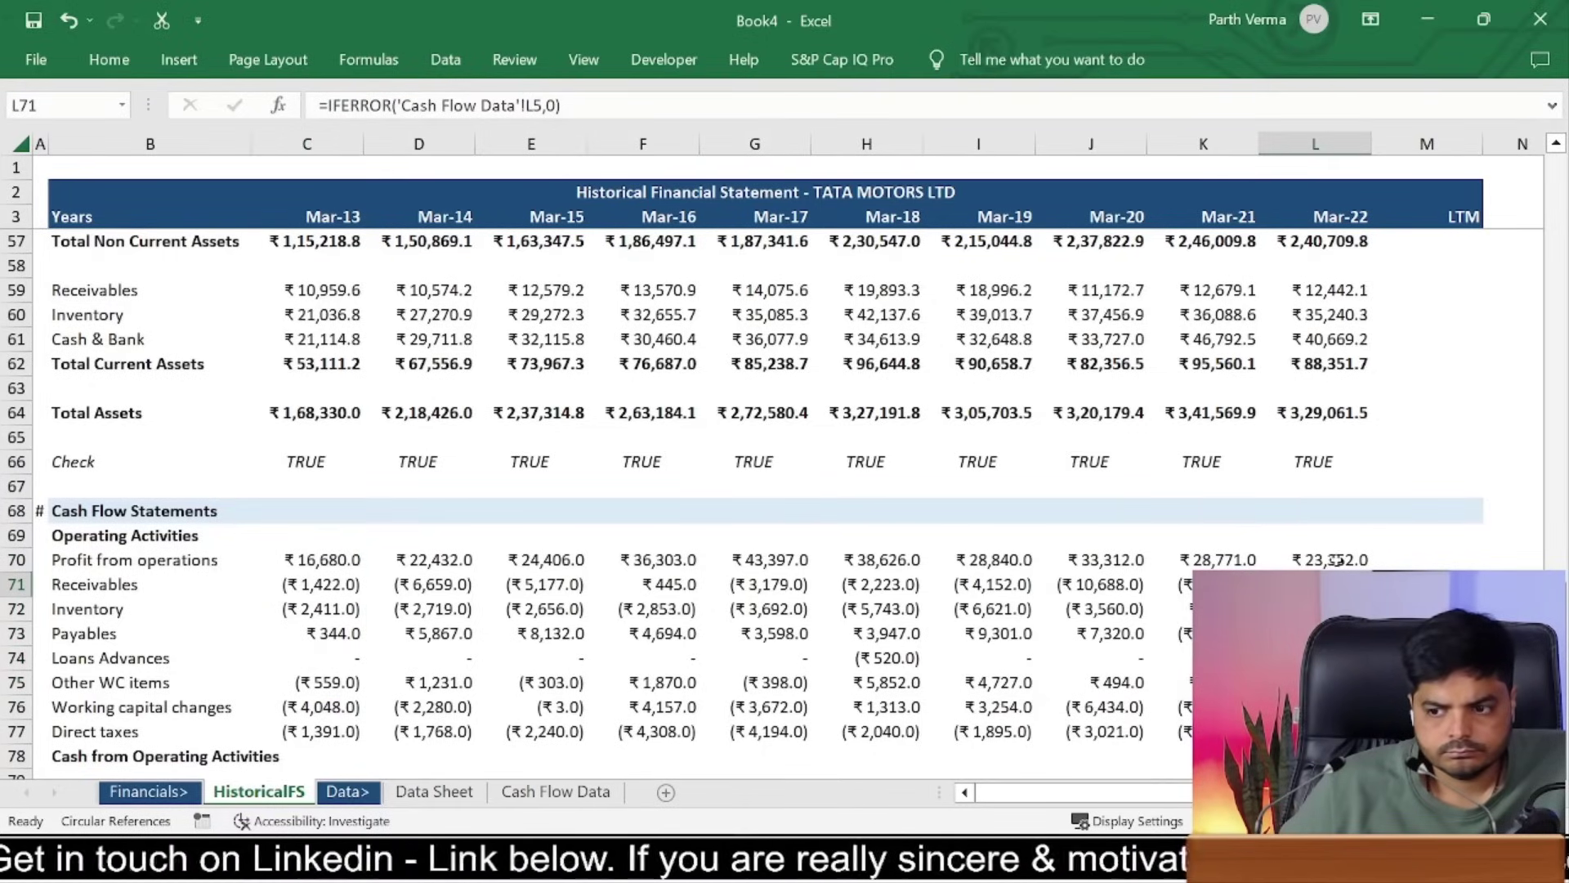
left_click_drag(1334, 559, 1315, 706)
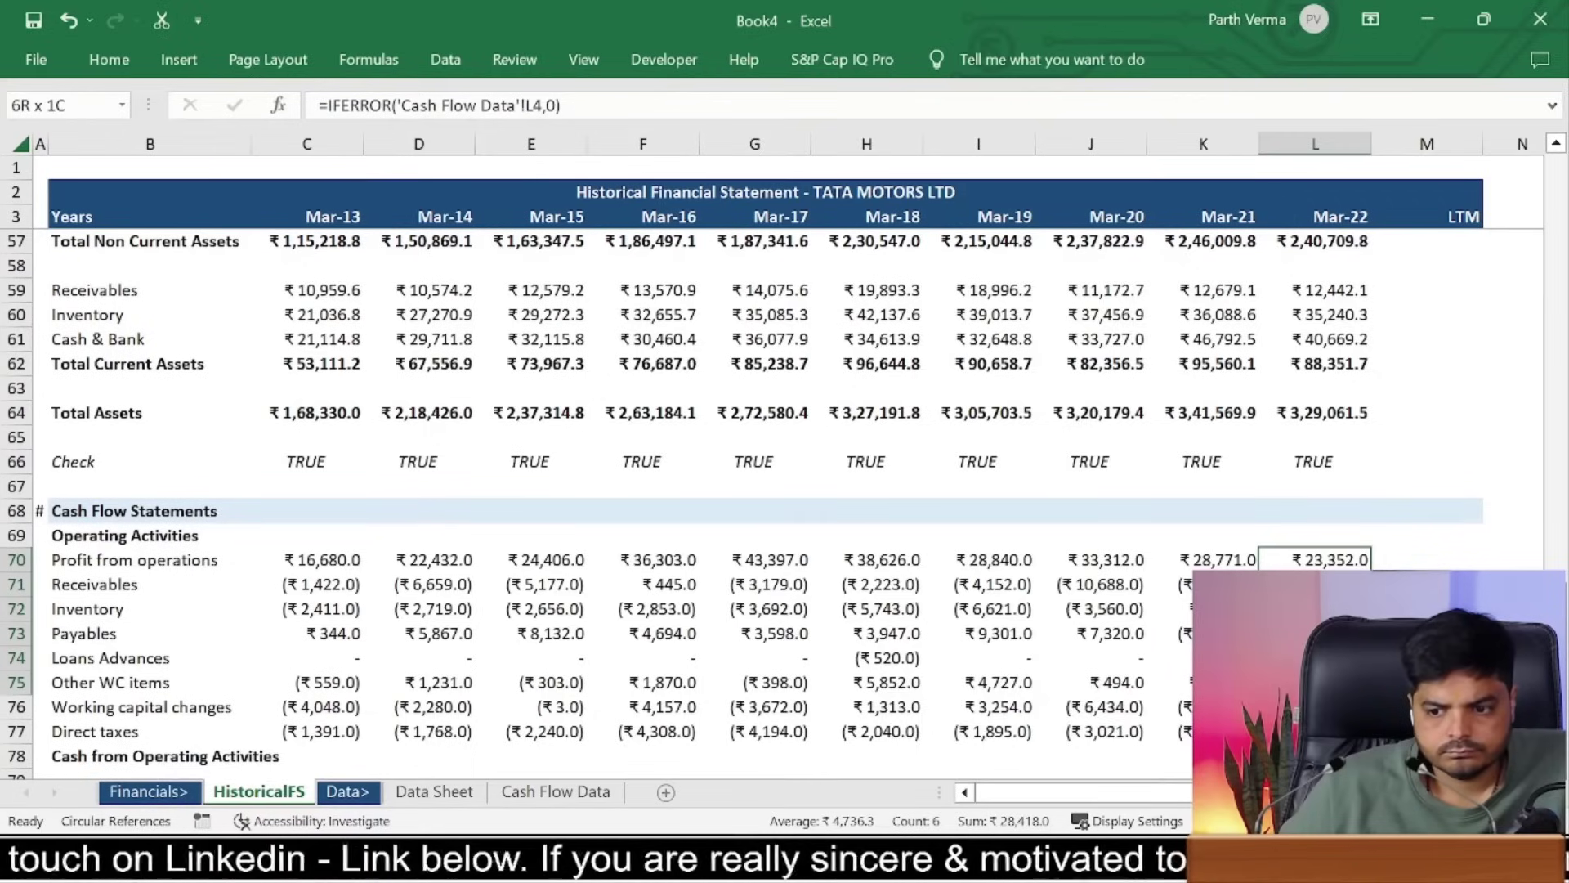
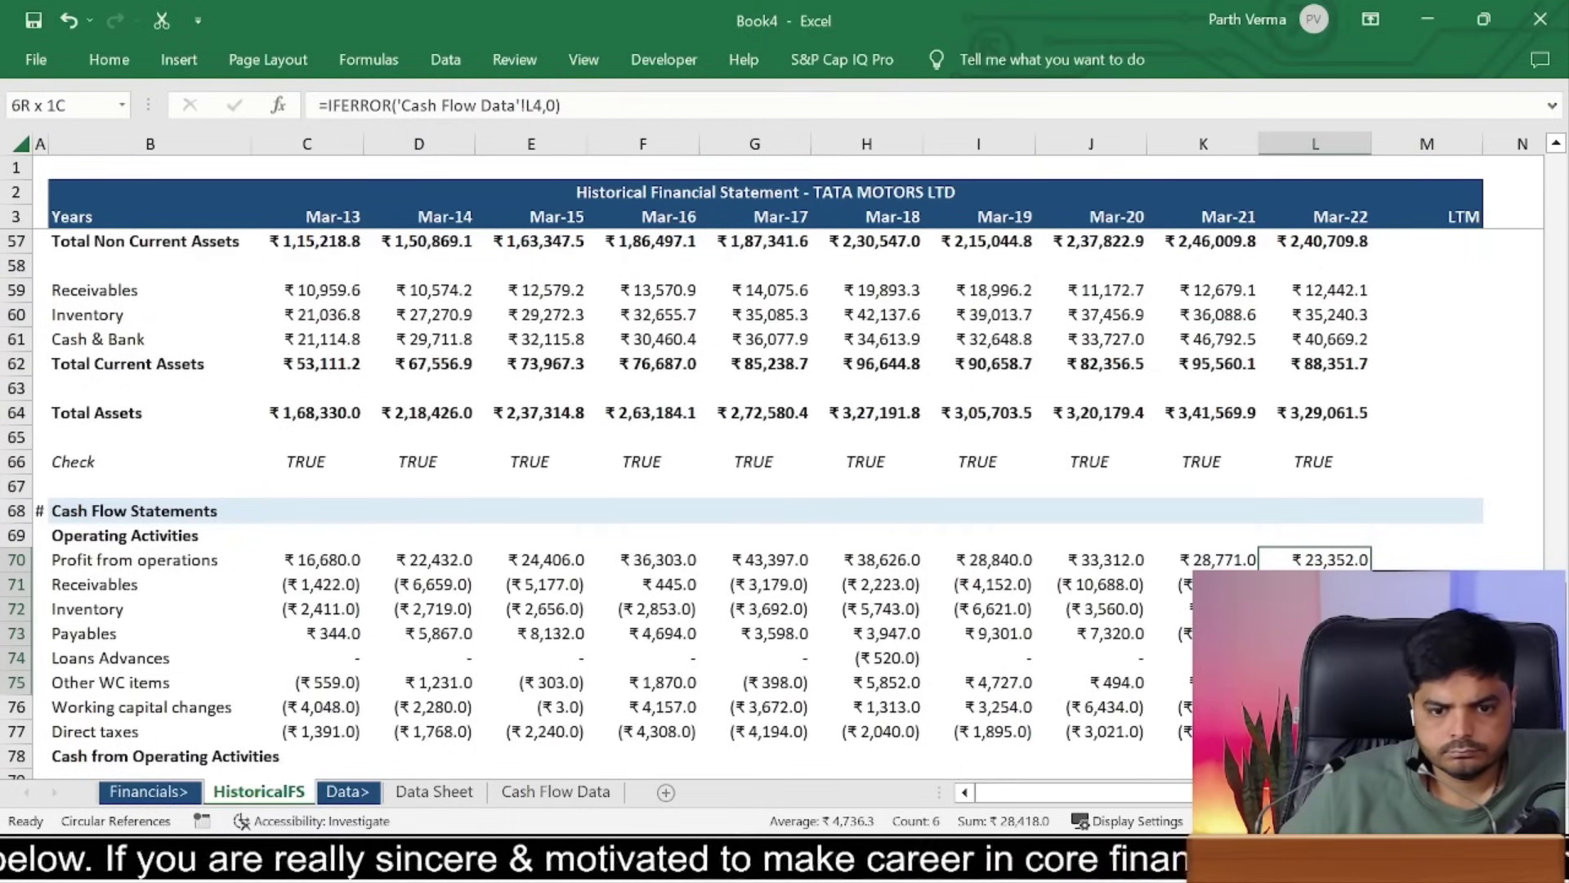
Step: Compare the operating-row links with Cash Flow Data, confirming Mar-13 sits in column E
left_click(1309, 563)
left_click(556, 791)
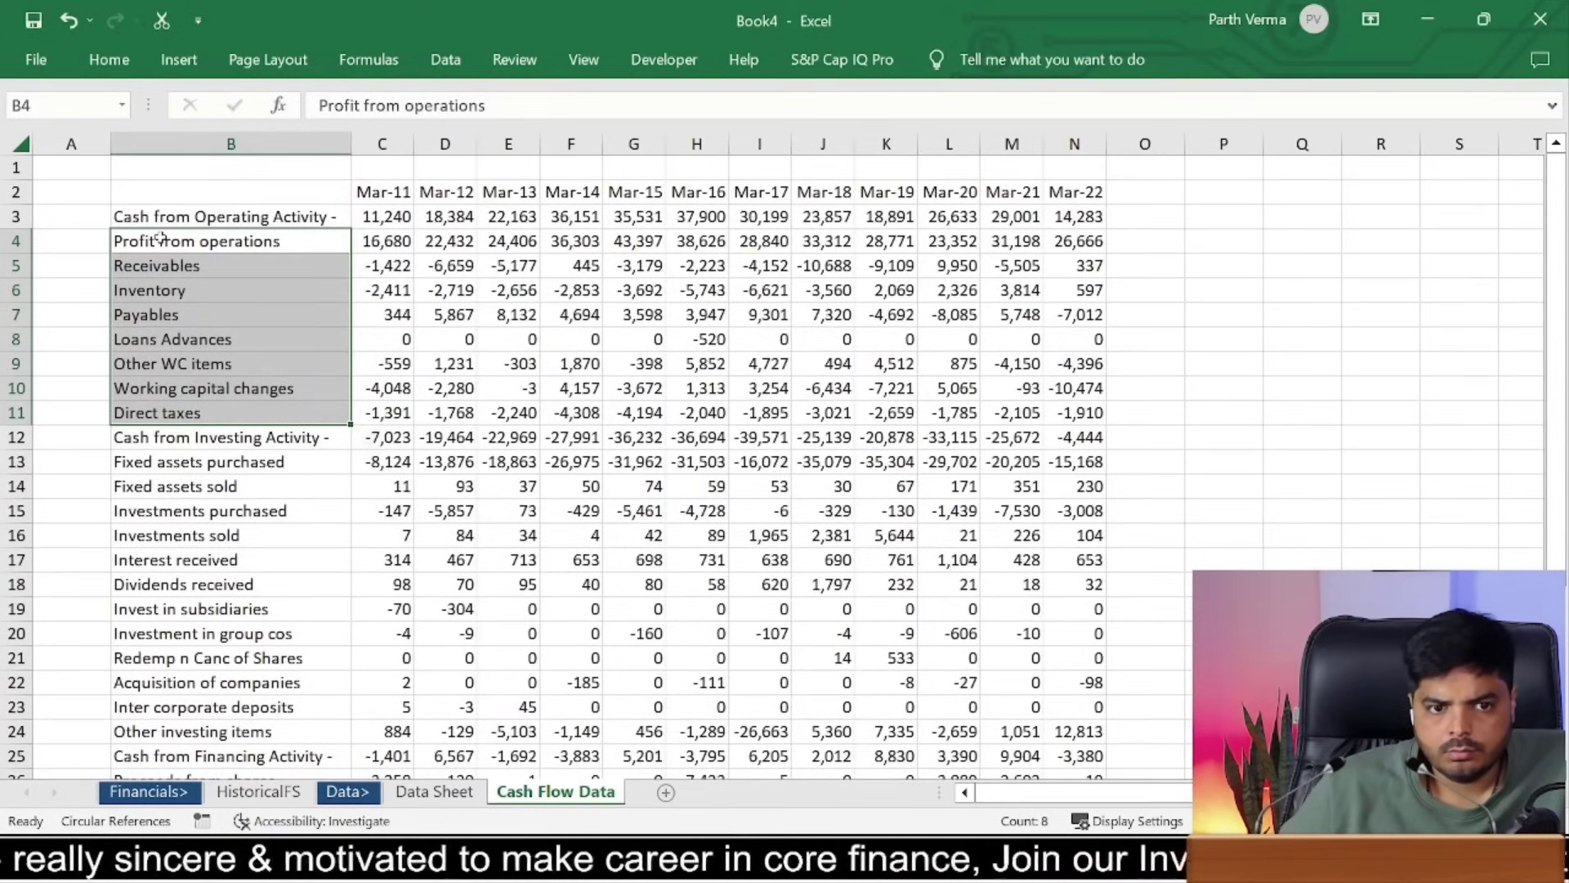
left_click(1090, 238)
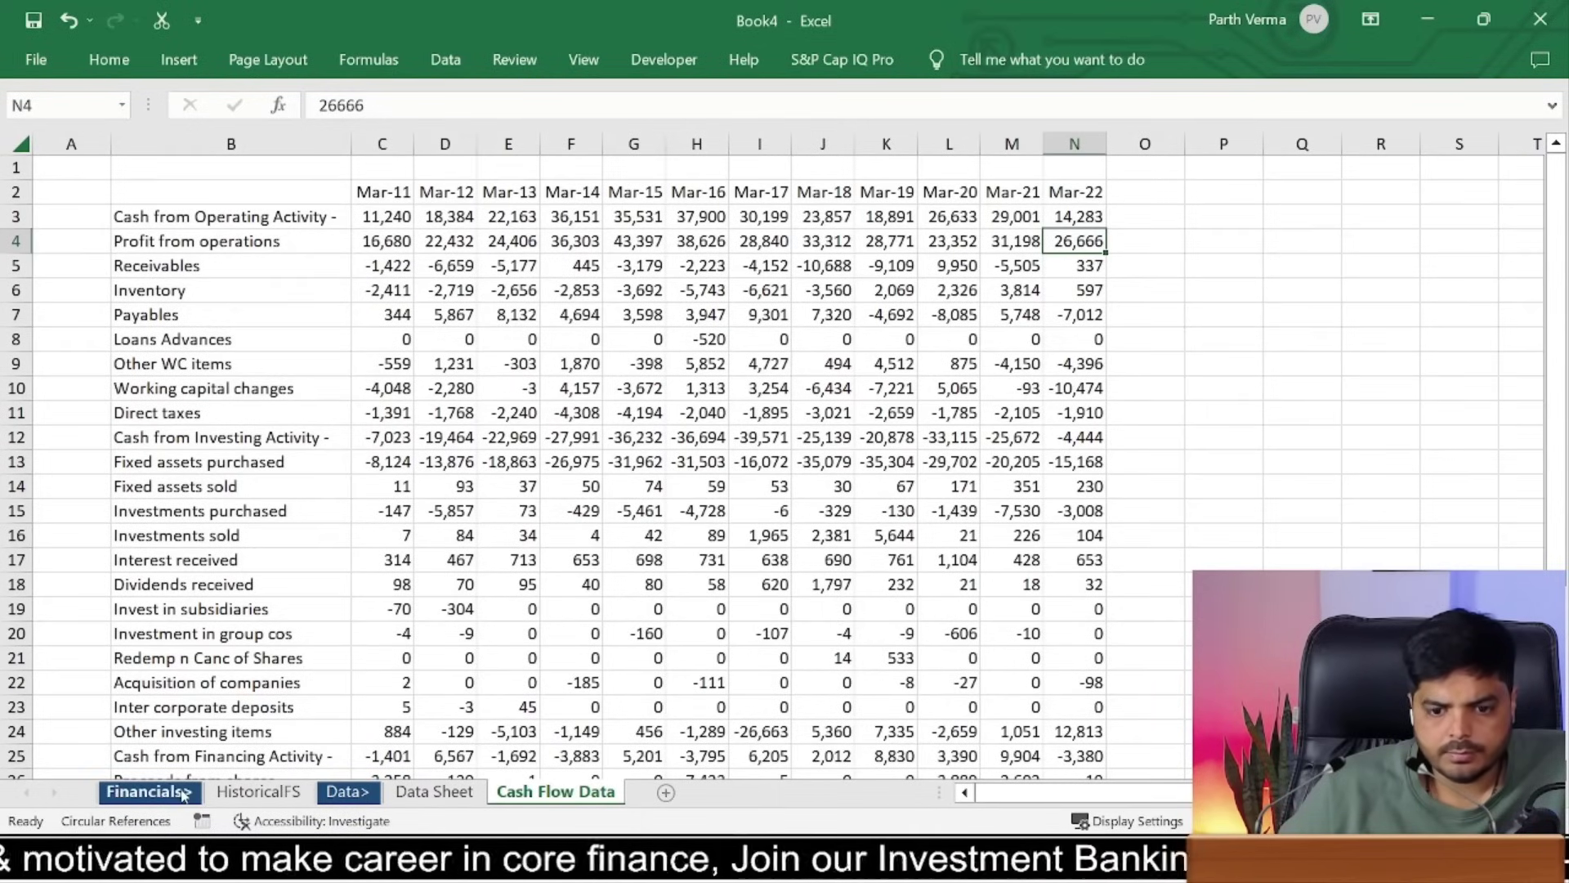
left_click(253, 792)
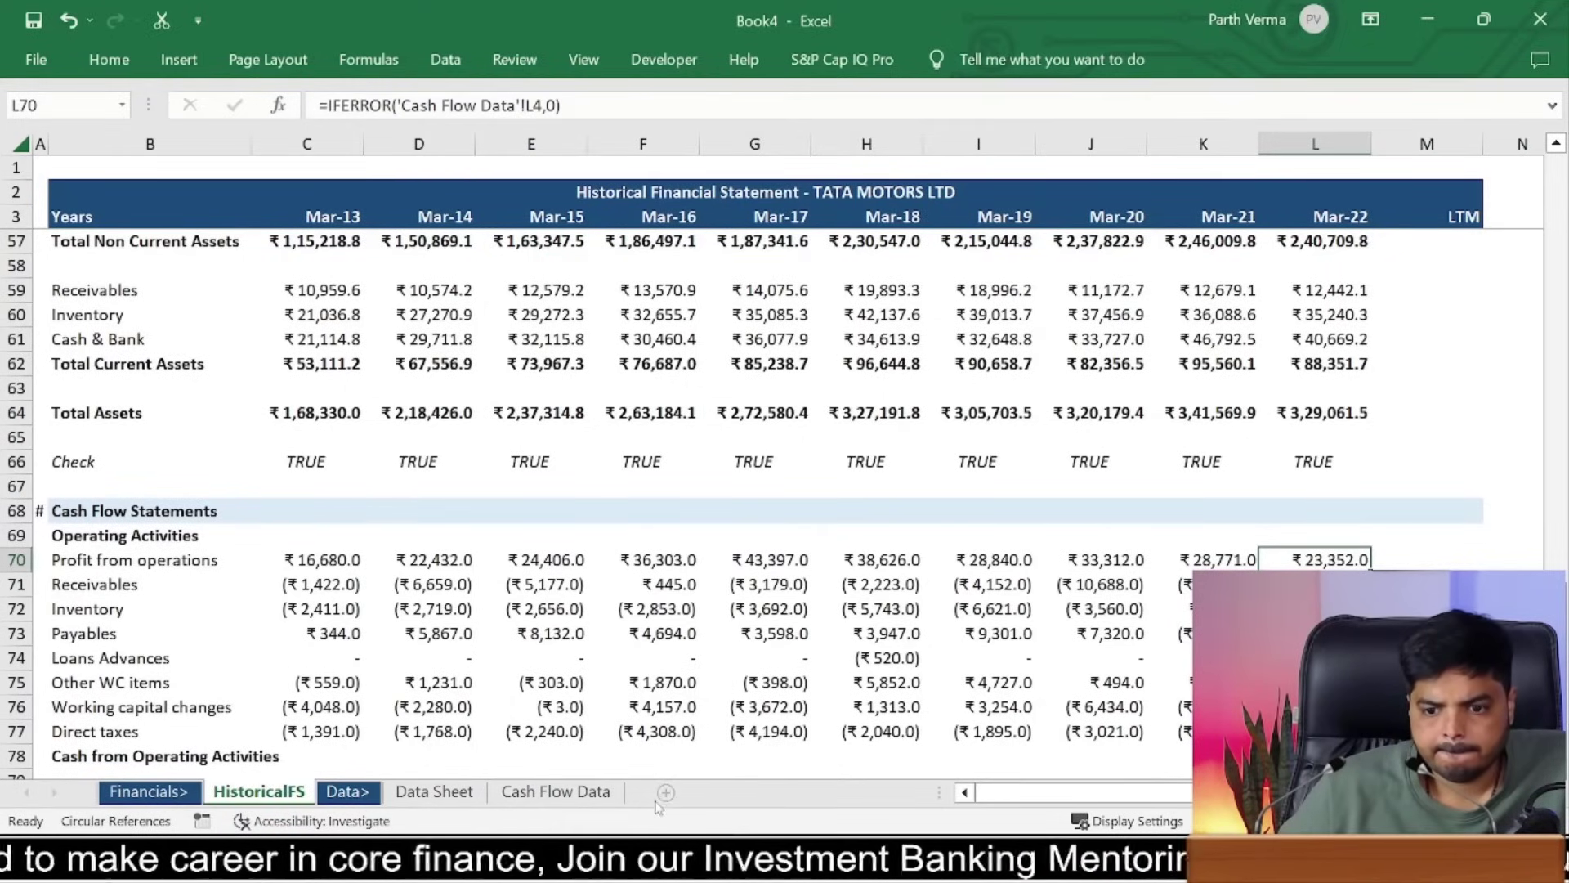
left_click(555, 791)
mouse_move(395, 200)
left_mouse_down()
mouse_move(1079, 575)
mouse_move(1083, 611)
left_mouse_up()
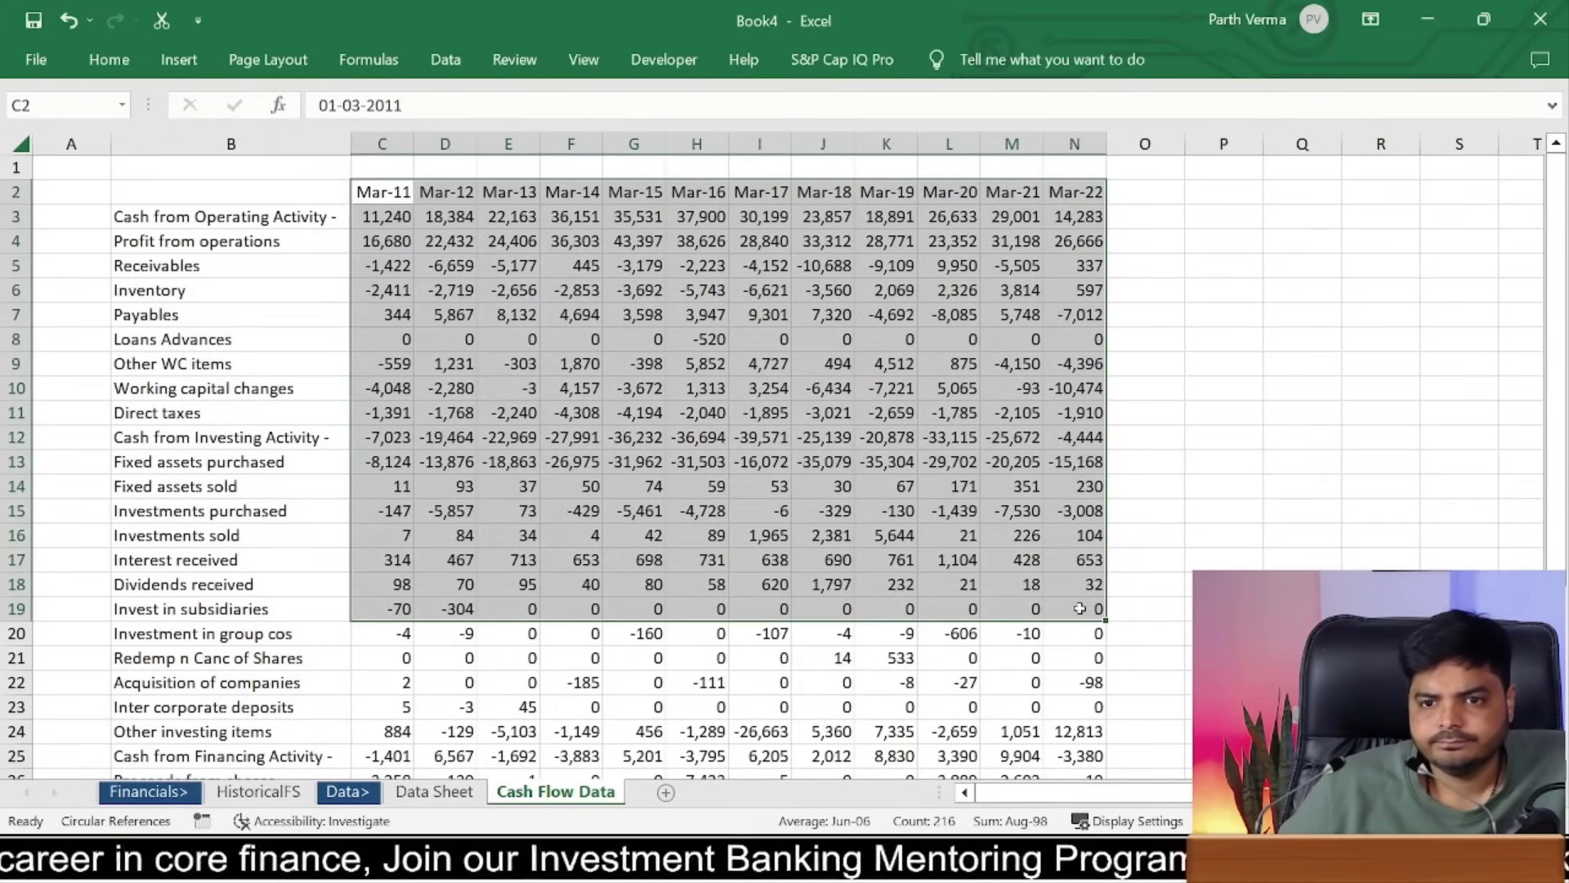
left_click(407, 200)
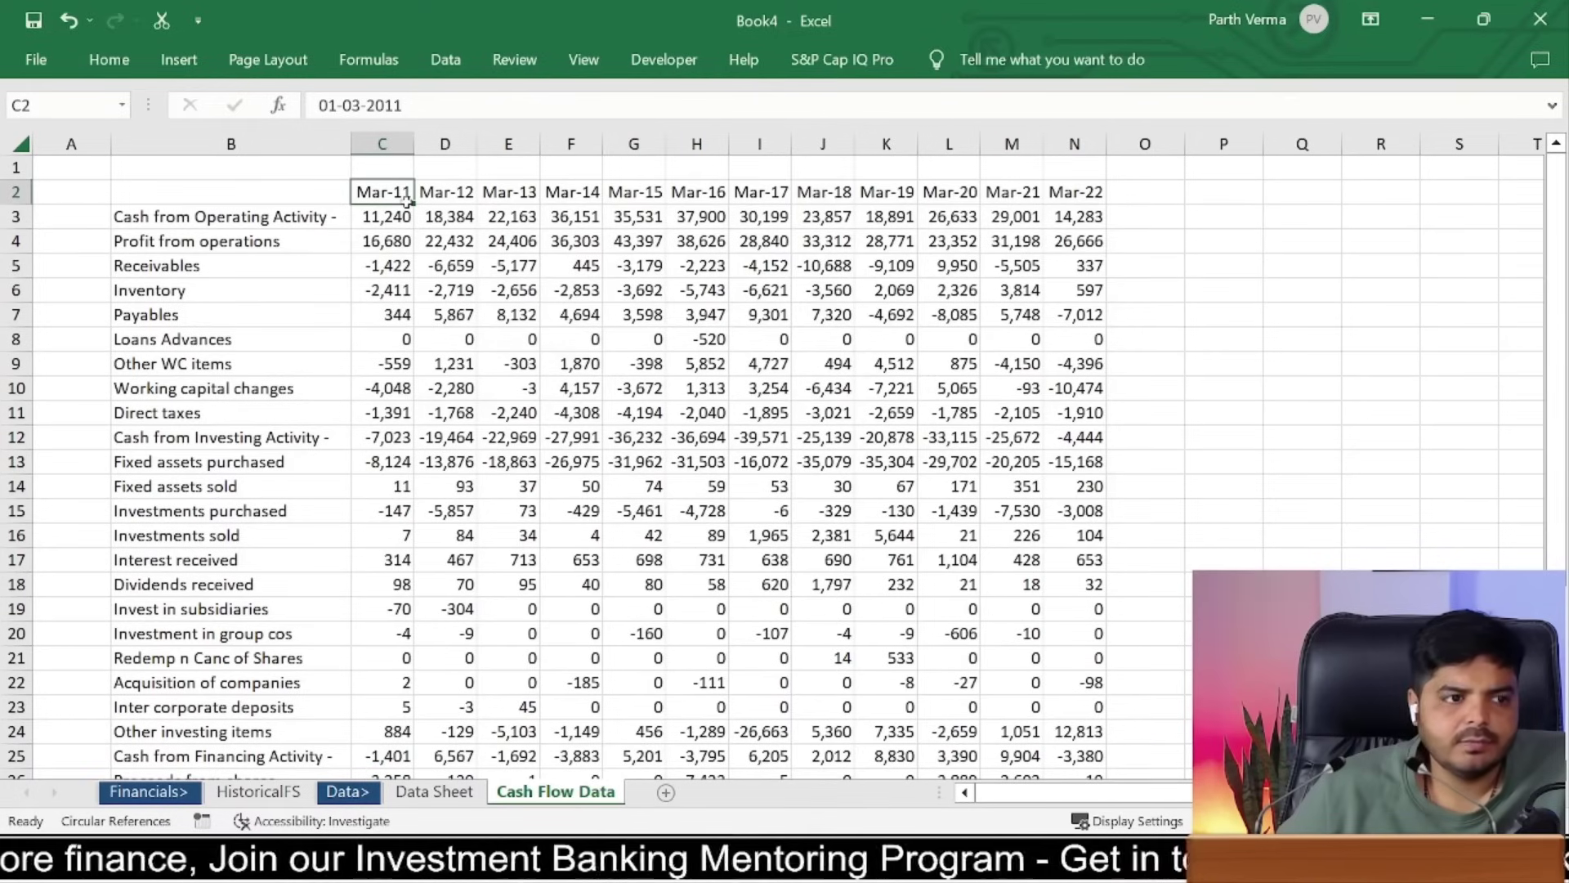
left_click(531, 188)
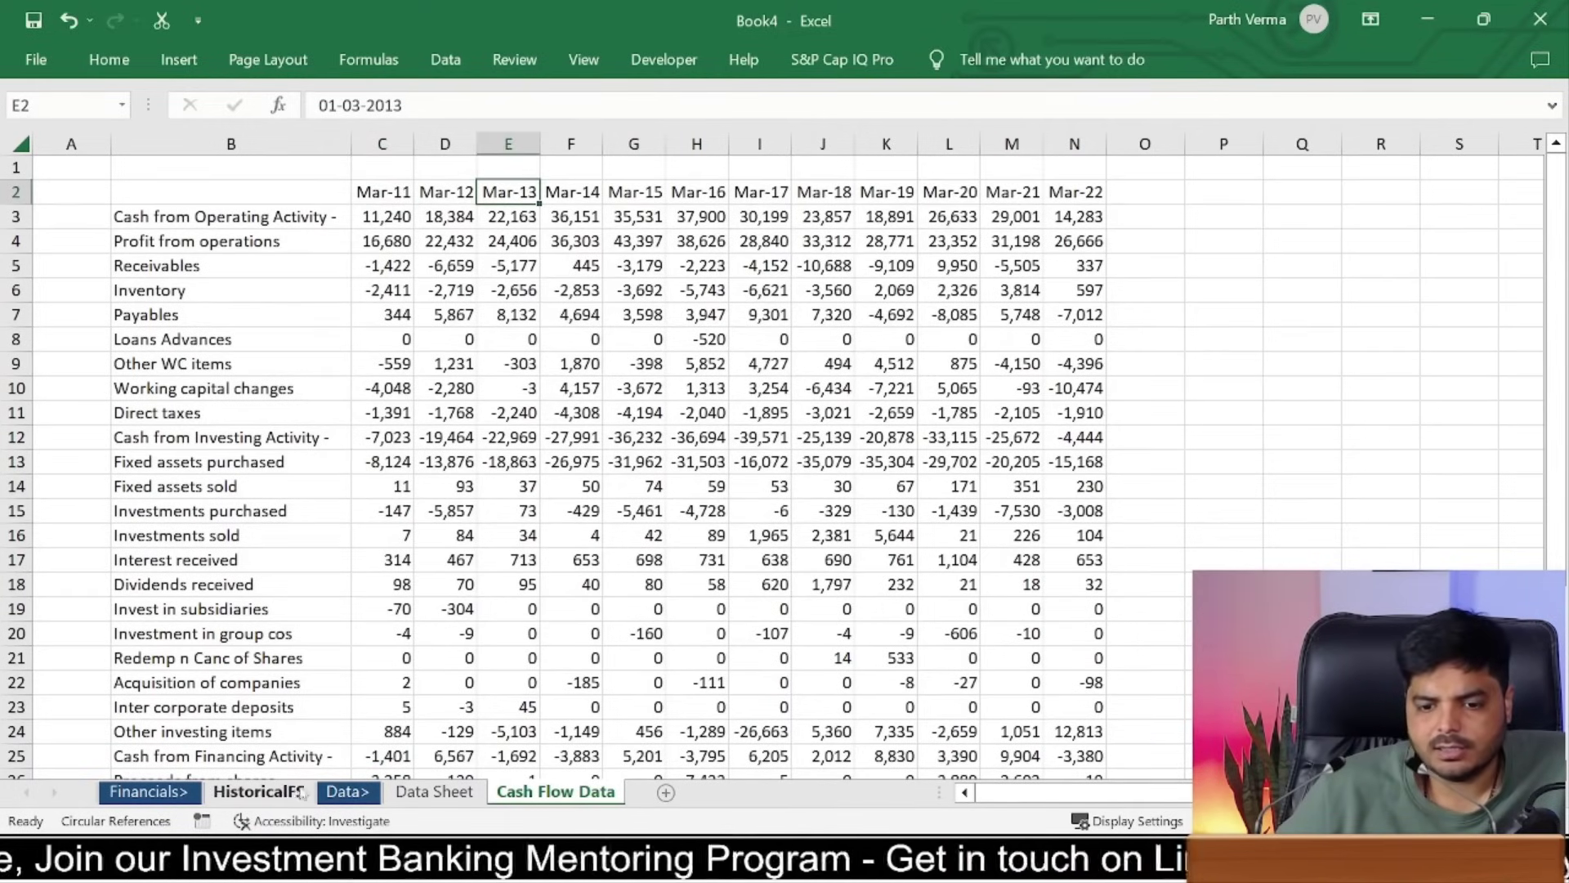
left_click(438, 793)
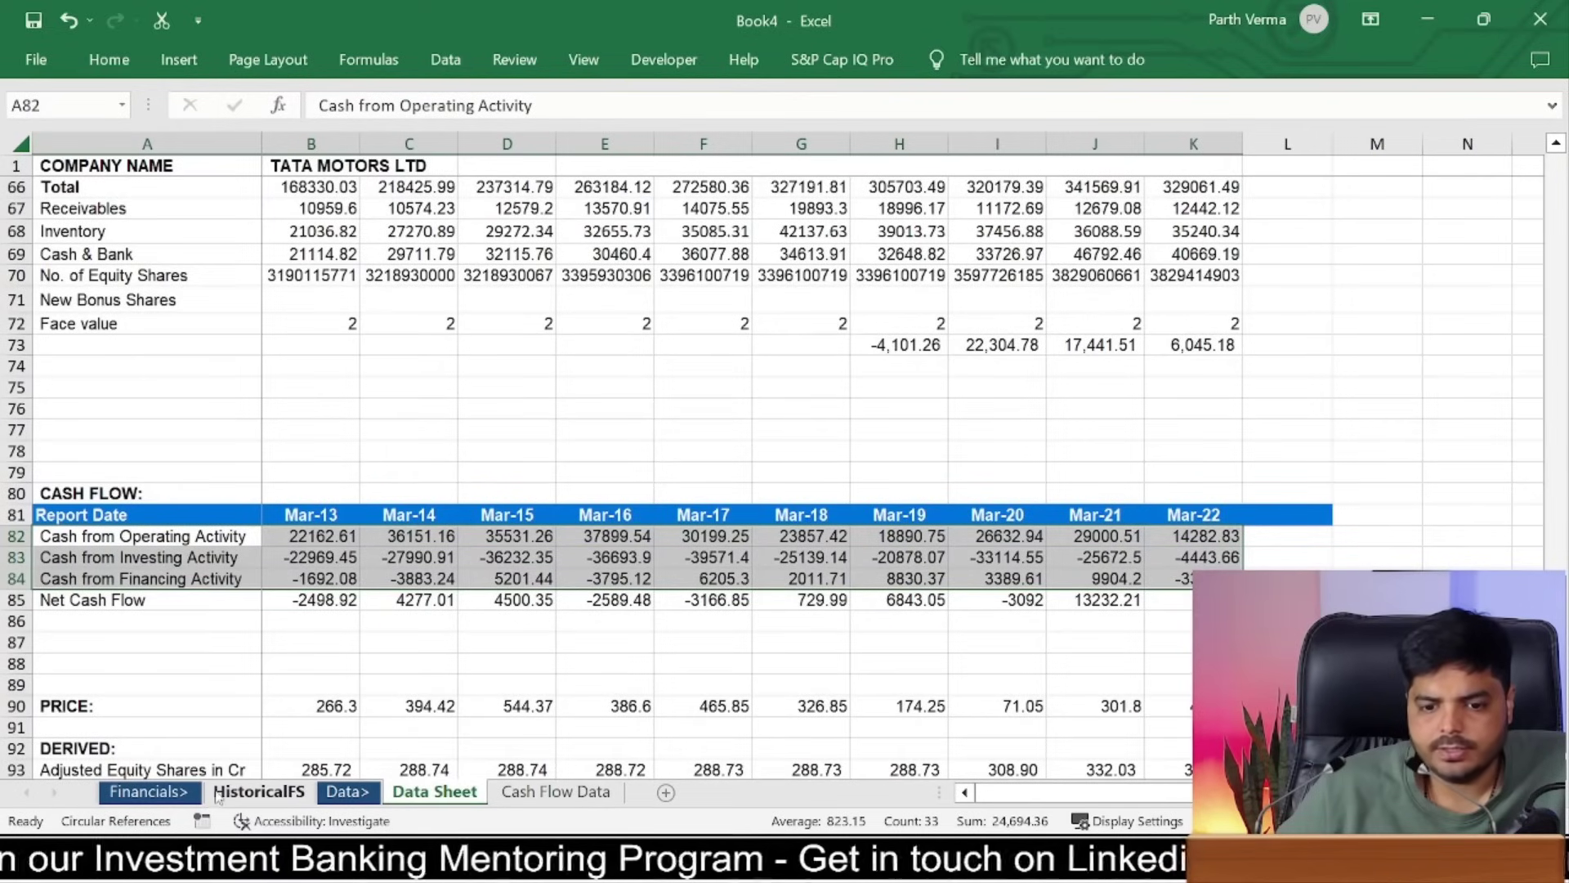
left_click(258, 791)
Step: Relink C70 to 'Cash Flow Data'!E4 and copy C70:C77 across D70:L77
left_click(331, 559)
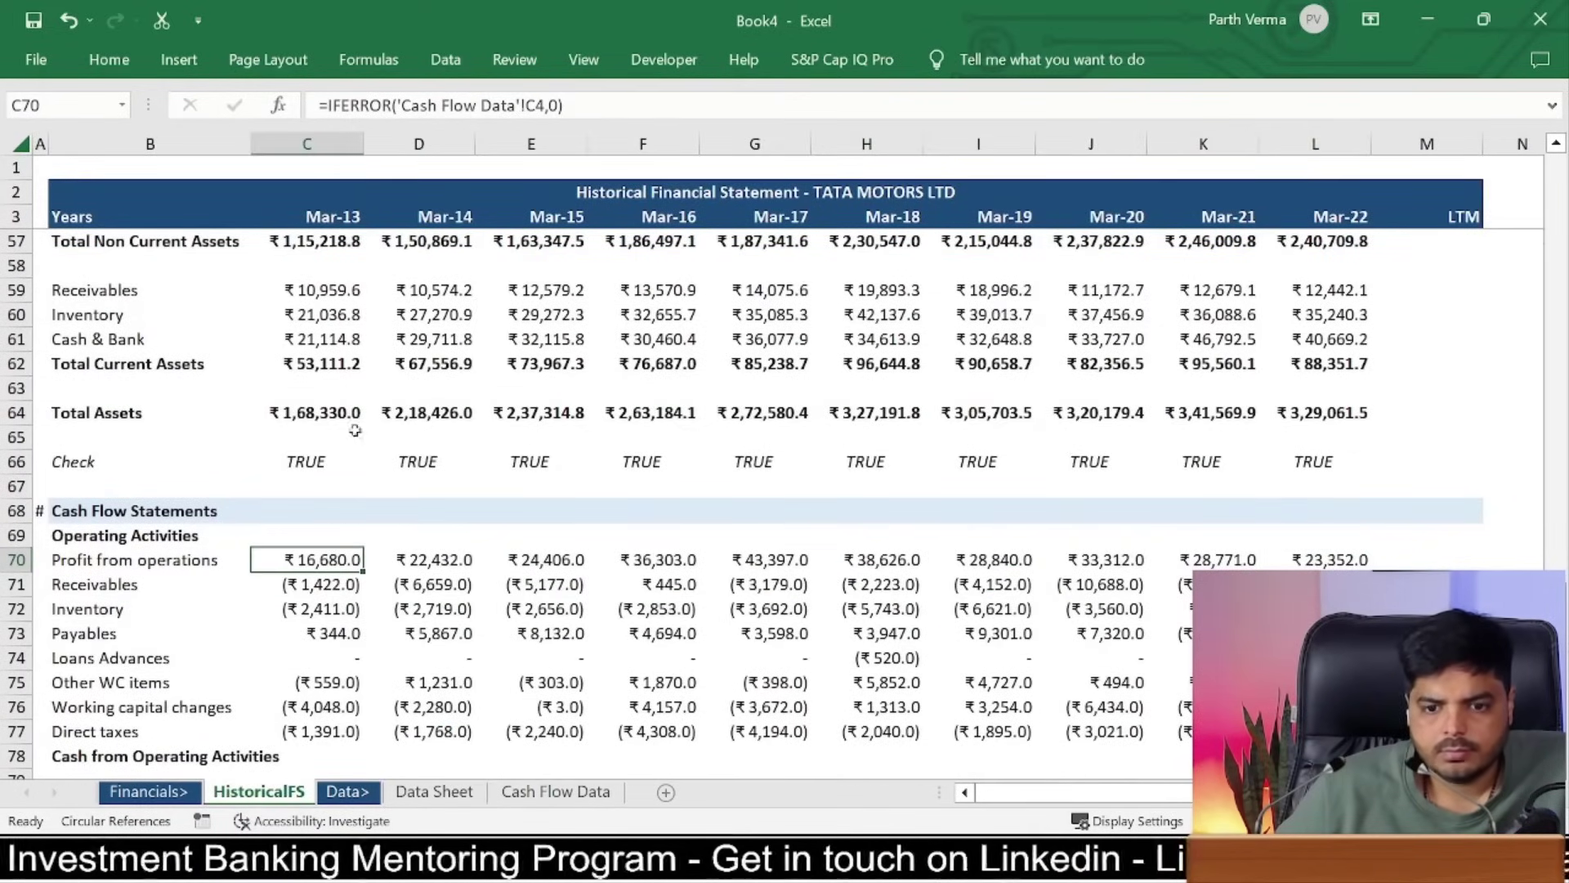
left_click(533, 104)
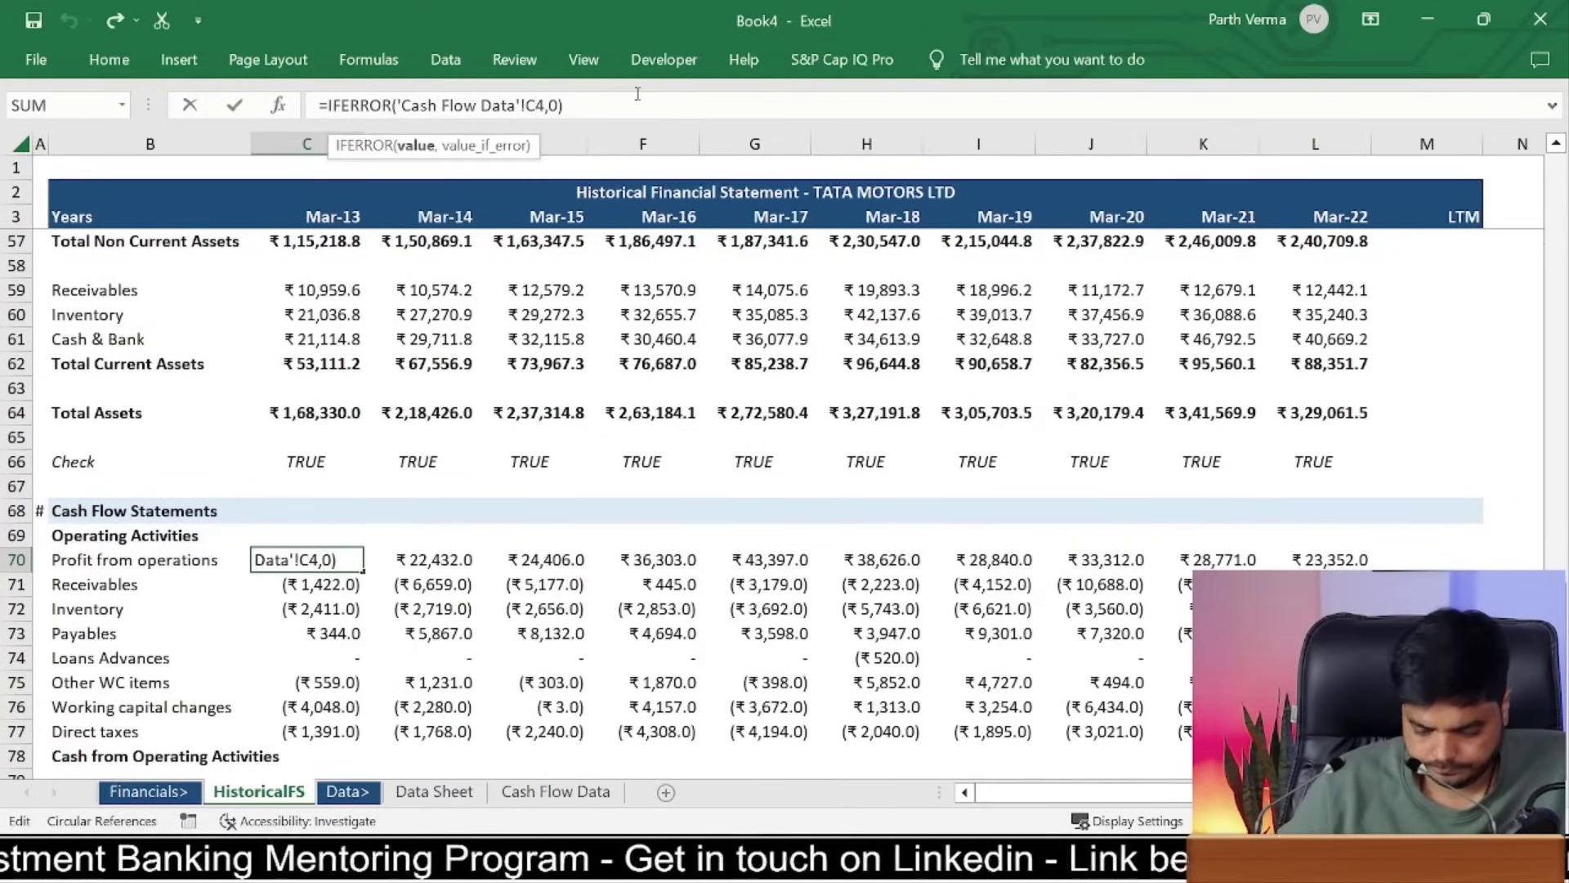
key("BackSpace")
type("E")
key("ctrl+Return")
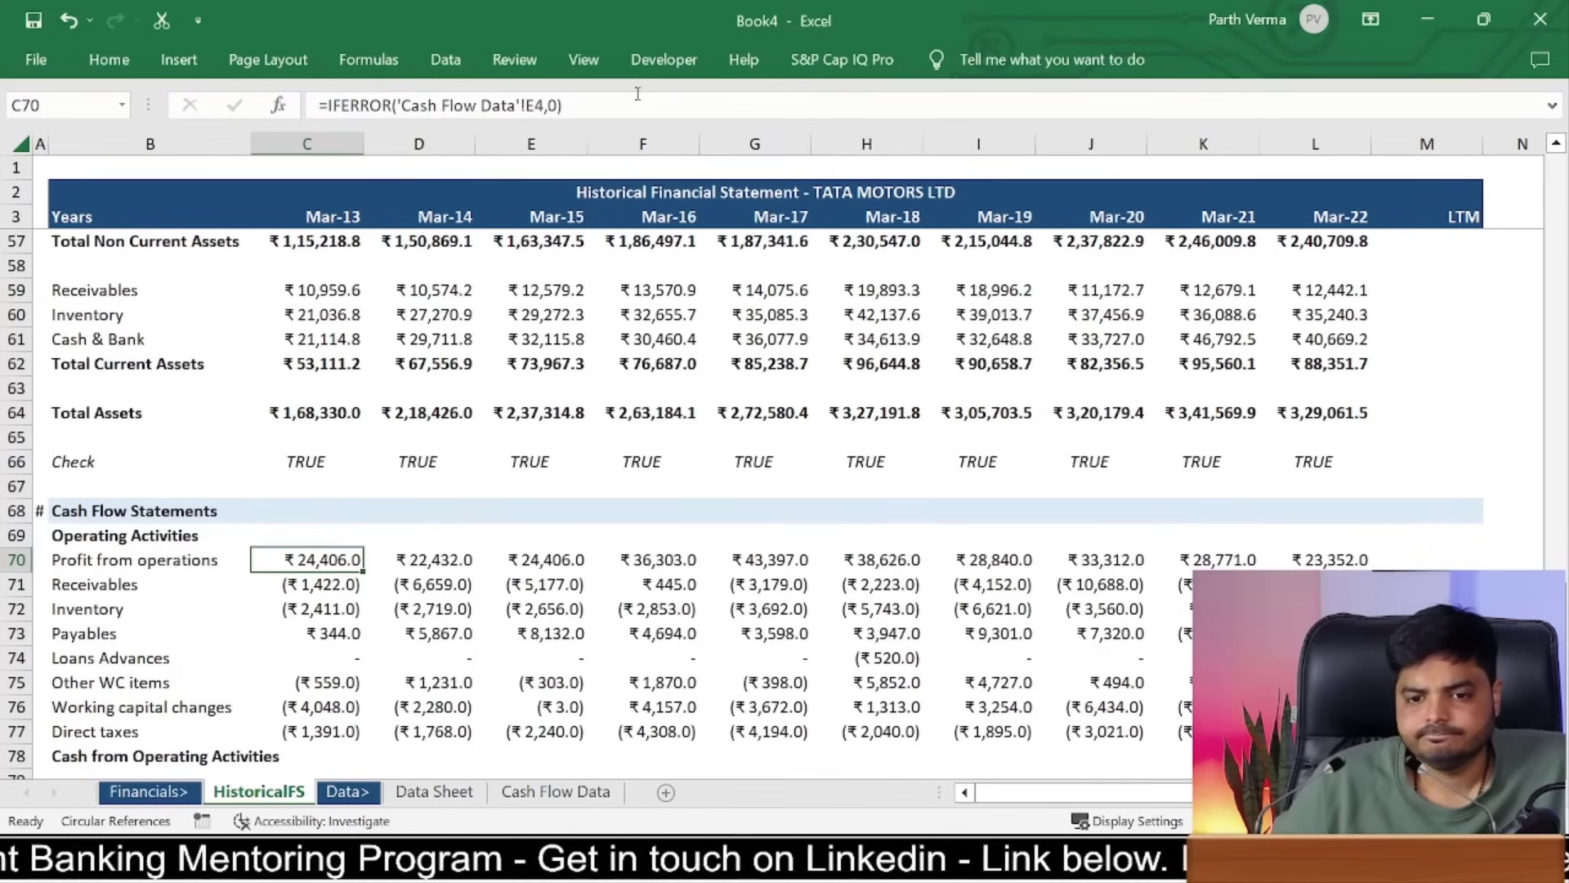
key("ctrl+shift+Down")
key("ctrl+c")
key("ctrl+shift+Right")
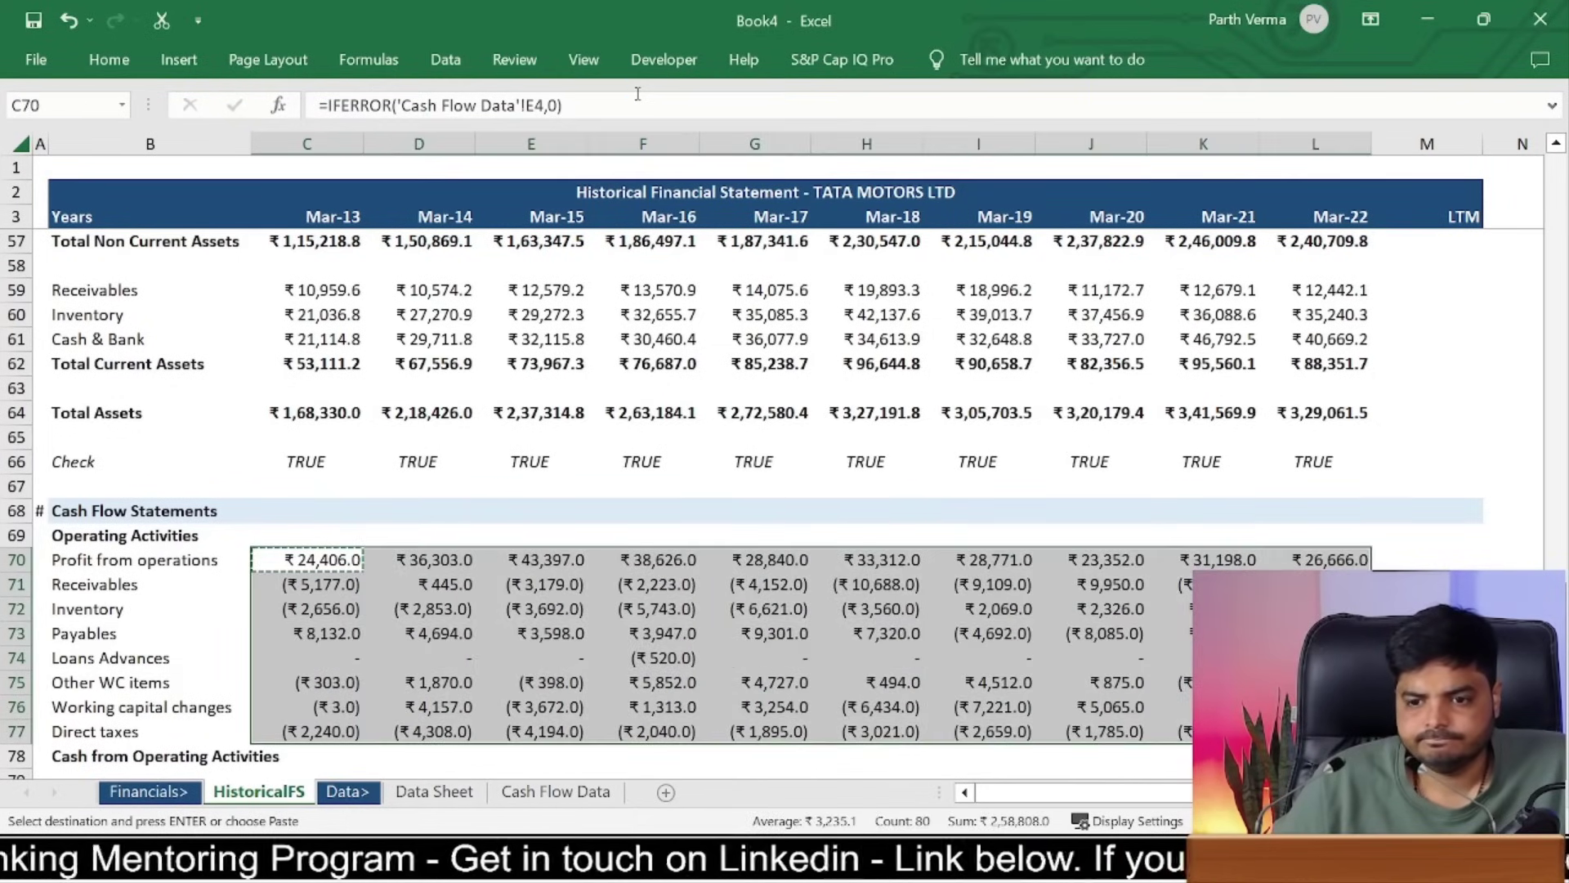
key("ctrl+v")
key("Left")
Step: Total the operating items C70:C77 with AutoSum in C78
key("Right")
key("shift+Down")
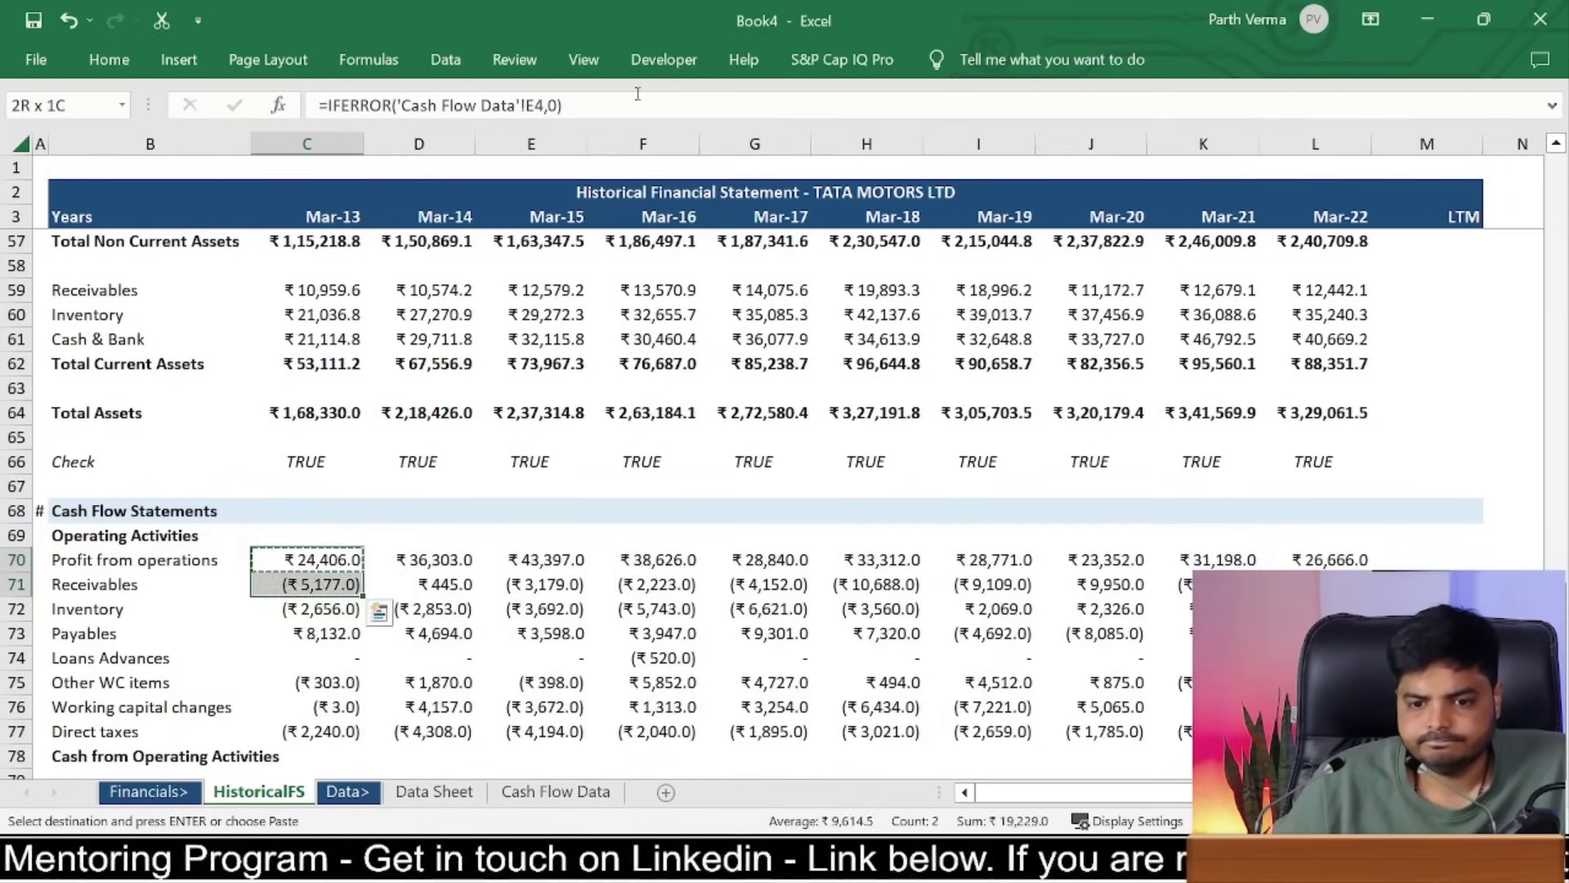
key("shift+Down")
key("shift+Down")
key("shift+Down")
key("shift+Down")
key("shift+Down")
key("shift+Down")
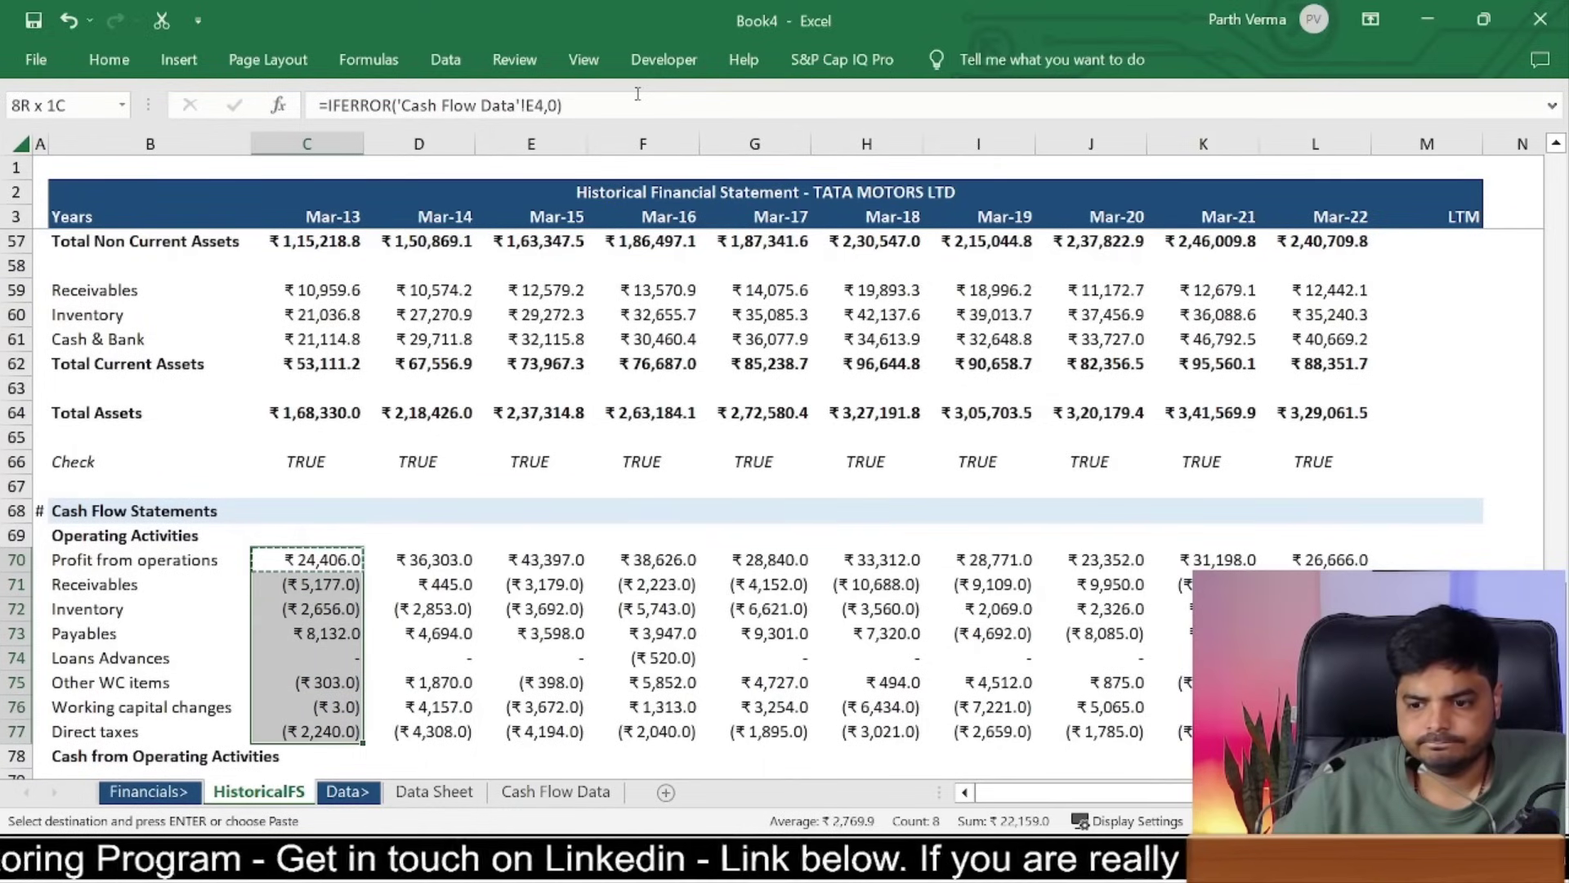
key("shift+Up")
key("shift+Up")
key("shift+Up")
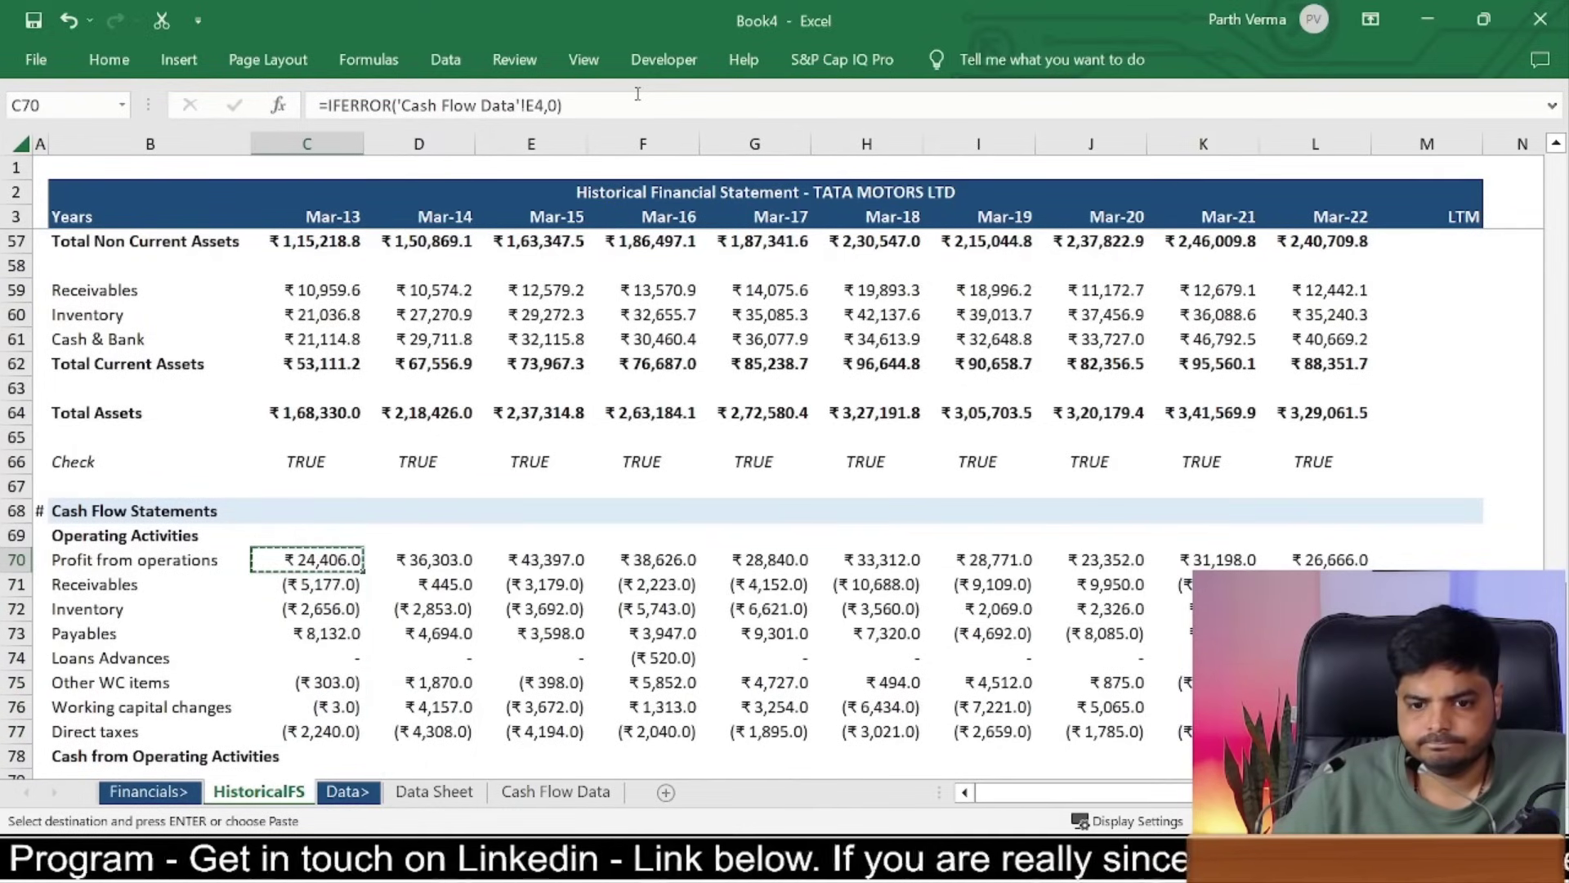
key("shift+Down")
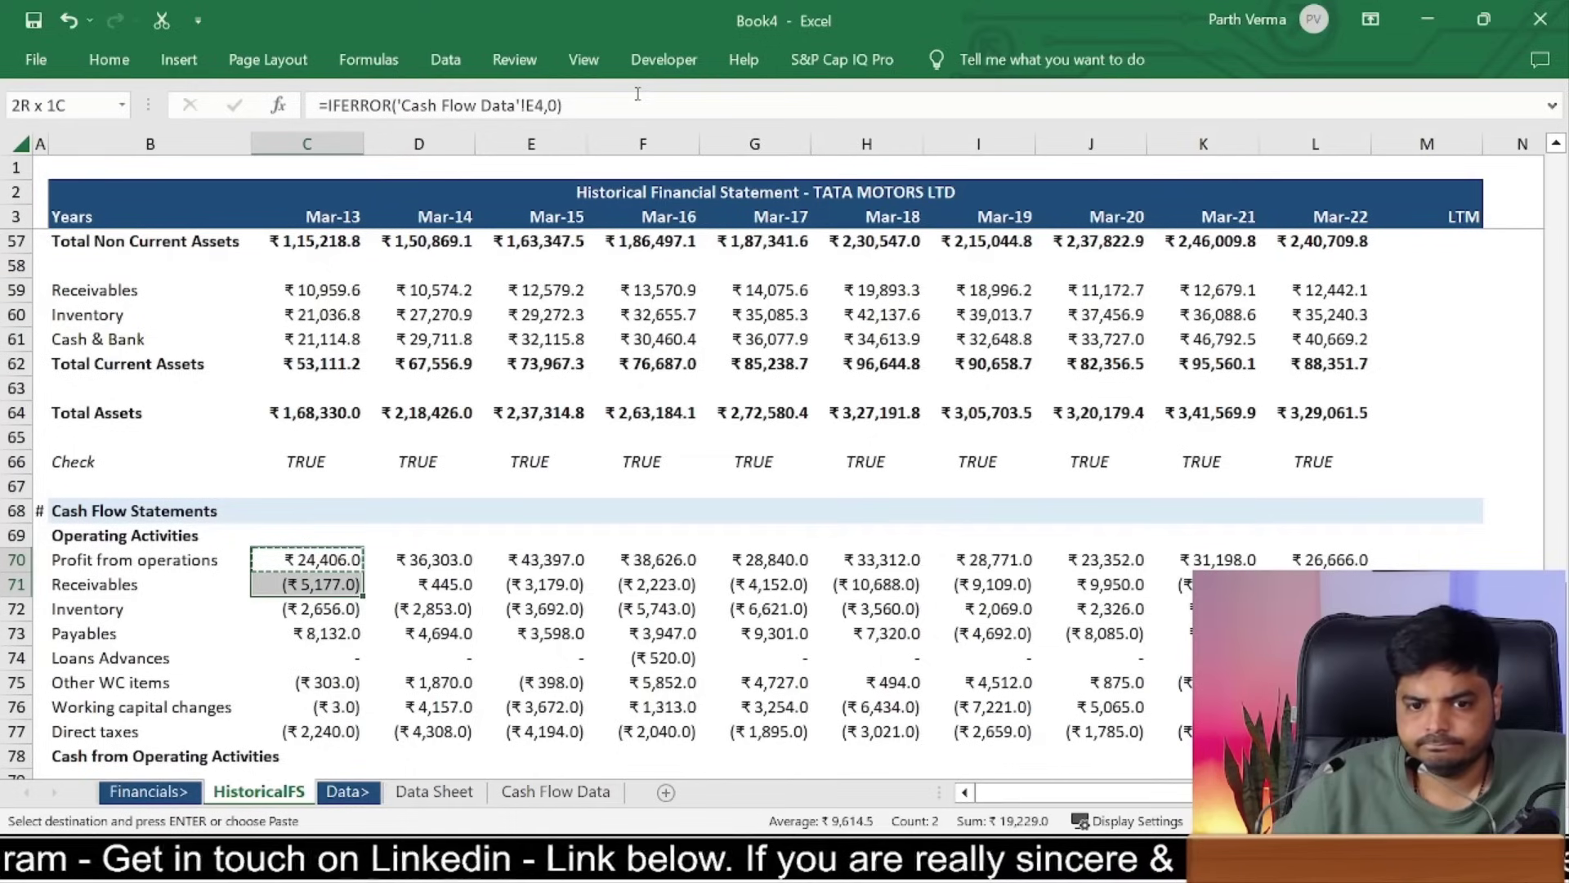
key("shift+Down")
key("shift+Down")
key("shift+Down")
key("shift+Down")
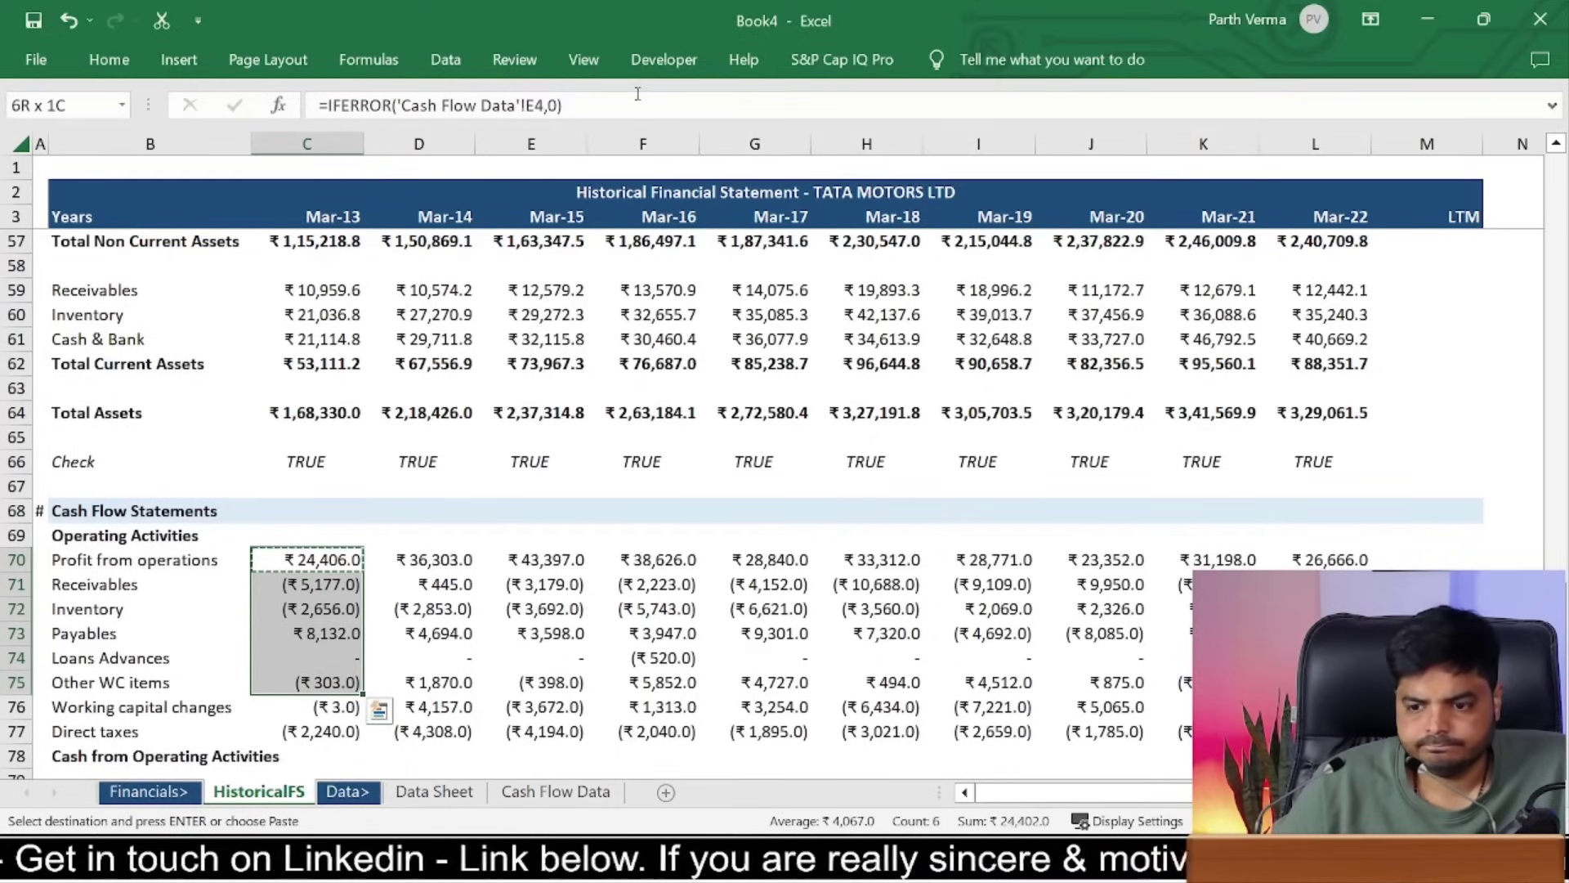
key("Up")
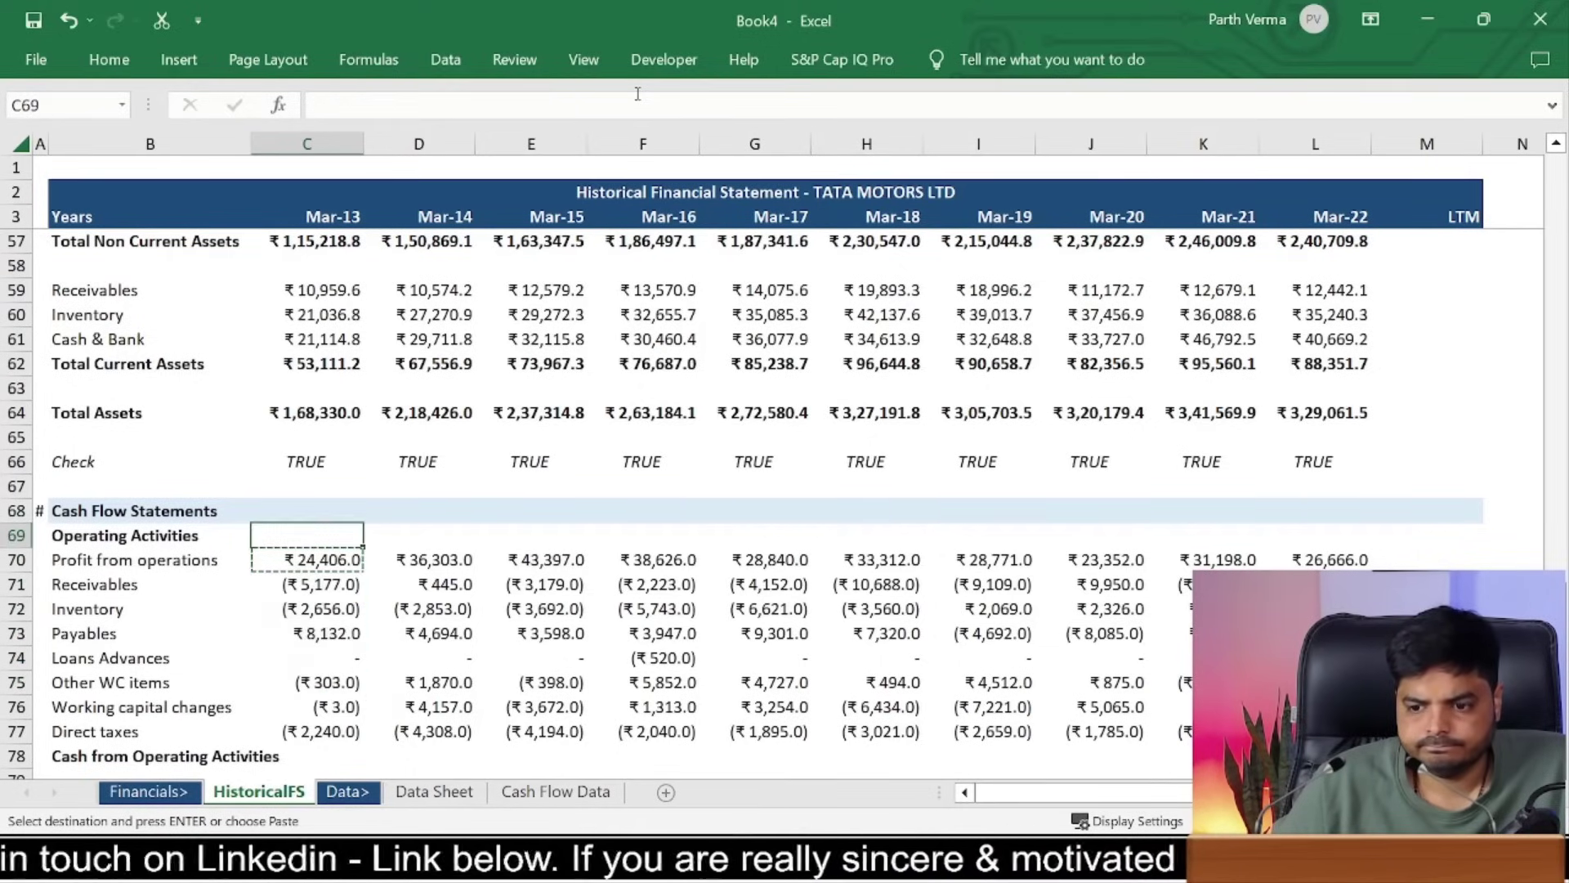
key("Down")
key("shift+Down")
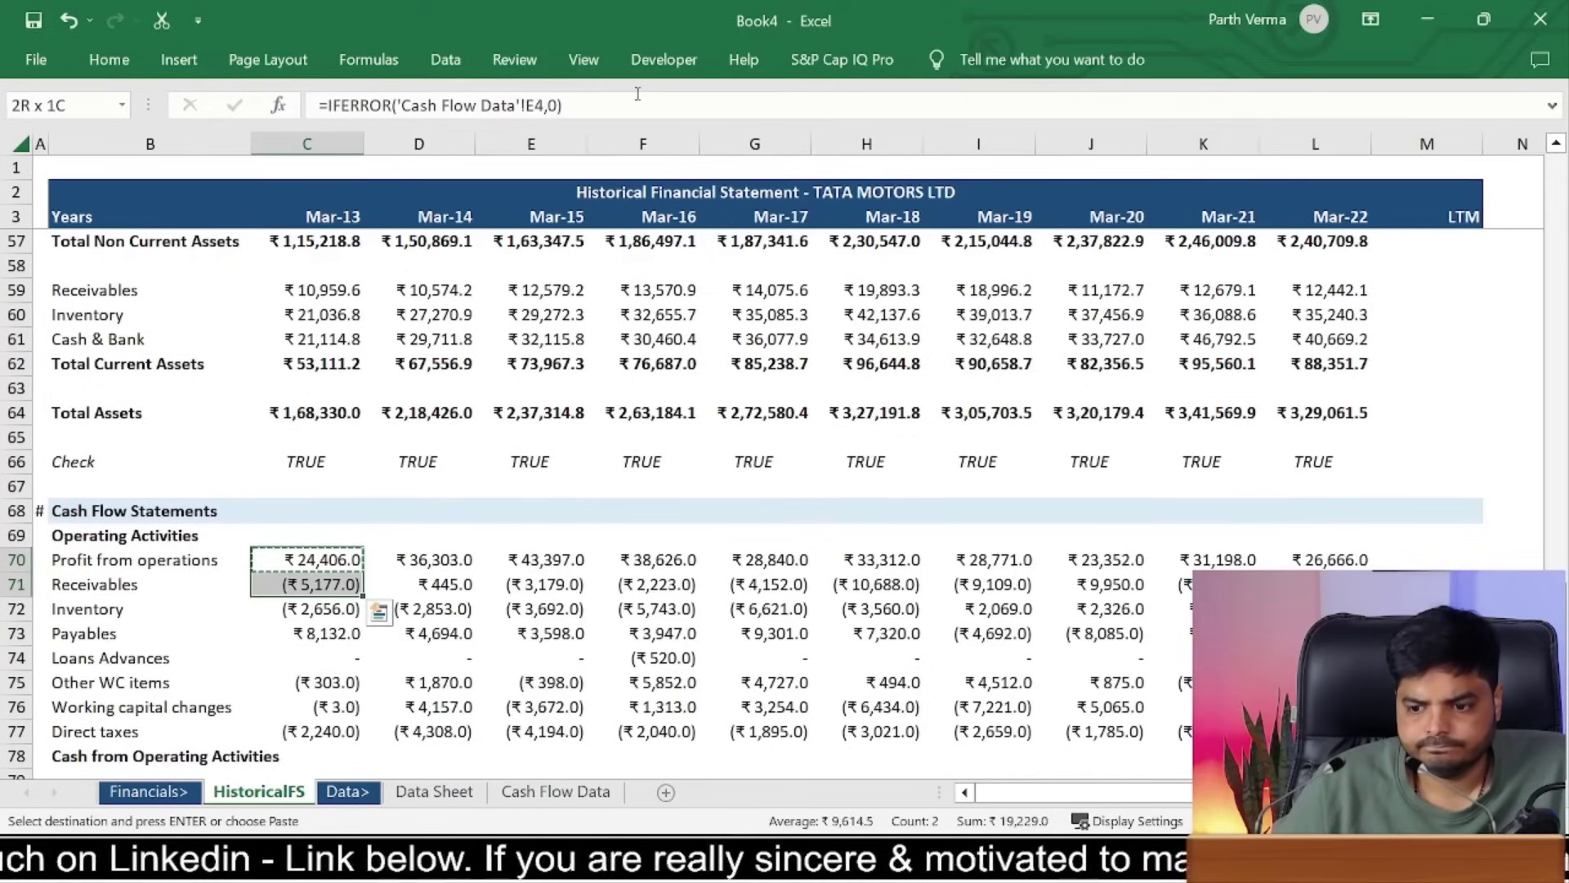
key("shift+Down")
key("shift+Down")
key("shift+Down")
key("shift+Down")
key("shift+Down")
key("shift+Down")
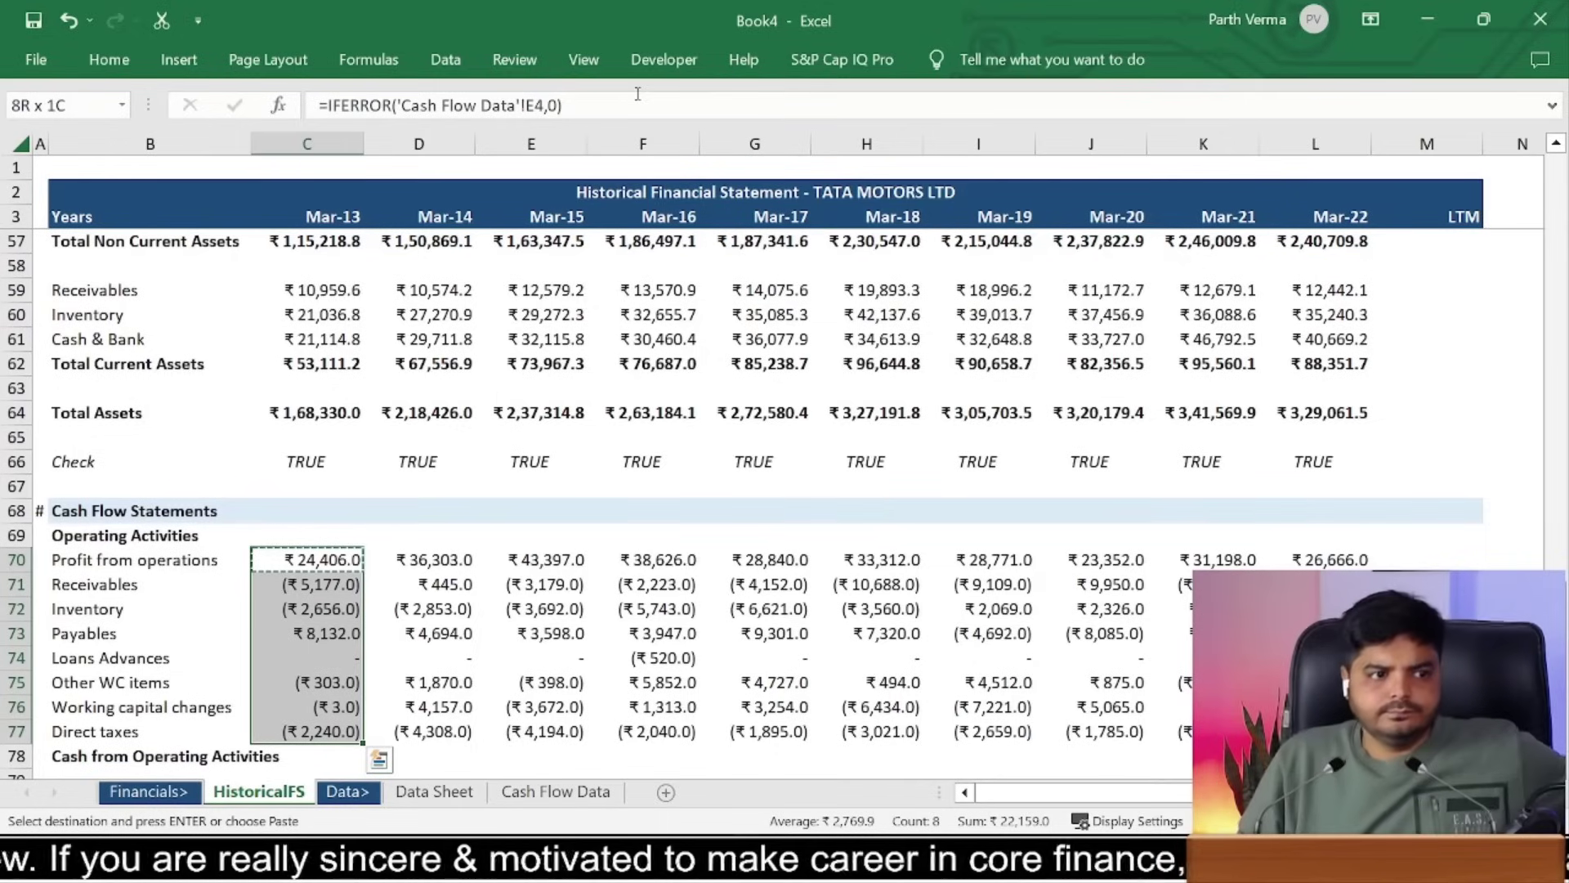
key("Down")
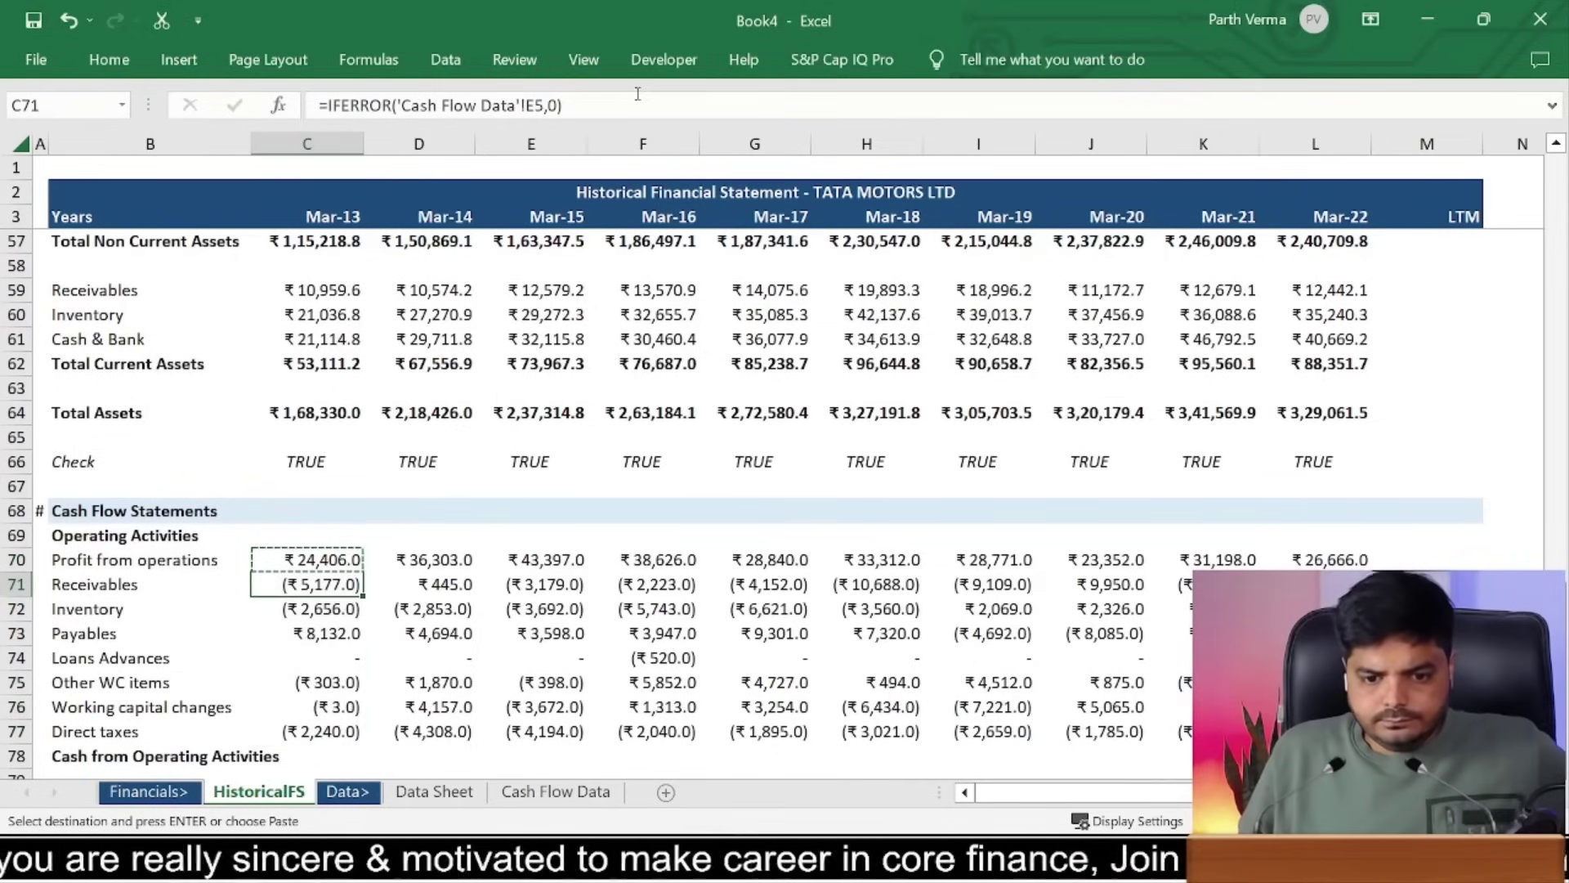
key("Down")
key("Down")
key("Down")
key("Down")
key("alt+equal")
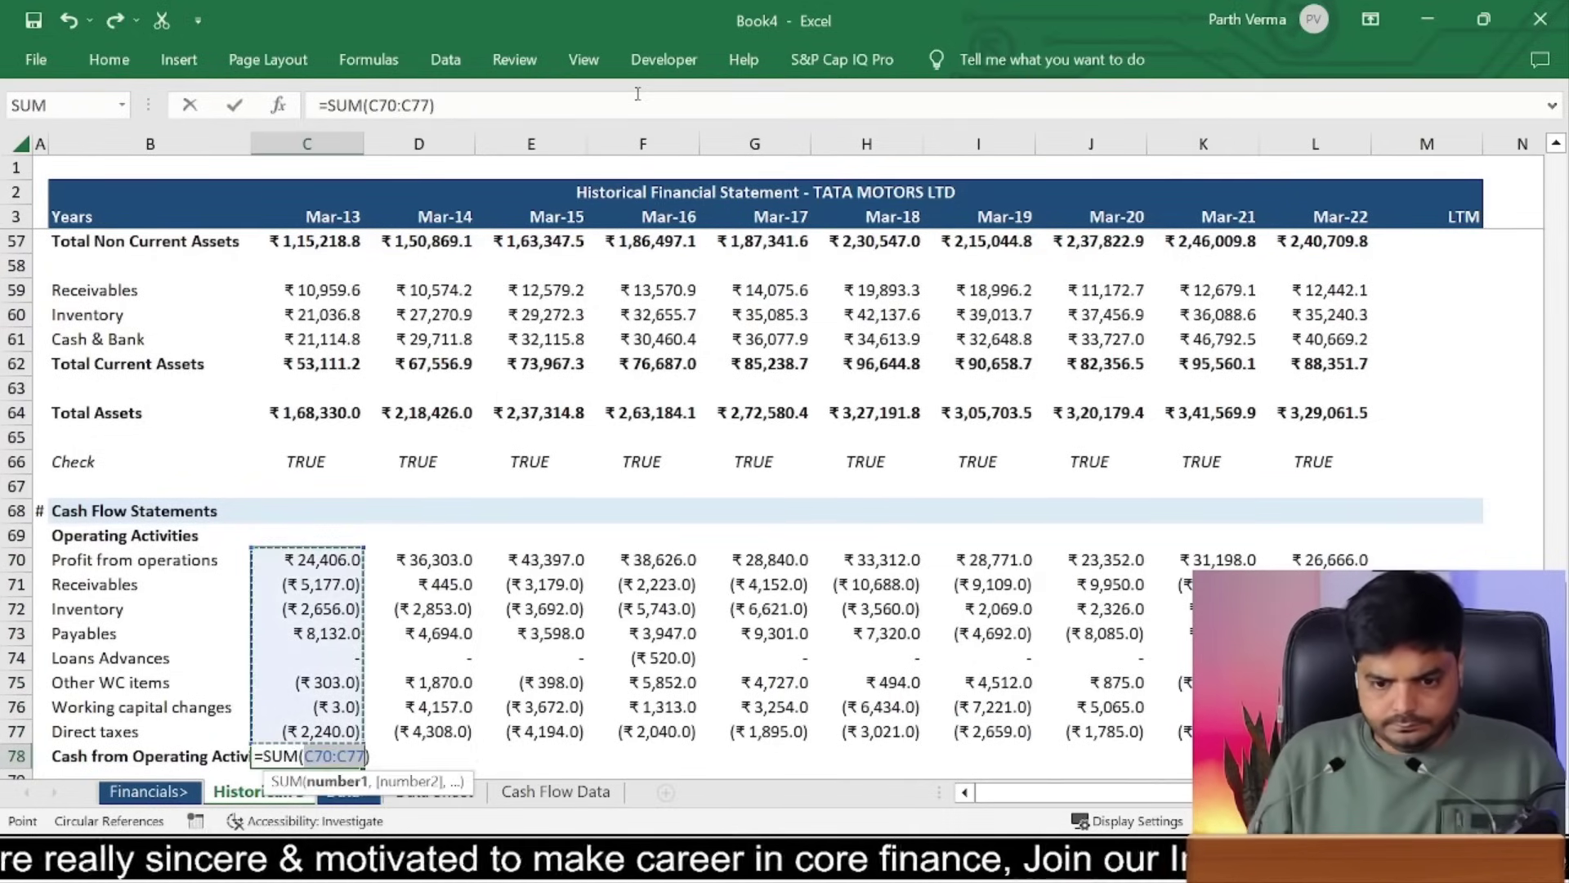
key("ctrl+Return")
Step: Copy the C78 total across D78:L78 and autofit column B
key("ctrl+c")
key("shift+Right")
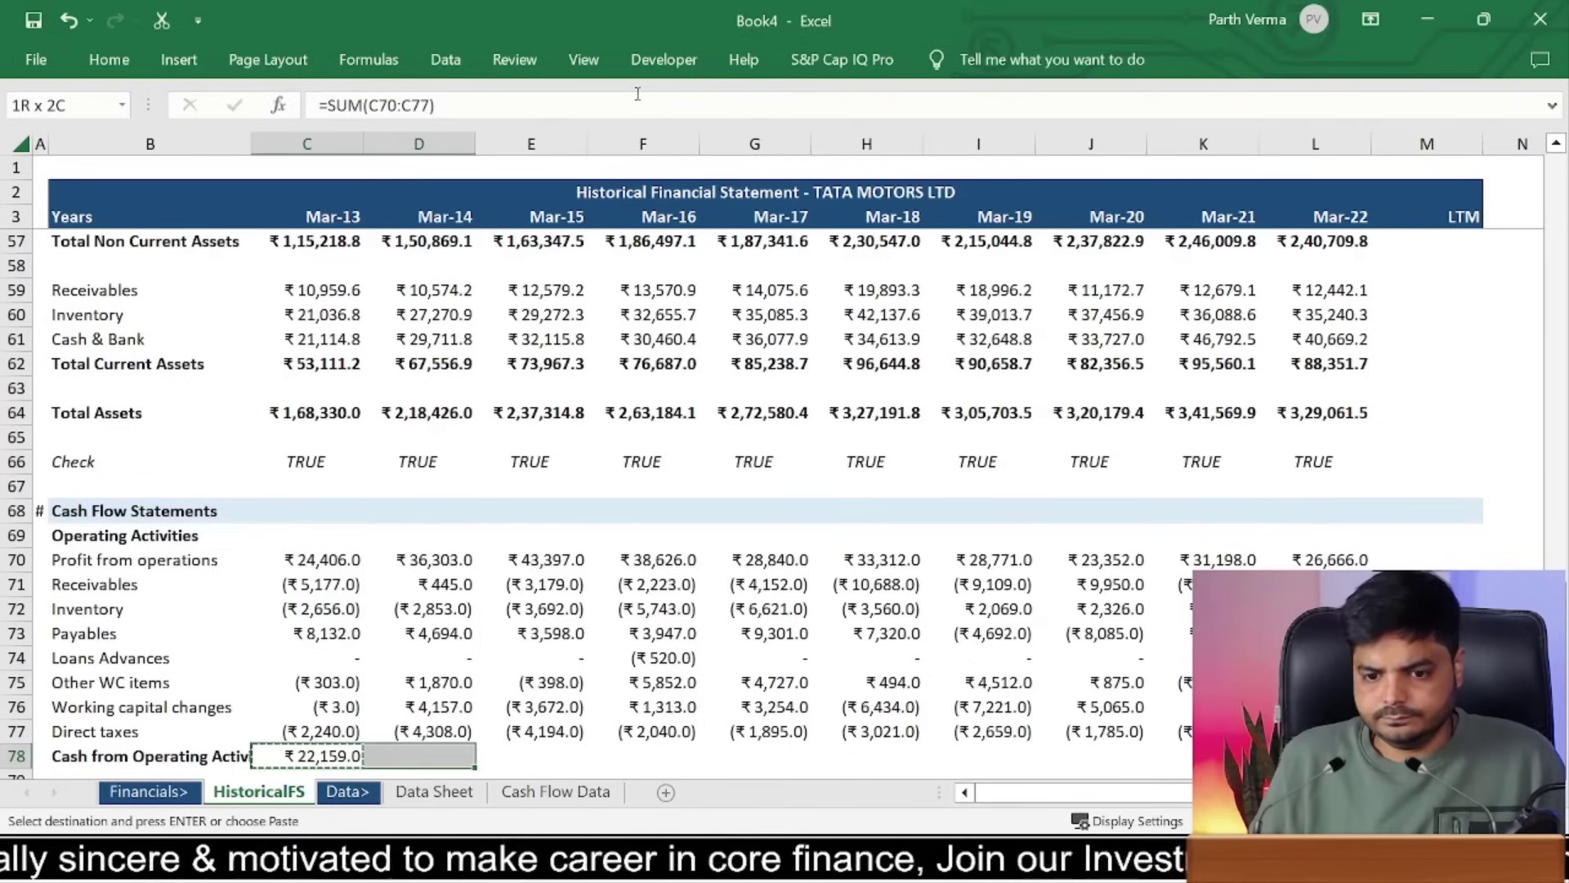
key("shift+Right")
key("shift+Right")
key("shift+Right")
key("shift+Right")
key("shift+Right")
key("shift+Right")
key("ctrl+v")
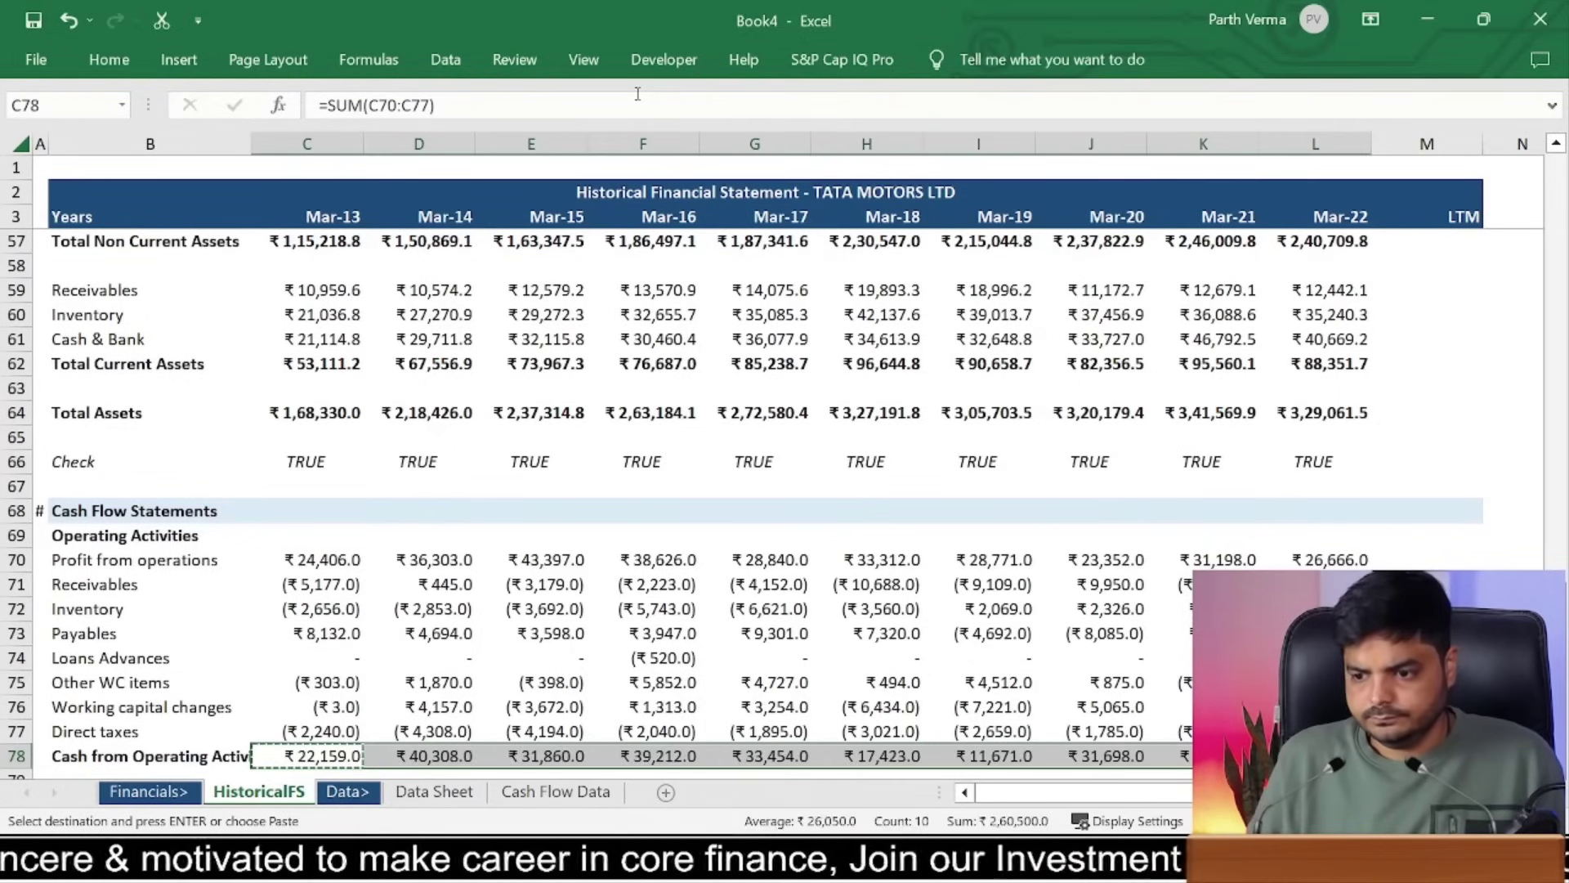
key("Left")
key("Right")
key("shift+Right")
key("shift+Right")
key("shift+Right")
key("shift+Right")
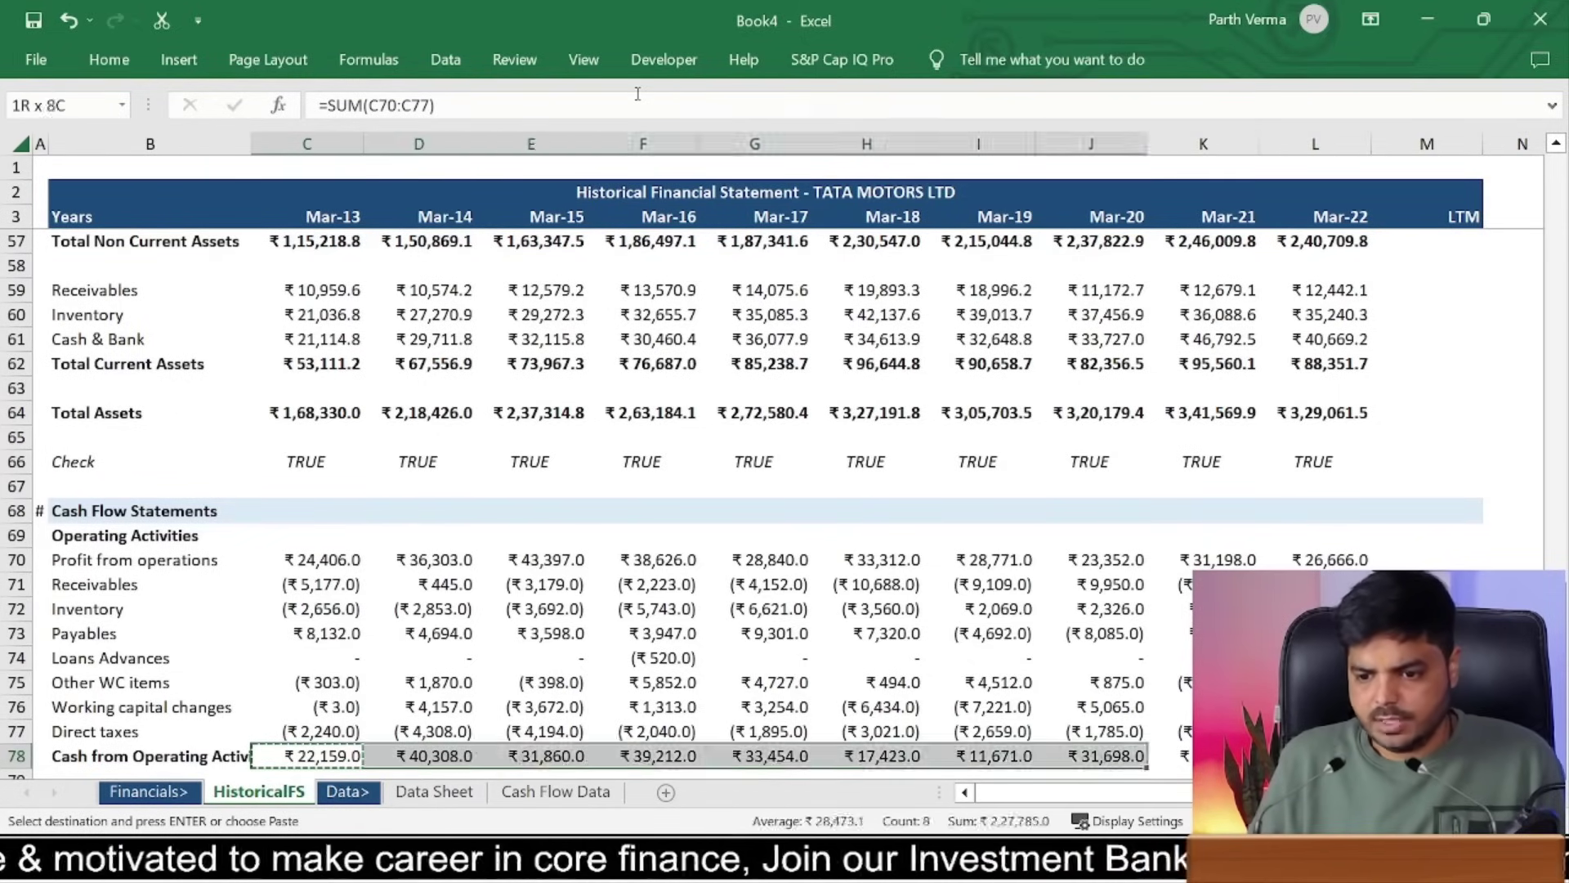
key("shift+Right")
key("shift+Right")
key("Escape")
key("Left")
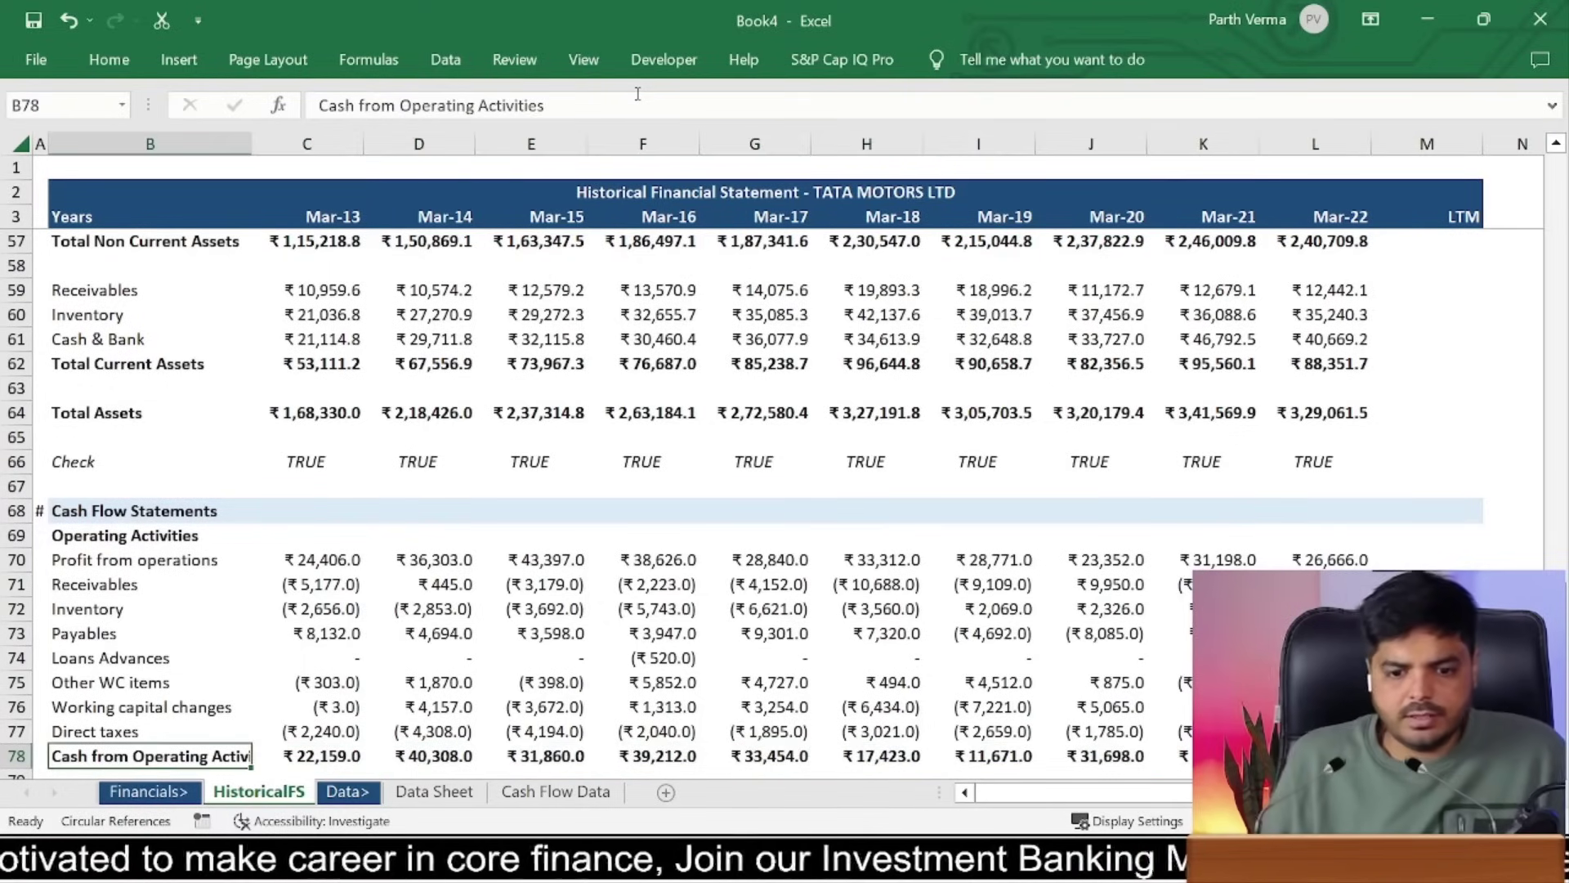
key("alt+h")
Step: Finish autofitting column B and move below the operating total
key("o")
key("i")
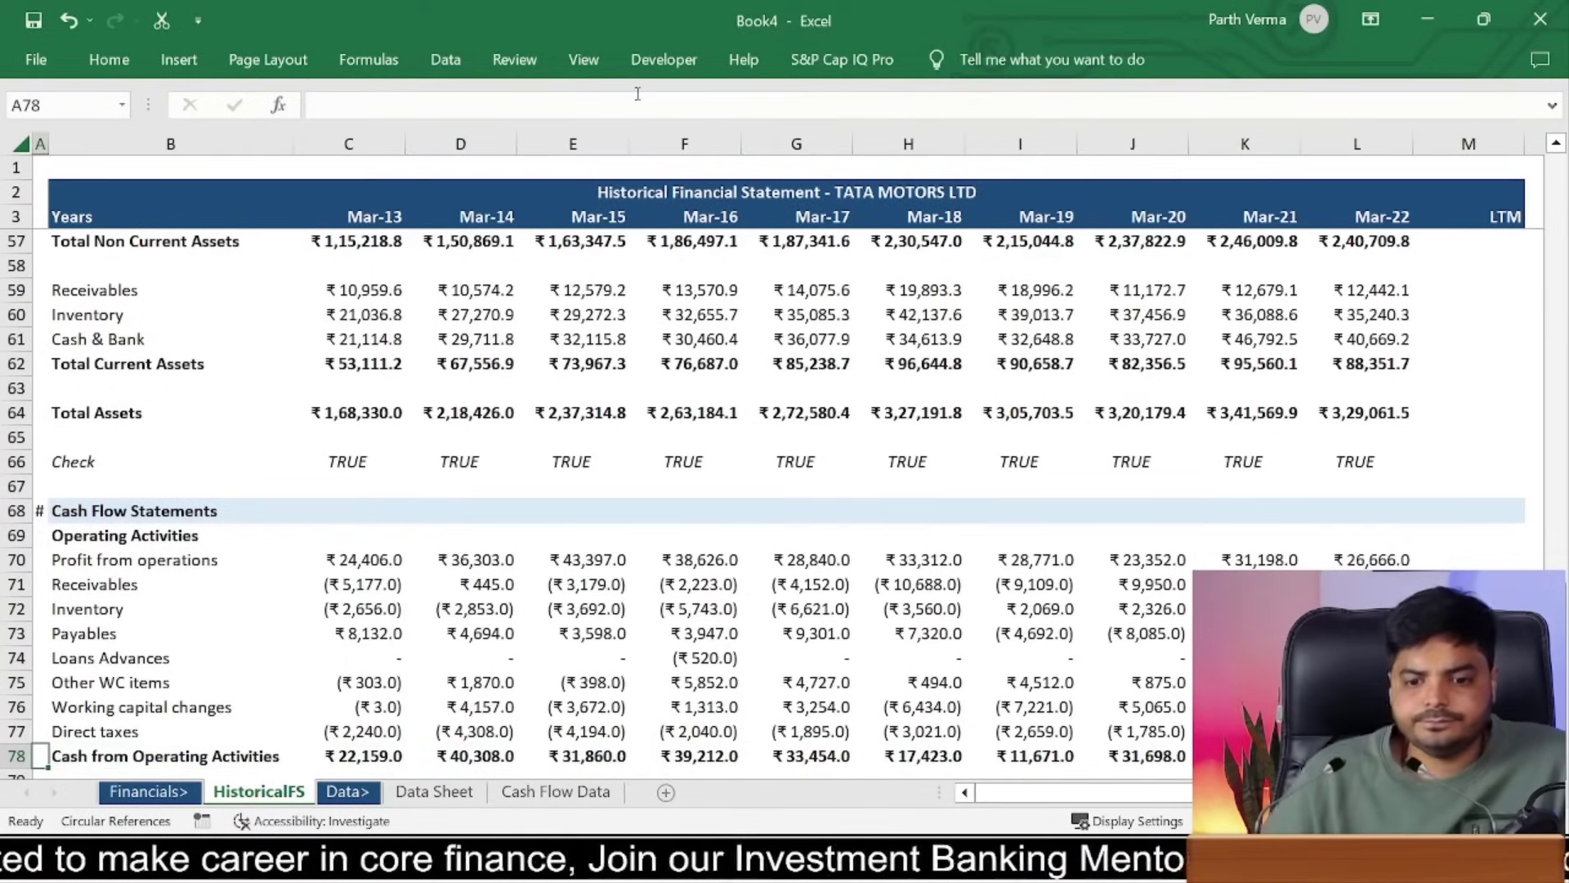
key("Down")
key("Down")
key("Down")
key("Down")
key("Down")
key("Up")
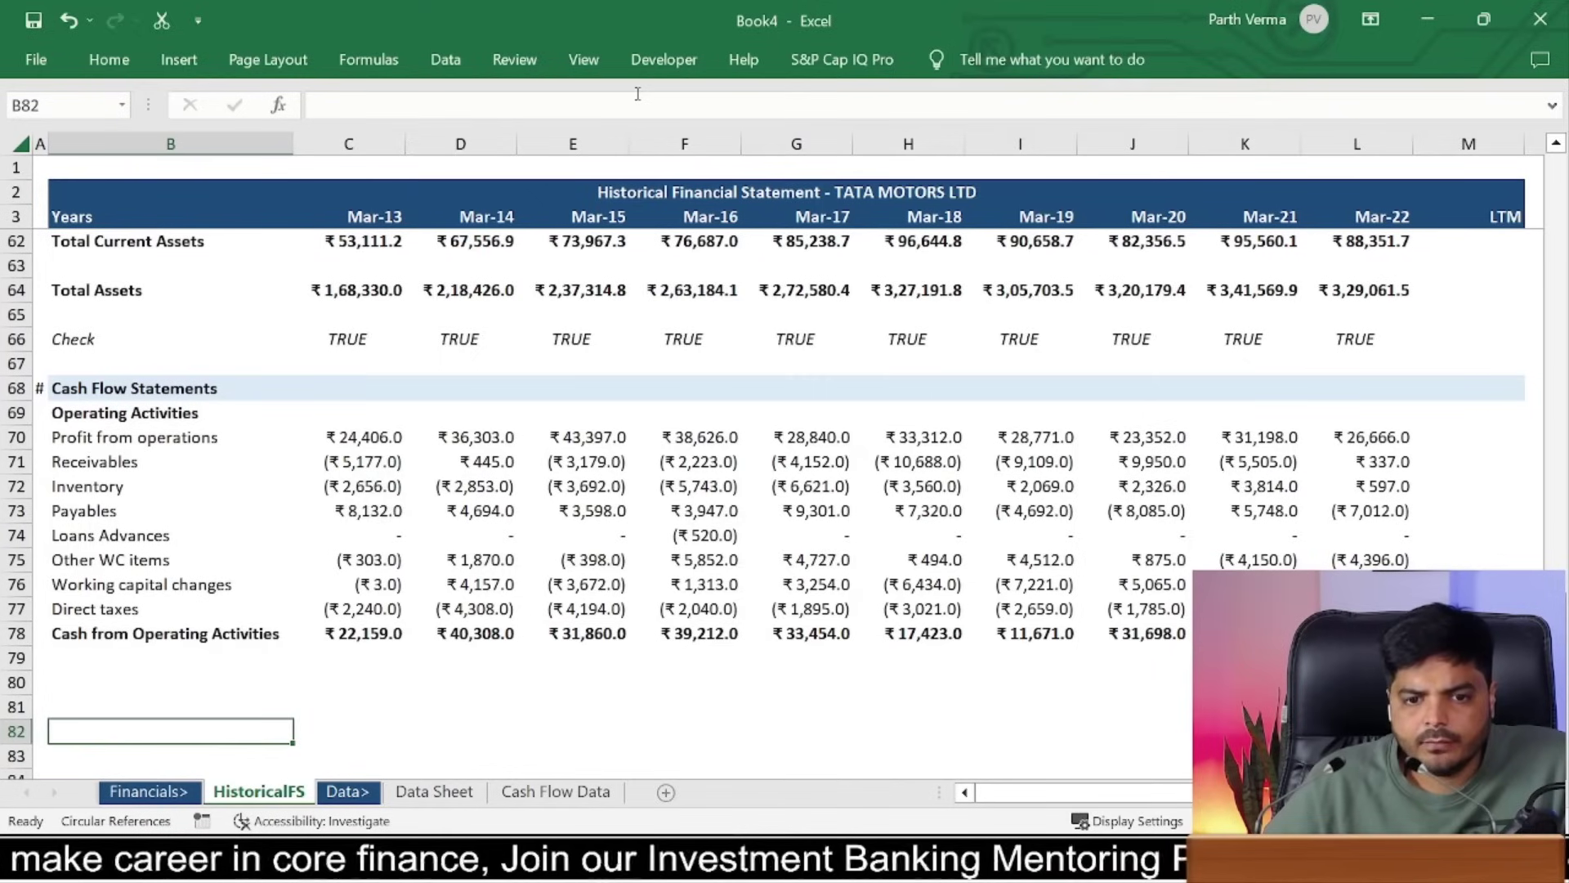
key("Up")
key("Up")
key("Up")
key("Up")
key("Up")
key("Up")
key("Up")
key("Down")
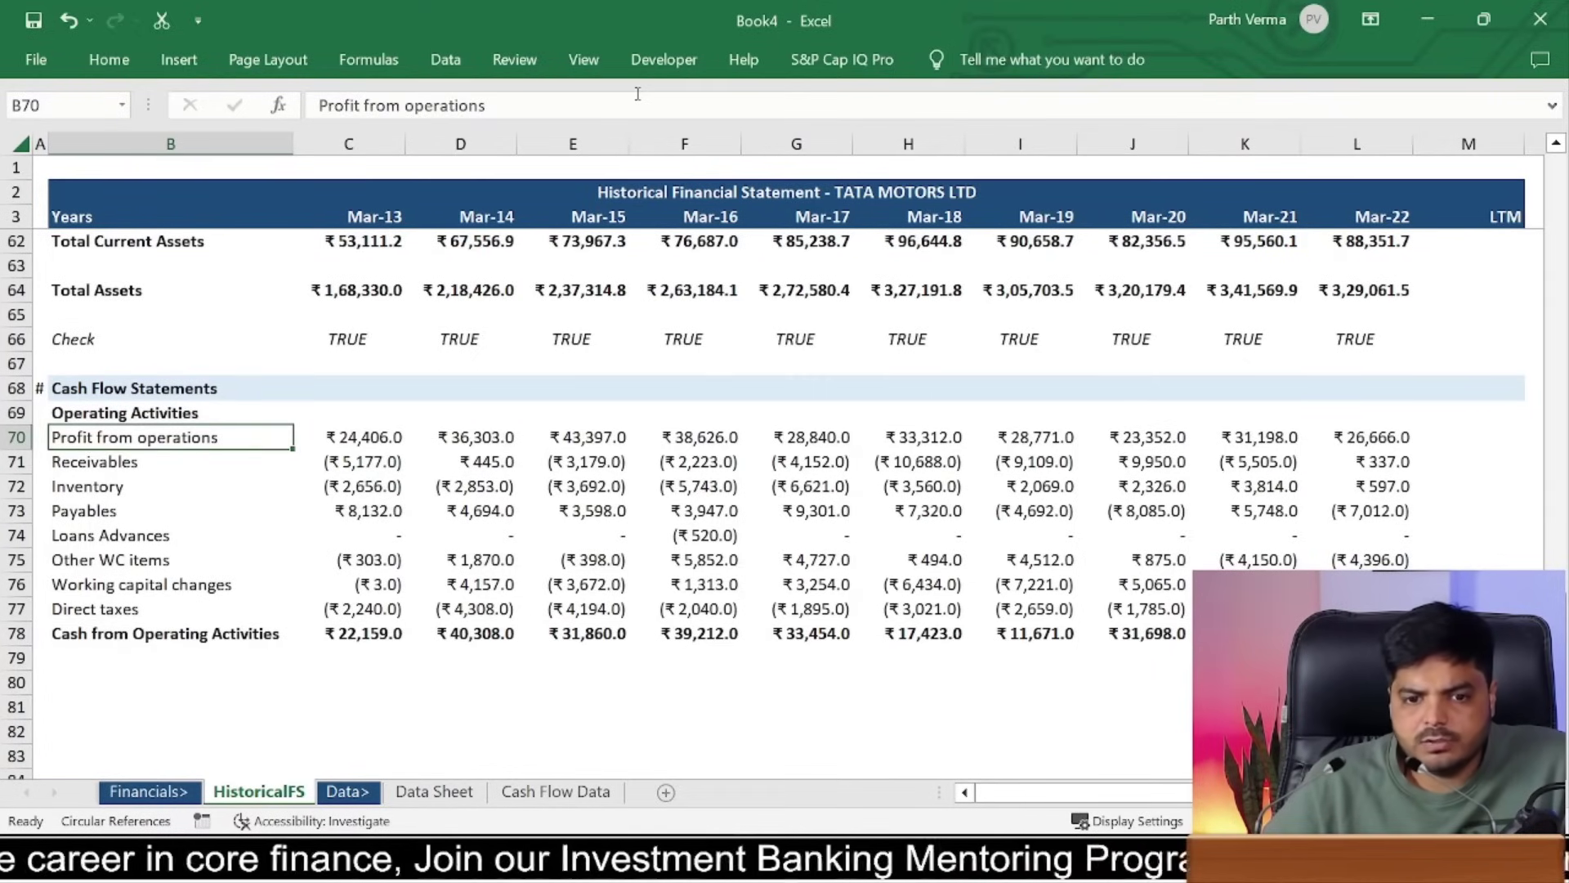
key("Up")
key("Down")
key("Down")
key("Down")
key("Down")
key("Down")
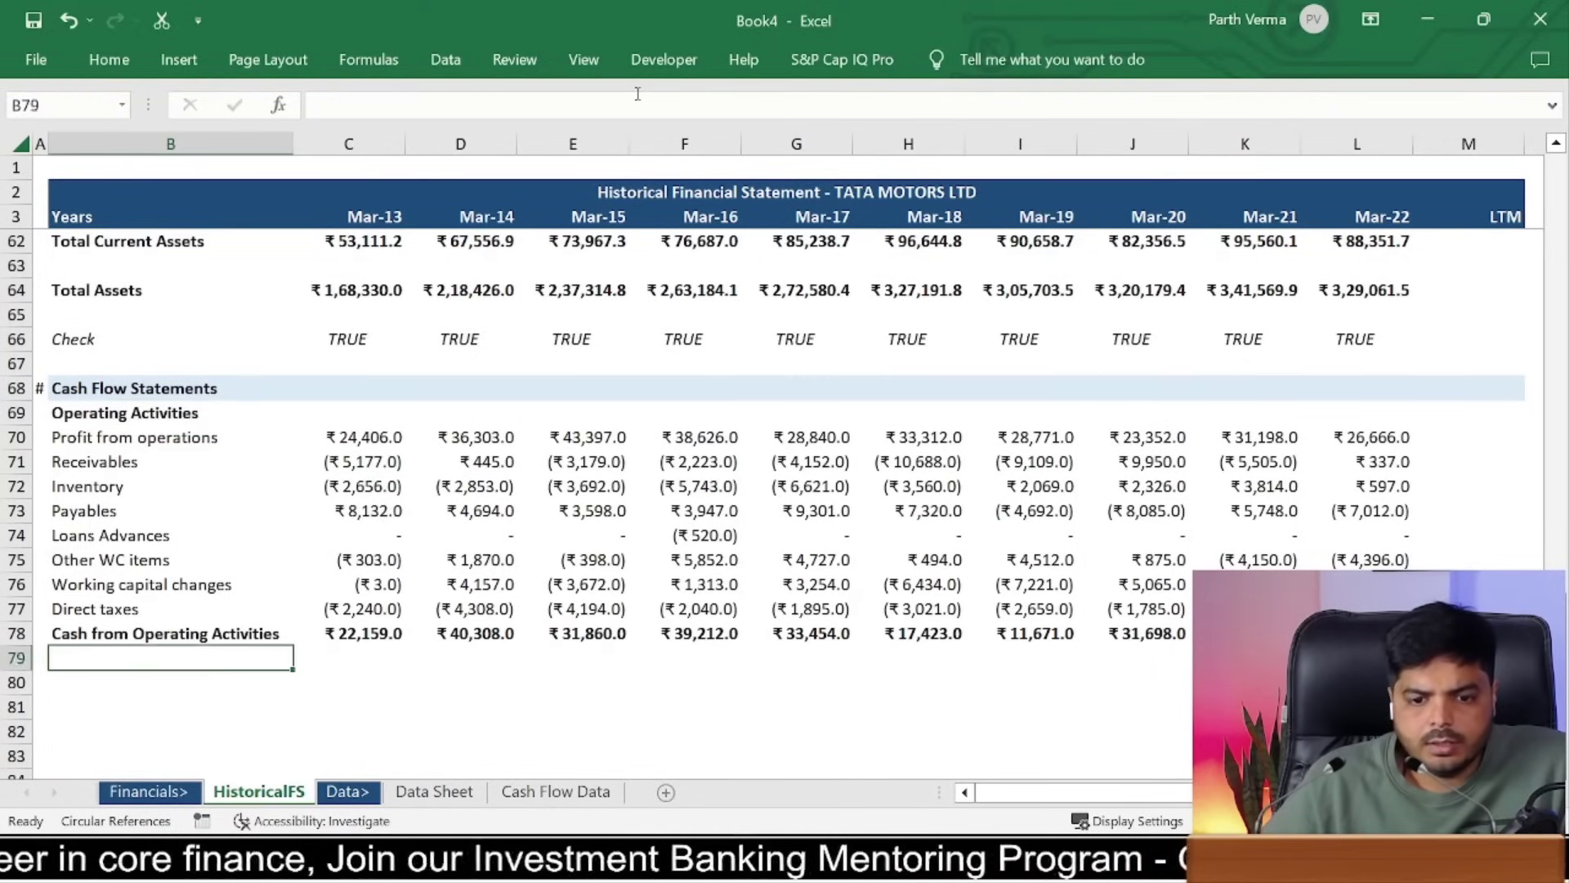
key("Down")
key("Down")
key("Down")
key("Up")
key("Up")
key("Up")
key("Up")
key("Down")
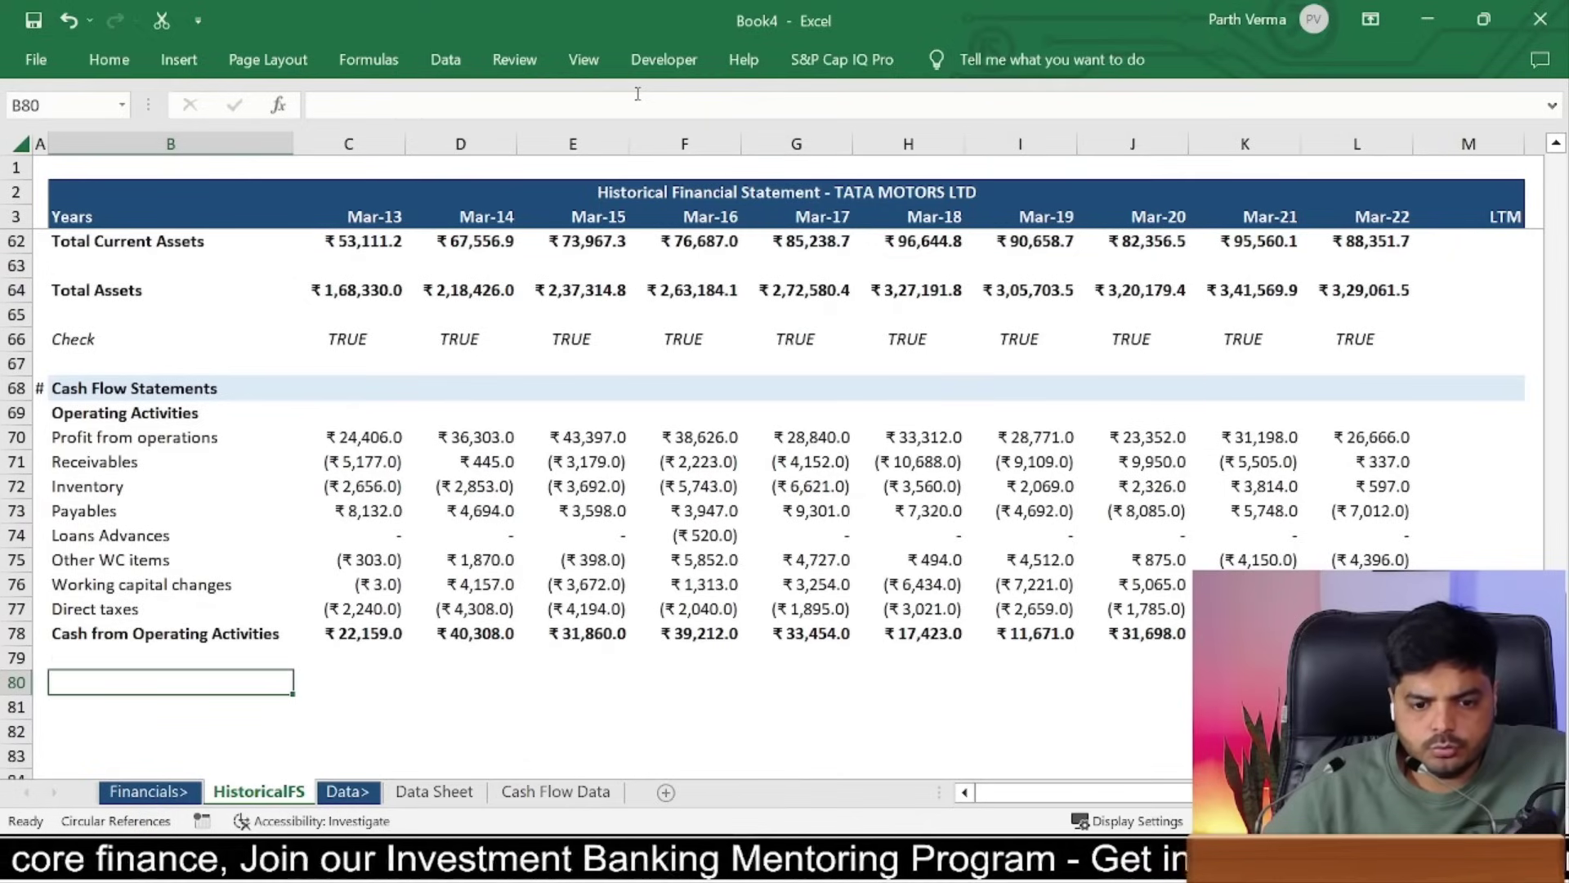
Step: Enter a bold 'Investing Activities' heading in B80
type("O")
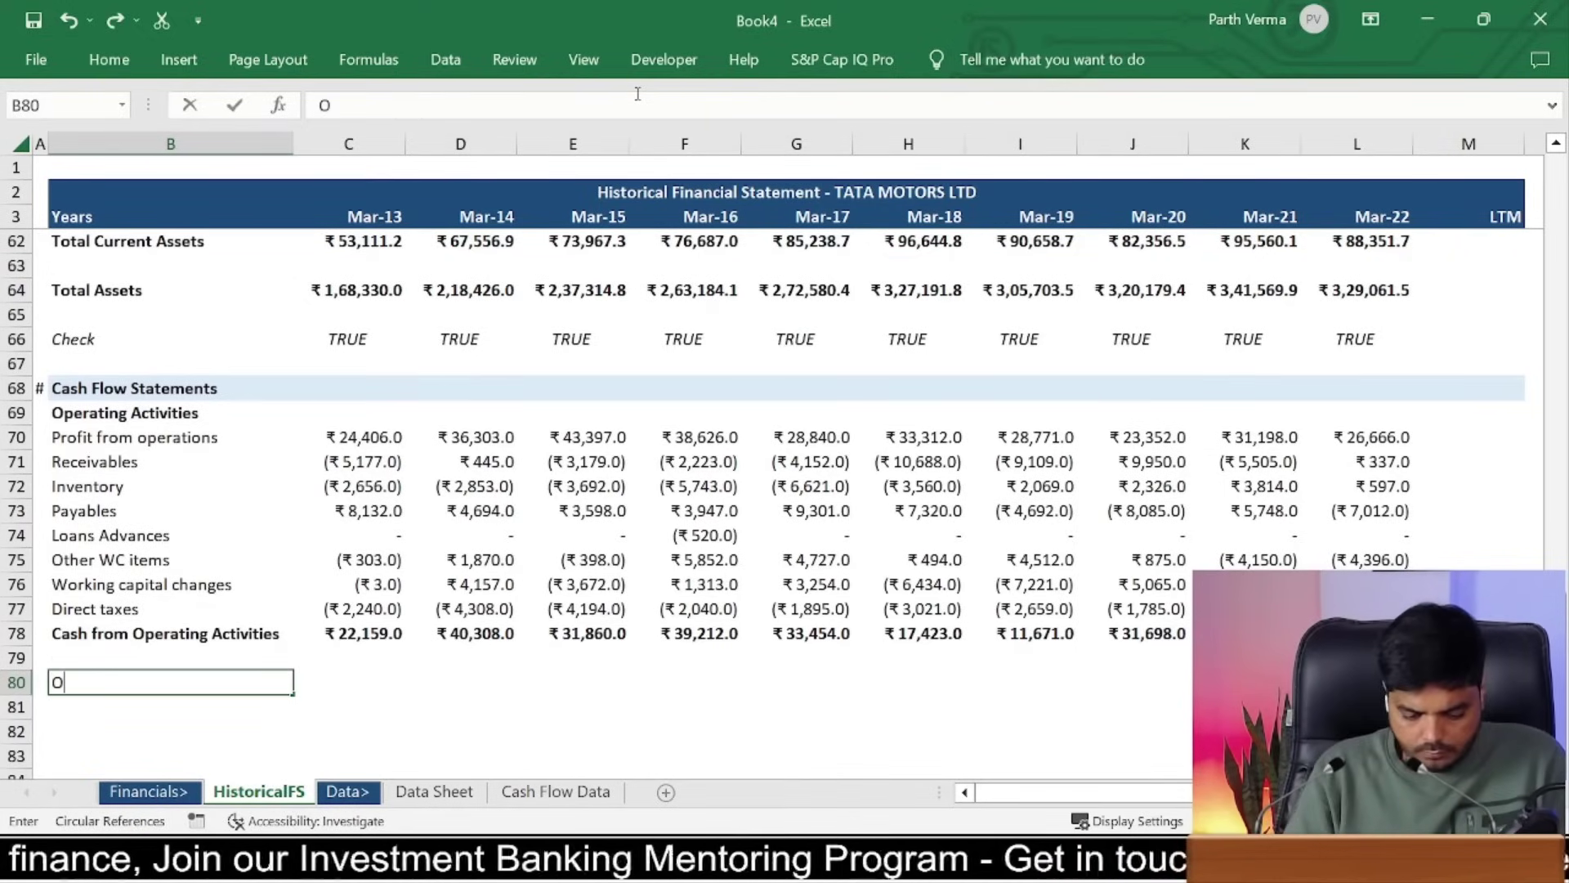
type("Financin")
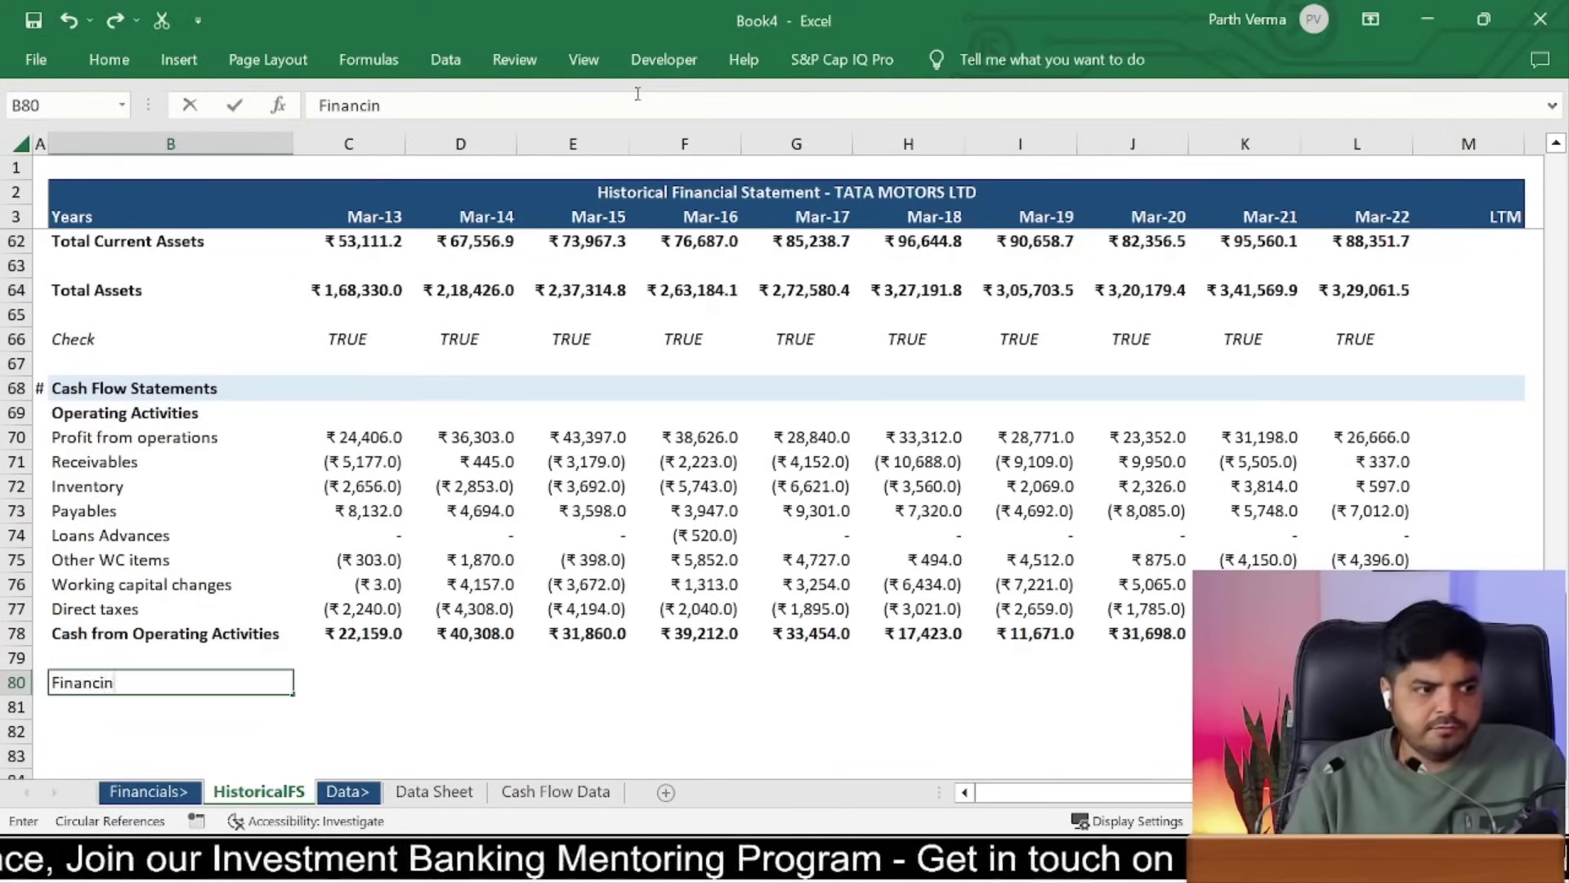
key("BackSpace")
key("BackSpace")
key("BackSpace")
key("BackSpace")
key("BackSpace")
type("Investi")
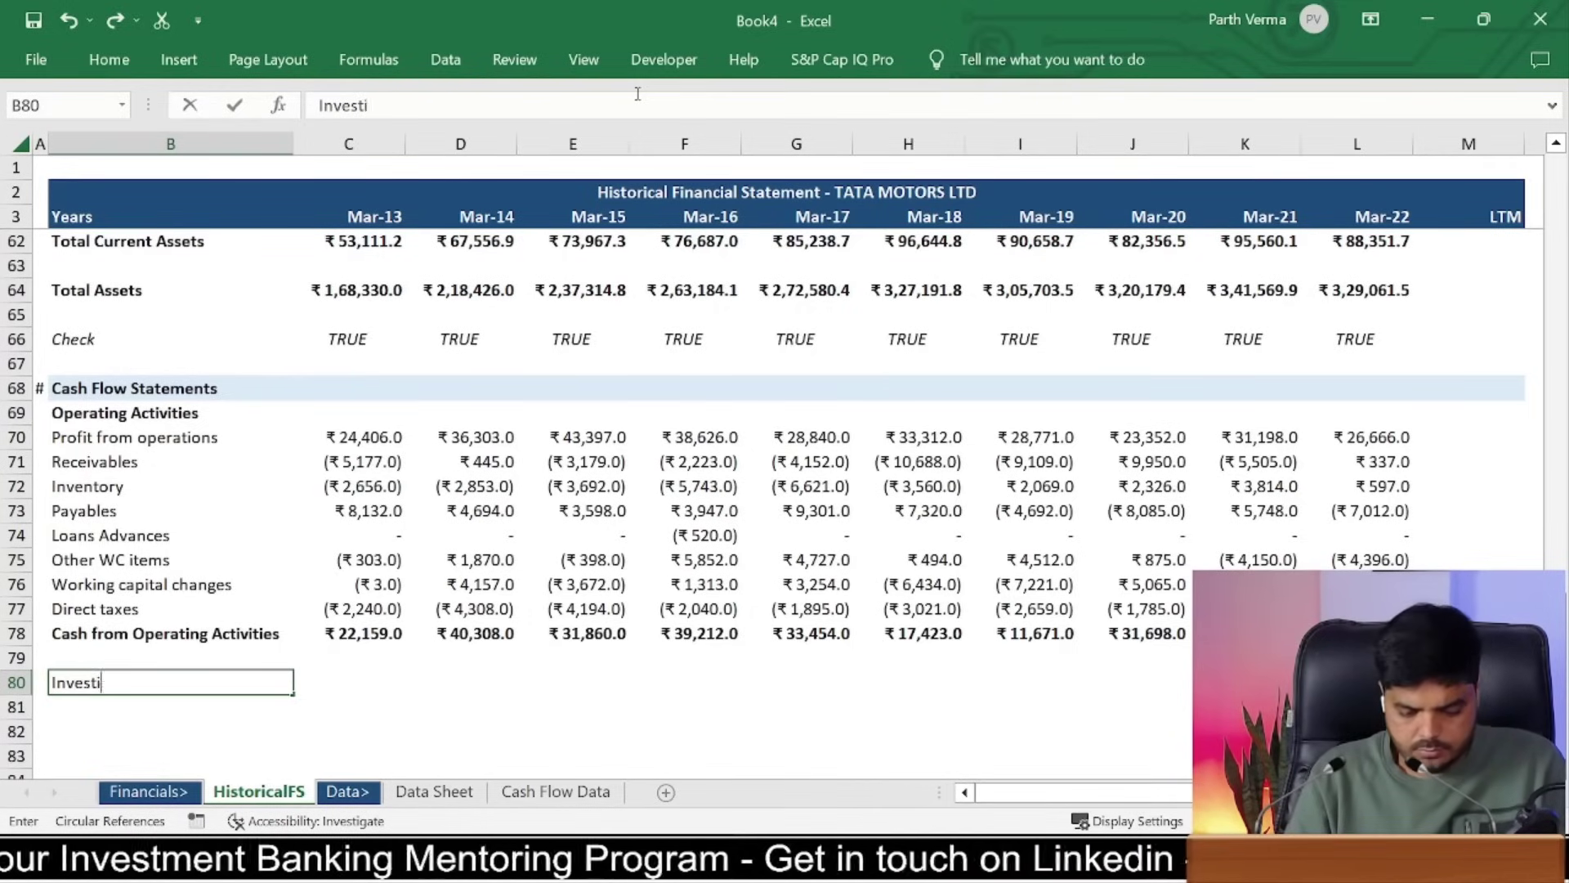
type("ng Activitie")
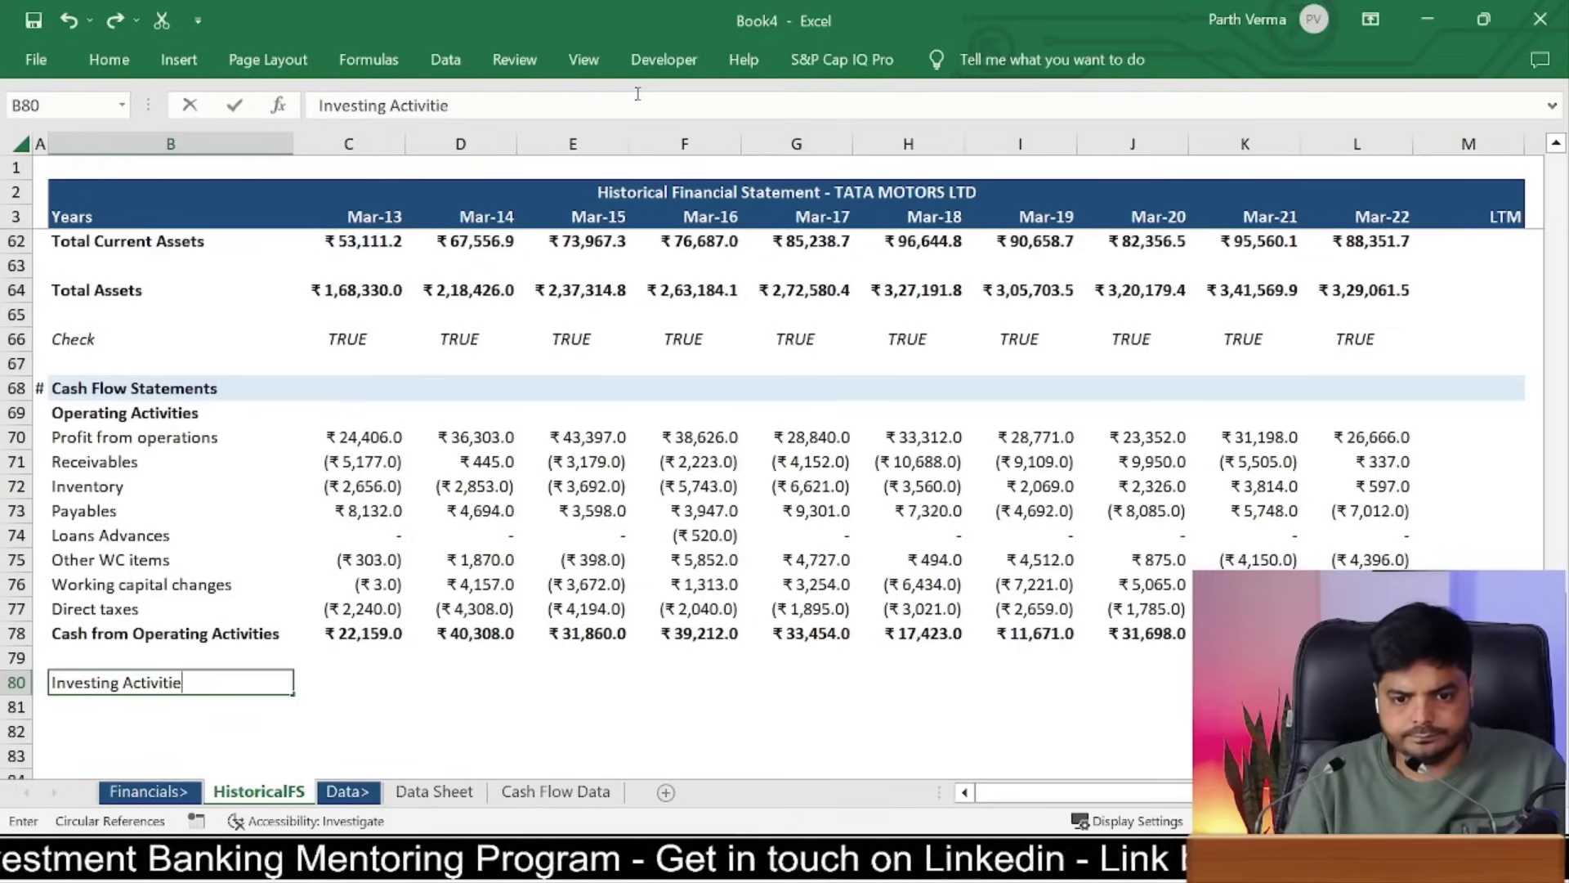
type("s")
key("Return")
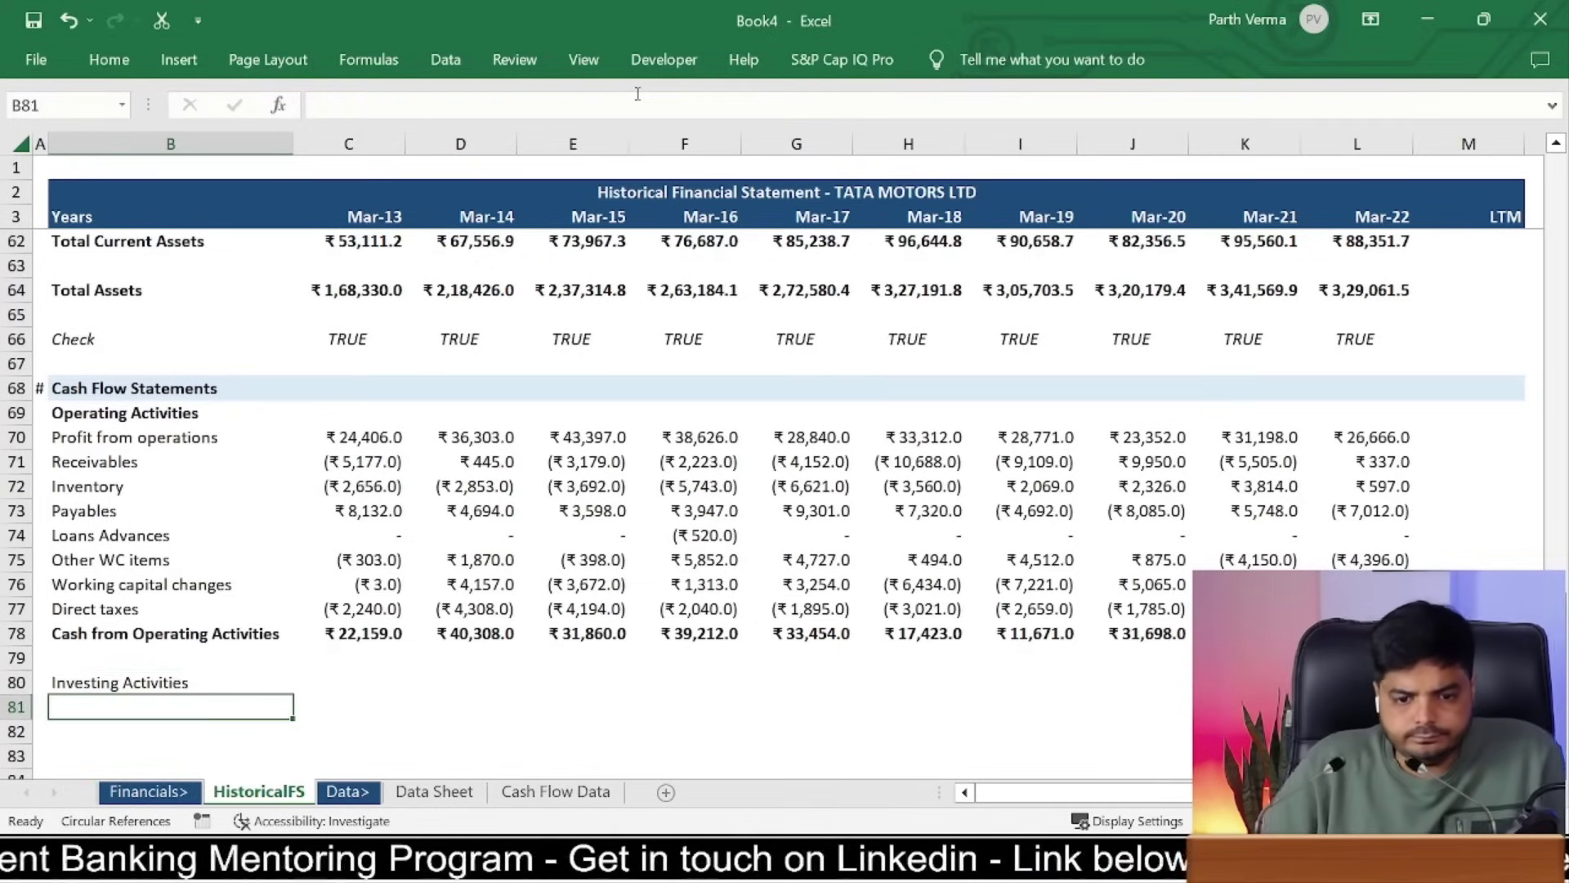
key("Up")
key("ctrl+b")
key("Down")
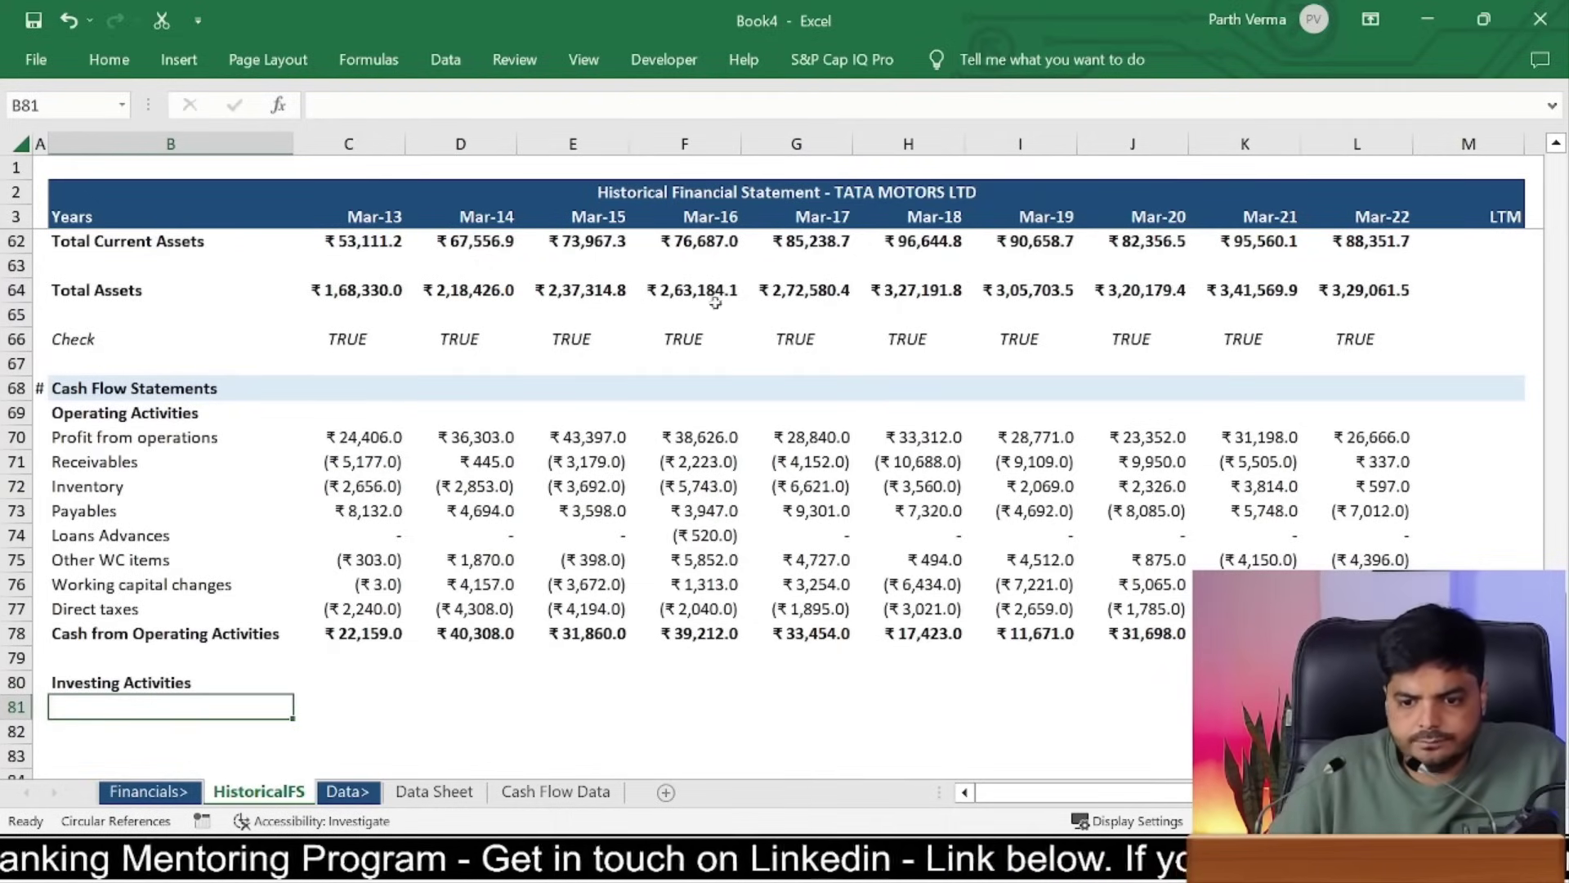
Step: Copy the investing item labels B13:B24 from the Cash Flow Data sheet
left_click(554, 791)
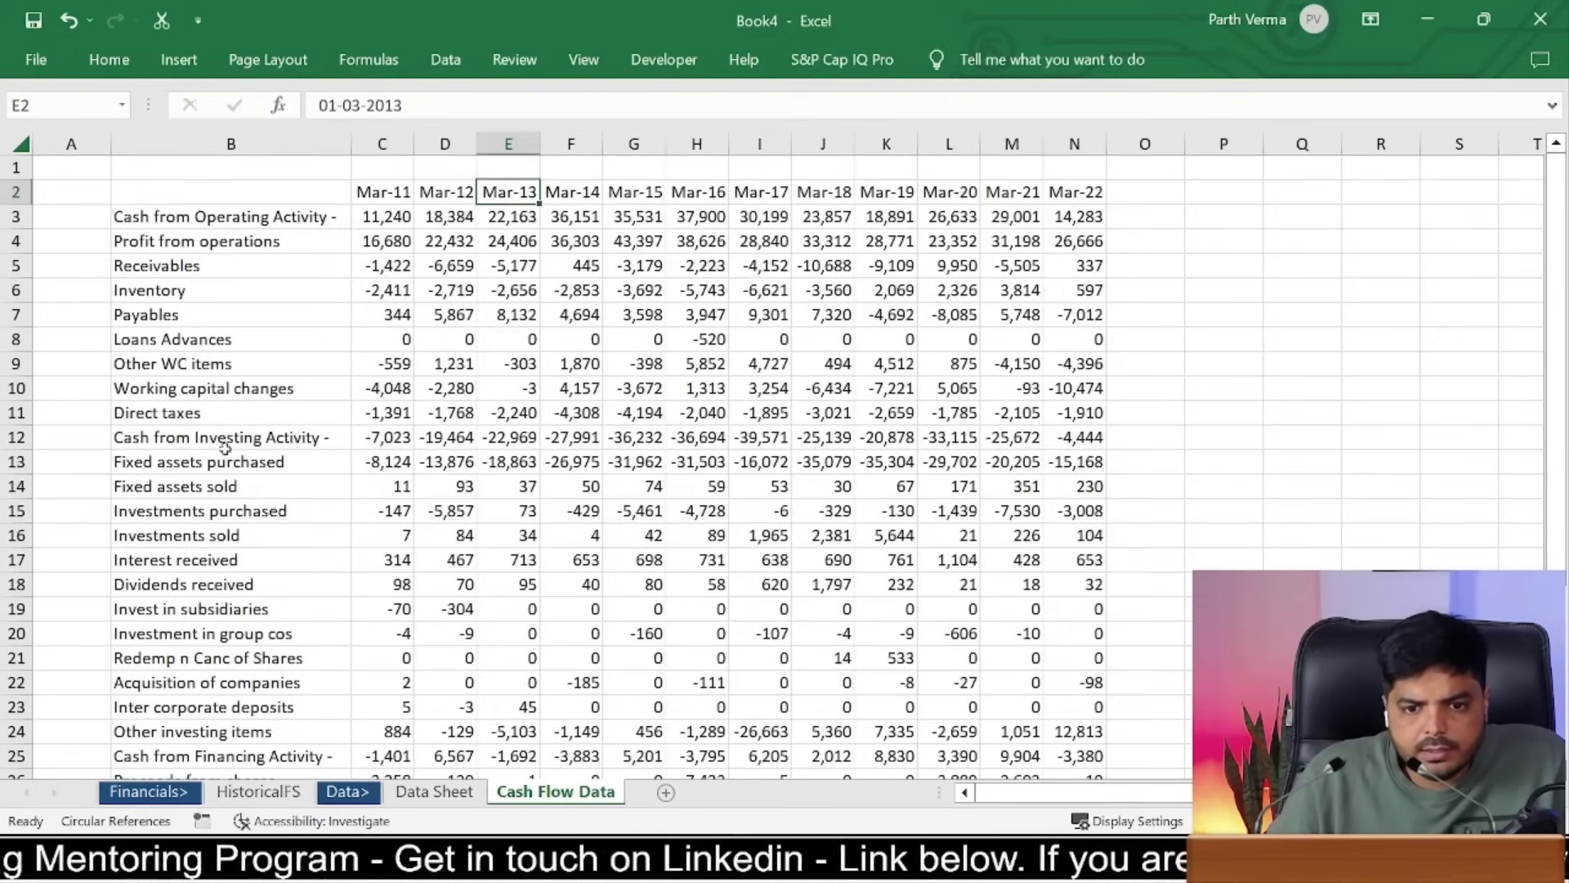
left_click(220, 433)
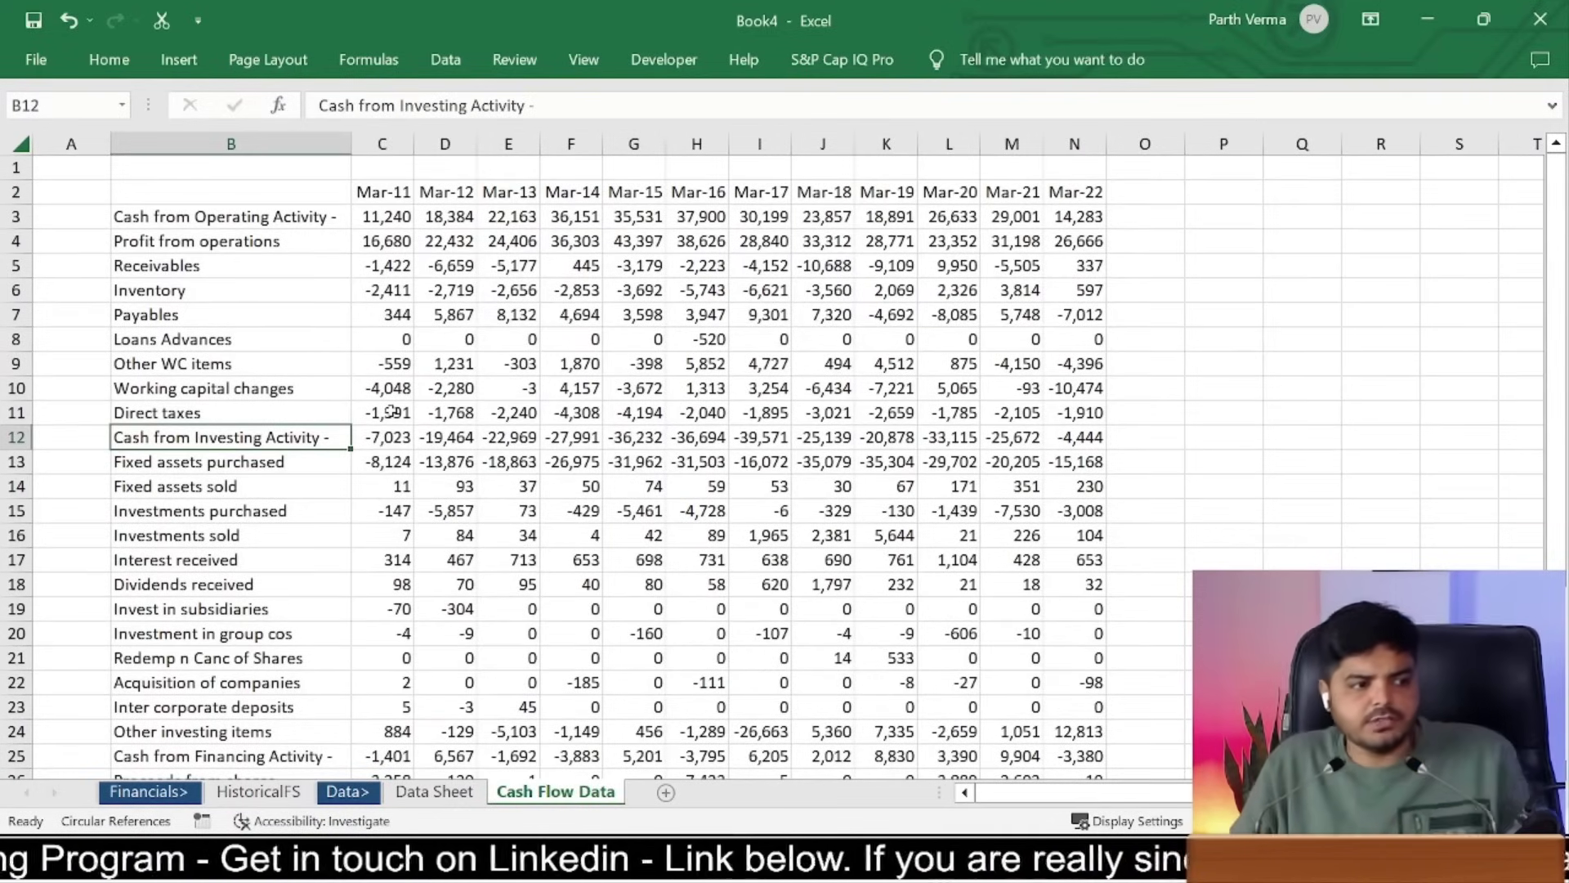
left_click(197, 463)
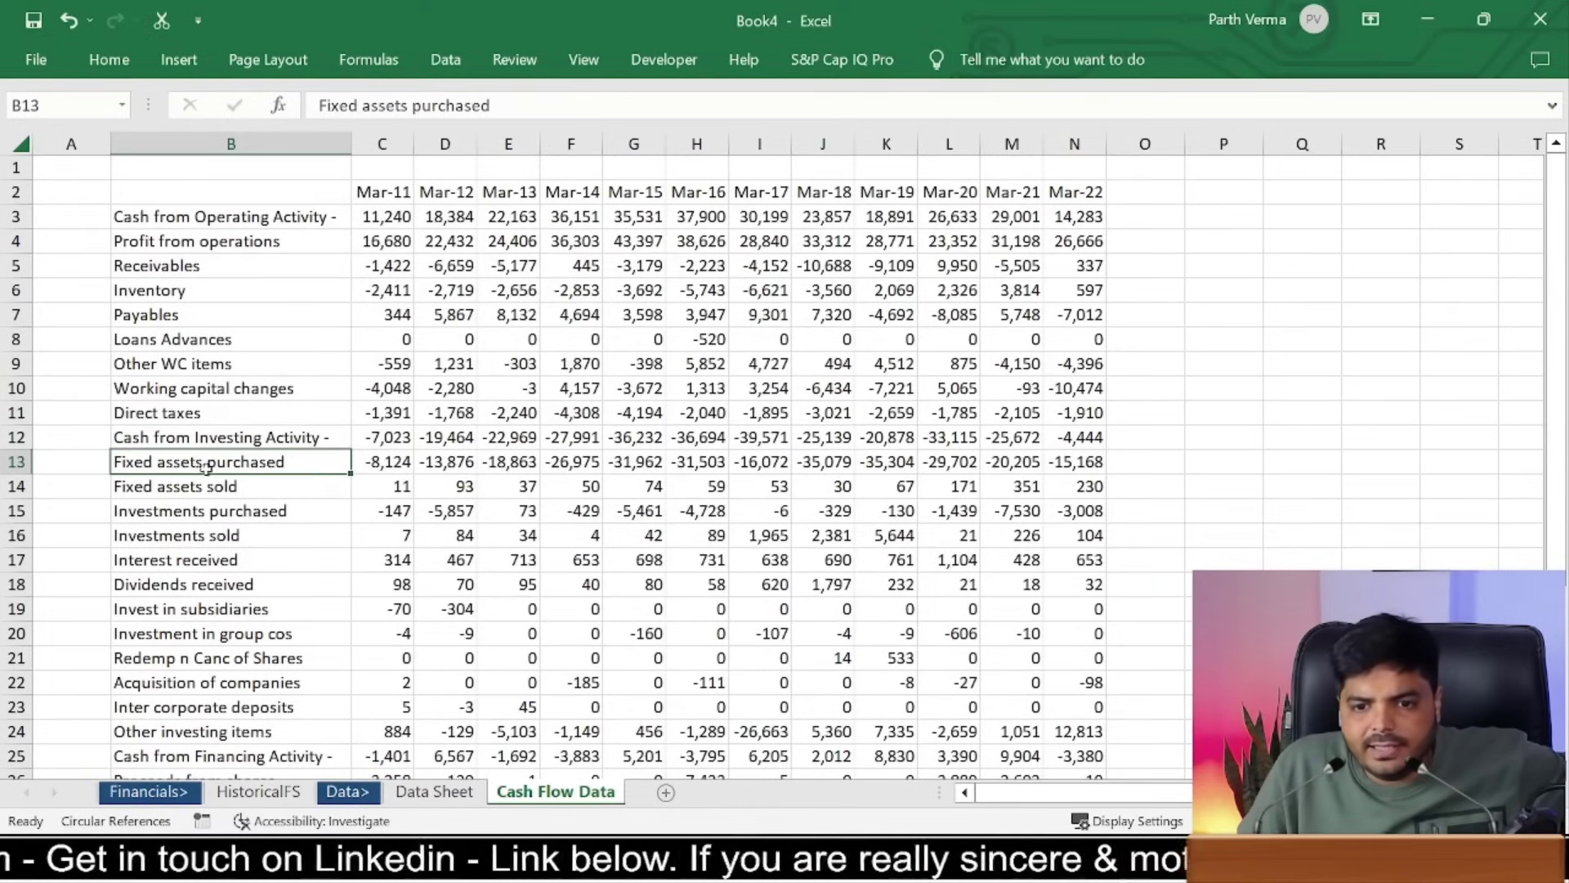
mouse_move(205, 466)
left_mouse_down()
mouse_move(177, 468)
mouse_move(256, 730)
left_mouse_up()
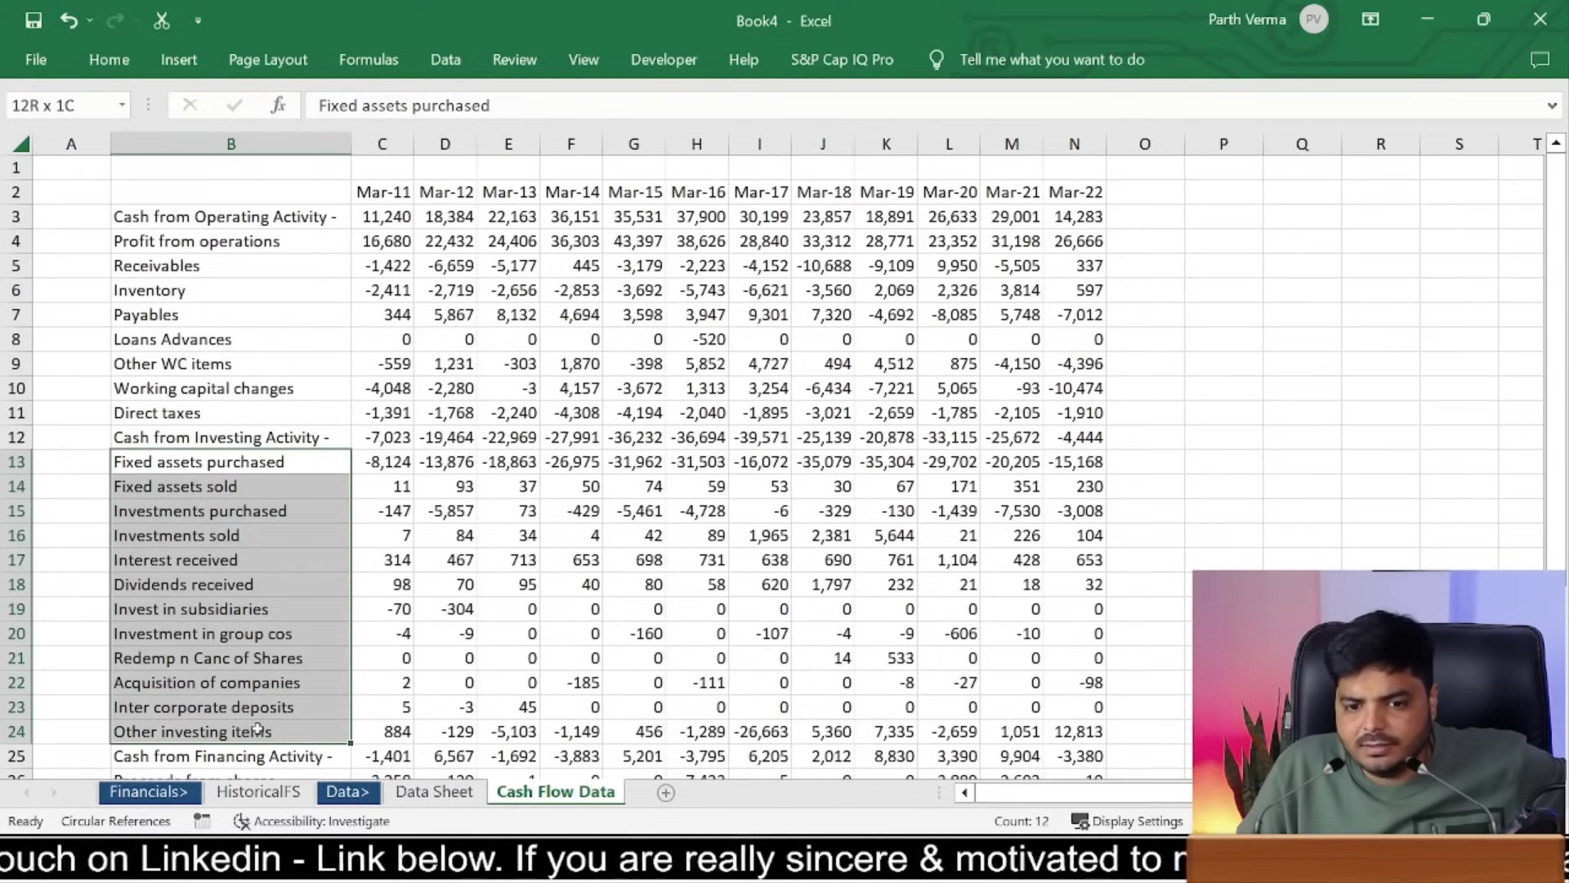
left_click_drag(256, 730, 257, 730)
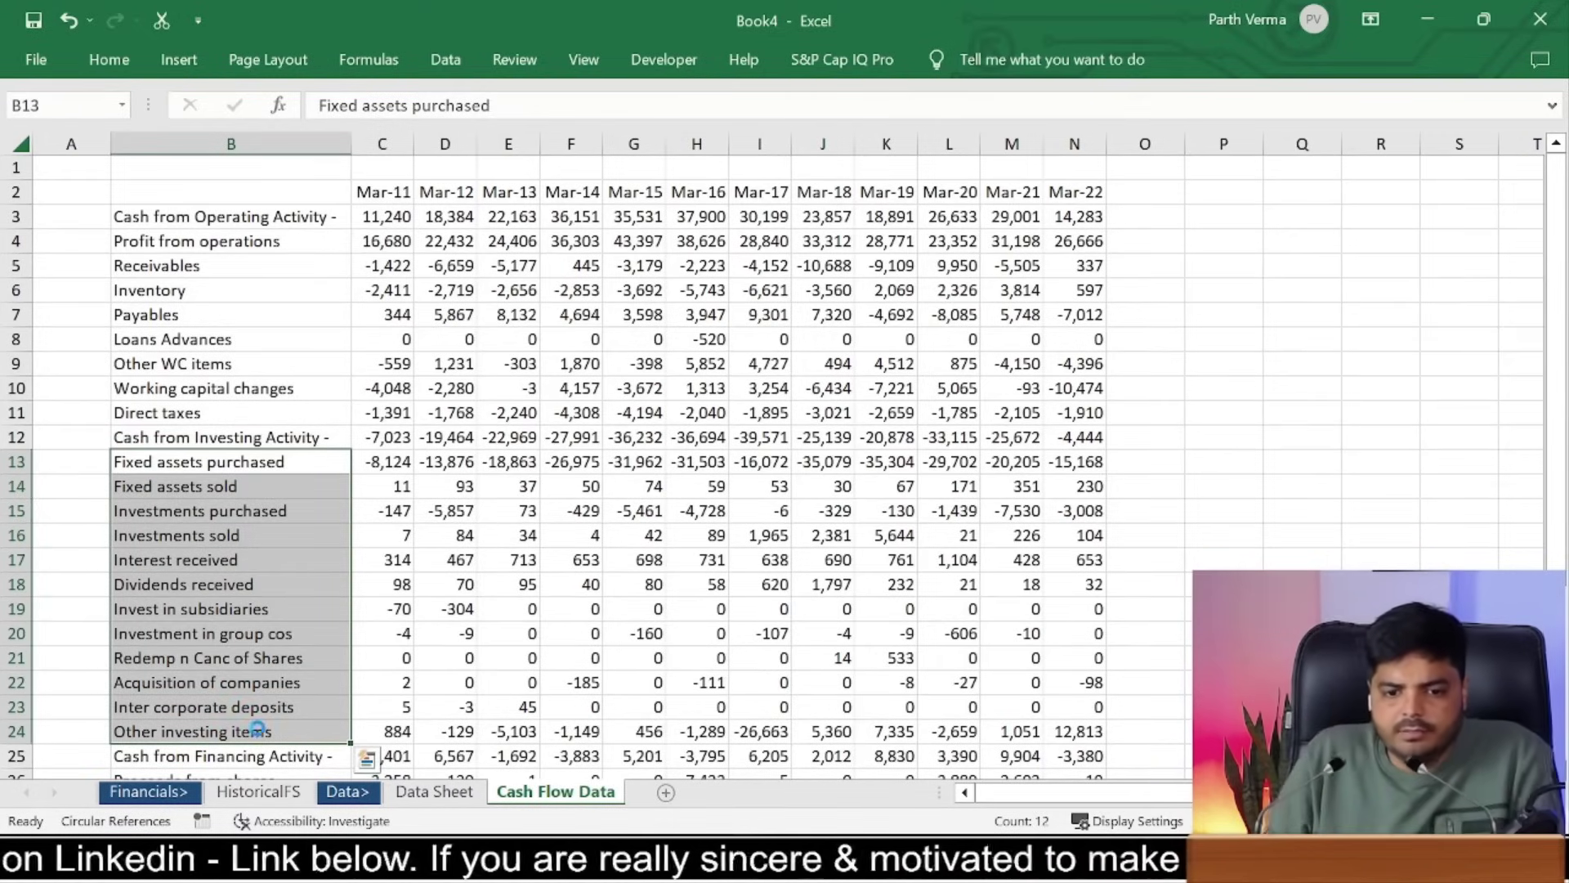
key("ctrl+c")
Step: Paste the labels as values into HistoricalFS starting at B81
left_click(434, 791)
left_click(239, 788)
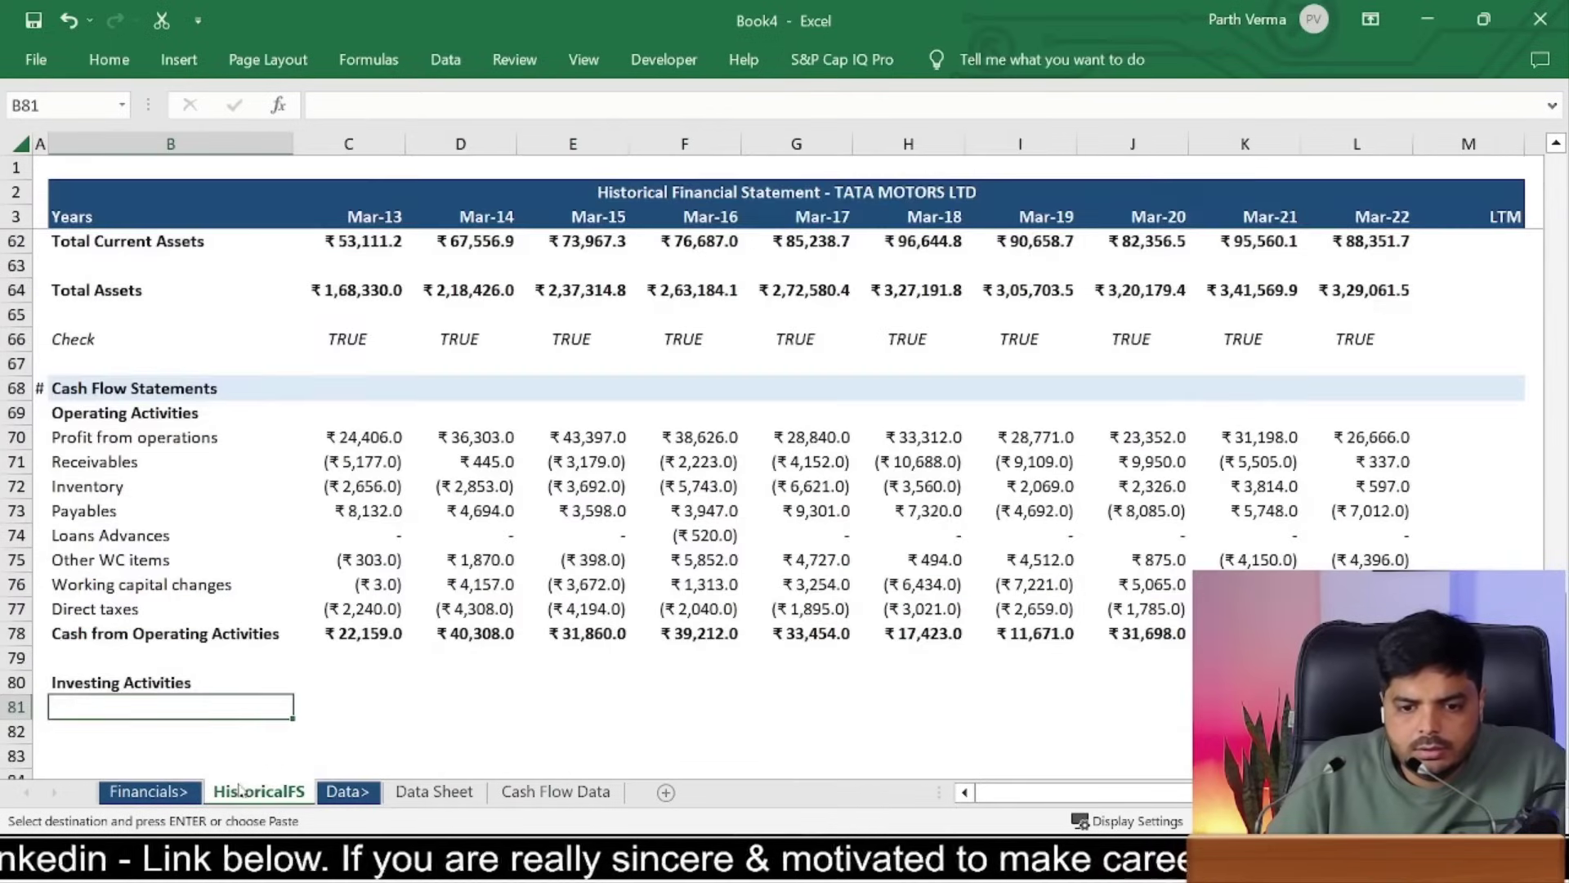
key("ctrl+alt+v")
key("v")
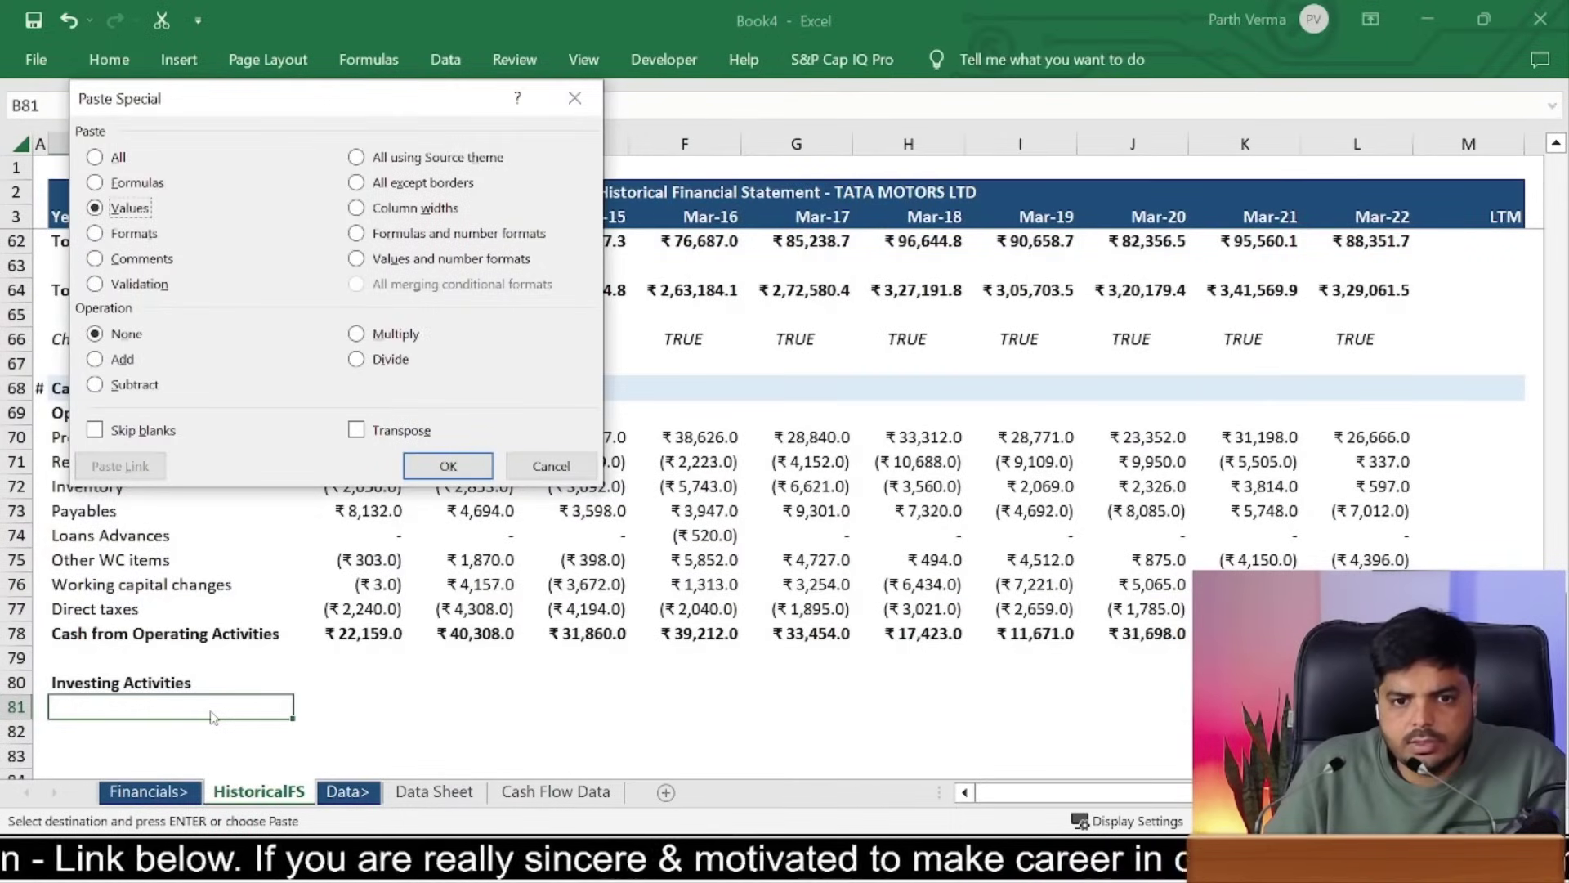
key("Return")
key("Up")
key("Down")
key("Right")
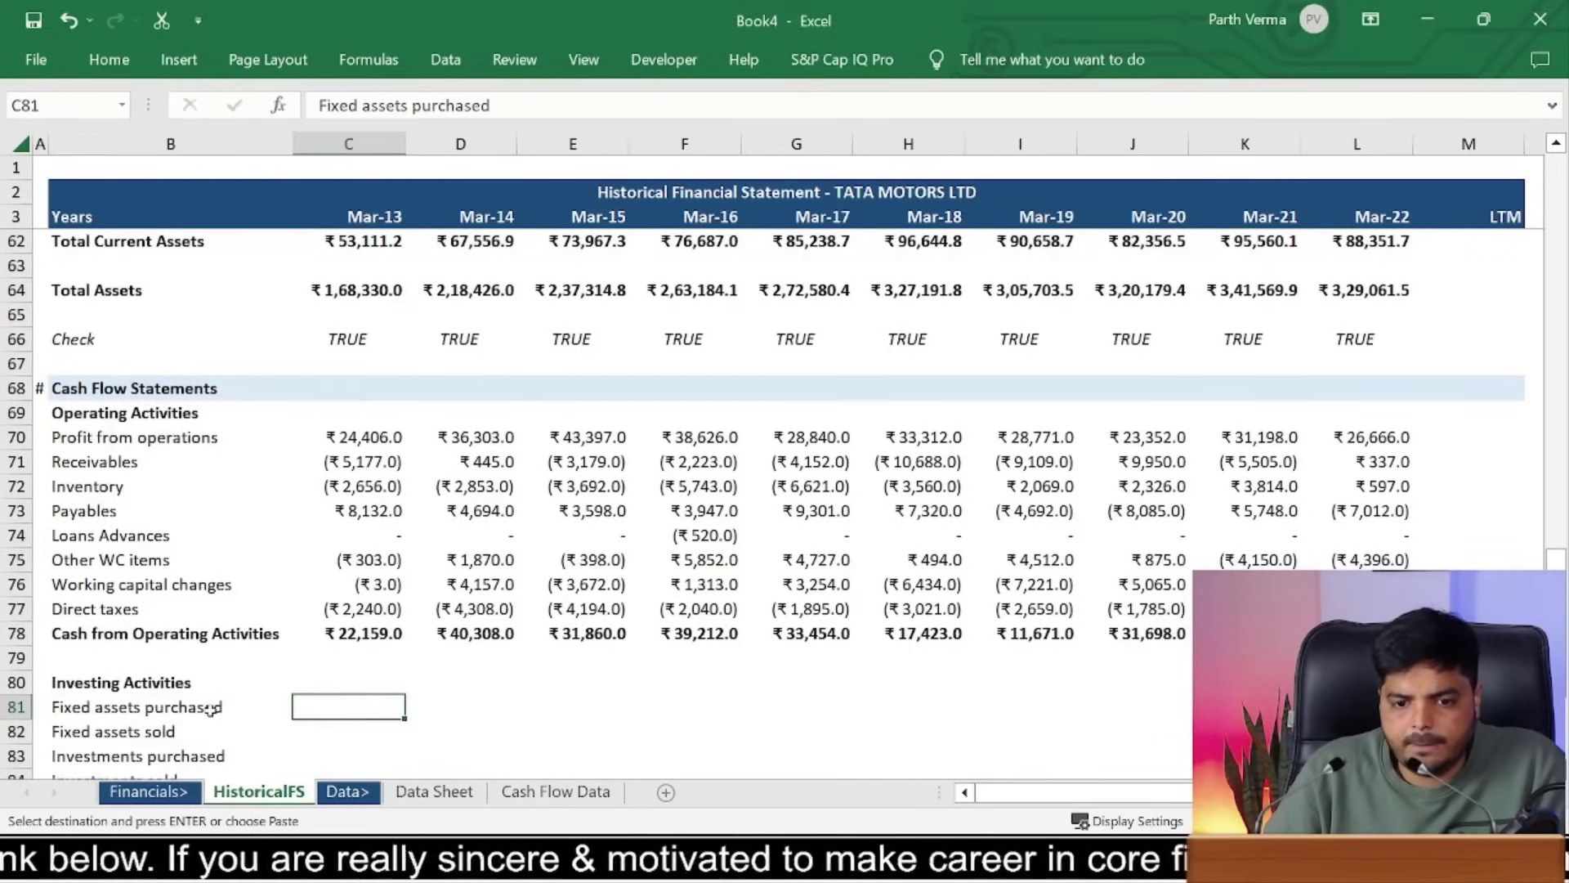
Step: Enter =IFERROR('Cash Flow Data'!E13,0) in C81
type("=ifer")
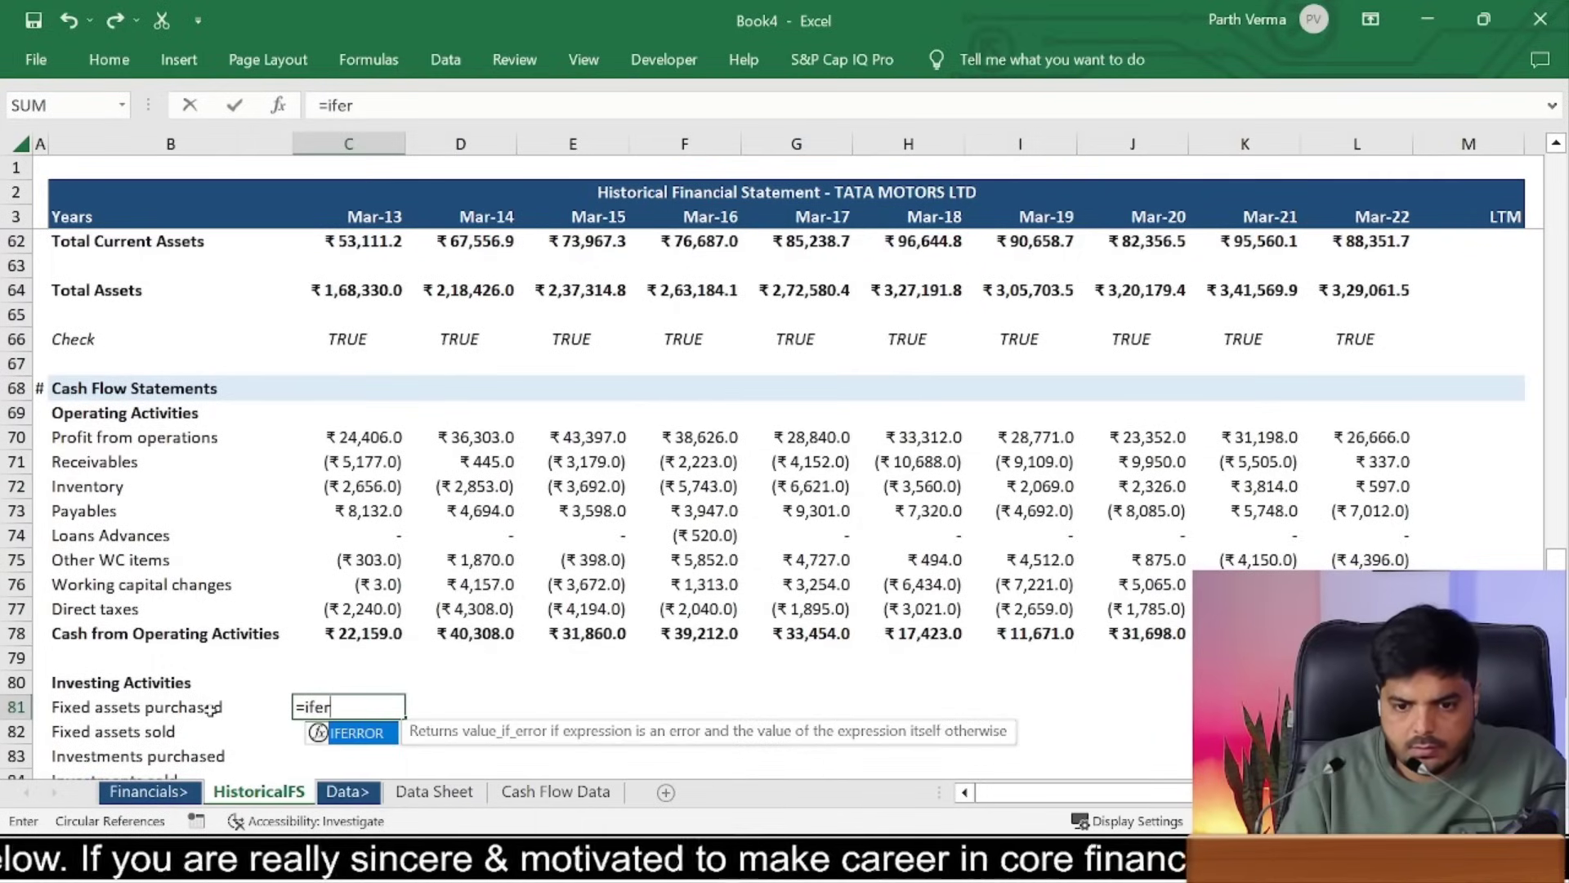
type("ror(")
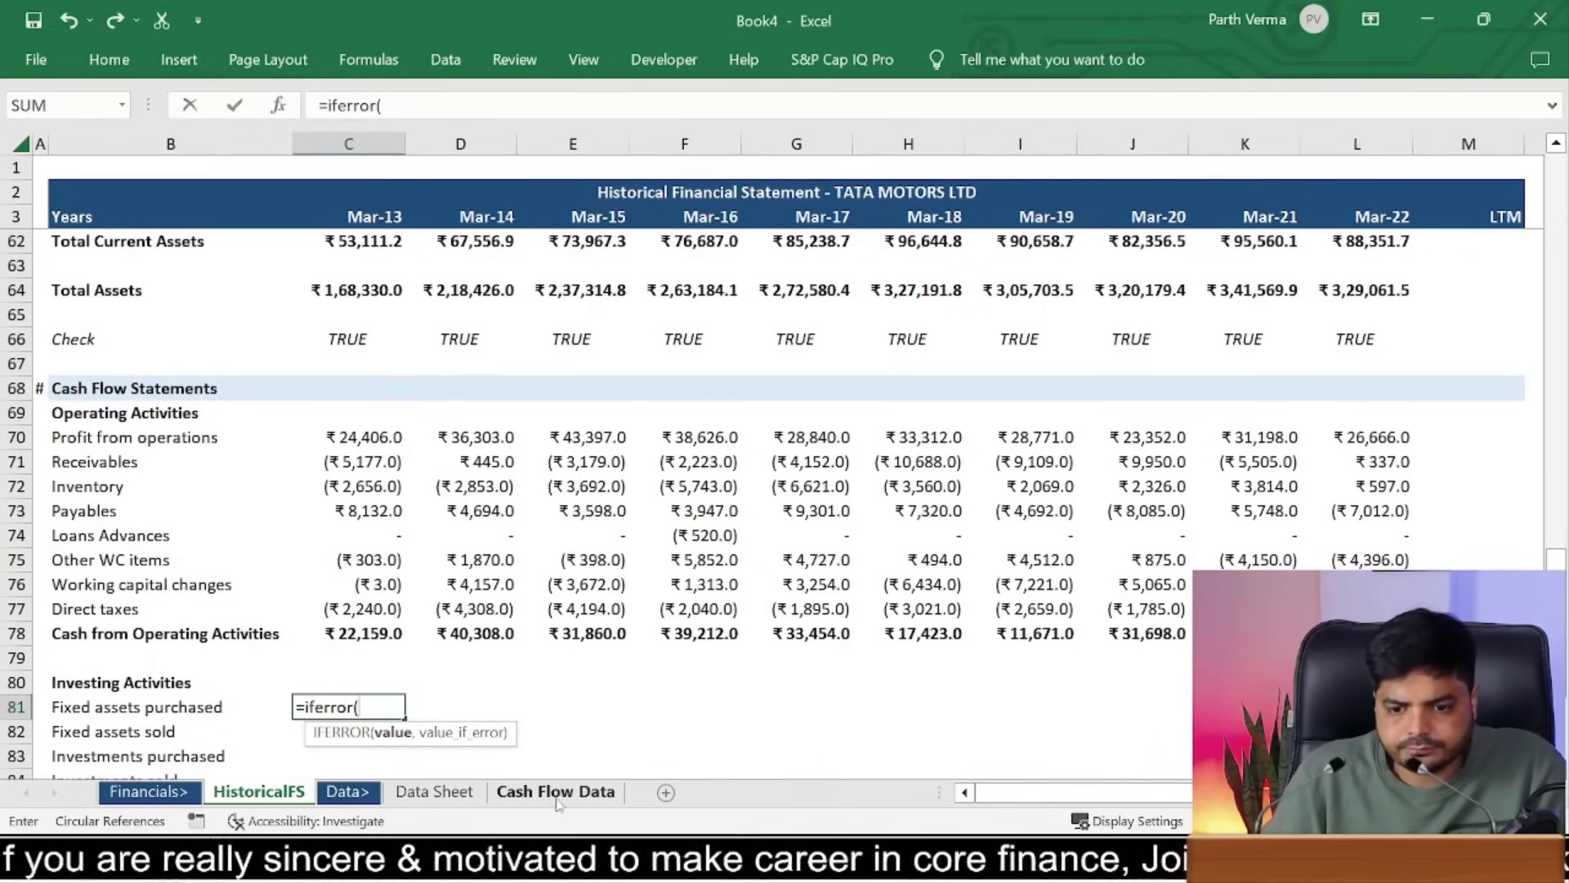
left_click(556, 792)
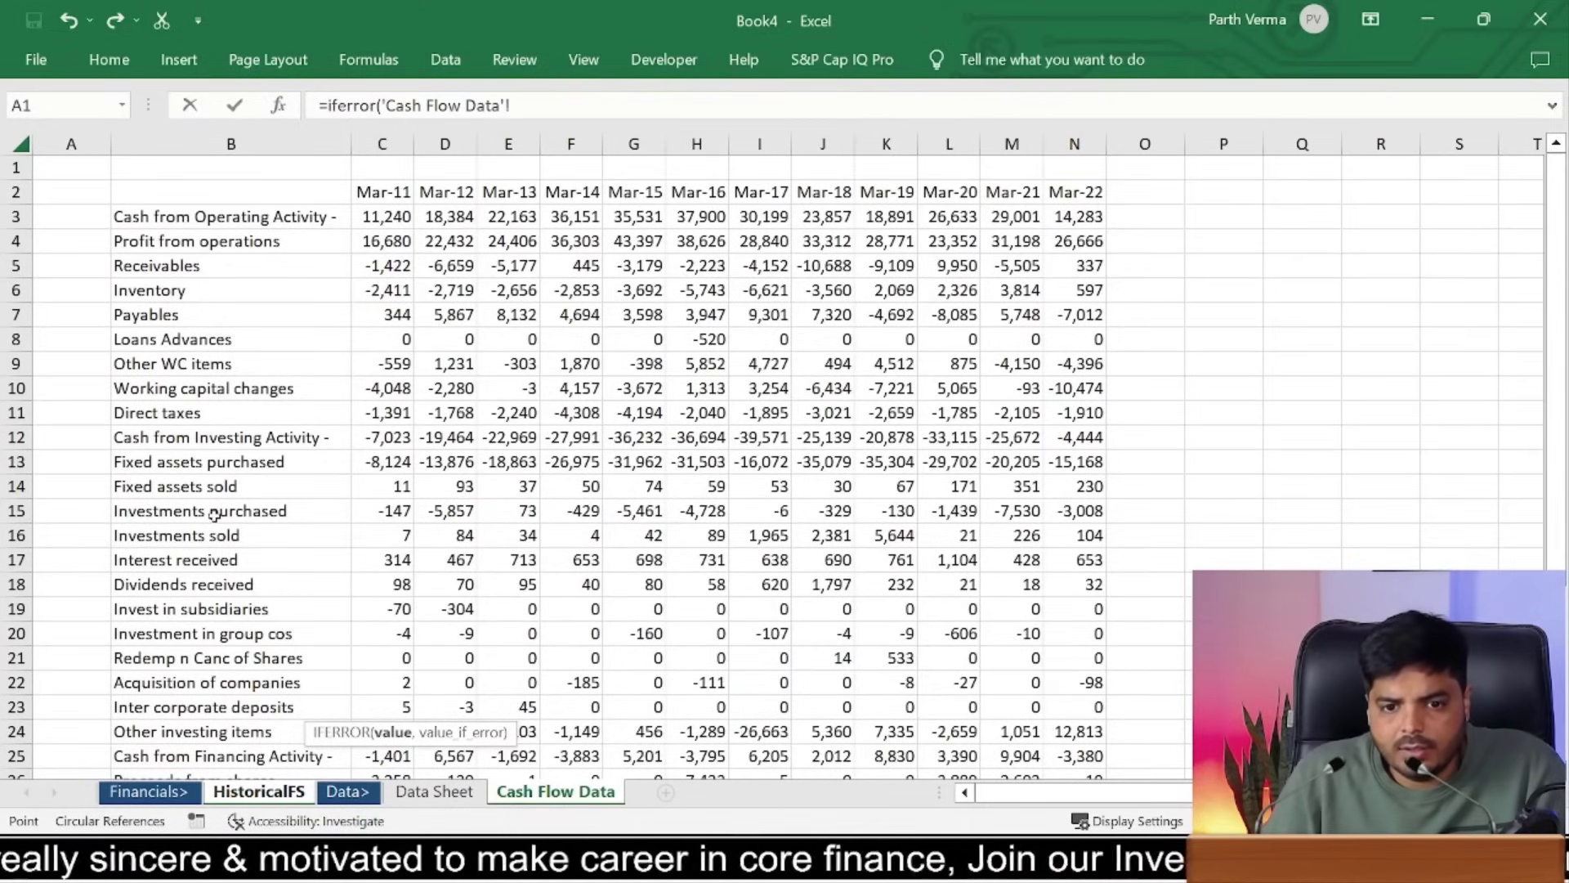
left_click(518, 462)
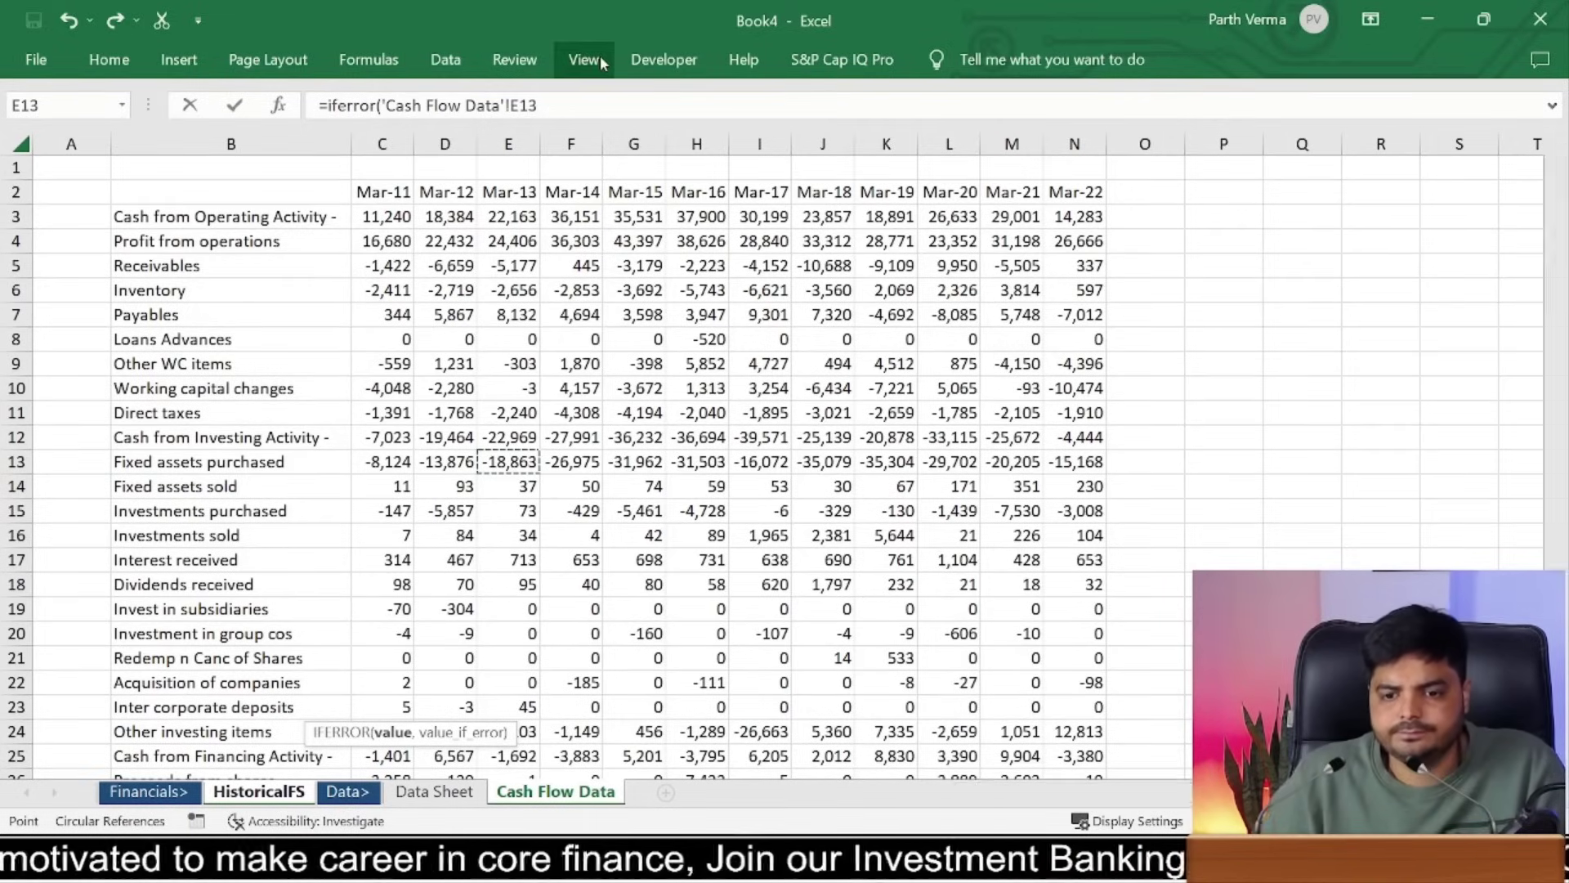
key("Return")
key("Return")
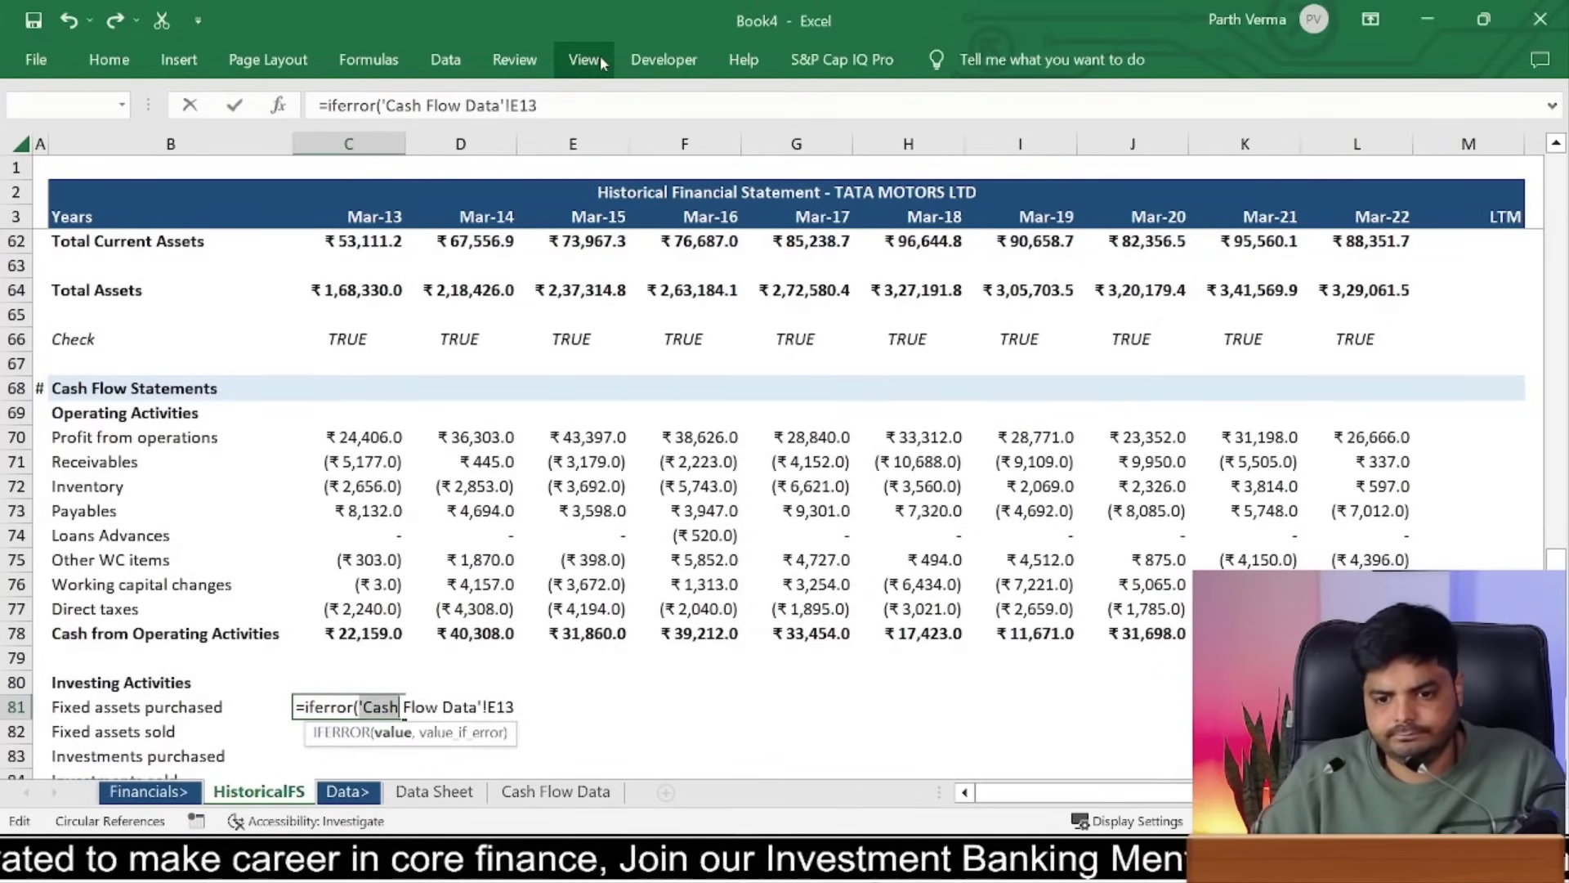
type(",0")
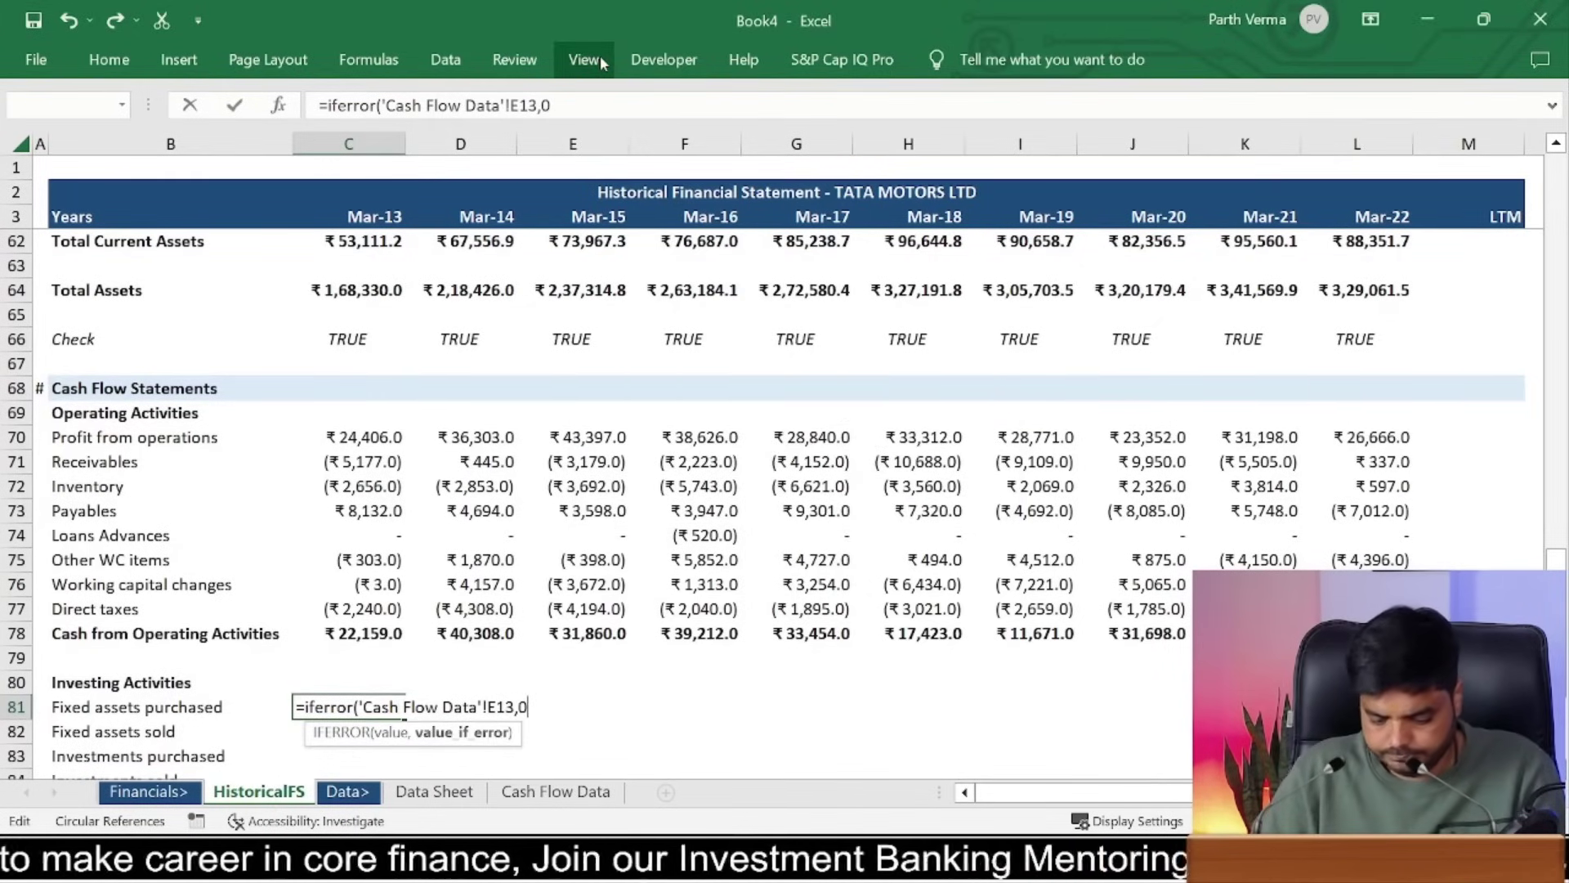
key("ctrl+Return")
Step: Copy the C81 formula across the investing block C81:L92
key("ctrl+c")
key("shift+Down")
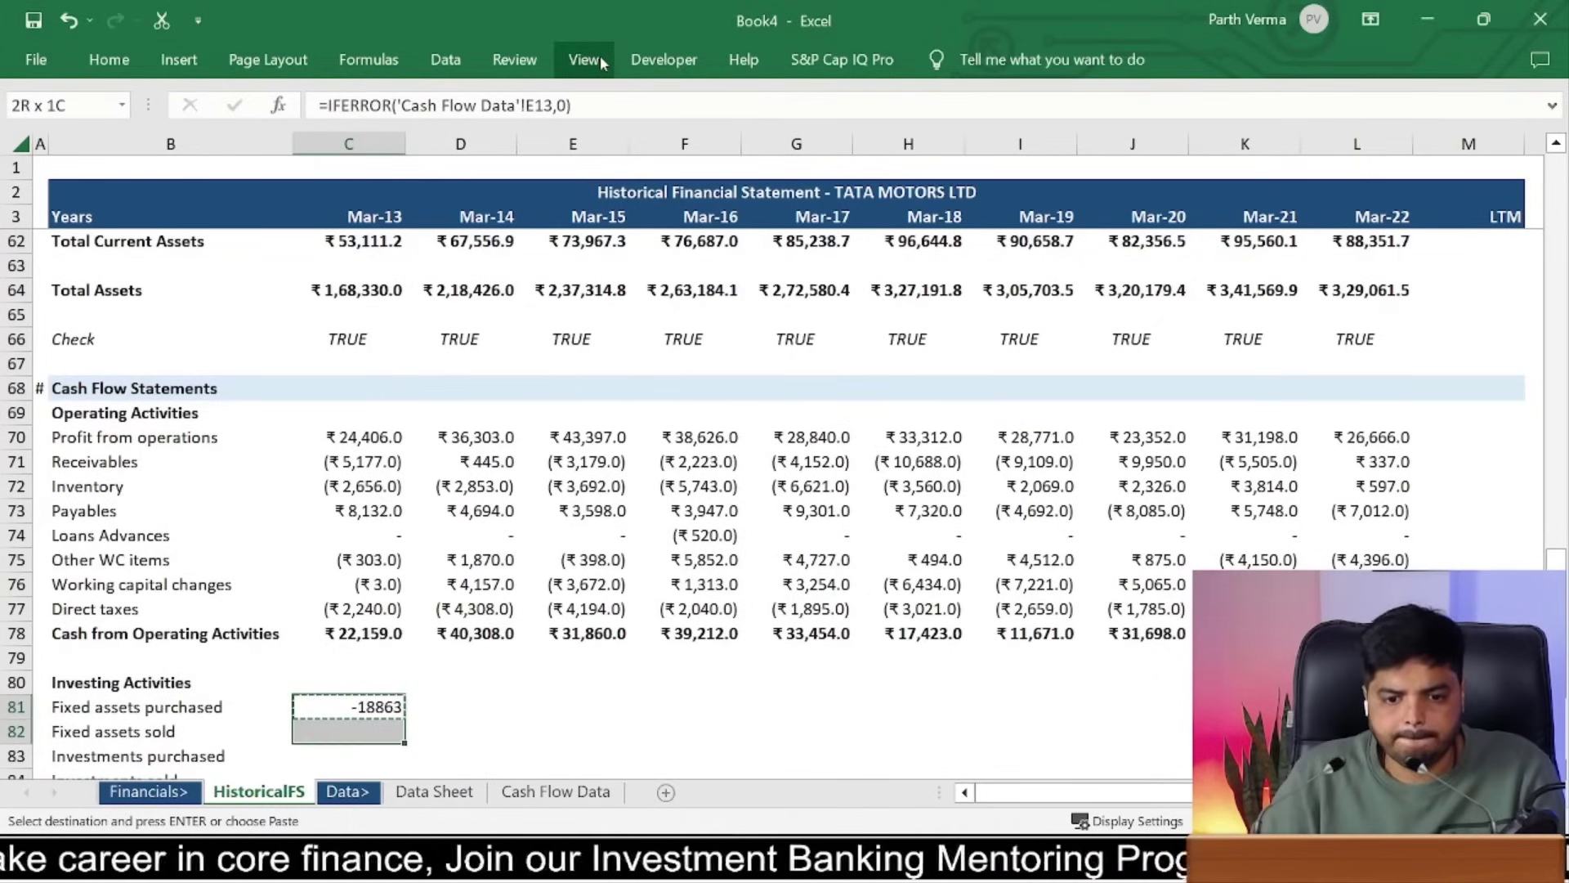
key("shift+Down")
key("shift+Down")
key("shift+Down")
key("shift+Down")
key("shift+Down")
key("shift+Down")
key("shift+Down")
key("shift+Down")
key("shift+Down")
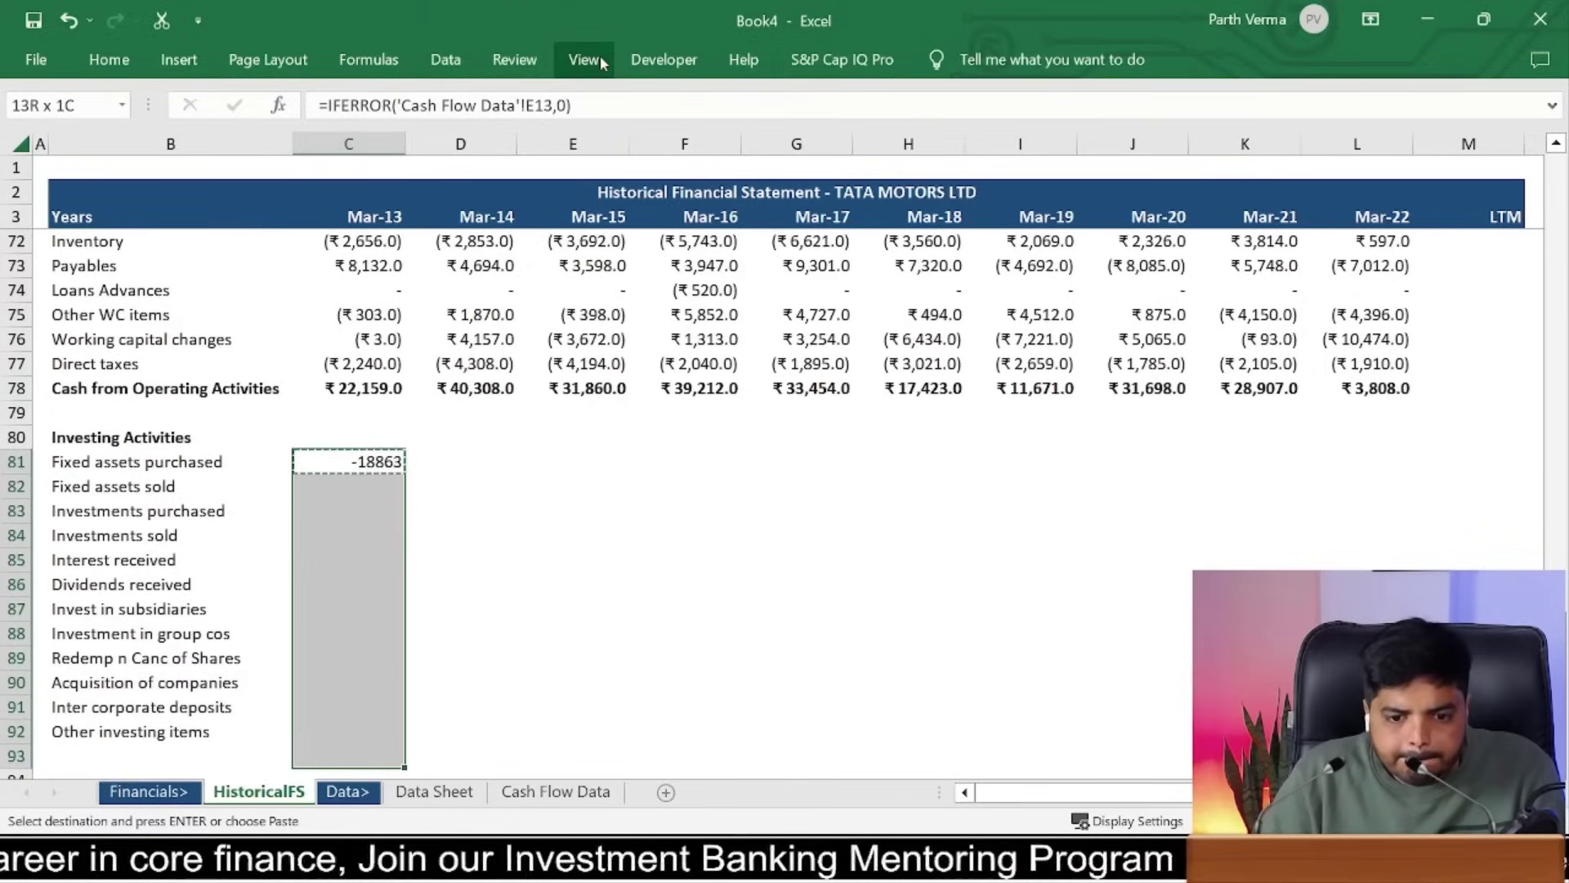
key("ctrl+shift+Right")
key("ctrl+shift+Left")
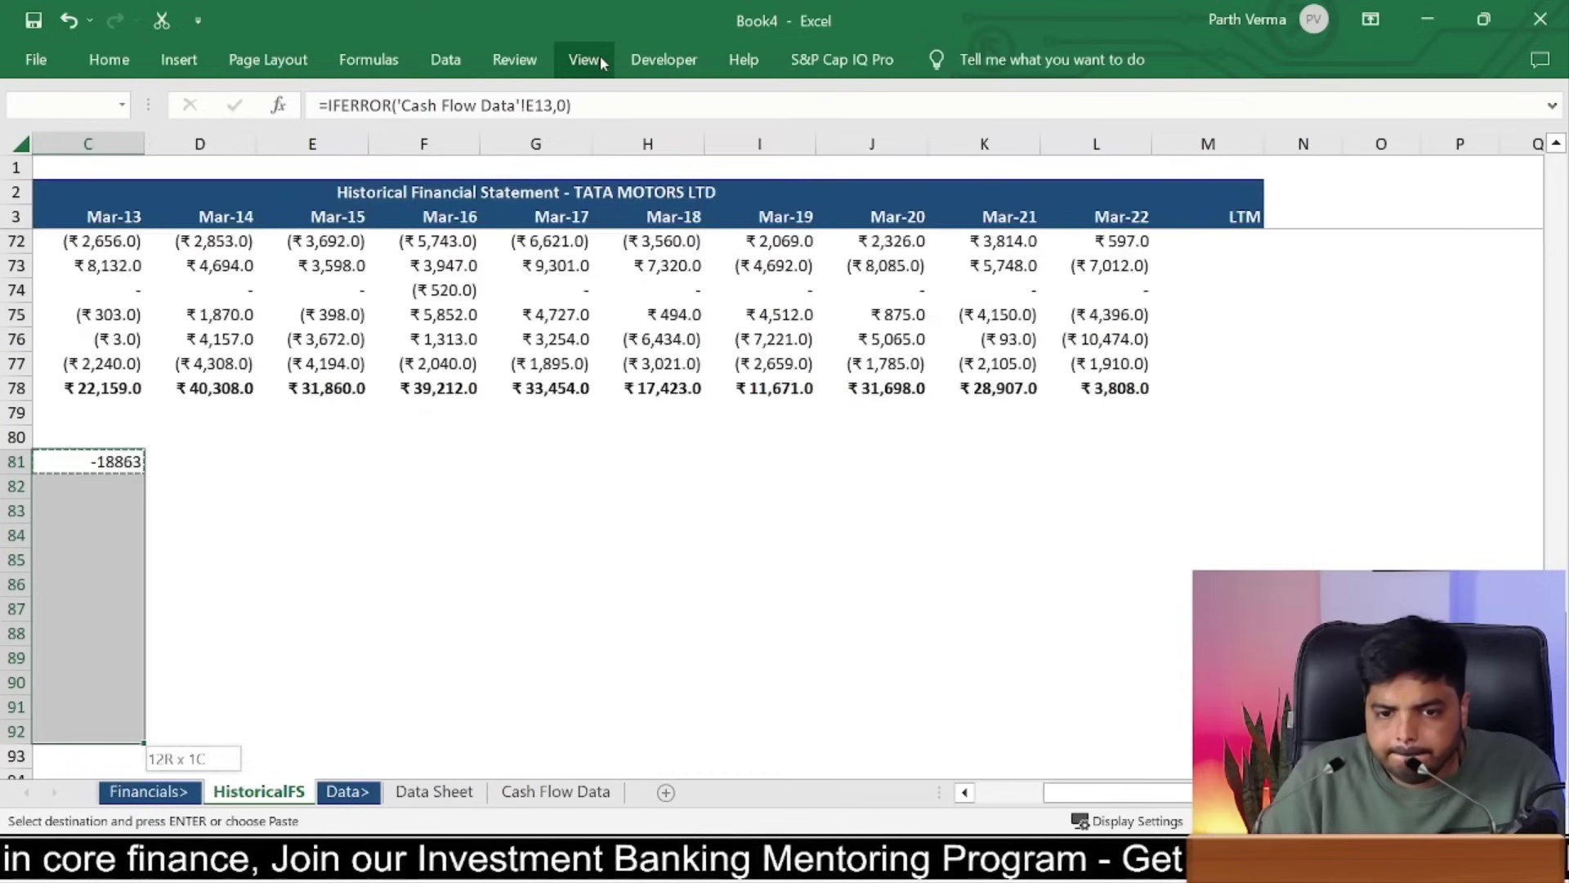
key("shift+Right")
key("shift+Right")
key("shift+Right")
key("shift+Right")
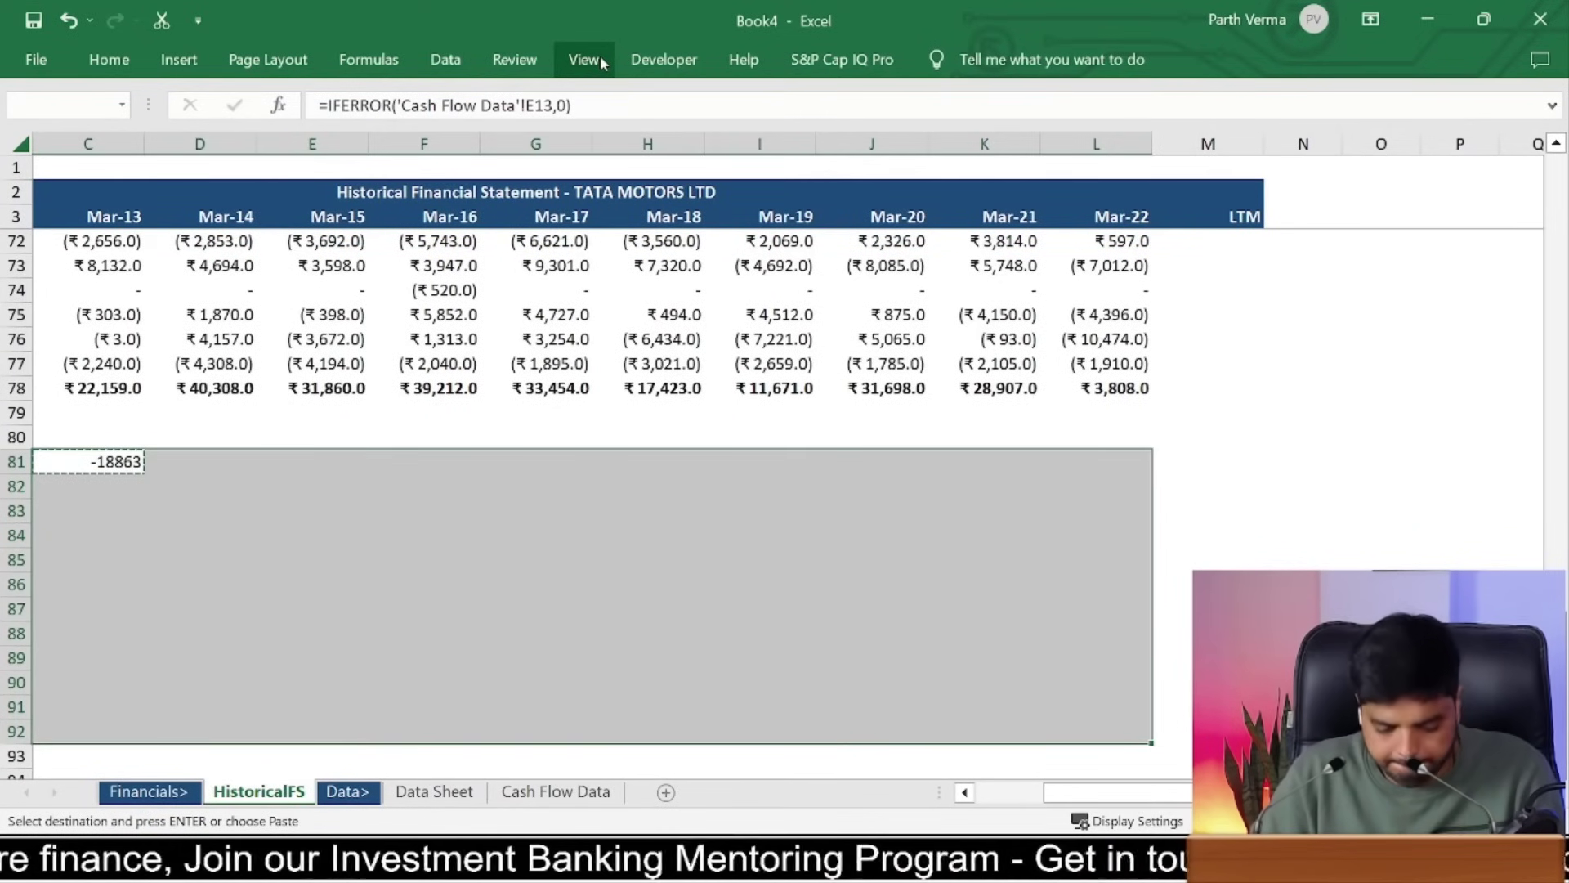
key("ctrl+v")
key("Home")
key("Right")
key("Right")
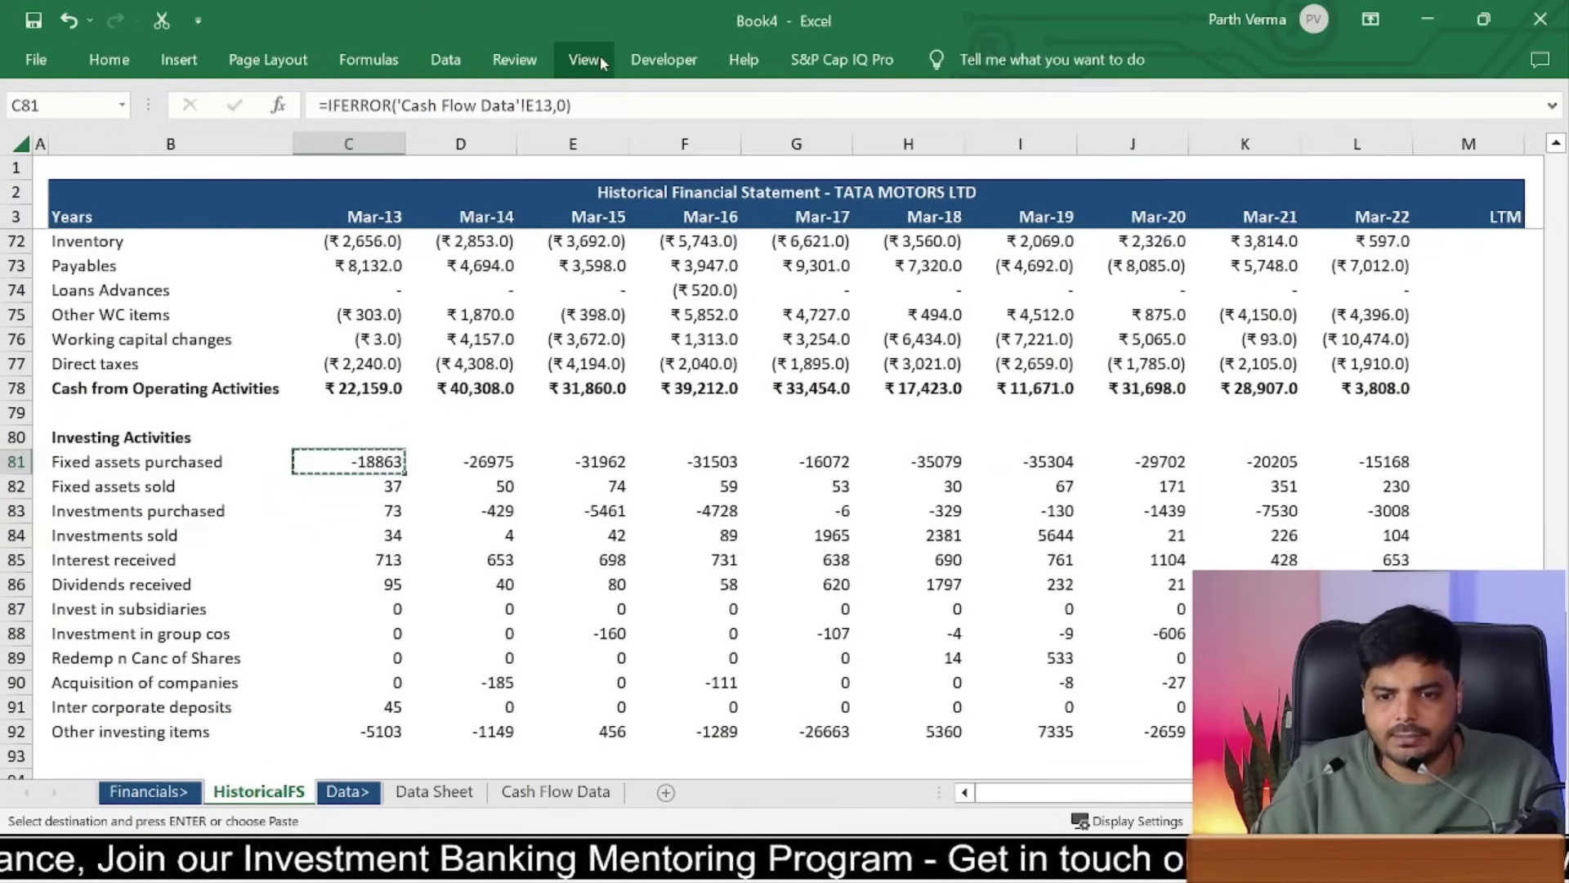
Step: Apply C75's rupee accounting format to C81:L92 using Paste Special Formats
left_click(345, 314)
key("ctrl+c")
left_click(380, 460)
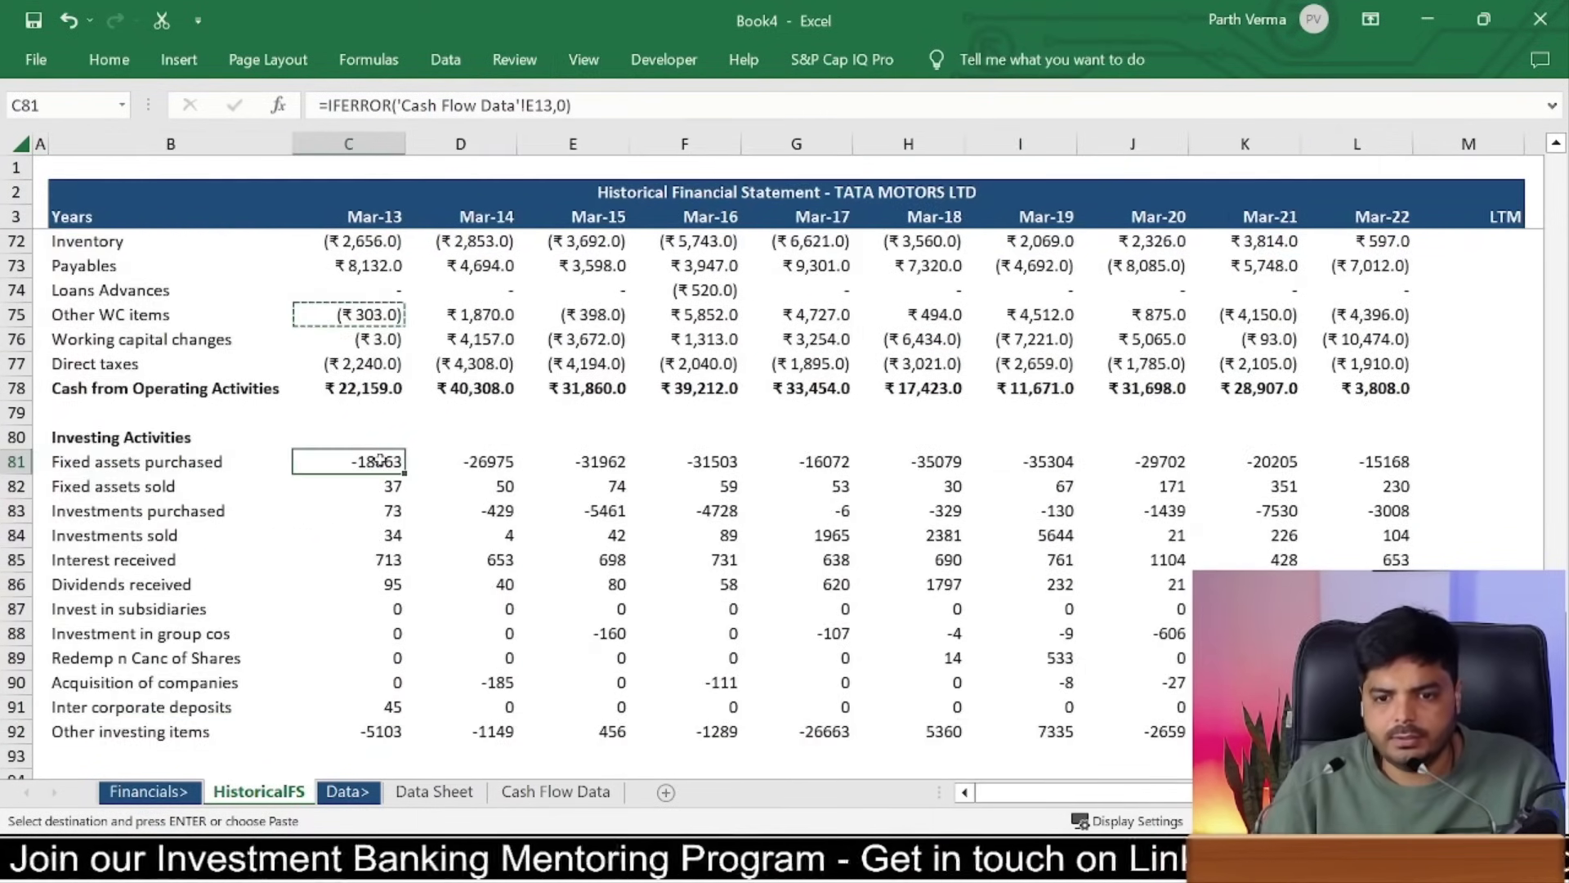
key("ctrl+shift+Down")
key("ctrl+shift+Right")
key("ctrl+alt+v")
key("t")
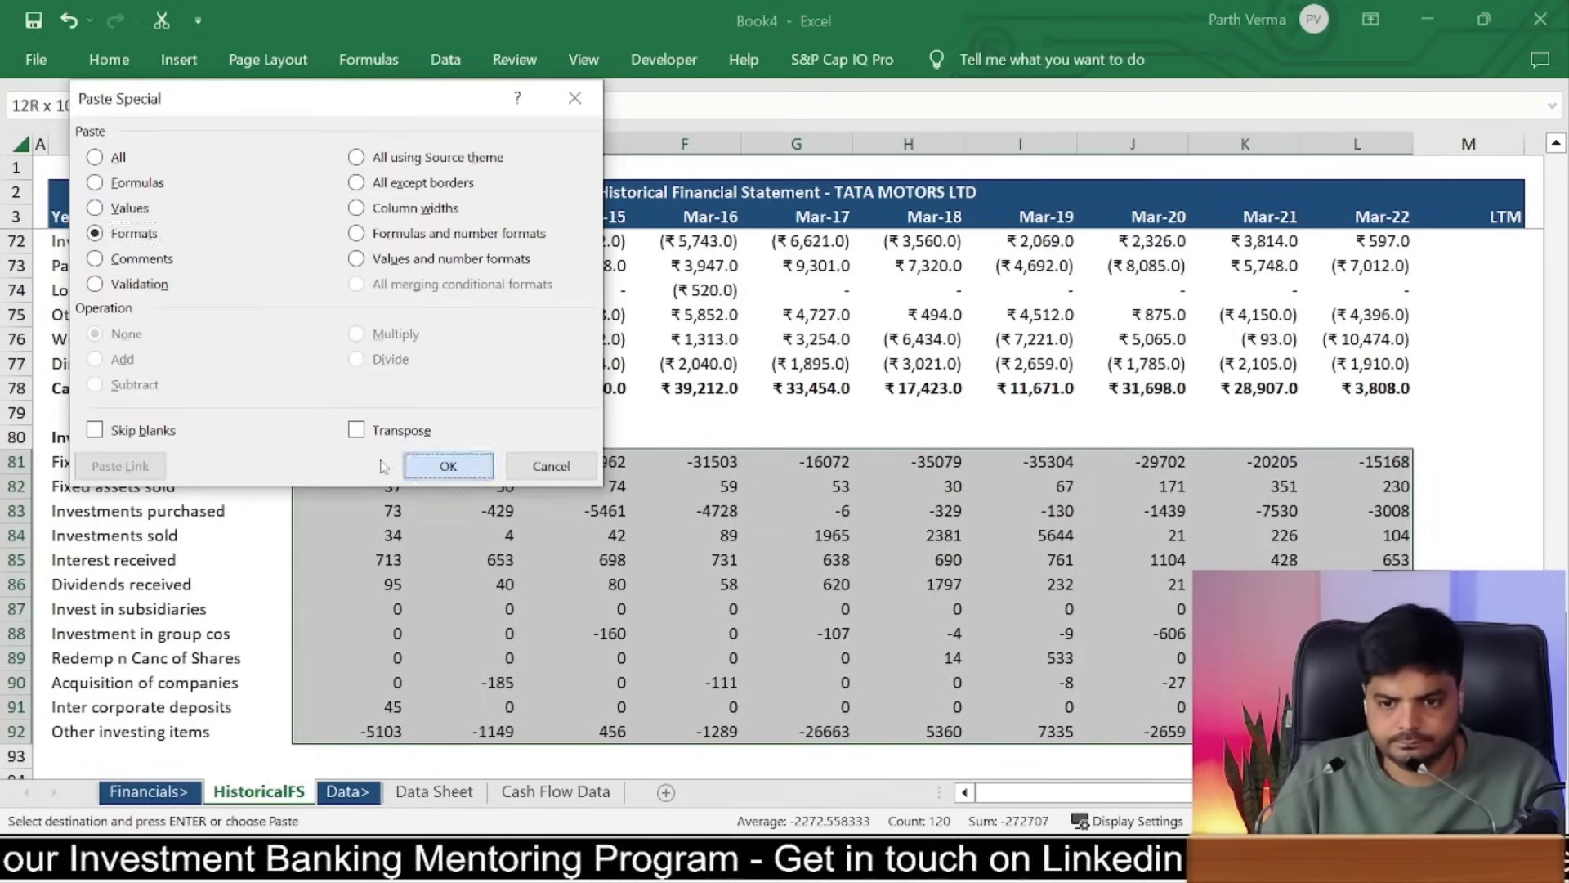
key("Return")
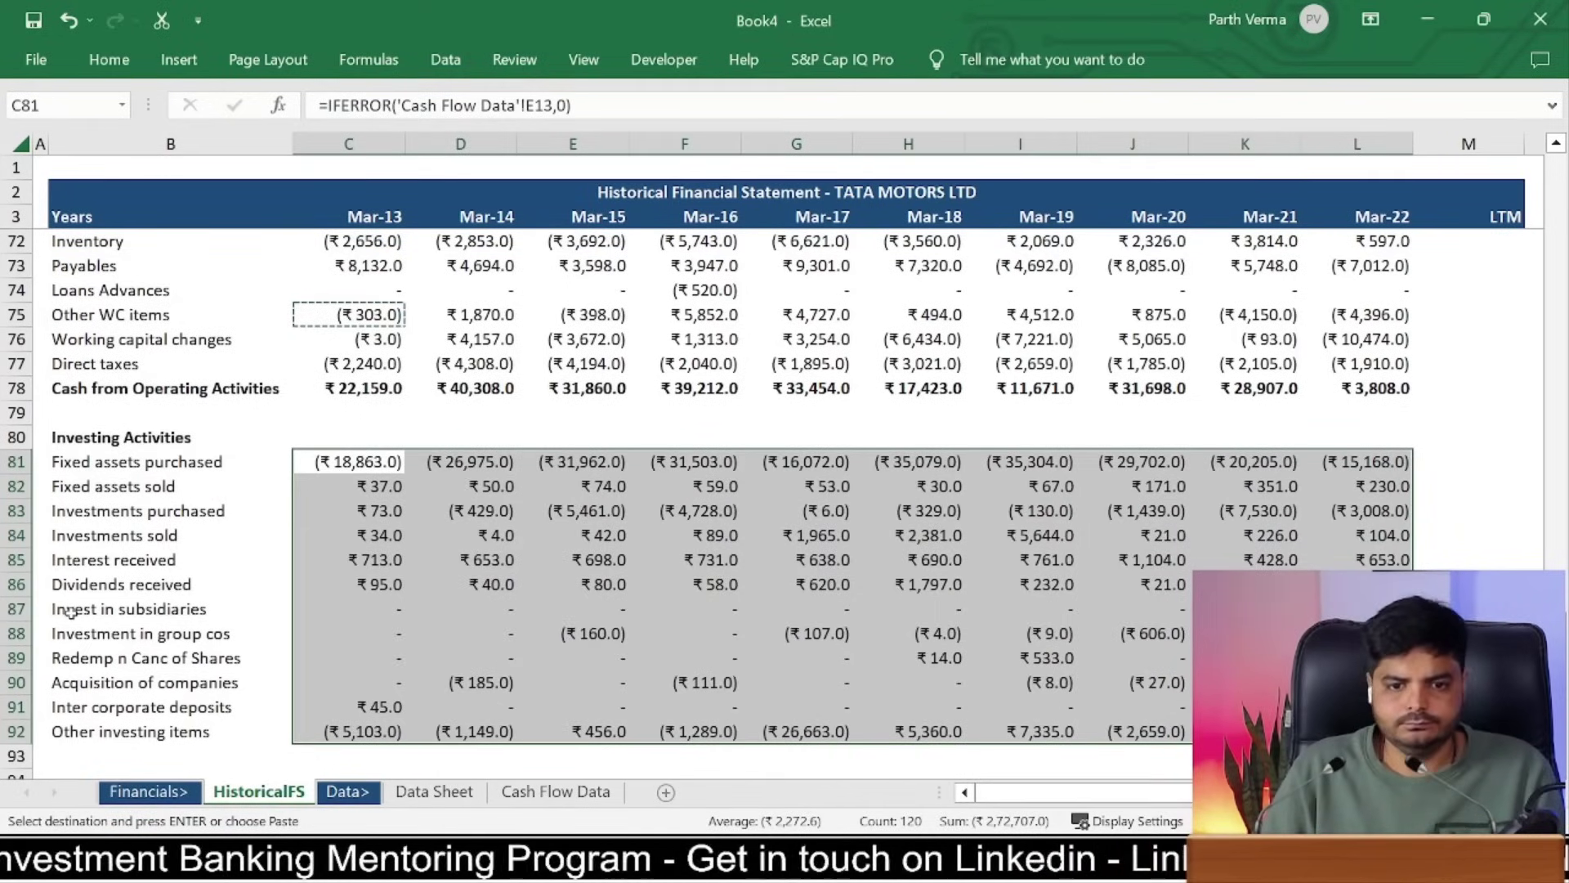
key("Escape")
left_click(163, 389)
Step: Add a bold 'Cash from Investing Activities' label in B93
key("ctrl+c")
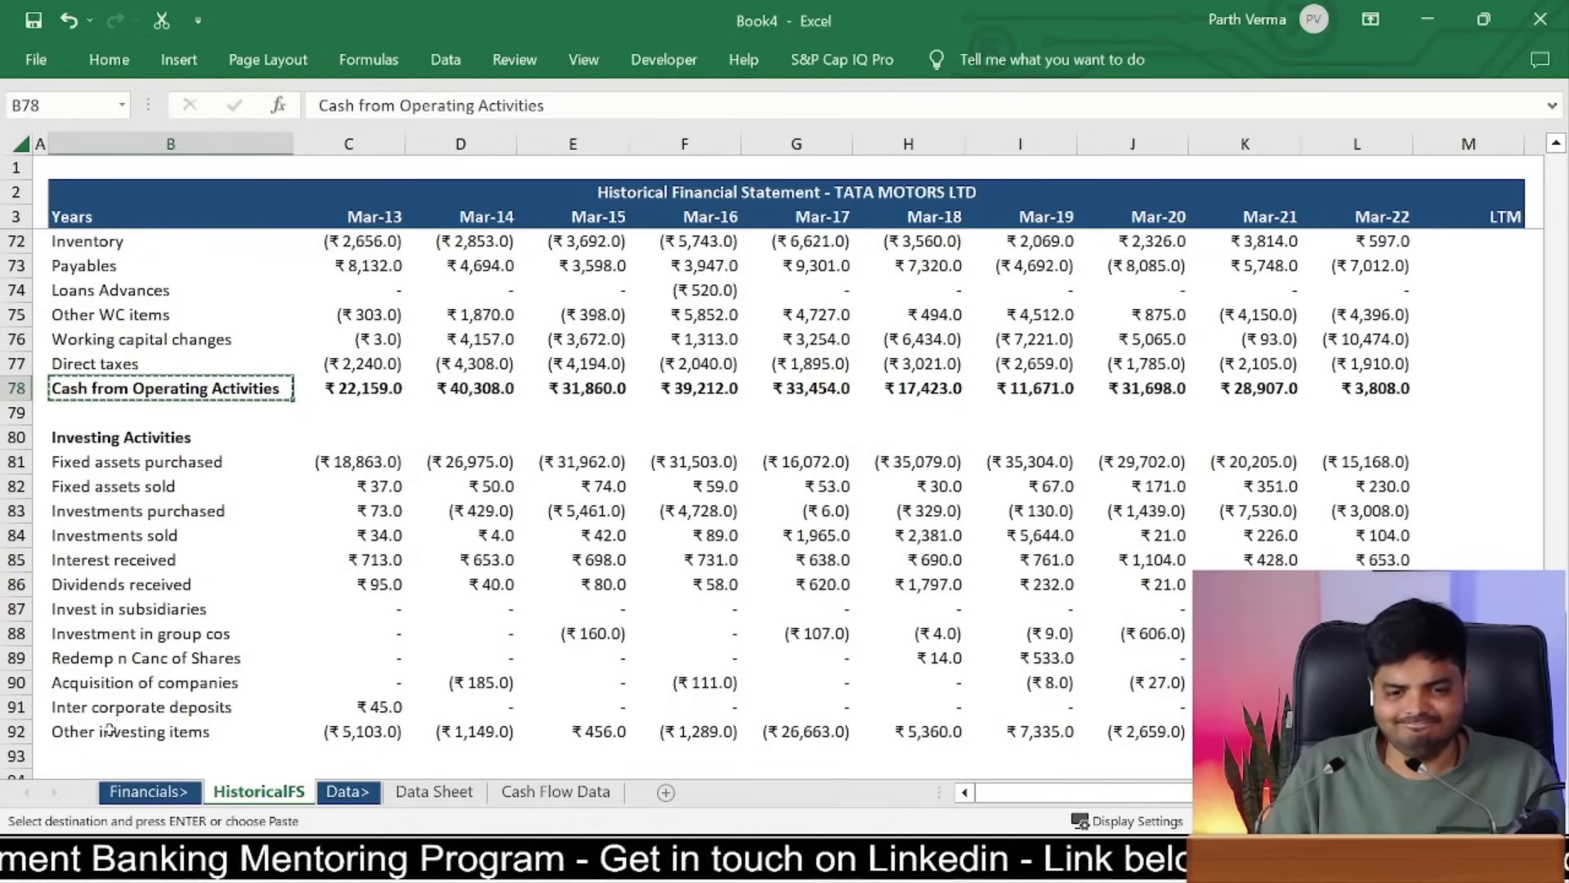
left_click(113, 756)
key("ctrl+v")
double_click(433, 105)
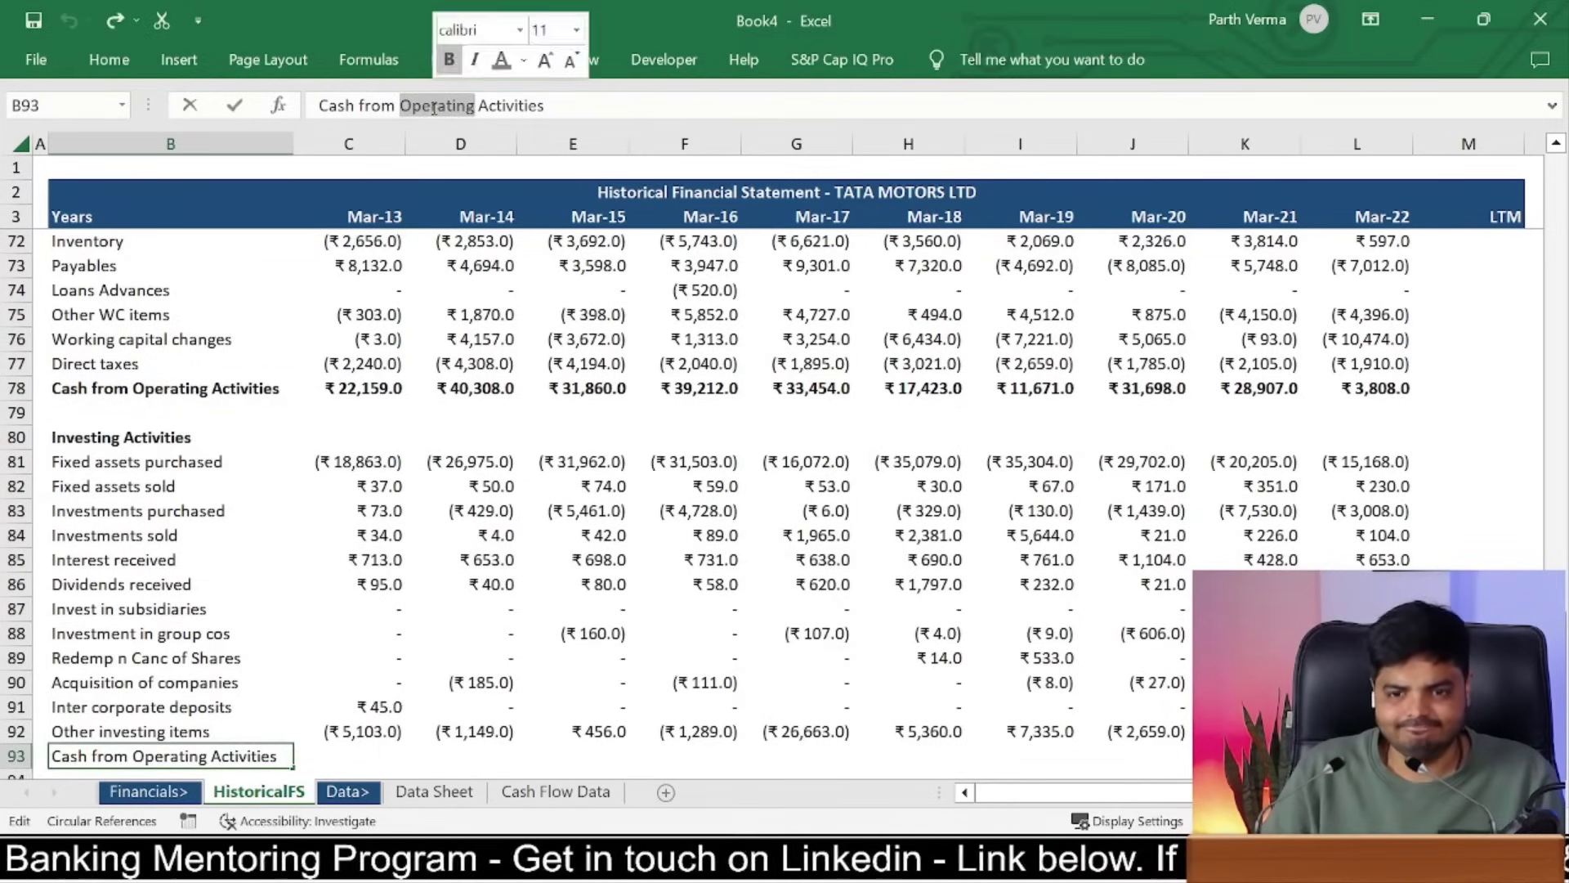
type("Investing")
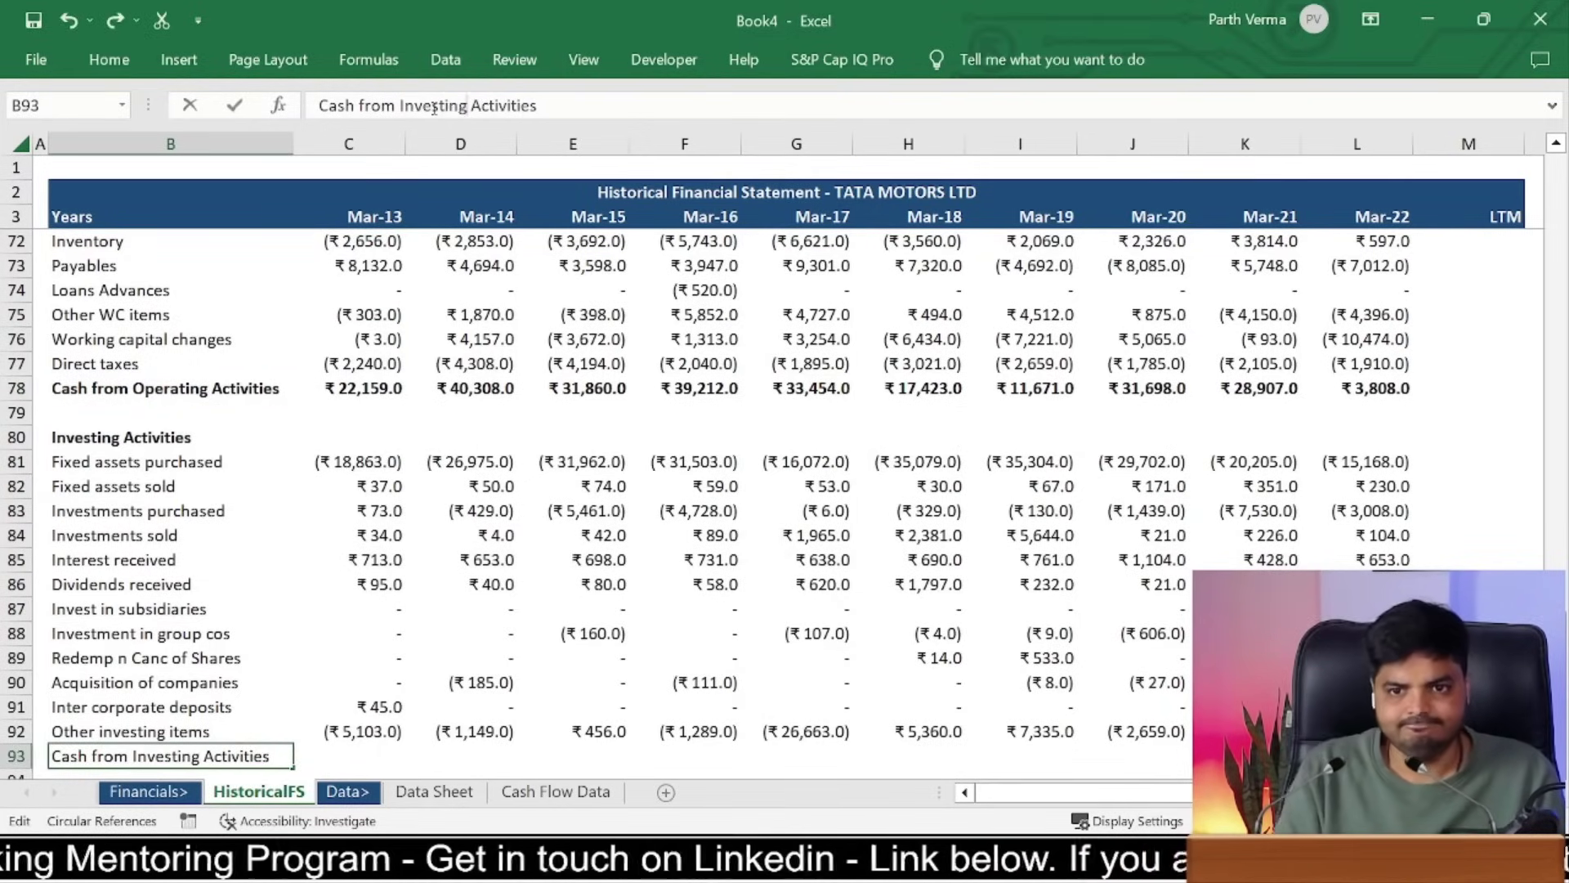
key("ctrl+Return")
key("ctrl+b")
Step: Sum rows 81–92 in C93 and copy that total across to L93
key("Right")
key("alt+equal")
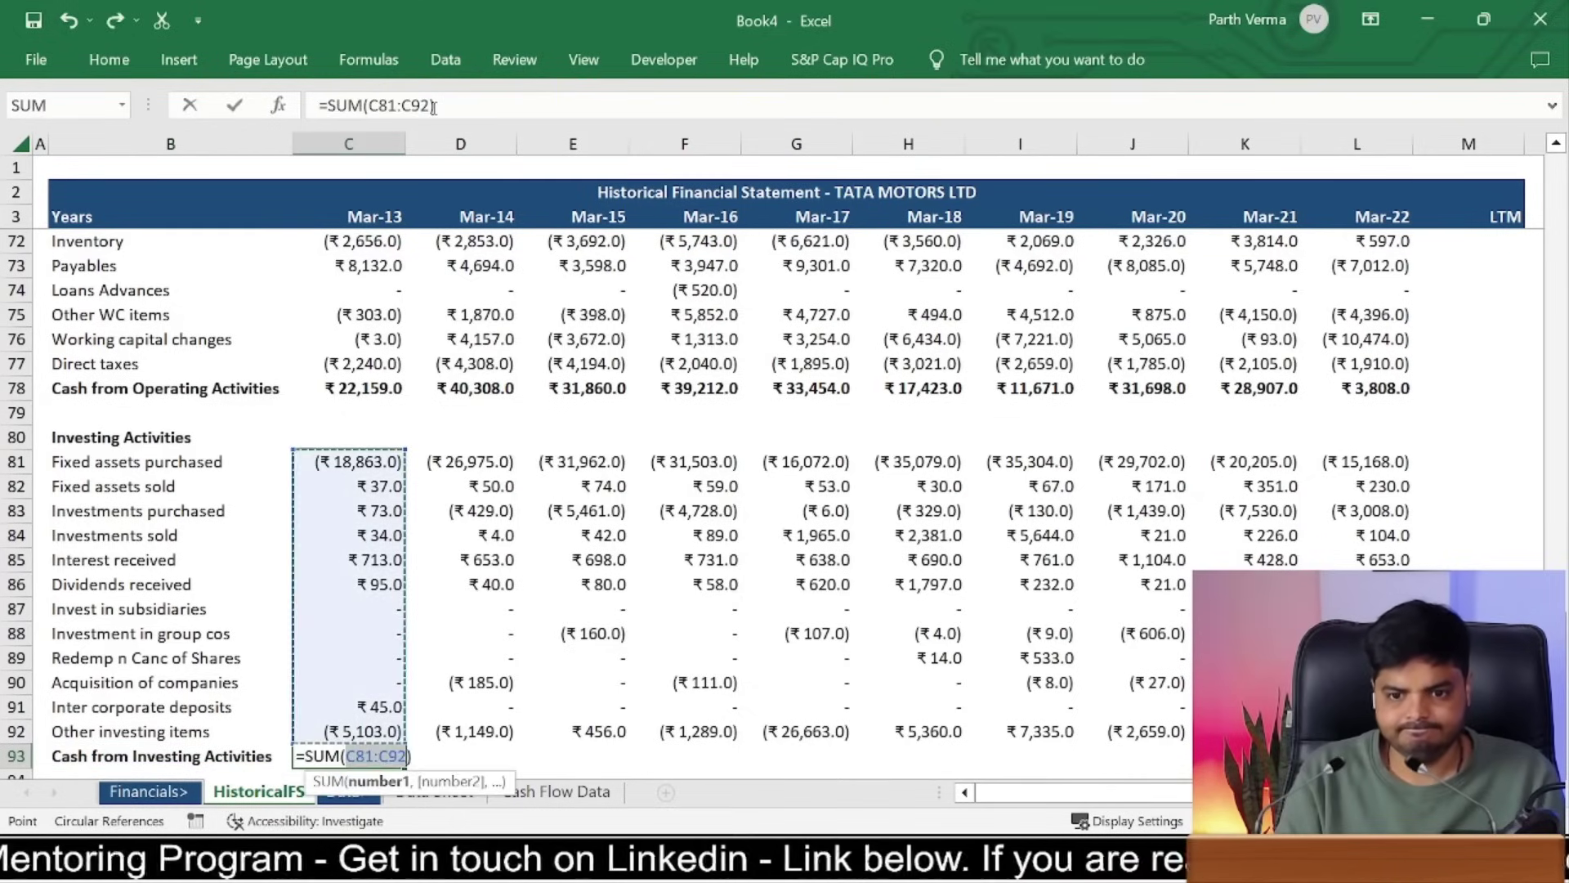
key("ctrl+Return")
key("Up")
key("Down")
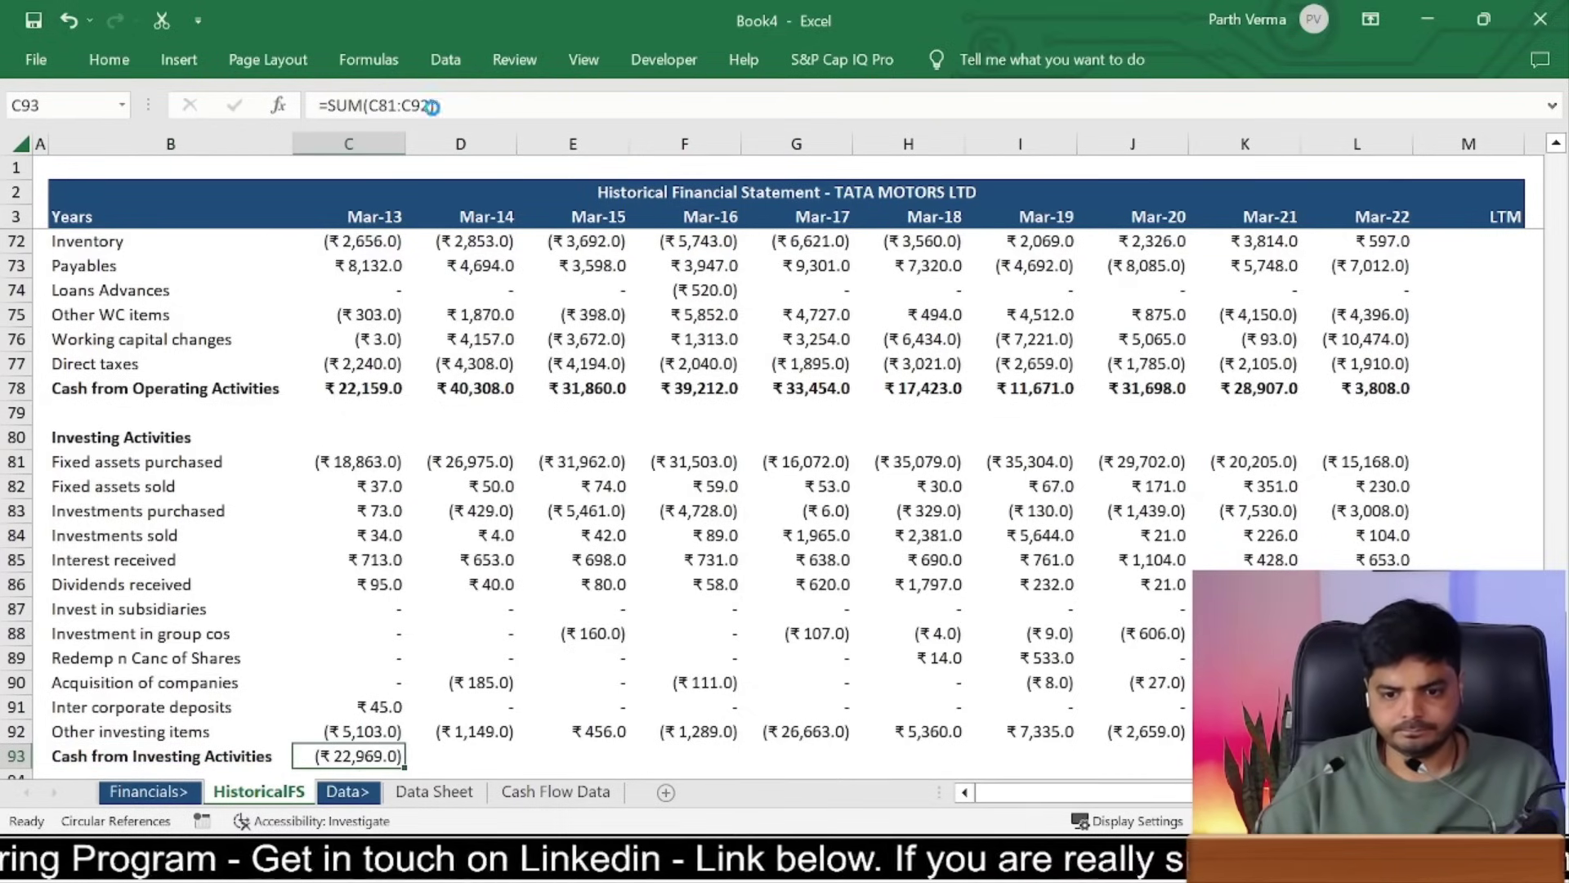
key("ctrl+c")
key("shift+Right")
key("shift+Right")
key("shift+Right")
key("shift+Right")
key("shift+Right")
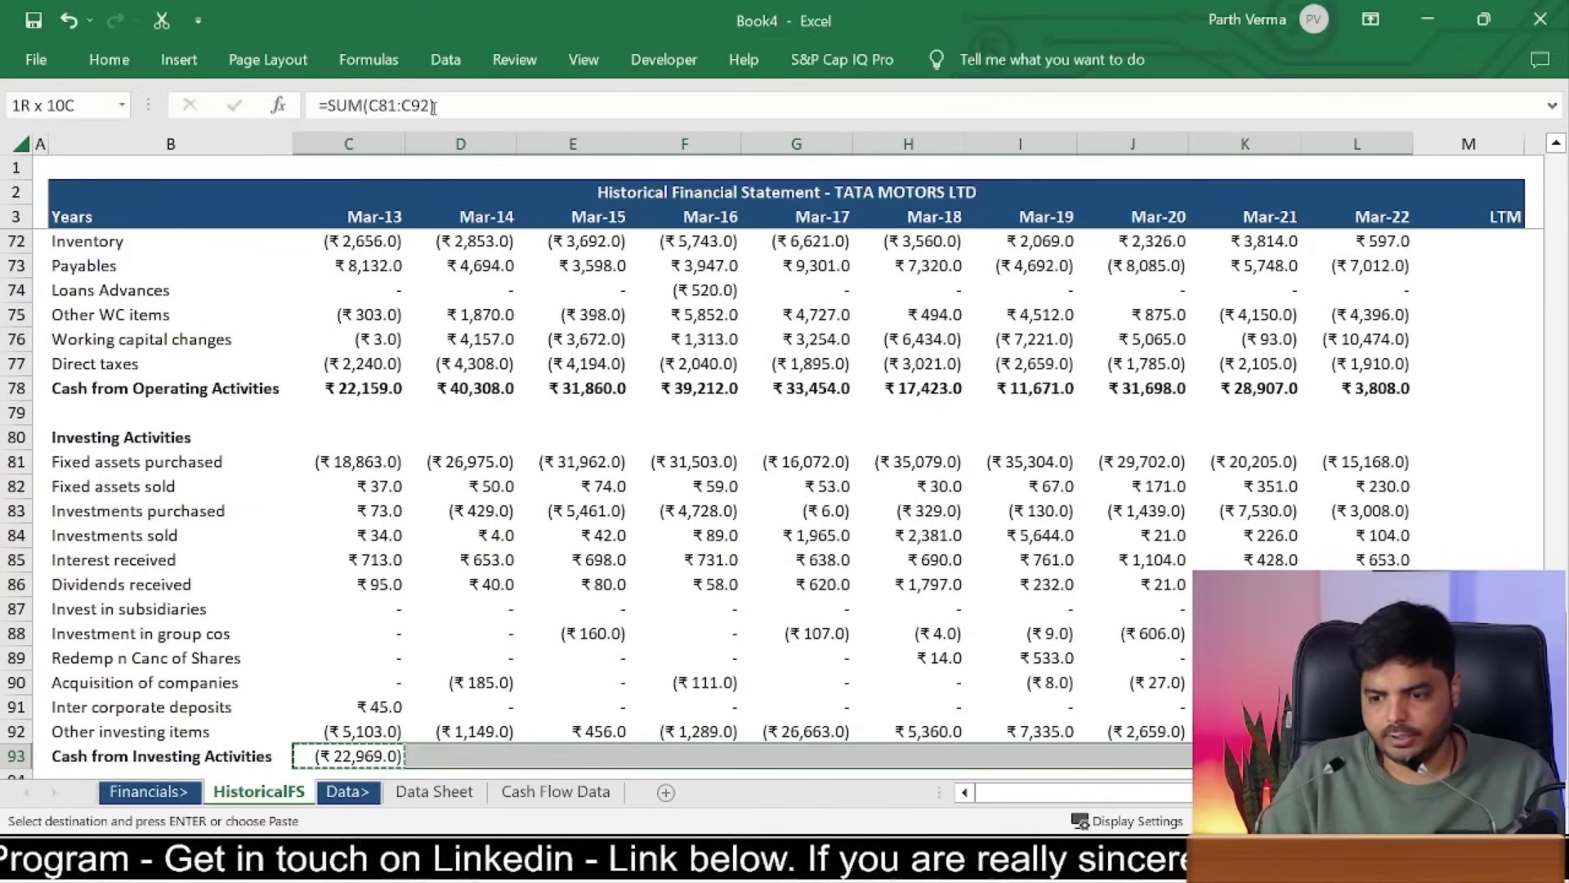
key("ctrl+v")
key("Left")
key("Left")
key("Right")
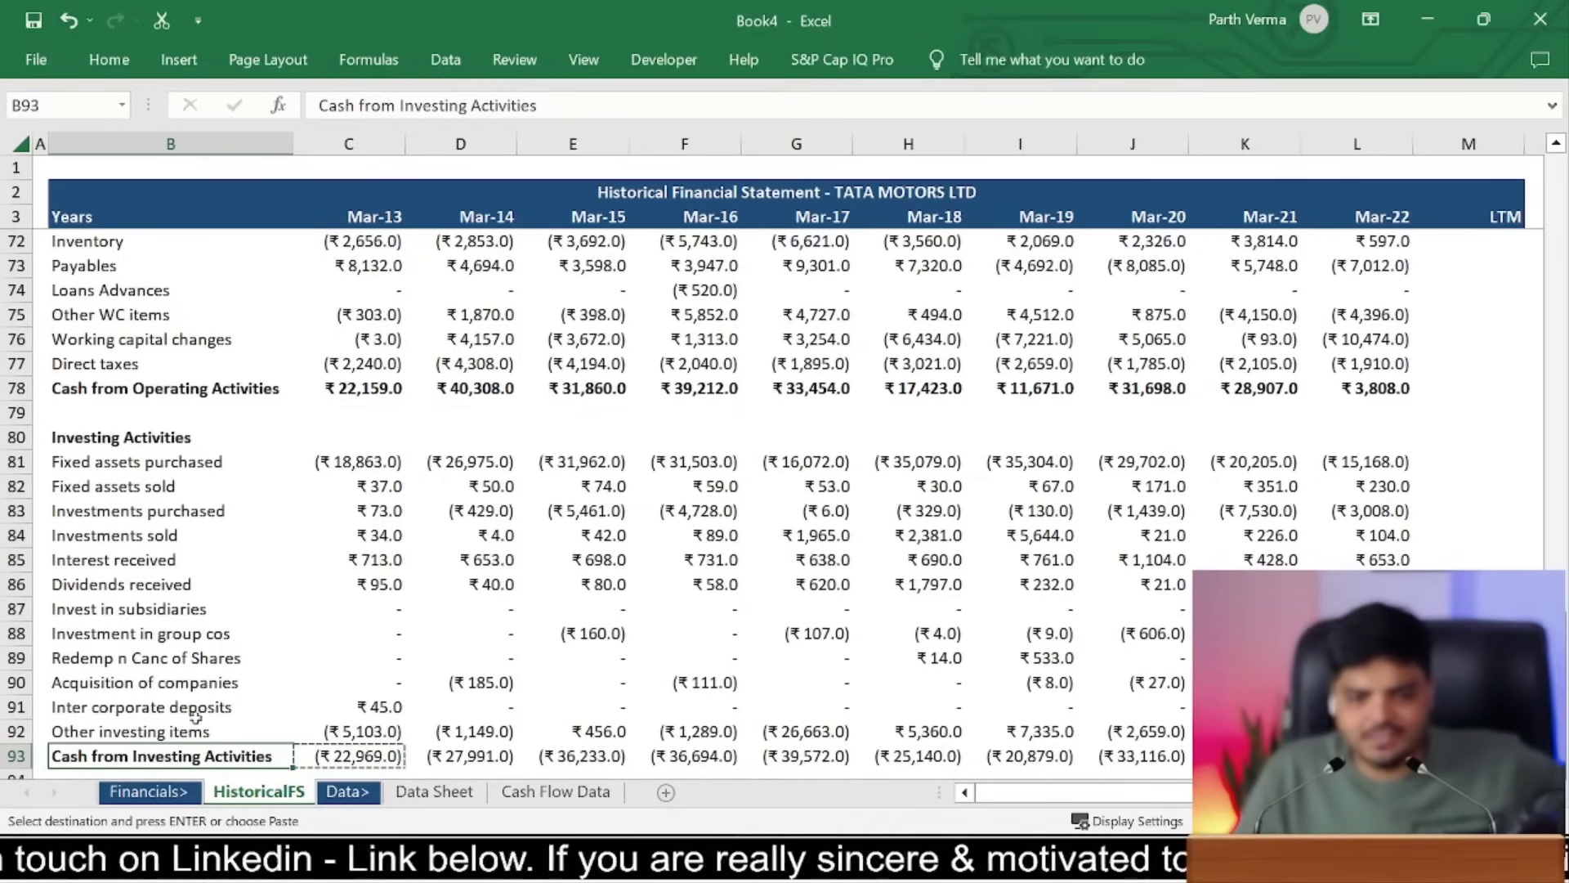
key("Up")
key("Up")
key("Up")
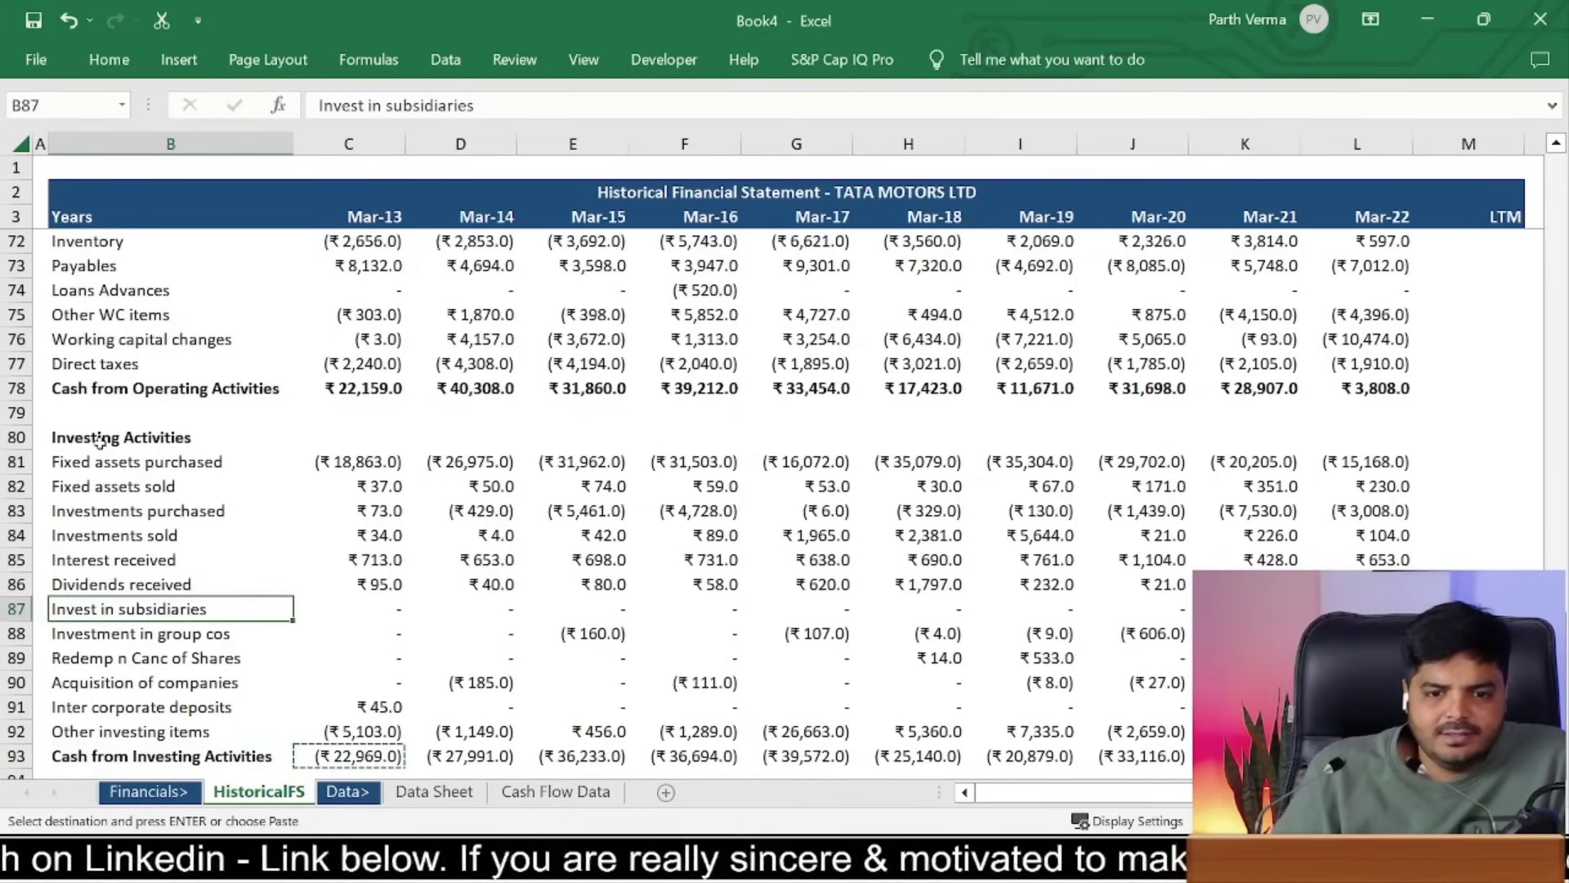
Step: Copy the Investing Activities heading to B95 and begin renaming it Financing Activities
left_click(98, 439)
key("ctrl+c")
key("Down")
key("Down")
key("Down")
key("Down")
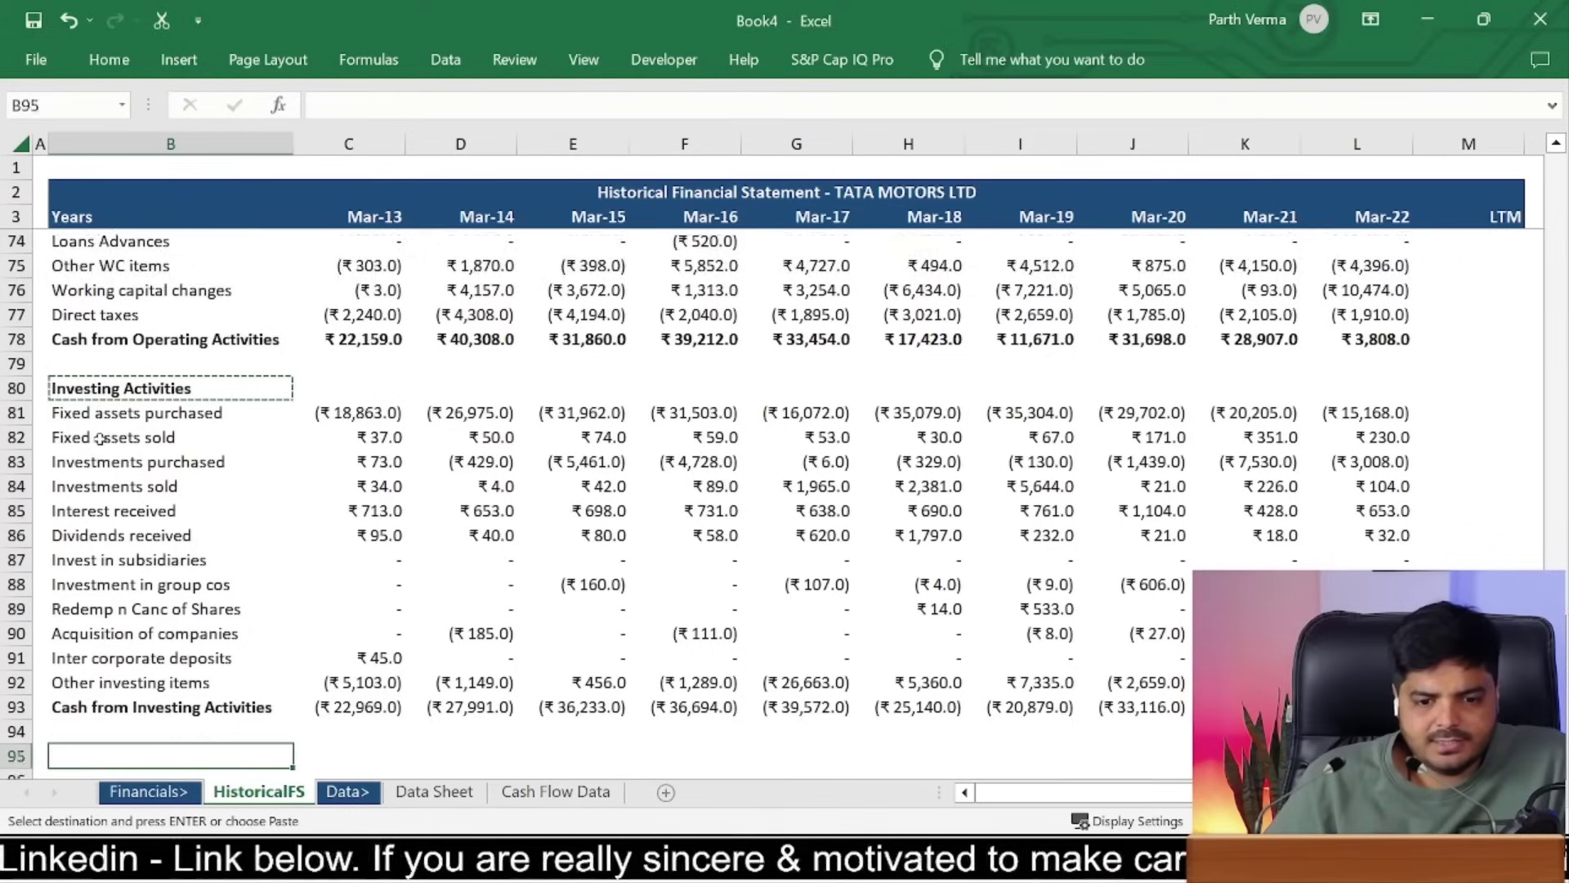
key("Down")
key("Down")
key("Down")
key("ctrl+Up")
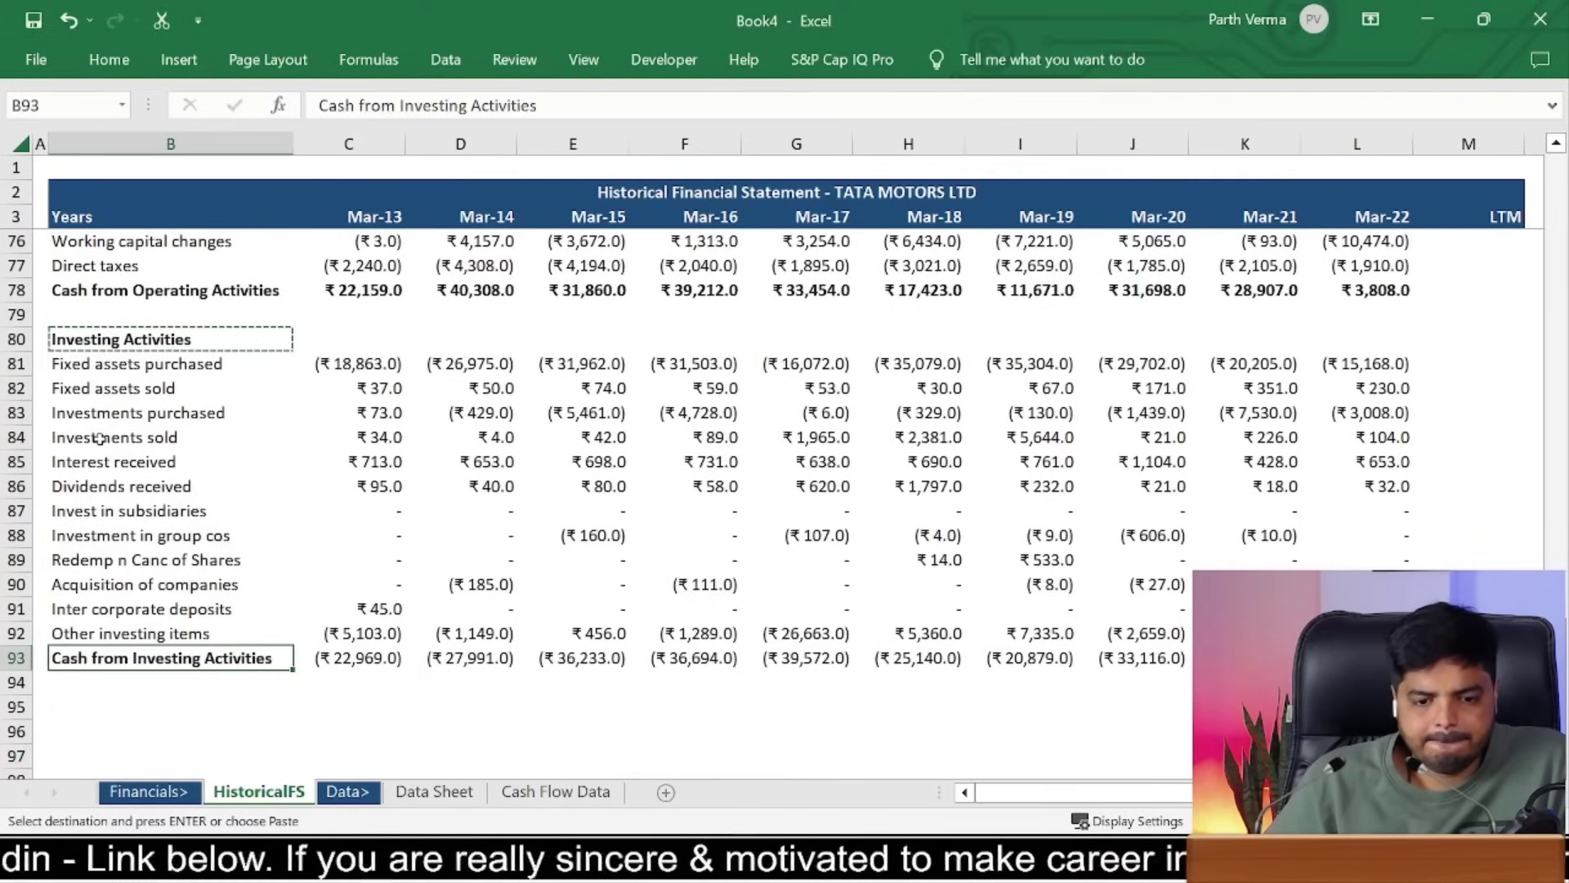
key("Down")
key("Down")
key("ctrl+v")
type("Fin")
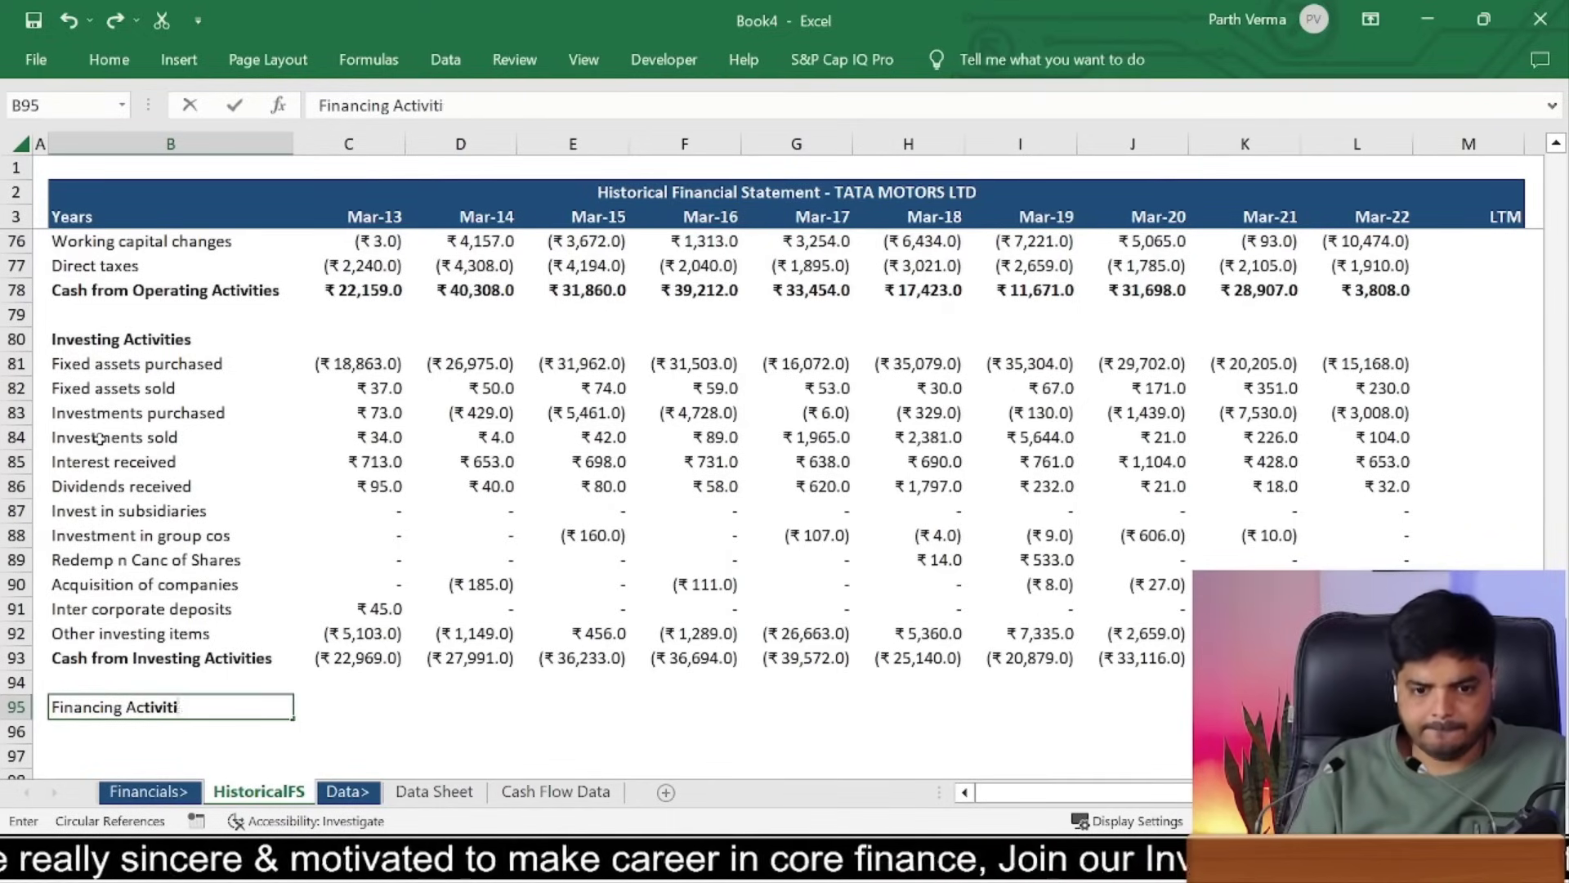
Step: Finish the bold Financing Activities heading and move to the row below
type("es")
key("ctrl+Return")
key("ctrl+b")
key("Down")
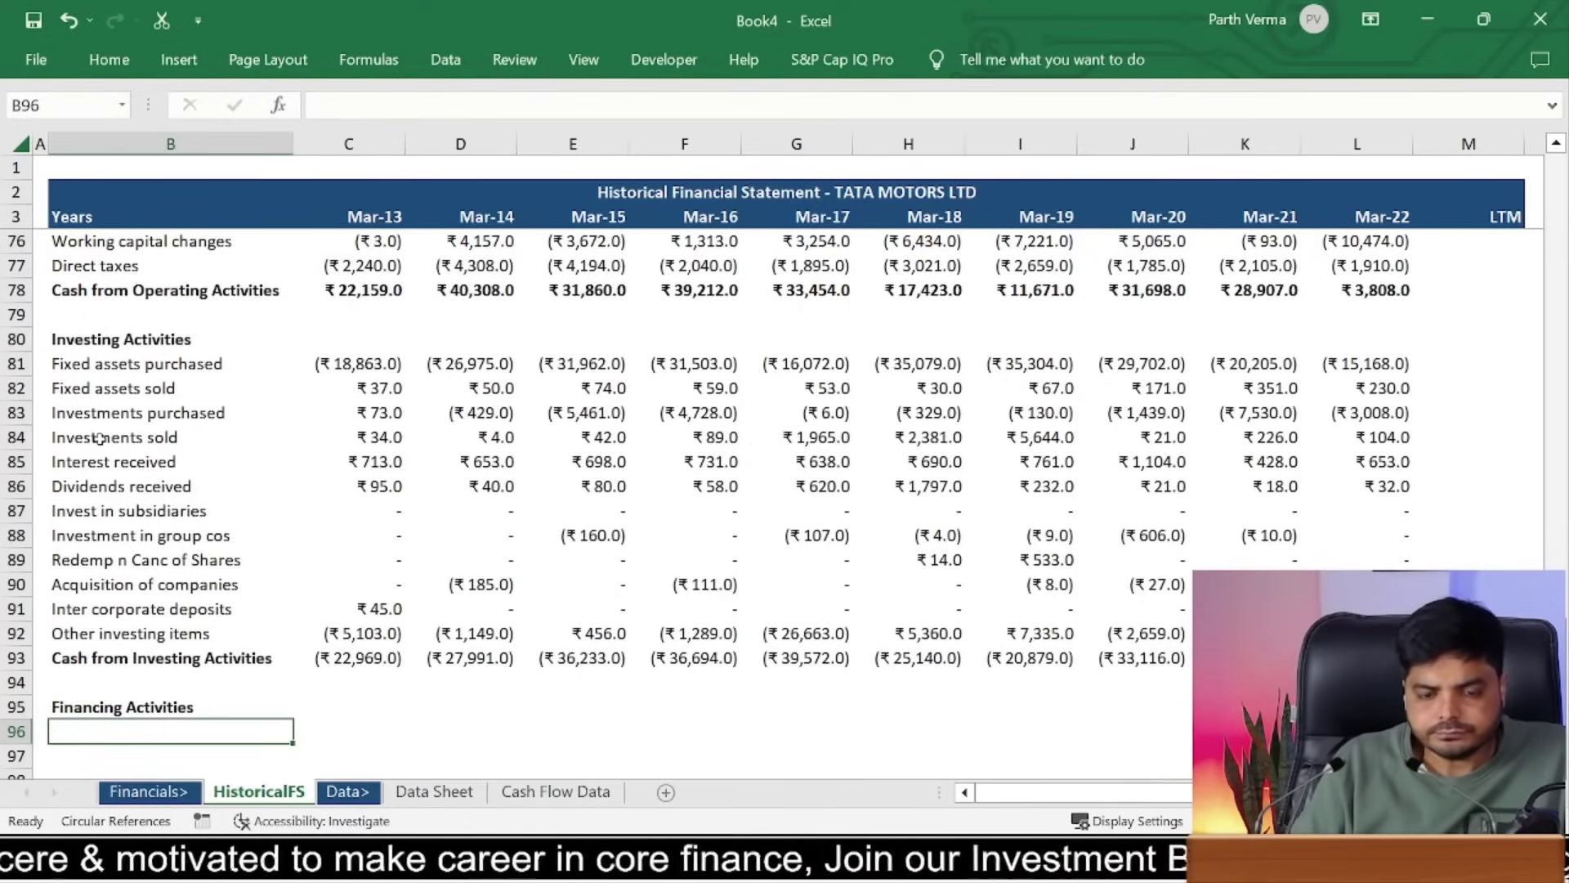
Step: Copy the financing labels B26:B34 on Cash Flow Data, excluding Net Cash Flow
left_click(527, 792)
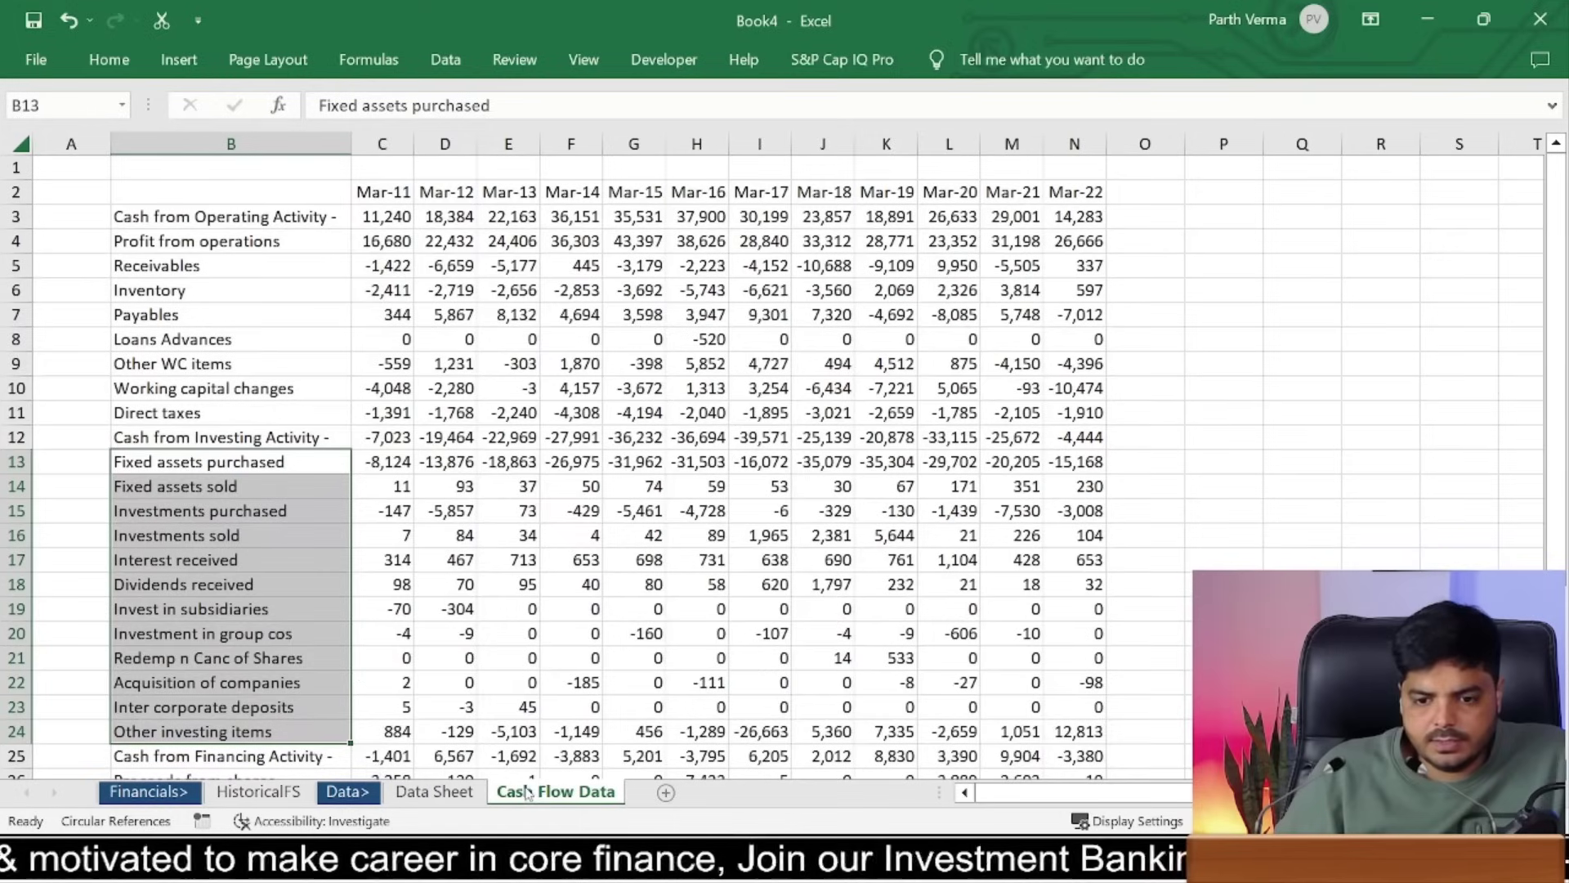
left_click(234, 757)
key("Down")
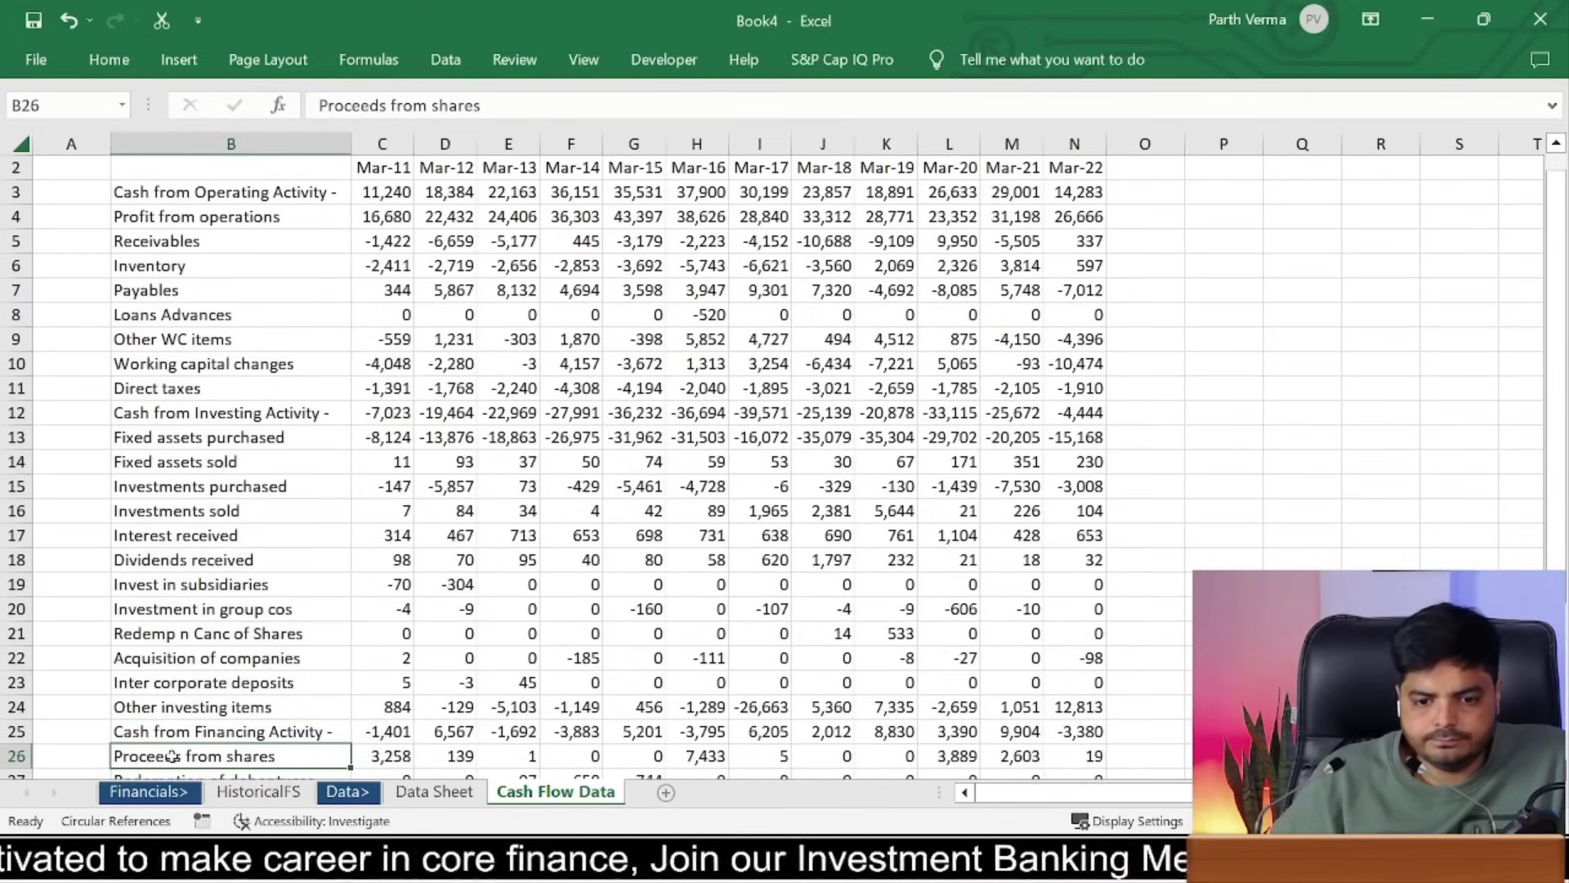
key("ctrl+shift+Down")
key("ctrl+c")
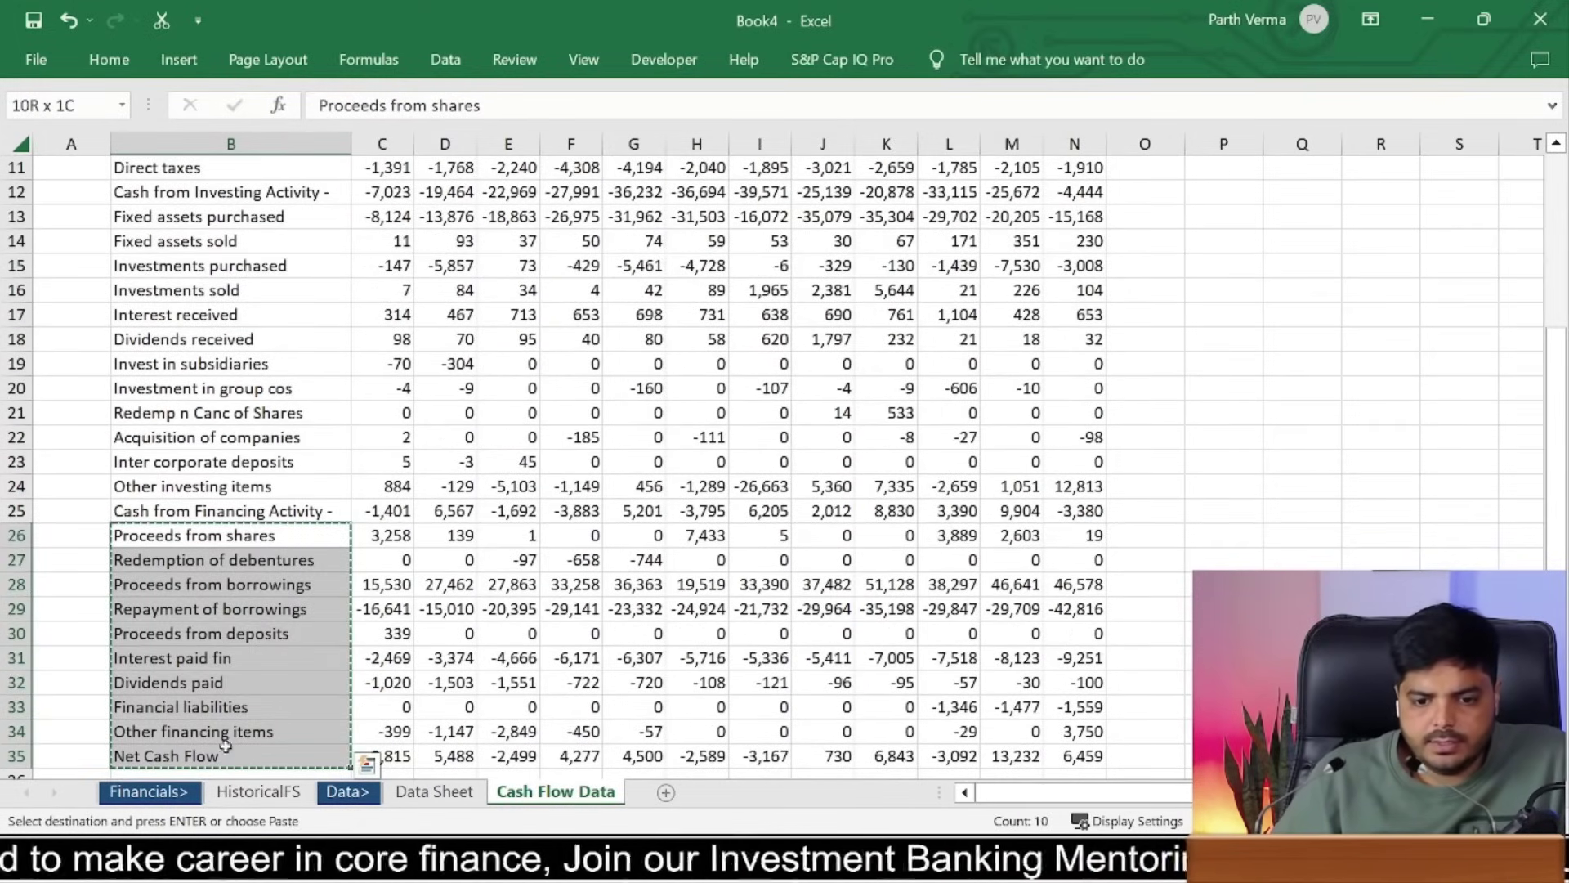
key("shift+Up")
key("ctrl+c")
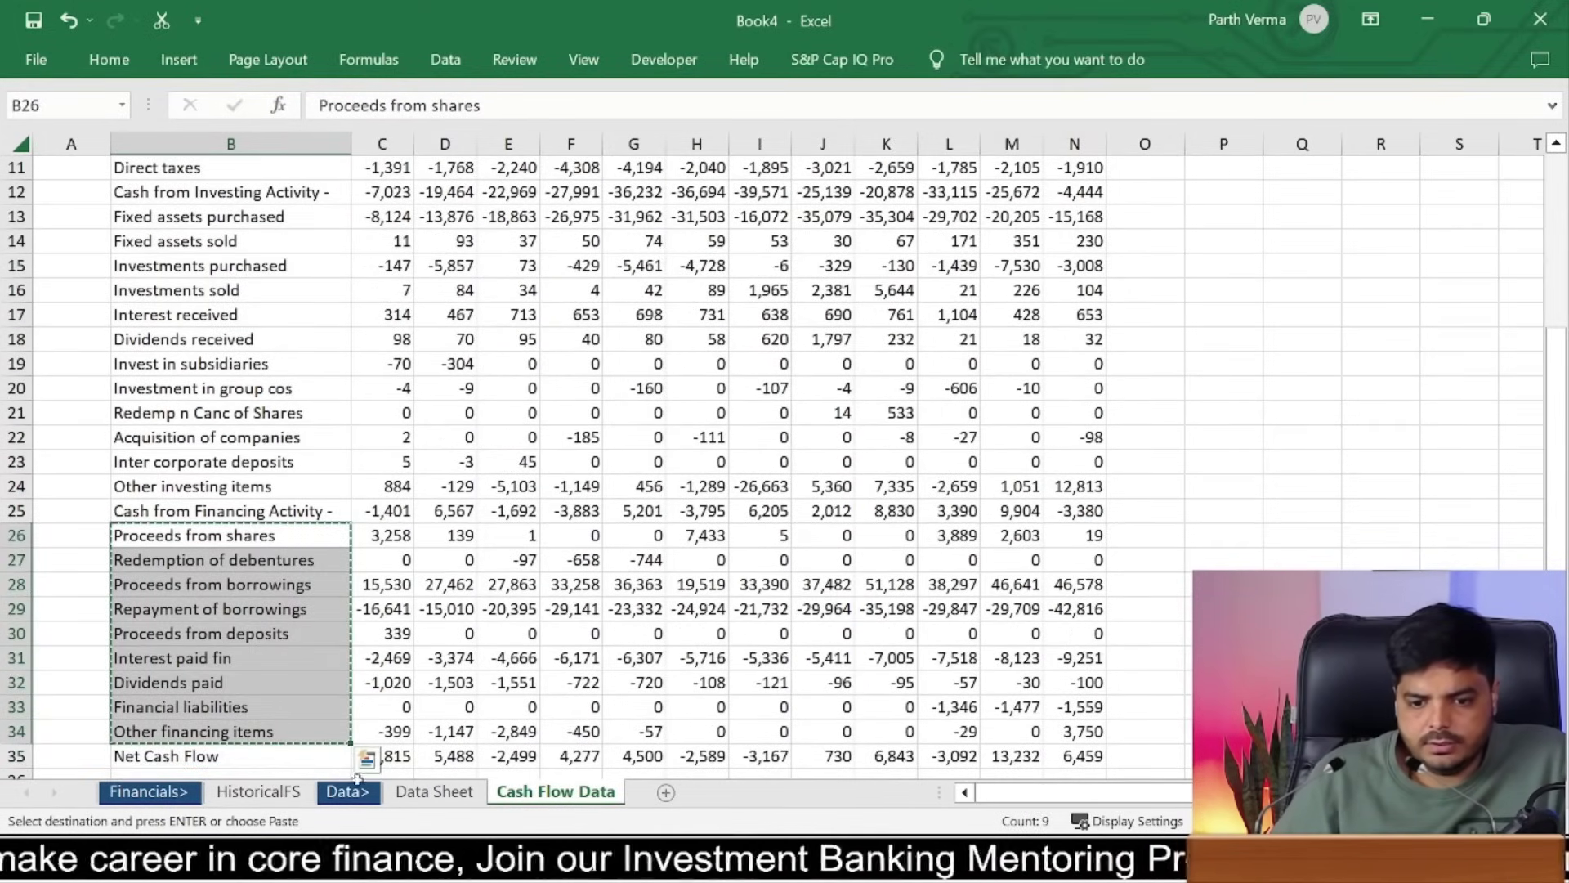
Step: Paste the financing labels as values into HistoricalFS starting at B96
left_click(434, 791)
left_click(259, 791)
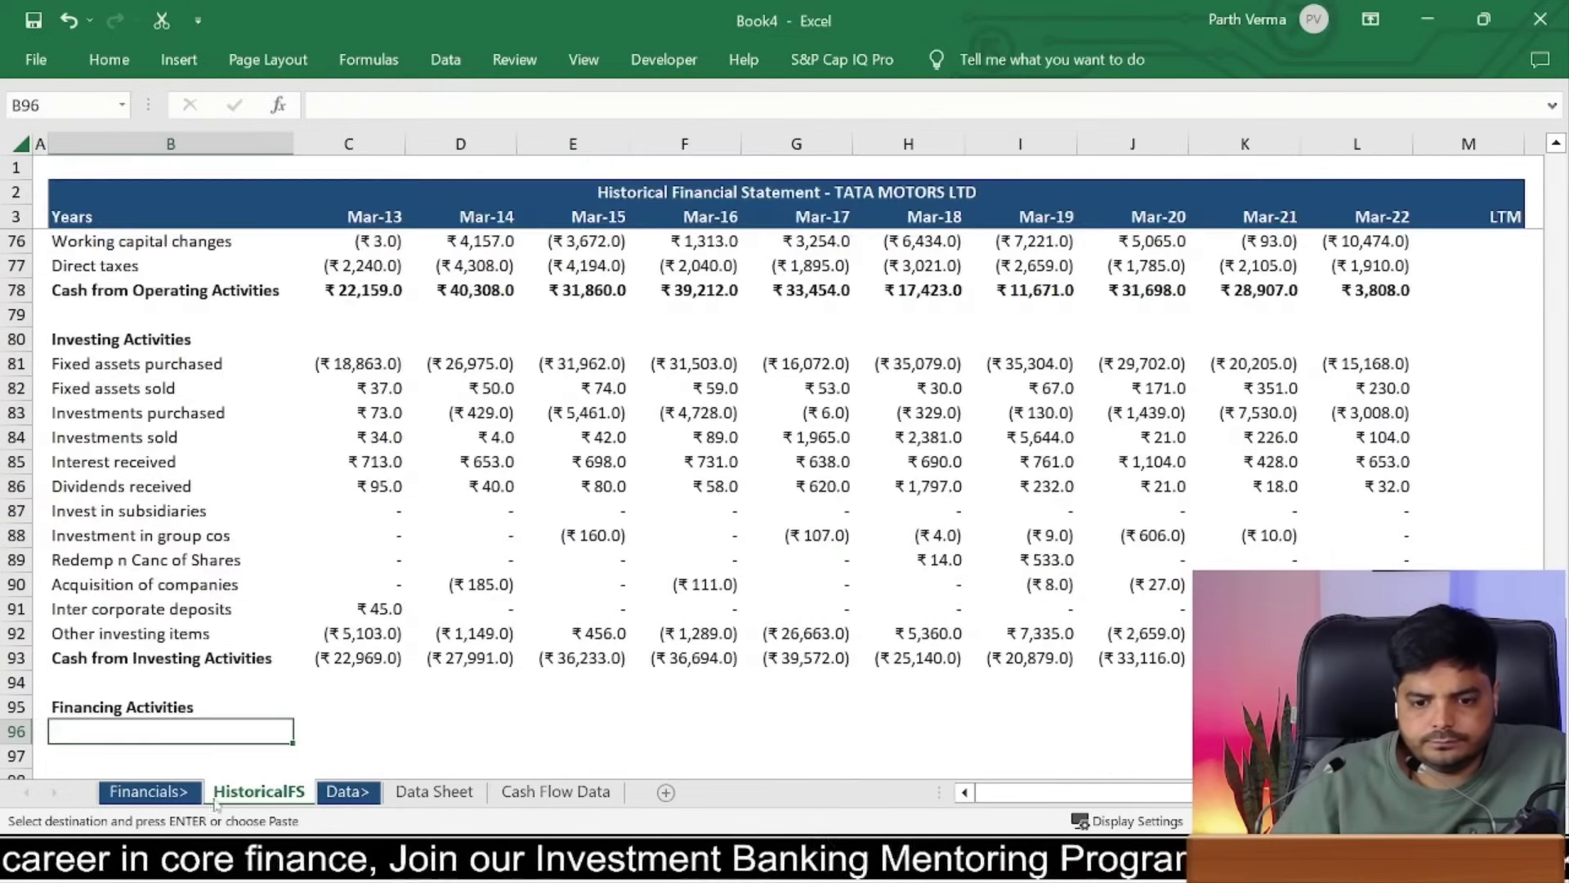
key("ctrl+alt+v")
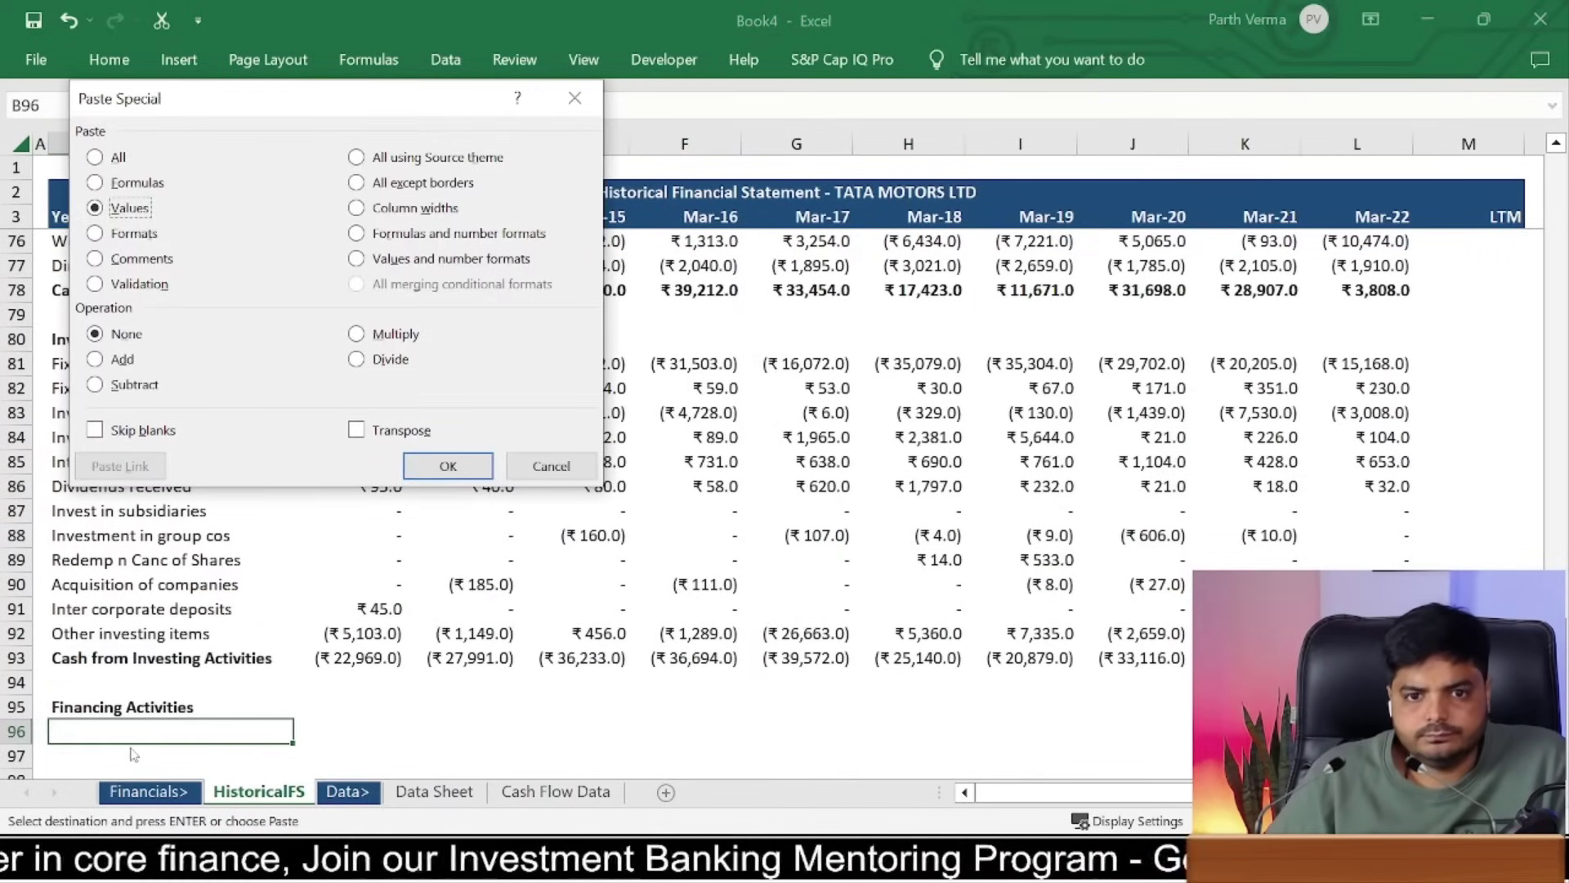
key("Return")
key("Up")
key("Right")
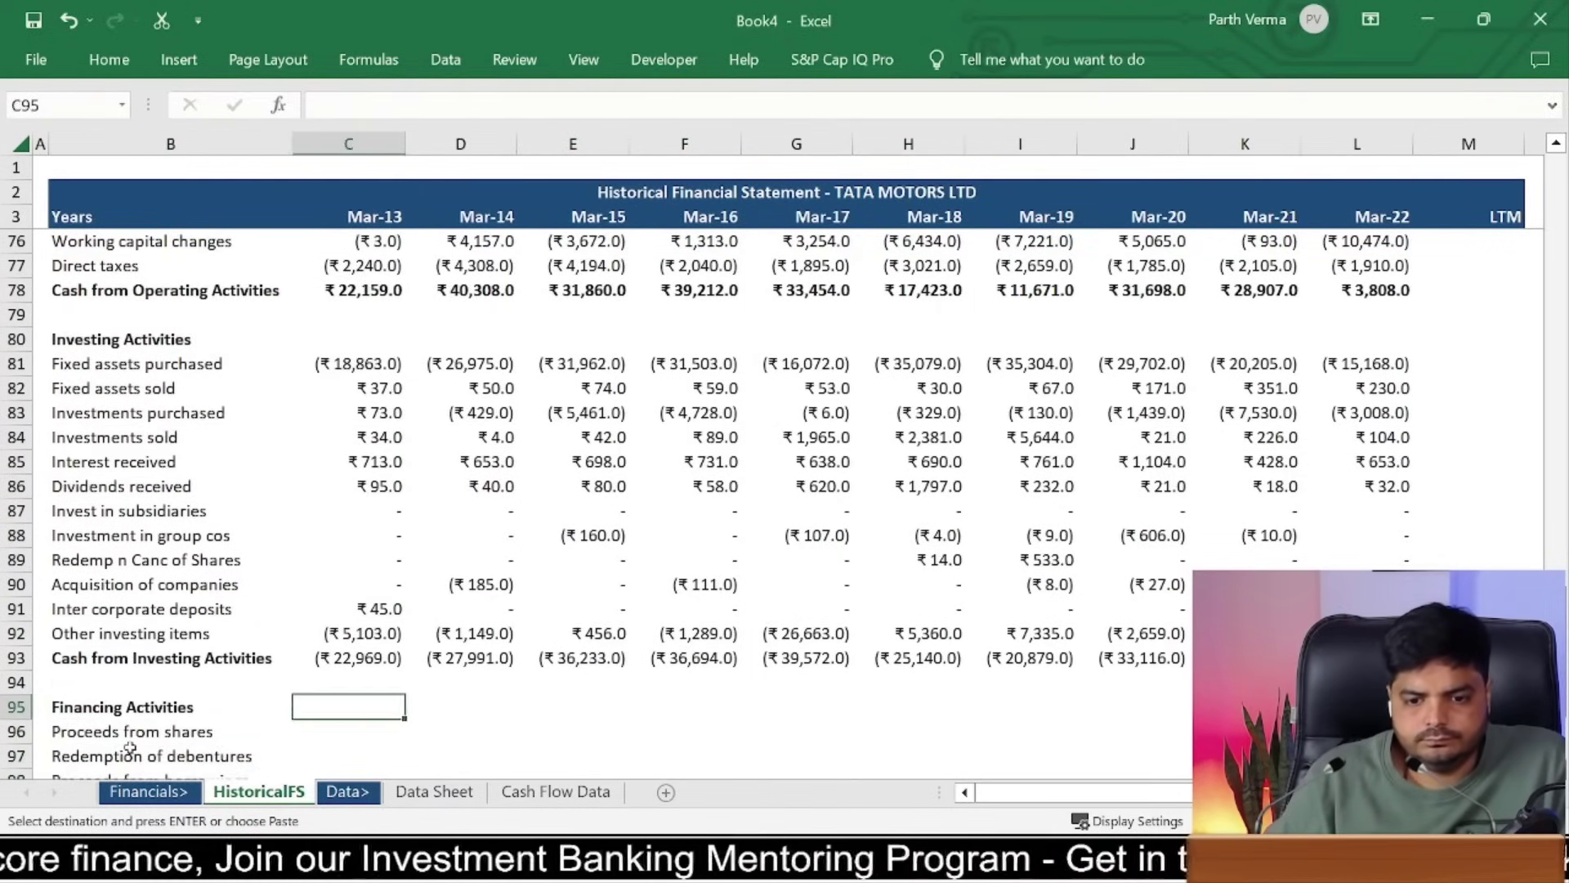
Step: Enter =IFERROR('Cash Flow Data'!E26,0) in C96 so Mar-13 Proceeds from shares shows 1
key("Down")
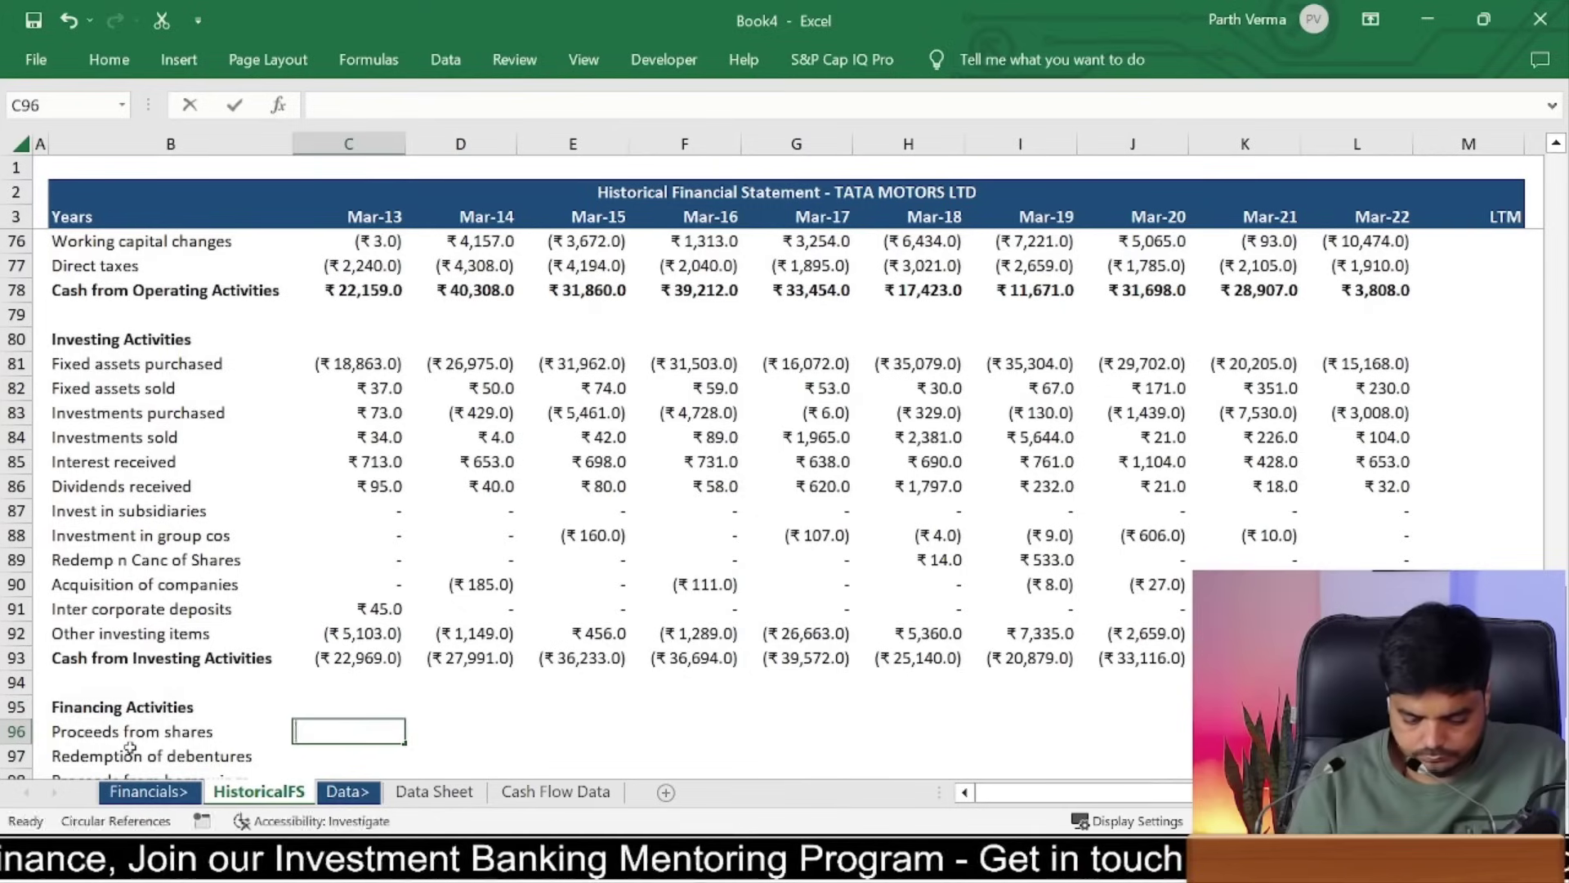
type("=iferror(")
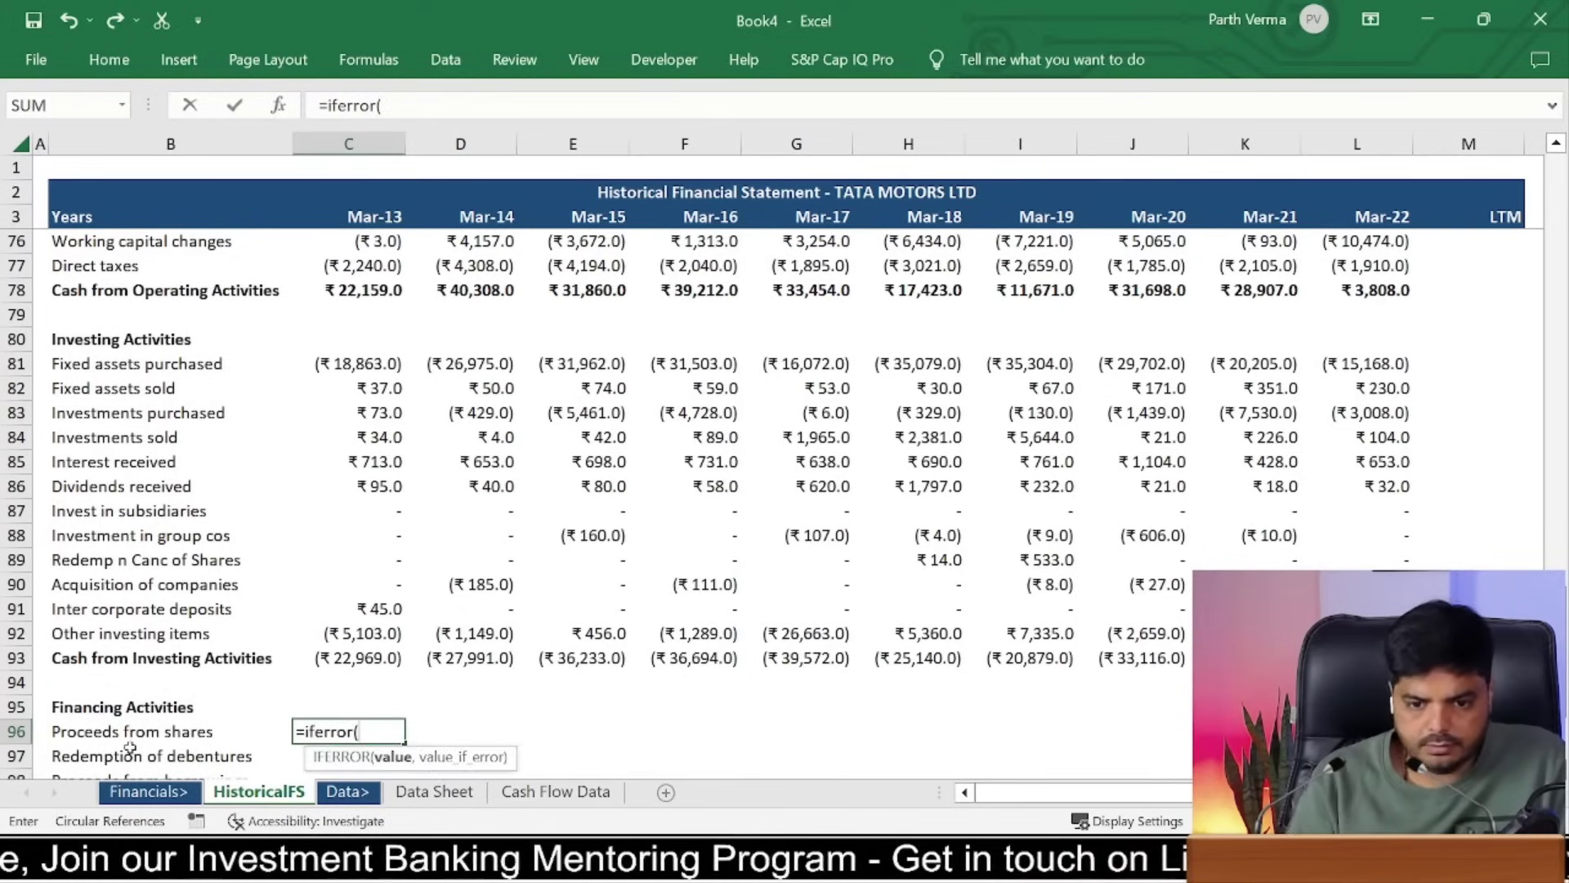
left_click(508, 794)
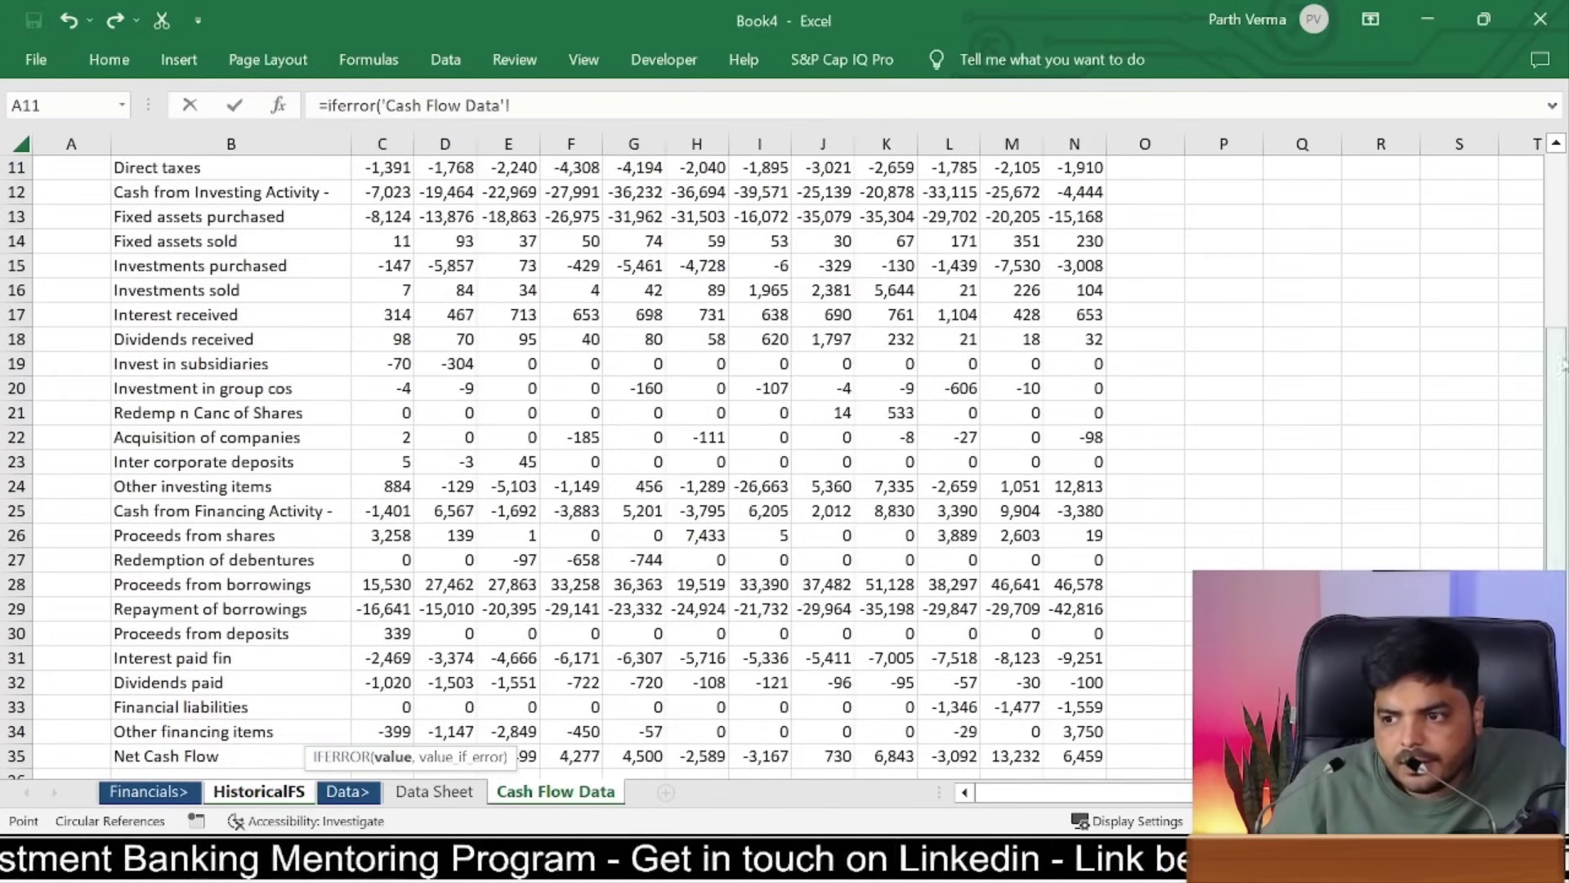
left_click_drag(1557, 365, 1558, 339)
left_click_drag(1303, 176, 561, 219)
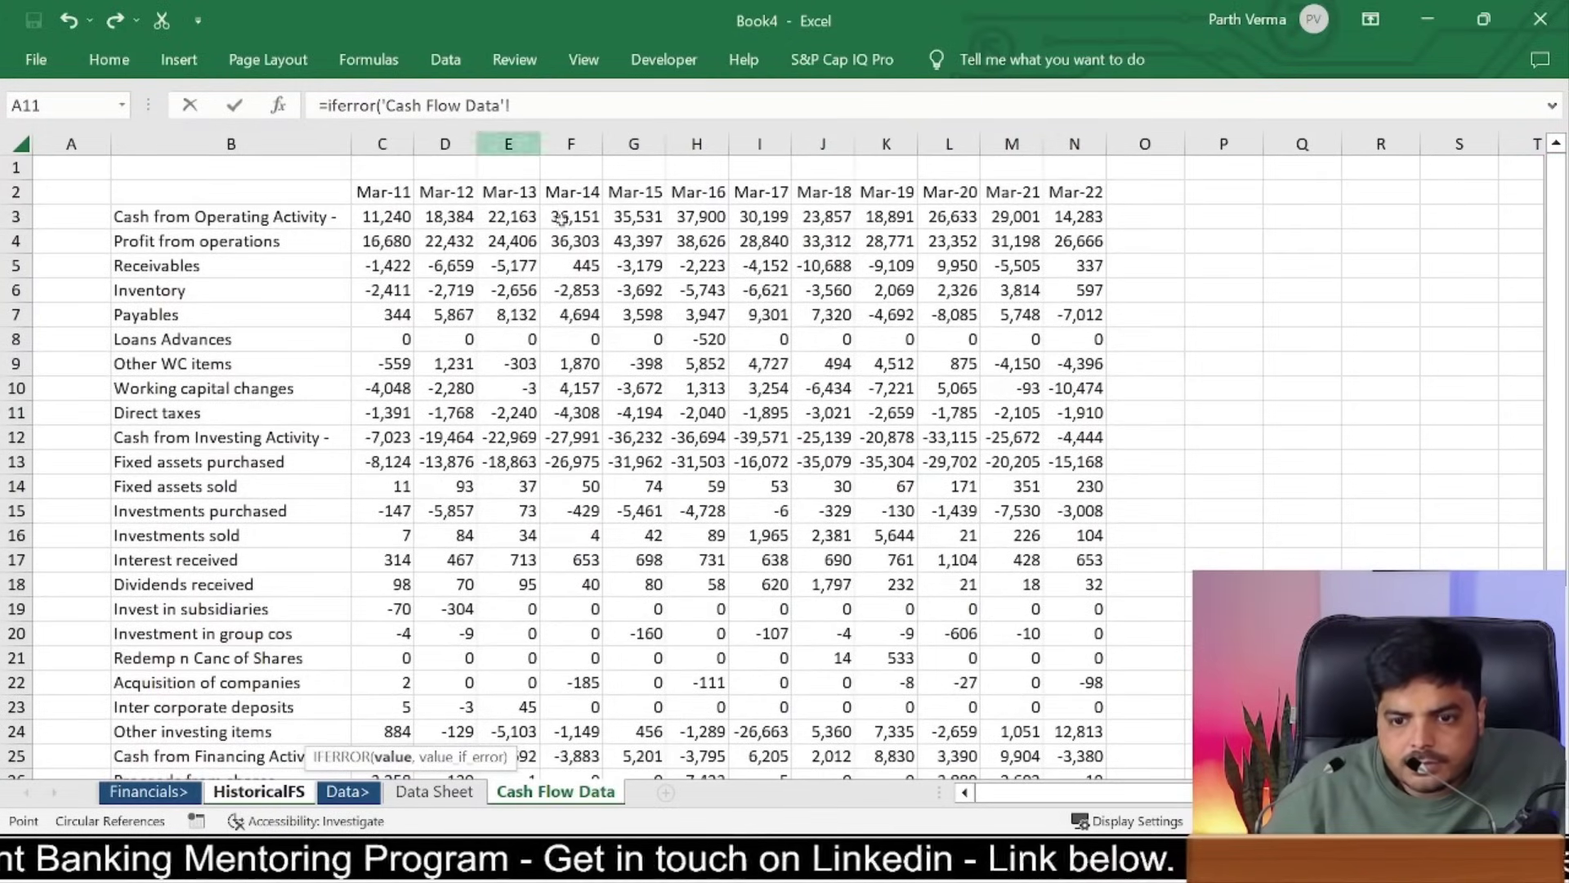
scroll(264, 758, "down", 3)
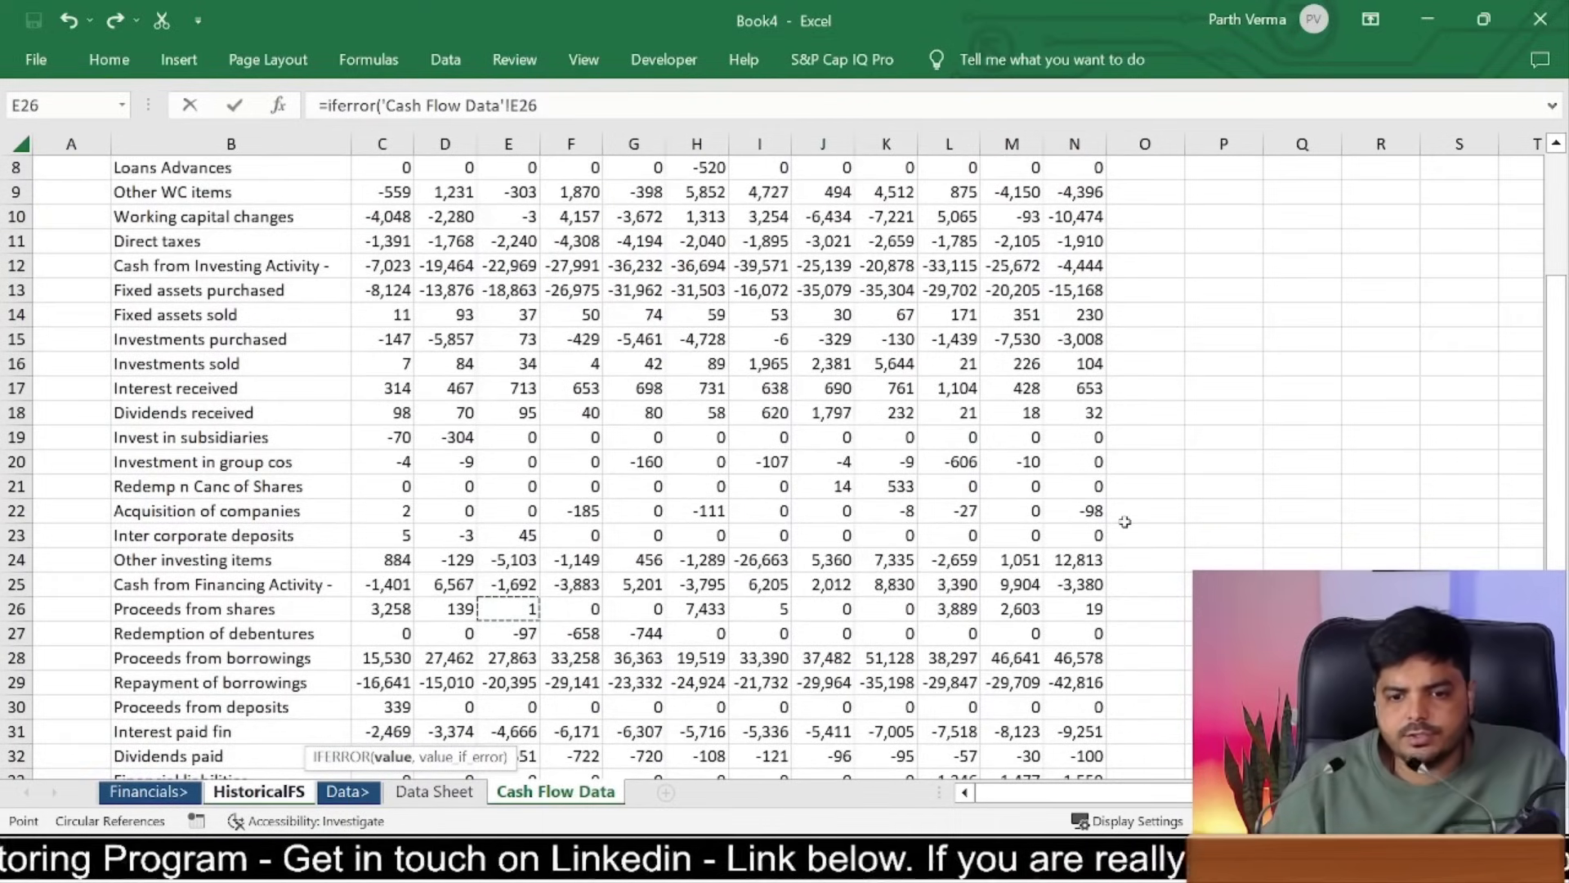
key("Return")
key("Return")
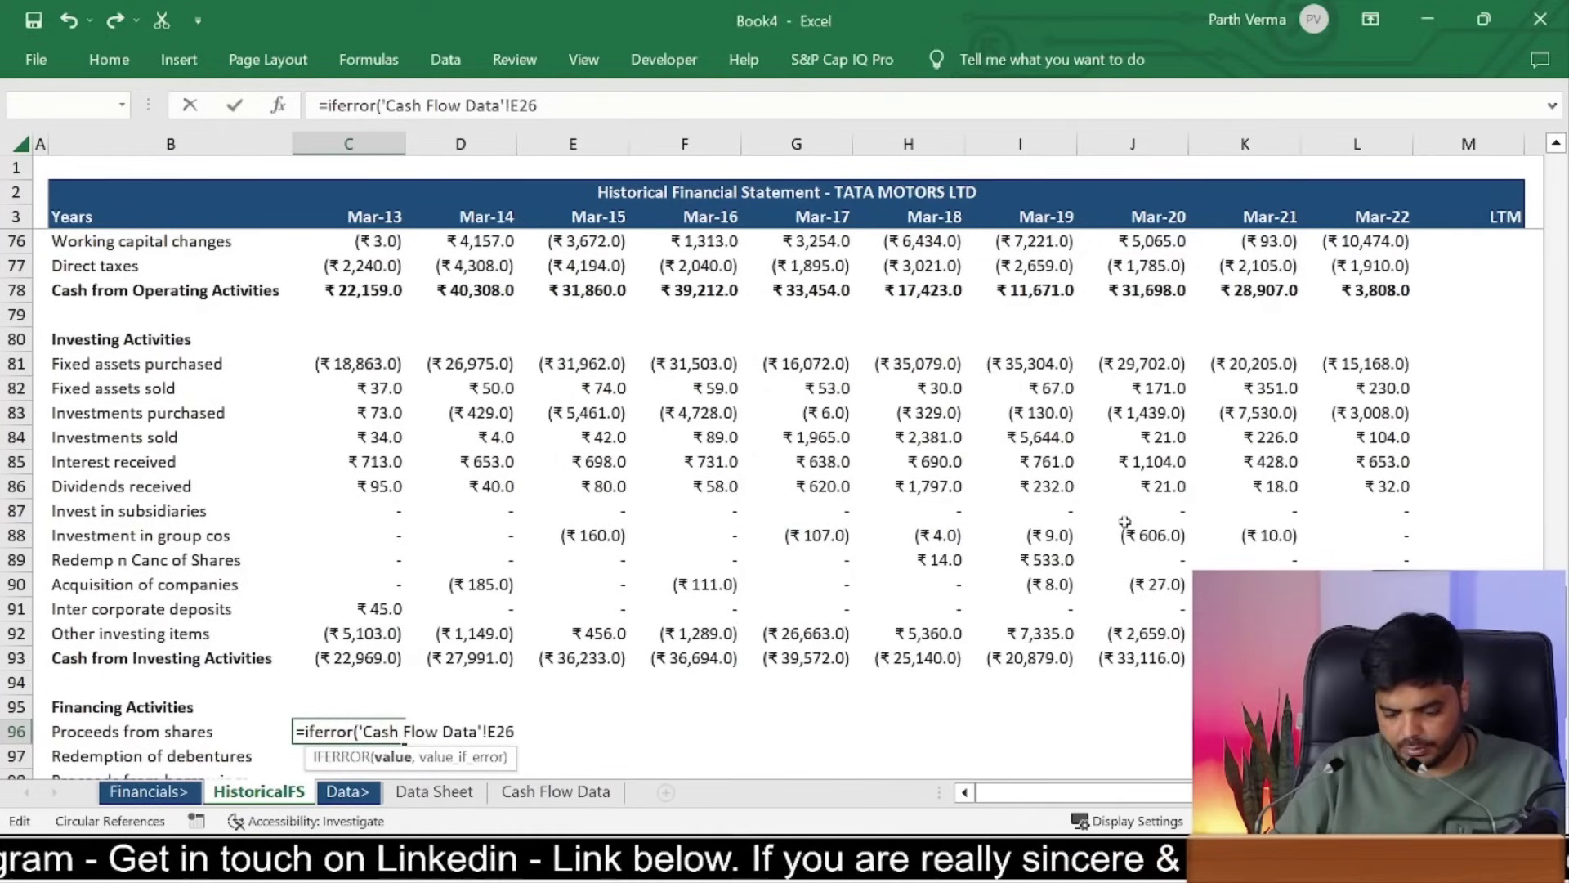
type(",0")
key("Return")
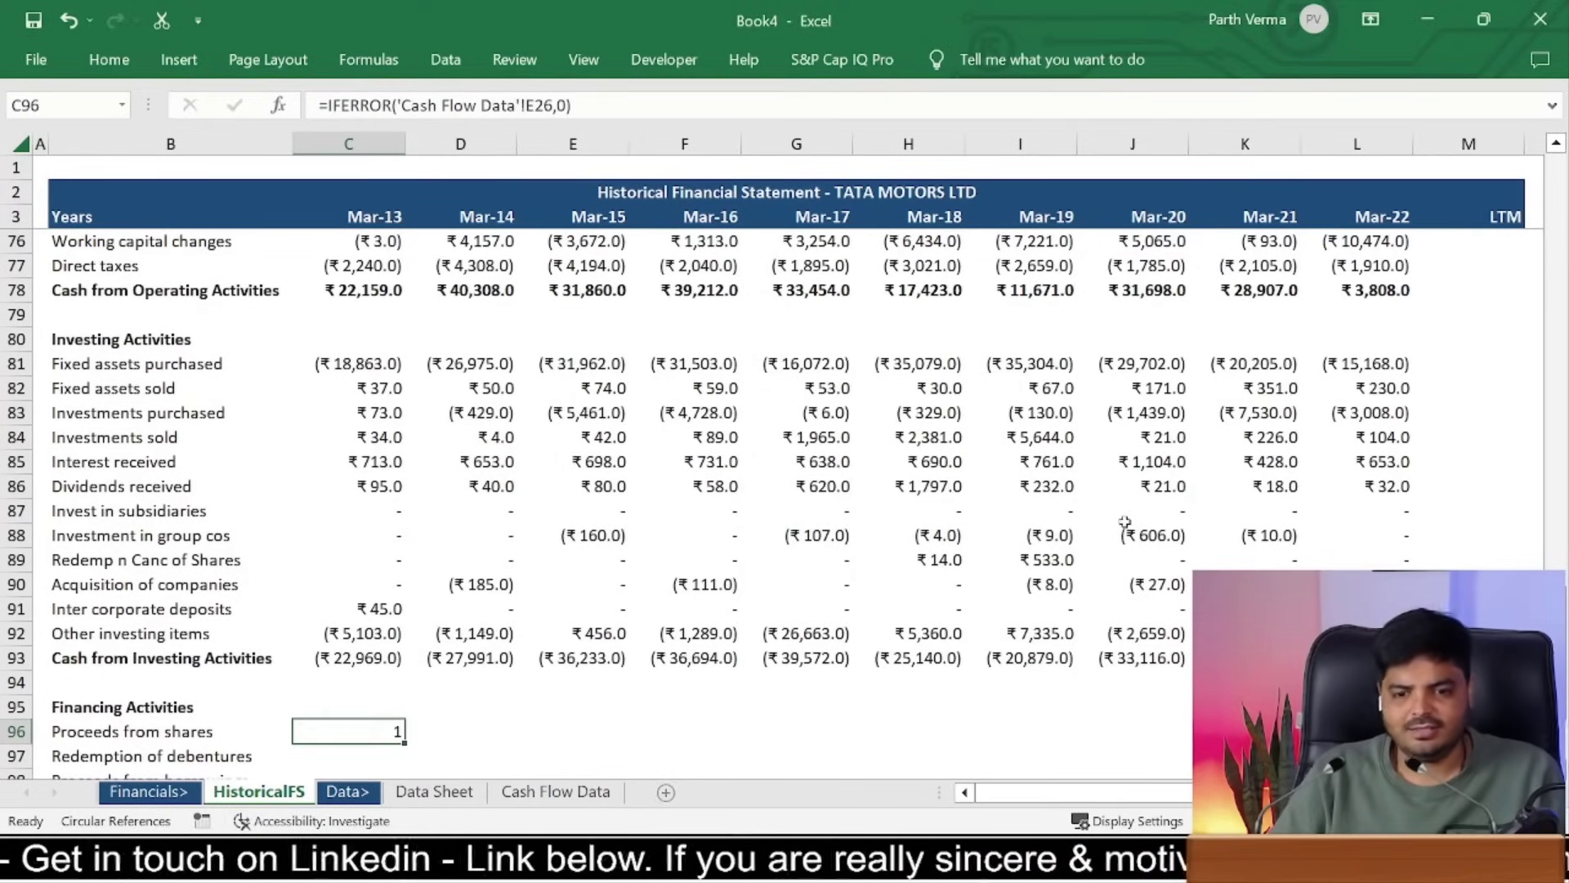
Step: Fill the C96 IFERROR formula across the financing rows and year columns
key("ctrl+c")
key("shift+Down")
key("shift+Down")
key("shift+Down")
key("shift+Down")
key("shift+Down")
key("shift+Down")
key("shift+Down")
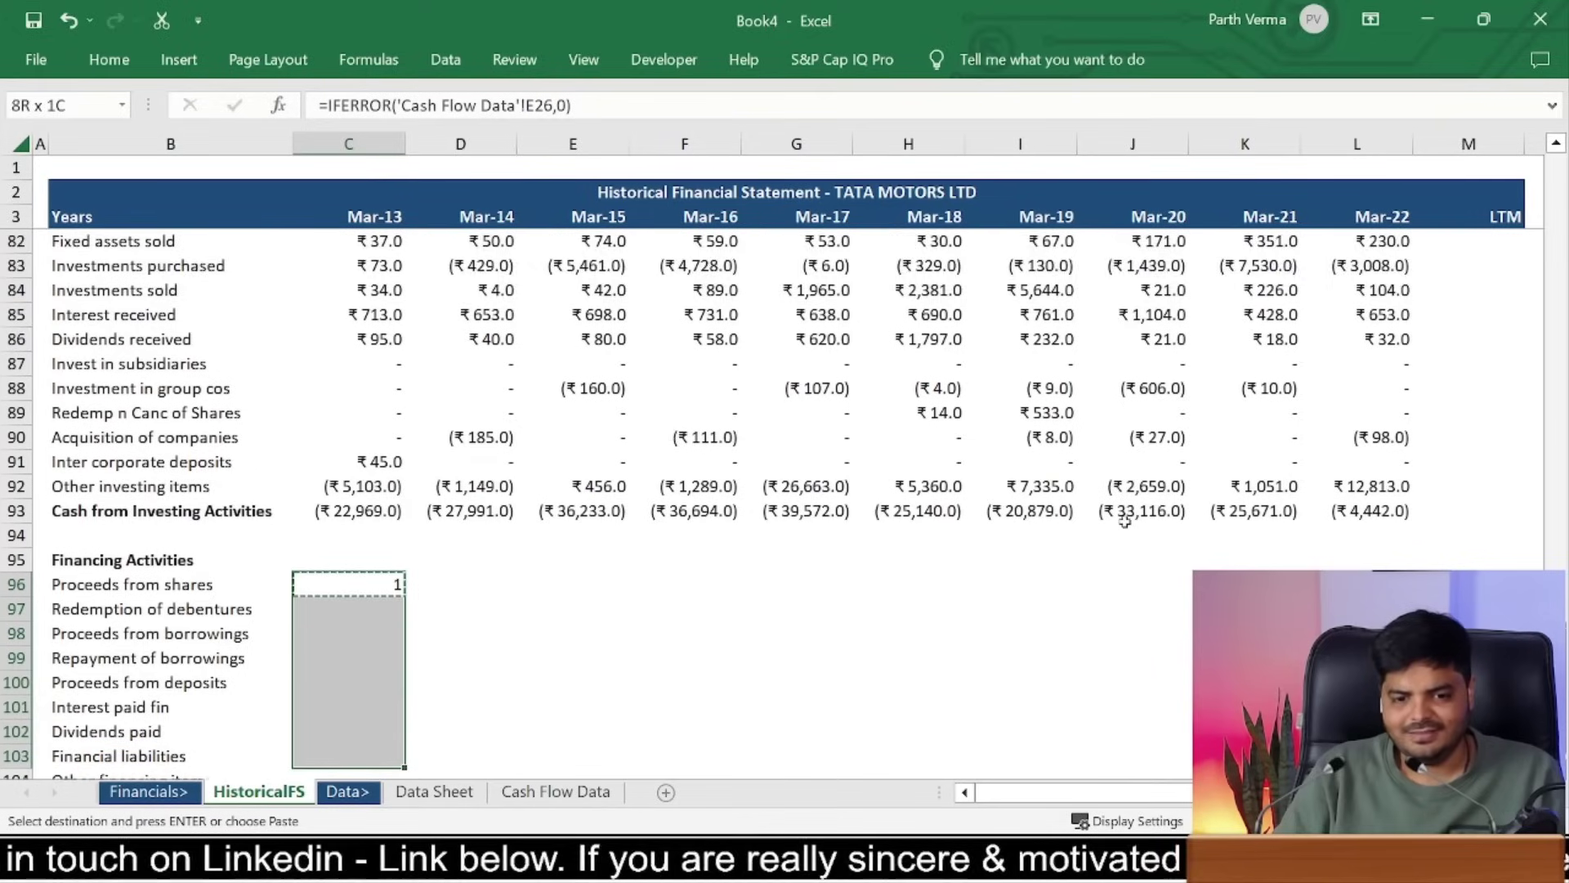
key("shift+Down")
key("shift+Down")
key("shift+Up")
key("shift+Right")
key("shift+Right")
key("shift+Right")
key("shift+Right")
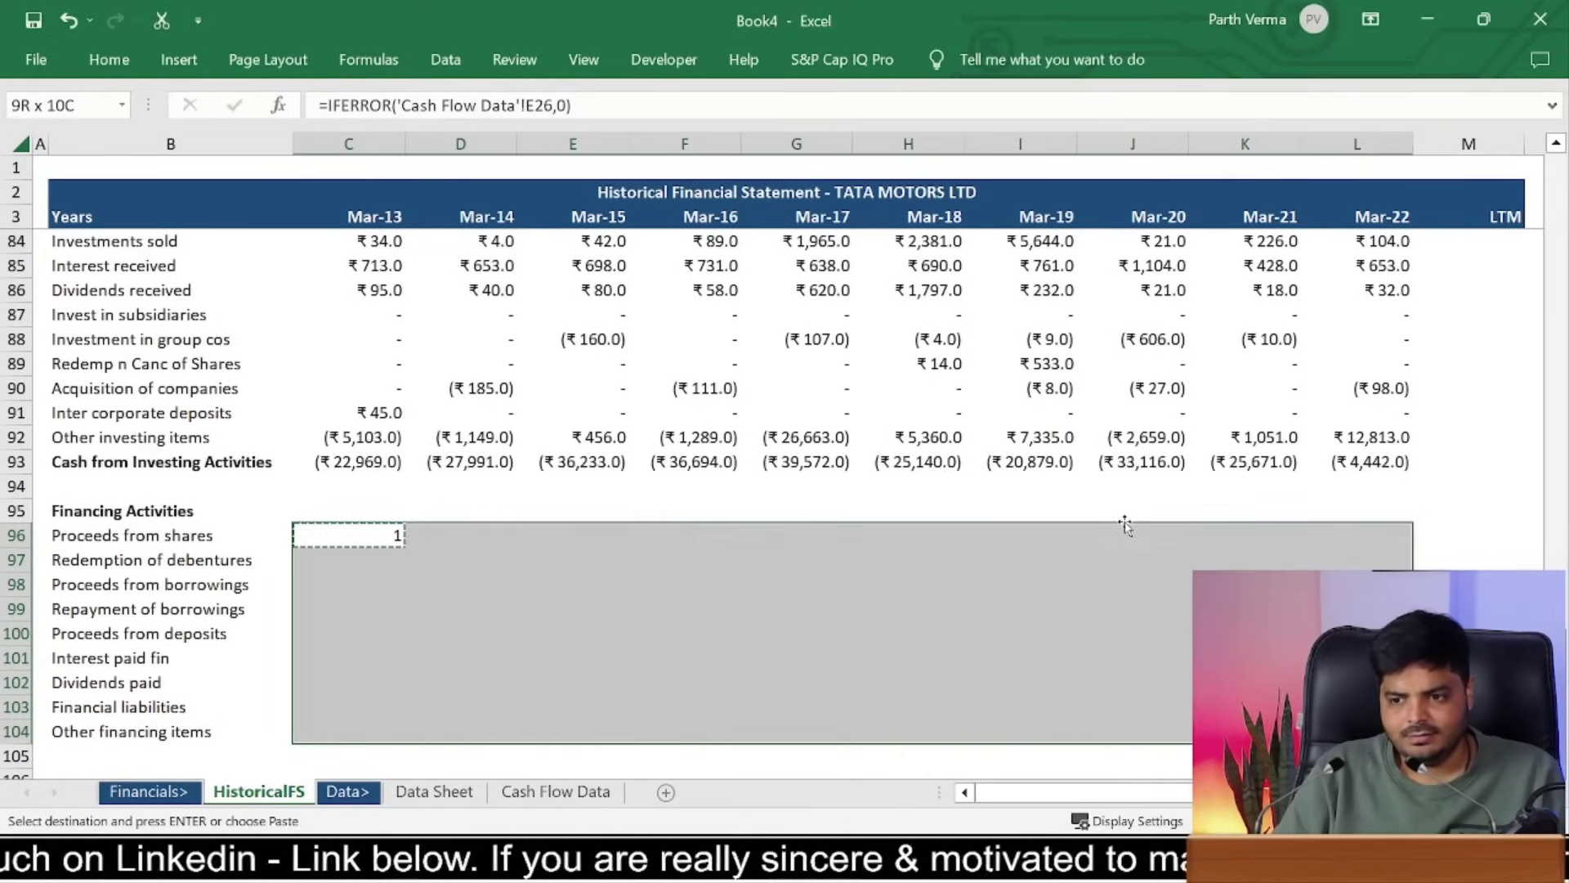
key("ctrl+v")
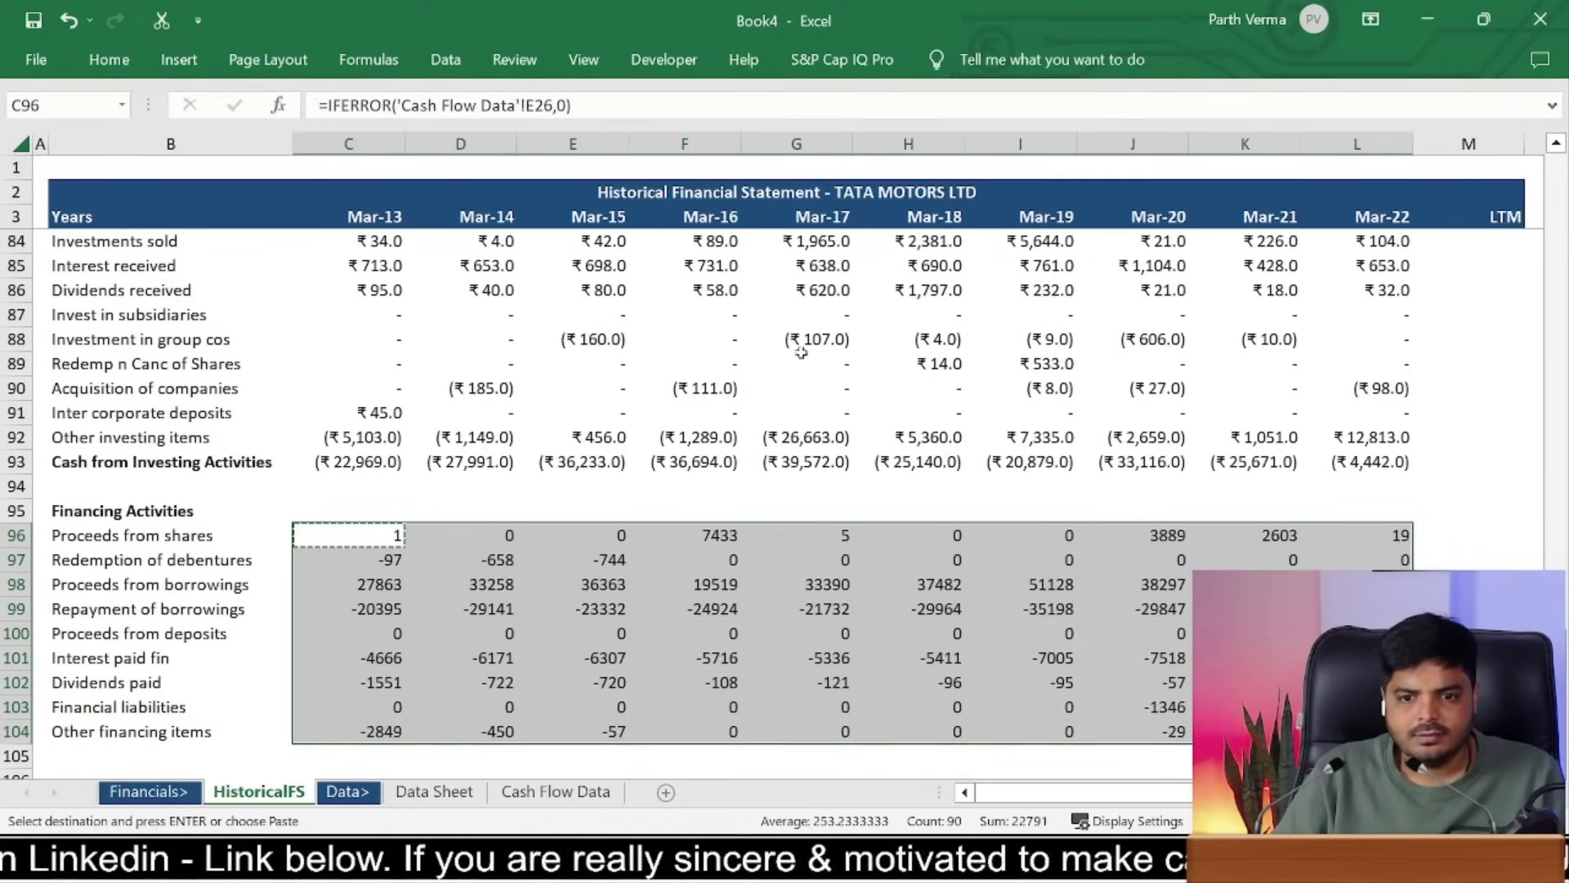
Step: Paste the rupee number format from the investing rows onto C96:L104 using Paste Special Formats
left_click(379, 440)
key("ctrl+c")
left_click(389, 536)
key("ctrl+shift+Down")
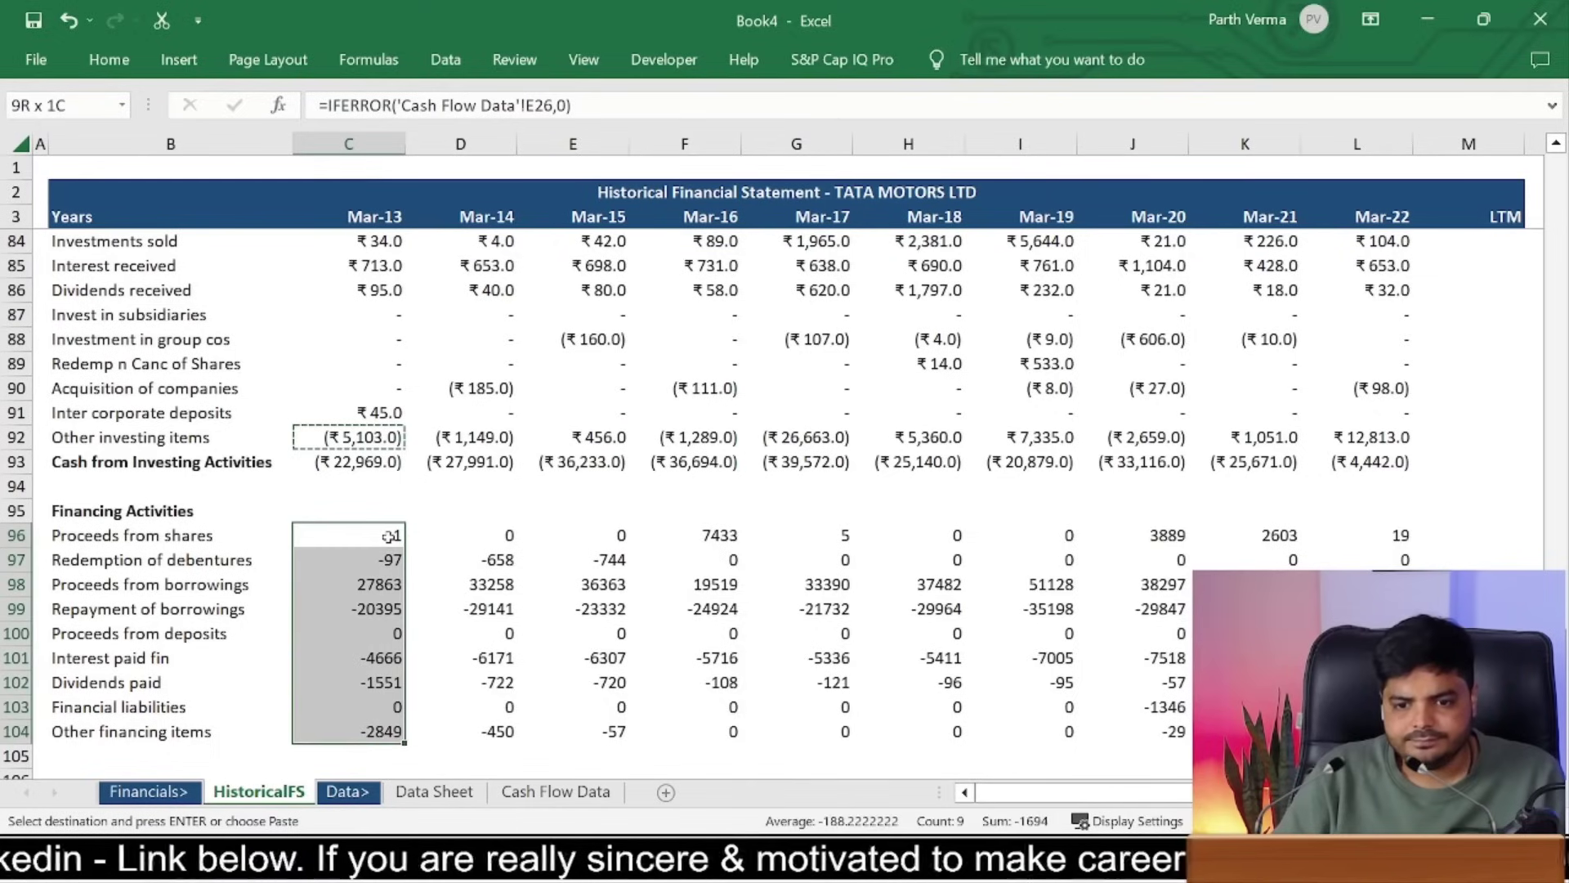
key("ctrl+shift+Right")
key("ctrl+alt+v")
key("t")
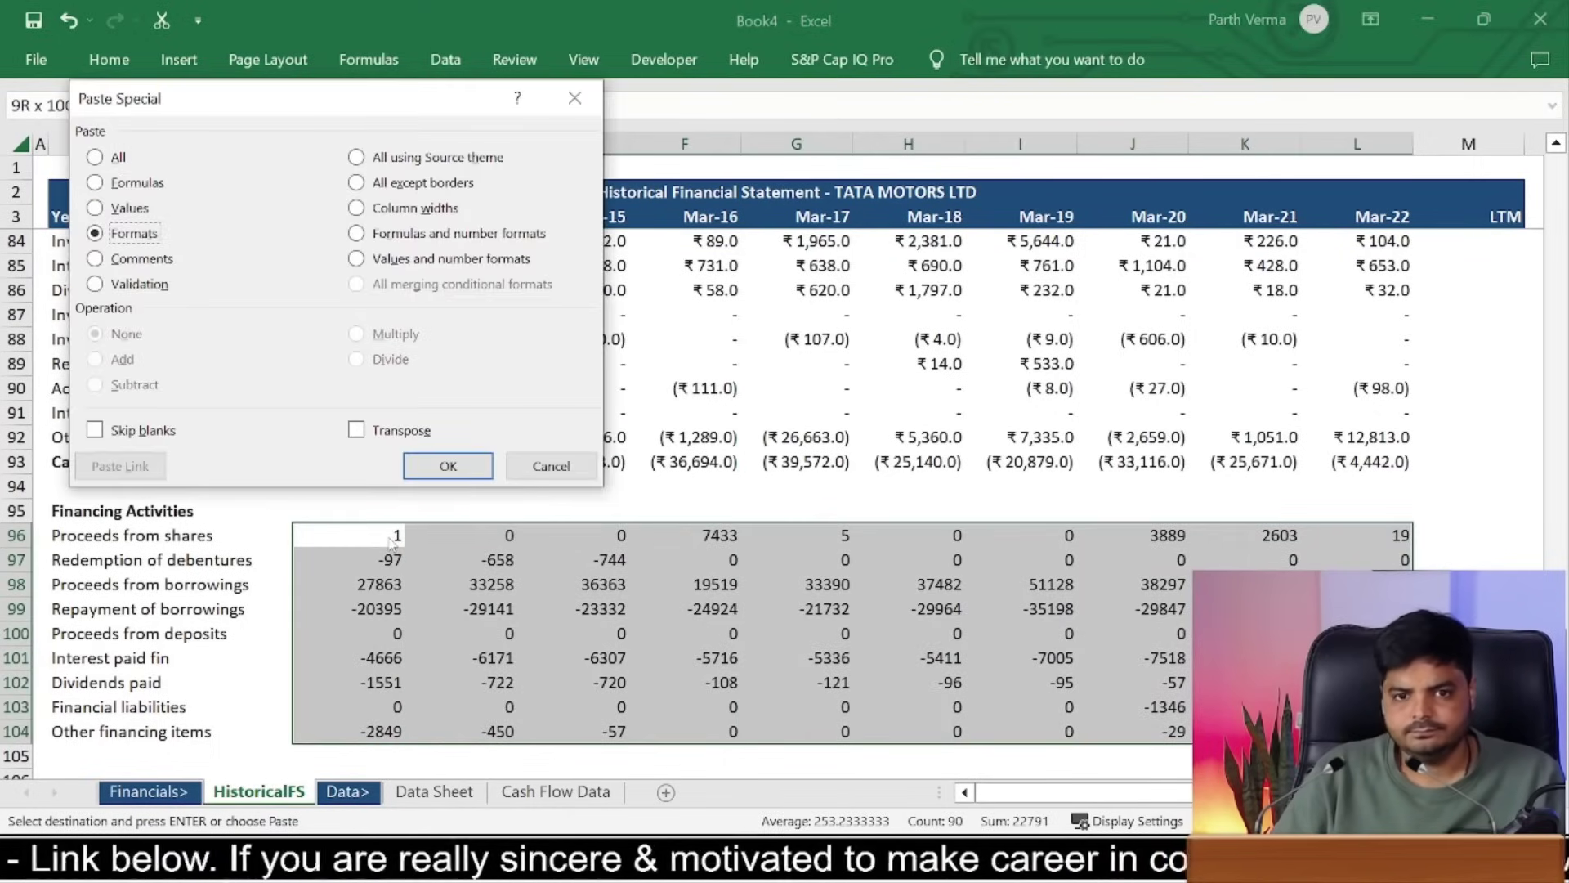
key("Return")
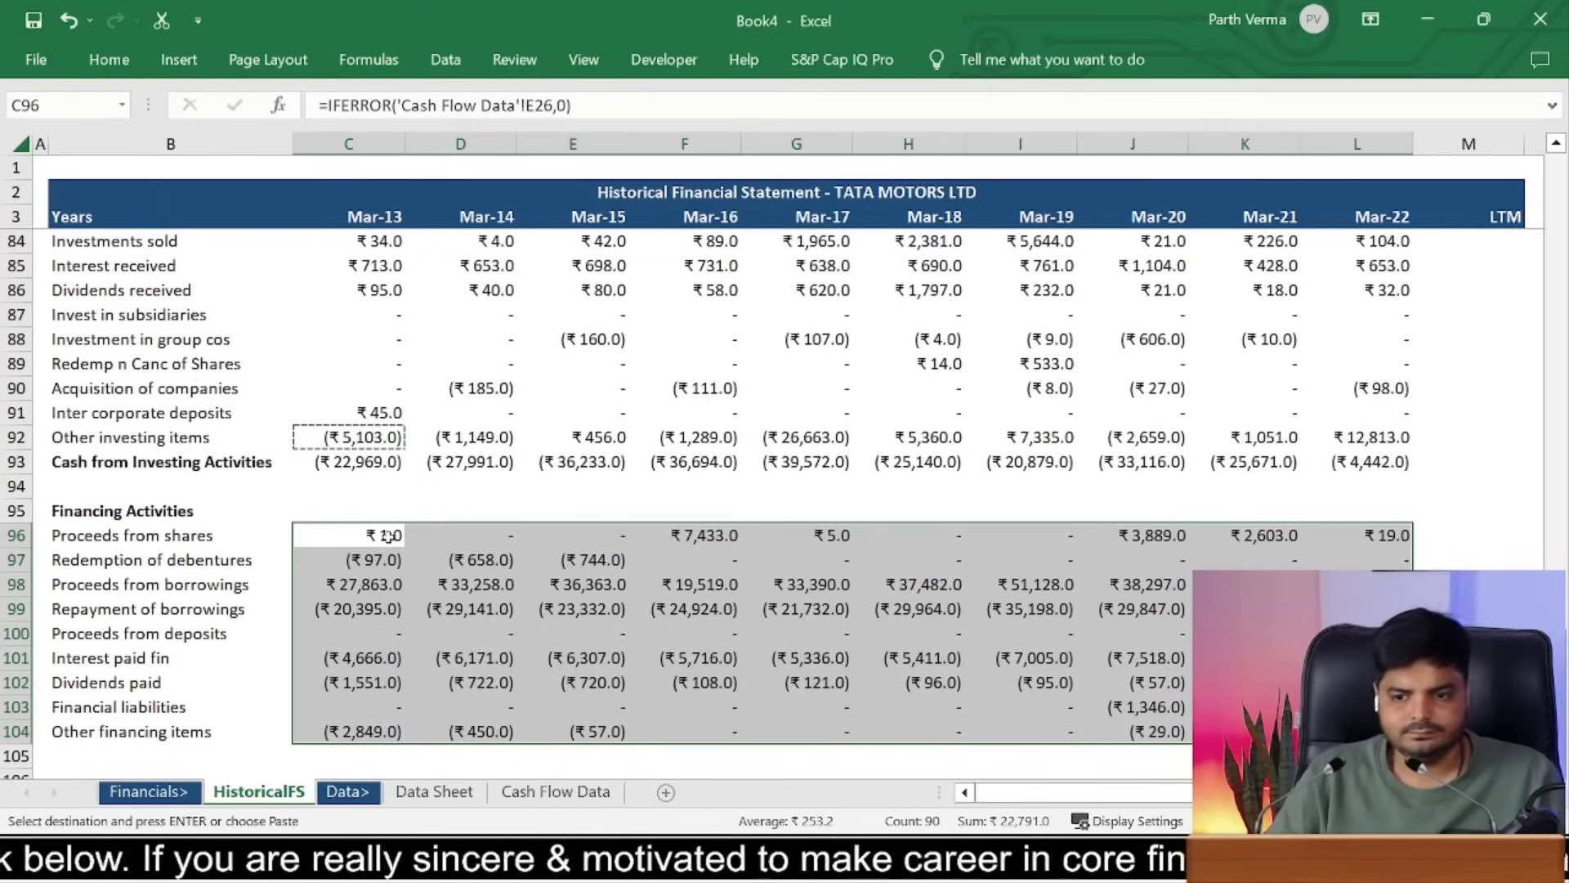
key("Left")
key("Left")
key("Down")
key("Down")
key("Down")
key("Down")
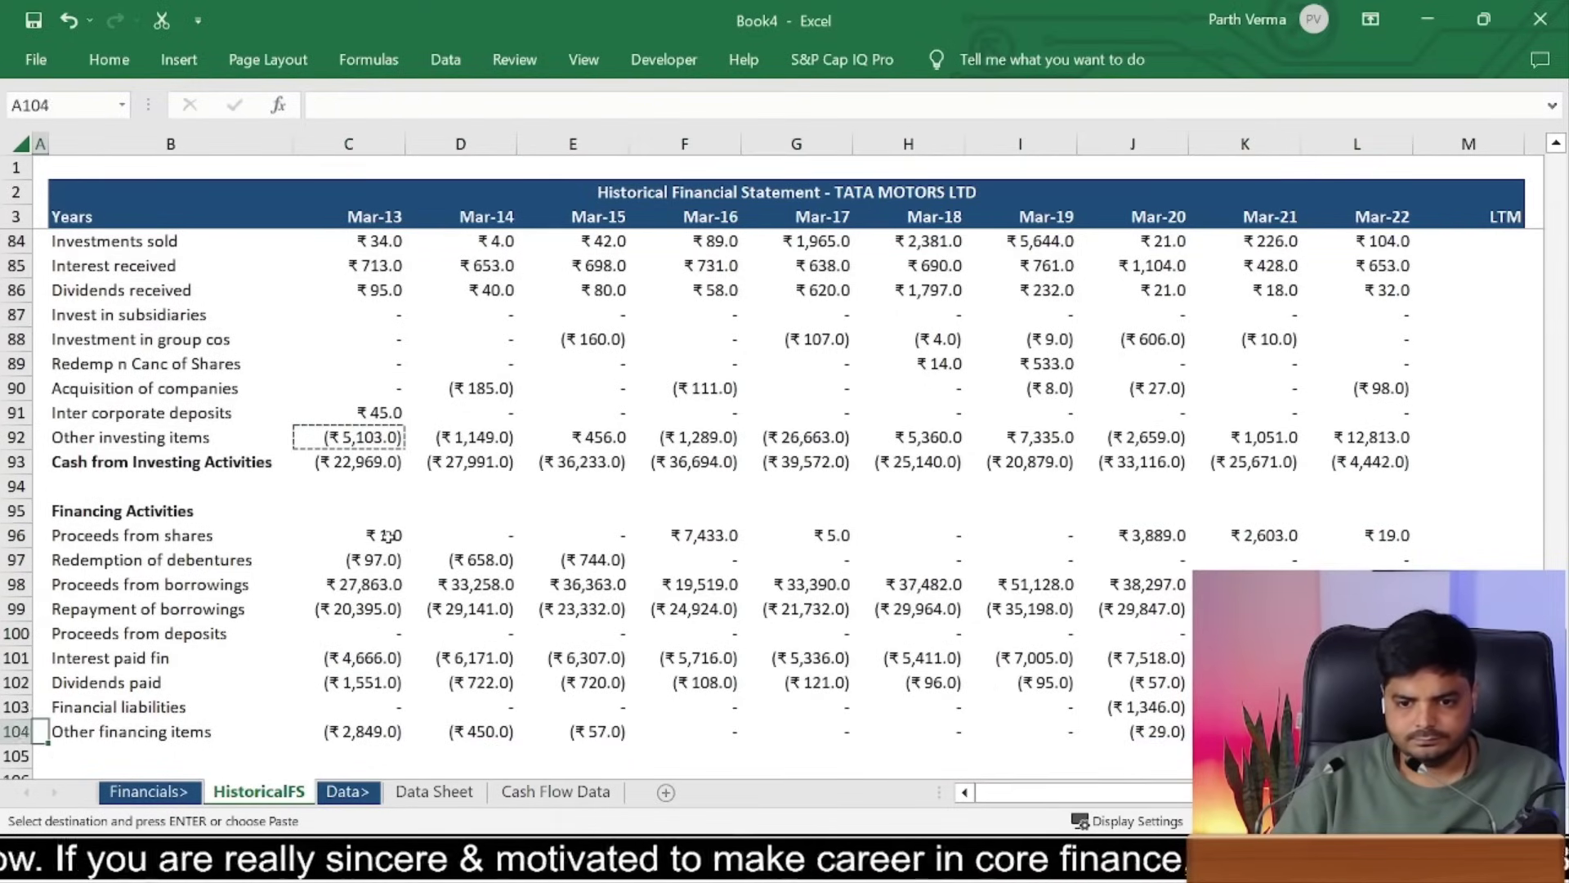
key("Down")
key("Down")
Step: Copy the Cash from Investing Activities label to B105 and rename it Cash from Financing Activities
key("Right")
key("Up")
key("Up")
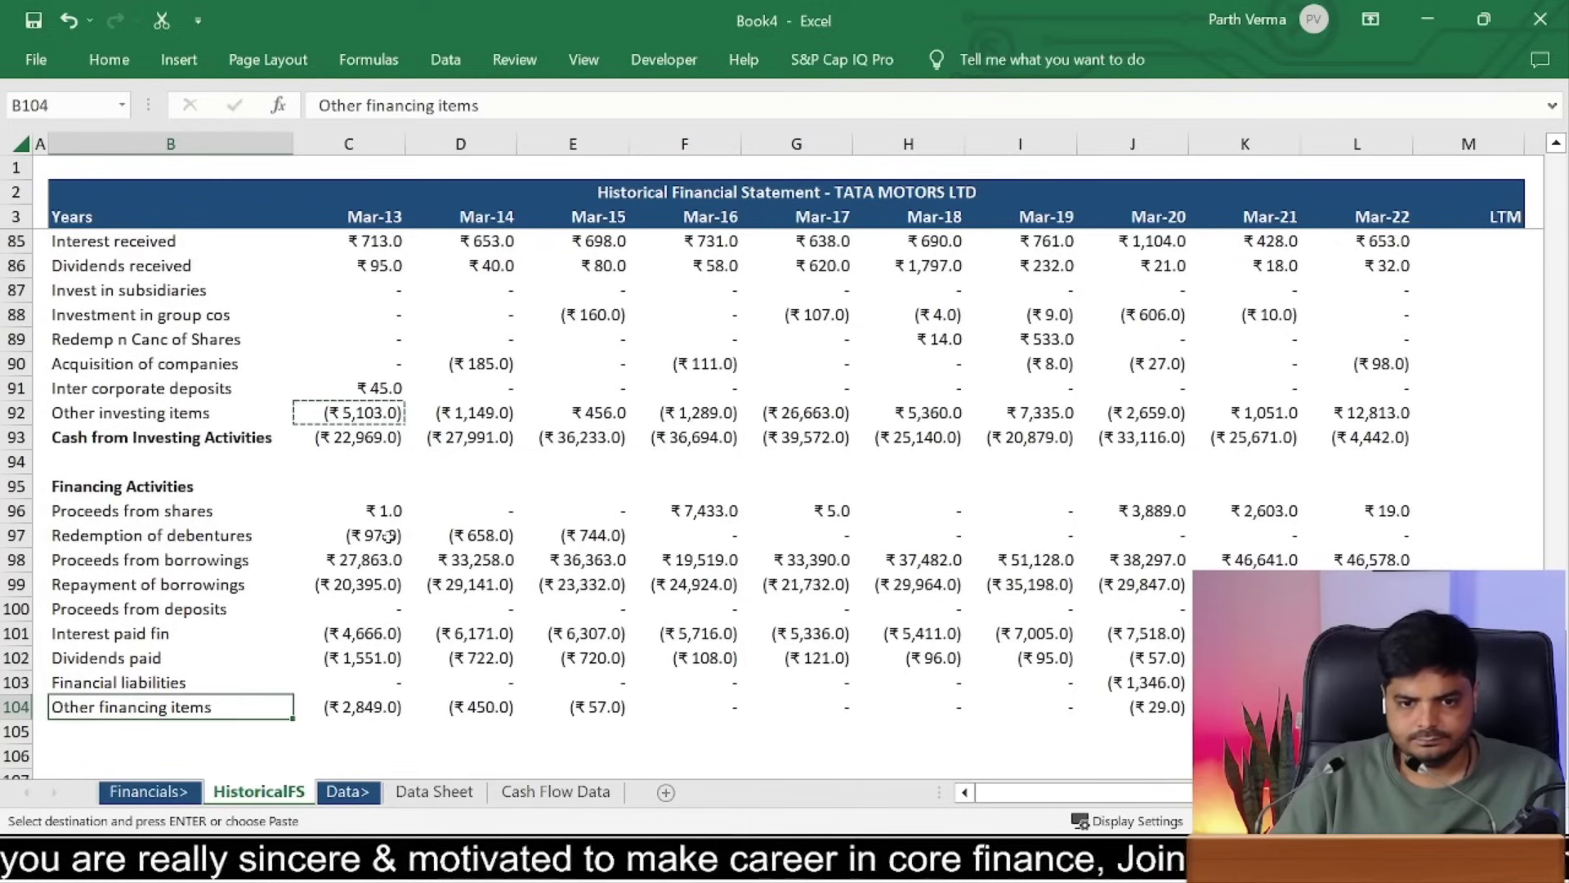
key("Up")
key("Up")
key("Up")
key("Up")
key("Up")
key("Up")
key("Up")
key("ctrl+c")
key("Down")
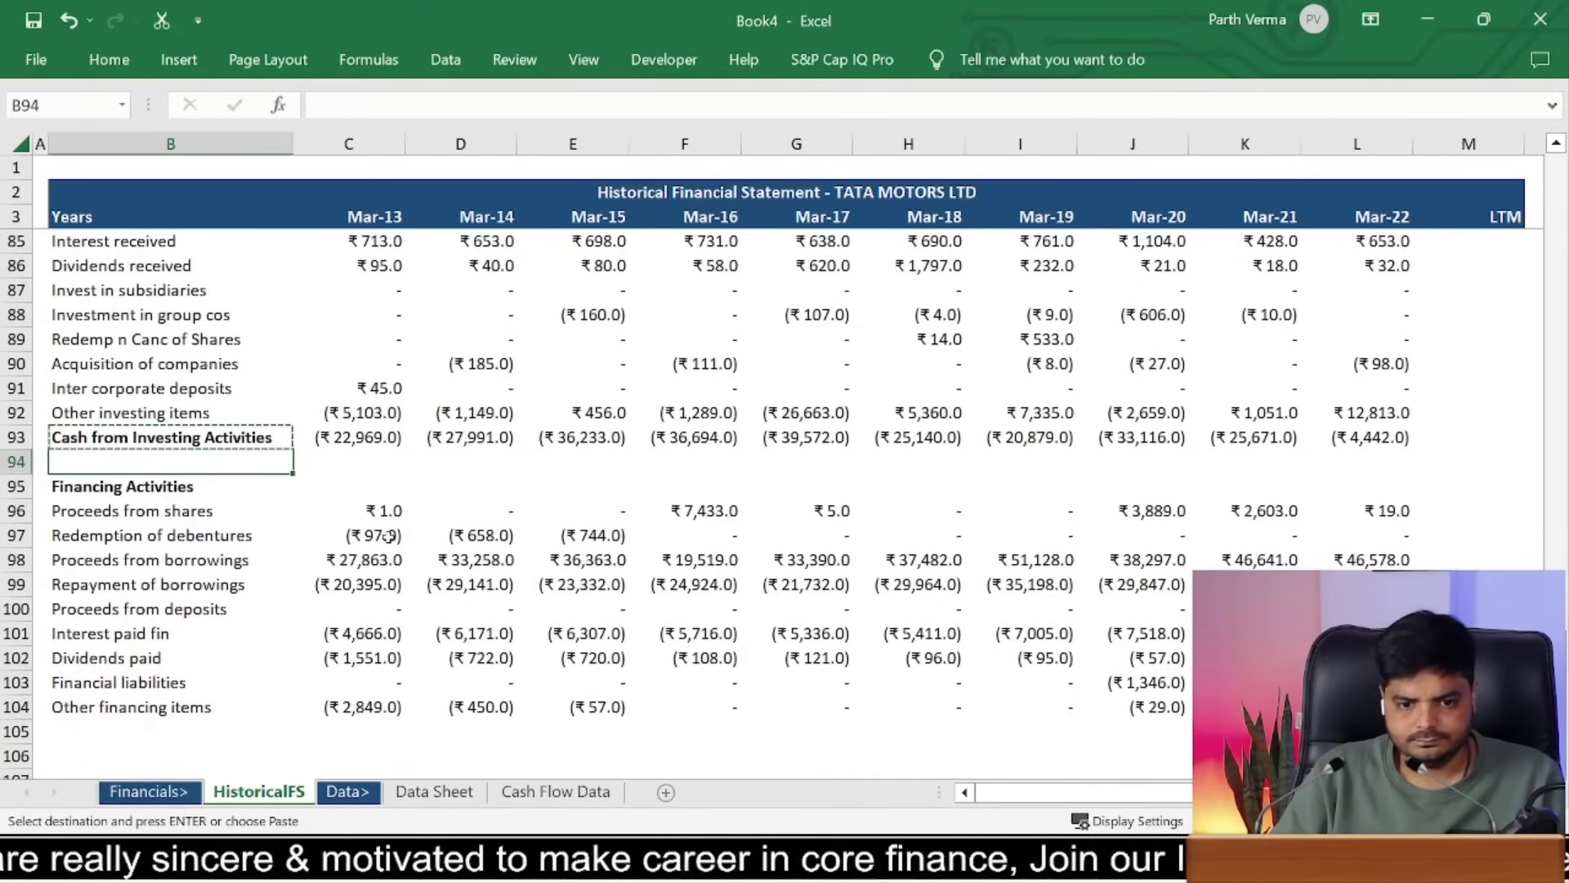
key("Down")
key("Down")
key("Down")
key("ctrl+v")
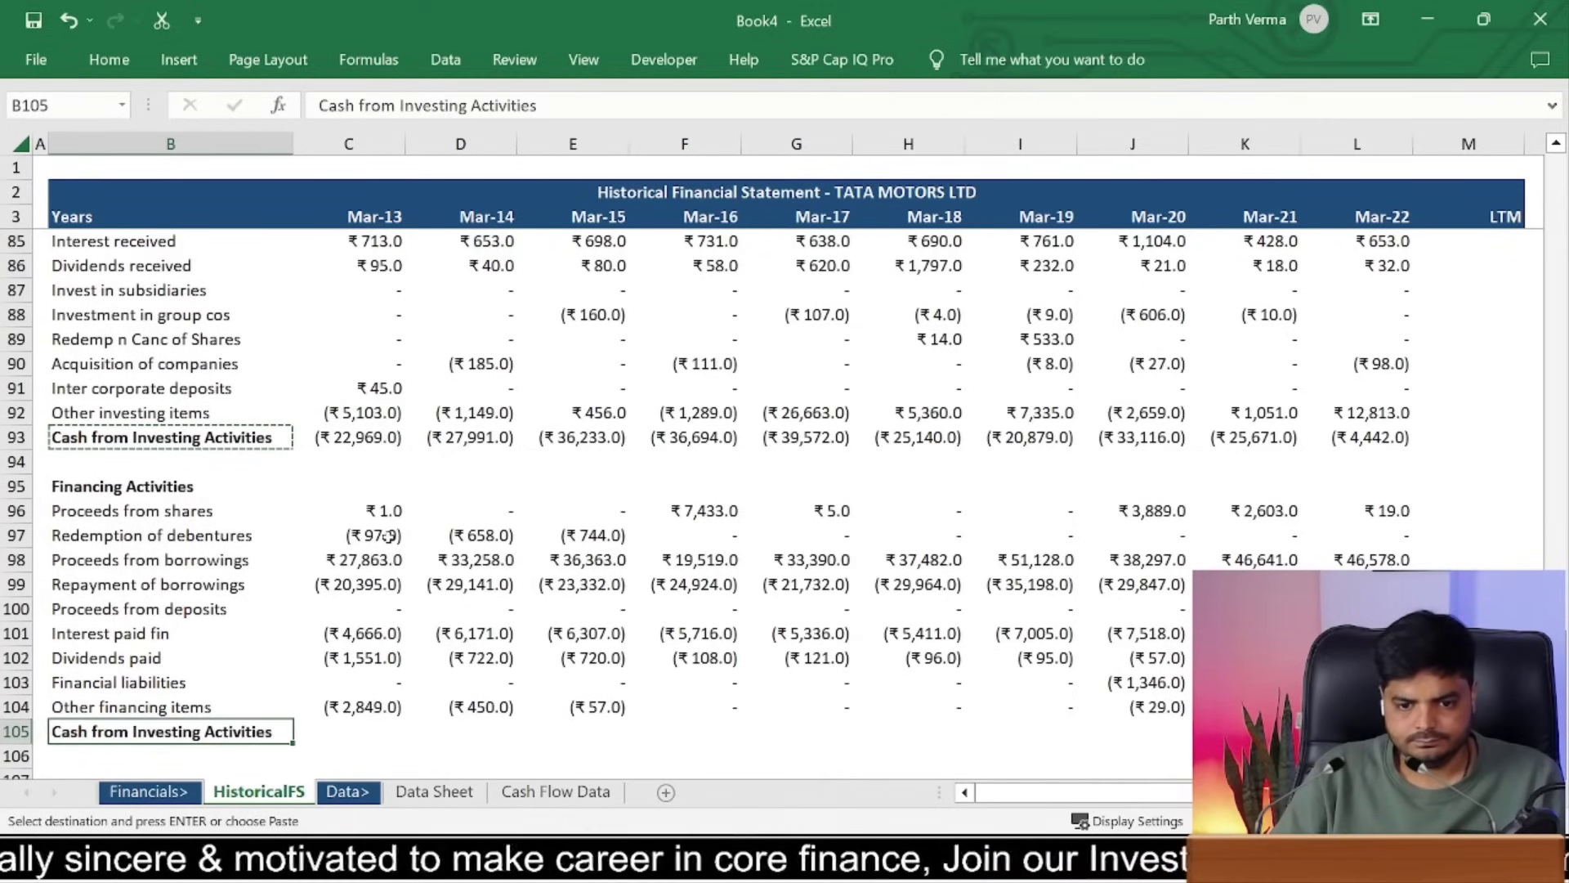
left_click(434, 104)
double_click(434, 104)
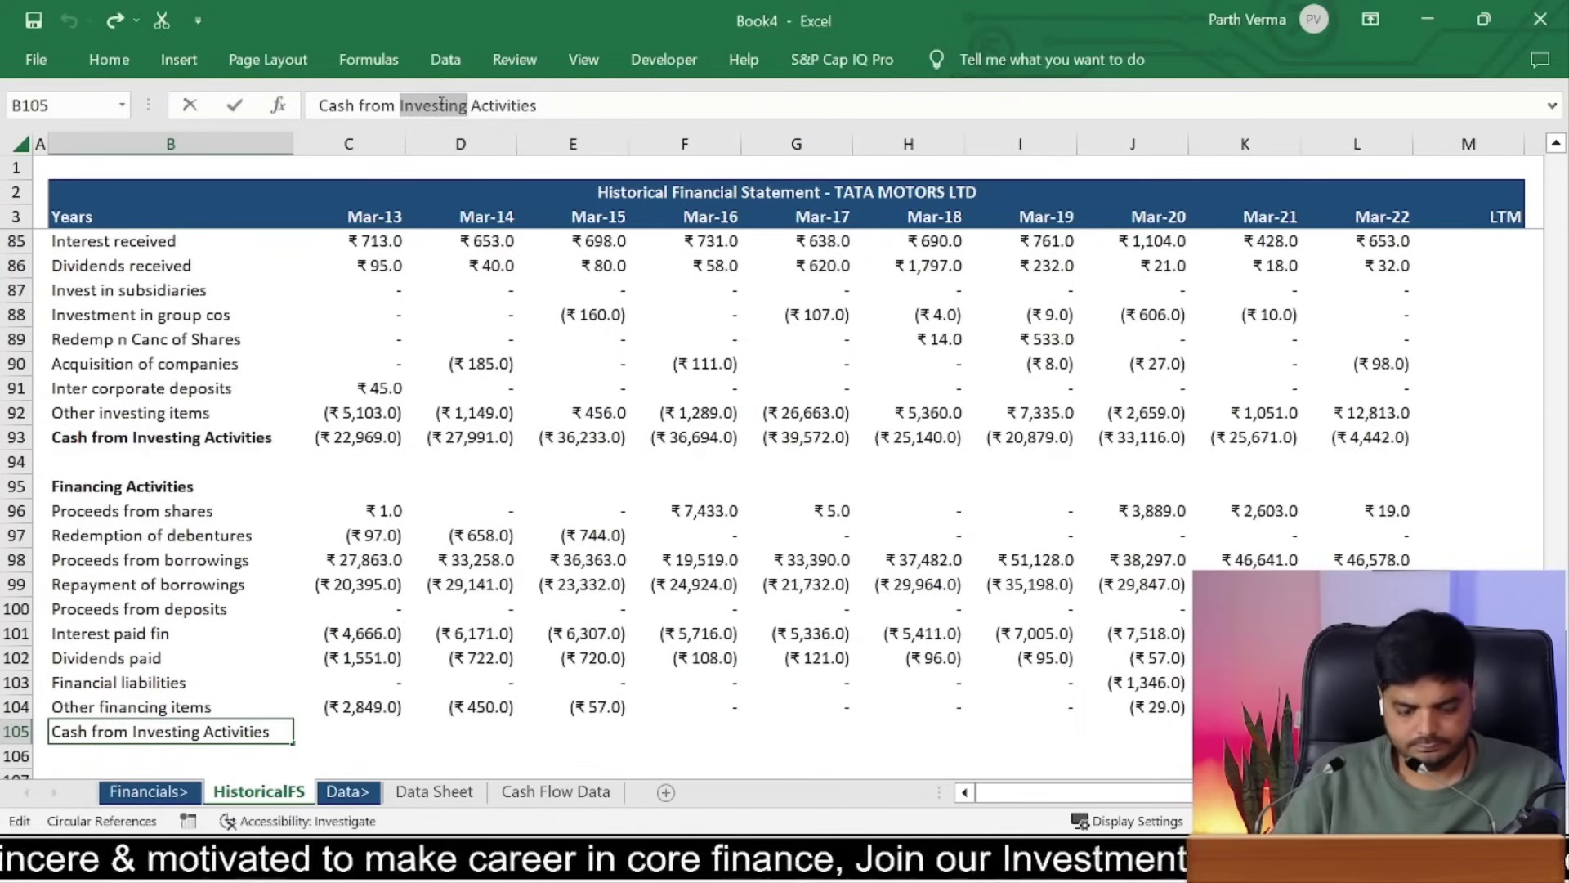
type("Financin")
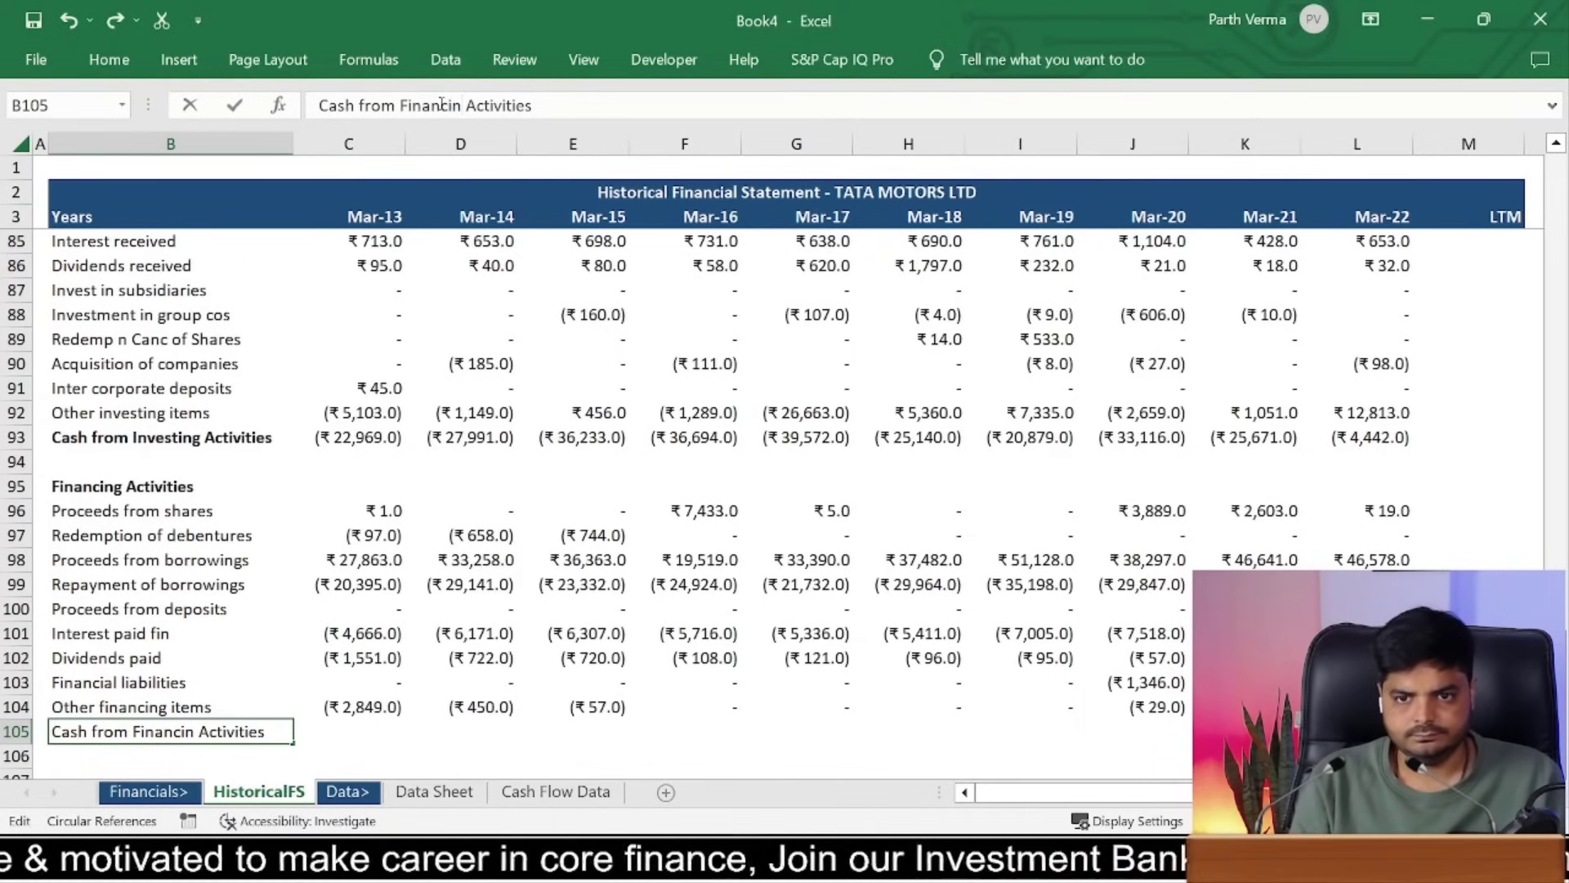
type("g")
key("ctrl+Return")
Step: Enter =SUM(C96:C104) in C105 for the Mar-13 financing total
key("Right")
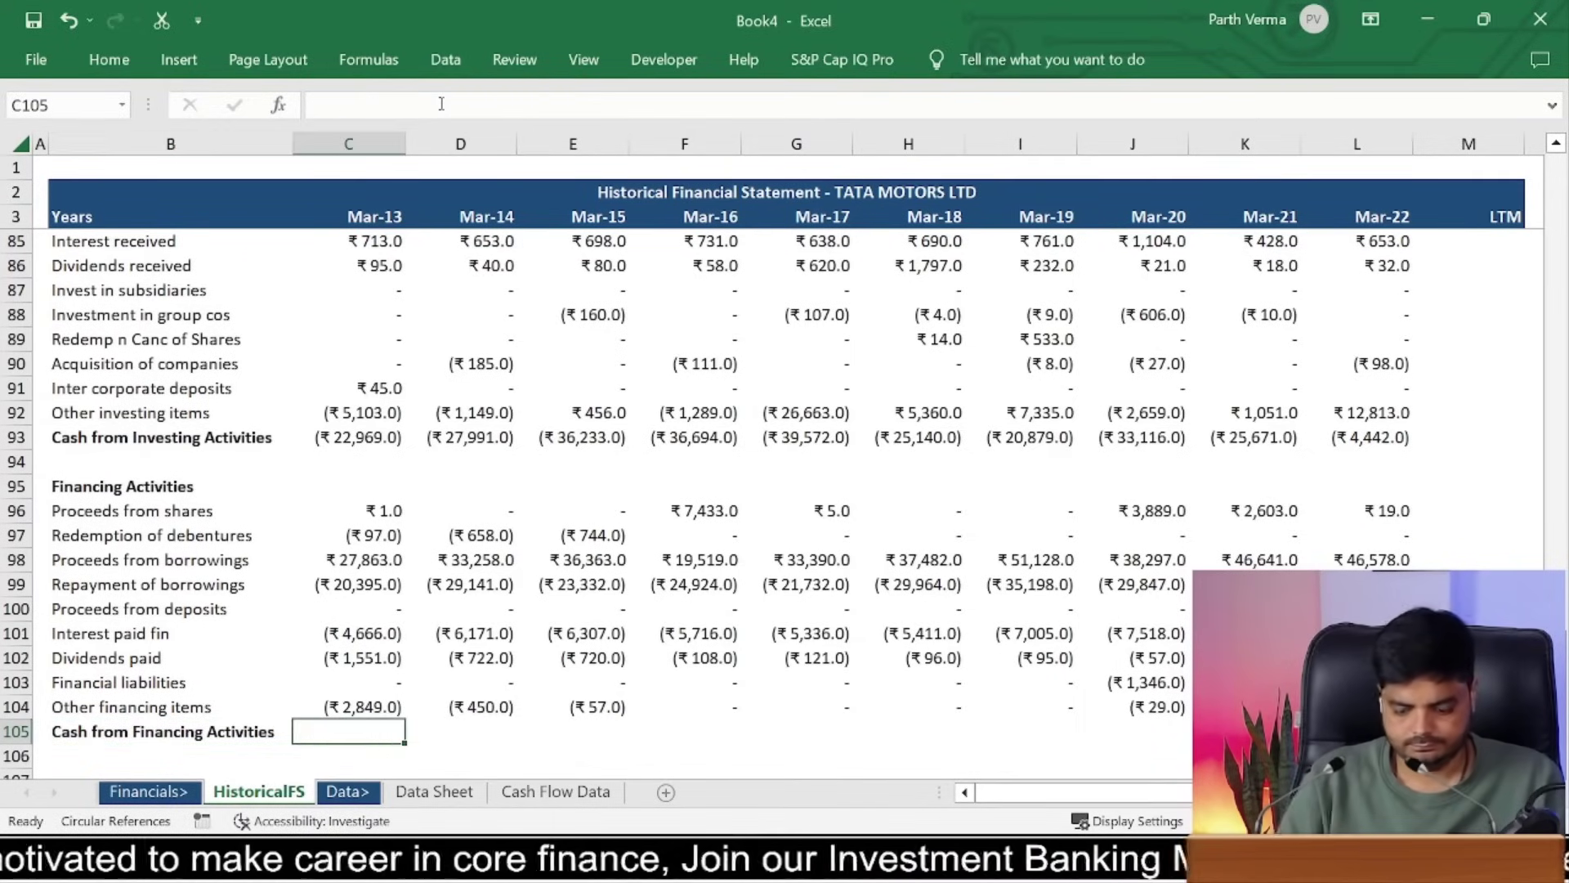
key("alt+equal")
key("ctrl+Return")
key("ctrl+c")
Step: Fill the financing total across row 105 through Mar-22 and make it bold
key("Up")
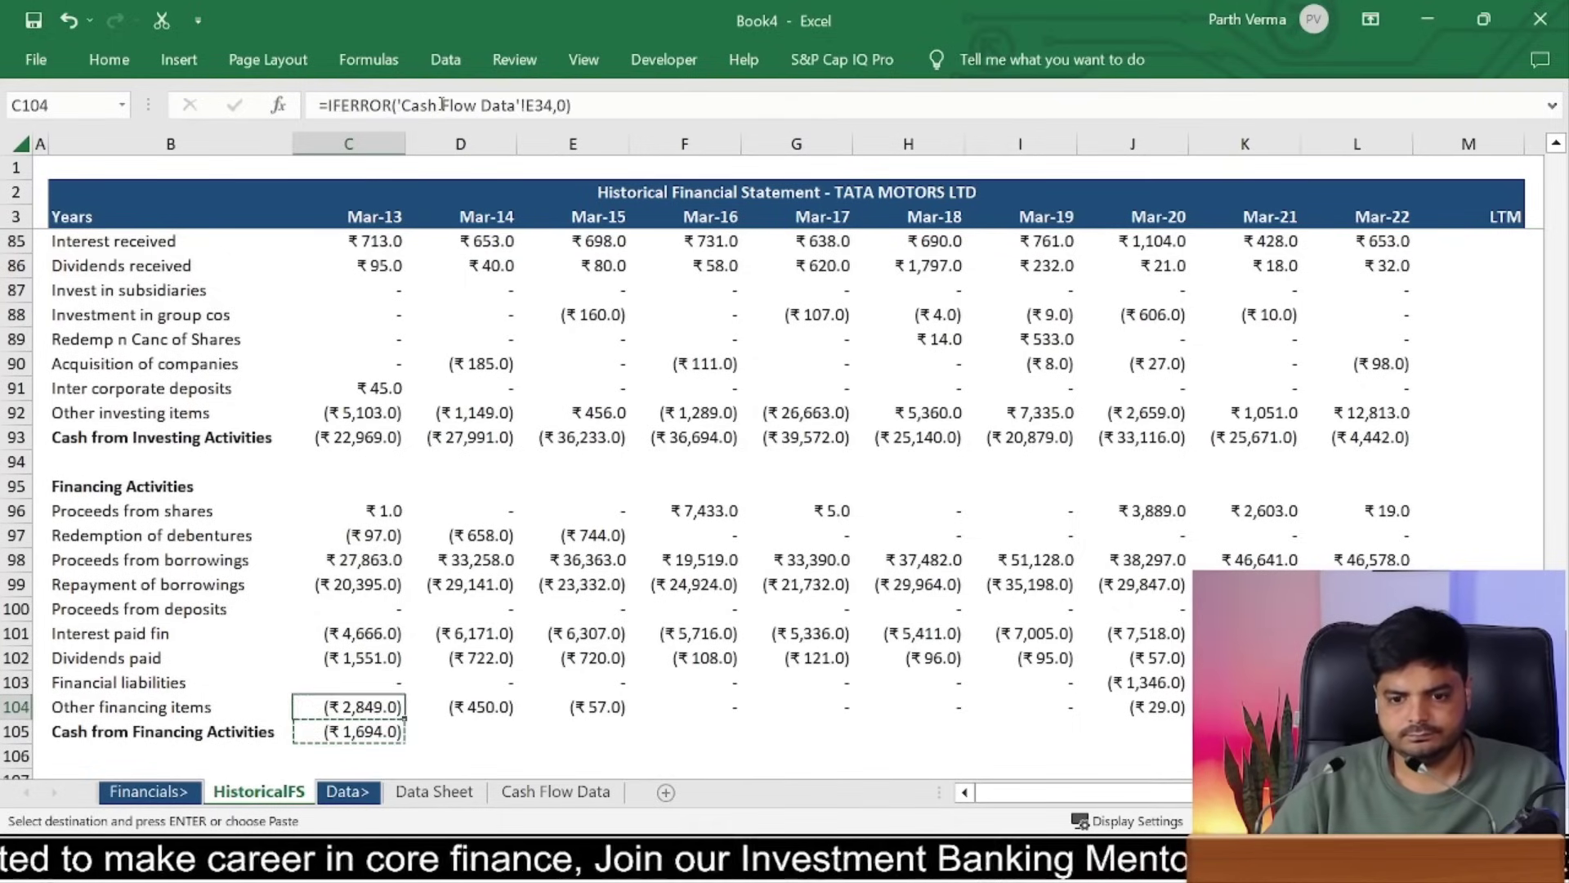
key("ctrl+Right")
key("Down")
key("Down")
key("ctrl+shift+Left")
key("ctrl+v")
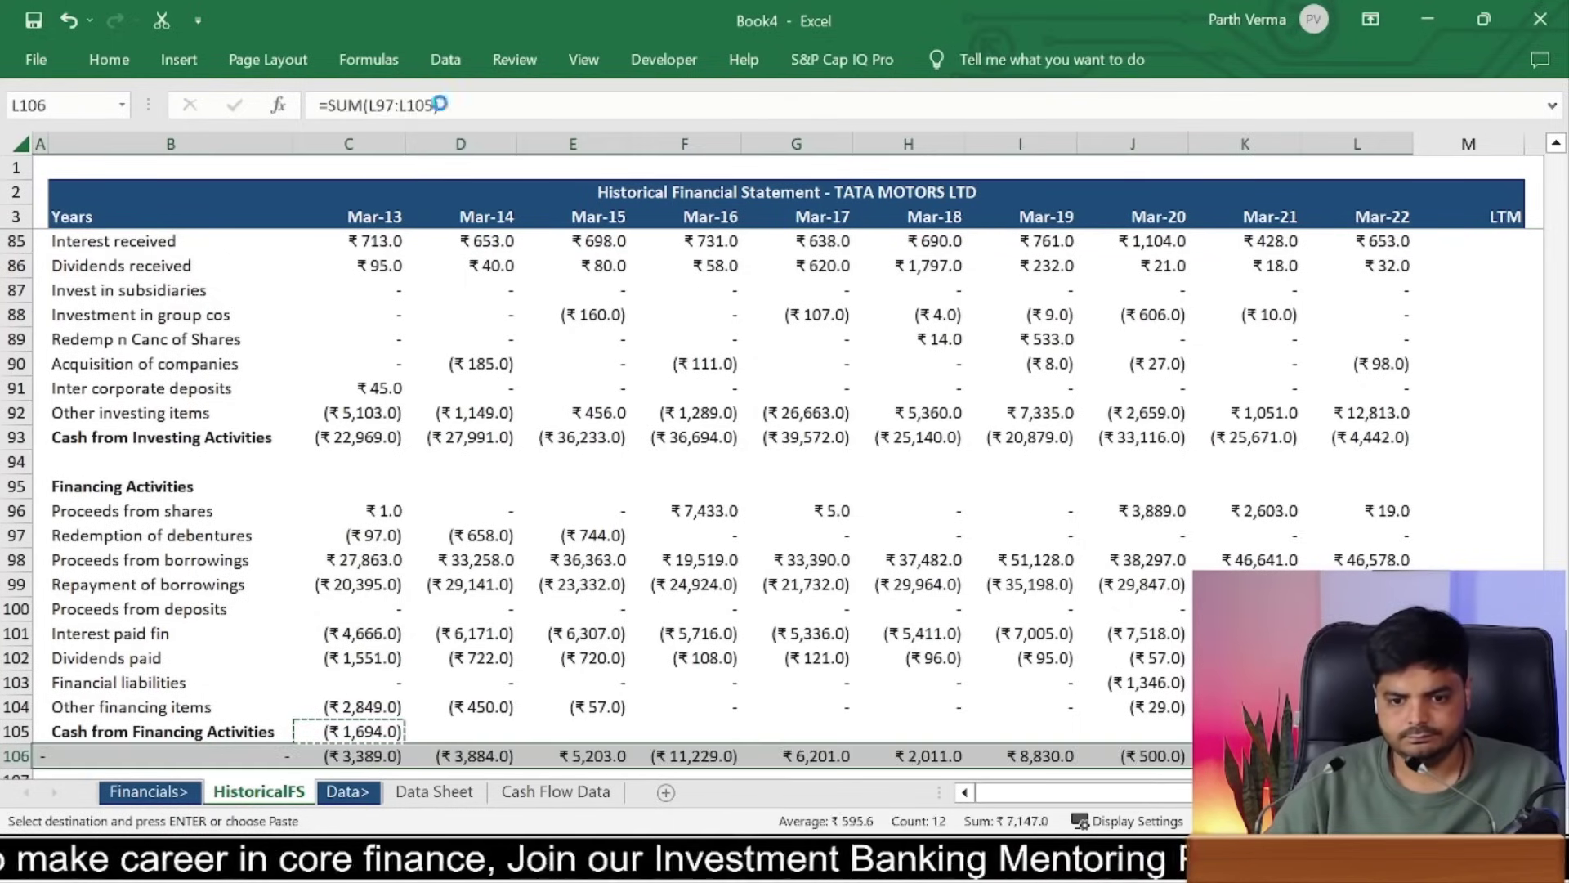
key("ctrl+z")
key("Up")
key("ctrl+shift+Left")
key("ctrl+v")
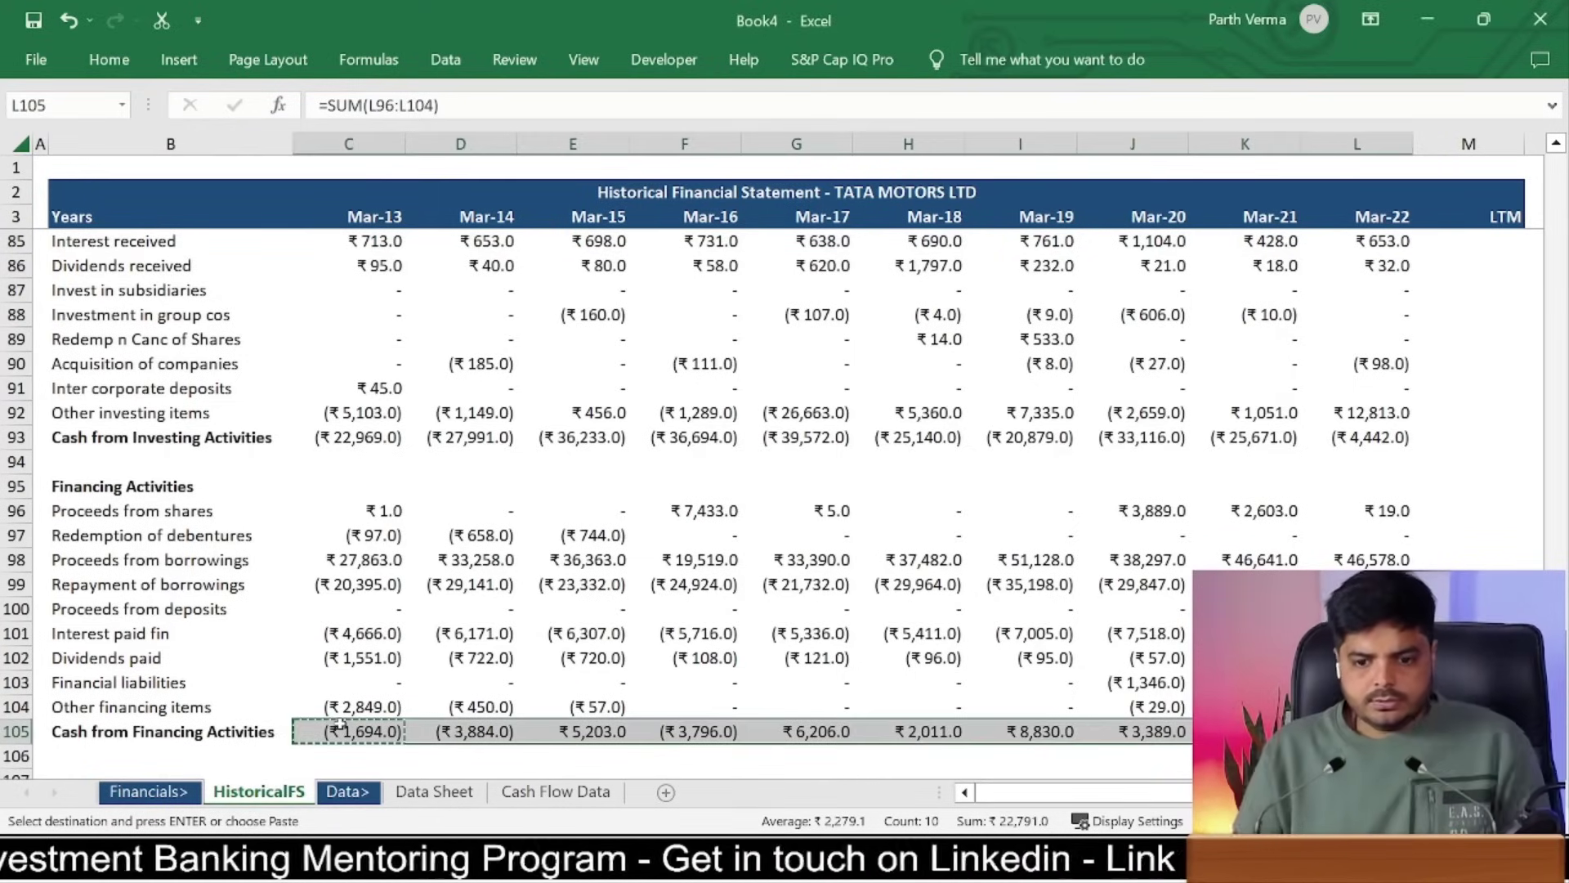
key("Return")
key("Left")
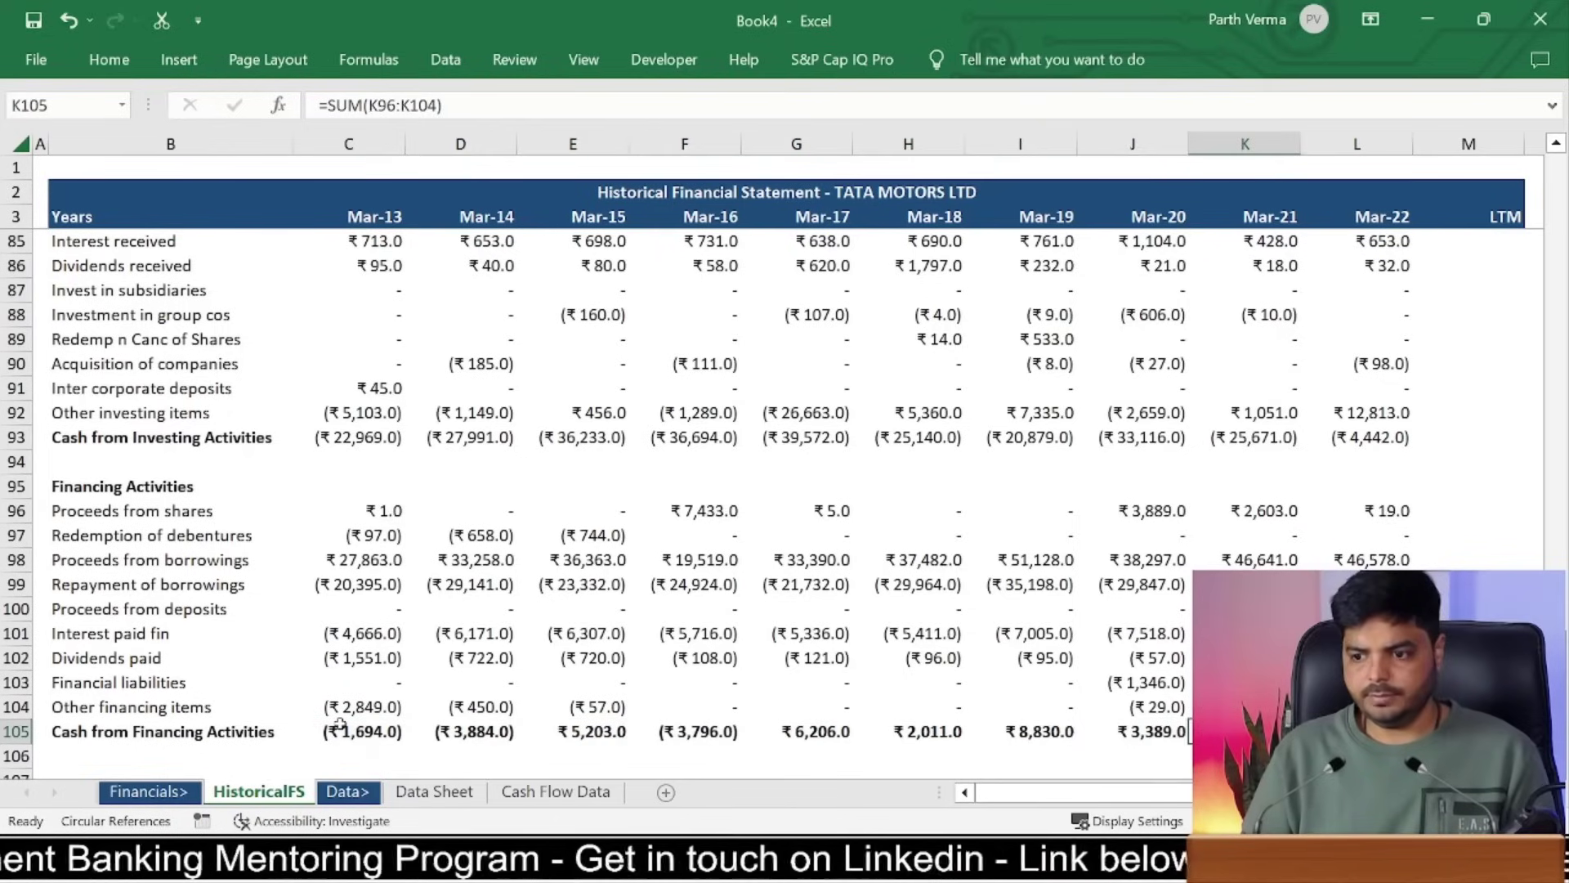
key("Left")
key("Left")
key("Left")
key("Left")
key("Left")
key("Left")
key("Left")
key("Left")
Step: Type a bold Net Cash Flow label in B107
key("Down")
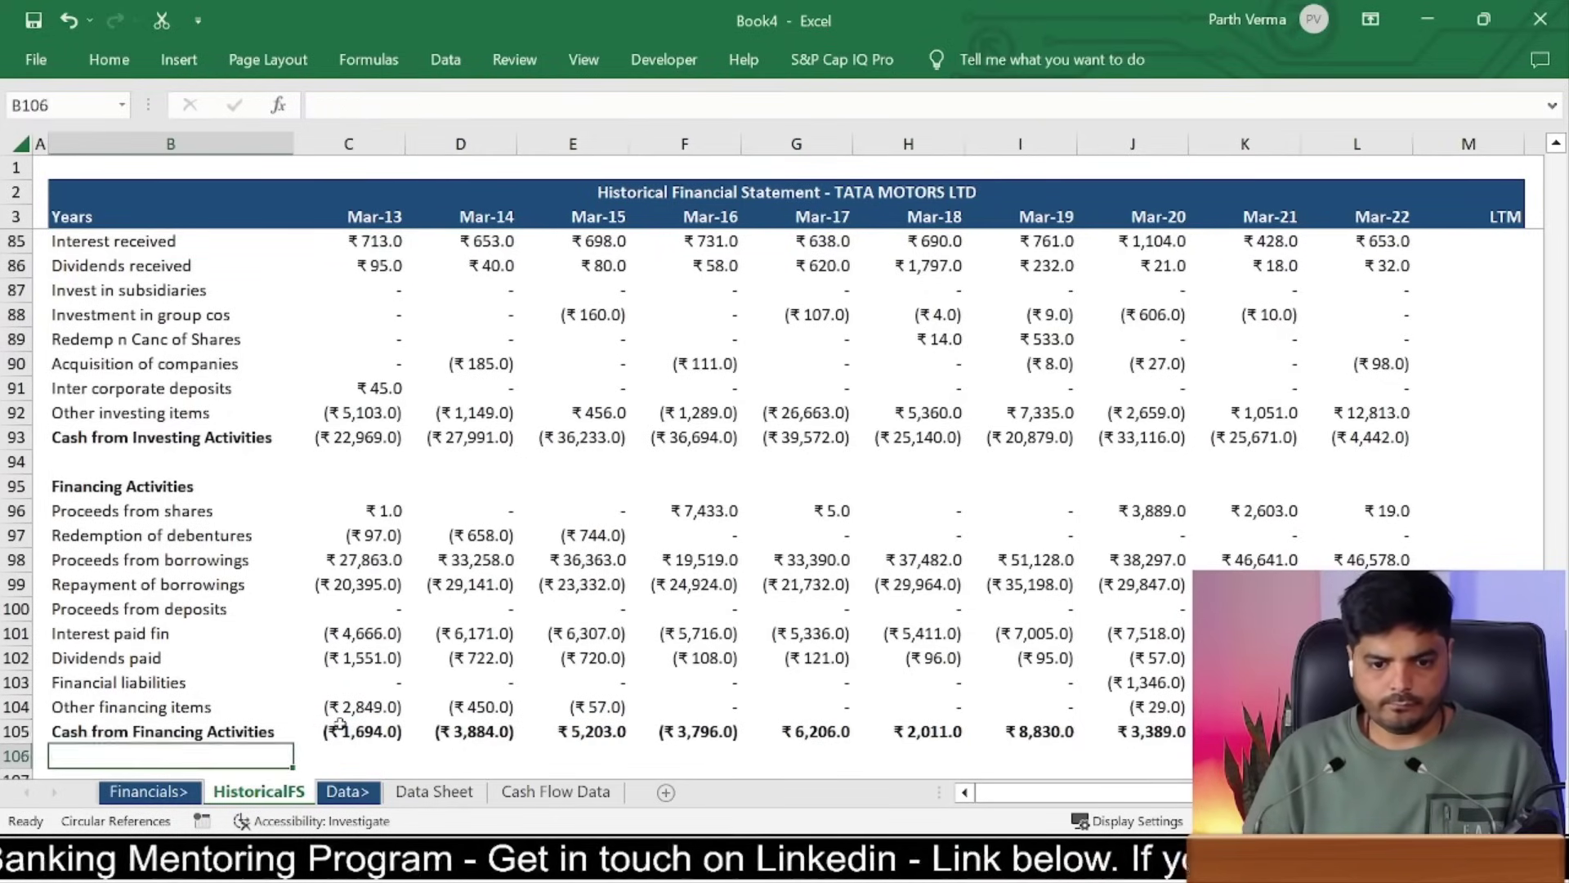
key("Down")
type("Net")
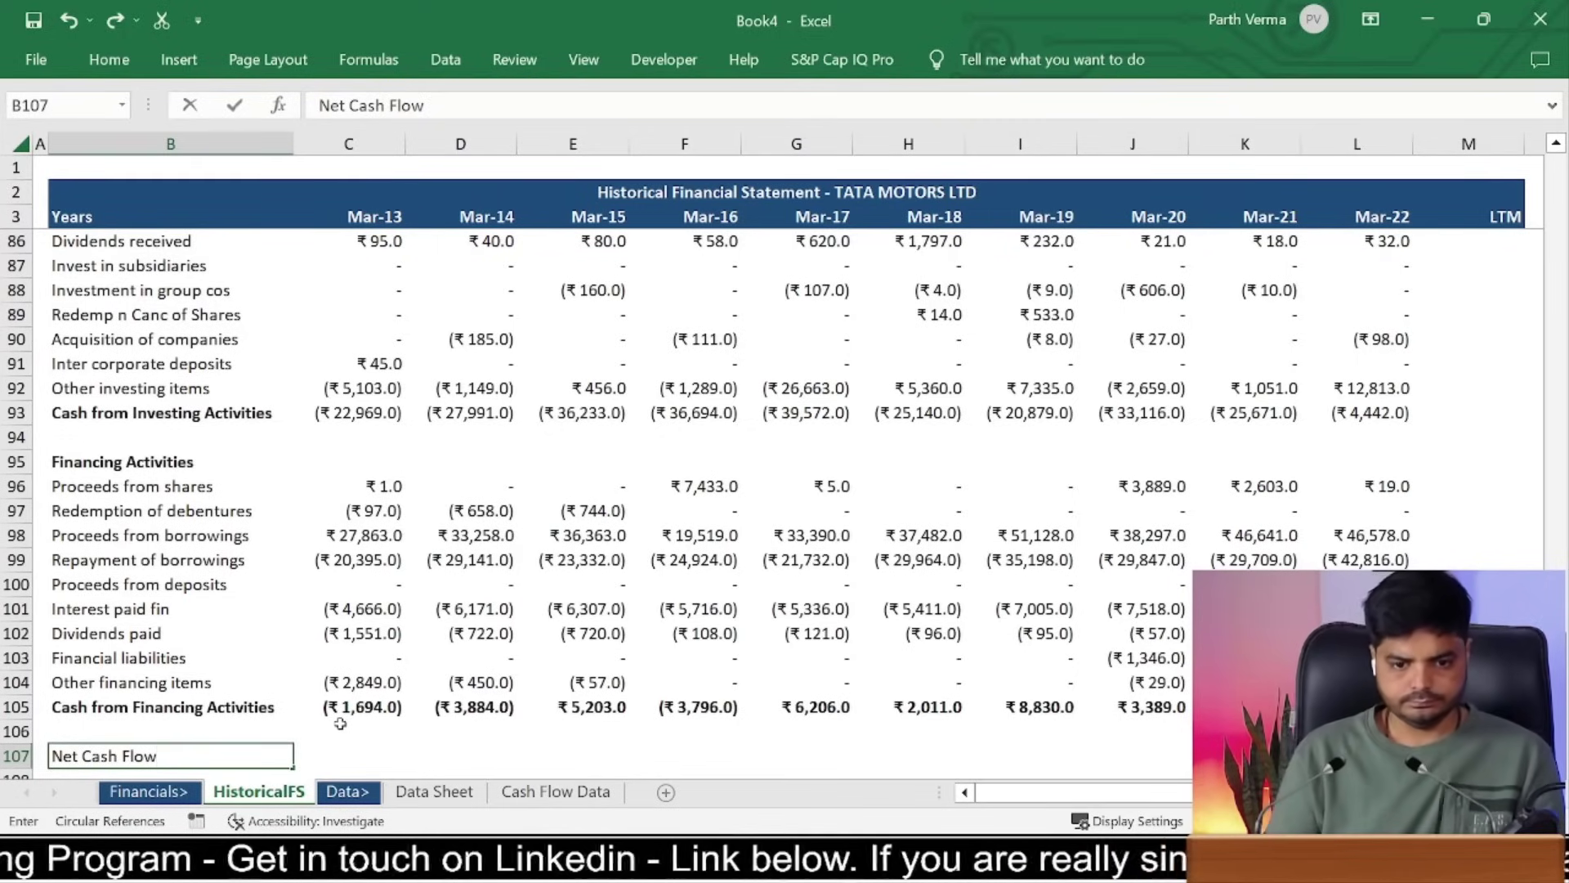
key("Right")
key("Left")
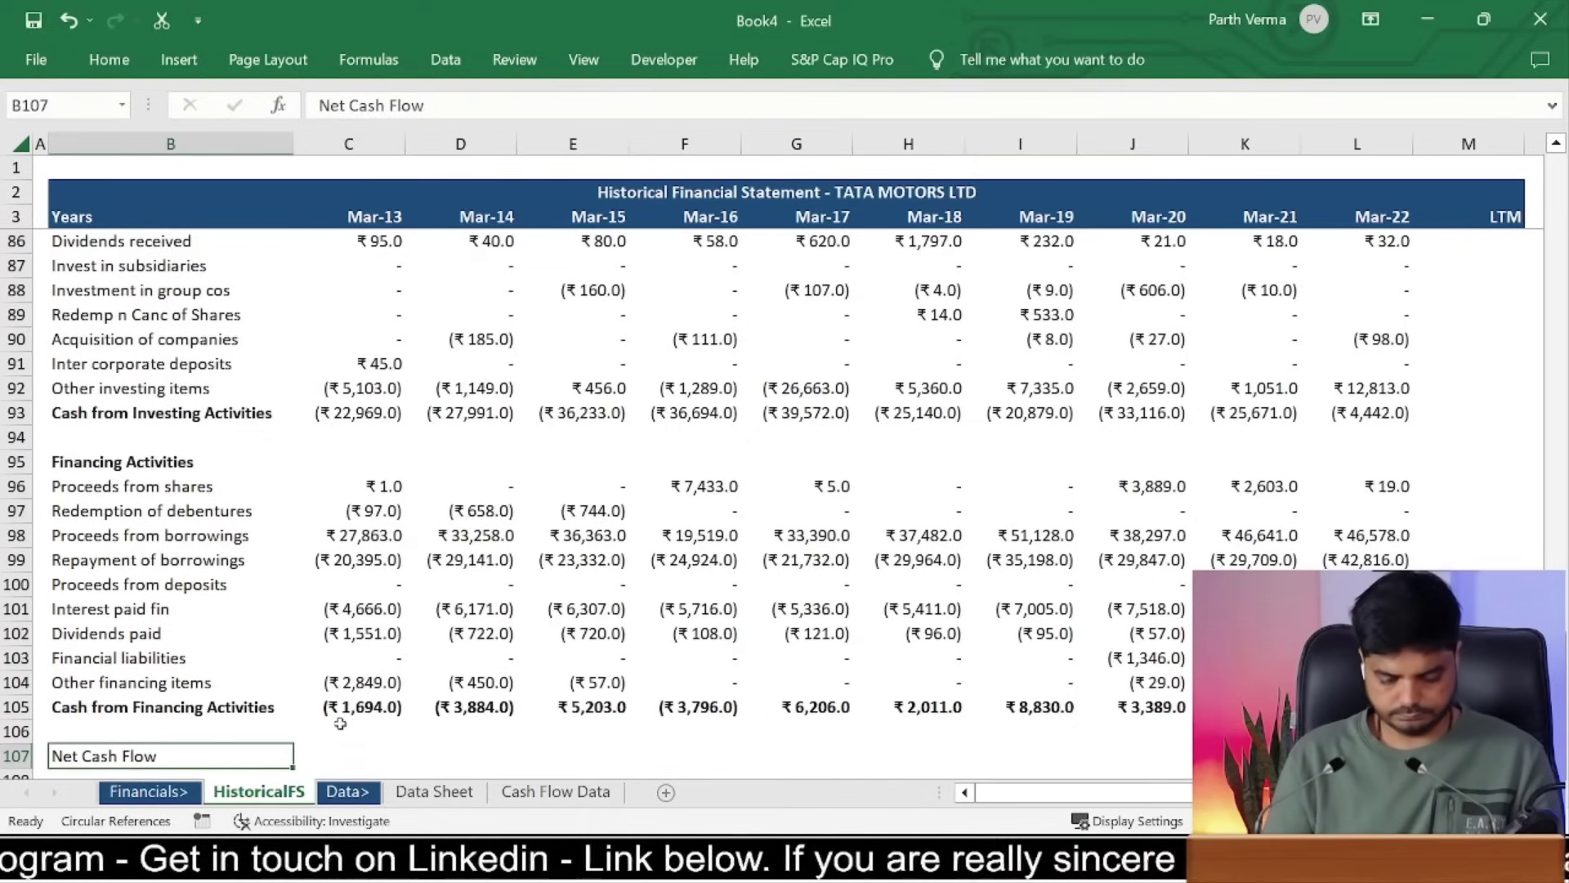
key("ctrl+b")
key("Up")
key("Down")
key("Right")
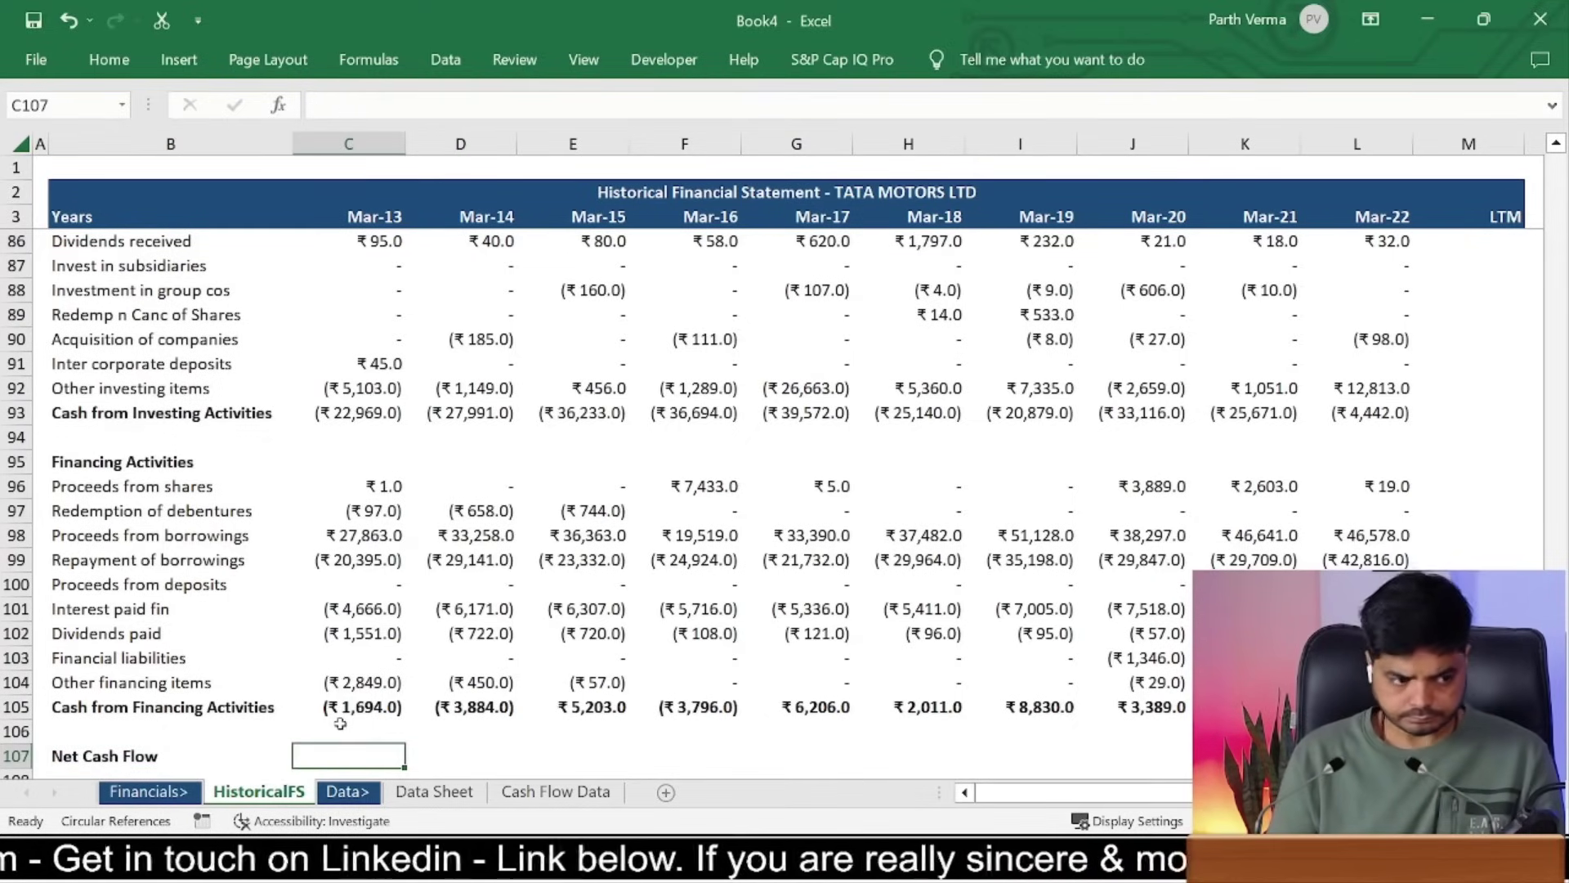
Step: Enter =IFERROR(C78+C93+C105,0) in C107 for Mar-13 Net Cash Flow
type("=")
key("Up")
key("Down")
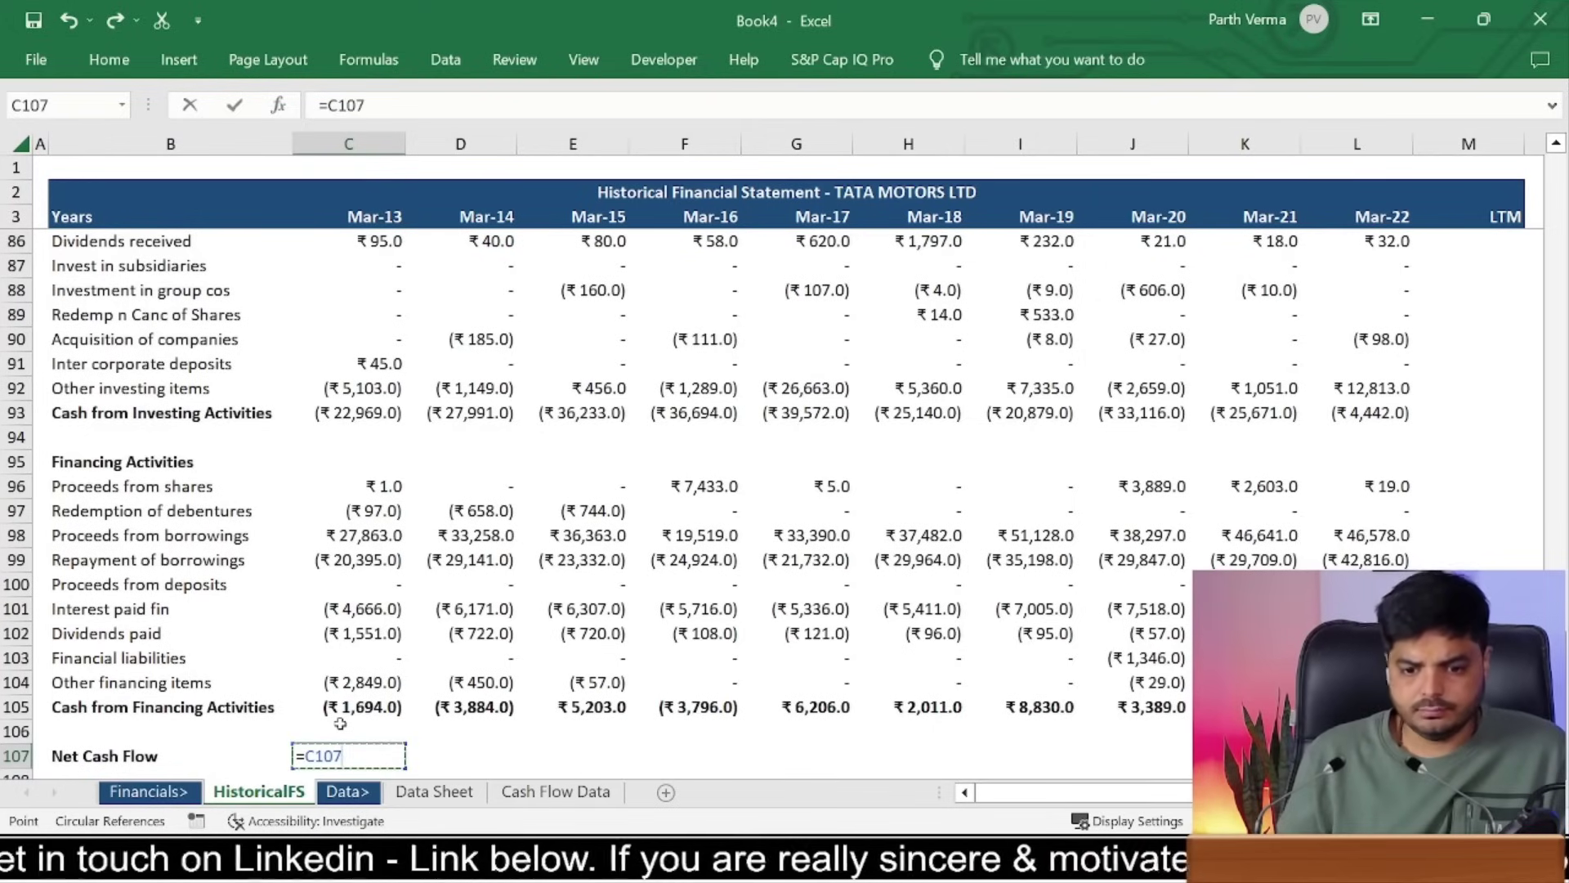
key("BackSpace")
key("BackSpace")
key("BackSpace")
type("if")
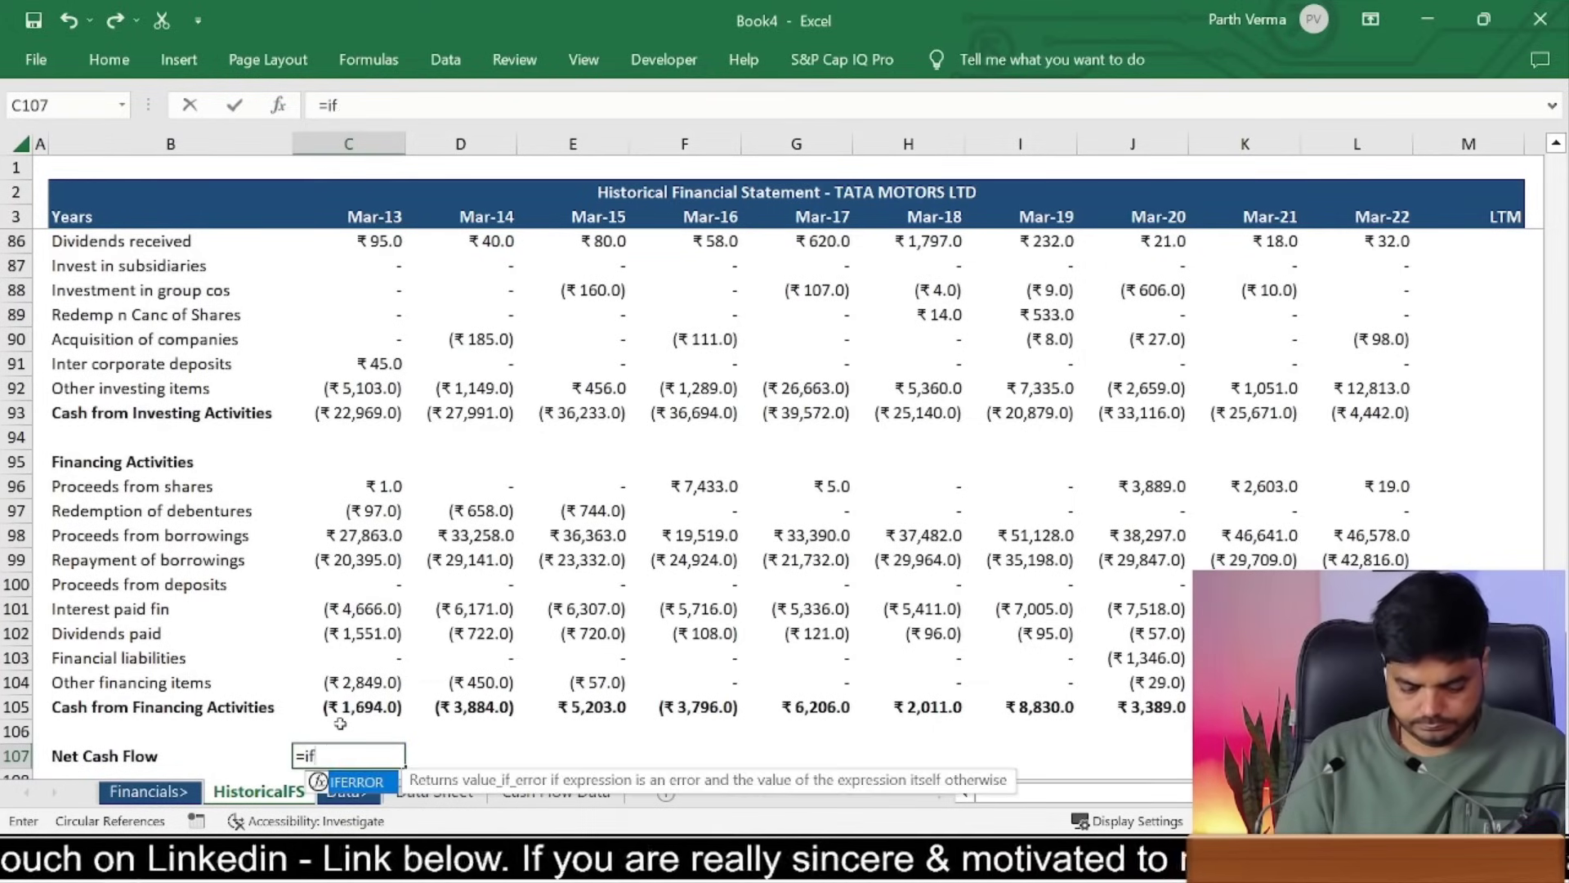
type("(")
key("Up")
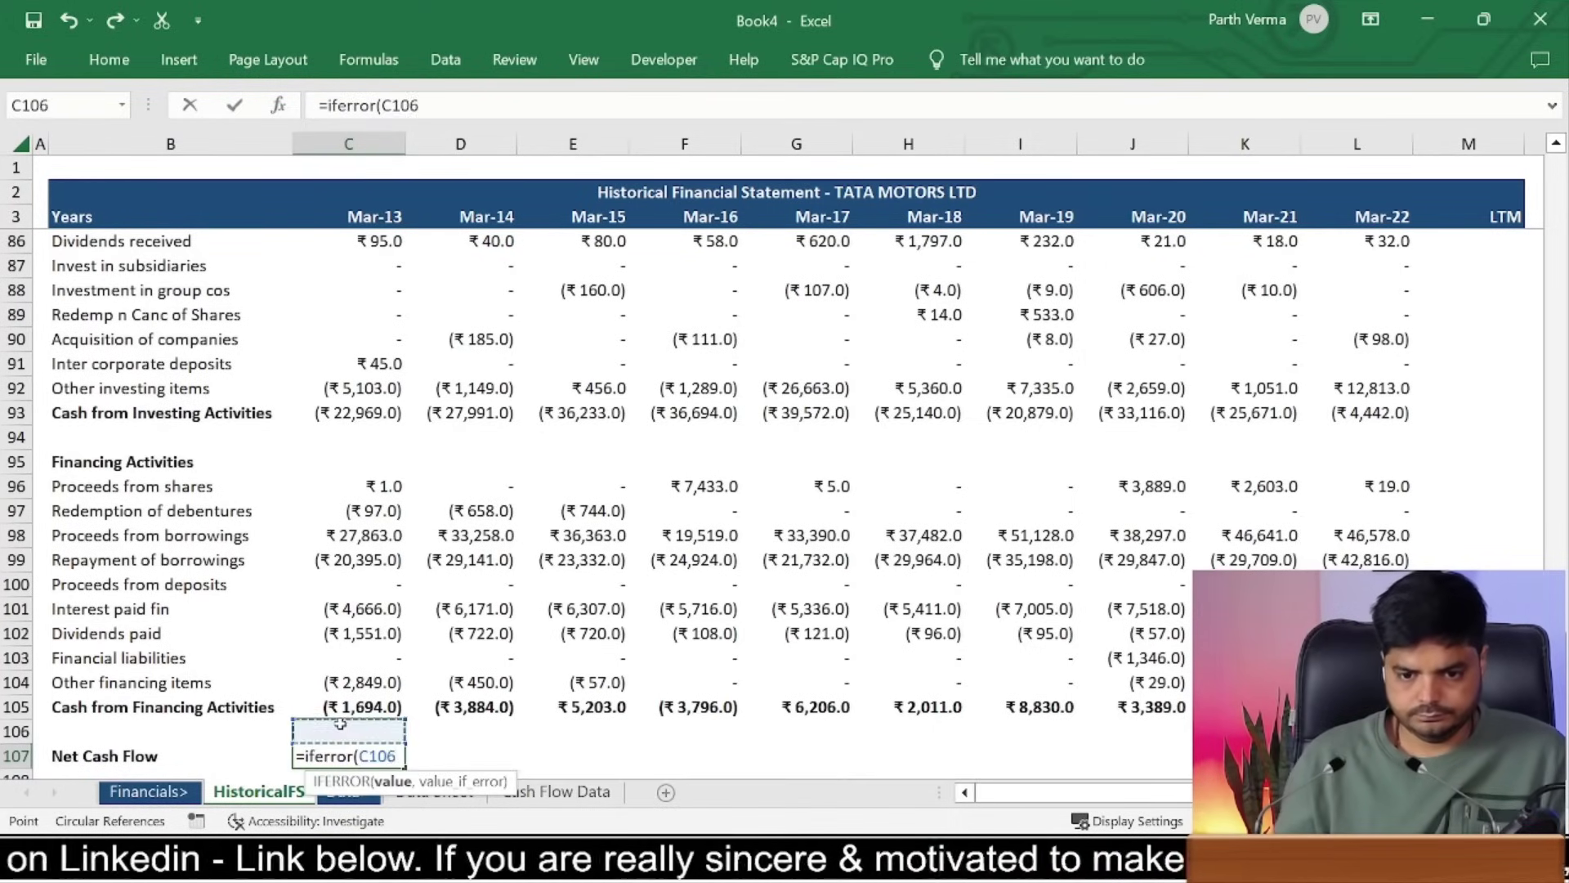
key("Up")
key("Up")
key("Up")
key("Up")
key("Up")
key("Up")
key("Up")
key("Up")
key("Up")
key("Up")
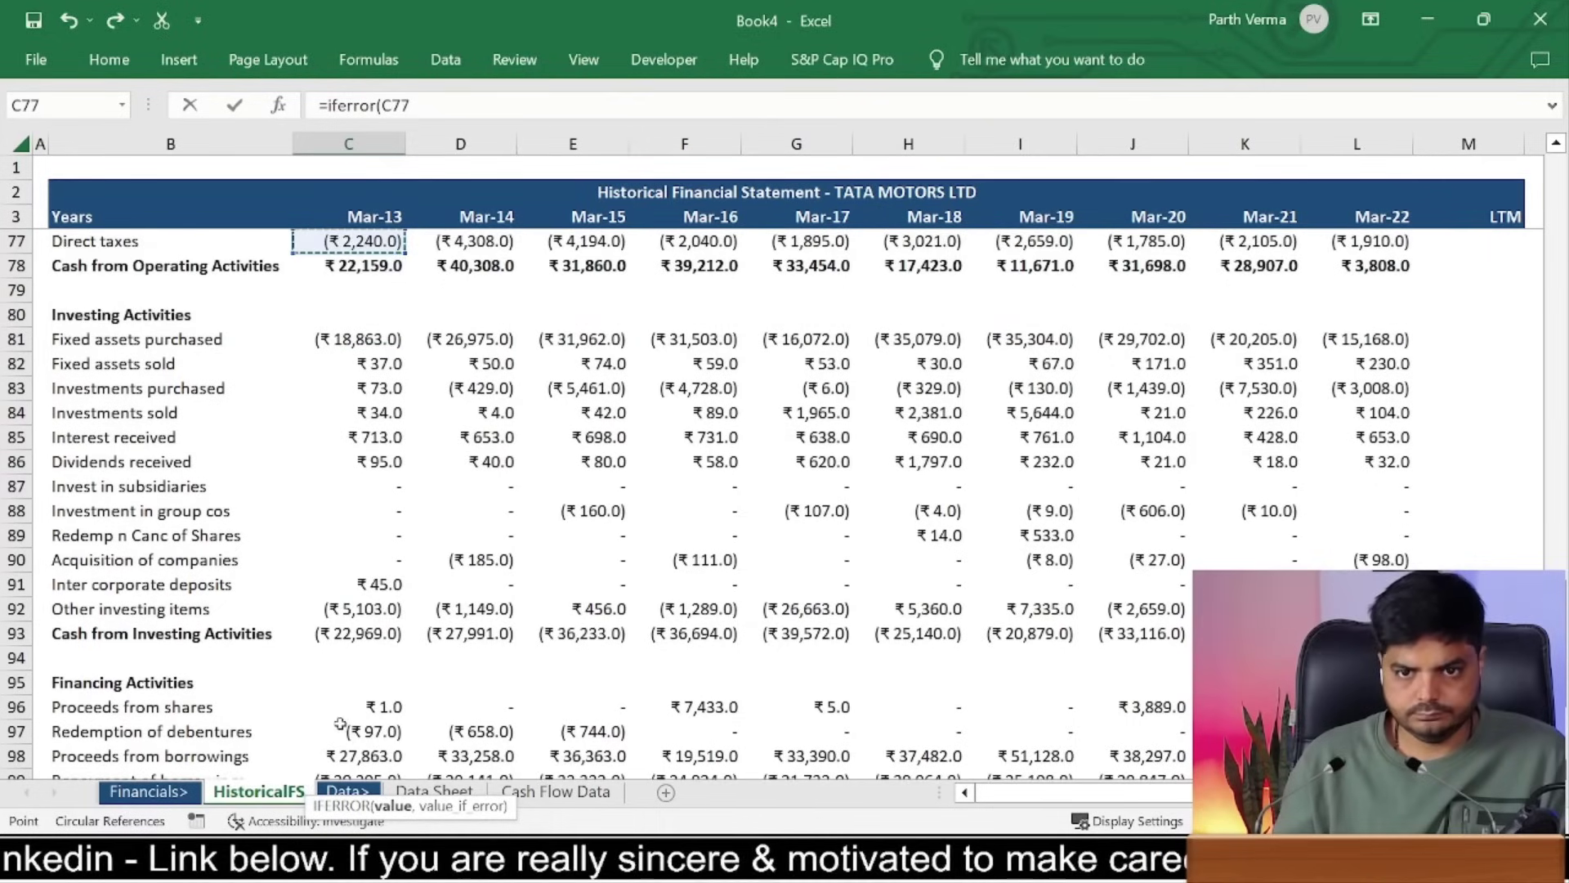
key("Up")
key("Down")
key("Down")
type("+")
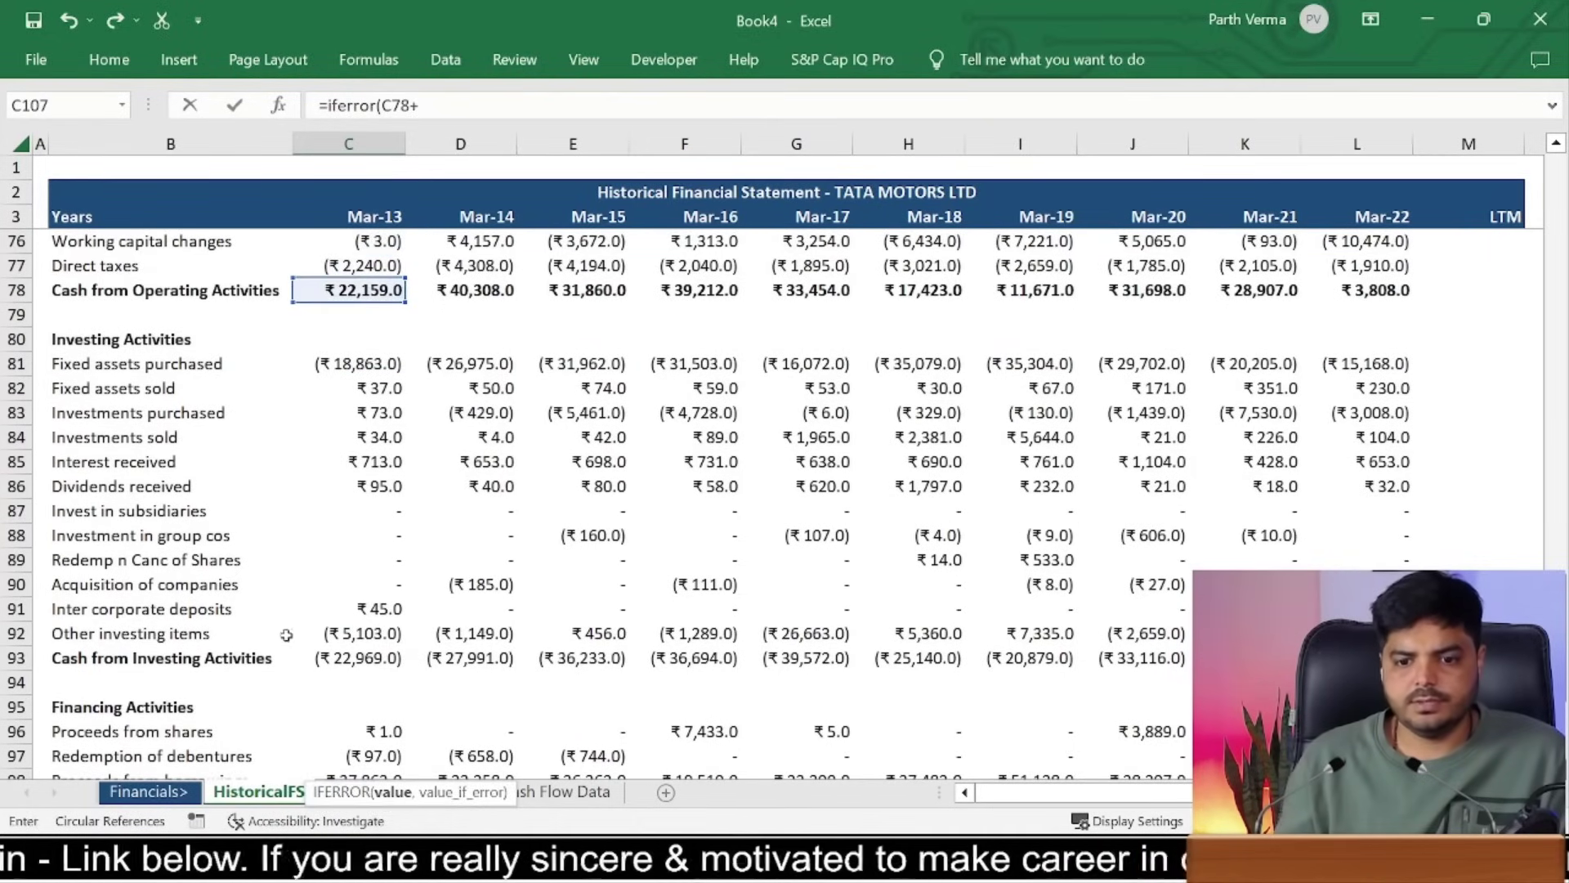
left_click(335, 662)
key("Up")
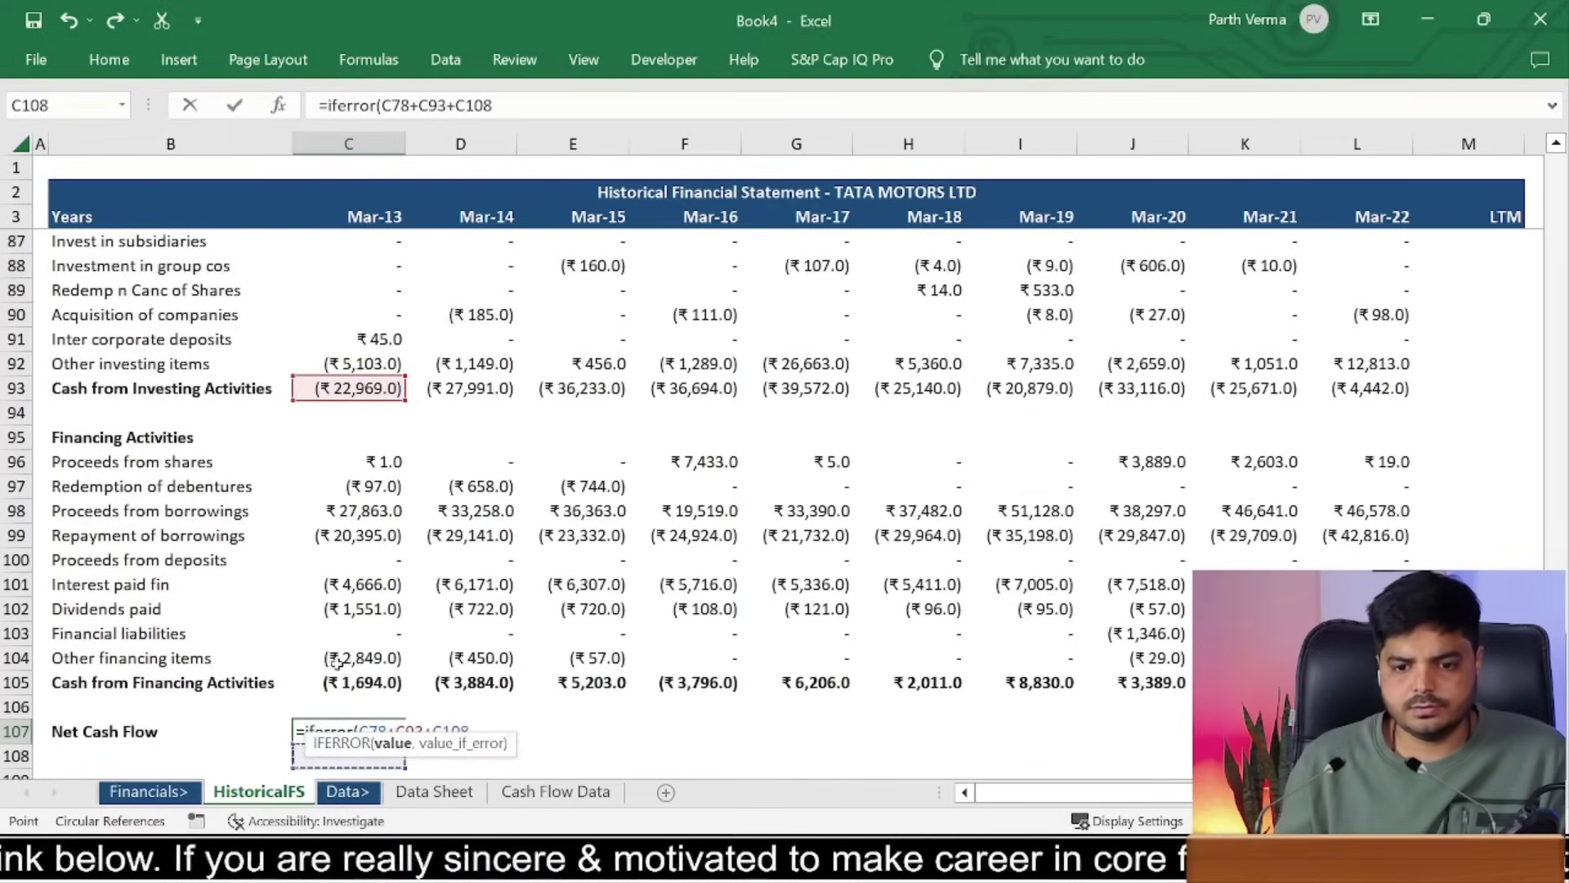
key("Up")
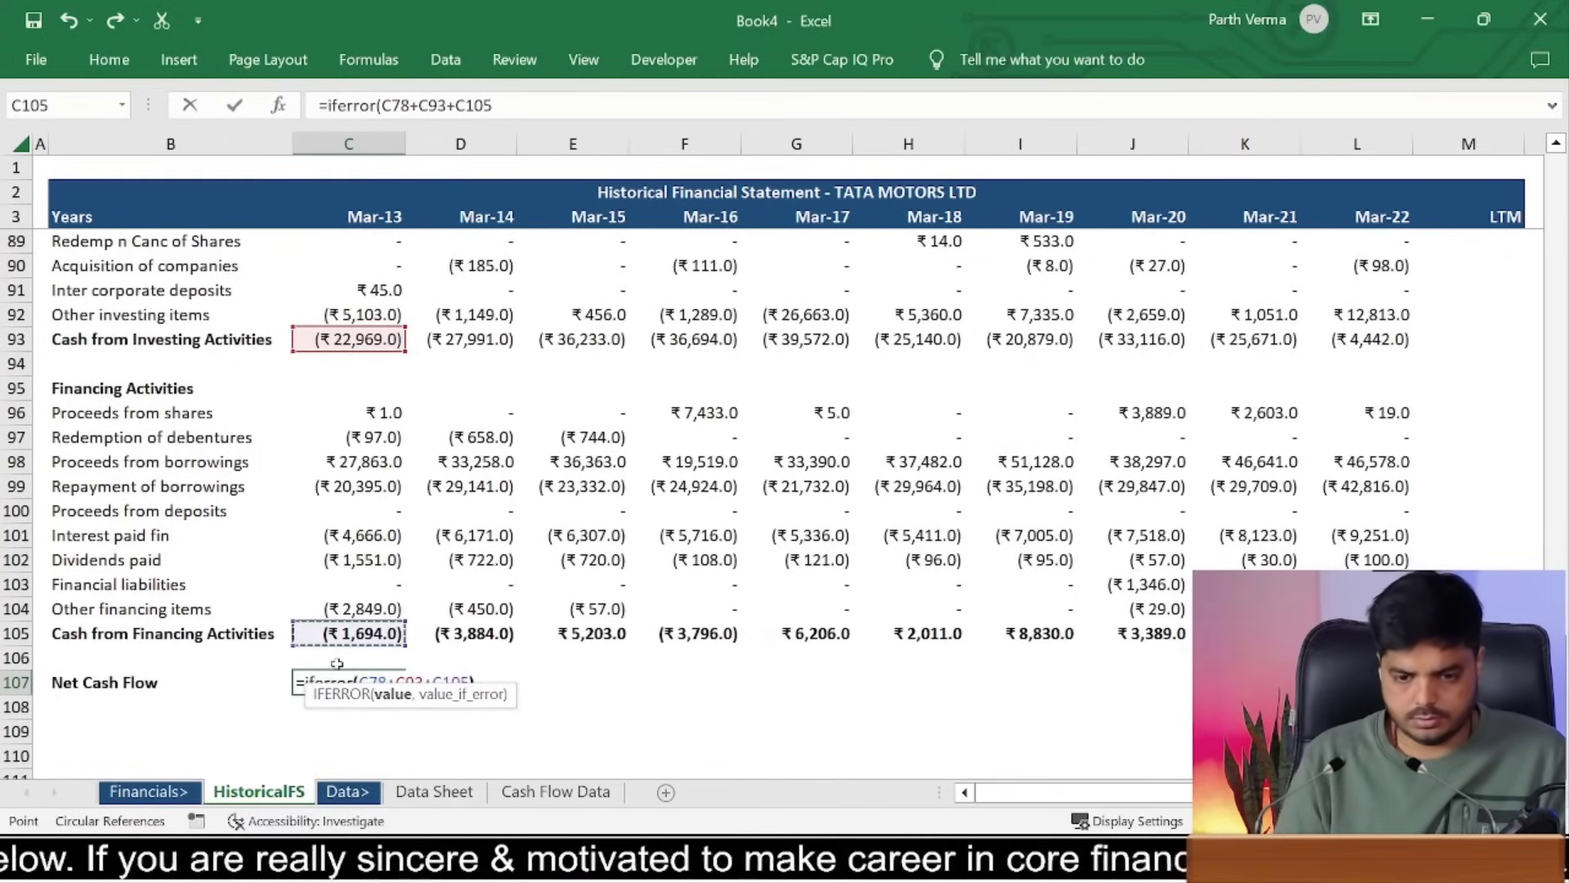
type(")")
key("Return")
key("Return")
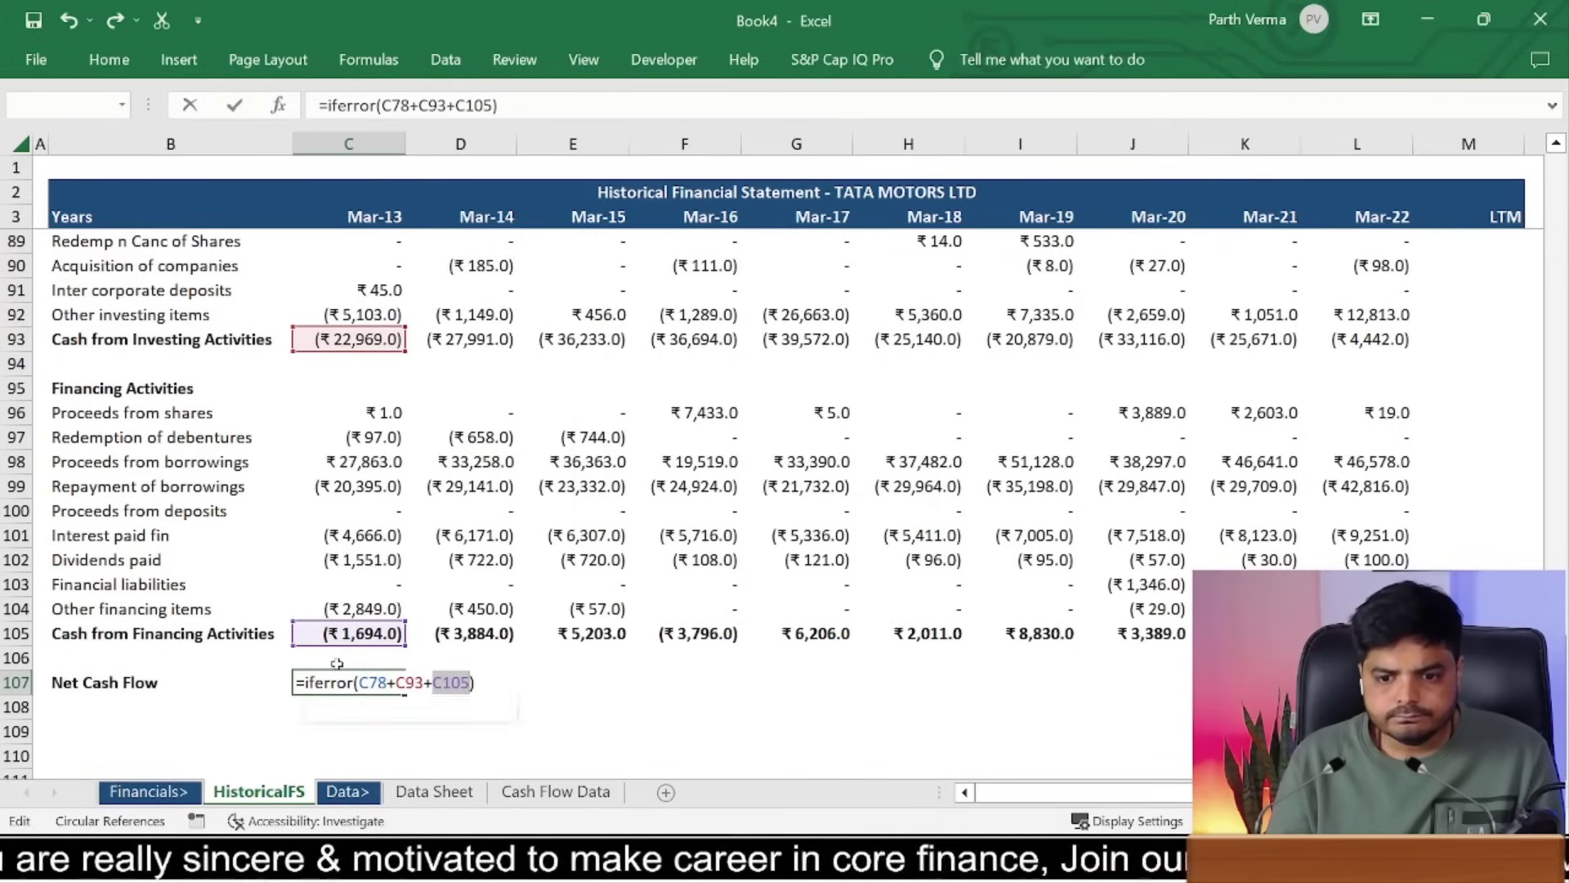
key("Right")
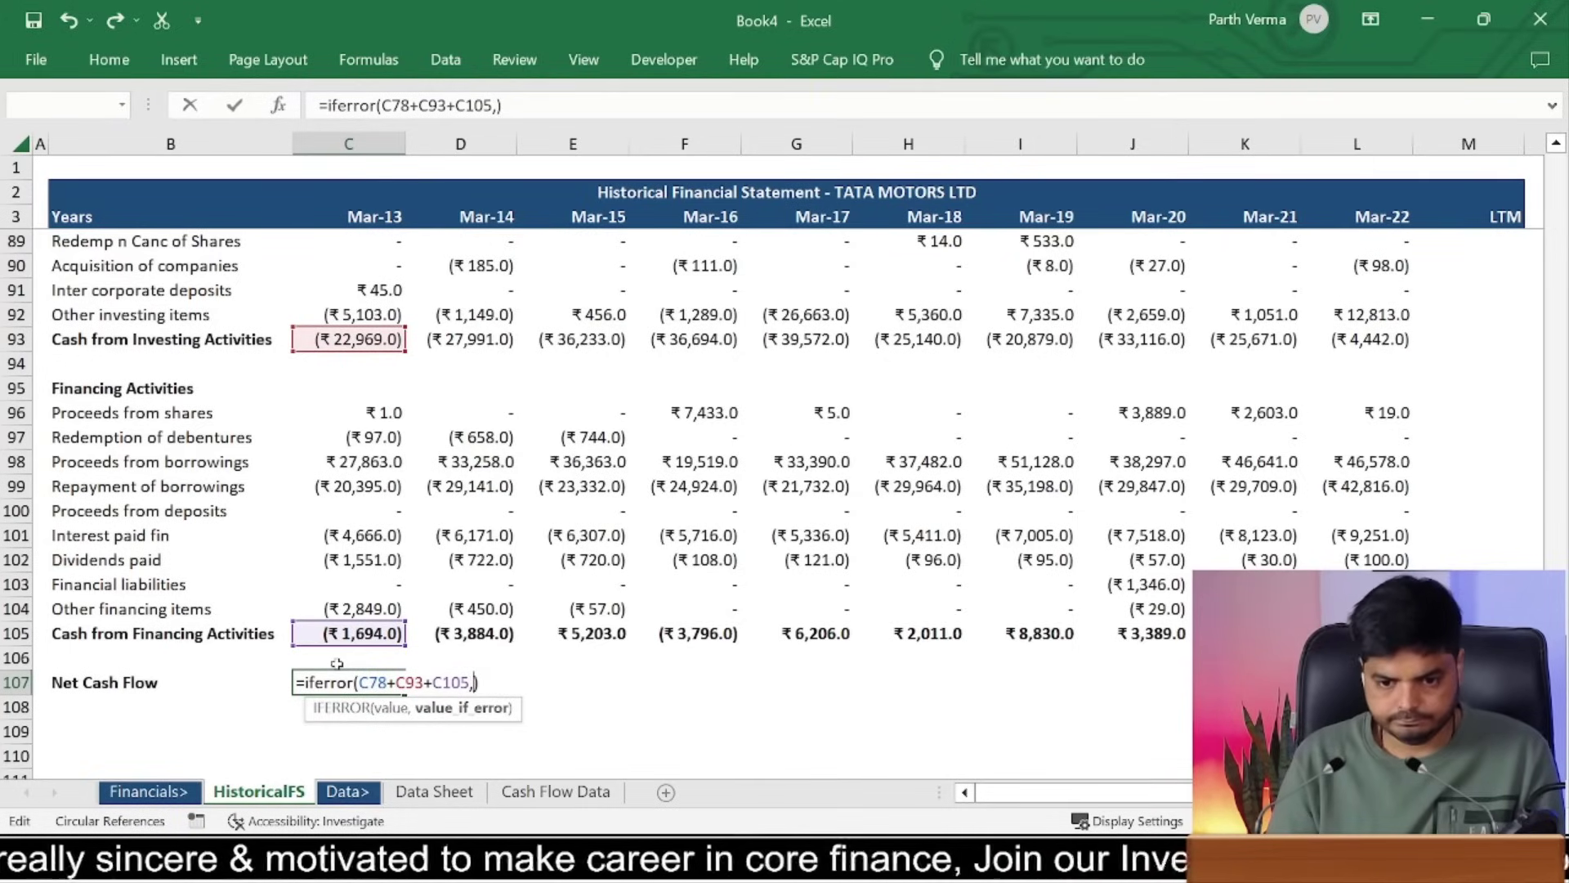
key("ctrl+Return")
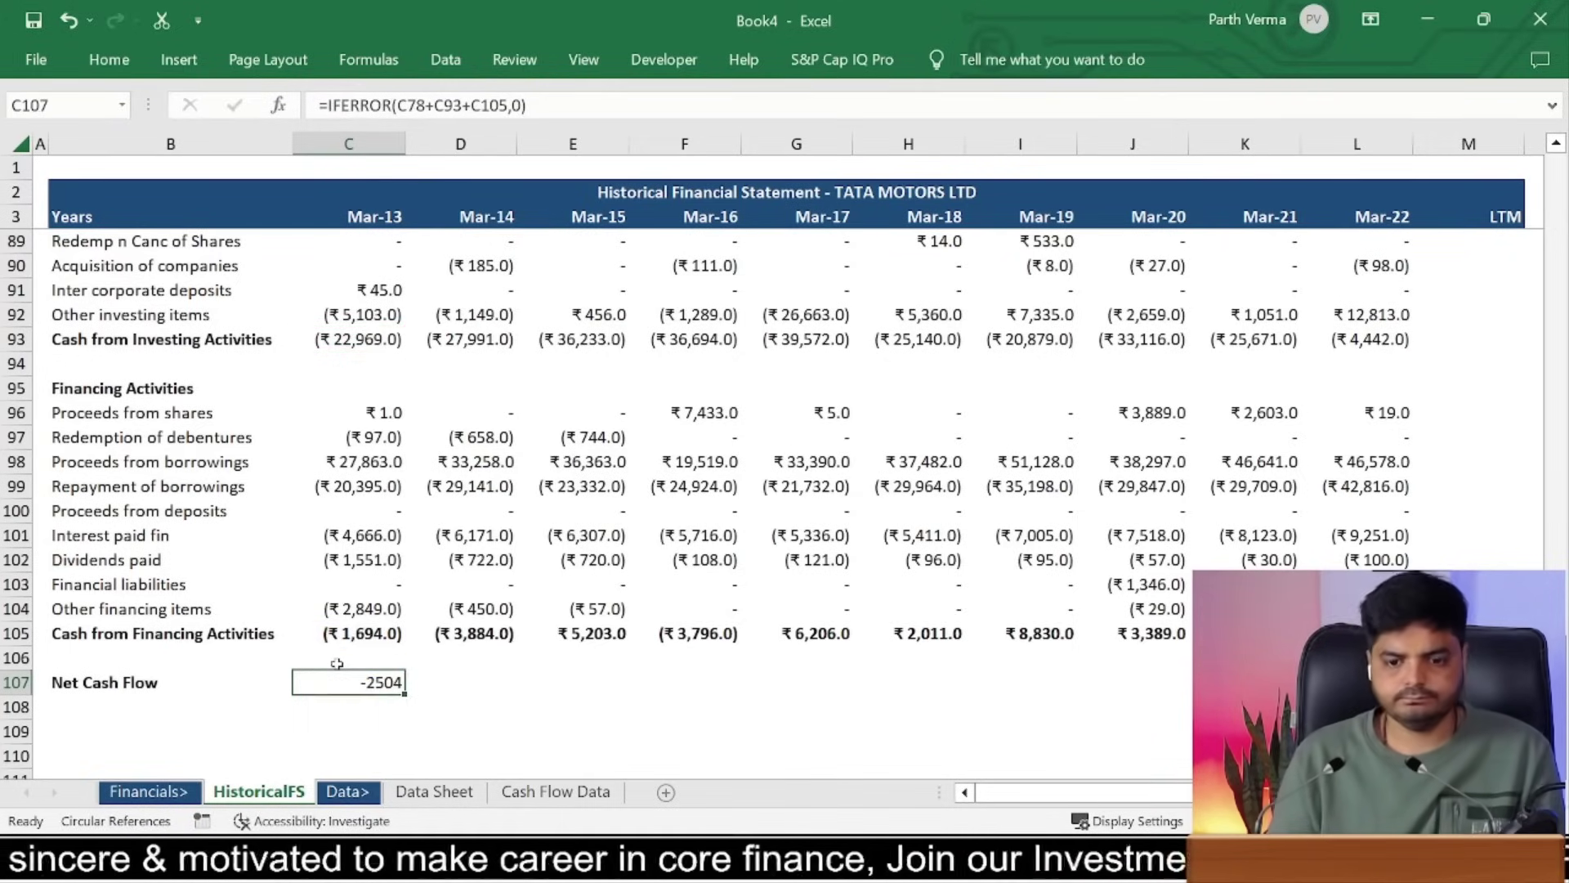
Step: Fill the net cash formula to L107 and paste row 105's bold rupee formats onto it
key("ctrl+c")
key("shift+Right")
key("shift+Right")
key("shift+Right")
key("shift+Right")
key("shift+Right")
key("shift+Right")
key("shift+Right")
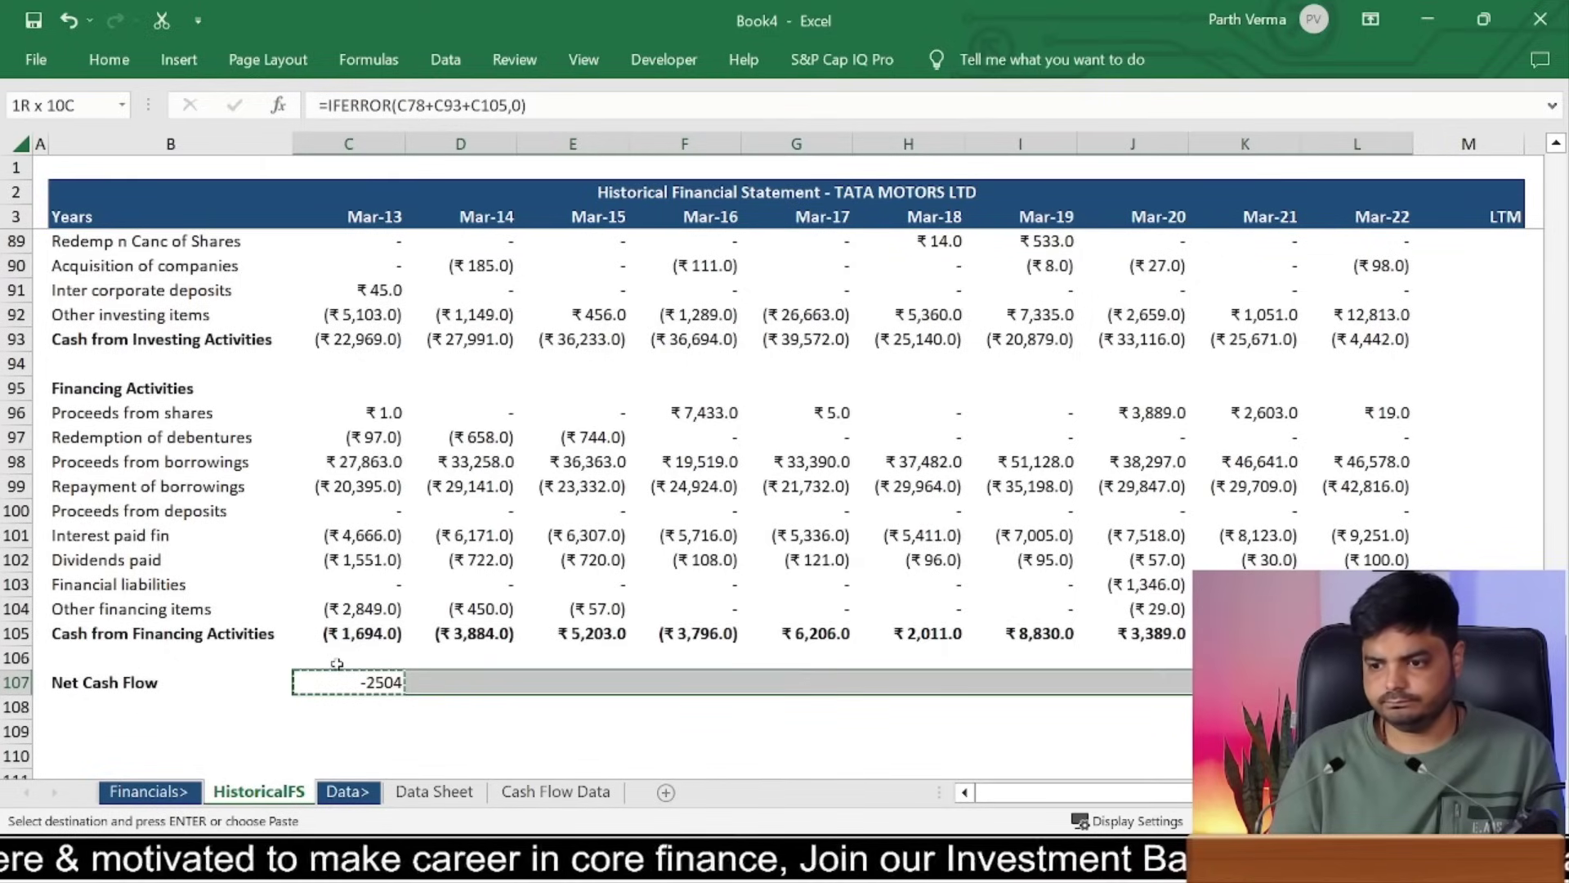
key("ctrl+v")
left_click(356, 638)
key("ctrl+c")
left_click(384, 681)
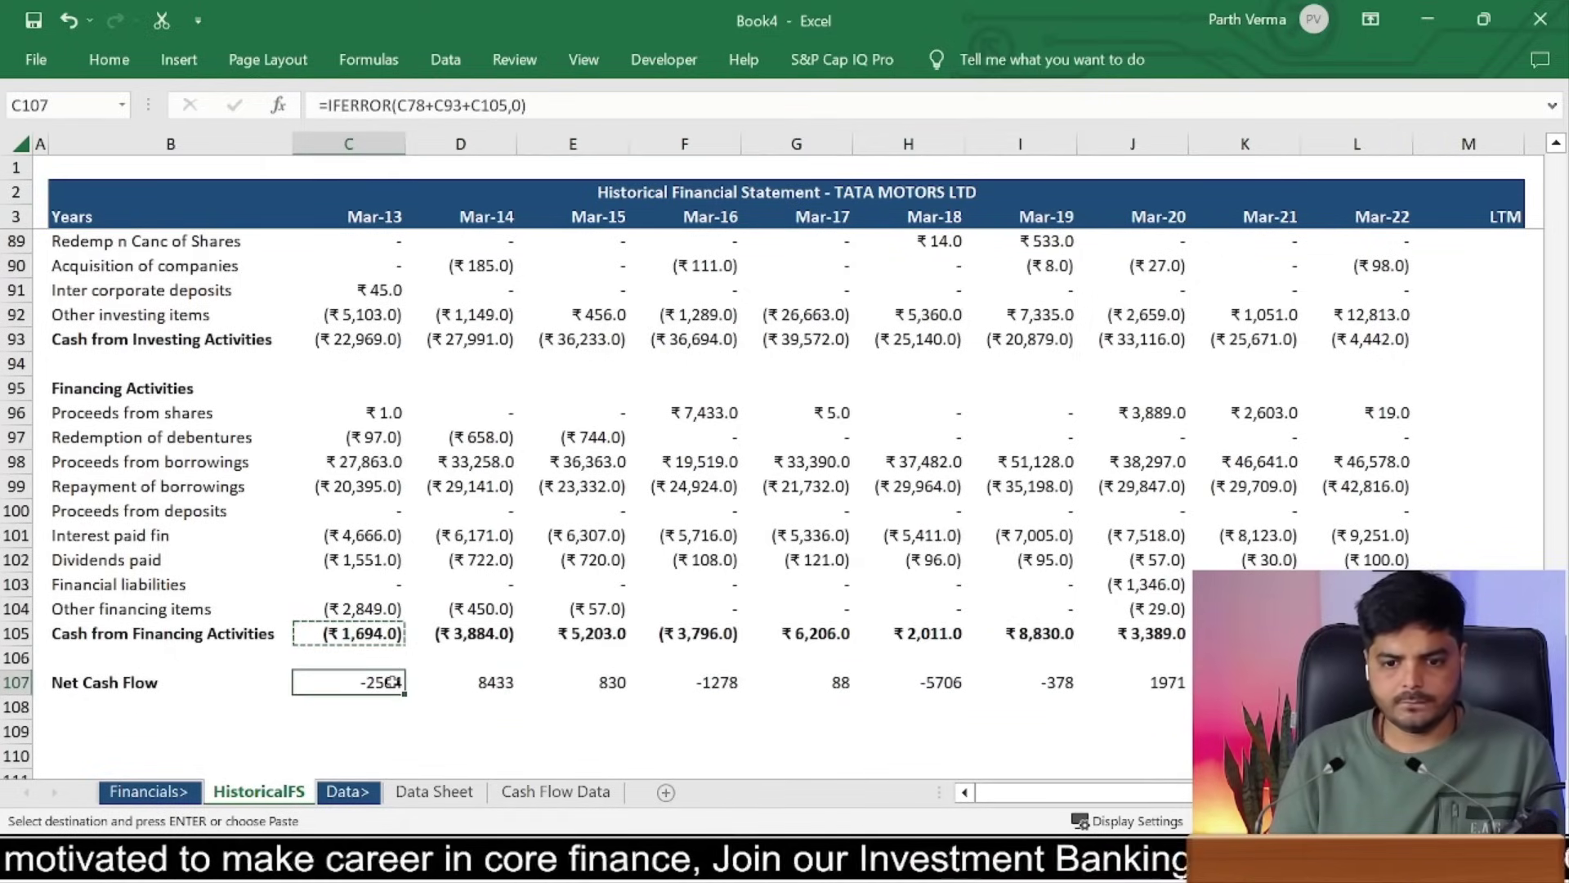
key("ctrl+shift+Right")
key("ctrl+alt+v")
key("t")
key("Return")
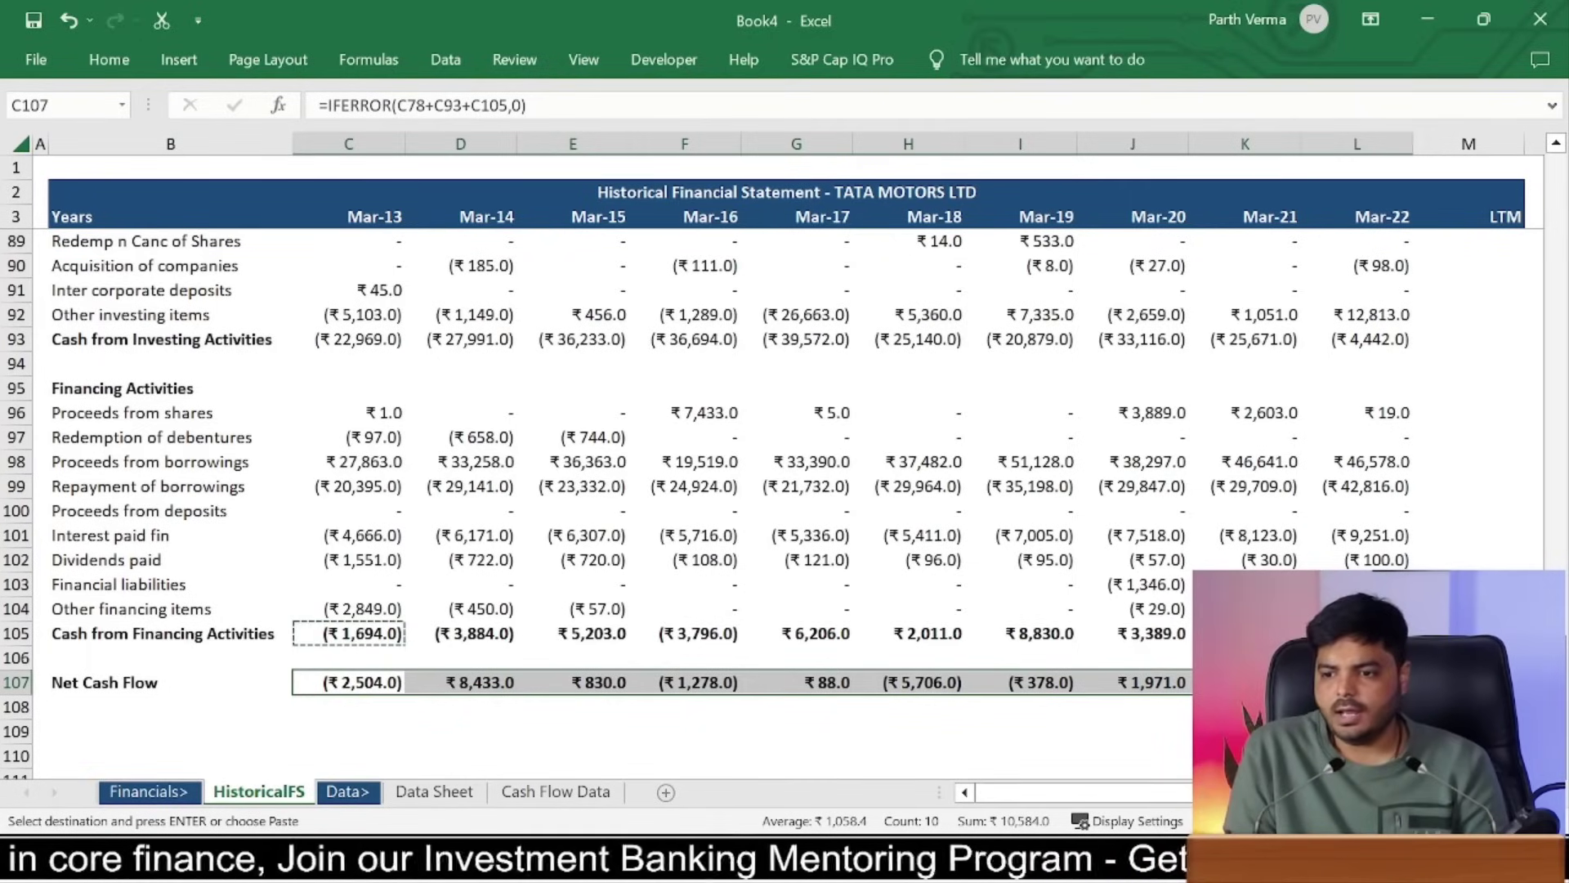
Step: Scroll up and down the TATA MOTORS HistoricalFS sheet to review its sections
scroll(706, 506, "up", 1)
scroll(706, 507, "up", 1)
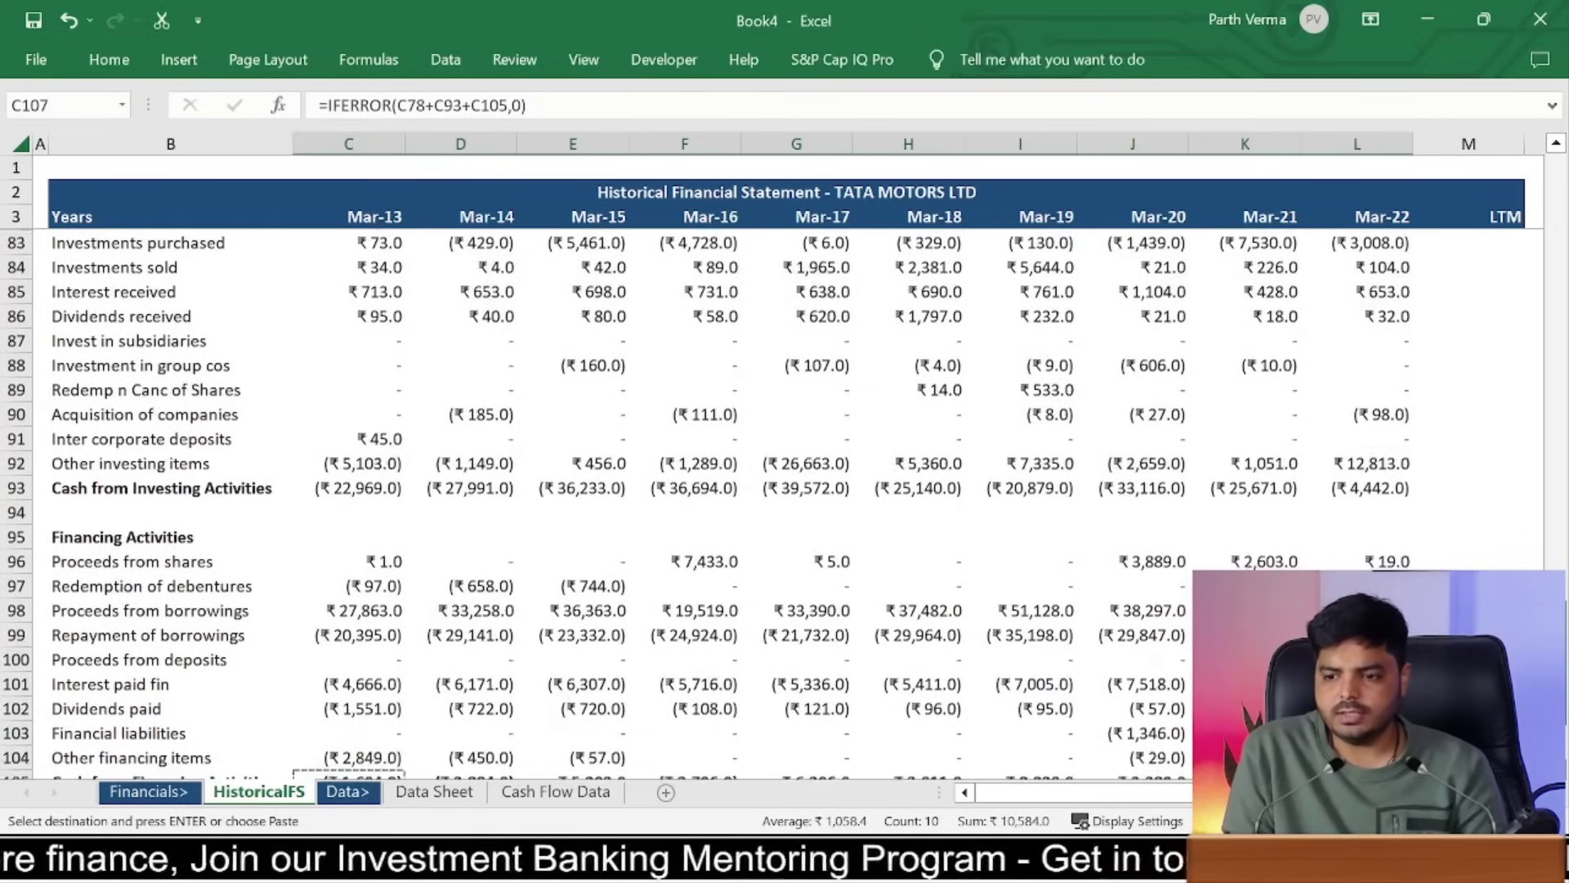
scroll(706, 507, "up", 1)
scroll(706, 507, "down", 2)
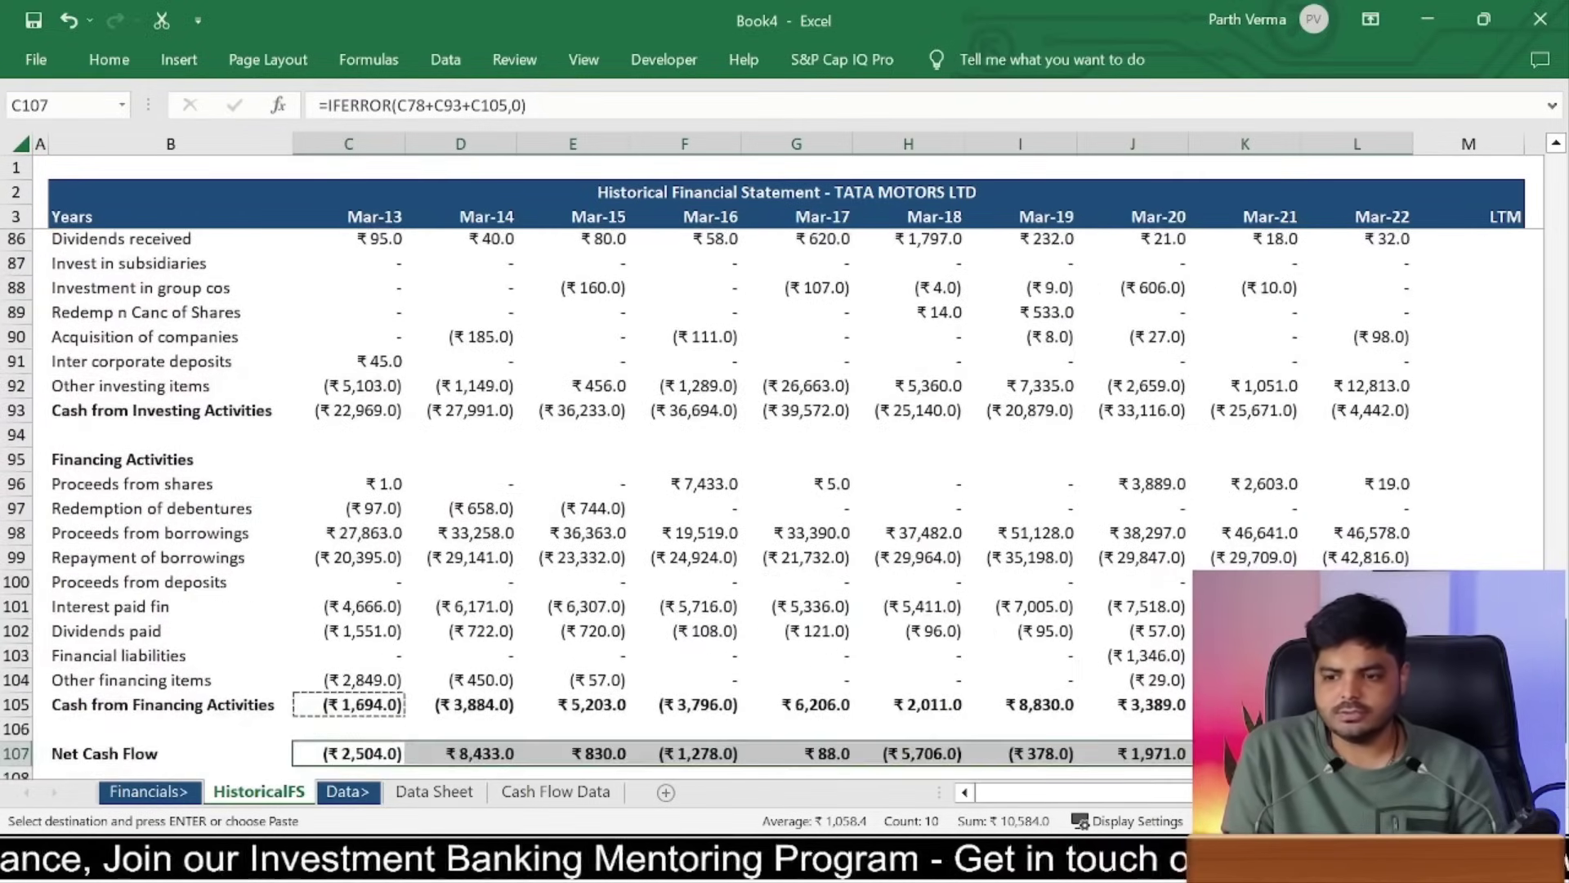
scroll(706, 507, "up", 1)
scroll(706, 506, "up", 9)
scroll(706, 507, "up", 2)
scroll(706, 507, "up", 1)
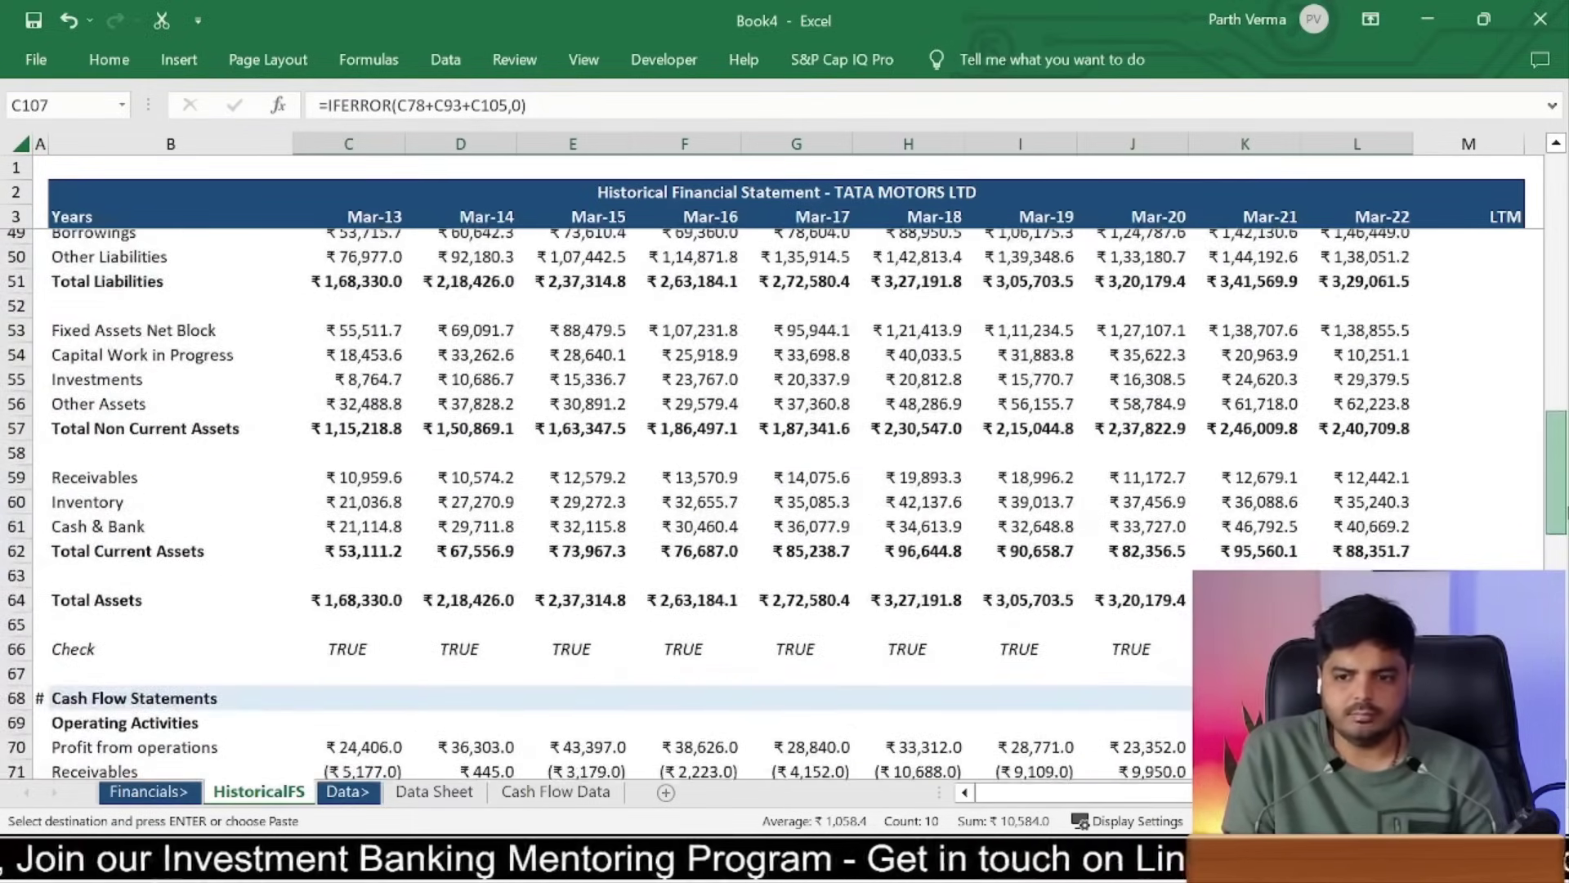
scroll(706, 507, "up", 6)
scroll(1555, 245, "up", 4)
scroll(1555, 245, "up", 1)
scroll(1555, 245, "up", 4)
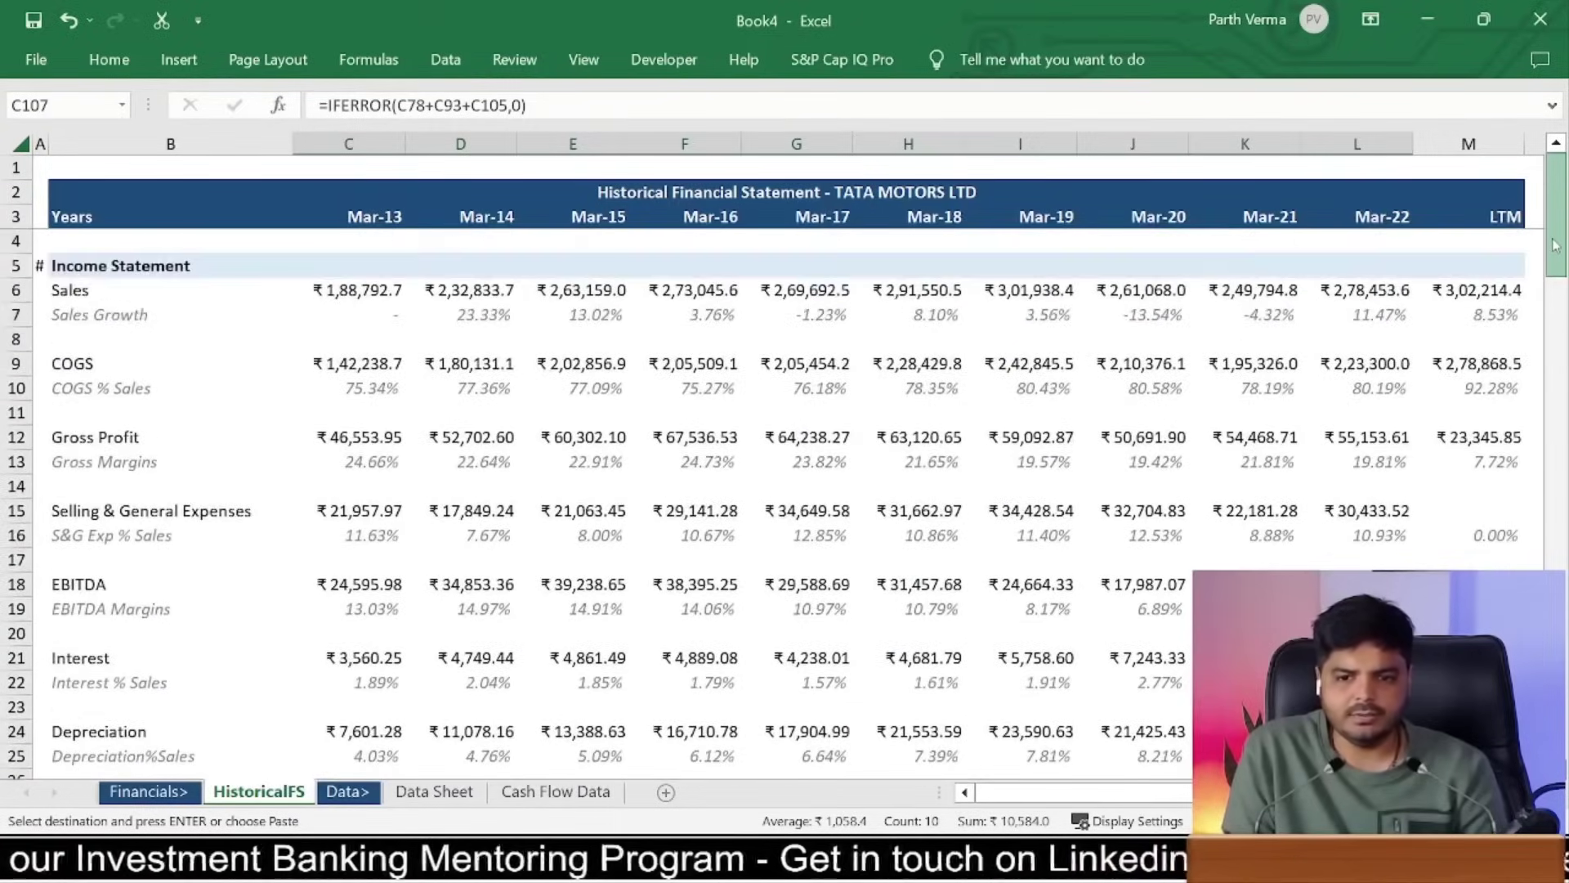
scroll(1555, 253, "down", 7)
scroll(1556, 253, "down", 4)
scroll(1555, 253, "down", 4)
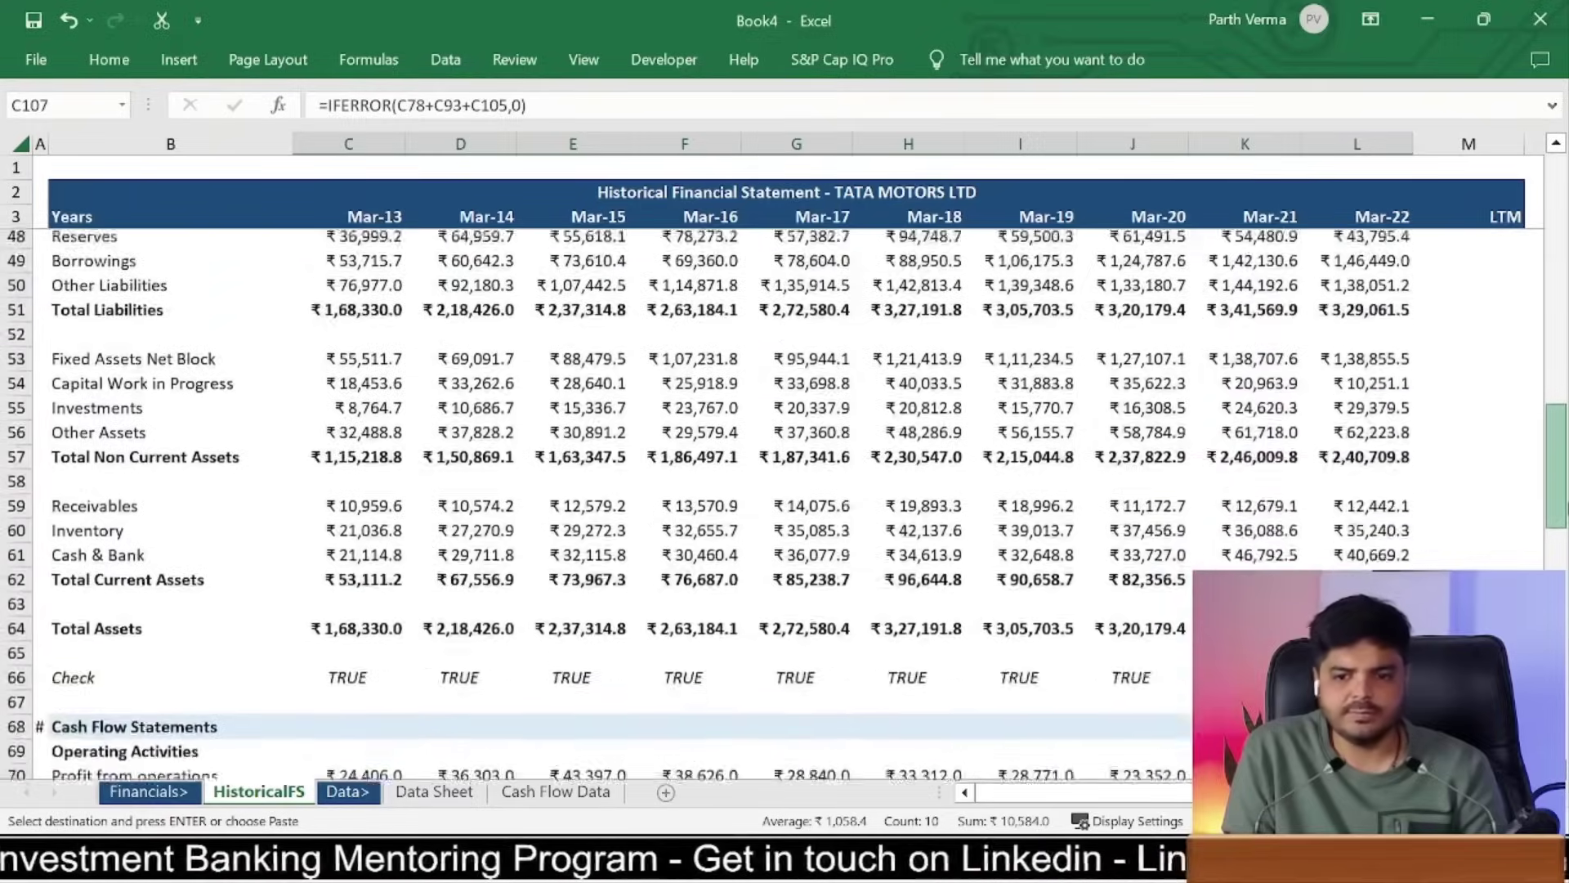
scroll(1555, 254, "down", 3)
scroll(785, 505, "down", 1)
scroll(784, 505, "down", 4)
scroll(785, 505, "down", 1)
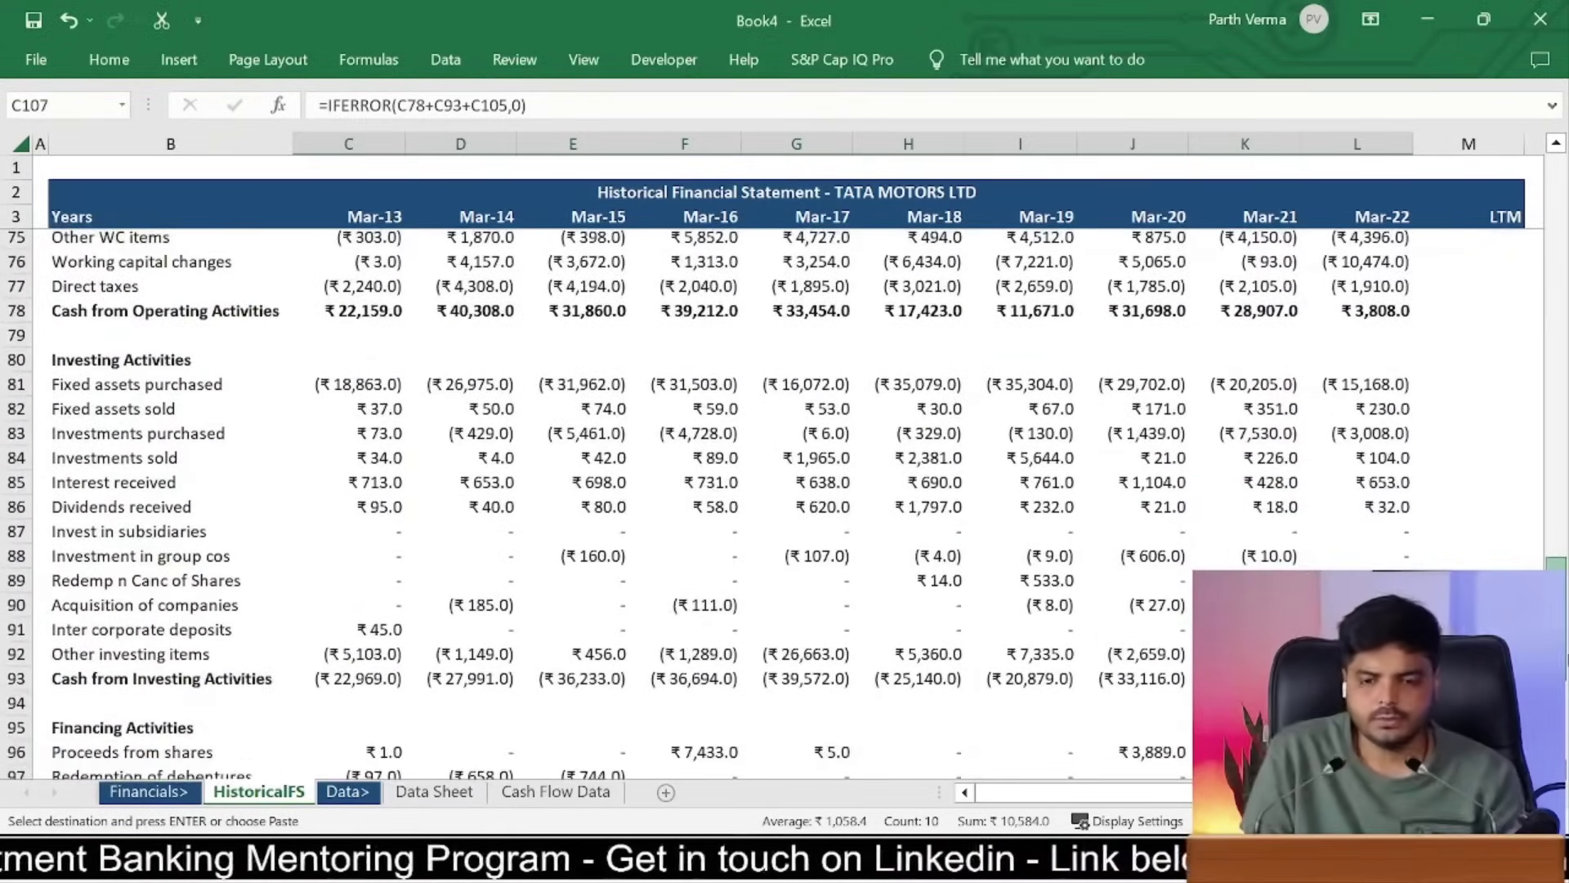
scroll(785, 505, "down", 2)
scroll(785, 505, "down", 3)
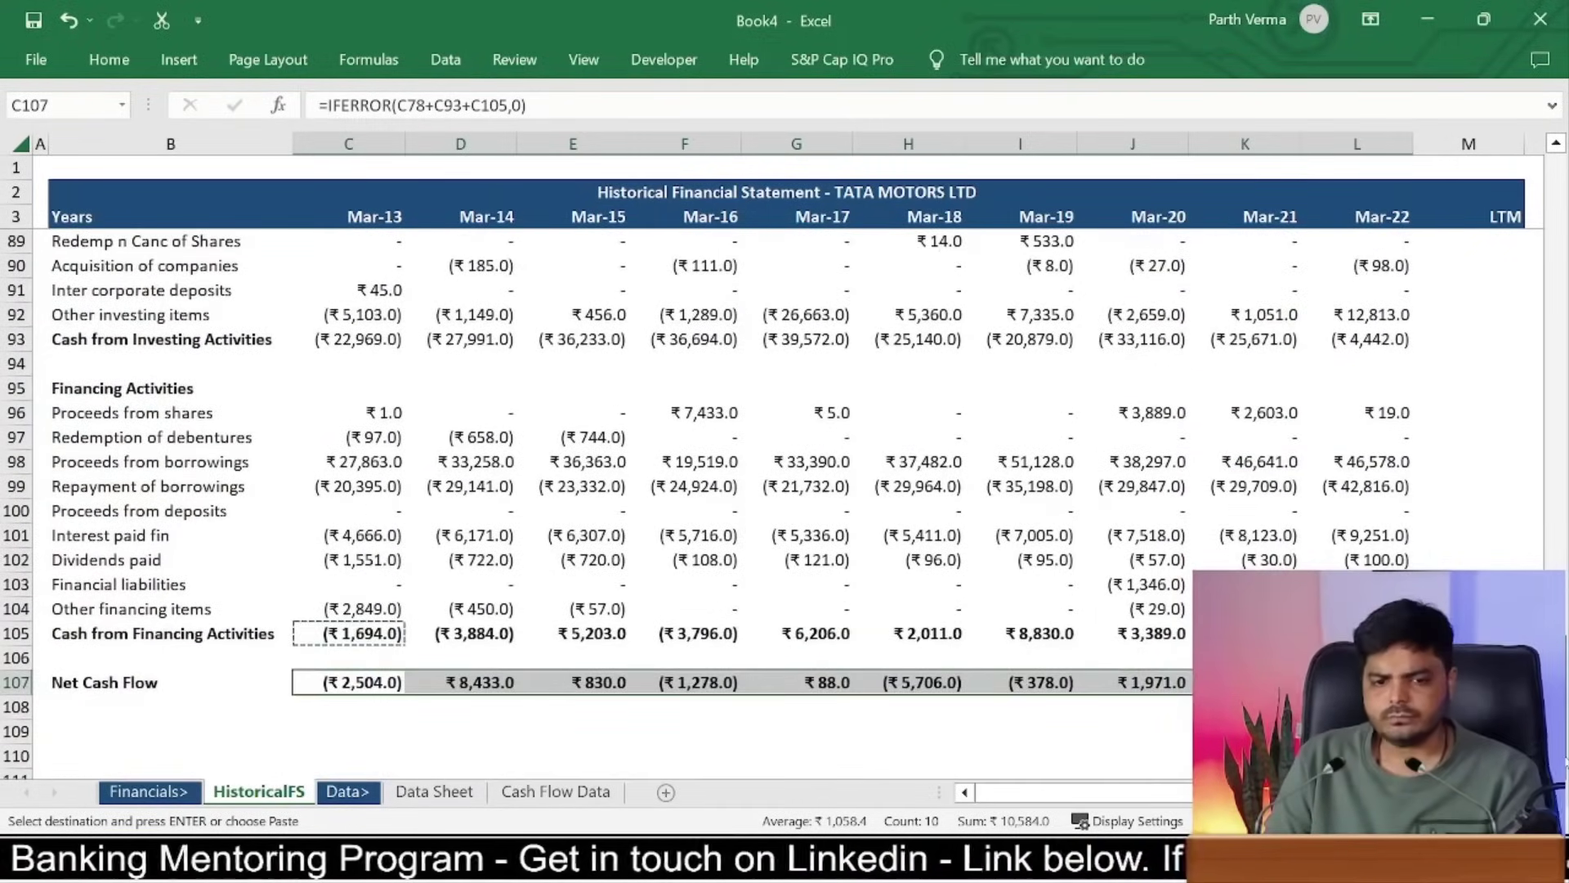
scroll(785, 505, "up", 5)
scroll(246, 514, "up", 3)
scroll(247, 515, "up", 1)
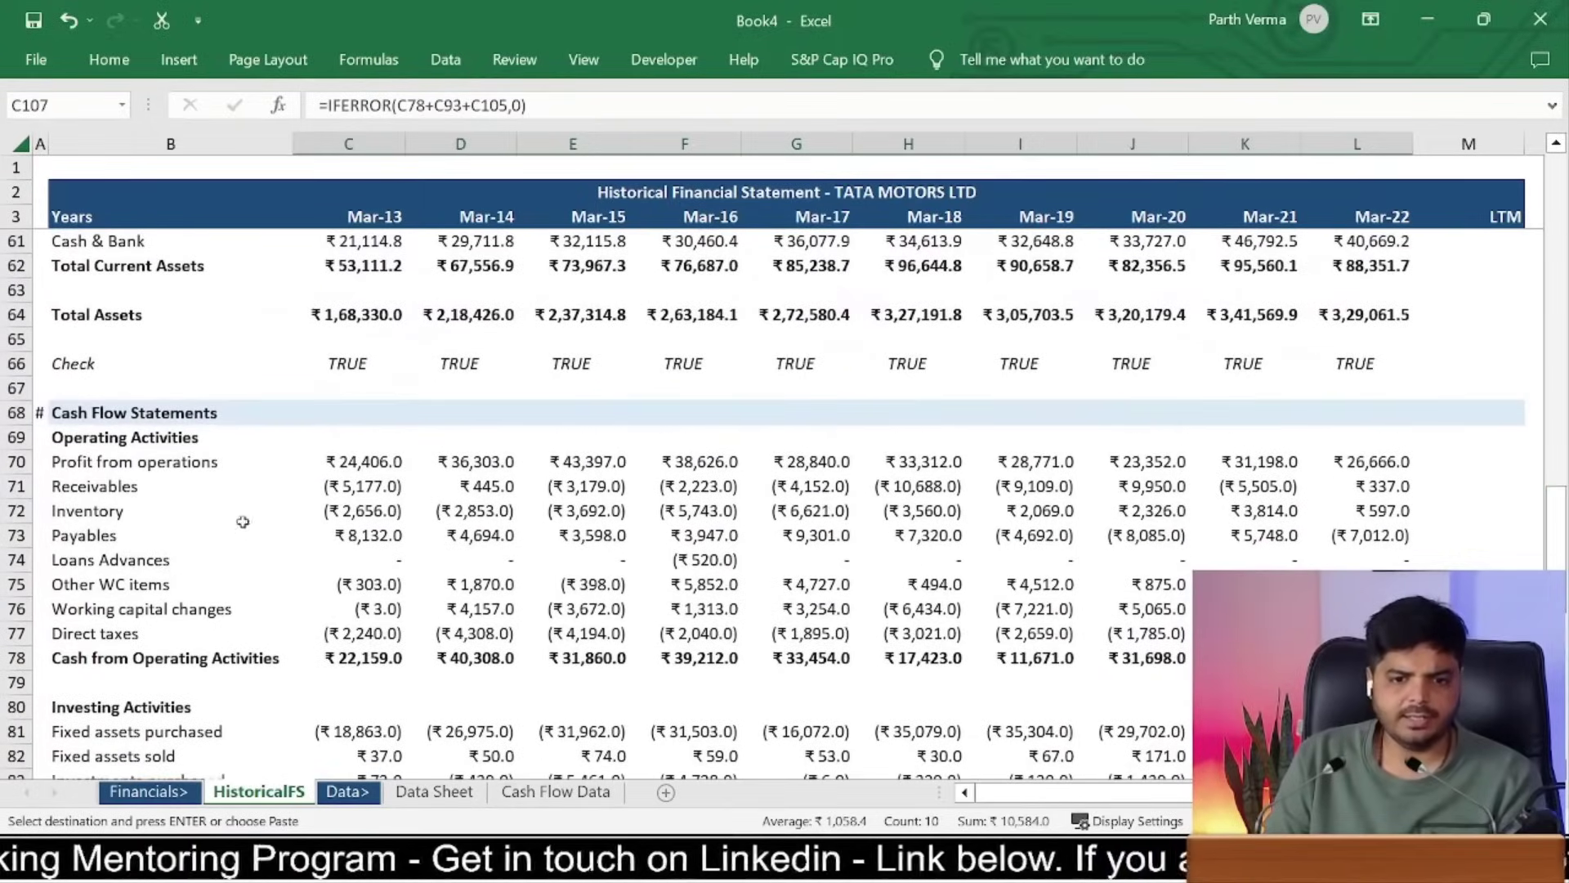
Step: Jump between the cash flow, Balance Sheet and income statement sections and step through the figures
left_click(246, 515)
key("Left")
key("ctrl+Up")
key("ctrl+Up")
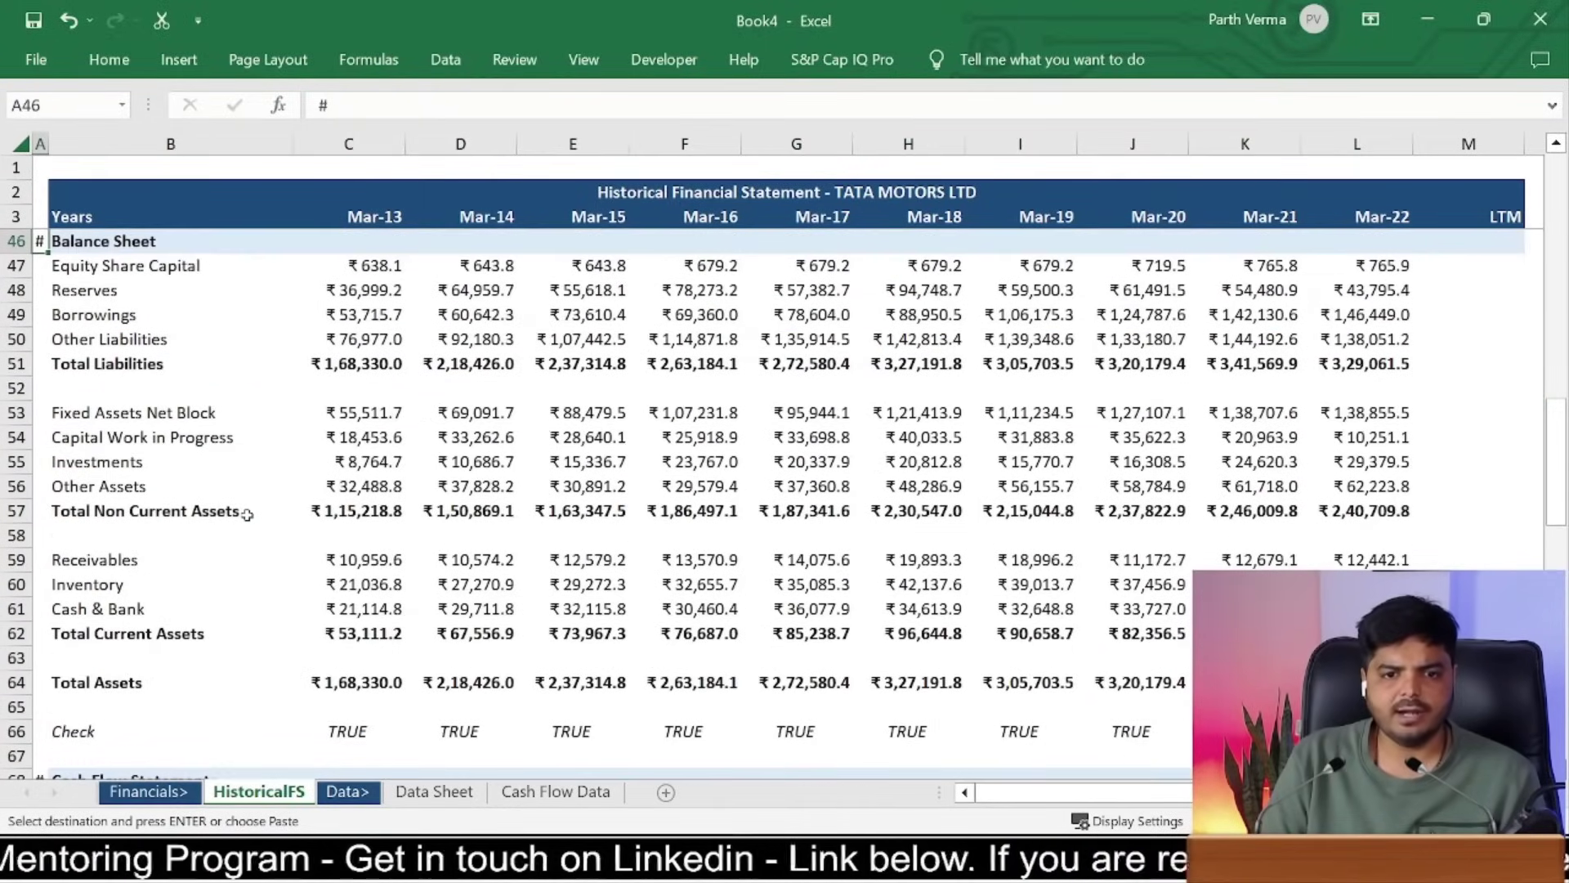
key("ctrl+Up")
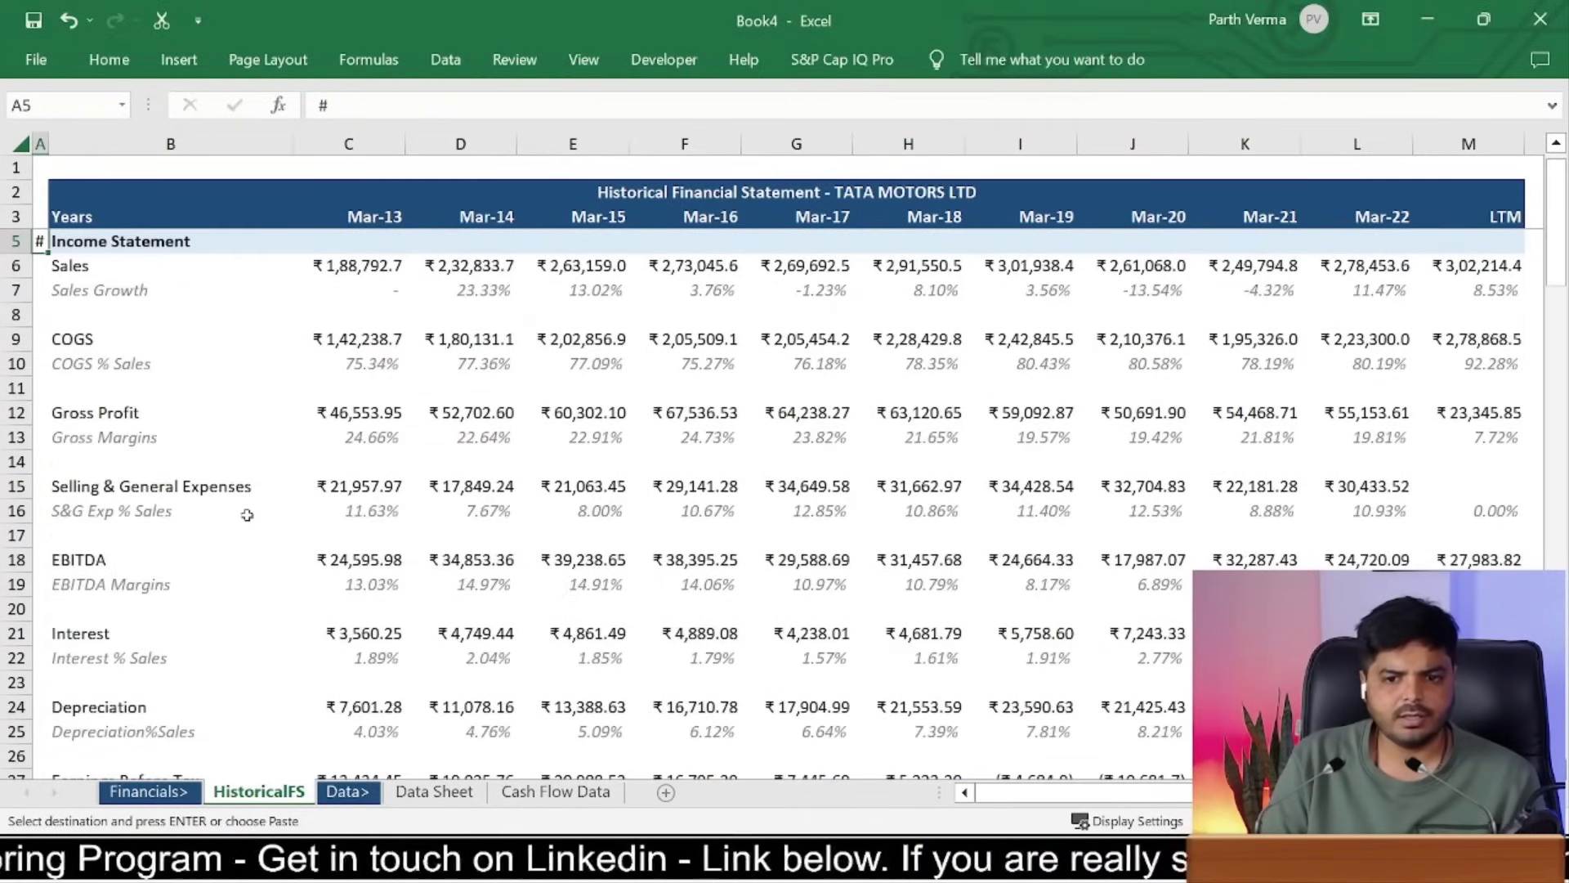
key("ctrl+Down")
key("ctrl+Down")
key("ctrl+Down")
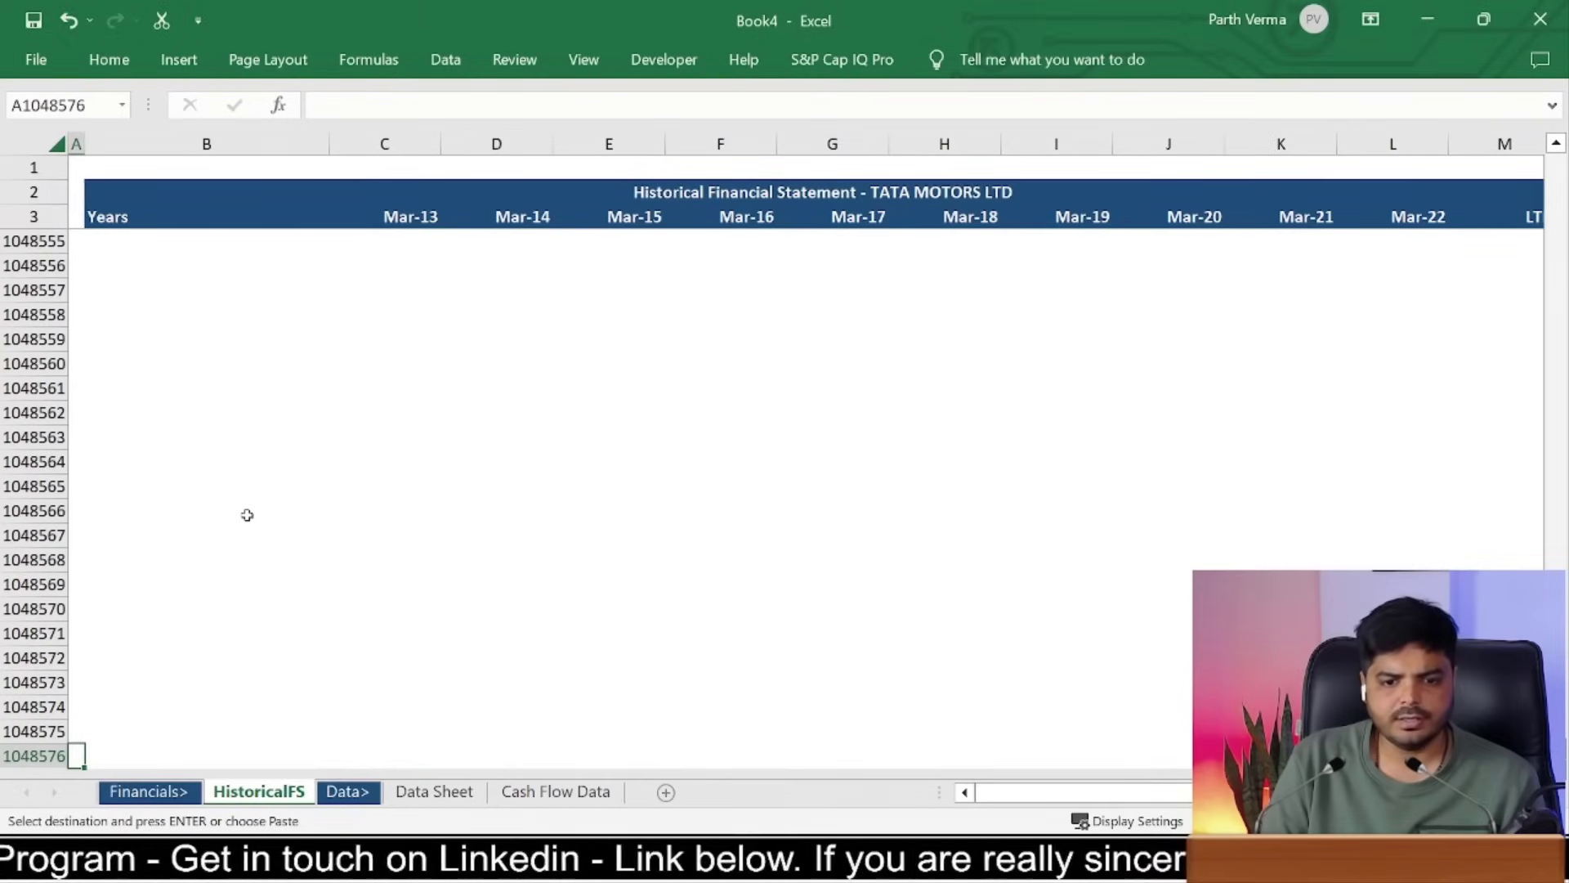
key("ctrl+Up")
key("ctrl+Up")
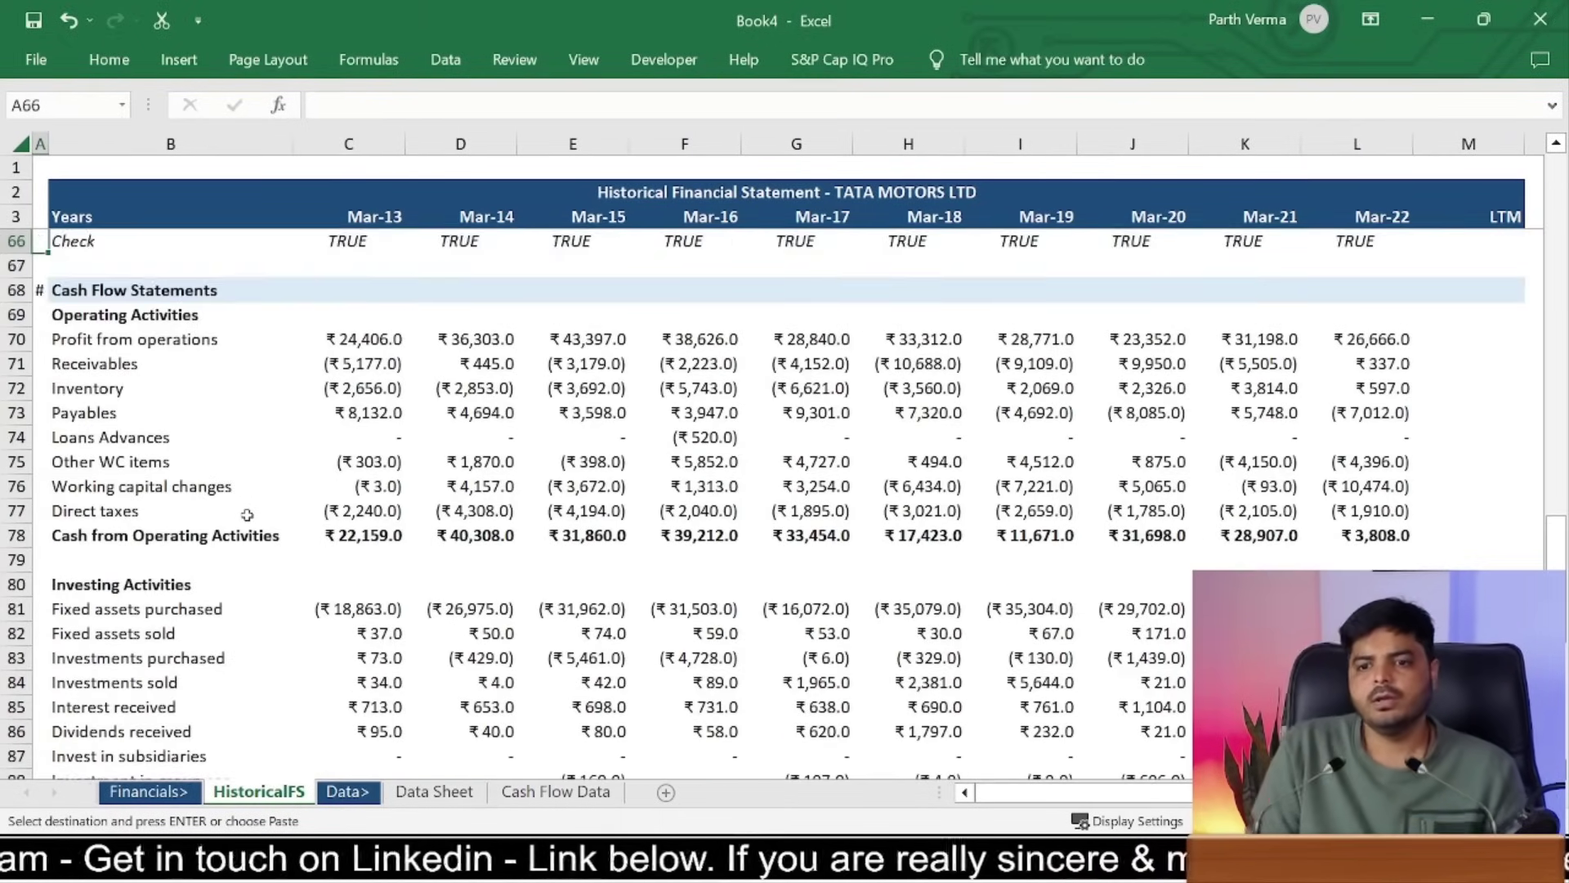
key("ctrl+Up")
key("ctrl+Up")
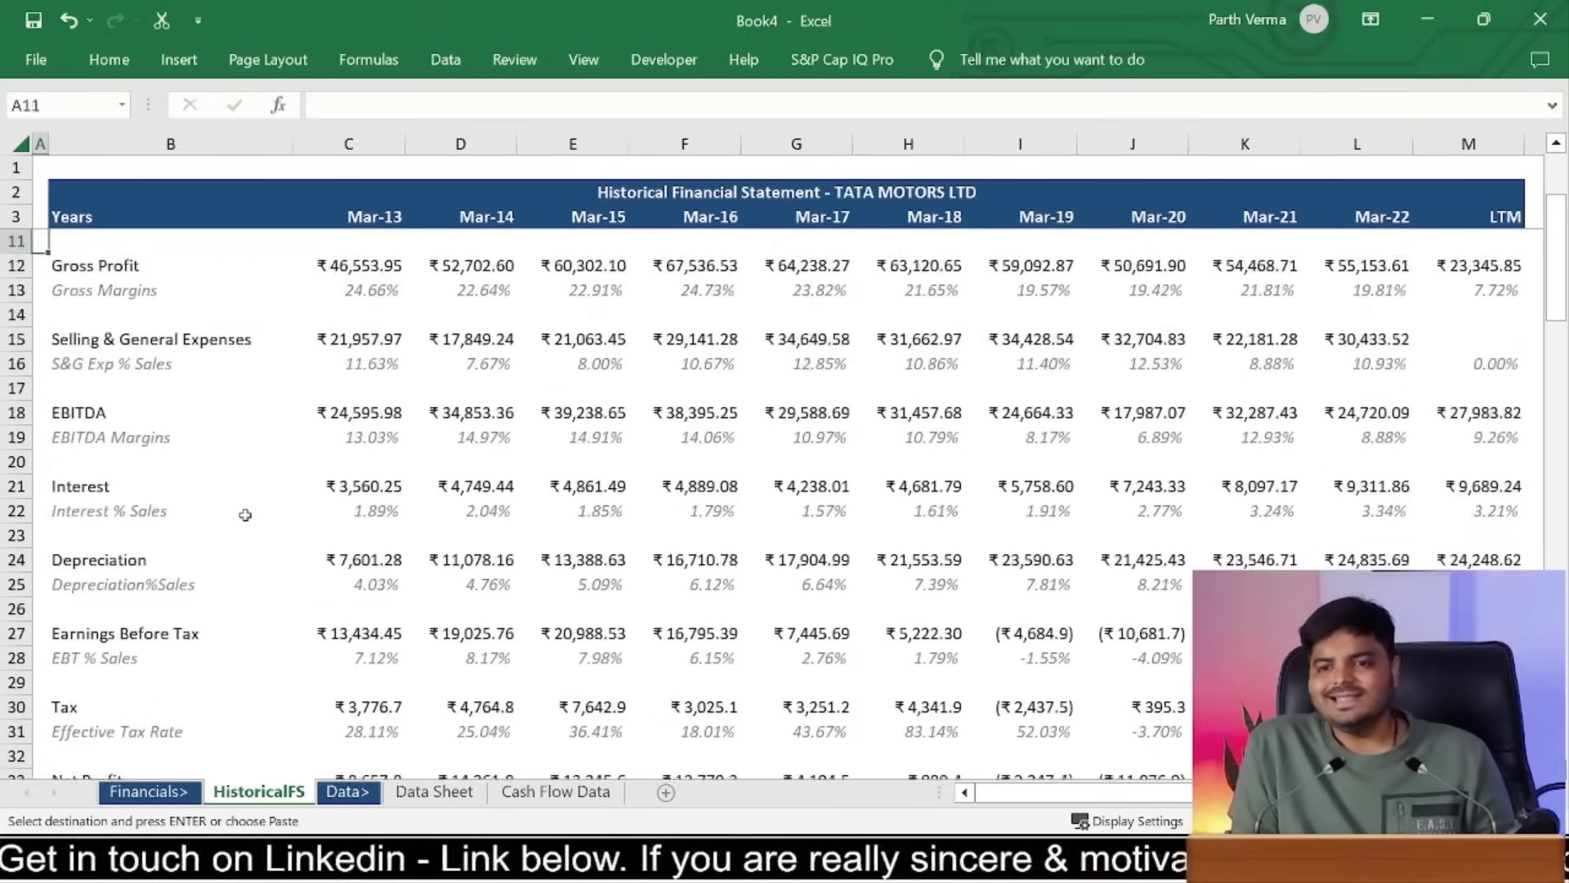
key("ctrl+Up")
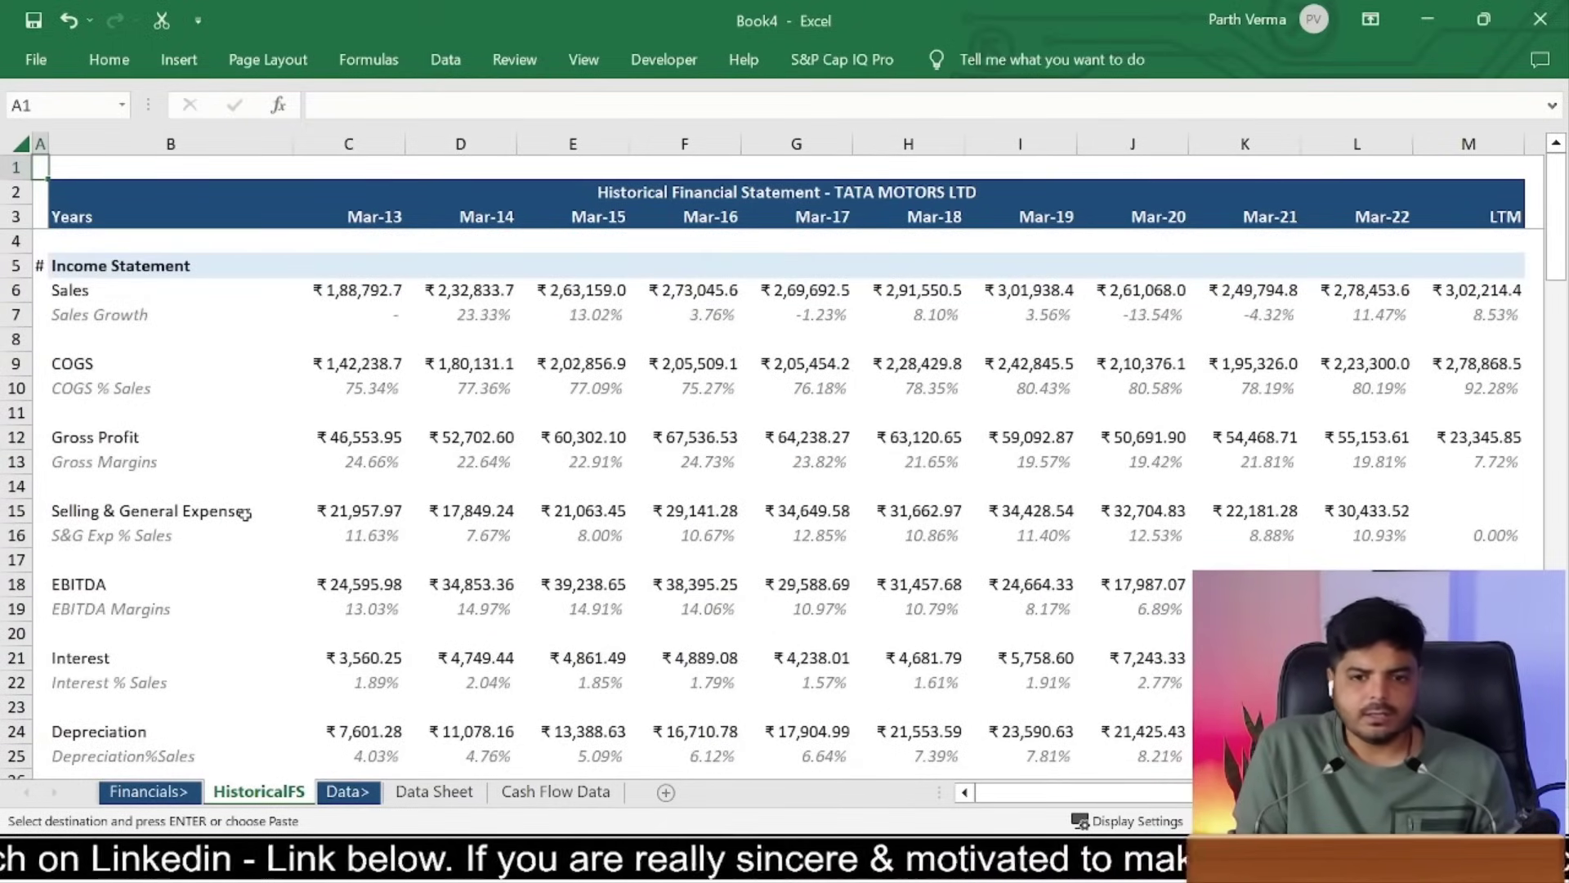
key("Down")
key("Down")
key("Down")
key("Down")
key("Down")
key("Down")
key("Right")
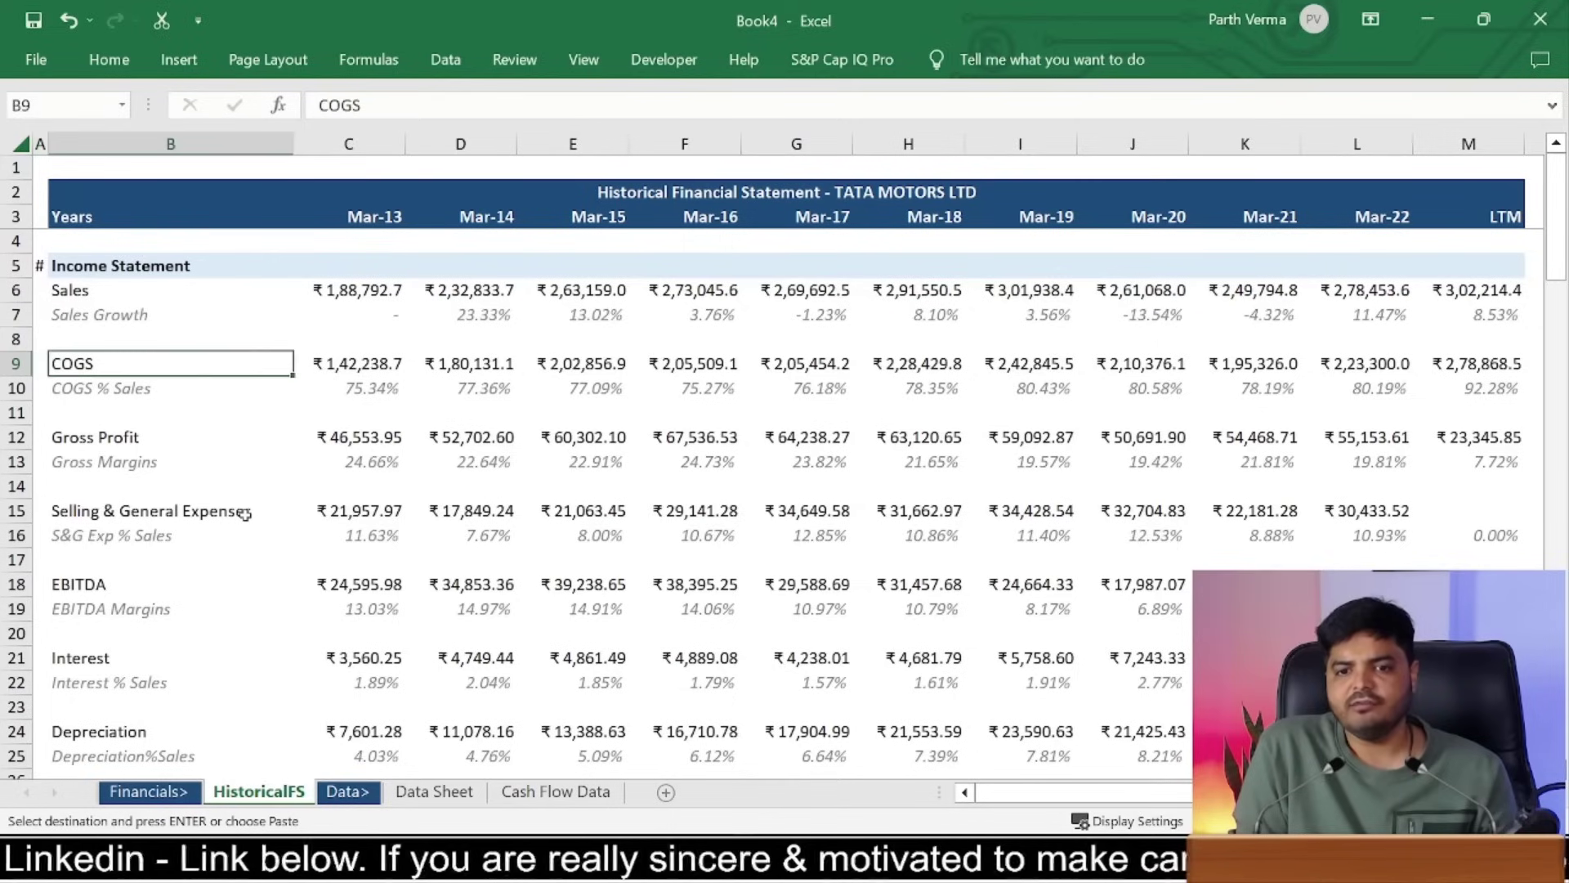
key("Right")
key("Right")
key("Right")
key("Right")
key("Down")
key("Down")
key("Down")
key("Down")
key("Down")
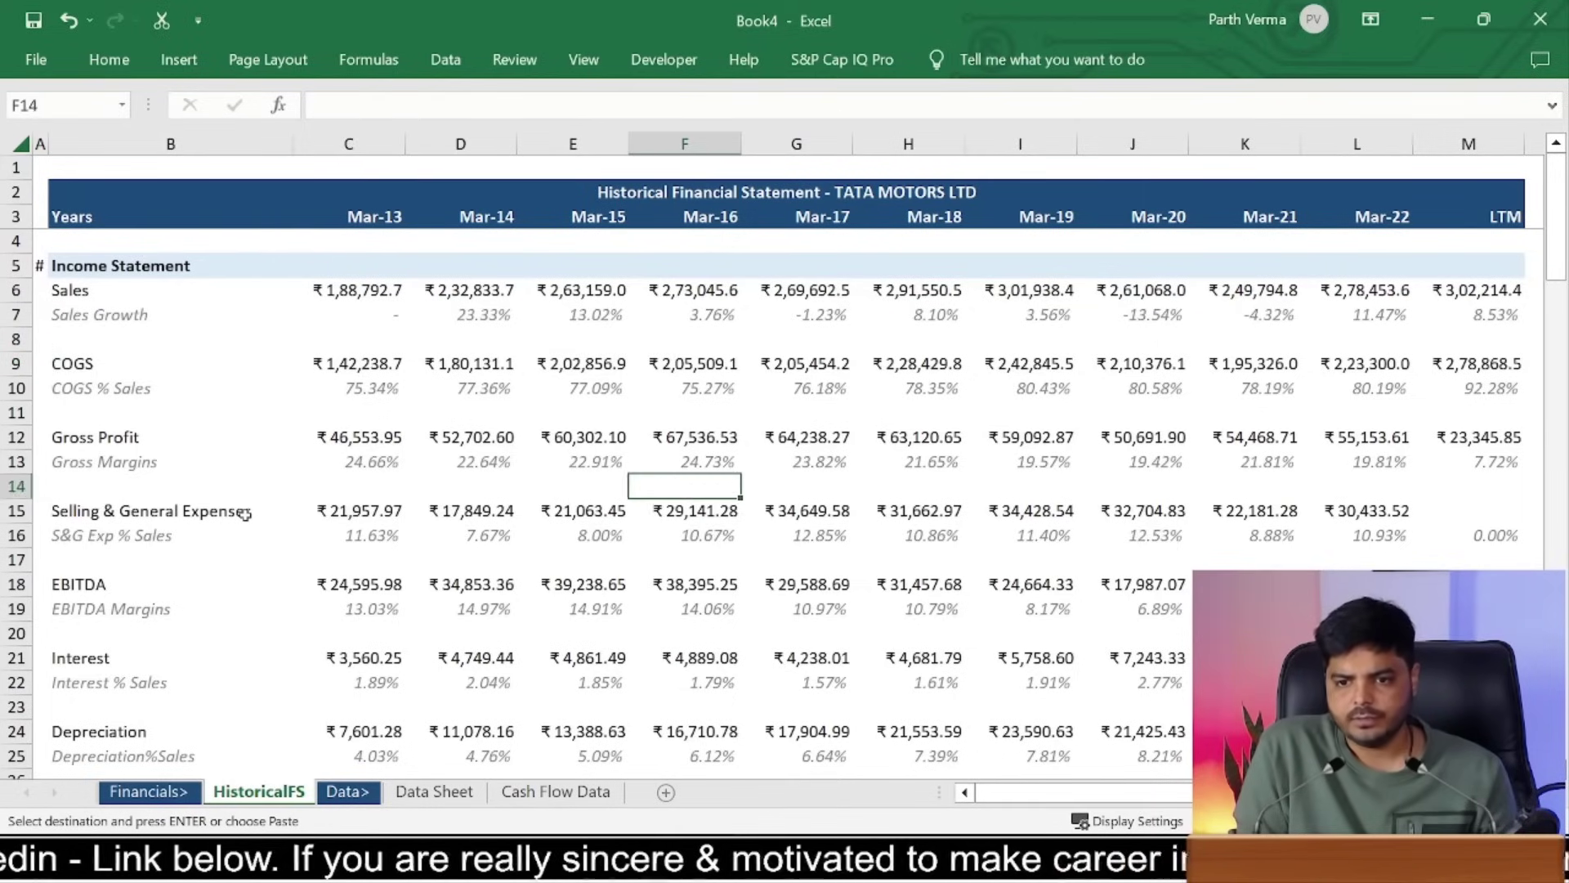
key("Down")
key("Down")
Step: Save the workbook in Downloads as 'TAMO- FS Analysis', then minimize Excel
key("ctrl+s")
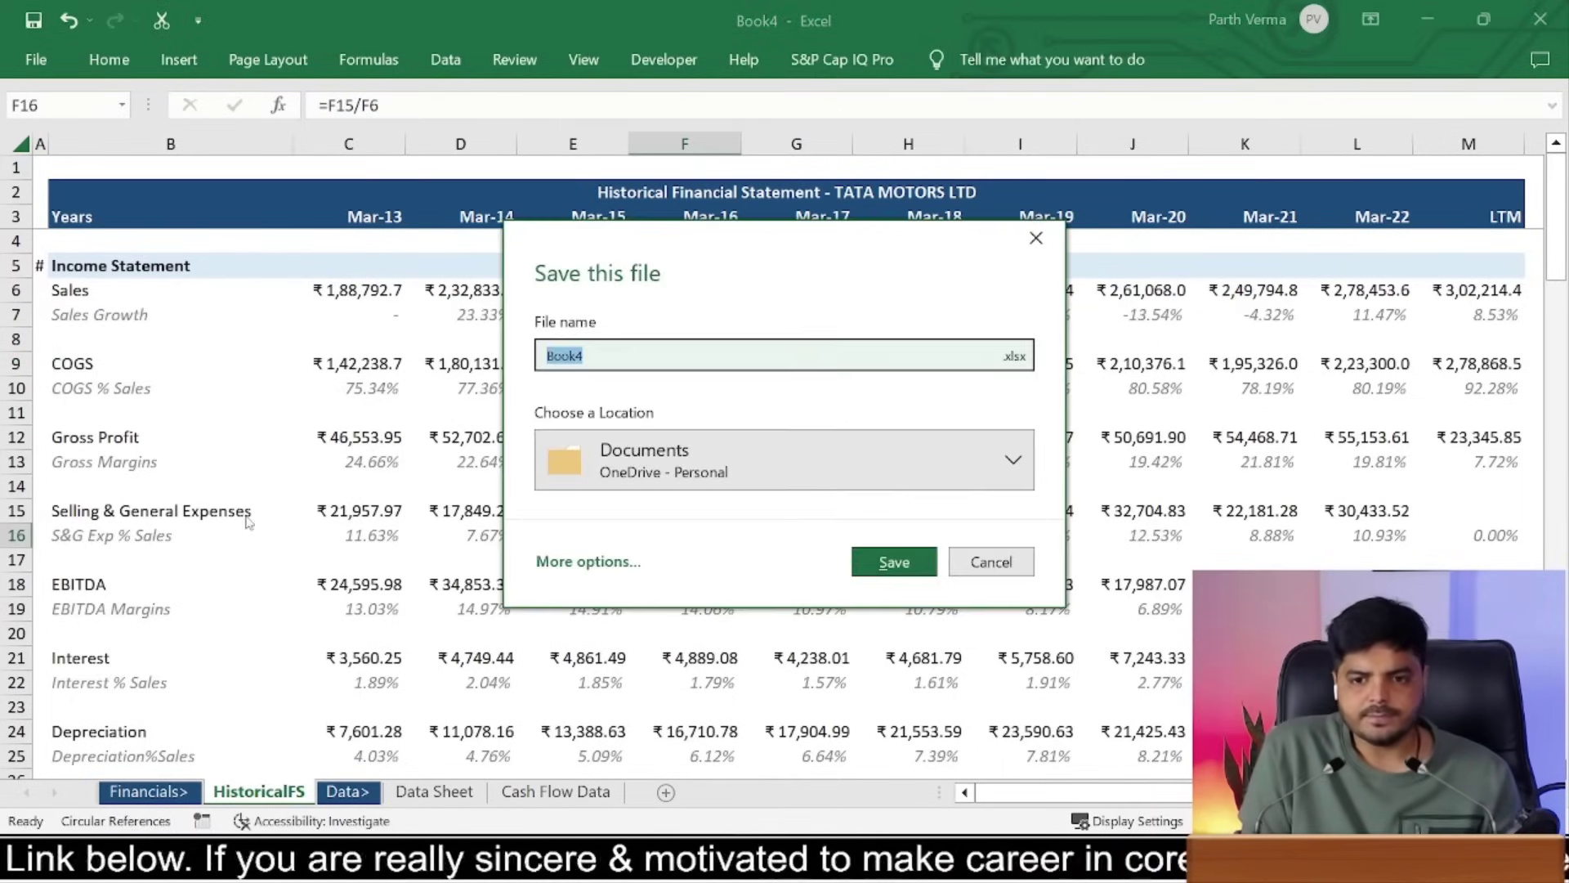
left_click(654, 457)
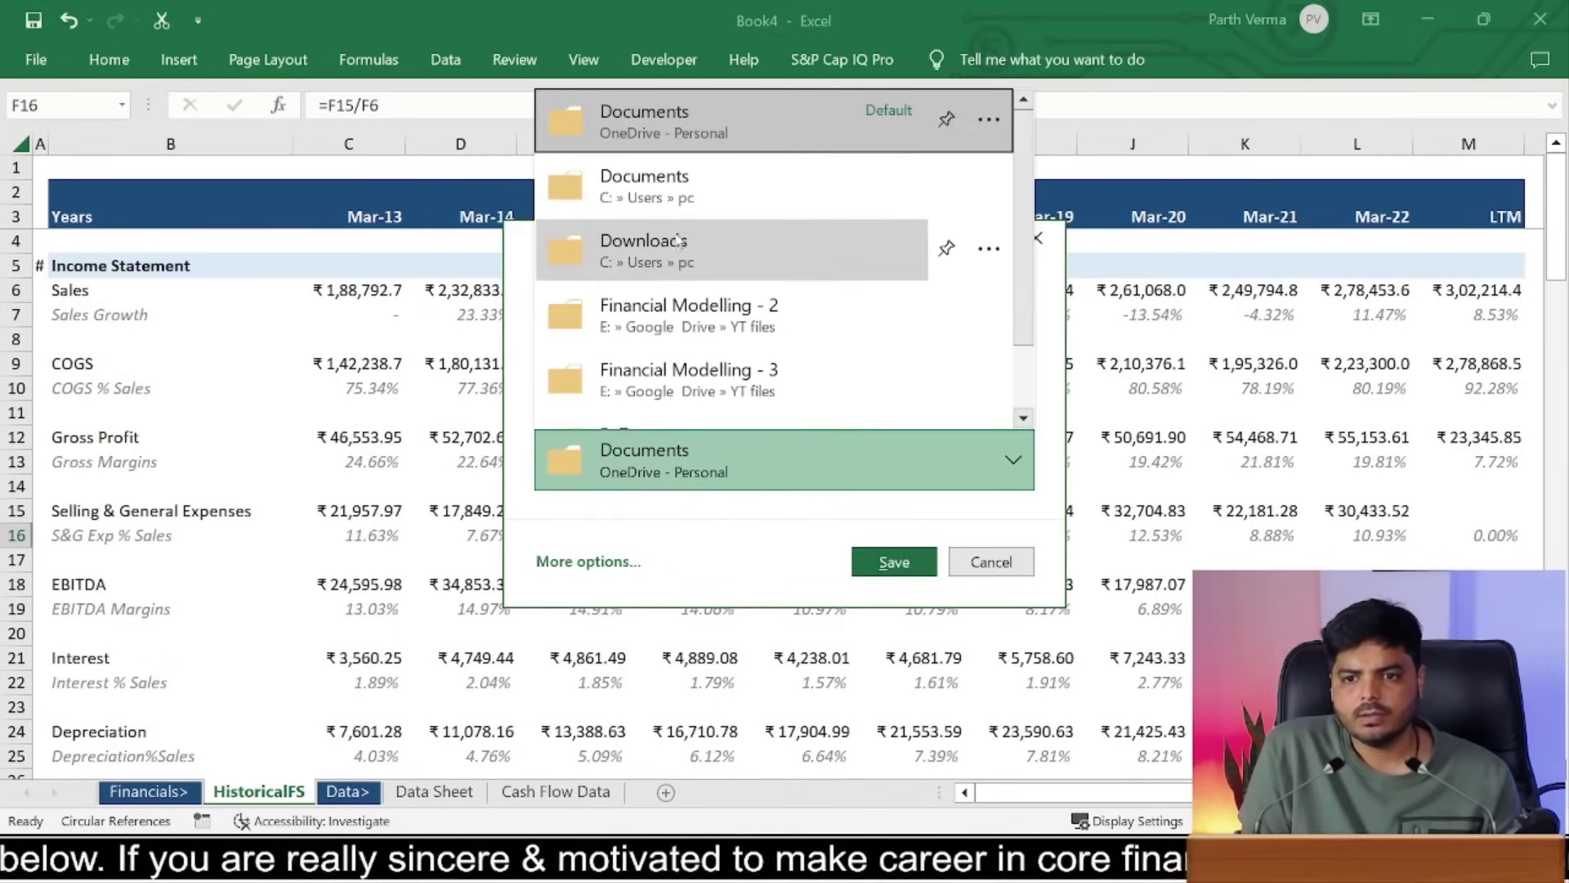
key("Escape")
double_click(623, 355)
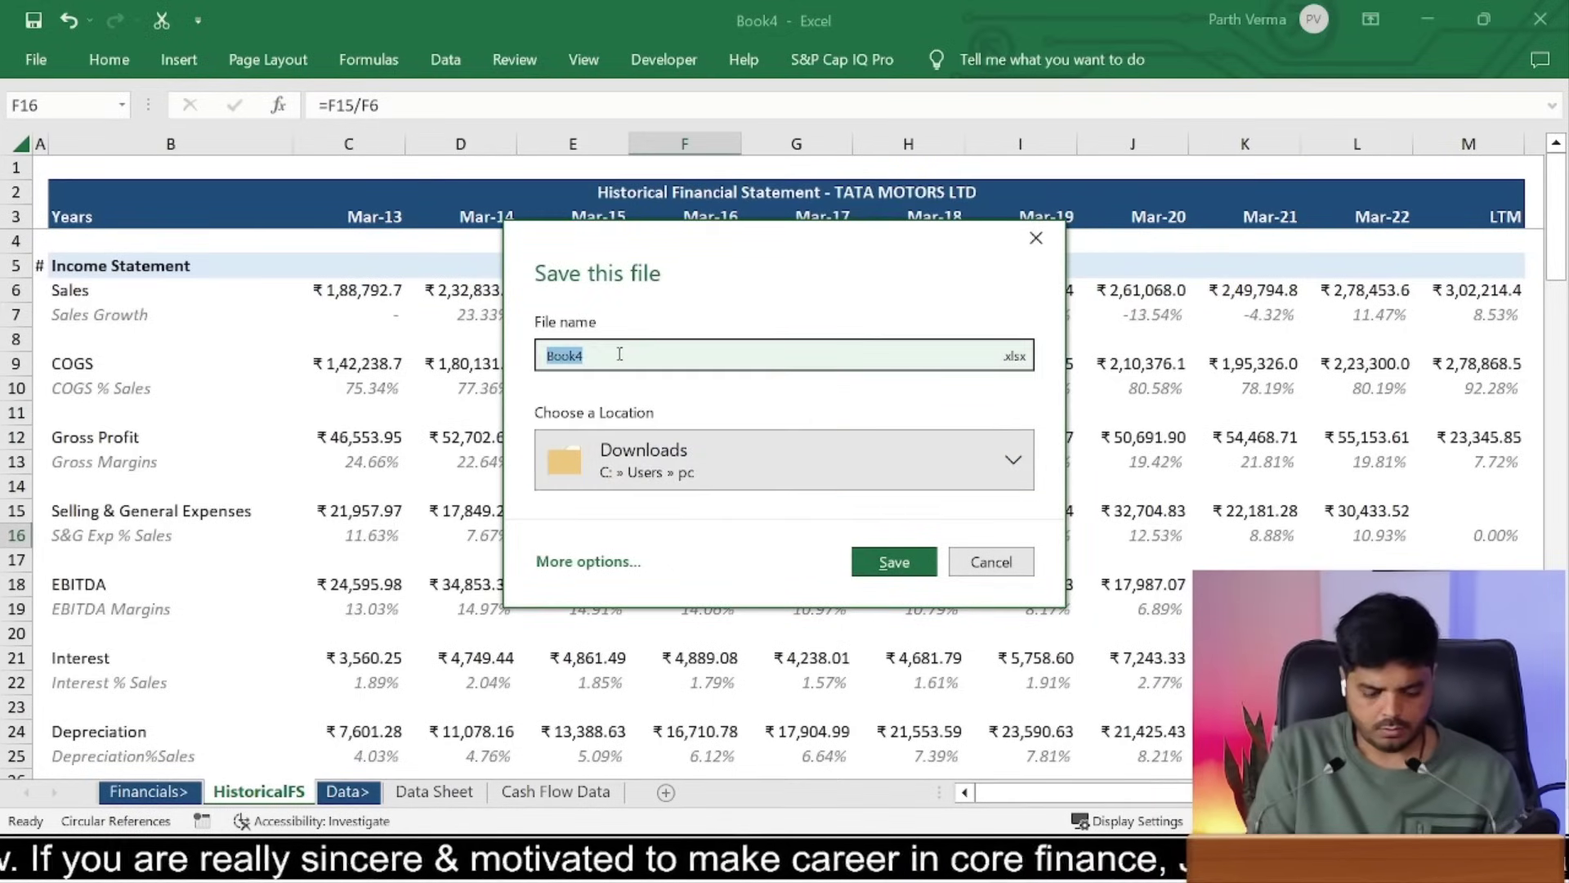
type("TAT")
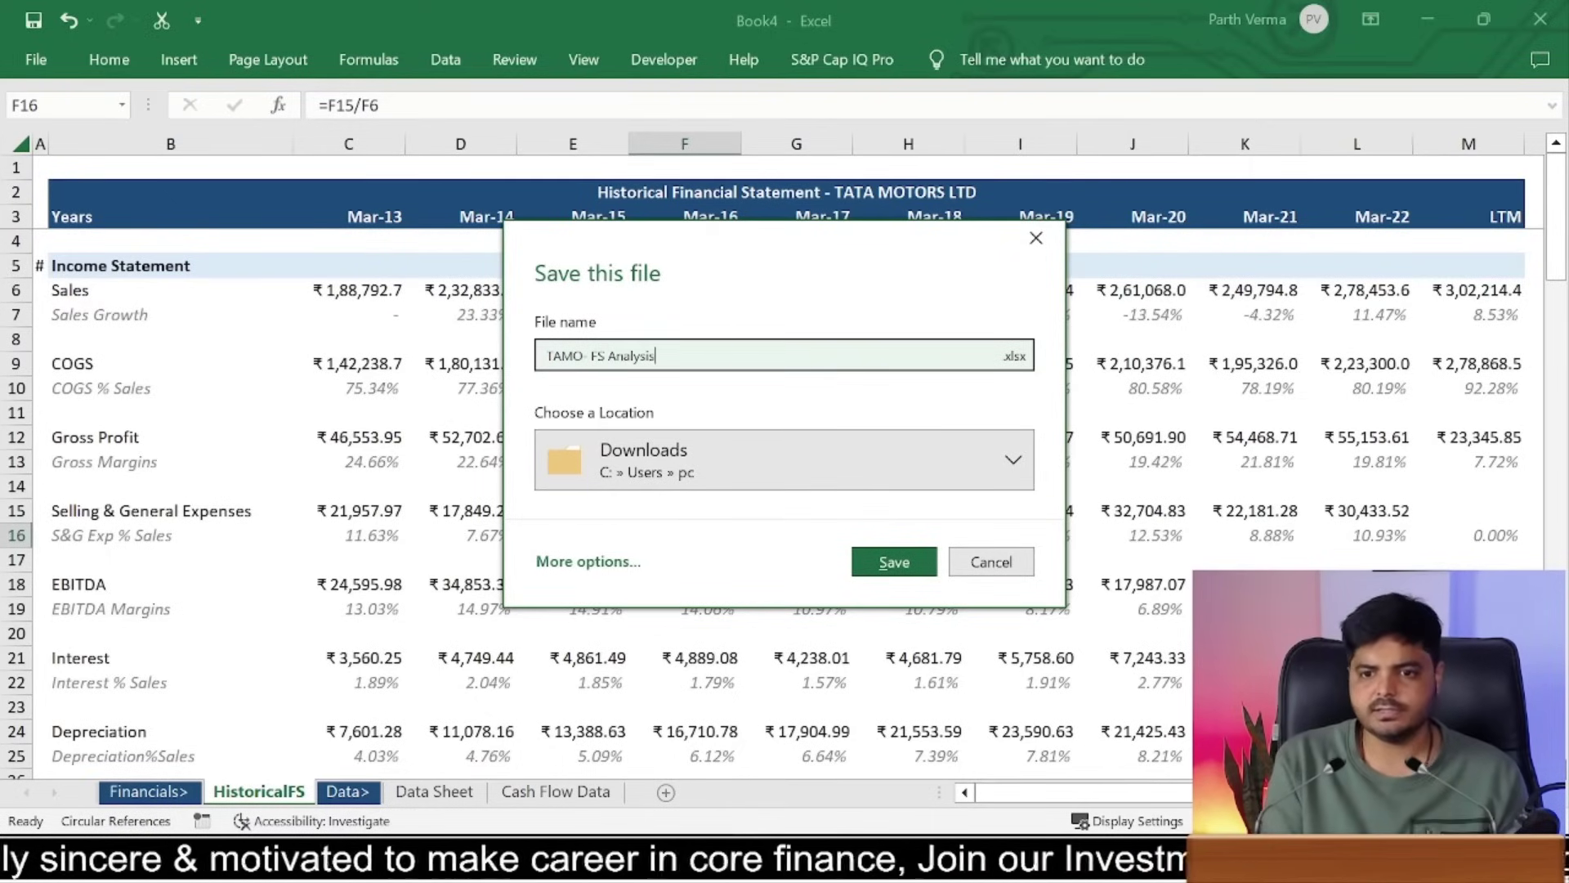
left_click(893, 564)
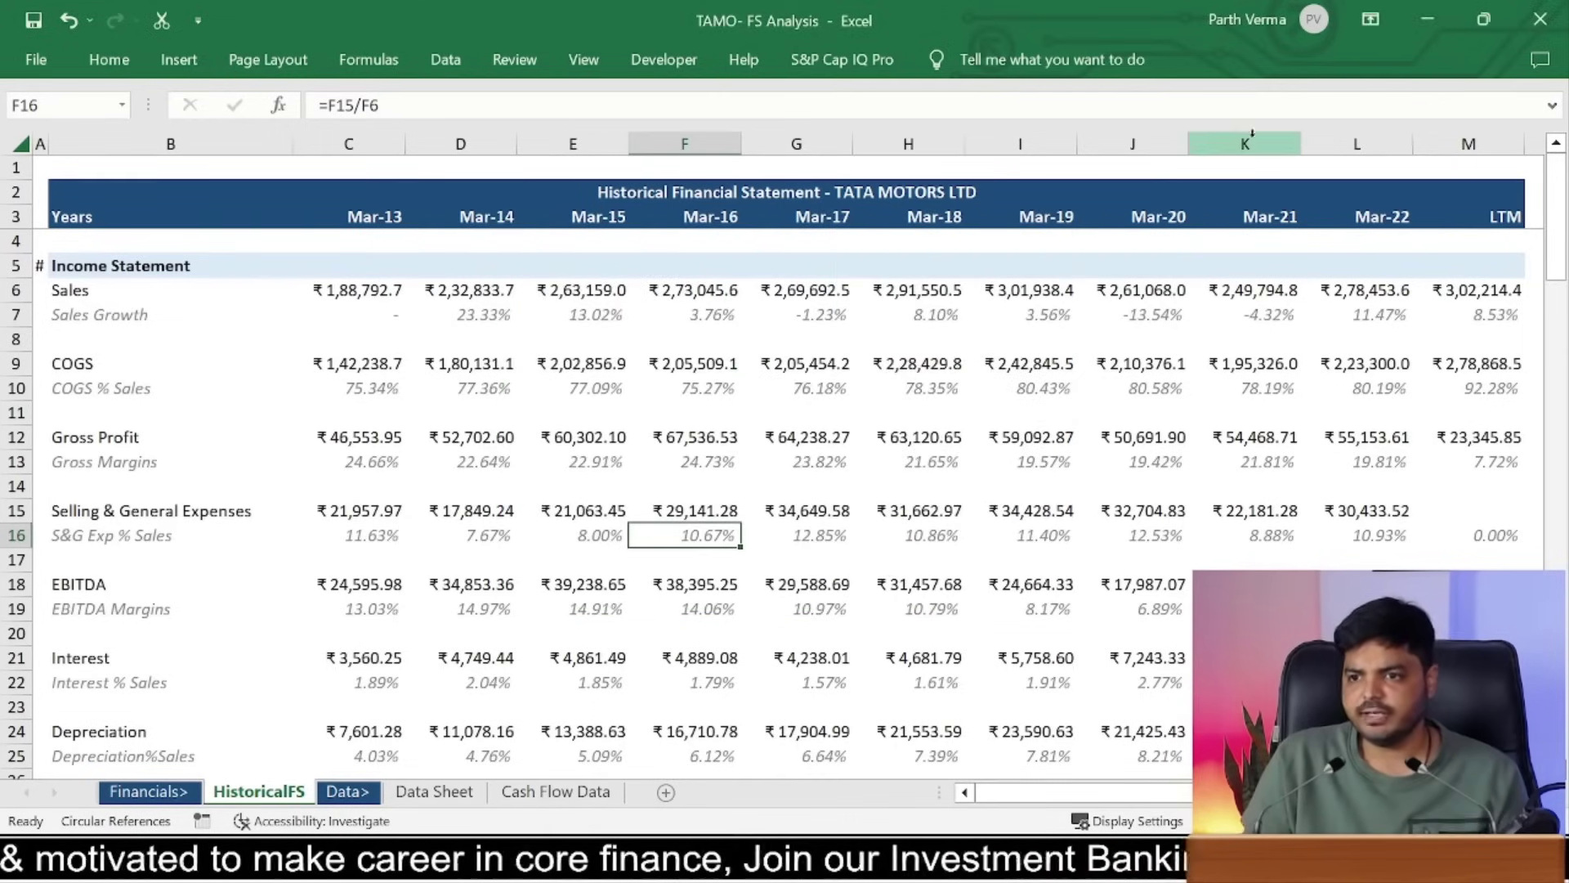
left_click(1429, 10)
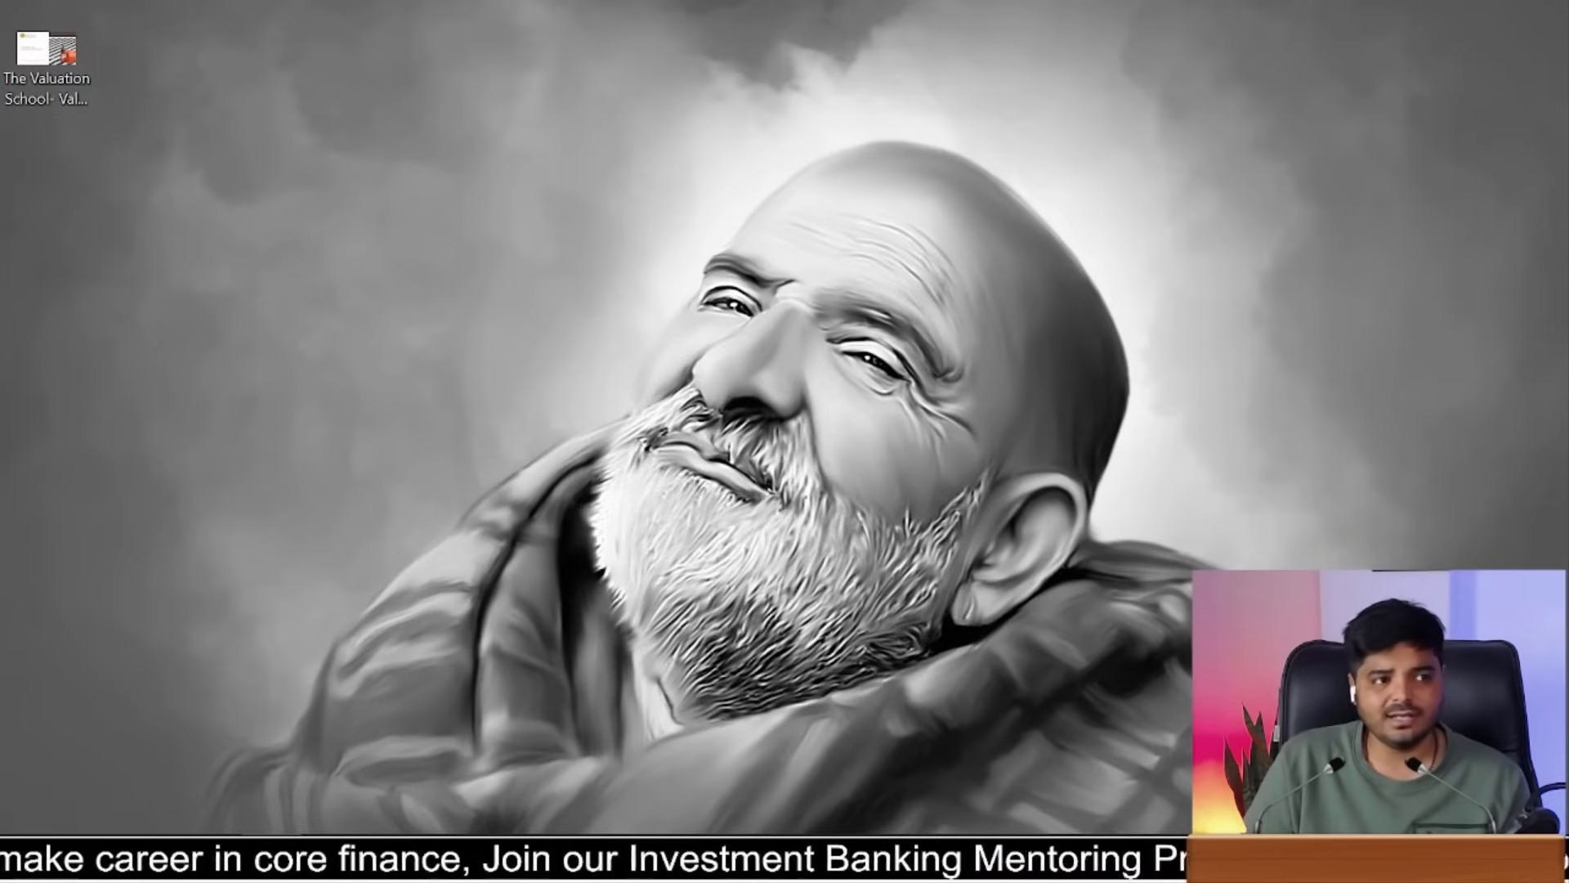
Step: In the maximized browser, open screener.in/excel and upload TAMO- FS Analysis.xlsx
left_click_drag(203, 119, 564, 149)
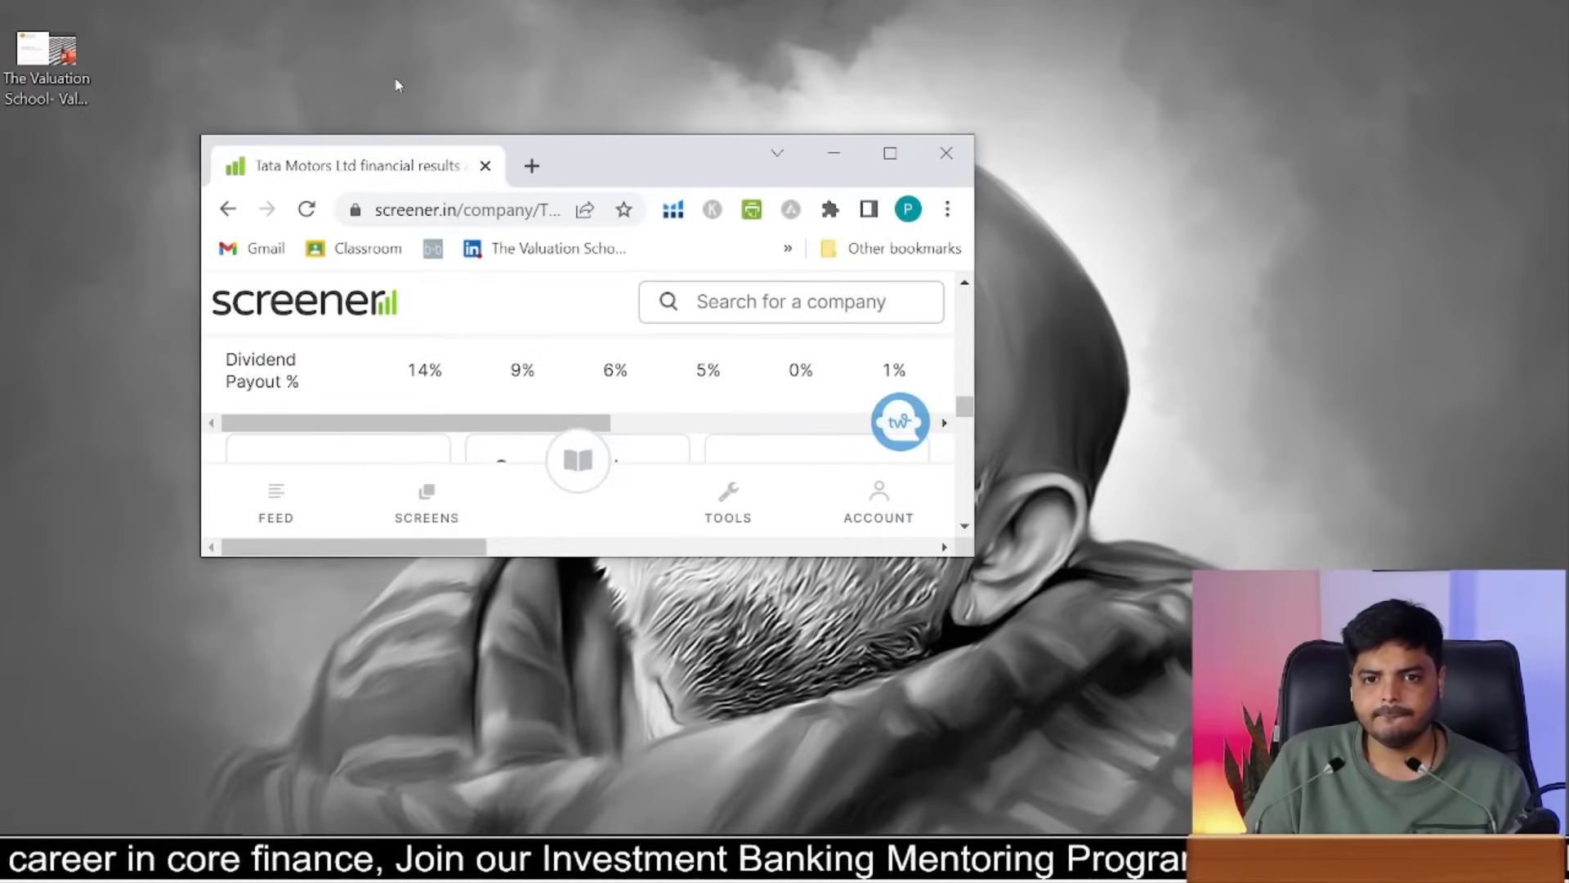
double_click(629, 151)
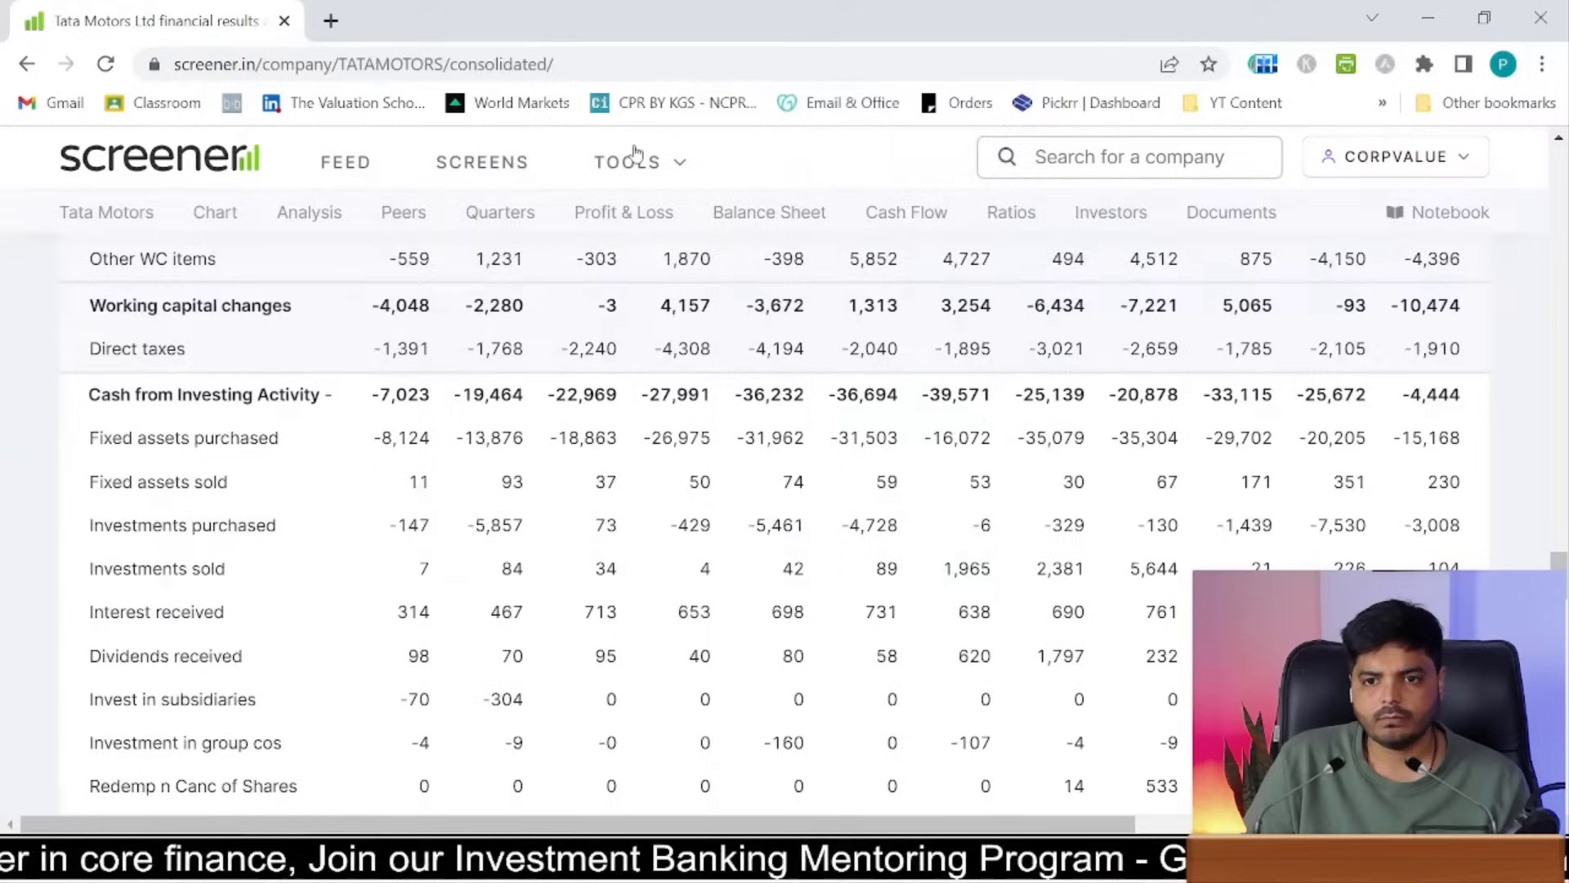
left_click(312, 64)
type("Sc")
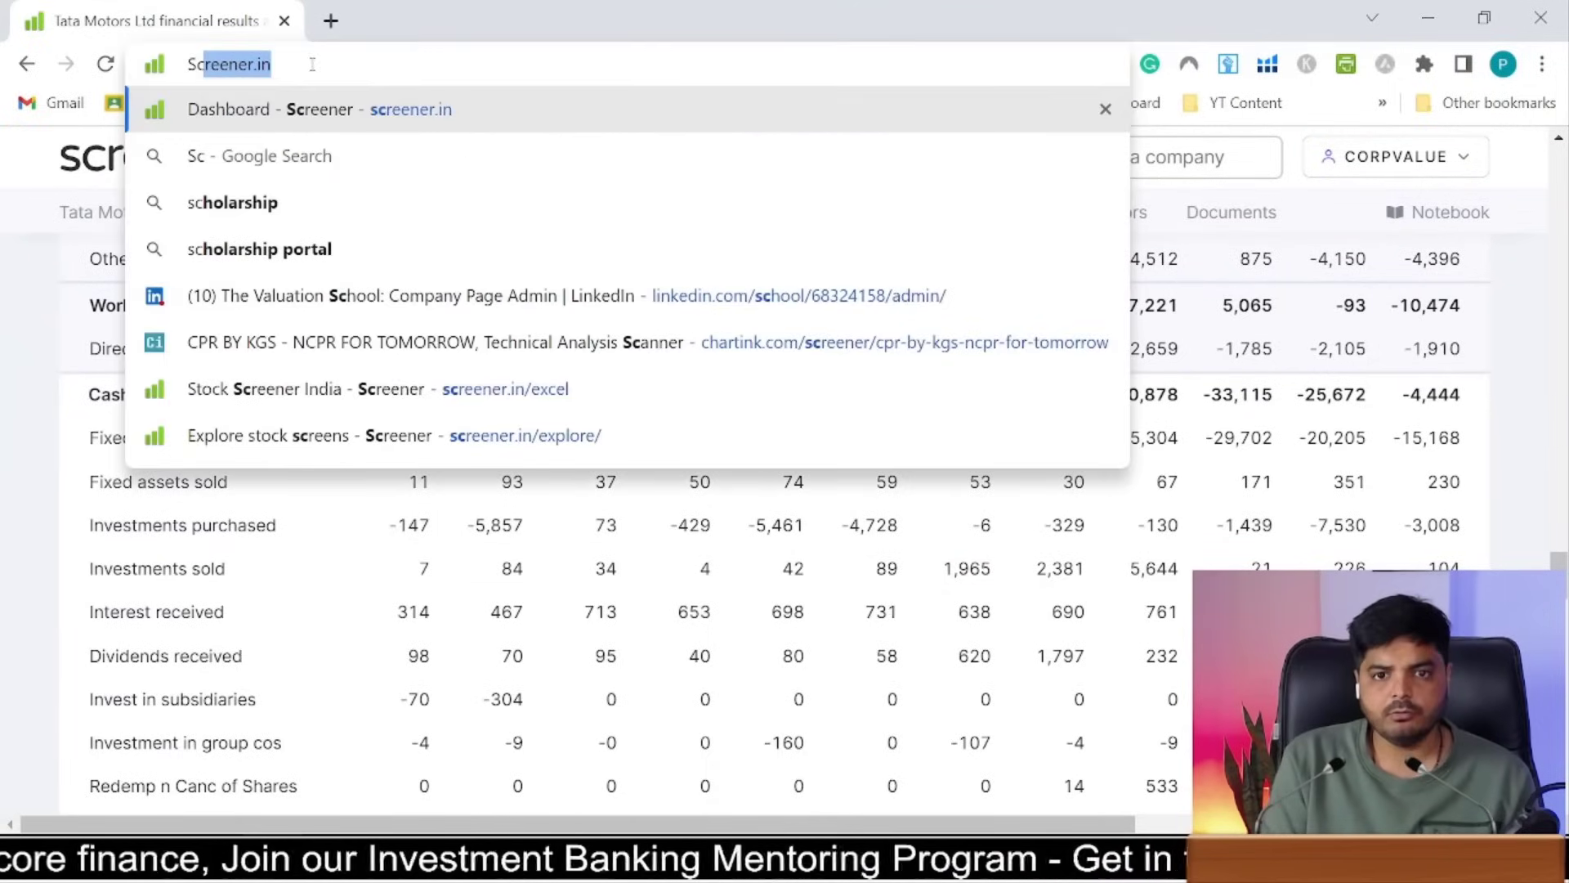
type("ree")
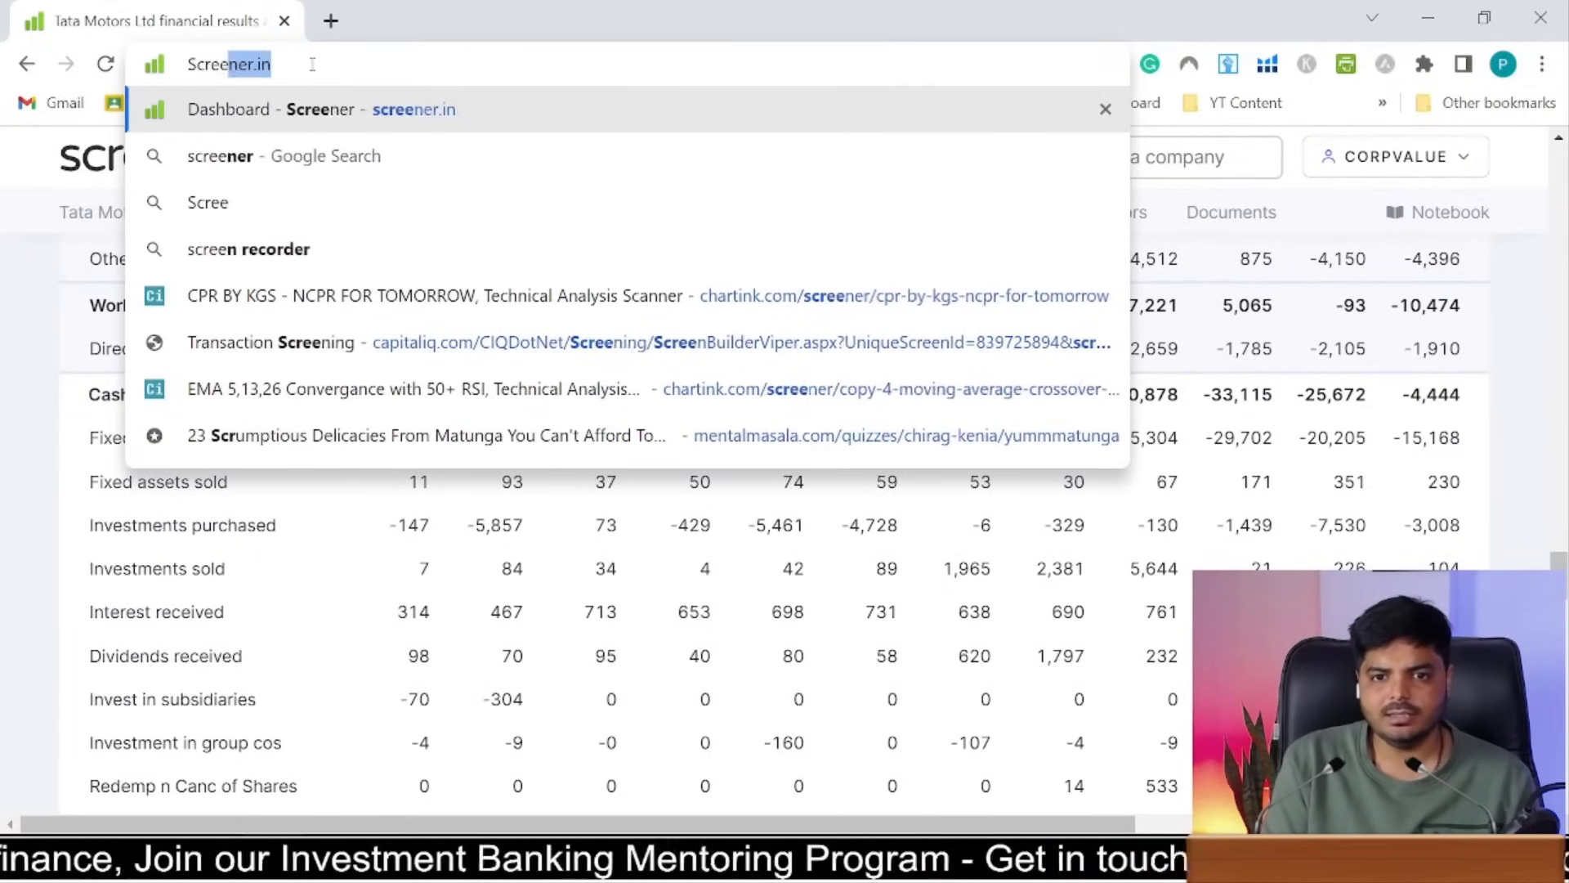
type("n")
key("Return")
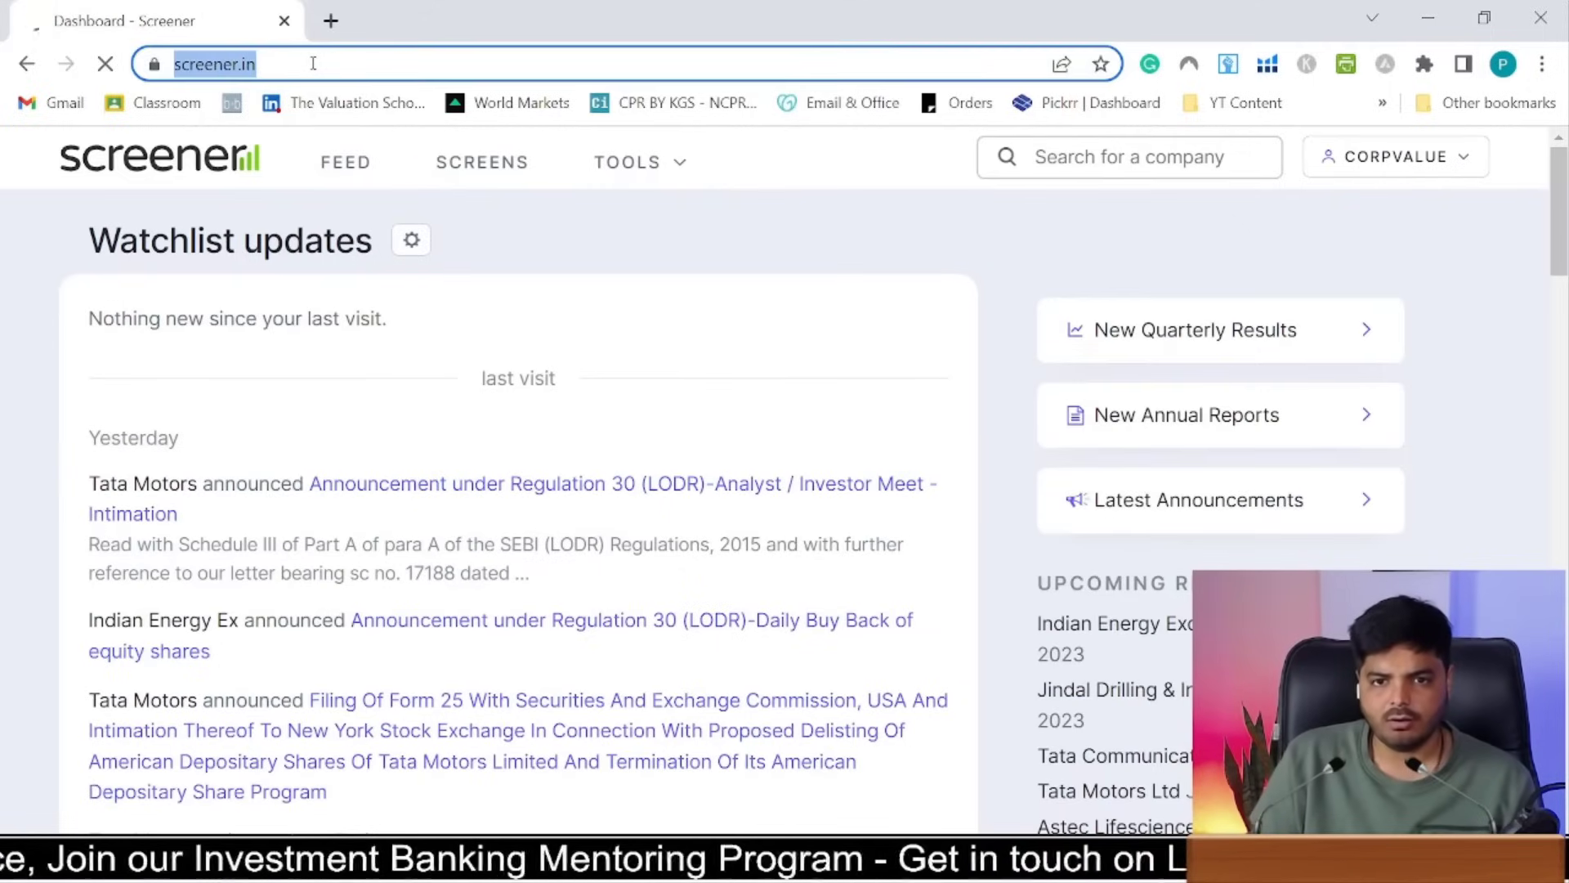
left_click(313, 64)
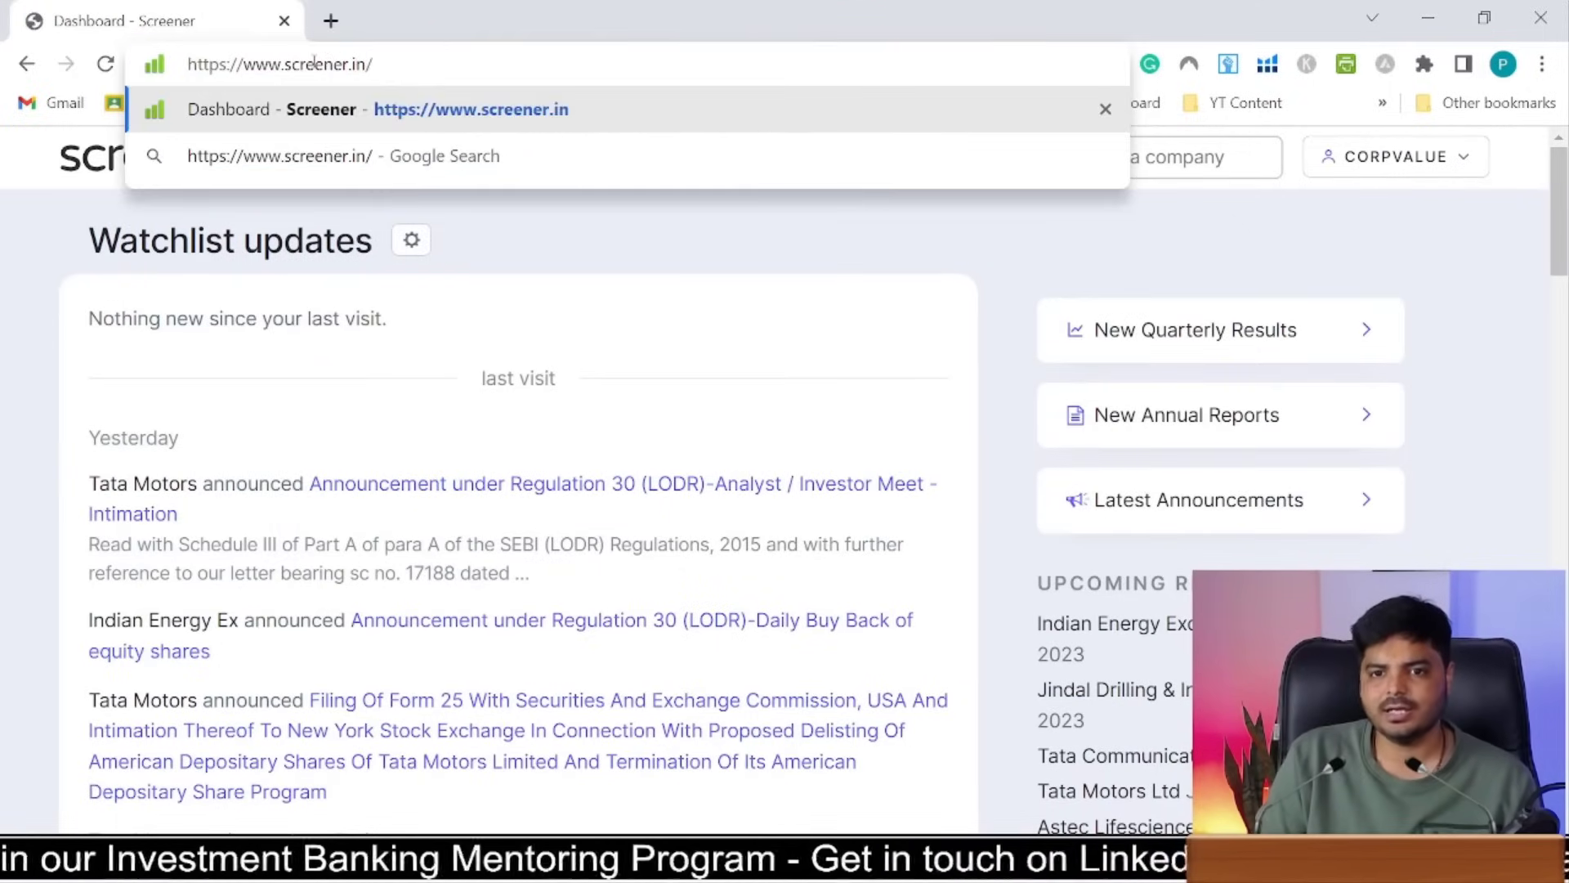
type("excel")
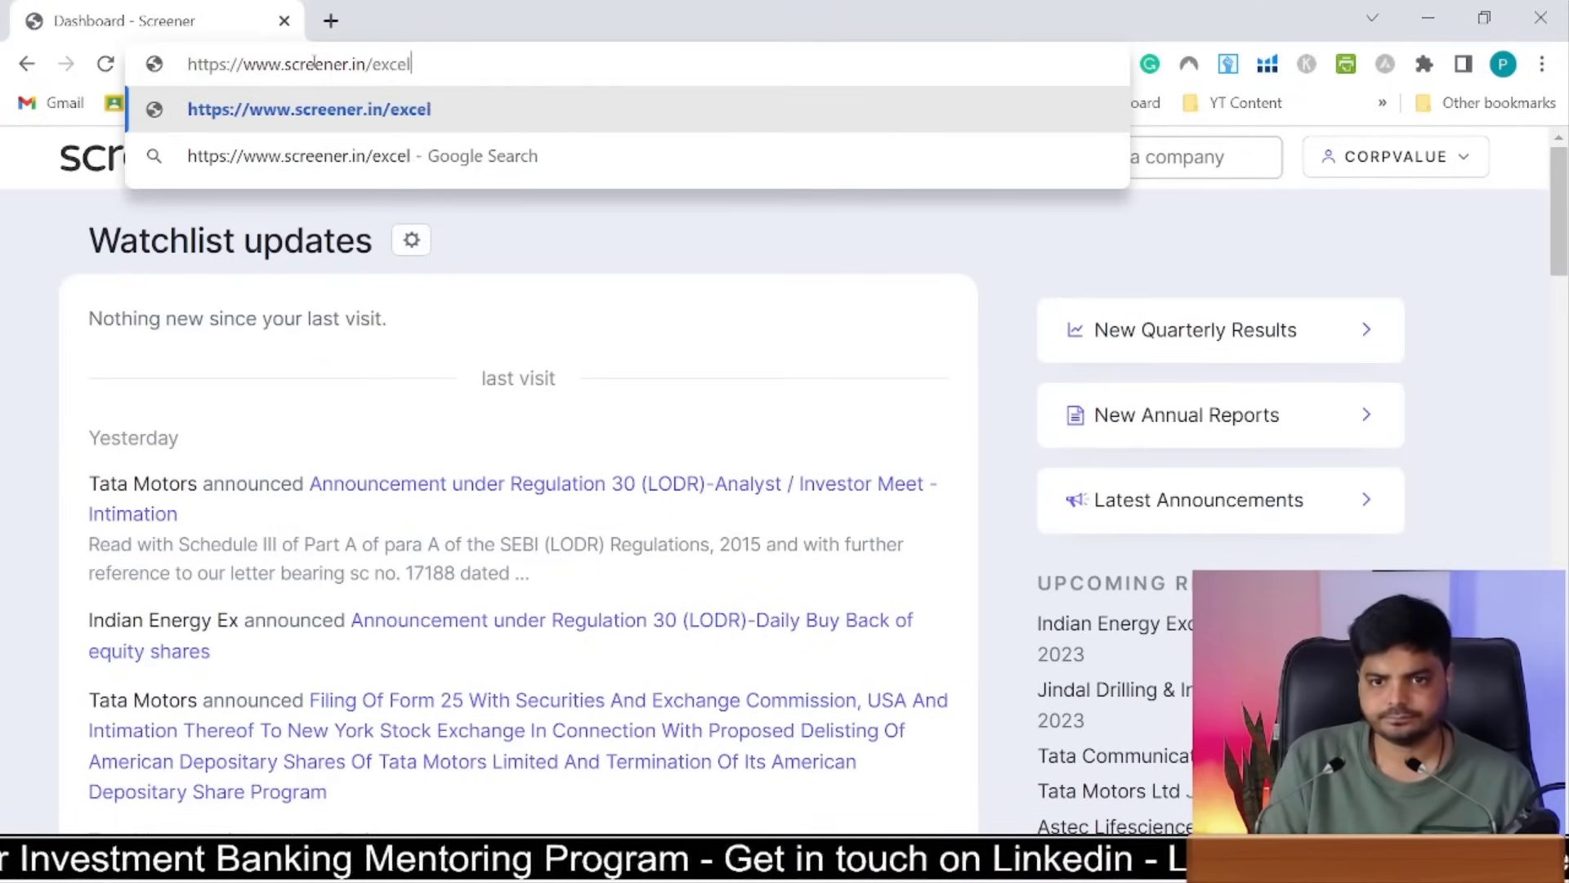
key("Return")
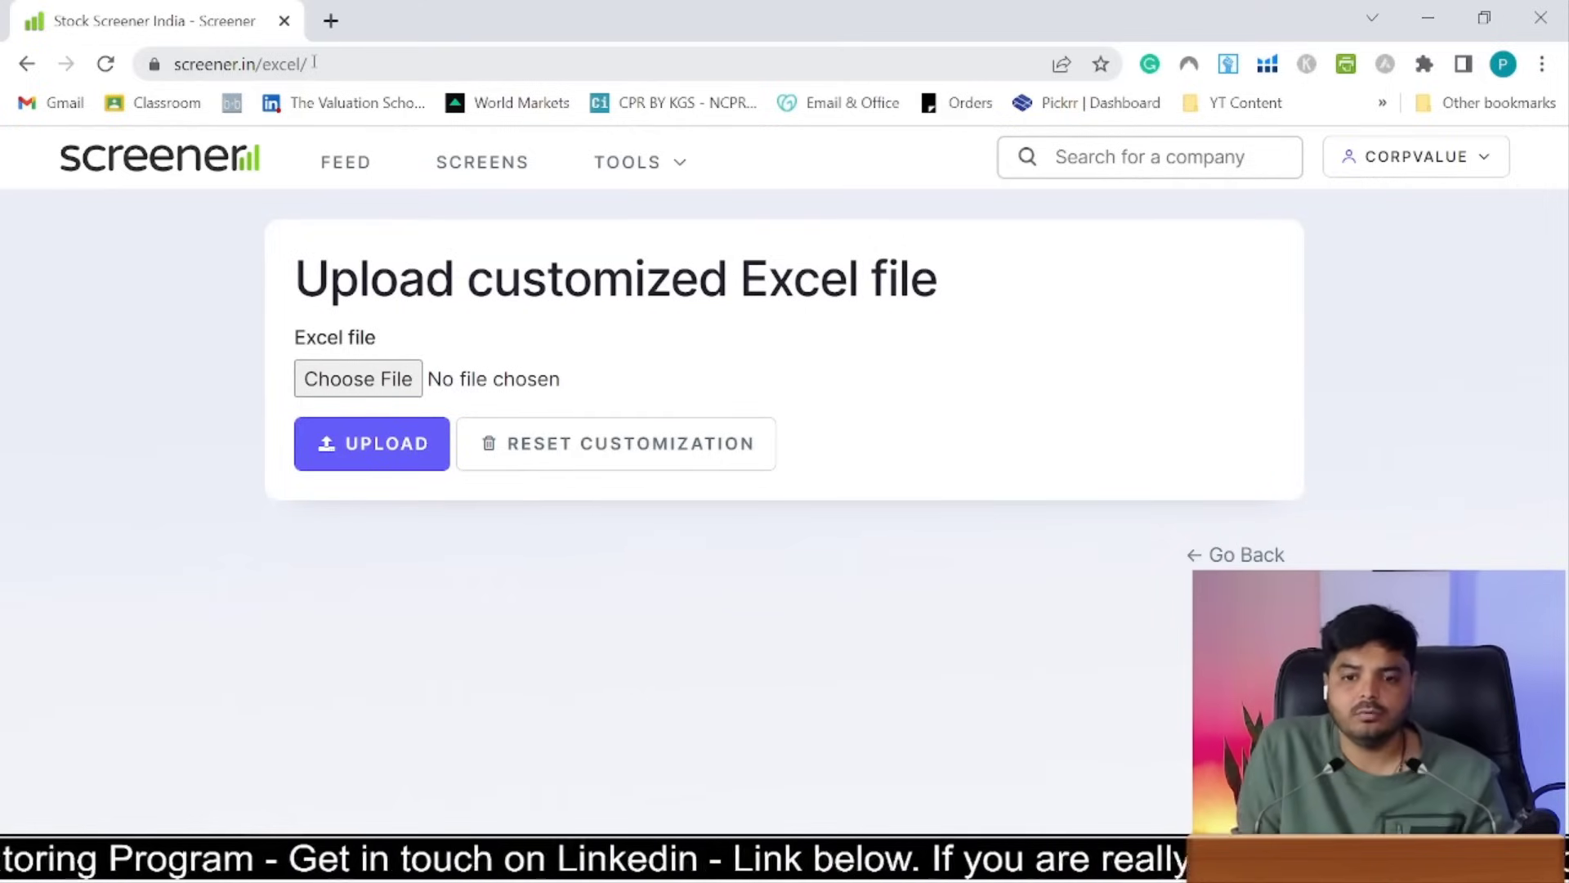
left_click(413, 368)
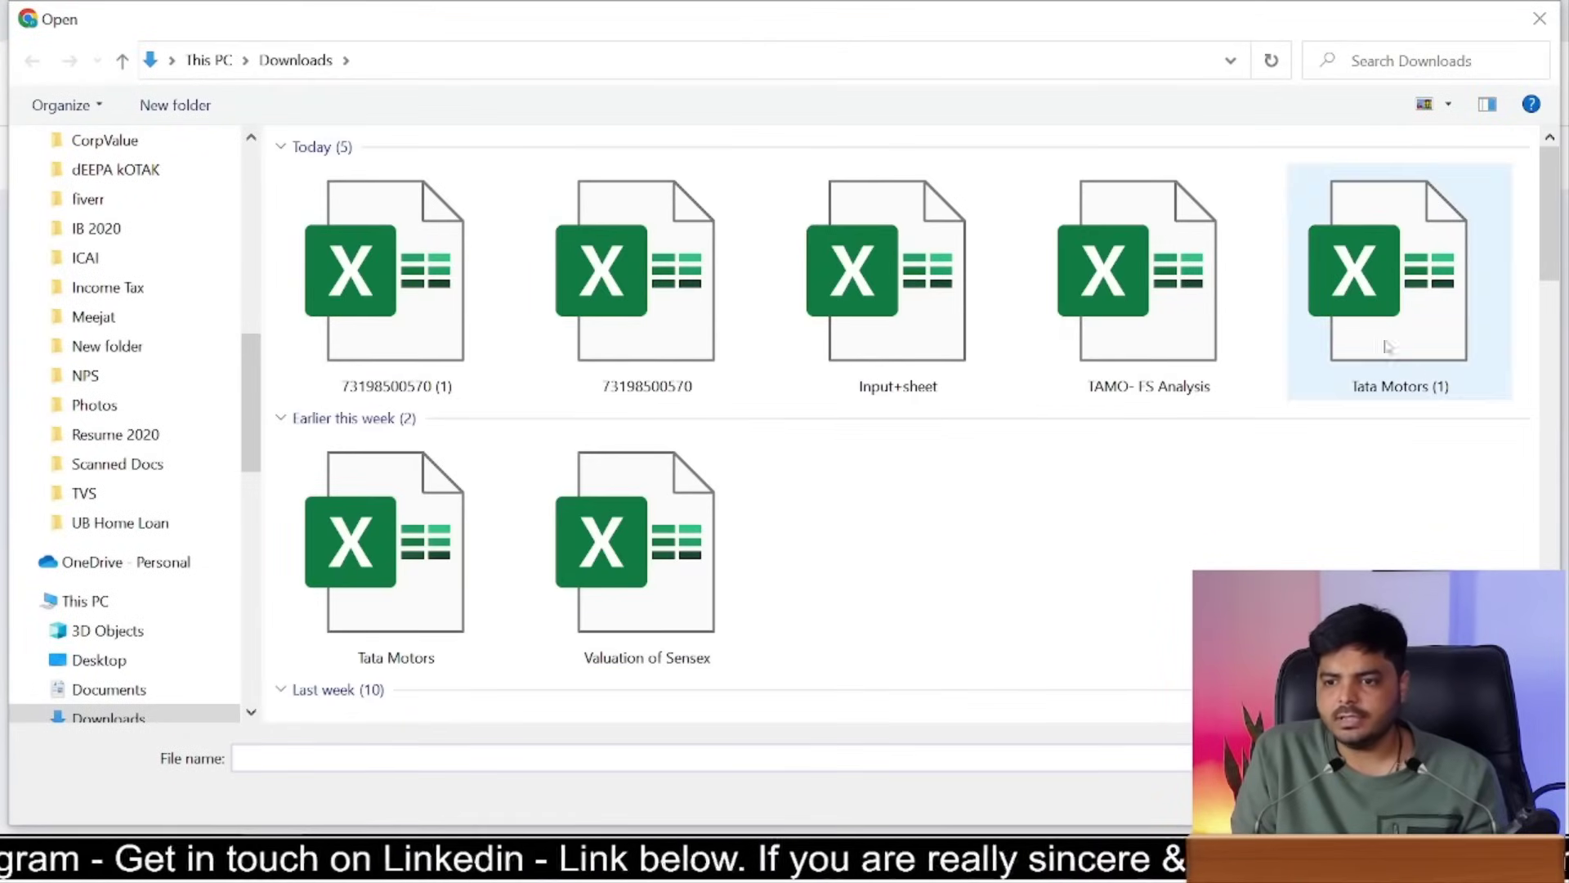
double_click(1134, 339)
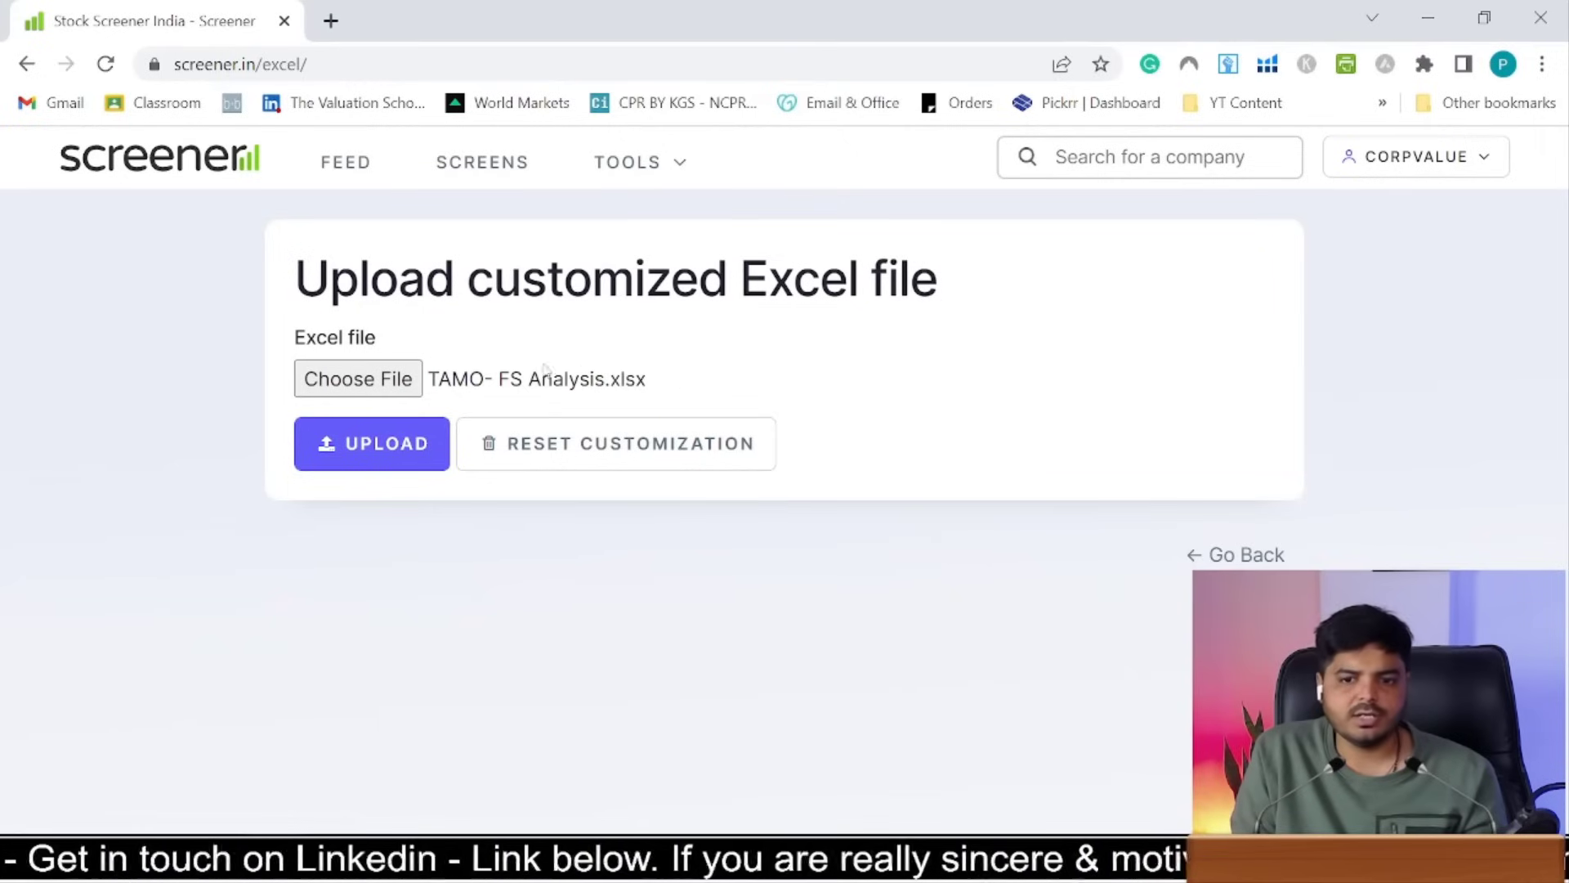
left_click(430, 458)
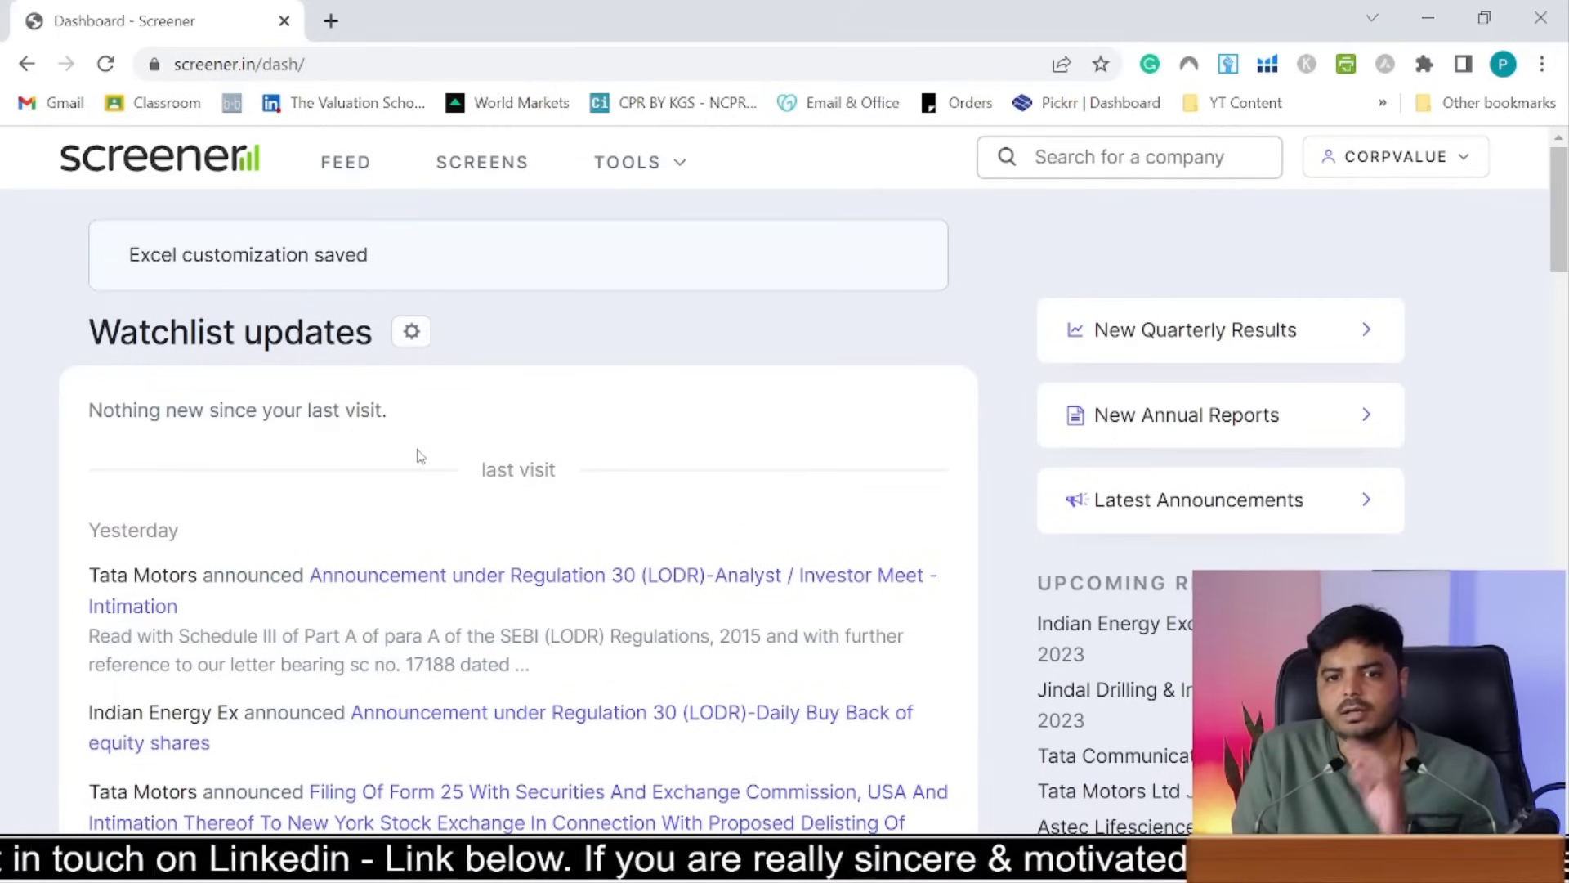
Step: Search Screener for ITC Ltd, export its data to Excel and open ITC.xlsx
left_click(197, 177)
left_click(1160, 157)
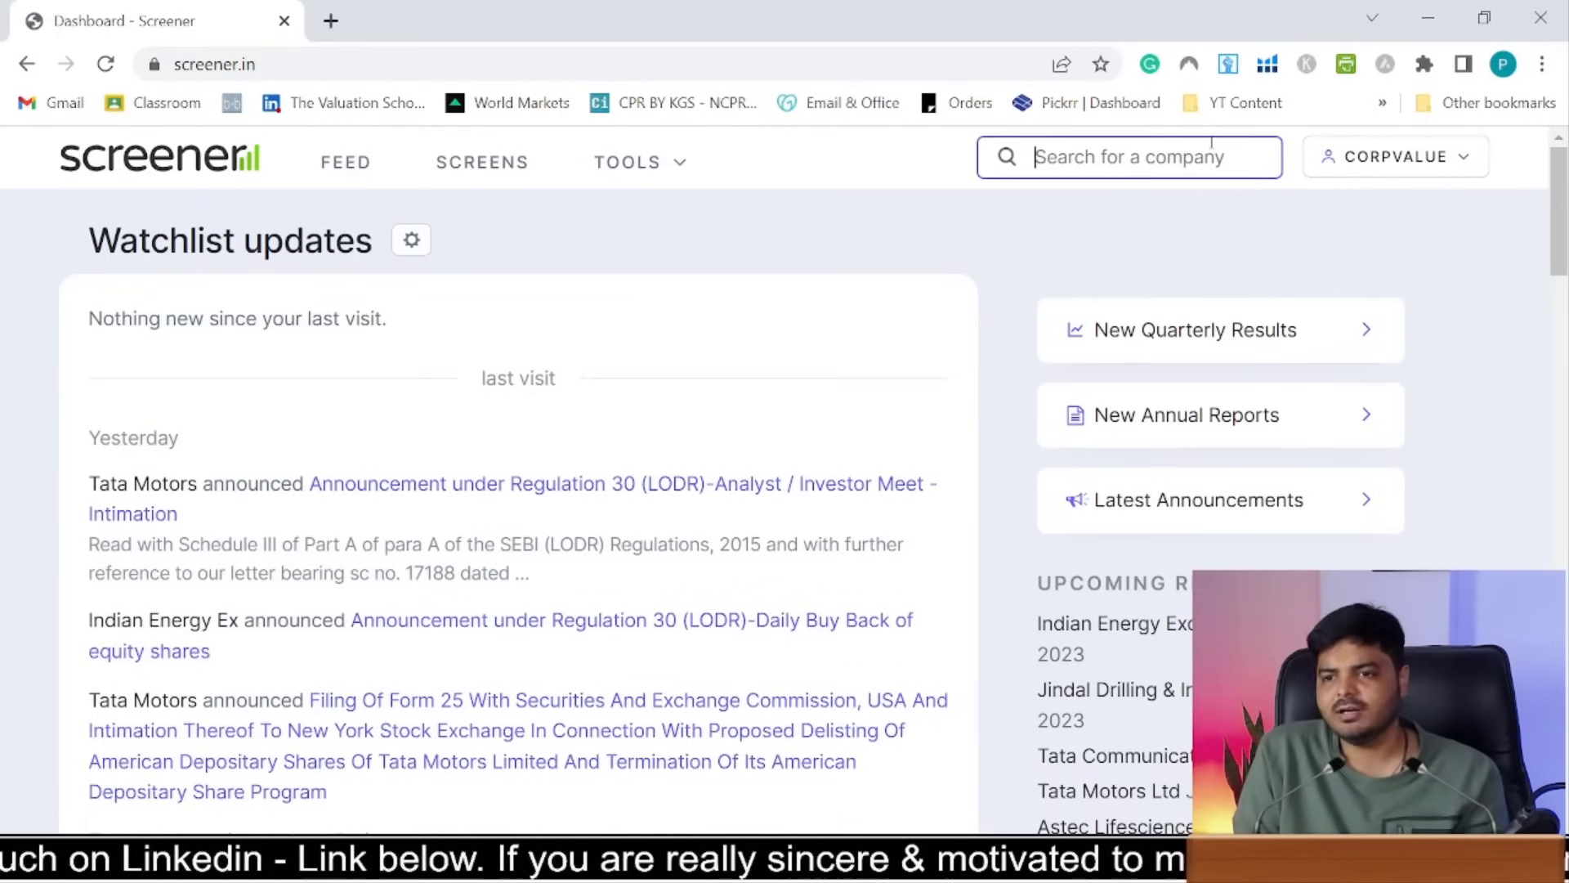
type("ITYC")
key("BackSpace")
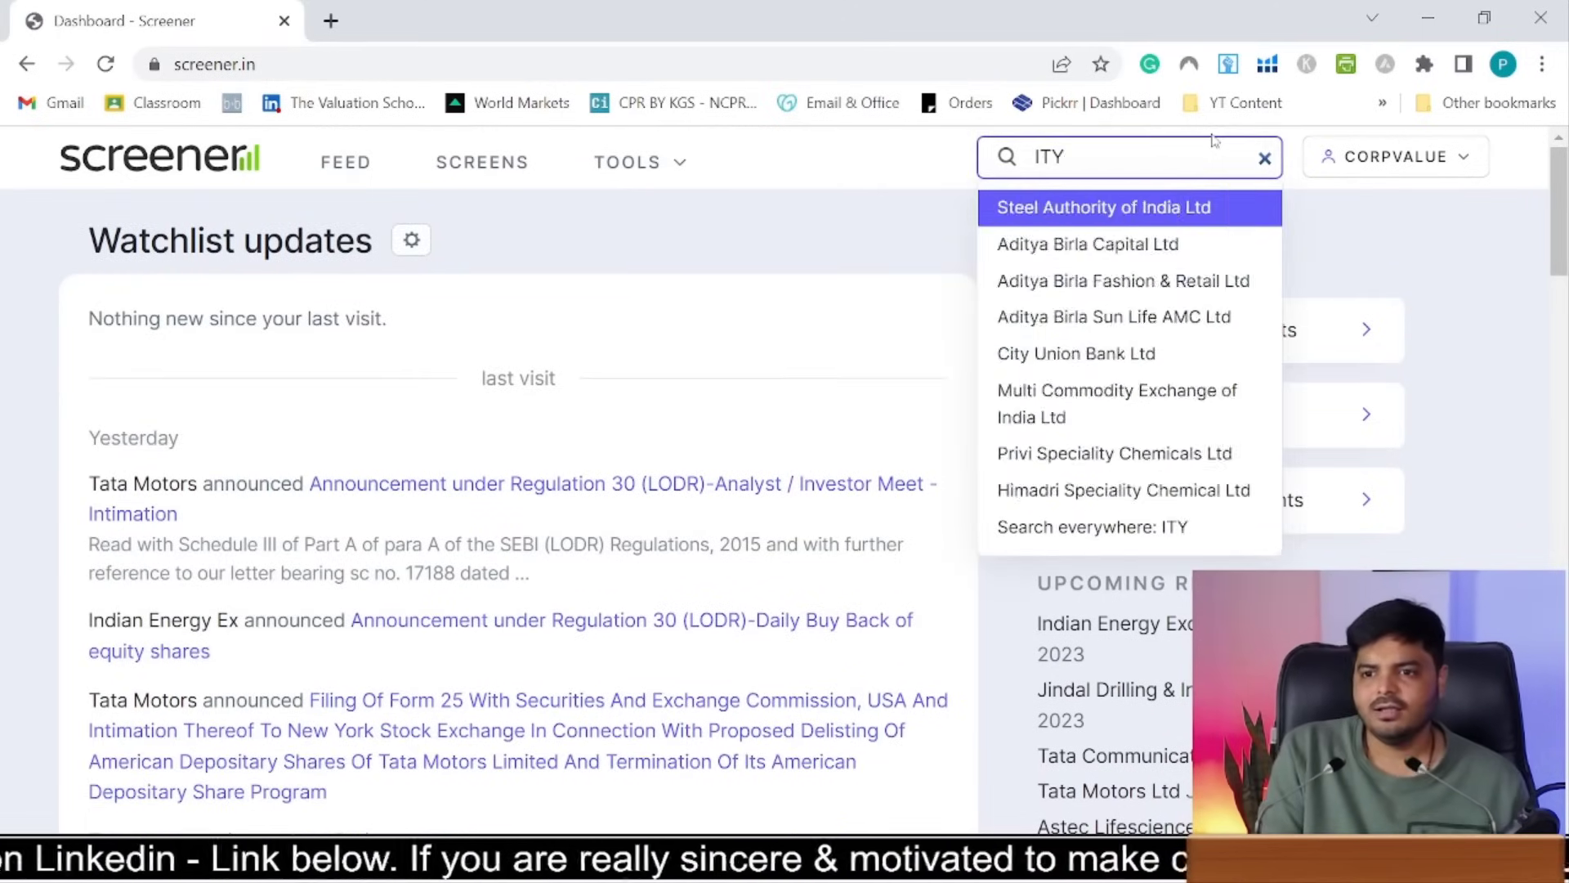
key("BackSpace")
type("C")
key("Return")
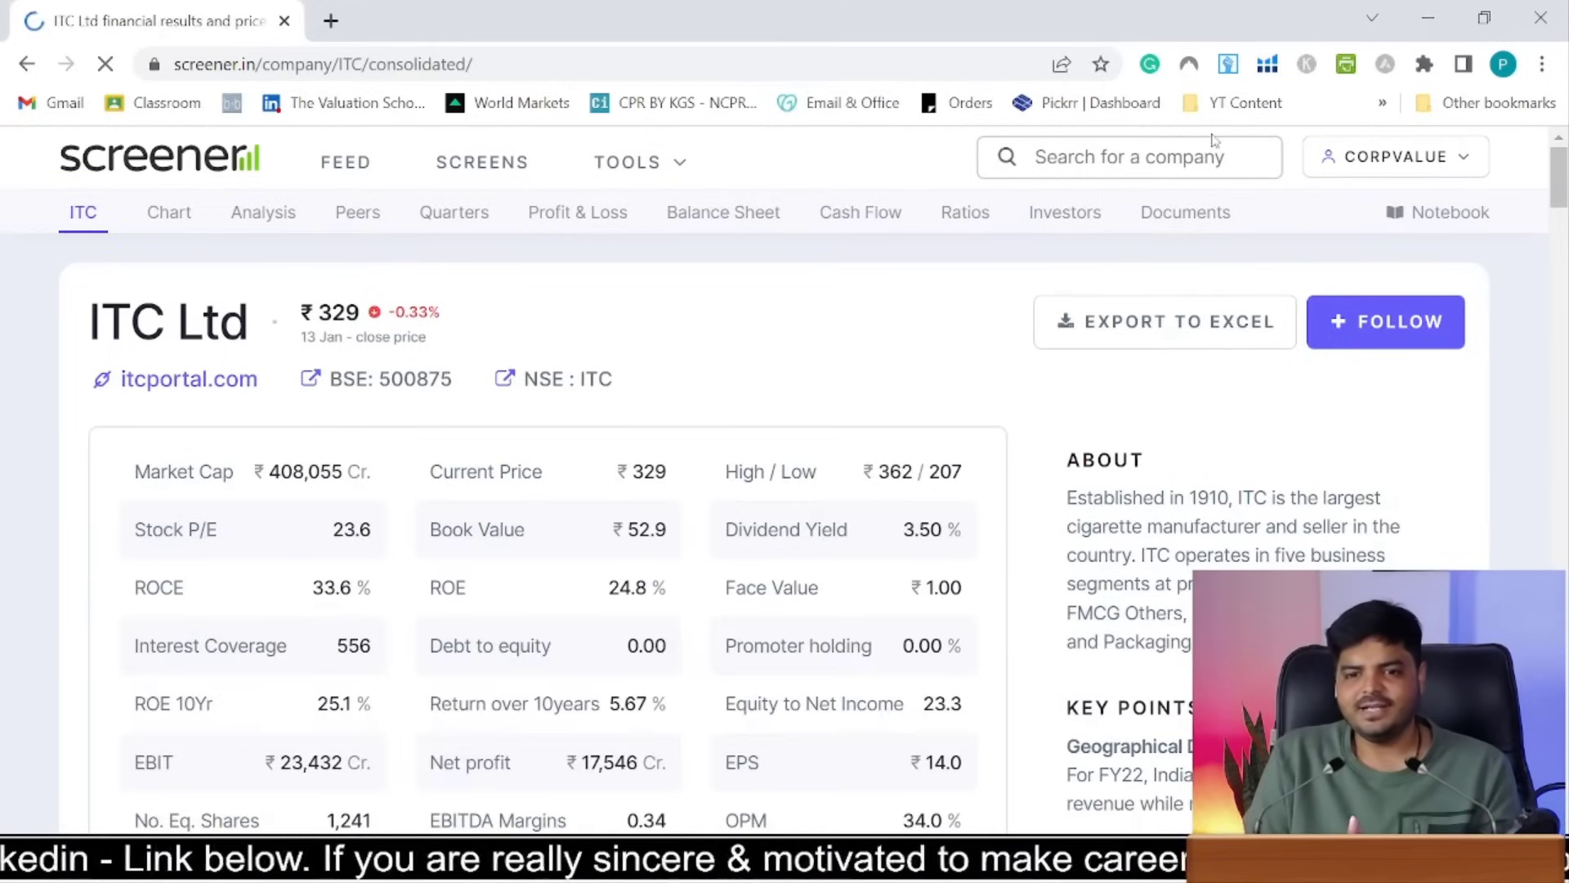
left_click(1234, 339)
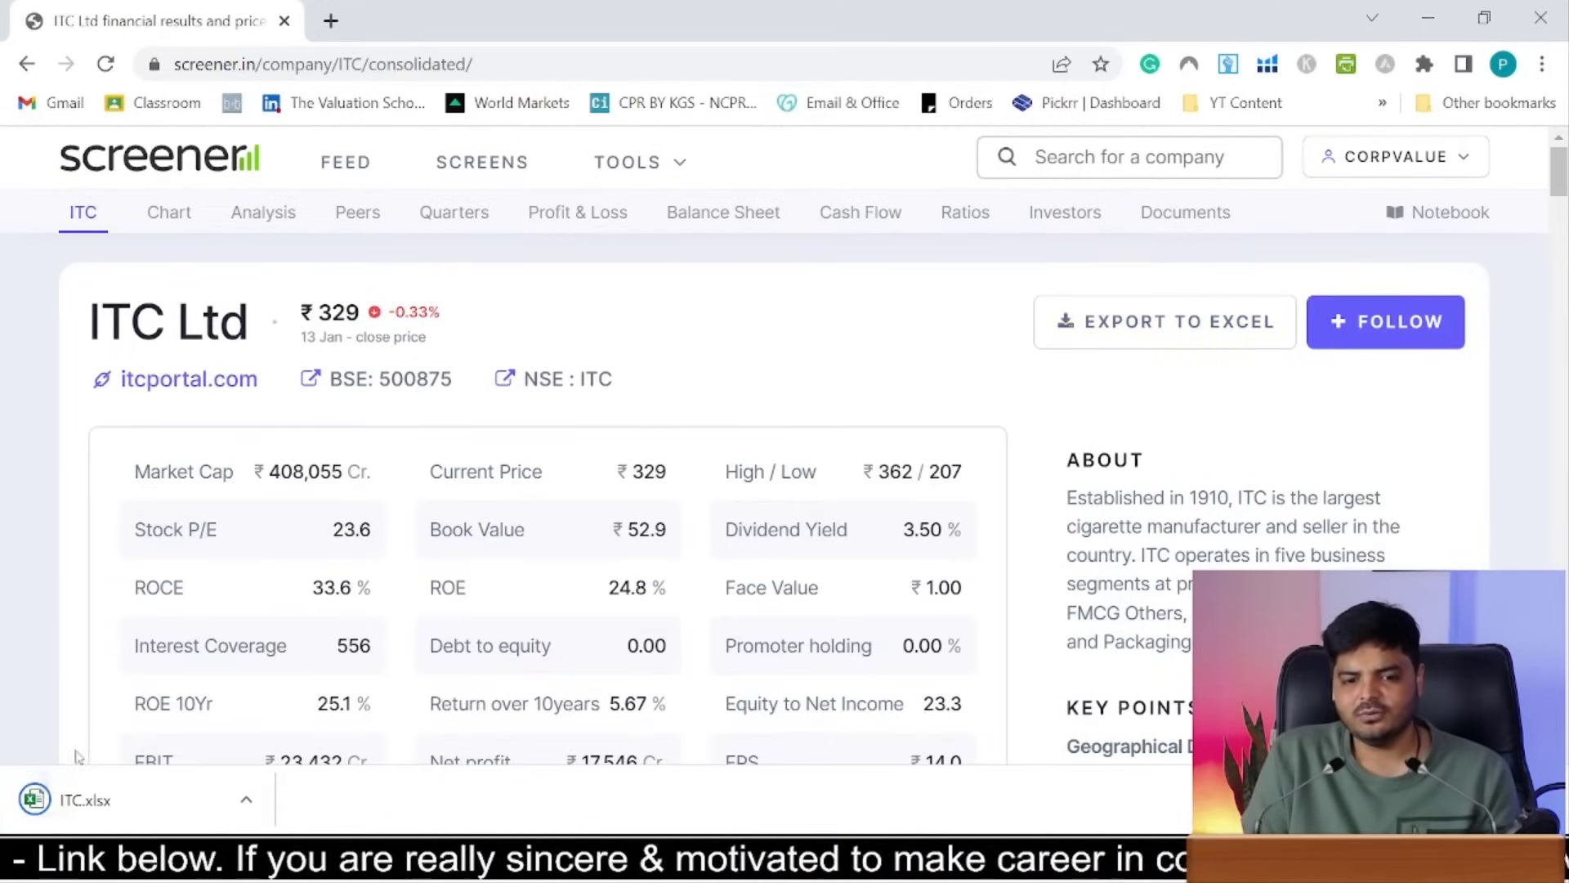
left_click(49, 788)
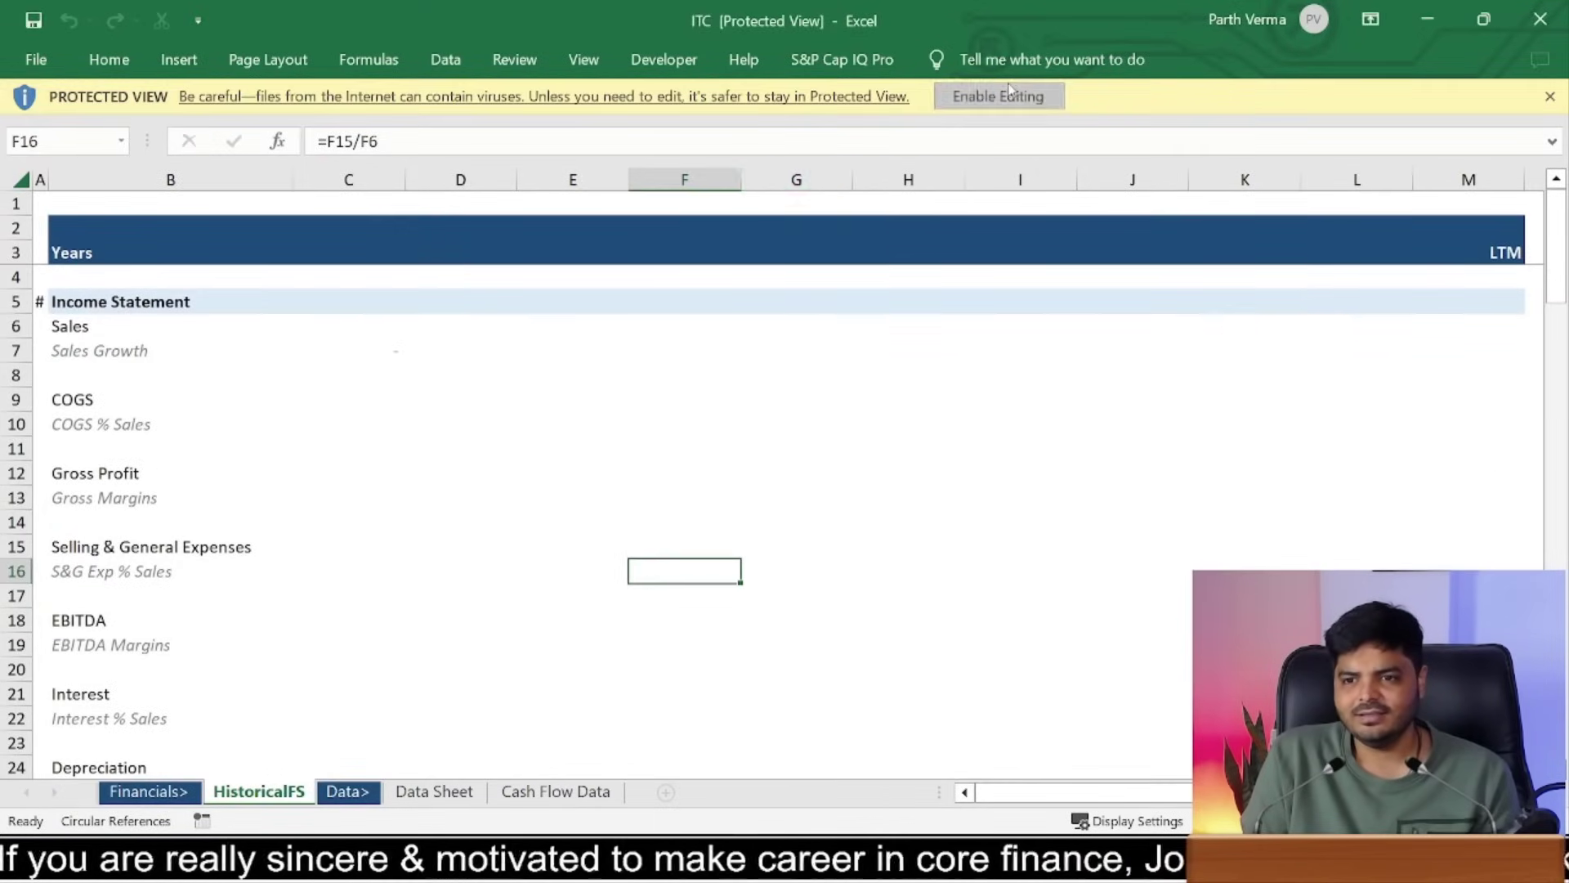
Step: Enable editing of ITC.xlsx, check B2's ITC LTD title formula and scroll to the cash flow rows
left_click(998, 96)
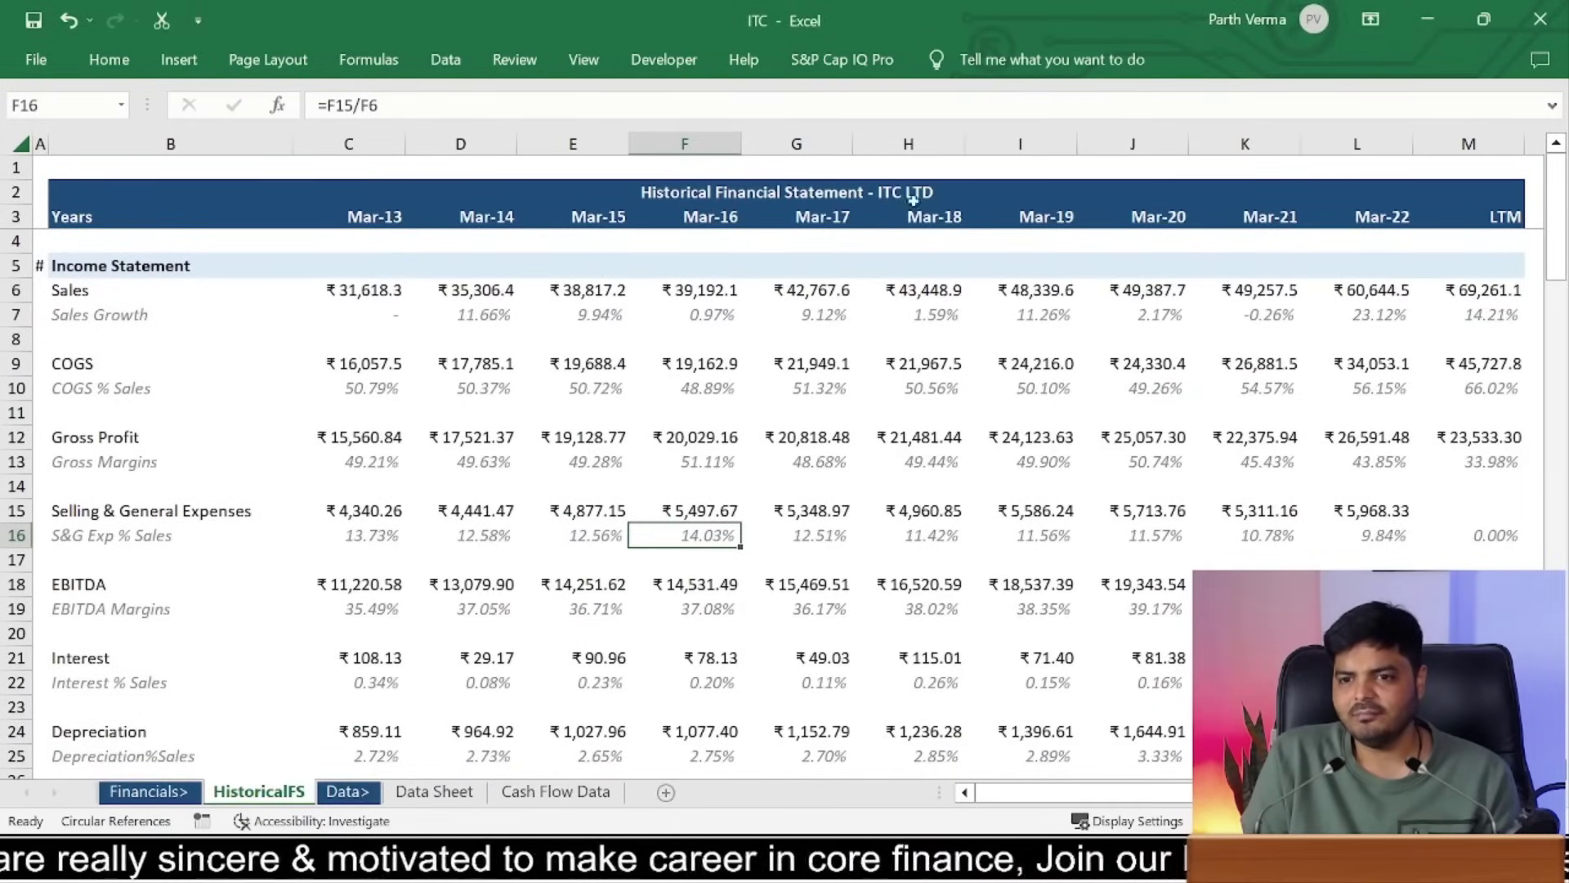
left_click(880, 193)
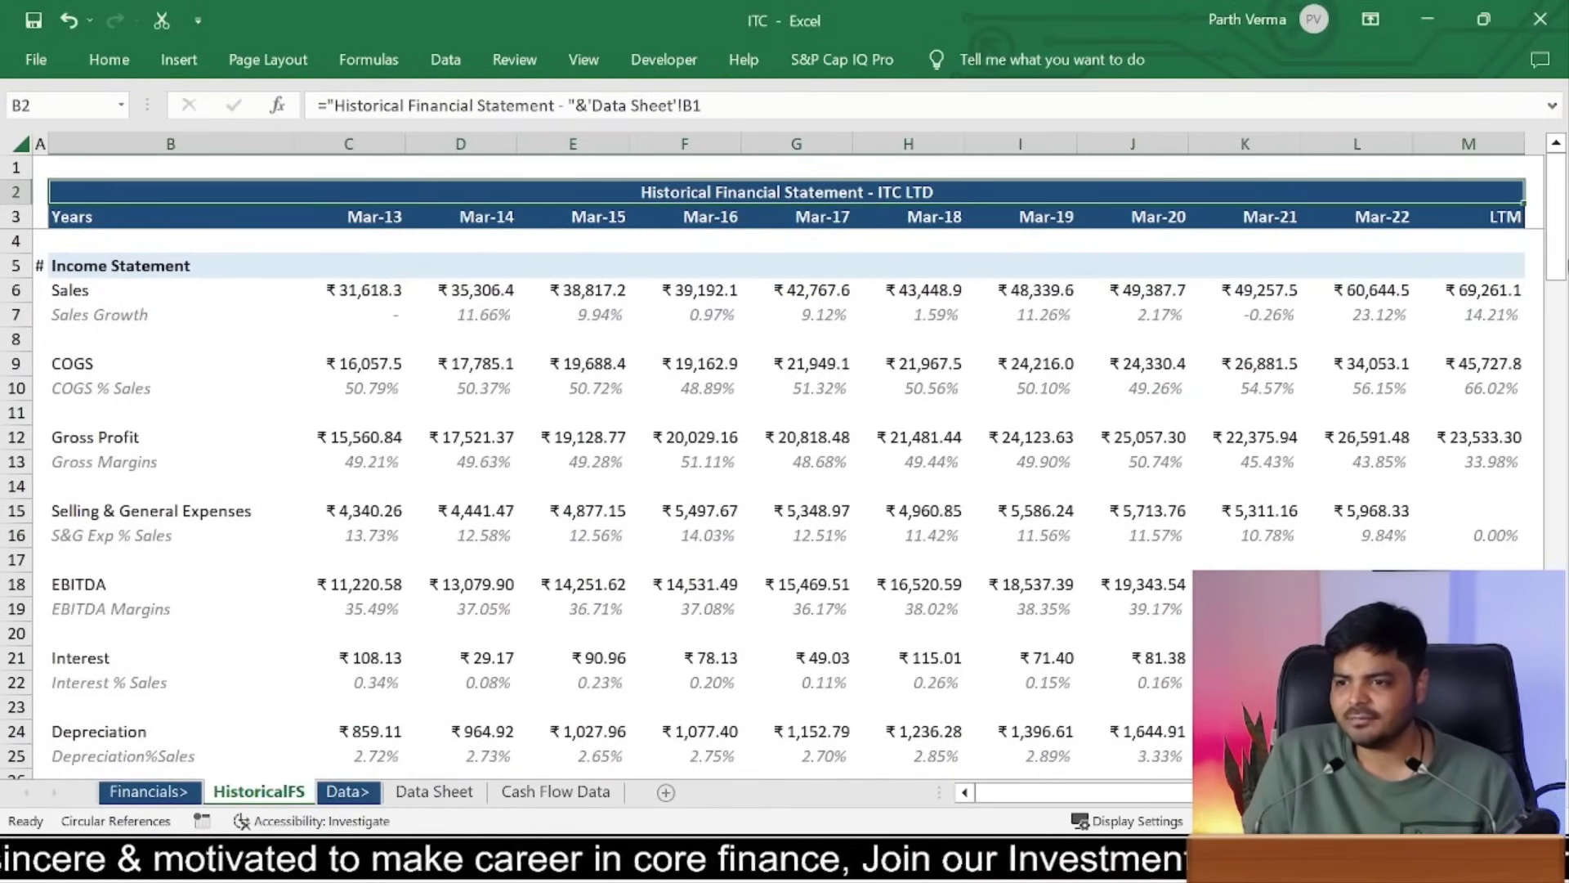
scroll(785, 490, "down", 12)
scroll(785, 491, "down", 10)
scroll(785, 491, "down", 4)
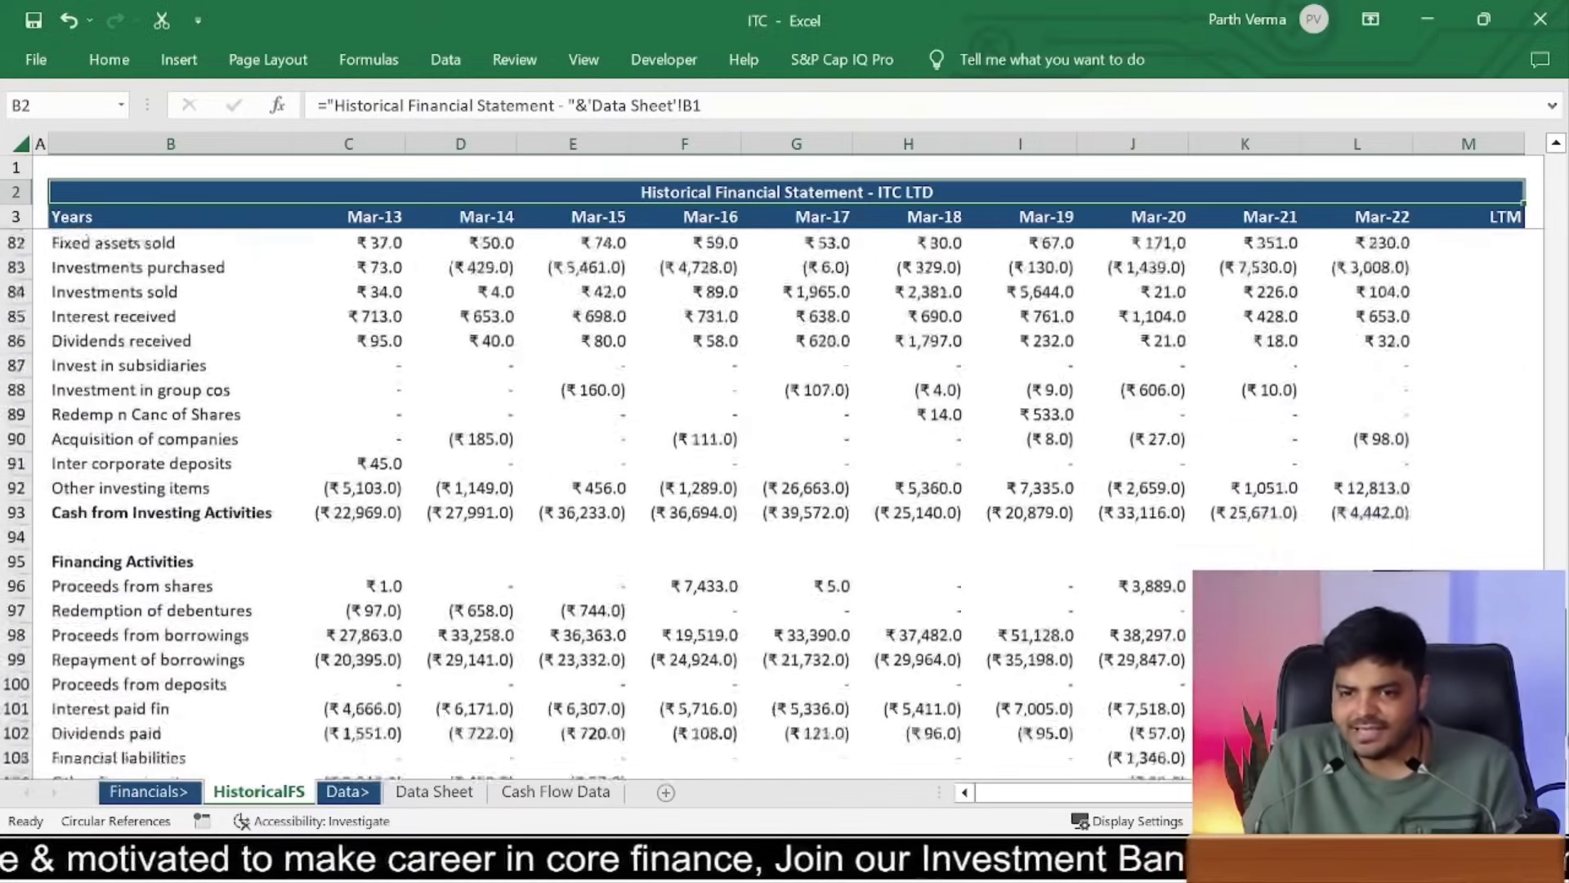
scroll(784, 491, "down", 1)
mouse_move(1545, 494)
left_mouse_down()
mouse_move(1556, 231)
mouse_move(1557, 597)
left_mouse_up()
scroll(636, 433, "down", 1)
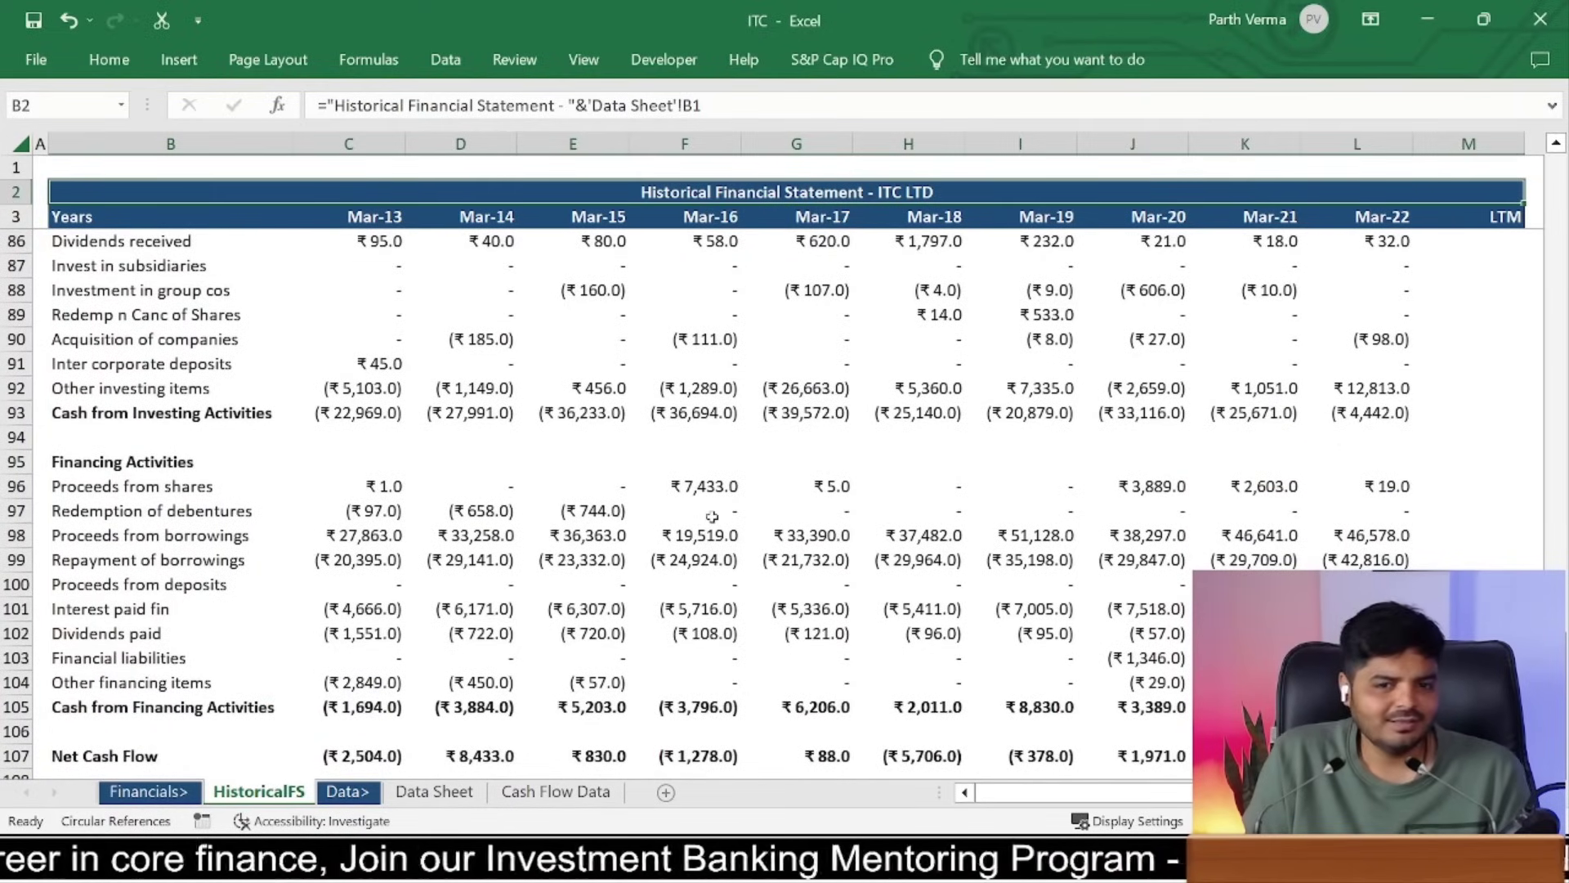
Step: On the Cash Flow Data sheet, select the existing figures D4:M14
left_click(556, 791)
left_click_drag(426, 327, 985, 187)
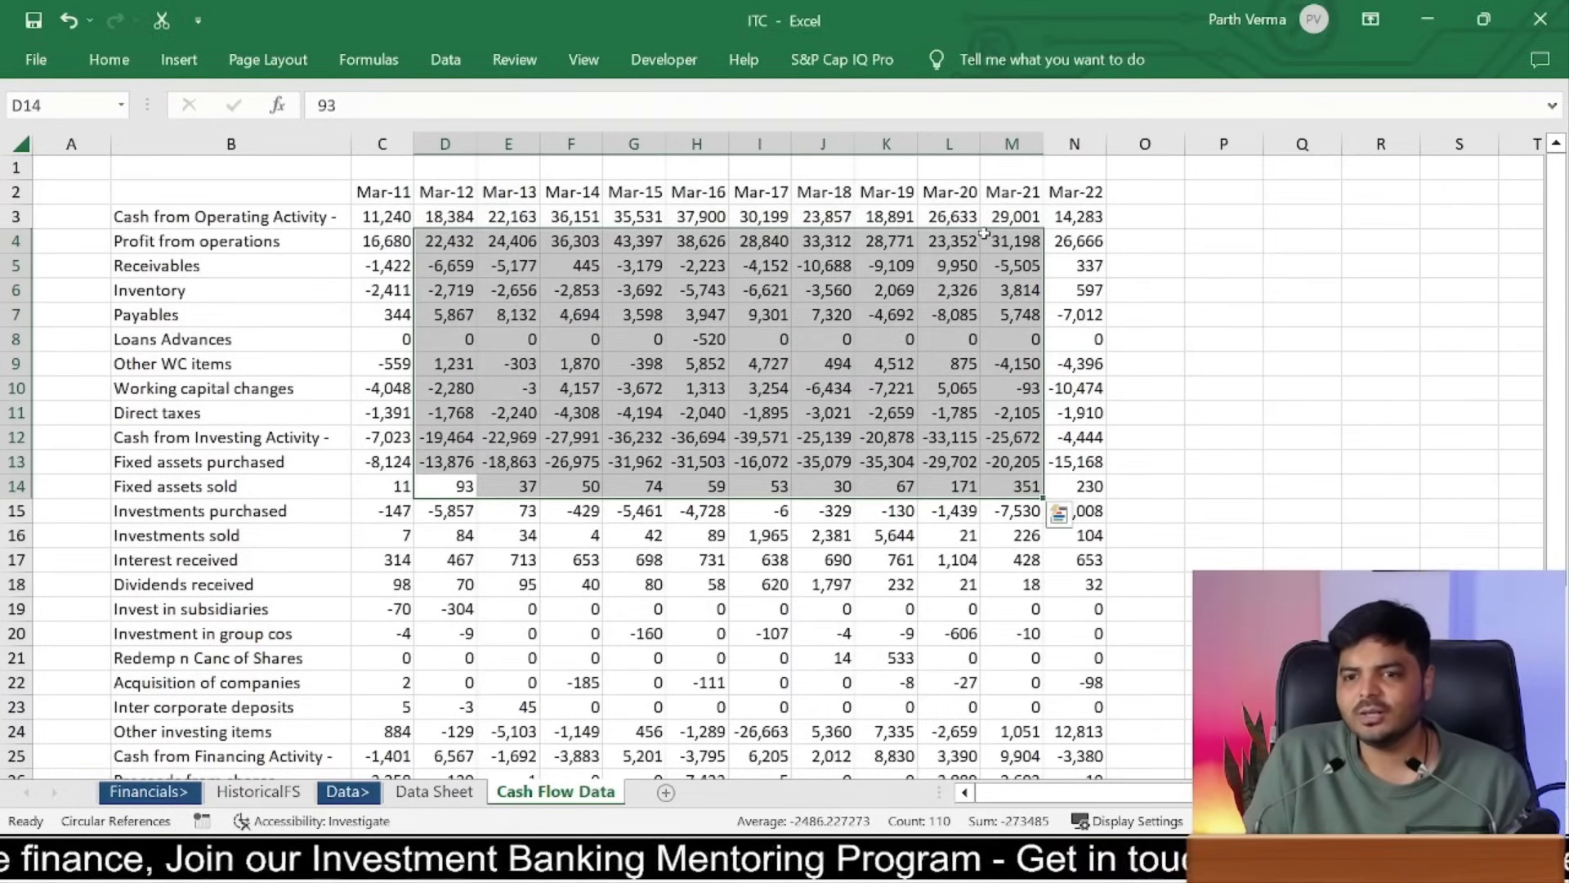
left_click_drag(985, 187, 976, 235)
Step: On ITC's Screener page, expand Operating, Financing and Investing cash flows and select the Cash Flows table
key("alt+Tab")
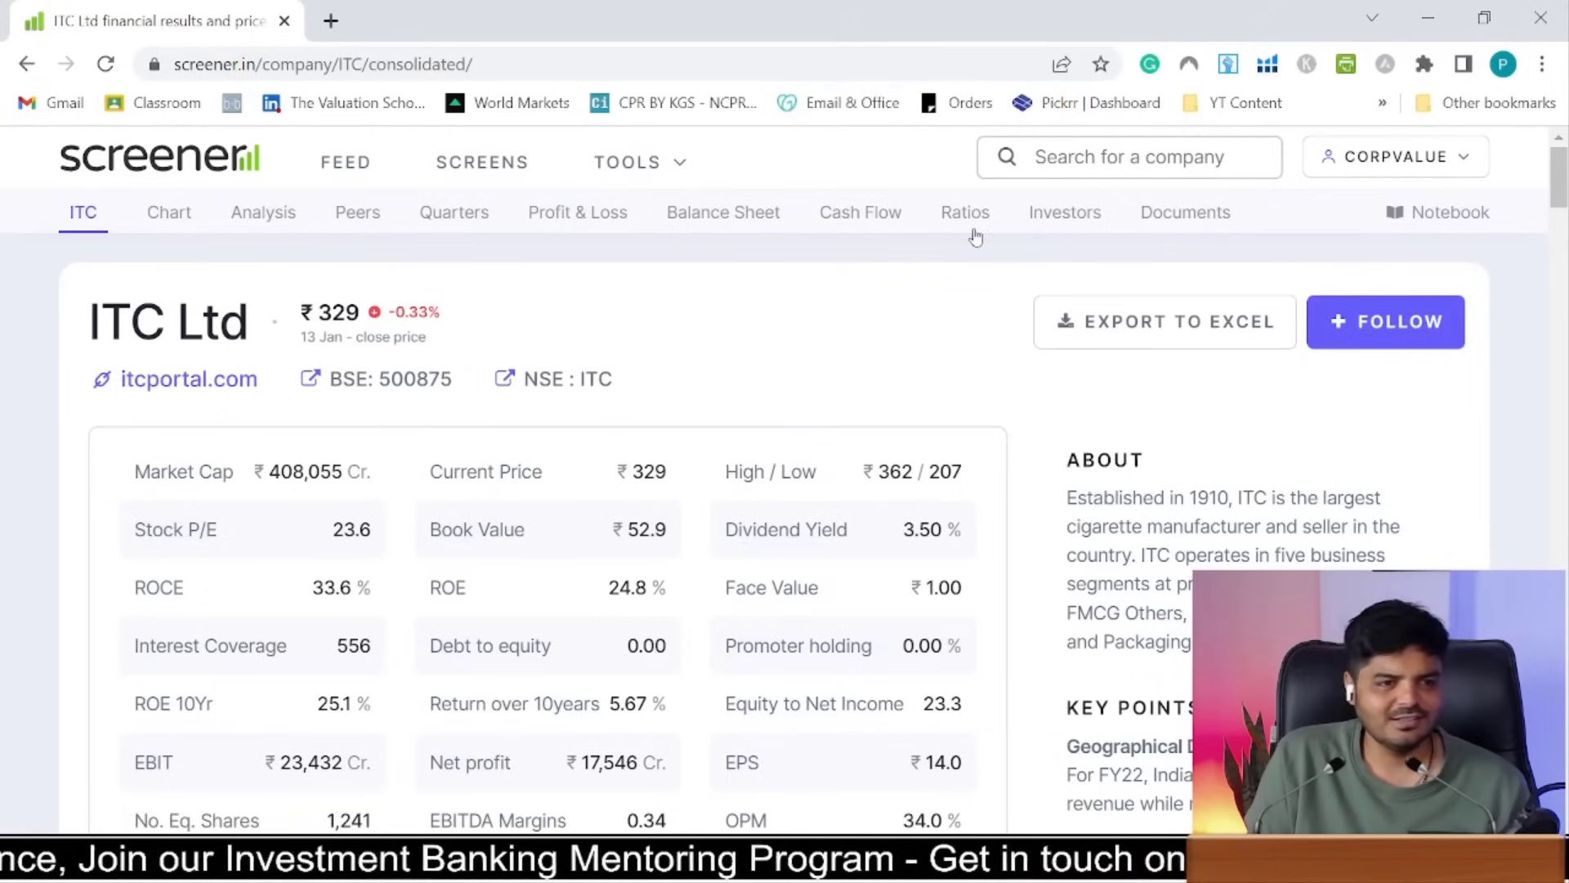
scroll(1155, 340, "down", 5)
scroll(774, 384, "down", 10)
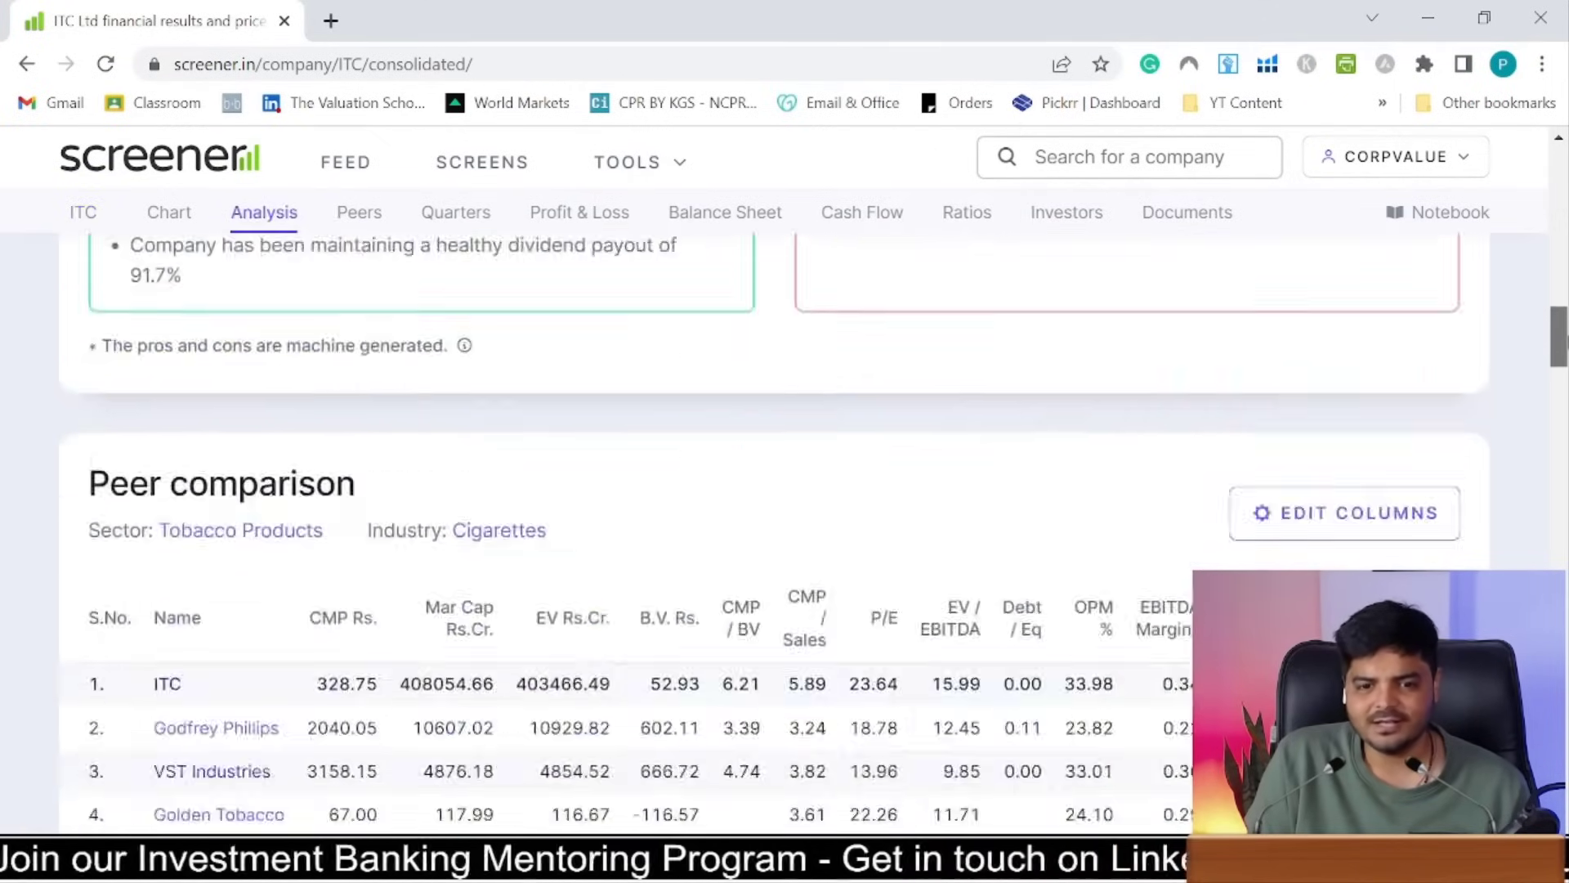
scroll(775, 384, "down", 10)
scroll(774, 384, "down", 10)
scroll(775, 384, "down", 10)
scroll(47, 424, "down", 7)
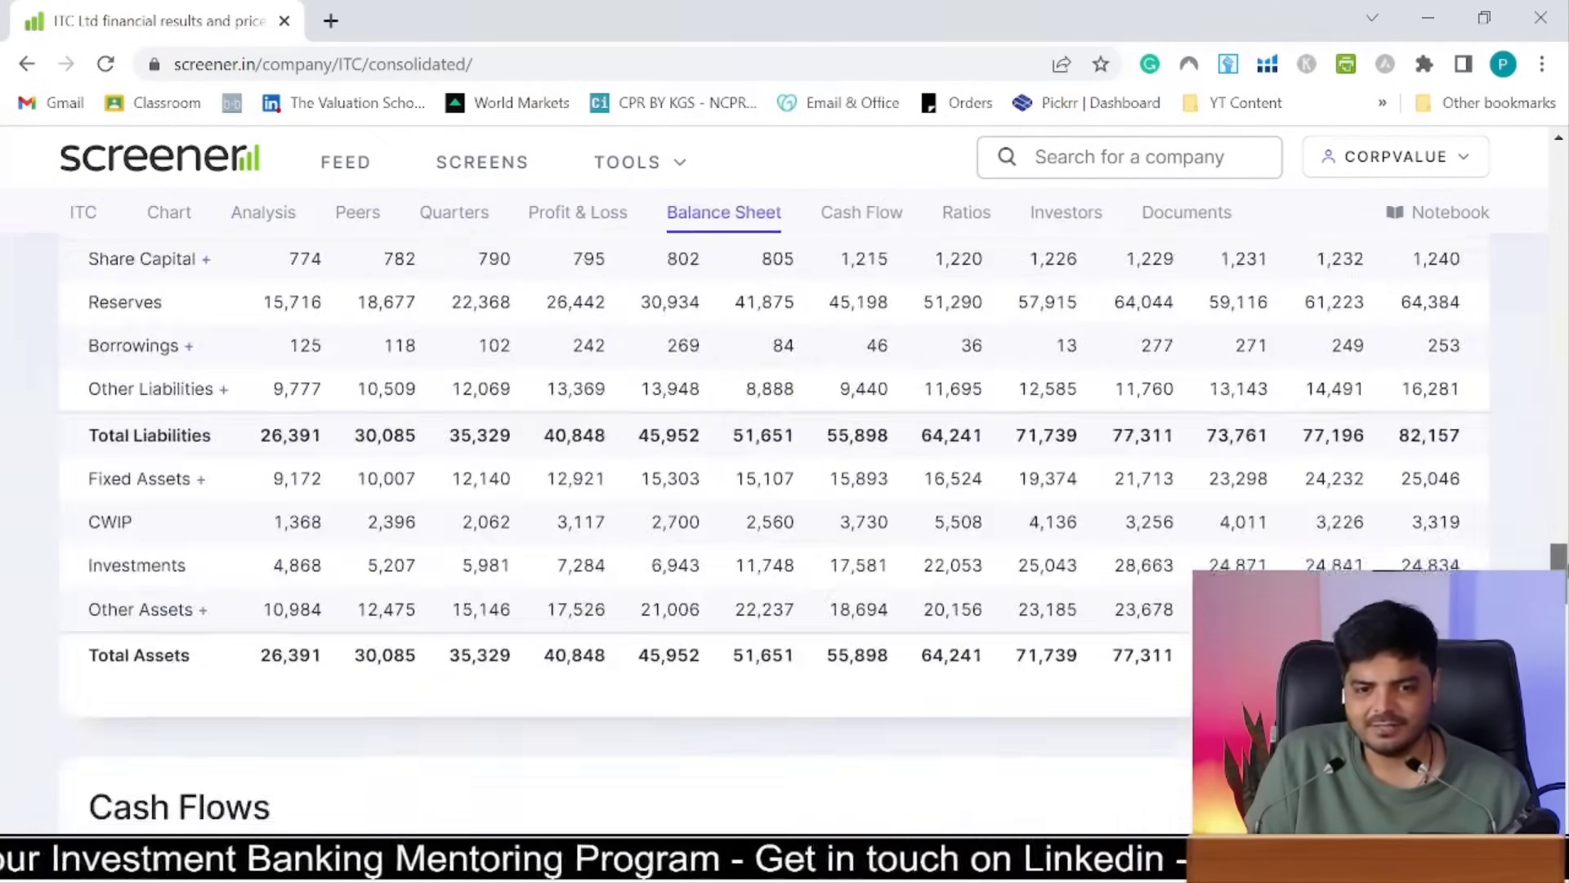
scroll(46, 423, "down", 7)
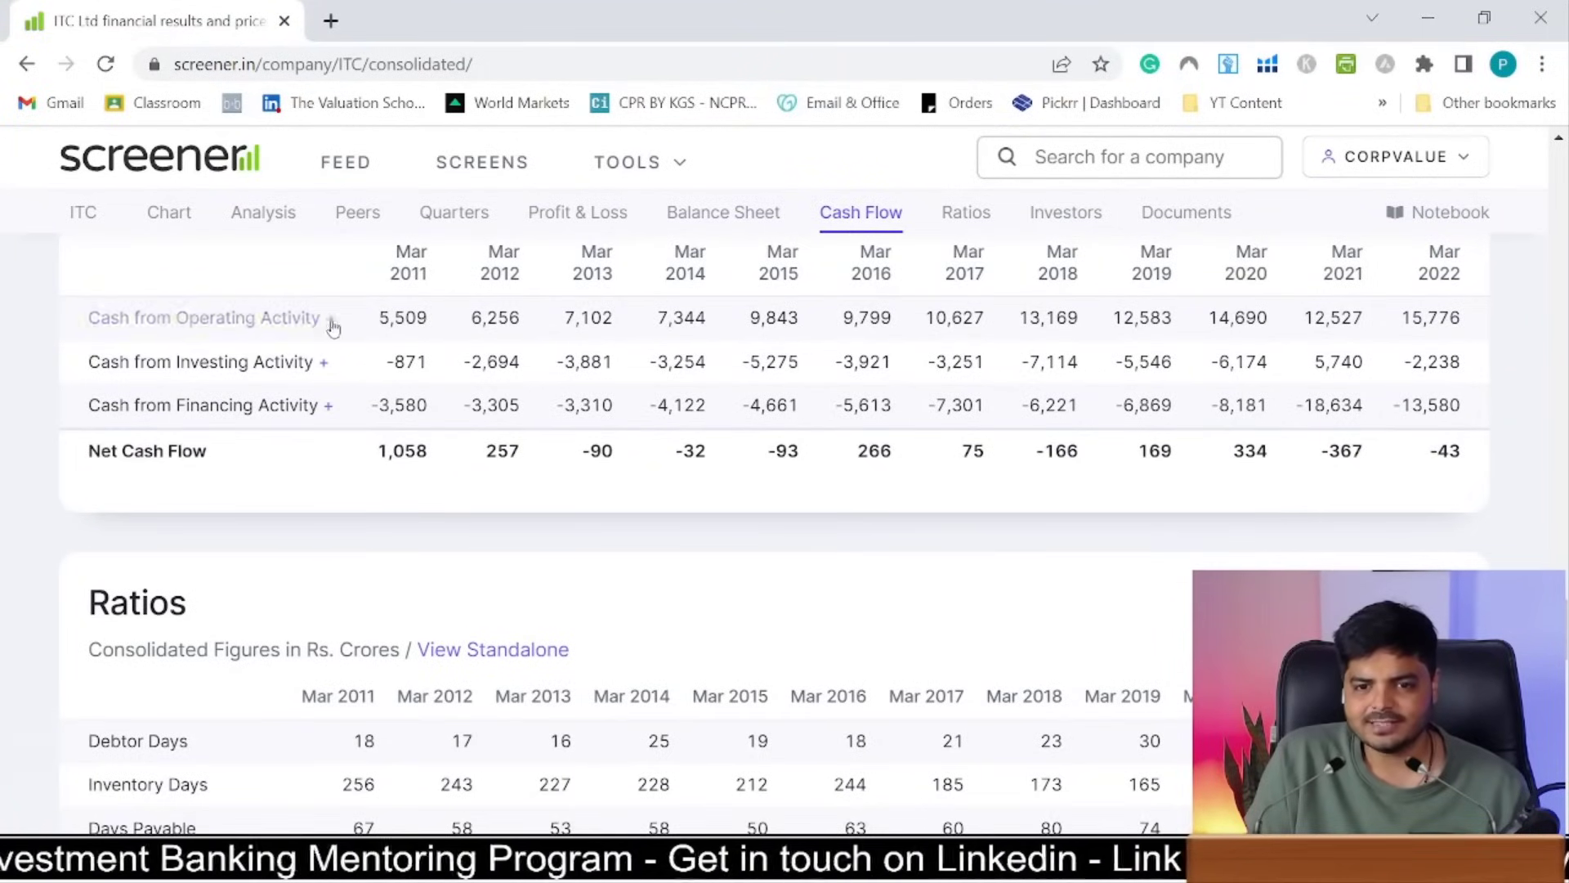
left_click(331, 319)
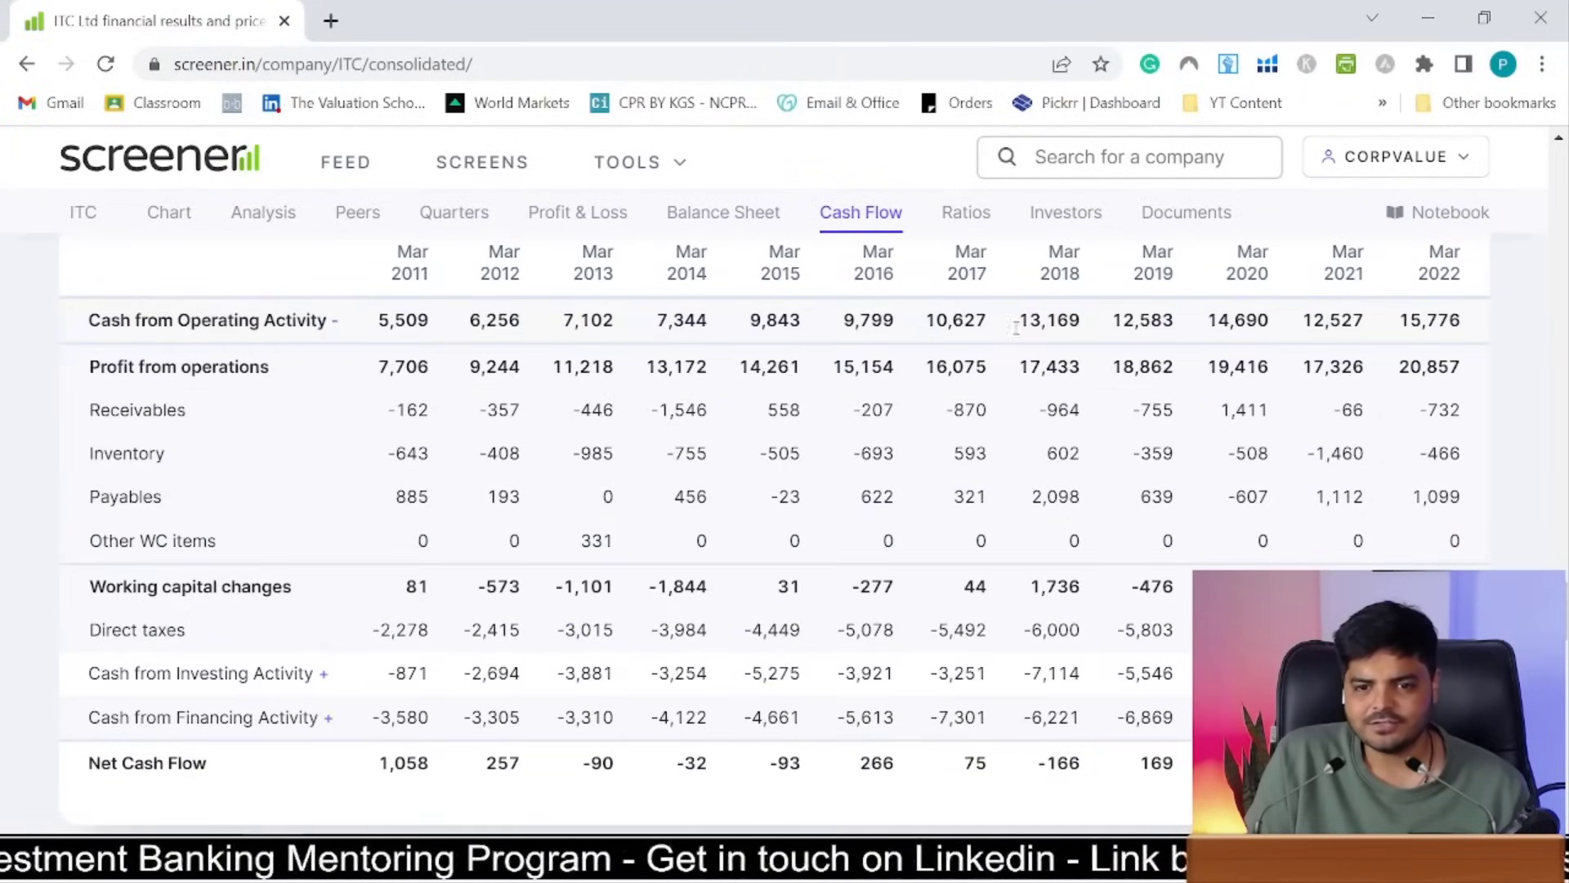
left_click(327, 716)
left_click(324, 673)
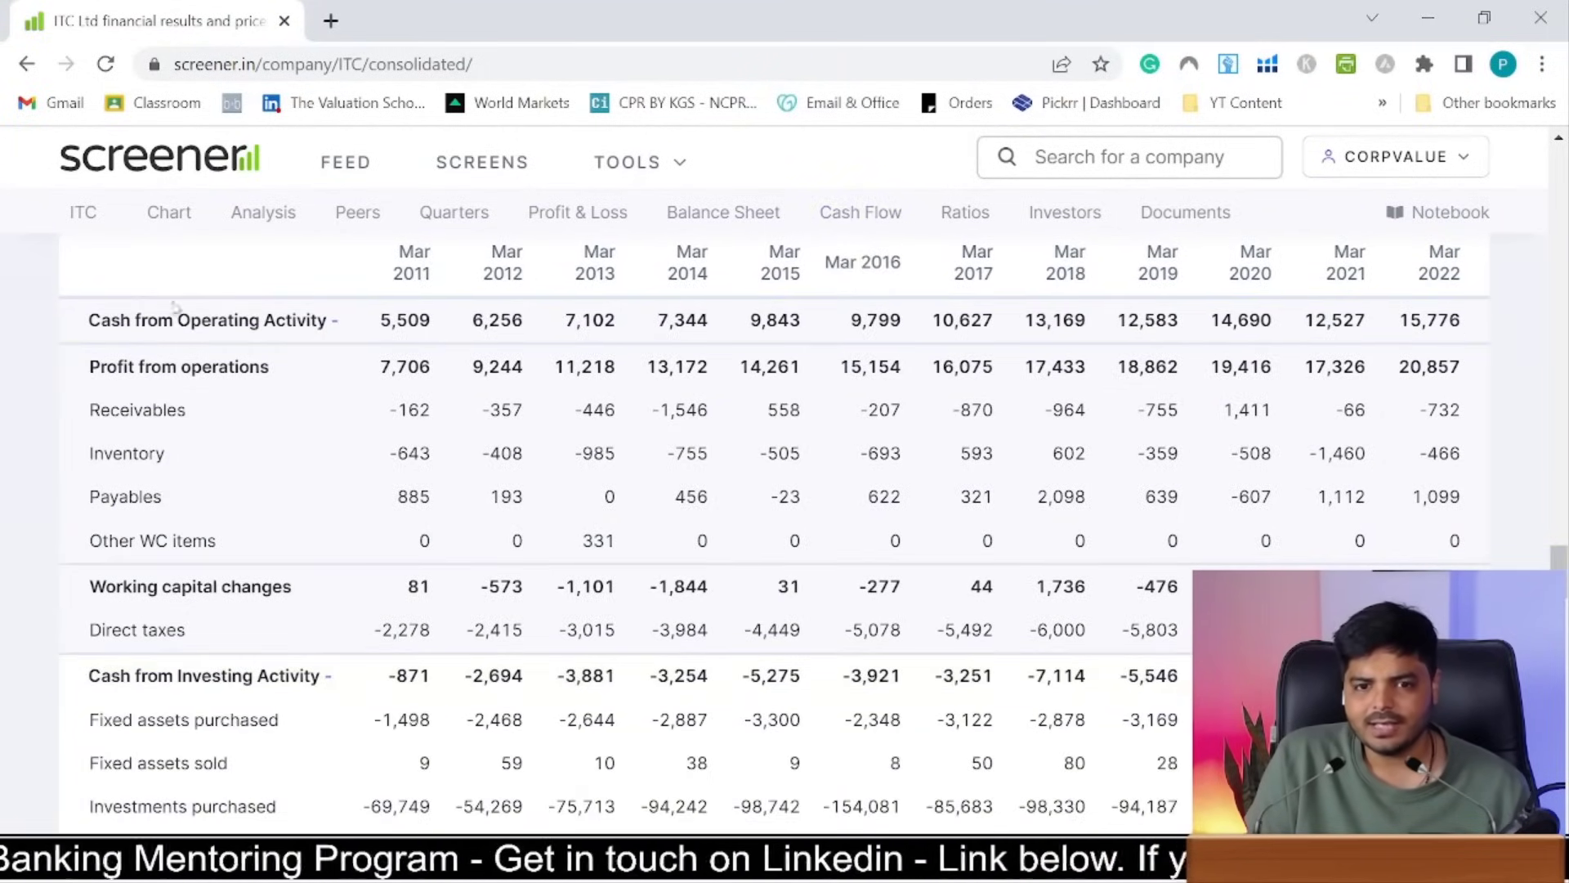
left_click_drag(79, 259, 98, 703)
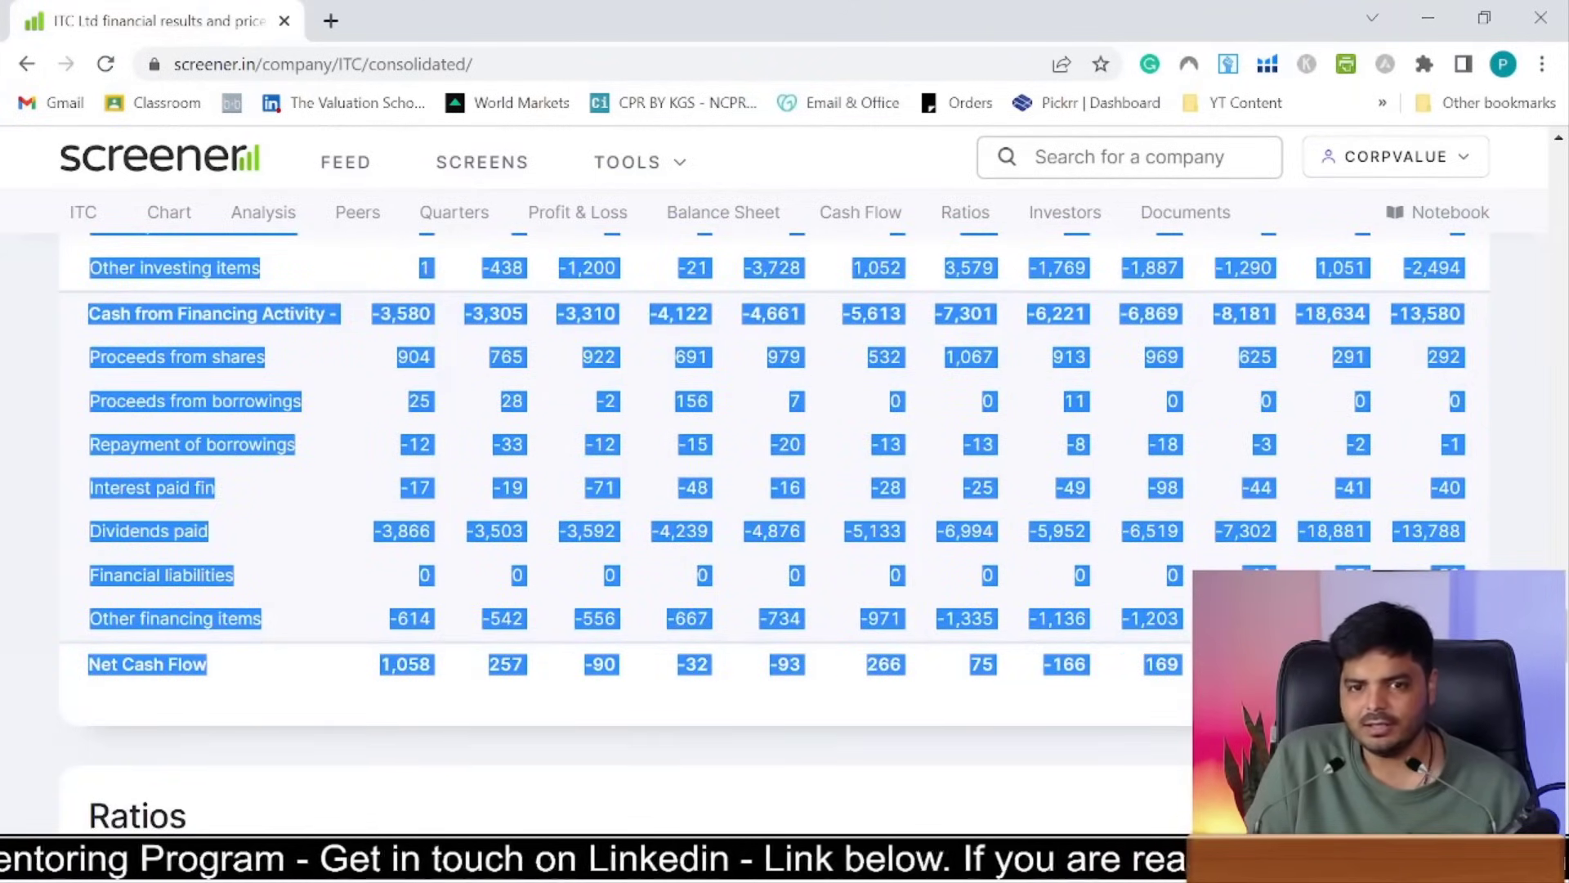
Step: Paste ITC's Screener cash flow table as text into Cash Flow Data starting at B2
key("alt+Tab")
left_click(247, 189)
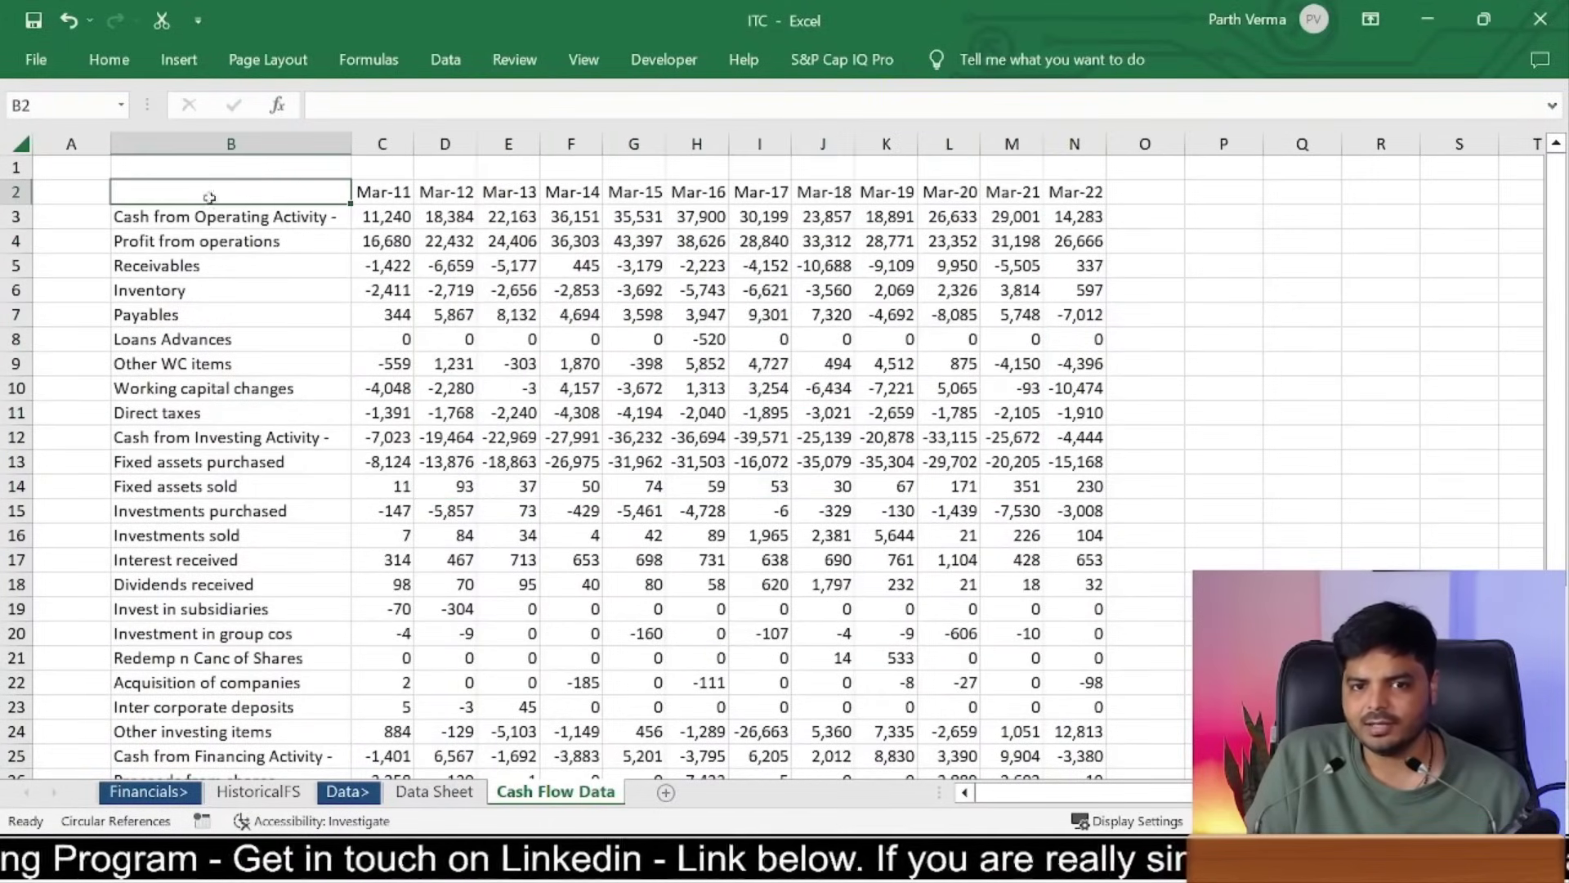
key("ctrl+alt+v")
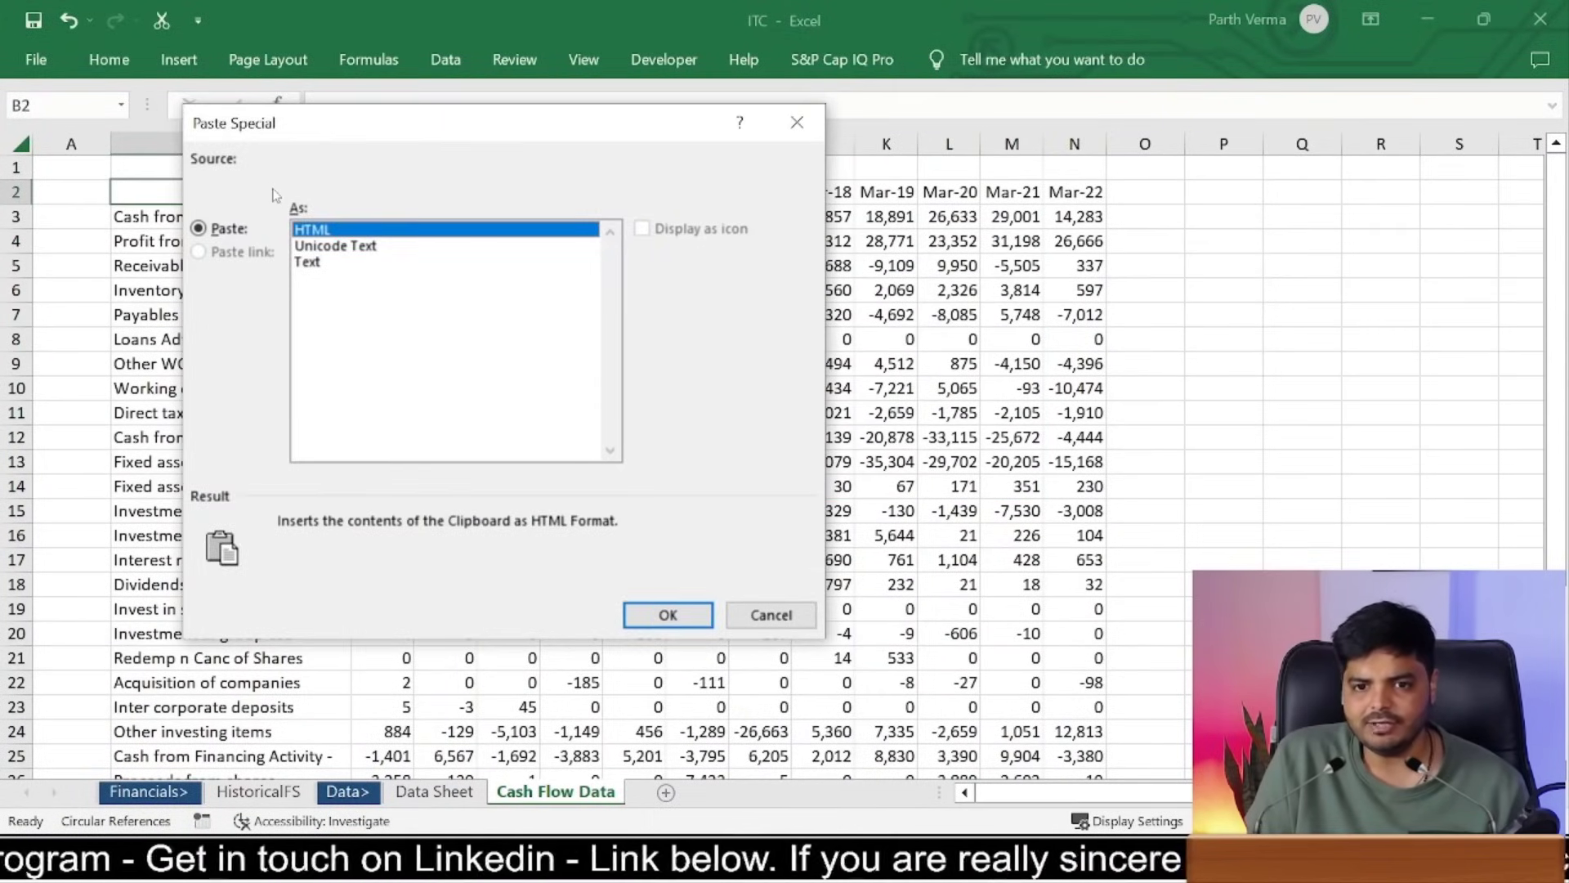
key("Down")
key("Down")
key("Return")
Step: Check the pasted rows down to Net Cash Flow, then inspect HistoricalFS cell D104's linked formula
key("ctrl+Down")
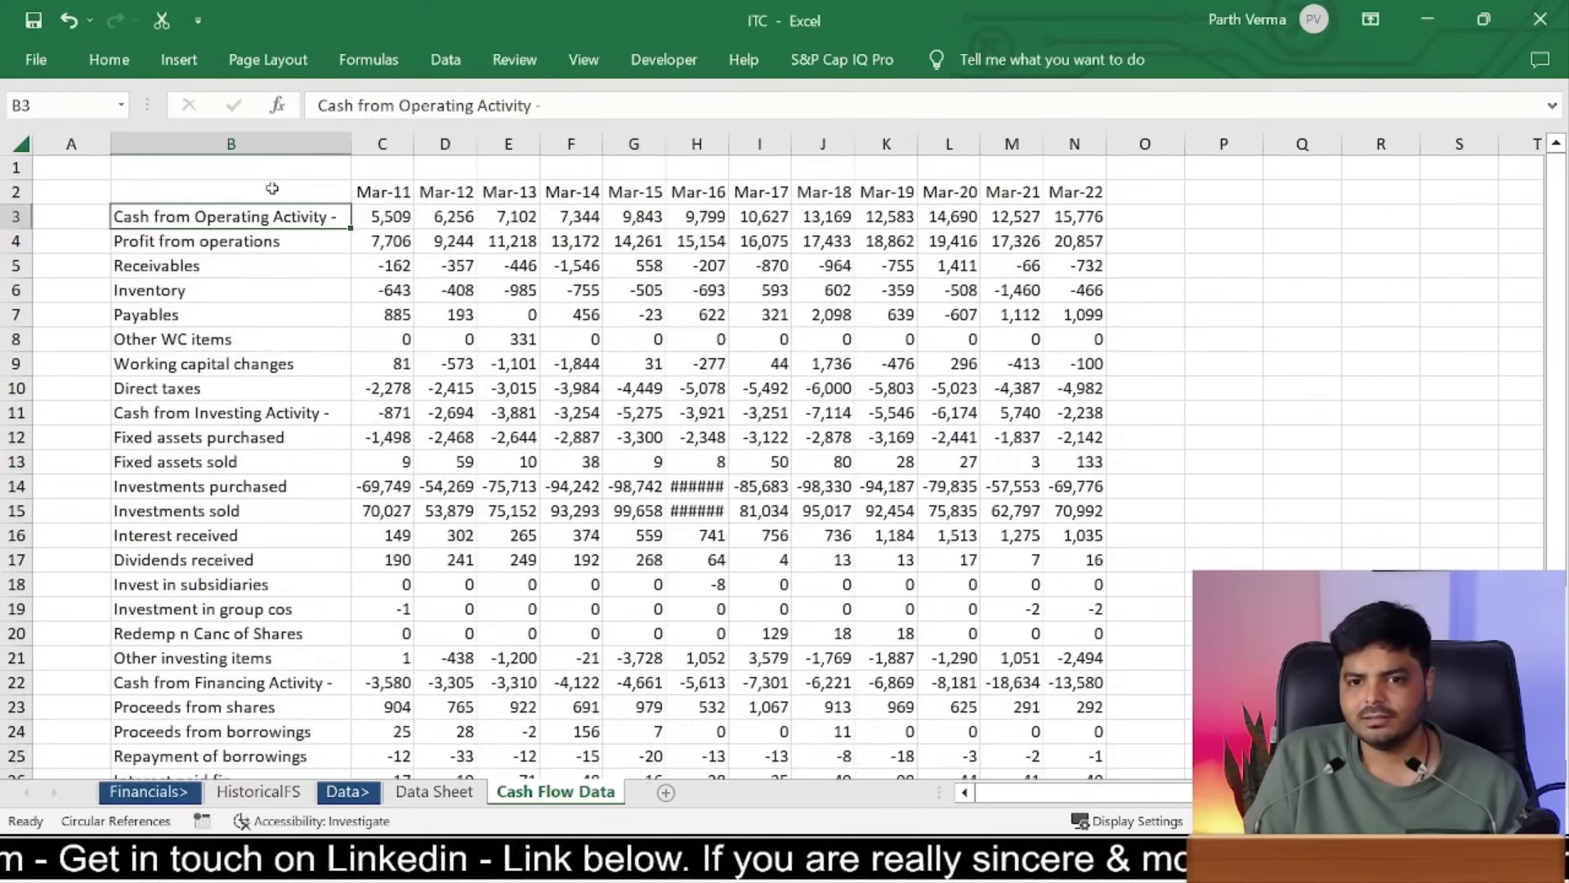
key("ctrl+Down")
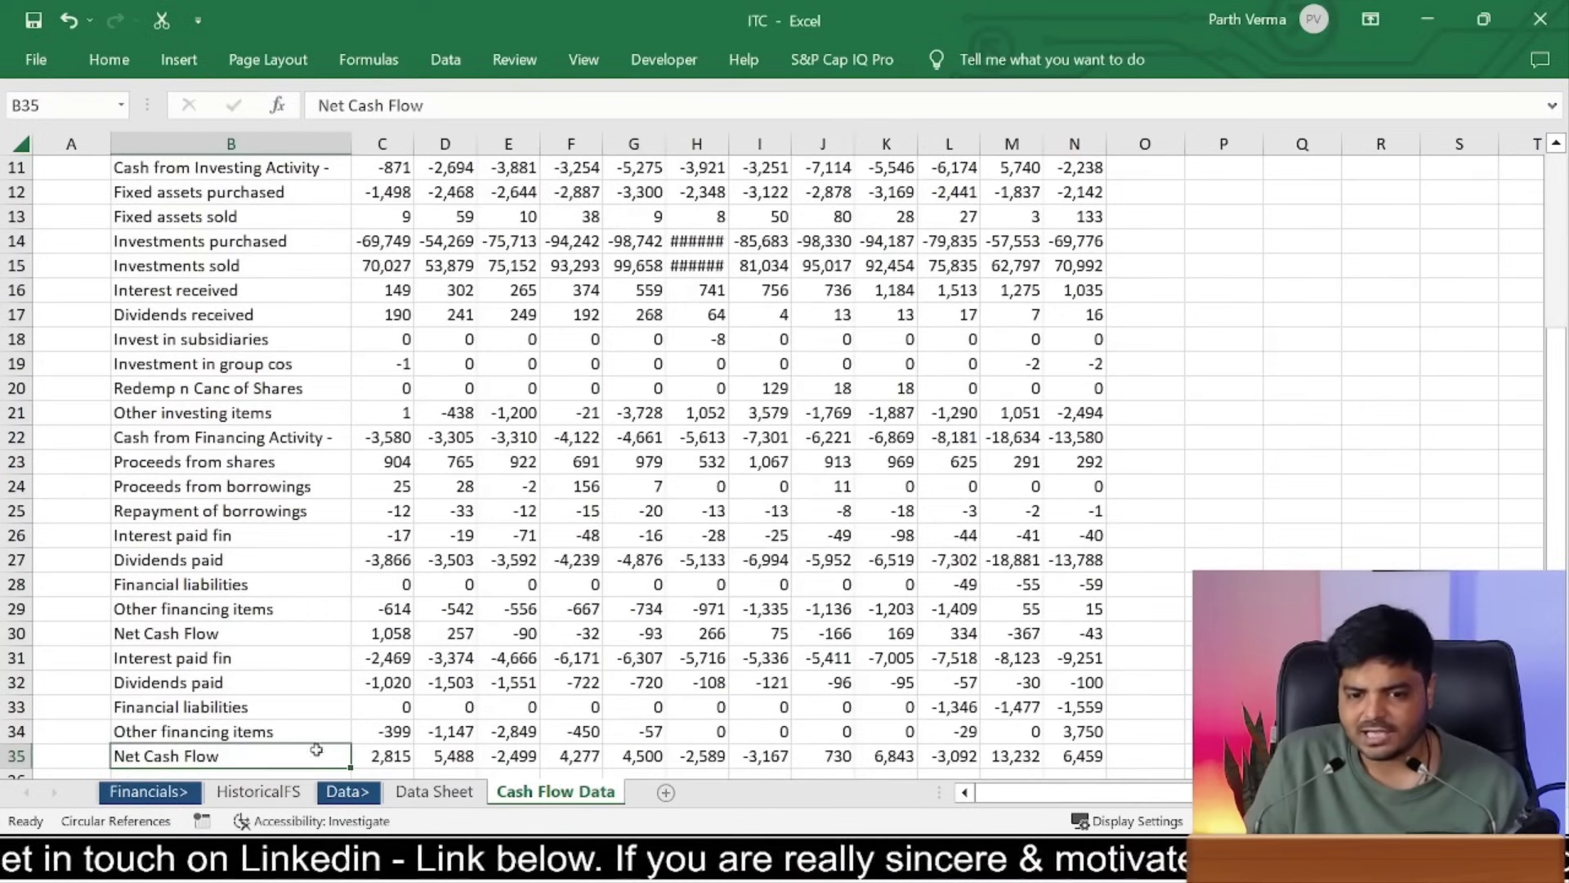
left_click(258, 791)
left_click(455, 680)
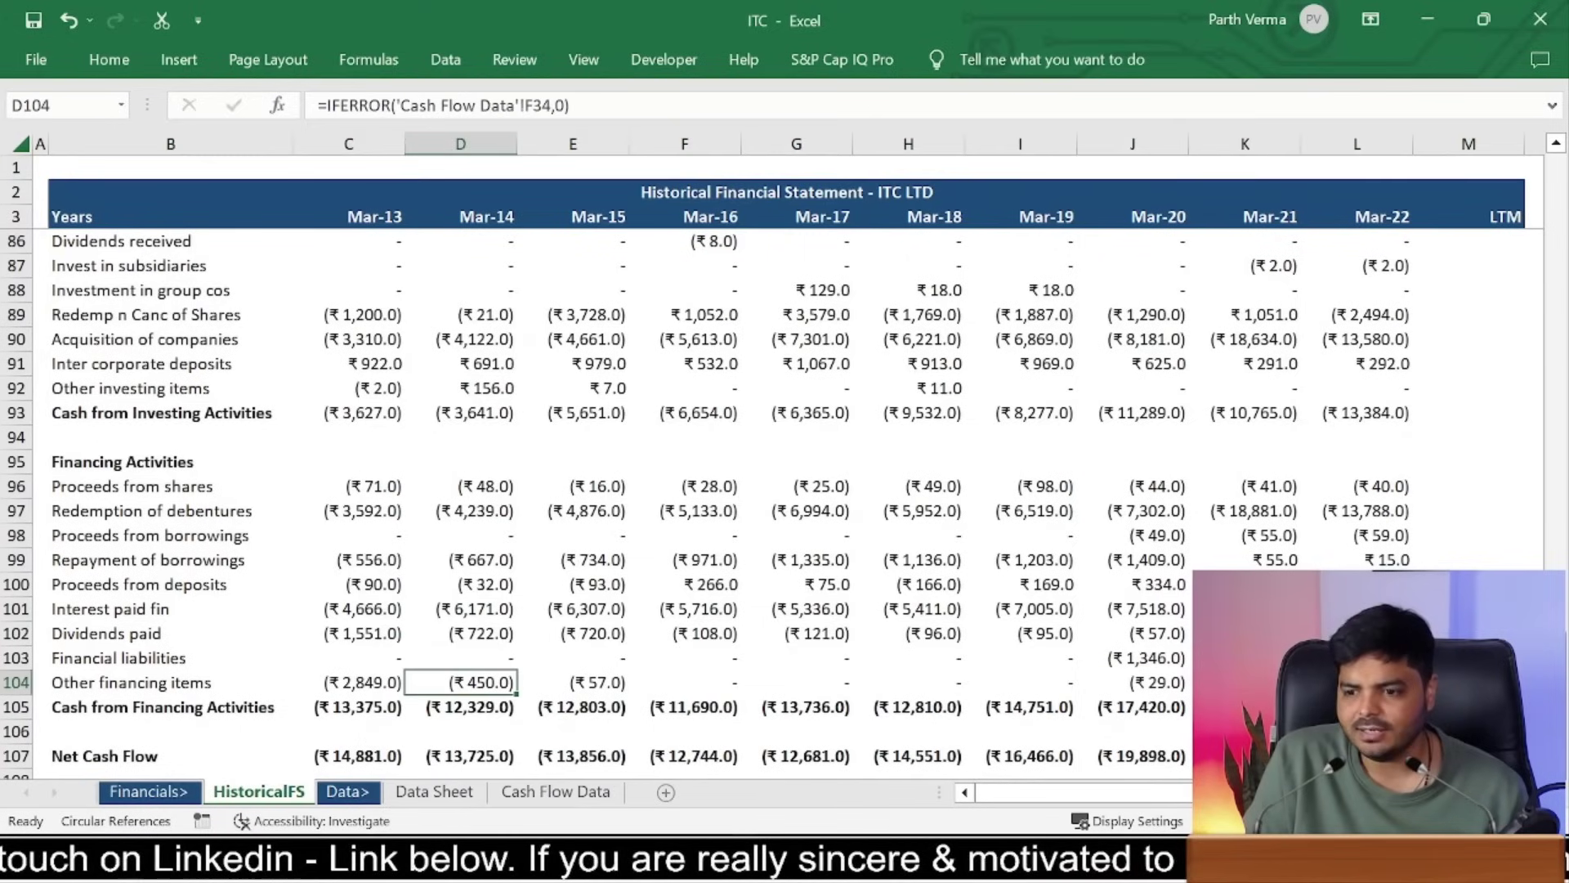
left_click(1357, 755)
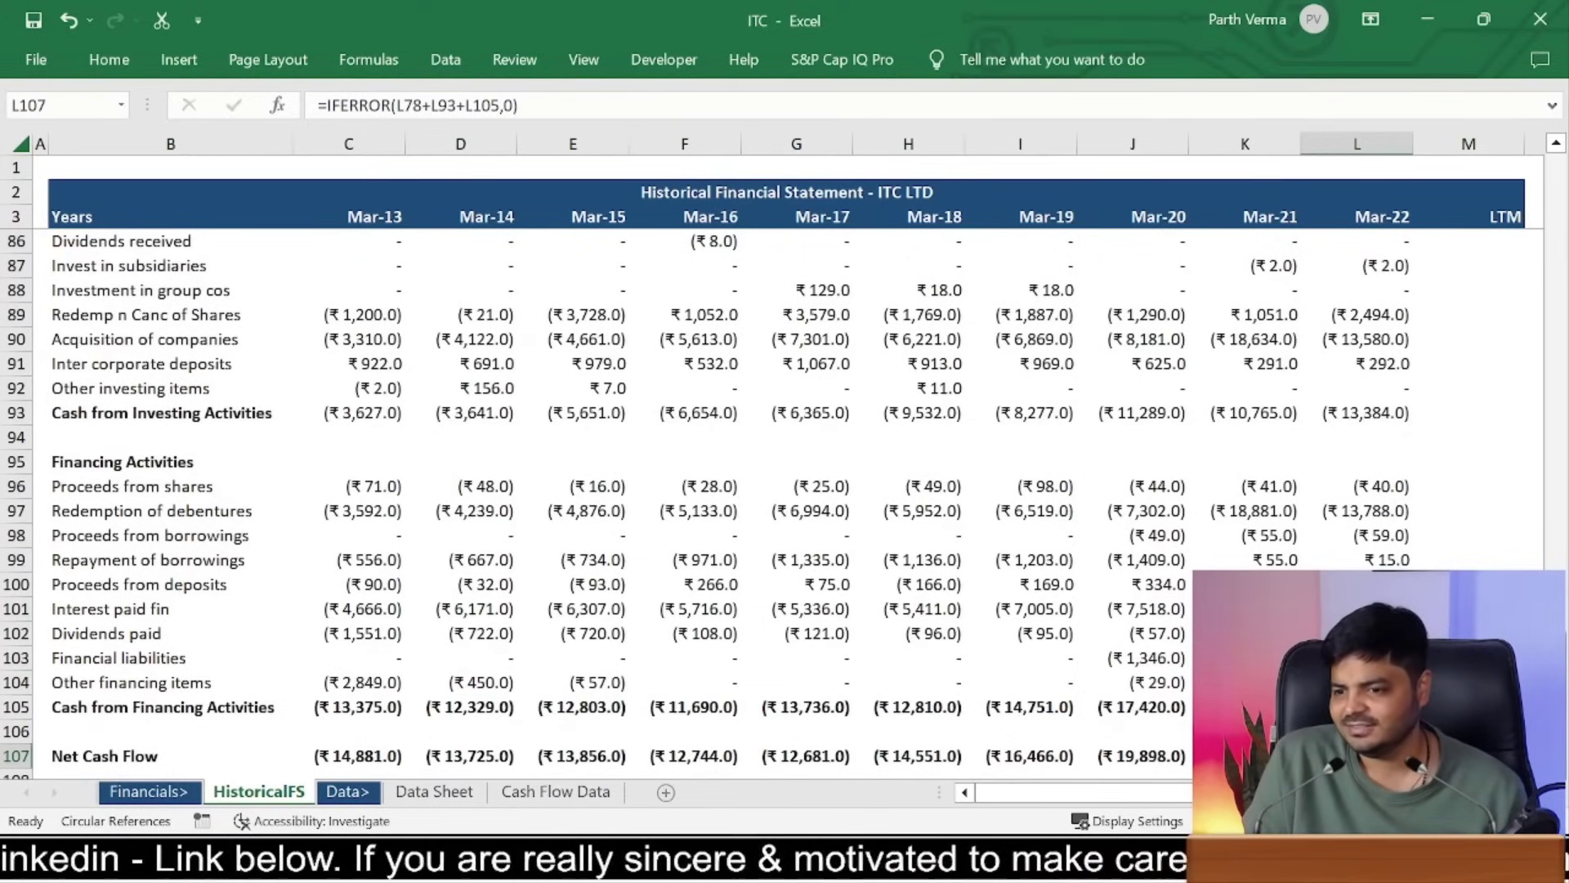
left_click(523, 793)
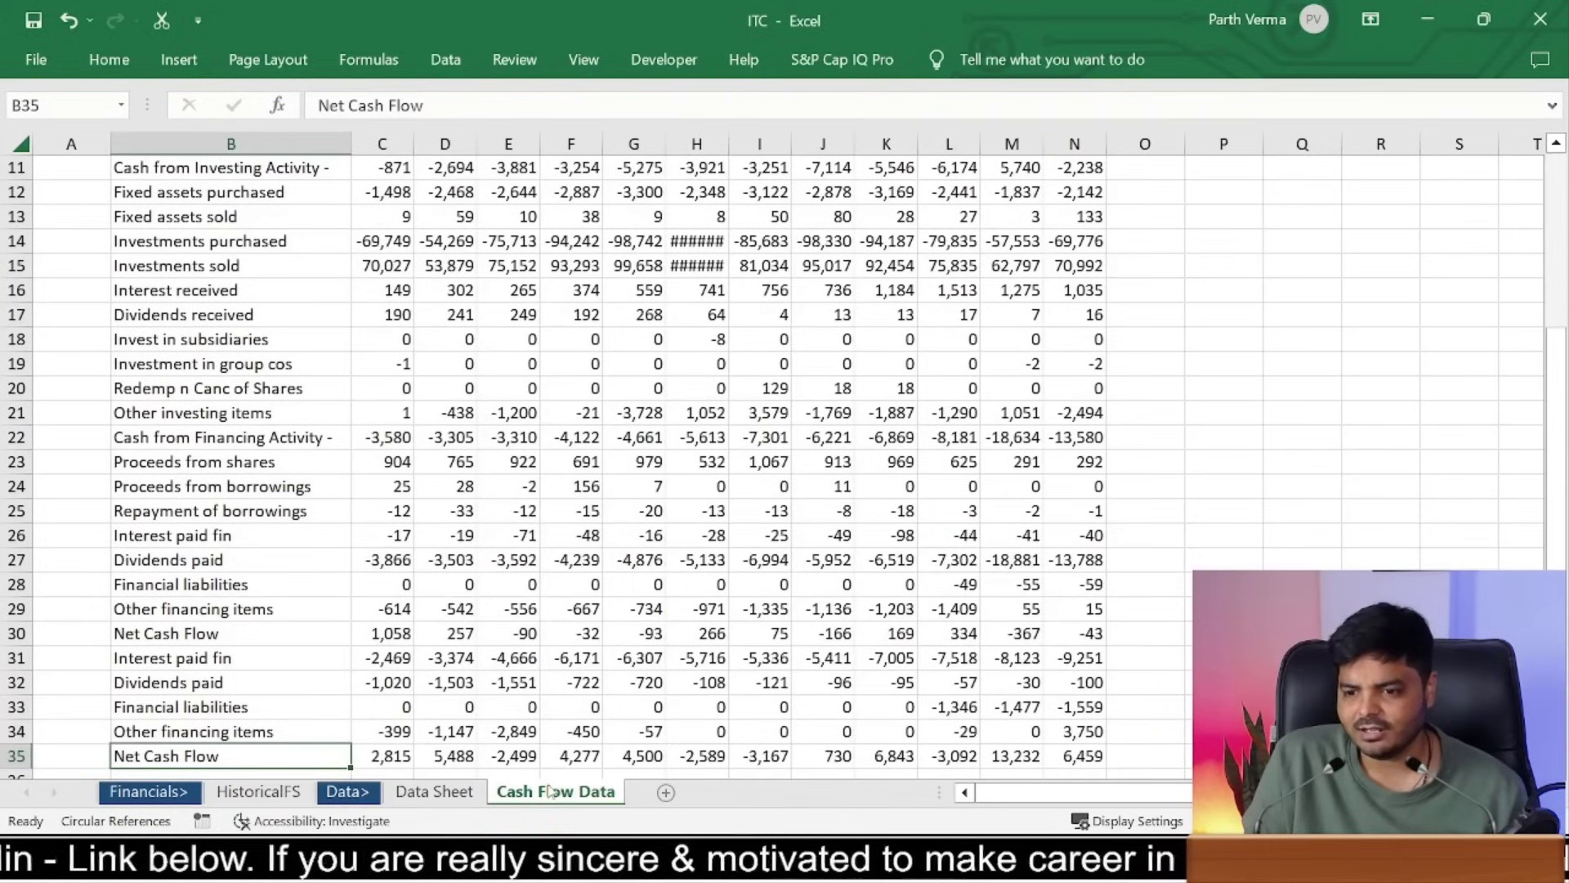
left_click_drag(1125, 579, 1159, 686)
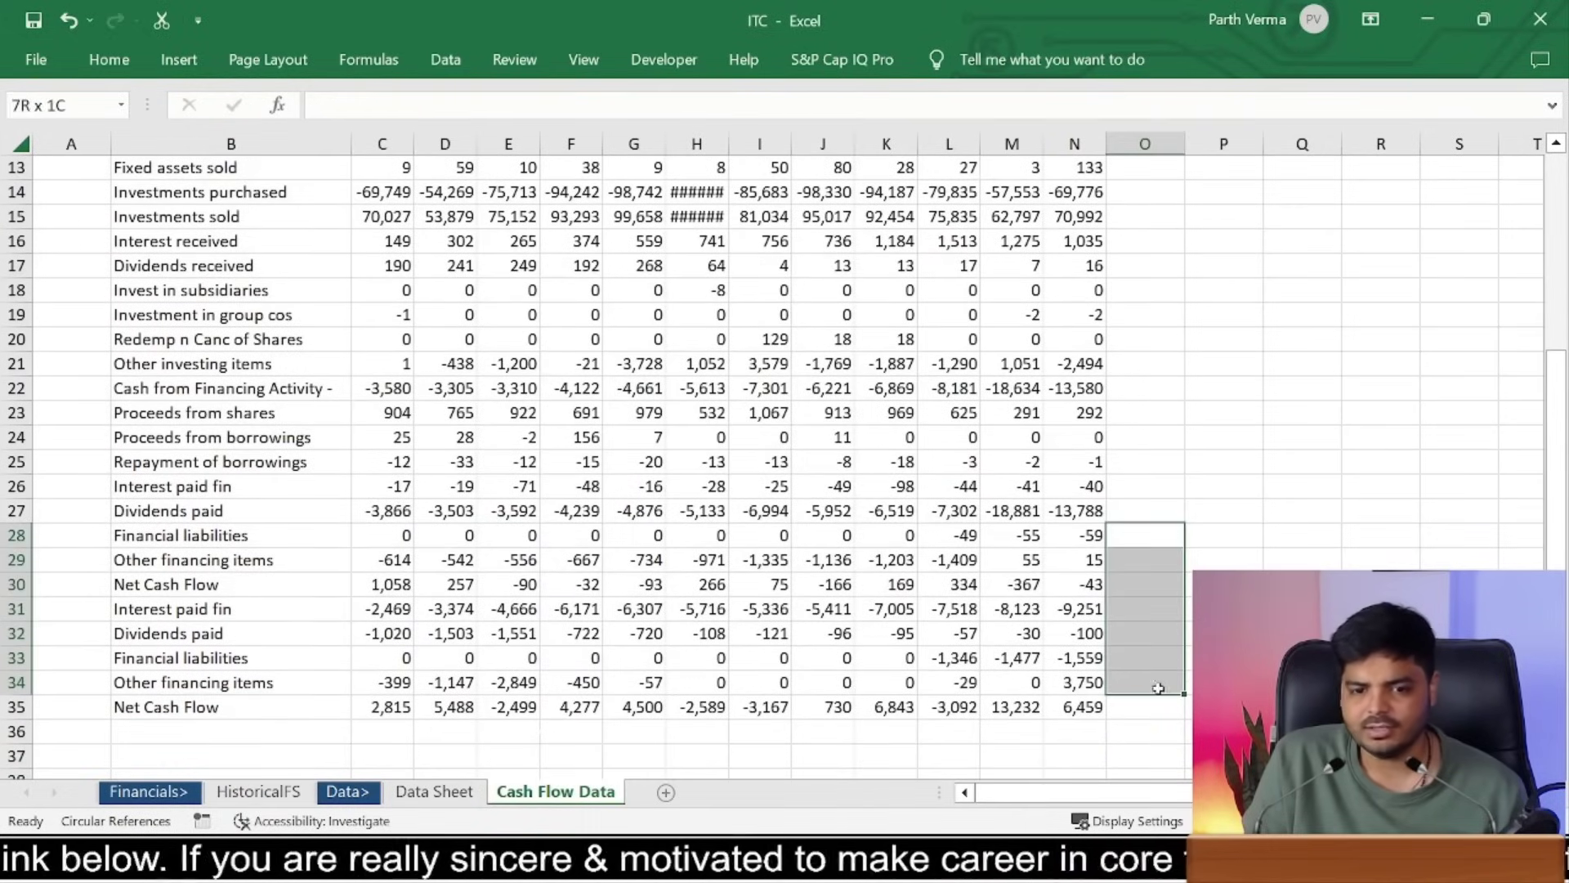
left_click(887, 657)
left_click_drag(122, 658, 1028, 658)
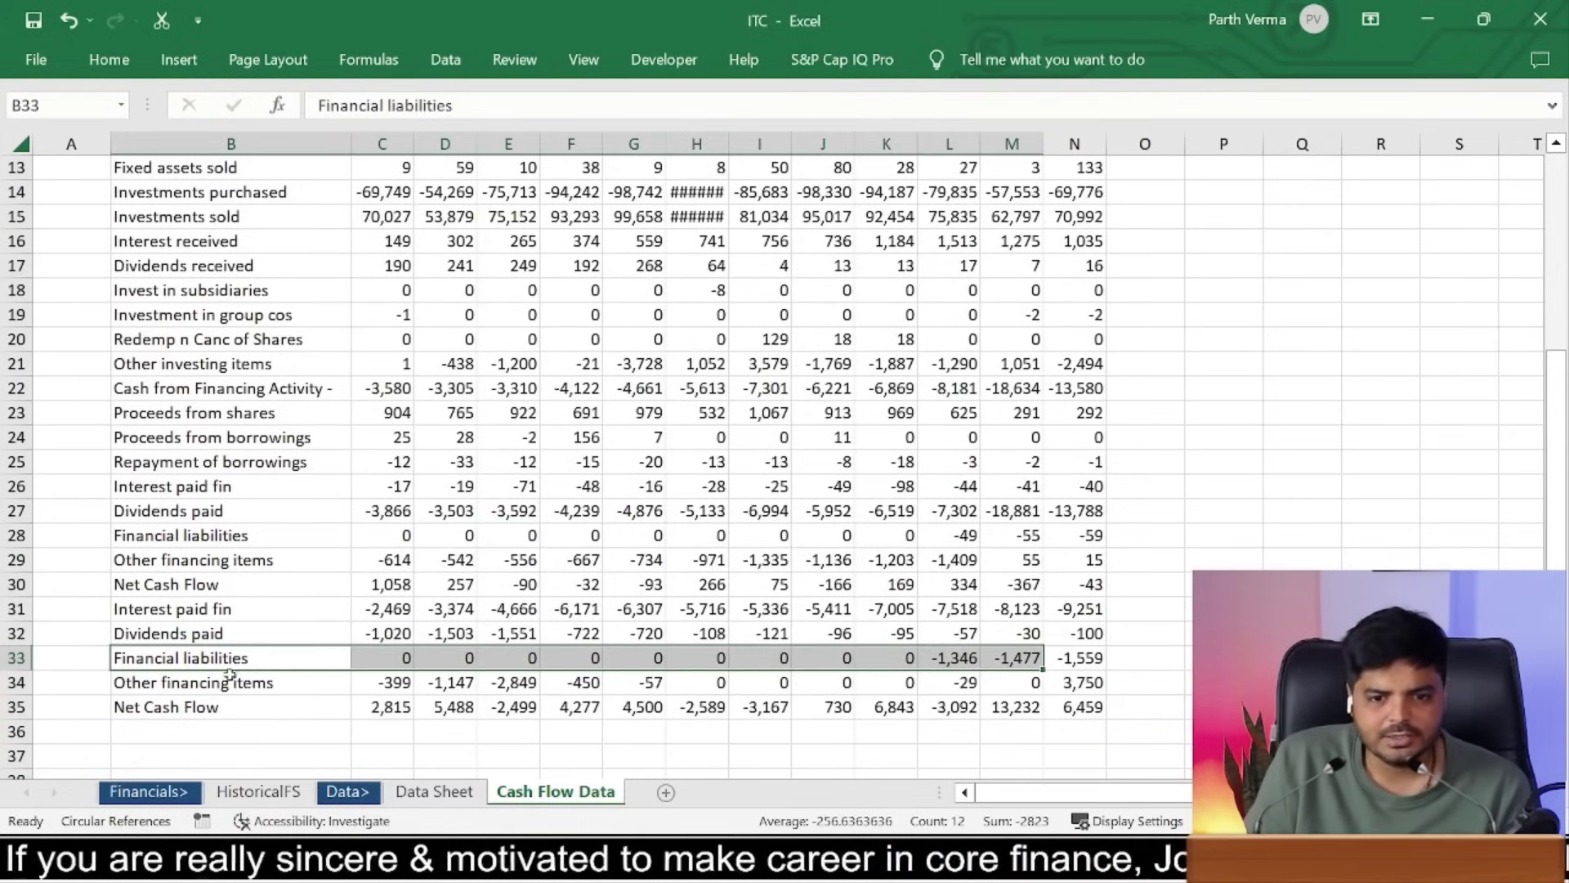
left_click(127, 658)
mouse_move(223, 296)
left_mouse_down()
mouse_move(1019, 286)
mouse_move(1022, 339)
left_mouse_up()
left_click(149, 791)
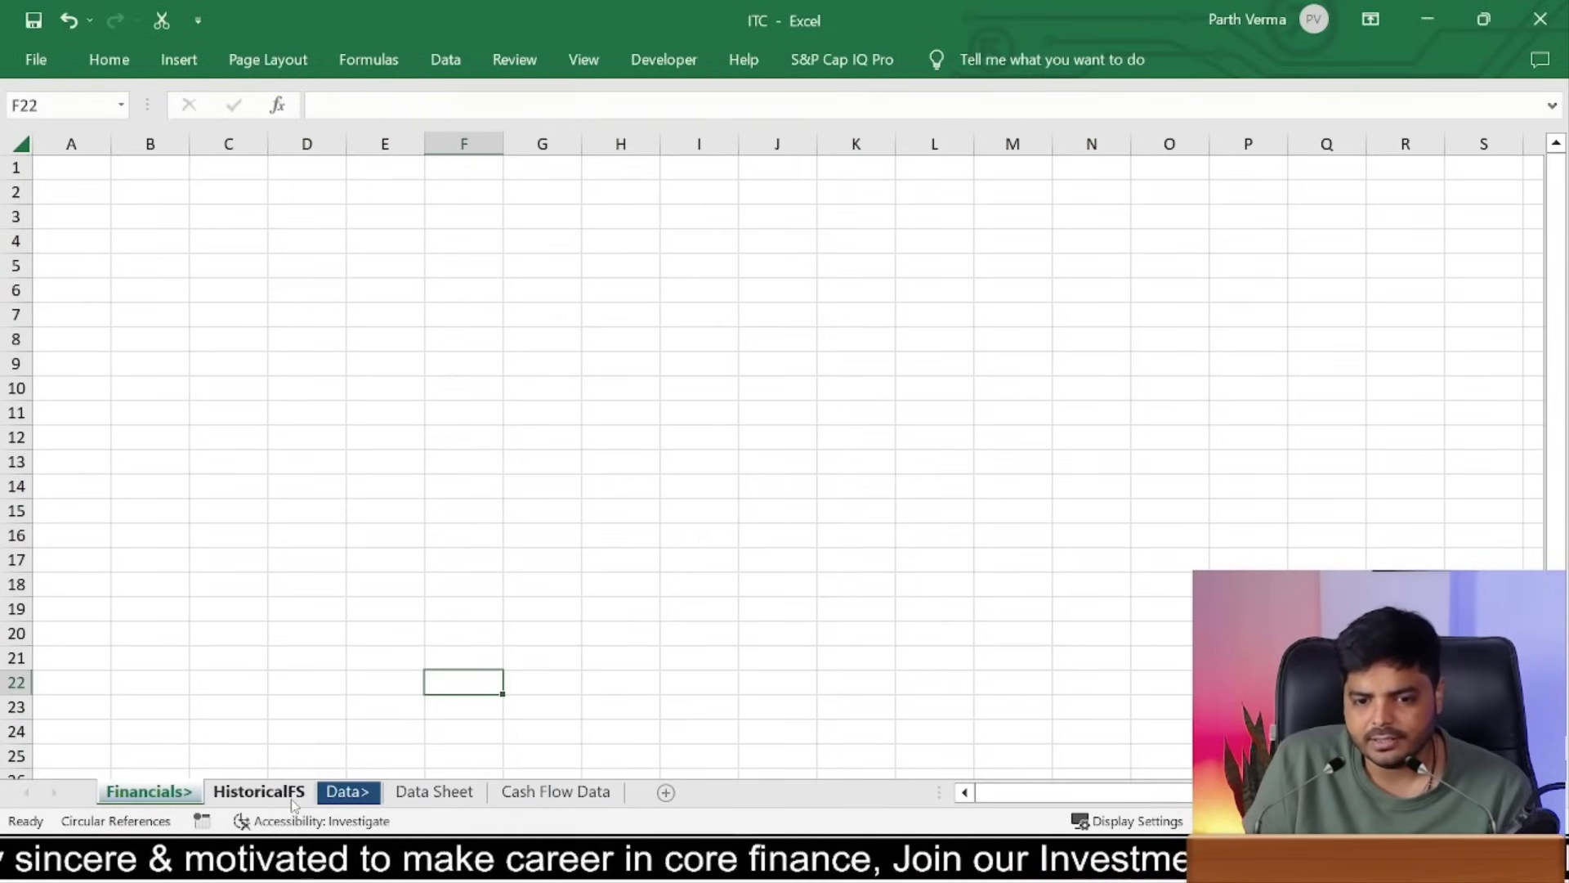
left_click(258, 791)
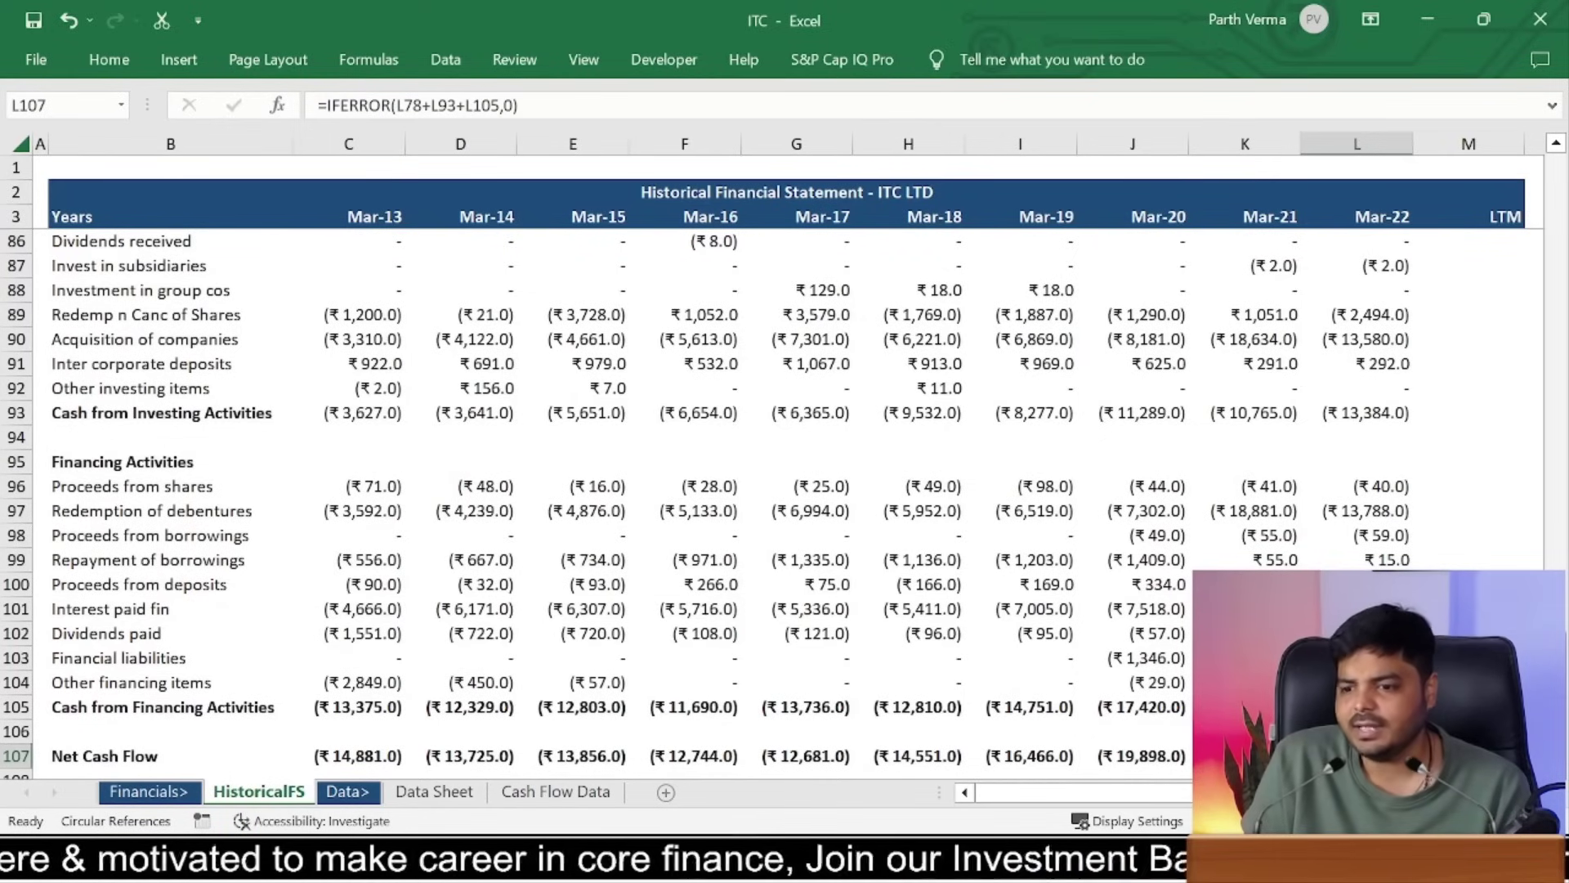
scroll(785, 502, "up", 3)
scroll(784, 503, "up", 4)
scroll(784, 503, "up", 1)
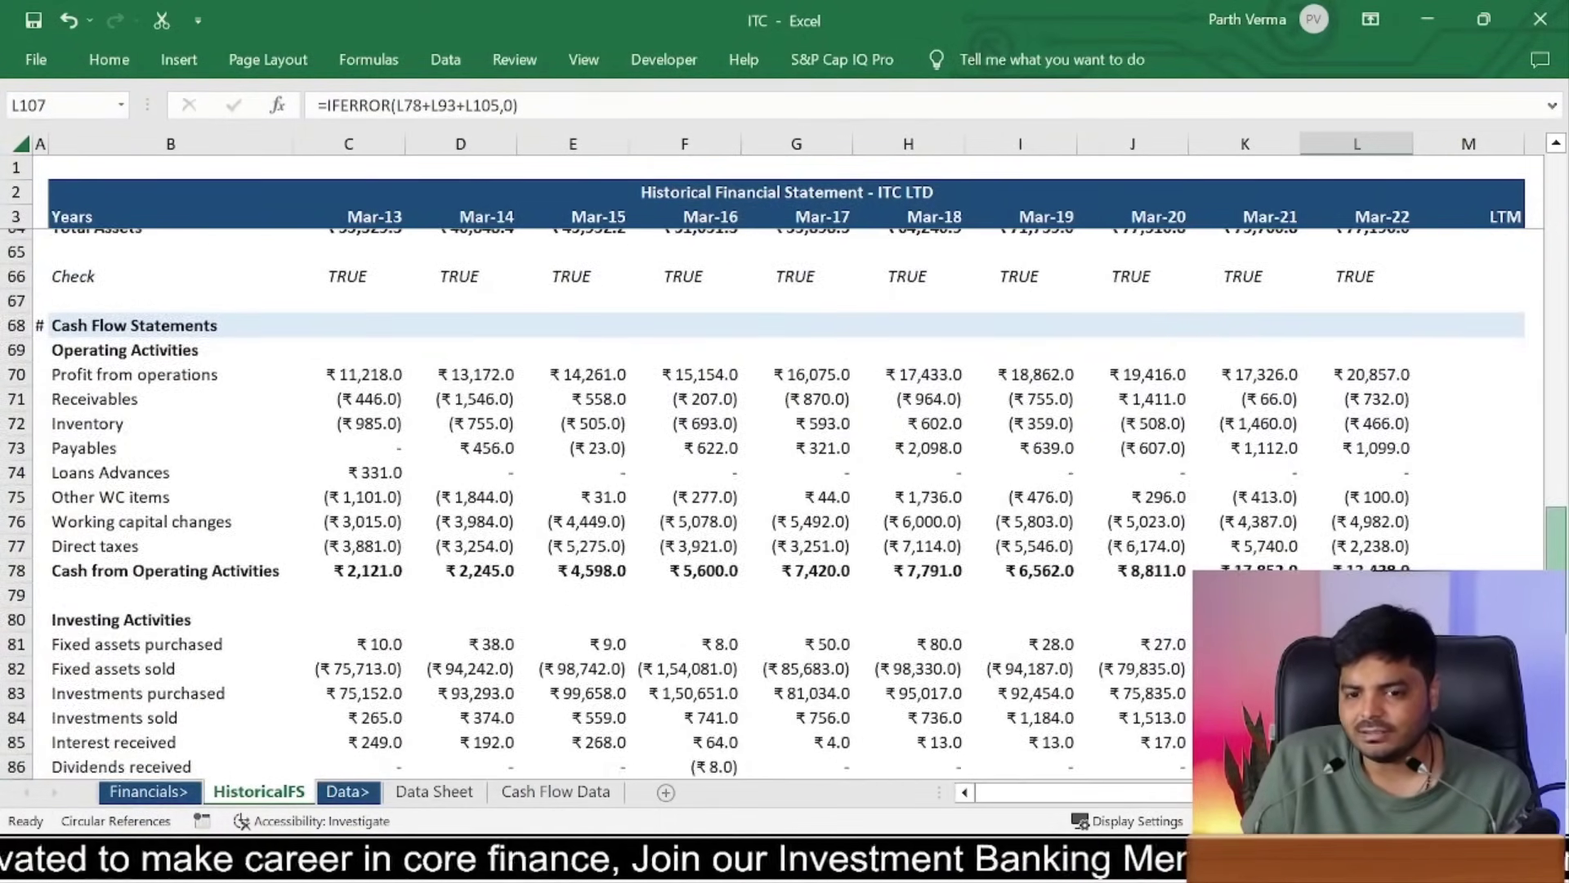
scroll(785, 503, "up", 15)
scroll(784, 503, "down", 17)
scroll(785, 503, "up", 1)
scroll(784, 502, "up", 1)
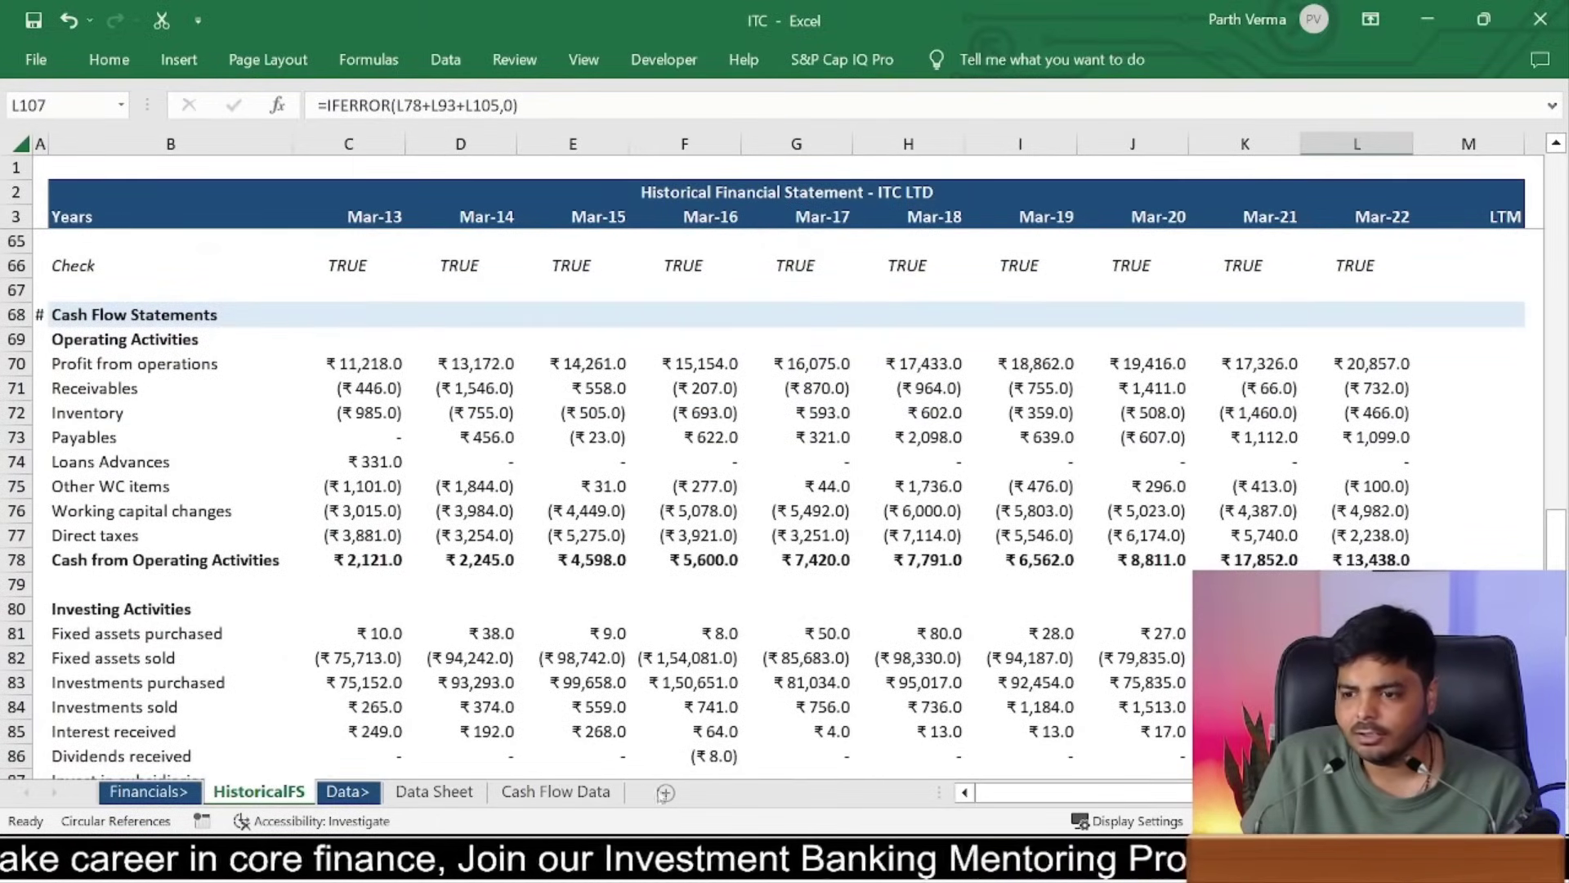
left_click(556, 791)
left_click_drag(508, 192, 507, 217)
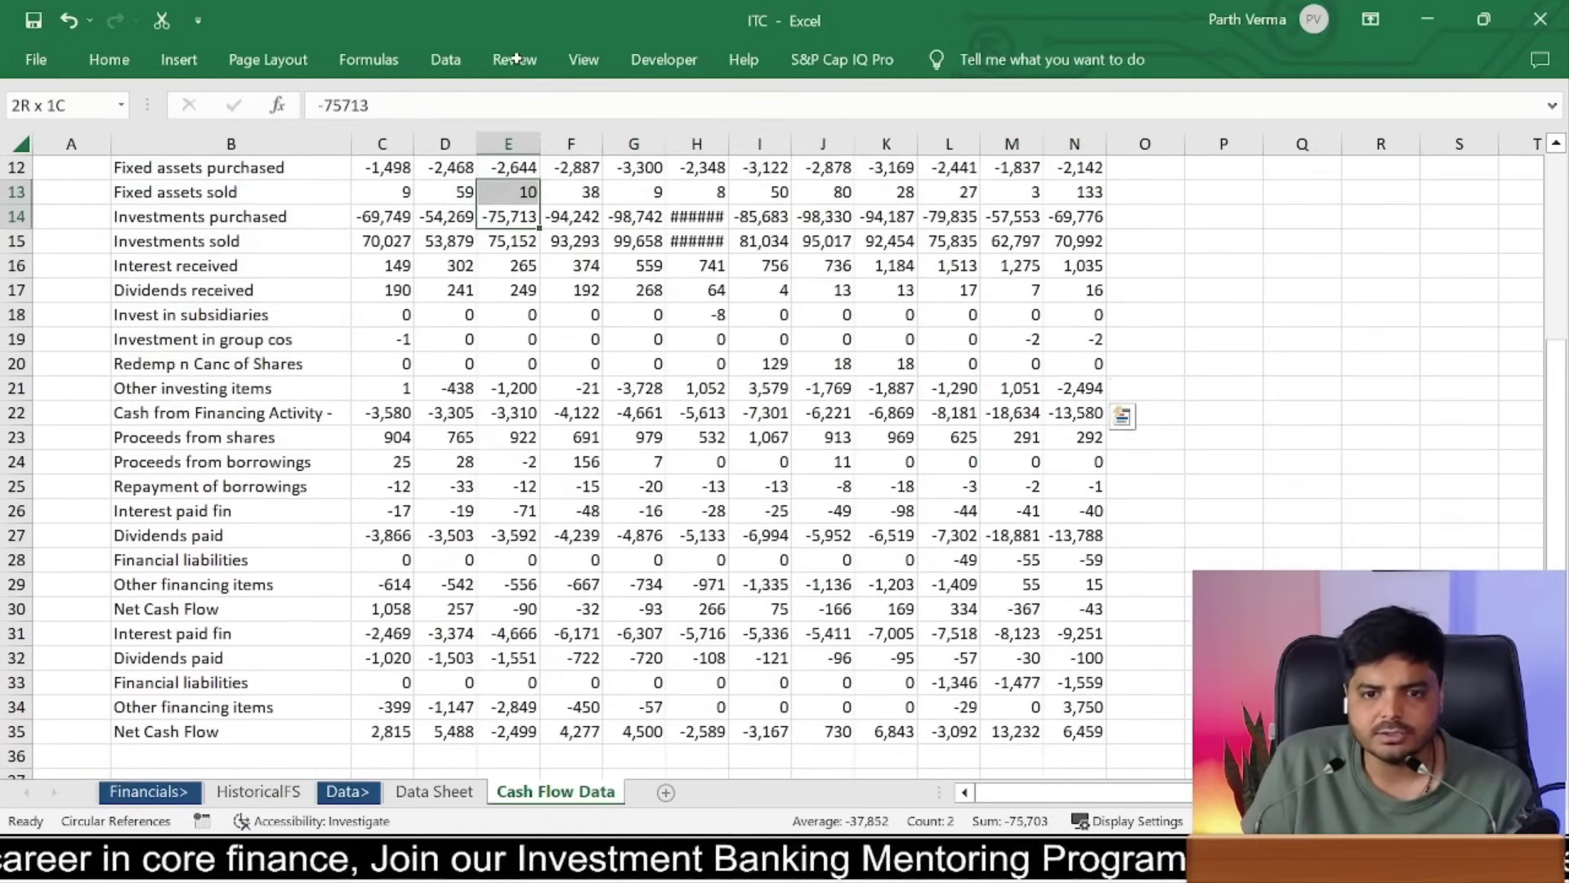
left_click_drag(515, 57, 510, 63)
left_click(199, 216)
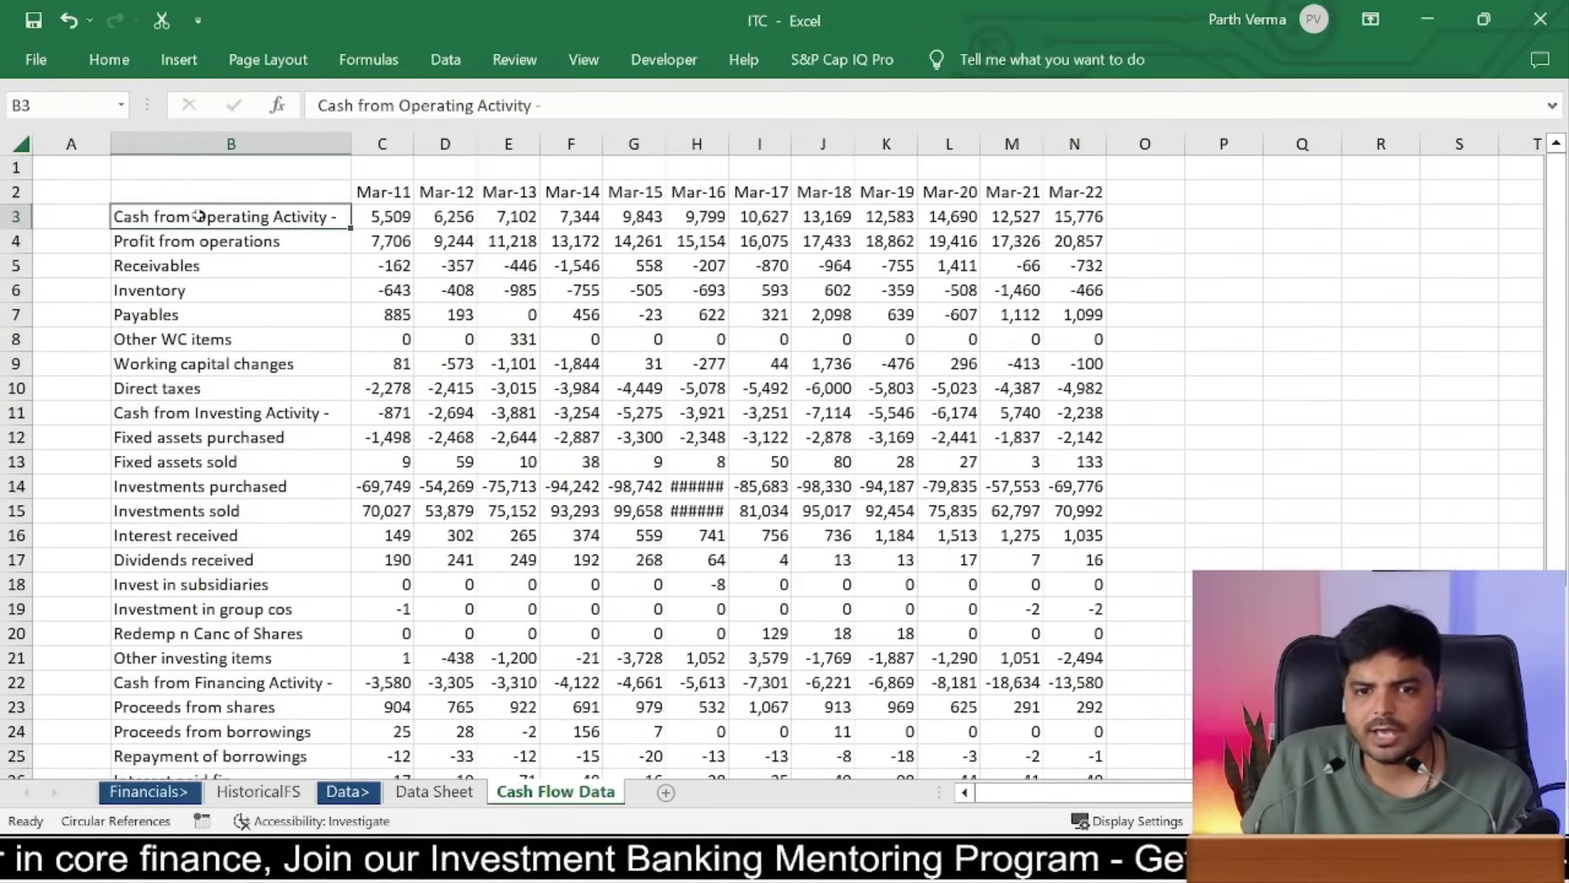
left_click(1100, 216)
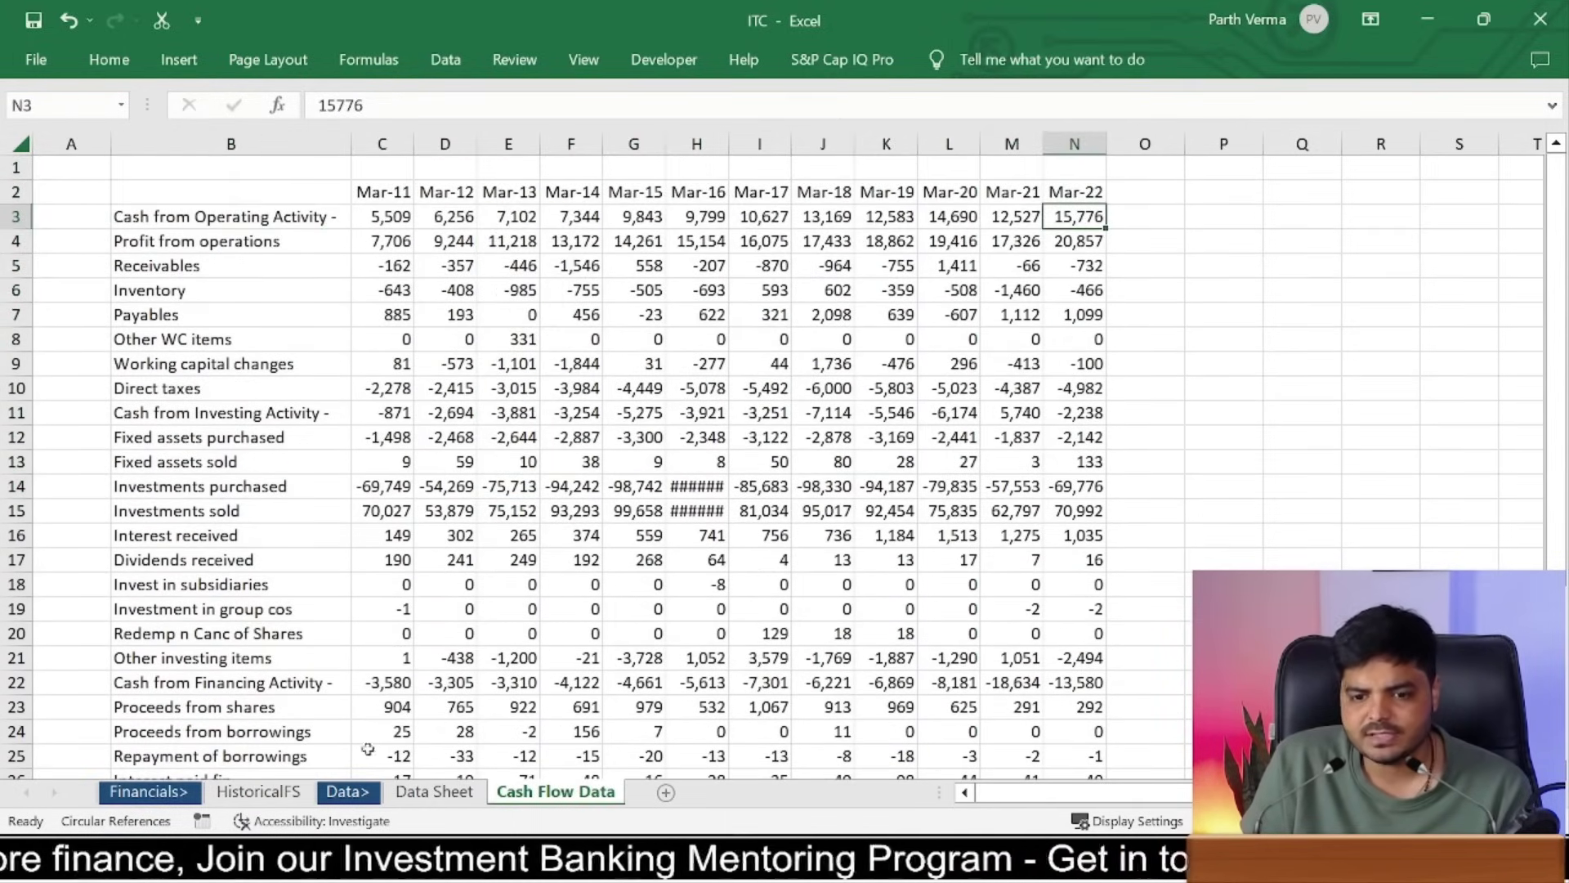
left_click(258, 791)
left_click(1381, 369)
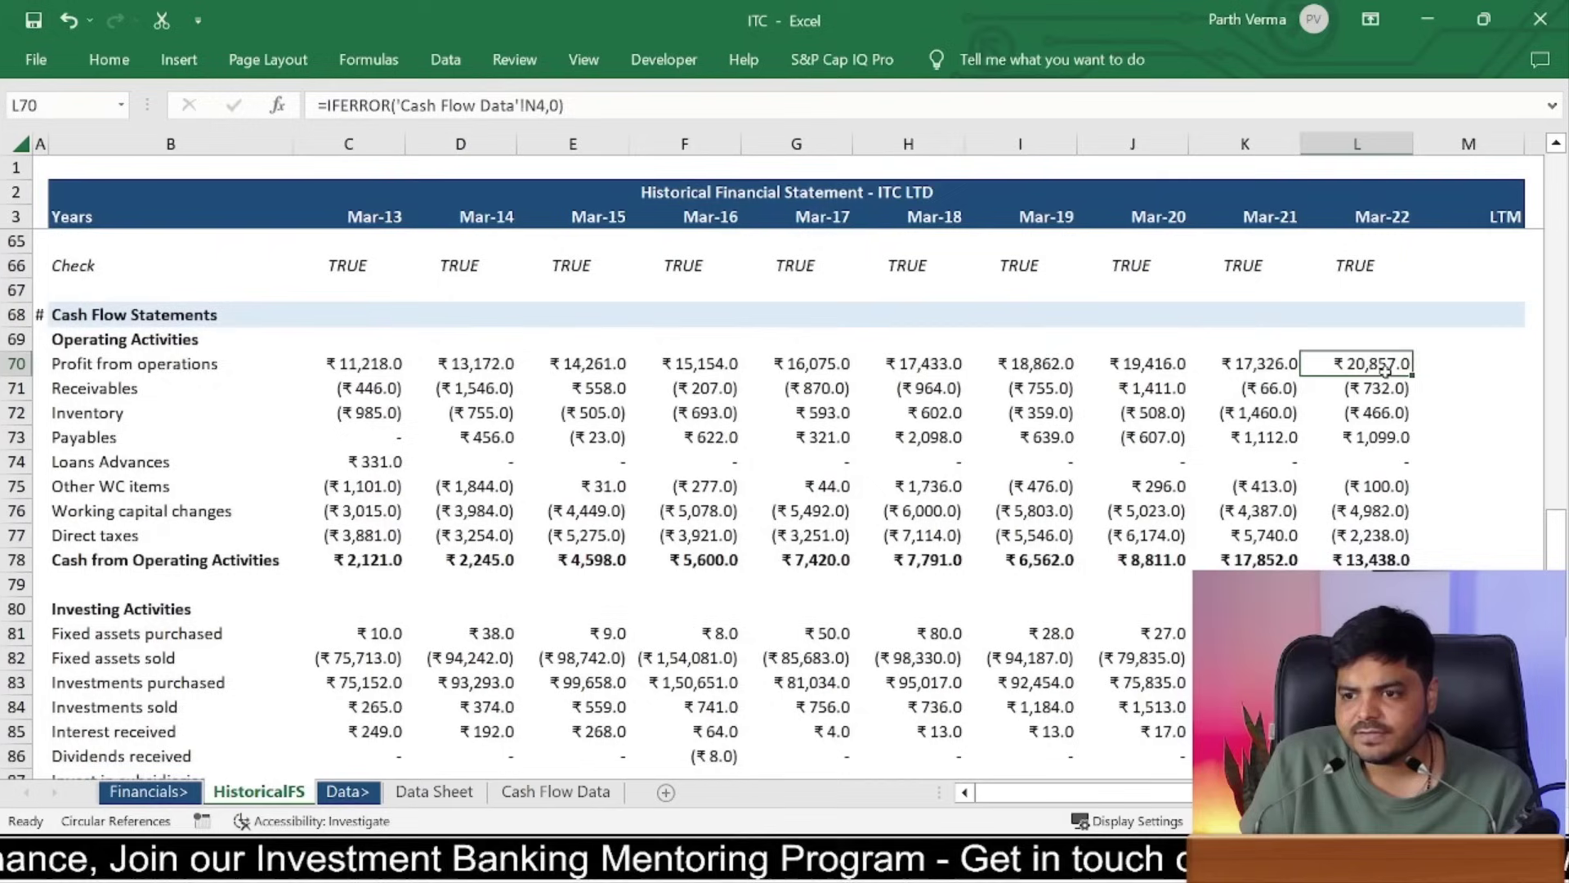
left_click(1381, 564)
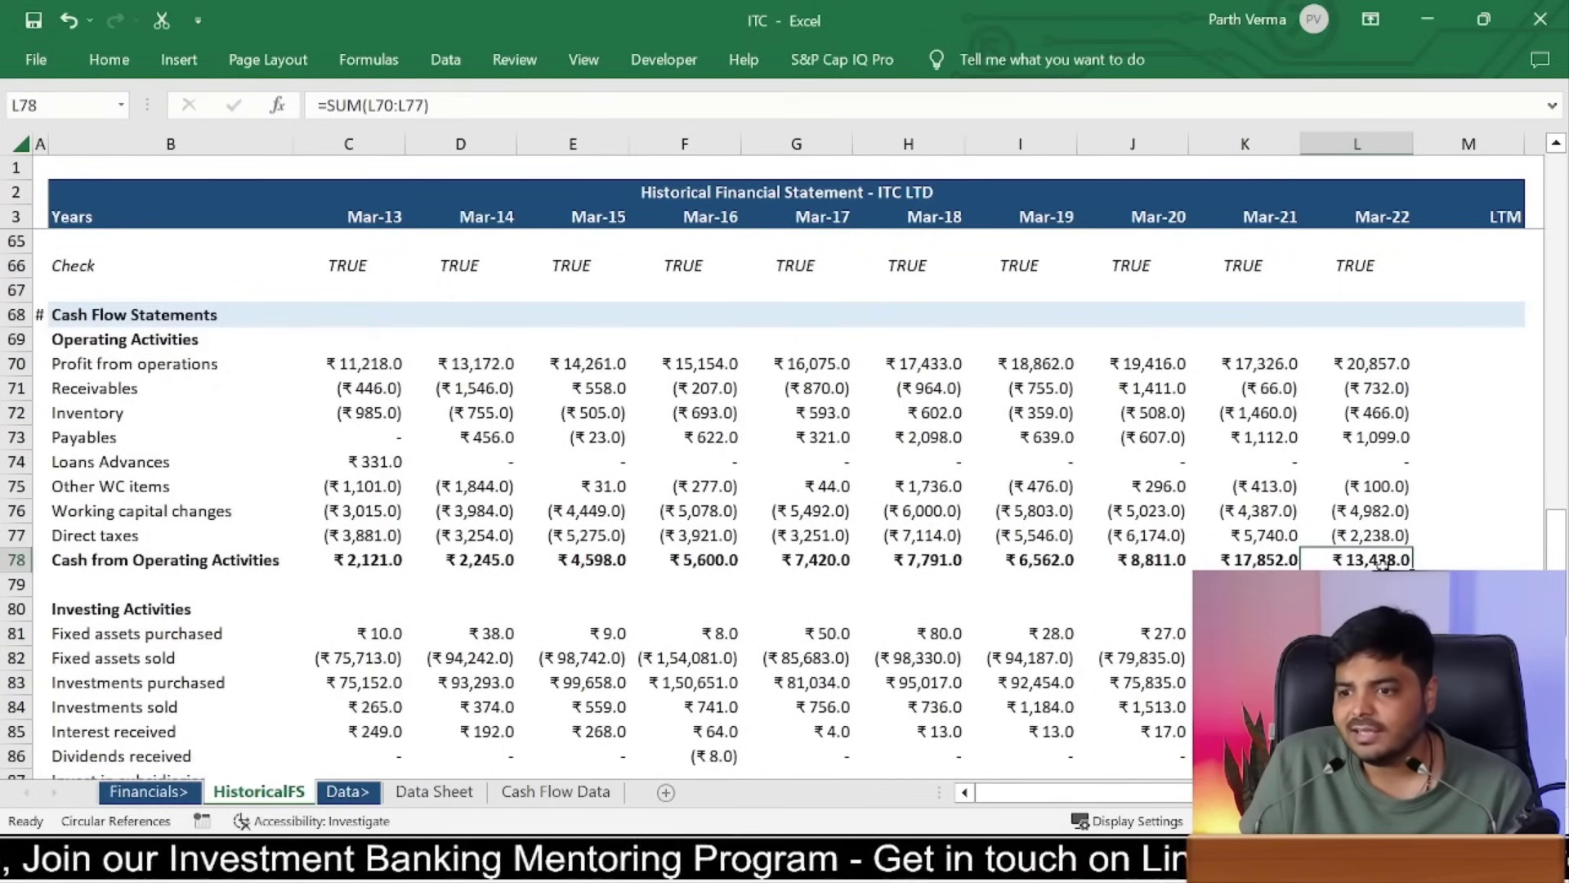
left_click(555, 791)
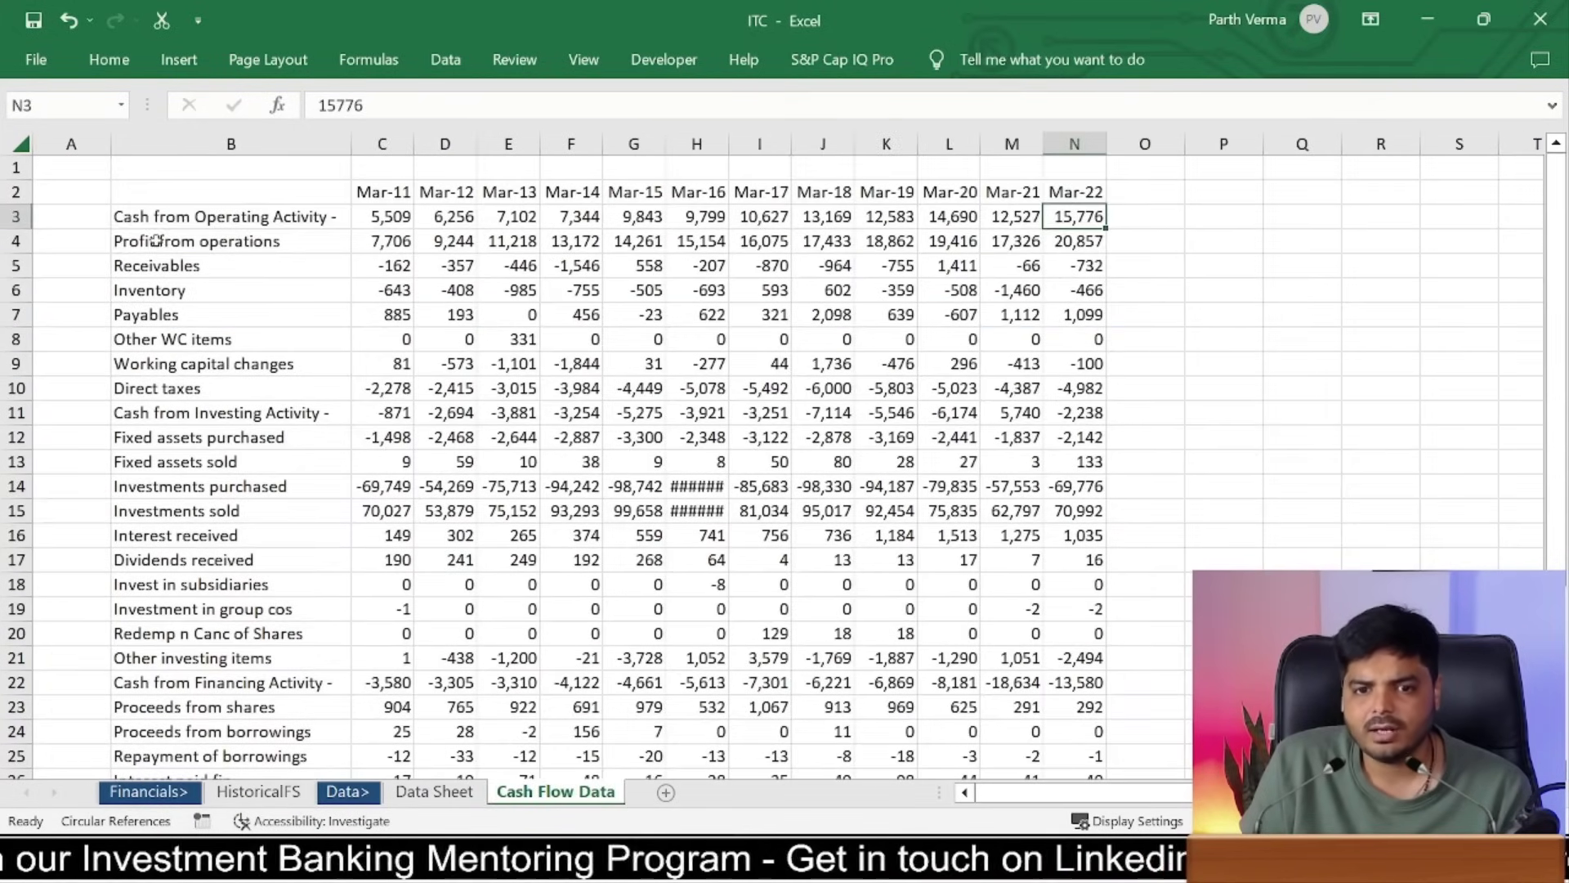
left_click_drag(156, 240, 178, 392)
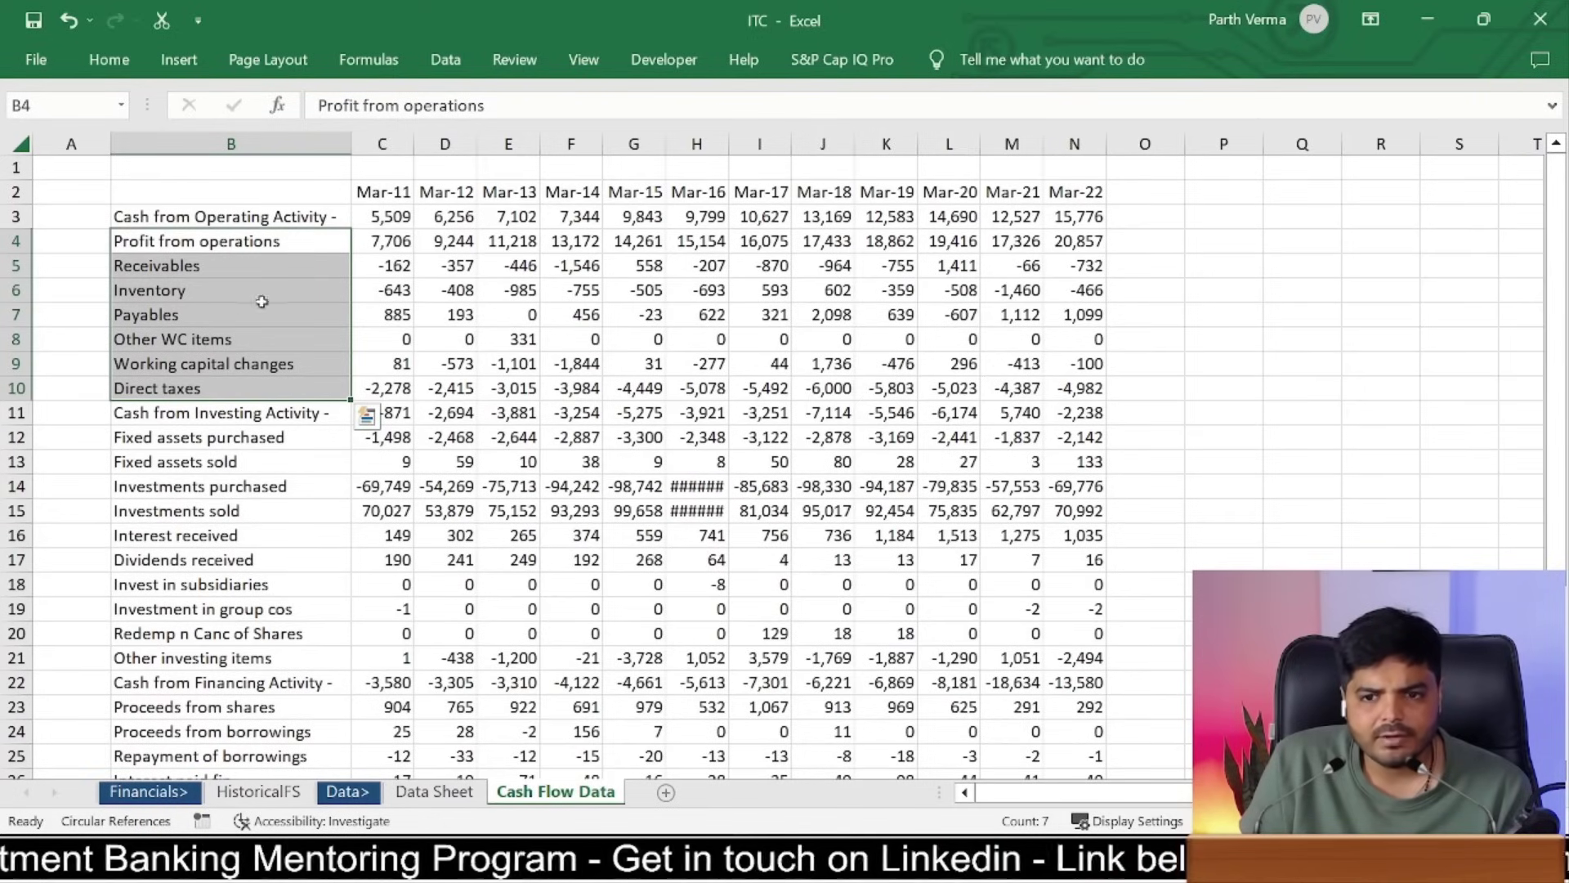
left_click(299, 795)
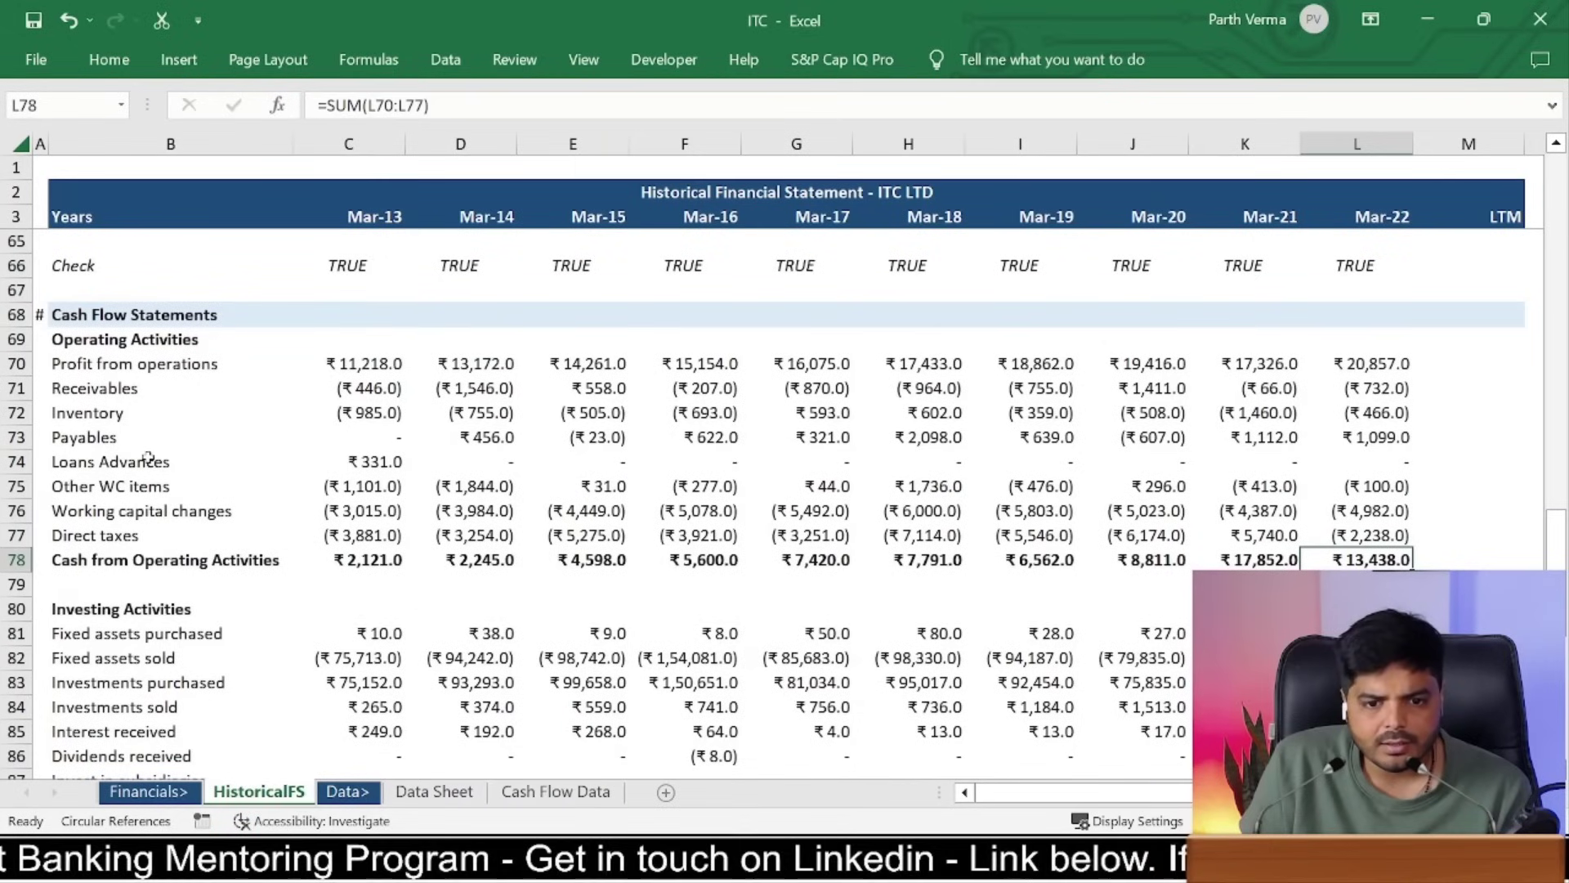
left_click_drag(111, 532, 109, 358)
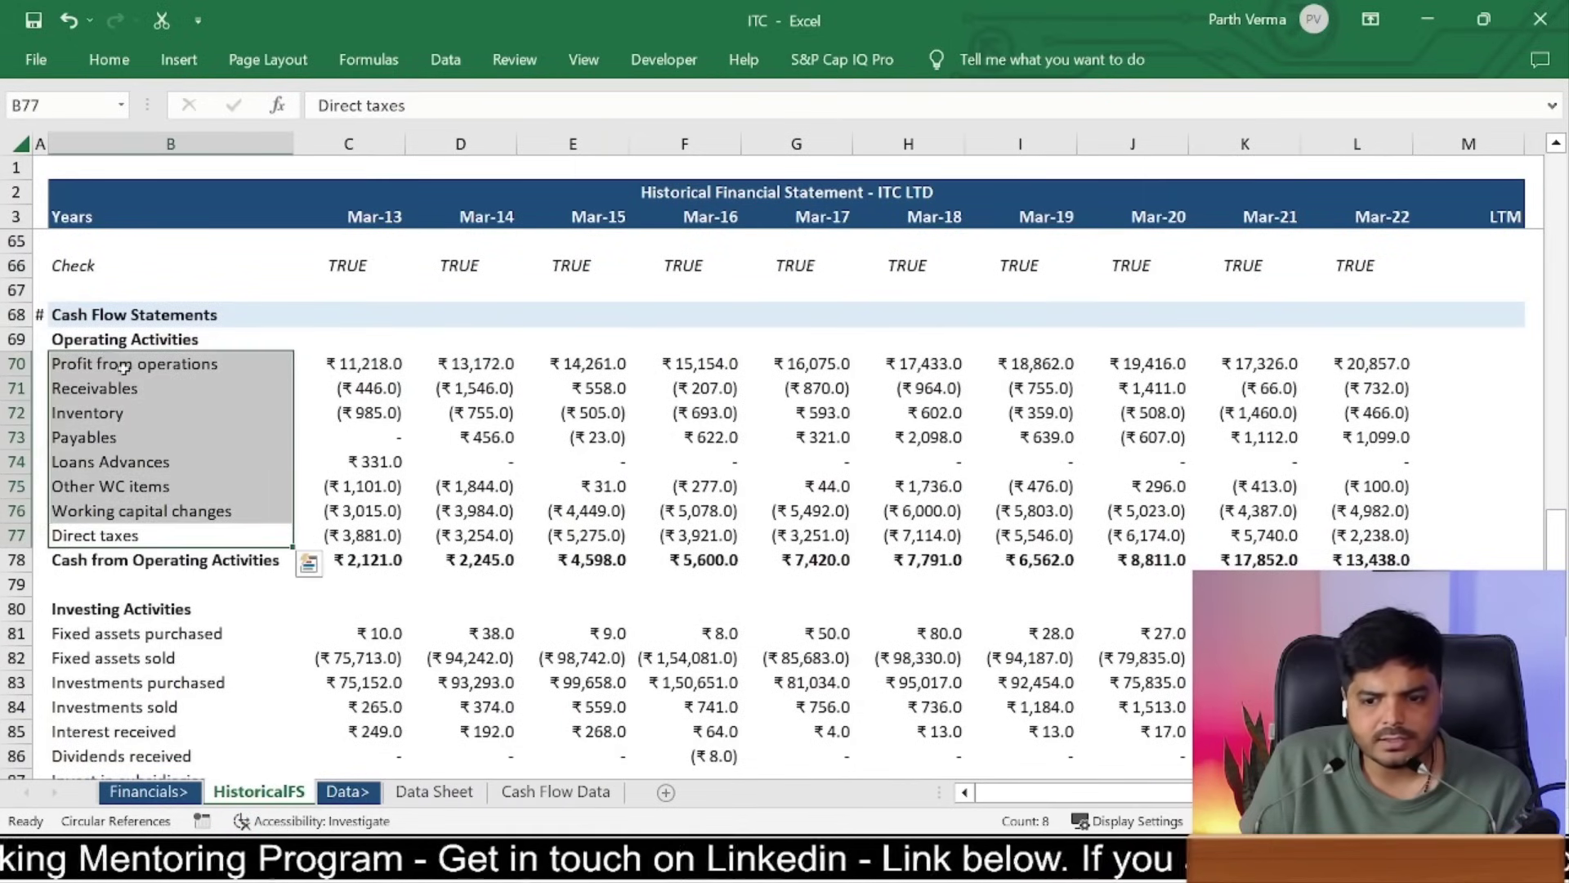
left_click(545, 799)
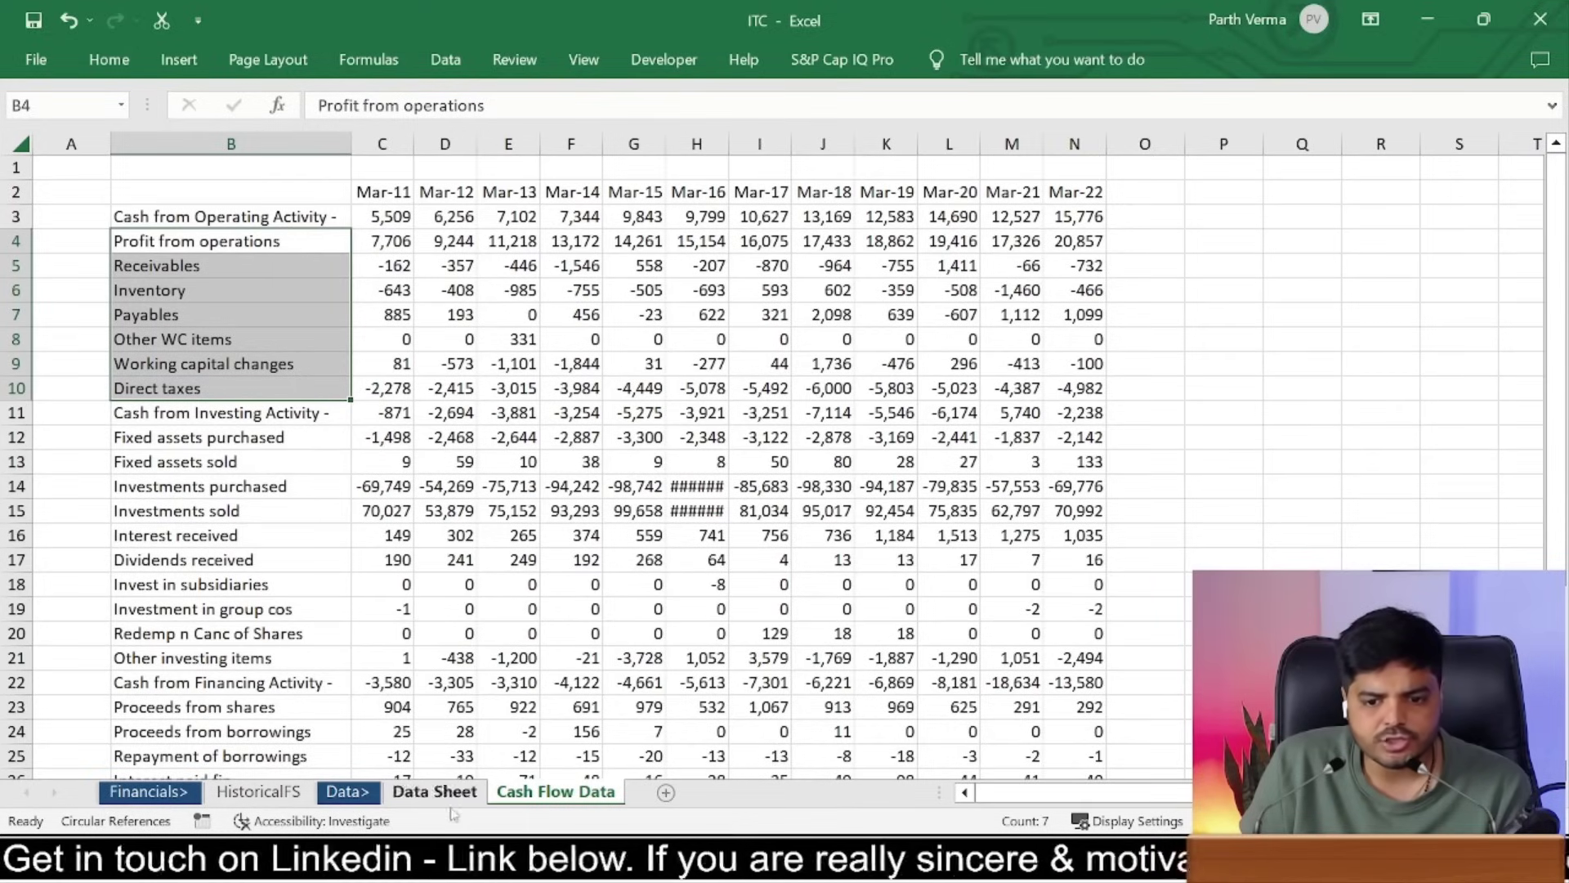
left_click(260, 800)
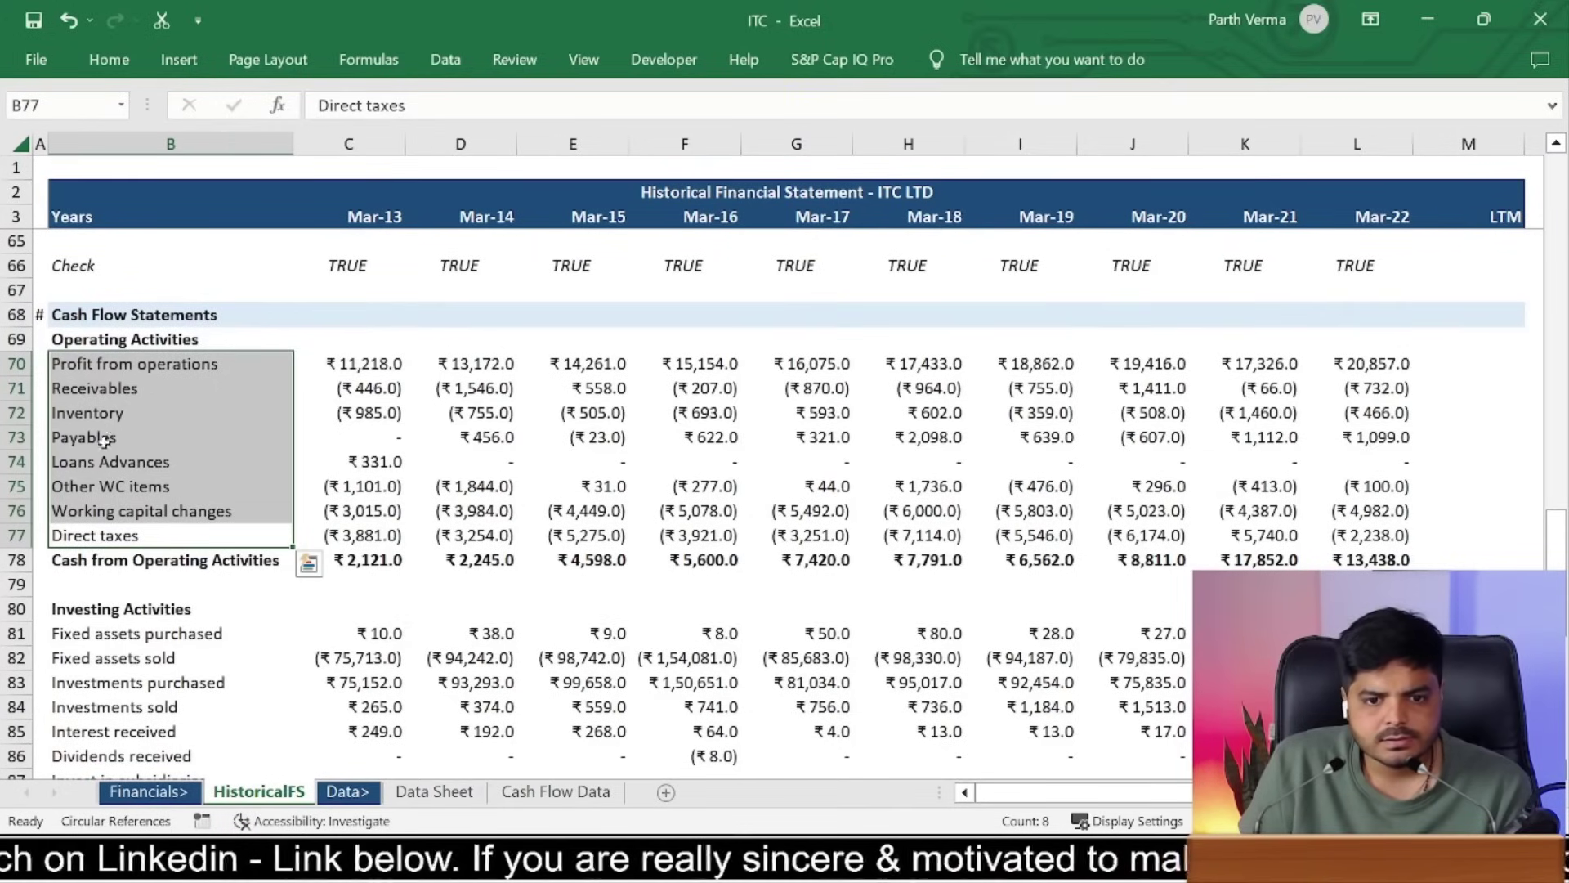
left_click(112, 462)
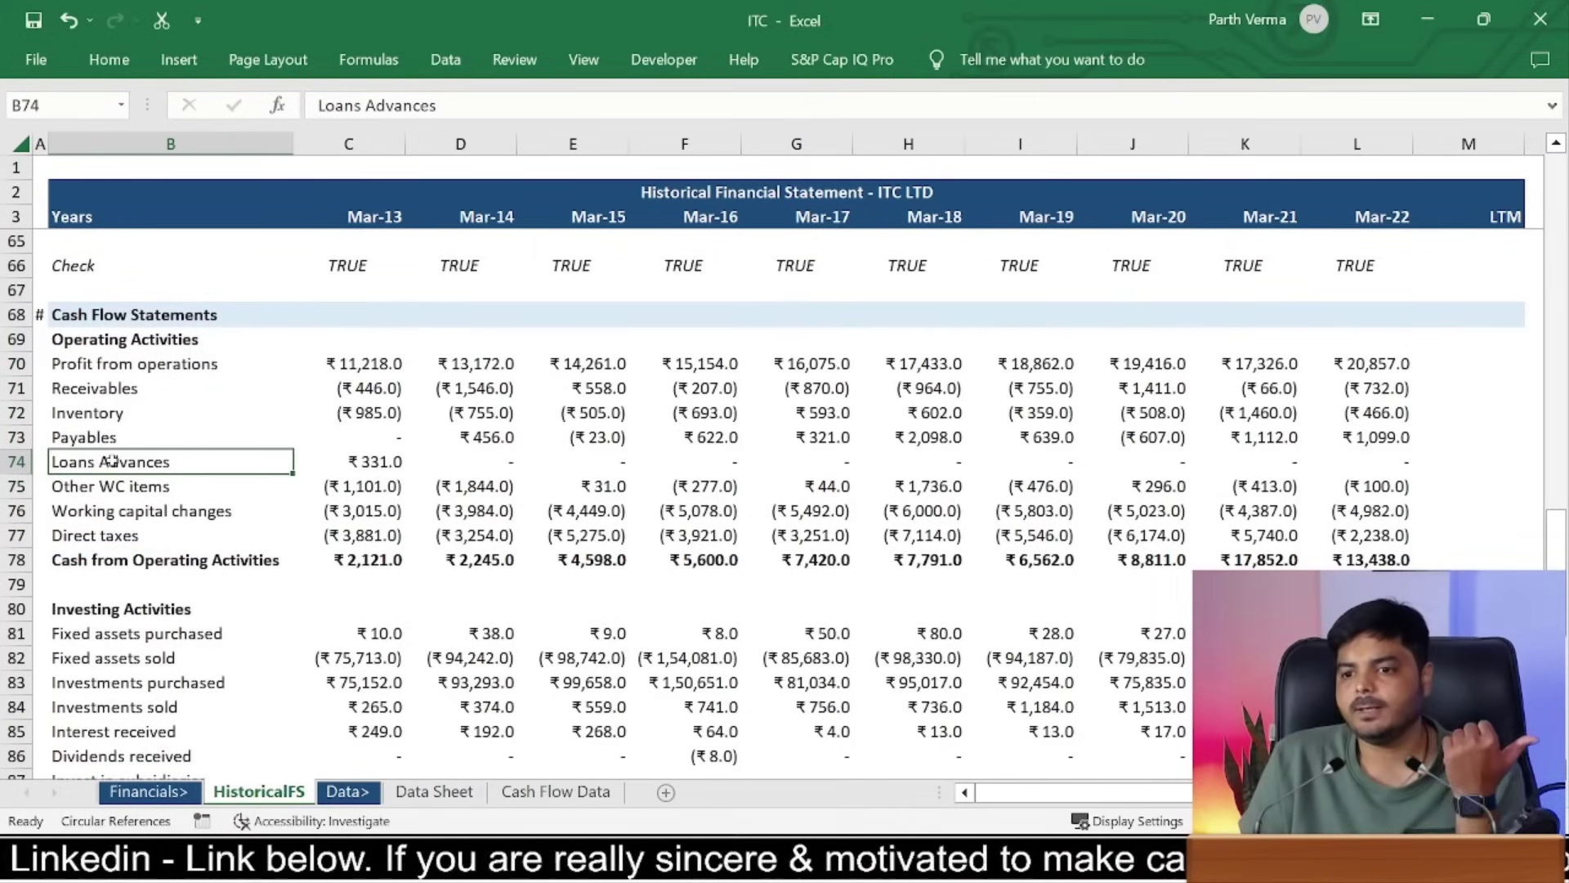
left_click(313, 456)
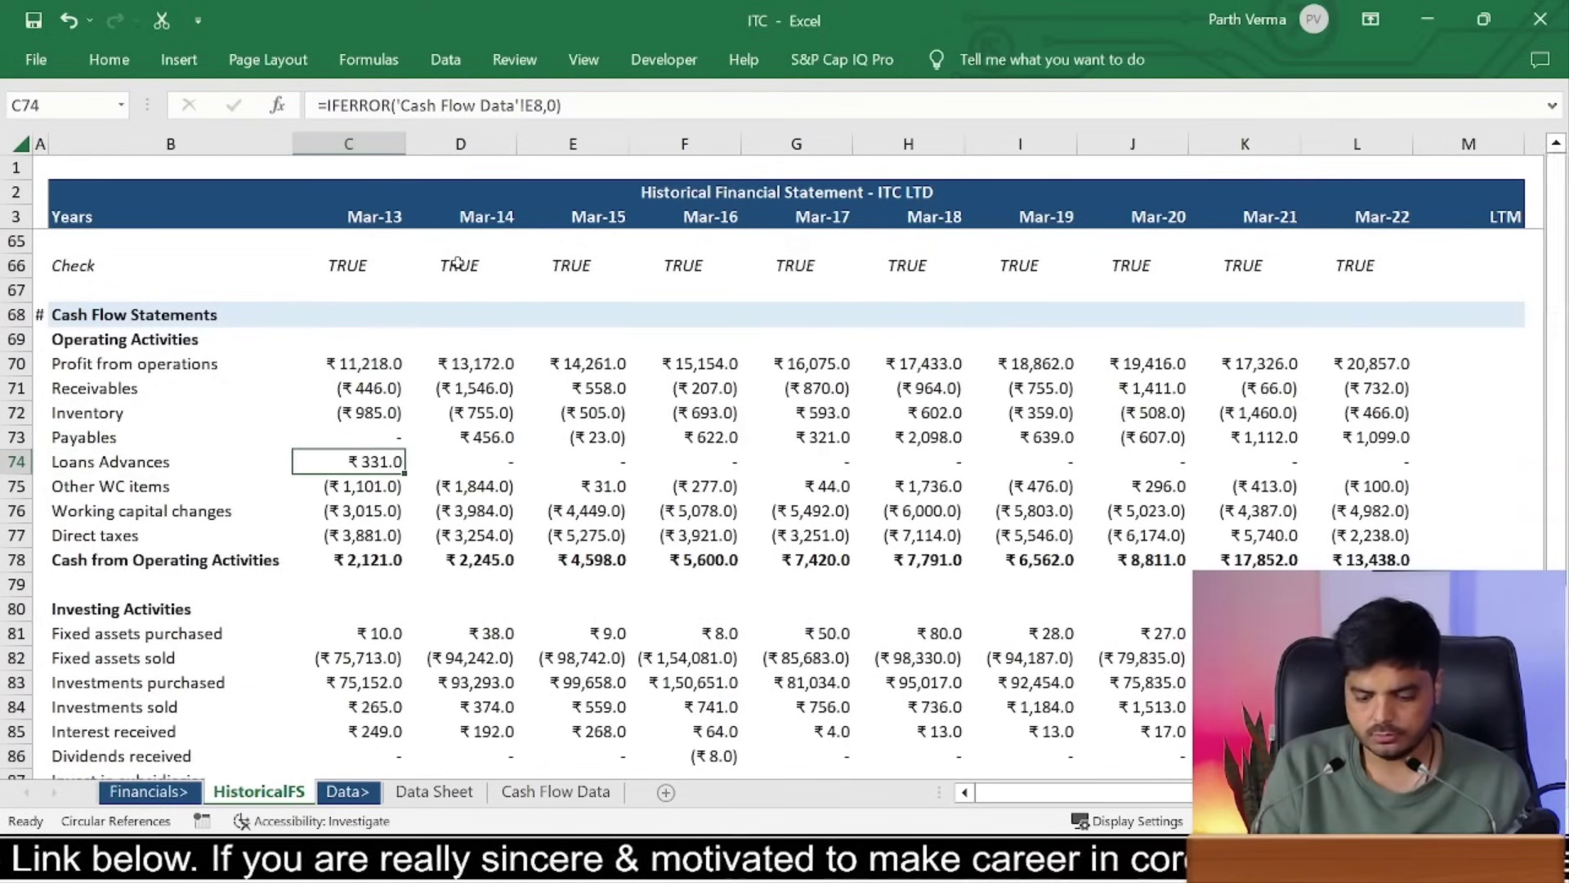
Step: Check Loans Advances' source, then set Mar-13 Loans Advances (C74) to 0
key("ctrl+bracketleft")
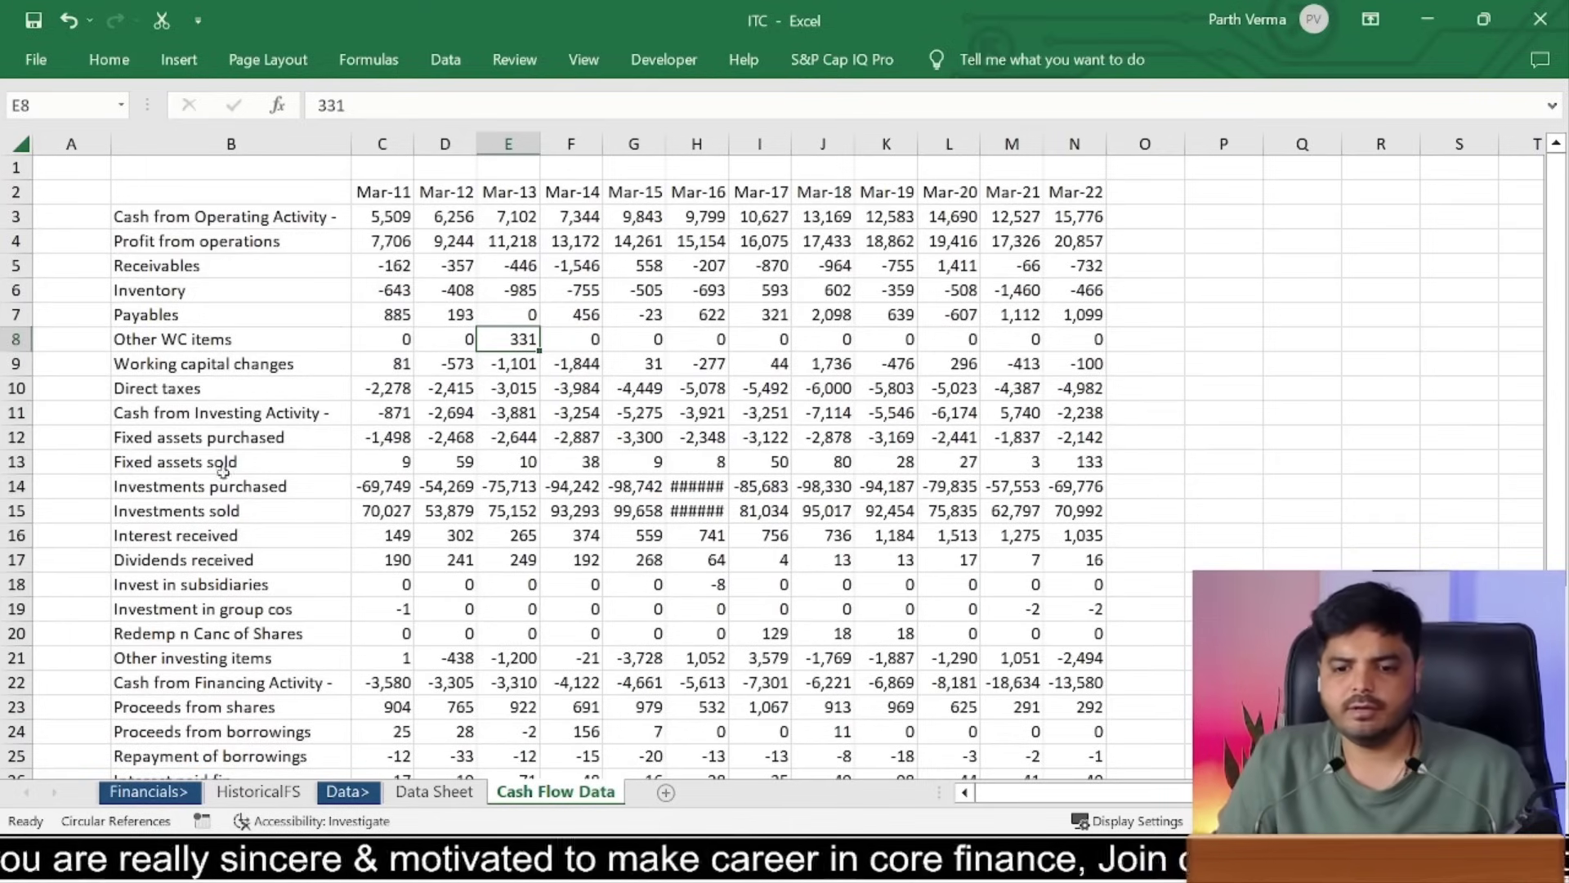
left_click(258, 791)
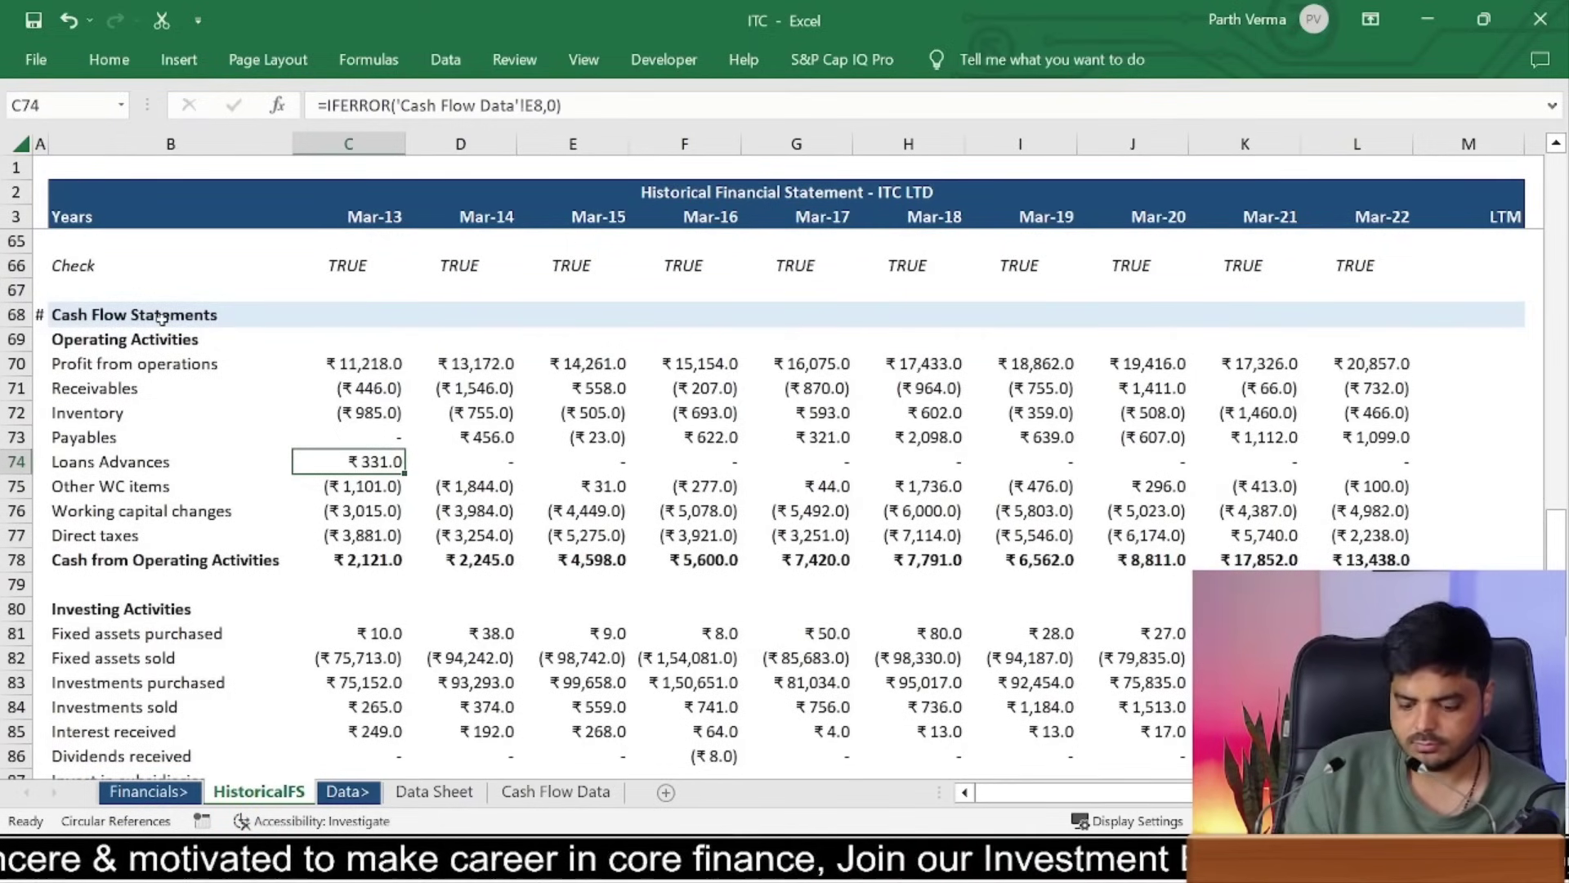
type("0")
key("ctrl+Return")
key("ctrl+c")
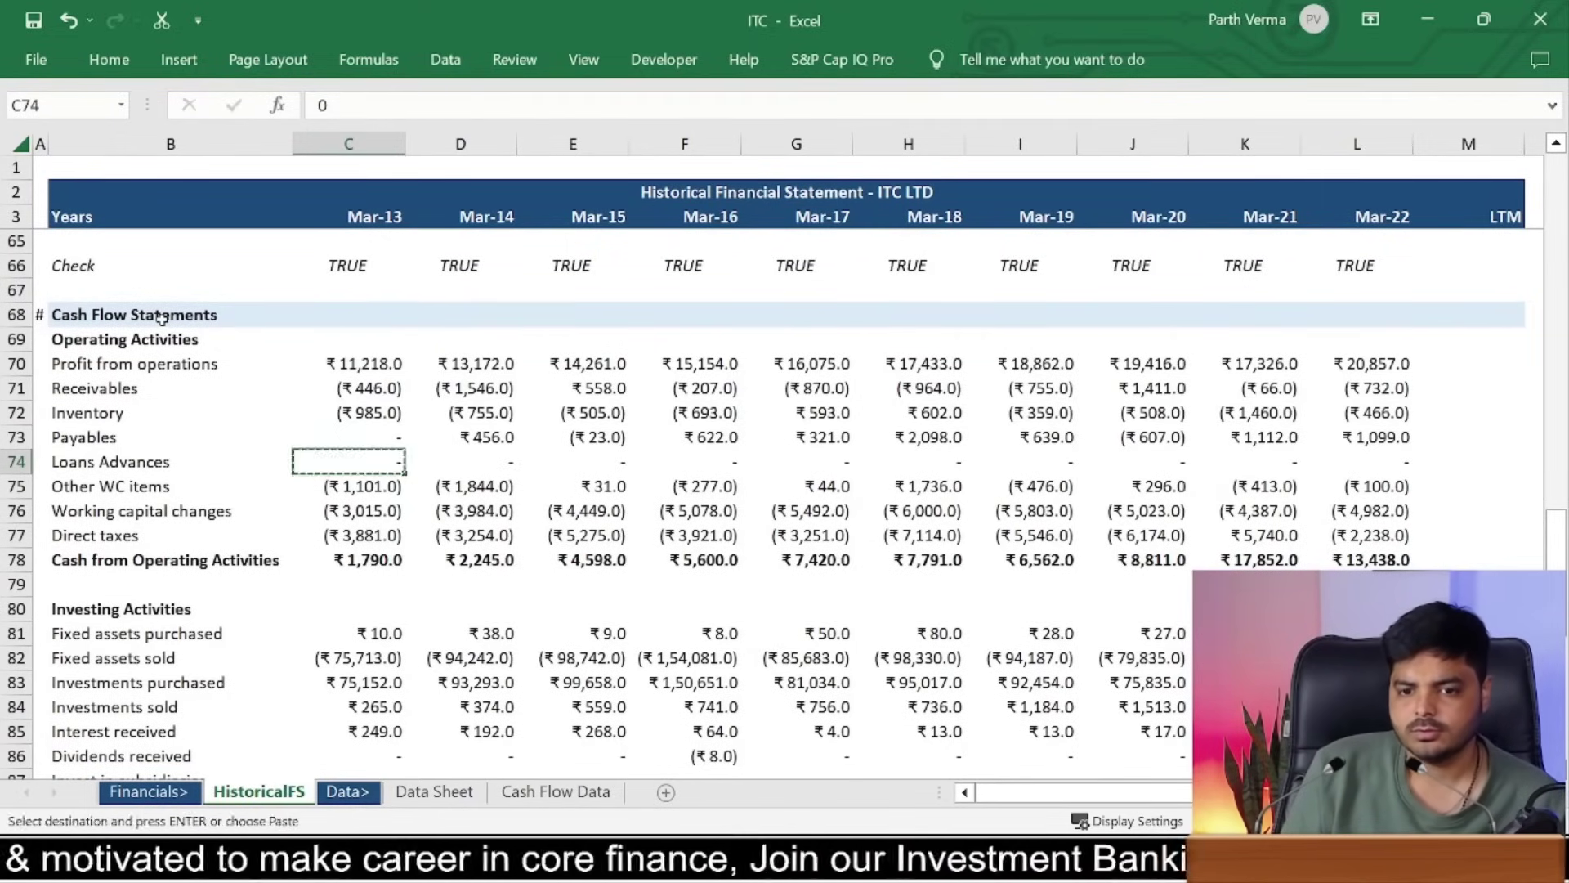
Step: Start an IFERROR formula in C75 referencing 'Cash Flow Data'!C8, then cancel the incomplete entry
key("ctrl+shift+Right")
key("Left")
key("Right")
key("Down")
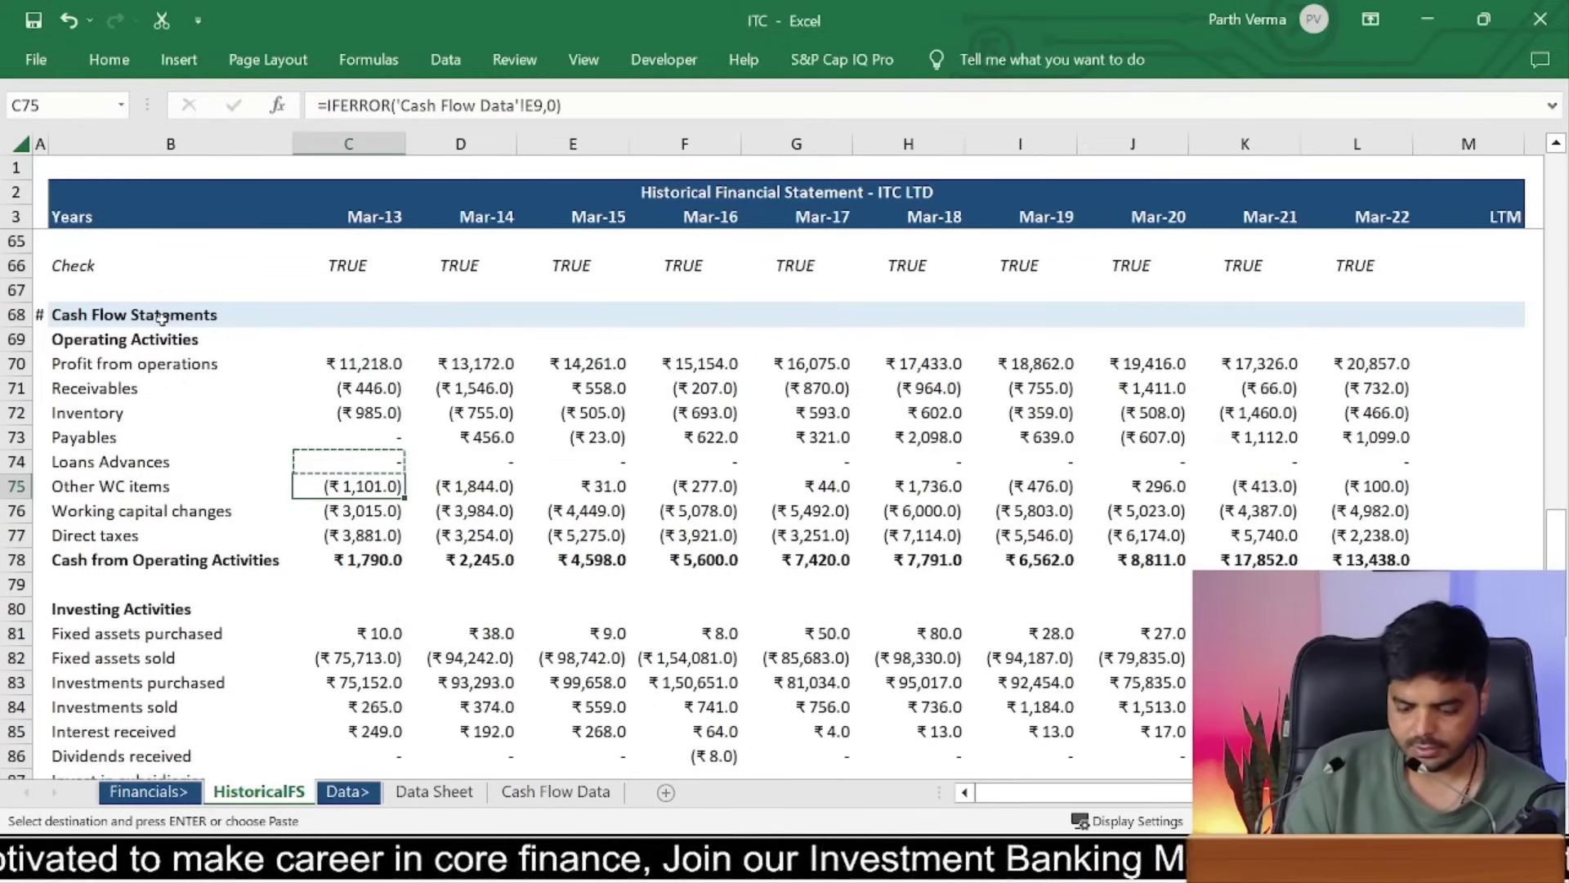
type("=iferro")
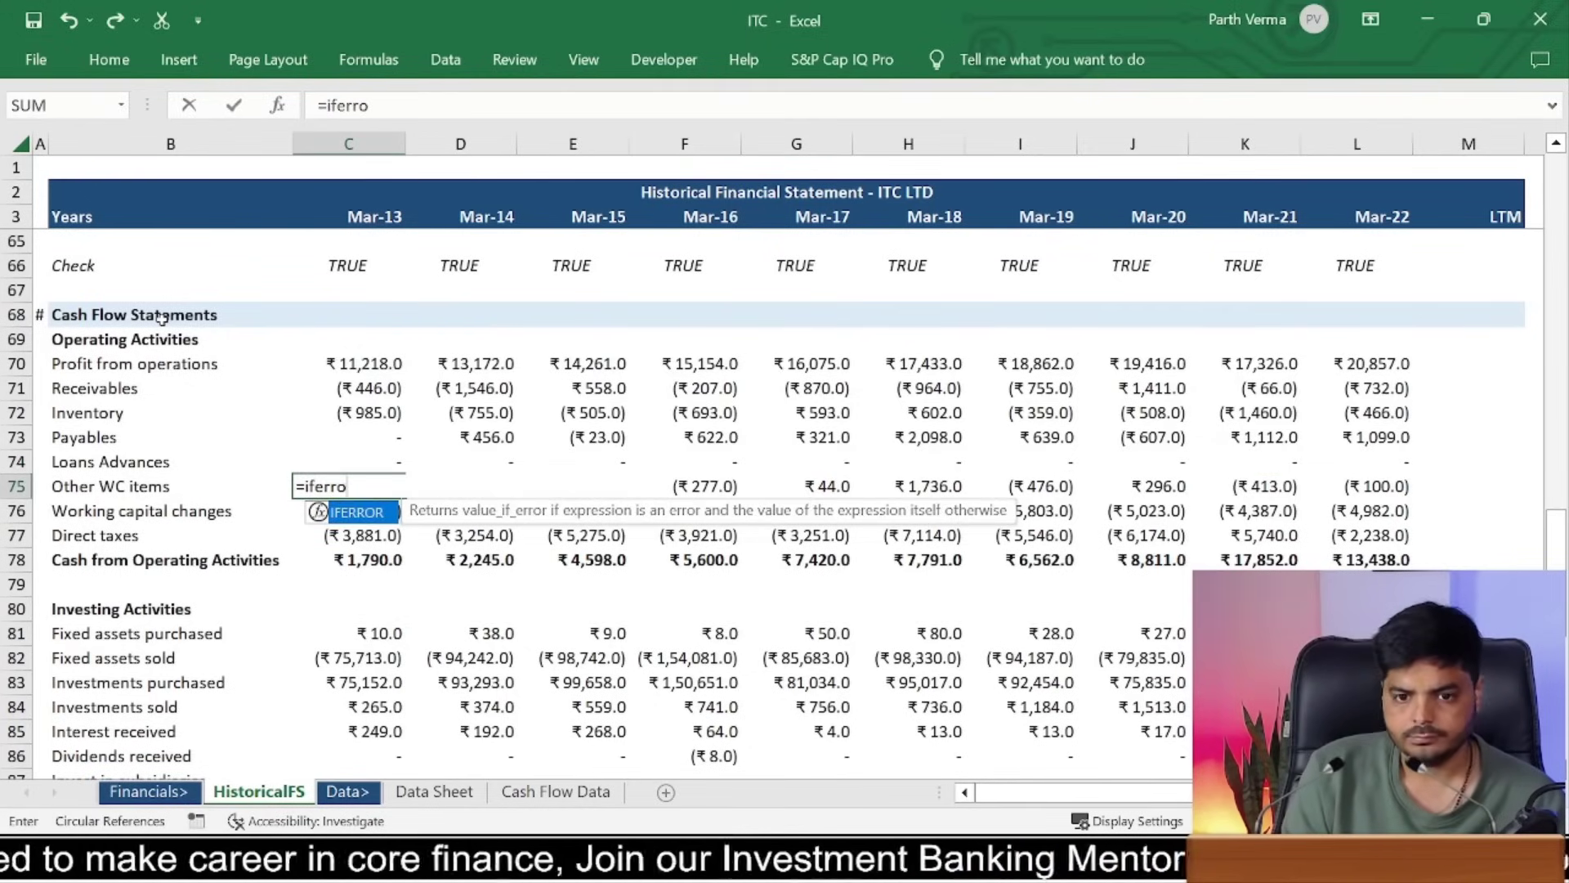
type("r(")
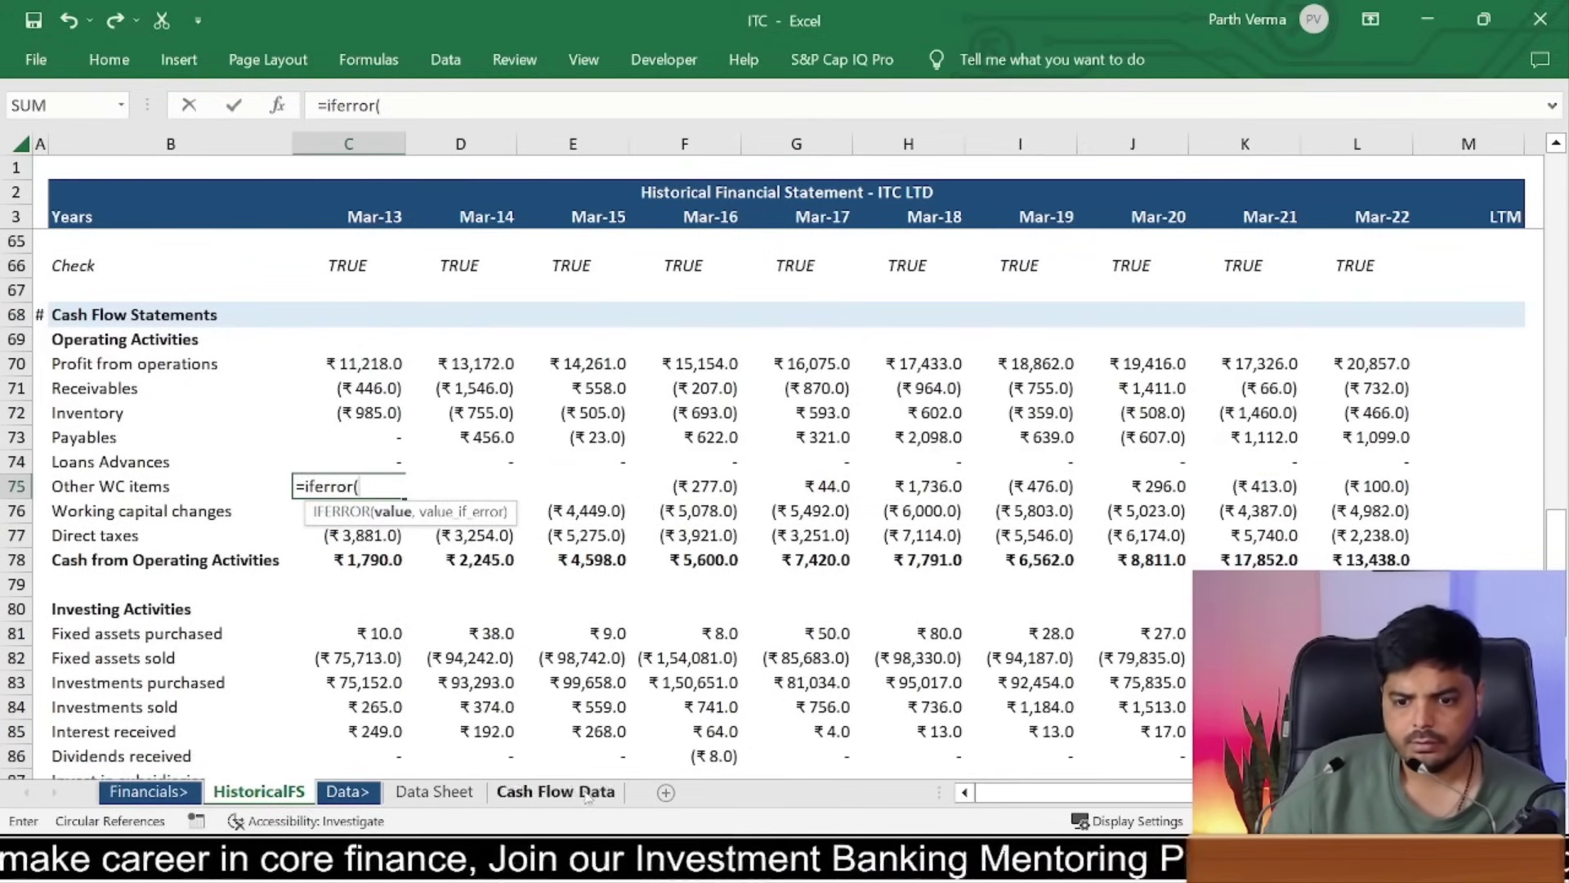
left_click(587, 792)
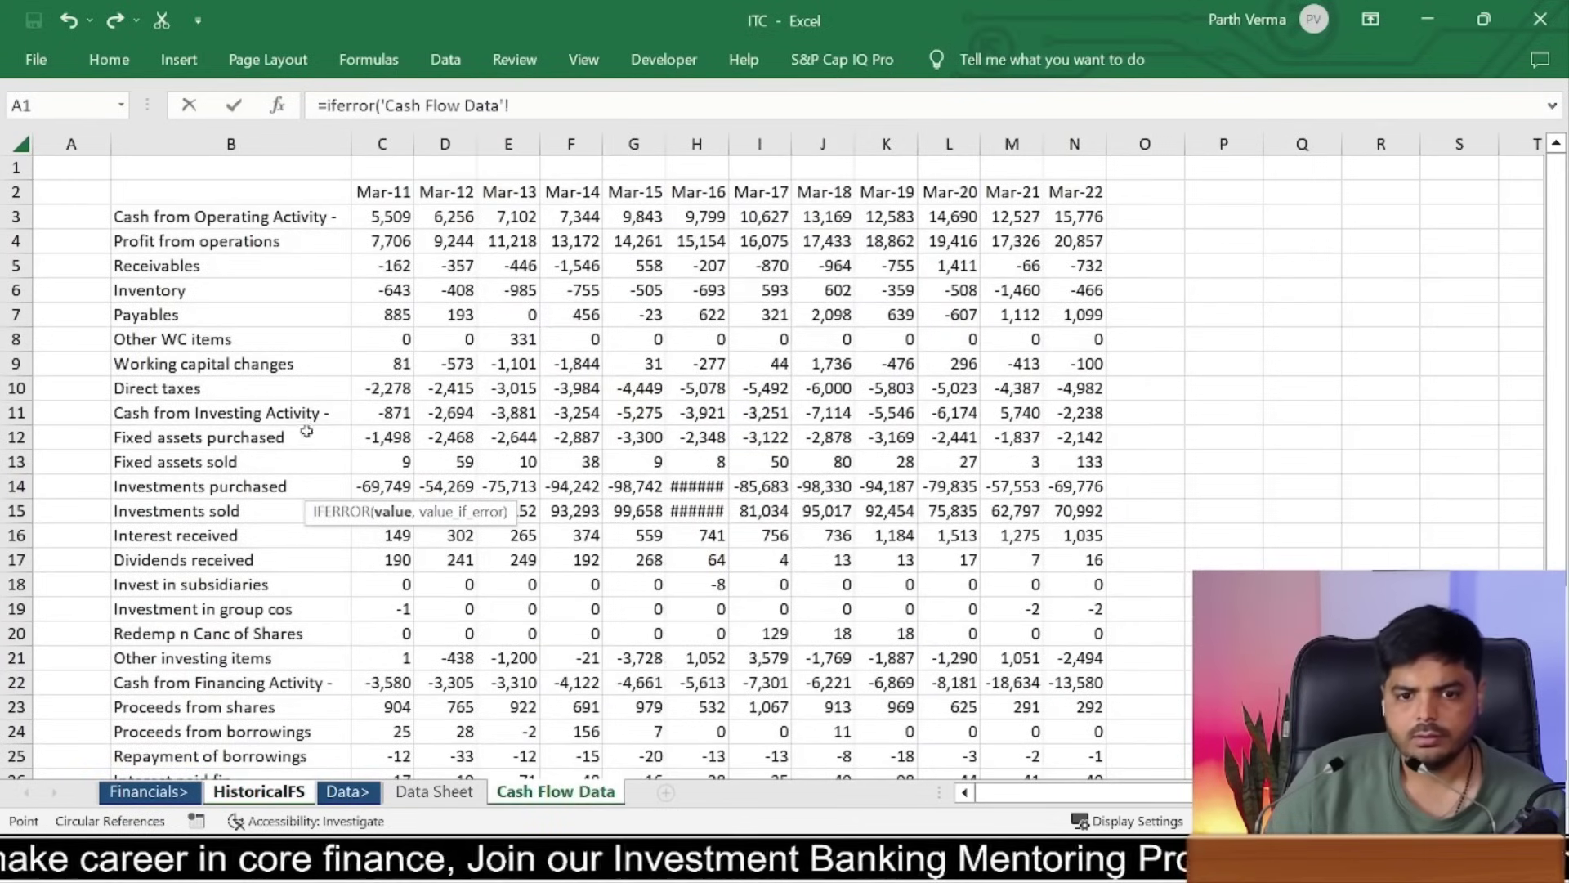
left_click(400, 338)
key("Return")
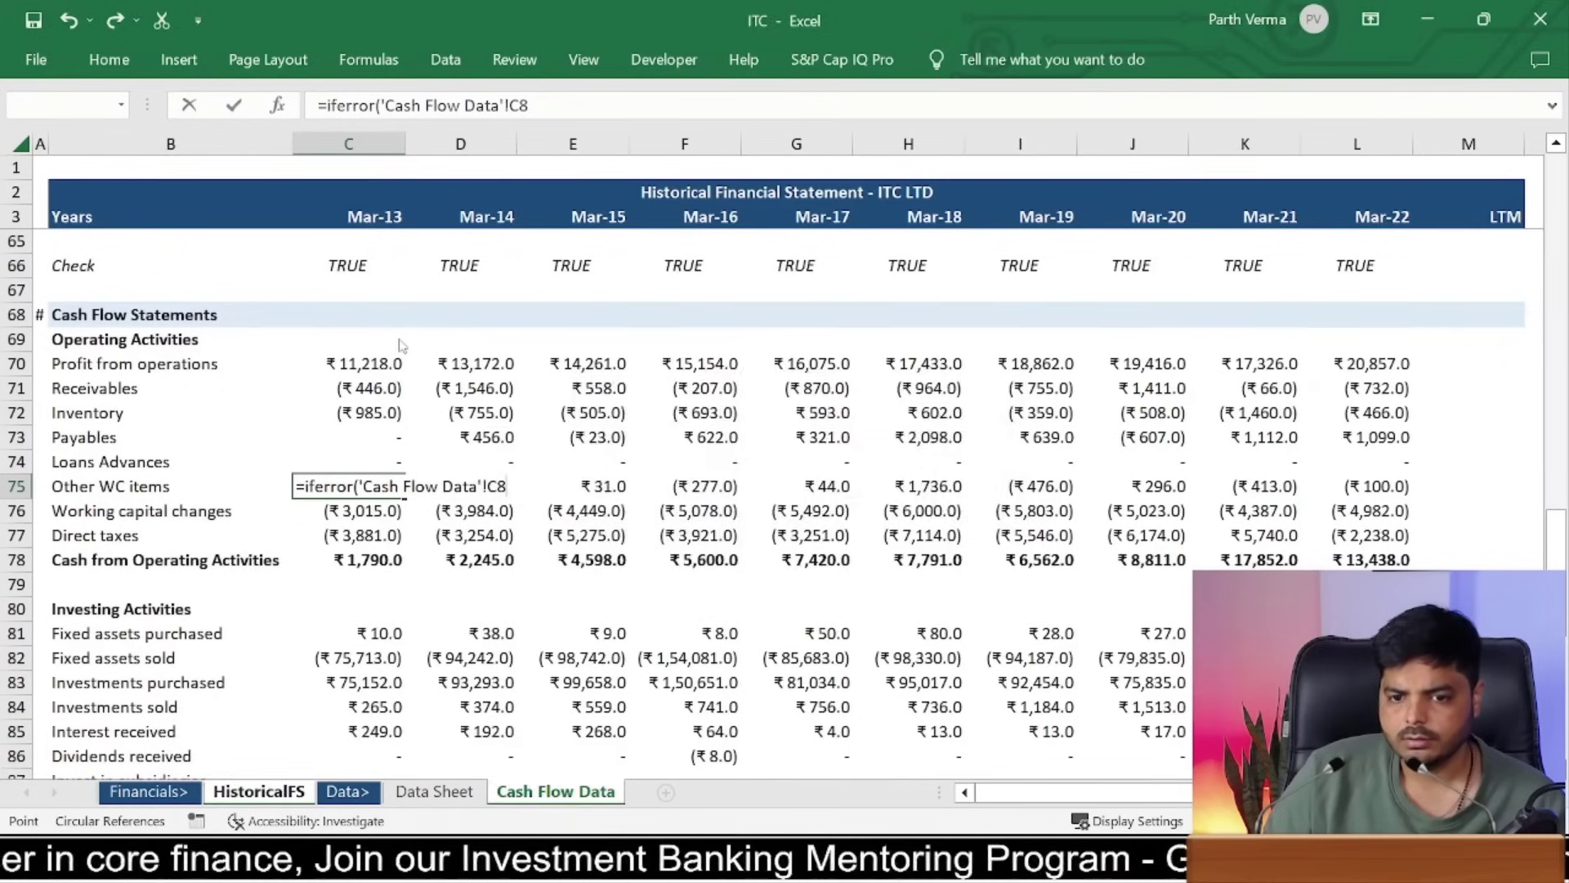
key("Return")
type("1")
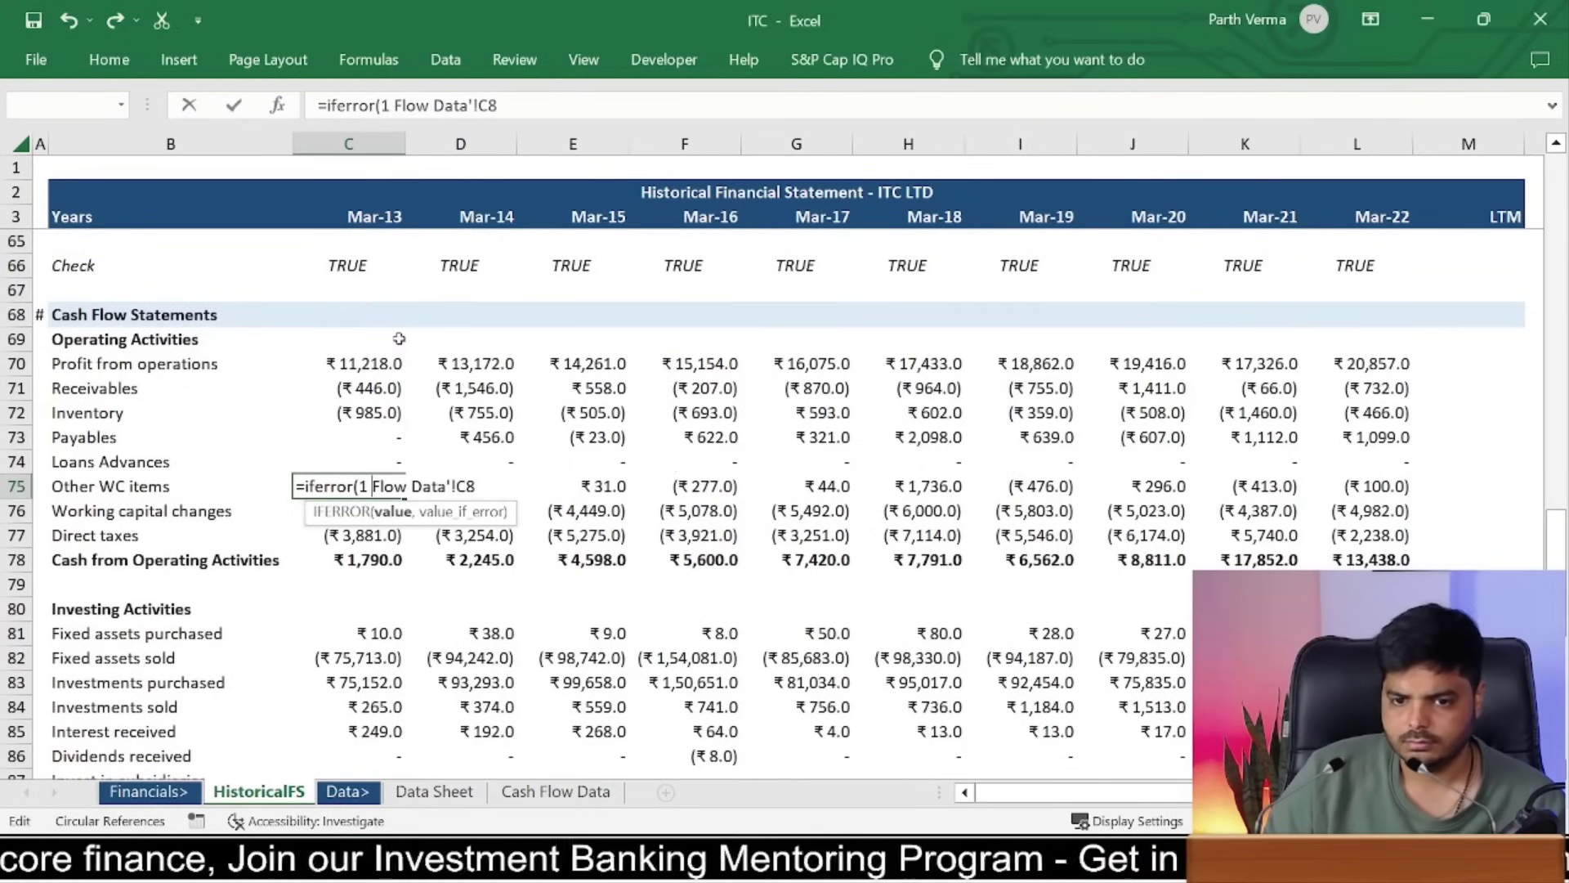
key("Escape")
Step: Retype the IFERROR formula in C75, again pointing at 'Cash Flow Data'!C8
type("=if")
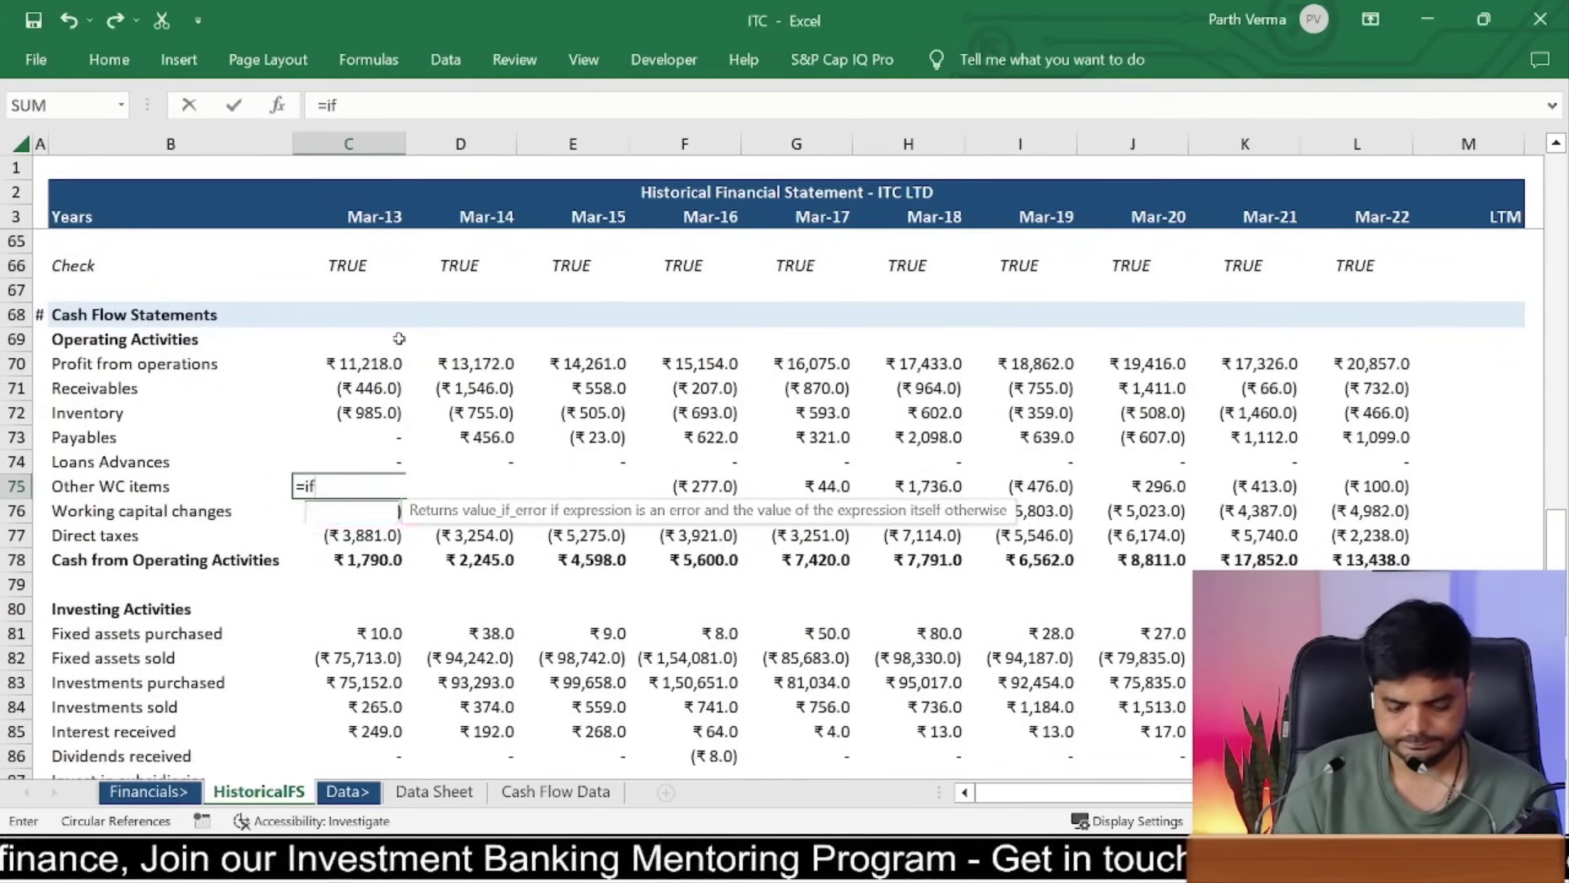
type("ferror(")
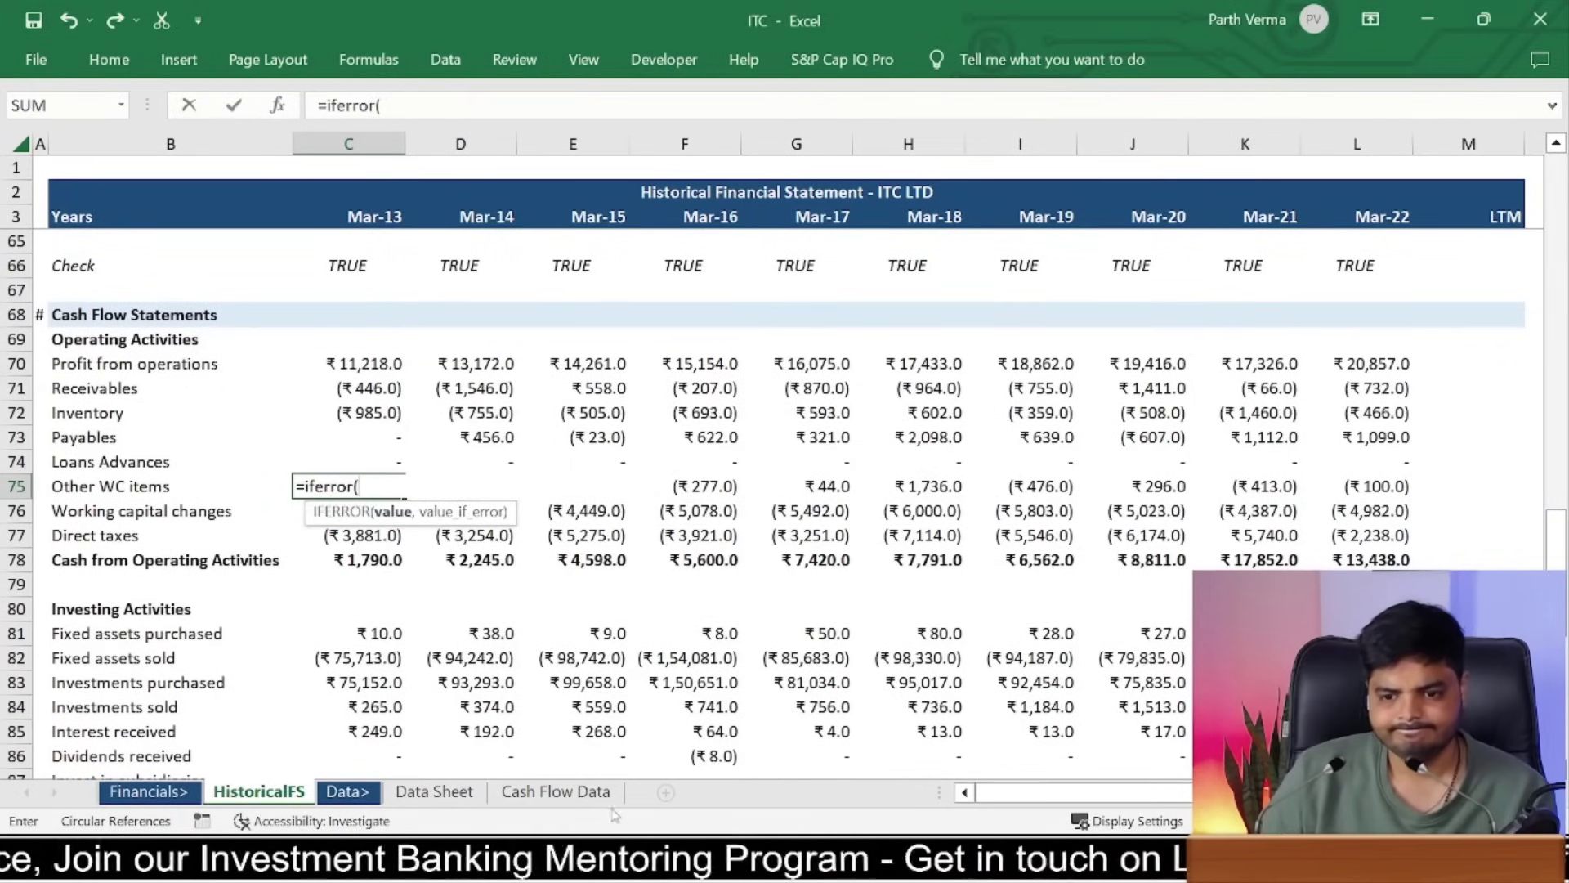
left_click(555, 791)
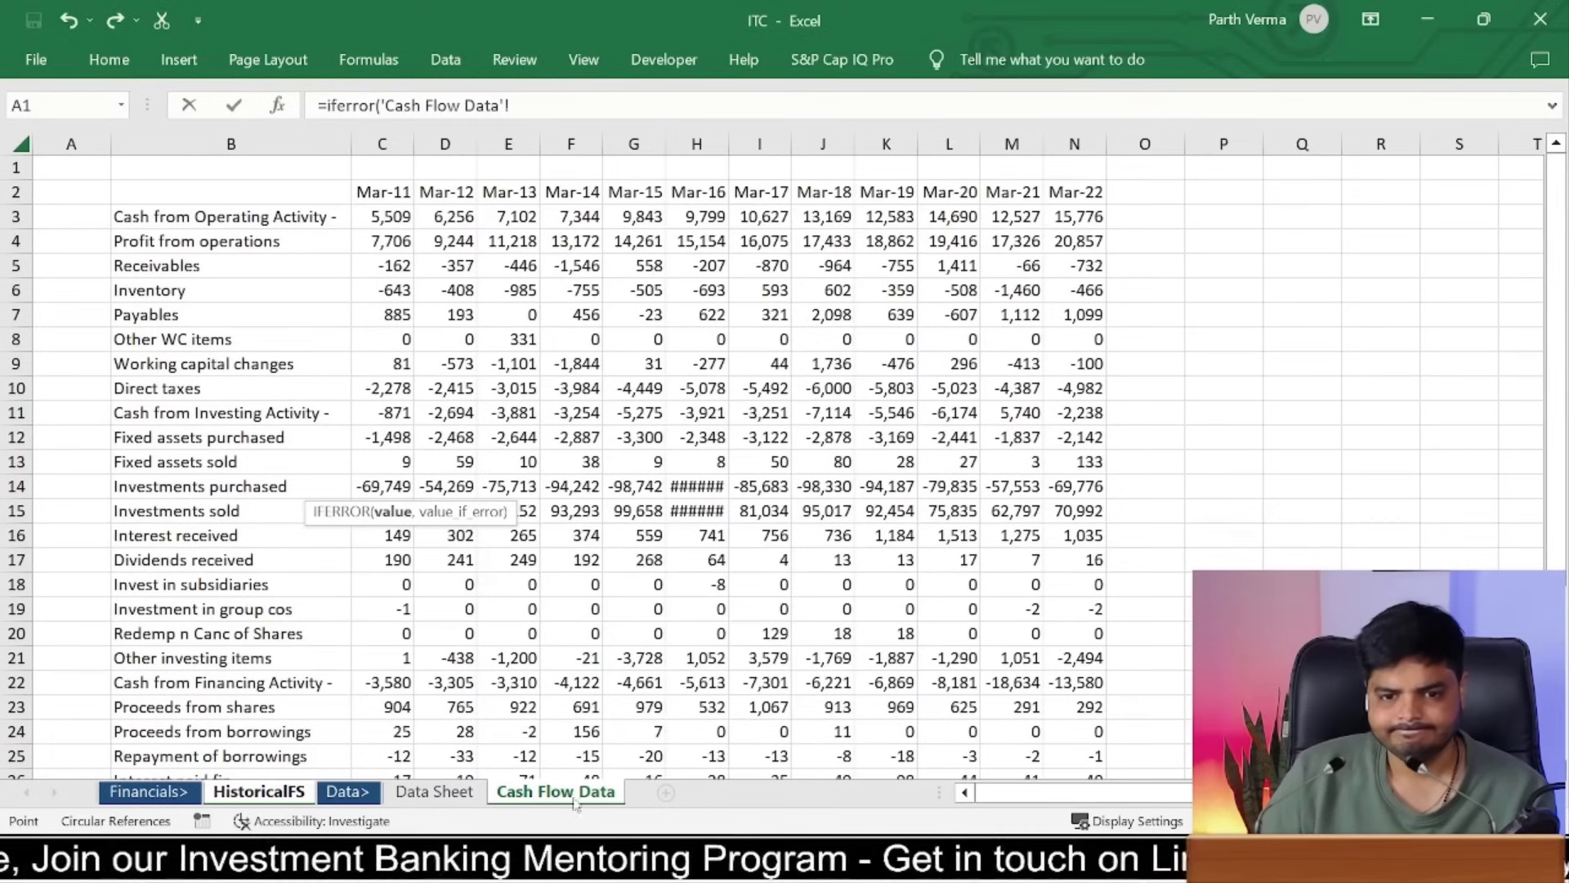
left_click(403, 341)
key("Return")
key("Return")
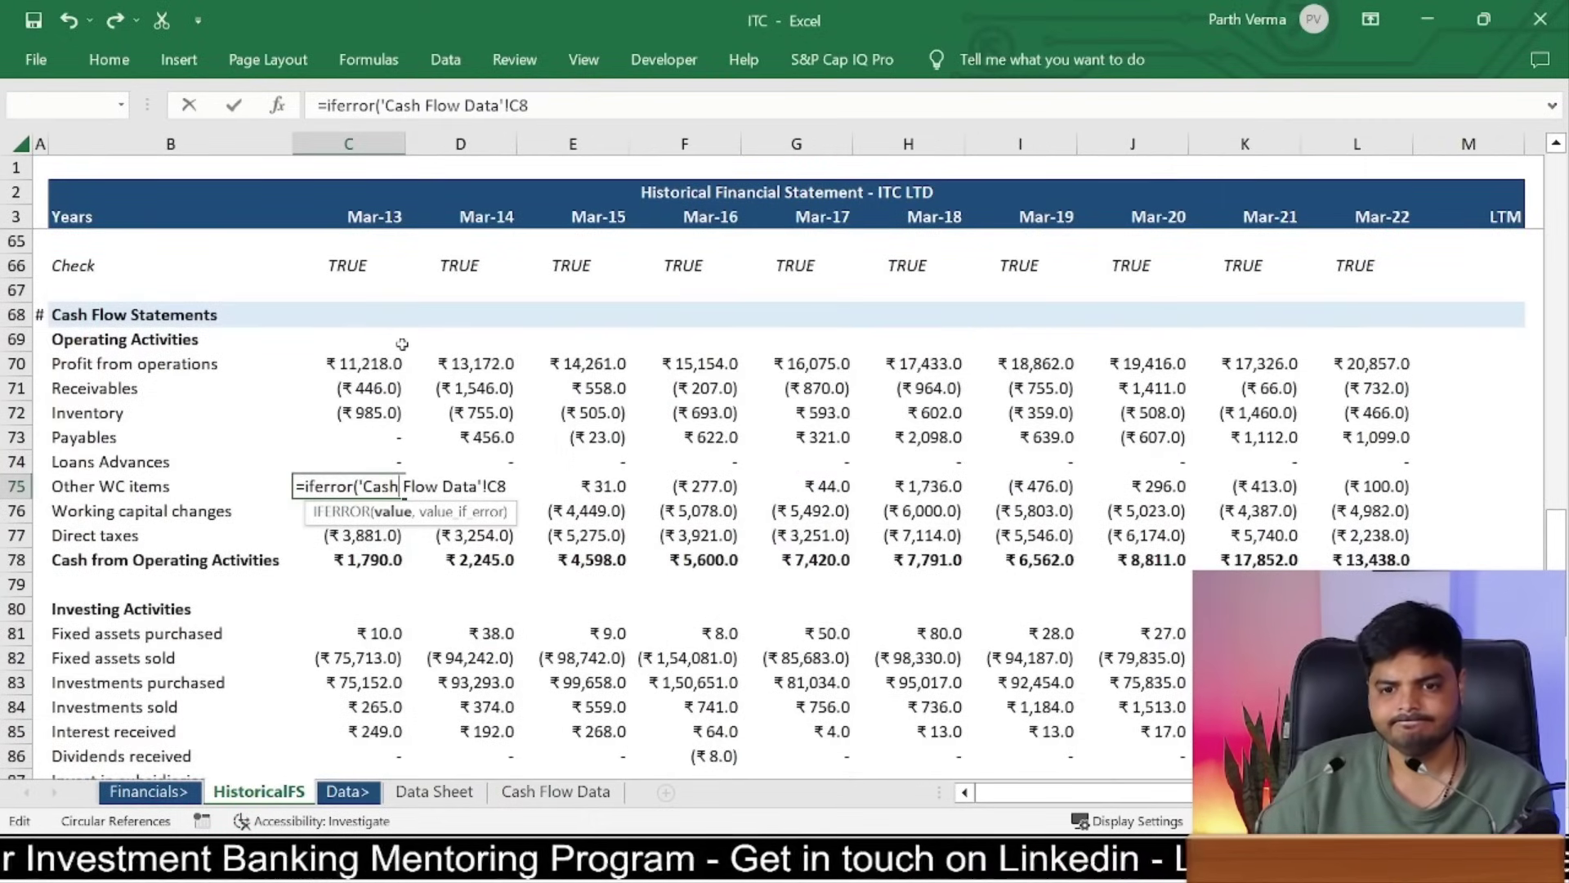
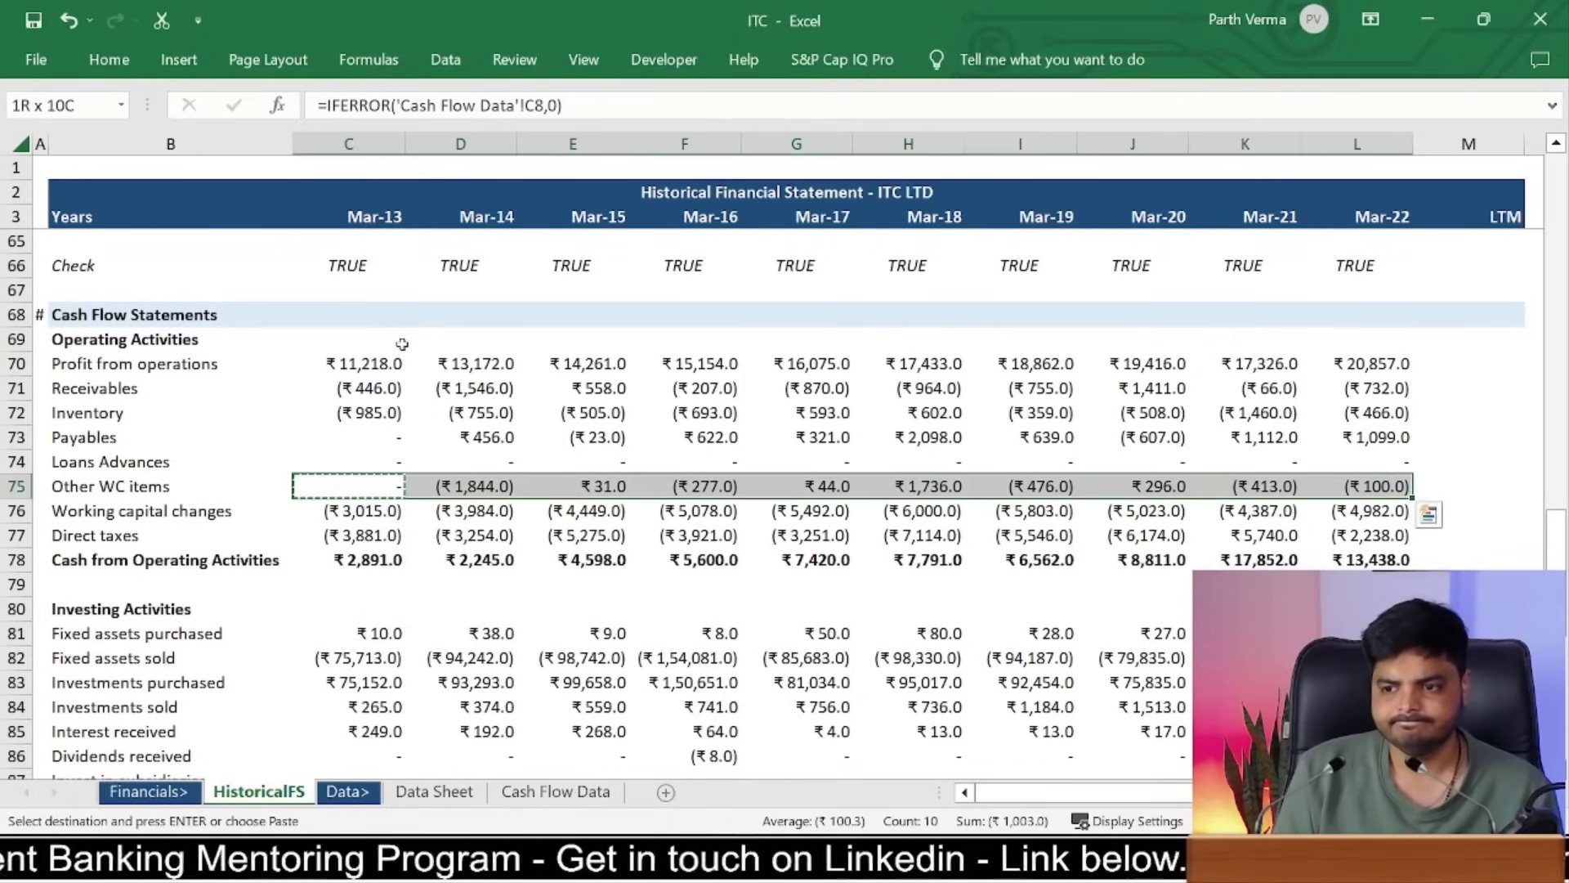
Step: Paste the Other WC items formula over rows 75–77 and check the Mar-22 operating total against Cash Flow Data
key("shift+Down")
key("shift+Down")
key("ctrl+v")
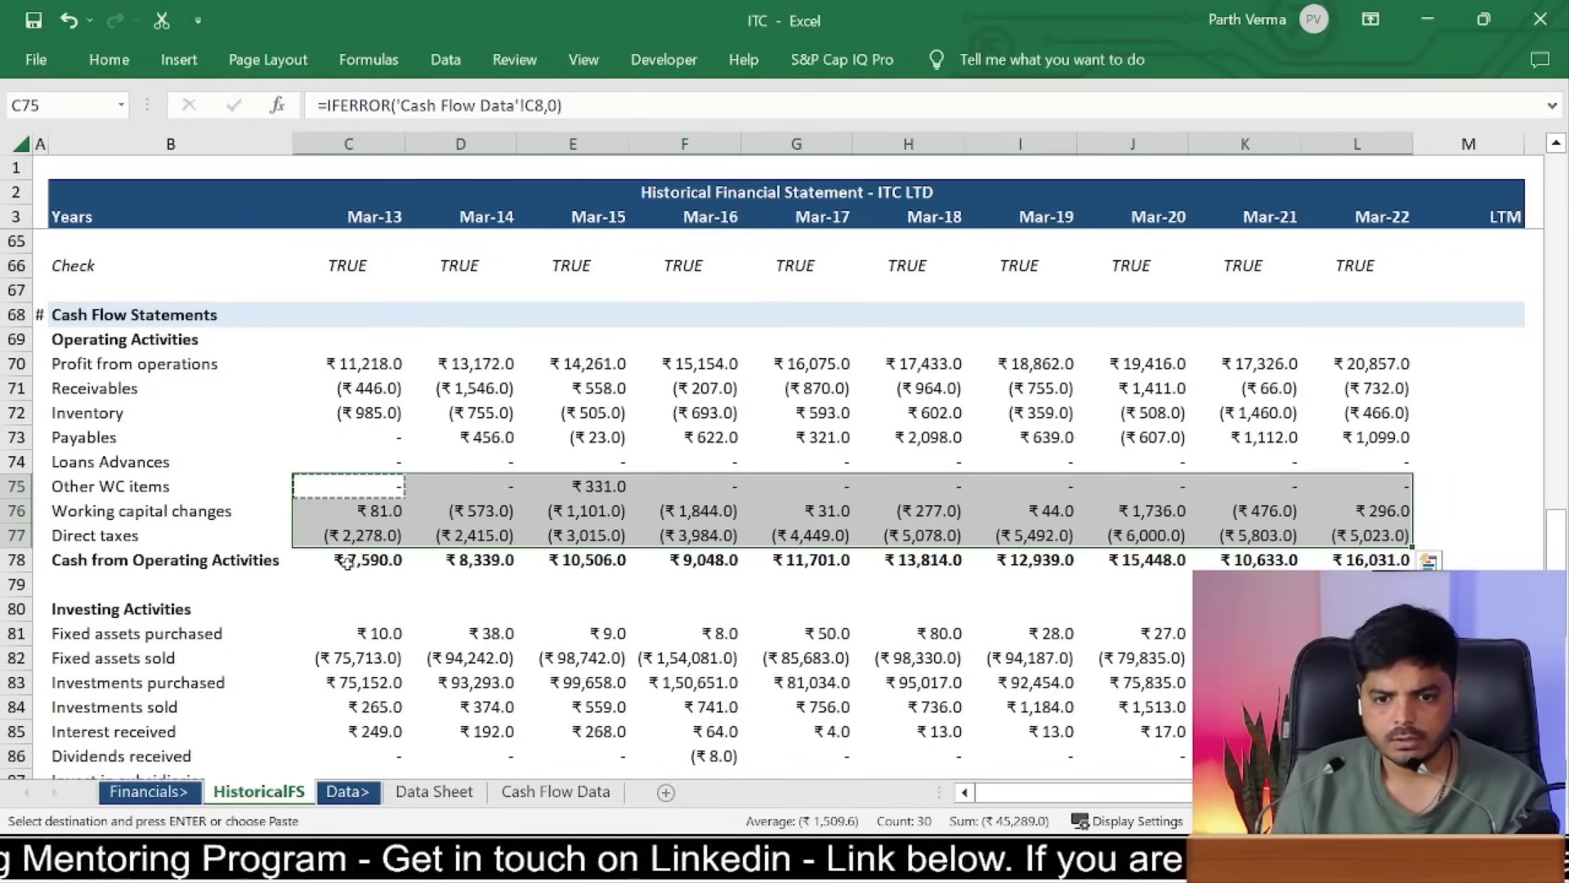
left_click(1339, 559)
left_click(555, 792)
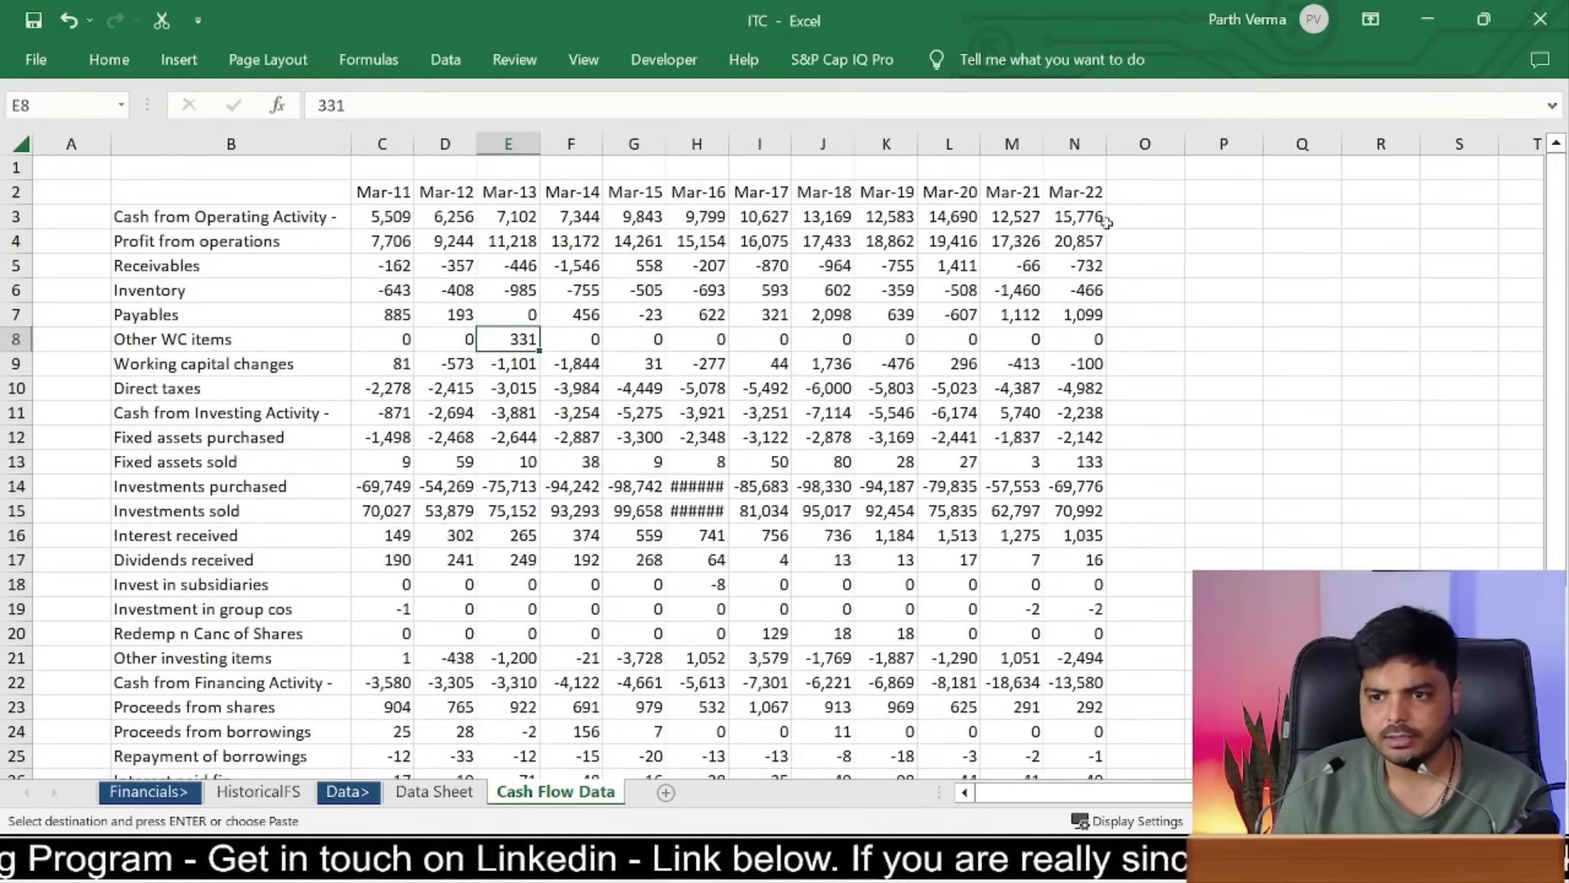
left_click(1081, 214)
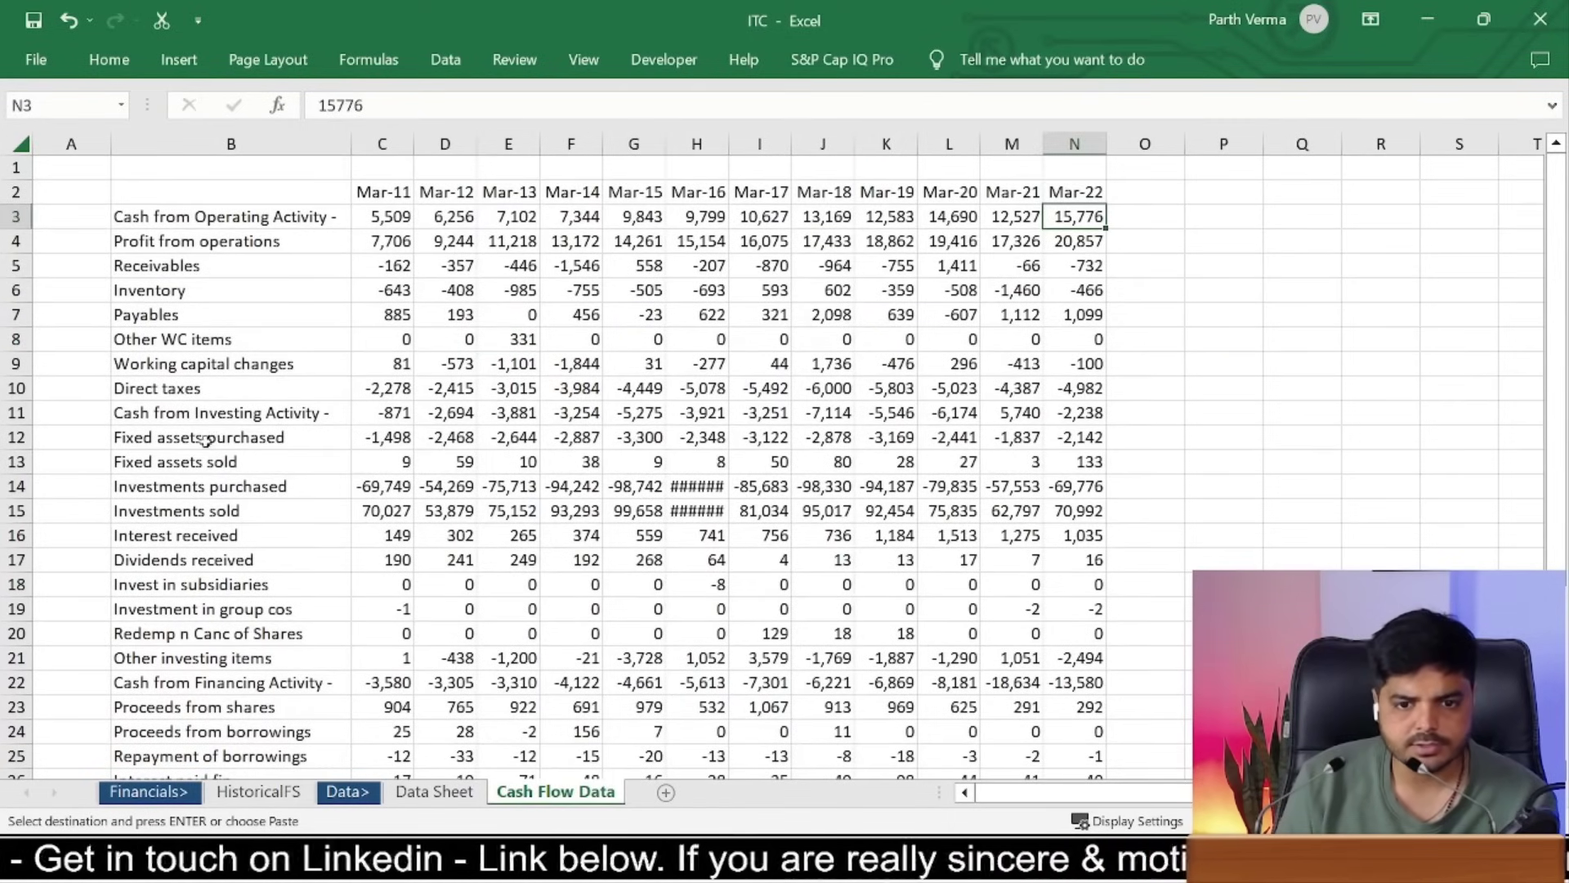
left_click(185, 243)
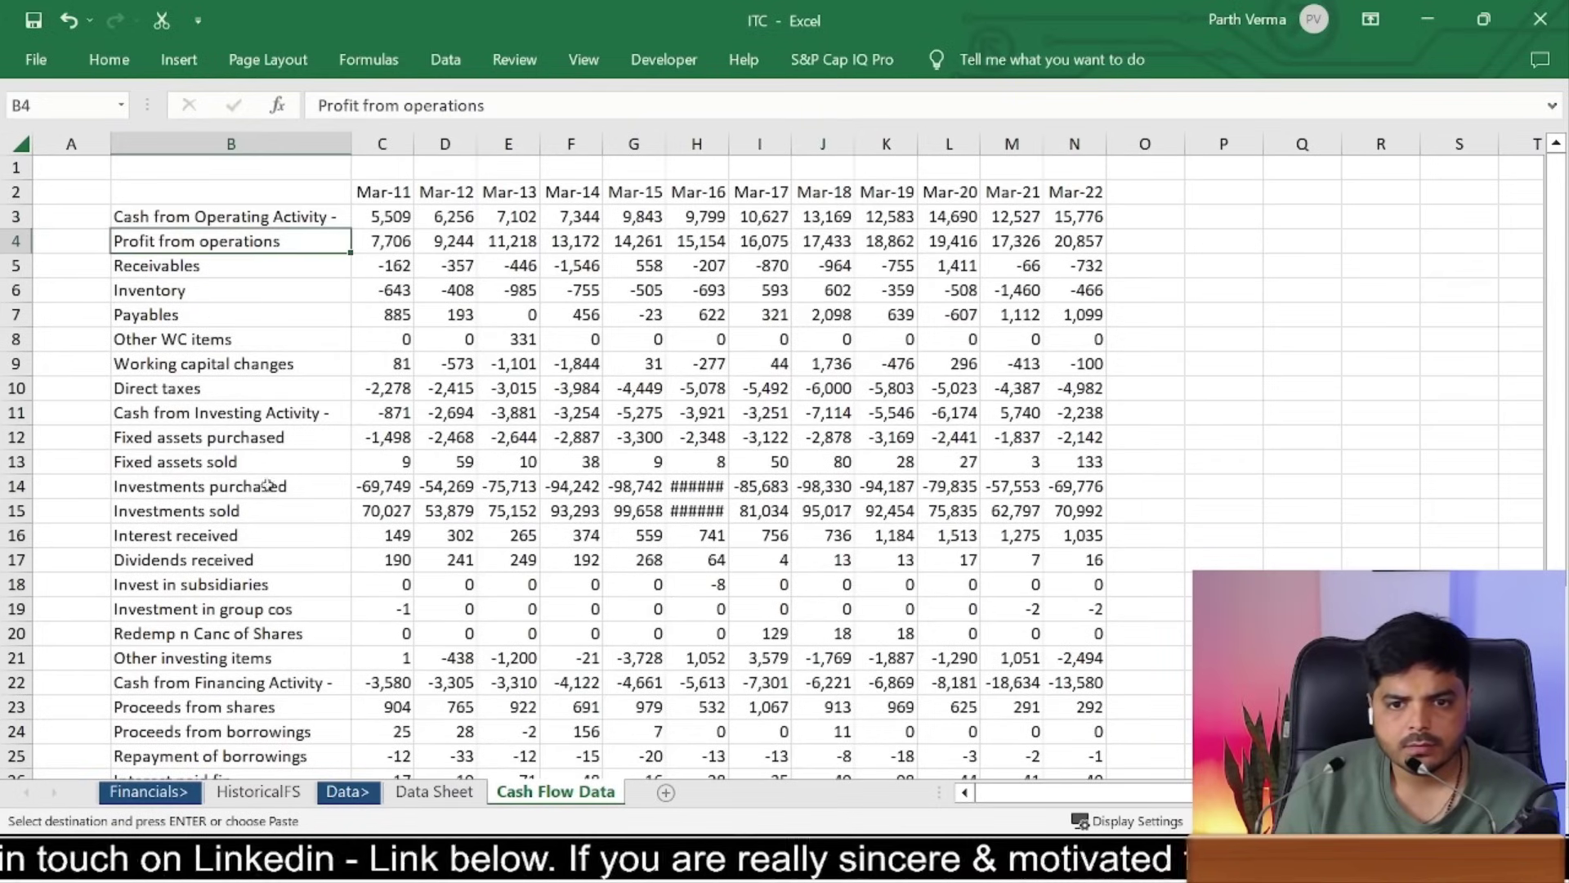
left_click(1070, 214)
left_click(422, 791)
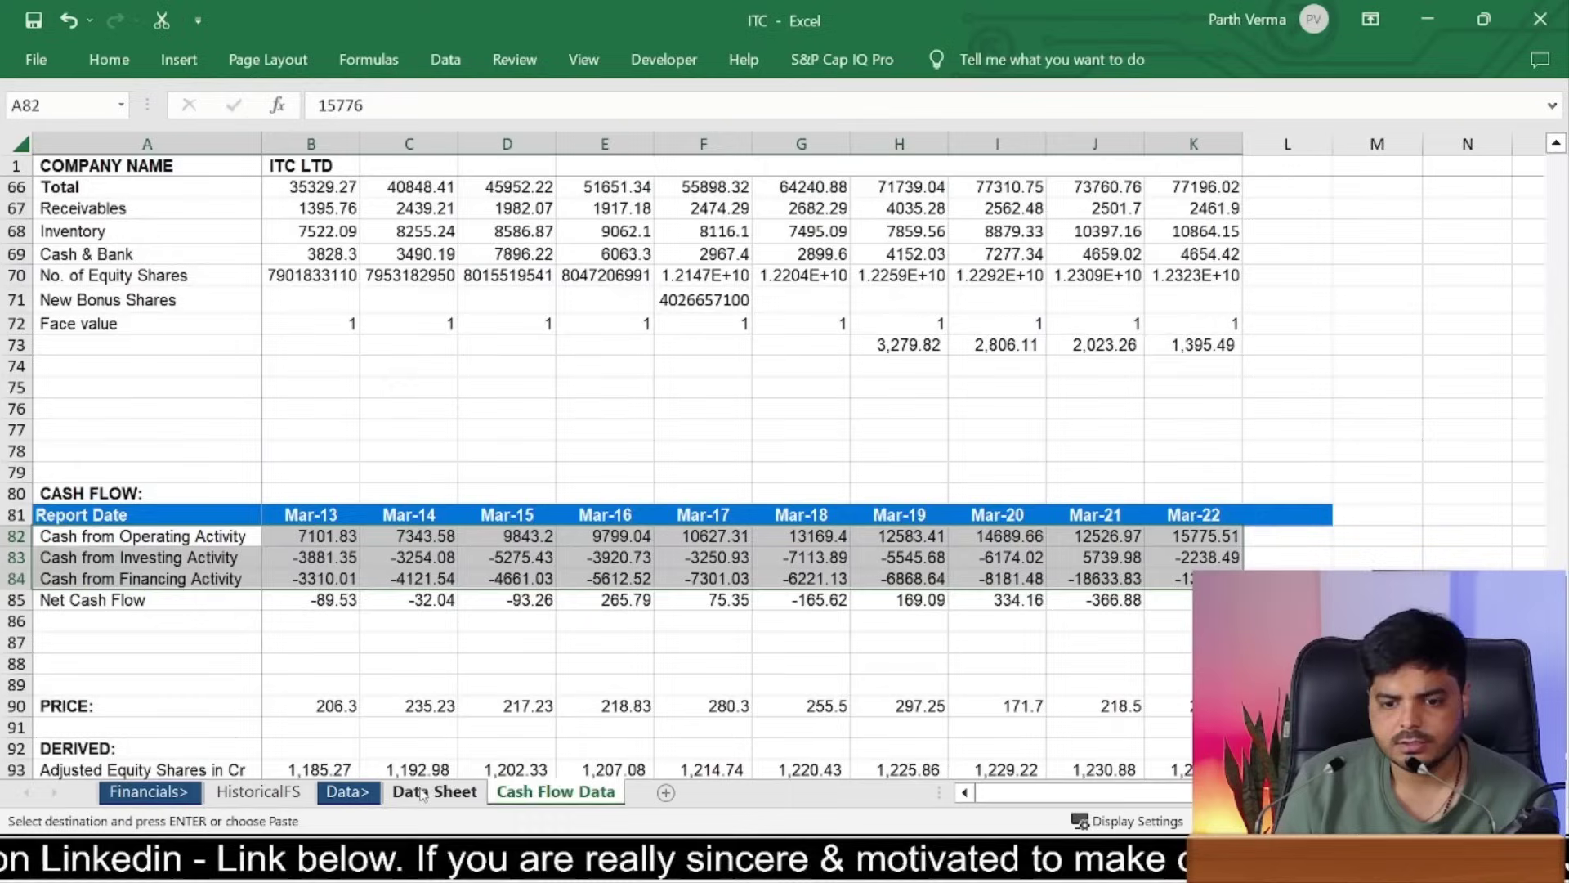
left_click(253, 793)
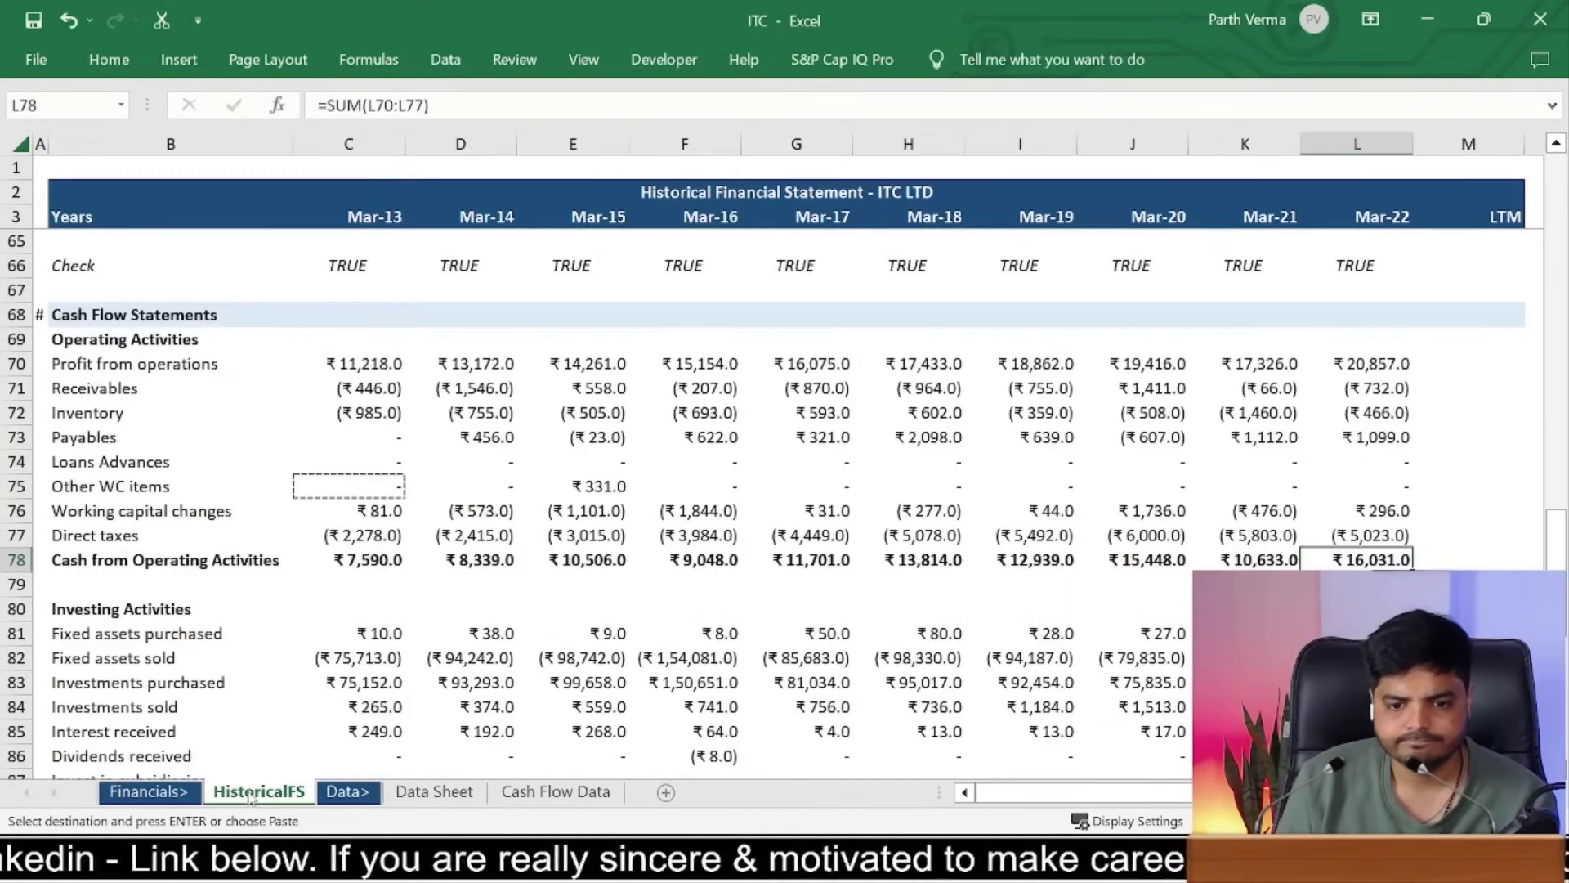
left_click(353, 495)
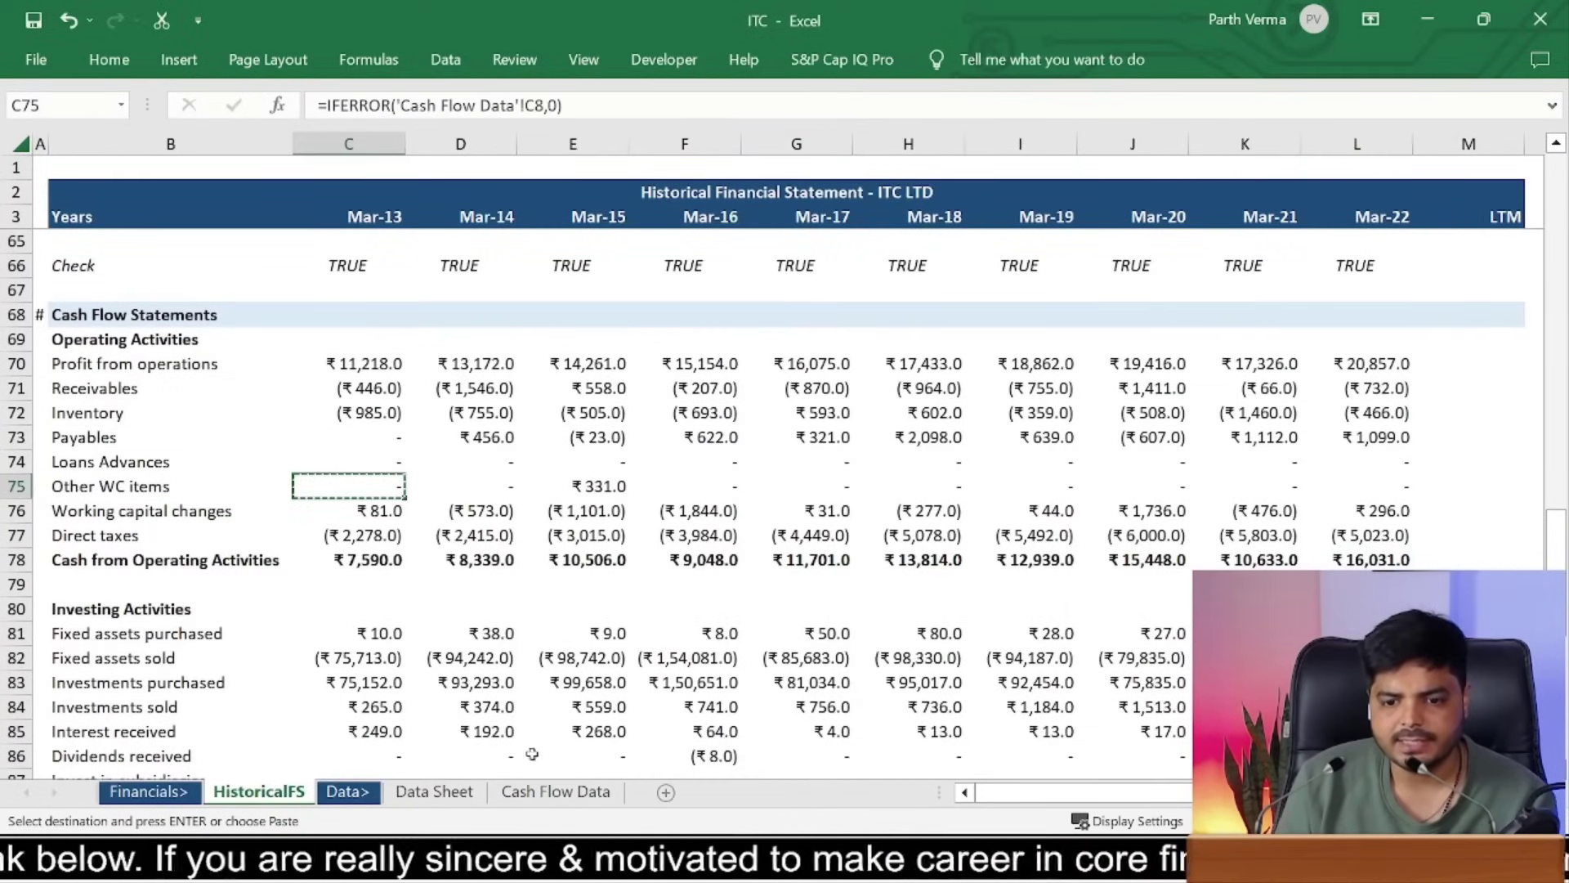
left_click(556, 791)
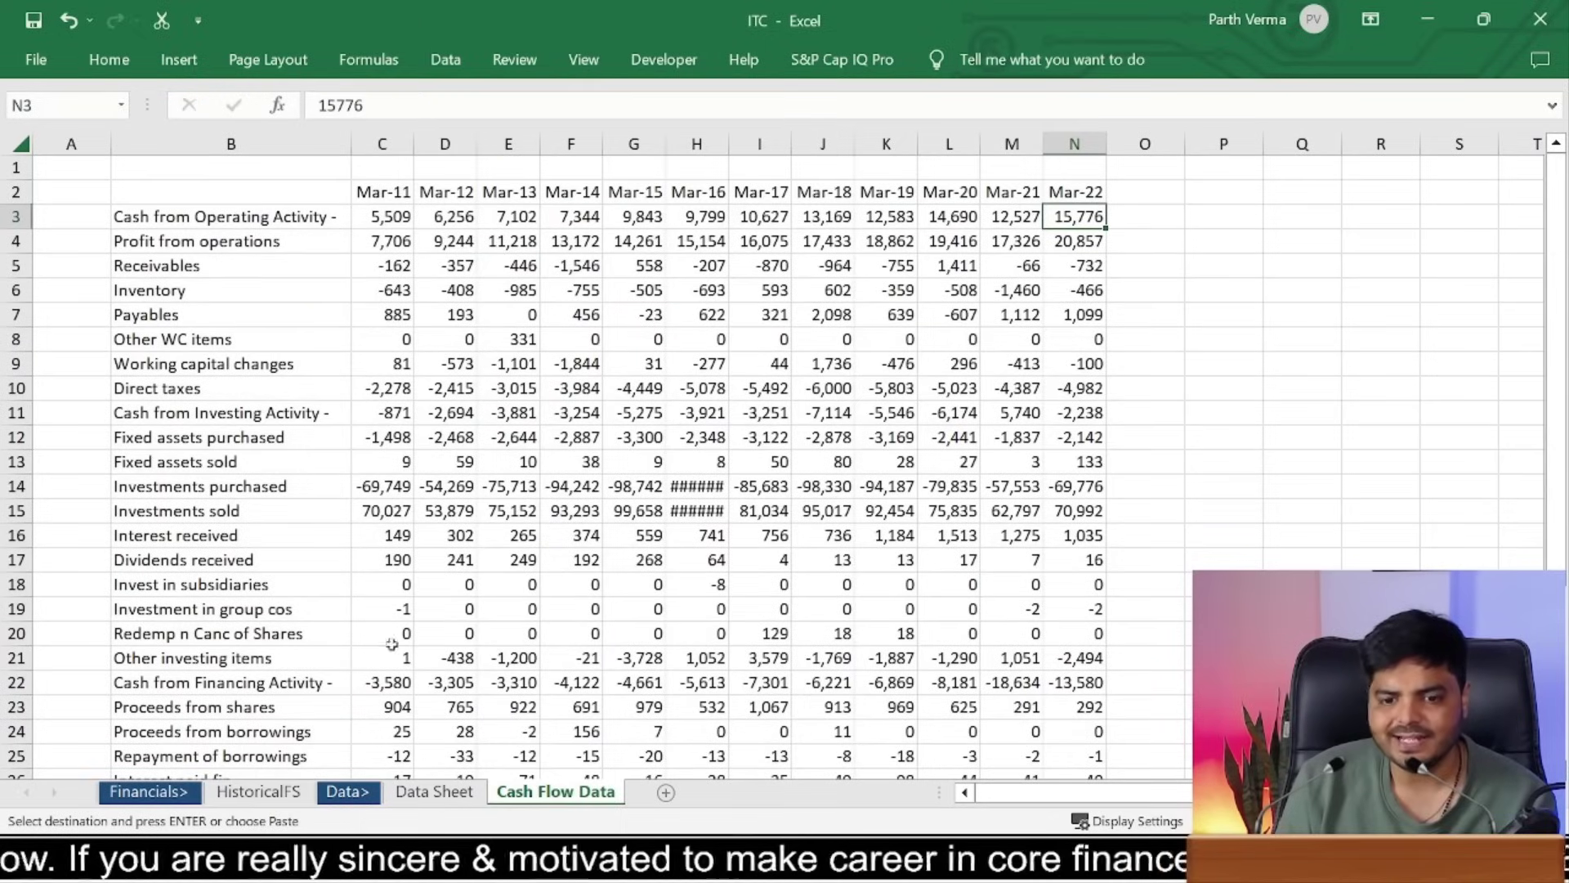
left_click(259, 791)
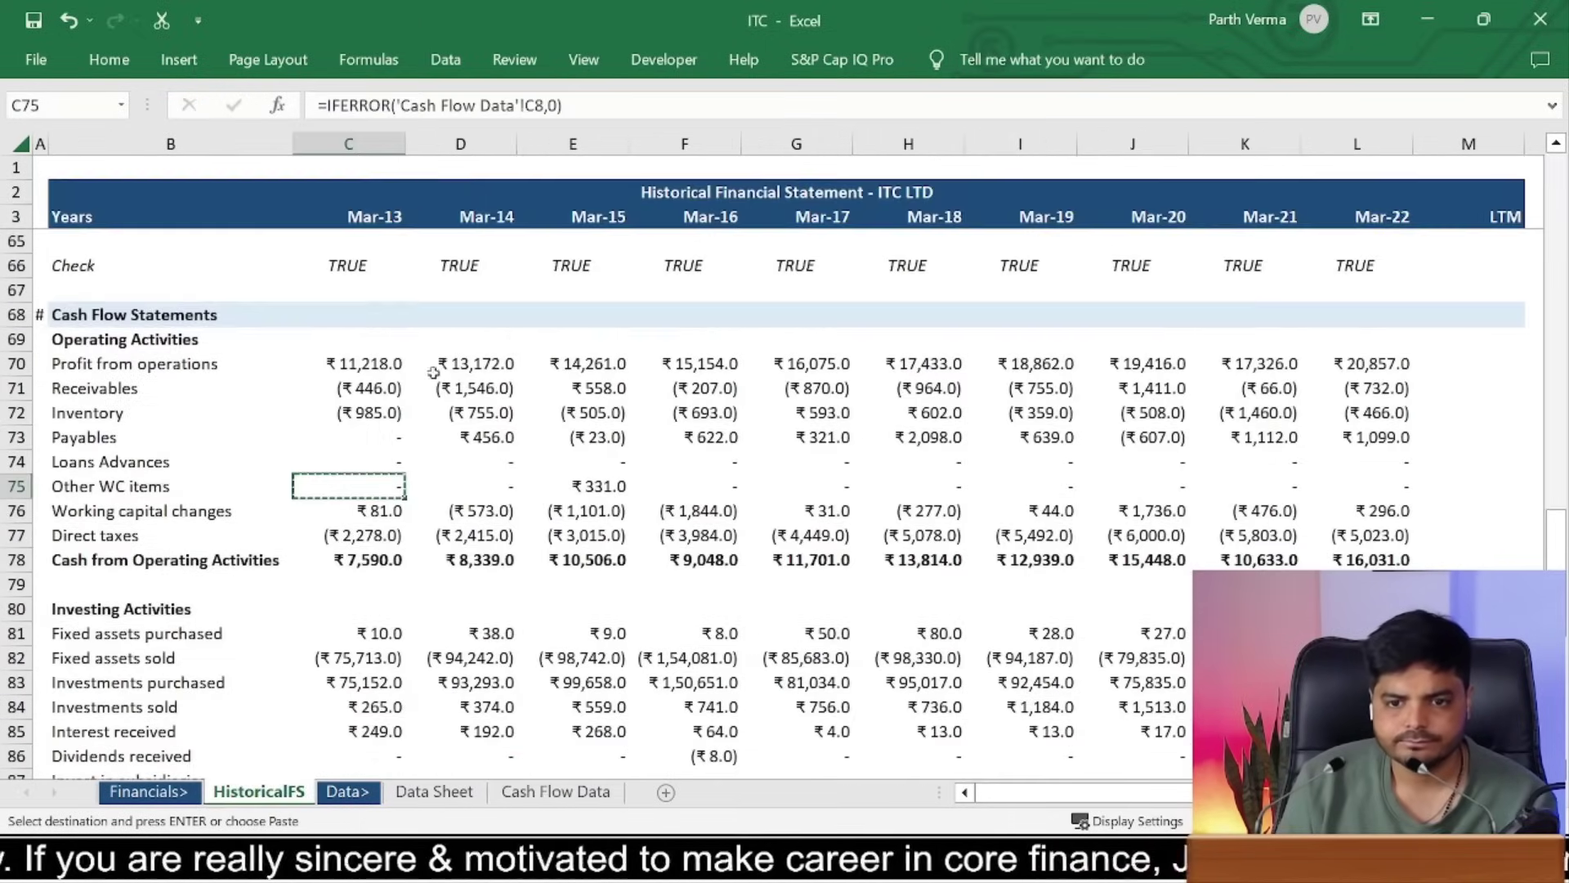
Step: Point the Mar-13 Other WC items formula at column E and paste it across C75:L77
left_click(528, 105)
key("BackSpace")
type("E")
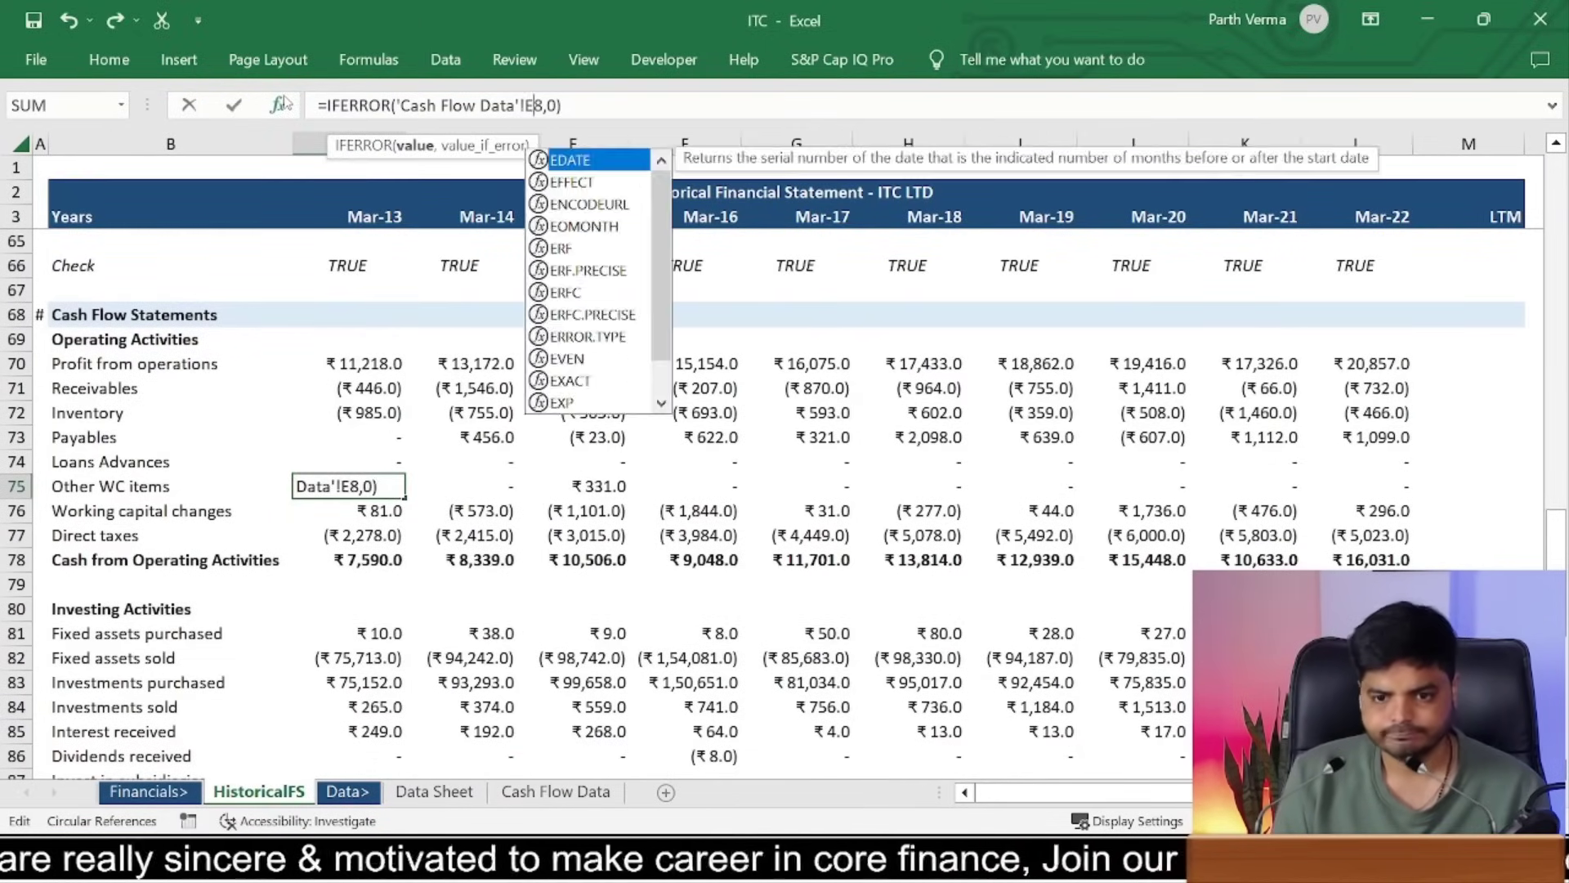
key("ctrl+Return")
key("ctrl+c")
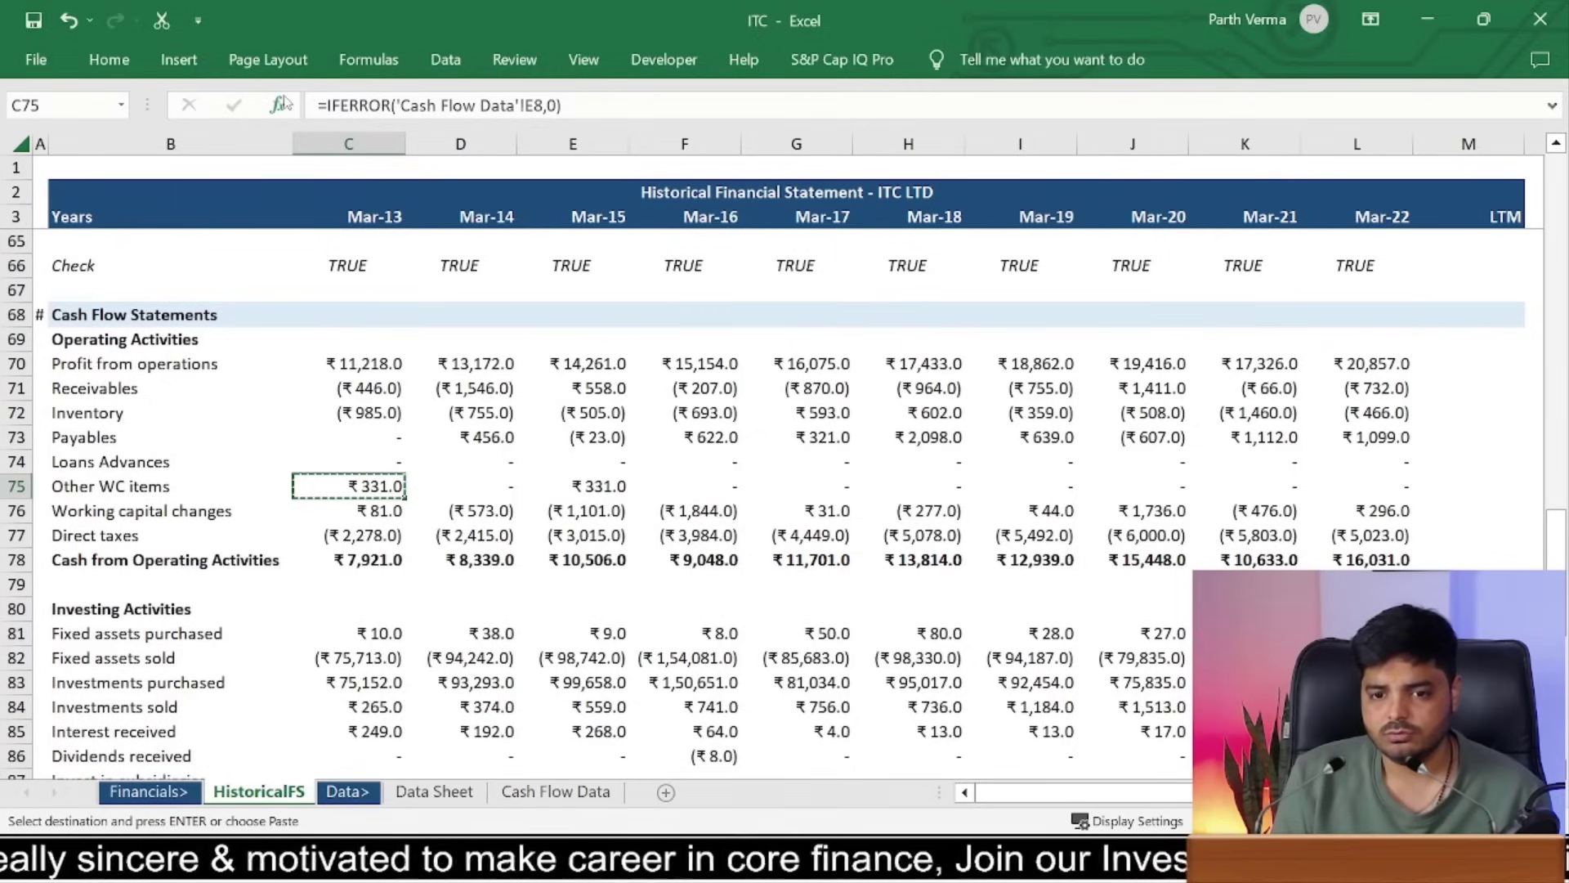
key("shift+Down")
key("shift+Down")
key("ctrl+shift+Right")
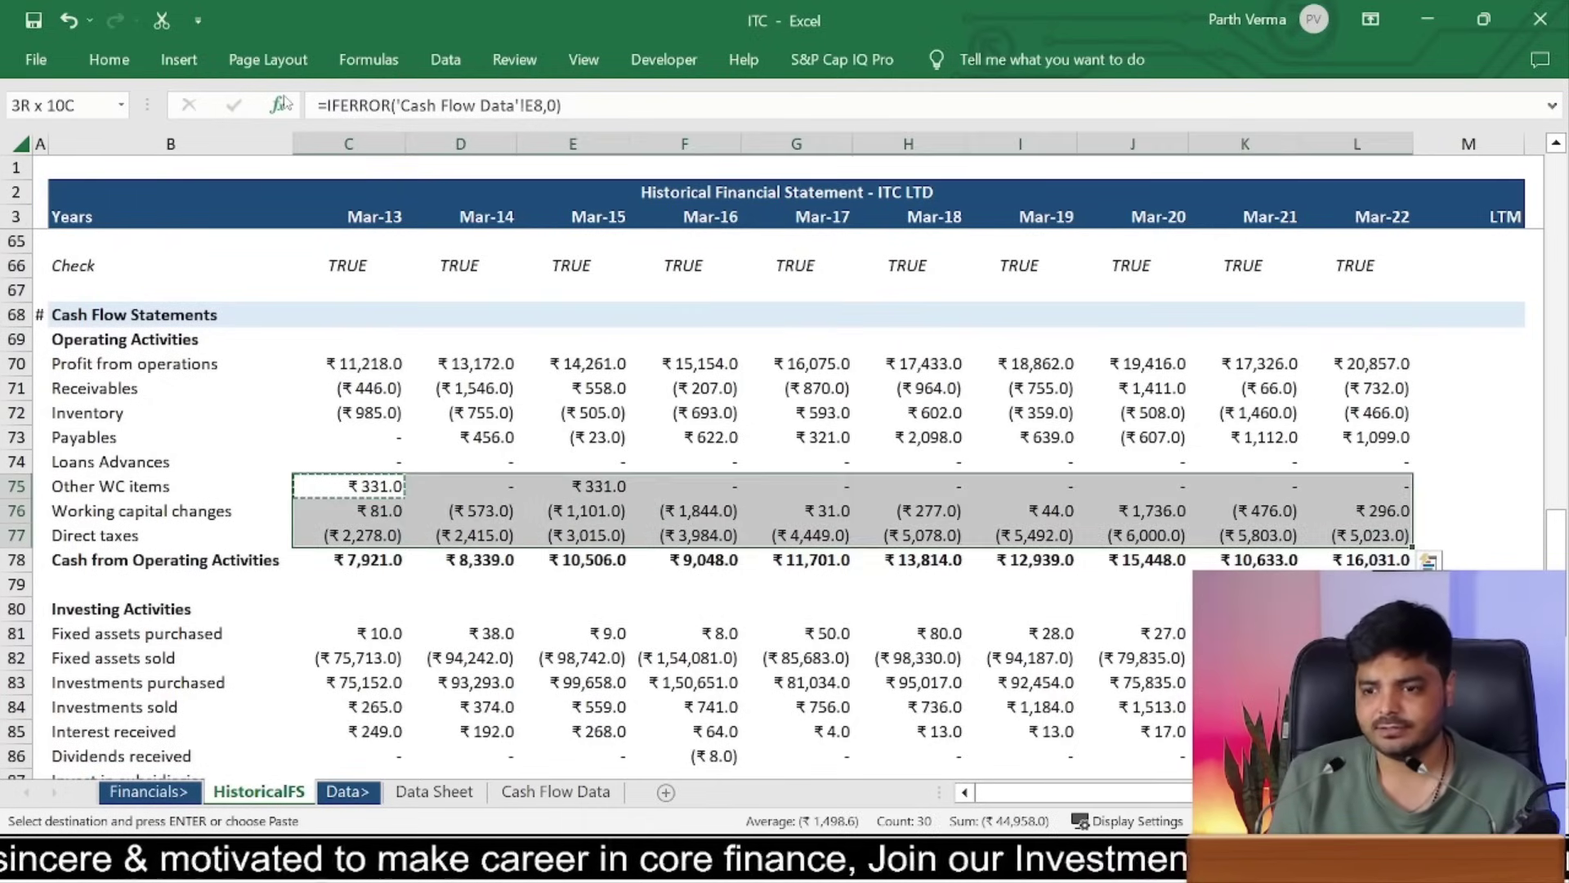
key("ctrl+v")
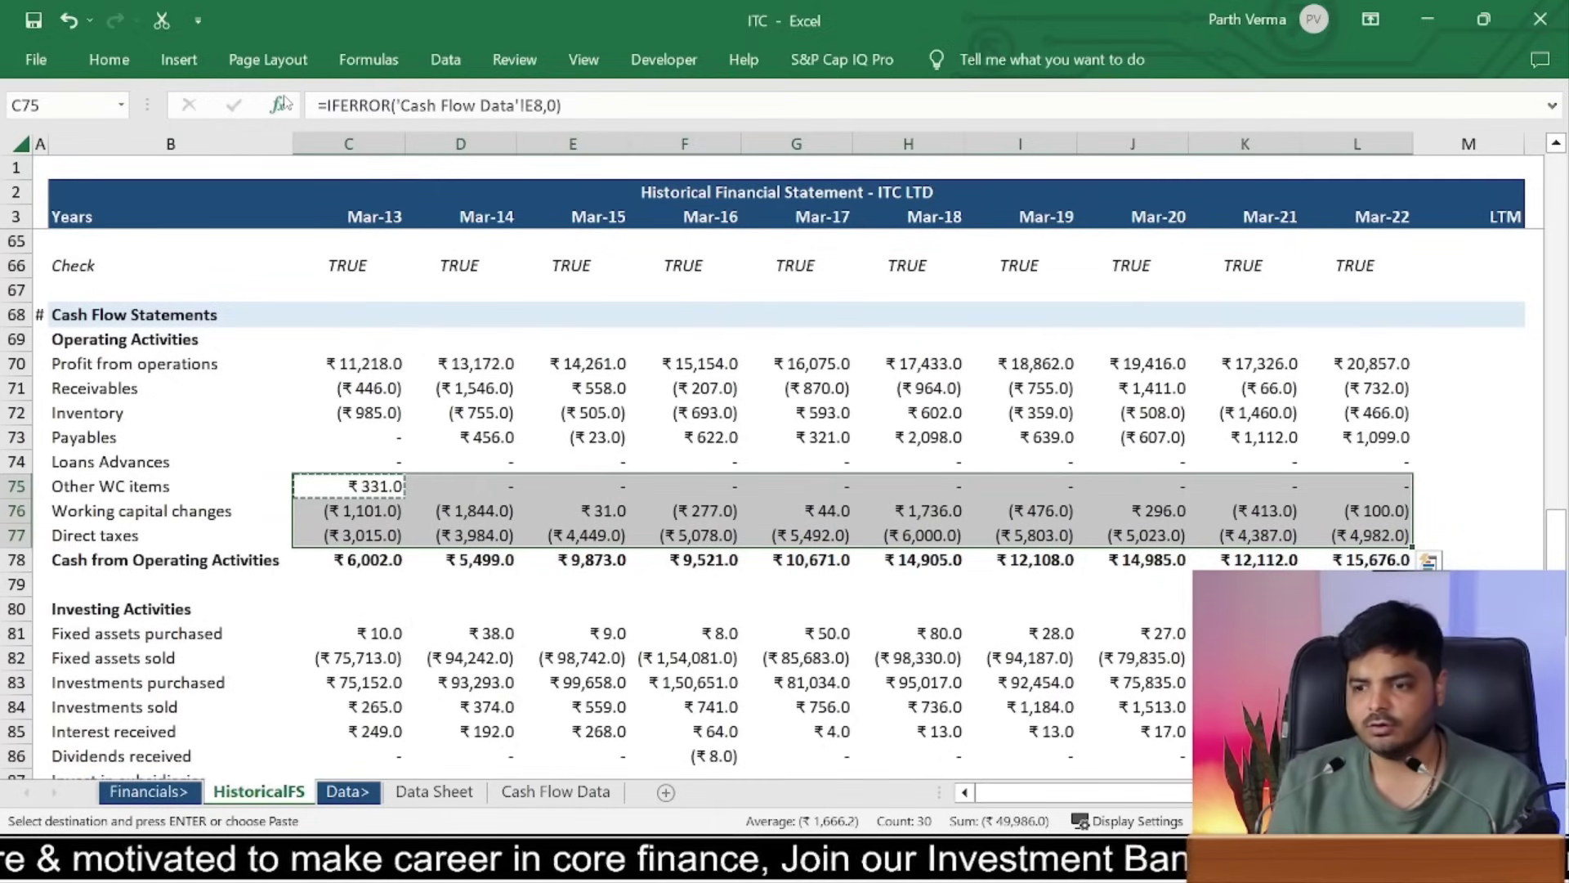
key("Down")
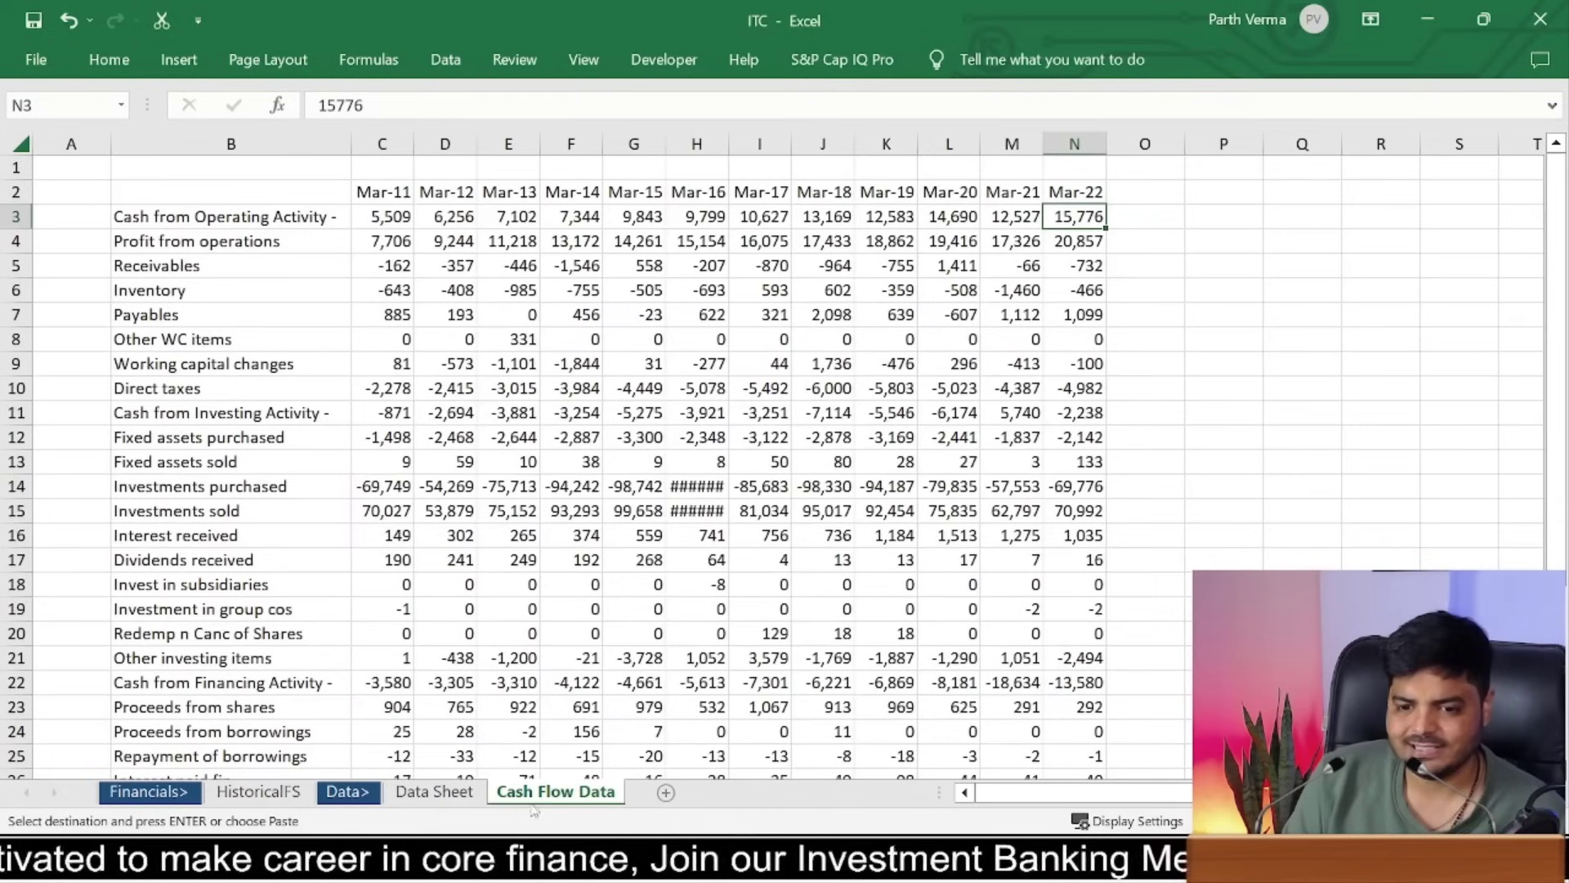
left_click(556, 791)
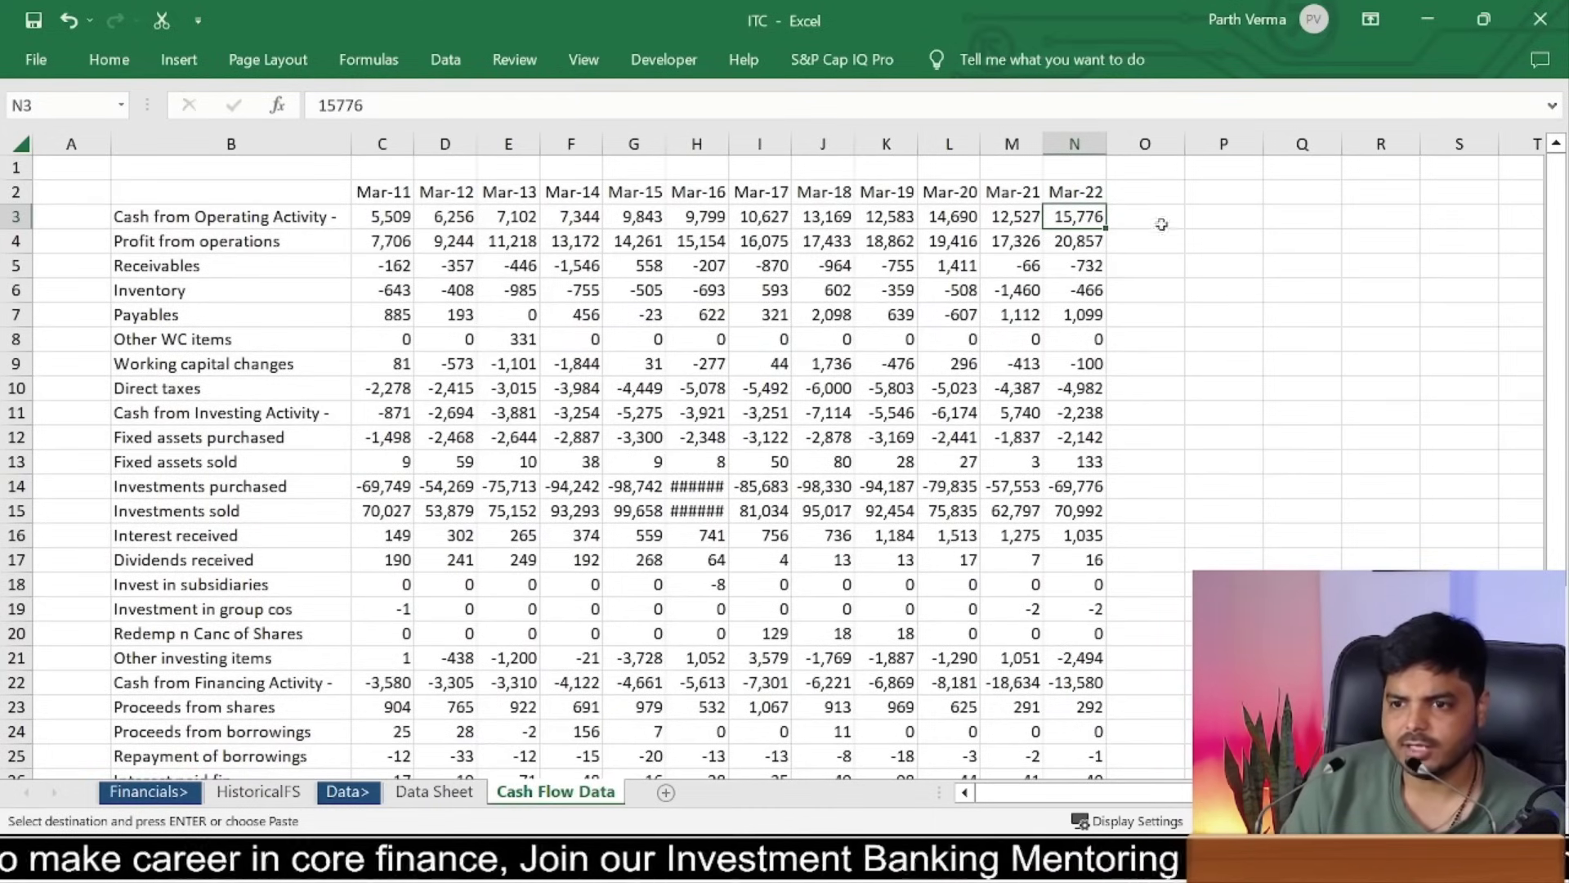
left_click_drag(1100, 238, 1086, 380)
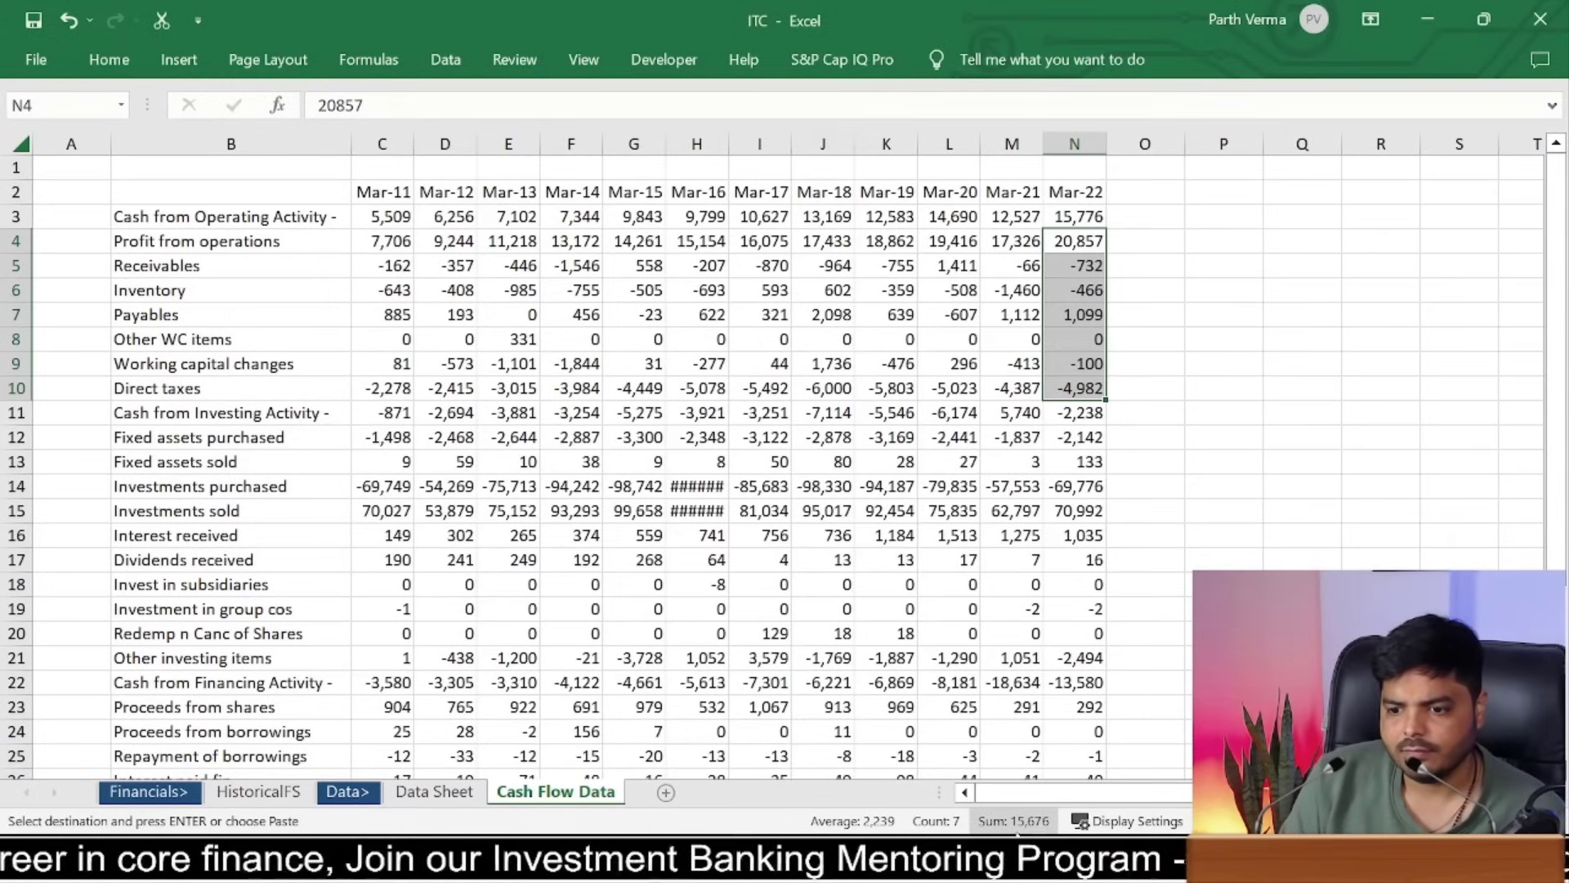
left_click(273, 793)
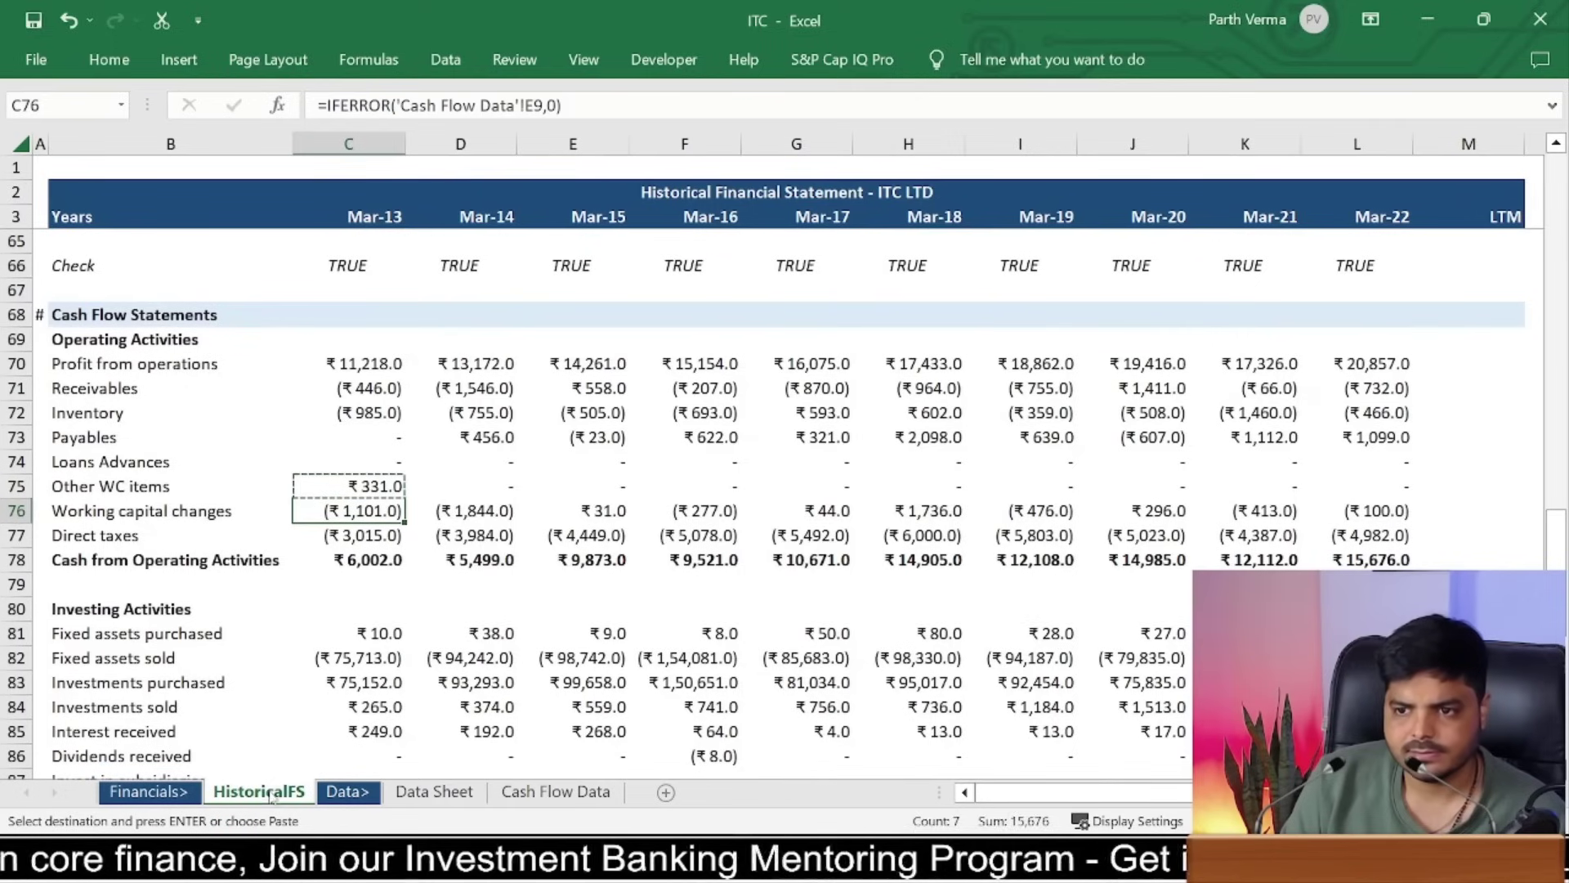
left_click(1366, 564)
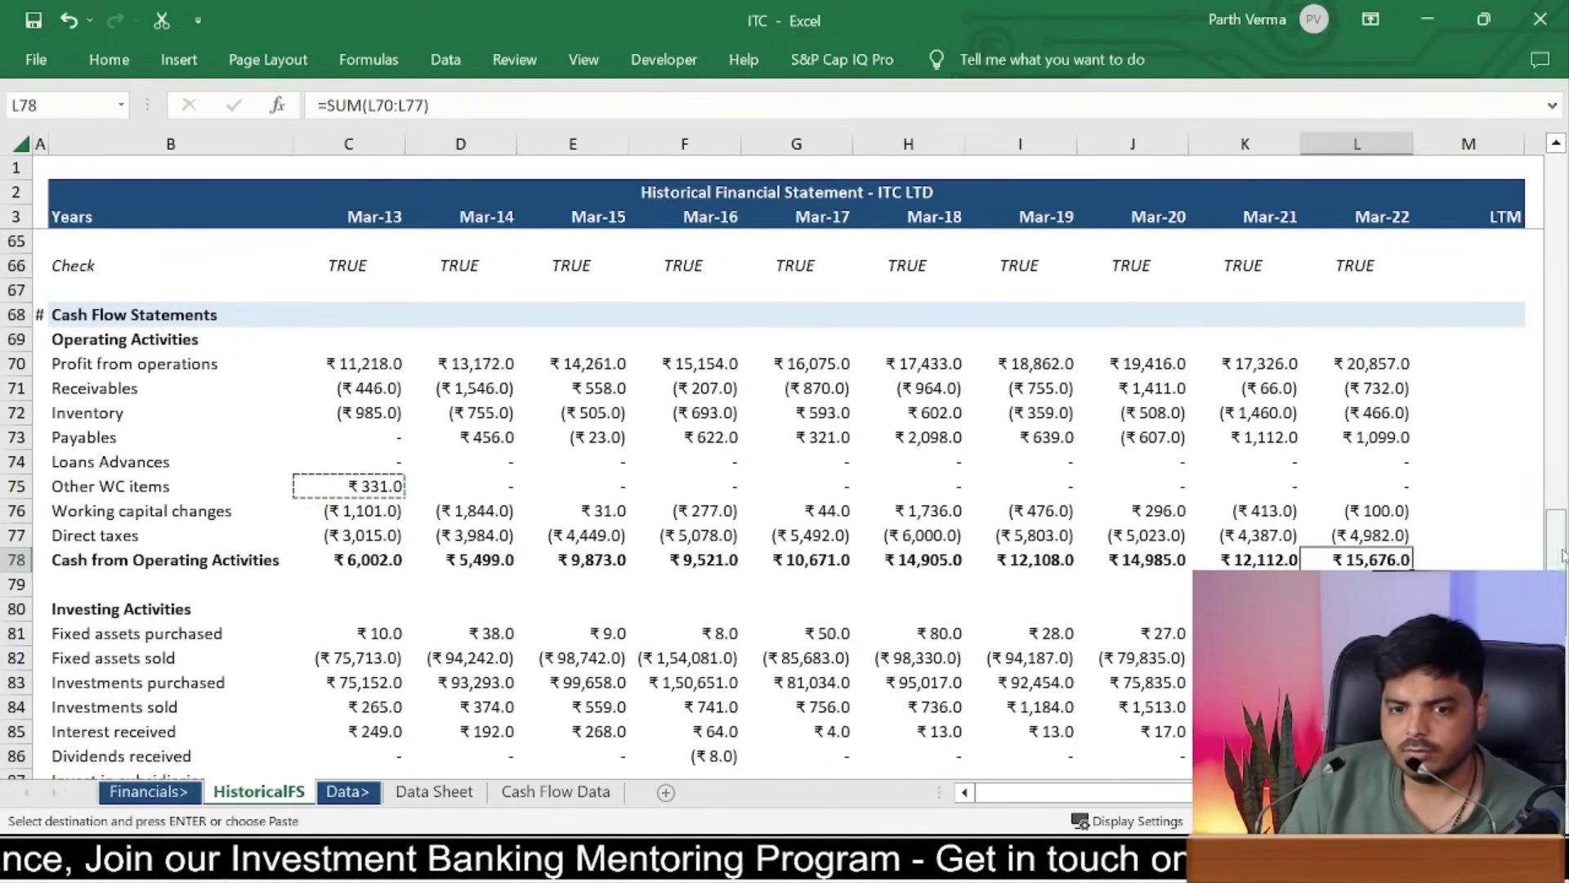
scroll(1377, 570, "down", 3)
left_click(86, 362)
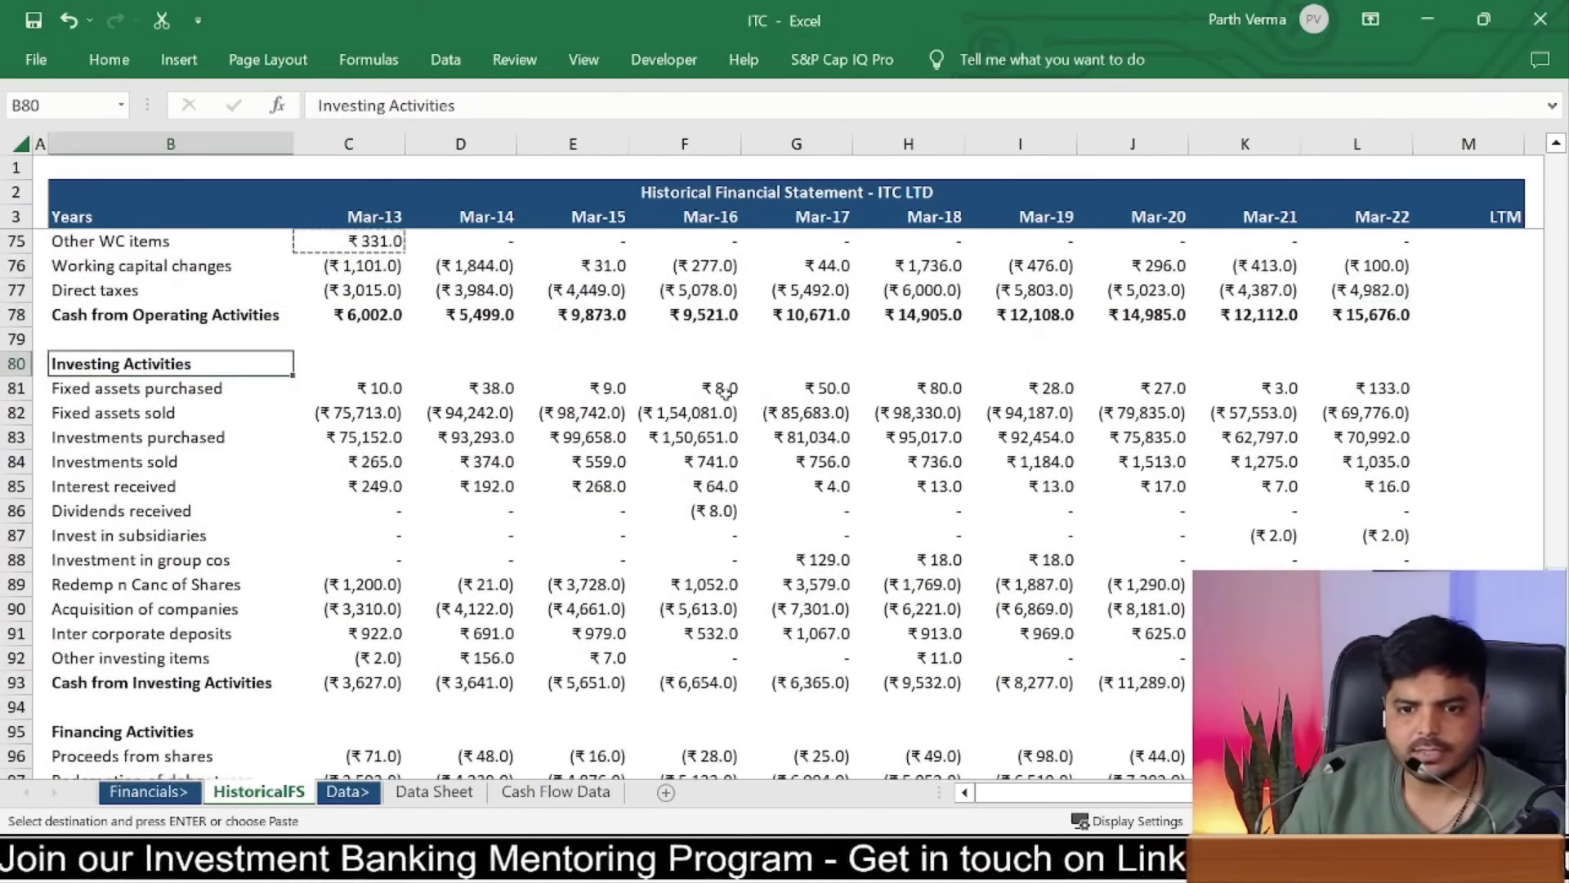
left_click_drag(72, 390, 125, 657)
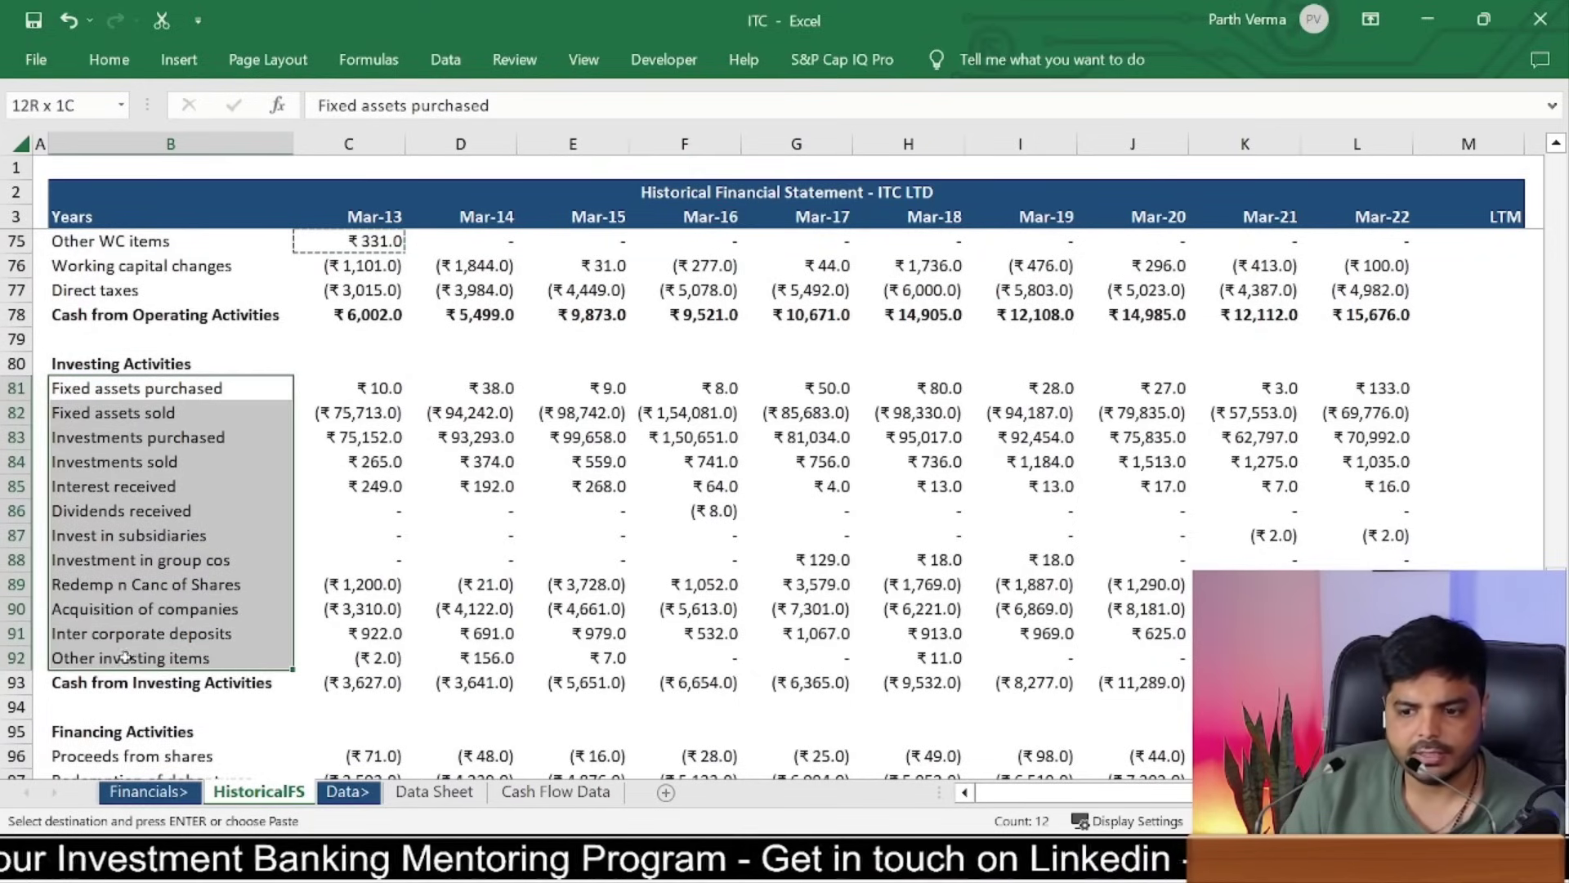
left_click(555, 791)
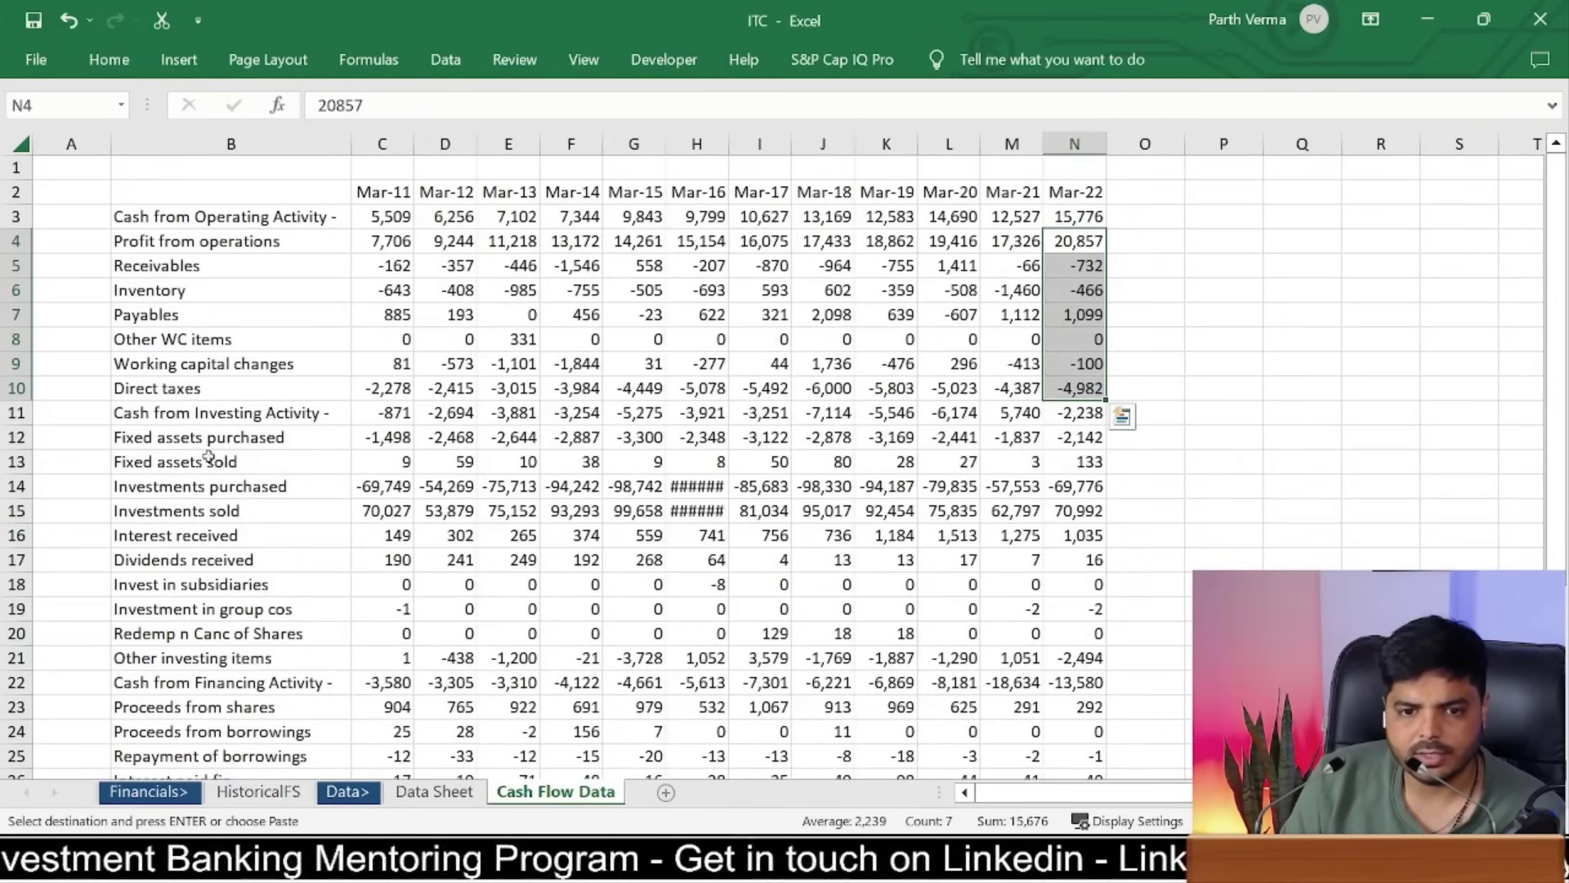
left_click_drag(200, 442, 232, 656)
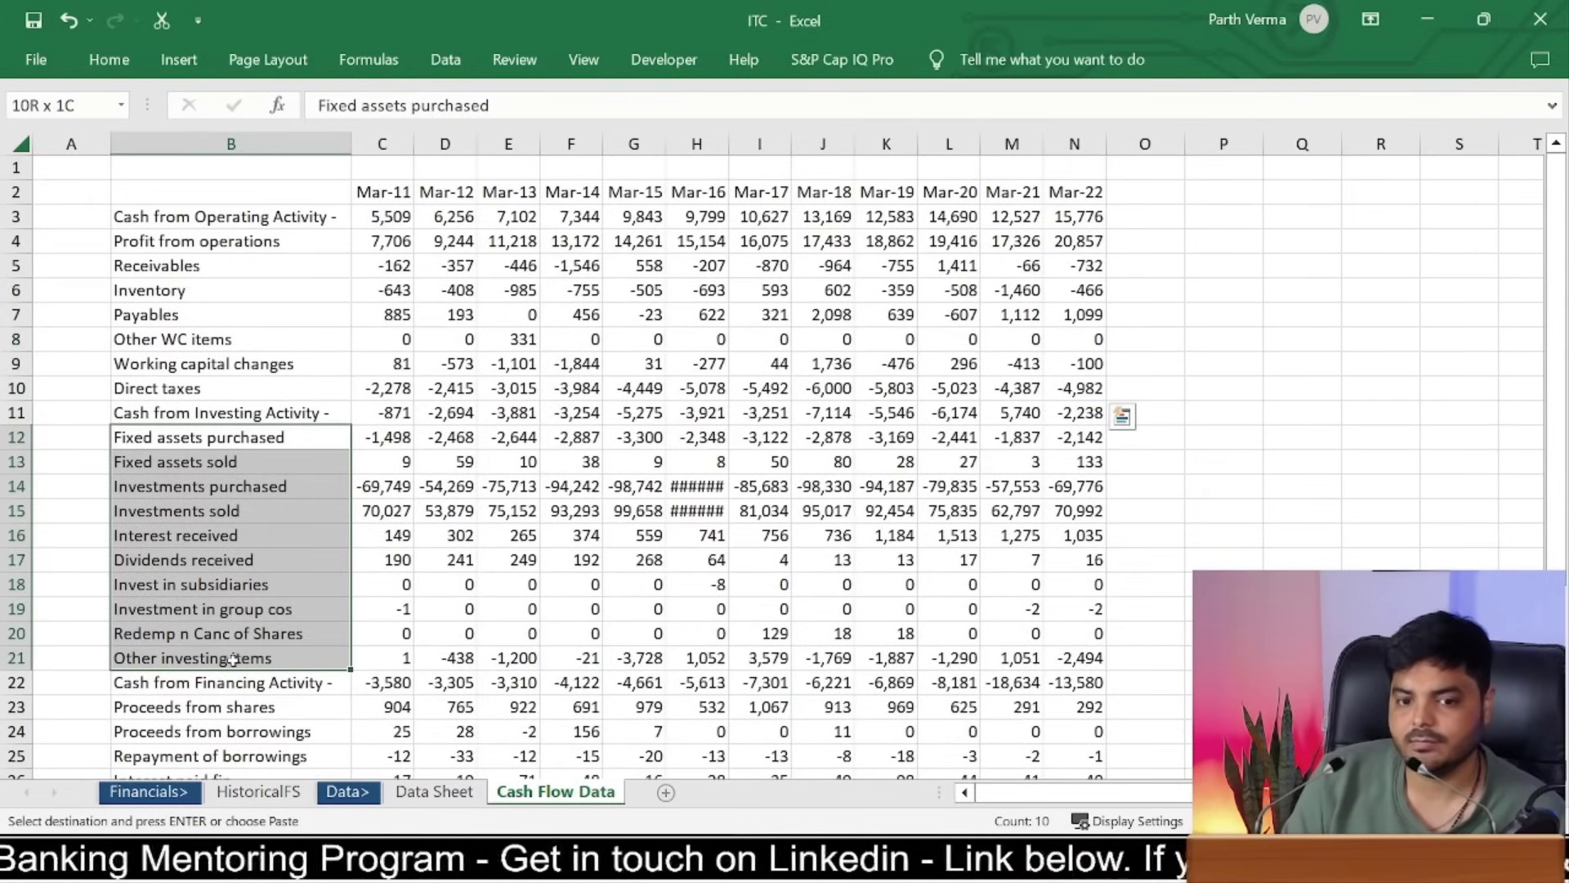
key("ctrl+v")
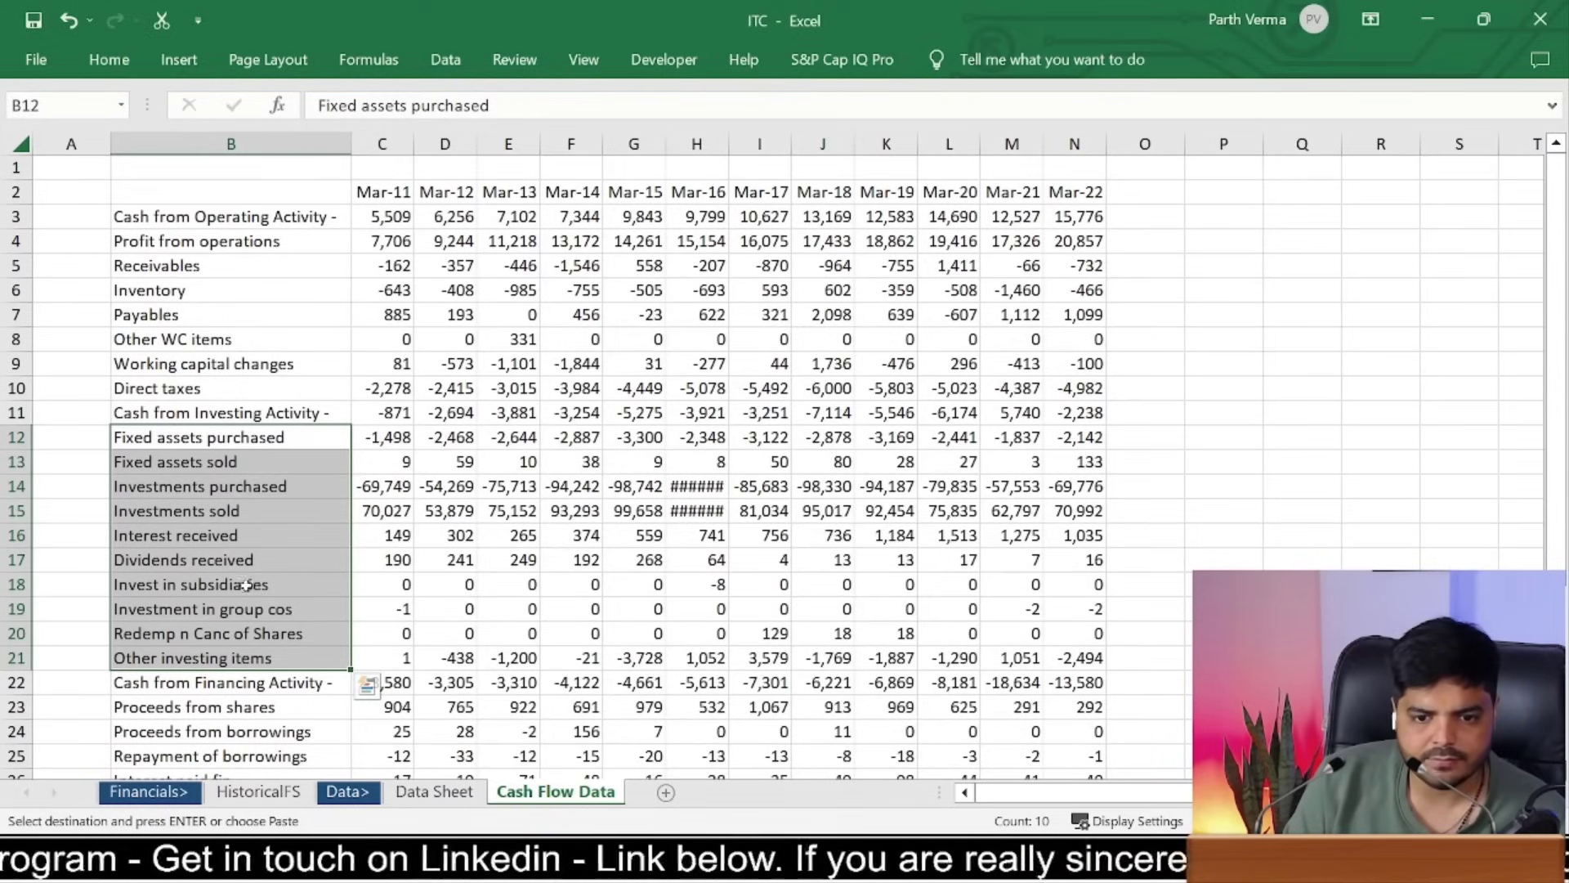
left_click(258, 791)
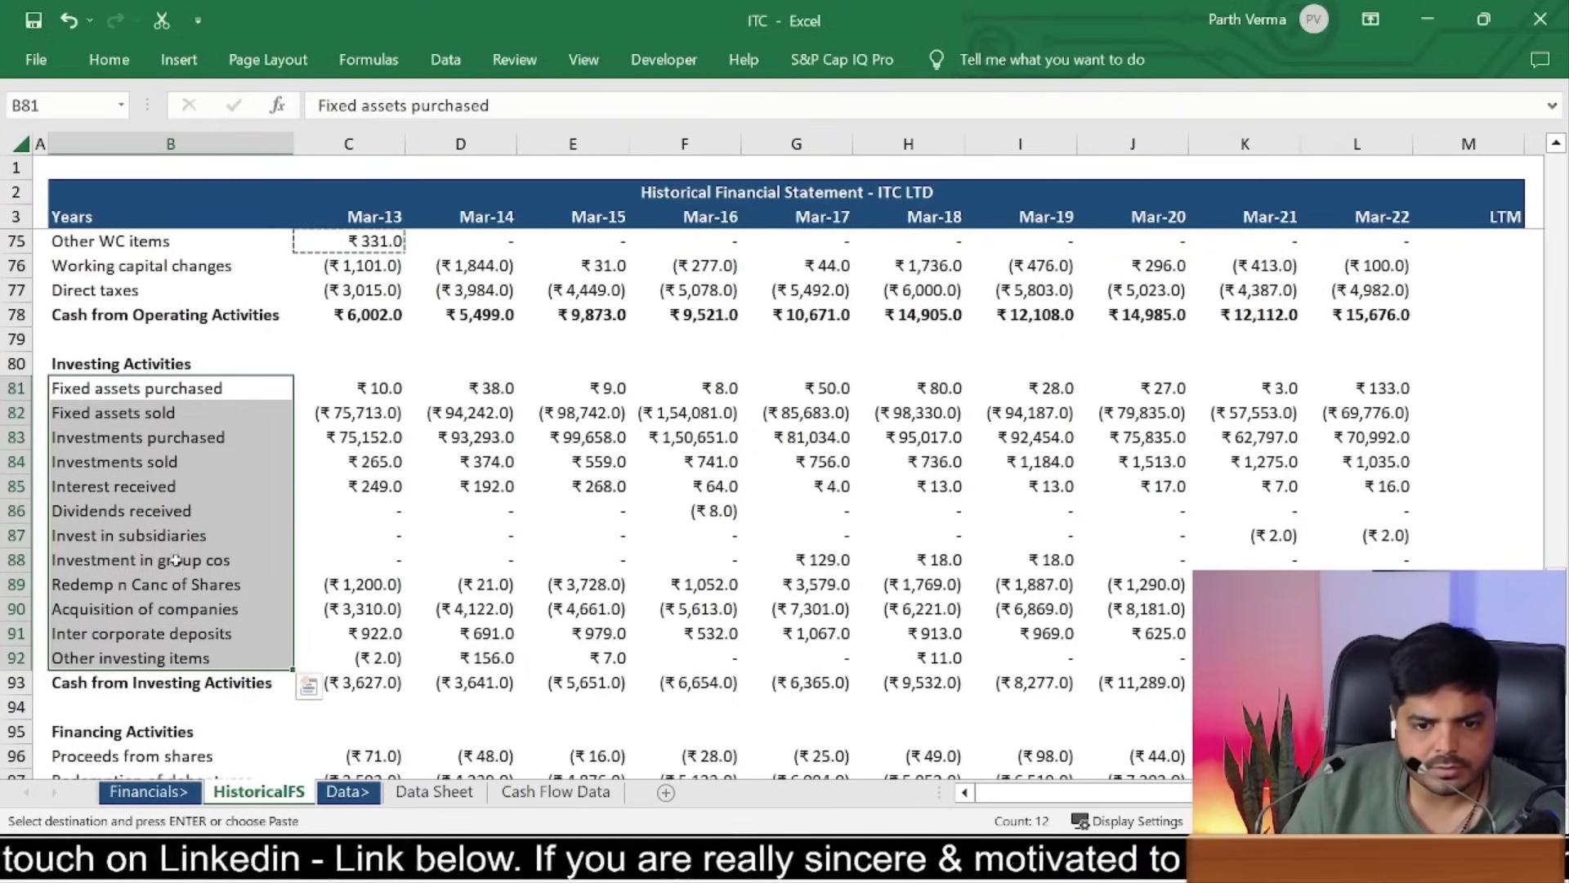
left_click(556, 791)
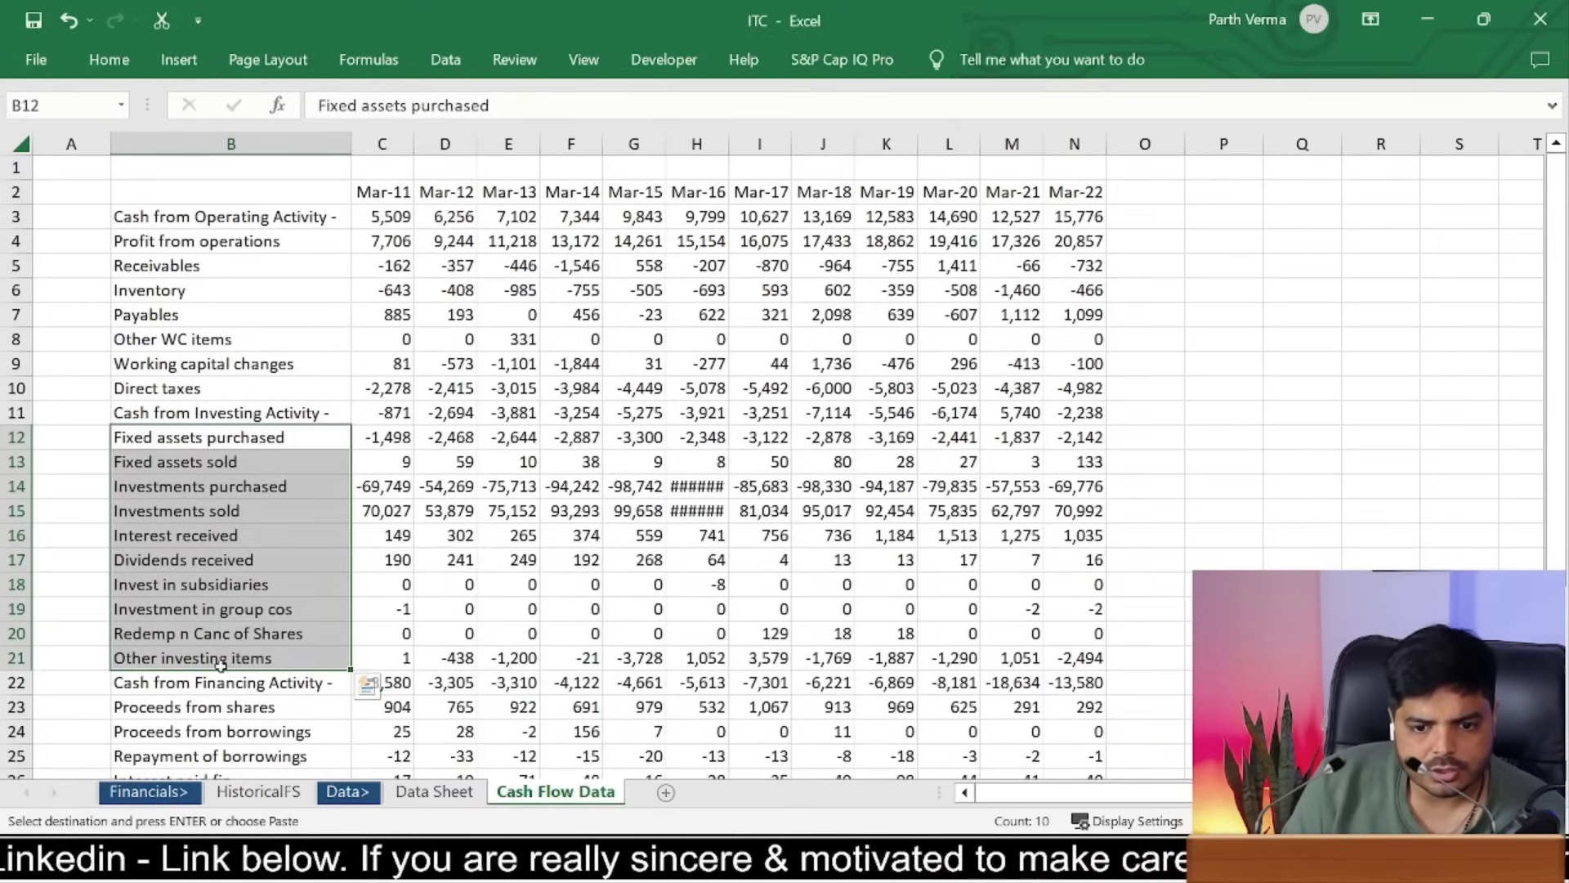
left_click(259, 791)
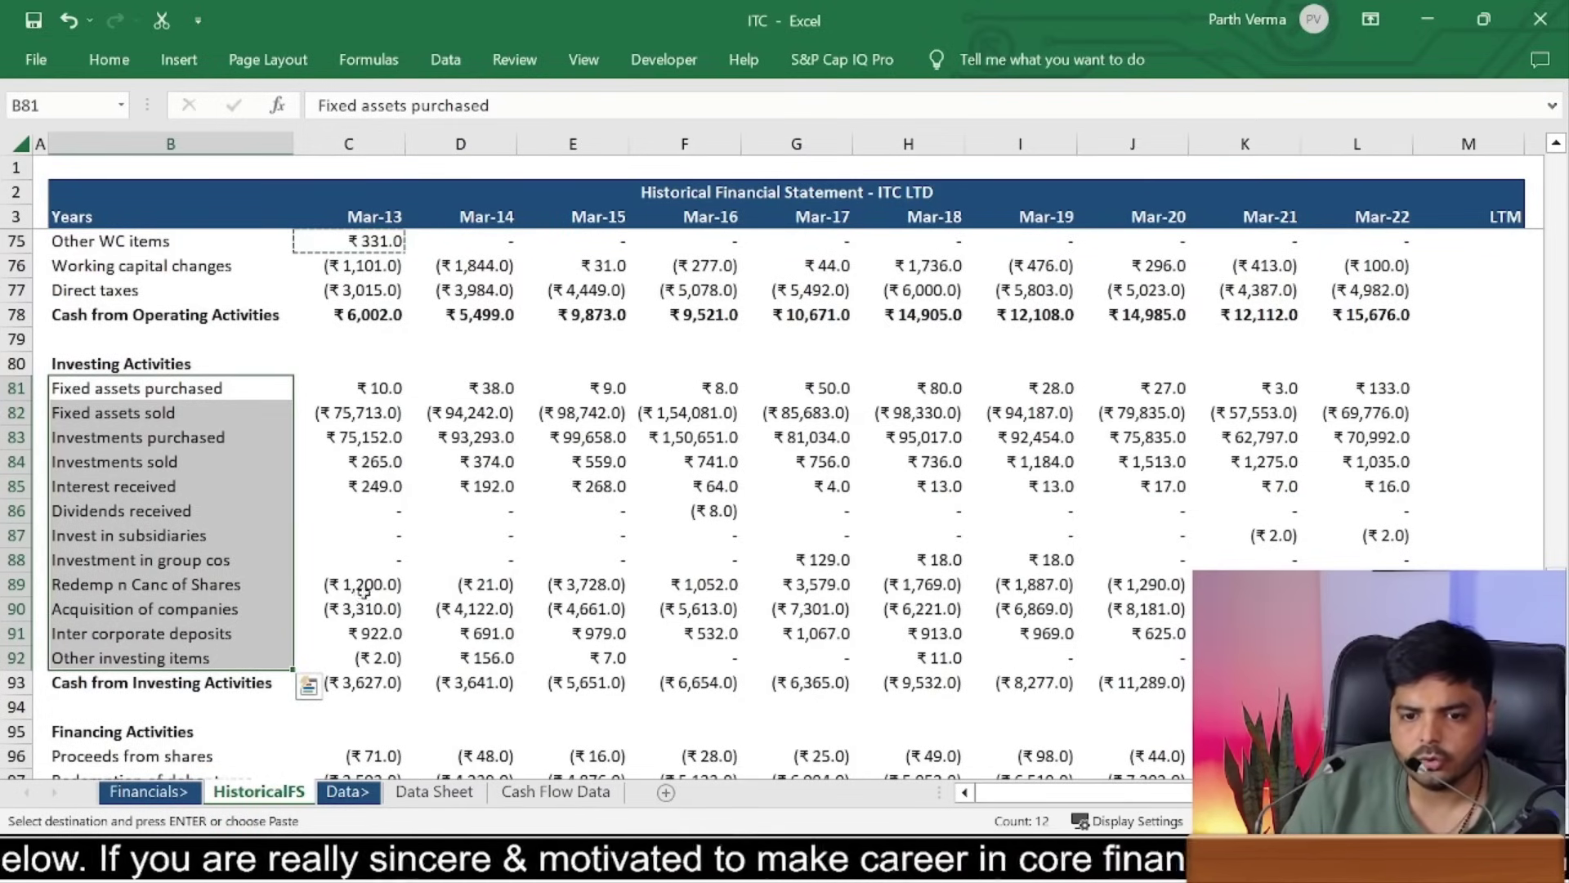
Step: Replace the Mar-13 acquisition value with a zero and fill both rows with zeros for every year
left_click(375, 613)
type("-")
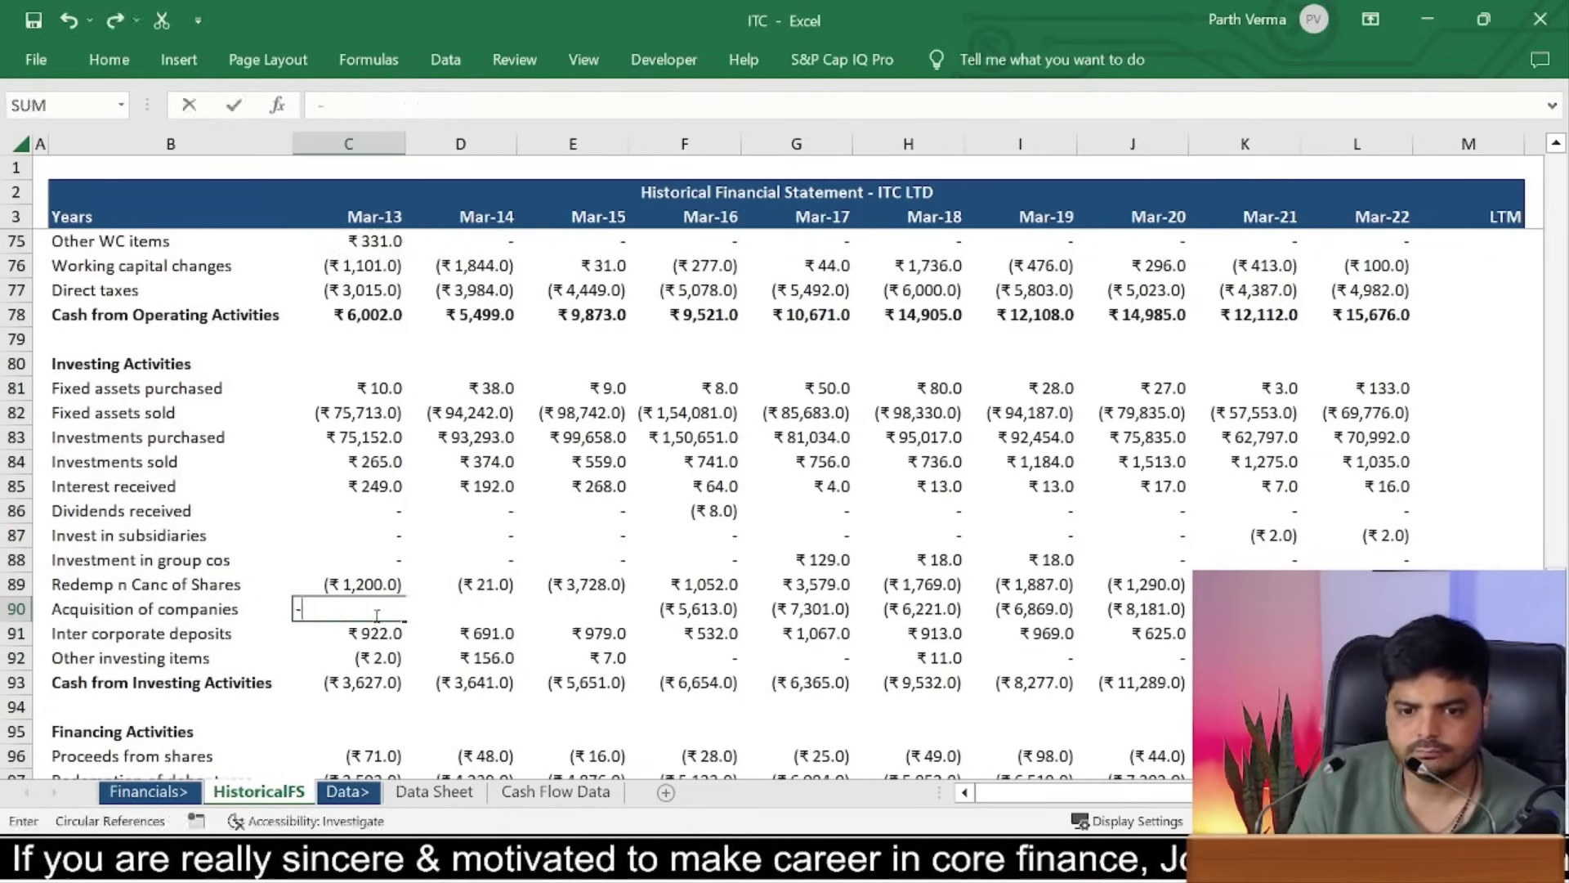
key("ctrl+Return")
key("ctrl+c")
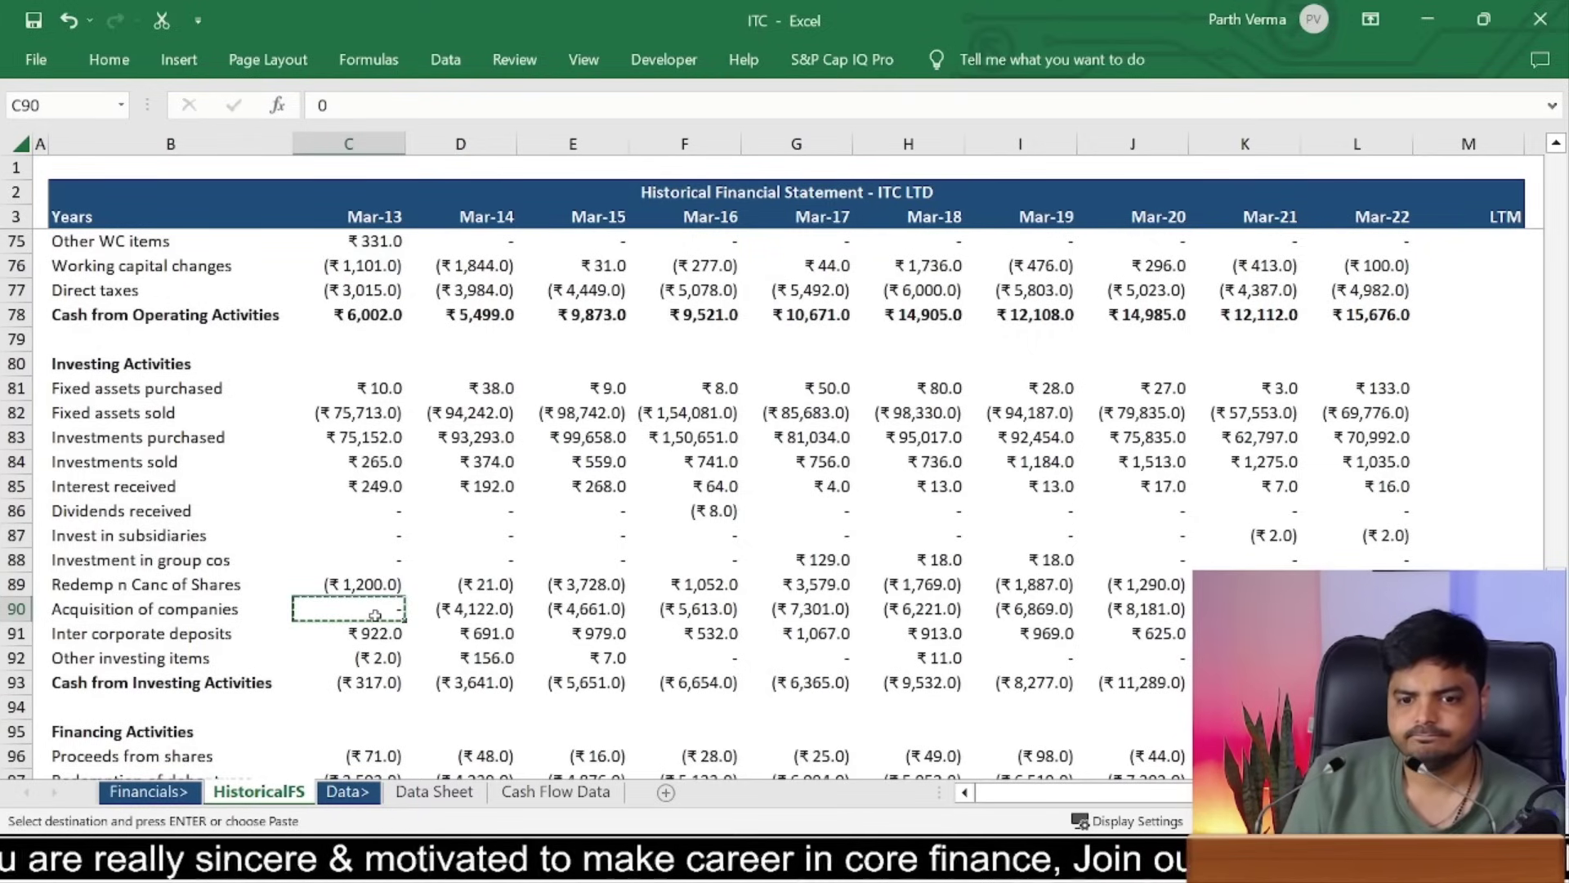
key("shift+Down")
key("shift+Down")
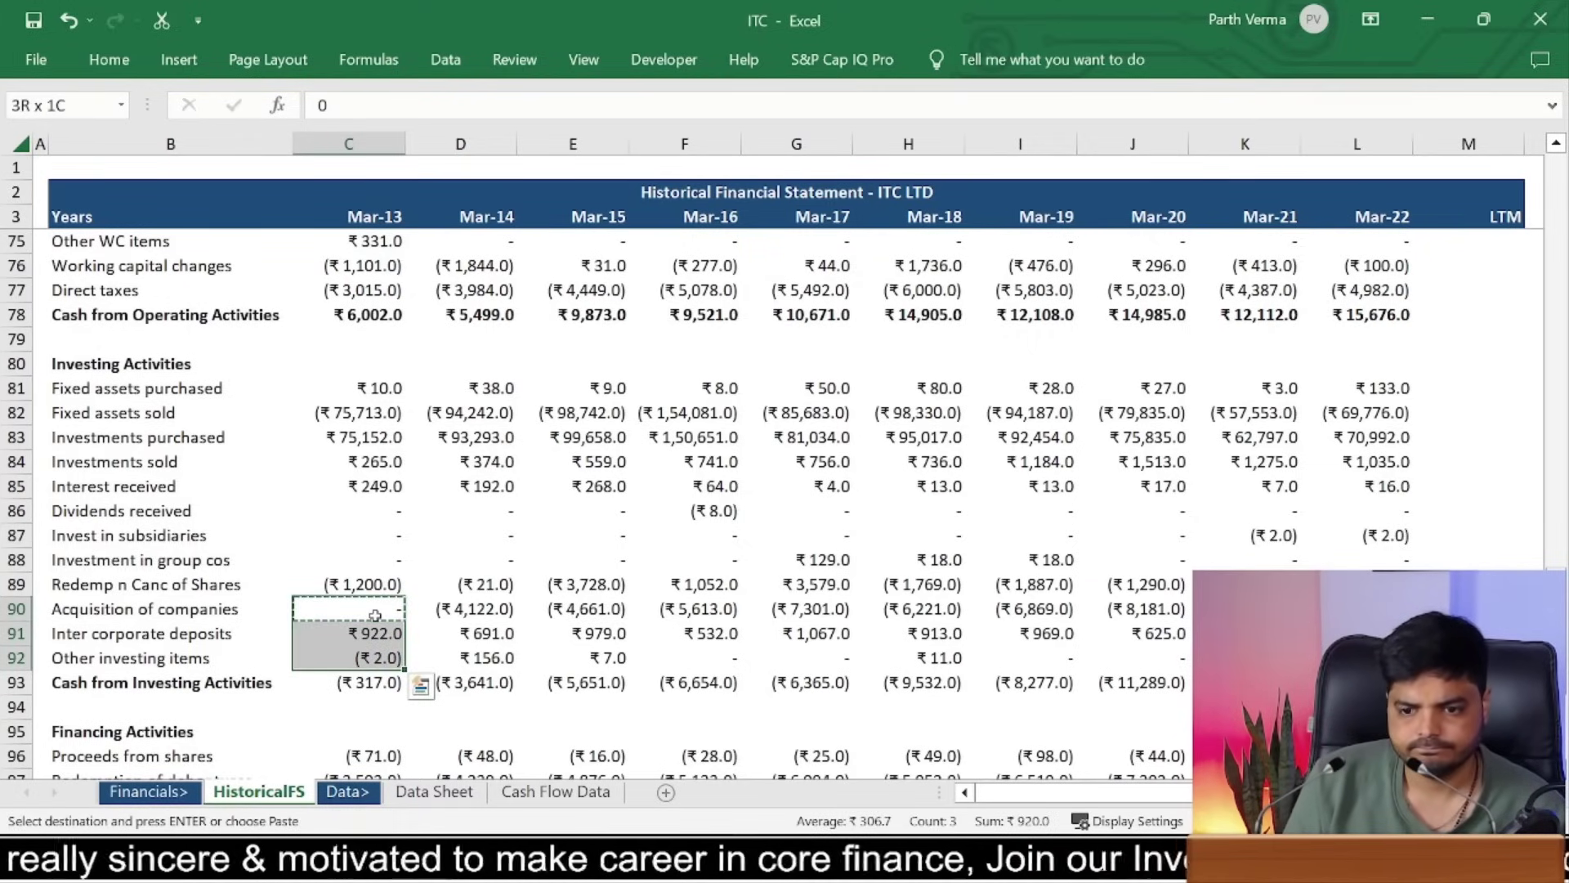
key("ctrl+shift+Right")
key("shift+Up")
key("Return")
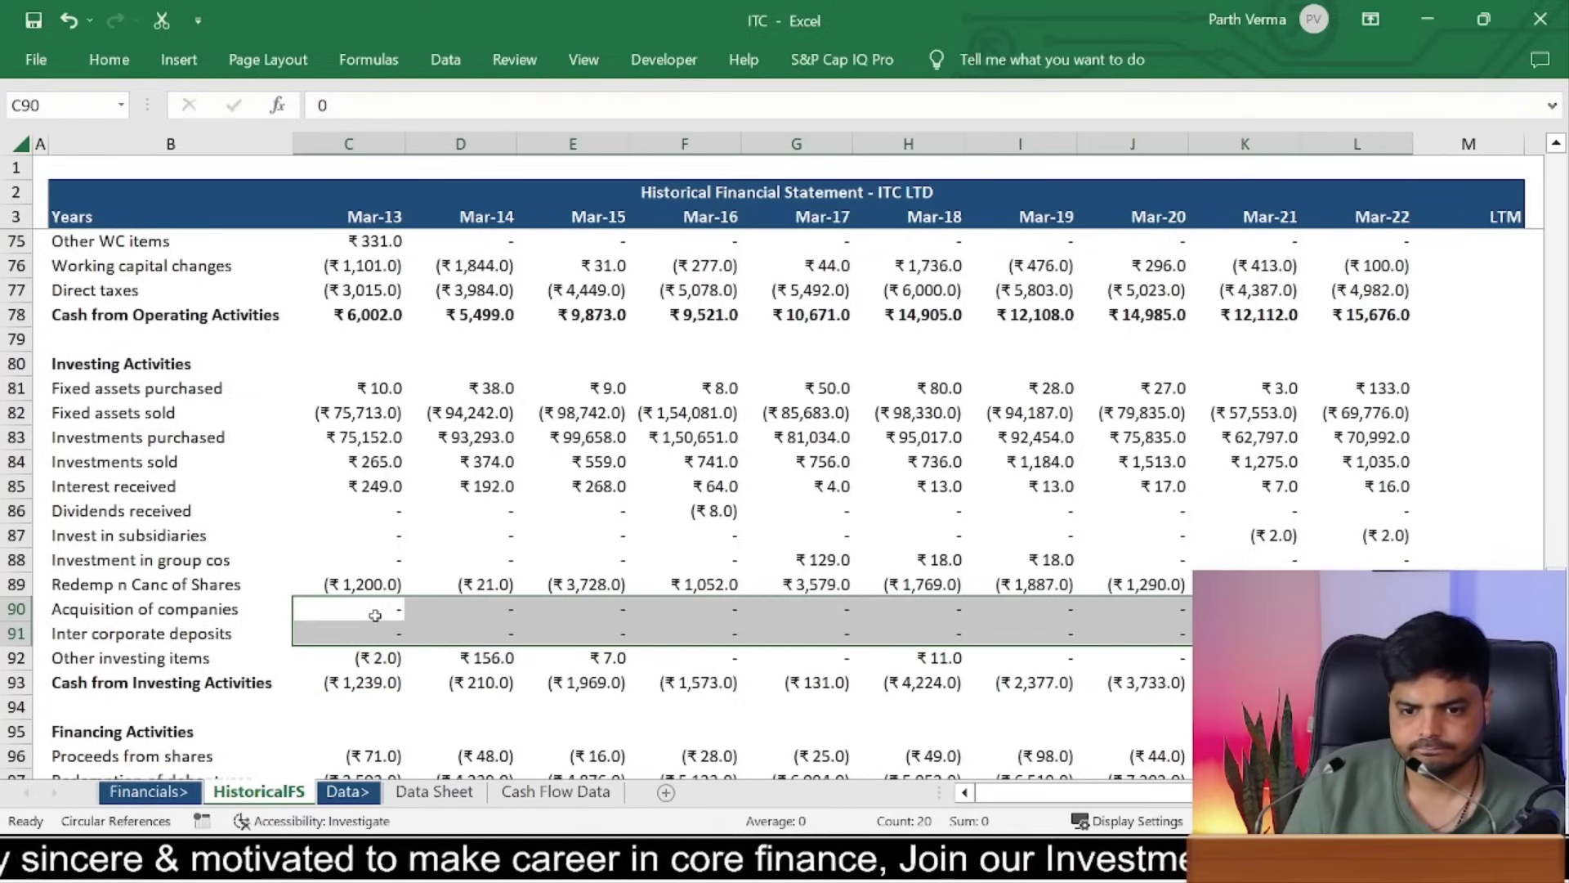
Step: Trace the Redemp n Canc of Shares figure to its source and return to the Fixed assets purchased row
key("Up")
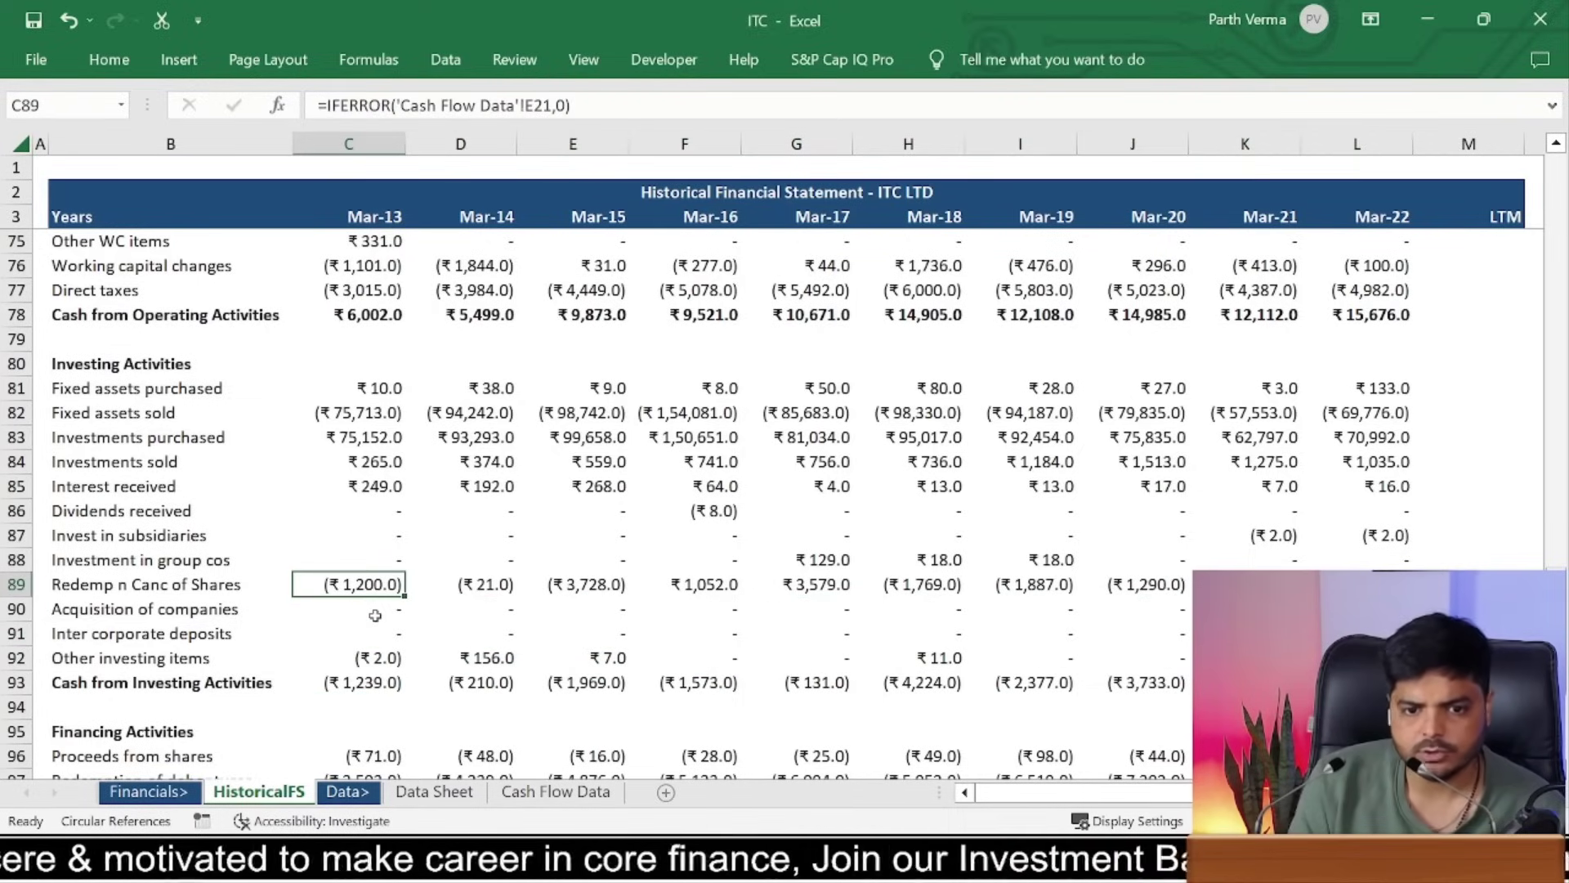
key("ctrl+bracketleft")
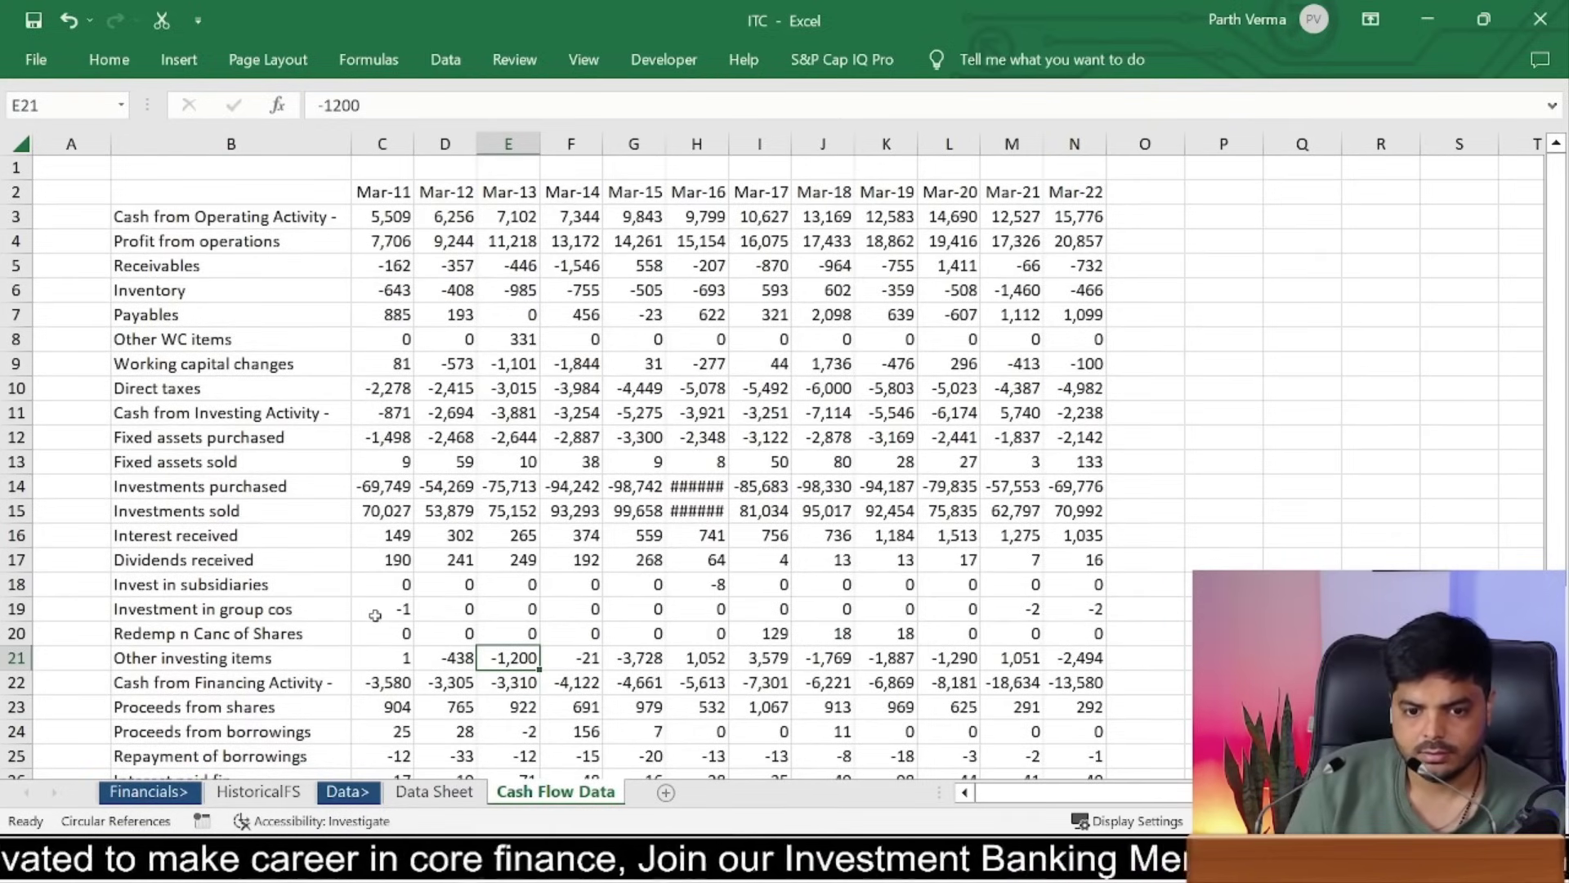
key("F5")
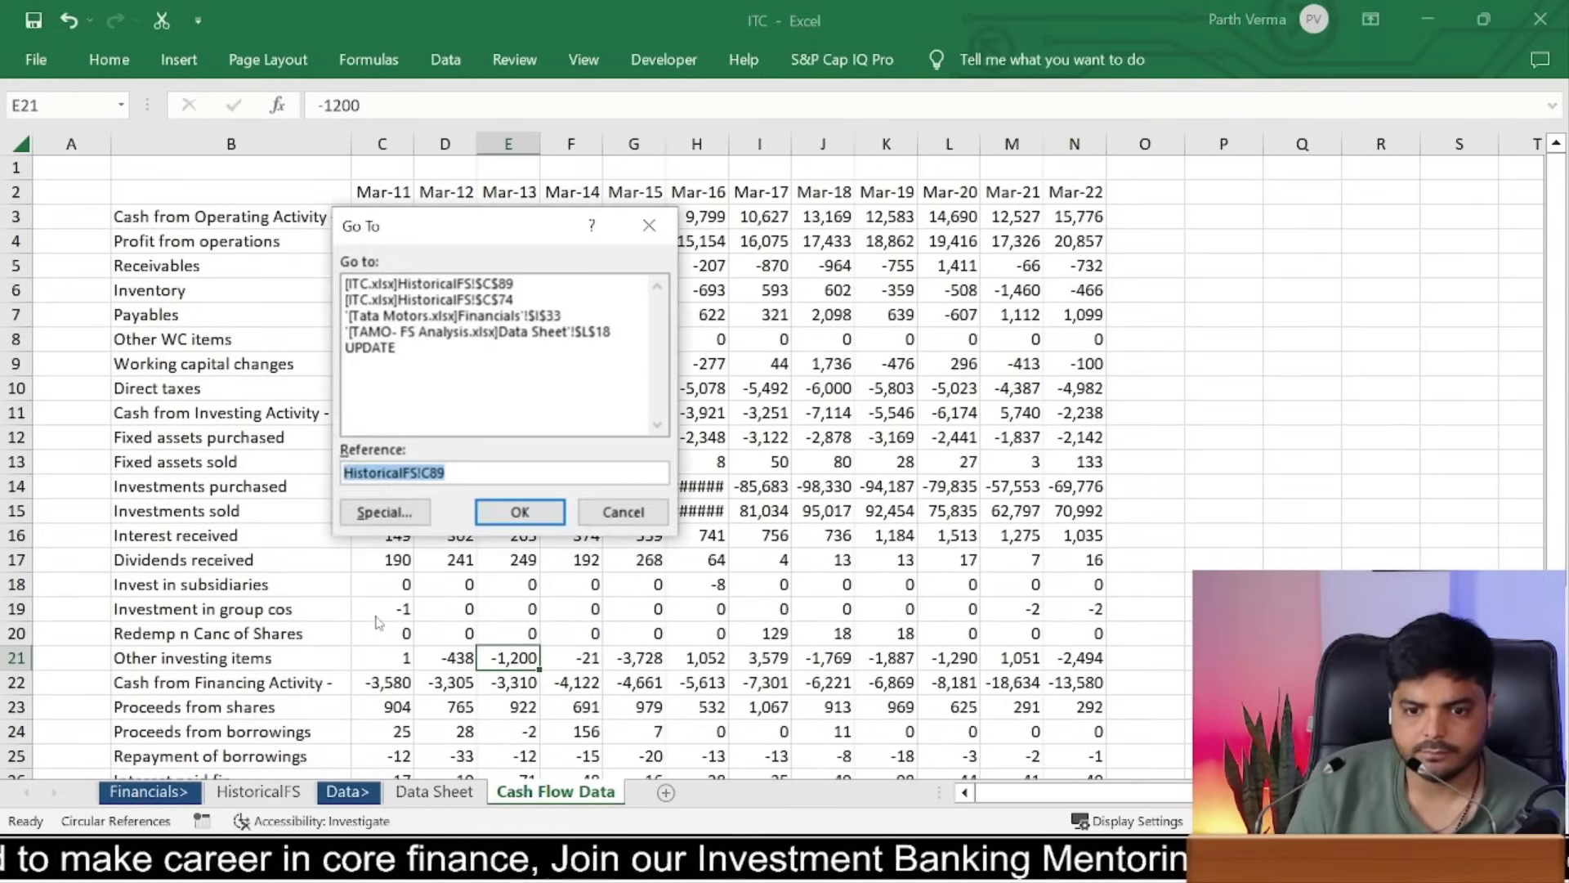
key("Return")
key("Up")
key("Up")
key("Up")
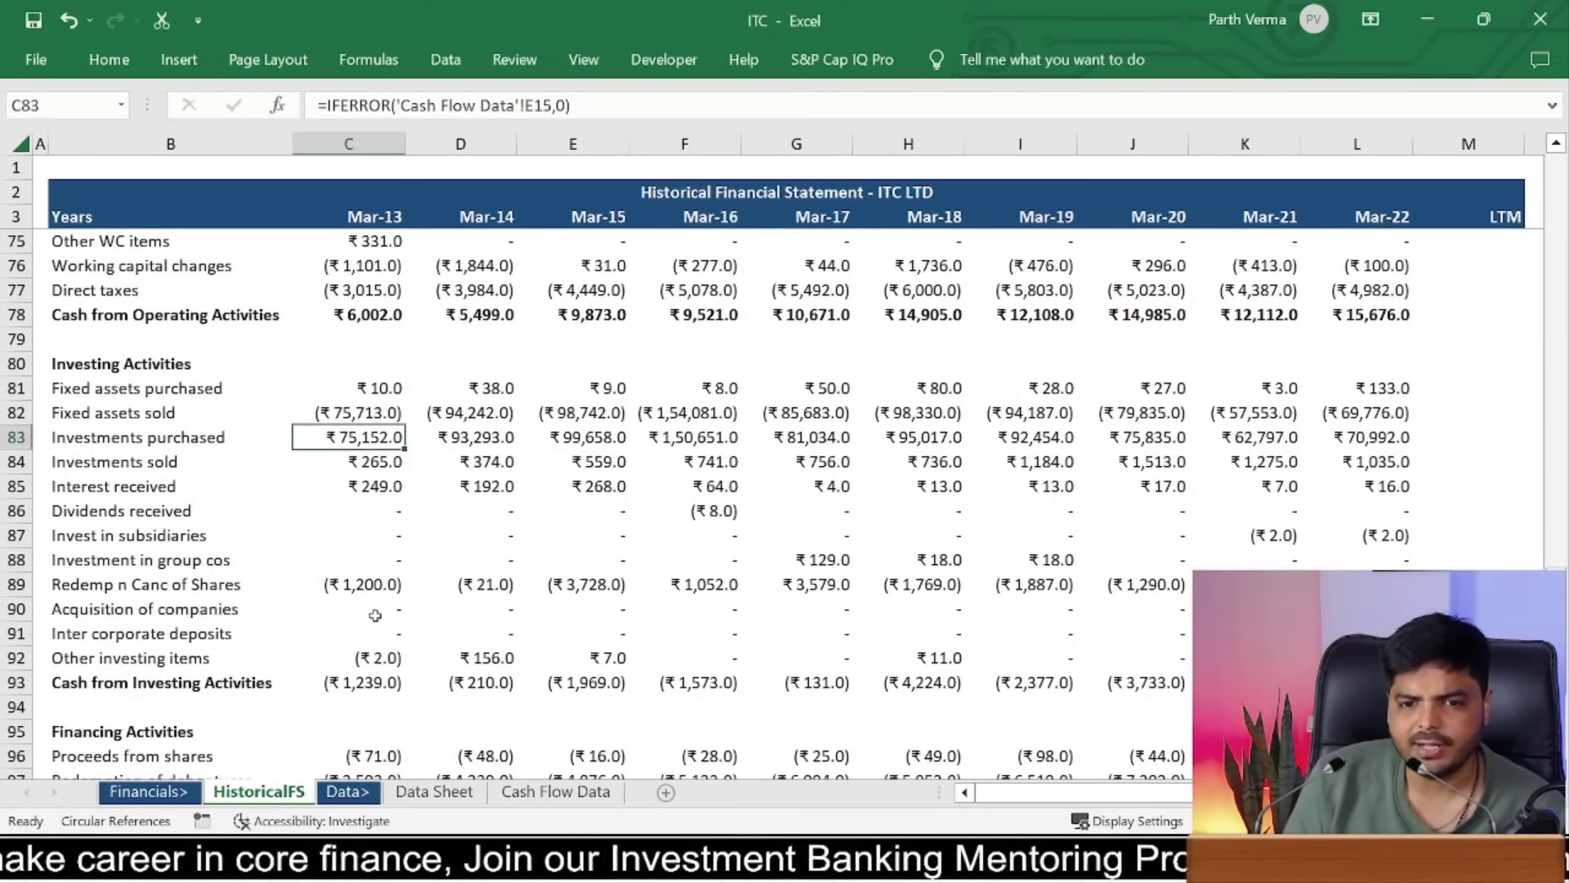
key("Up")
key("Up")
Step: Link Mar-13 Fixed assets purchased to Cash Flow Data with an IFERROR(...,0) formula
type("=")
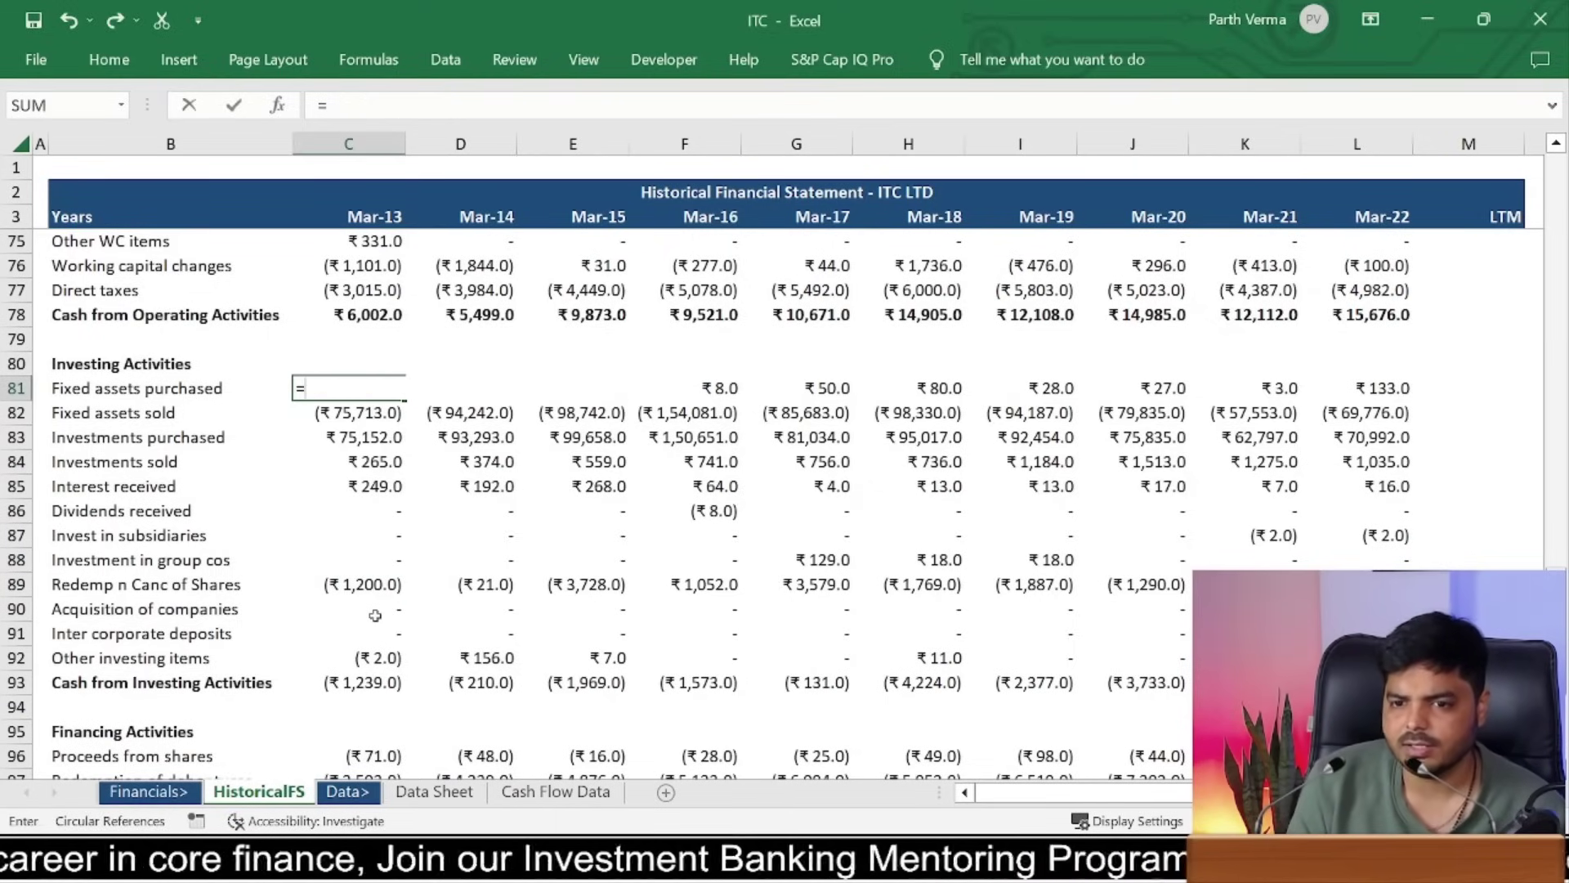
type("iferror")
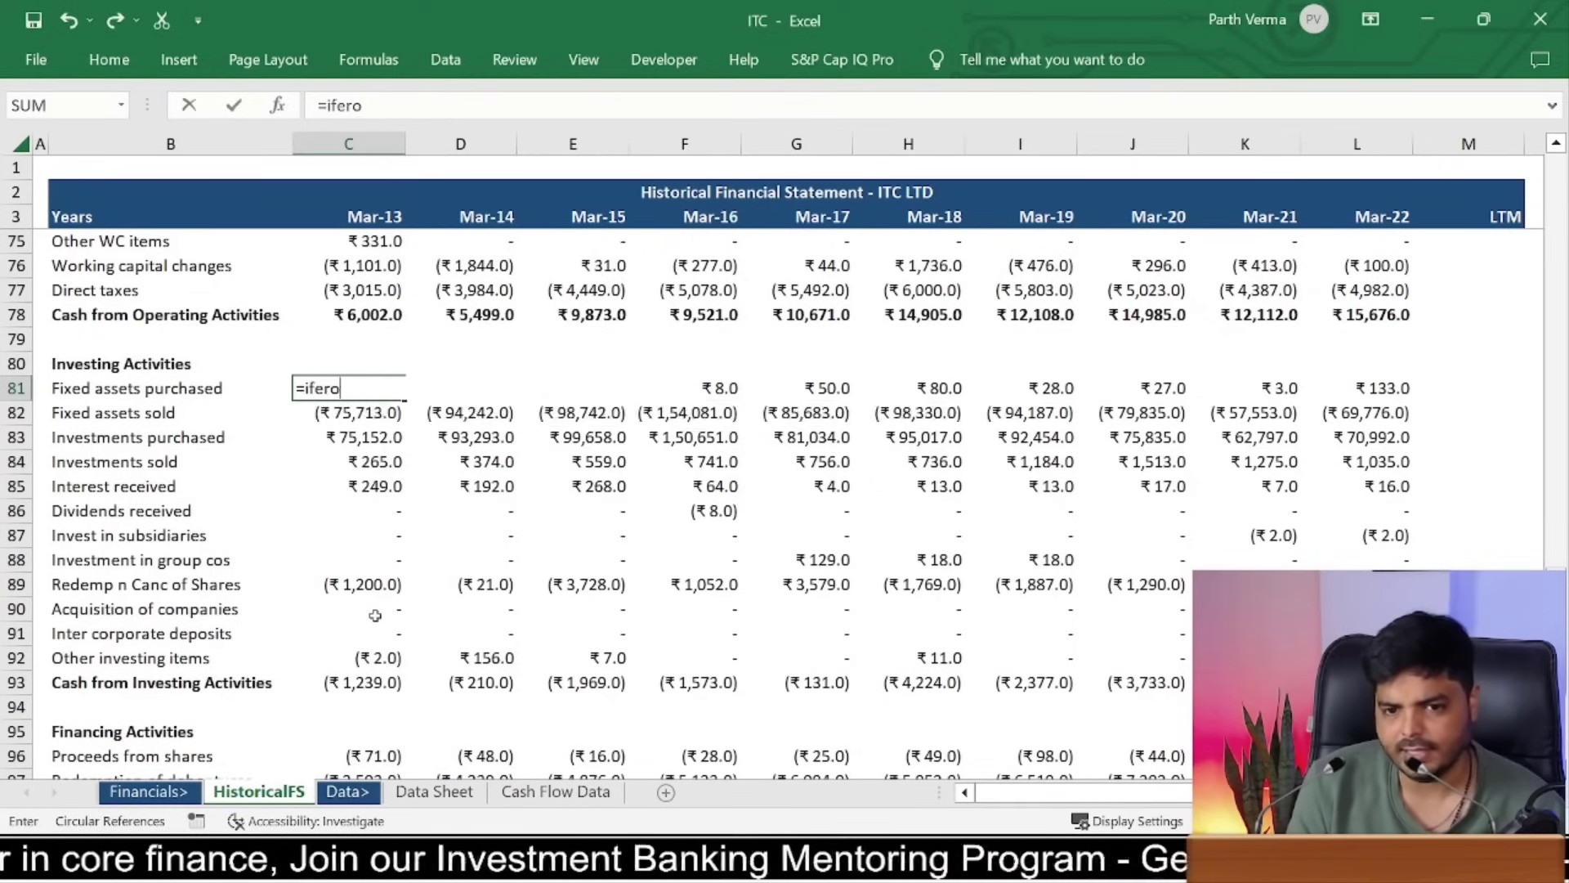
type("(")
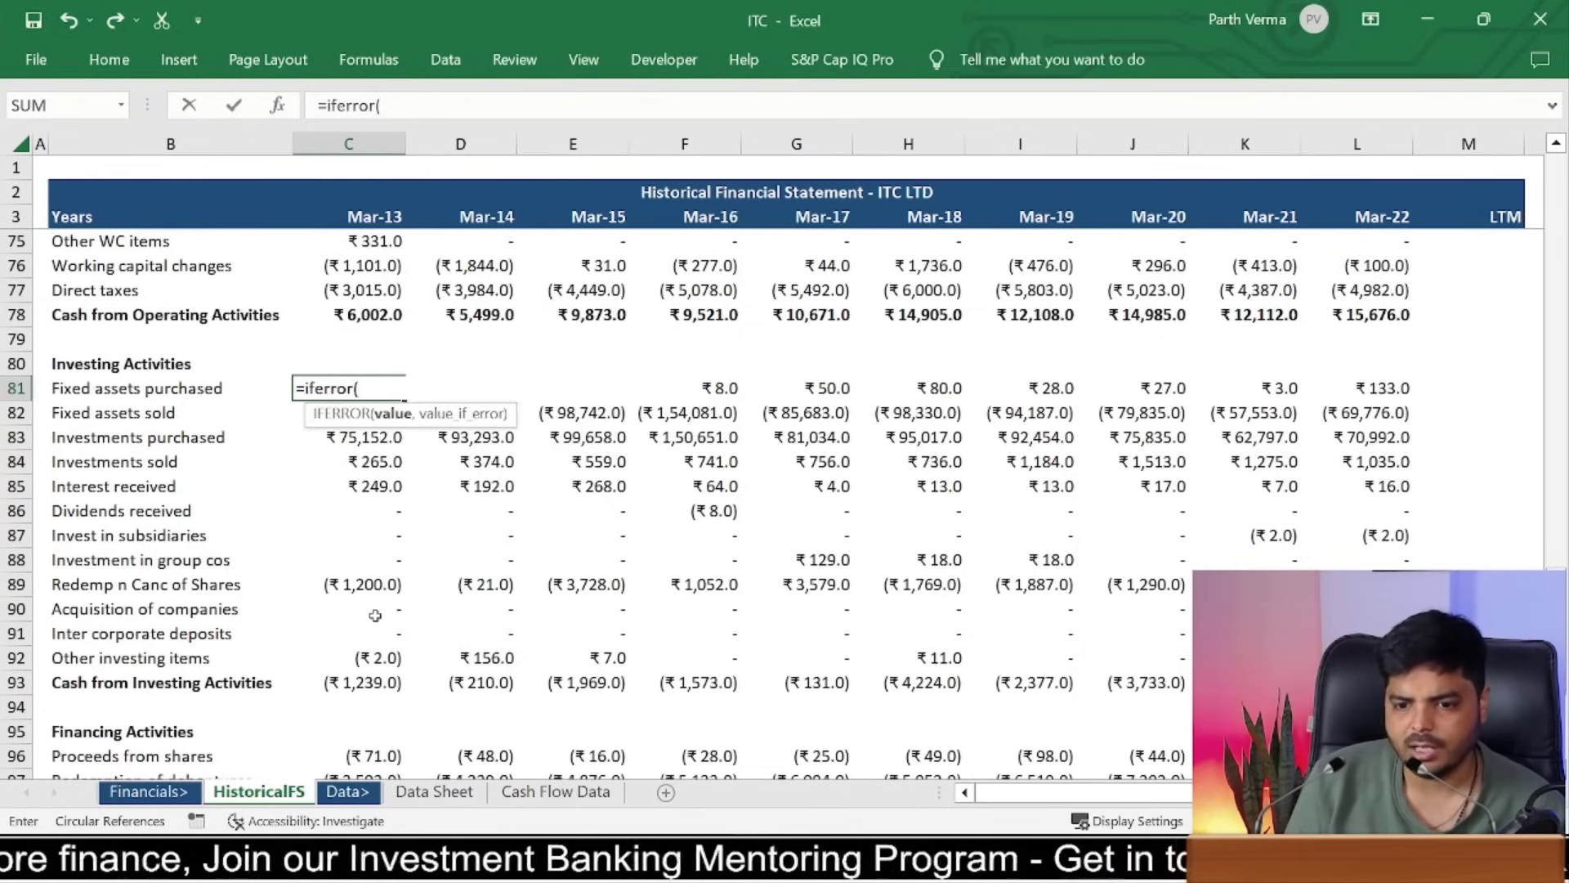
left_click(564, 791)
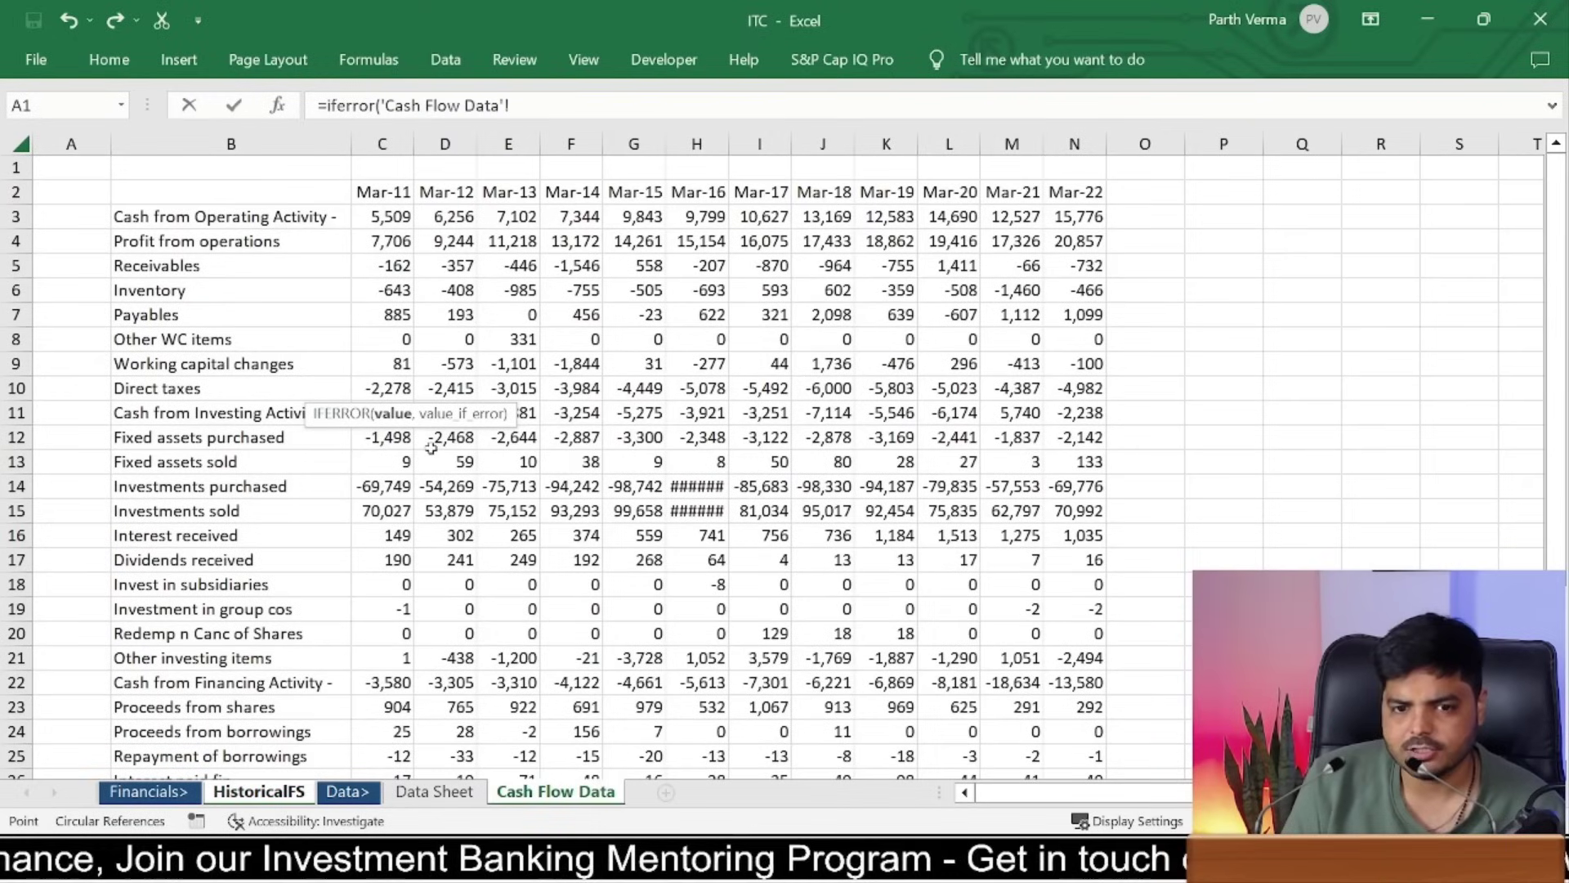
left_click(508, 438)
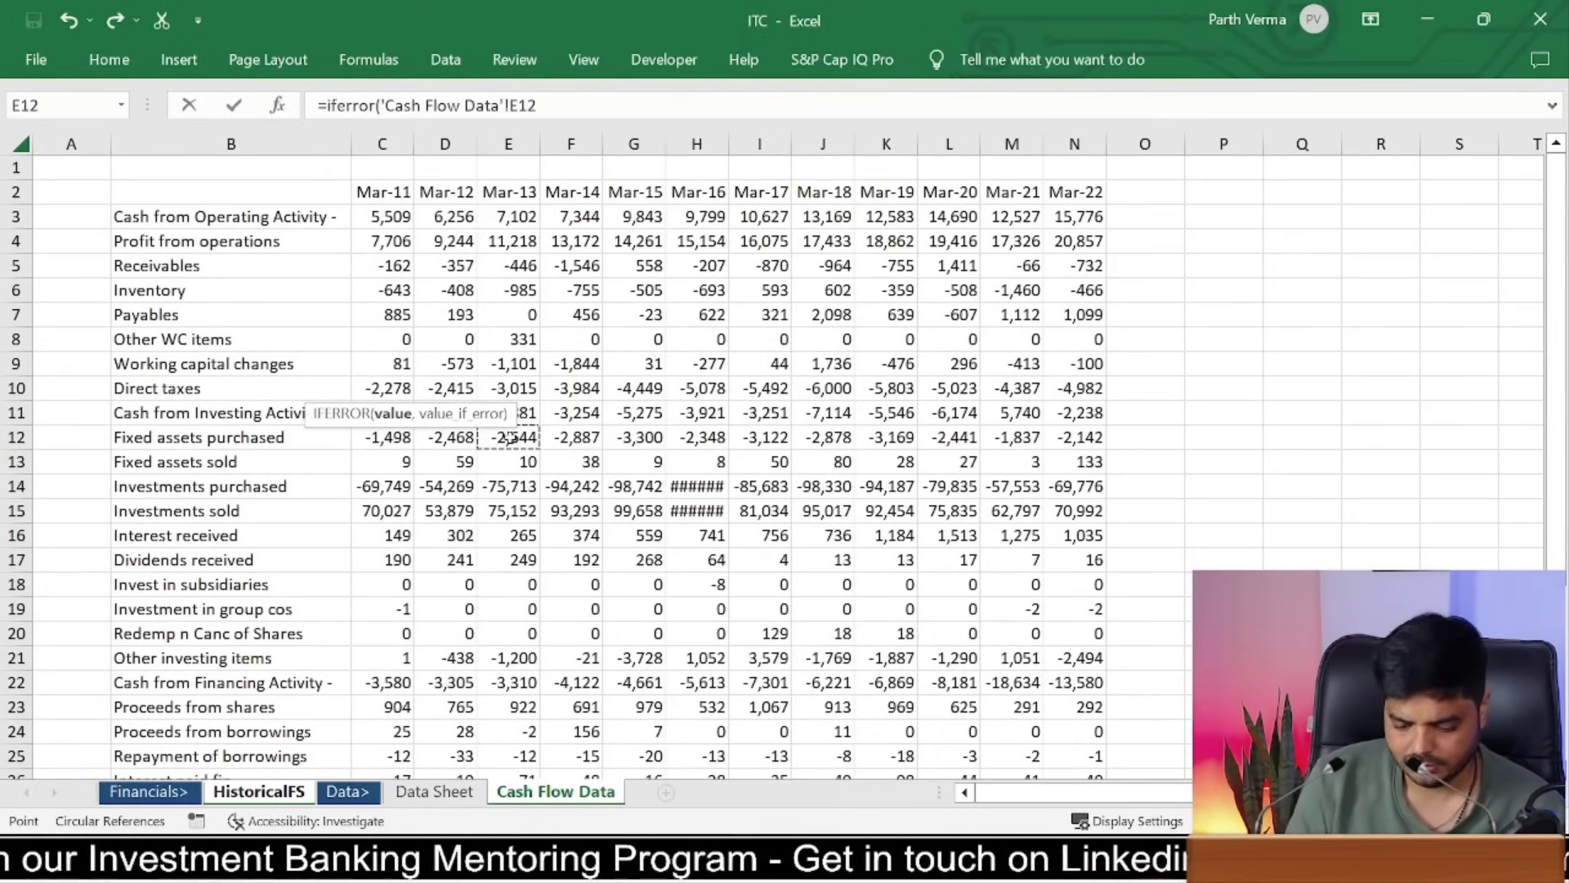
type(",0)")
key("Return")
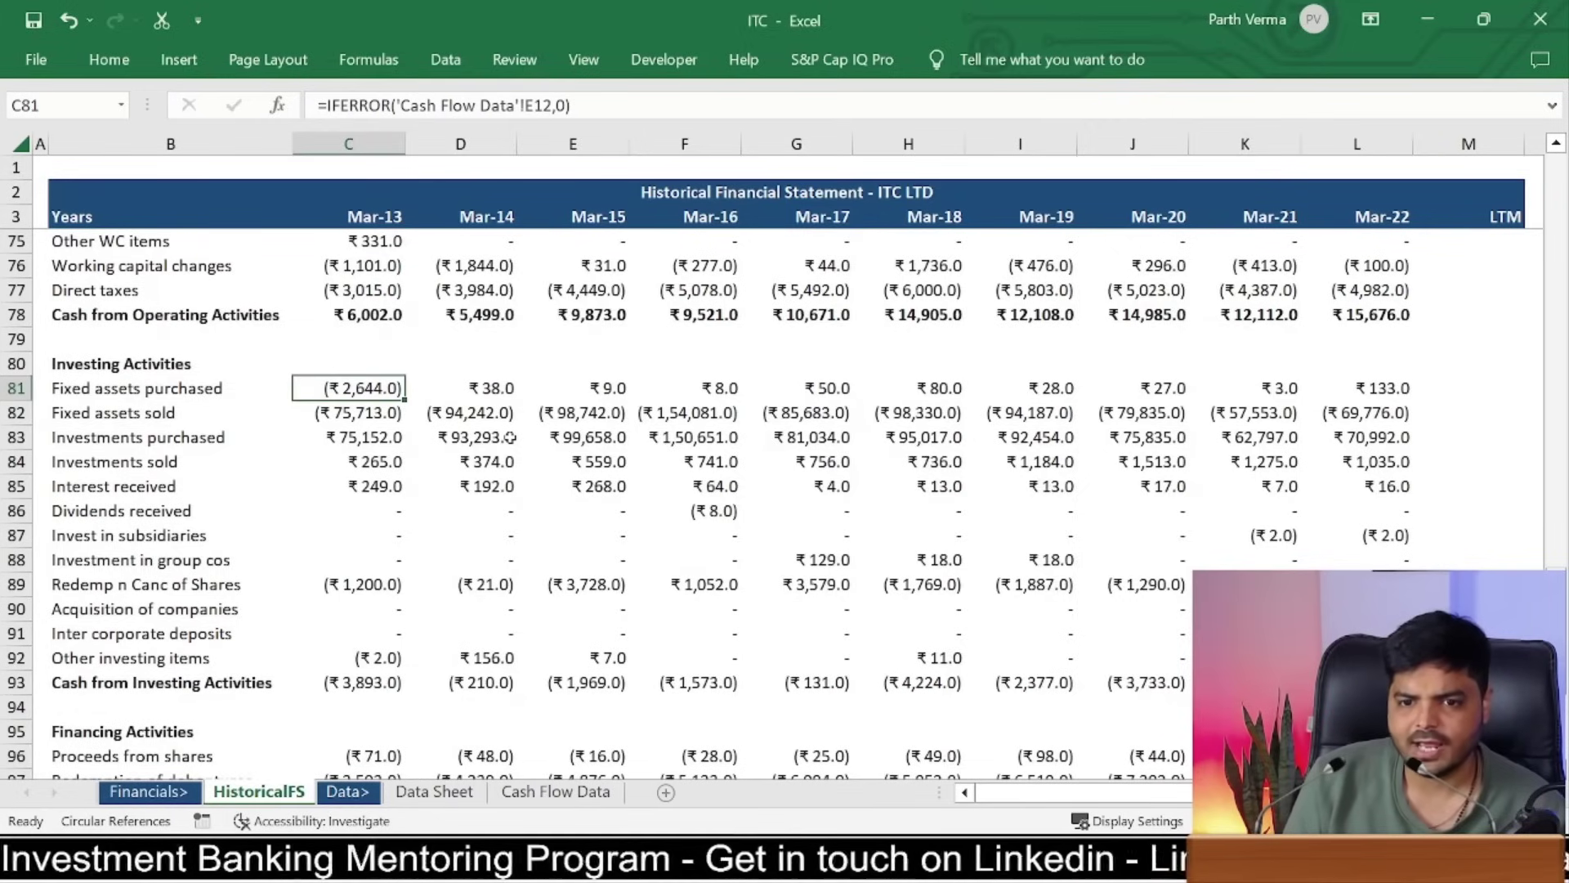
key("ctrl+c")
key("shift+Right")
key("shift+Right")
key("shift+Right")
key("shift+Right")
key("shift+Right")
key("shift+Right")
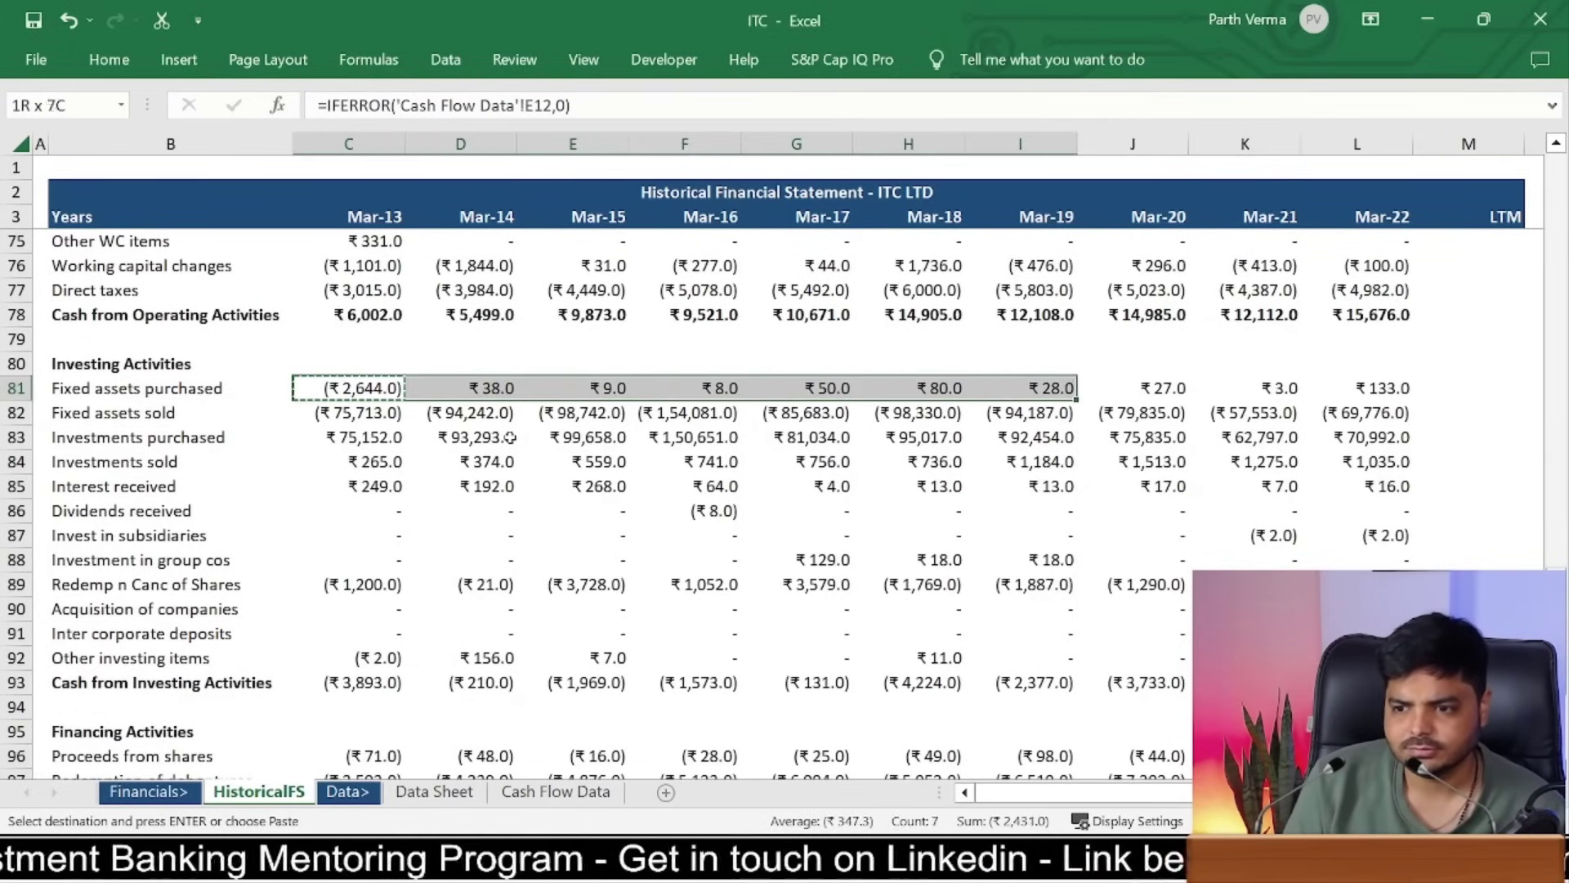
key("shift+Right")
key("shift+Right")
key("shift+Right")
key("Return")
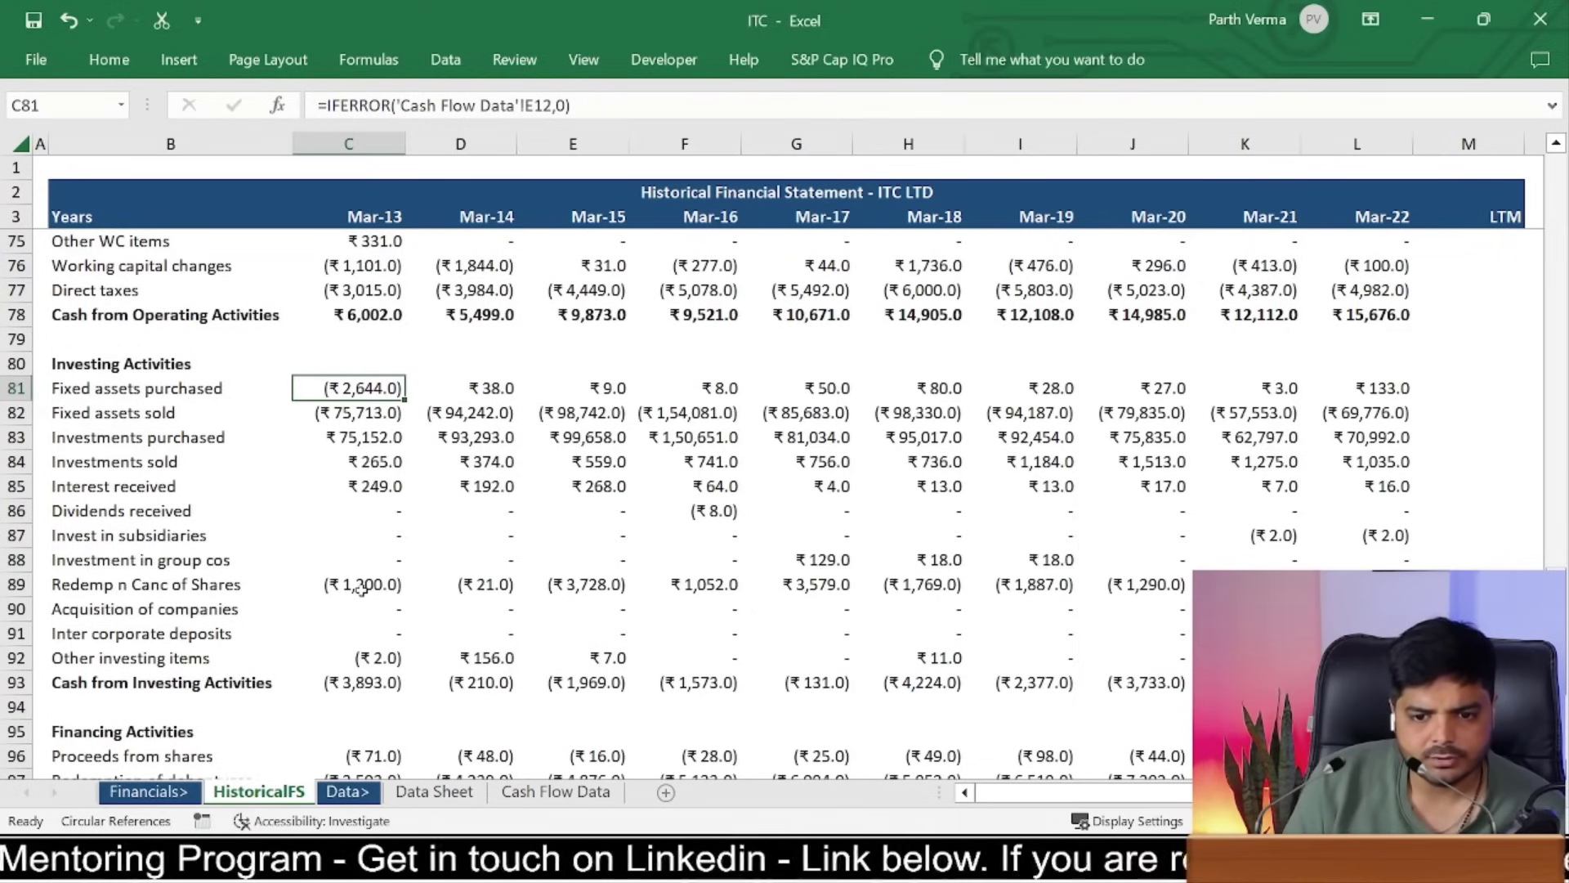
Step: Fill the formula down to Redemp n Canc of Shares and paste the Interest received formula into Other investing items
key("ctrl+c")
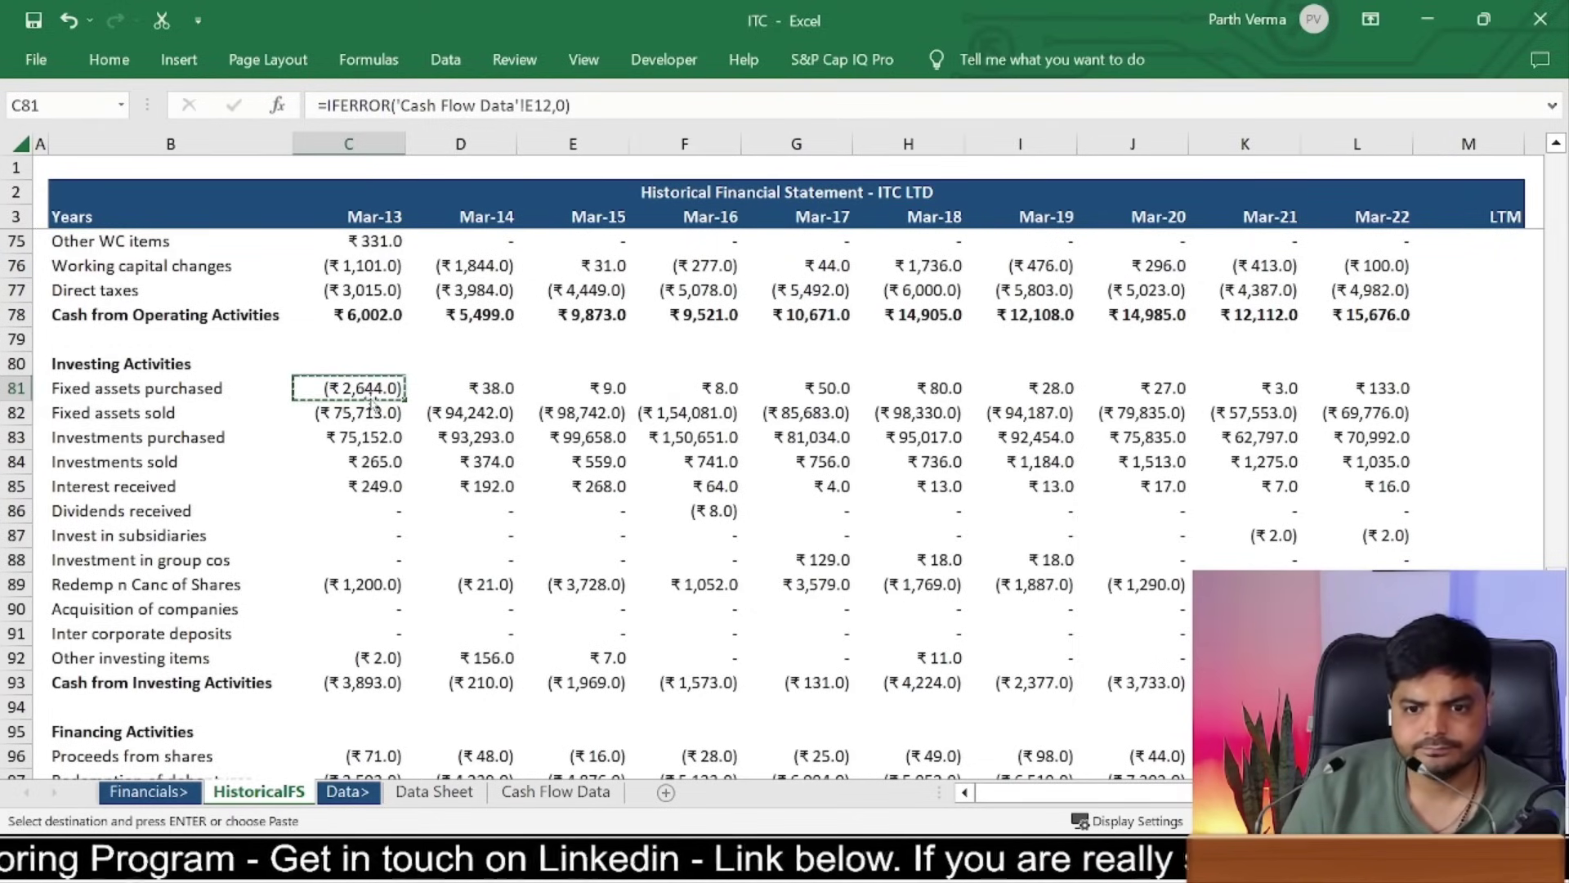
key("shift+Down")
key("shift+Down")
key("shift+Down")
key("shift+Down")
key("shift+Down")
key("shift+Down")
key("shift+Down")
key("shift+Down")
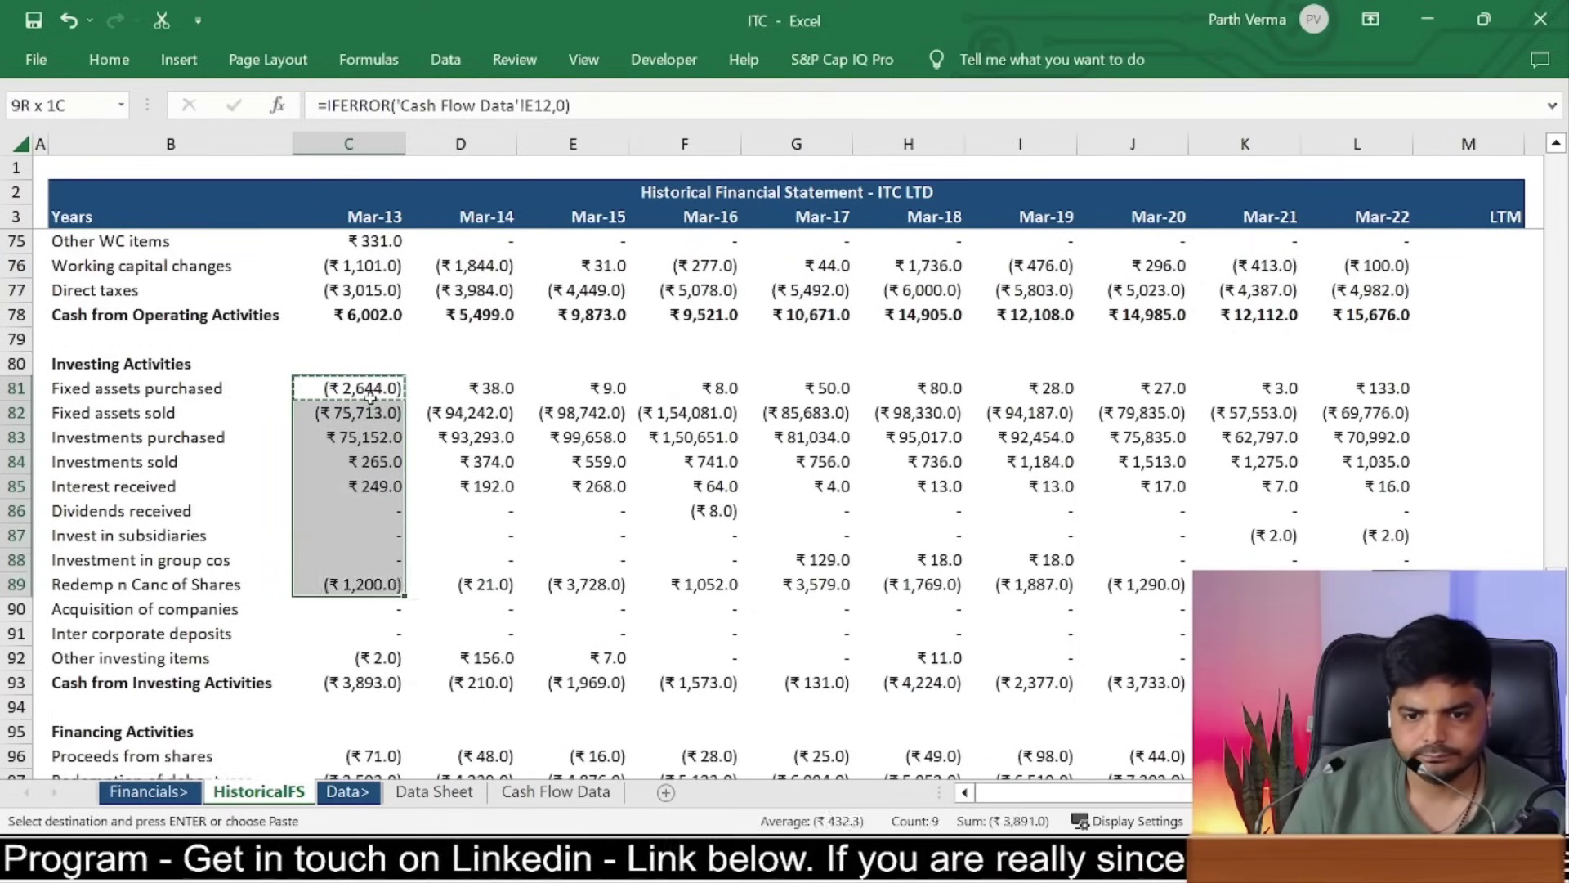
key("ctrl+v")
key("Down")
key("Down")
key("Down")
key("Down")
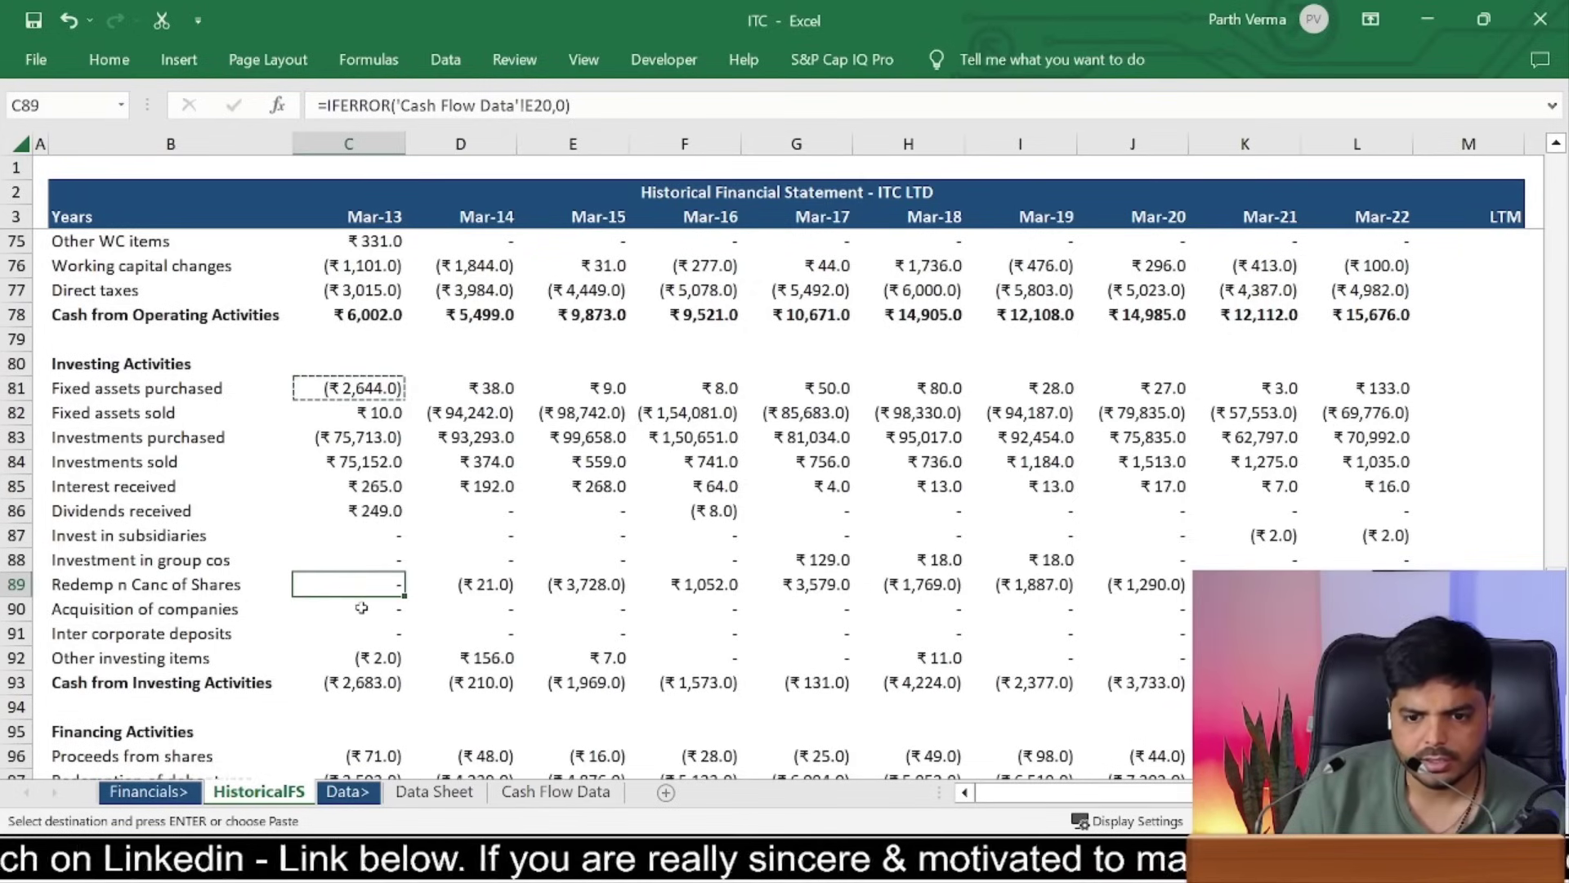
left_click_drag(361, 608, 364, 634)
left_click(369, 654)
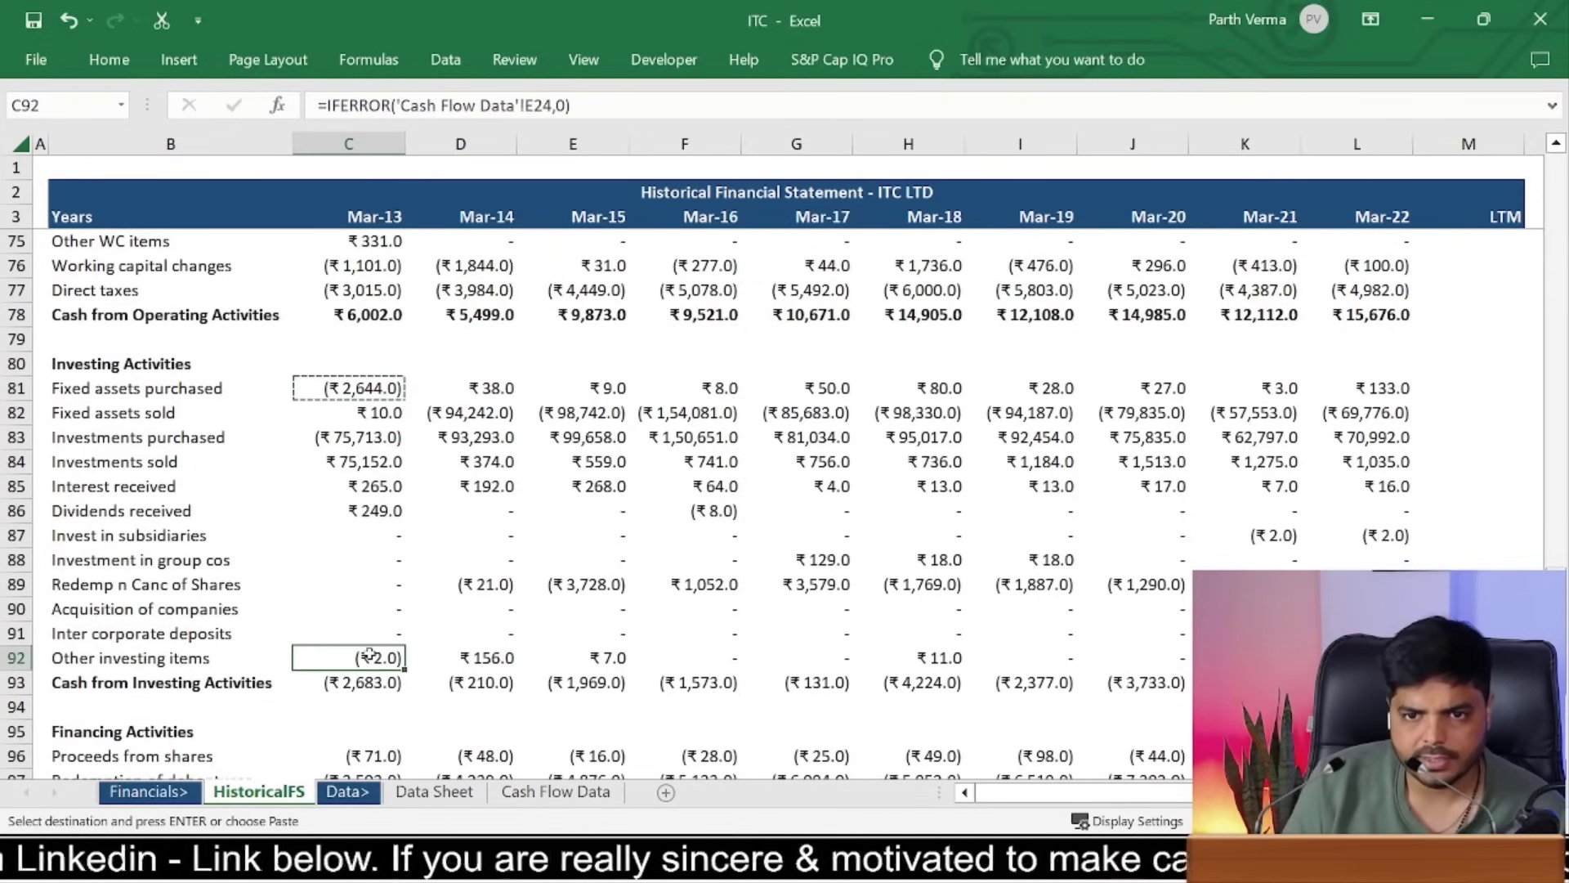
left_click(375, 483)
key("ctrl+c")
left_click(375, 655)
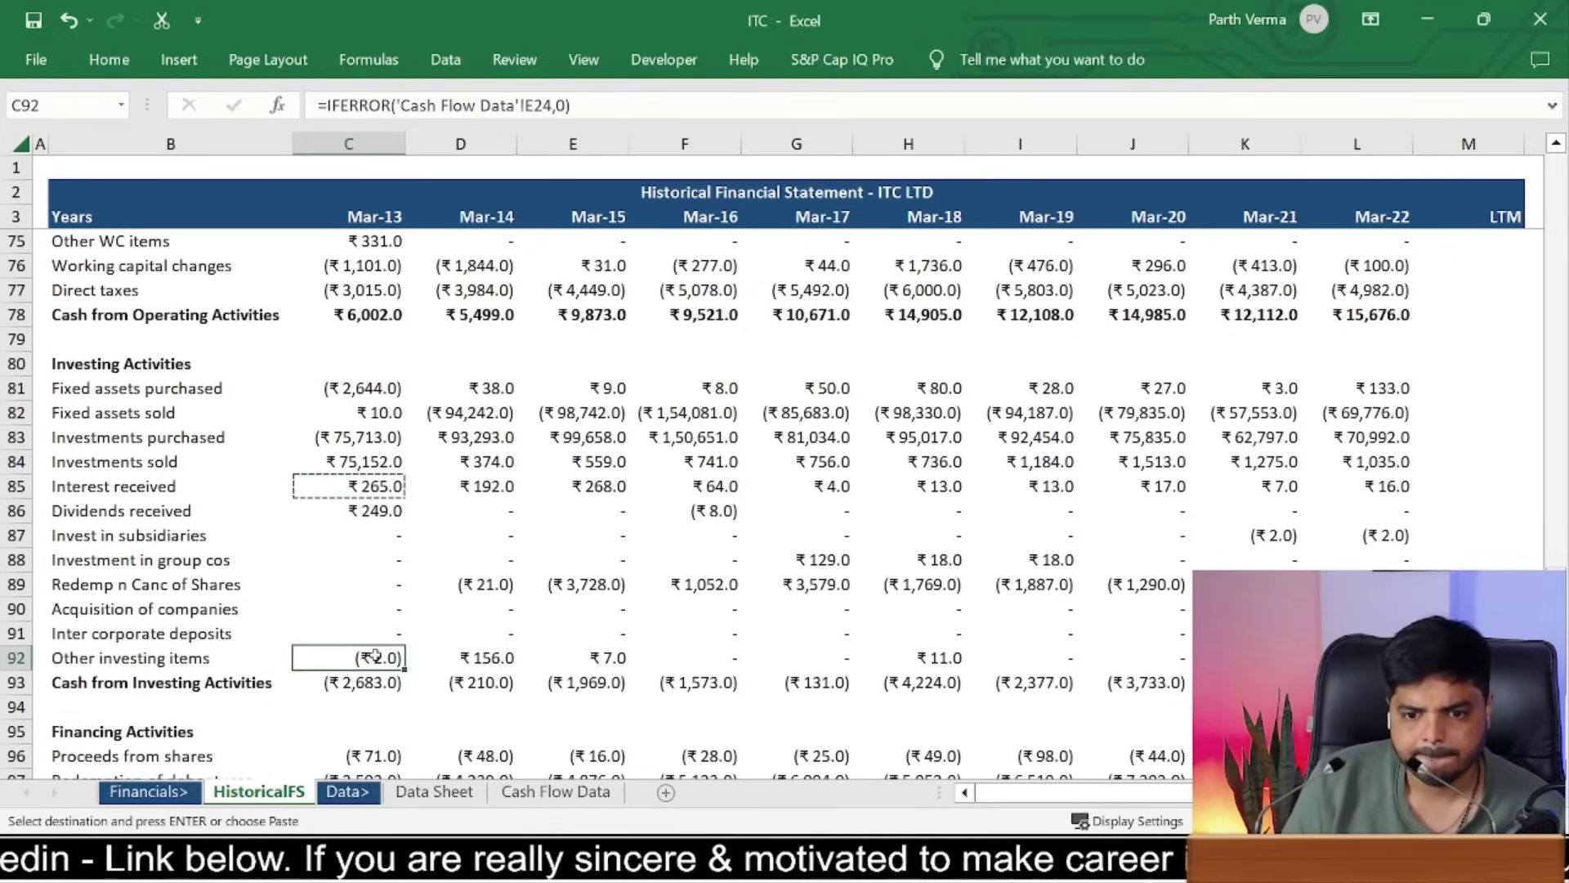
key("ctrl+alt+v")
key("f")
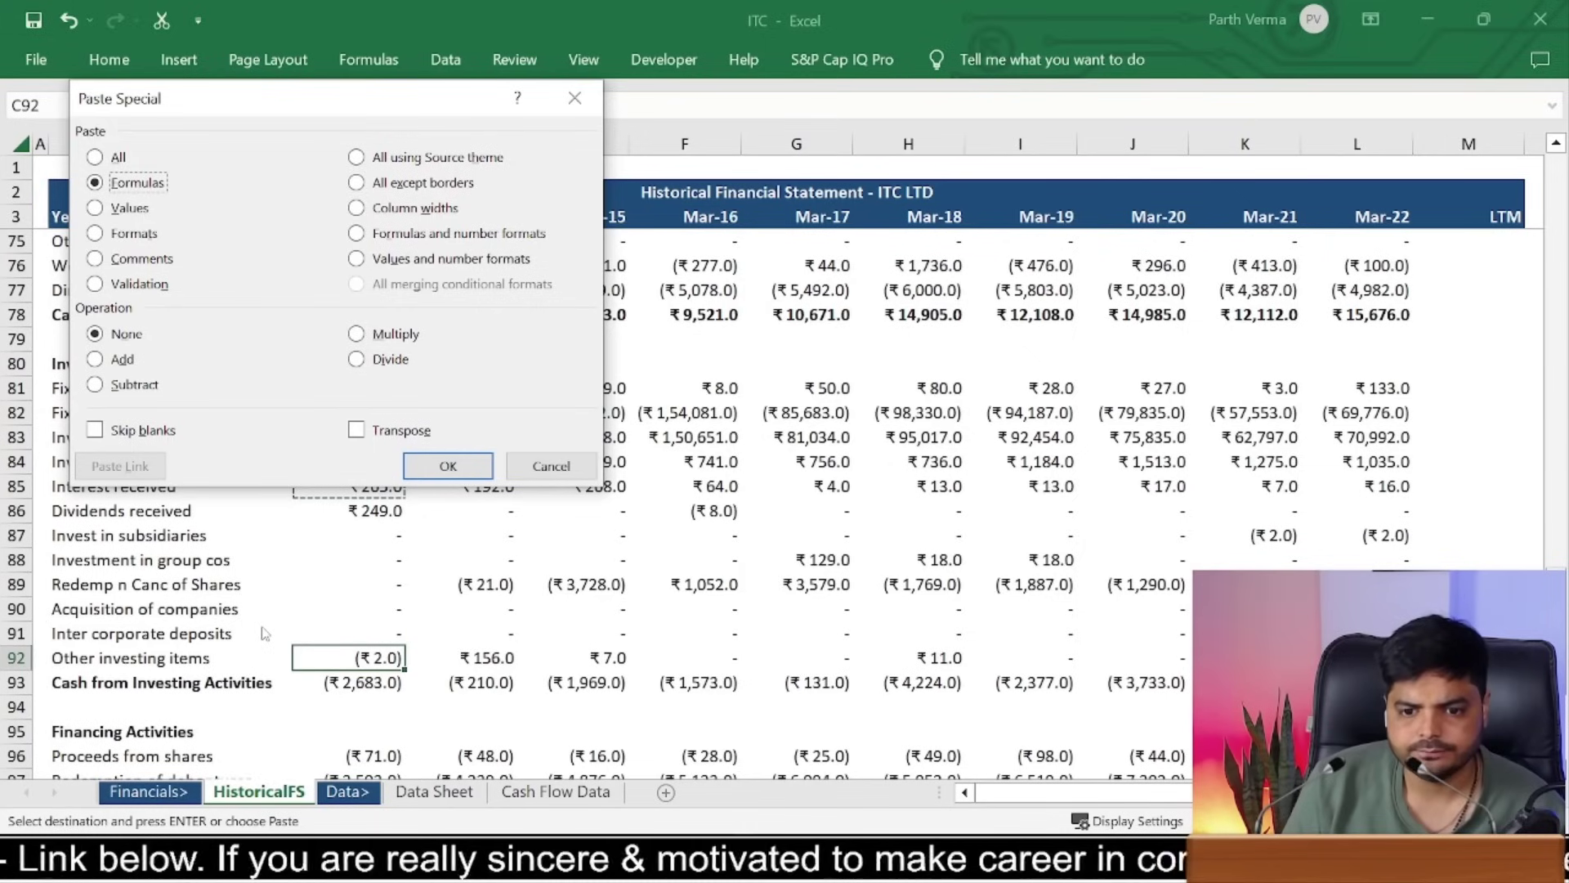
key("Return")
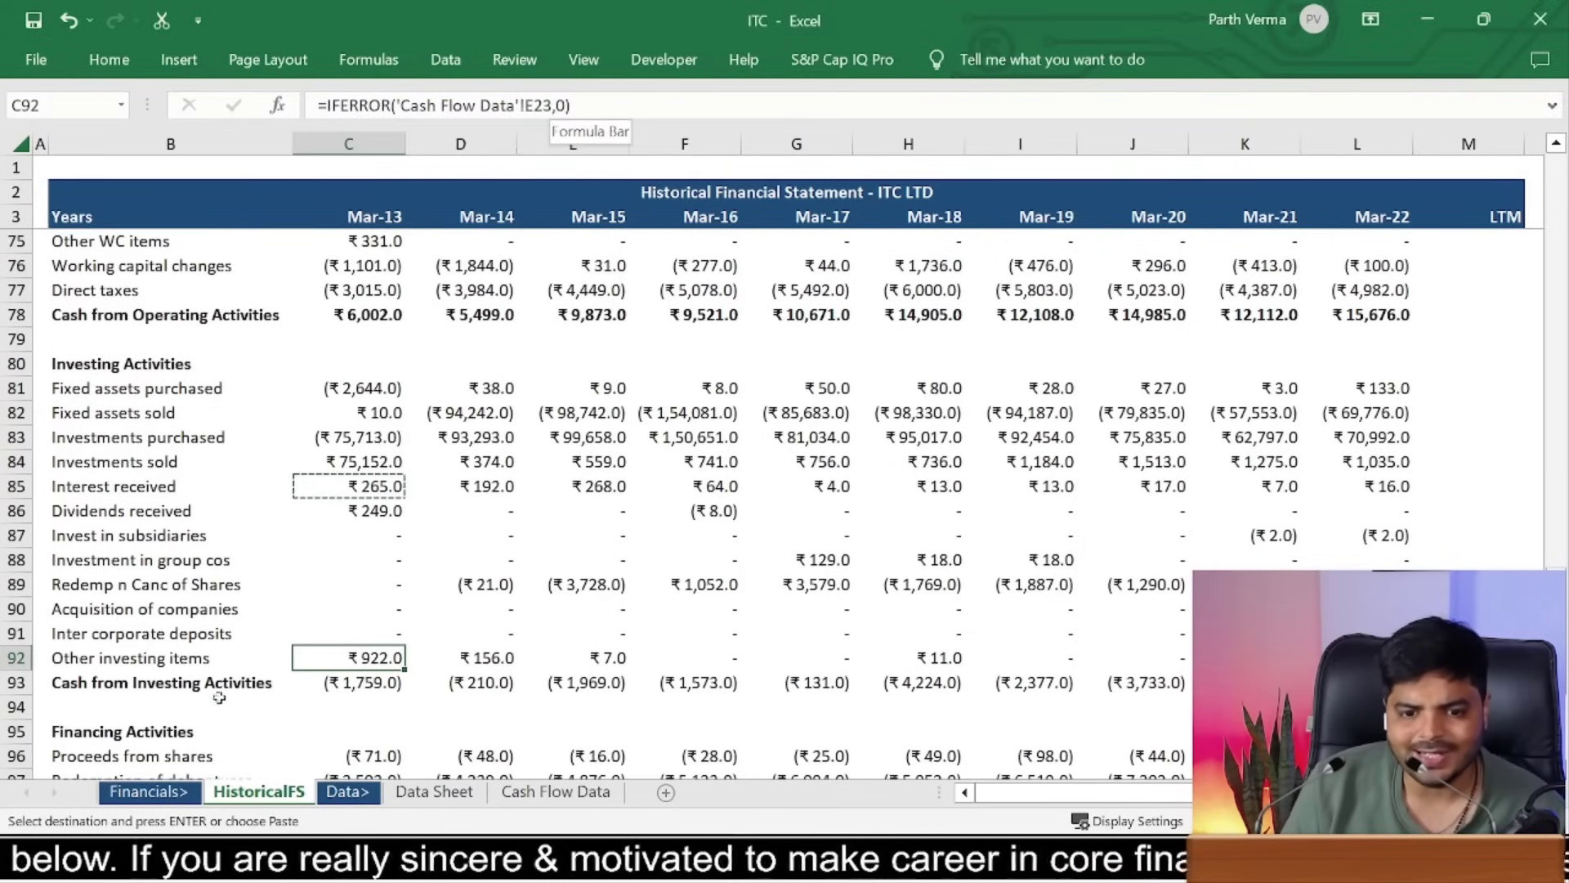
Step: Fix the row number in the Other investing items reference after checking Cash Flow Data
key("ctrl+Page_Down")
key("ctrl+Page_Down")
key("ctrl+Page_Down")
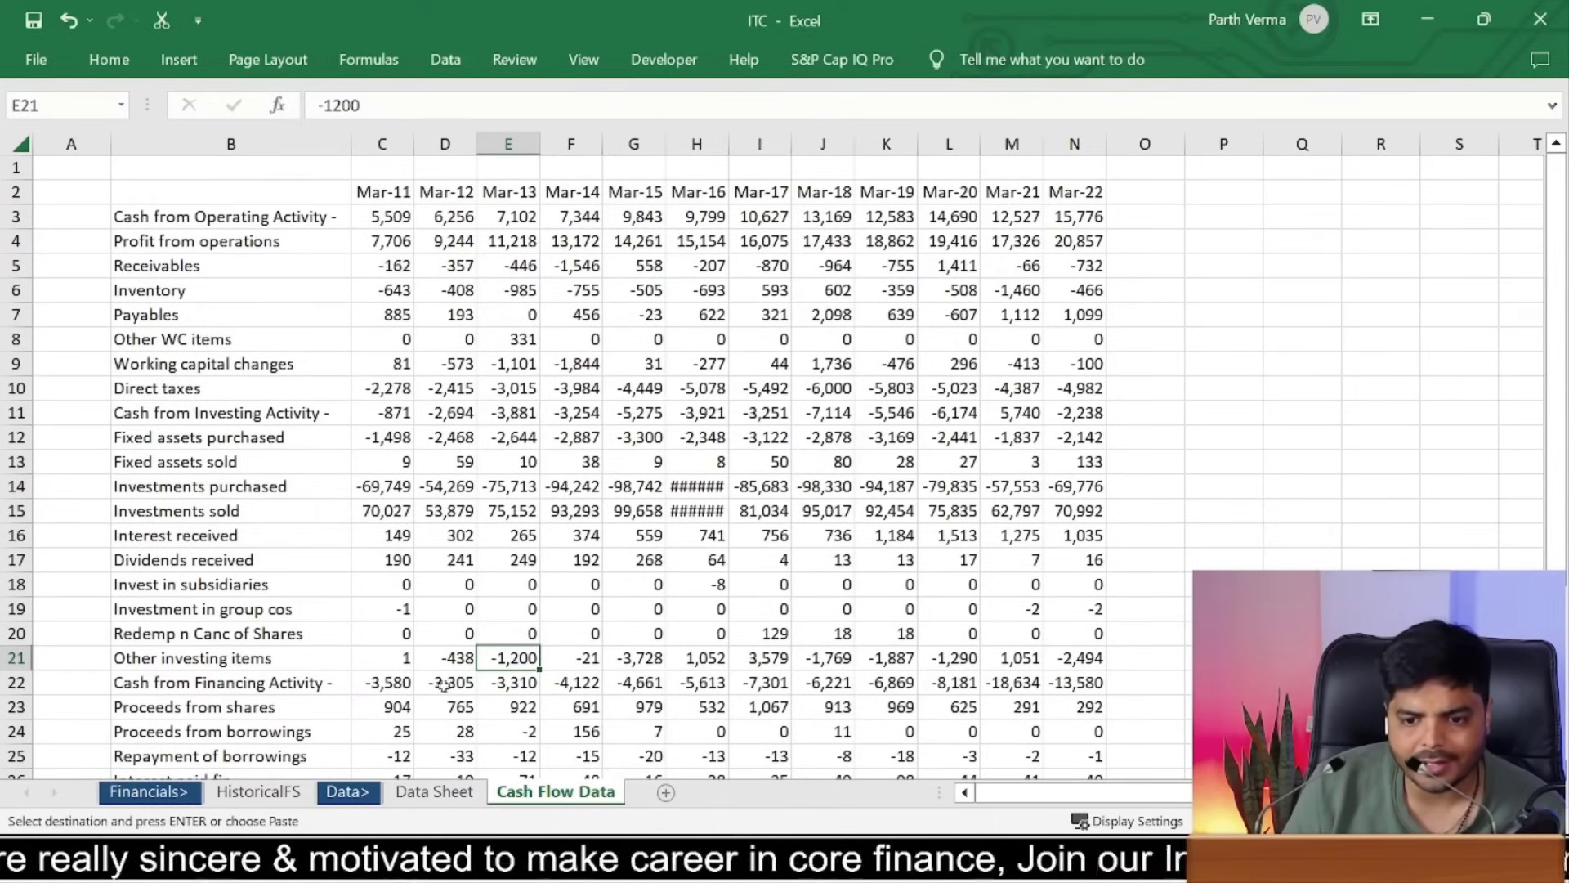
left_click(259, 791)
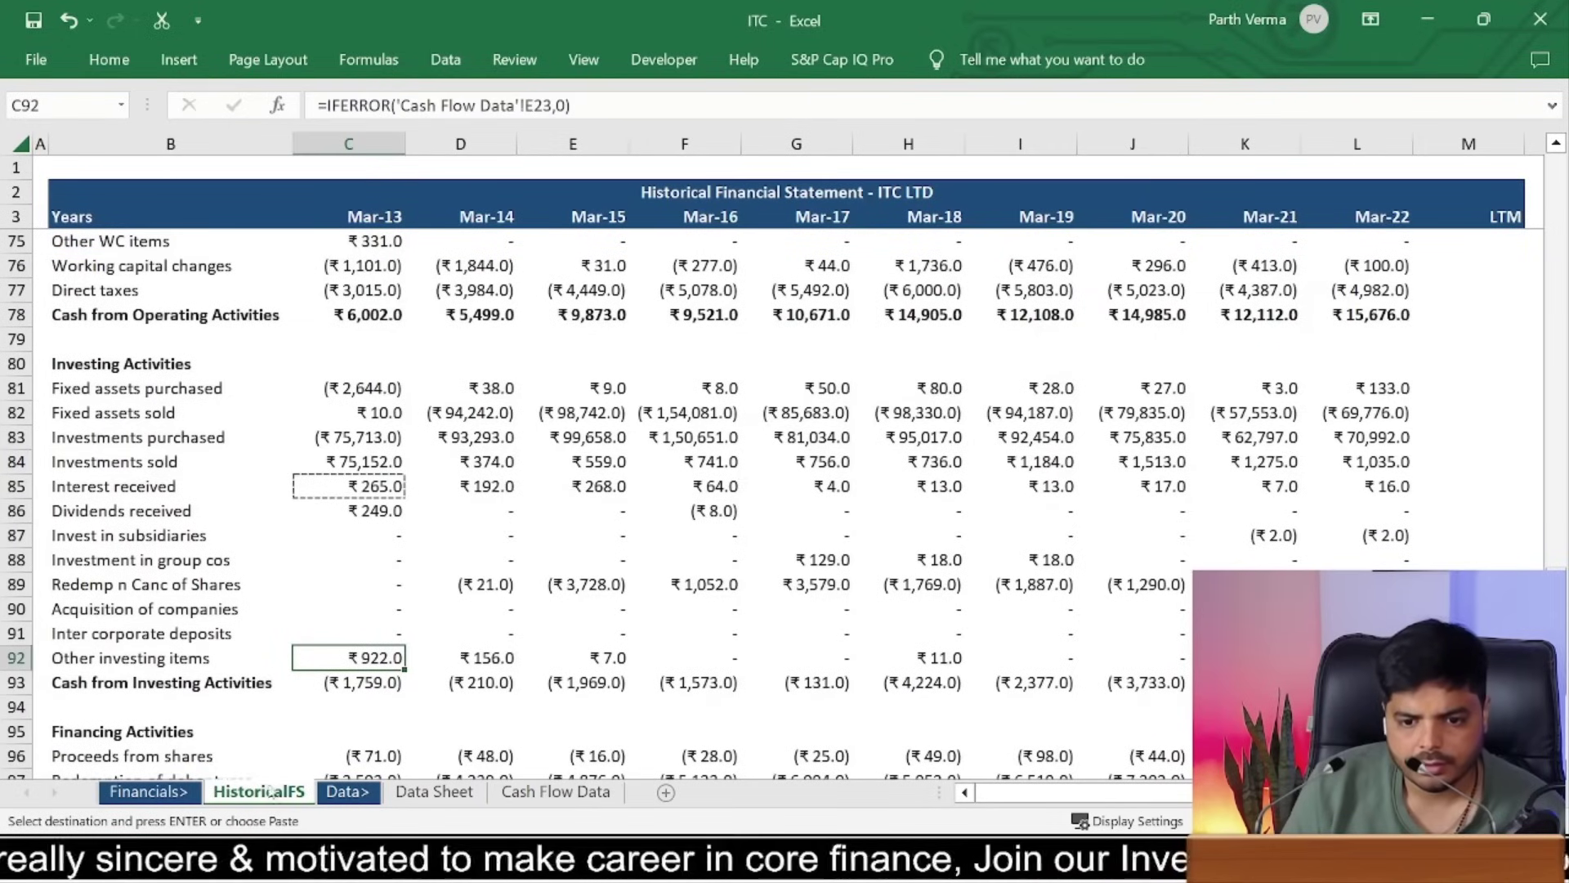
left_click(553, 106)
key("BackSpace")
type("1")
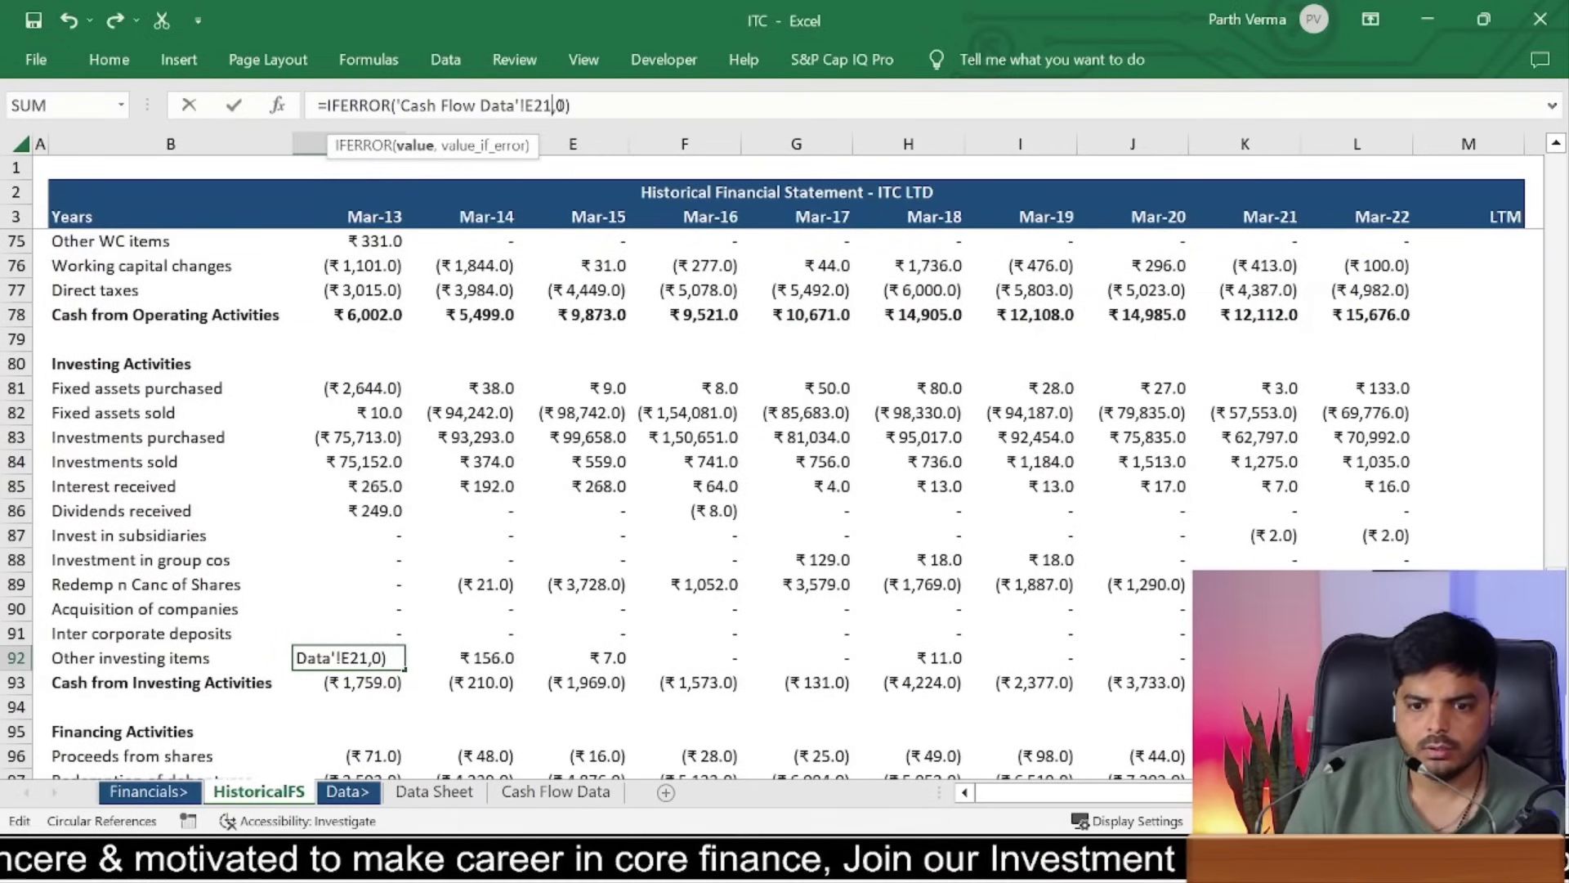
key("ctrl+Return")
Step: Copy the Mar-13 investing formulas in rows 81–92 across Mar-14 to Mar-22
key("shift+Up")
key("shift+Up")
key("shift+Up")
key("shift+Up")
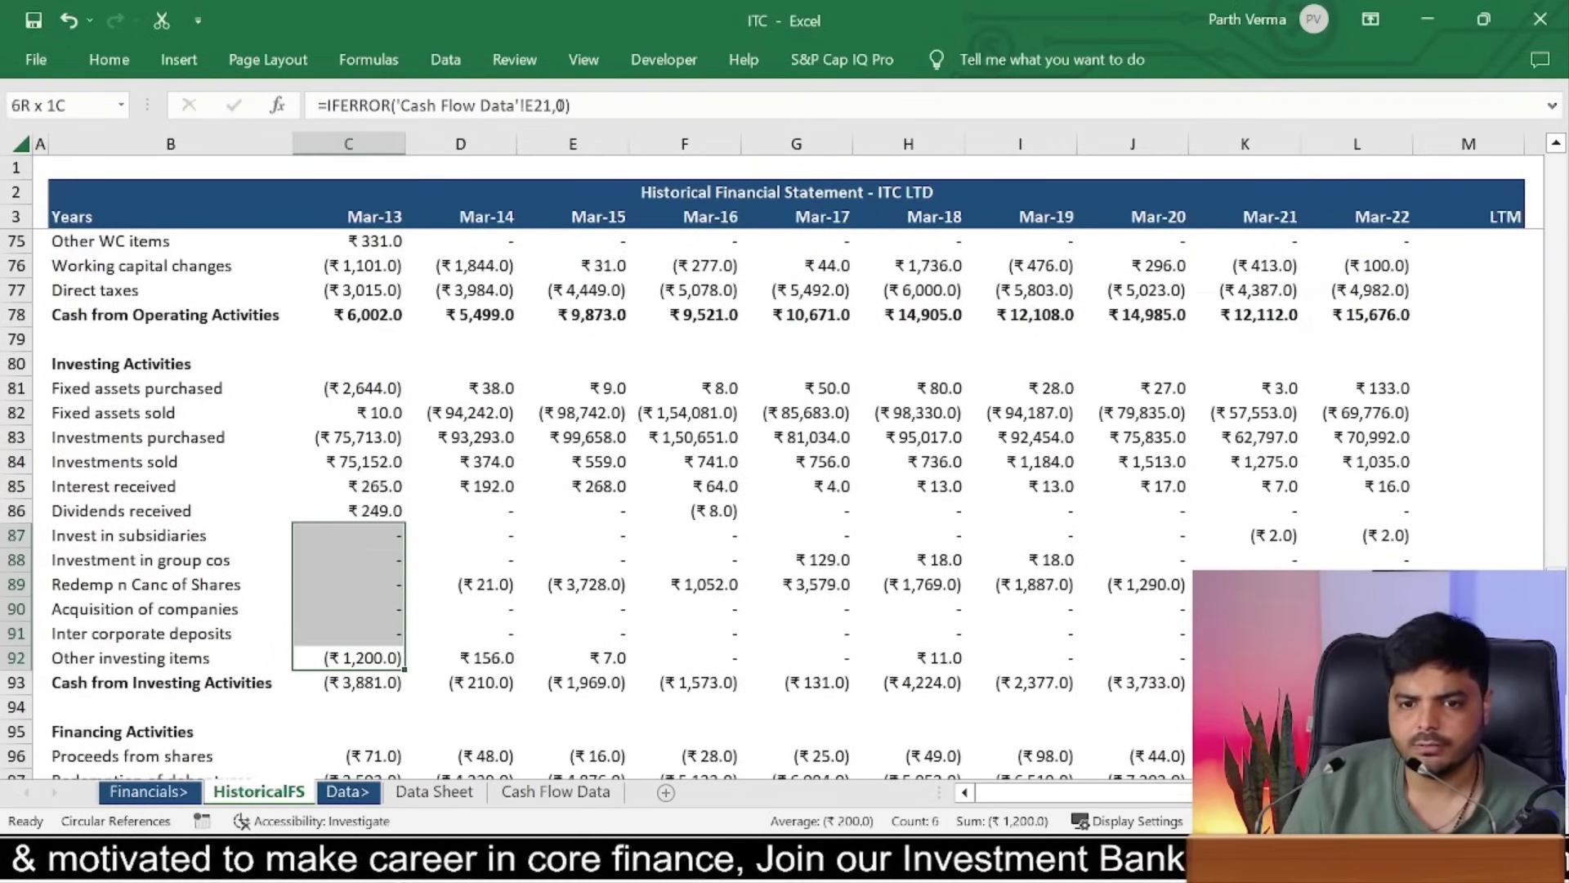
key("shift+Up")
key("shift+Up")
key("shift+Up")
key("shift+Up")
key("shift+Up")
key("shift+Up")
key("ctrl+c")
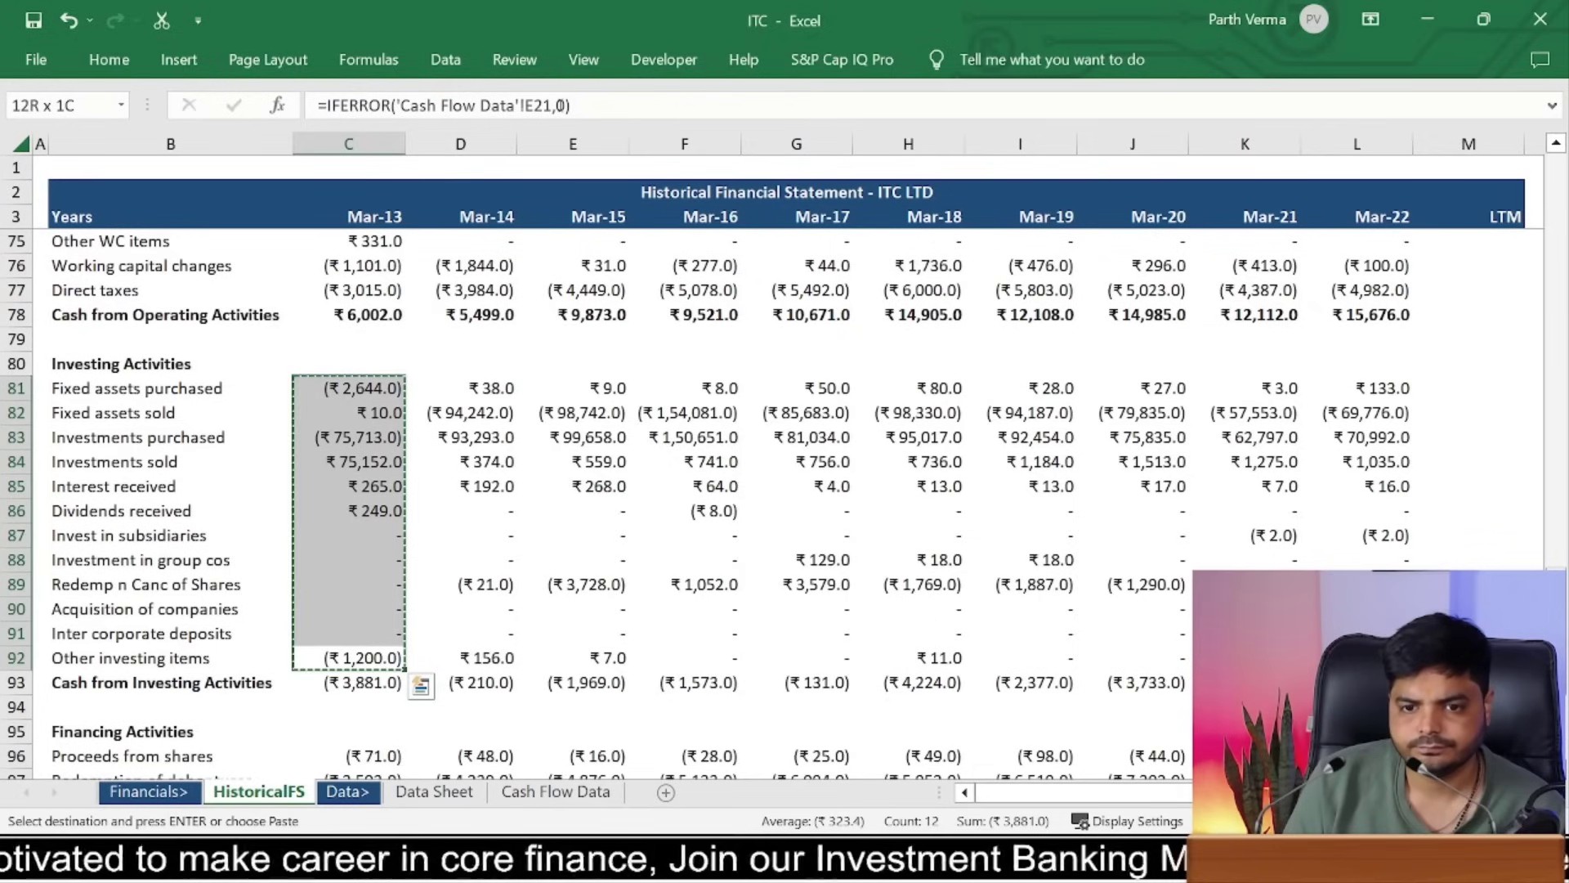
key("ctrl+shift+Right")
key("ctrl+v")
Step: Bold the Cash from Investing Activities totals in row 93
left_click(164, 658)
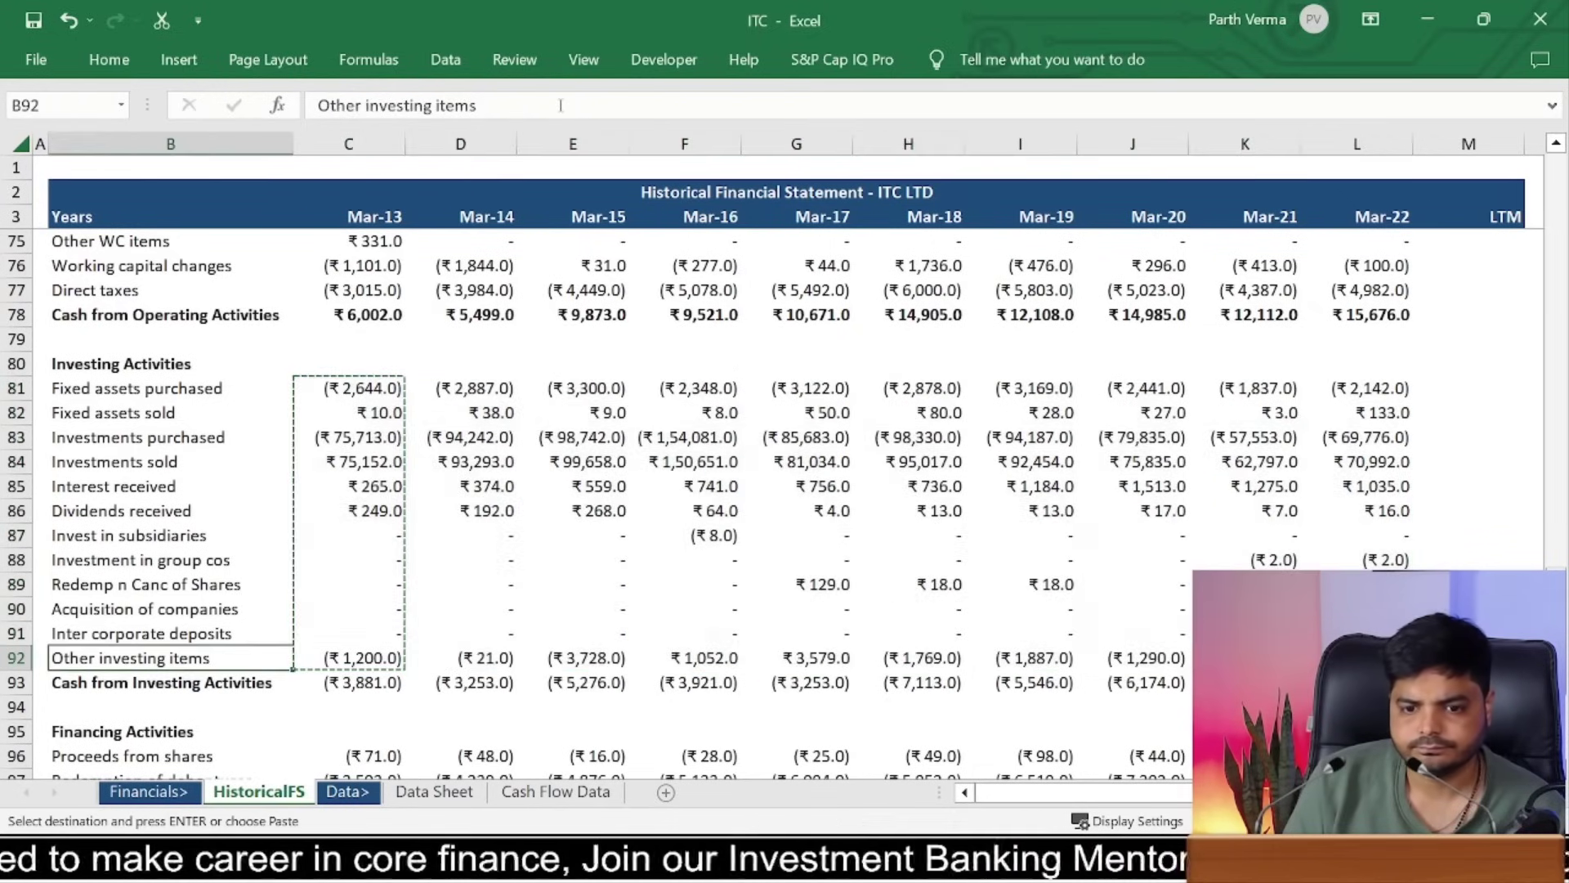
key("Down")
key("Right")
key("ctrl+shift+Right")
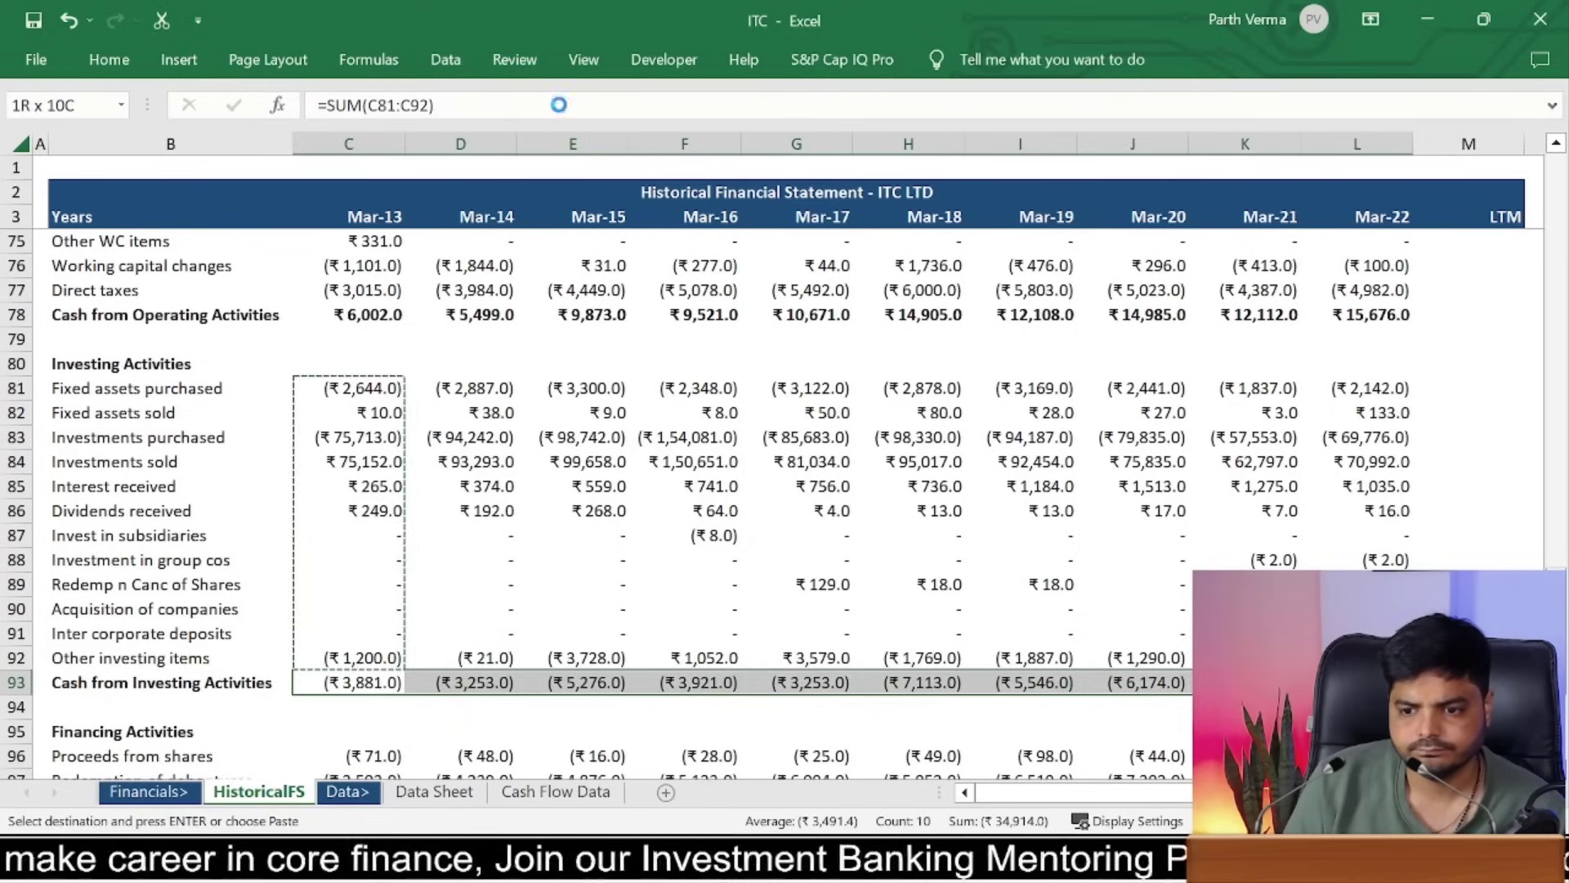
key("ctrl+b")
key("ctrl+shift+Left")
key("shift+Right")
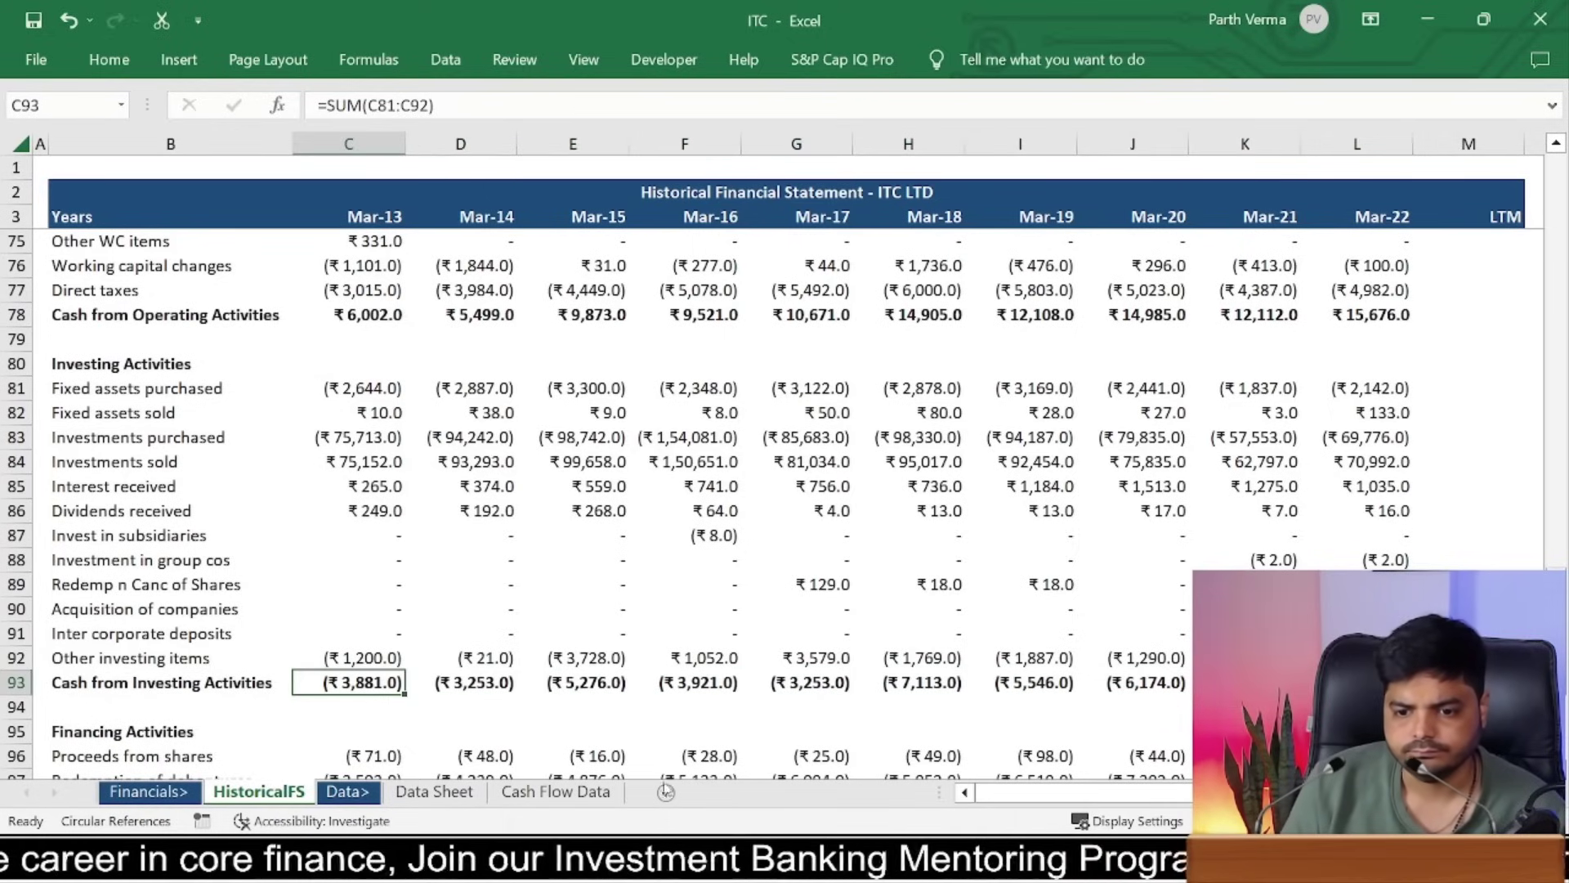
left_click(516, 794)
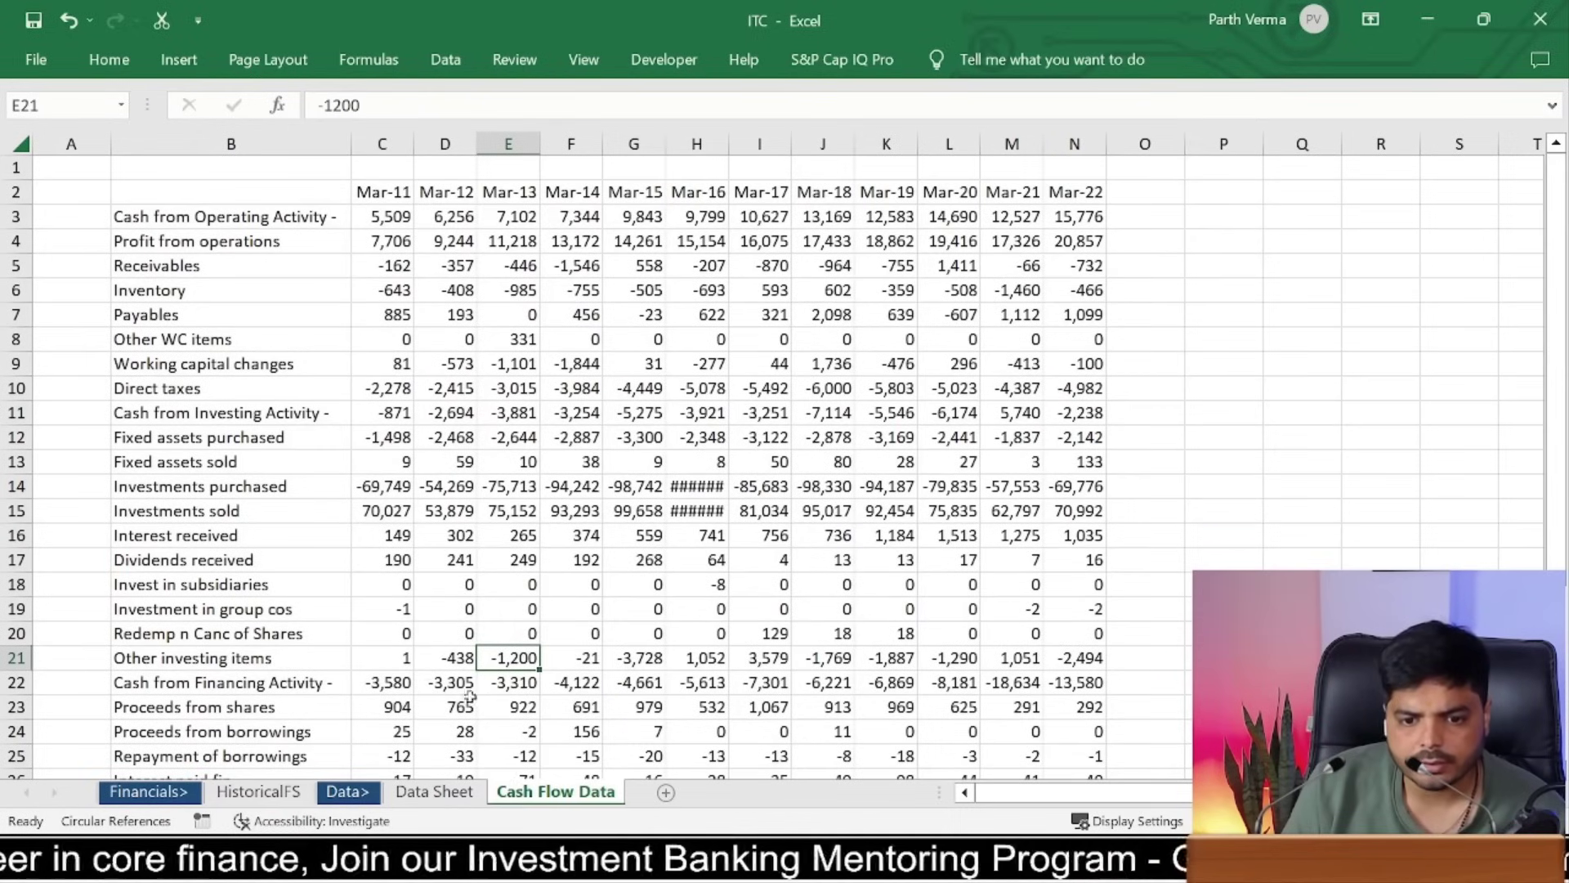
left_click(1099, 418)
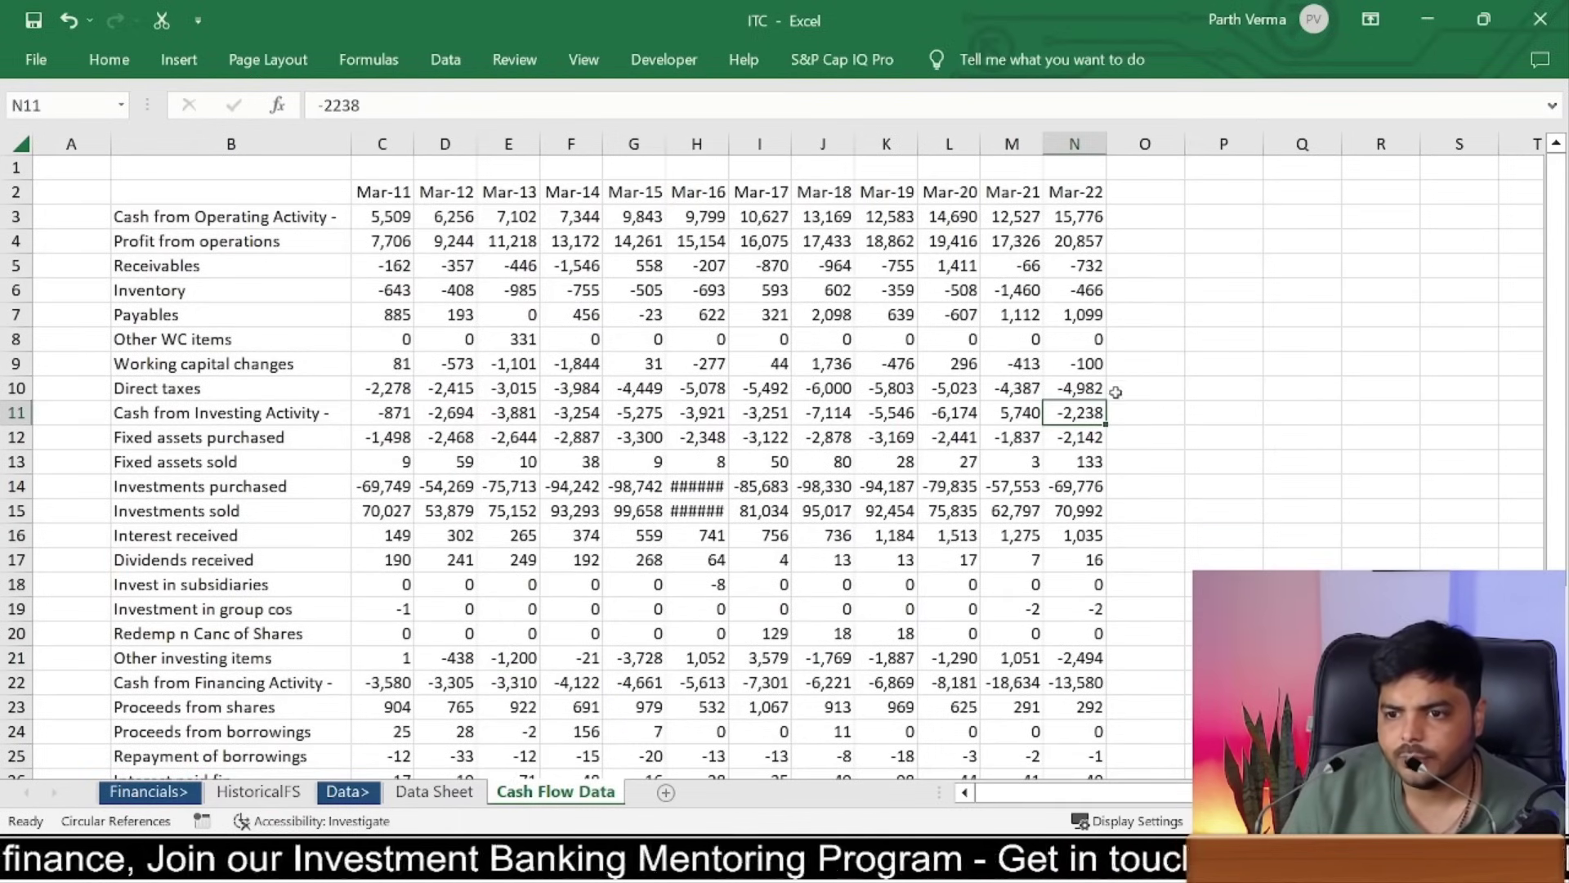
left_click(258, 791)
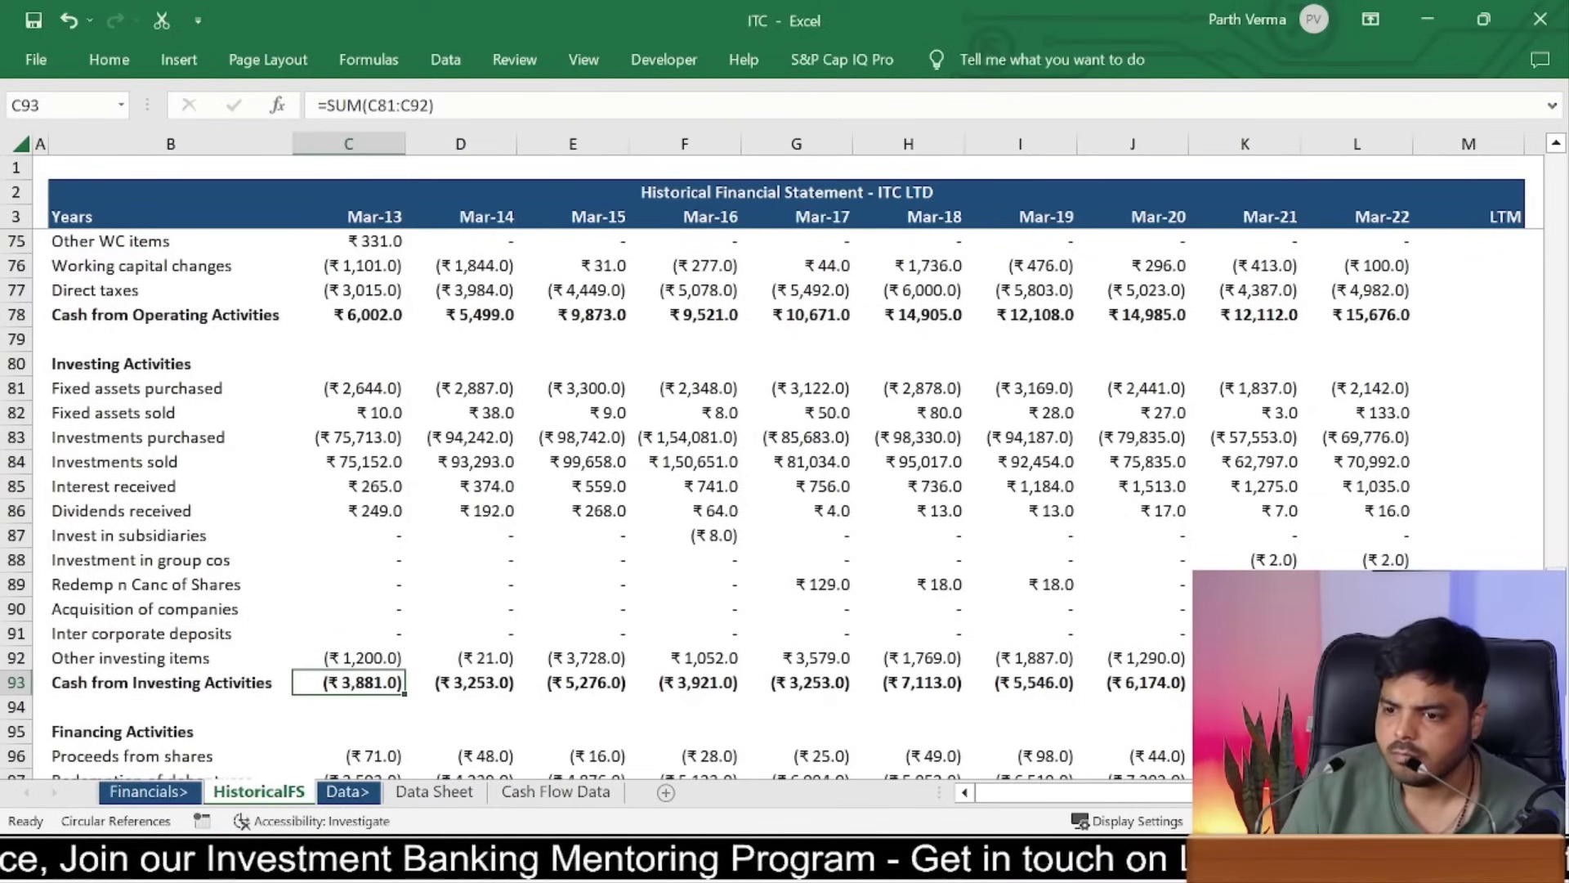
key("ctrl+Right")
mouse_move(805, 682)
left_mouse_down()
mouse_move(805, 768)
mouse_move(796, 732)
left_mouse_up()
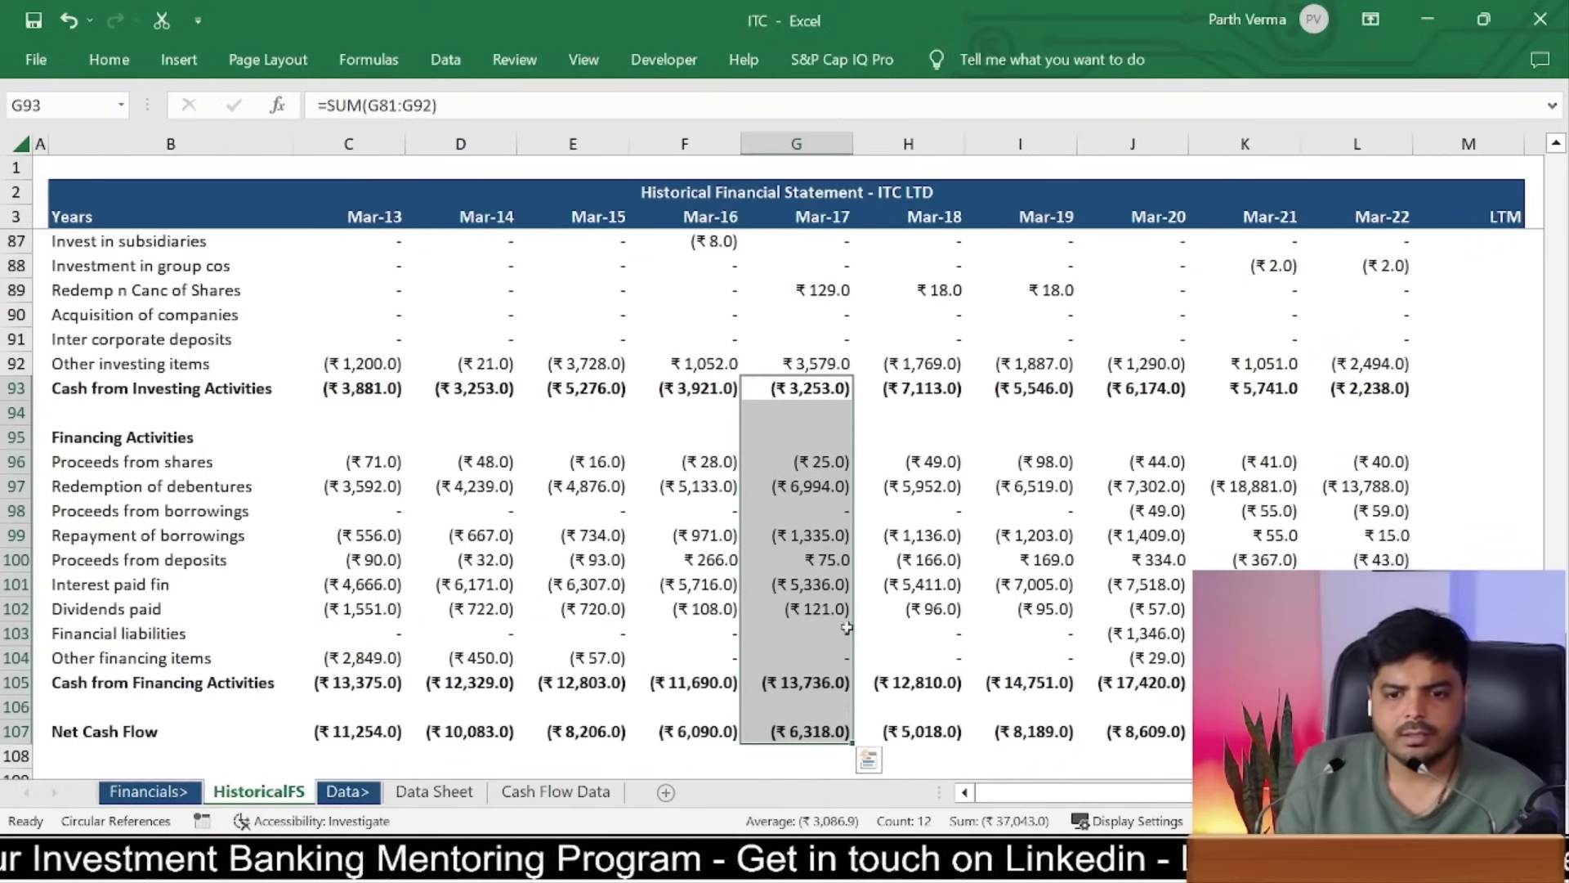
left_click(252, 533)
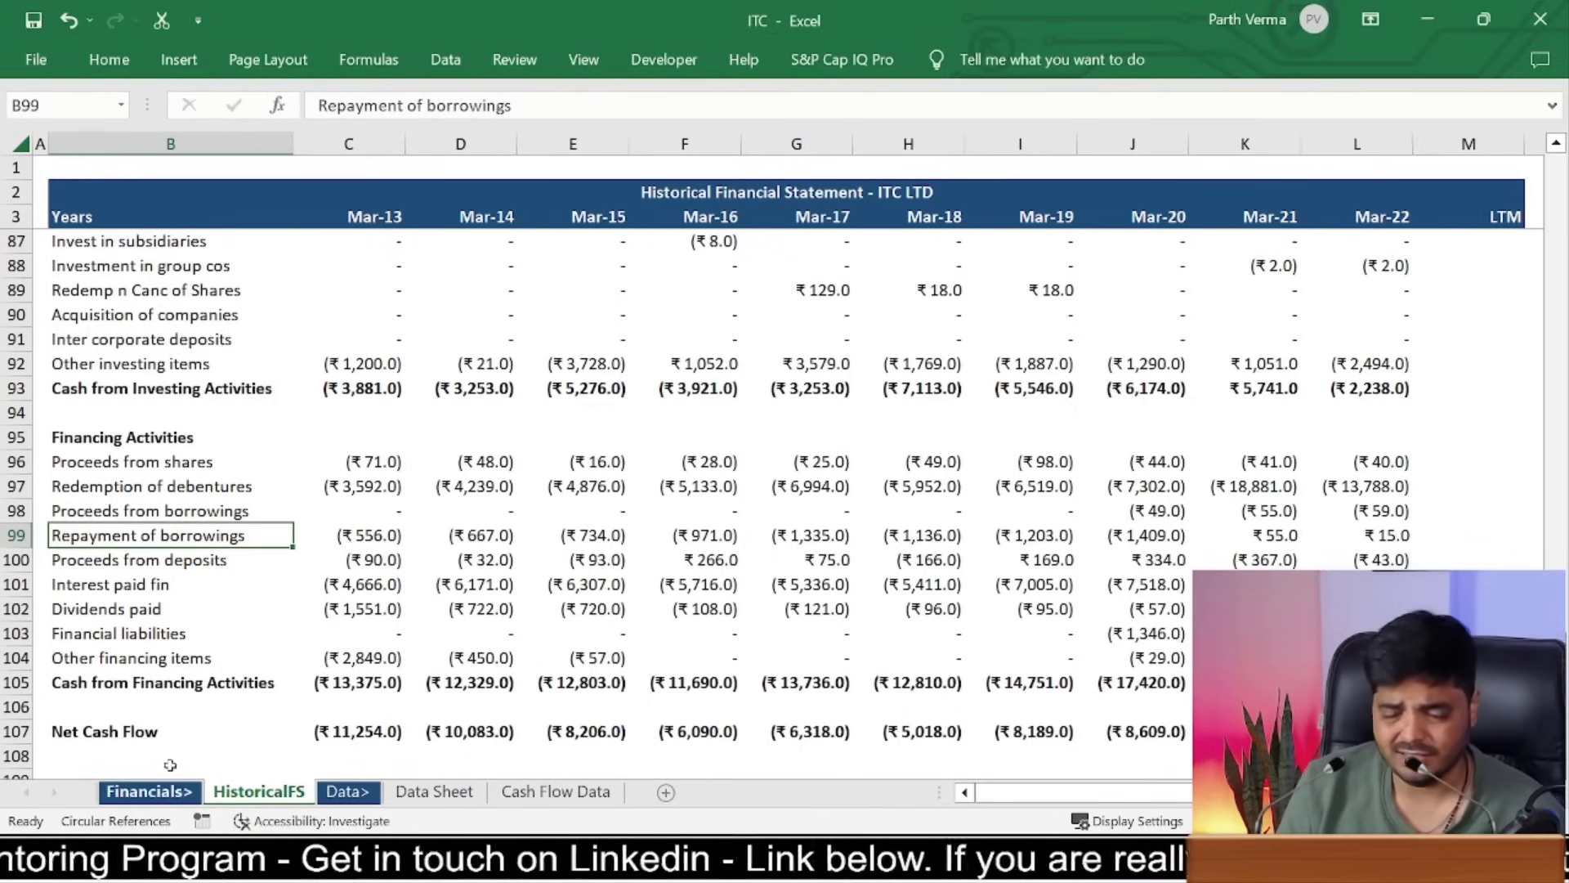
left_click(555, 791)
left_click_drag(221, 682, 229, 740)
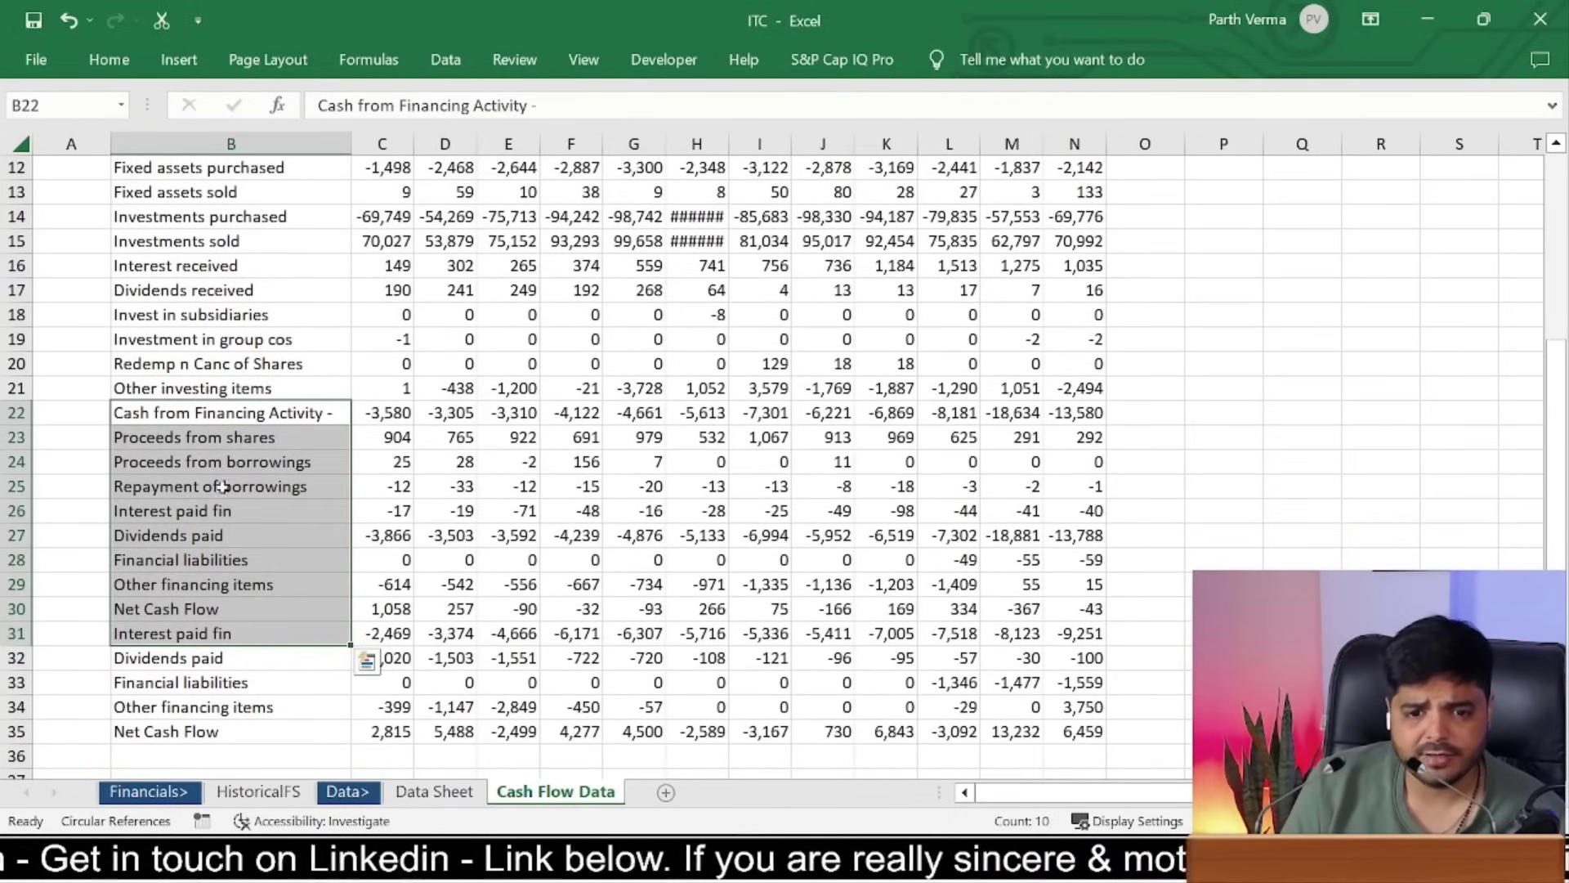
mouse_move(208, 437)
left_mouse_down()
mouse_move(217, 755)
mouse_move(217, 732)
left_mouse_up()
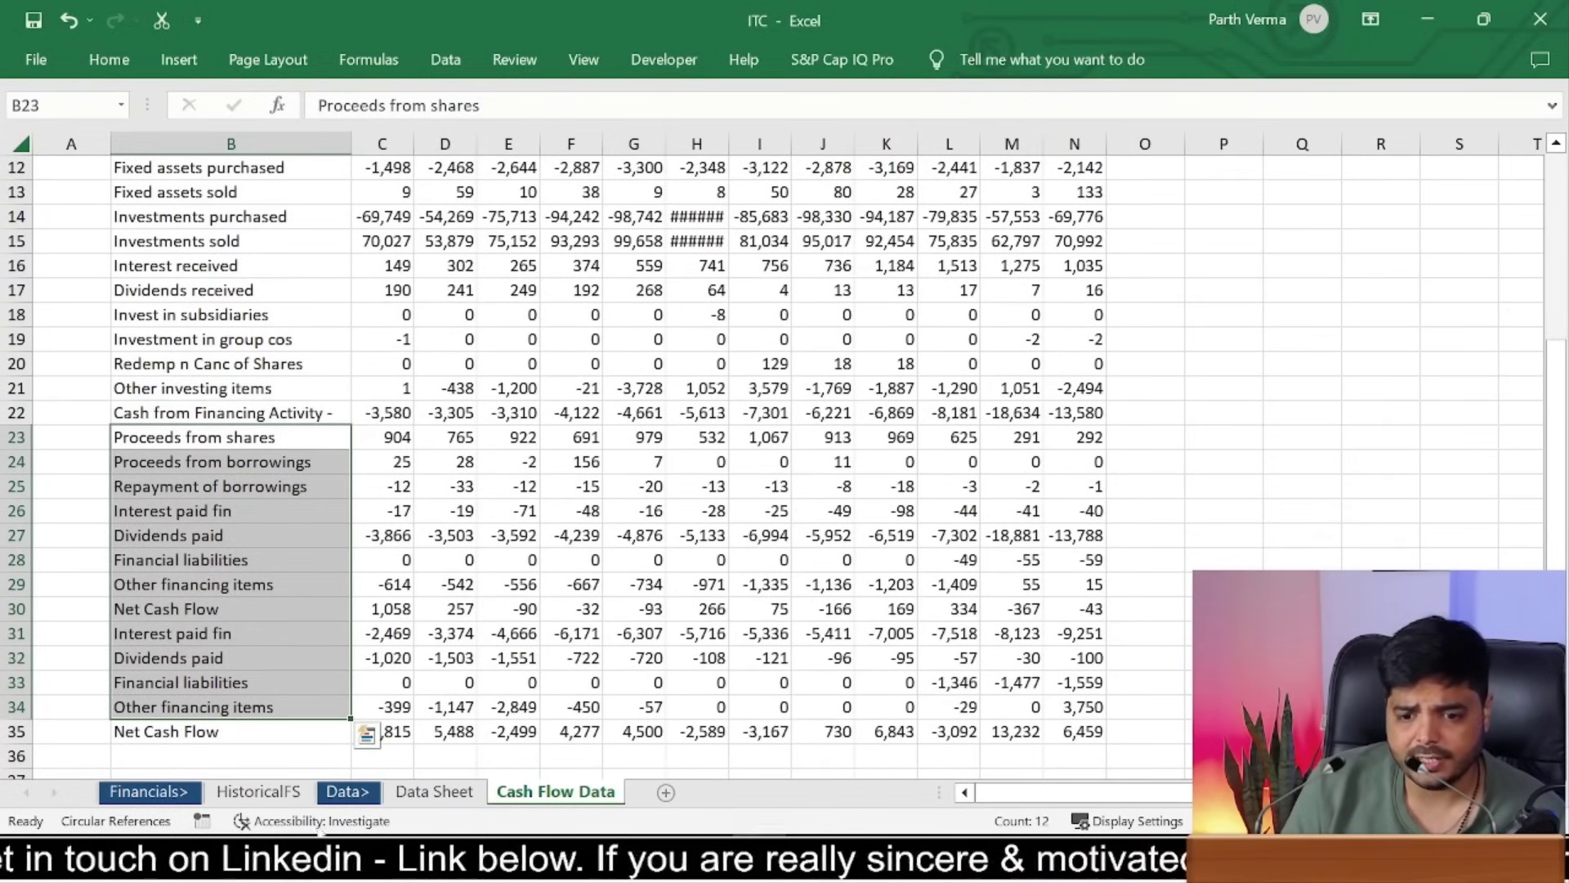
left_click(260, 791)
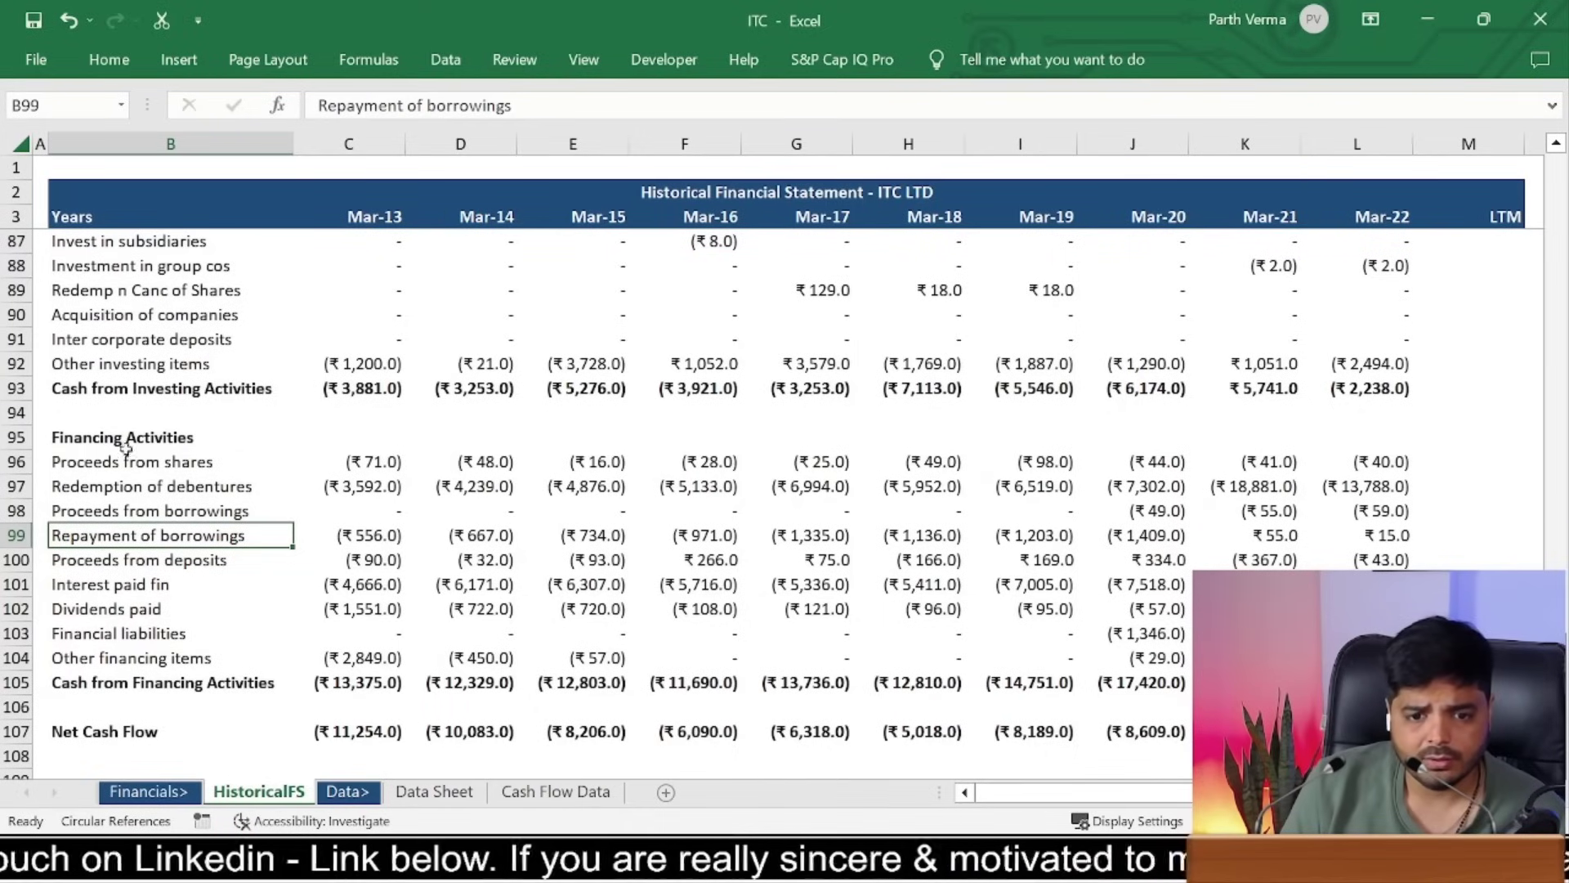
left_click_drag(131, 460, 160, 661)
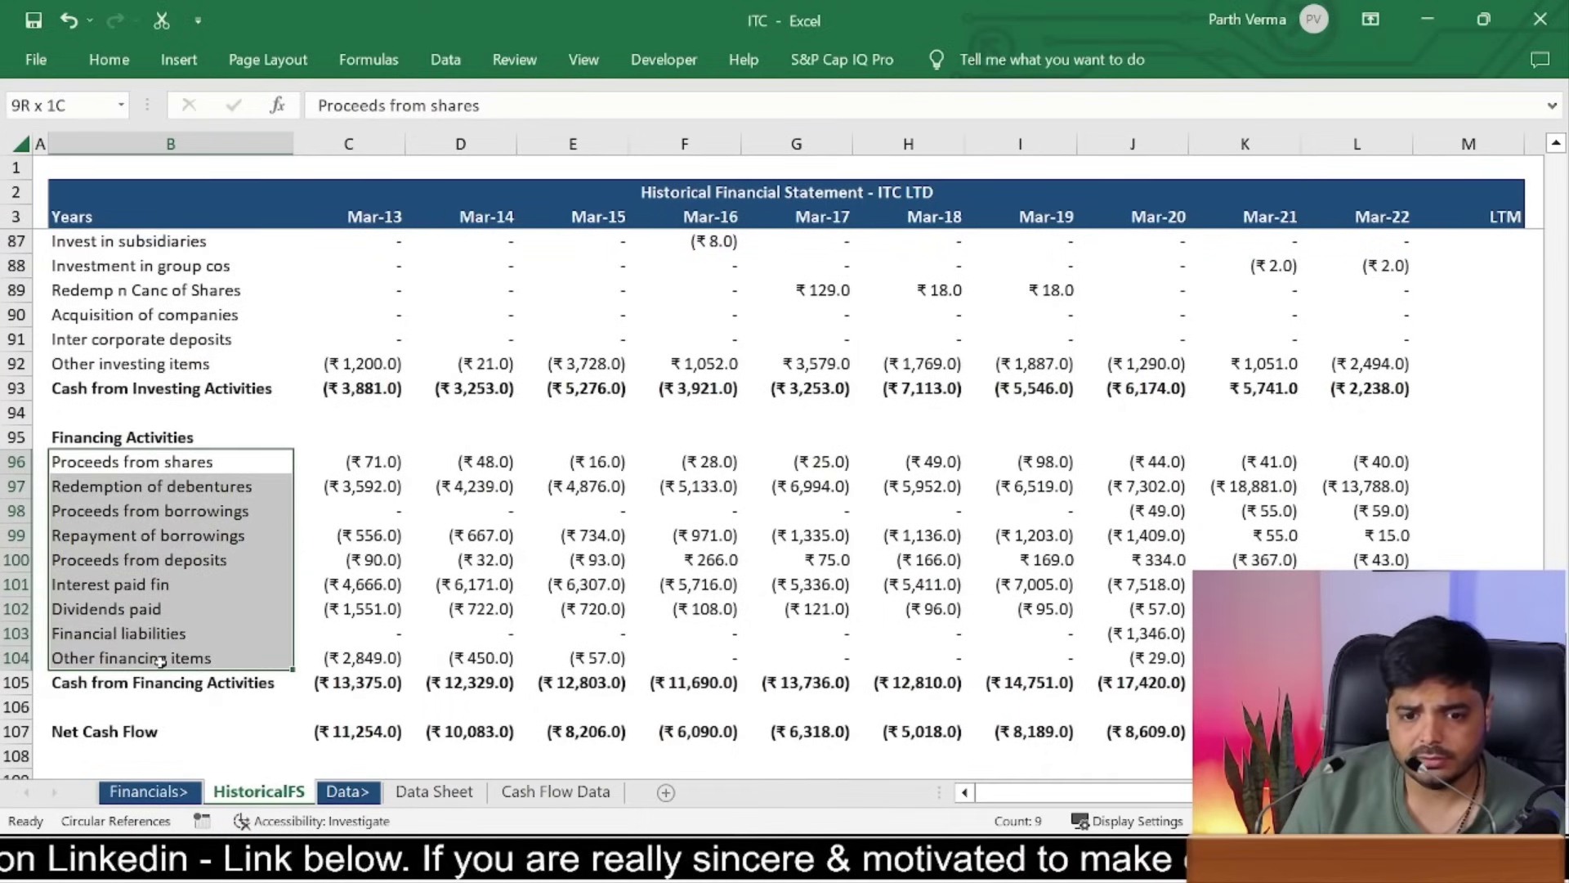
left_click(564, 792)
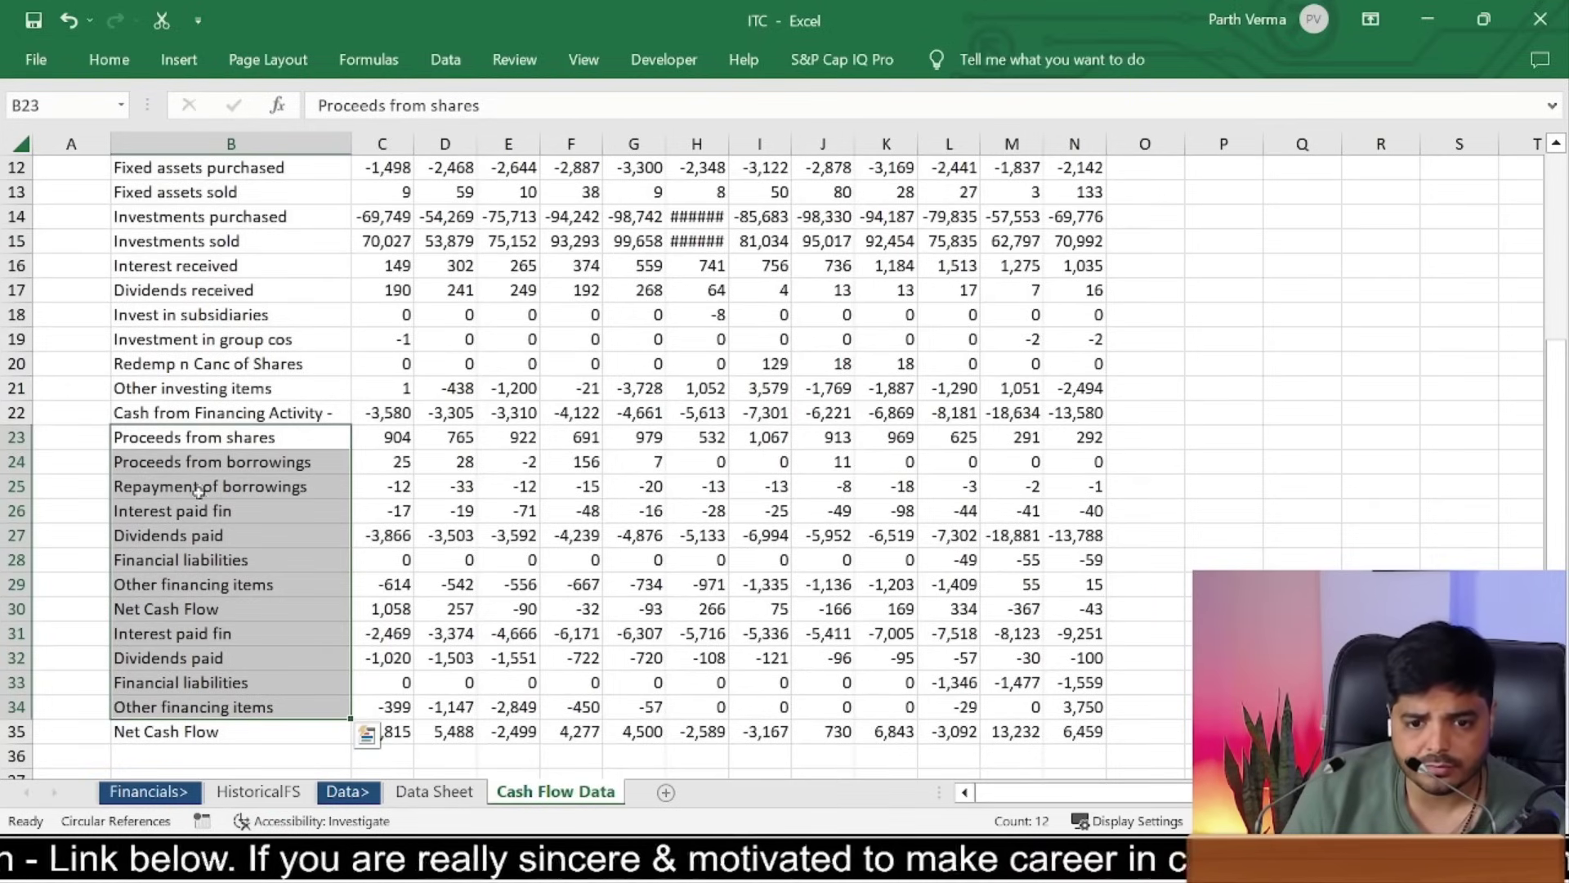
left_click(259, 792)
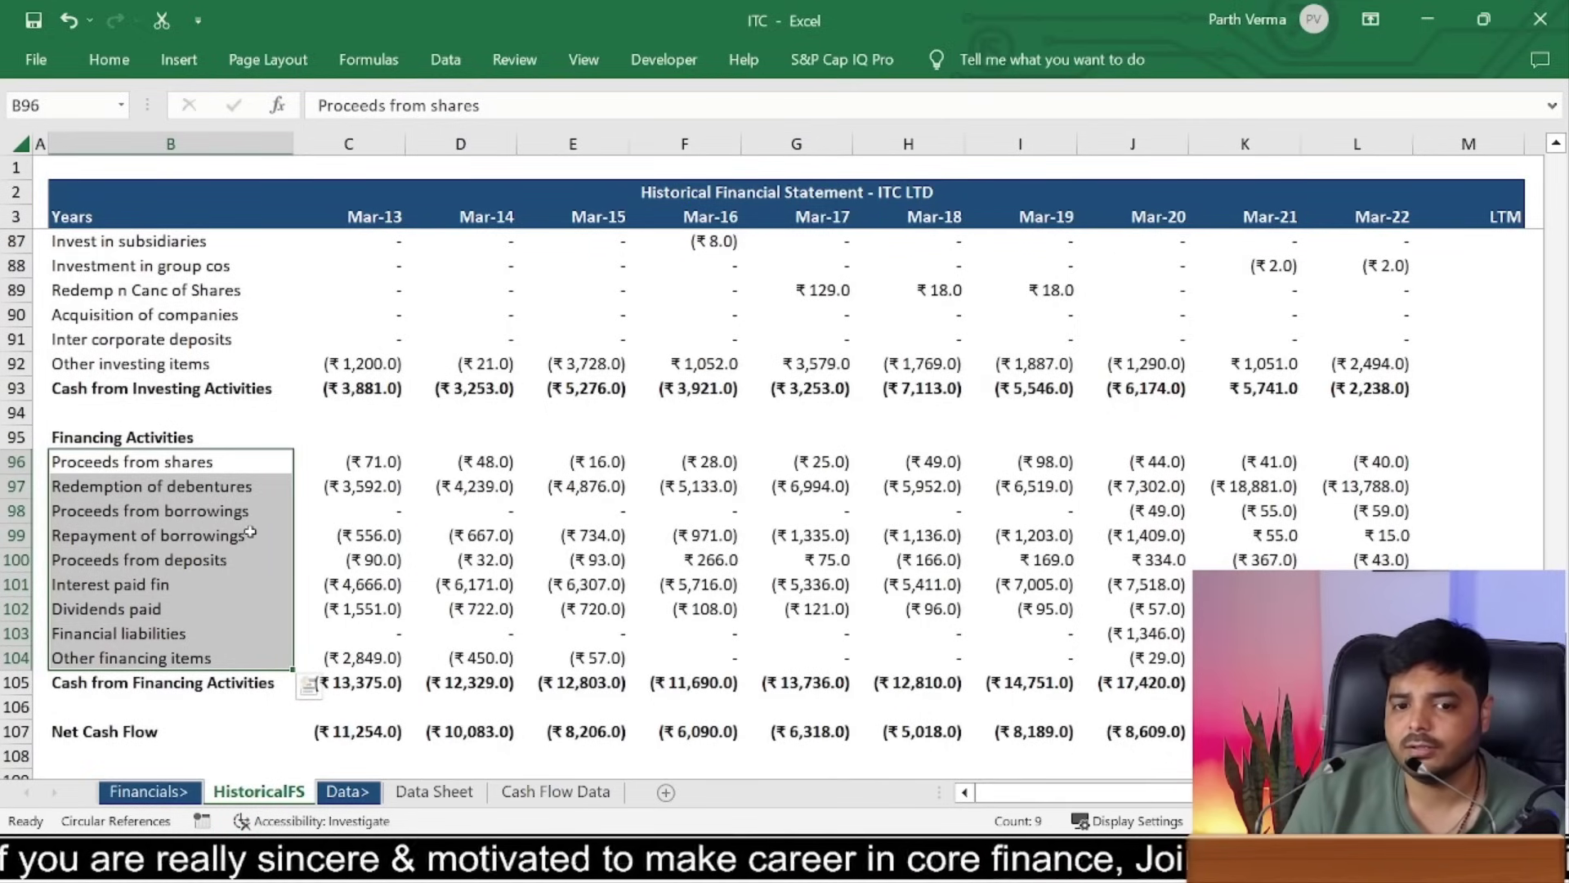
left_click(213, 482)
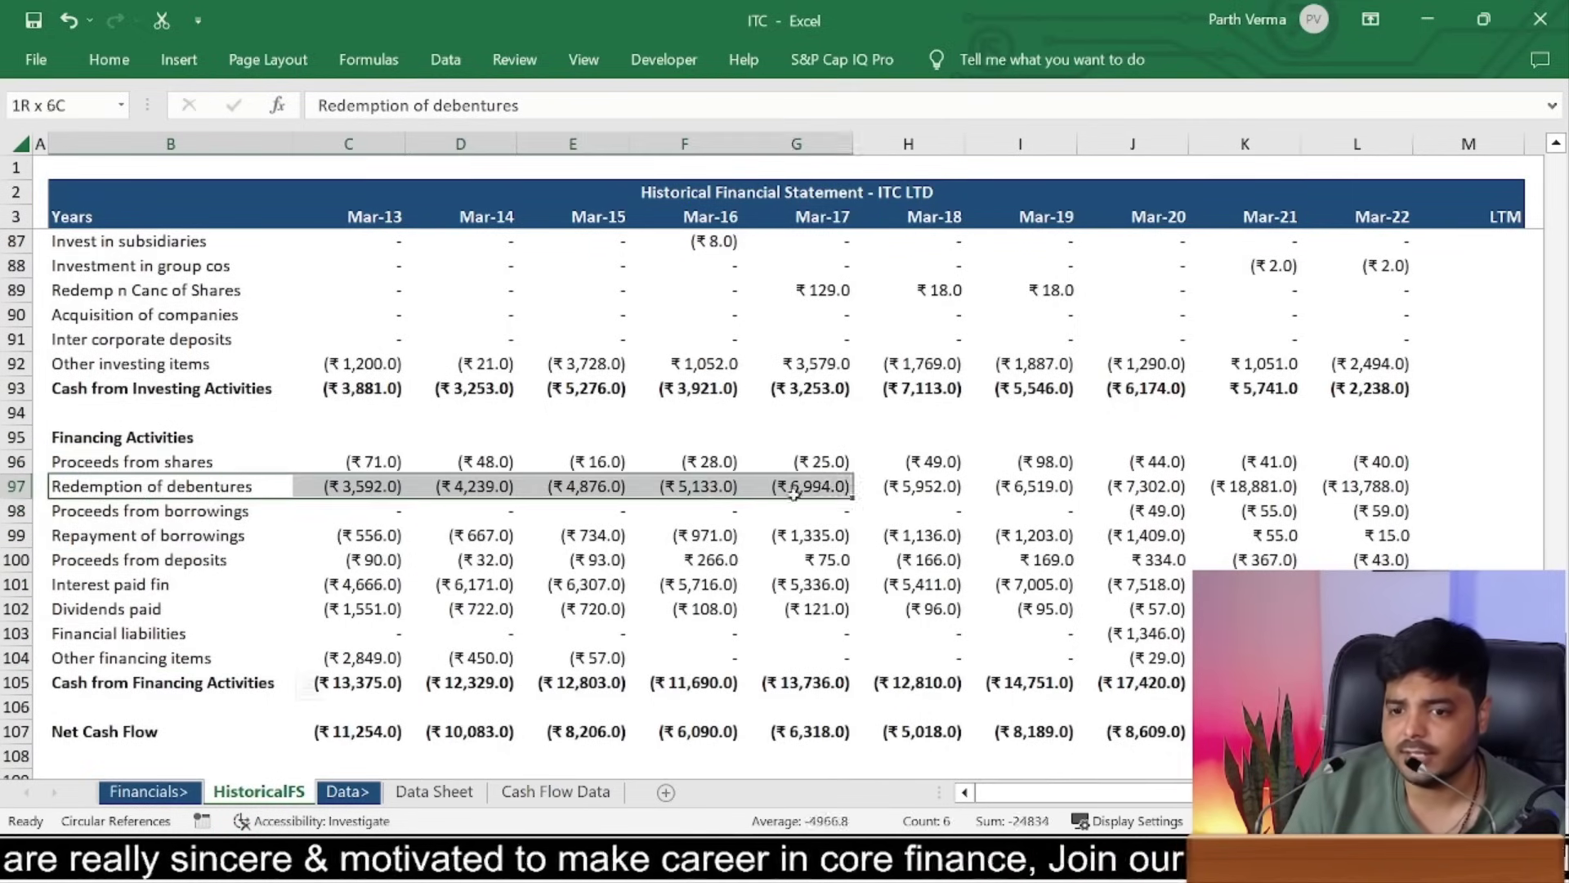
left_click_drag(485, 473, 1361, 481)
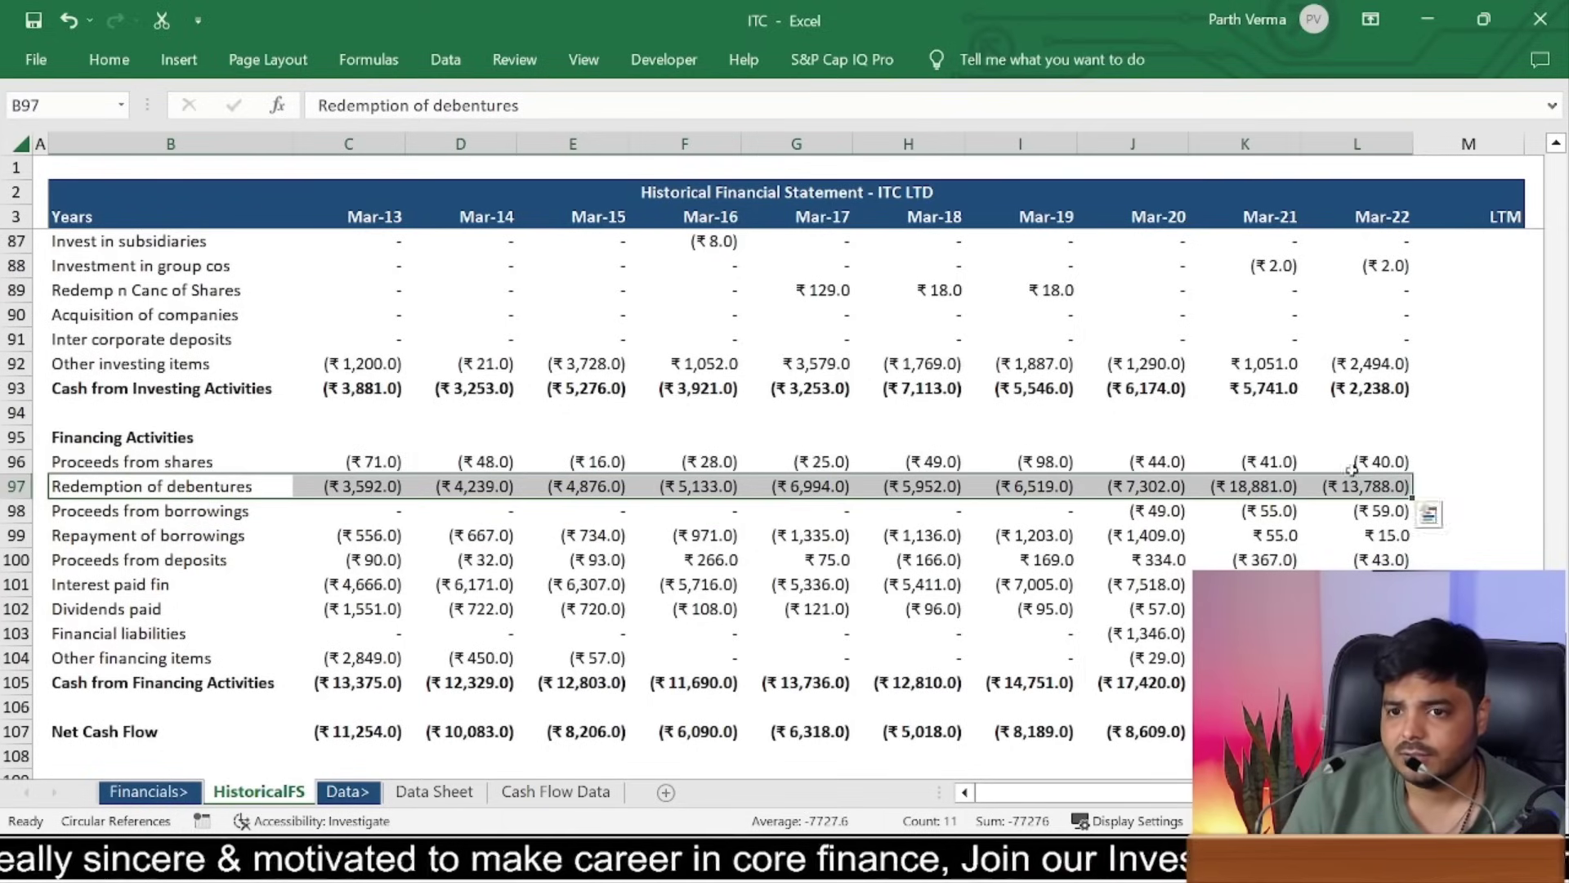
left_click(579, 795)
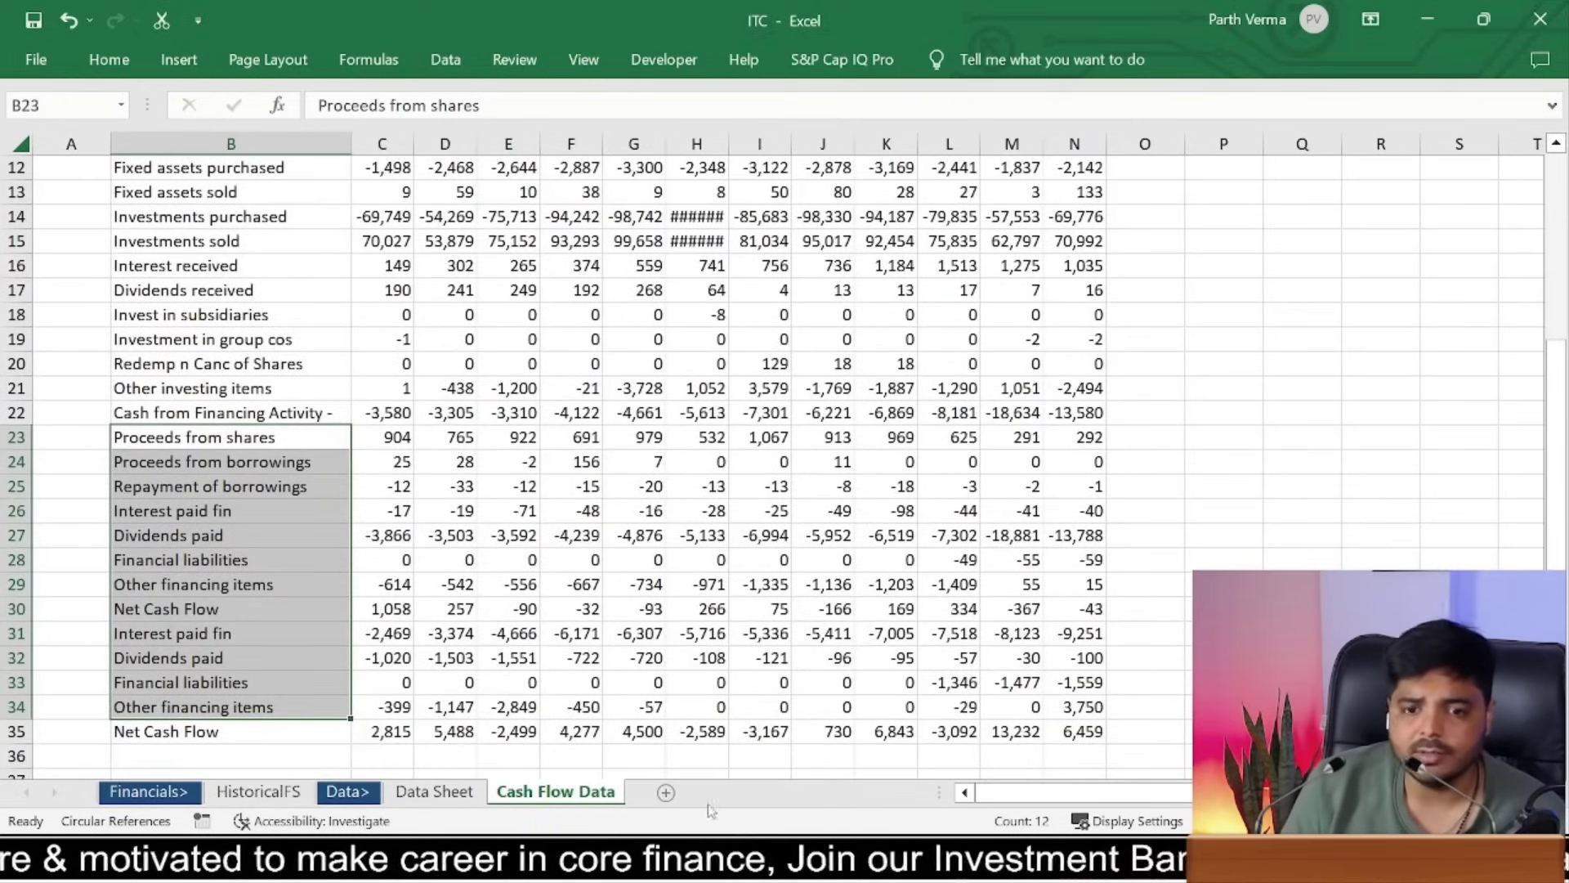
left_click(259, 791)
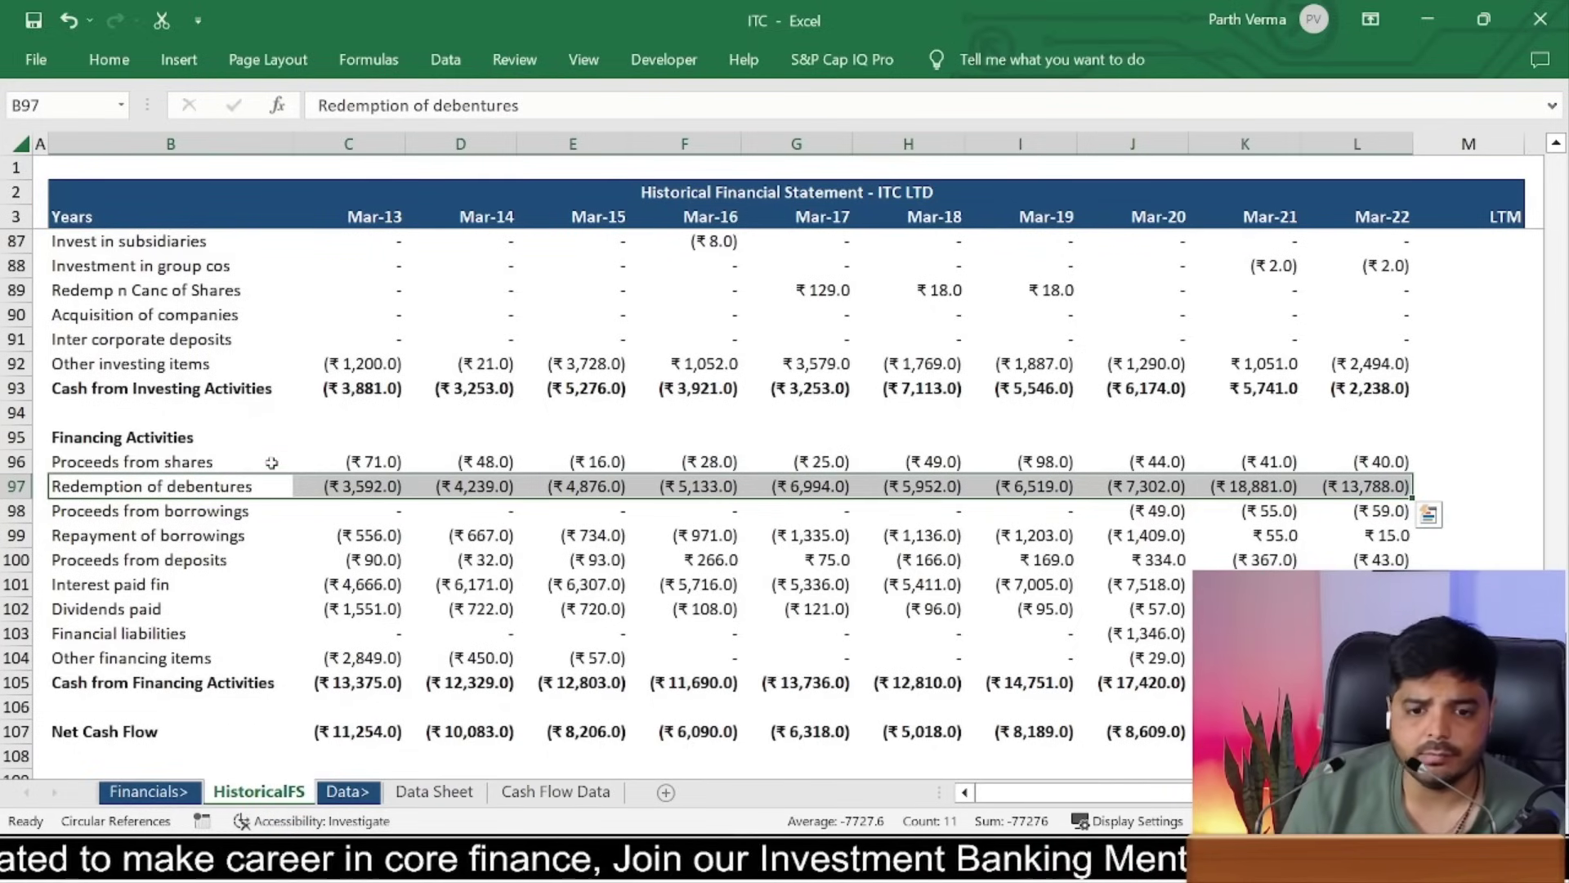
Step: Fill the debentures row with zeros for every year
key("Right")
type("0")
key("ctrl+Return")
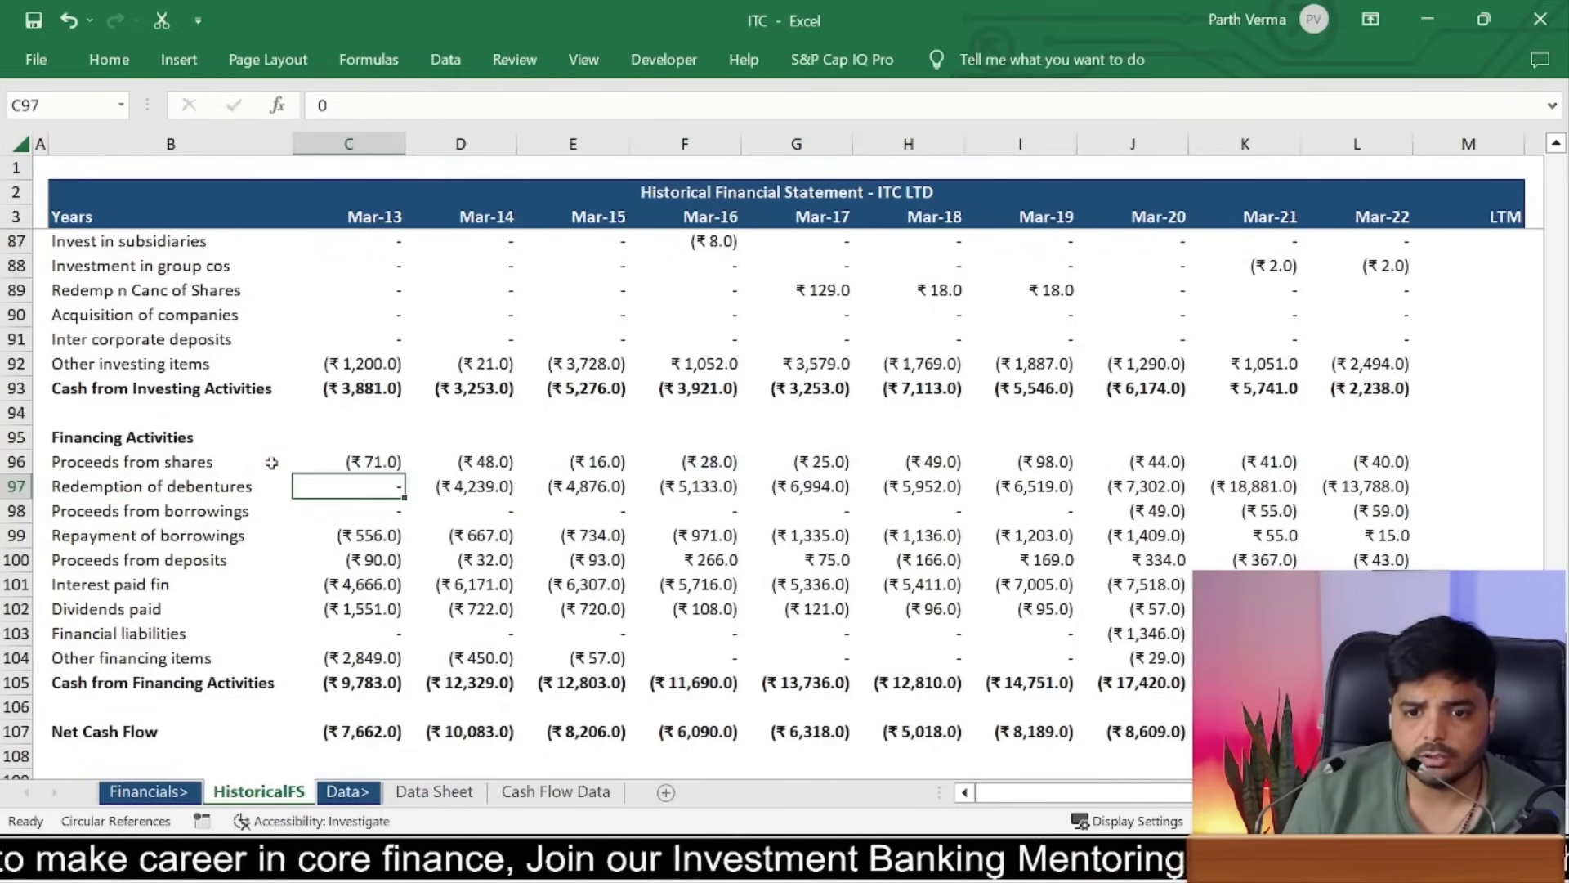
key("ctrl+c")
key("ctrl+shift+Right")
key("ctrl+v")
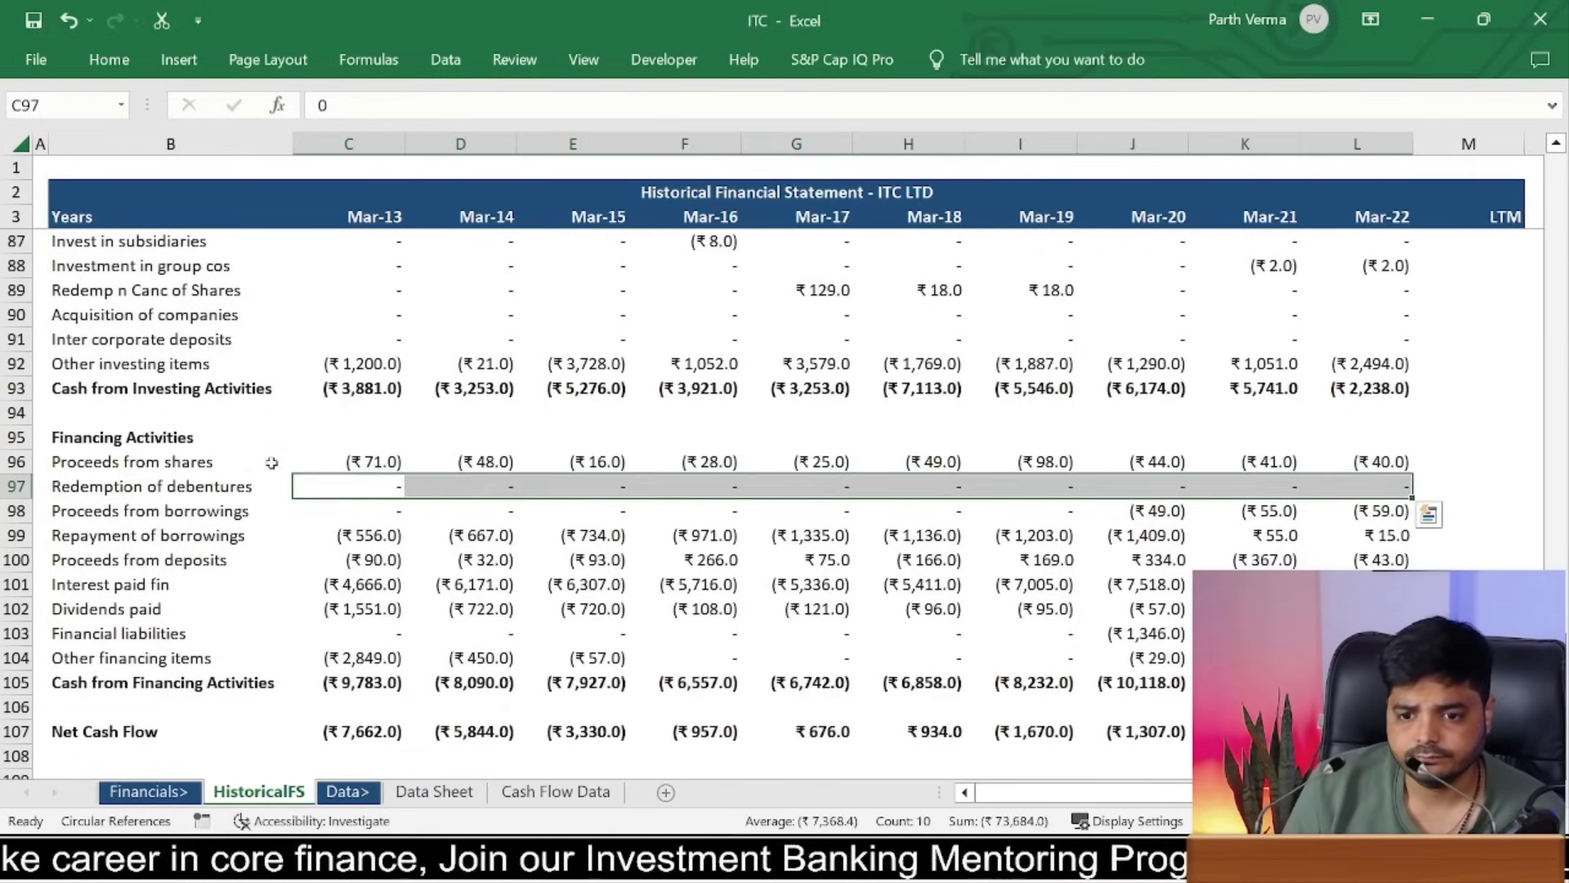
Step: Paste the Proceeds from shares formula into C98 and change its reference to E27
key("Up")
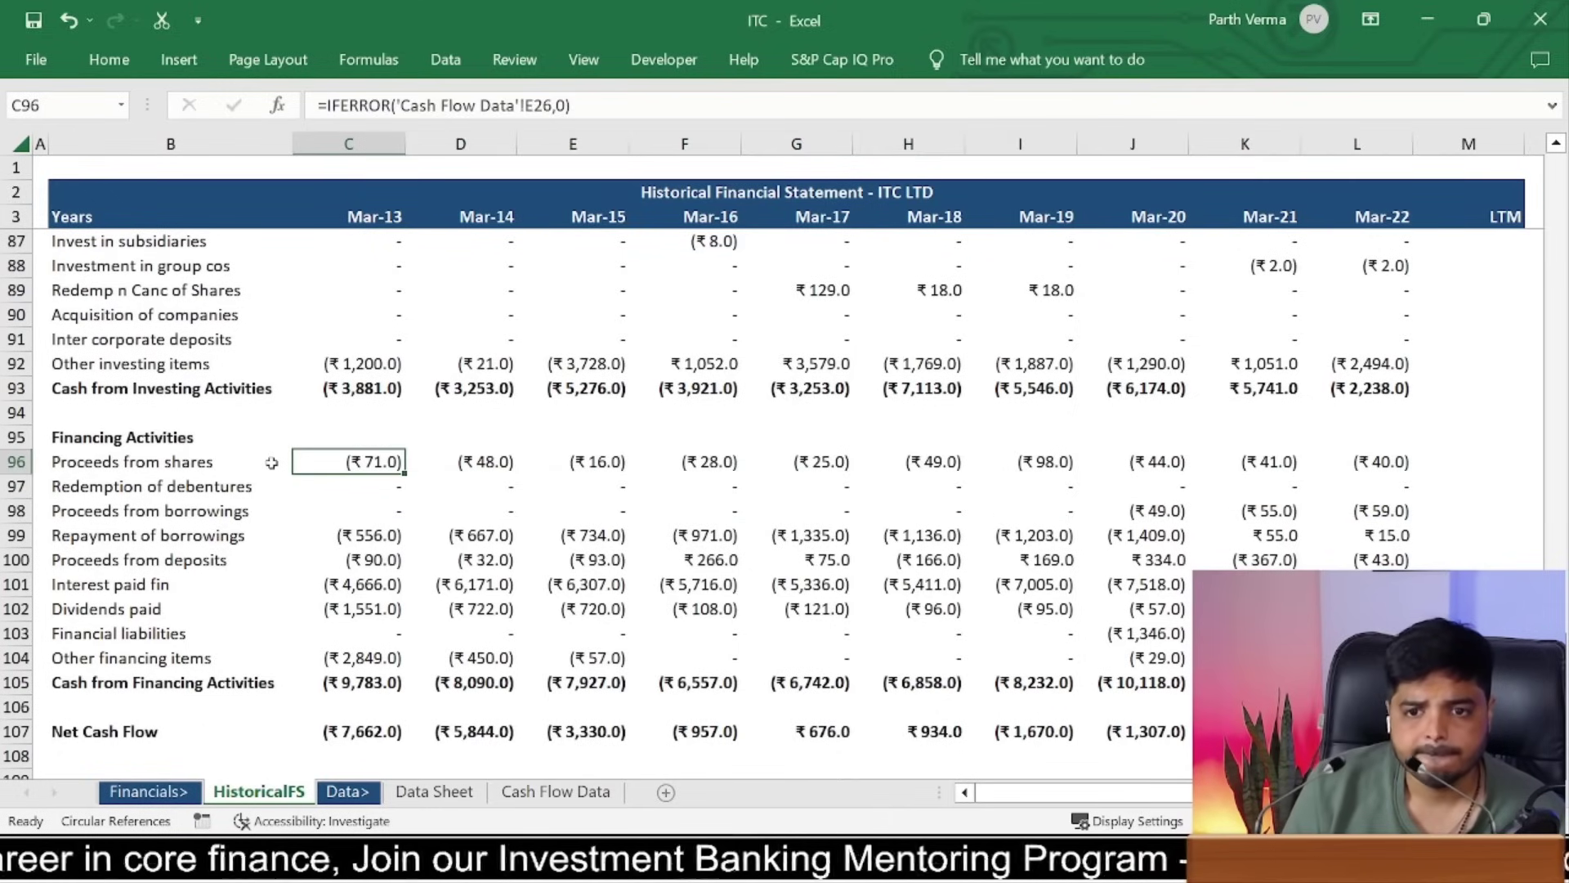
key("ctrl+c")
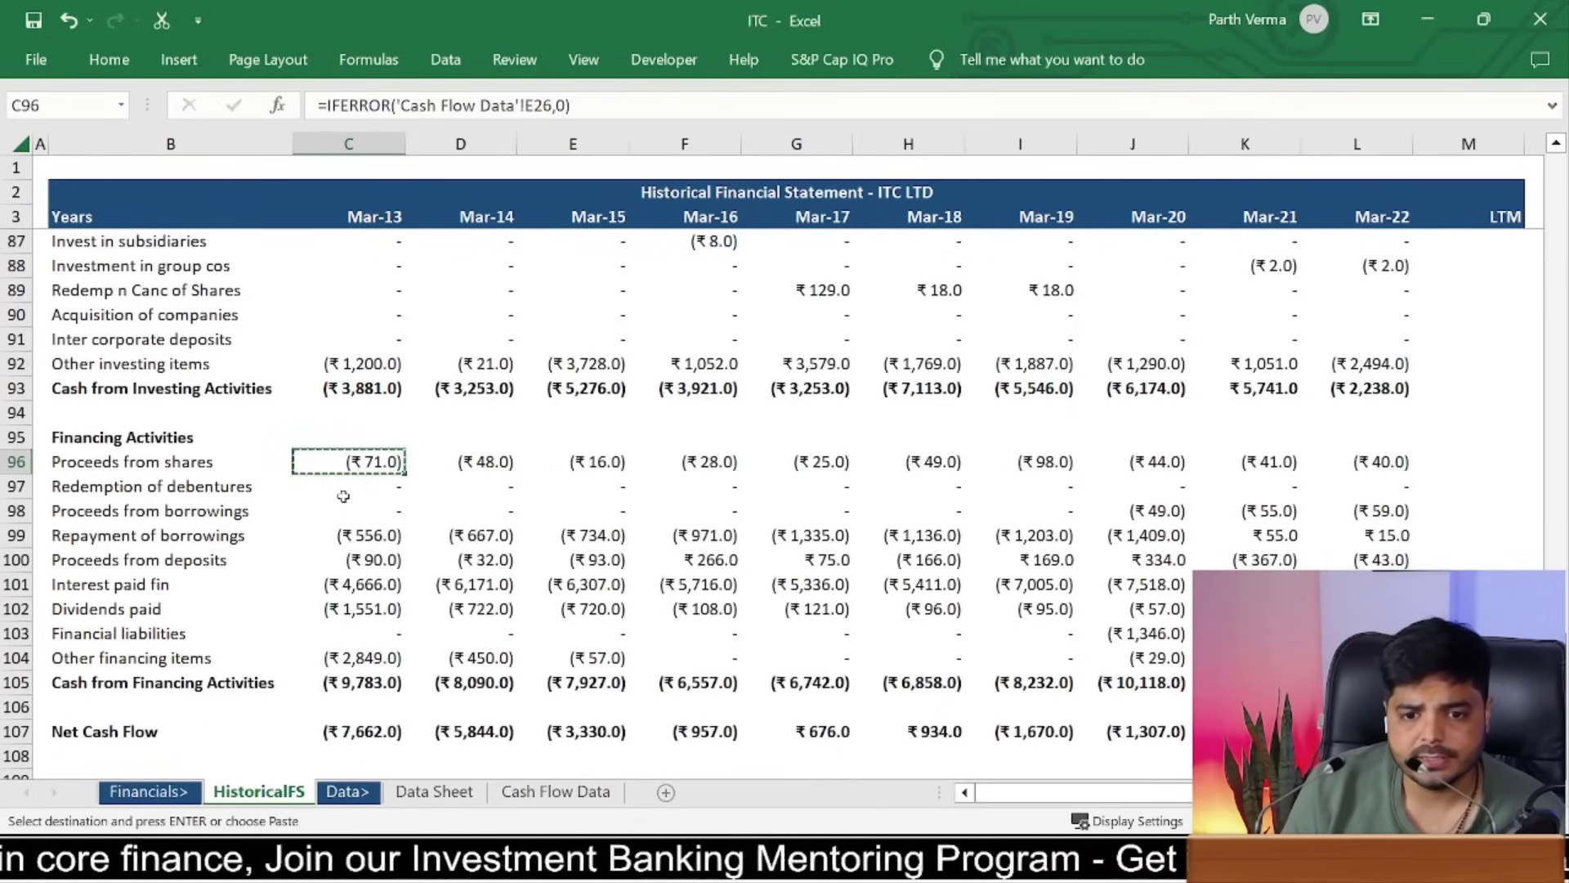
left_click(351, 507)
key("ctrl+alt+v")
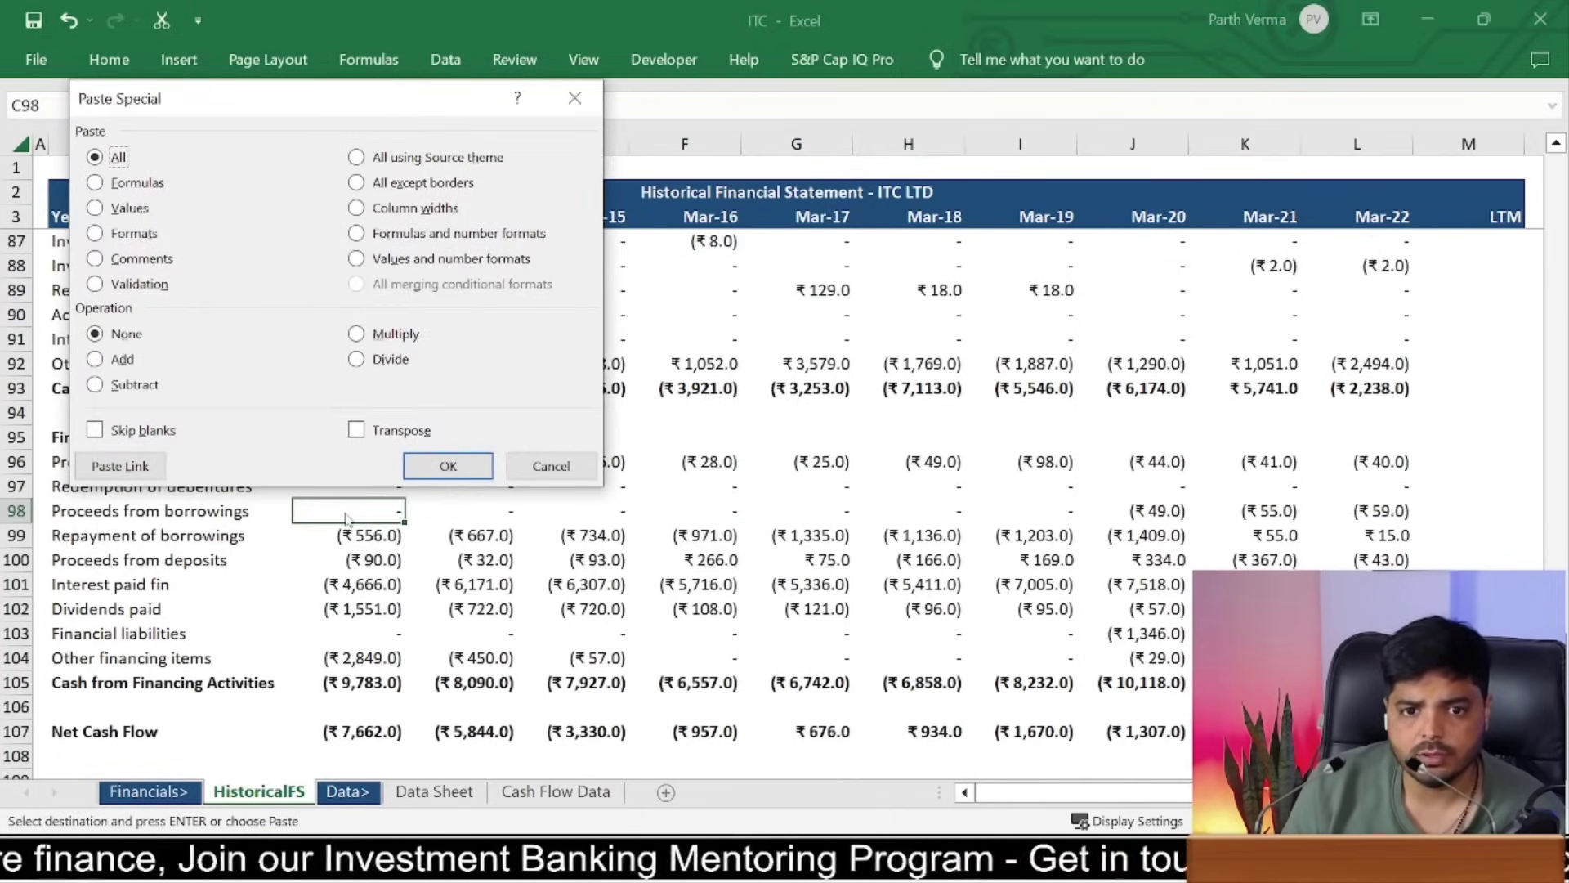
key("f")
key("Return")
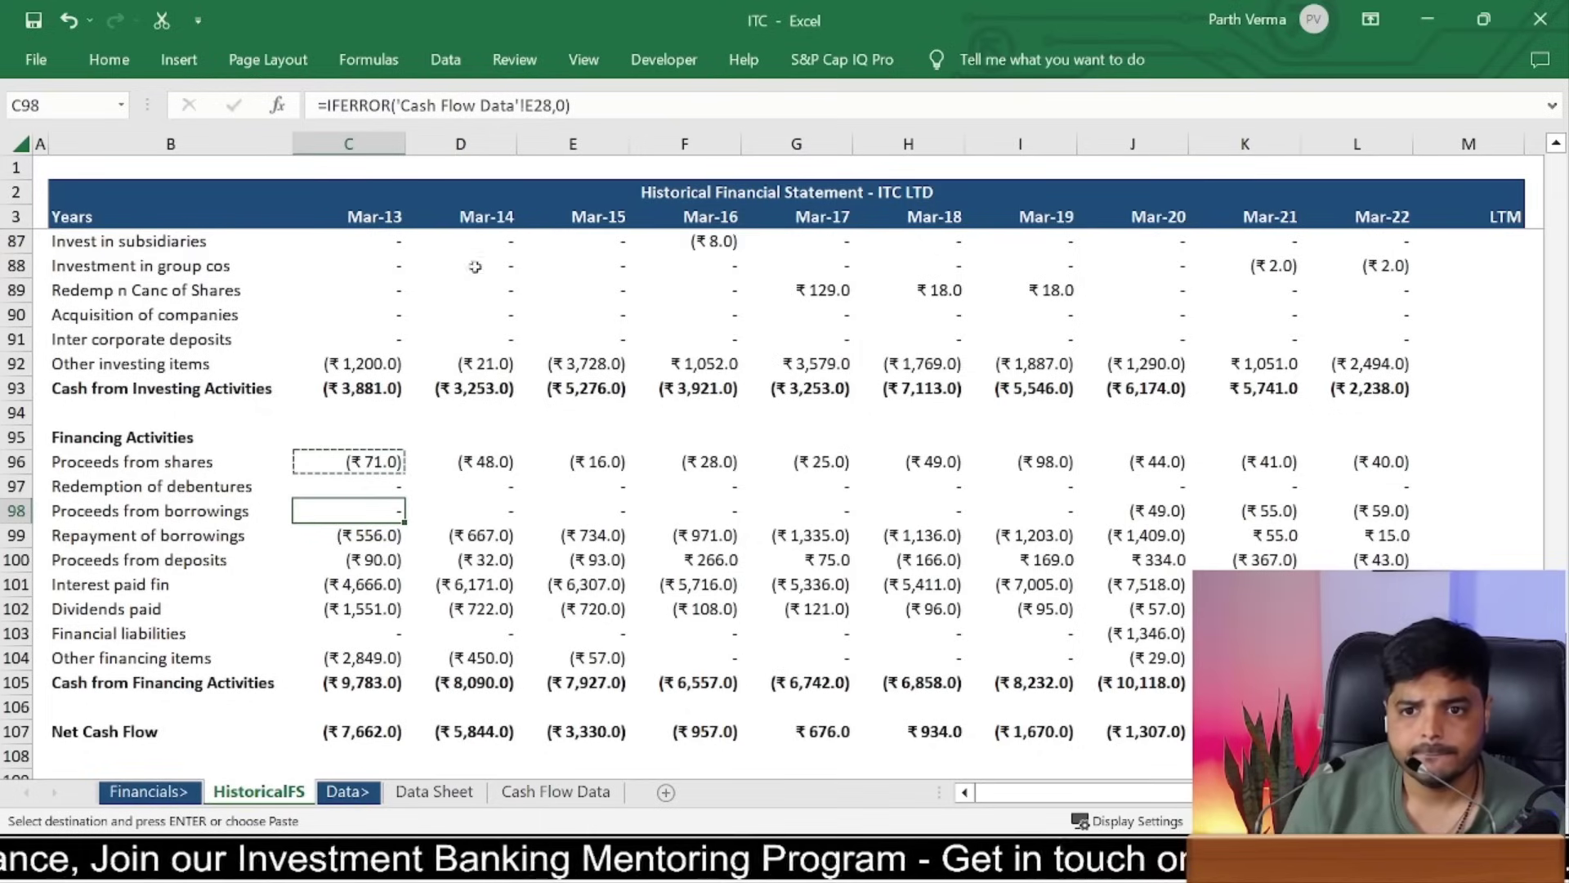
left_click(551, 107)
type("=7")
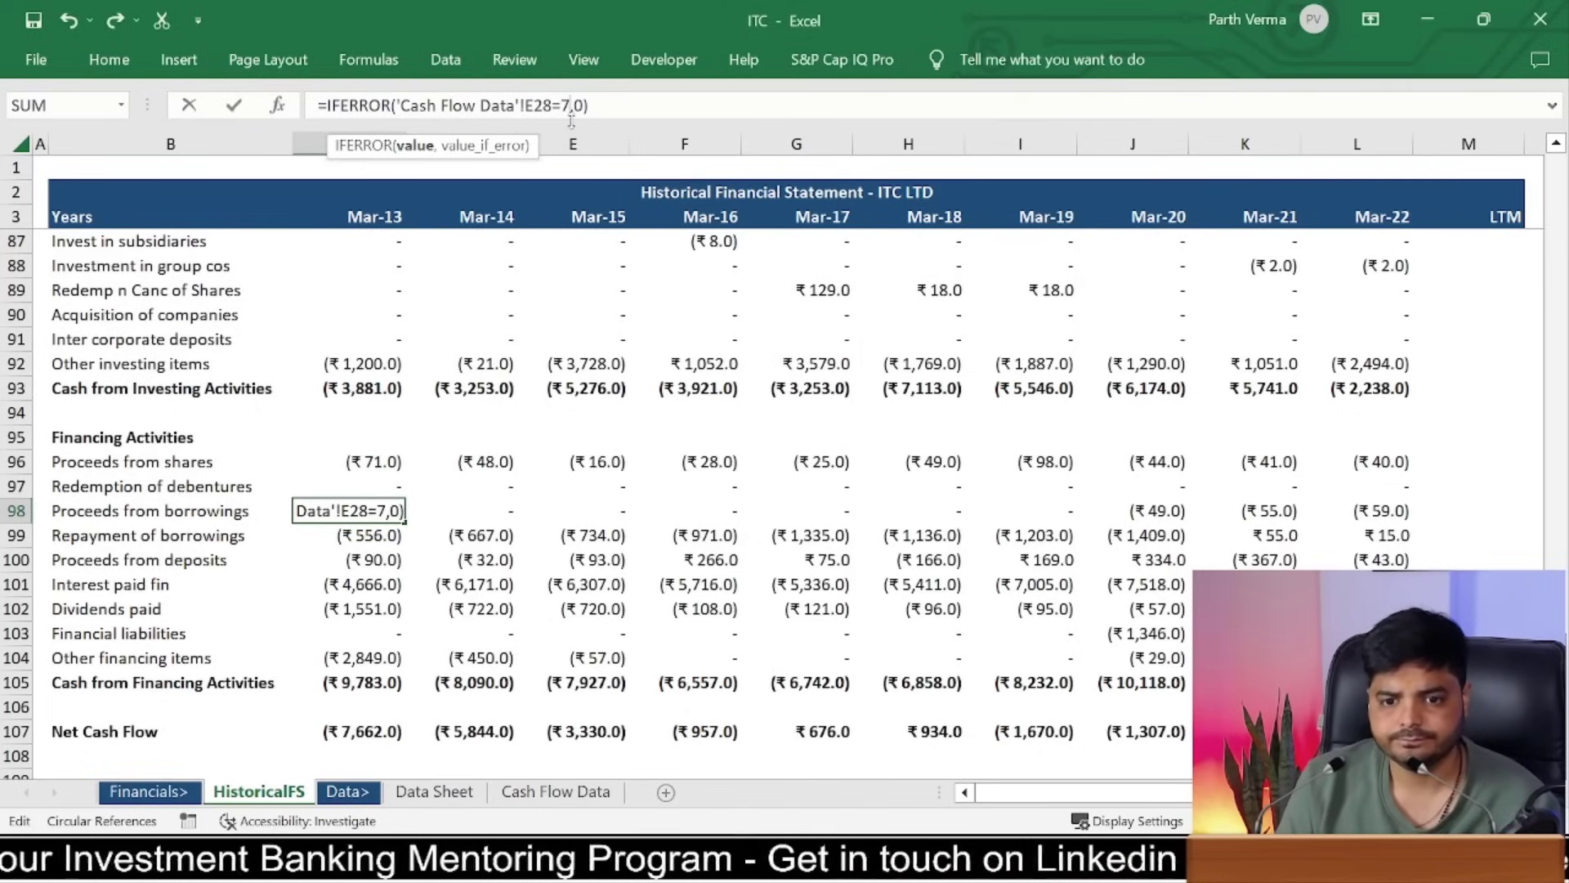
key("BackSpace")
key("BackSpace")
key("BackSpace")
key("Return")
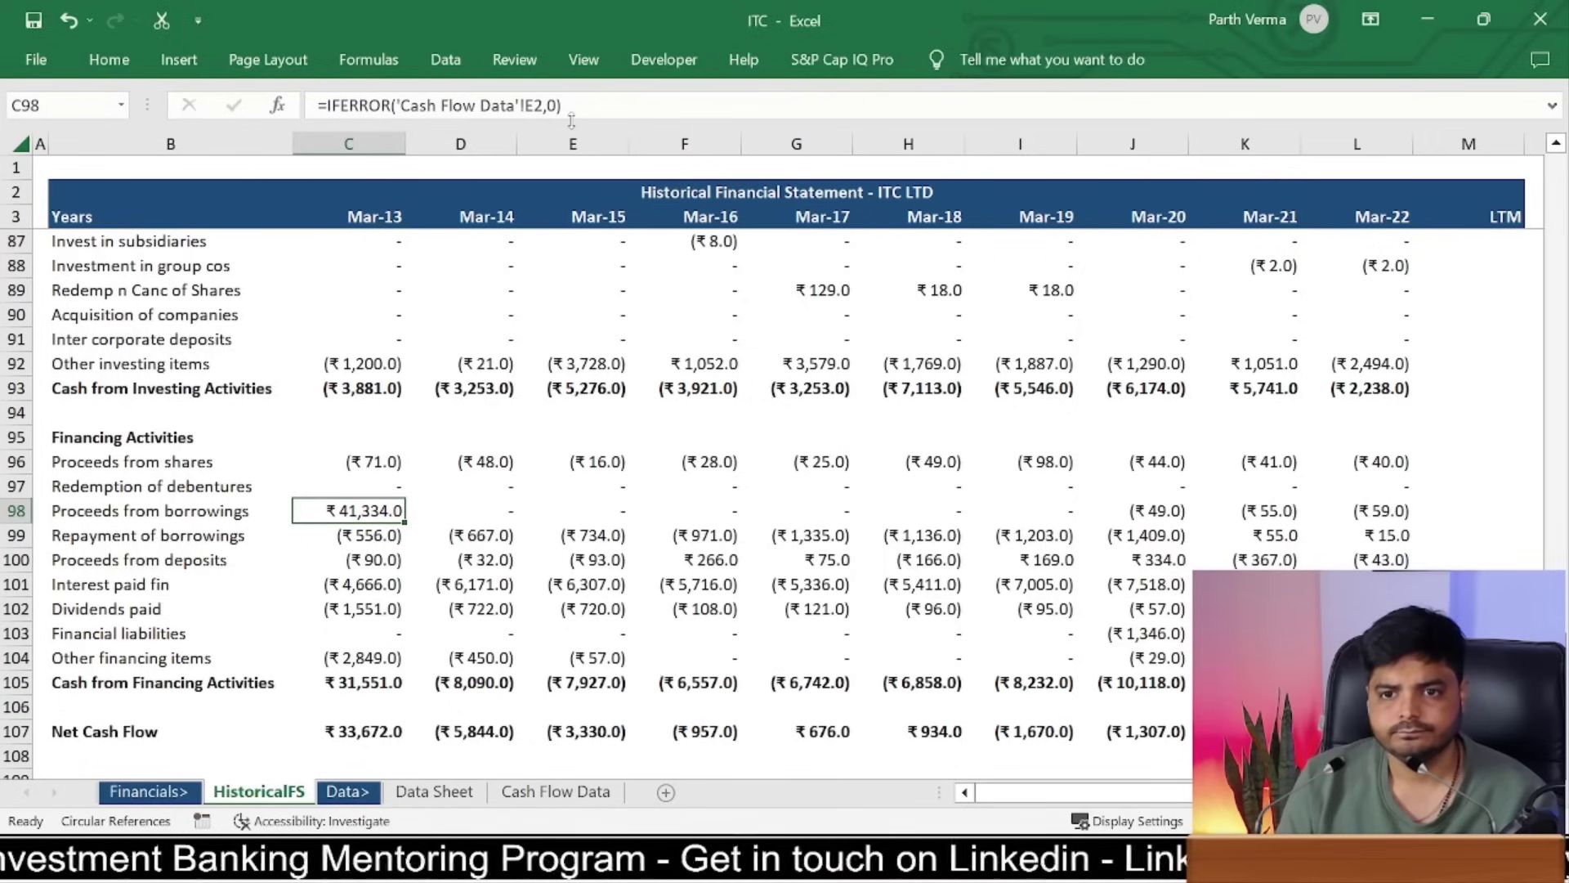
left_click(550, 106)
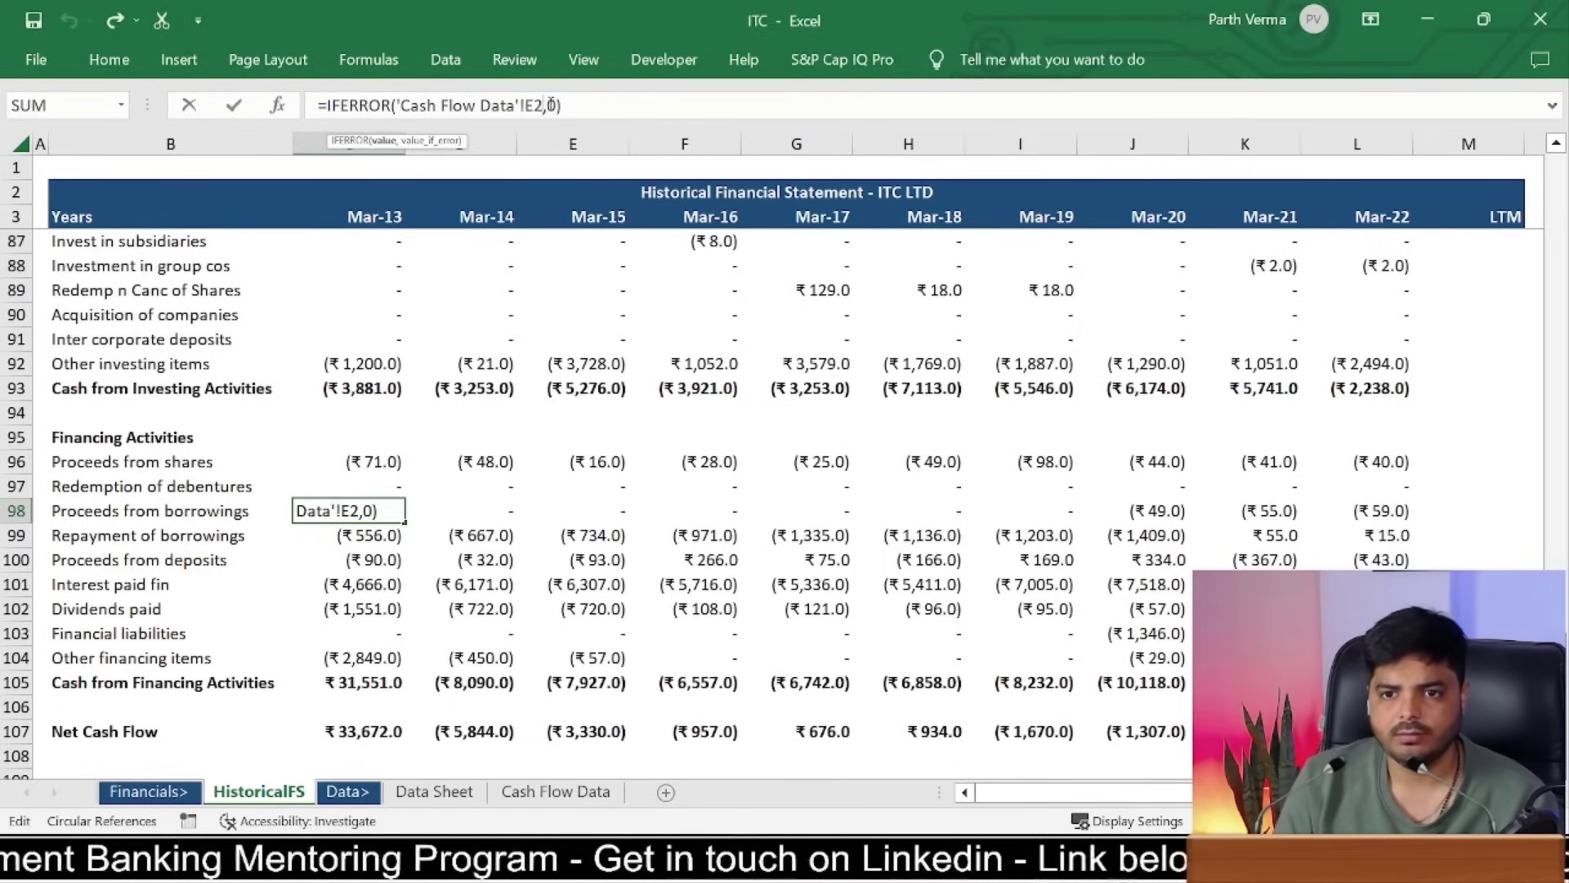
type("7")
key("Return")
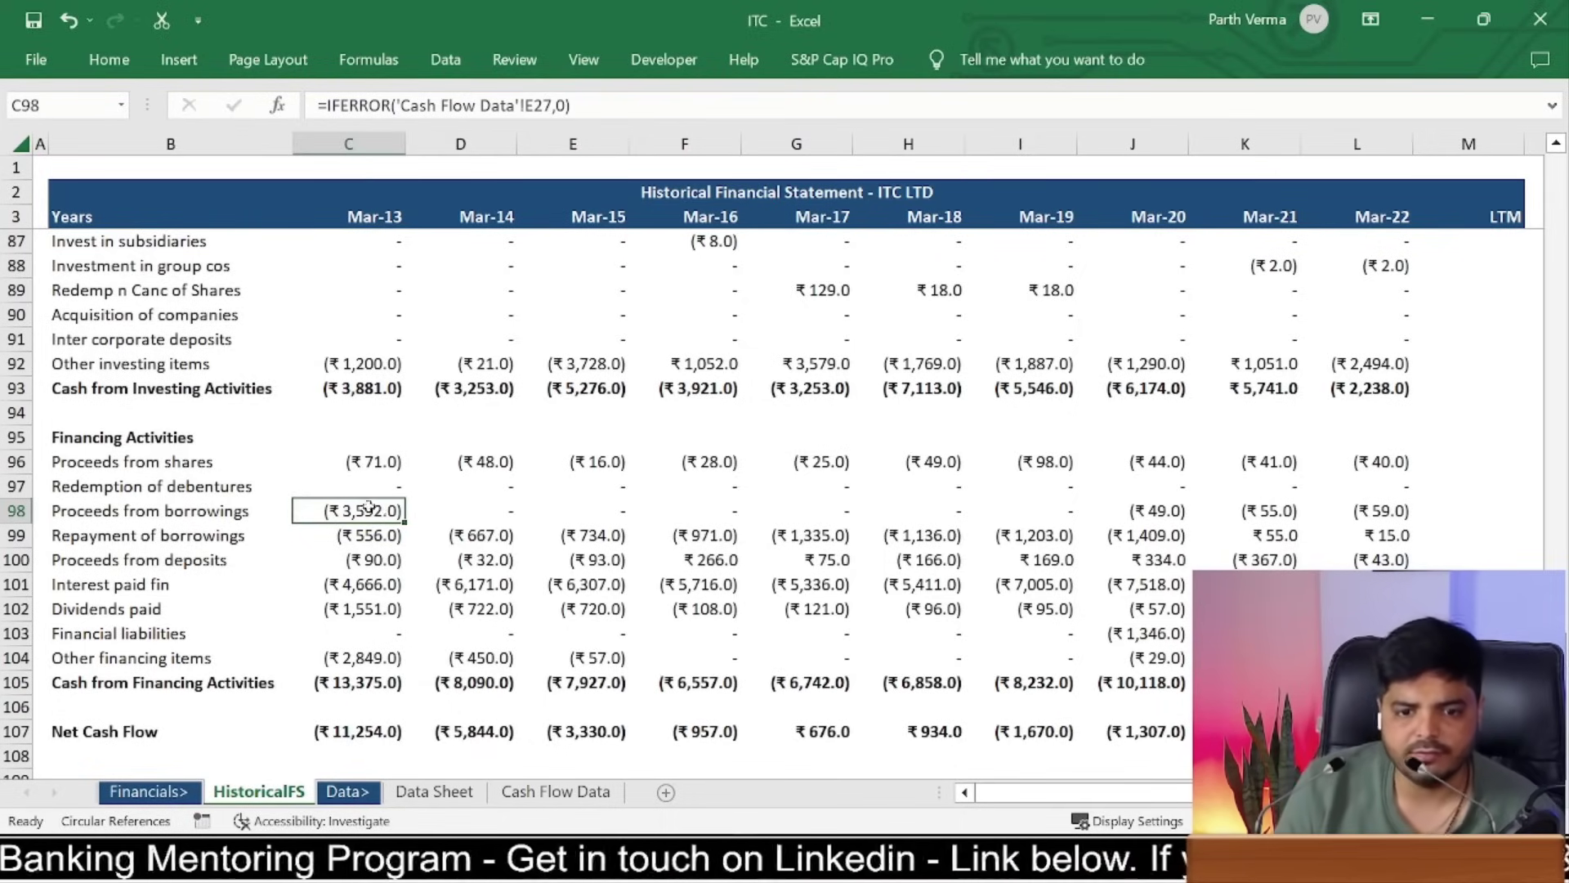
Step: Check the Dividends paid, borrowings and shares source values on Cash Flow Data and Data Sheet
key("ctrl+Page_Down")
key("ctrl+Page_Down")
key("ctrl+Page_Down")
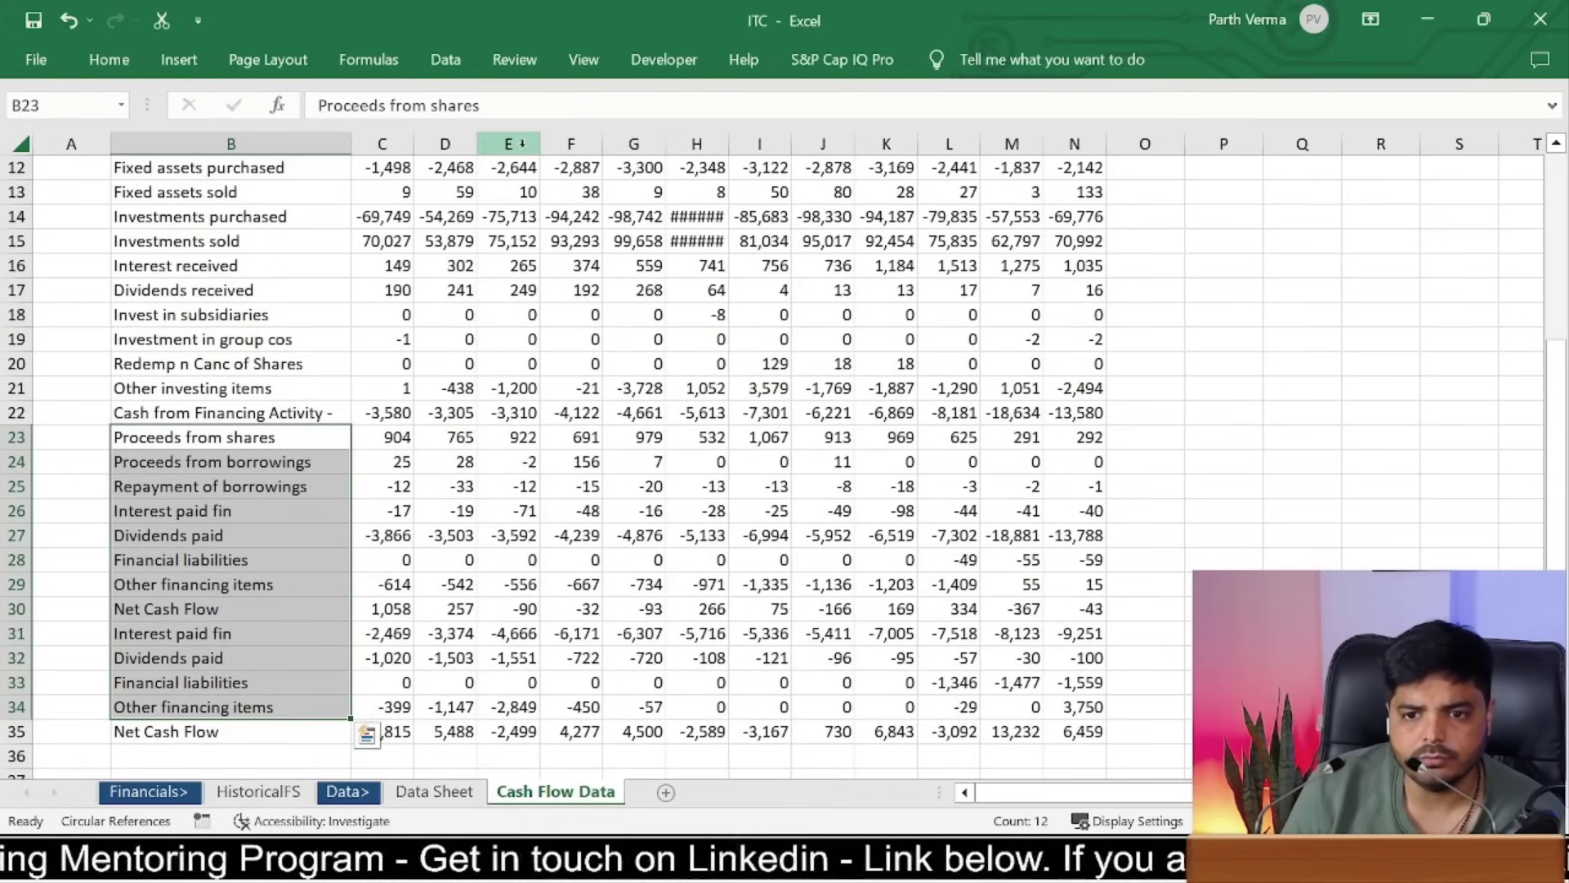
left_click(527, 535)
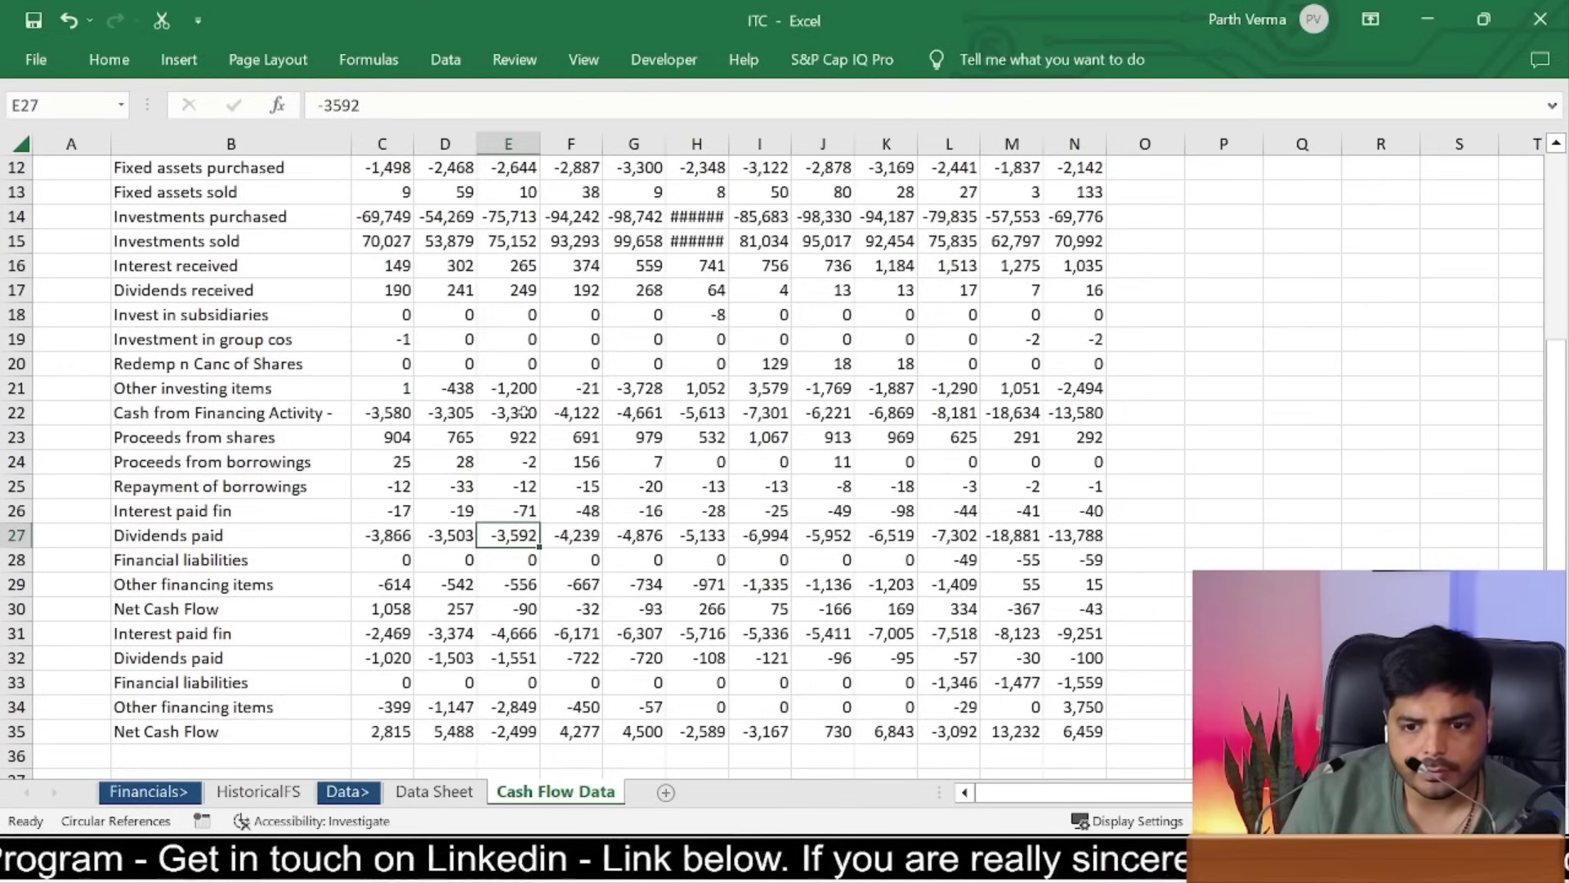
left_click(535, 461)
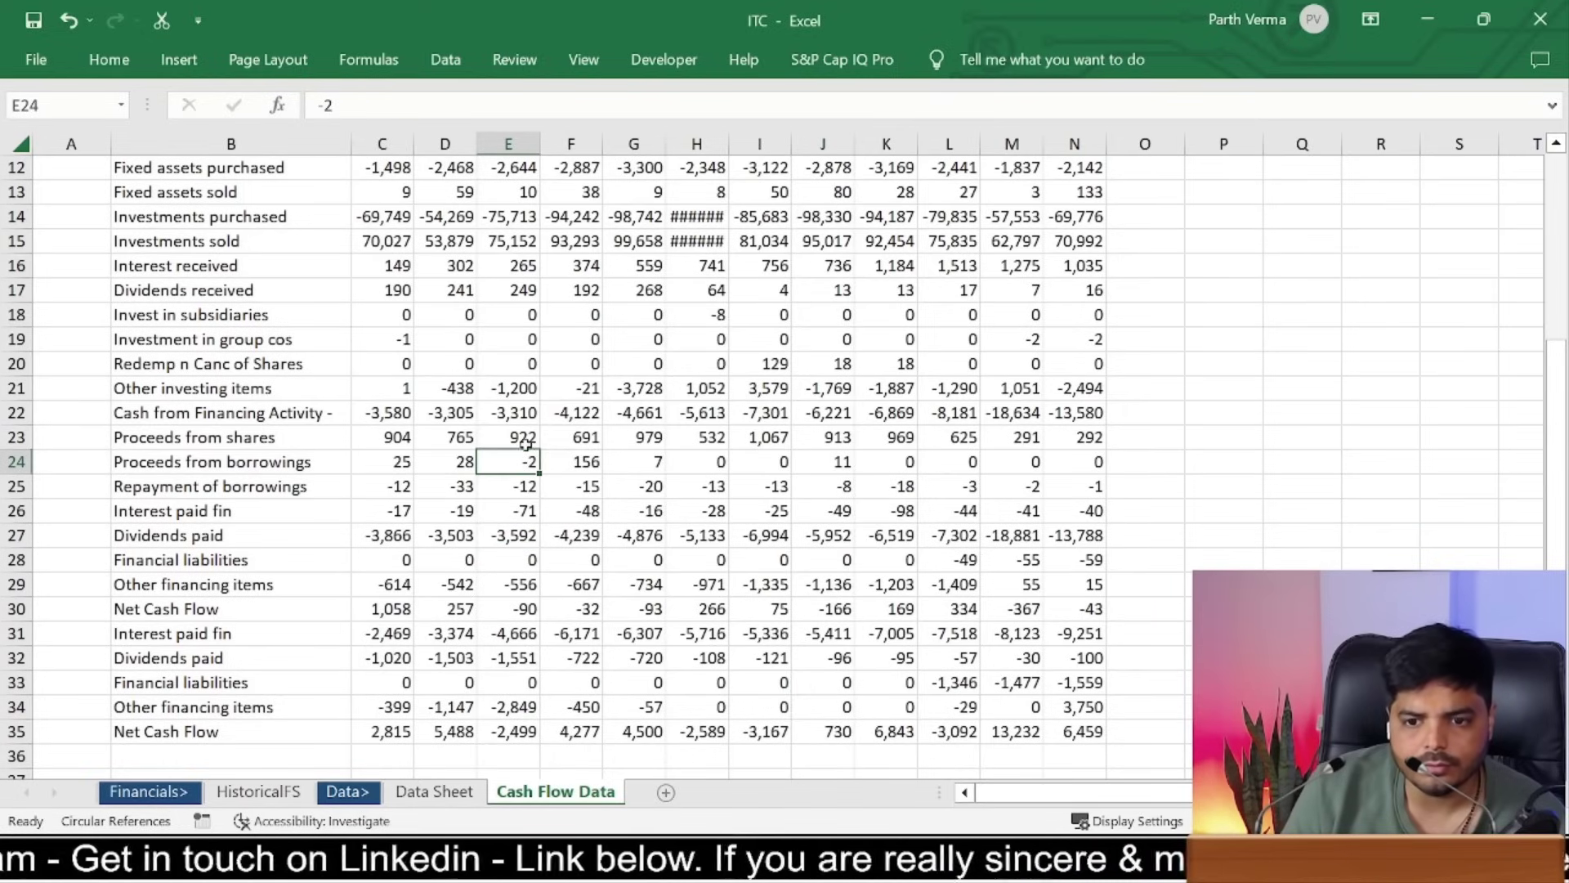
left_click(526, 441)
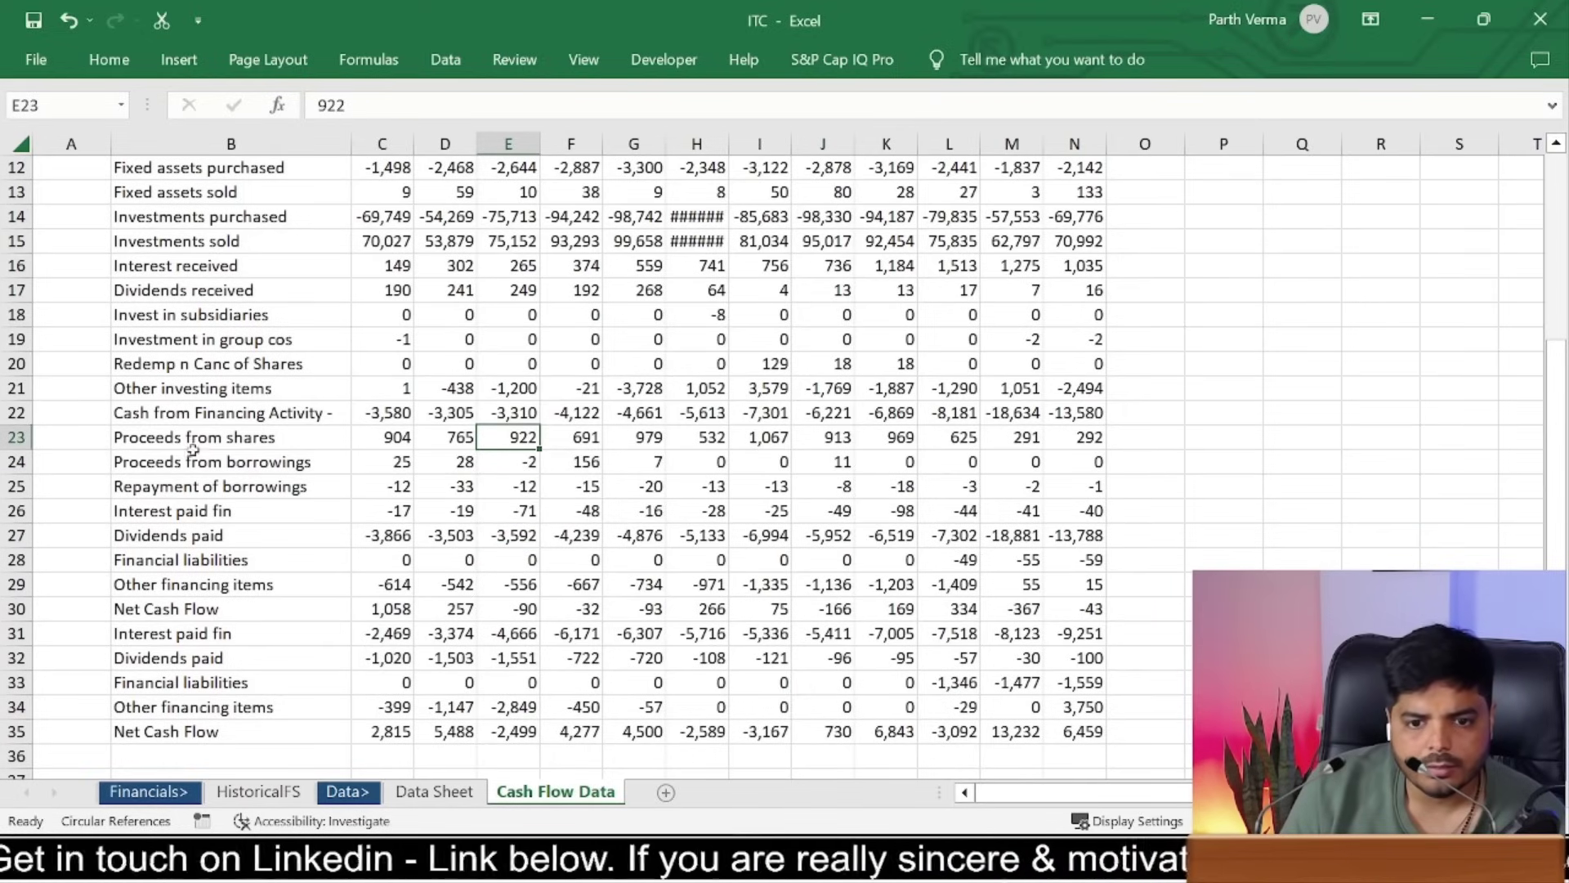
left_click(434, 791)
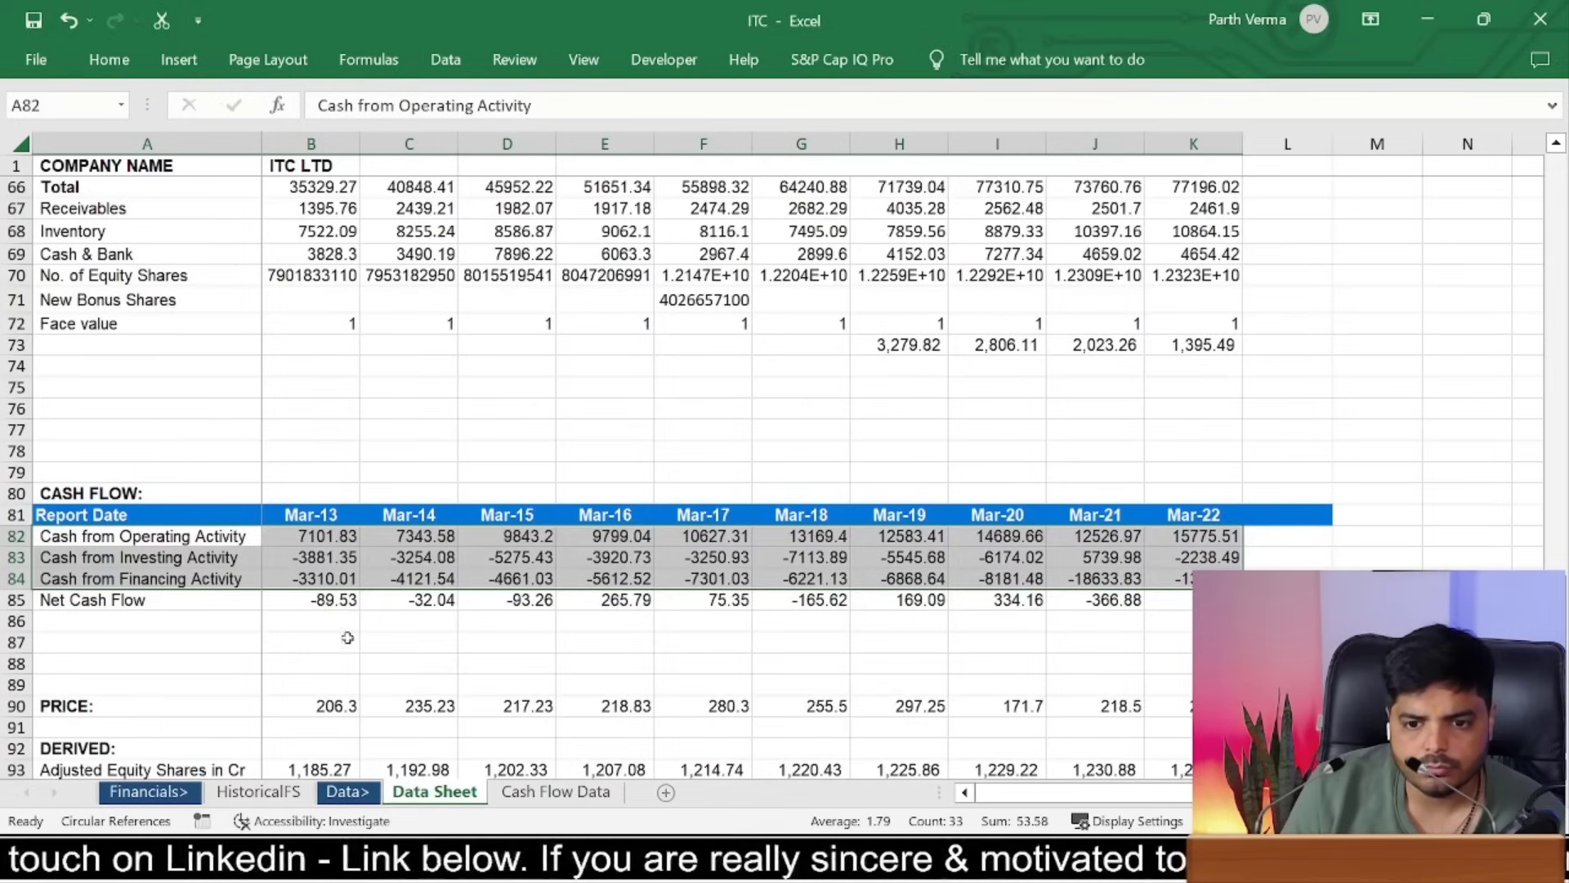
left_click(259, 791)
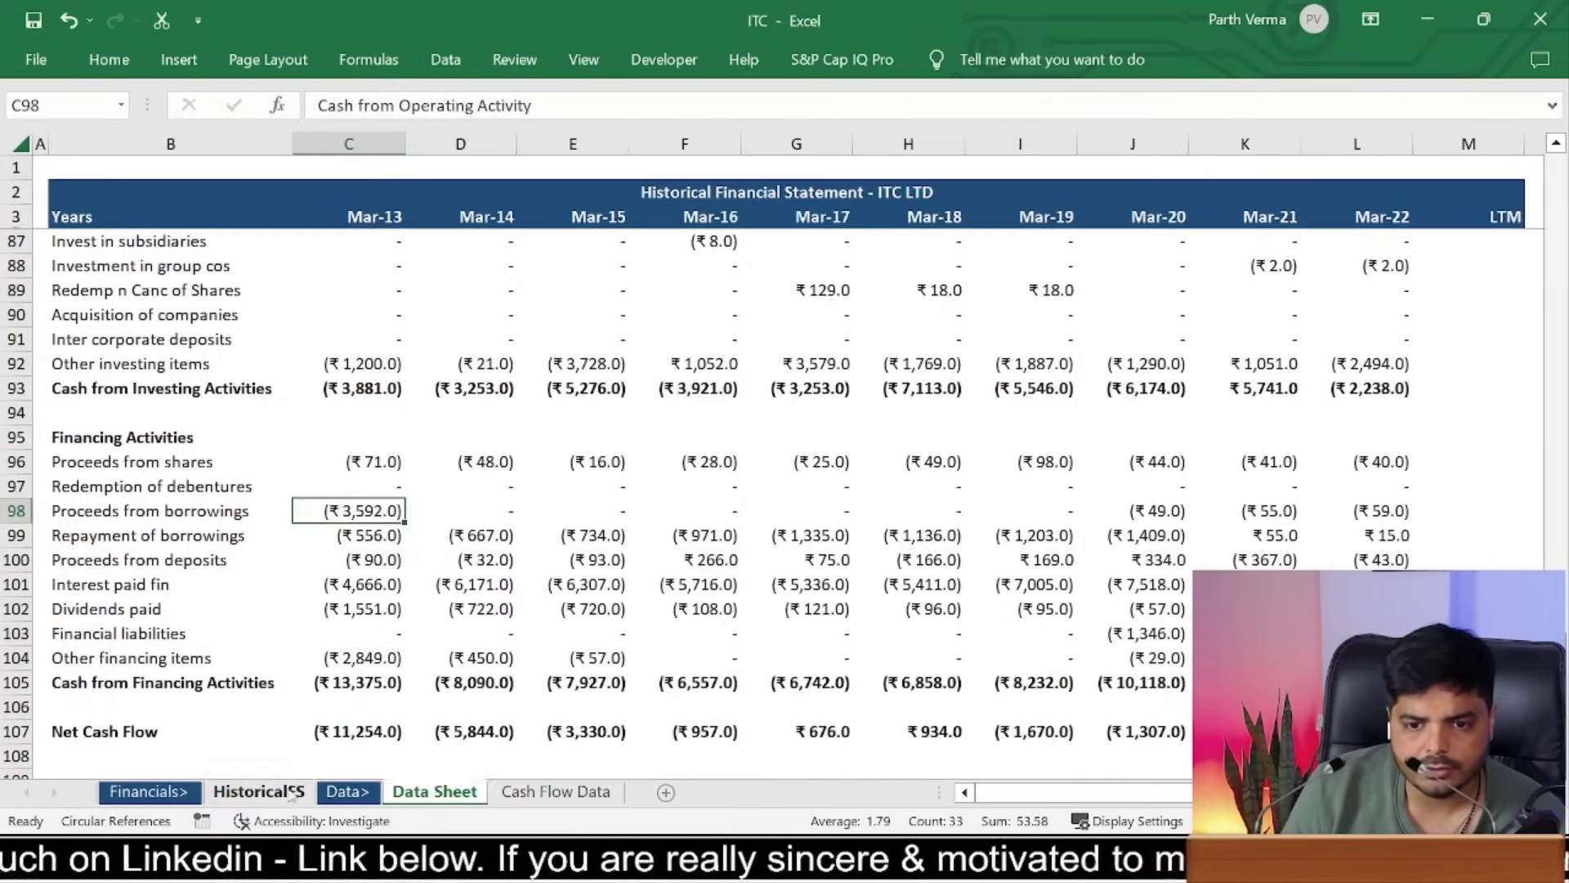
Step: Rebuild C96 as an IFERROR link to Cash Flow Data C23 and paste it across row 96
left_click(390, 467)
type("=ifer")
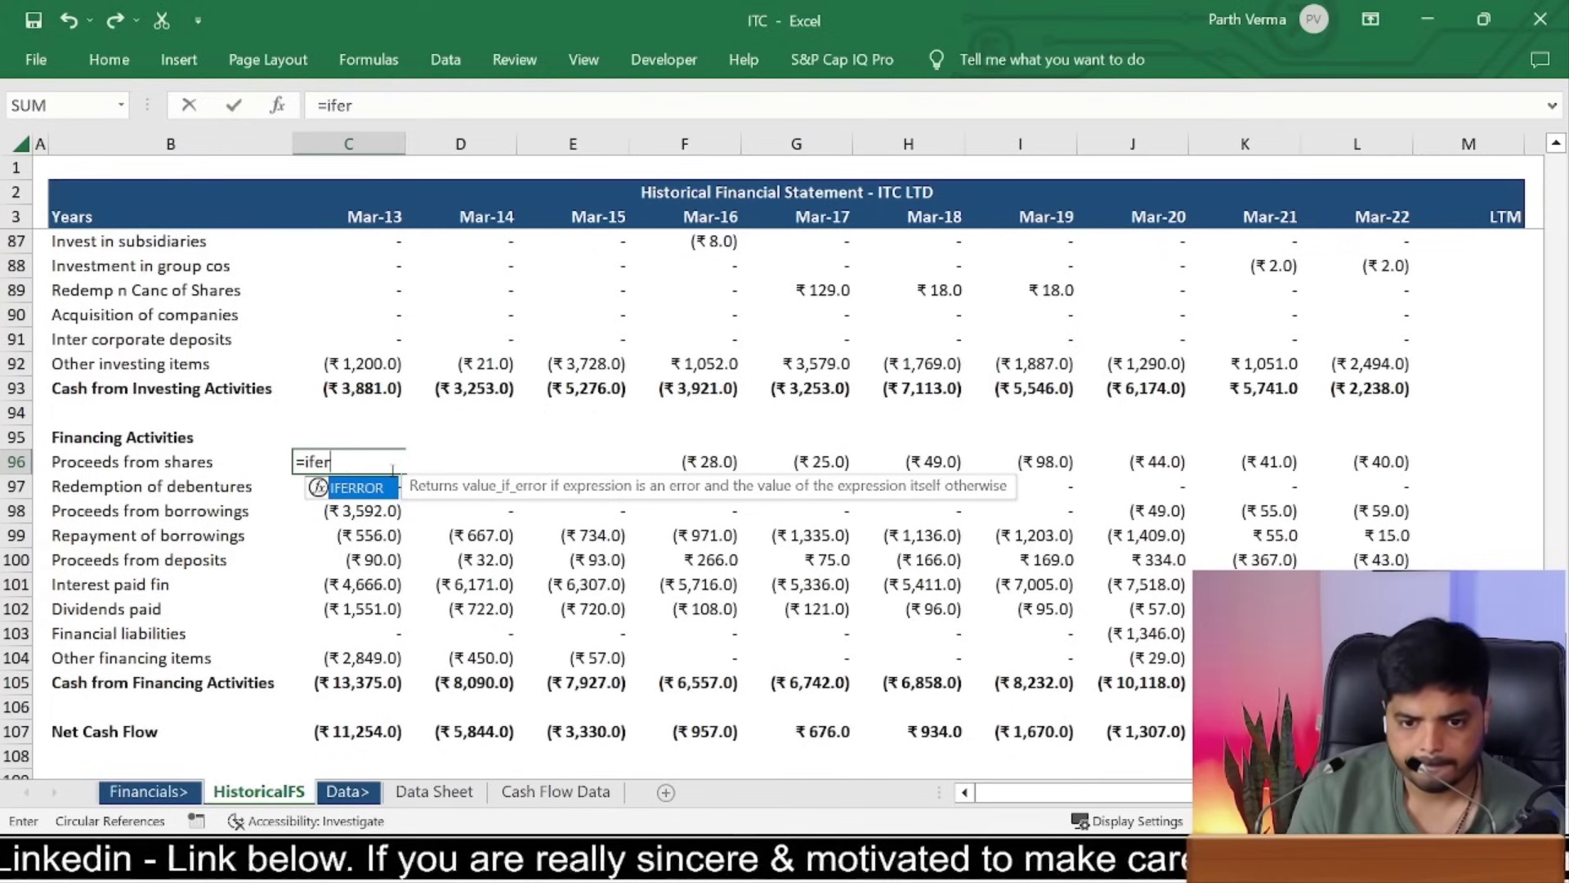
type("ror(")
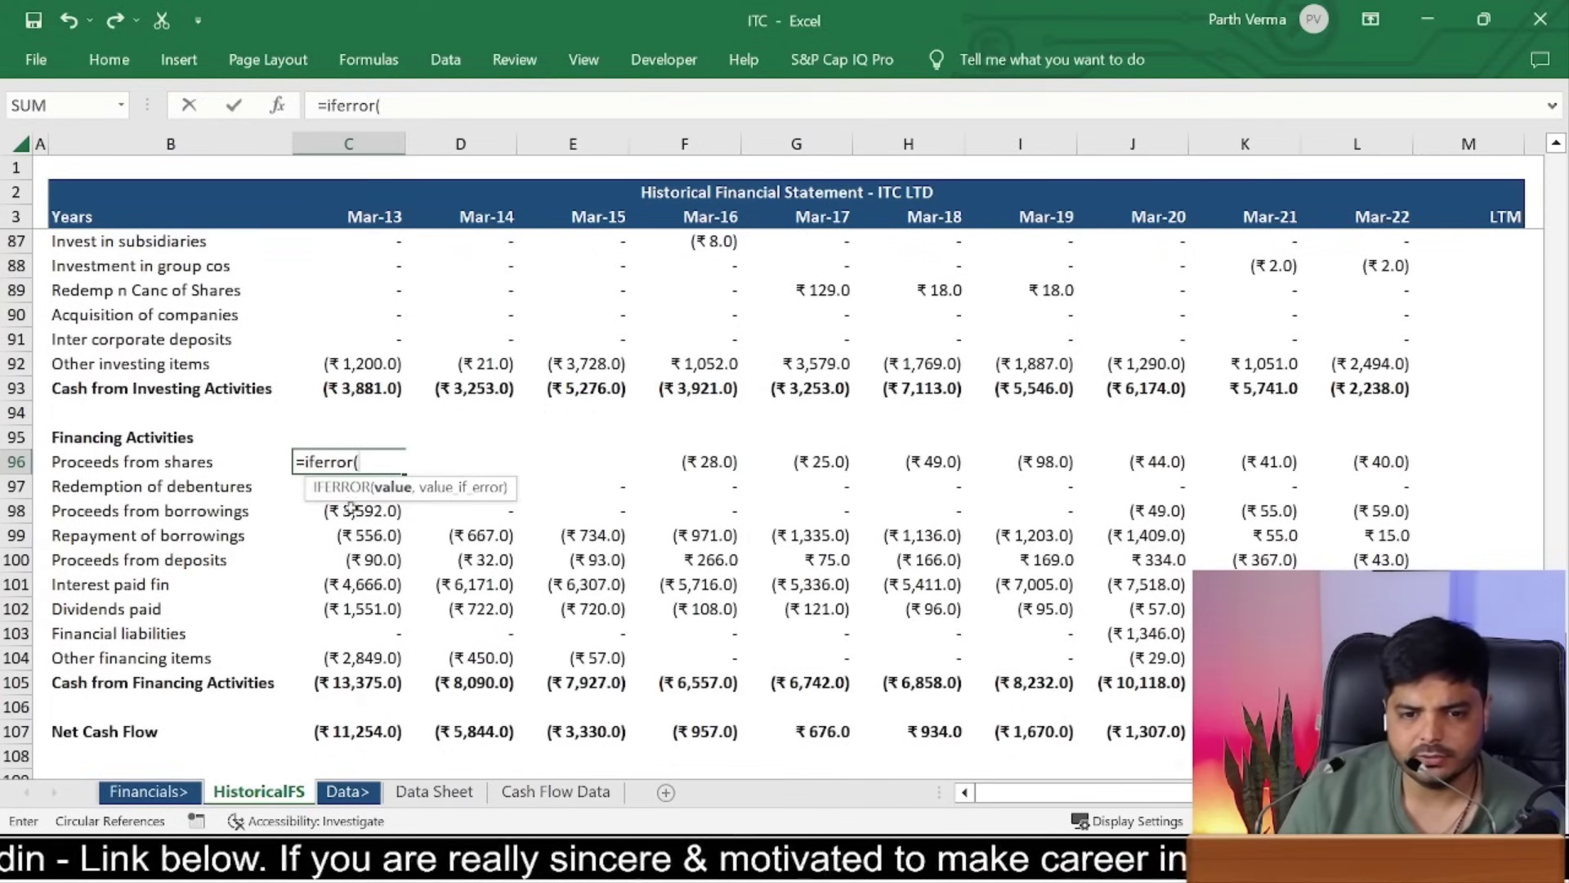
left_click(554, 791)
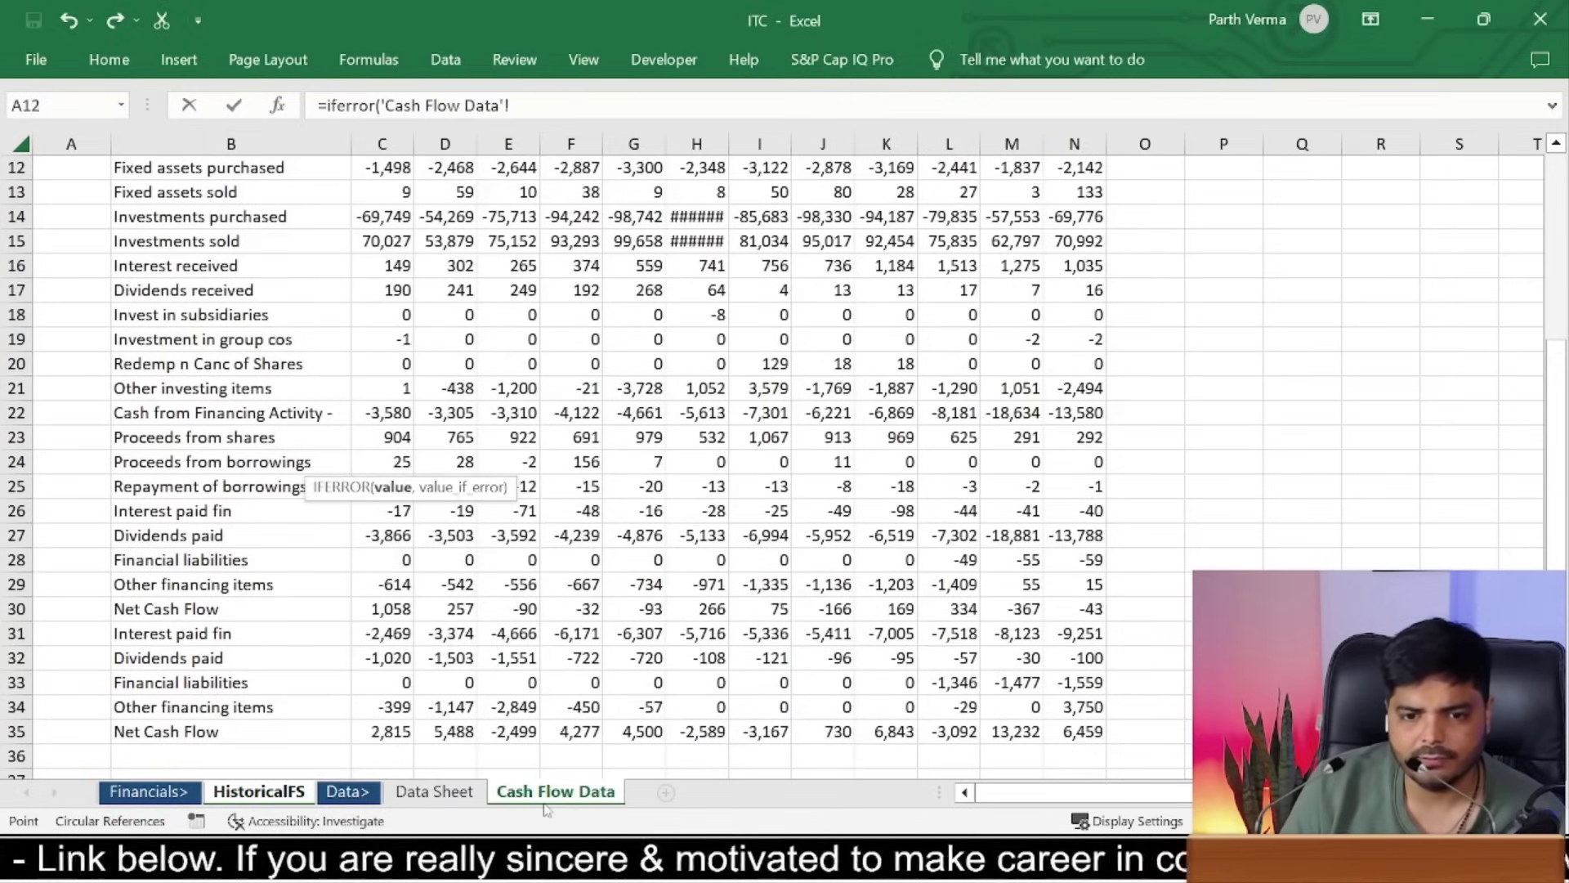
left_click(368, 438)
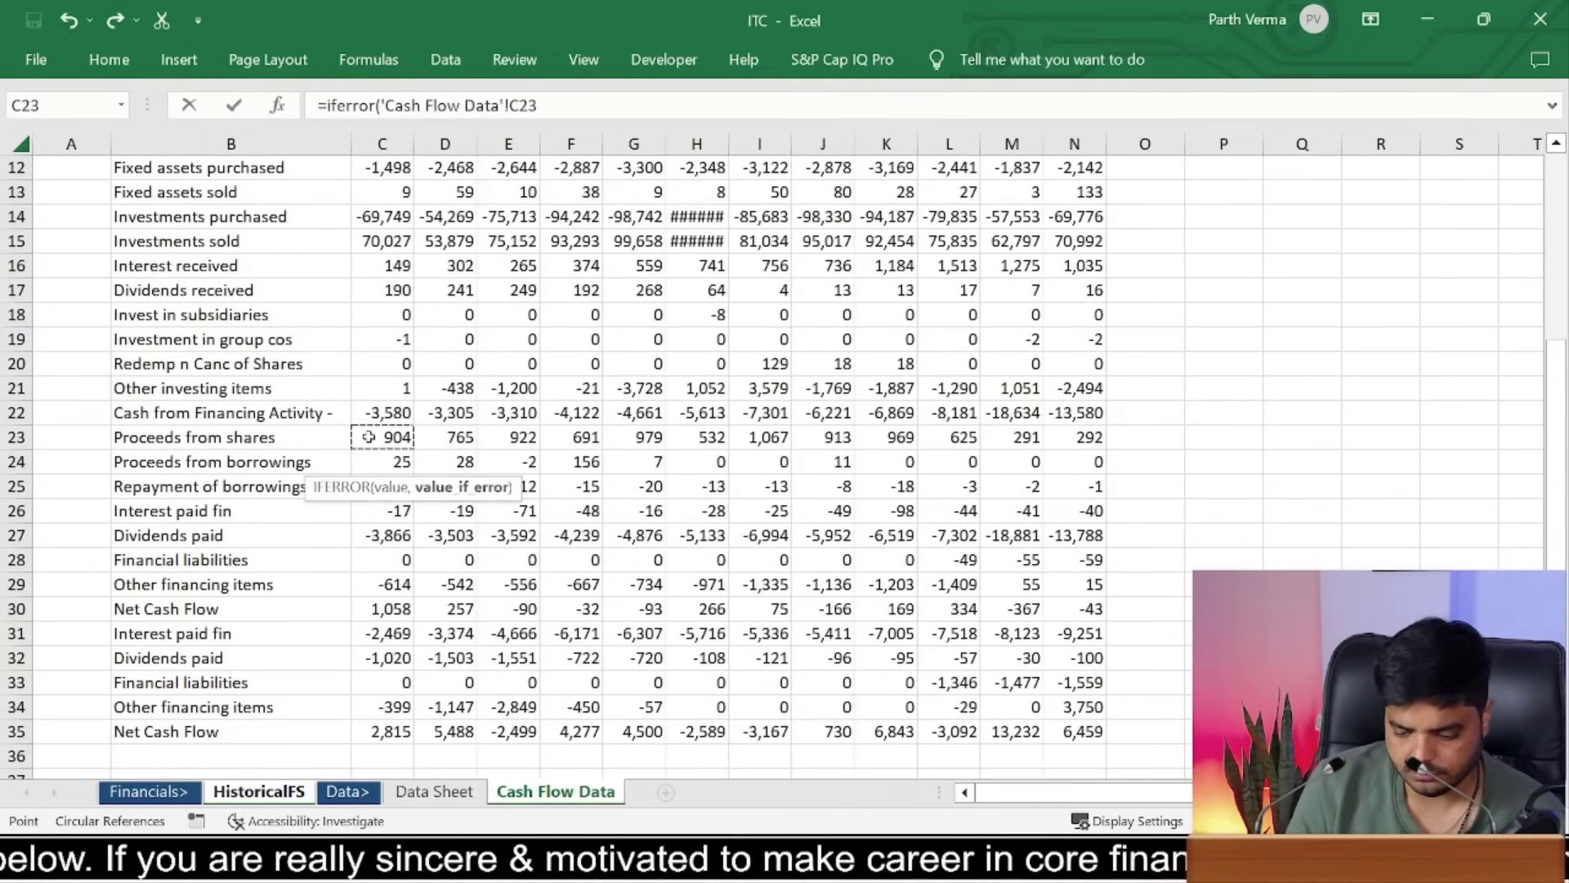
type(",0")
key("Return")
key("ctrl+c")
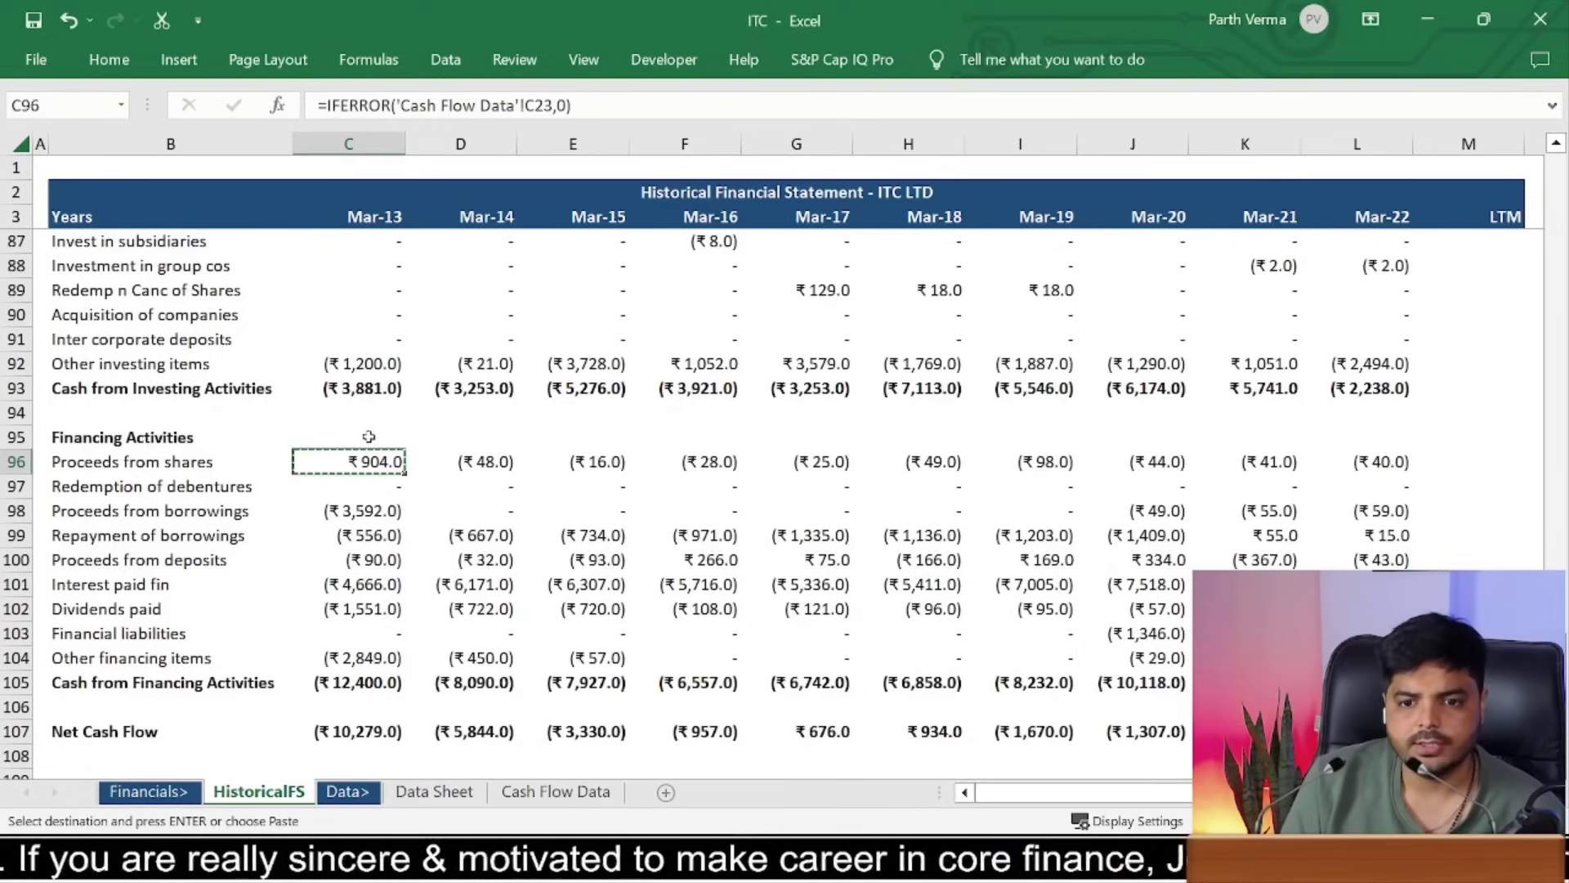
key("ctrl+shift+Right")
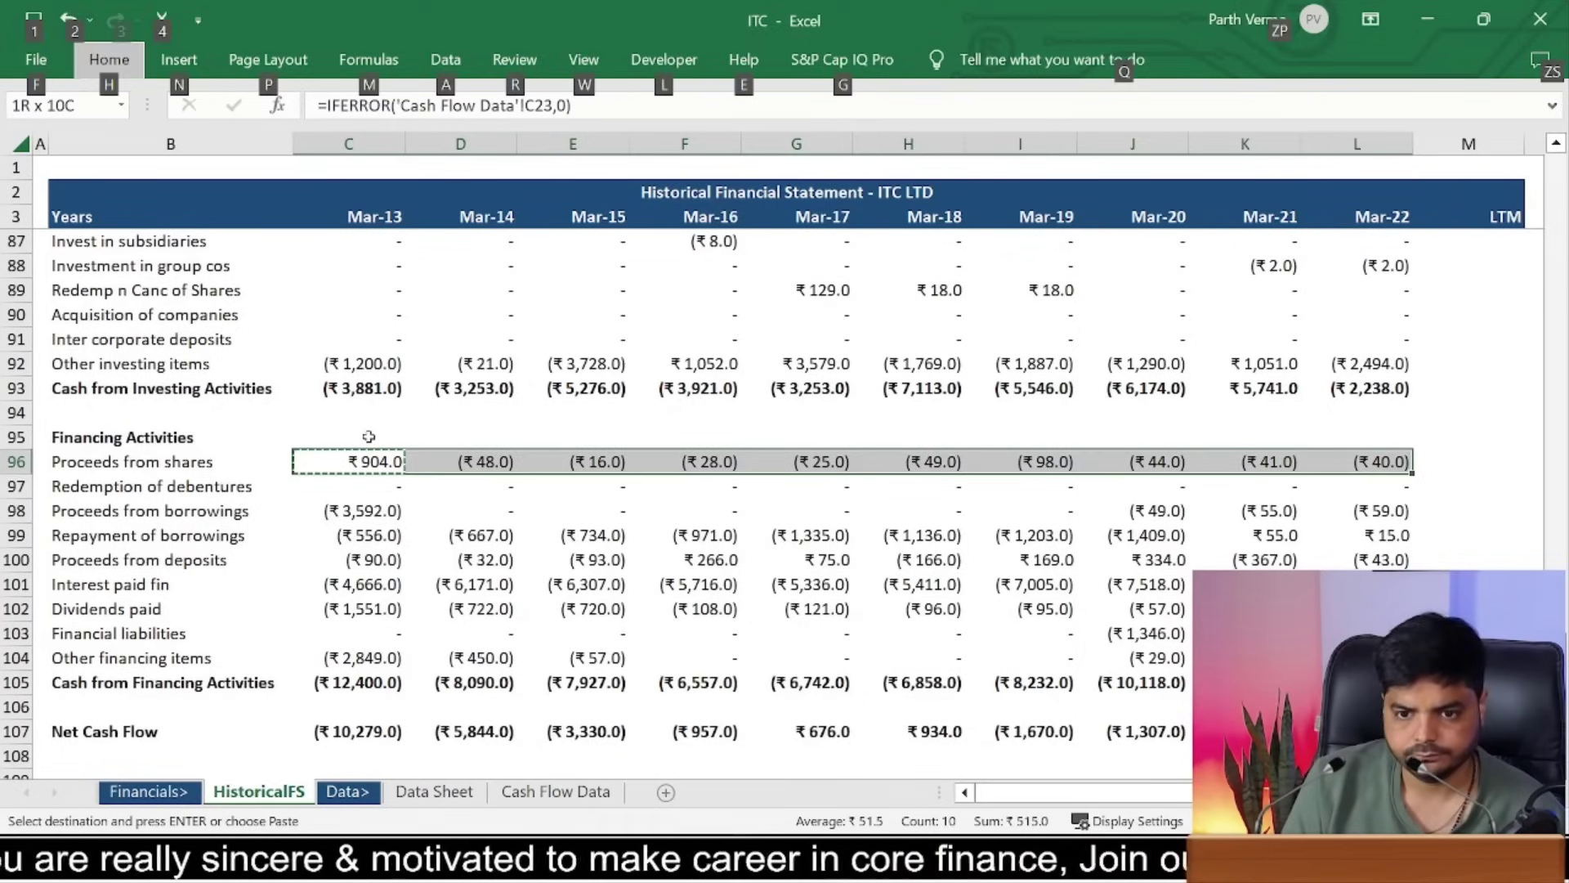
key("ctrl+v")
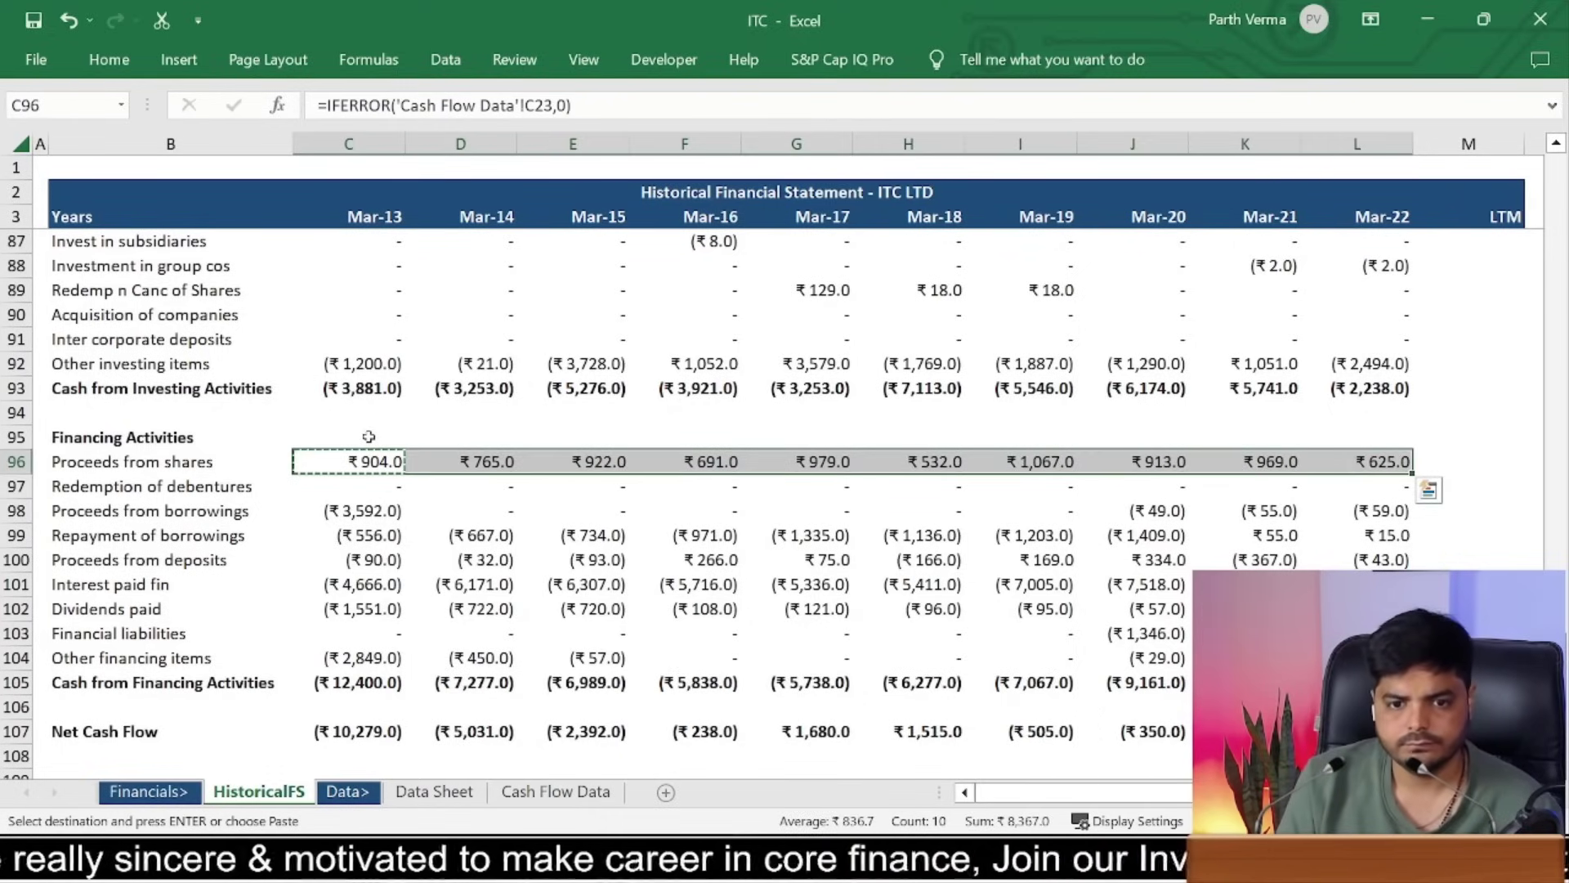
Step: Enter an IFERROR link to Cash Flow Data E24 in C98 and paste it across row 98
key("Down")
key("Down")
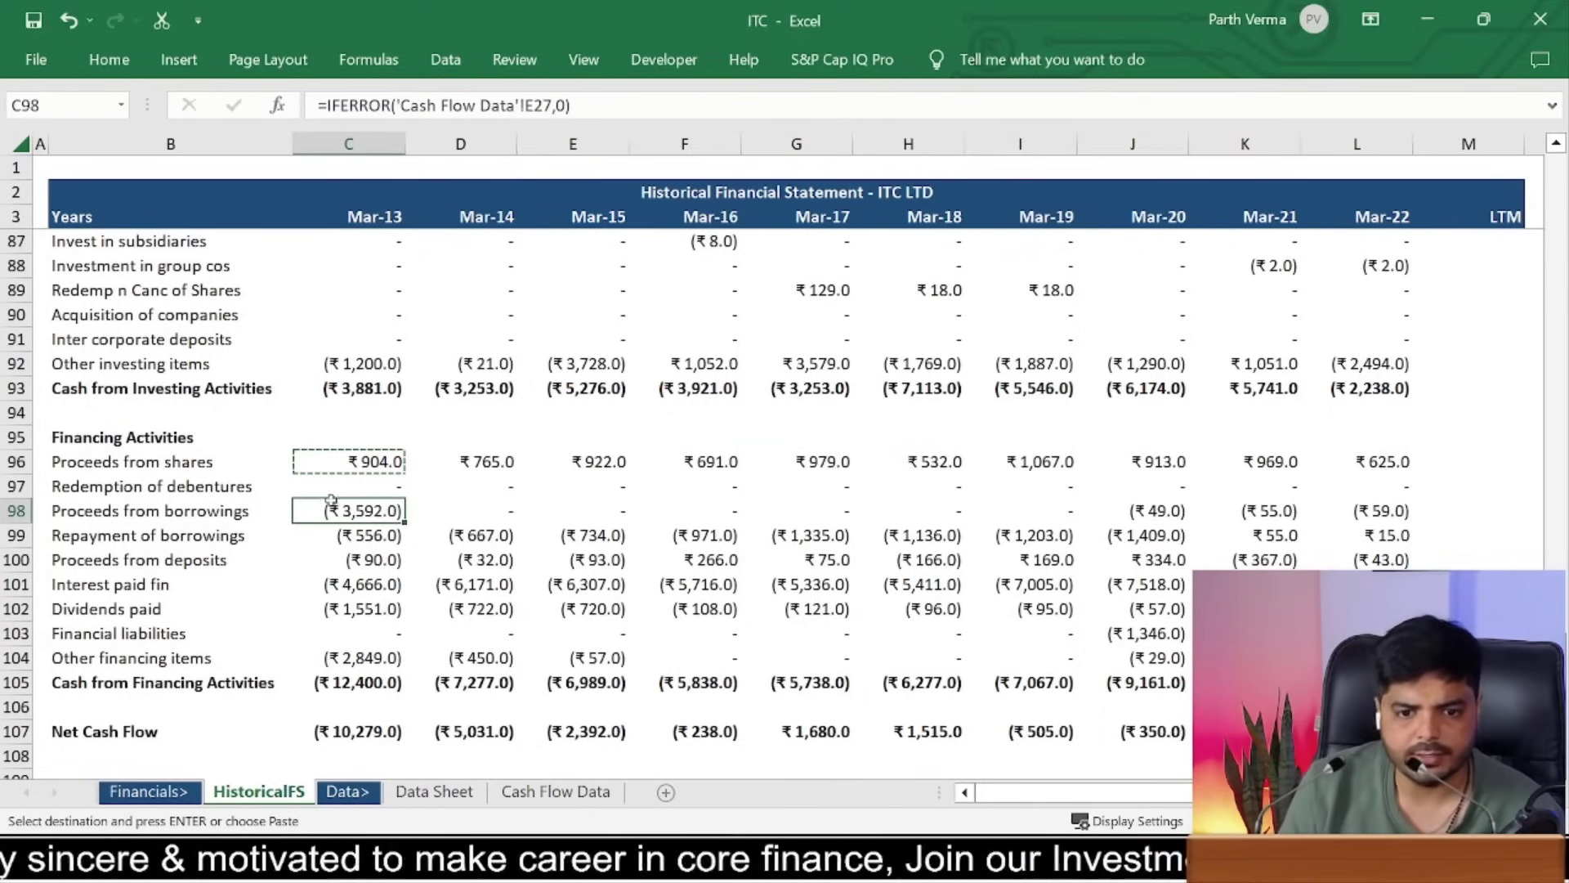
key("F2")
key("Escape")
type("=if")
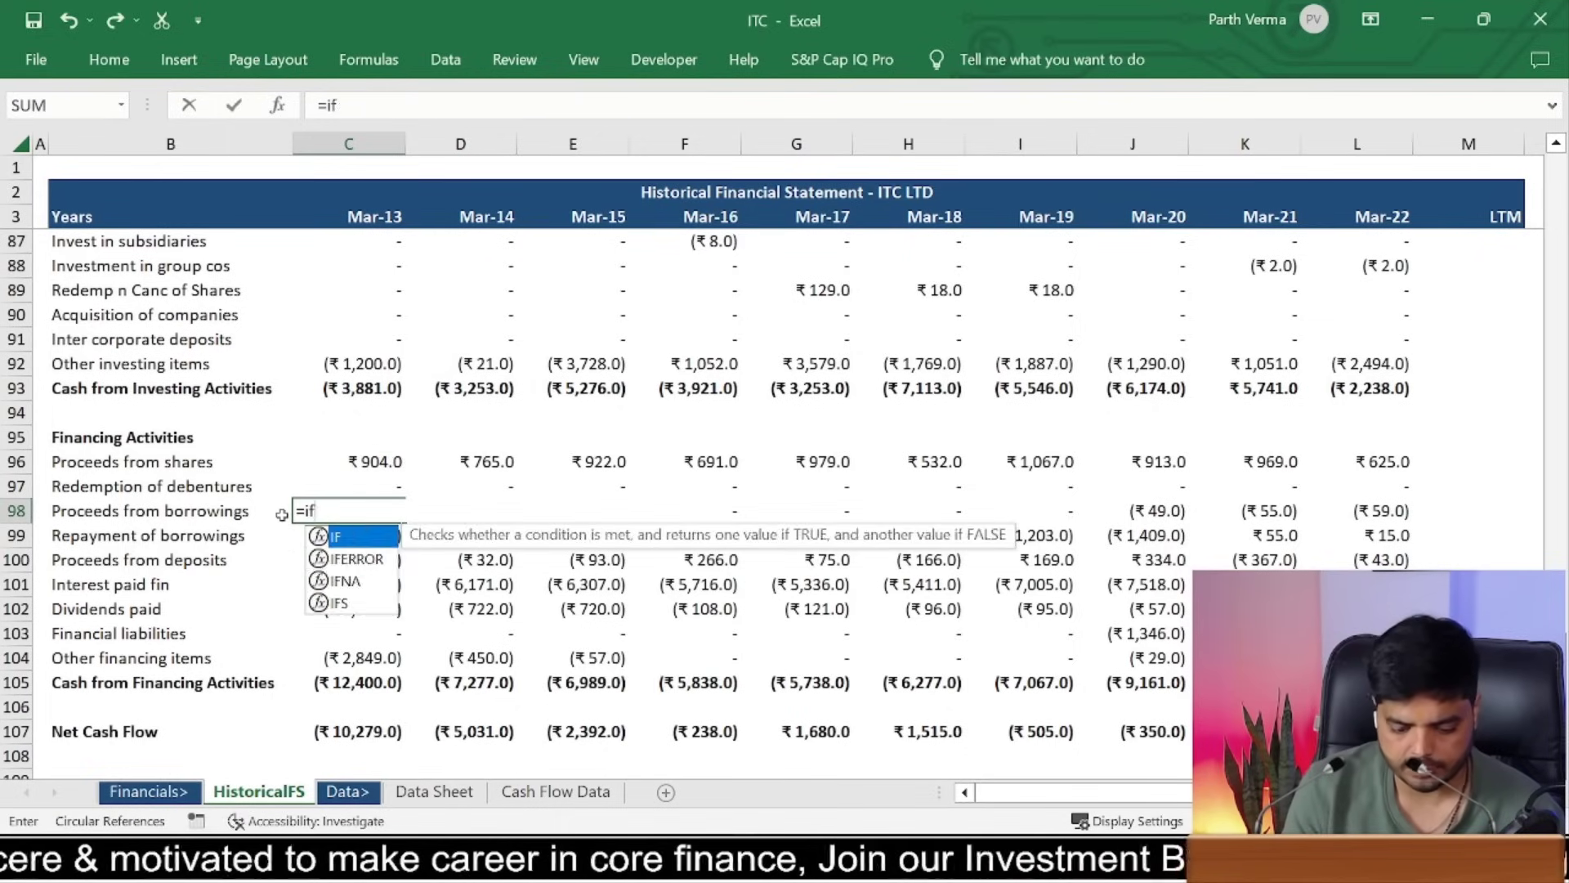
type("error(")
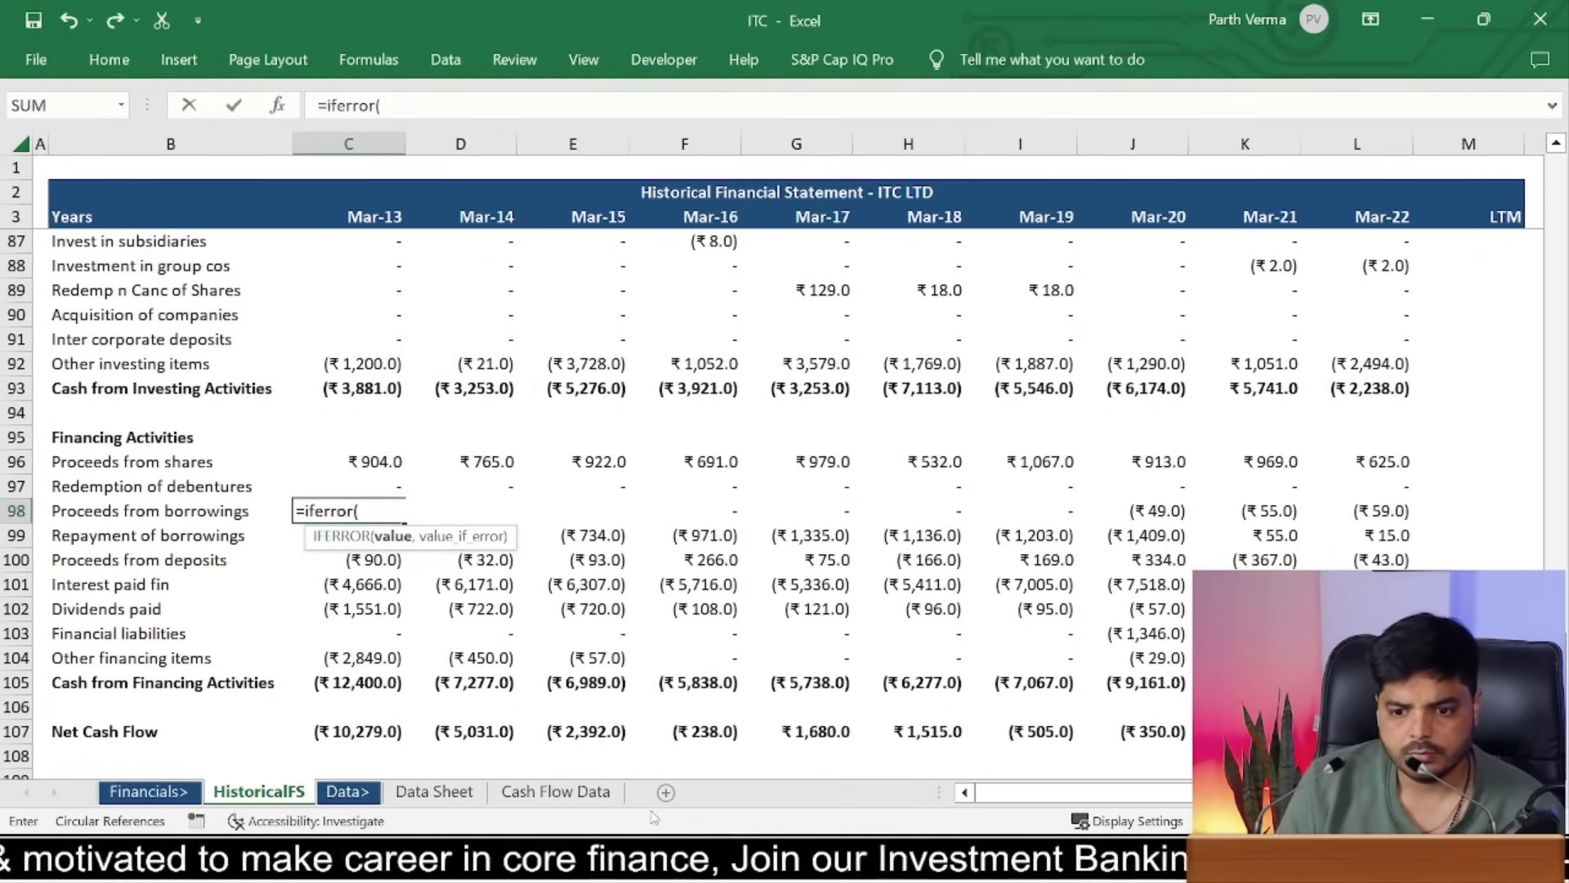
left_click(556, 791)
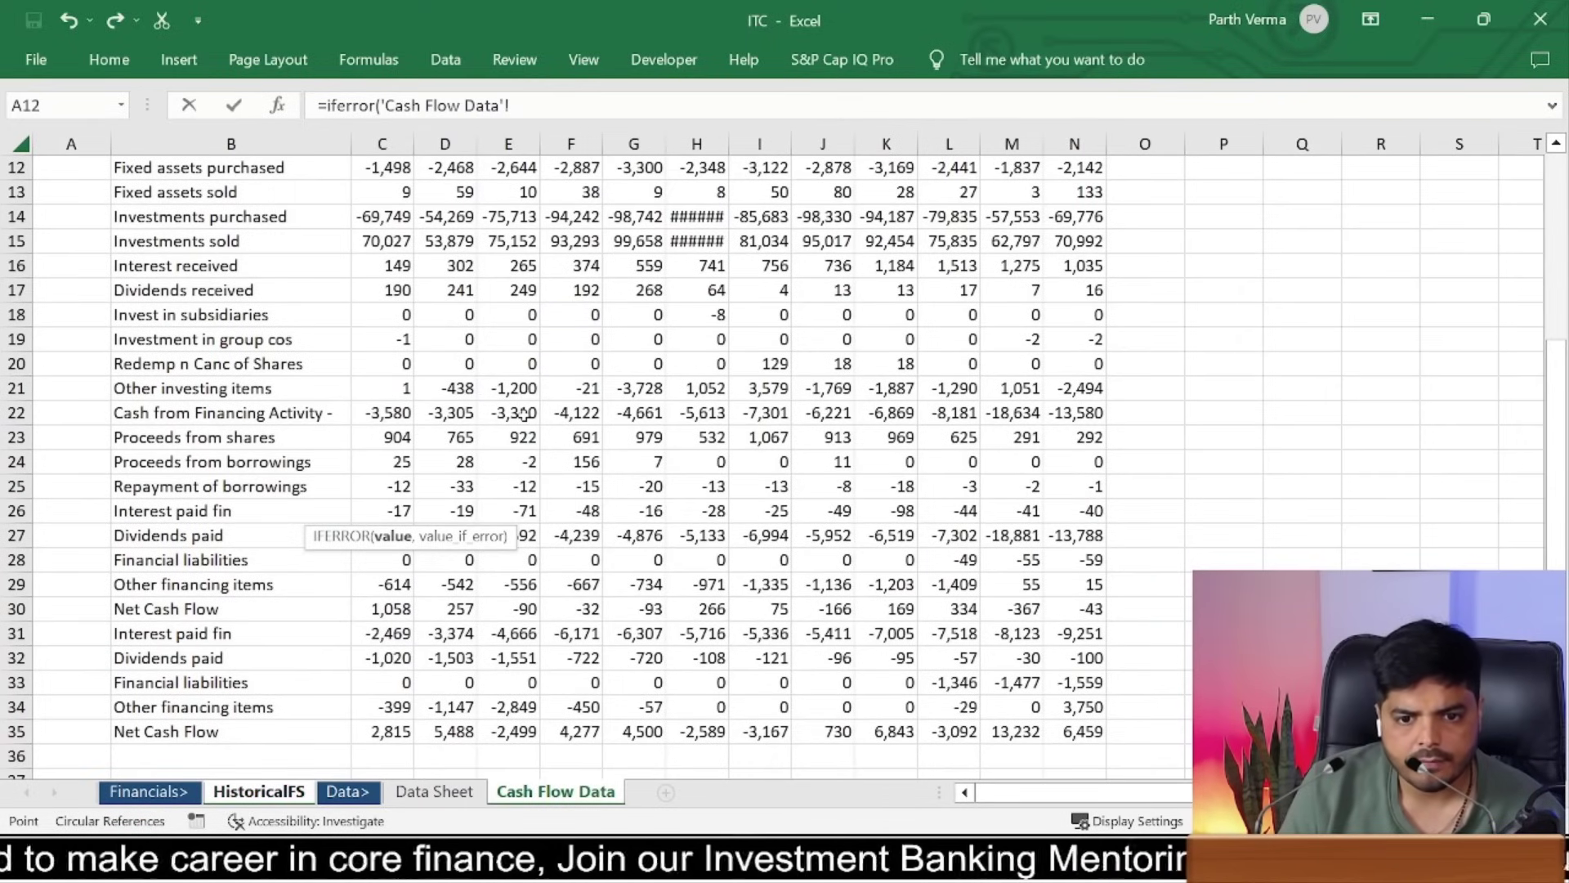
left_click(542, 464)
left_click(534, 468)
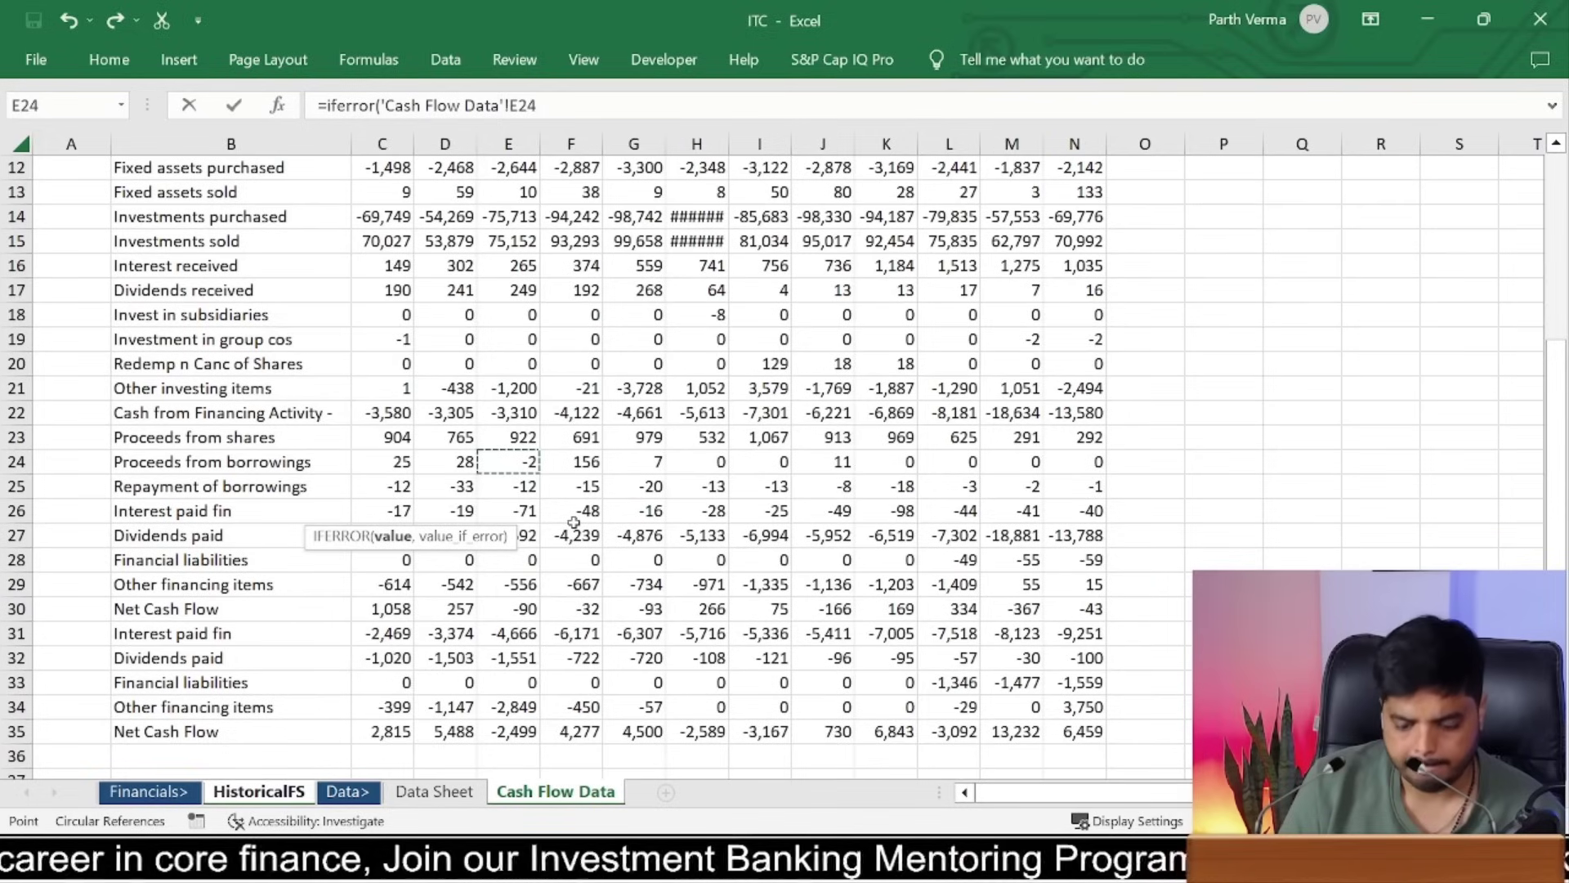
type(".")
type(",0")
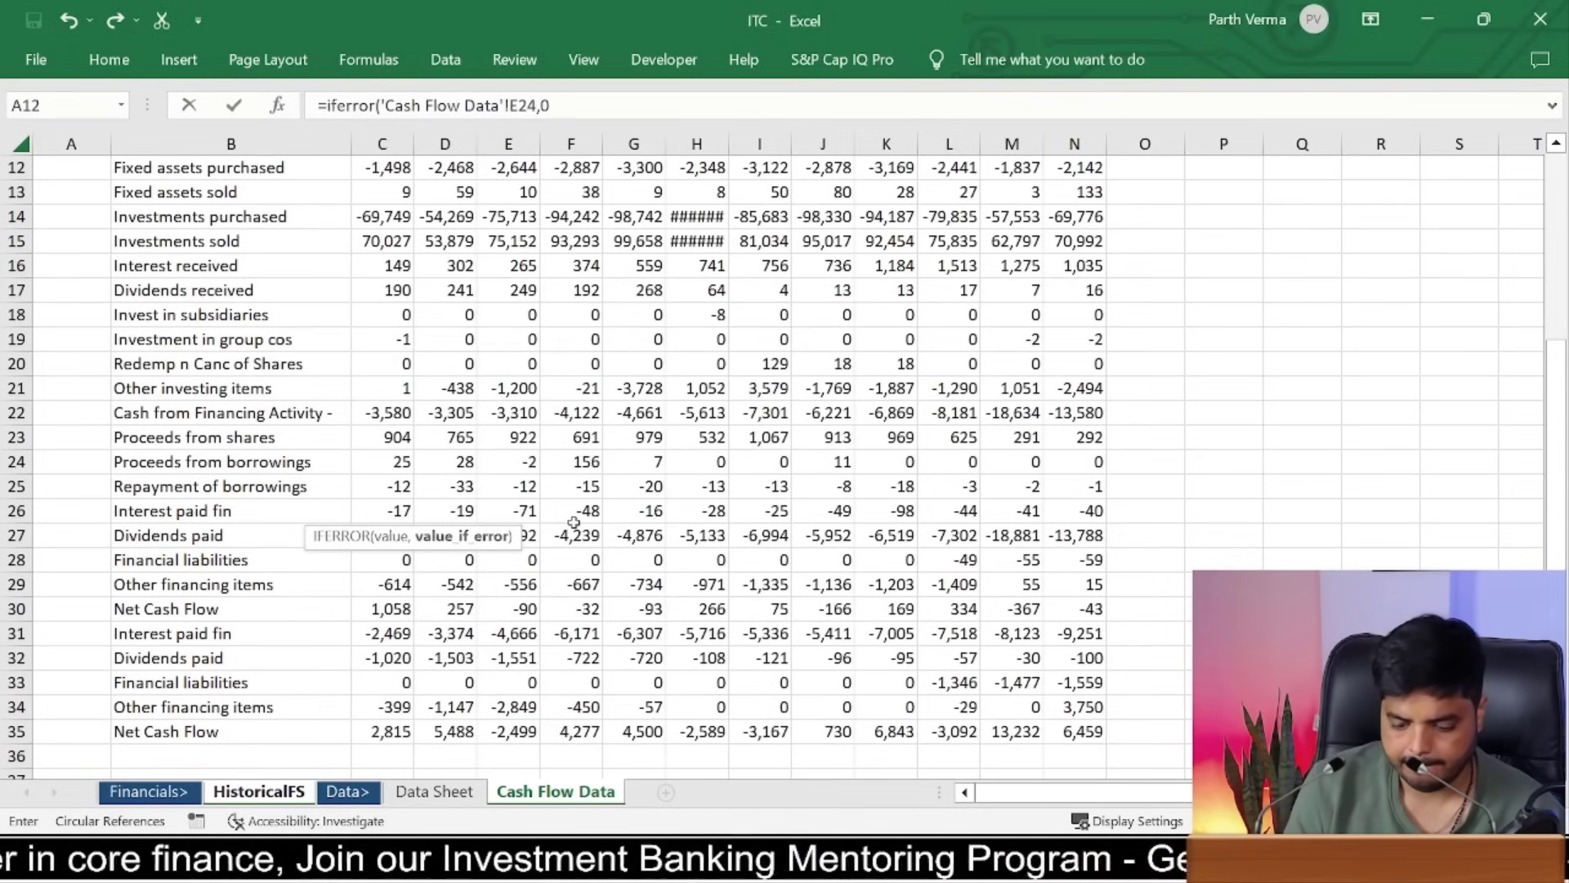
type(")")
key("ctrl+Return")
key("ctrl+c")
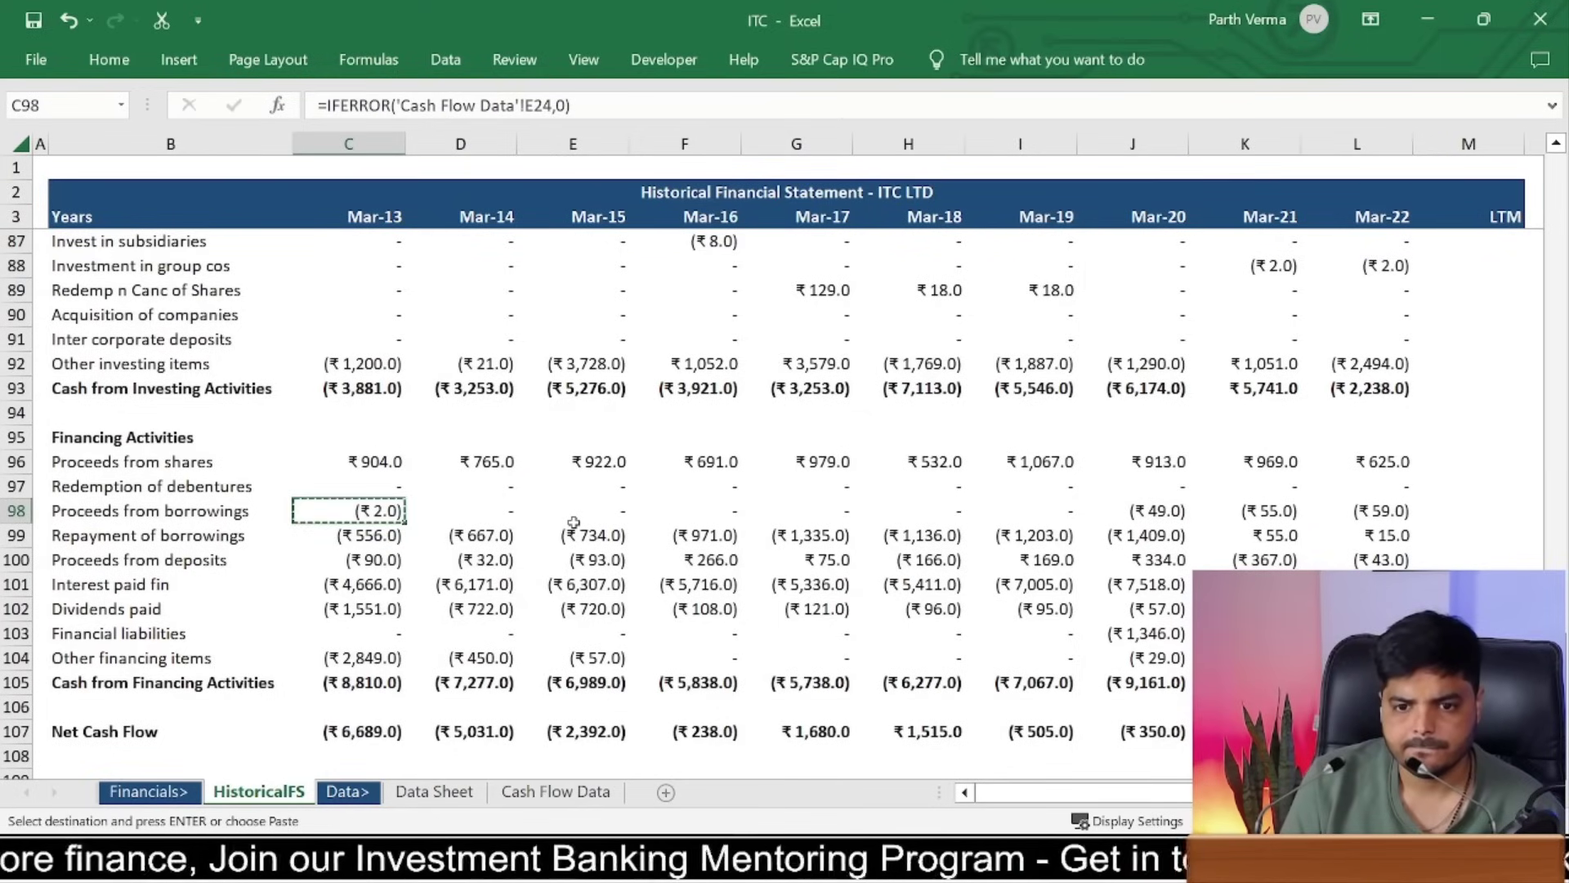
key("ctrl+shift+Right")
key("ctrl+alt+v")
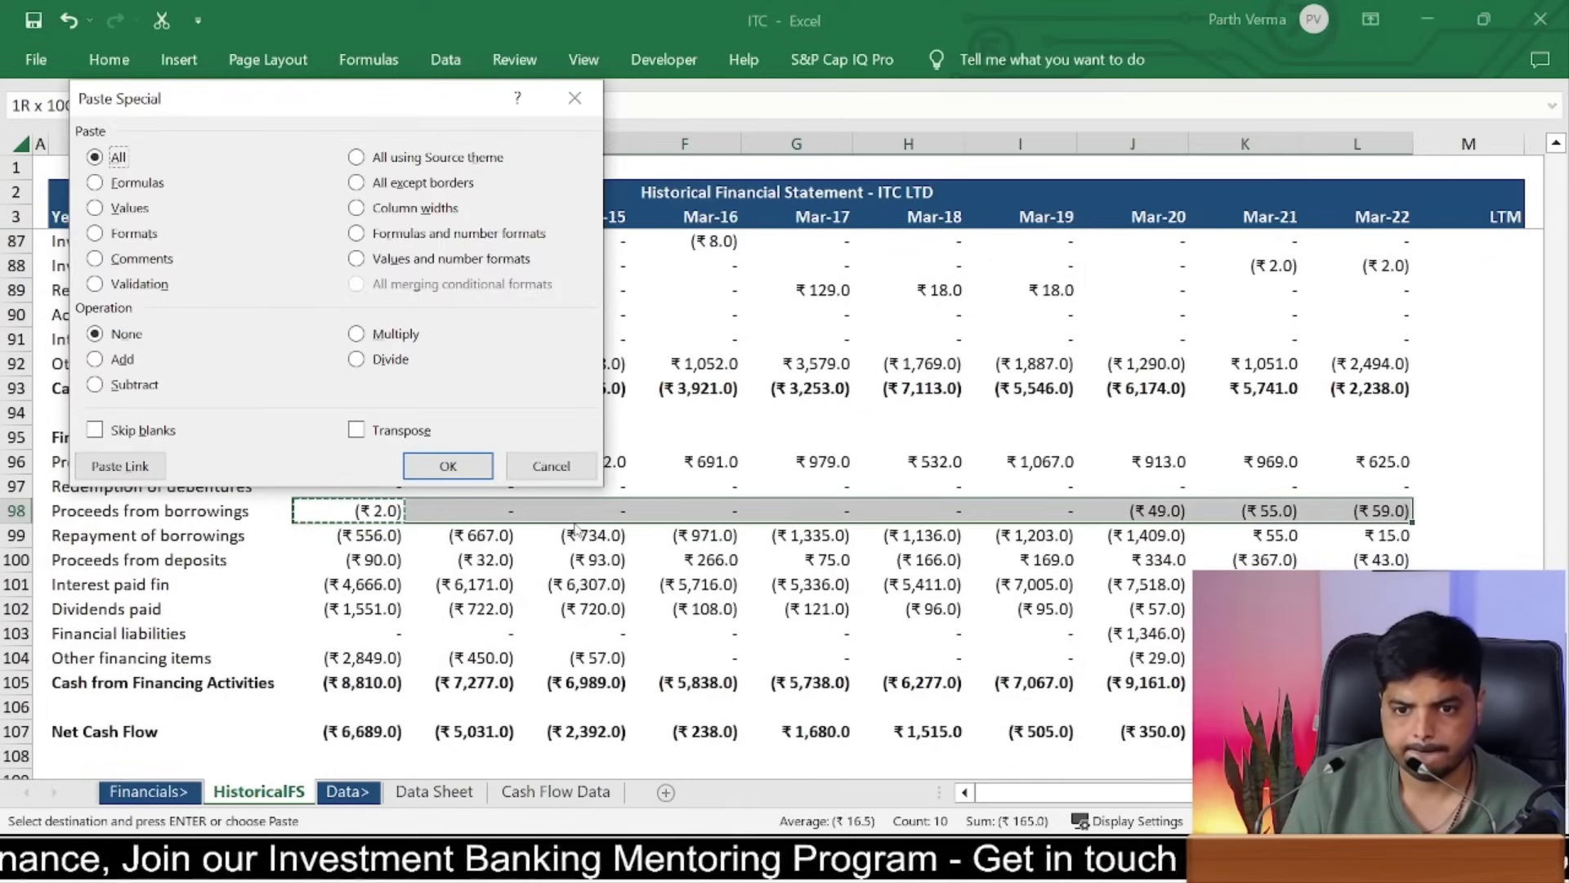
key("Return")
Step: Correct the C96 reference to E23 and paste it across the Proceeds from shares row
key("Up")
key("Up")
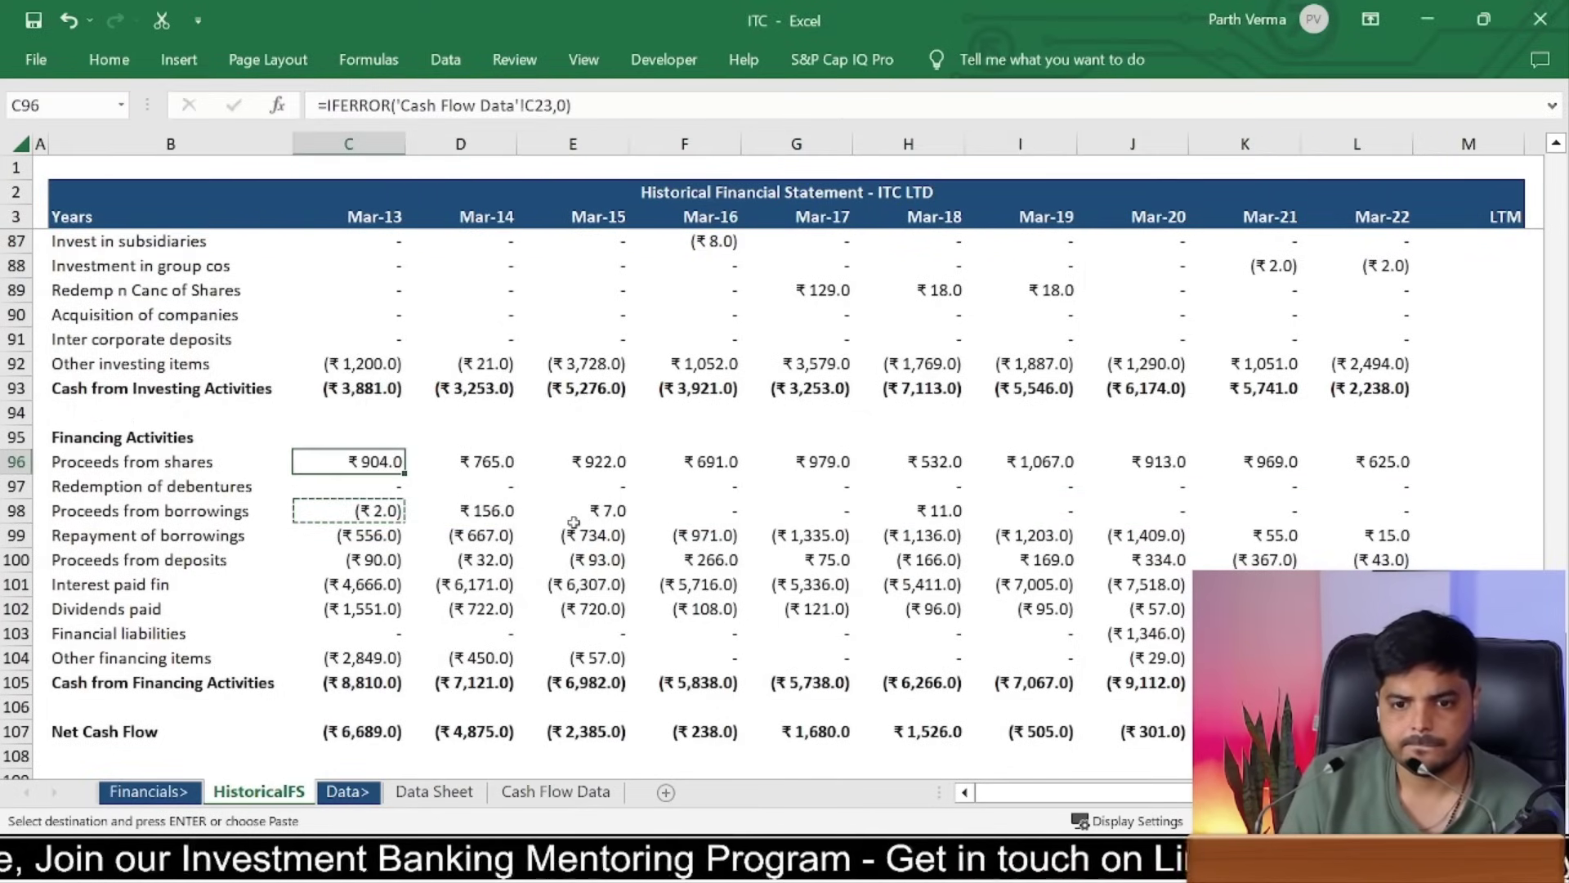
left_click(539, 97)
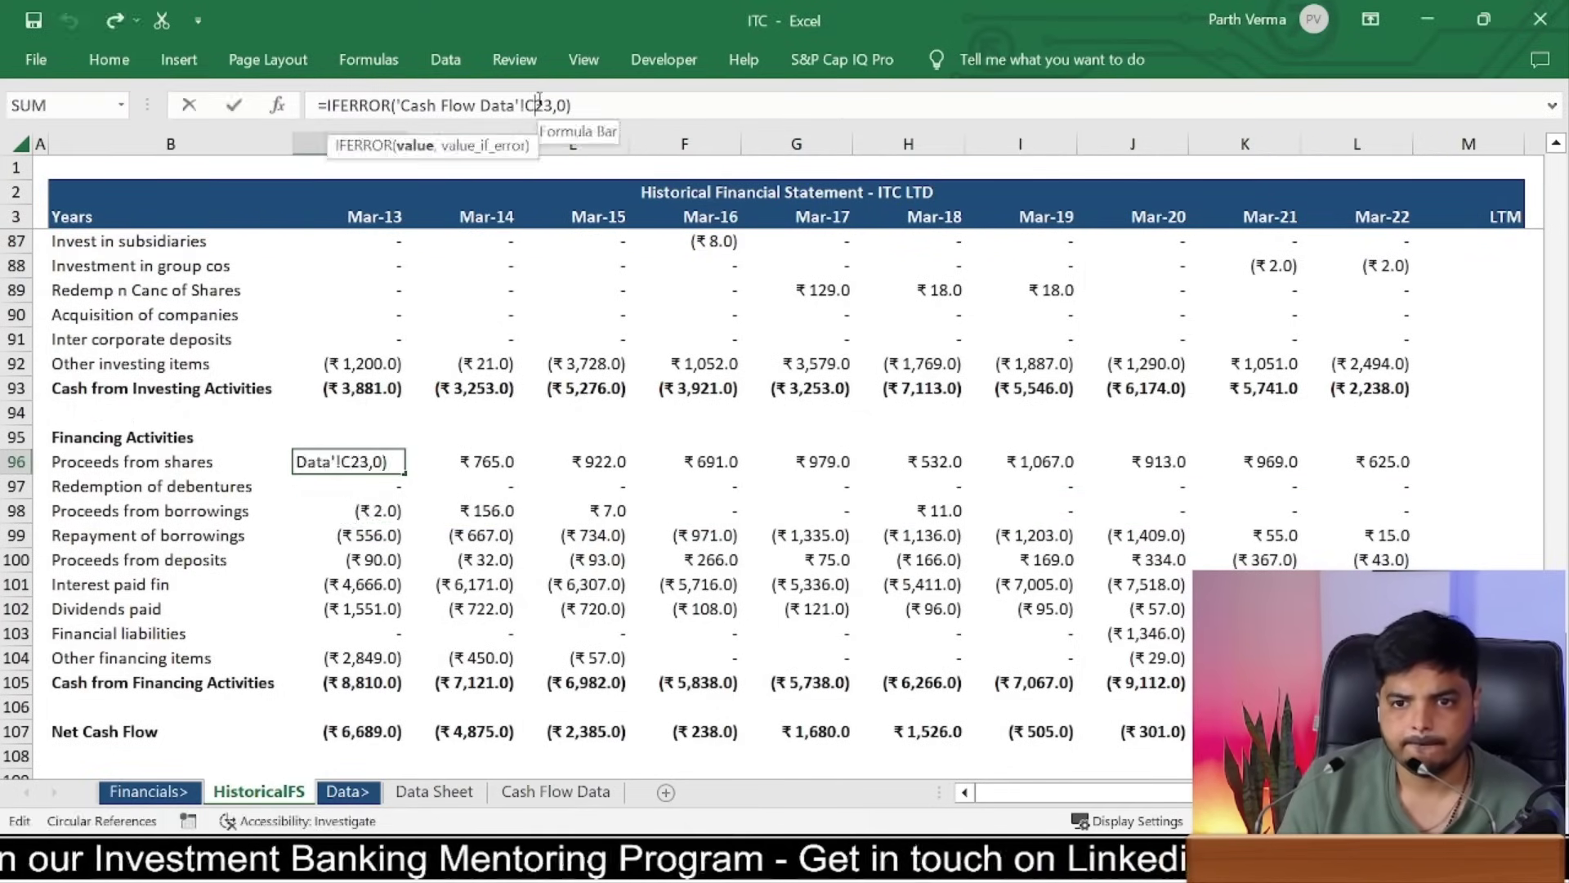
key("BackSpace")
type("E")
key("Return")
key("ctrl+c")
key("ctrl+shift+Right")
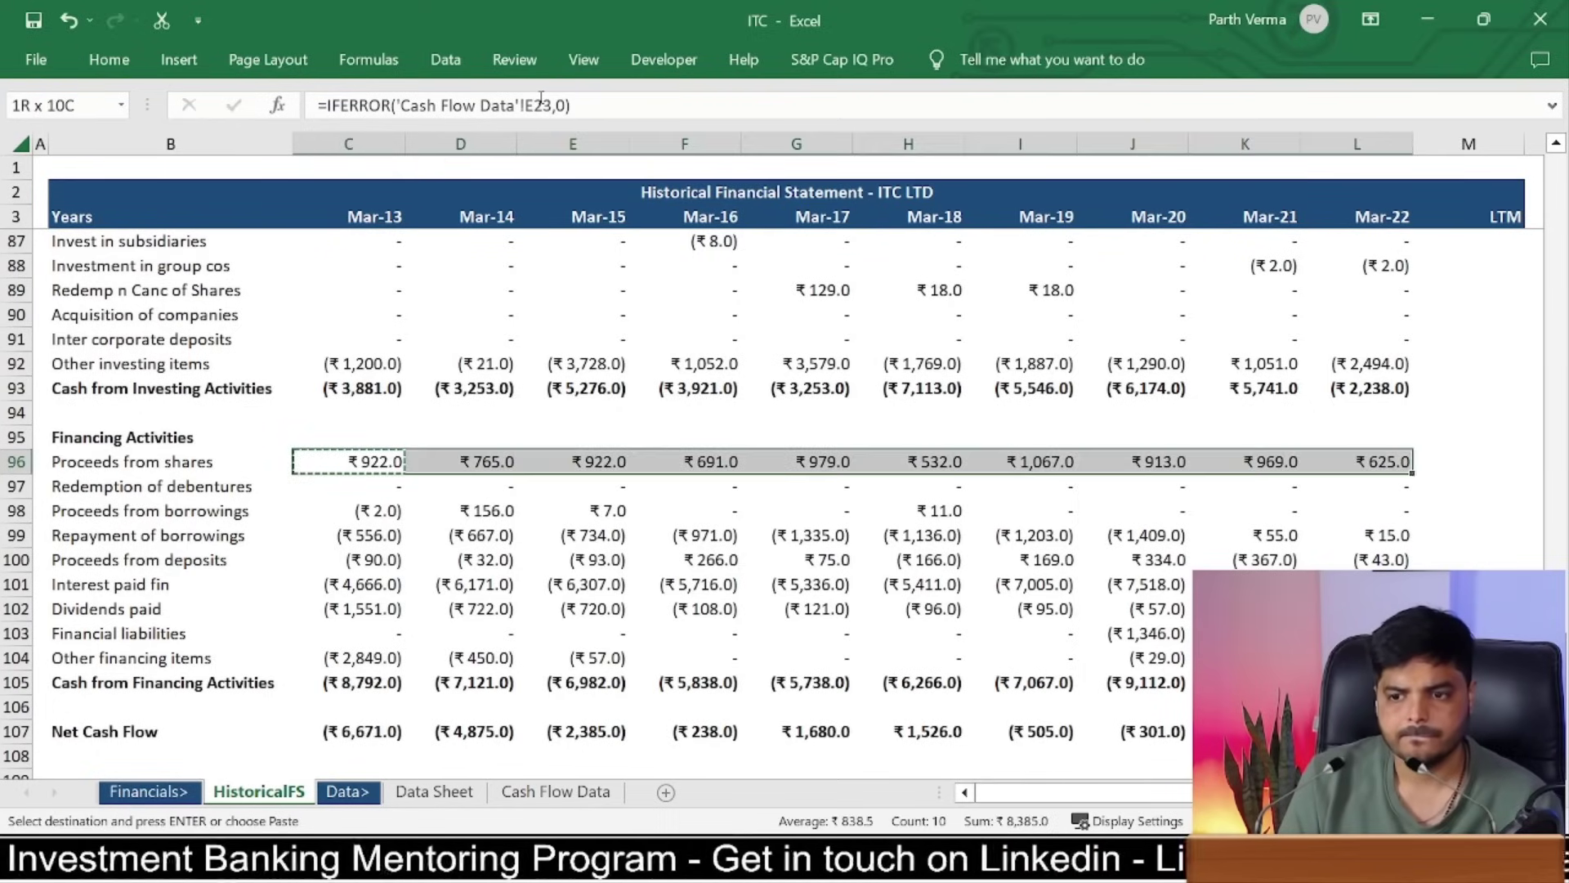
key("alt")
key("Escape")
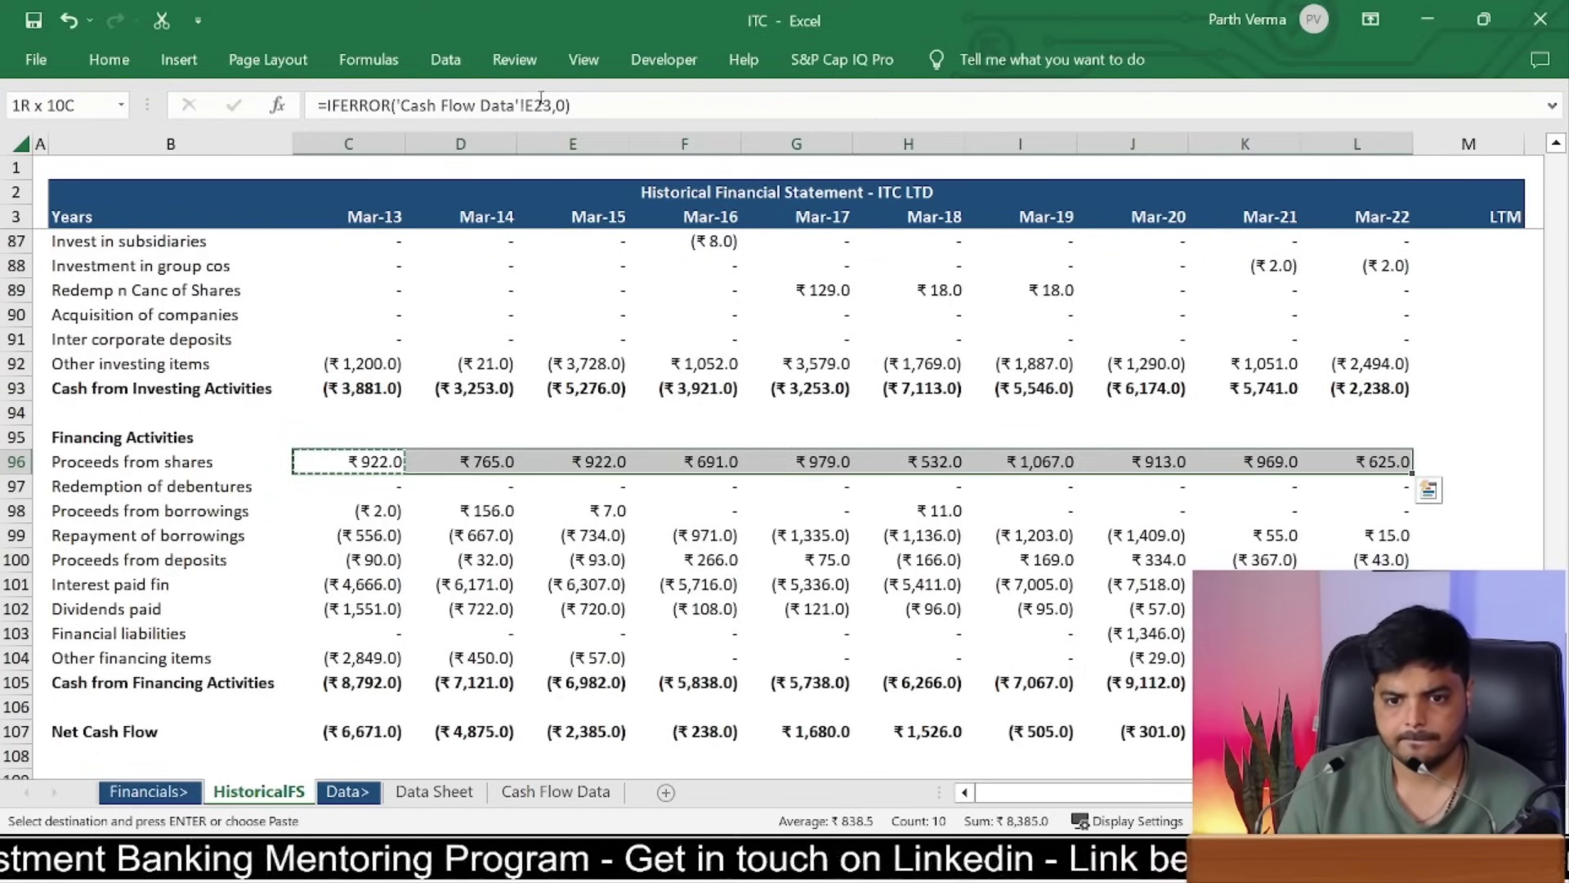
key("ctrl+v")
key("Left")
Step: Paste the Proceeds from borrowings formula across row 98 for every year
key("Right")
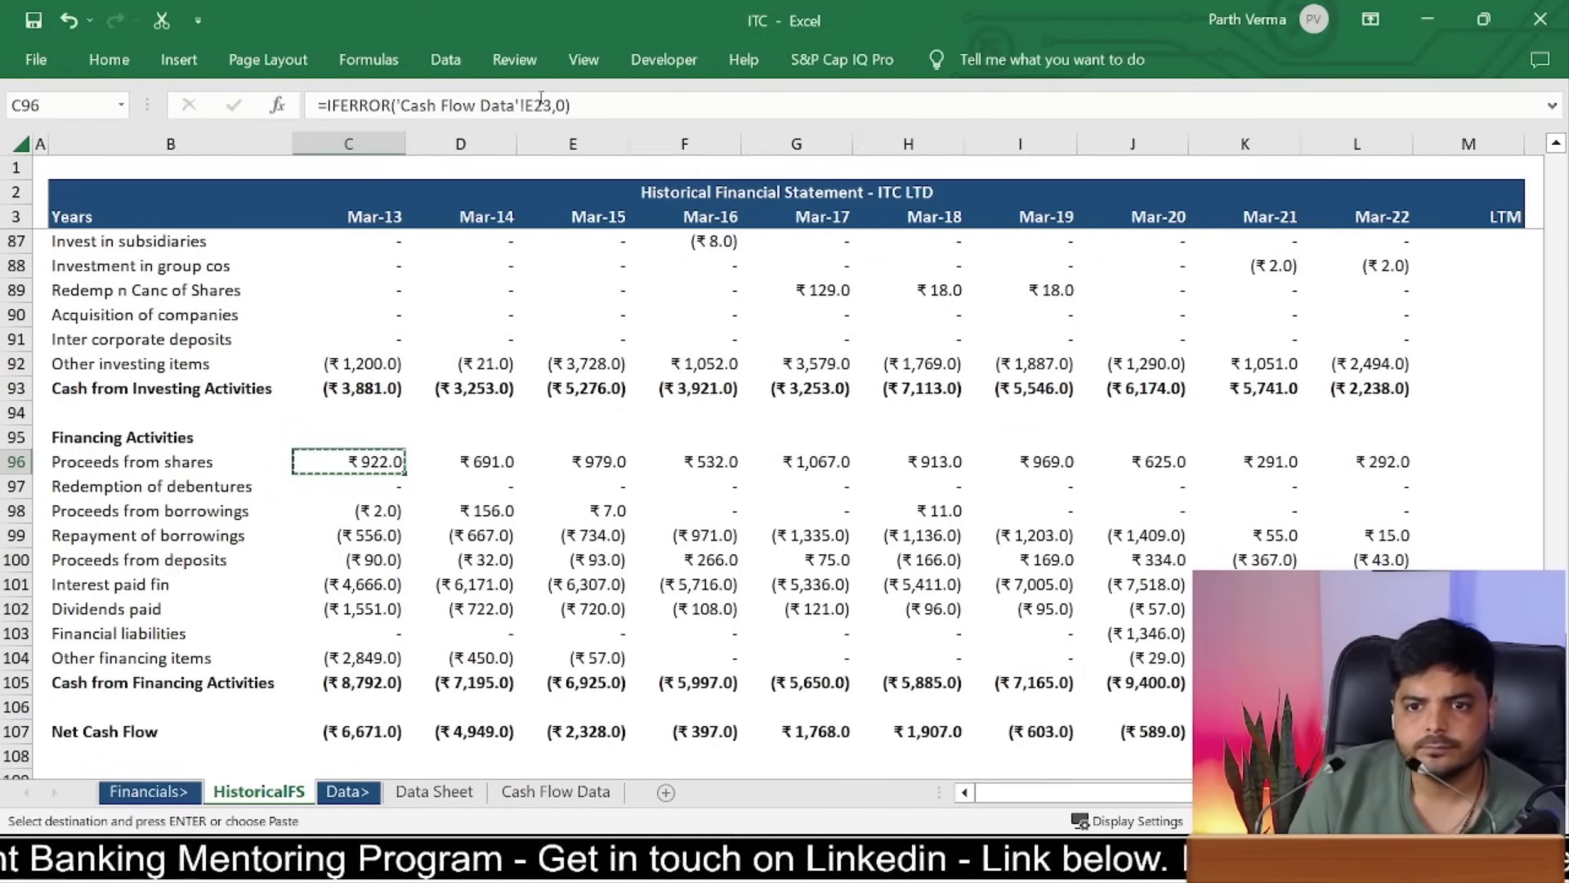
key("Down")
key("Down")
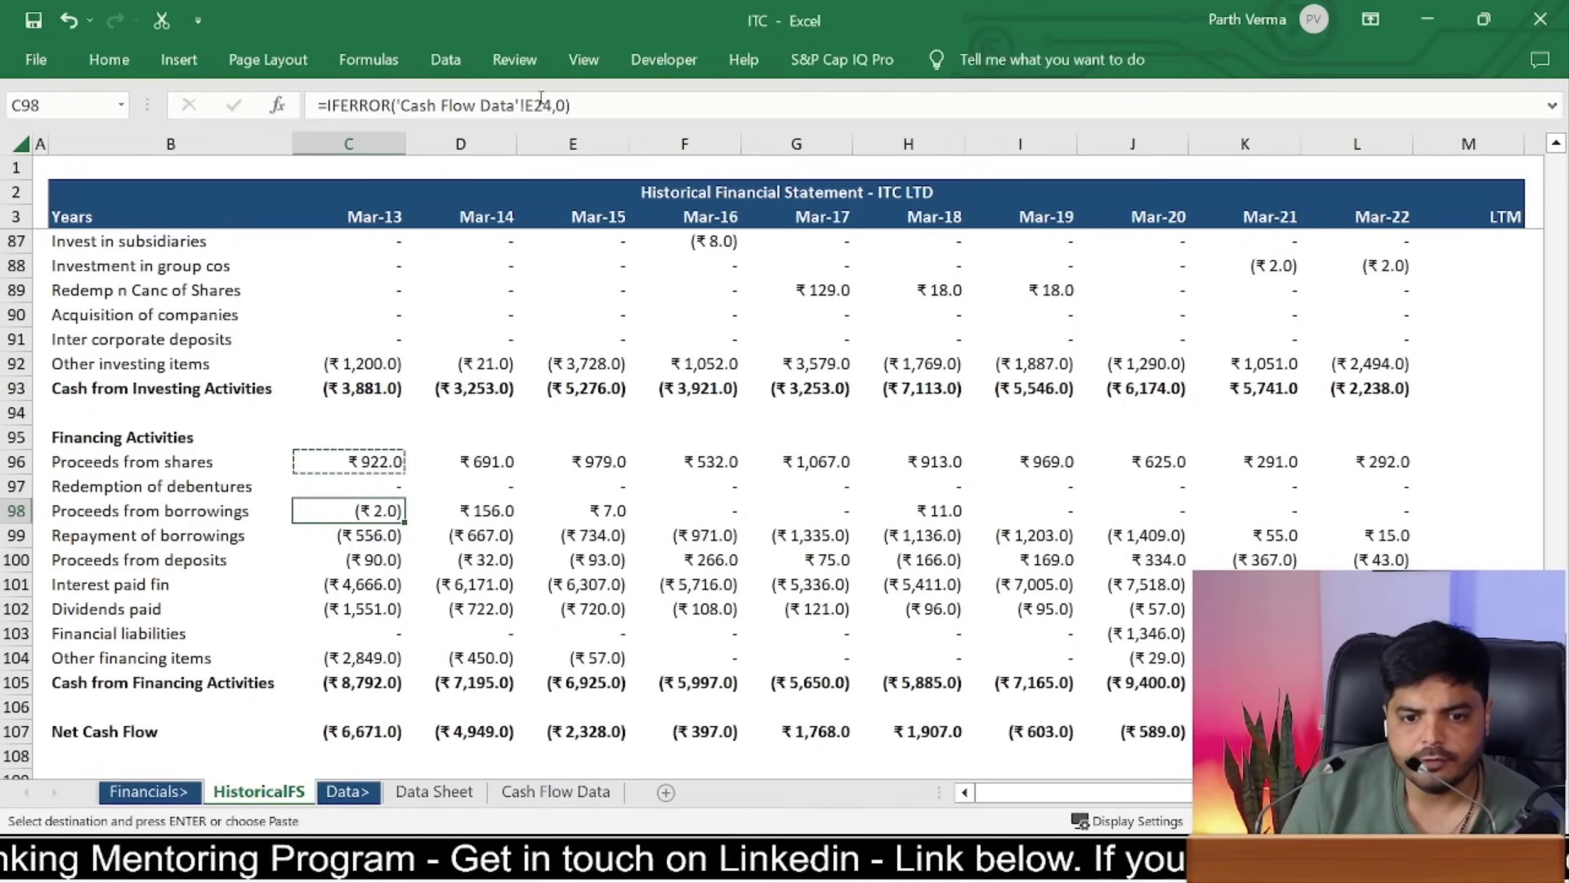
key("ctrl+shift+Right")
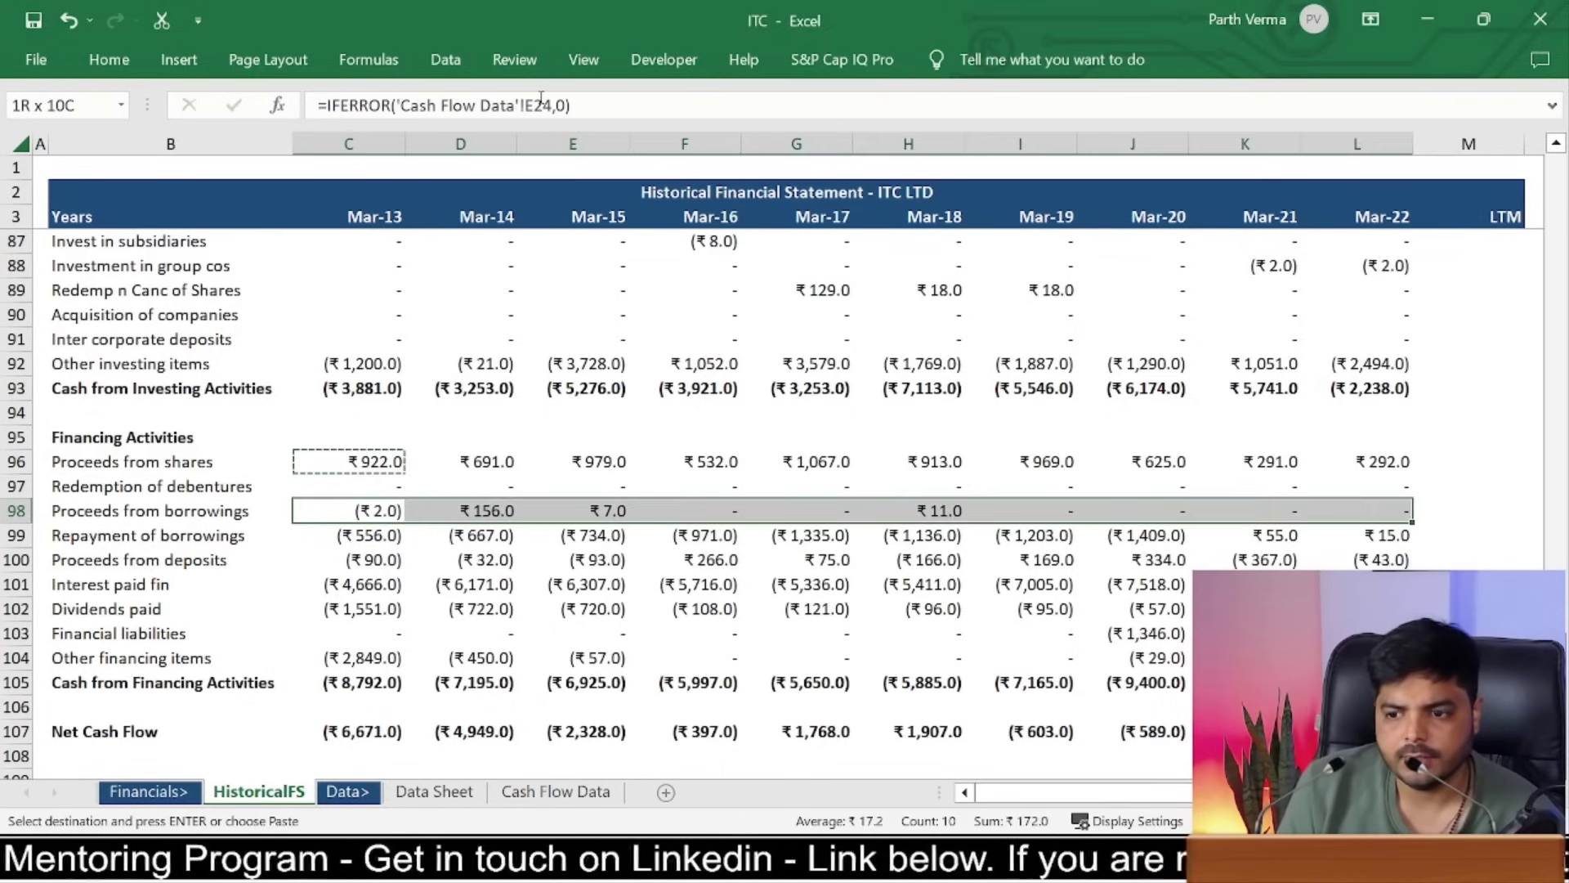
key("ctrl+v")
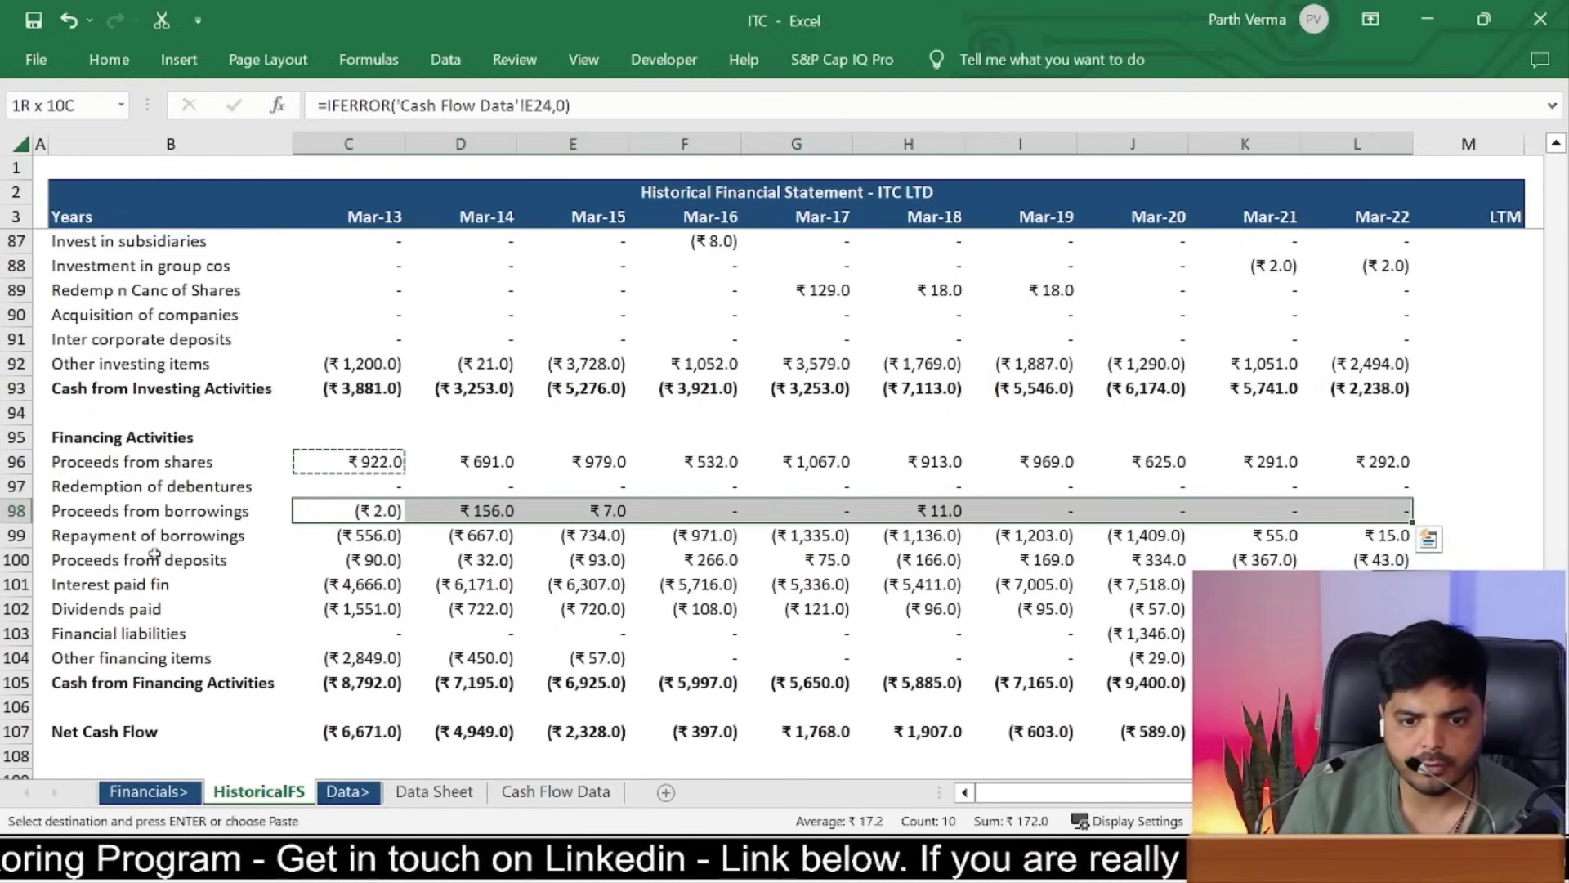
Step: Fill the borrowings formulas across C98:L98 down into the Repayment of borrowings row
left_click(556, 791)
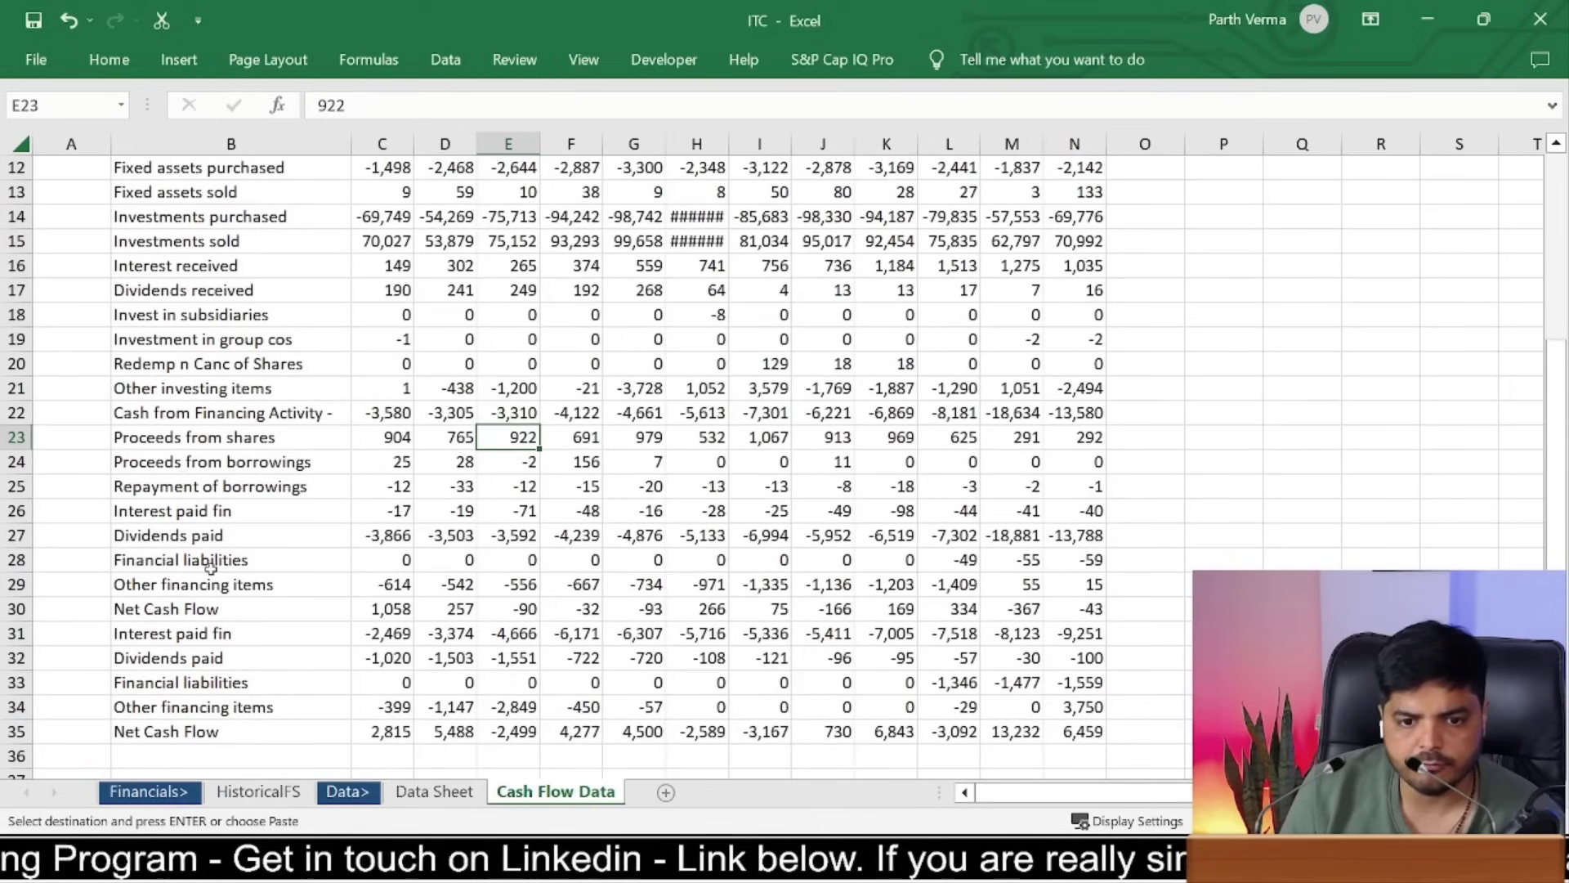
left_click(191, 519)
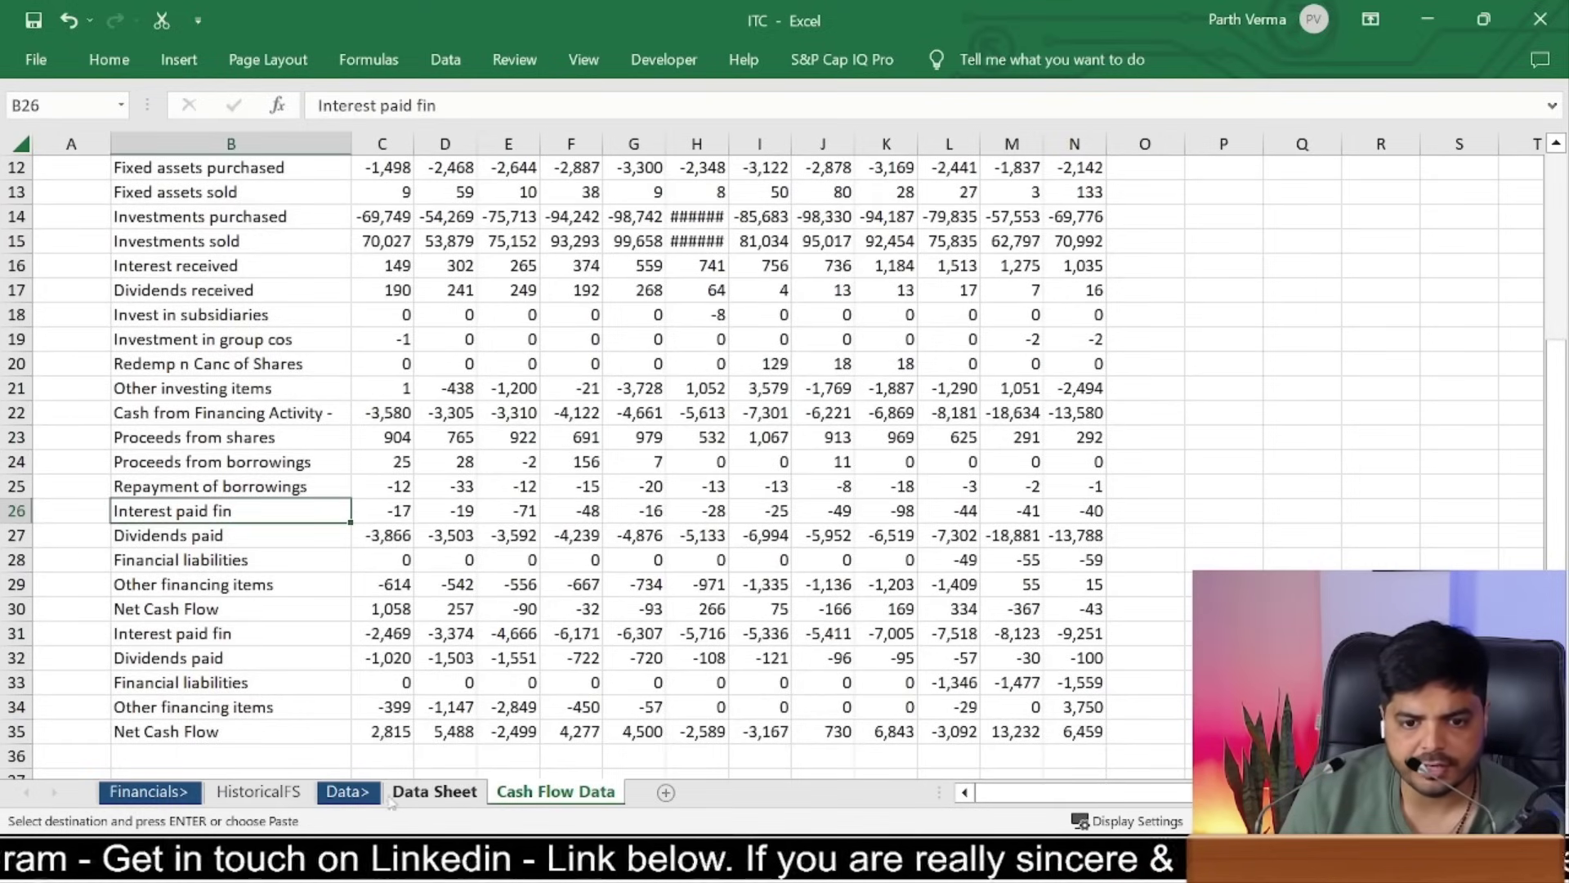
left_click(258, 791)
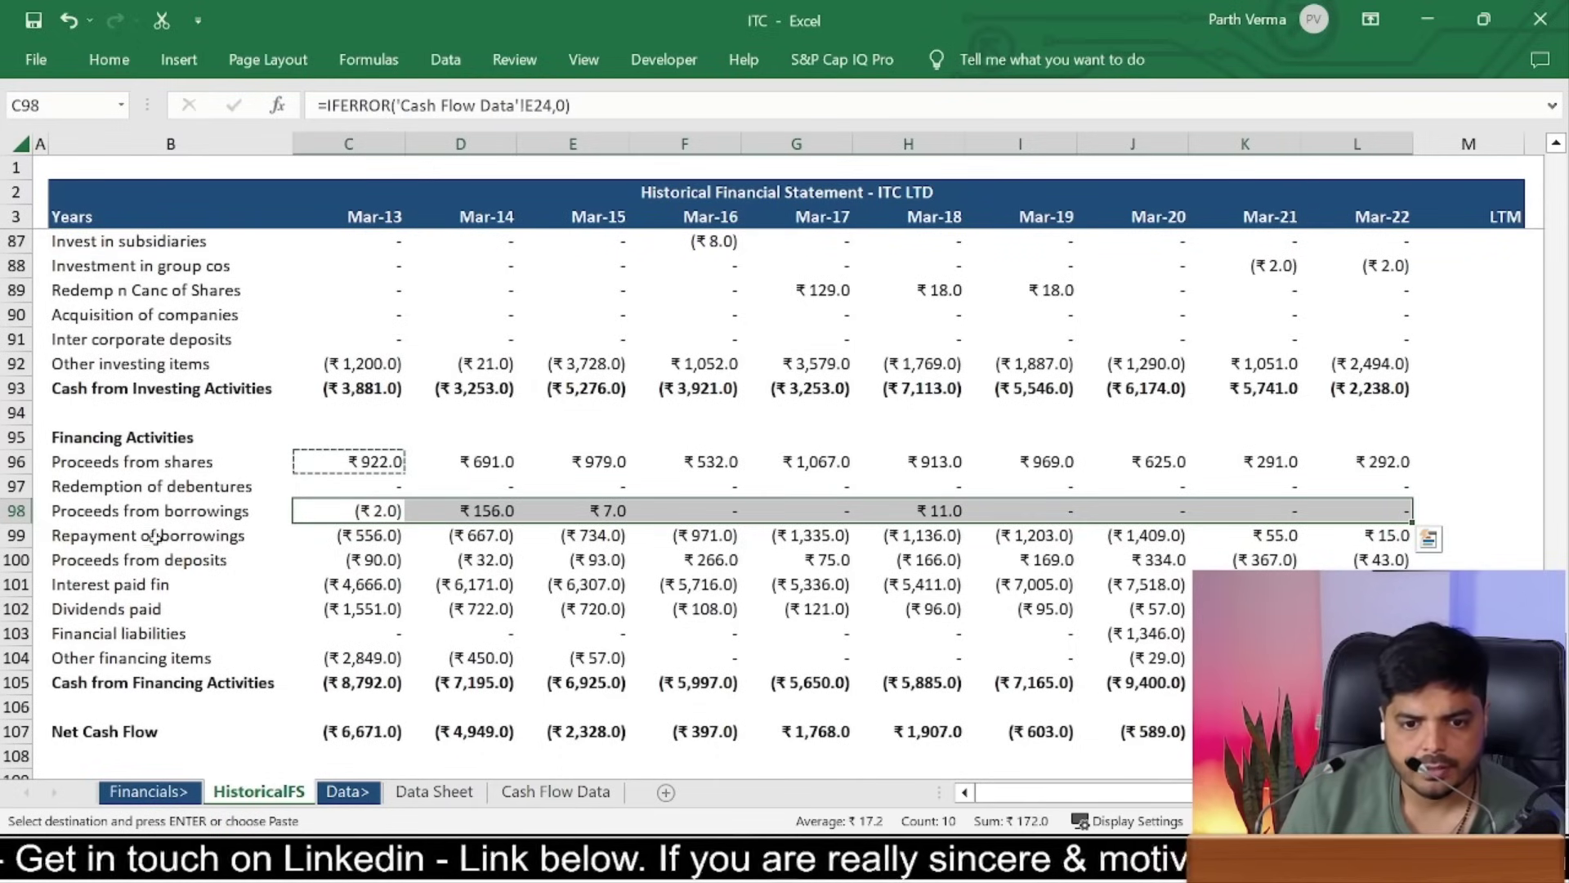
left_click(156, 536)
left_click(391, 511)
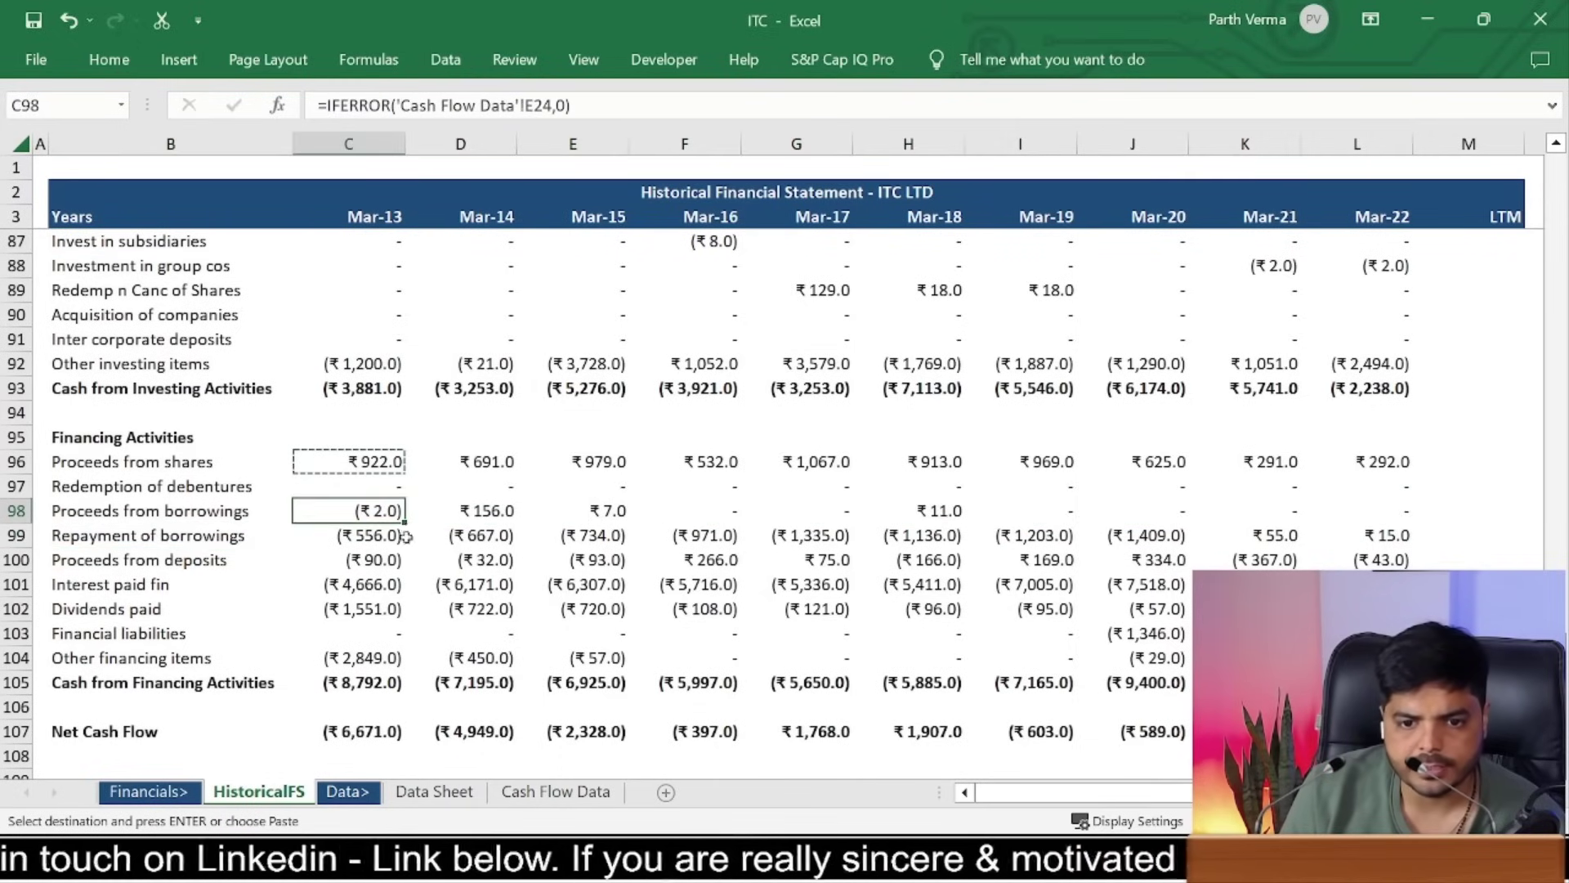
left_click(1346, 513, "shift")
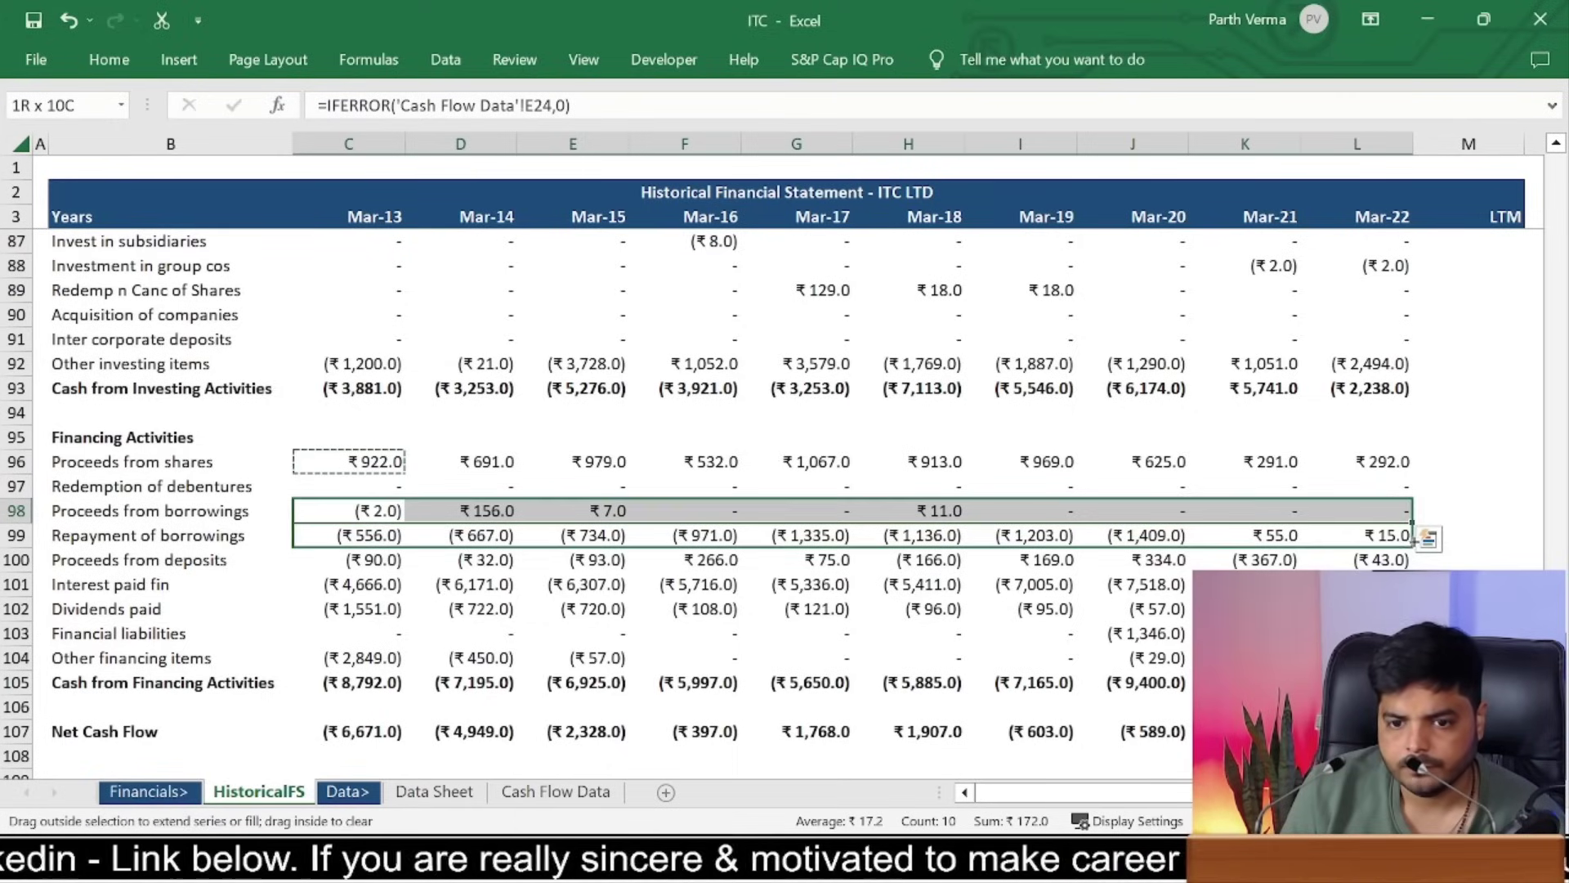
left_click_drag(1414, 521, 1414, 545)
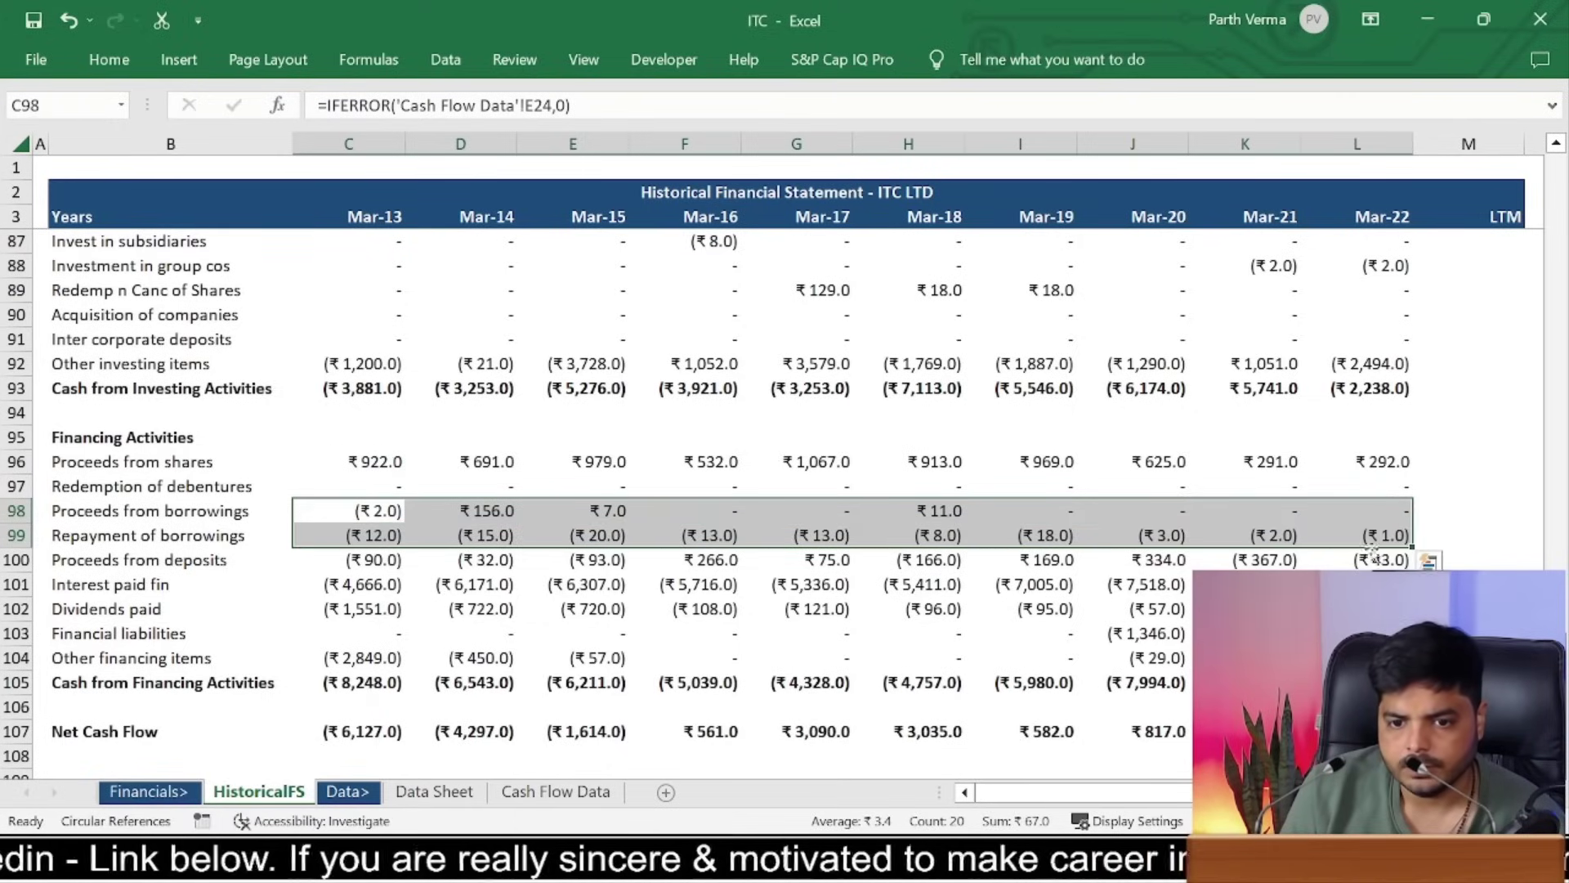
Step: Enter =IFERROR('Cash Flow Data'!E30,0) in the Mar-13 Proceeds from deposits cell
left_click(393, 561)
type("=i")
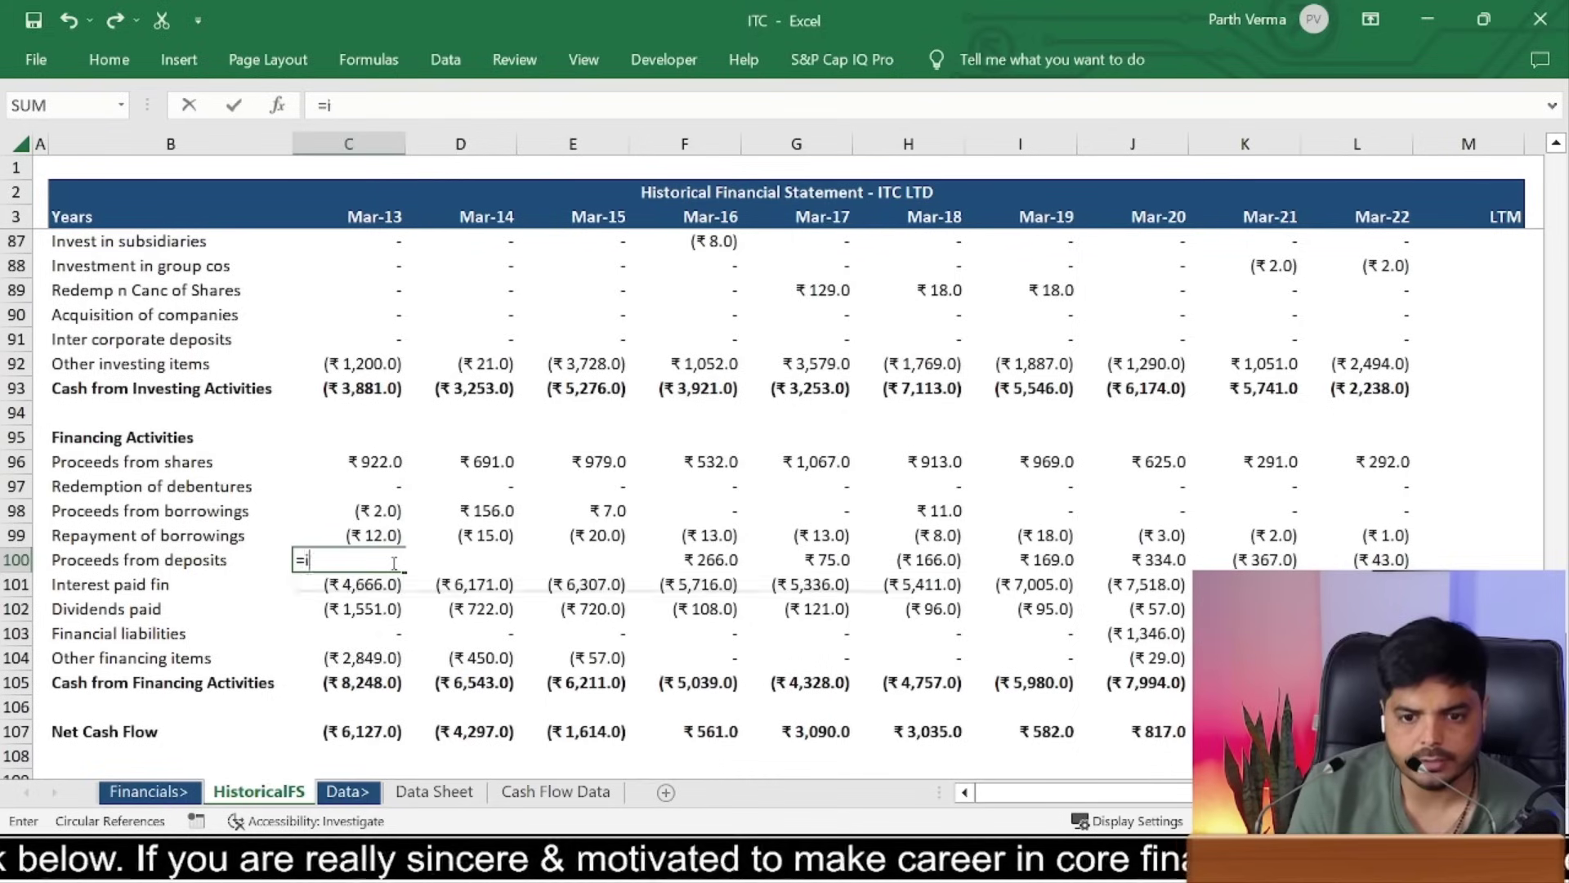
type("ferror(")
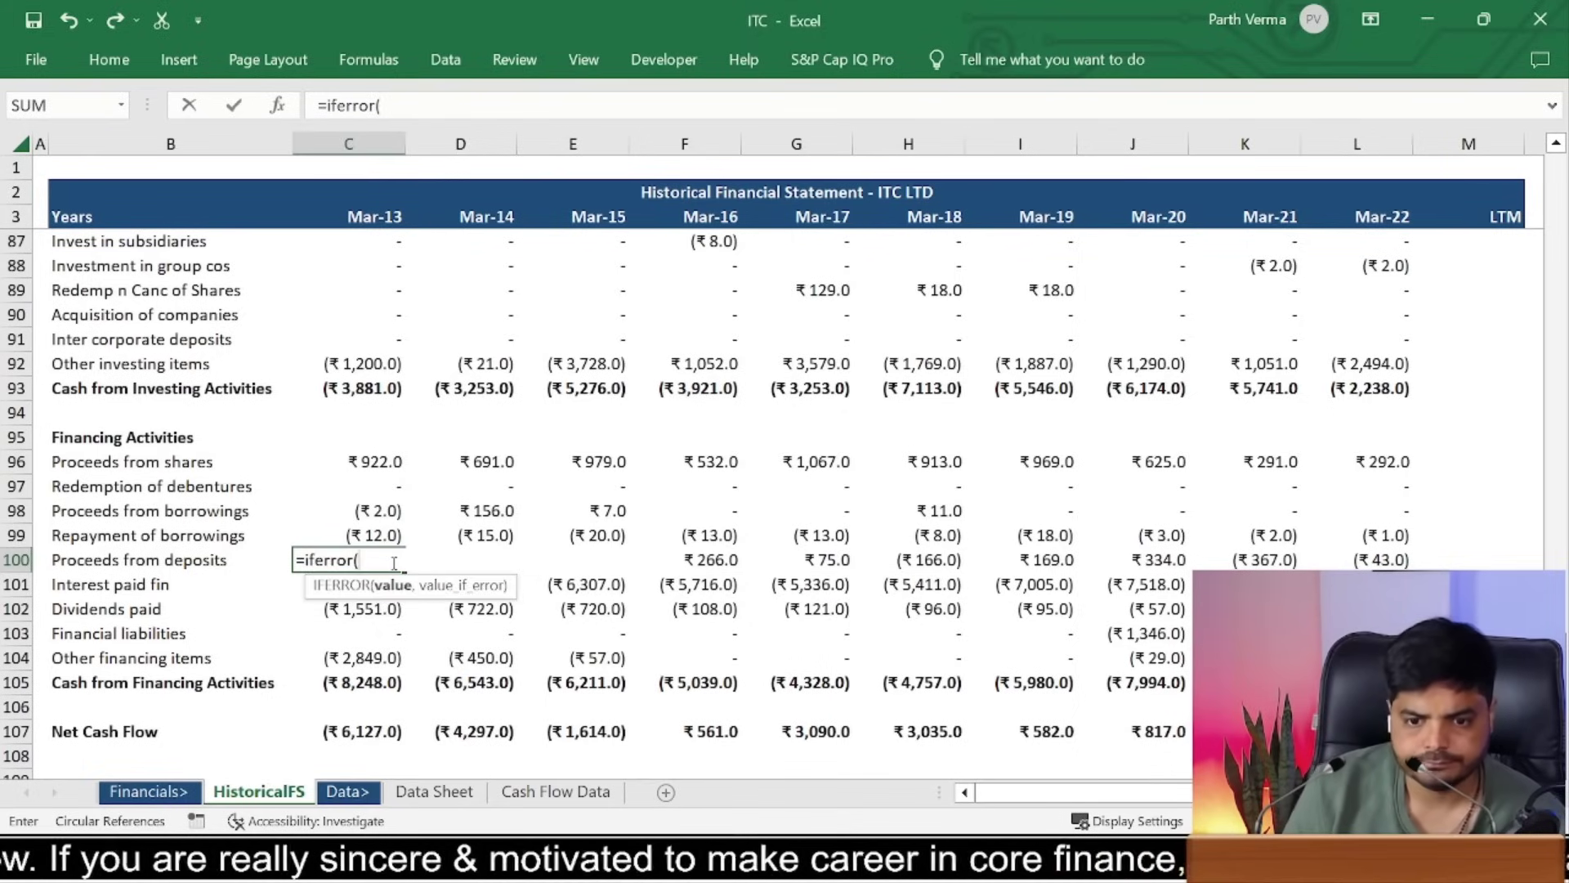
left_click(555, 791)
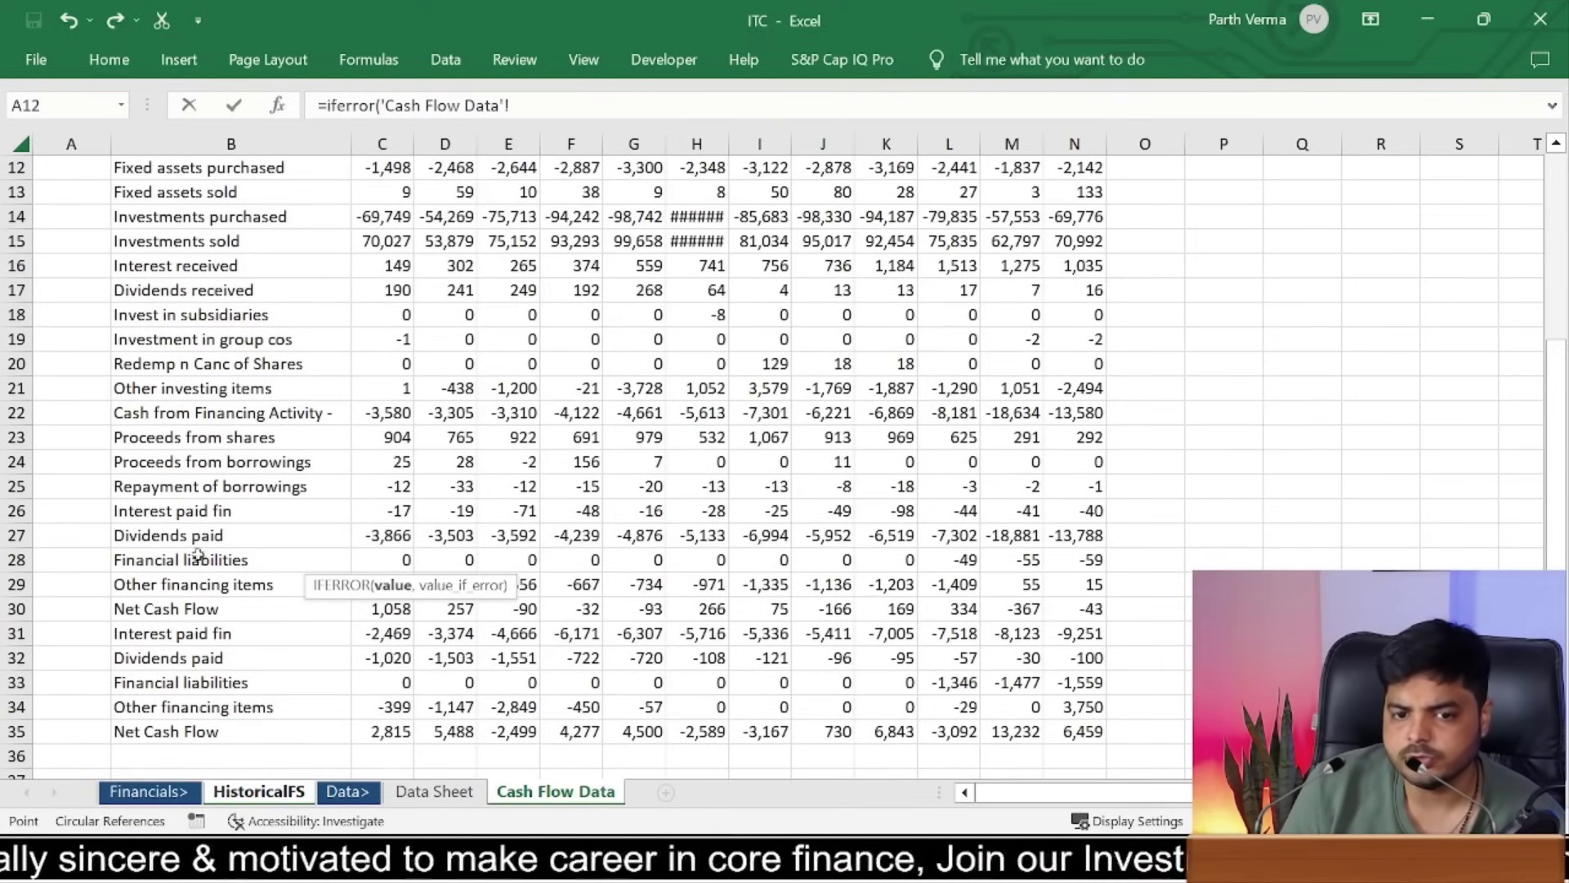
type("e30,0)")
key("ctrl+Return")
Step: Overwrite Mar-13 deposits with 0 and paste the zero across all years C100:L100
key("Right")
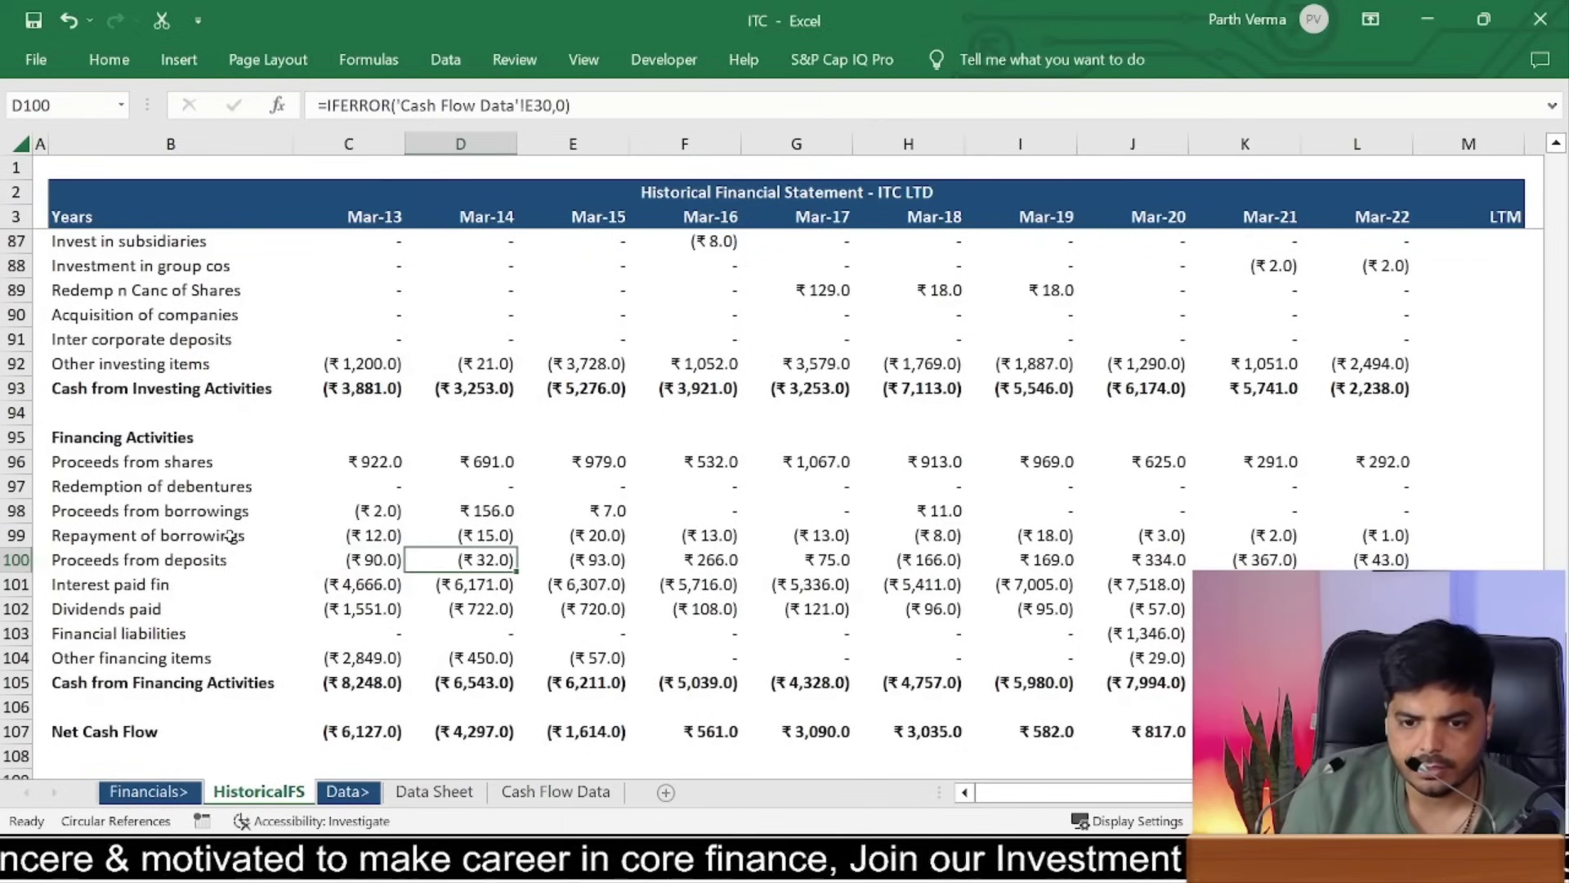
key("Left")
type("0")
key("ctrl+Return")
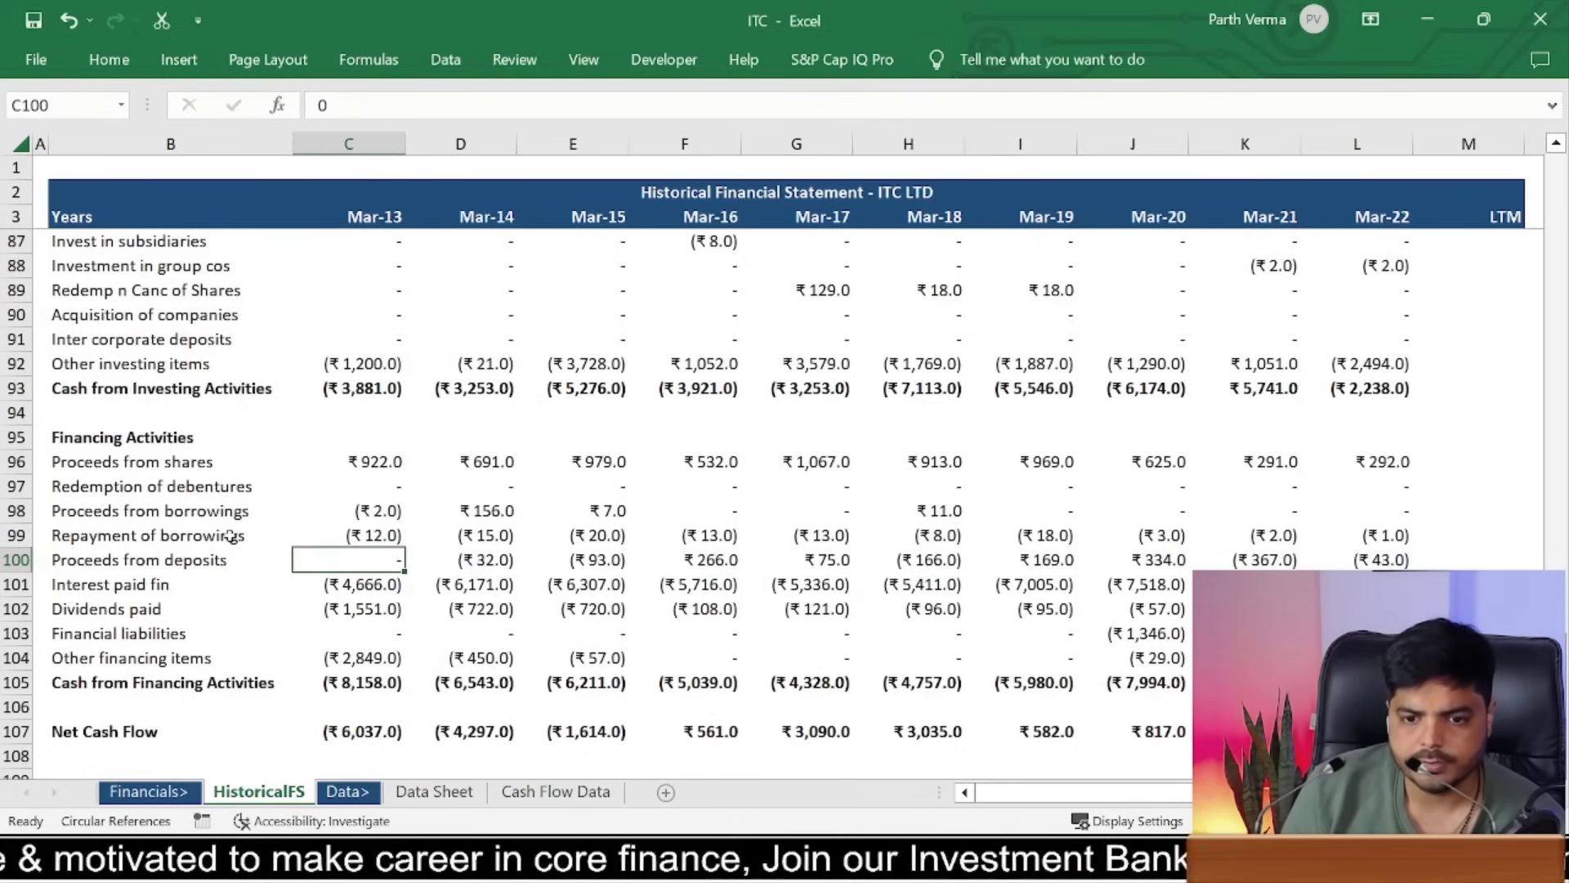
key("ctrl+c")
key("ctrl+shift+Right")
key("ctrl+v")
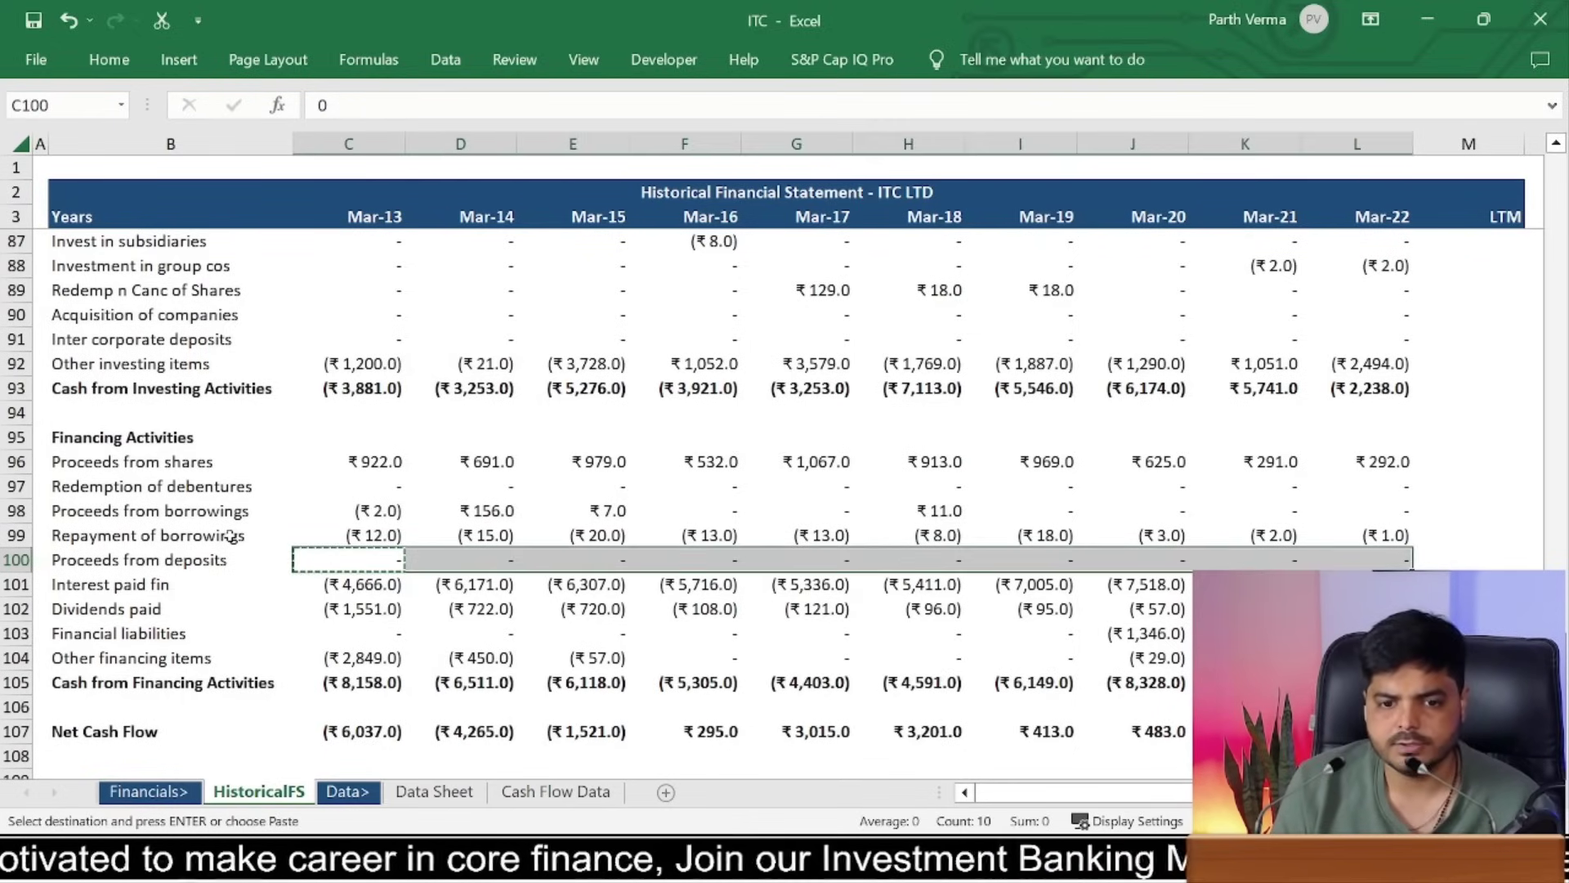
key("Left")
Step: Begin an =IFERROR( formula in the Mar-13 Interest paid fin cell
key("Down")
key("Right")
key("F2")
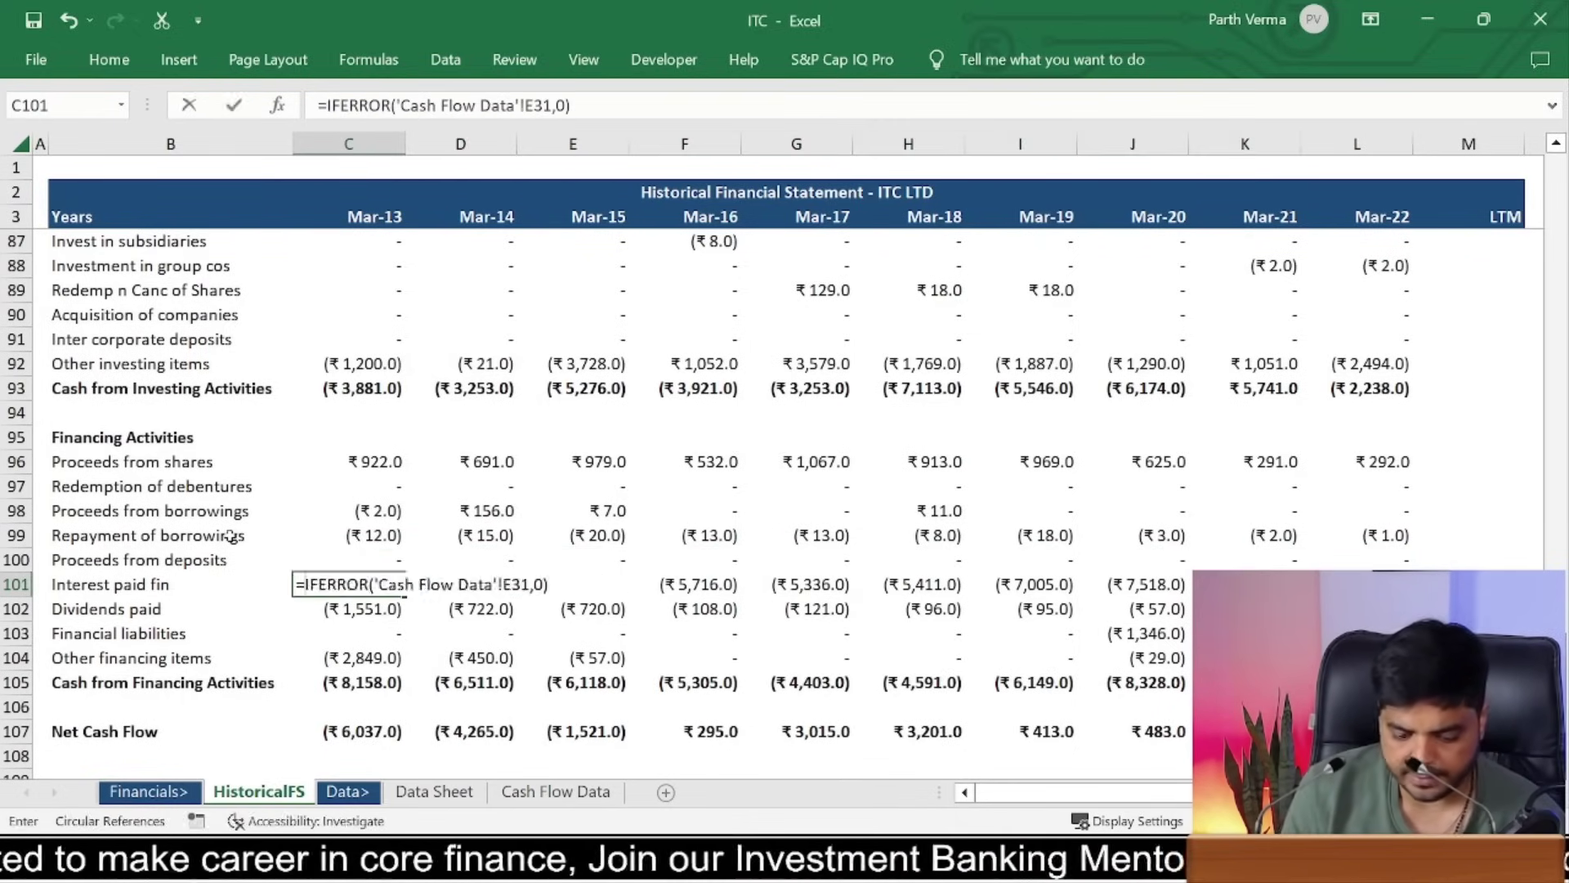
key("Escape")
type("=iferror")
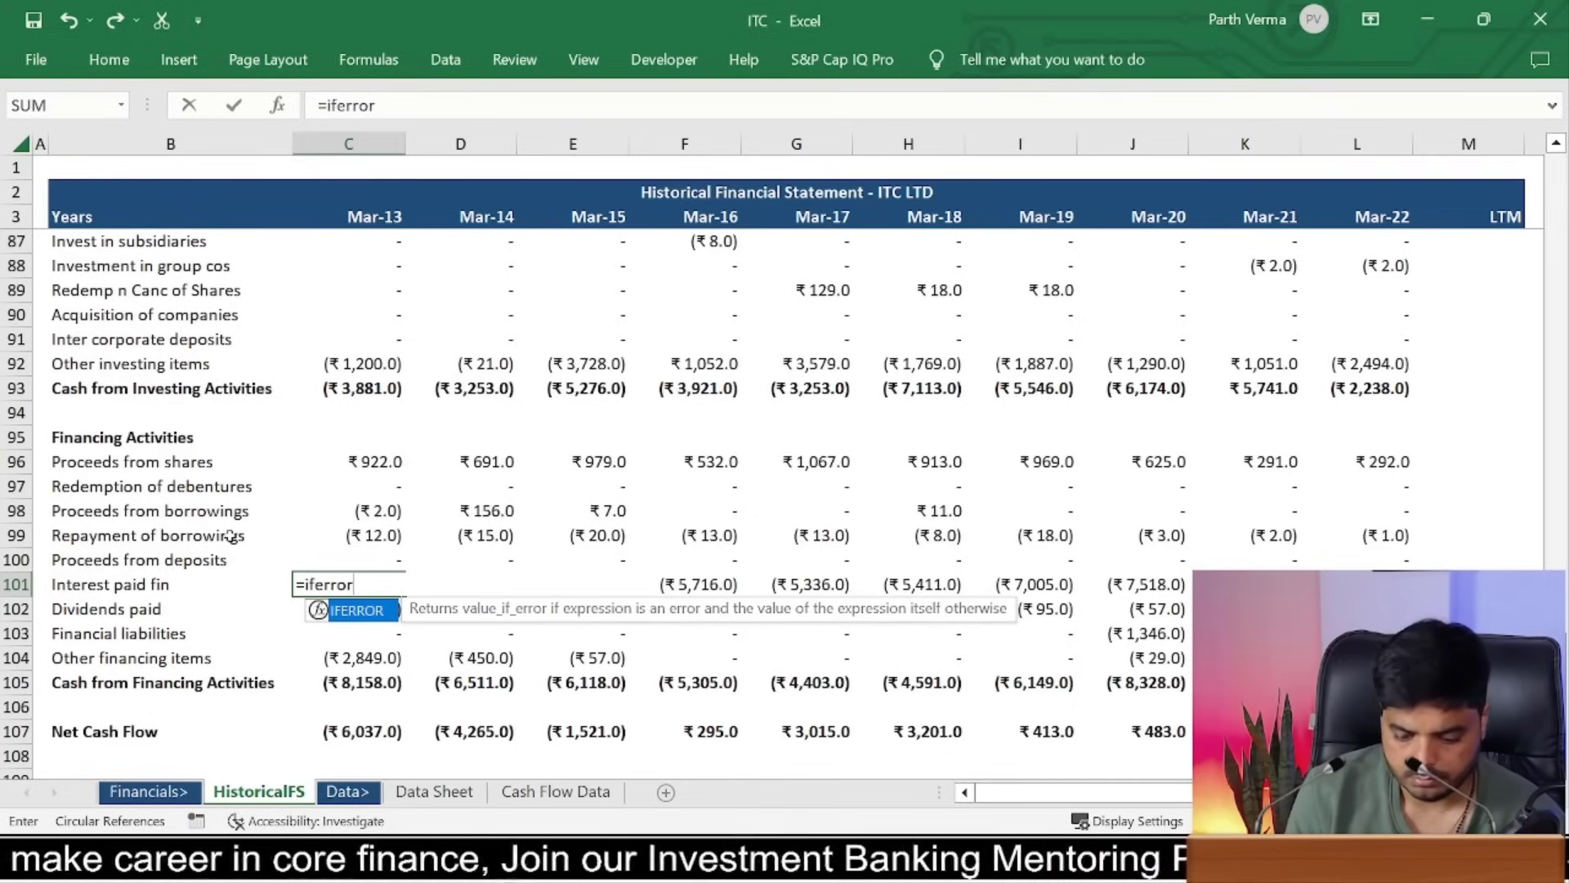
type("(")
Step: Complete =IFERROR('Cash Flow Data'!E26,0) for interest paid and paste it across C101:L101
left_click(532, 797)
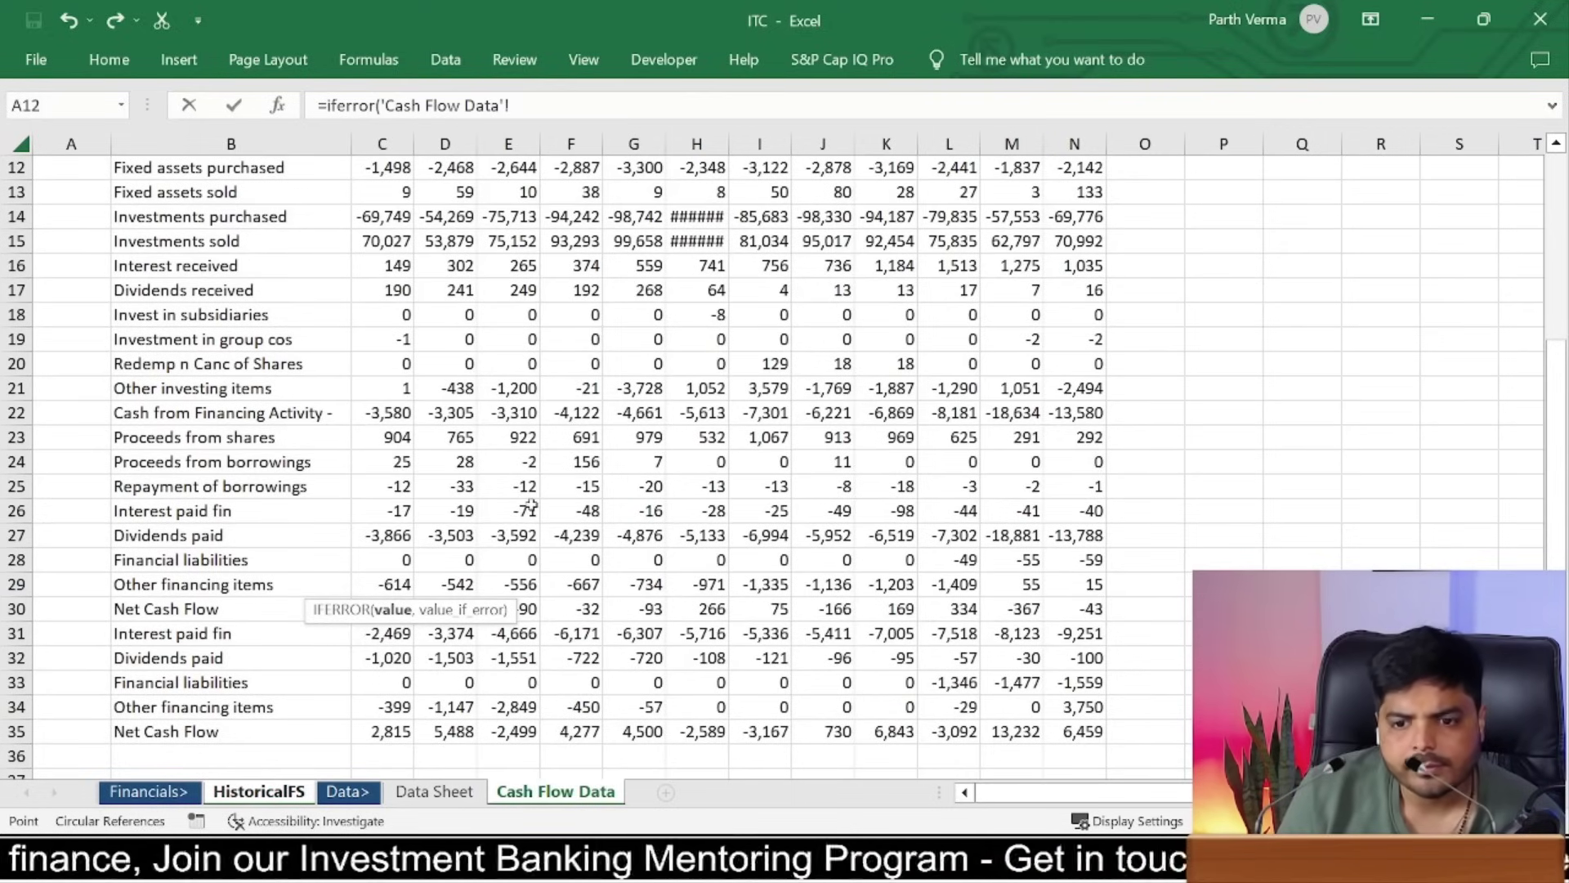
left_click(531, 507)
type(",0")
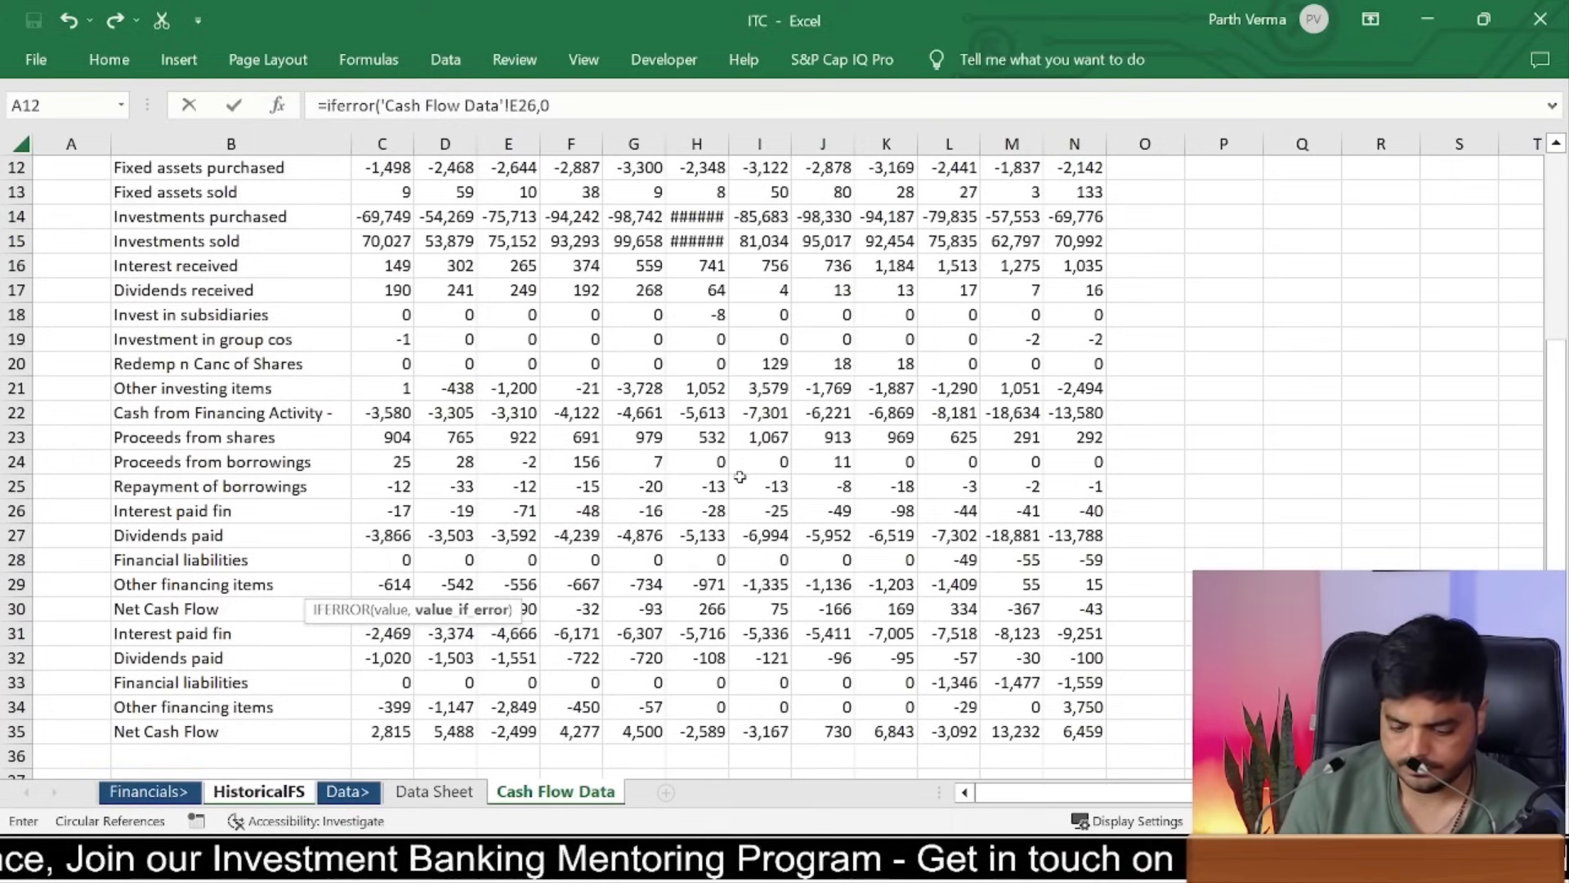
type(")")
key("Return")
key("Up")
key("ctrl+c")
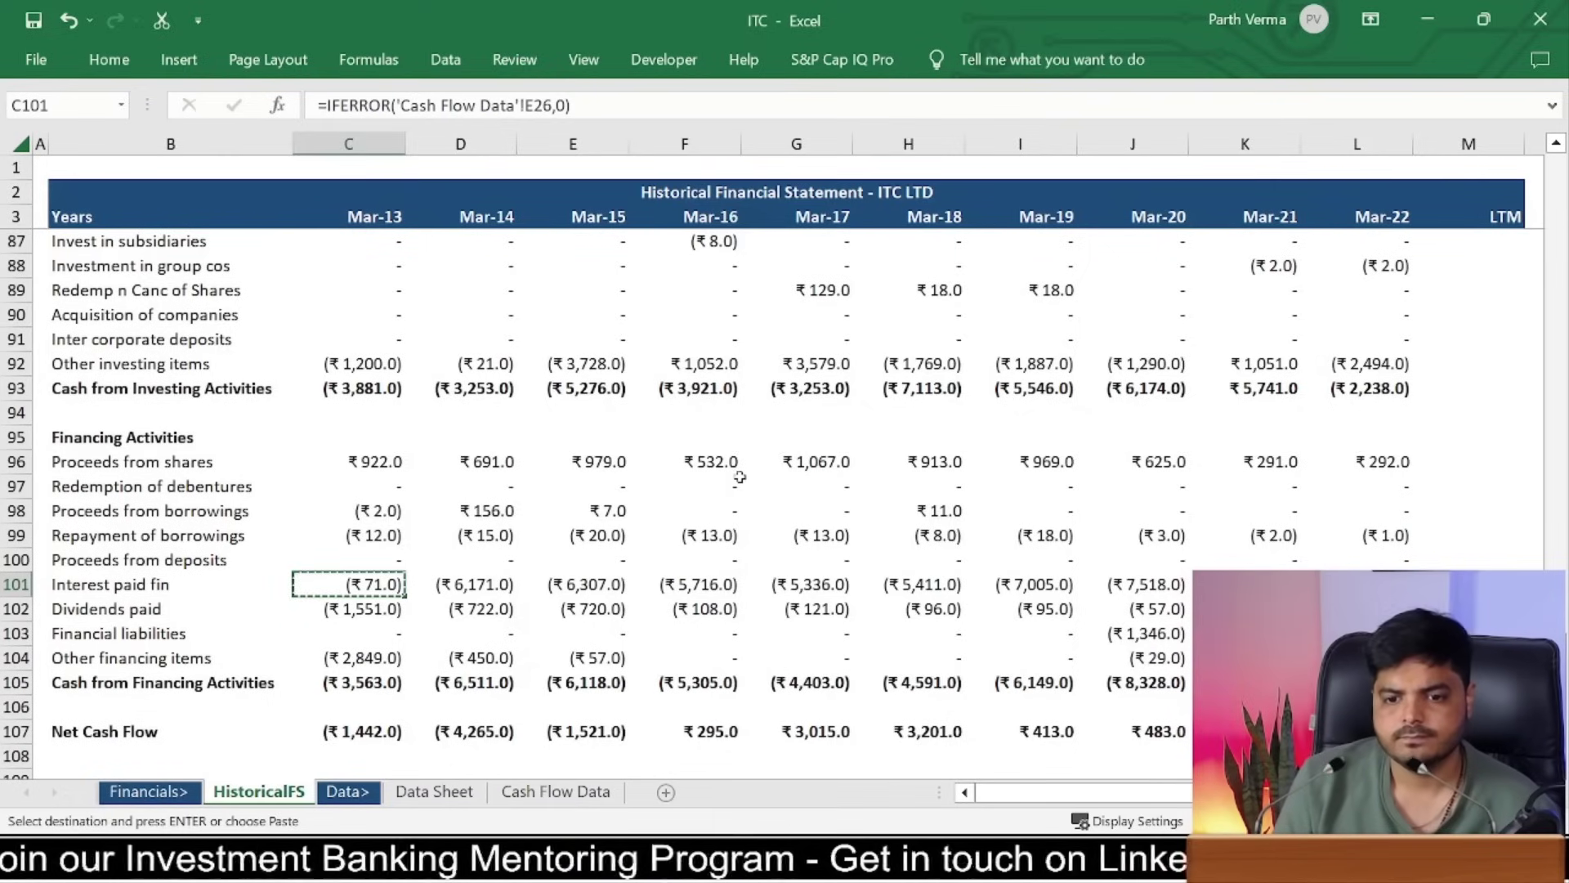
key("ctrl+shift+Right")
key("ctrl+v")
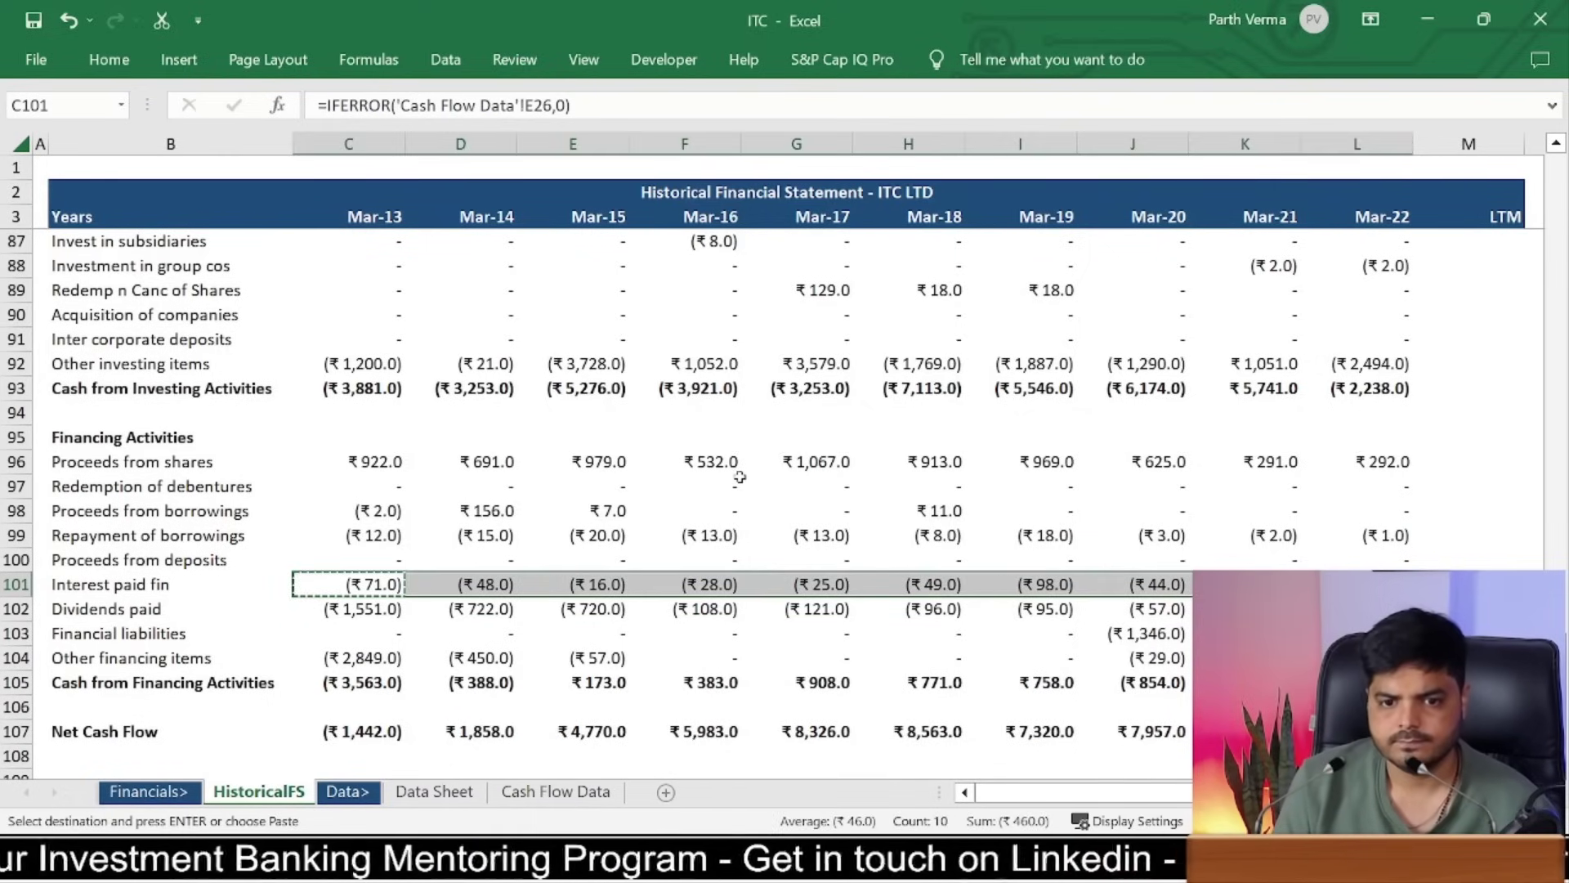
key("Down")
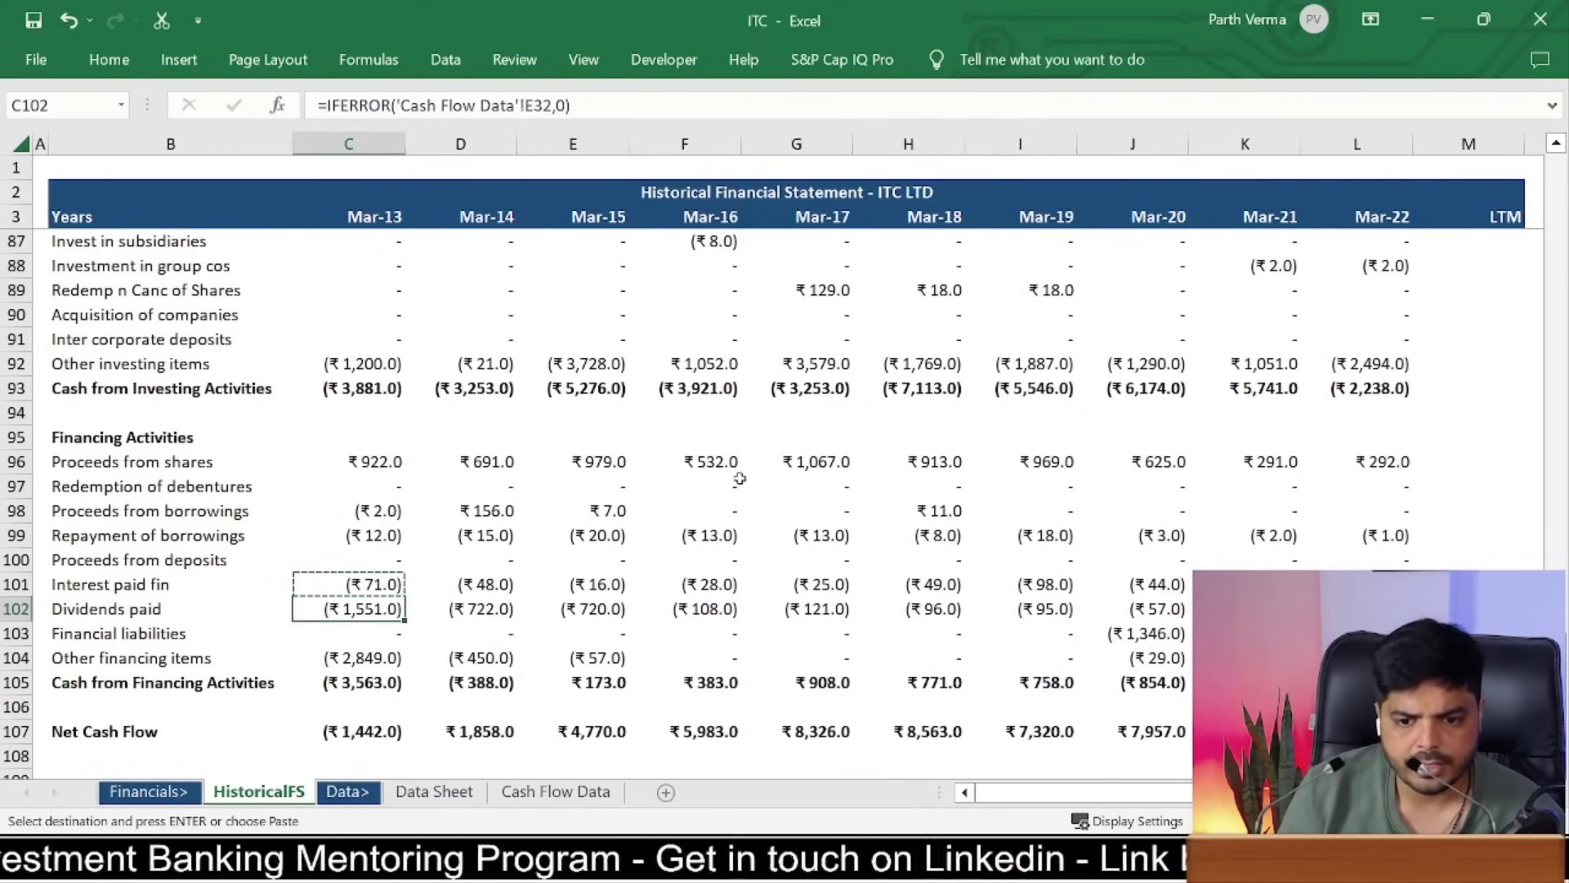
Step: Review the Cash Flow Data and Data Sheet values, then recheck the interest formula on HistoricalFS
left_click(520, 799)
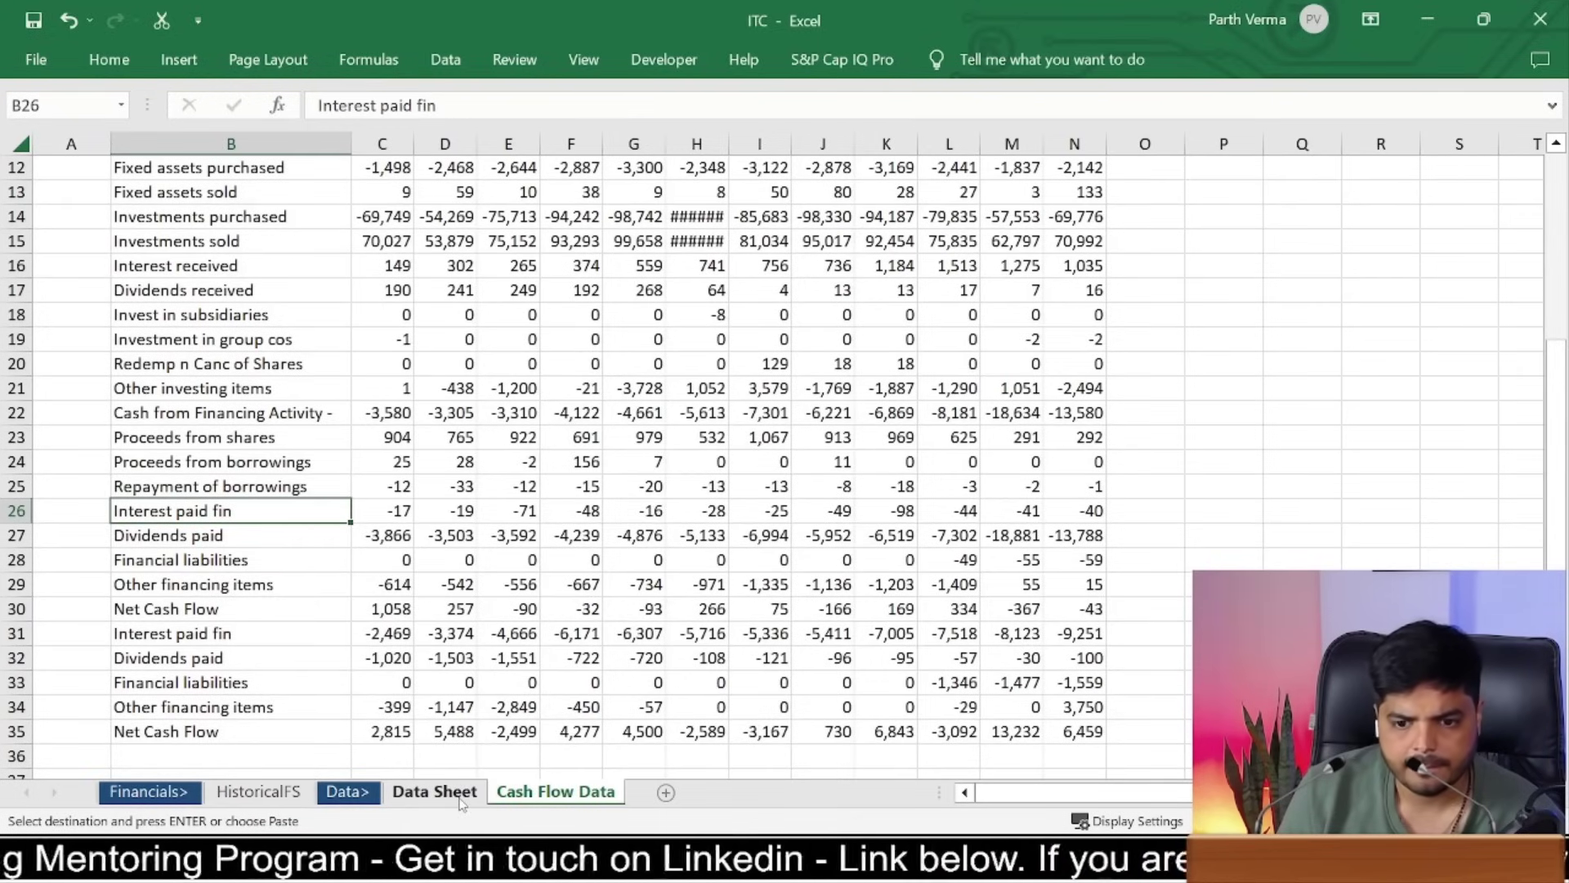
left_click(461, 804)
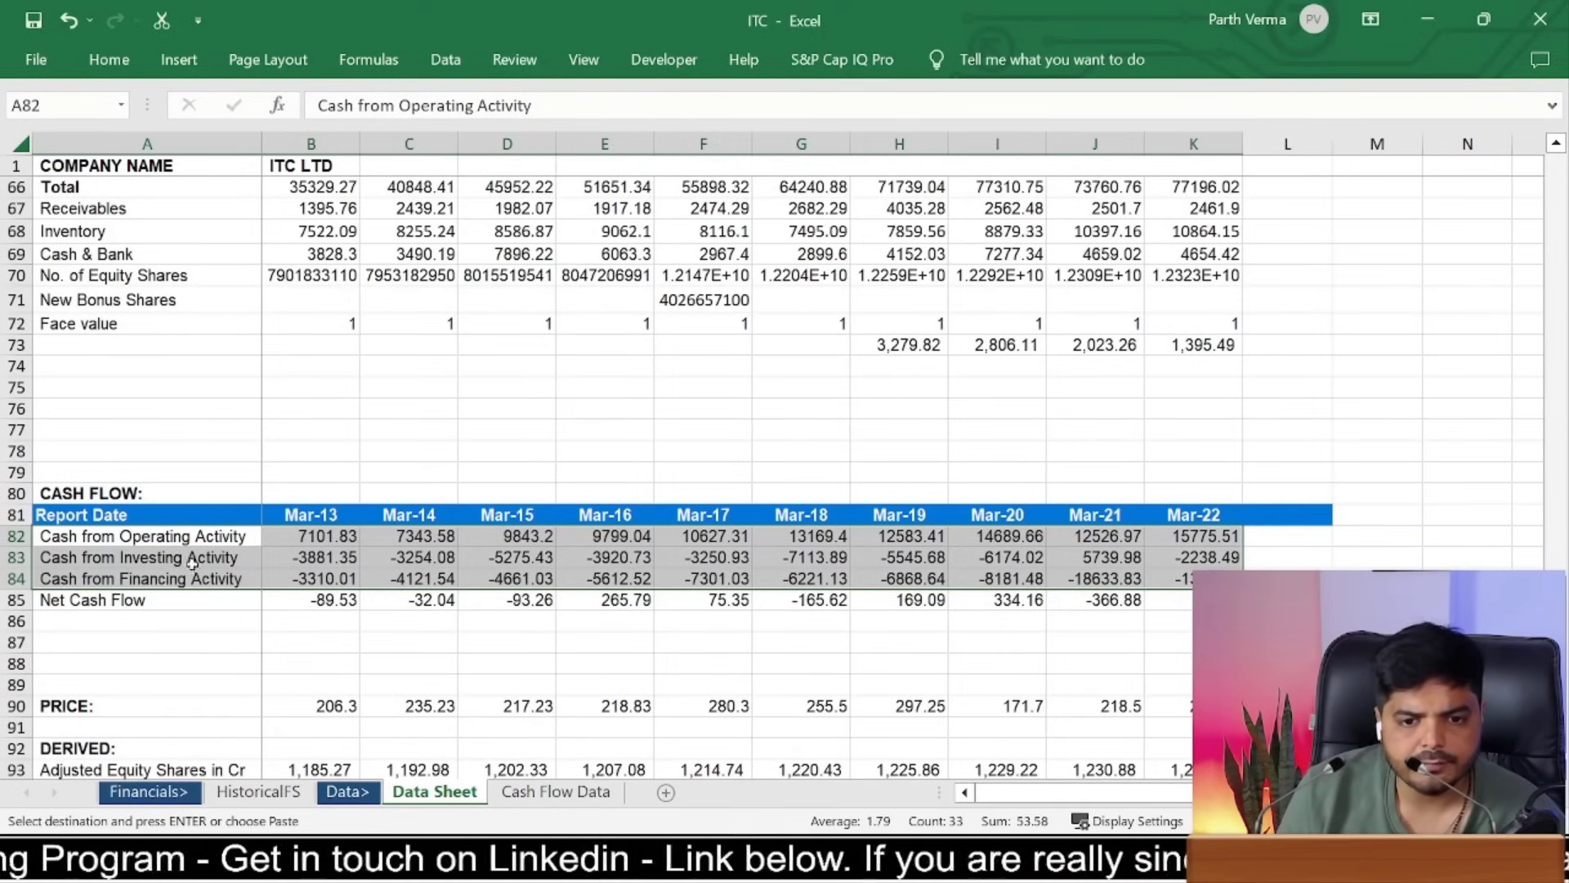
left_click(188, 299)
left_click(186, 232)
left_click(258, 791)
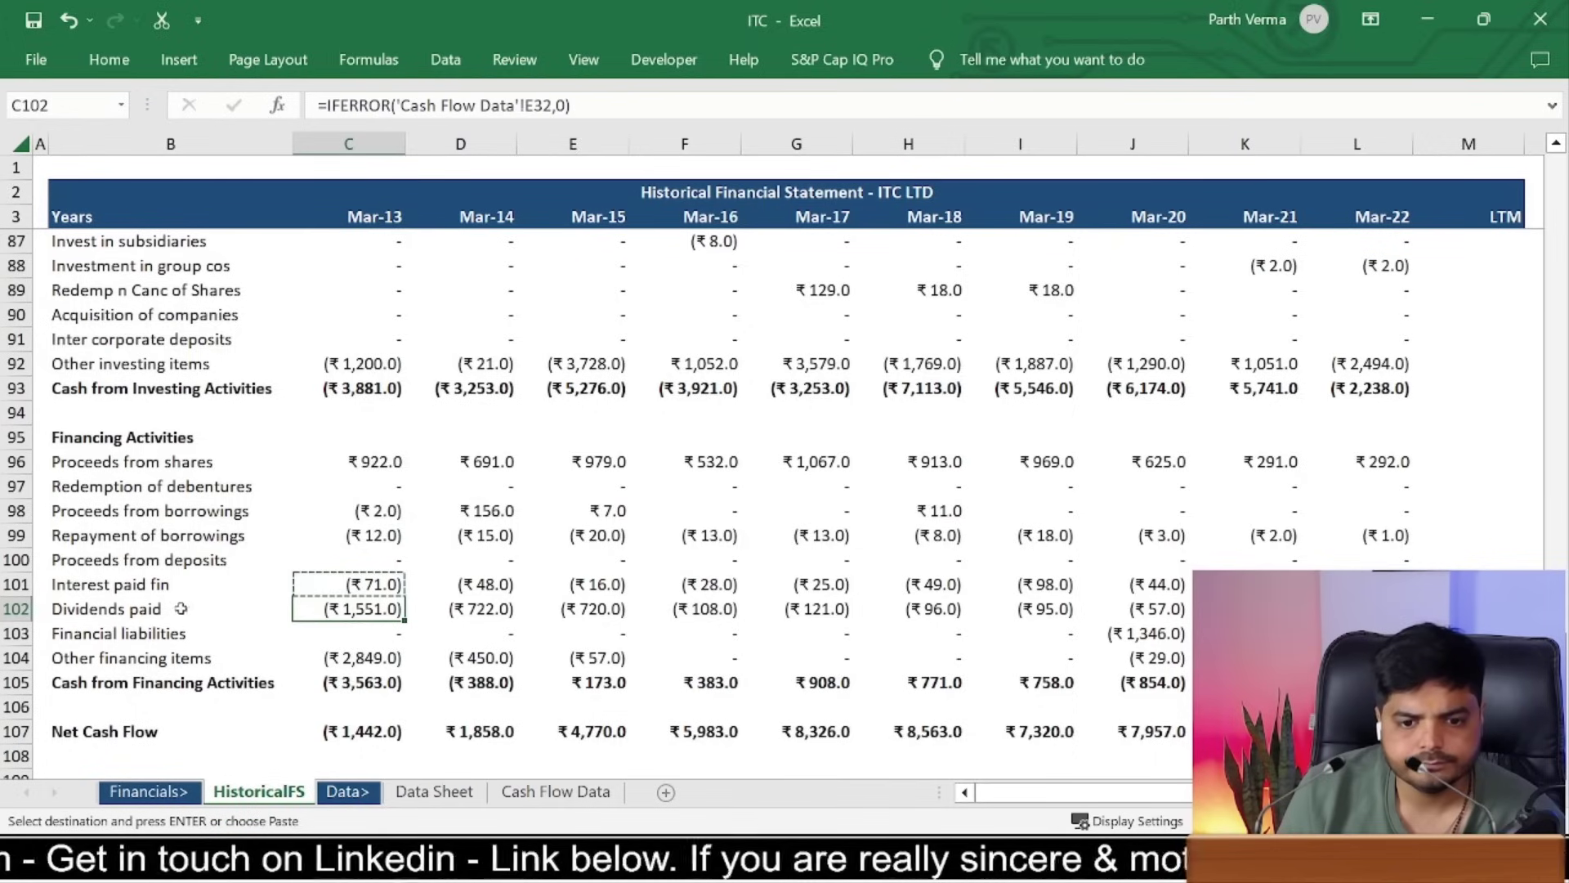
left_click(352, 585)
key("Down")
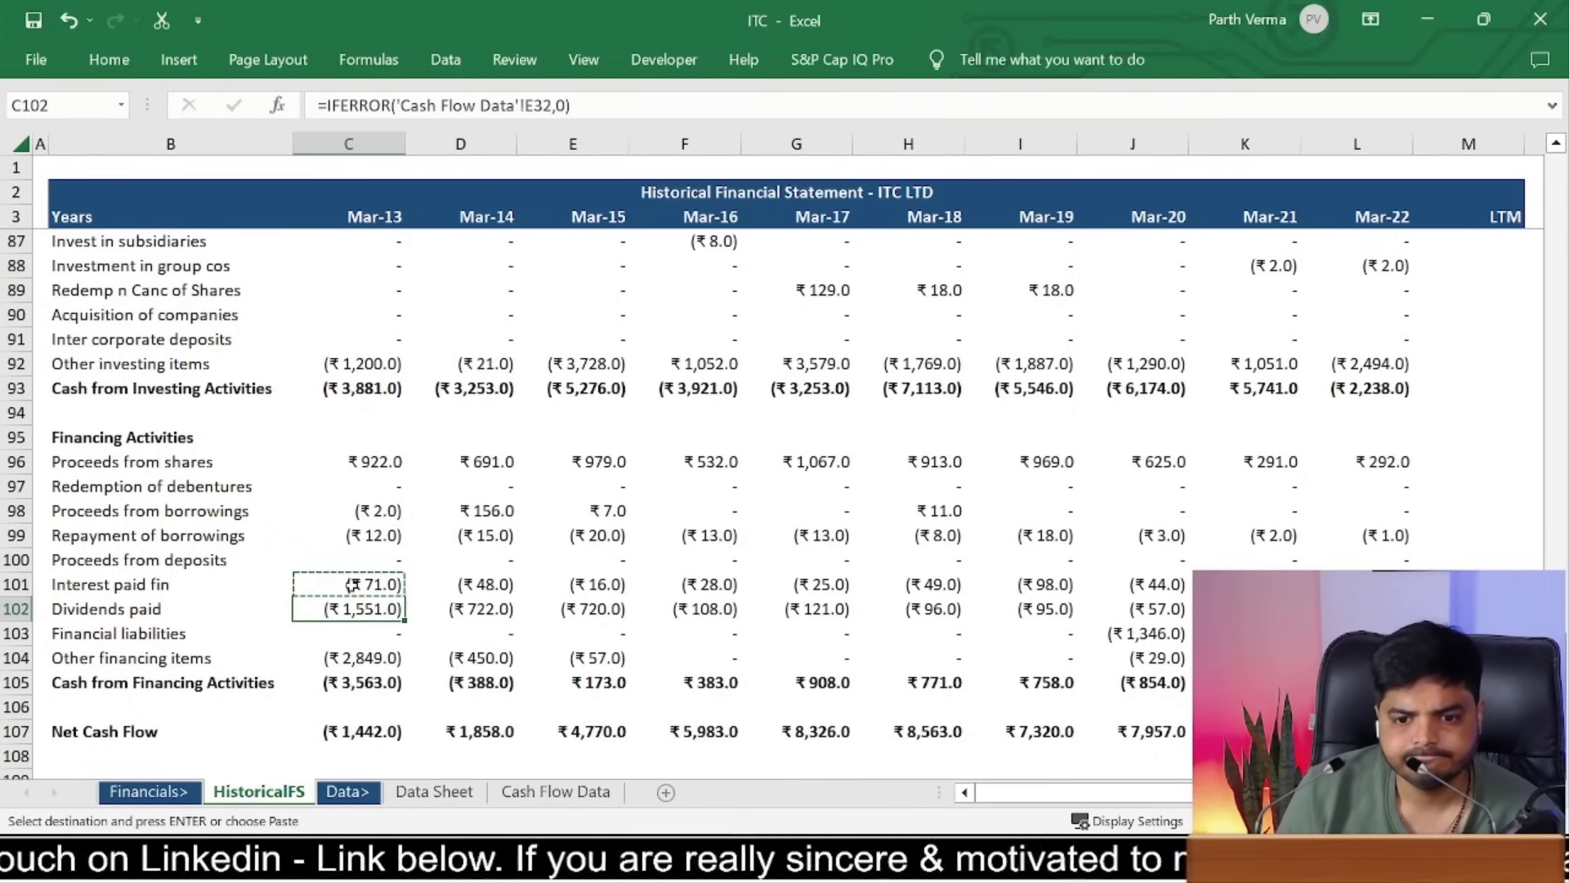
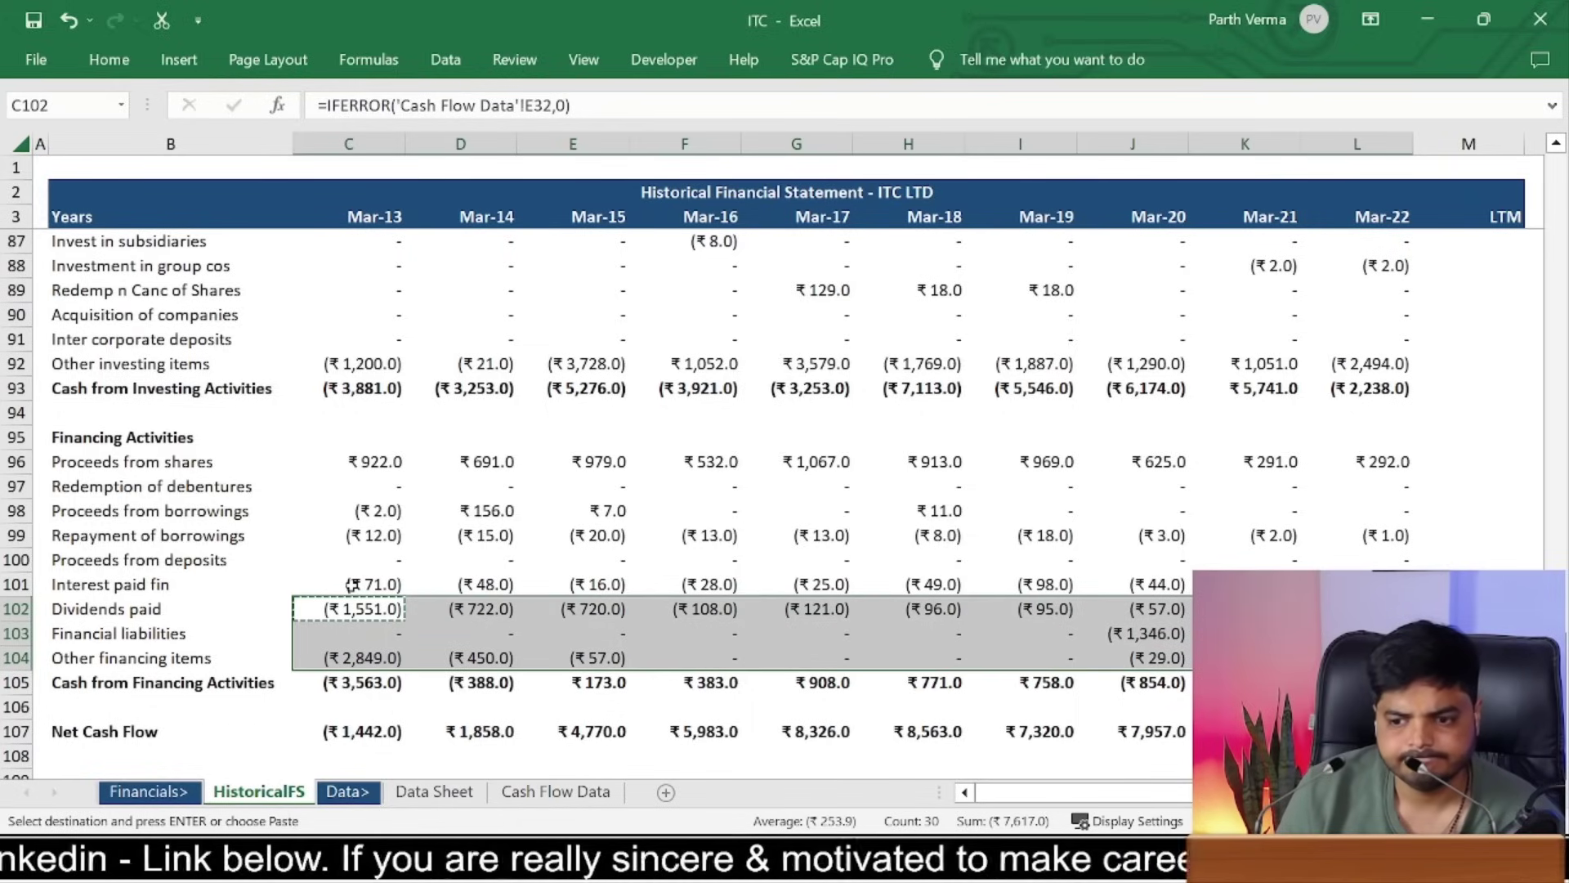
Step: Undo the stray paste over the financing rows and move to the financing total row
key("Left")
key("Down")
key("Down")
key("Right")
key("Down")
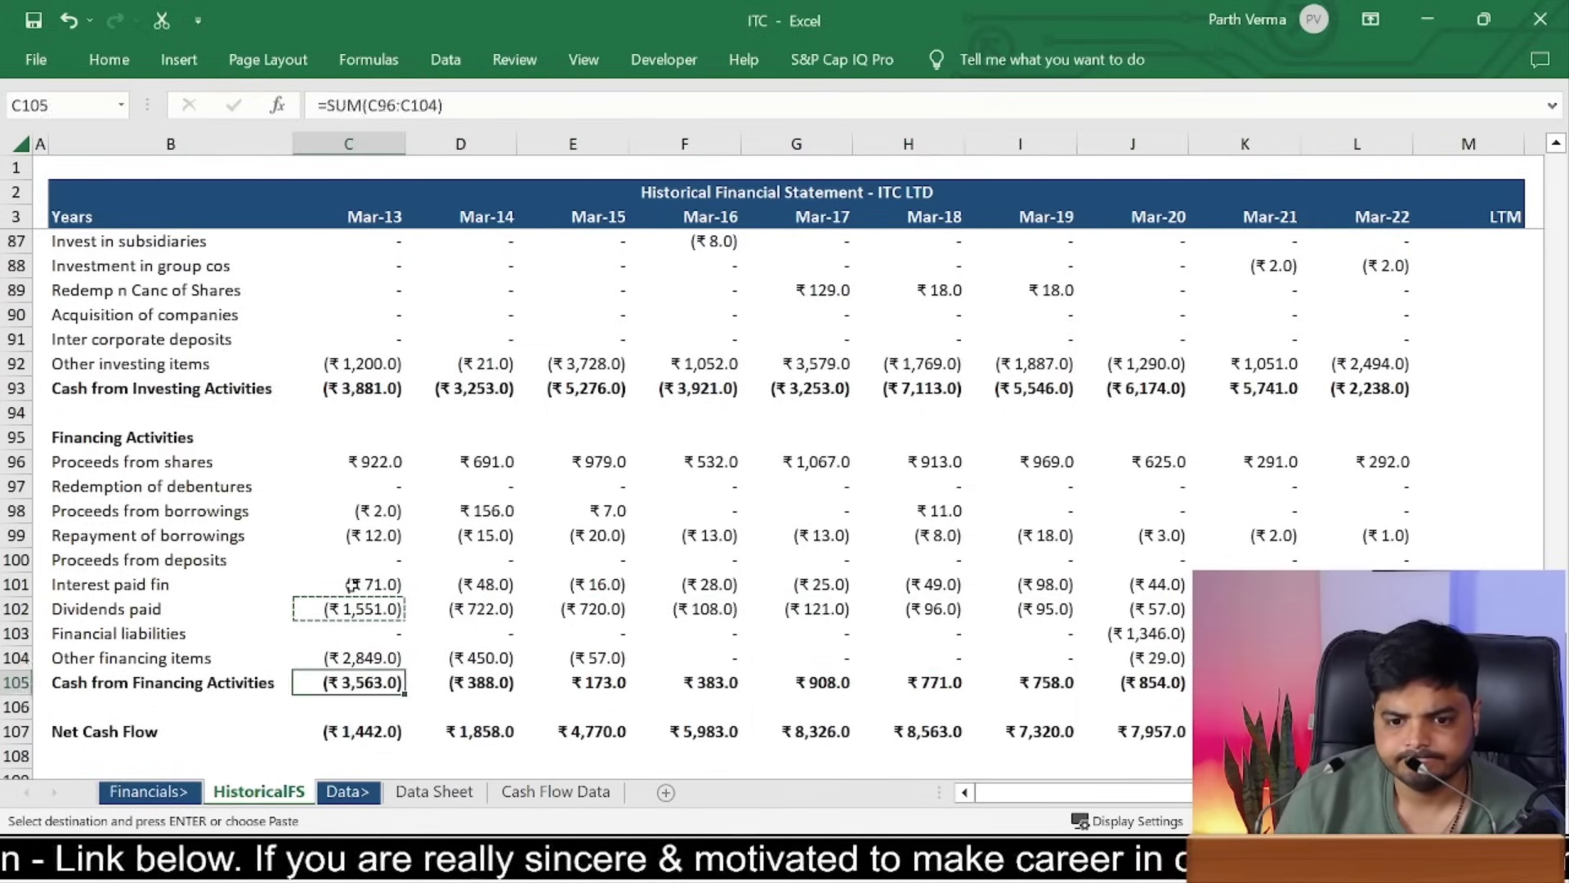
Step: Inspect the Mar-22 Cash from Financing total formula, then view the Cash Flow Data sheet
key("Right")
key("ctrl+Right")
key("Right")
key("Right")
key("F2")
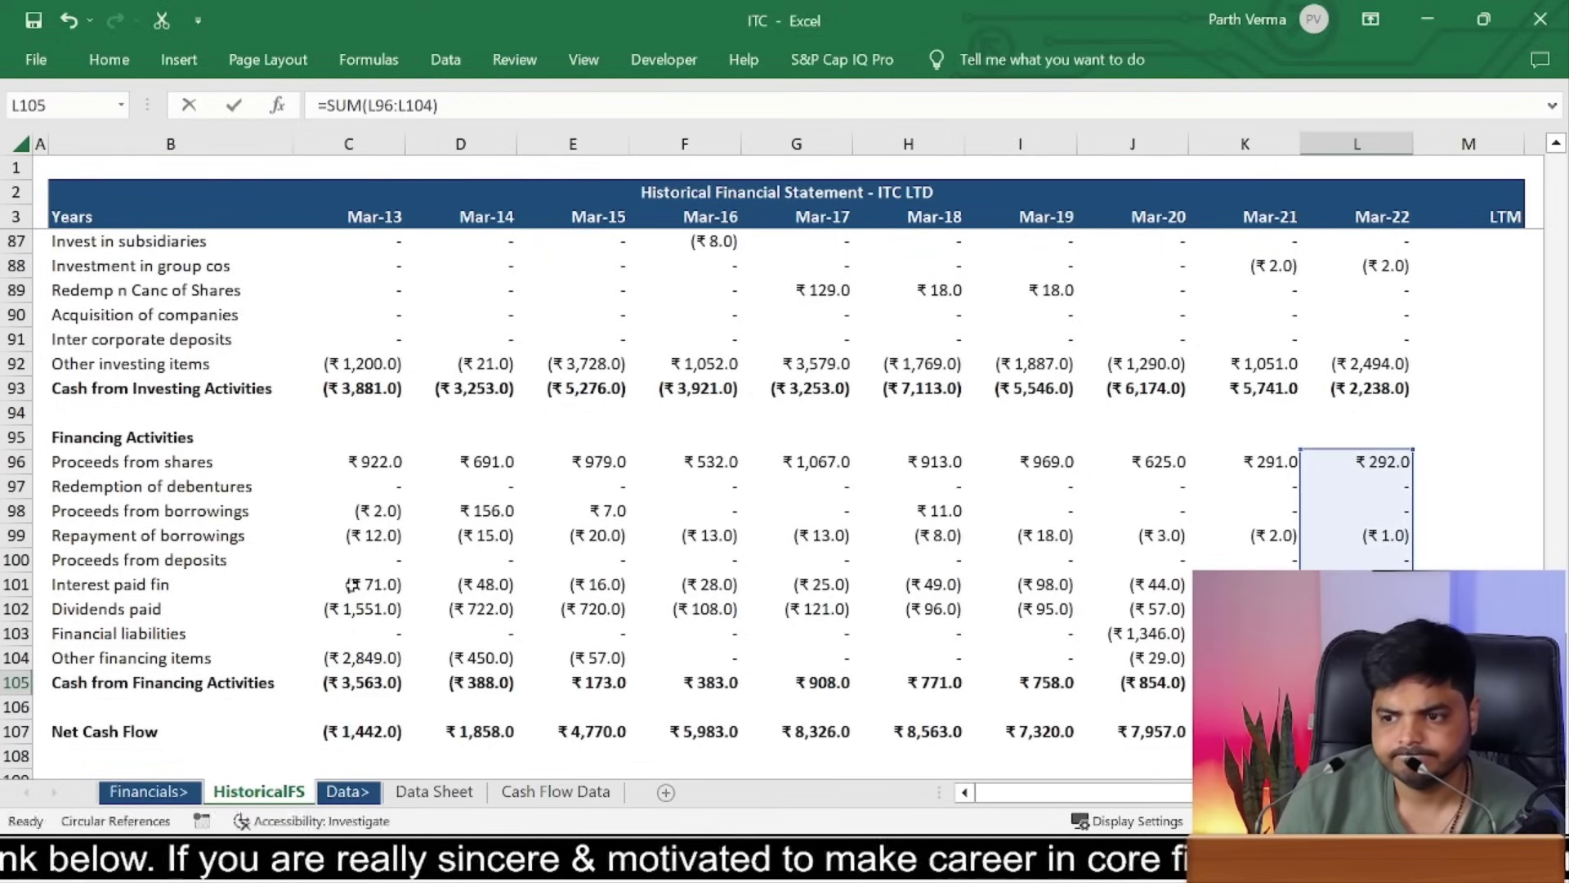
key("Escape")
left_click(539, 791)
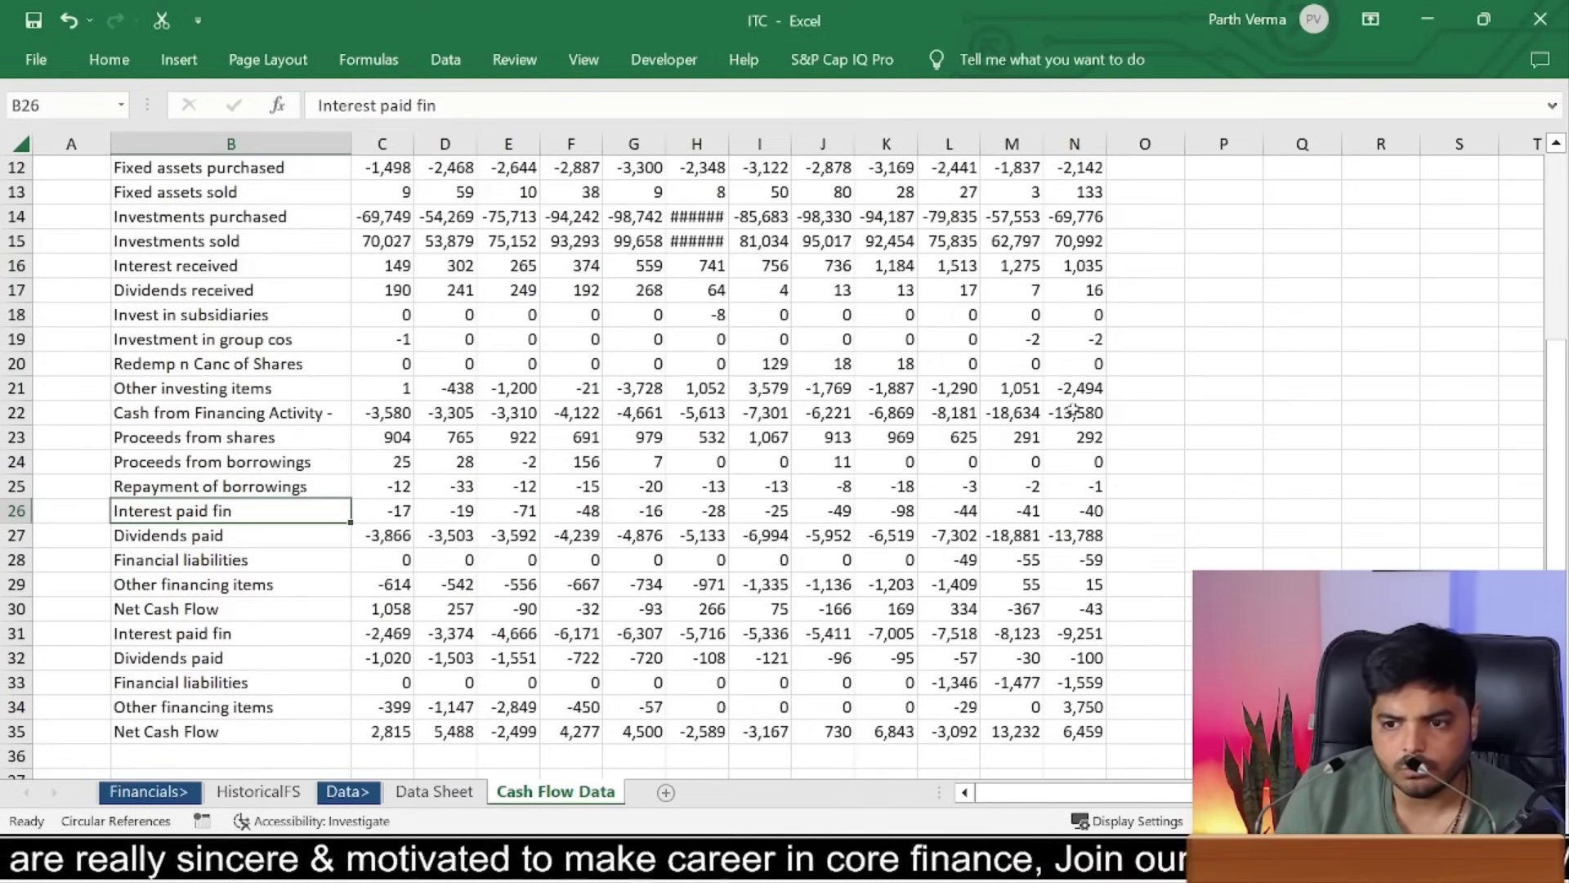
Step: Check the Mar-22 financing value on Cash Flow Data, then review the Mar-13 Interest paid fin formula
left_click(1074, 412)
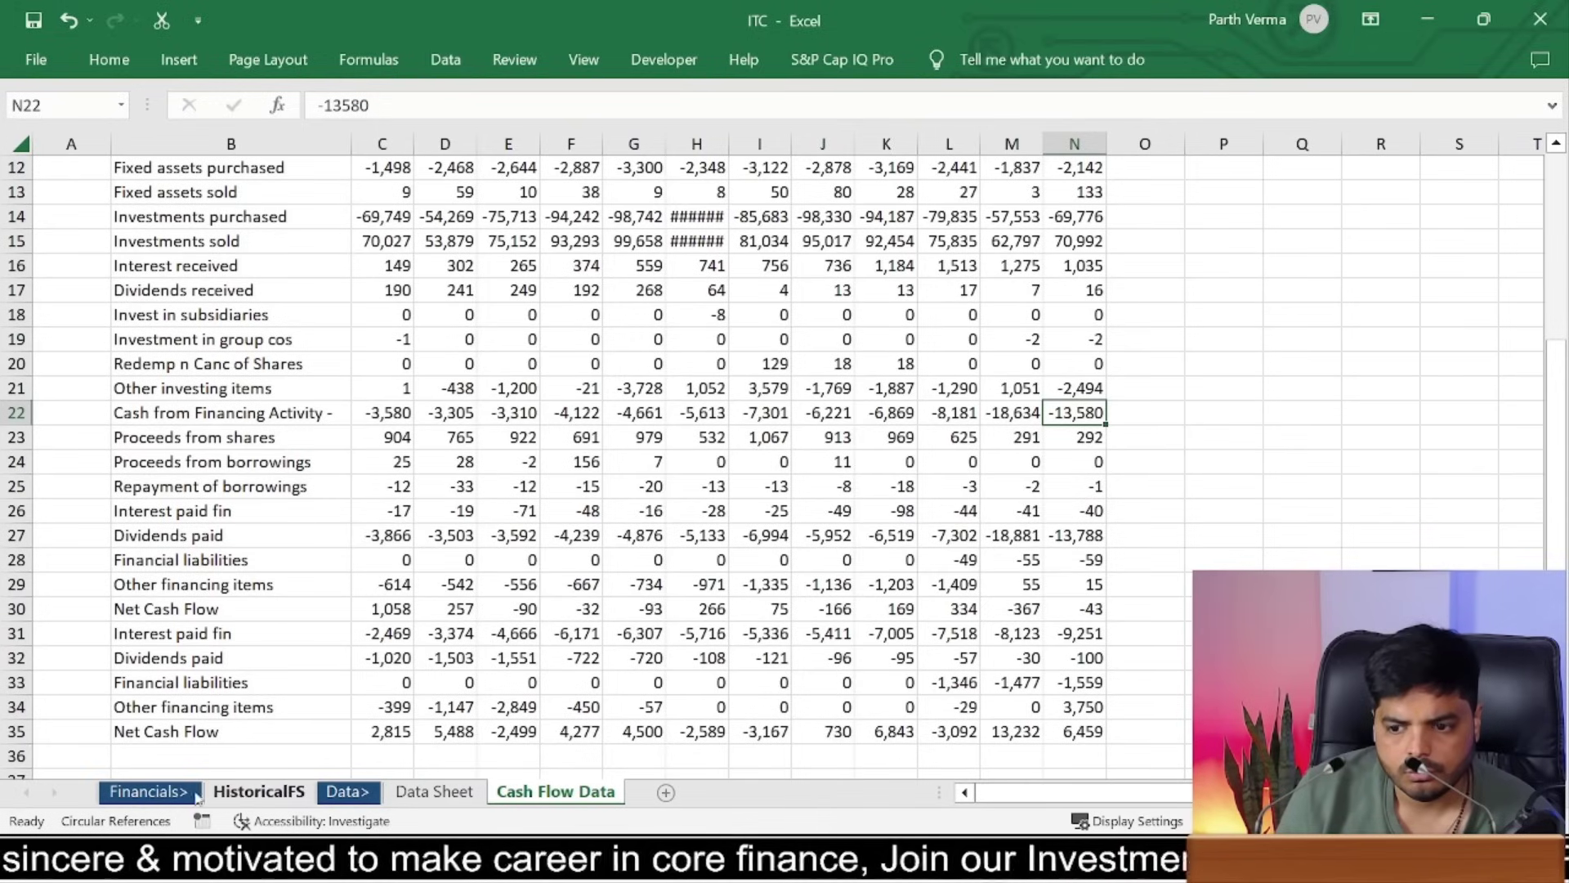
left_click(258, 791)
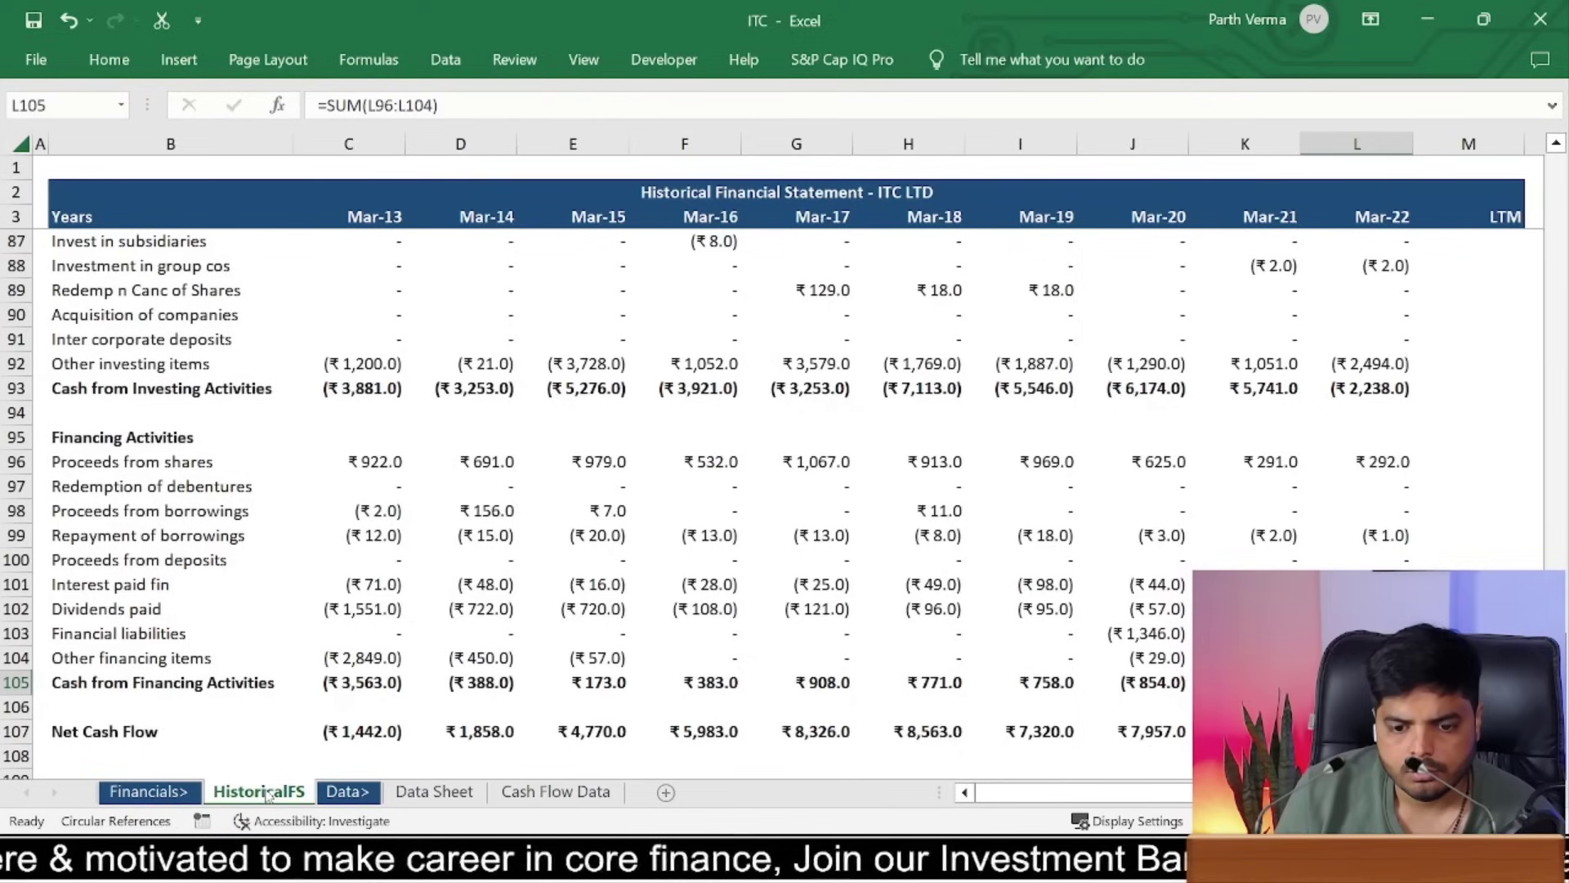
left_click(360, 595)
left_click(382, 617)
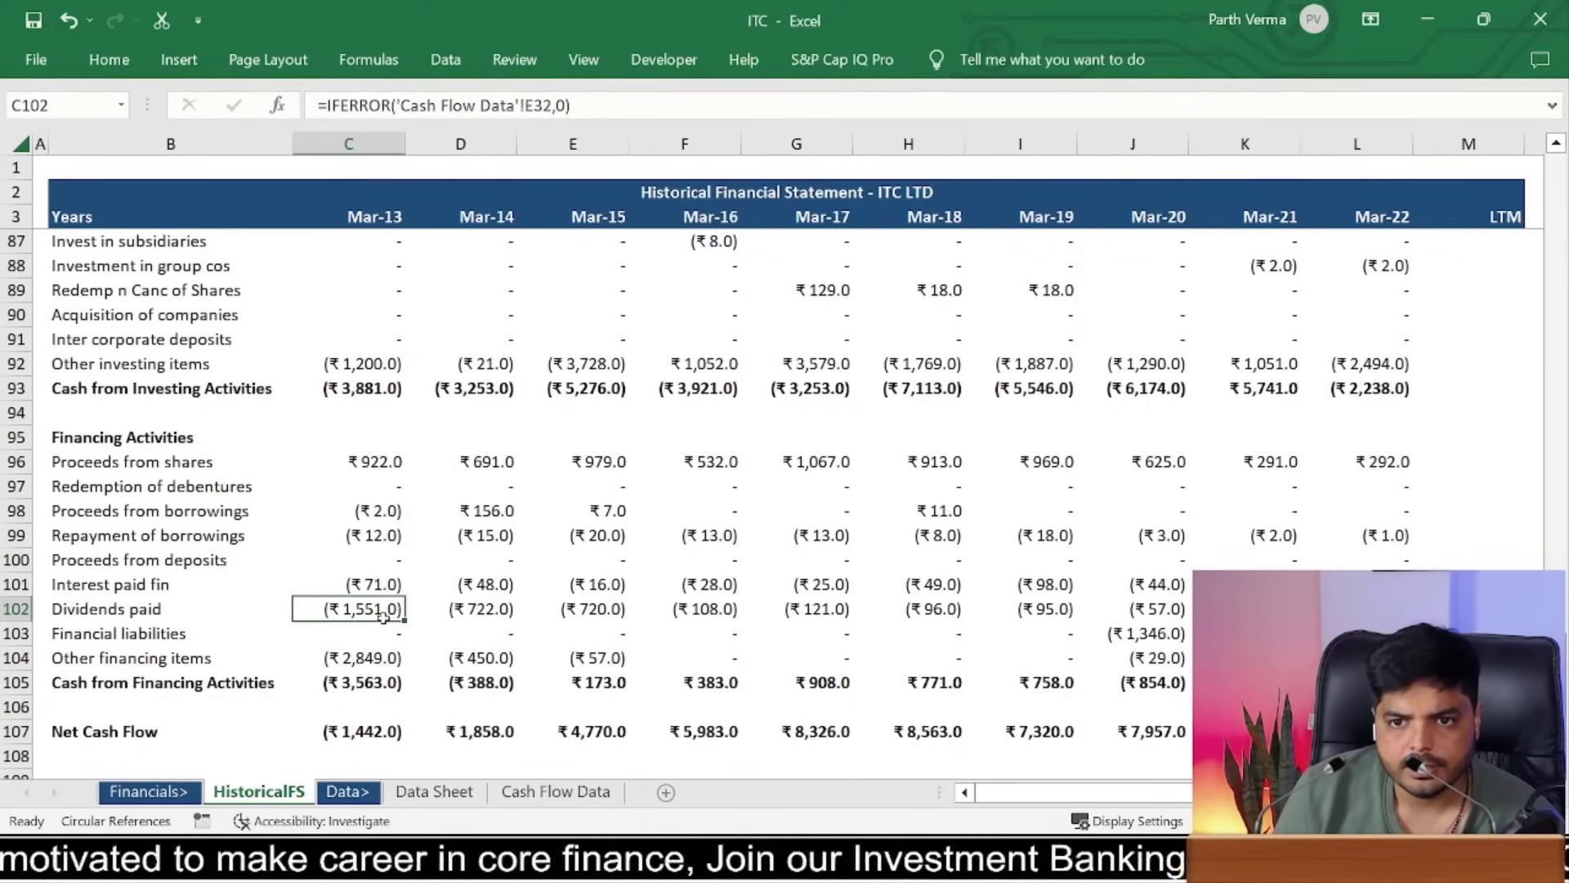
key("Down")
key("Down")
key("Up")
key("Up")
key("Up")
key("Up")
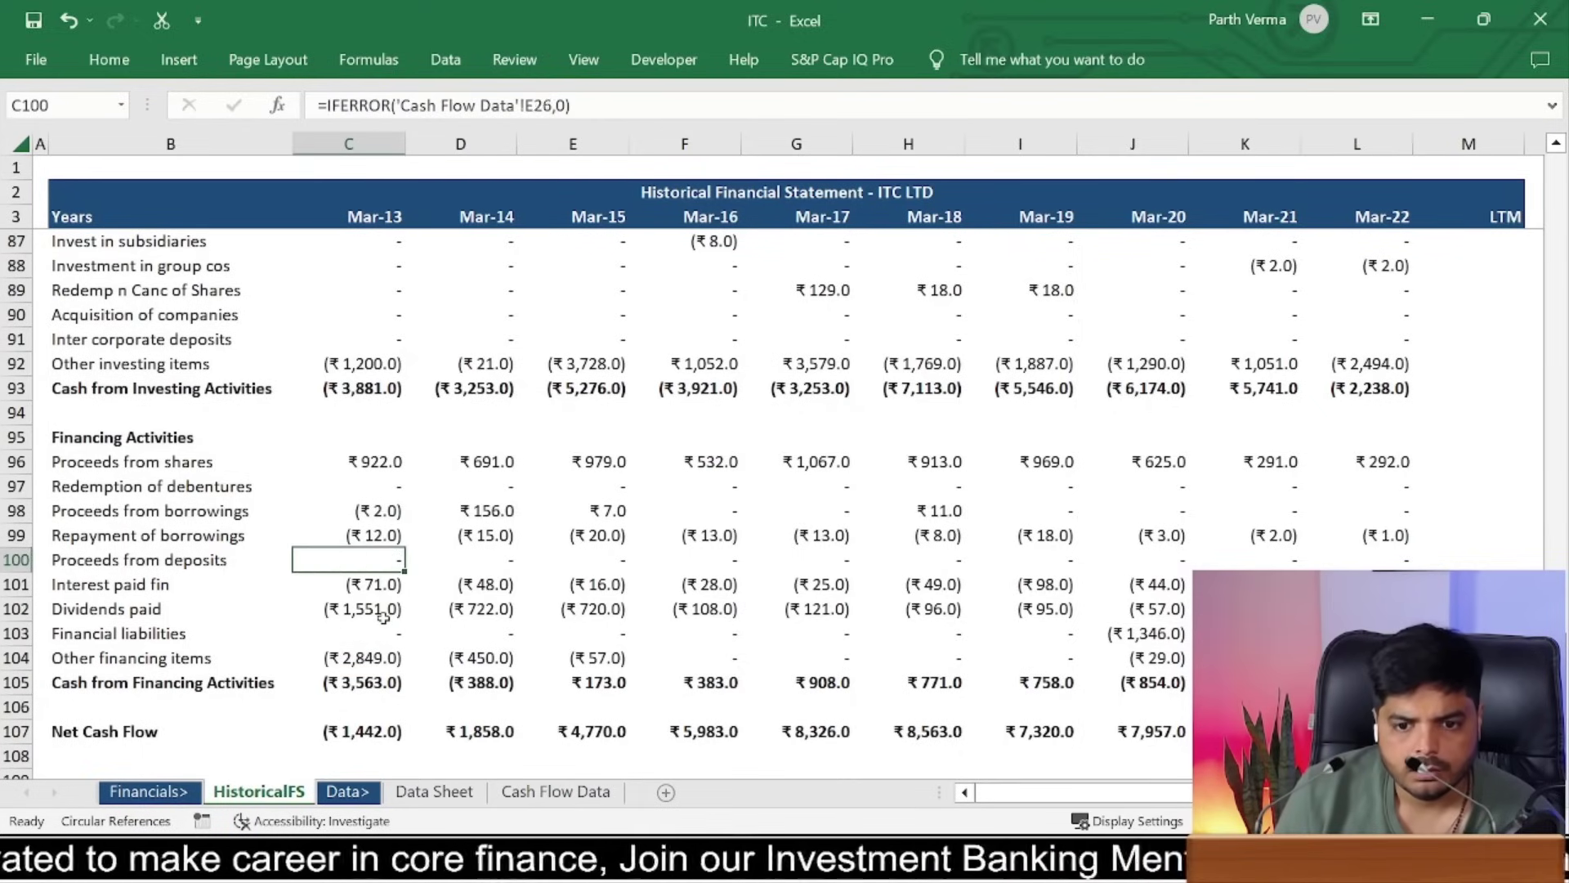
key("Up")
key("Down")
key("Down")
key("F2")
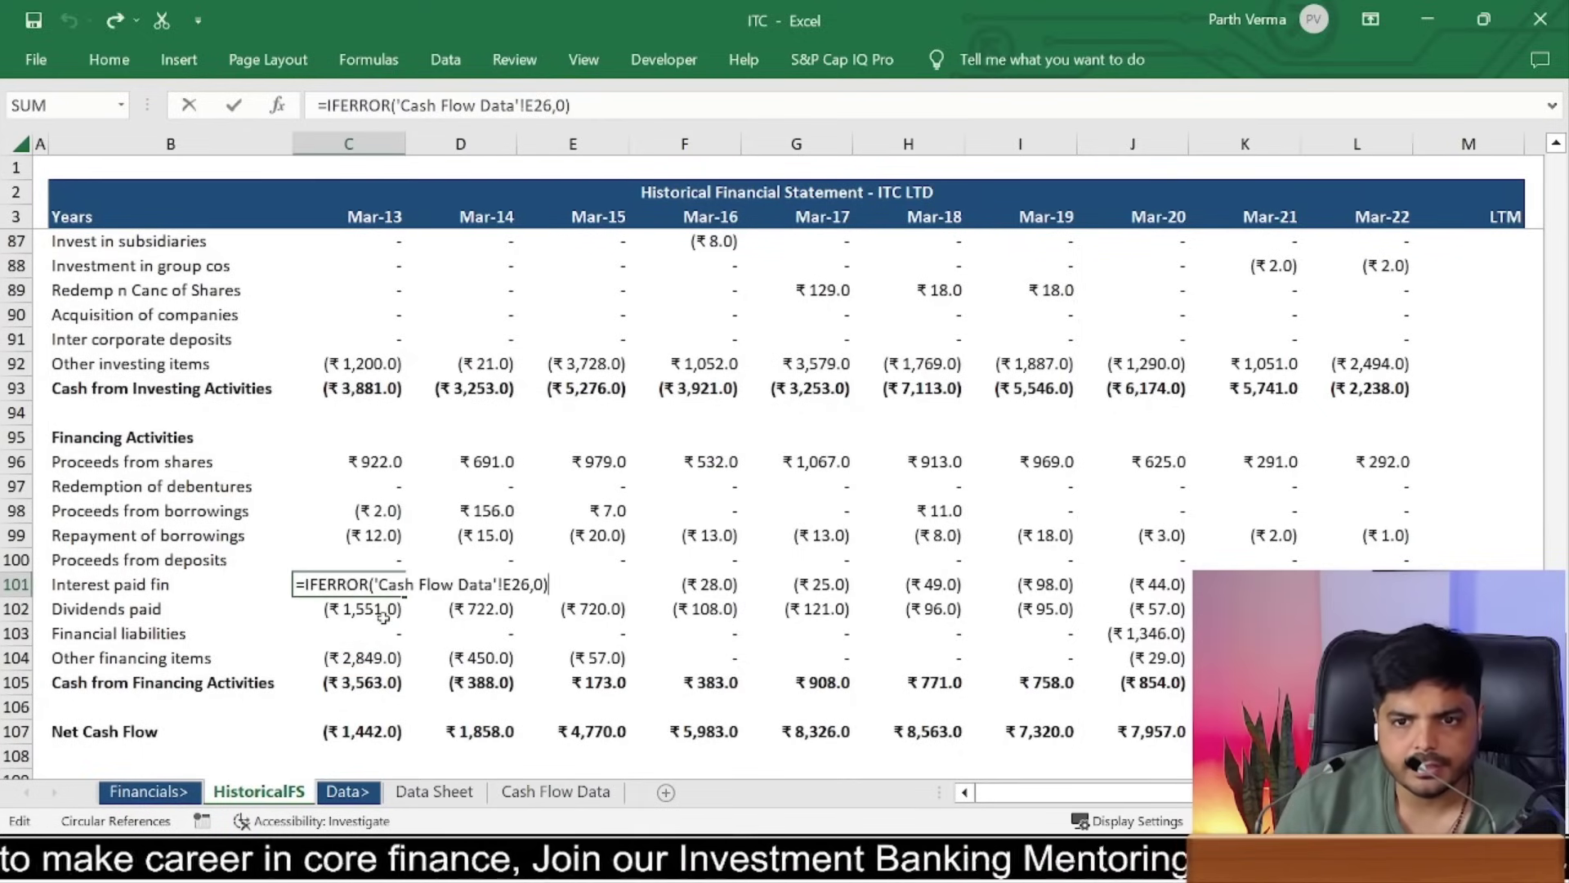
key("Escape")
Step: Review the Dividends paid and Other financing items formulas, re-entering the Dividends paid one
key("Down")
key("F2")
key("Return")
key("Down")
key("F2")
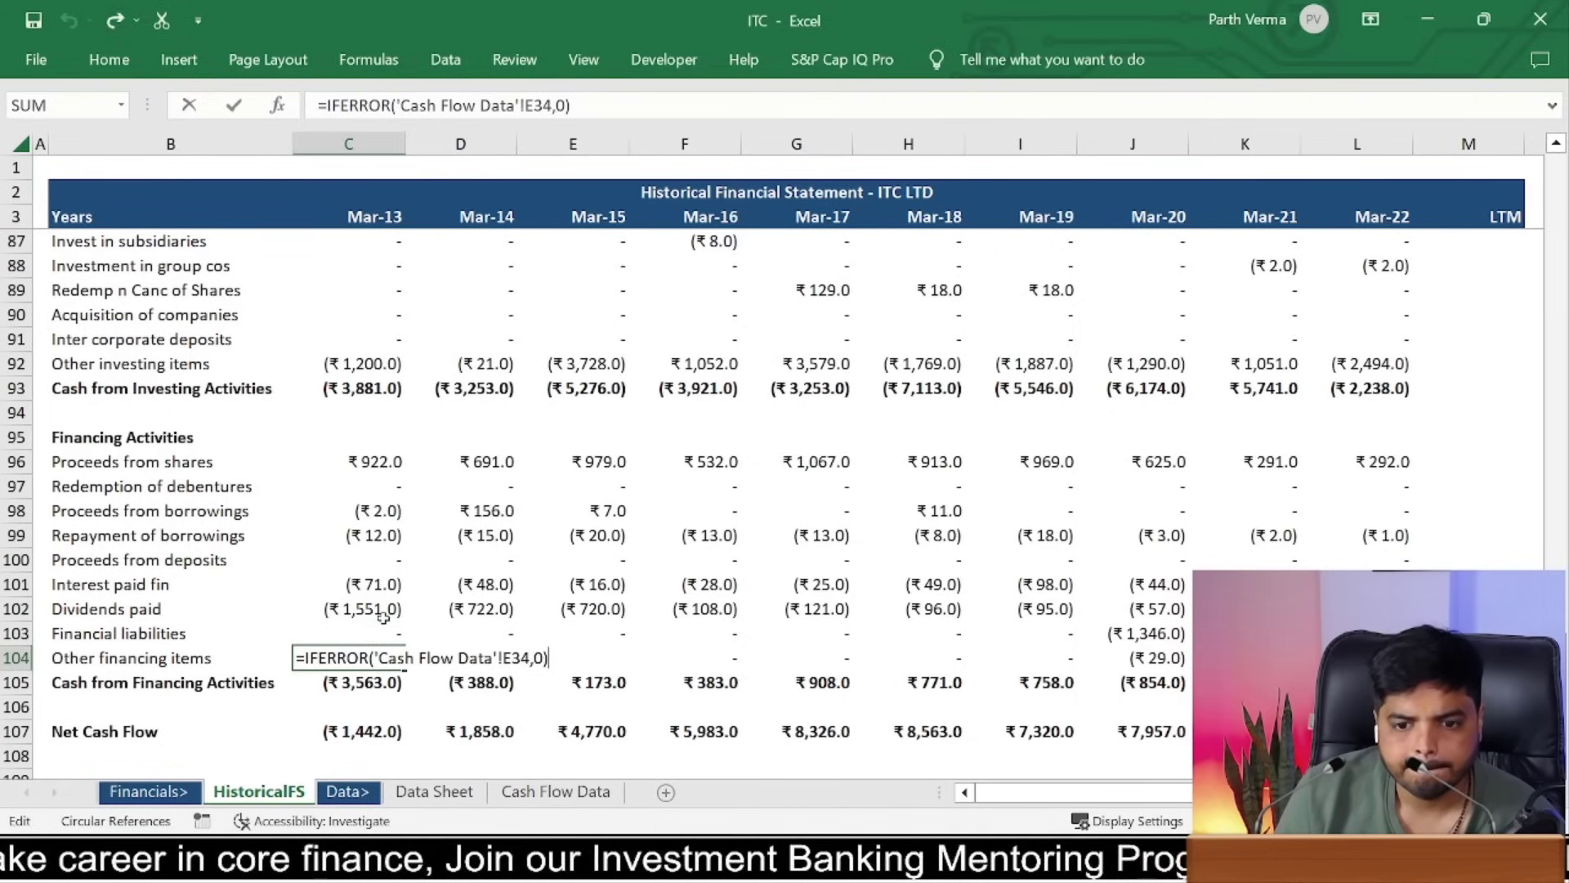
key("Escape")
key("Up")
key("Up")
key("Up")
key("Up")
key("Up")
key("Up")
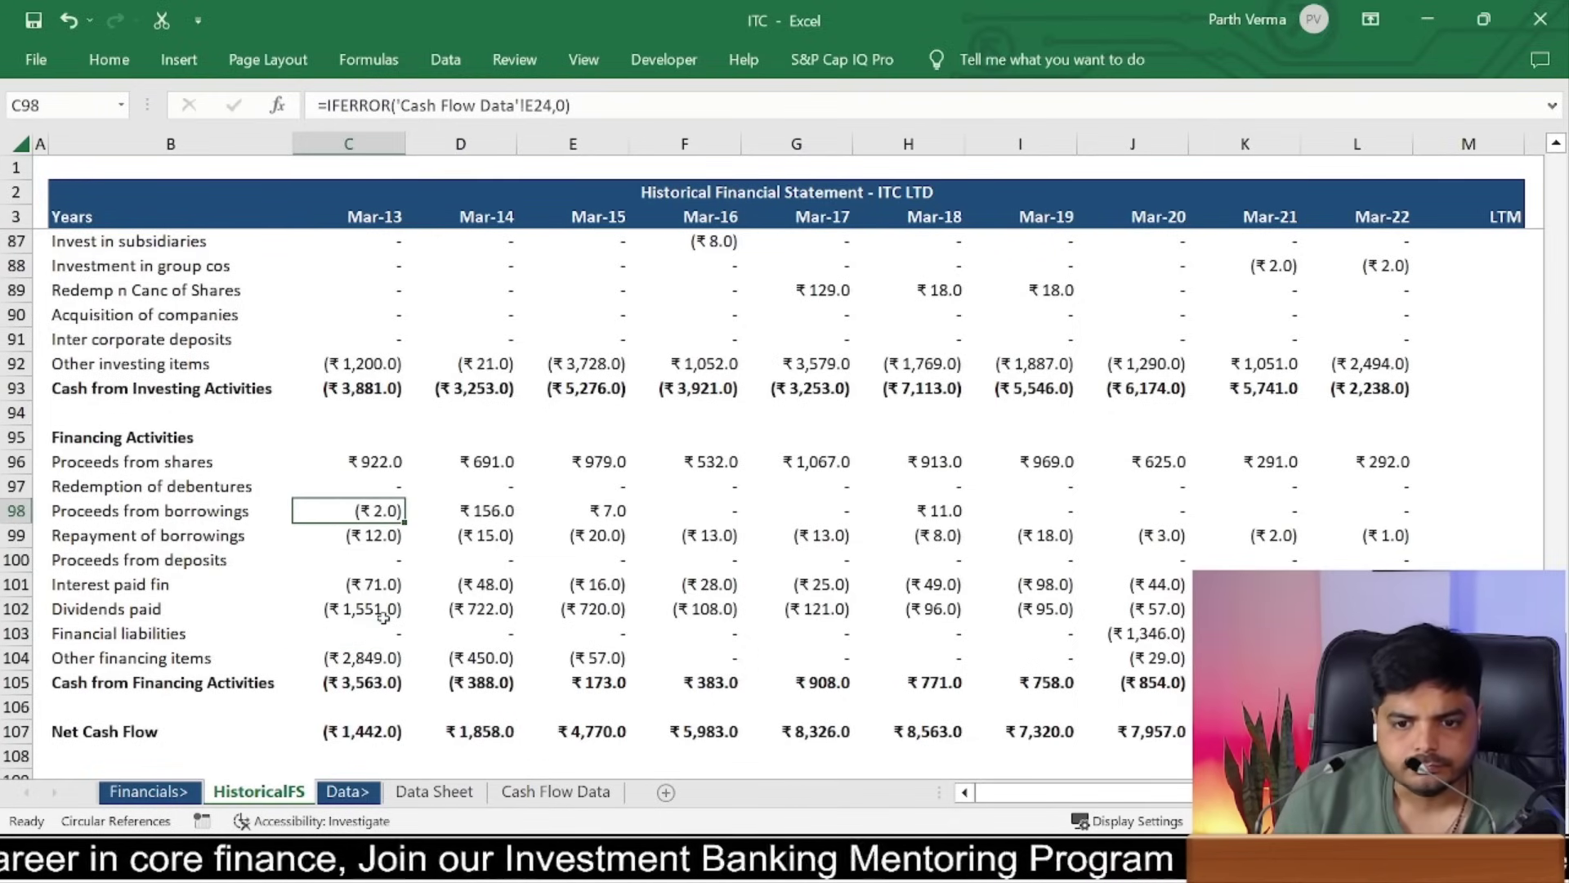
key("Up")
key("Up")
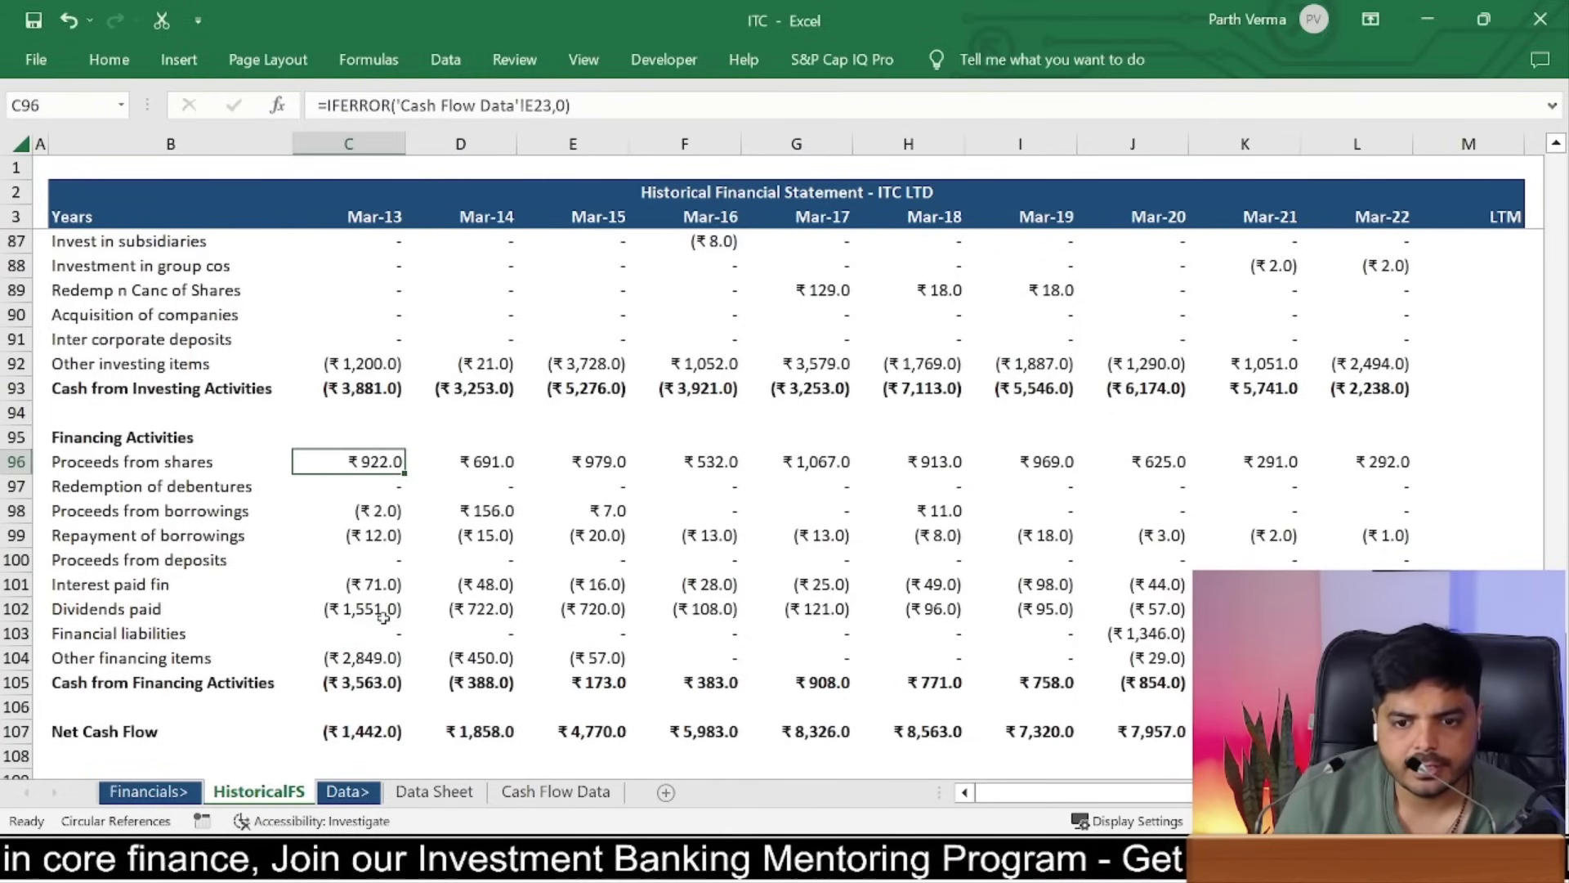
Step: Trace Proceeds from shares to its Cash Flow Data source and return to HistoricalFS
key("ctrl+bracketleft")
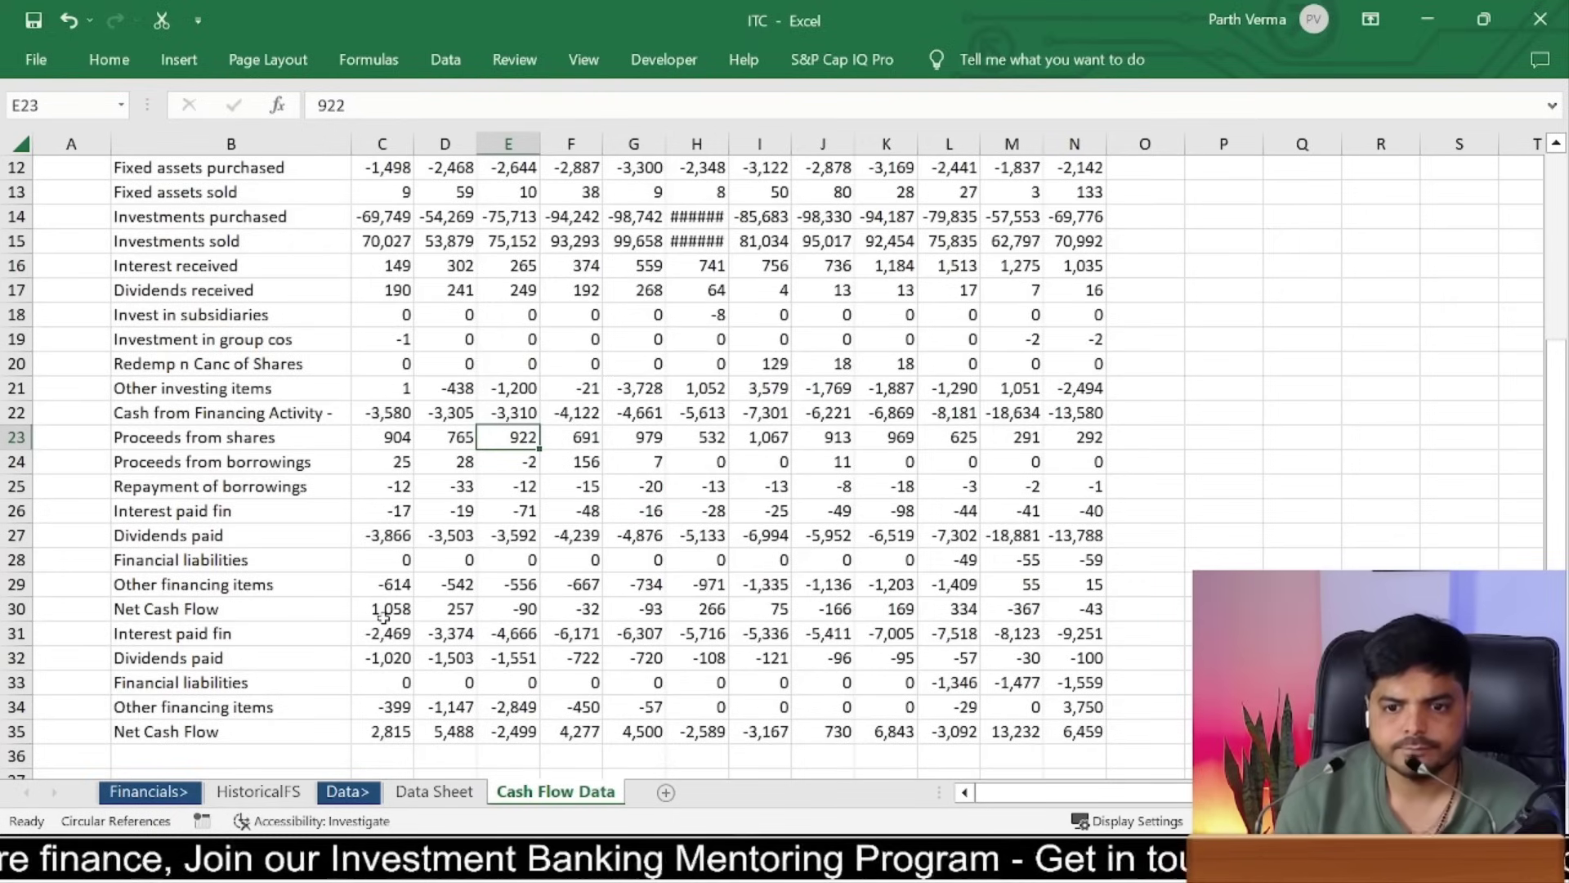
key("F5")
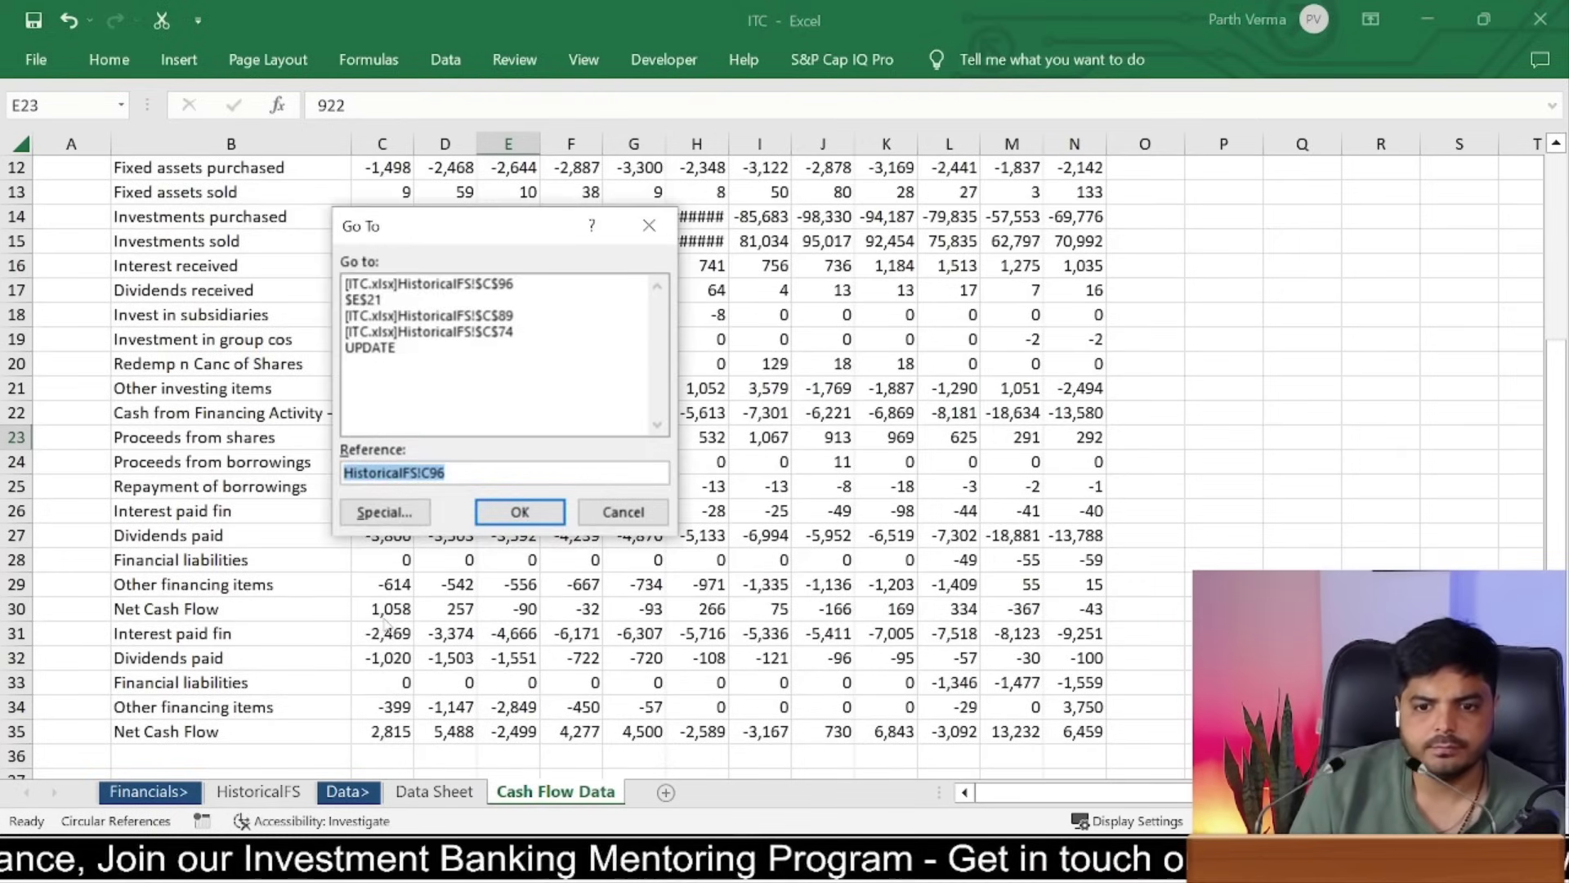
key("Return")
key("Down")
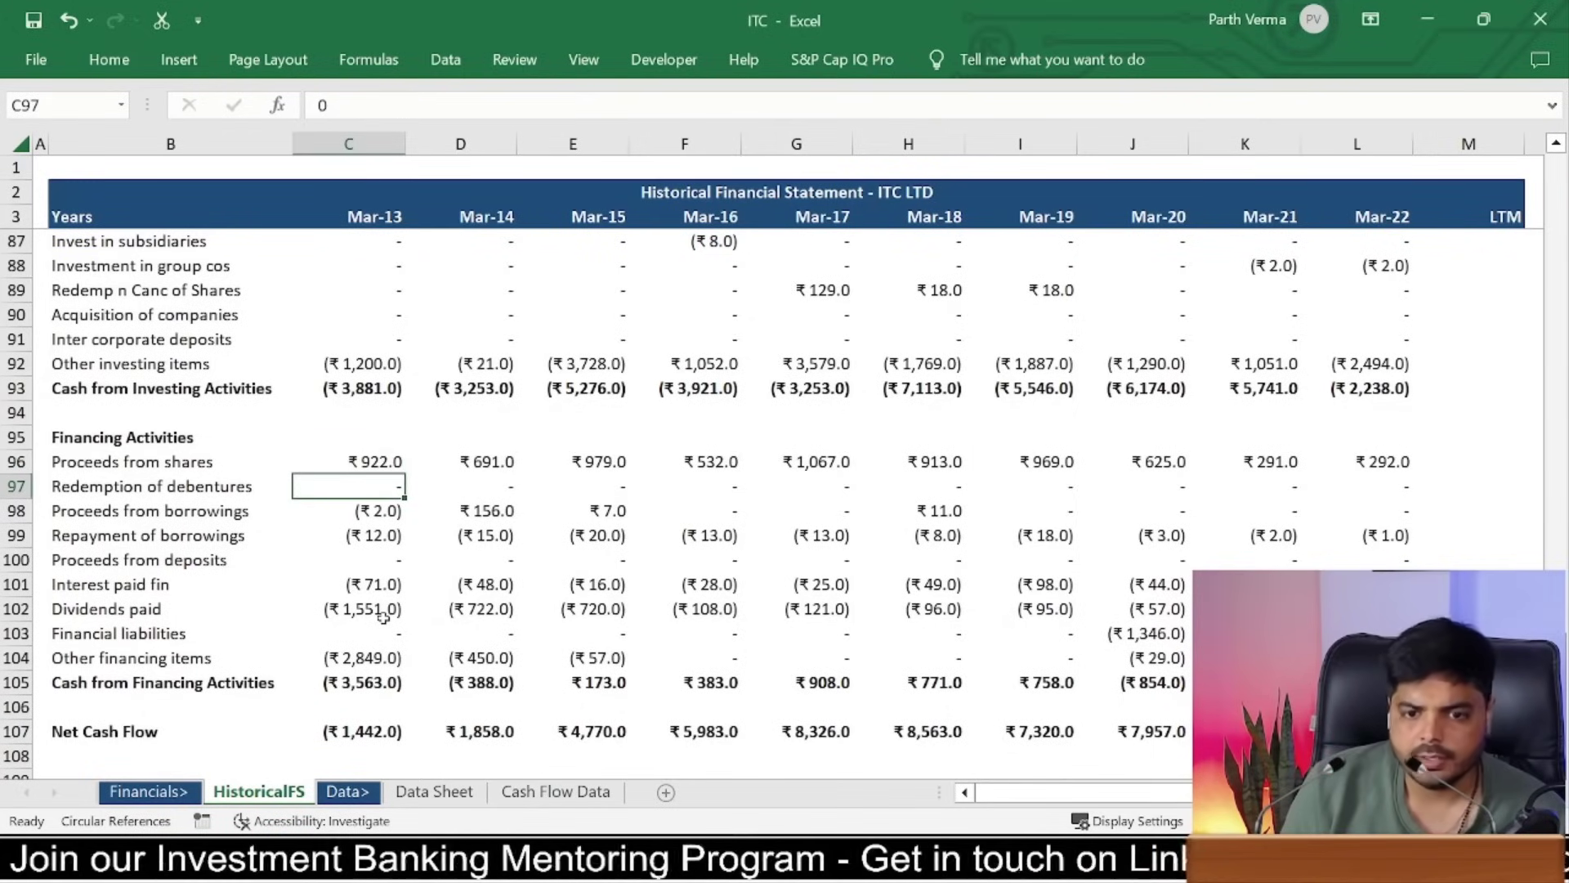
Step: Trace Proceeds from borrowings and Repayment of borrowings to Cash Flow Data E24 and E25
key("Down")
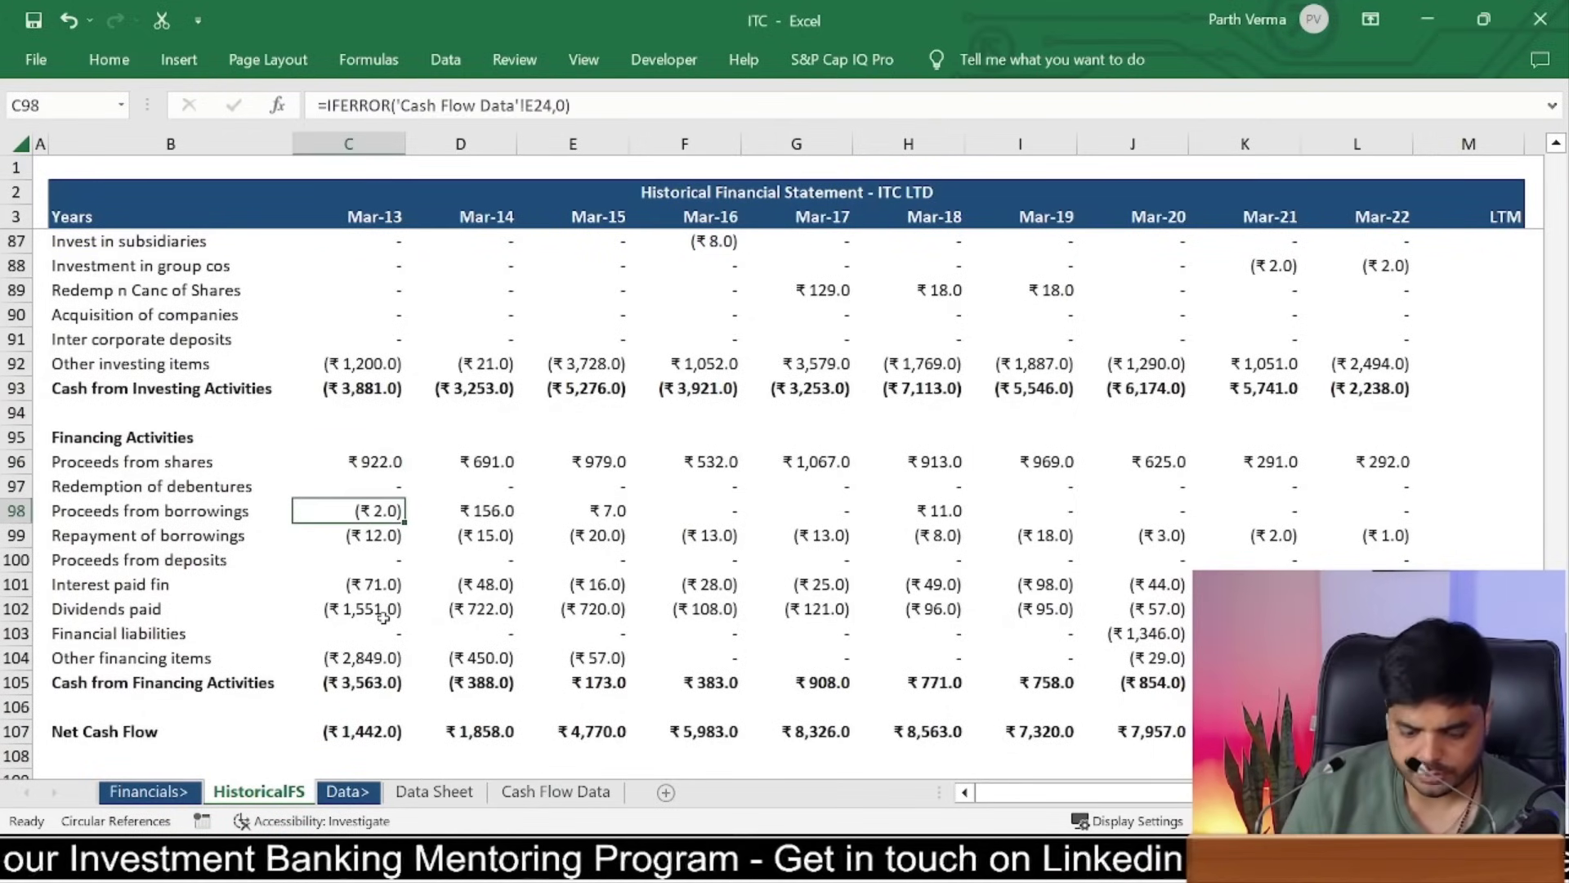
key("ctrl+bracketleft")
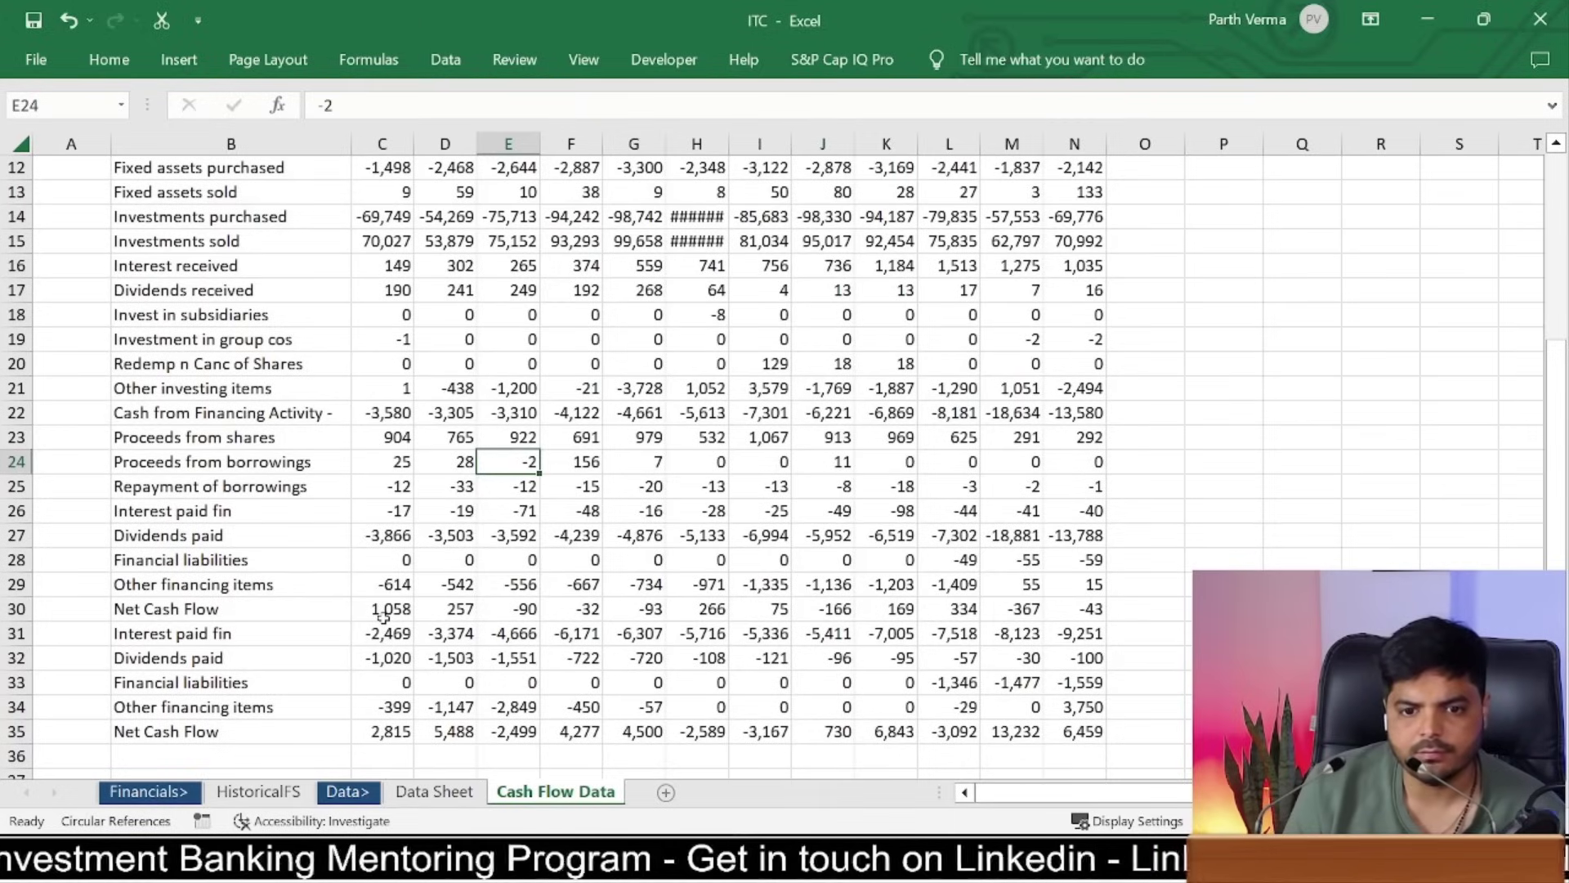
key("F5")
key("Return")
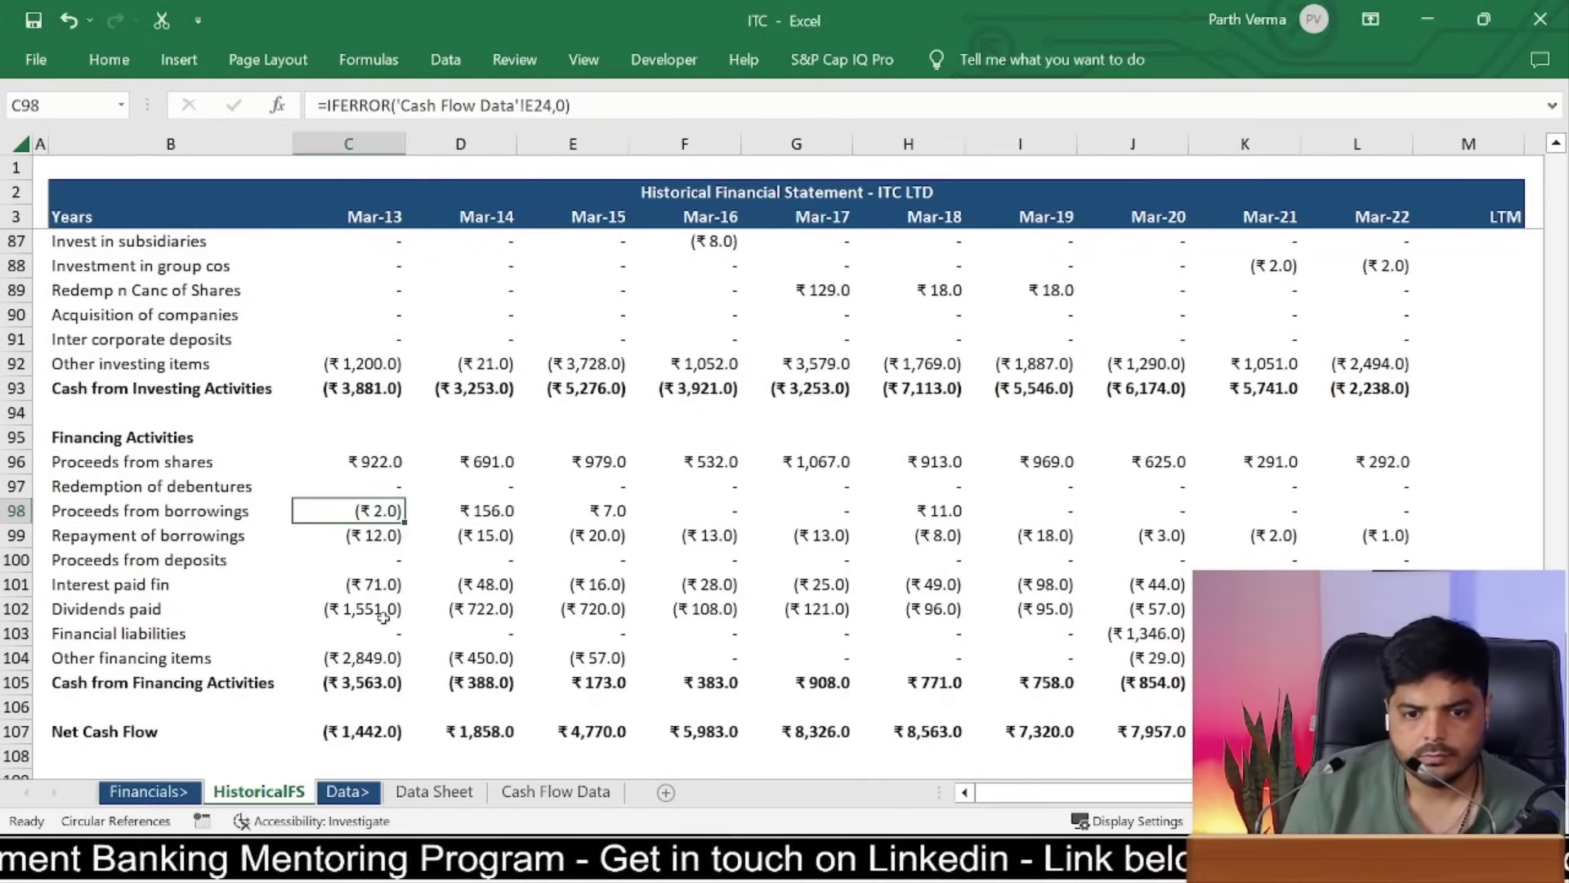
key("Down")
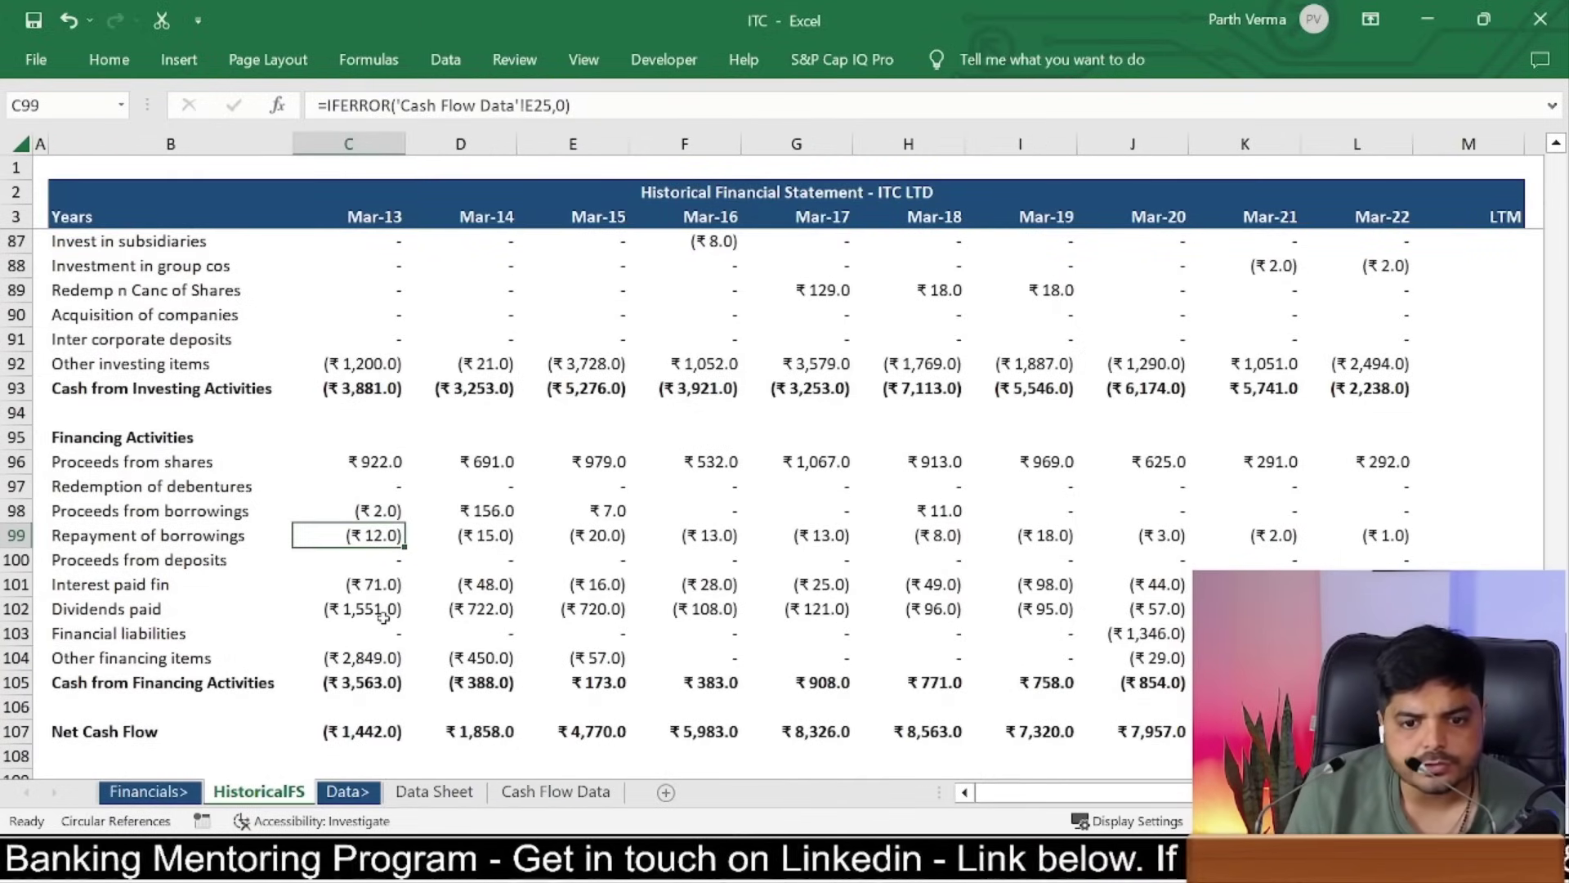
key("ctrl+bracketleft")
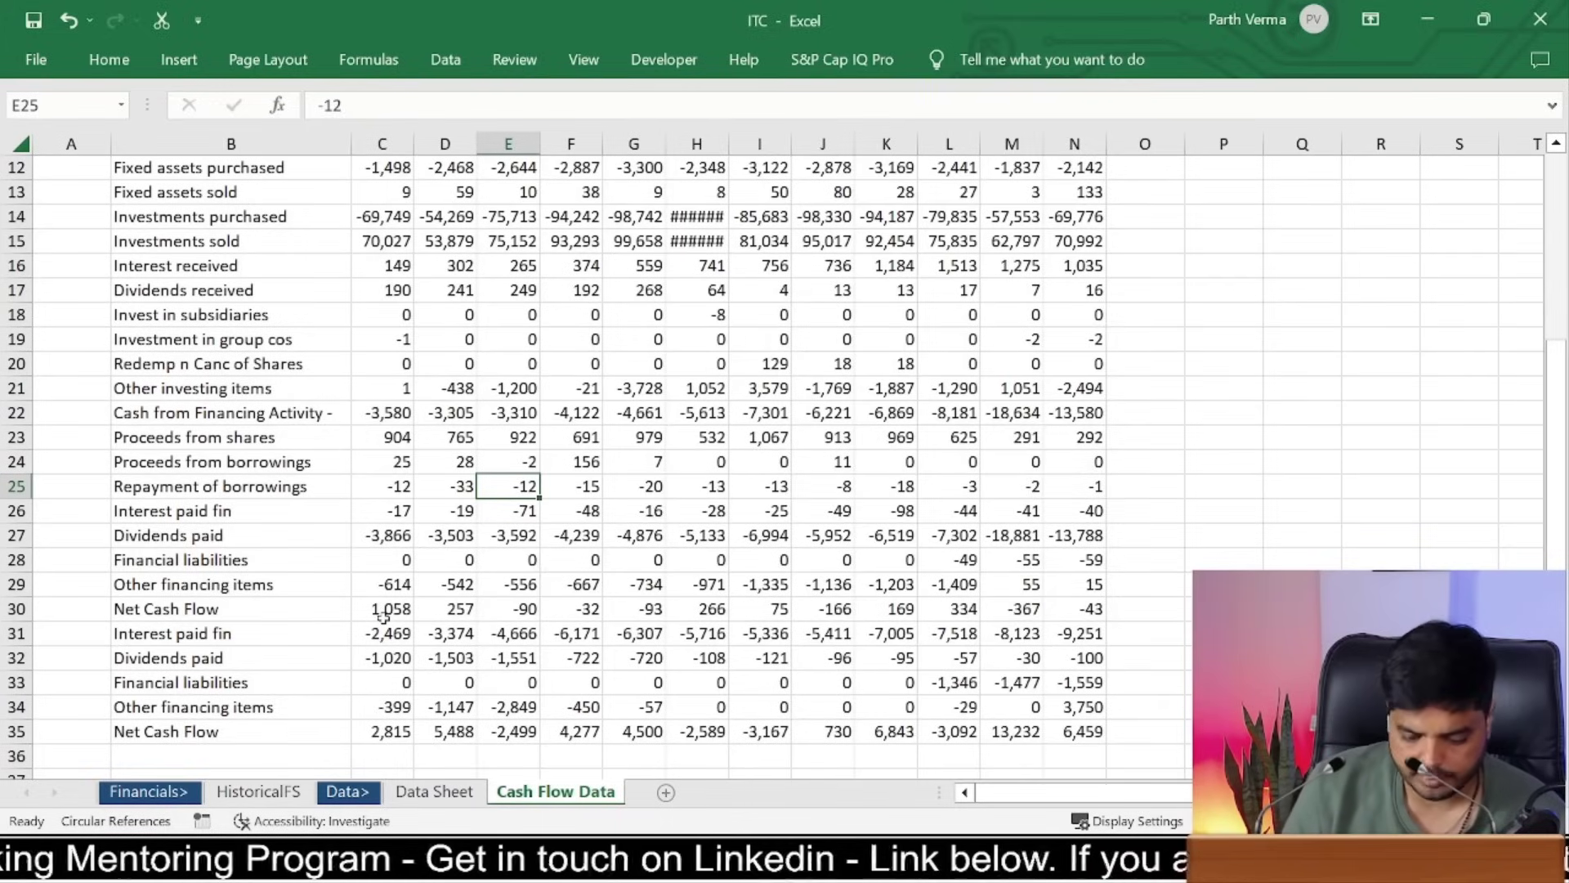
key("F5")
key("Return")
Step: Trace the Interest paid fin and Dividends paid links to their Cash Flow Data sources
key("Down")
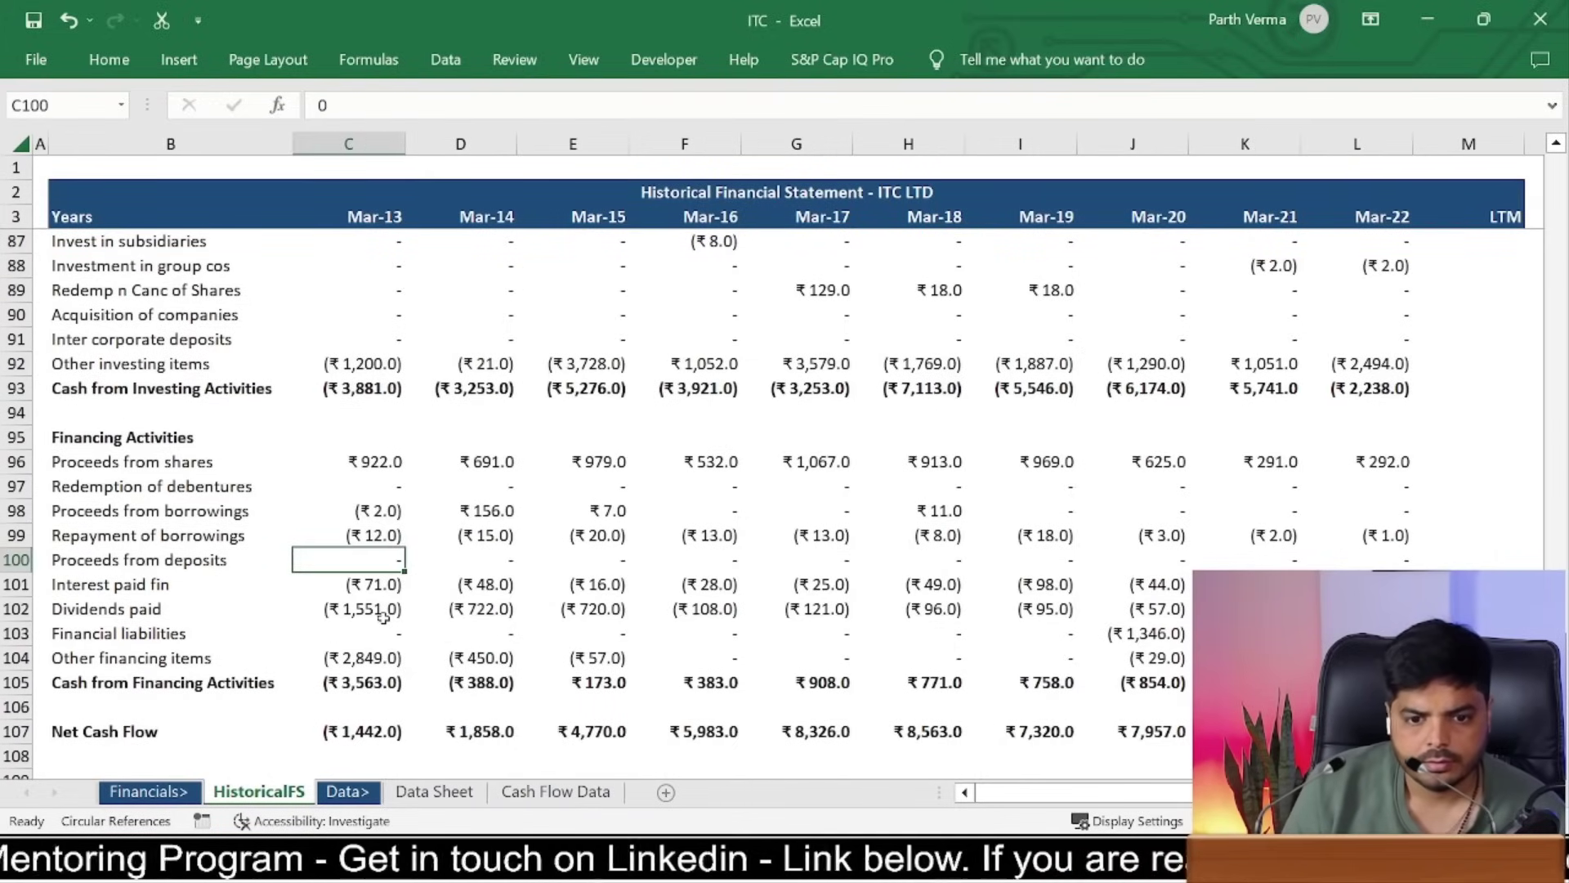
key("Down")
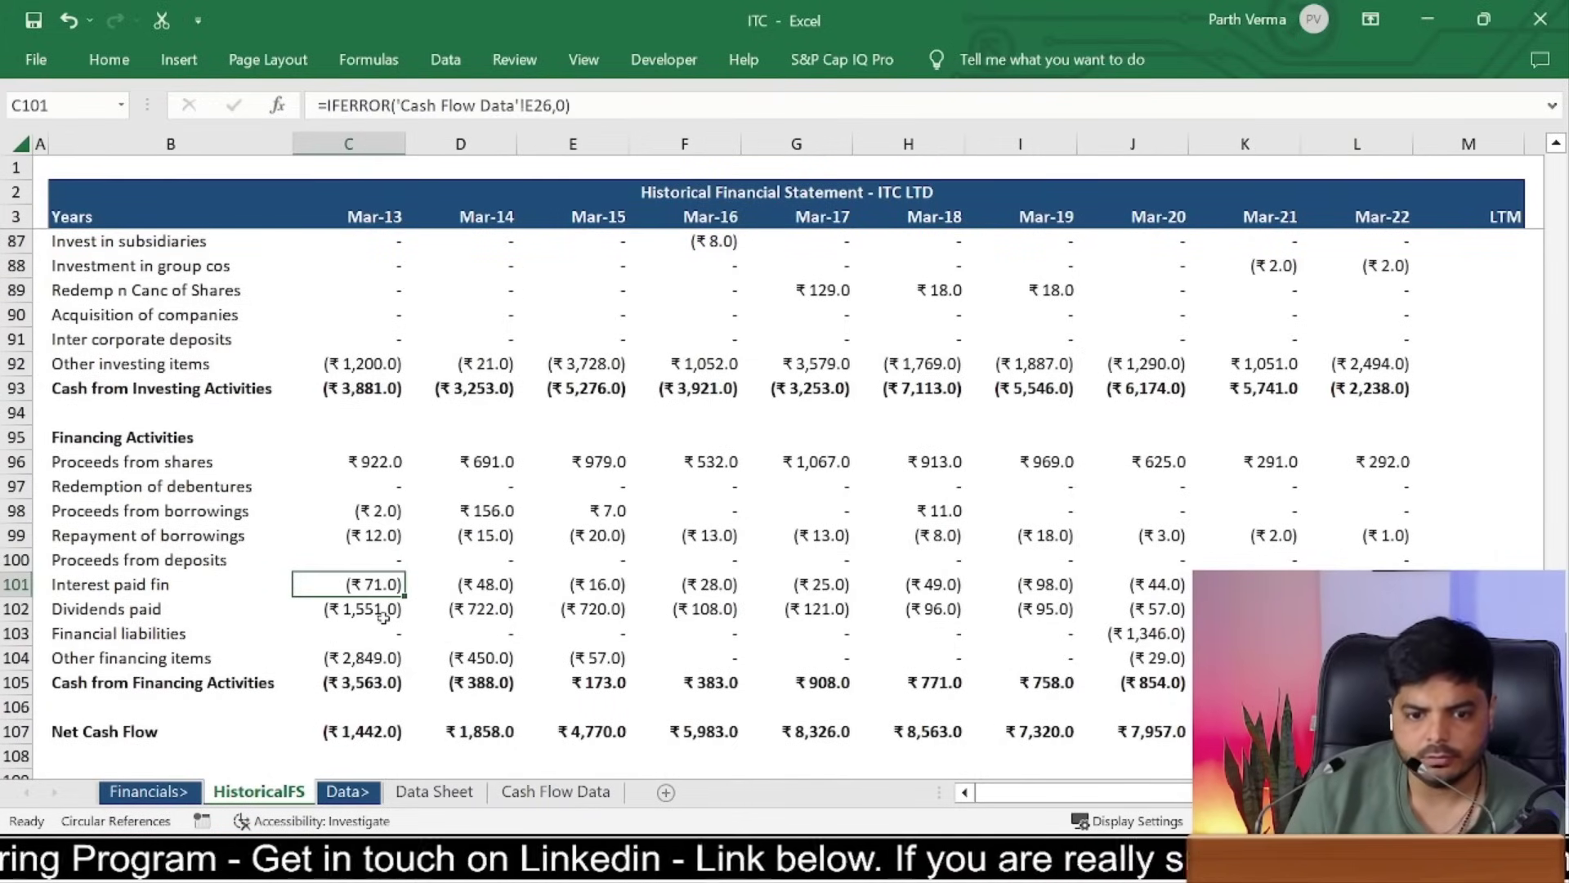
key("ctrl+bracketleft")
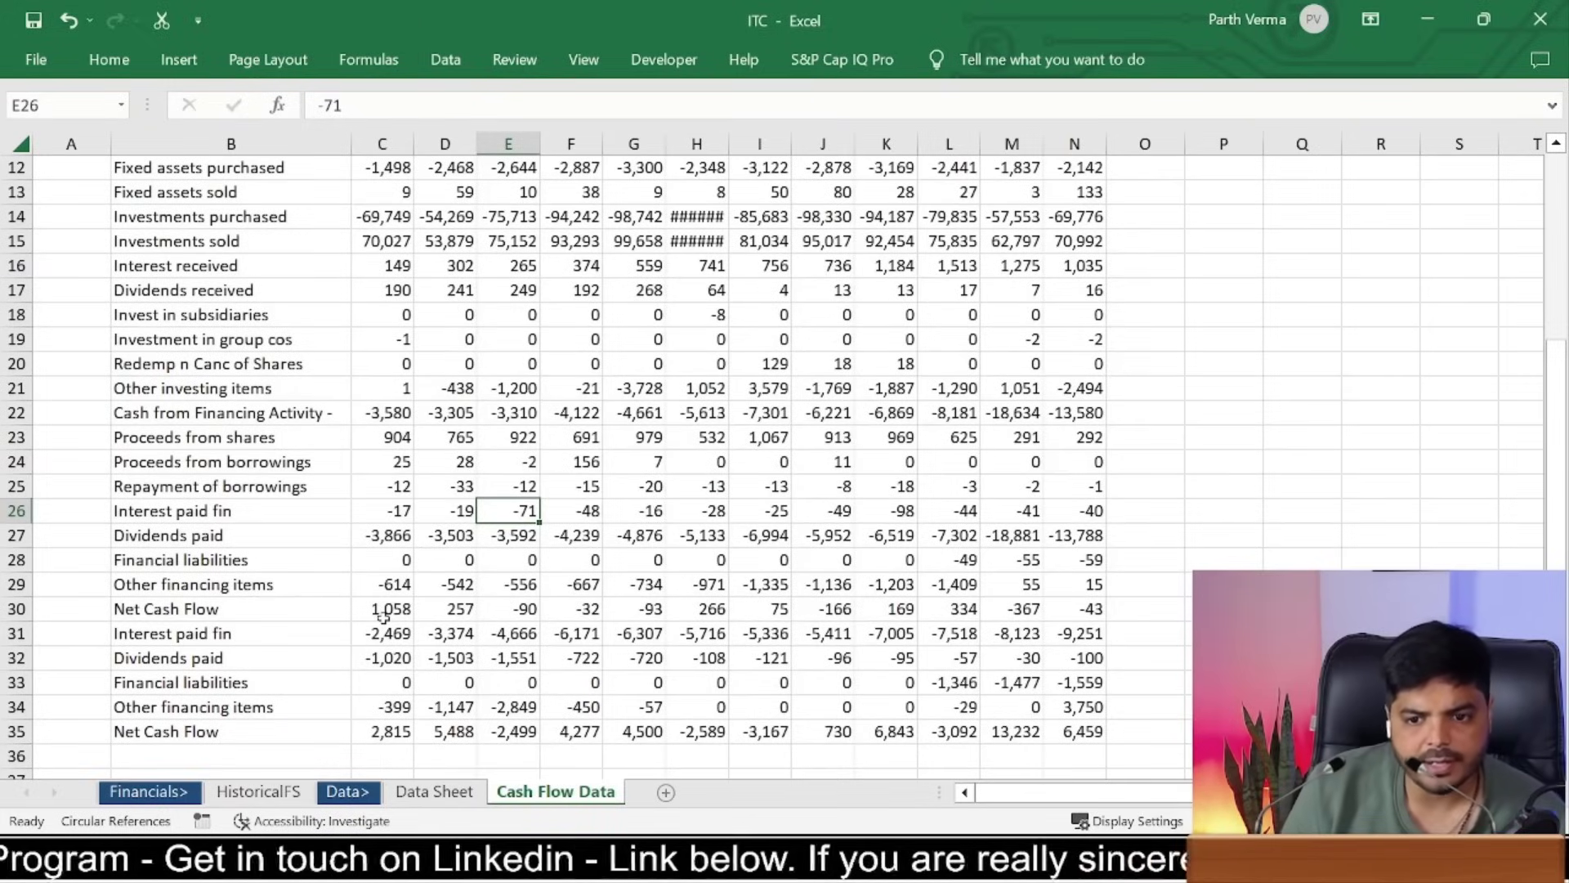
key("F5")
key("Return")
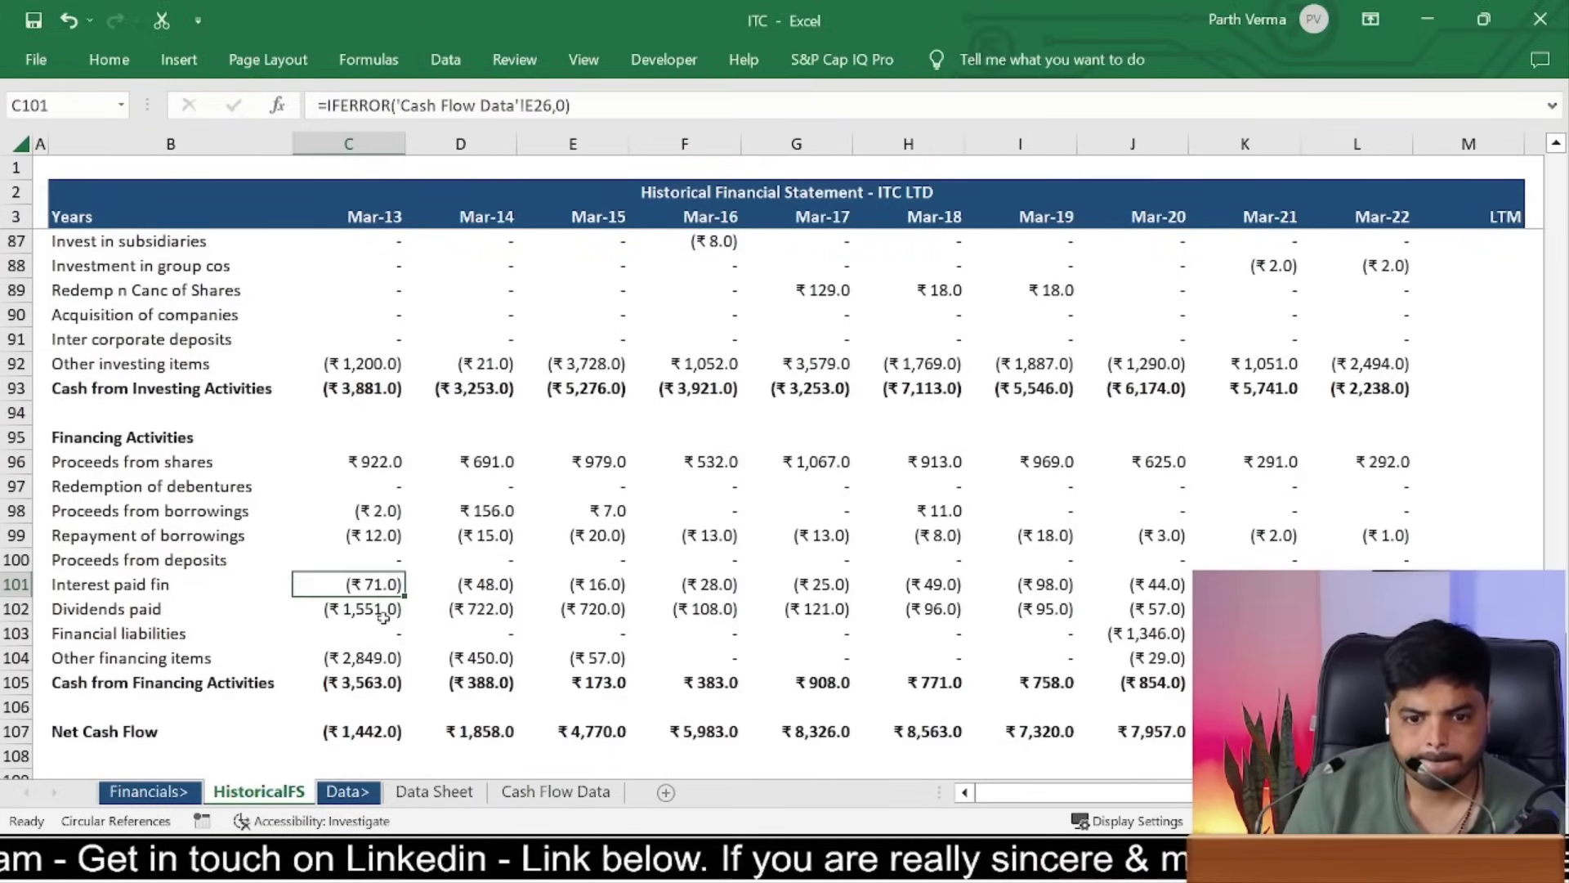
key("Down")
key("ctrl+bracketleft")
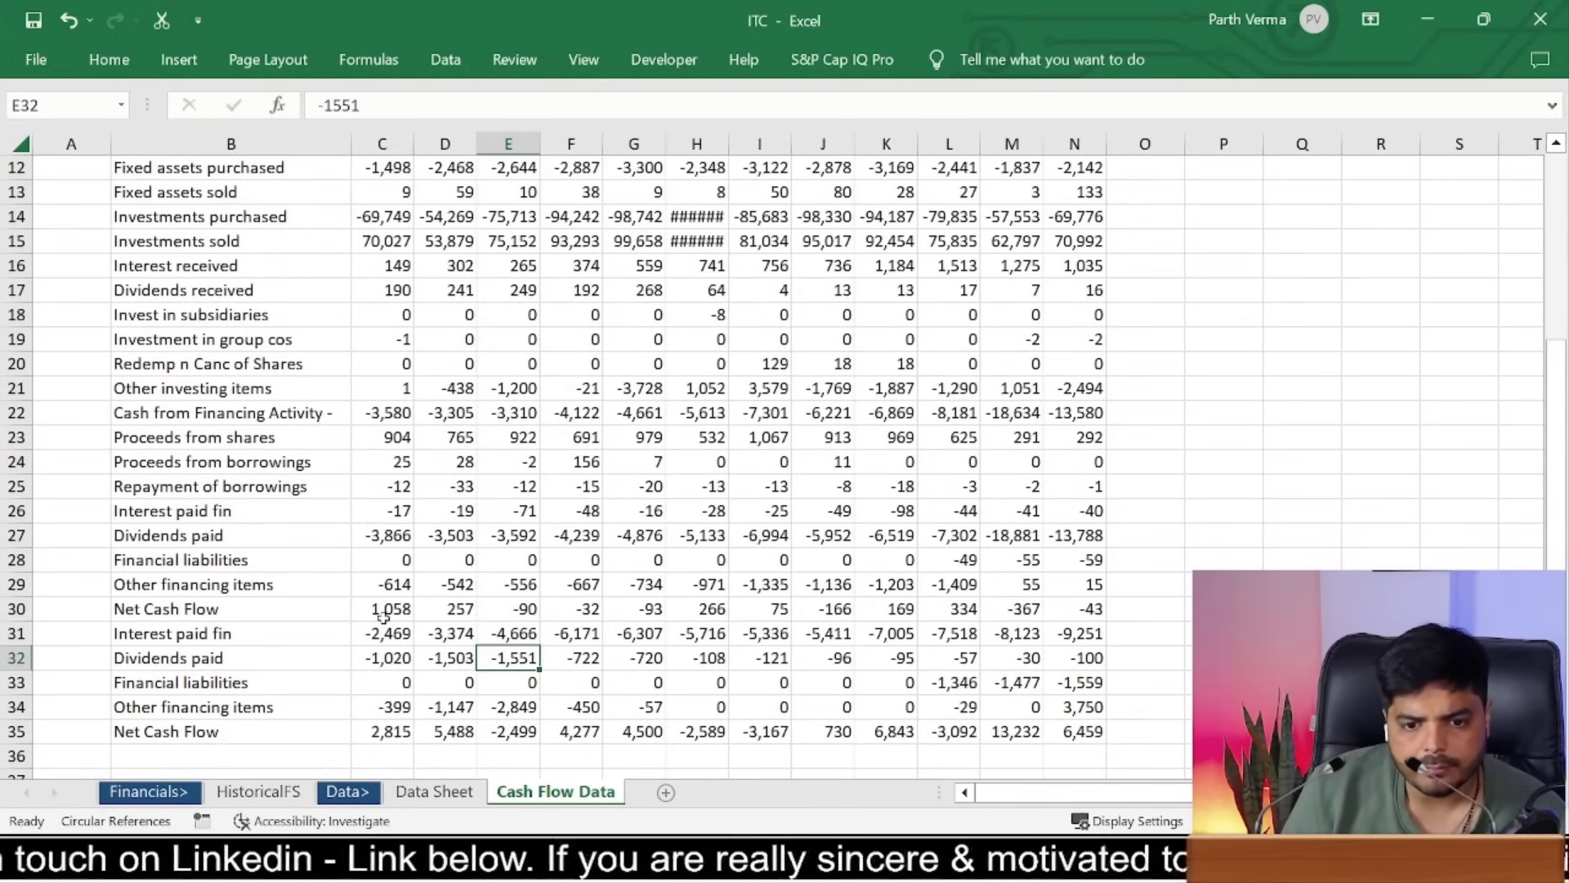
key("F5")
key("Return")
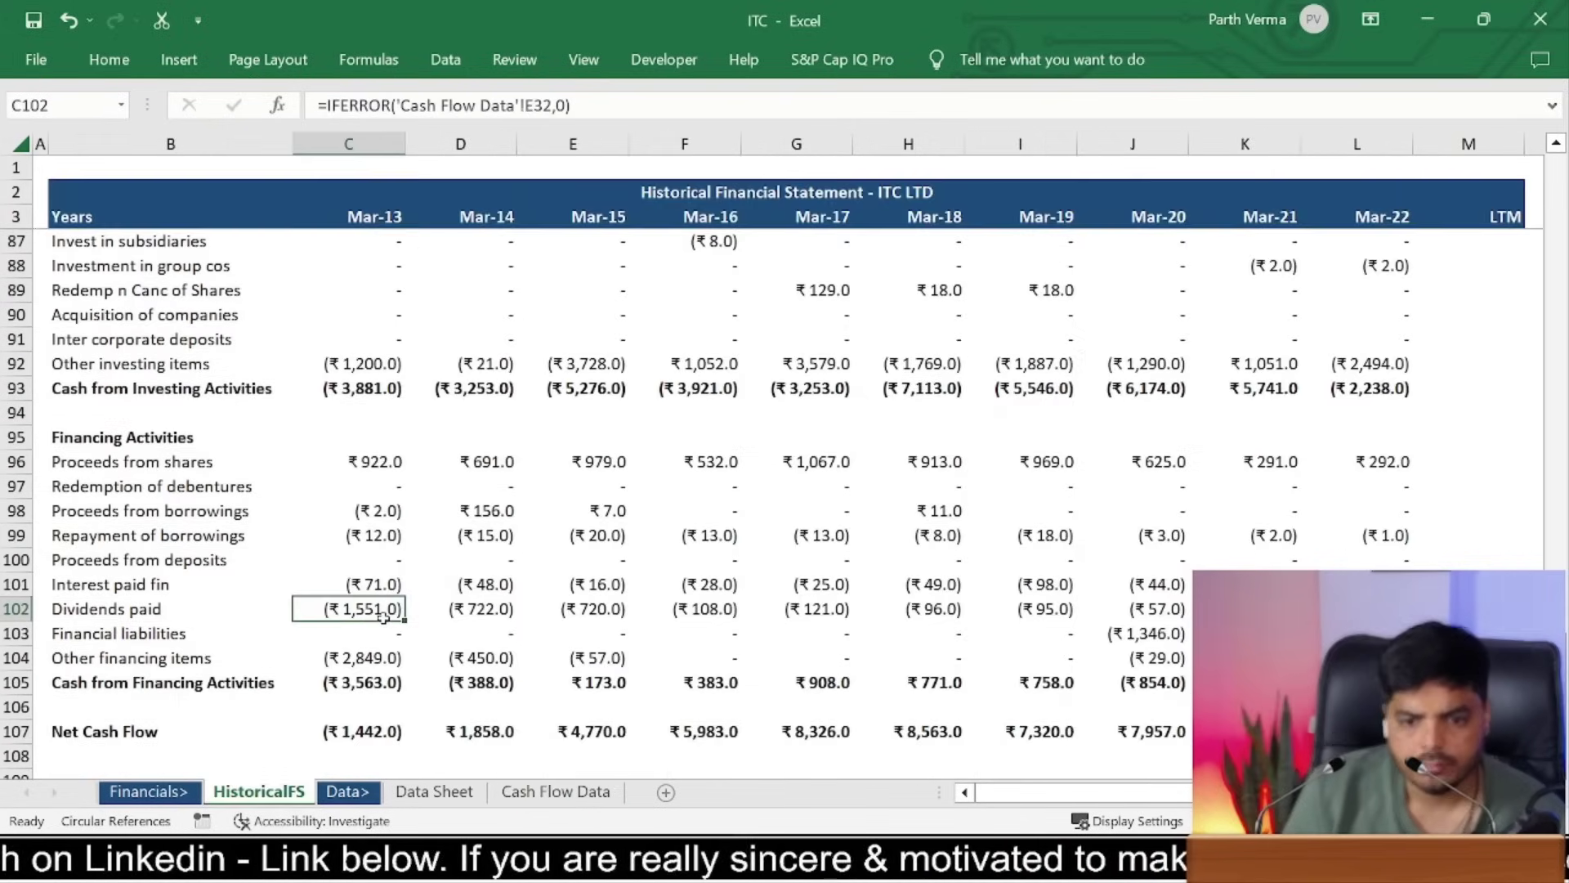
Step: Trace Financial liabilities to E33 and Other financing items to E34 (-2,849)
key("Down")
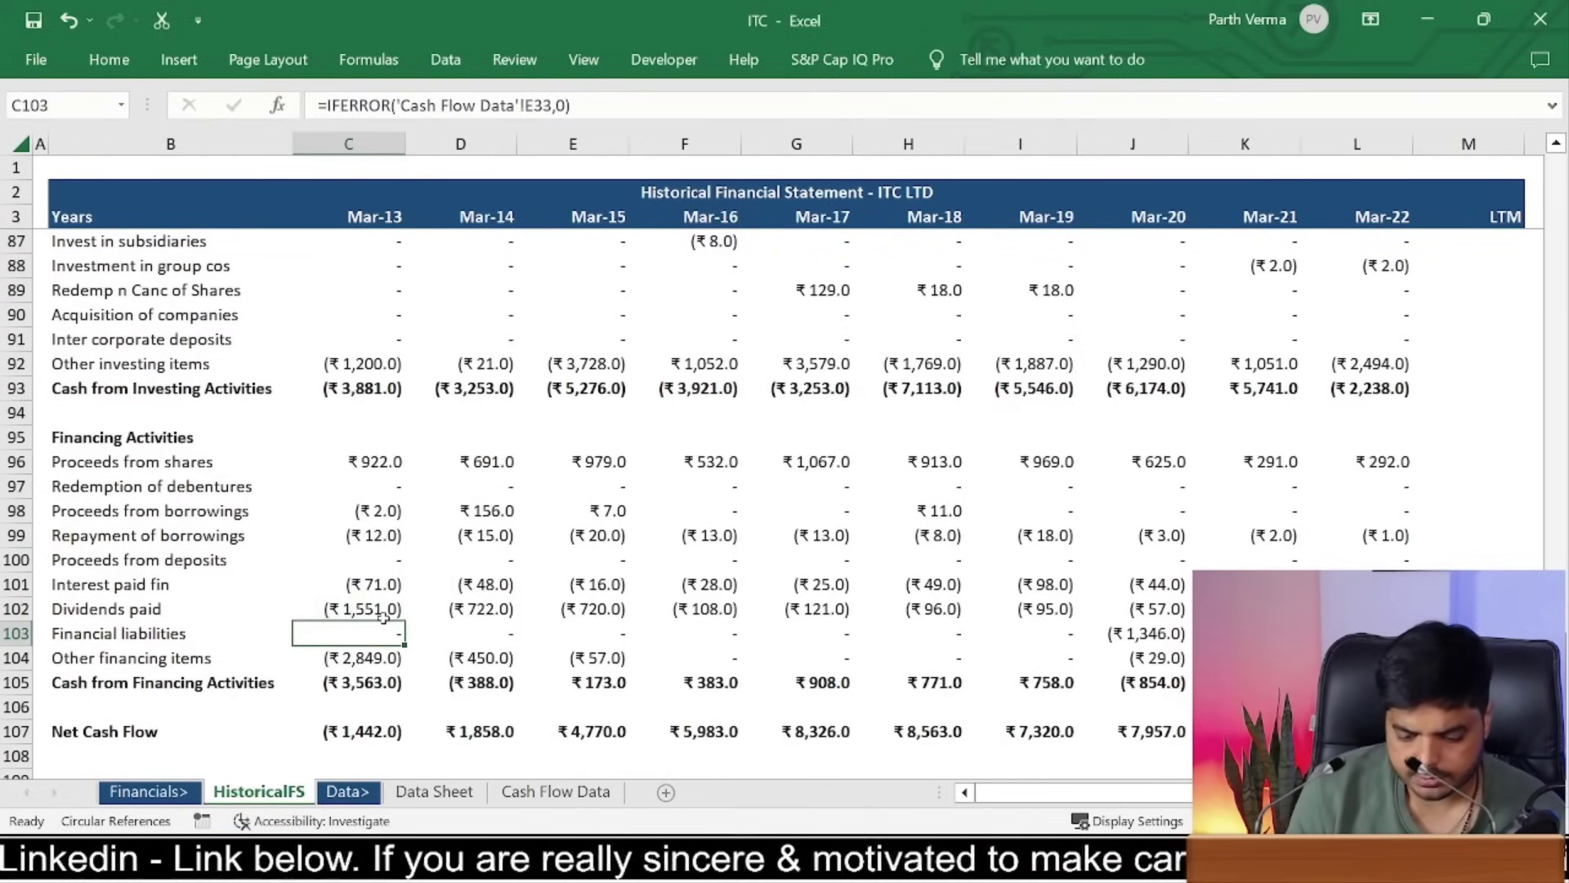
key("ctrl+bracketleft")
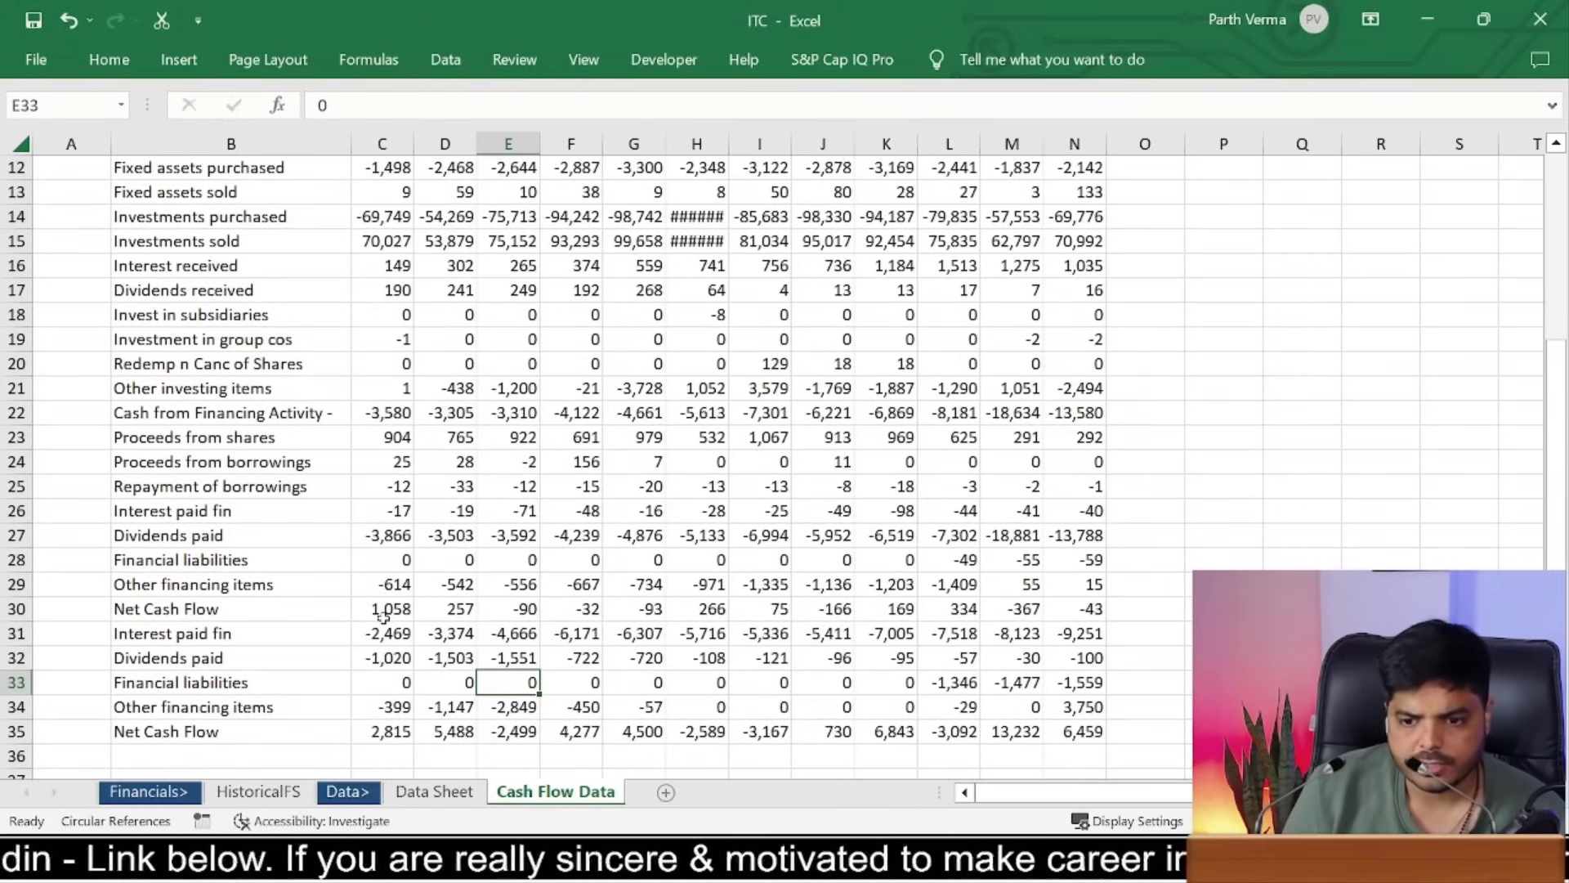
key("F5")
key("Return")
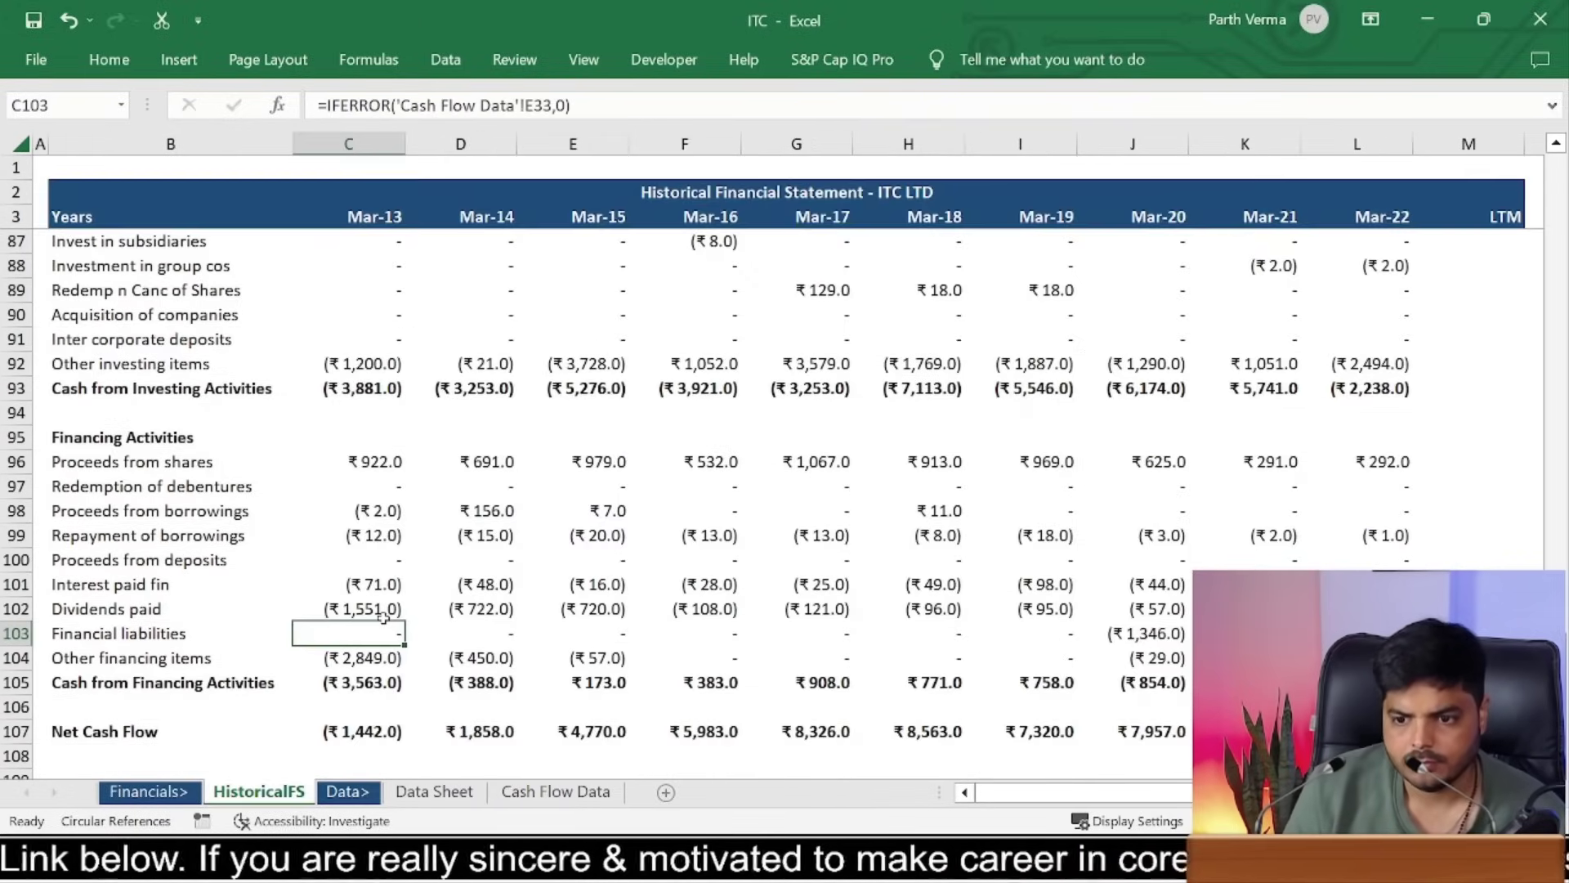
key("Down")
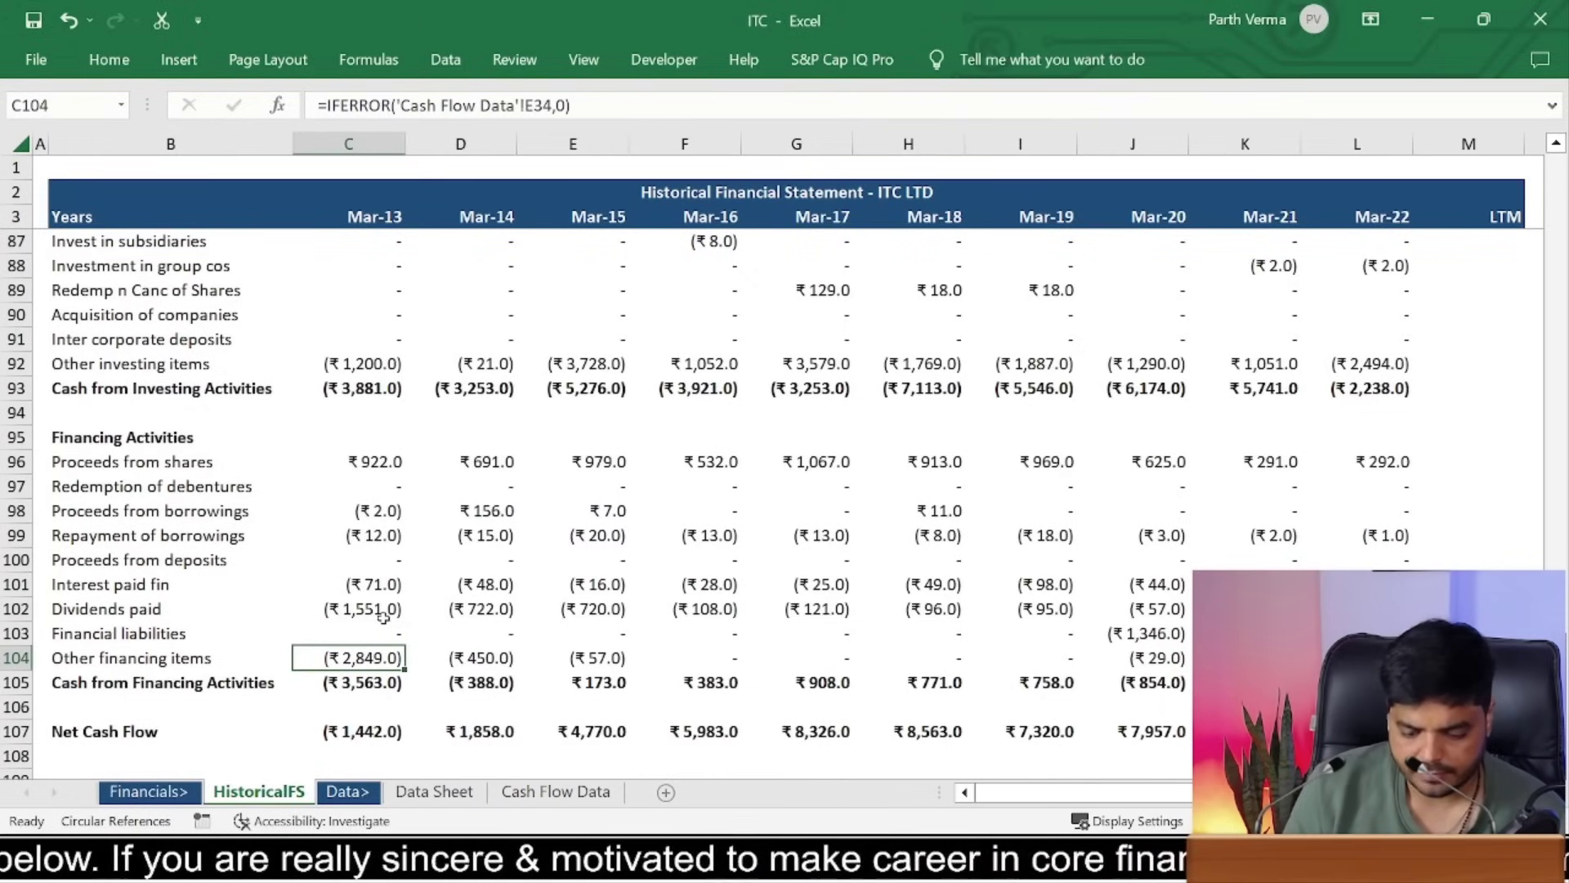
key("ctrl+bracketleft")
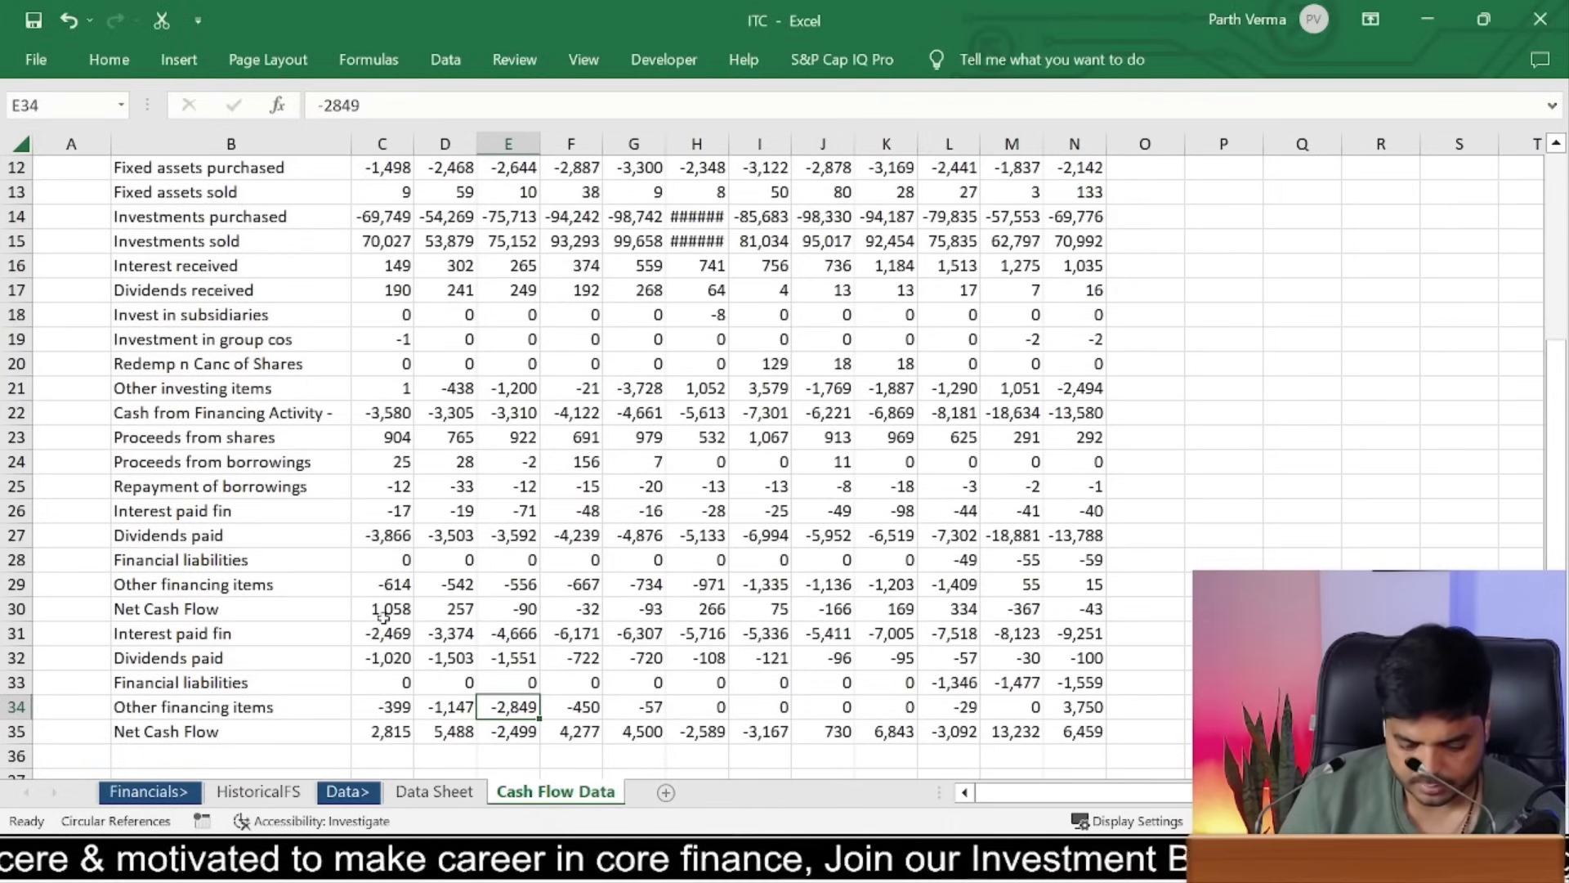
key("F5")
key("Return")
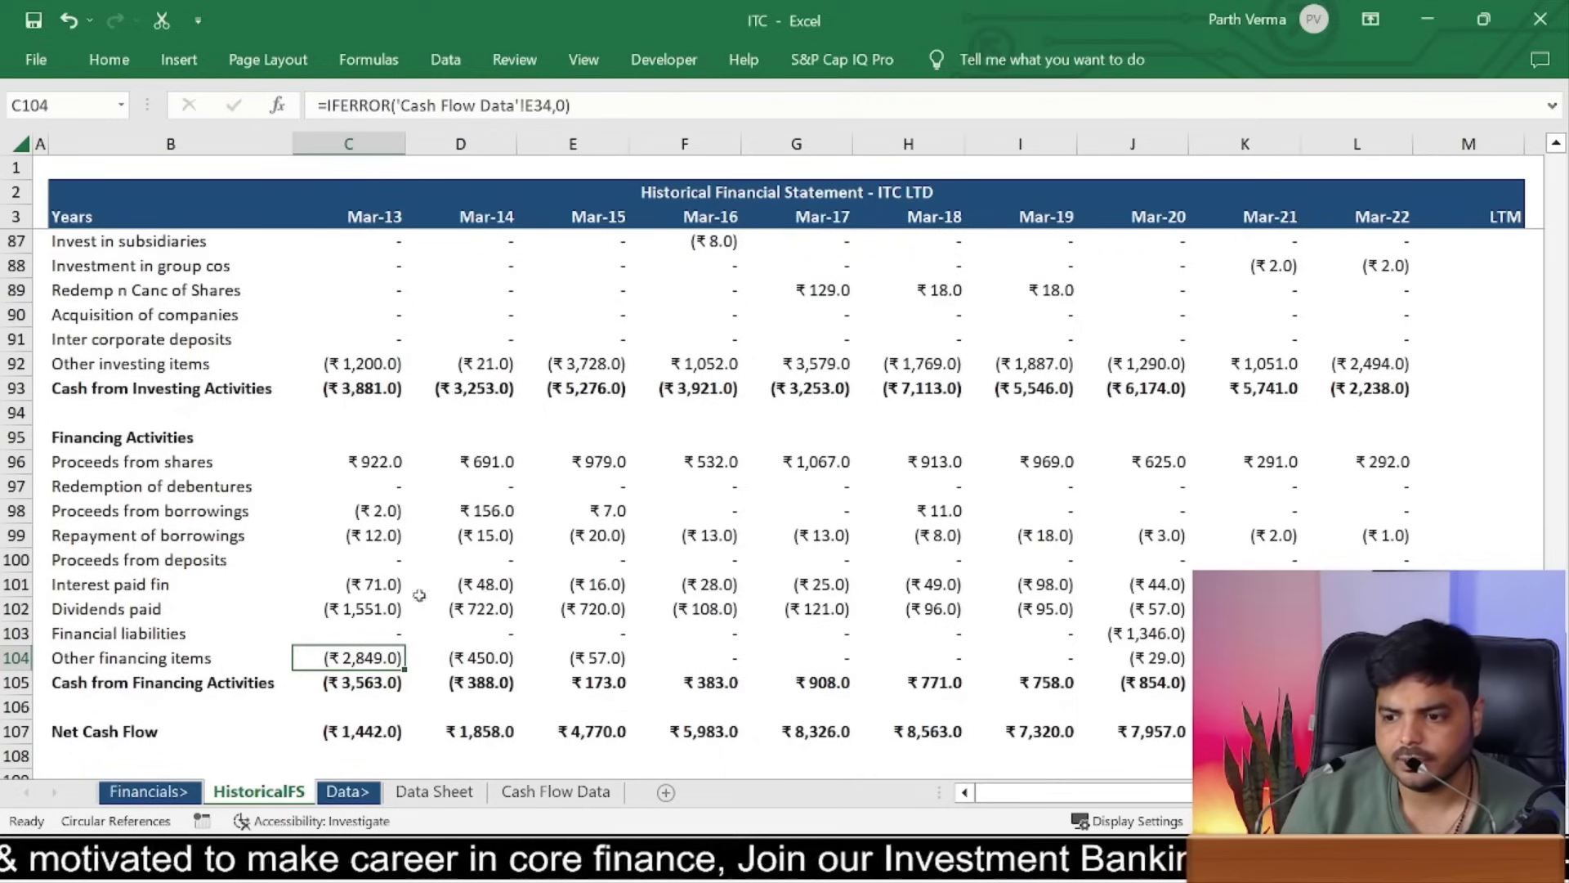
Step: Select the Mar-22 financing values in column L and check the latest figures on Cash Flow Data
left_click_drag(1375, 462, 1357, 683)
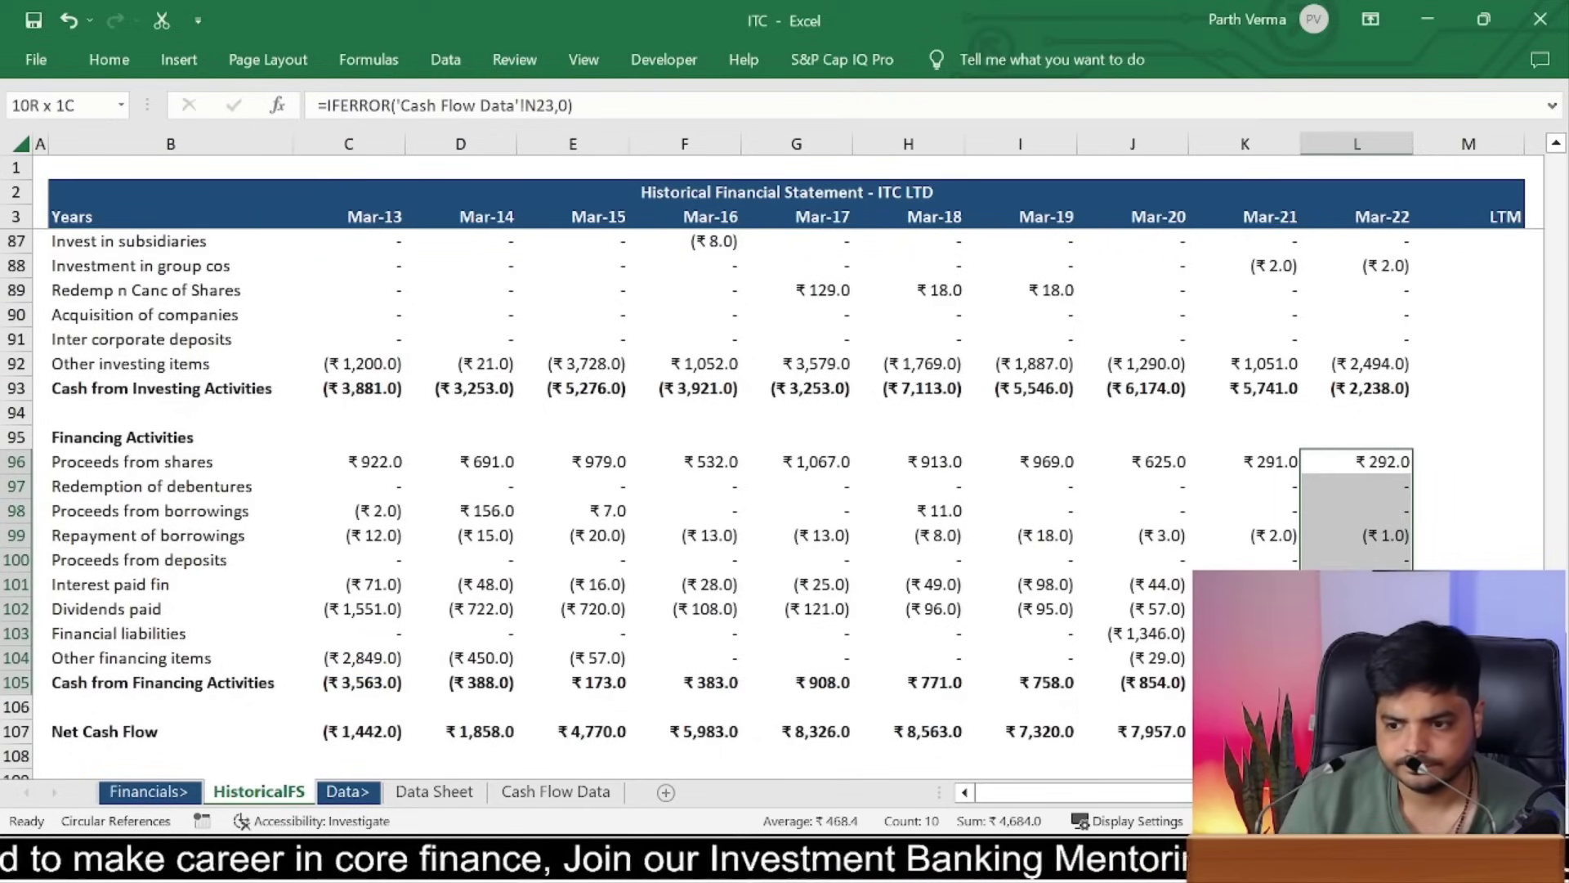
left_click_drag(1357, 682, 1357, 658)
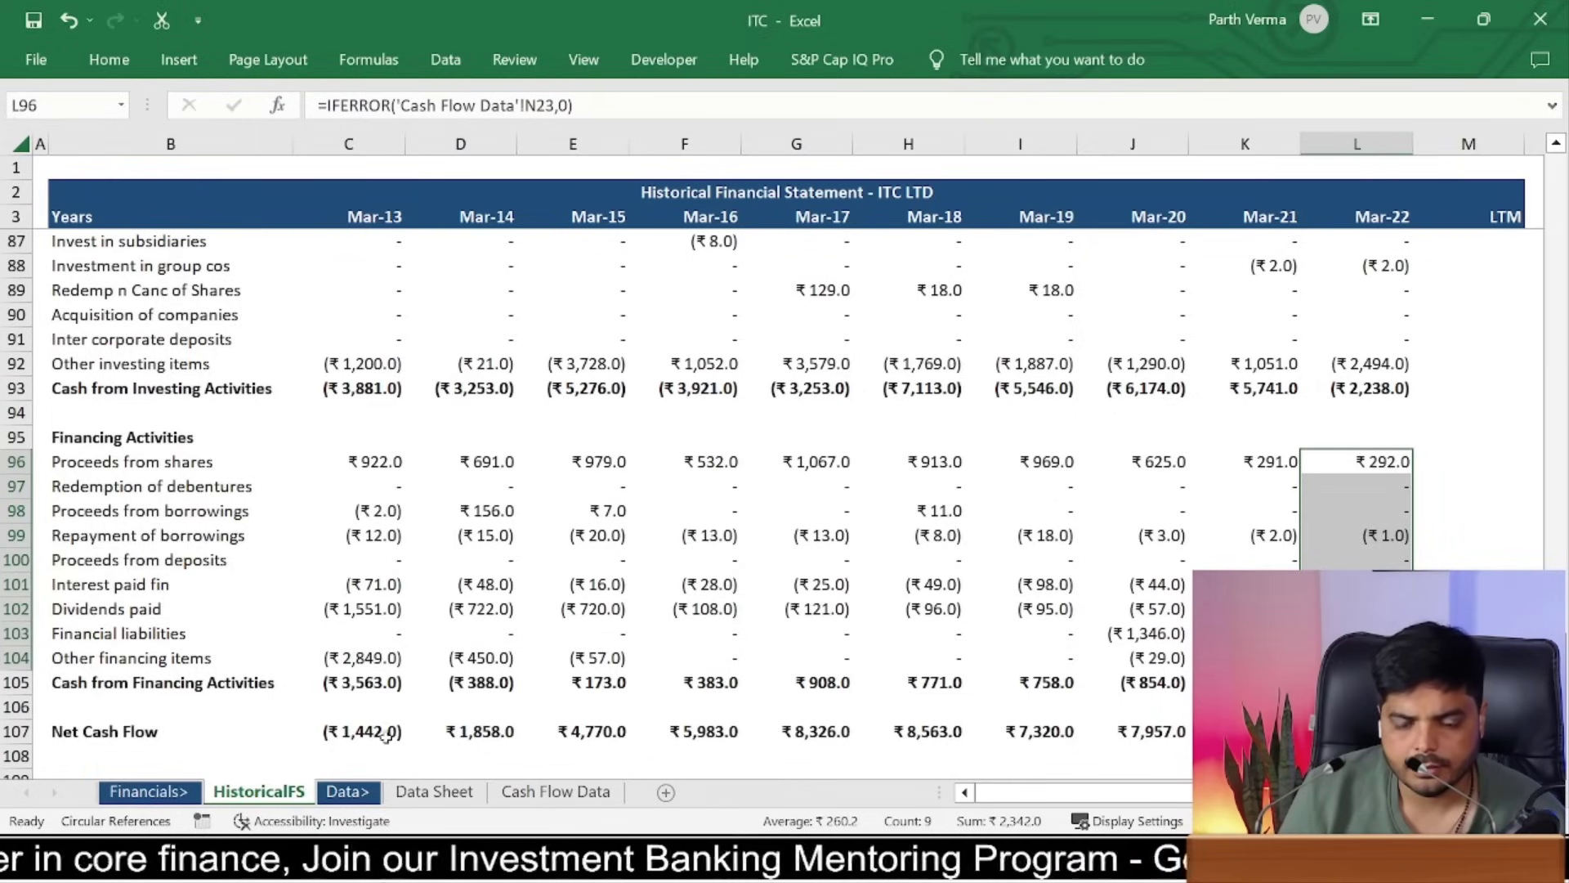
key("ctrl+Page_Down")
key("ctrl+Page_Down")
key("ctrl+Page_Down")
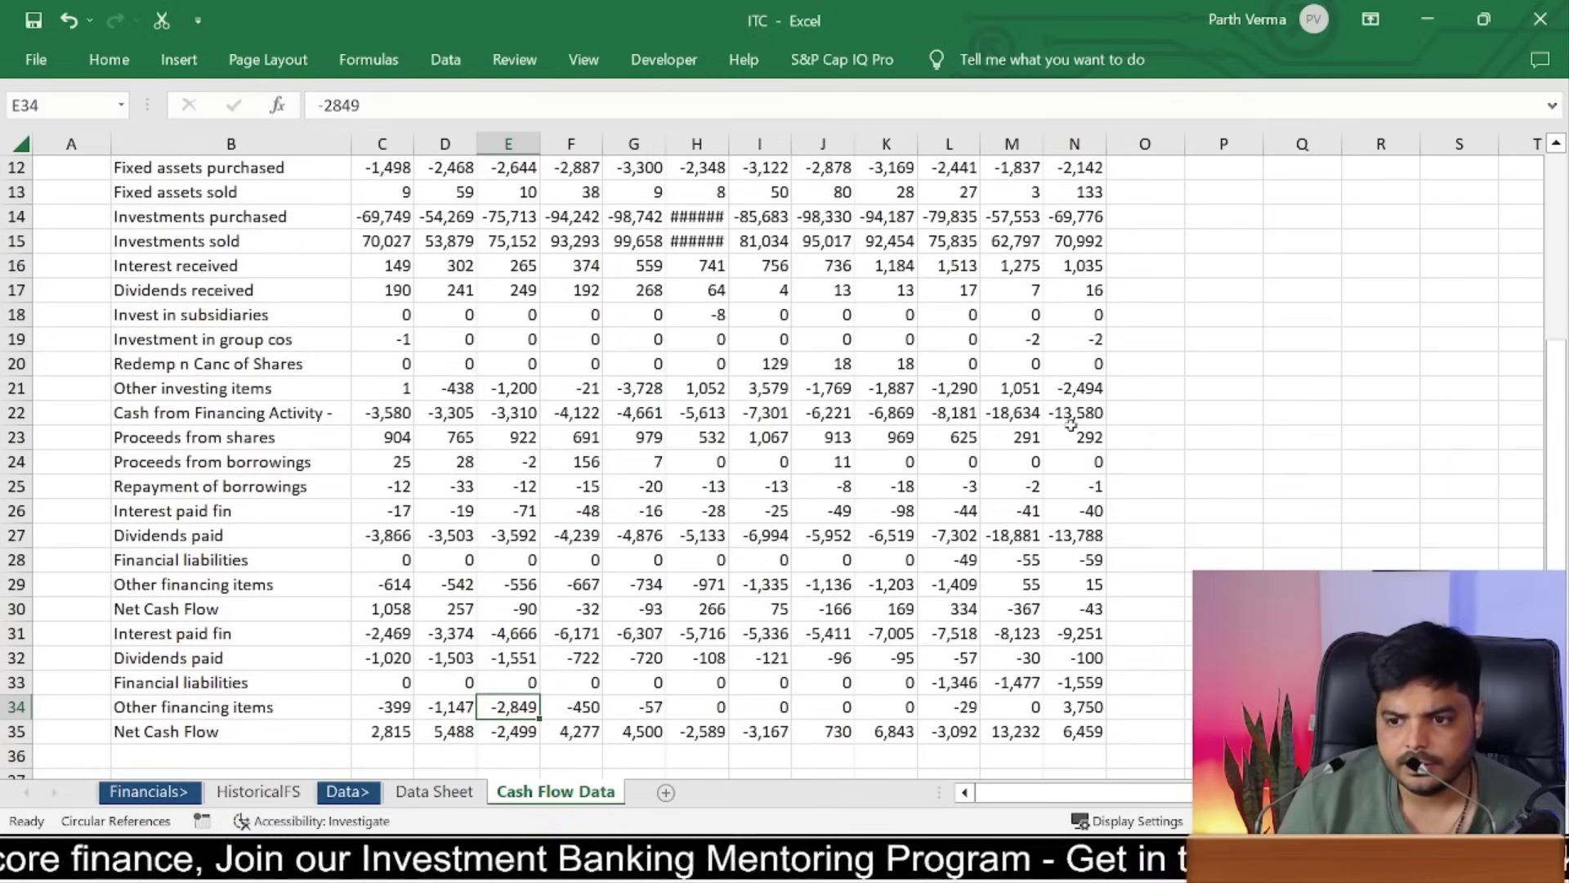
left_click(1070, 415)
left_click(1086, 514)
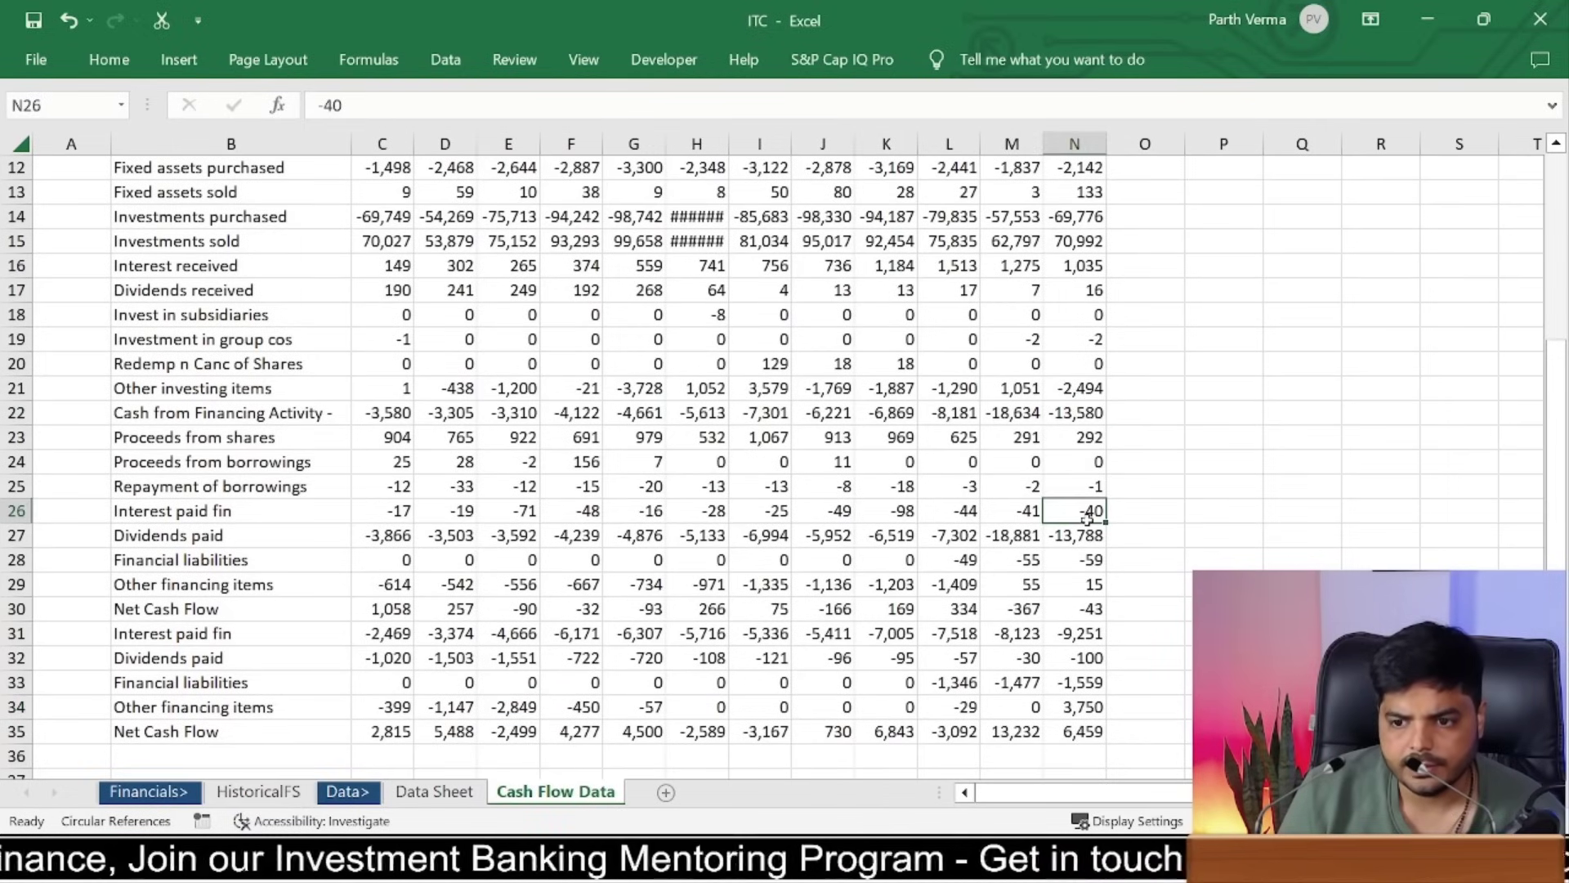
left_click(1089, 527)
left_click(434, 791)
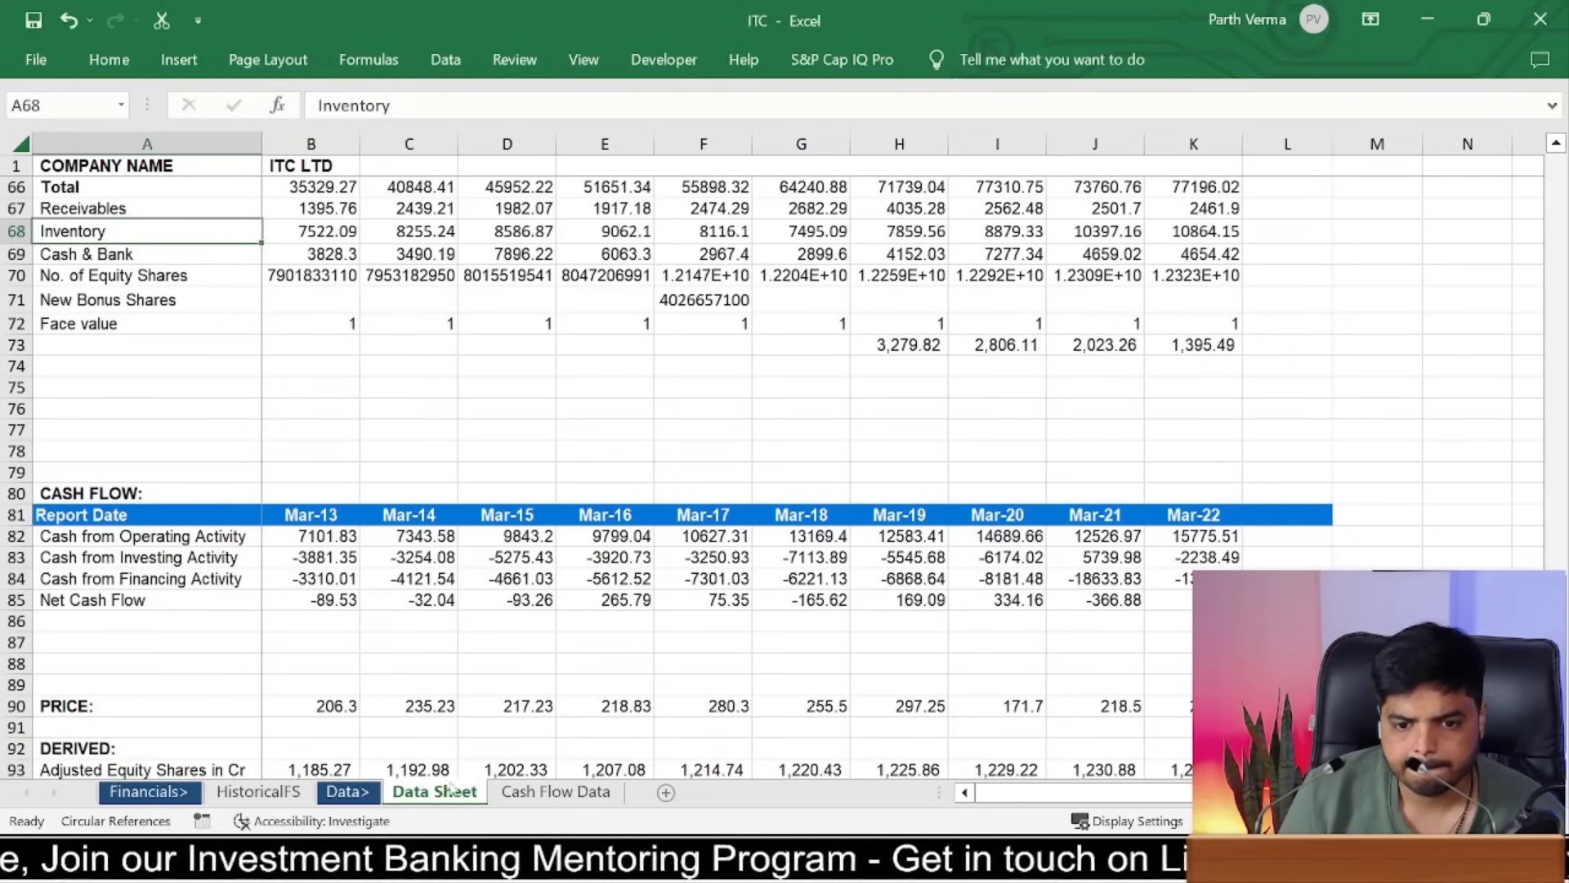
Step: Trace the Mar-22 Dividends paid link to Cash Flow Data N32 and select rows B27:N30
left_click(258, 791)
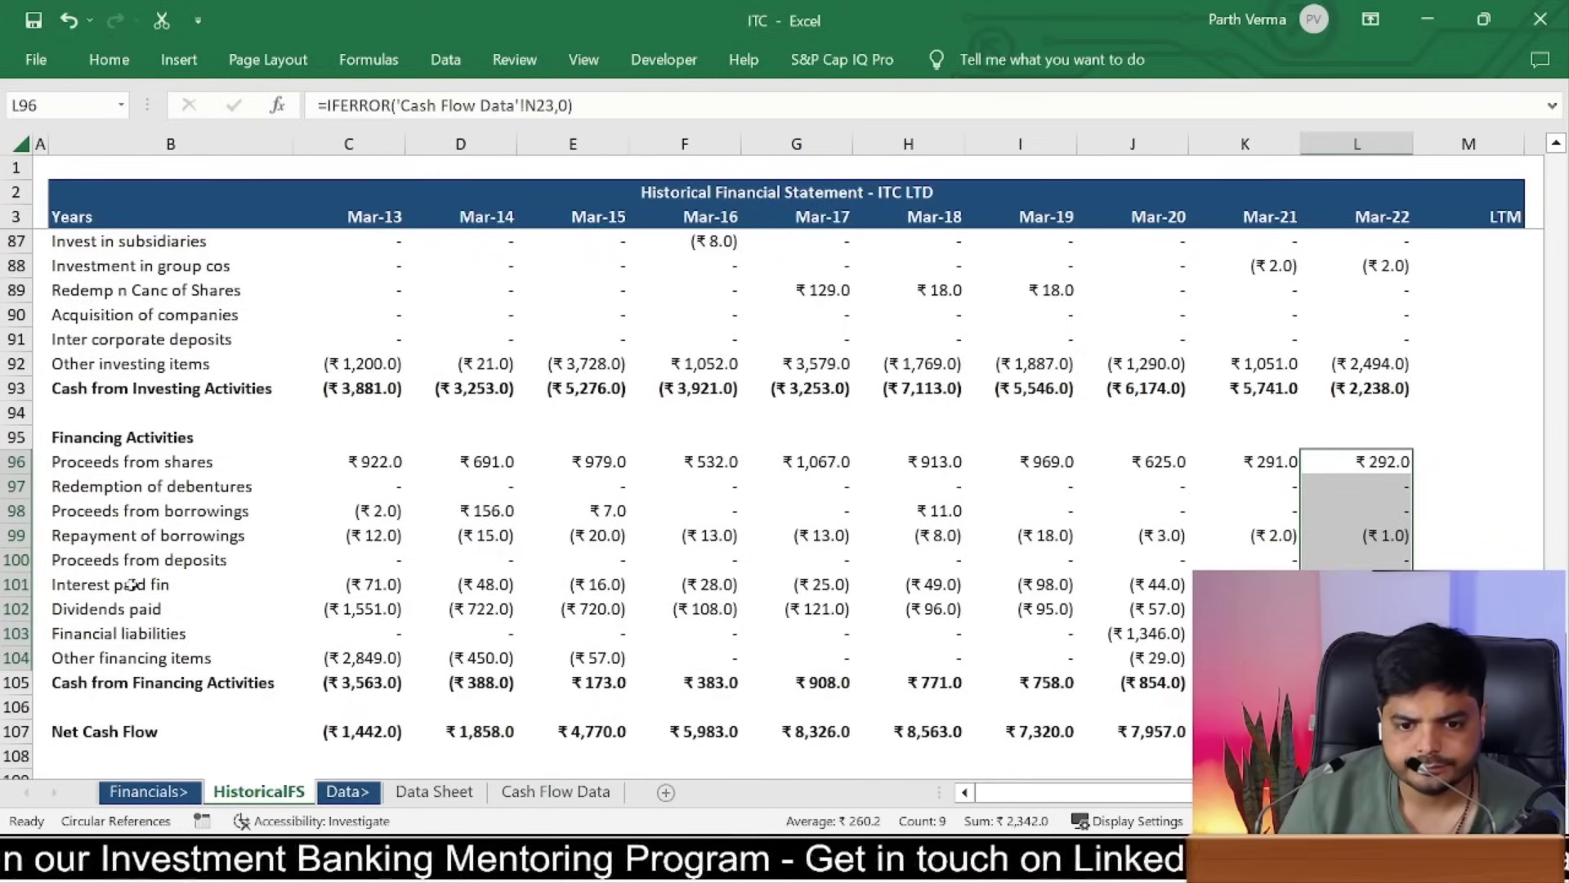
left_click(155, 615)
left_click(322, 618)
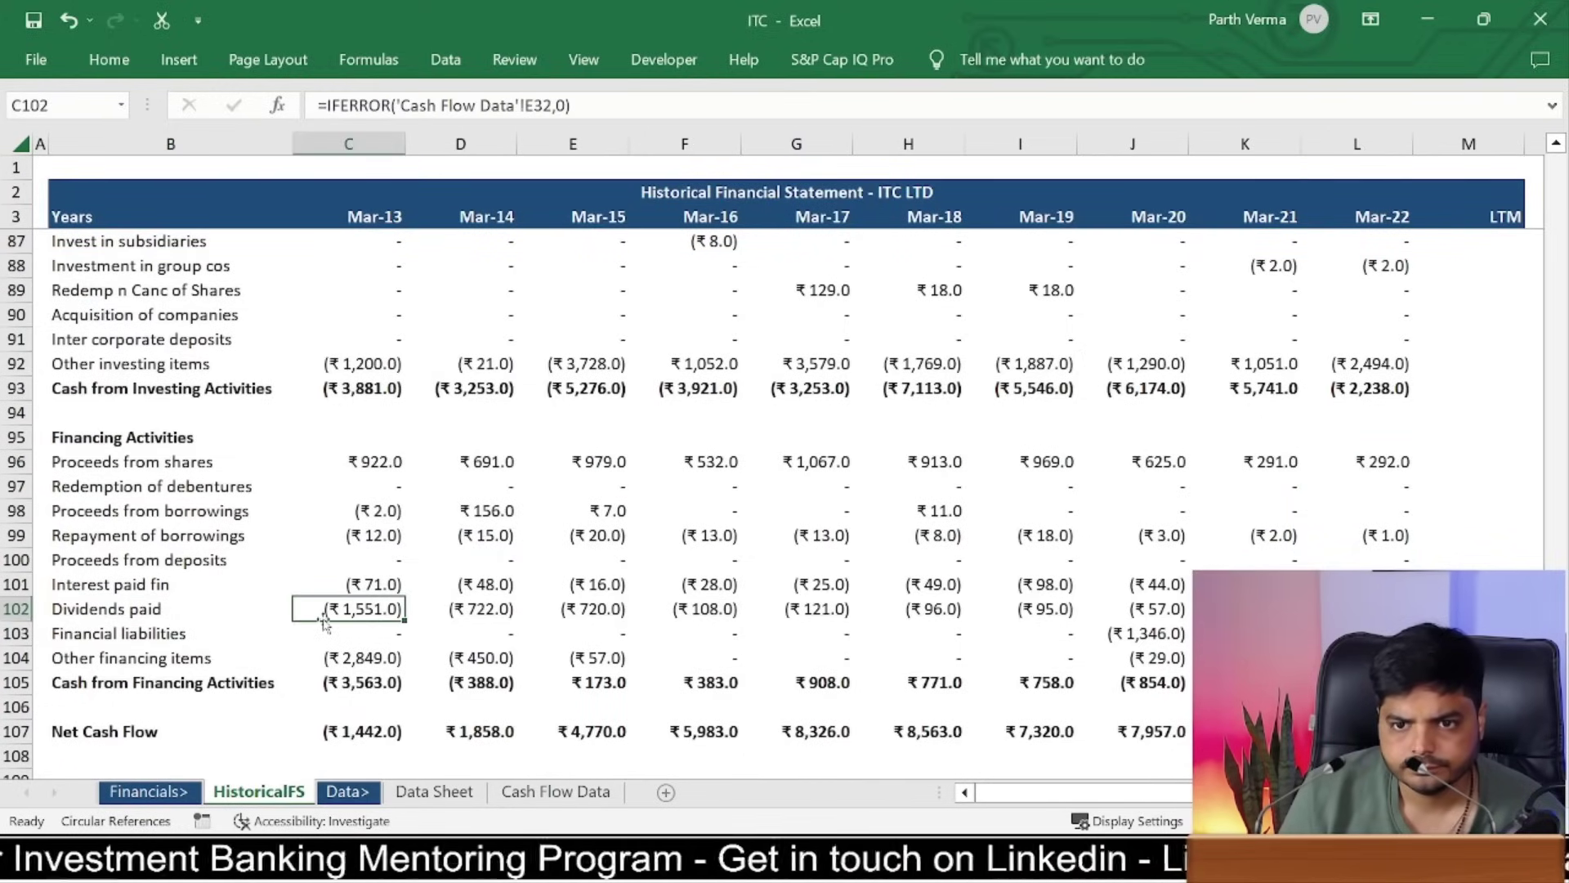
key("ctrl+Right")
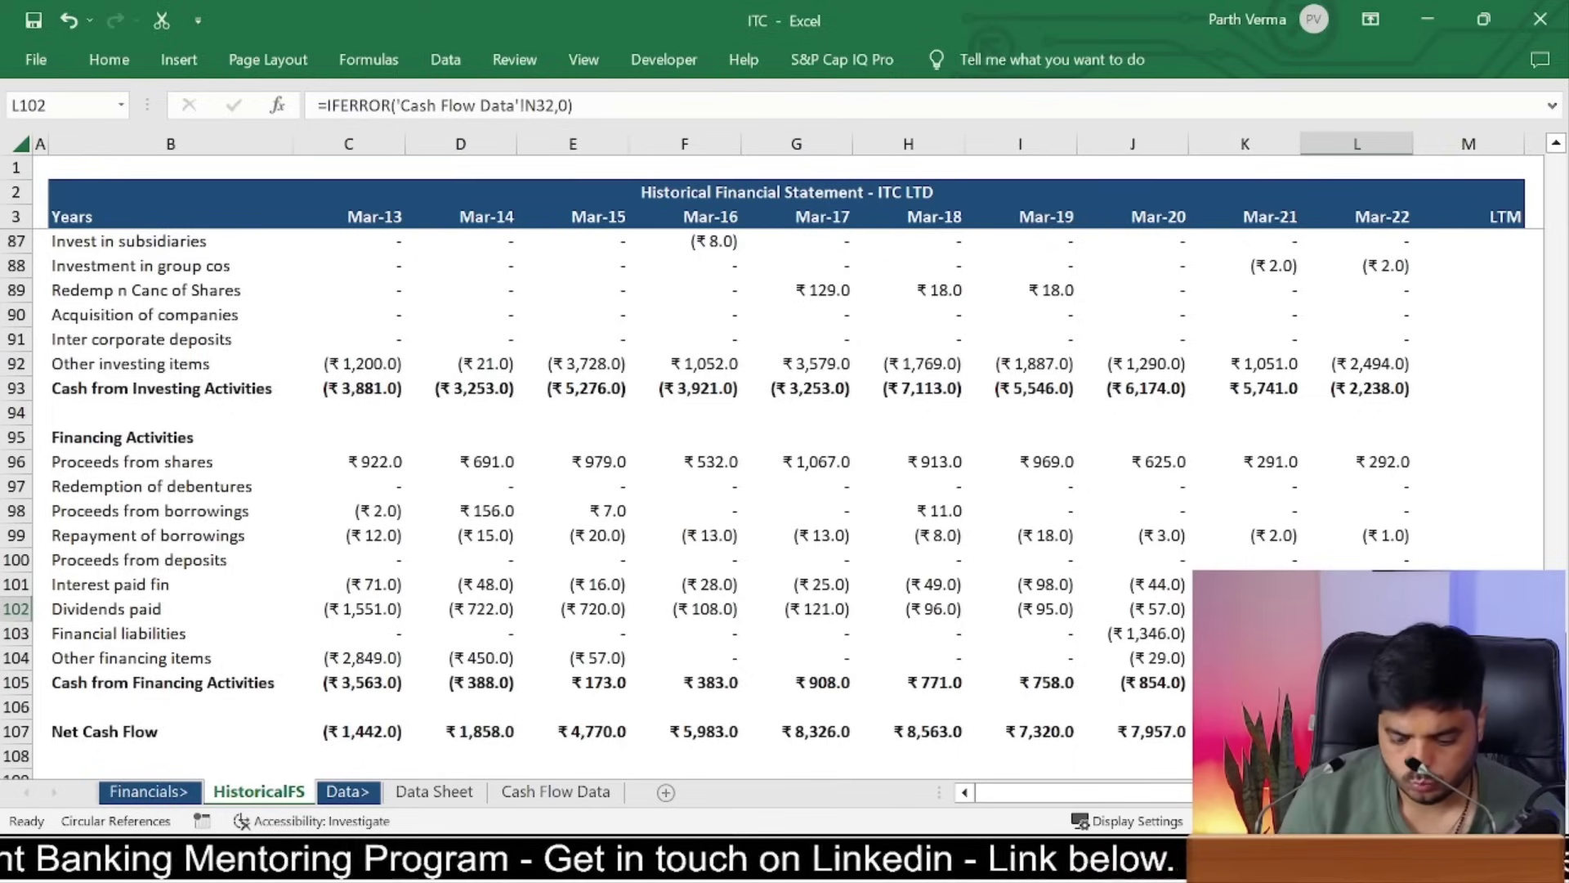
key("ctrl+bracketleft")
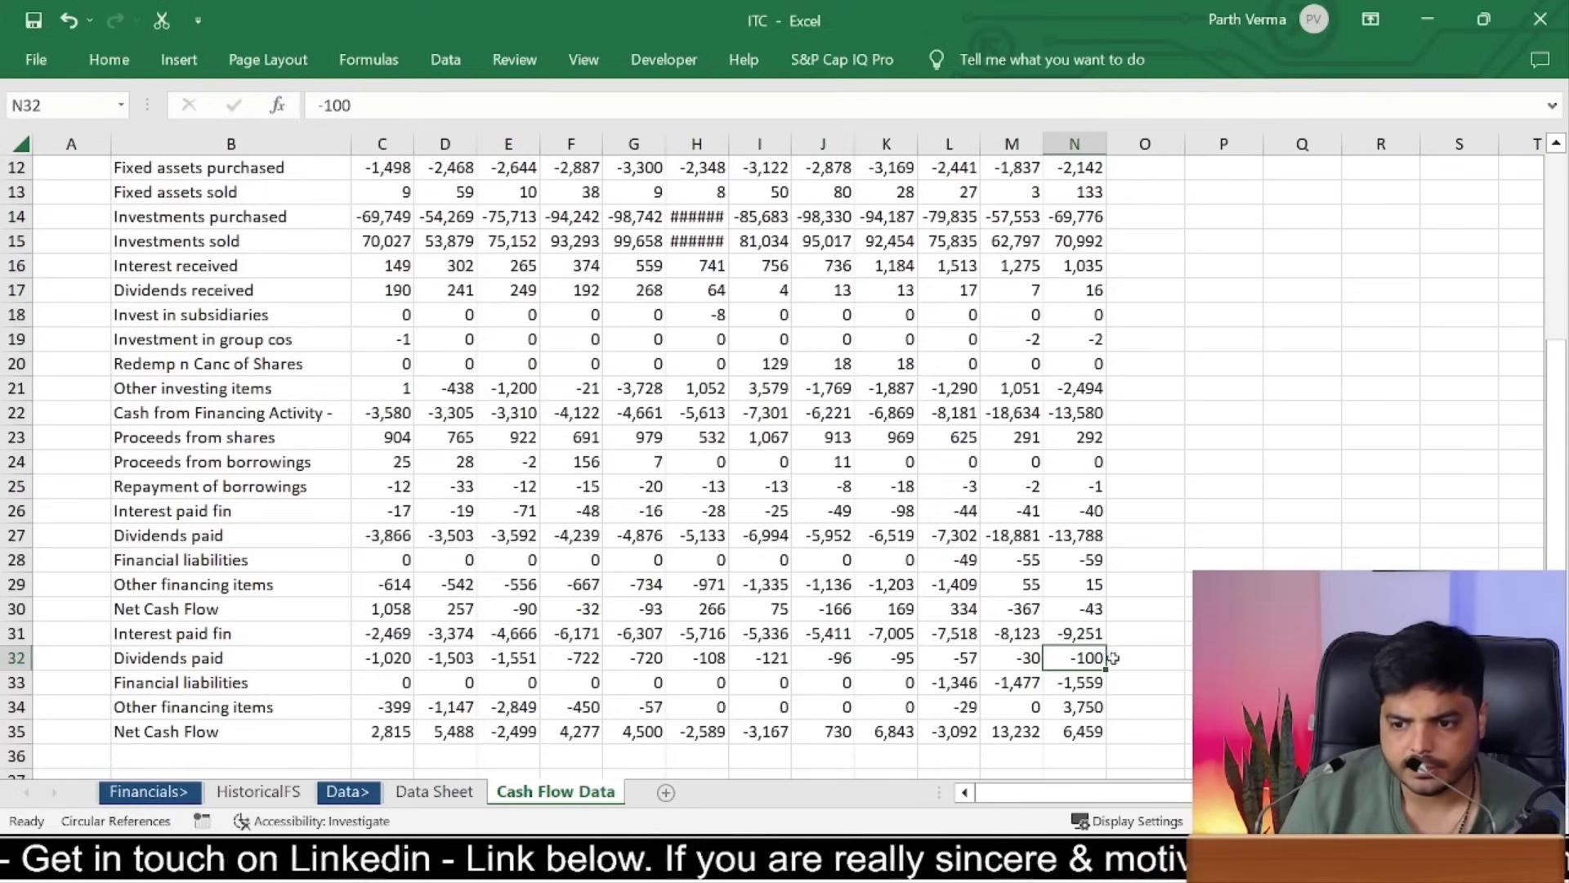
mouse_move(1096, 541)
left_mouse_down()
mouse_move(260, 590)
mouse_move(282, 628)
mouse_move(280, 604)
left_mouse_up()
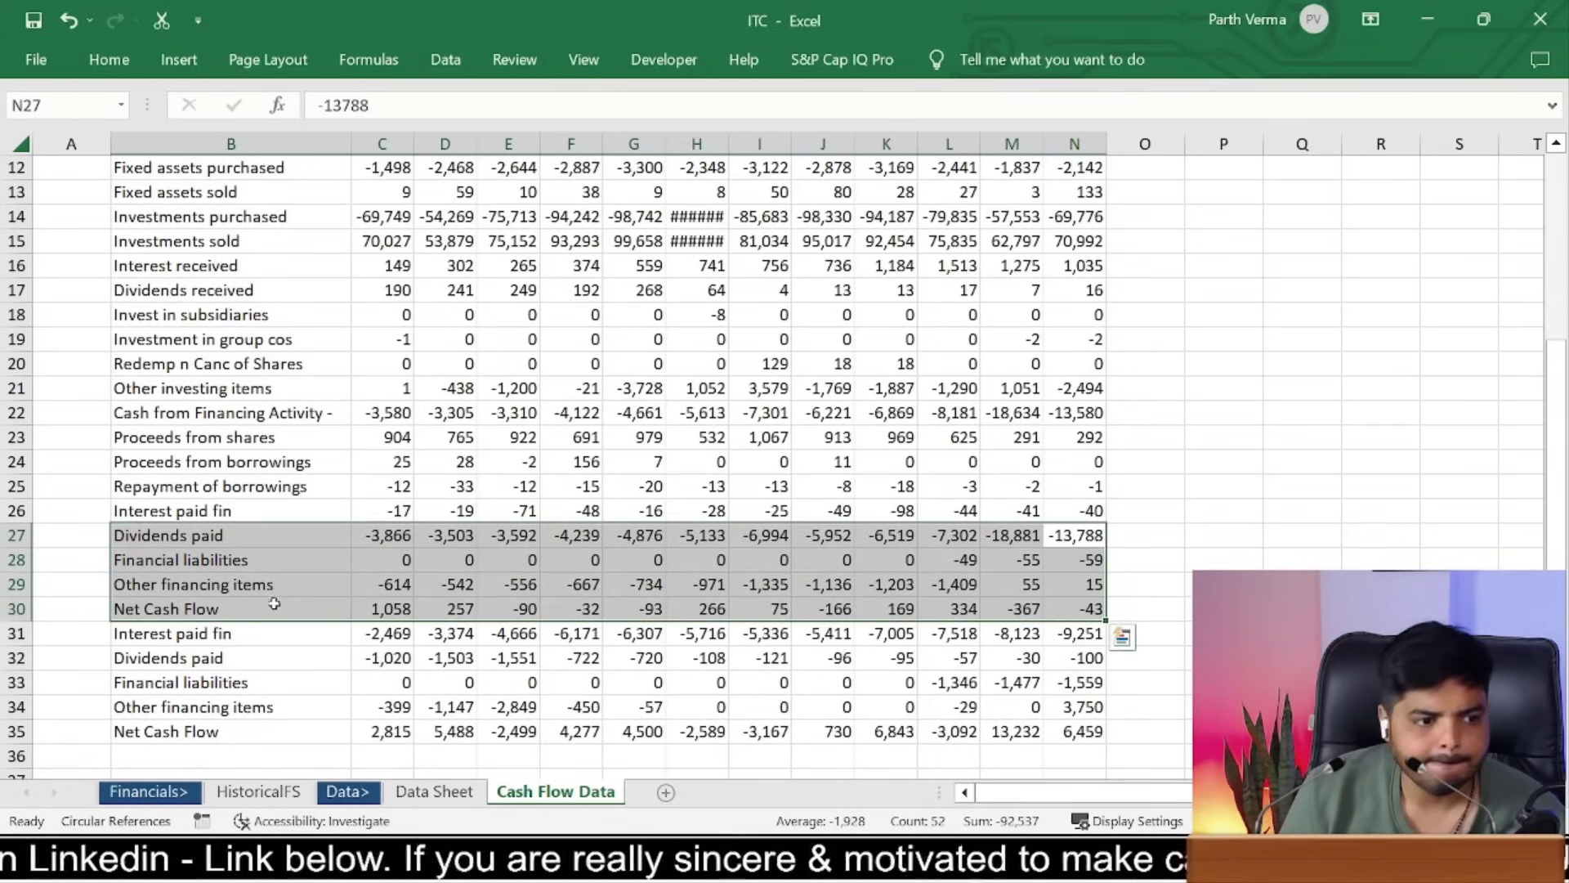
Step: Select the cash flow table on screener.in, then clear the old cash flow data in Excel
key("alt+Tab")
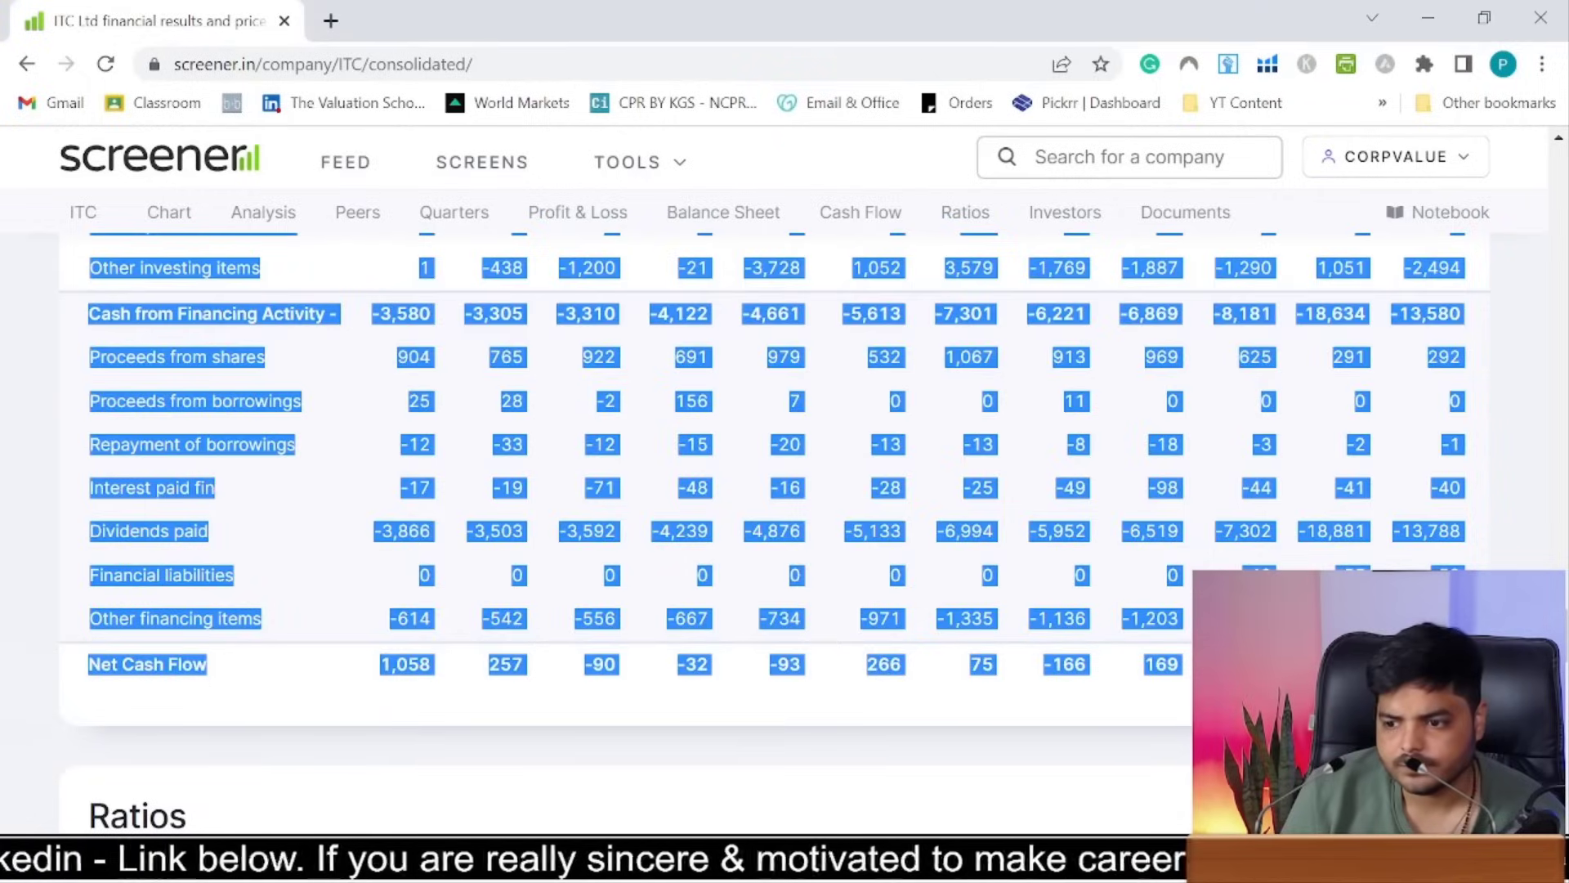
left_click(281, 604)
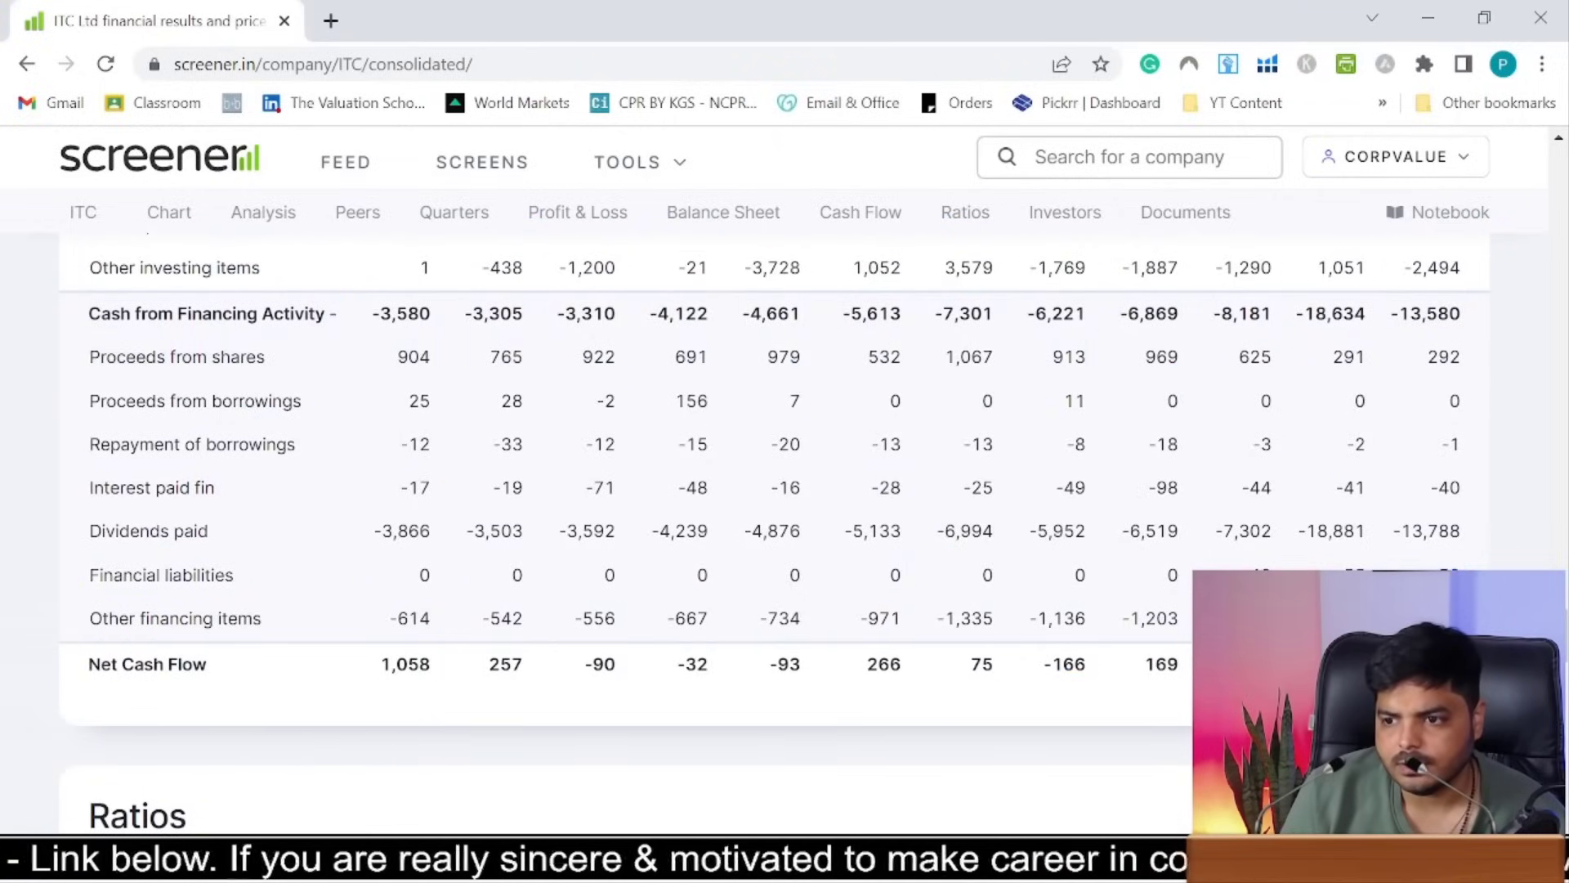
mouse_move(1457, 533)
left_mouse_down()
mouse_move(278, 543)
mouse_move(313, 45)
mouse_move(231, 217)
left_mouse_up()
key("alt+Tab")
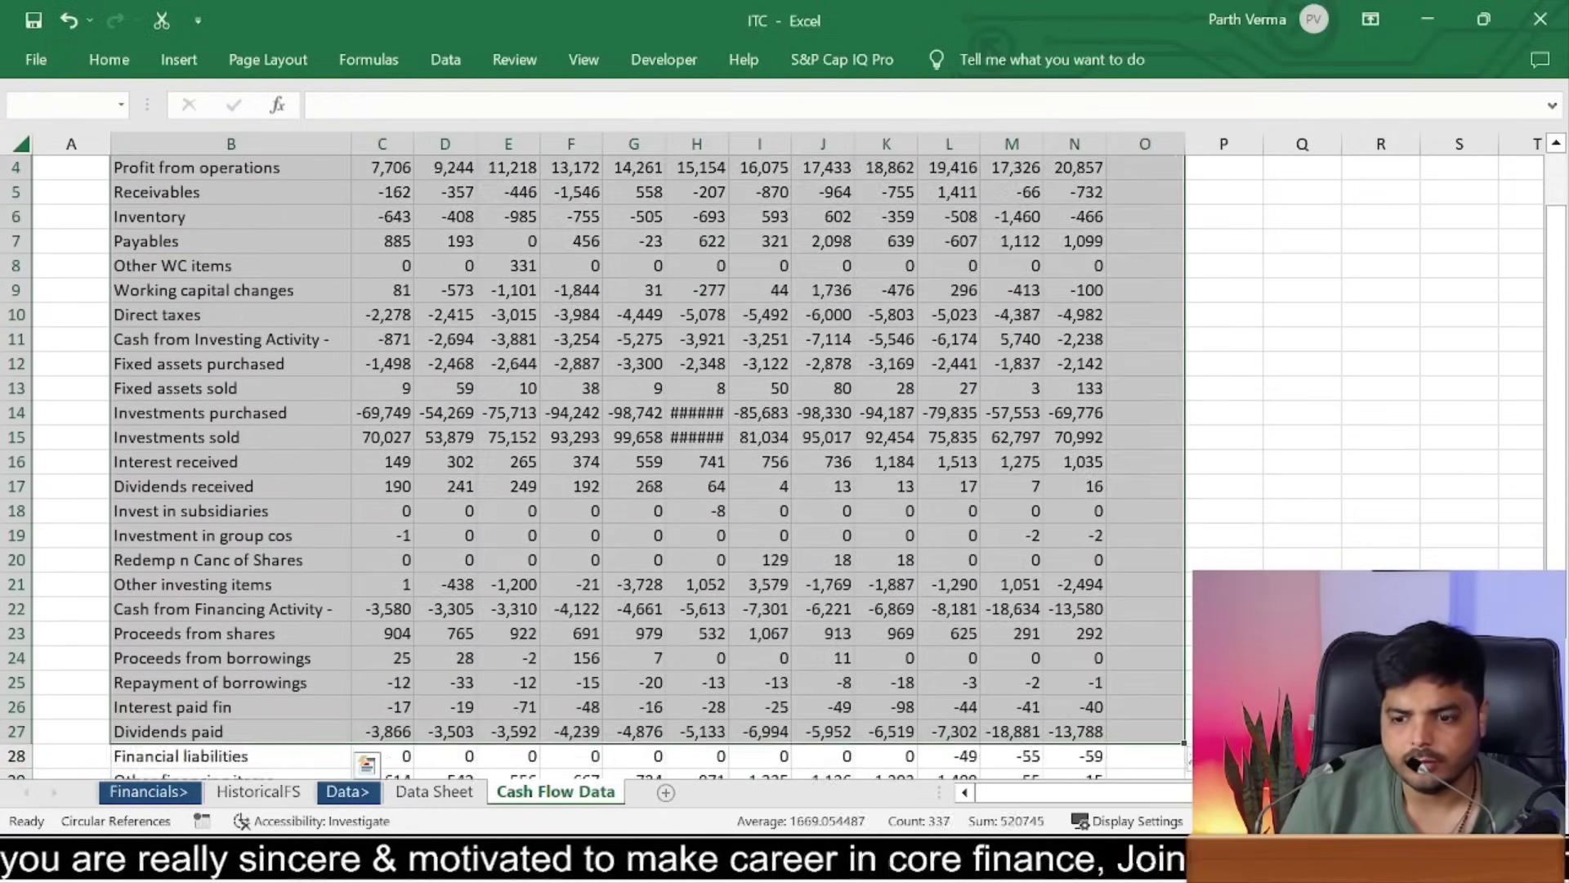
left_click_drag(586, 285, 1056, 731)
key("ctrl+z")
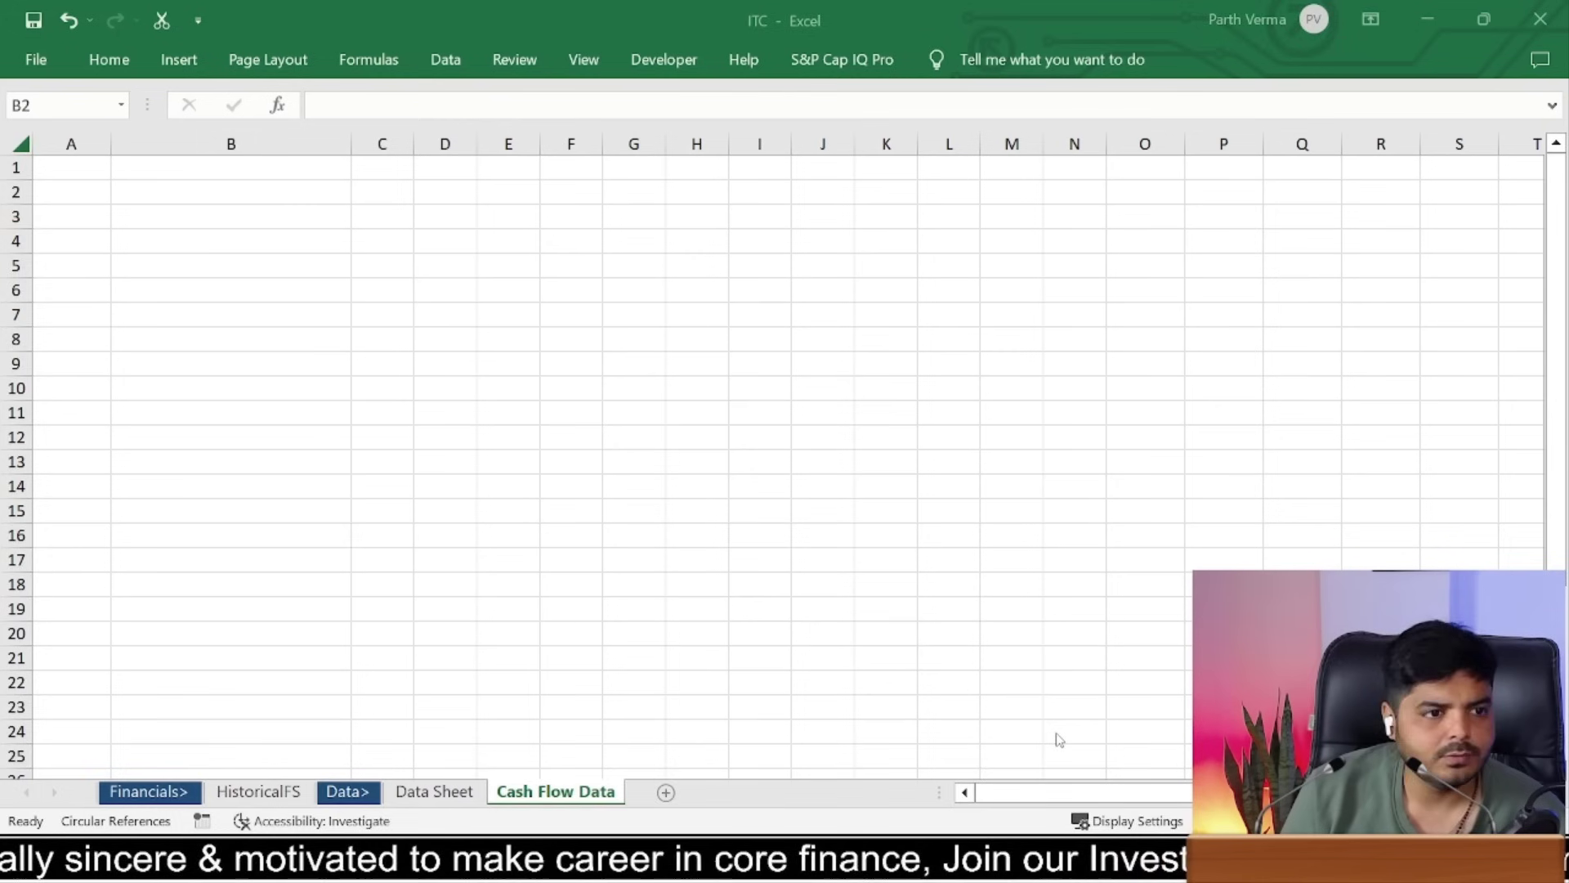
Step: Recopy screener.in's Cash Flows table and paste it into Cash Flow Data as plain text
key("alt+Tab")
left_click_drag(626, 531, 639, 444)
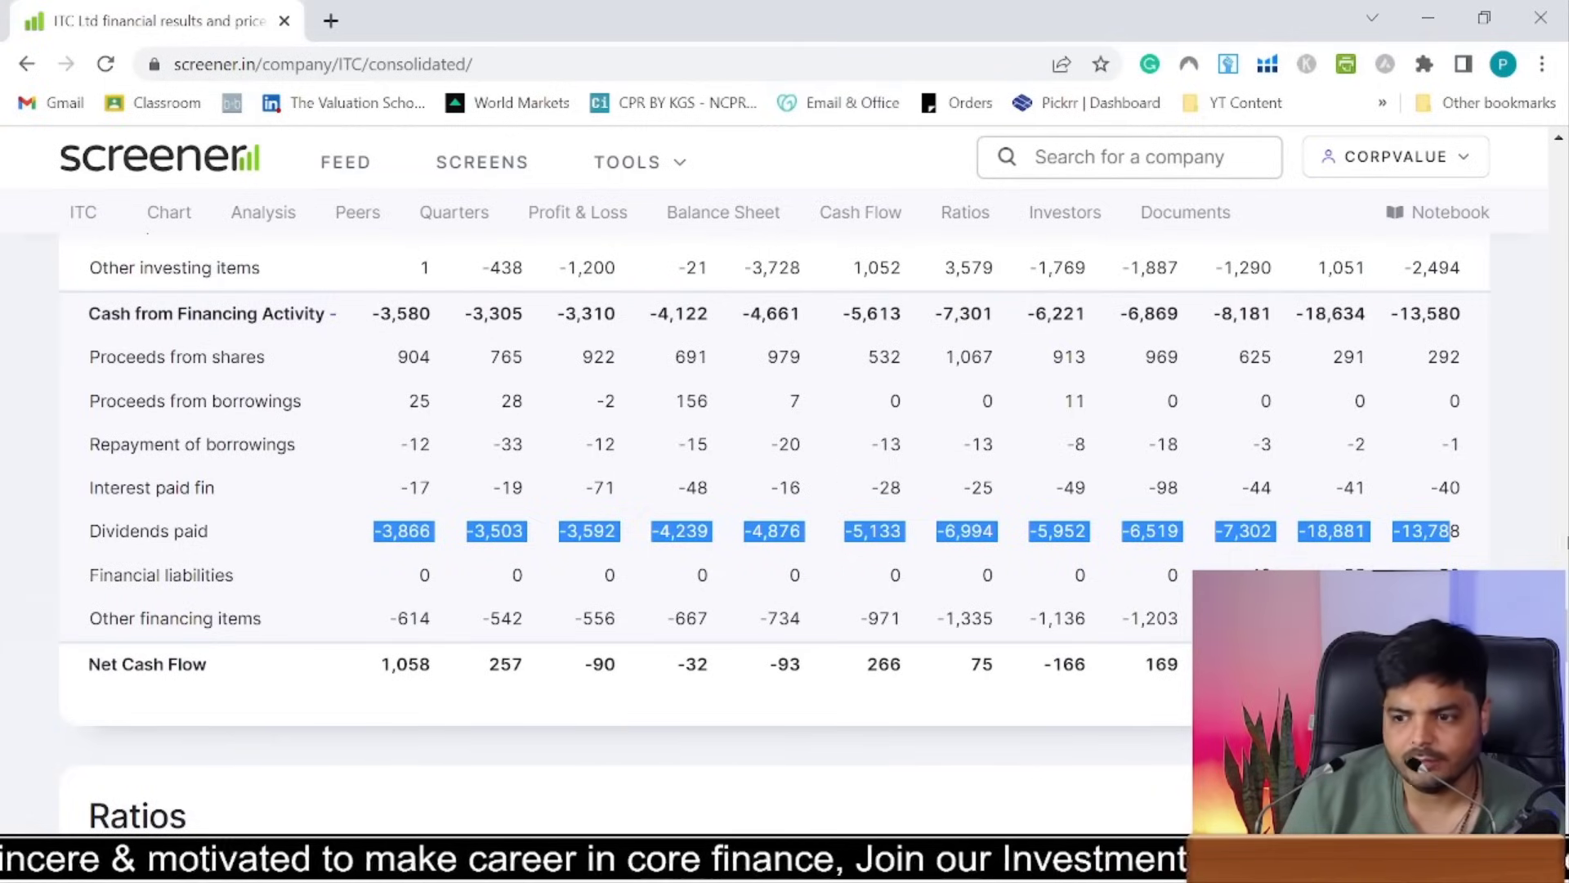
left_click_drag(1561, 636, 1561, 555)
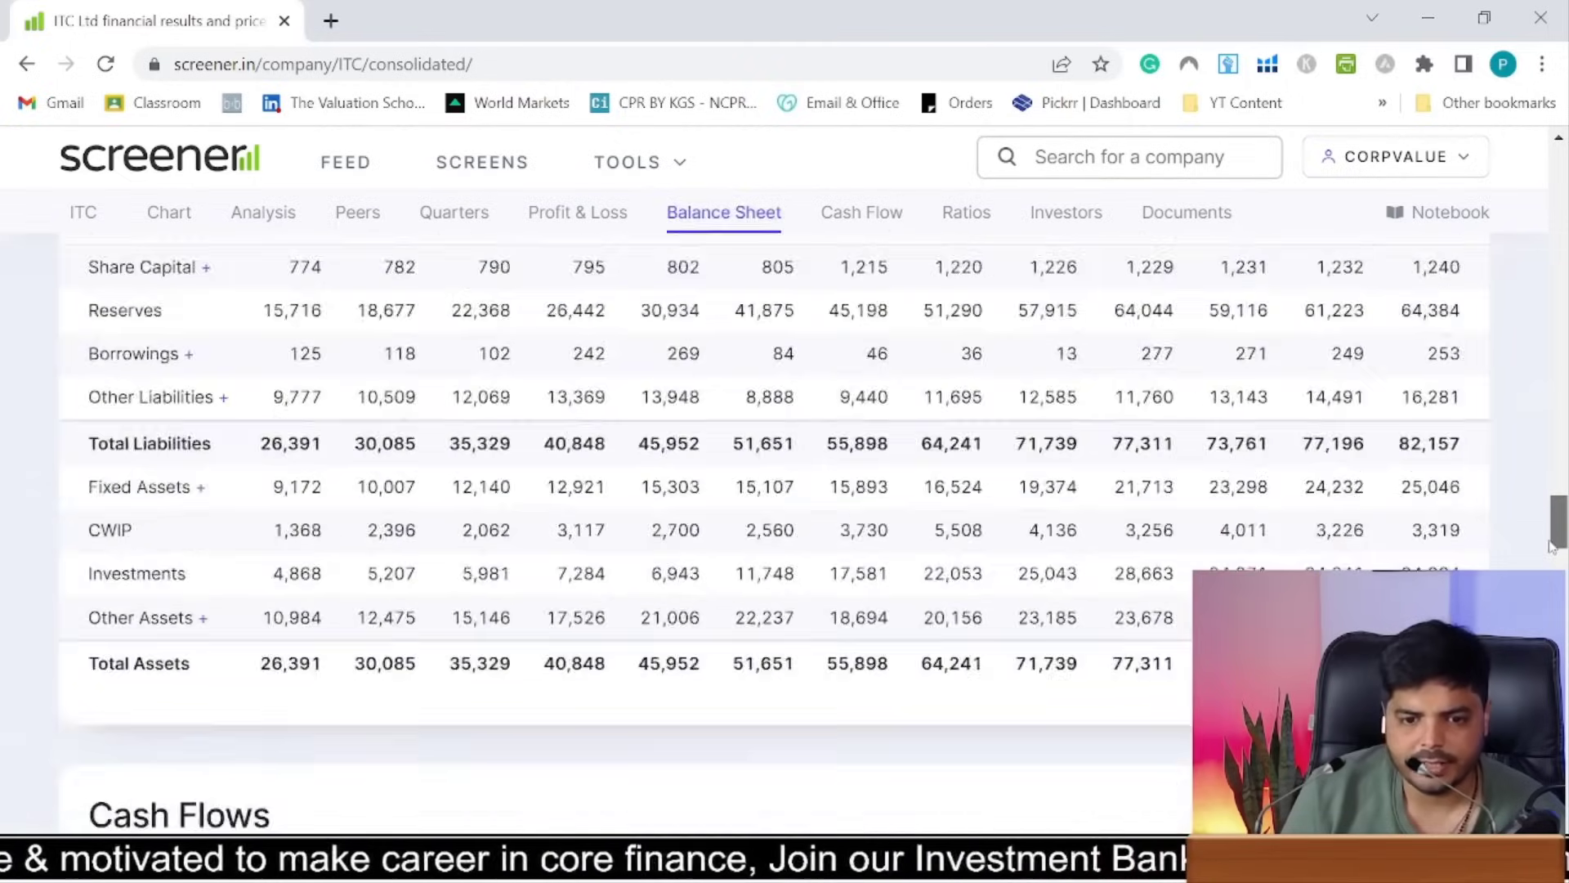
left_click_drag(113, 462, 163, 809)
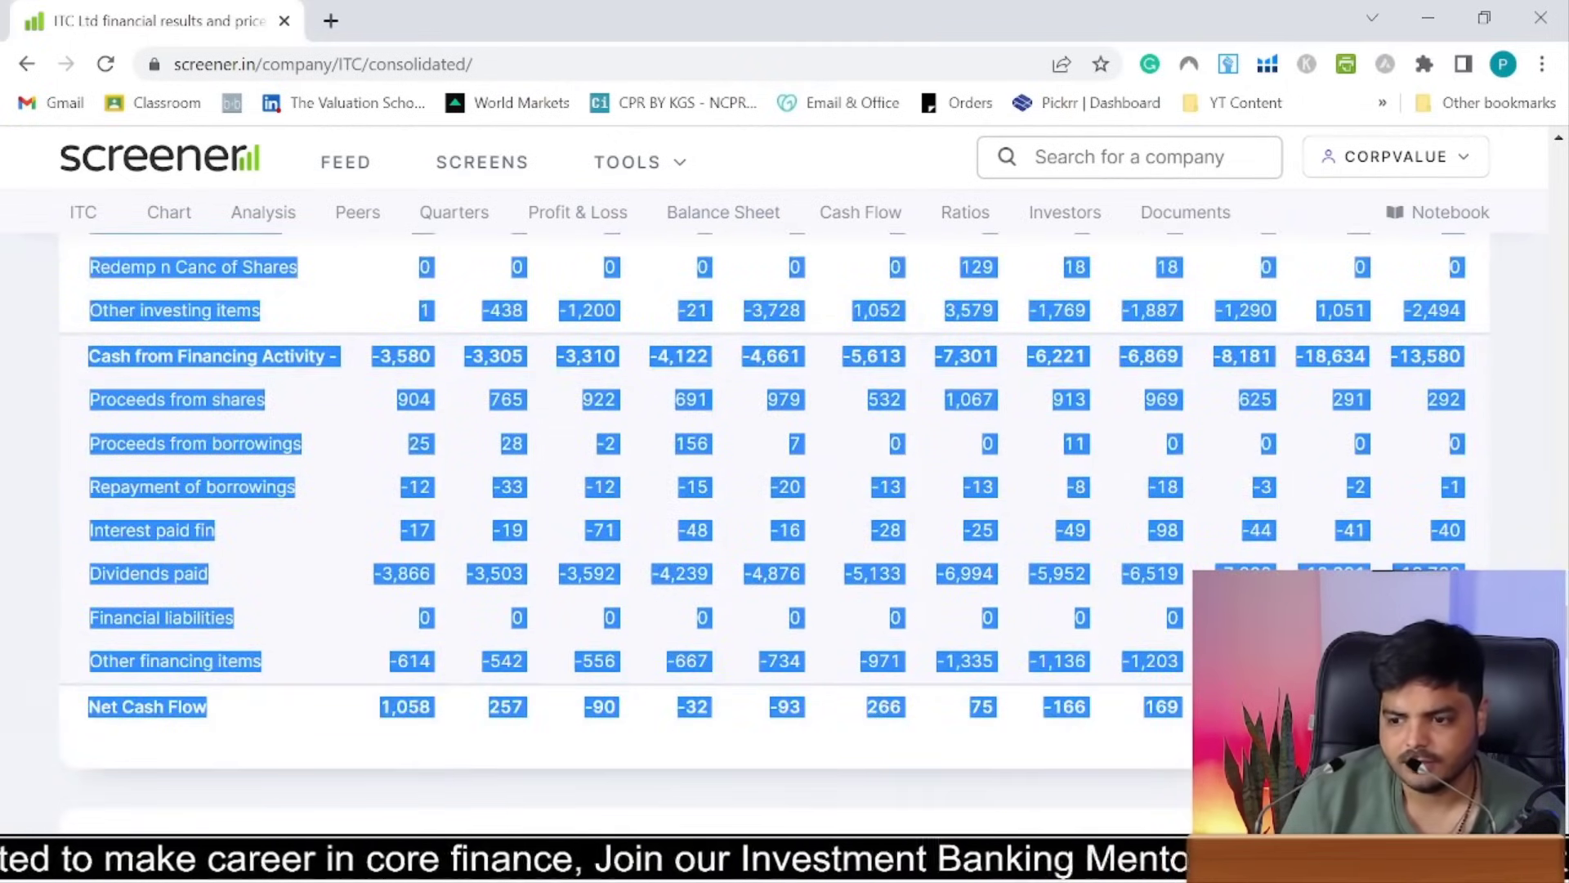
key("ctrl+c")
key("alt+Tab")
key("ctrl+alt+v")
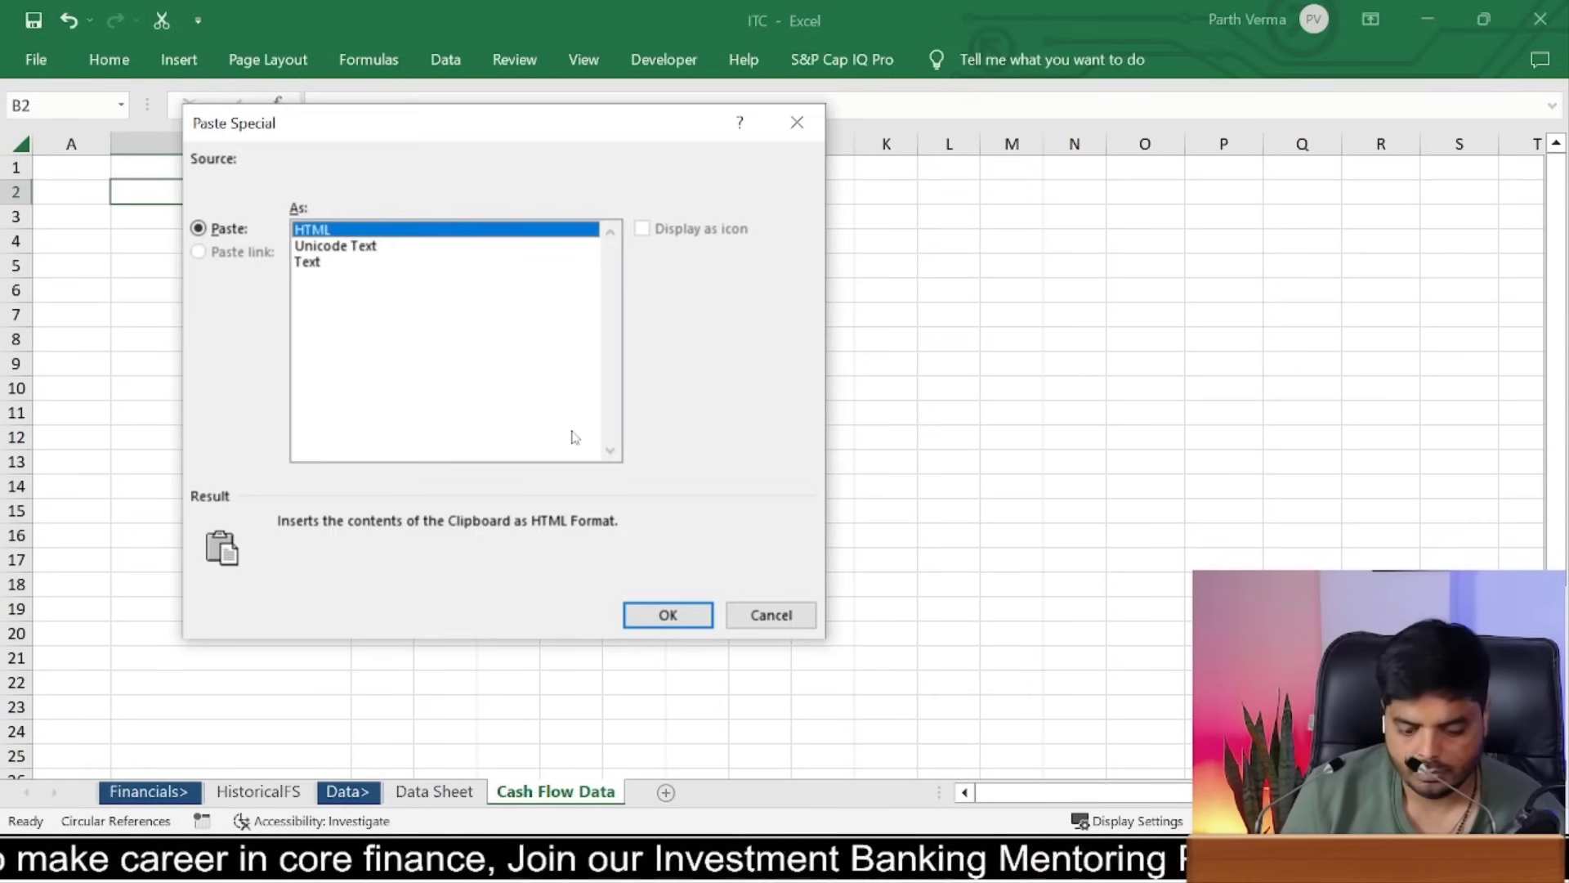
key("Down")
key("Down")
key("Return")
Step: Widen column H on Cash Flow Data and check the last pasted rows down to Financial liabilities
left_click(577, 436)
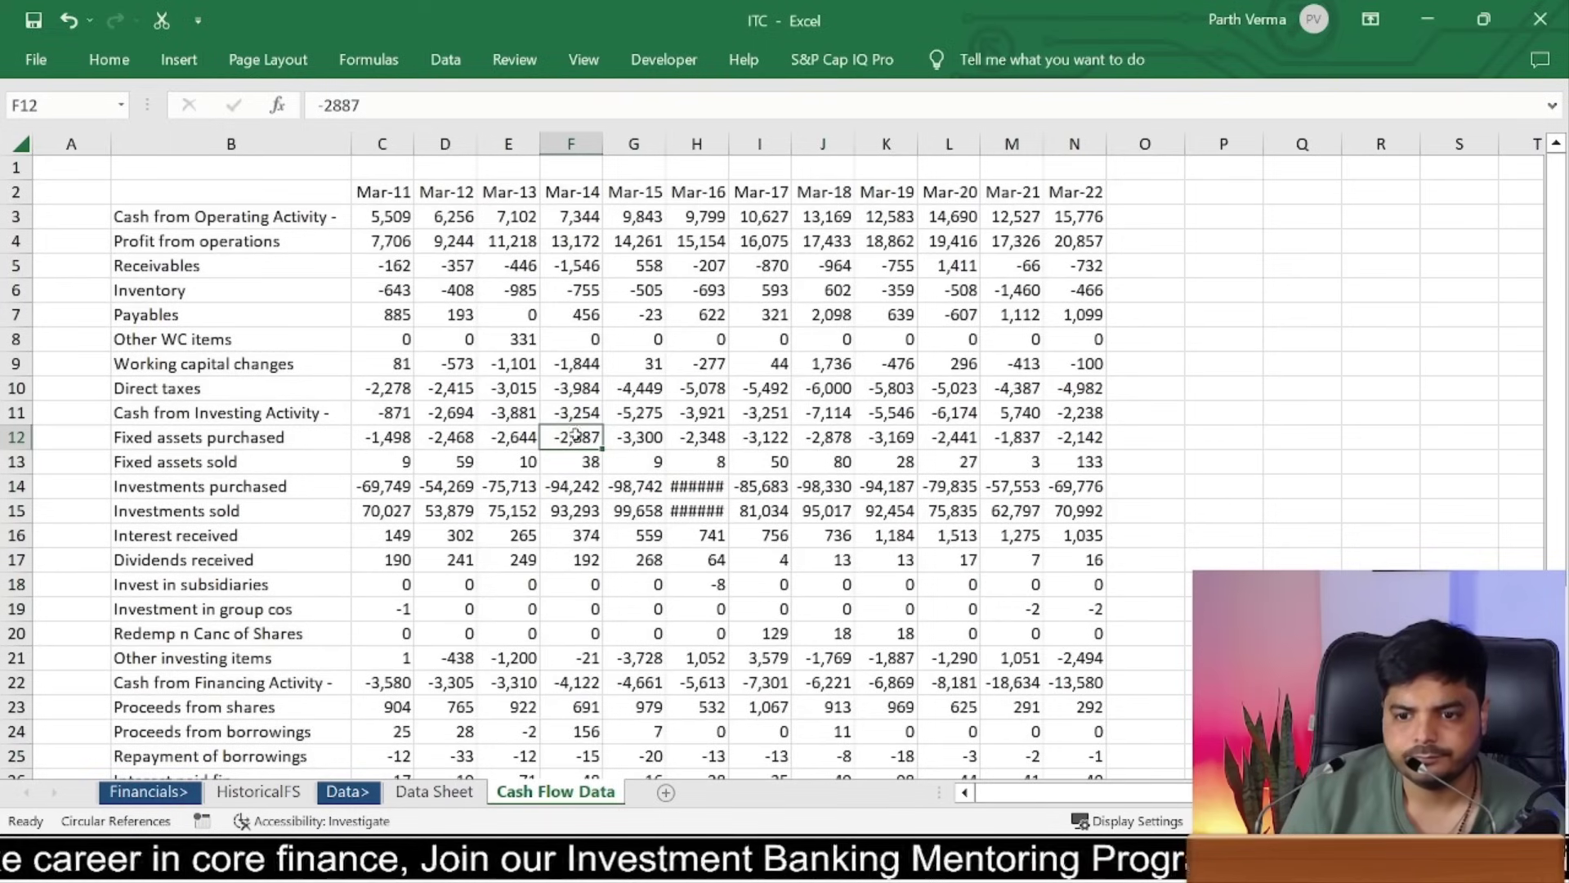
left_click_drag(728, 155, 744, 155)
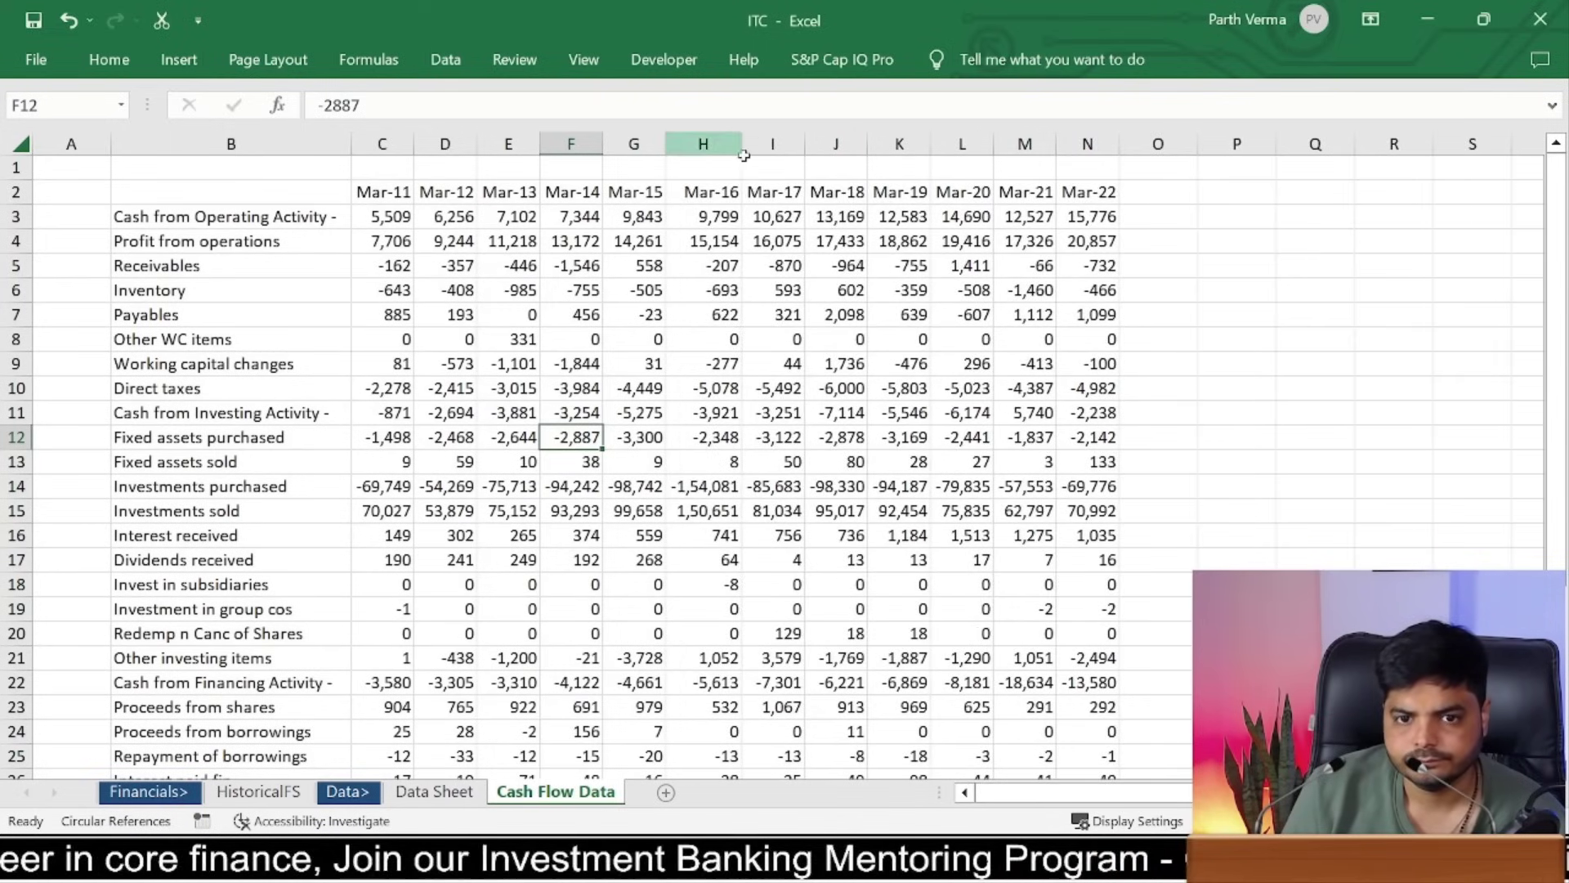
left_click(792, 578)
key("ctrl+Down")
key("Down")
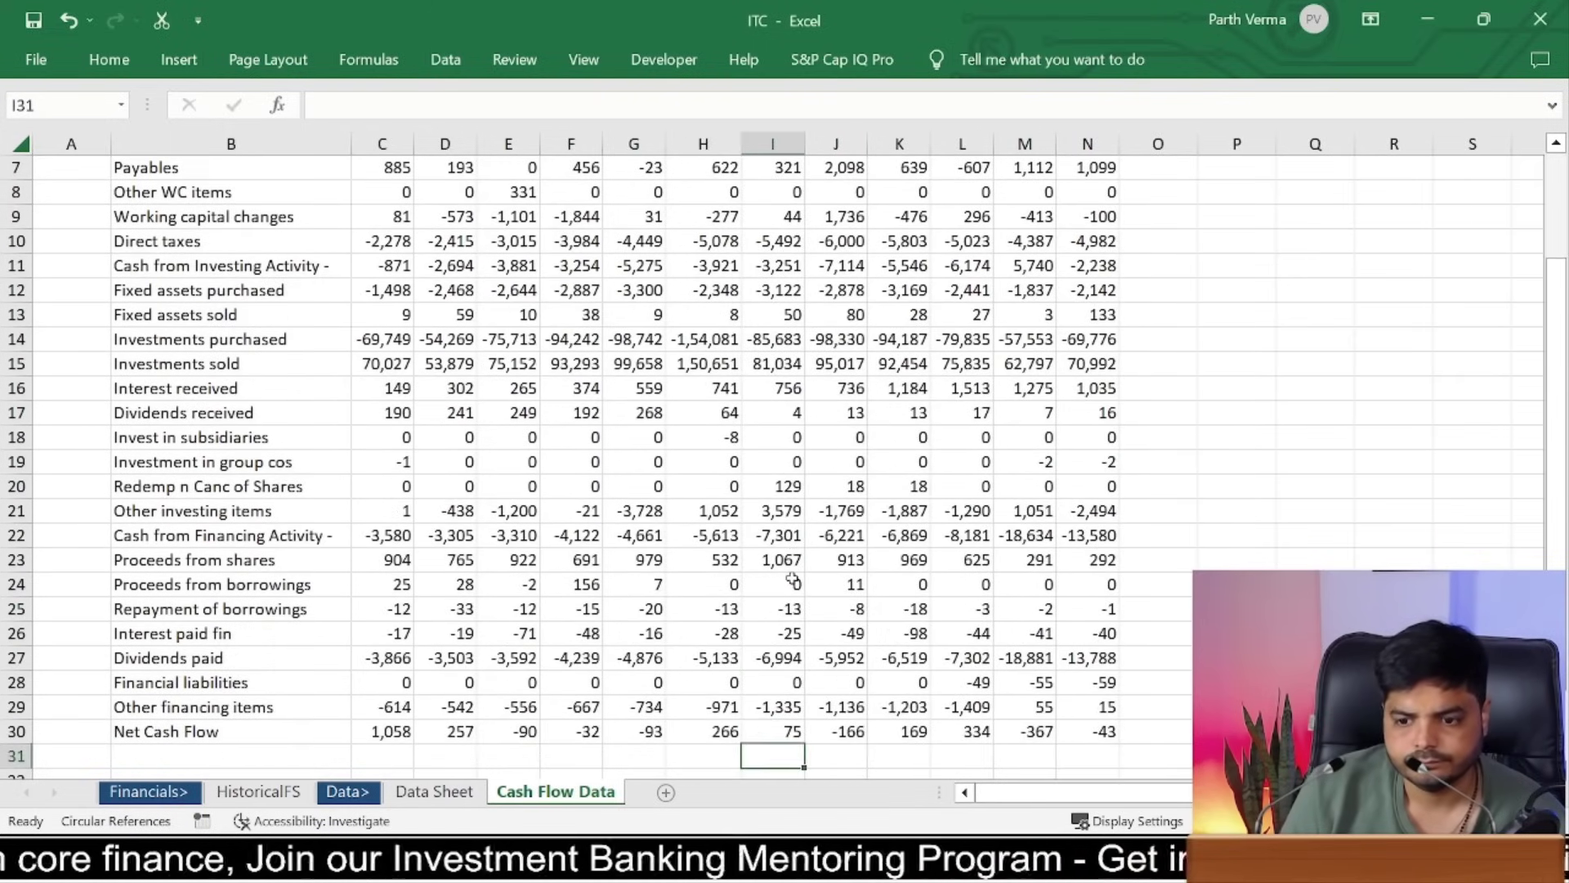
key("Up")
key("Up")
key("Up")
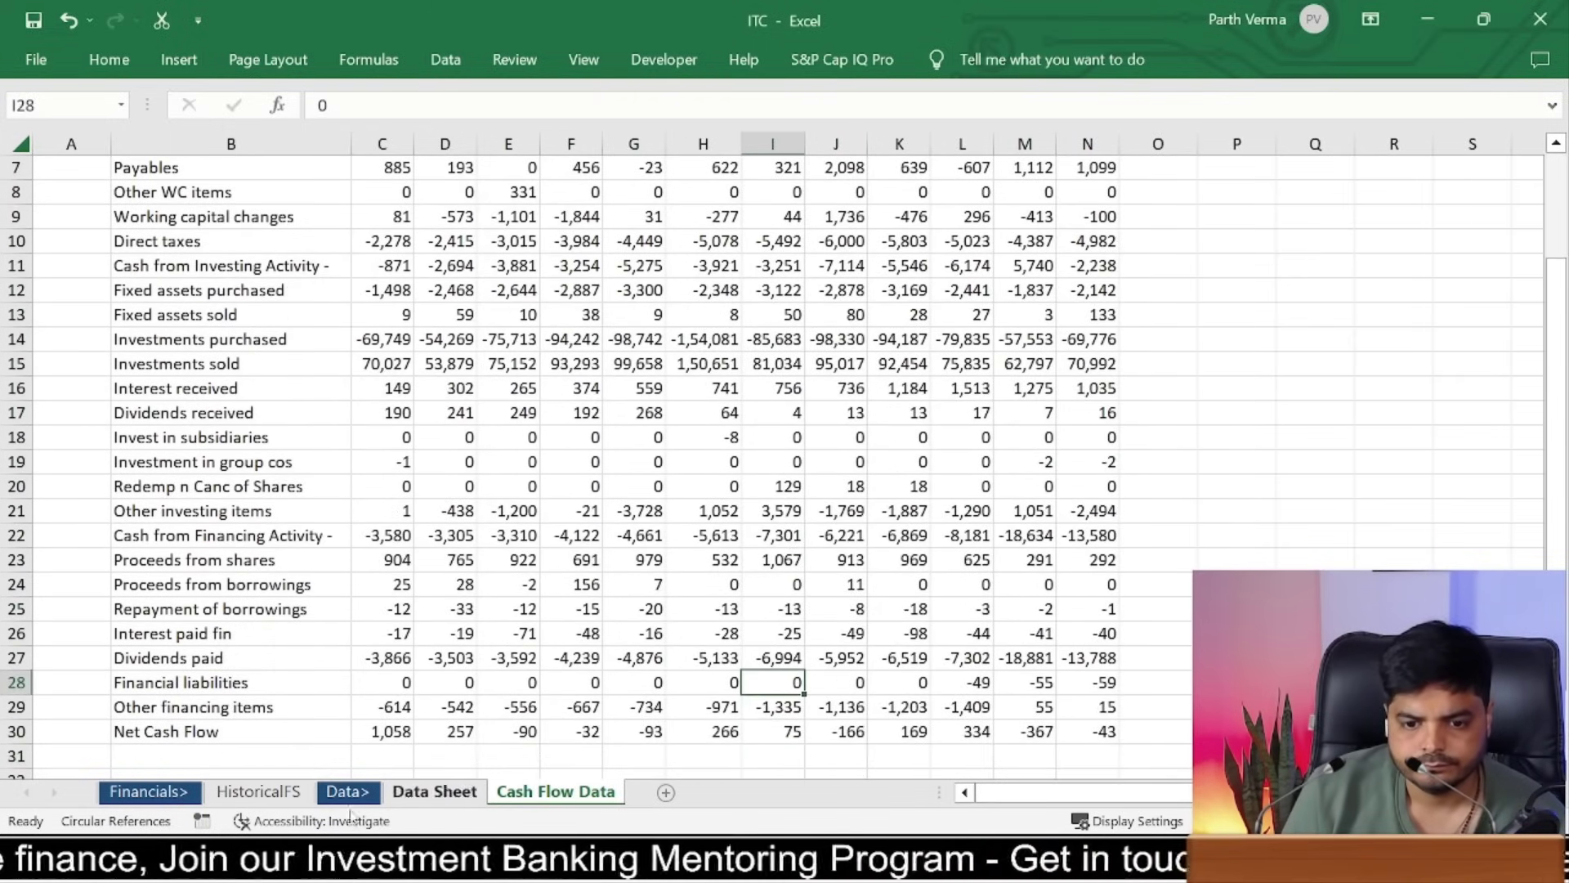
Step: Compare the Mar-22 investing cash total on HistoricalFS with the Cash Flow Data value
left_click(281, 801)
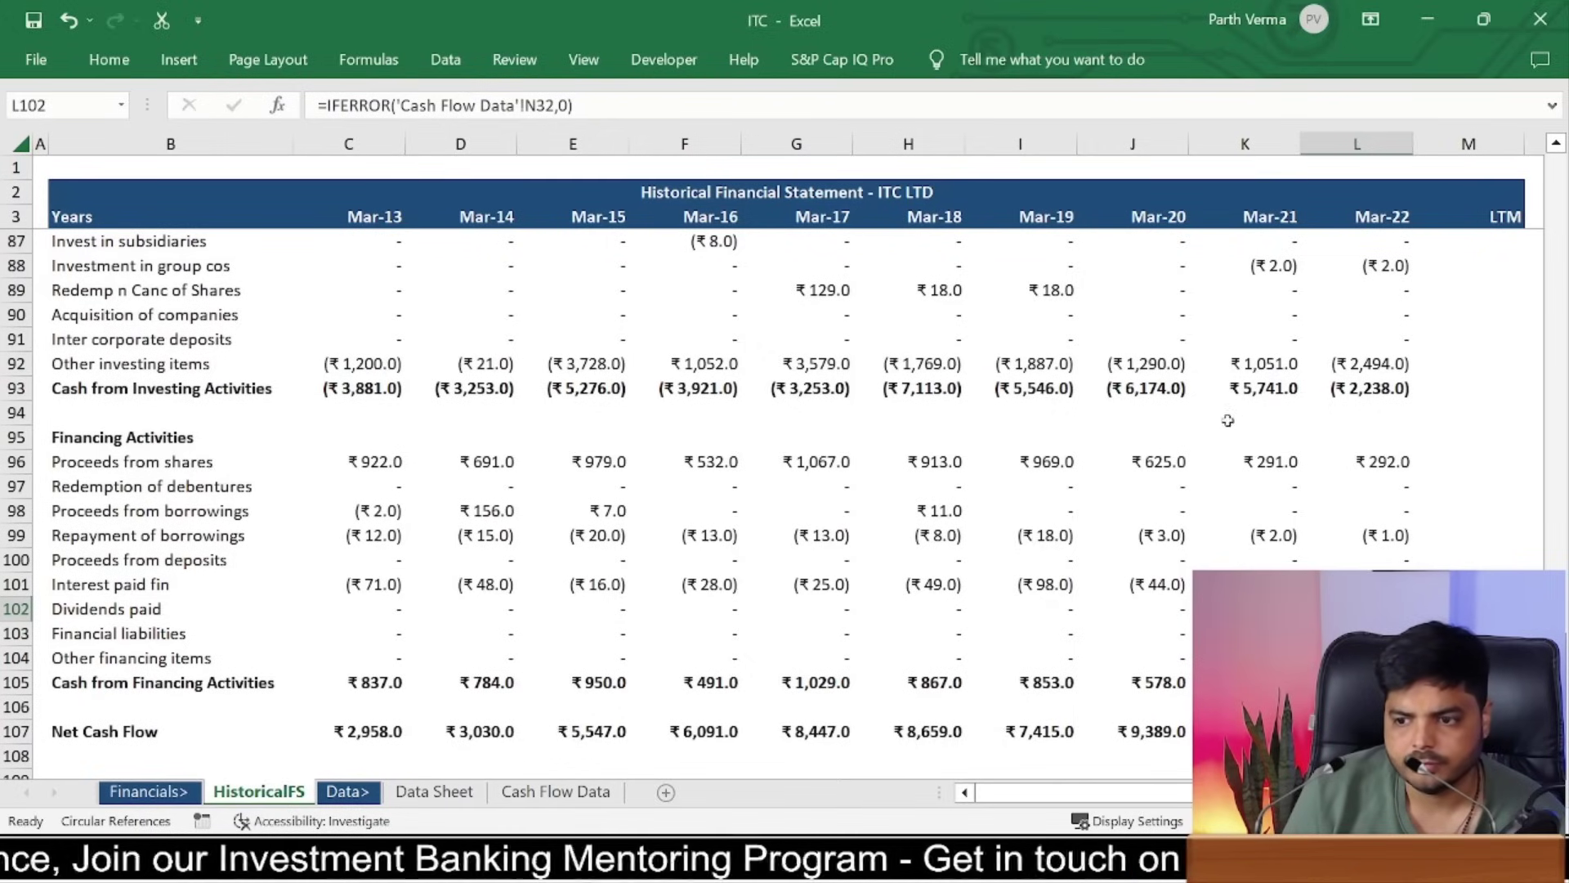
left_click(1376, 389)
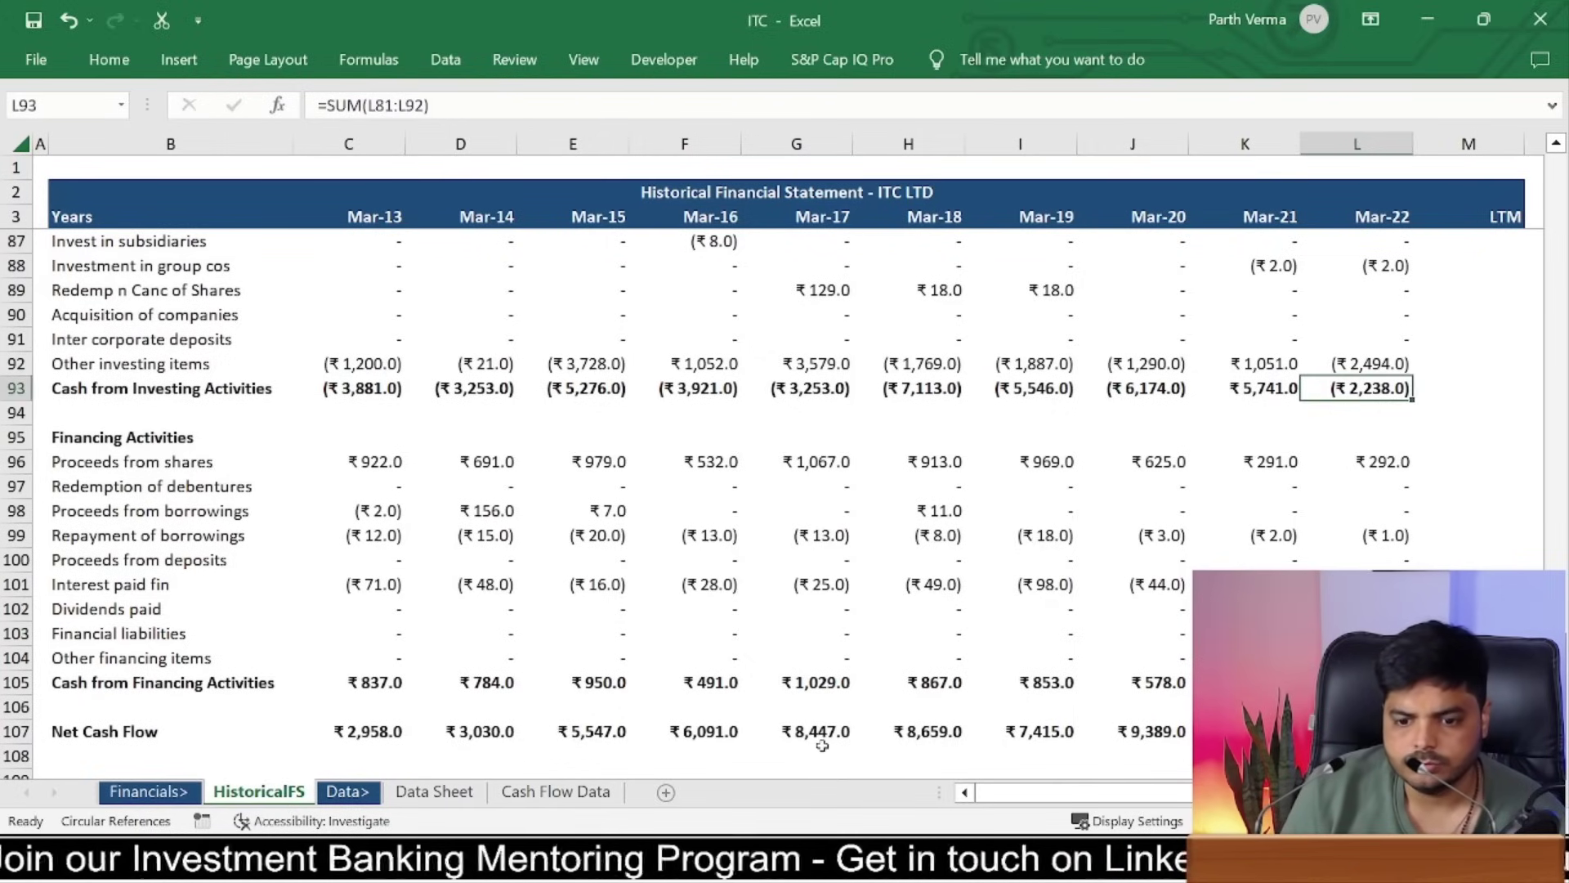
left_click(548, 794)
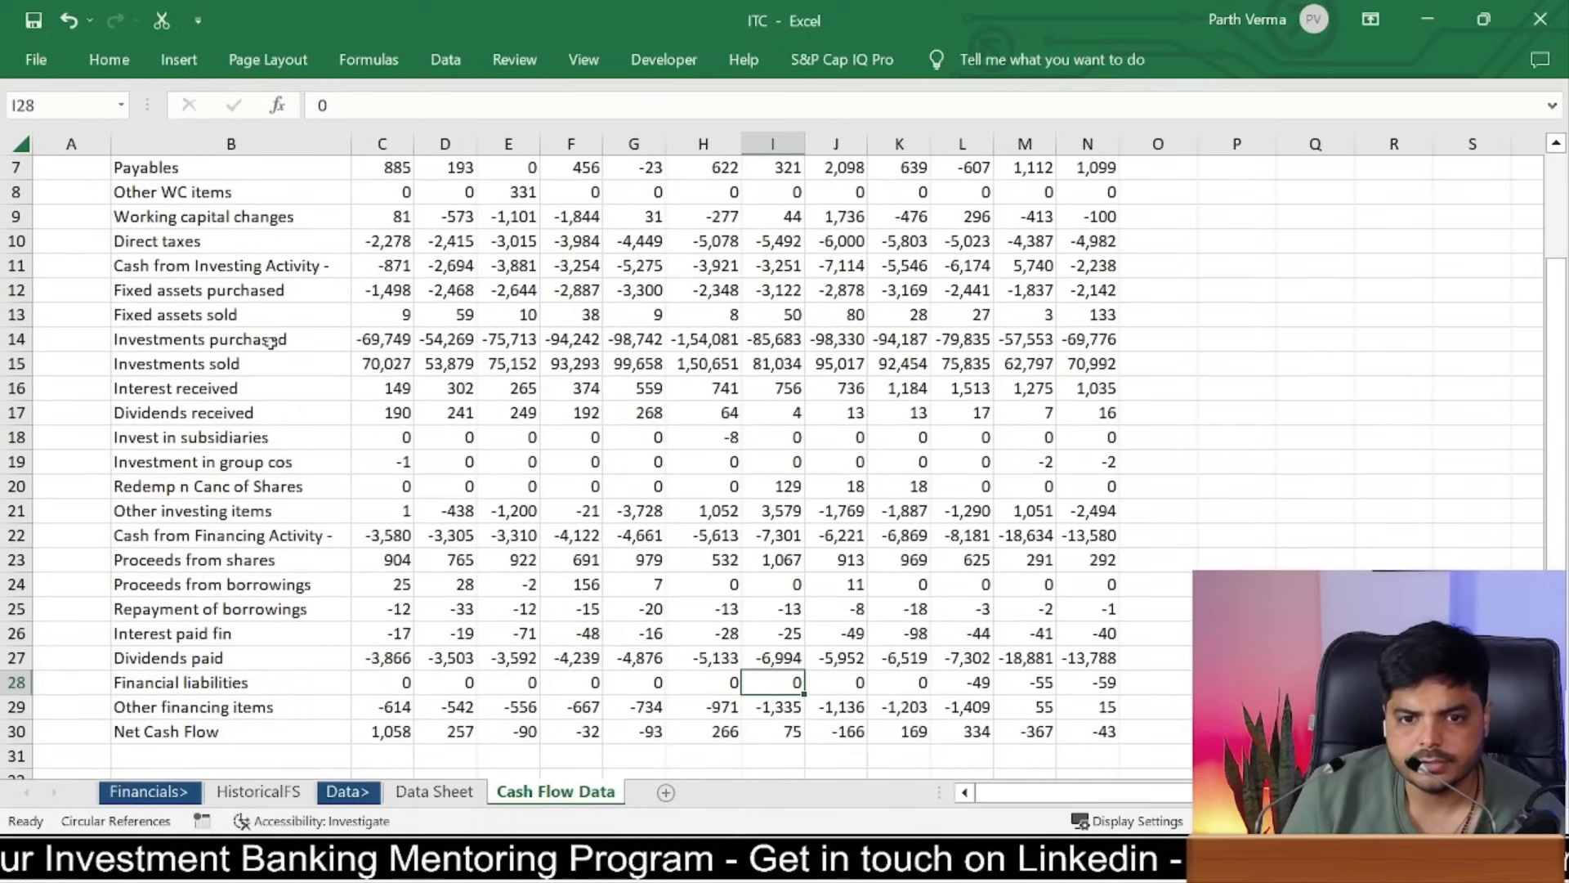
left_click_drag(245, 290, 245, 164)
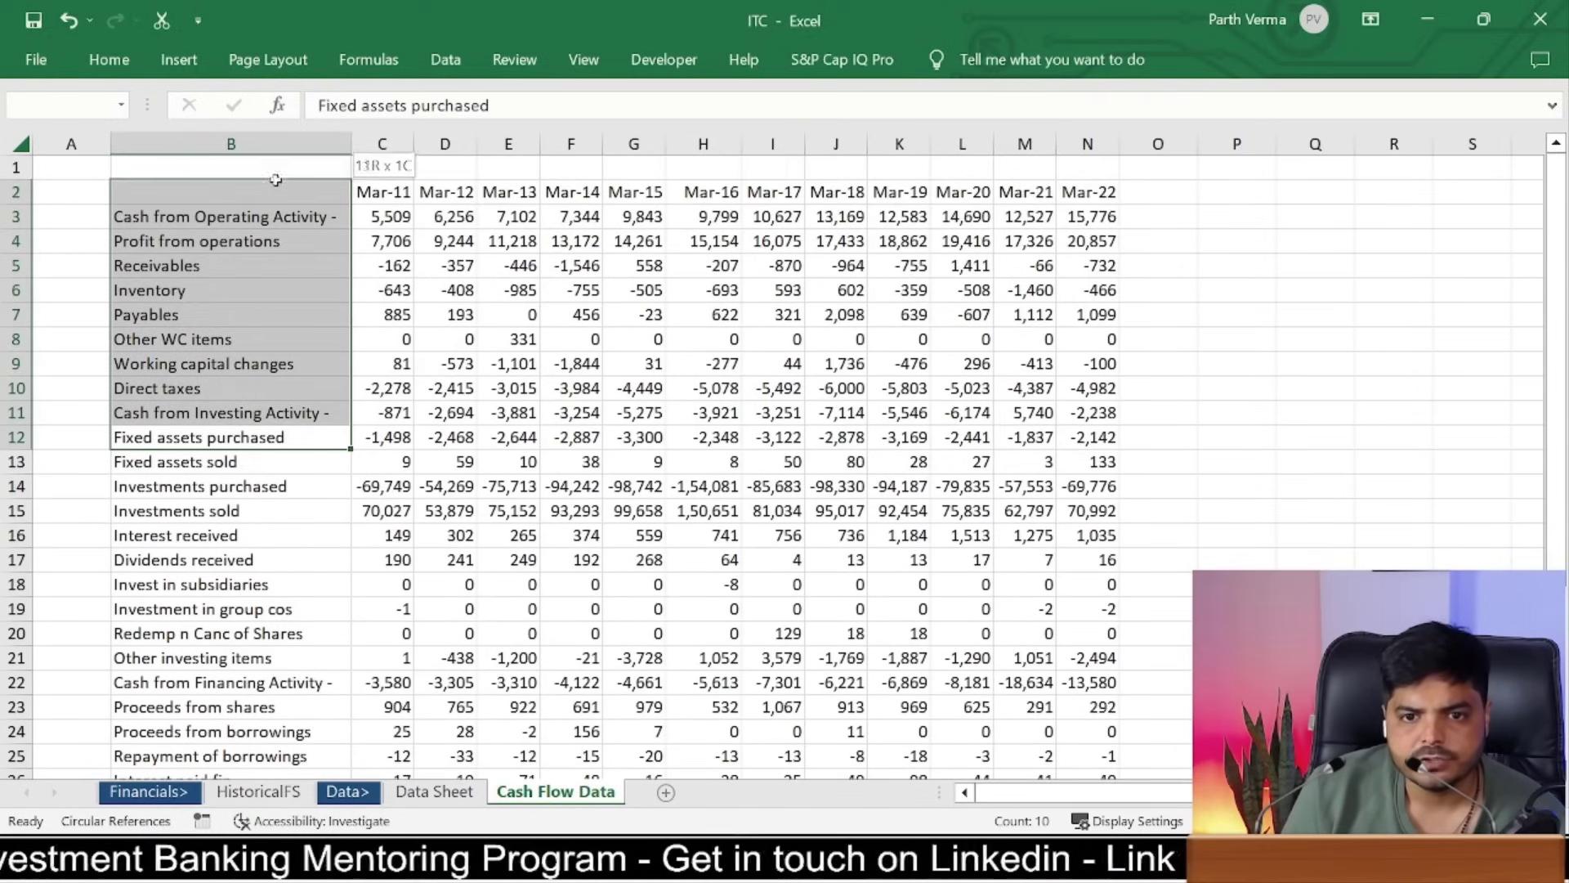
left_click(1067, 421)
left_click(258, 791)
mouse_move(1272, 511)
left_mouse_down()
mouse_move(1278, 200)
mouse_move(1258, 388)
left_mouse_up()
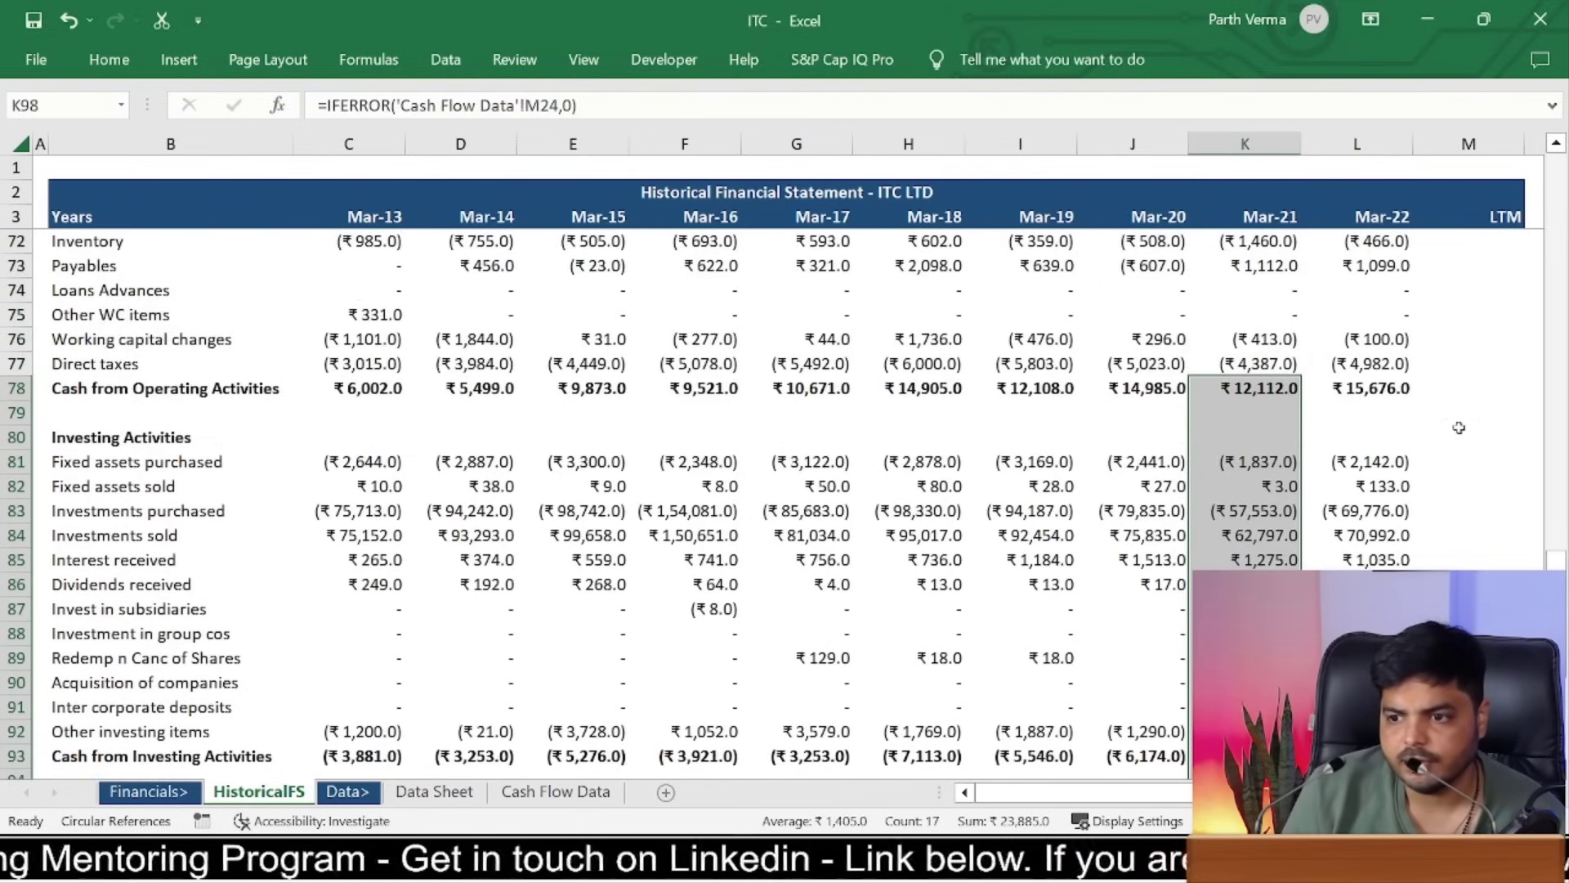
Step: Select the Mar-22 figures in rows 4 to 12 on Cash Flow Data, then review HistoricalFS's cash-flow section
left_click(556, 791)
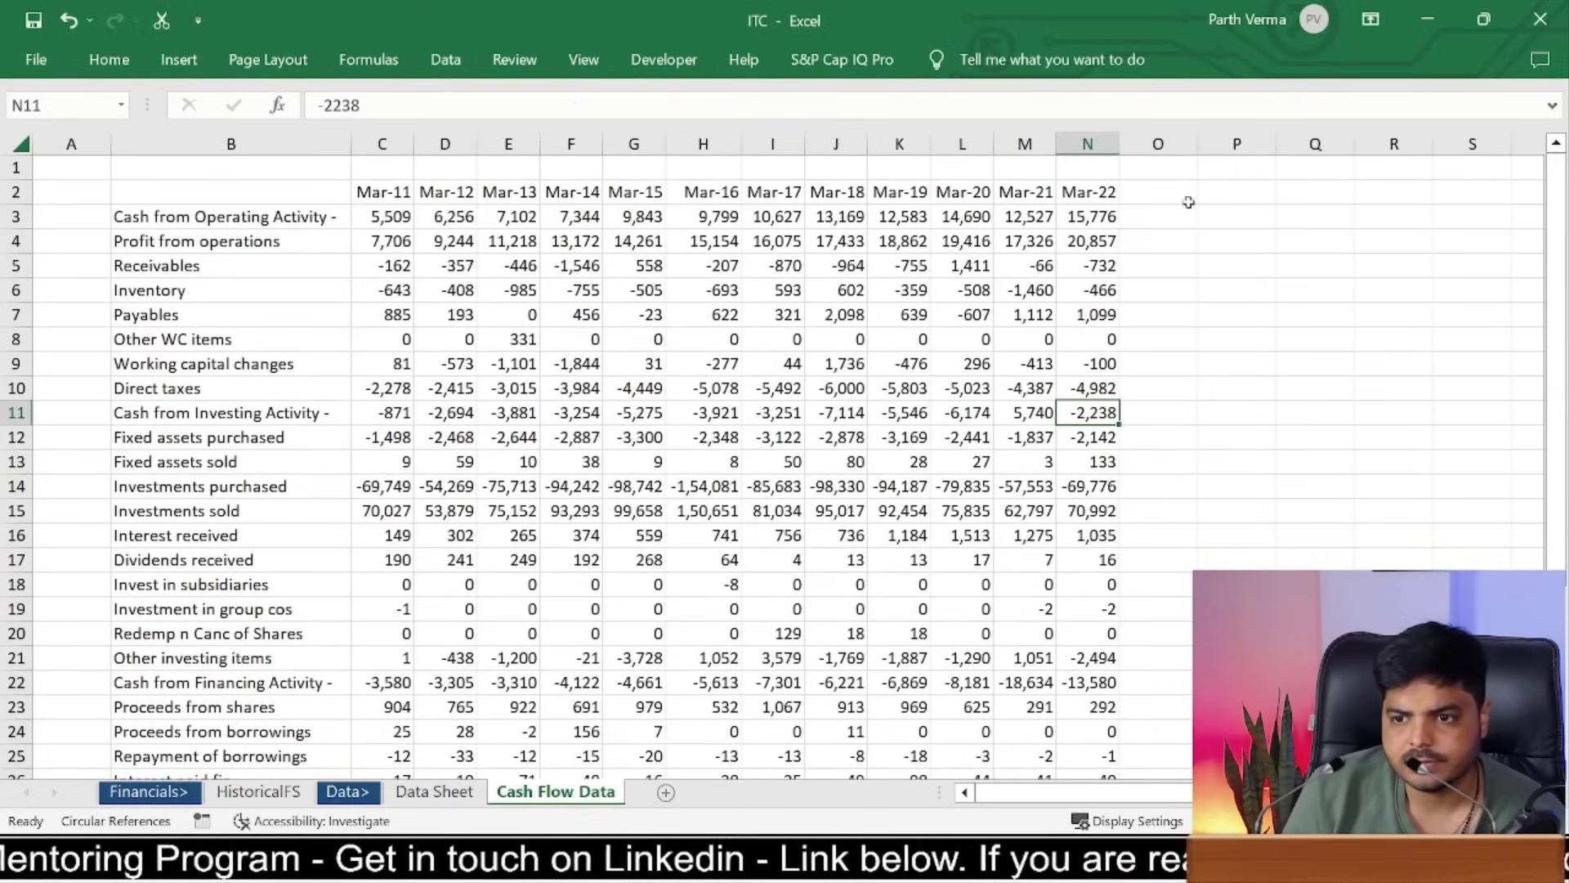
left_click(1102, 227)
left_click_drag(1110, 243, 1105, 439)
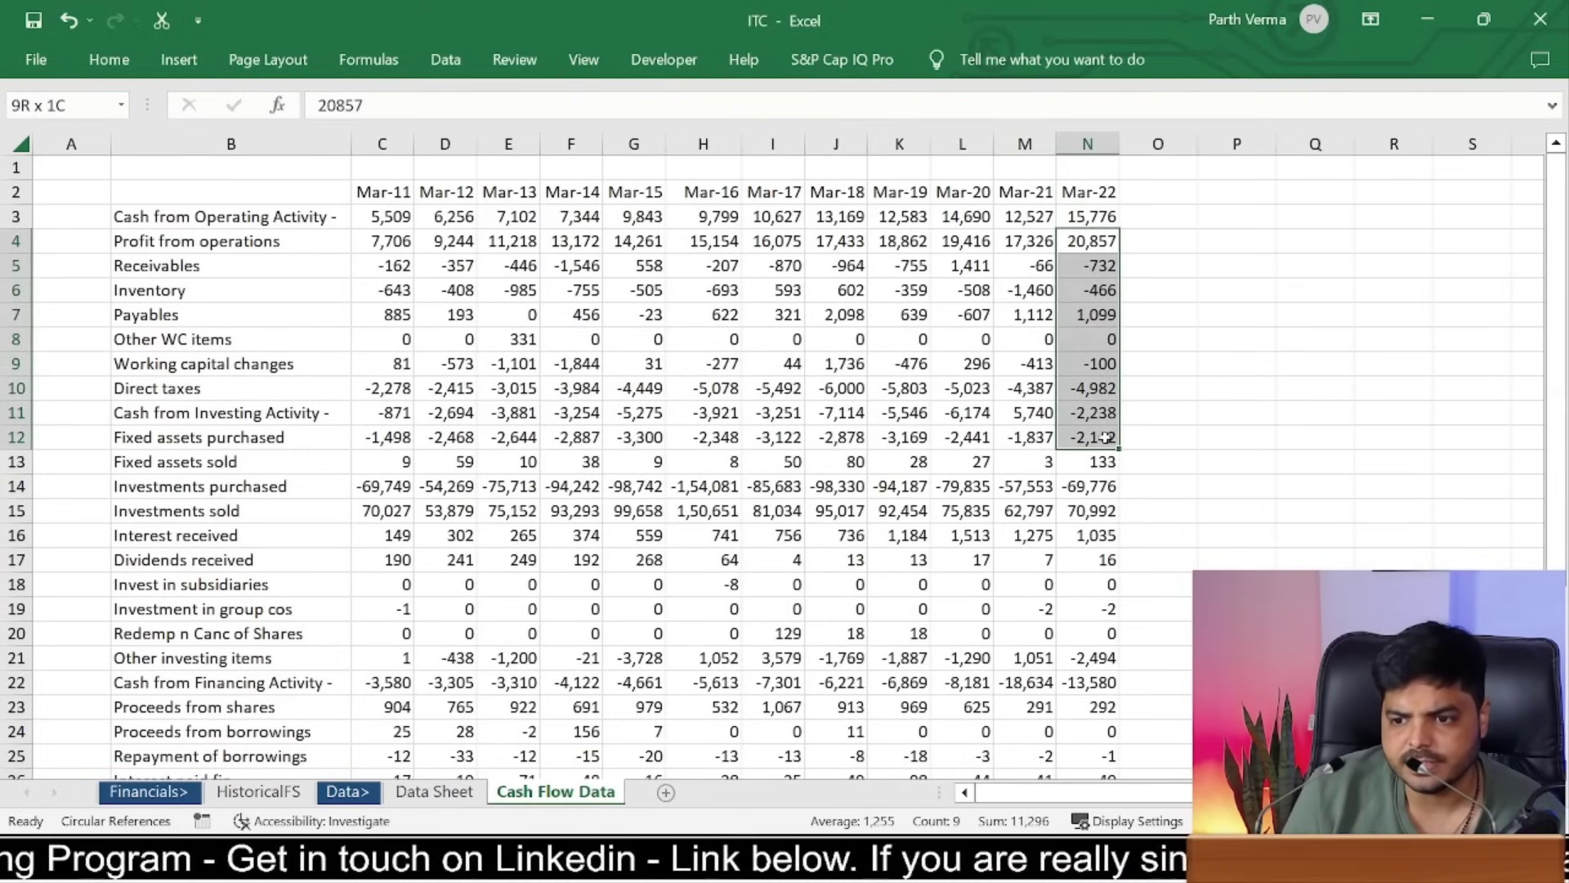
left_click_drag(973, 609, 973, 740)
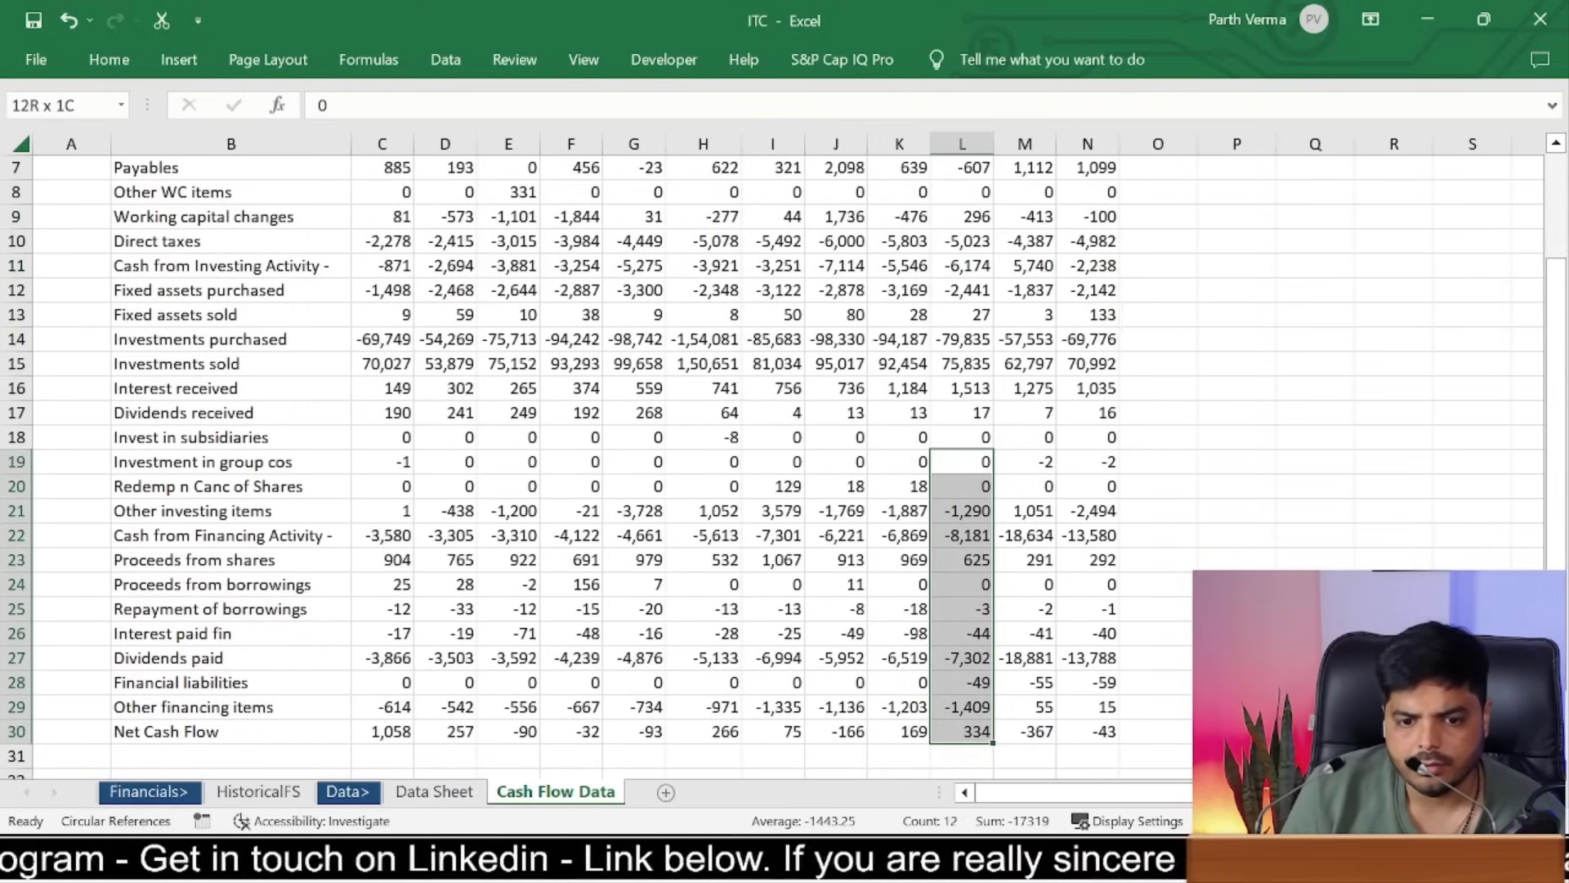
scroll(972, 739, "down", 2)
left_click(263, 790)
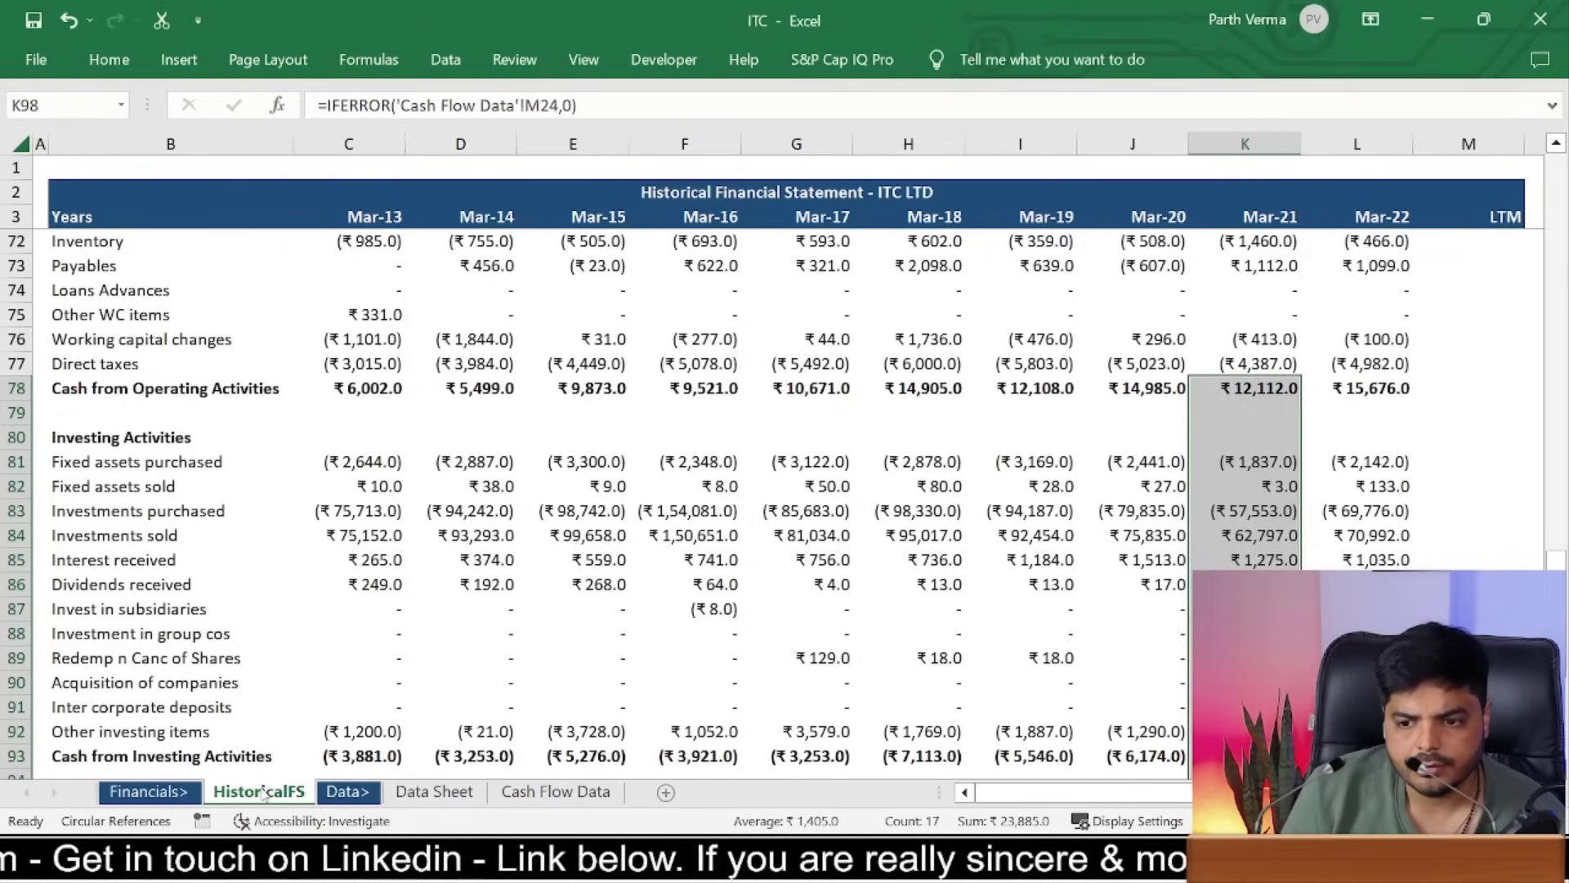
left_click_drag(666, 617, 801, 810)
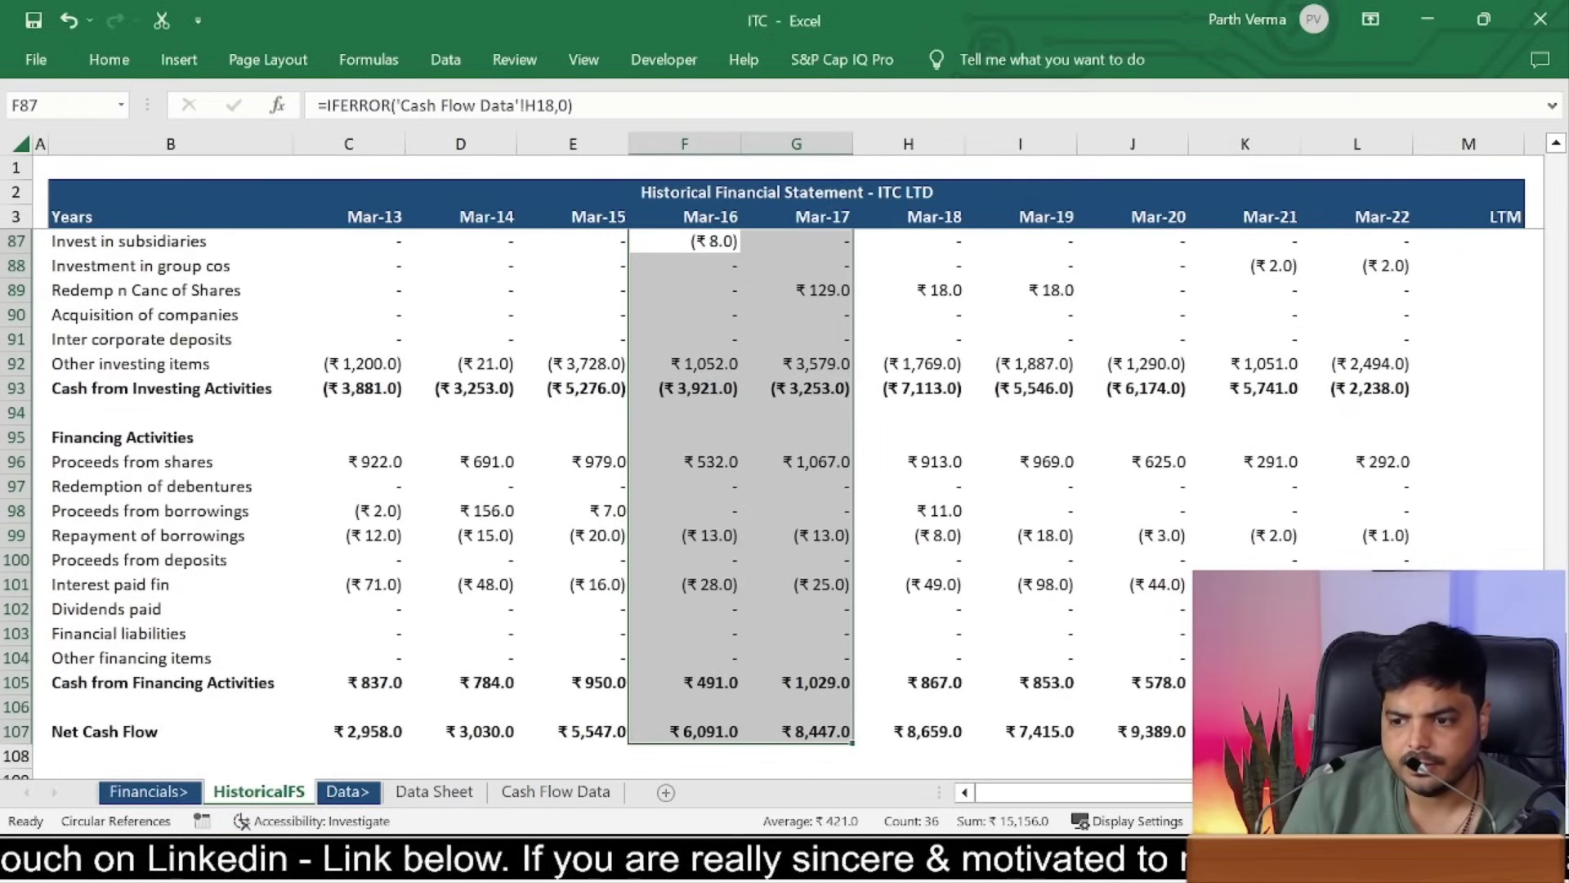
Step: Trace the Mar-13 Dividends paid formula to its blank source, then start typing =IFERROR in C102
left_click(1357, 682)
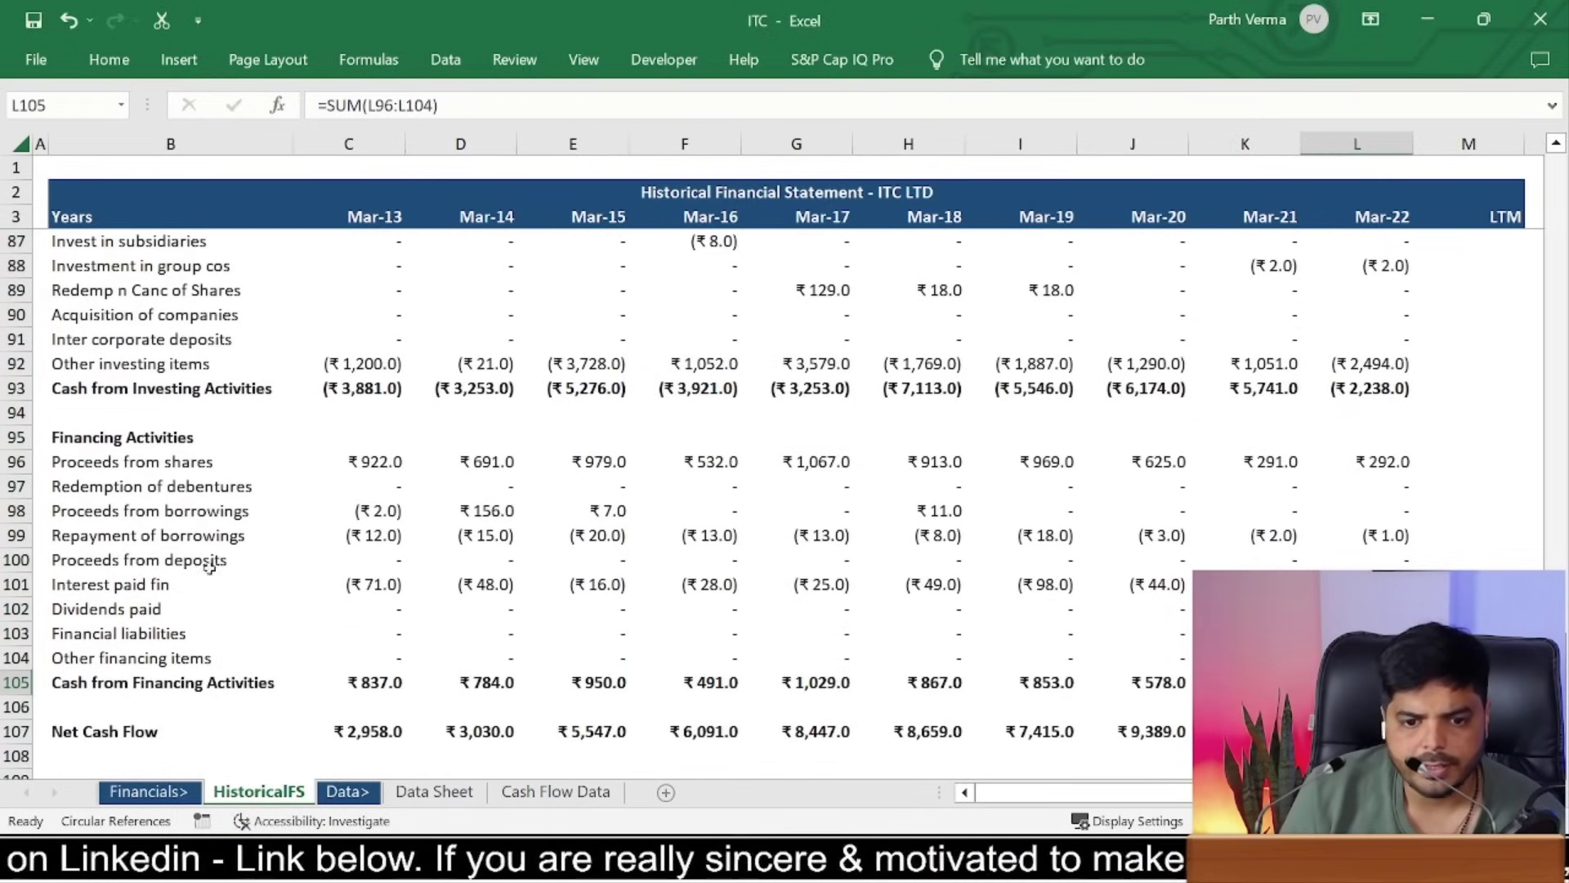
left_click(413, 612)
left_click(380, 606)
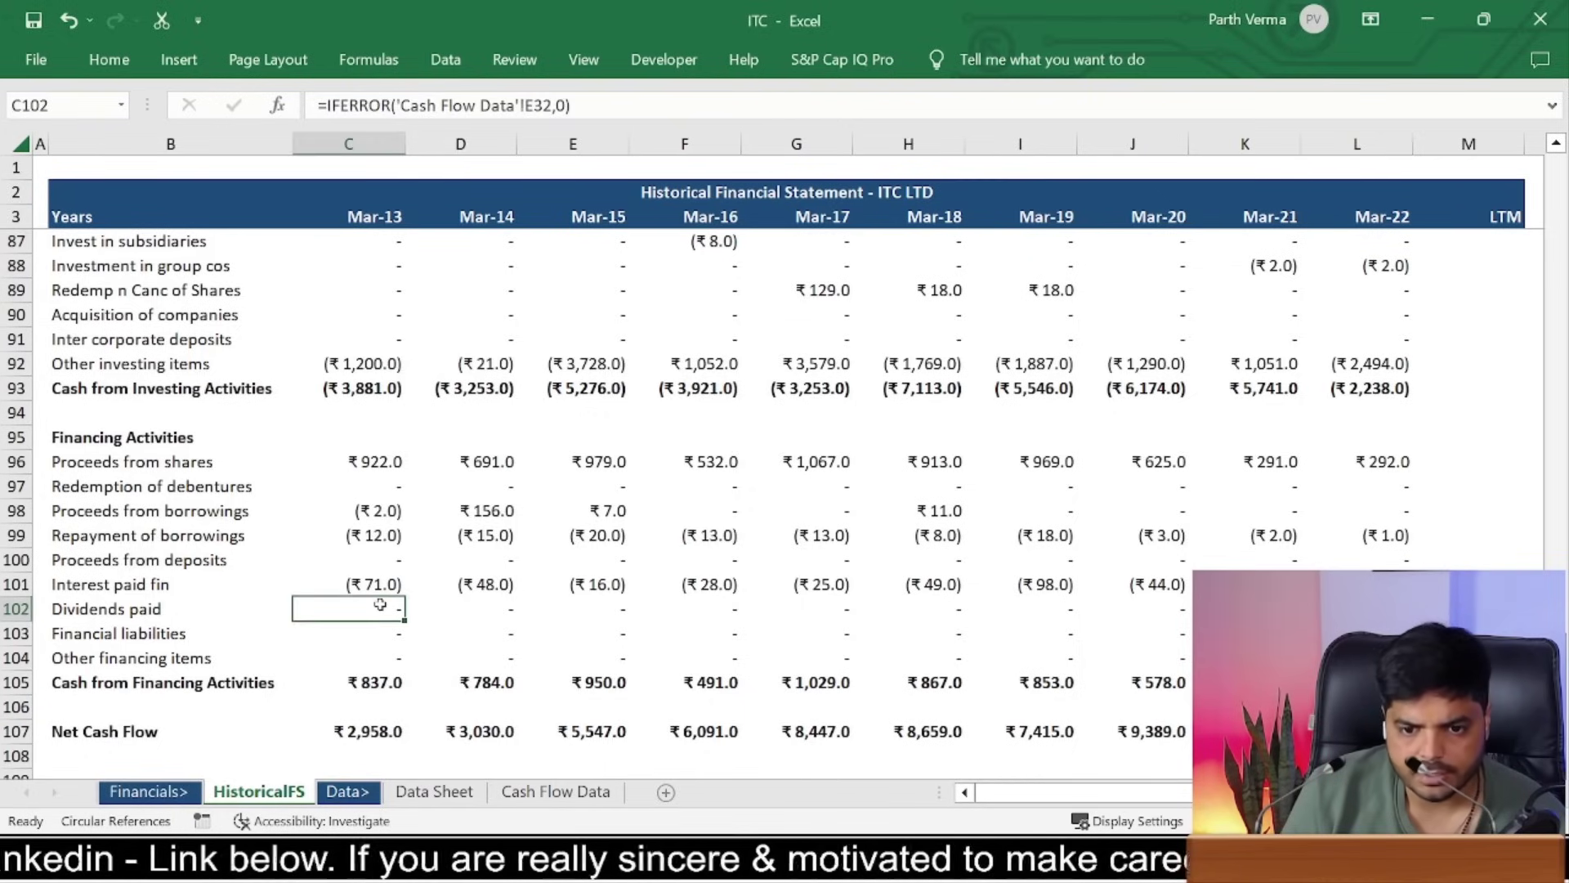
key("ctrl+bracketleft")
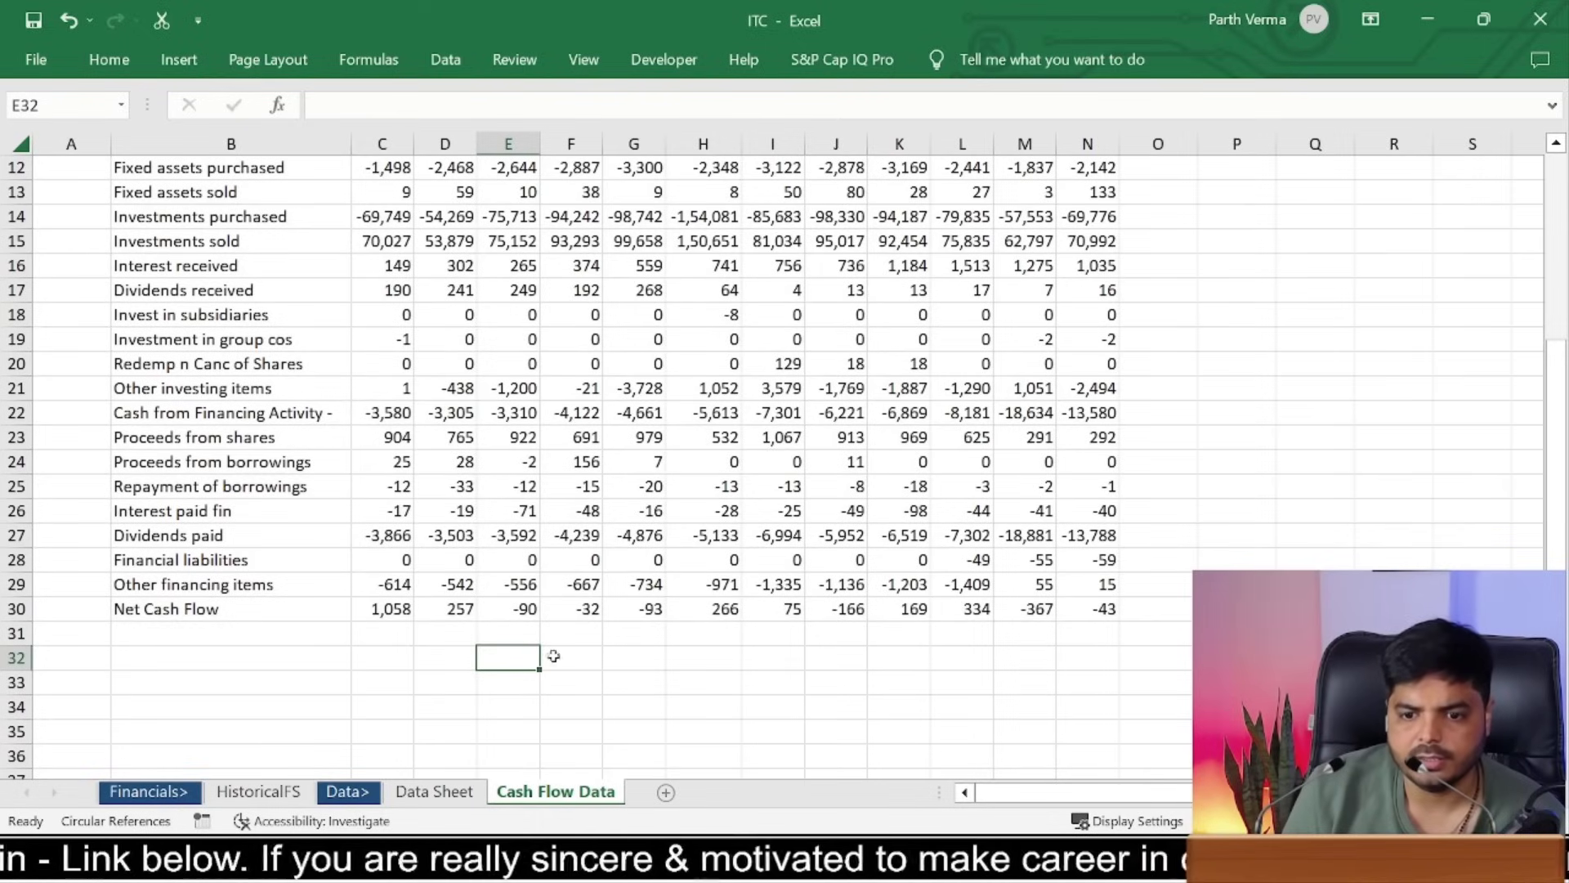
key("F5")
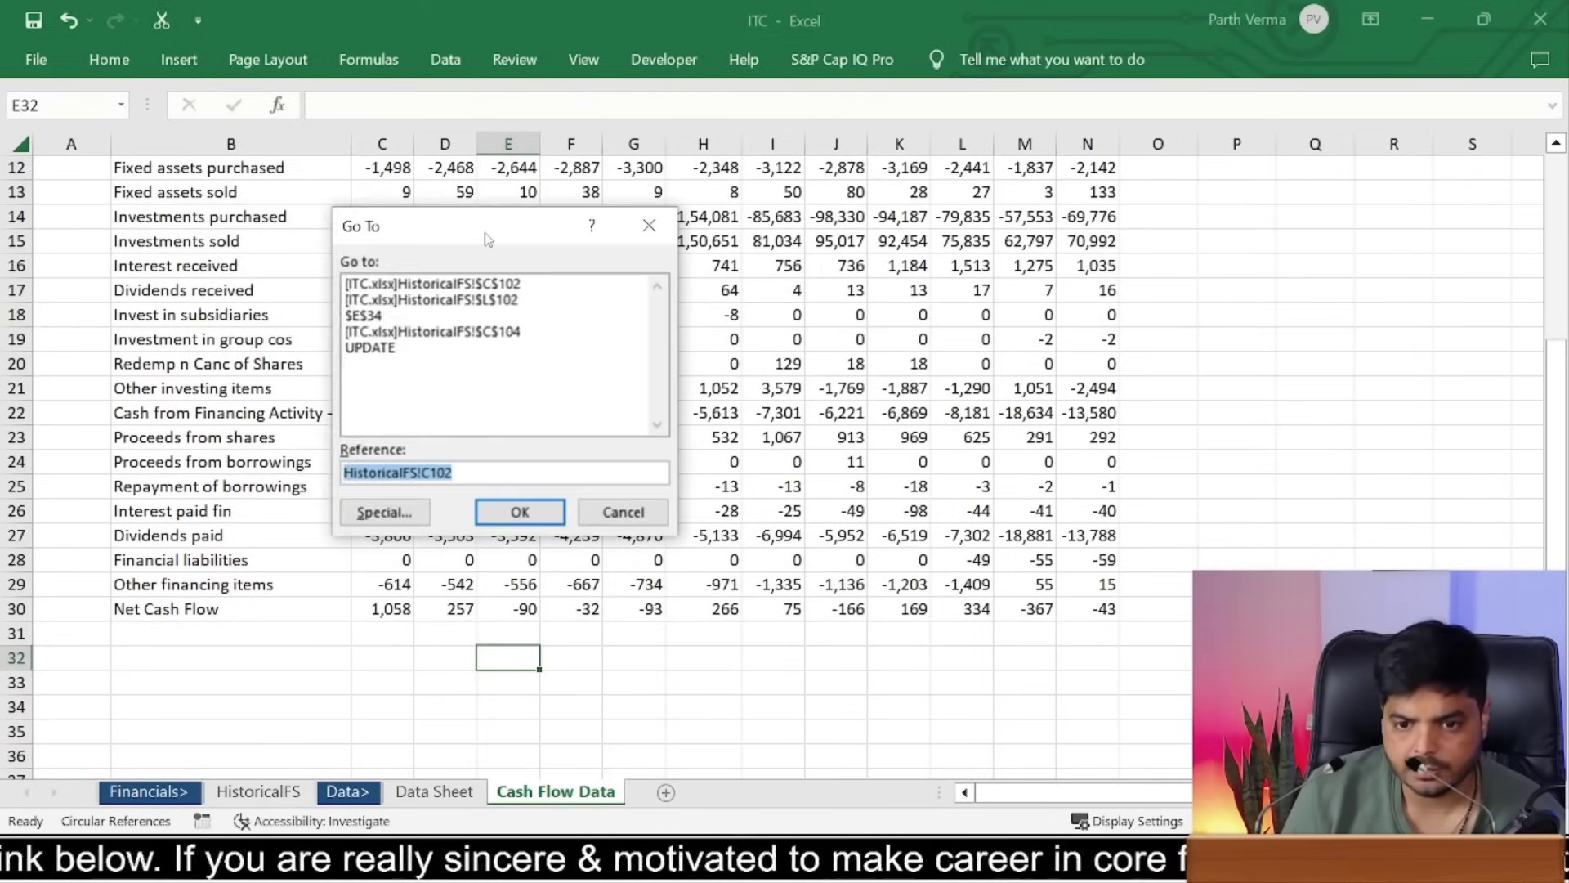
key("Return")
type("=iferror(")
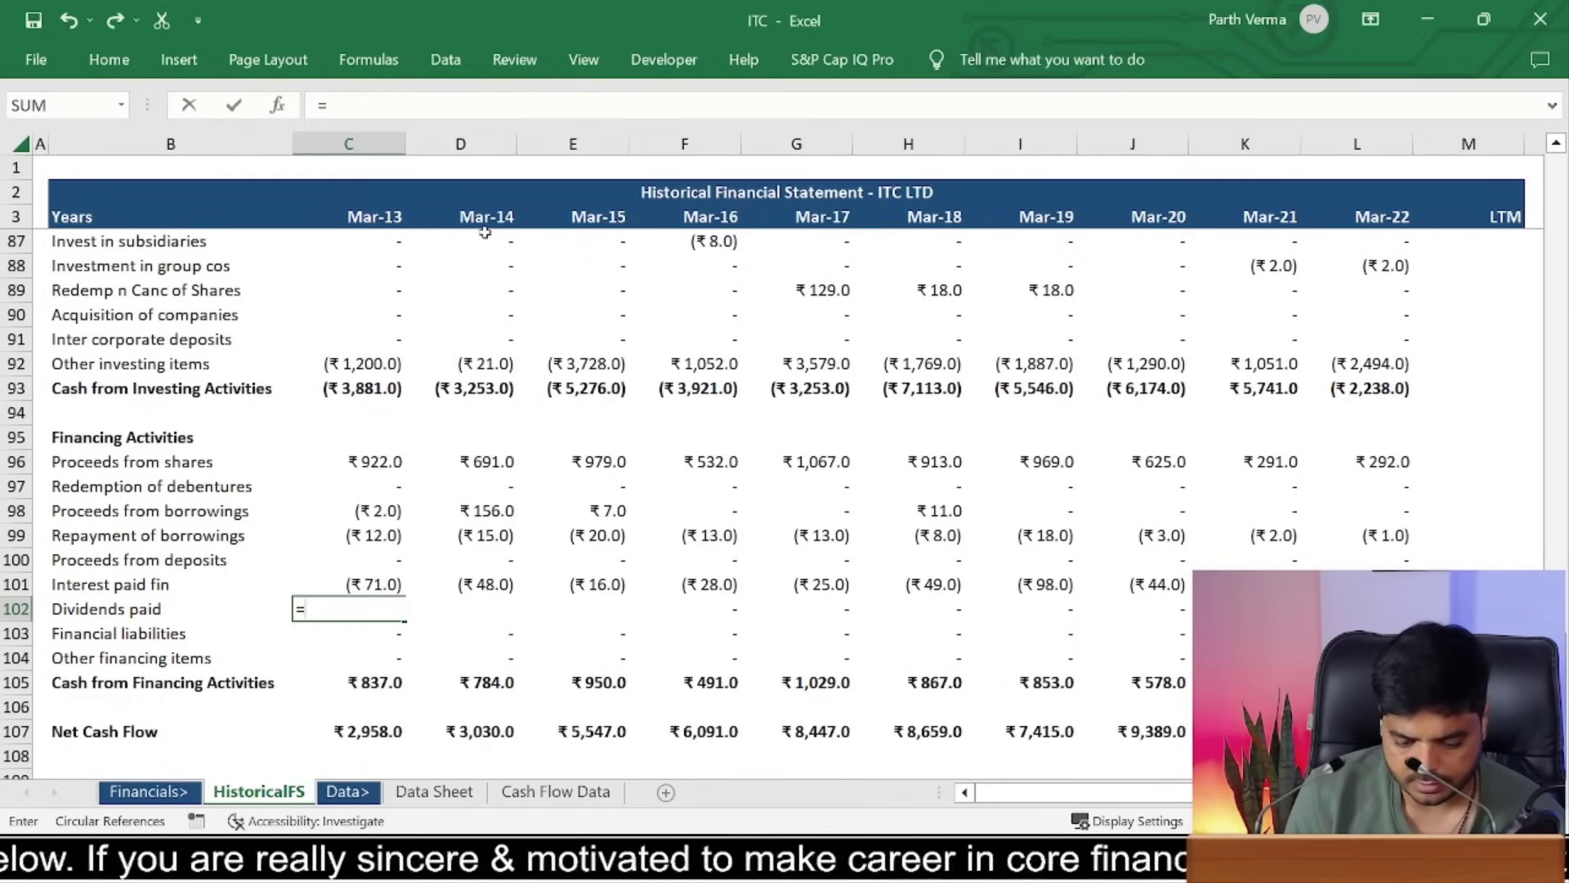
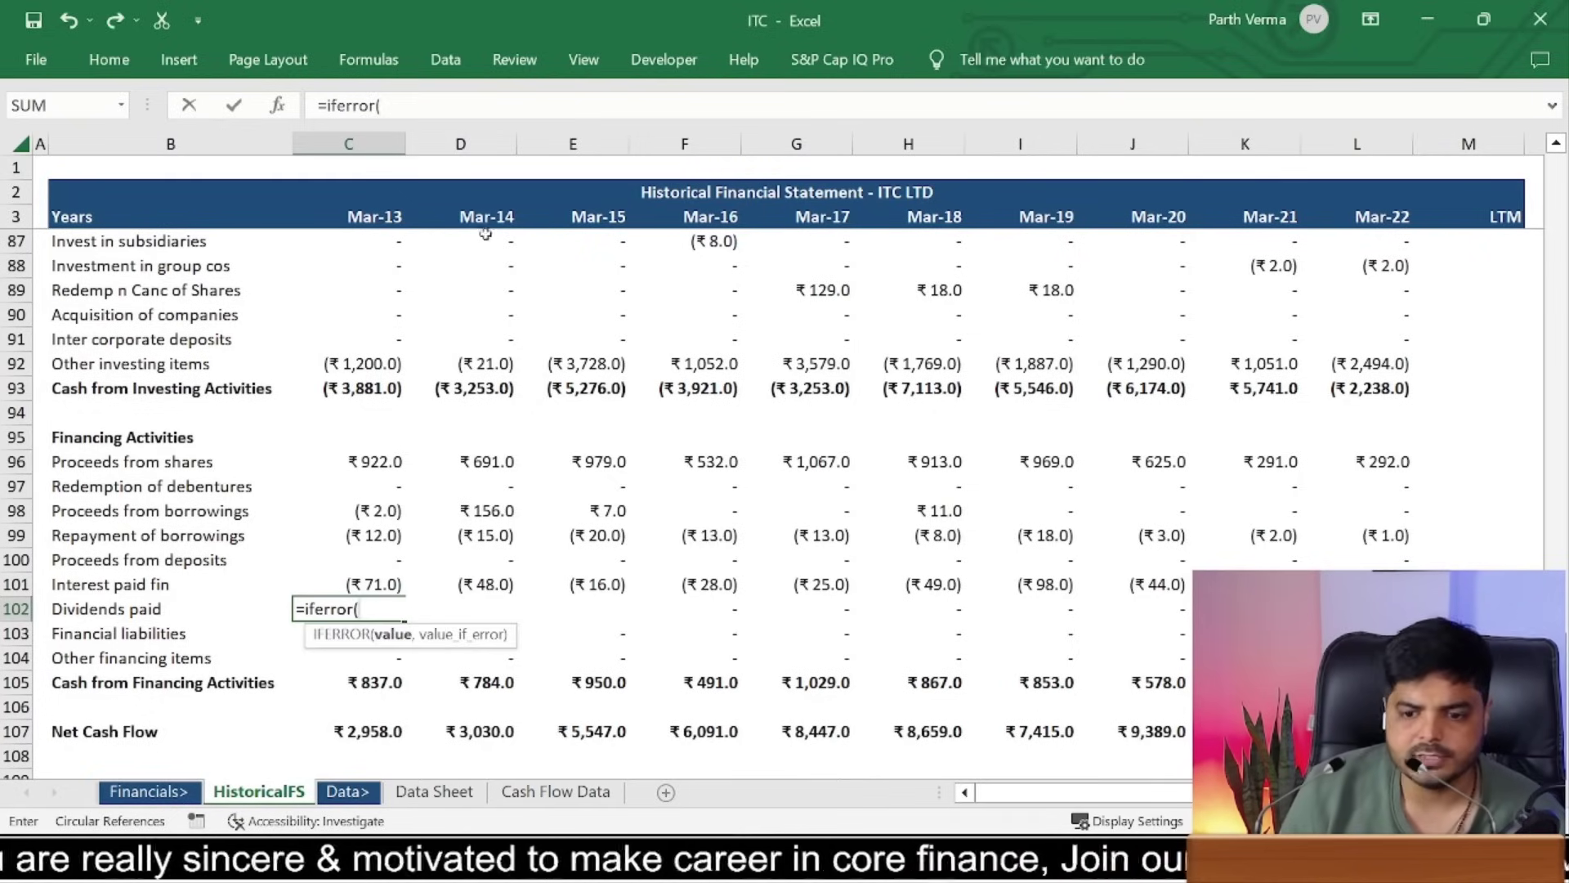
Step: Enter =IFERROR('Cash Flow Data'!E27,0) in C102 to pull Dividends paid
left_click(597, 791)
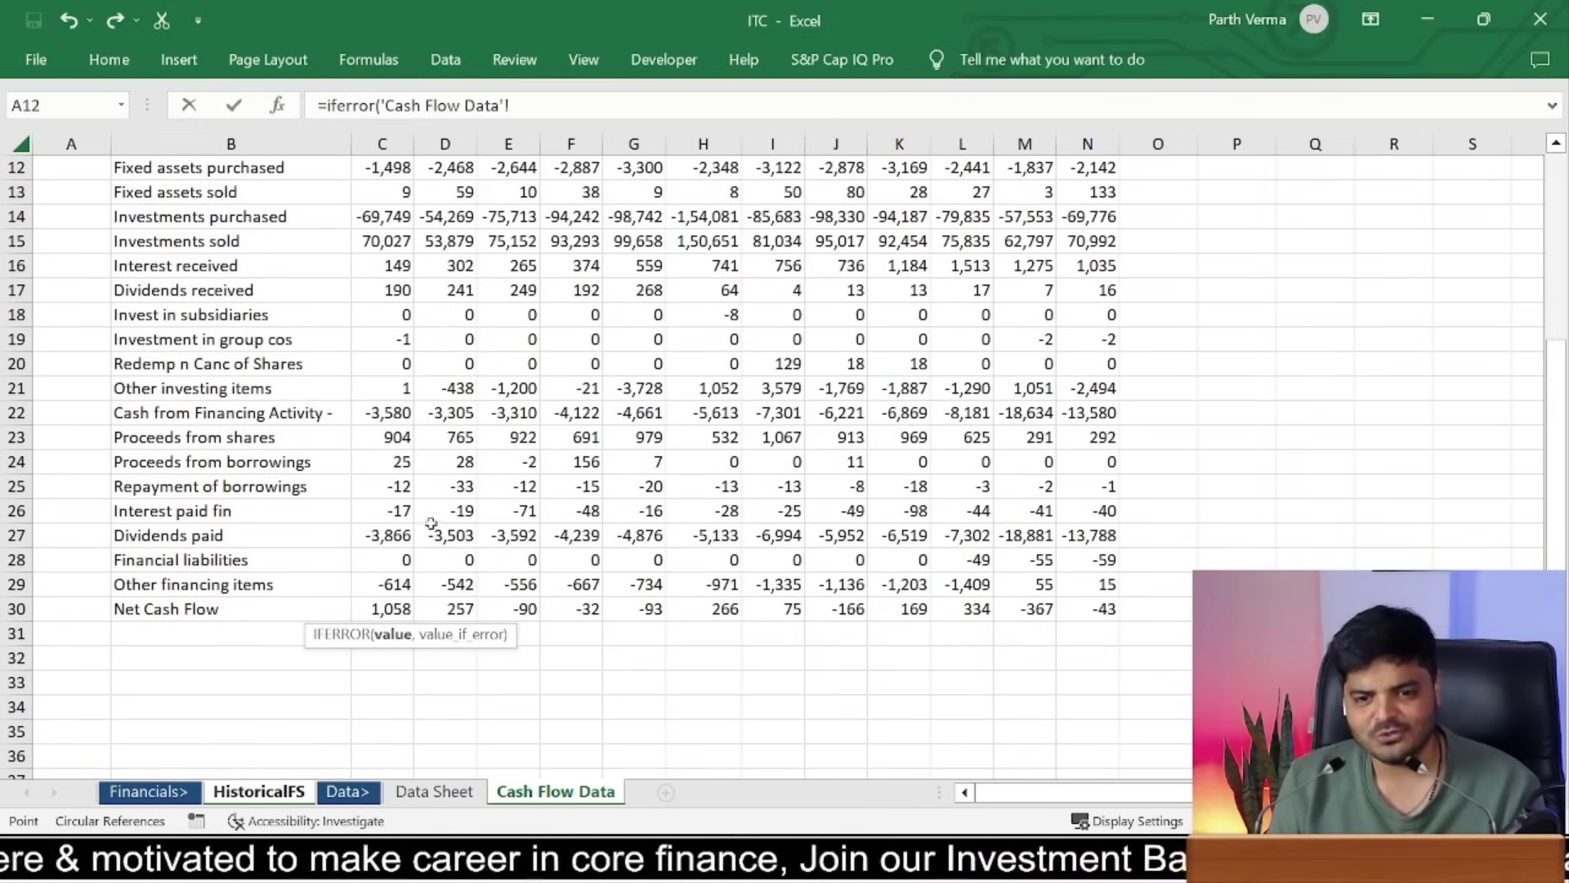
left_click(394, 537)
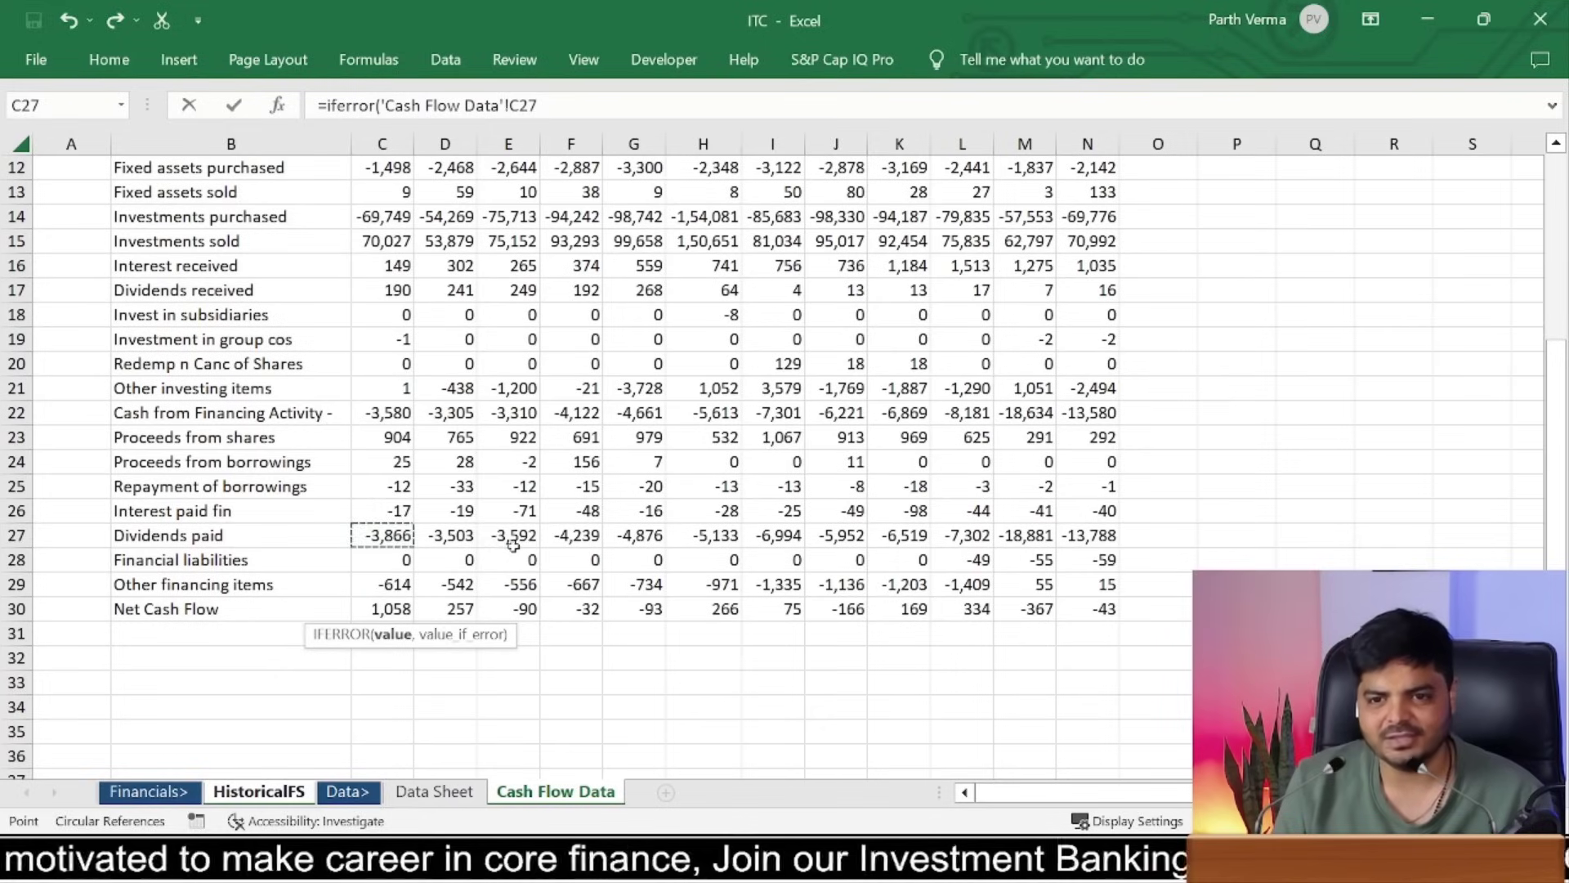
left_click(513, 543)
type(",0)")
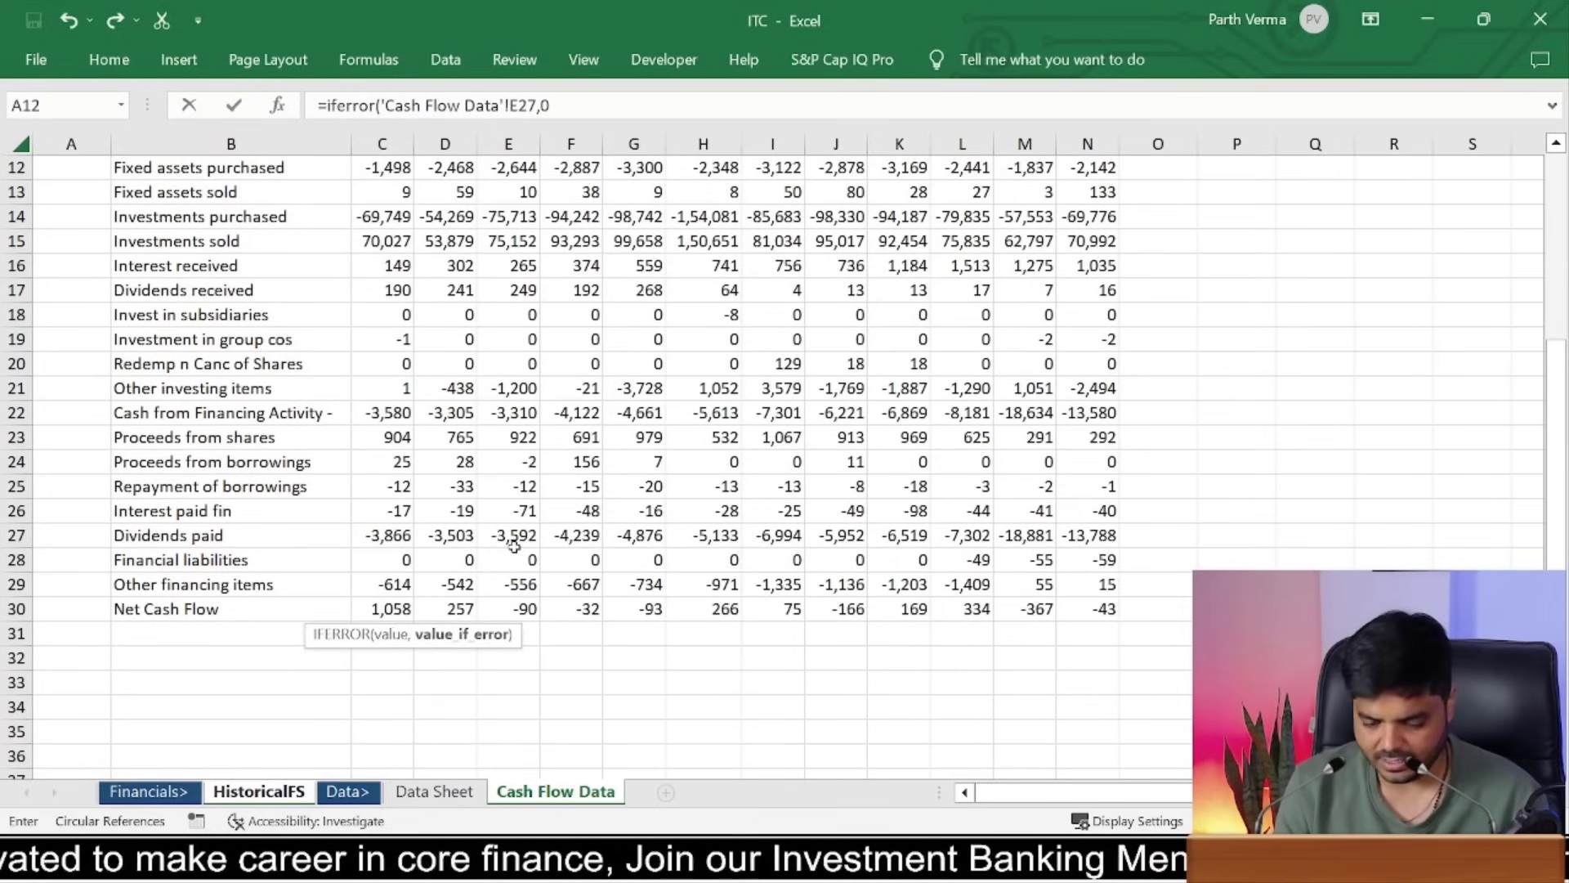
key("Return")
Step: Copy the formula across C102:L102 and down into the Financial liabilities and Other financing rows
key("ctrl+c")
key("ctrl+shift+Right")
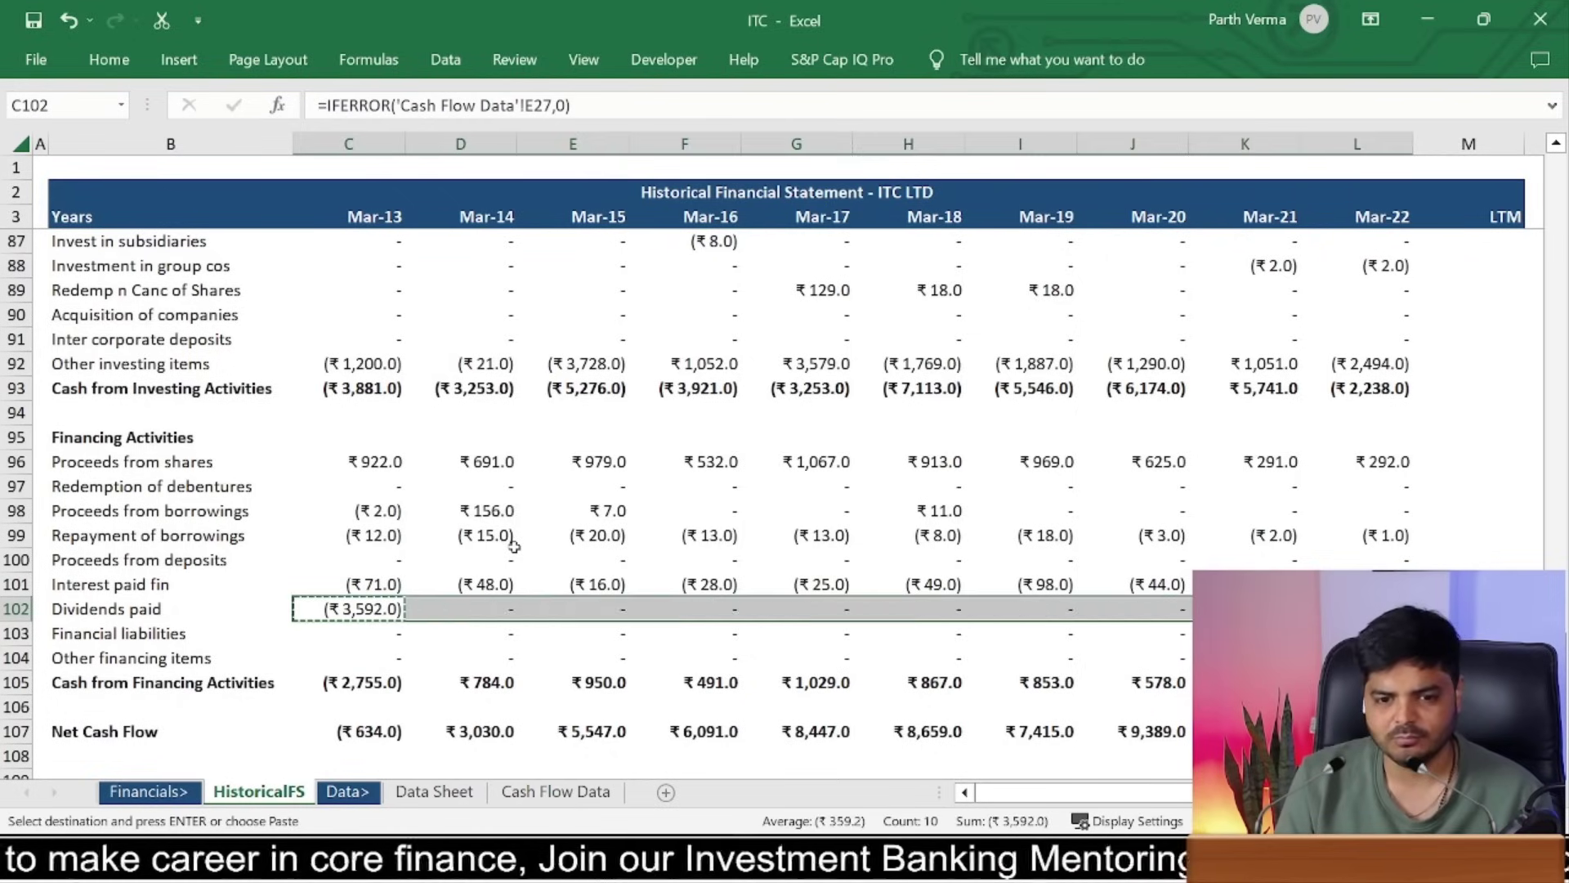
key("ctrl+v")
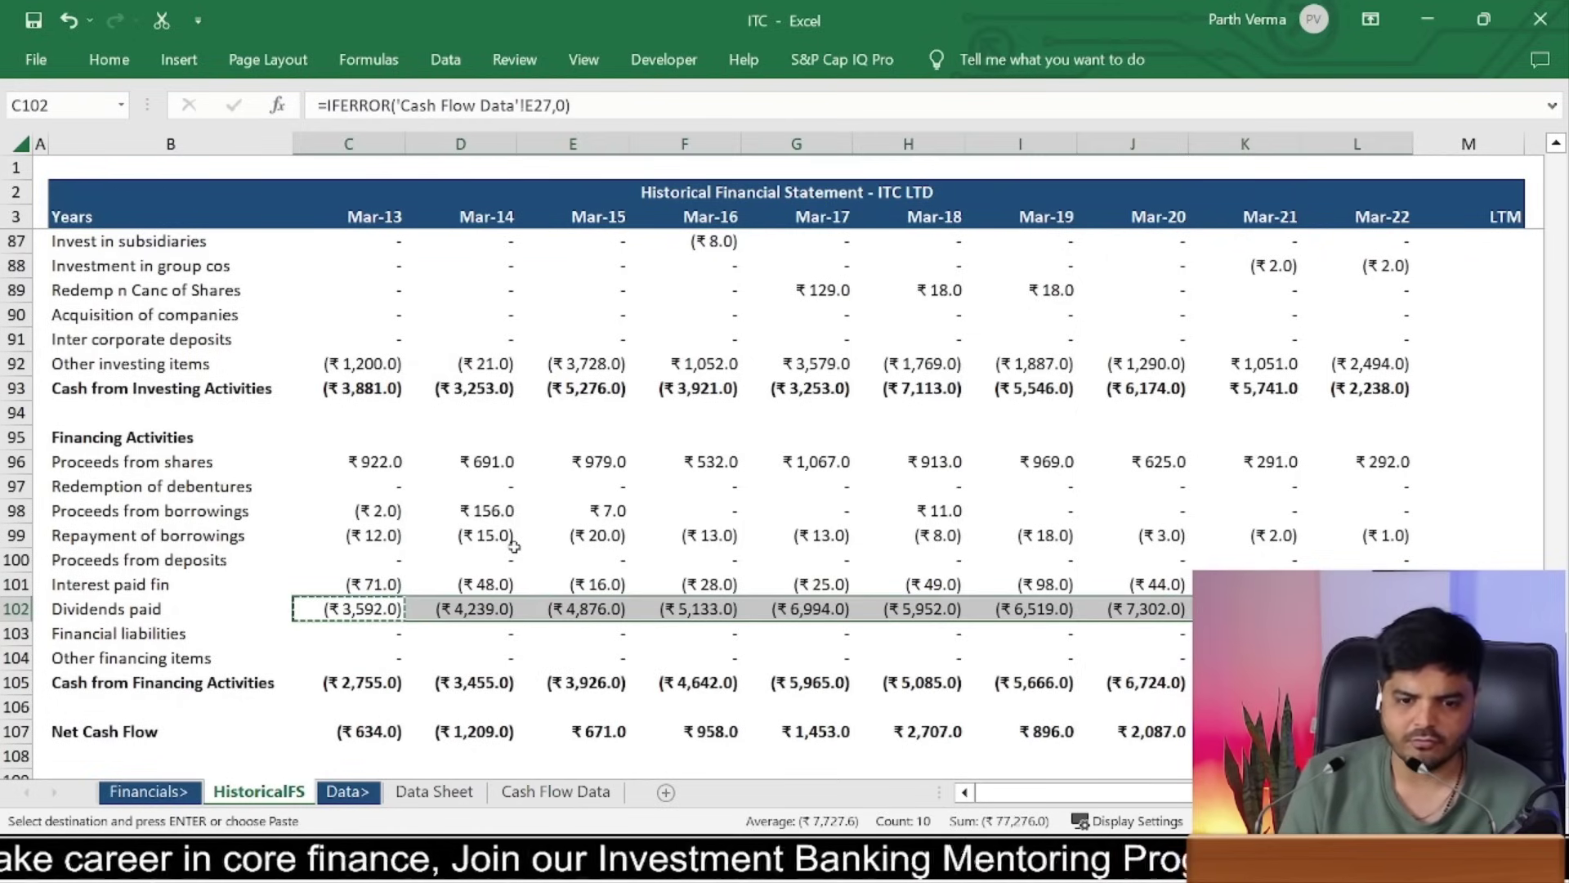
key("shift+Down")
key("shift+Down")
key("ctrl+v")
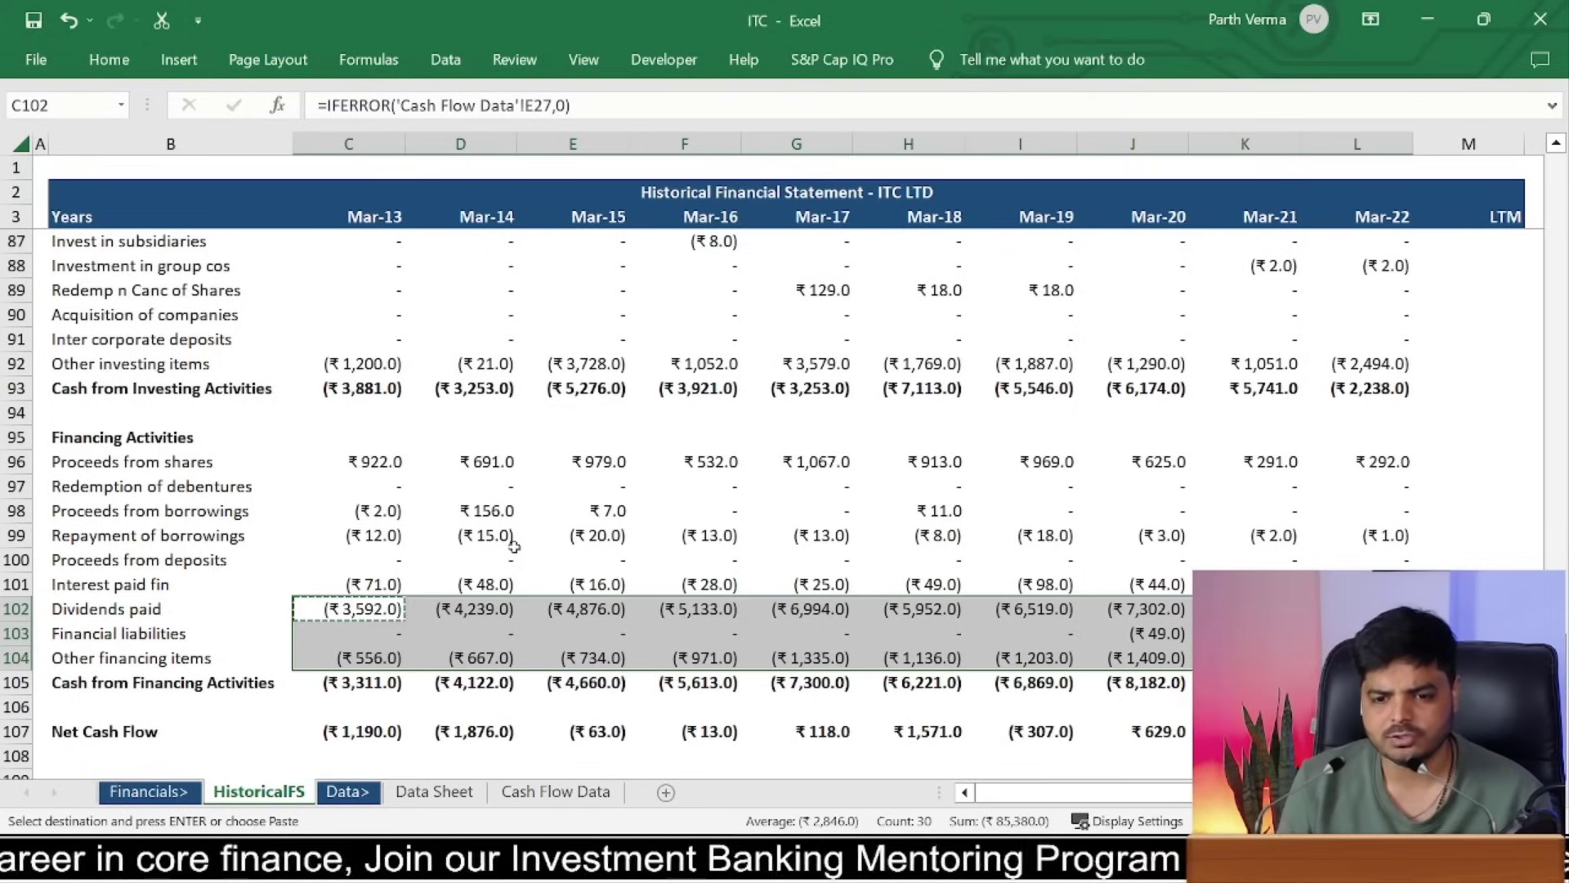
left_click(538, 800)
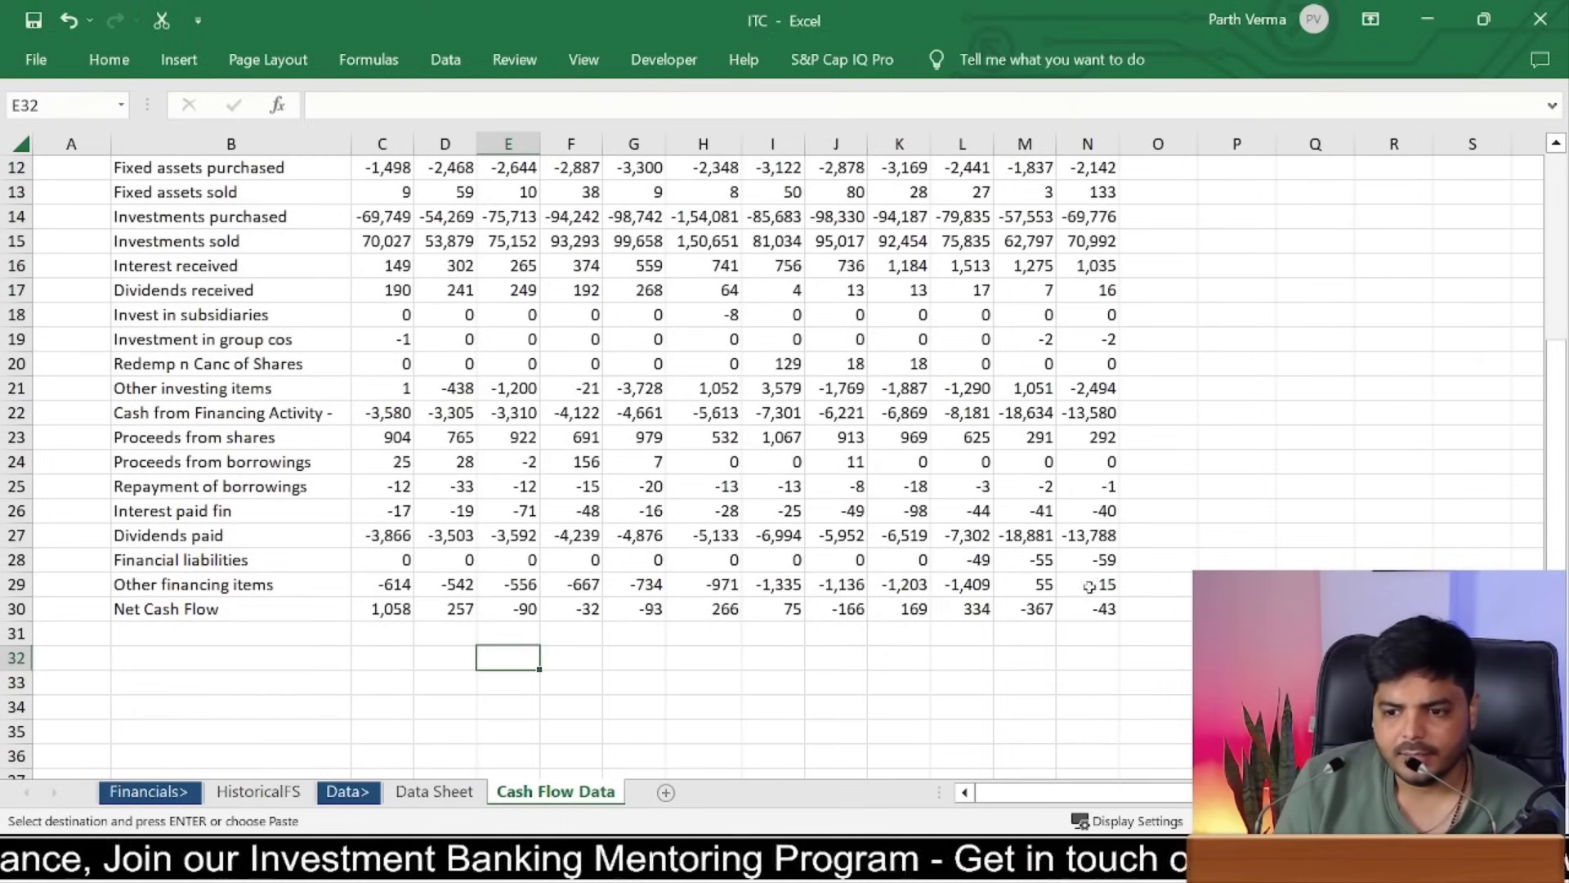
Step: Check that the Mar-22 items in N23:N29 sum to the N22 financing total and Data Sheet
left_click(1106, 419)
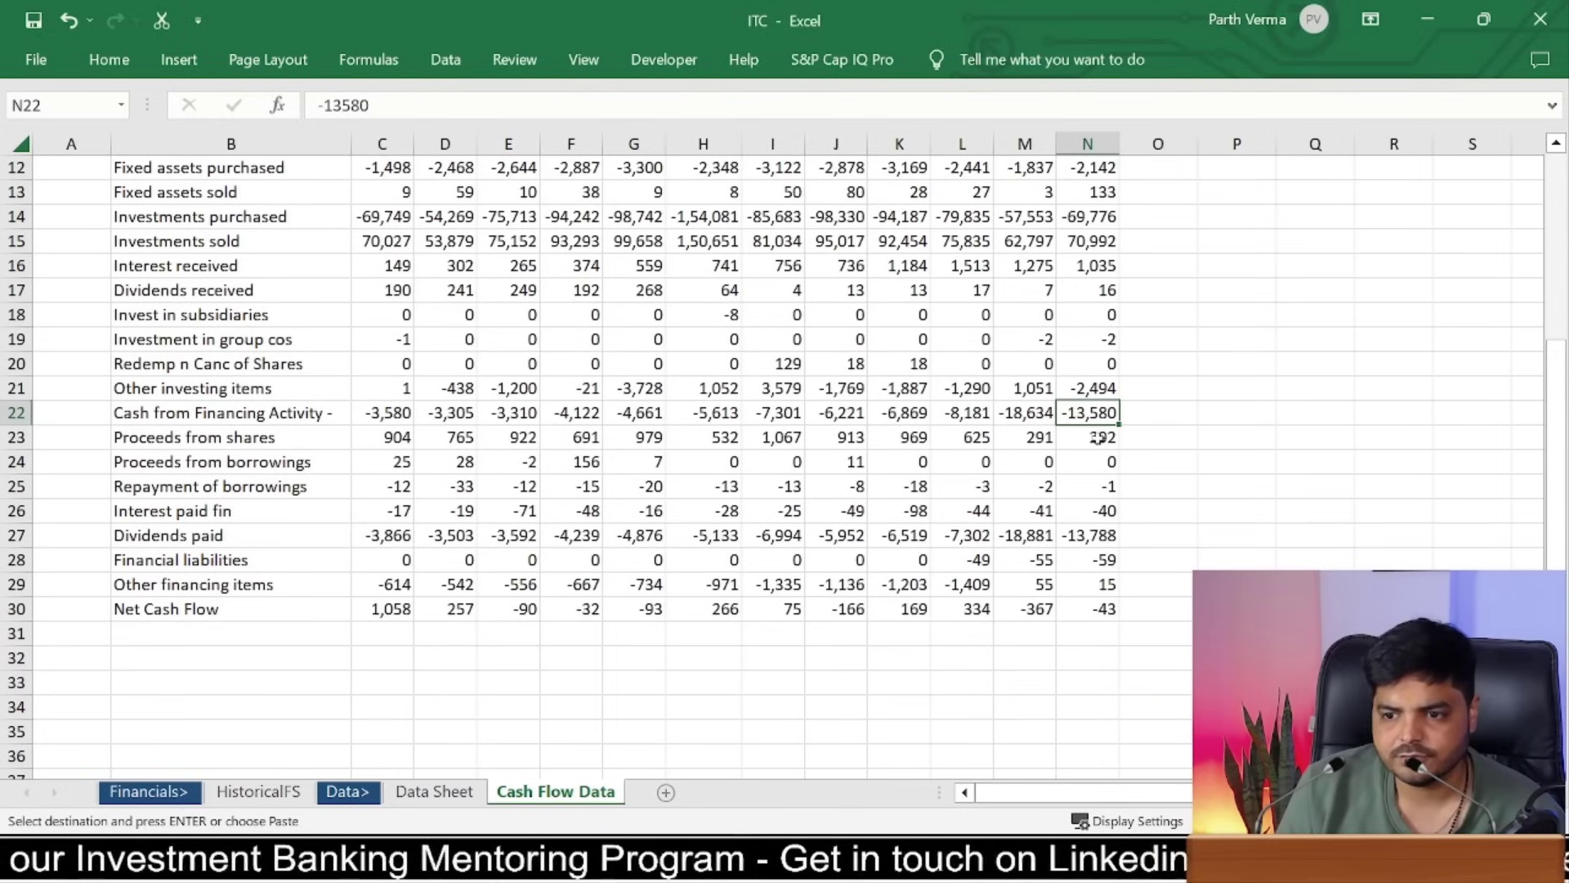
left_click_drag(1099, 439, 1100, 584)
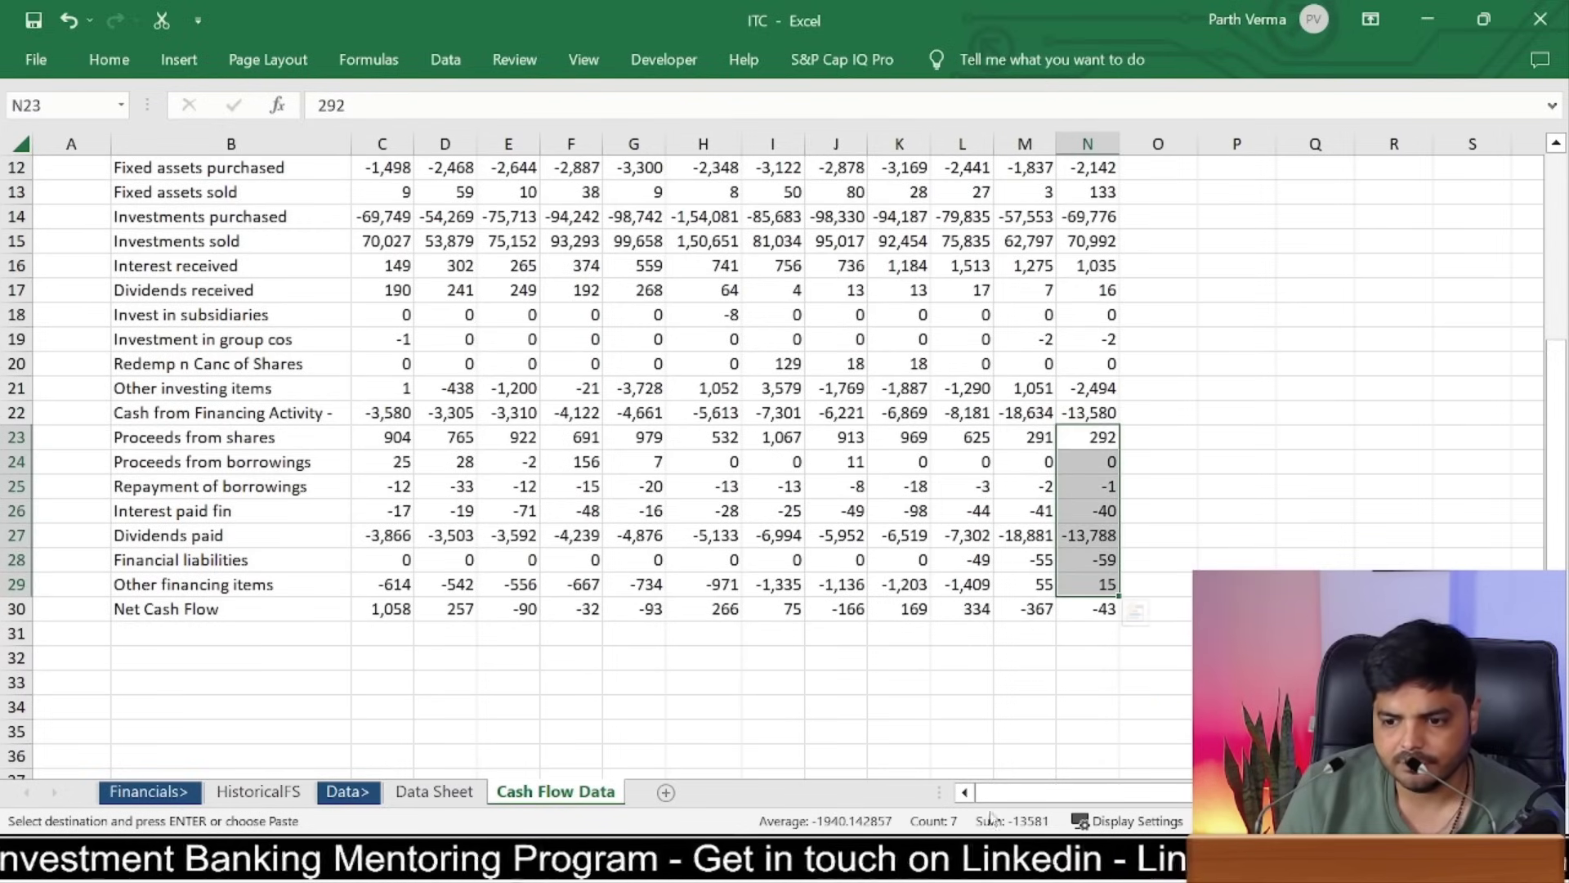
left_click(471, 789)
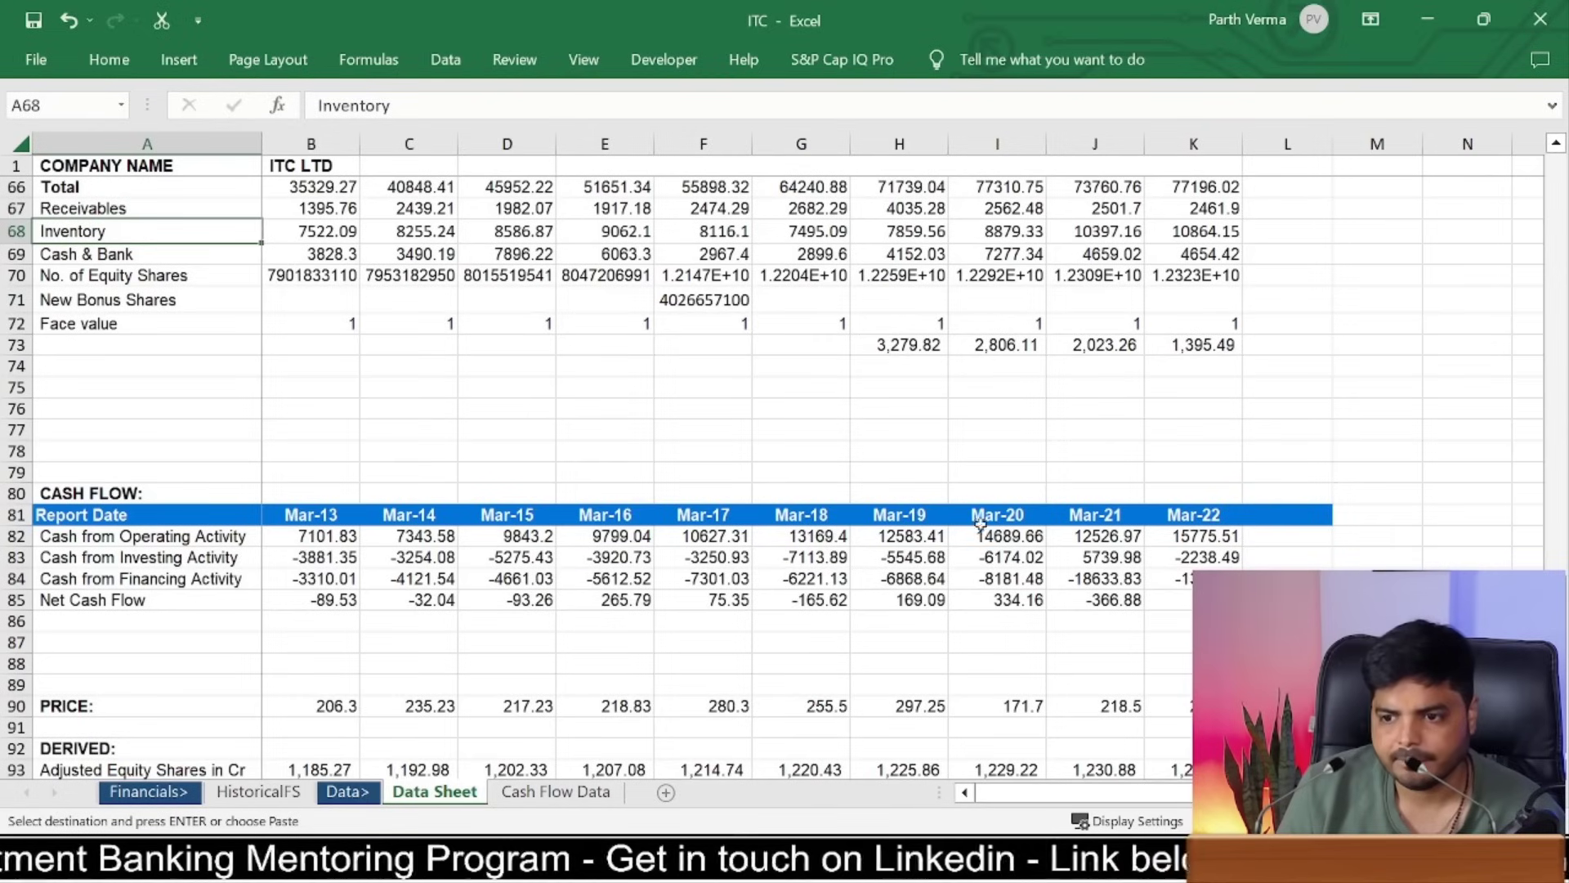
left_click(259, 794)
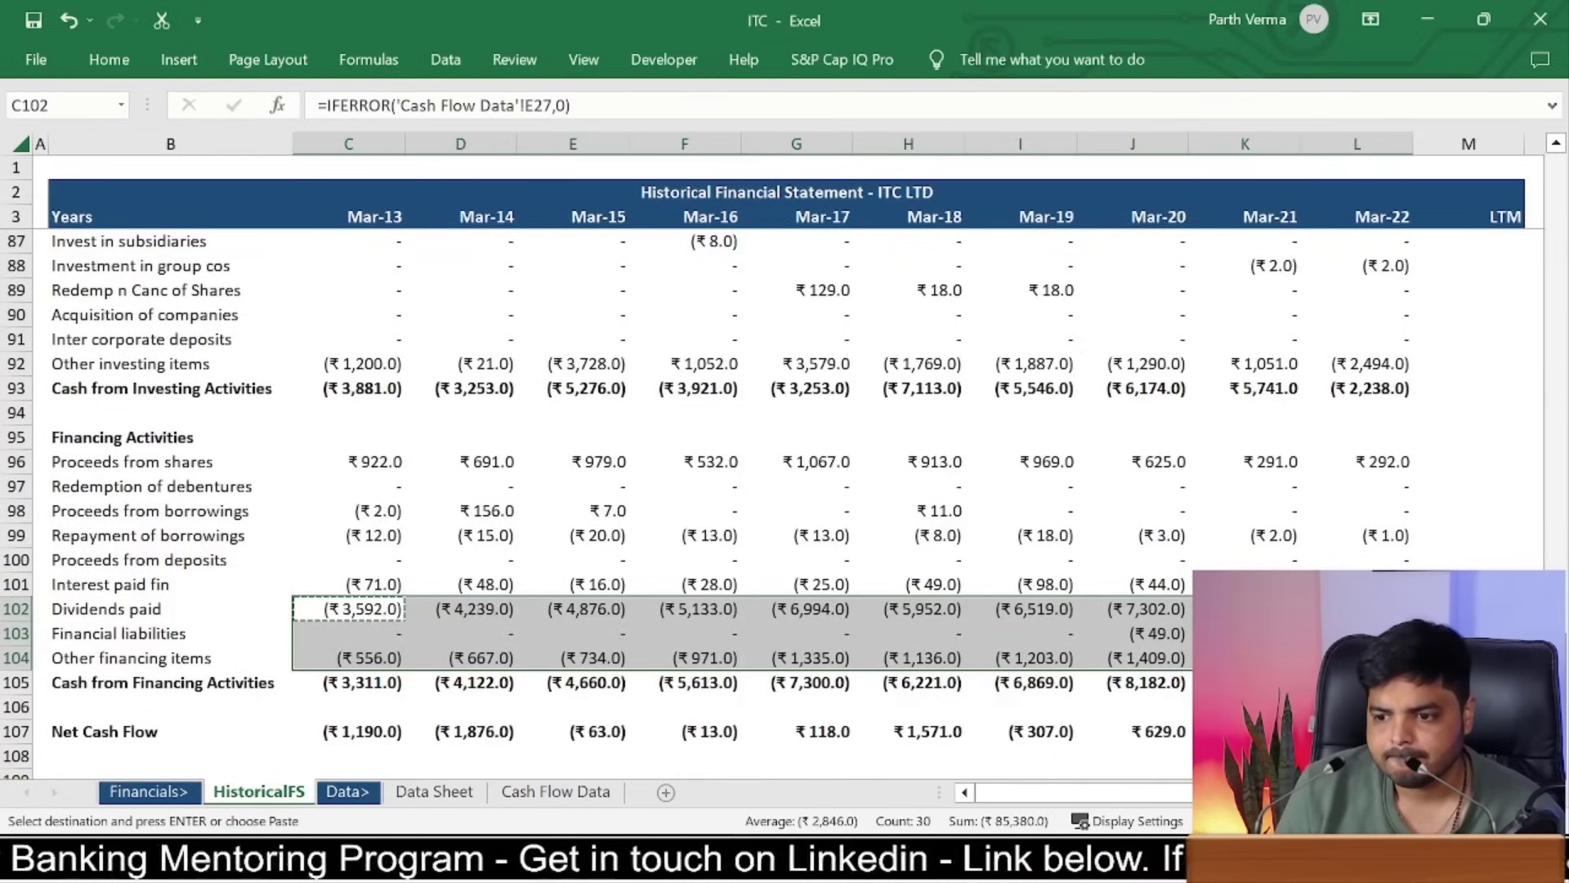
Step: Review the Mar-22 financing total and net cash flow formulas, then select the statement table
left_click(1356, 682)
key("Down")
key("Down")
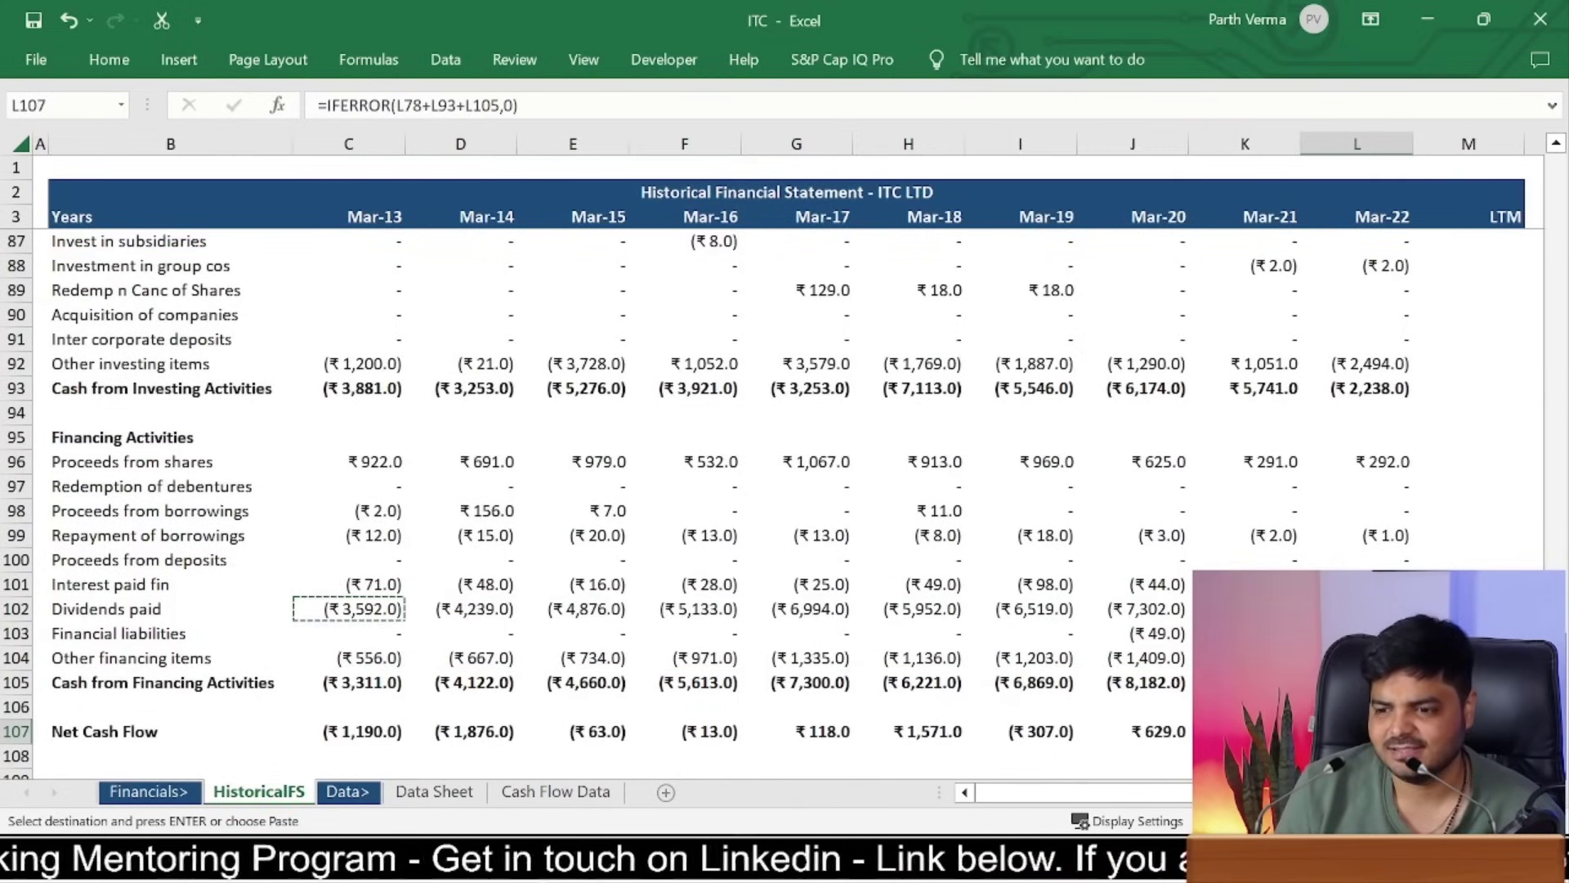
key("F2")
scroll(785, 490, "up", 5)
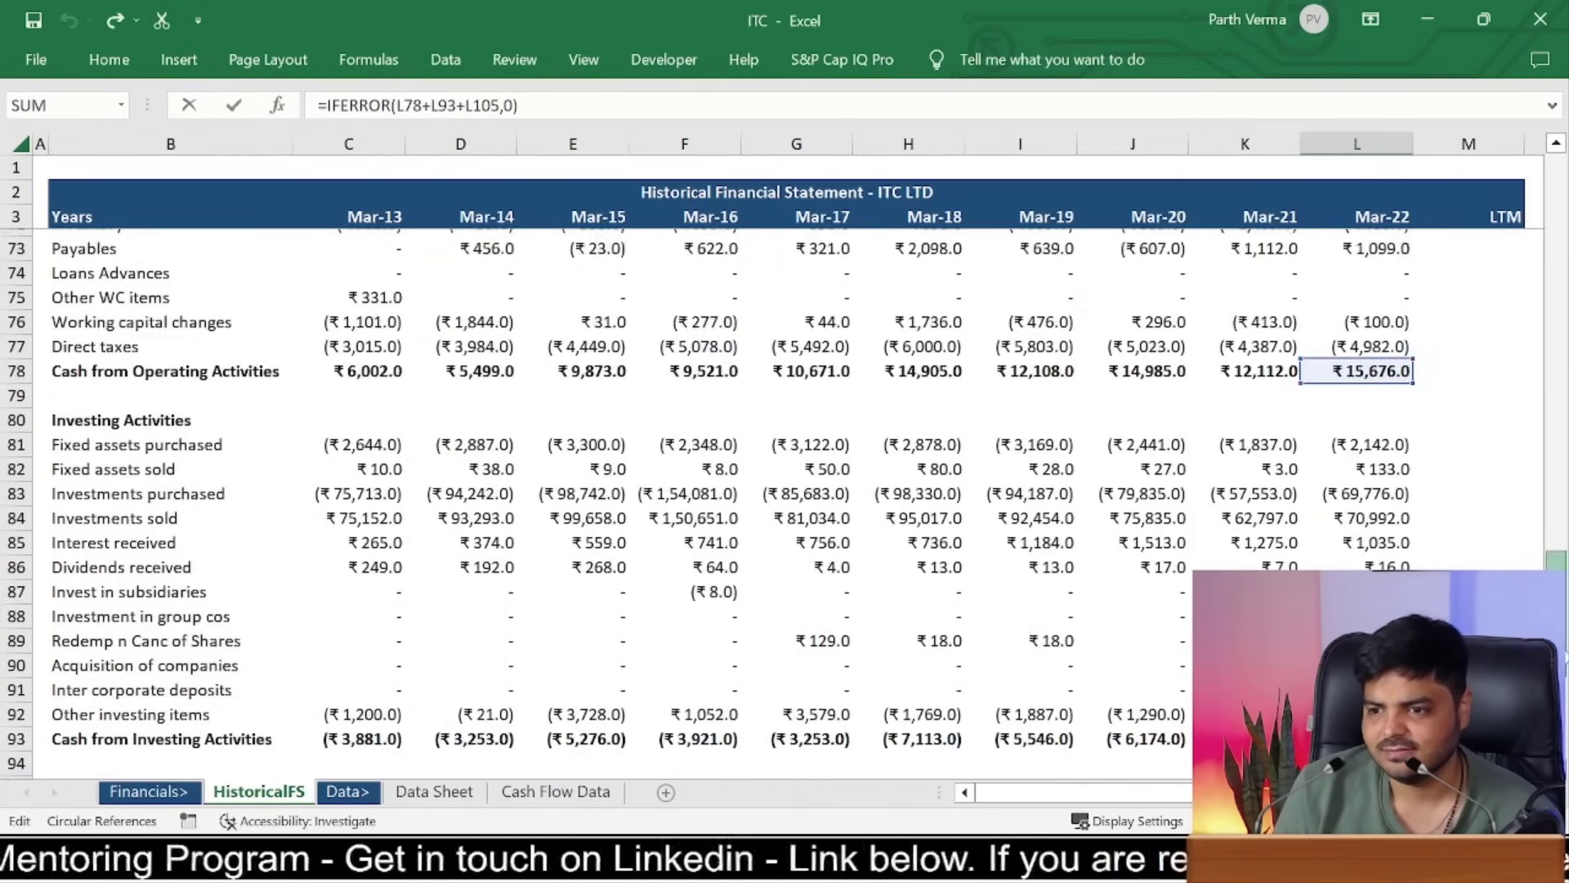
scroll(784, 490, "down", 5)
key("ctrl+Return")
left_click(1469, 683)
mouse_move(1468, 683)
left_mouse_down()
mouse_move(1423, 124)
mouse_move(1357, 363)
left_mouse_up()
Step: Search Screener for 'Dmart' and export Avenue Supermarts Ltd's financials to Excel
left_click(1428, 19)
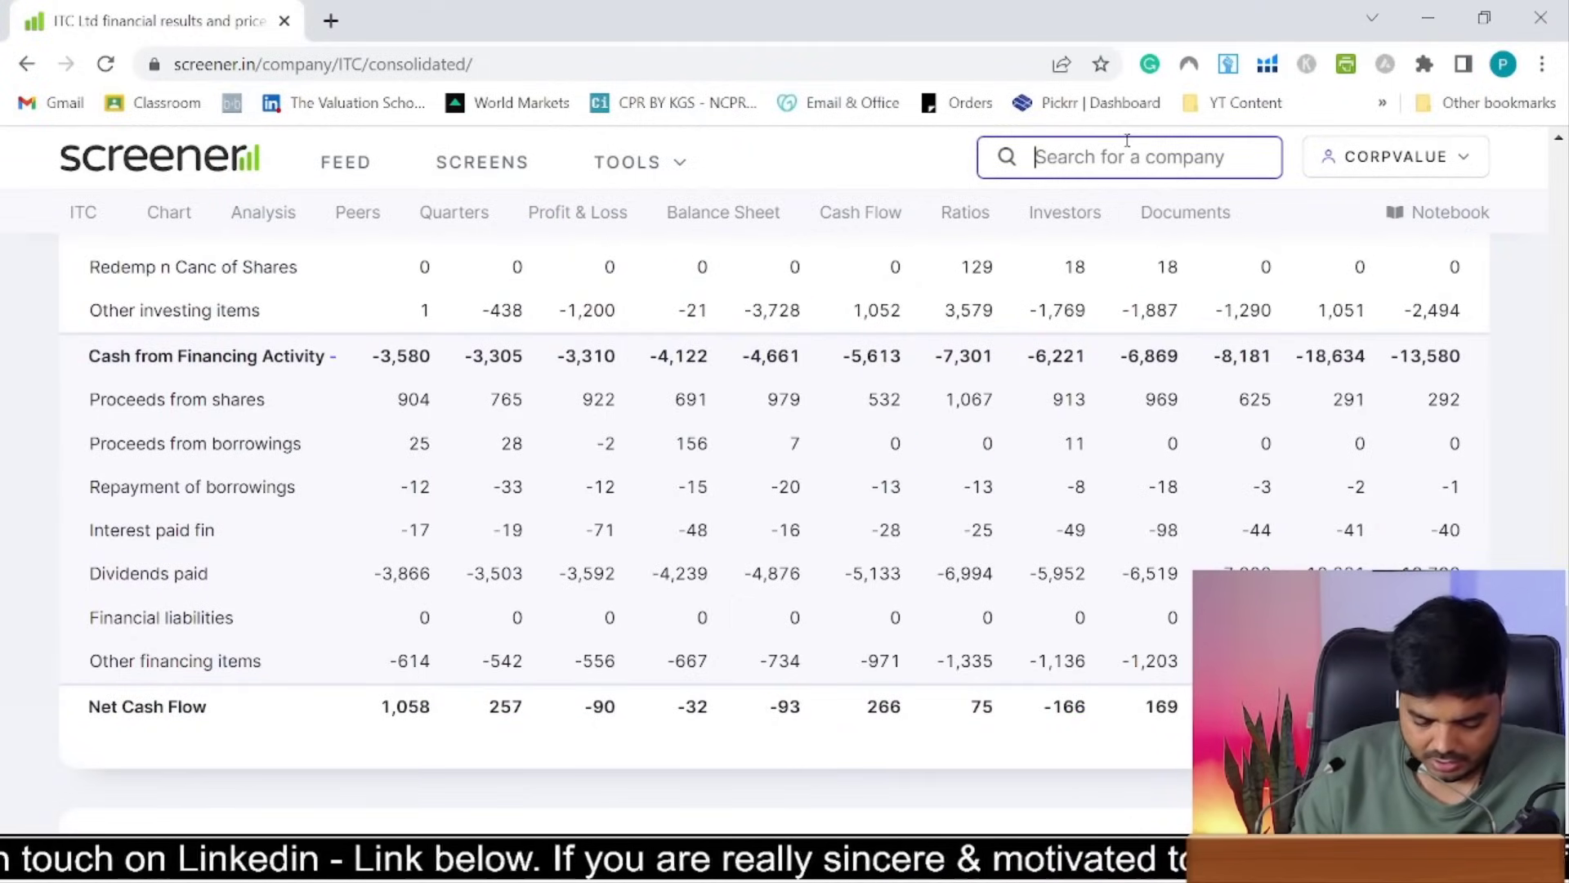
type("Dmart")
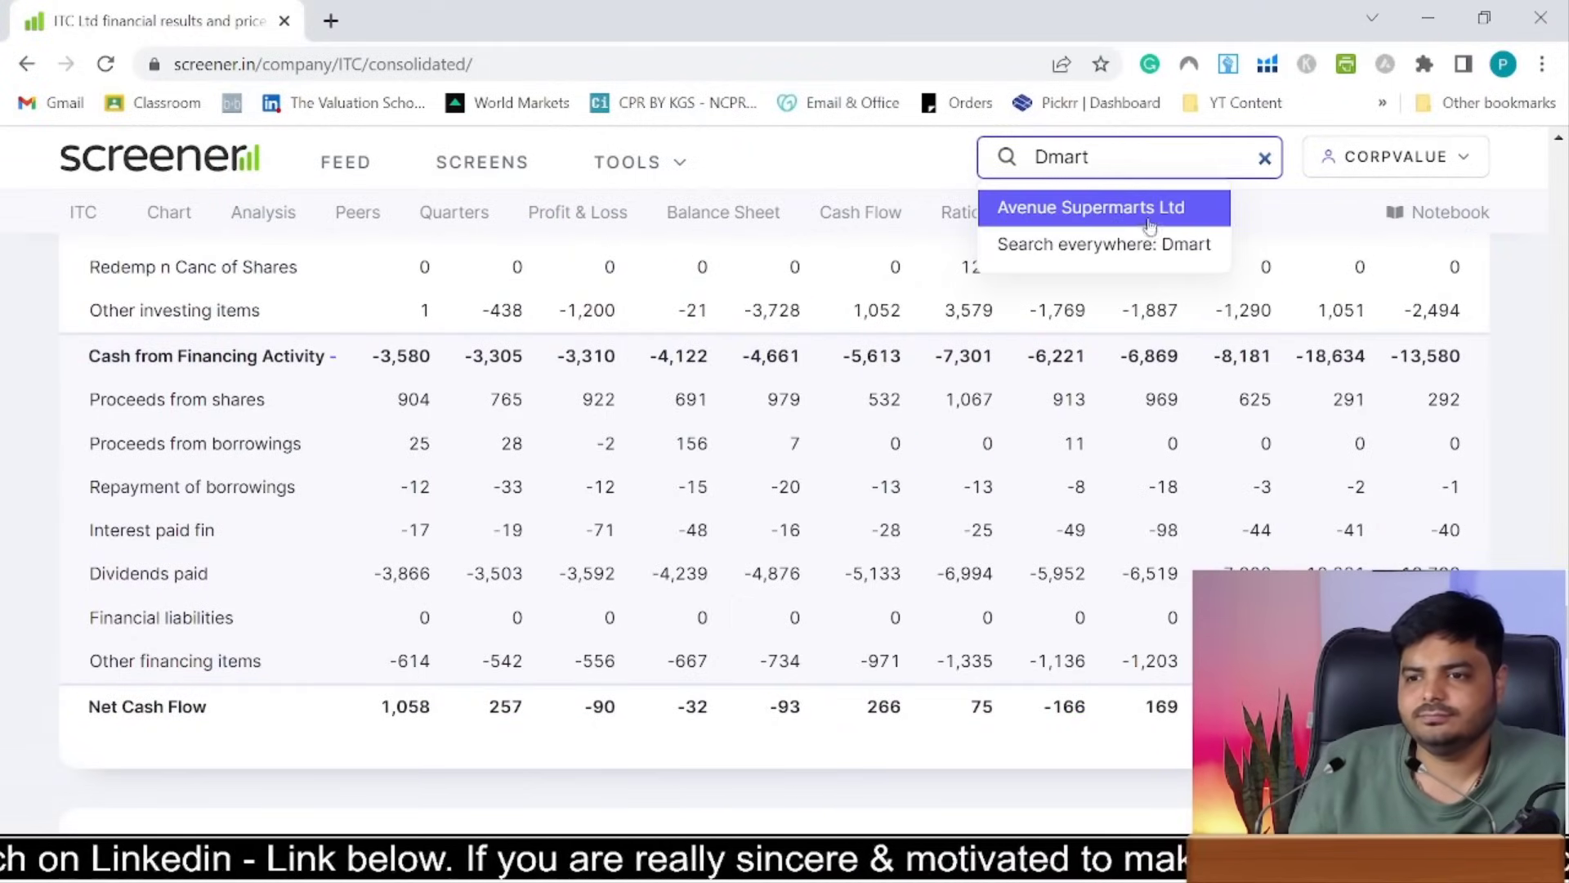
left_click(1148, 219)
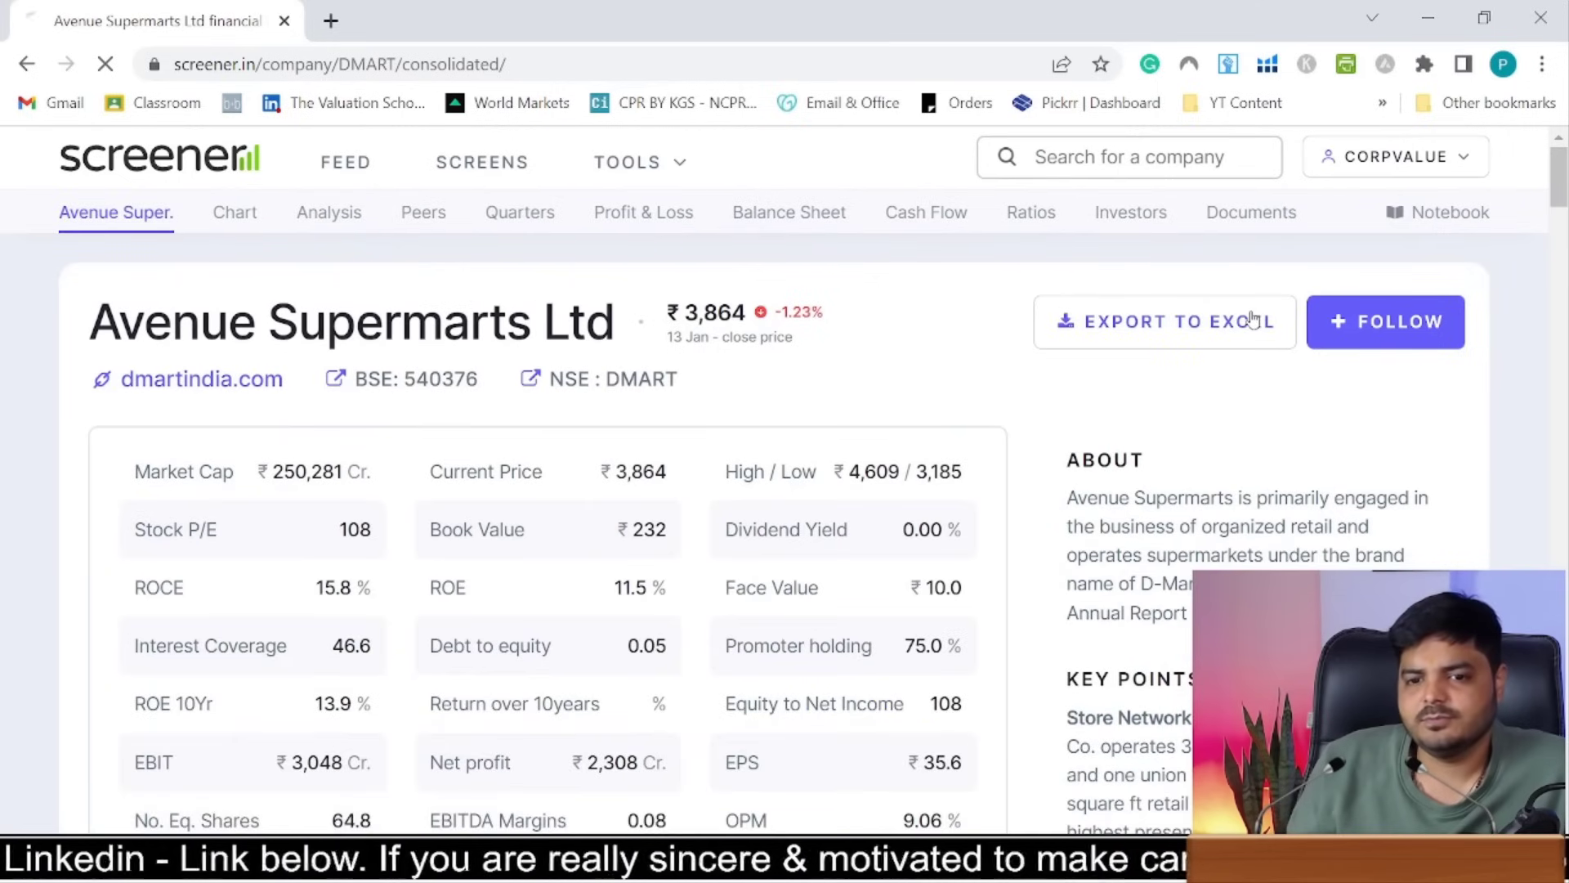
left_click(1251, 319)
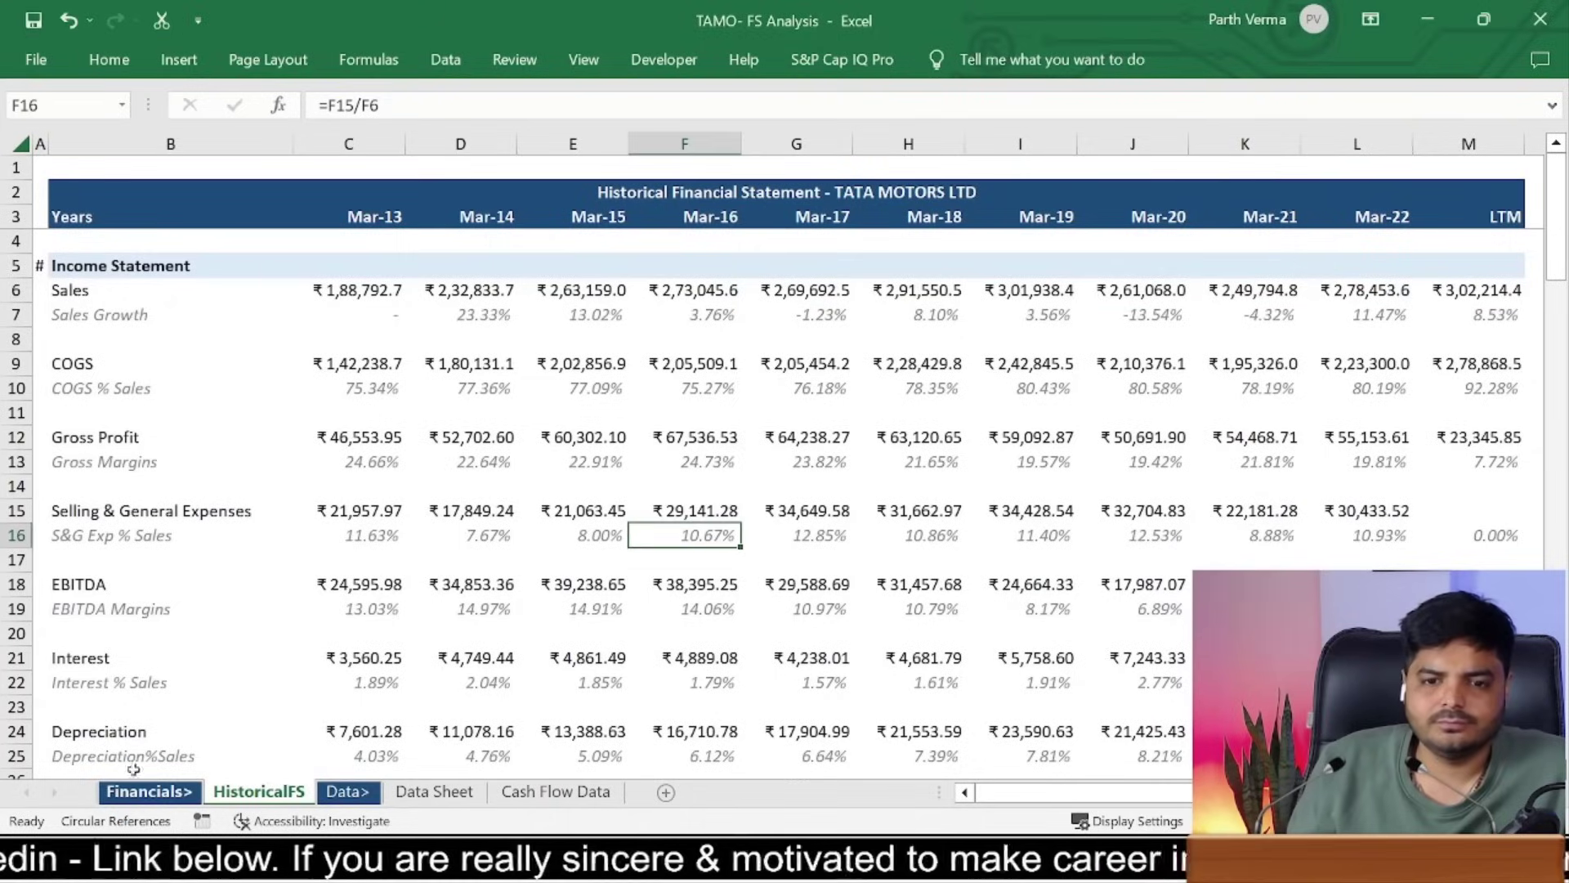
Step: Enable editing in the Avenue Supermarts export and review its HistoricalFS and Data Sheet figures
left_click(263, 502)
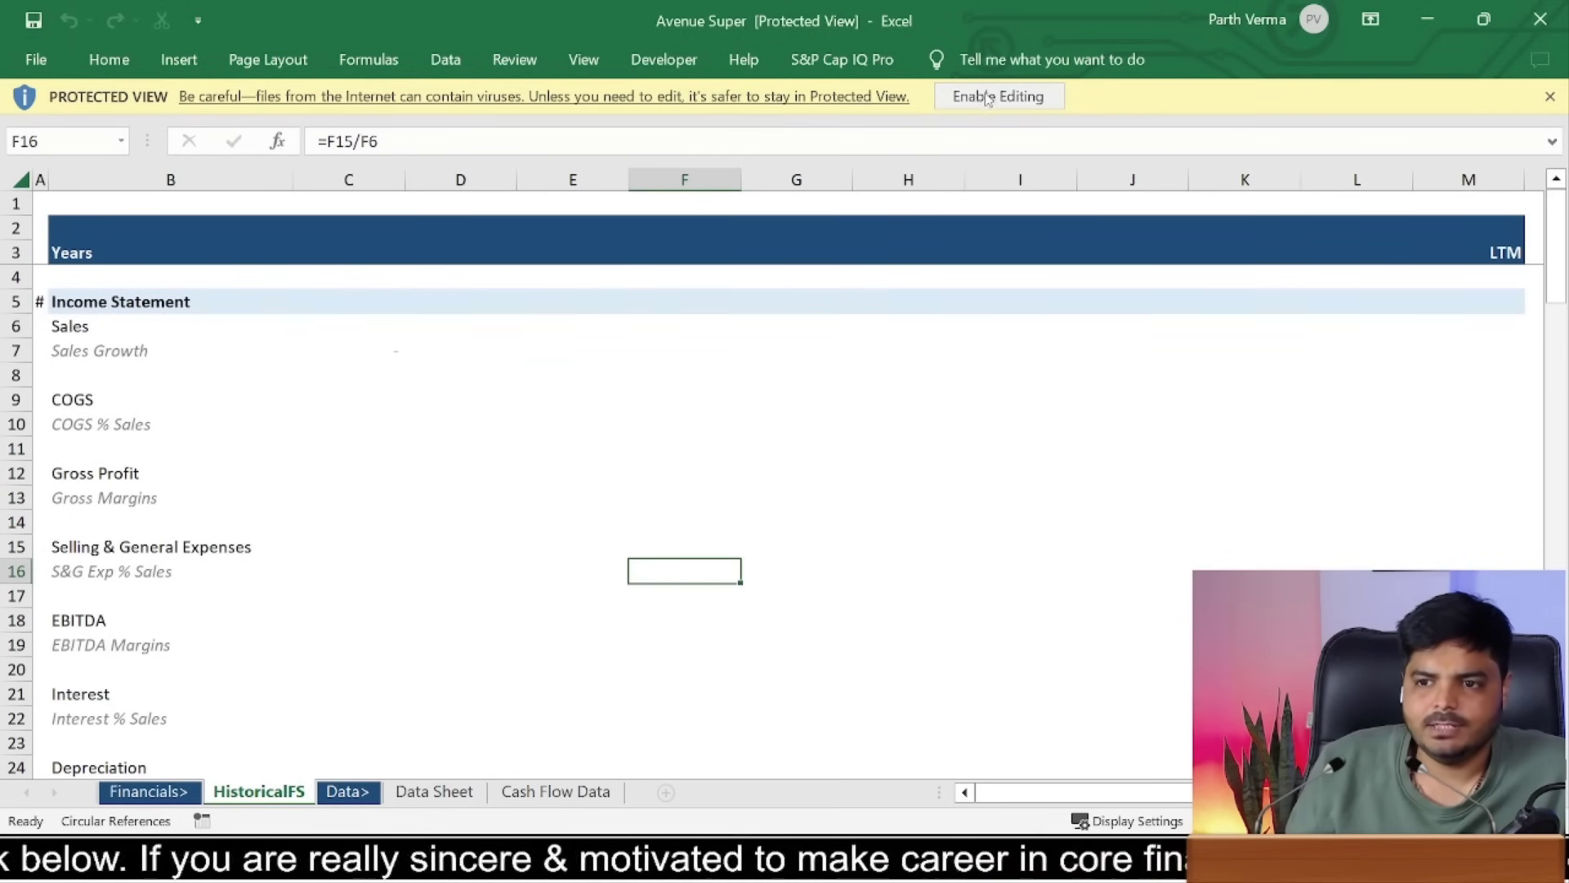
left_click(998, 96)
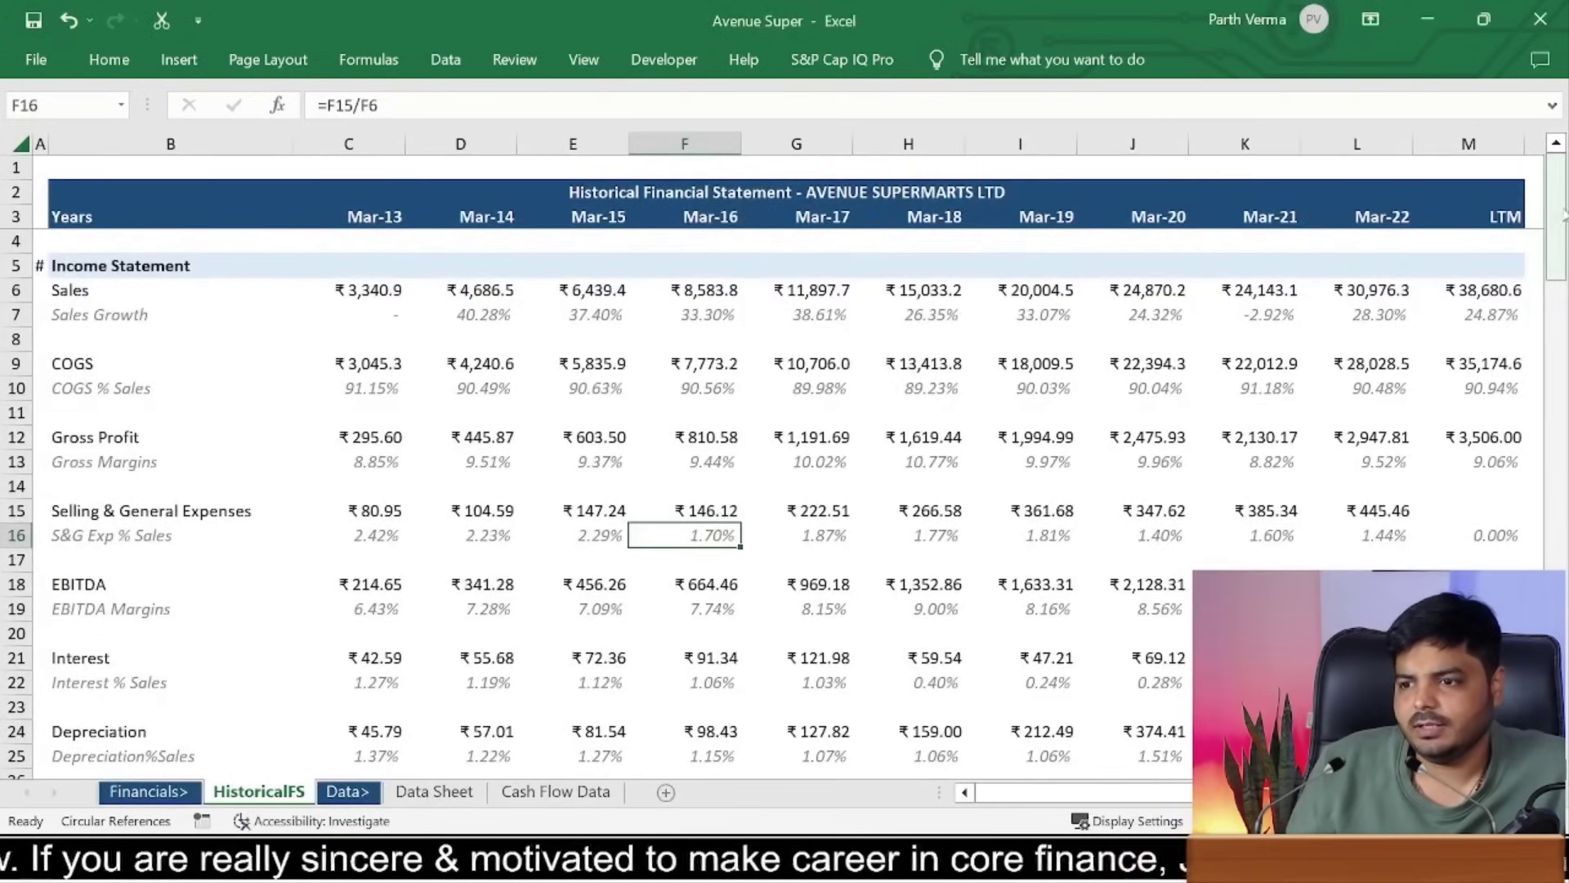
left_click_drag(1555, 214, 1555, 595)
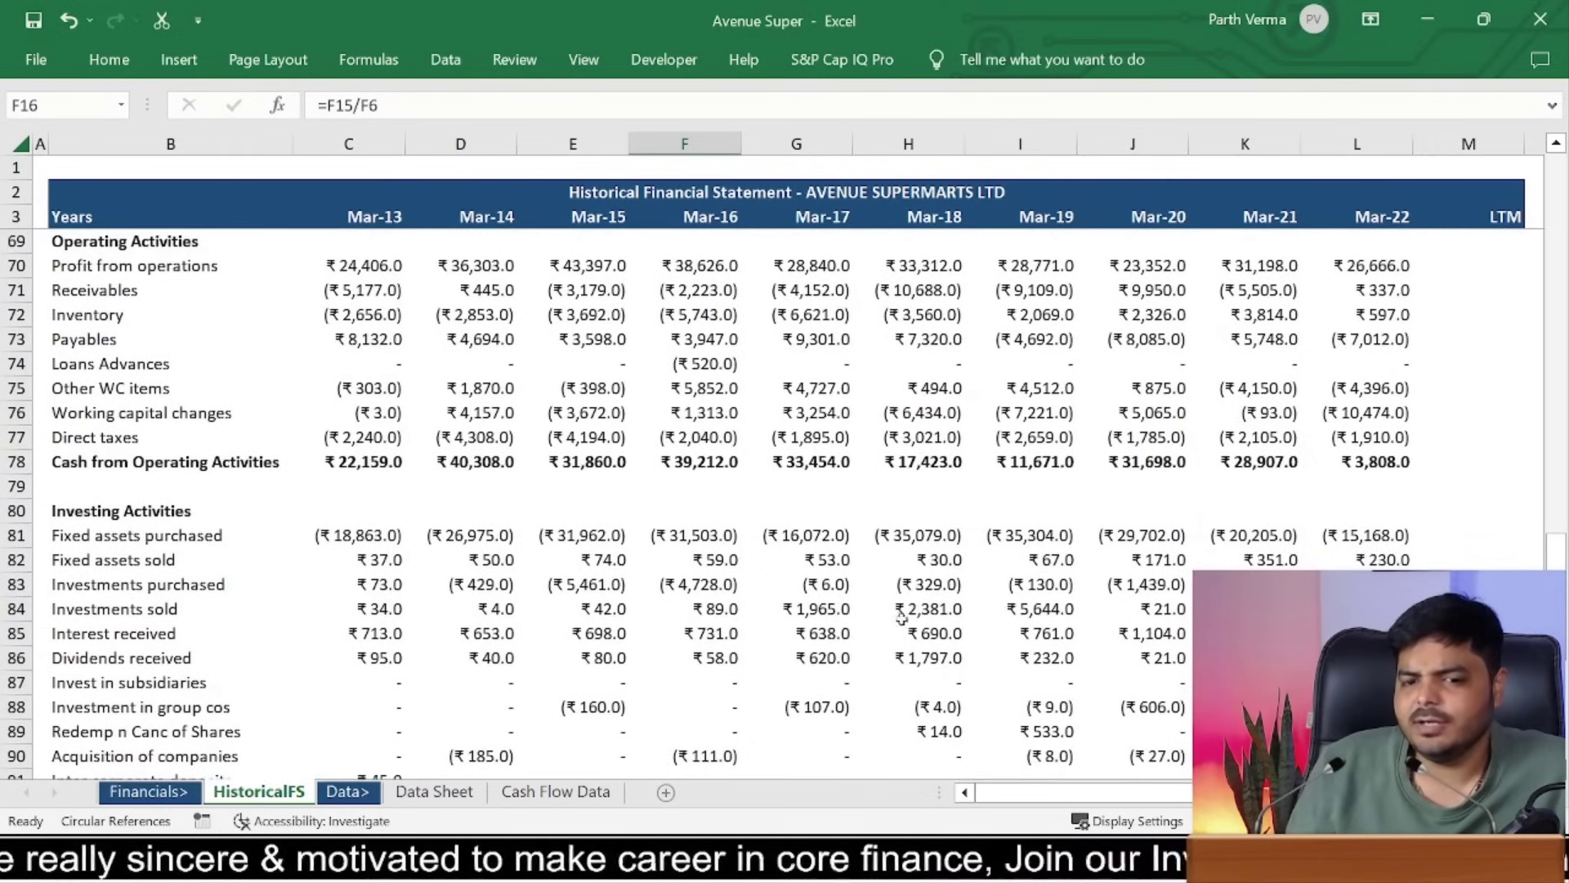
mouse_move(1555, 551)
left_mouse_down()
mouse_move(1542, 298)
mouse_move(1555, 588)
left_mouse_up()
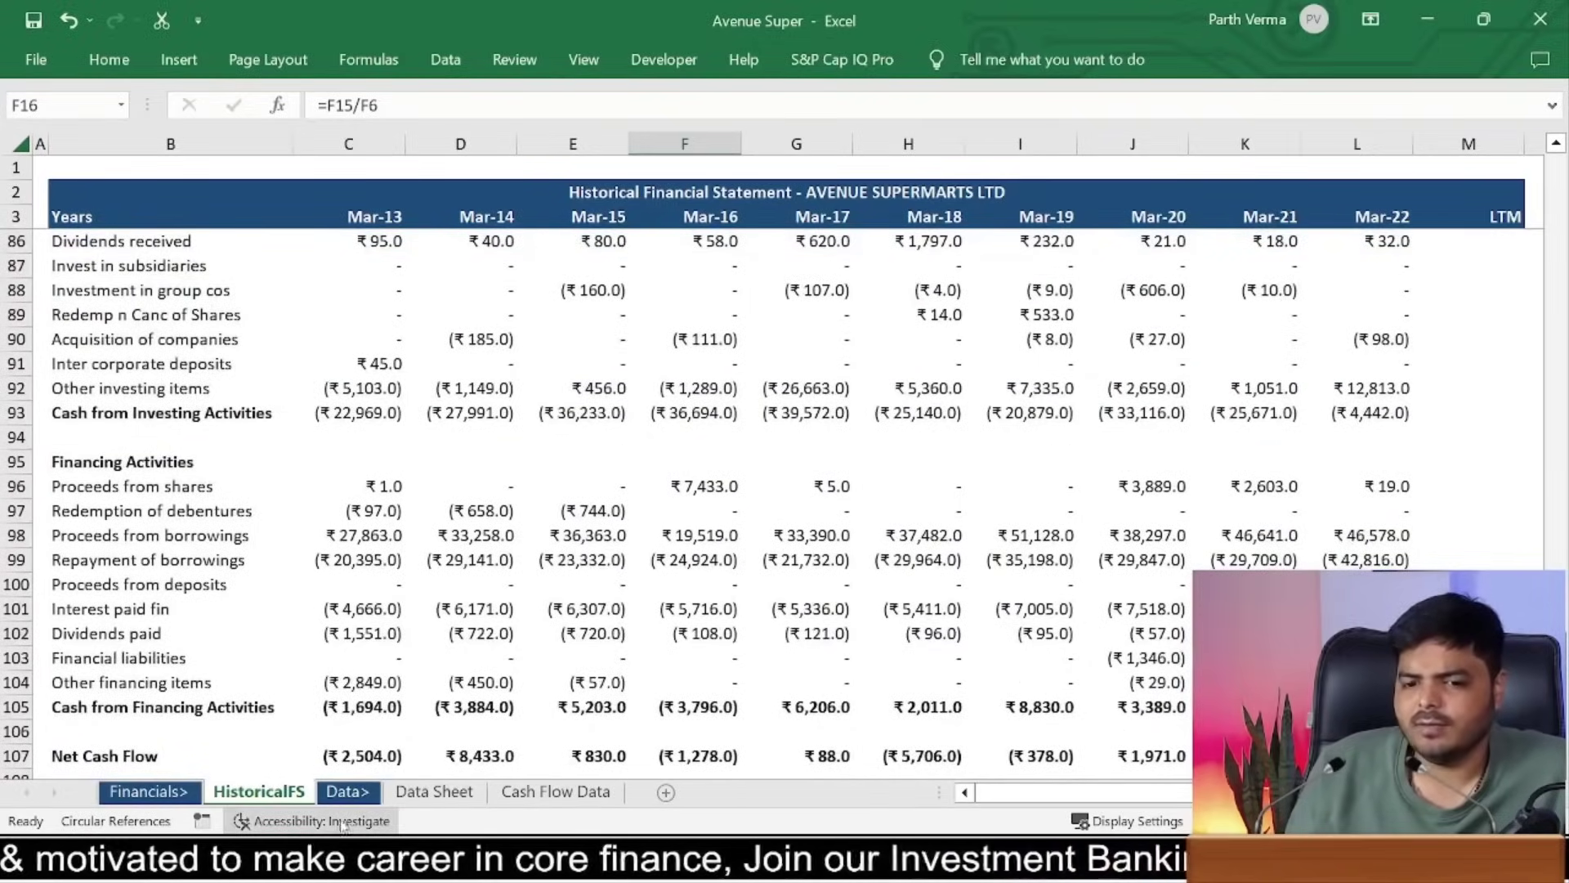
left_click(434, 791)
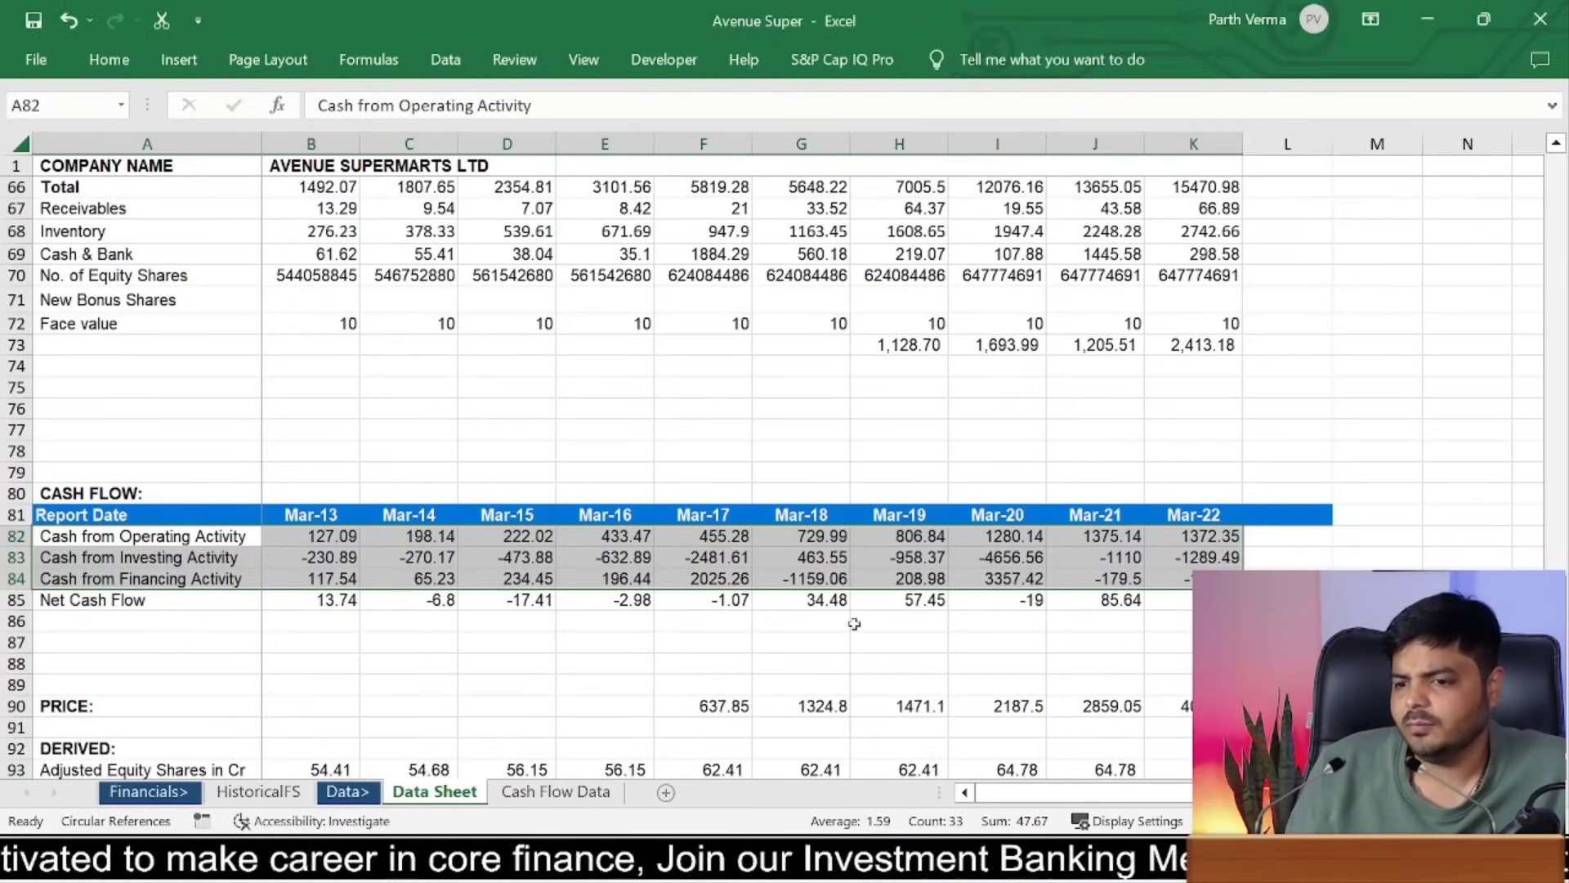
left_click(273, 794)
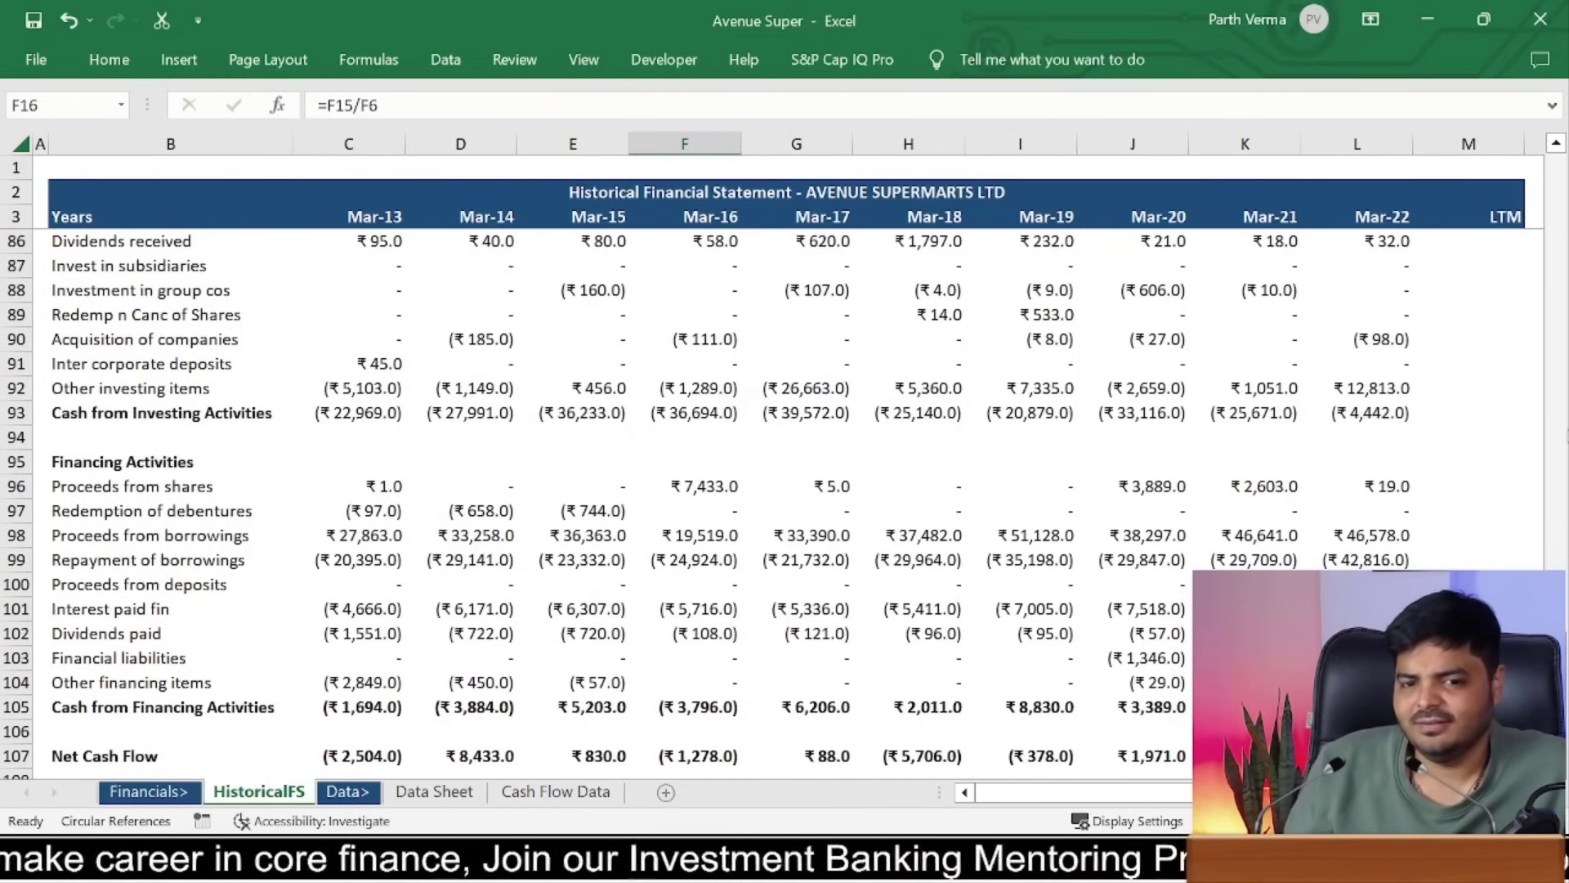
scroll(1527, 489, "up", 9)
scroll(1528, 489, "up", 7)
scroll(1527, 489, "up", 12)
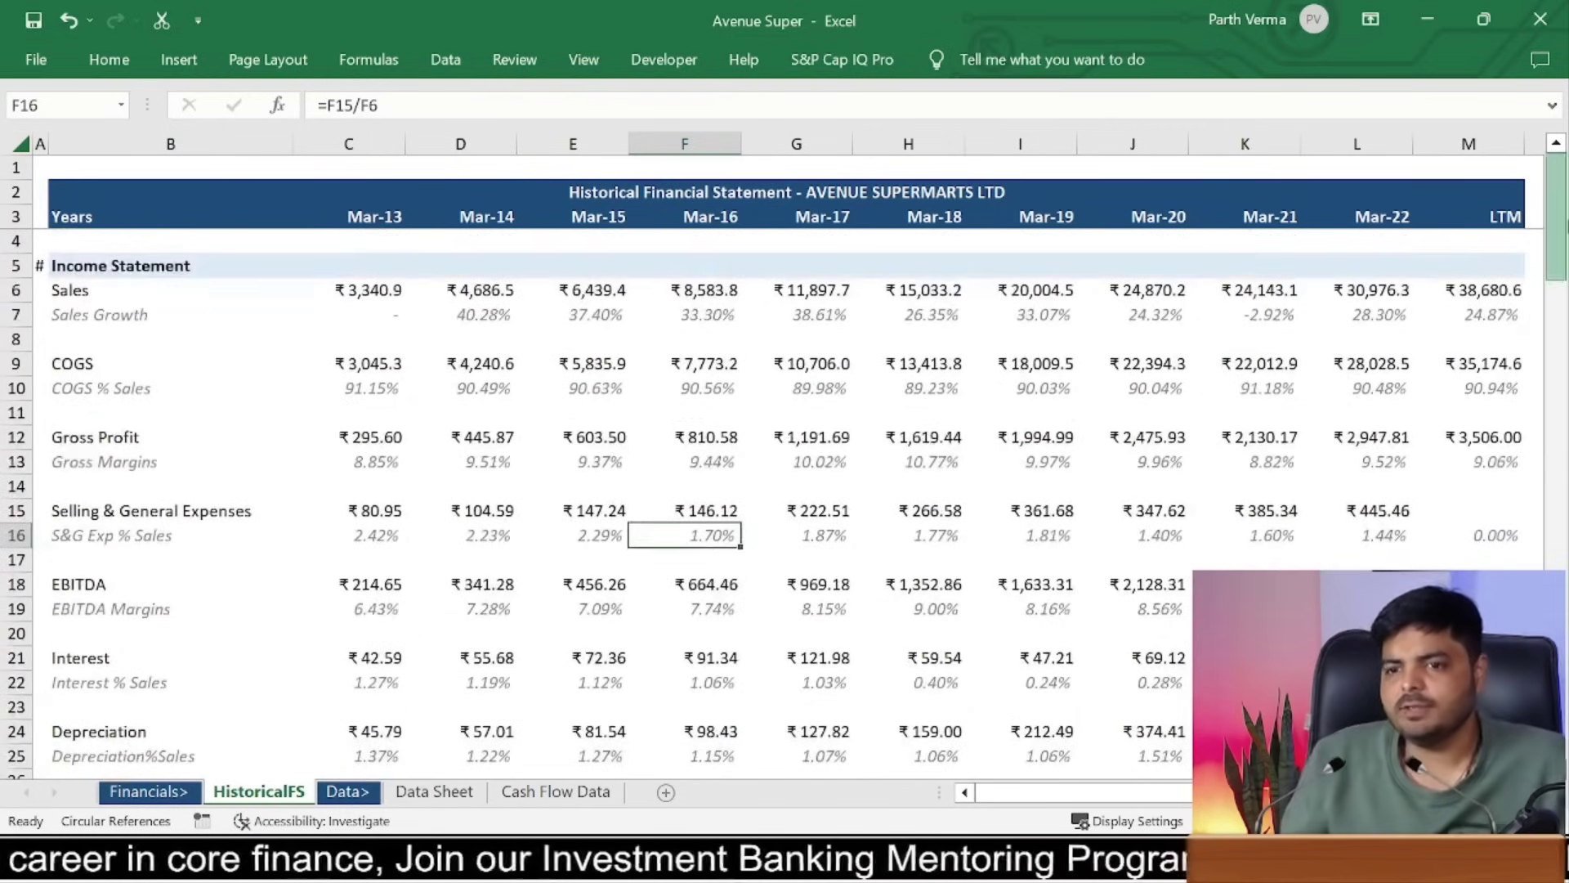